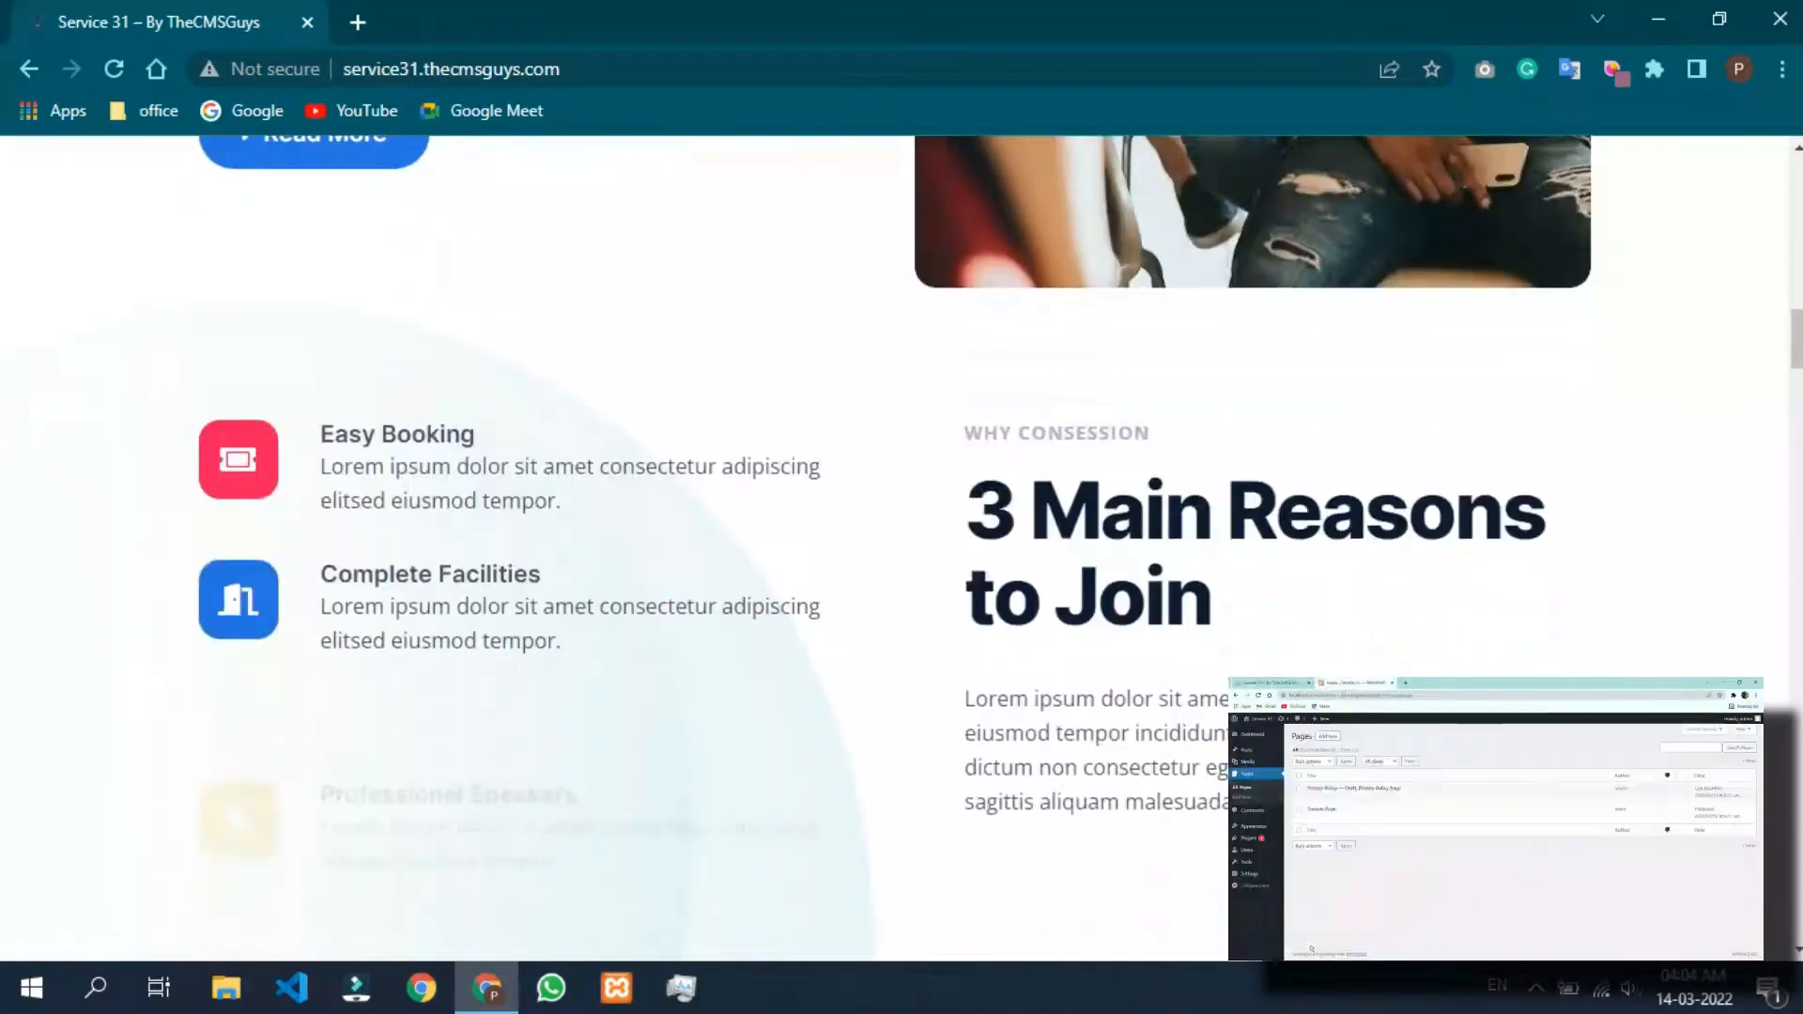
Examine the demo conference home page from the reasons-to-join section down to the get-started banner and back to the hero.
scroll(902, 545, "down", 2)
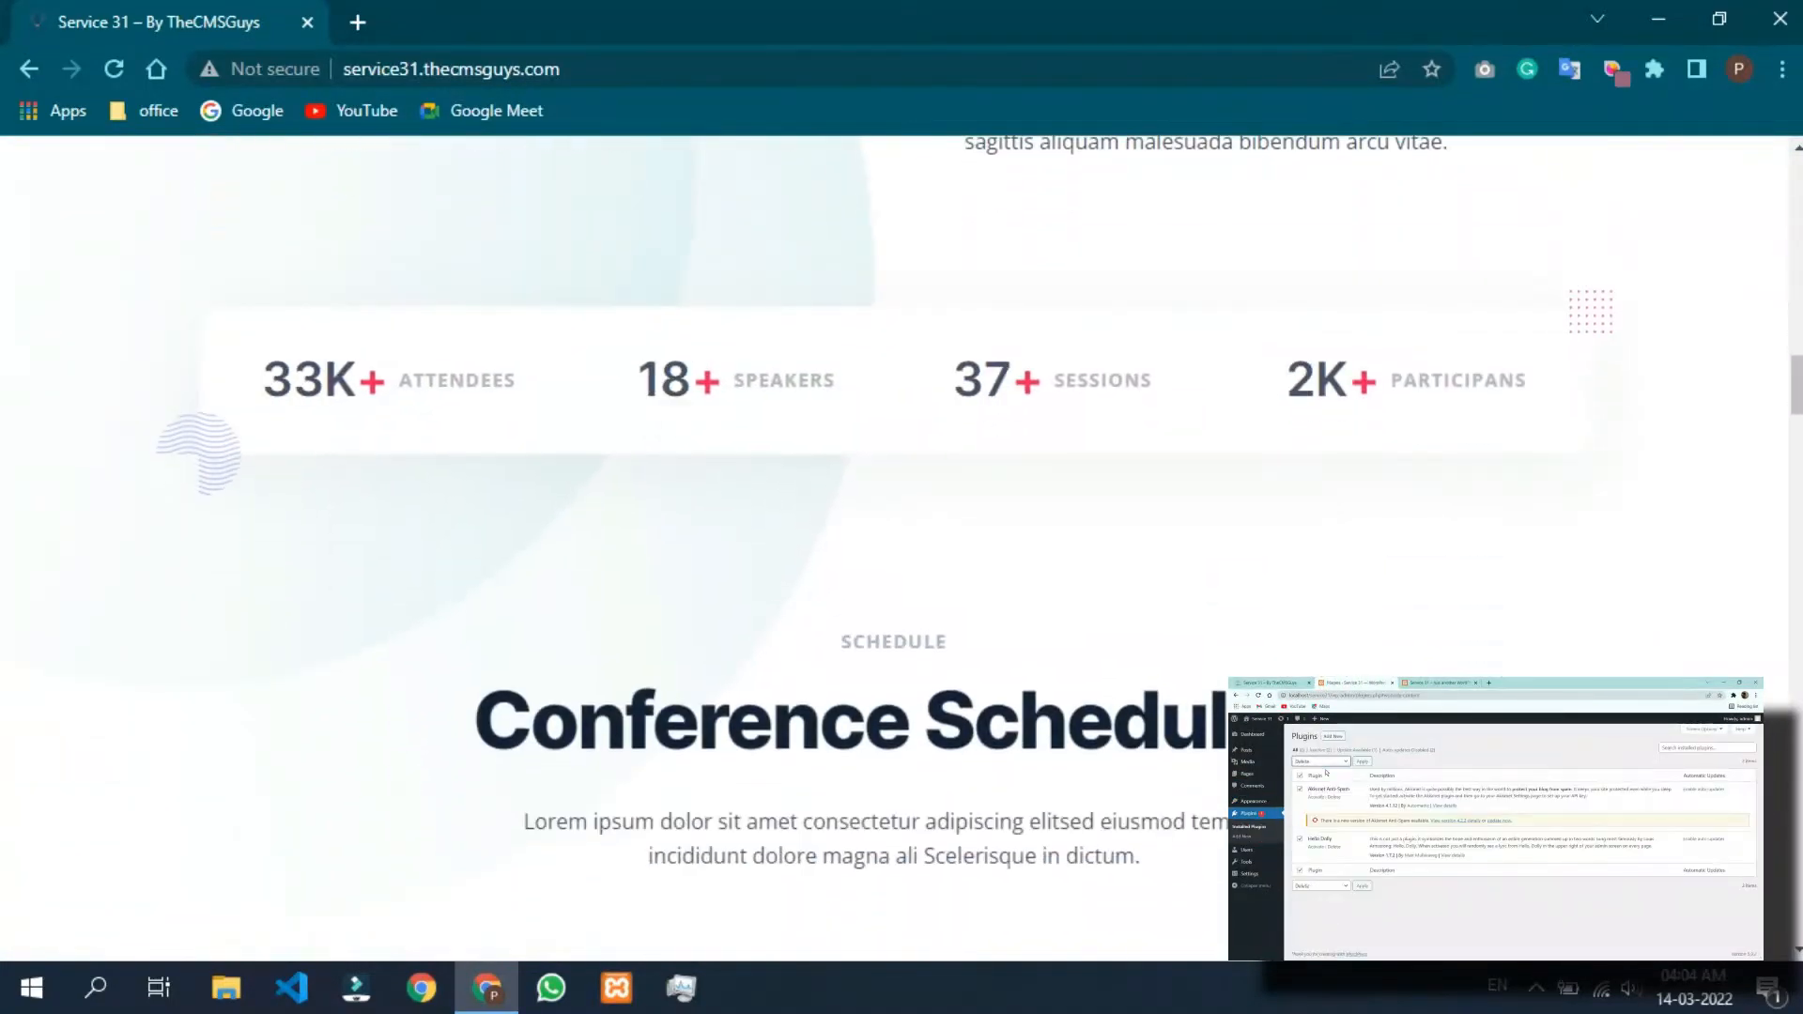
scroll(902, 545, "down", 12)
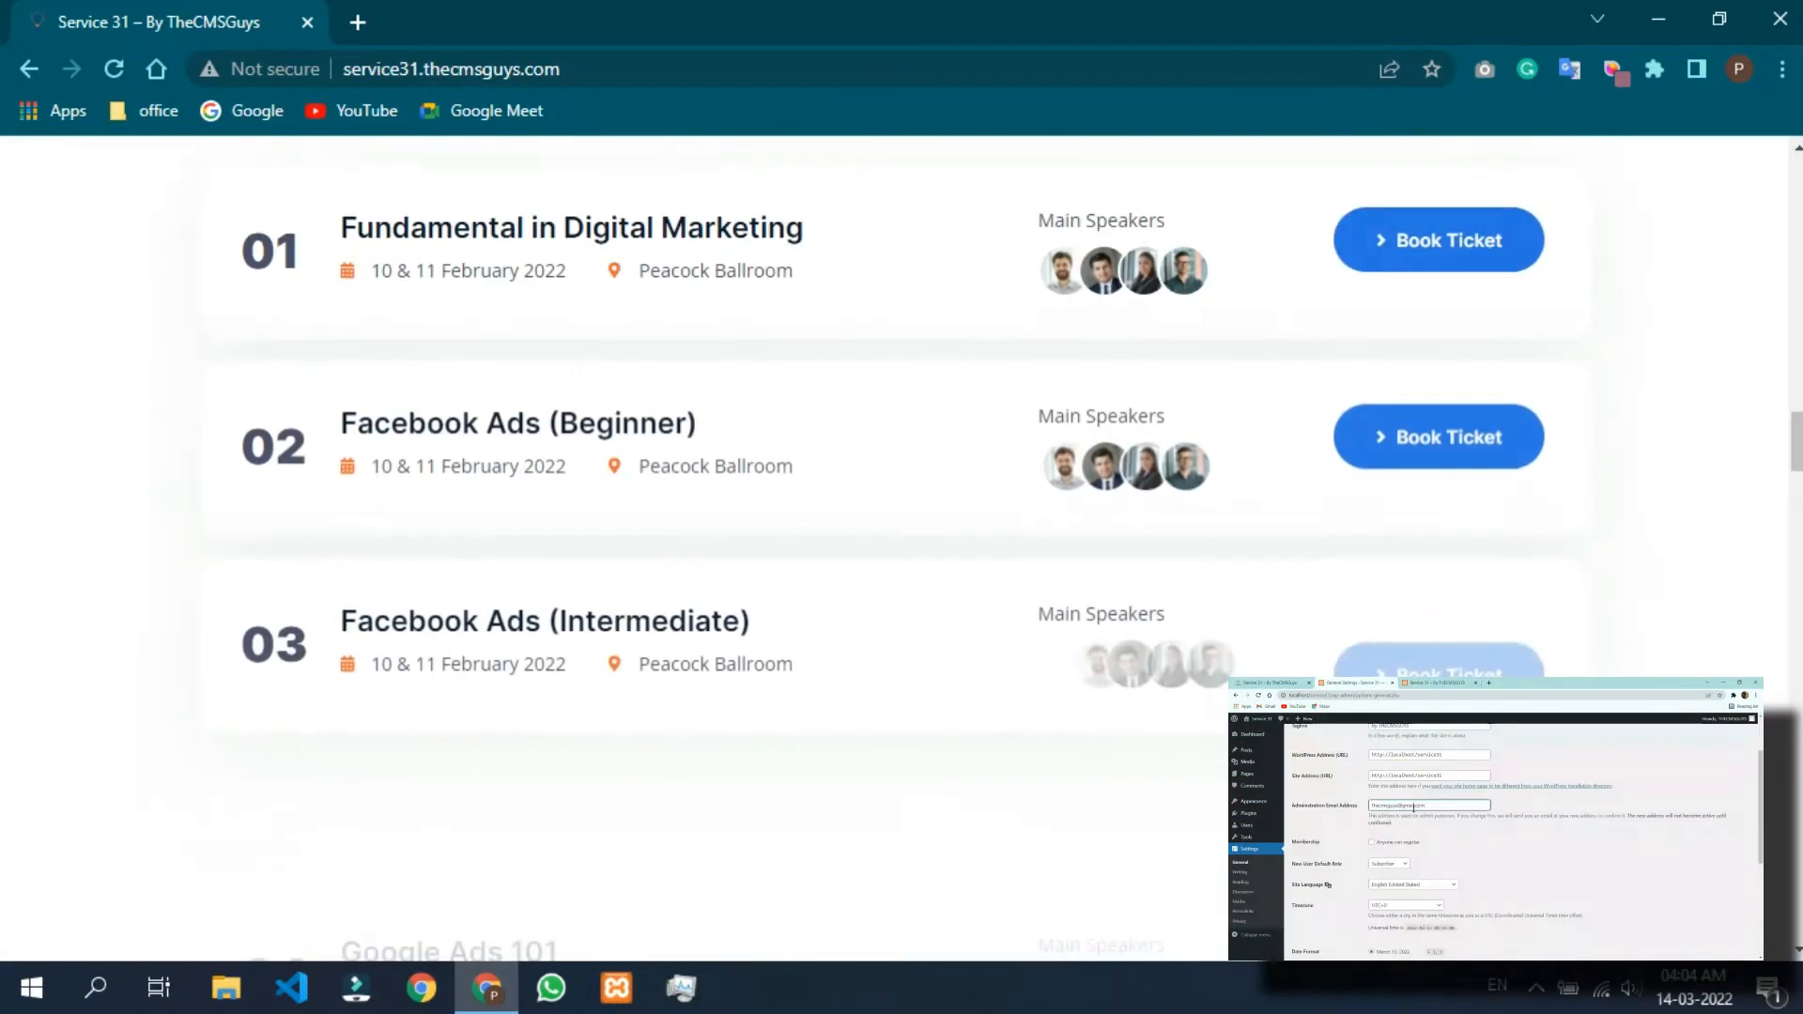
scroll(902, 545, "down", 12)
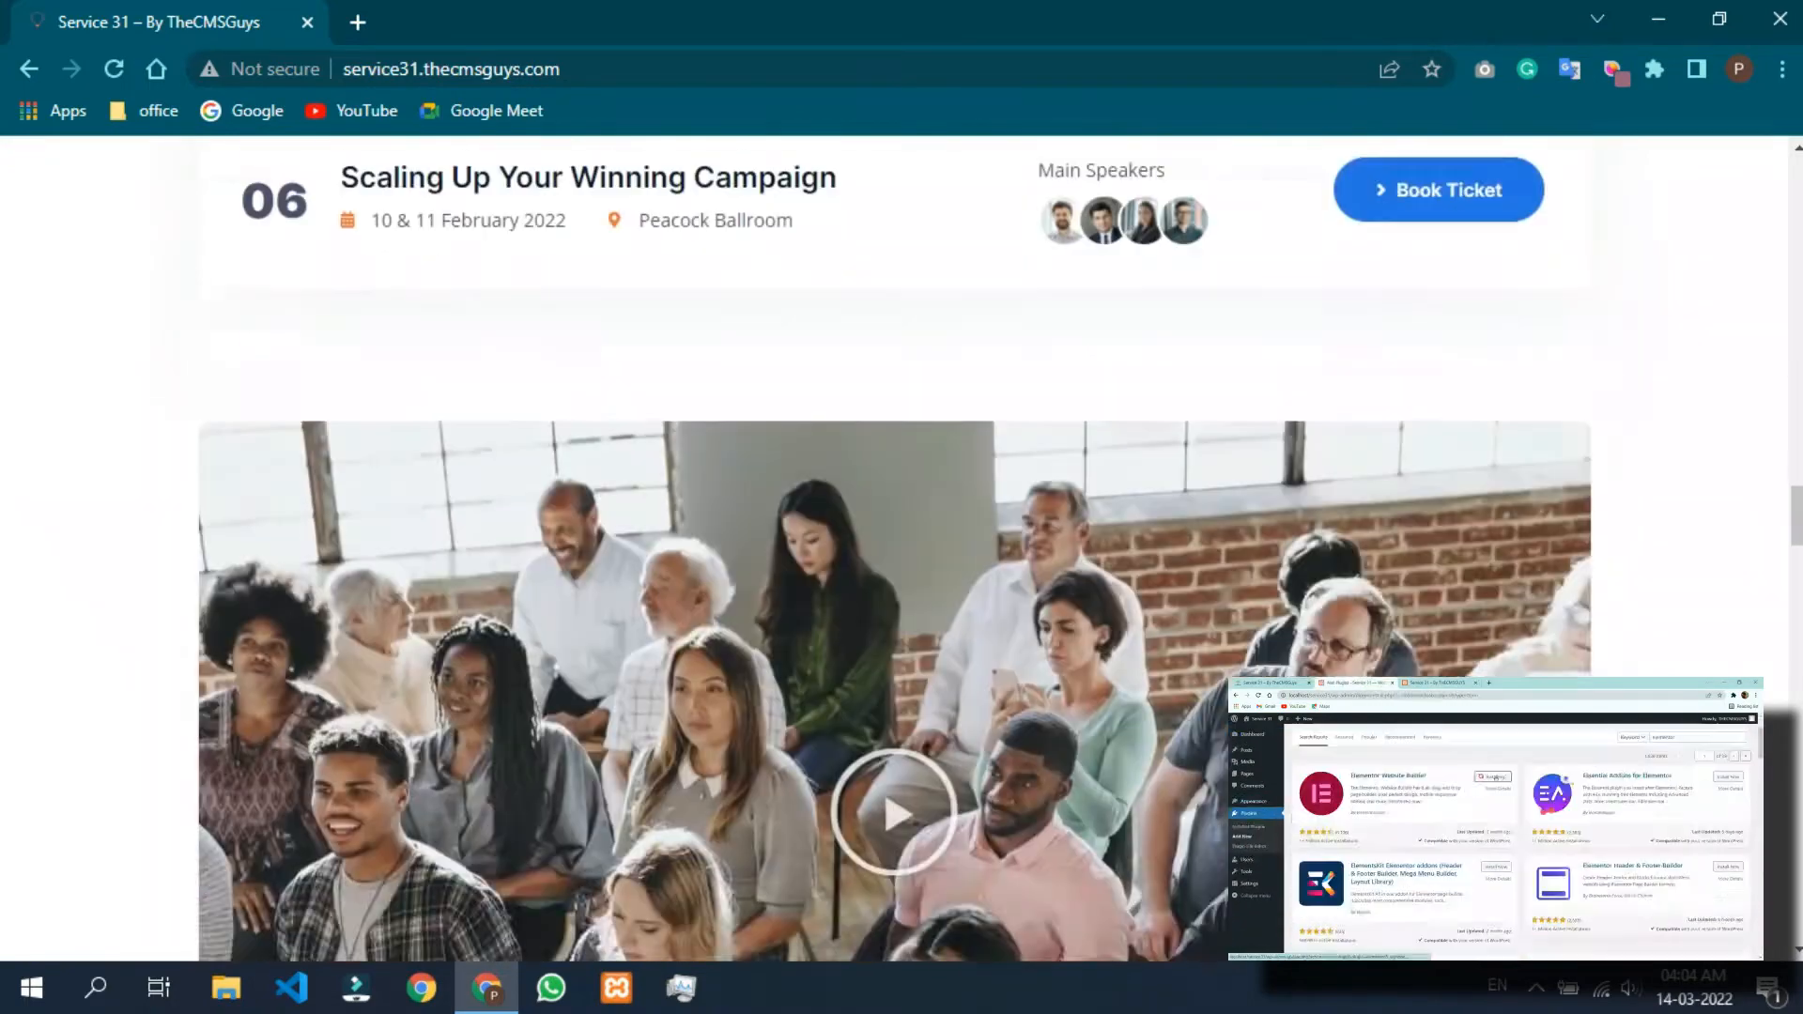
scroll(902, 544, "down", 12)
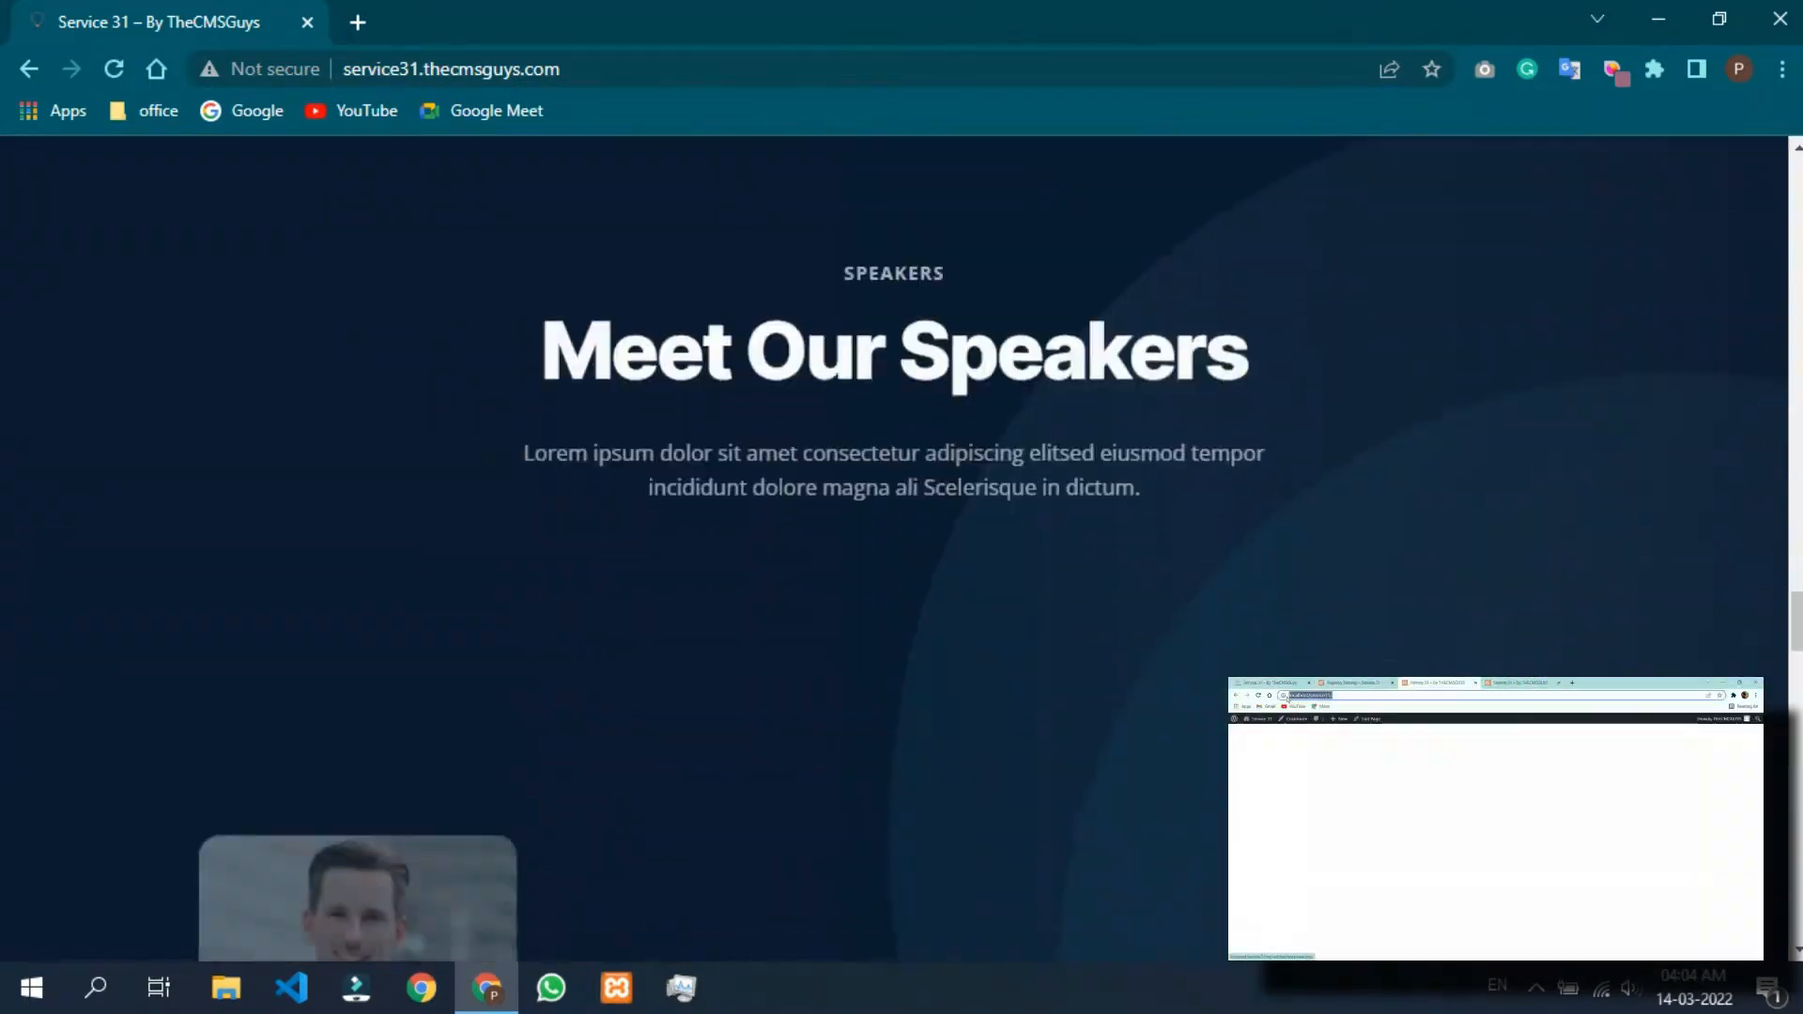
scroll(901, 545, "down", 15)
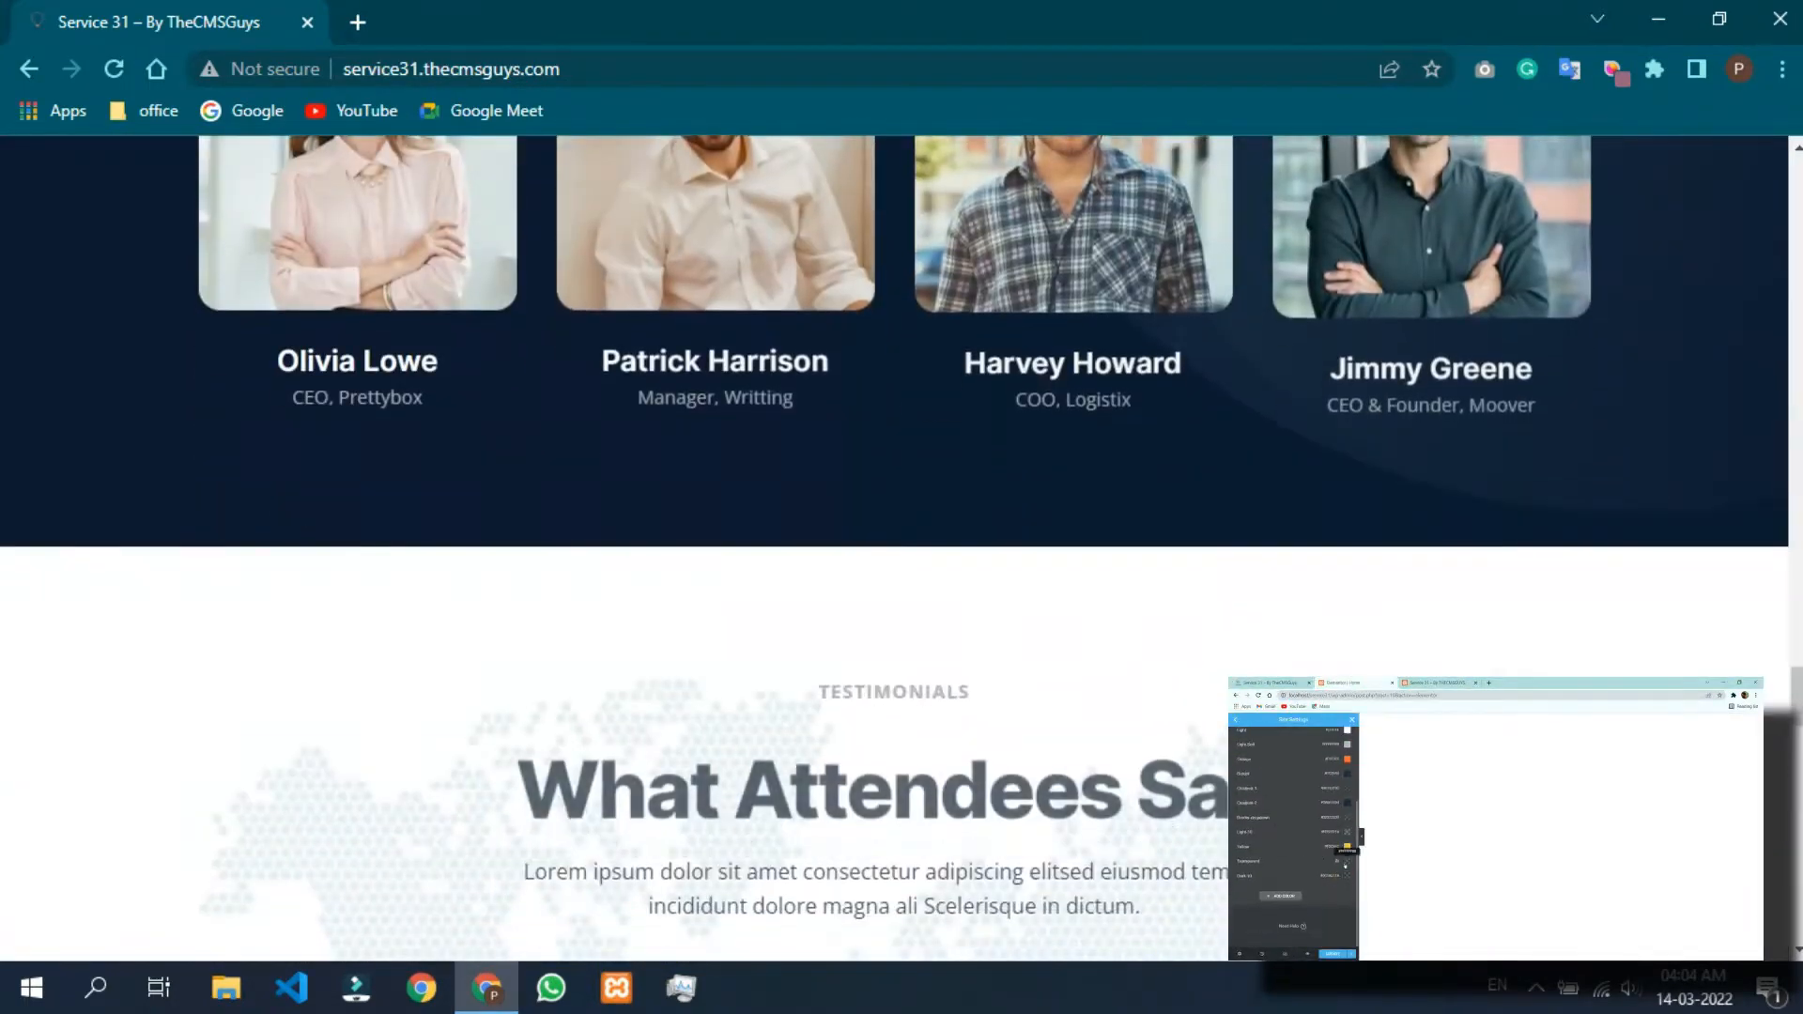
scroll(902, 545, "down", 8)
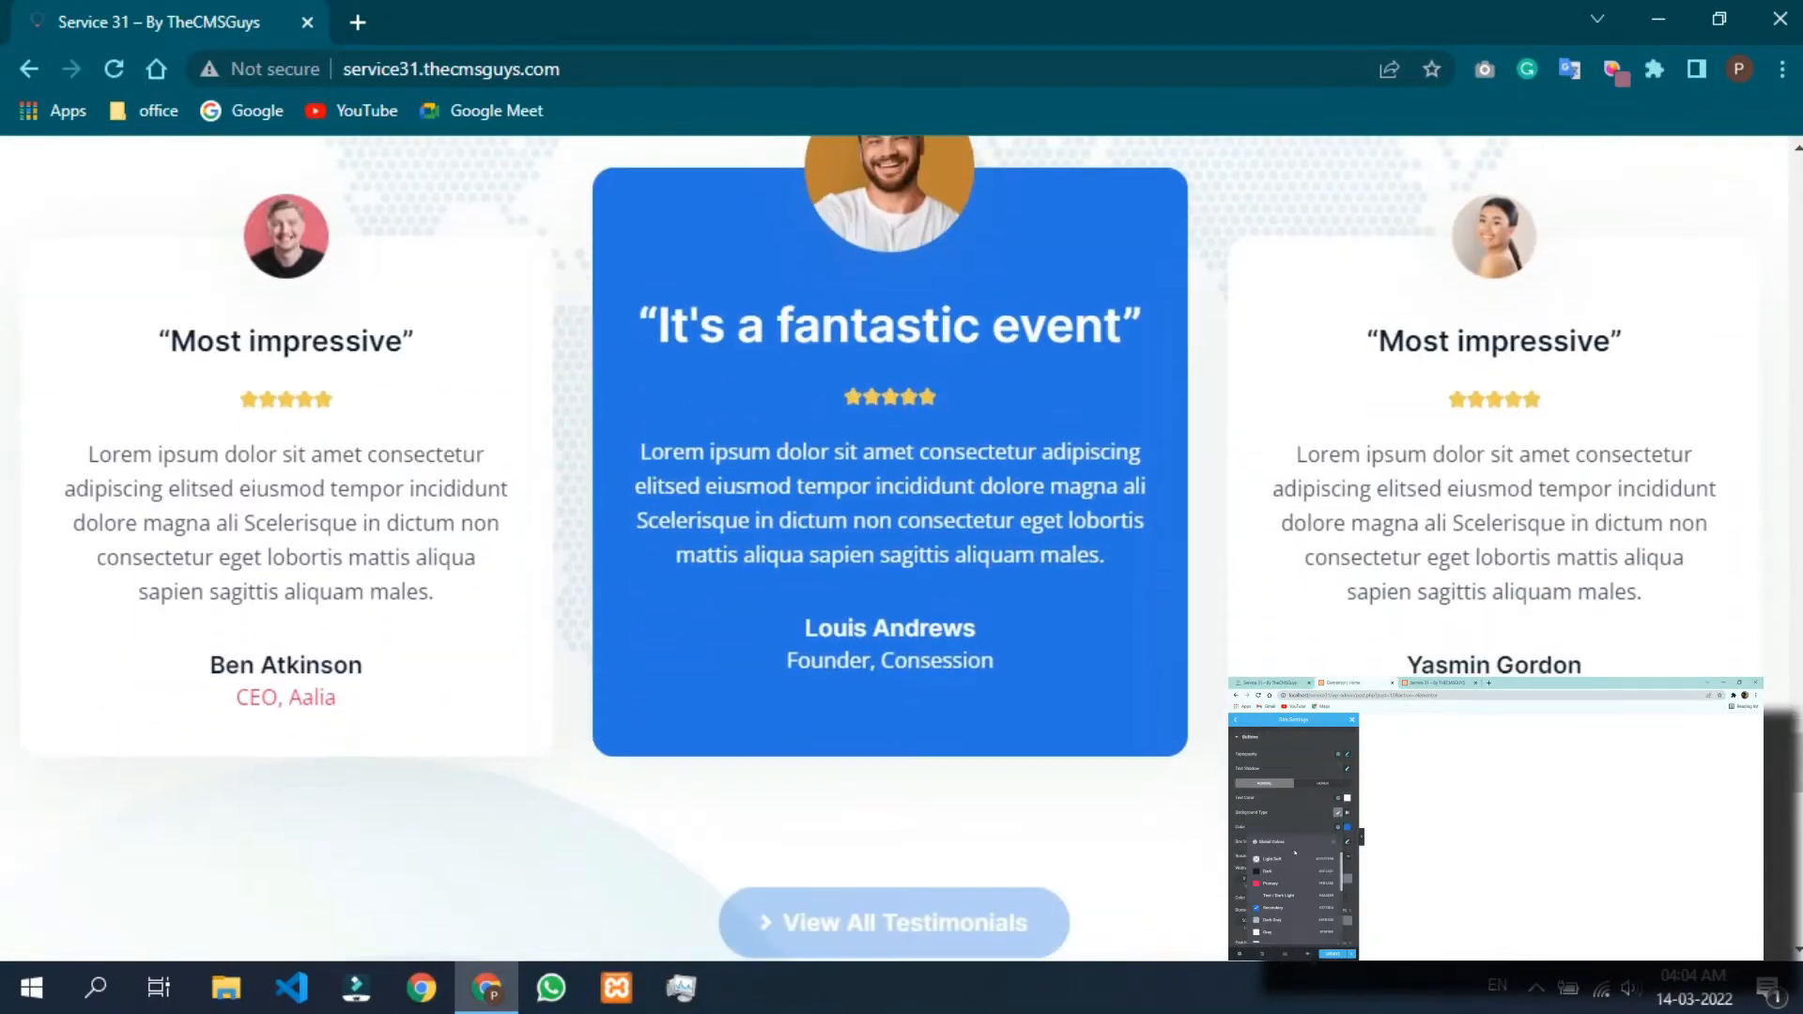
scroll(902, 544, "down", 15)
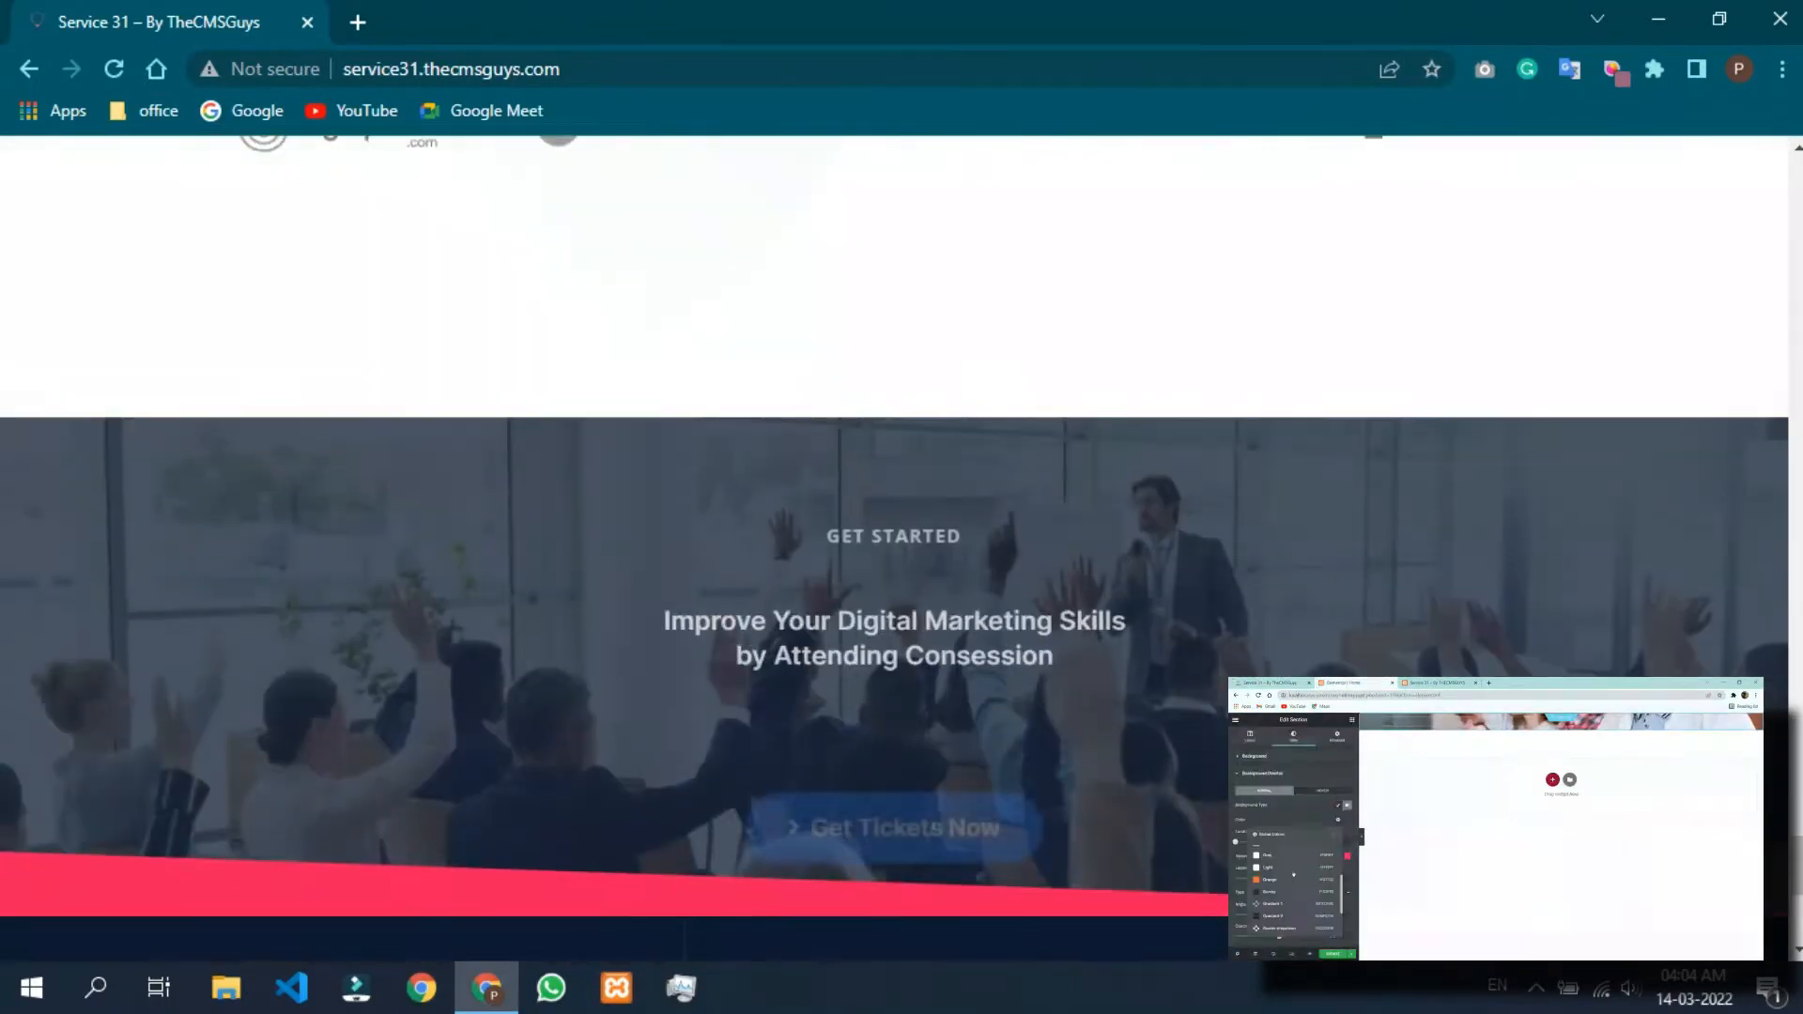
scroll(902, 545, "up", 14)
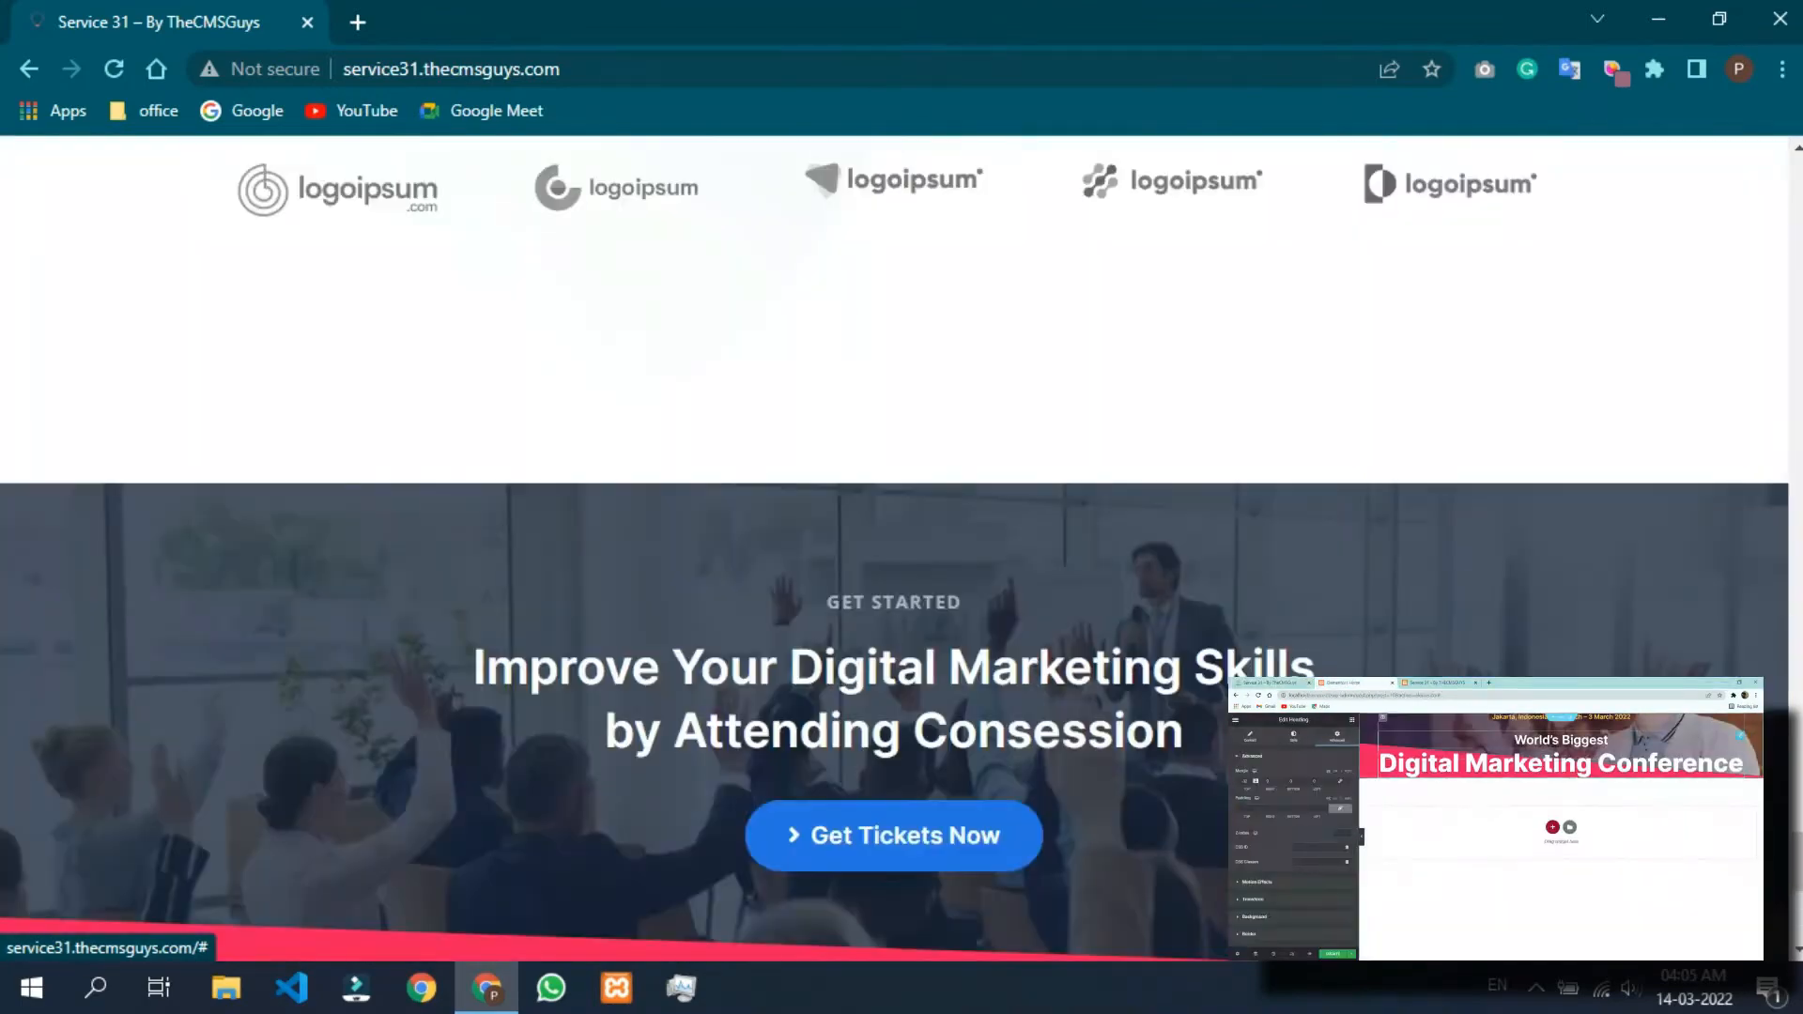
scroll(901, 545, "up", 15)
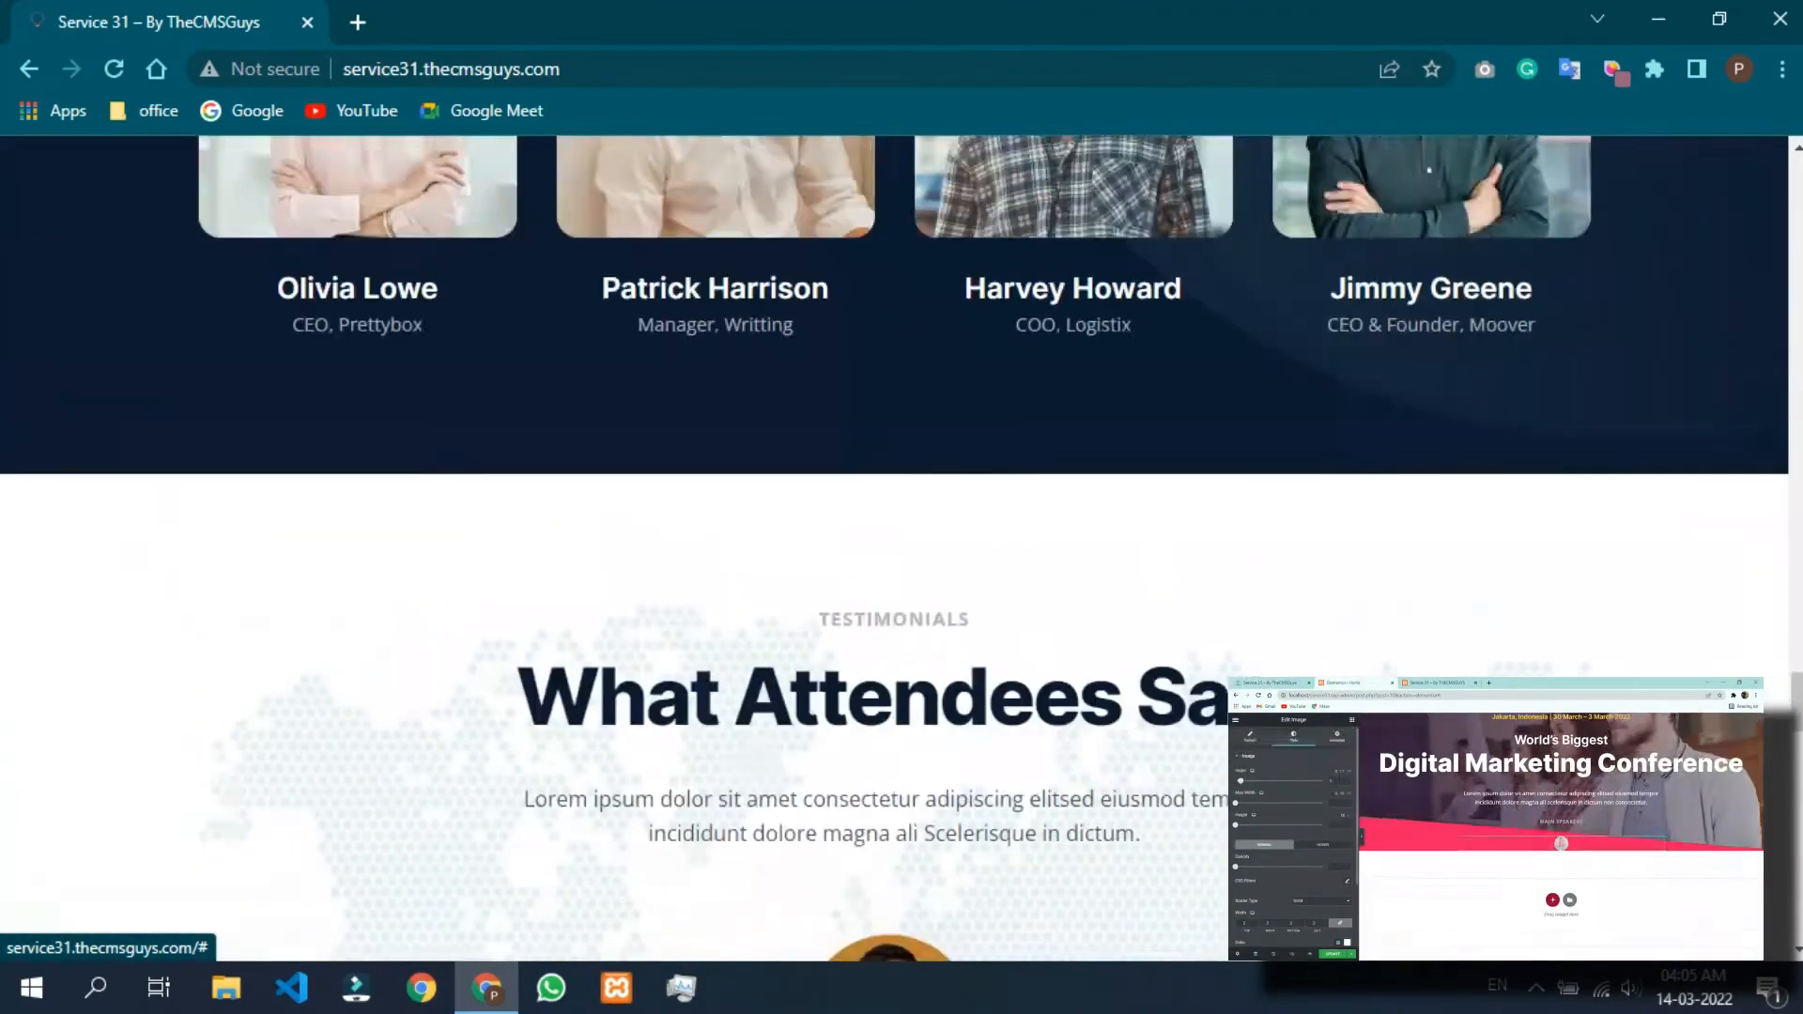
scroll(902, 545, "up", 15)
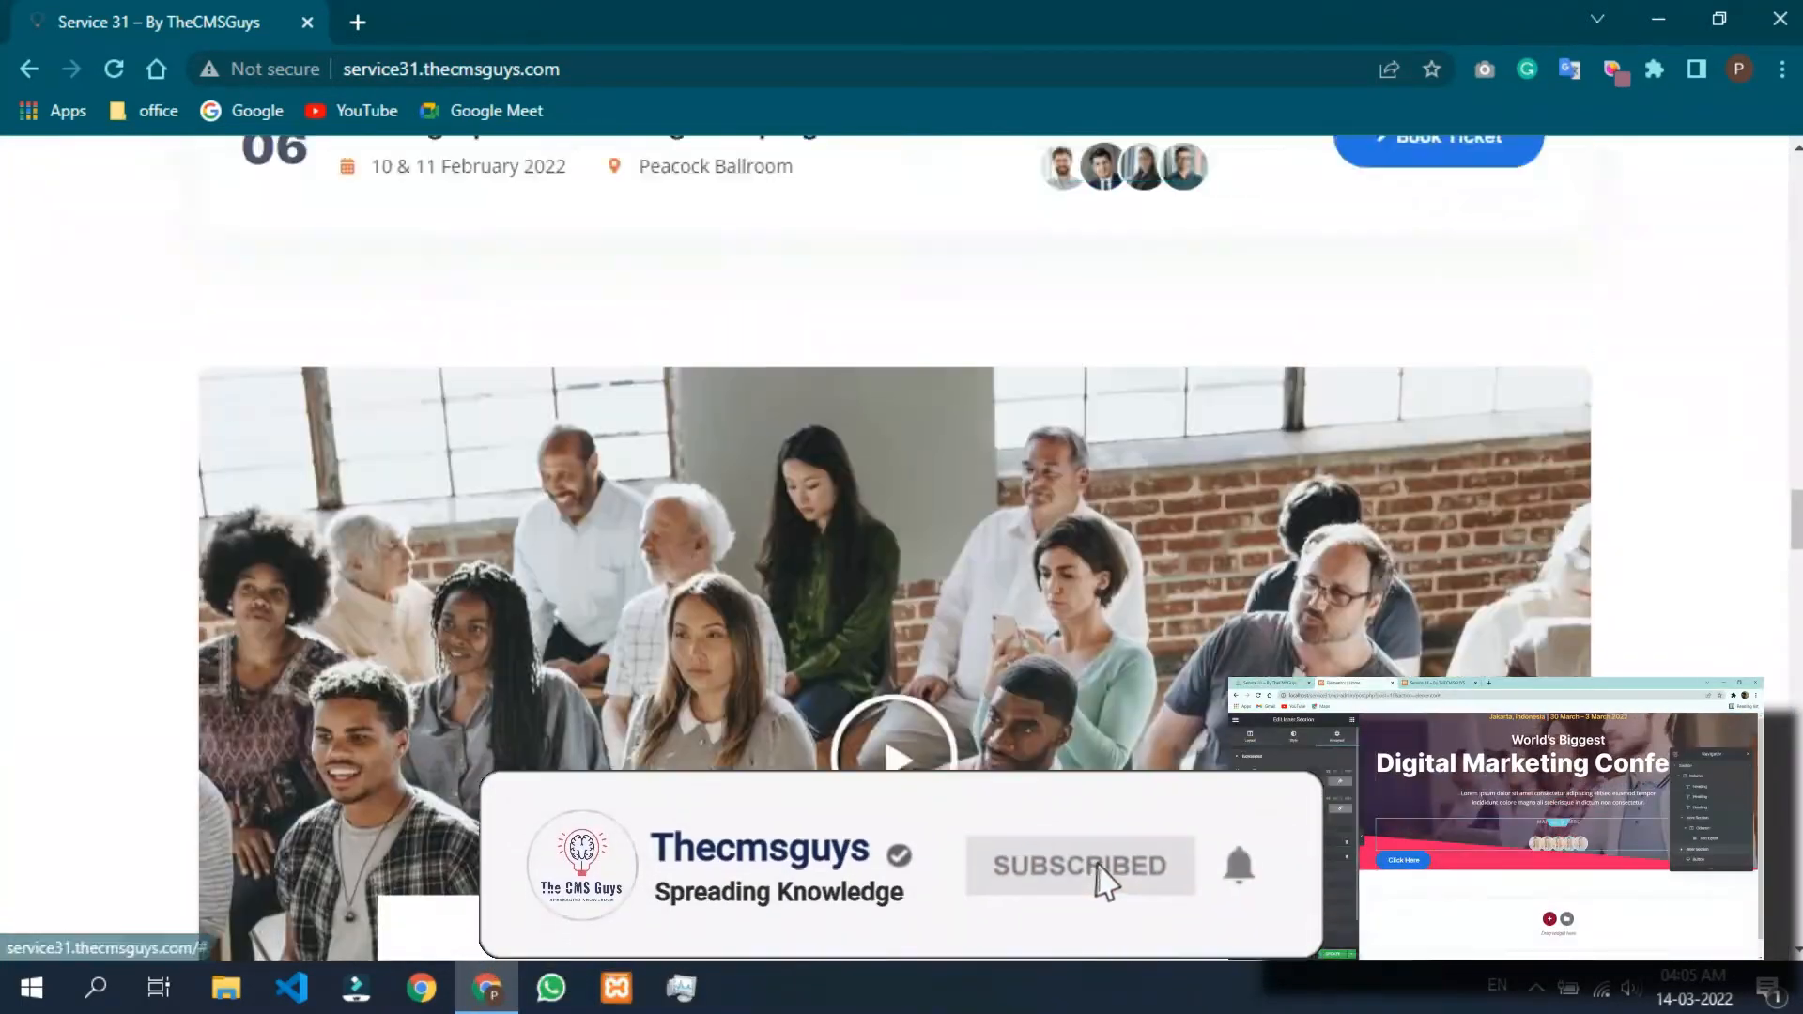
scroll(902, 545, "up", 15)
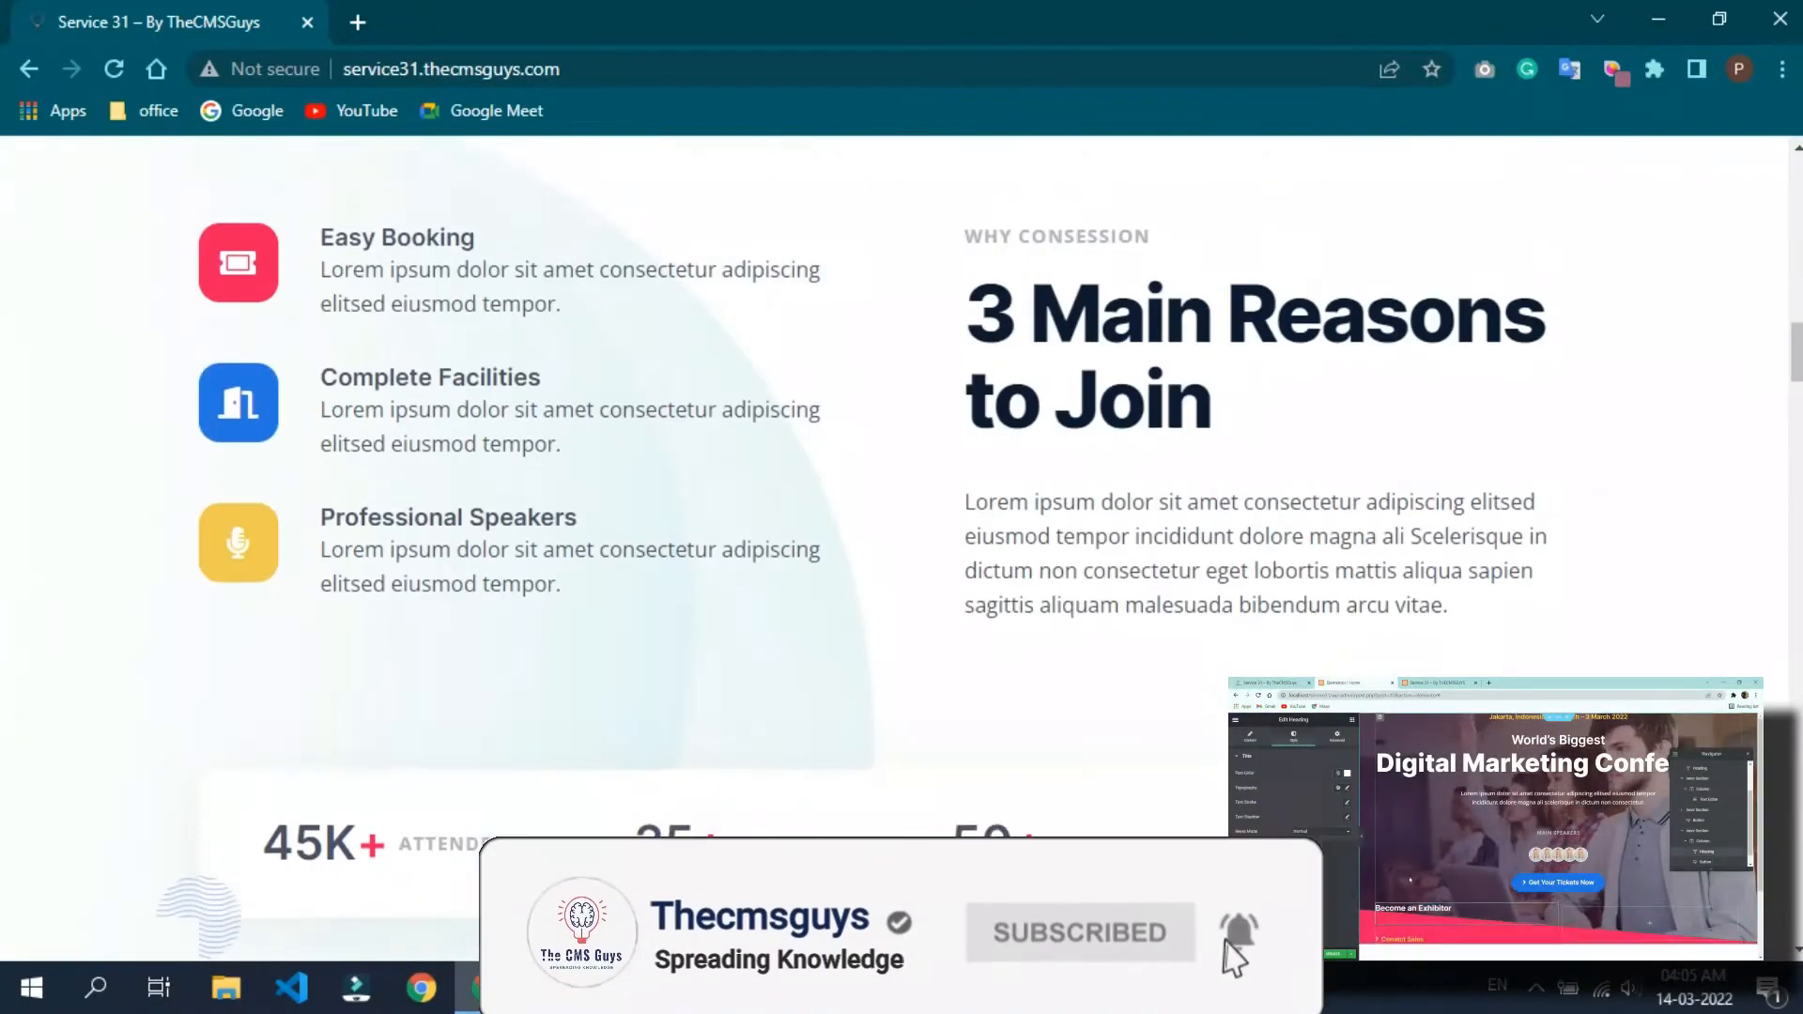
scroll(902, 544, "up", 10)
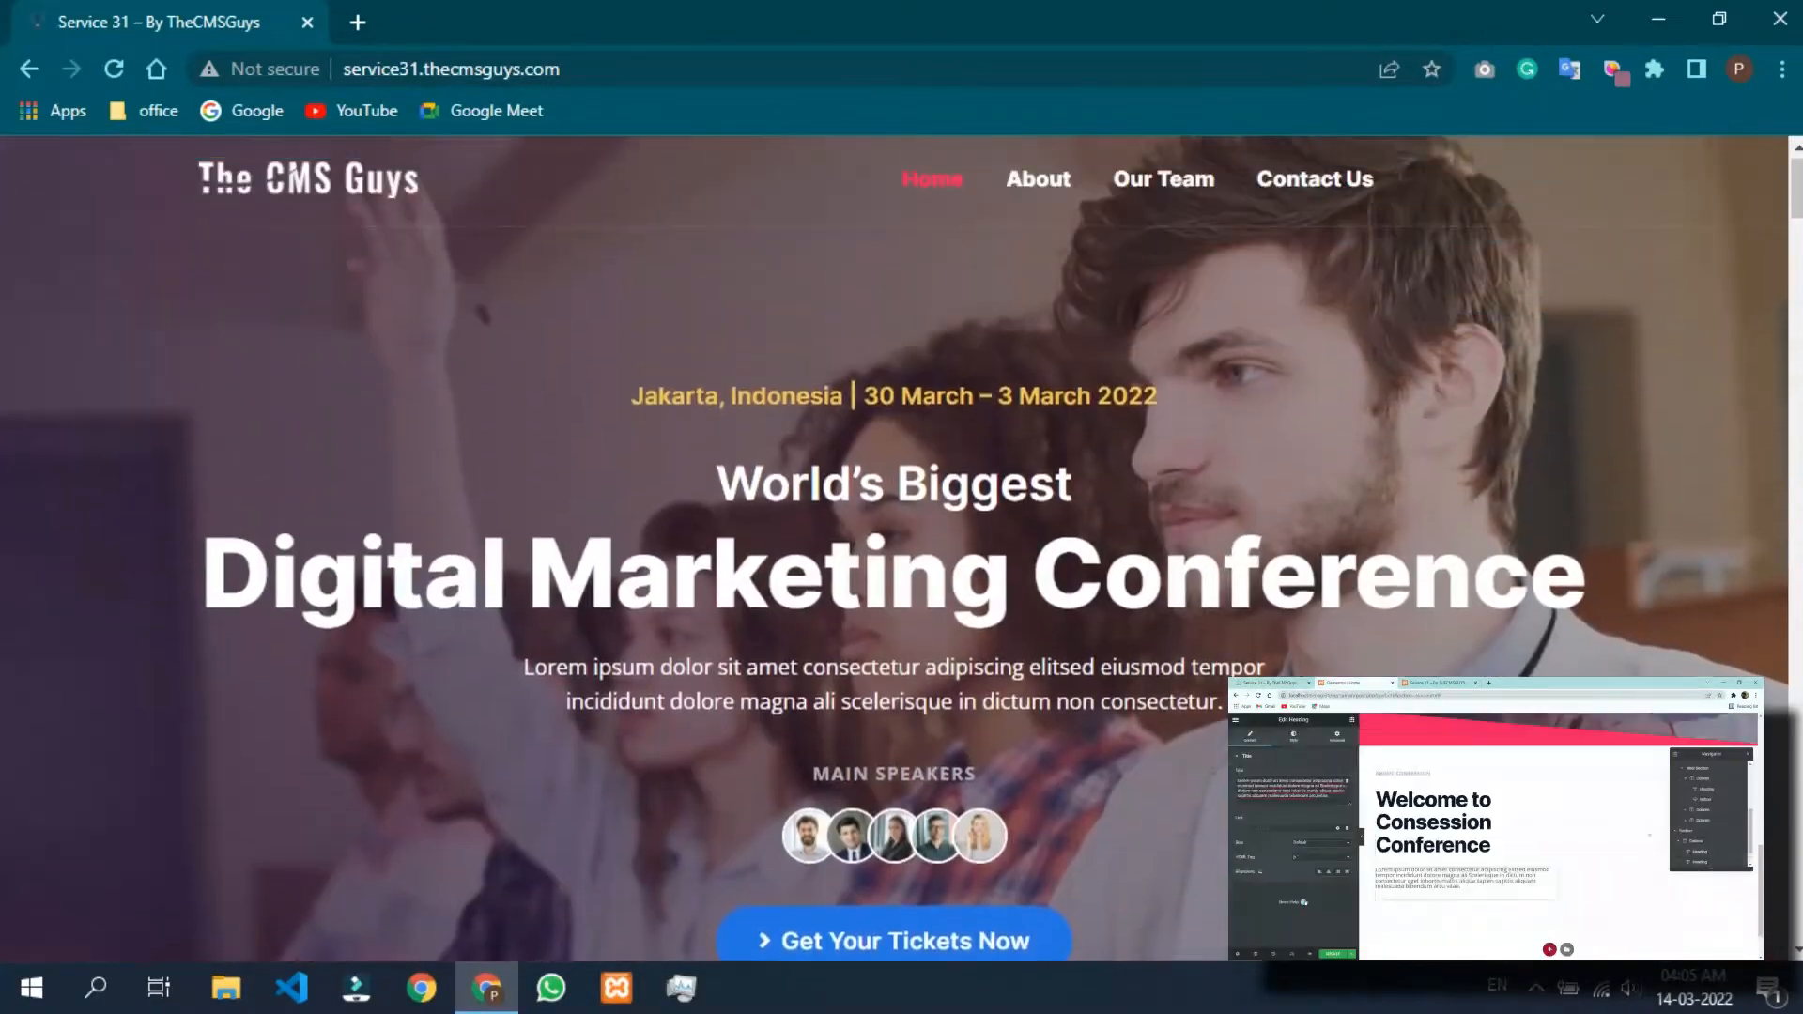
Open the About page and examine its sections down to the footer, finishing by opening the Our Team page.
left_click(1038, 184)
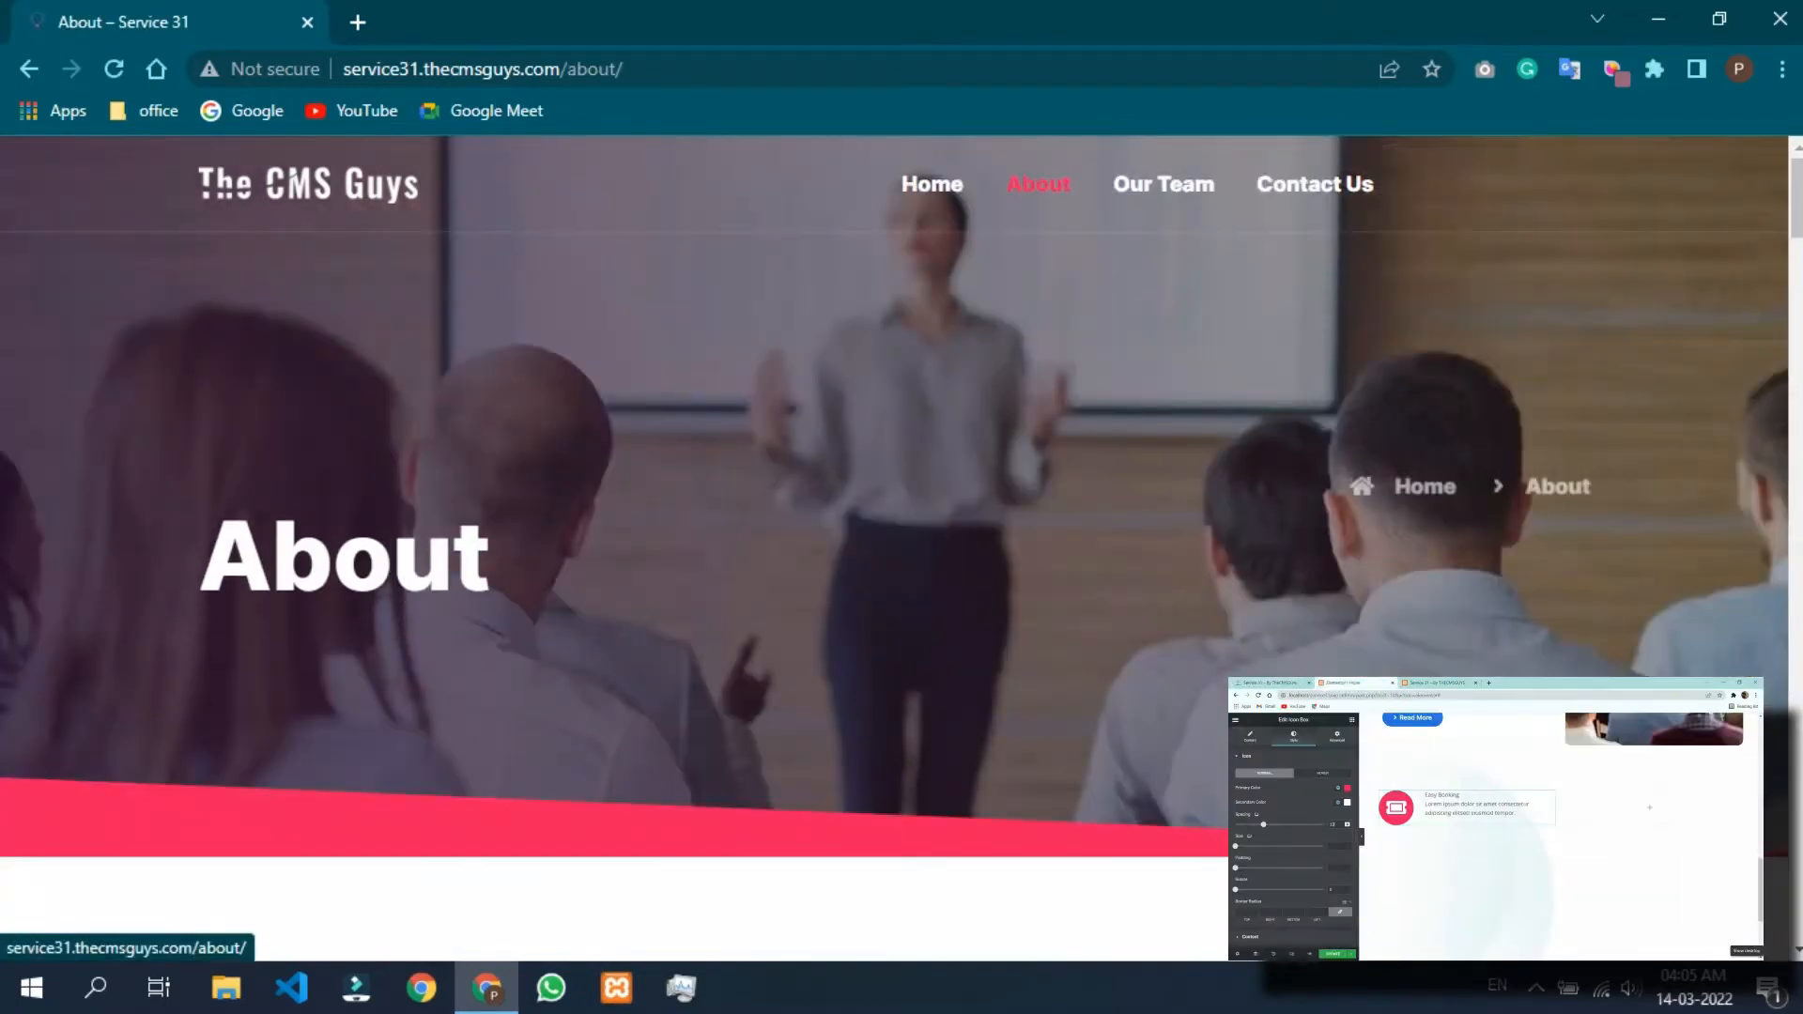
scroll(901, 550, "down", 9)
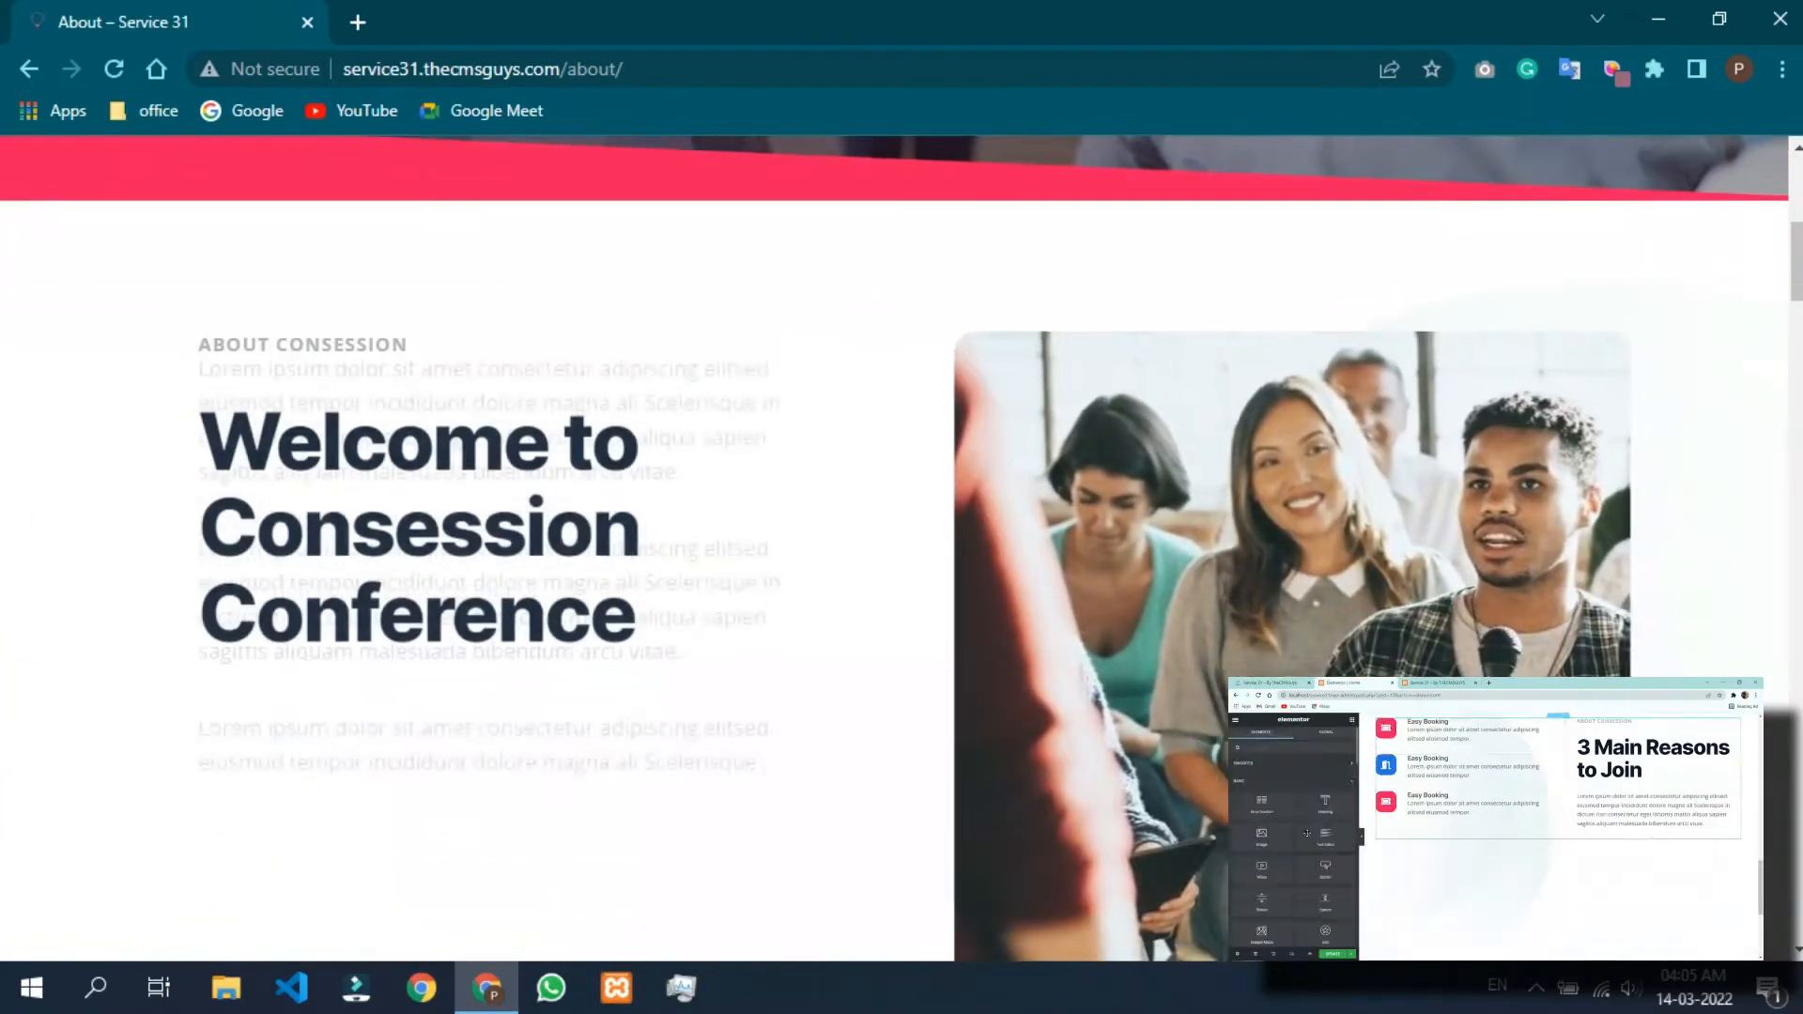
scroll(902, 550, "down", 10)
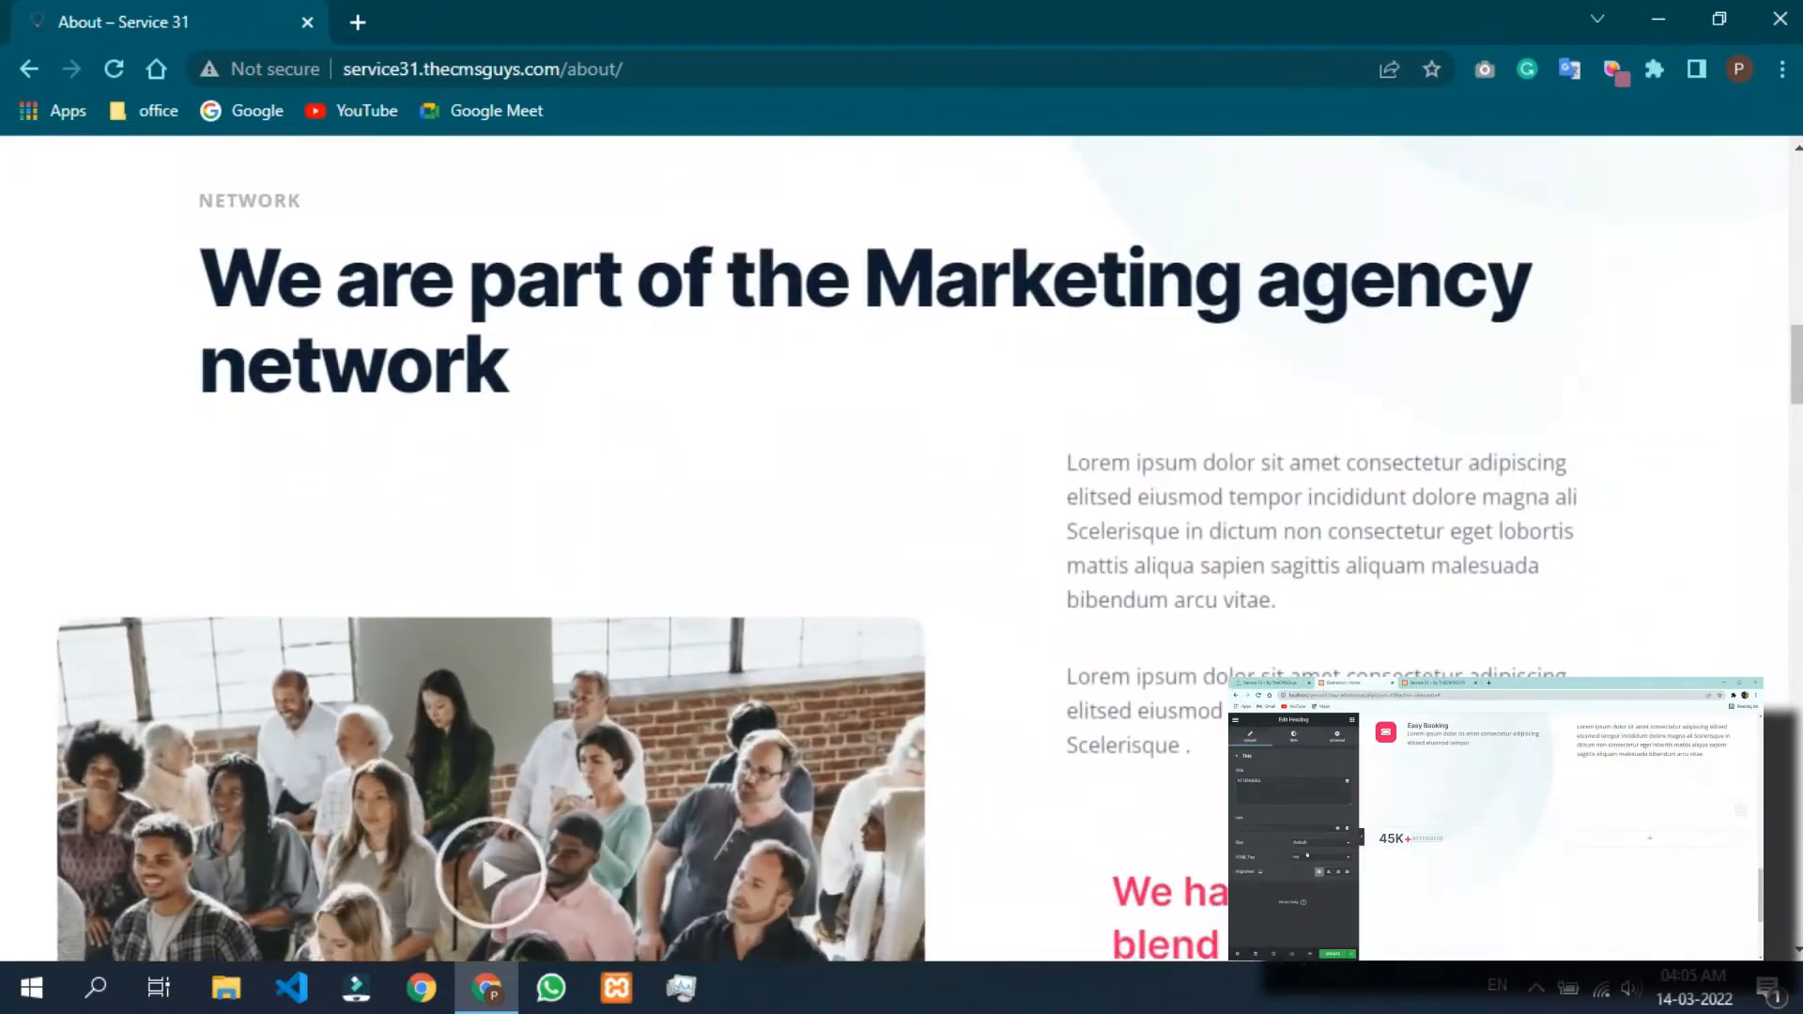
scroll(902, 550, "down", 10)
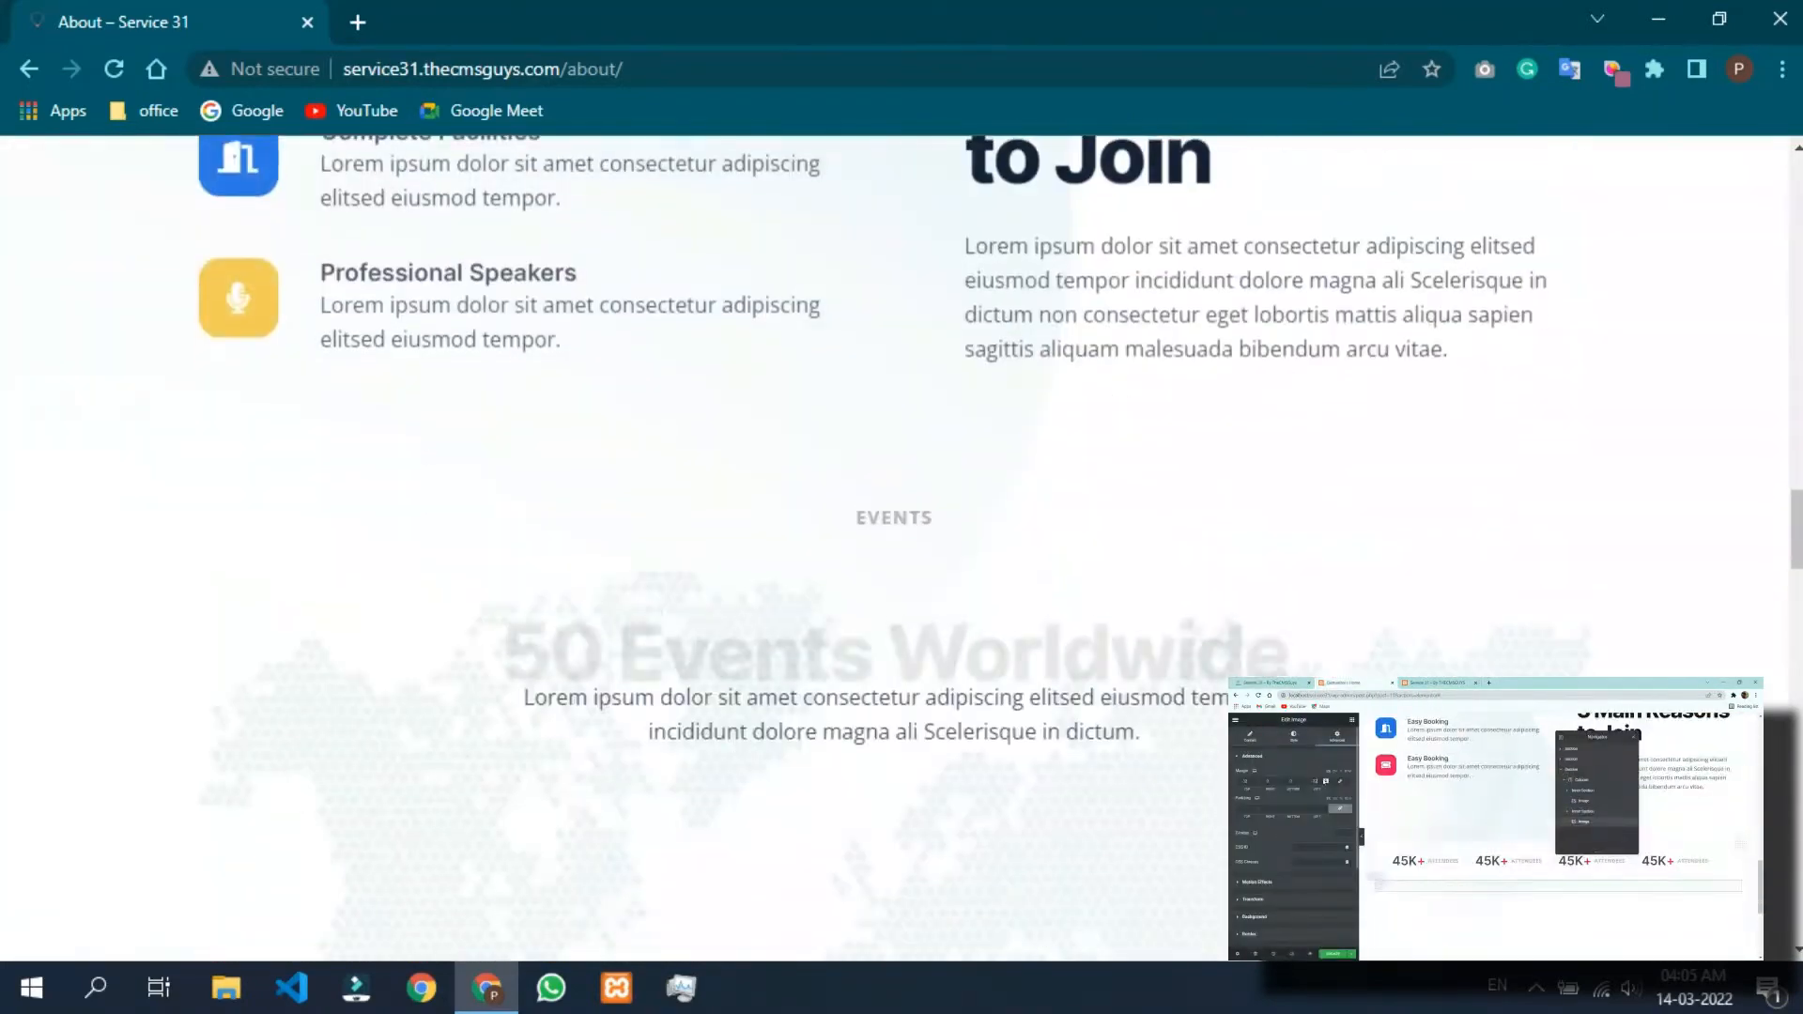
scroll(901, 549, "down", 10)
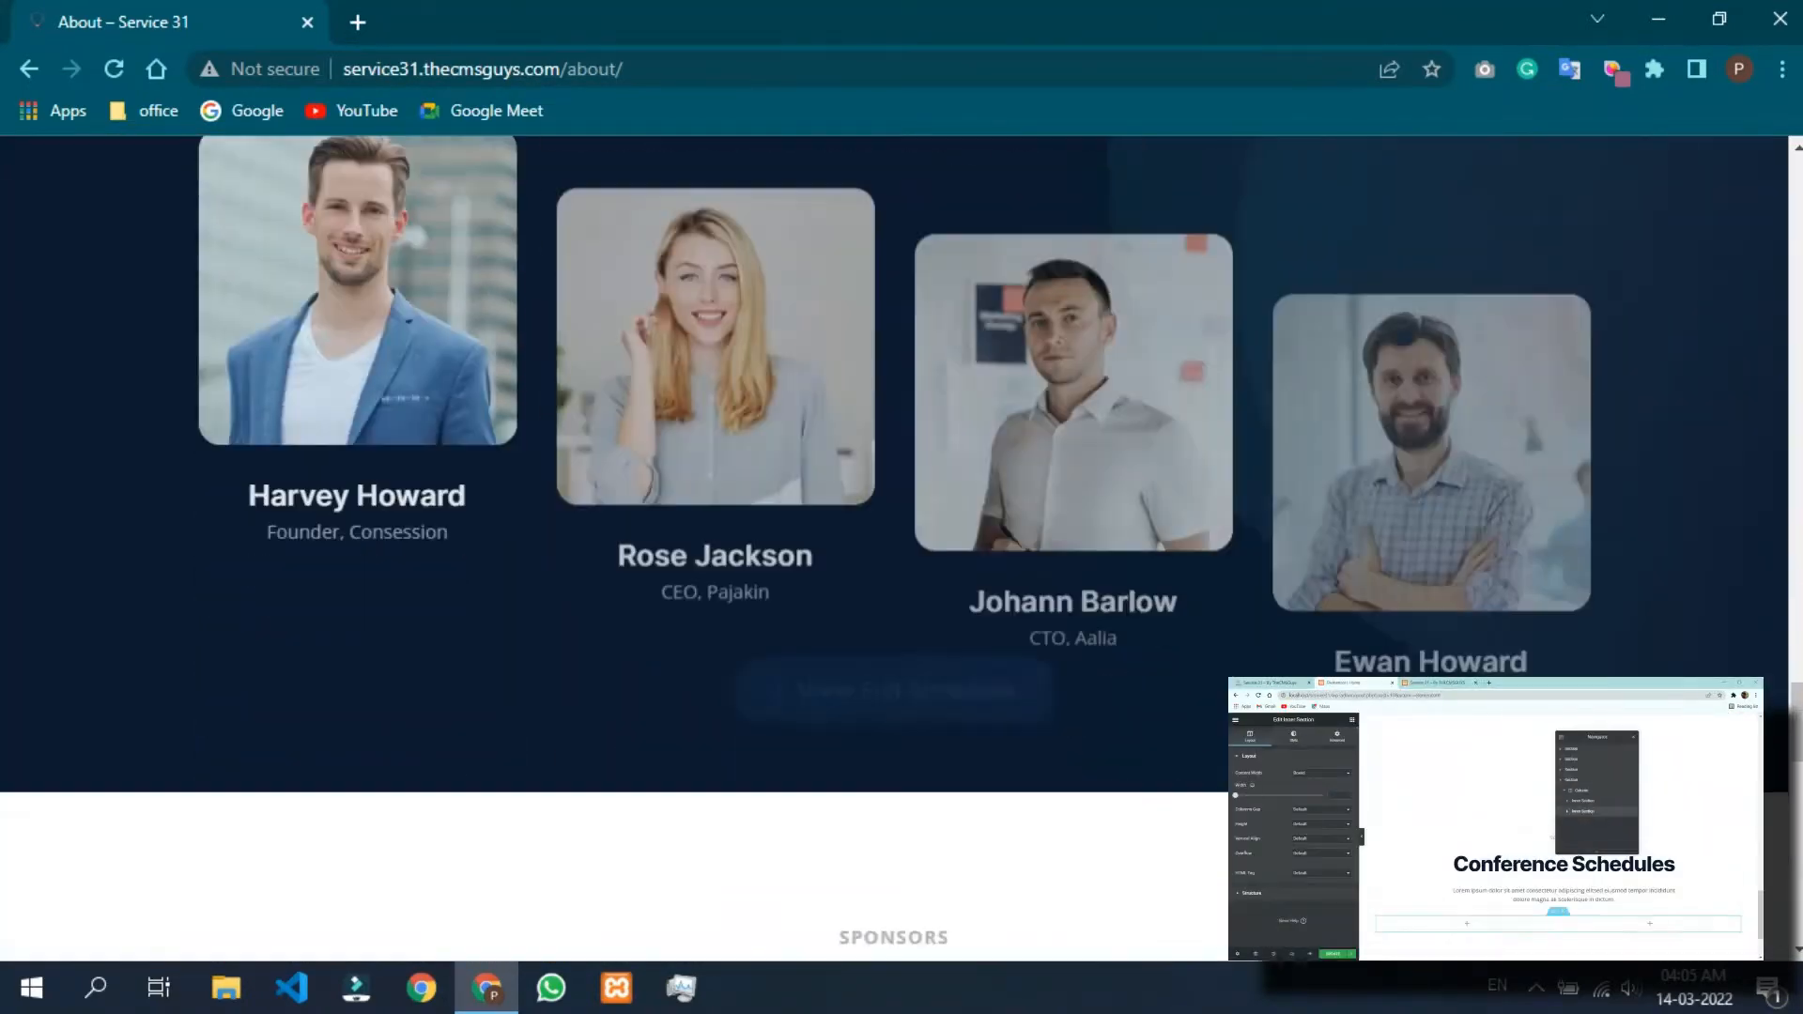
scroll(902, 550, "down", 10)
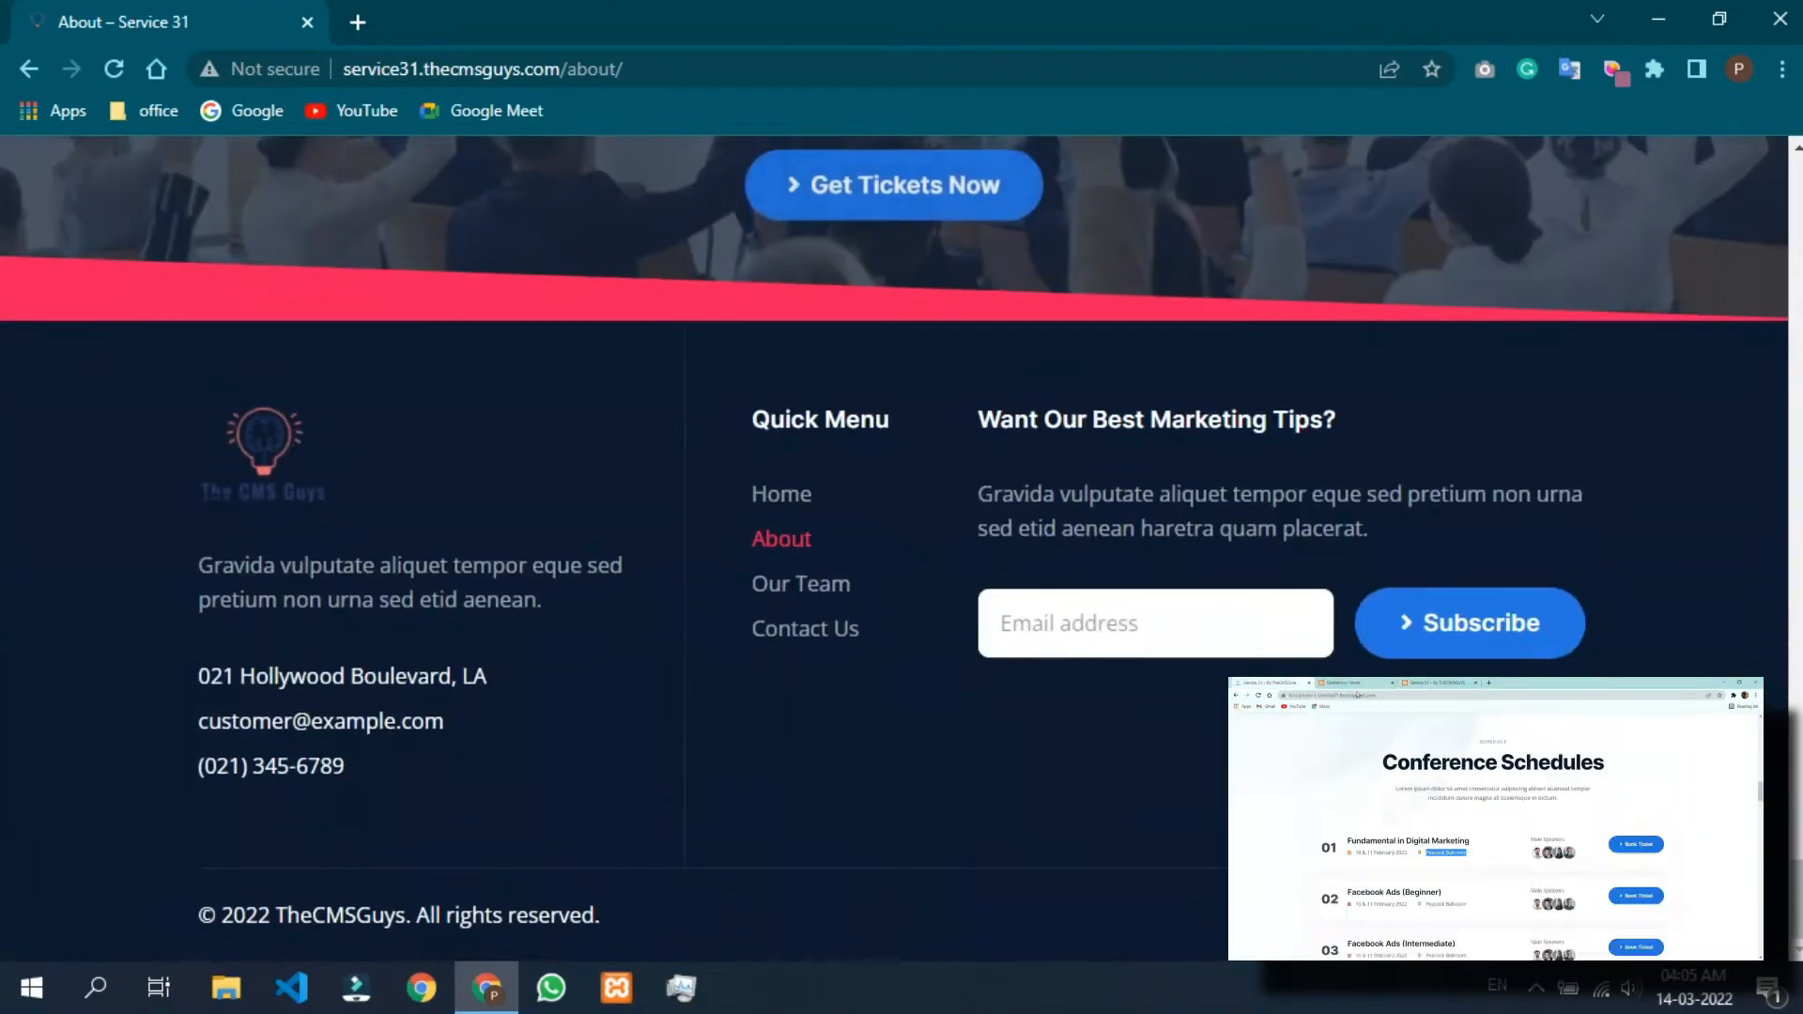
scroll(901, 550, "up", 10)
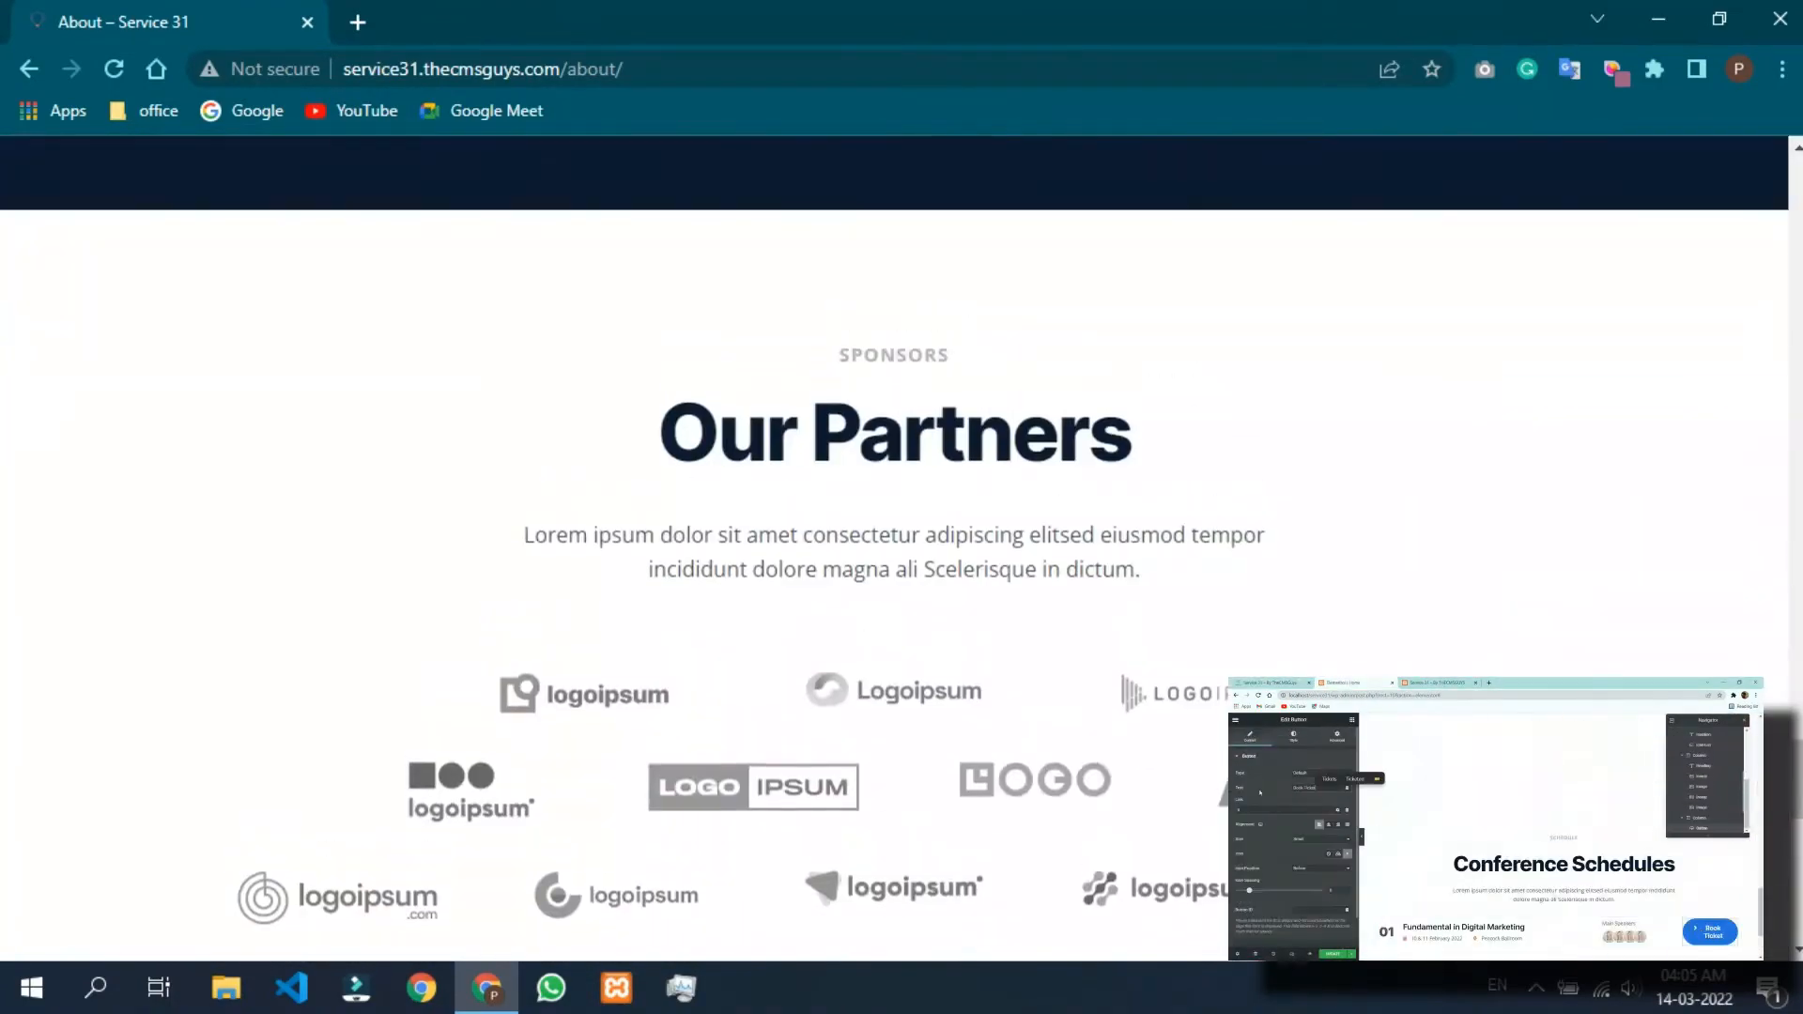
scroll(902, 550, "up", 10)
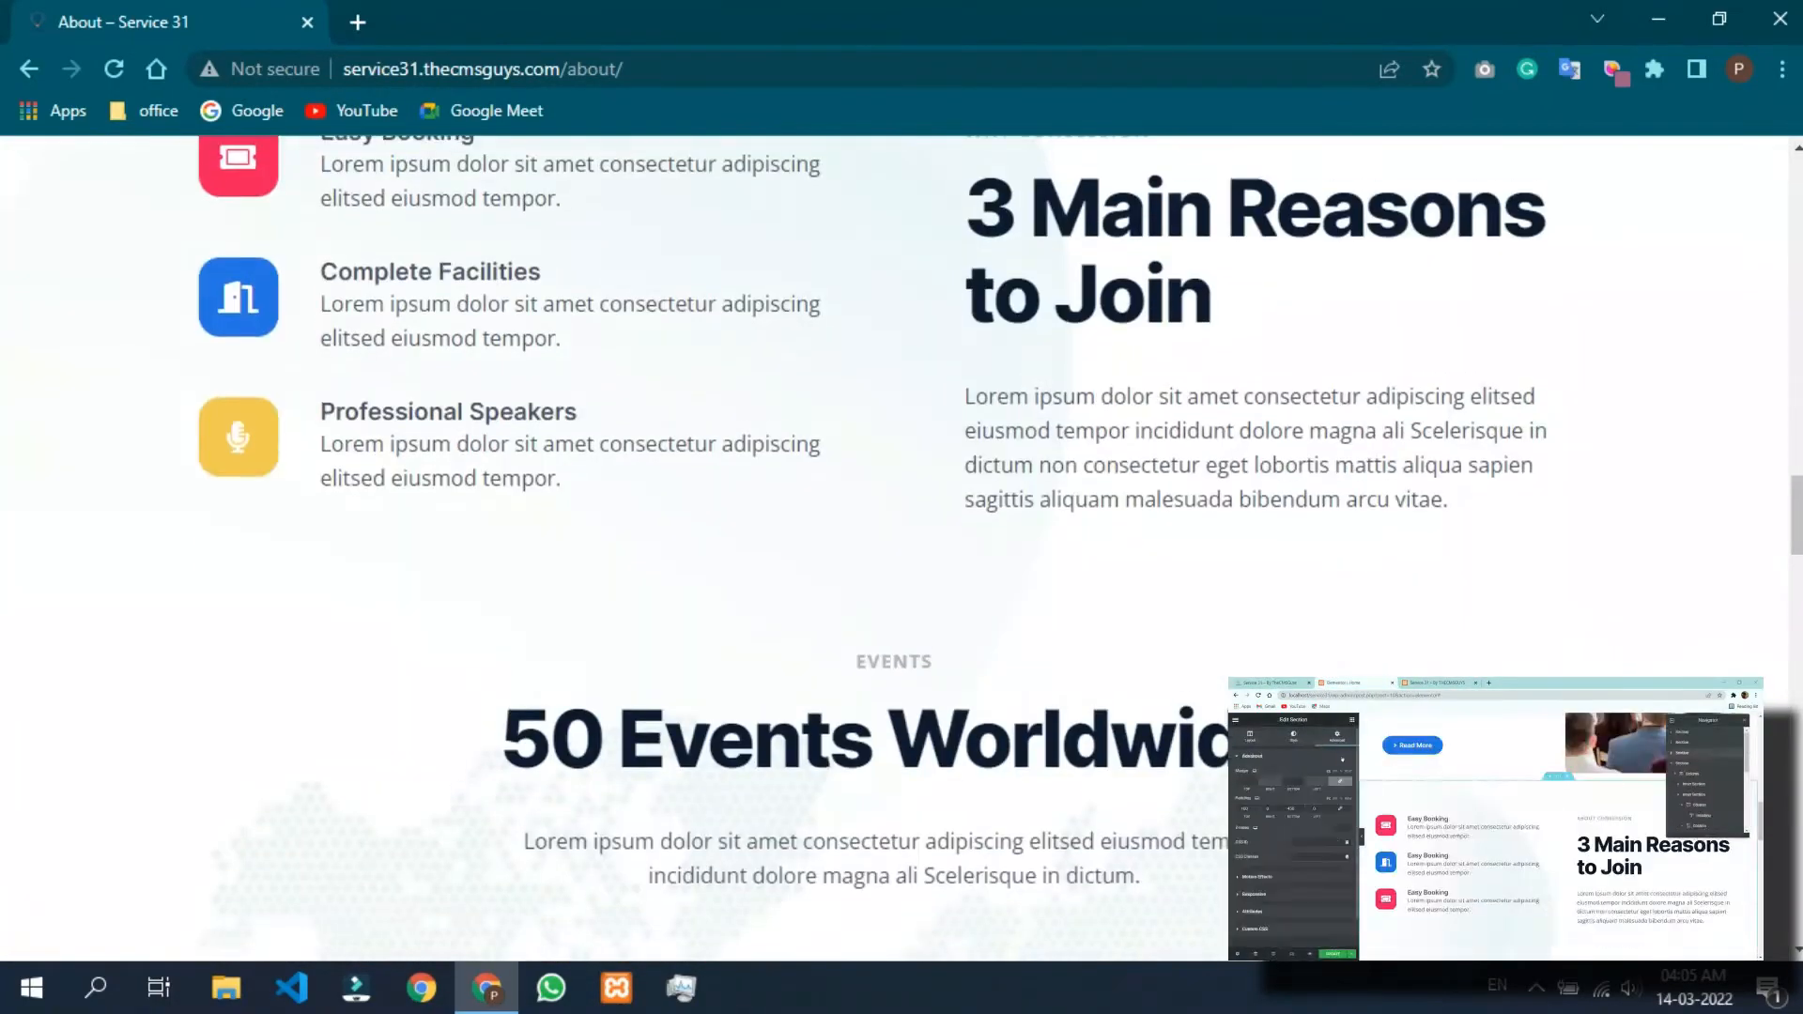
scroll(902, 549, "up", 10)
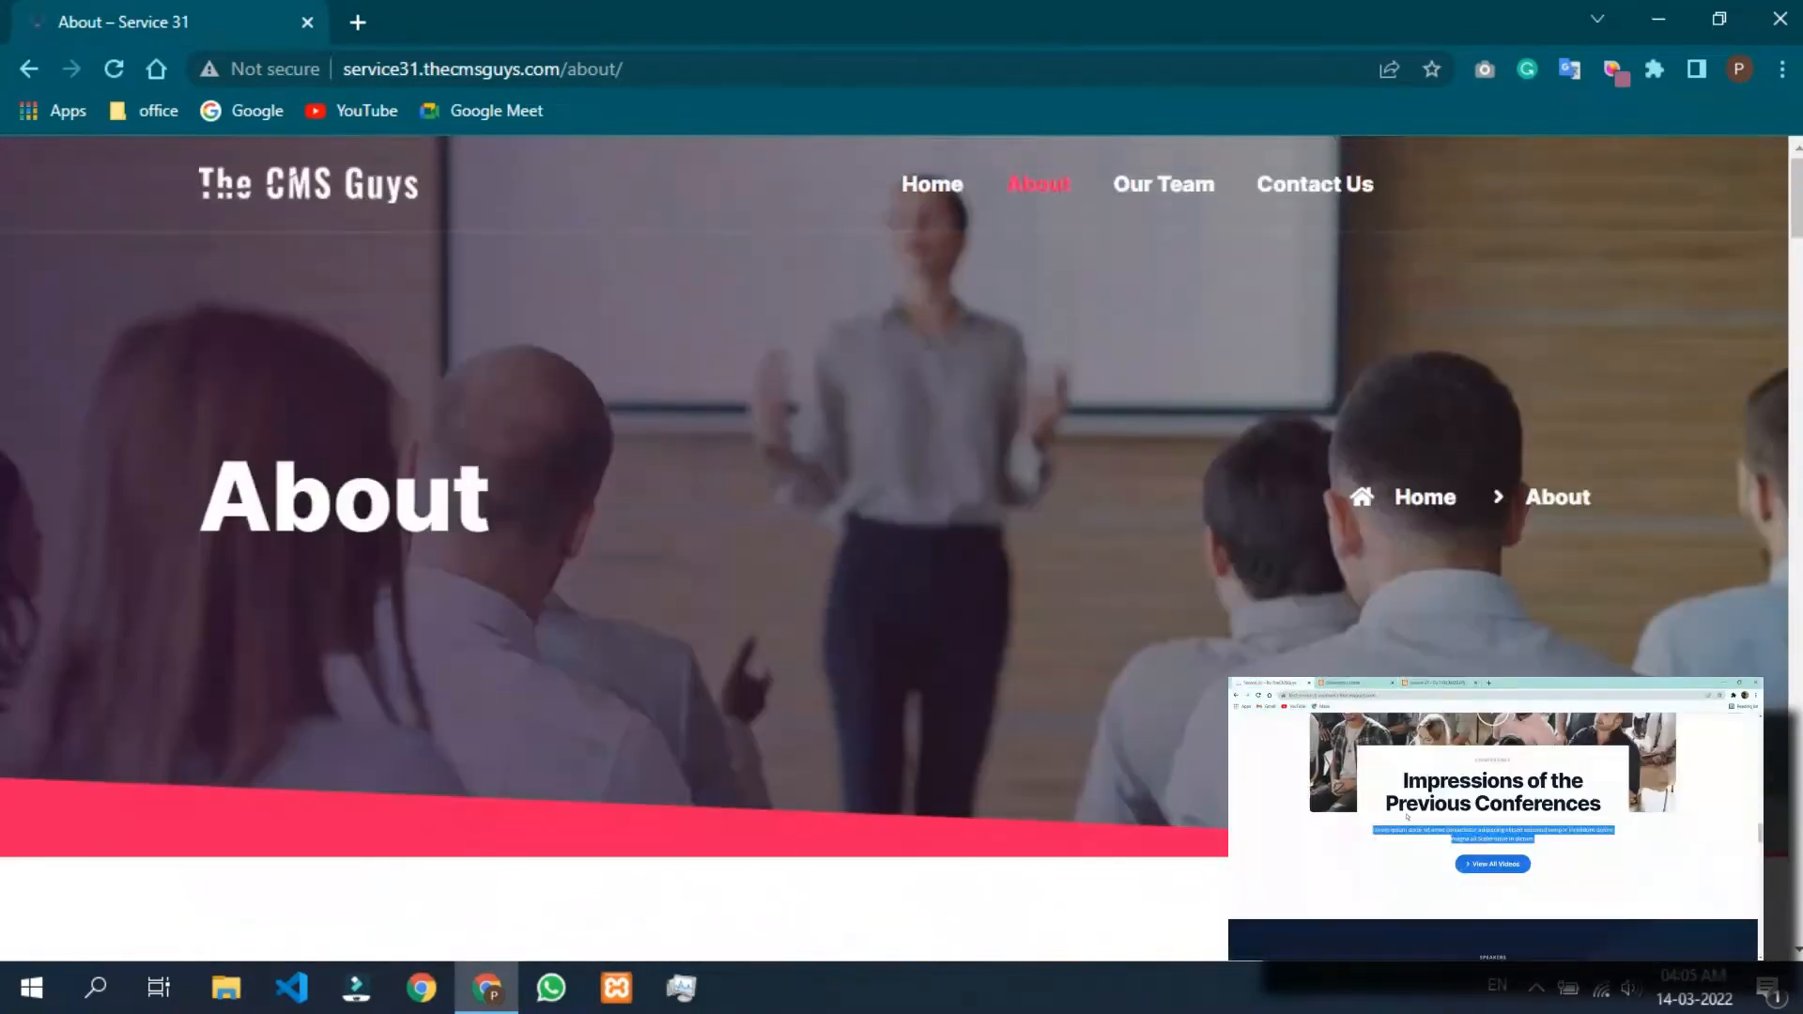
left_click(1164, 184)
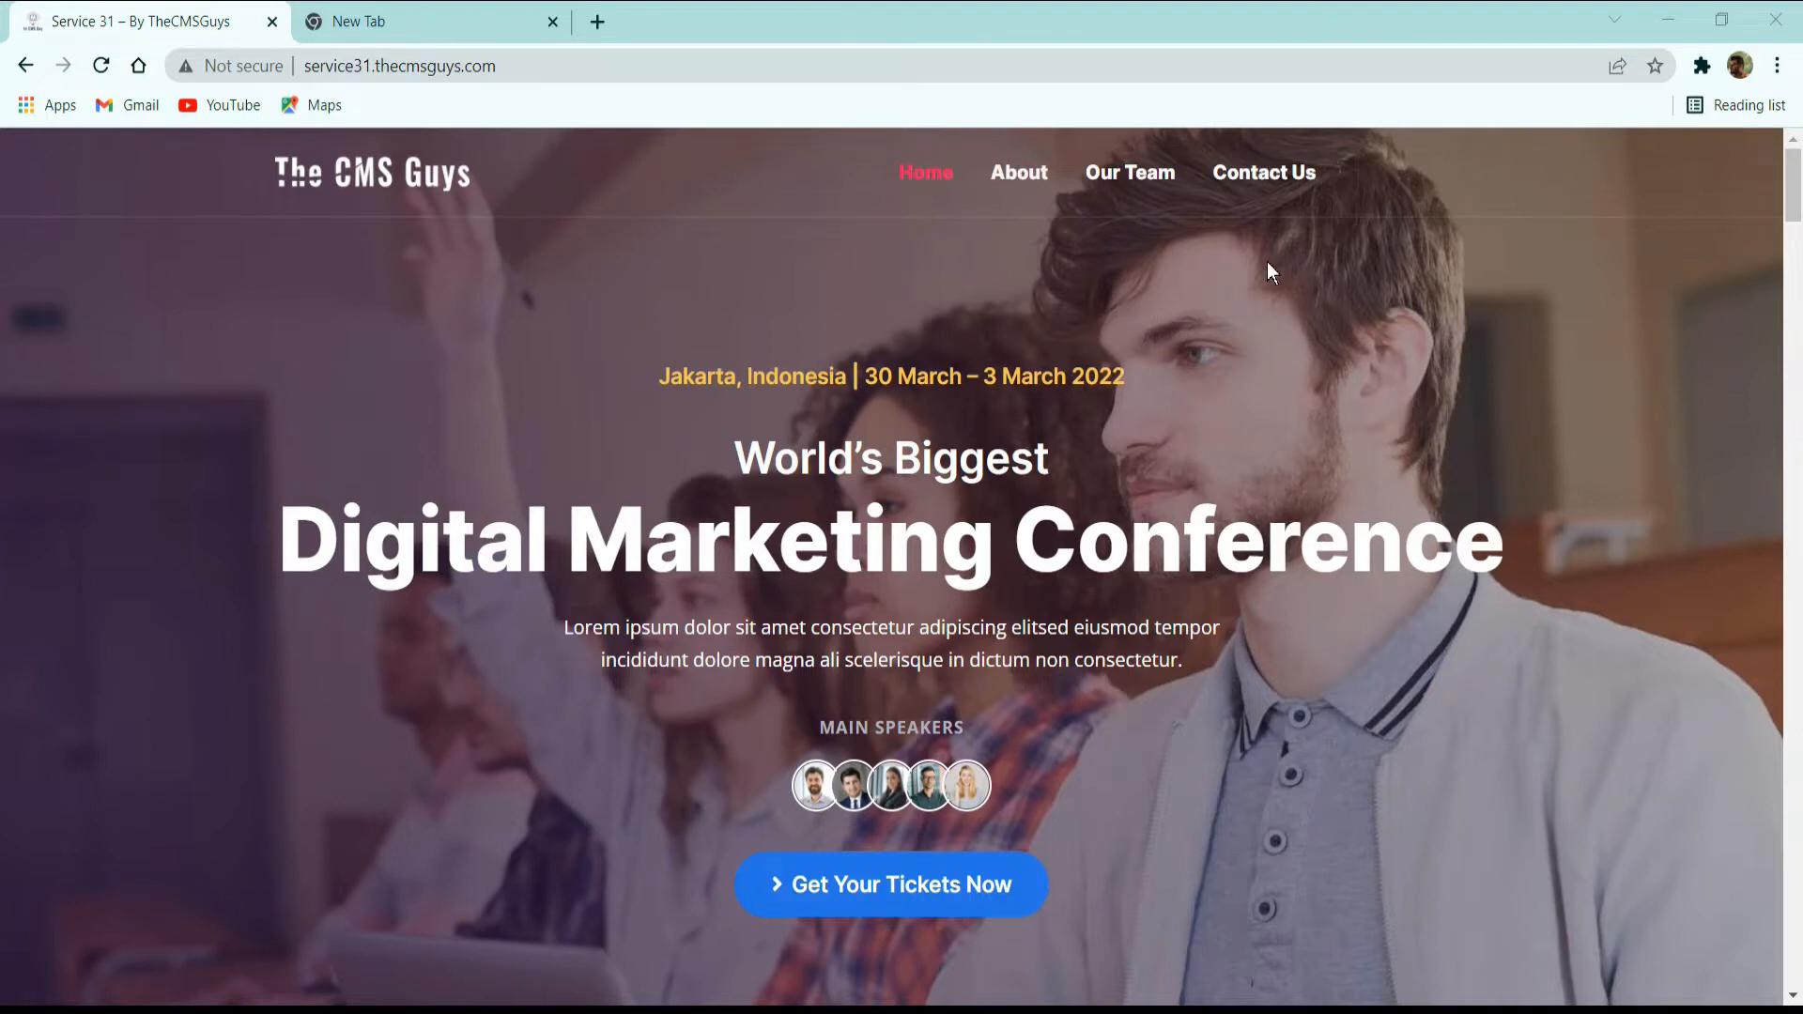
Examine the home page's hero section: event date line, two headings, description text, speaker images, ticket button and contact links.
scroll(1294, 310, "down", 3)
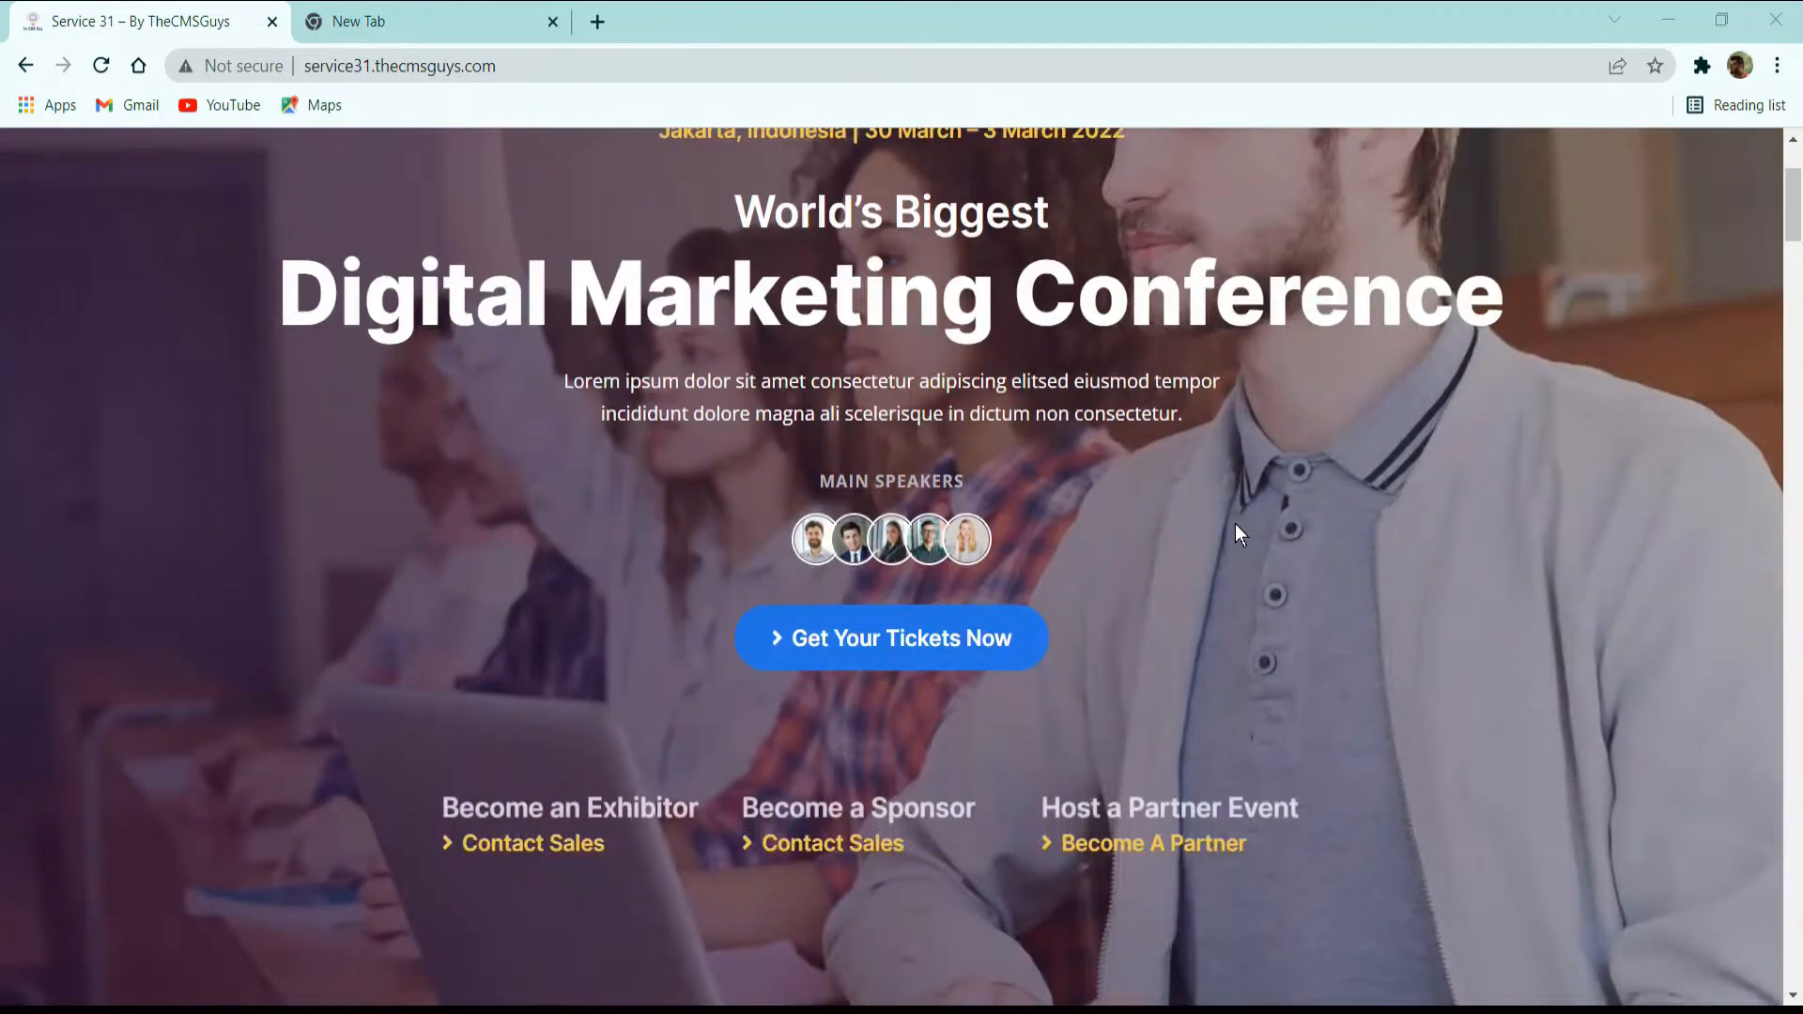
scroll(1236, 522, "up", 3)
scroll(860, 518, "down", 3)
scroll(1002, 430, "up", 3)
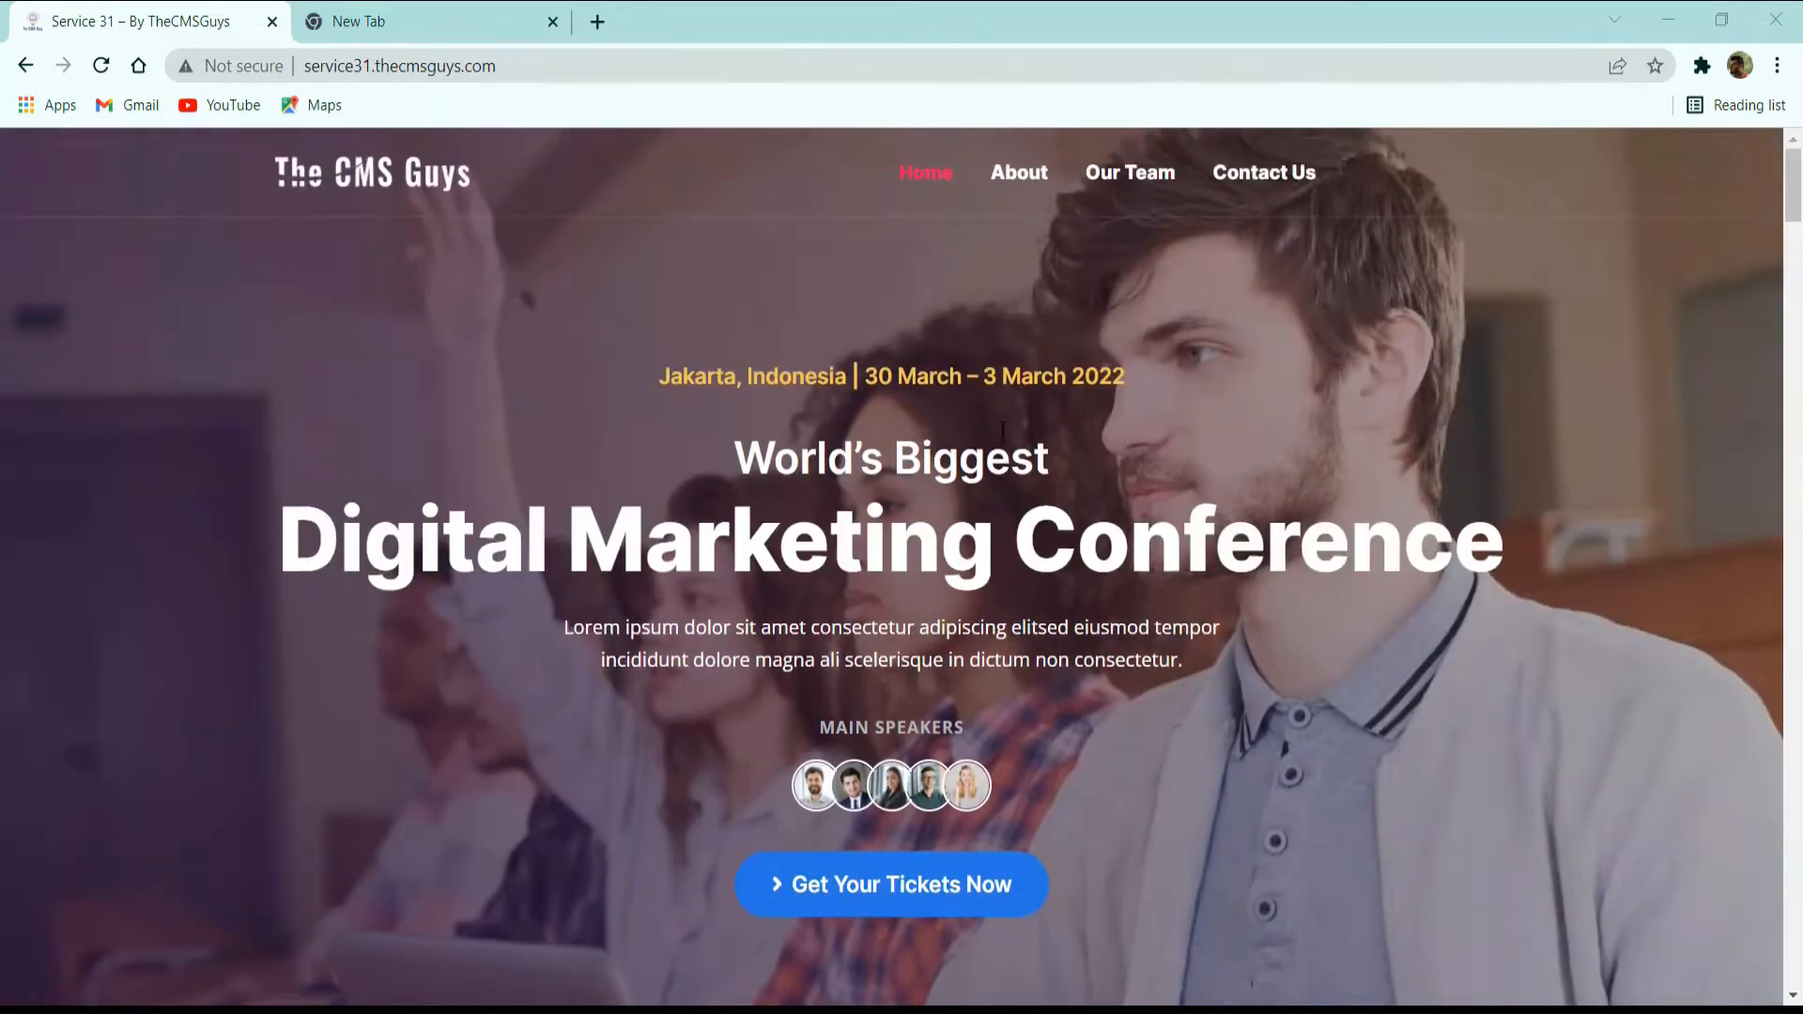
left_click_drag(666, 375, 1148, 374)
left_click(1079, 398)
left_click_drag(748, 464, 1057, 447)
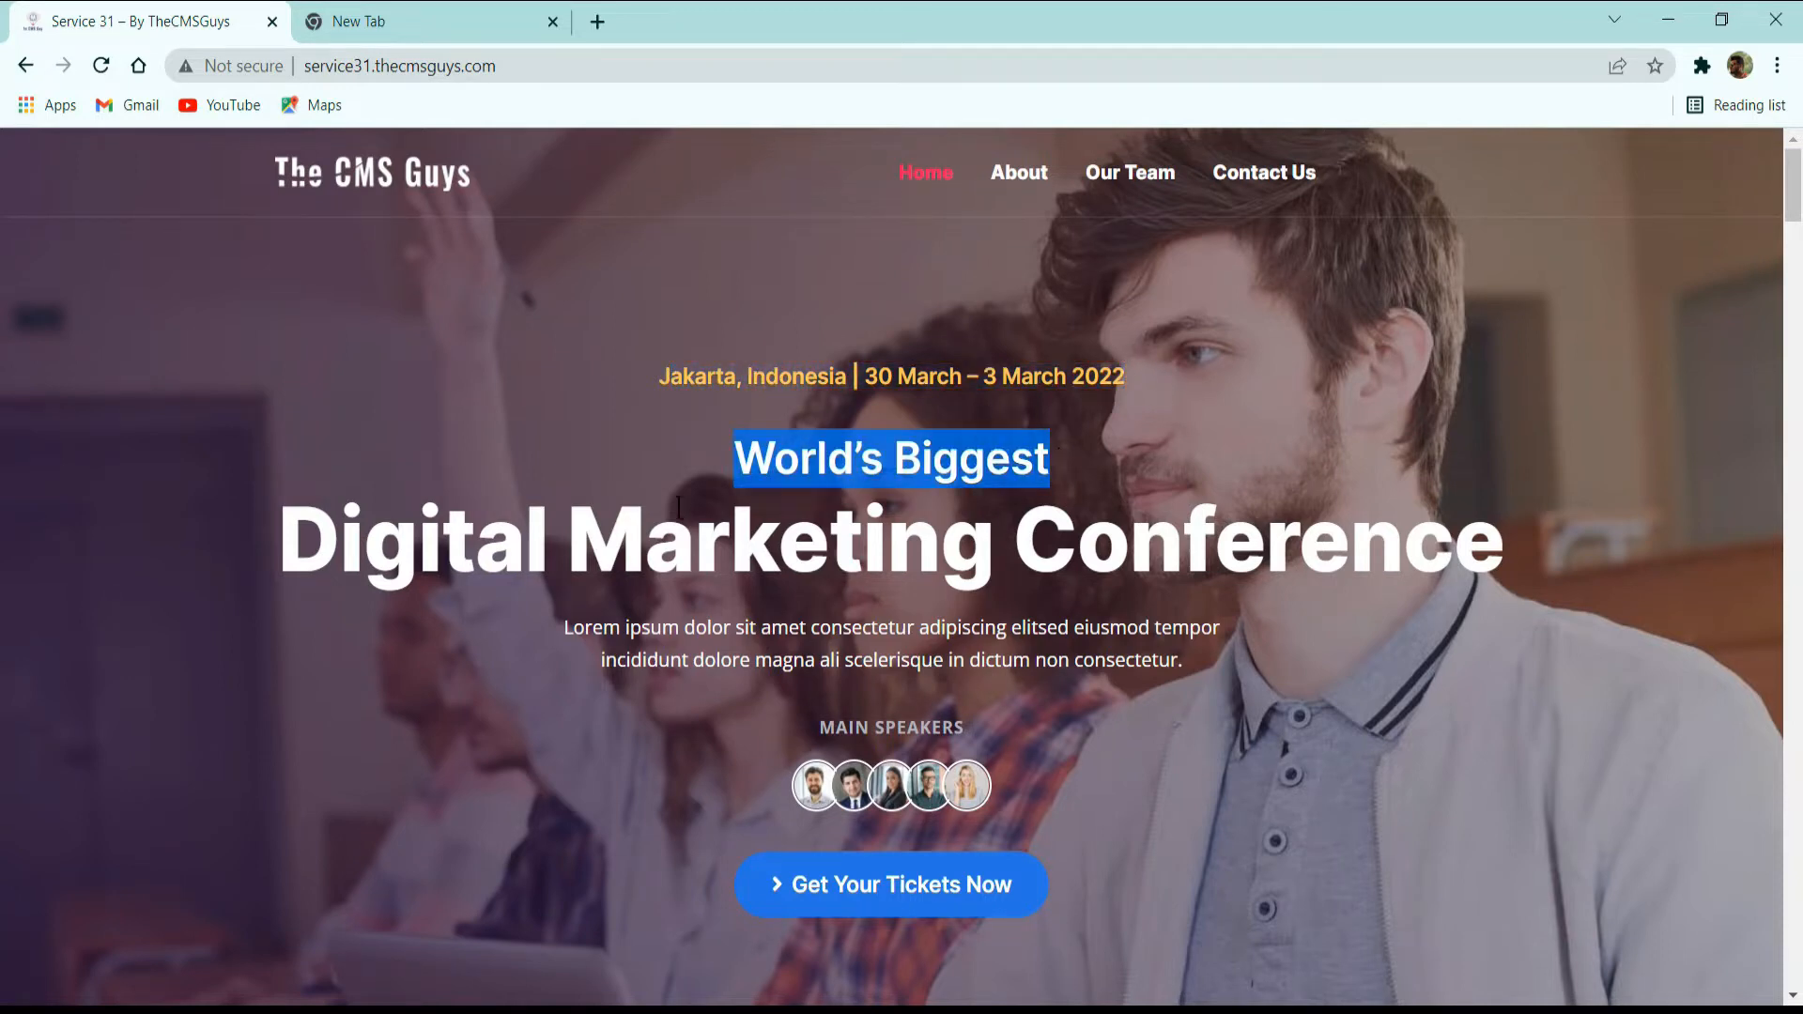
left_click_drag(286, 554, 1681, 573)
left_click(1431, 598)
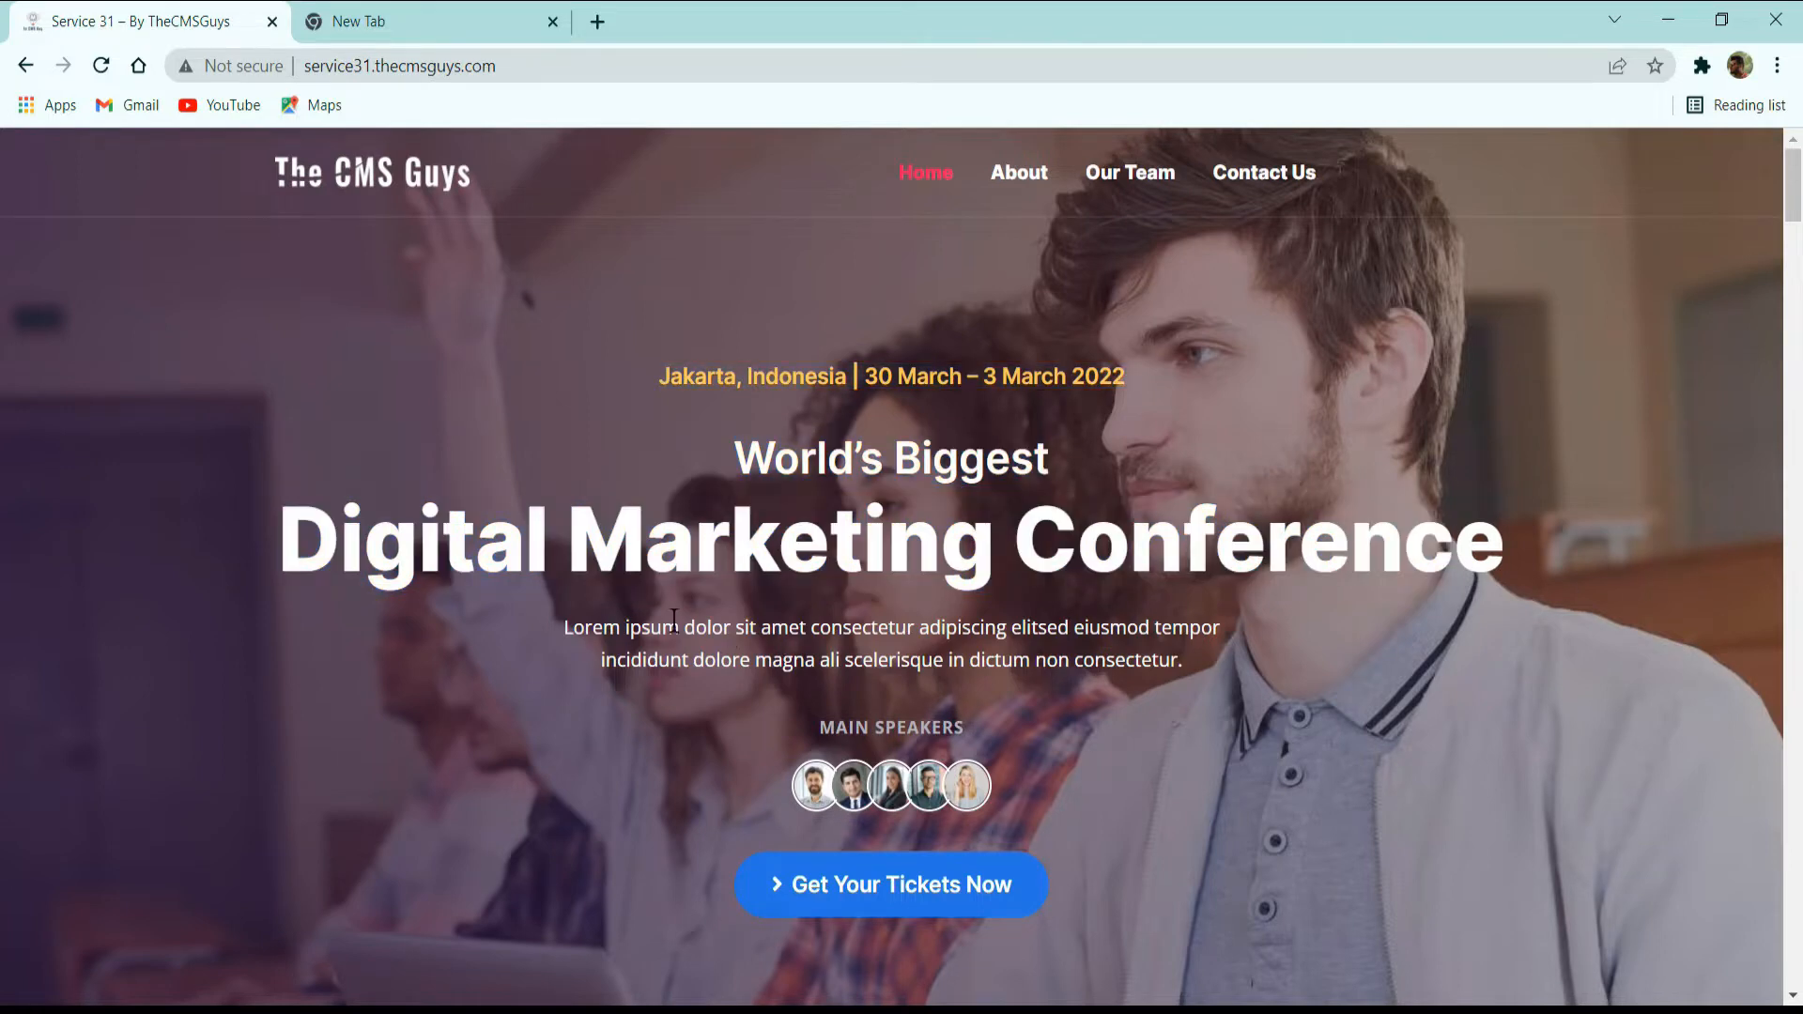
left_click_drag(624, 627, 1204, 646)
left_click(1200, 648)
scroll(1073, 714, "down", 3)
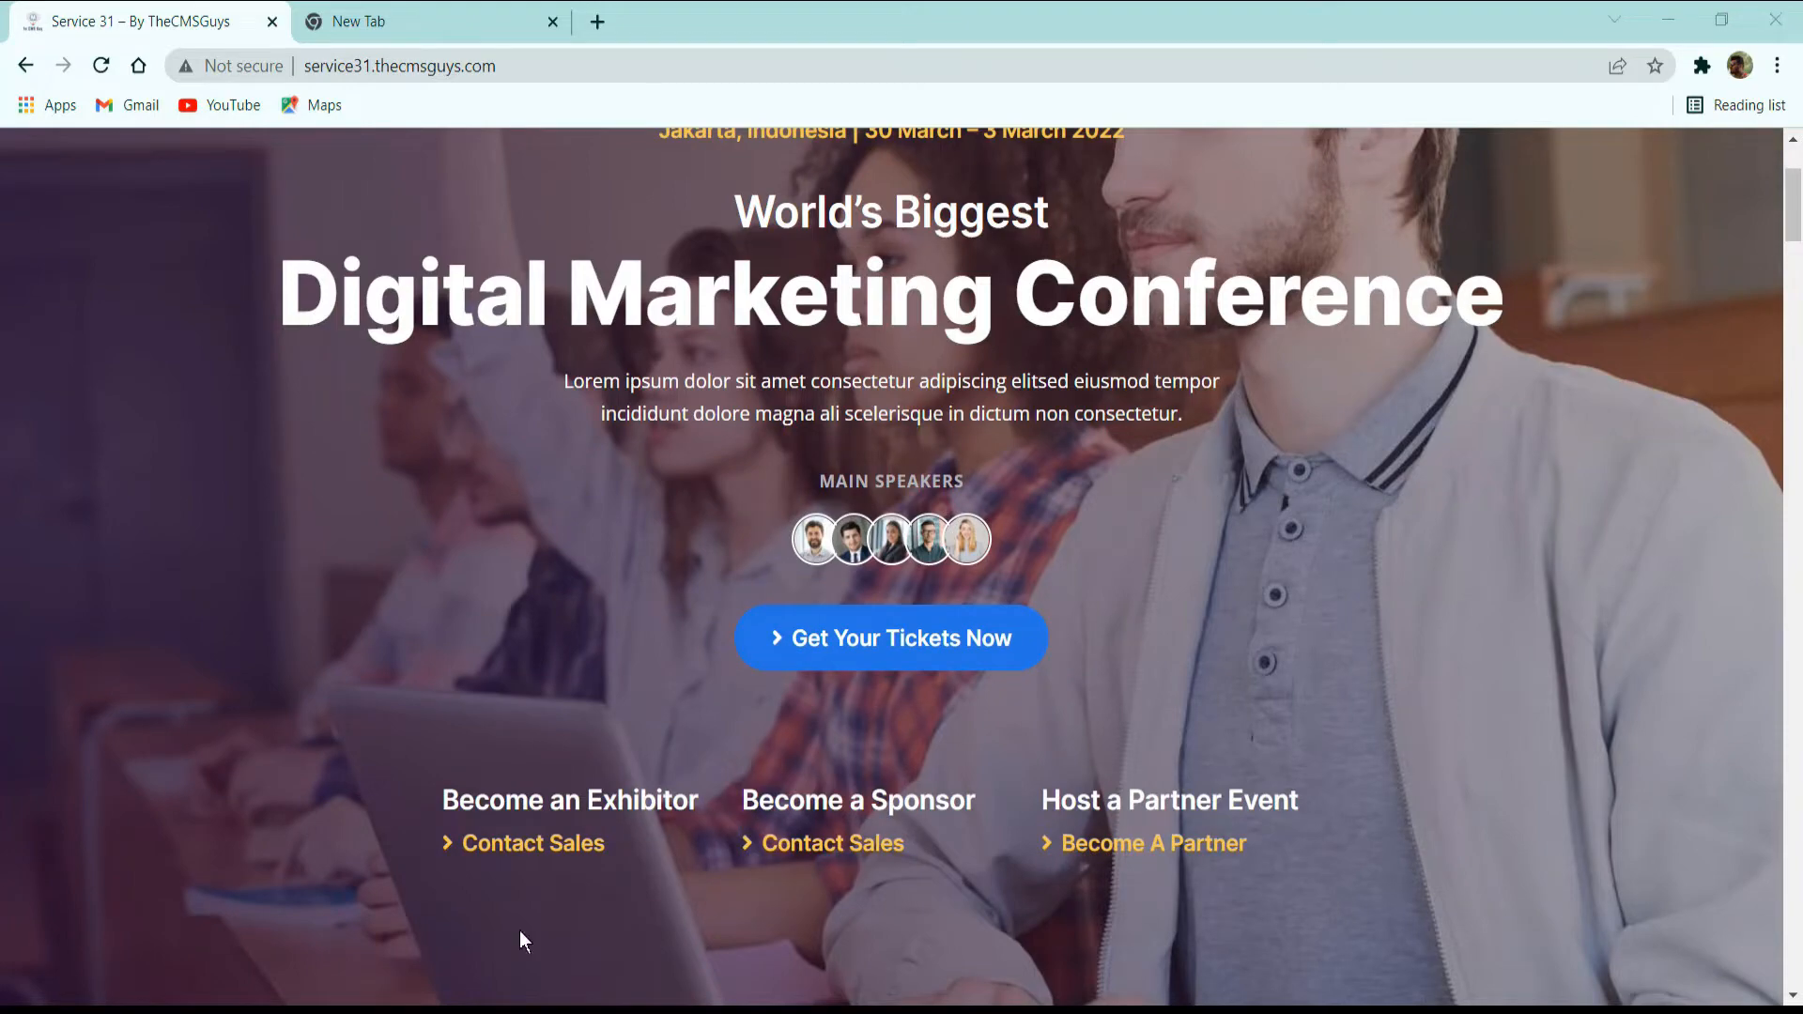
Examine the home page's welcome section, 3 Main Reasons to Join, statistics counters and the start of Conference Schedules.
scroll(763, 747, "down", 5)
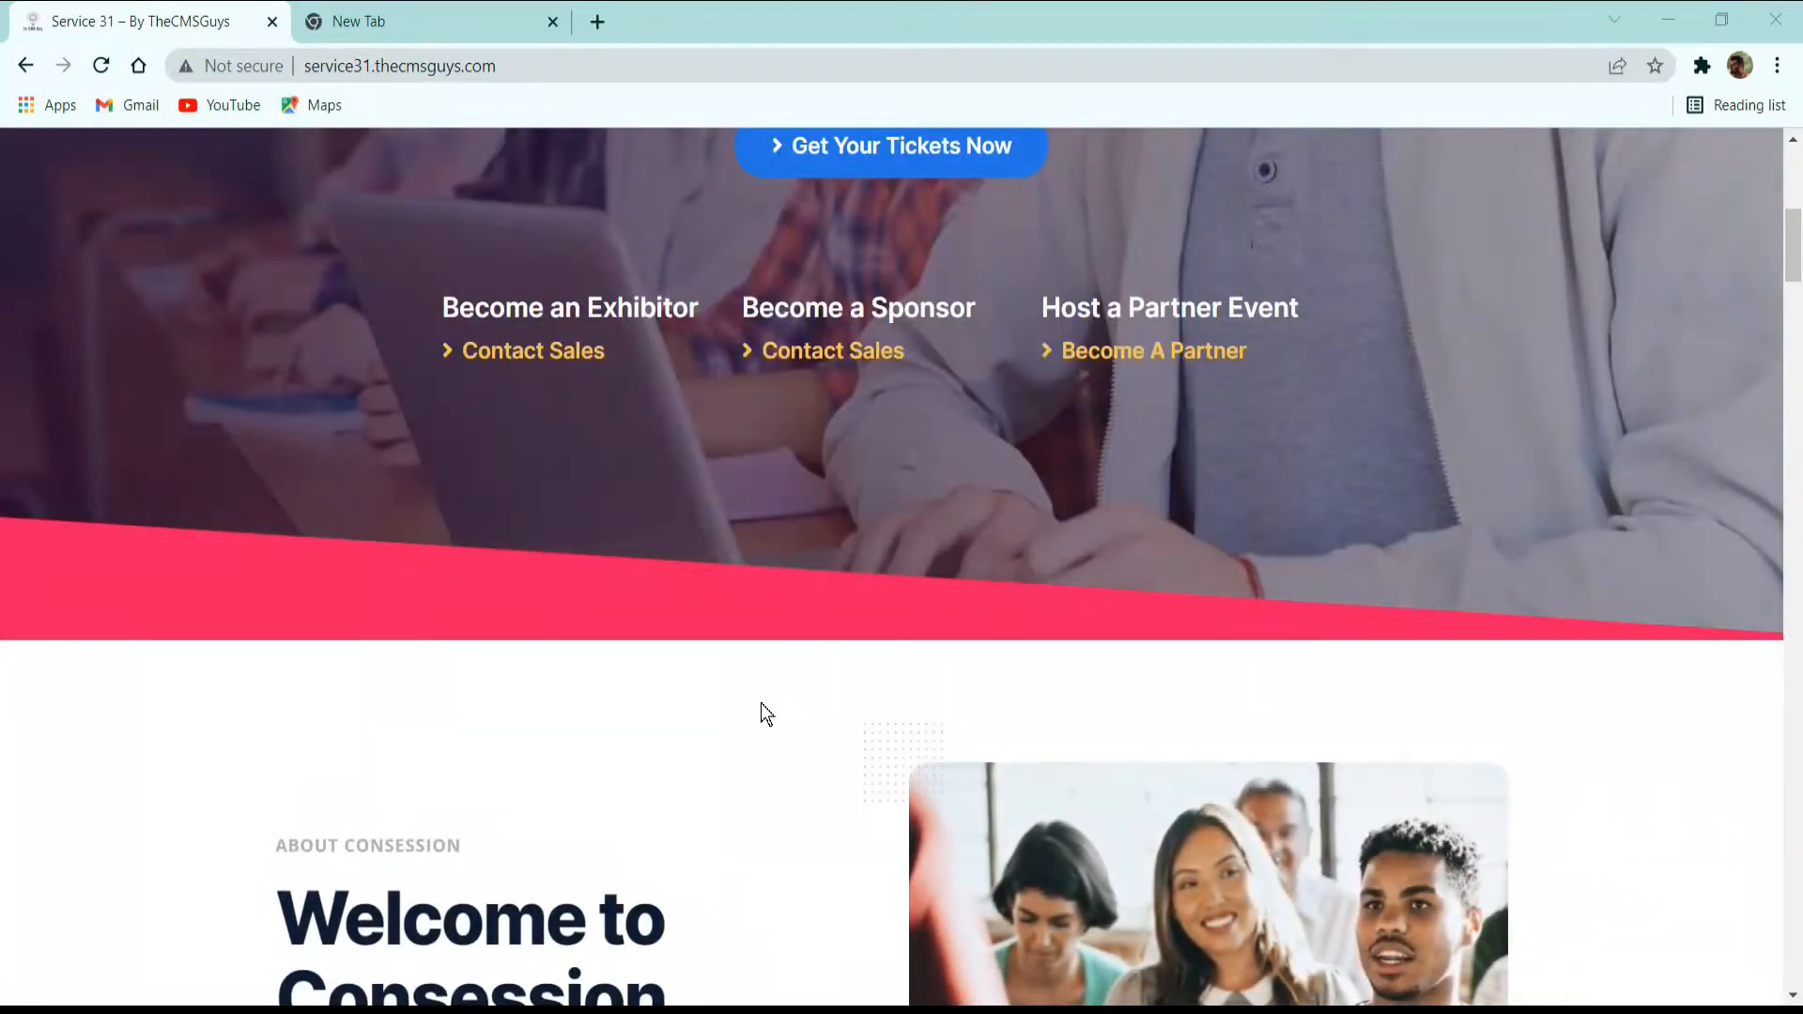
scroll(878, 732, "down", 3)
scroll(898, 696, "down", 3)
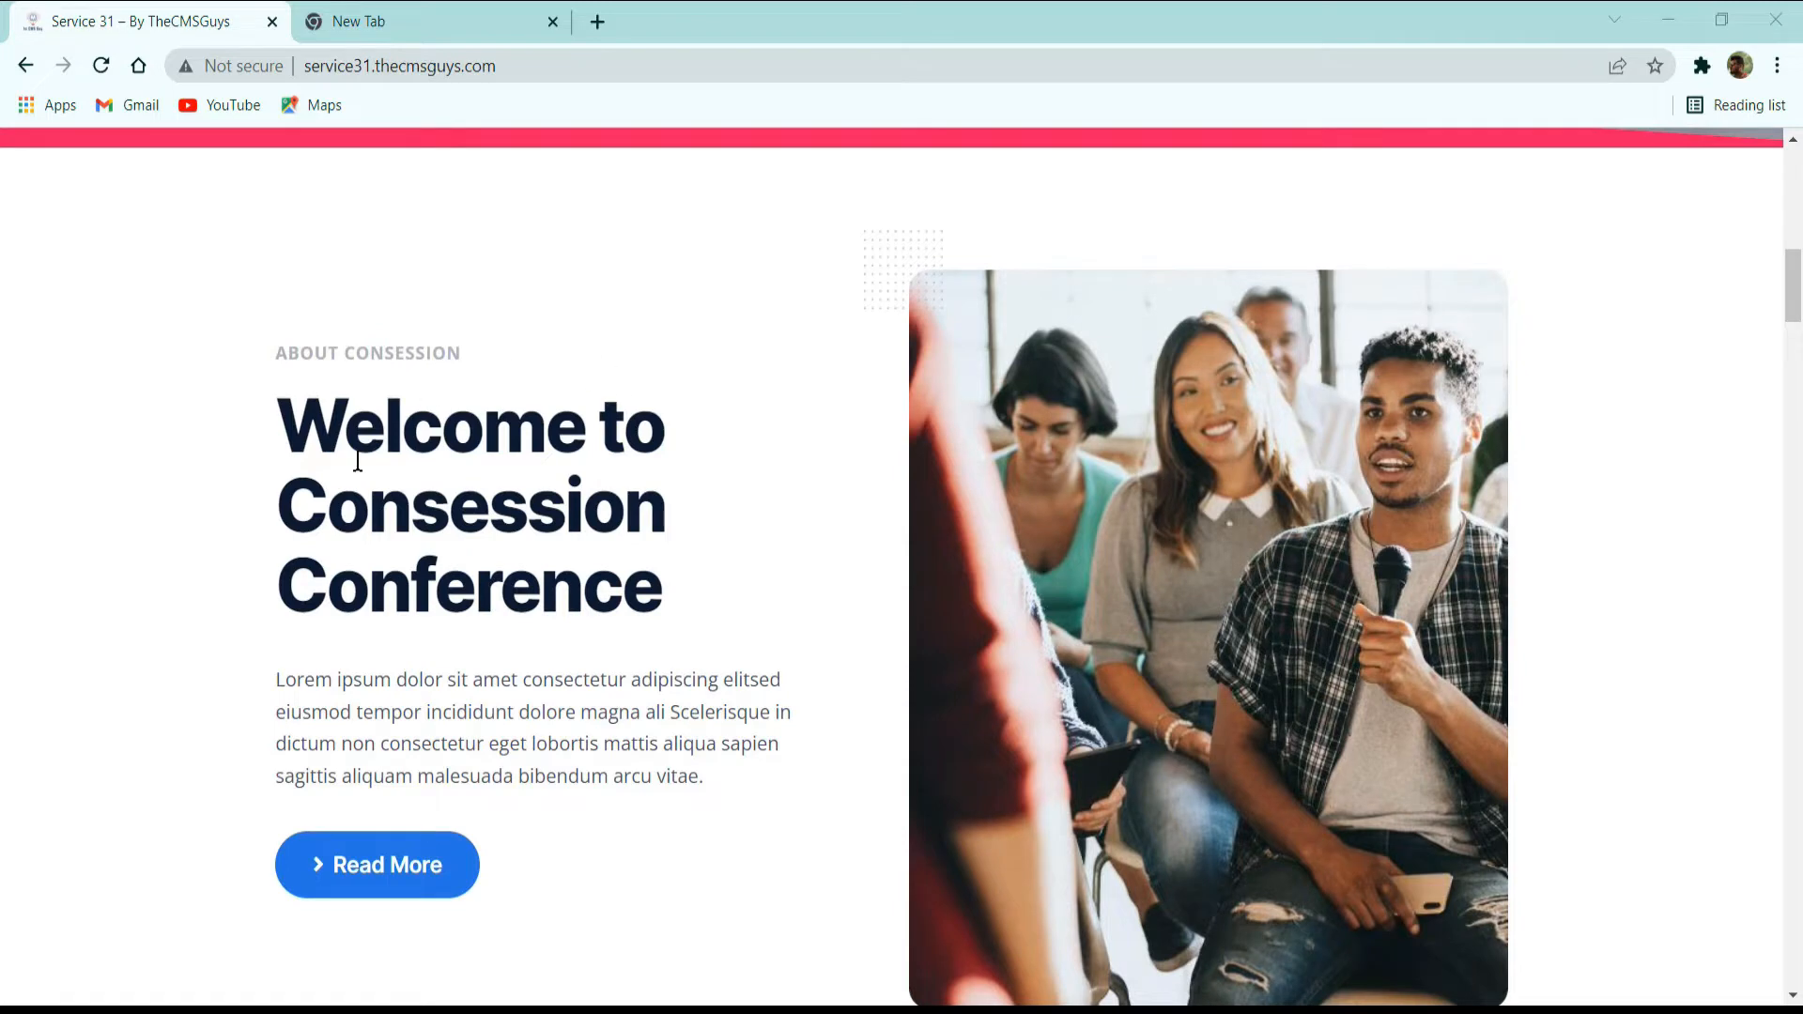
scroll(576, 620, "down", 2)
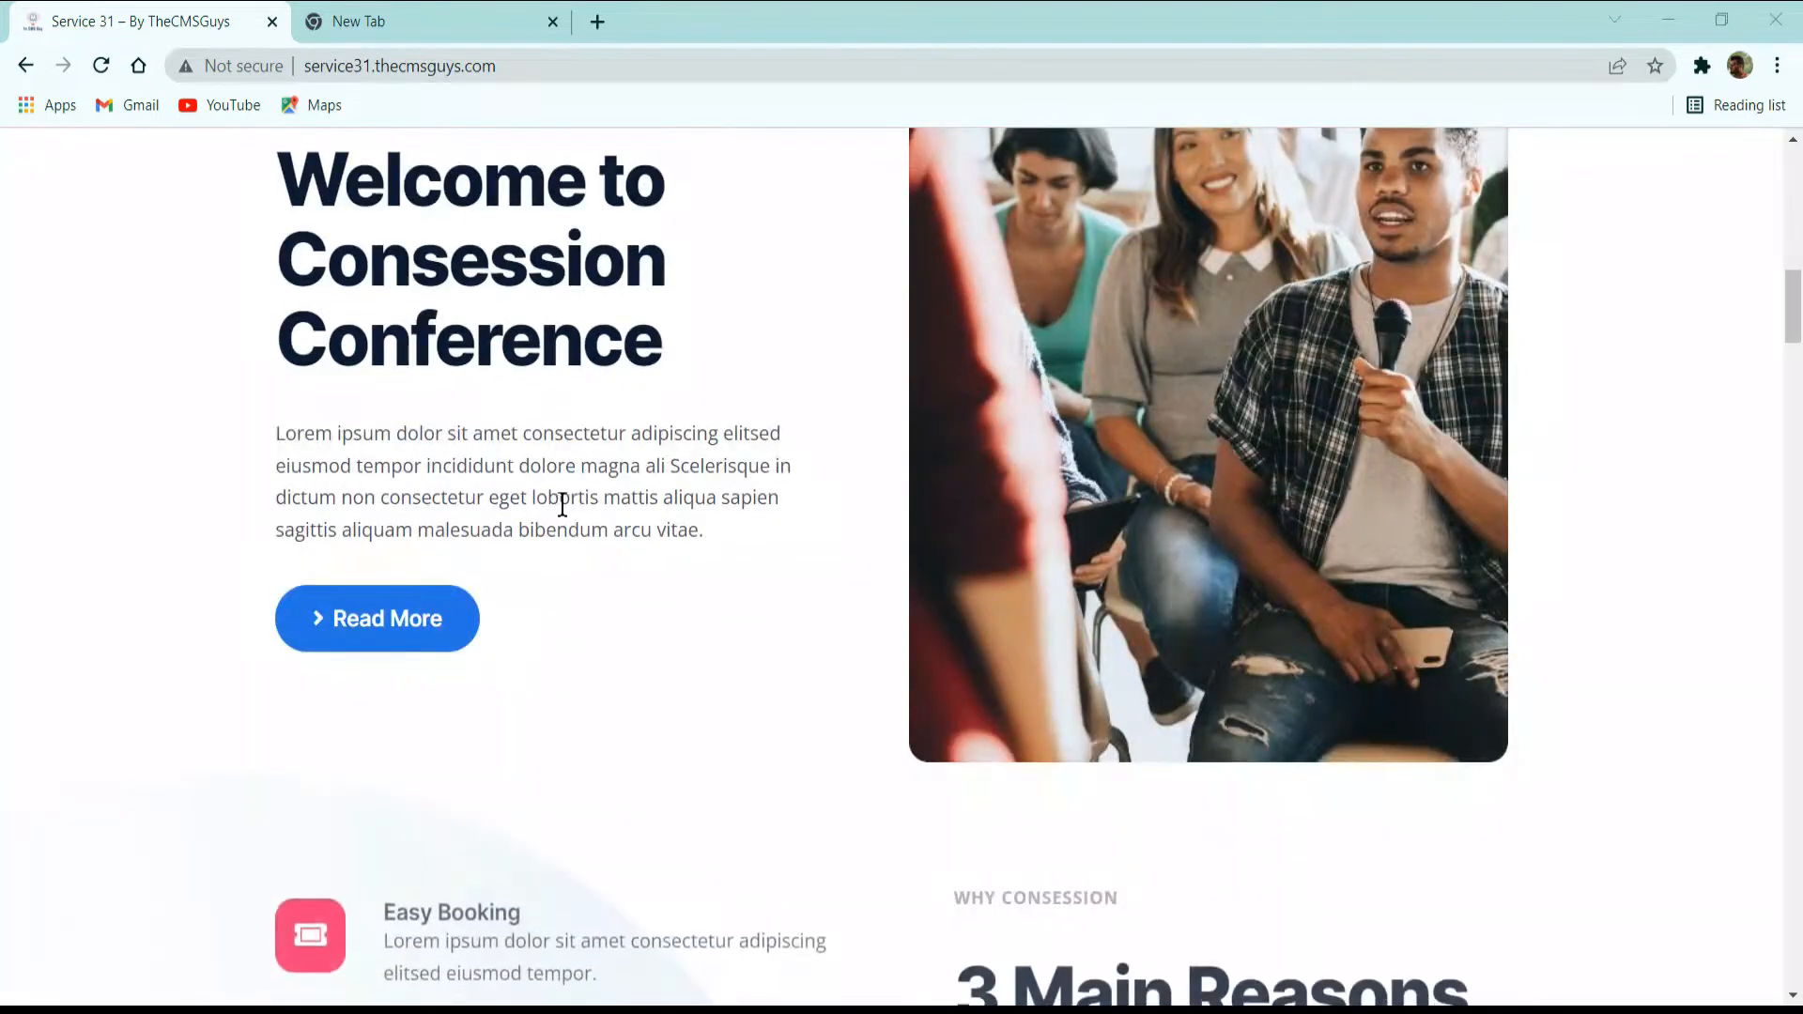
scroll(582, 503, "down", 2)
scroll(592, 513, "down", 1)
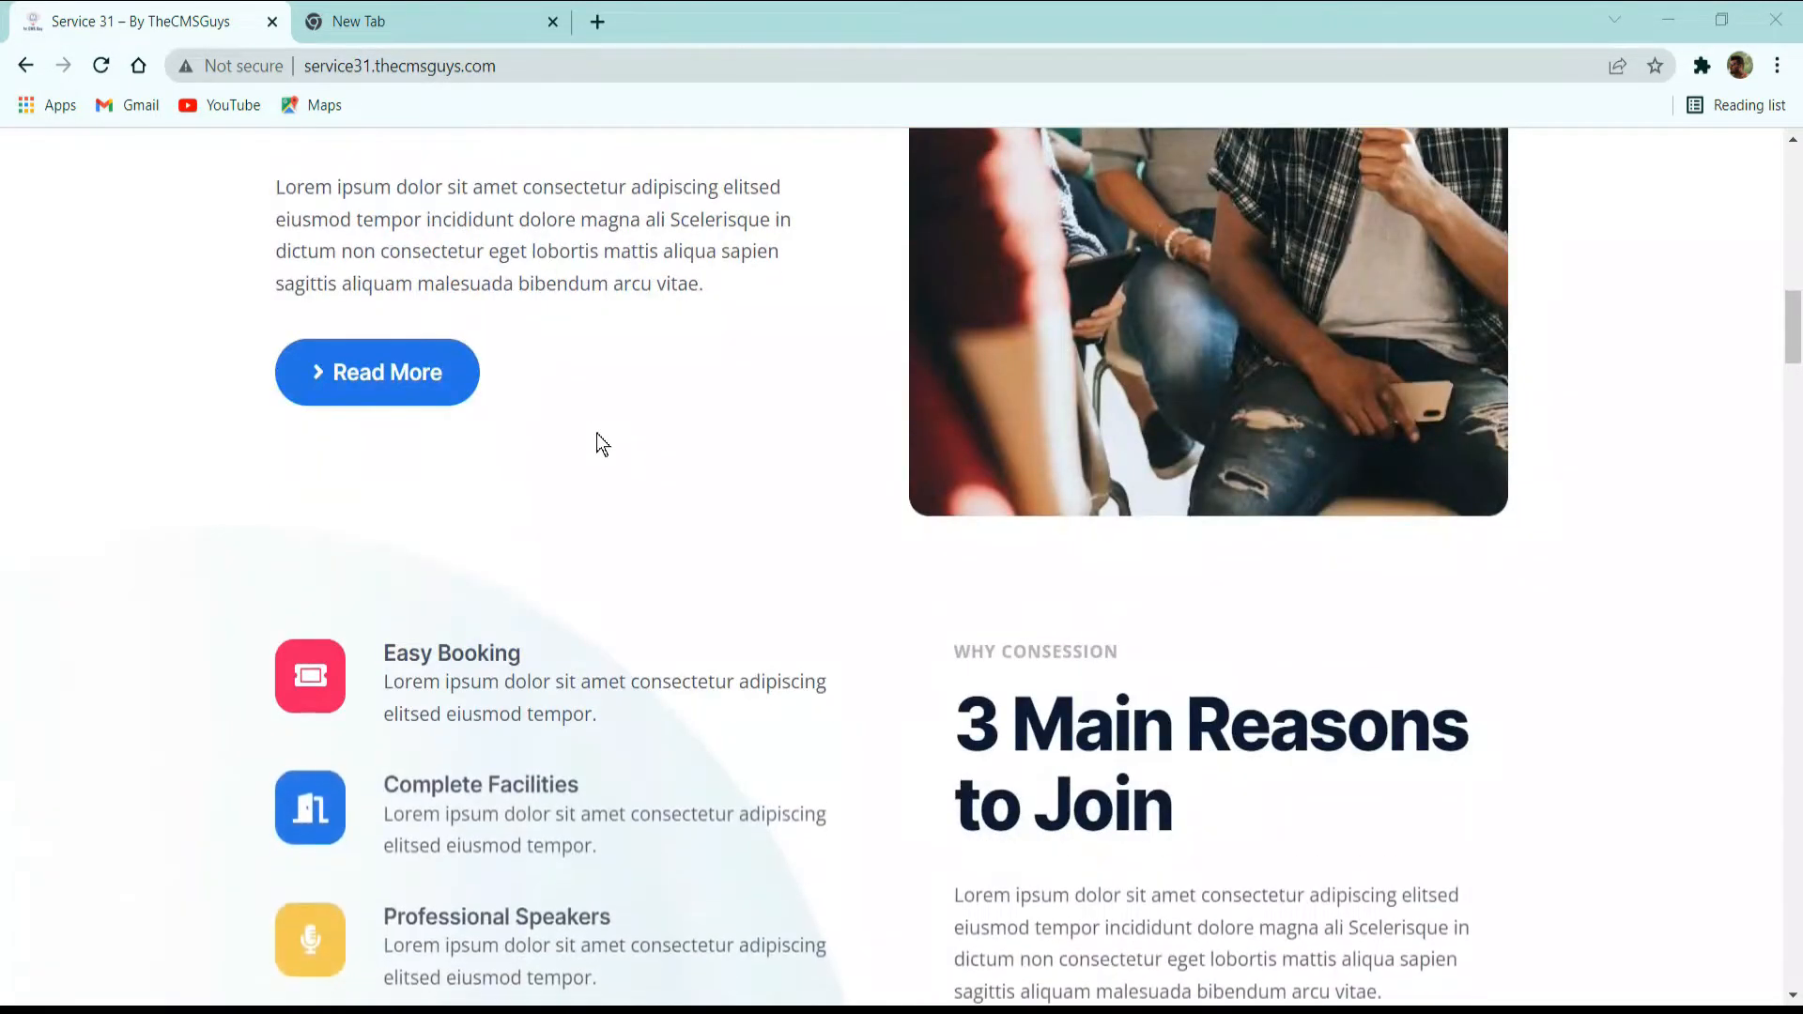
scroll(705, 426, "down", 3)
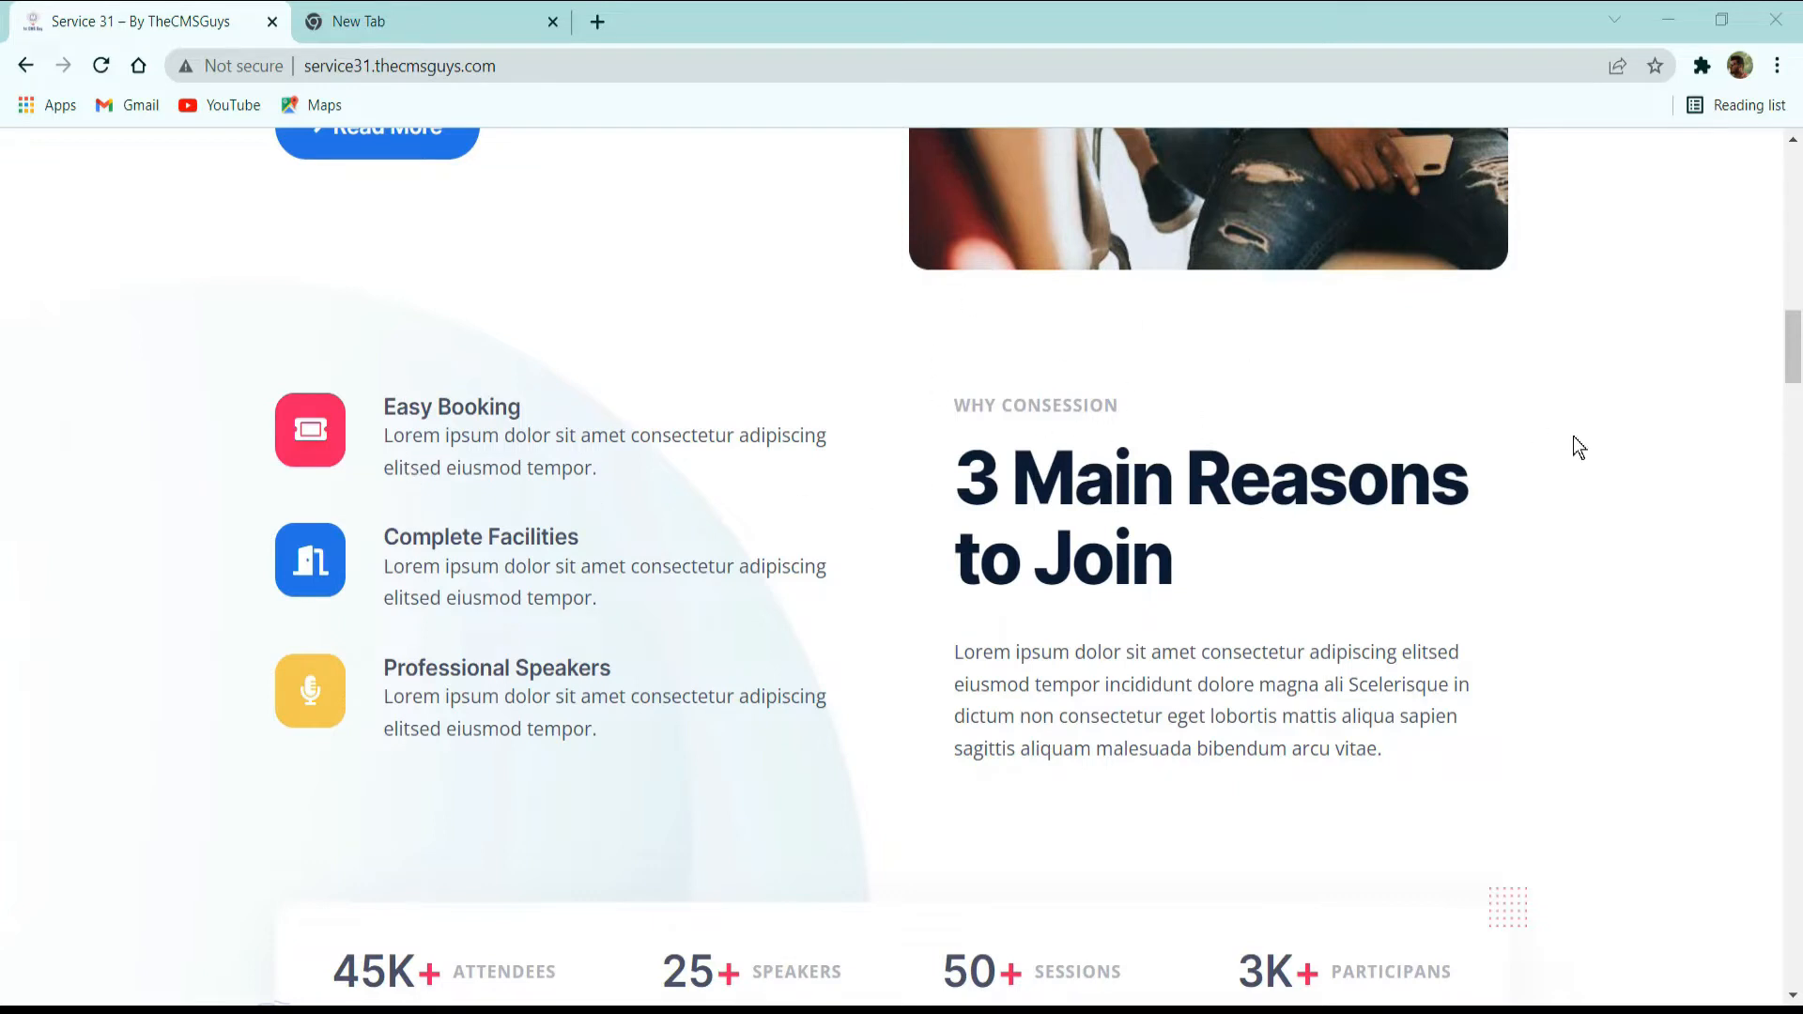
scroll(1193, 634, "down", 3)
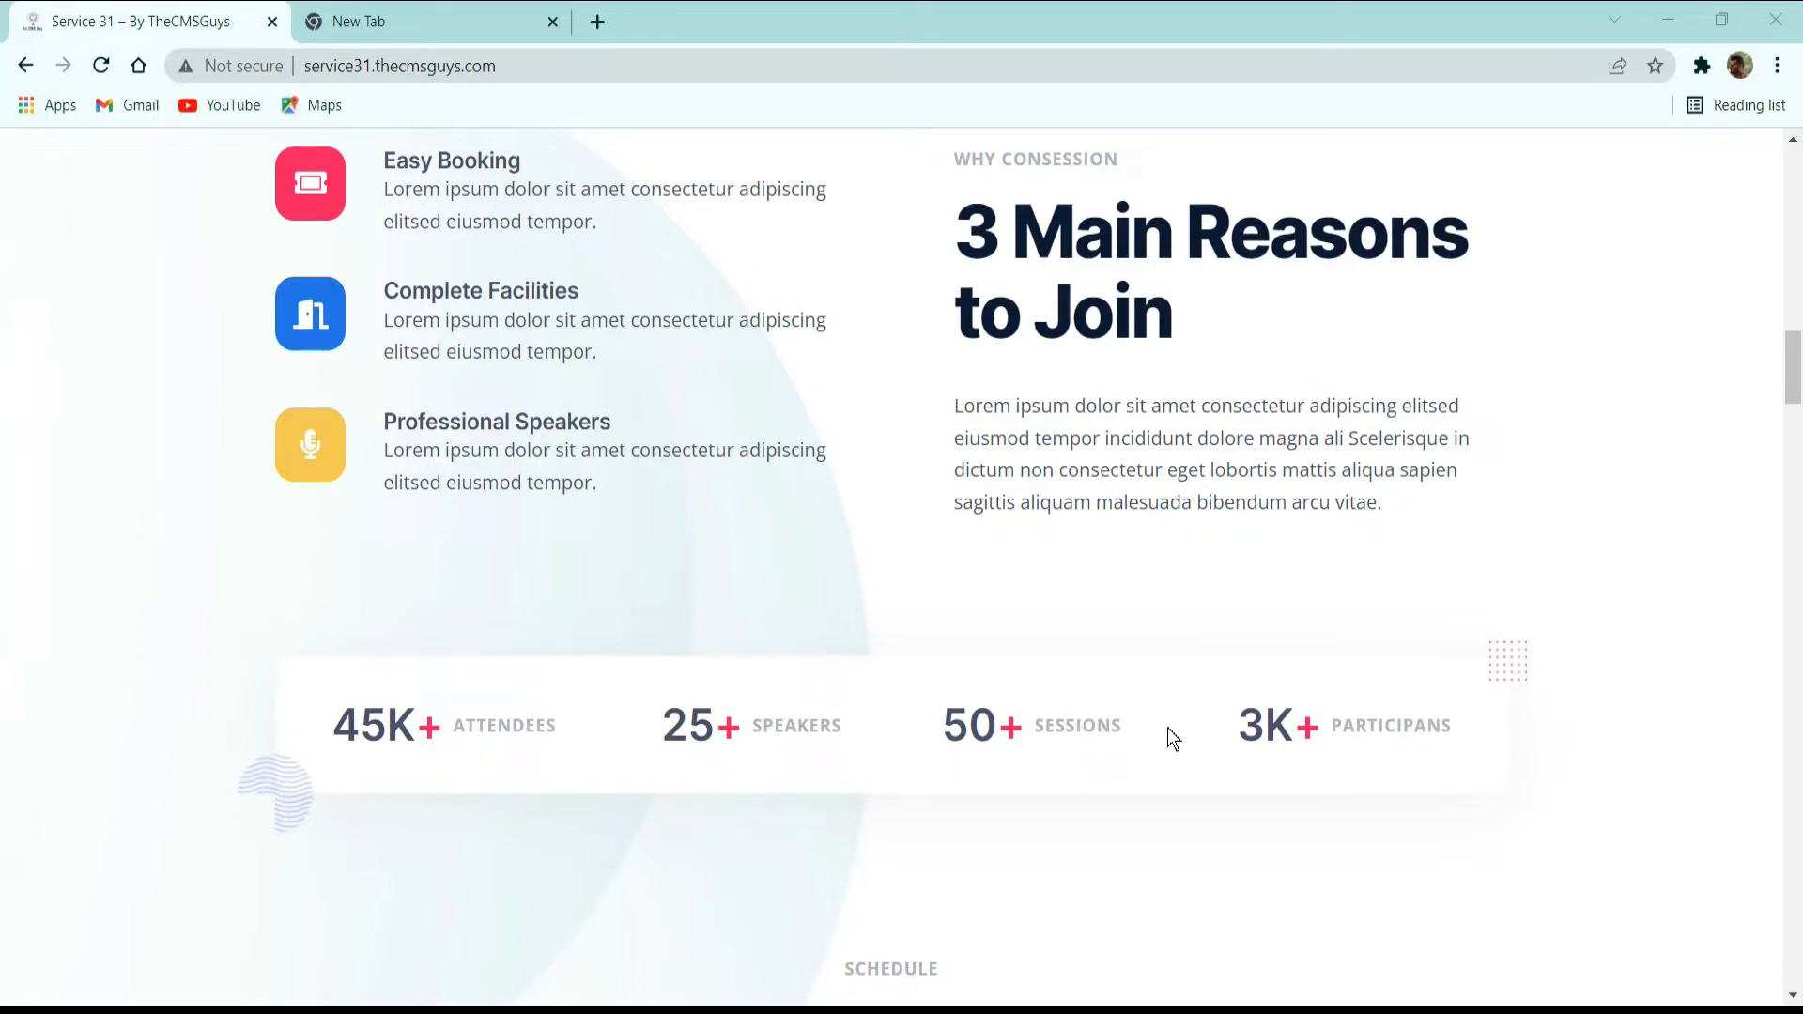
scroll(1052, 601, "down", 3)
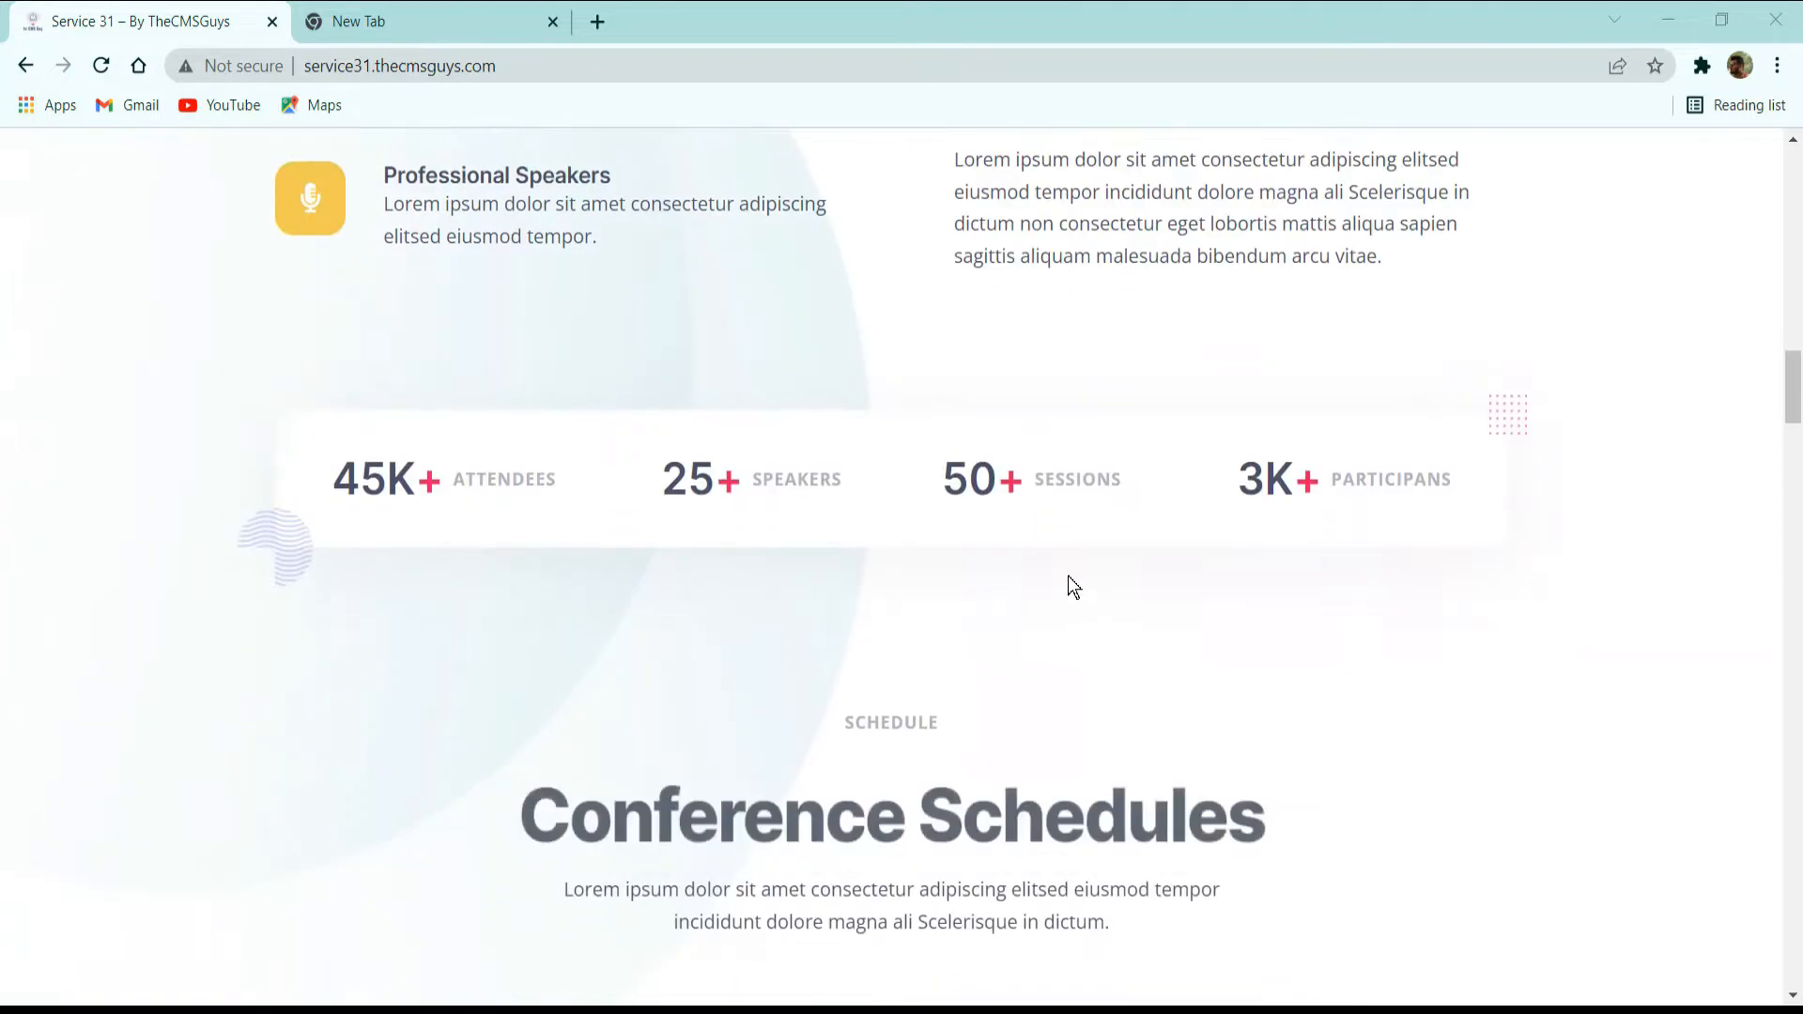
scroll(1117, 507, "down", 3)
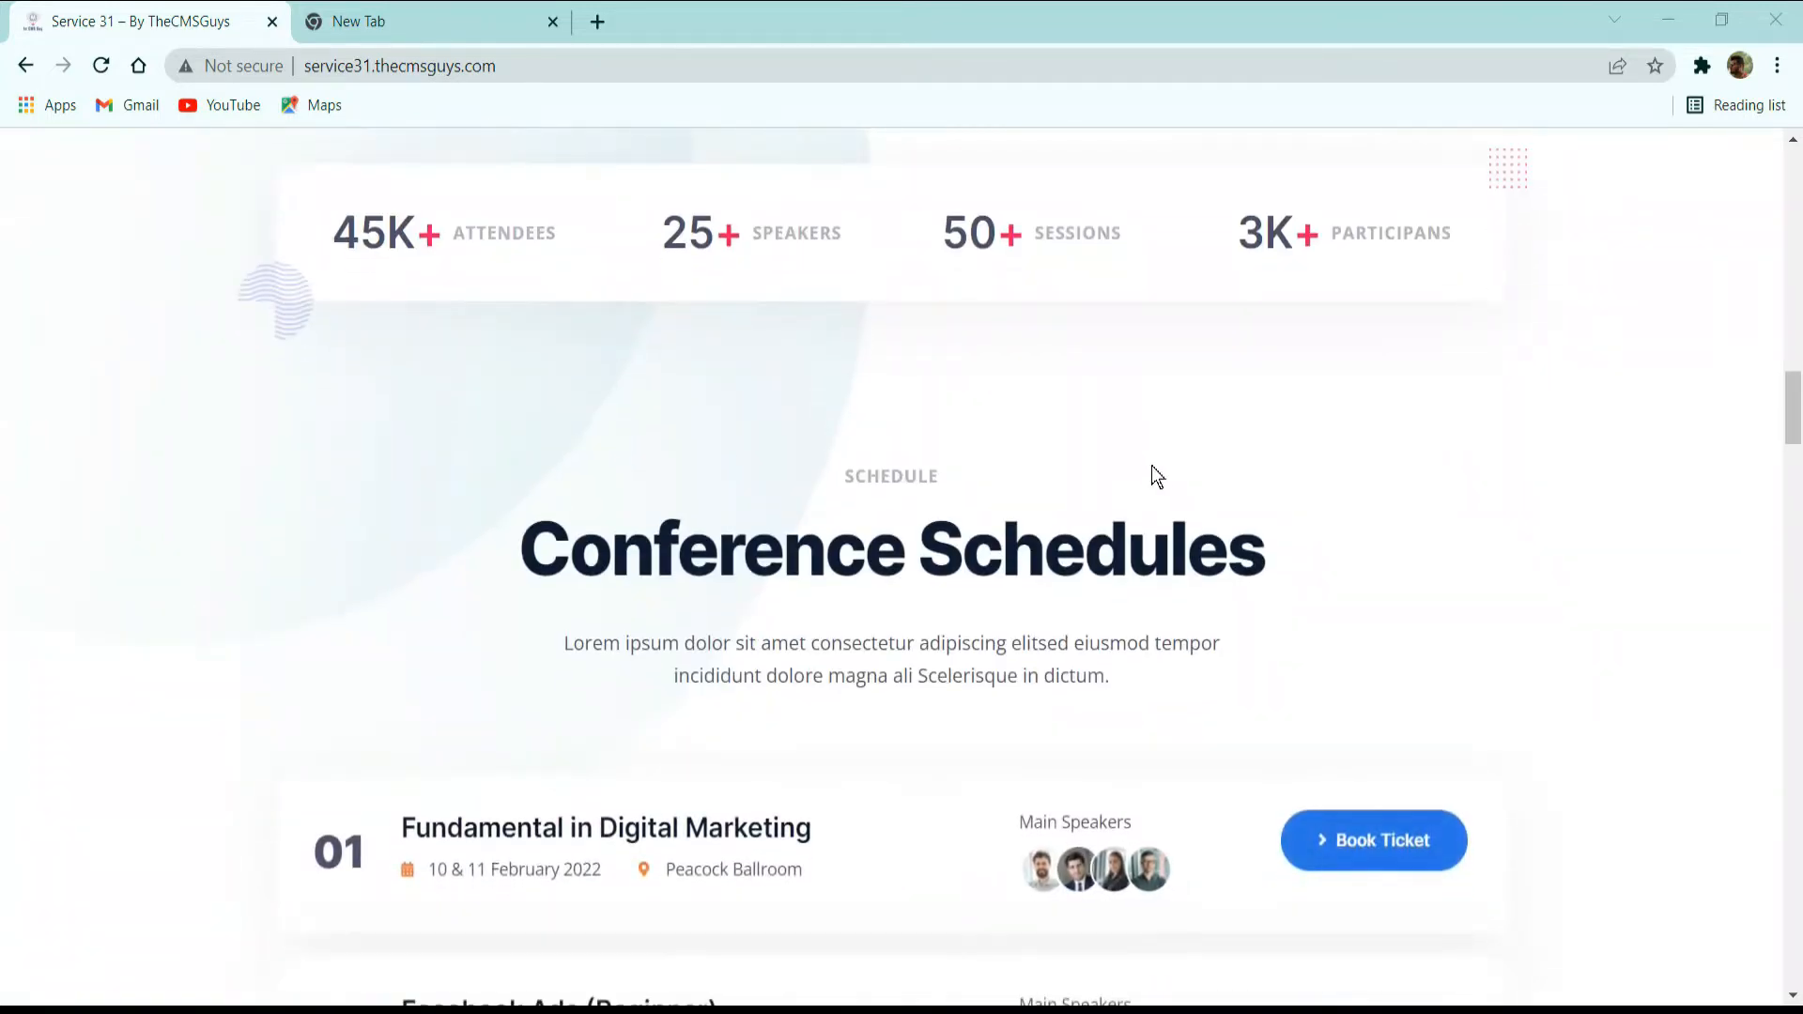
Examine the home page's Conference Schedules list: session titles, dates, venues, main speaker images and ticket-booking buttons for all six sessions.
scroll(1151, 465, "down", 3)
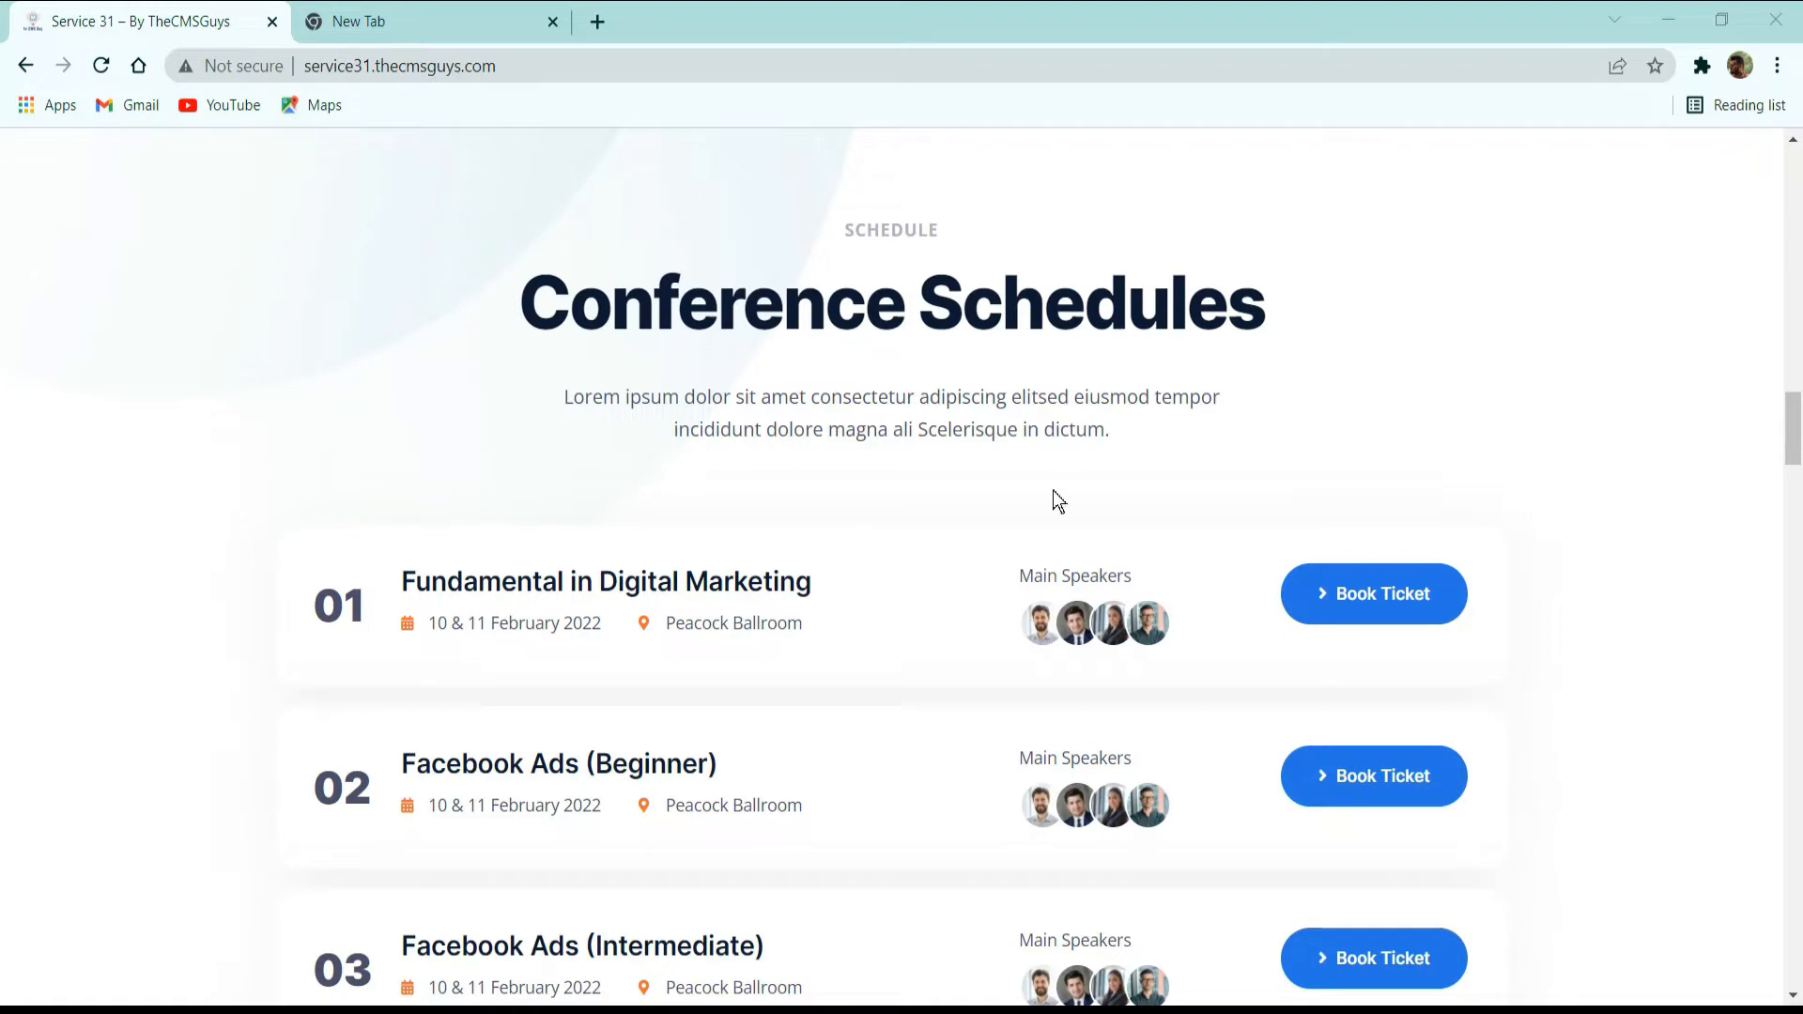
scroll(1057, 498, "down", 3)
scroll(601, 380, "down", 3)
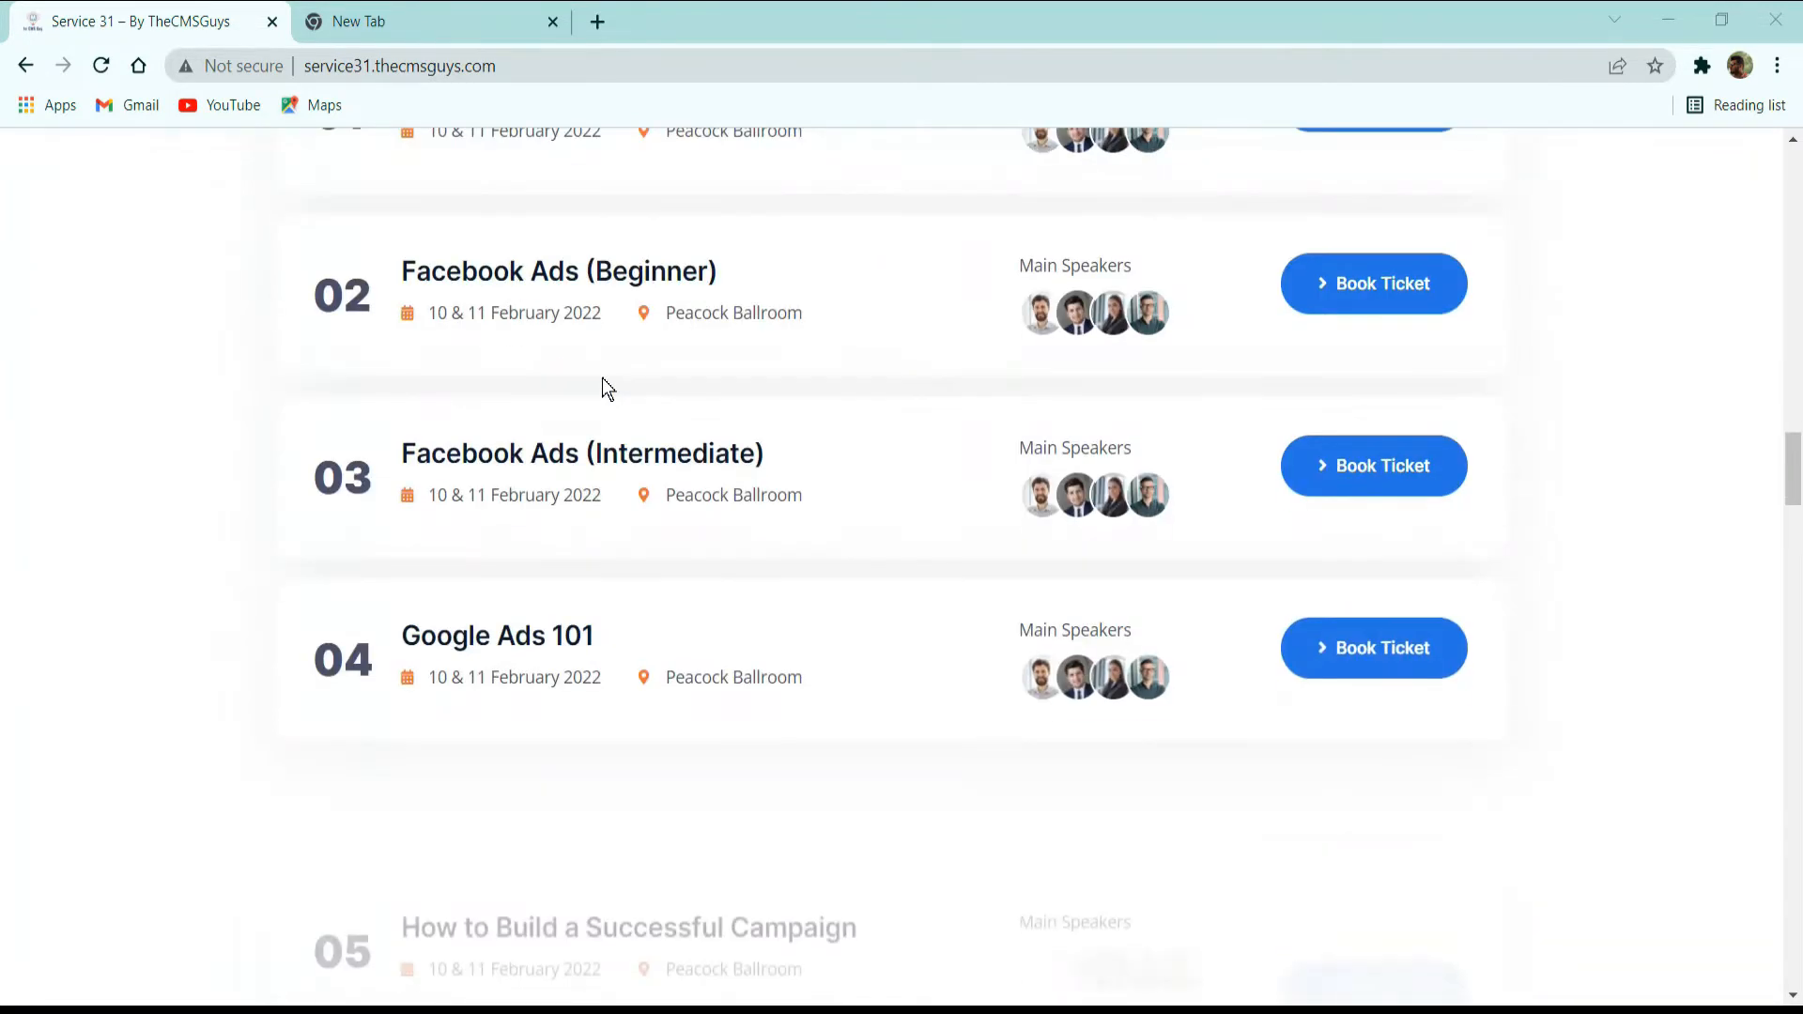
scroll(606, 376, "up", 3)
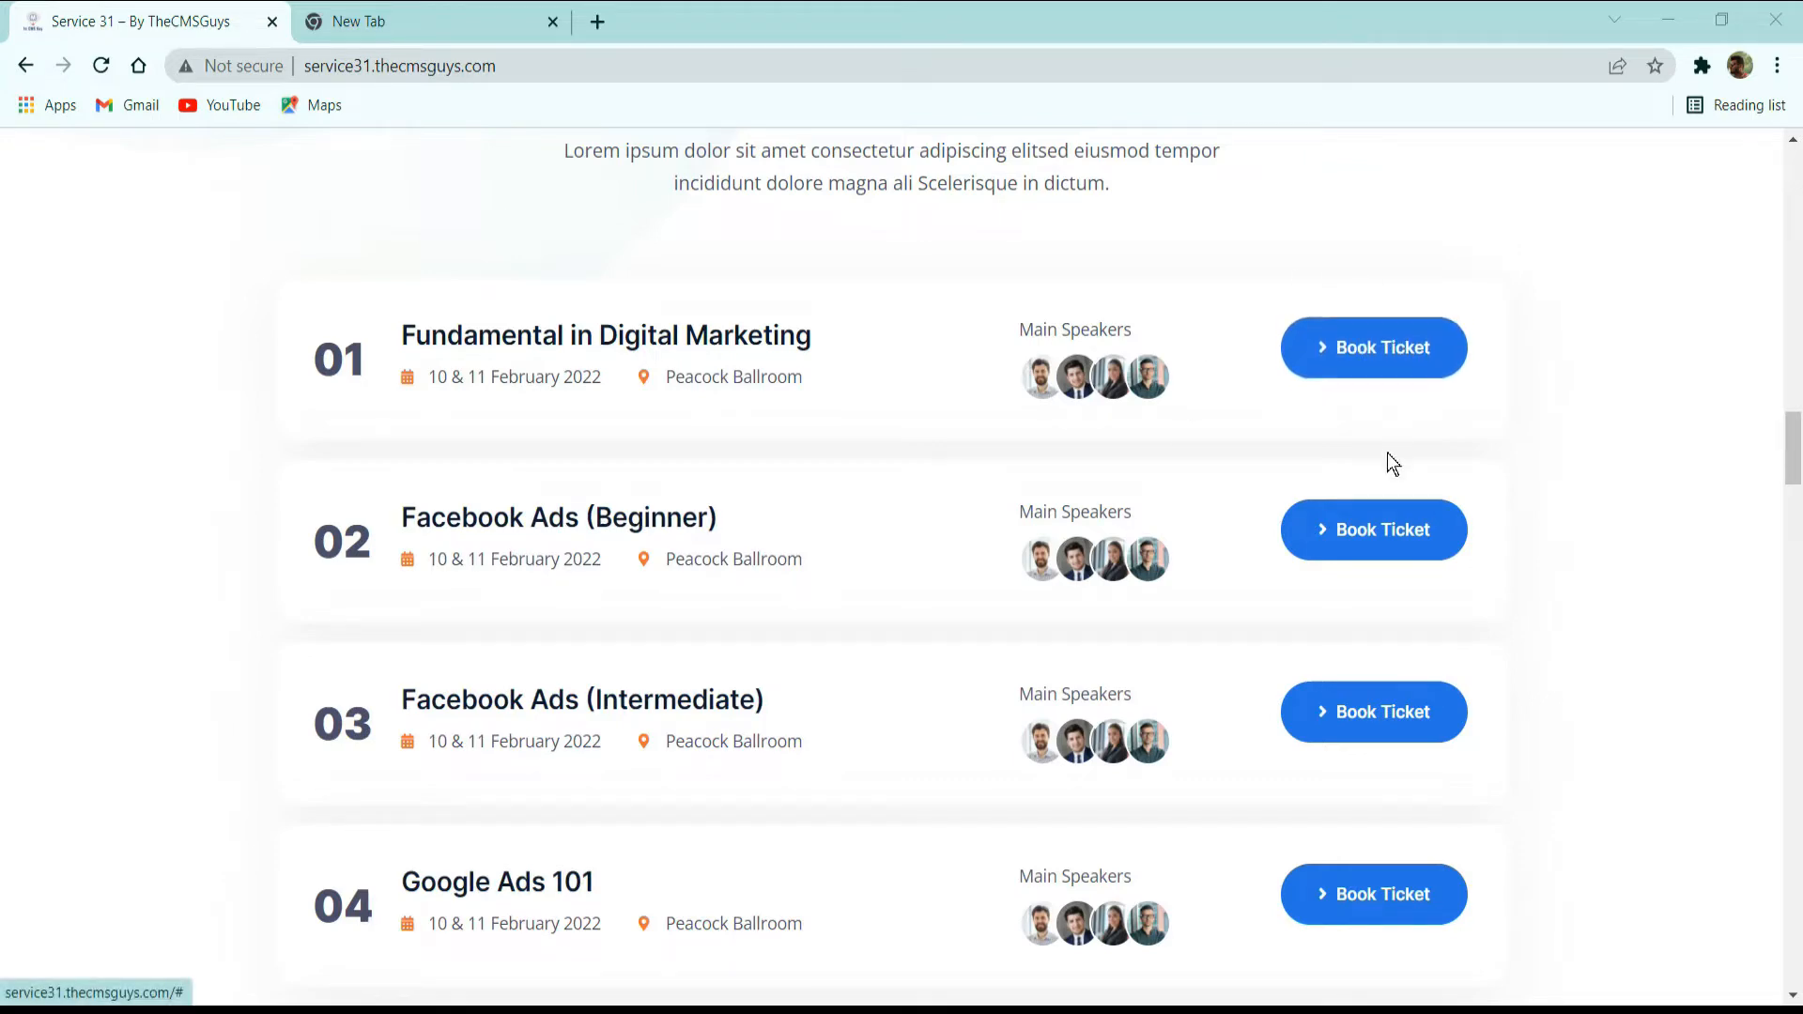
scroll(1339, 522, "down", 5)
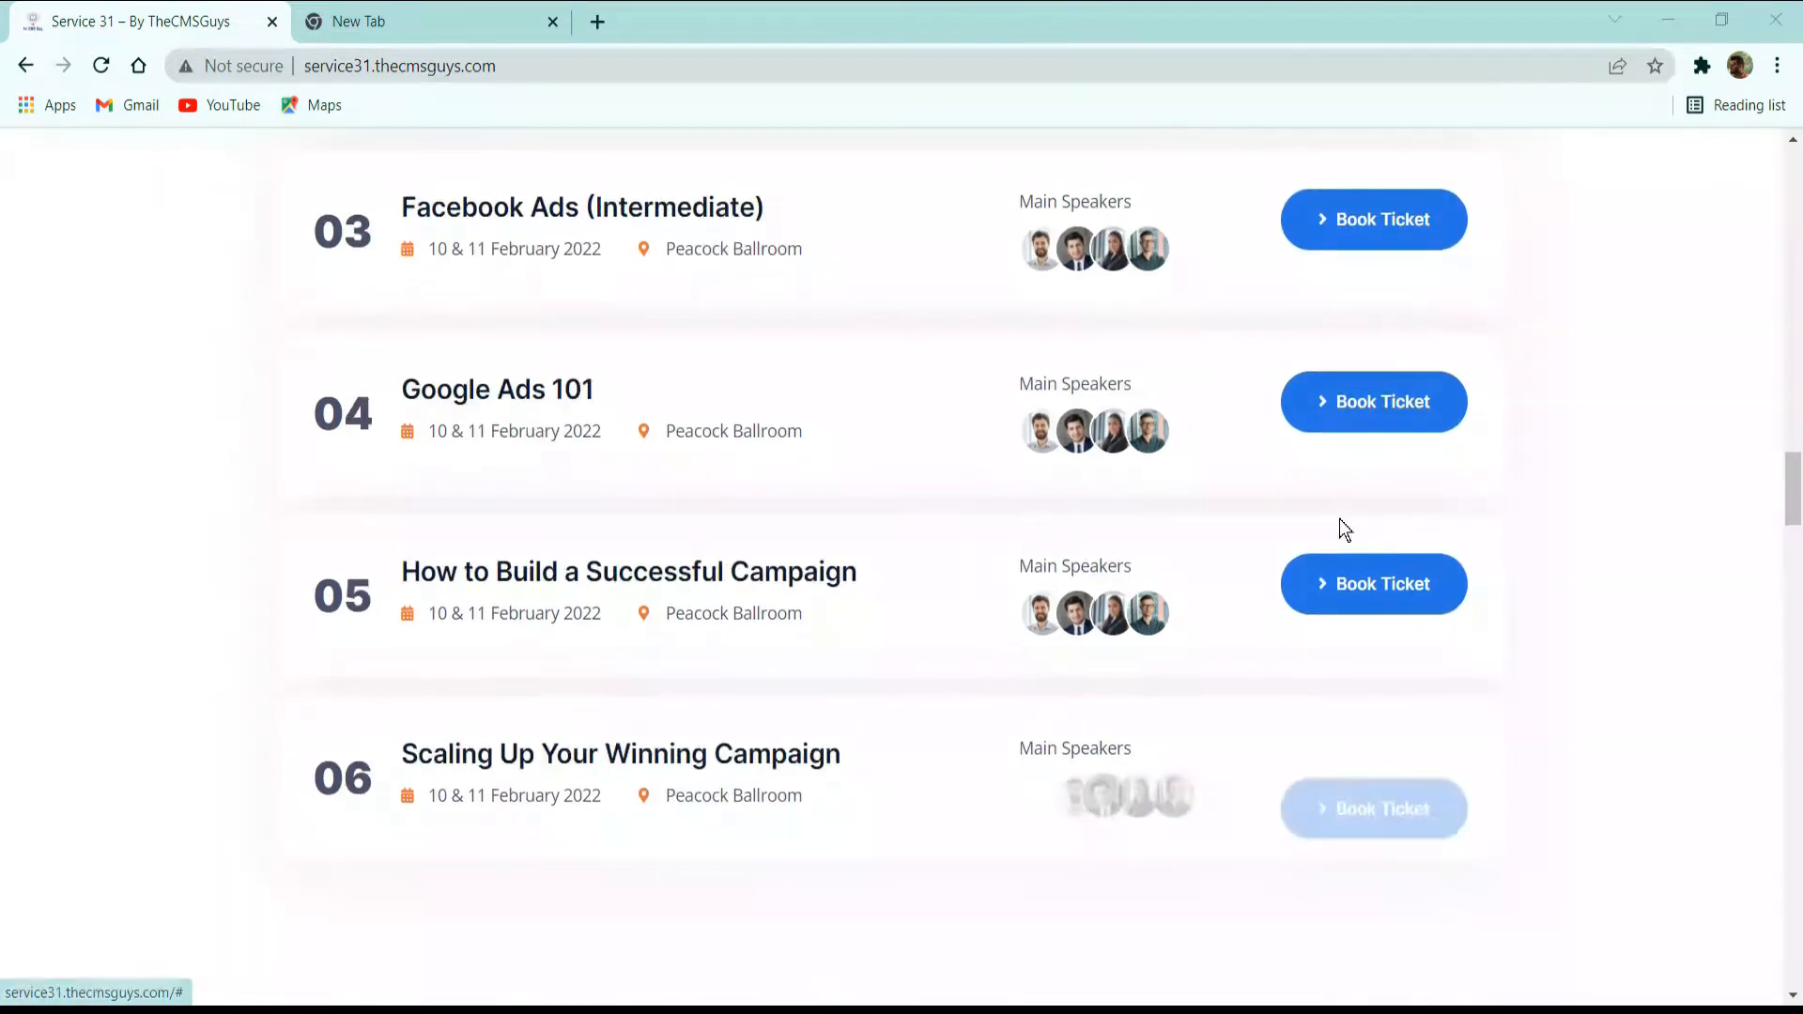
scroll(1393, 636, "down", 3)
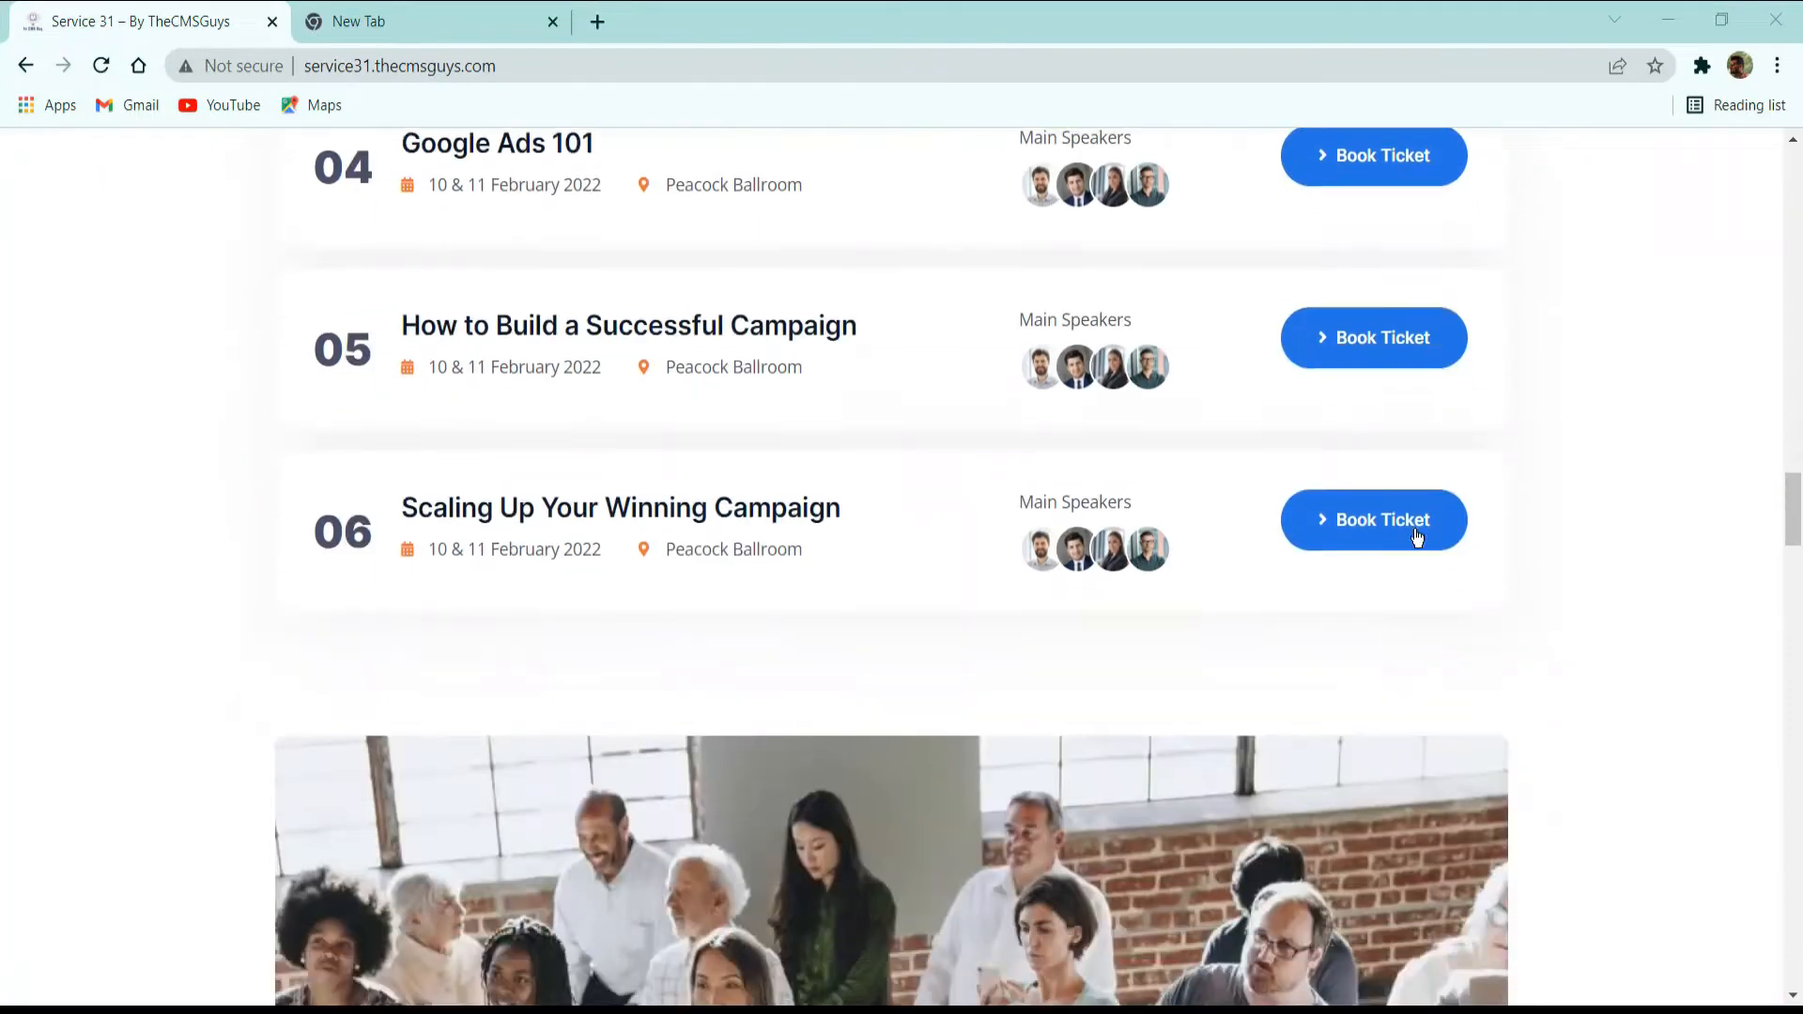
scroll(1390, 489, "down", 3)
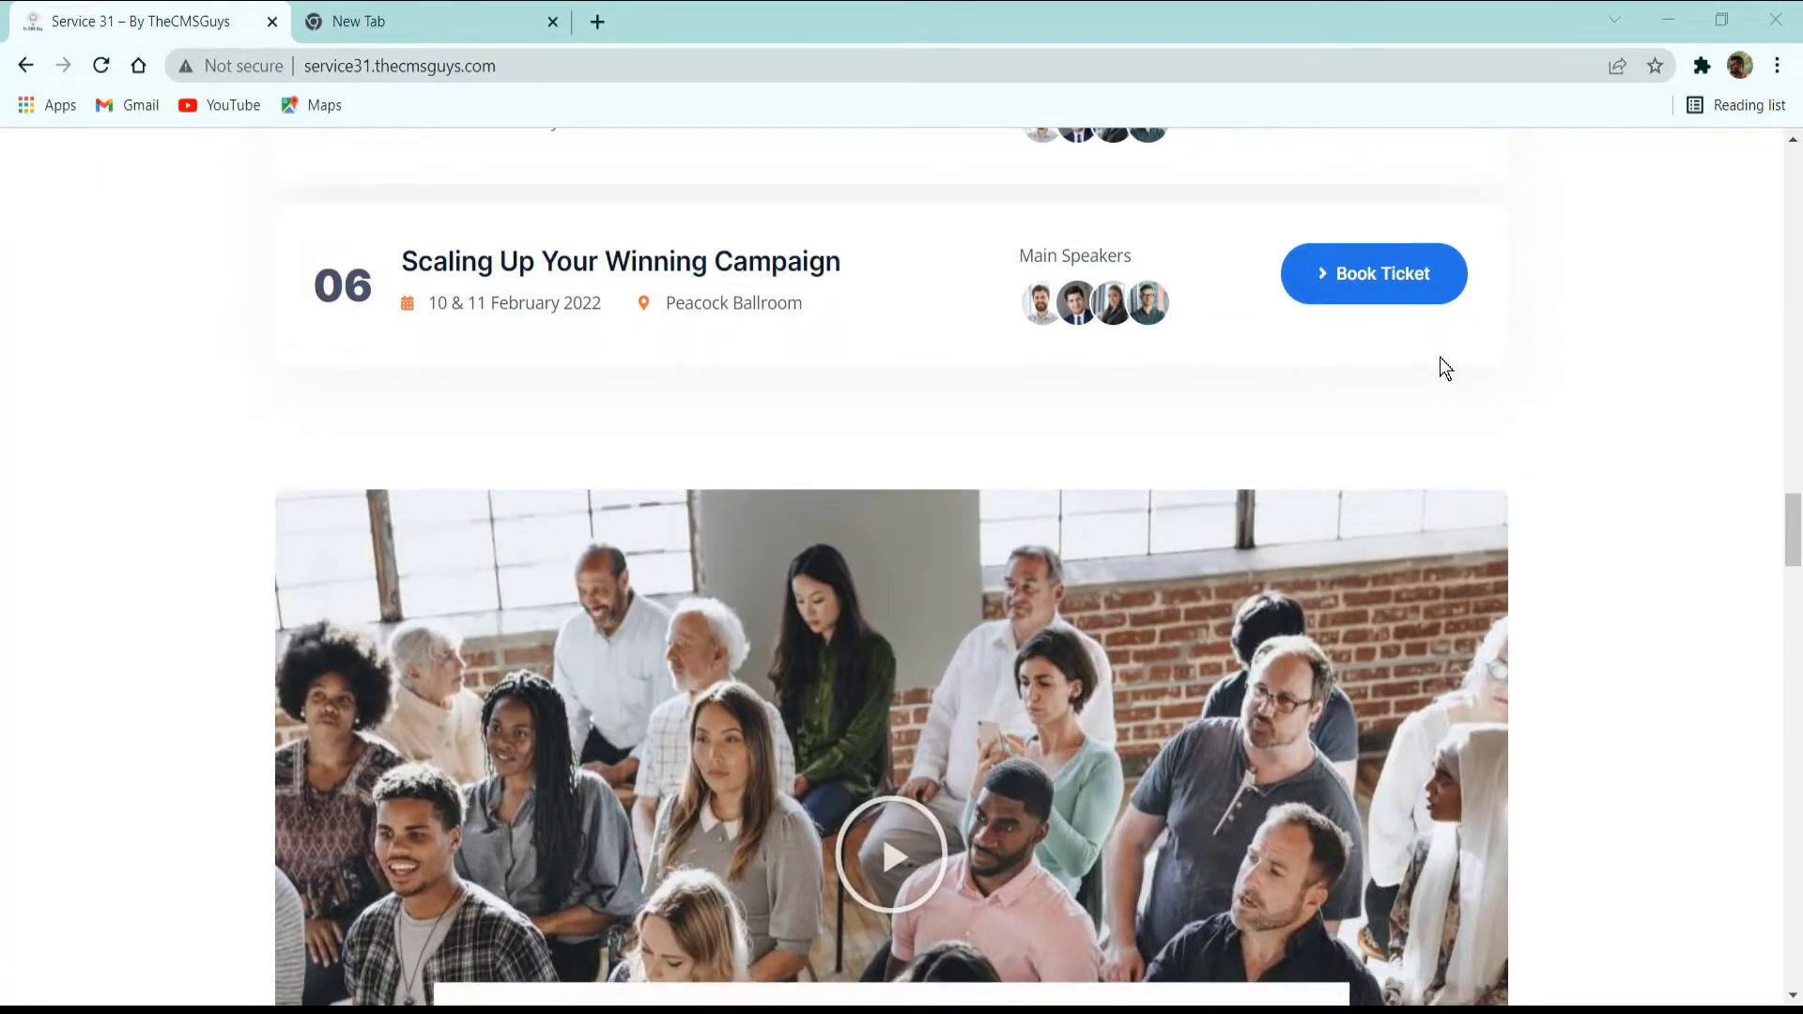
Examine the Impressions of the Previous Conferences section, opening its video in the popup player and closing it again.
scroll(1440, 357, "down", 3)
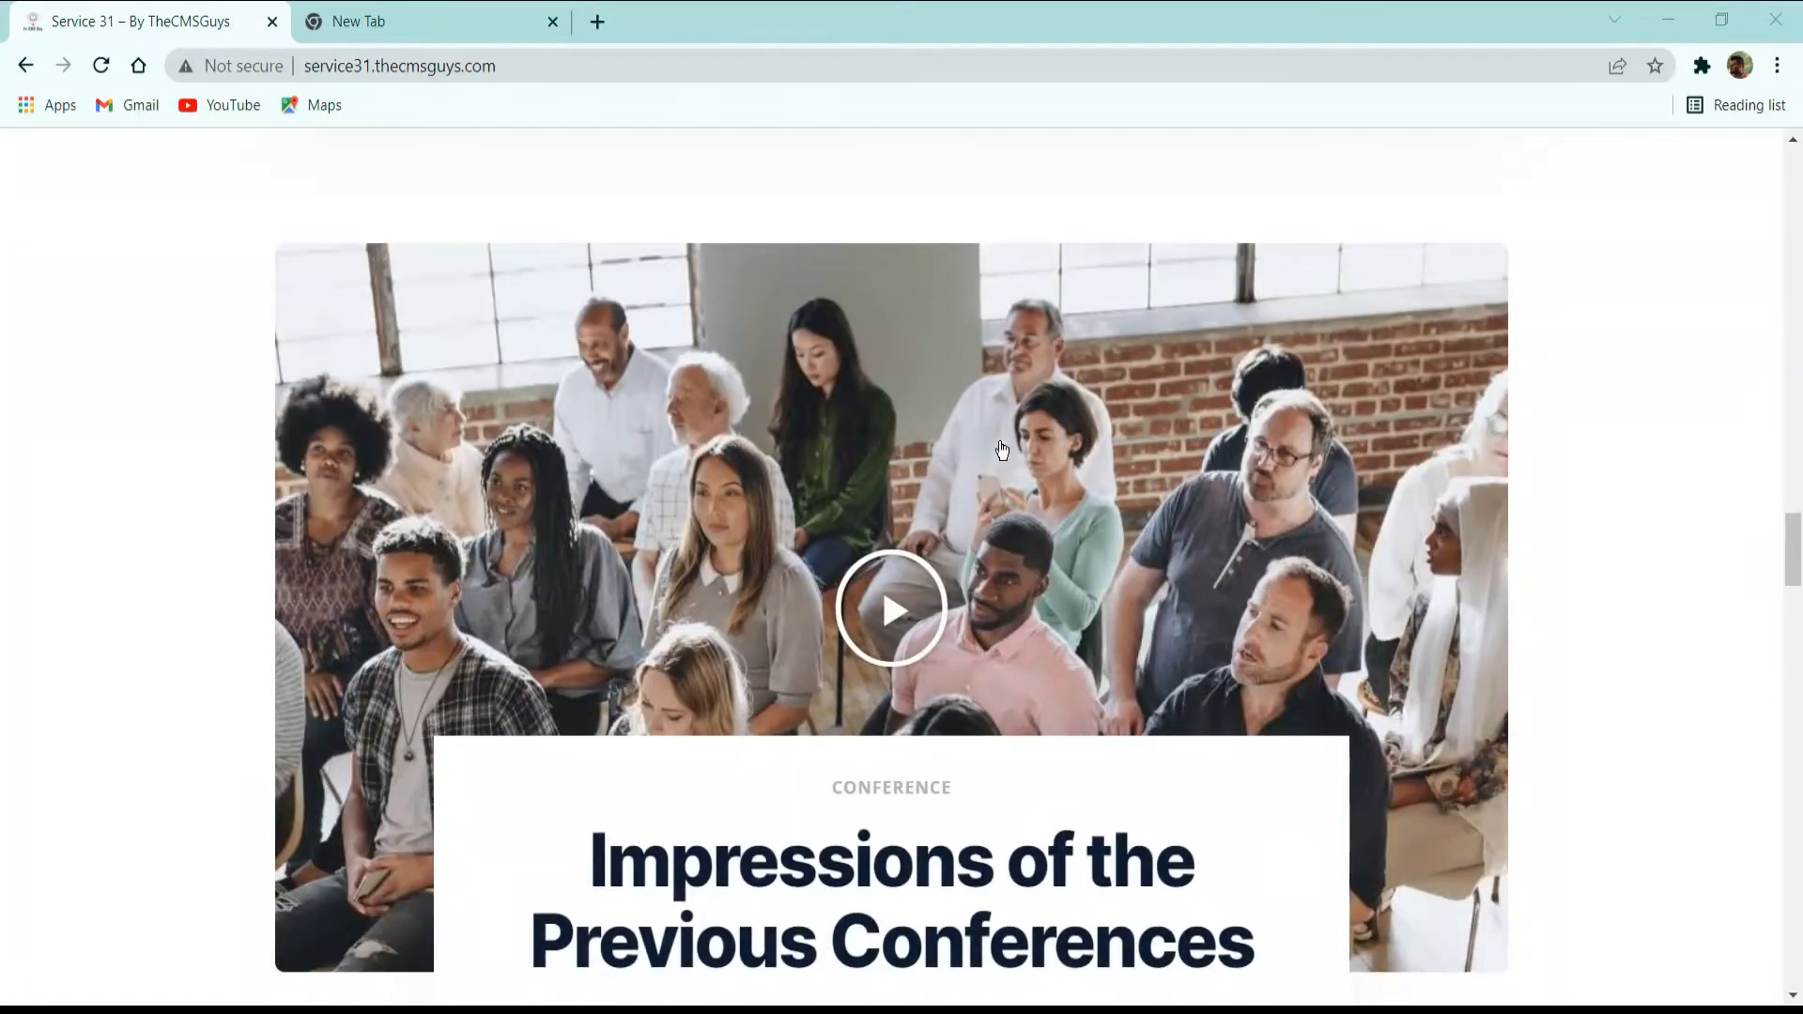
scroll(1002, 450, "down", 3)
scroll(987, 526, "up", 3)
scroll(917, 520, "down", 3)
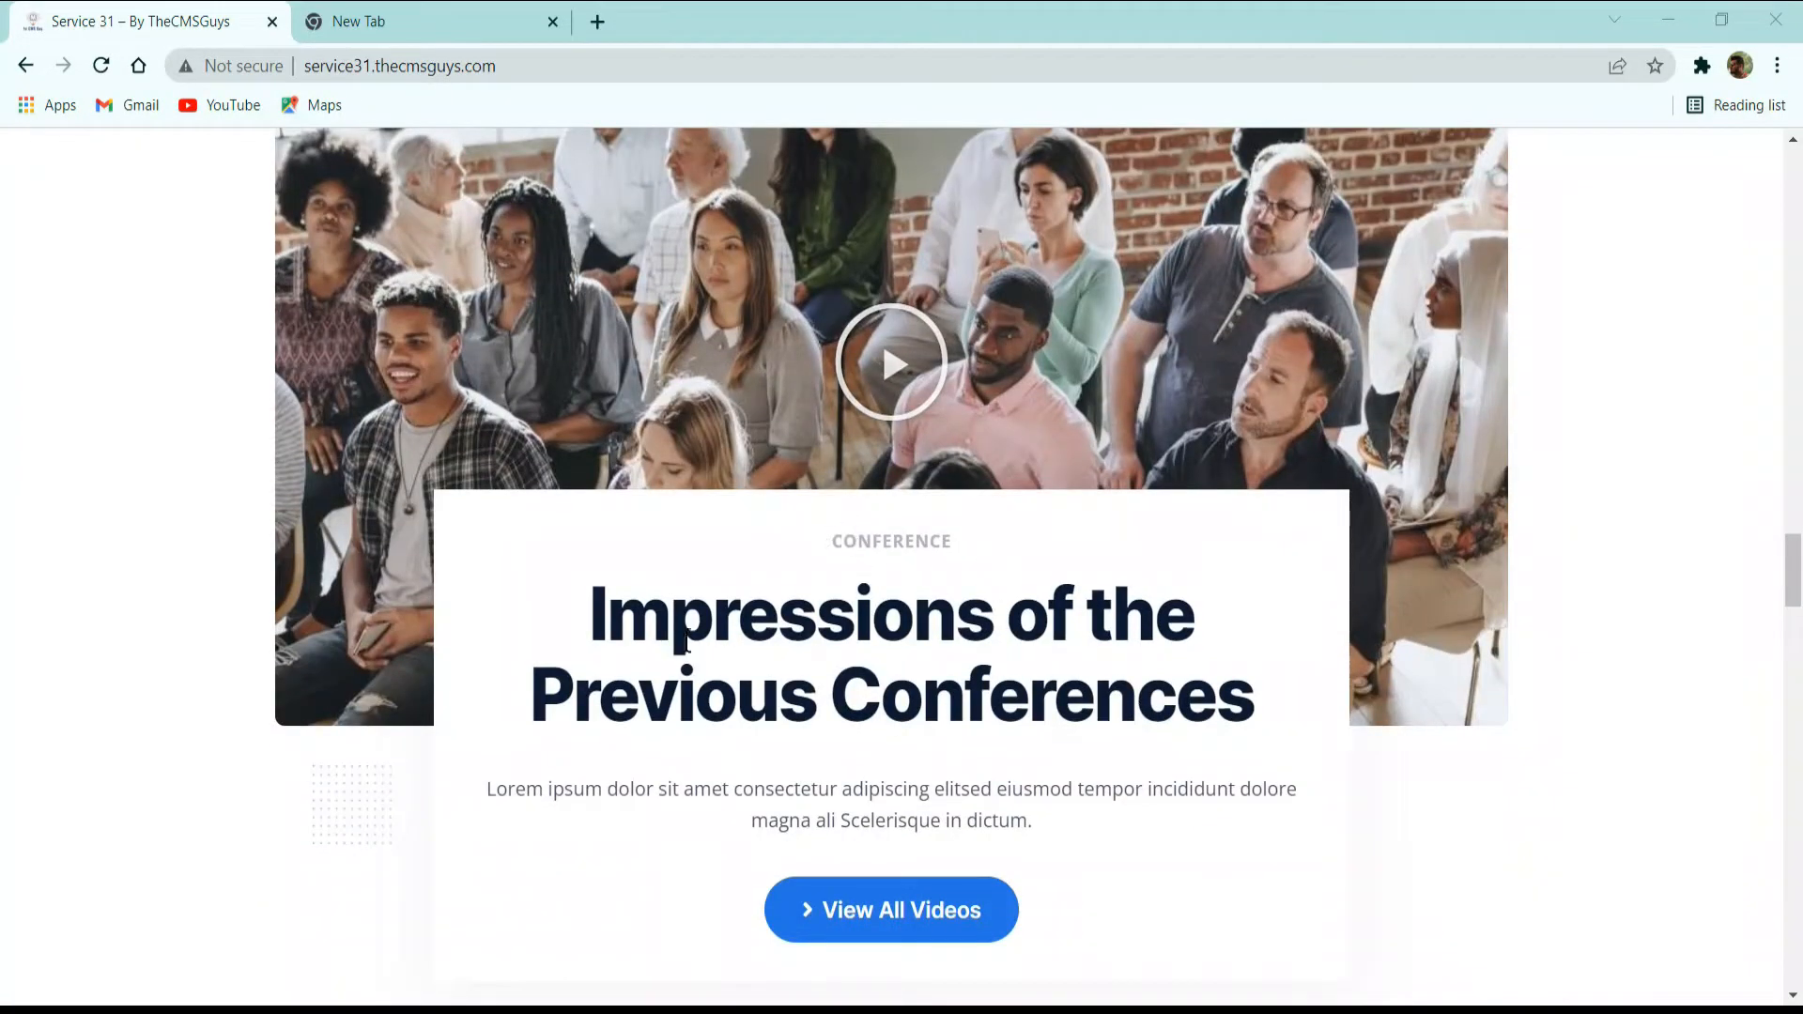
scroll(977, 798, "down", 3)
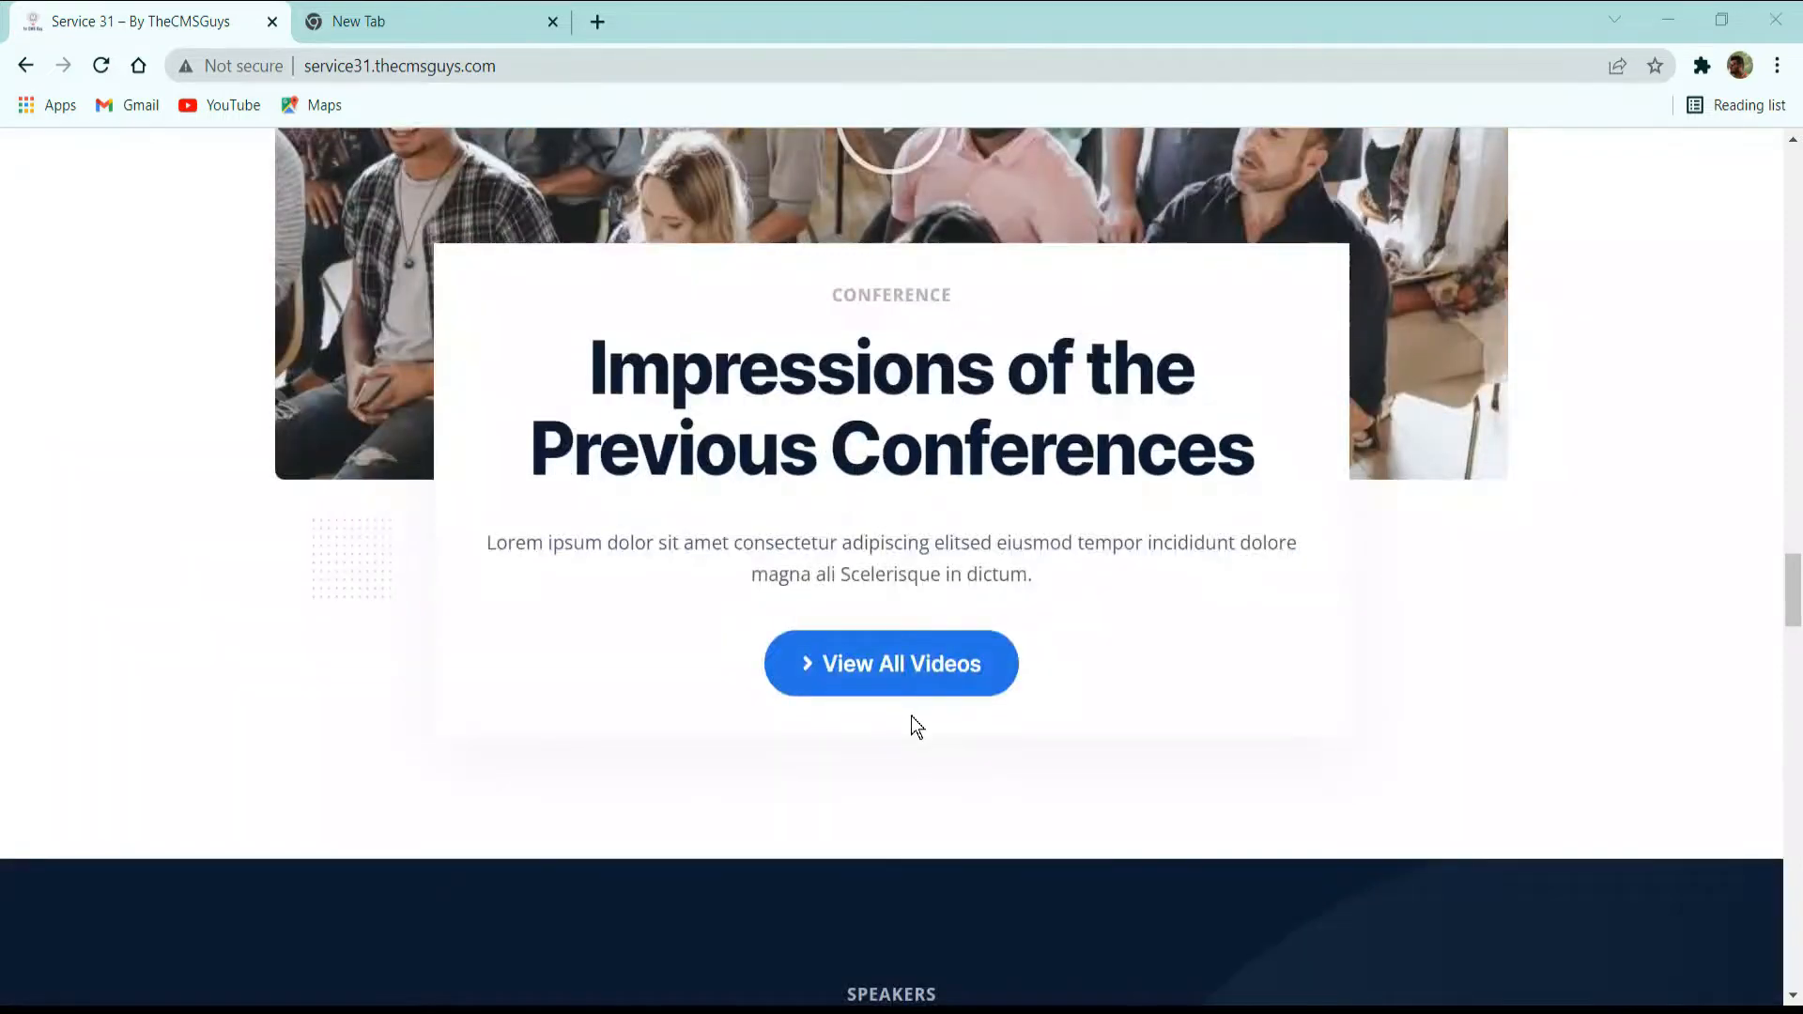
scroll(914, 725, "up", 6)
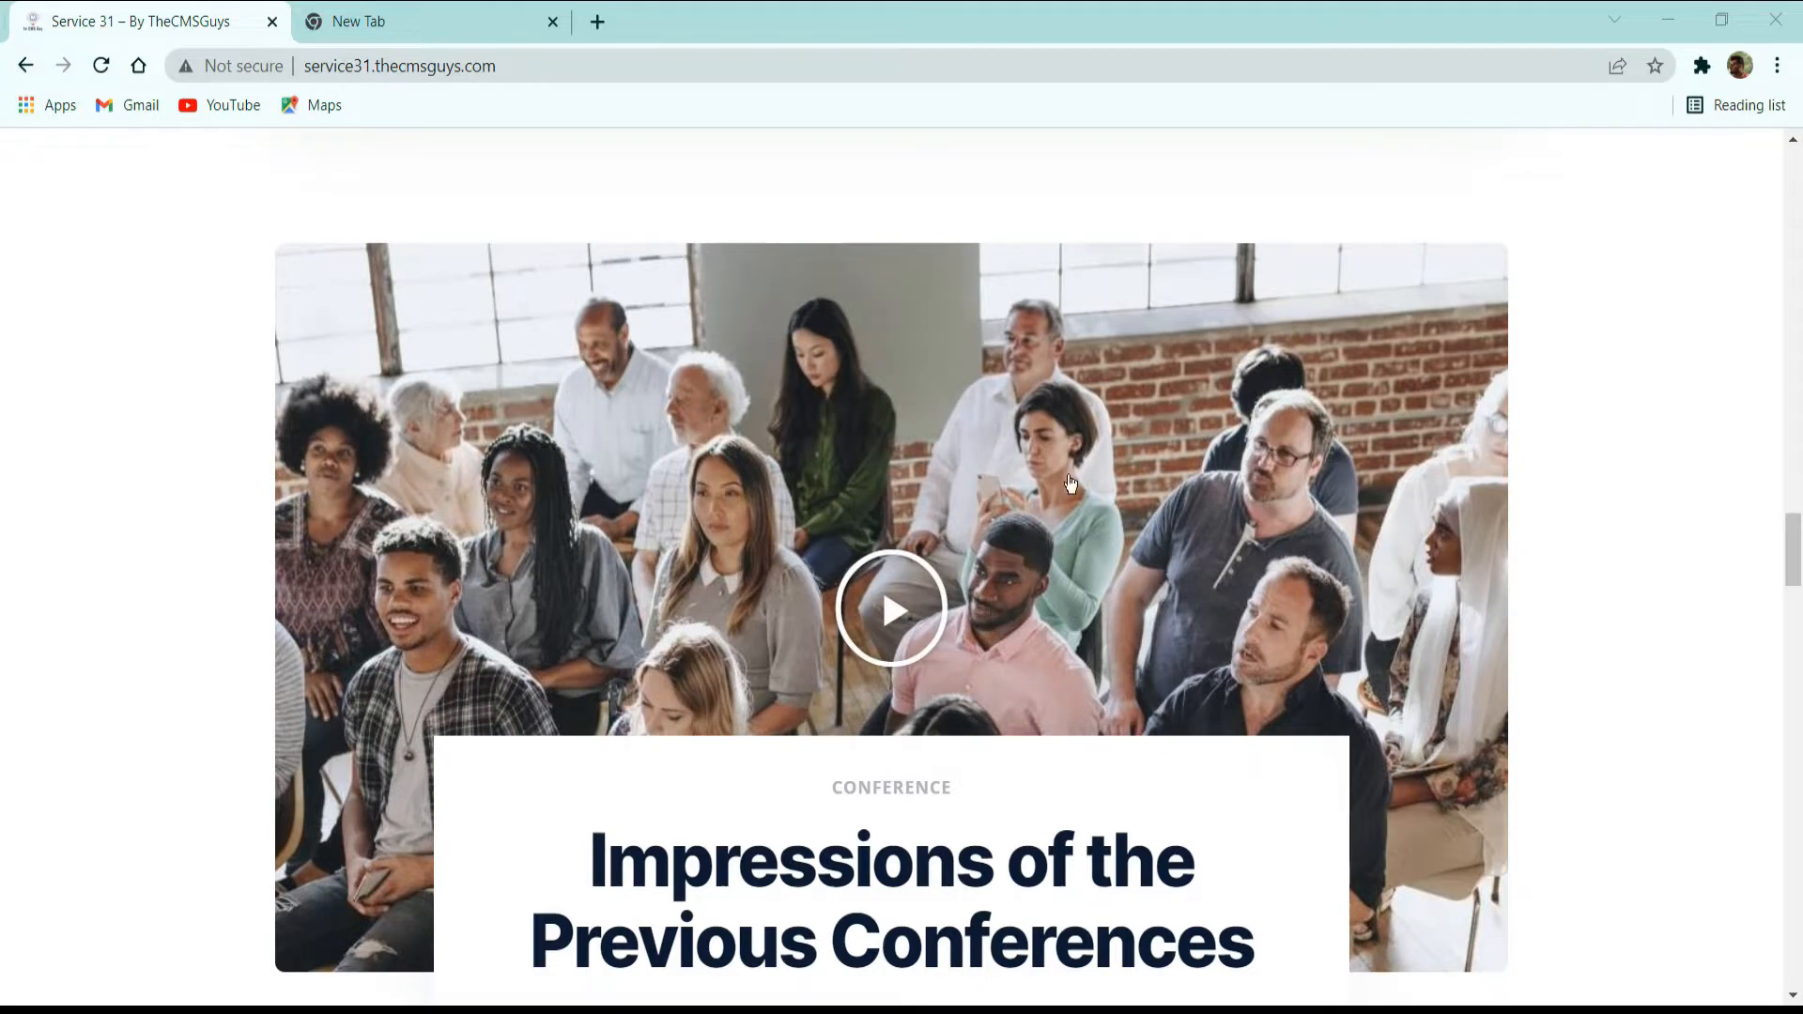
left_click(910, 573)
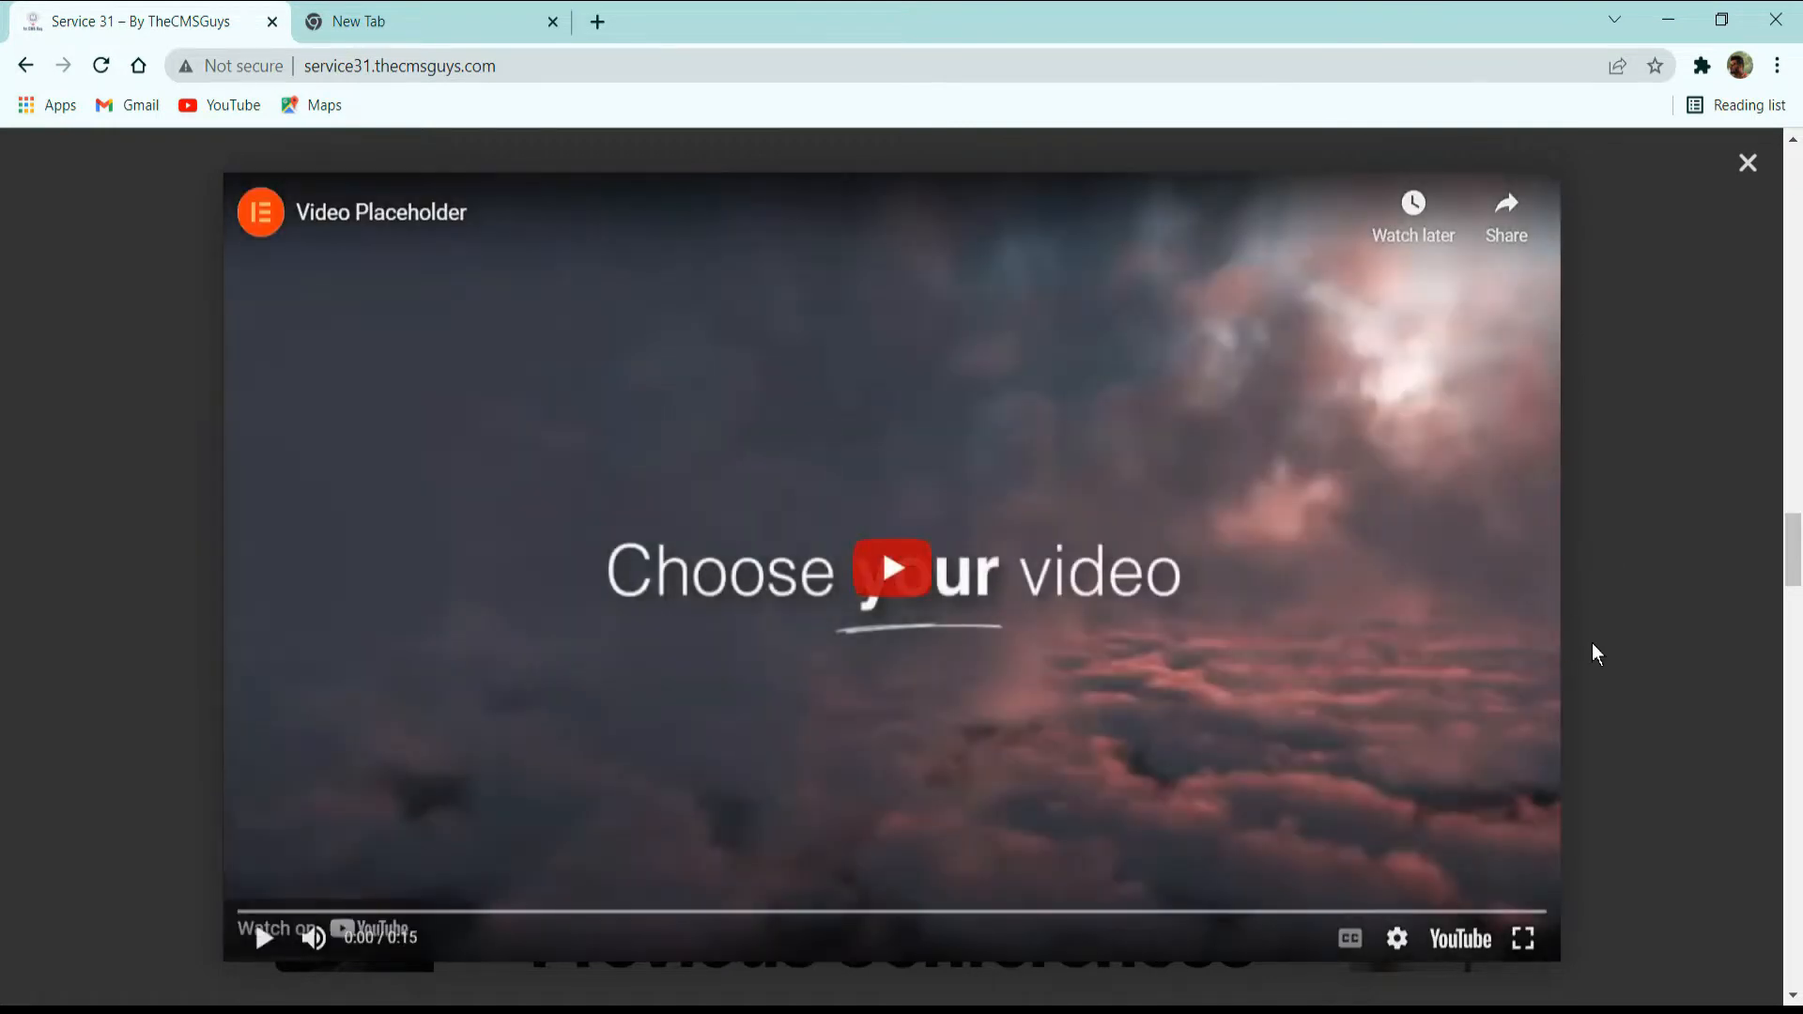
left_click(1606, 630)
Examine the Meet Our Speakers section: dark background, headings, and the two rows of speaker photos with names and job titles.
scroll(1396, 631, "down", 5)
scroll(1396, 631, "down", 4)
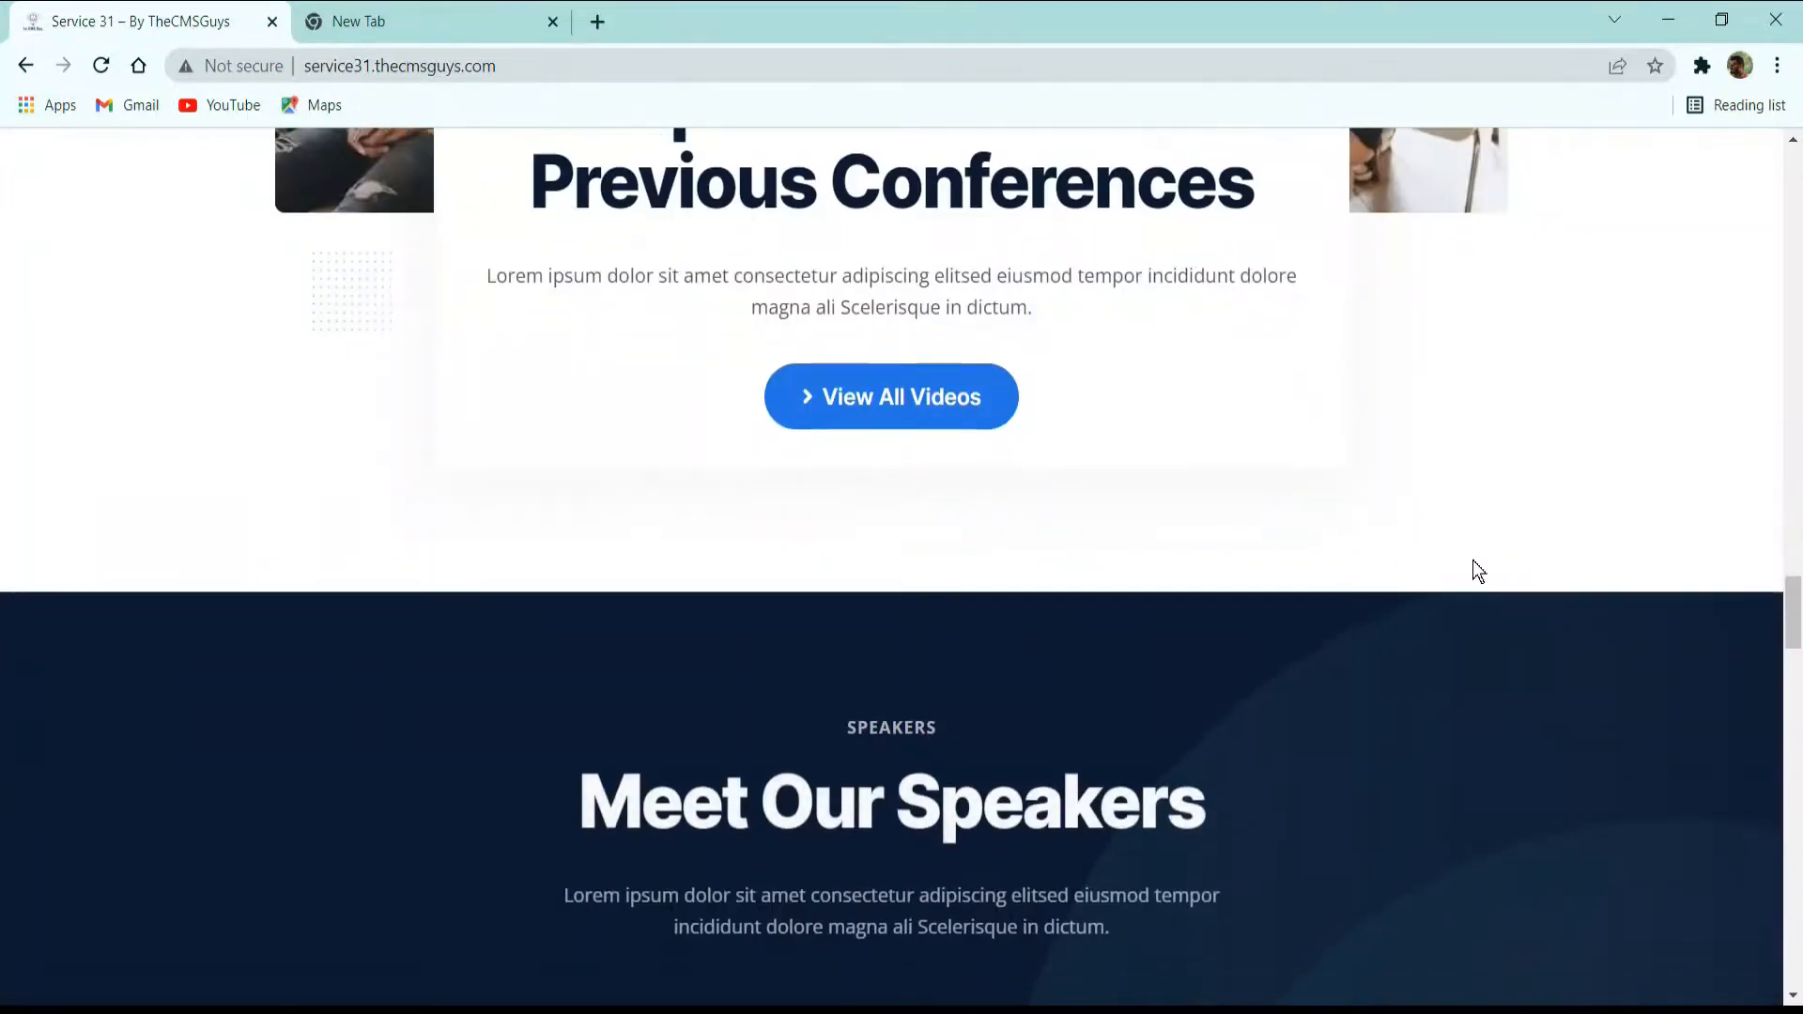
scroll(1396, 488, "down", 3)
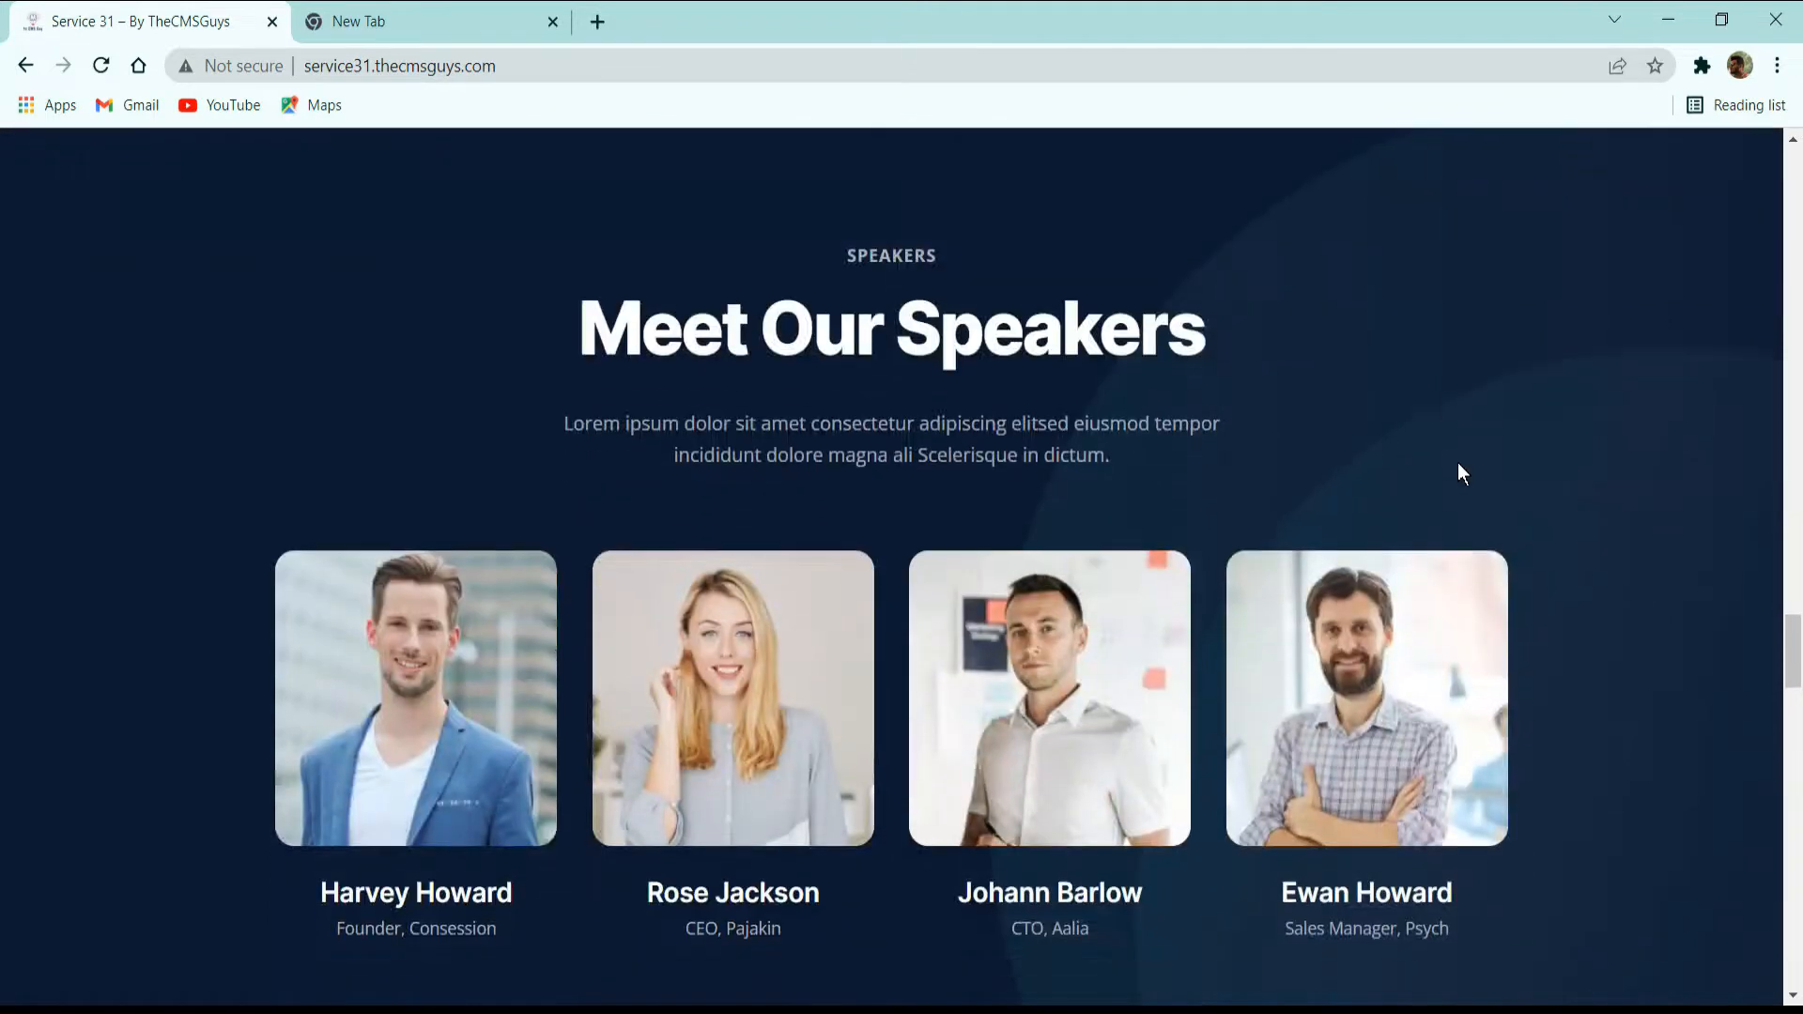
scroll(1459, 464, "down", 2)
scroll(1459, 464, "up", 2)
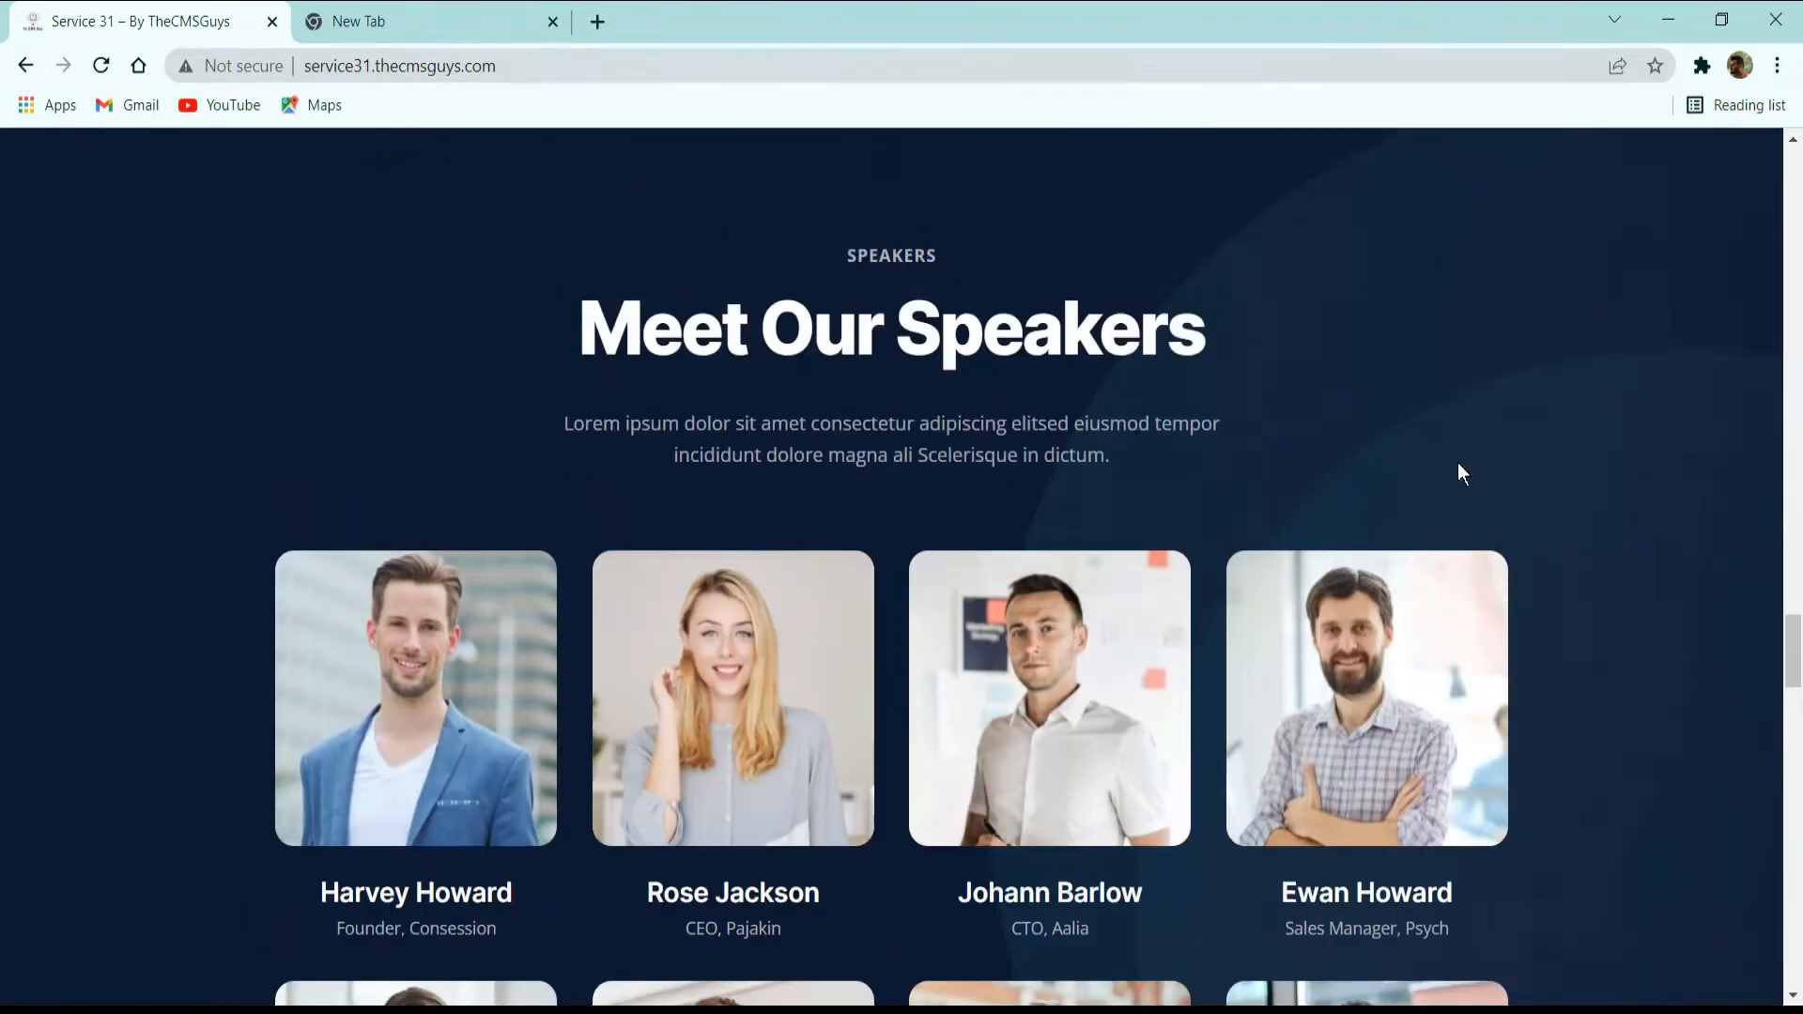
scroll(765, 473, "up", 3)
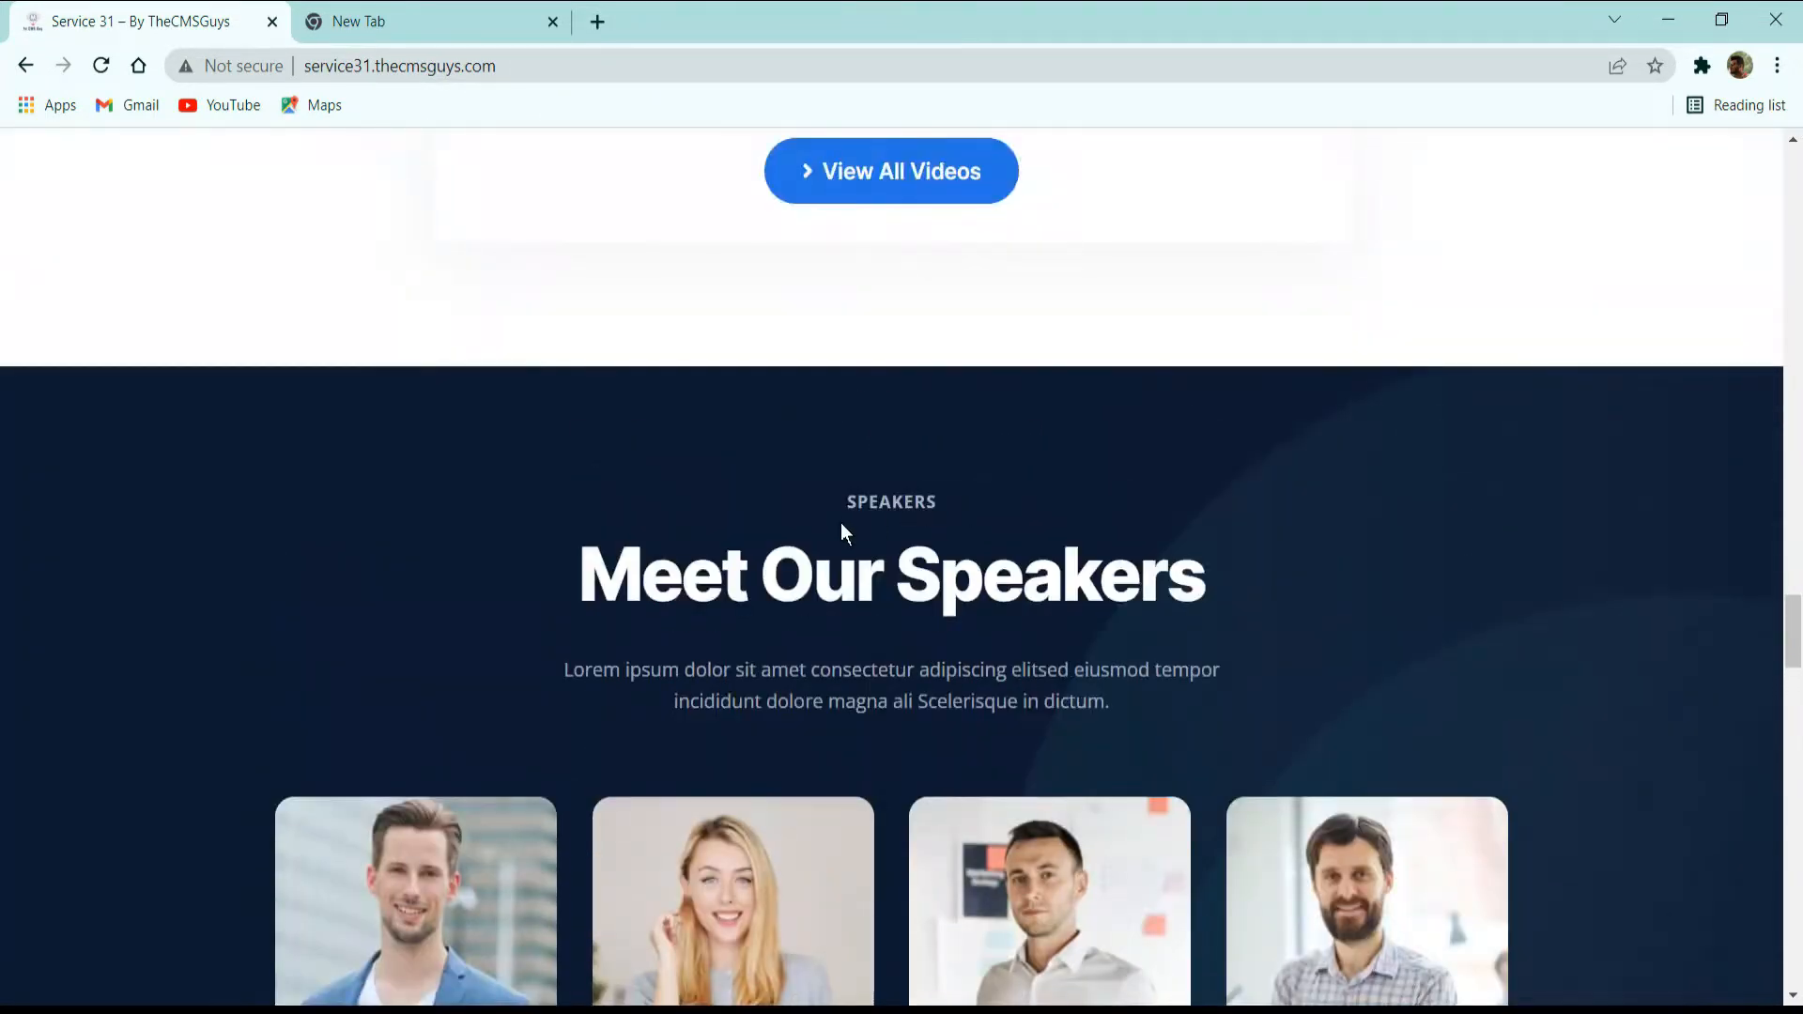
scroll(1115, 578, "down", 3)
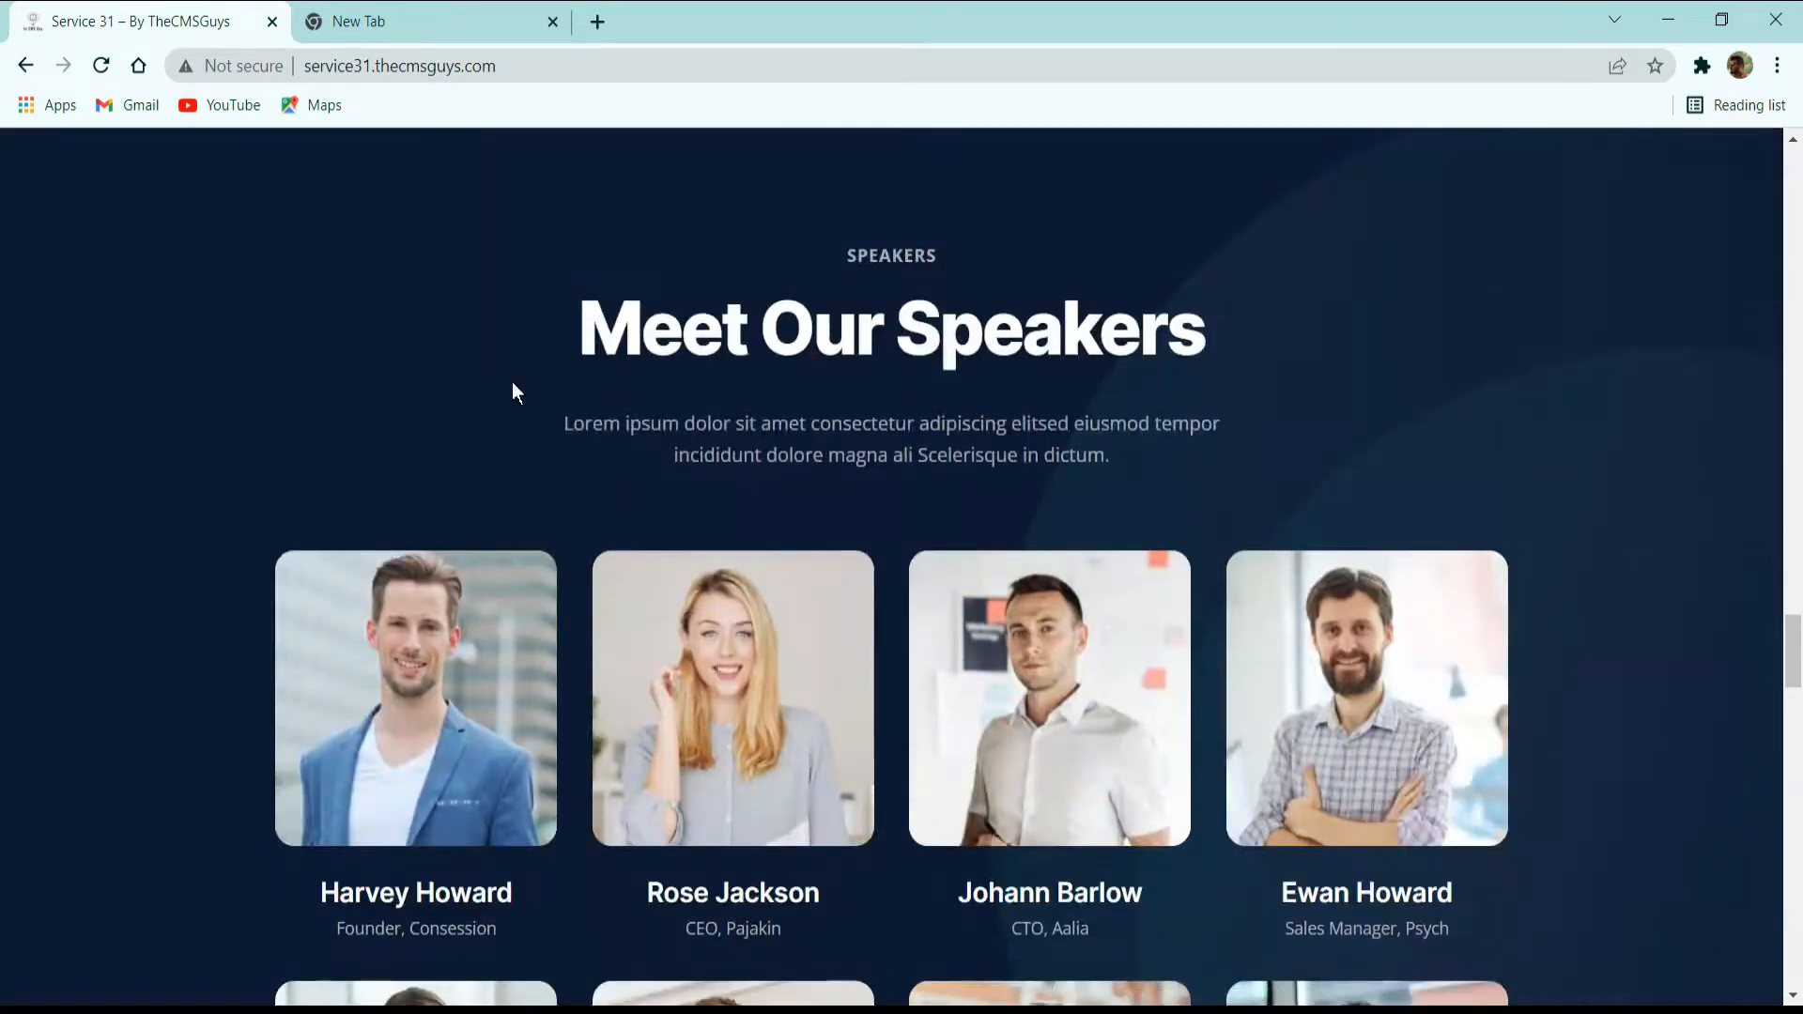
scroll(409, 692, "down", 3)
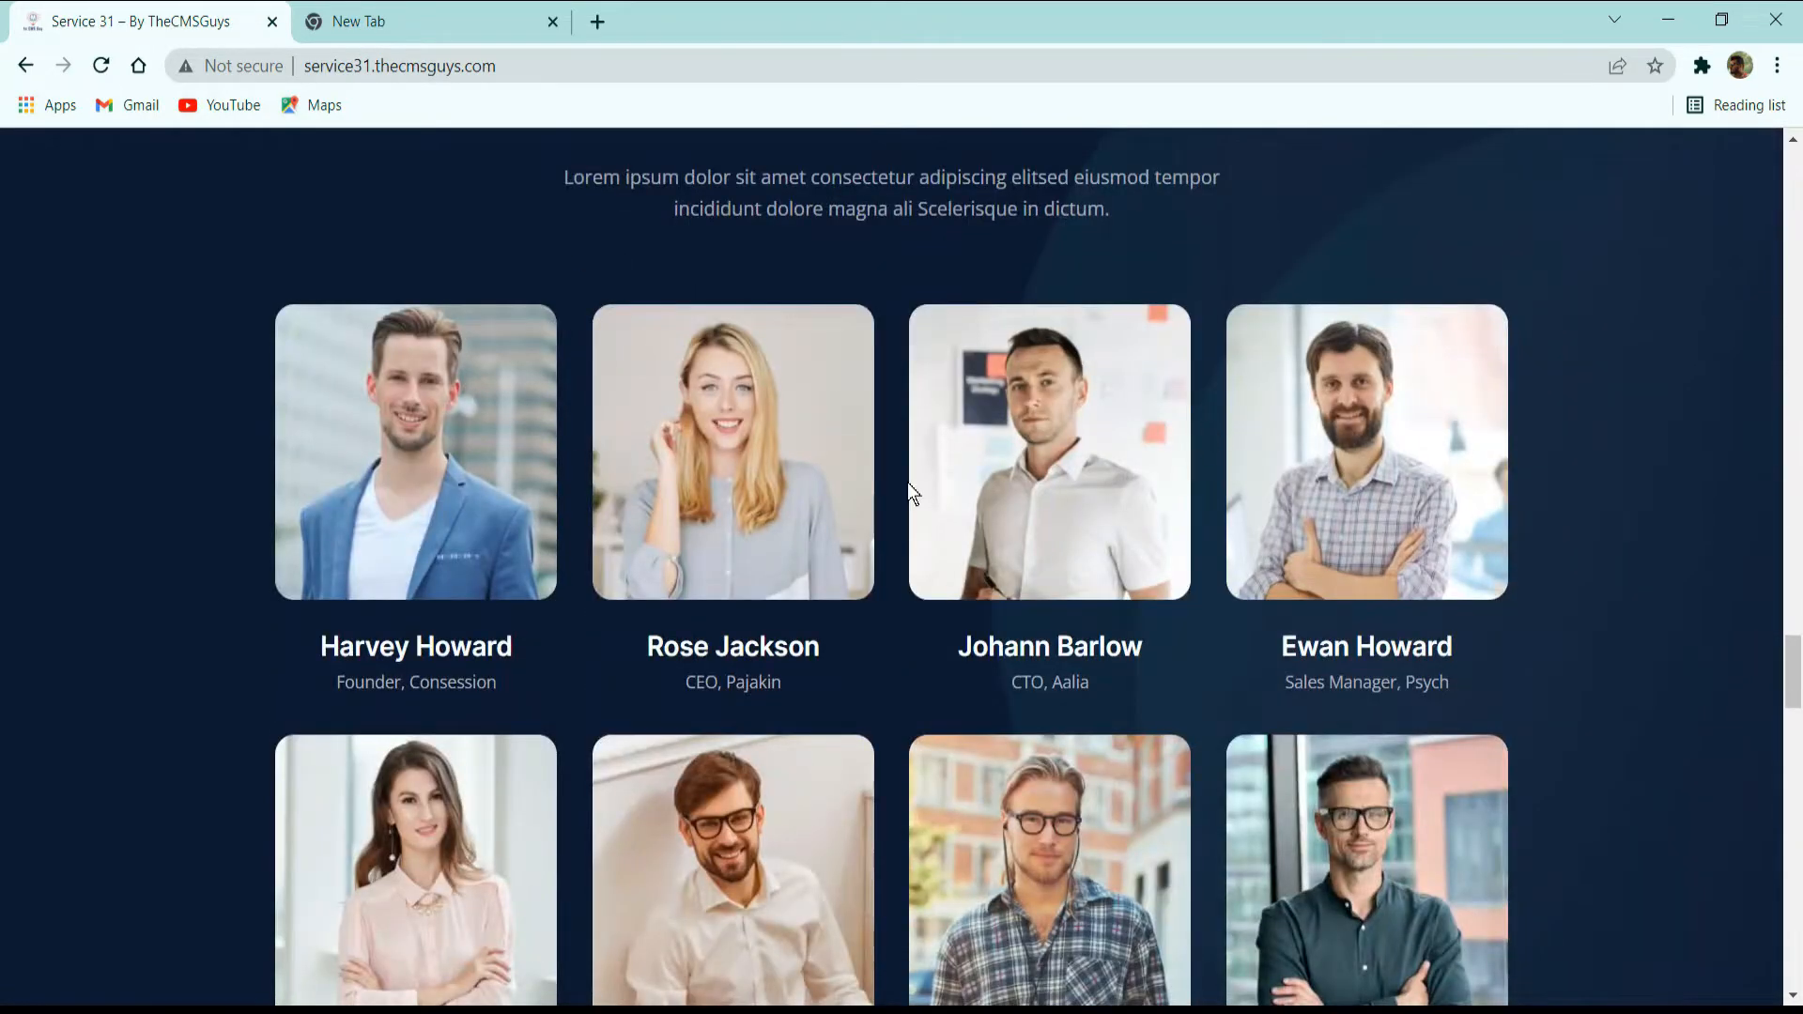
scroll(941, 498, "down", 6)
scroll(978, 422, "up", 3)
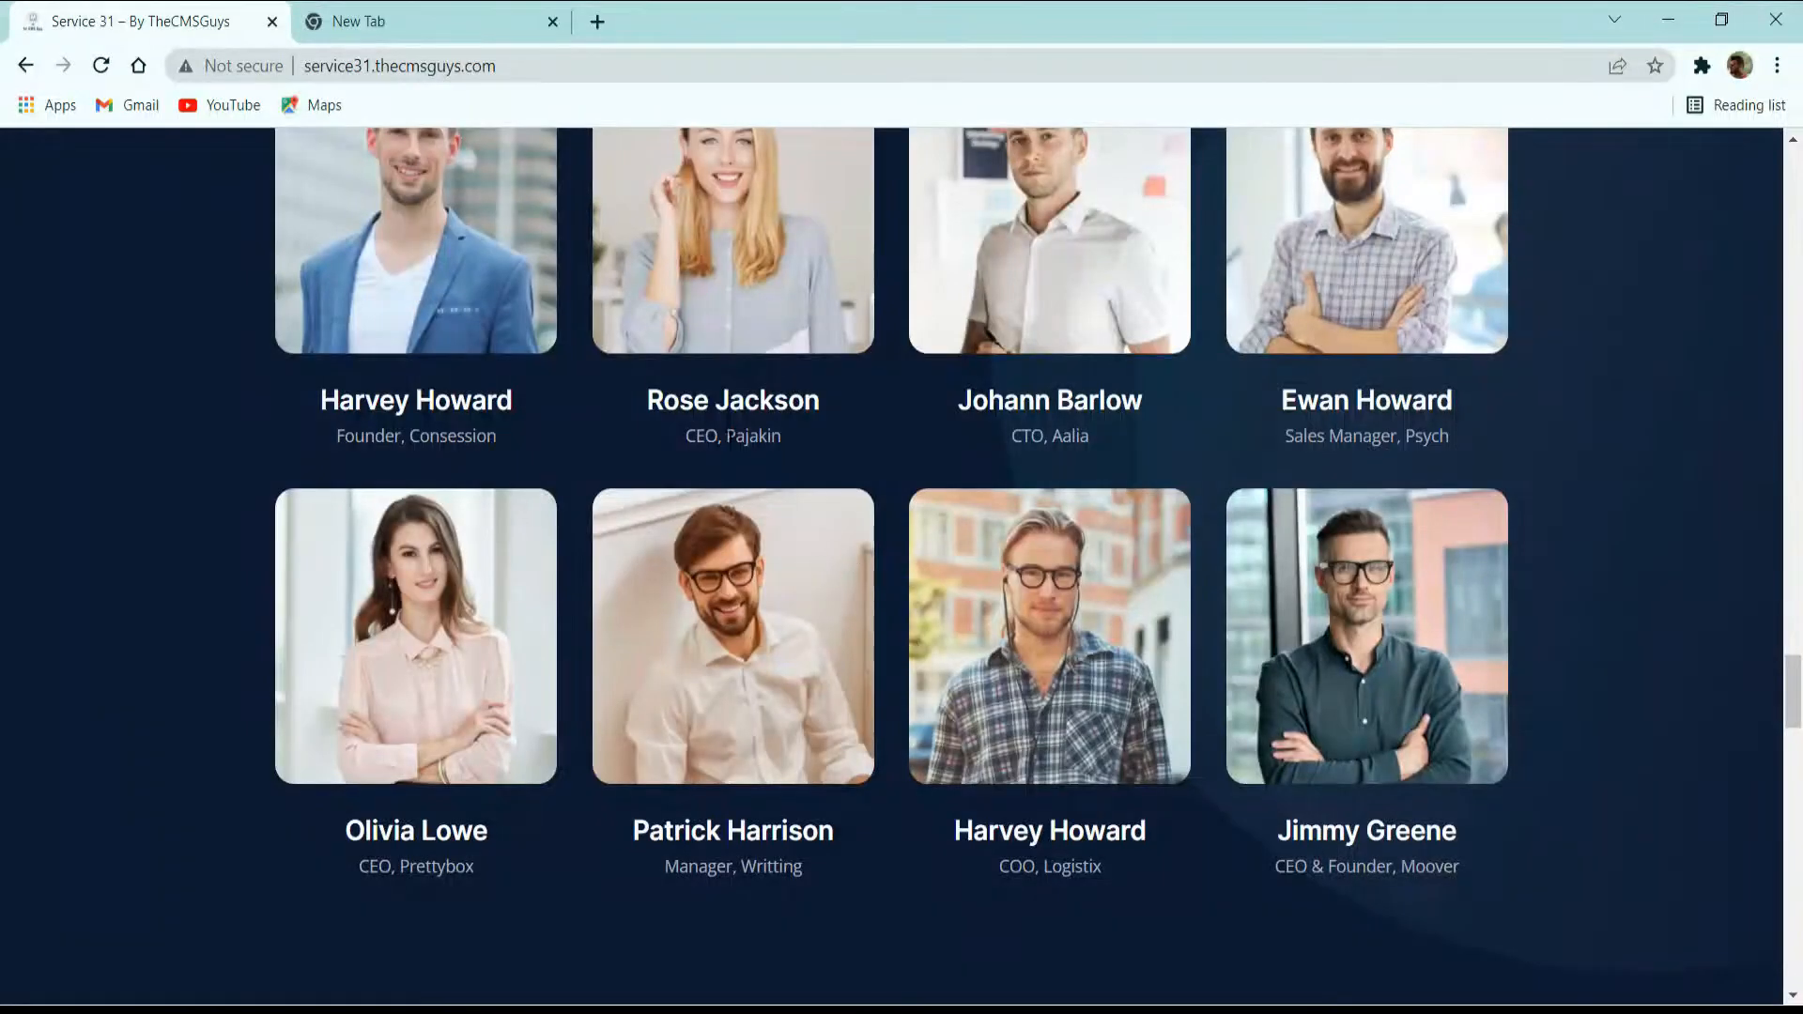
left_click_drag(324, 401, 515, 401)
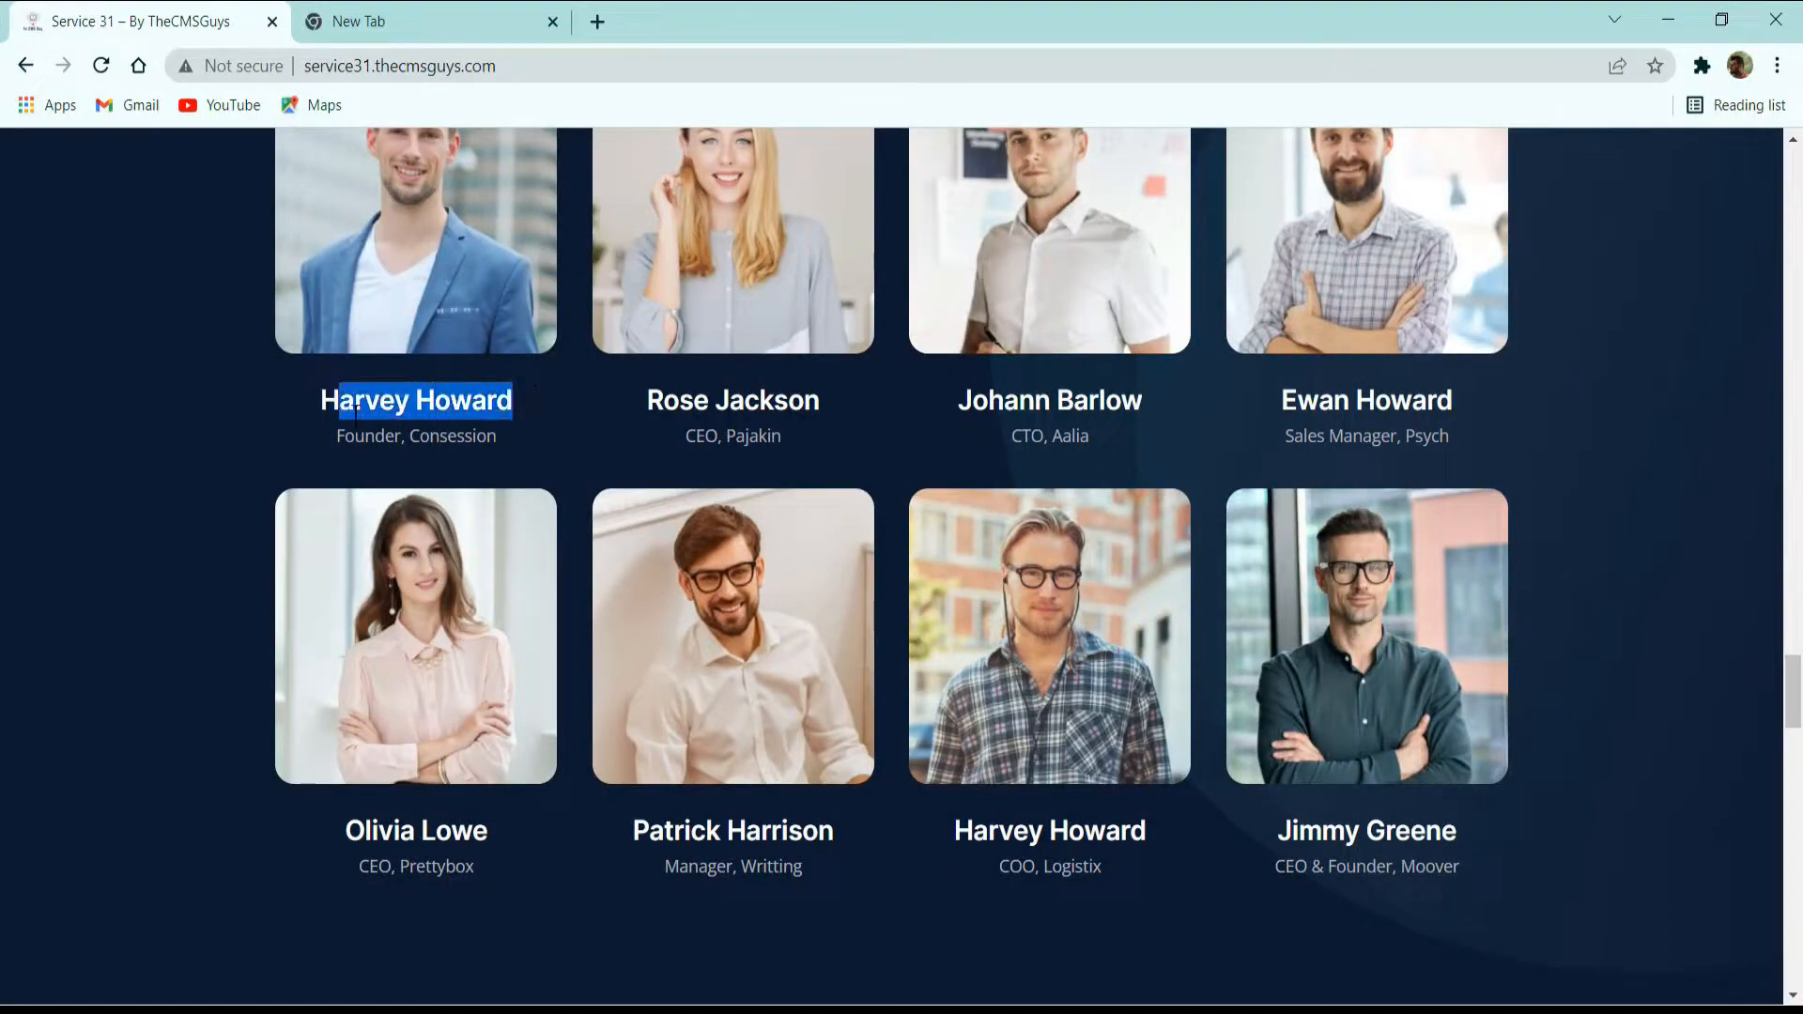
left_click_drag(344, 436, 598, 437)
Examine the What Attendees Say section: map background, headings, testimonial carousel cards and the button to view all testimonials.
scroll(628, 425, "down", 5)
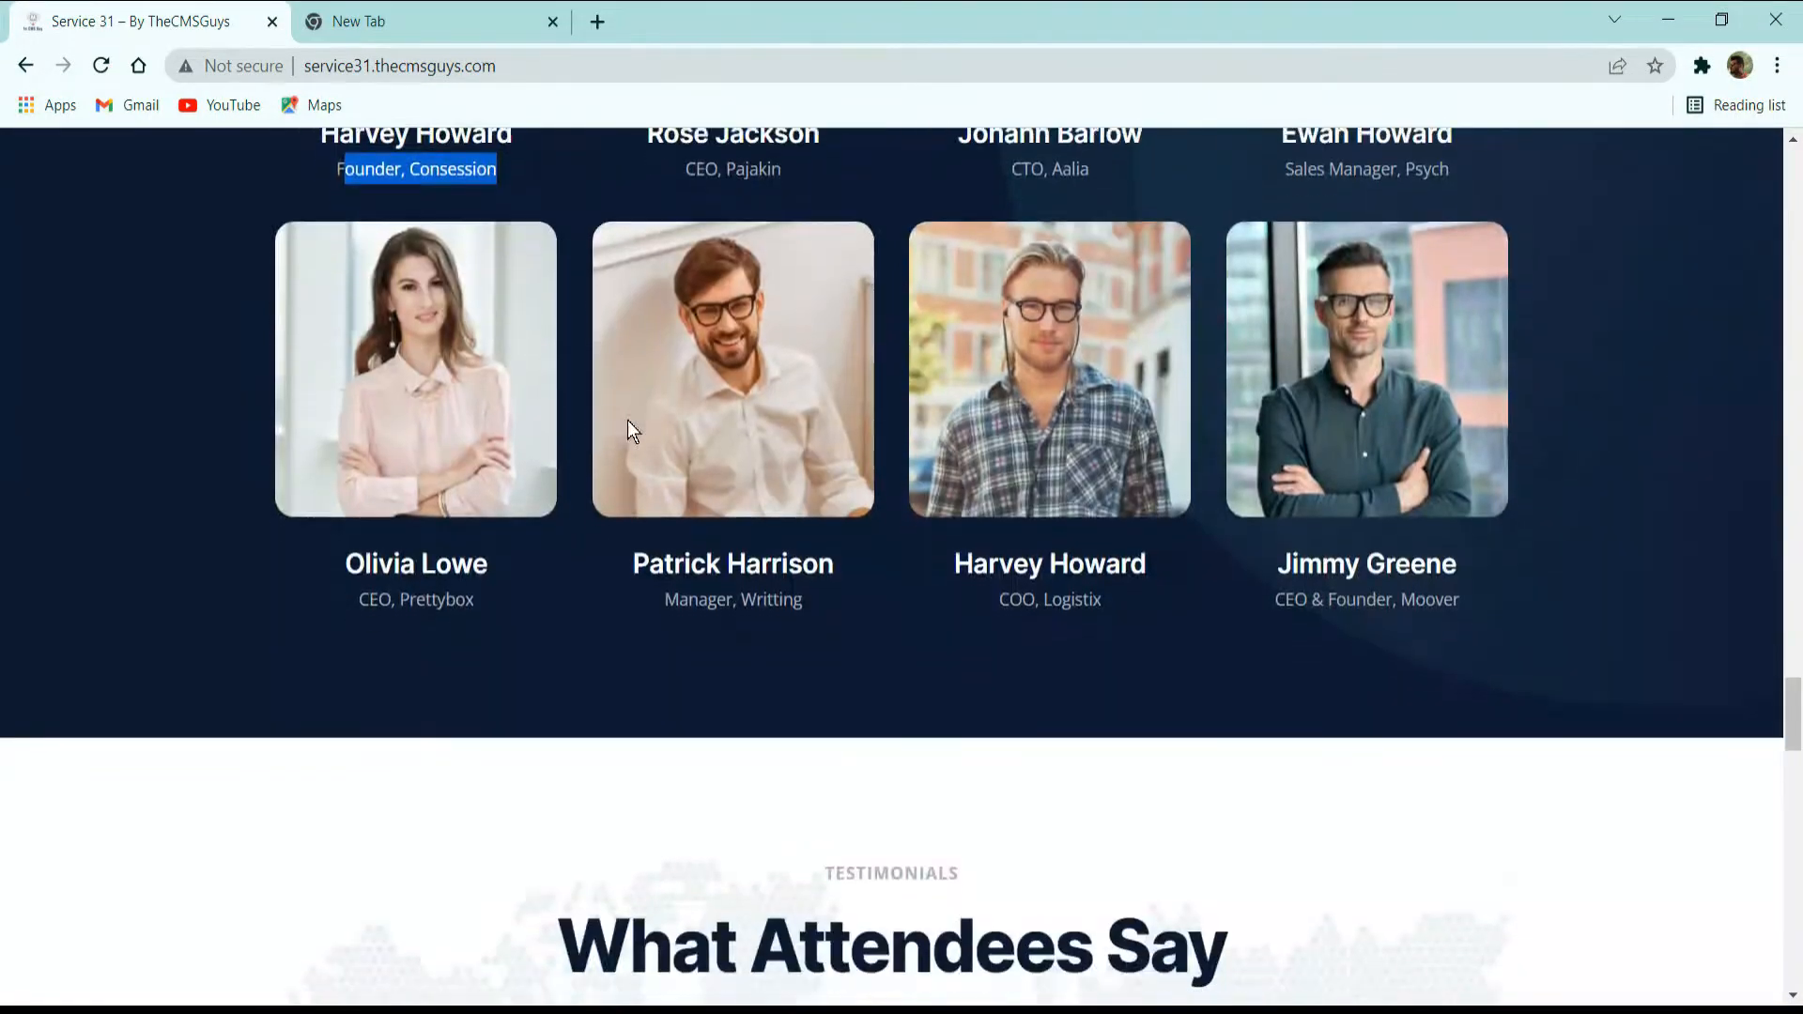
scroll(780, 430, "down", 3)
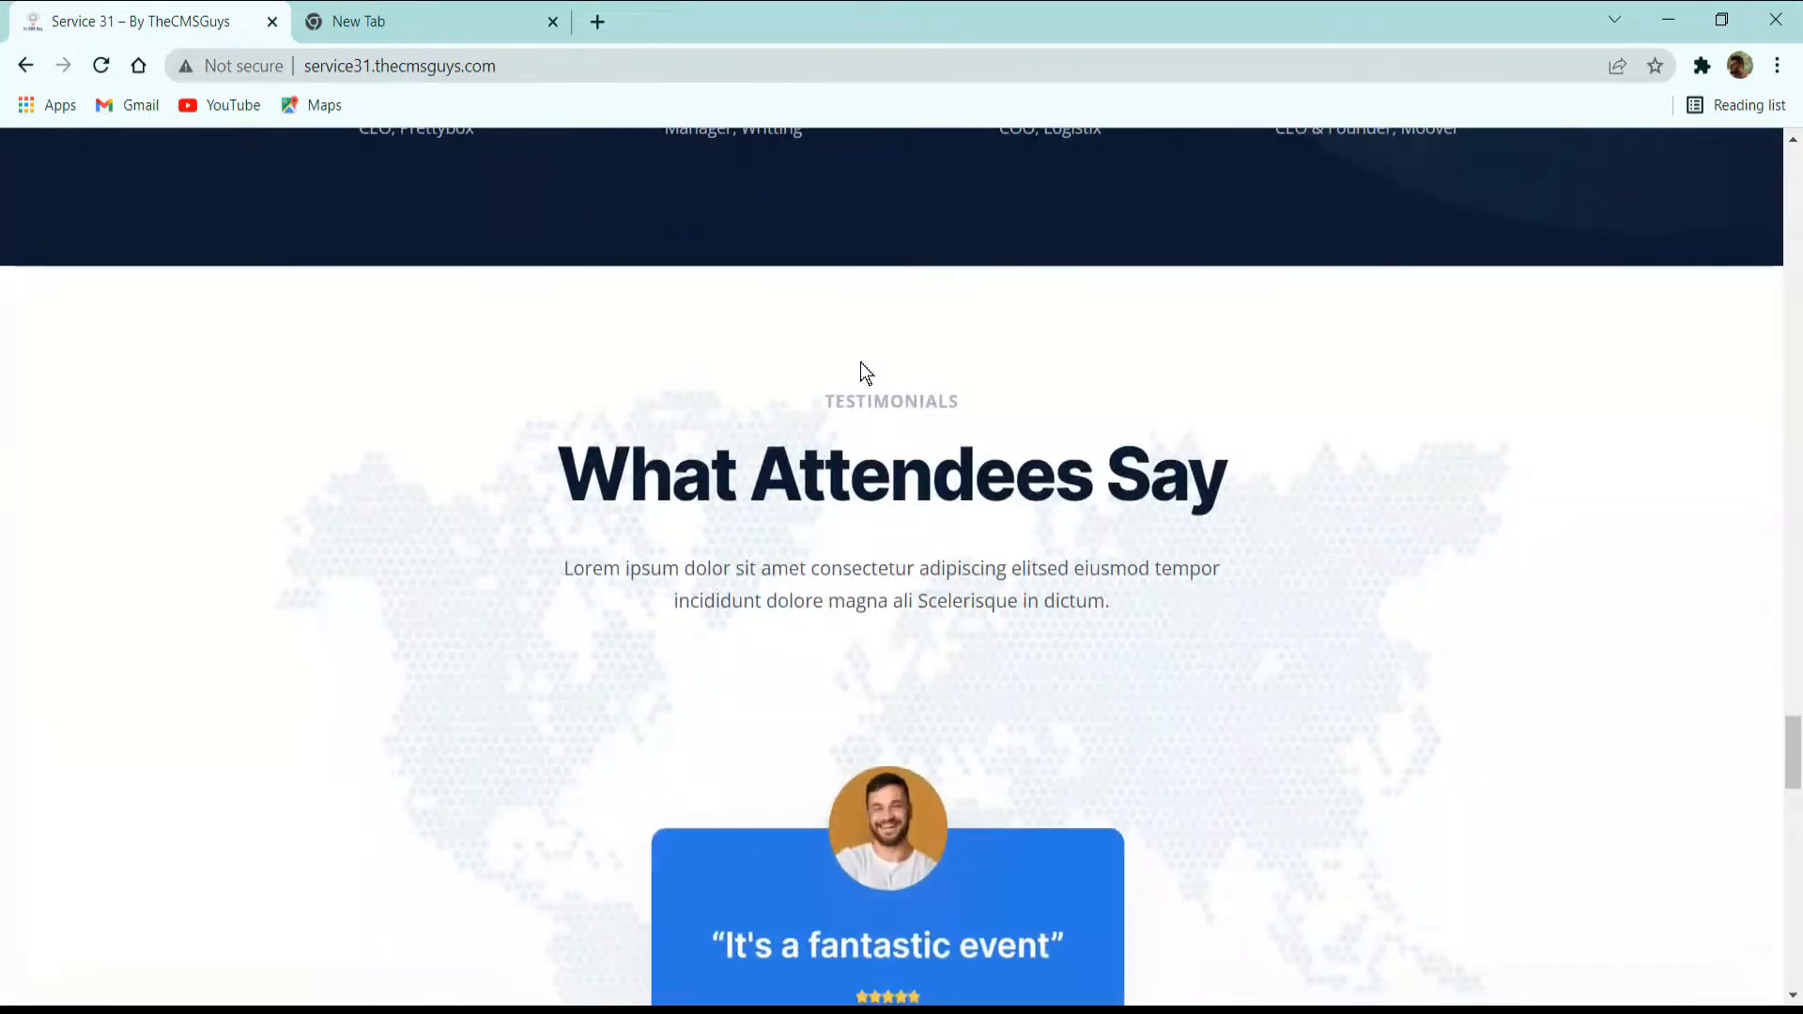
scroll(898, 415, "down", 2)
scroll(898, 415, "up", 2)
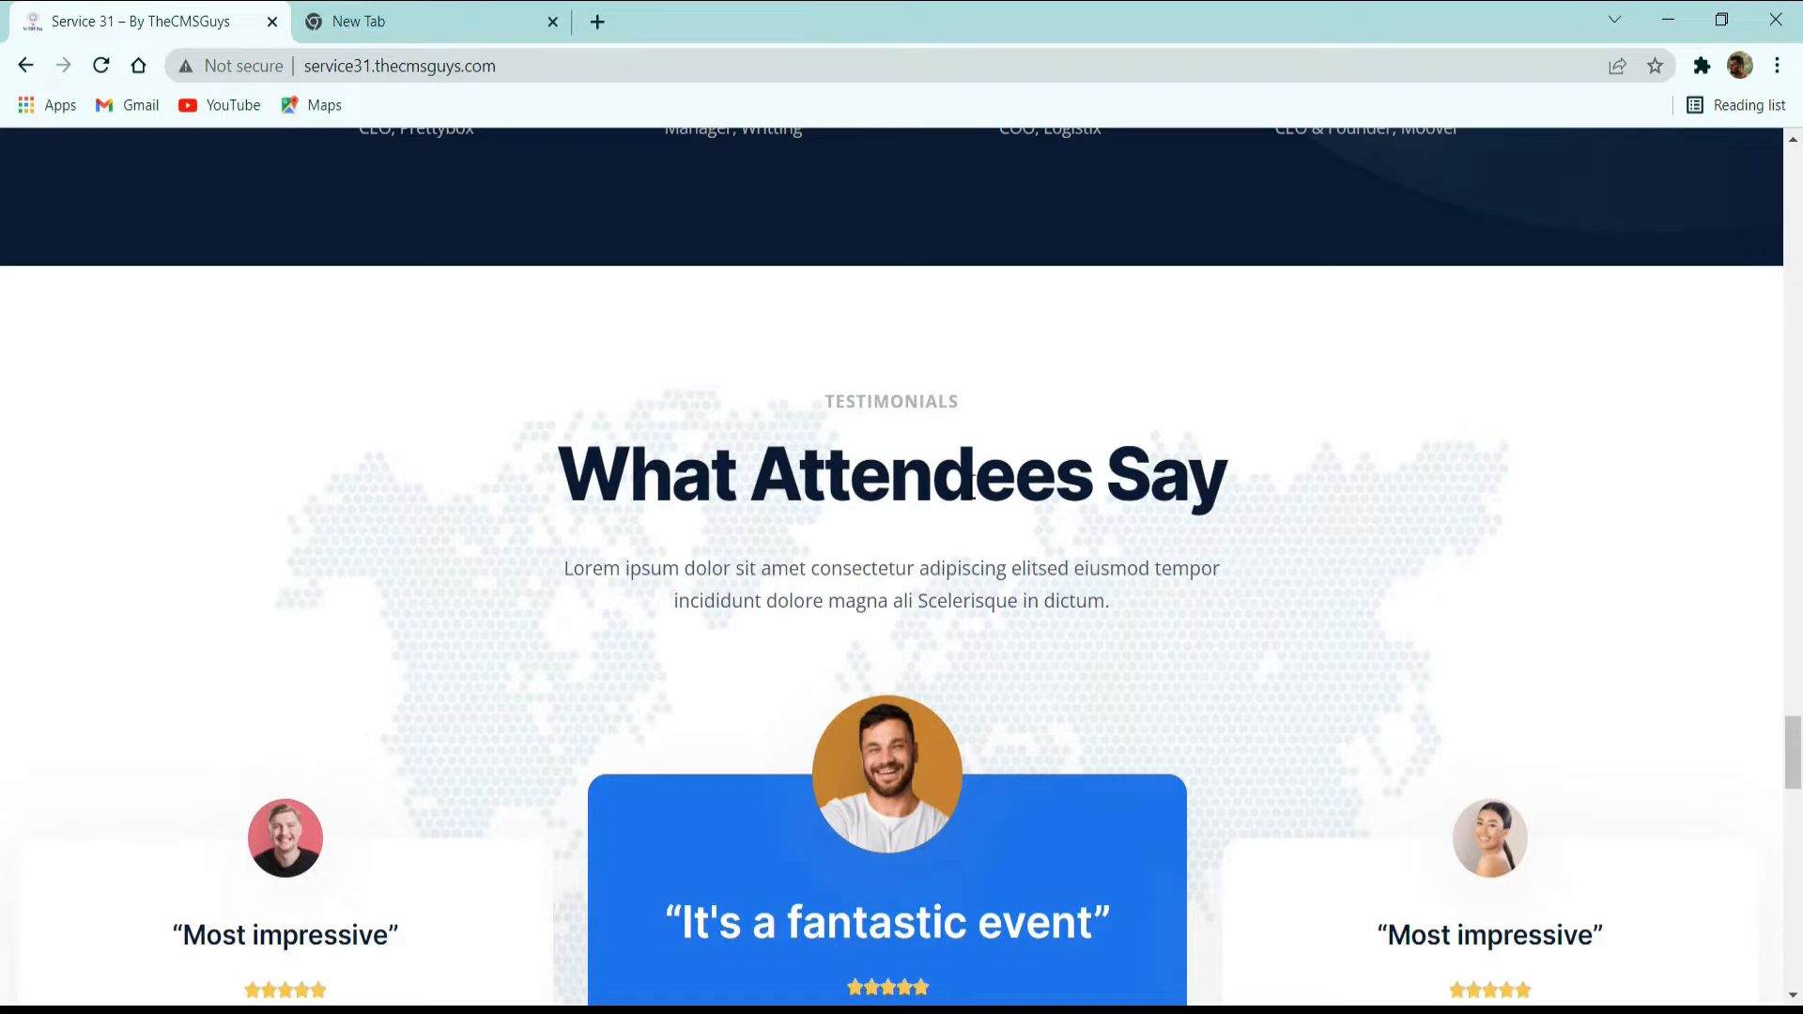
scroll(1053, 507, "down", 2)
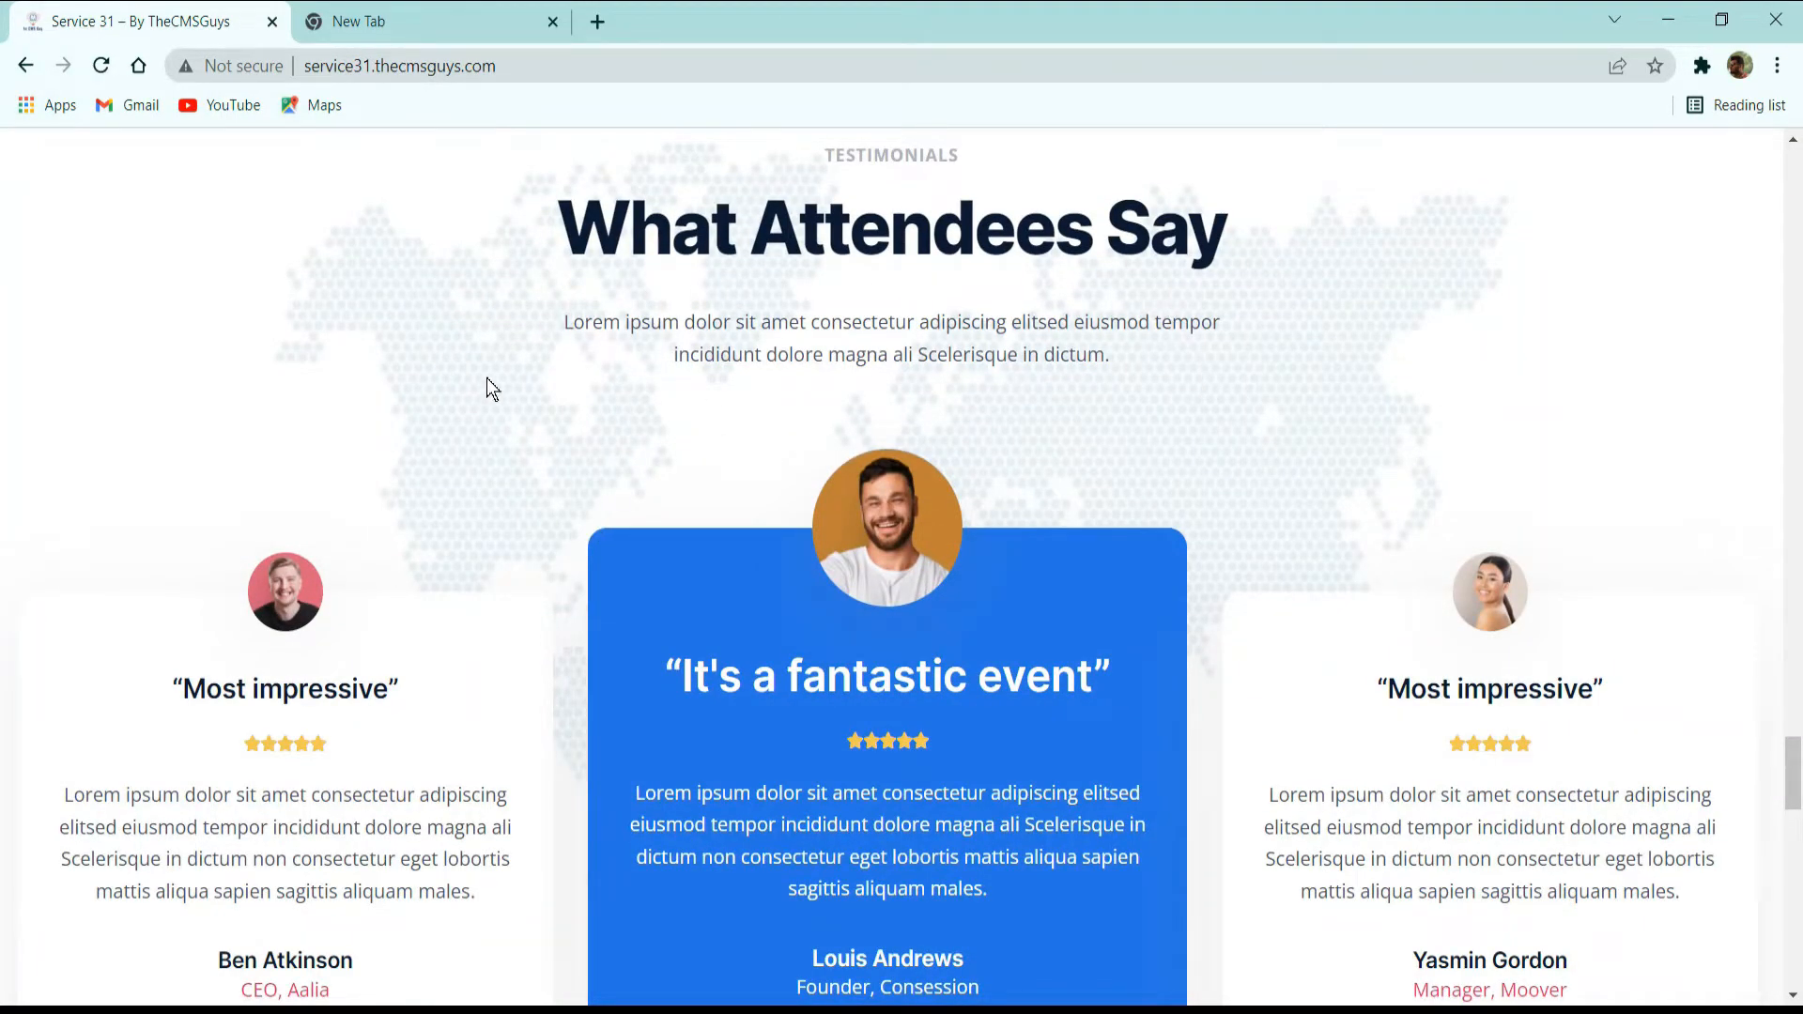
scroll(479, 357, "down", 3)
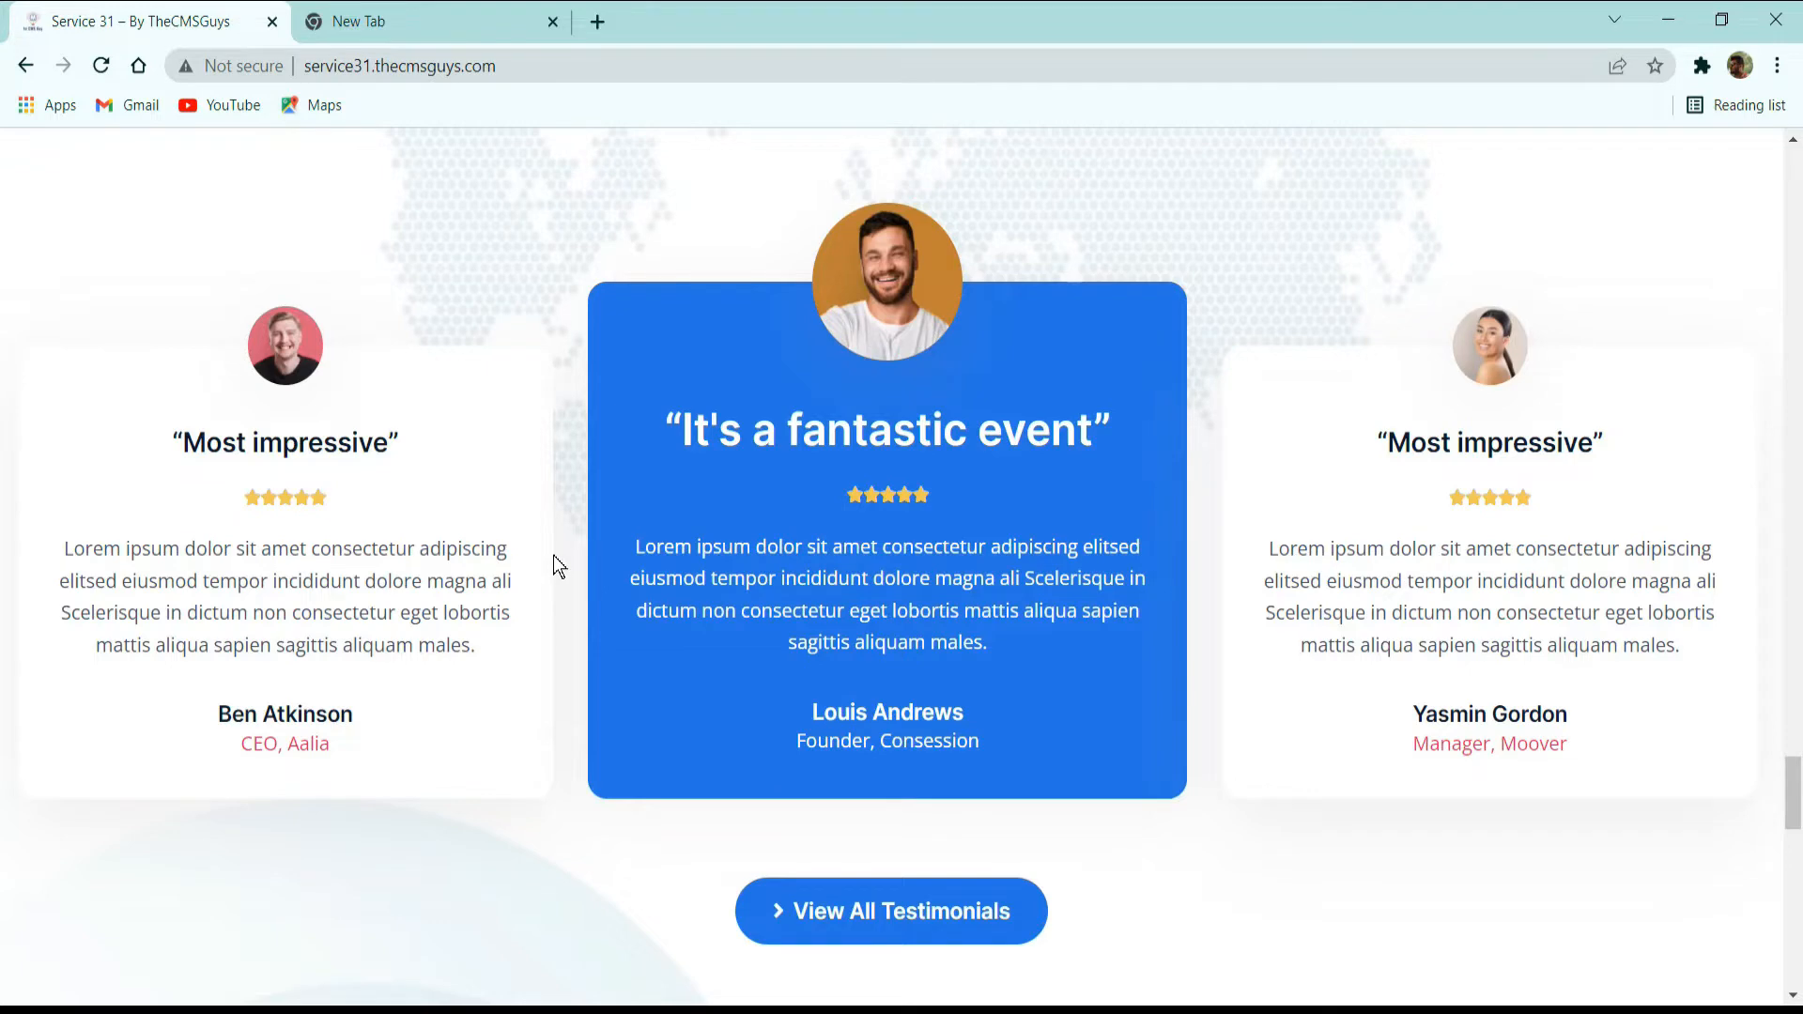
scroll(695, 516, "down", 3)
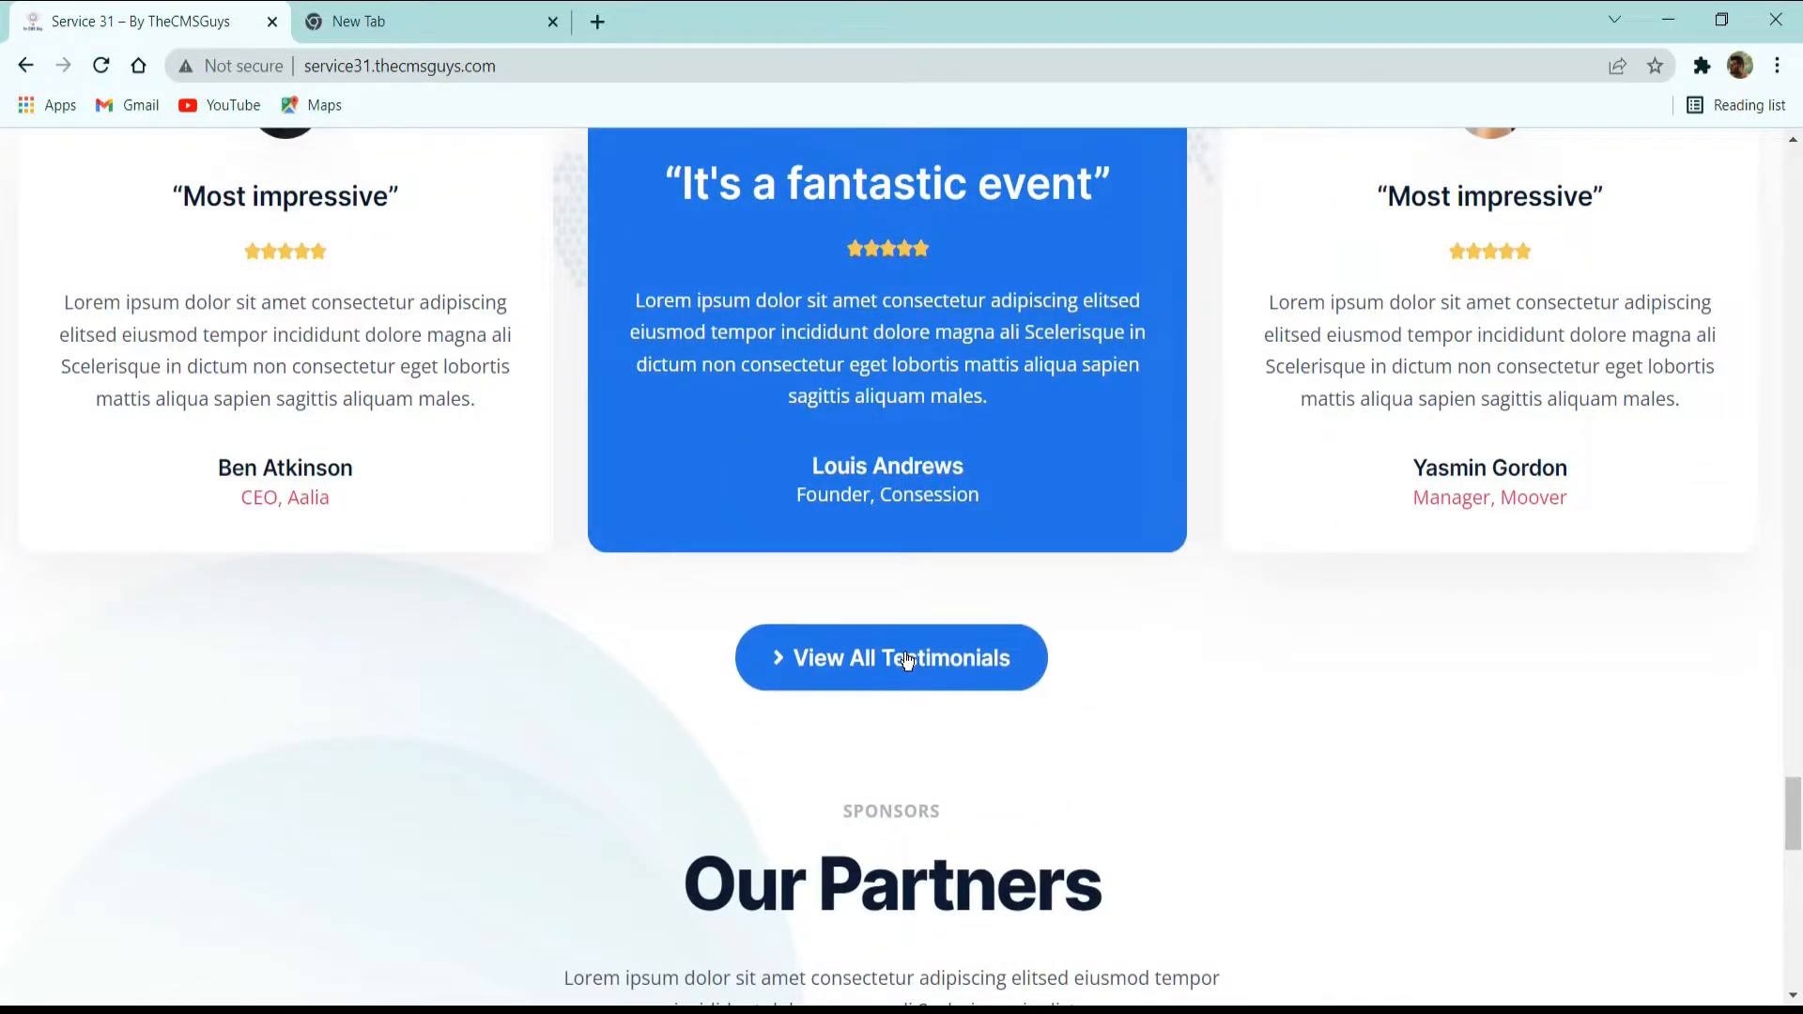
Examine the Our Partners logo rows, the get-started banner, and the footer's contact details, quick menu, subscription form and social links.
scroll(913, 622, "down", 3)
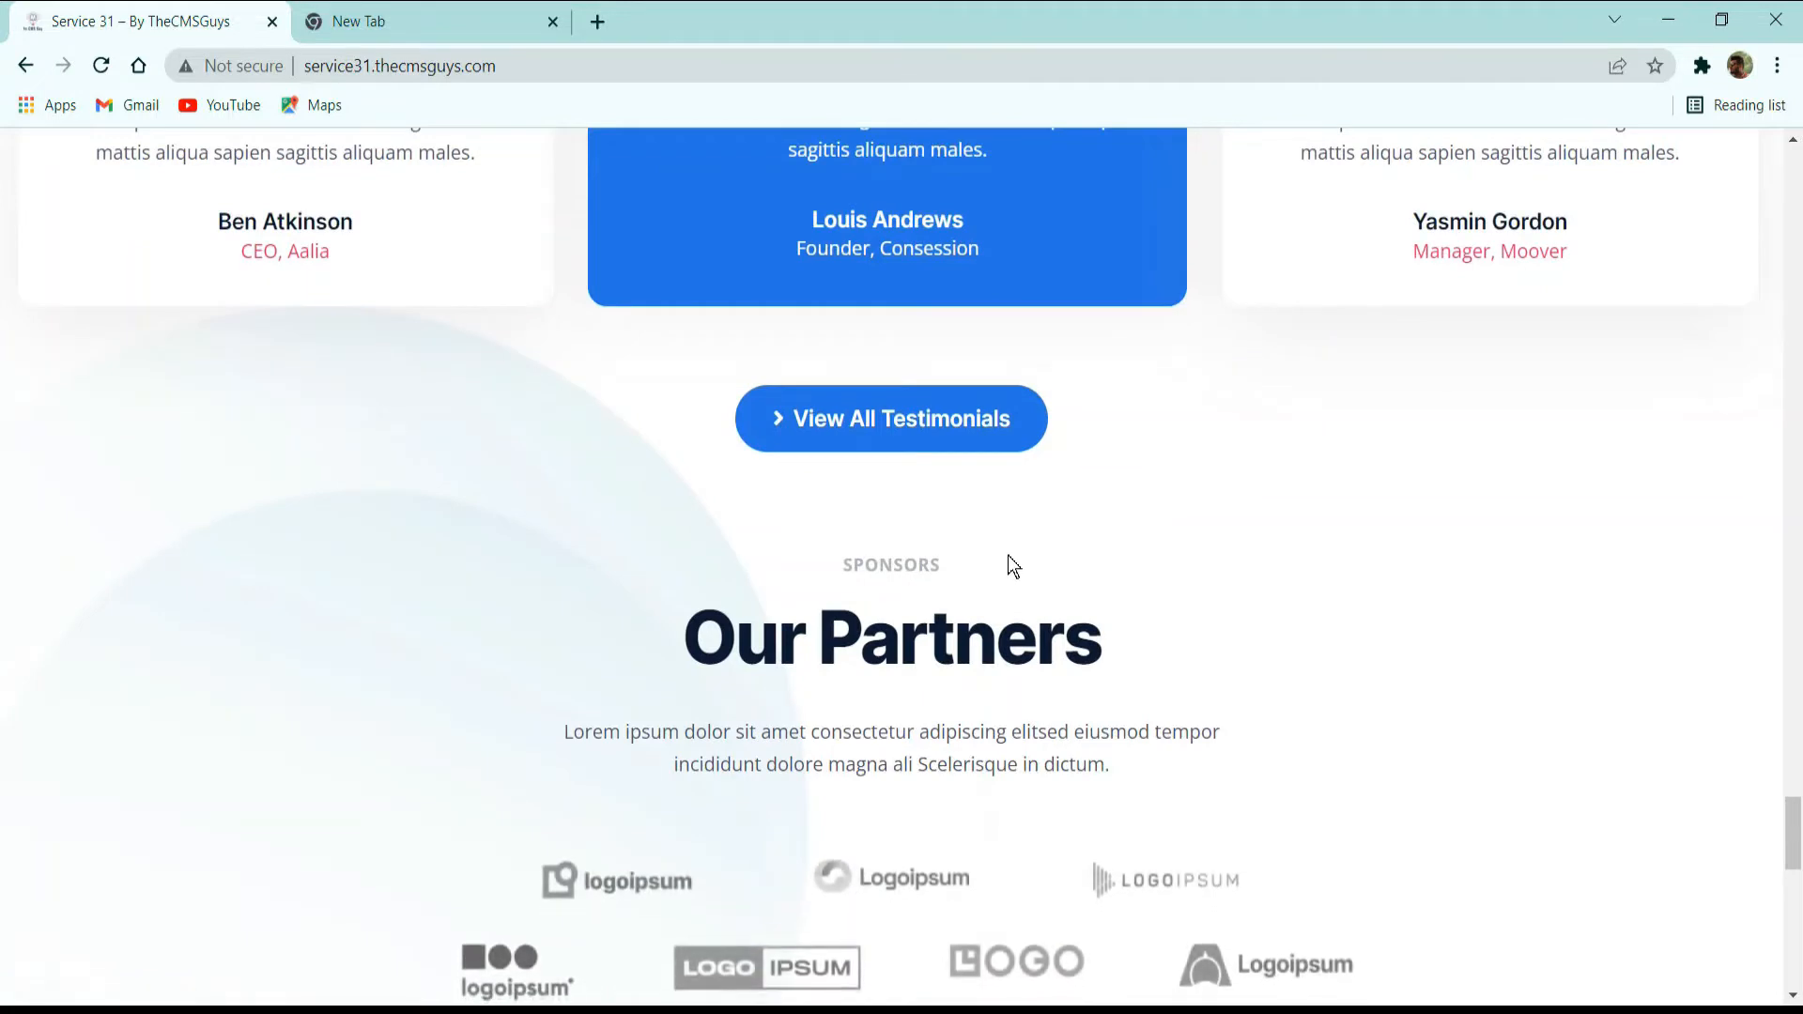
scroll(1015, 559, "down", 3)
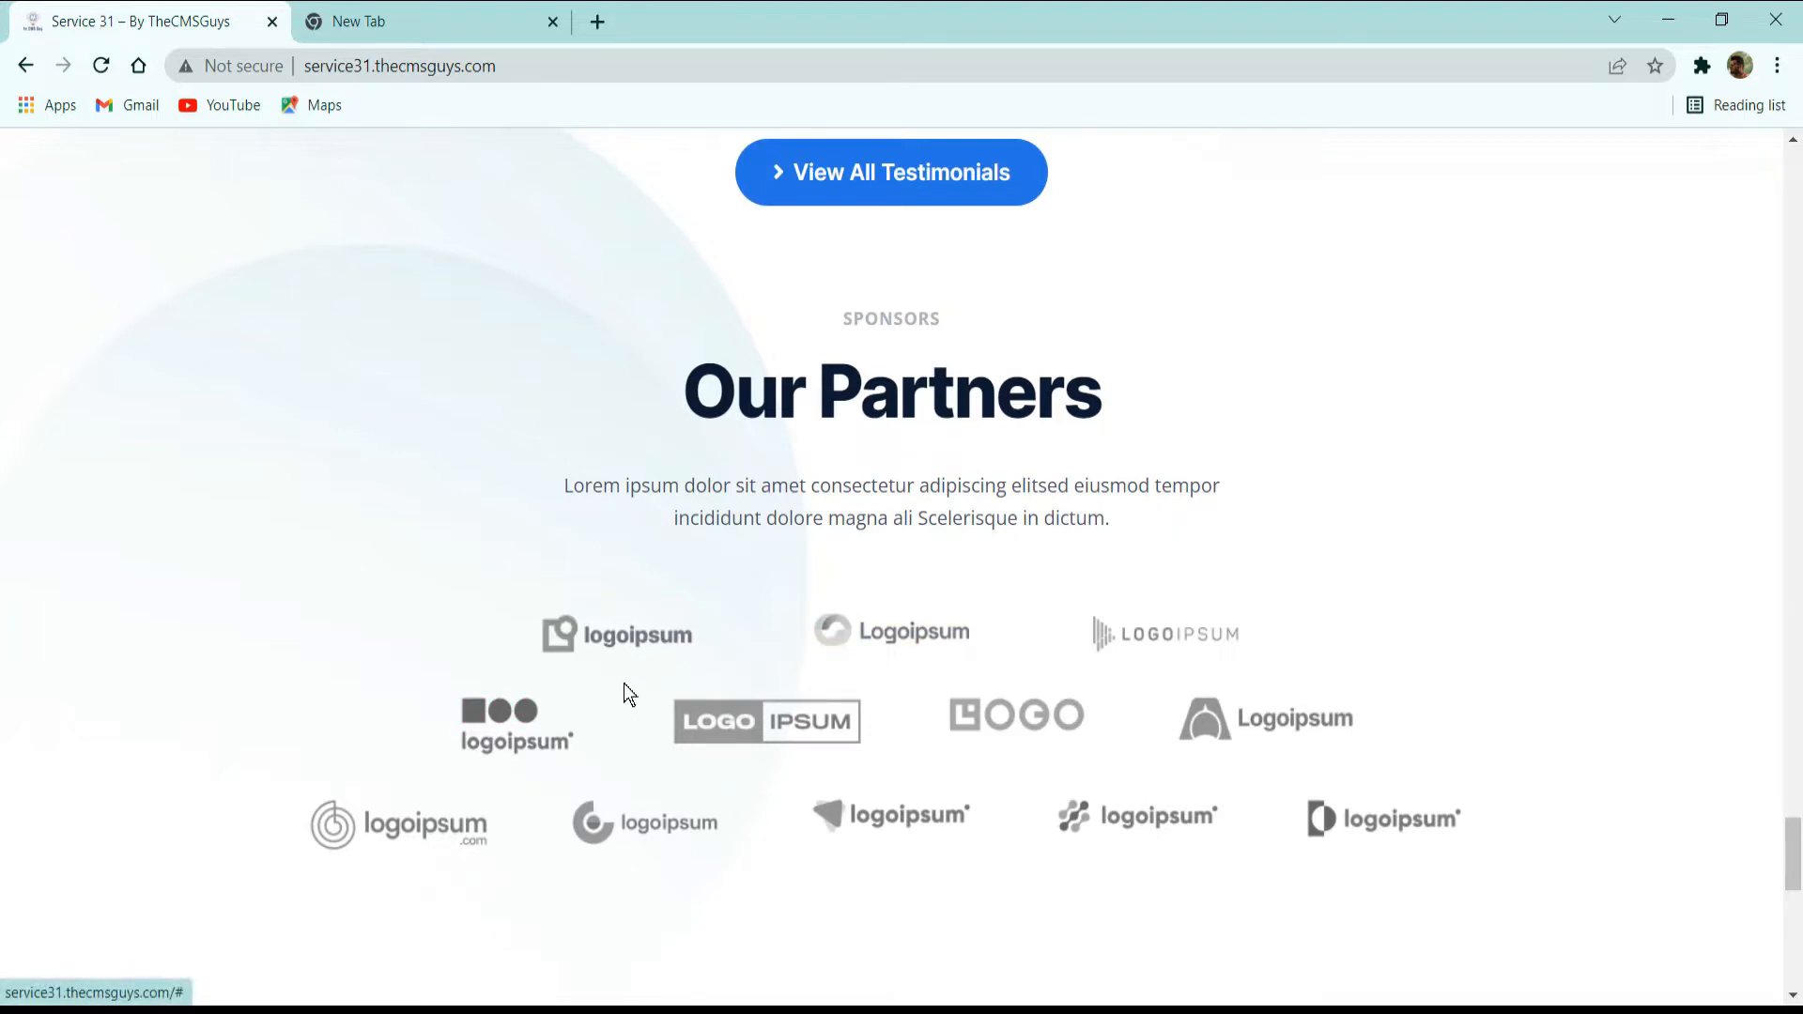
scroll(1067, 697, "down", 5)
scroll(764, 504, "down", 3)
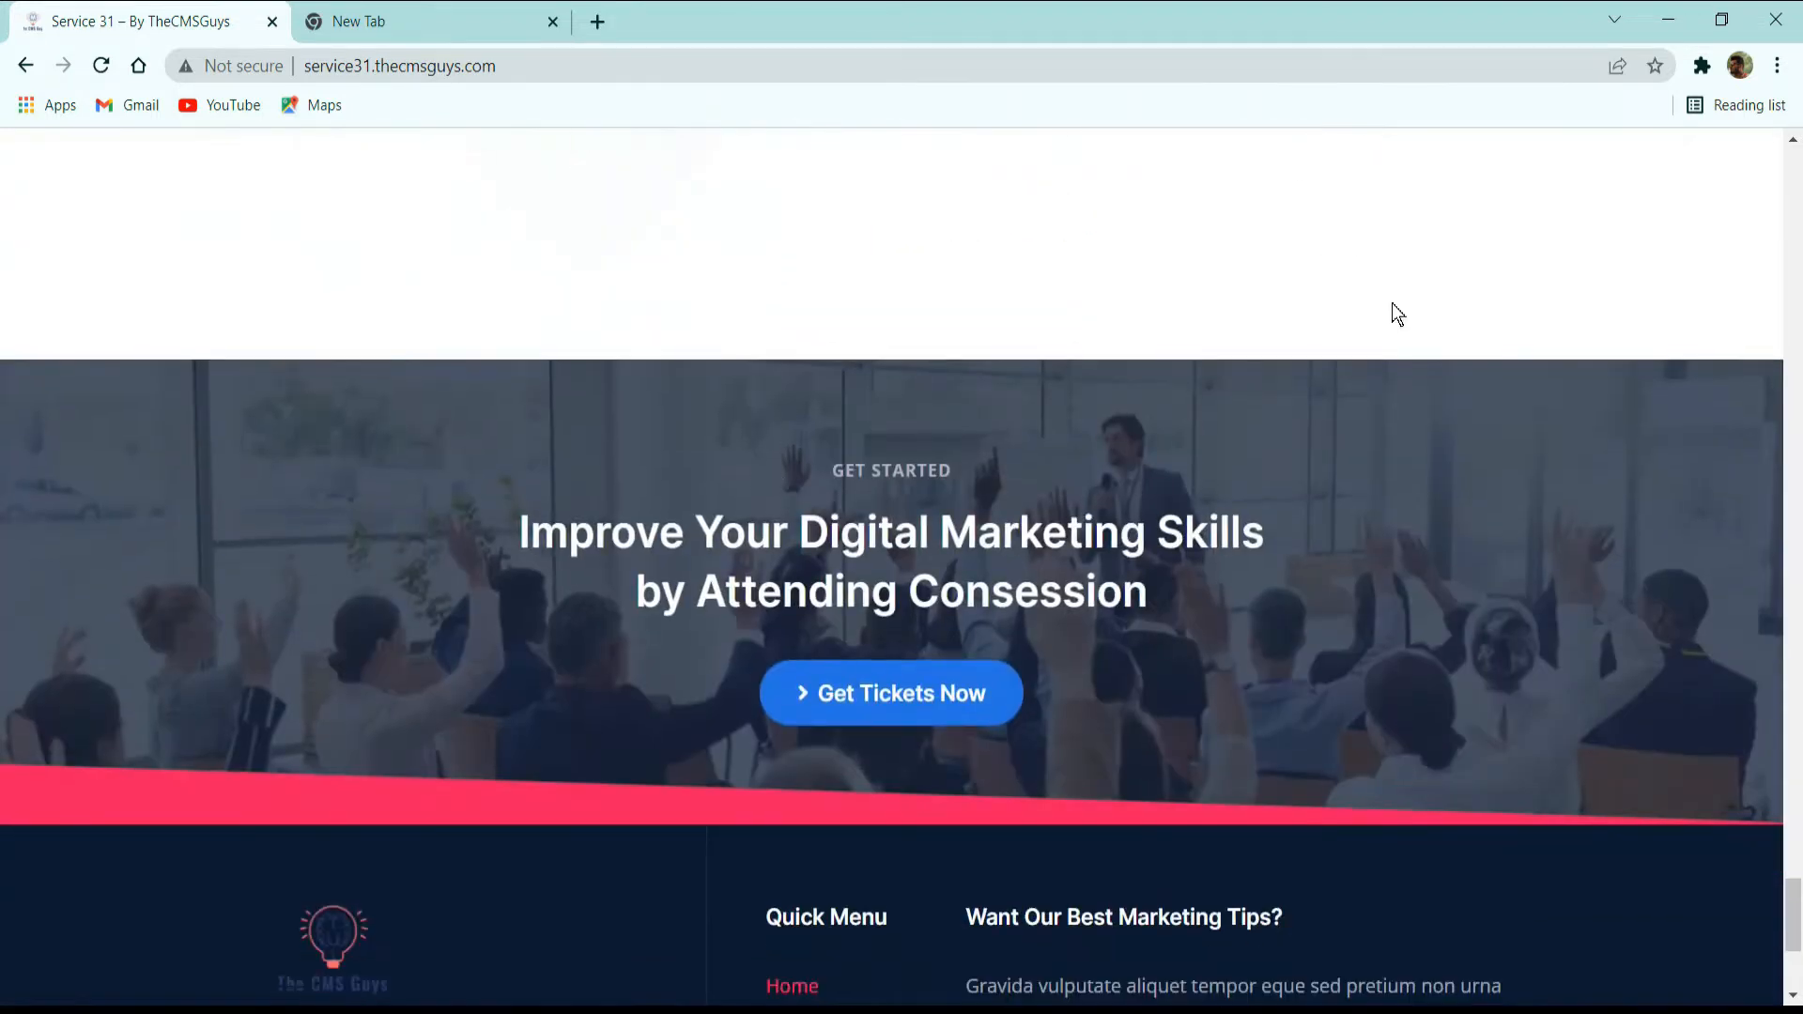
scroll(798, 308, "down", 3)
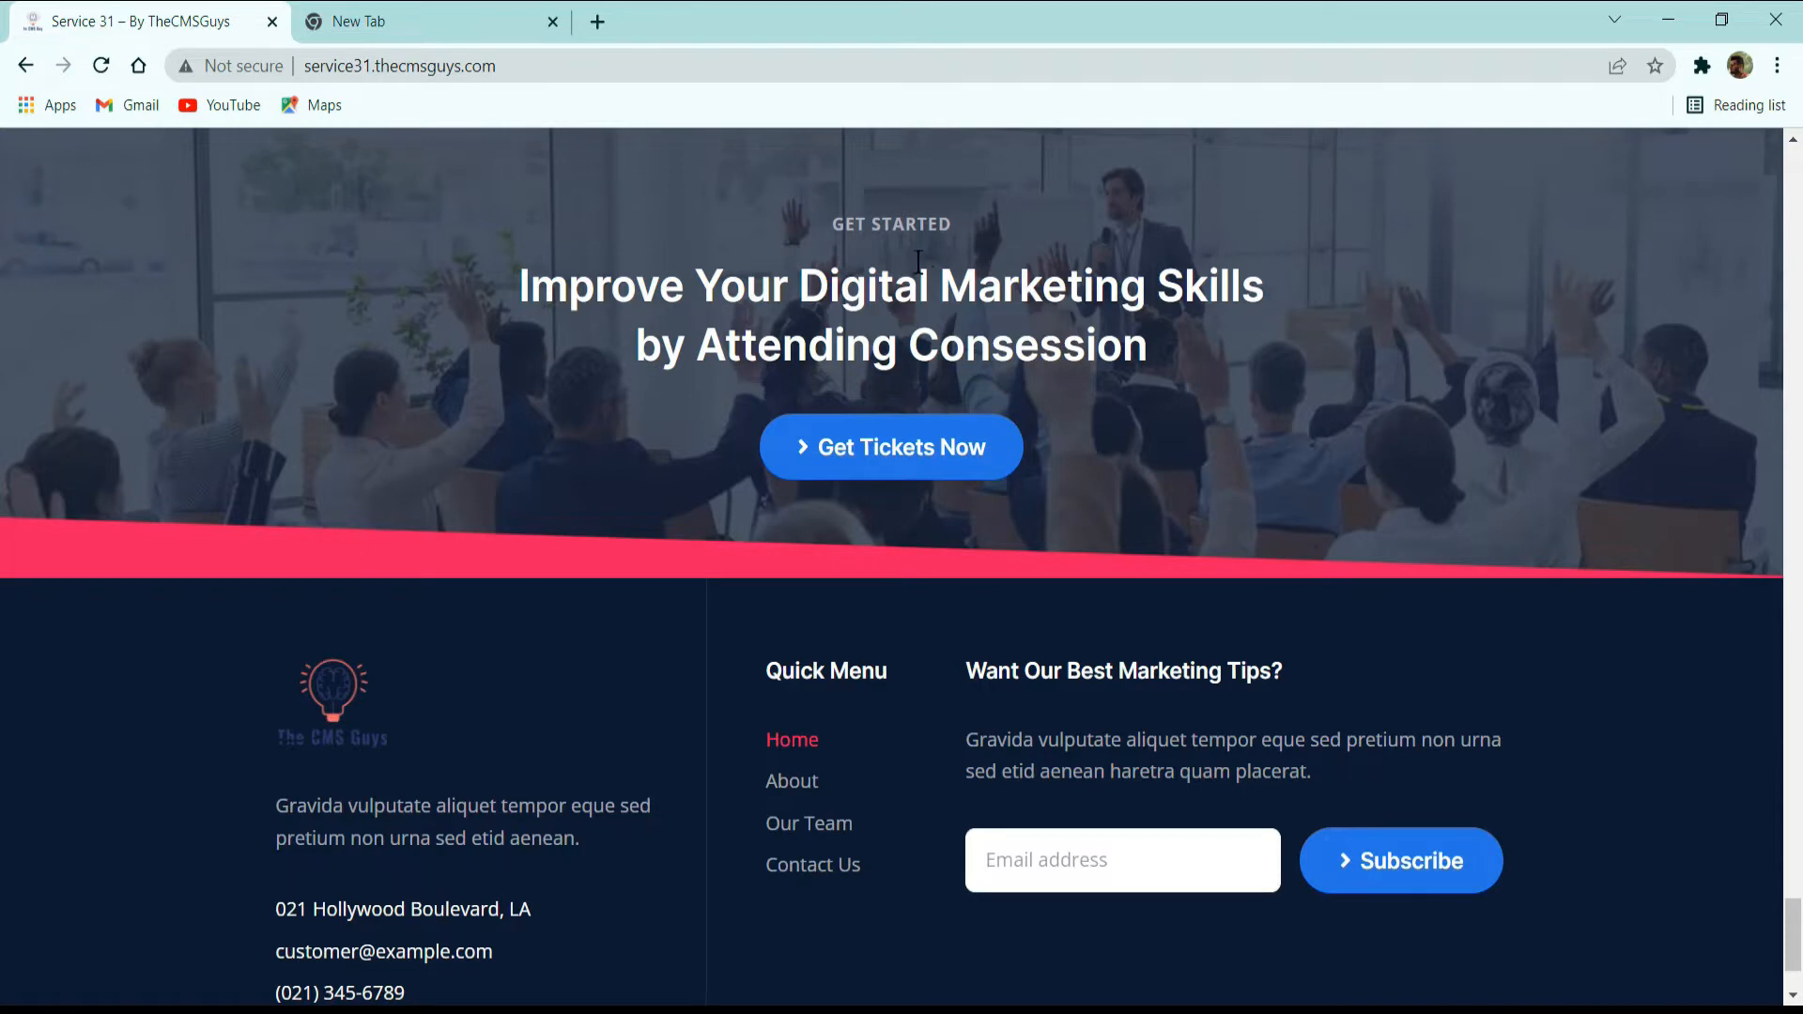
scroll(645, 554, "down", 2)
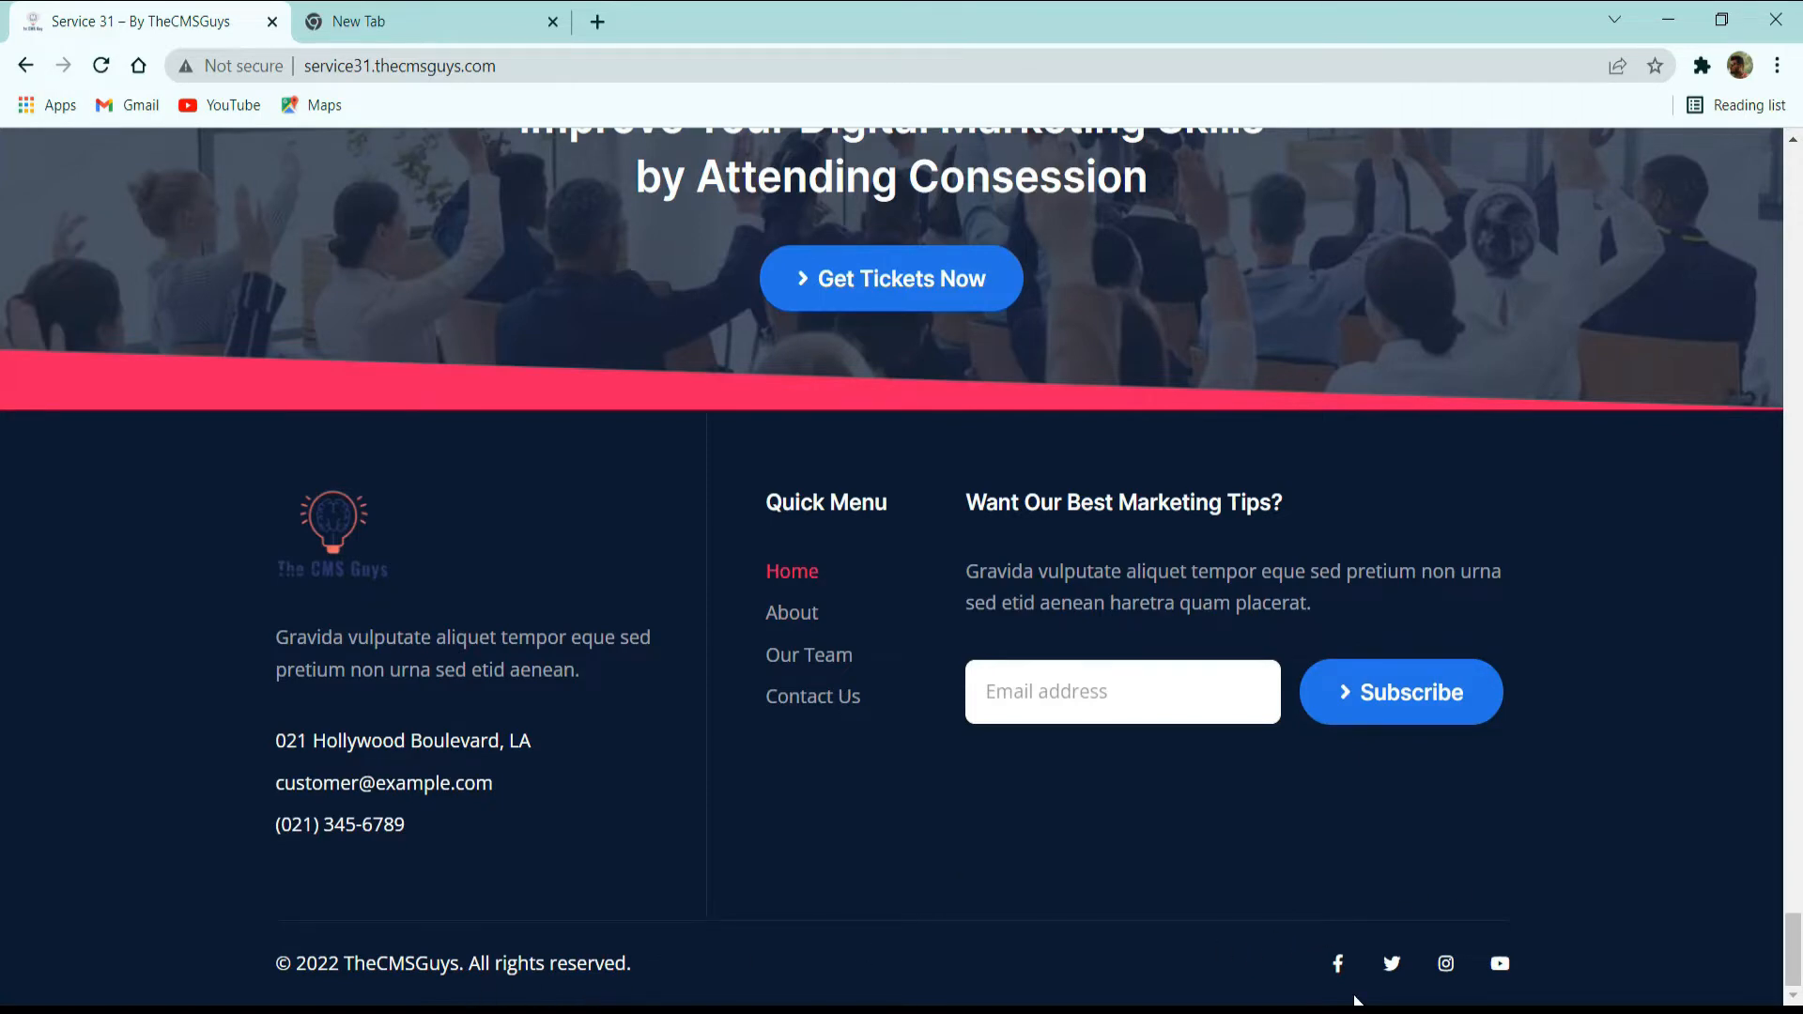
Return to the home page's main navigation, open the About page in a new browser tab and switch to it.
scroll(1356, 984, "up", 20)
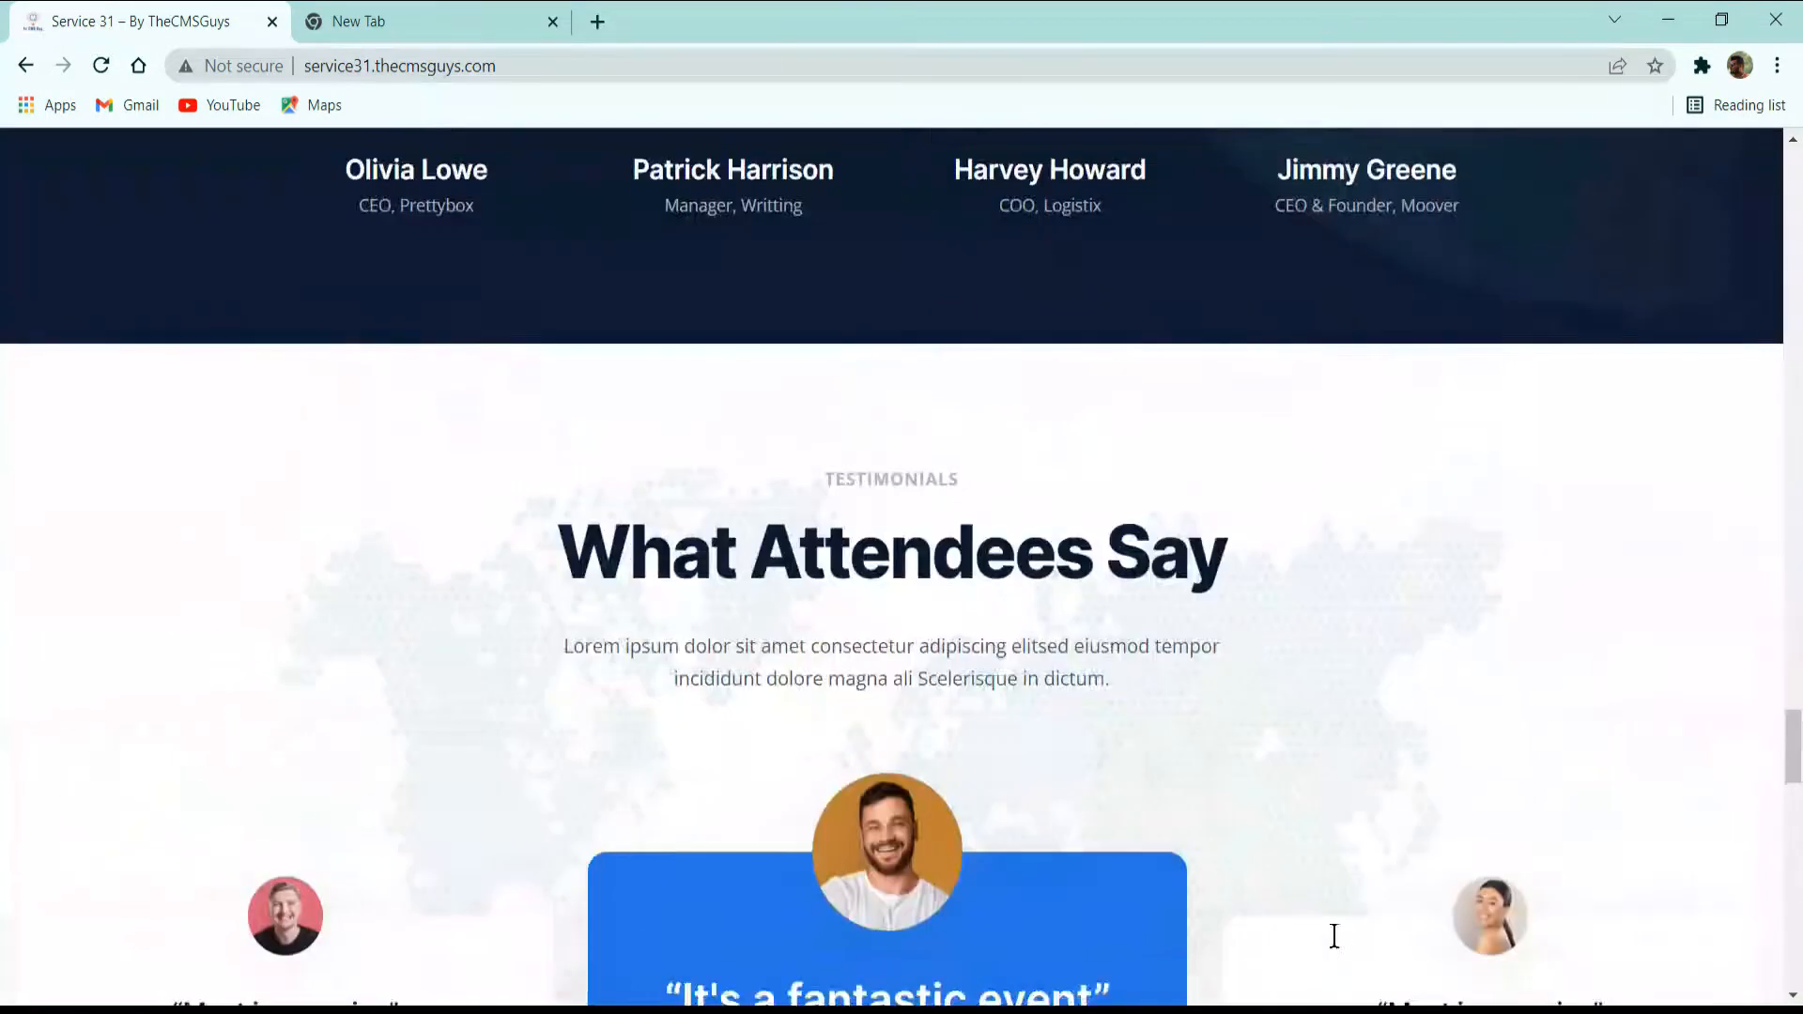
scroll(1190, 869, "up", 20)
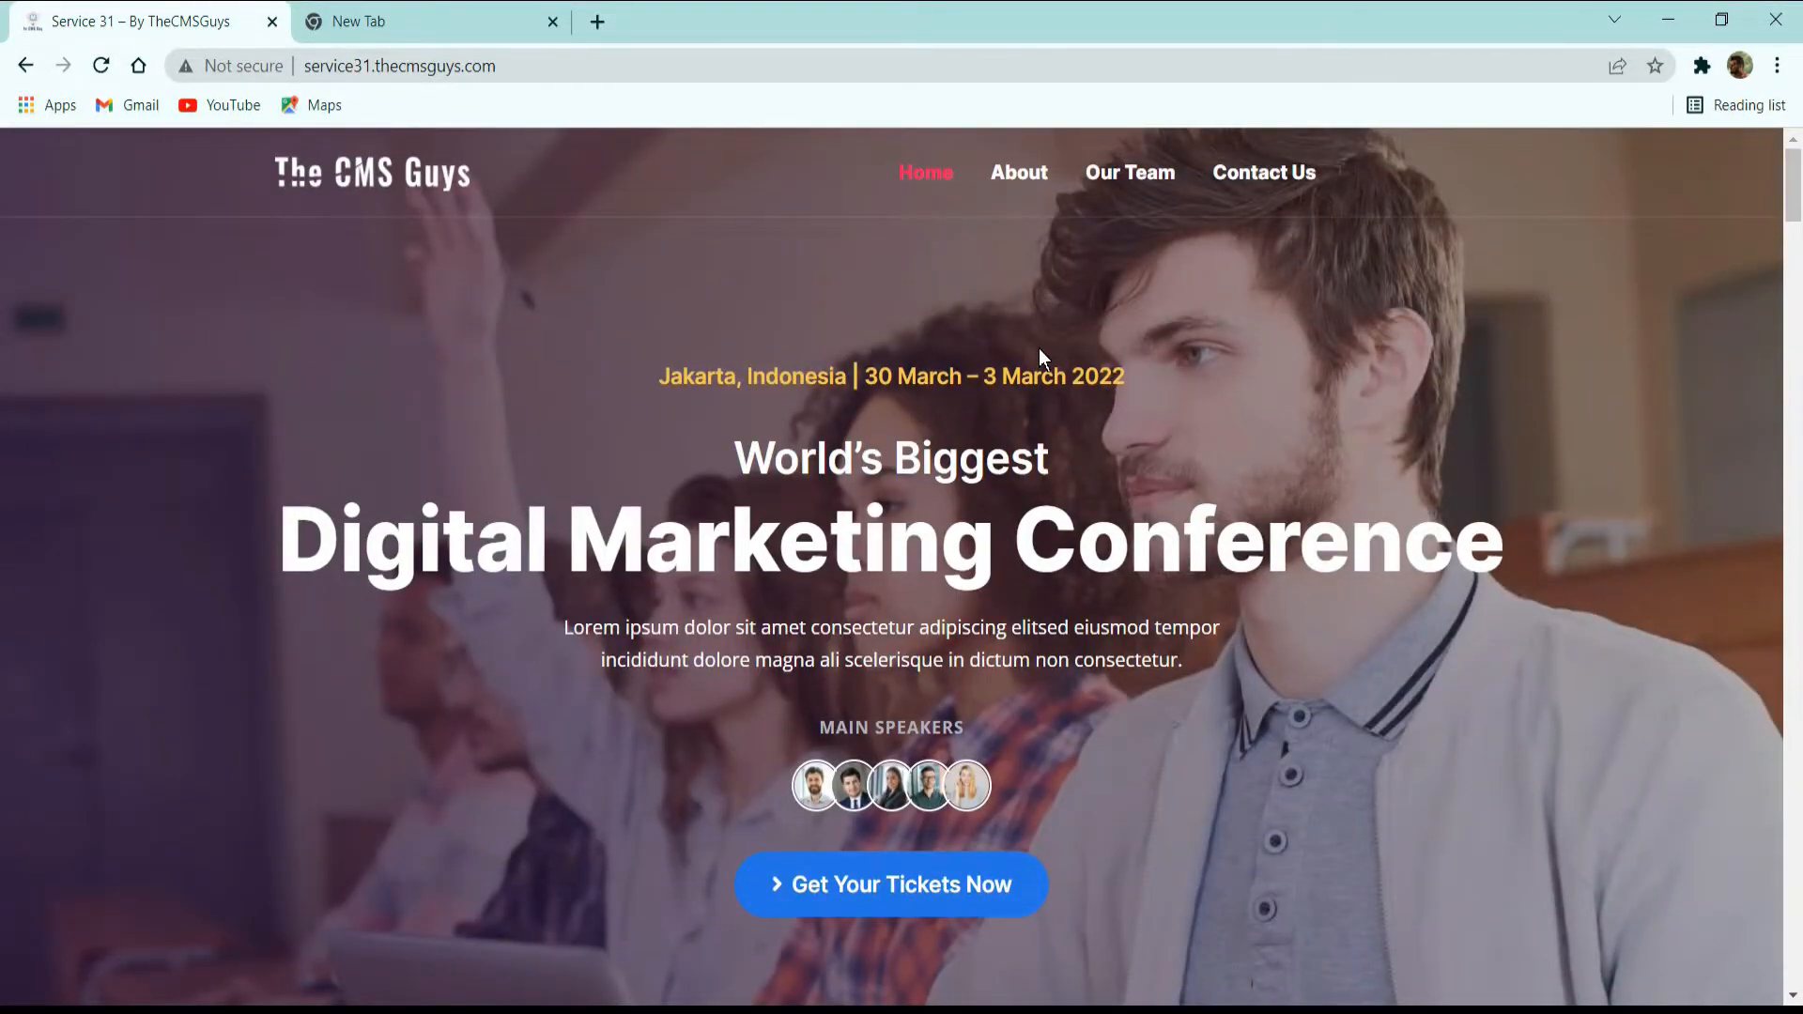
middle_click(1014, 174)
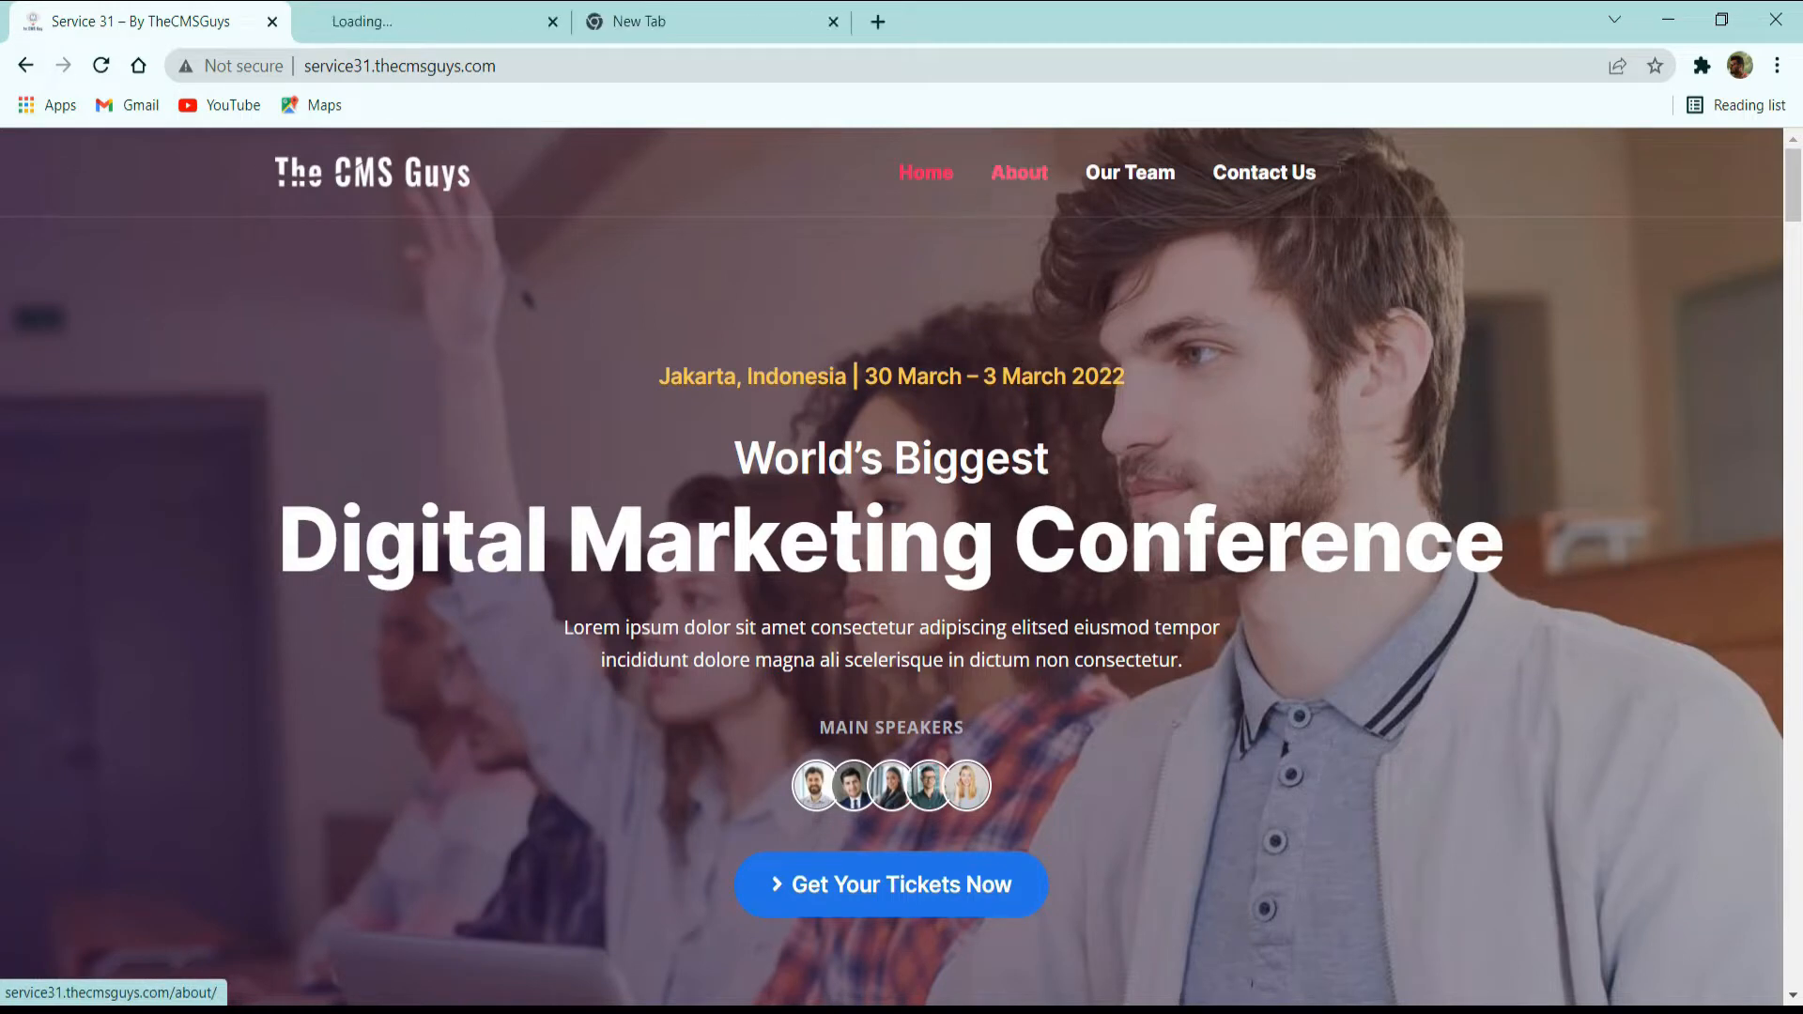
left_click(419, 12)
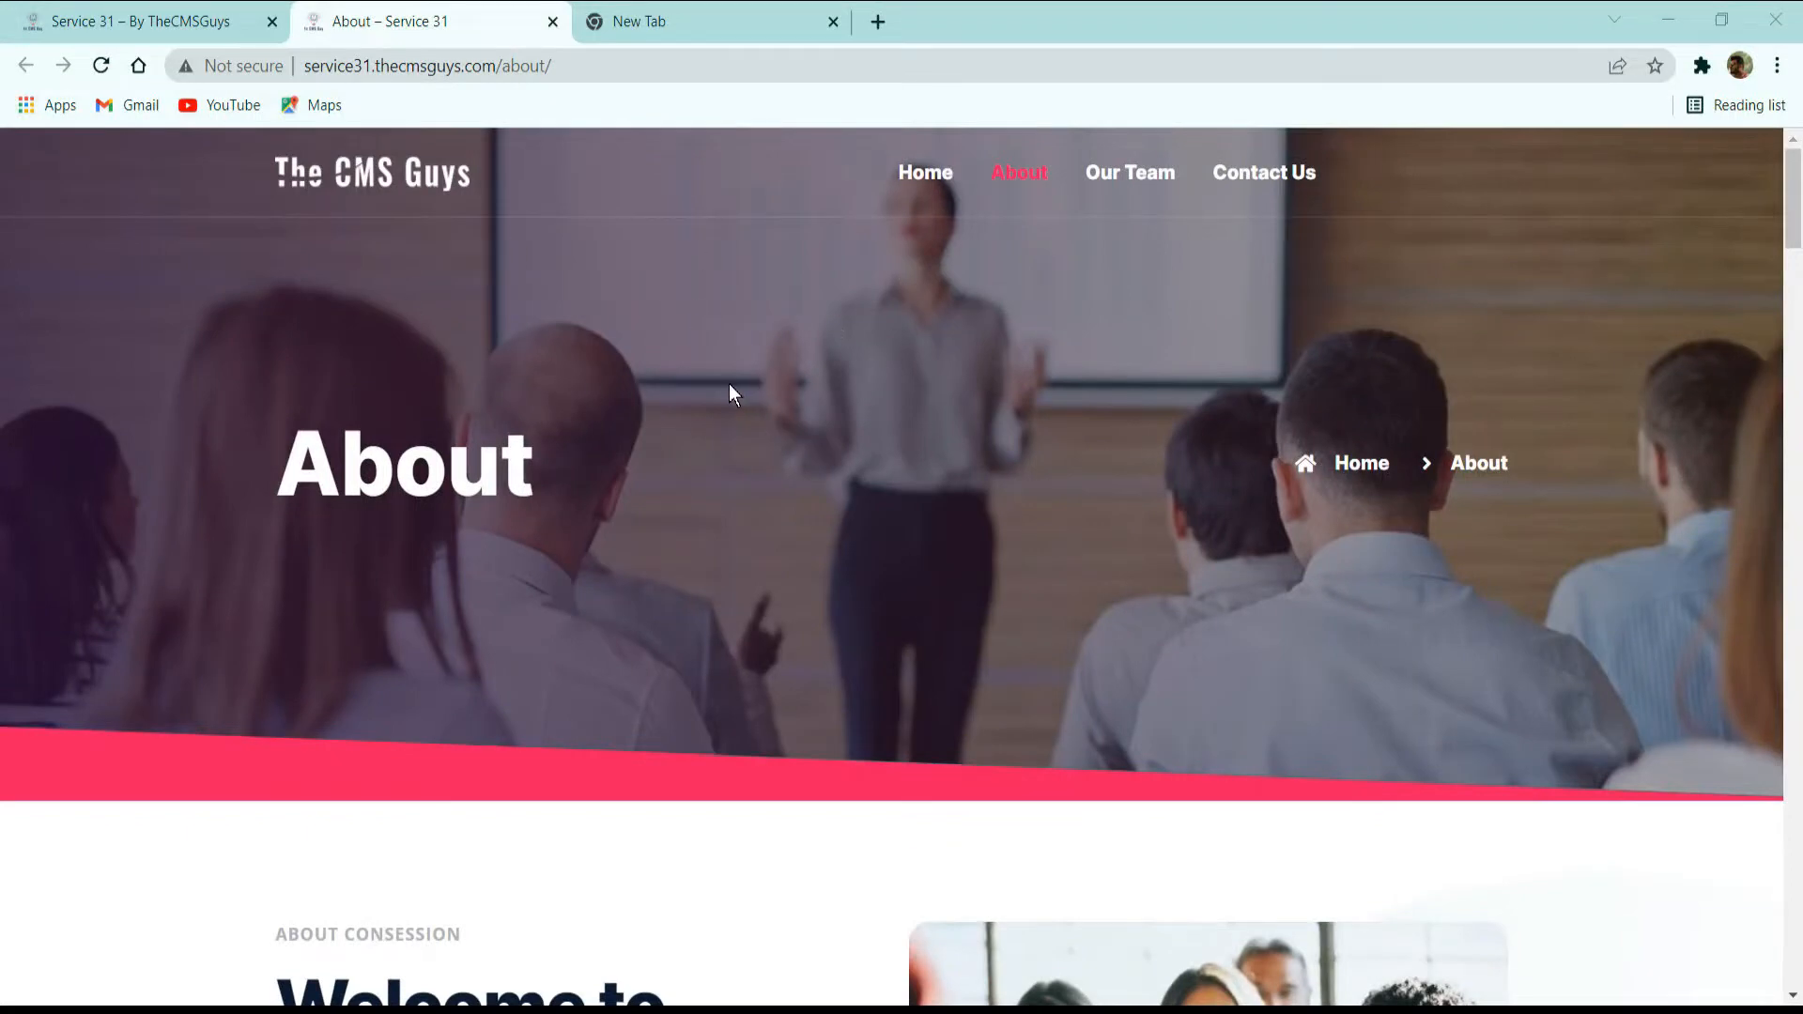
Examine the About page's hero banner with its title and breadcrumb, and the Welcome to Consession Conference section with text and photo.
double_click(377, 479)
left_click(805, 504)
scroll(1582, 475, "down", 2)
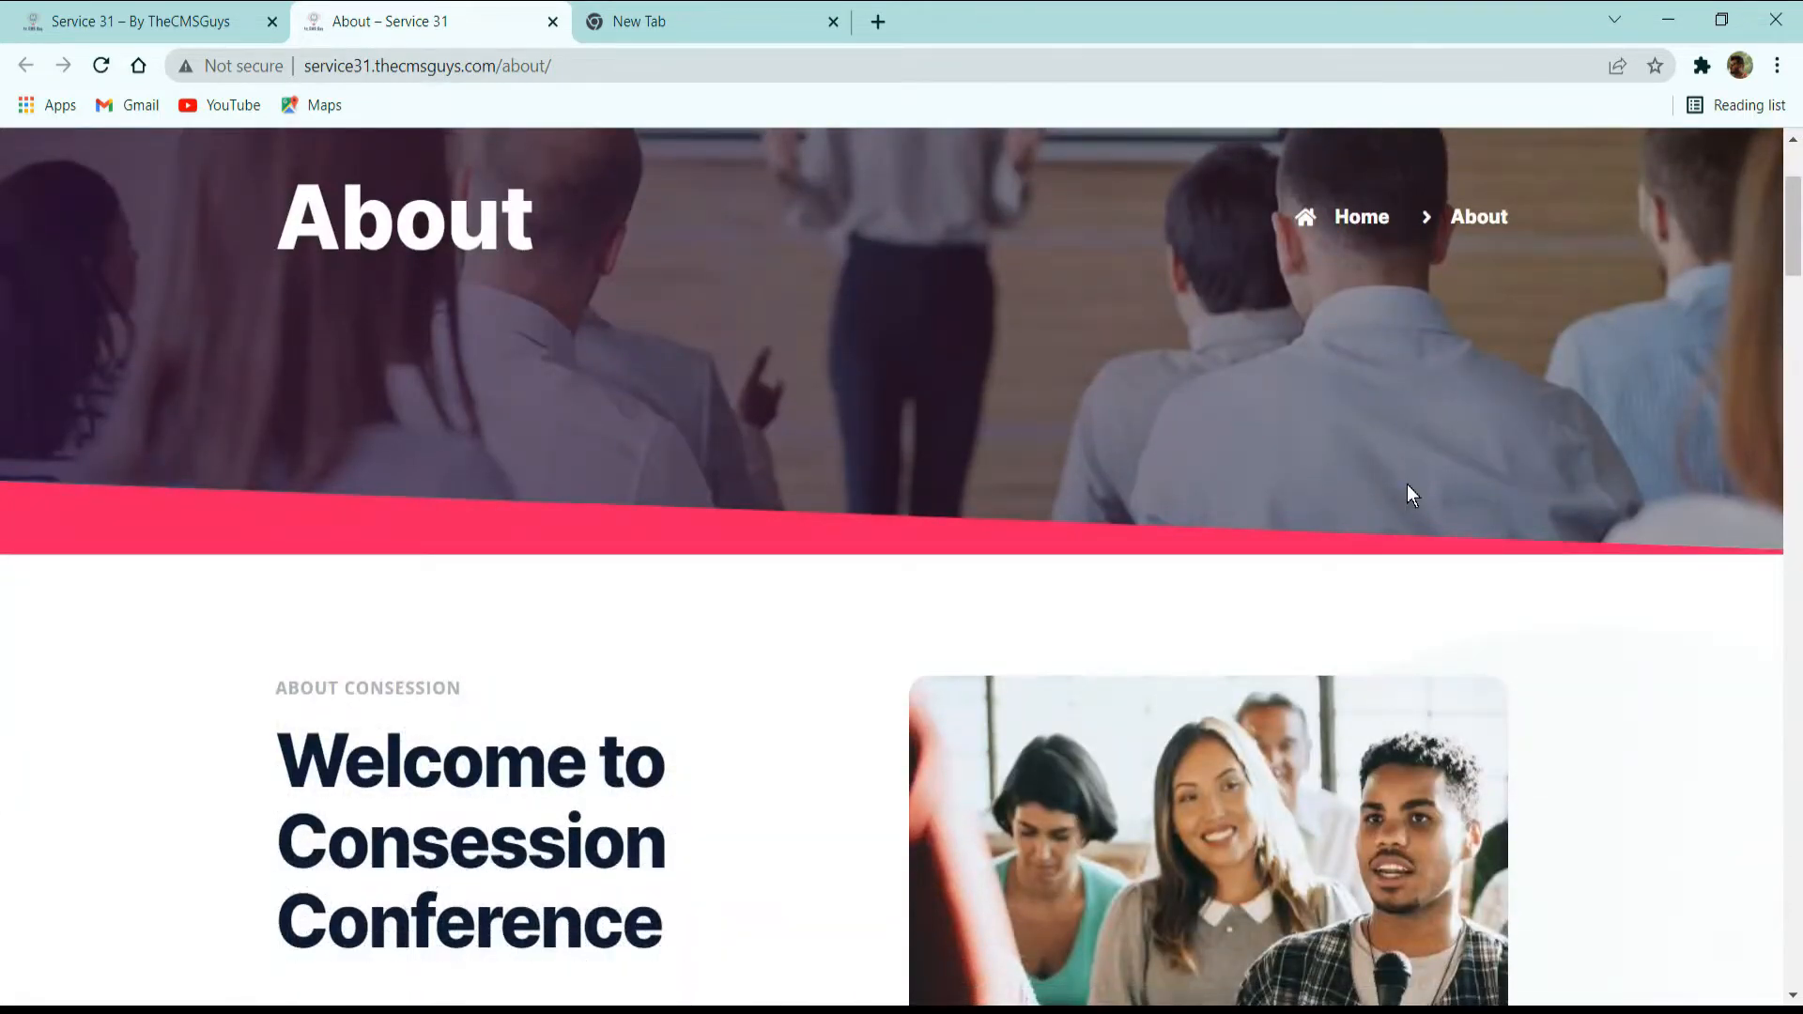
scroll(1334, 523, "down", 2)
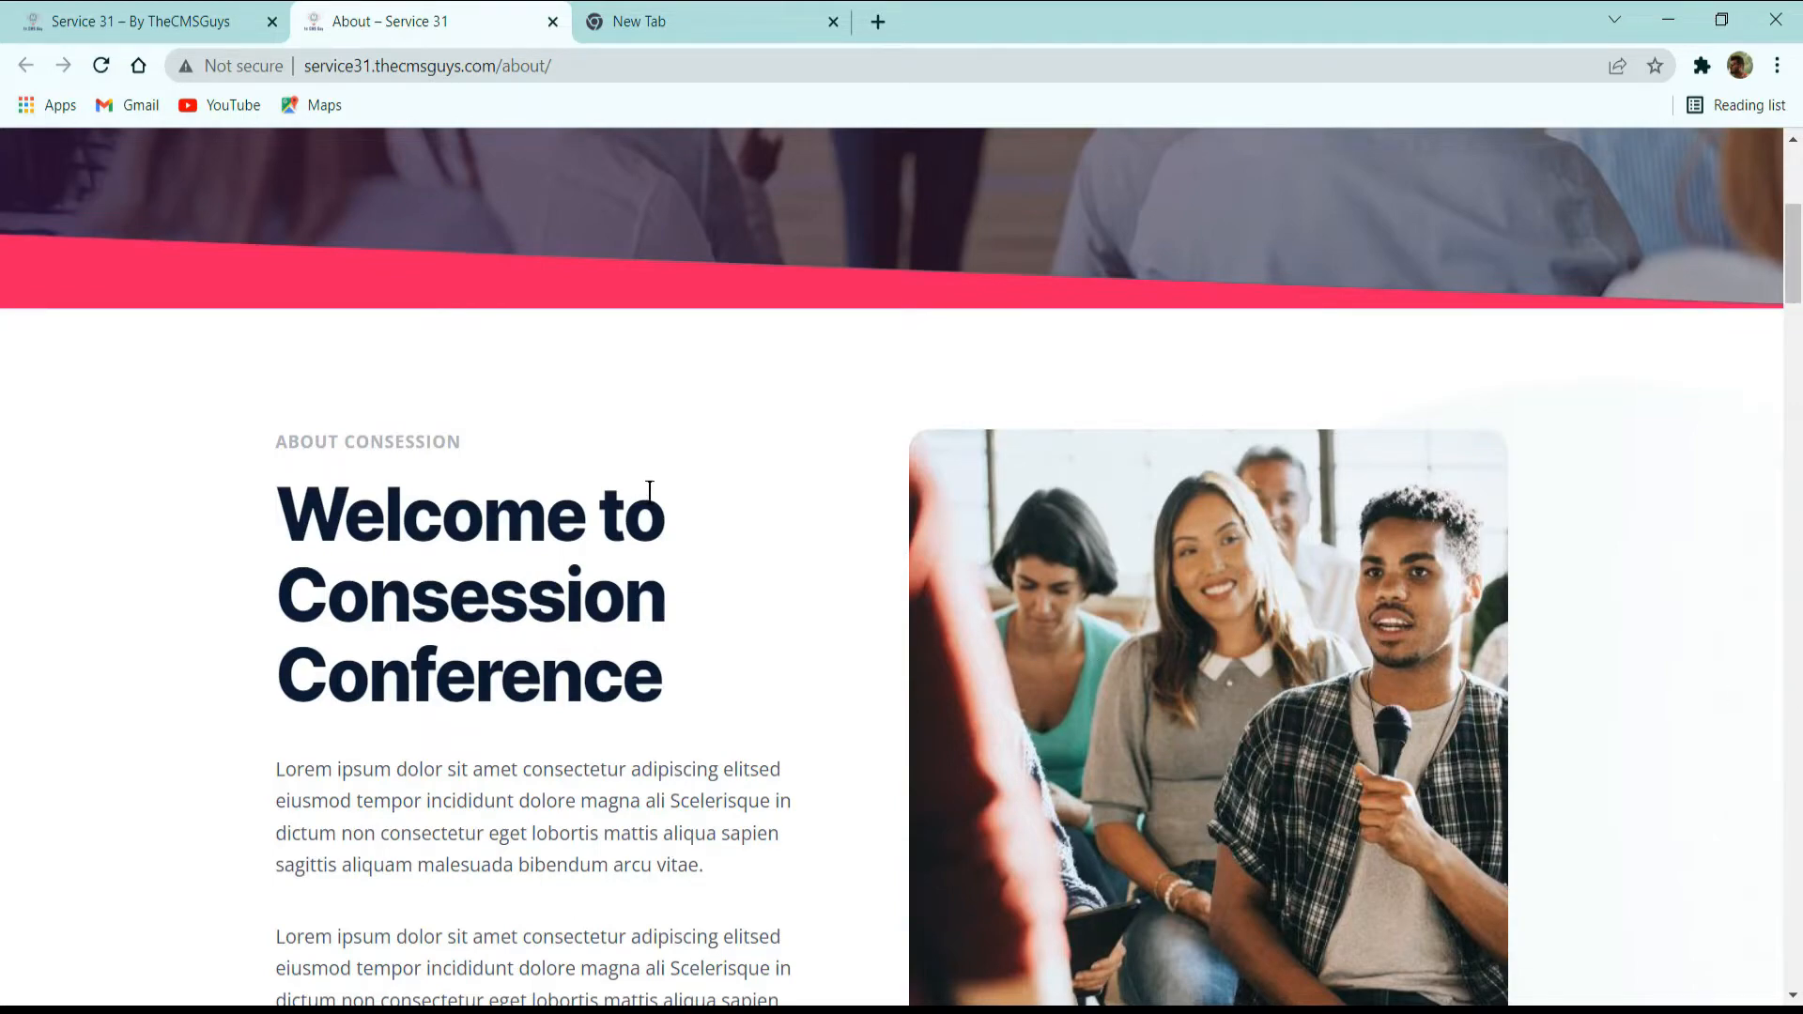
scroll(648, 499, "down", 6)
scroll(679, 610, "up", 4)
scroll(695, 498, "down", 4)
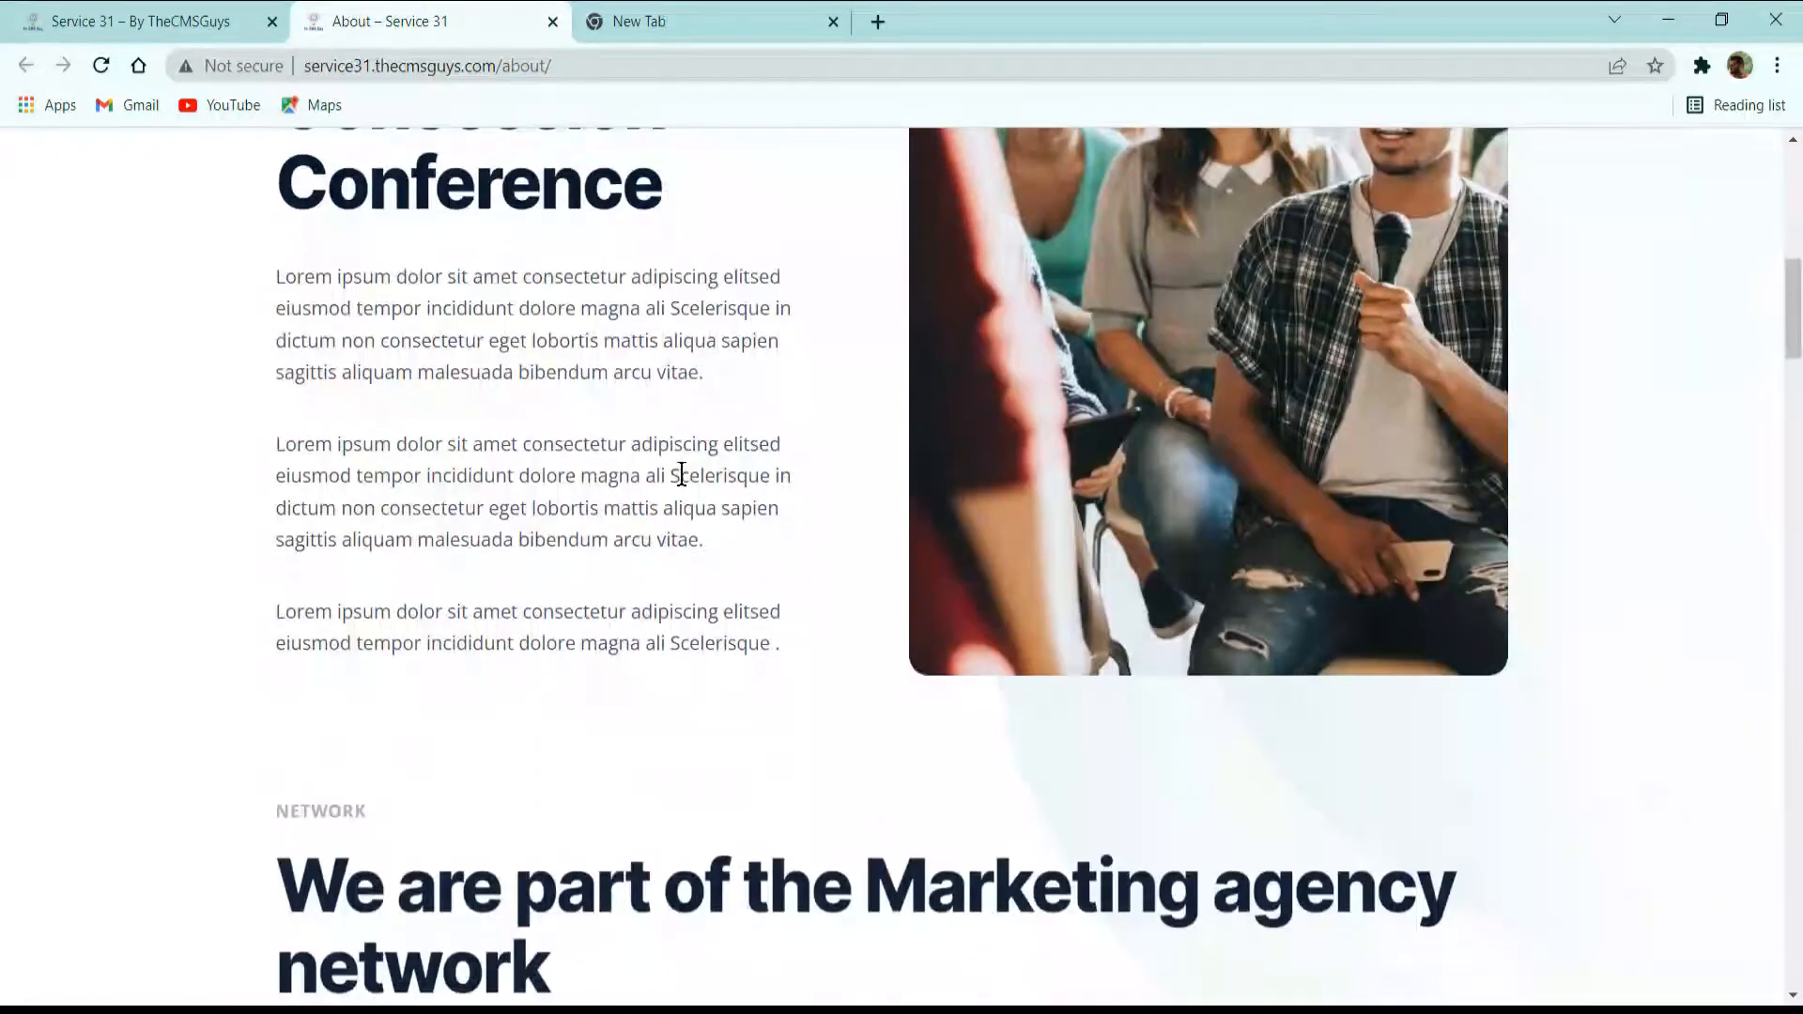
Examine the Network section with its video and text, the counter row, and the 3 Main Reasons to Join section with icon boxes.
scroll(792, 453, "down", 2)
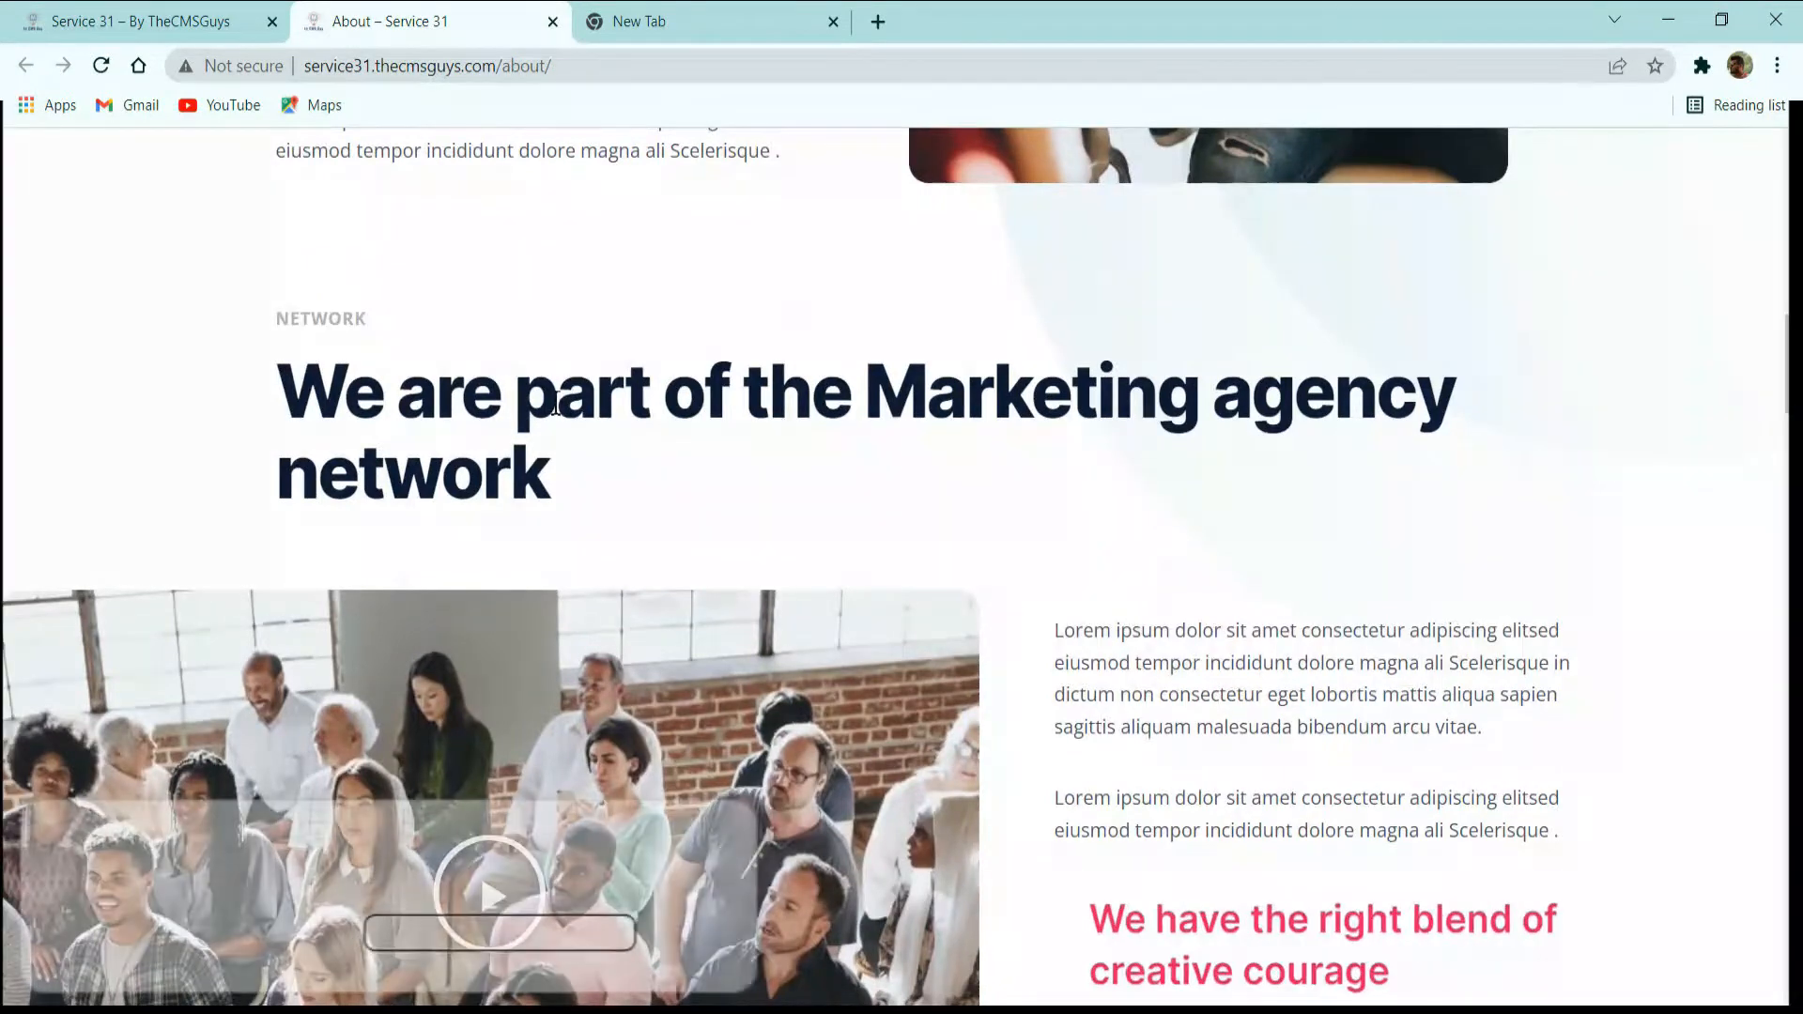
scroll(584, 466, "down", 2)
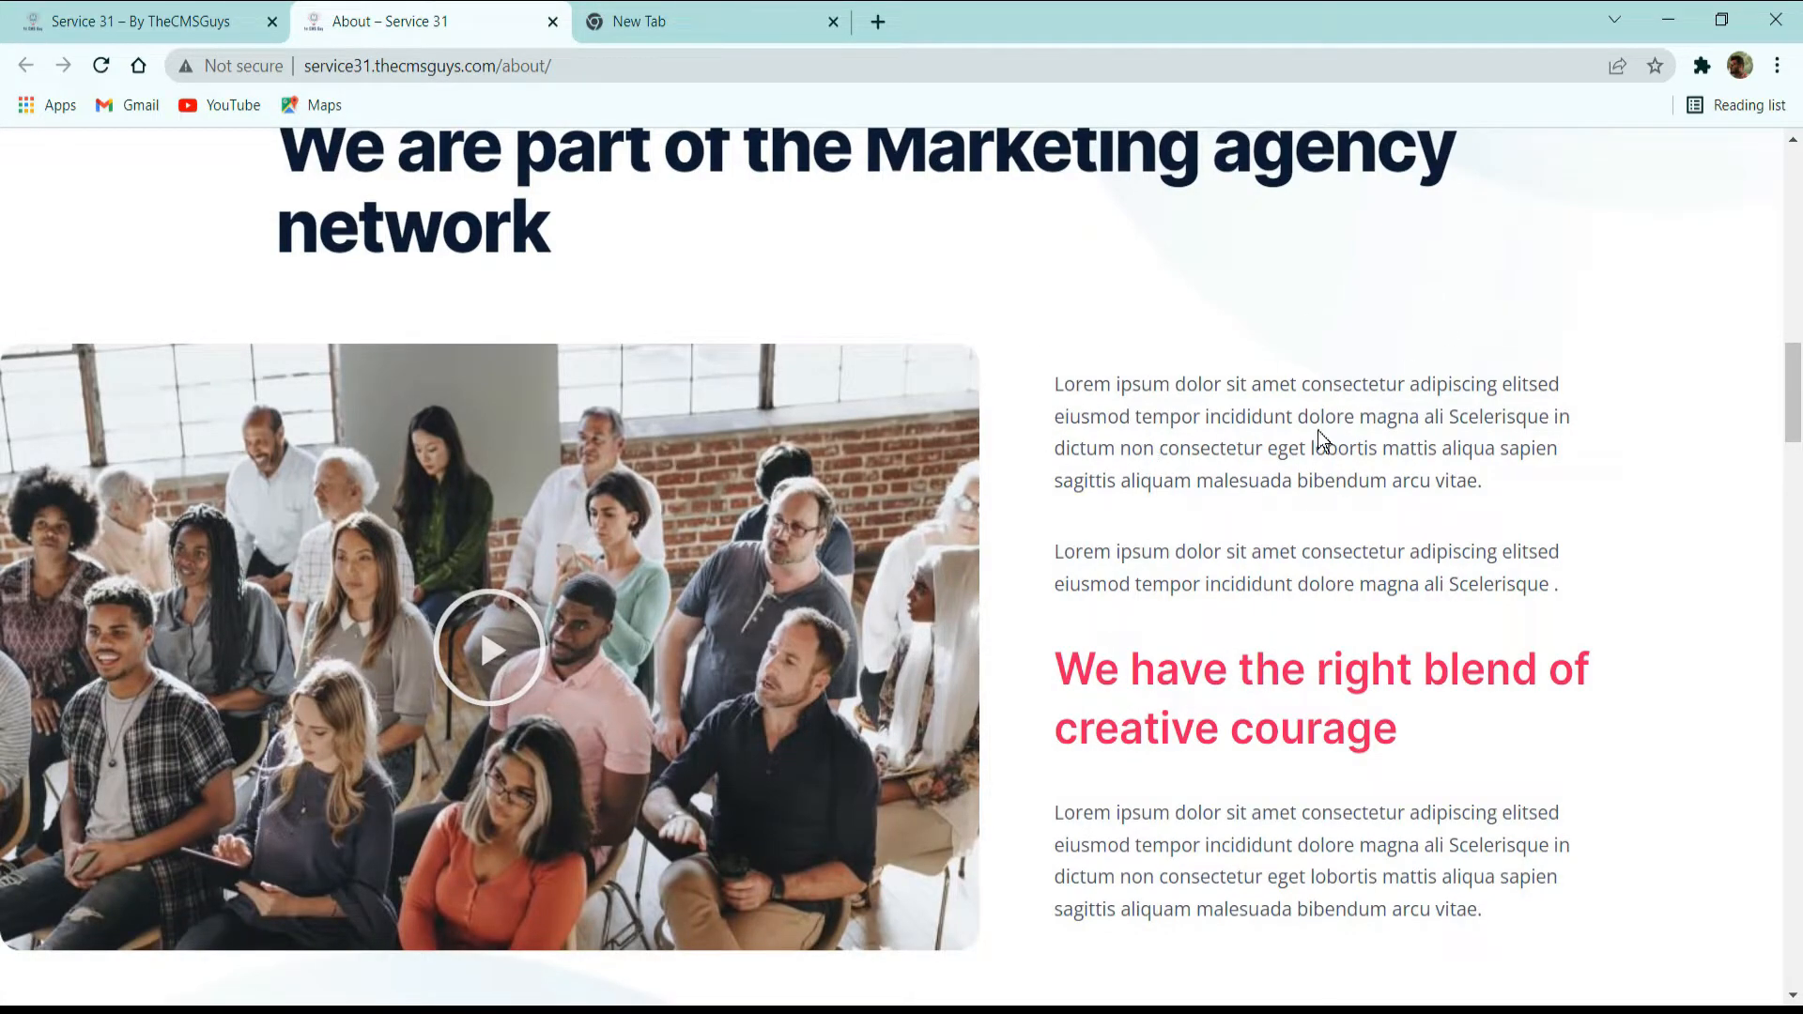
scroll(1295, 535, "down", 5)
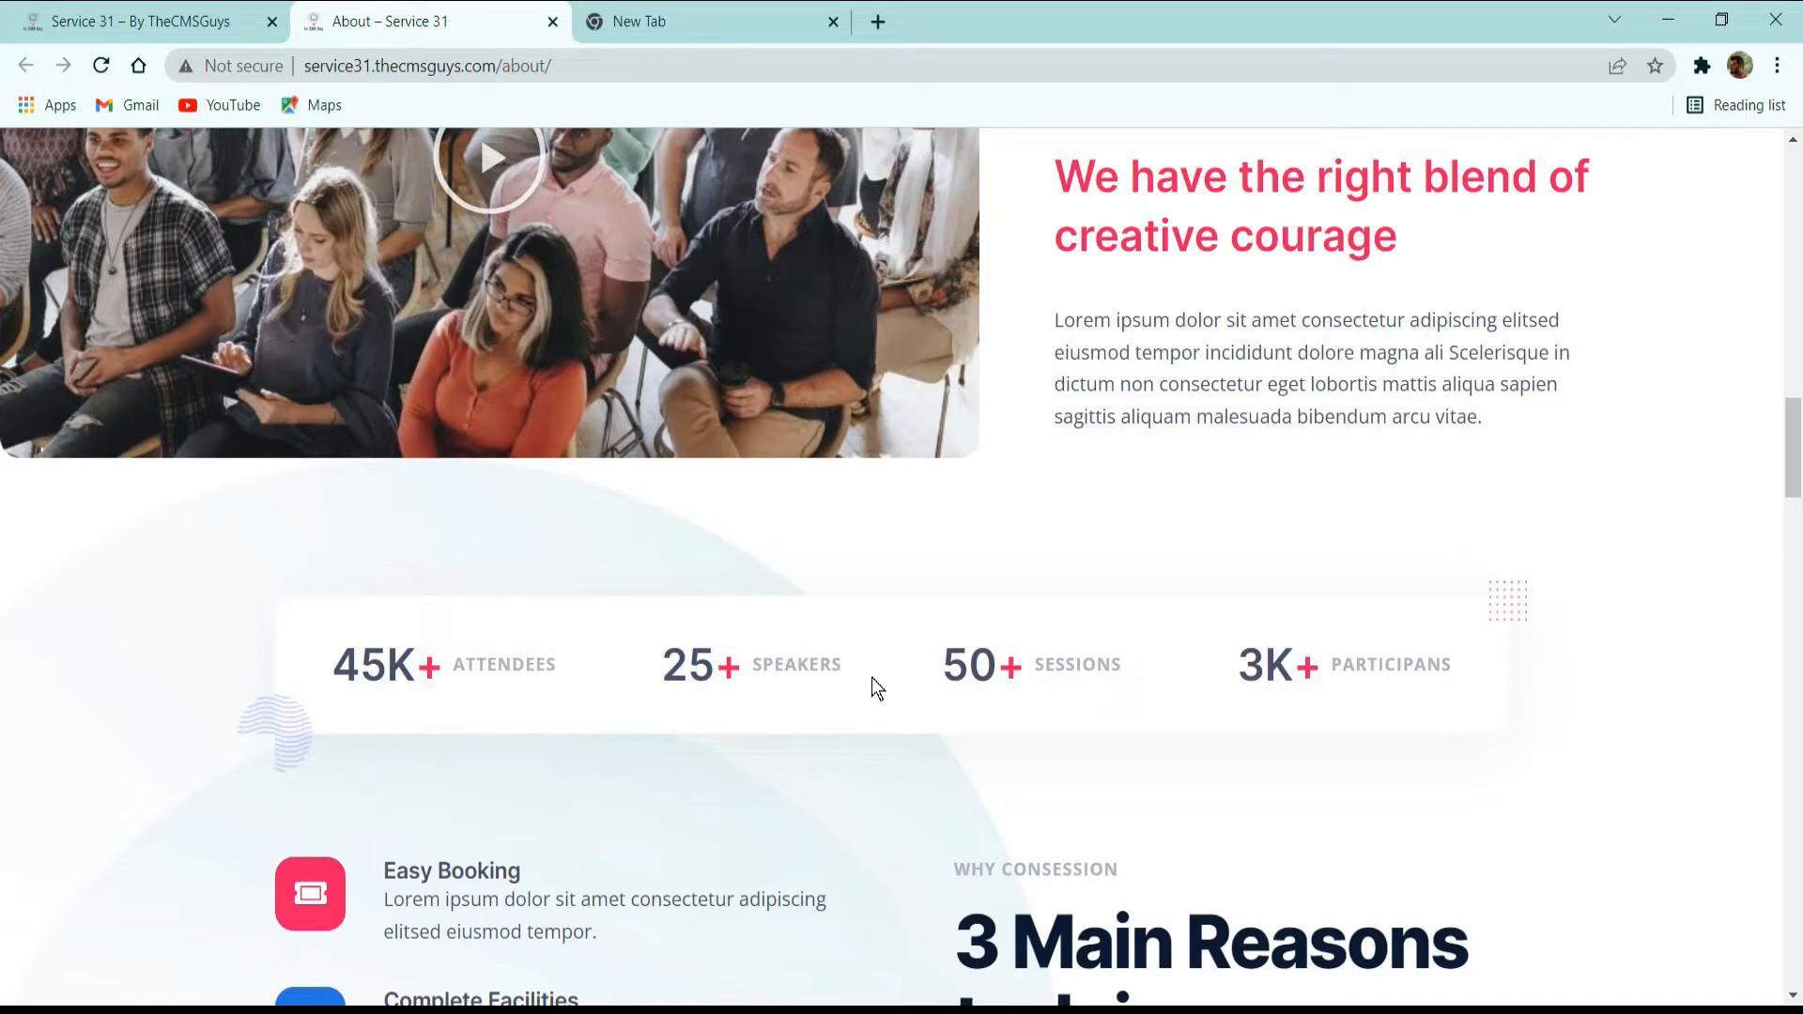
scroll(507, 724, "down", 3)
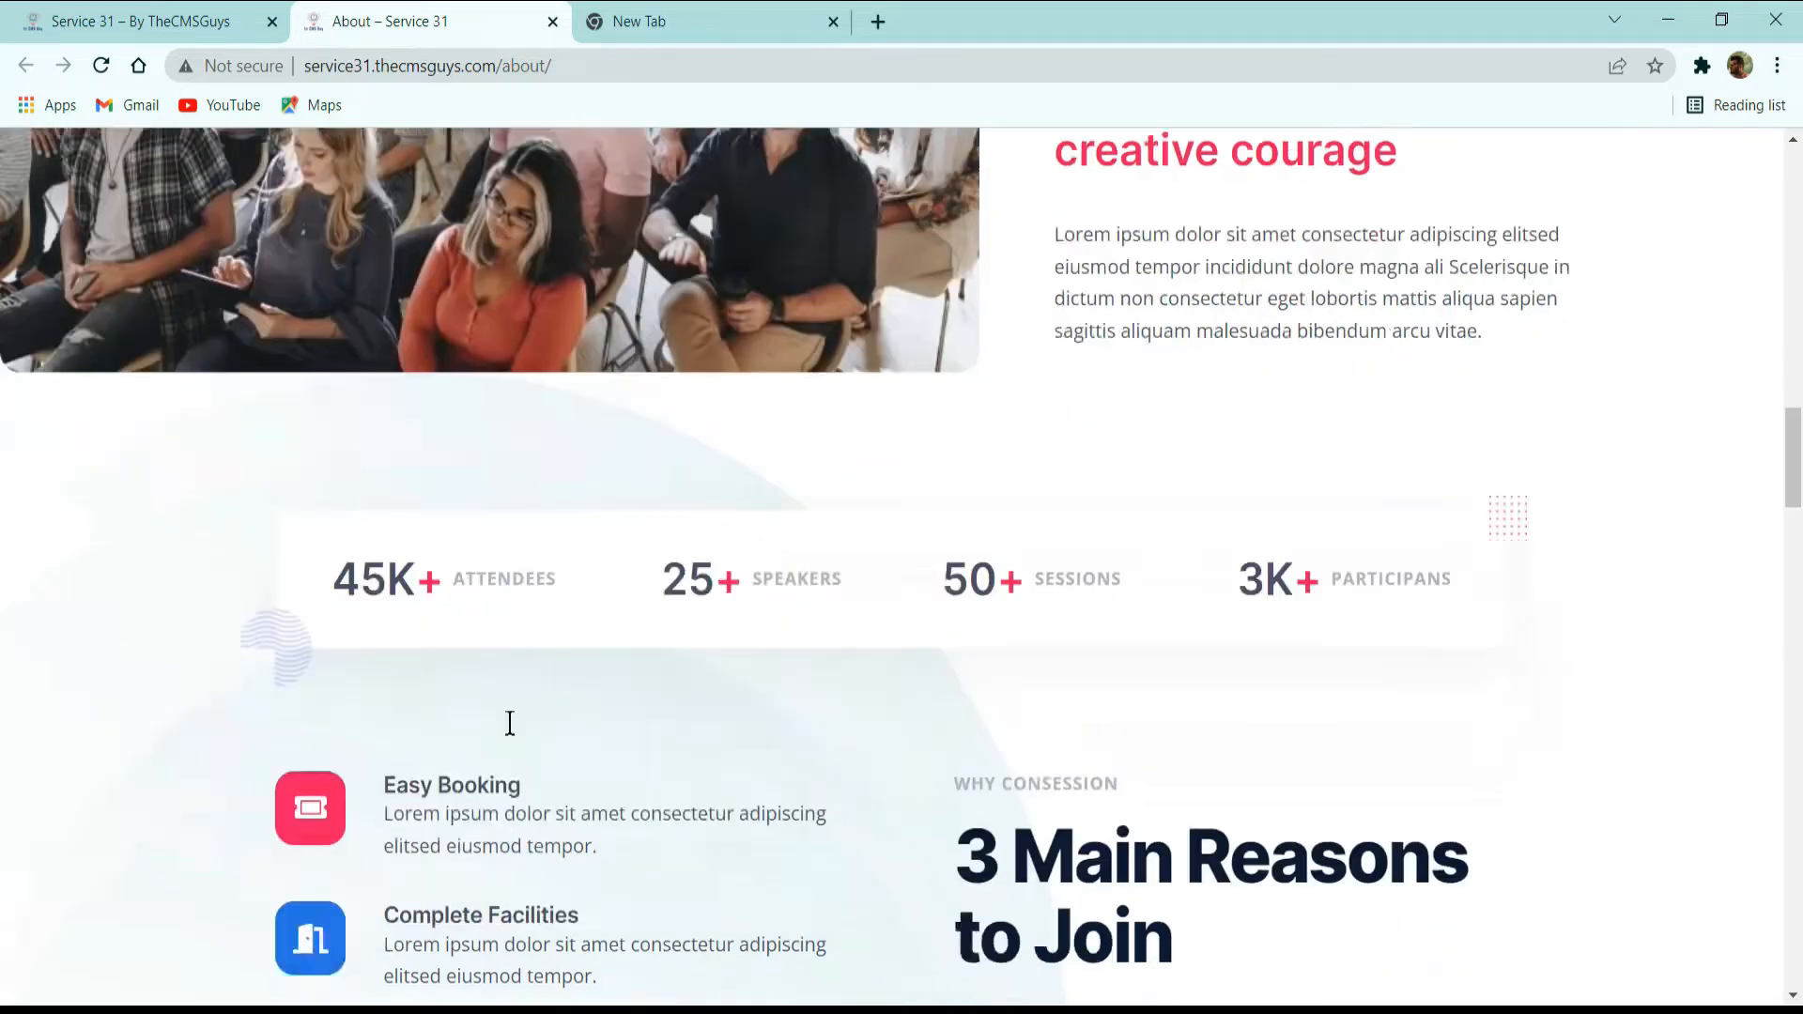
scroll(613, 759, "down", 3)
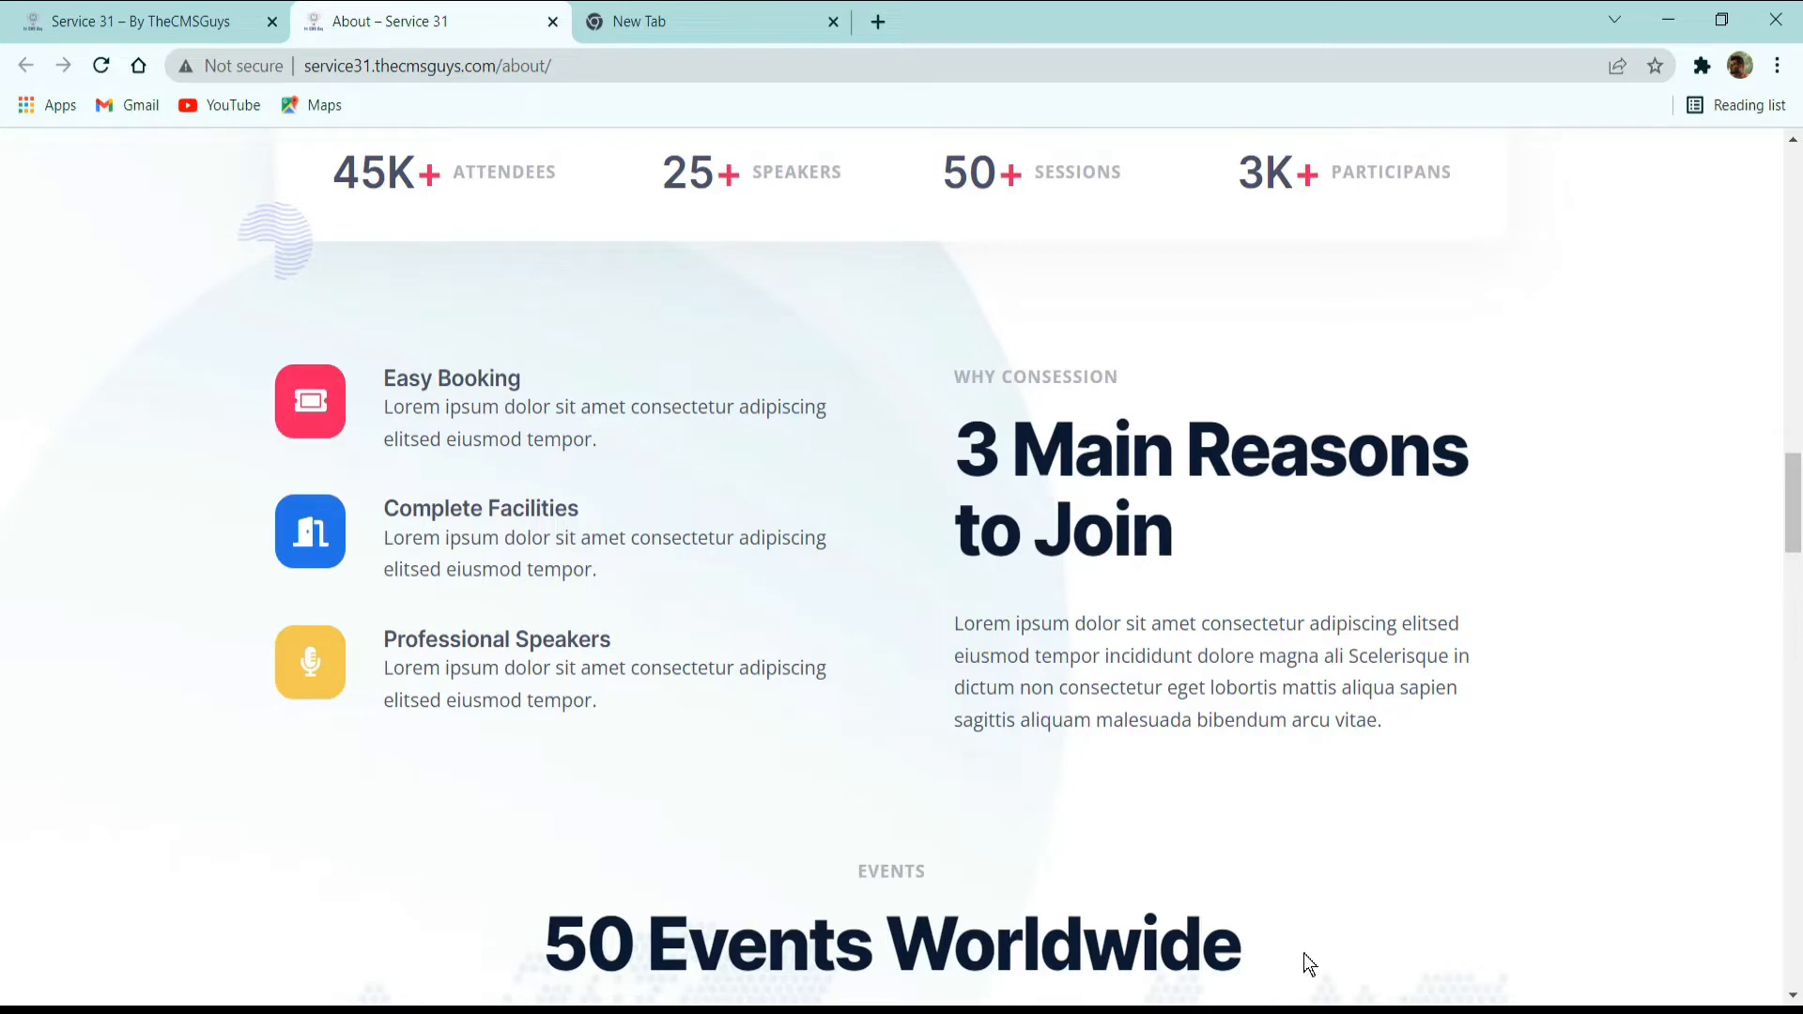
Examine the 50 Events Worldwide section: map background, centred headings, speaker photo and the list of conference benefits.
scroll(1403, 894, "down", 4)
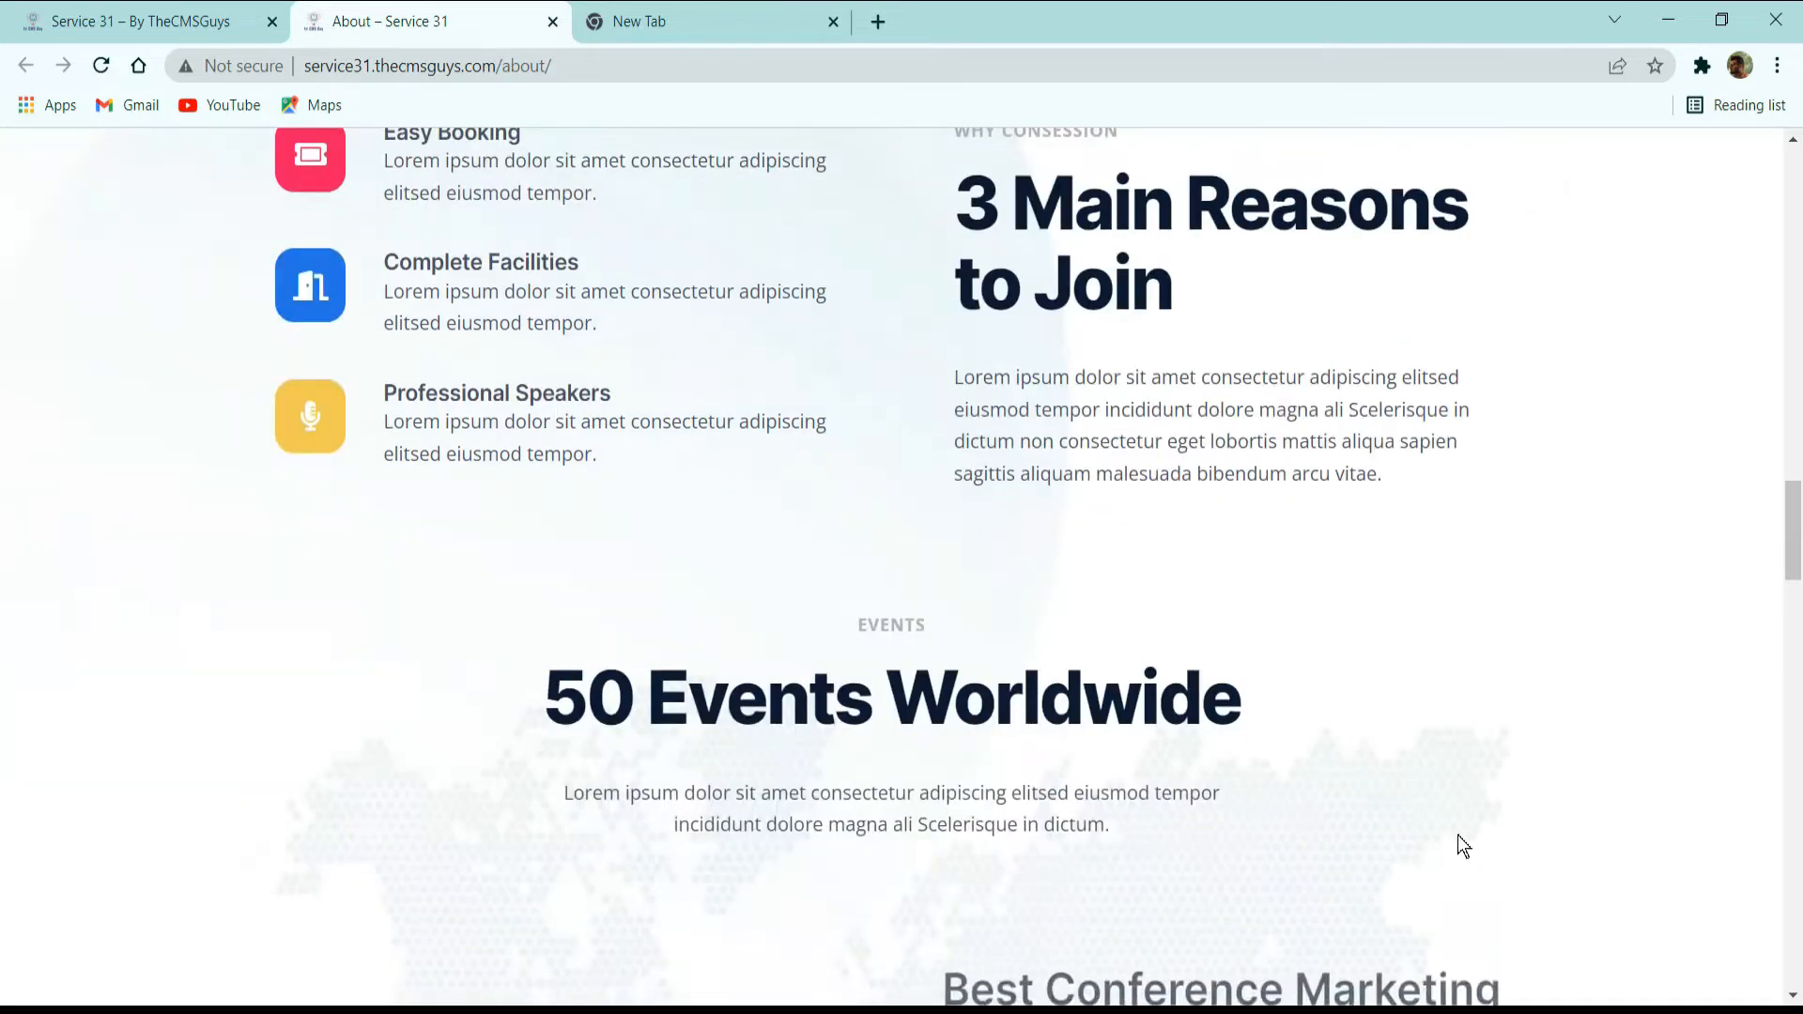
scroll(1419, 752, "down", 4)
scroll(1389, 676, "up", 3)
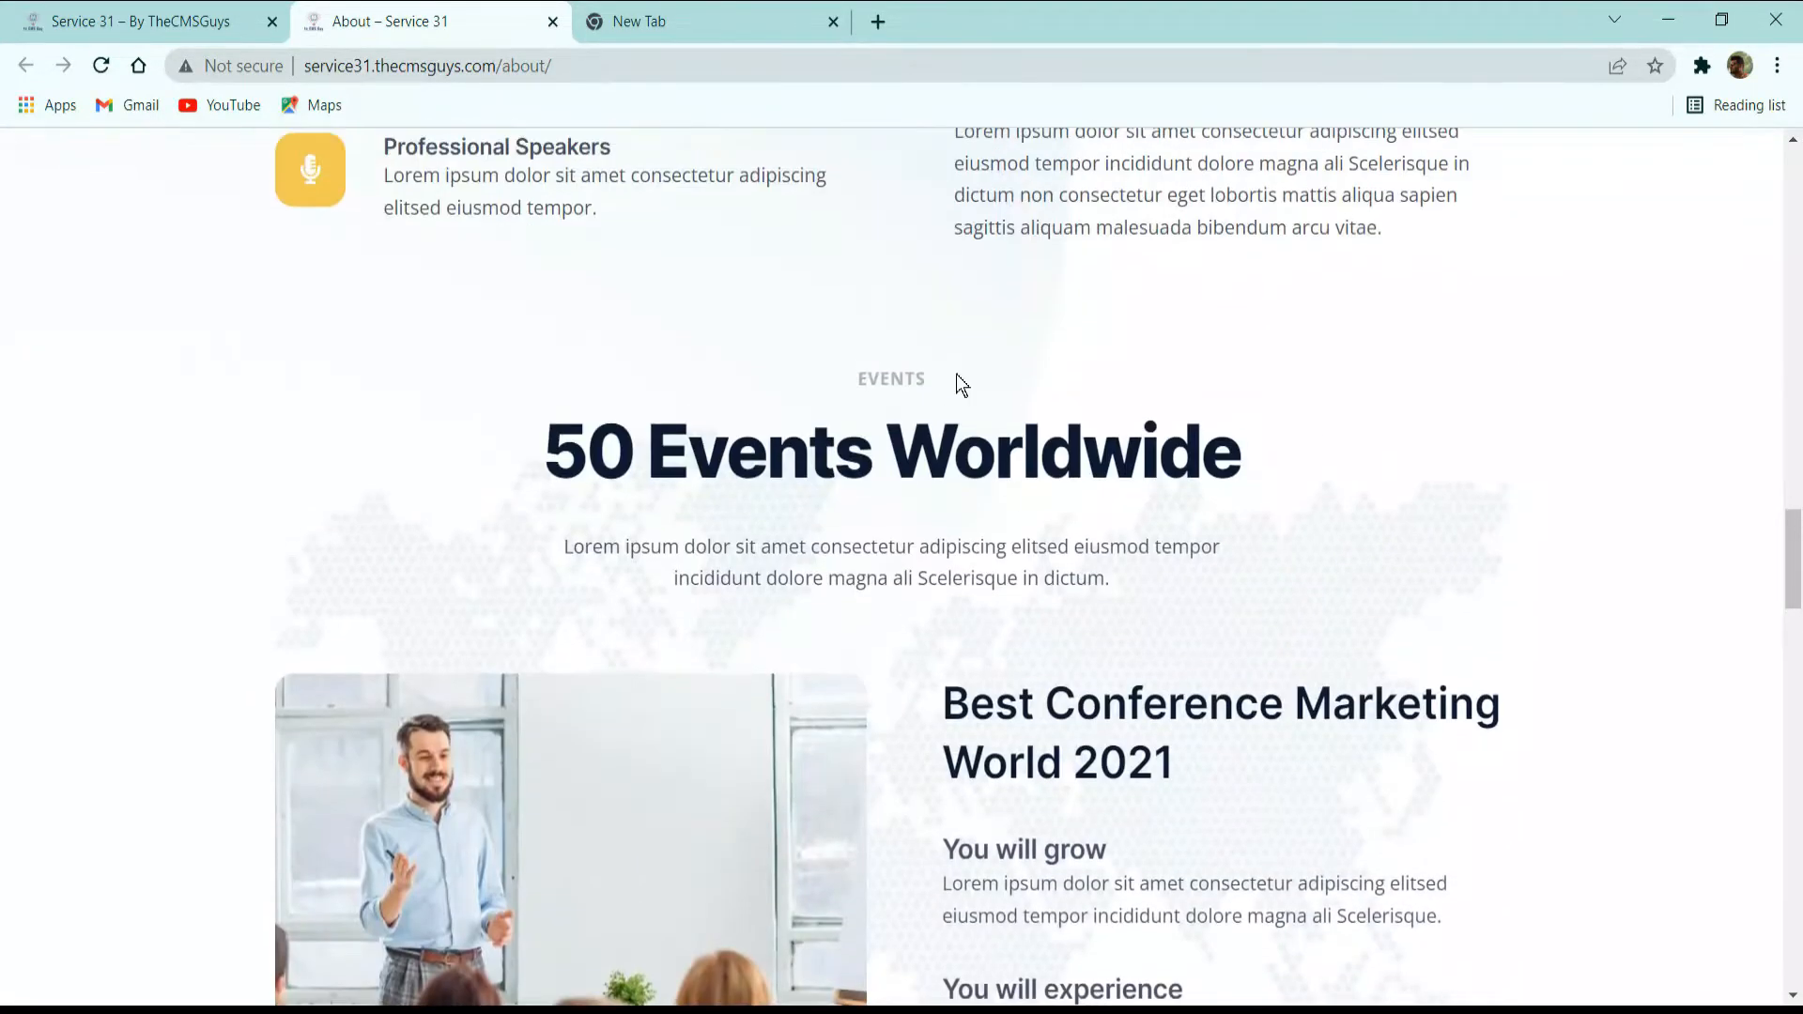
scroll(1151, 415, "down", 3)
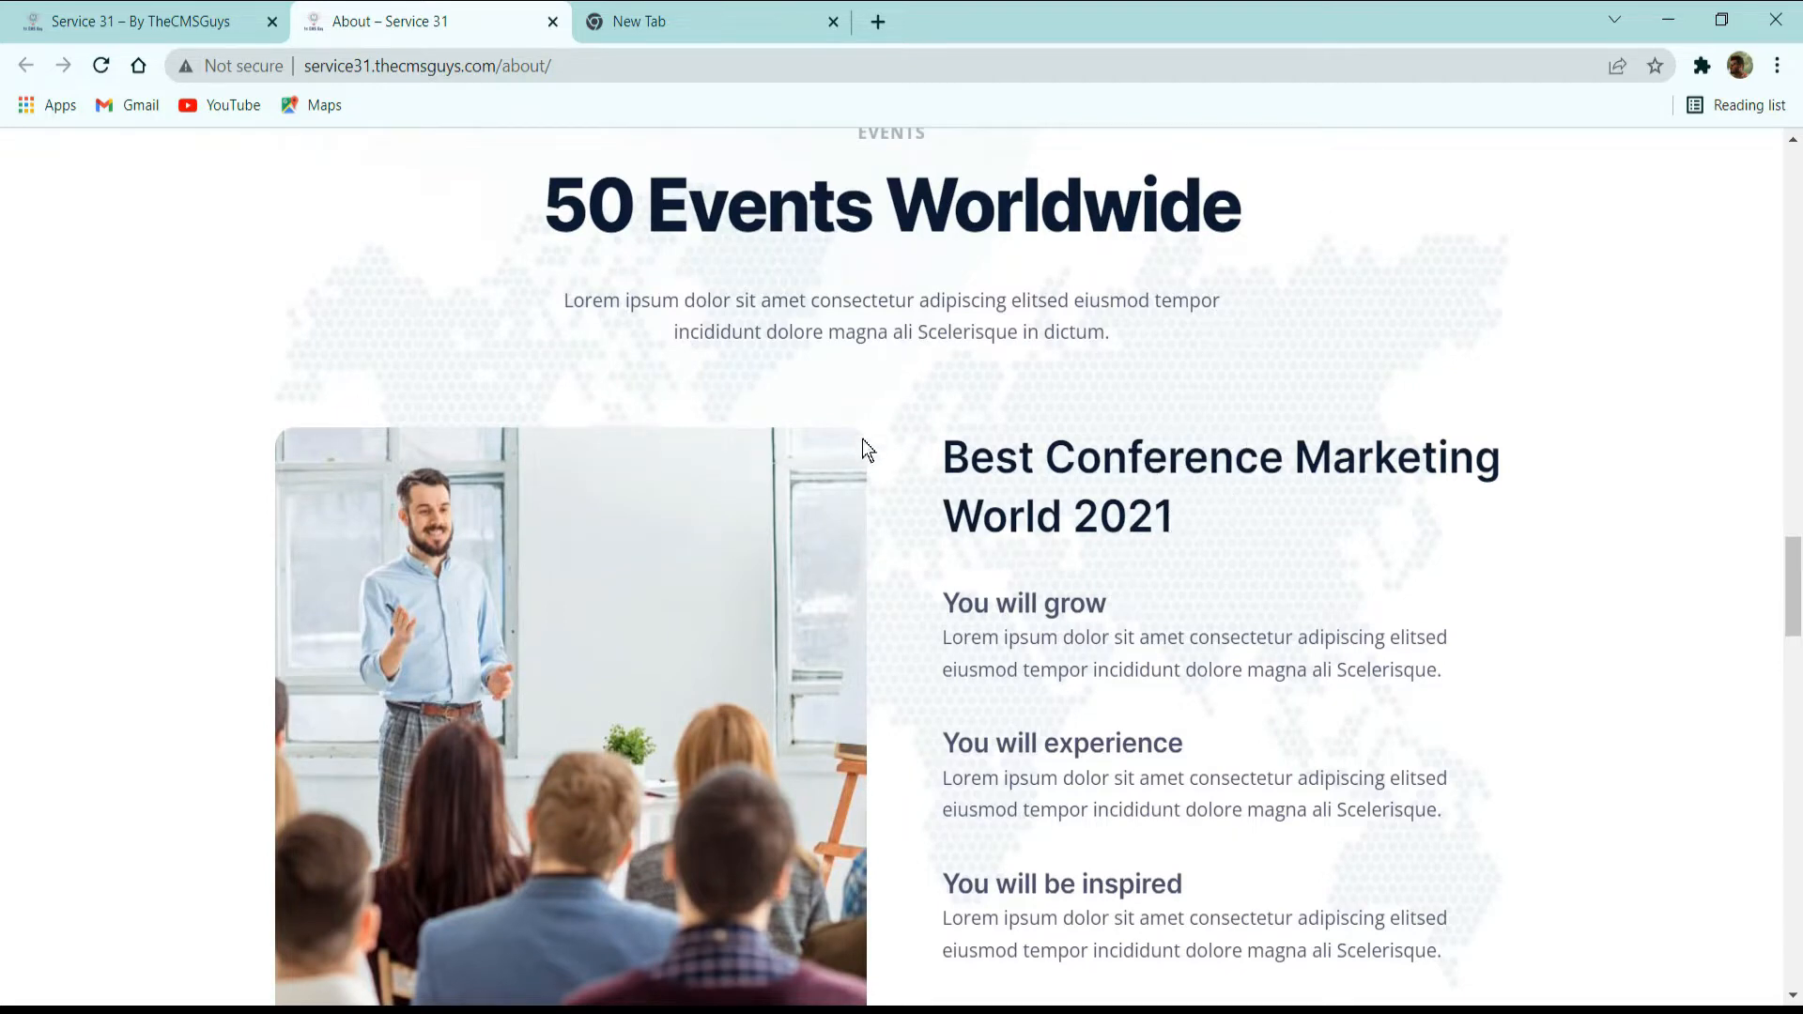
Examine the About page's Meet Our Speakers section: dark background, headings, single row of speaker cards and the View Full Schedule button.
scroll(677, 524, "down", 6)
scroll(695, 507, "down", 3)
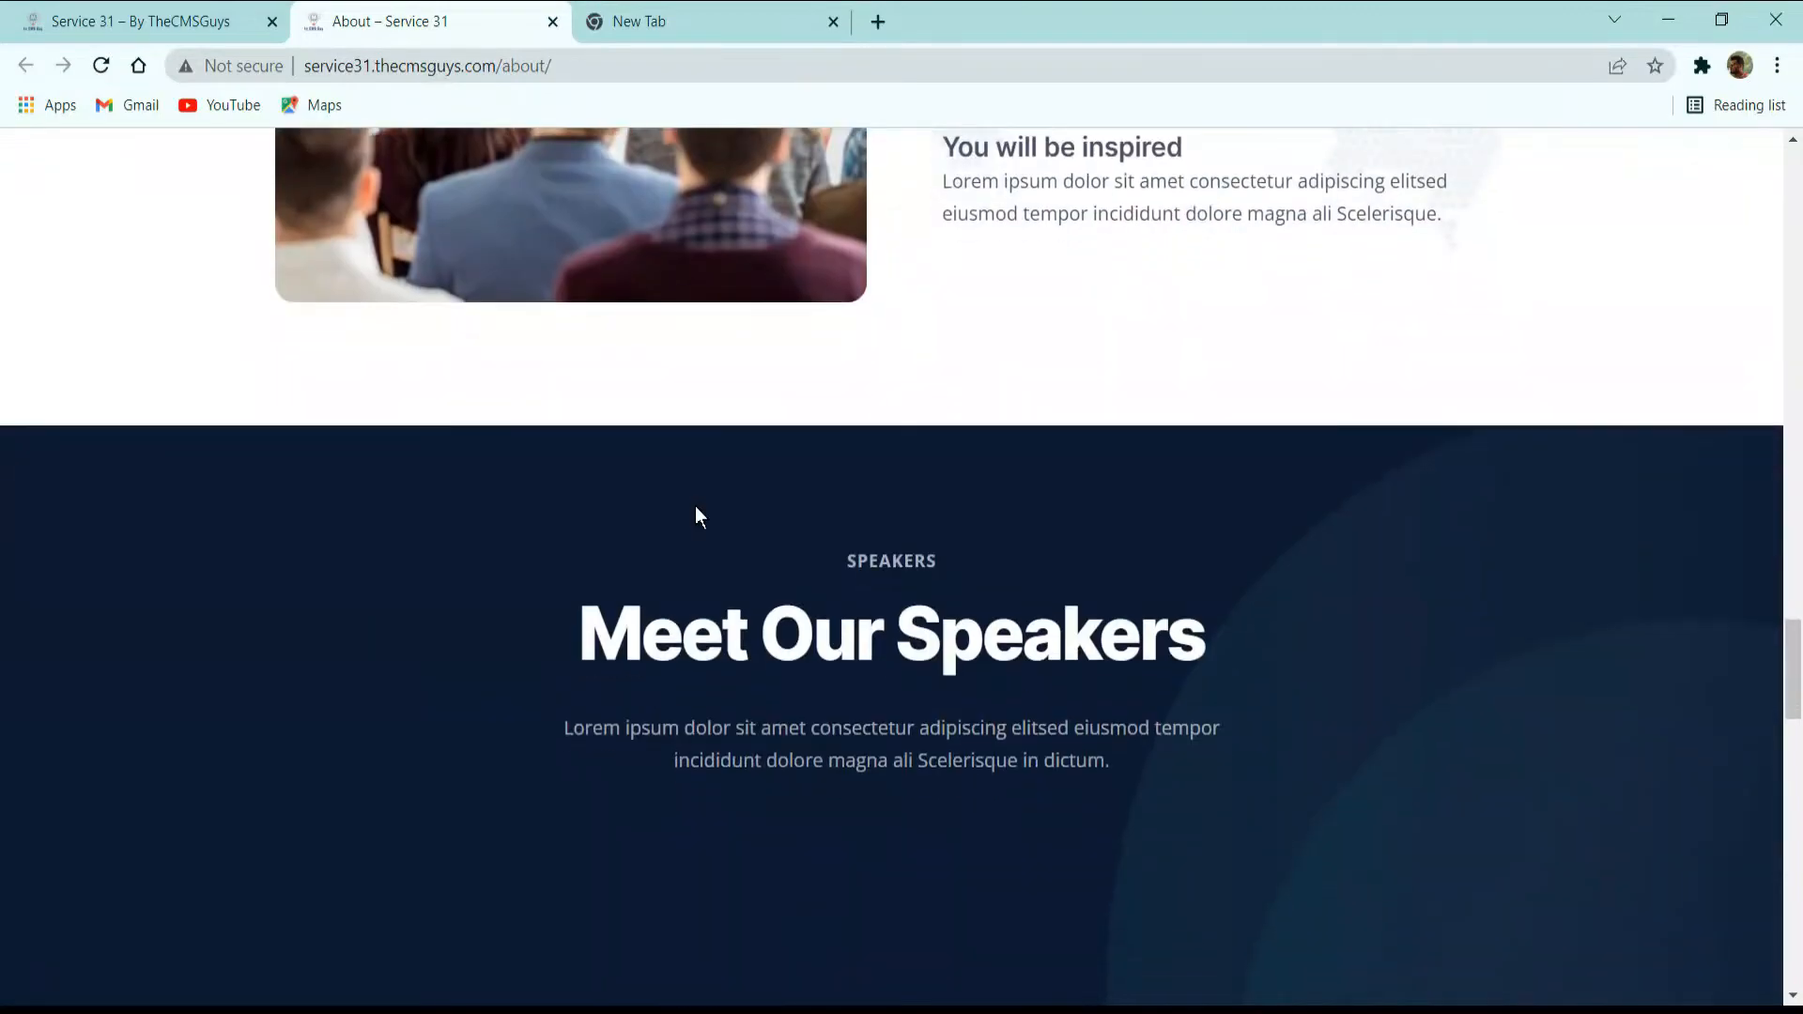
scroll(900, 418, "down", 5)
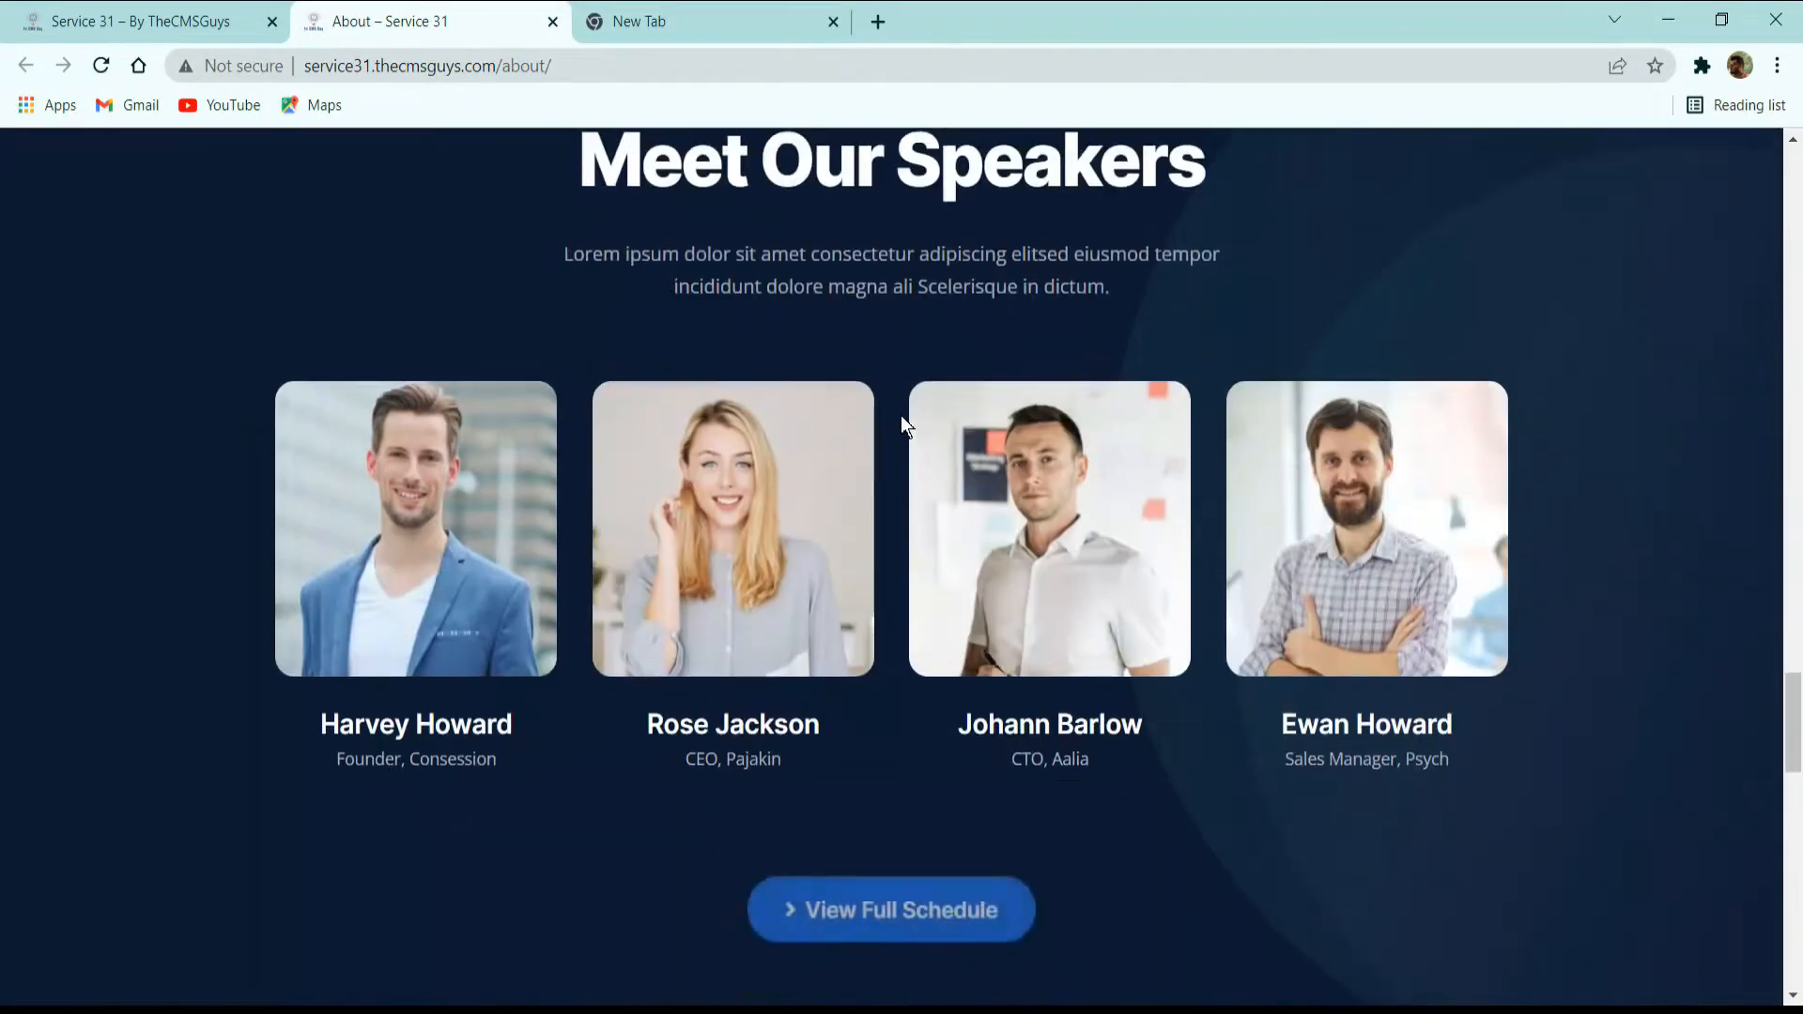
scroll(901, 413, "up", 2)
scroll(909, 376, "down", 4)
scroll(911, 366, "up", 4)
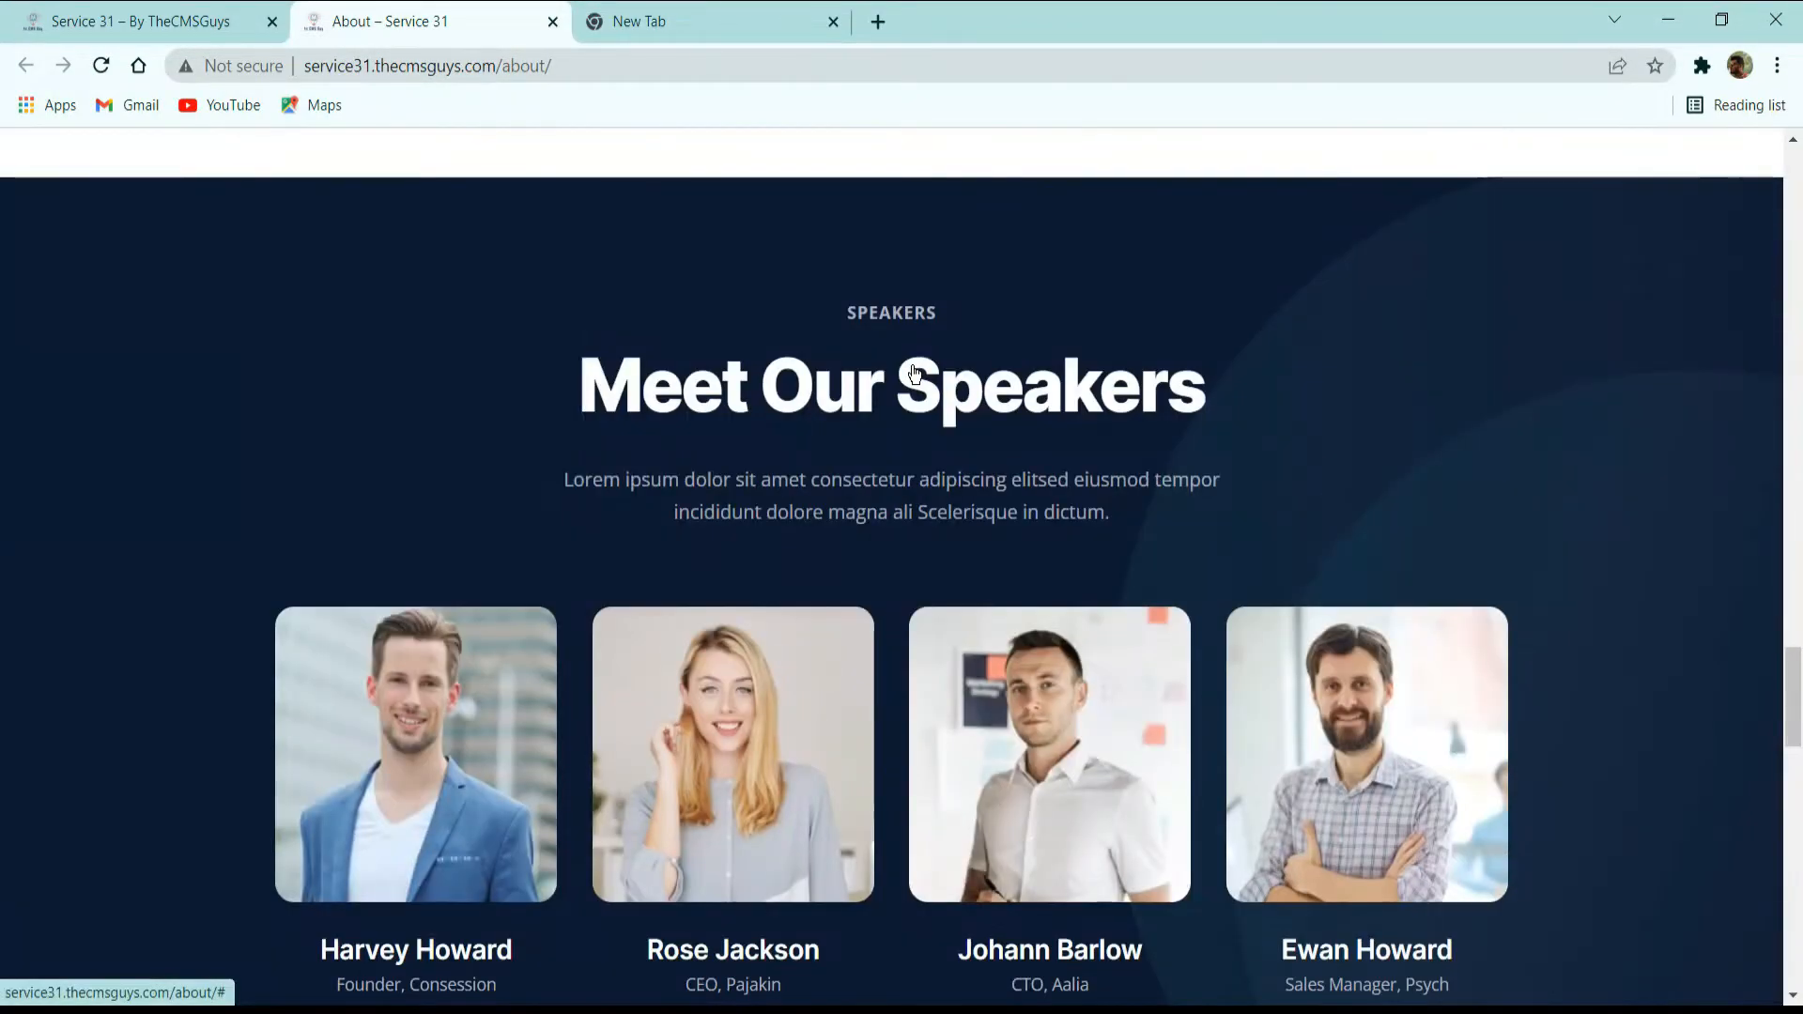
scroll(915, 373, "down", 2)
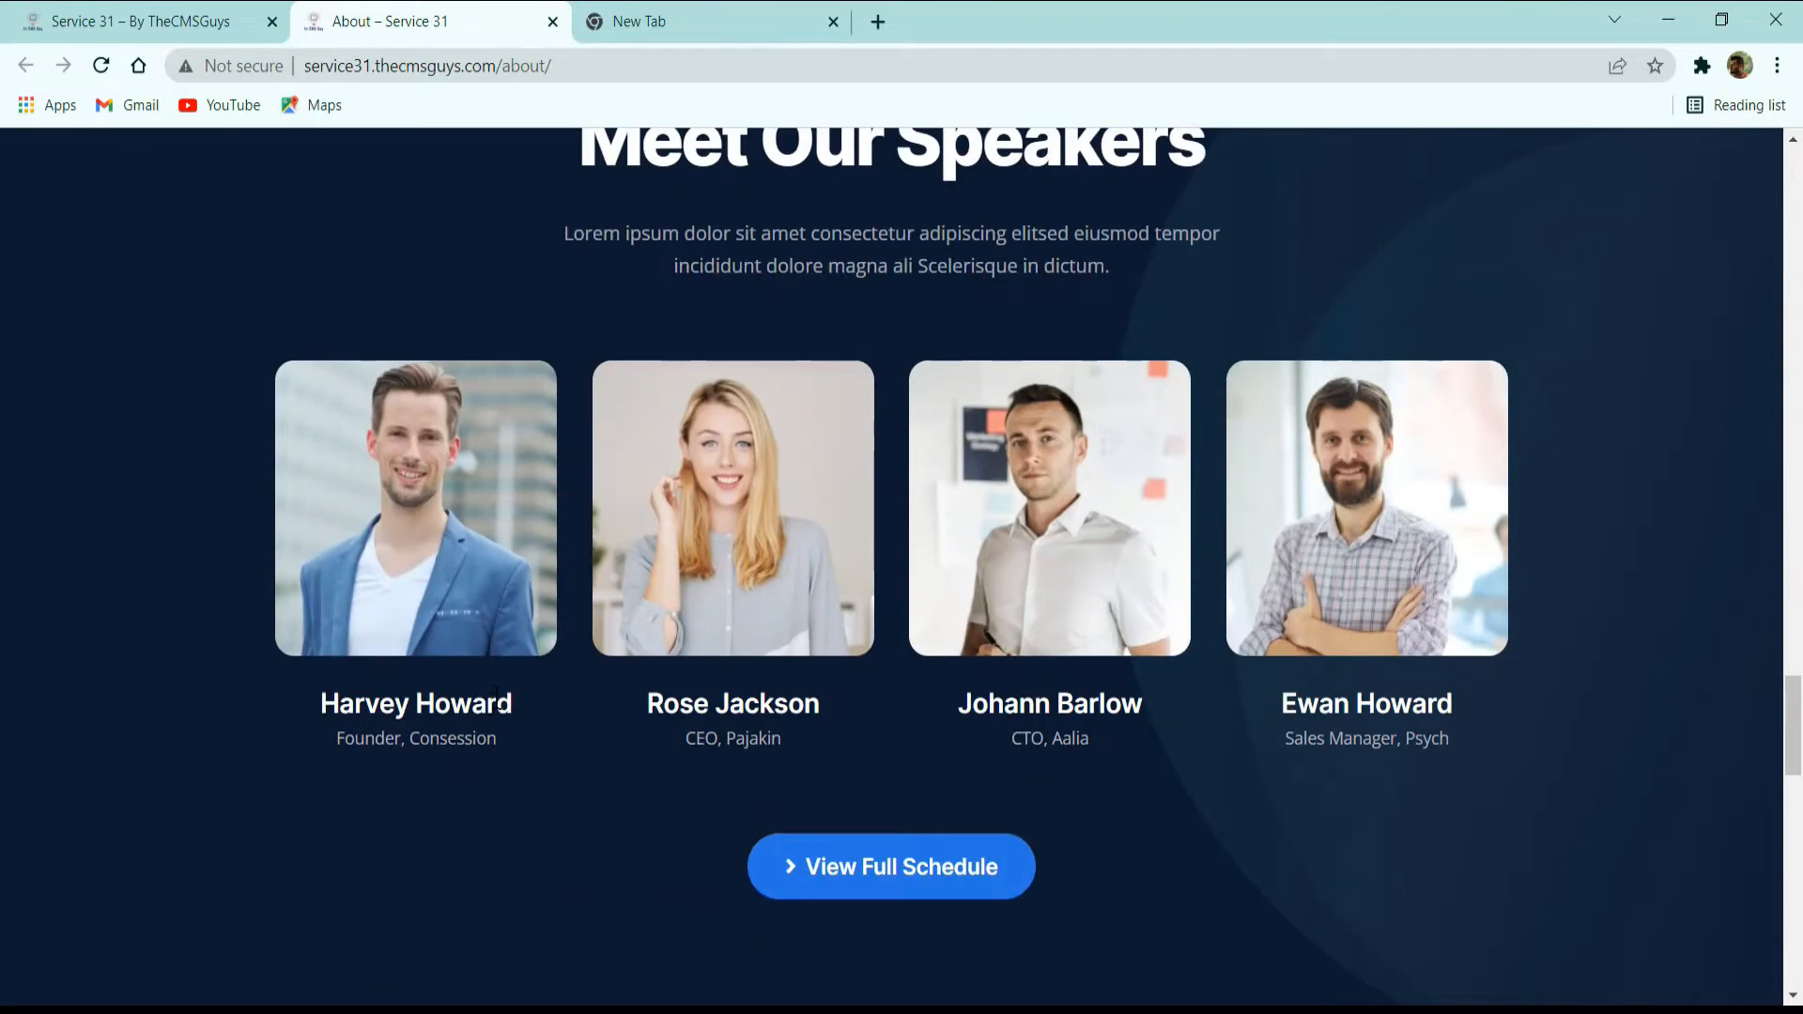
scroll(498, 697, "down", 2)
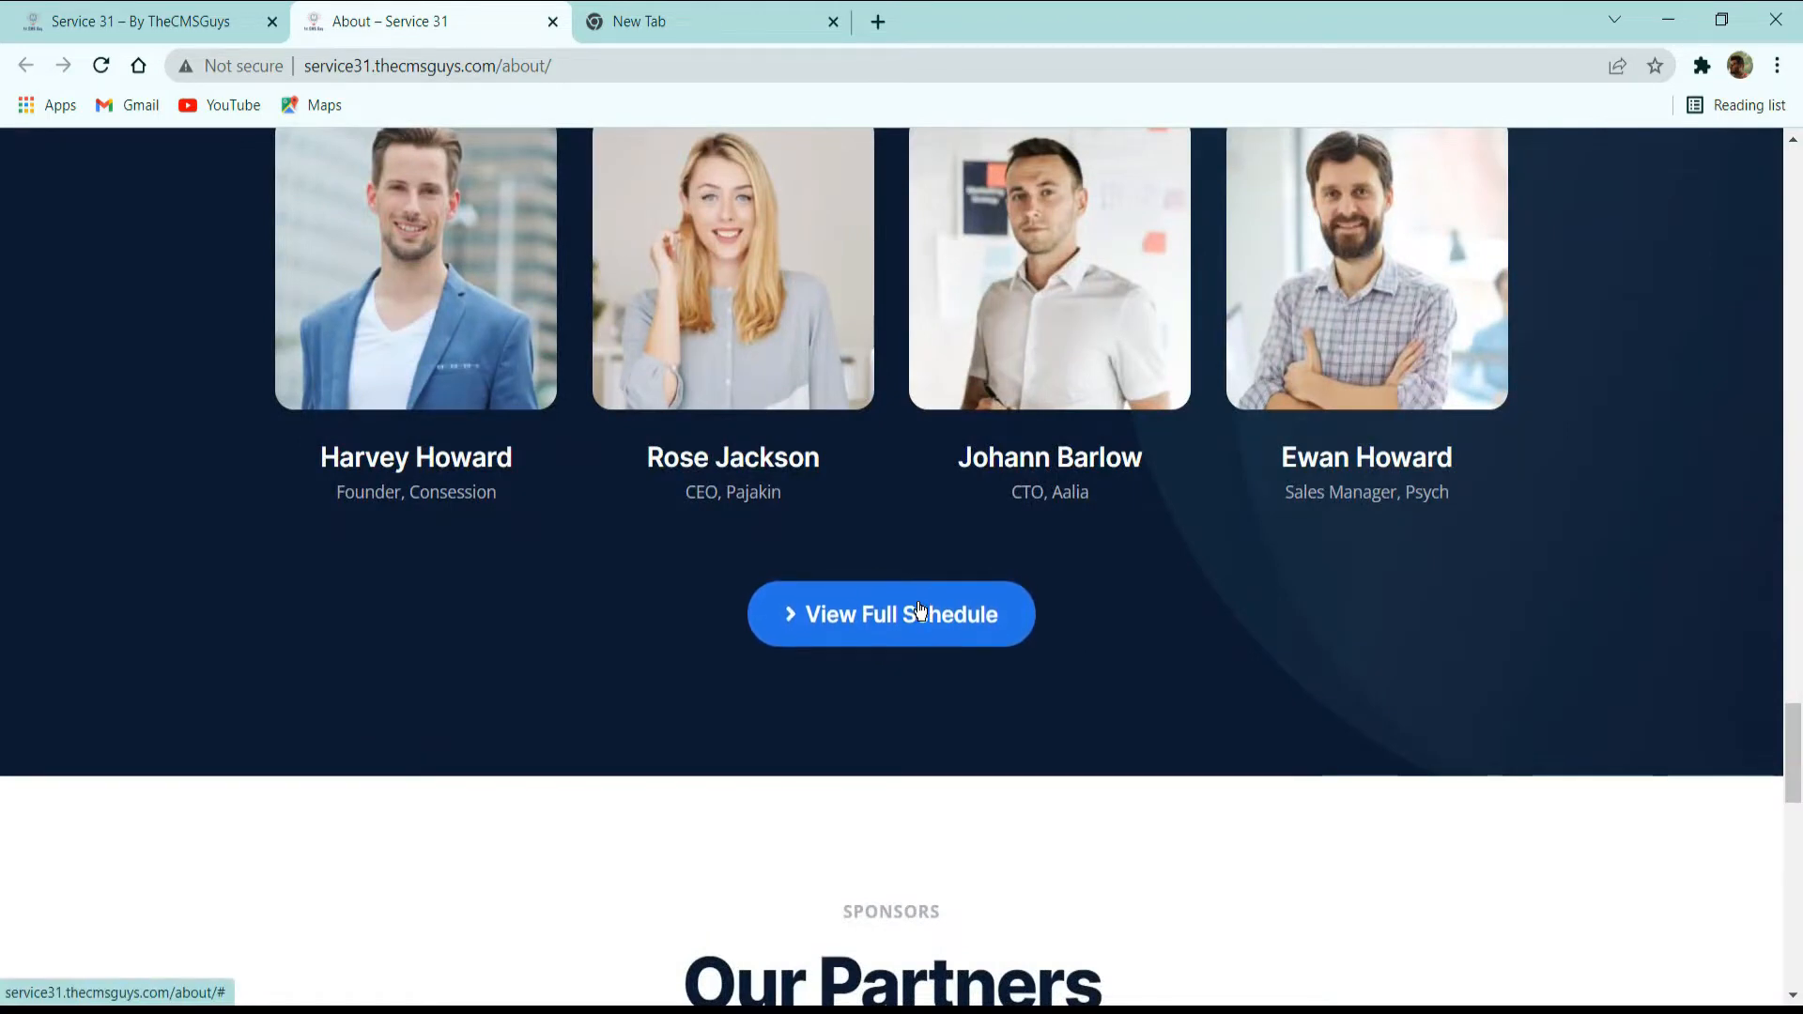
Examine the About page's Our Partners logo rows with their hover colours and the get-started banner with the Get Tickets Now button.
scroll(620, 656, "down", 6)
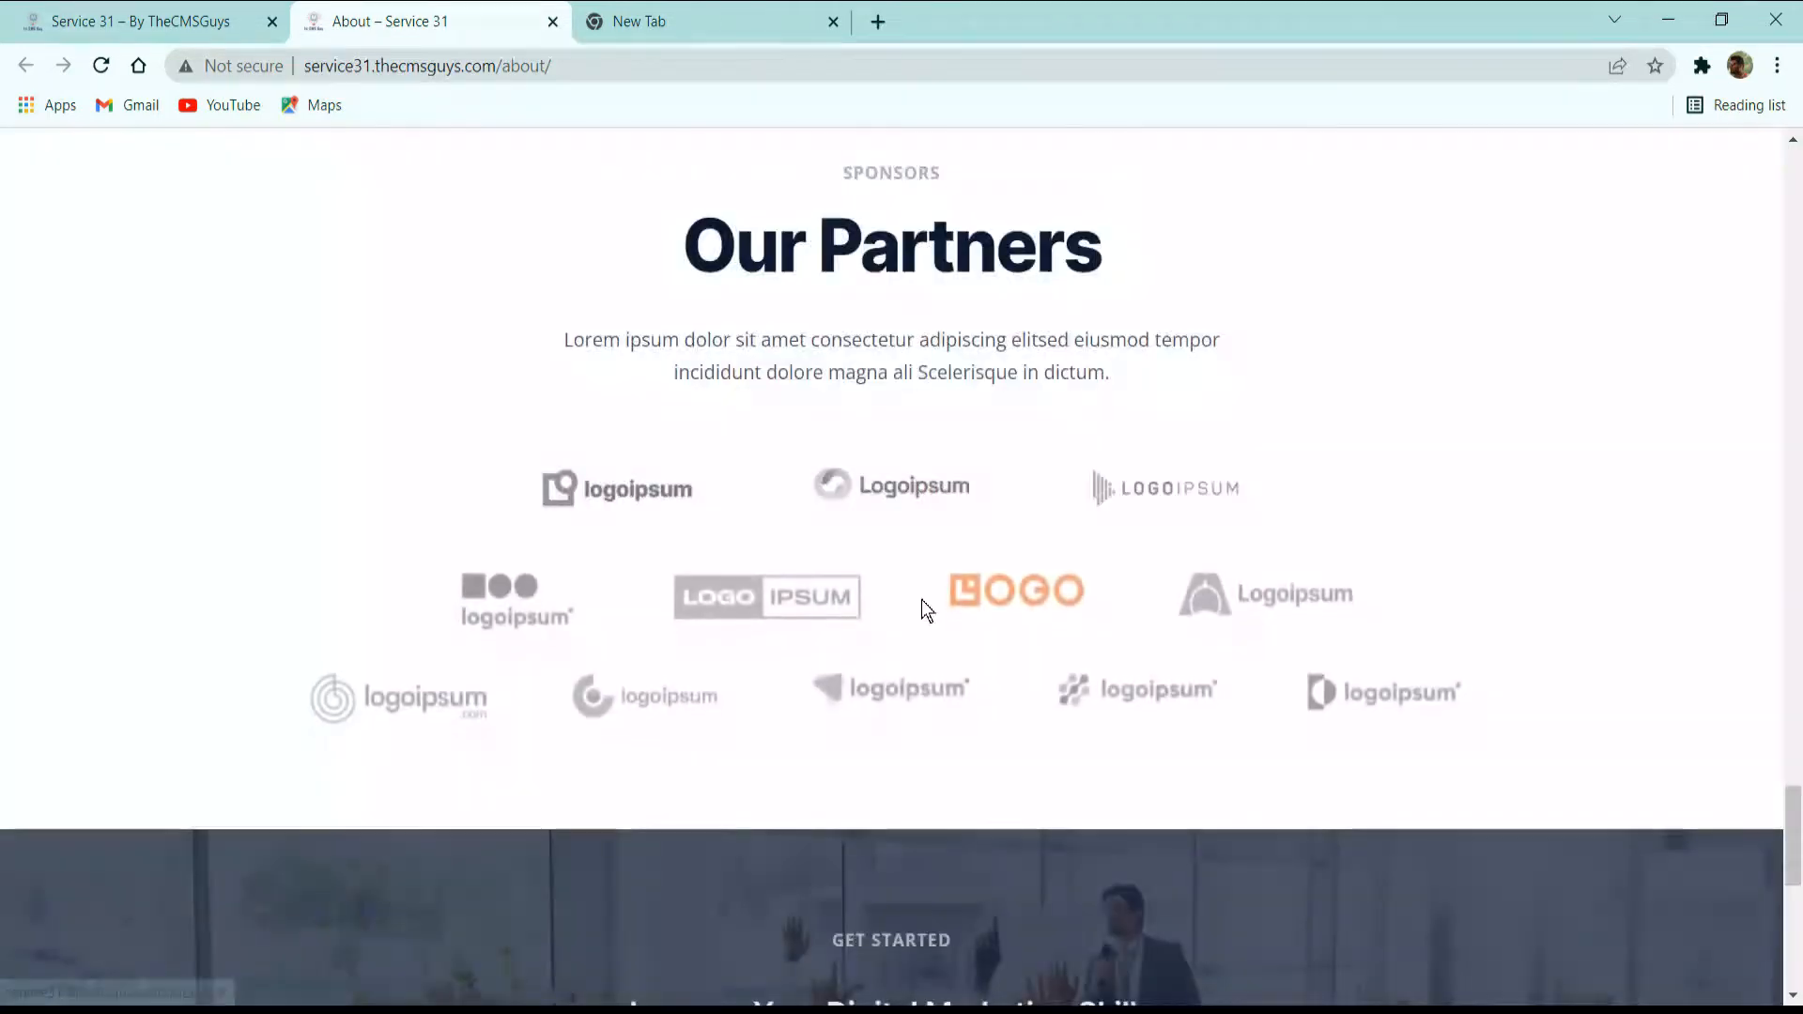
scroll(1000, 519, "down", 2)
scroll(1063, 508, "up", 2)
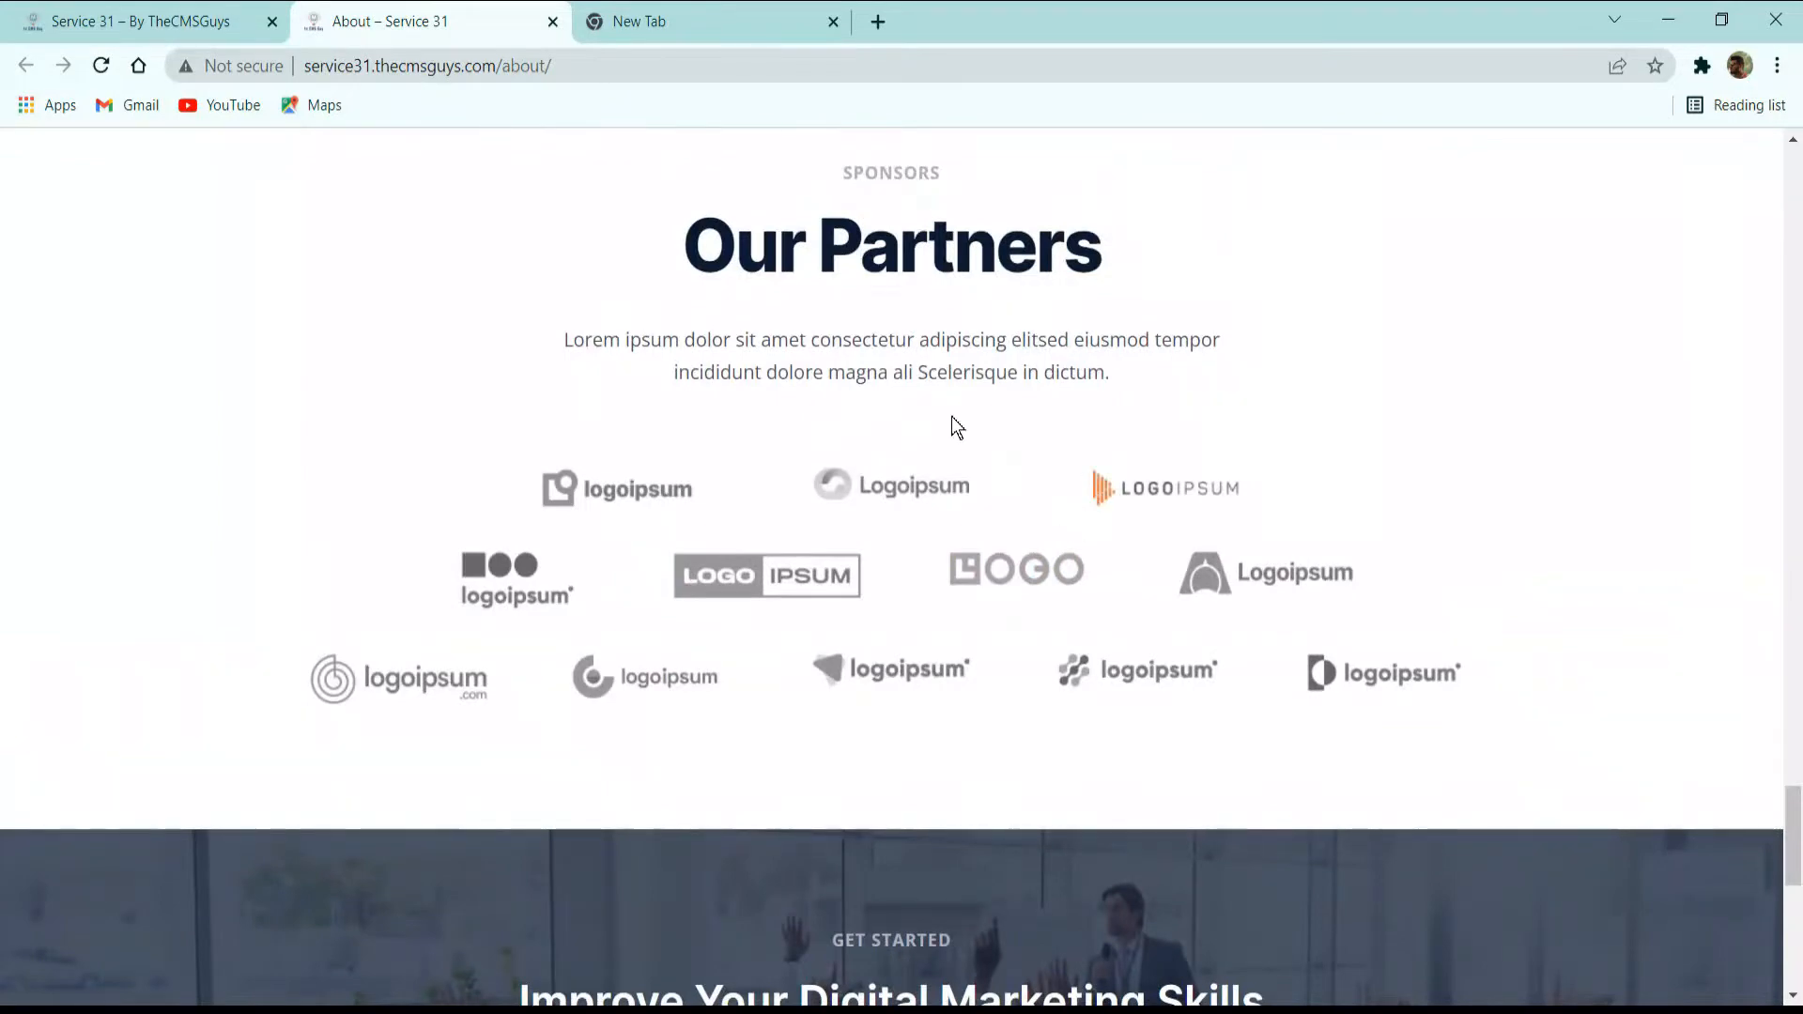
scroll(951, 415, "up", 2)
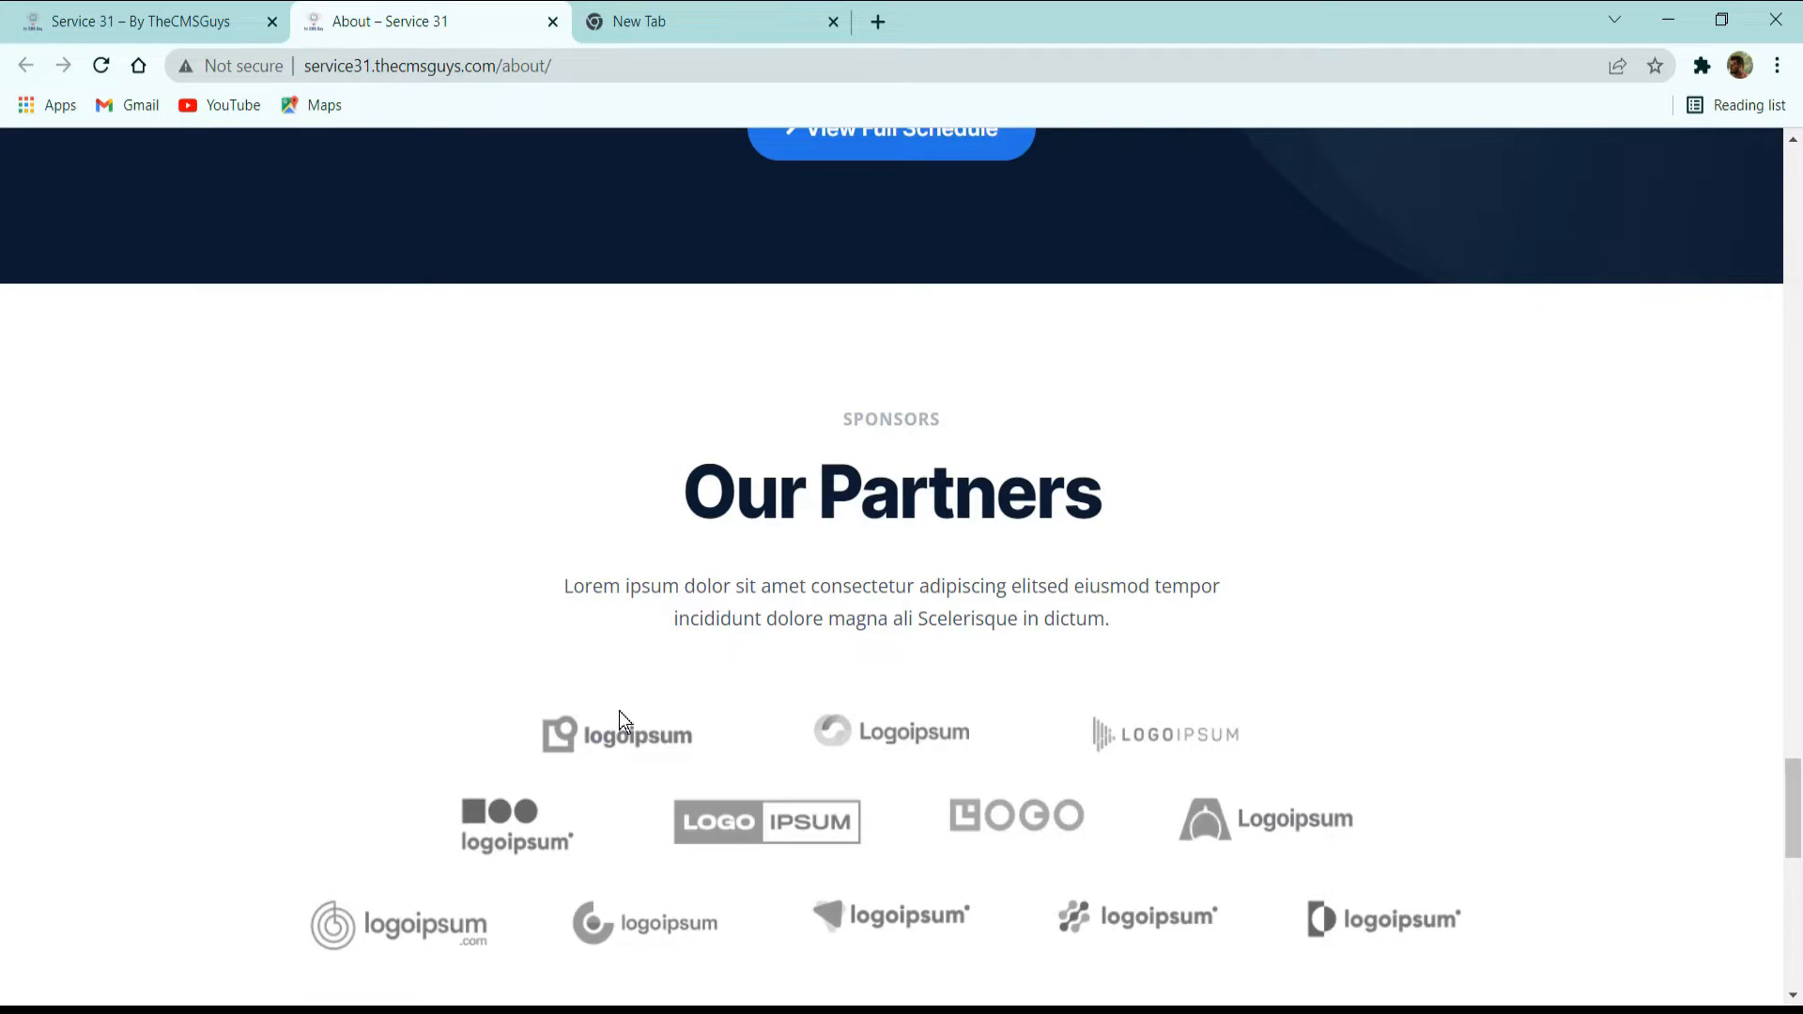
scroll(751, 575, "down", 3)
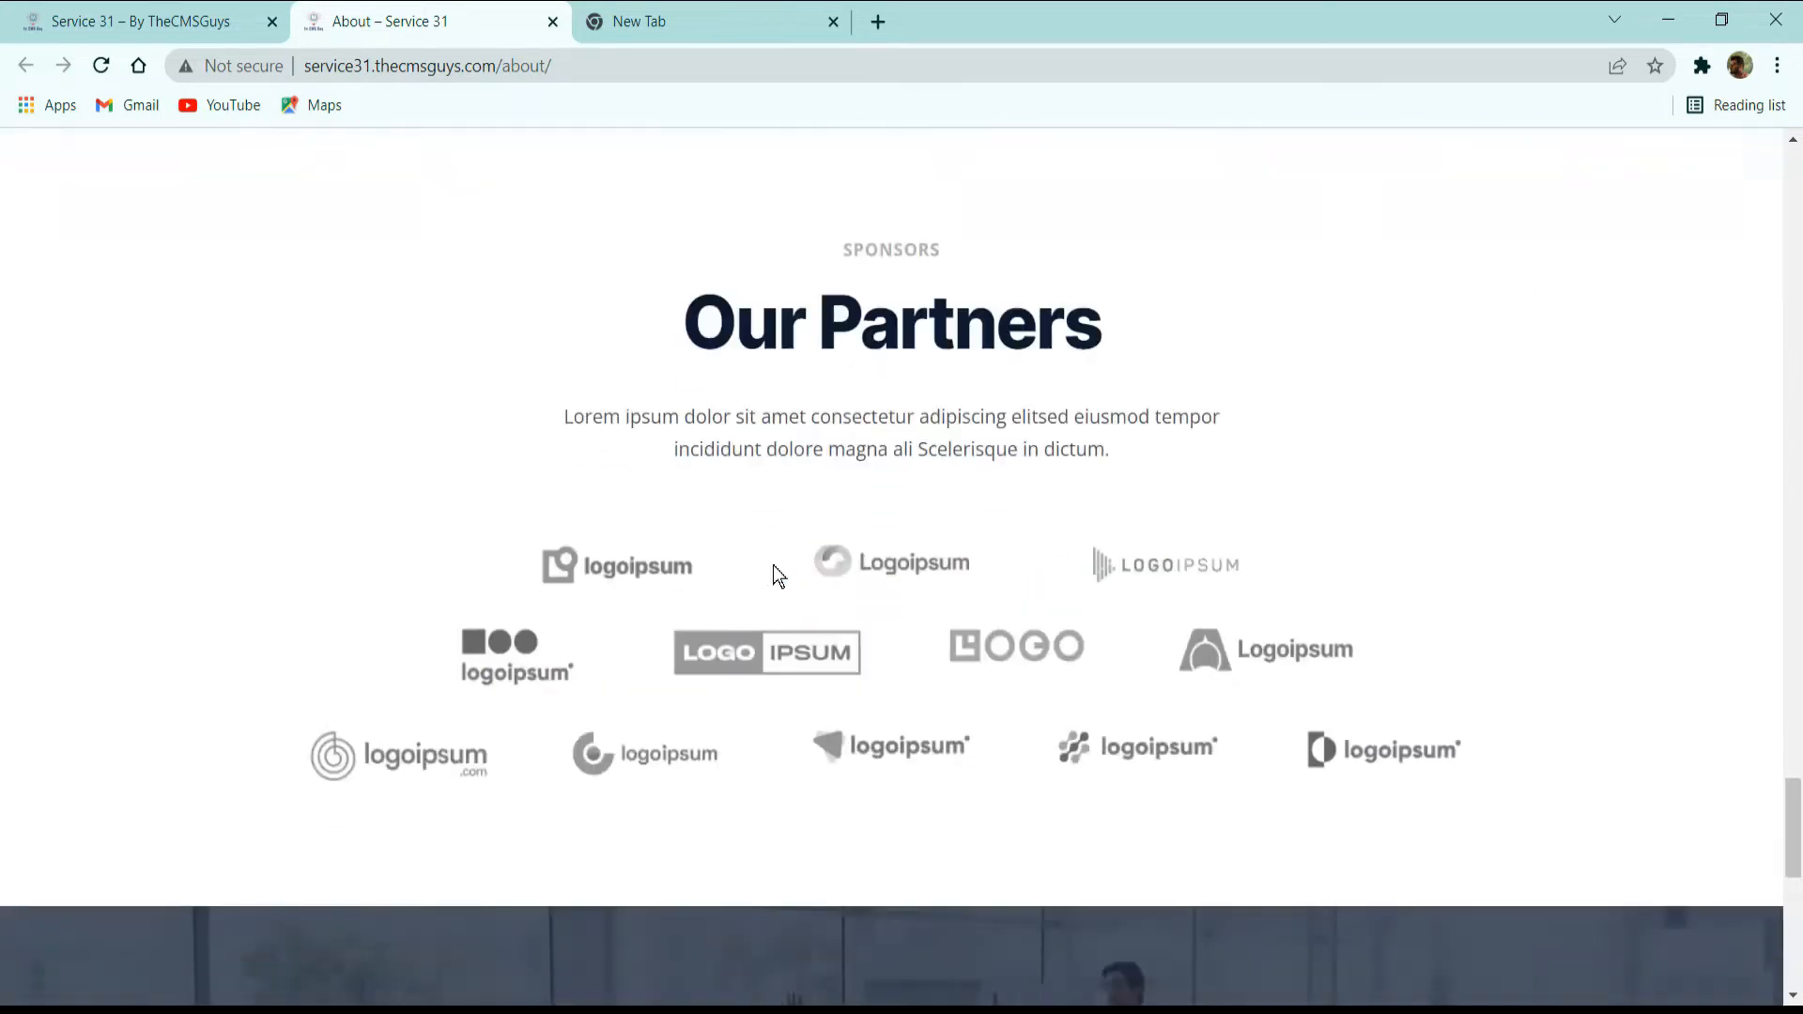
scroll(748, 573, "down", 5)
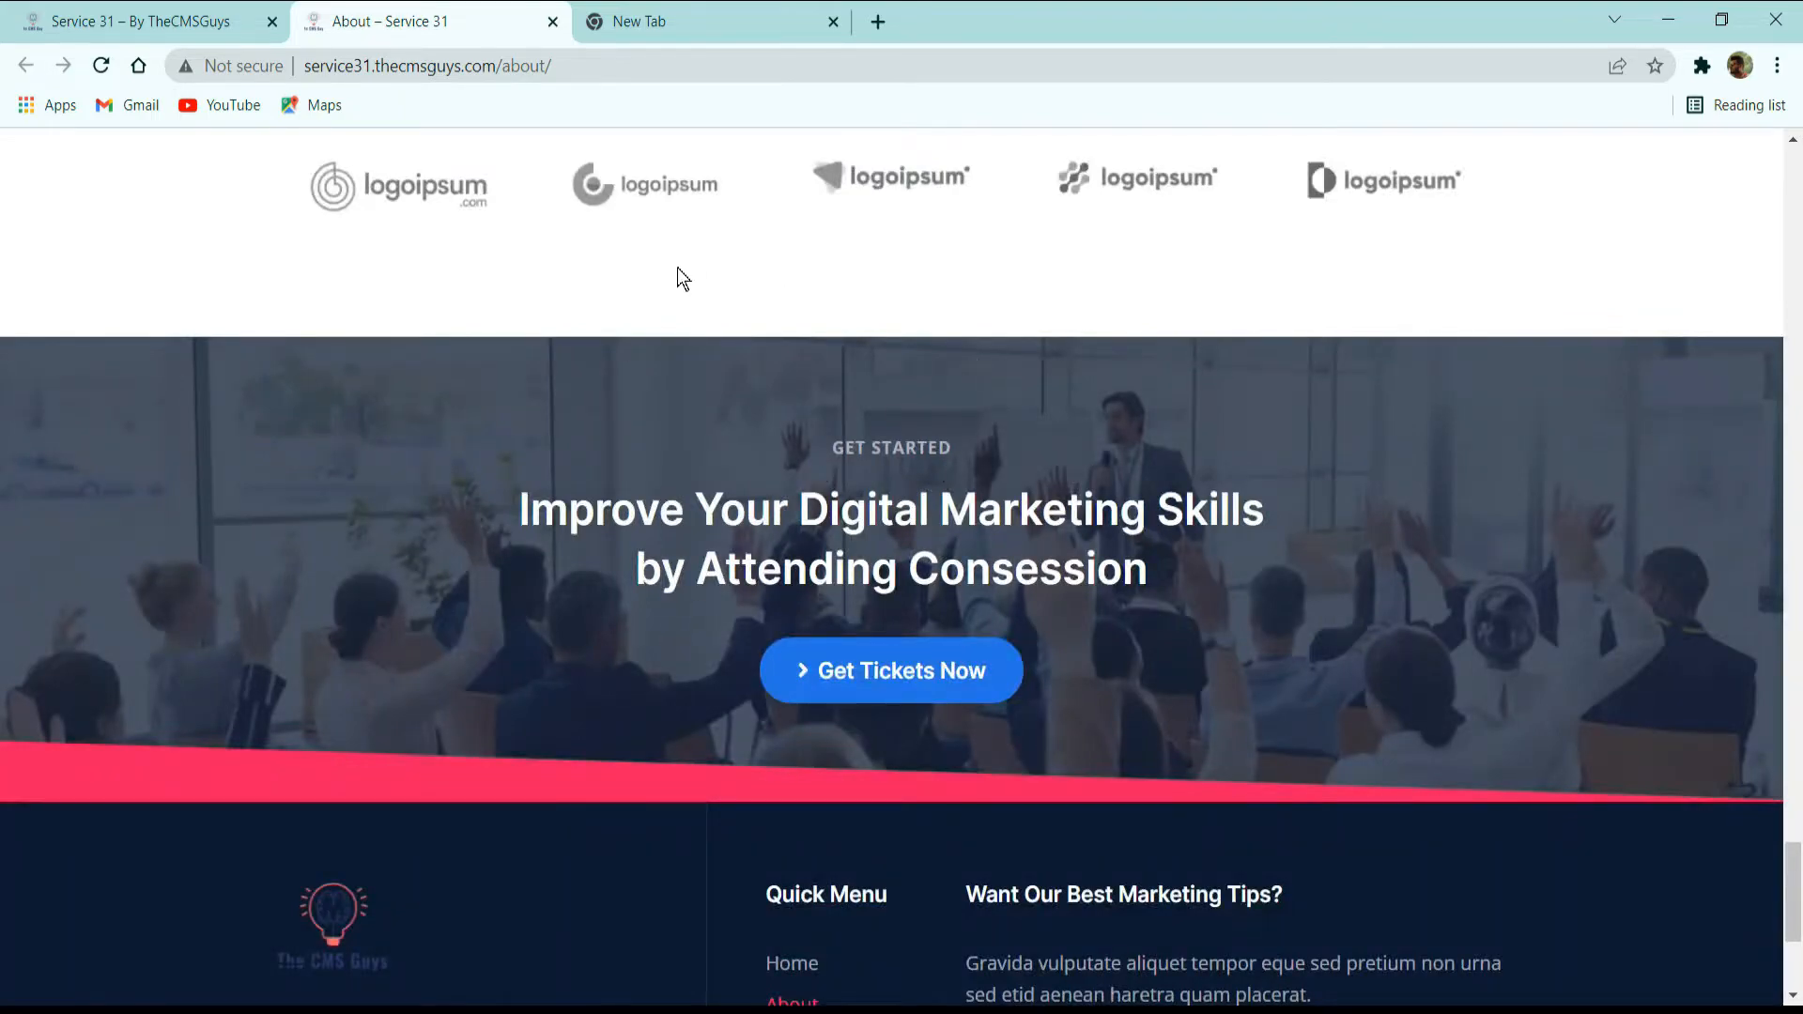
Return to the main navigation, open the Our Team page in a new browser tab and close the About tab.
scroll(1080, 314, "up", 20)
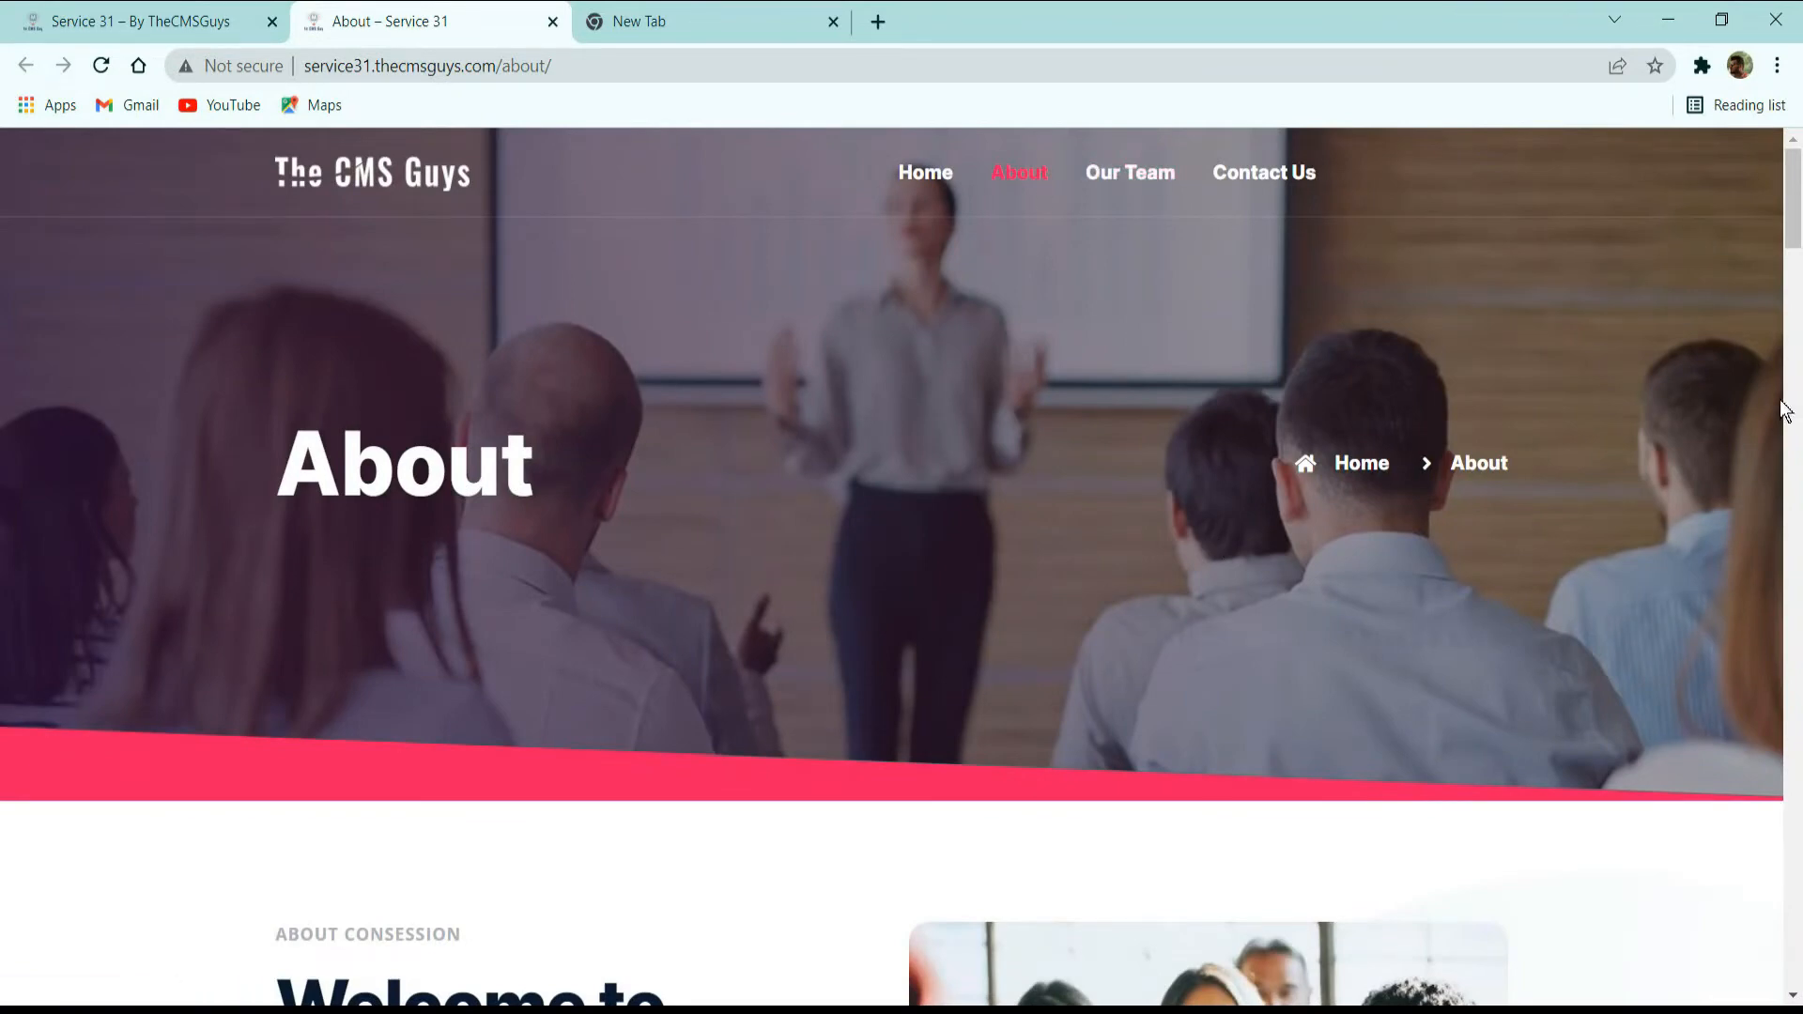
middle_click(1155, 179)
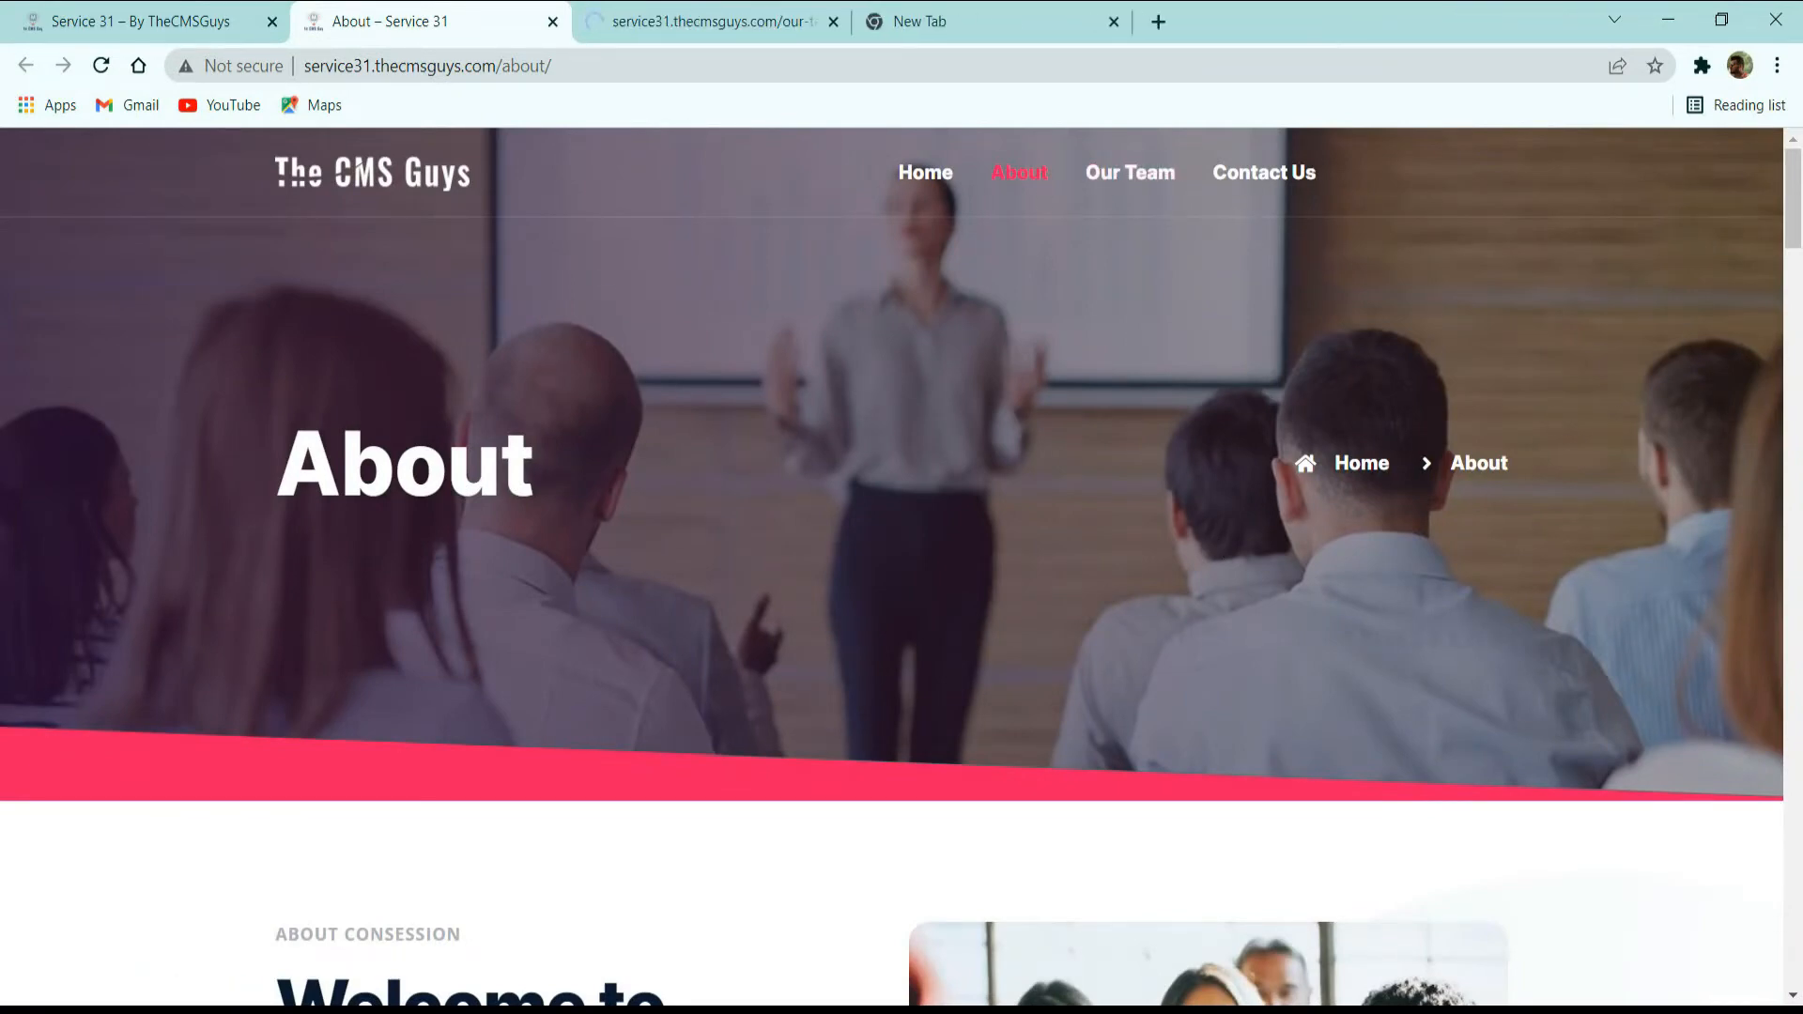
left_click(552, 20)
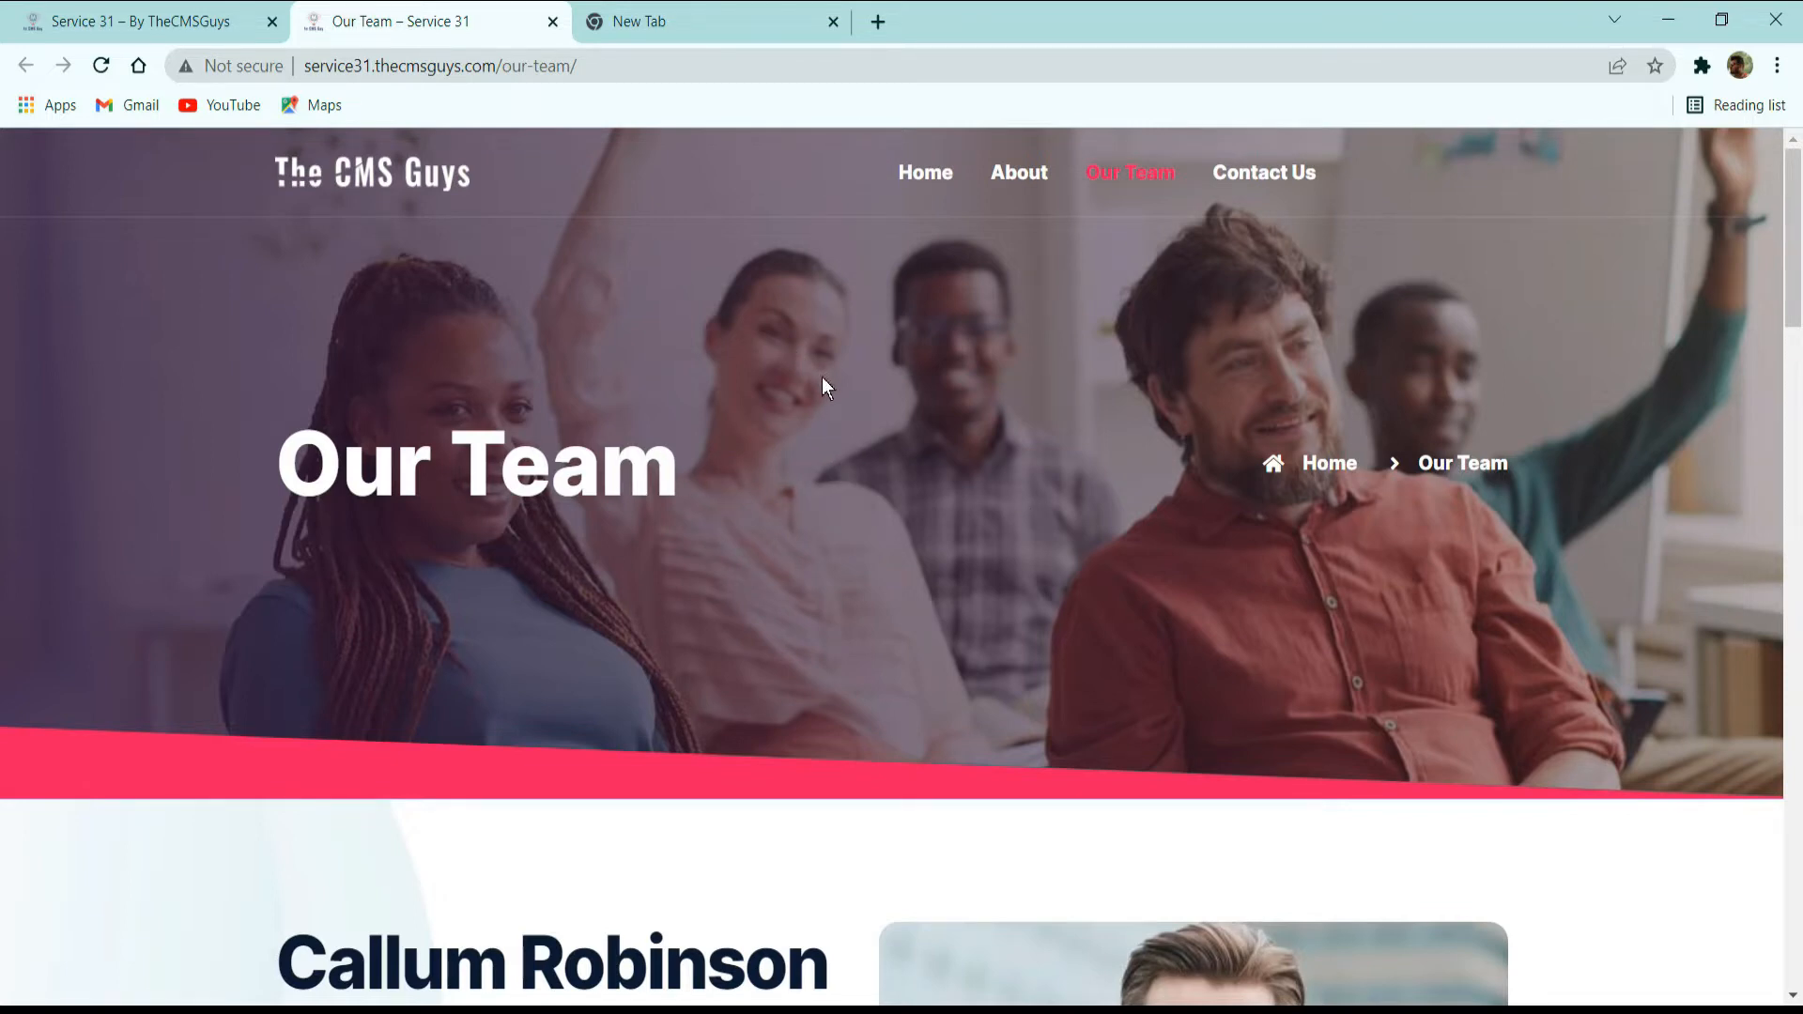
Examine the Our Team page: the founder profile with photo, quote and social links, the two-row speaker grid and the get-started banner.
scroll(809, 390, "down", 5)
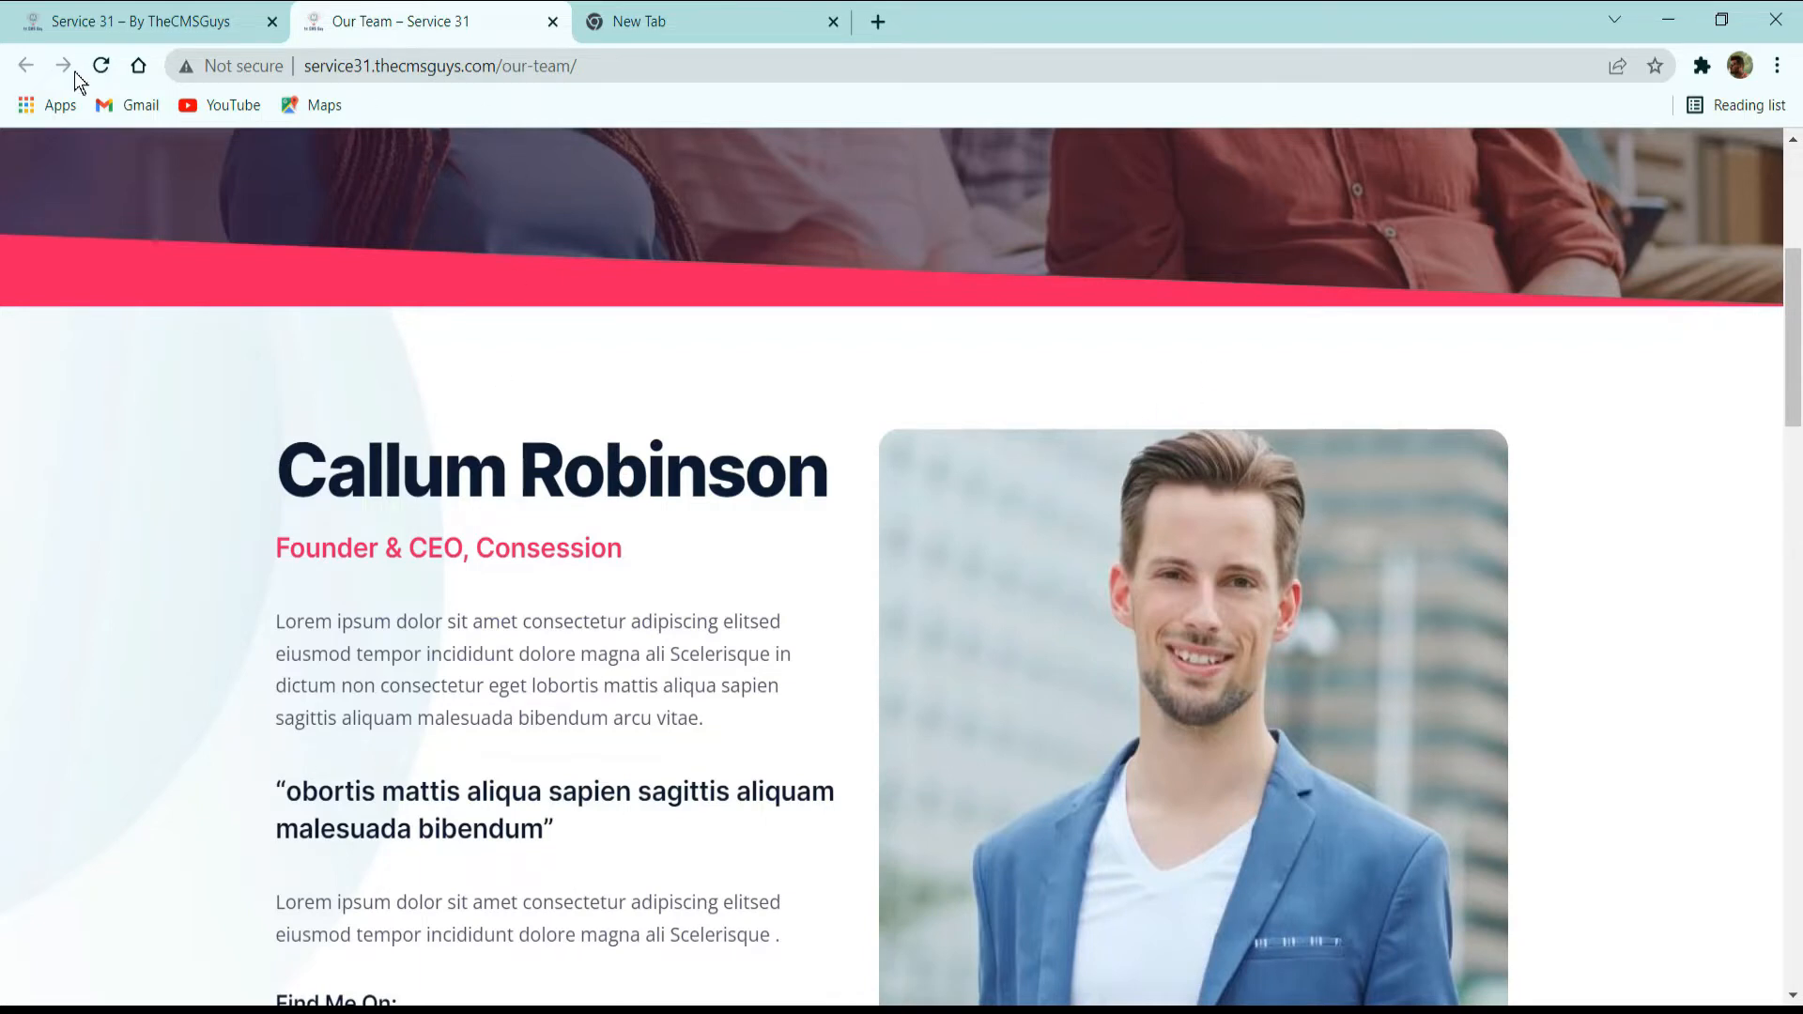
scroll(870, 604, "down", 5)
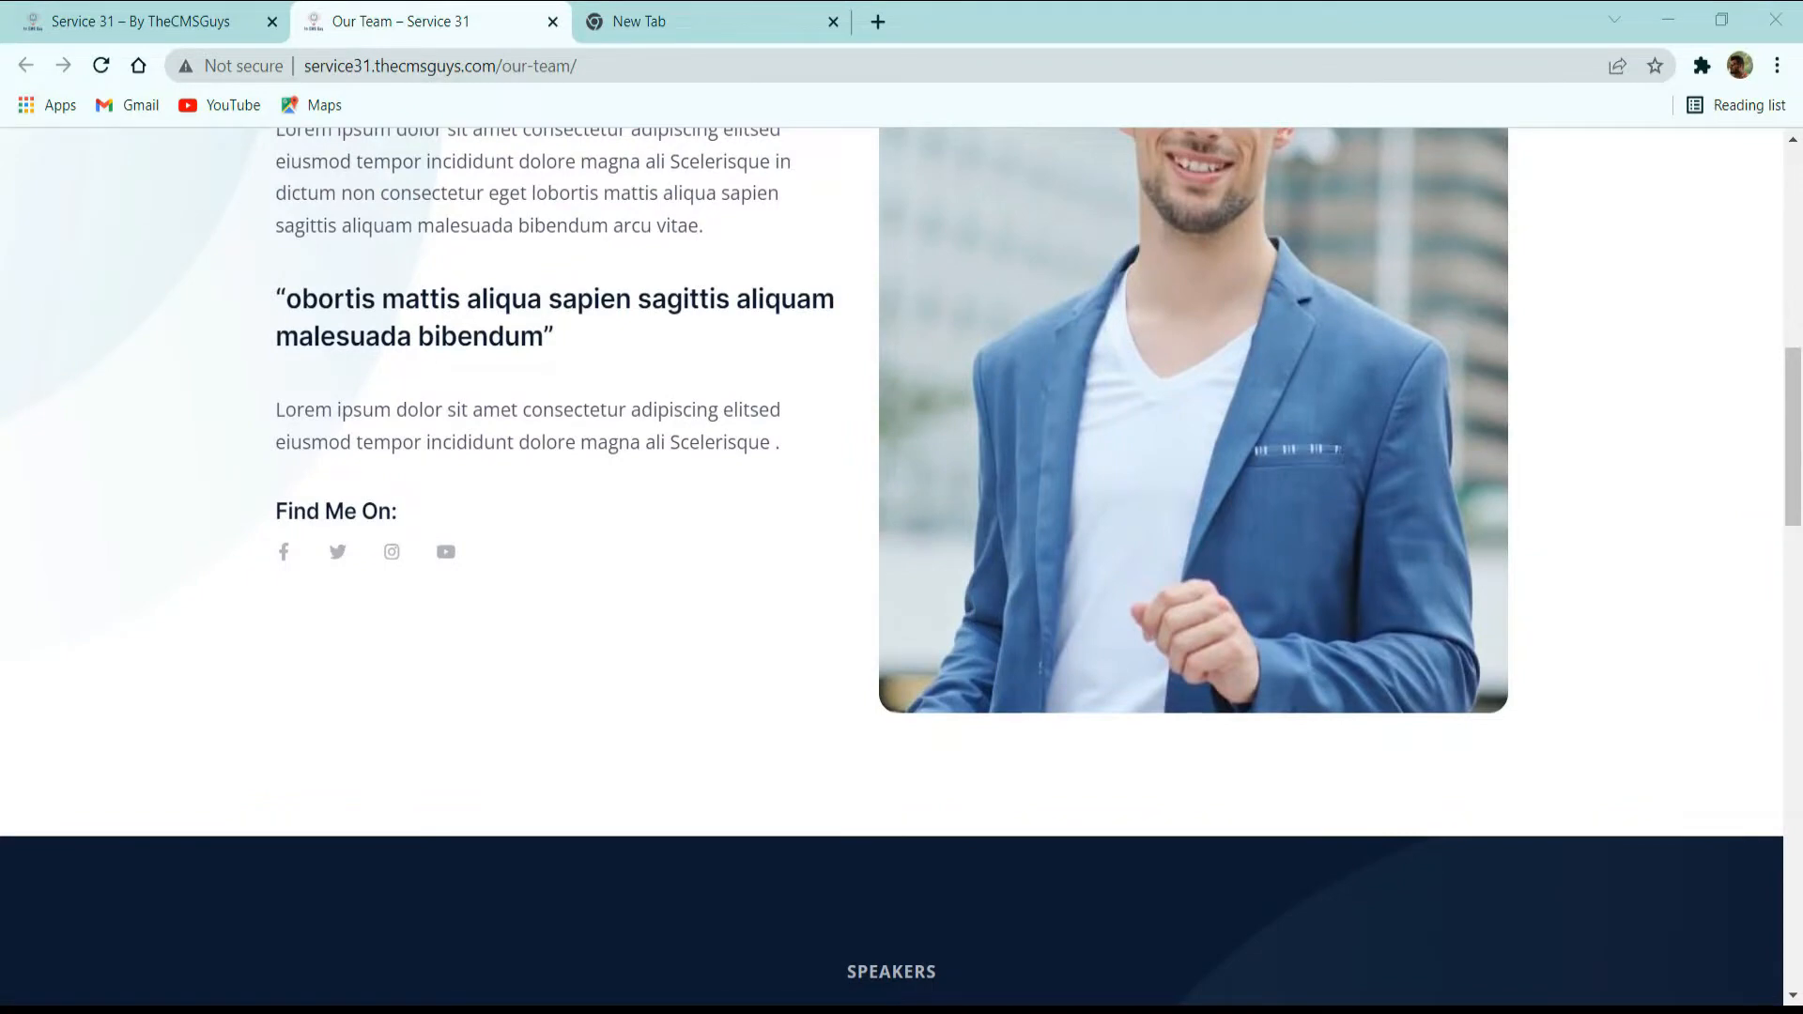
scroll(691, 707, "down", 5)
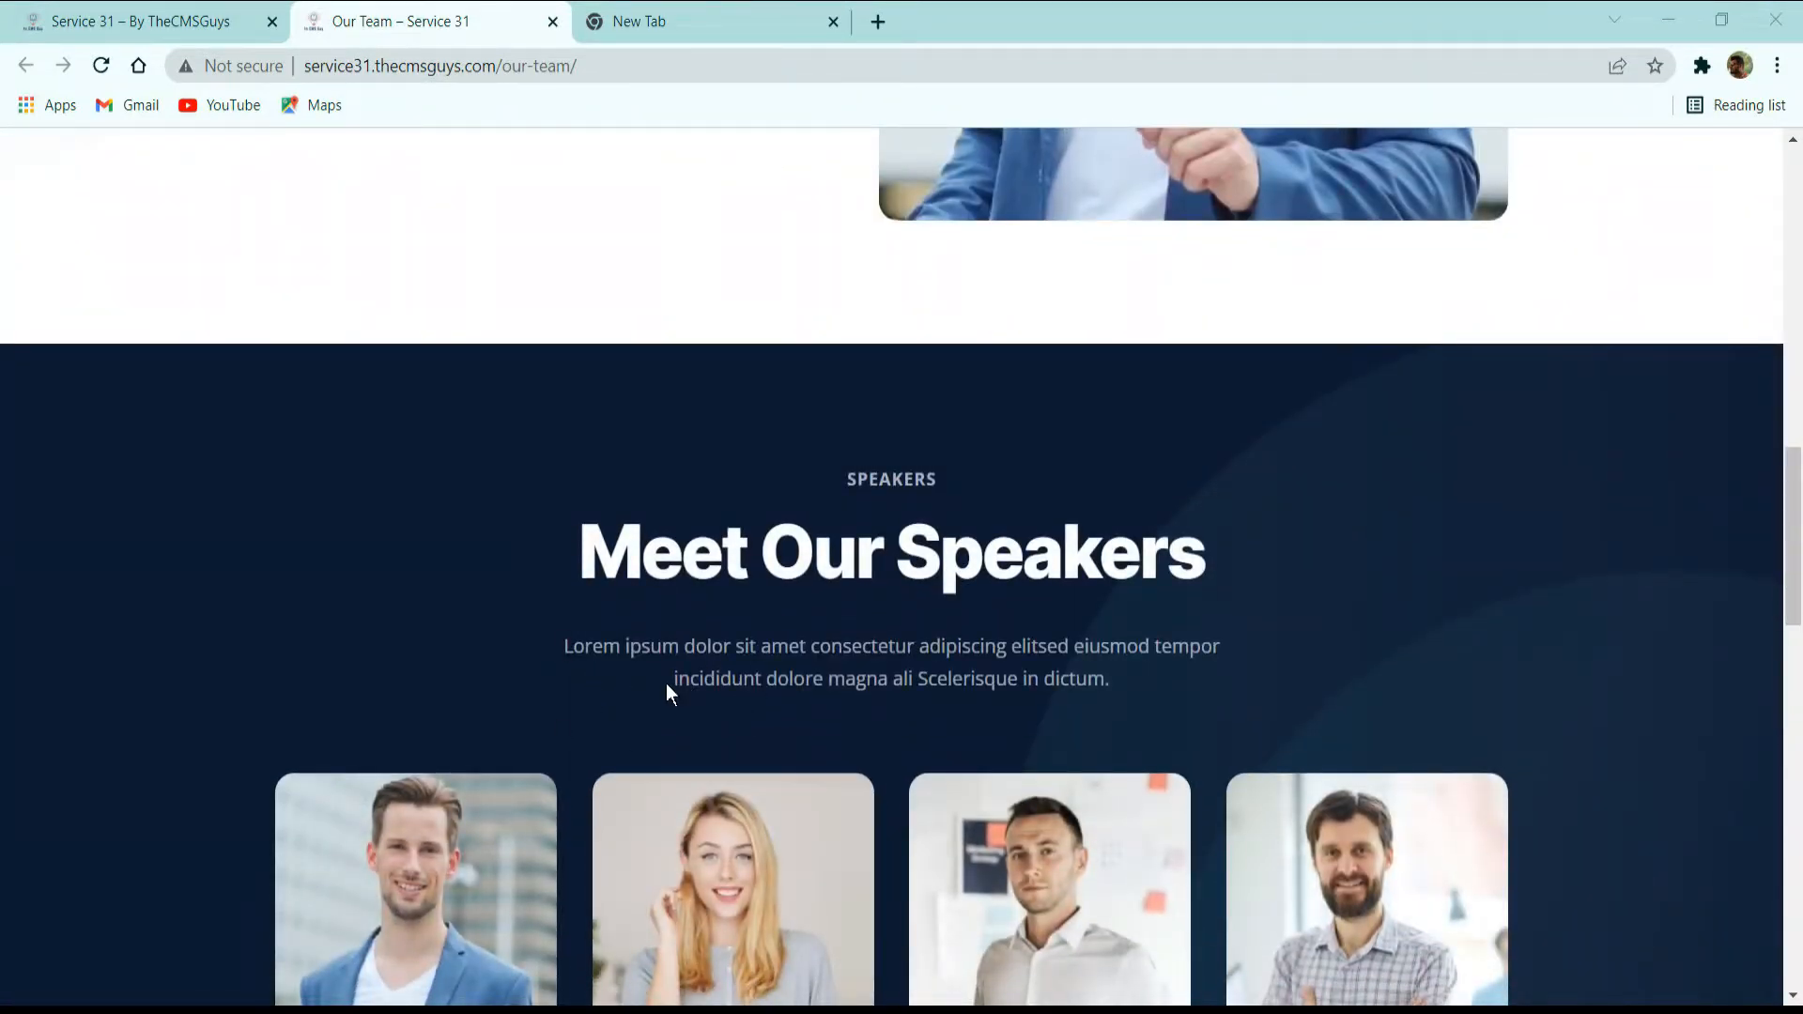
scroll(705, 690, "down", 3)
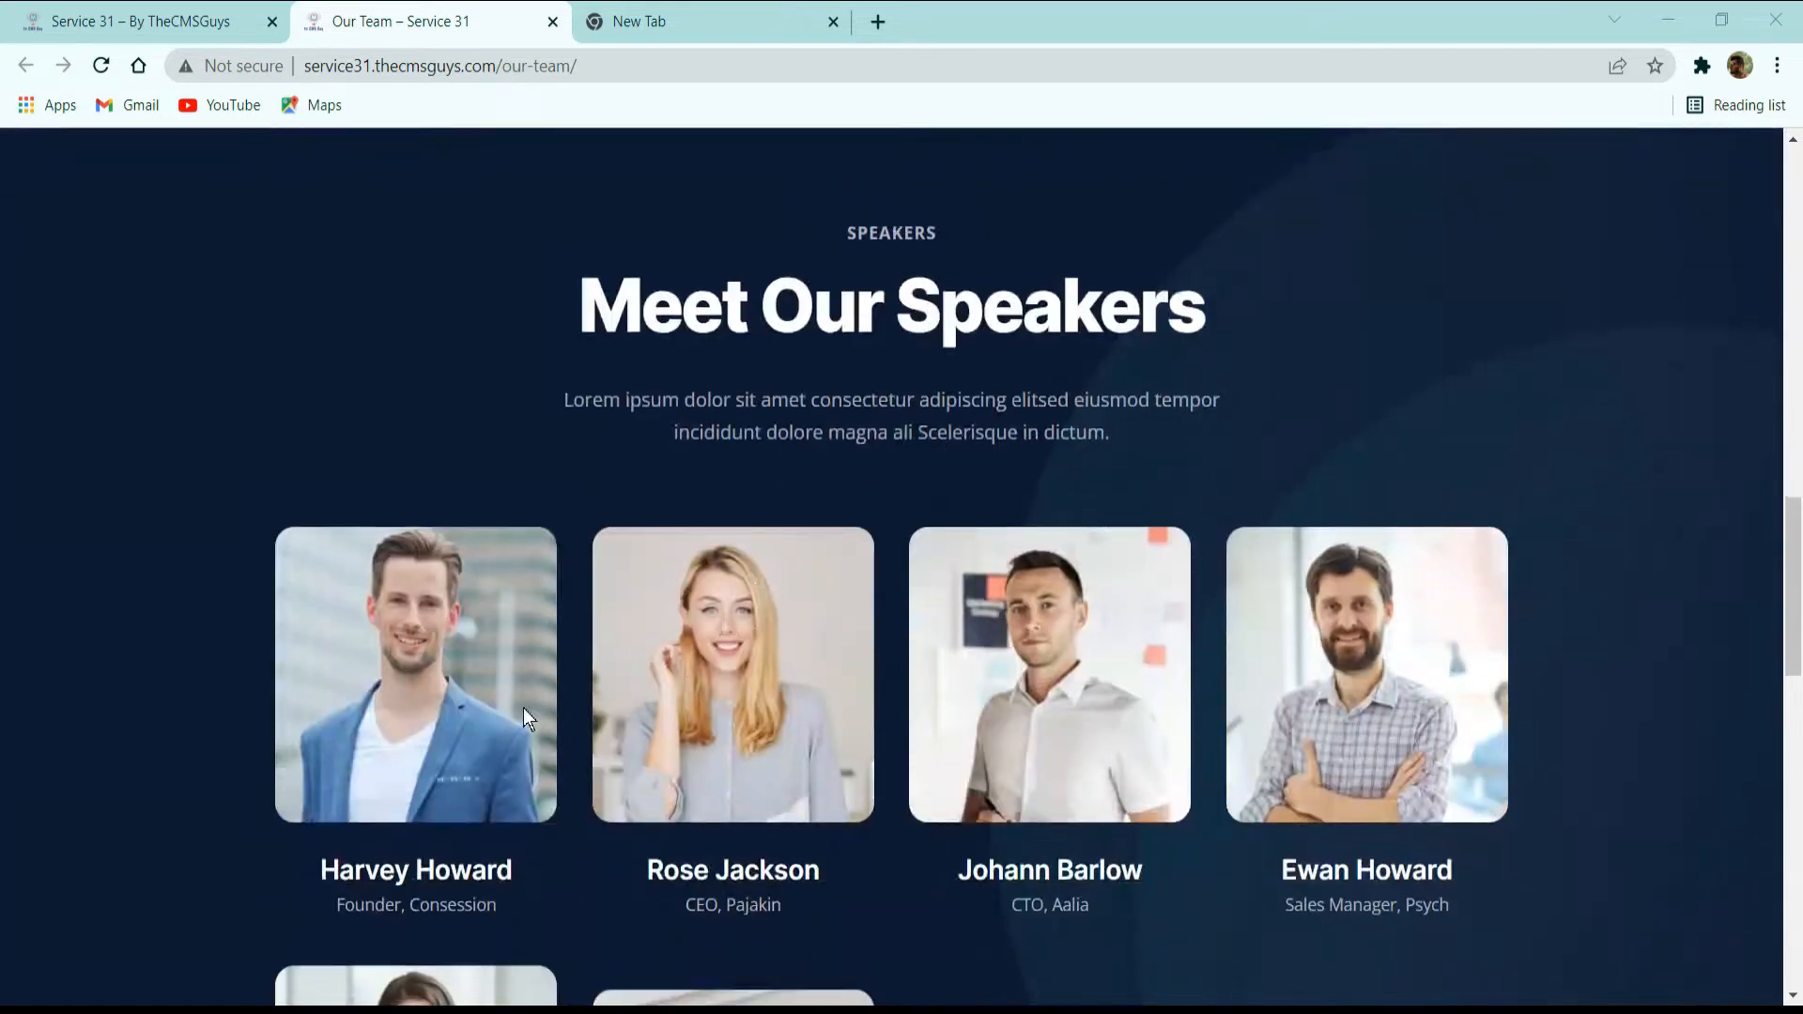
scroll(1012, 673, "down", 3)
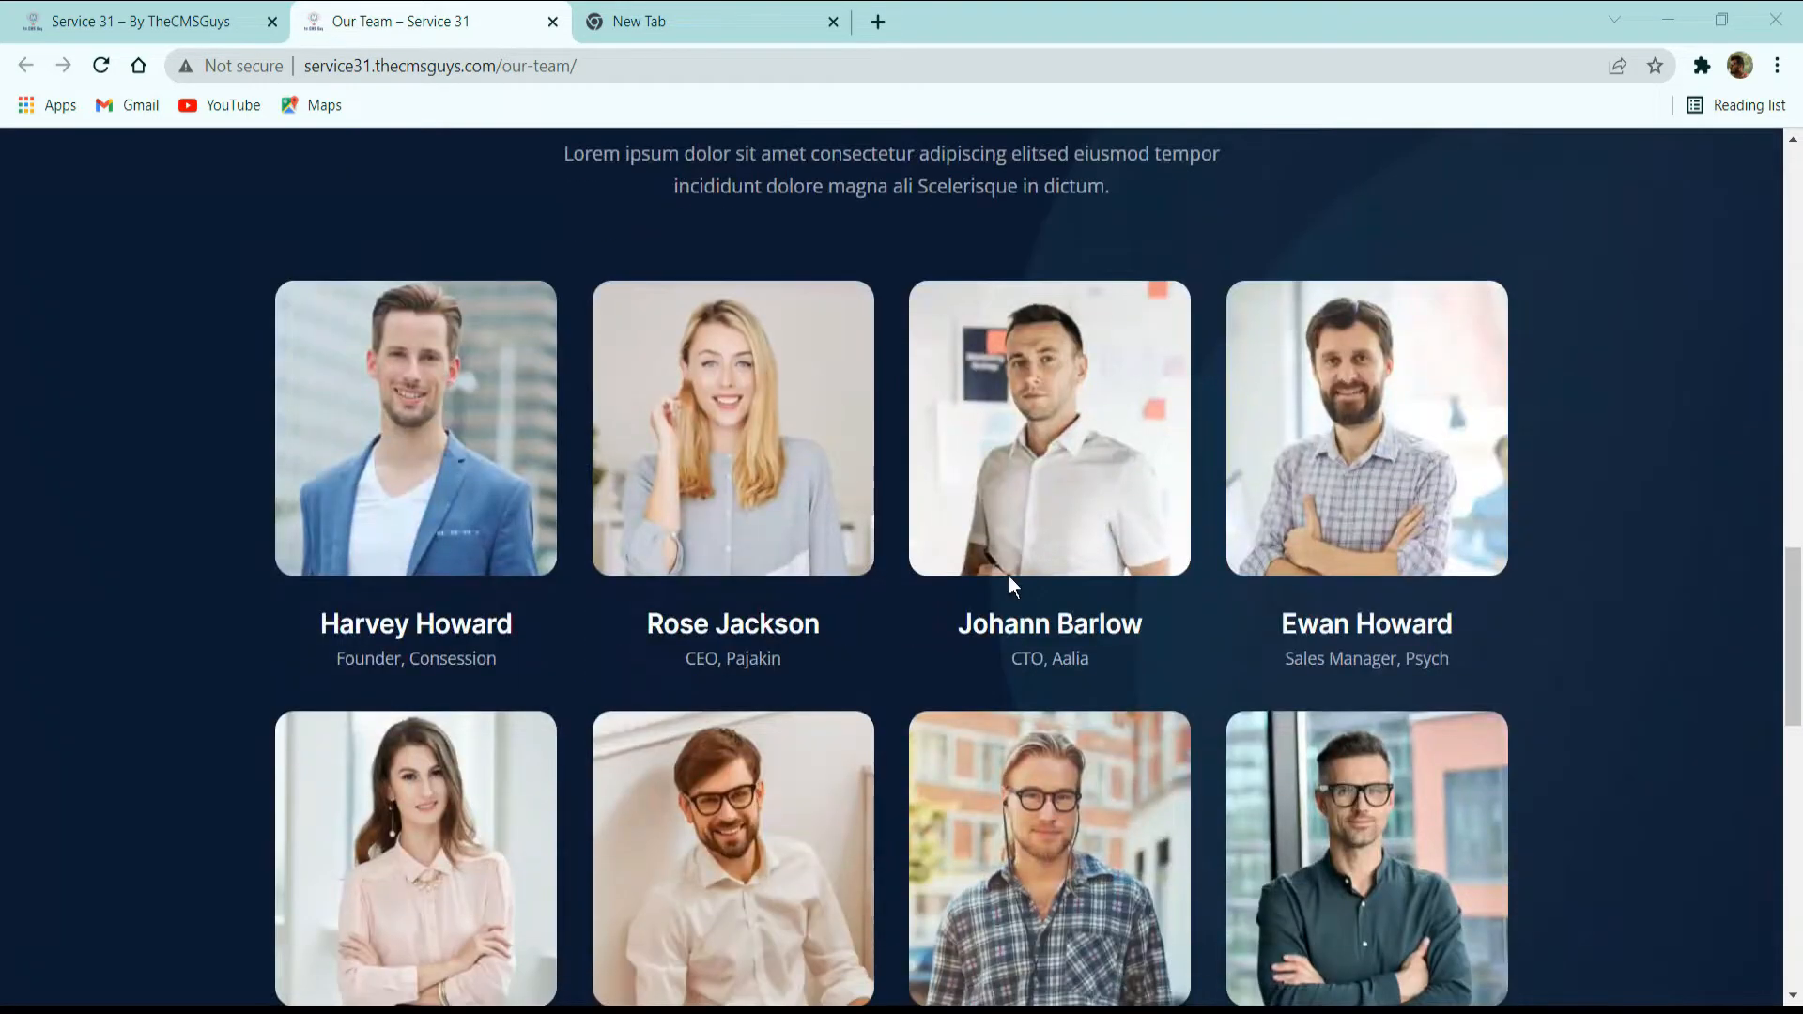
scroll(1006, 648, "down", 3)
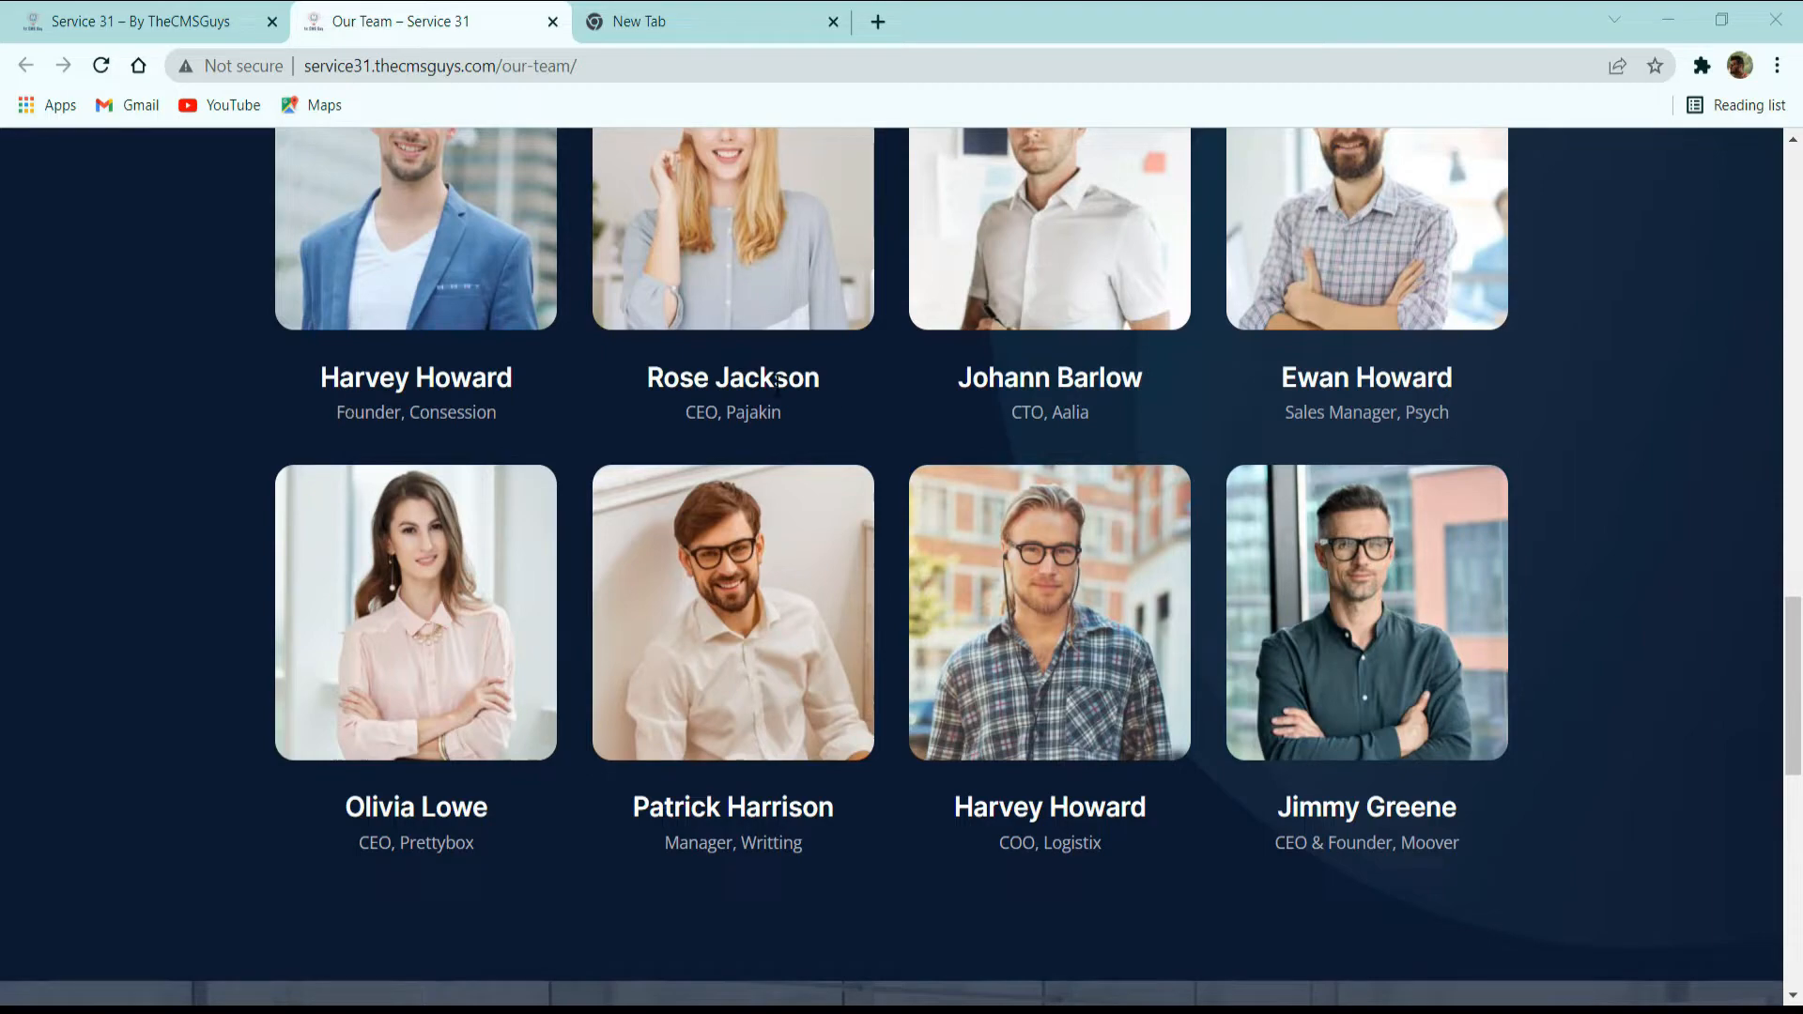
scroll(672, 470, "down", 5)
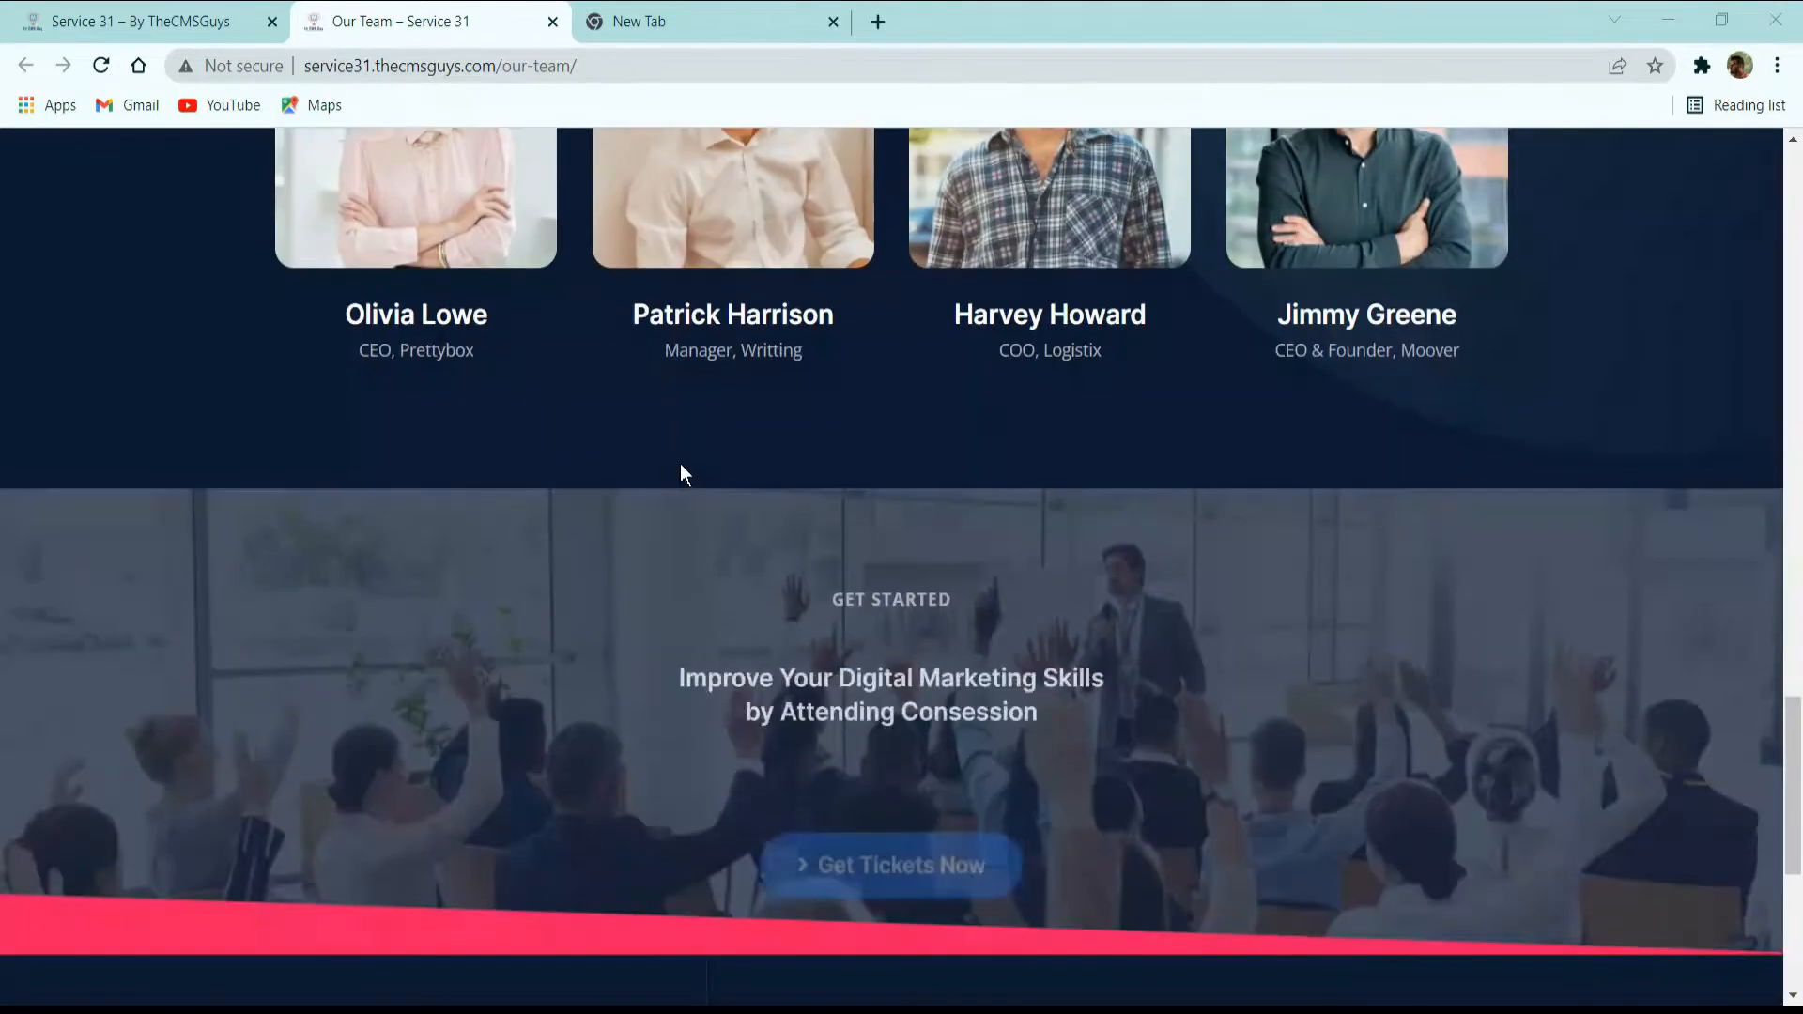
scroll(688, 466, "down", 4)
scroll(690, 466, "up", 4)
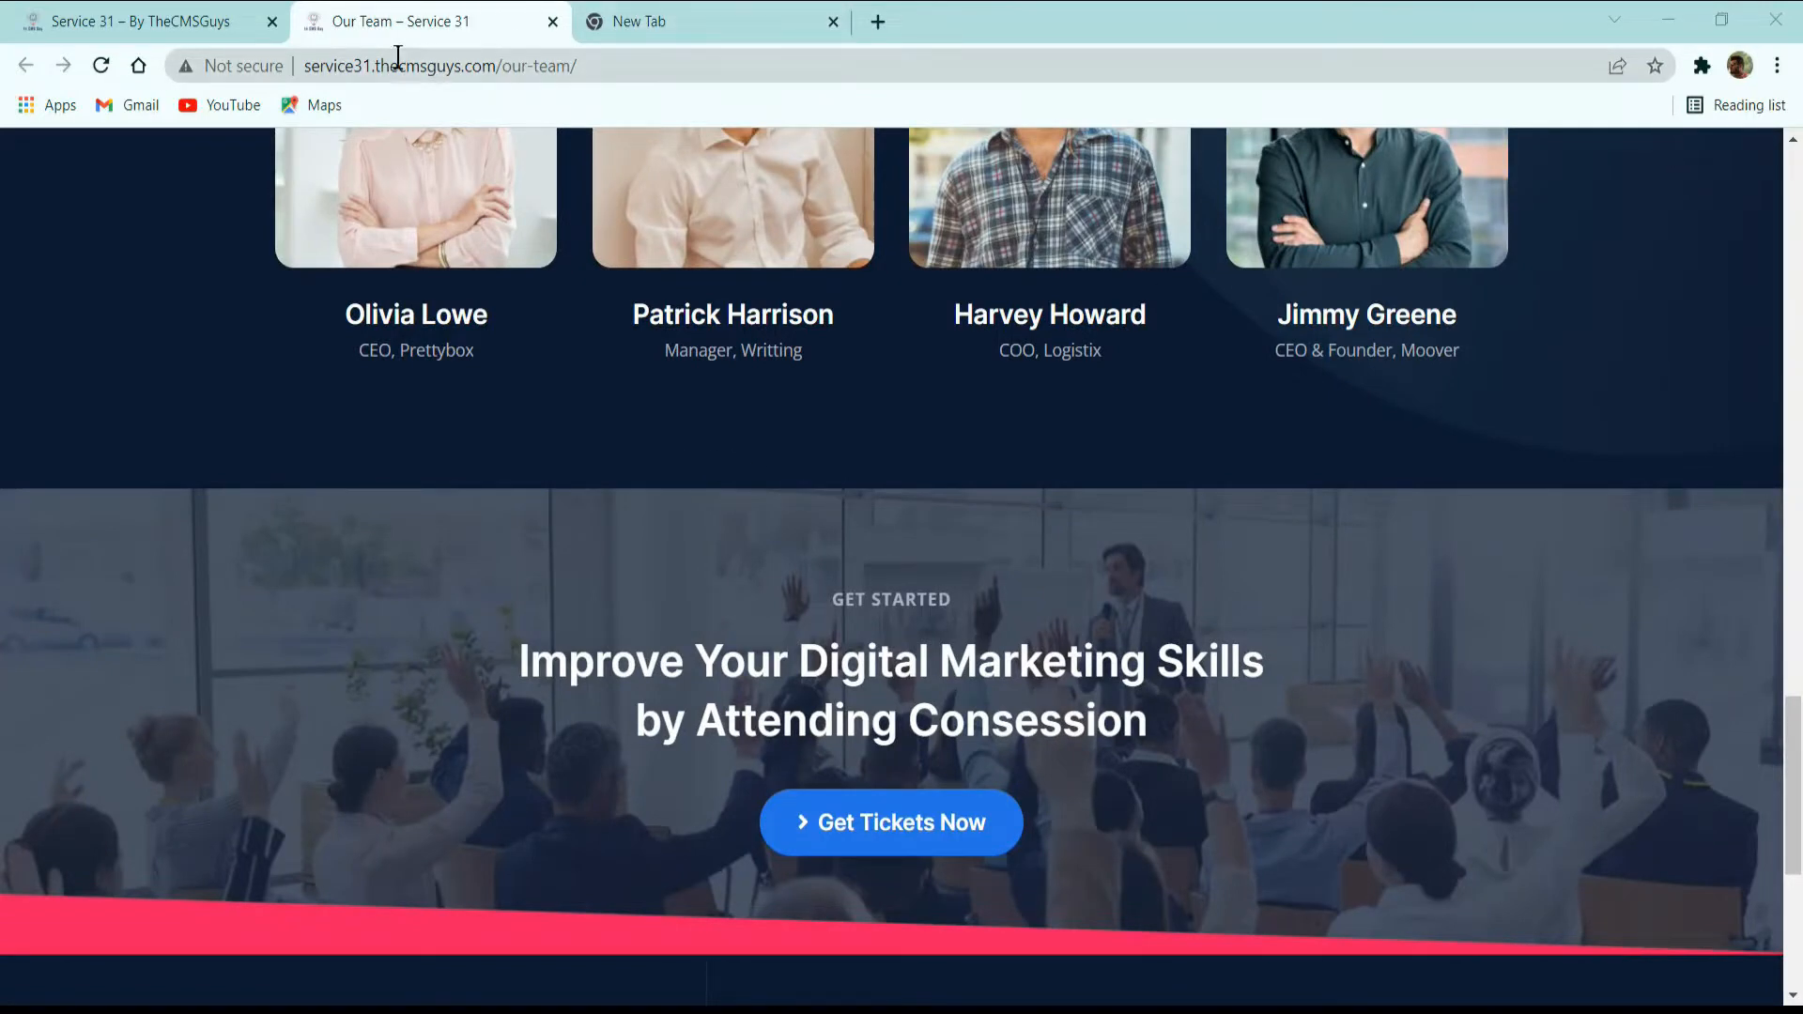
Return to the main navigation, open the Contact Us page and bring up its Get In Touch section.
scroll(1084, 223, "up", 1)
scroll(1084, 224, "up", 15)
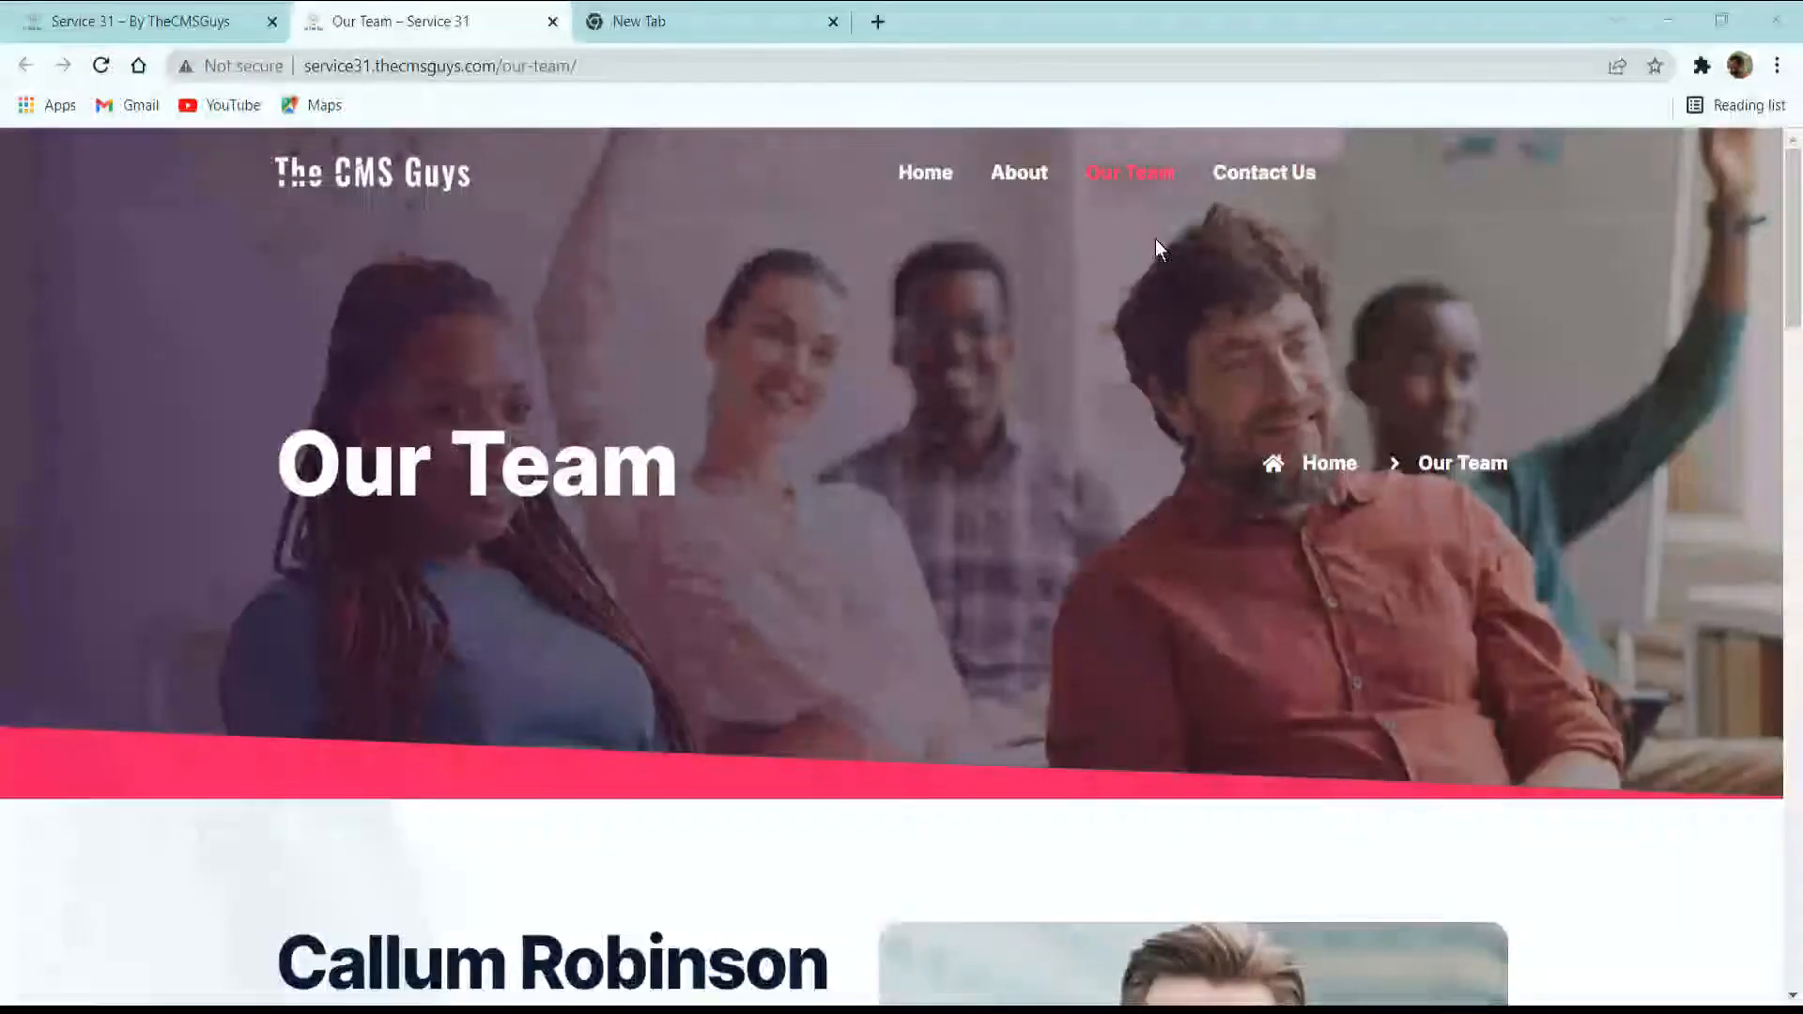
left_click(1265, 172)
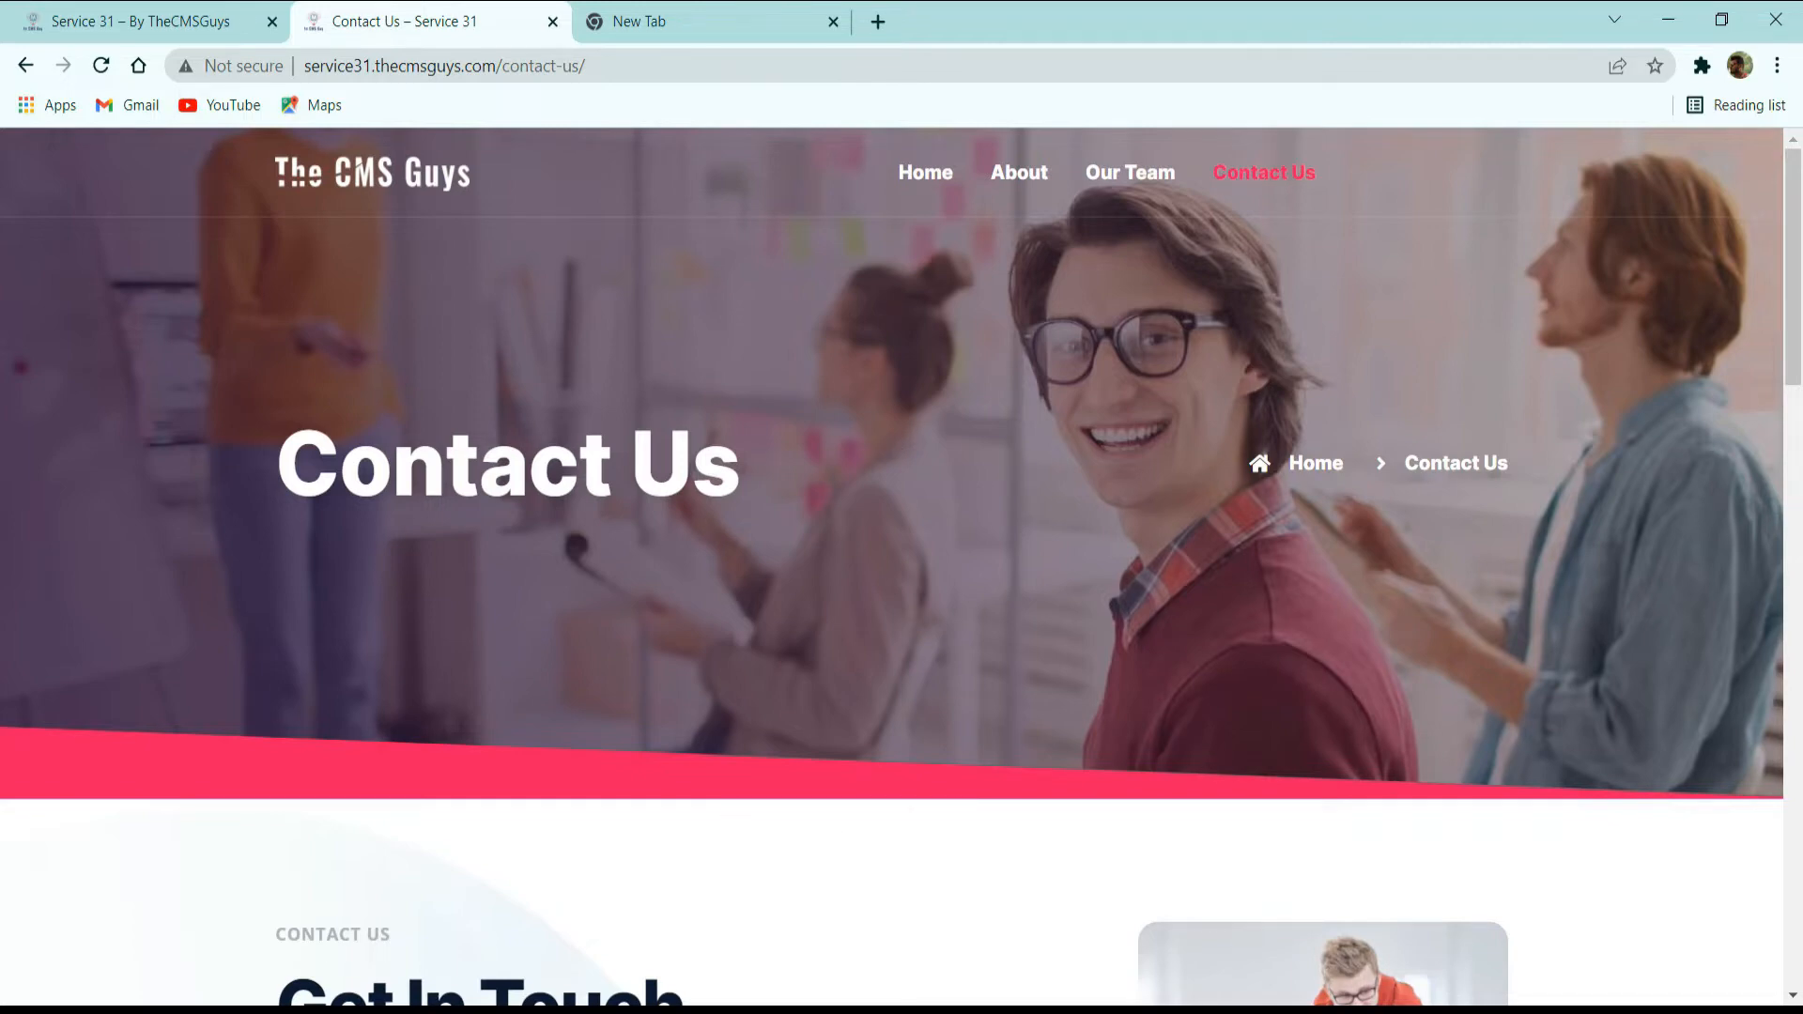
scroll(390, 623, "down", 5)
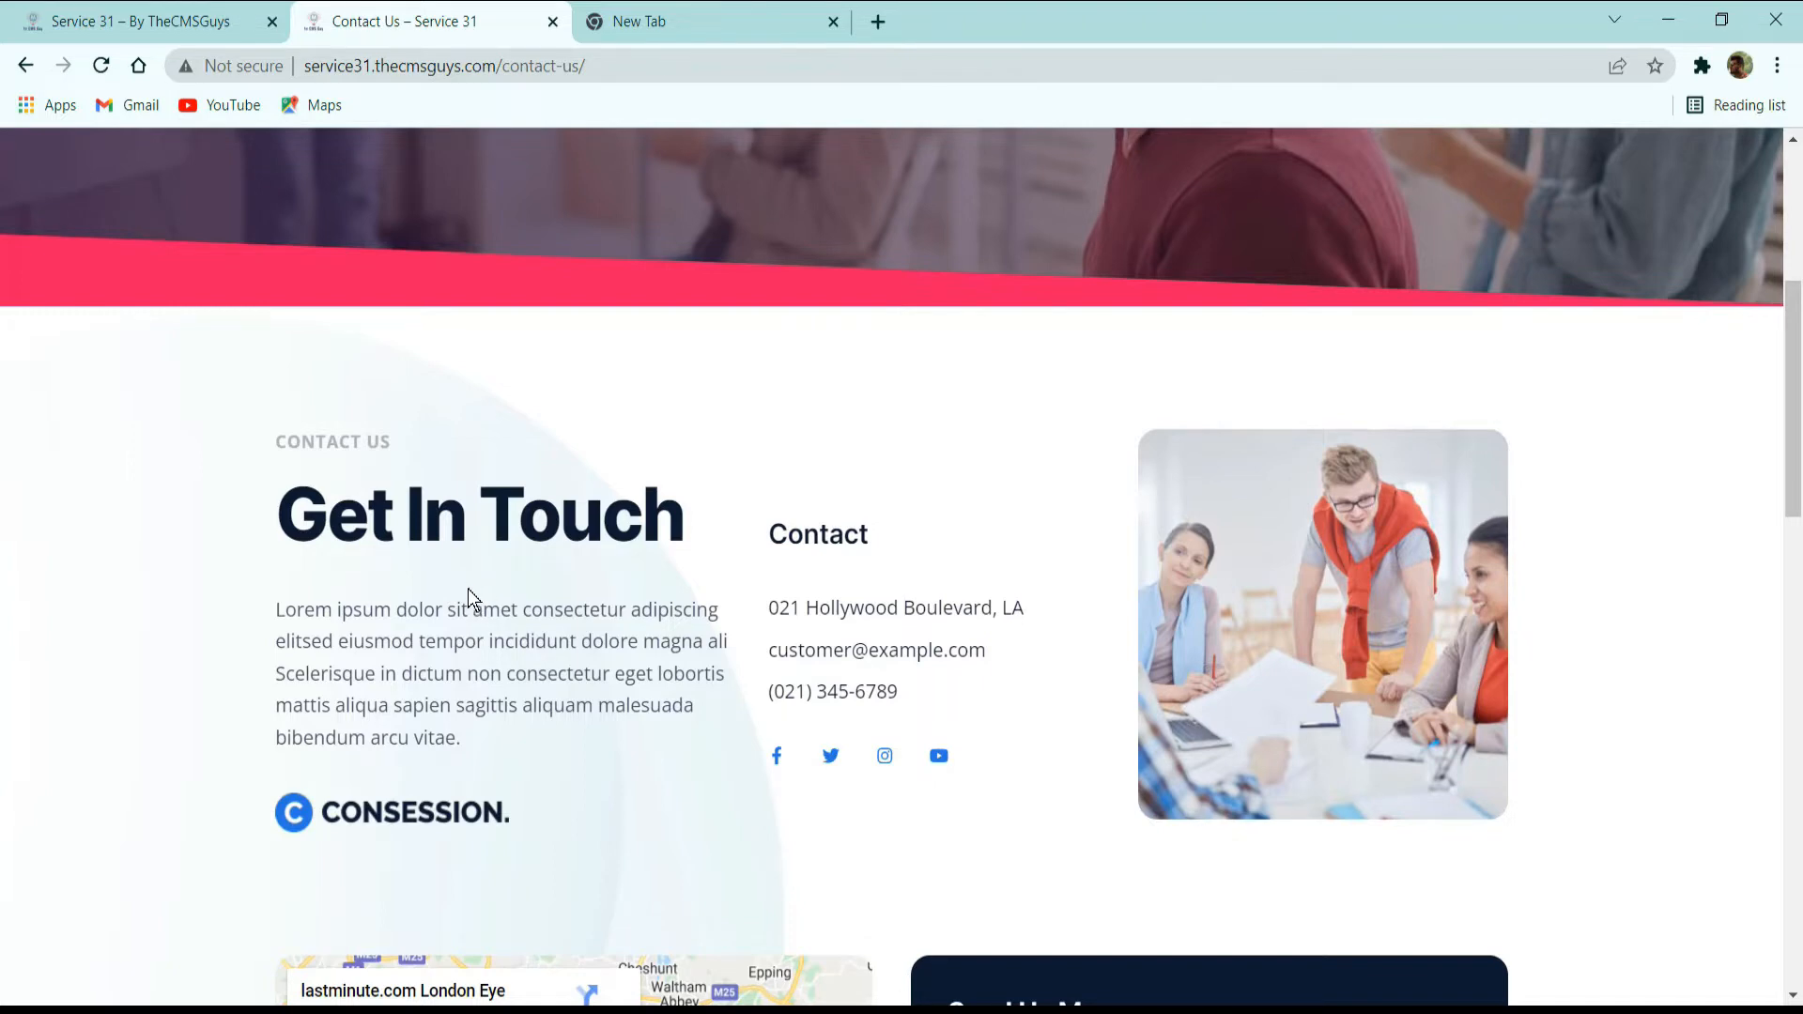
Examine the Contact Us page's contact details, location map, Send Us Message form, get-started banner and footer.
scroll(721, 634, "down", 4)
scroll(720, 634, "down", 2)
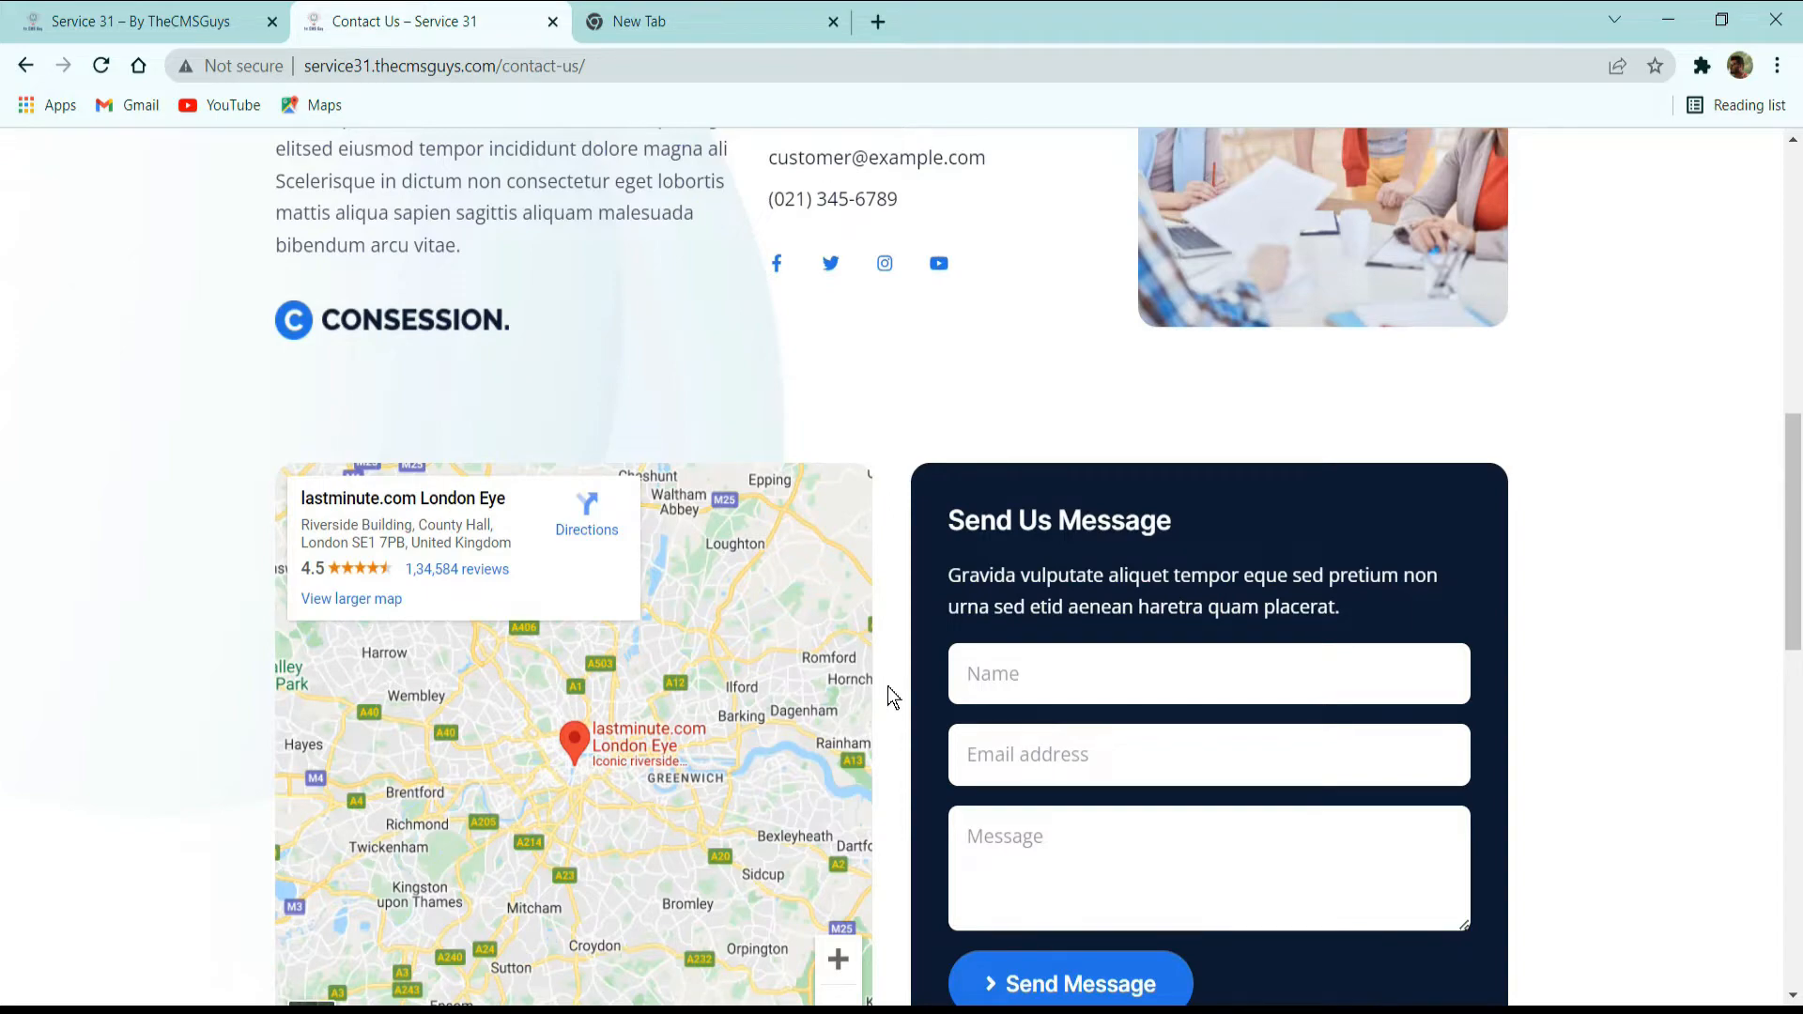
scroll(1096, 736, "up", 3)
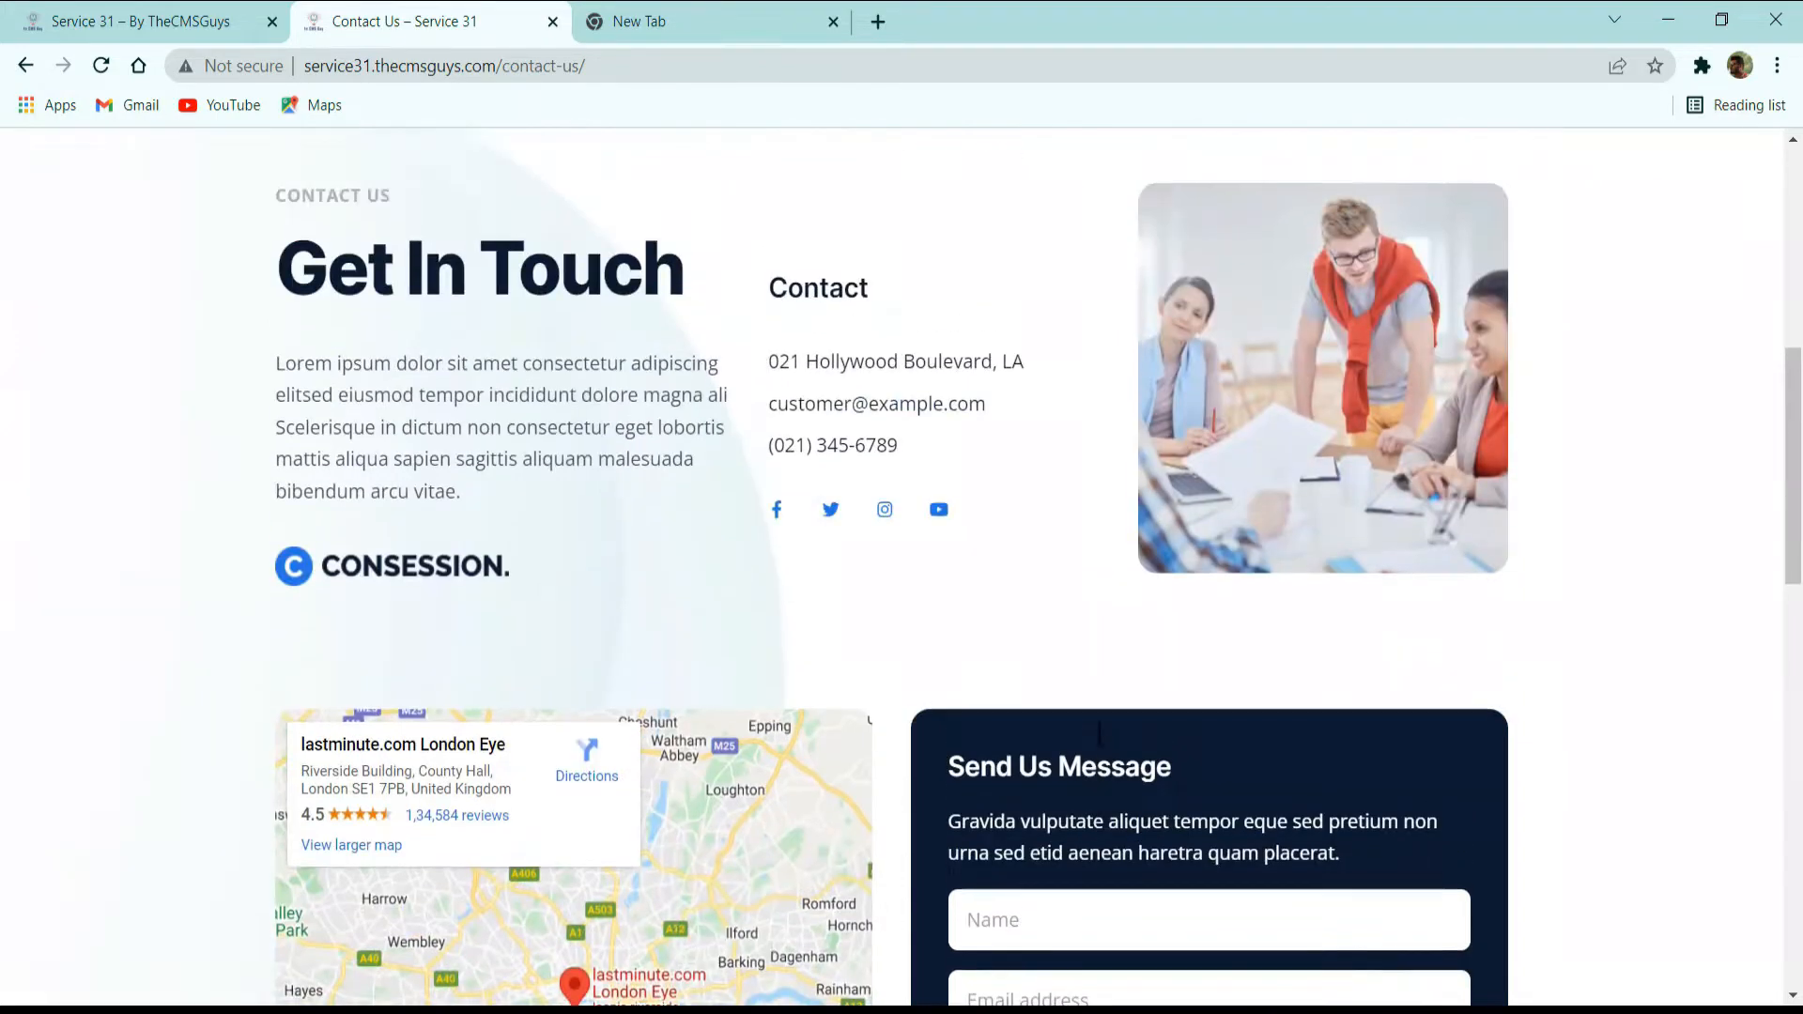
scroll(1100, 742, "down", 5)
scroll(1101, 734, "down", 3)
scroll(1100, 734, "up", 3)
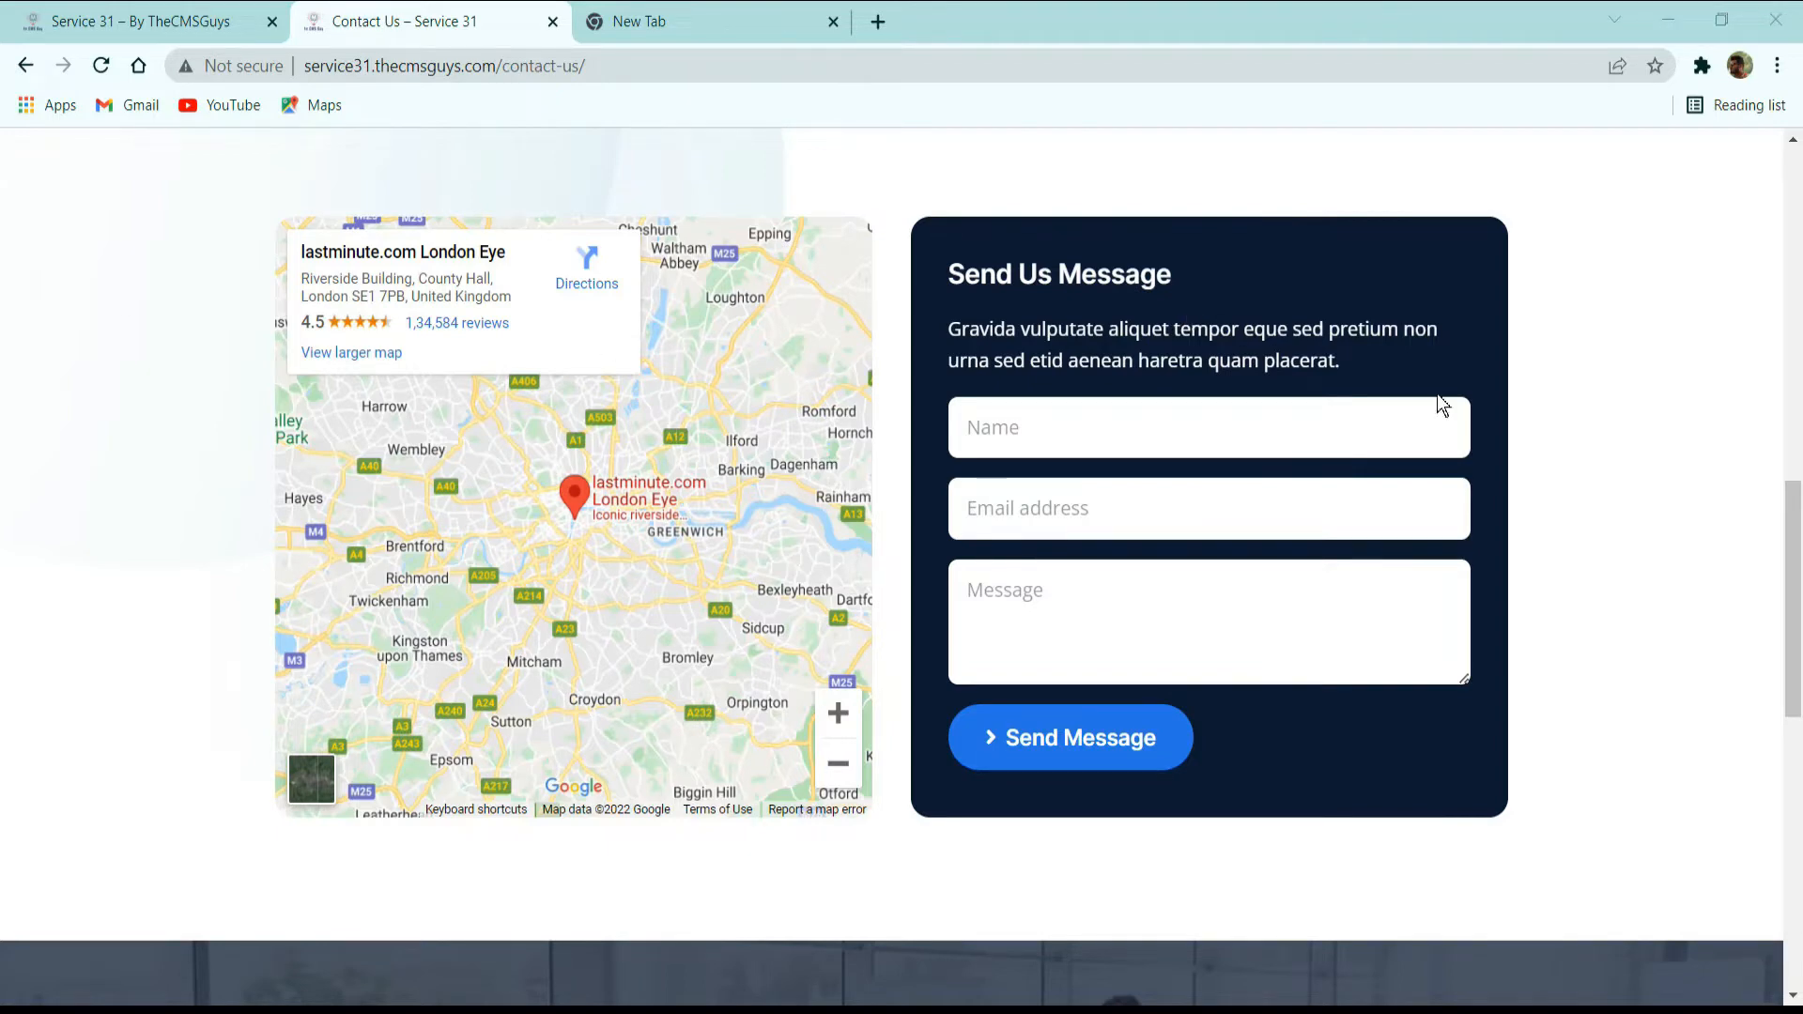
scroll(1796, 467, "down", 6)
scroll(893, 563, "down", 3)
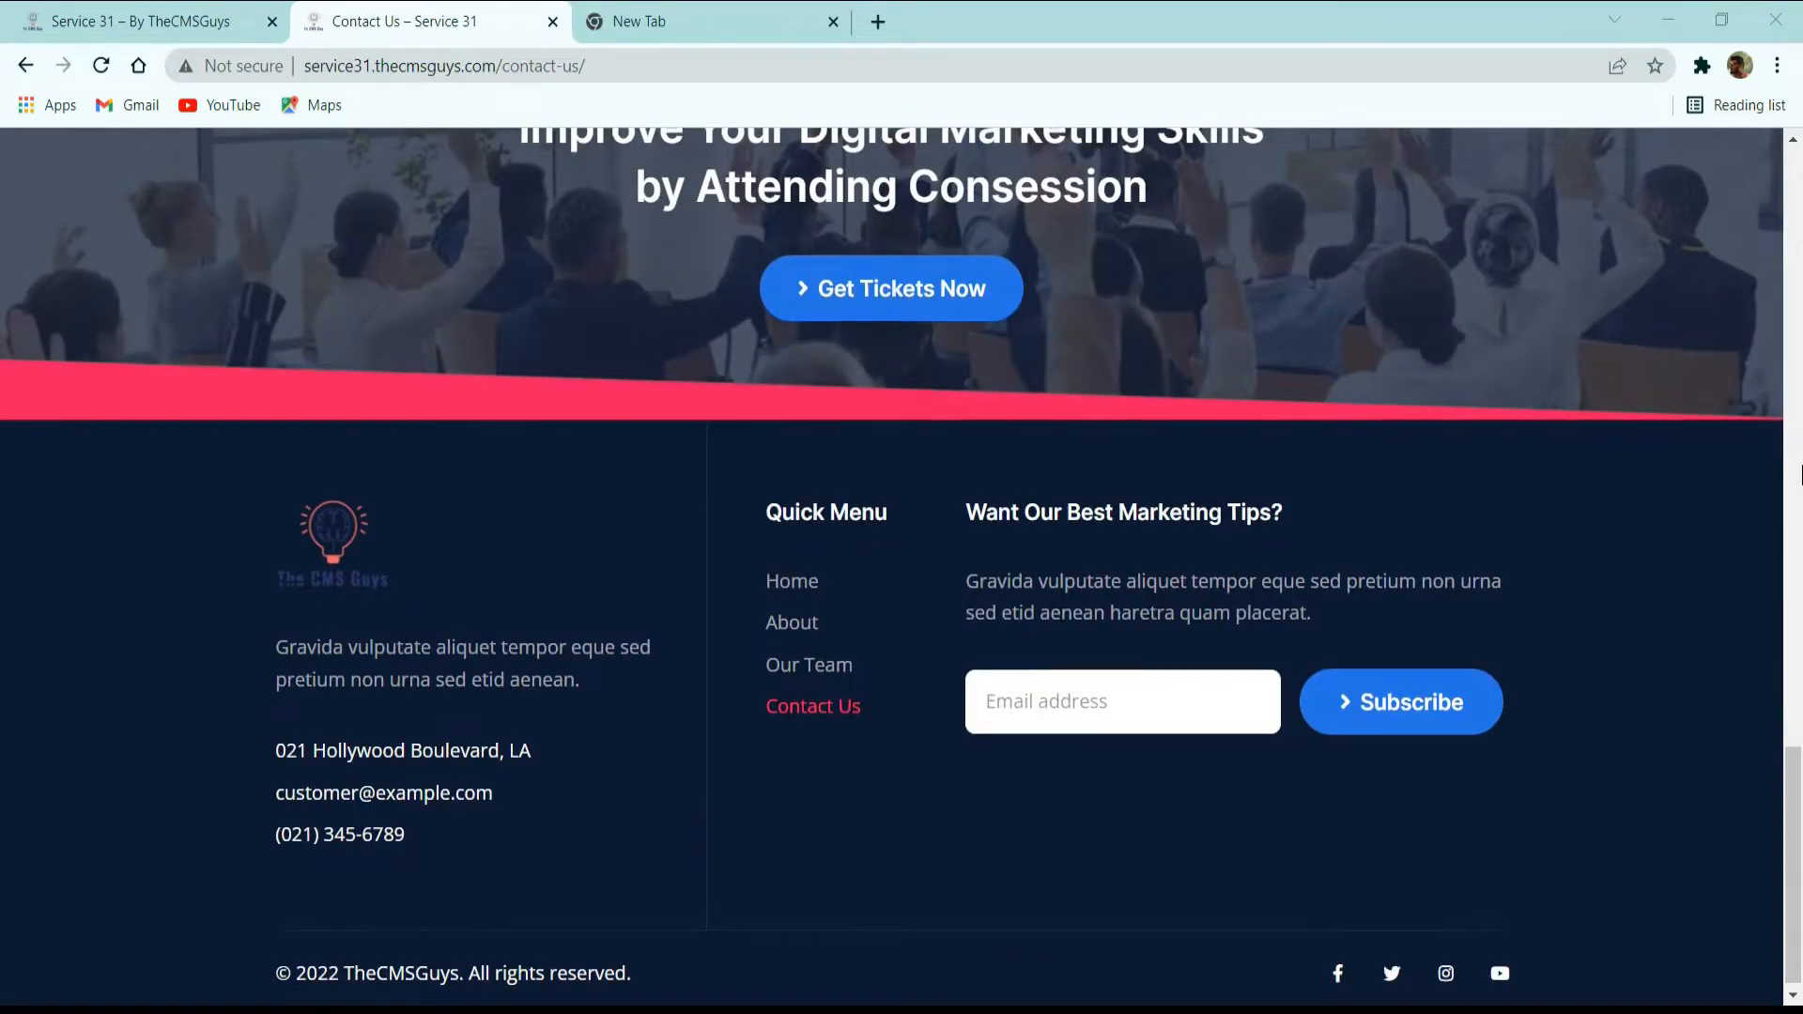
scroll(1801, 475, "up", 7)
scroll(1801, 475, "down", 5)
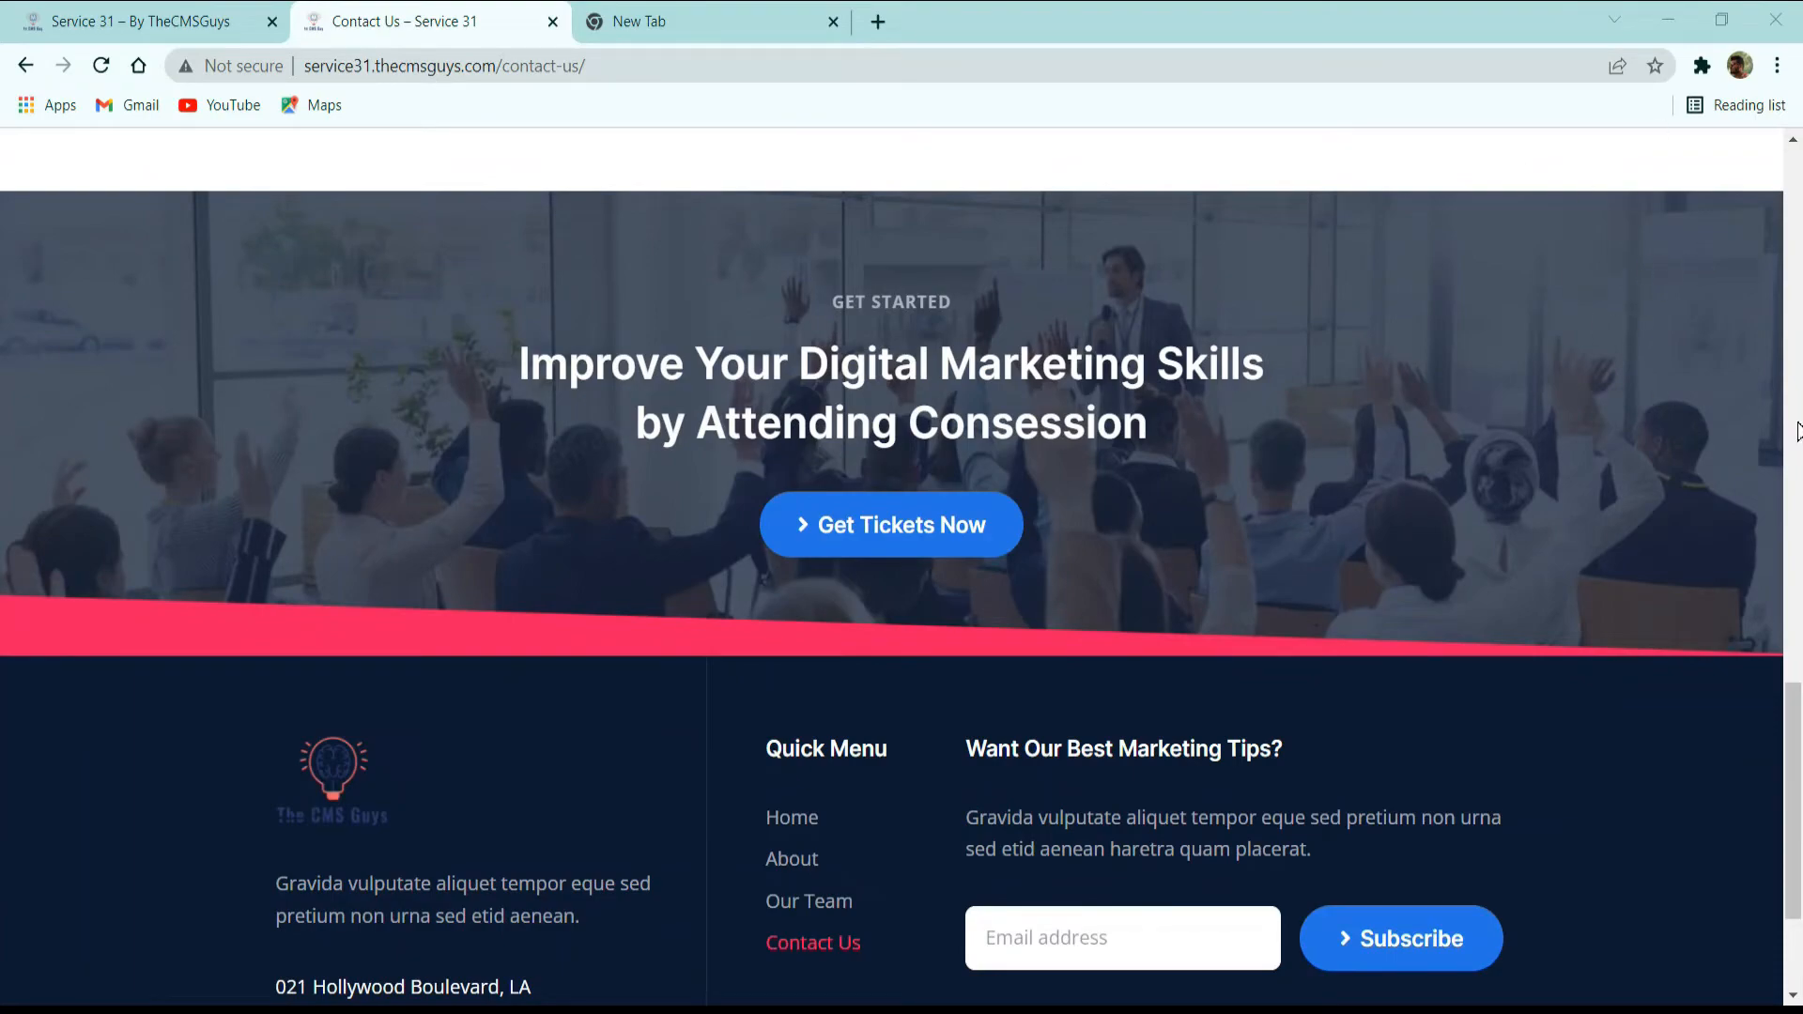
Return to the main navigation, open the Home page and look over its conference hero section.
scroll(1232, 498, "up", 10)
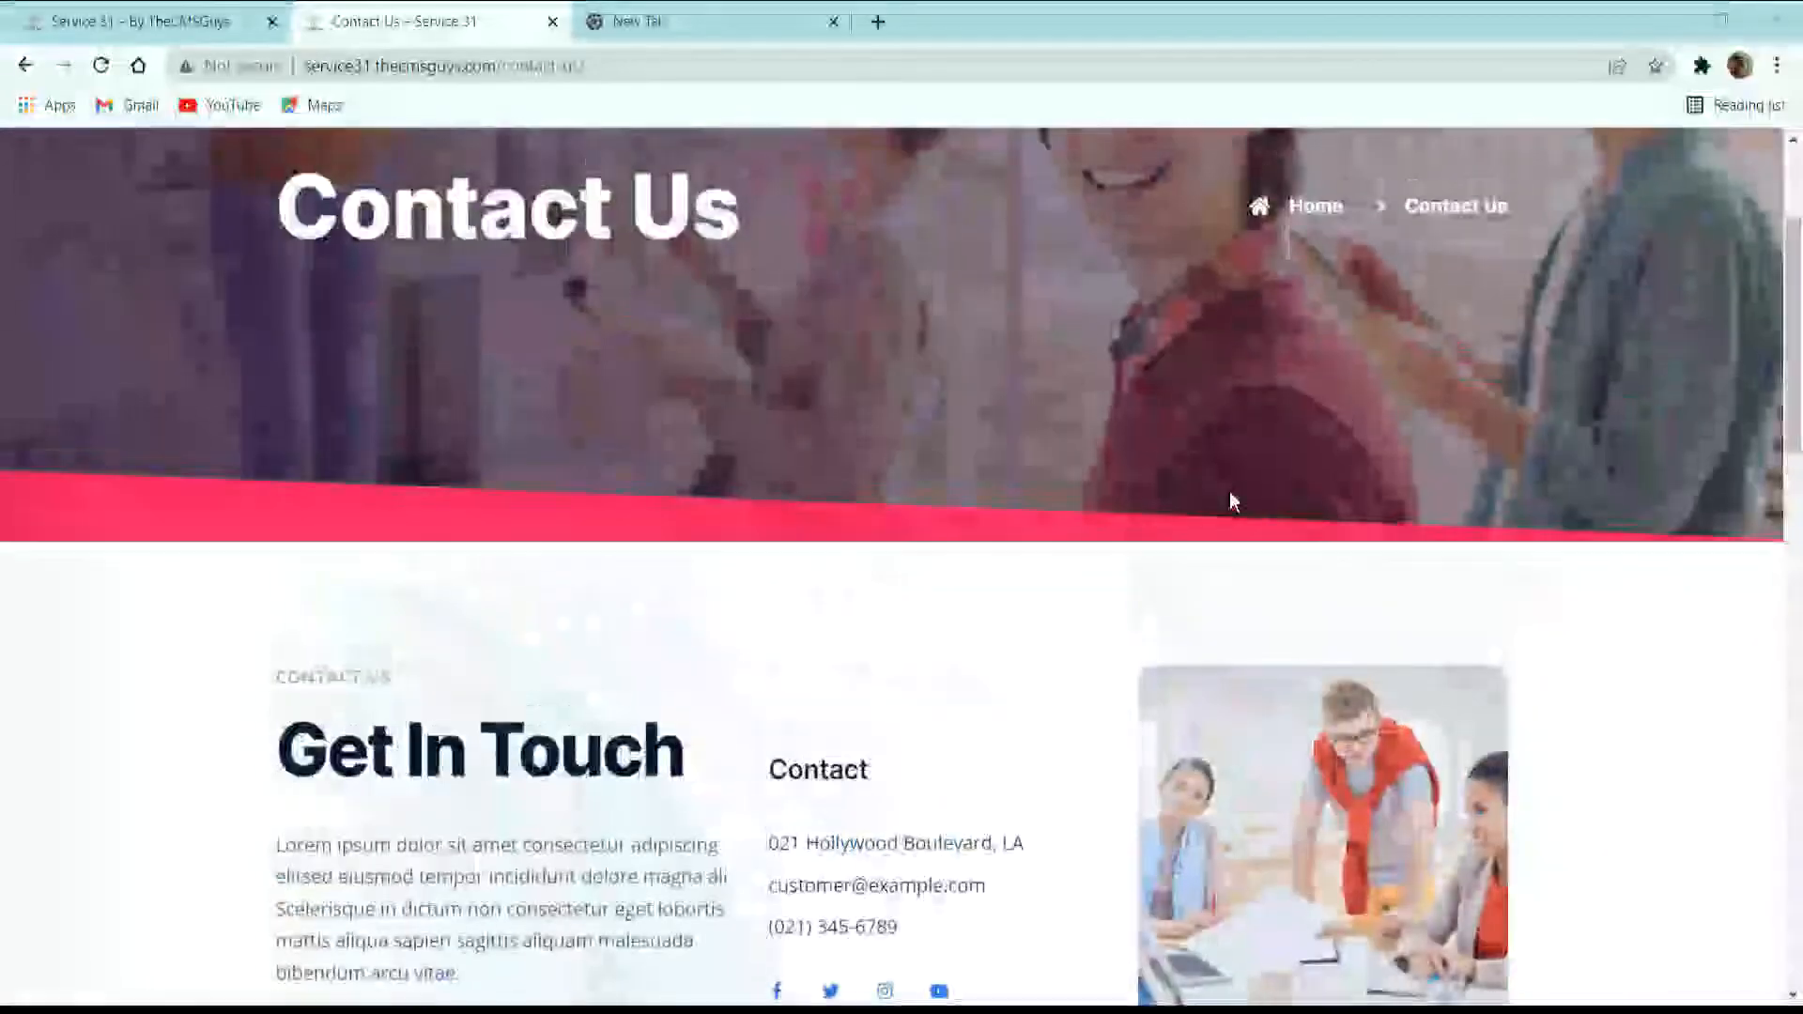
scroll(1231, 493, "up", 3)
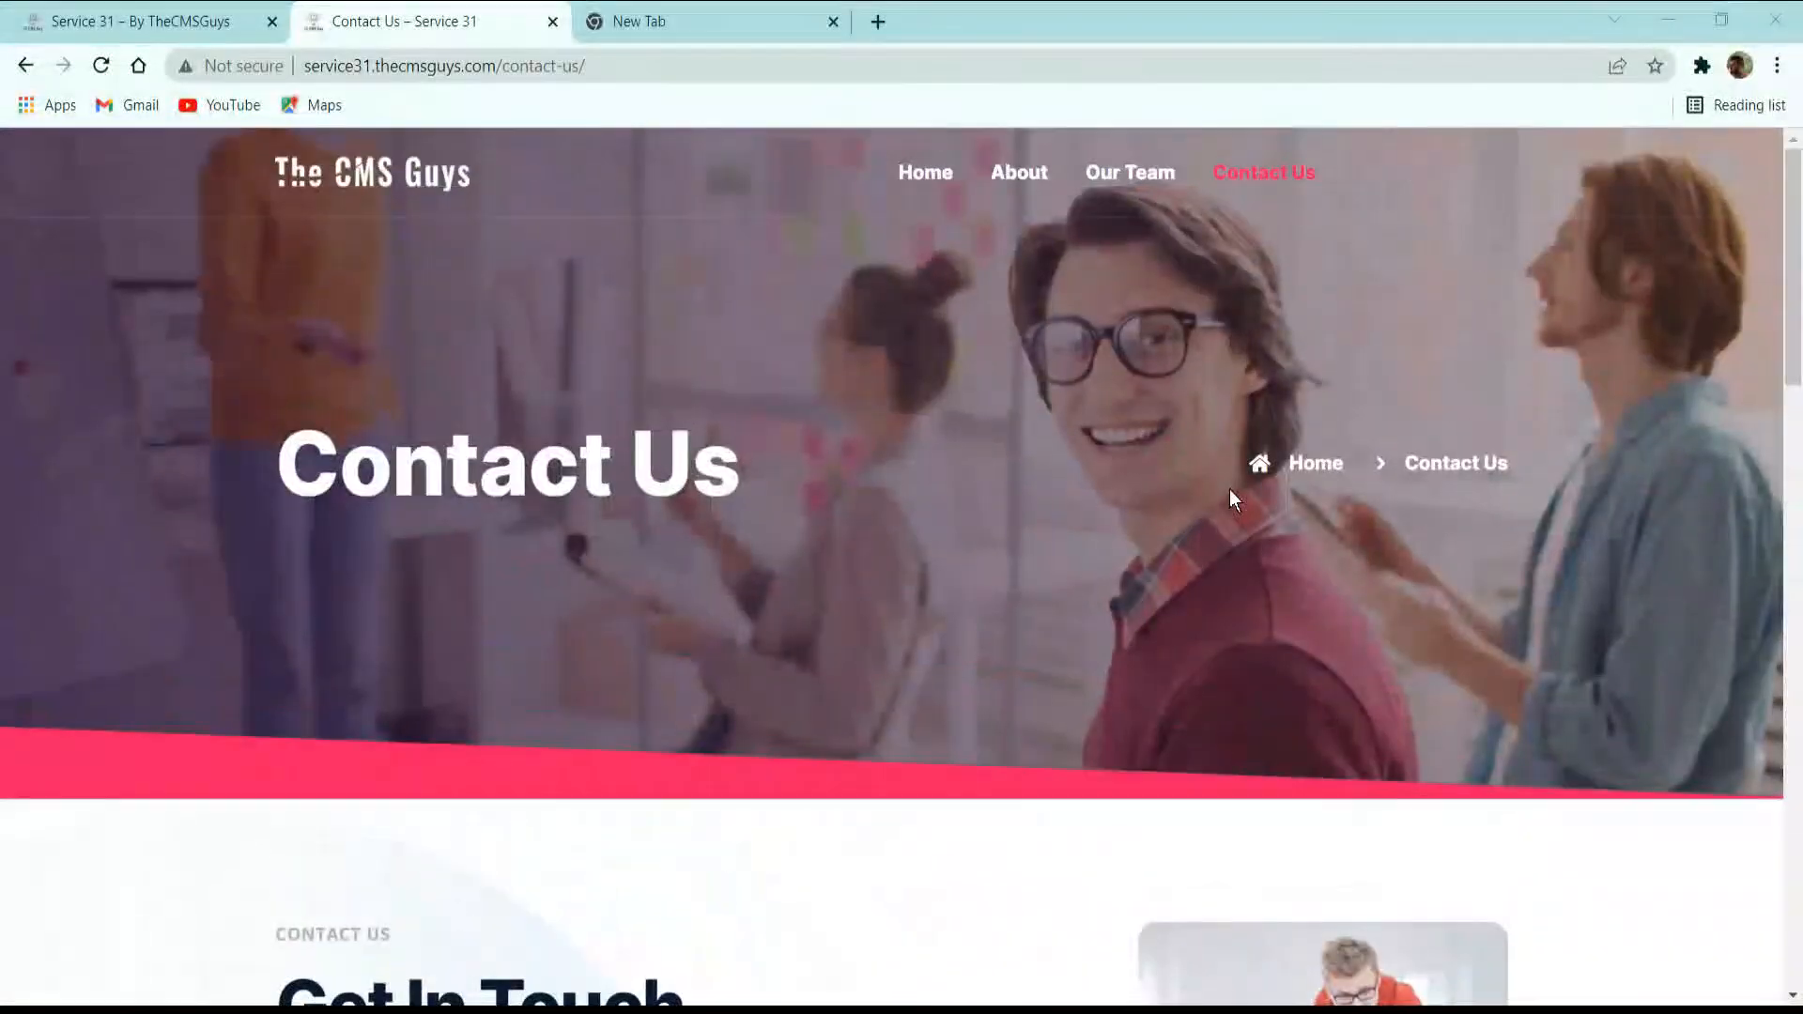
left_click(935, 178)
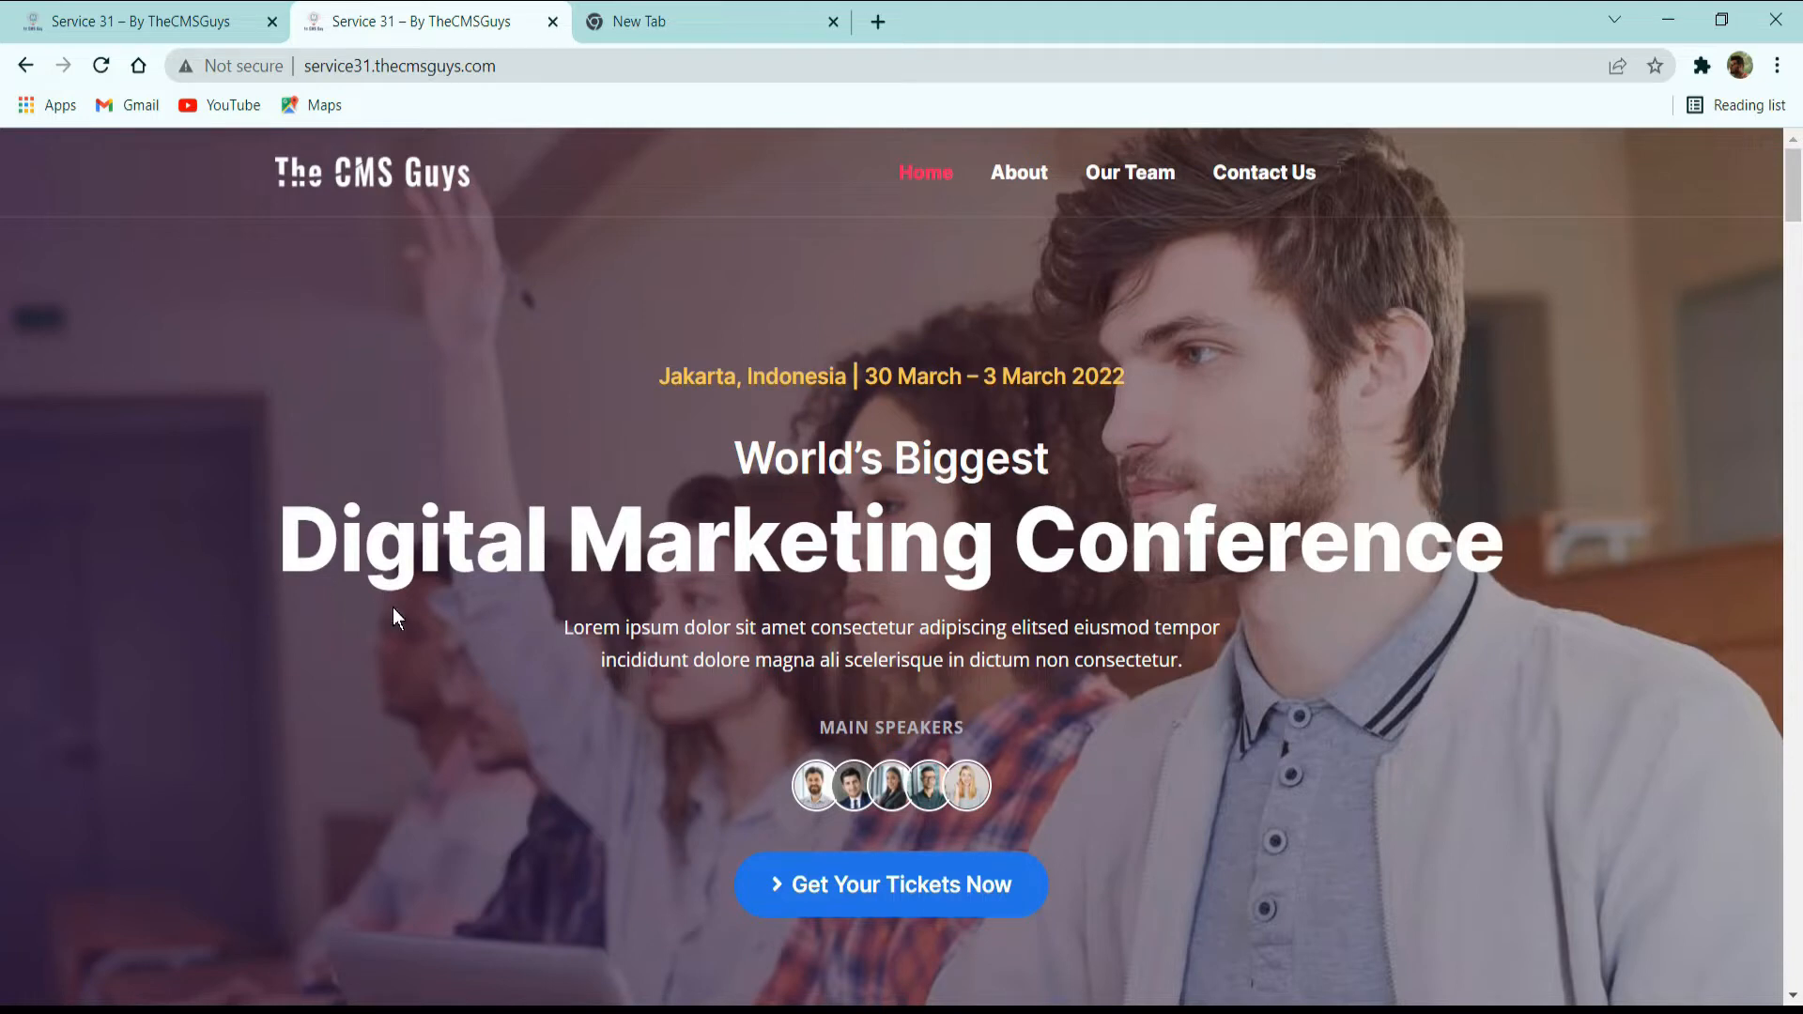
scroll(451, 596, "down", 3)
scroll(454, 595, "up", 3)
Open Namecheap's Shared Hosting page, examine the three Stellar plans and their benefits, and compare UK datacenter pricing with US.
left_click(699, 28)
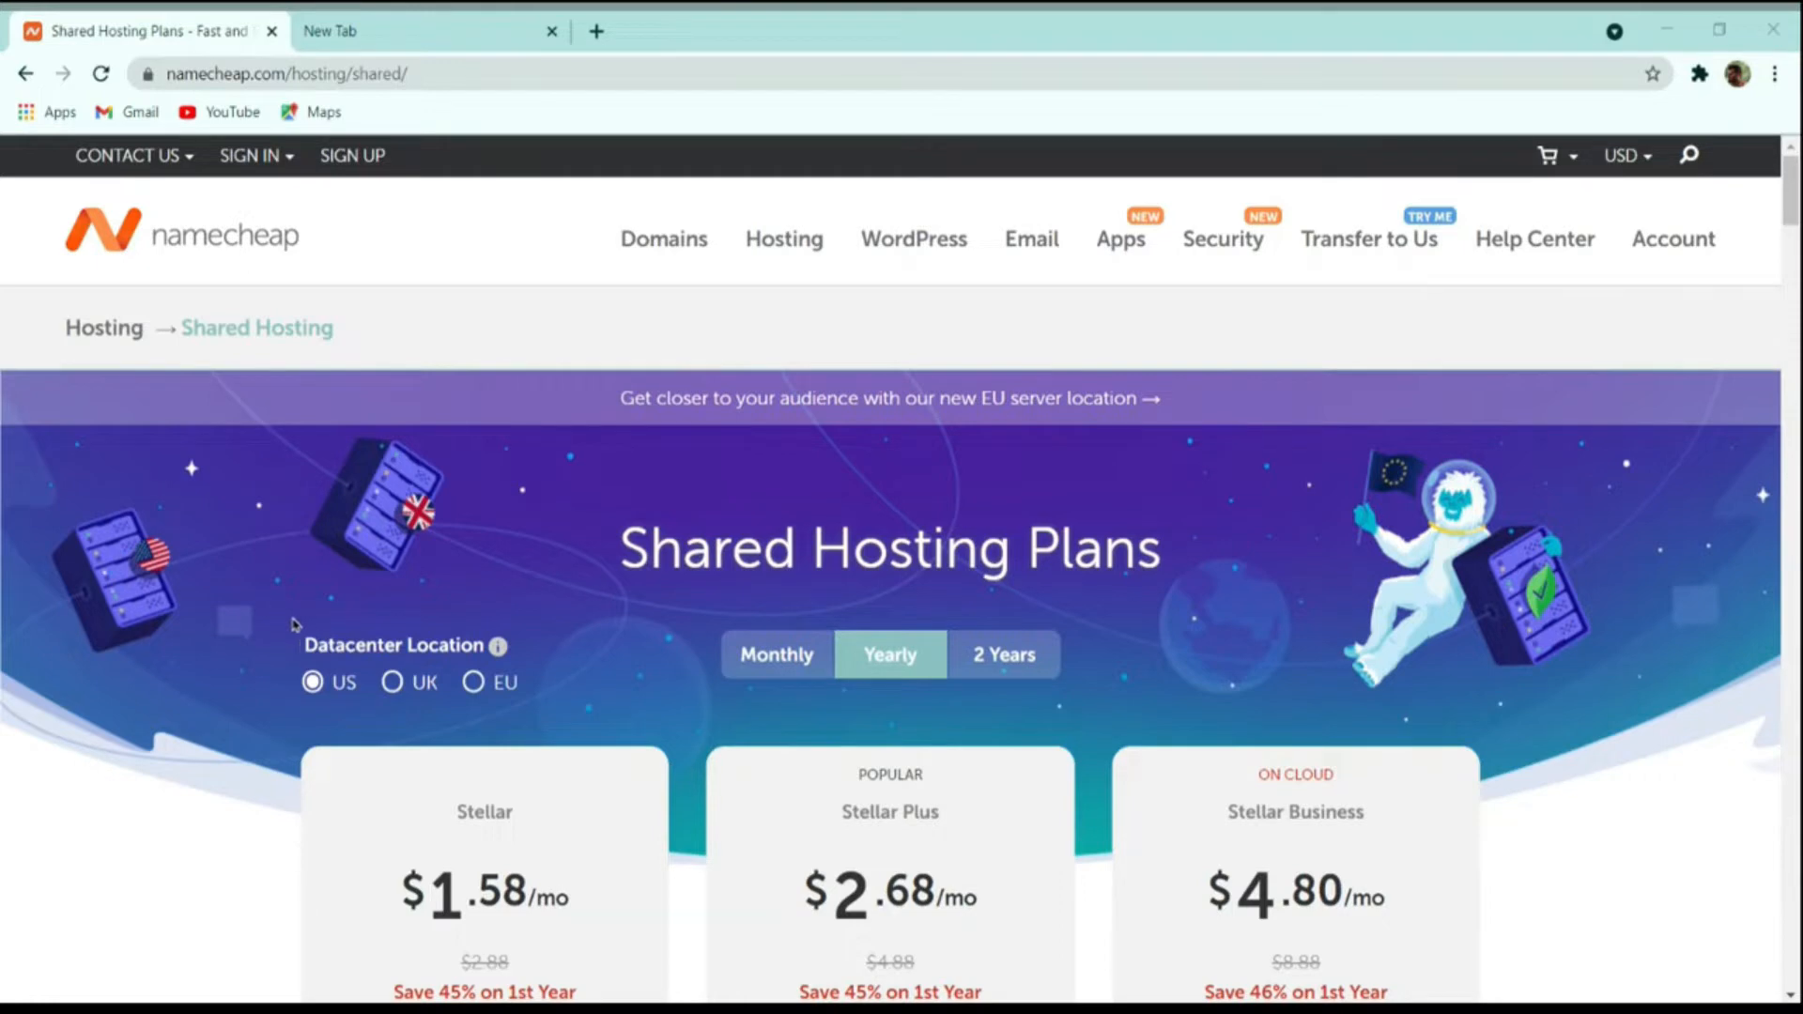
left_click(284, 573)
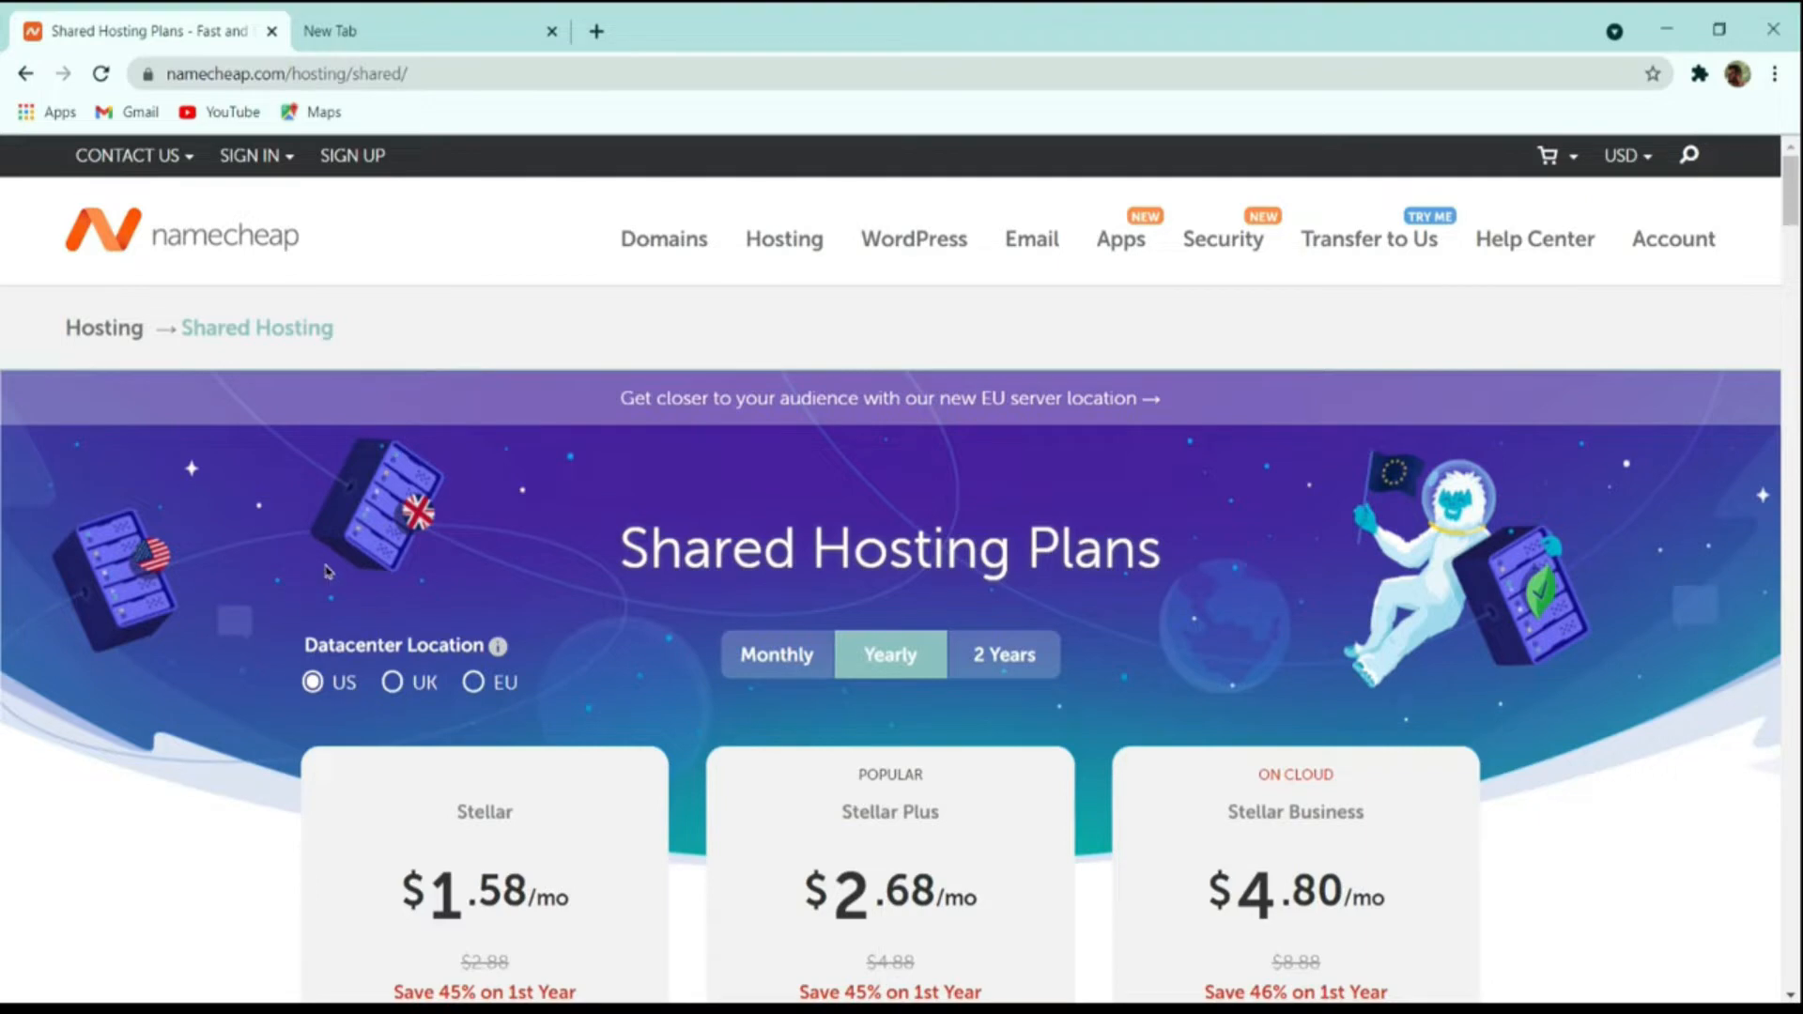
scroll(563, 489, "down", 4)
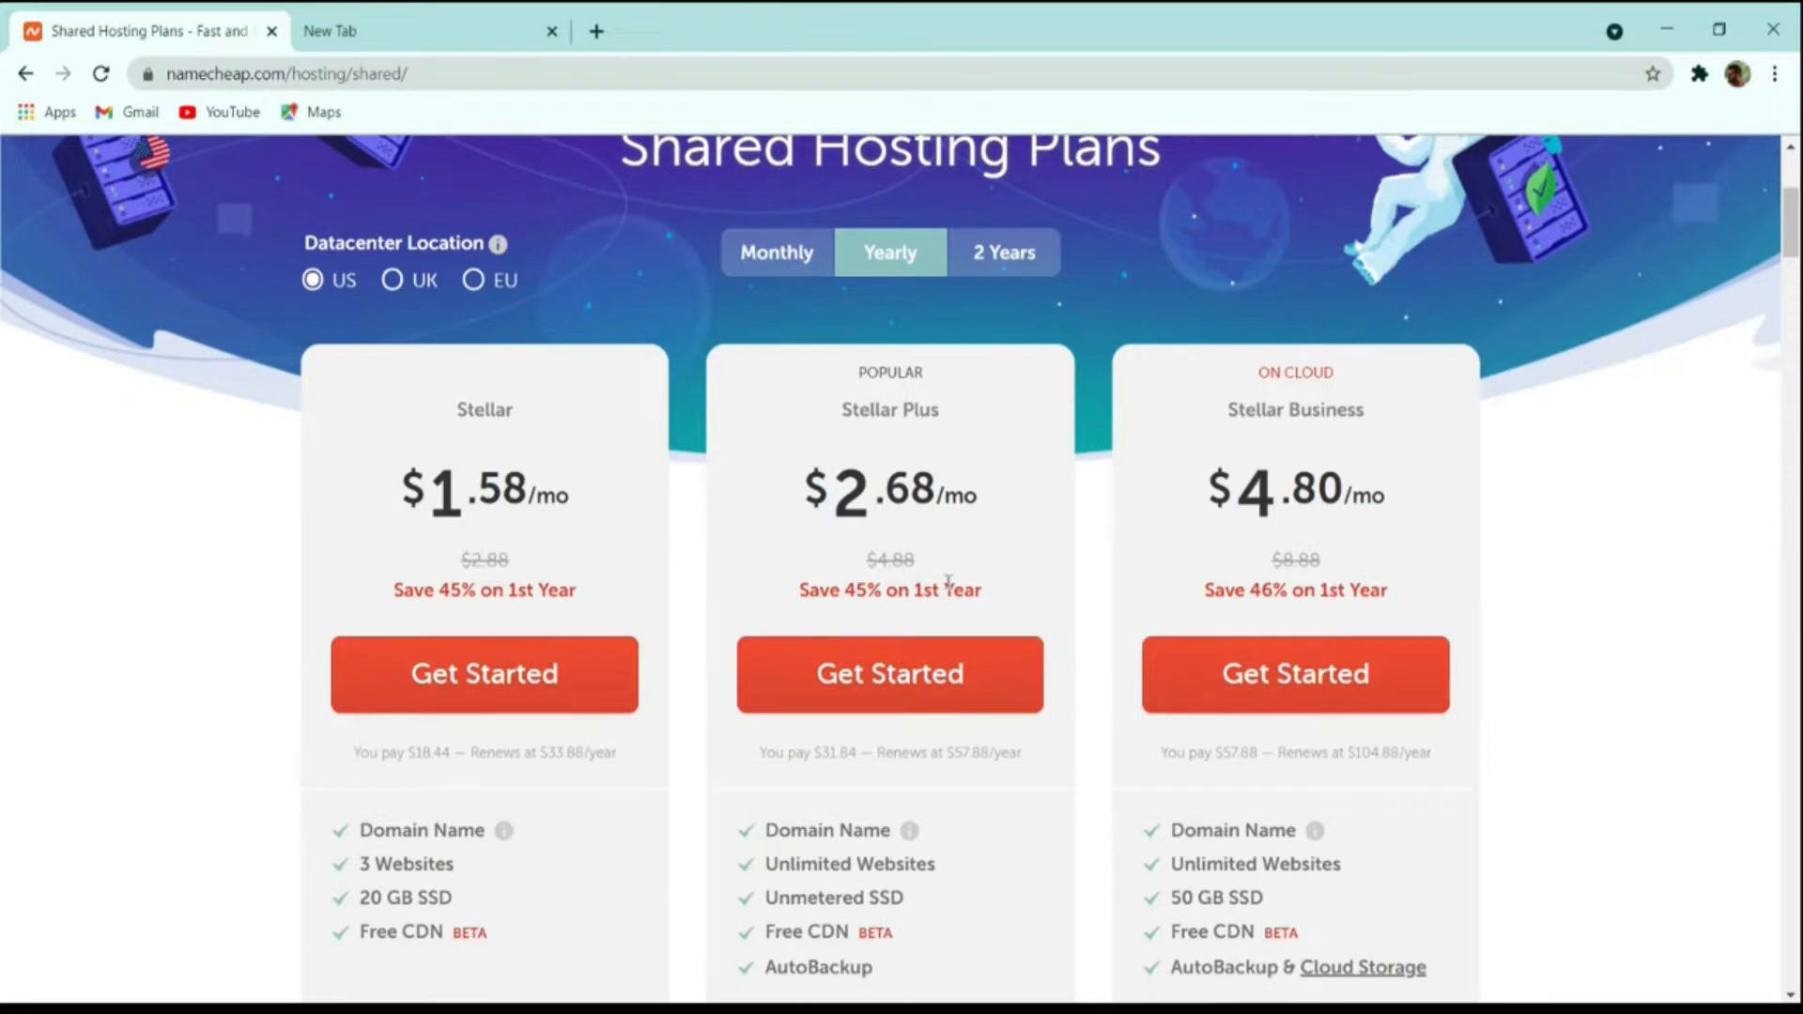
scroll(949, 582, "down", 4)
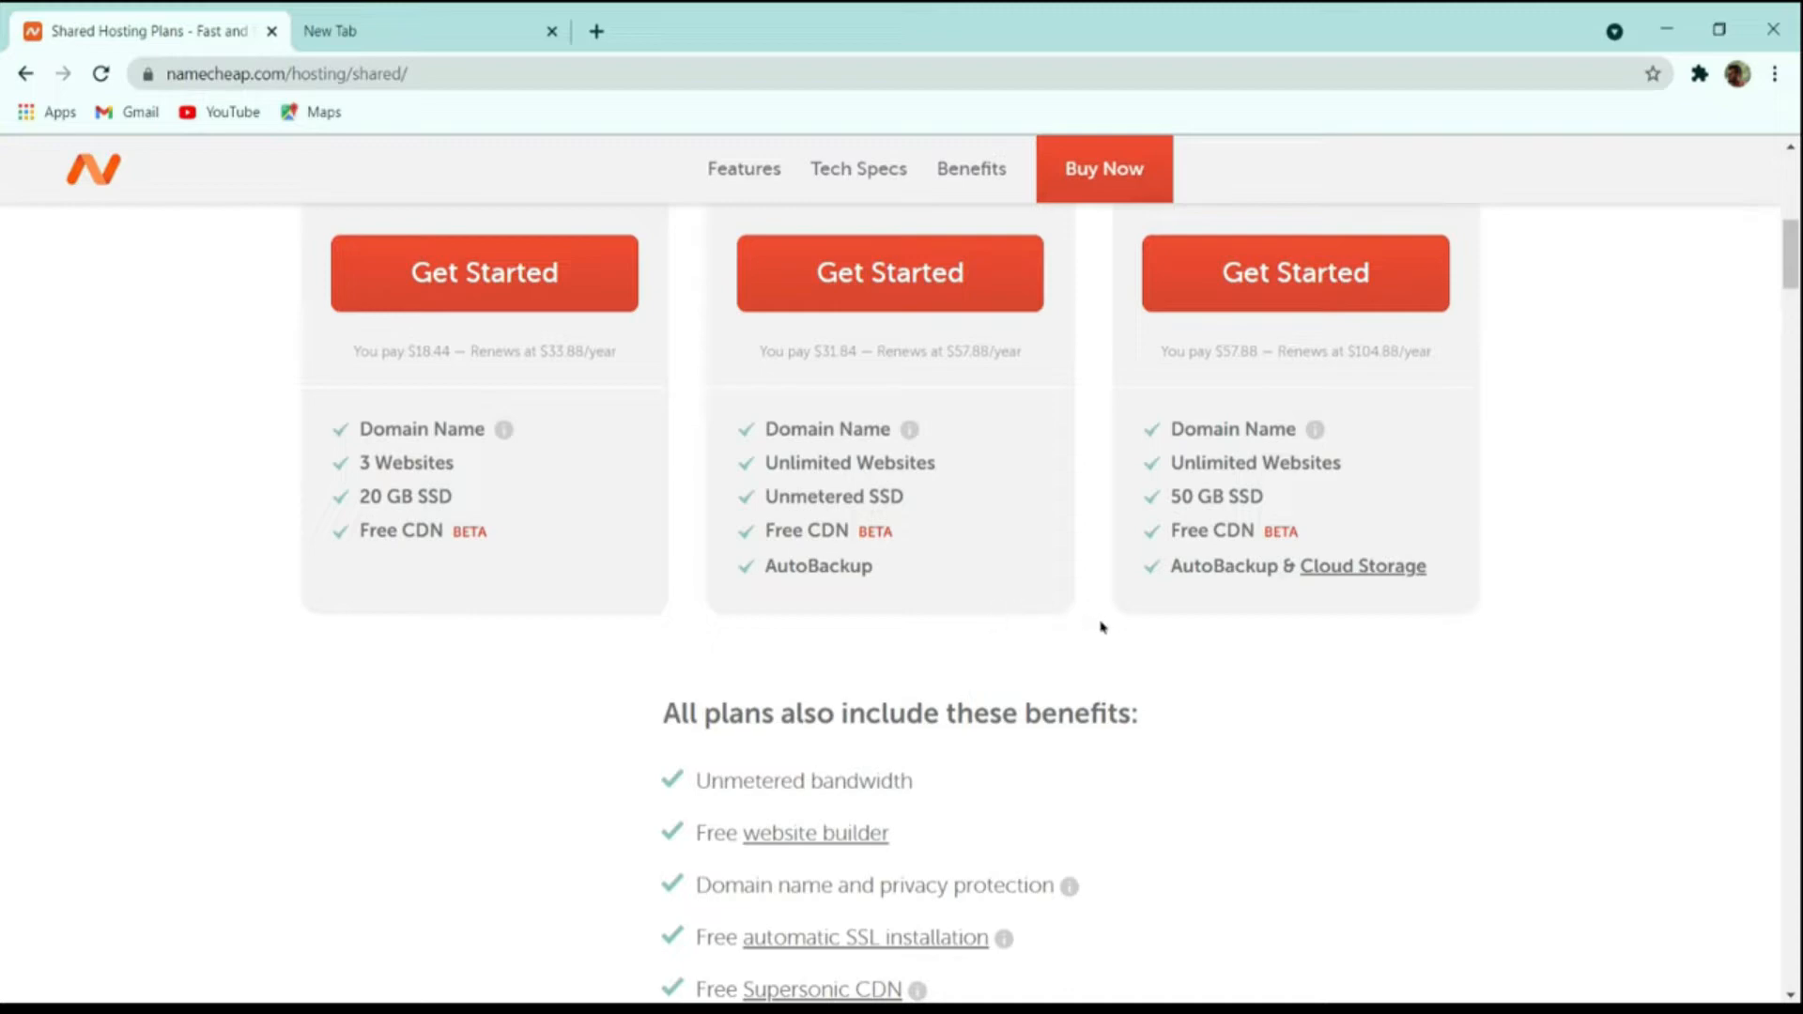
scroll(1101, 642, "up", 10)
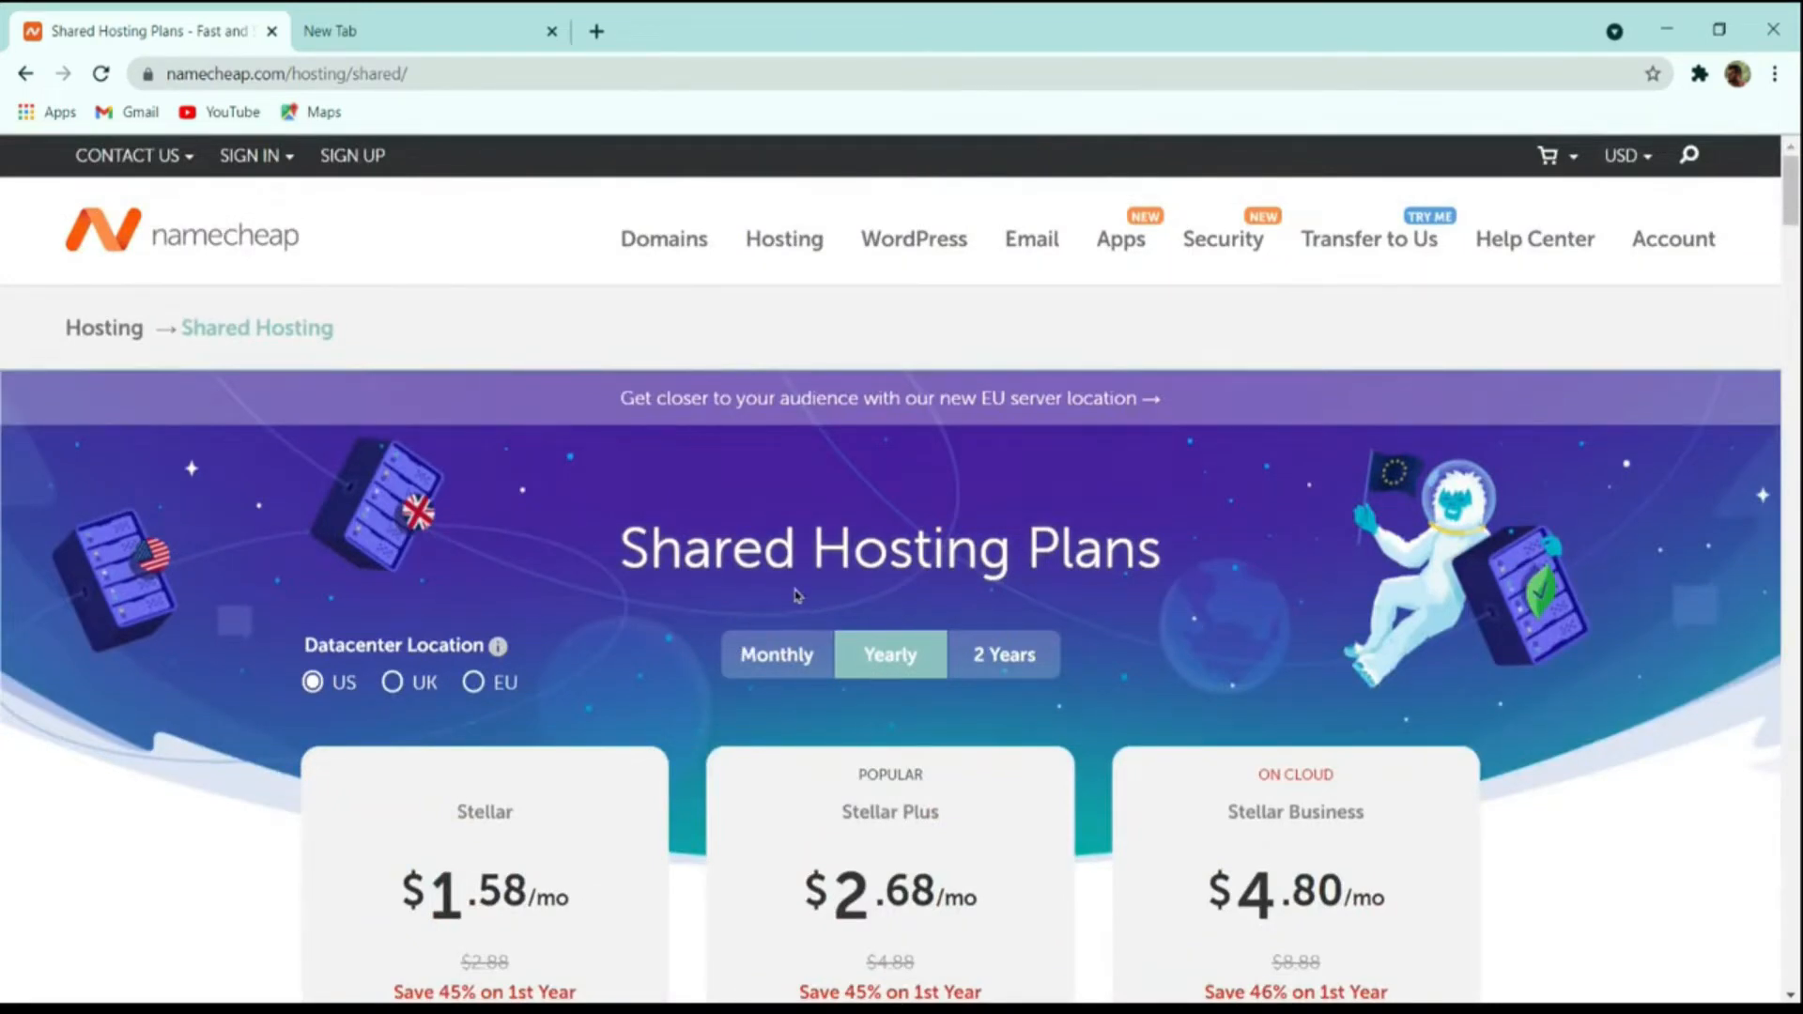
scroll(761, 612, "down", 4)
scroll(762, 611, "up", 4)
left_click(414, 695)
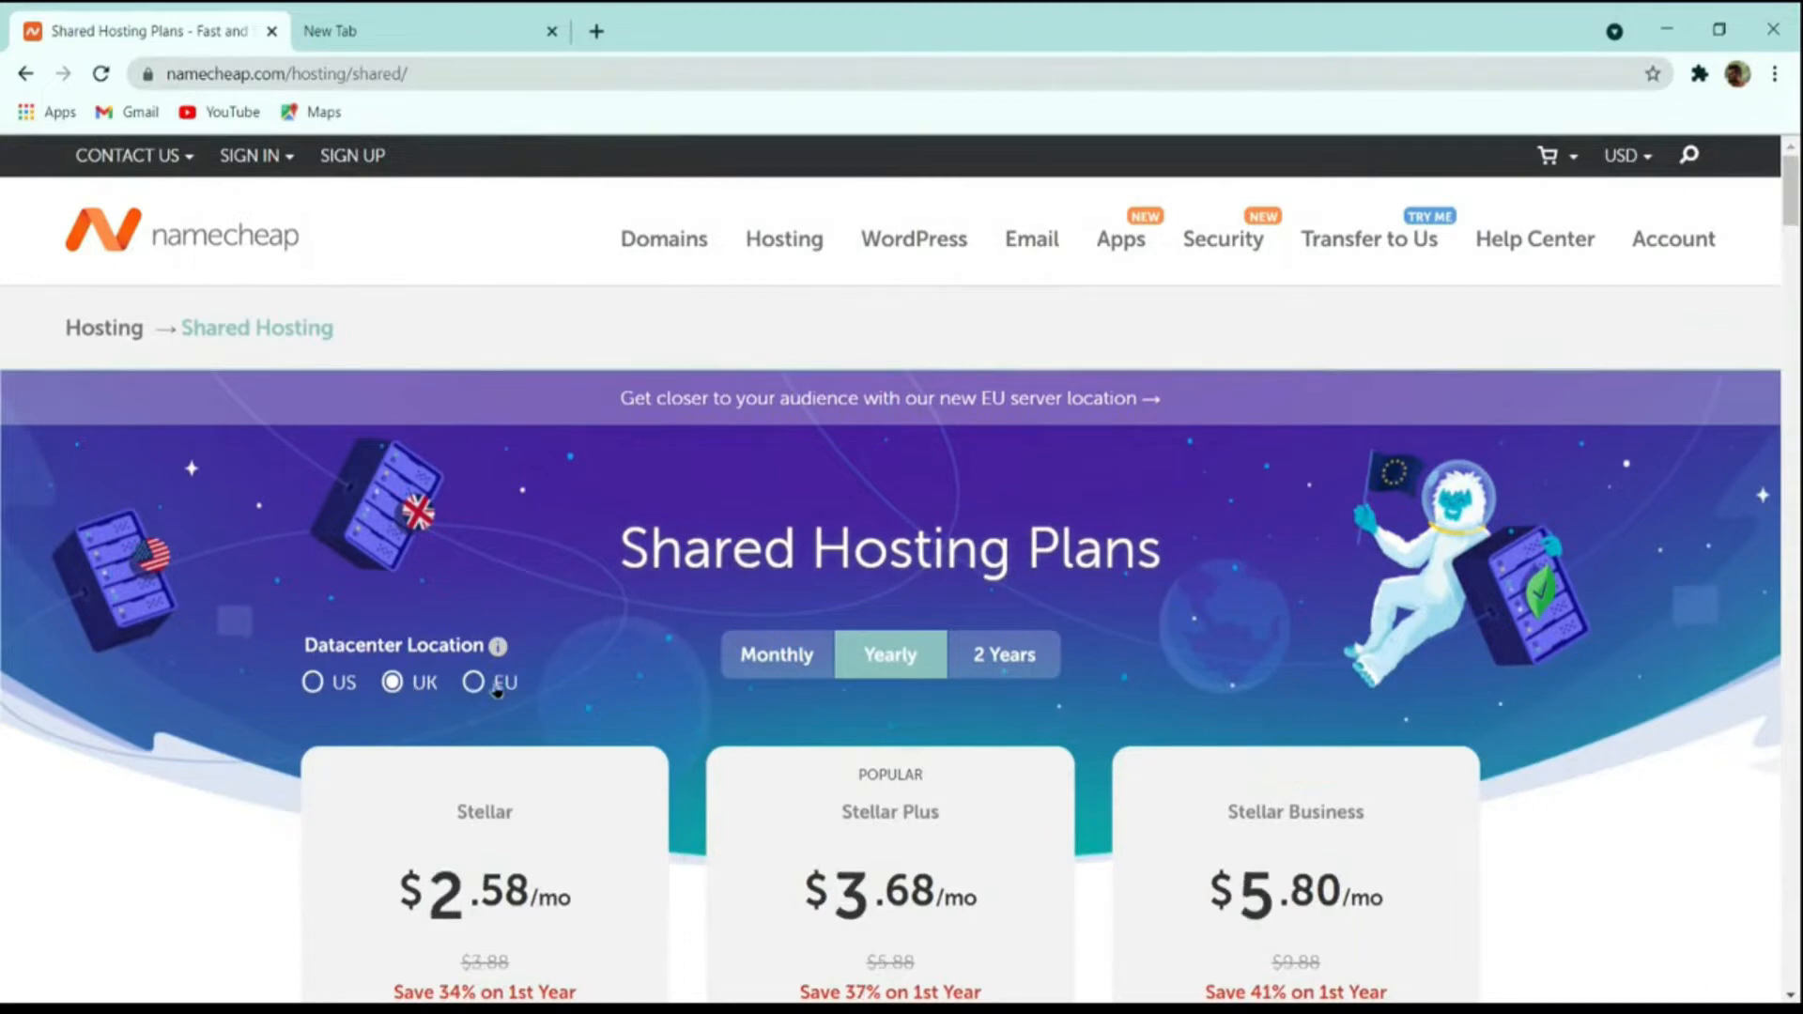
left_click(340, 686)
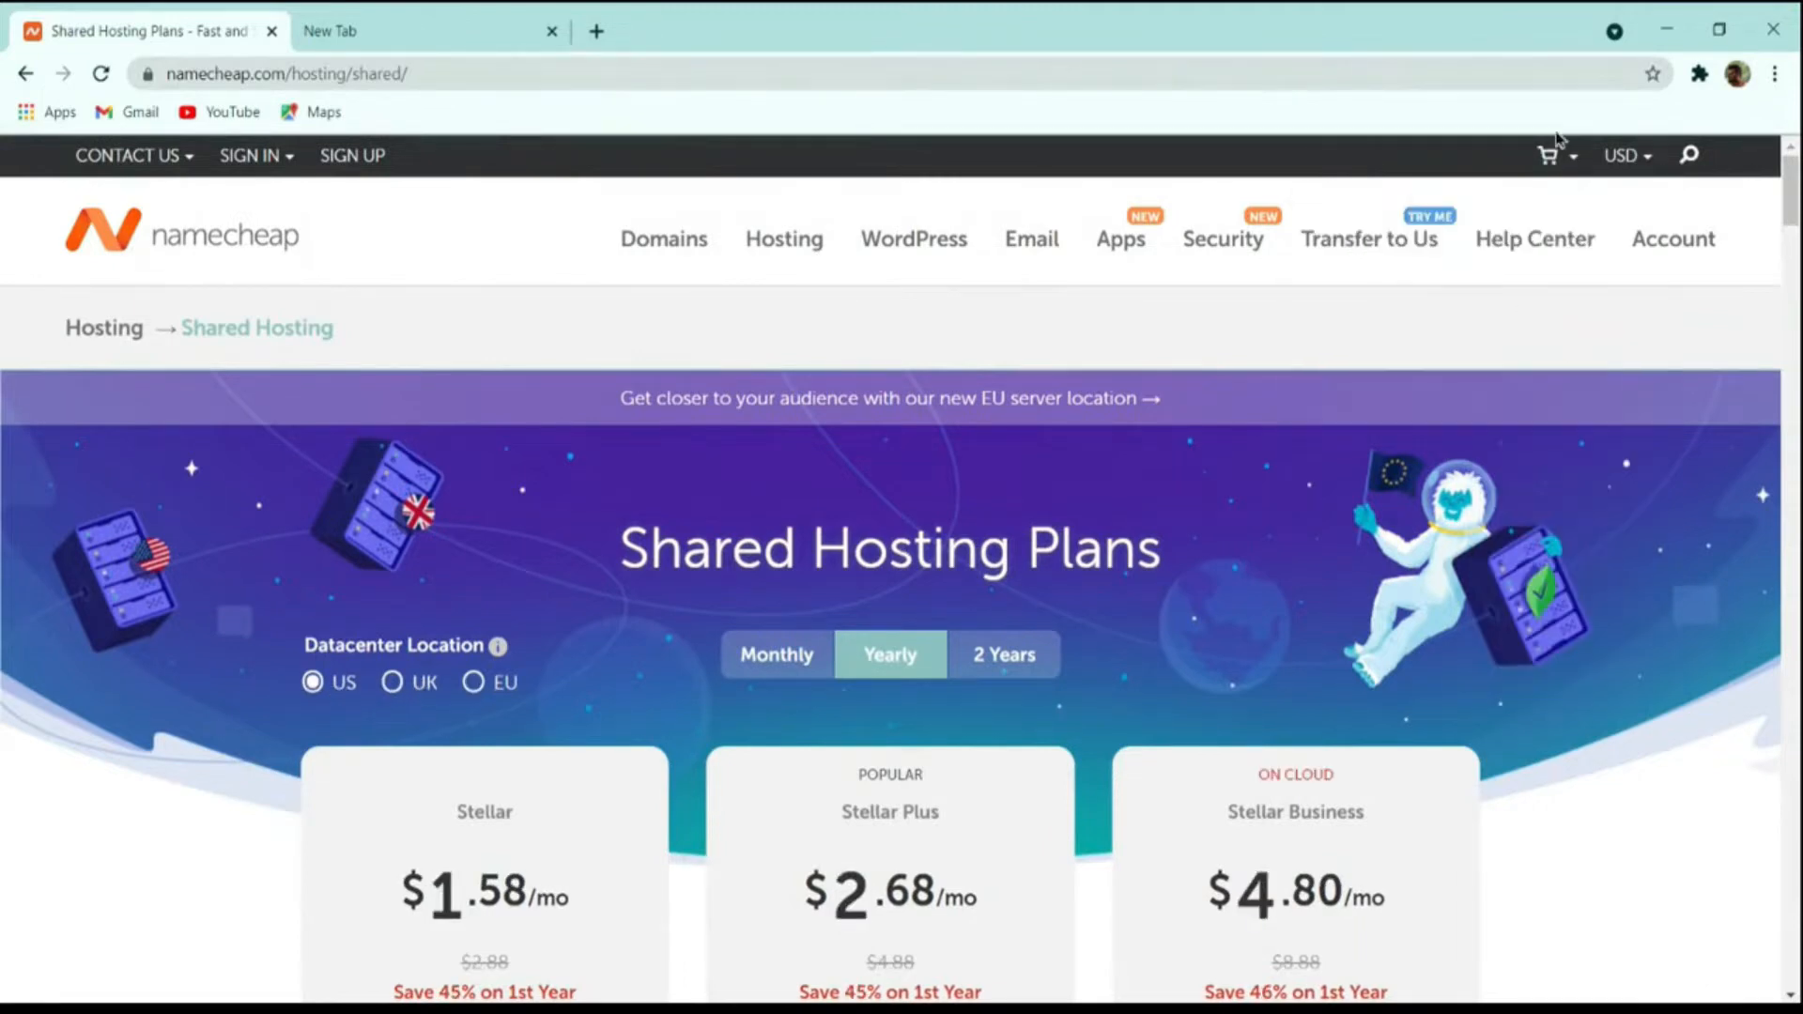
Show the prices in Indian Rupees and start an order for the yearly Stellar Plus plan.
mouse_move(1608, 159)
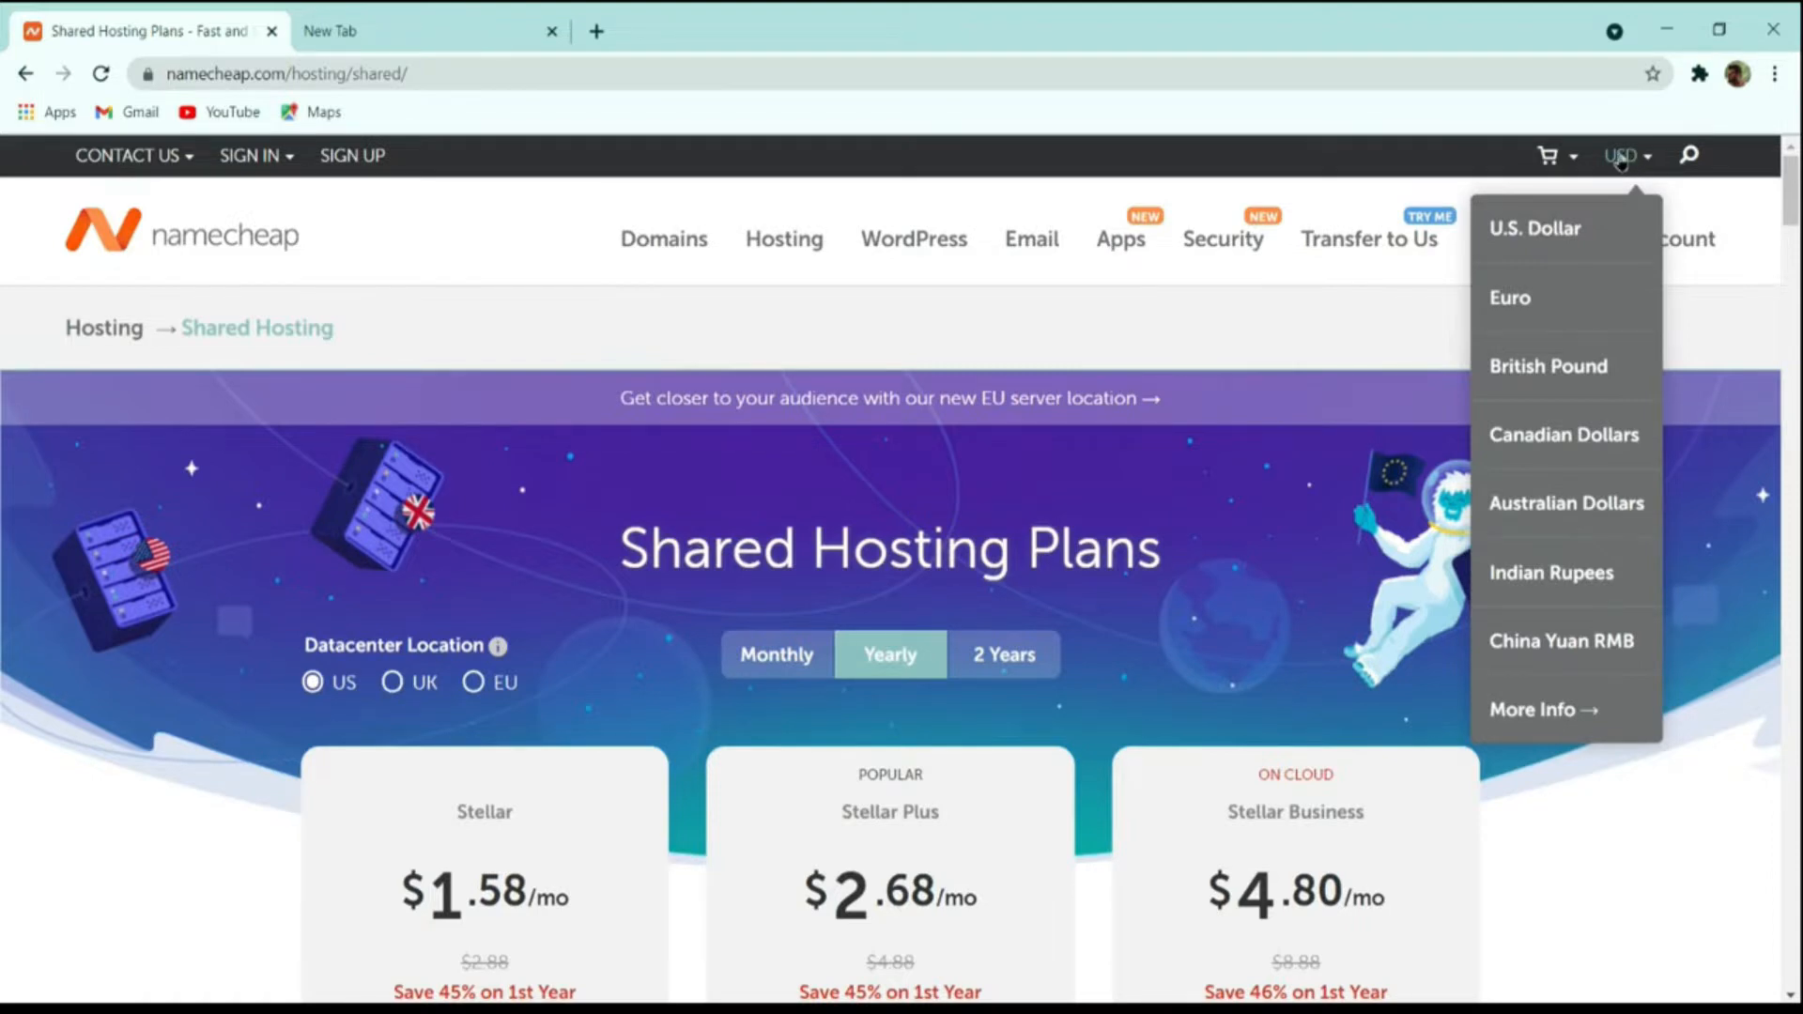
left_click(1575, 572)
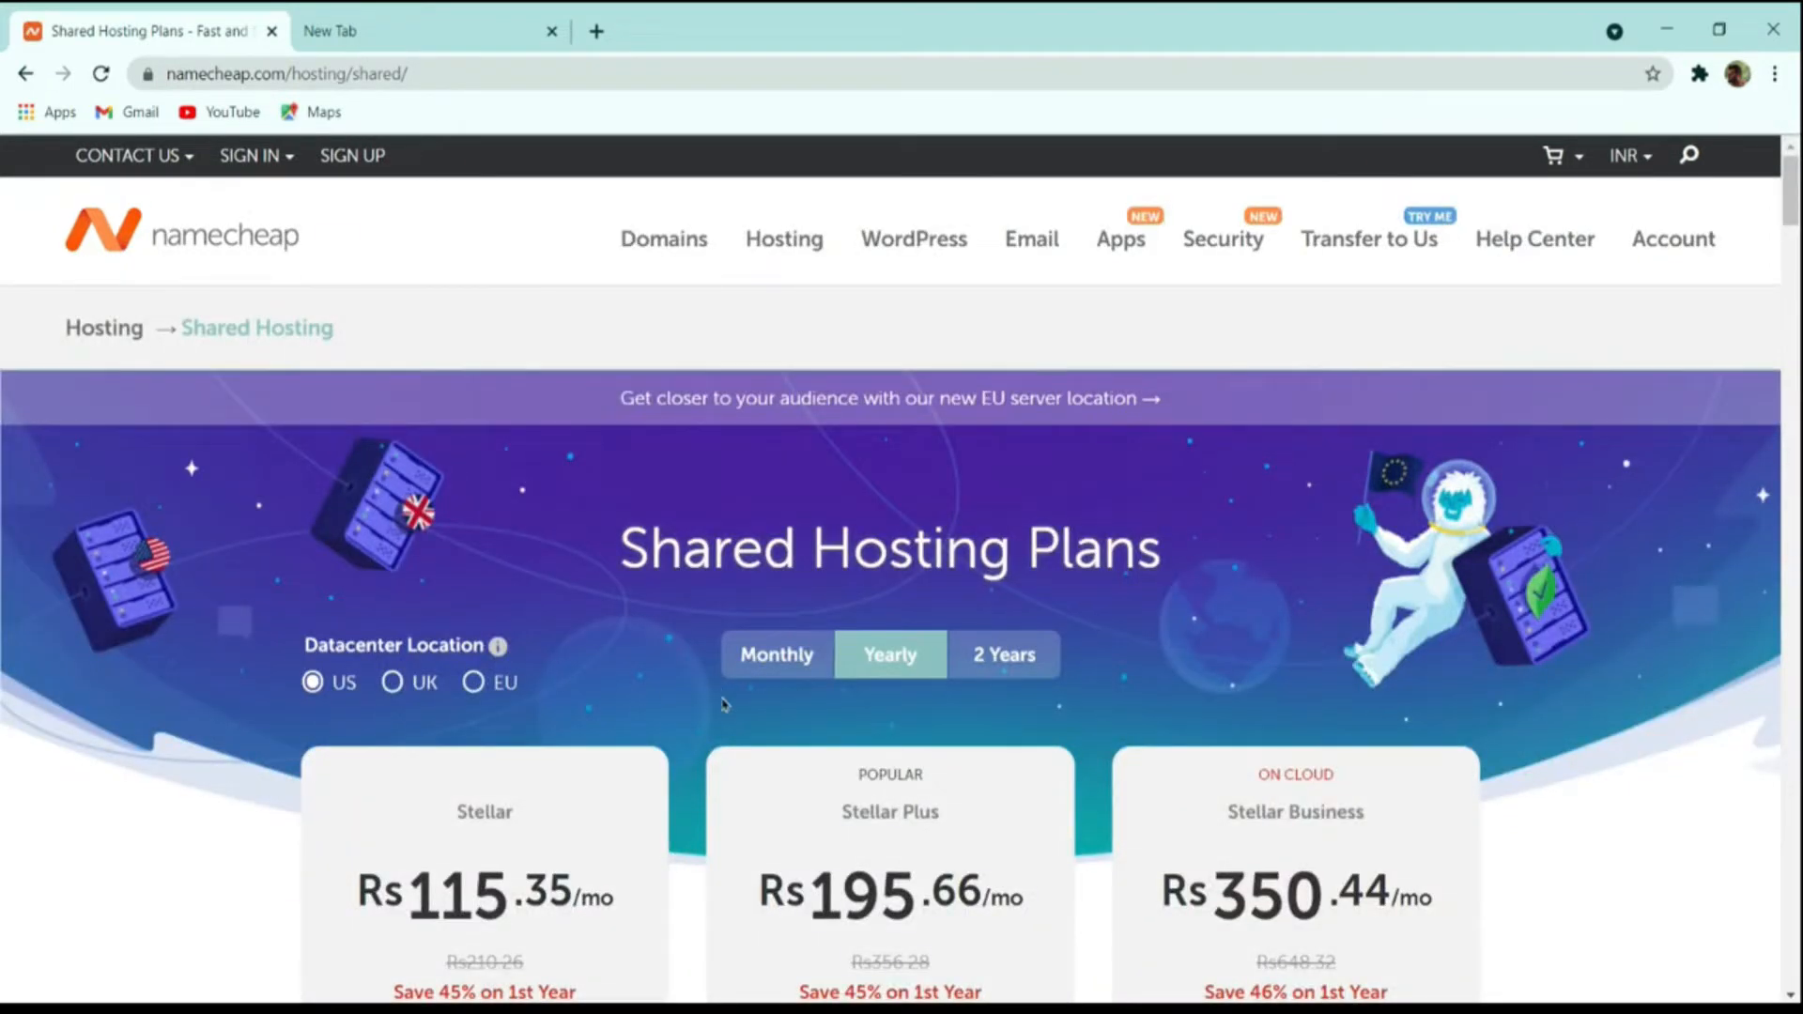
scroll(732, 690, "down", 4)
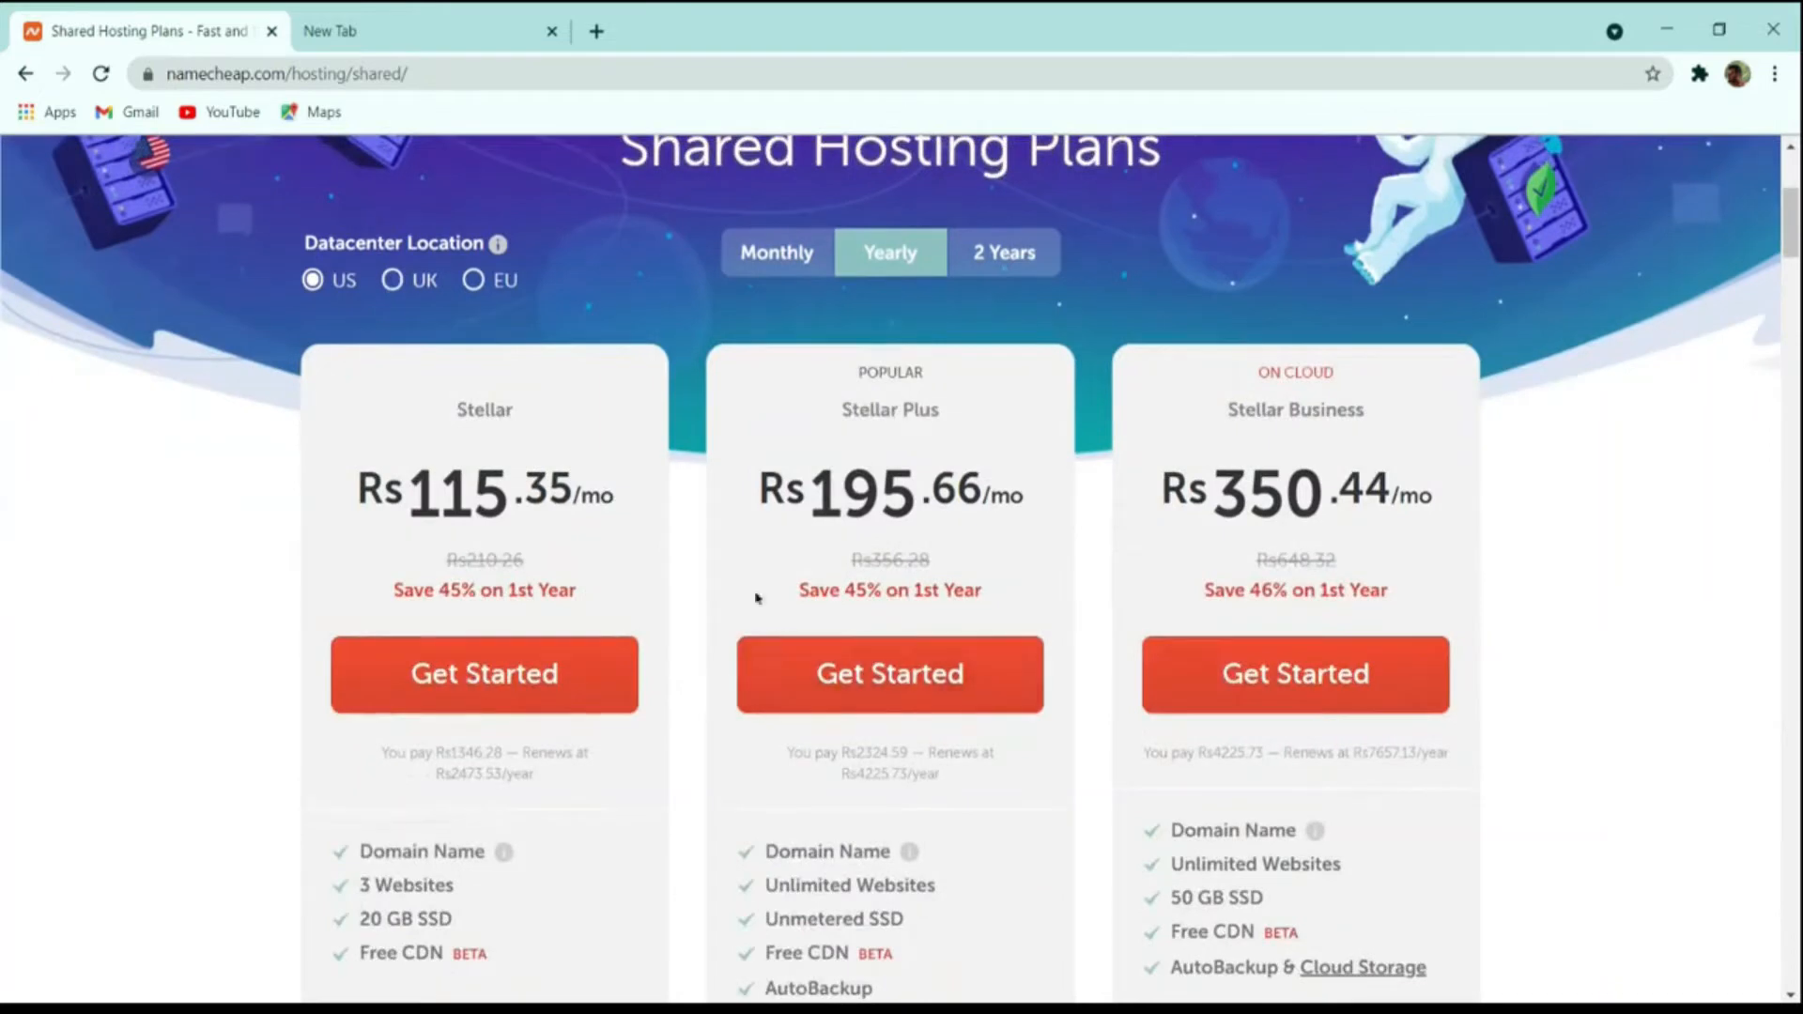
left_click(899, 674)
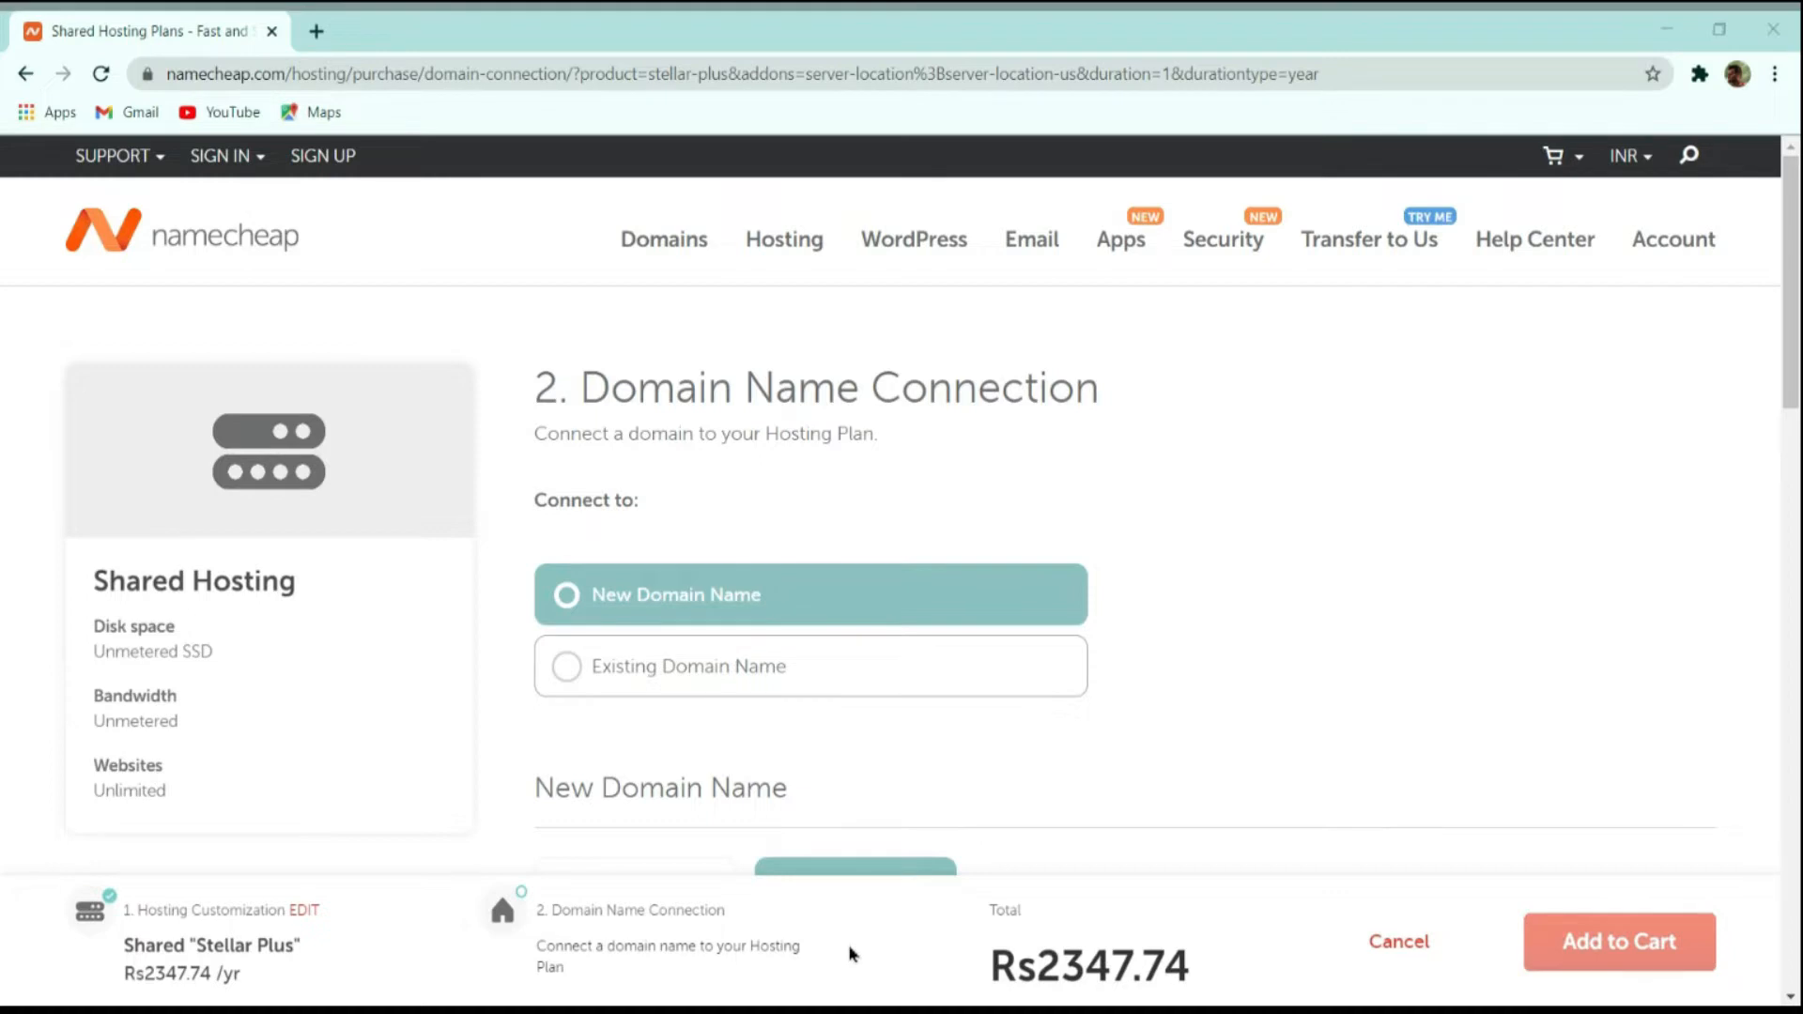
Try connecting an existing domain name to the hosting plan, and switch back to a new domain name.
left_click(689, 663)
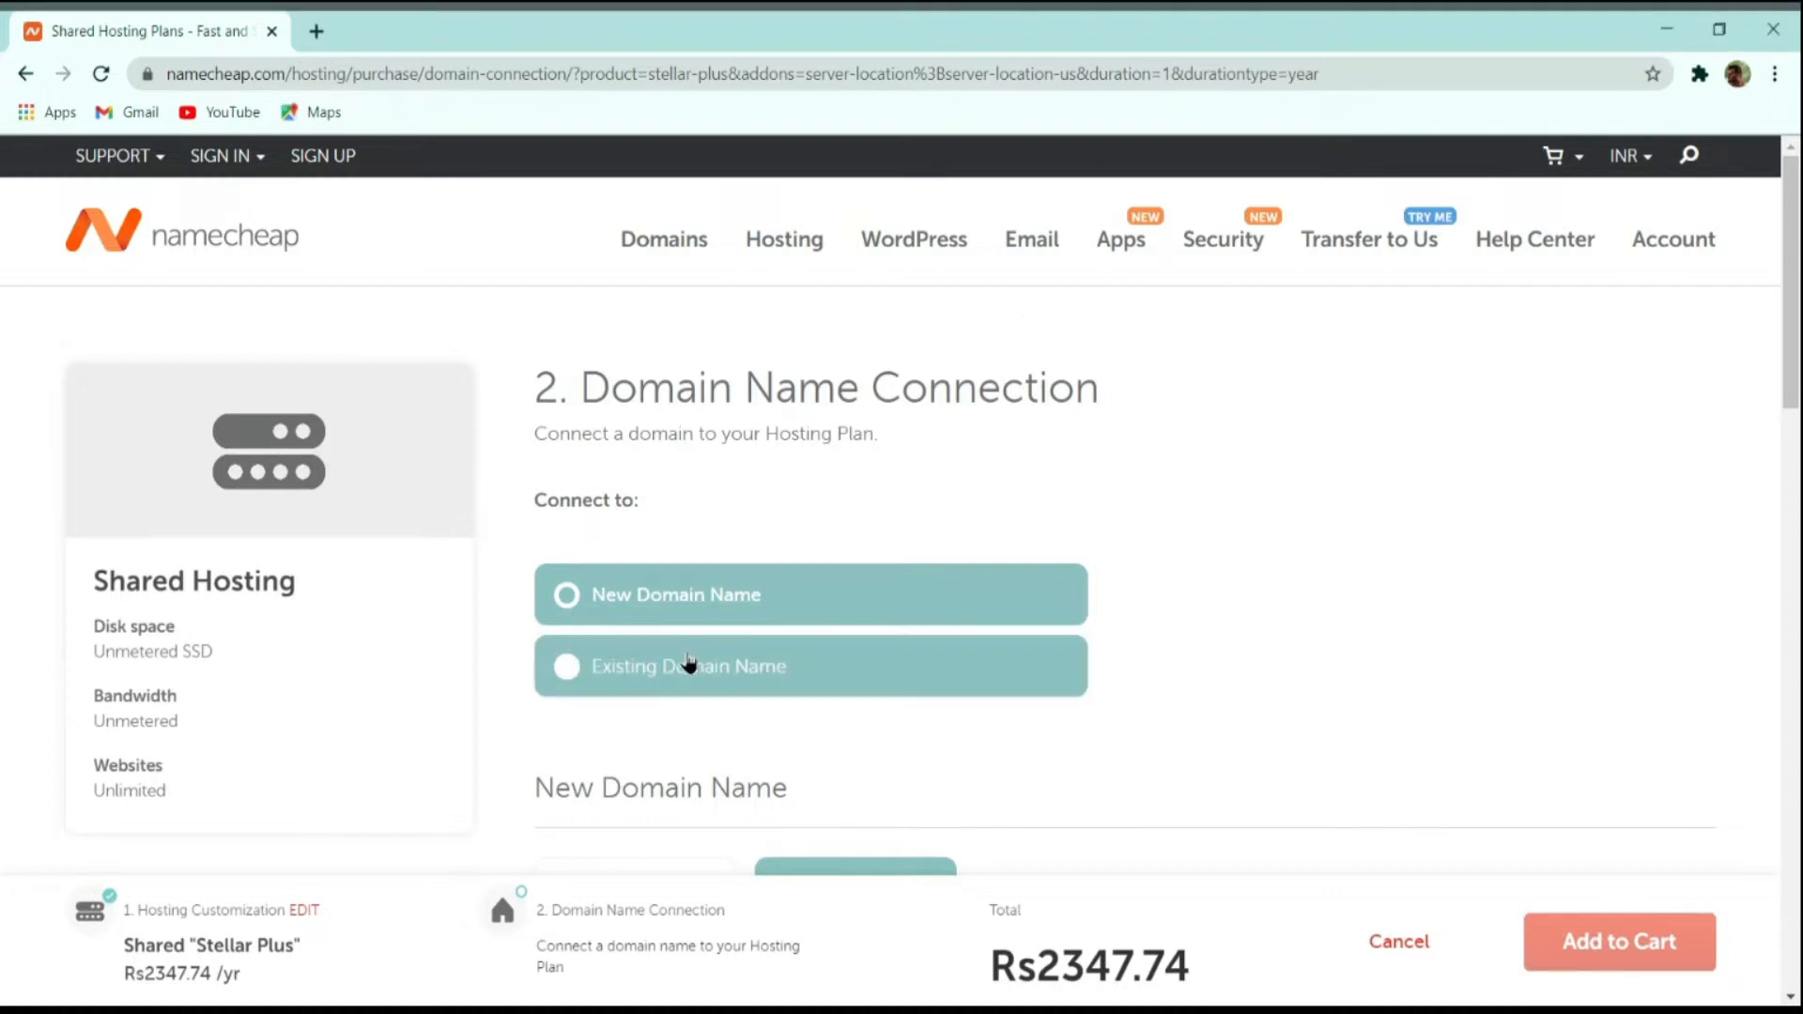
scroll(1179, 493, "down", 4)
scroll(1202, 540, "up", 4)
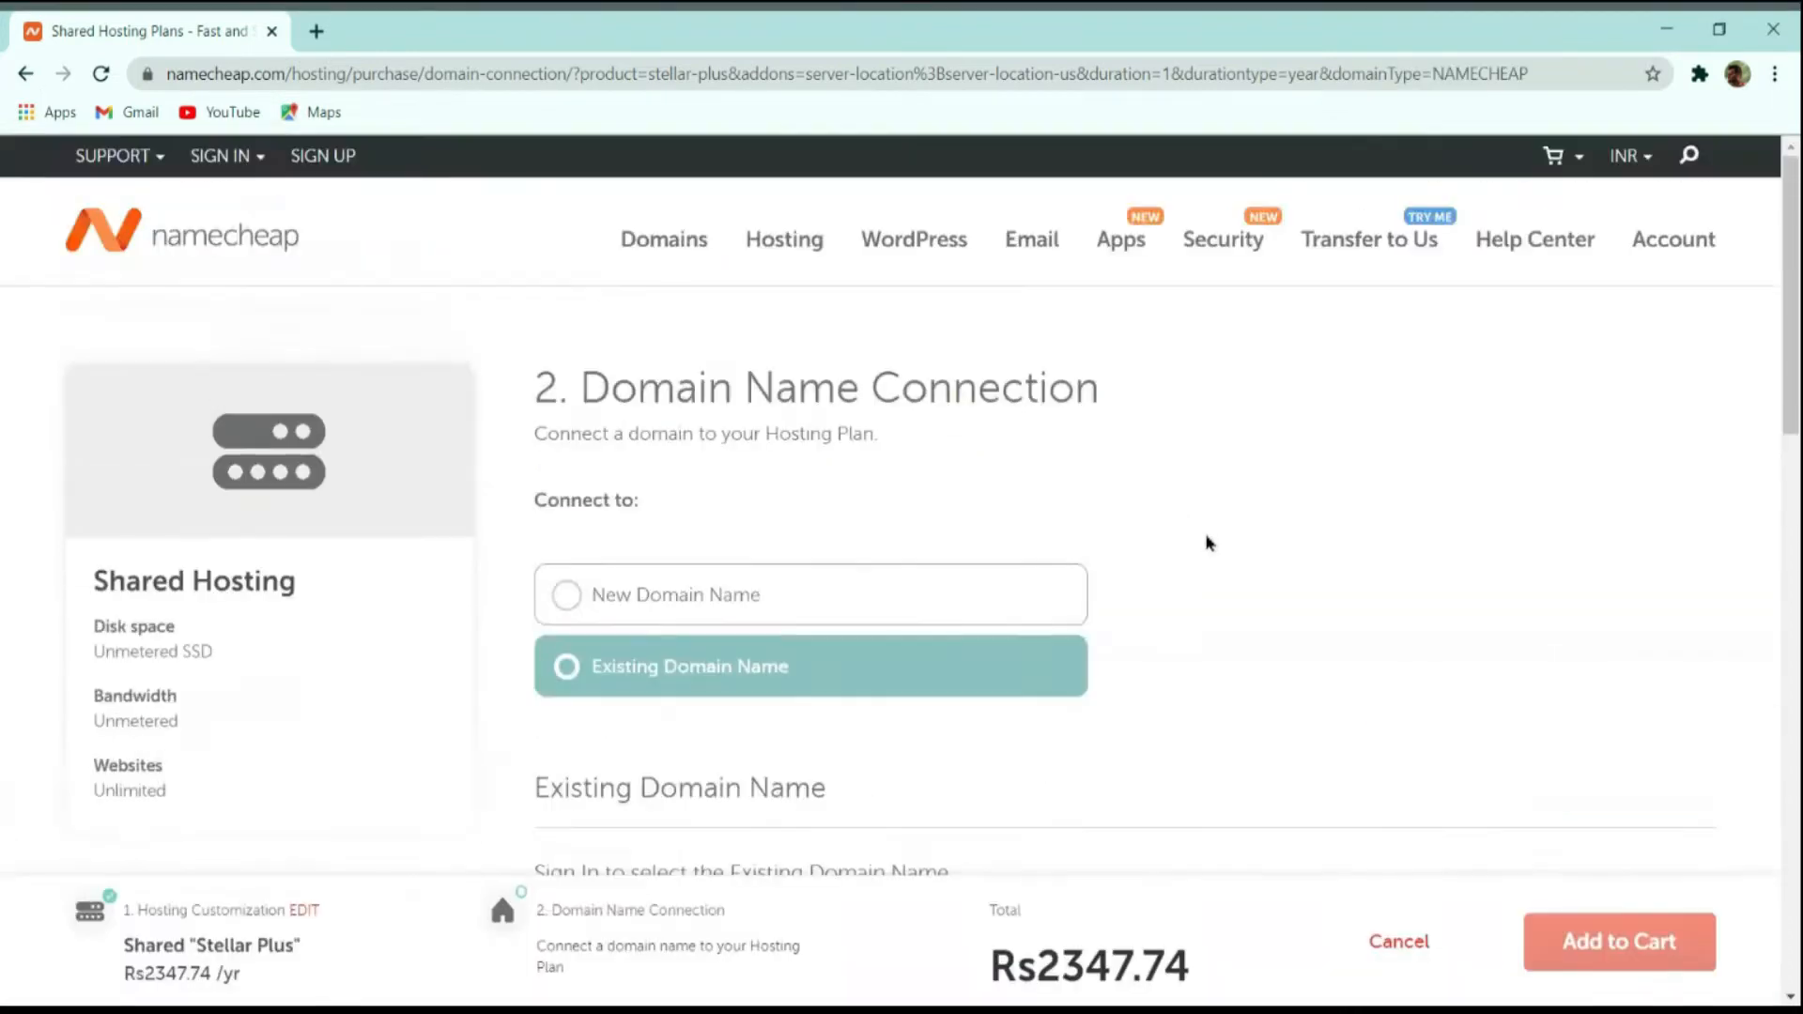
left_click(780, 589)
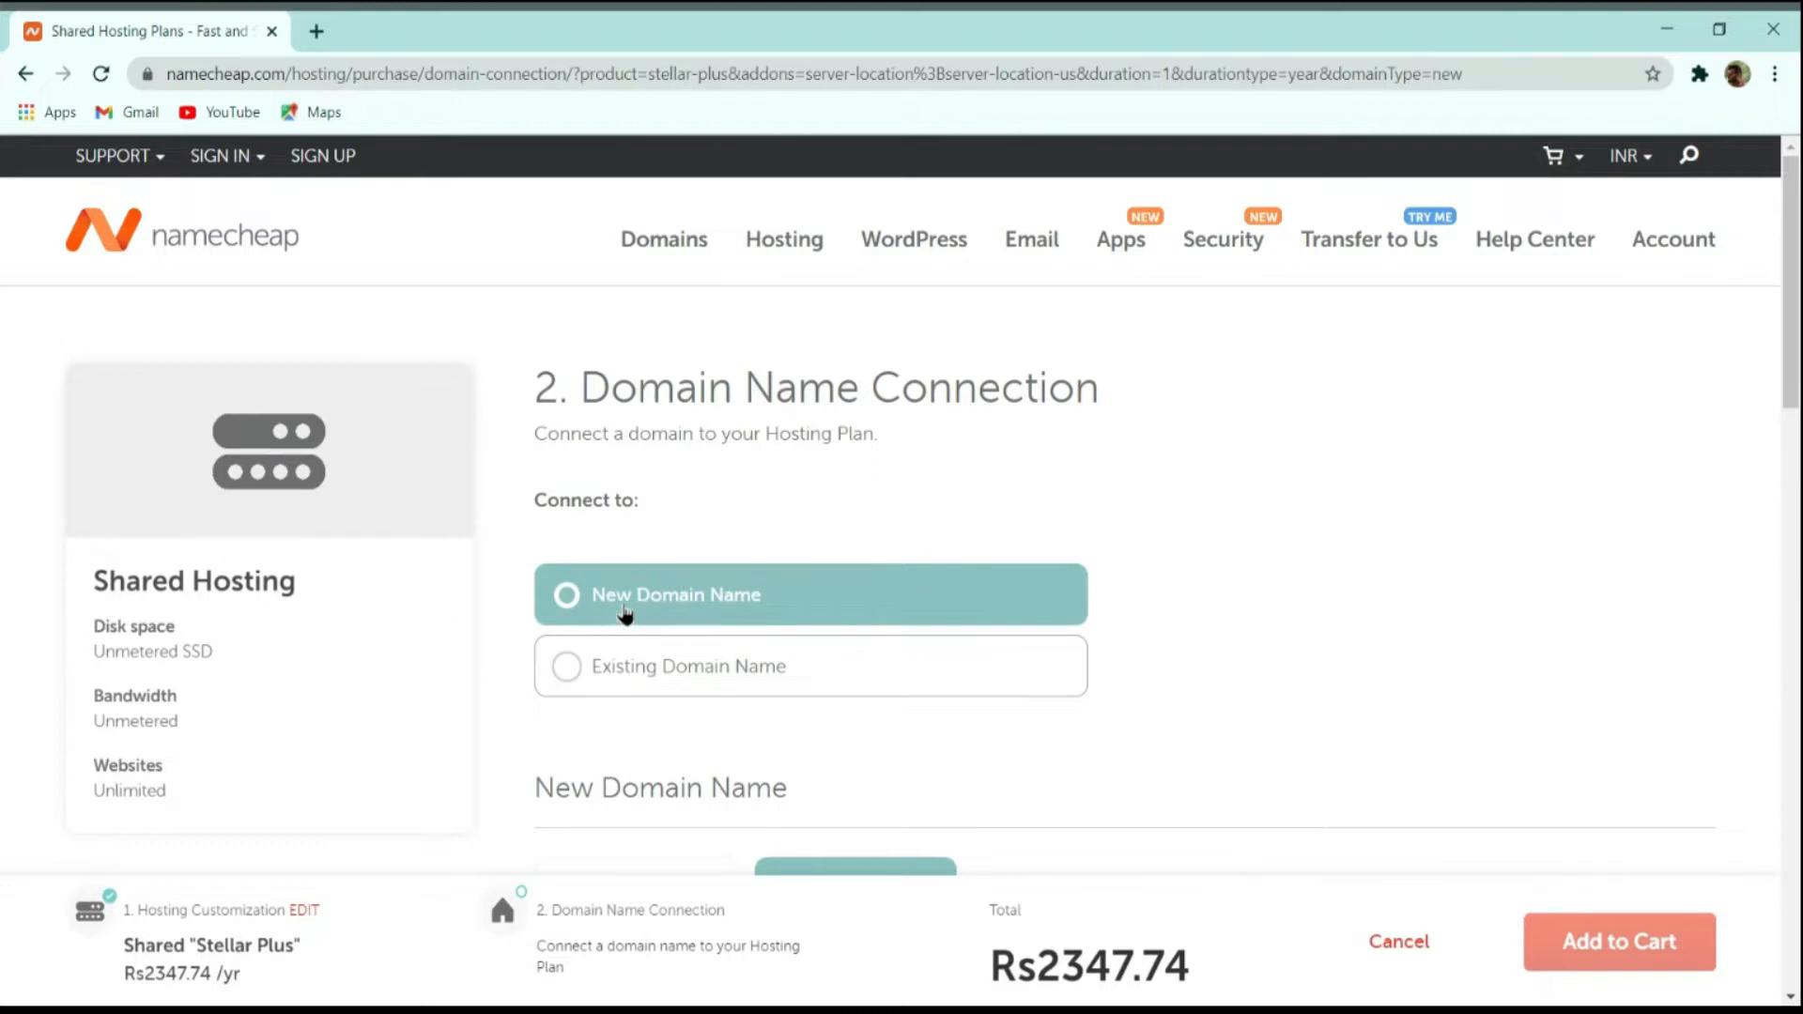
Search for the new domain thecmsguys.in and connect it to the hosting plan.
scroll(1092, 550, "down", 1)
scroll(1092, 550, "down", 4)
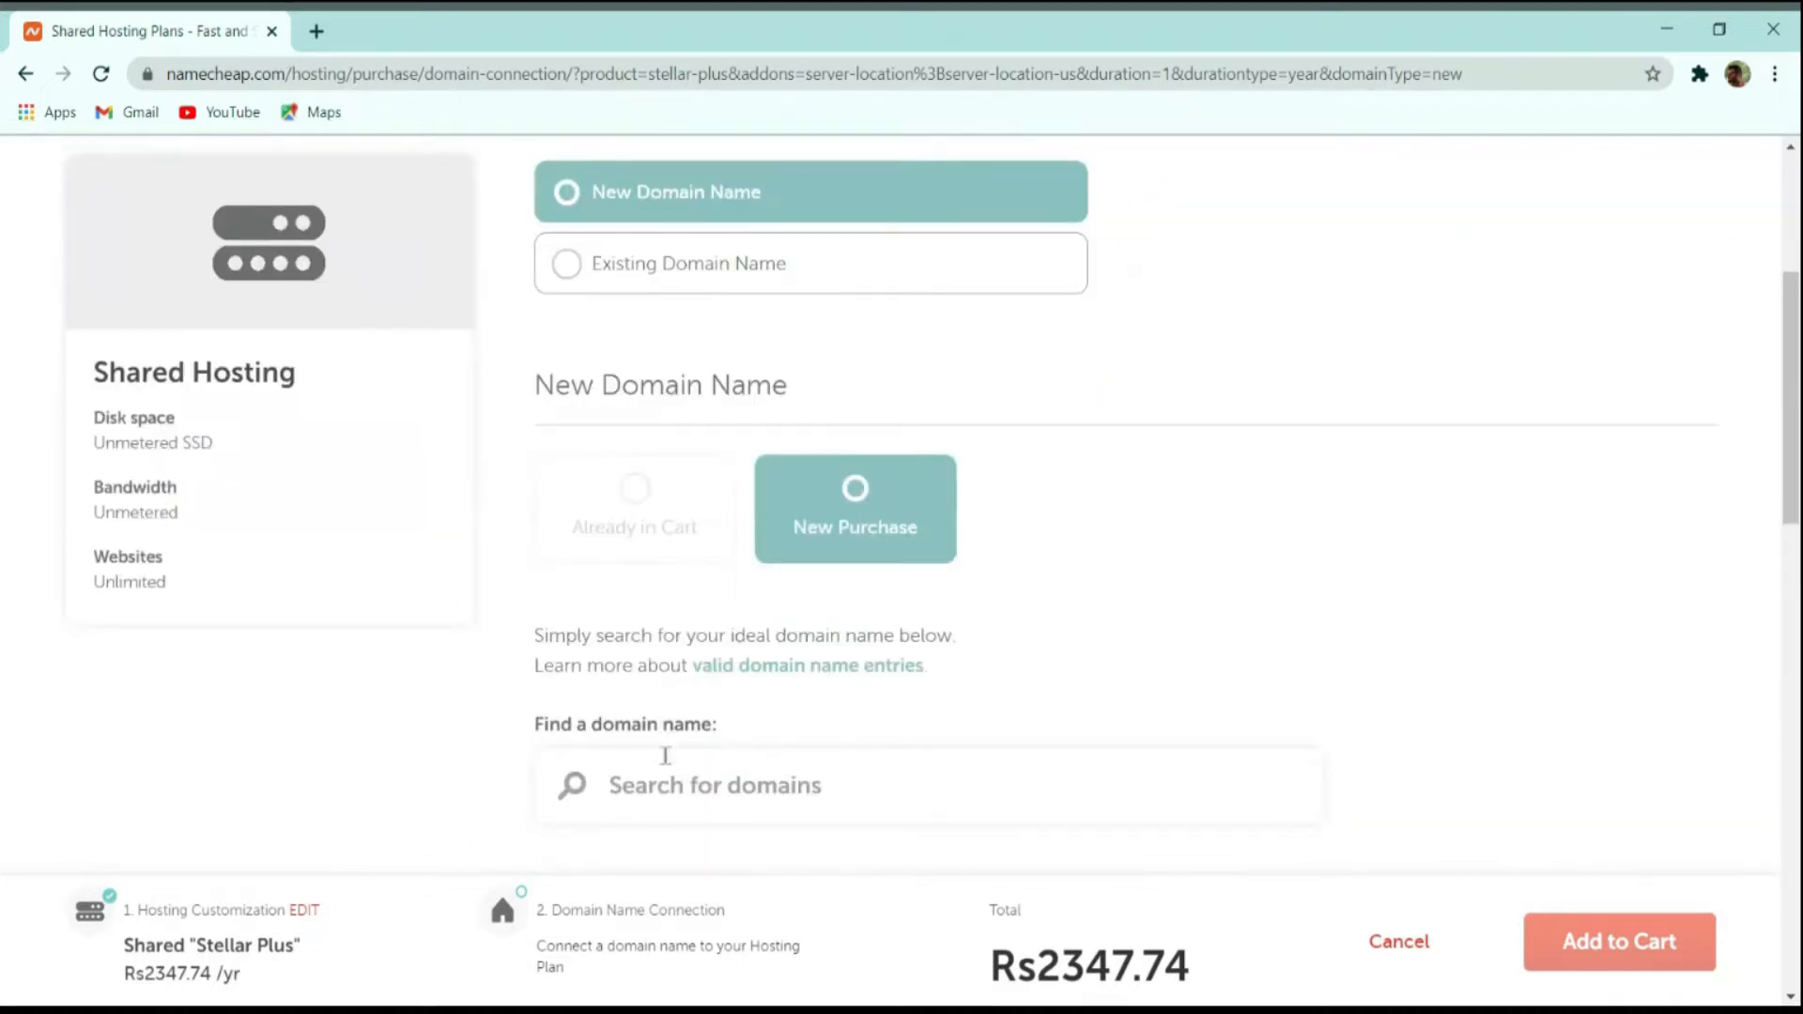
scroll(831, 782, "down", 2)
type("t")
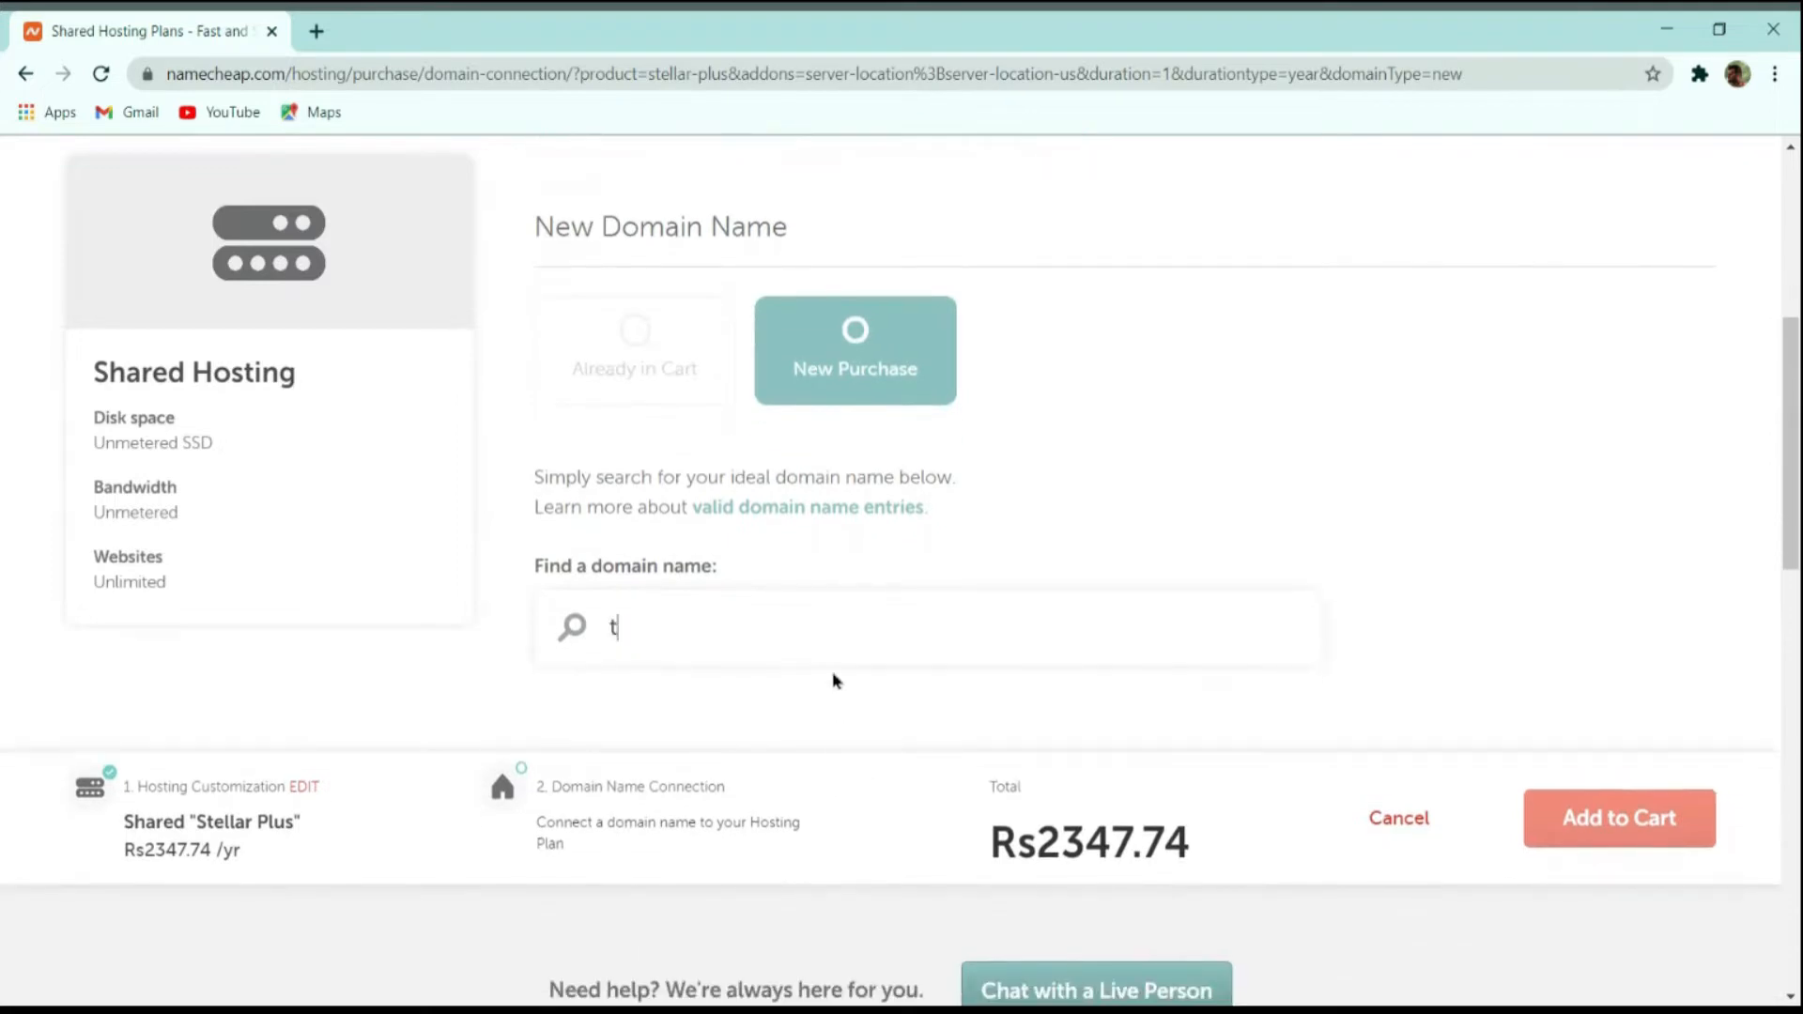
type("hecms")
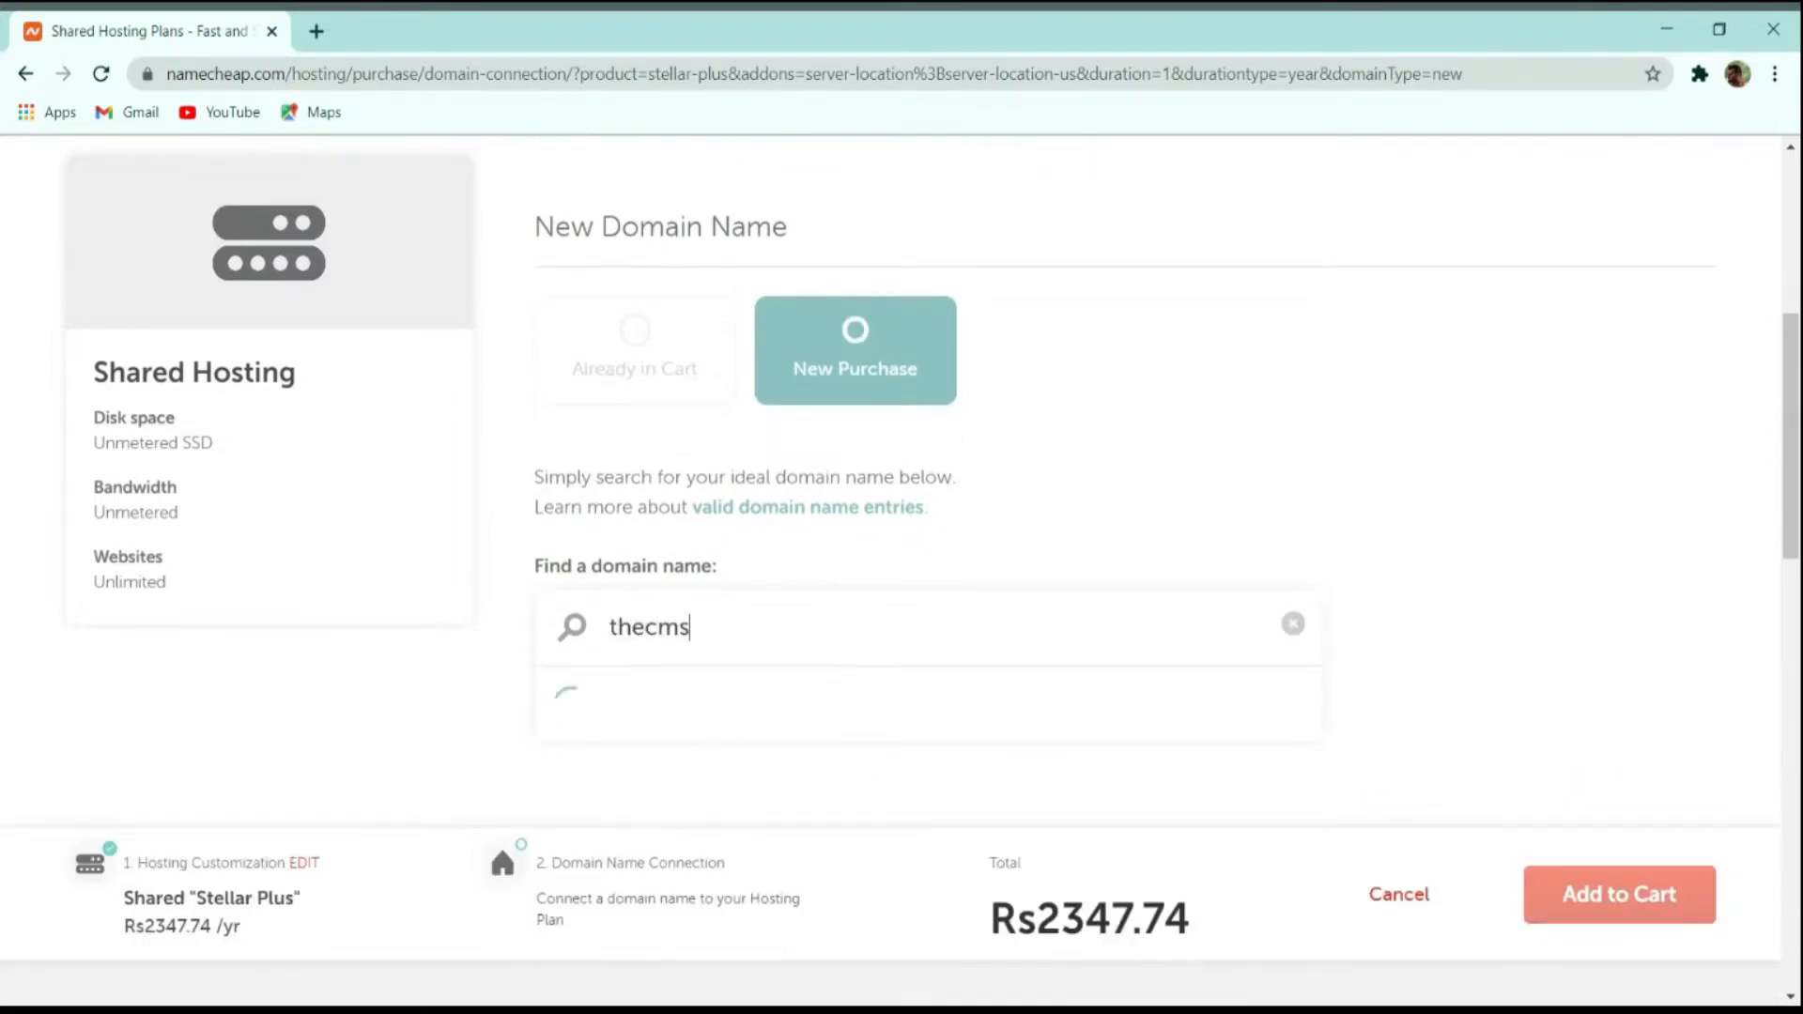
type("guys.in")
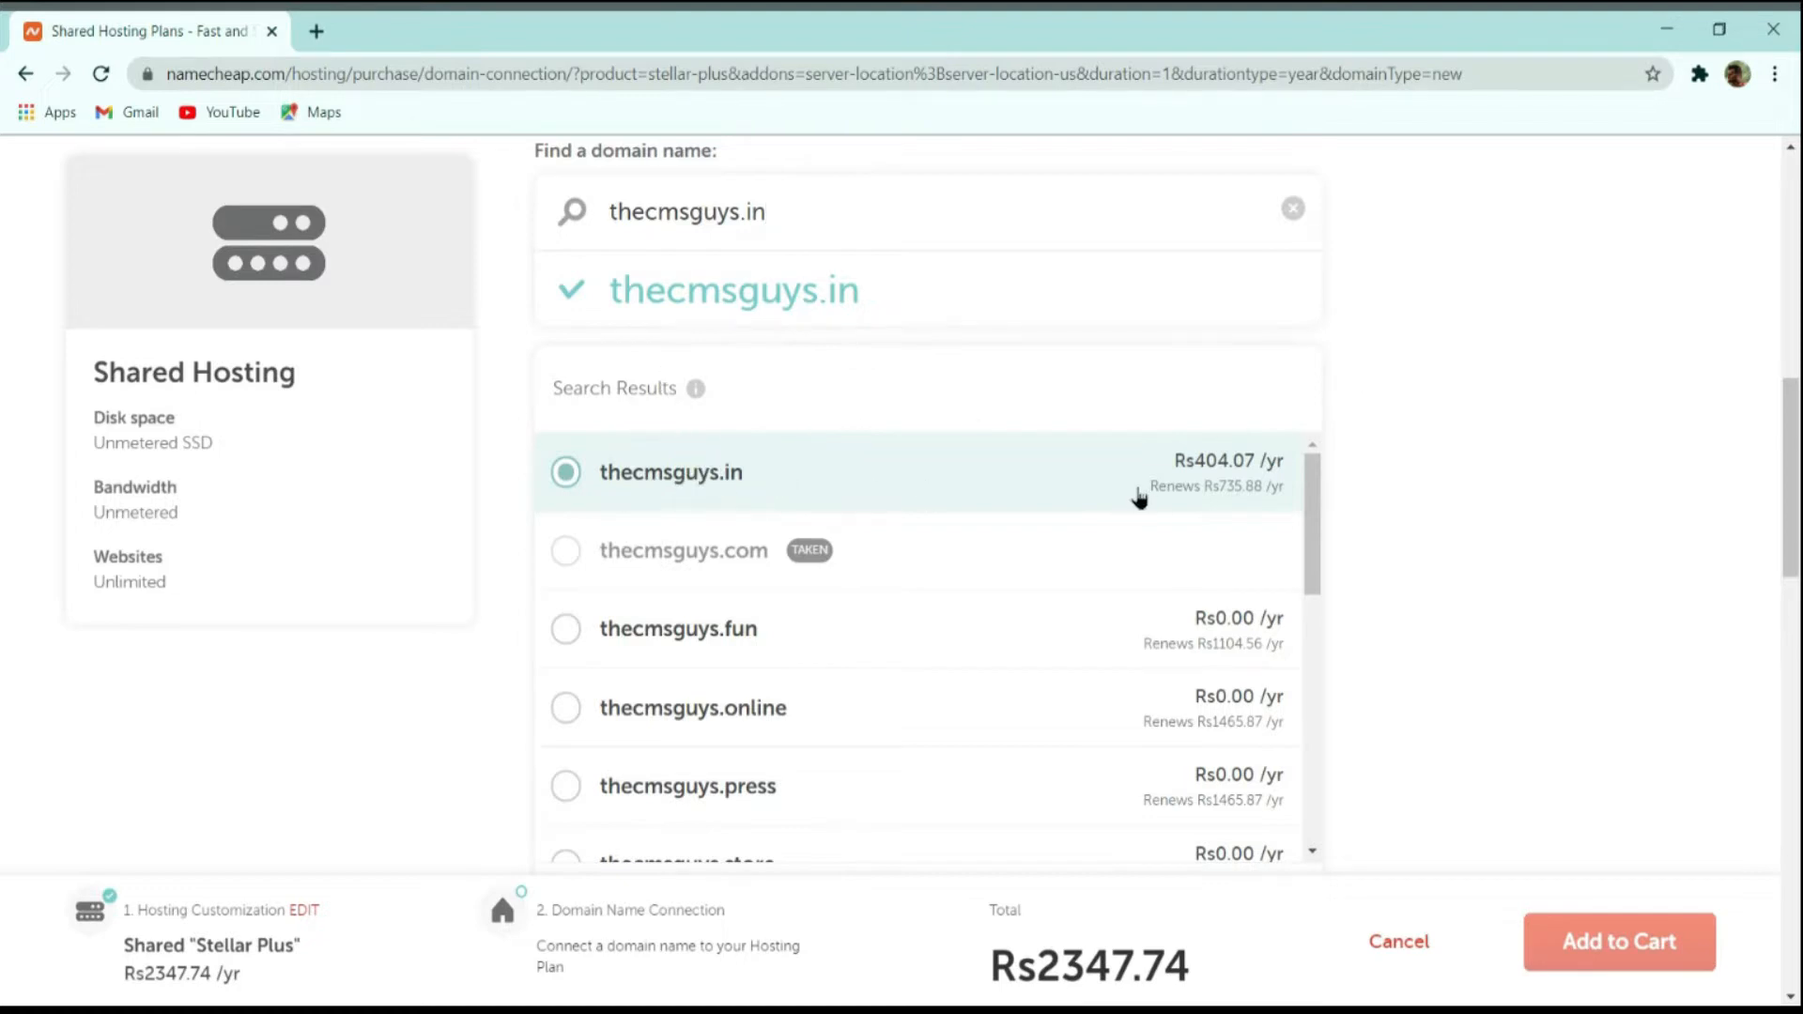
scroll(1210, 483, "down", 4)
left_click(1240, 578)
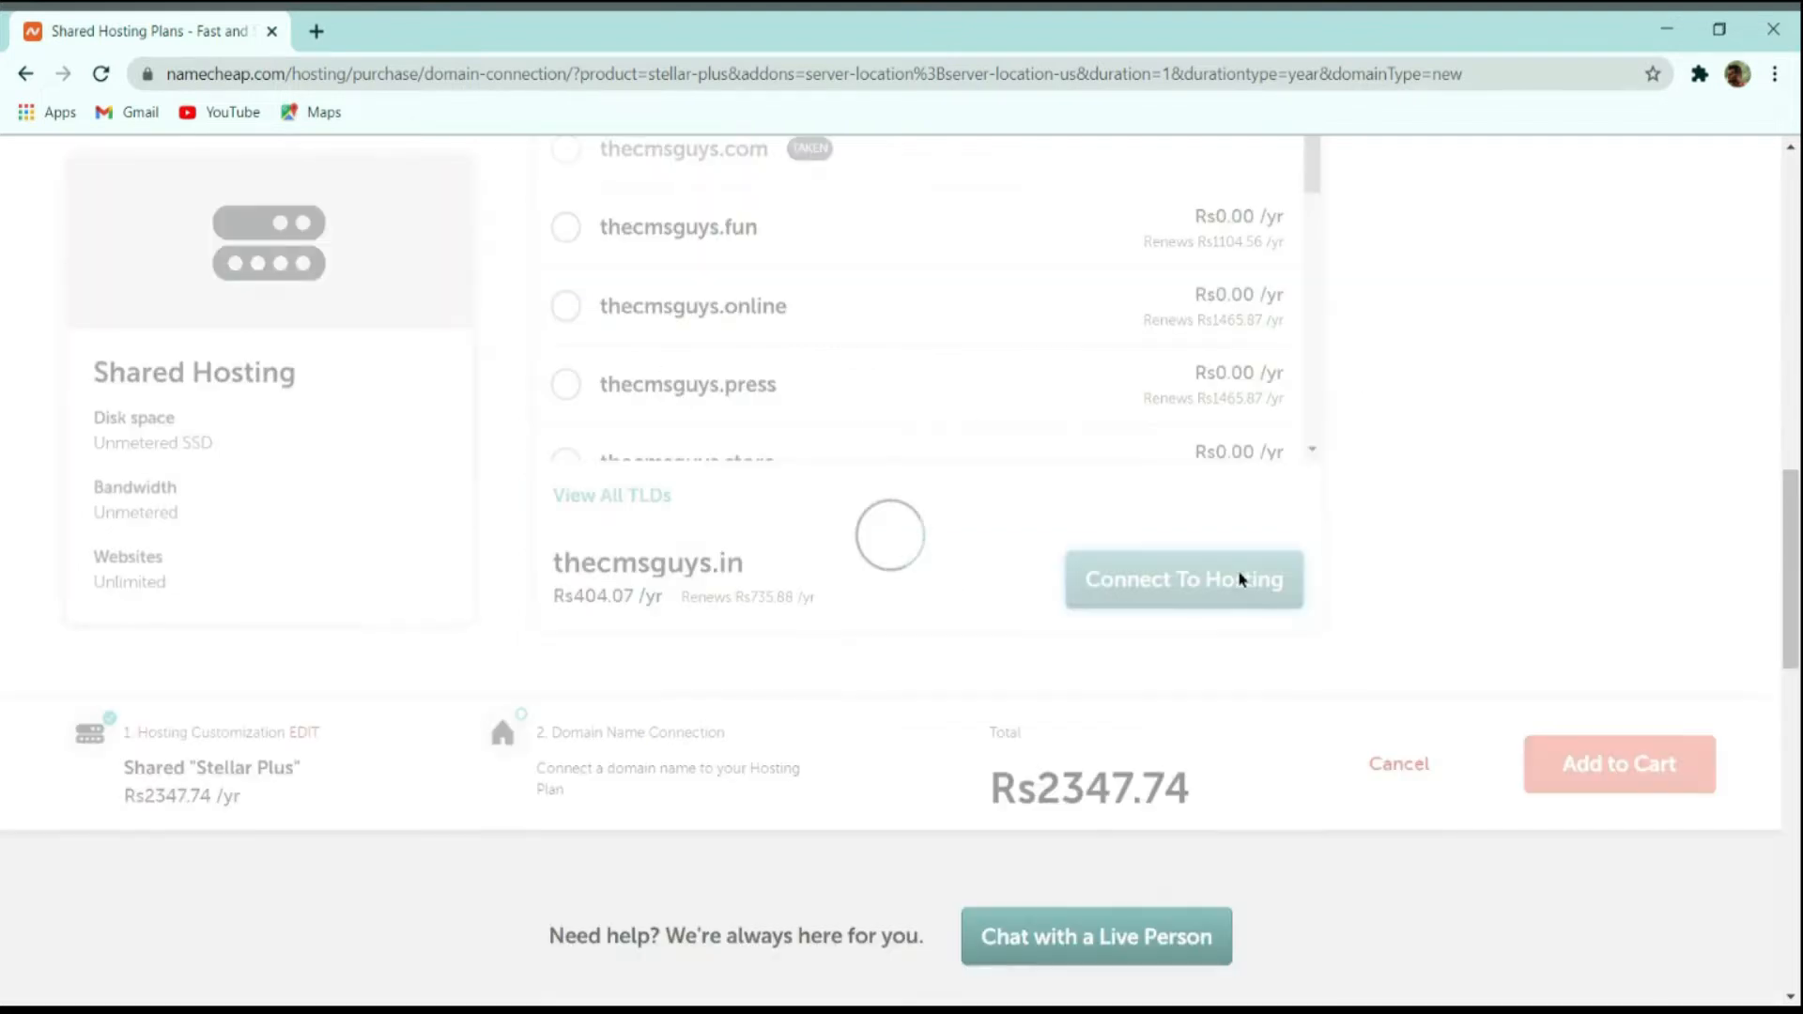
Check the order total and add the Stellar Plus hosting with its domain to the cart.
scroll(1280, 672, "up", 4)
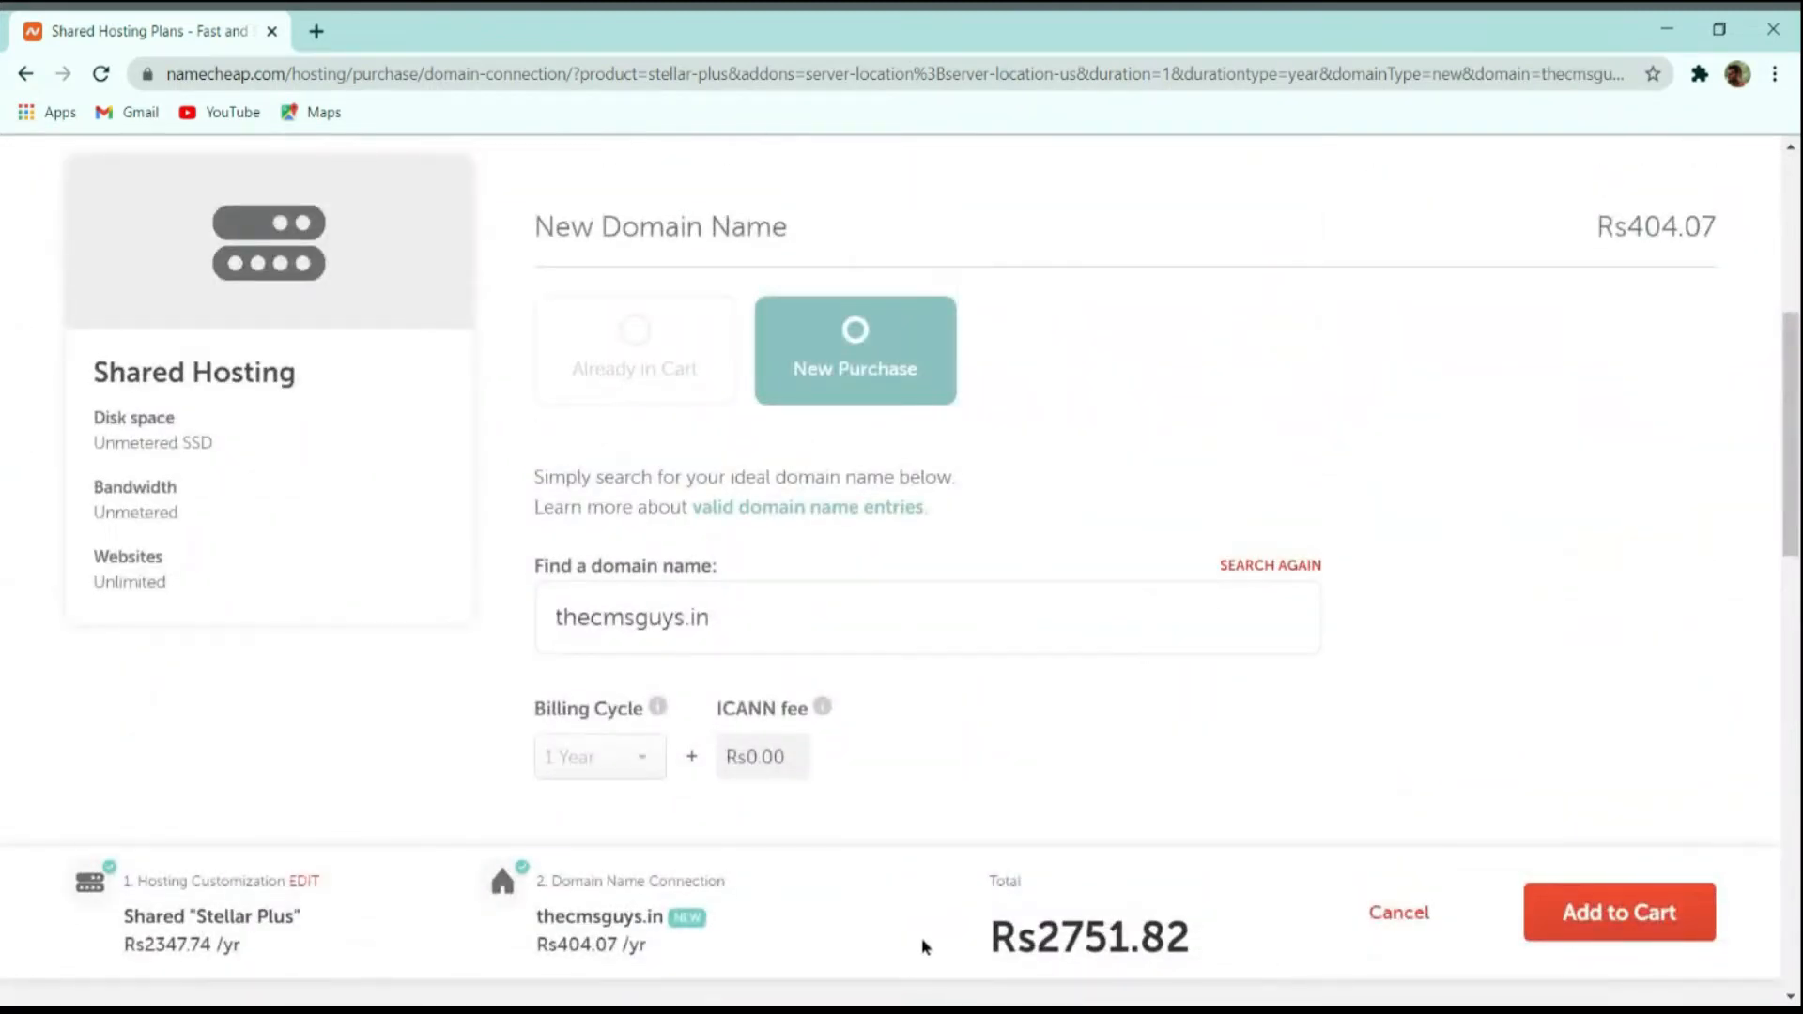
left_click_drag(998, 922, 1176, 924)
left_click(1177, 924)
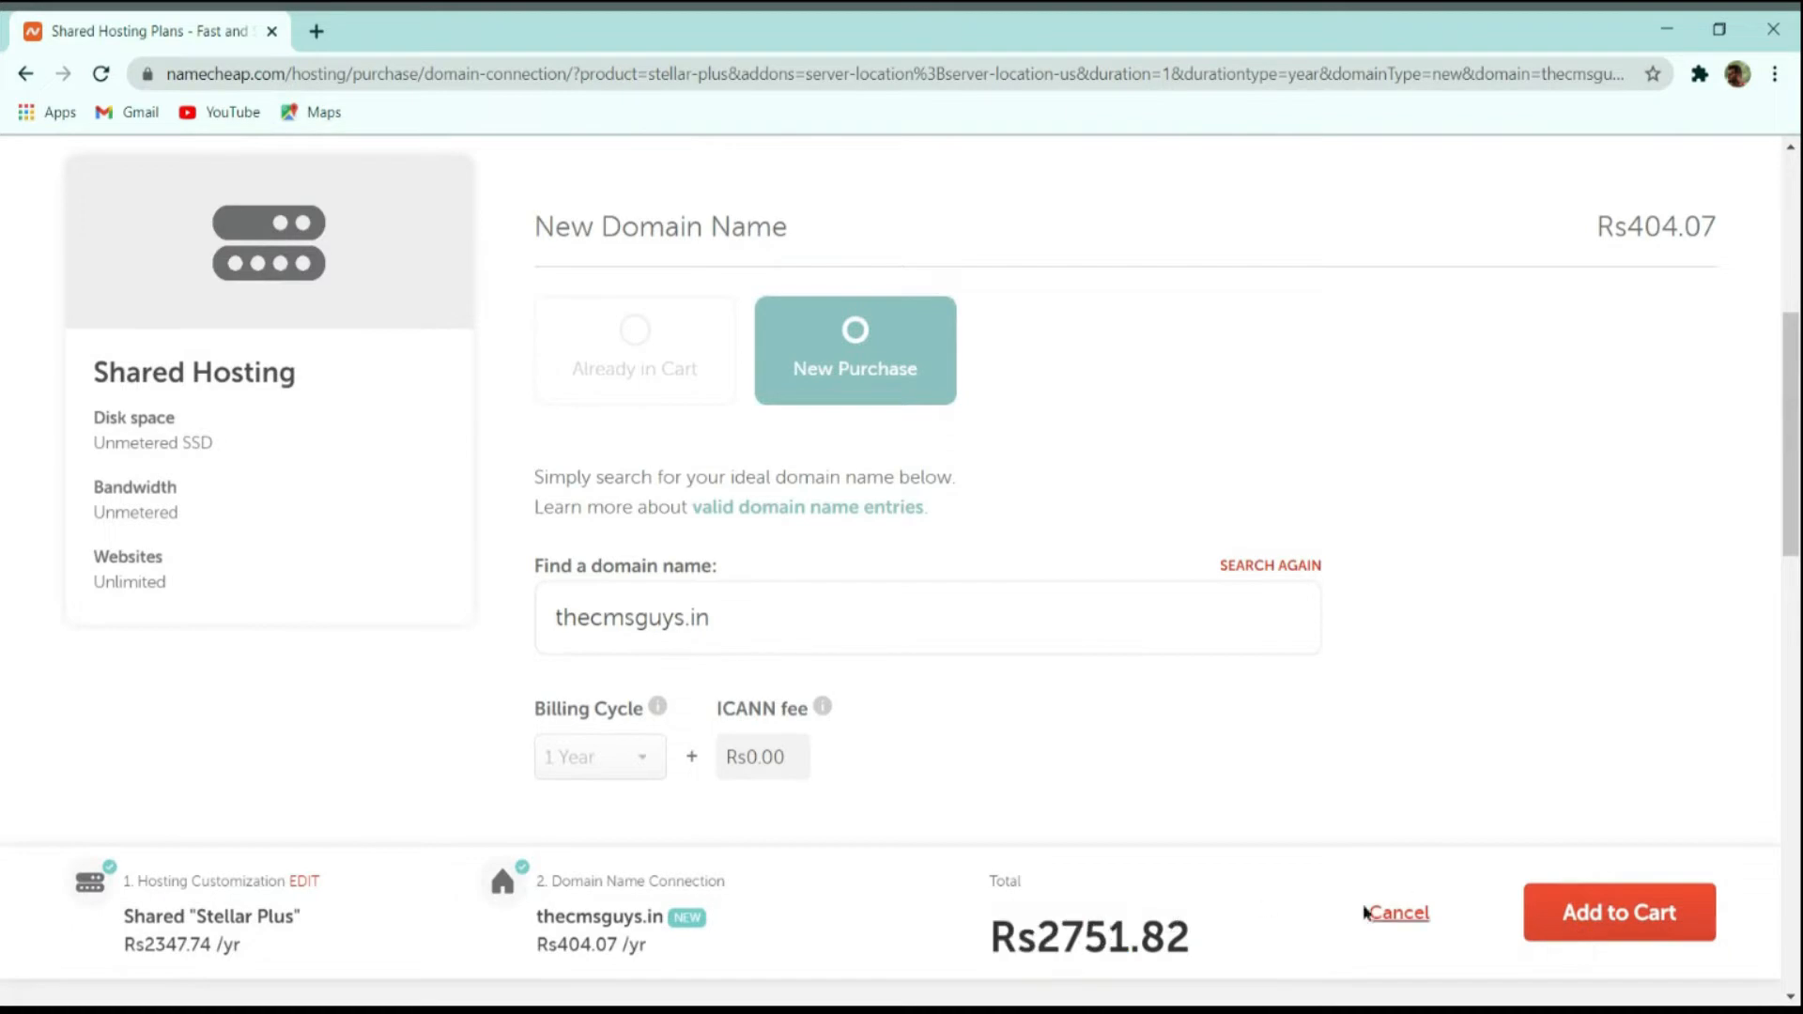
left_click(1642, 918)
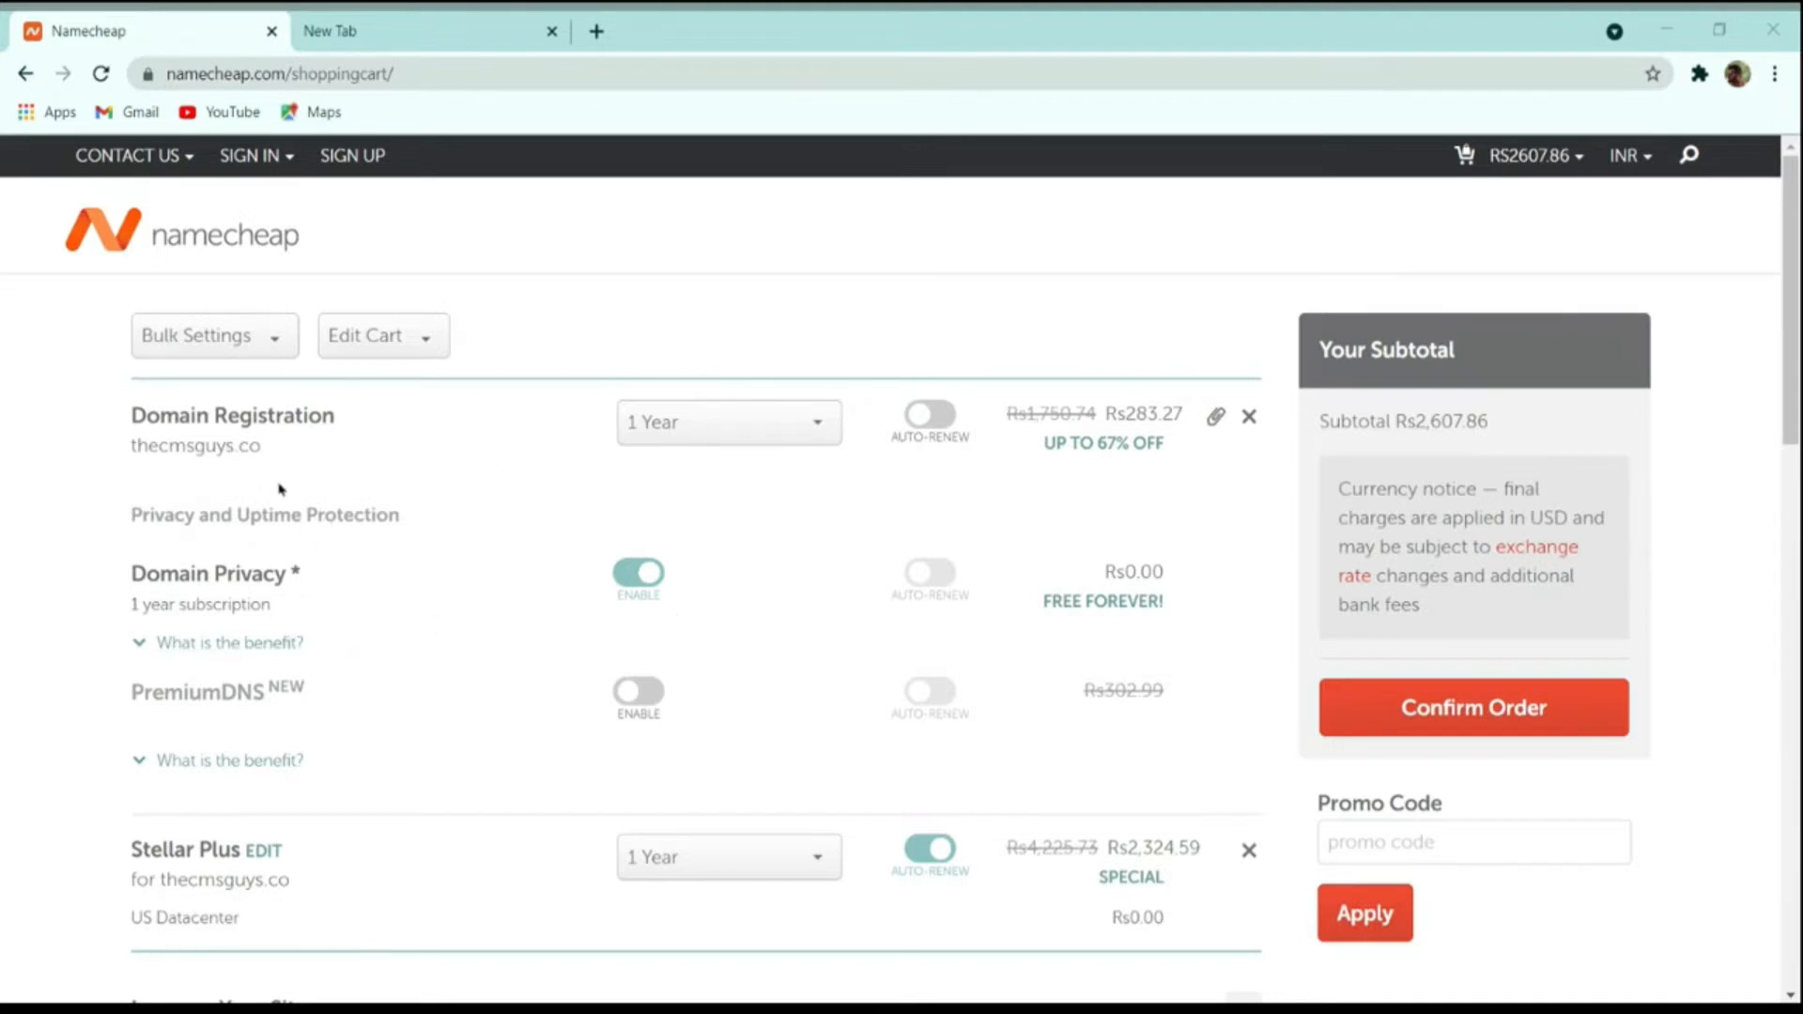
Try a 5-year term for the domain registration in the cart, and return it to 1 year.
left_click(716, 428)
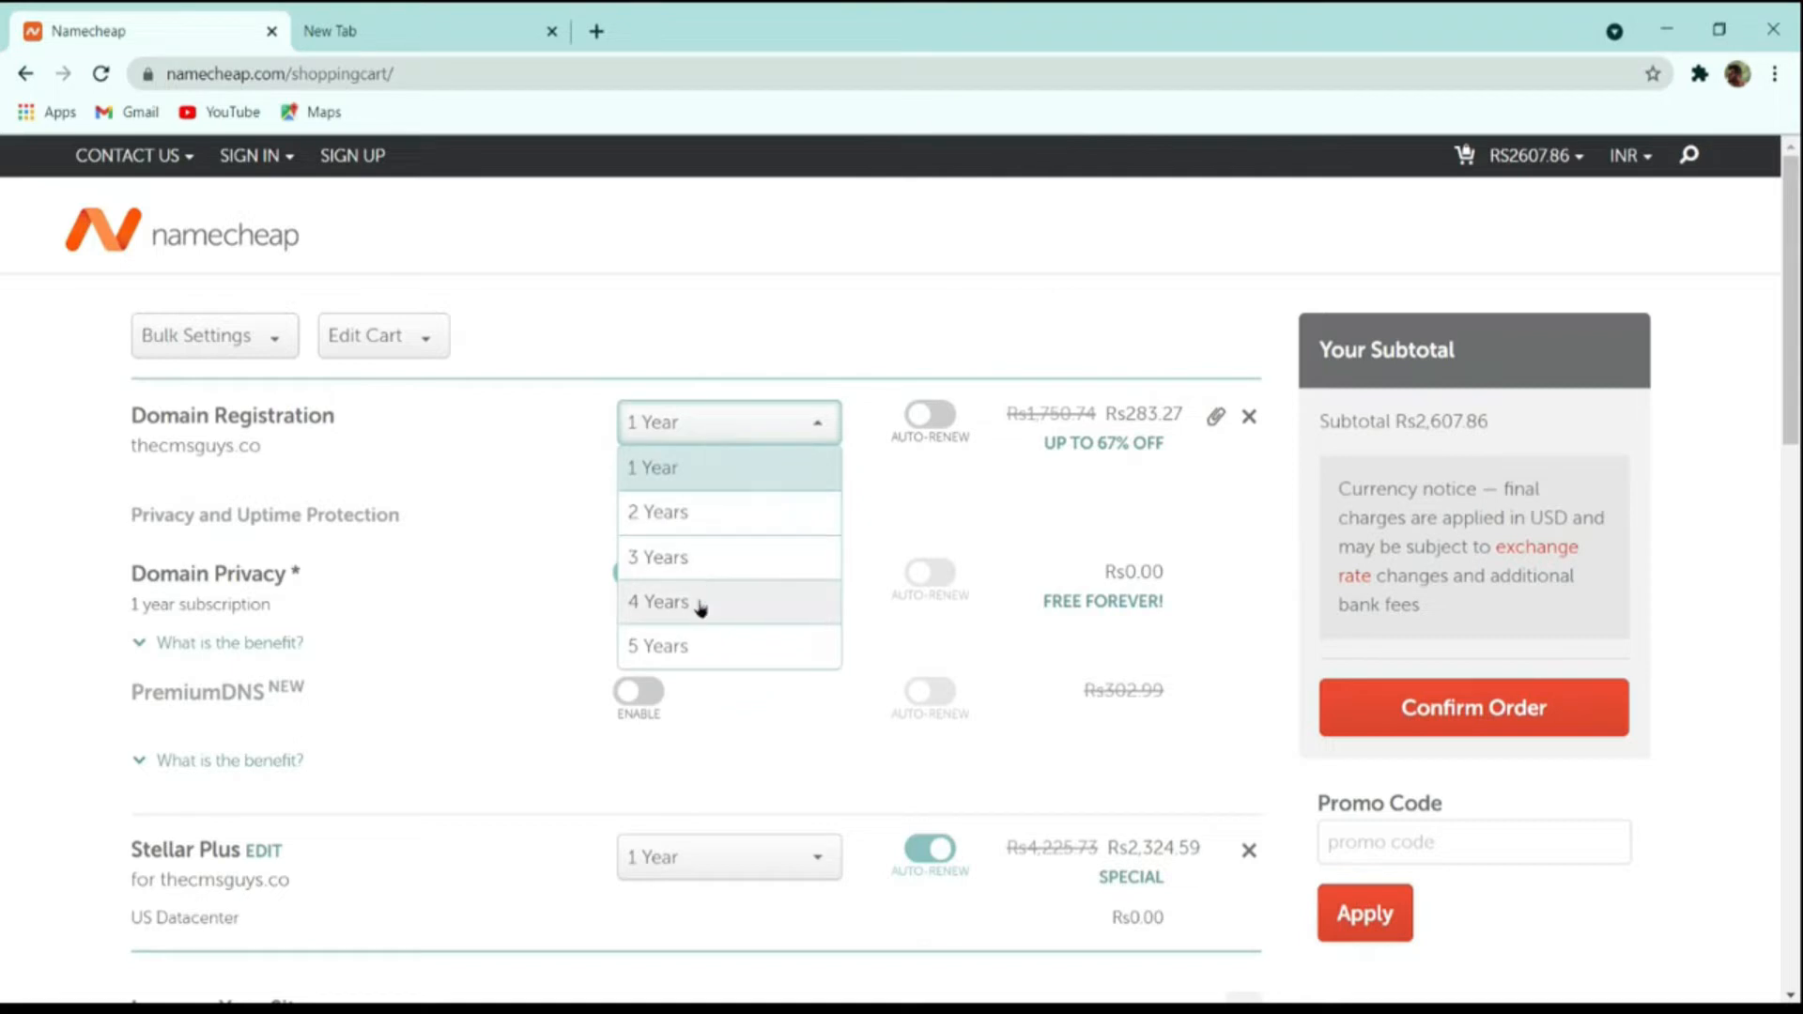
left_click(700, 635)
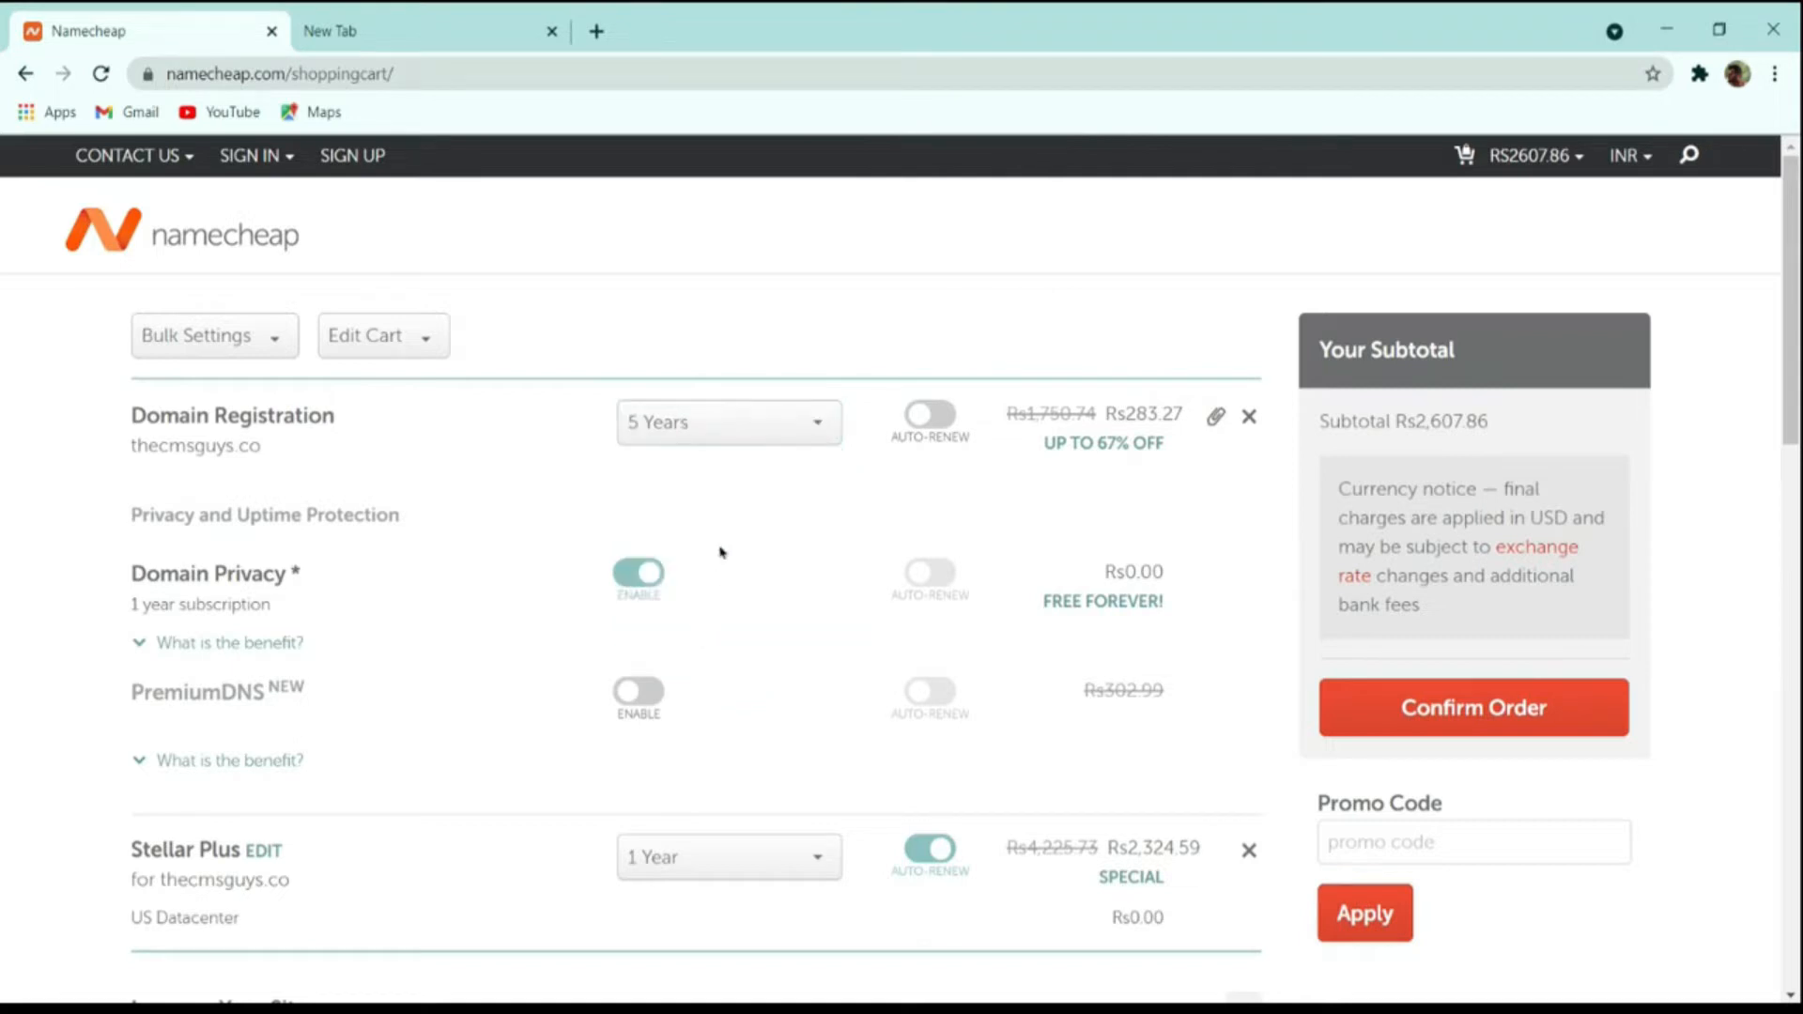
left_click(679, 432)
left_click(704, 474)
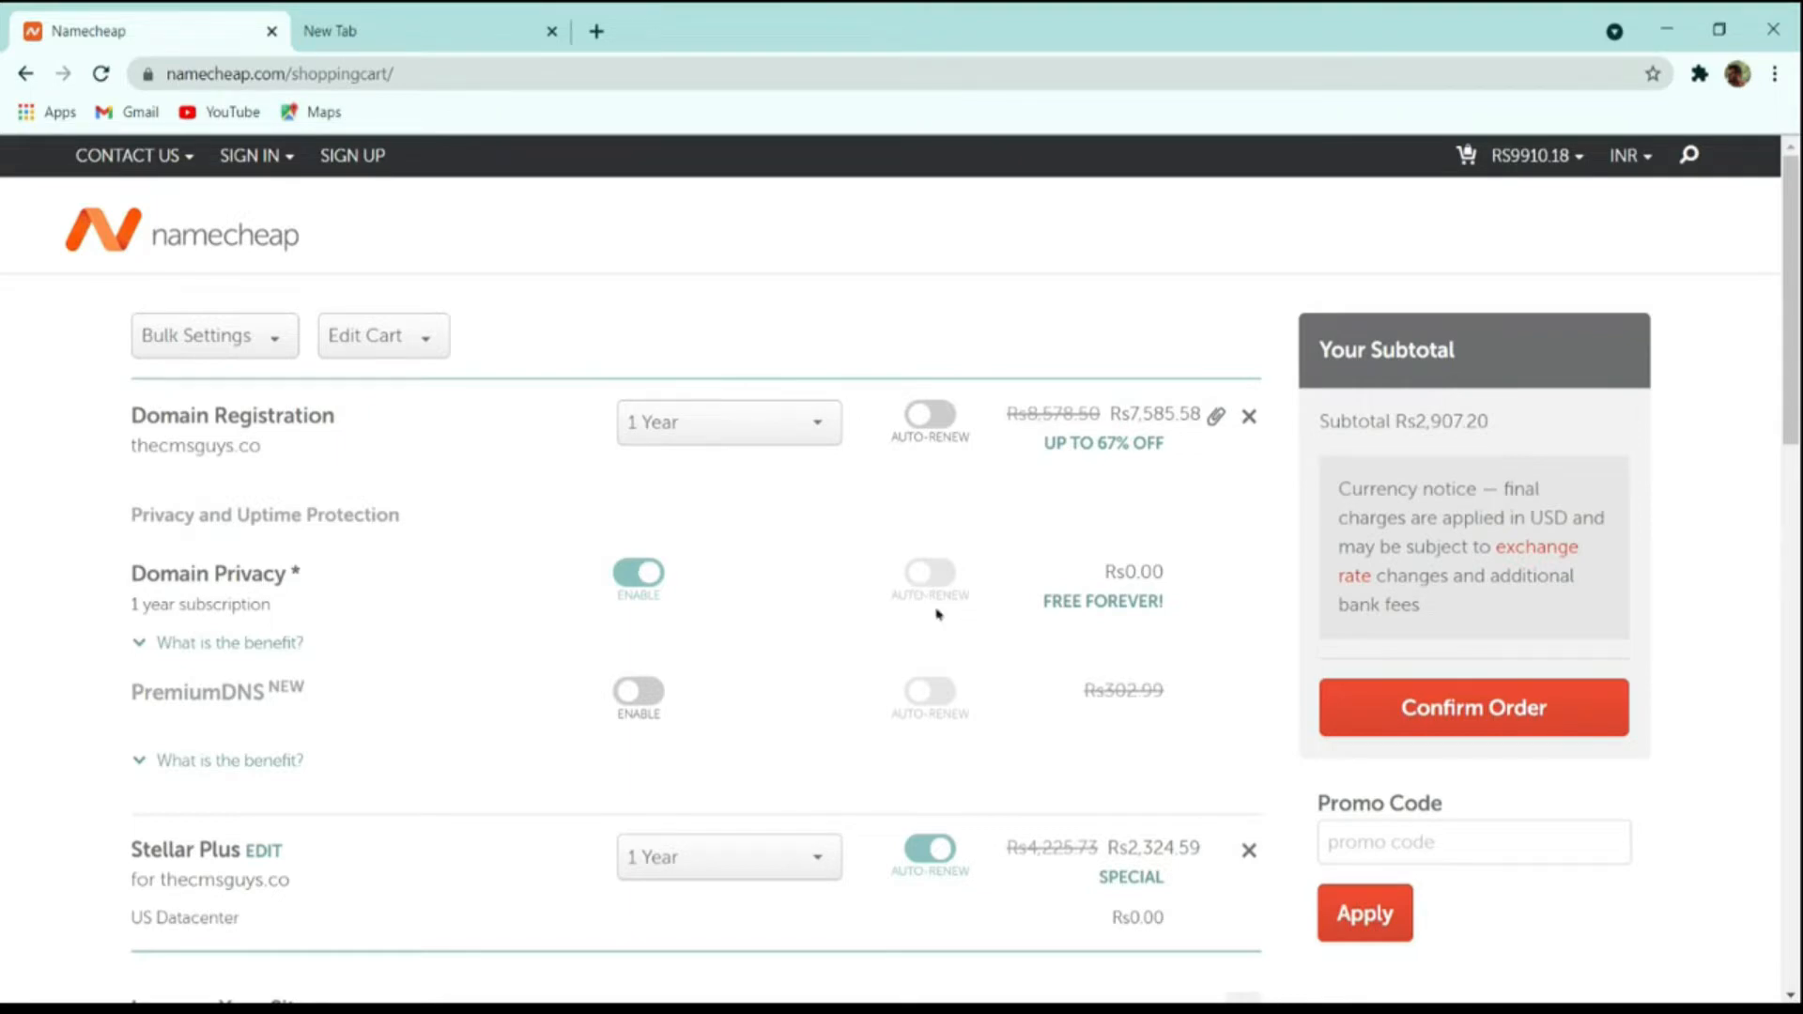
Confirm the order in the cart and proceed to the account login and signup page.
scroll(1071, 595, "down", 4)
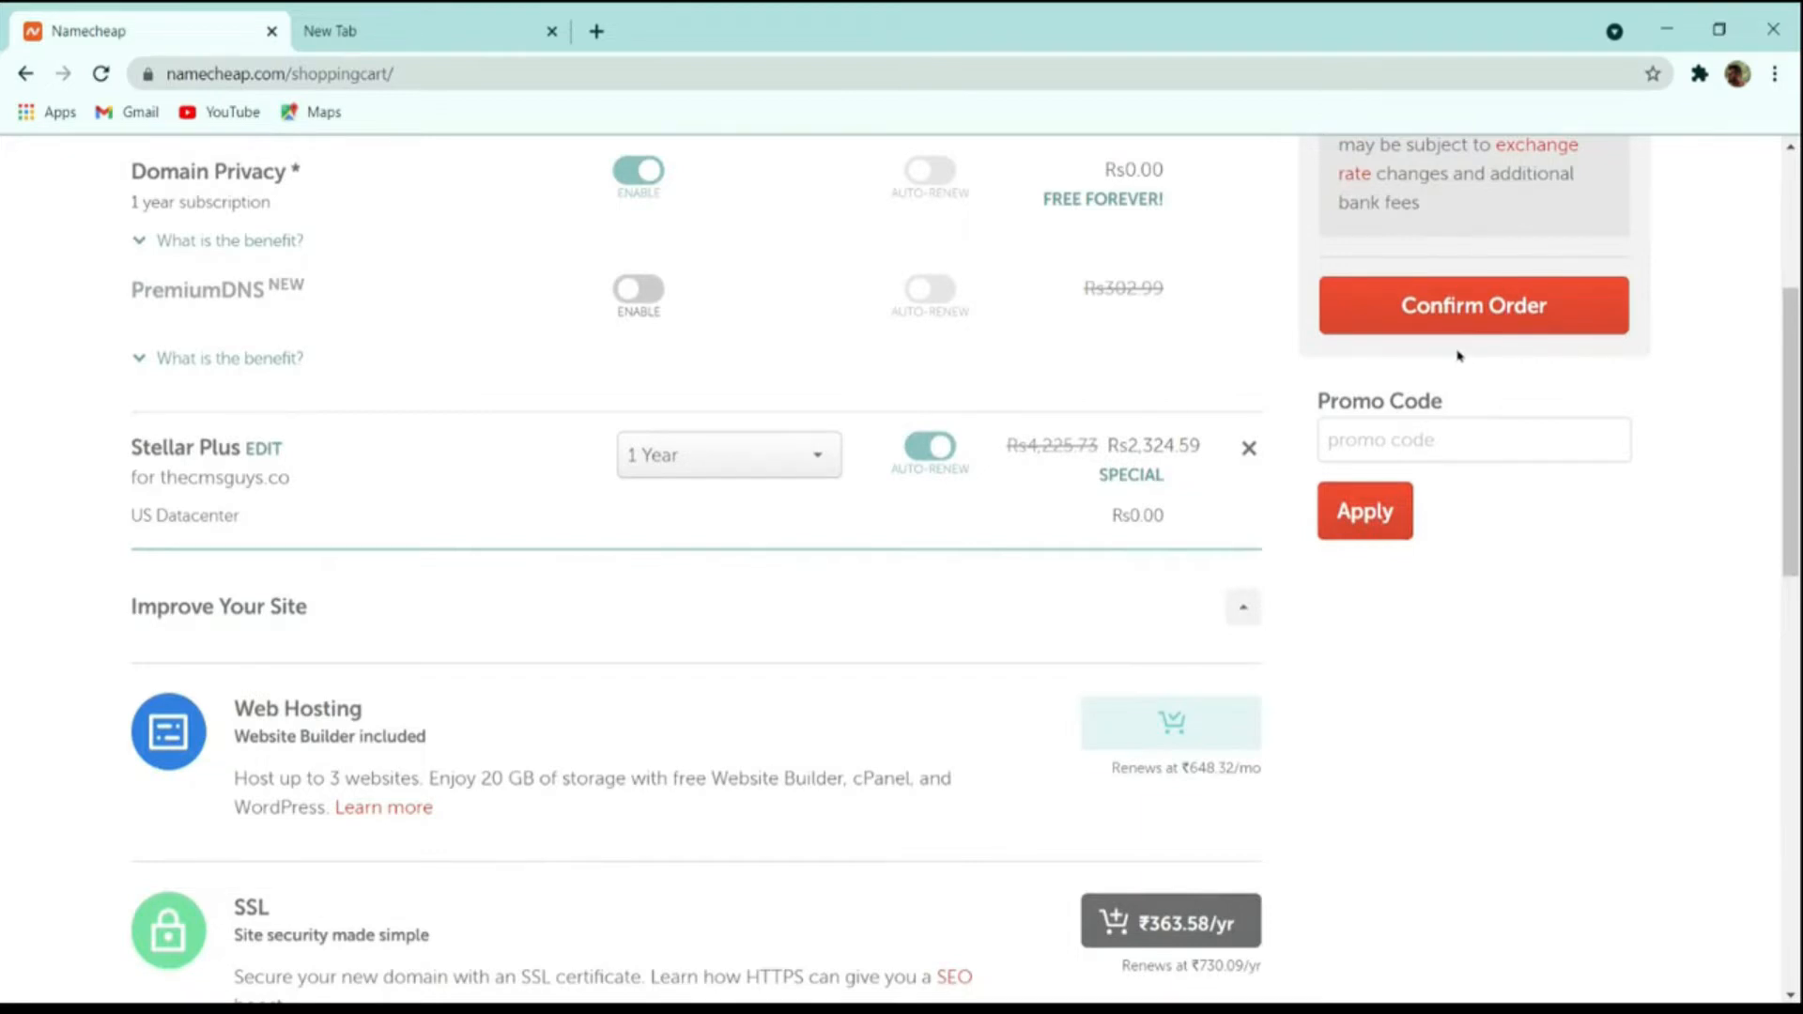
left_click(1495, 317)
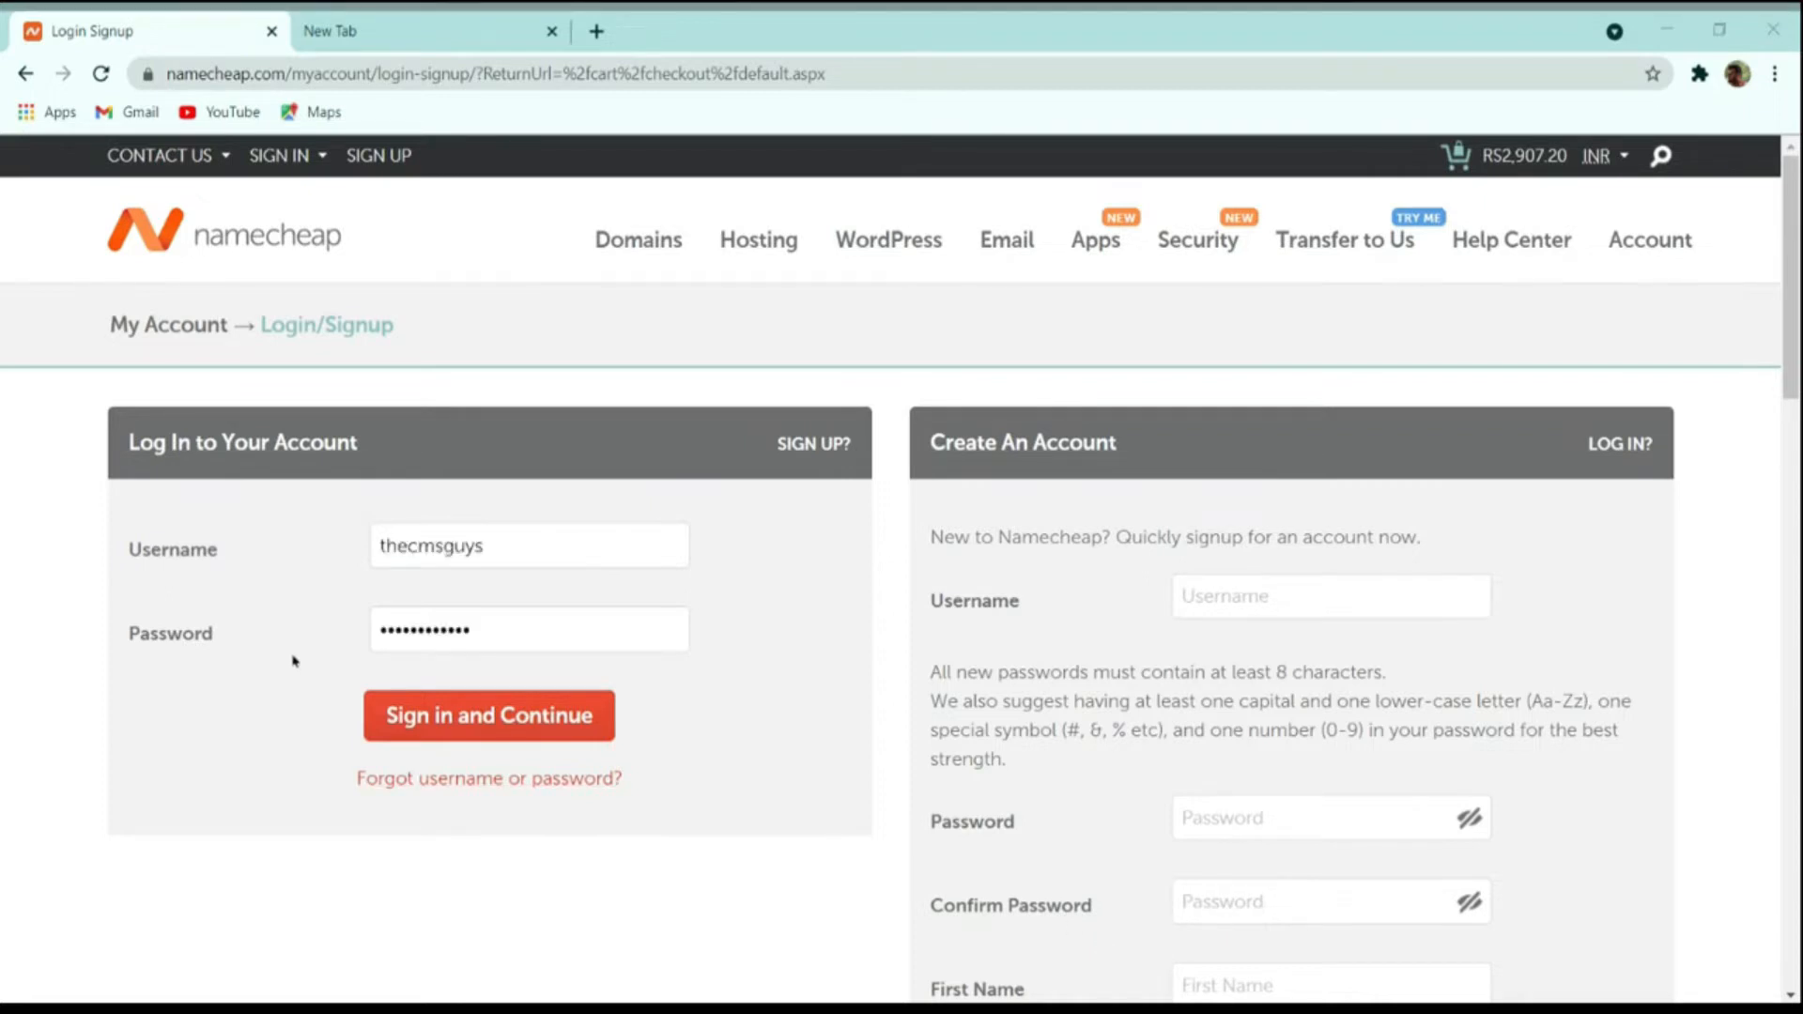
left_click(274, 673)
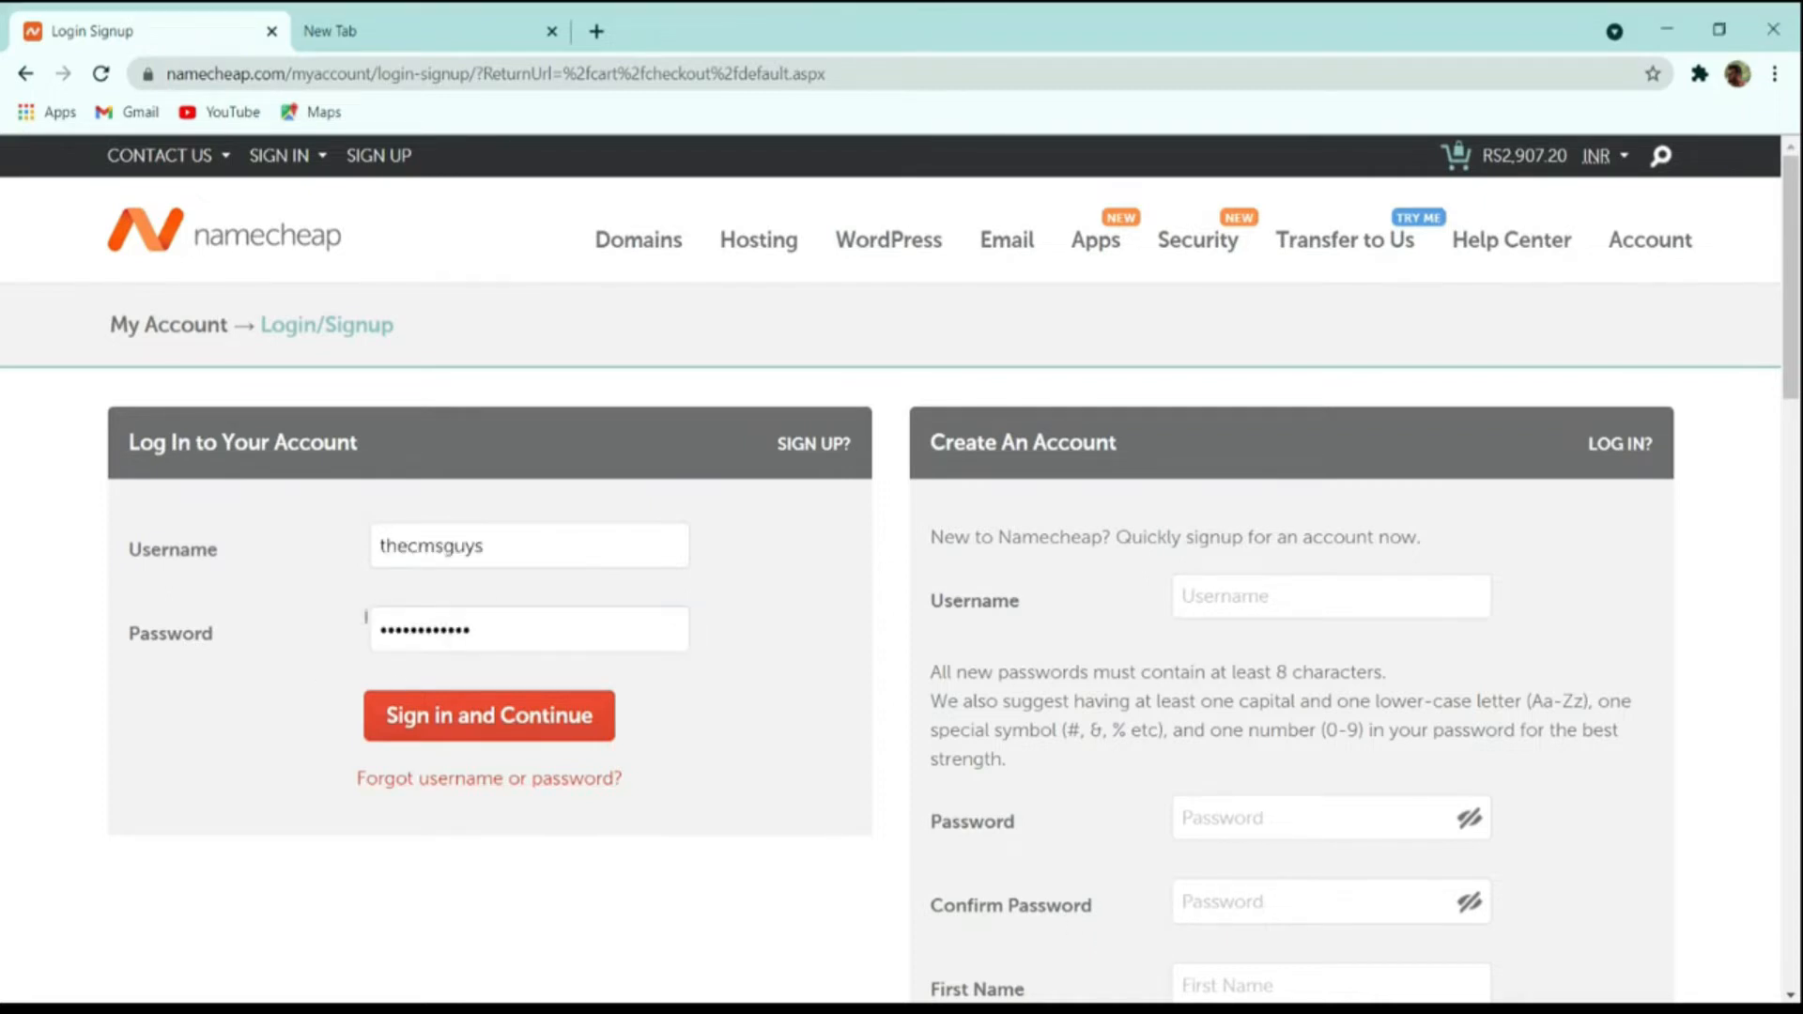
Sign in to the account and look over the payment methods and receipt details at checkout.
left_click(521, 717)
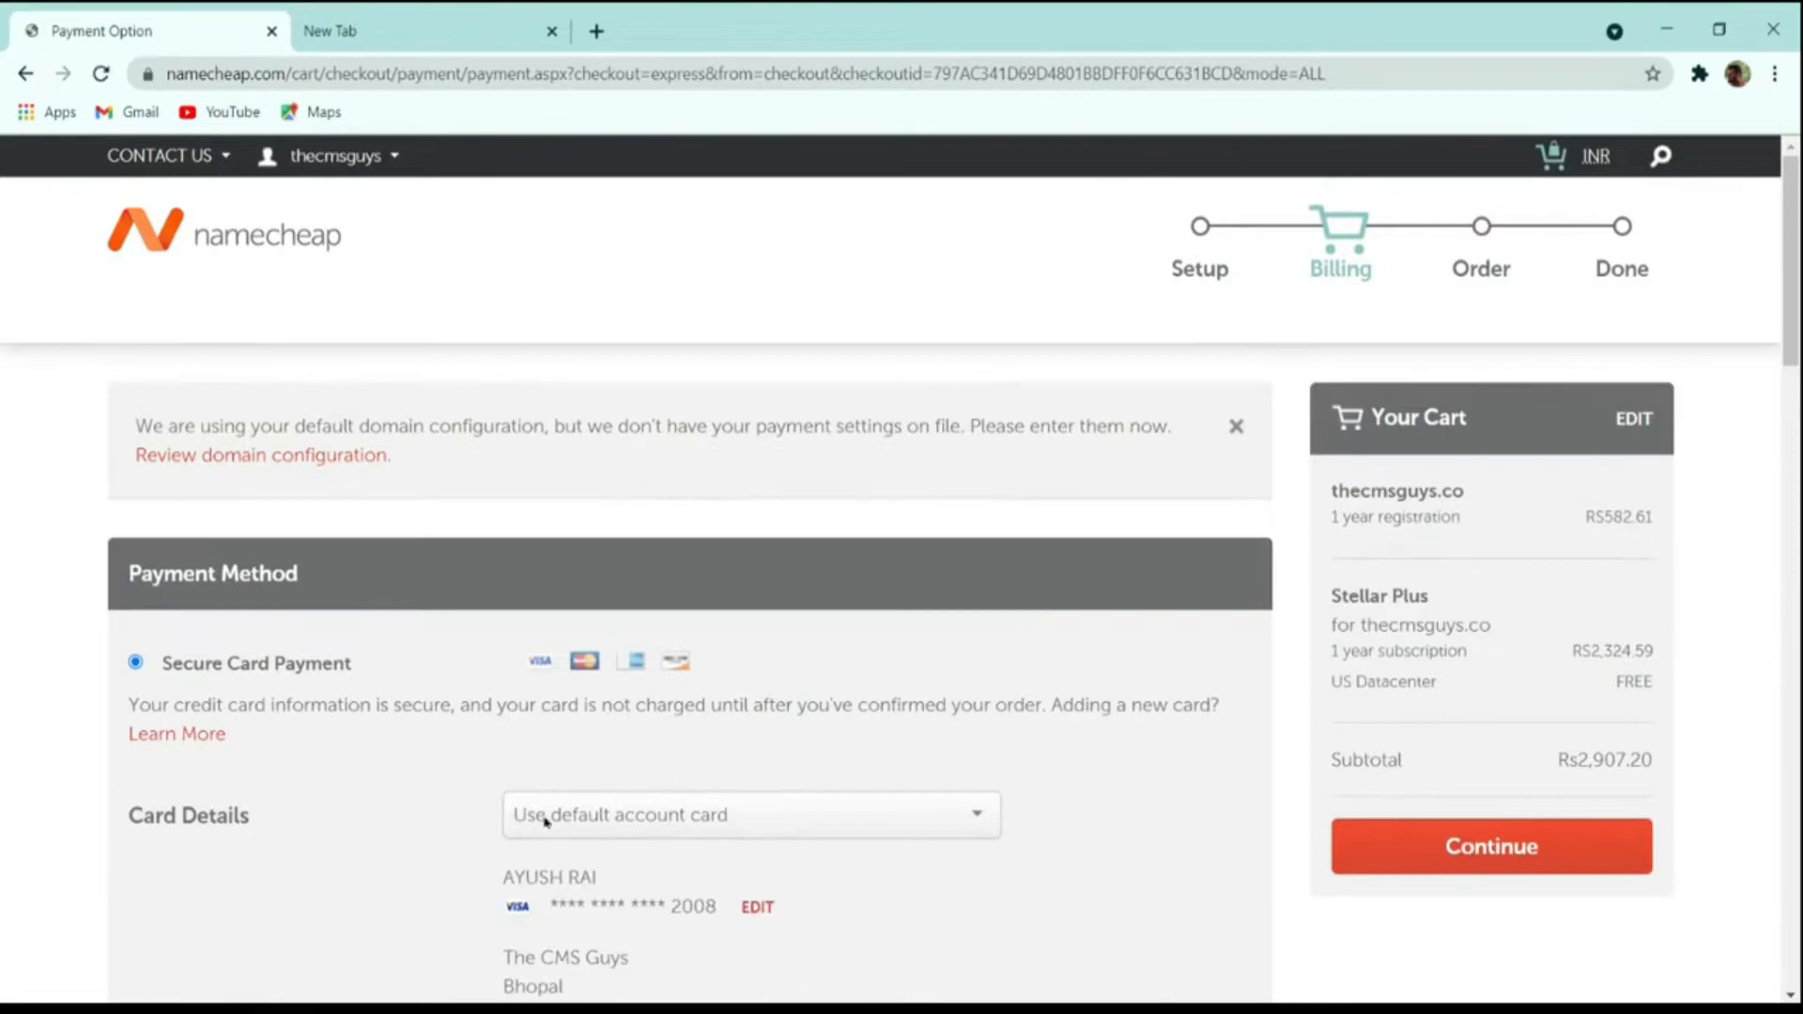
scroll(934, 778, "down", 3)
scroll(421, 656, "down", 3)
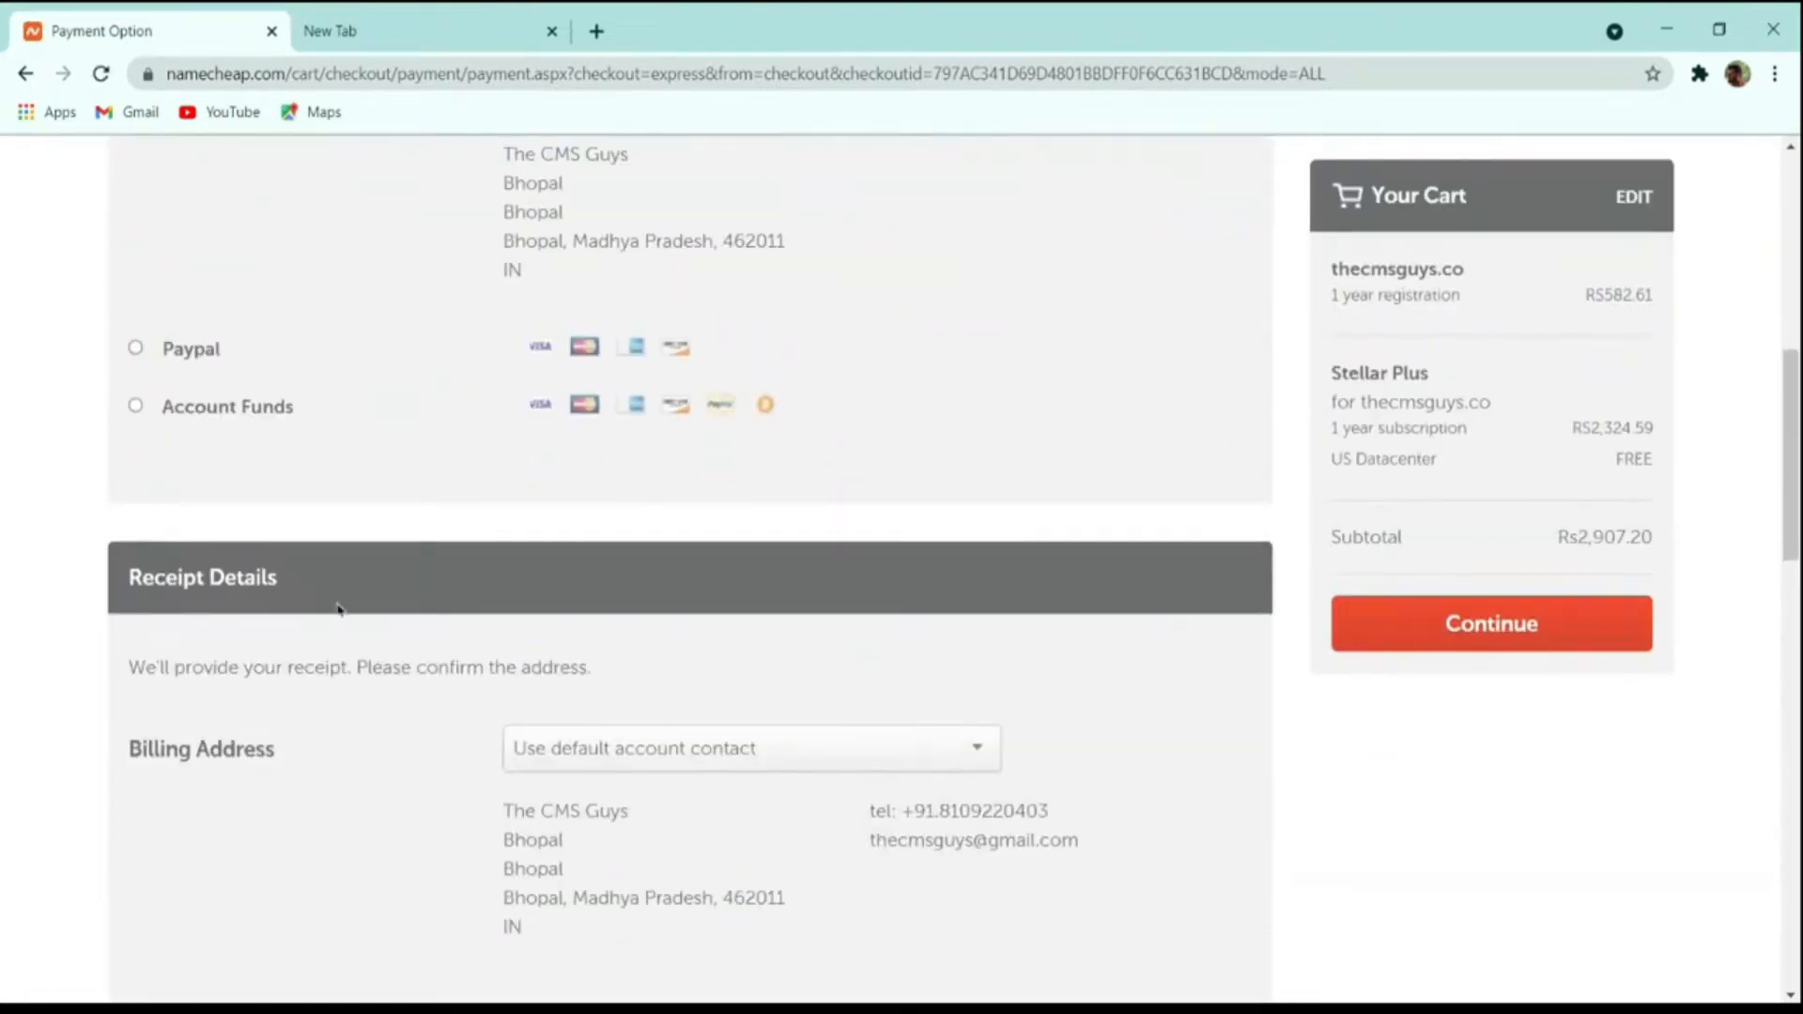
scroll(338, 608, "up", 3)
scroll(352, 564, "down", 6)
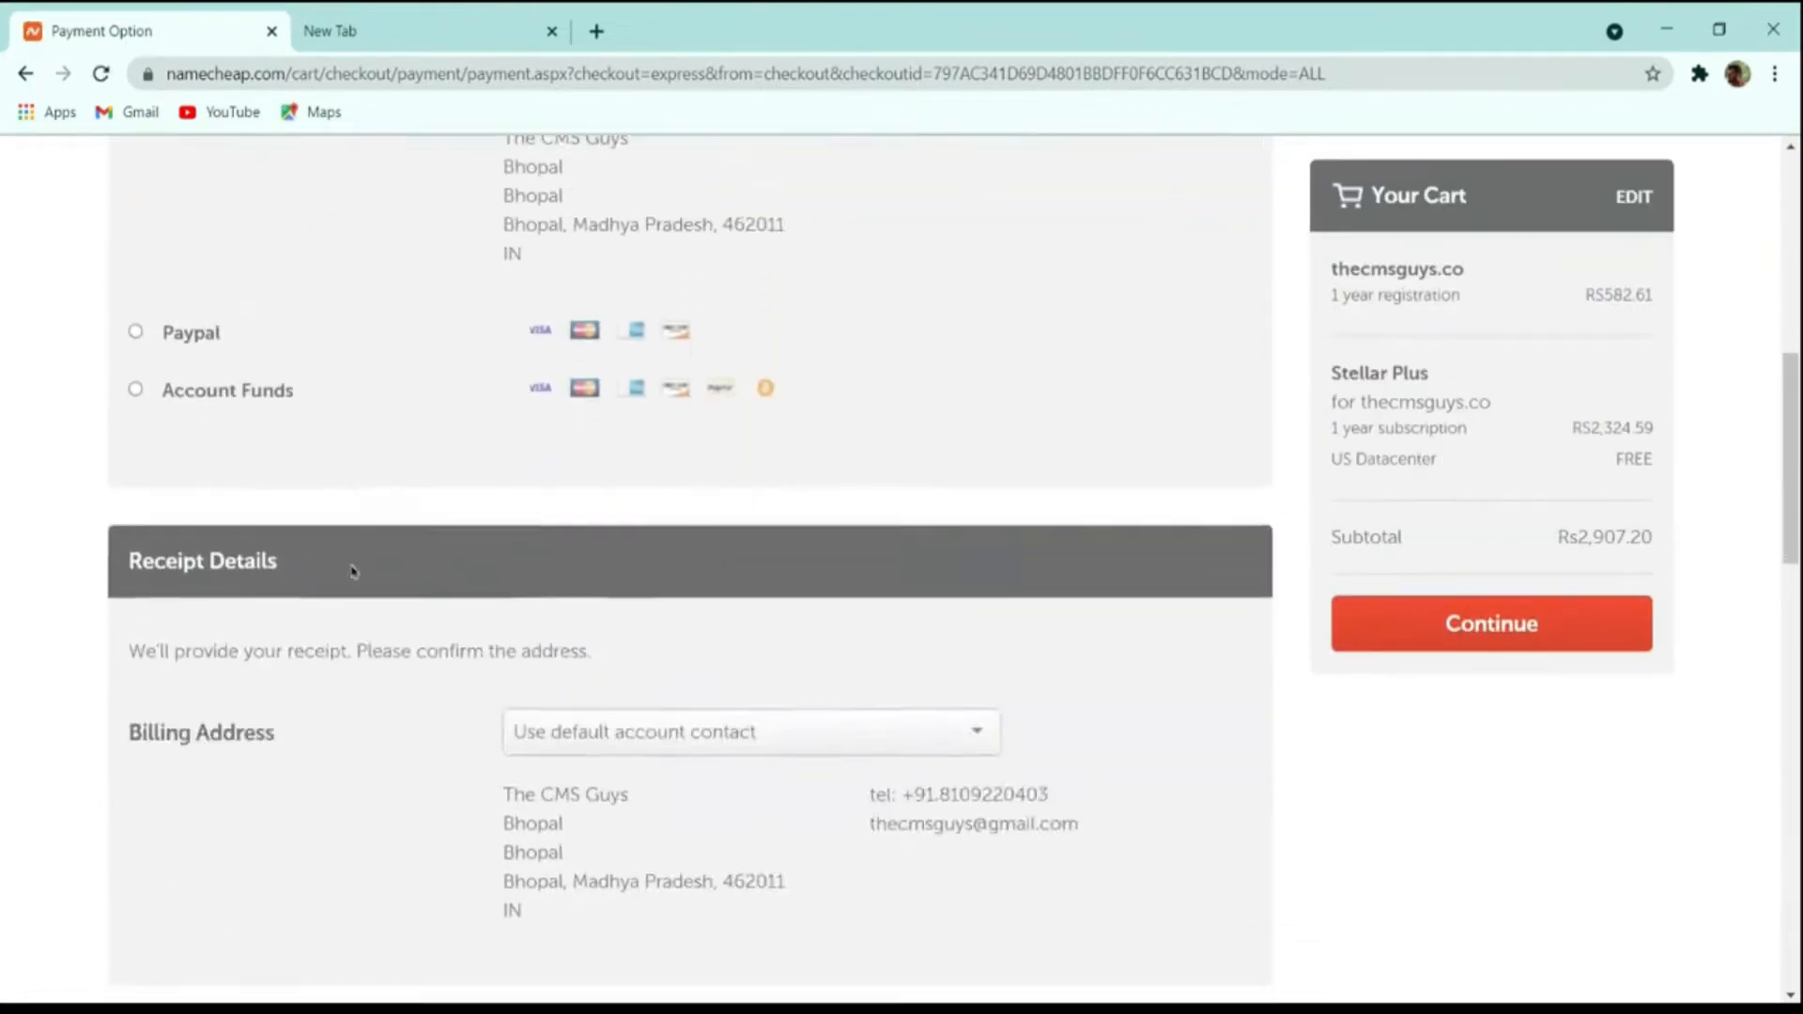
scroll(354, 567, "up", 3)
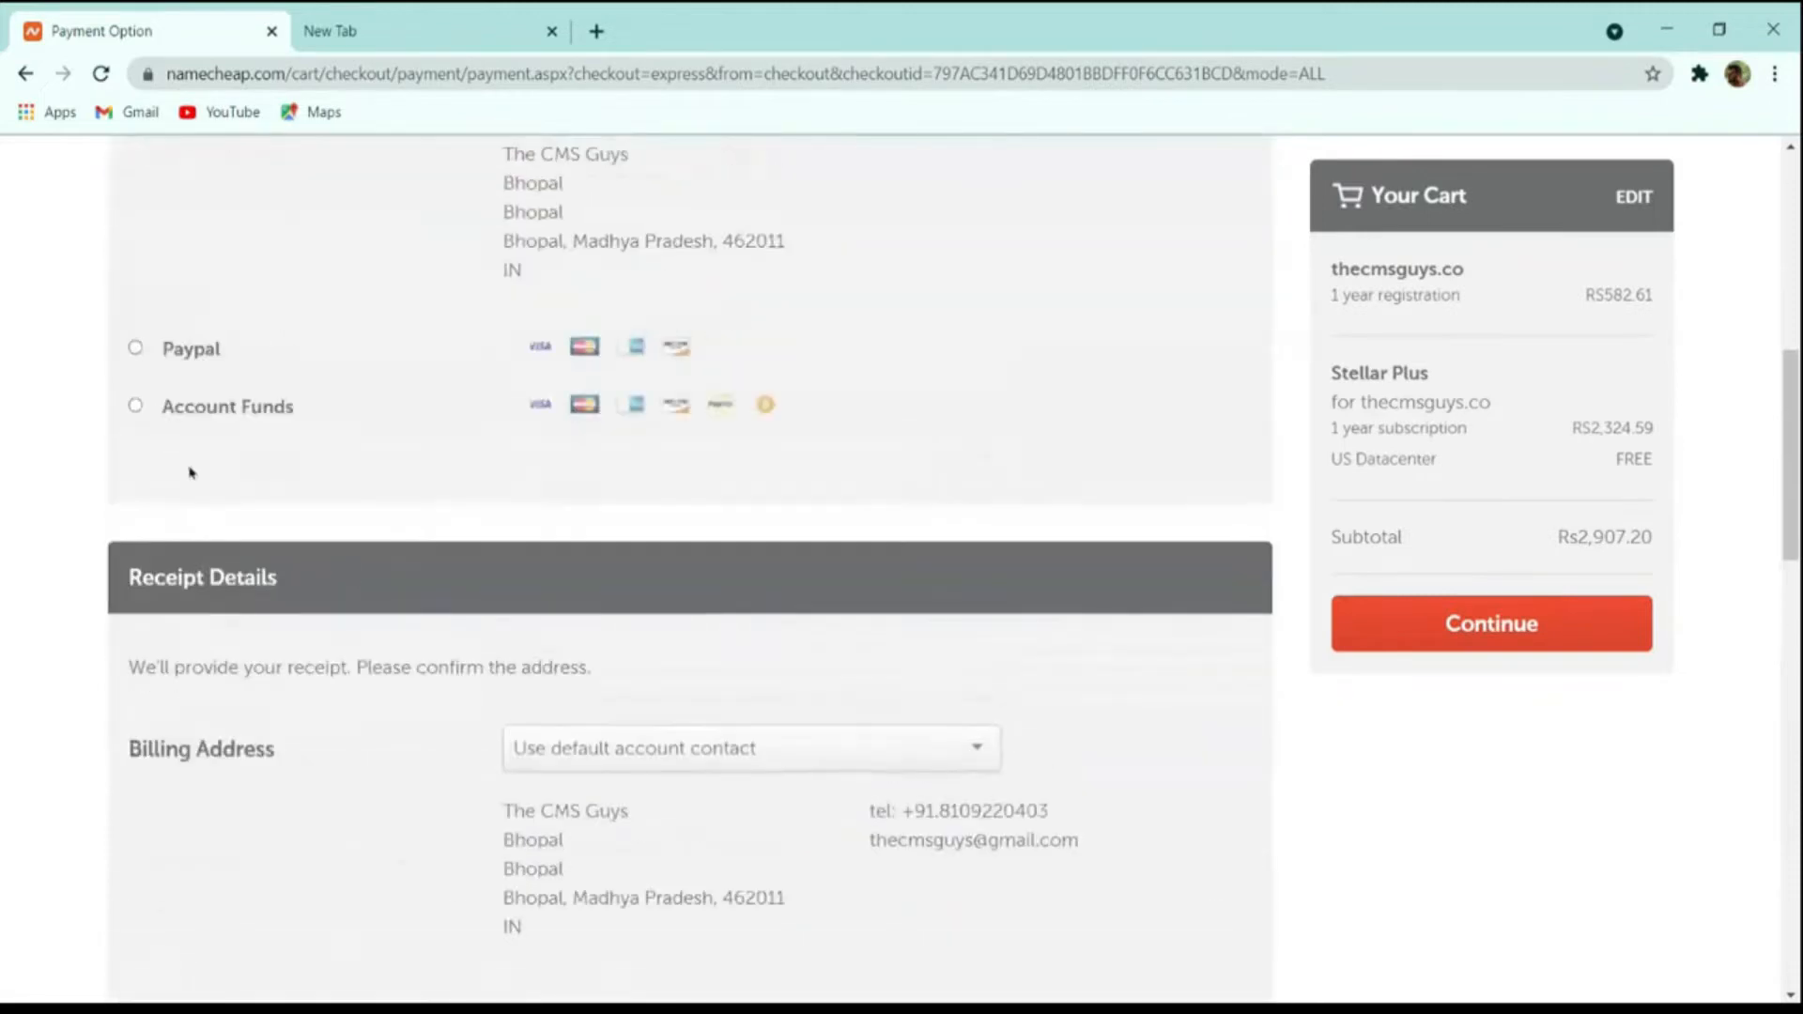
Choose PayPal as the payment method and continue to the order review.
left_click(176, 418)
left_click(158, 367)
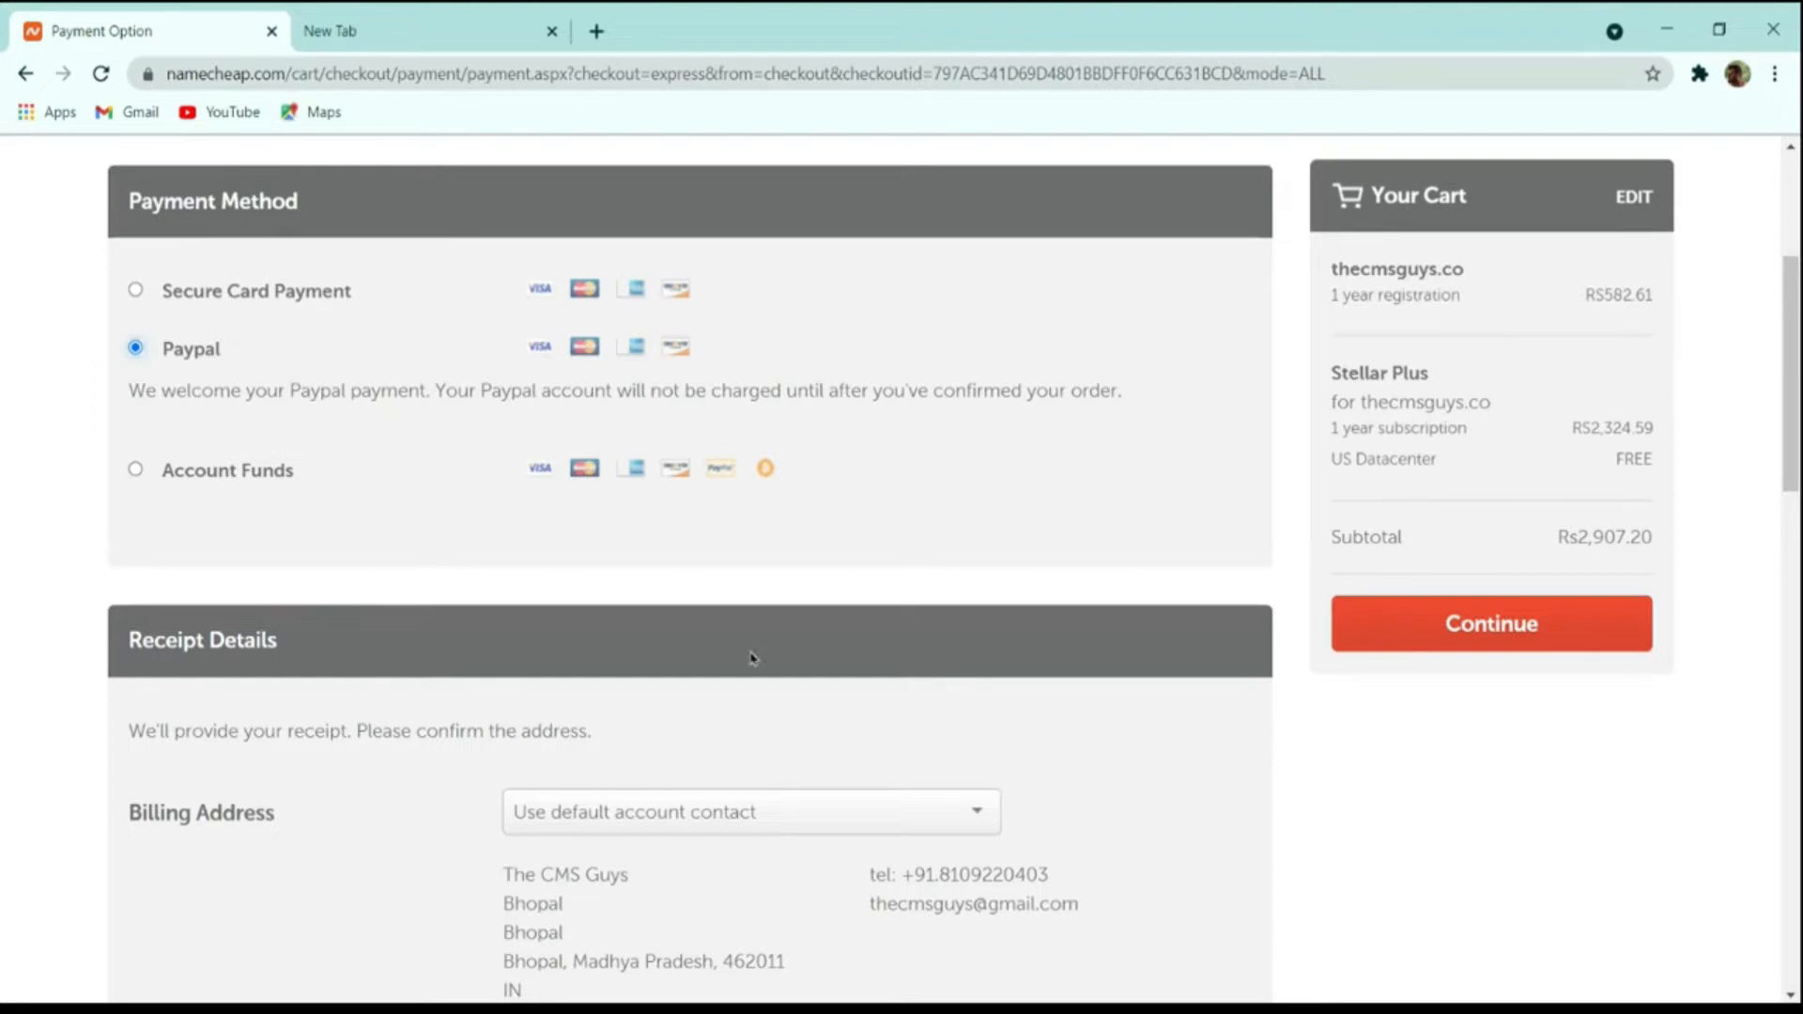
left_click(1429, 622)
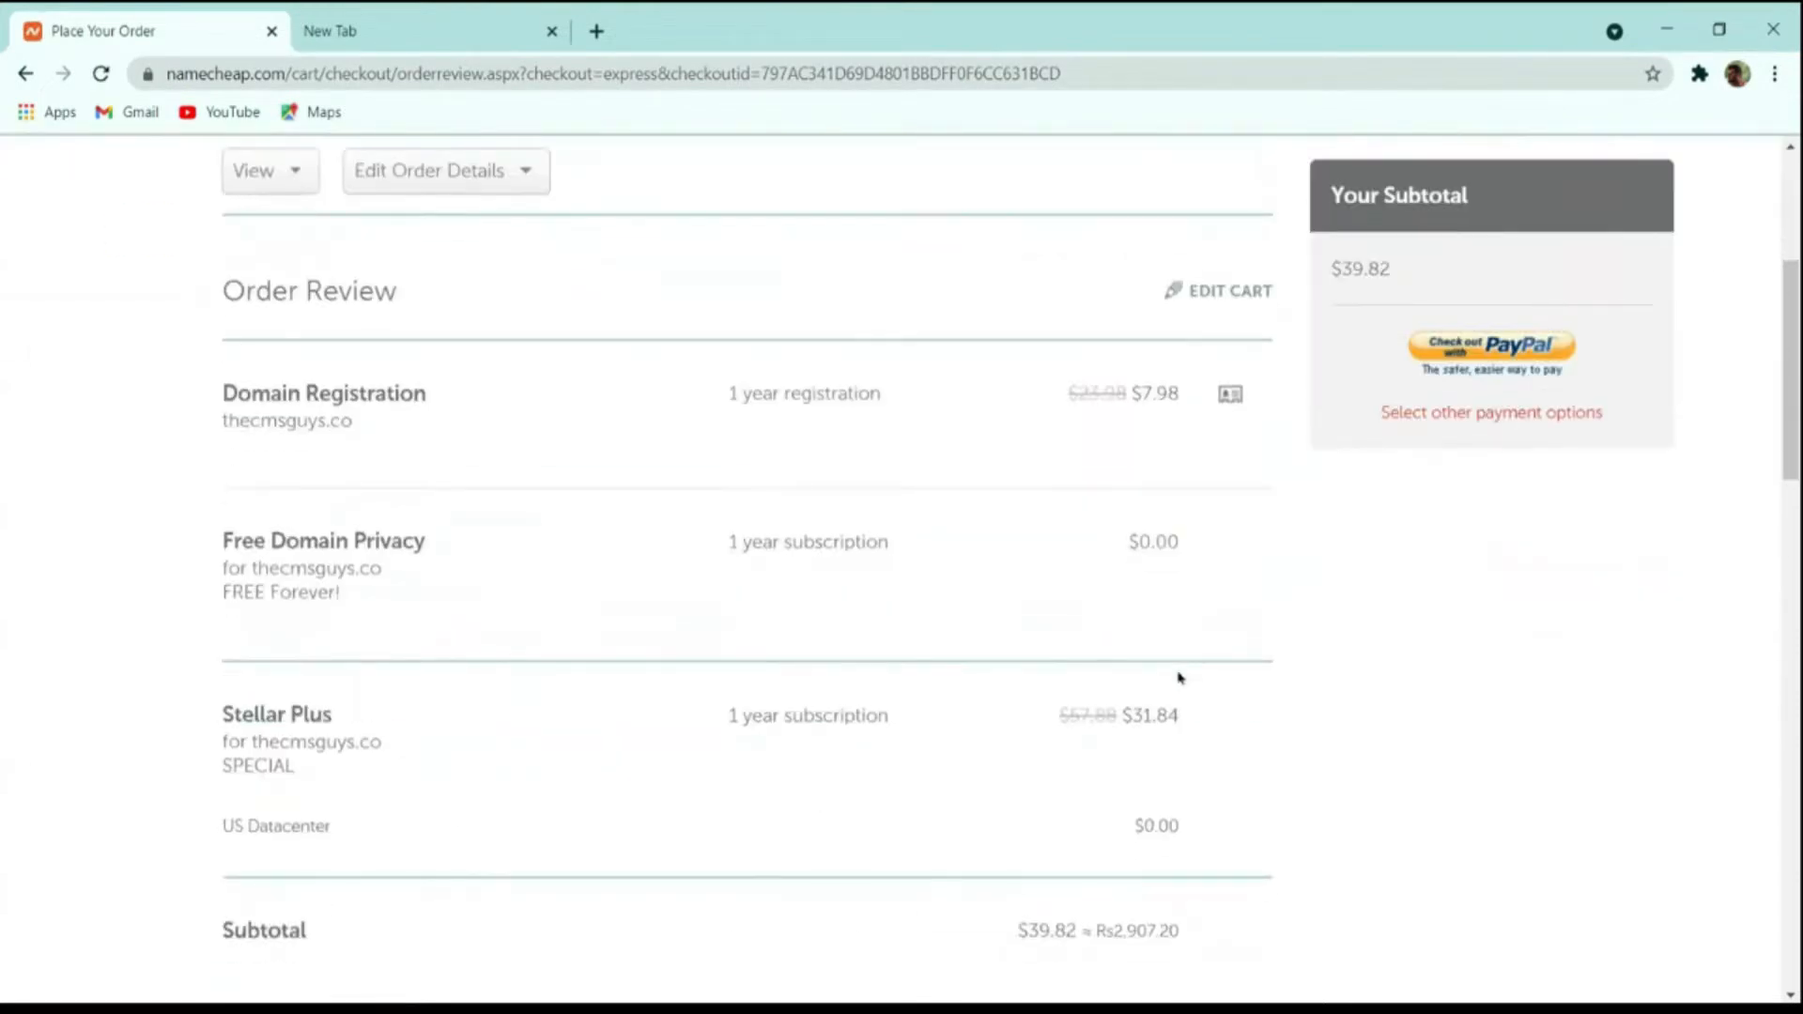
scroll(1179, 678, "down", 4)
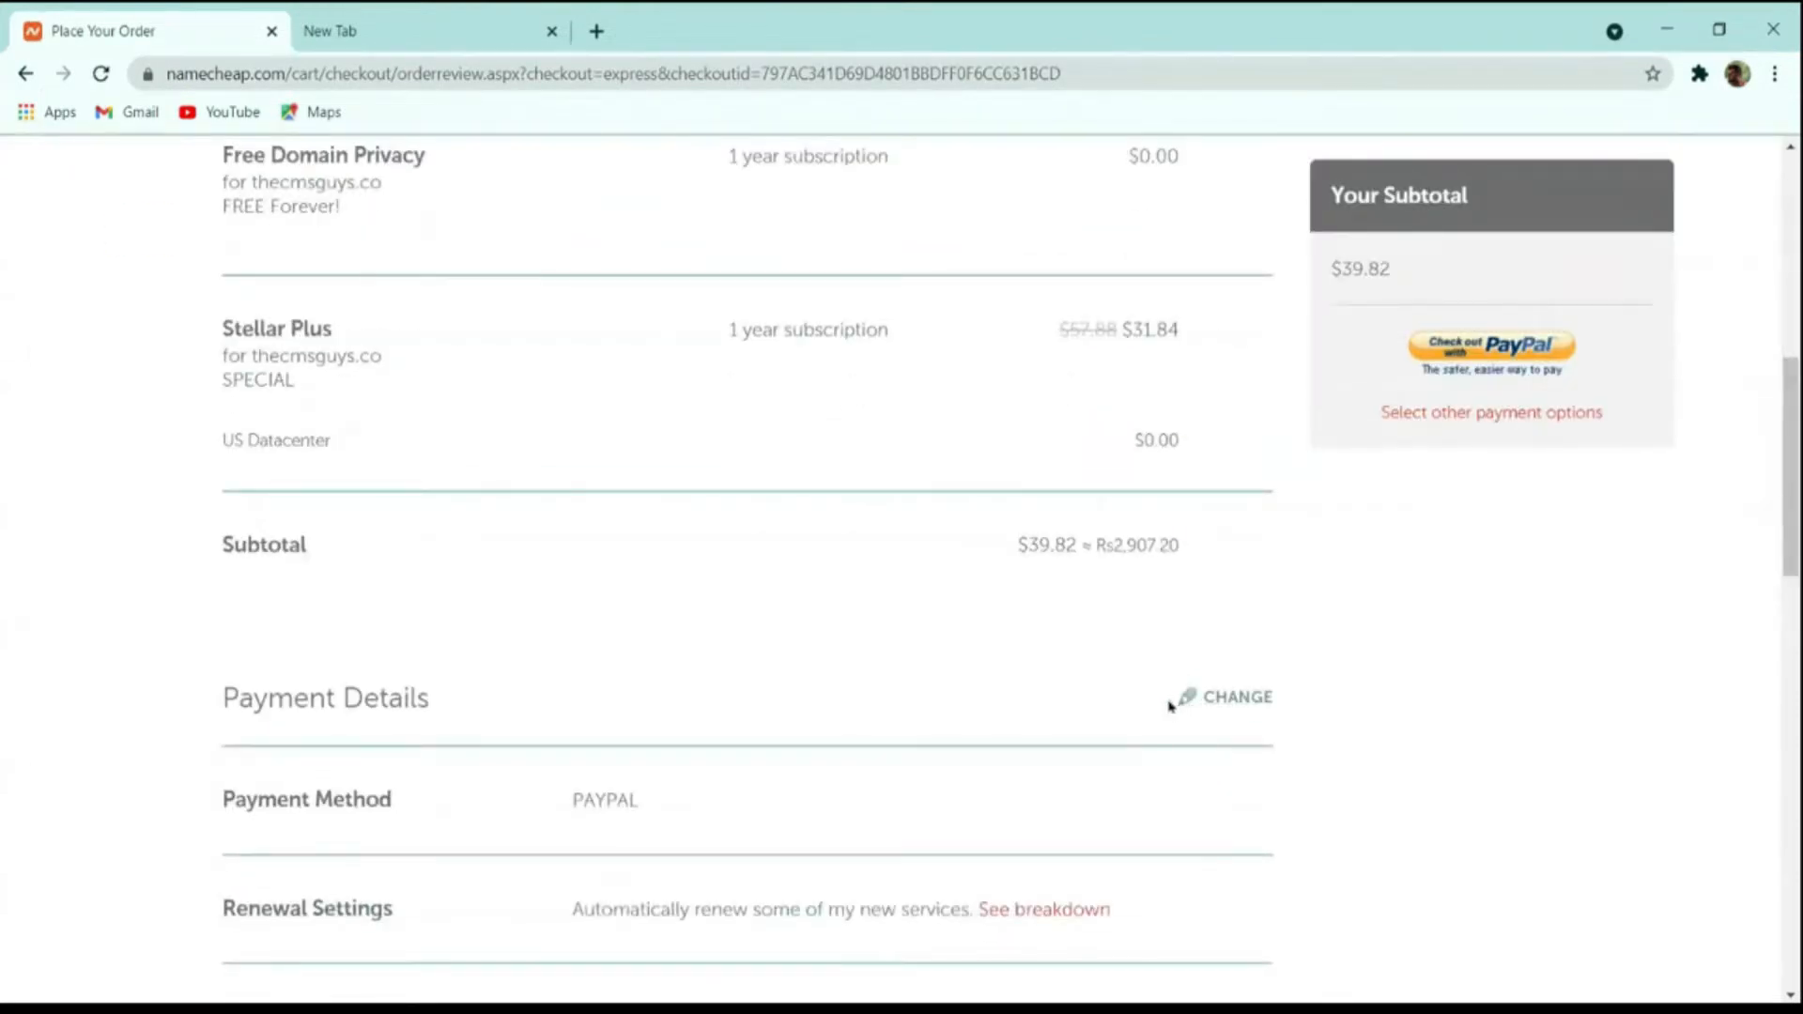
scroll(1117, 697, "up", 8)
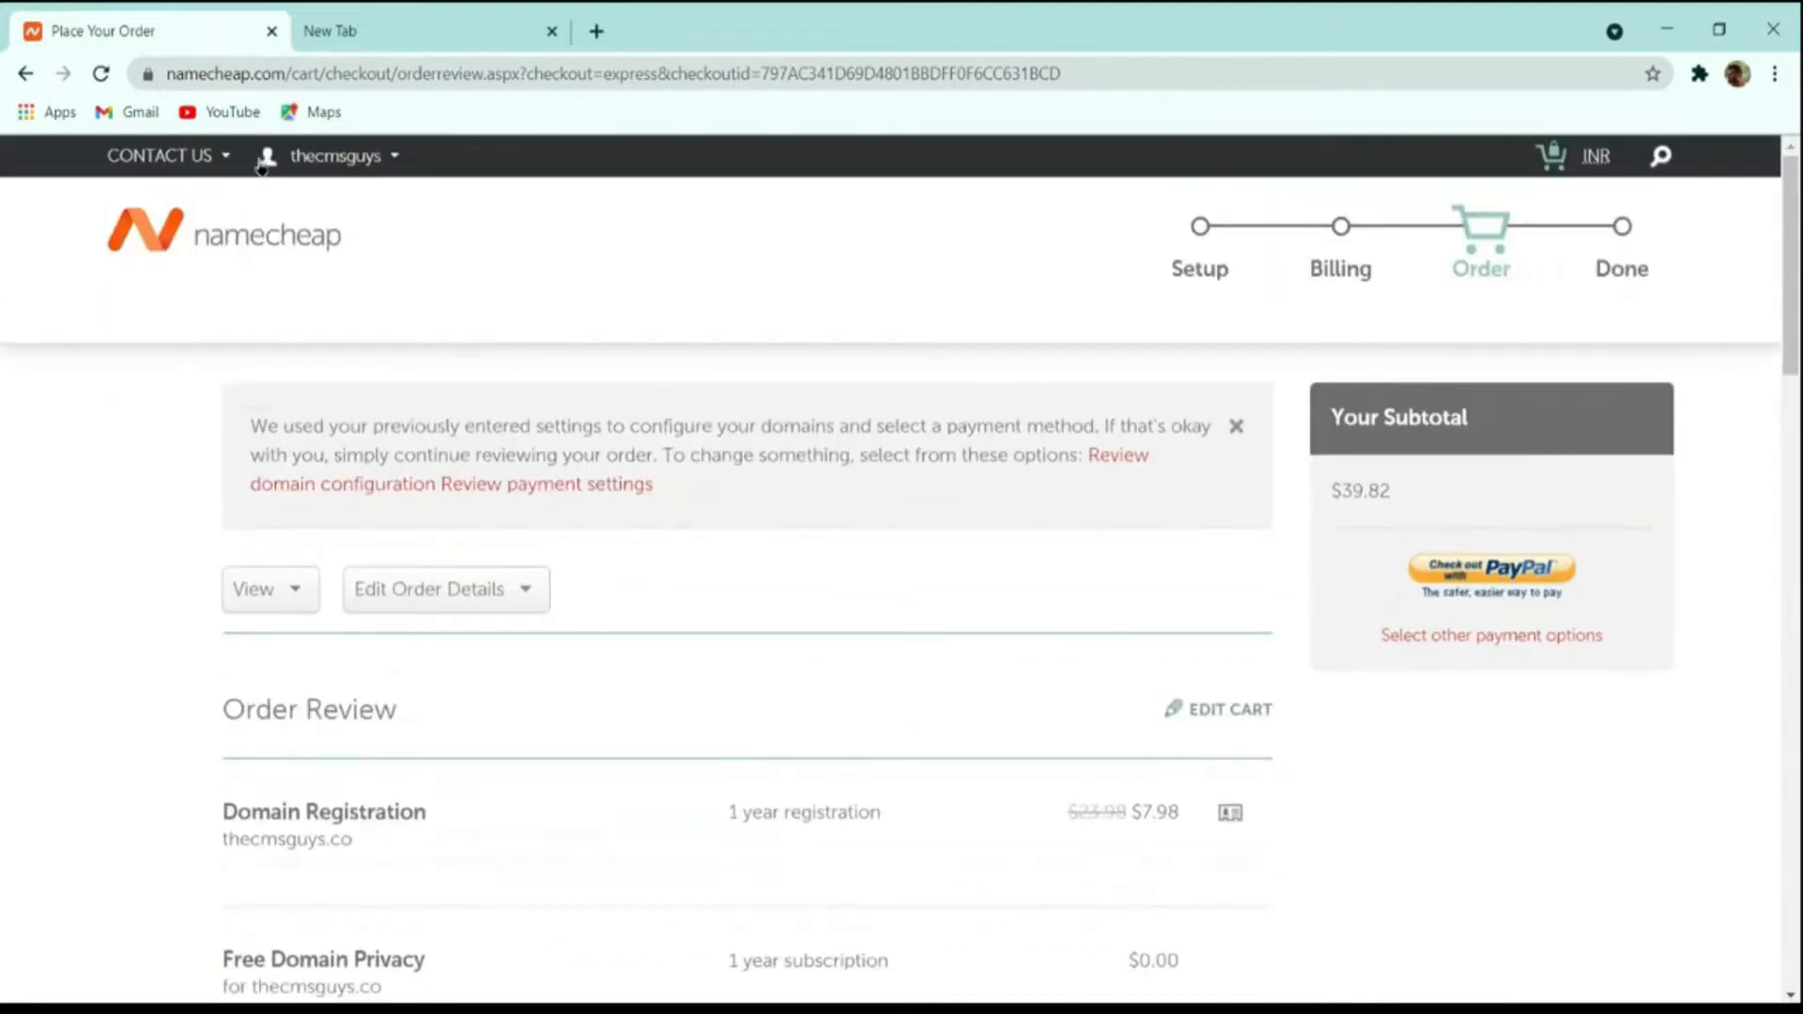
Go to the account dashboard and open cPanel for the thecmsguys.in Stellar Plus hosting.
mouse_move(318, 197)
left_click(319, 406)
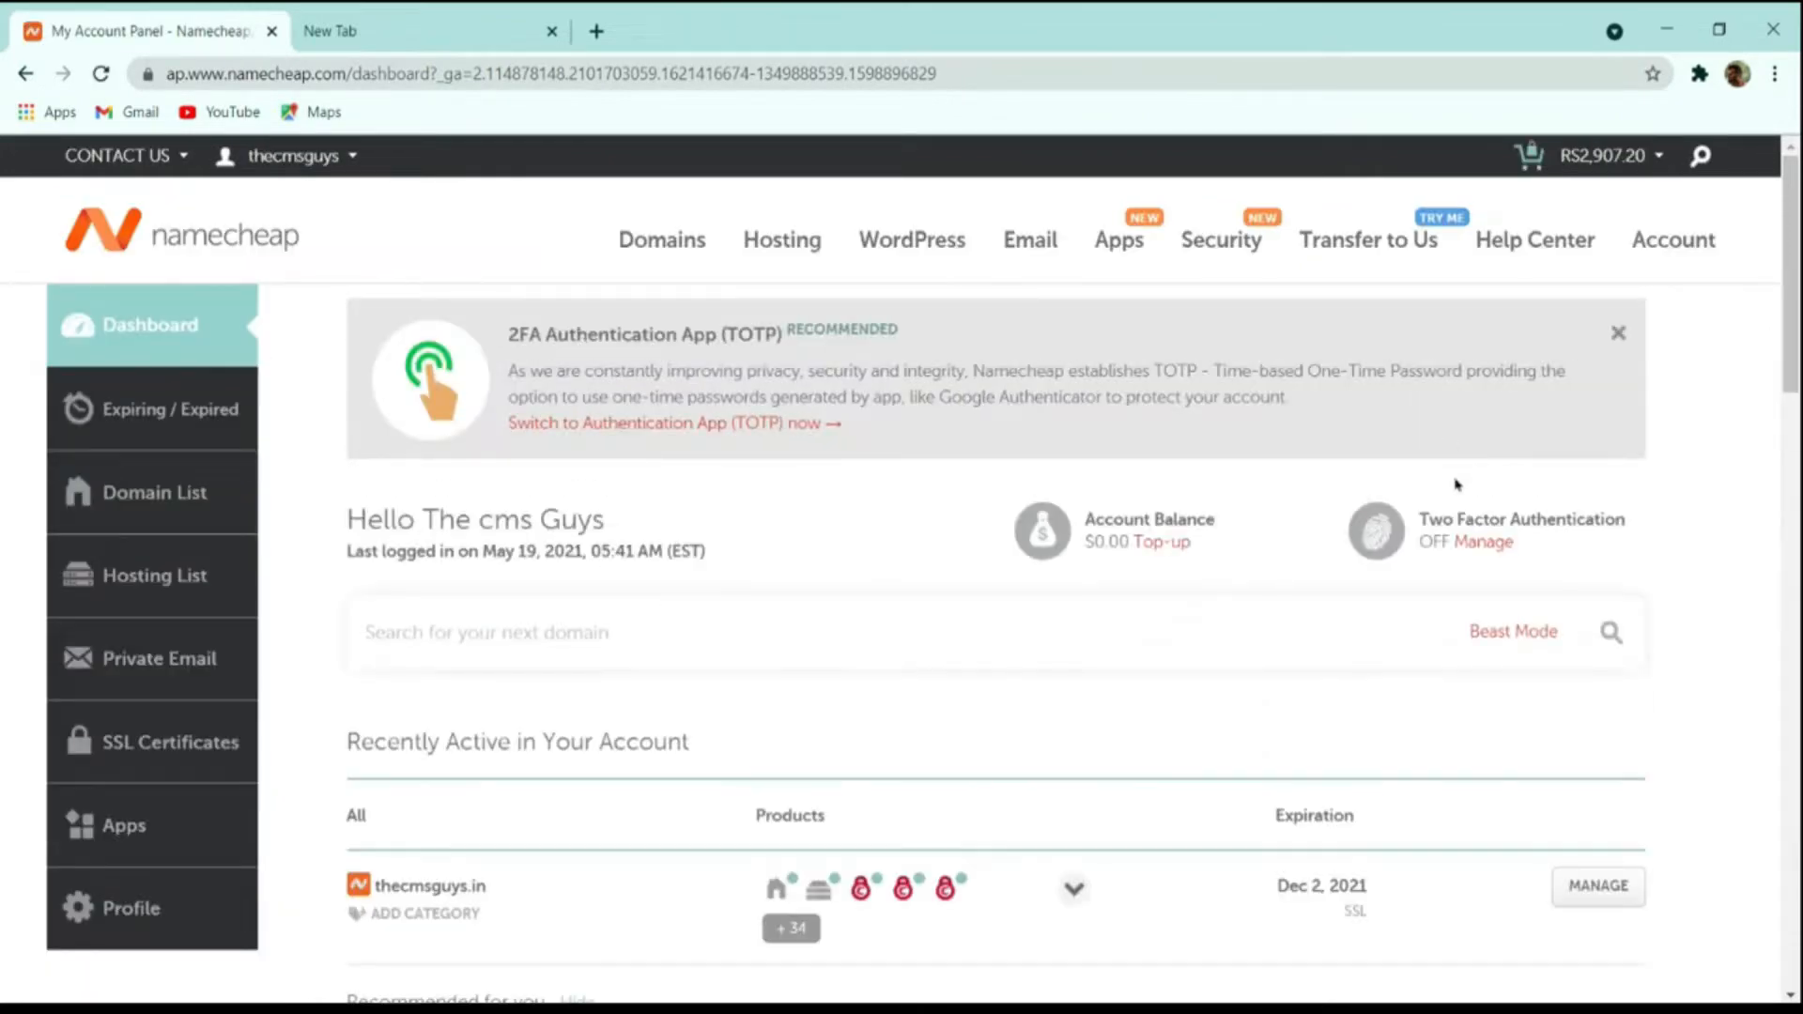
scroll(1470, 495, "down", 4)
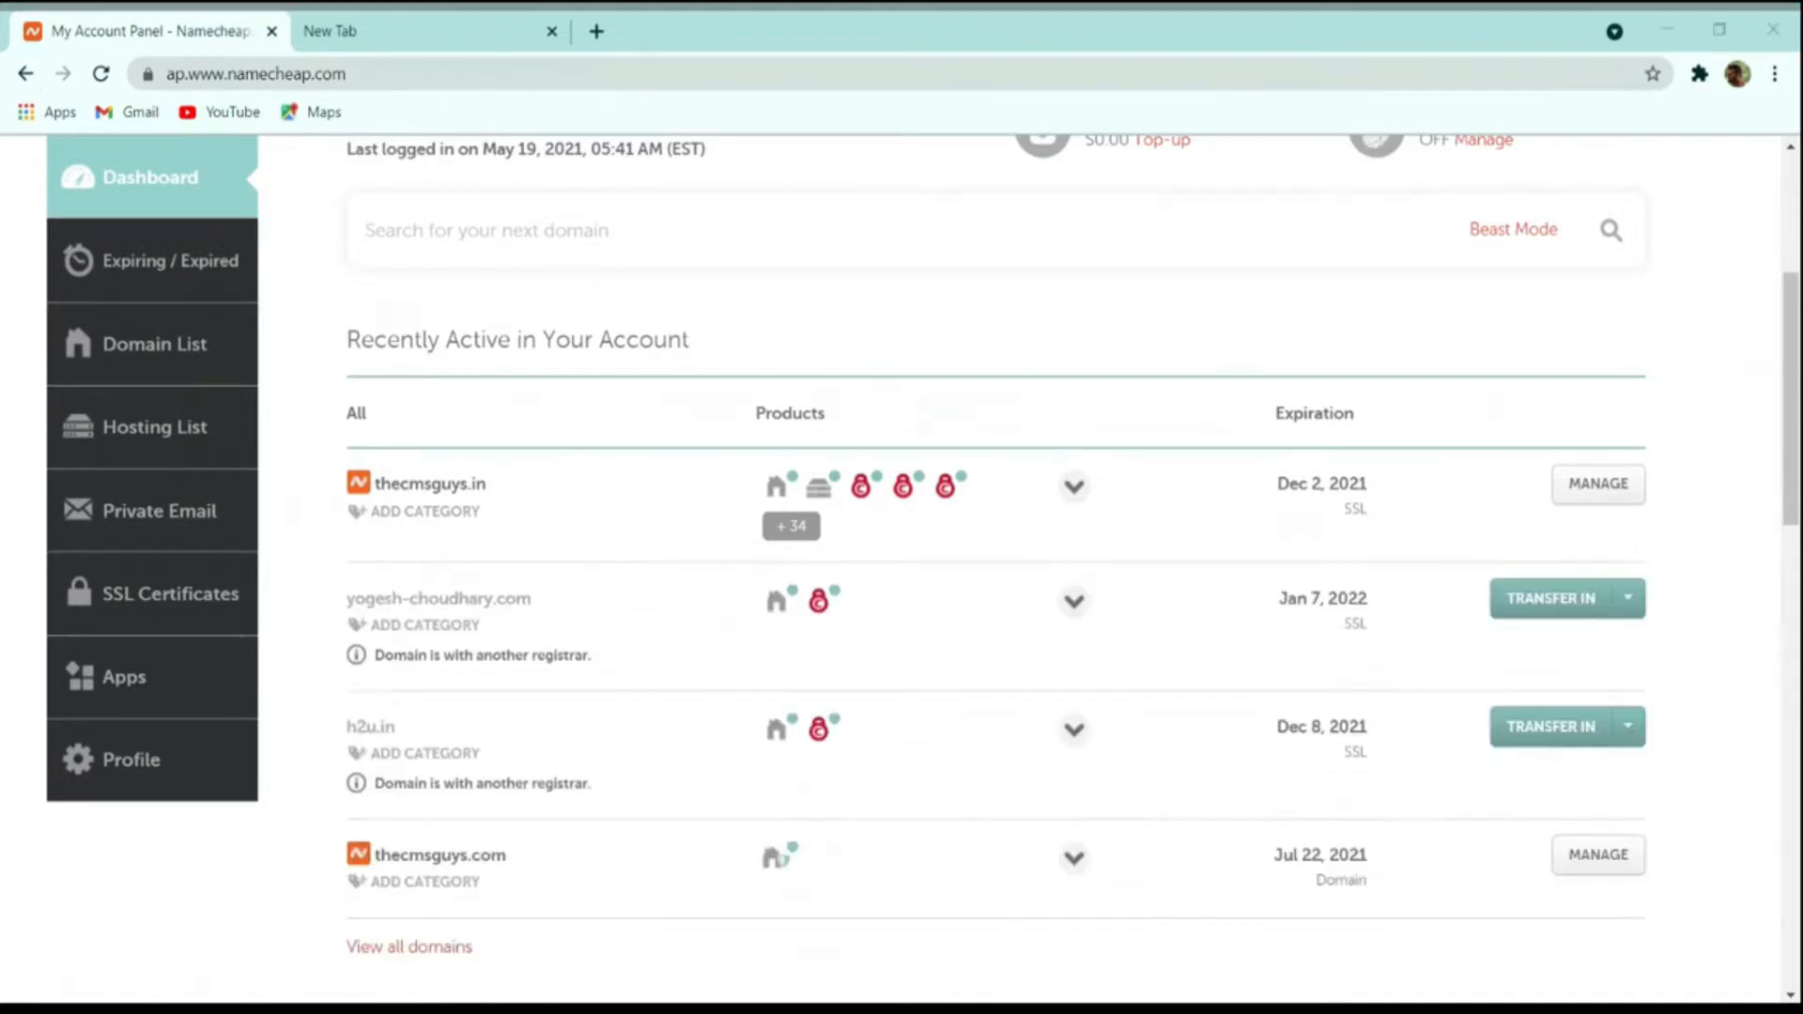
left_click(315, 368)
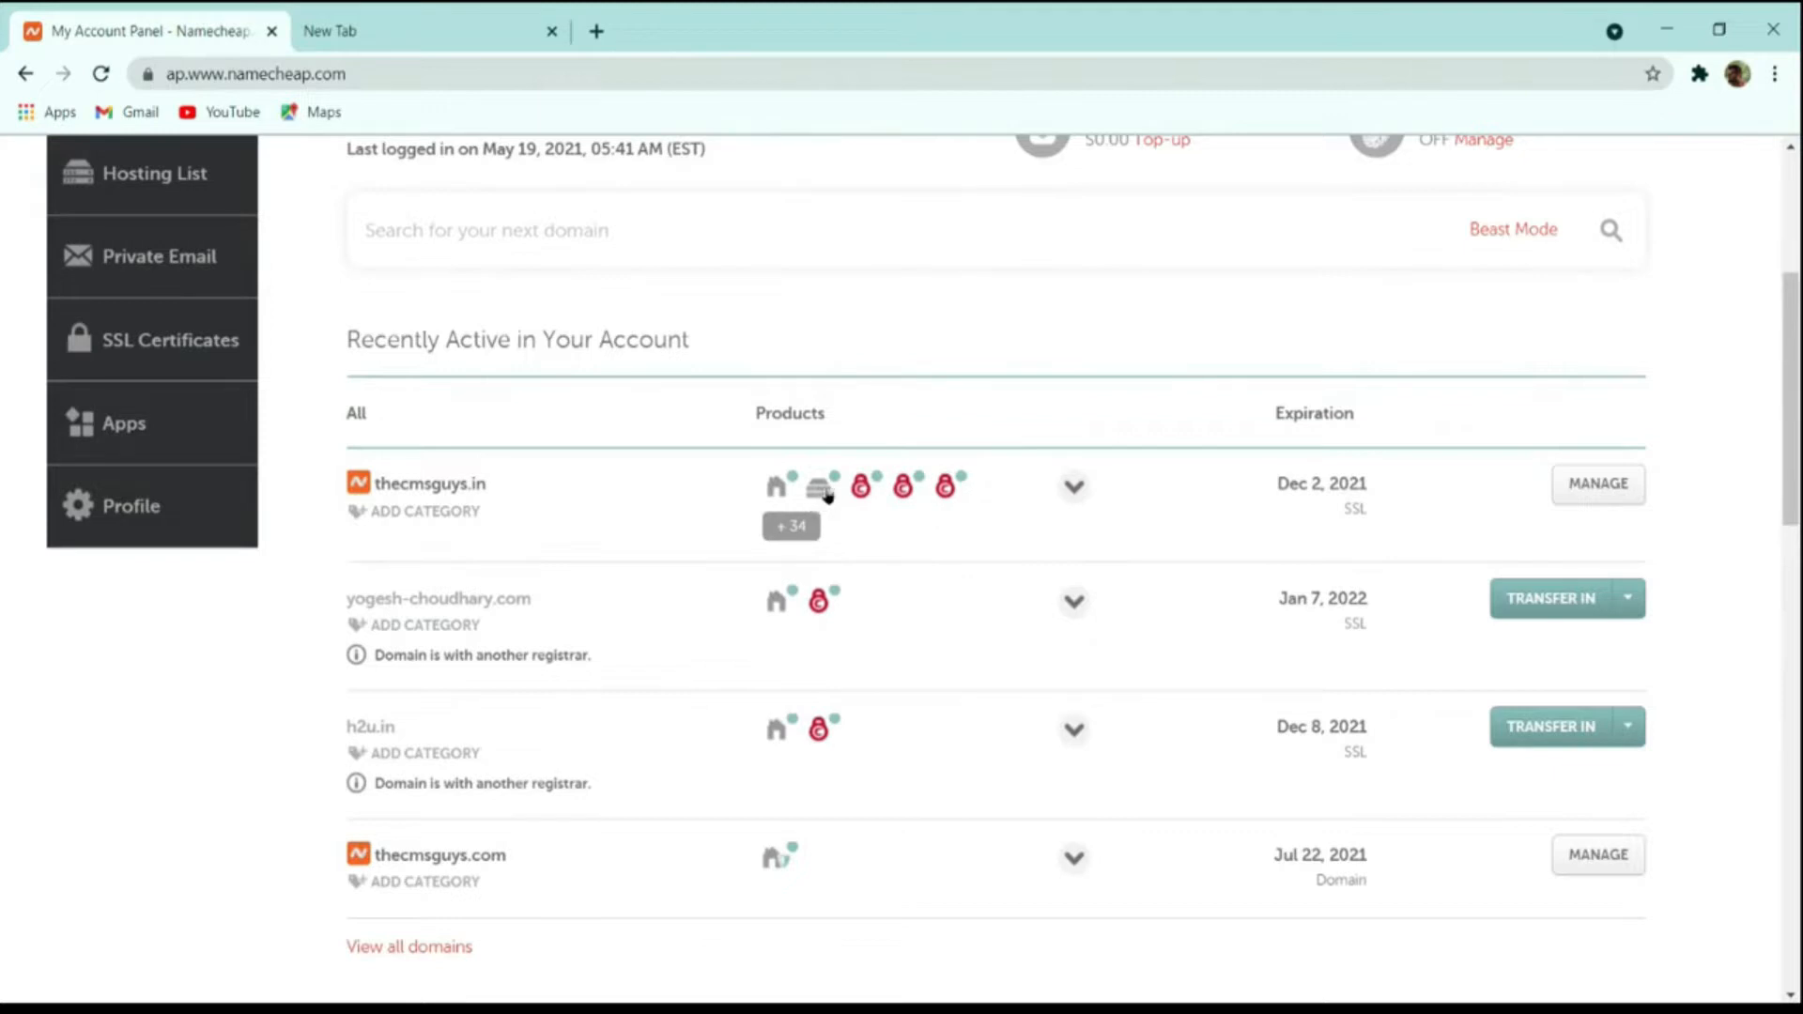
mouse_move(820, 501)
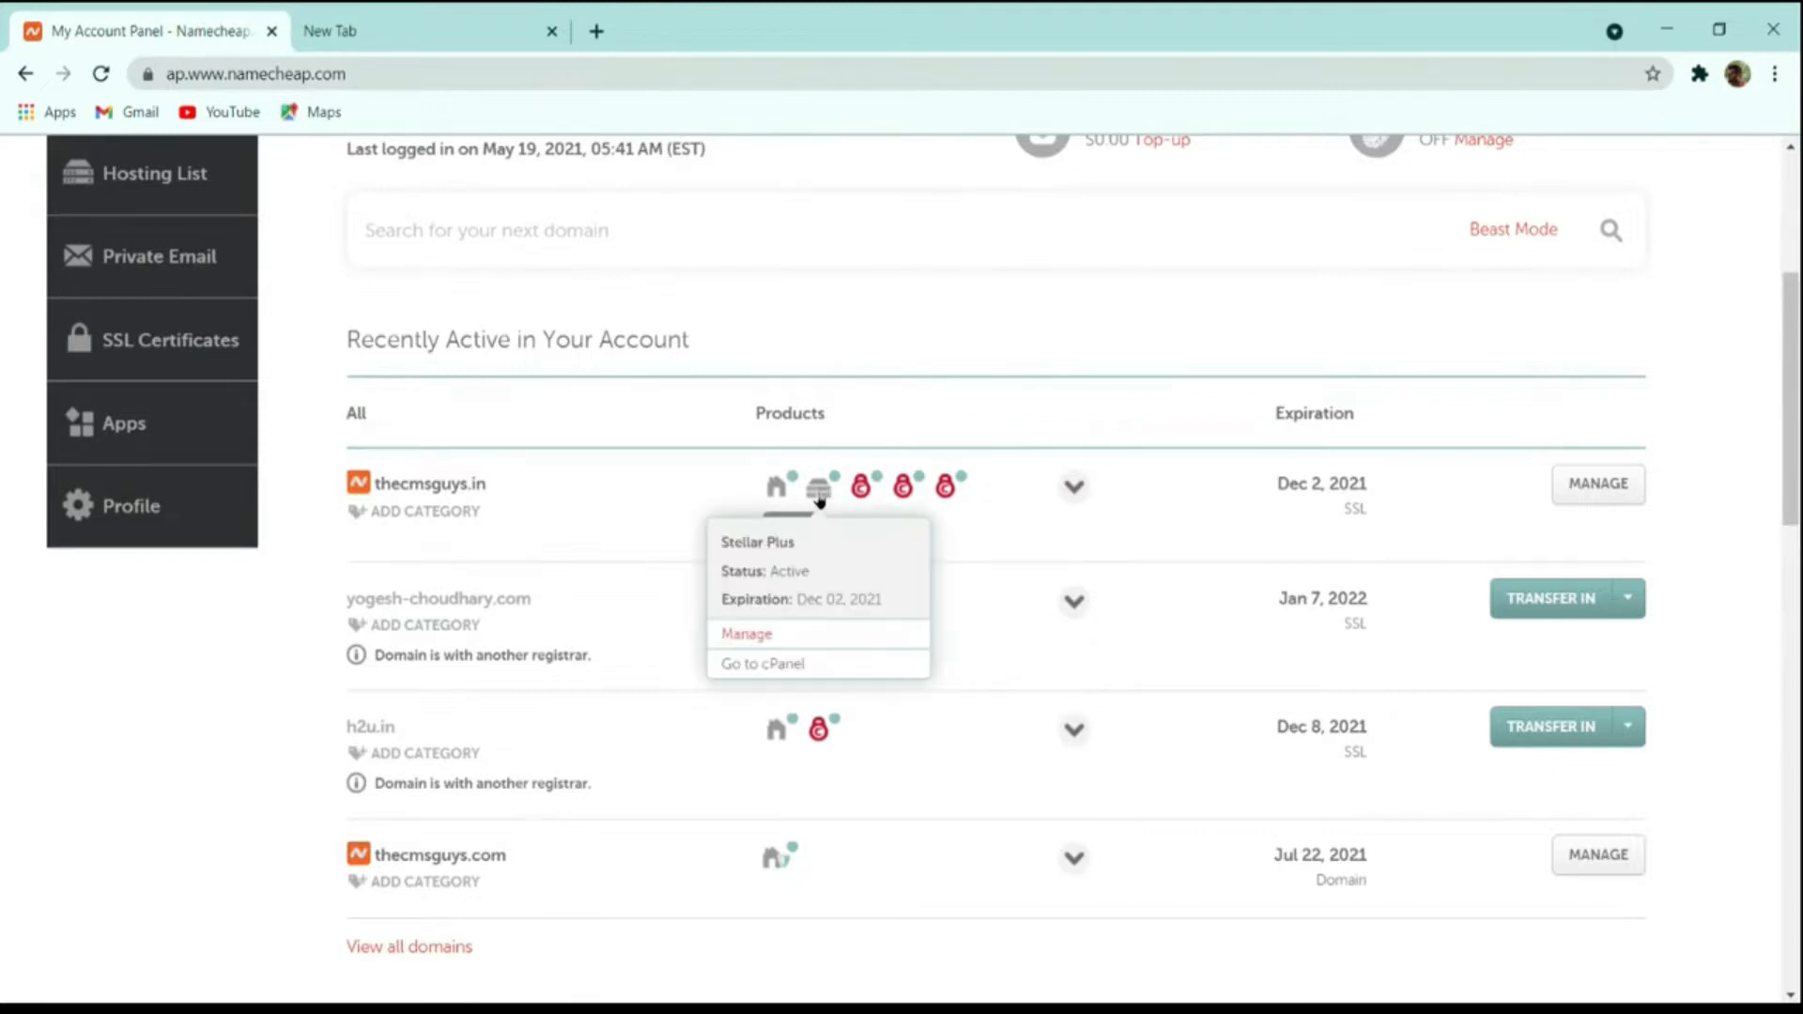
left_click(794, 665)
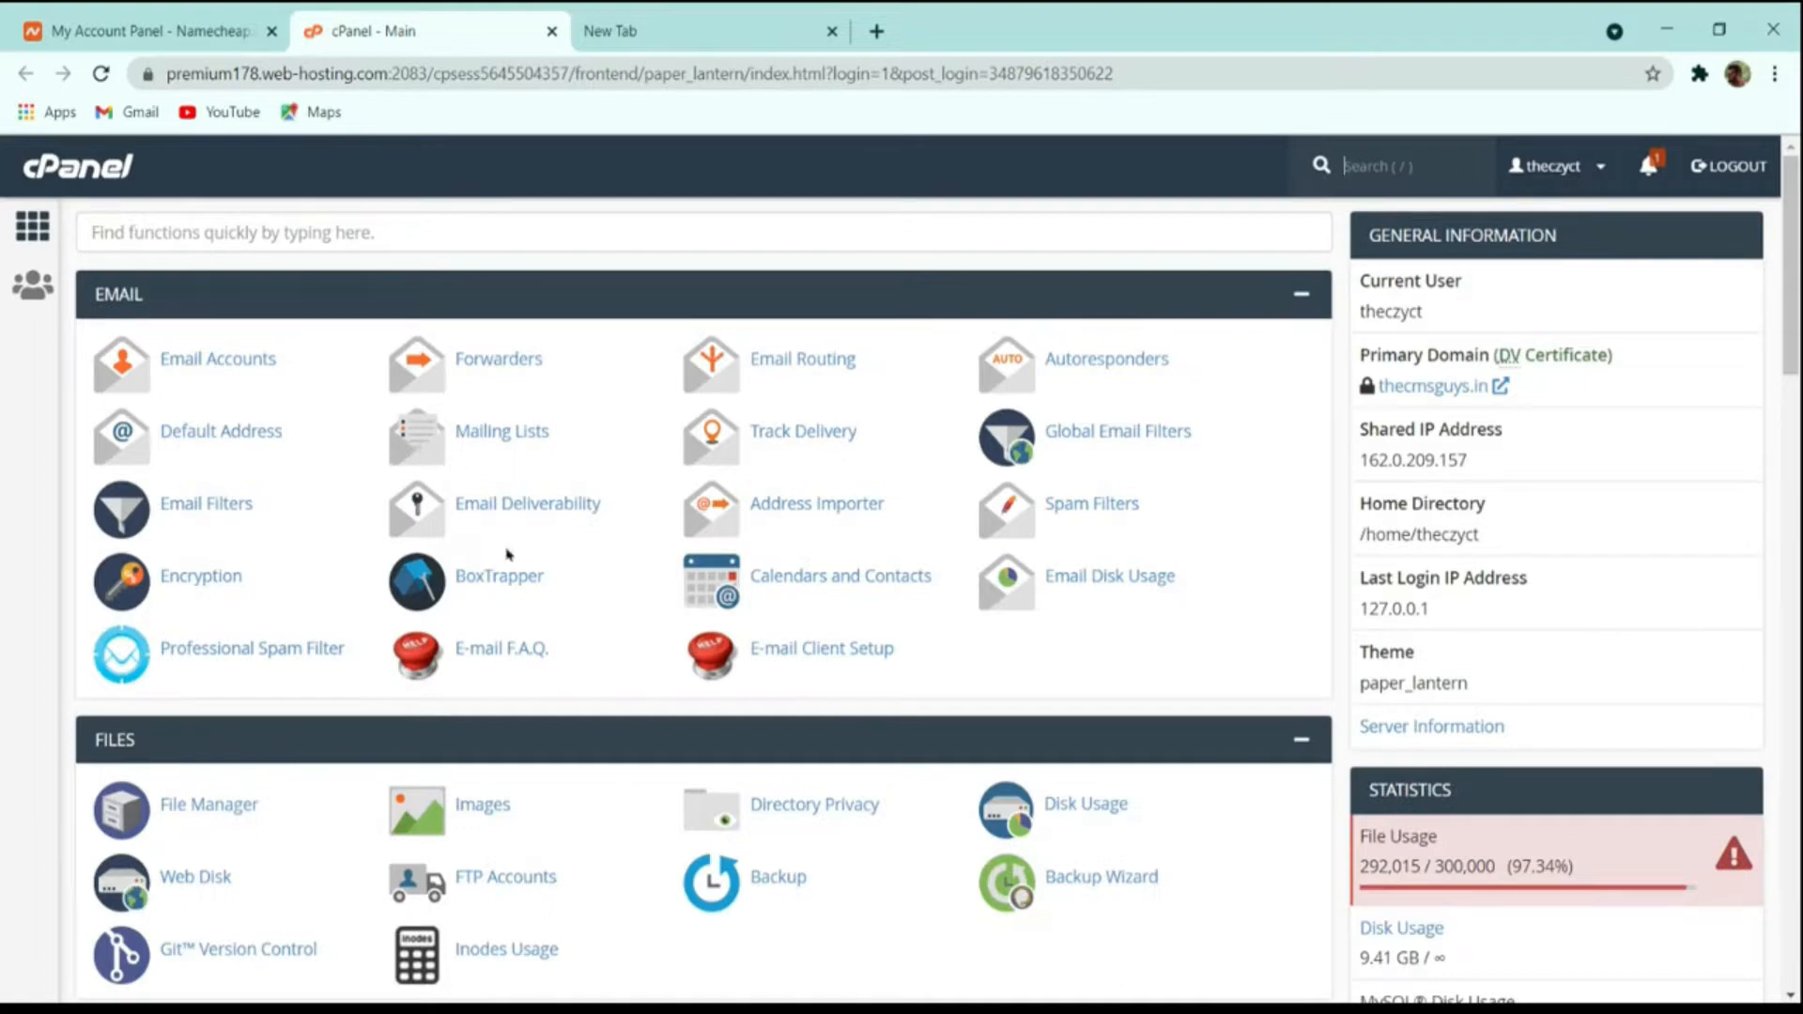
Filter the cPanel functions by "wor" and open WordPress Manager by Softaculous.
scroll(652, 570, "down", 15)
scroll(639, 583, "up", 15)
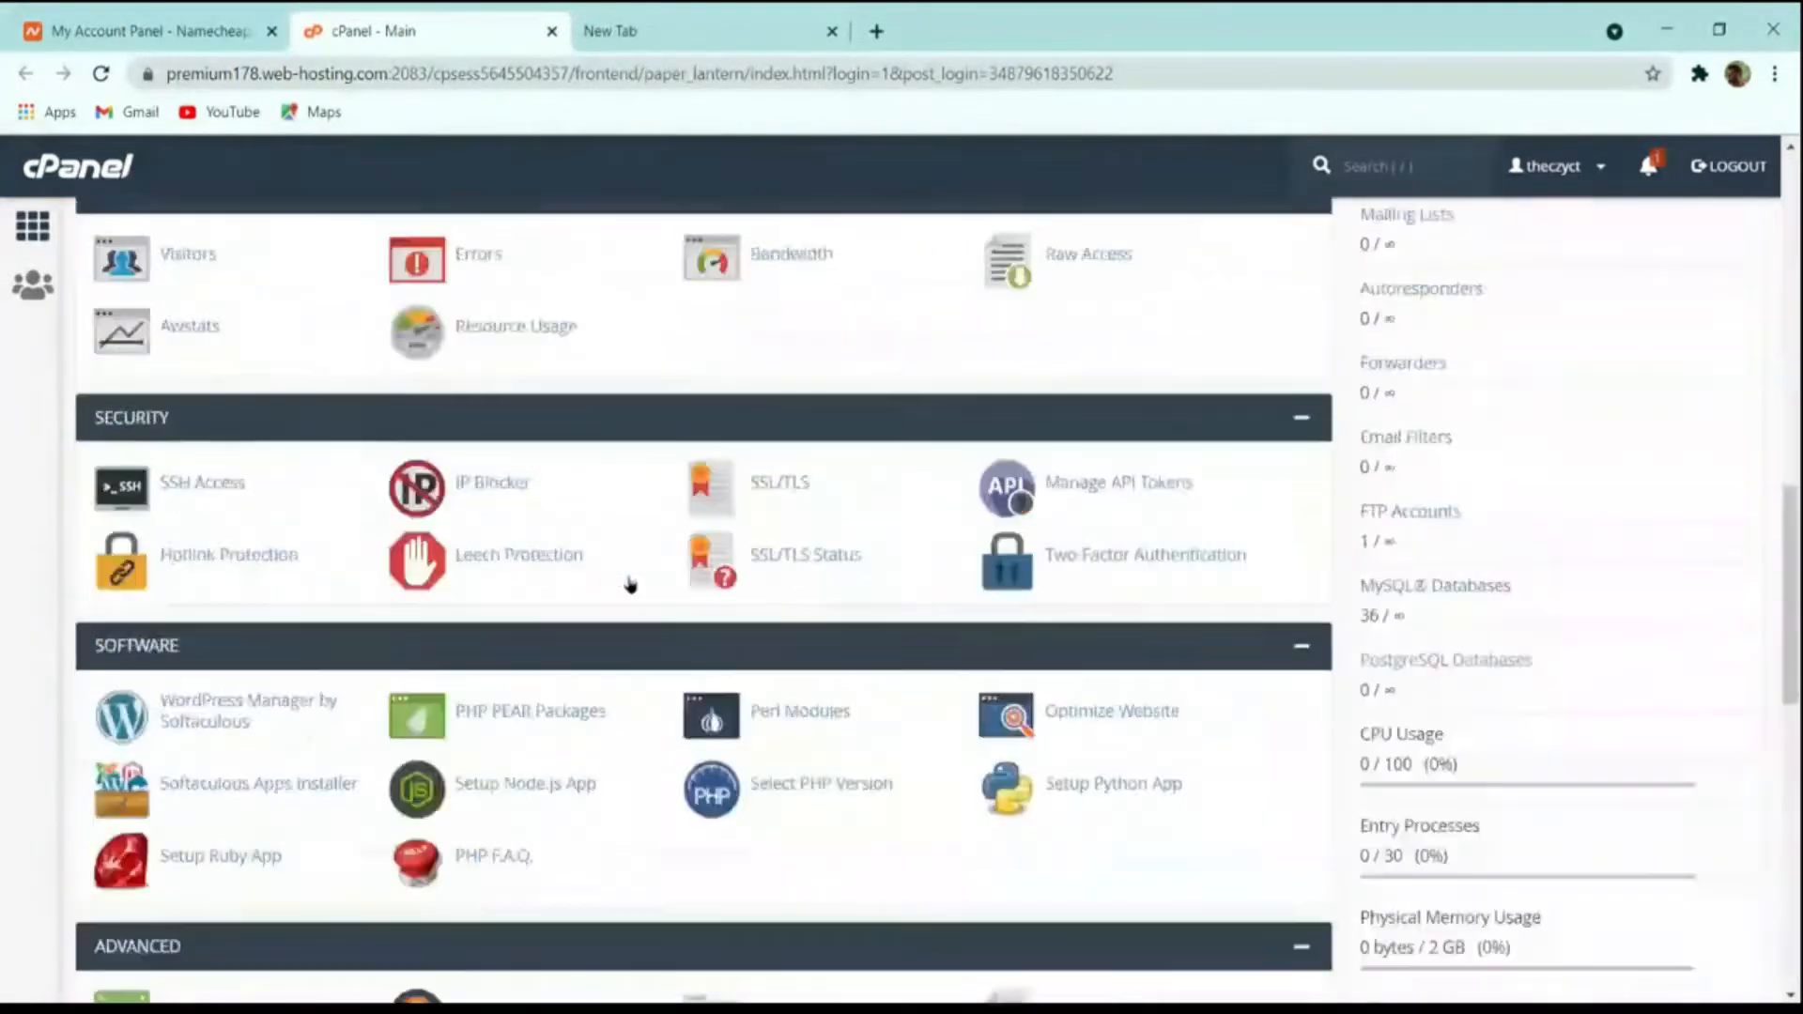
left_click(352, 229)
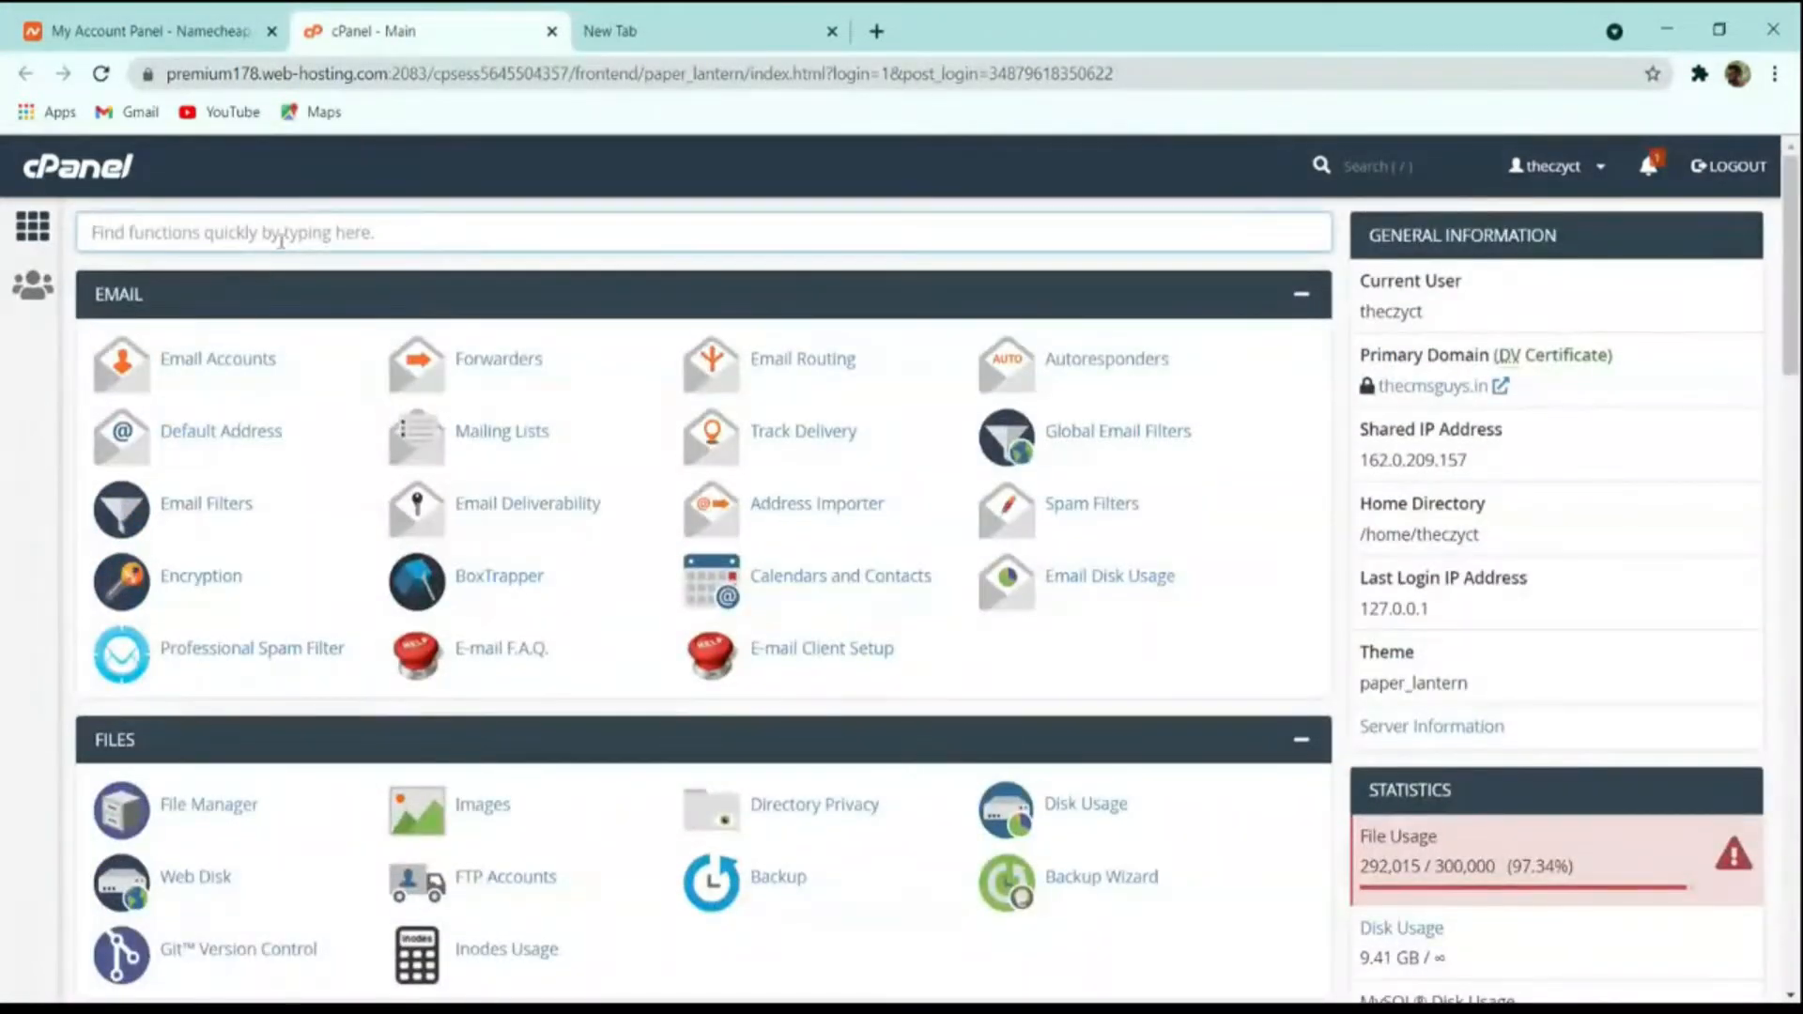
type("wor")
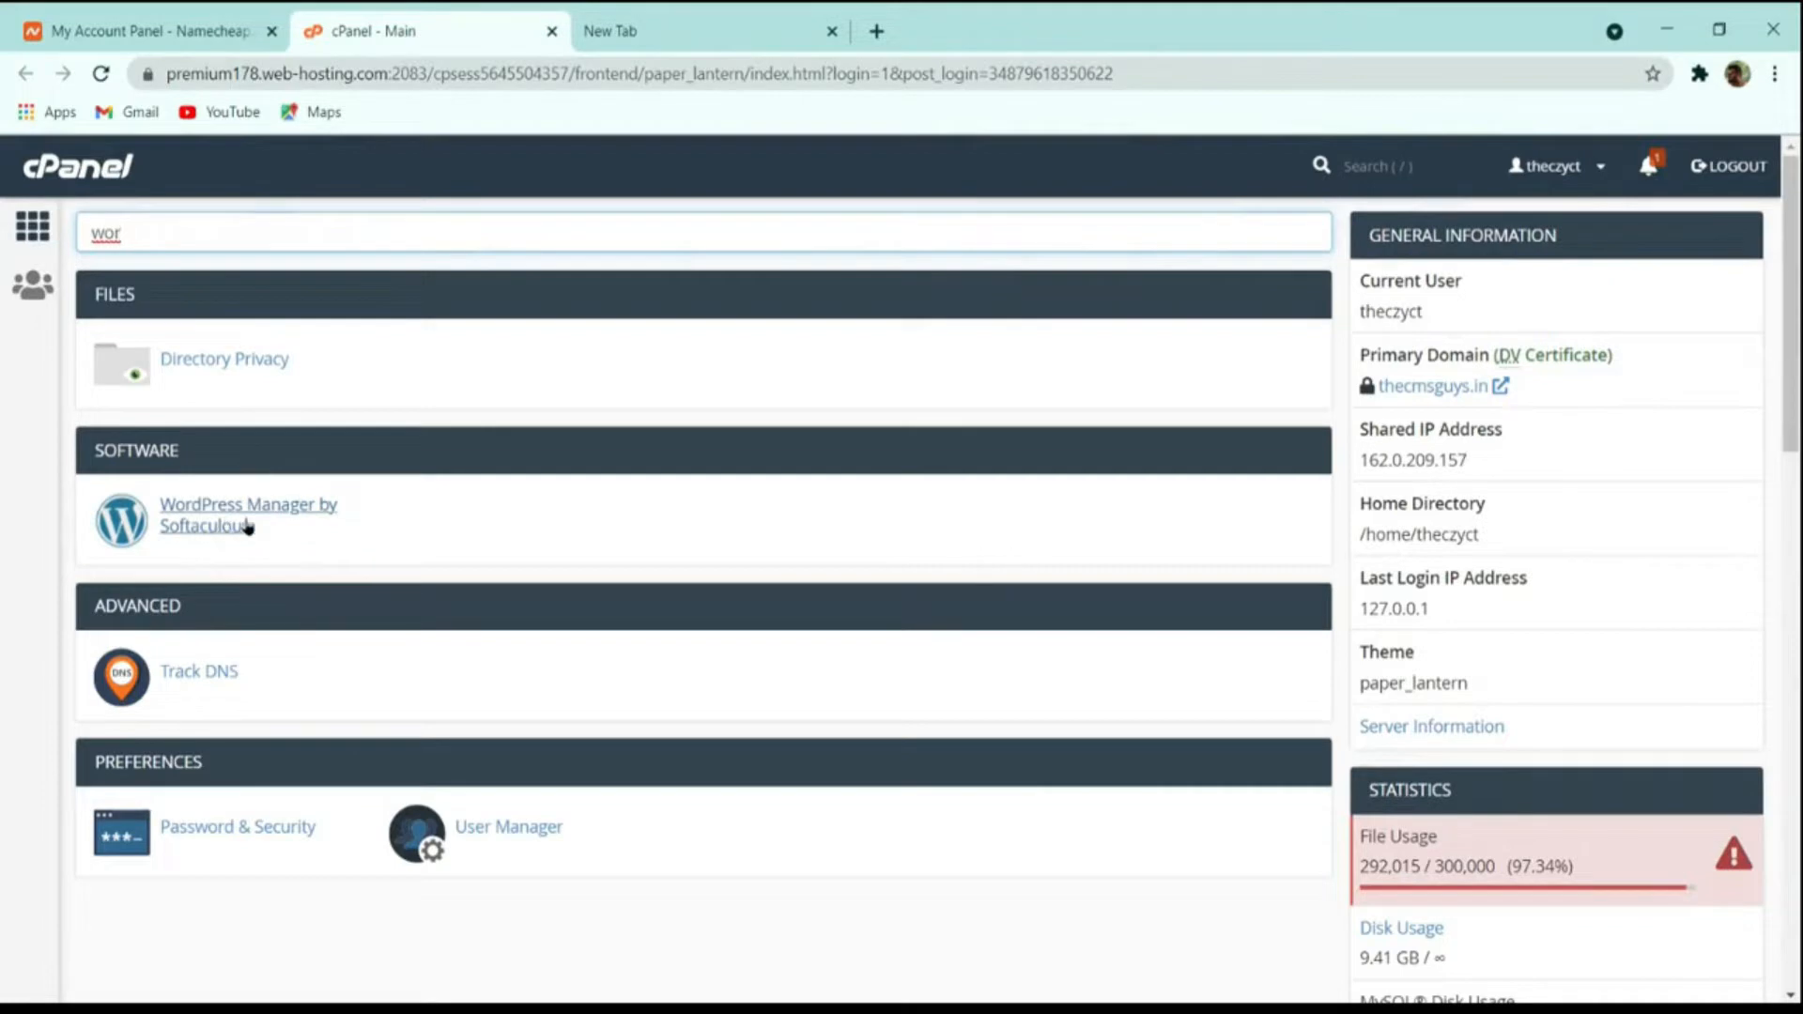
left_click(191, 512)
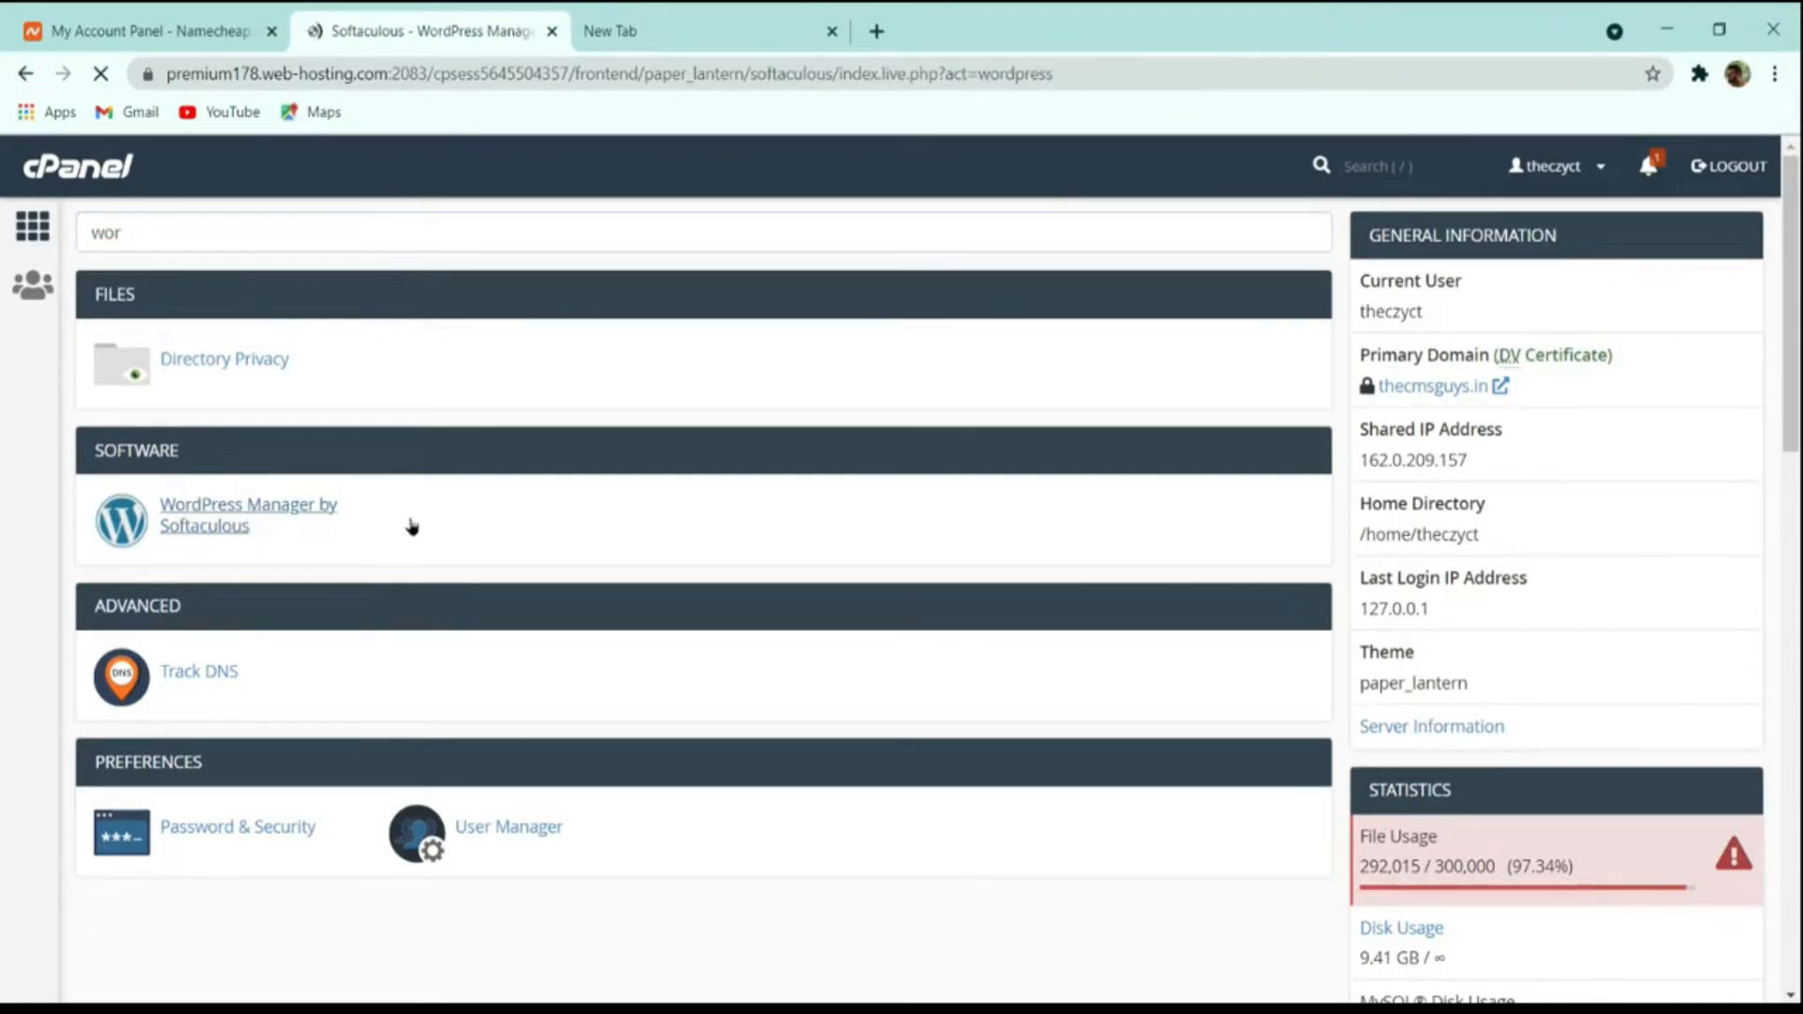
Look over the existing WordPress installations and open the form for installing a fresh copy of WordPress.
scroll(672, 517, "down", 3)
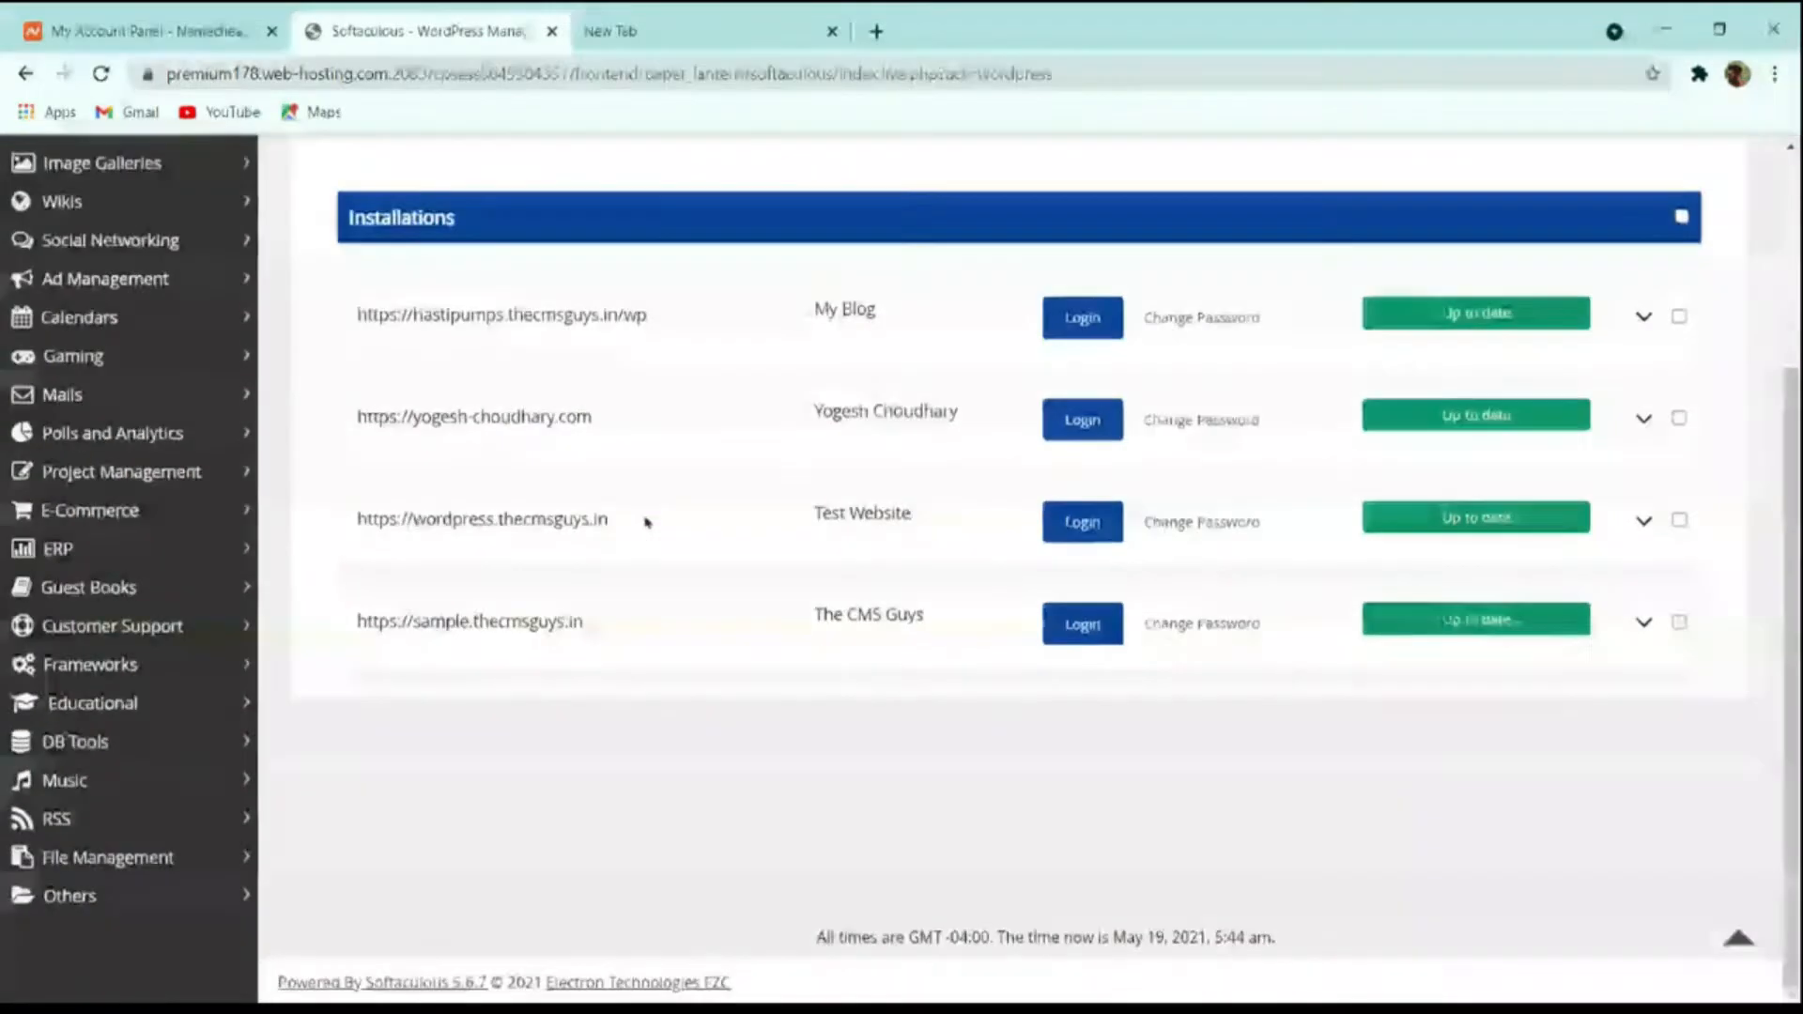
scroll(568, 639, "up", 3)
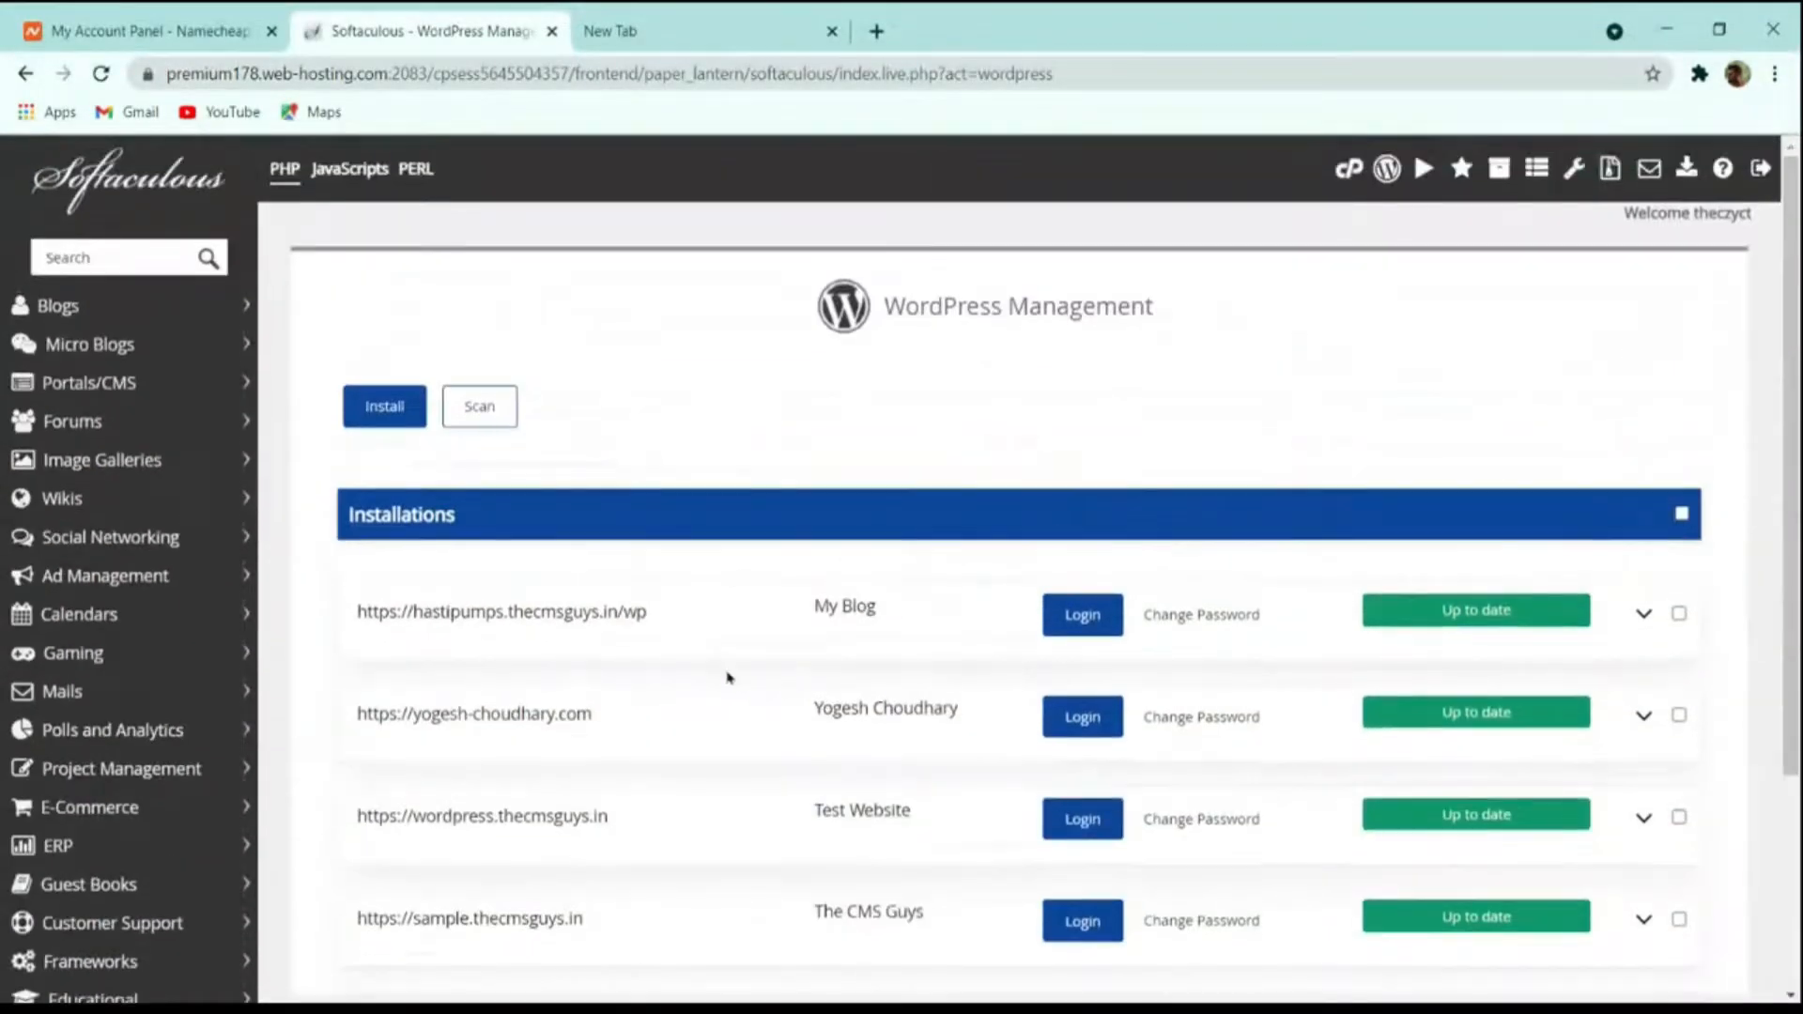
scroll(727, 676, "down", 5)
scroll(724, 668, "up", 5)
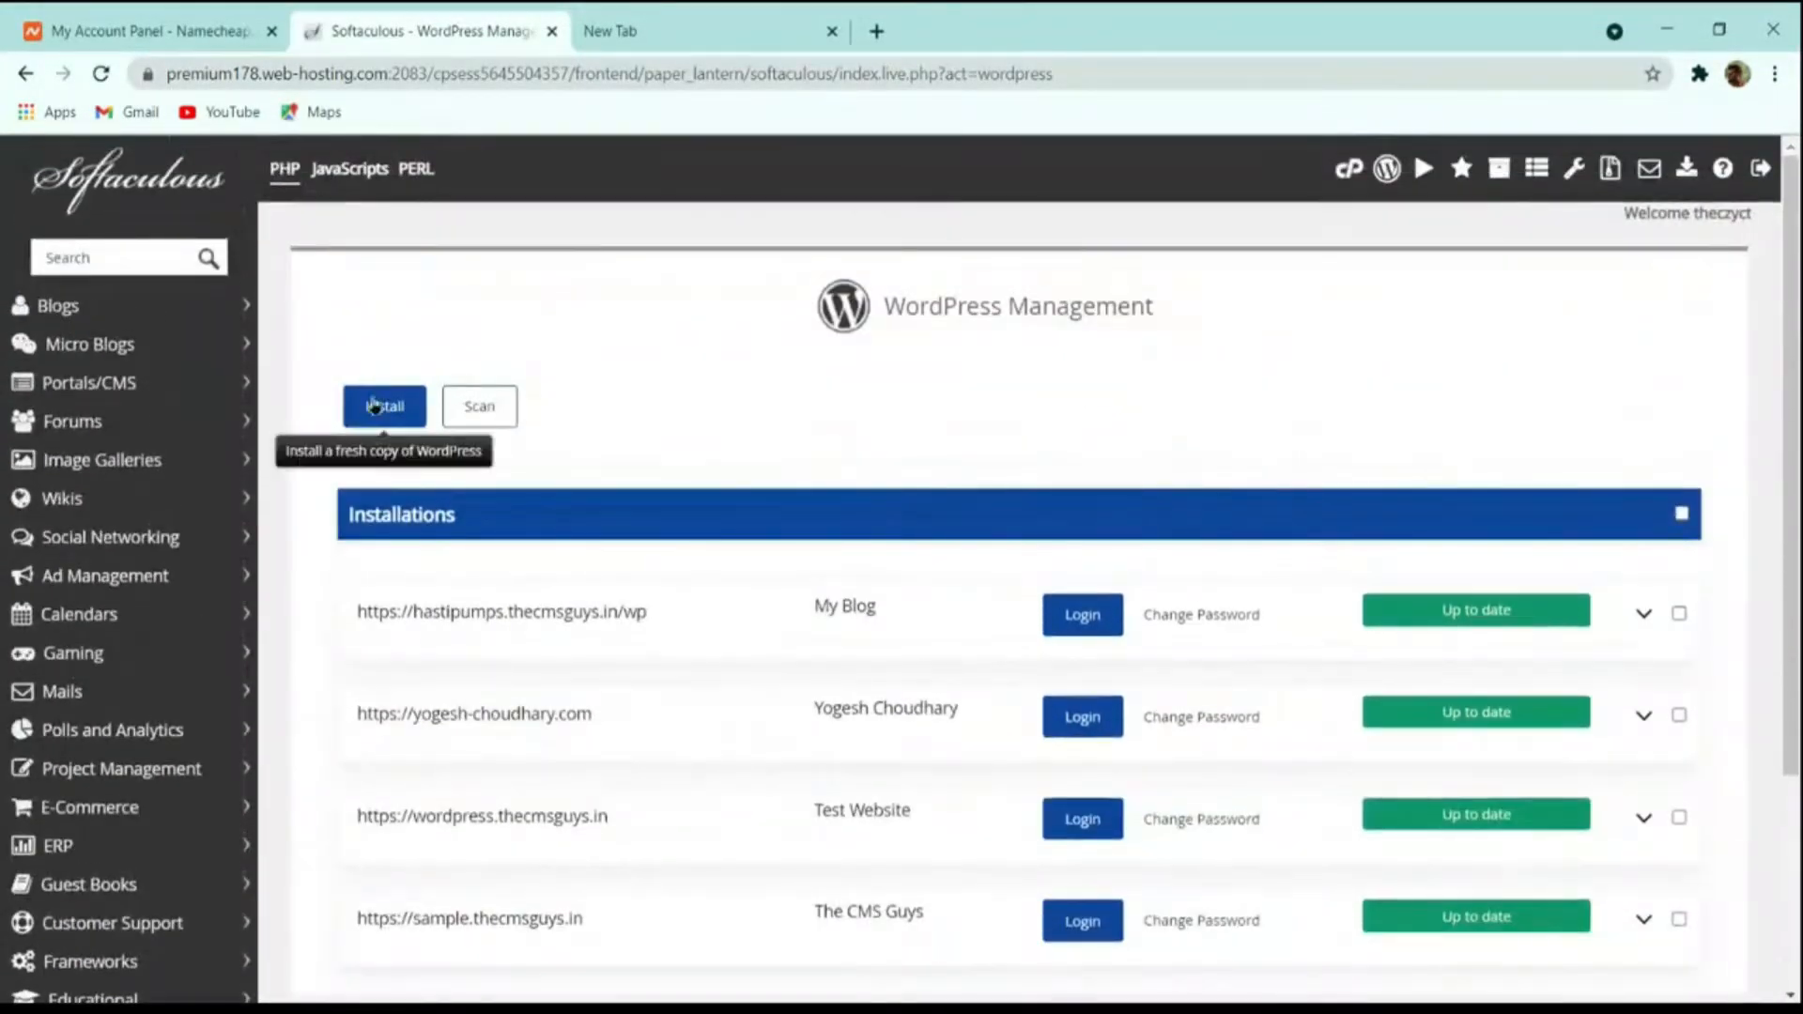
scroll(657, 451, "down", 3)
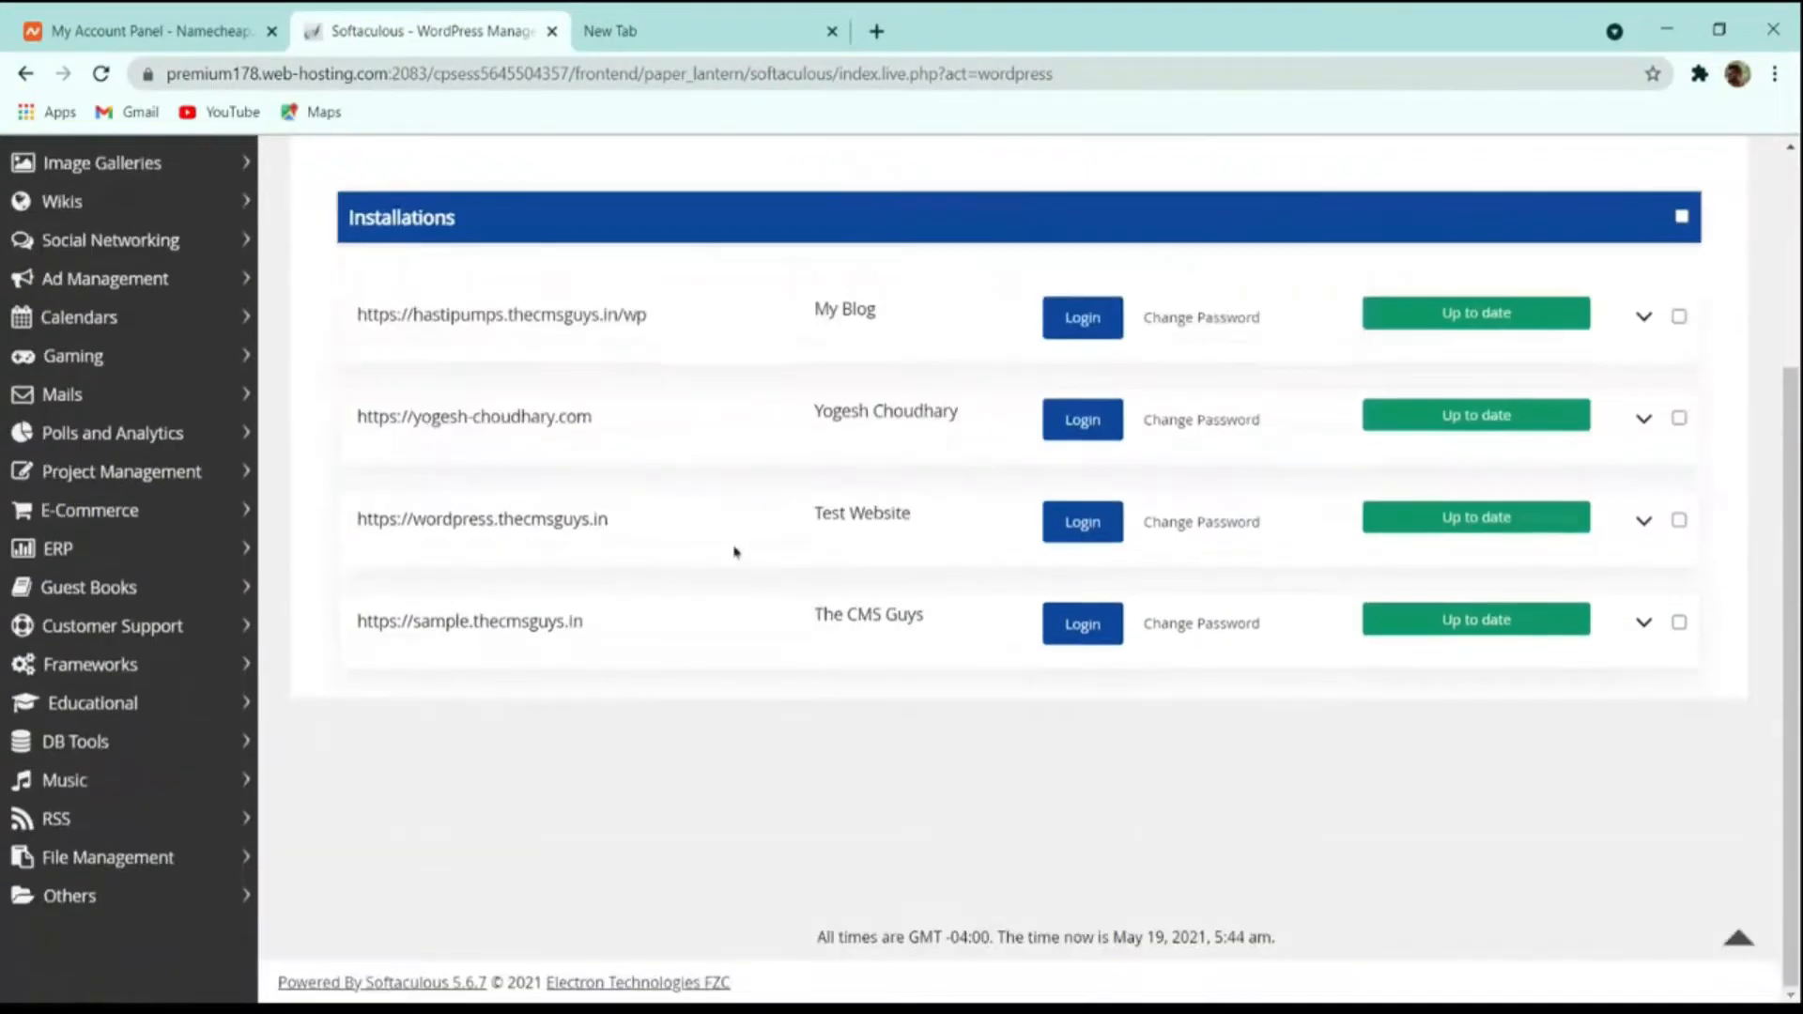
scroll(477, 507, "up", 3)
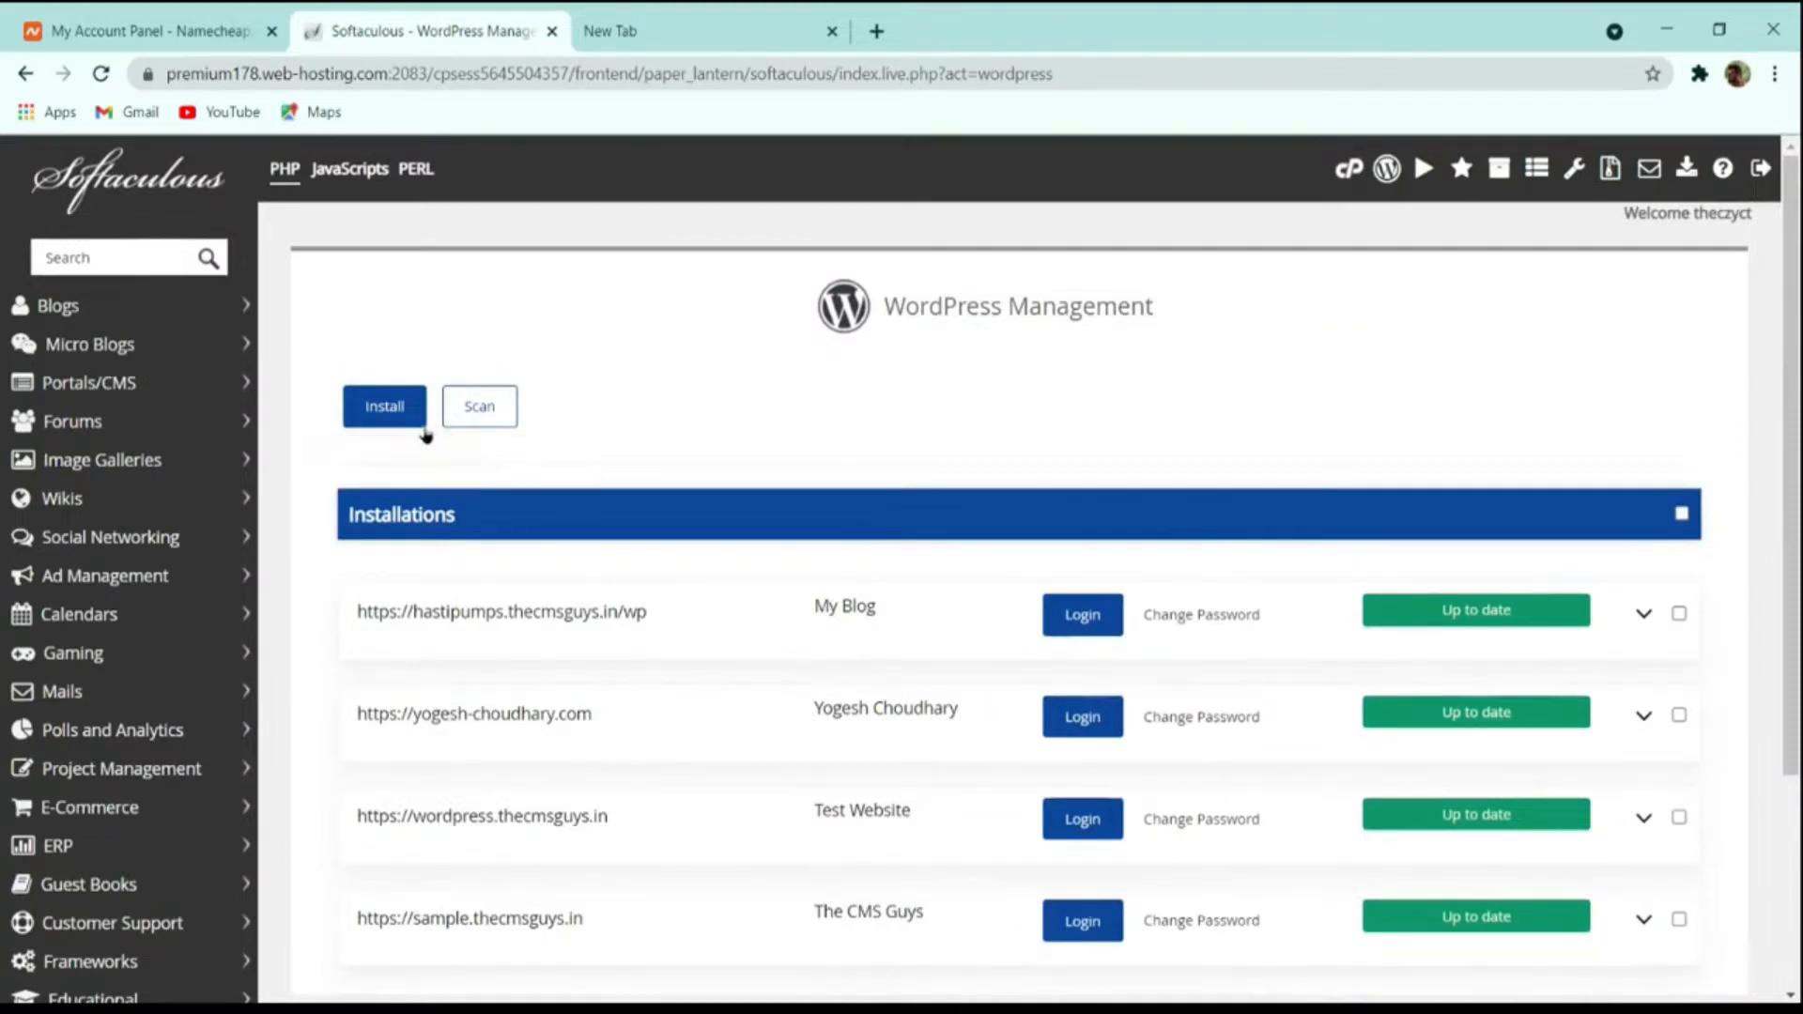
scroll(524, 419, "down", 4)
scroll(493, 447, "up", 4)
left_click(392, 422)
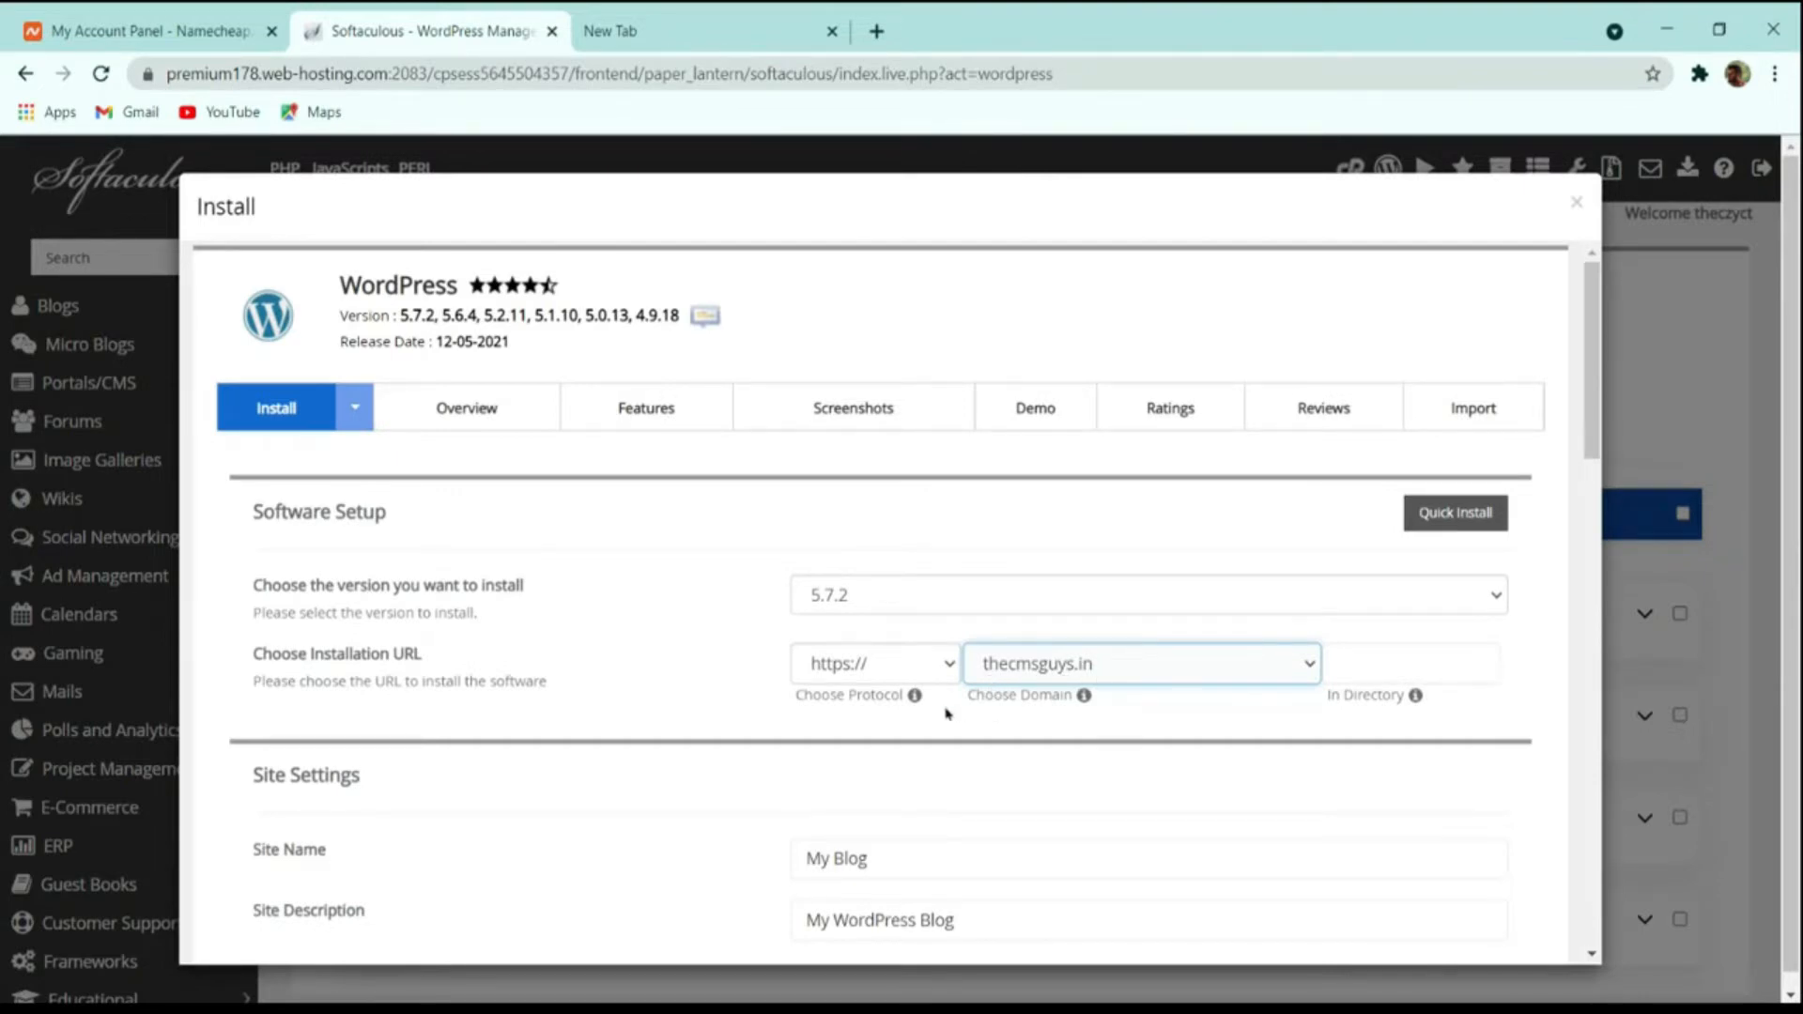
Set the site name of the new WordPress installation to "The CMS Guys".
scroll(946, 714, "down", 4)
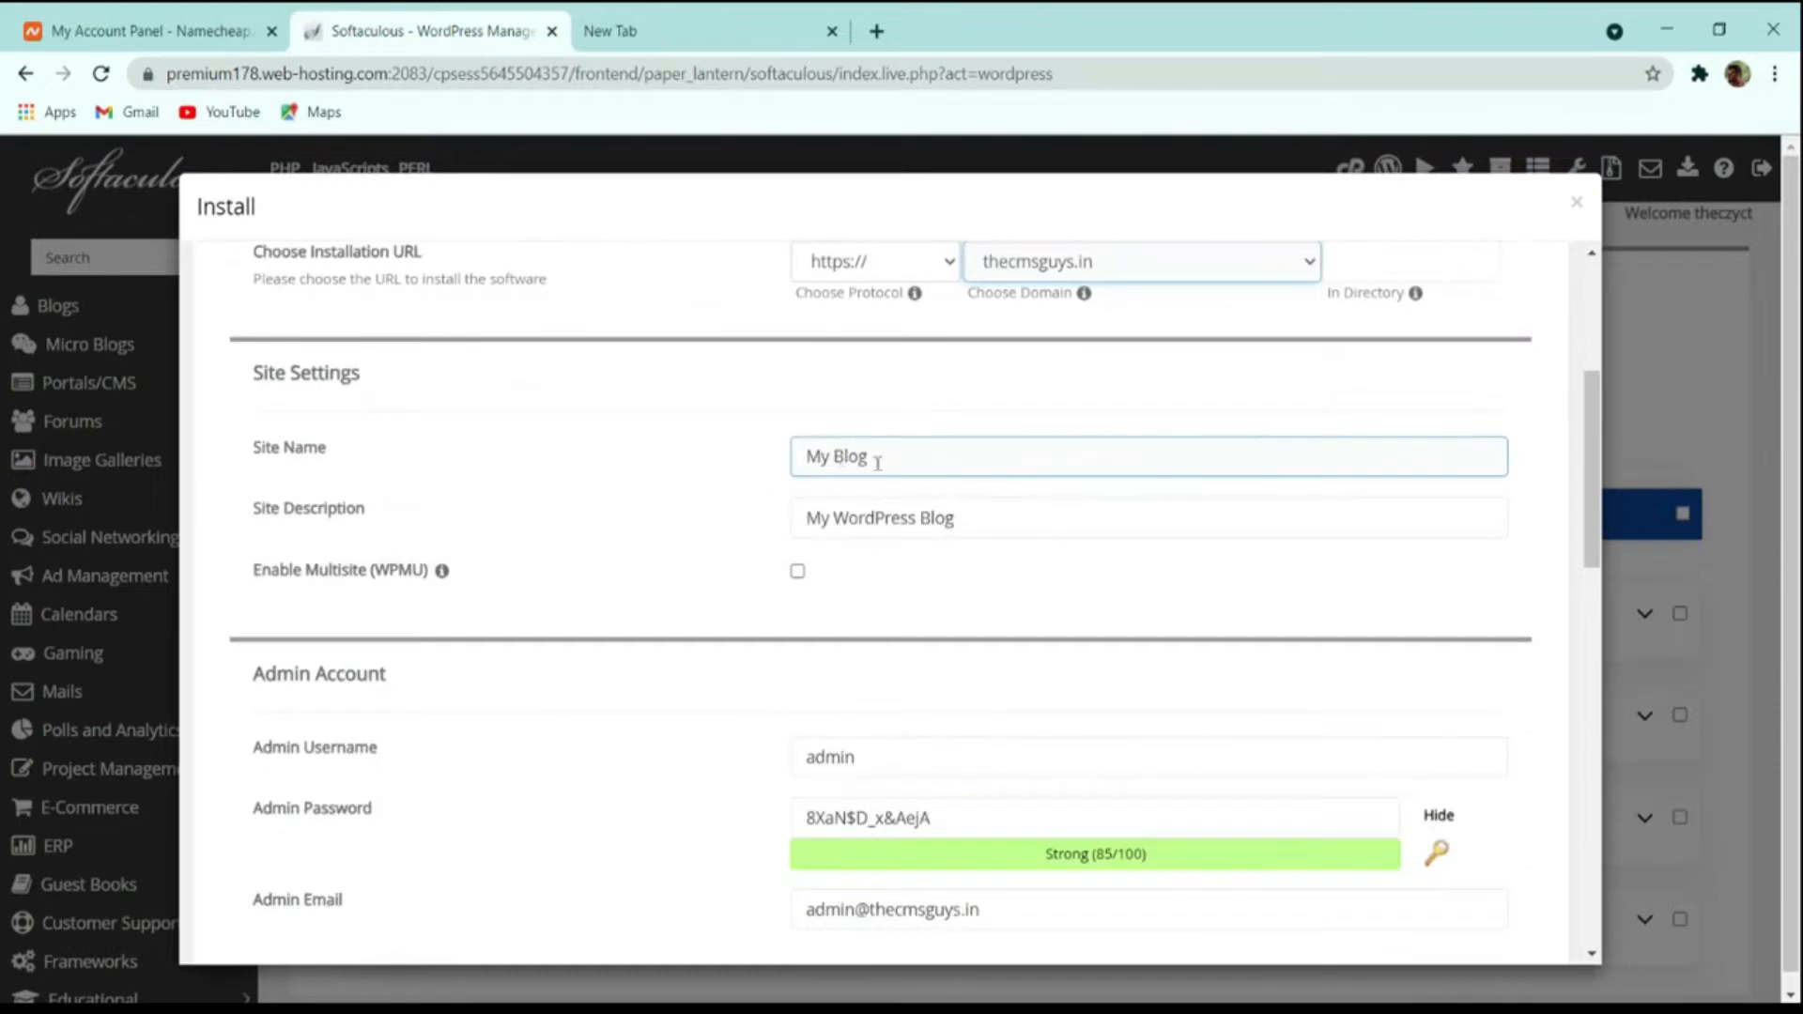
triple_click(904, 468)
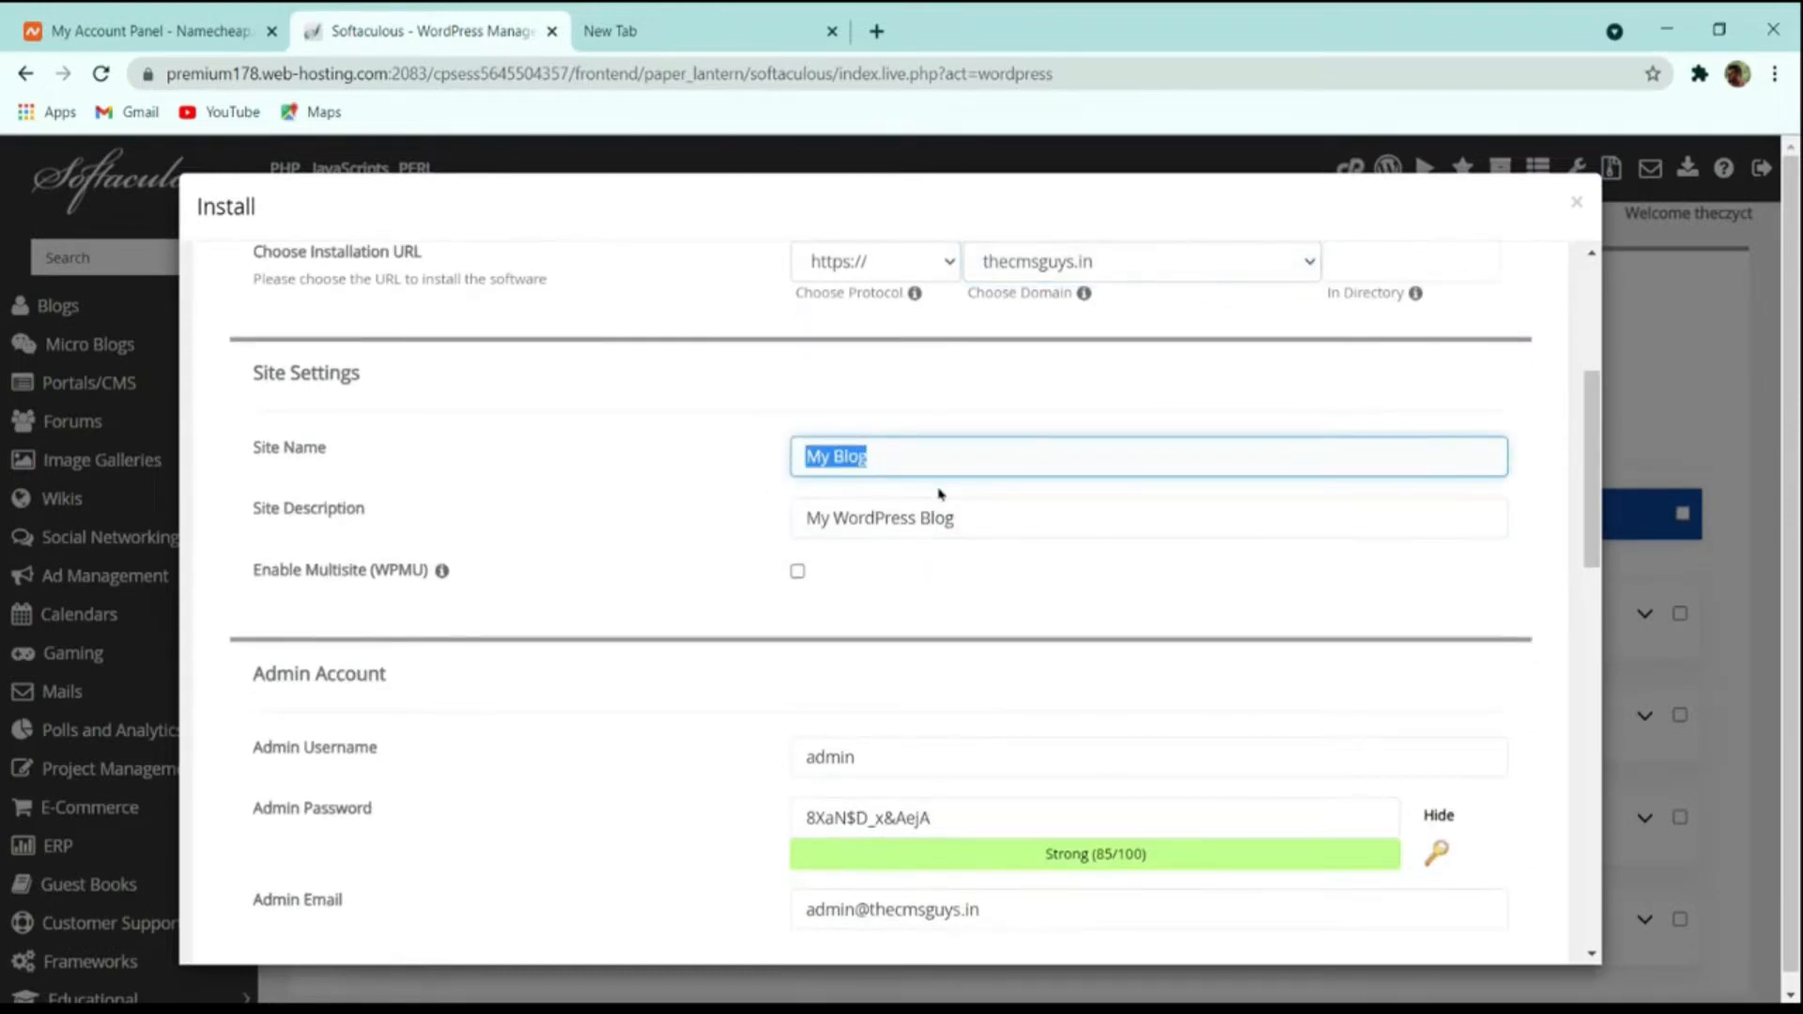
type("The Cms")
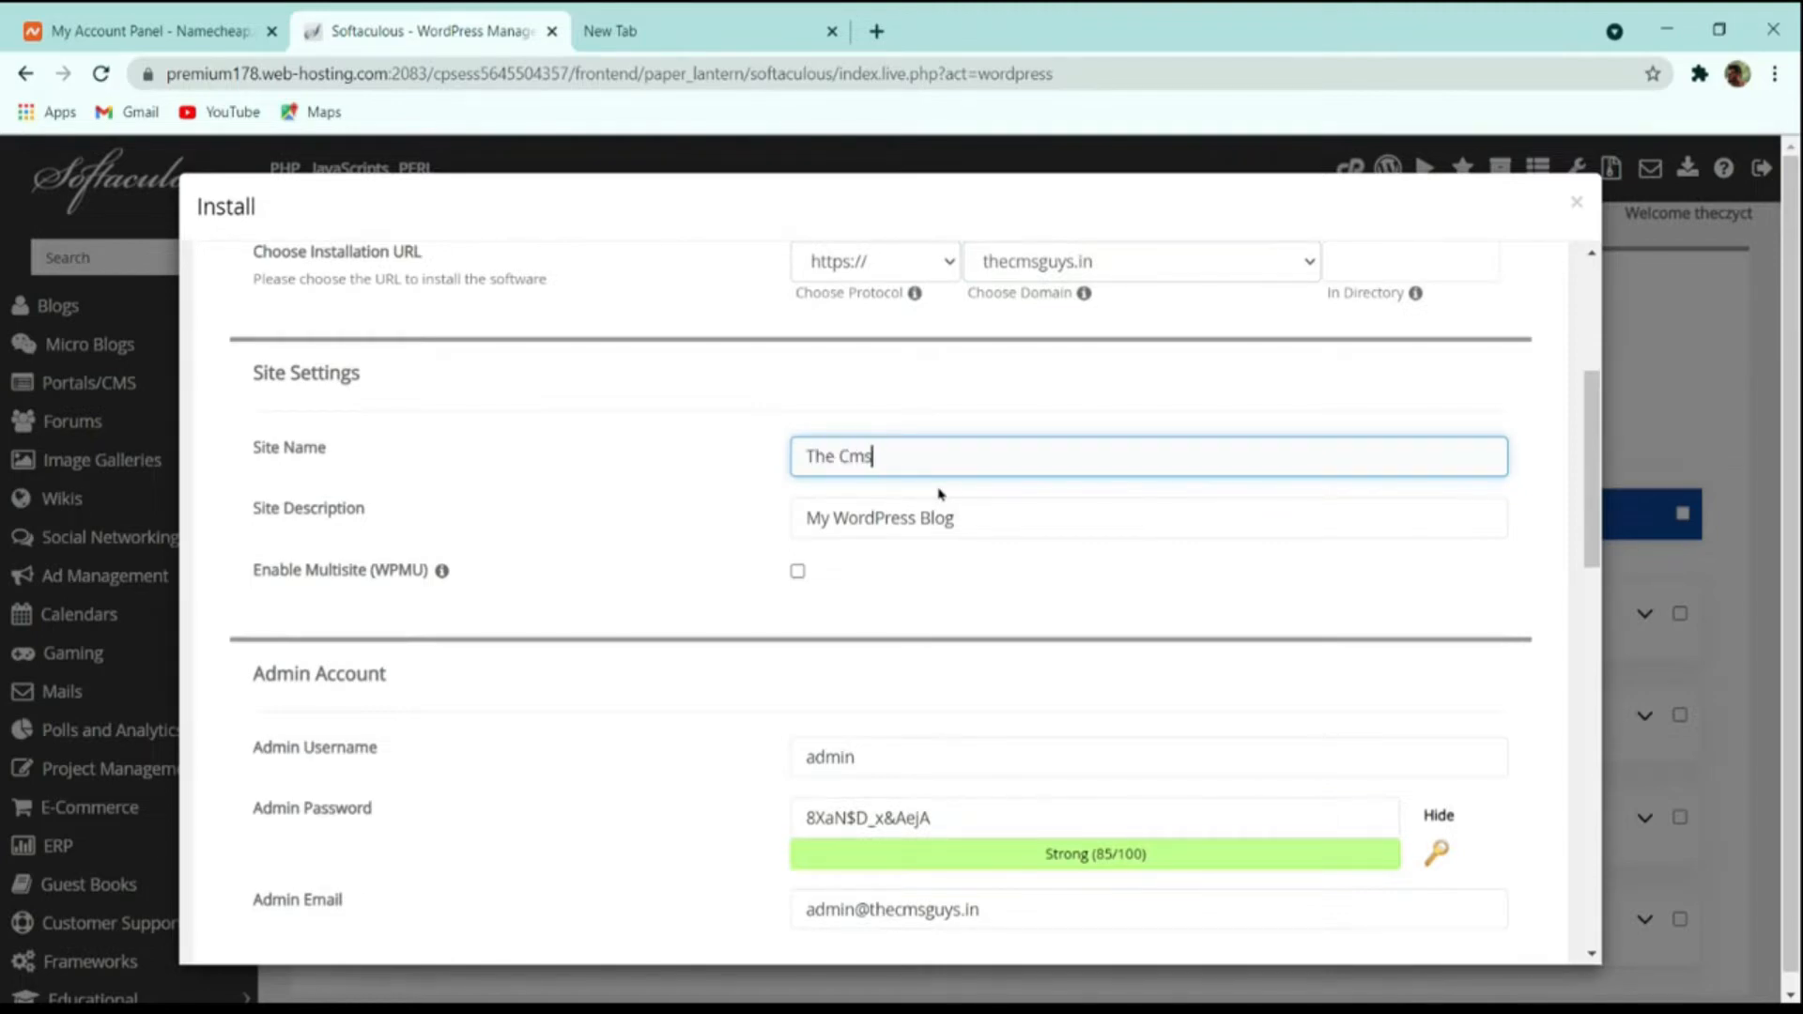
key("BackSpace")
key("BackSpace")
key("BackSpace")
type("MS Guys")
Set the site description to "Spreading the Knowledge".
key("Tab")
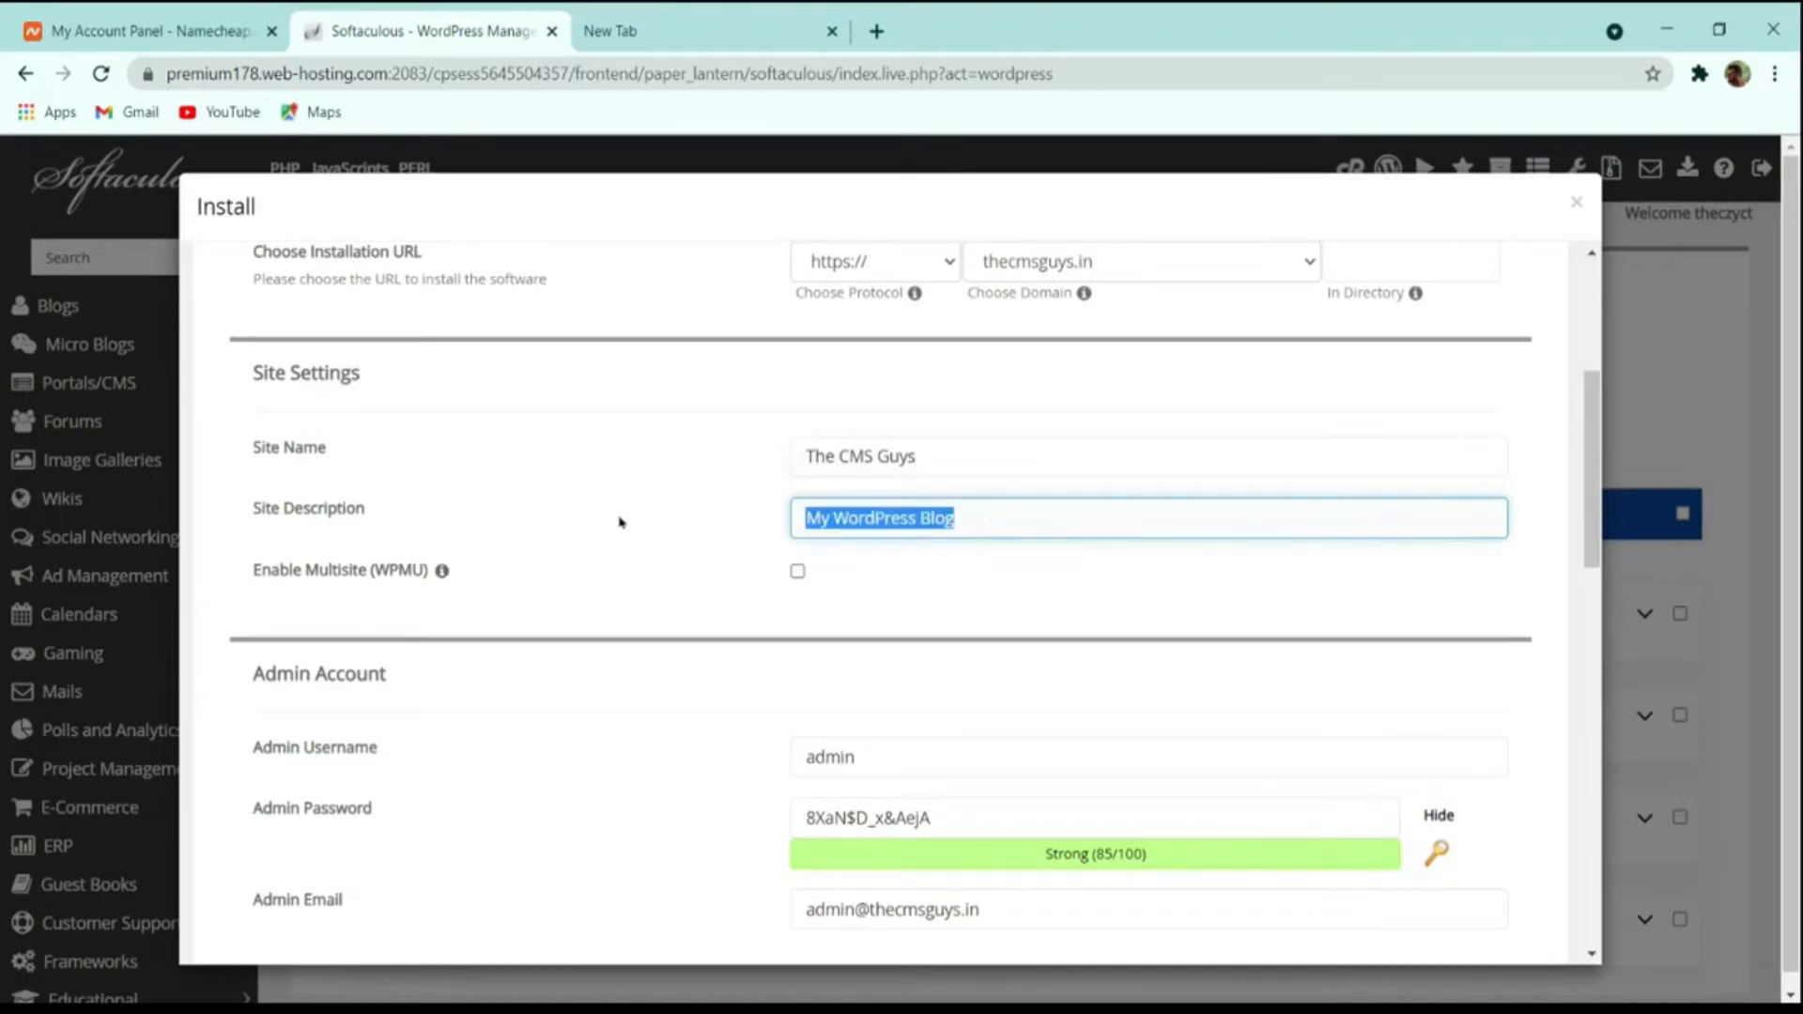
type("S")
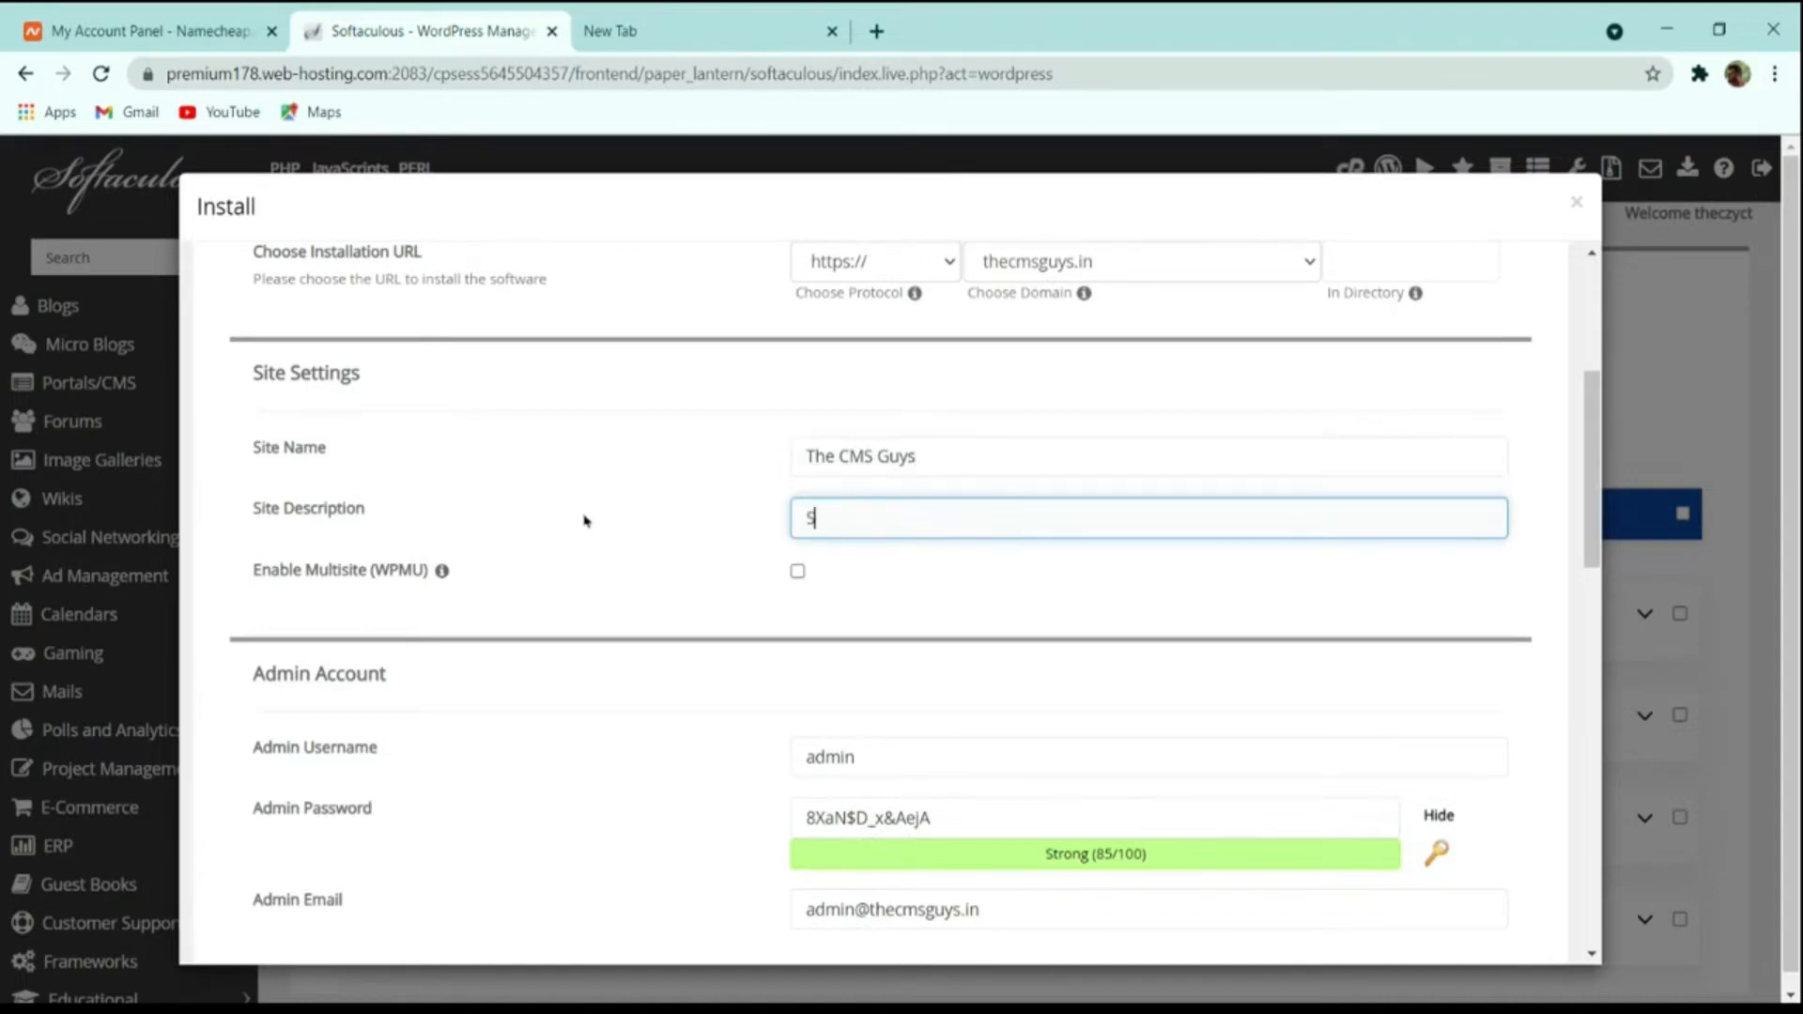
type("pres")
type("ding the")
type(" Knowledge")
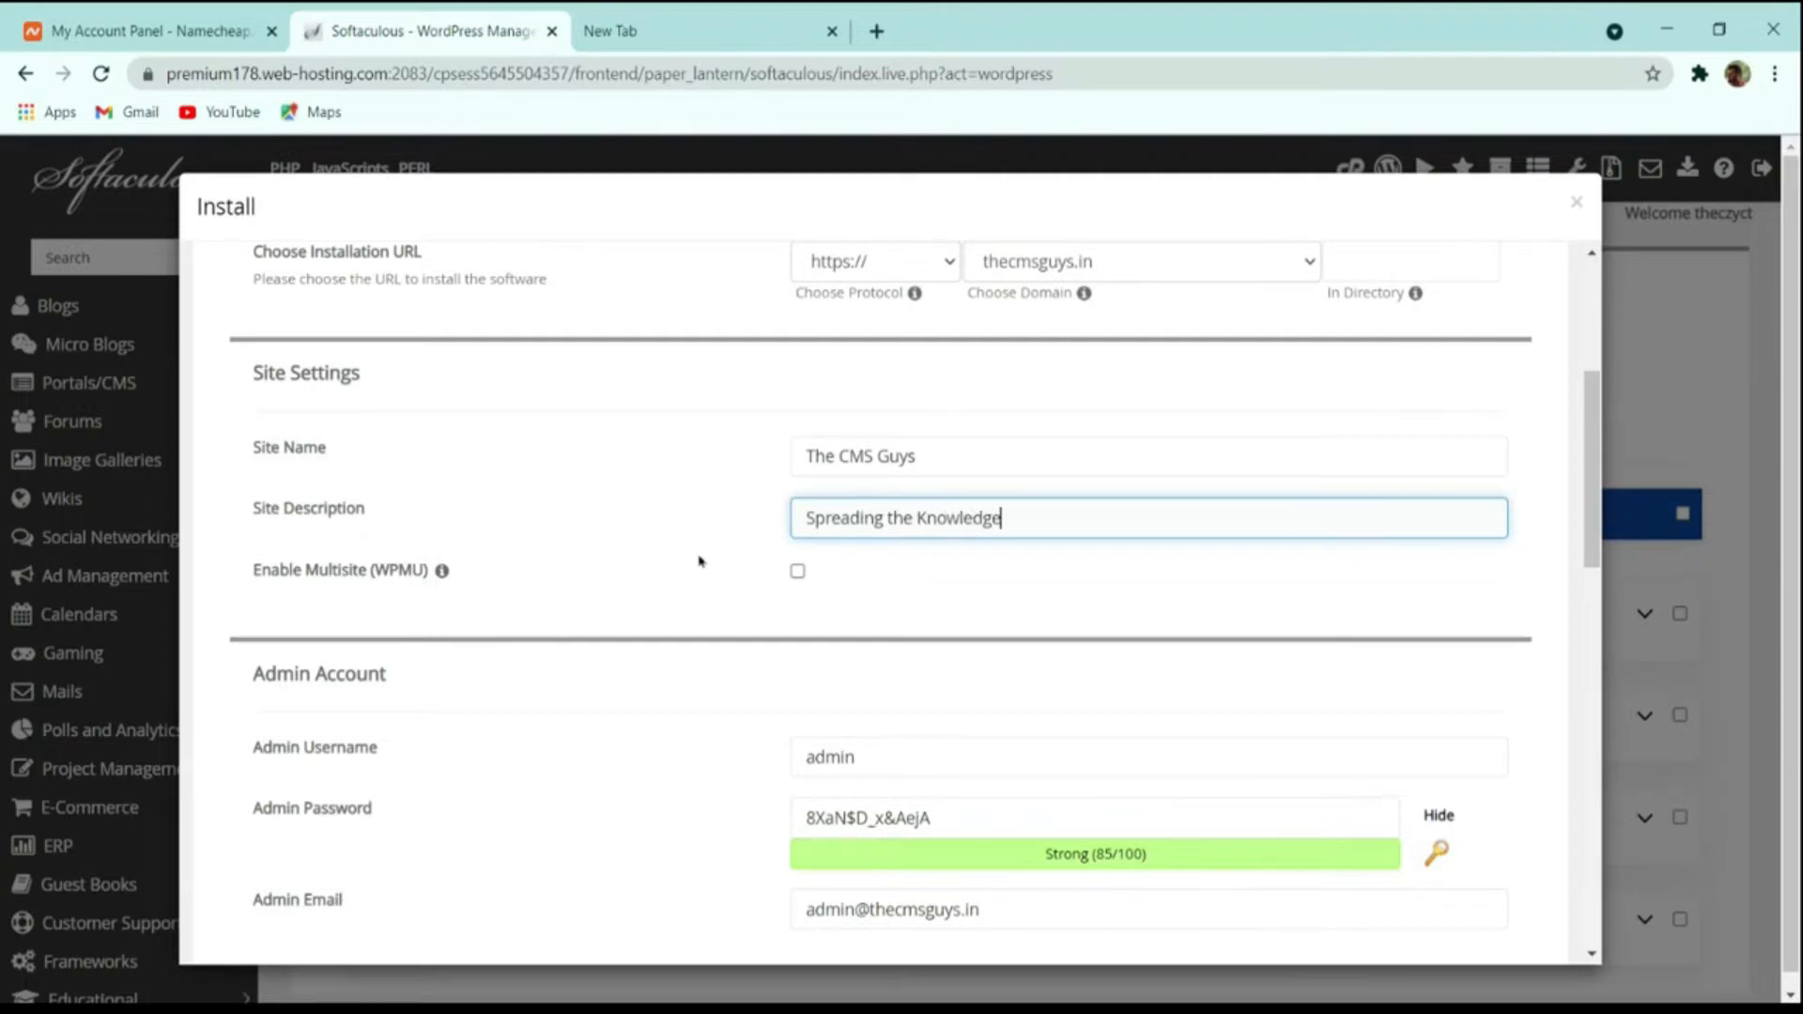
Change the WordPress admin username to thecmsguys.
scroll(928, 605, "down", 4)
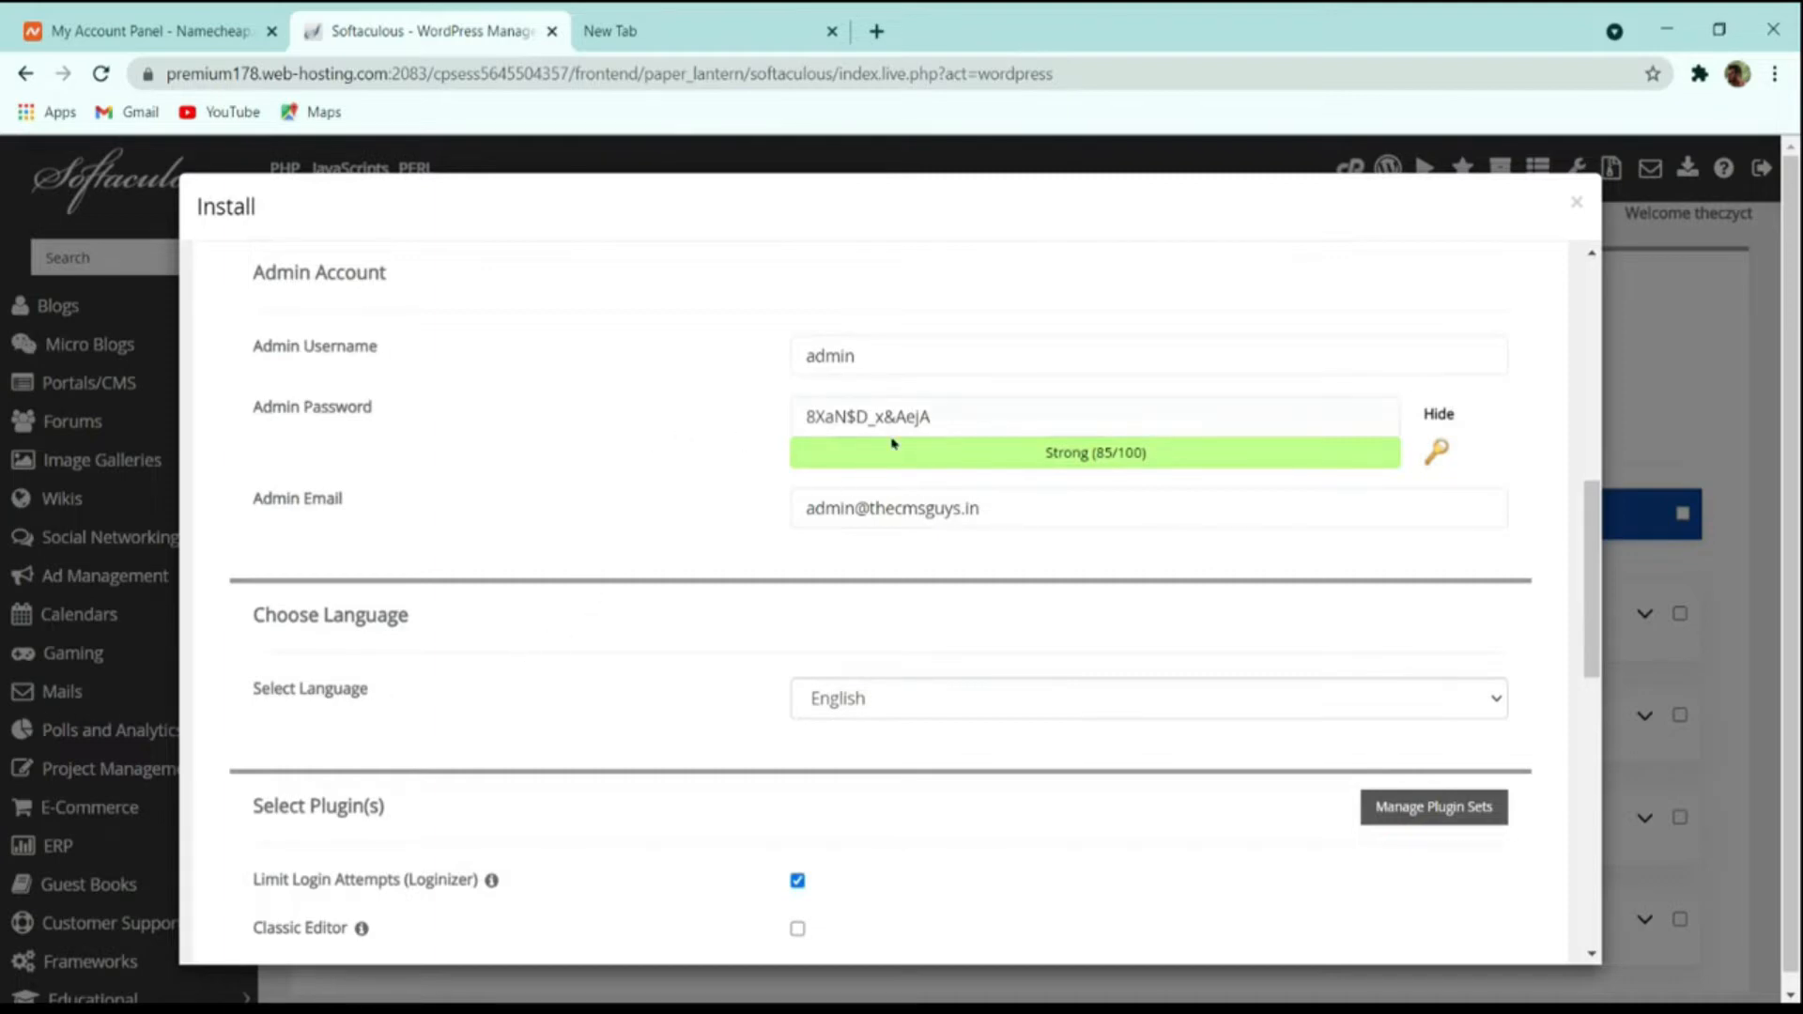
left_click_drag(879, 361, 658, 382)
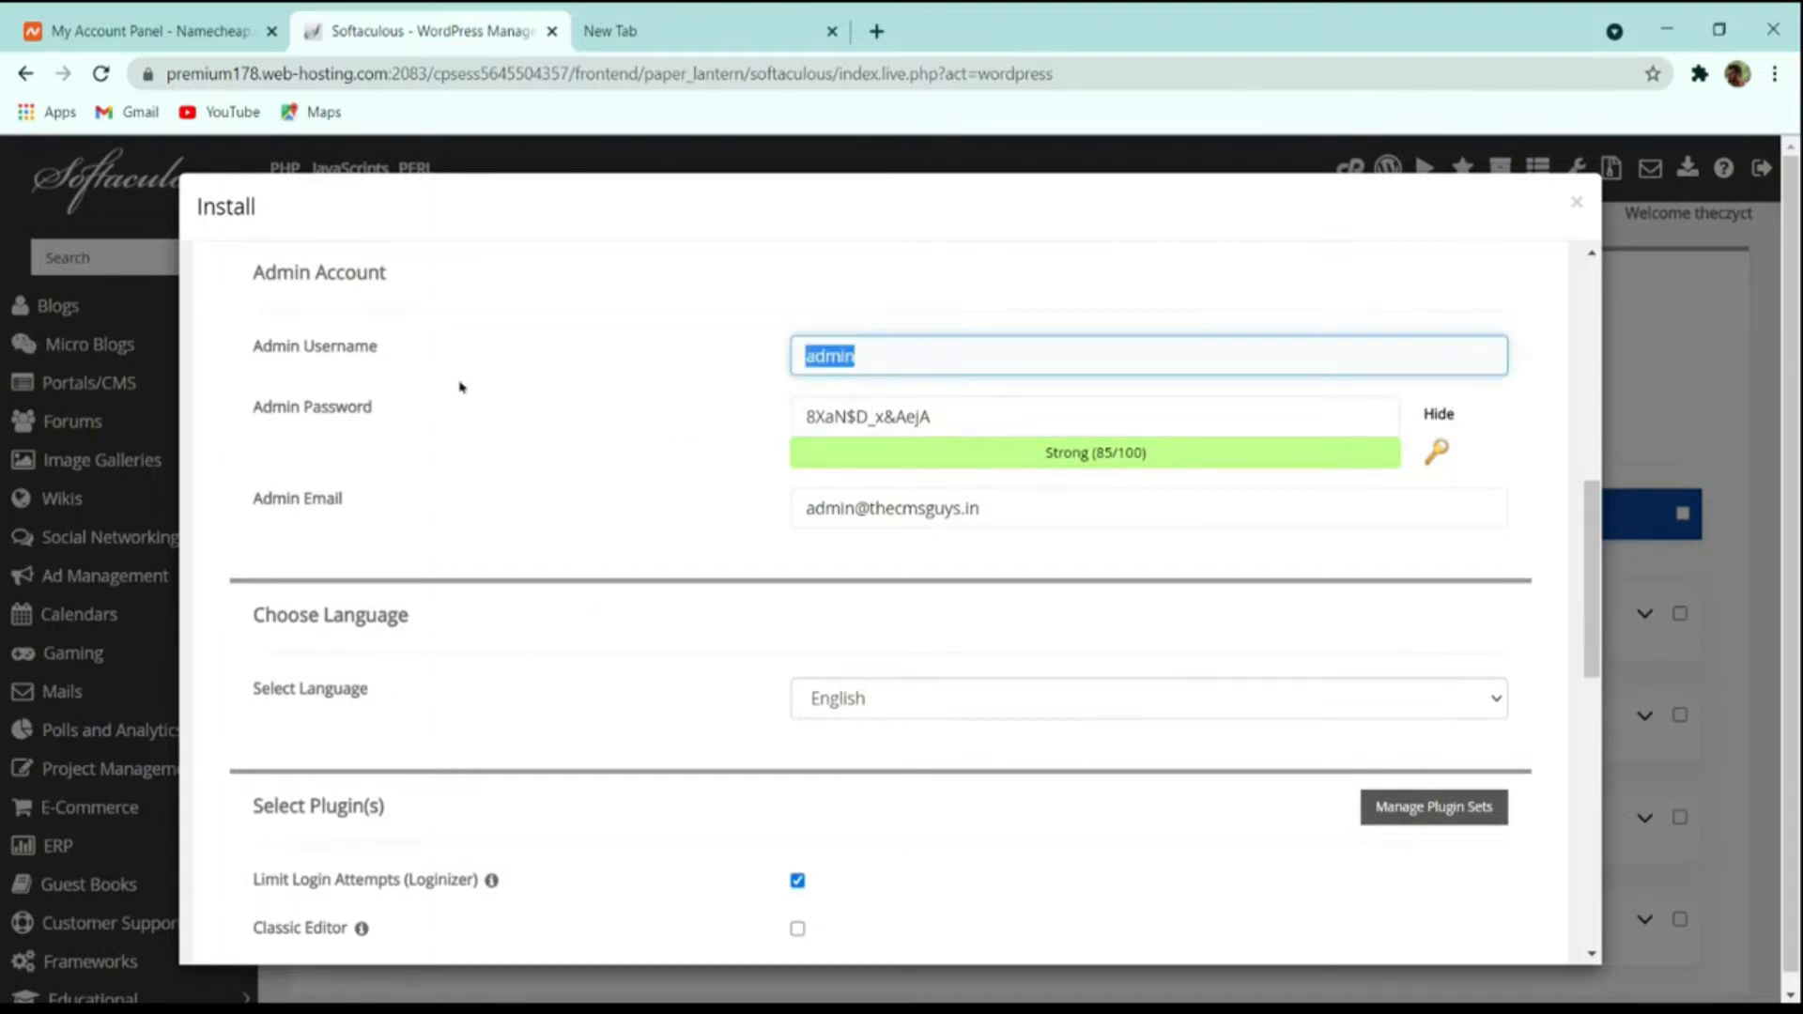
type("thecmsguys")
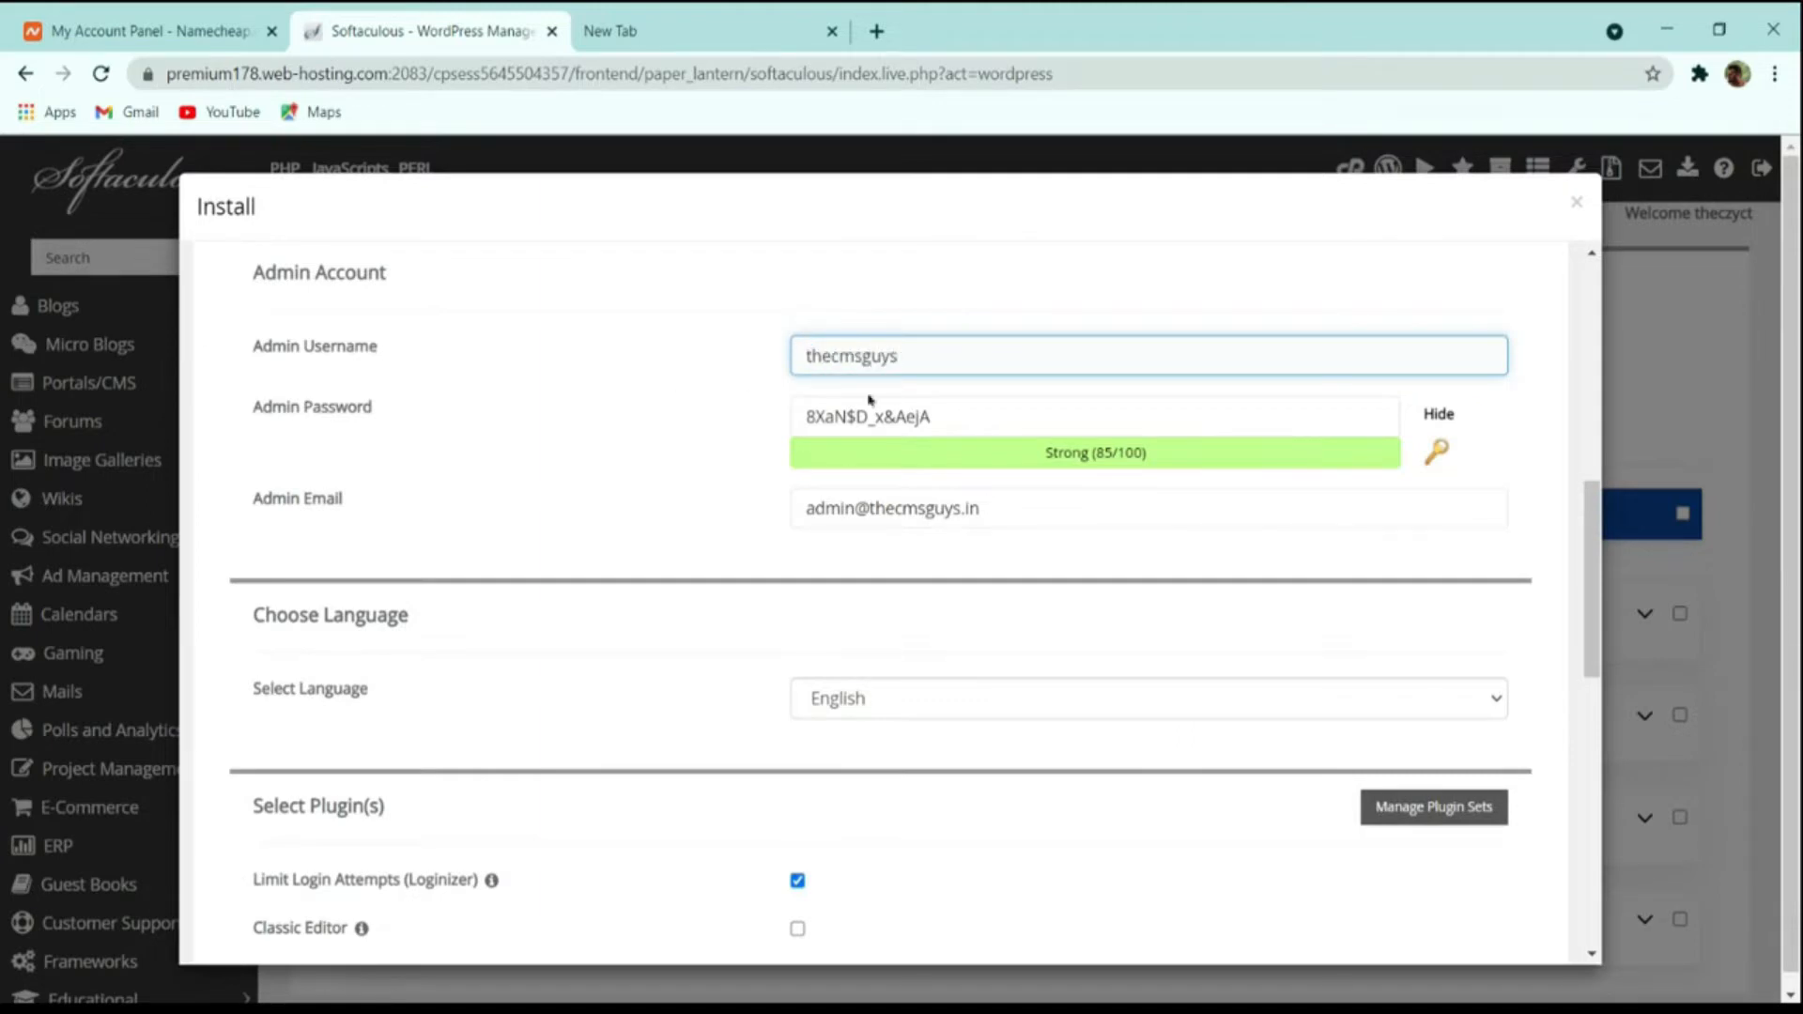
Generate a new random password for the WordPress admin account.
key("Tab")
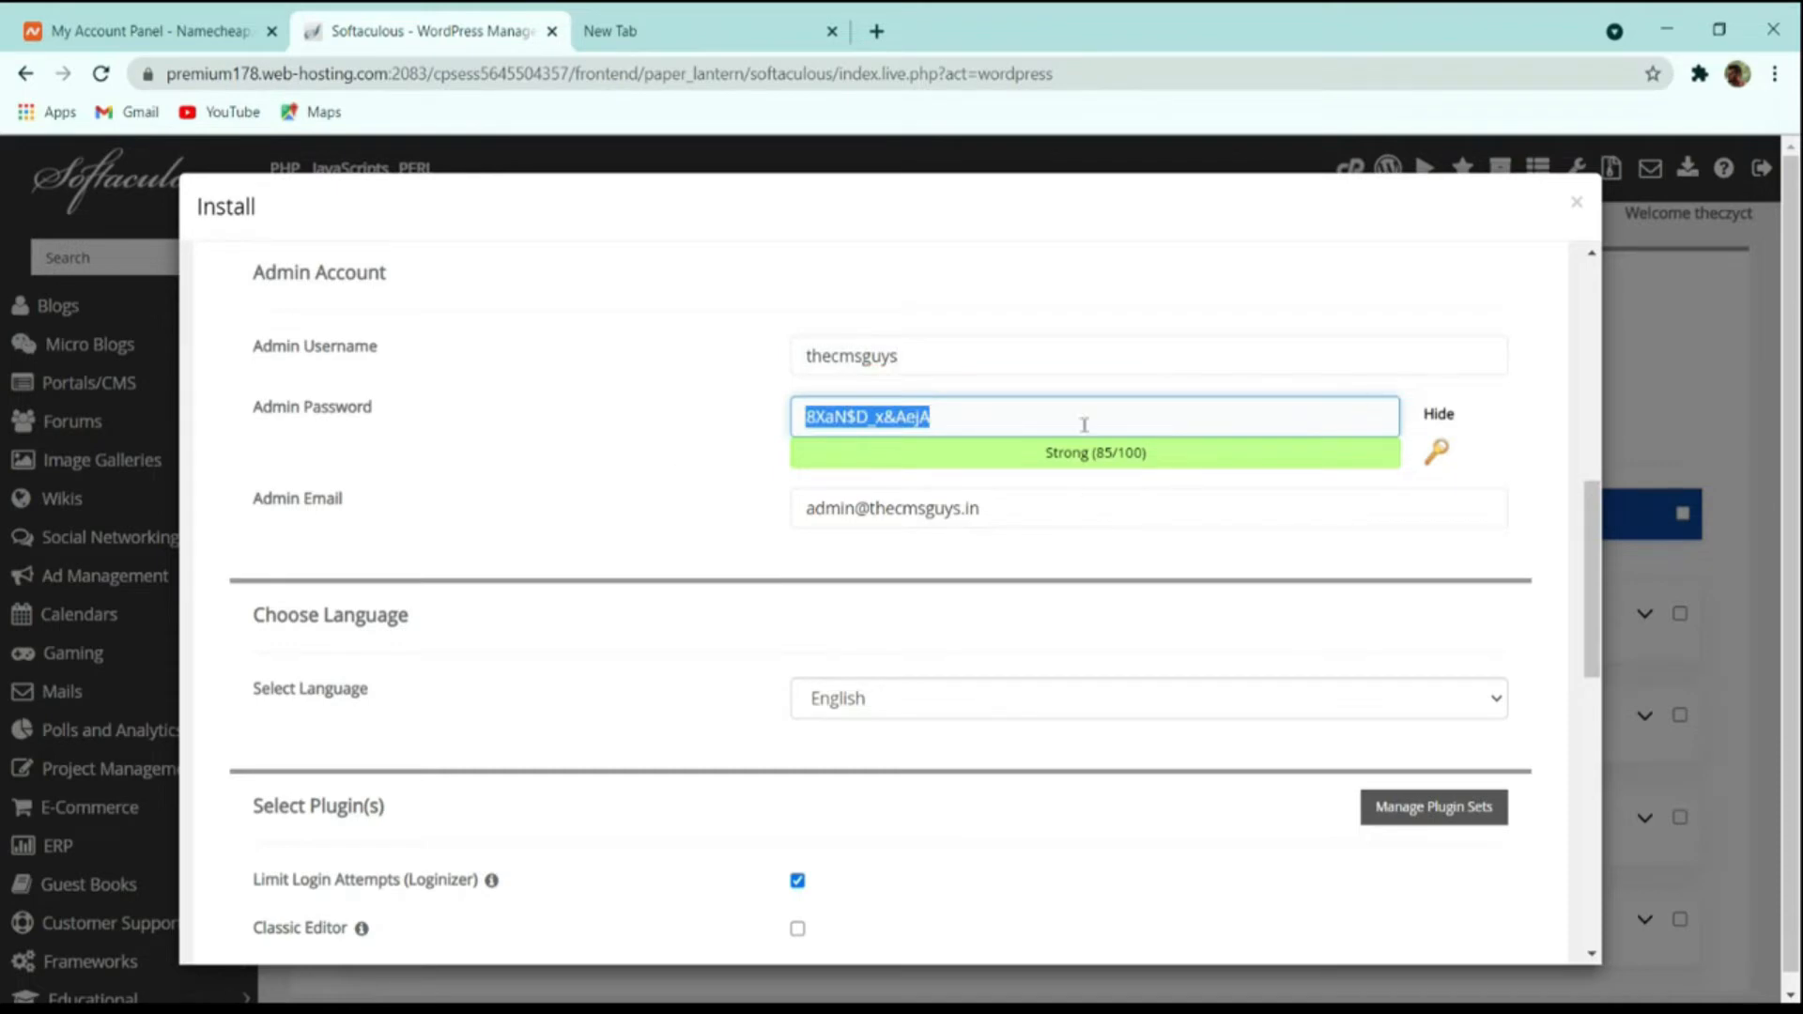
left_click(1441, 415)
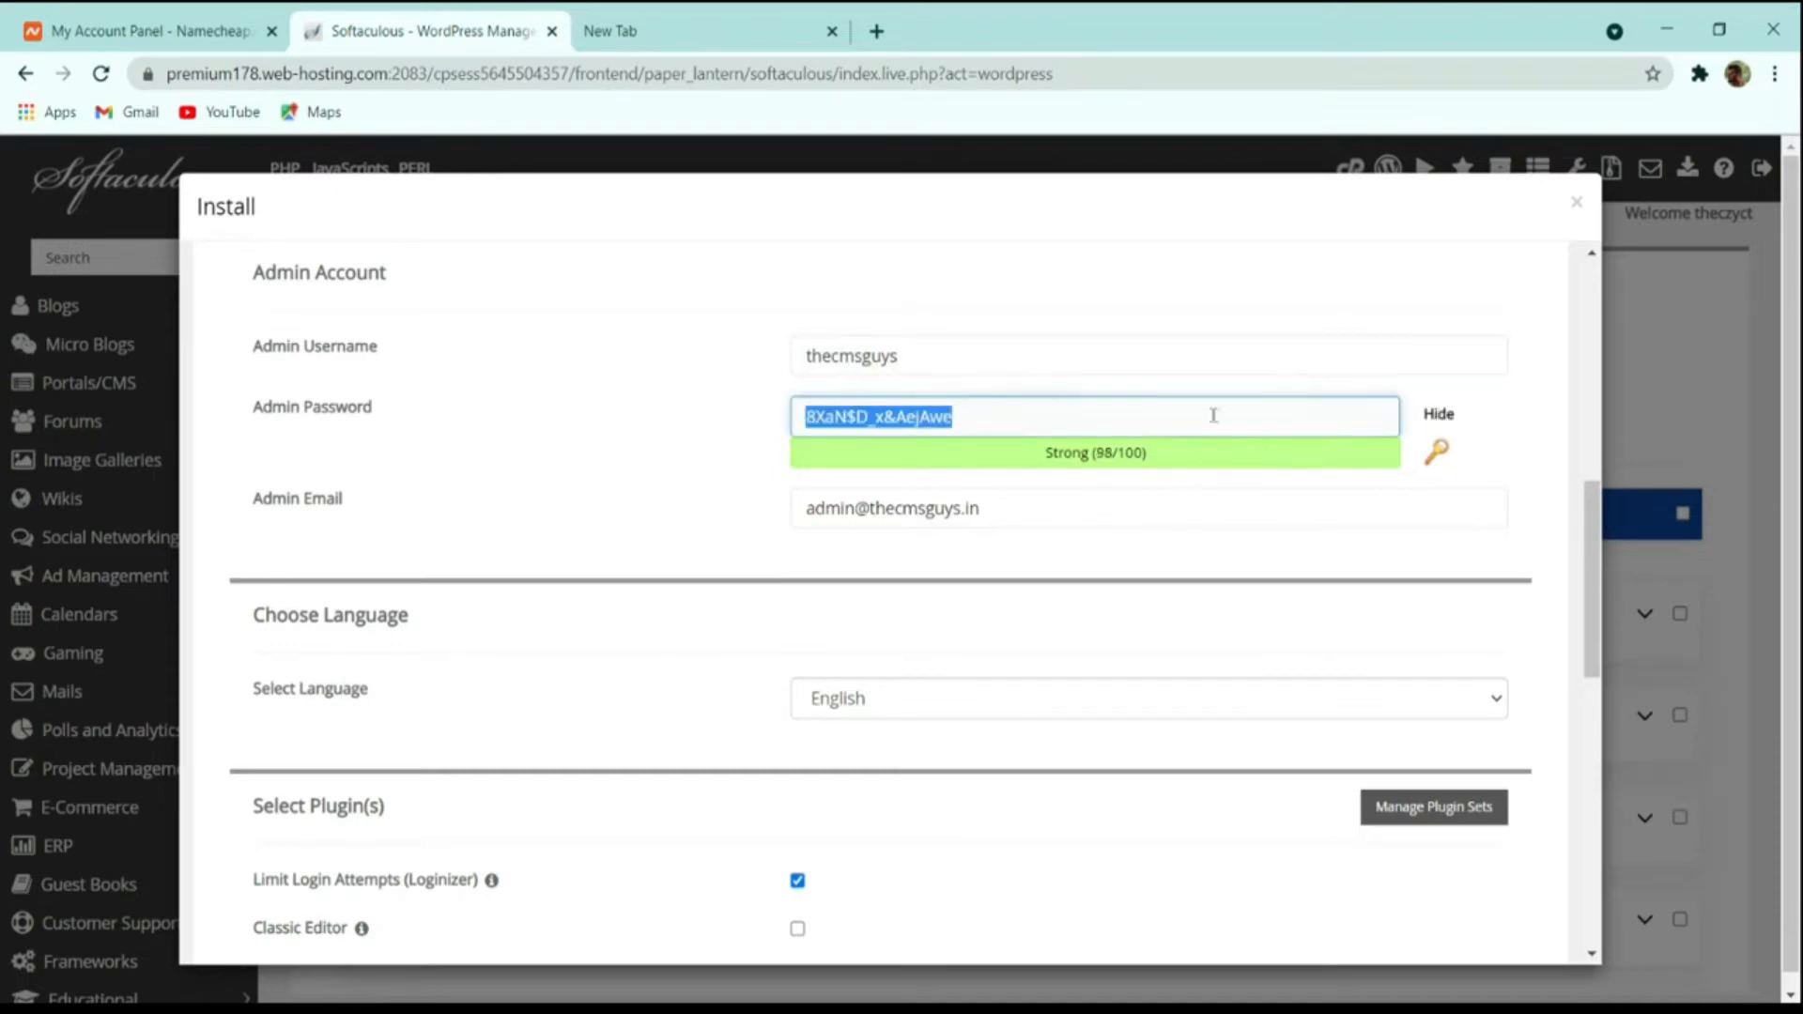
left_click(1163, 438)
left_click_drag(1160, 446, 634, 415)
left_click(1340, 427)
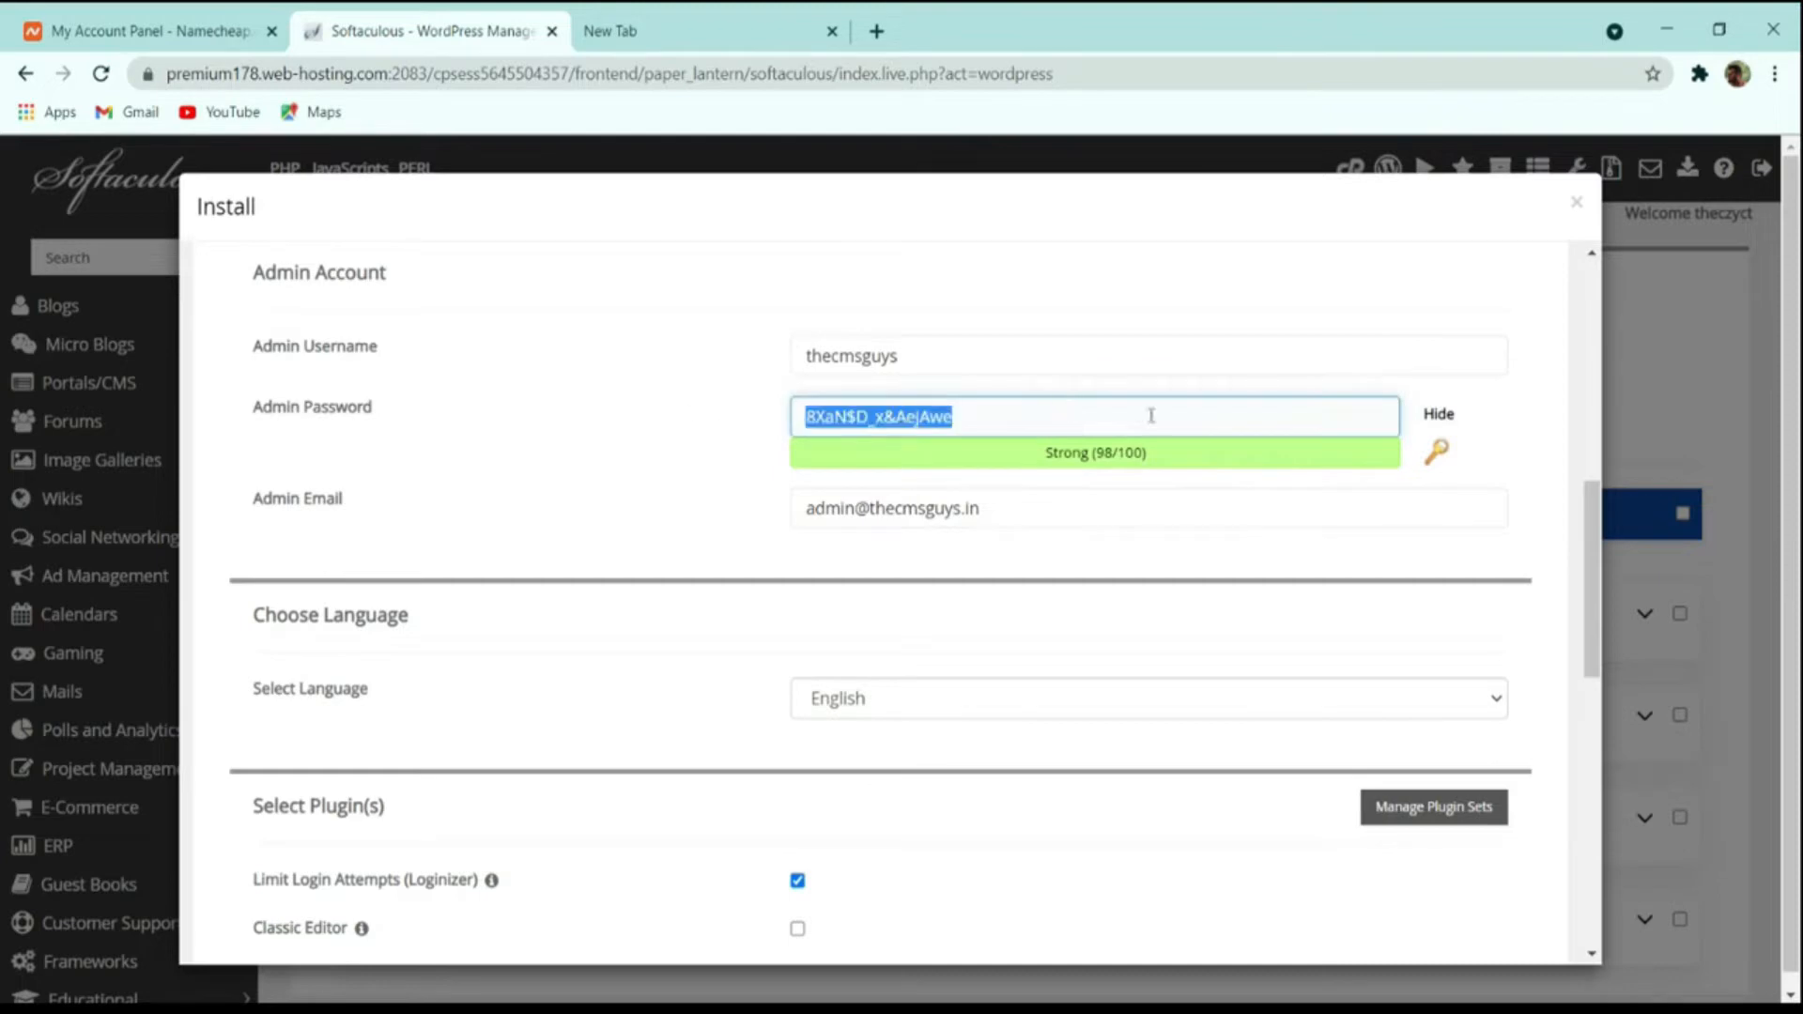
left_click(1438, 453)
left_click(1437, 452)
left_click(1438, 452)
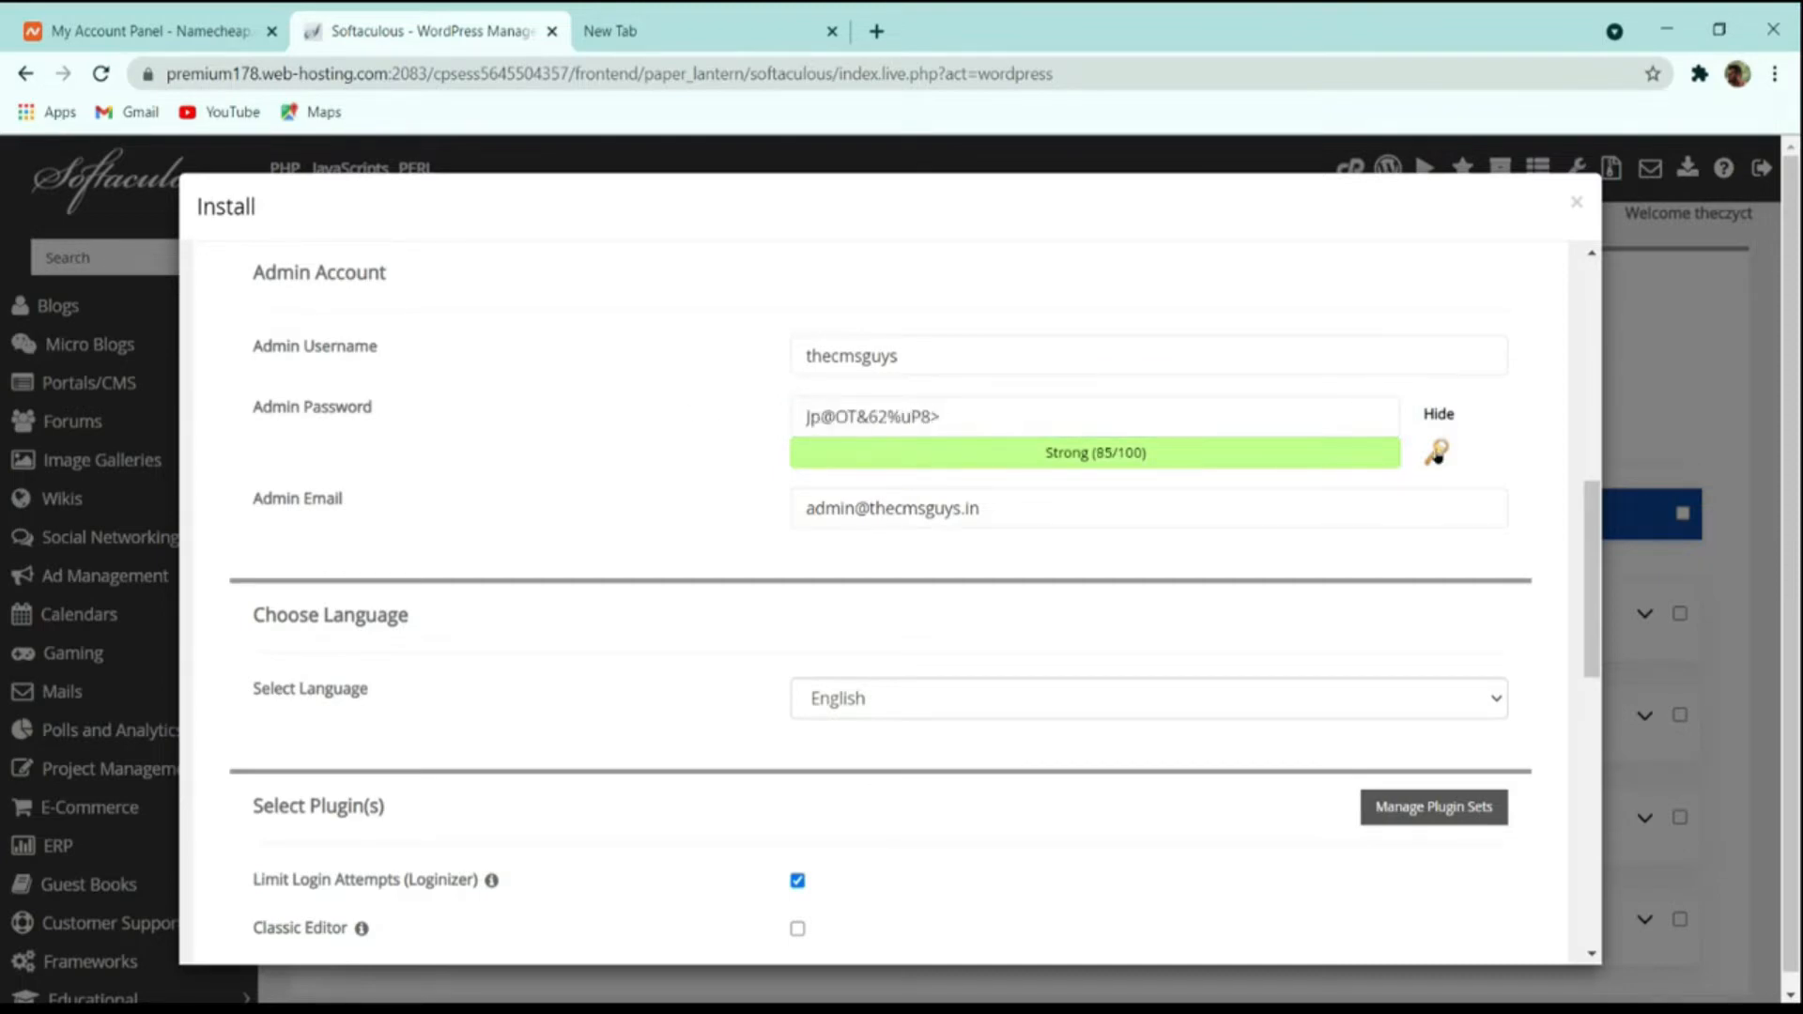
left_click(1437, 453)
left_click(1437, 453)
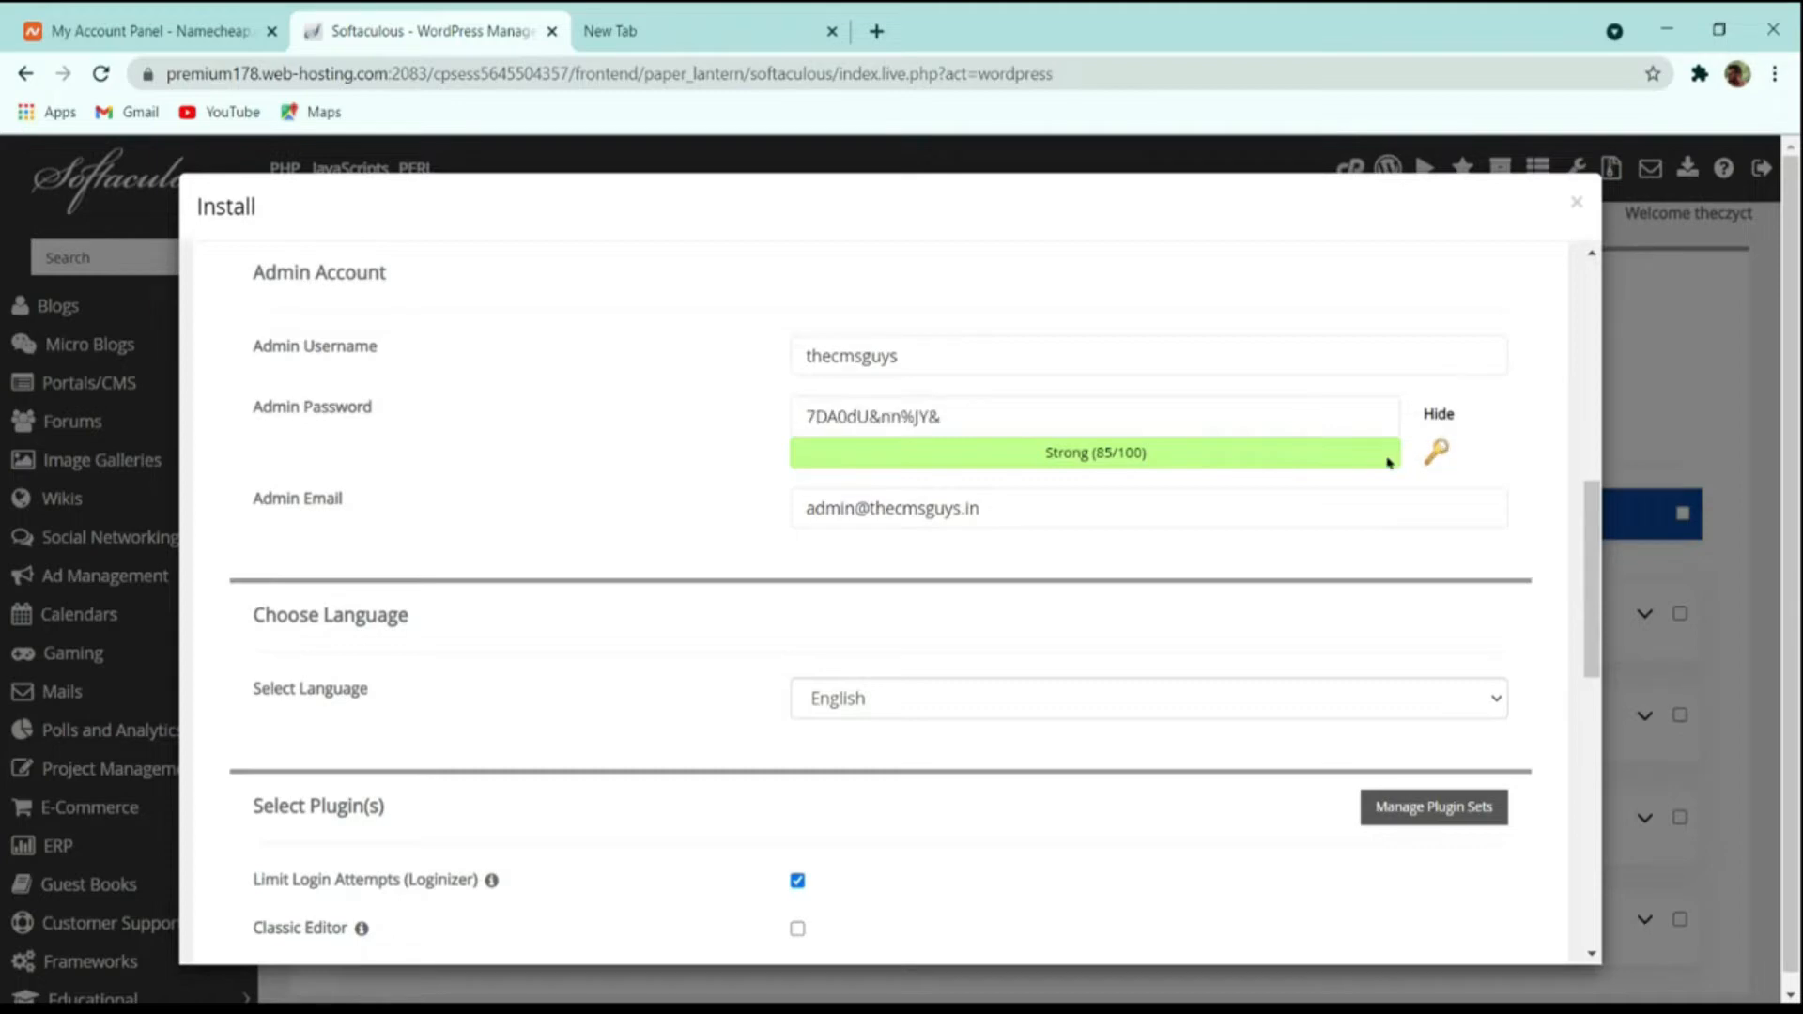
Select the generated admin password, and replace the admin email with the site owner's Gmail address.
left_click(1243, 413)
key("ctrl+a")
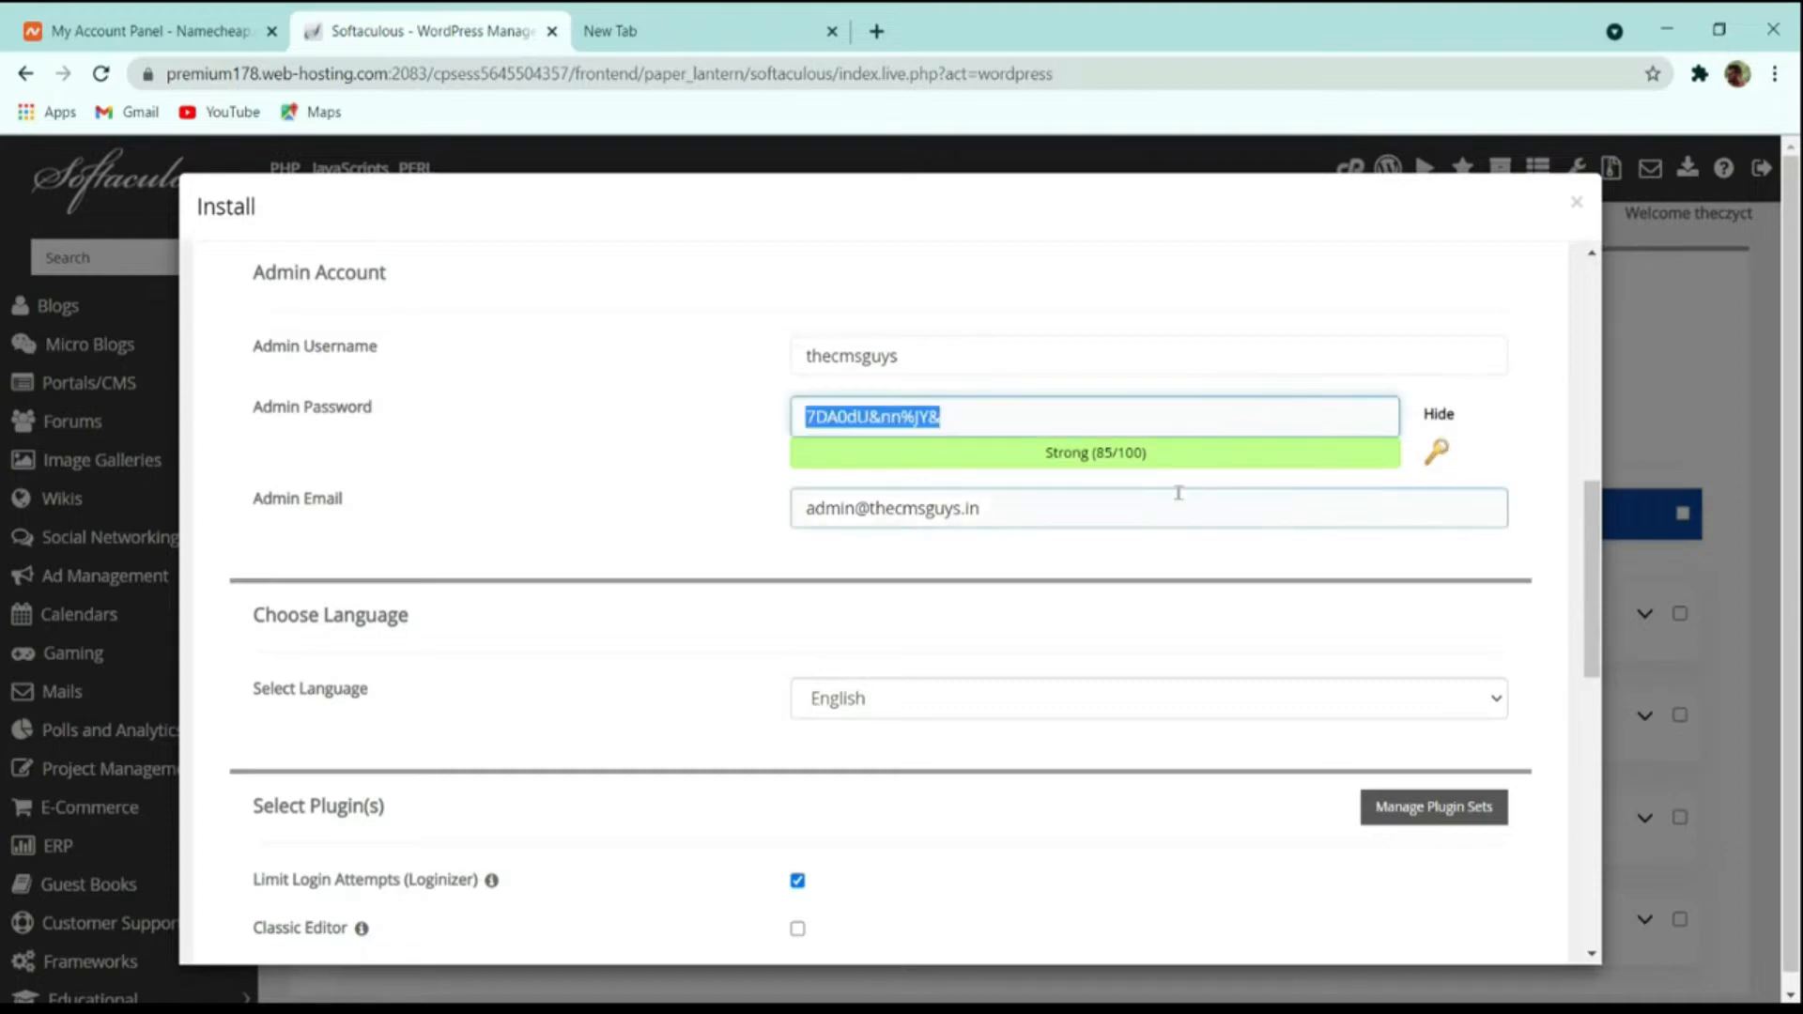
scroll(1180, 496, "down", 3)
scroll(1118, 452, "up", 3)
left_click_drag(1031, 509, 420, 532)
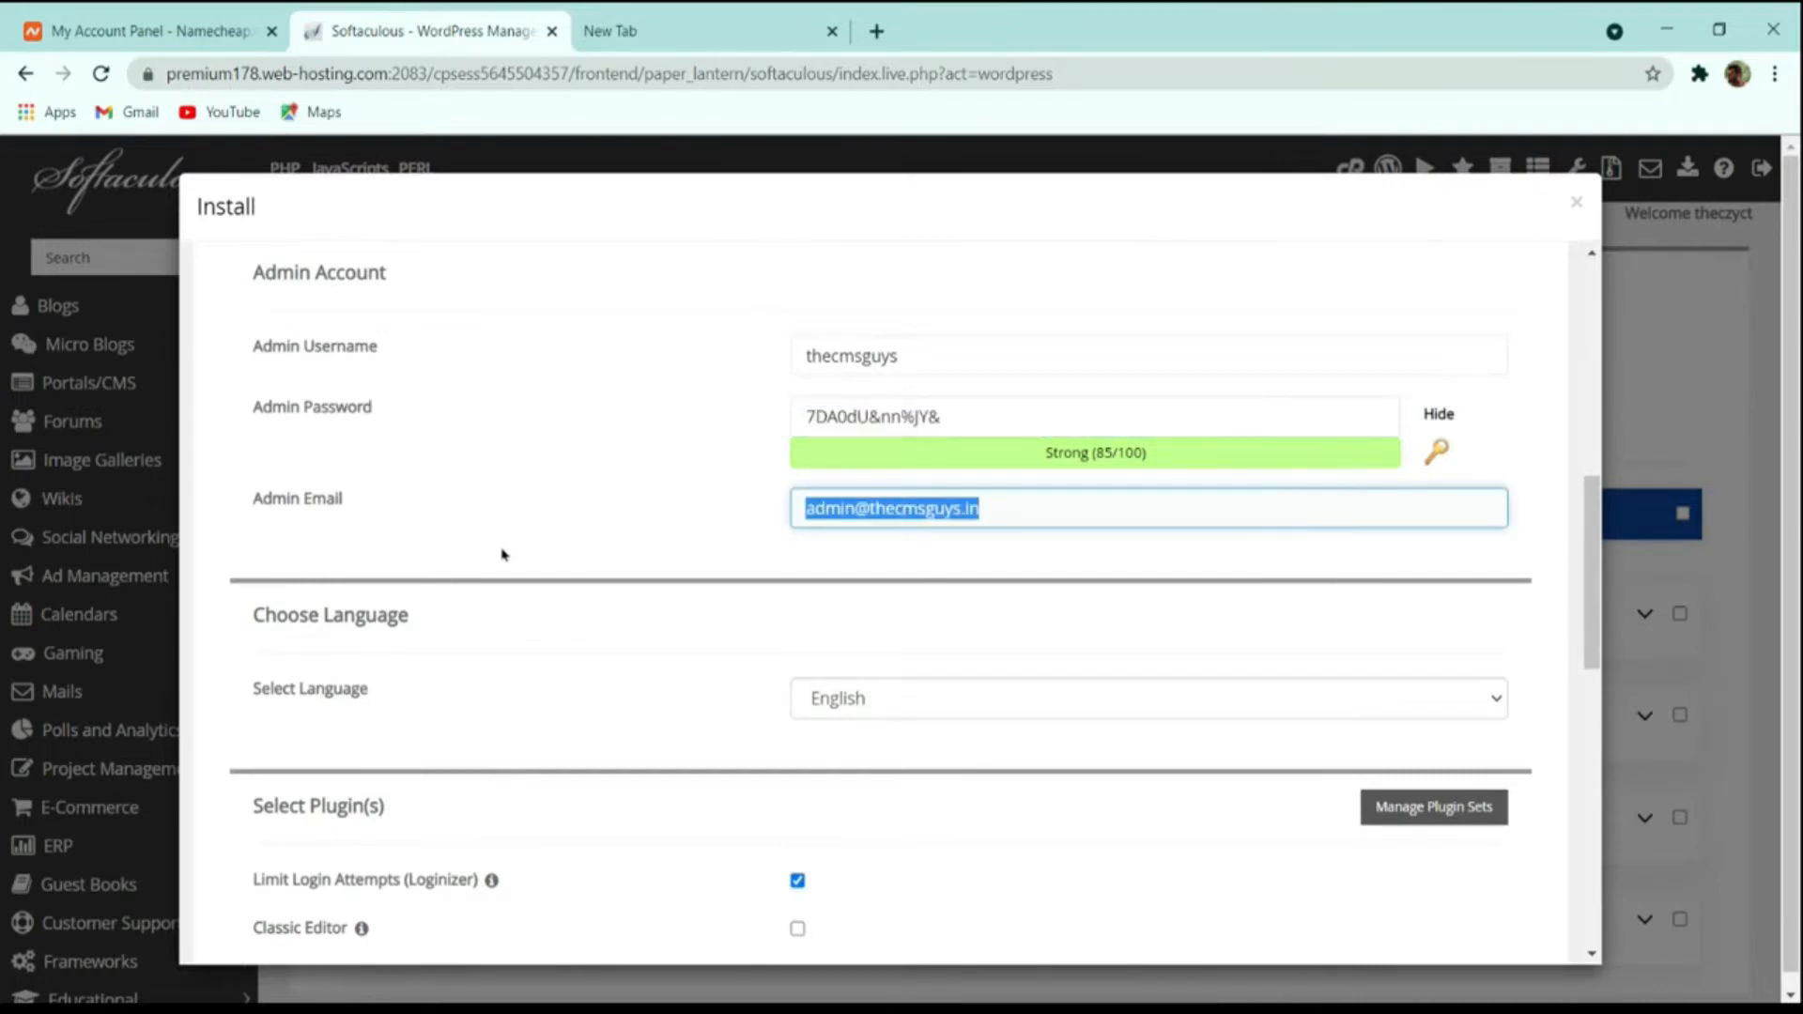
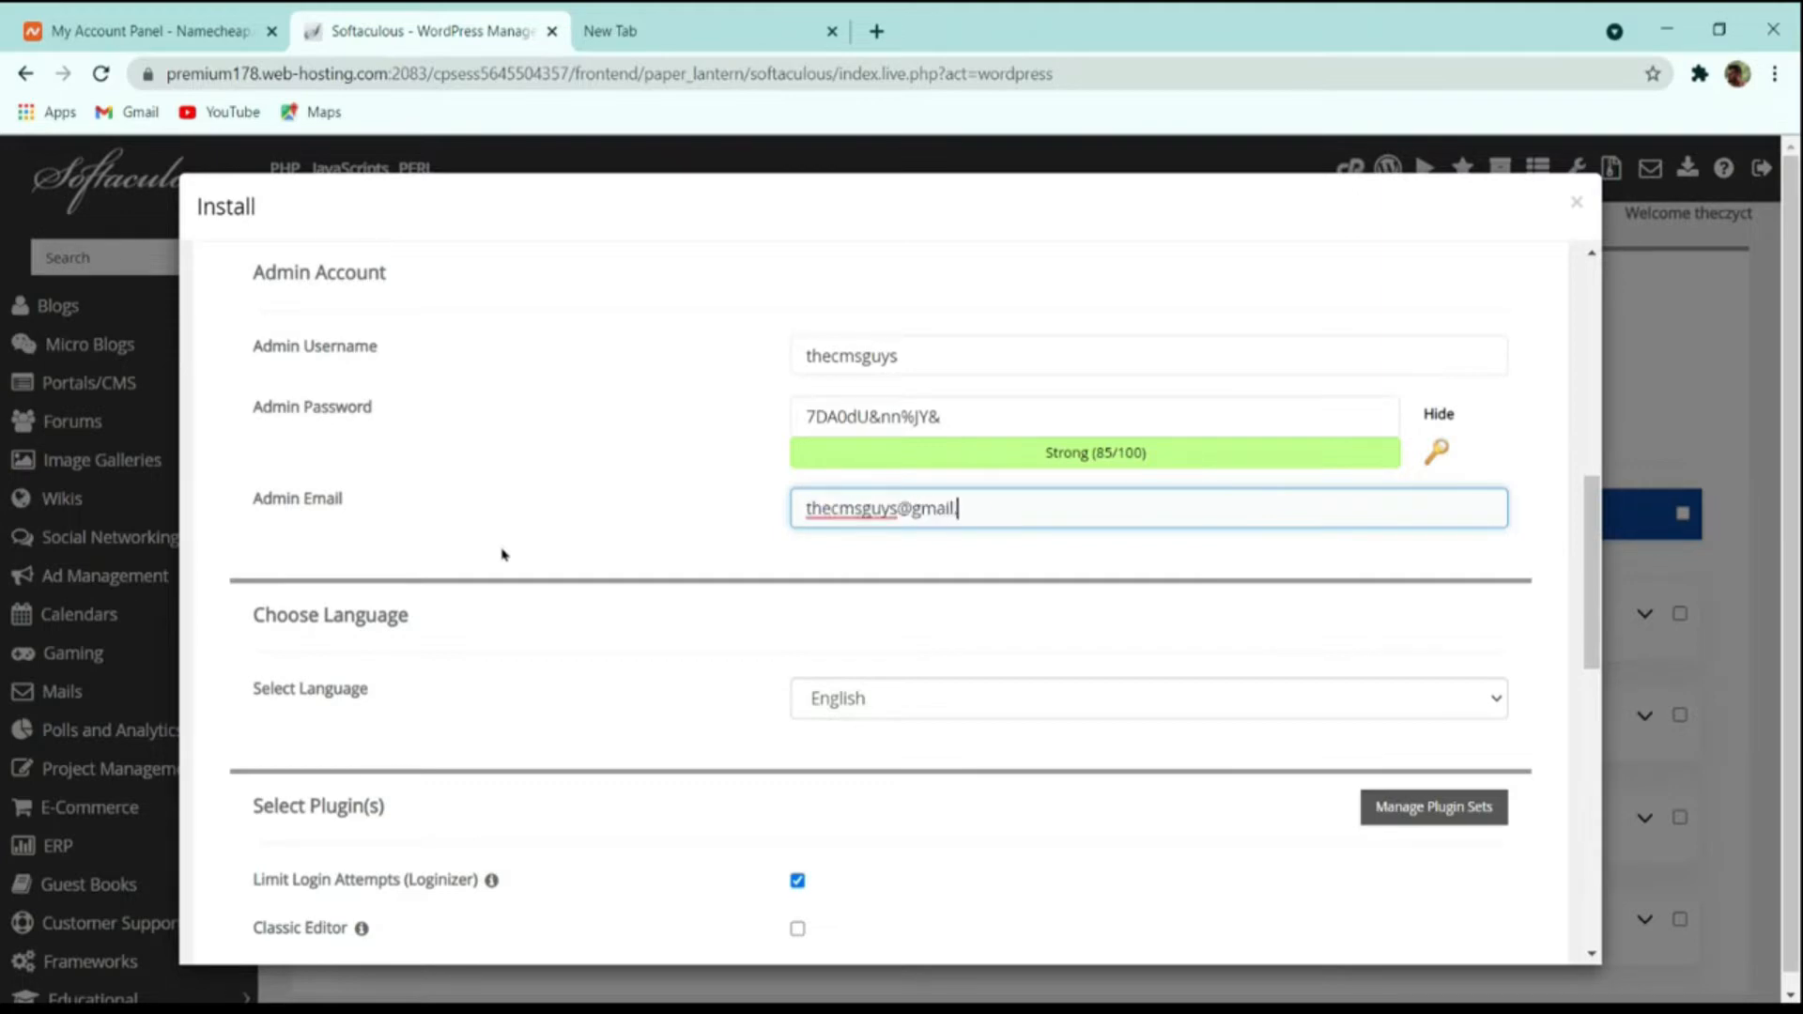
Install WordPress with the default plugin selection and no optional theme chosen.
scroll(652, 584, "down", 4)
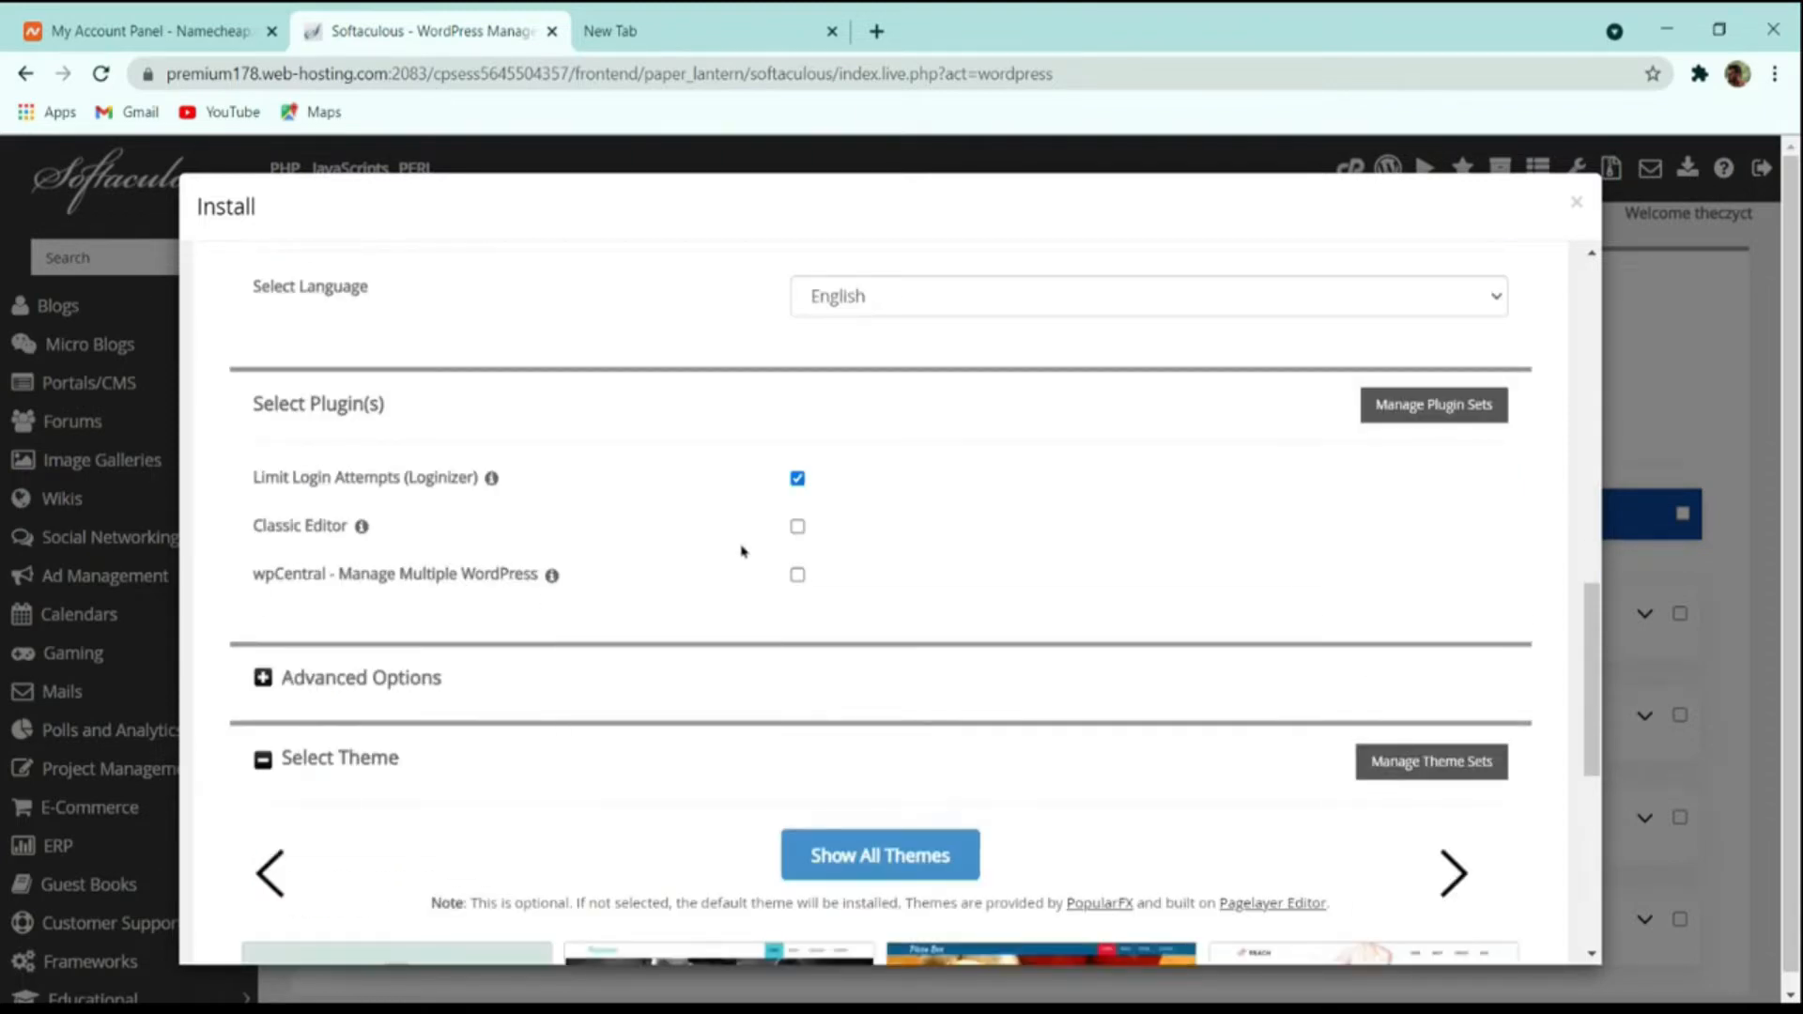
scroll(742, 552, "down", 4)
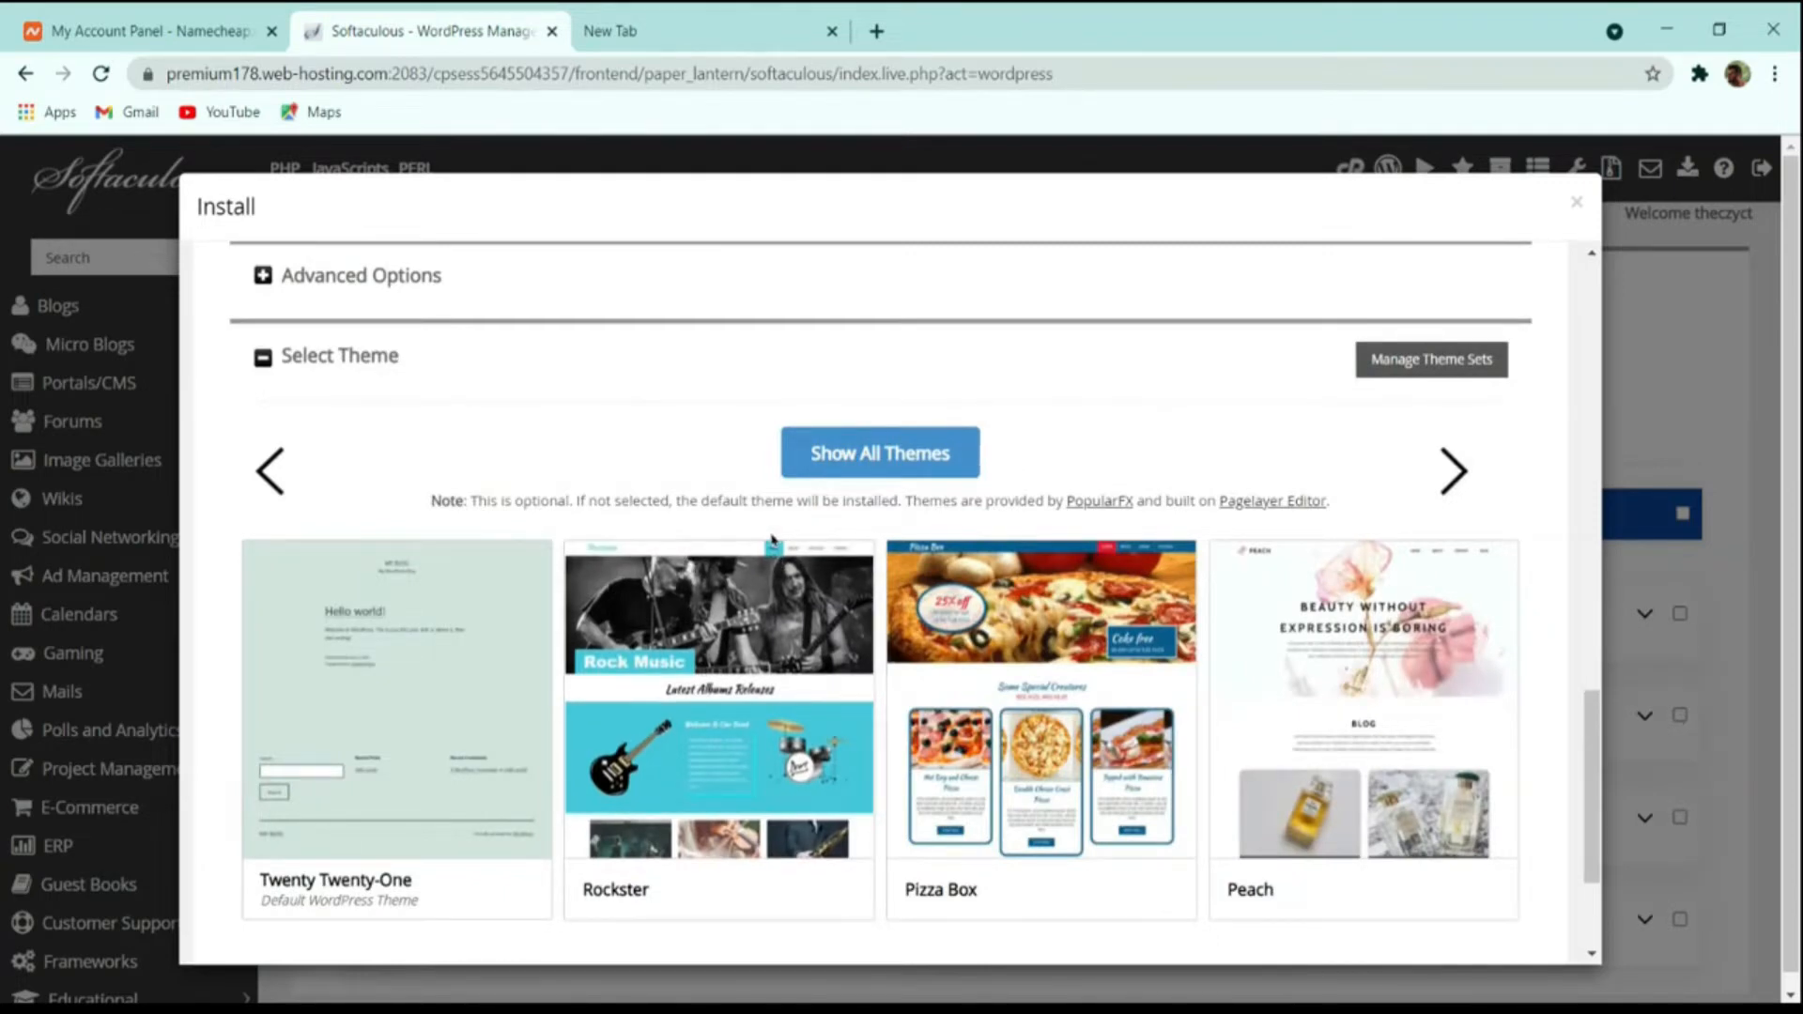
scroll(772, 537, "down", 2)
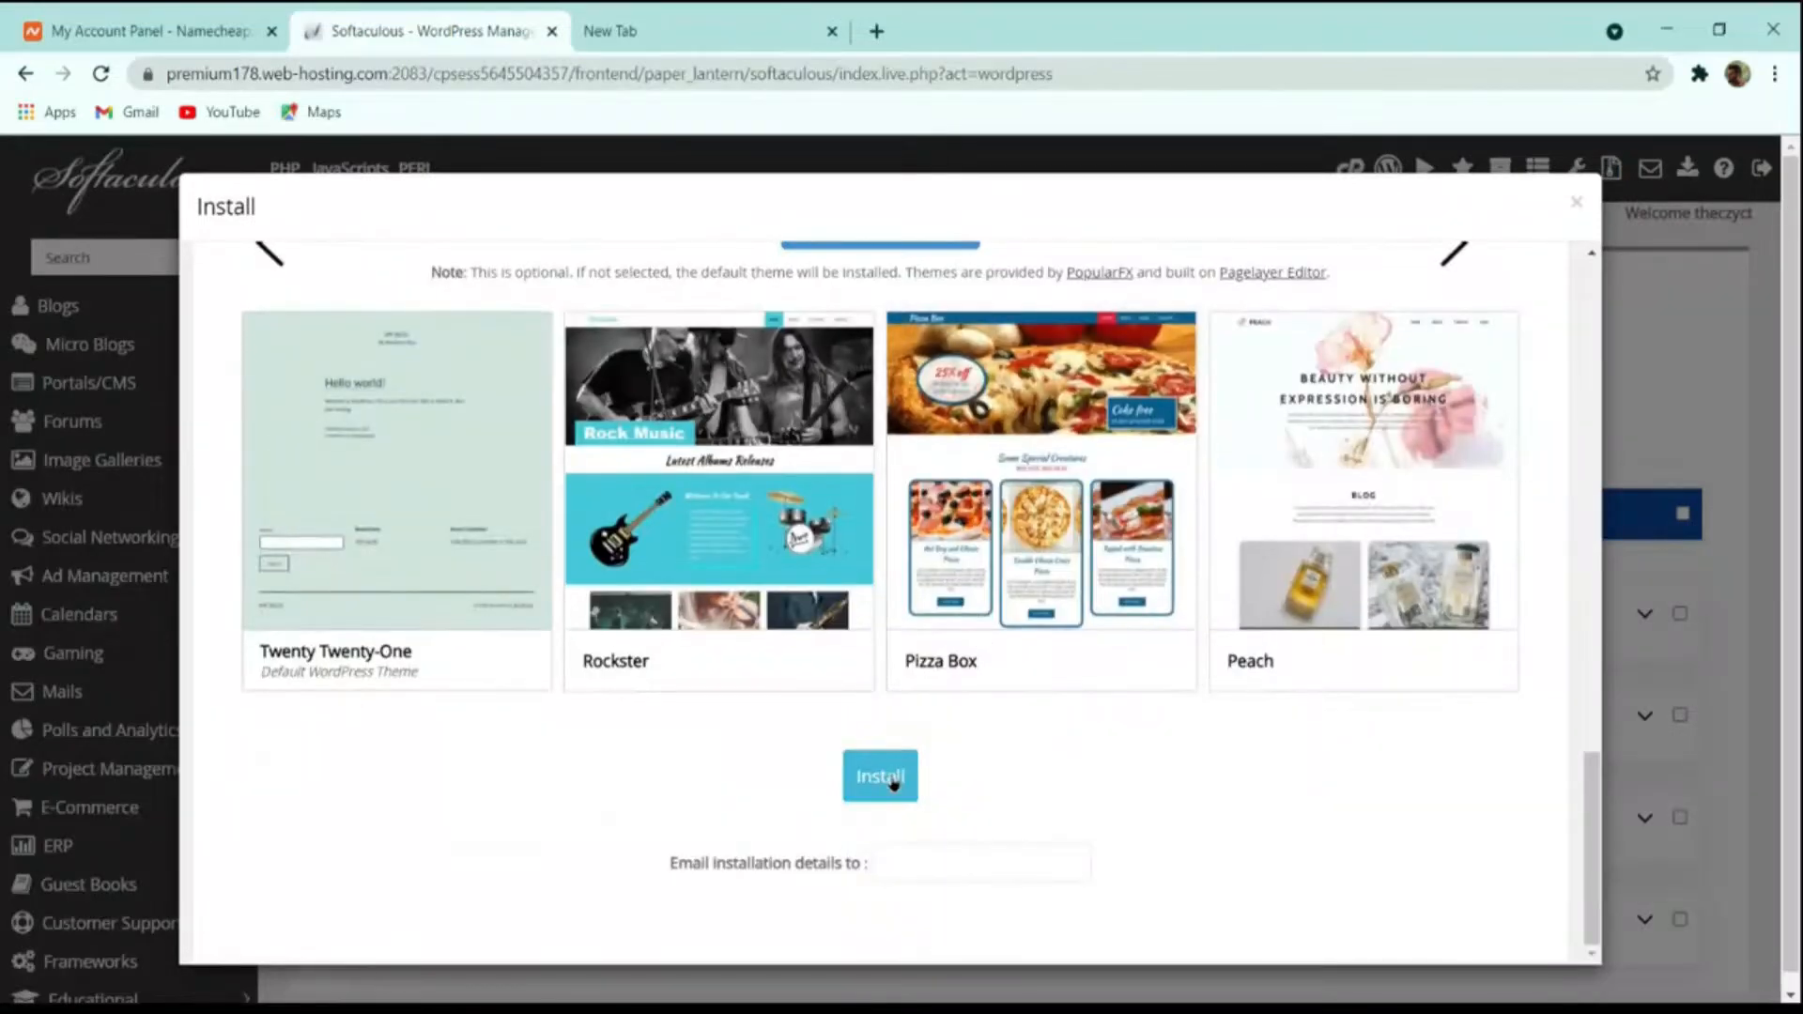
left_click(892, 779)
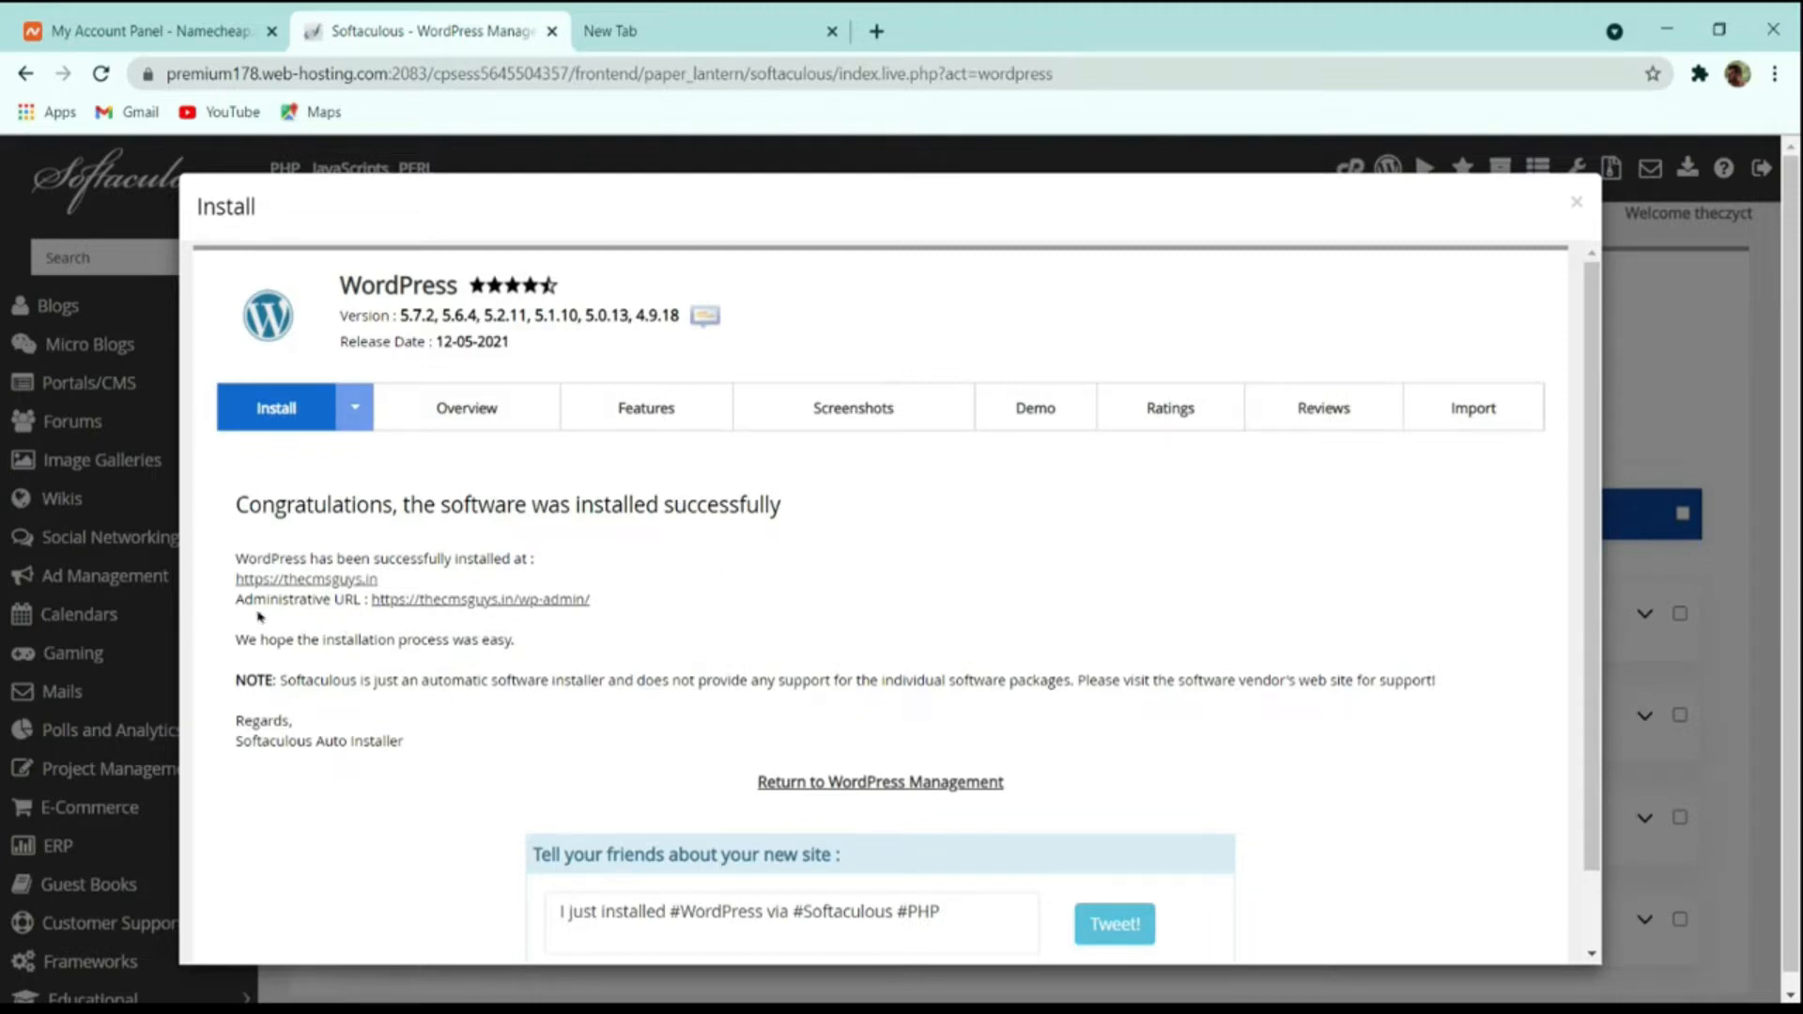
Open the newly installed site in a separate tab and go to its login page at thecmsguys.in/wp-admin.
middle_click(495, 603)
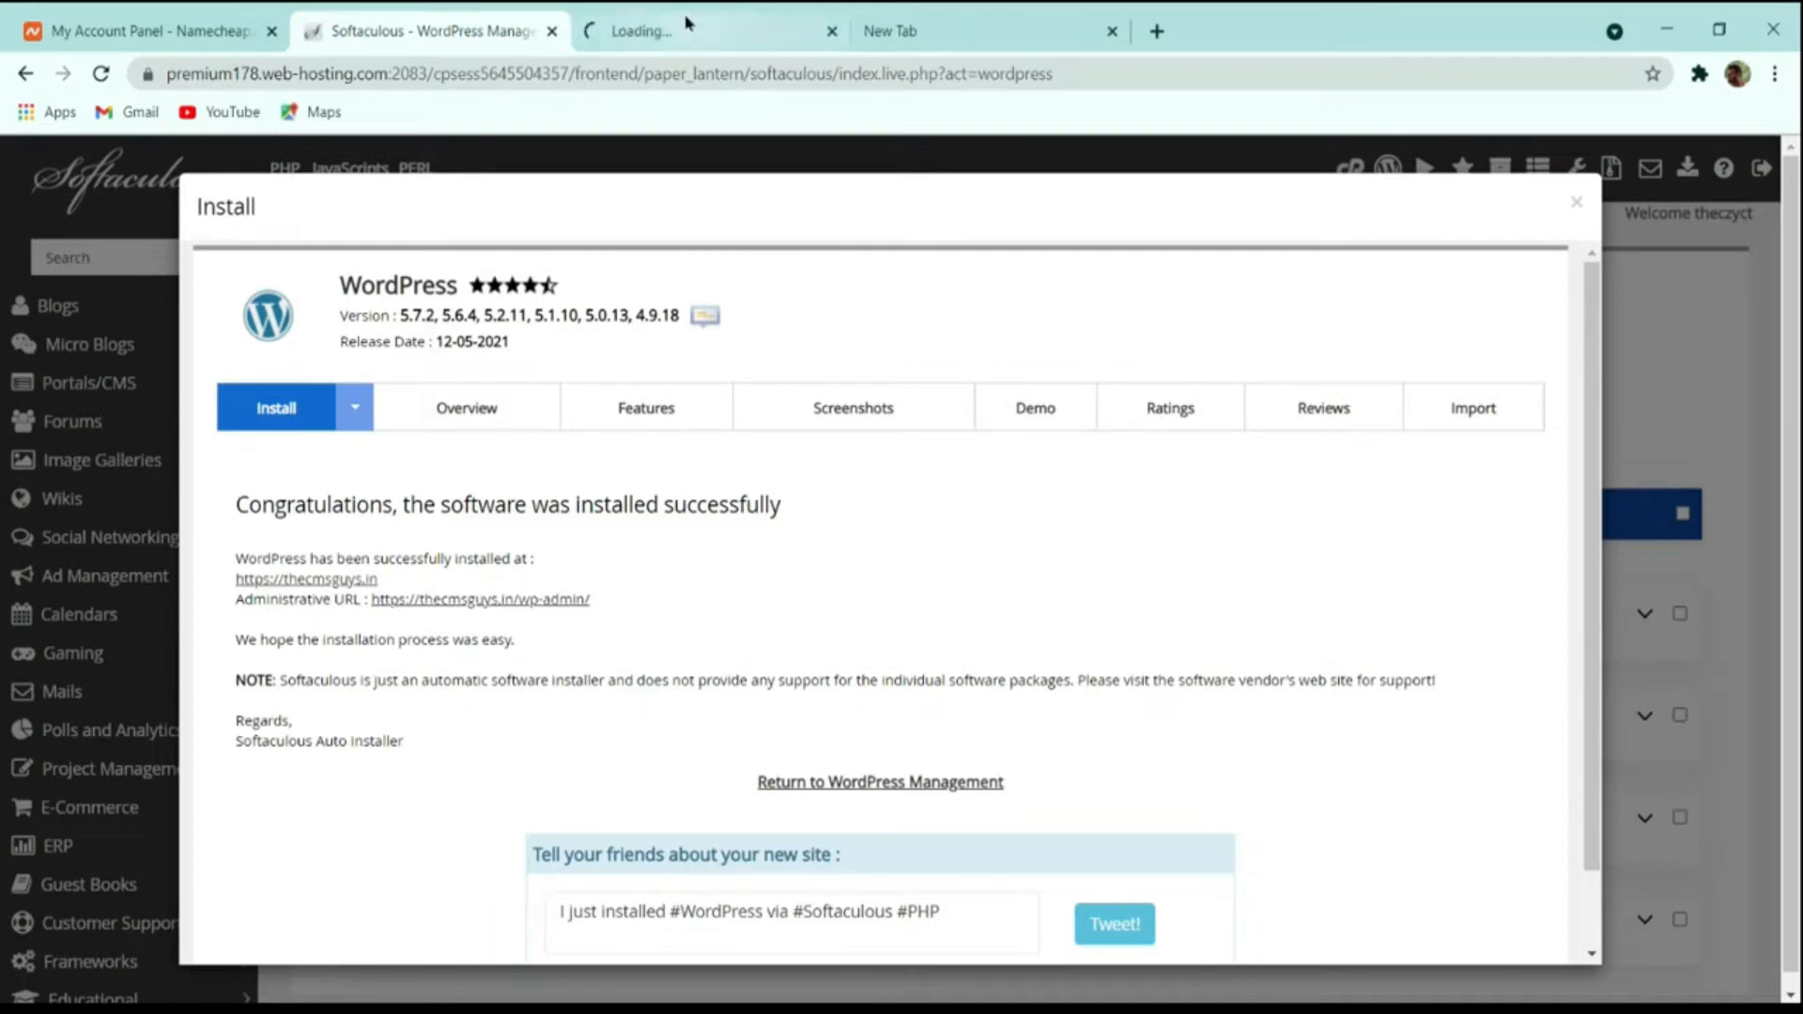
left_click(686, 28)
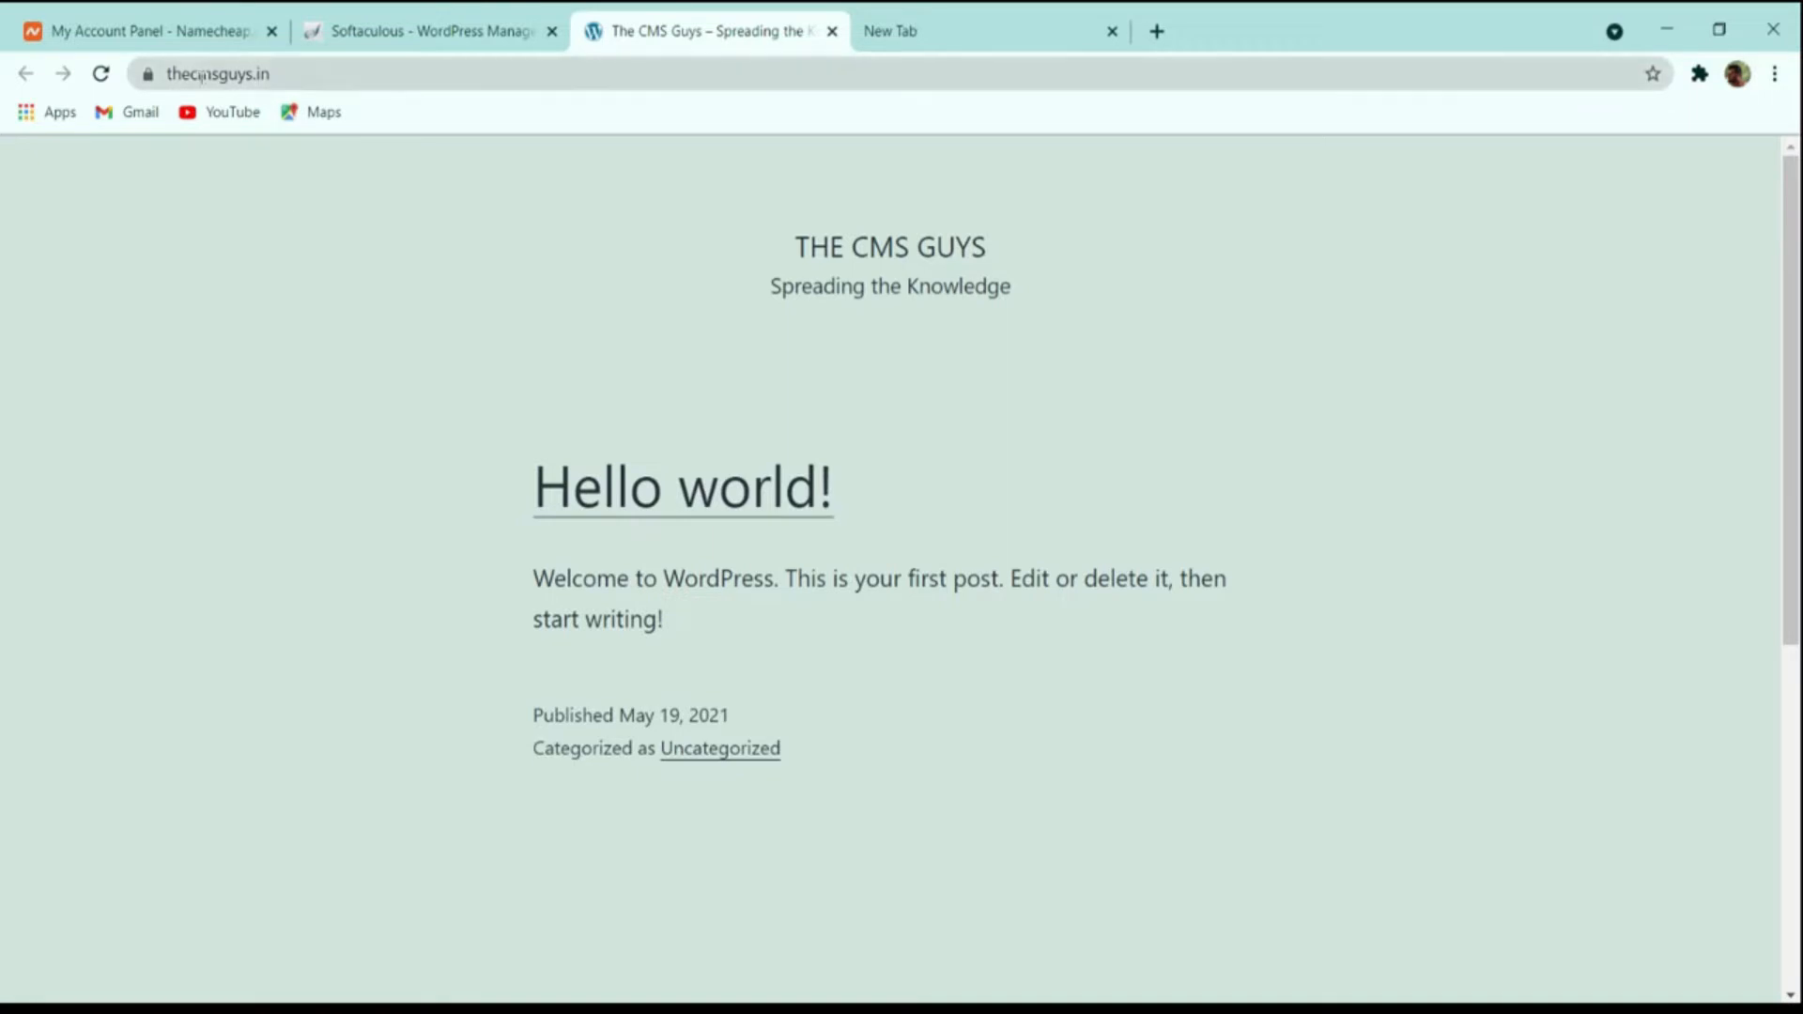
left_click(346, 73)
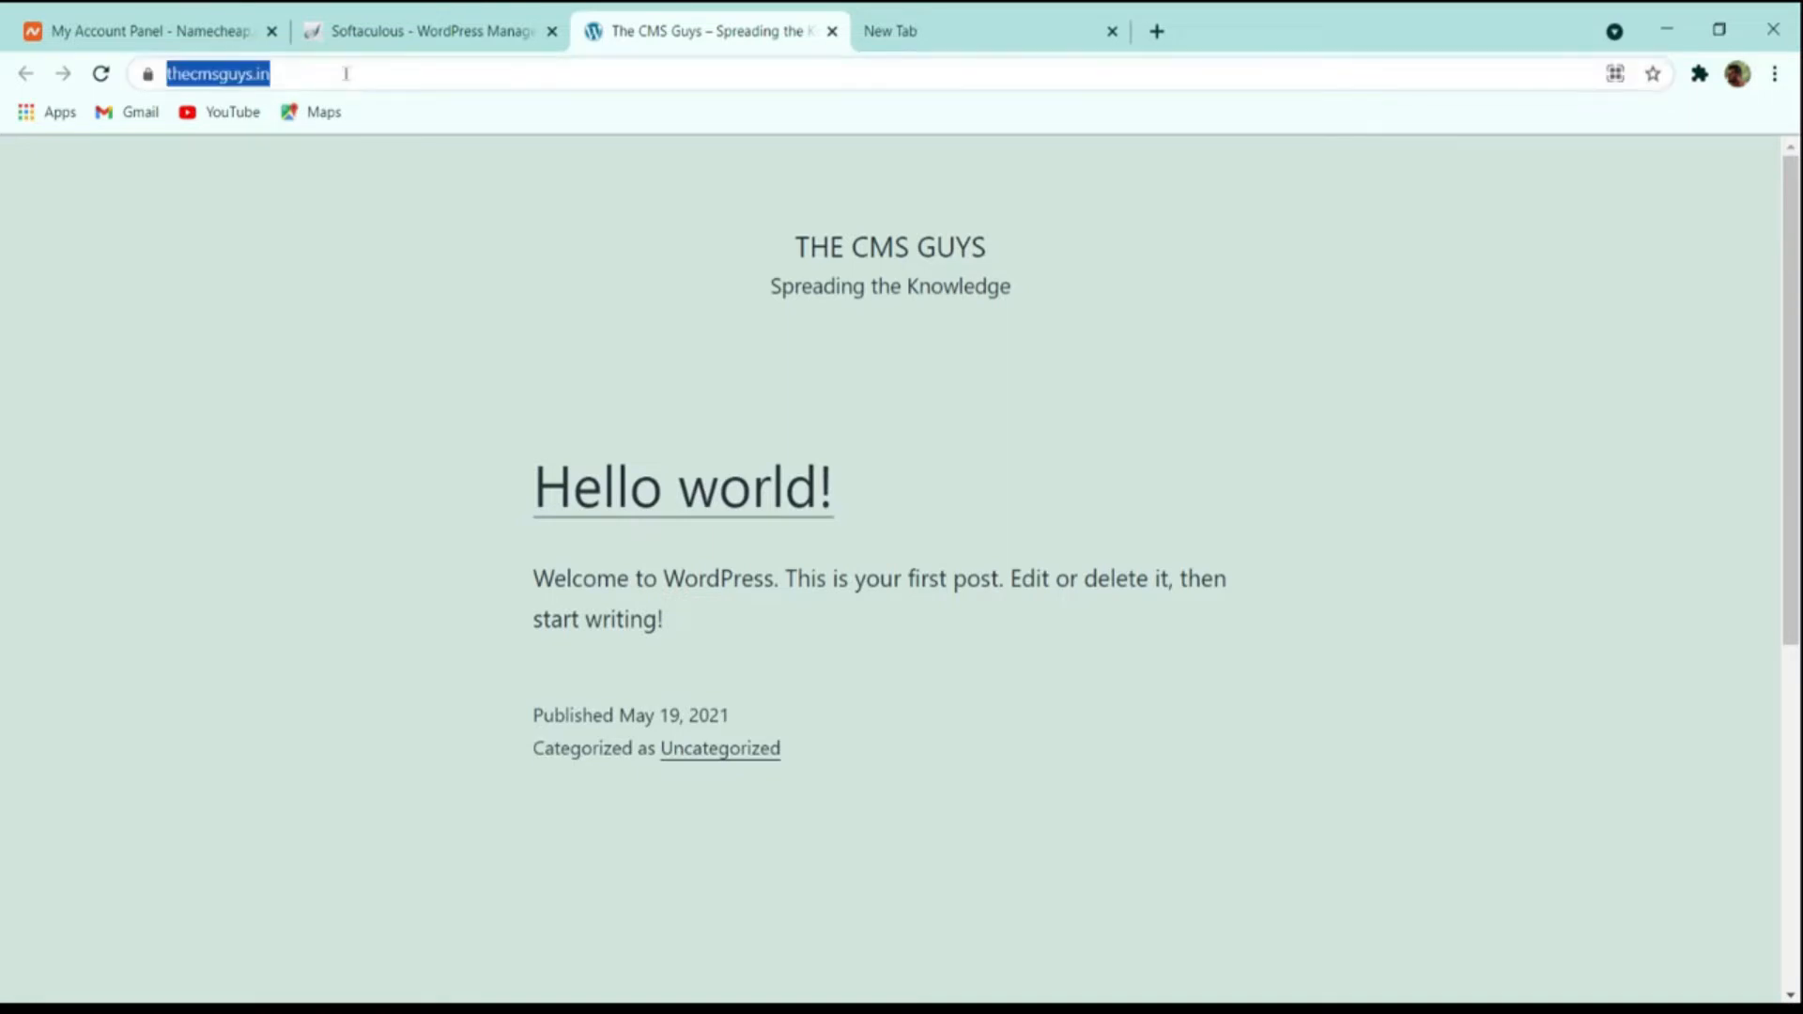
left_click(346, 73)
type("wp")
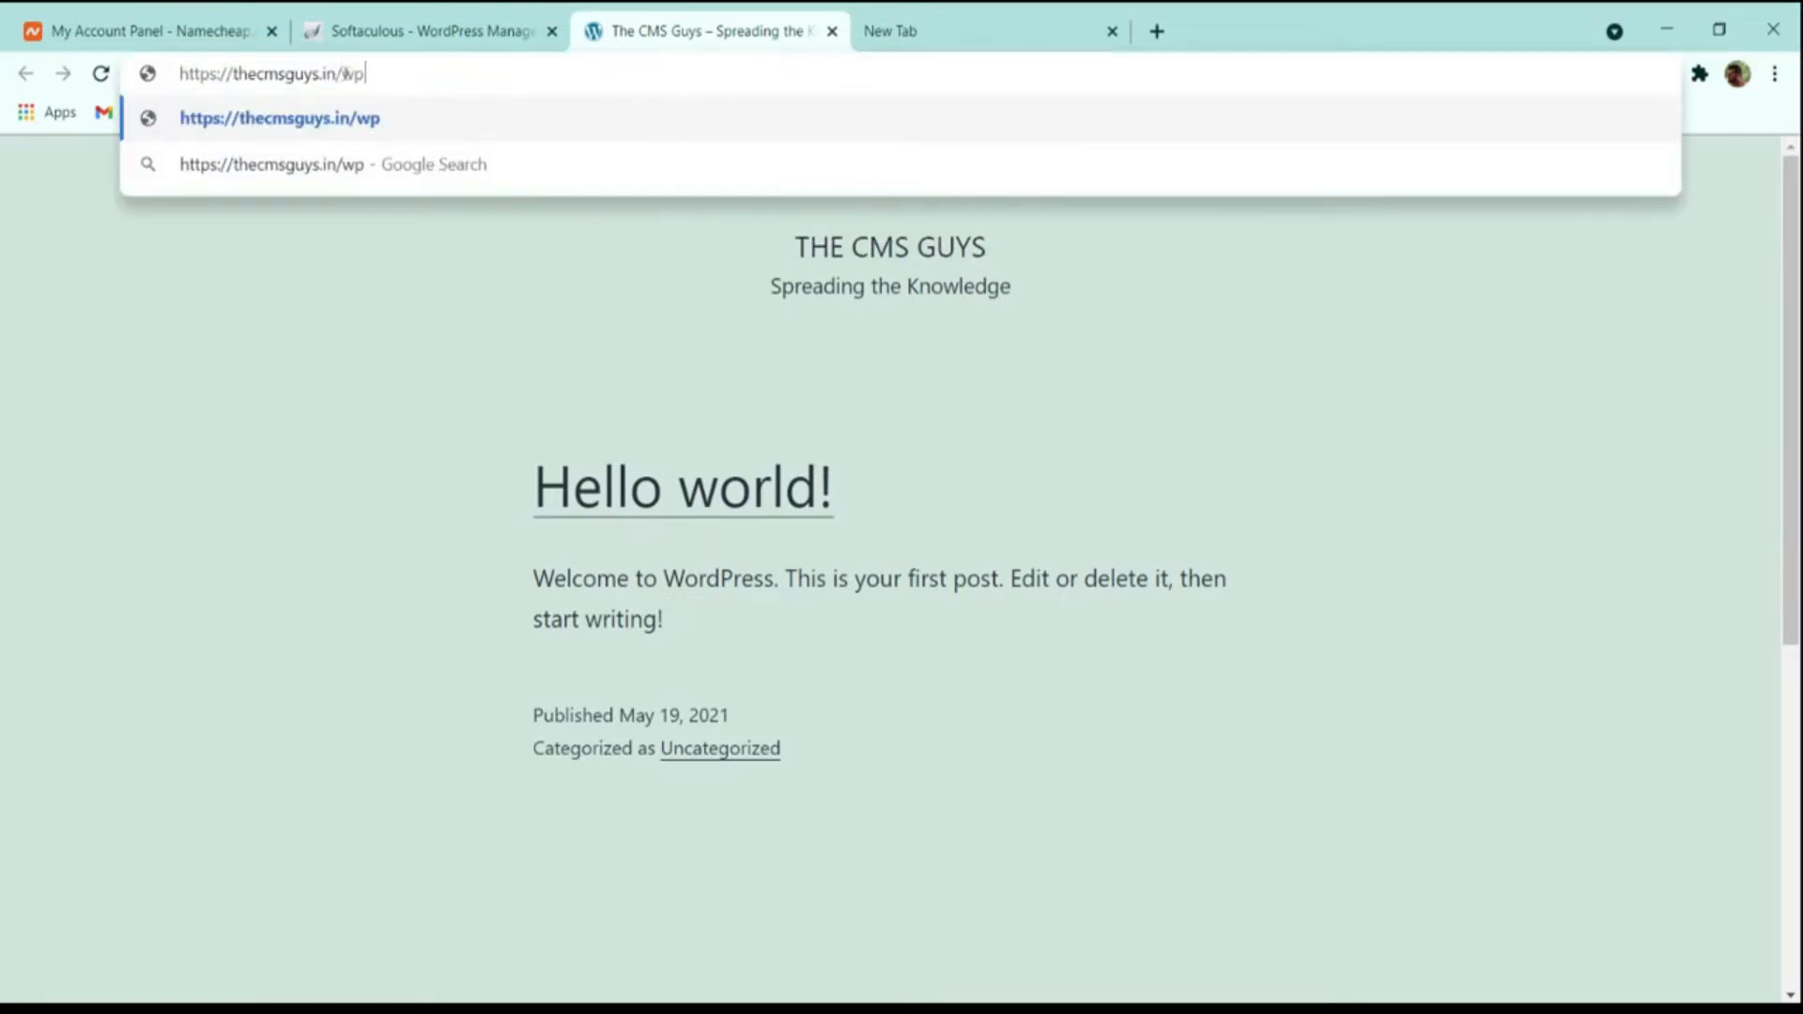
type("-admin")
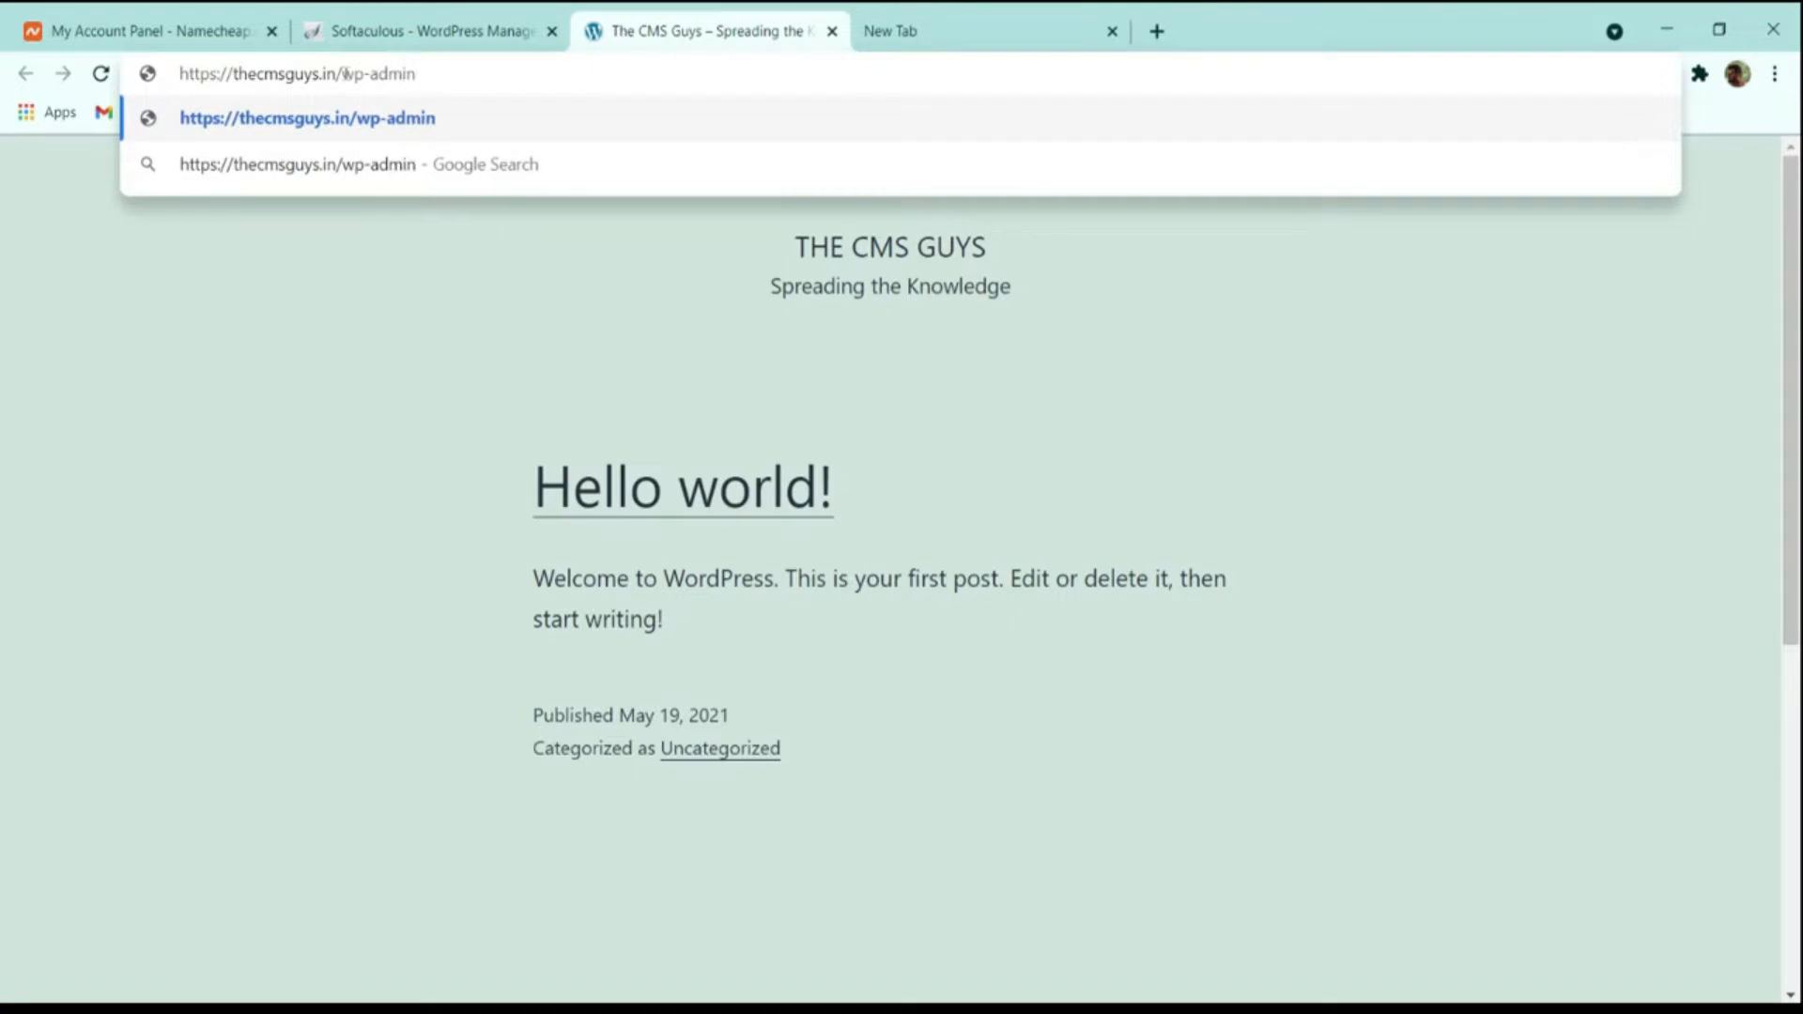
key("Return")
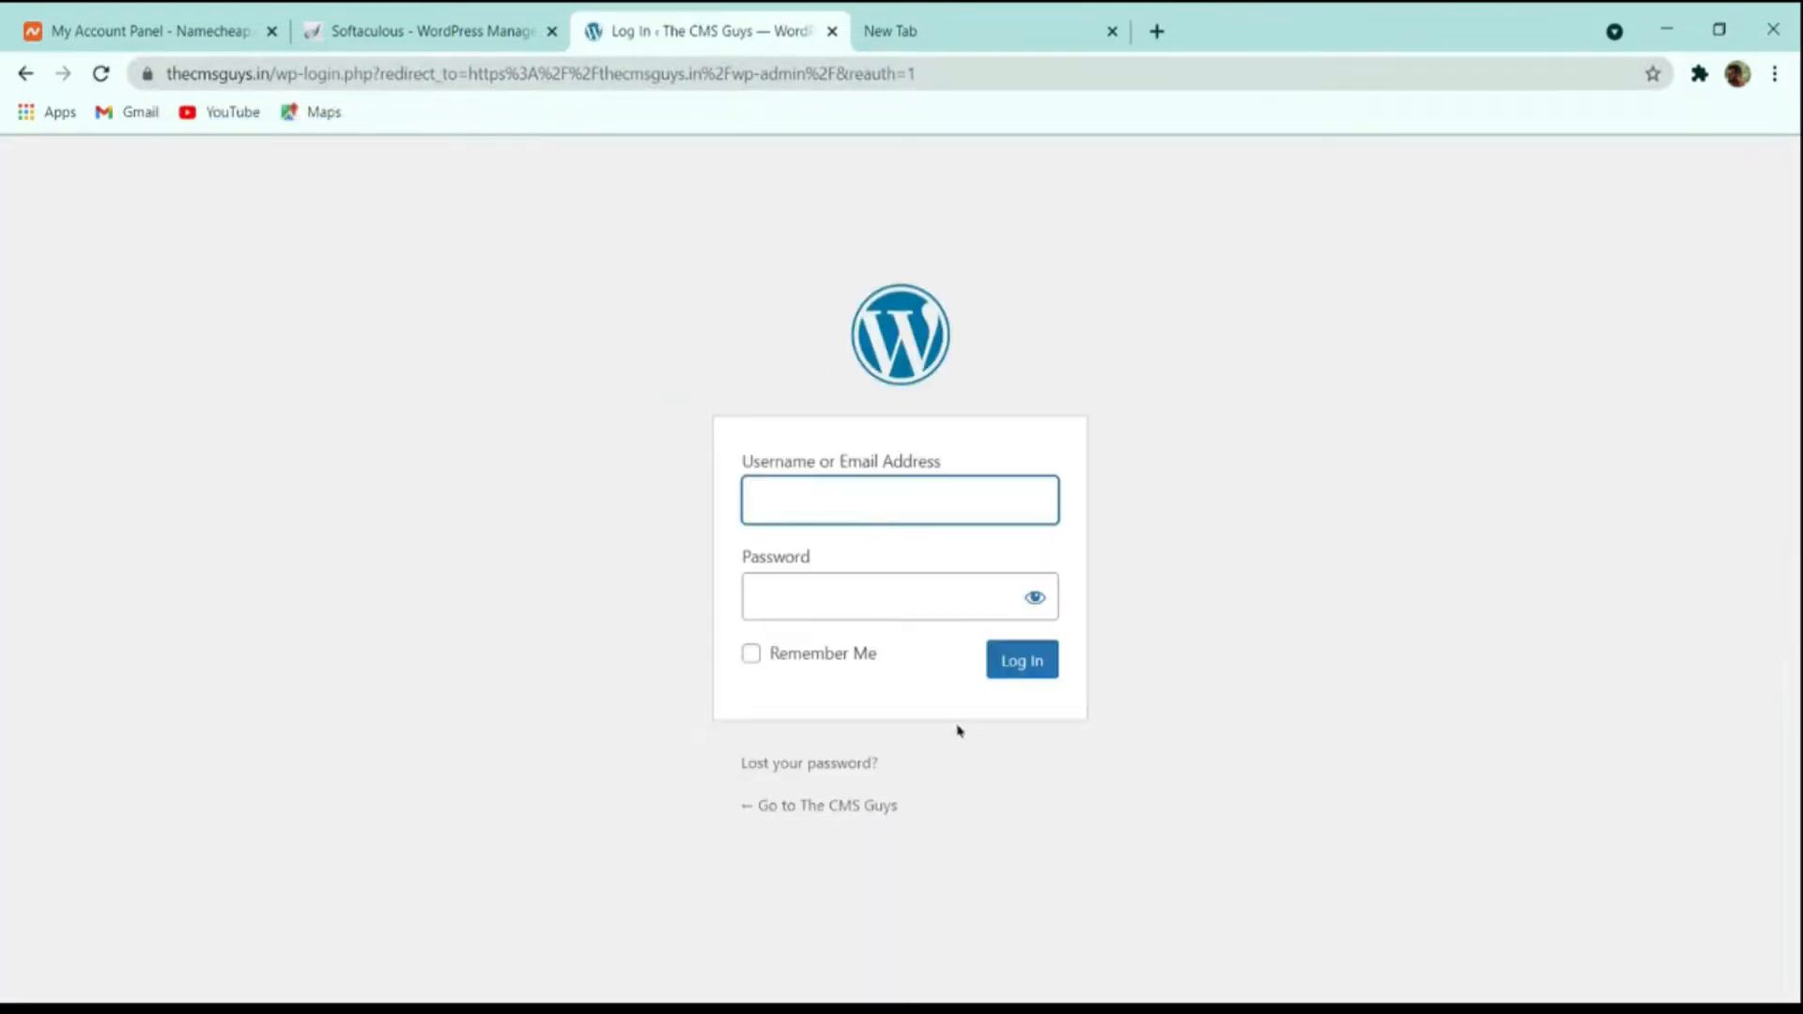
Open the WordPress dashboard through the administrative URL on the Softaculous confirmation page, and close the dashboard tab.
left_click(430, 32)
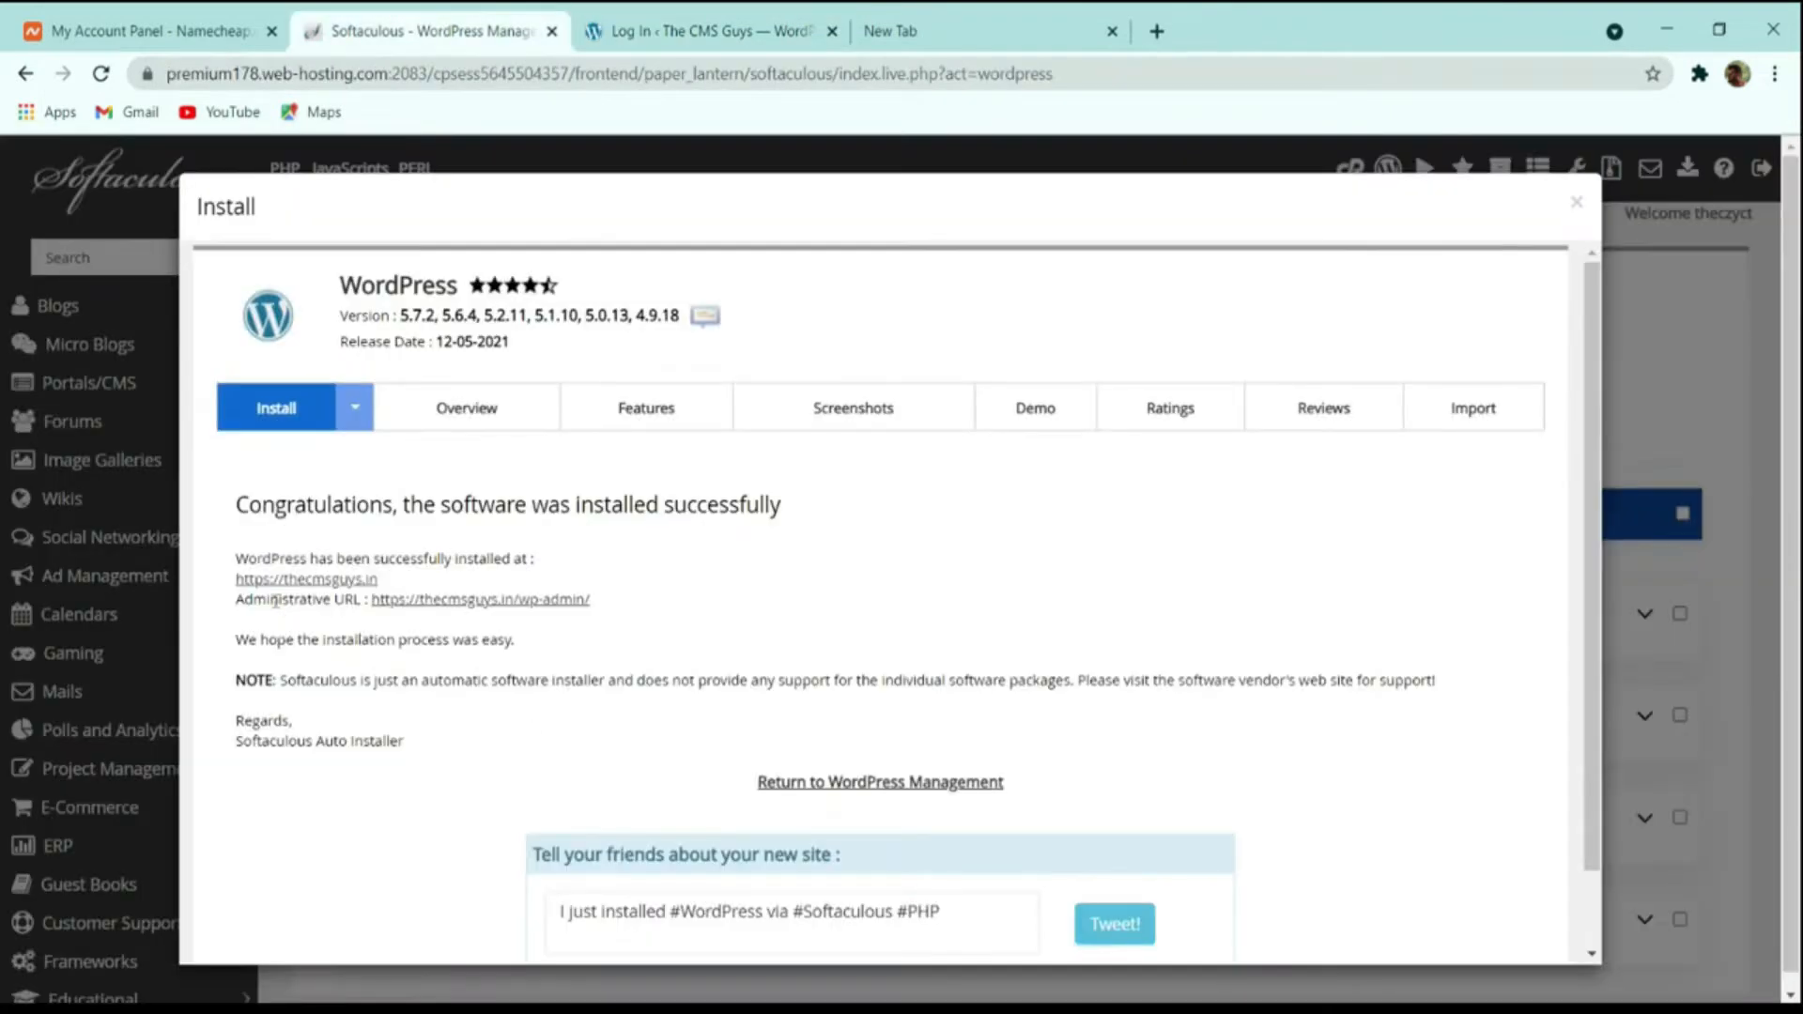
left_click(475, 601)
left_click(411, 23)
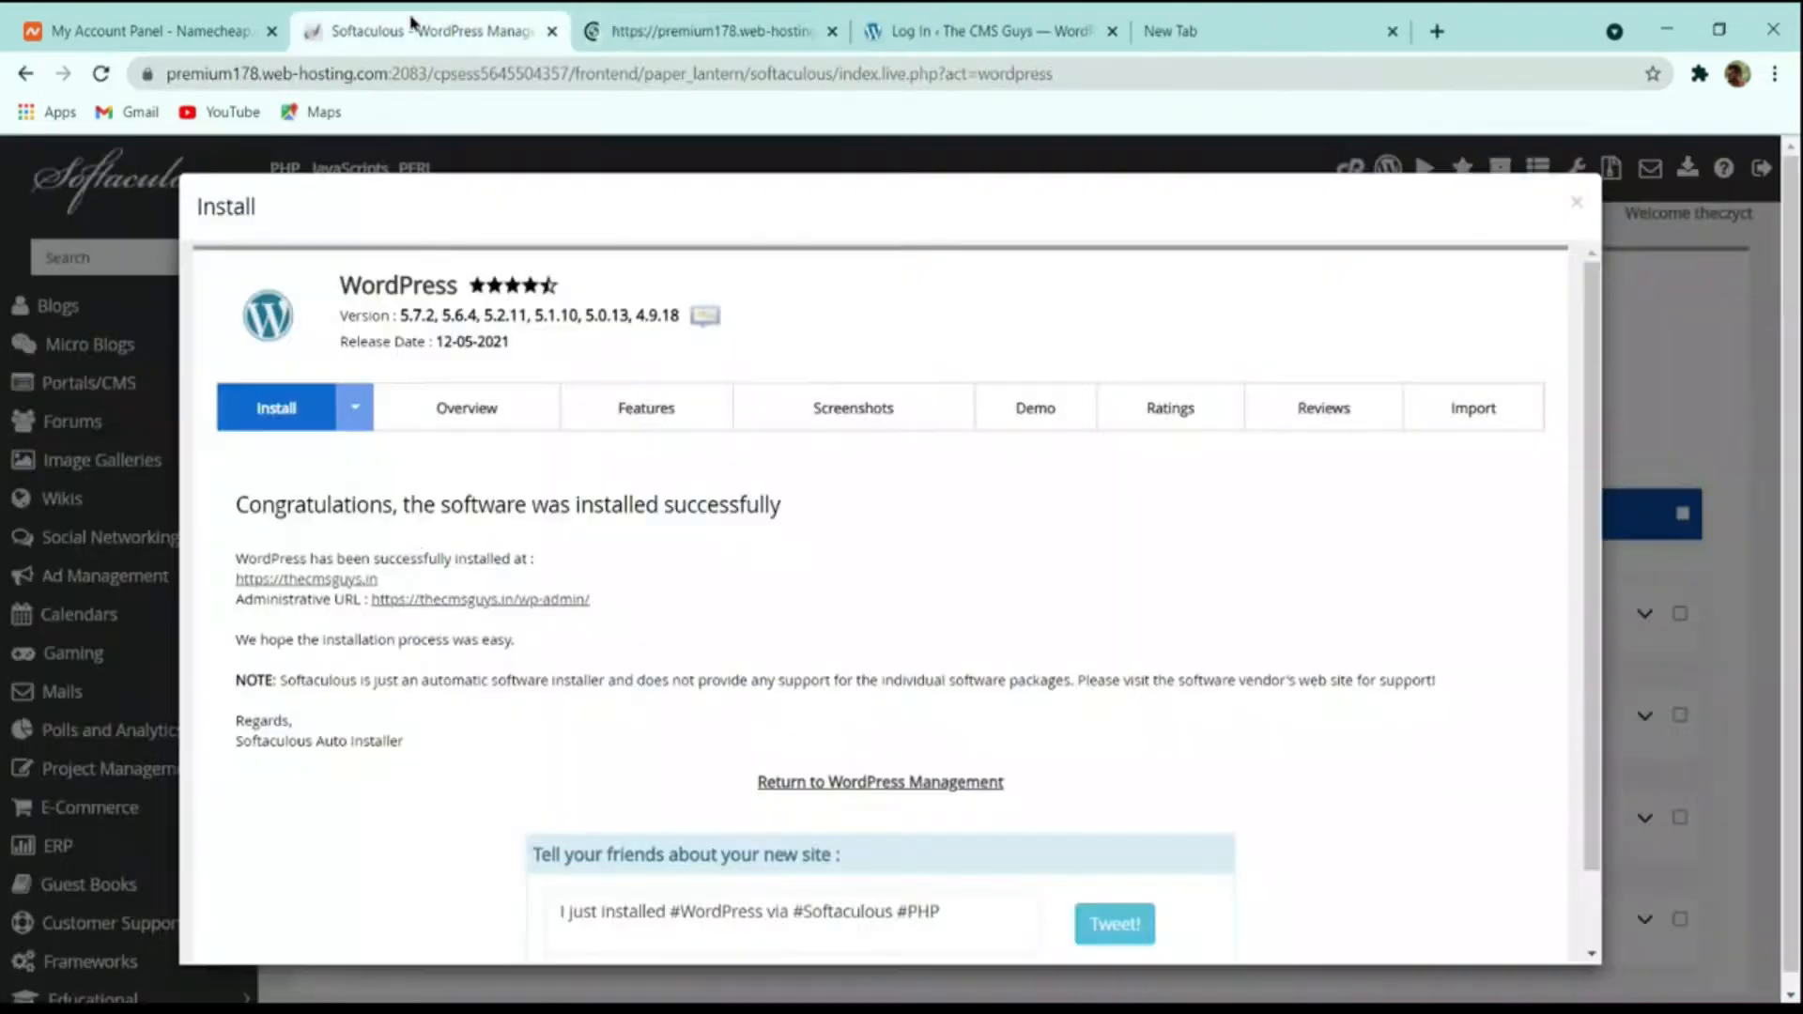
left_click(695, 42)
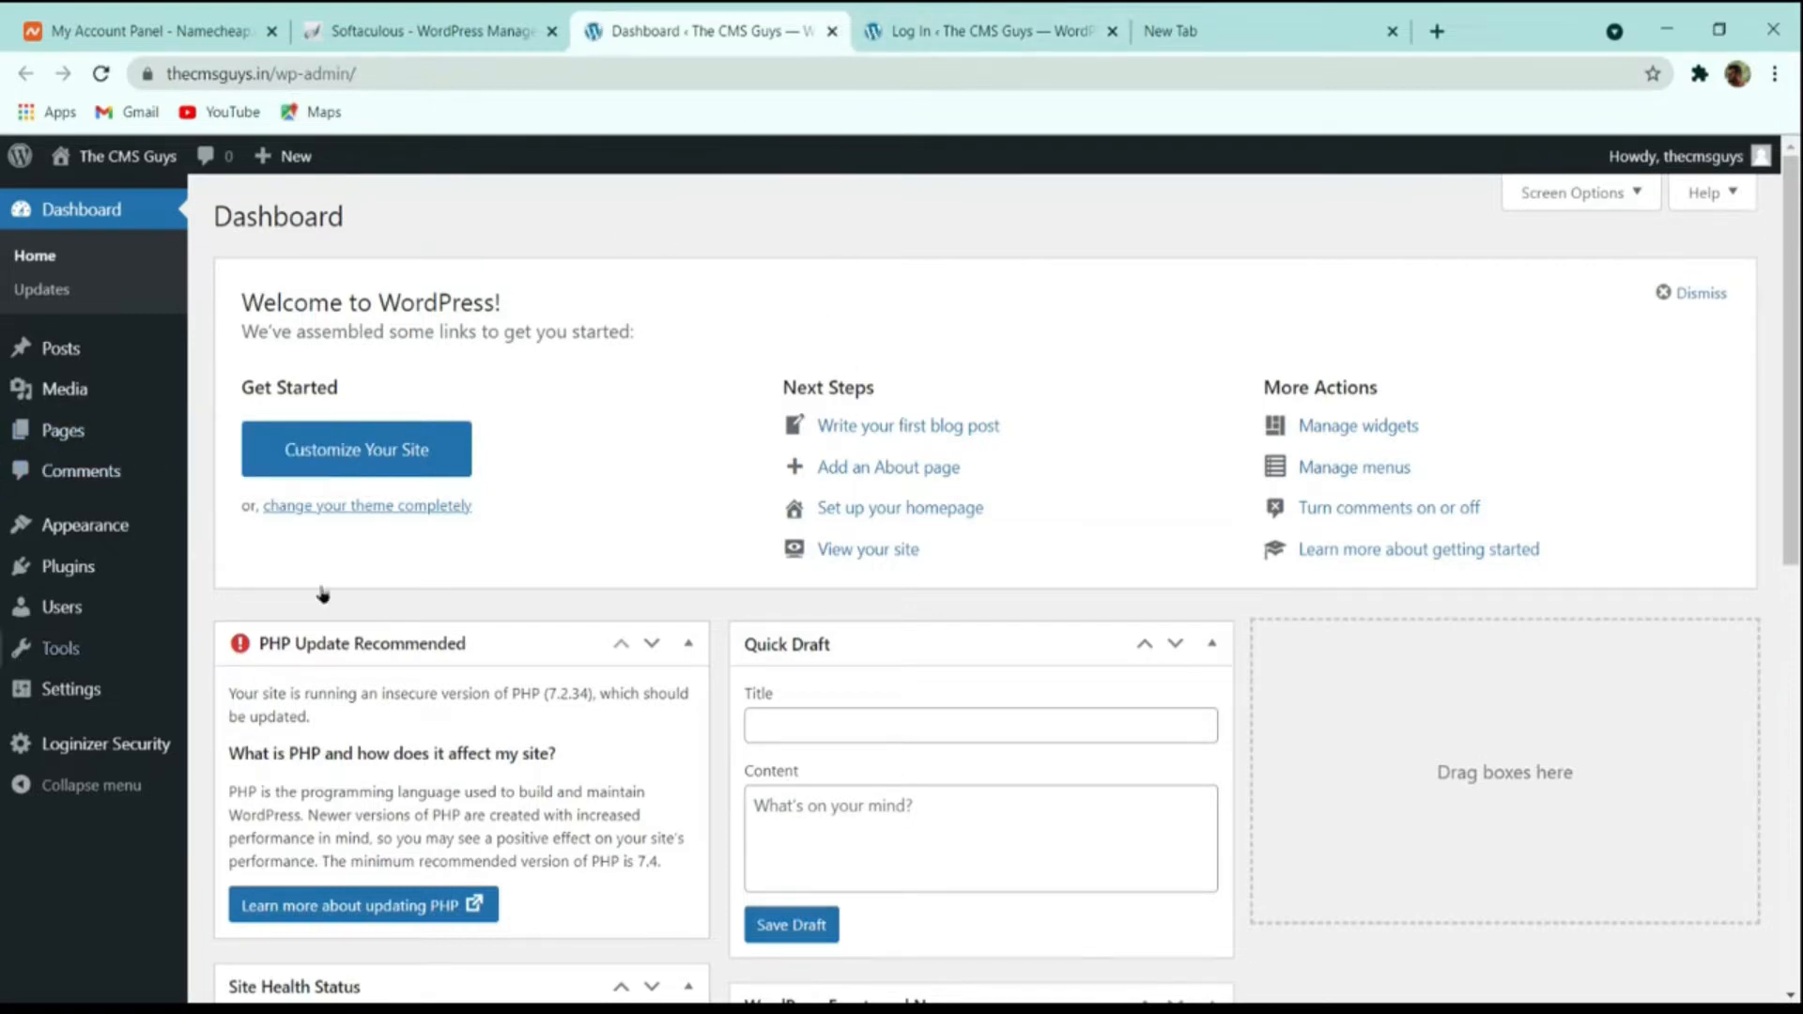
left_click(977, 31)
left_click(833, 31)
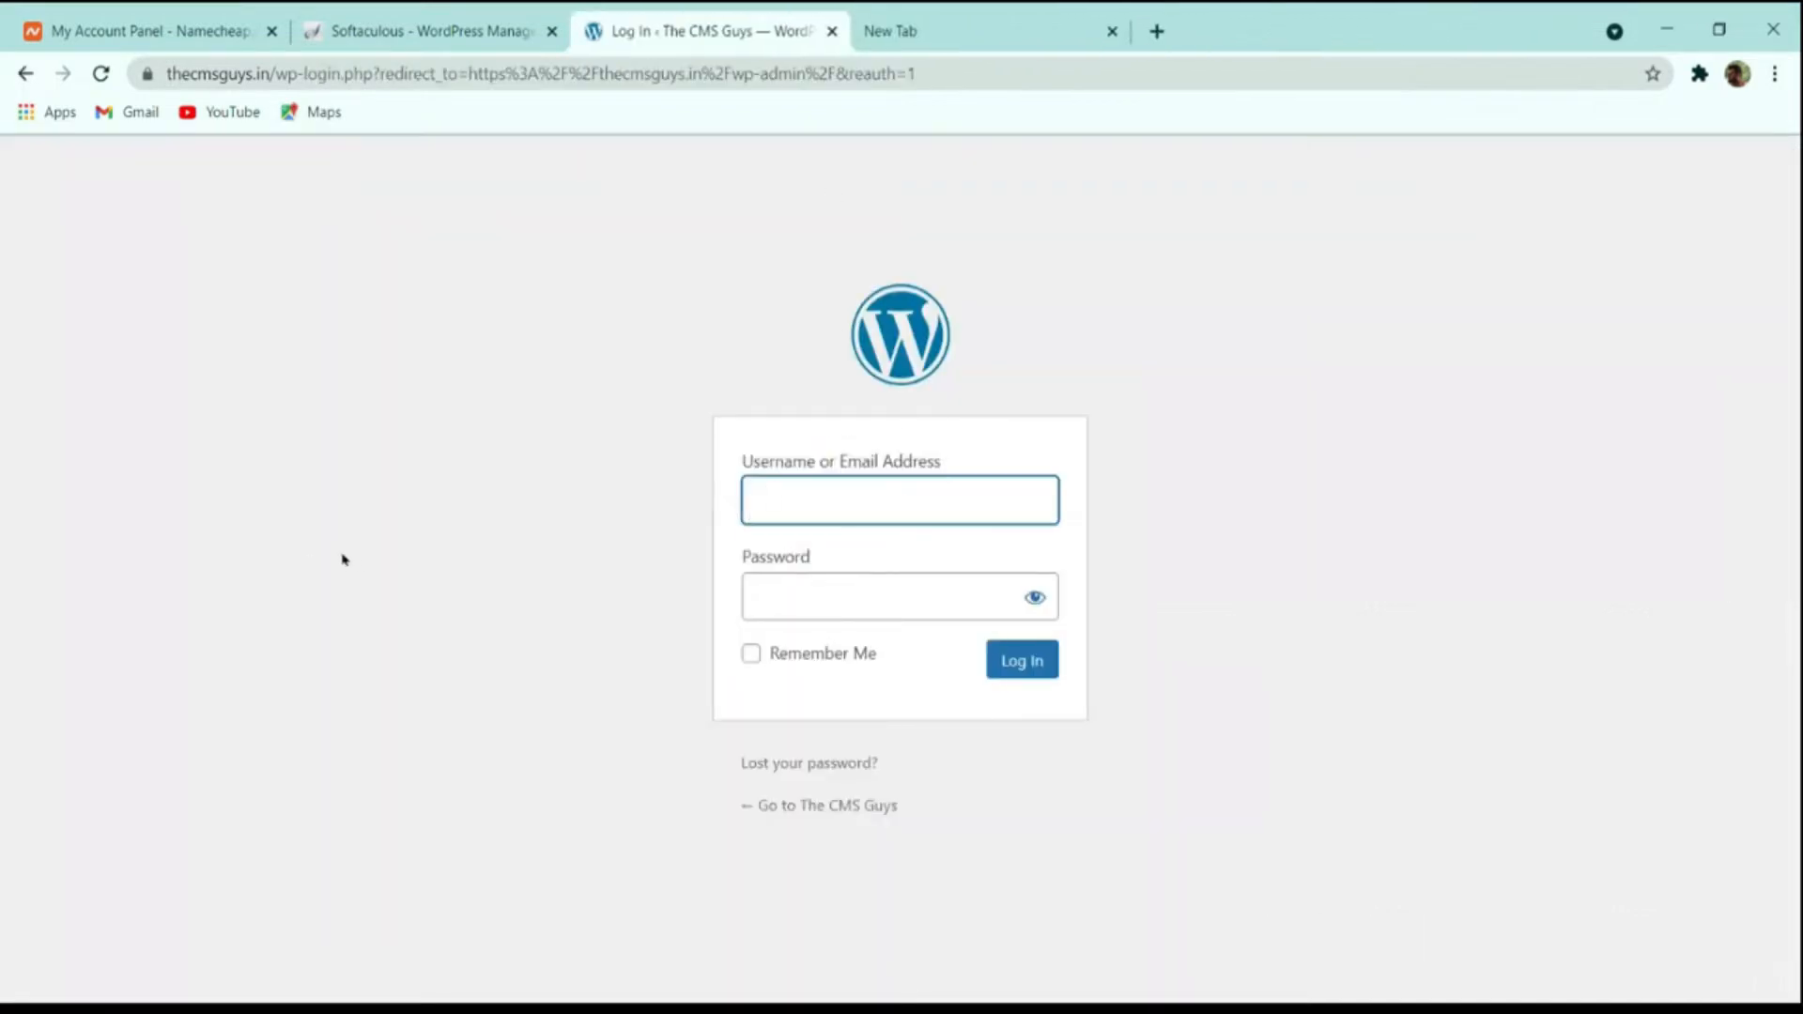
Reopen the WordPress dashboard from the Softaculous administrative URL and look over its widgets.
left_click(483, 26)
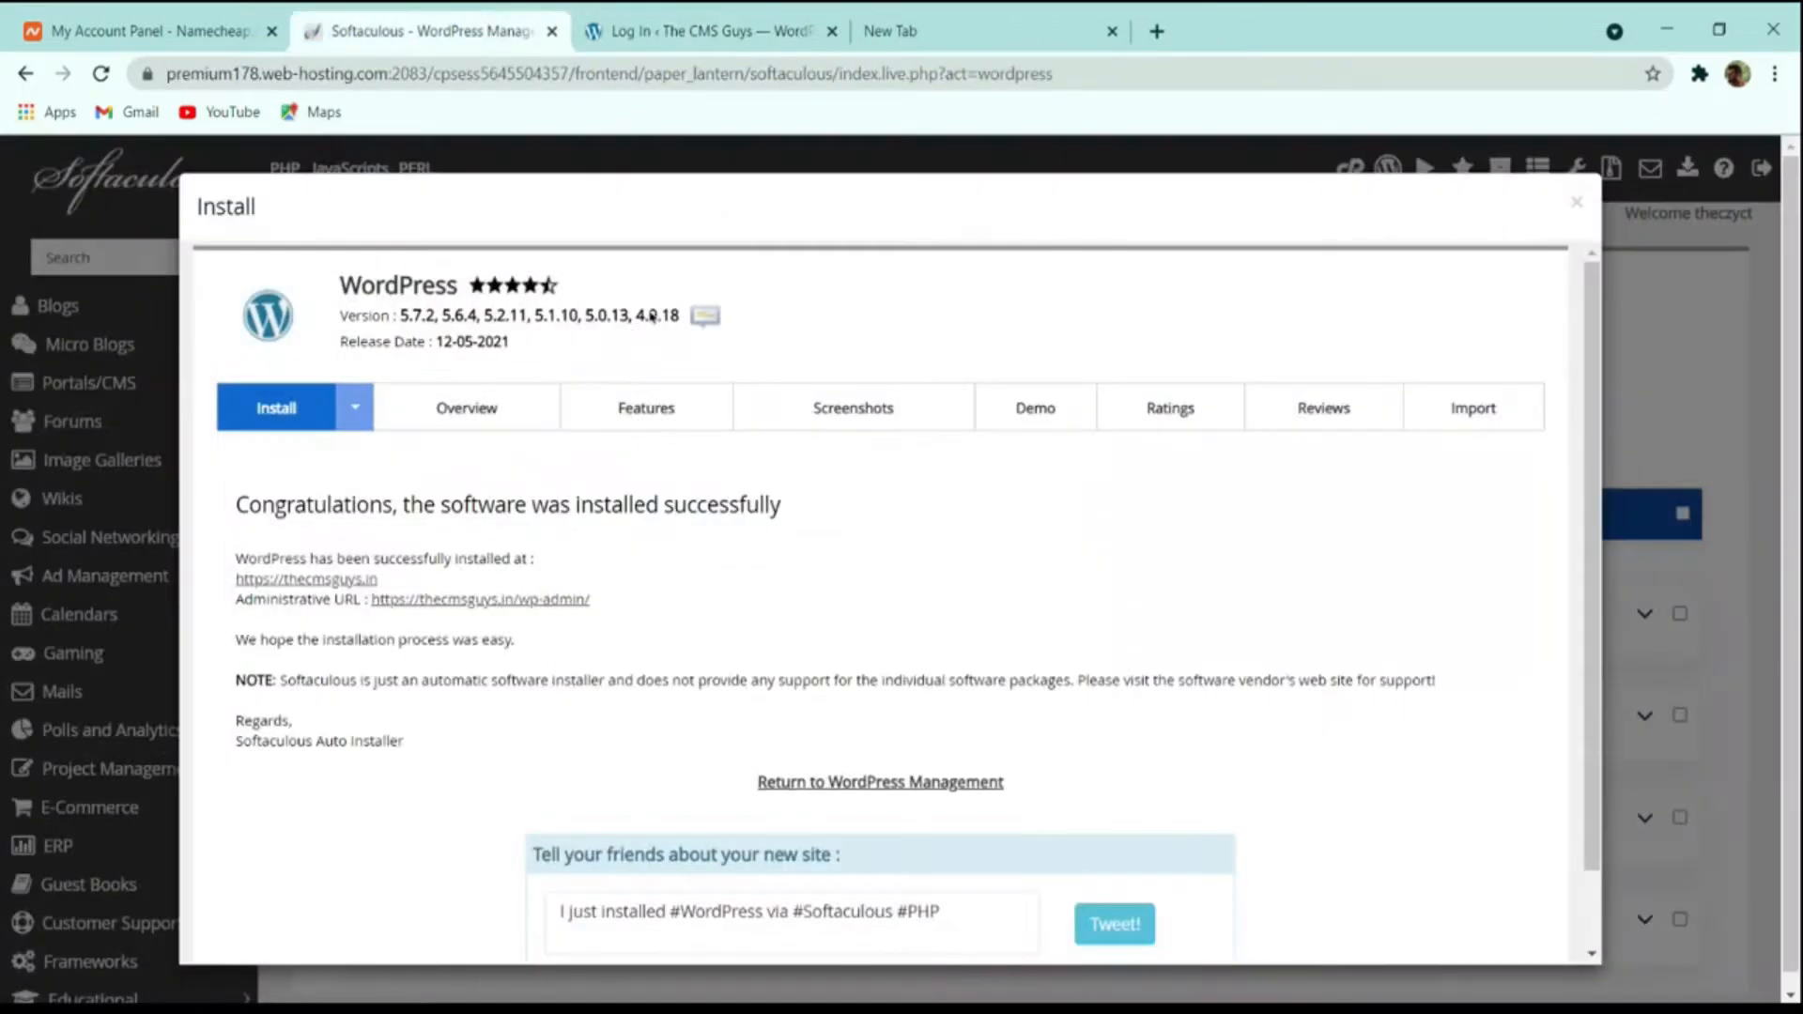
left_click(620, 28)
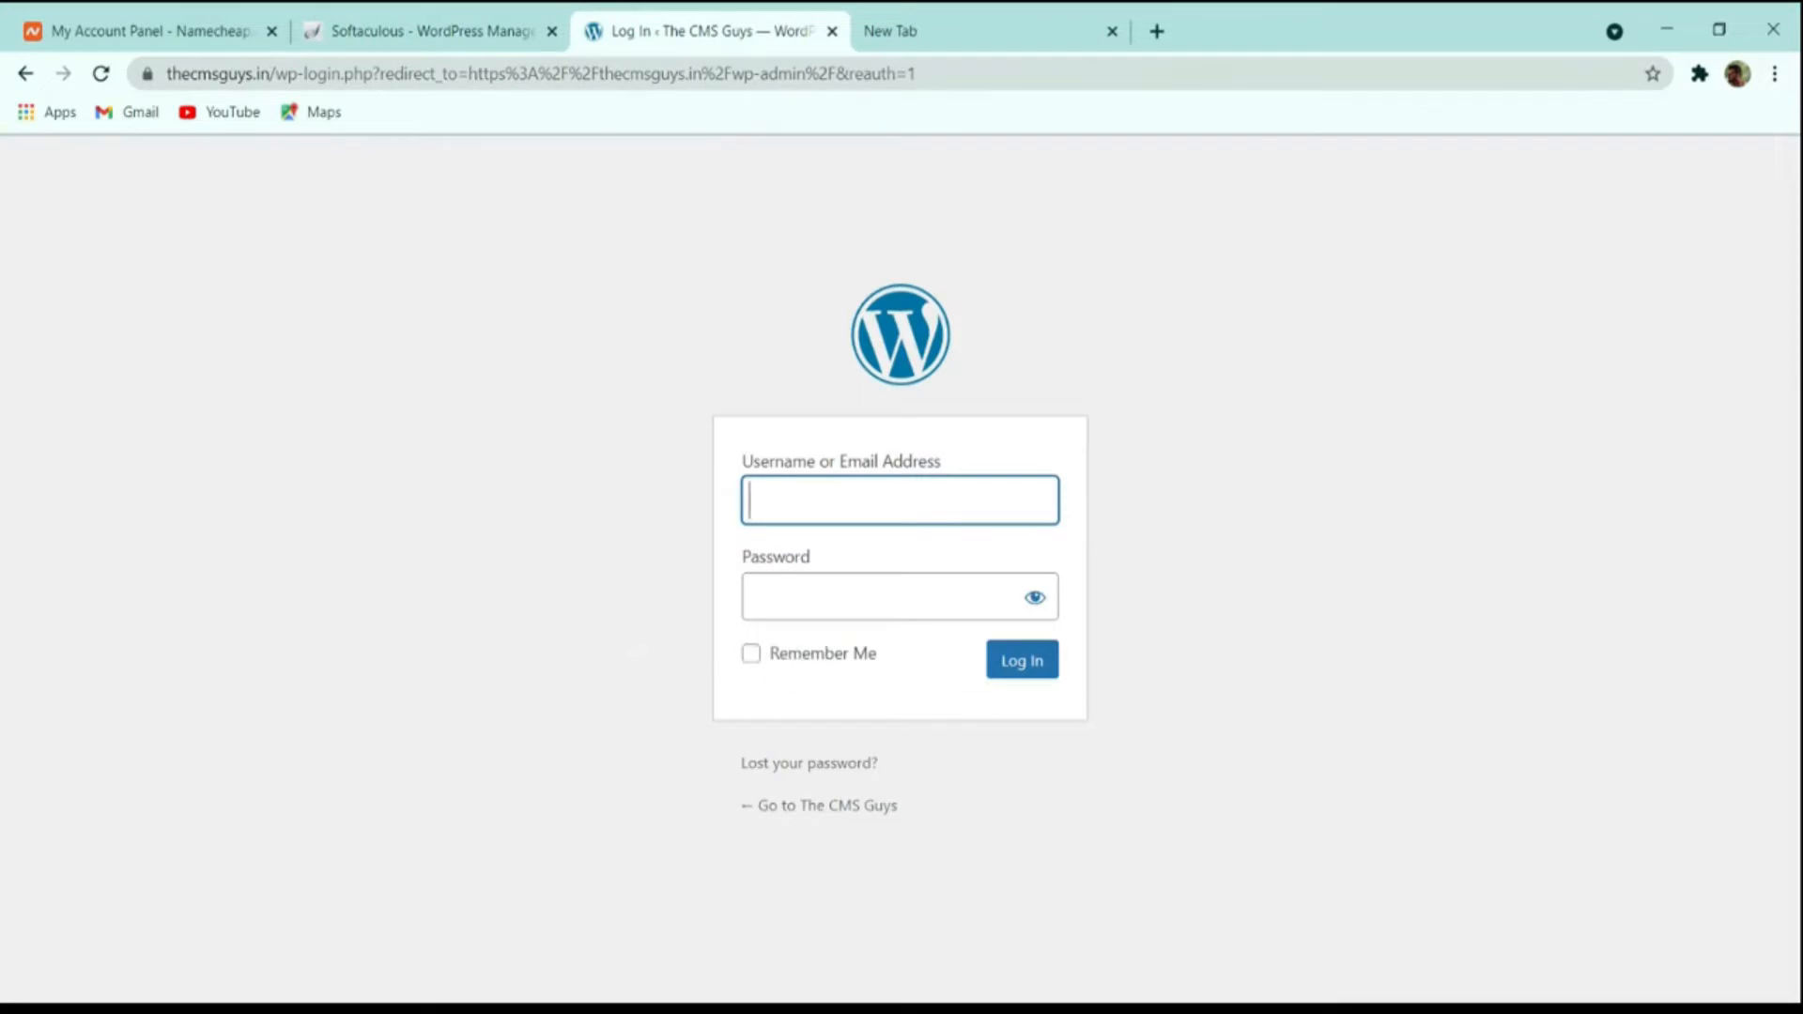
left_click(500, 28)
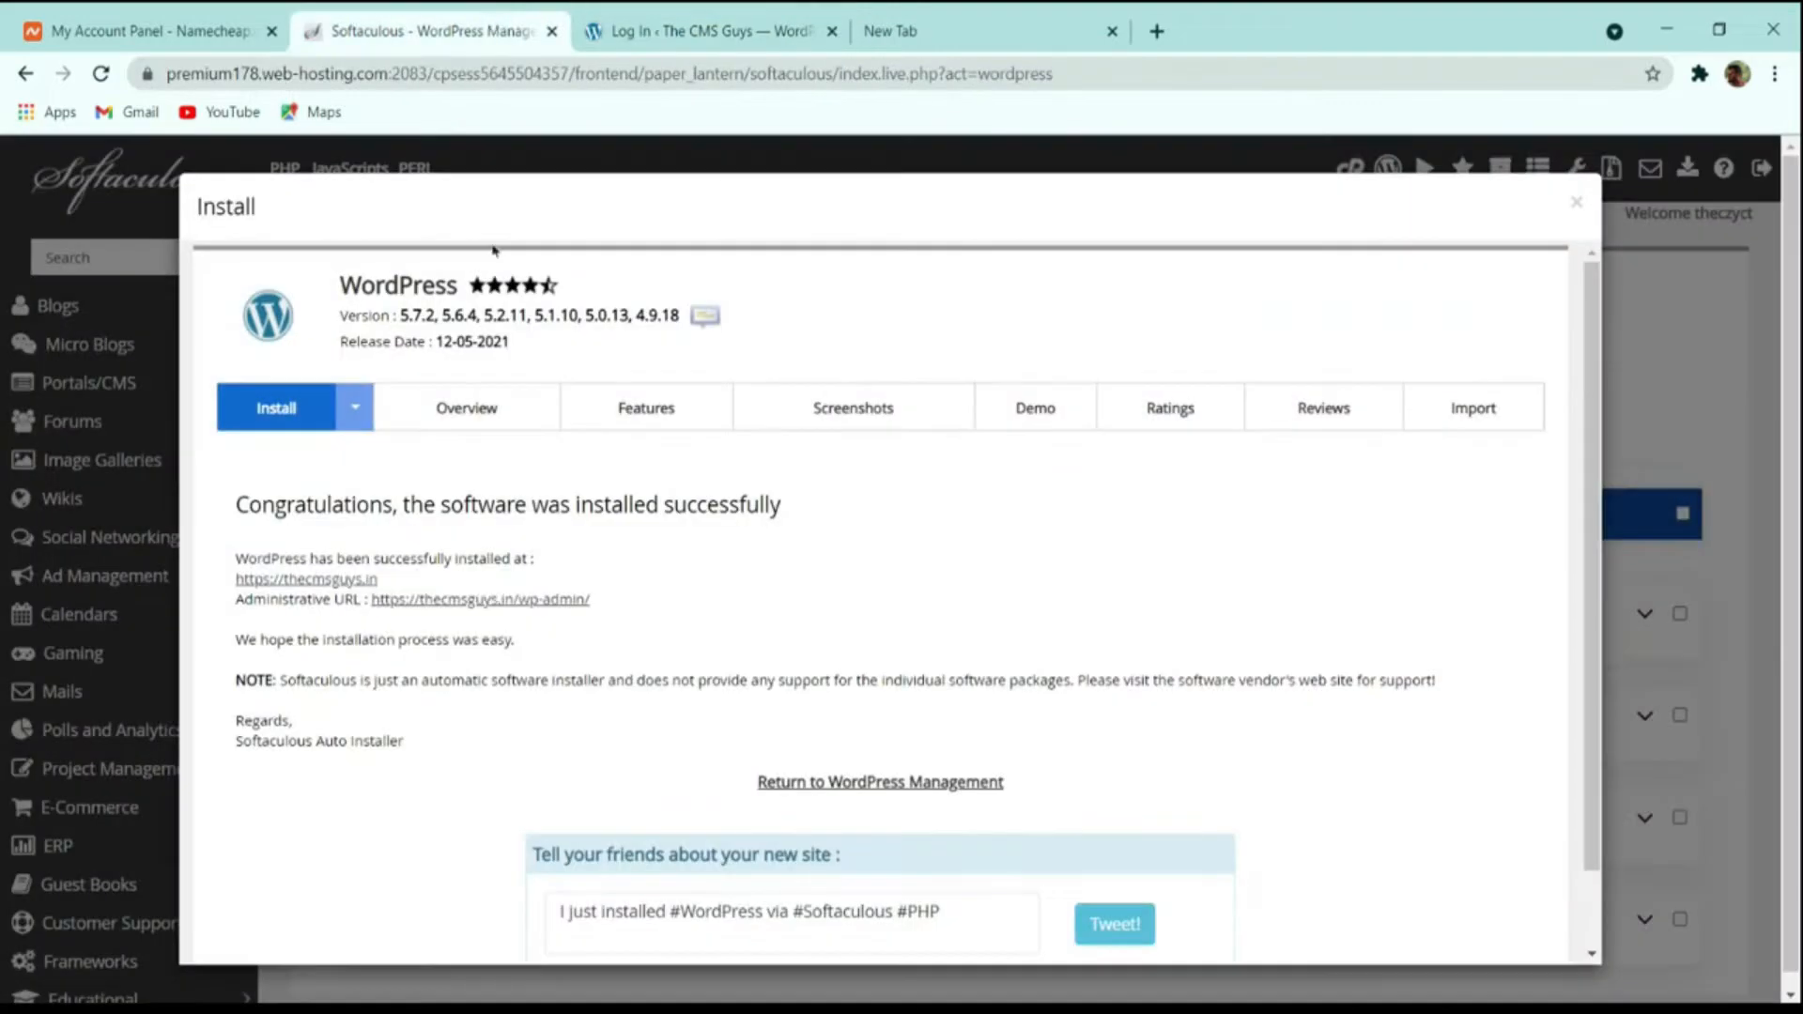
left_click(508, 606)
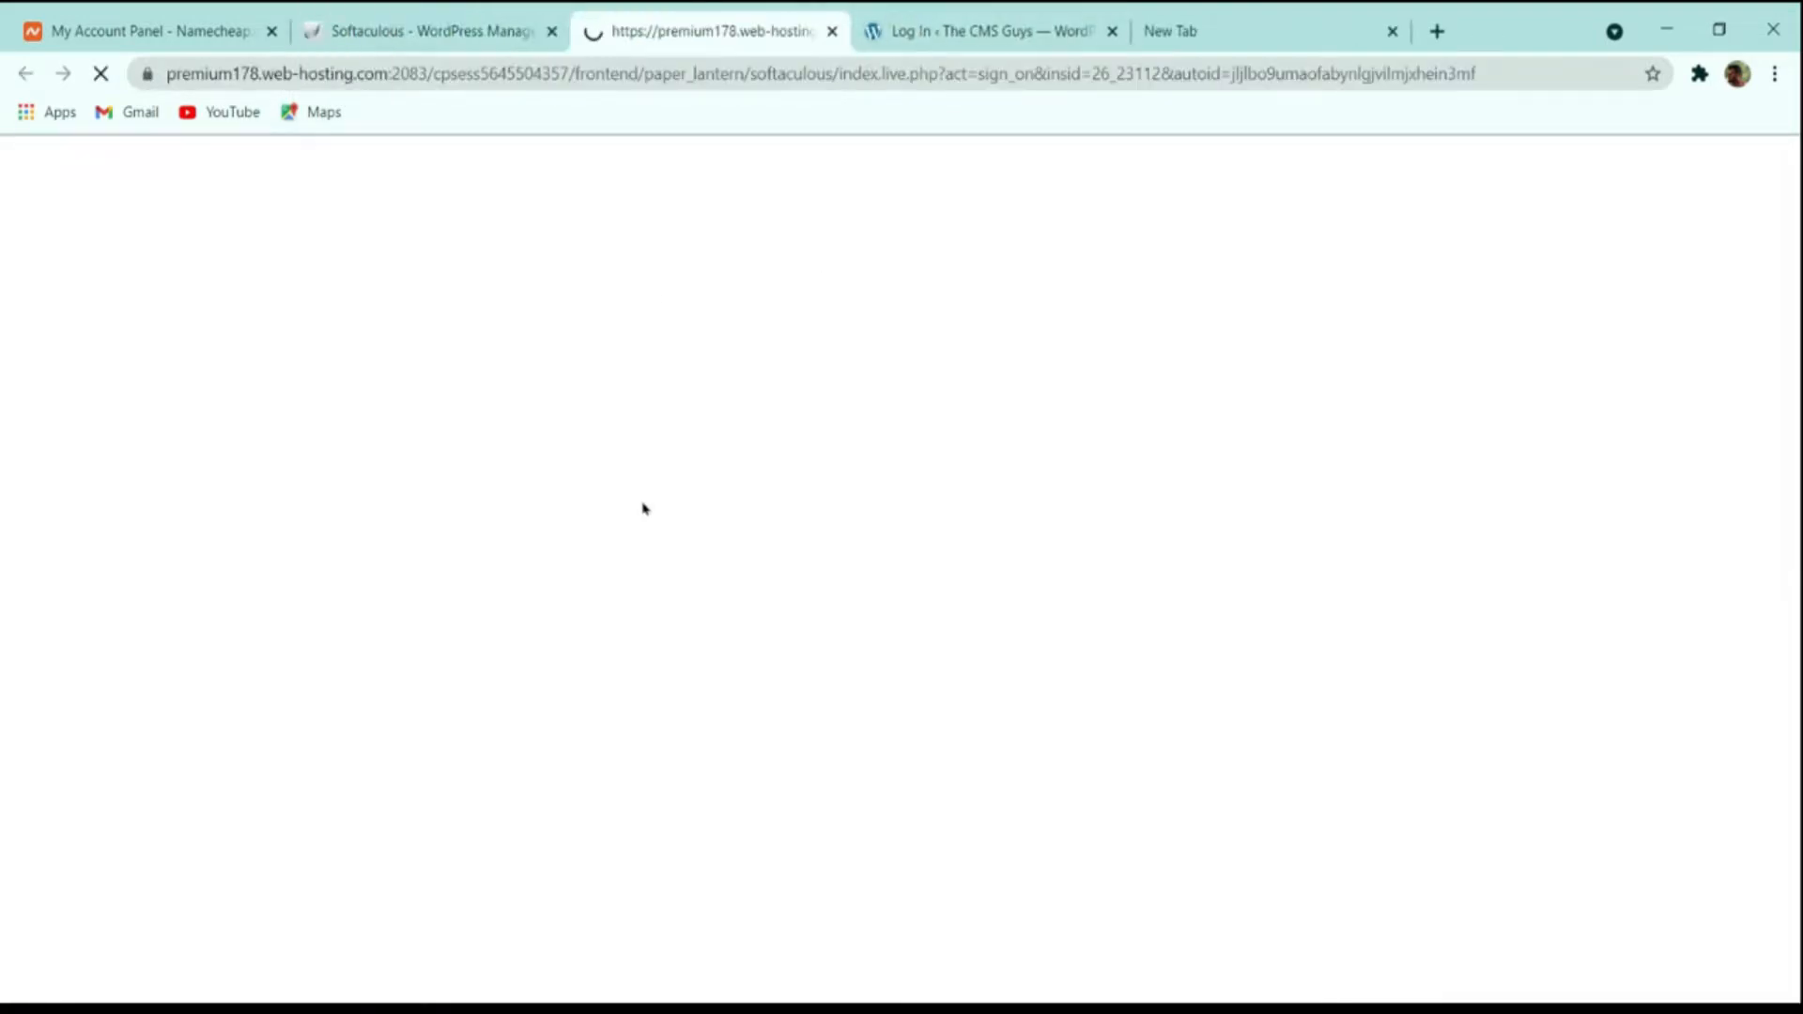
scroll(1014, 335, "down", 8)
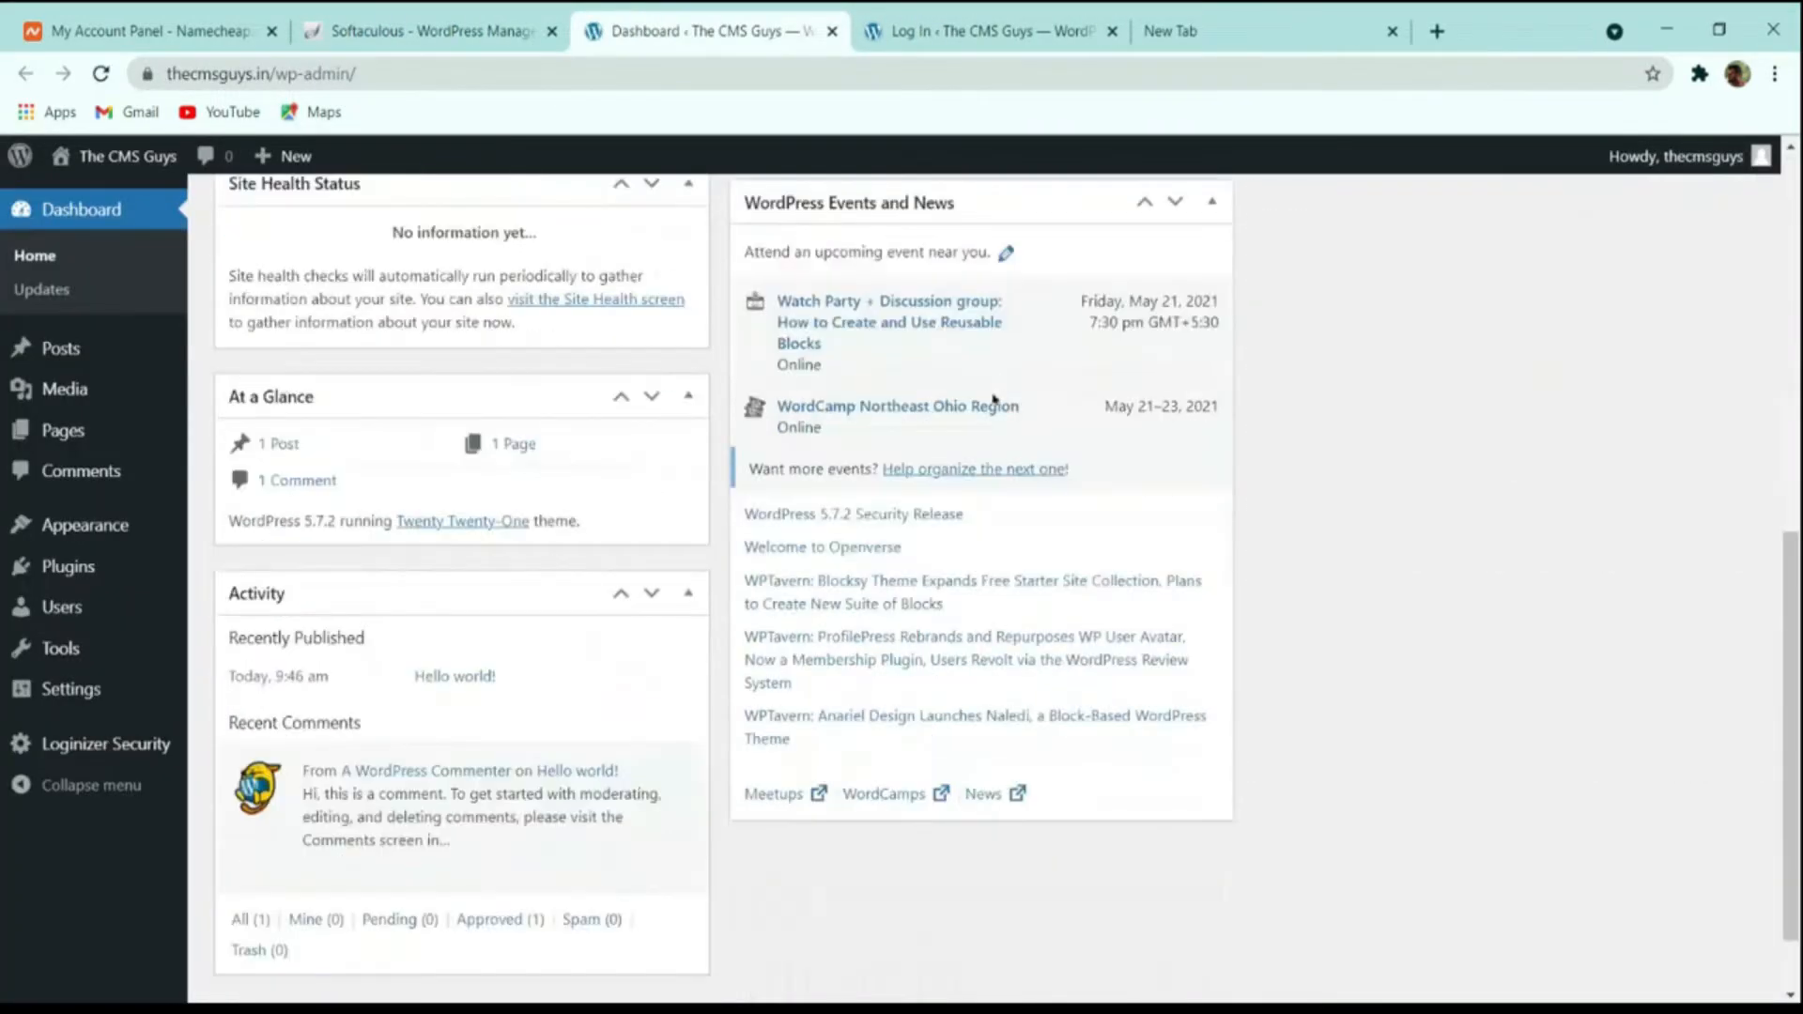
scroll(994, 400, "up", 8)
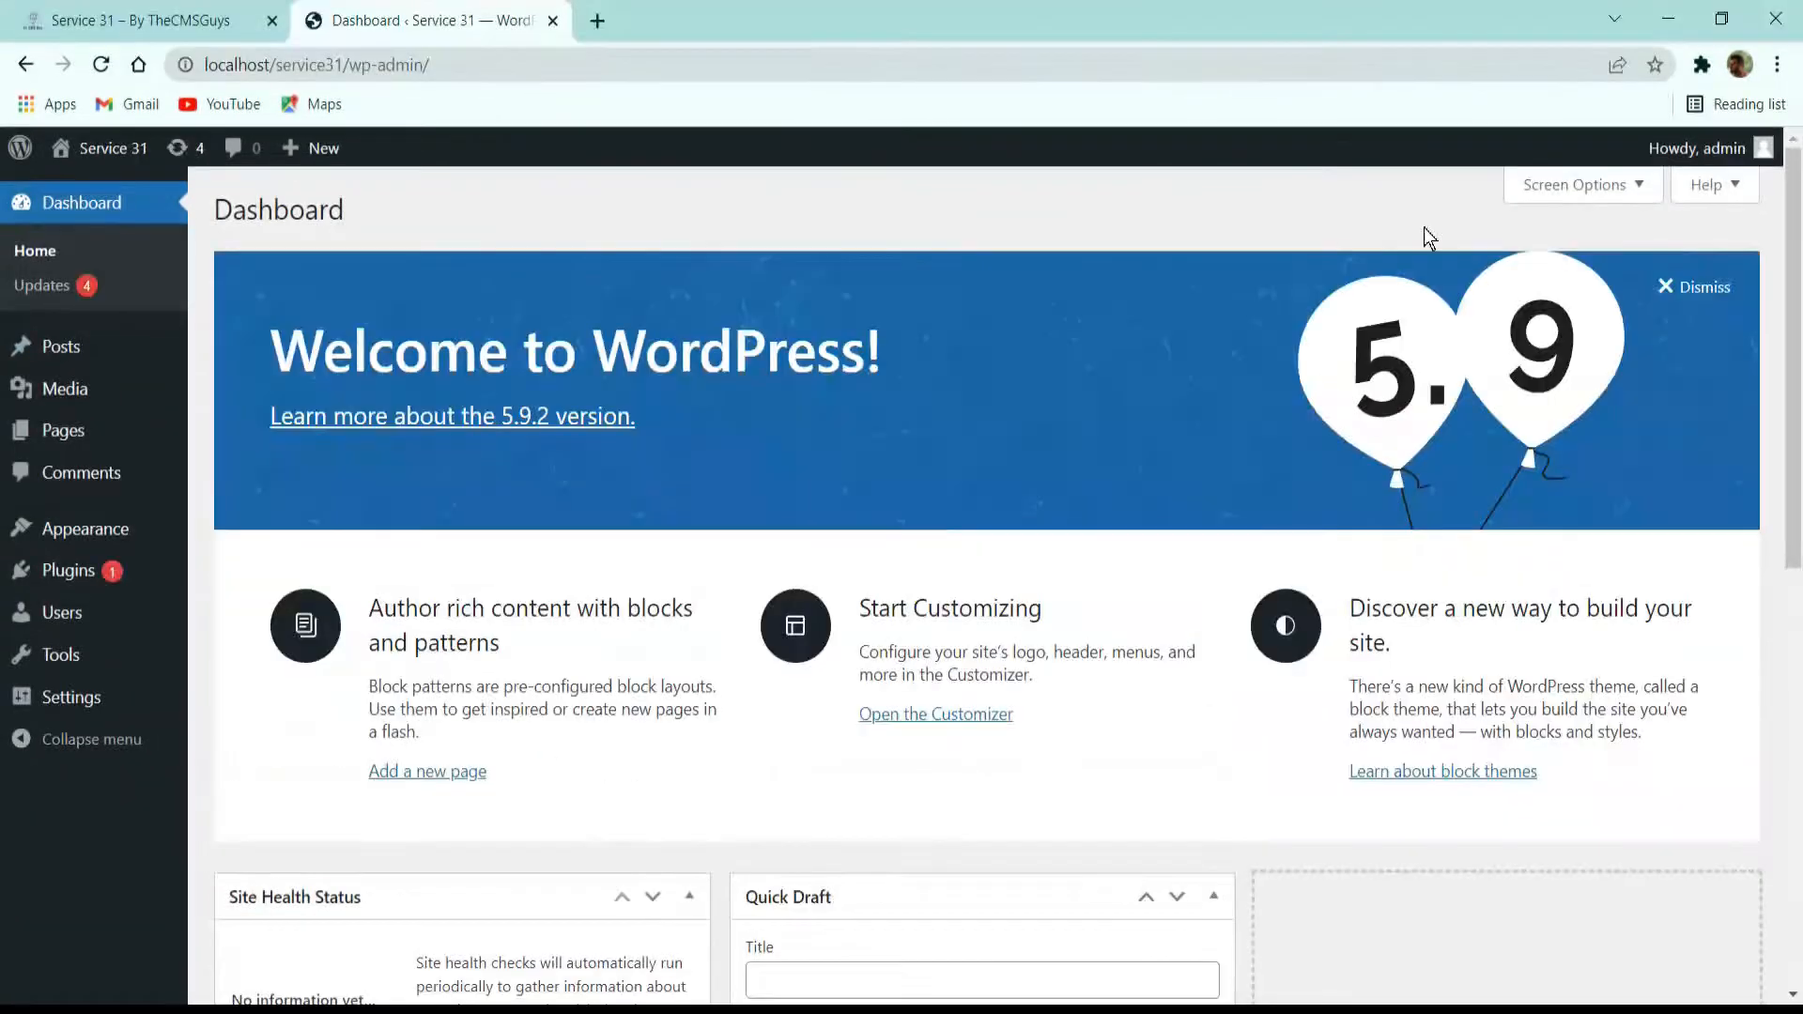
Look over the Service 31 site's WordPress dashboard and open its list of all posts.
scroll(646, 376, "down", 10)
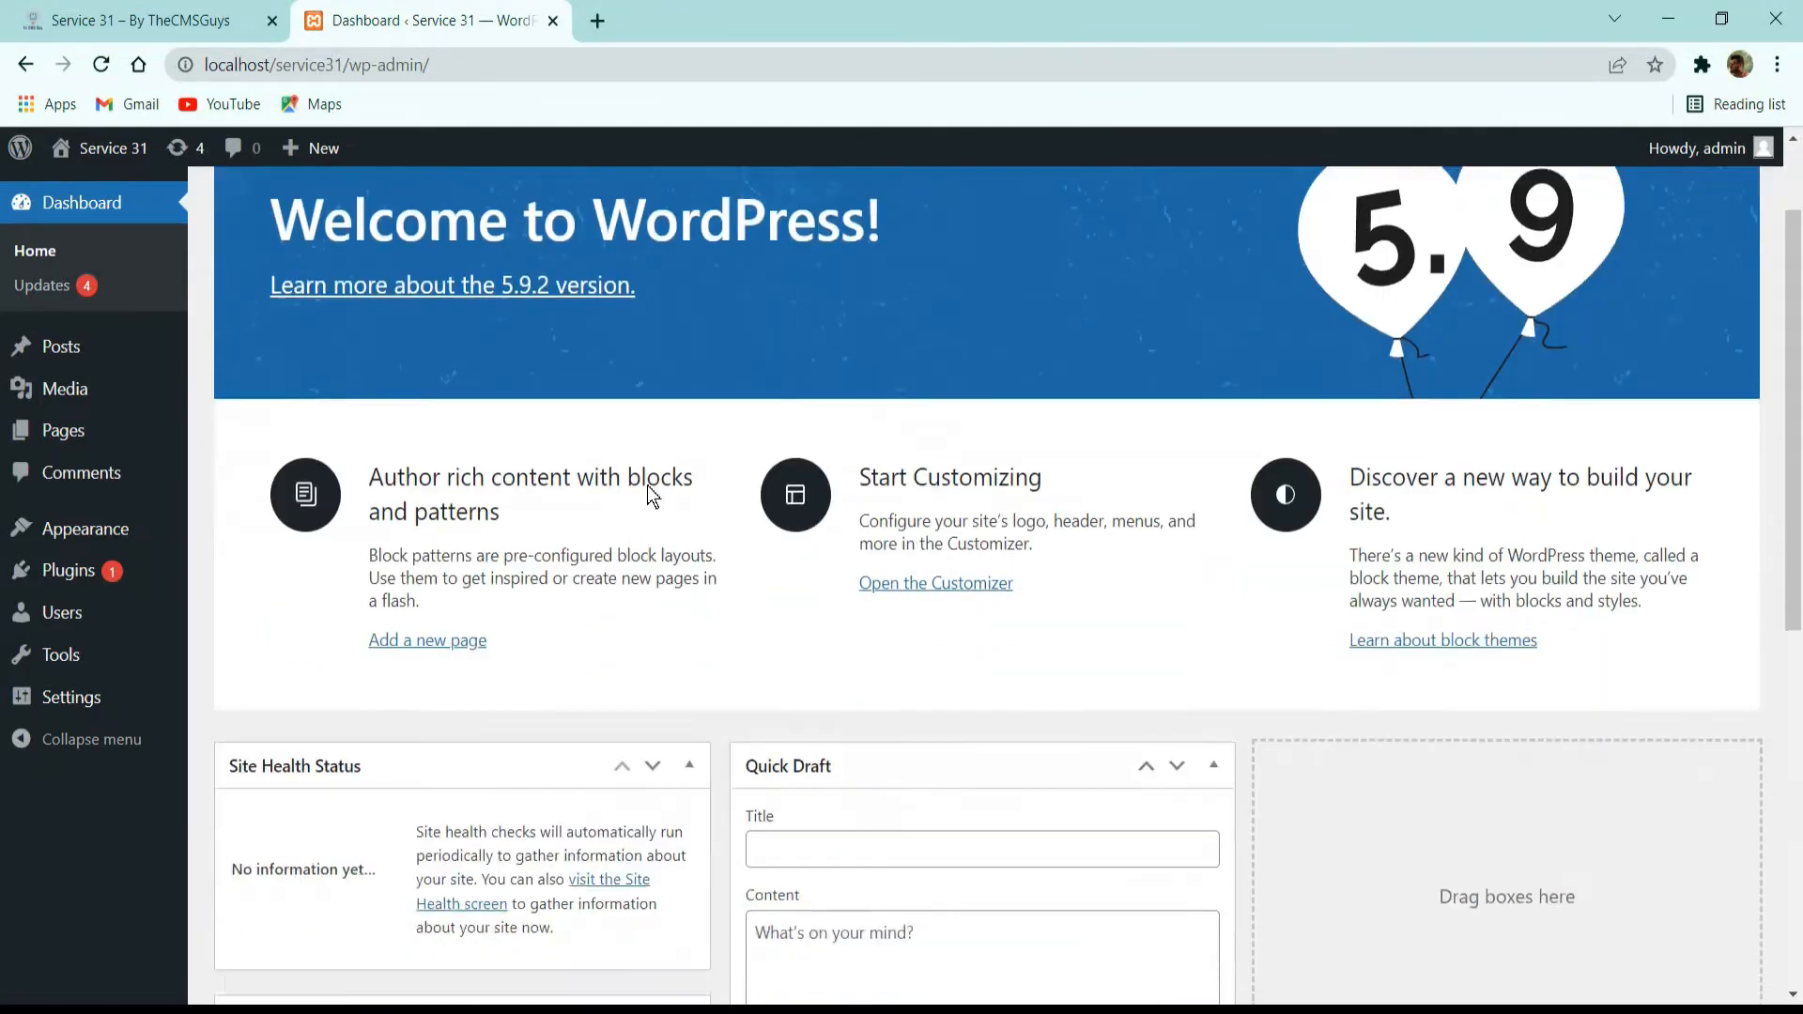
scroll(644, 487, "up", 10)
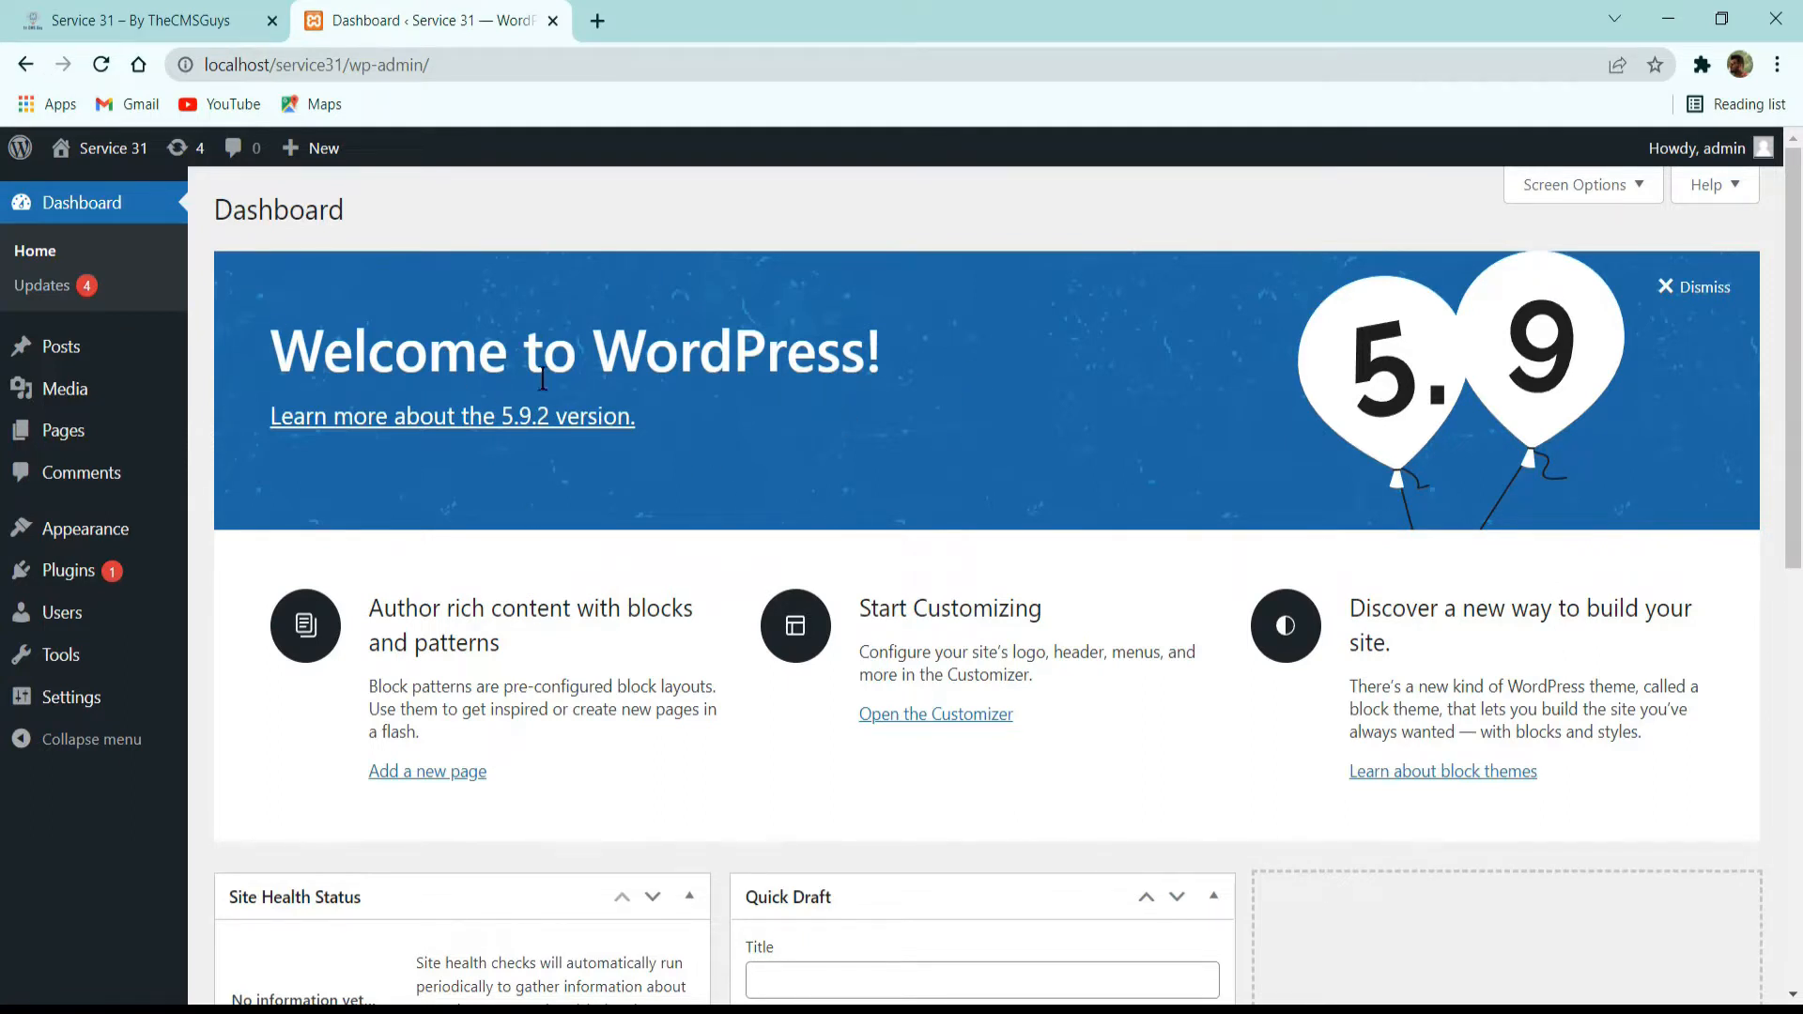
mouse_move(80, 357)
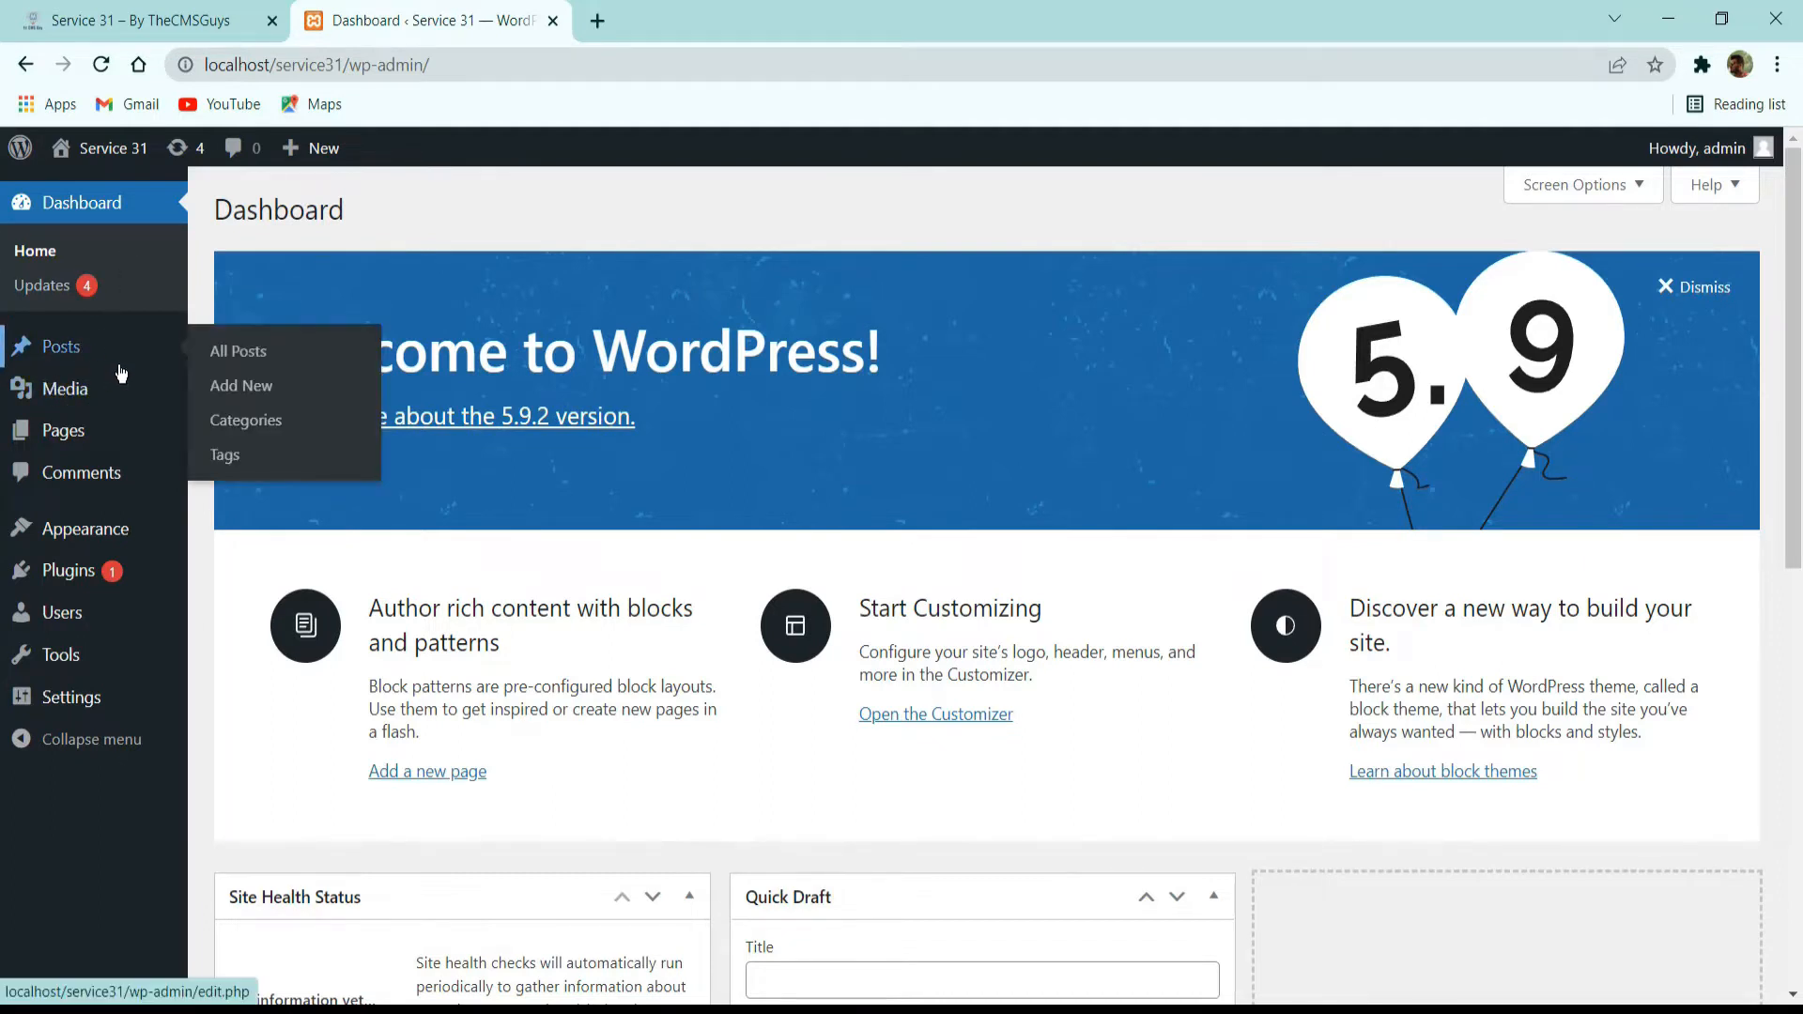
mouse_move(77, 634)
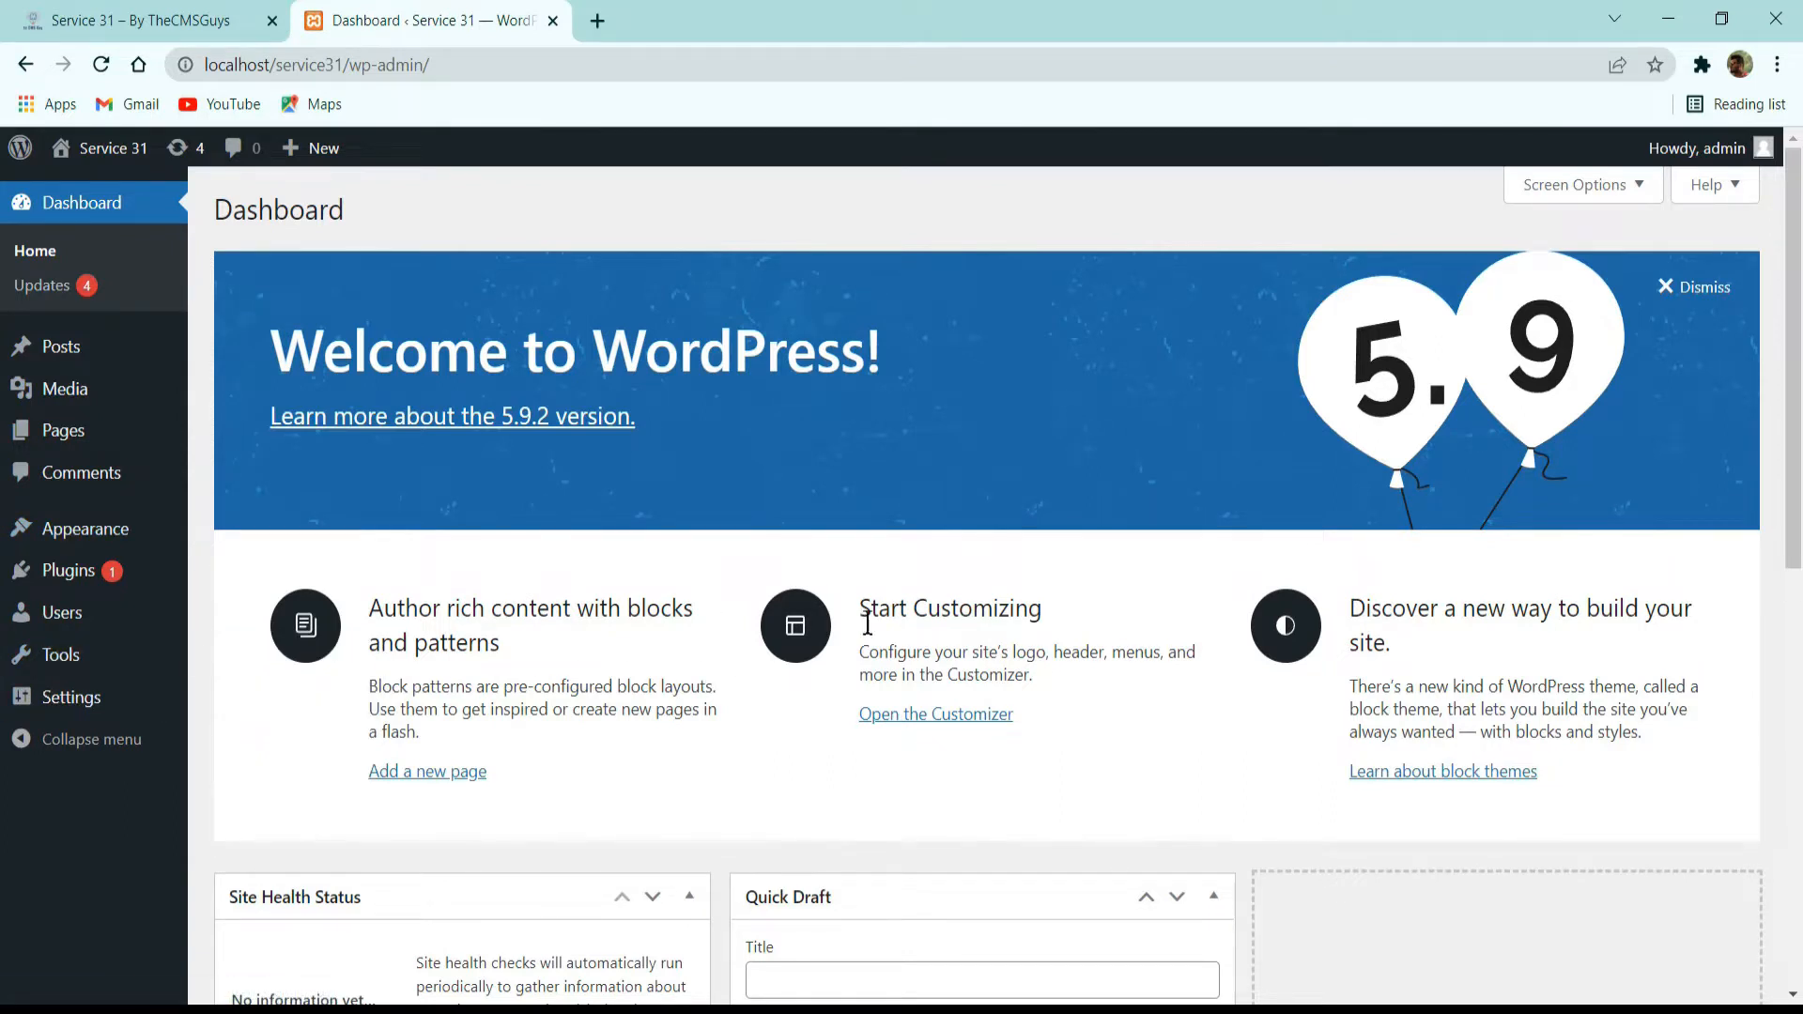
left_click(83, 350)
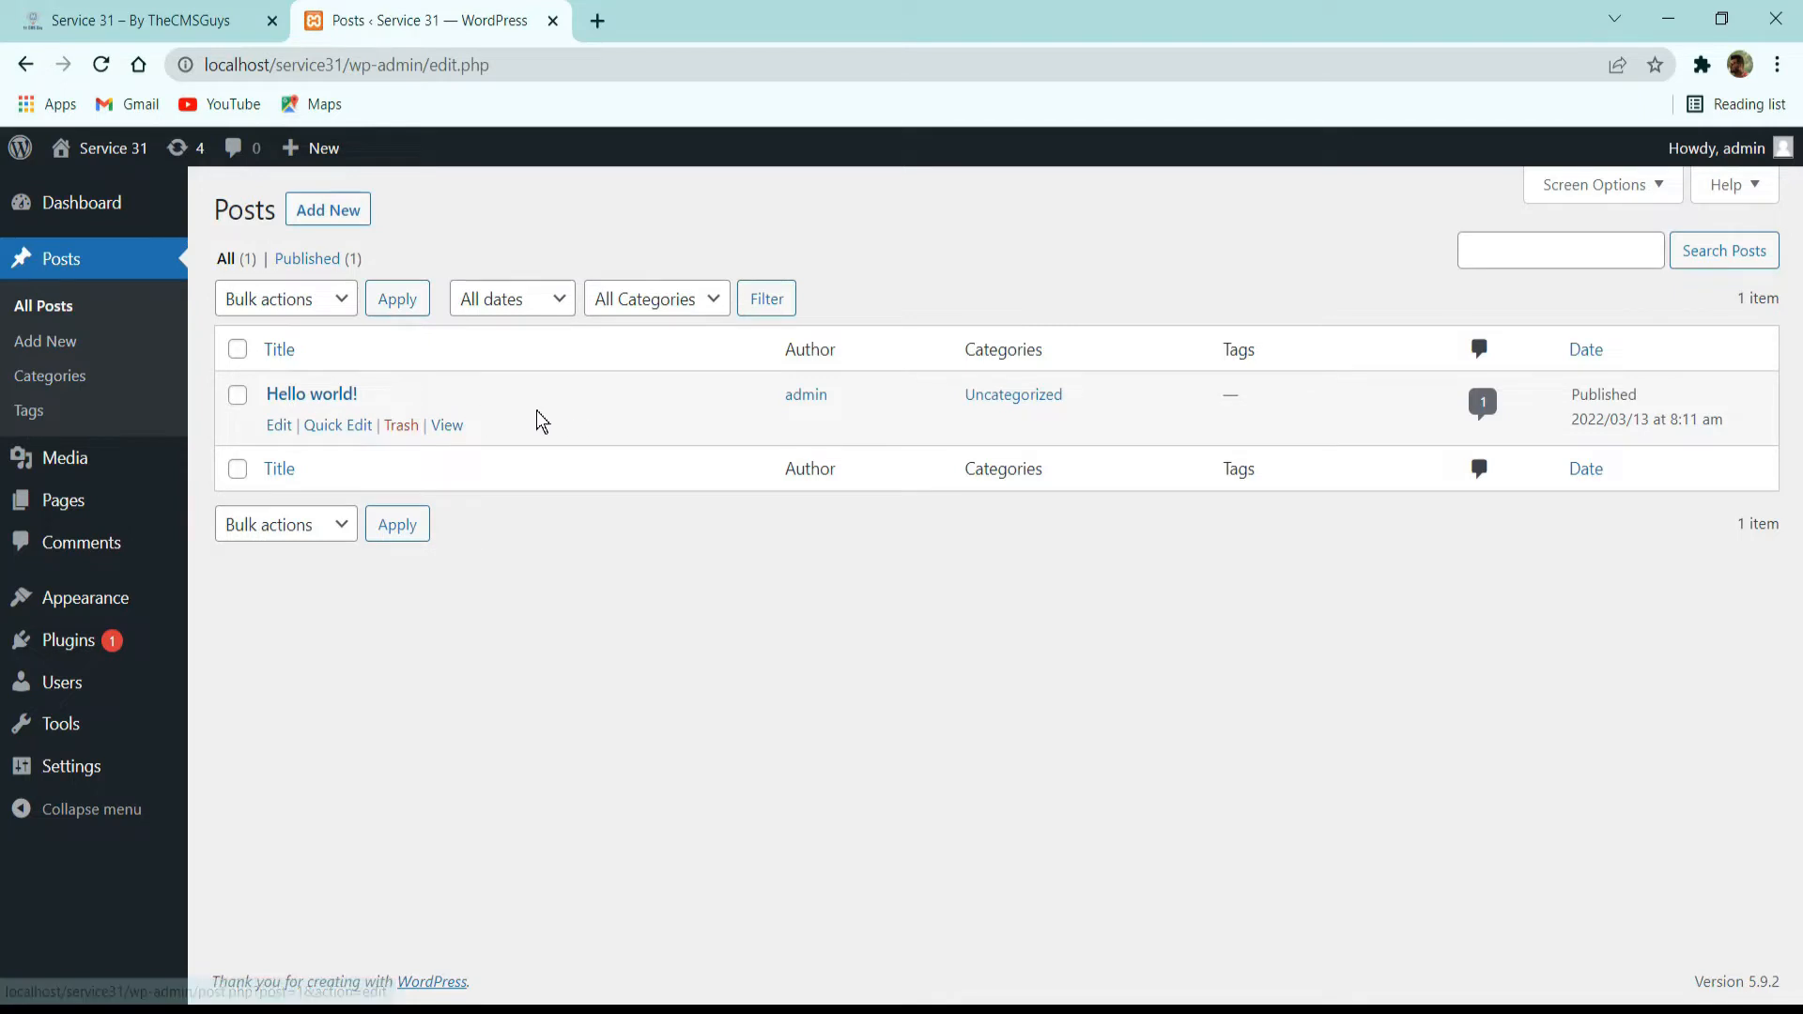
Select all posts and move the "Hello world!" post to the trash with a bulk action.
left_click(238, 349)
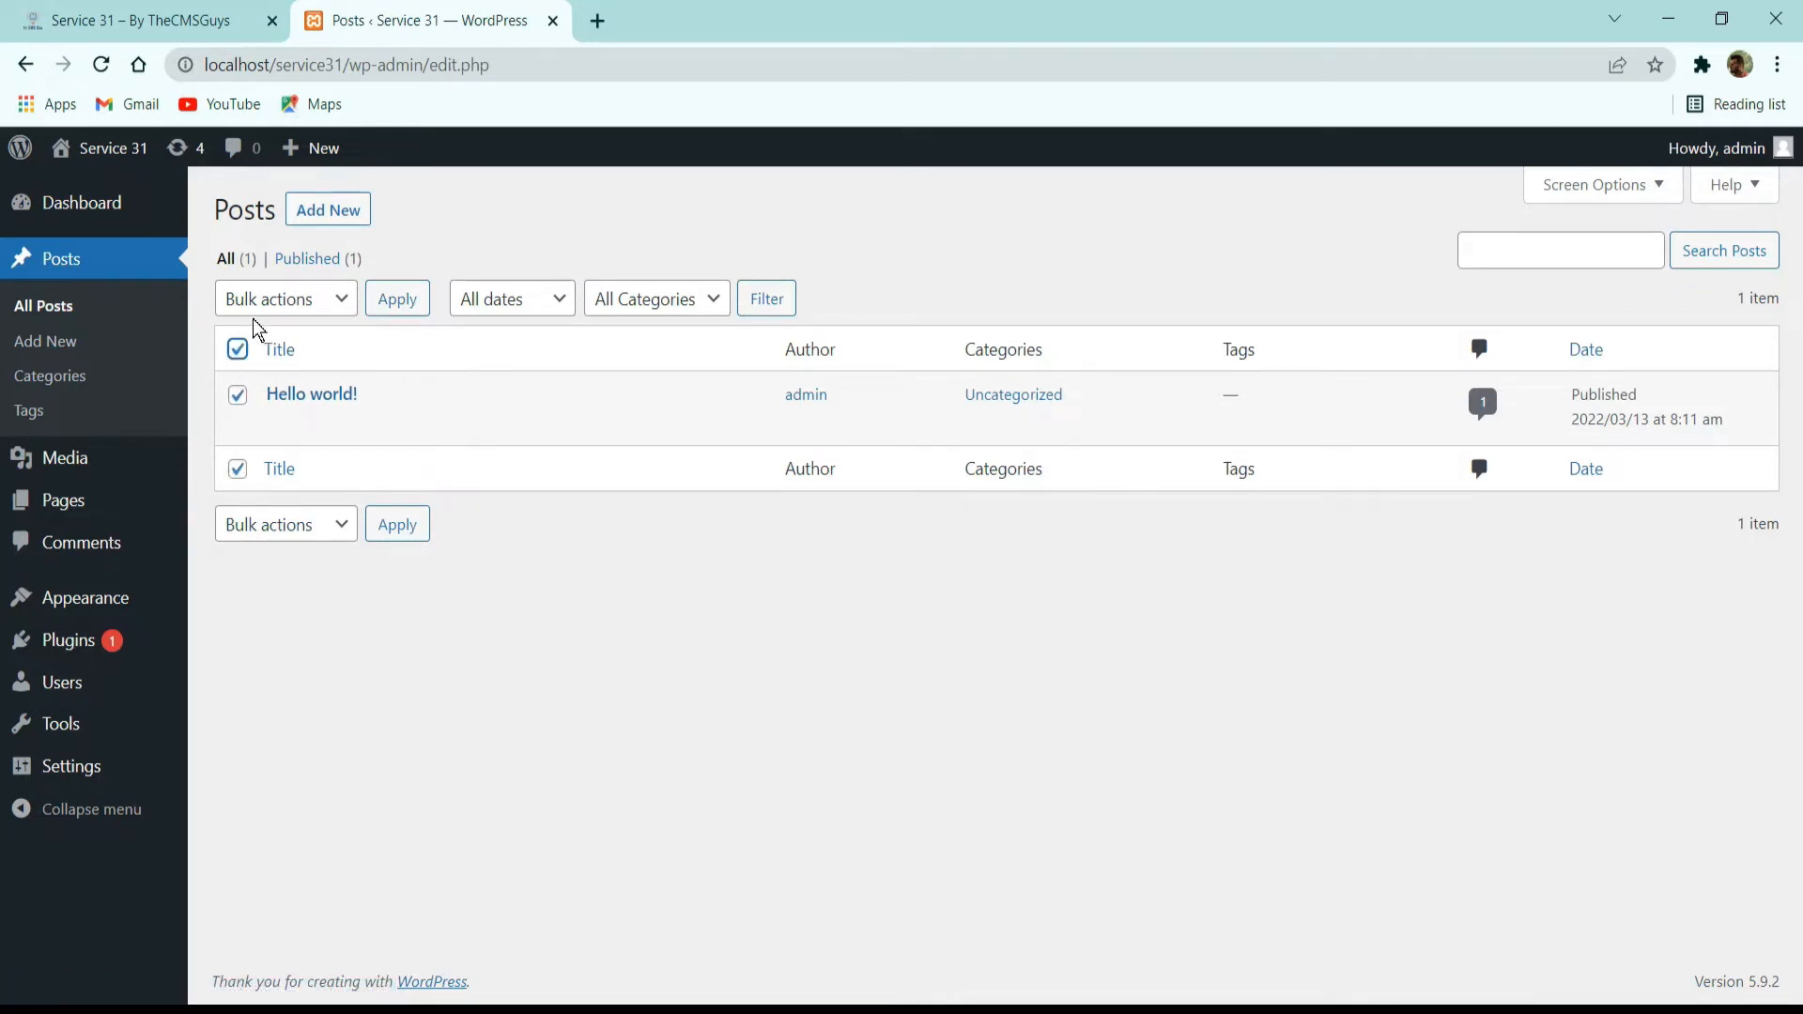
left_click(291, 304)
left_click(281, 378)
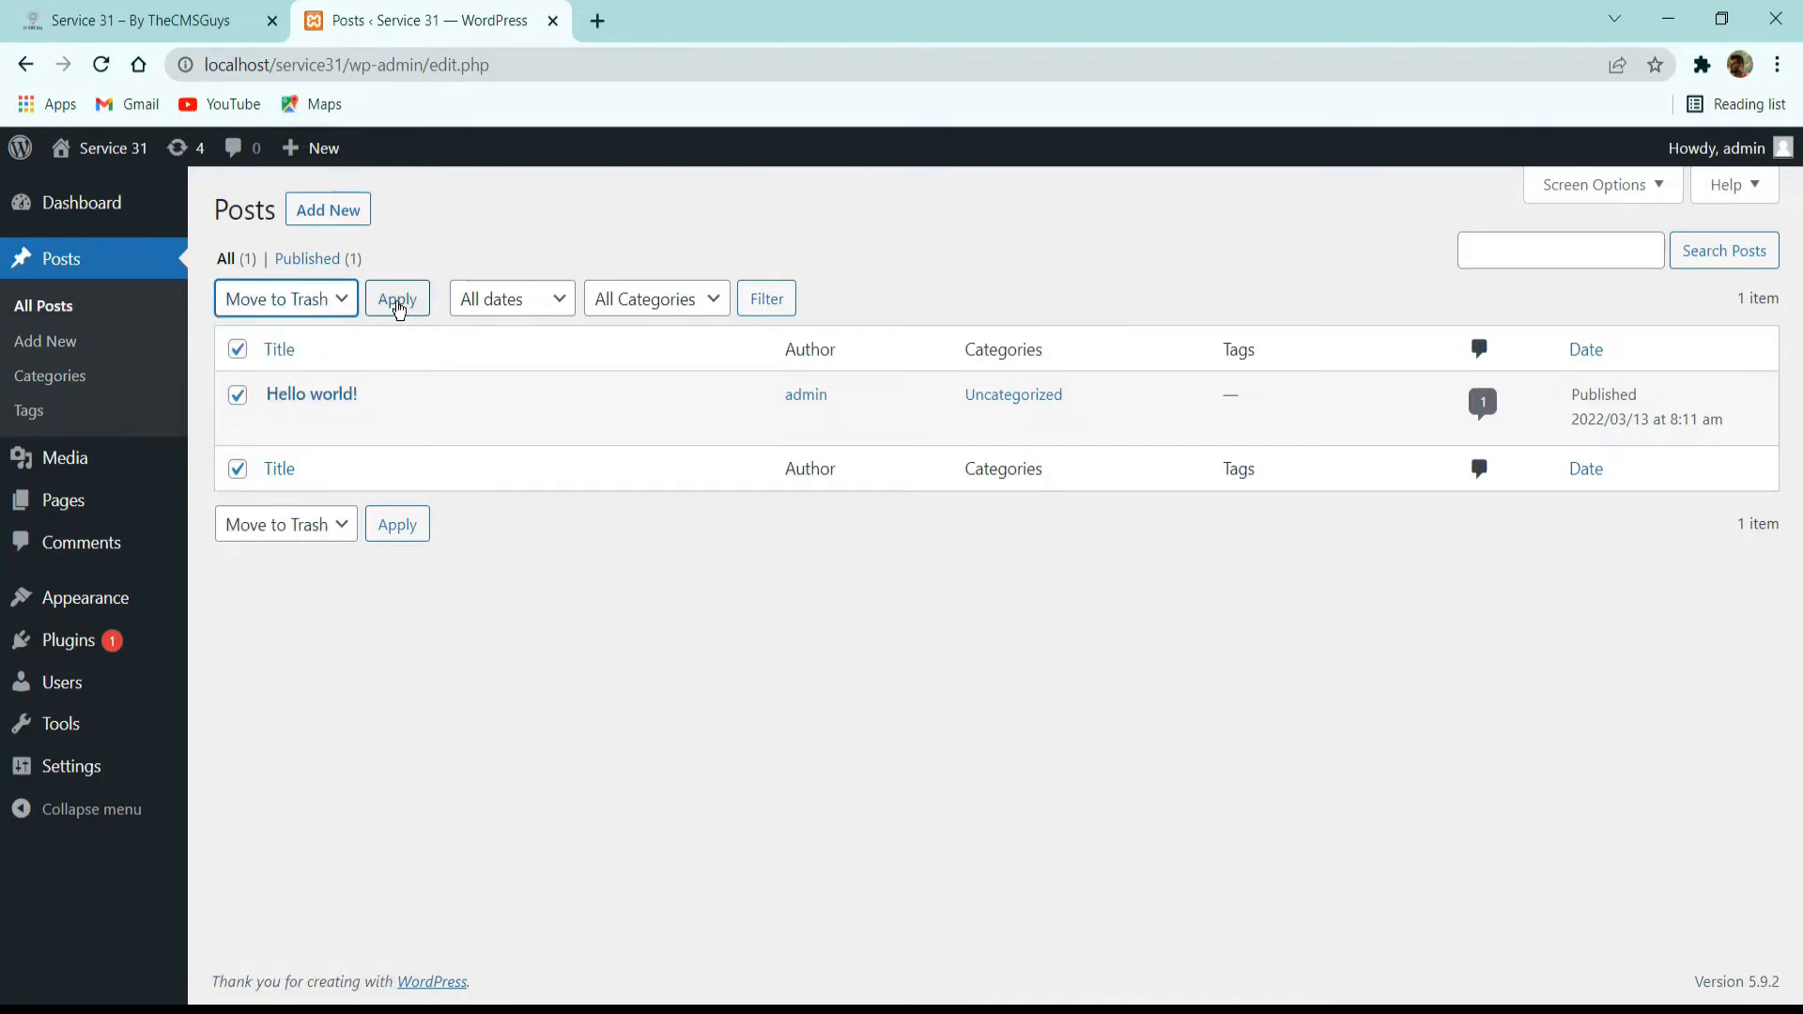
left_click(397, 302)
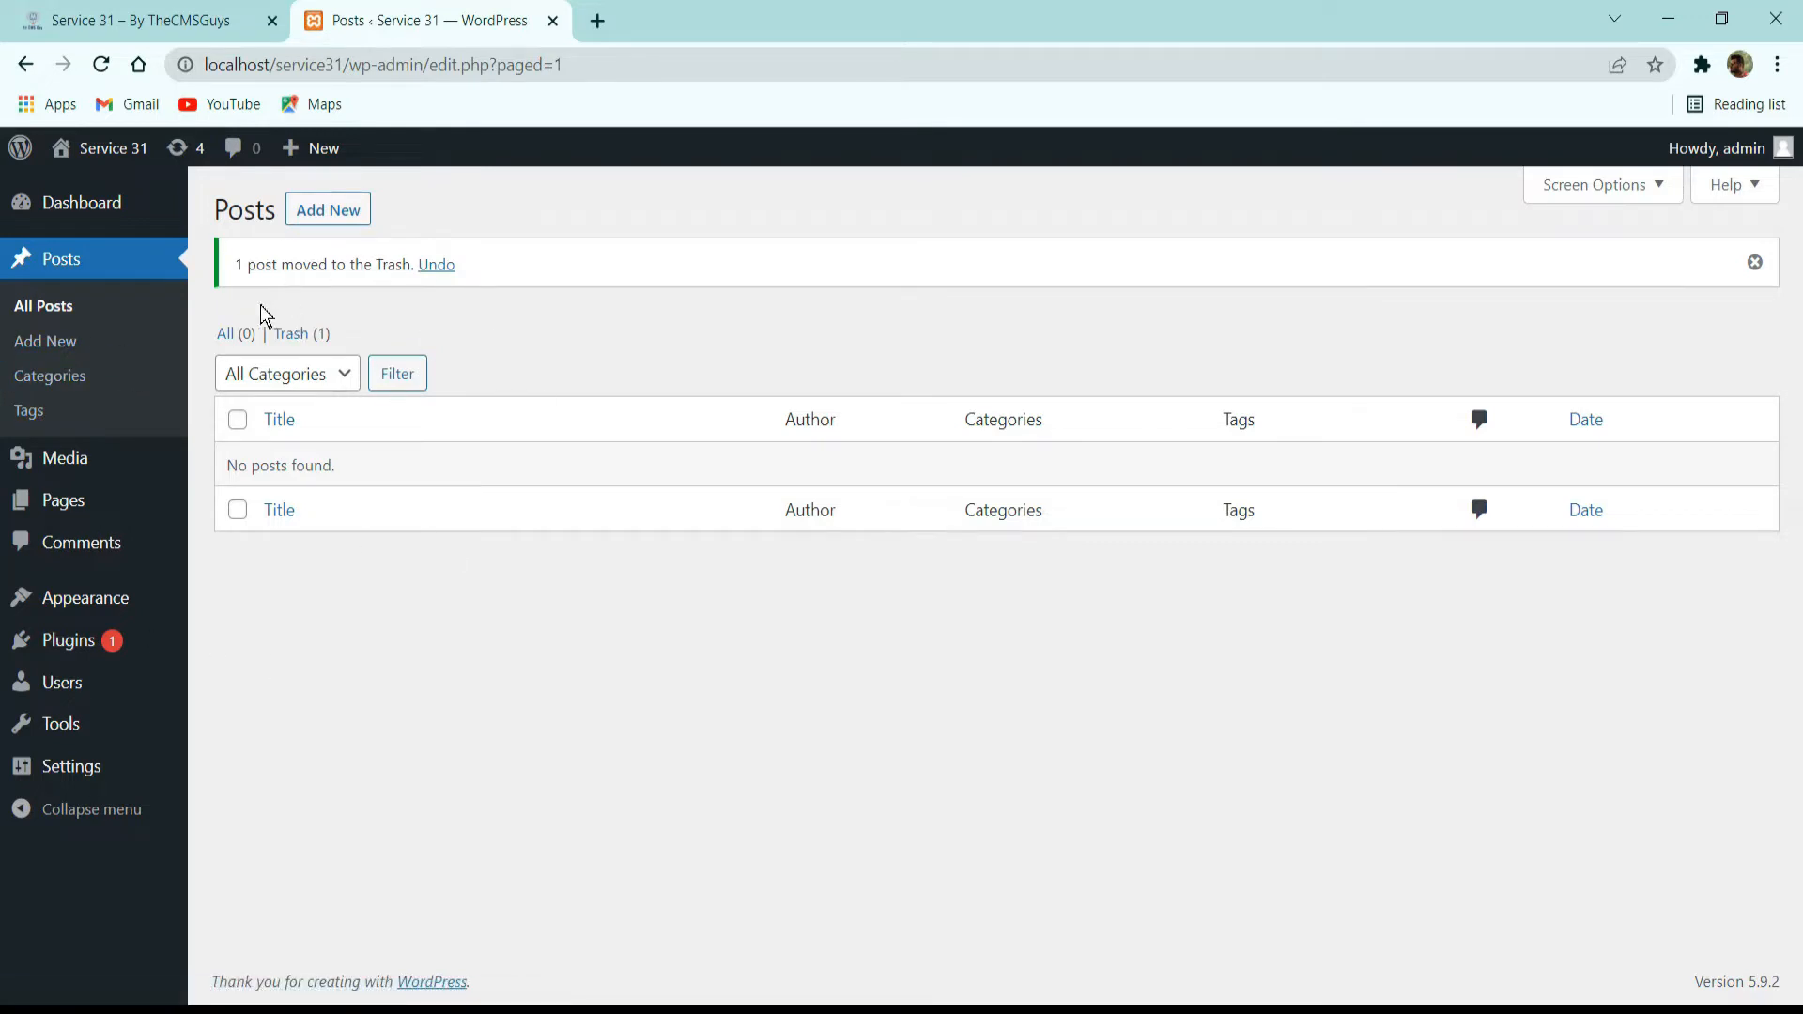
View the trashed posts and empty the trash to delete "Hello world!" permanently.
left_click_drag(243, 265, 329, 266)
left_click(299, 335)
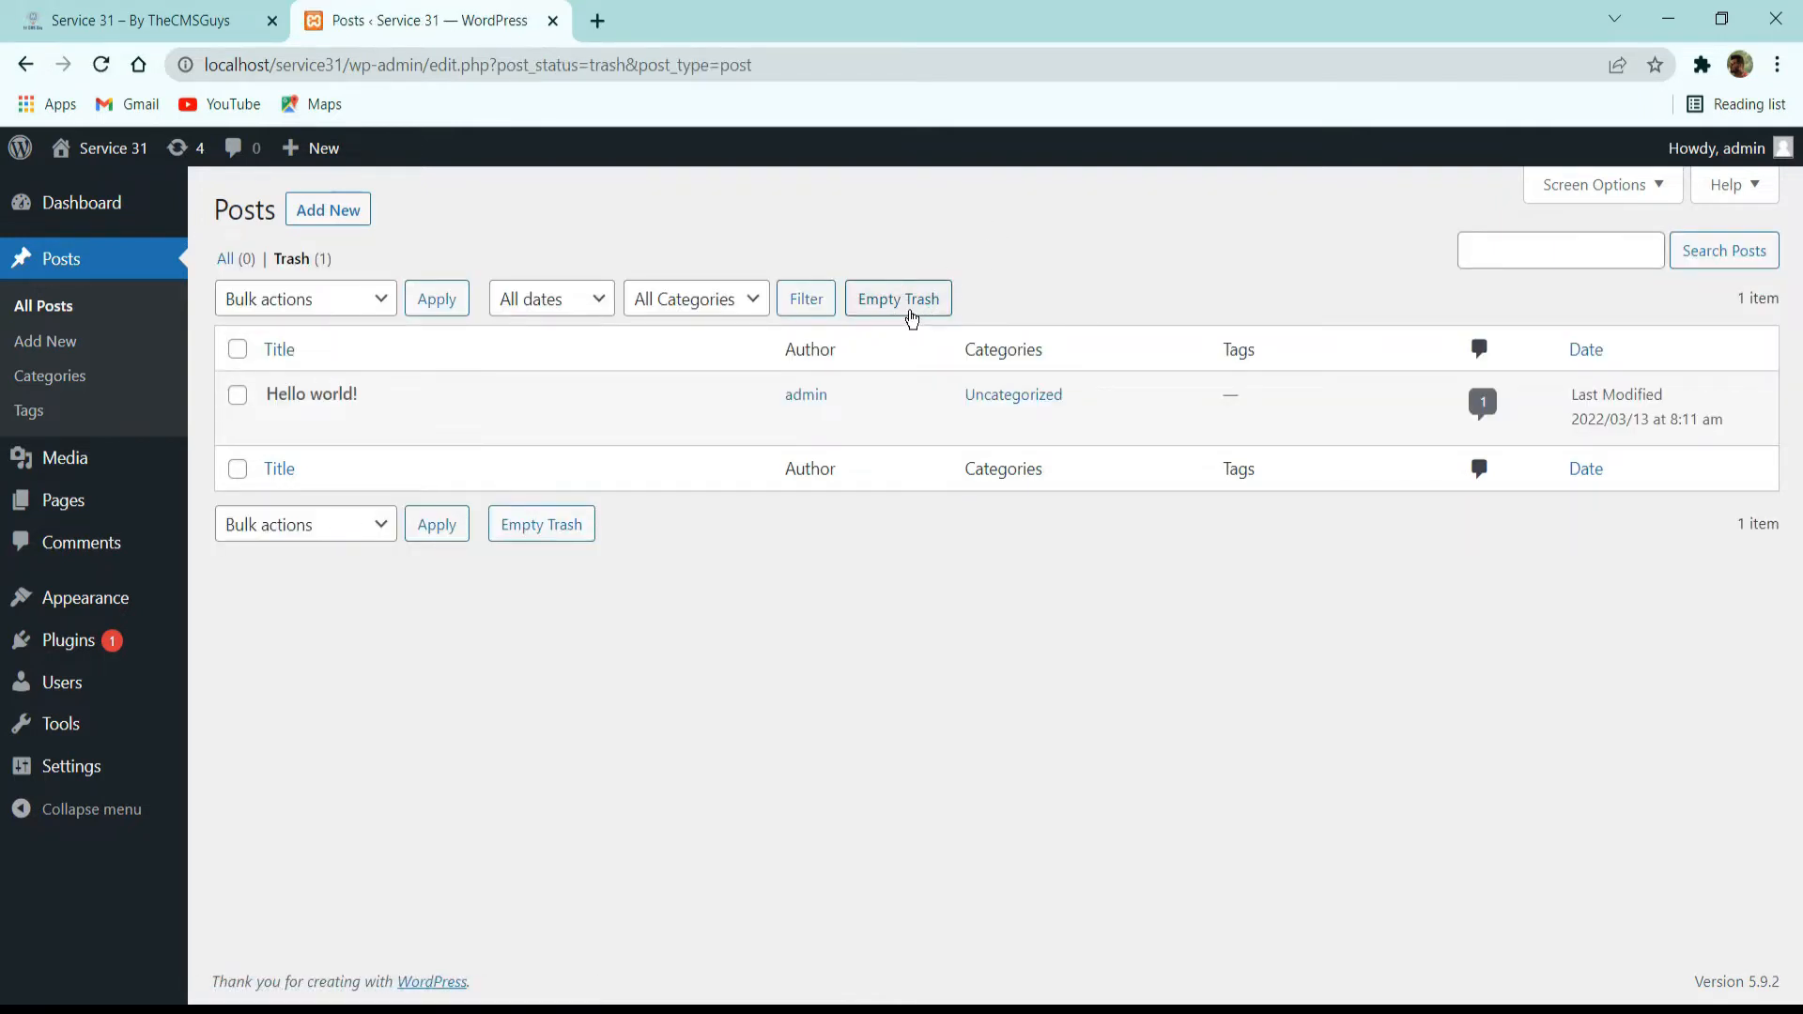
left_click(909, 316)
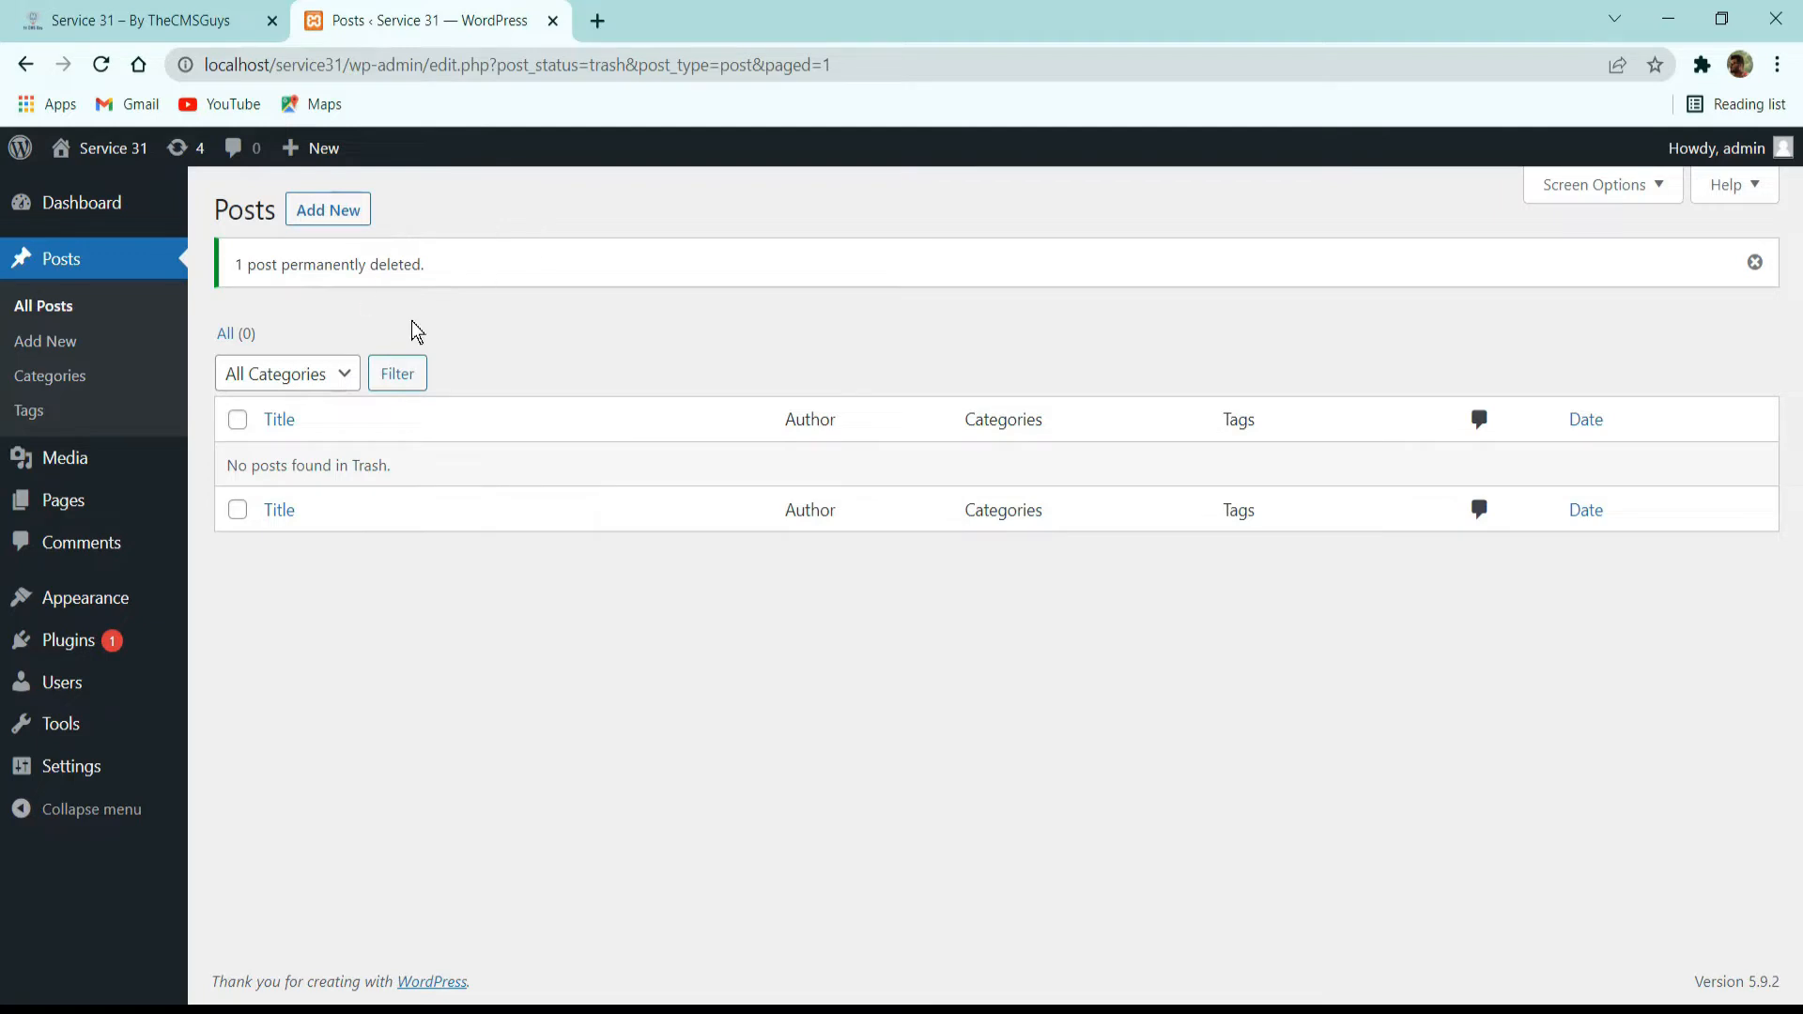
Open the site's media library.
left_click(115, 460)
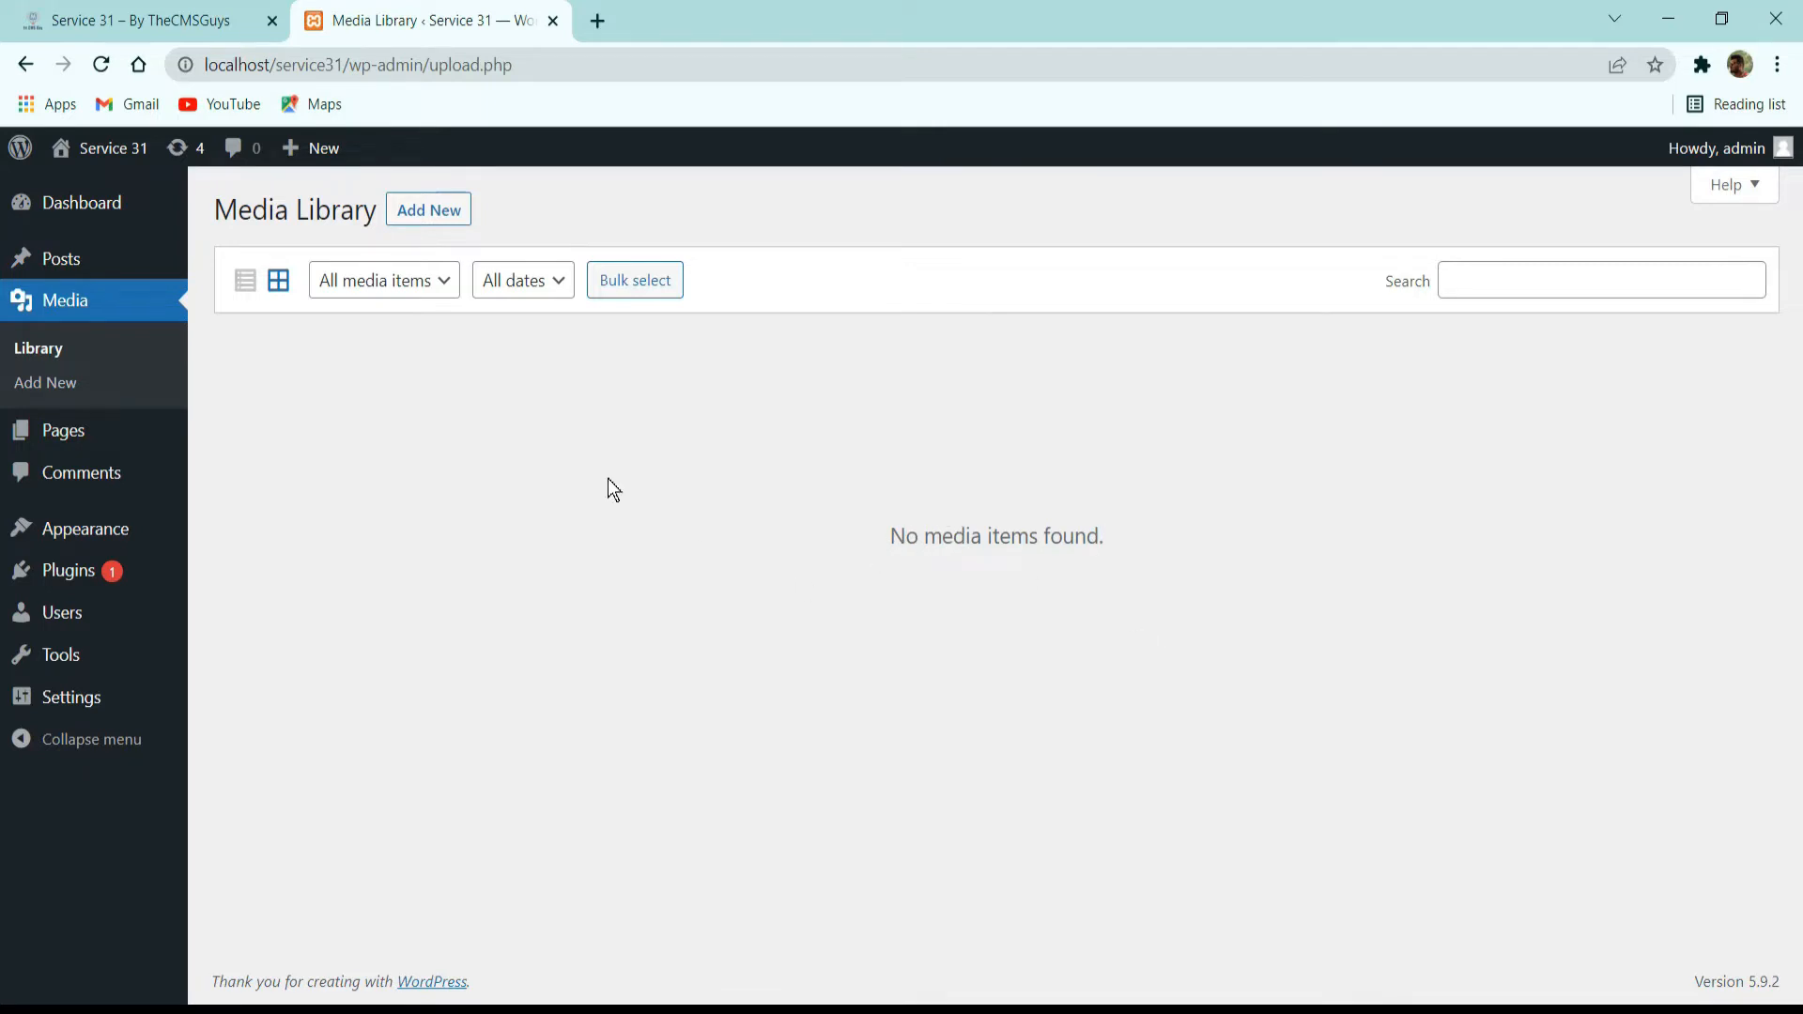
Examine the media type filter options in the media library and the media used on the live demo homepage.
left_click(419, 282)
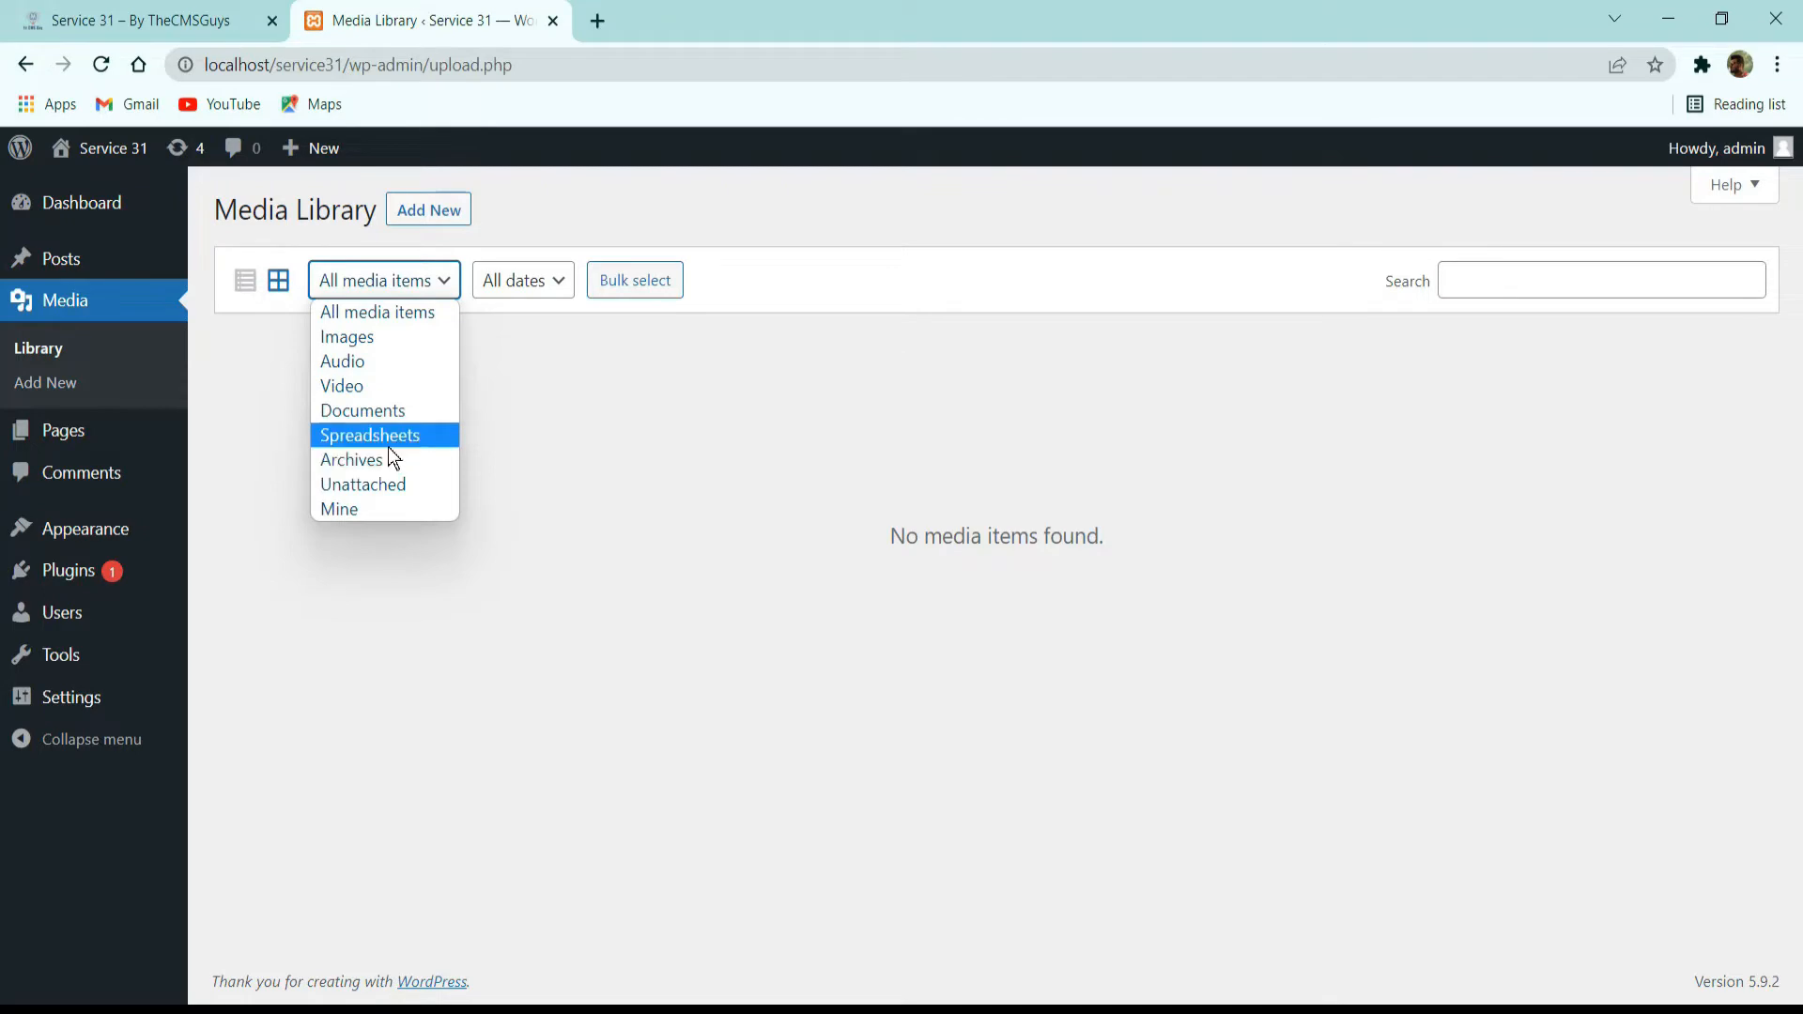
left_click(808, 453)
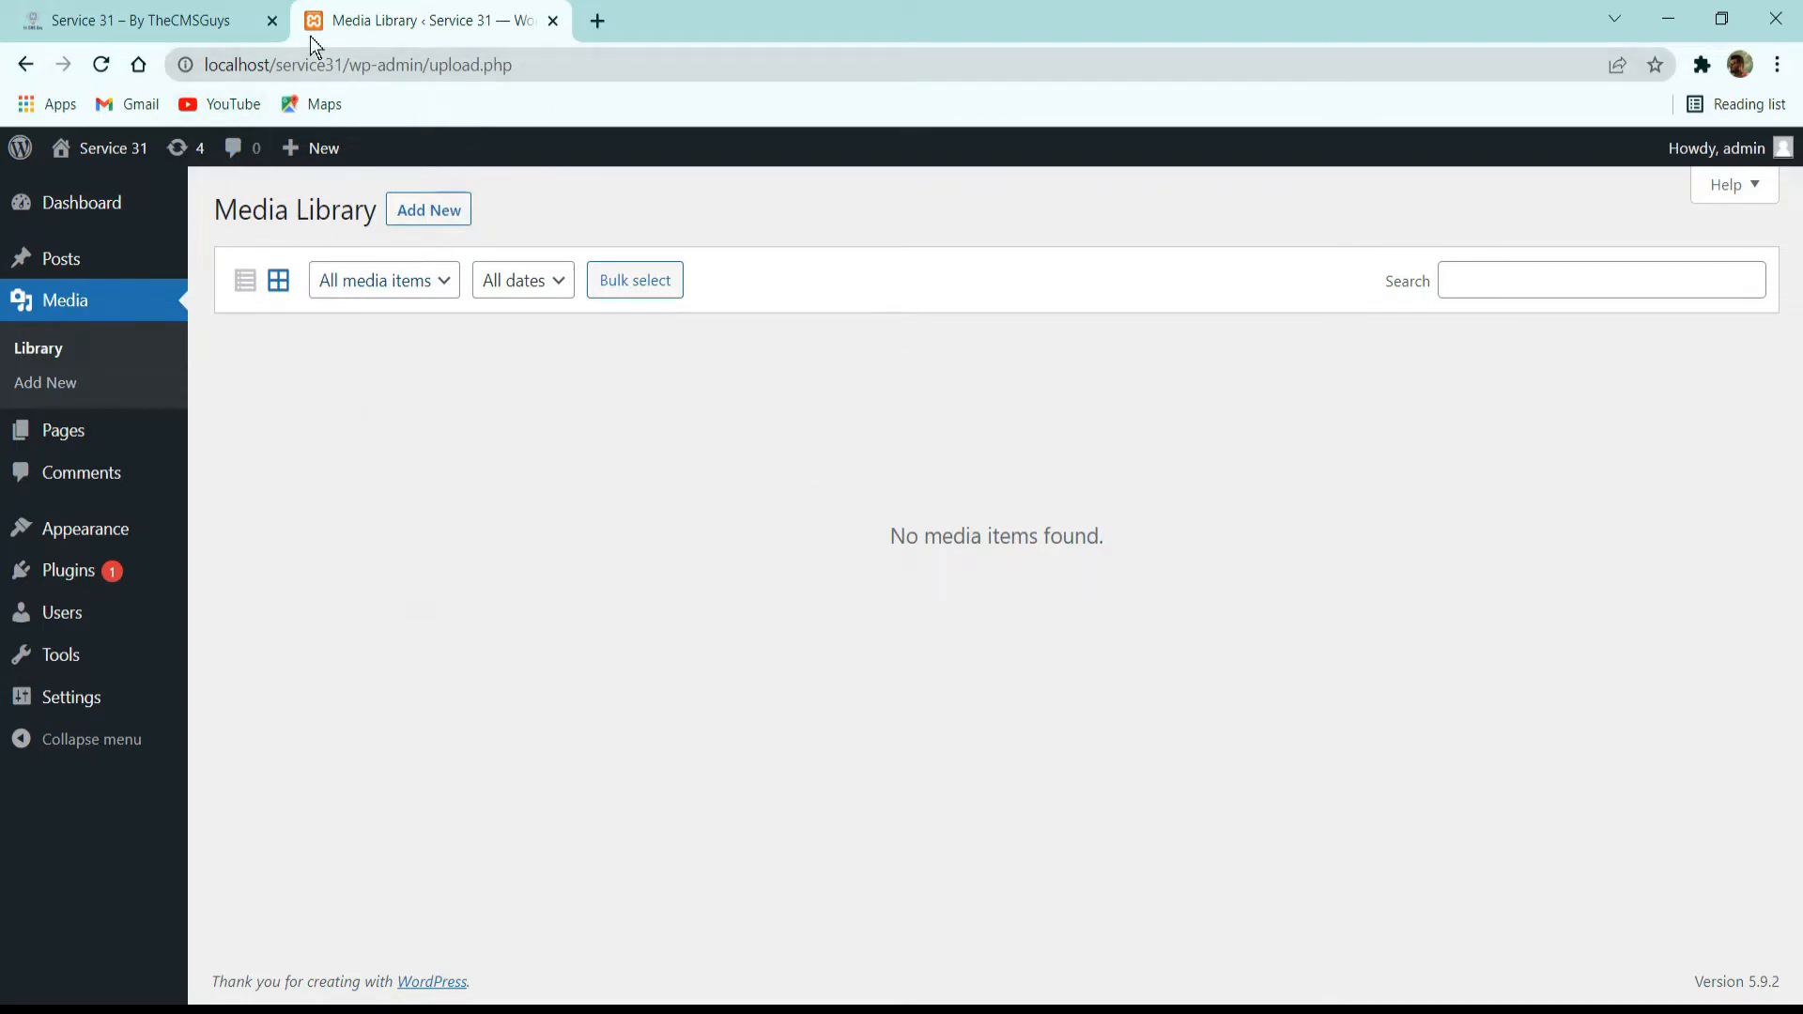
left_click(216, 20)
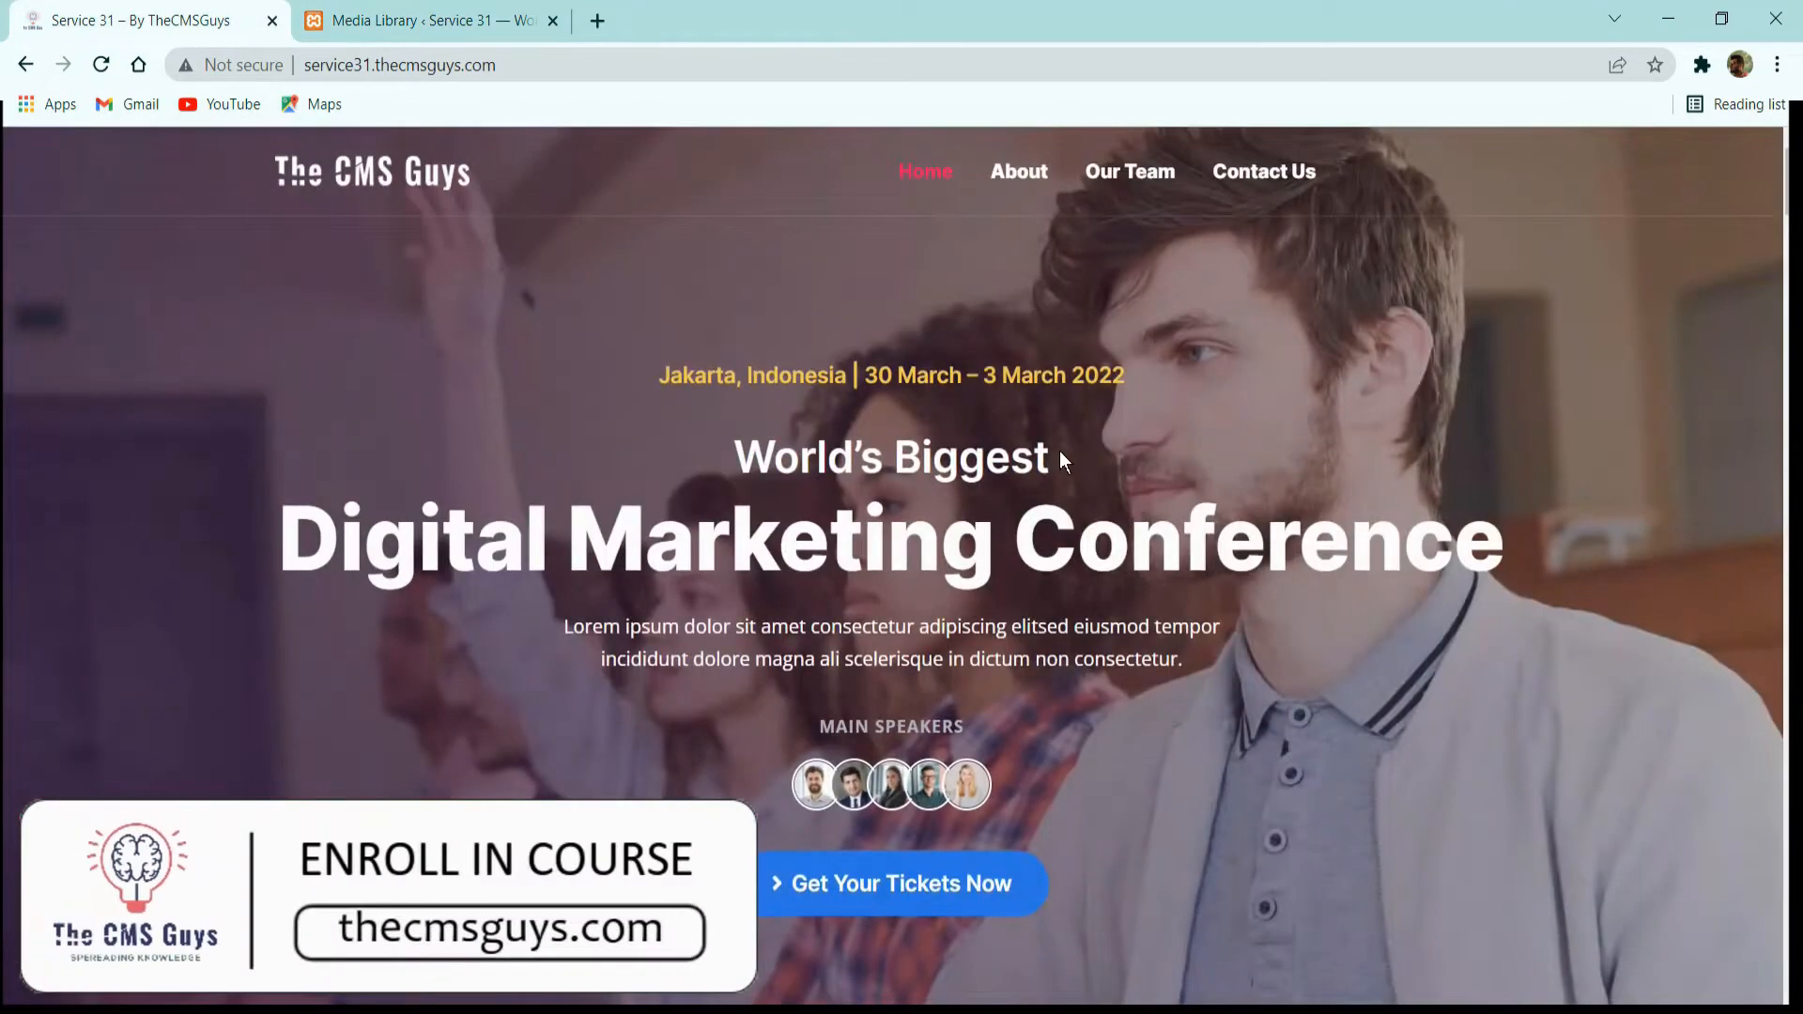
scroll(1139, 435, "down", 10)
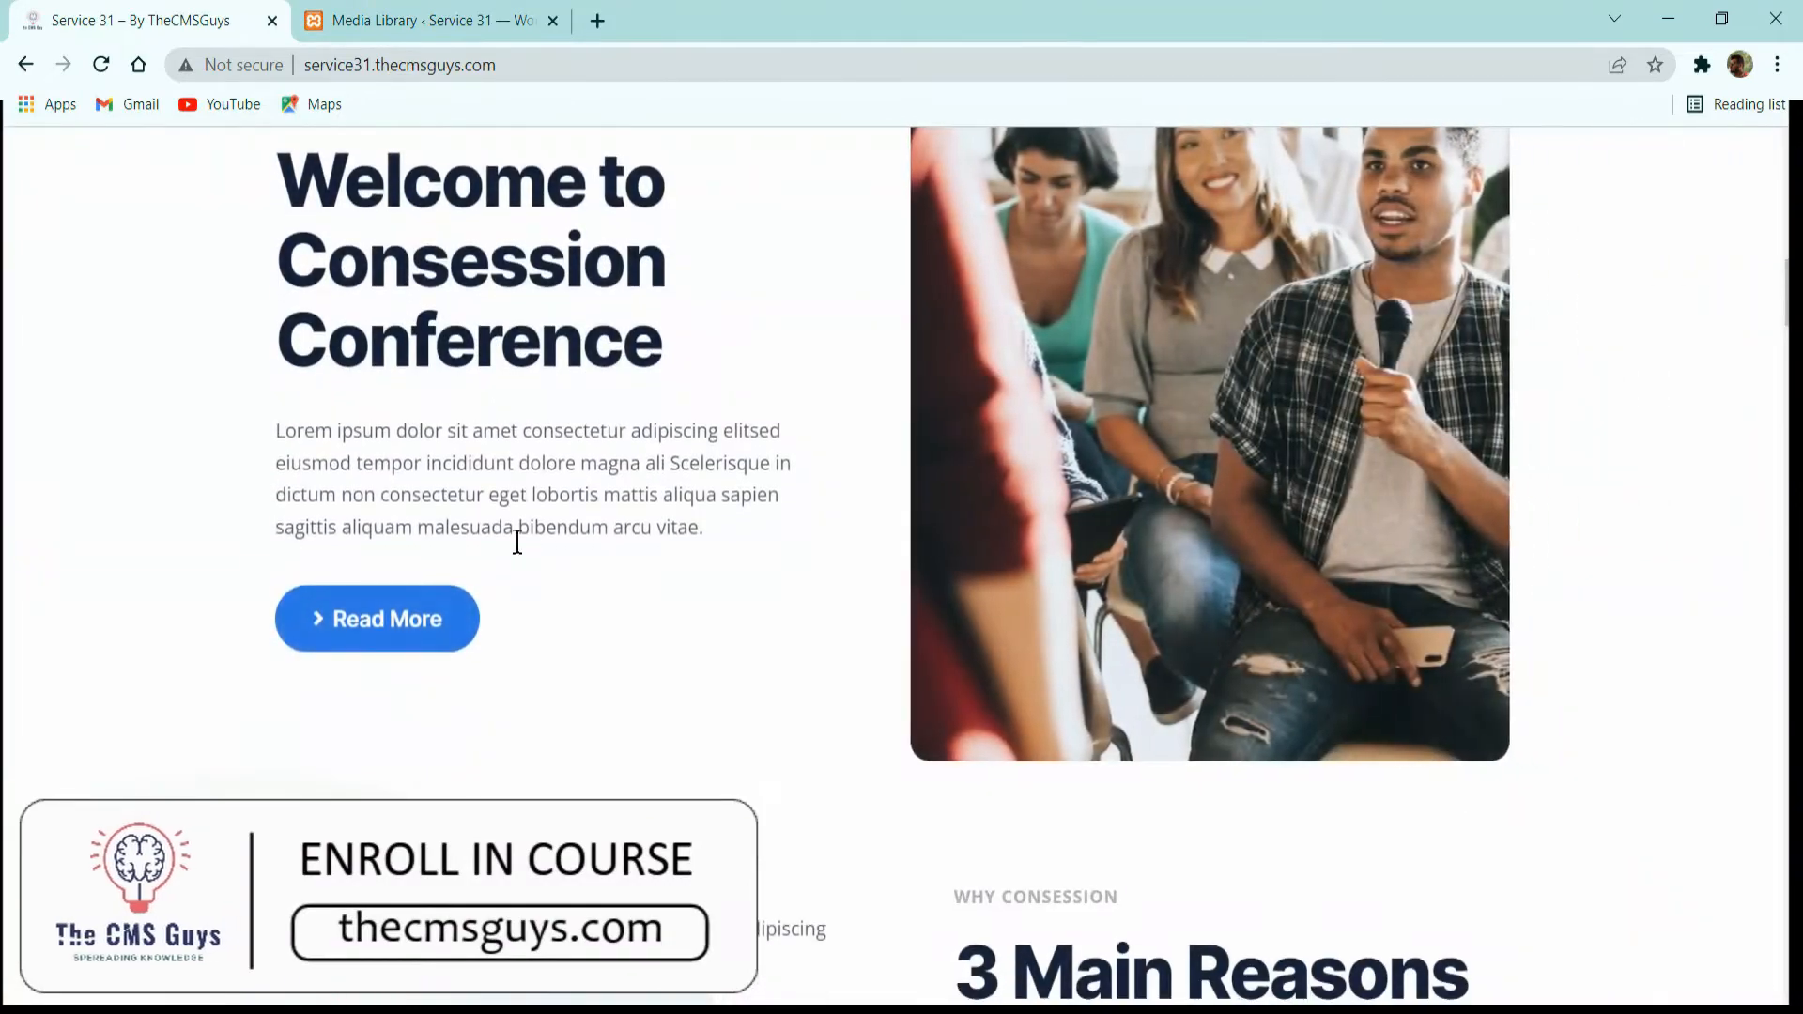
scroll(829, 536, "down", 3)
scroll(531, 583, "down", 8)
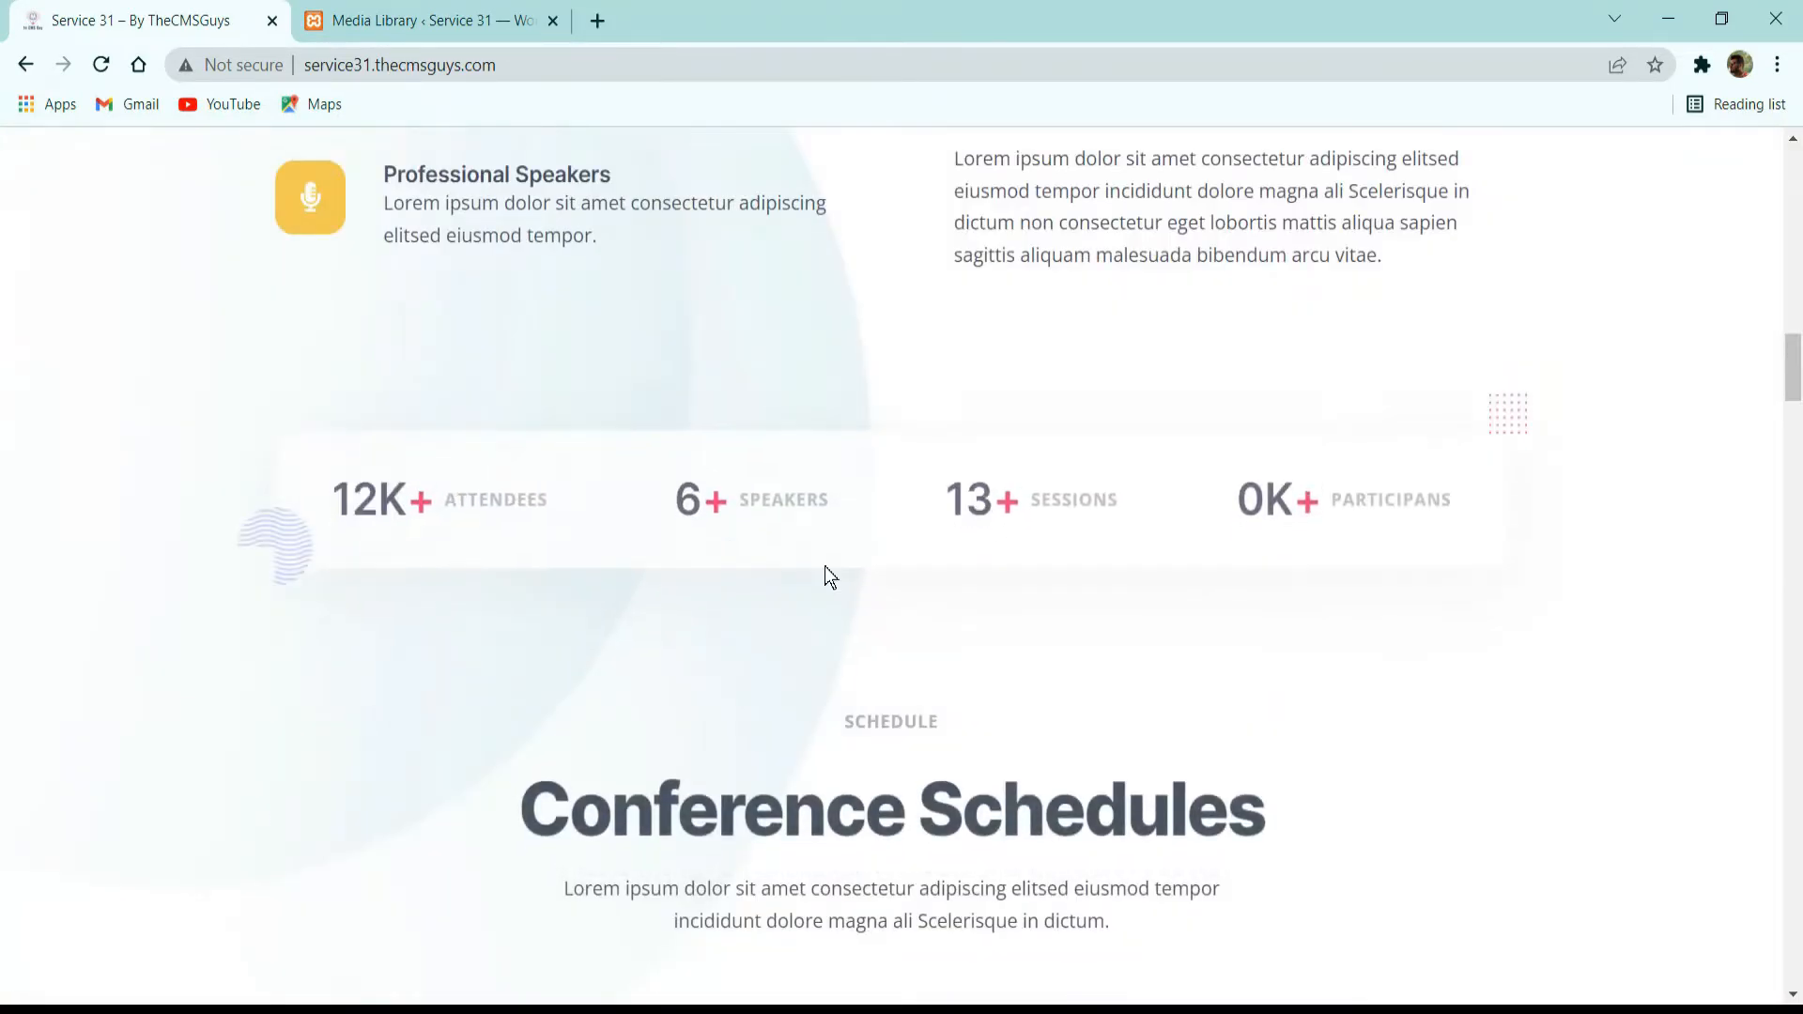
left_click(432, 21)
left_click(418, 280)
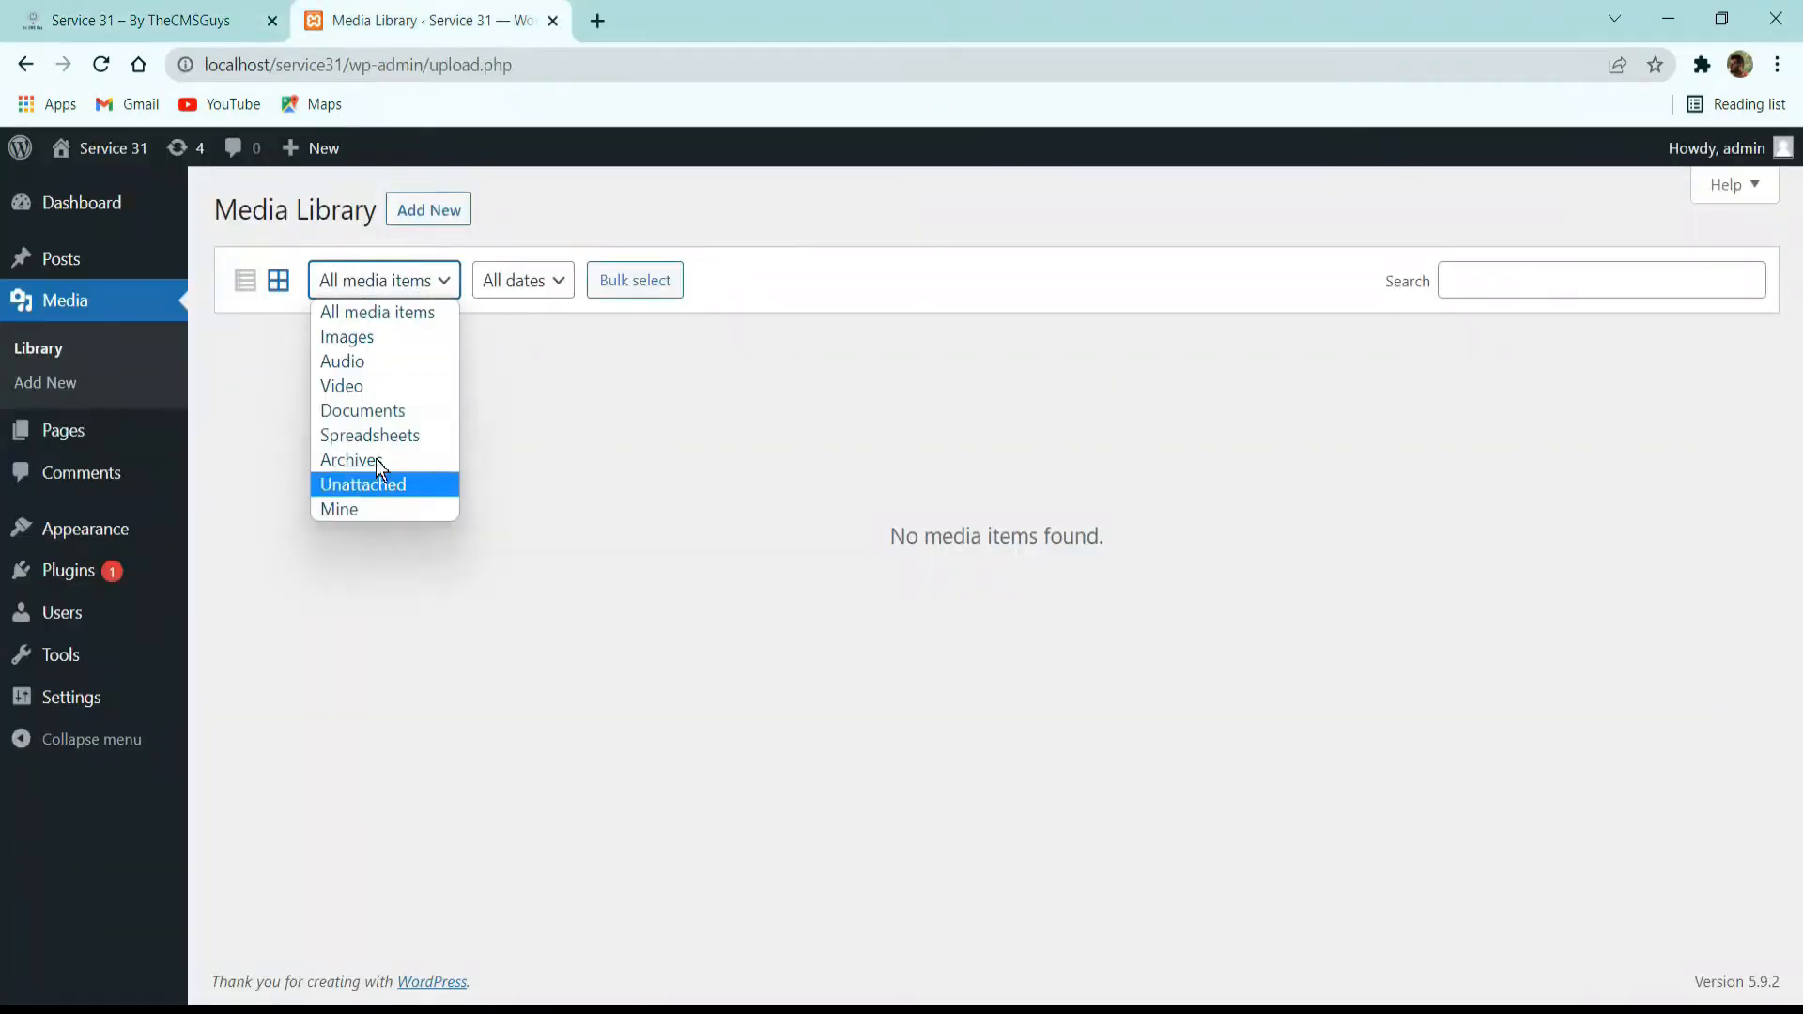
left_click(1013, 447)
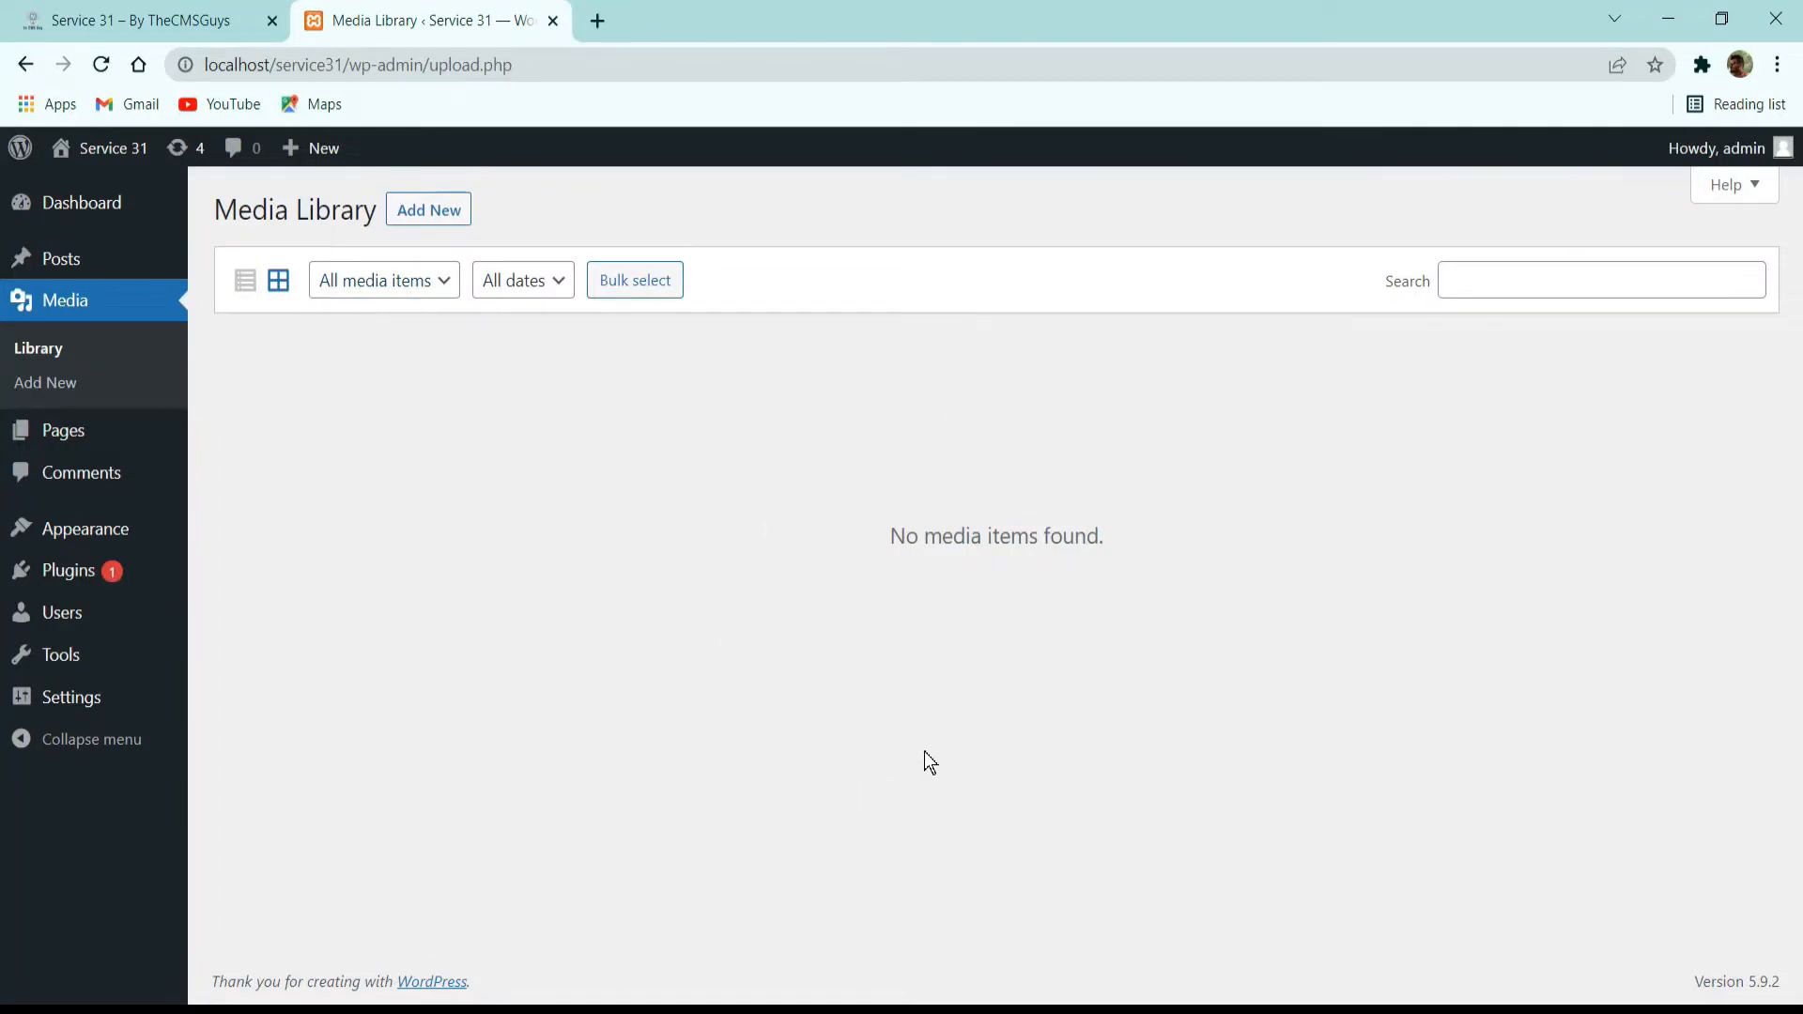
Open the list of all pages and compare it with the Home and About pages of the live demo site.
left_click(128, 391)
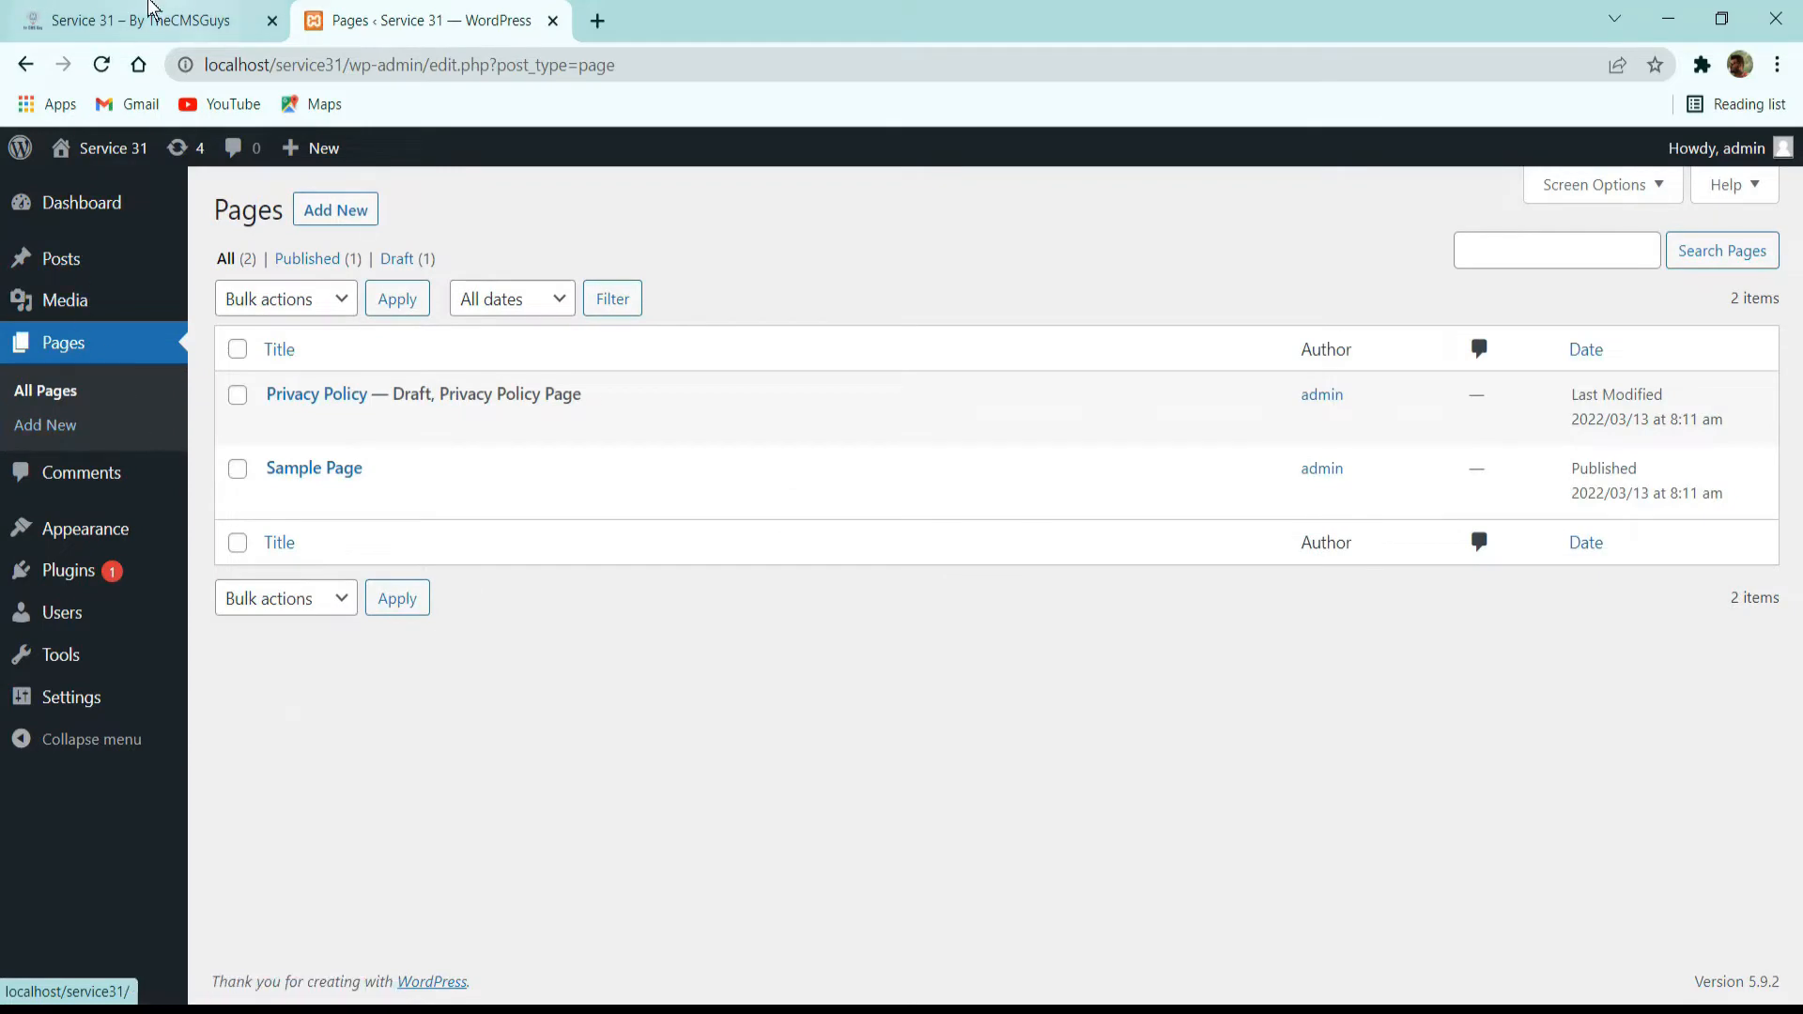
left_click(150, 20)
scroll(391, 322, "up", 10)
left_click(509, 9)
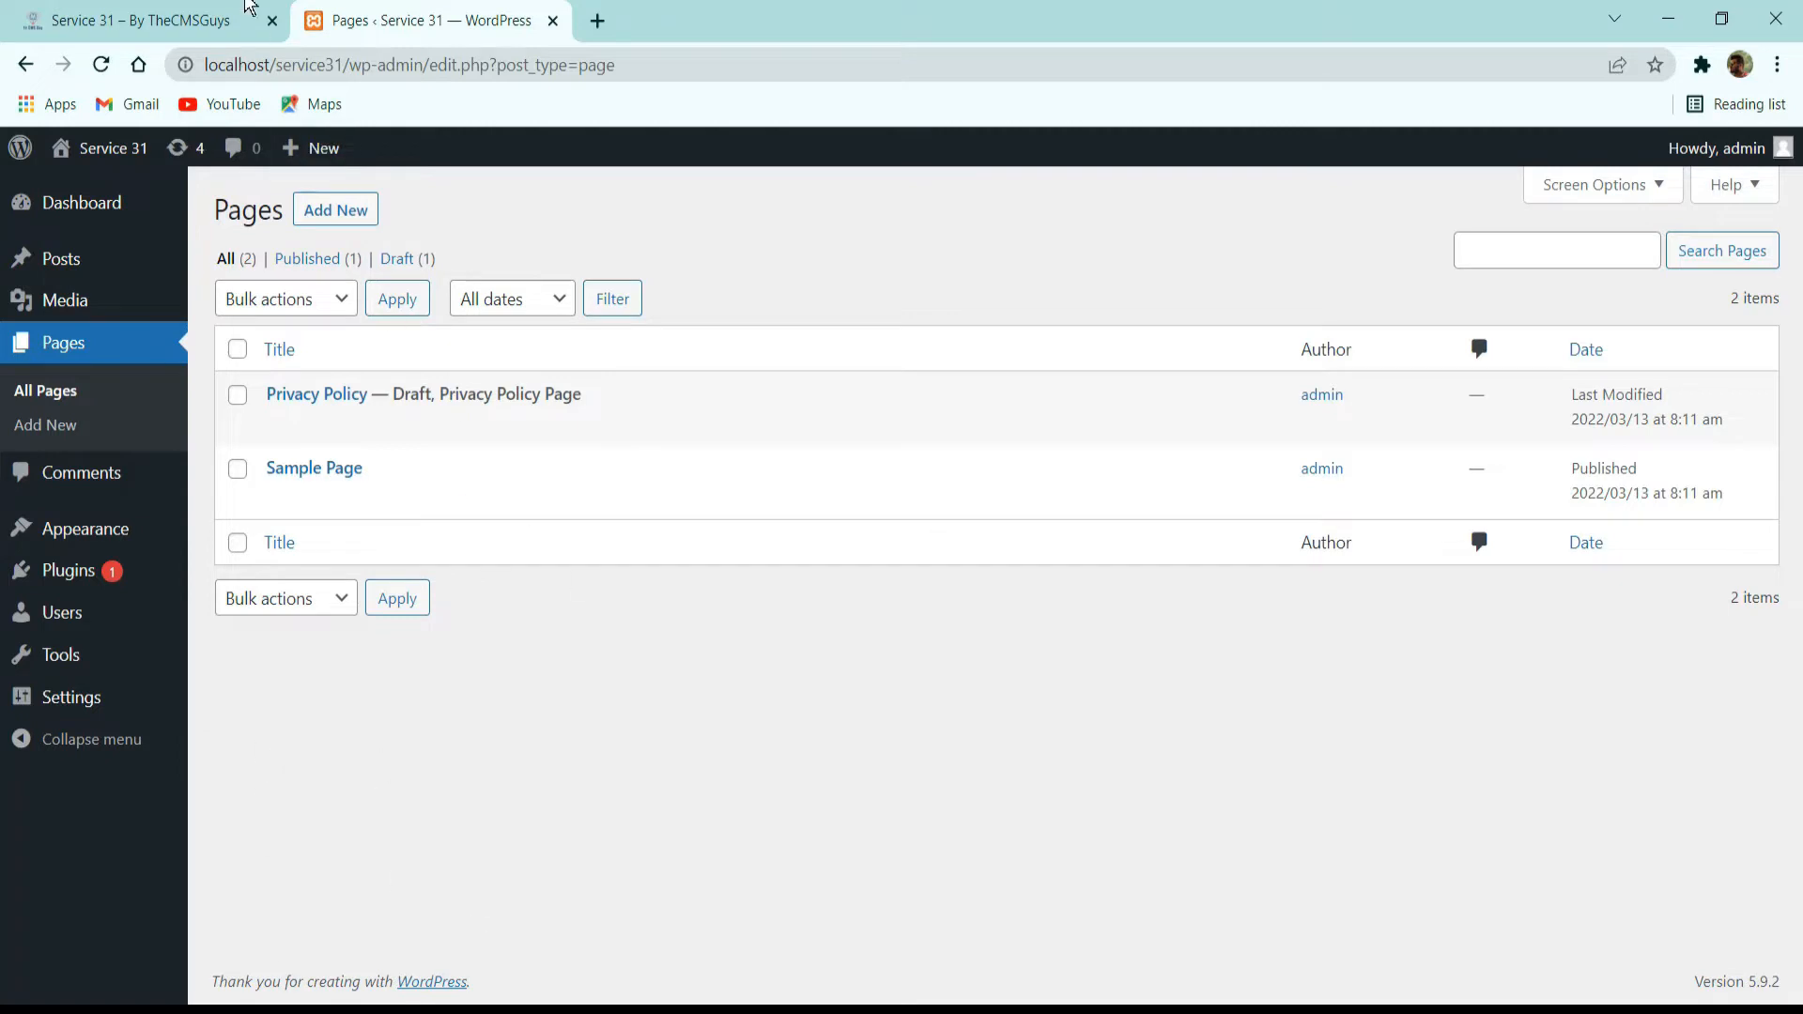
left_click(164, 18)
left_click(1012, 181)
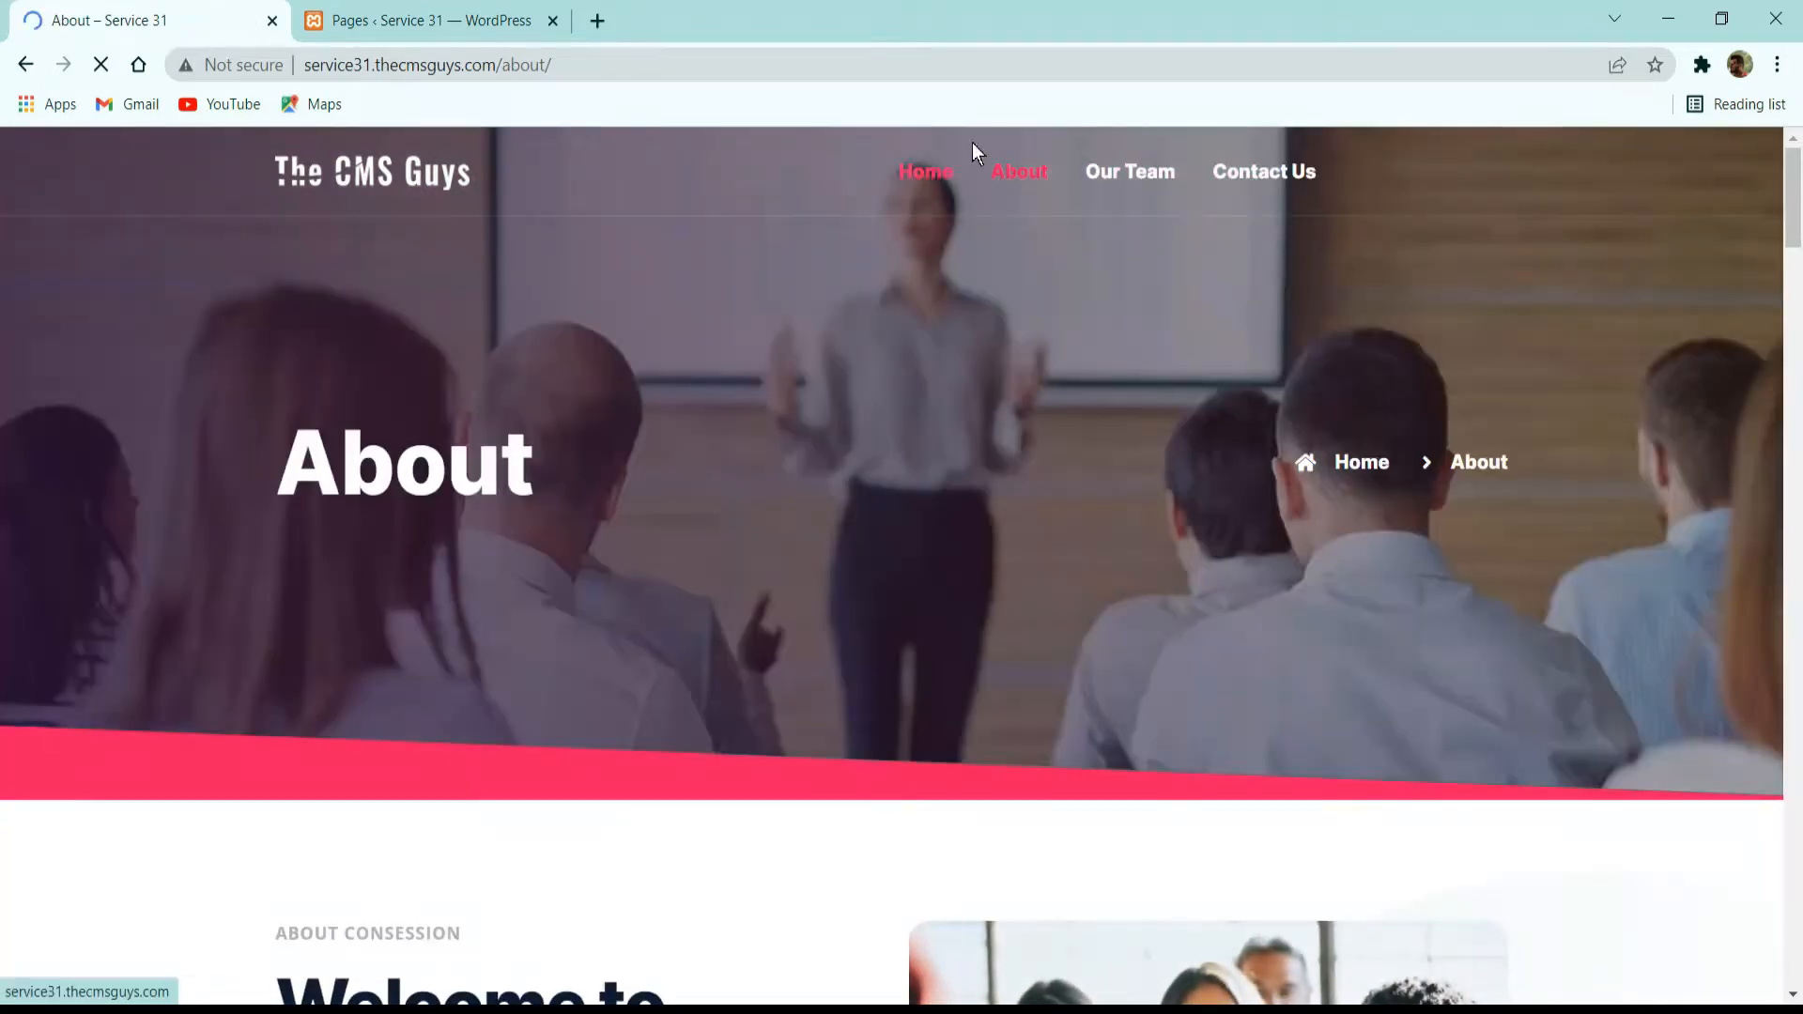
left_click(434, 19)
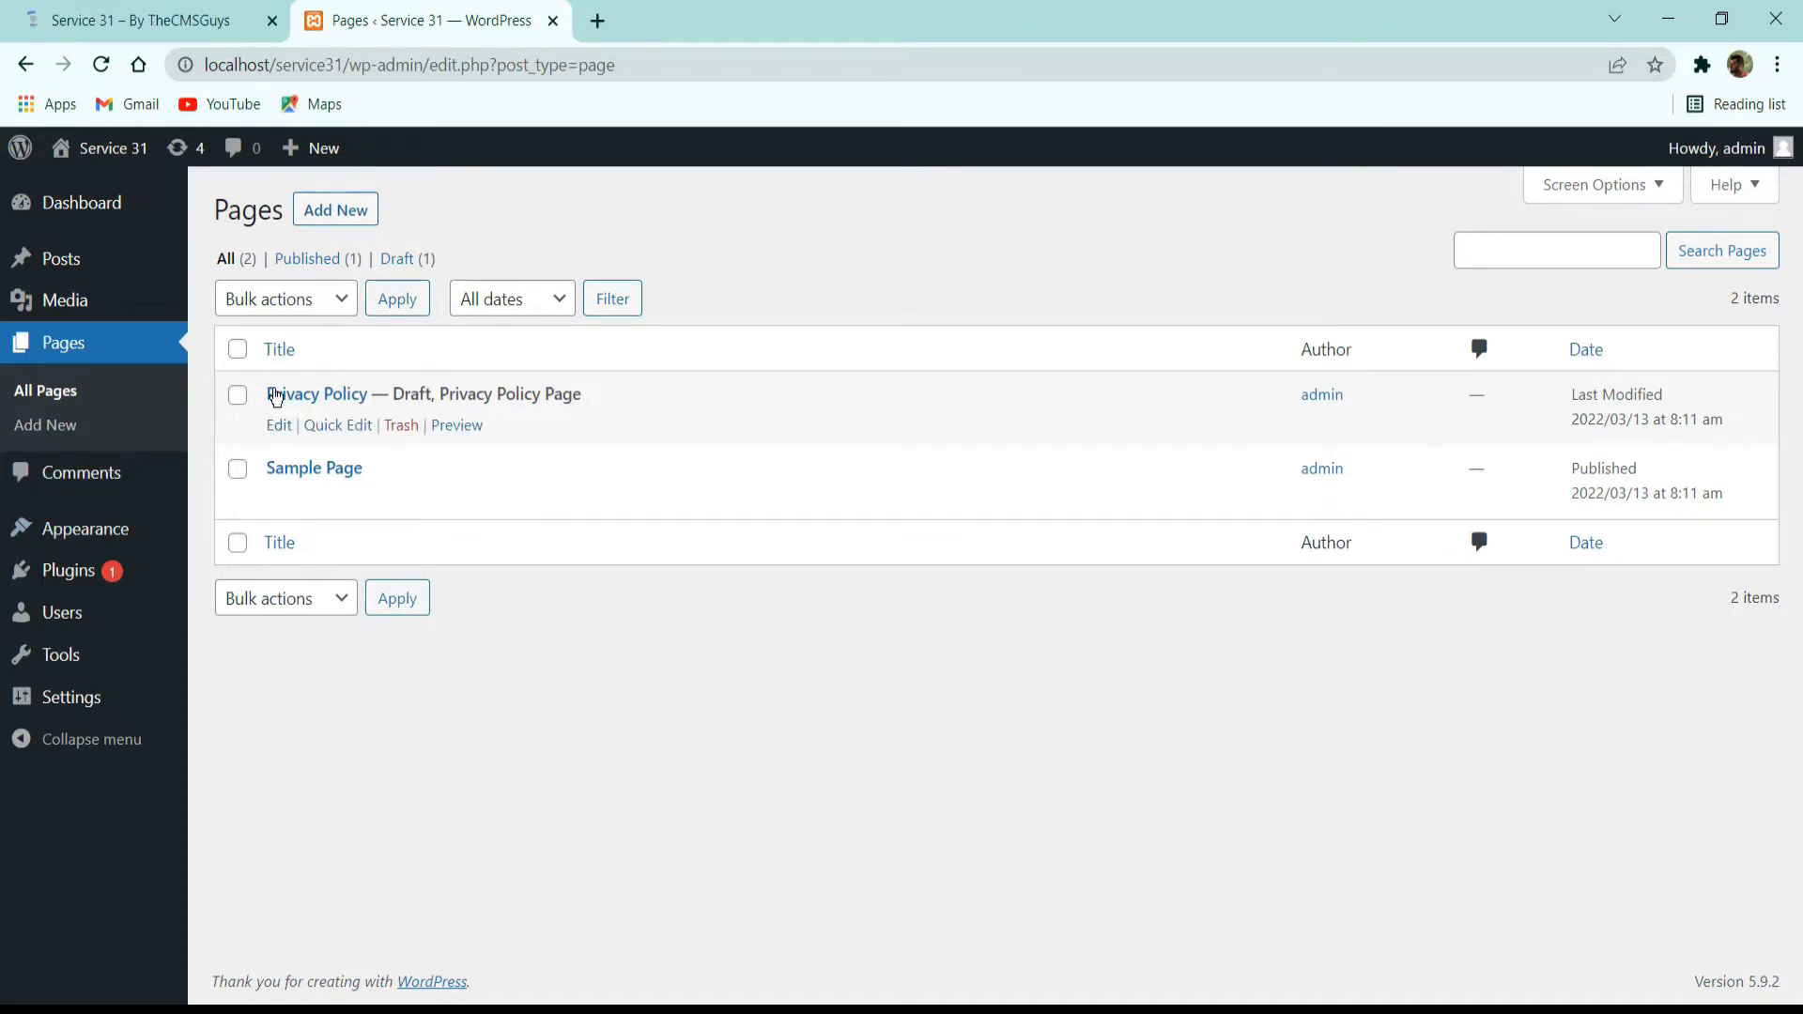
Select all pages and move the Privacy Policy and Sample Page entries to the trash with a bulk action.
mouse_move(420, 414)
mouse_move(362, 504)
left_click(238, 350)
left_click(273, 298)
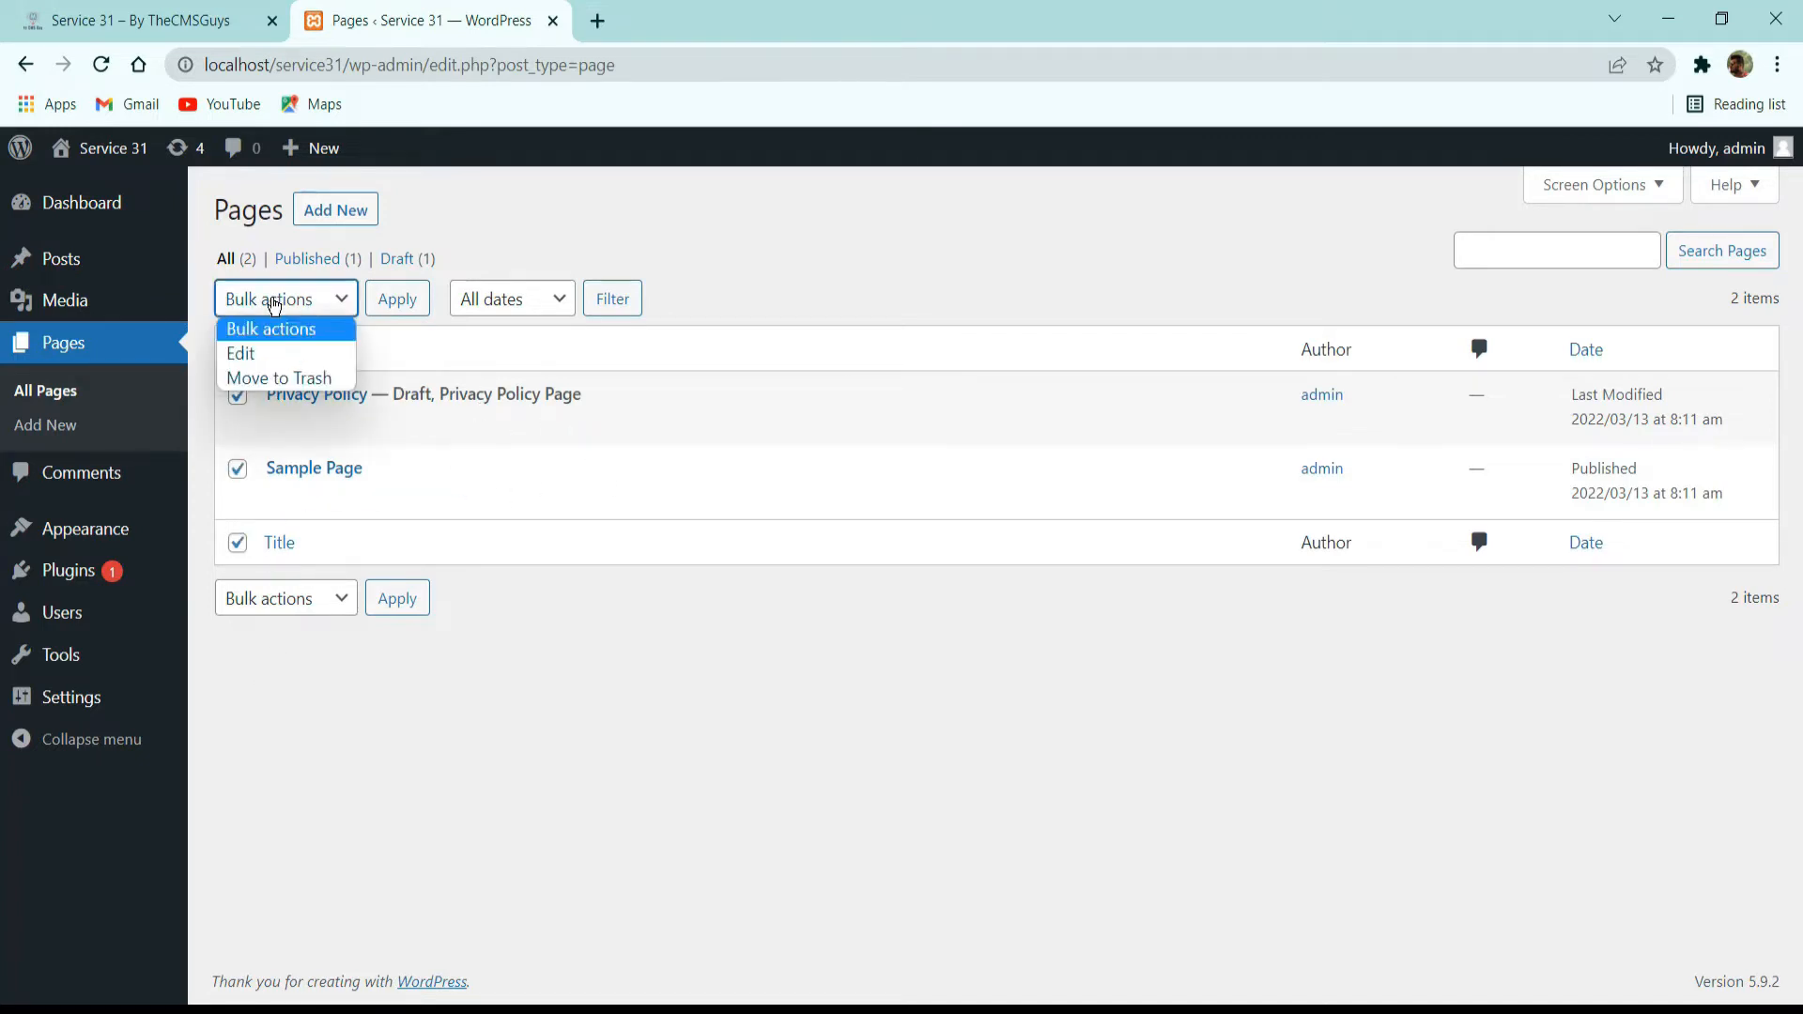
left_click(282, 375)
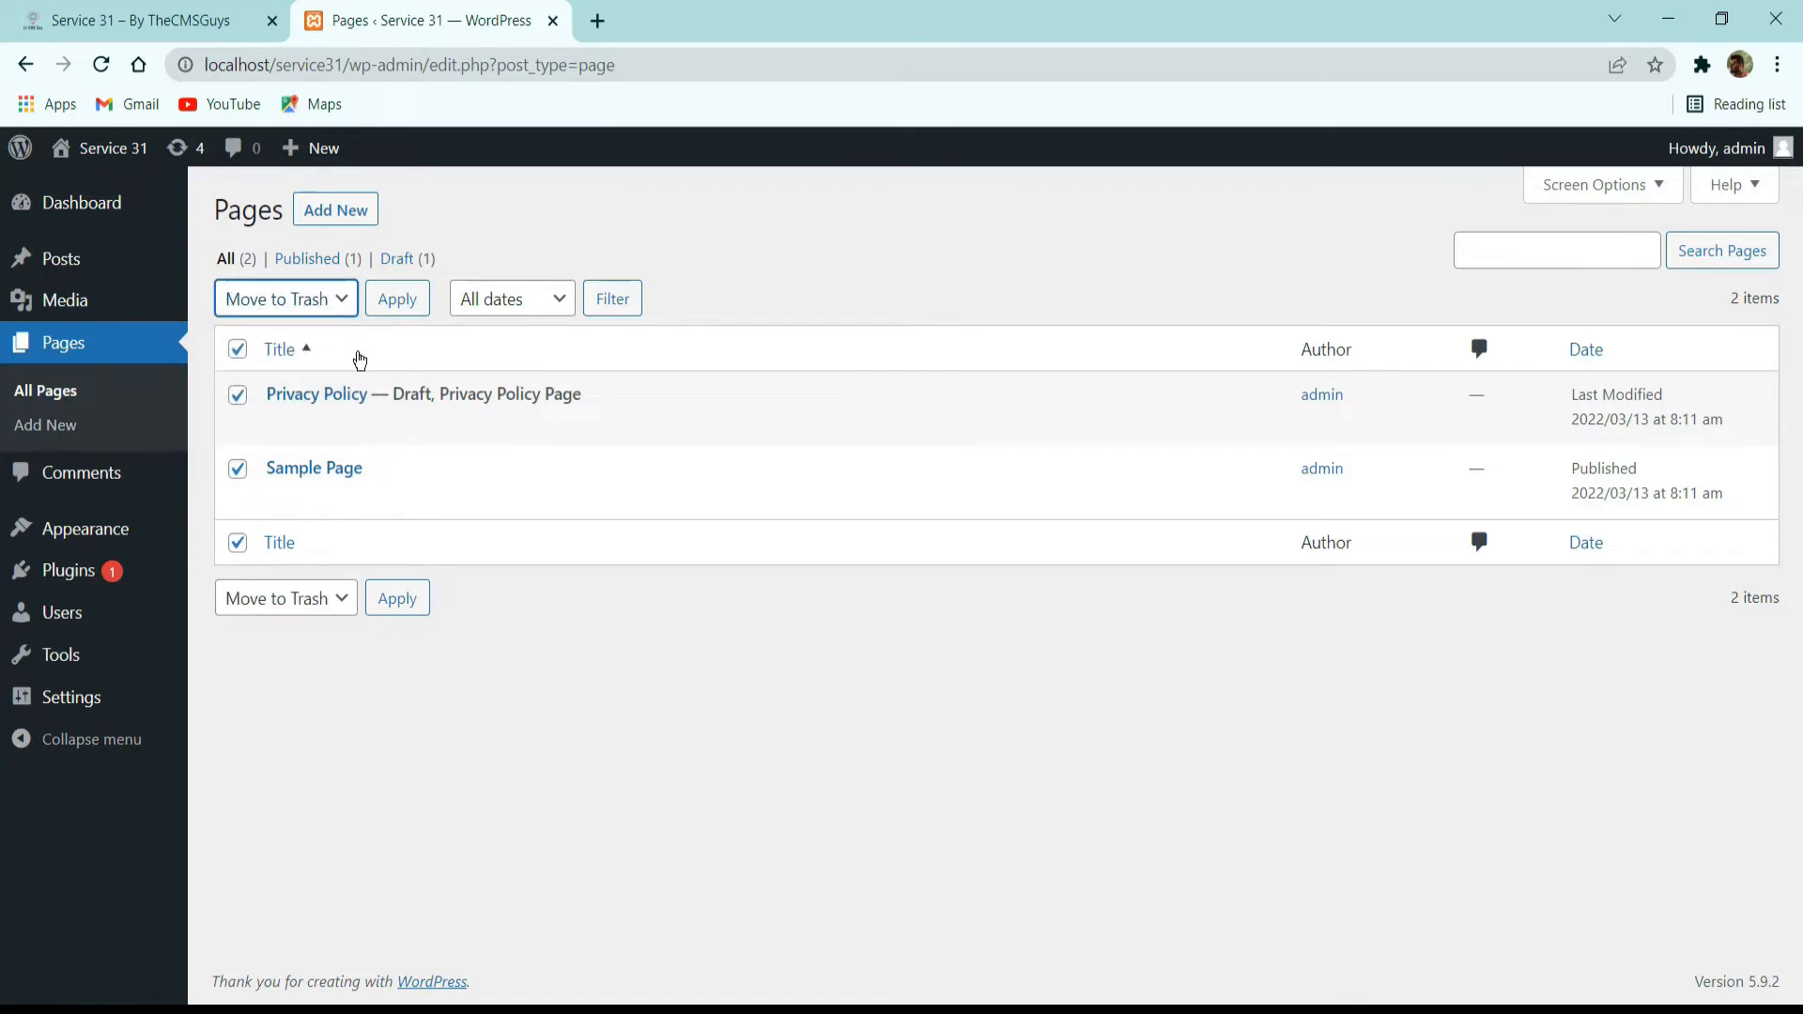
left_click(395, 310)
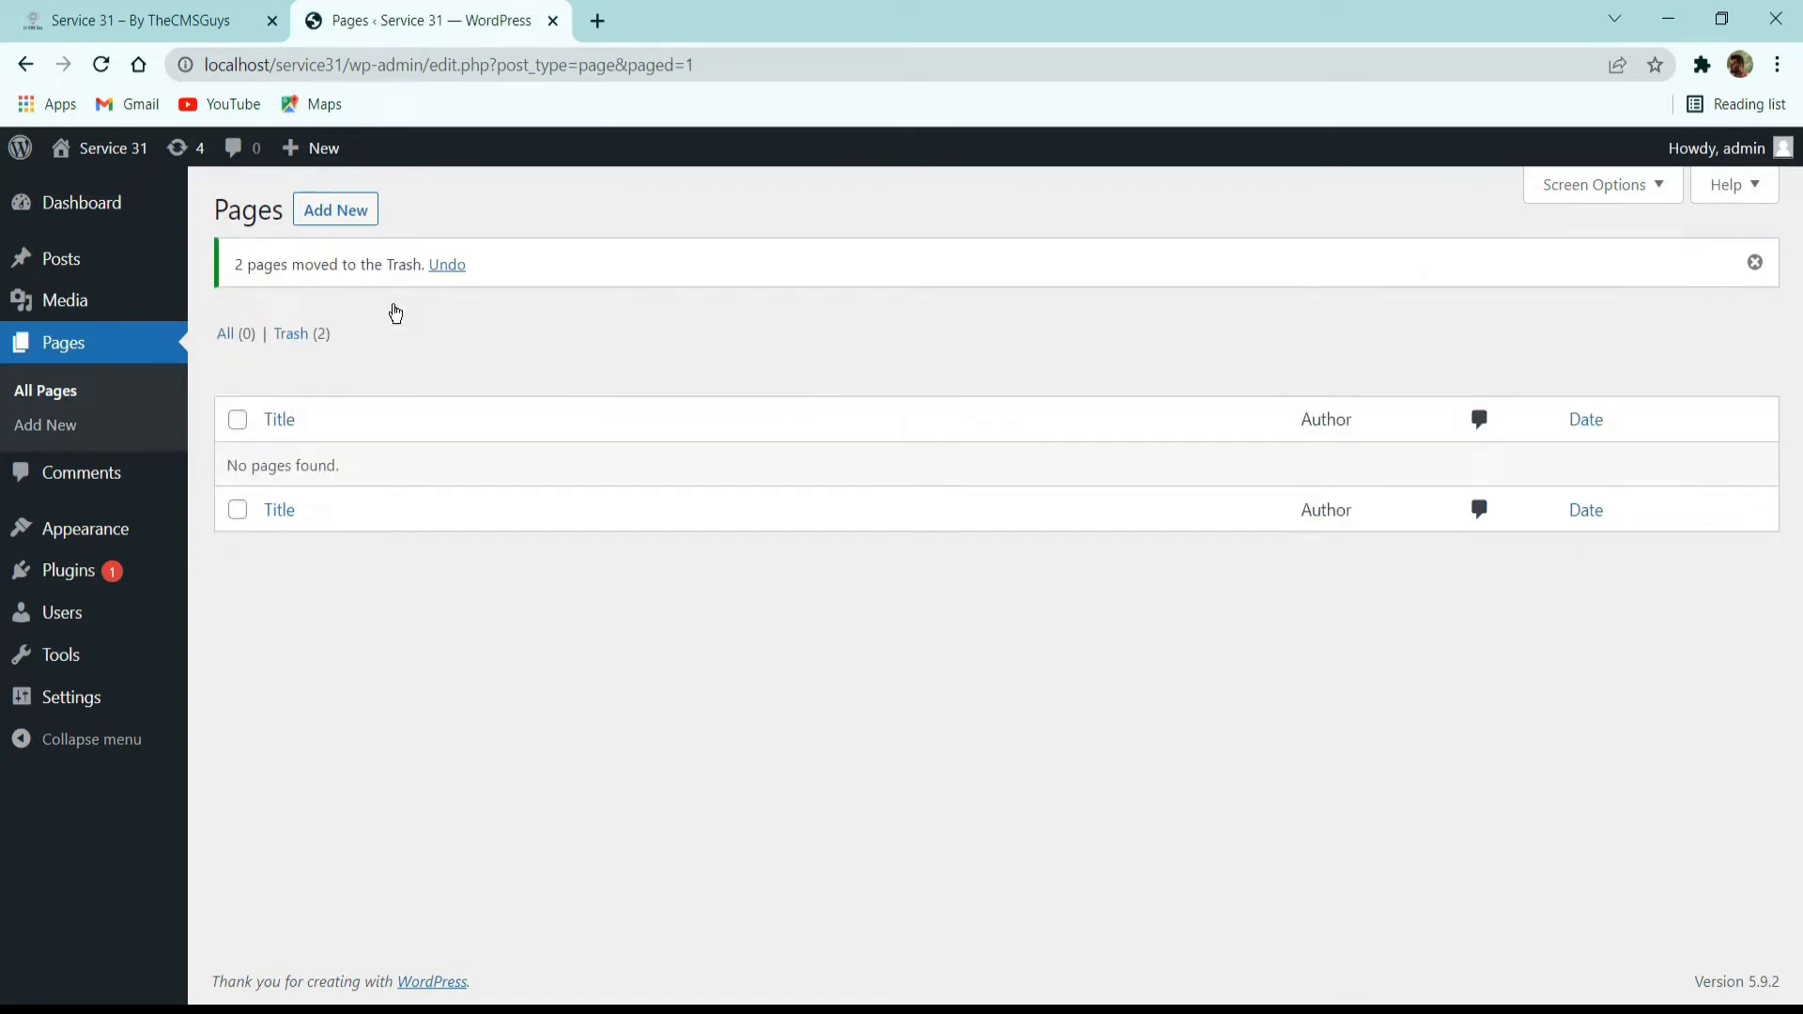
View the trashed pages and empty the trash to delete Privacy Policy and Sample Page permanently.
left_click(293, 334)
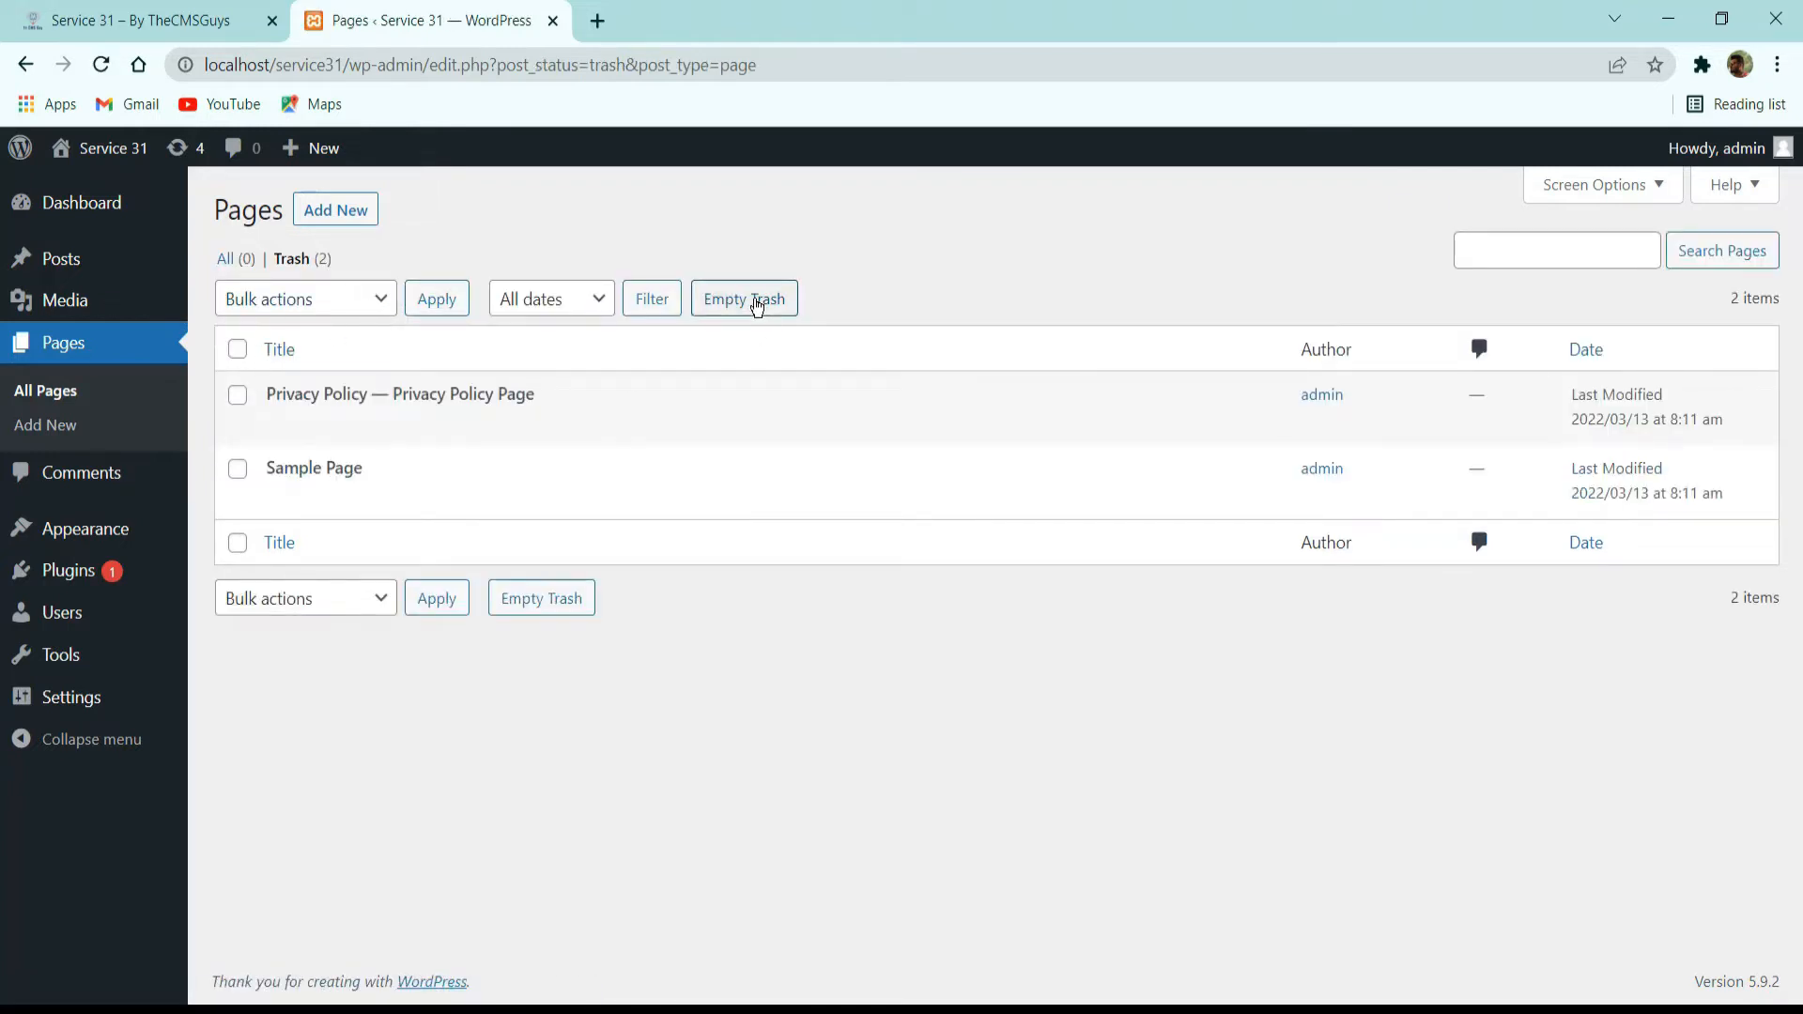
left_click(757, 302)
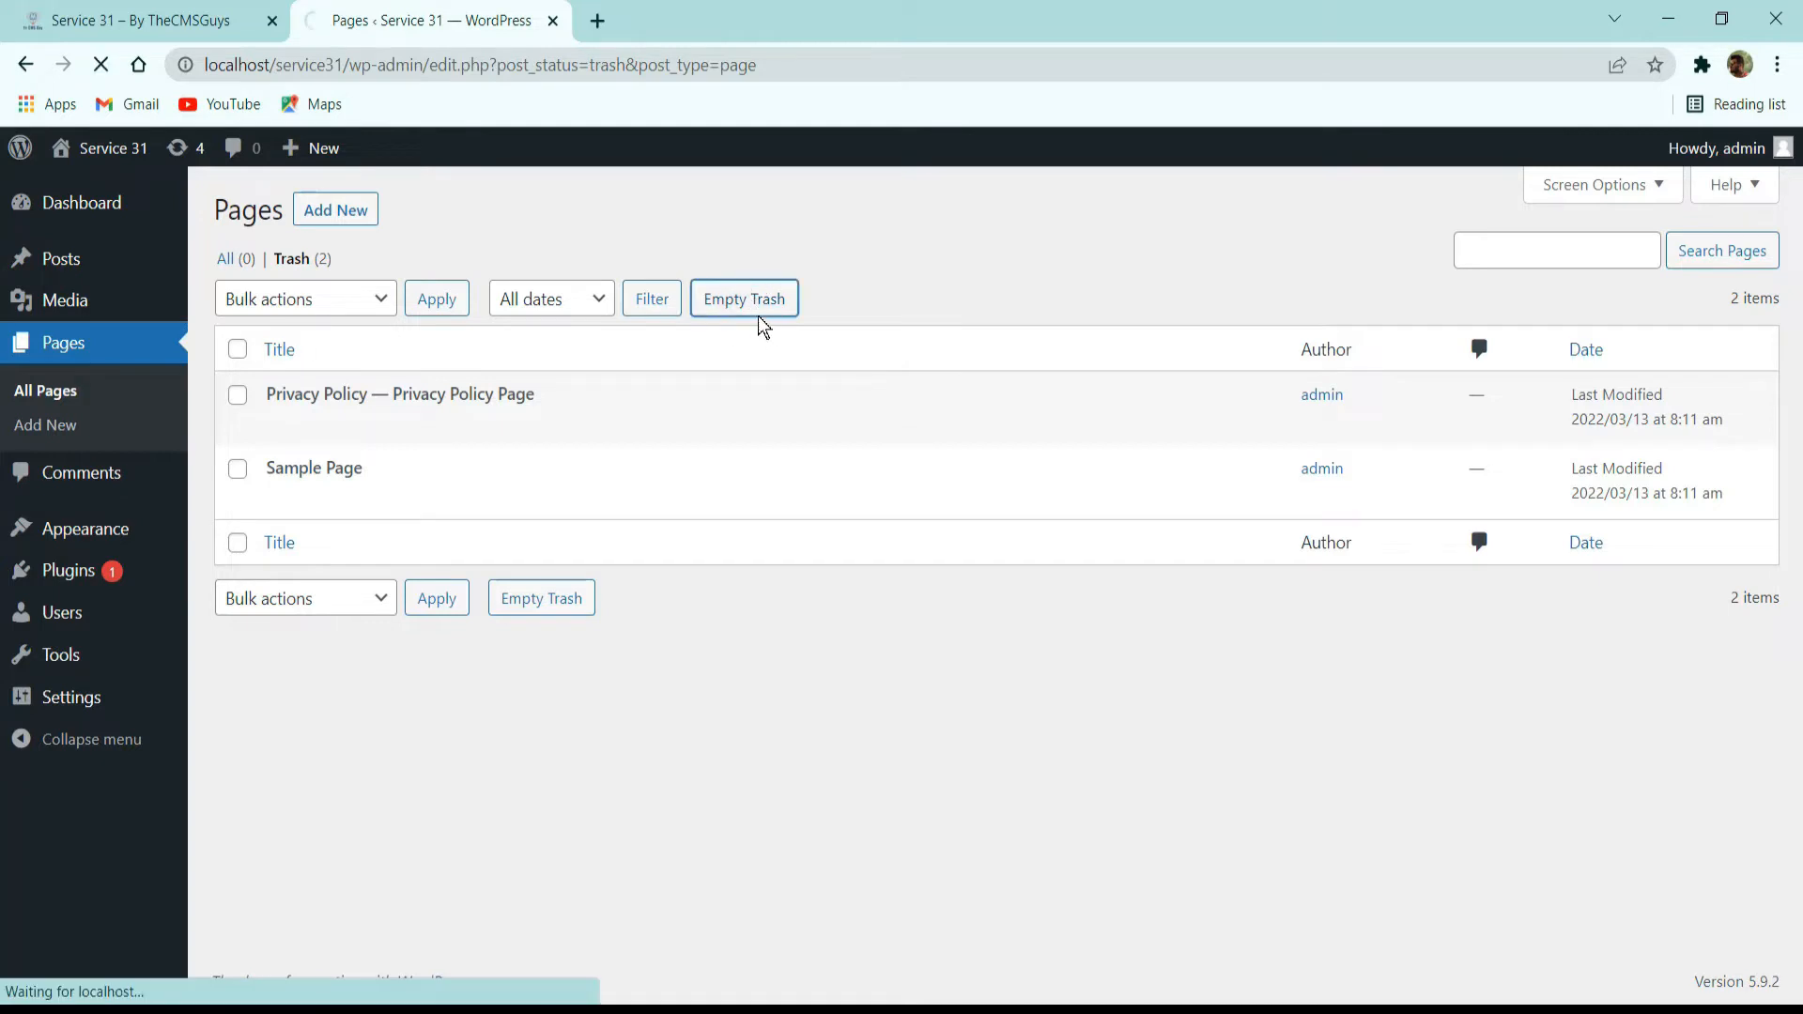
left_click_drag(263, 267, 434, 265)
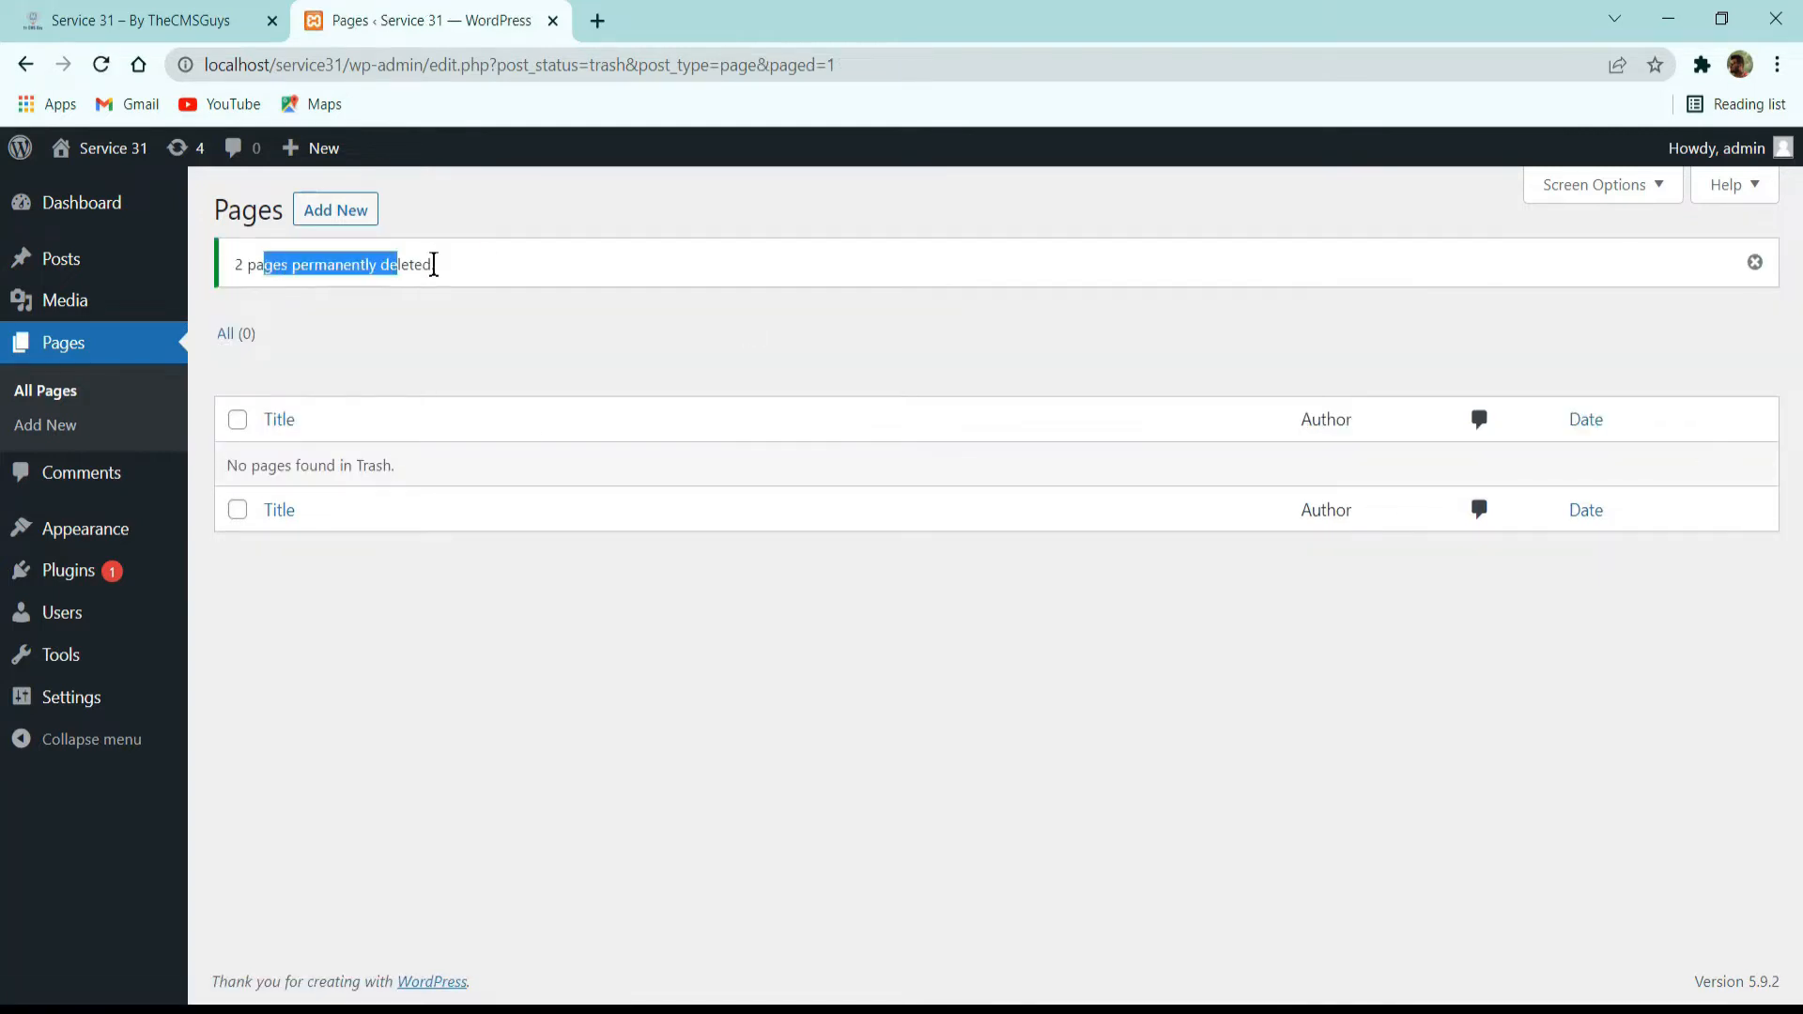
left_click_drag(273, 268, 424, 272)
Open the site's comments list to check for default comments.
left_click(113, 486)
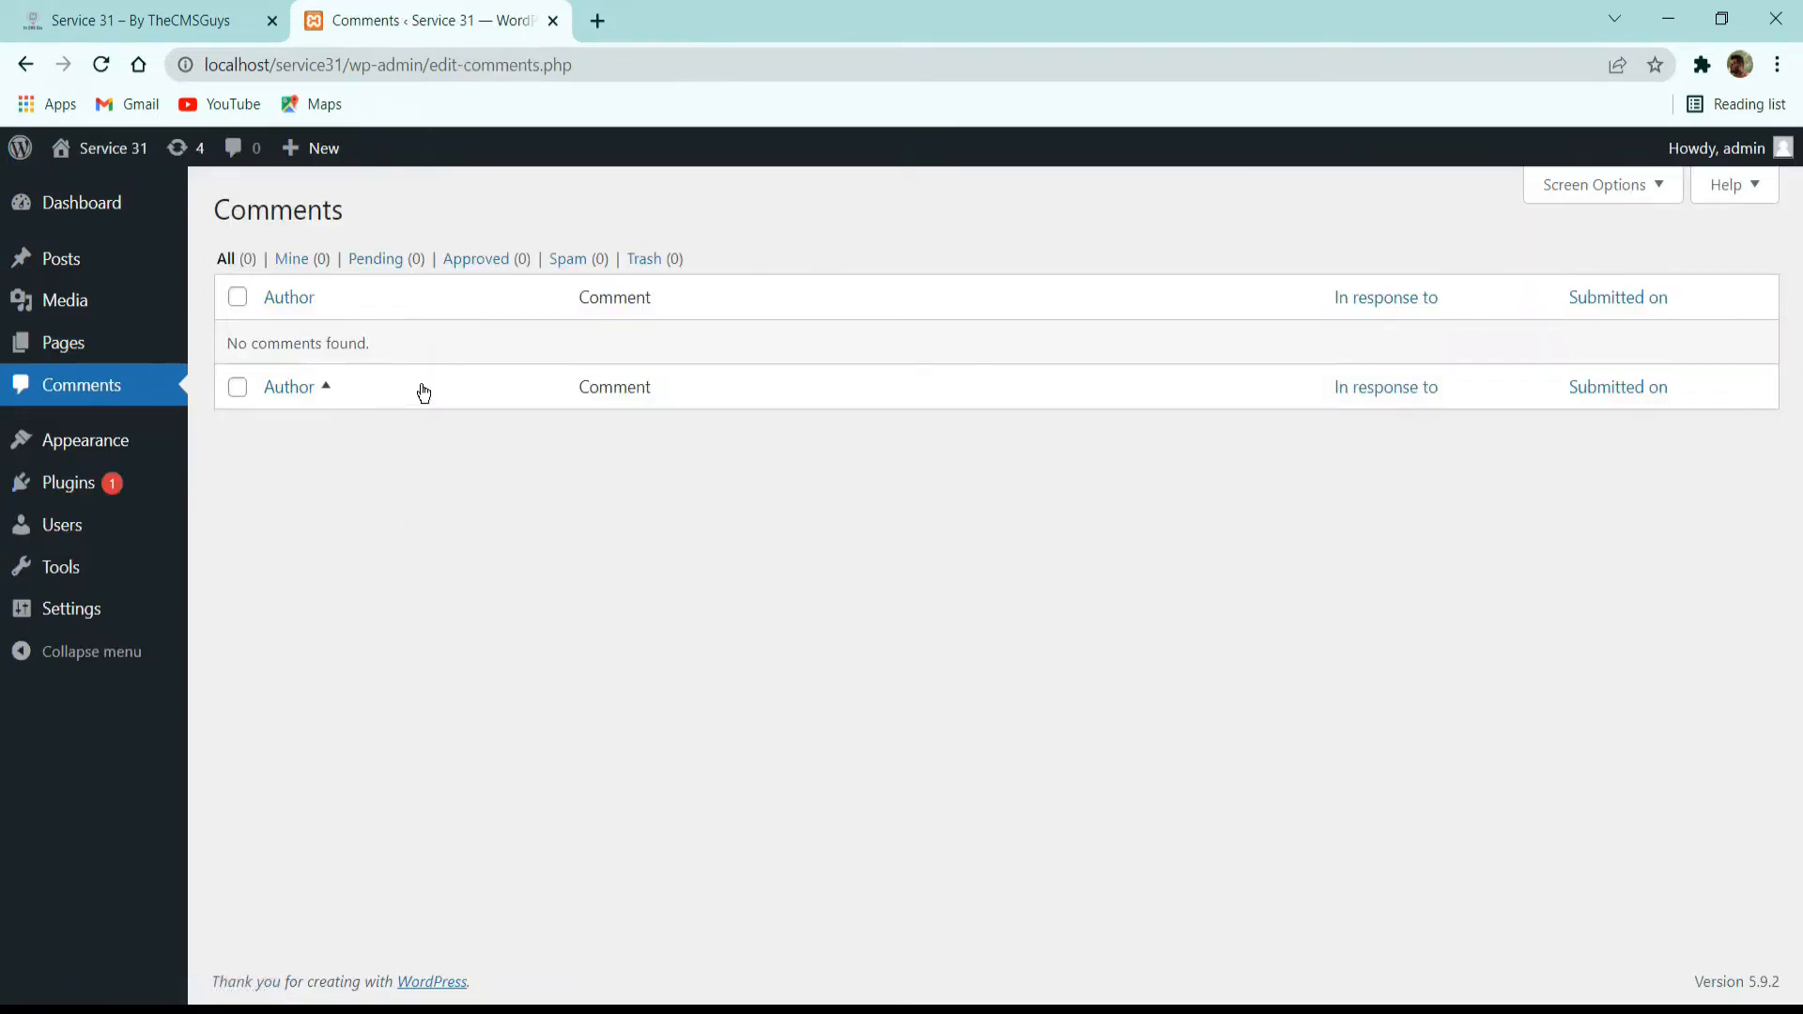
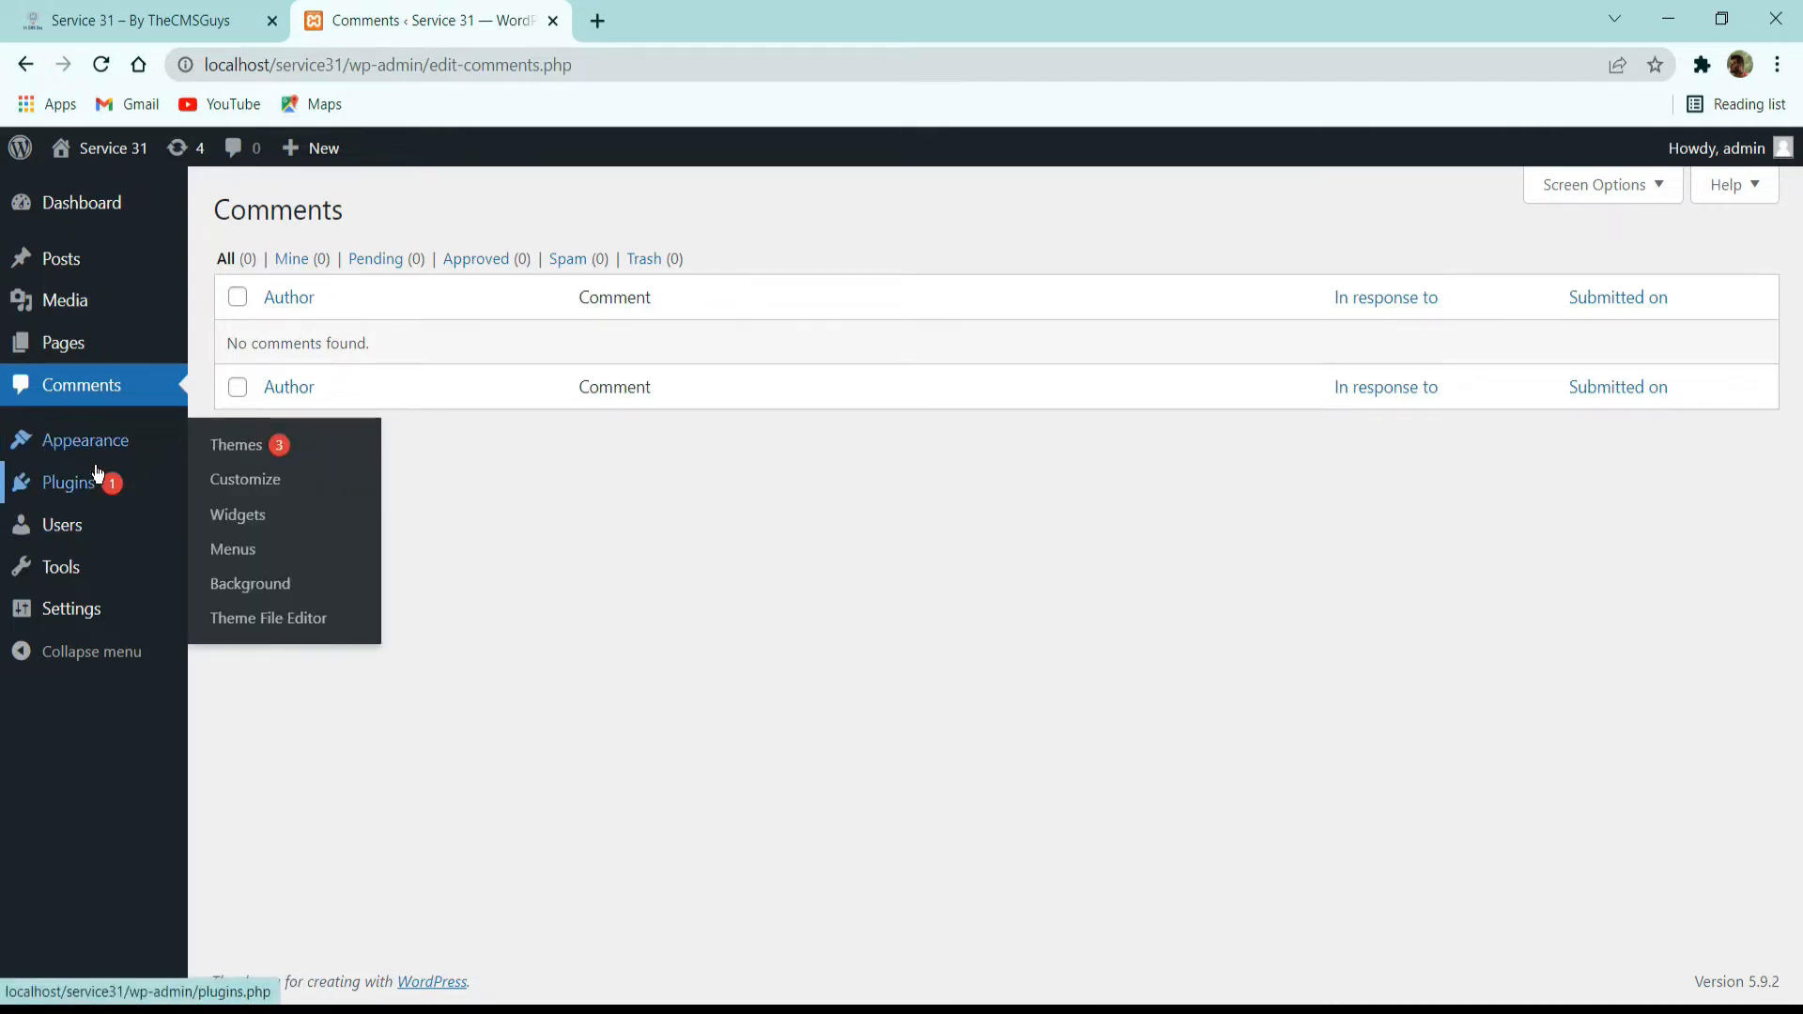
Open the installed themes and view the site's front end in a new tab to see the active Twenty Twenty-One theme.
left_click(101, 435)
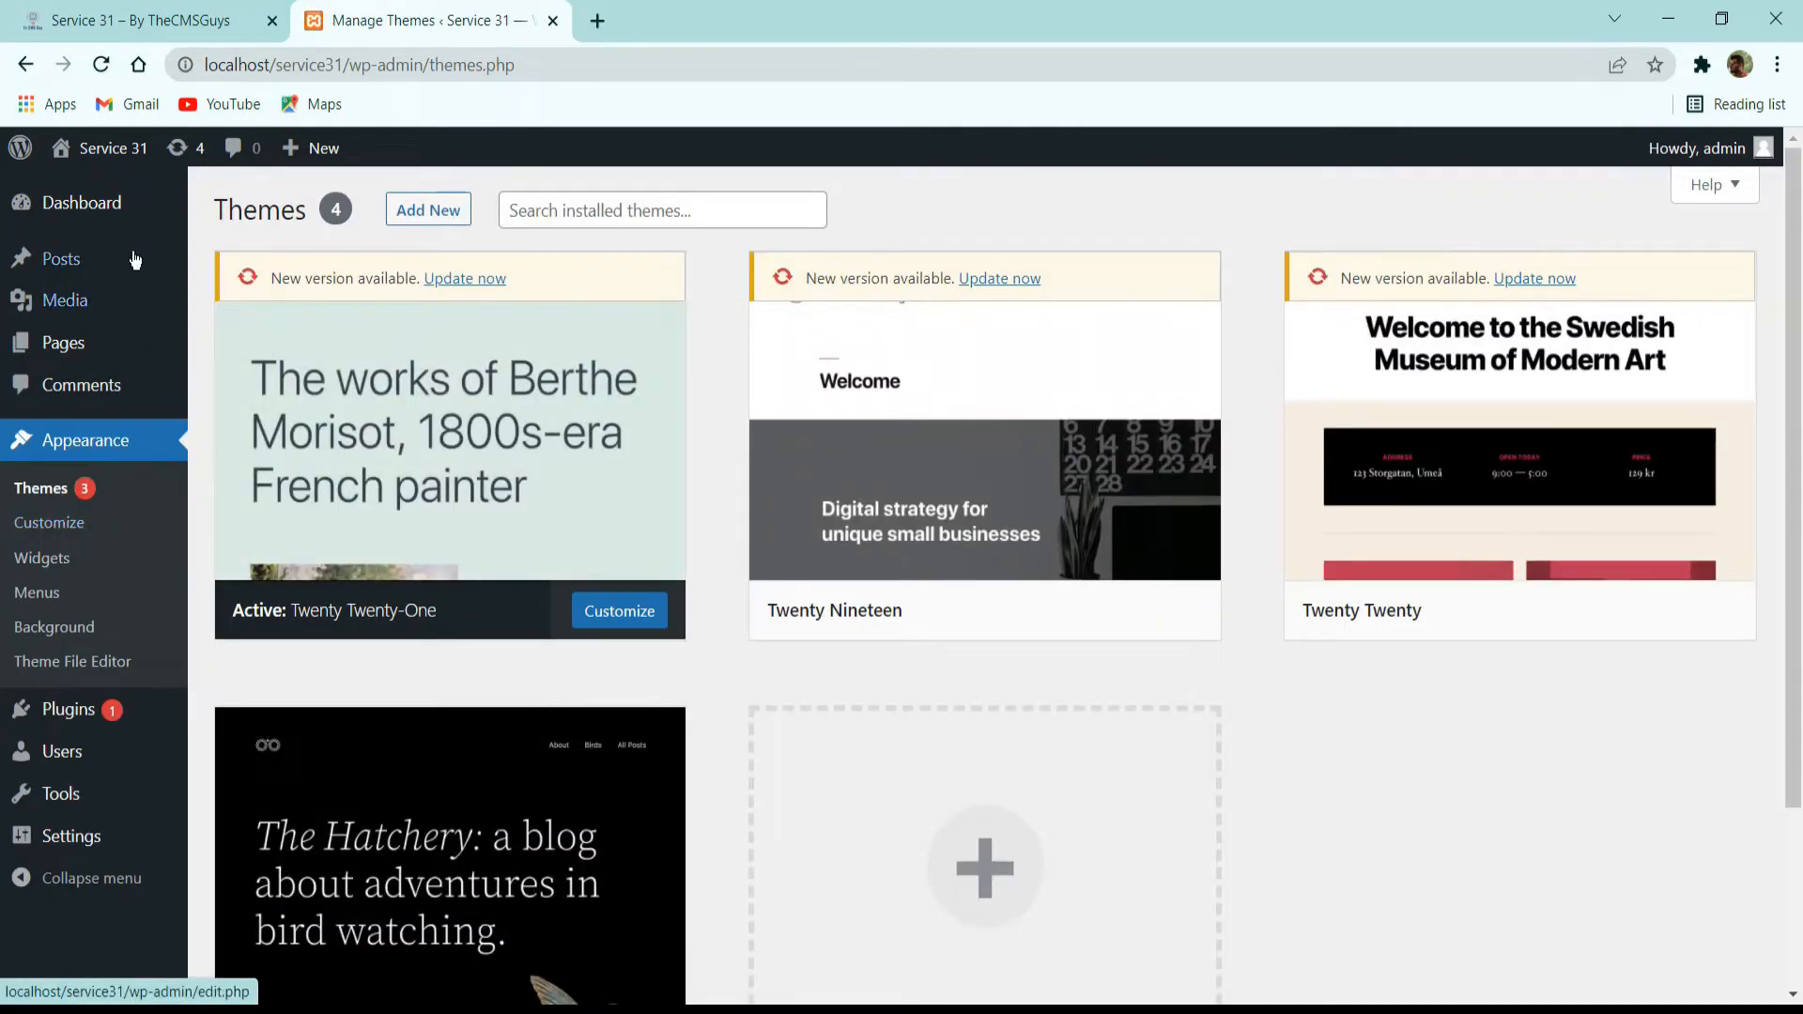
mouse_move(122, 159)
middle_click(98, 192)
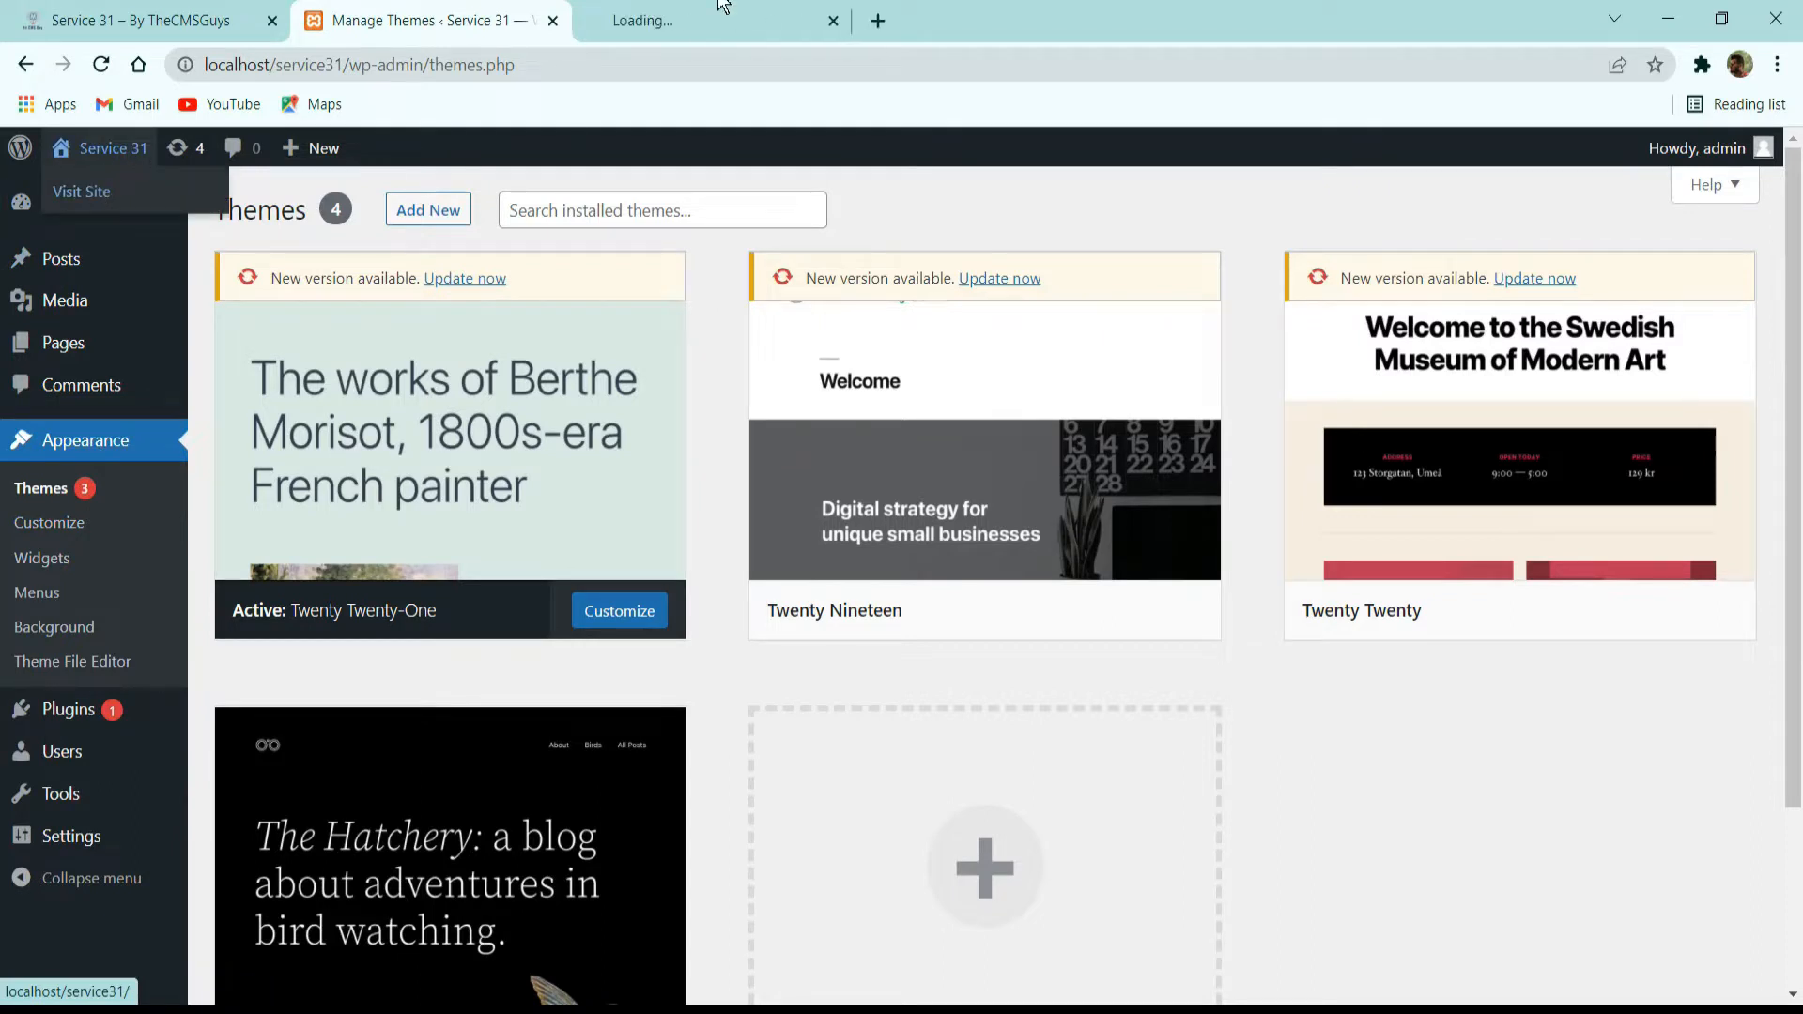
left_click(724, 19)
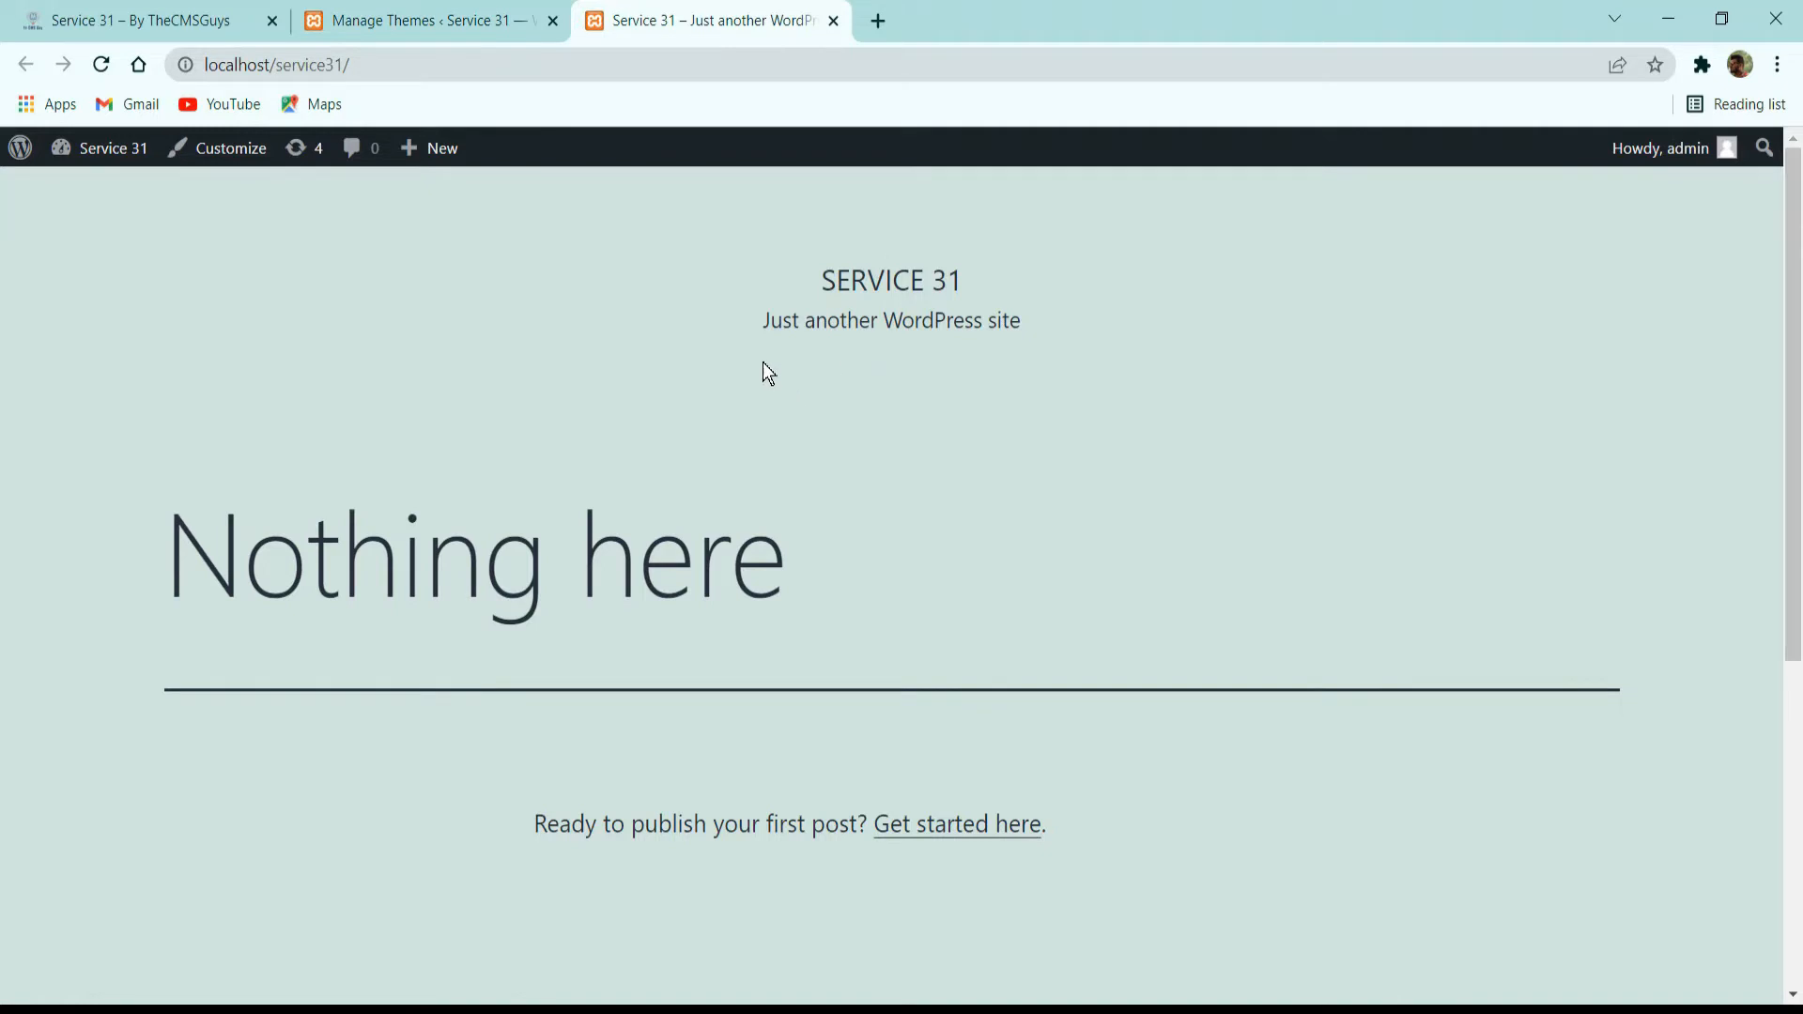
left_click(454, 17)
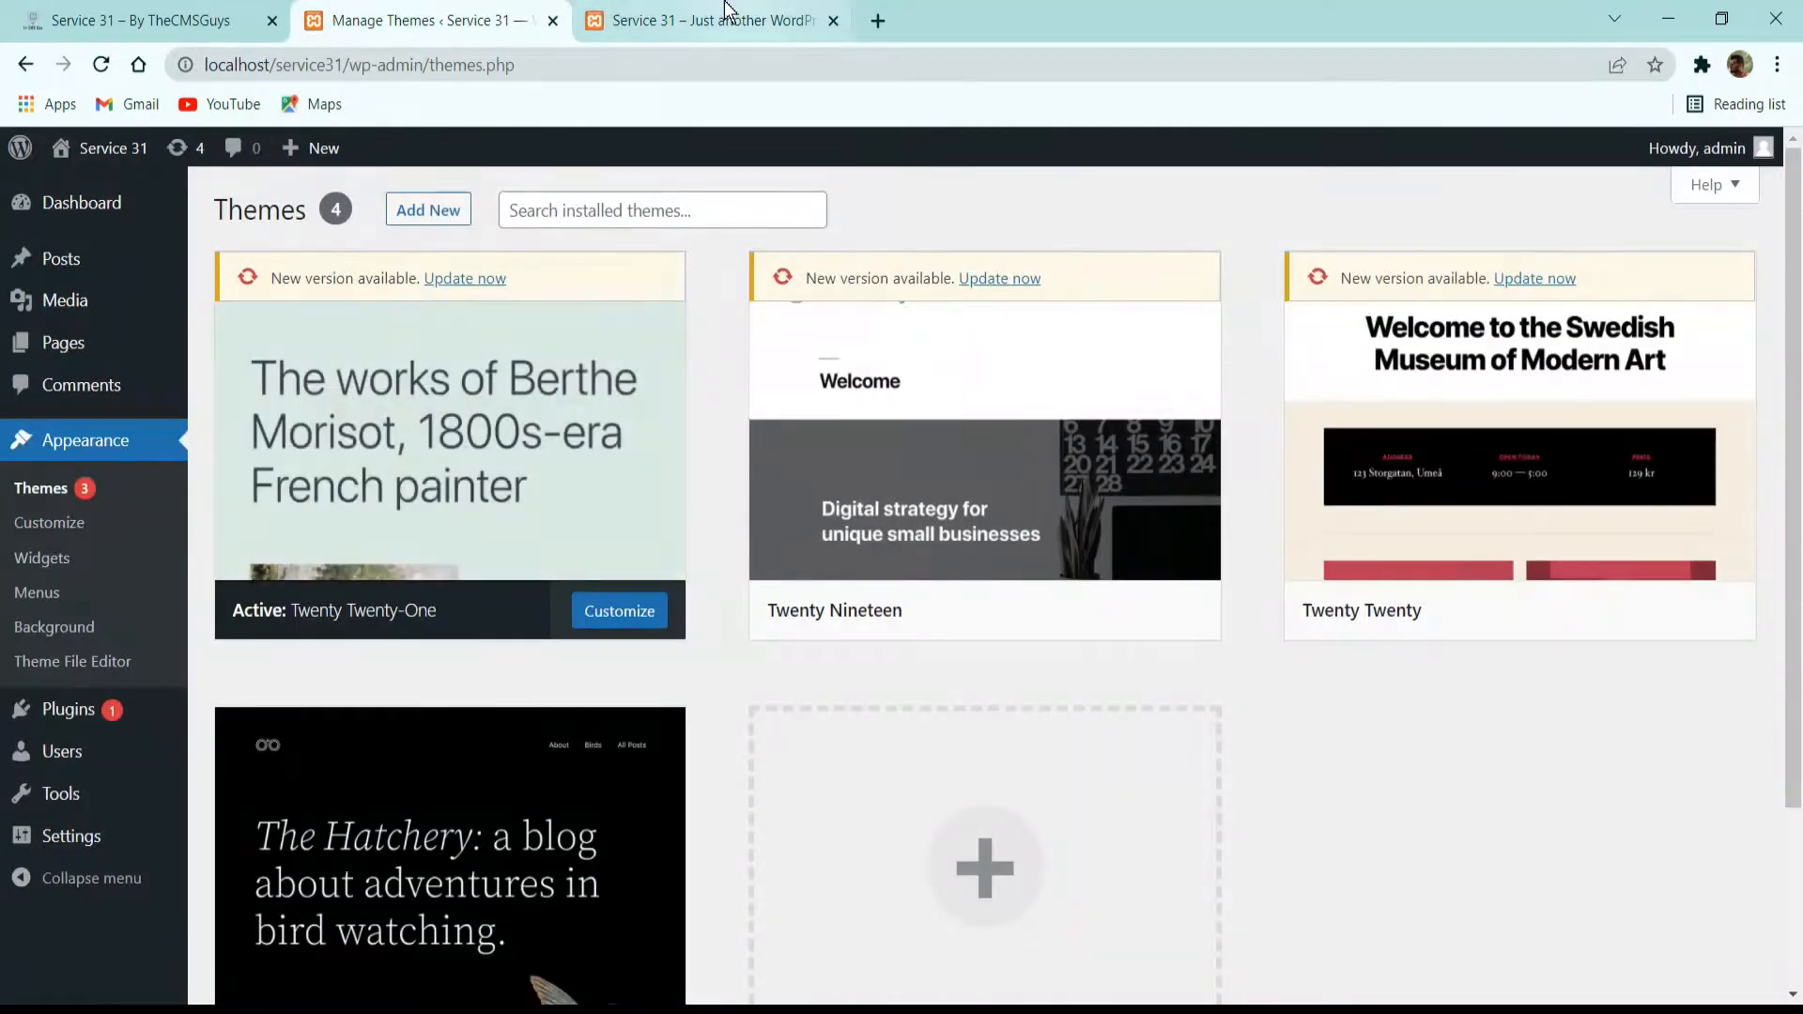
left_click(658, 20)
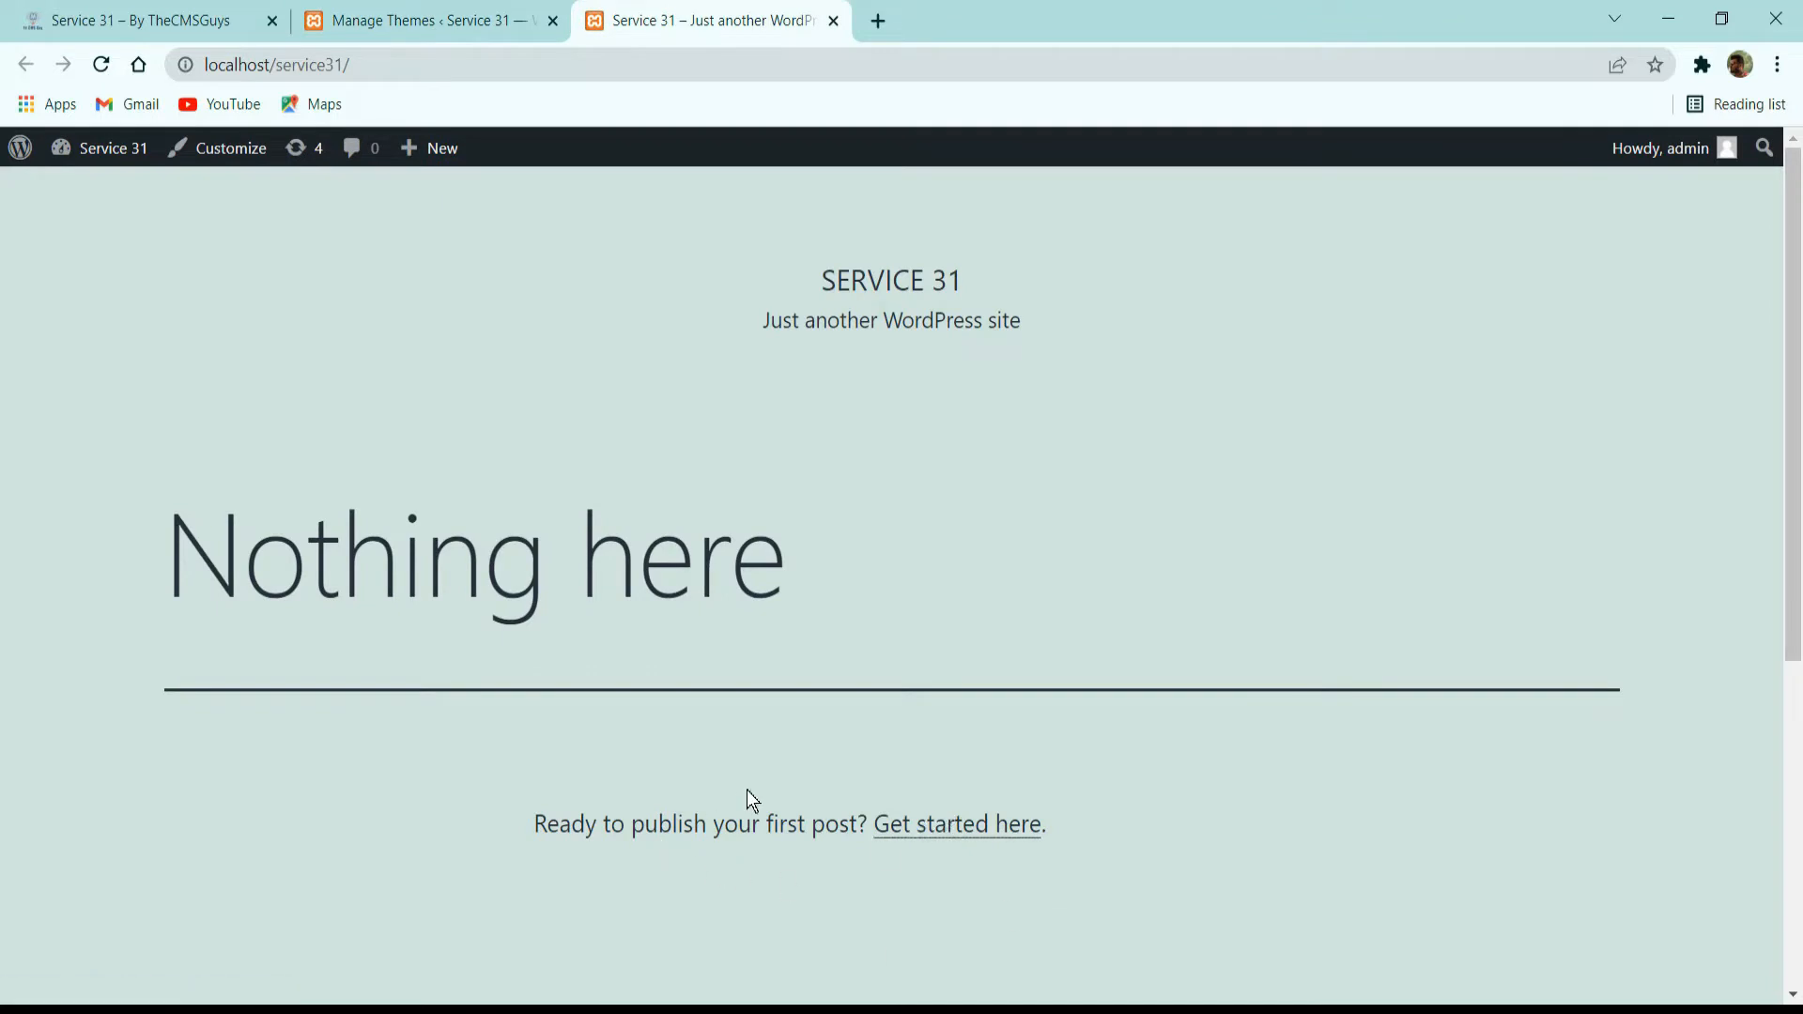
Activate the Twenty Twenty-Two theme and check how the site's front end looks with it.
left_click(483, 28)
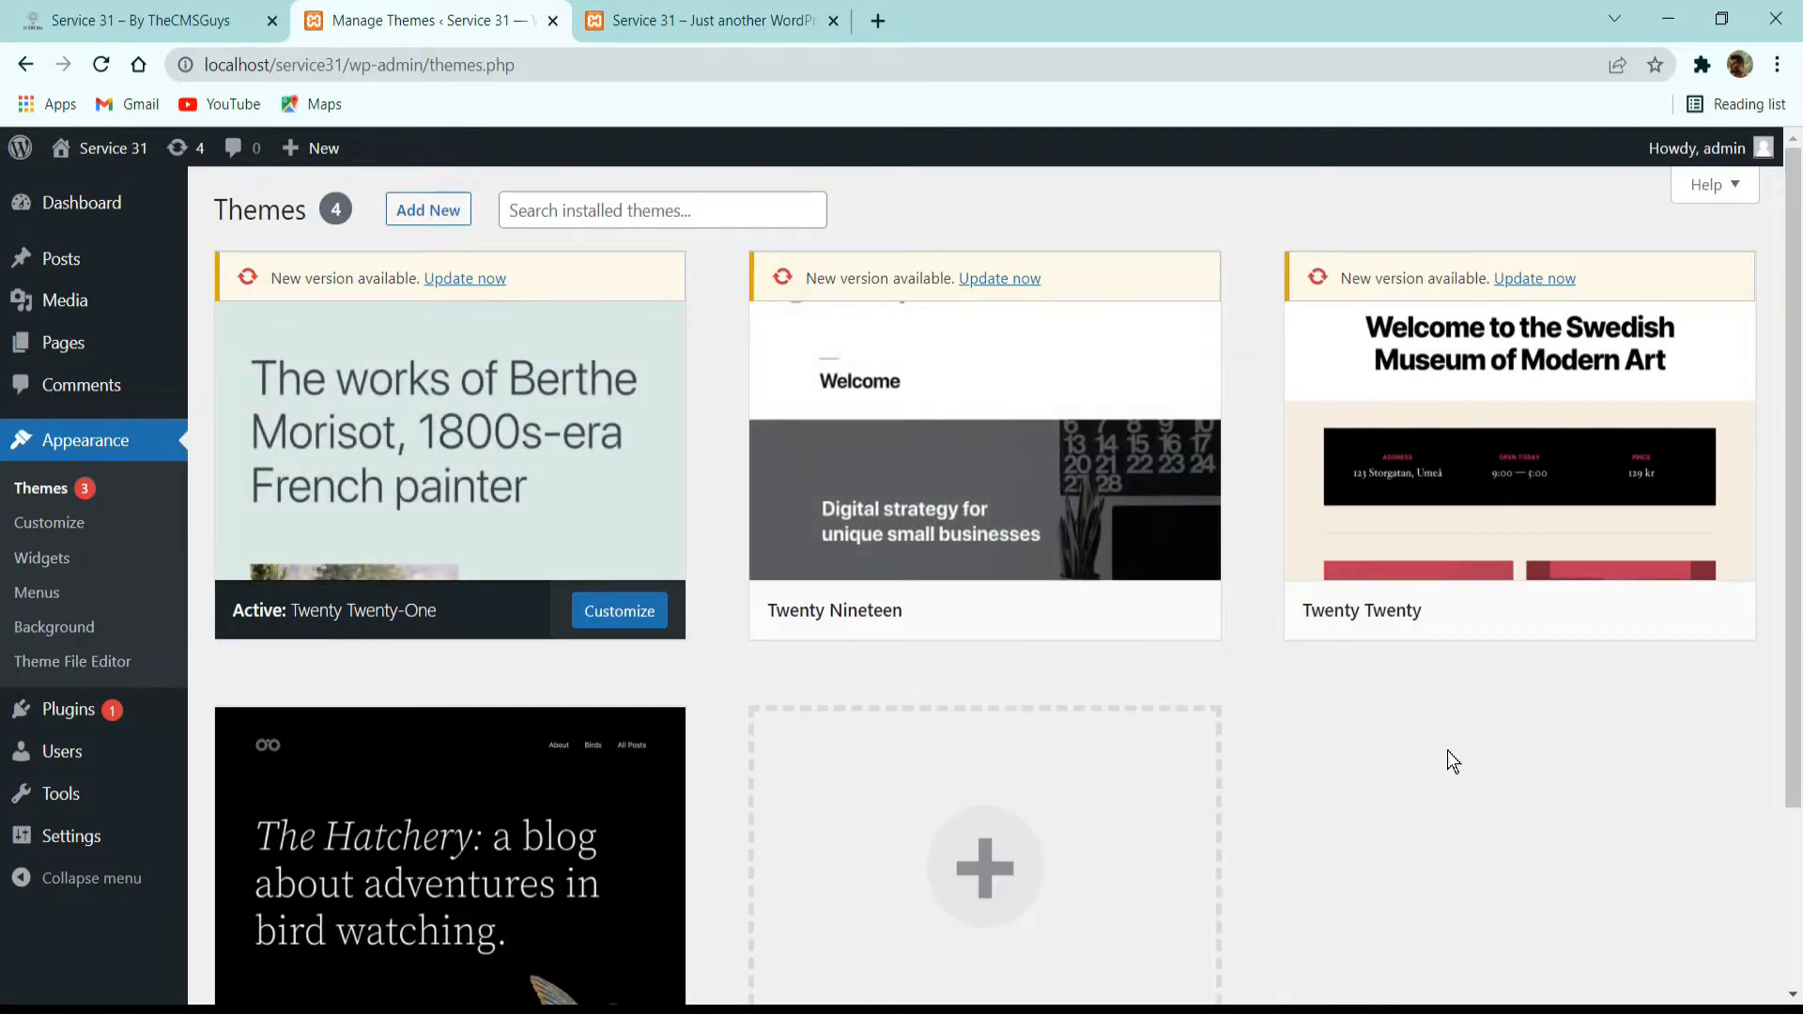
scroll(455, 435, "down", 3)
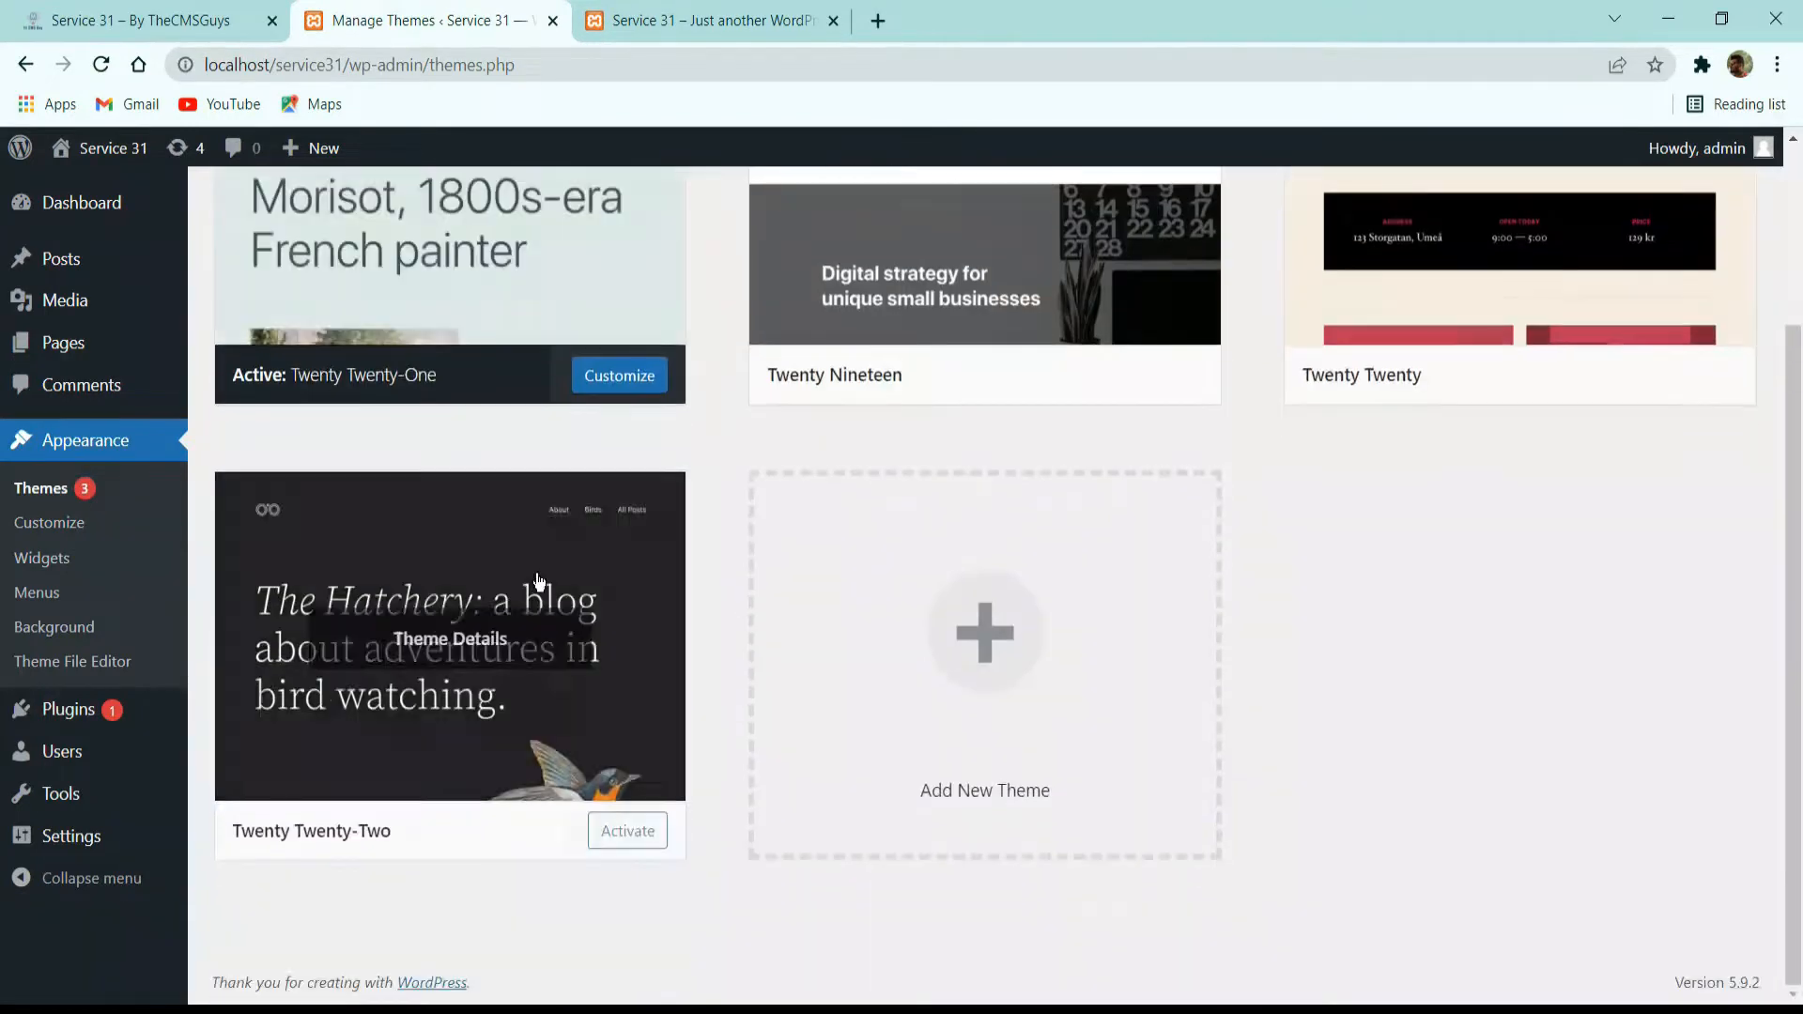
left_click(628, 831)
left_click(662, 21)
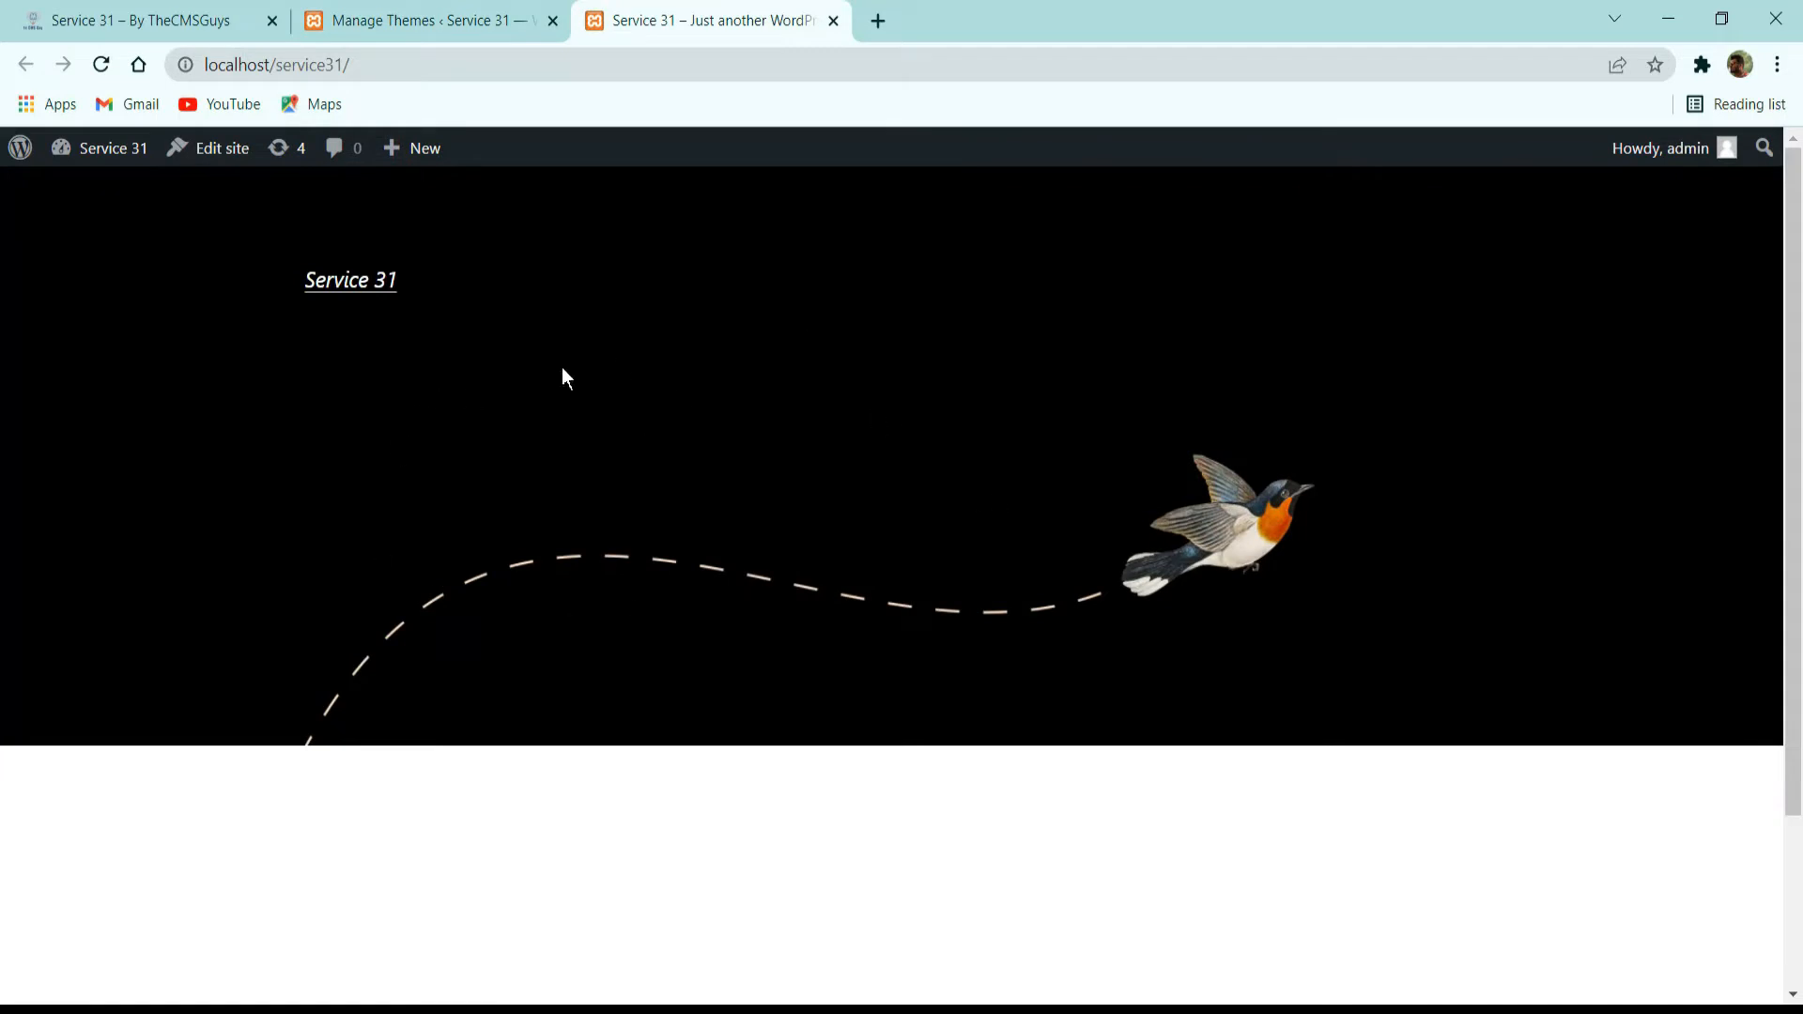
scroll(1113, 397, "down", 2)
scroll(1101, 387, "up", 2)
Delete the inactive Twenty Nineteen theme from the installed themes.
left_click(511, 30)
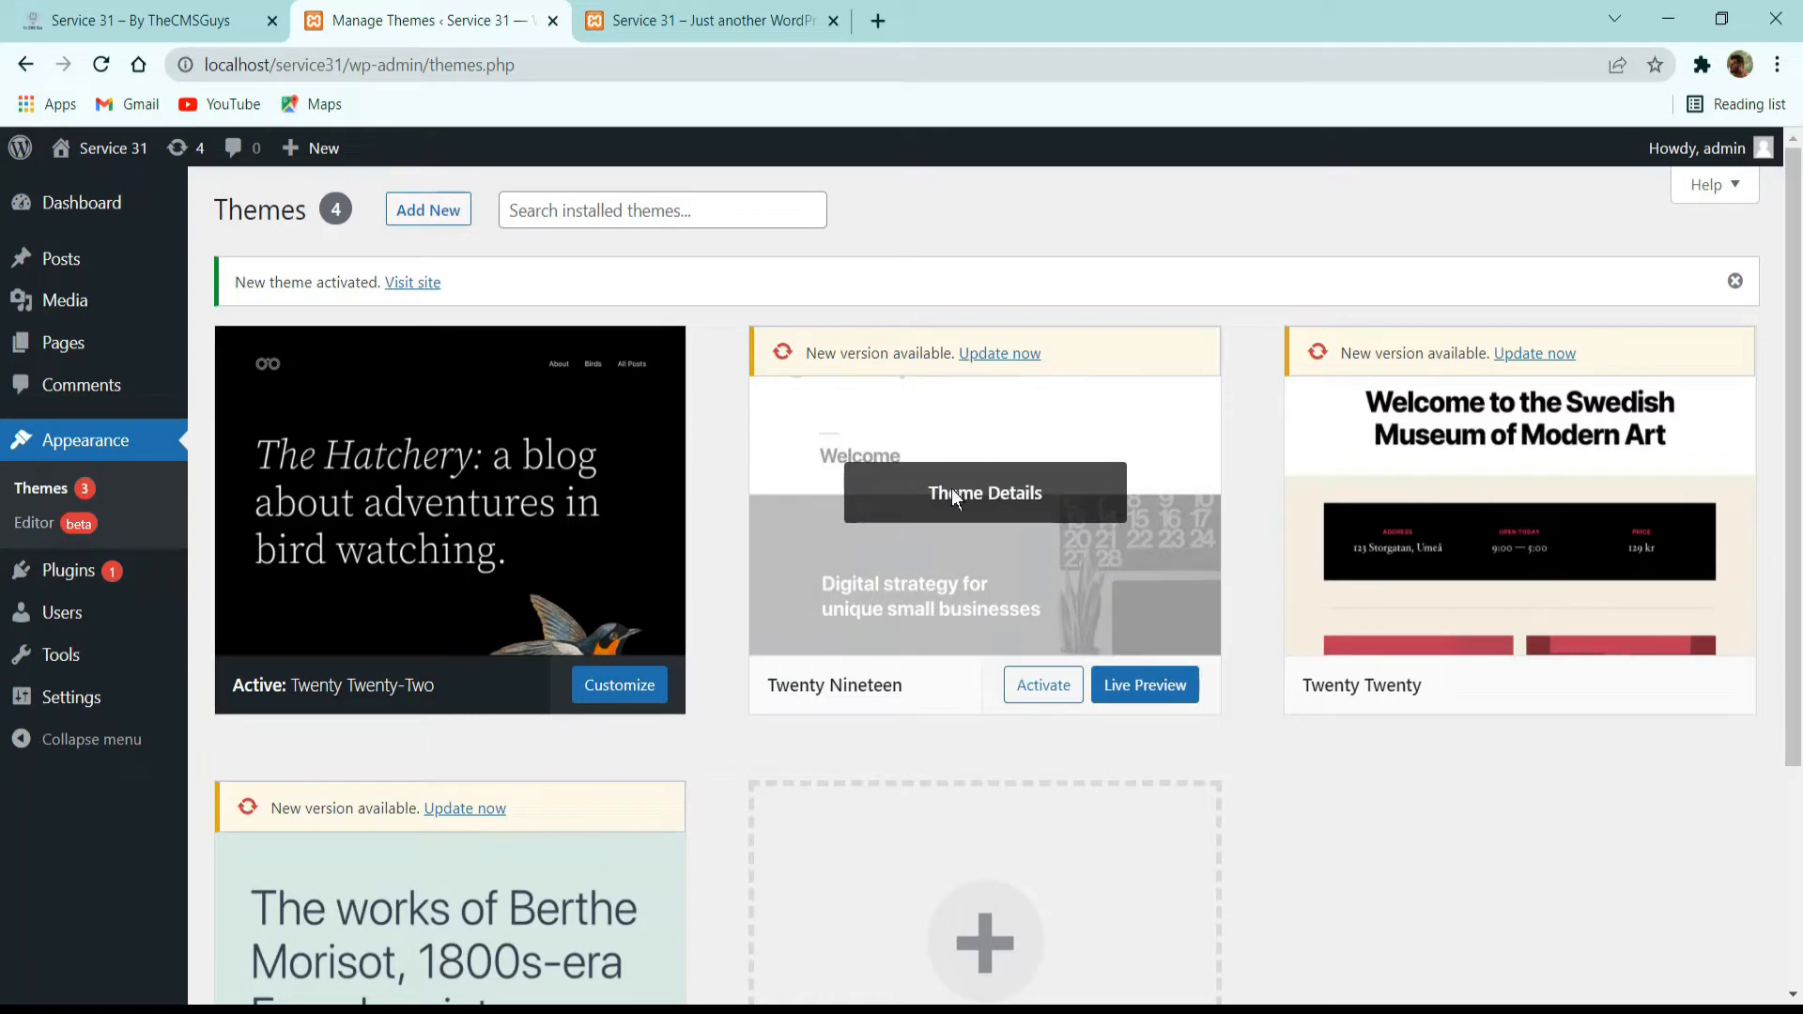
left_click(951, 495)
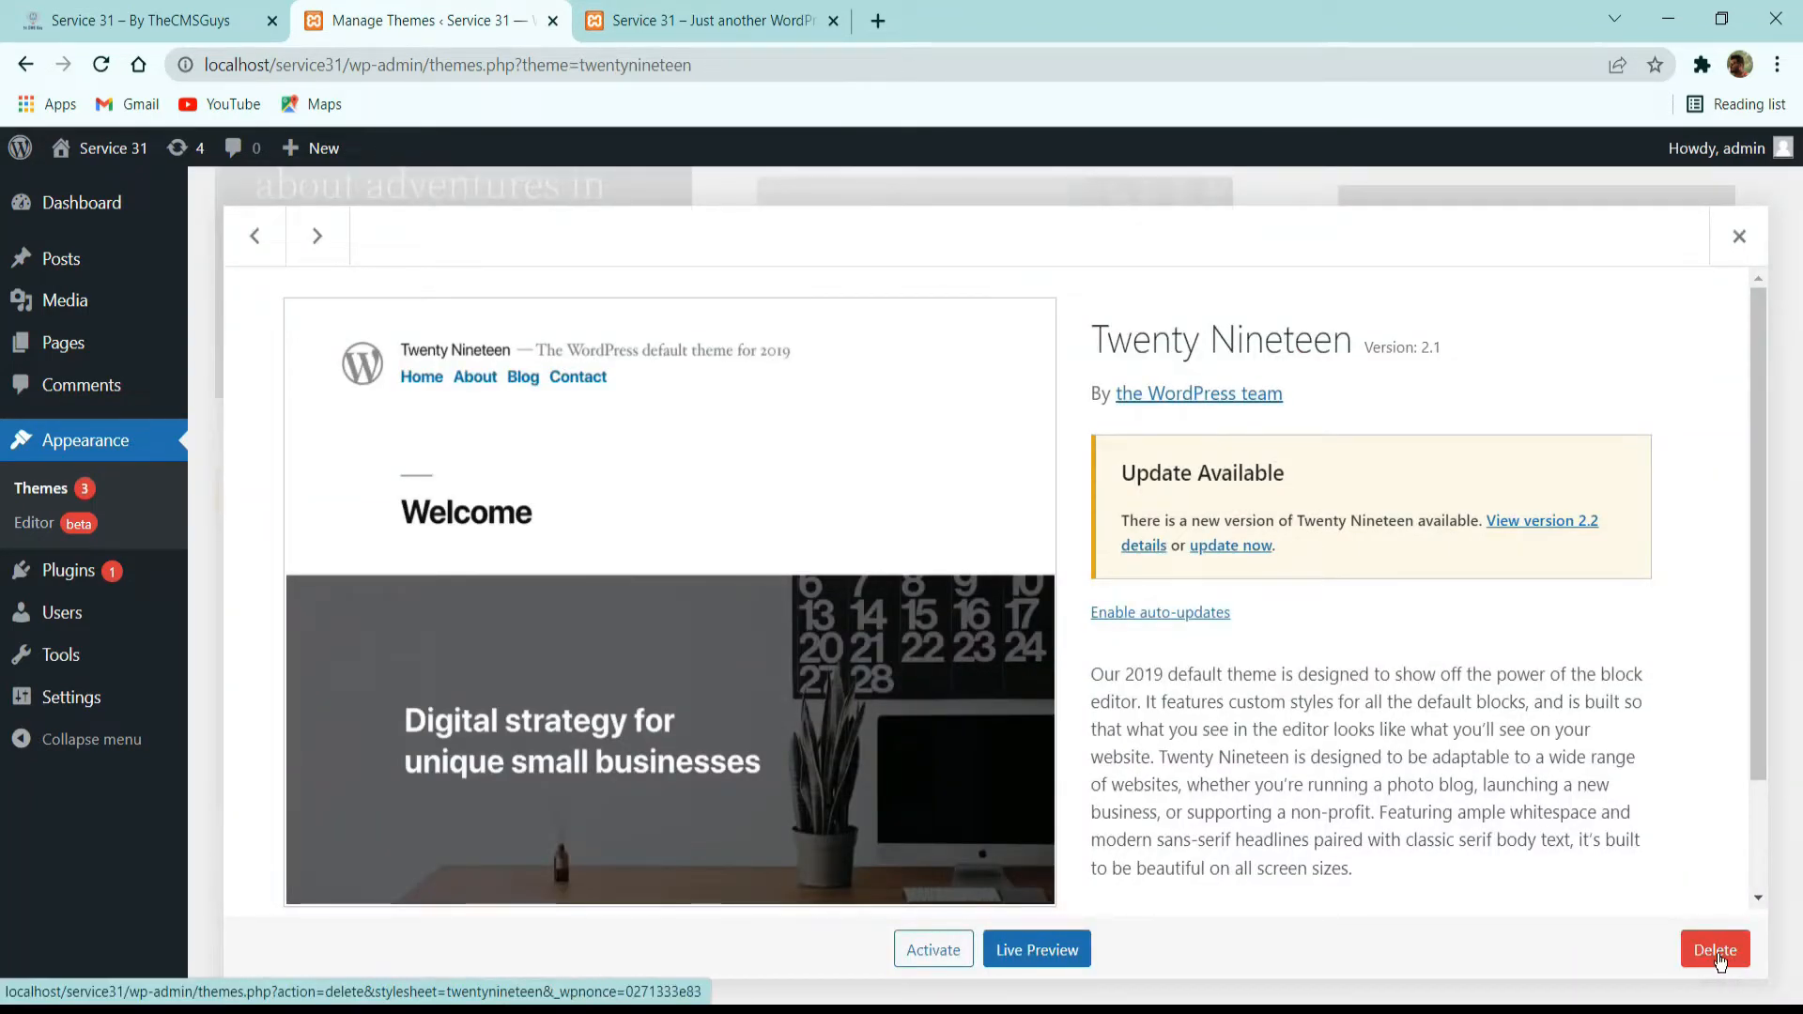
left_click(1717, 954)
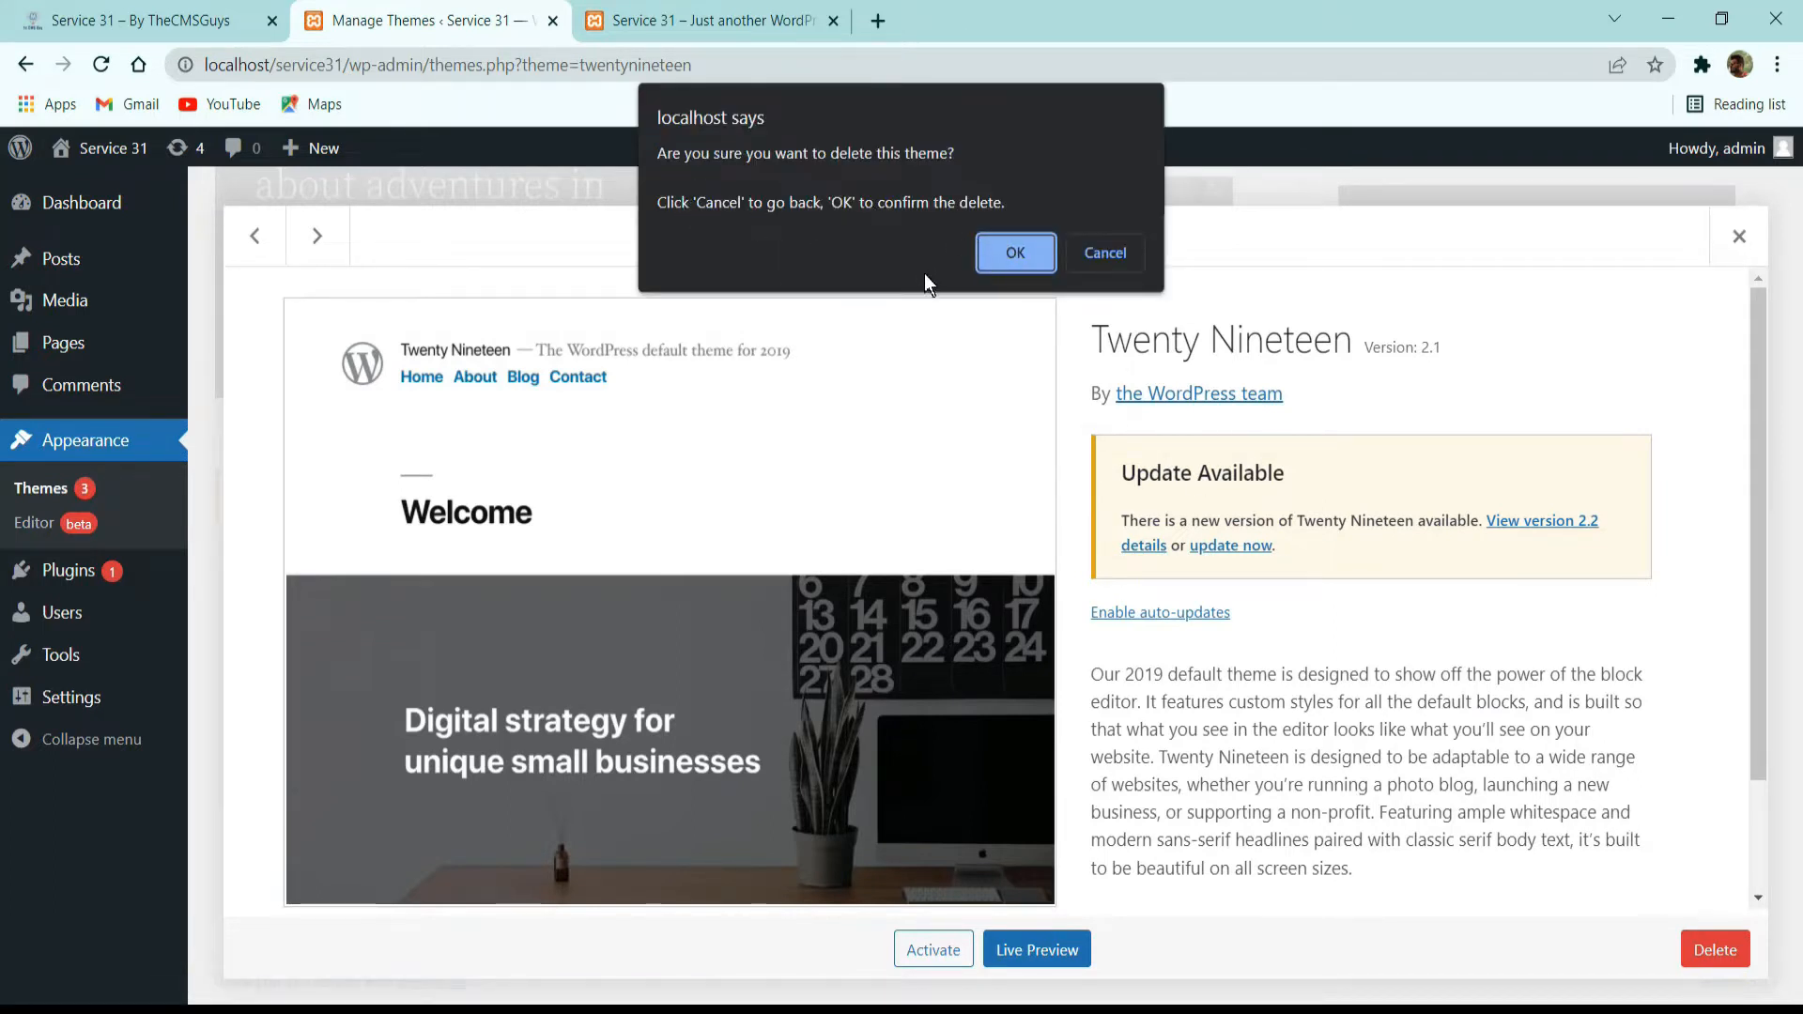
left_click(997, 250)
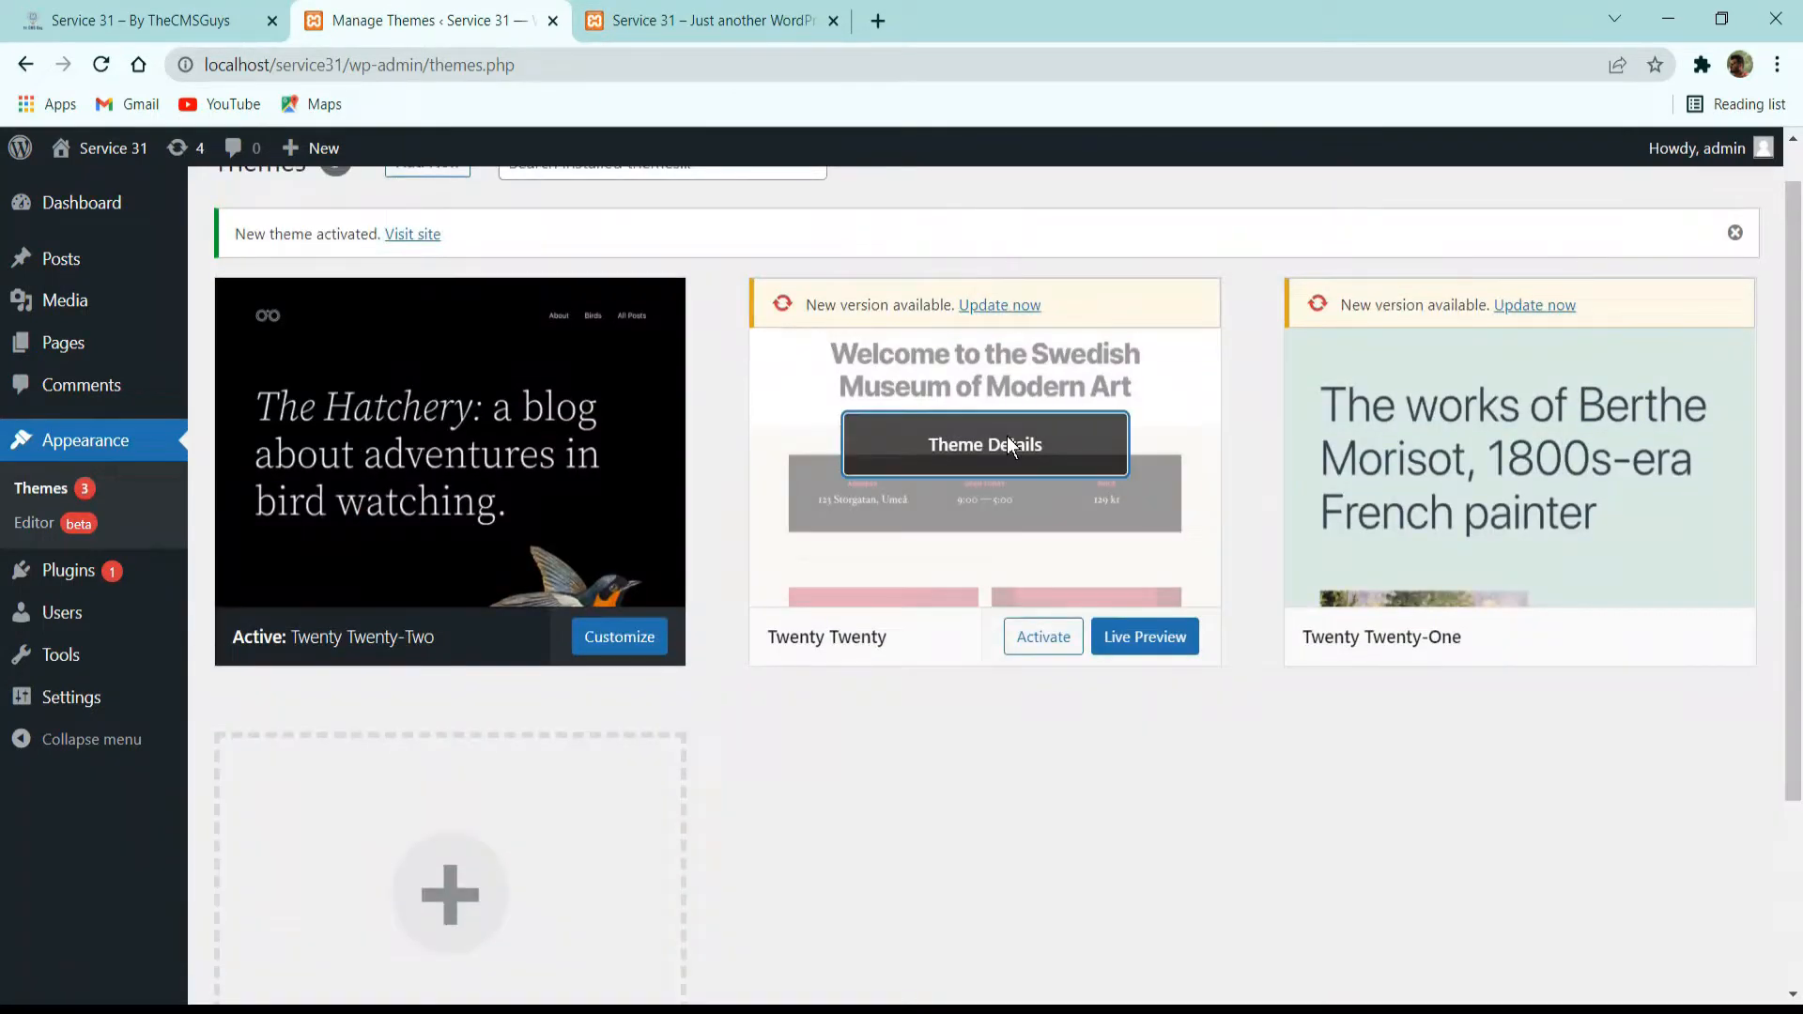
Delete the inactive Twenty Twenty and Twenty Twenty-One themes.
left_click(1007, 441)
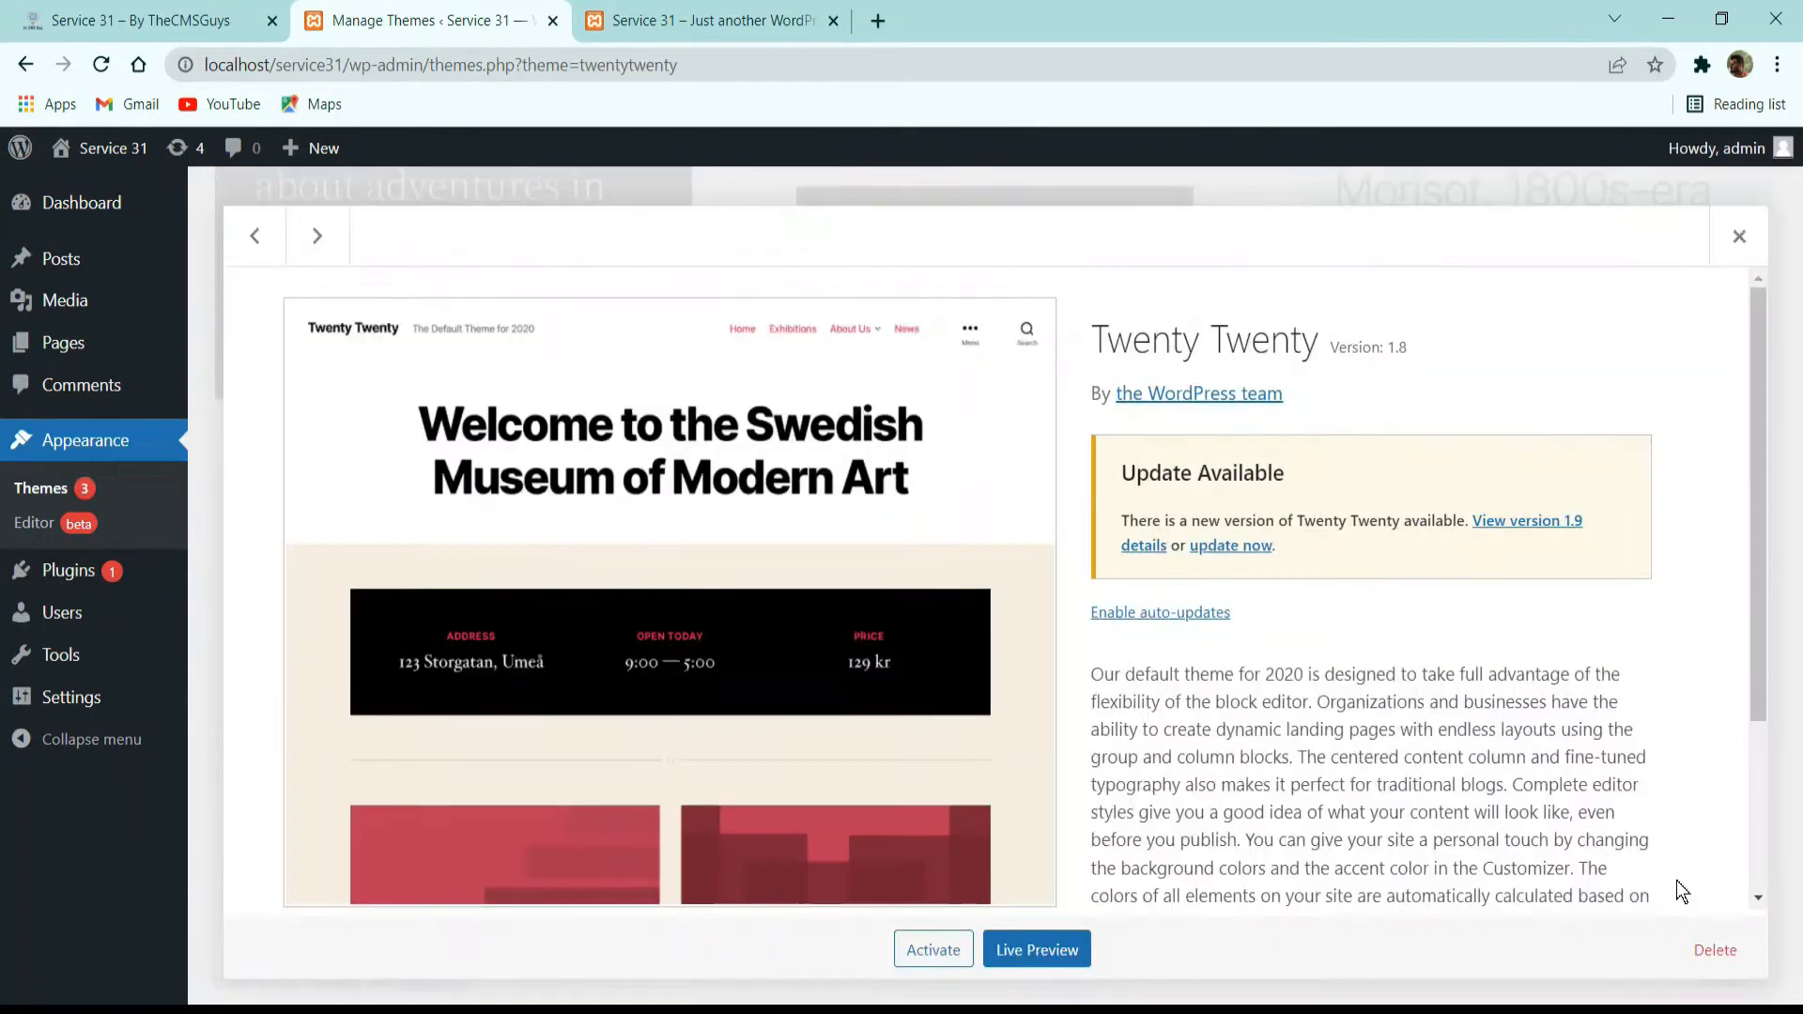
left_click(1716, 948)
left_click(1015, 252)
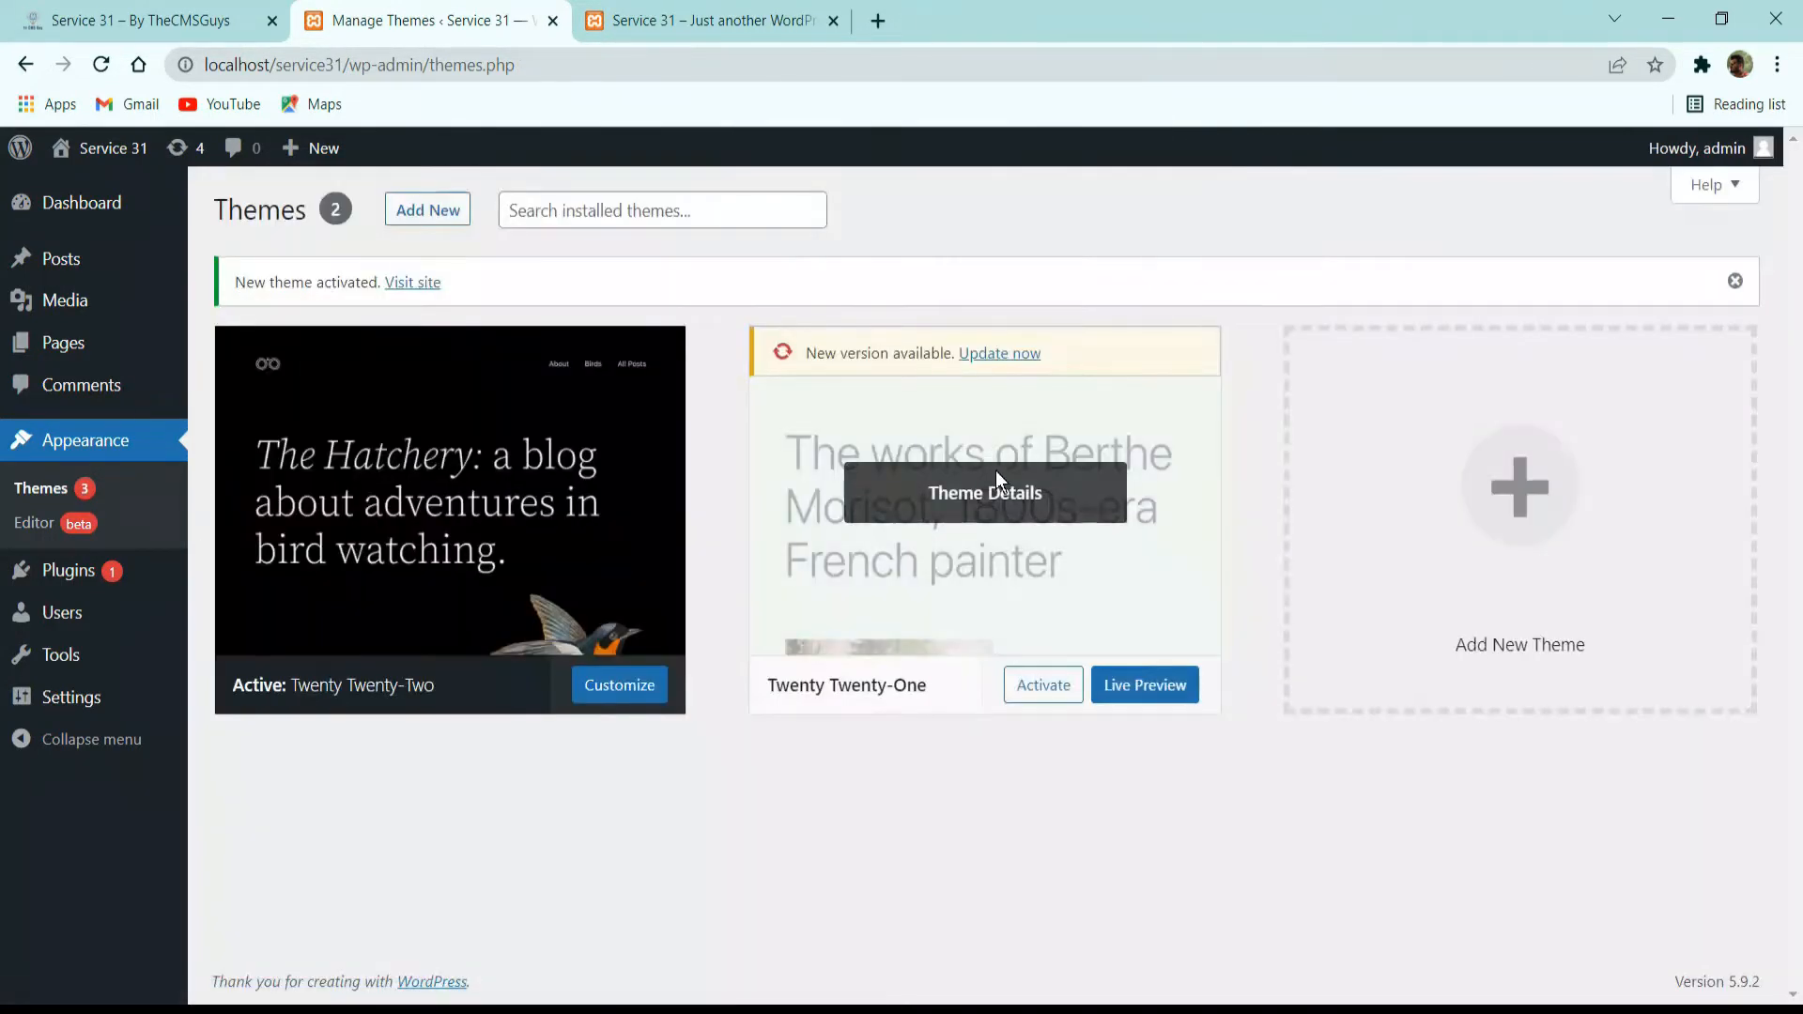
left_click(996, 481)
left_click(1691, 950)
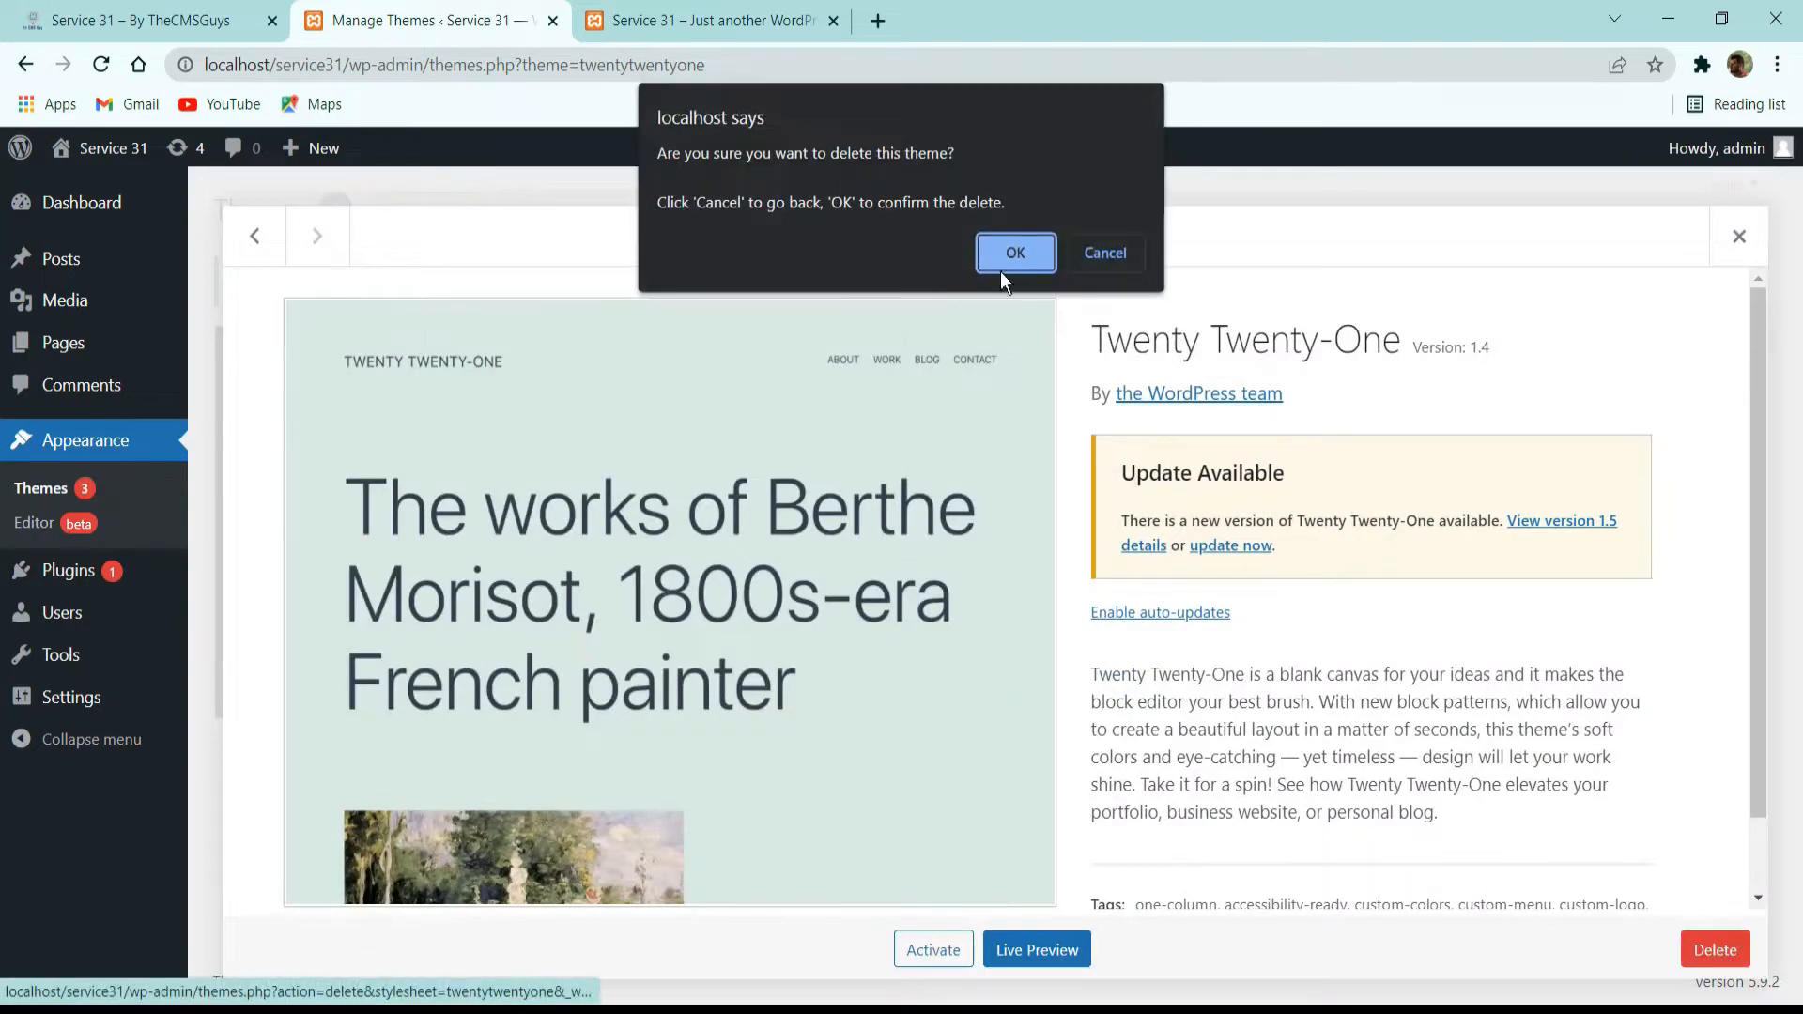
left_click(1013, 252)
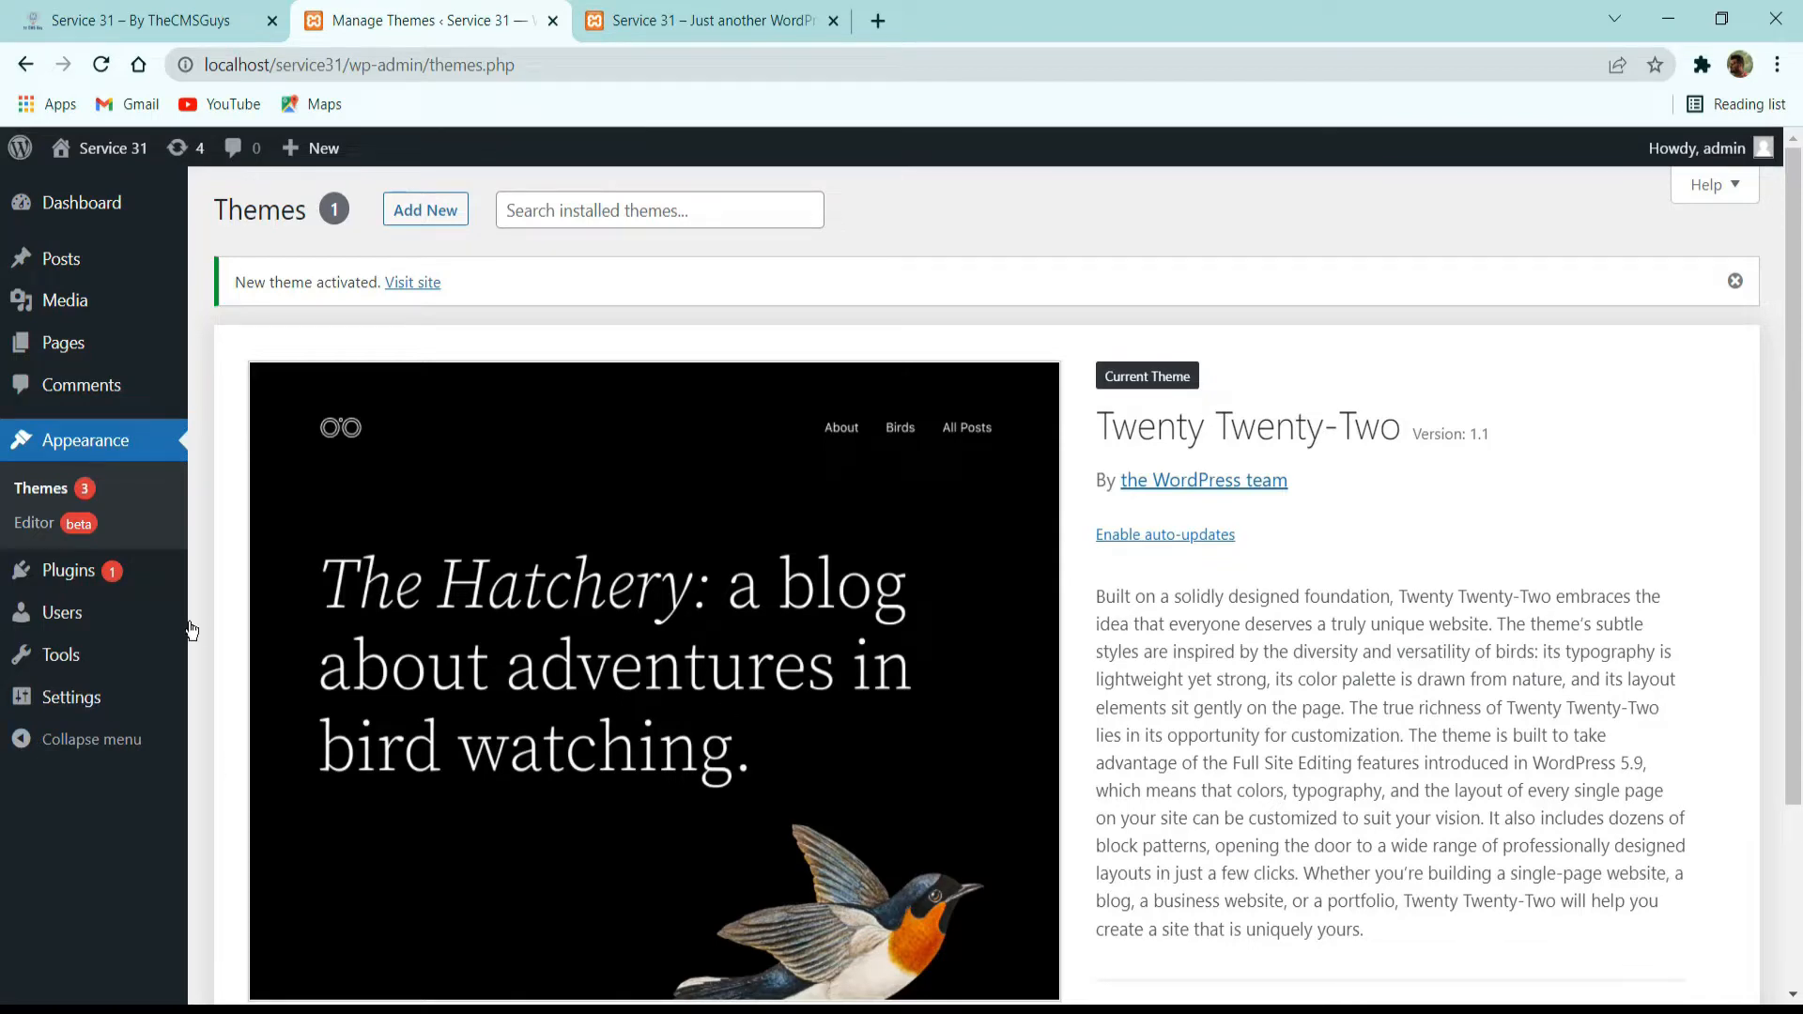
Open the installed plugins, select all of them, and delete Akismet Anti-Spam and Hello Dolly with a bulk action.
left_click(94, 581)
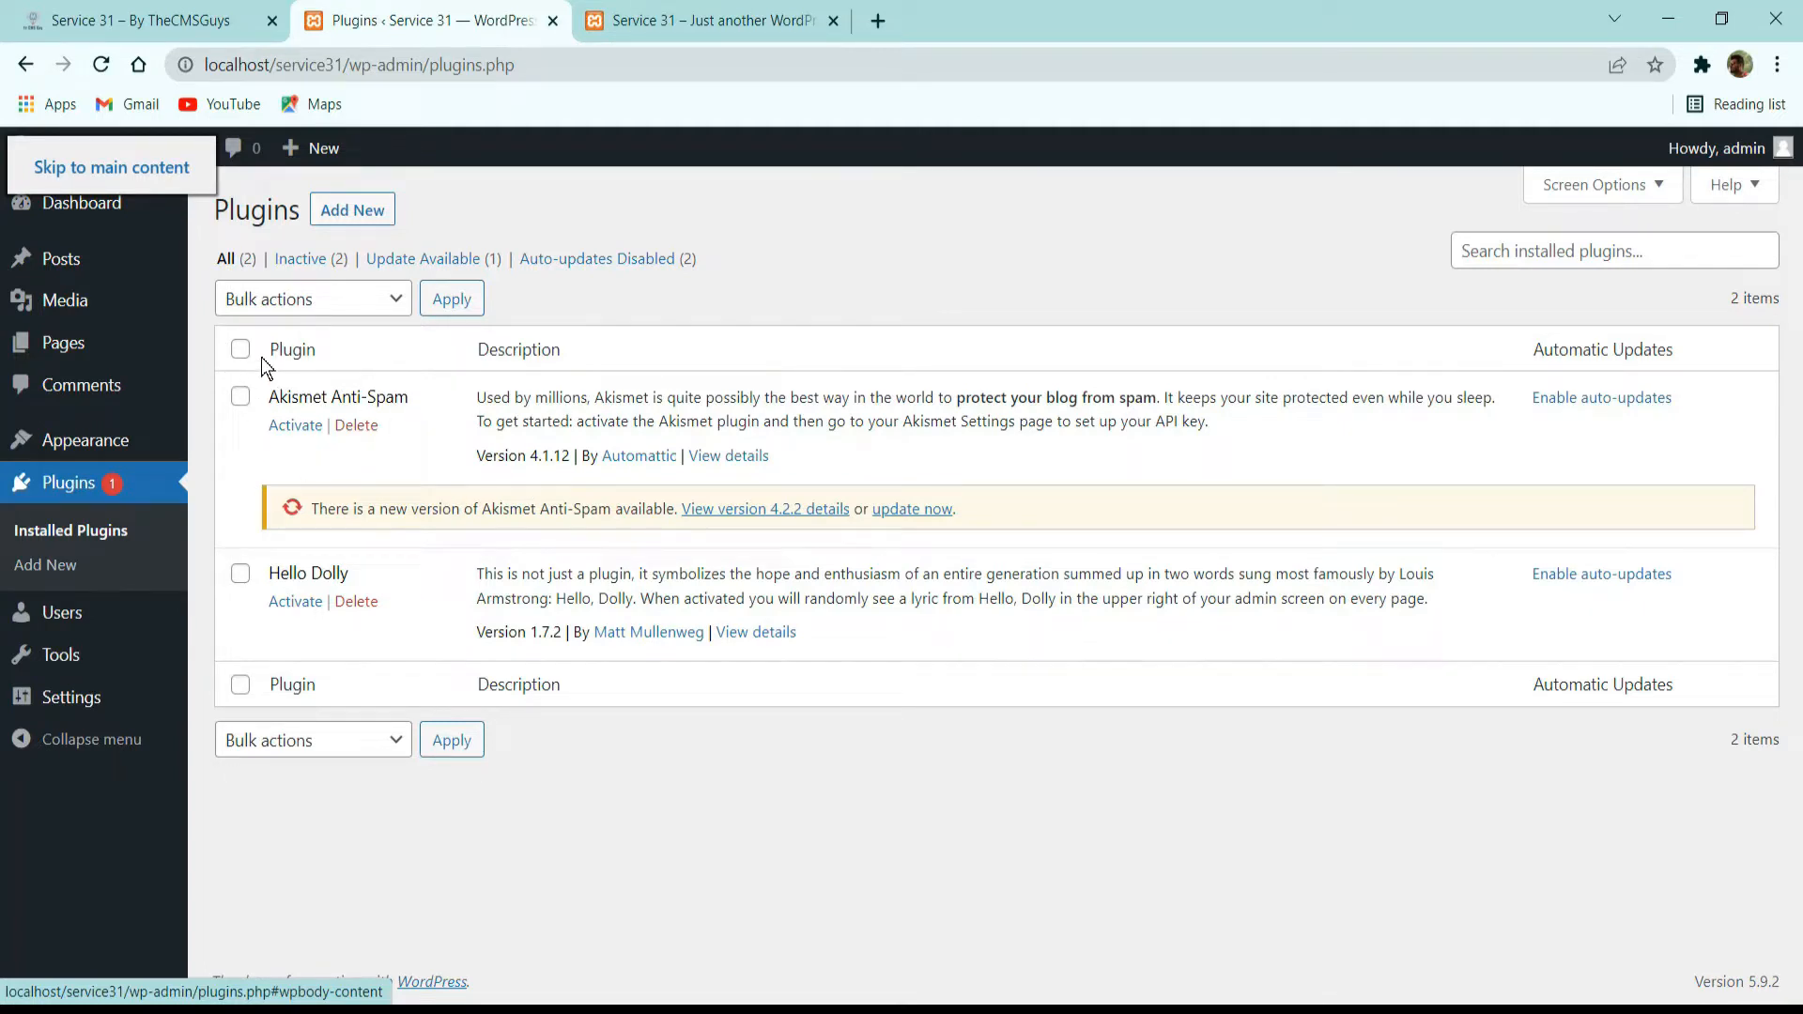
left_click(184, 167)
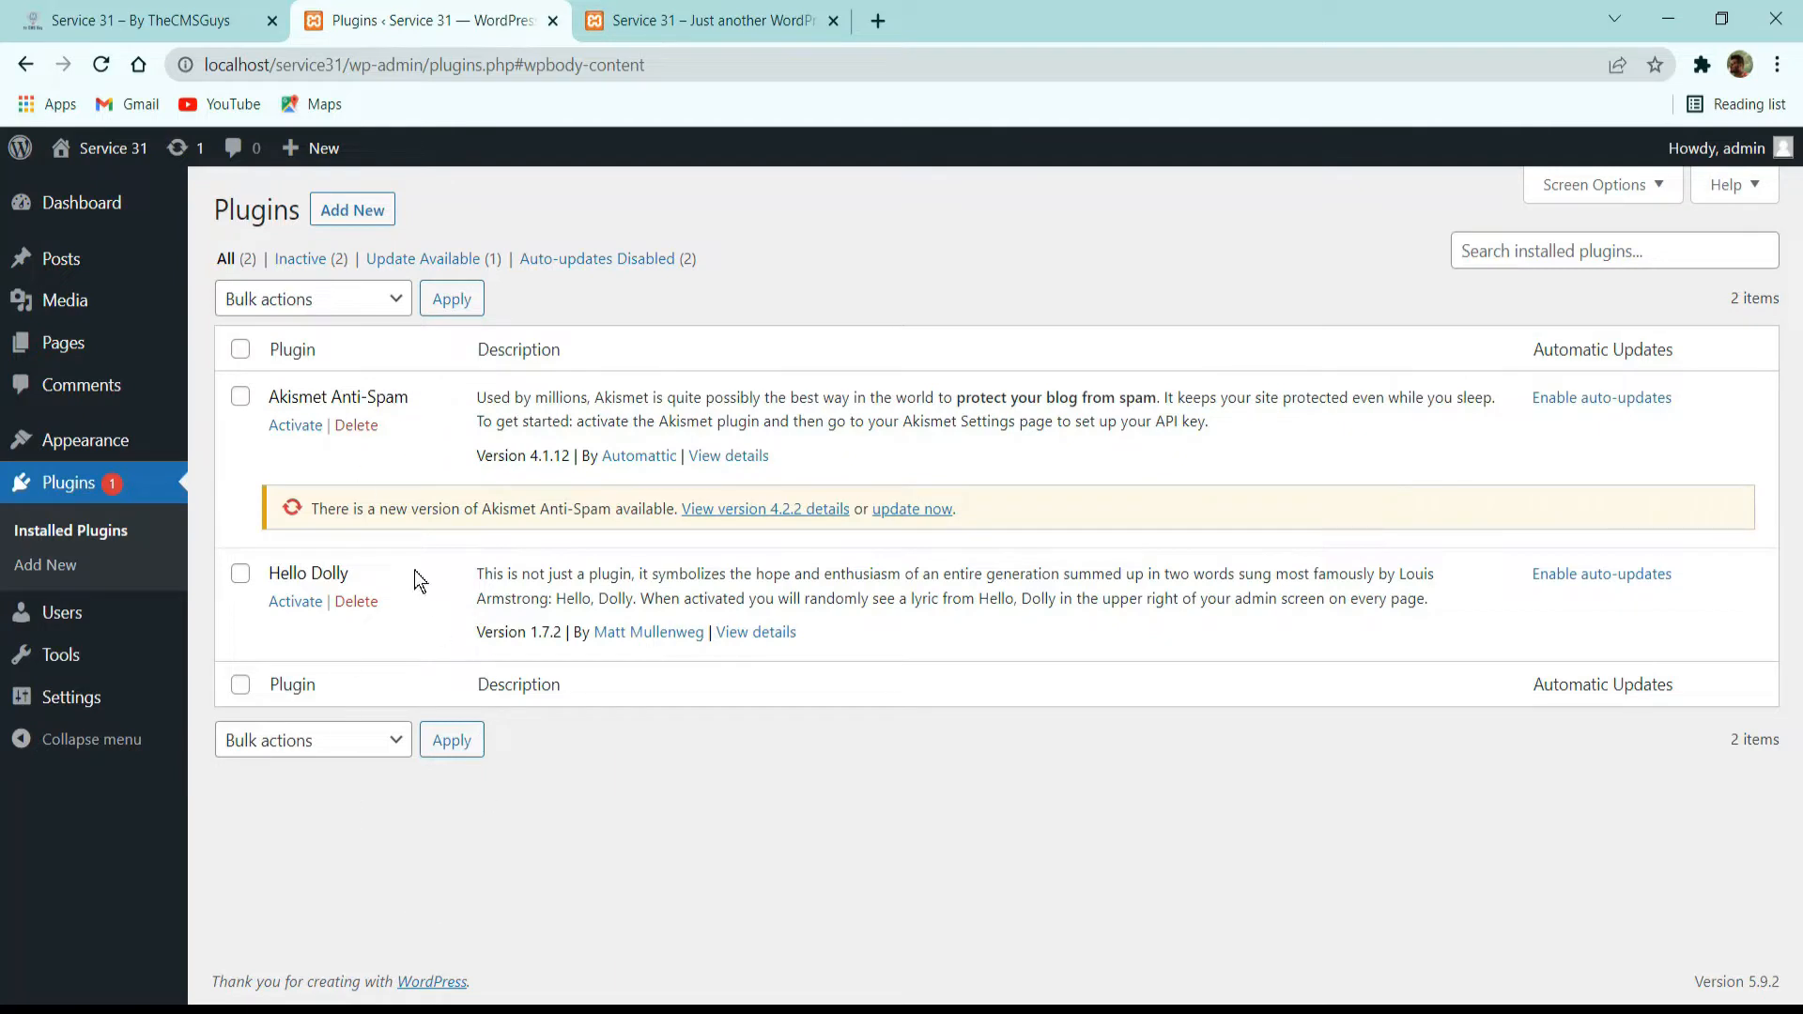
left_click(240, 396)
left_click(240, 574)
left_click(240, 351)
left_click(240, 350)
left_click(357, 299)
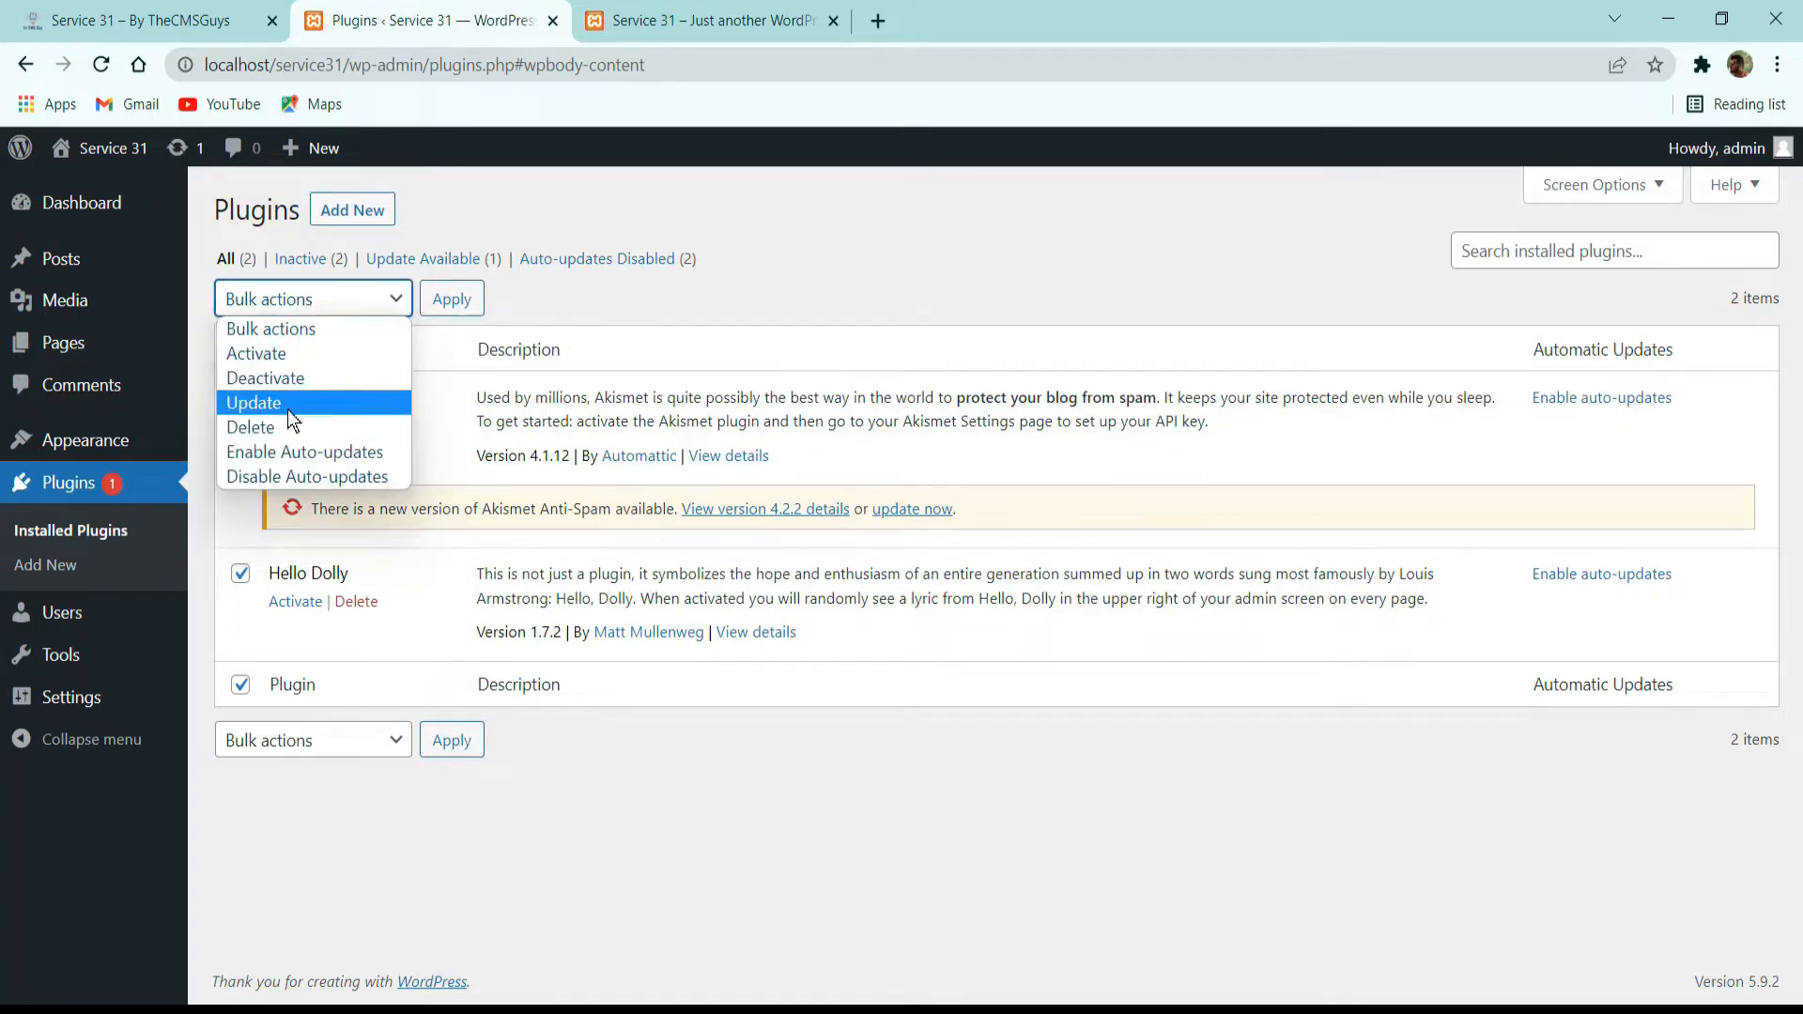
left_click(295, 379)
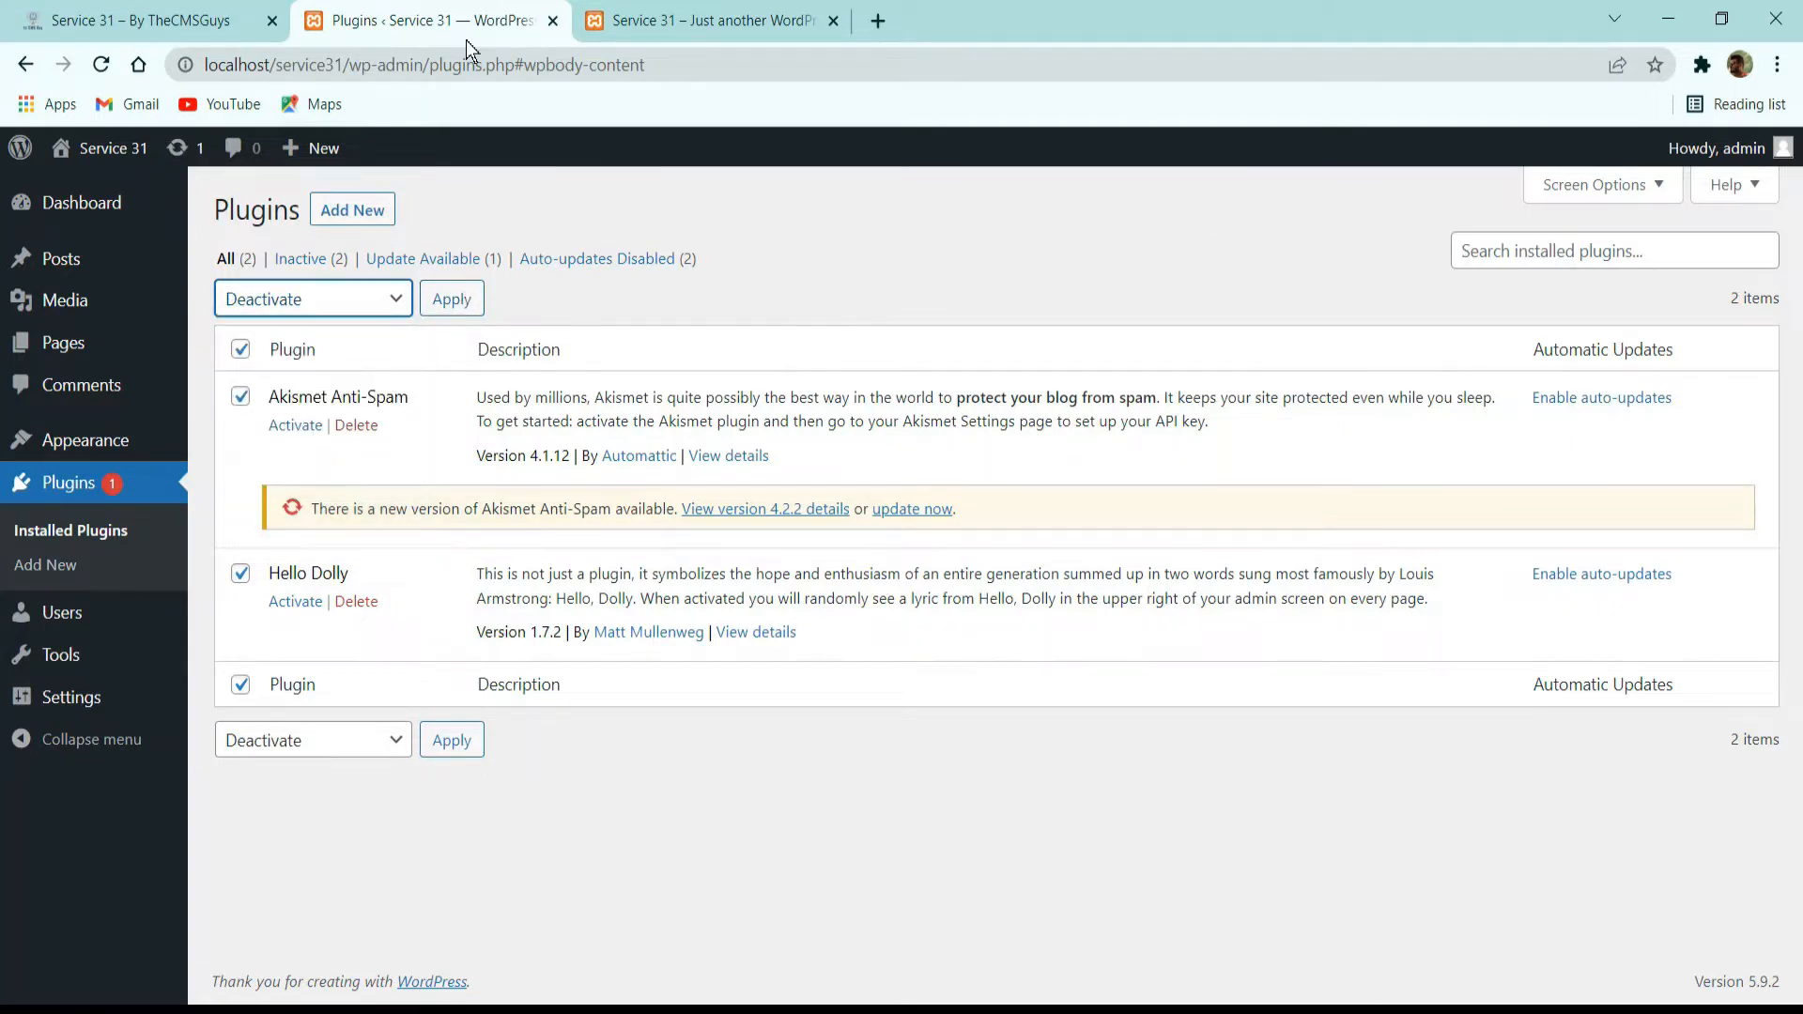
left_click(293, 302)
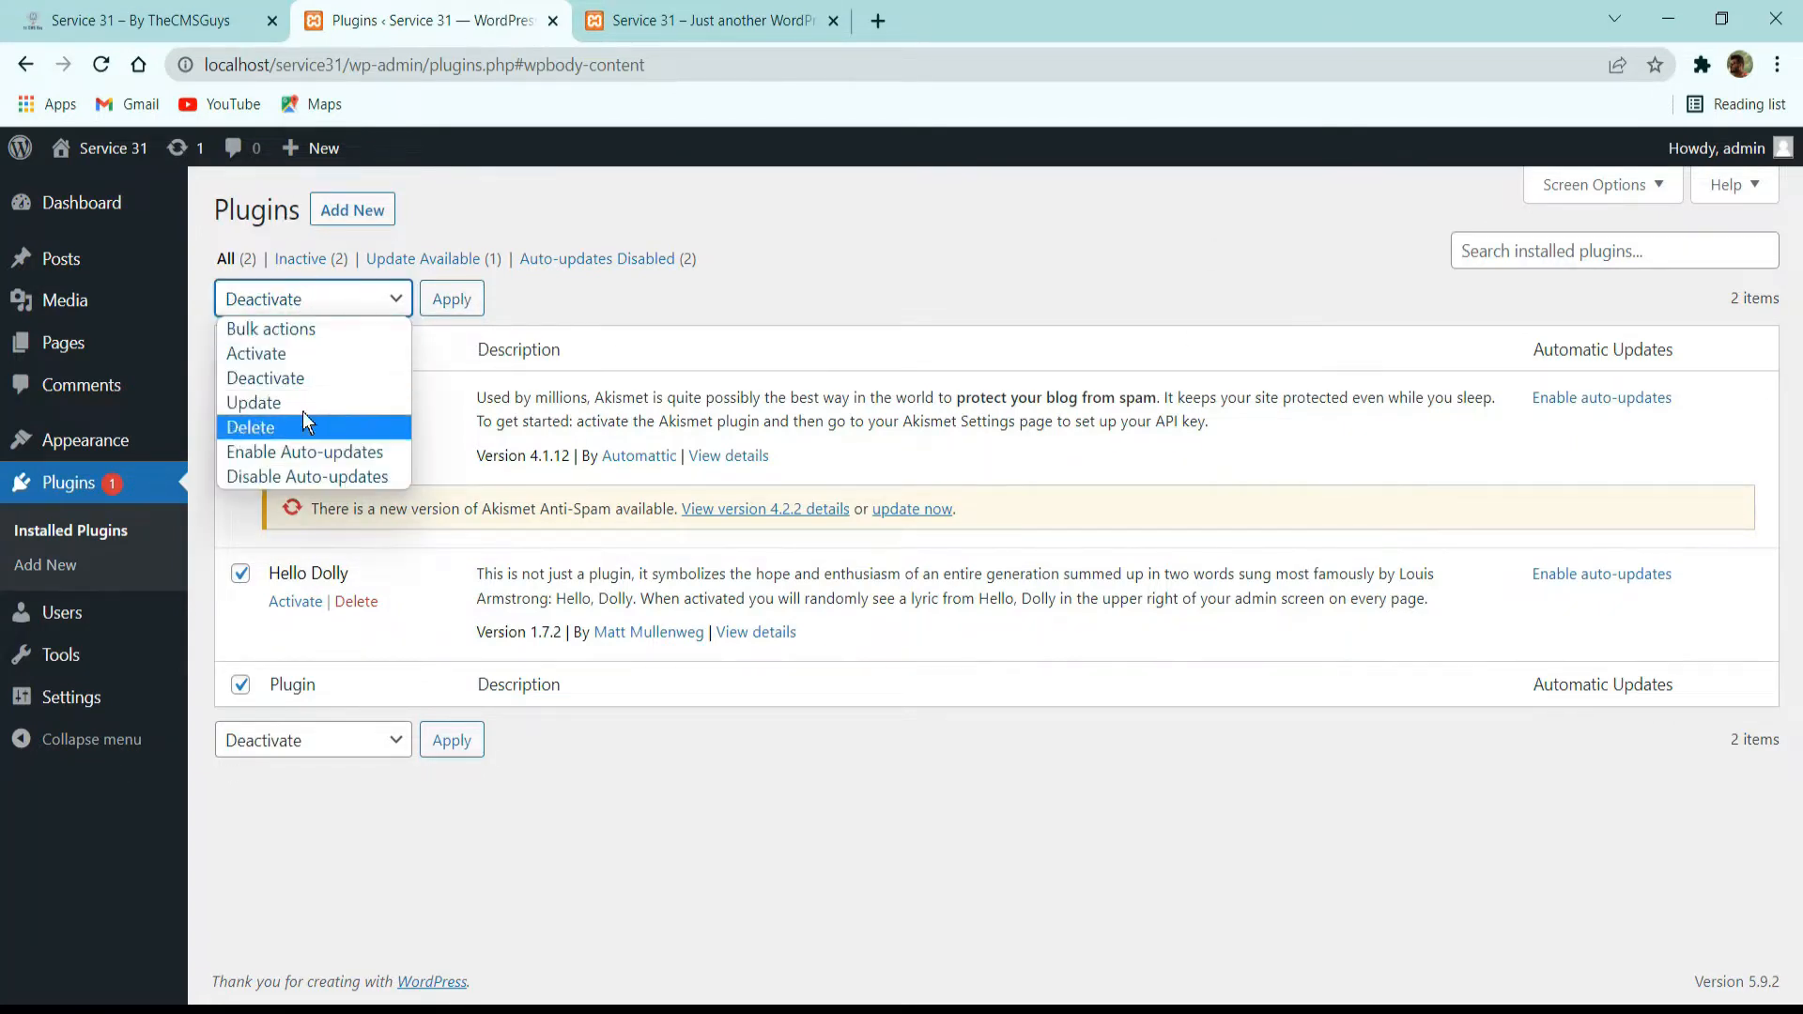
left_click(280, 428)
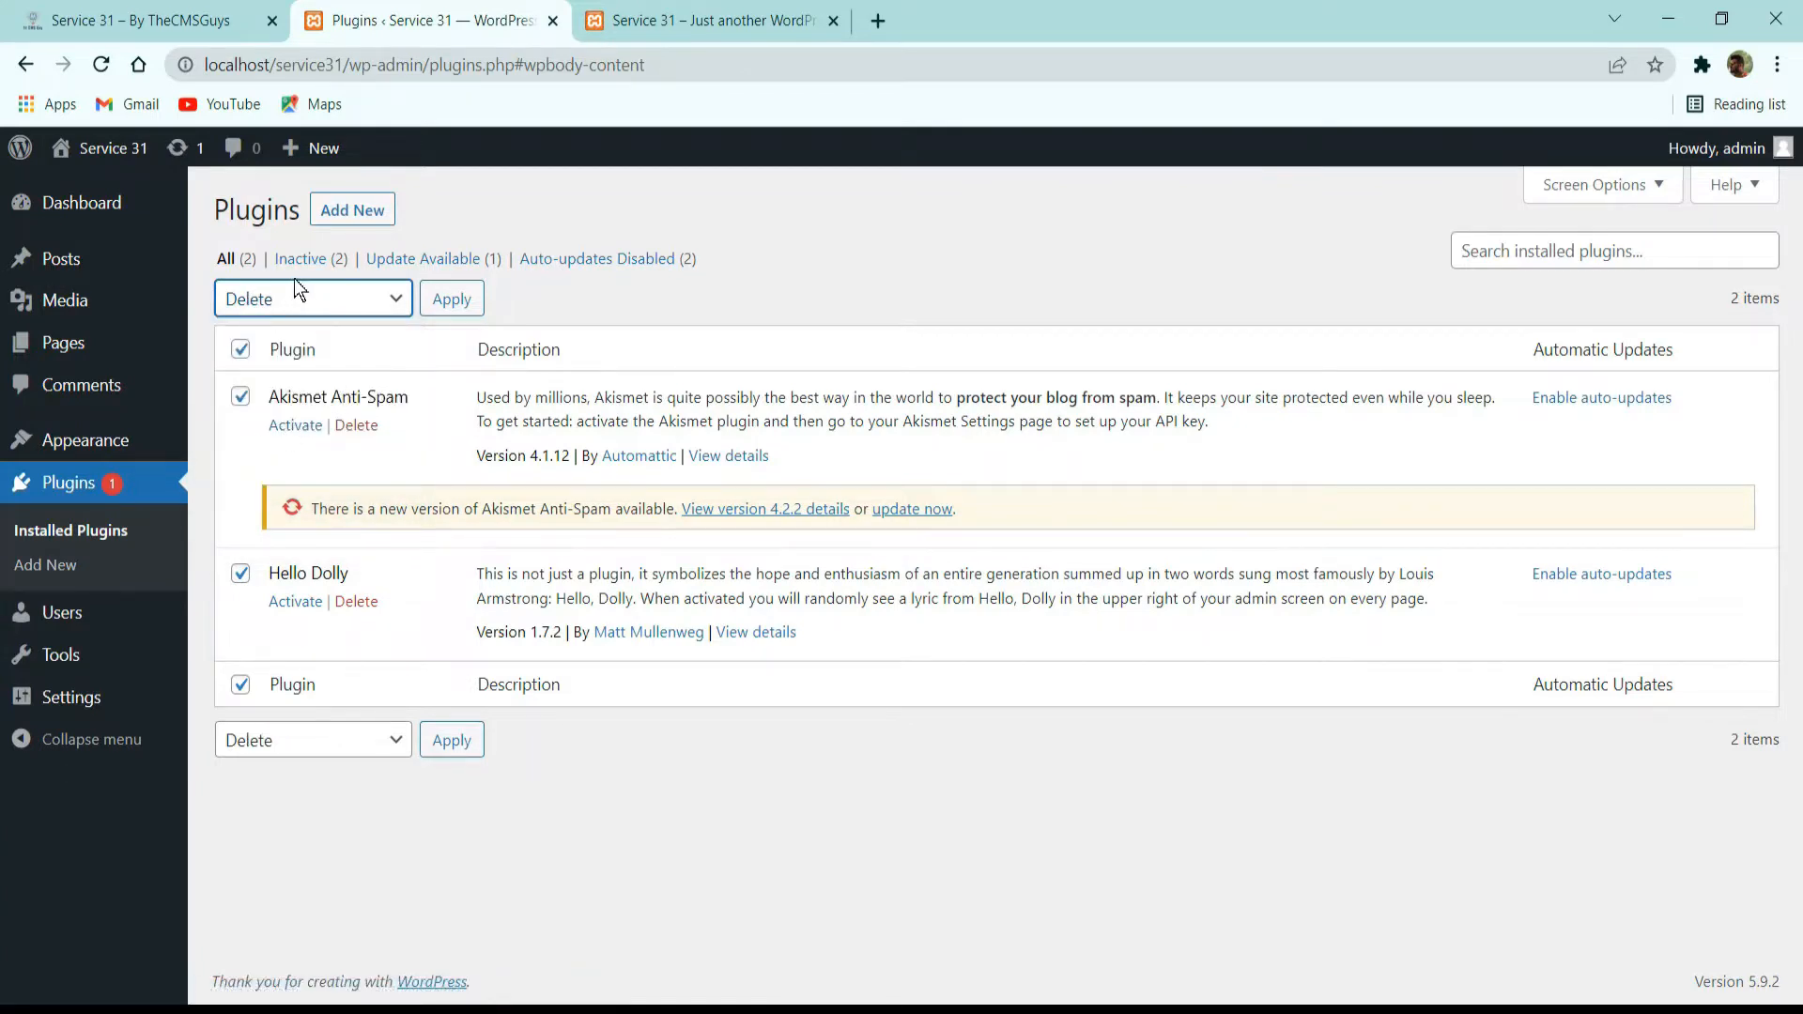
left_click(443, 307)
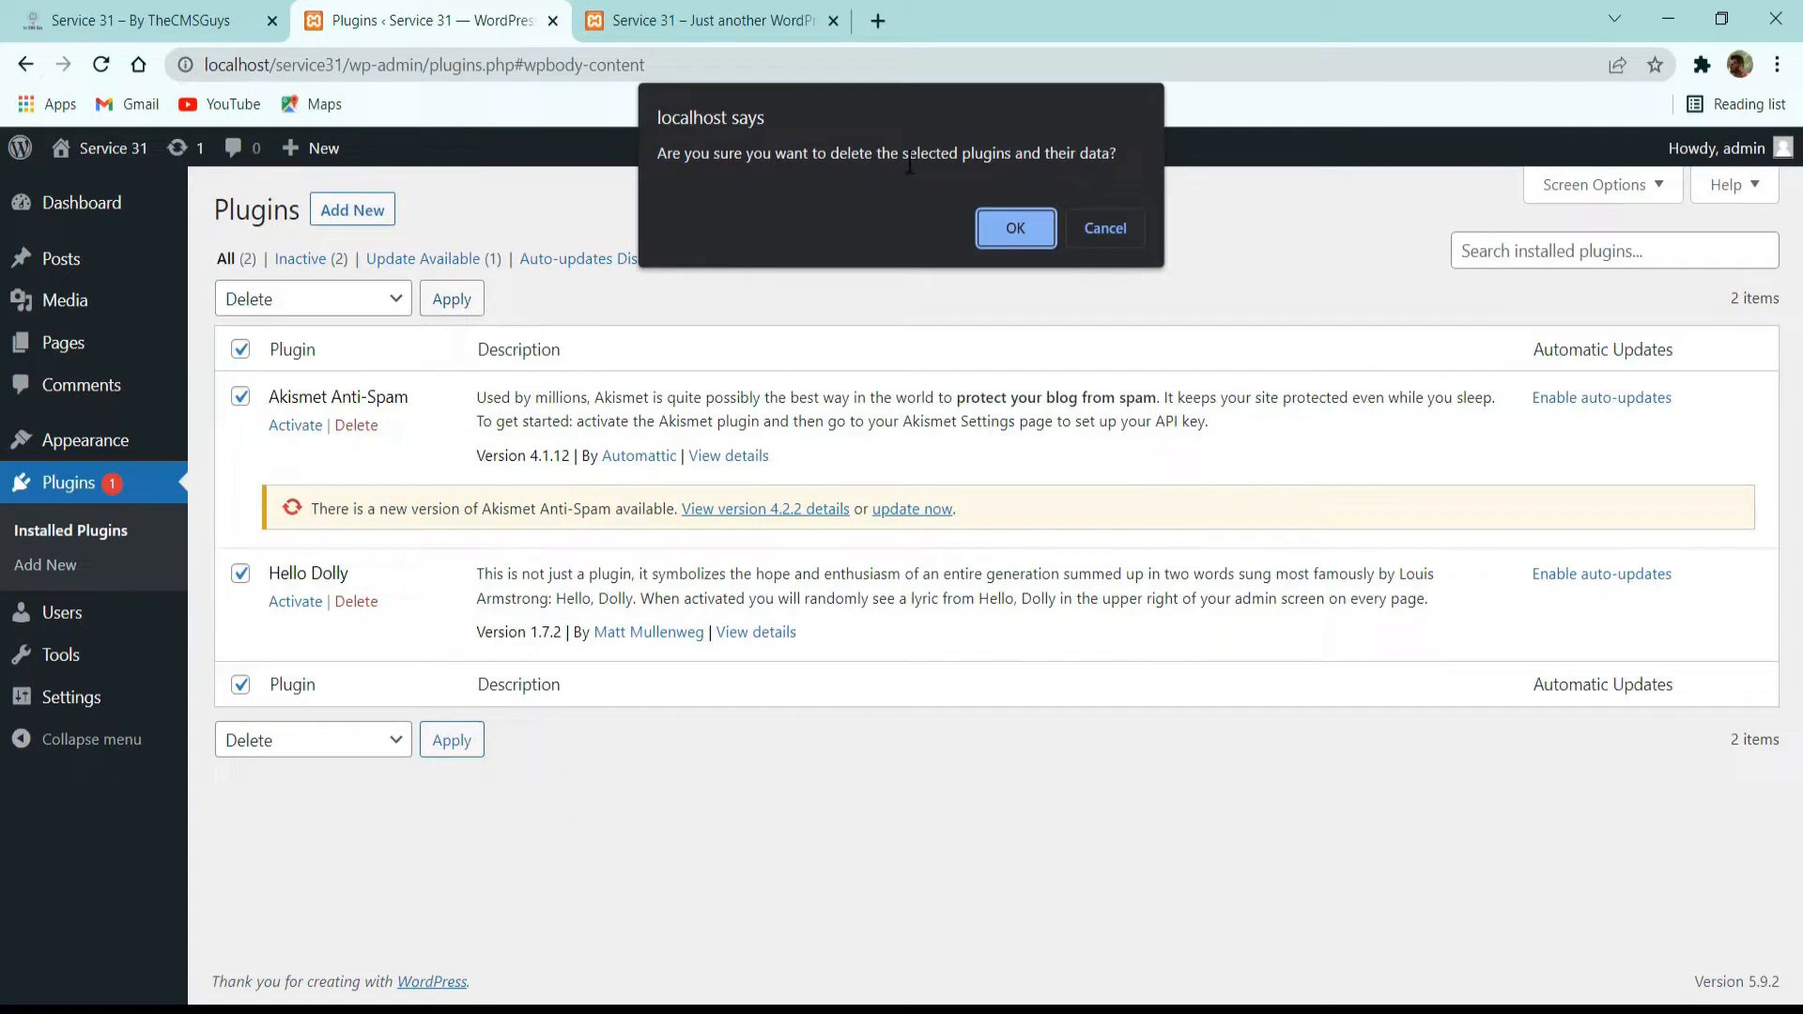
left_click(978, 235)
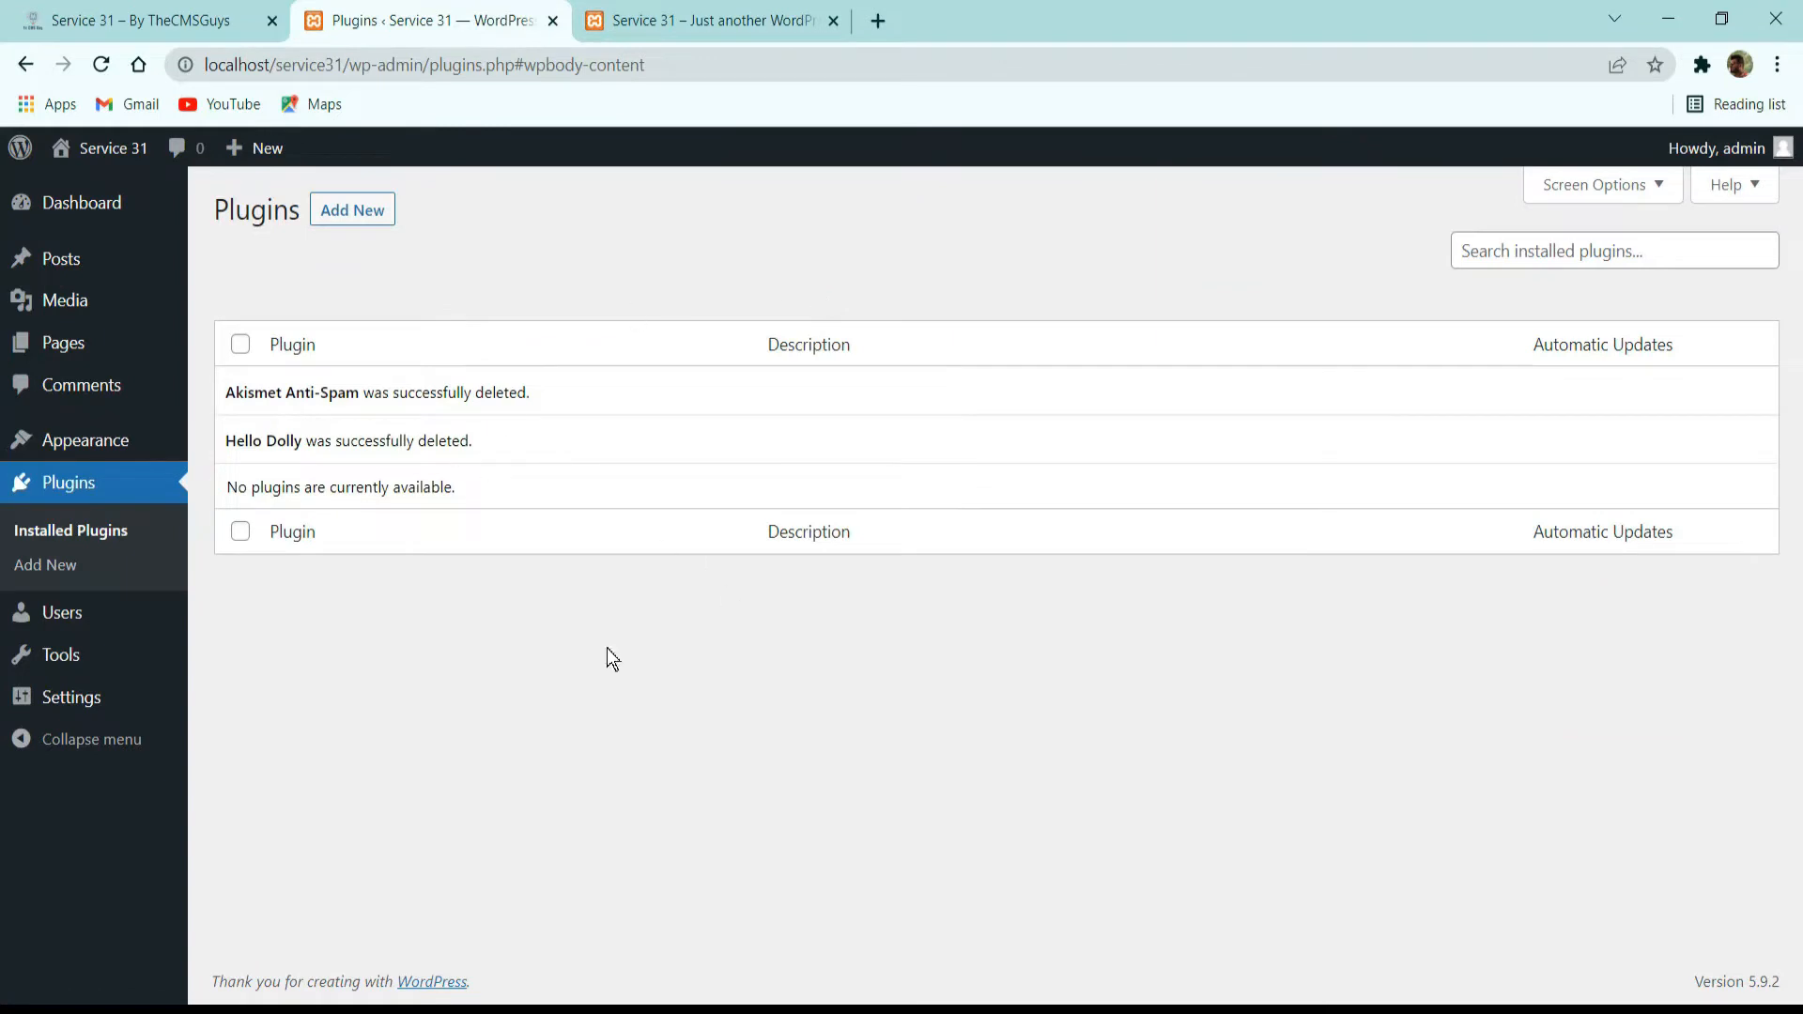
Open the list of all users and look through the roles that can be assigned to a user.
left_click(111, 622)
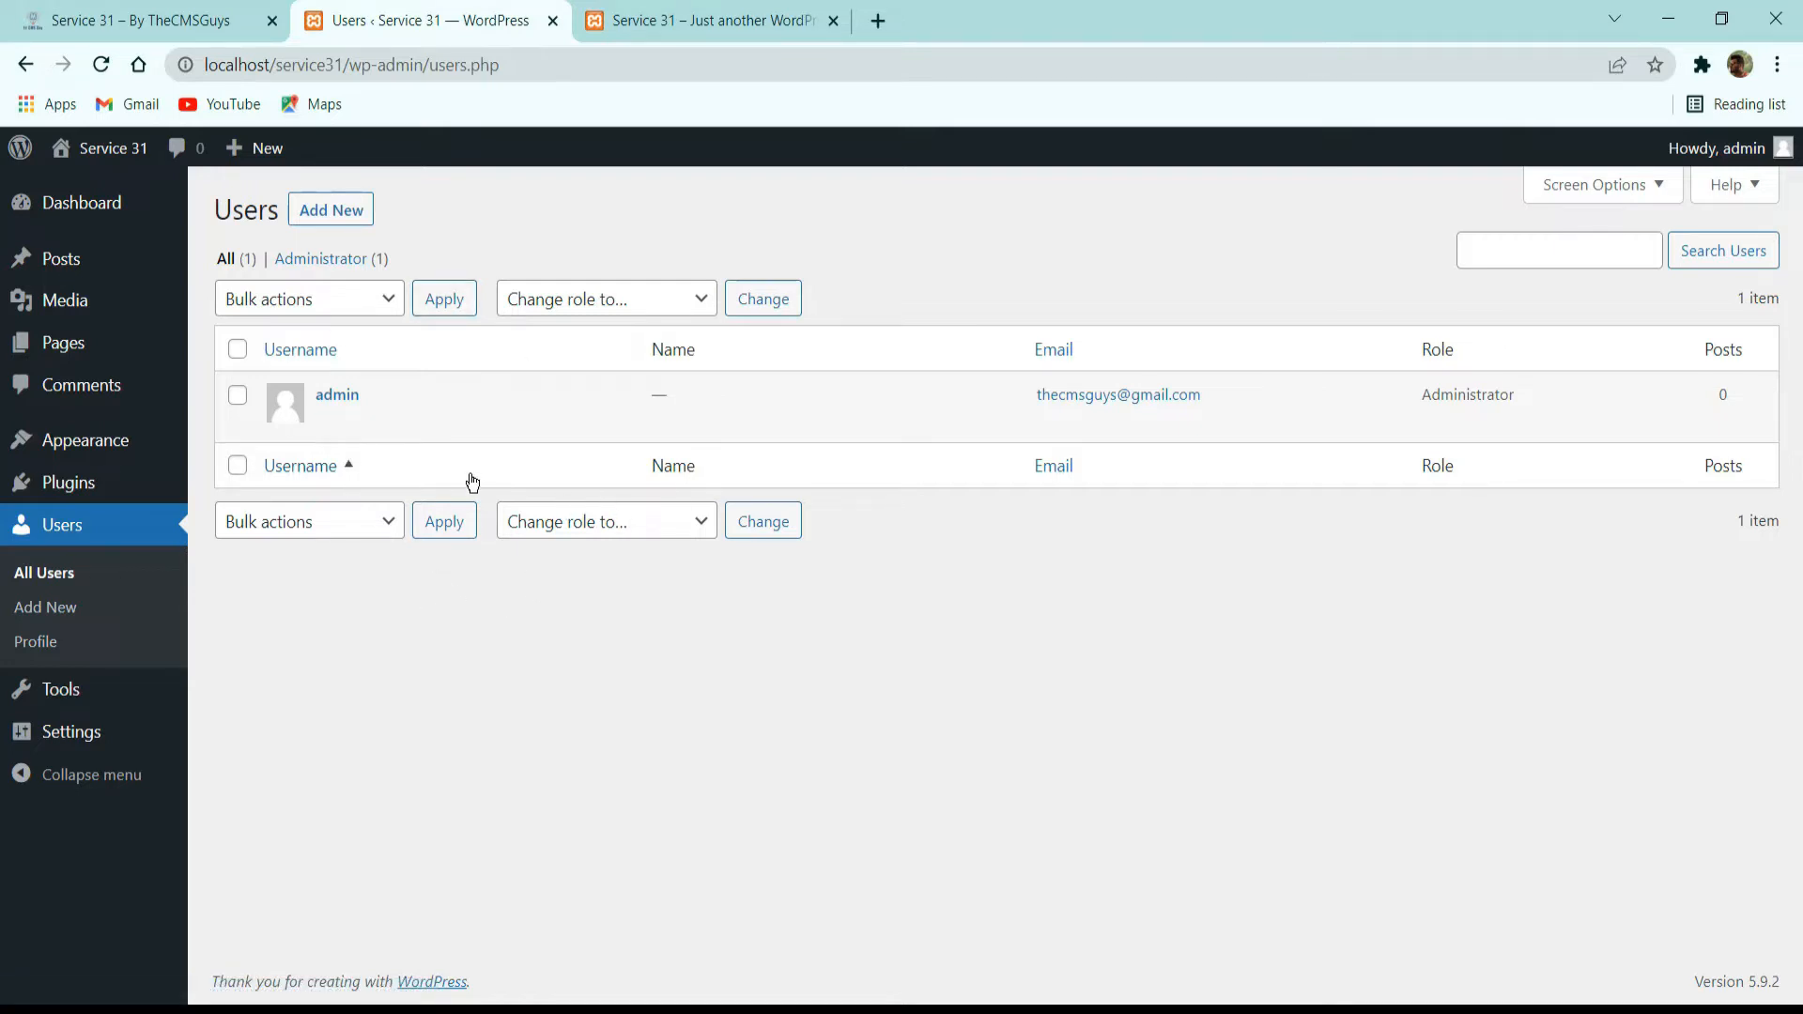
left_click(634, 524)
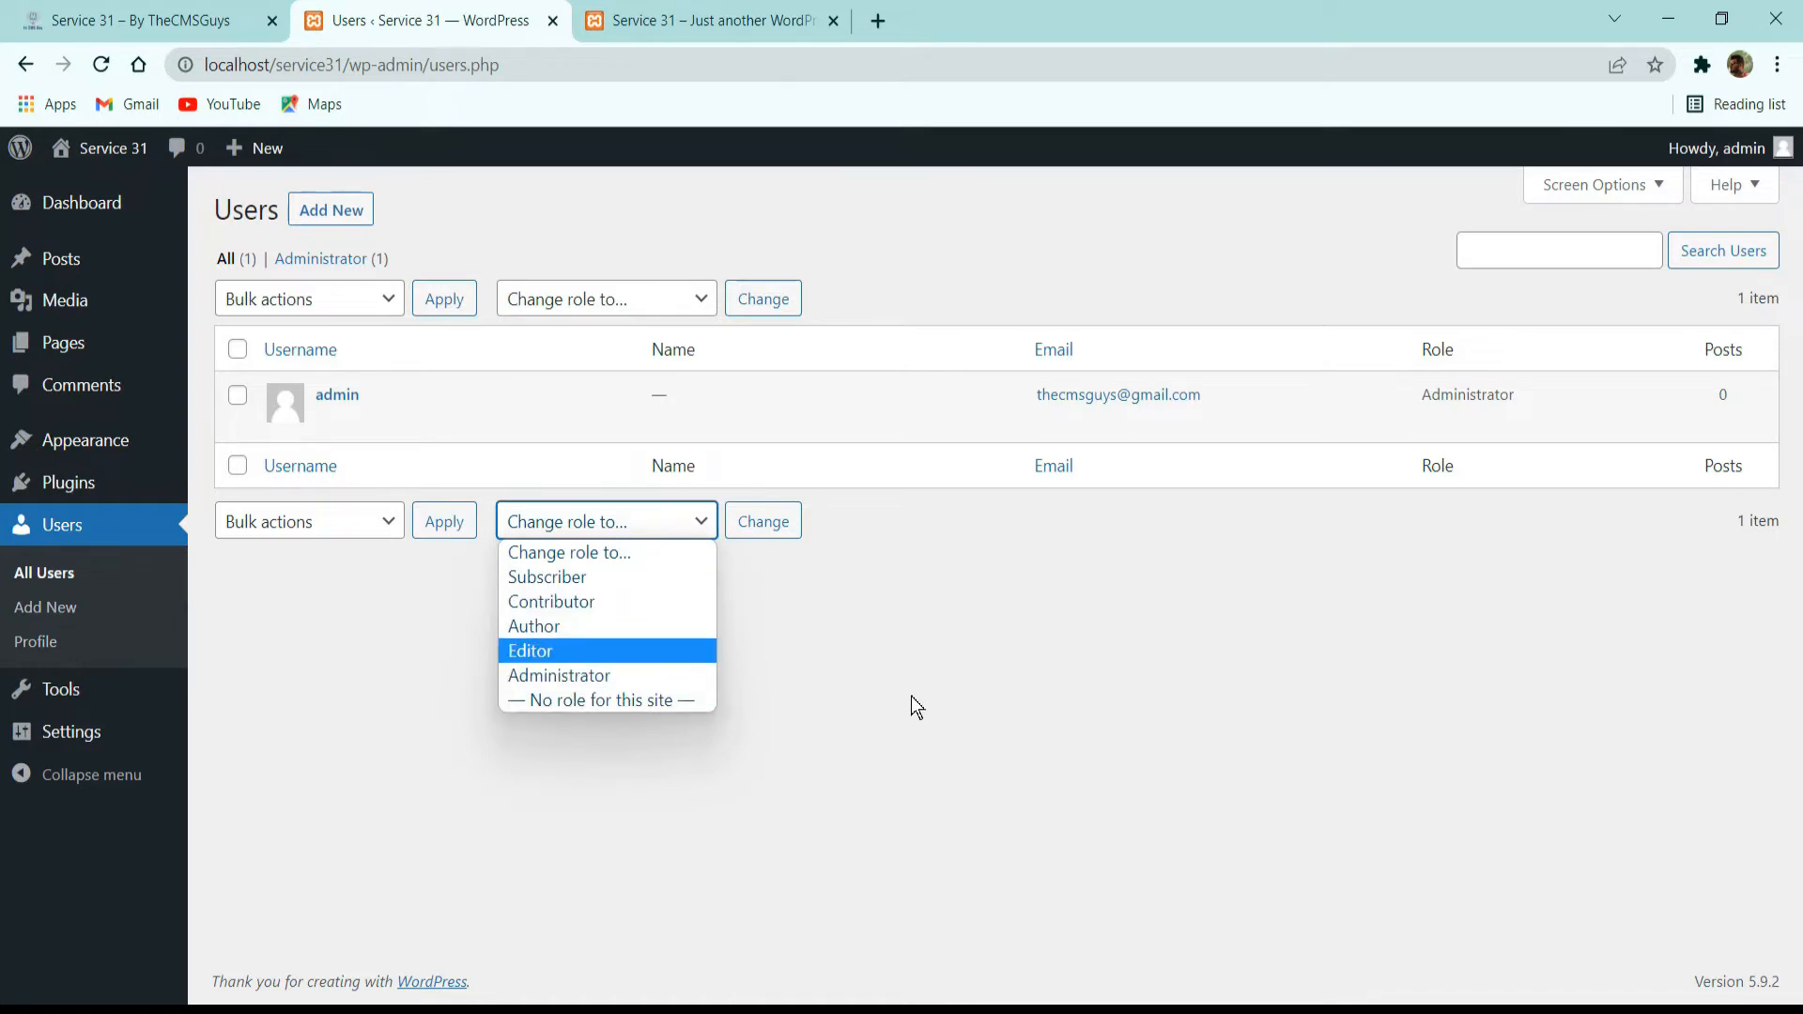
left_click(1007, 707)
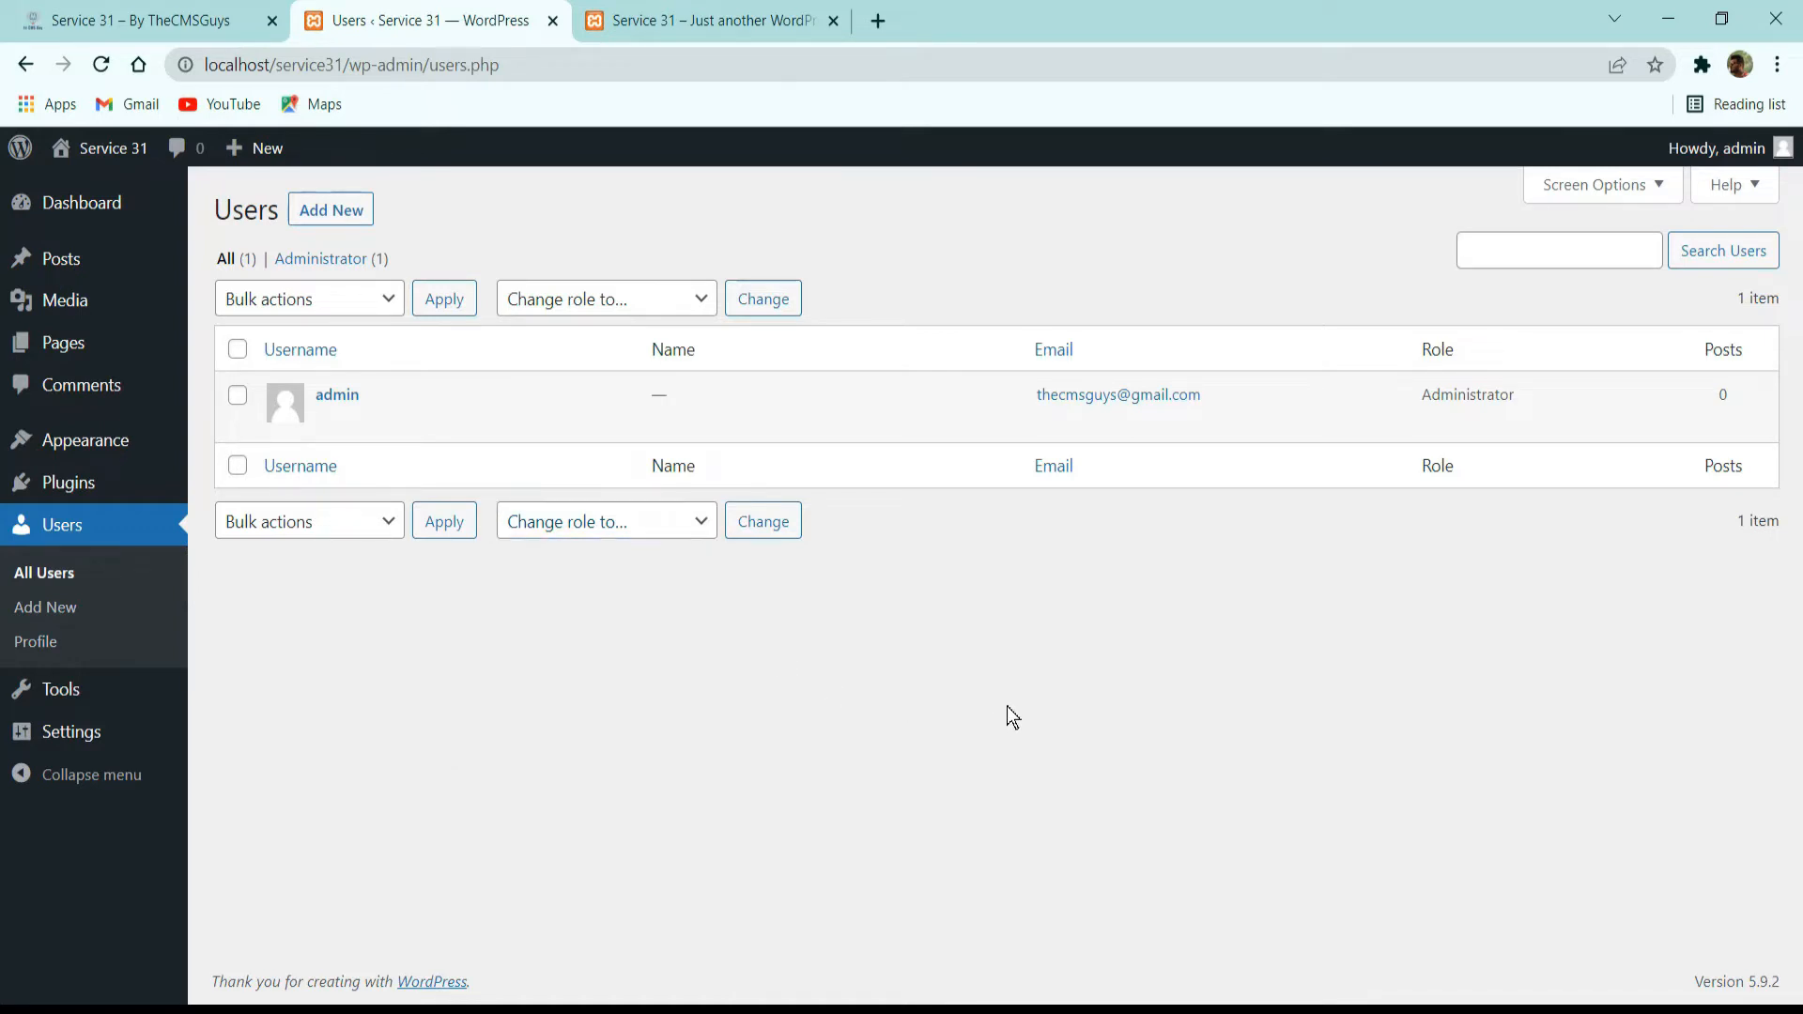
left_click(606, 531)
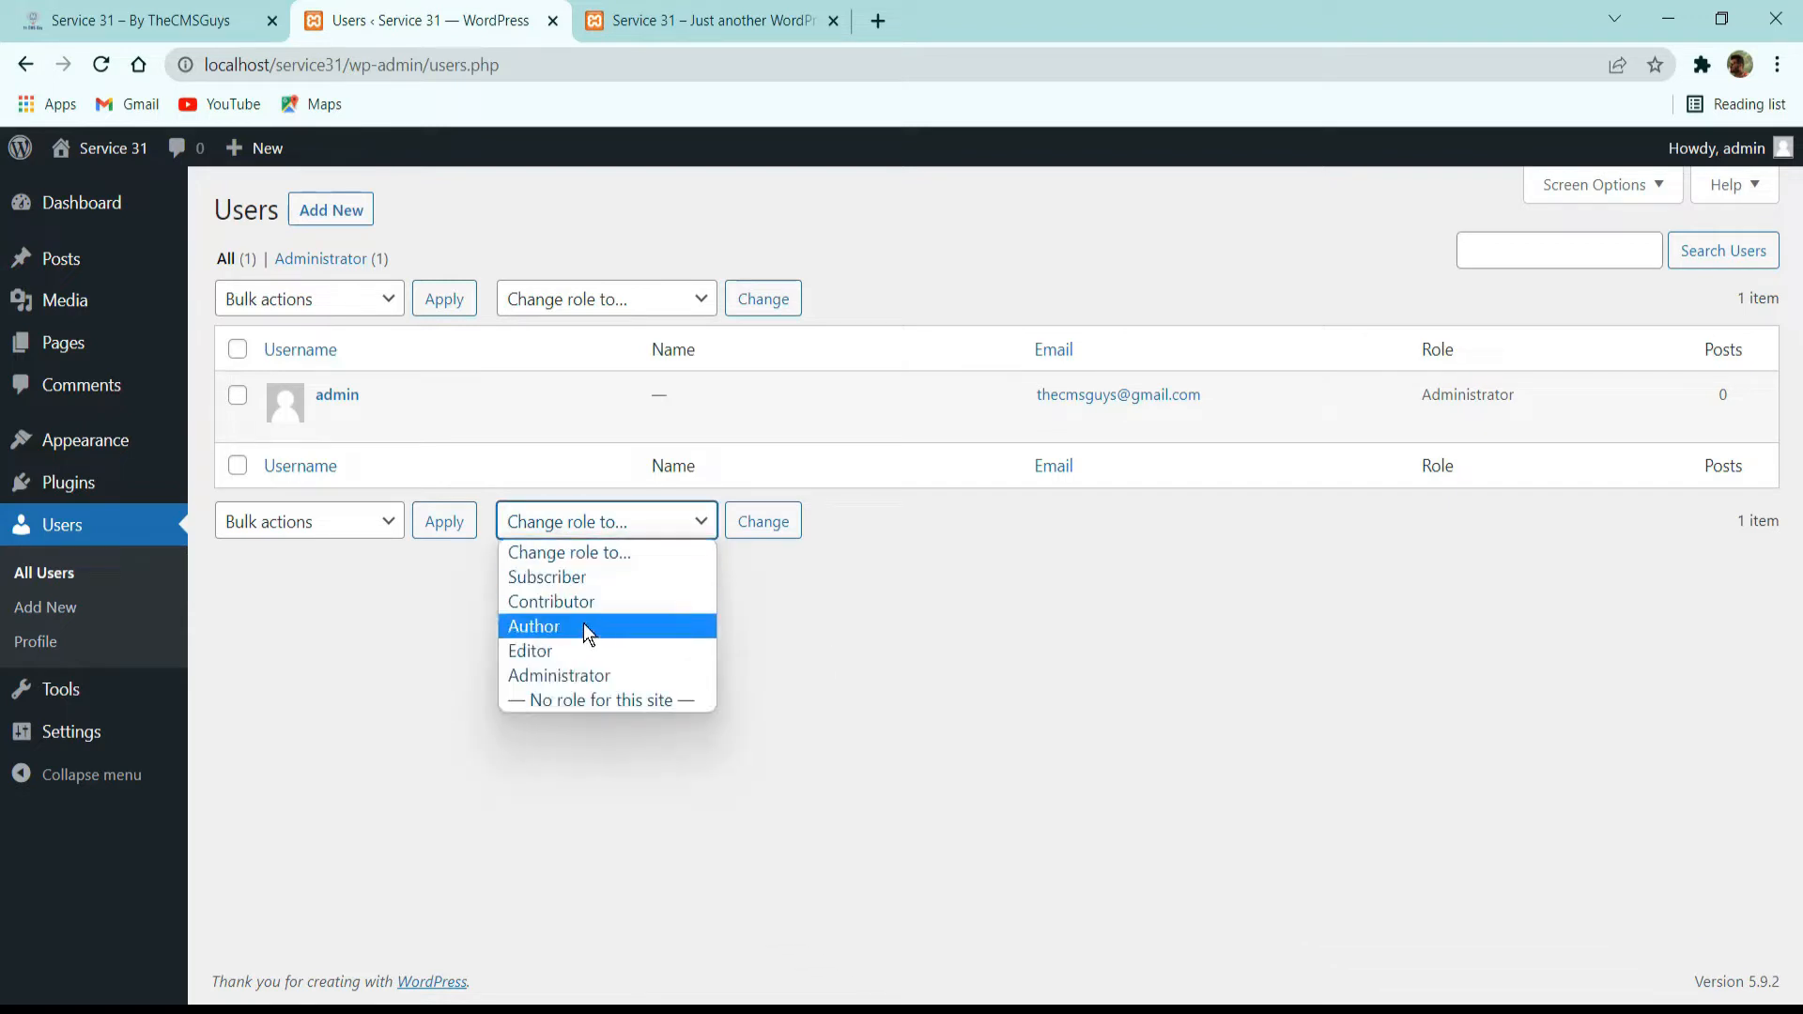
left_click(977, 538)
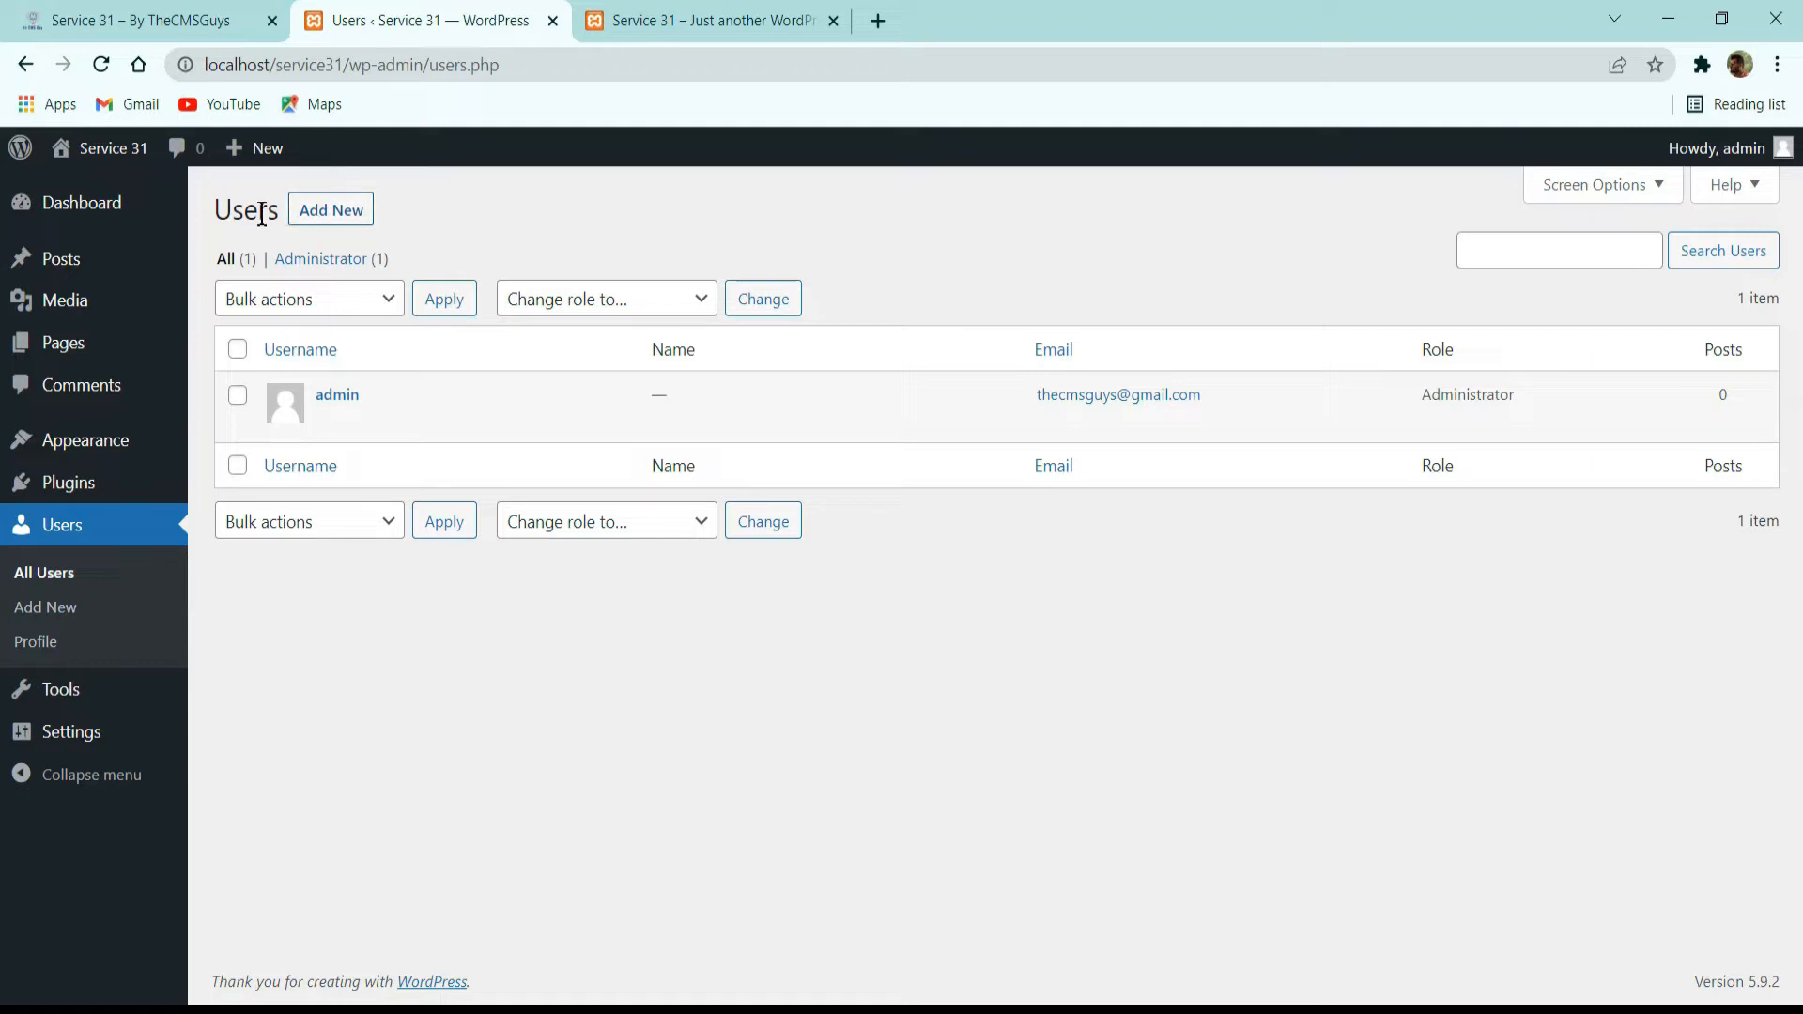
Open the form for adding a new user and look through its username, email, name and website fields.
left_click(335, 211)
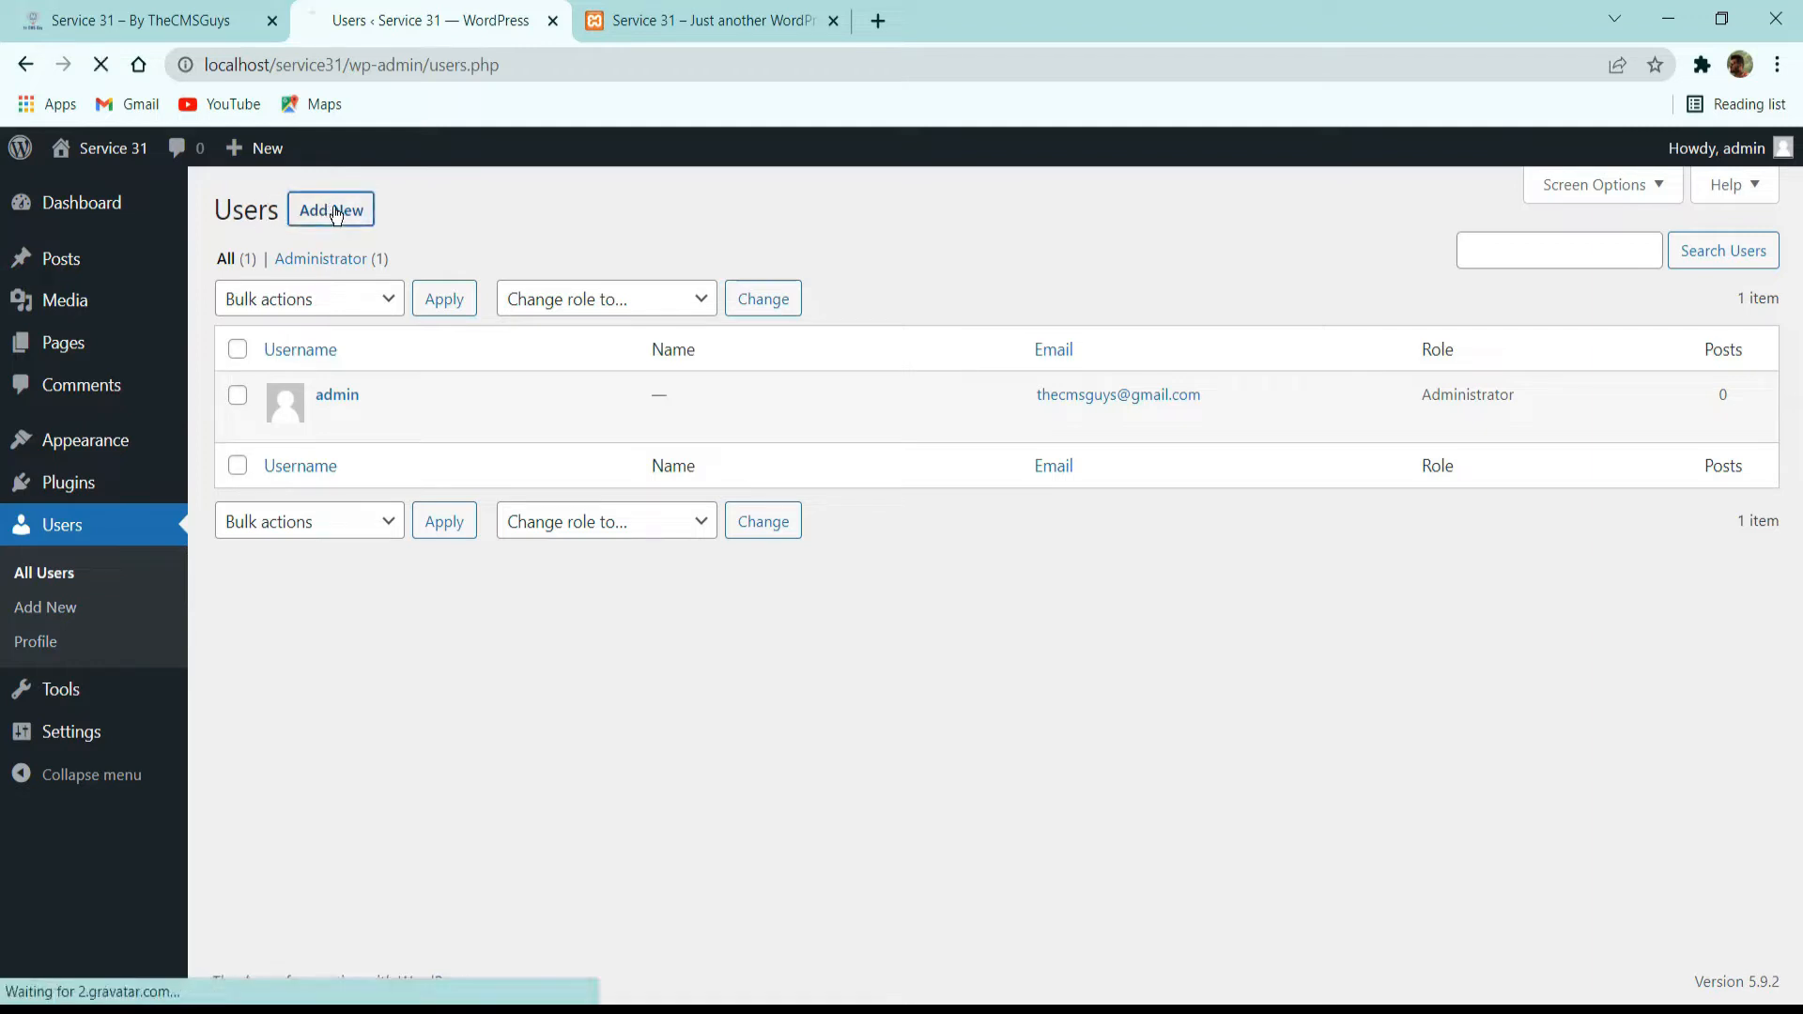
left_click(551, 314)
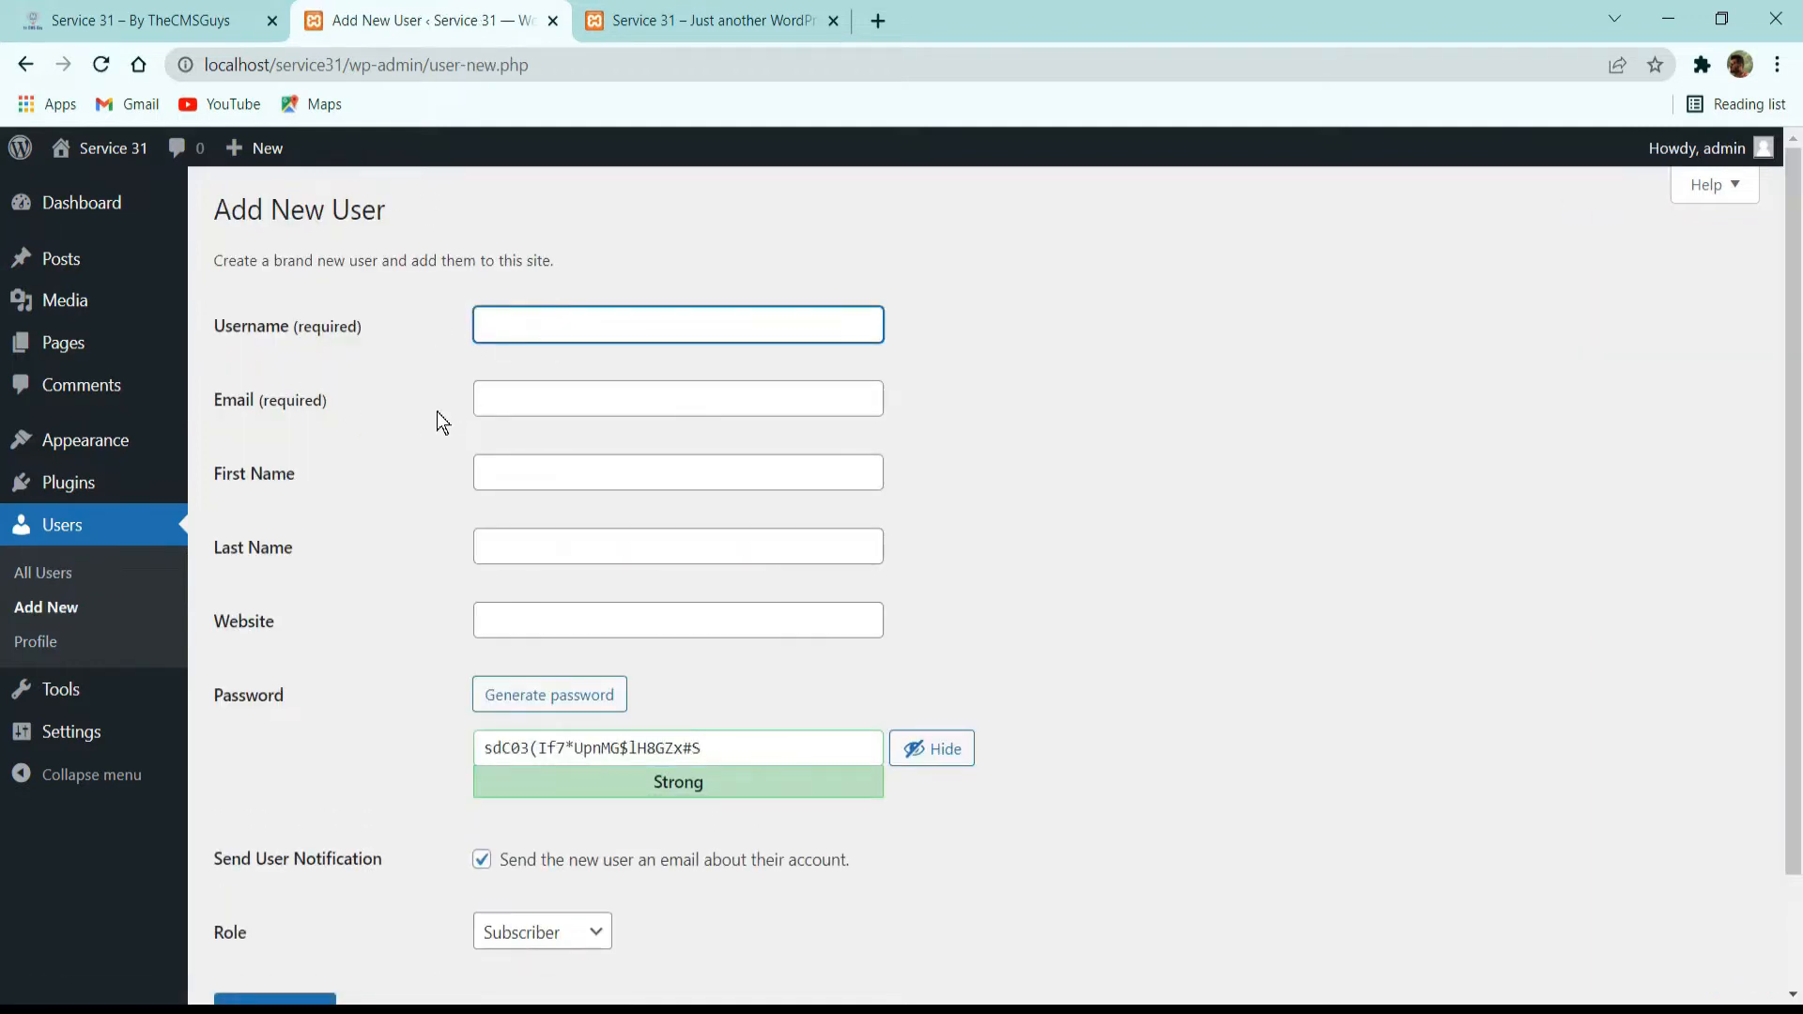
left_click(603, 410)
left_click(620, 352)
left_click(654, 318)
left_click(587, 404)
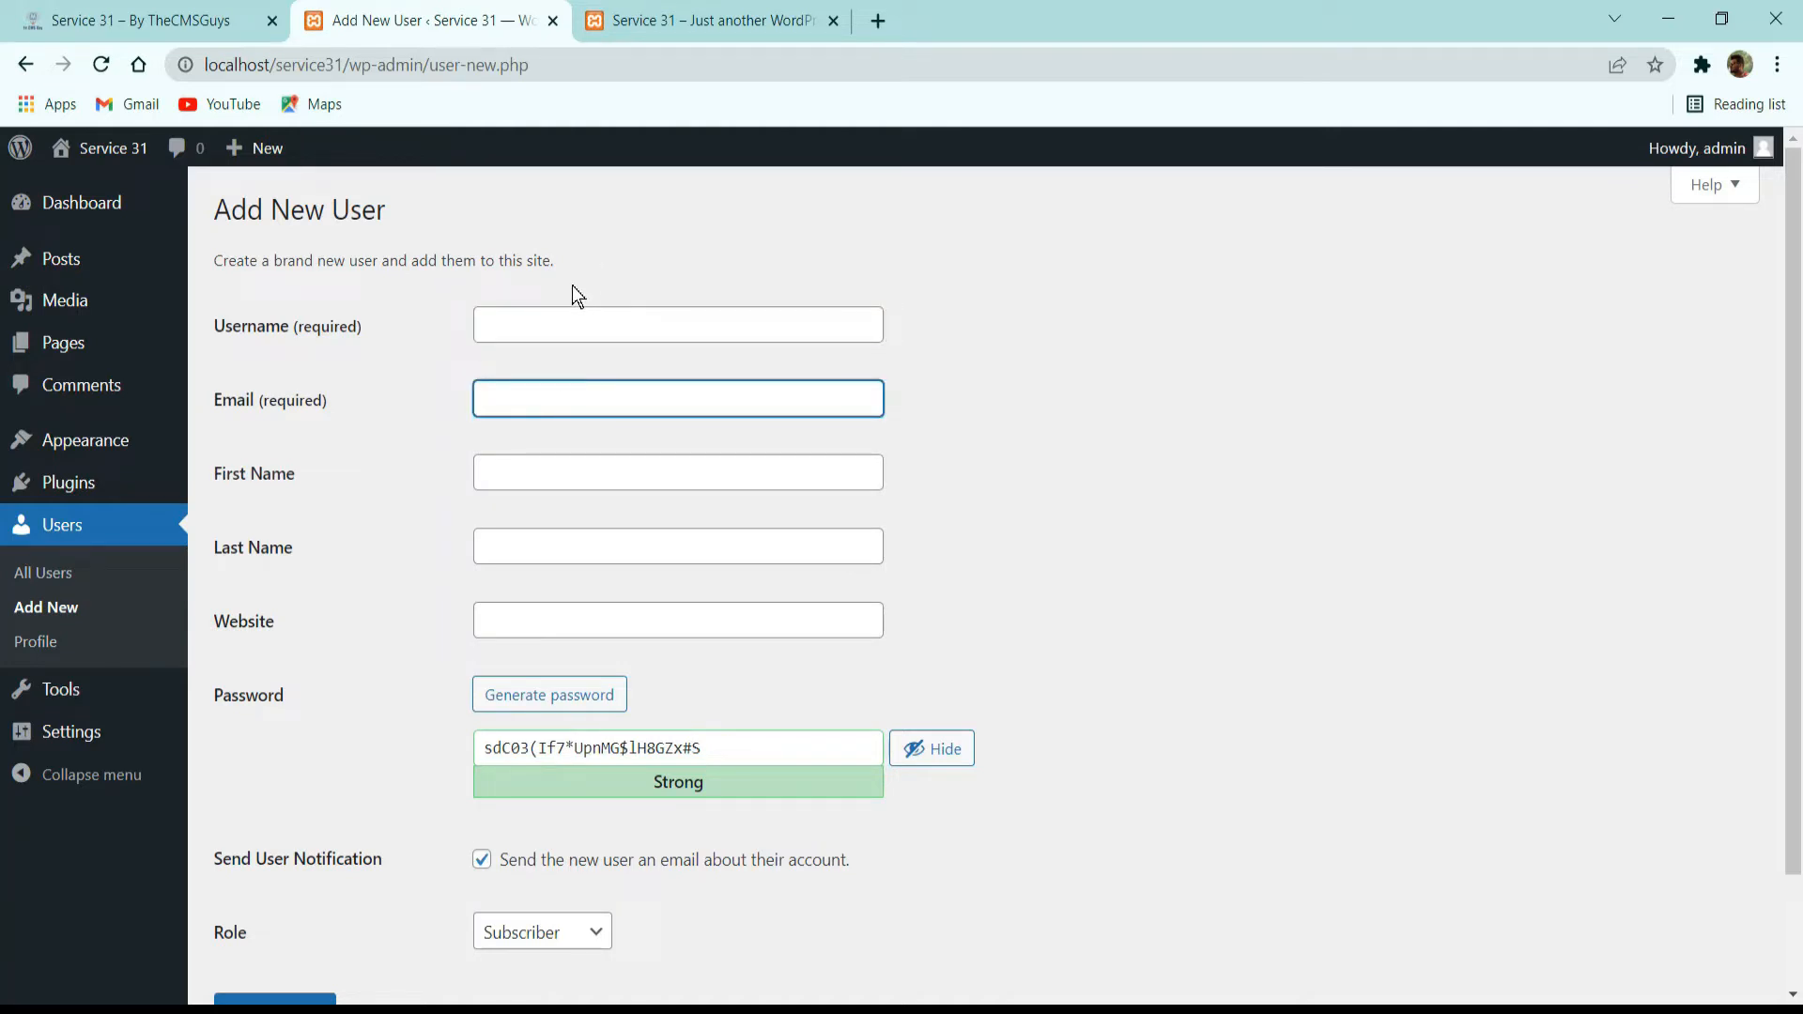
left_click_drag(364, 324, 281, 328)
left_click(348, 380)
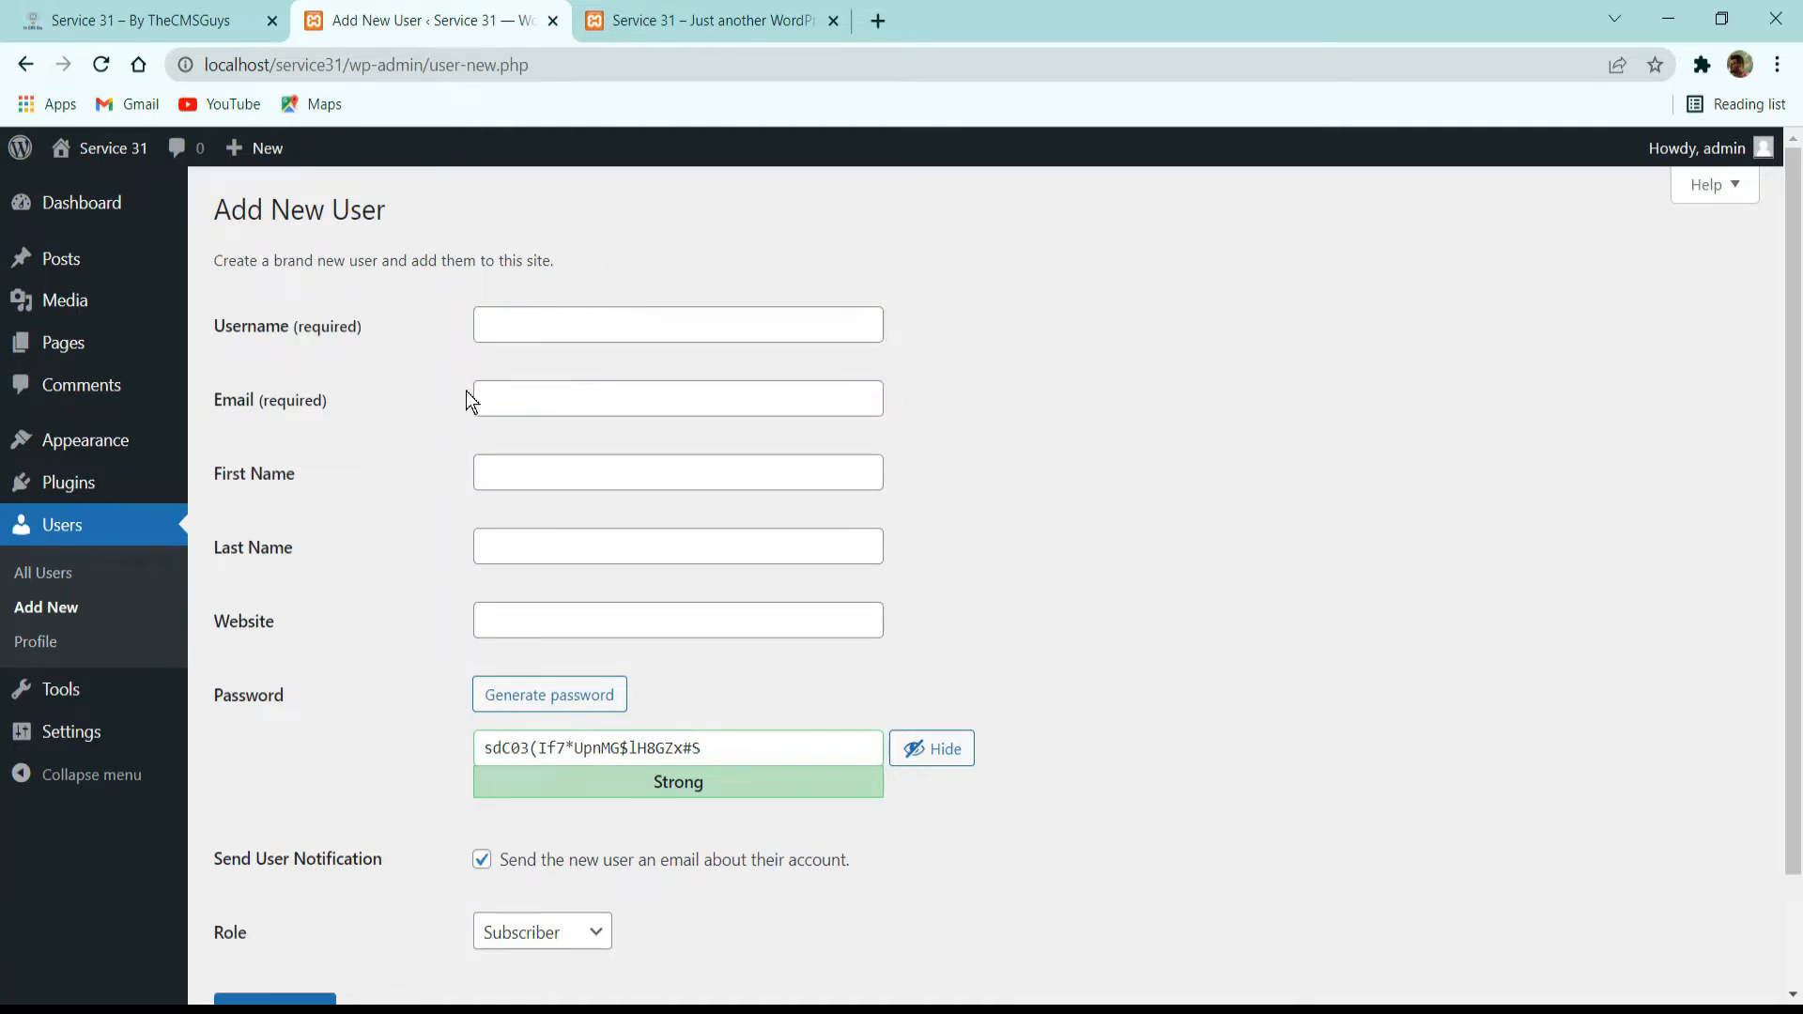
scroll(376, 383, "down", 2)
left_click(596, 354)
left_click(595, 413)
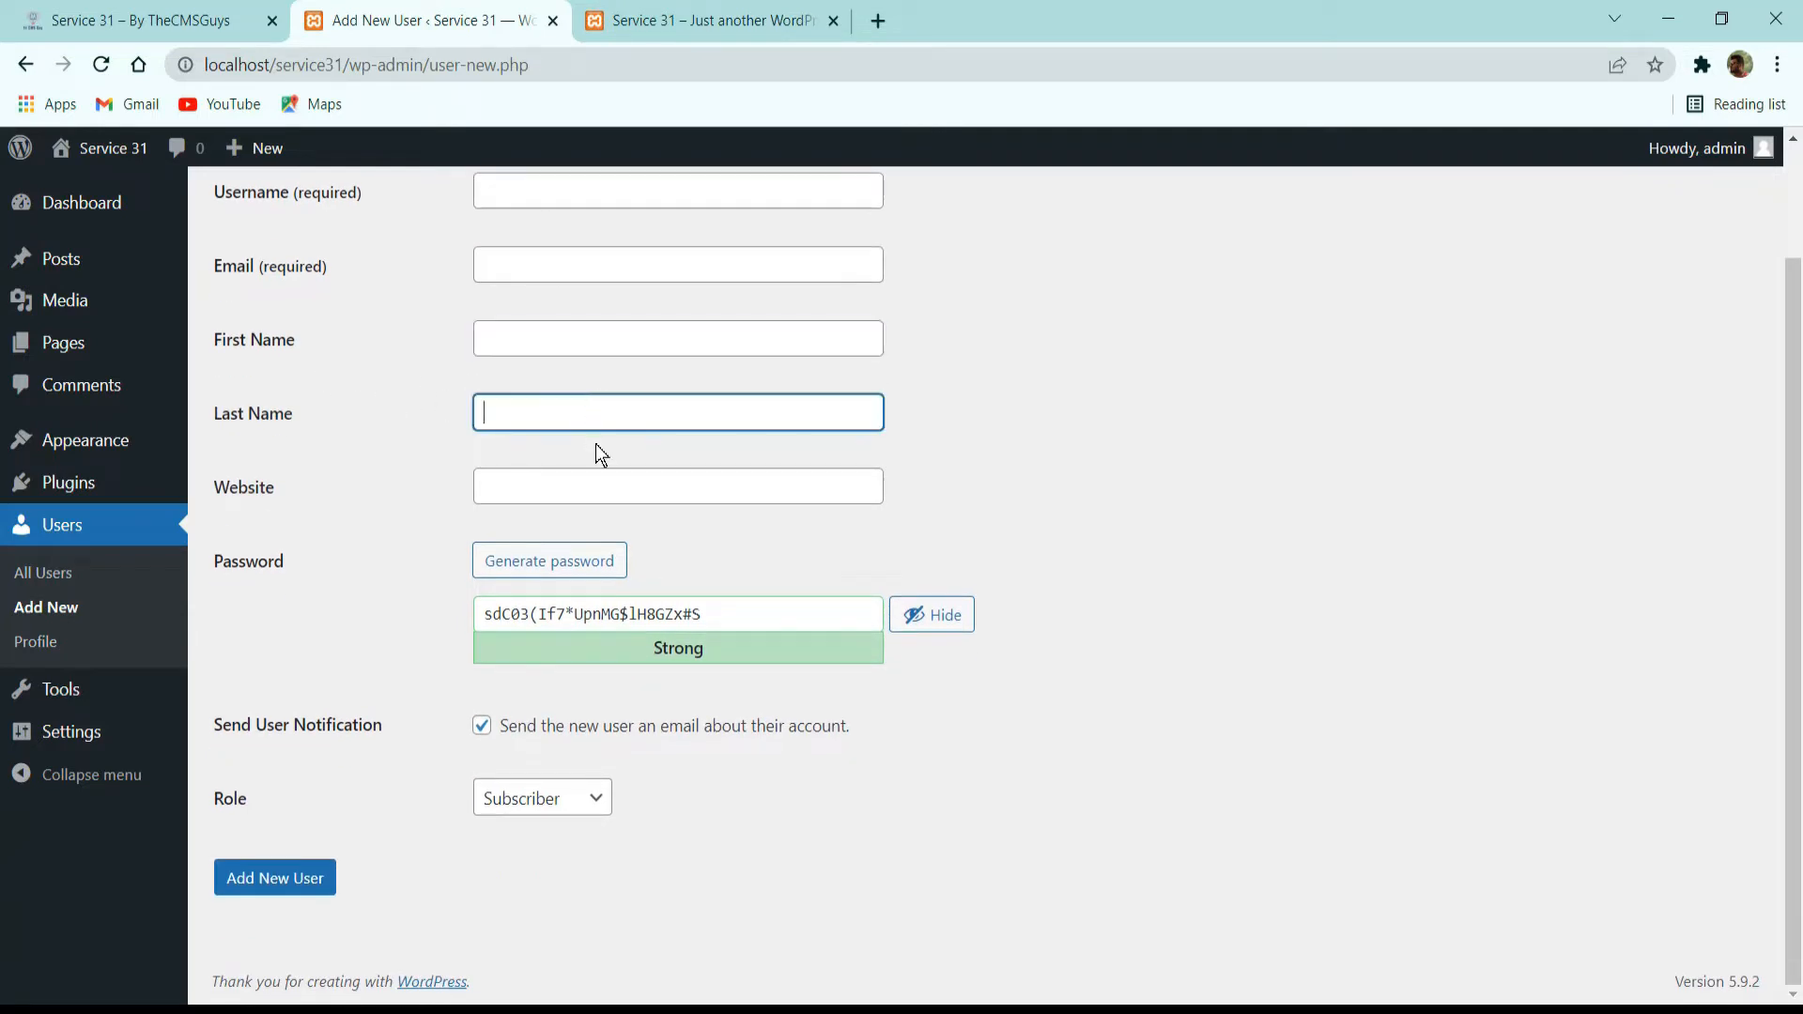
left_click(612, 480)
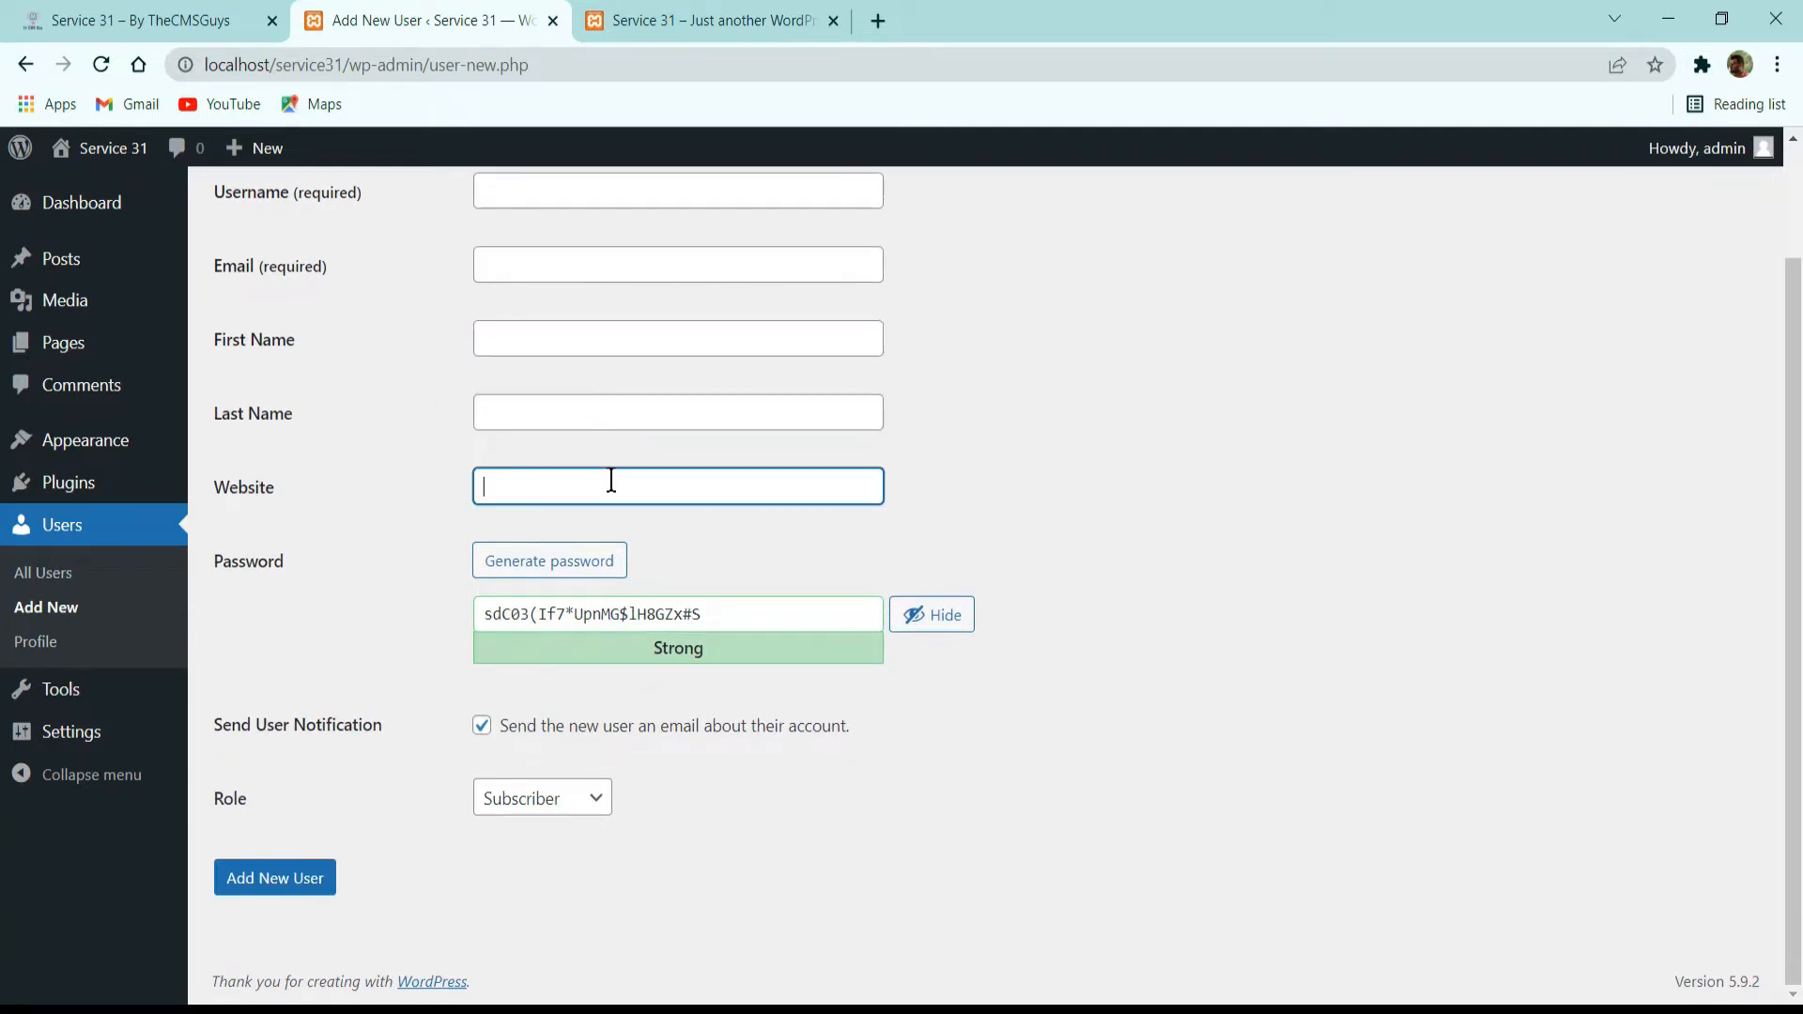
Generate a new password for the new user account.
left_click(556, 564)
left_click(559, 567)
left_click(560, 568)
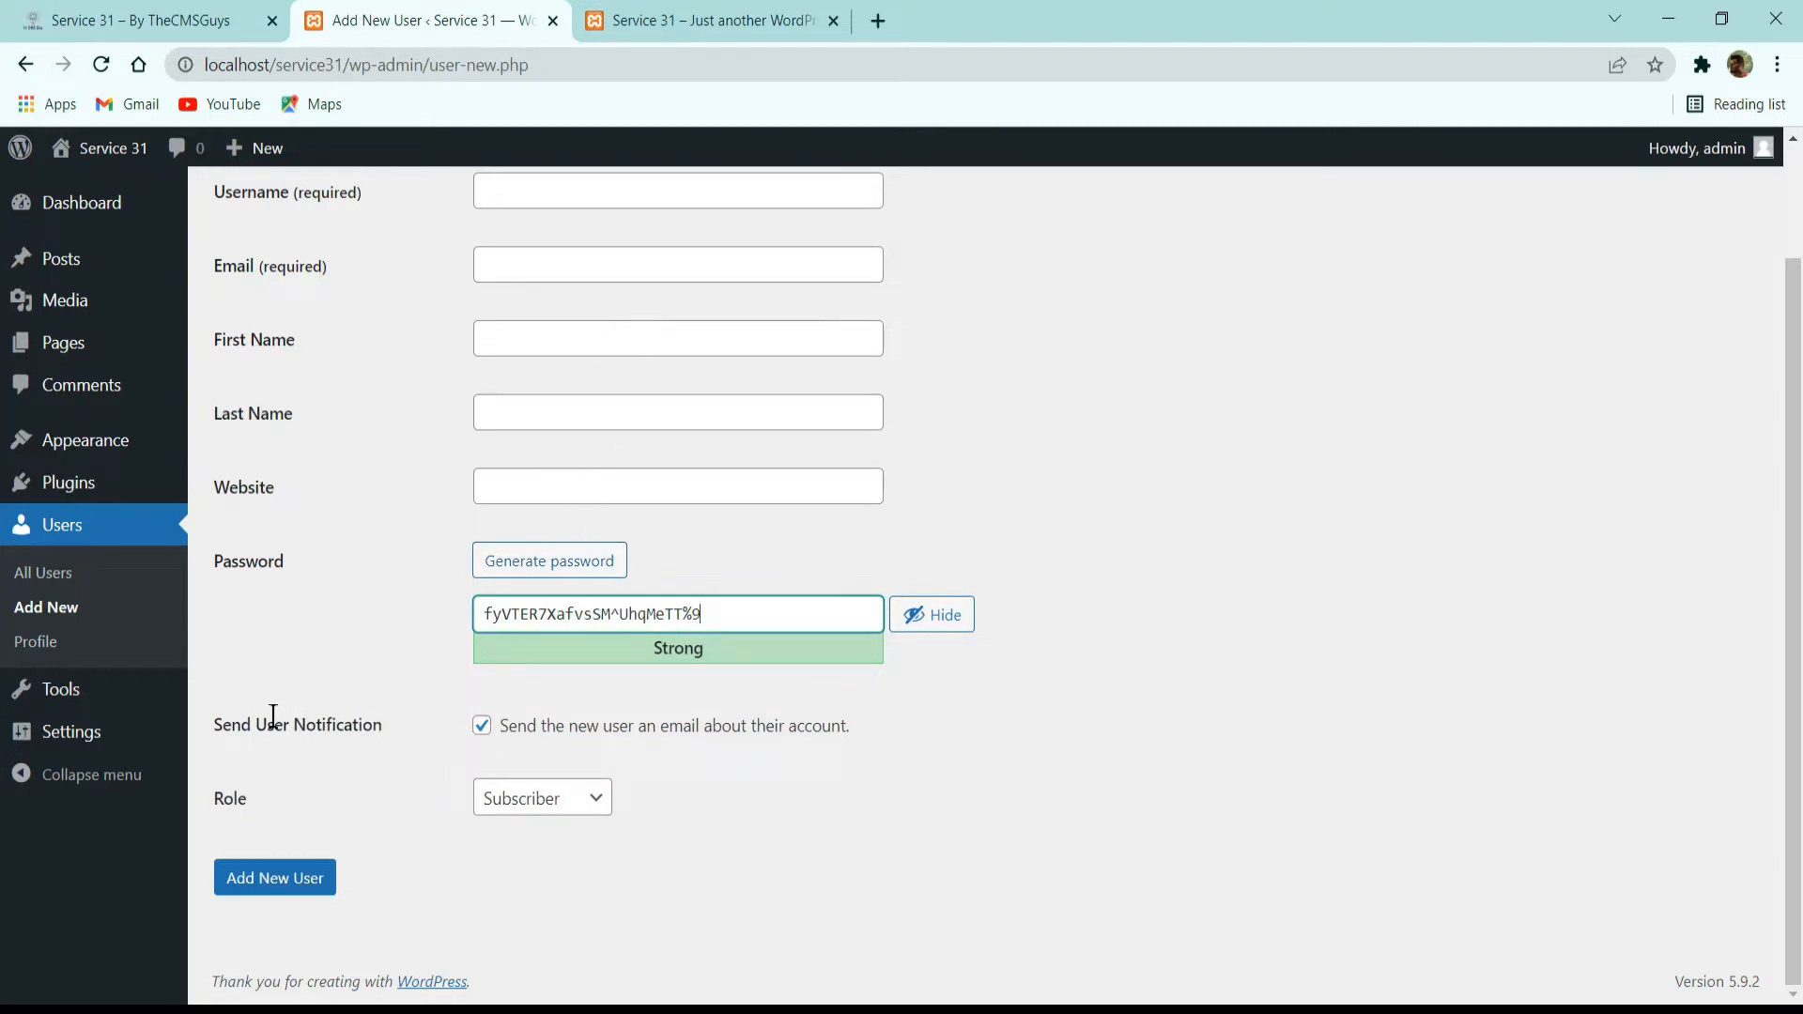
Toggle the option to email the new user about their account off and back on.
left_click_drag(242, 721, 415, 740)
left_click(465, 730)
left_click(494, 729)
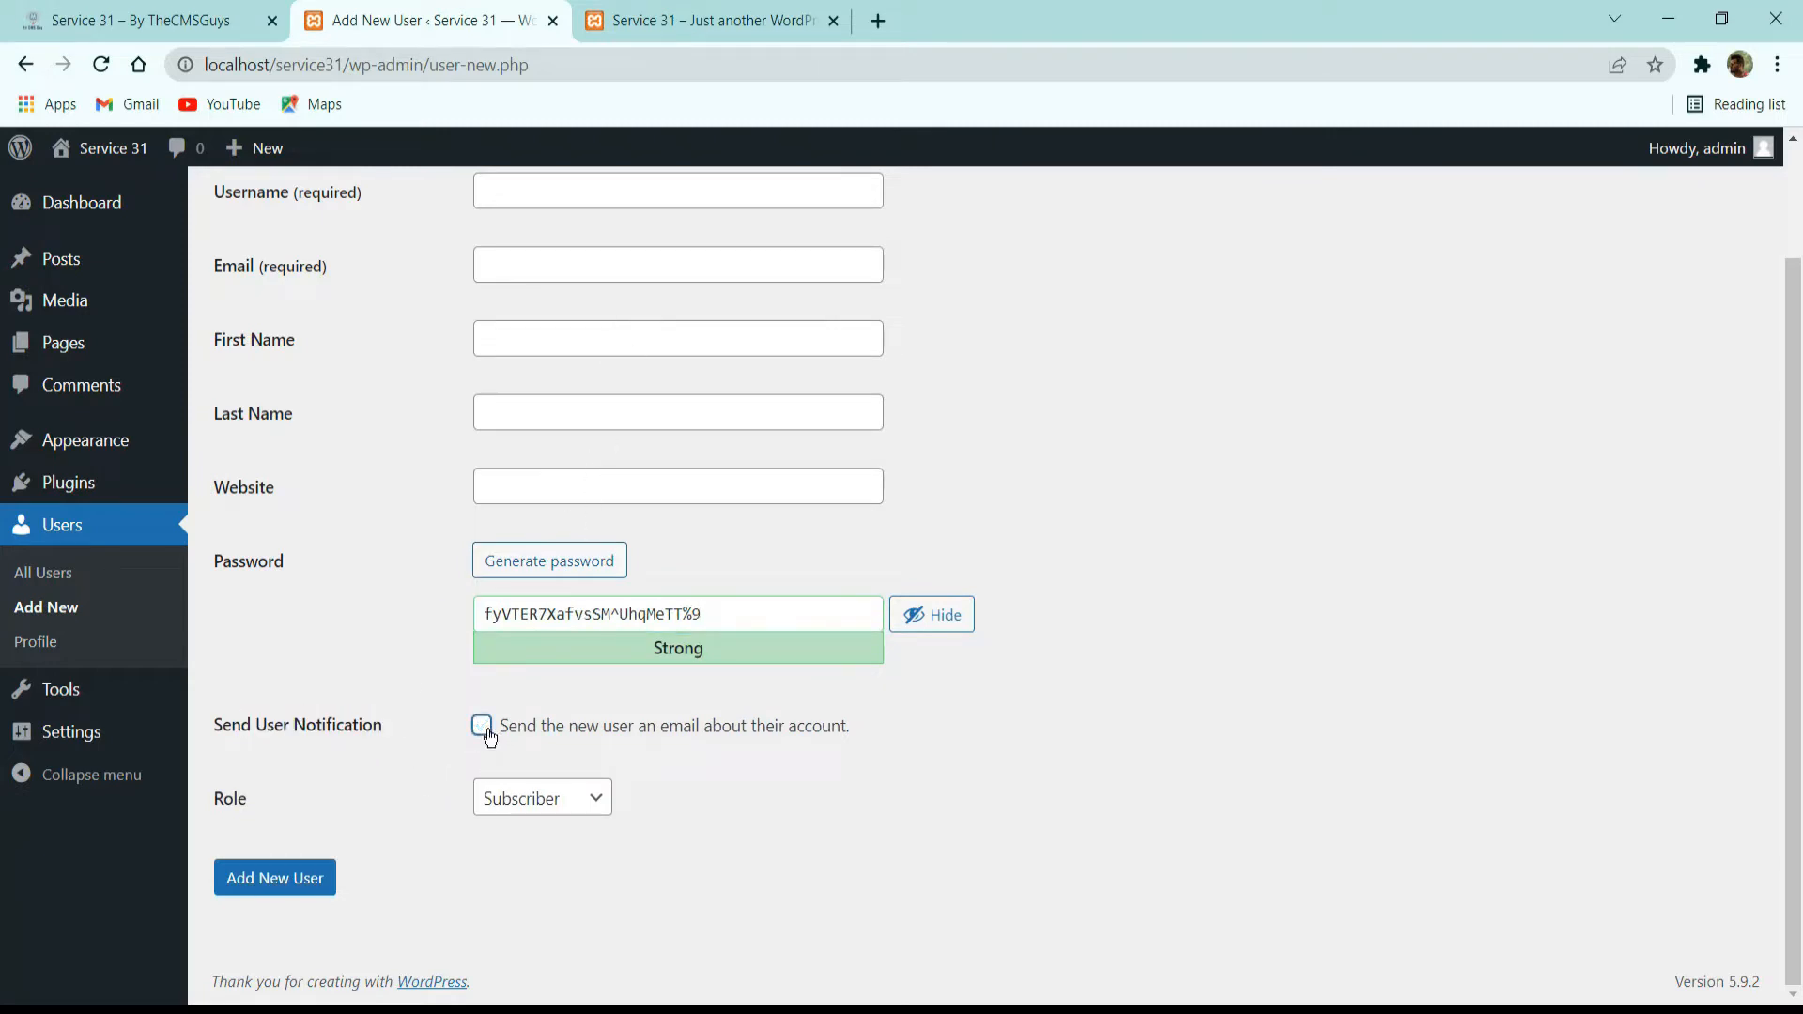
left_click(496, 728)
left_click(522, 728)
left_click(488, 730)
left_click(484, 728)
left_click(485, 737)
Look through the roles available for the new user and review the whole form.
left_click(536, 800)
left_click(594, 801)
left_click(564, 800)
left_click(720, 843)
left_click(553, 803)
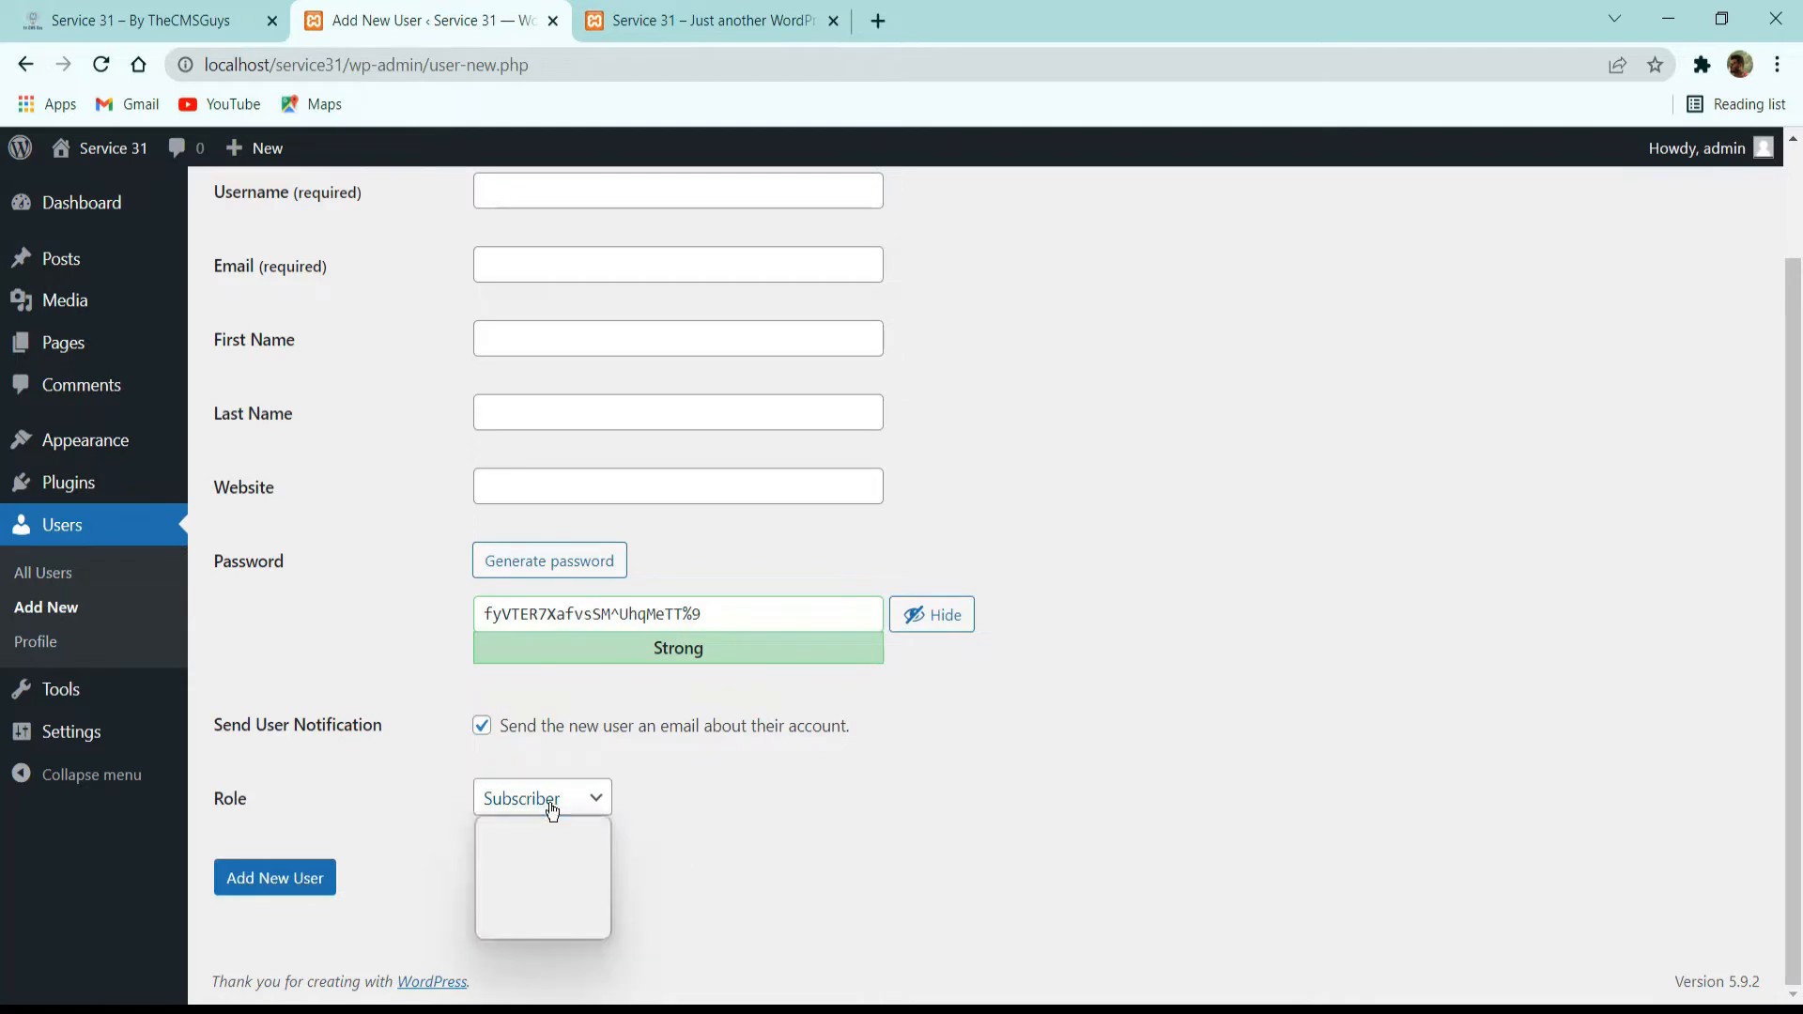
scroll(821, 757, "up", 2)
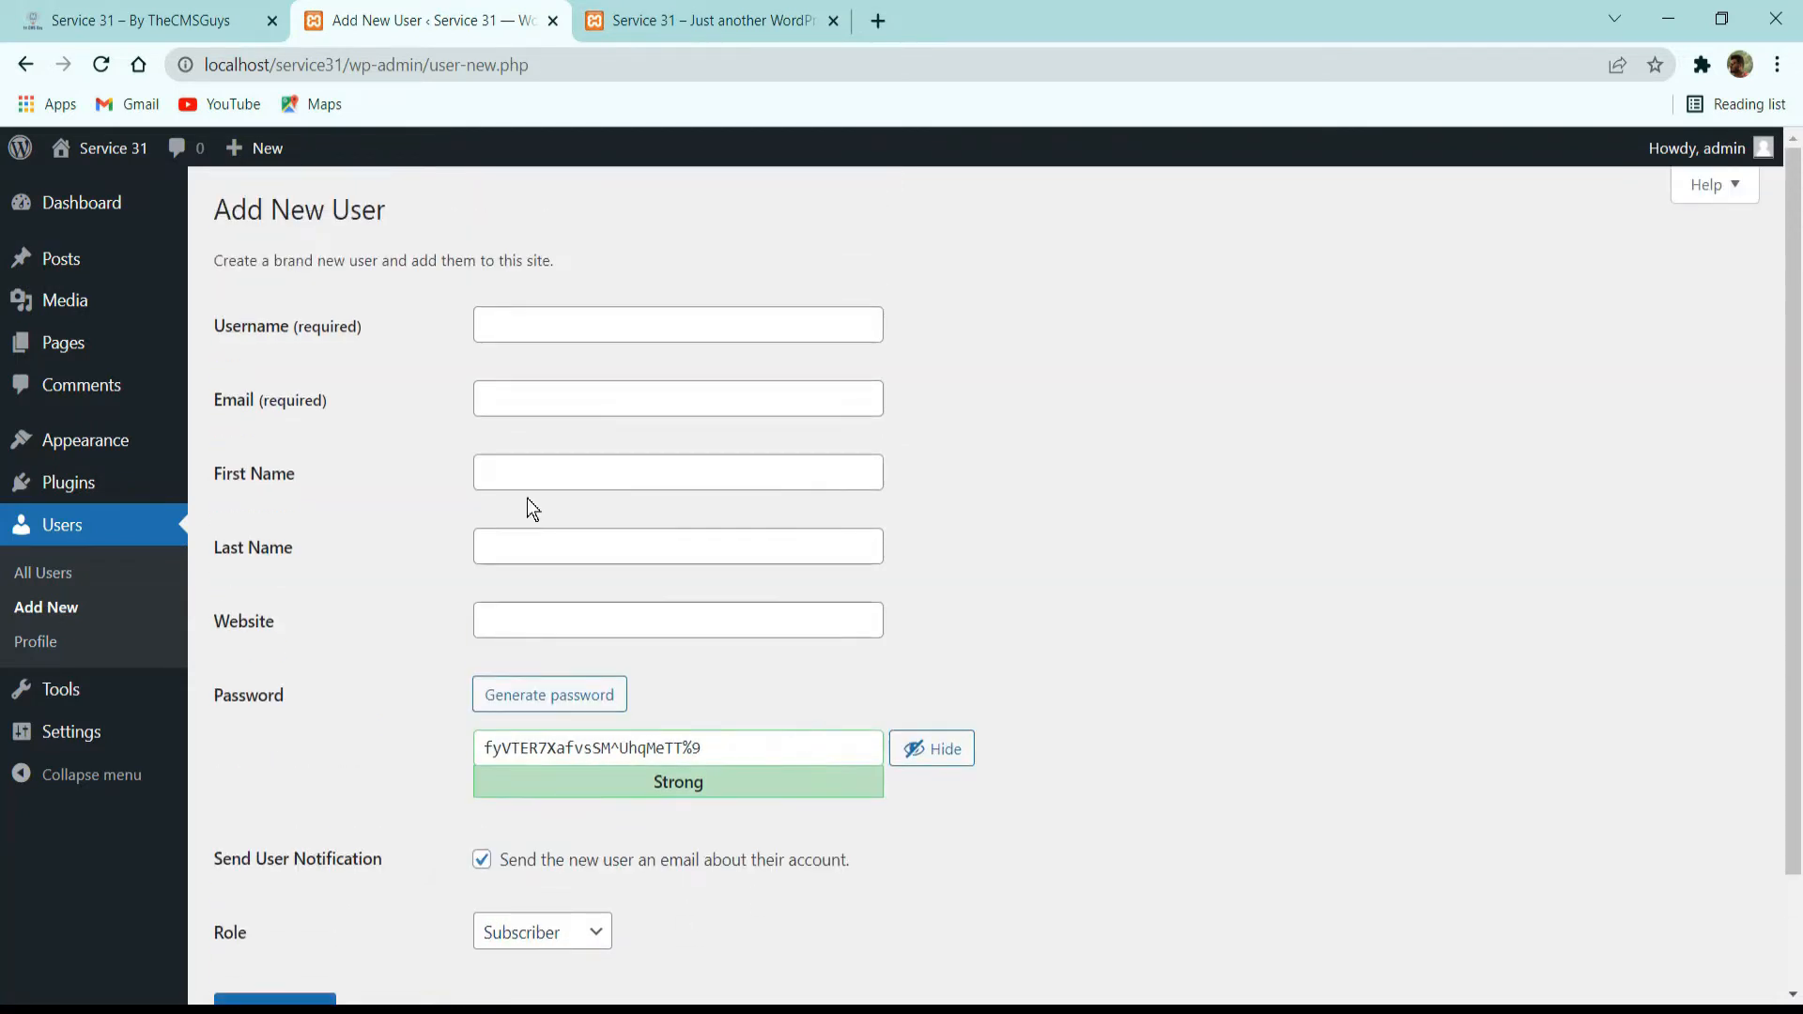
scroll(704, 507, "down", 2)
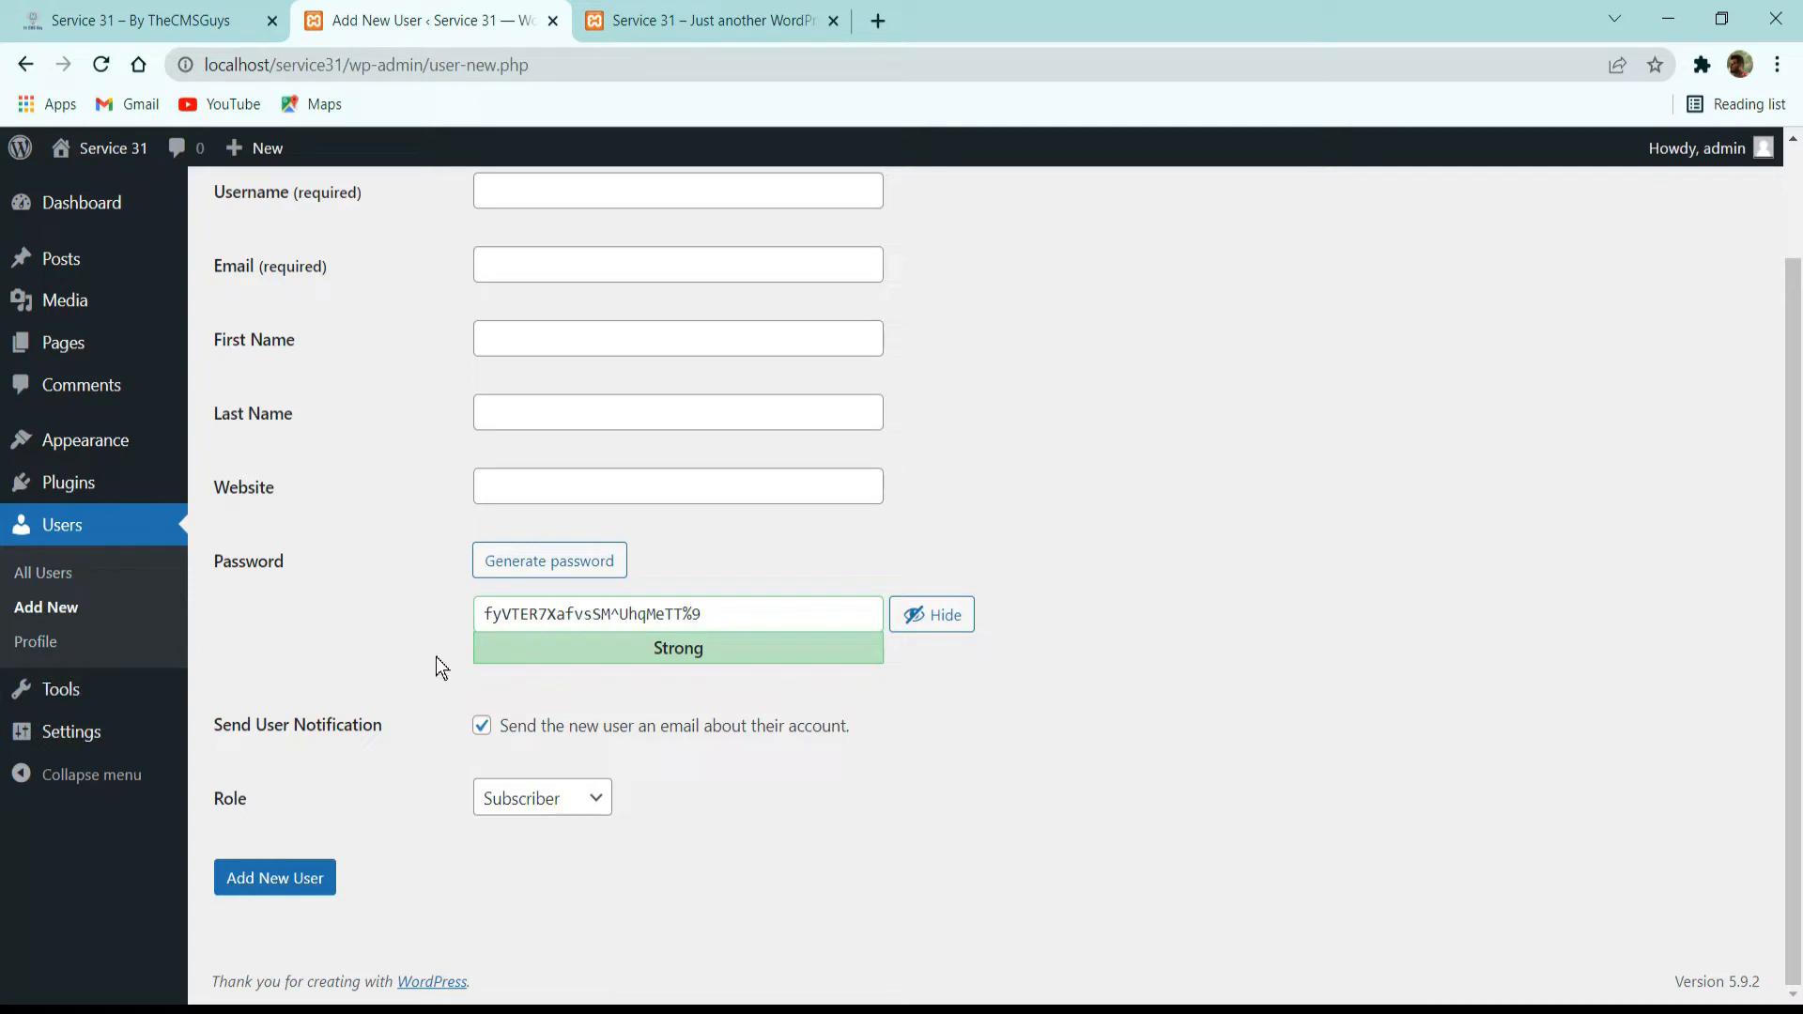
scroll(909, 504, "up", 2)
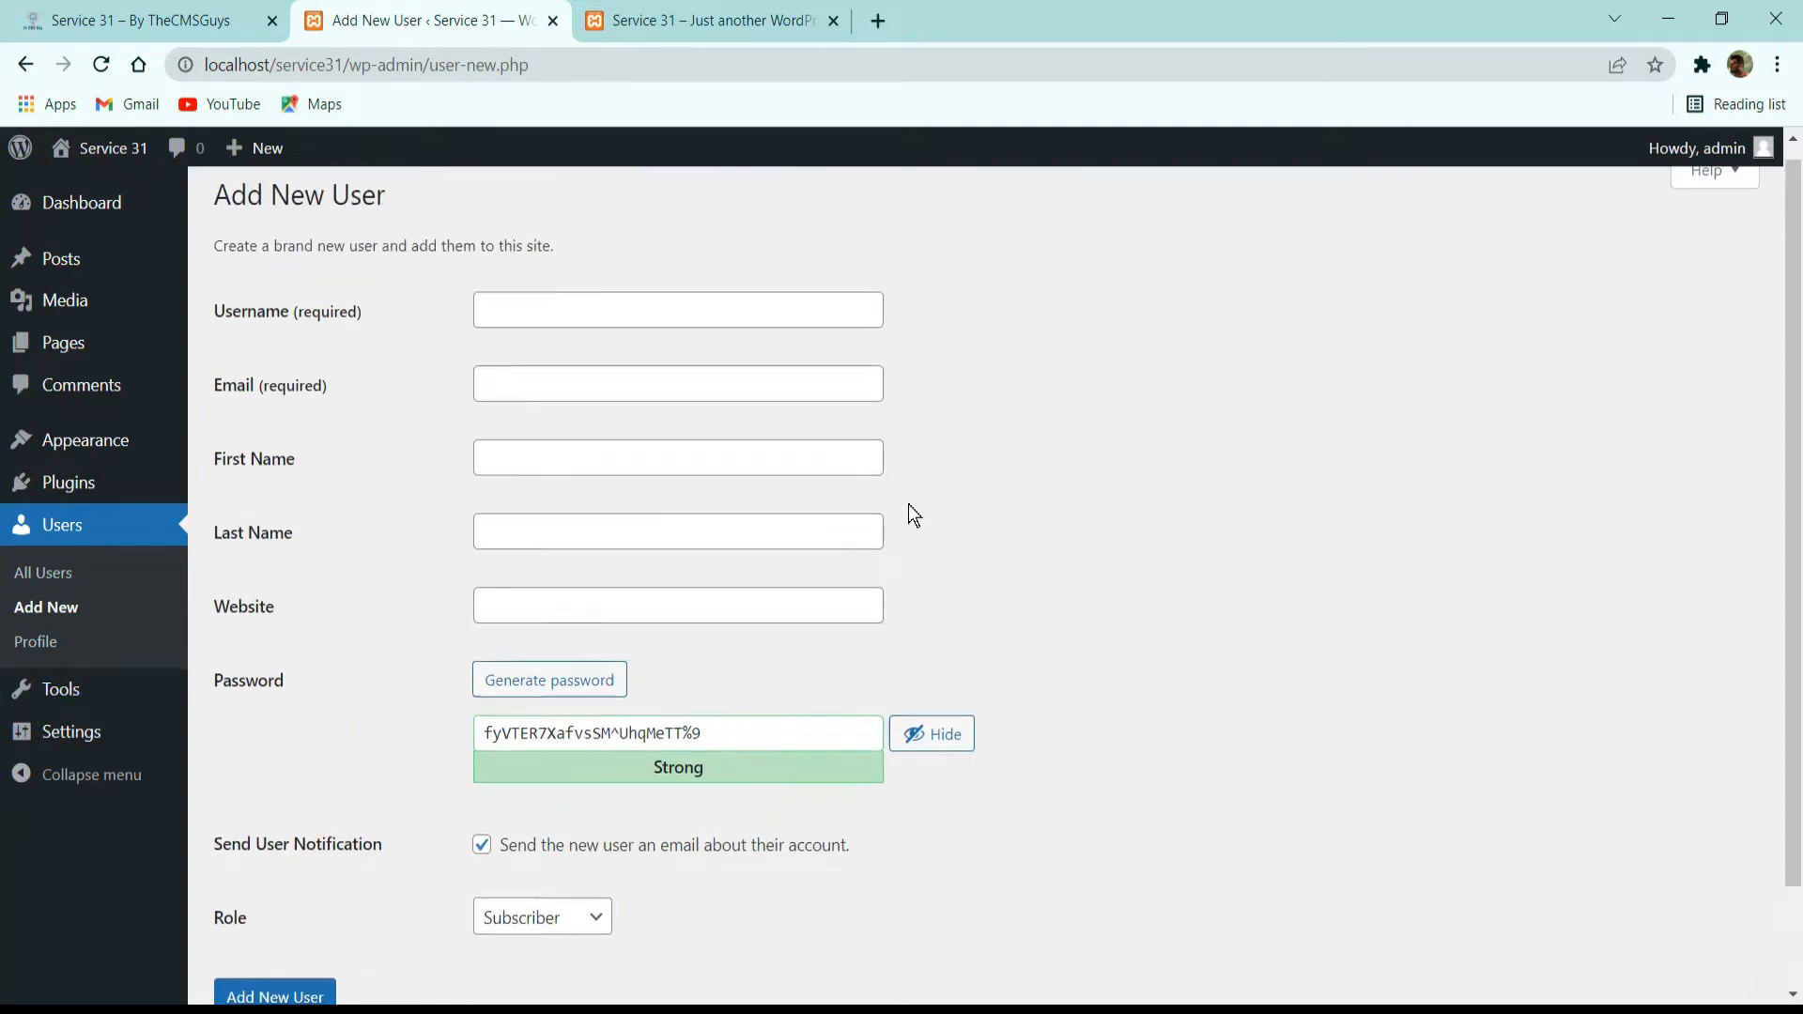
scroll(657, 475, "down", 2)
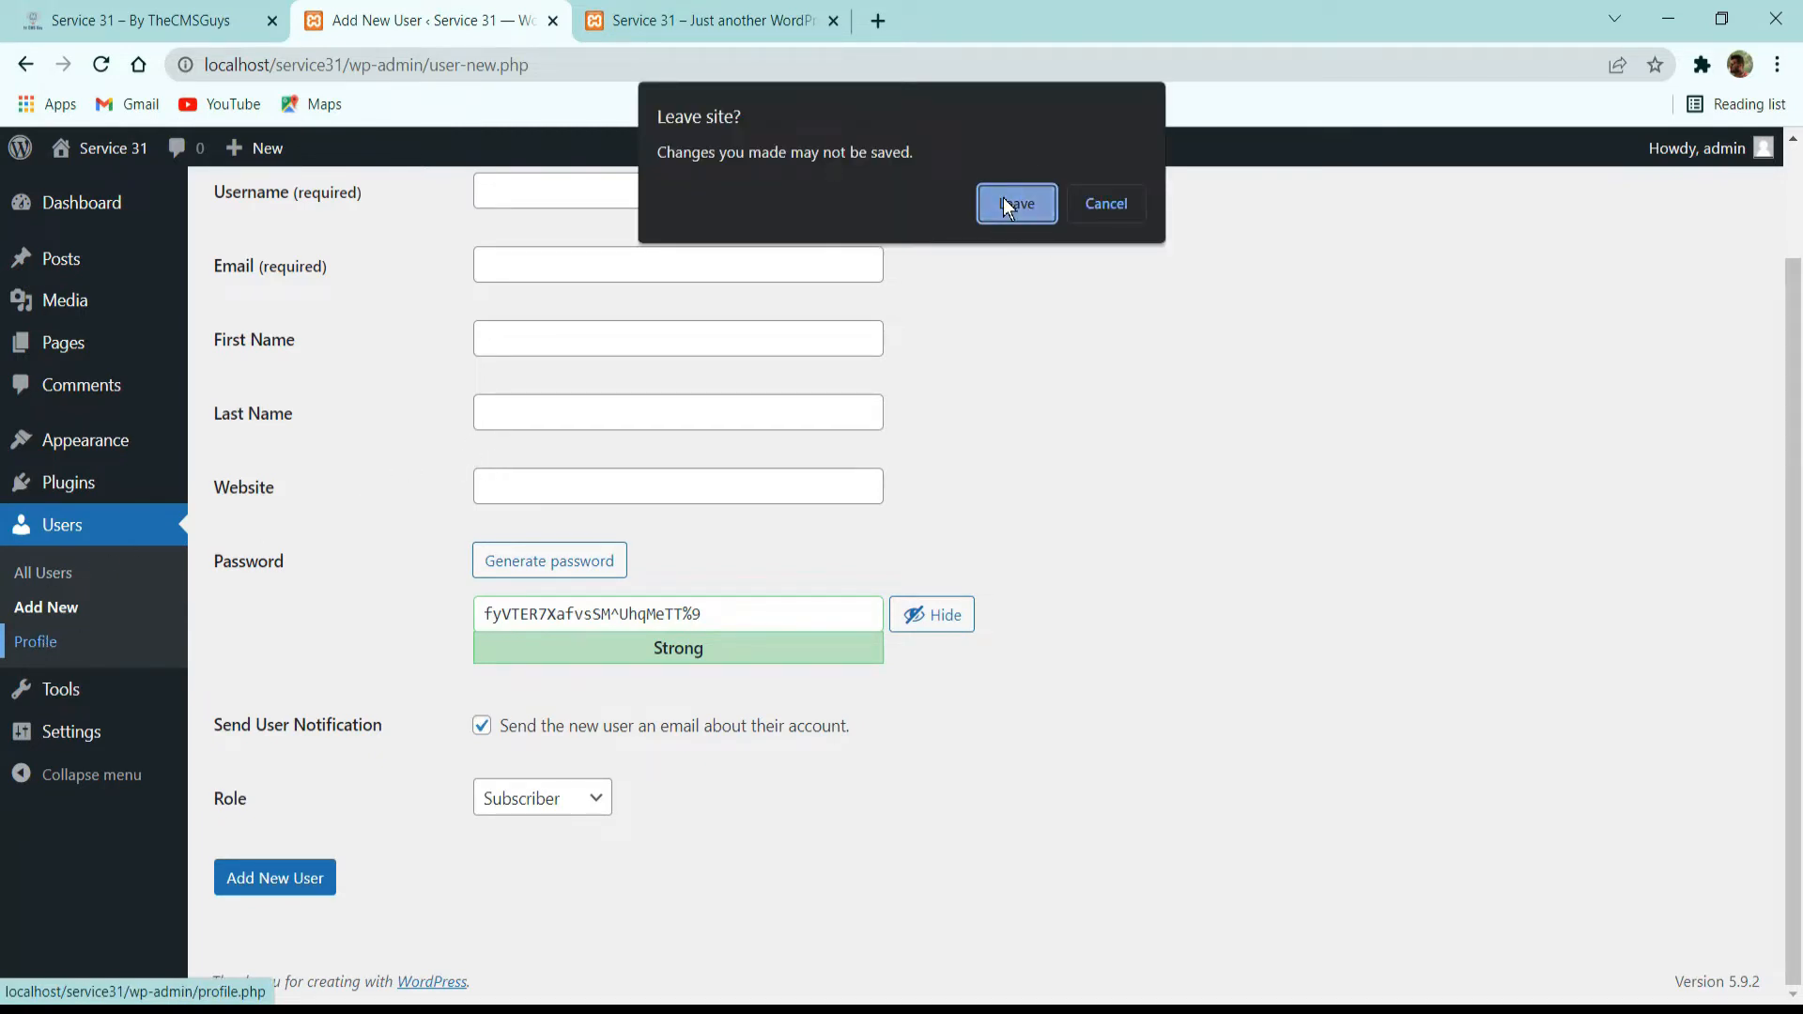
Leave the new user form without saving and look through the personal options and name fields of the admin profile.
left_click(1003, 203)
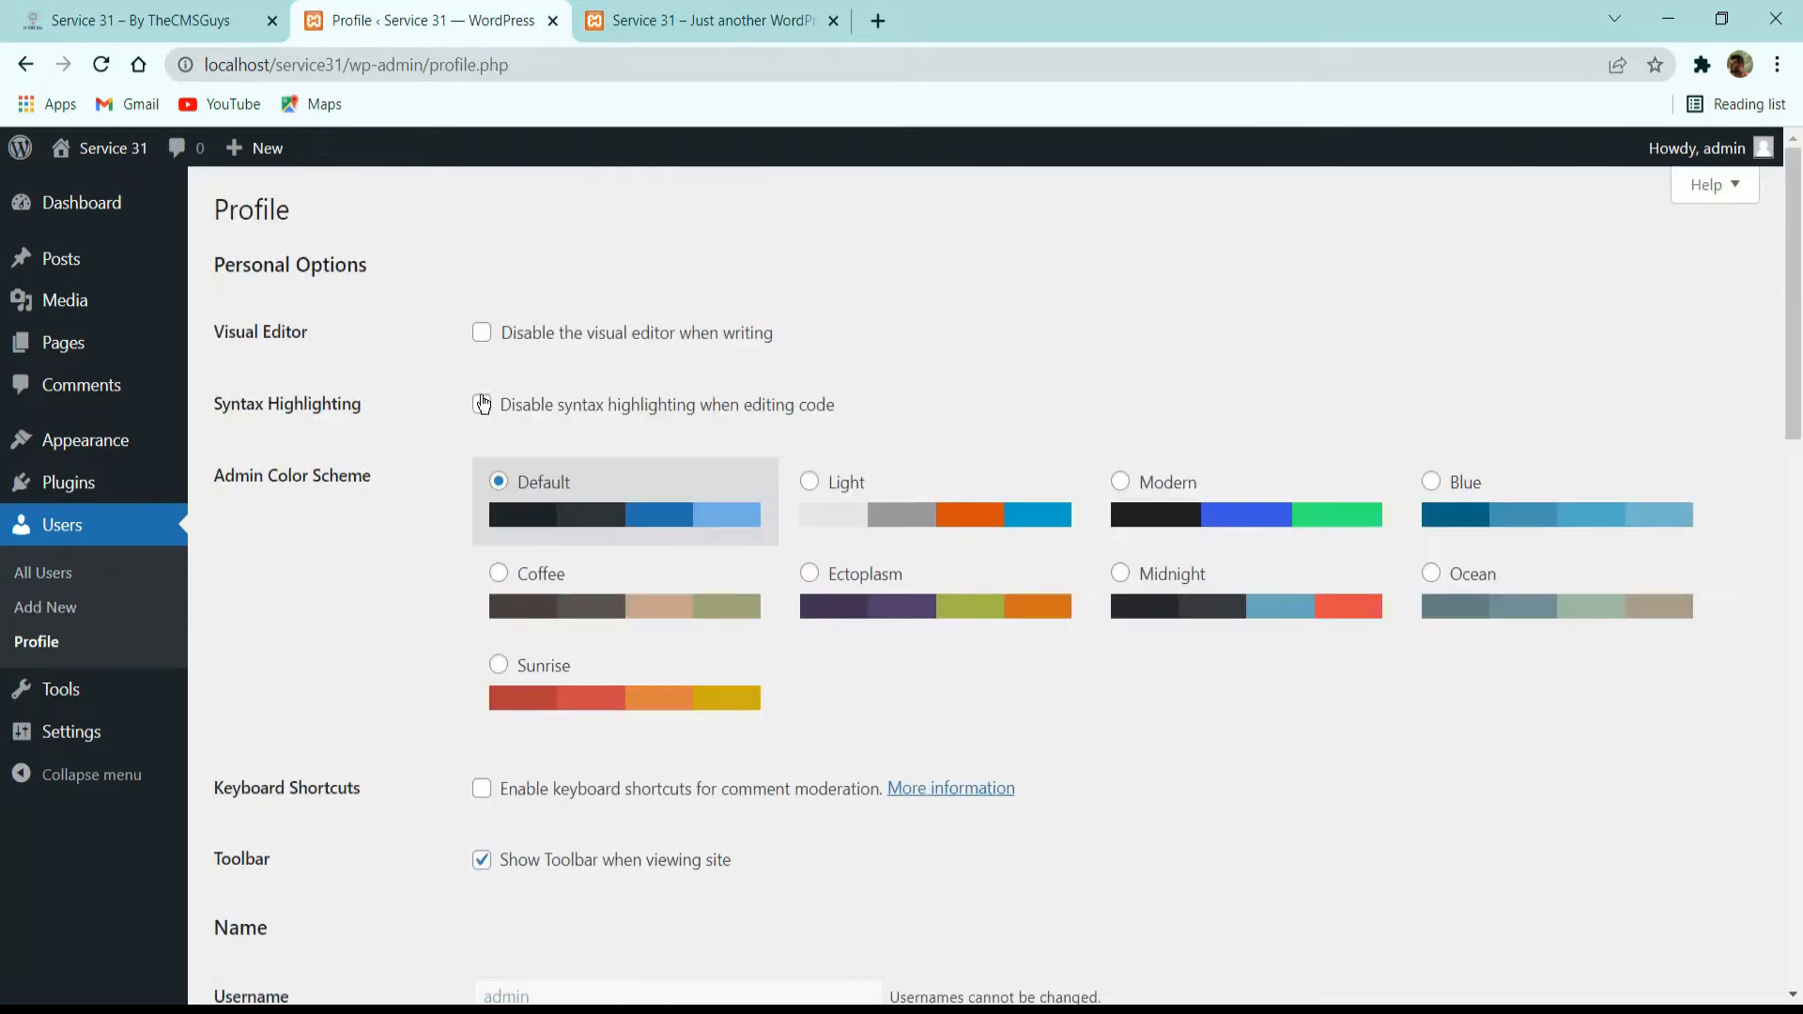
scroll(486, 522, "down", 3)
scroll(486, 522, "up", 2)
scroll(500, 505, "down", 9)
scroll(376, 483, "up", 5)
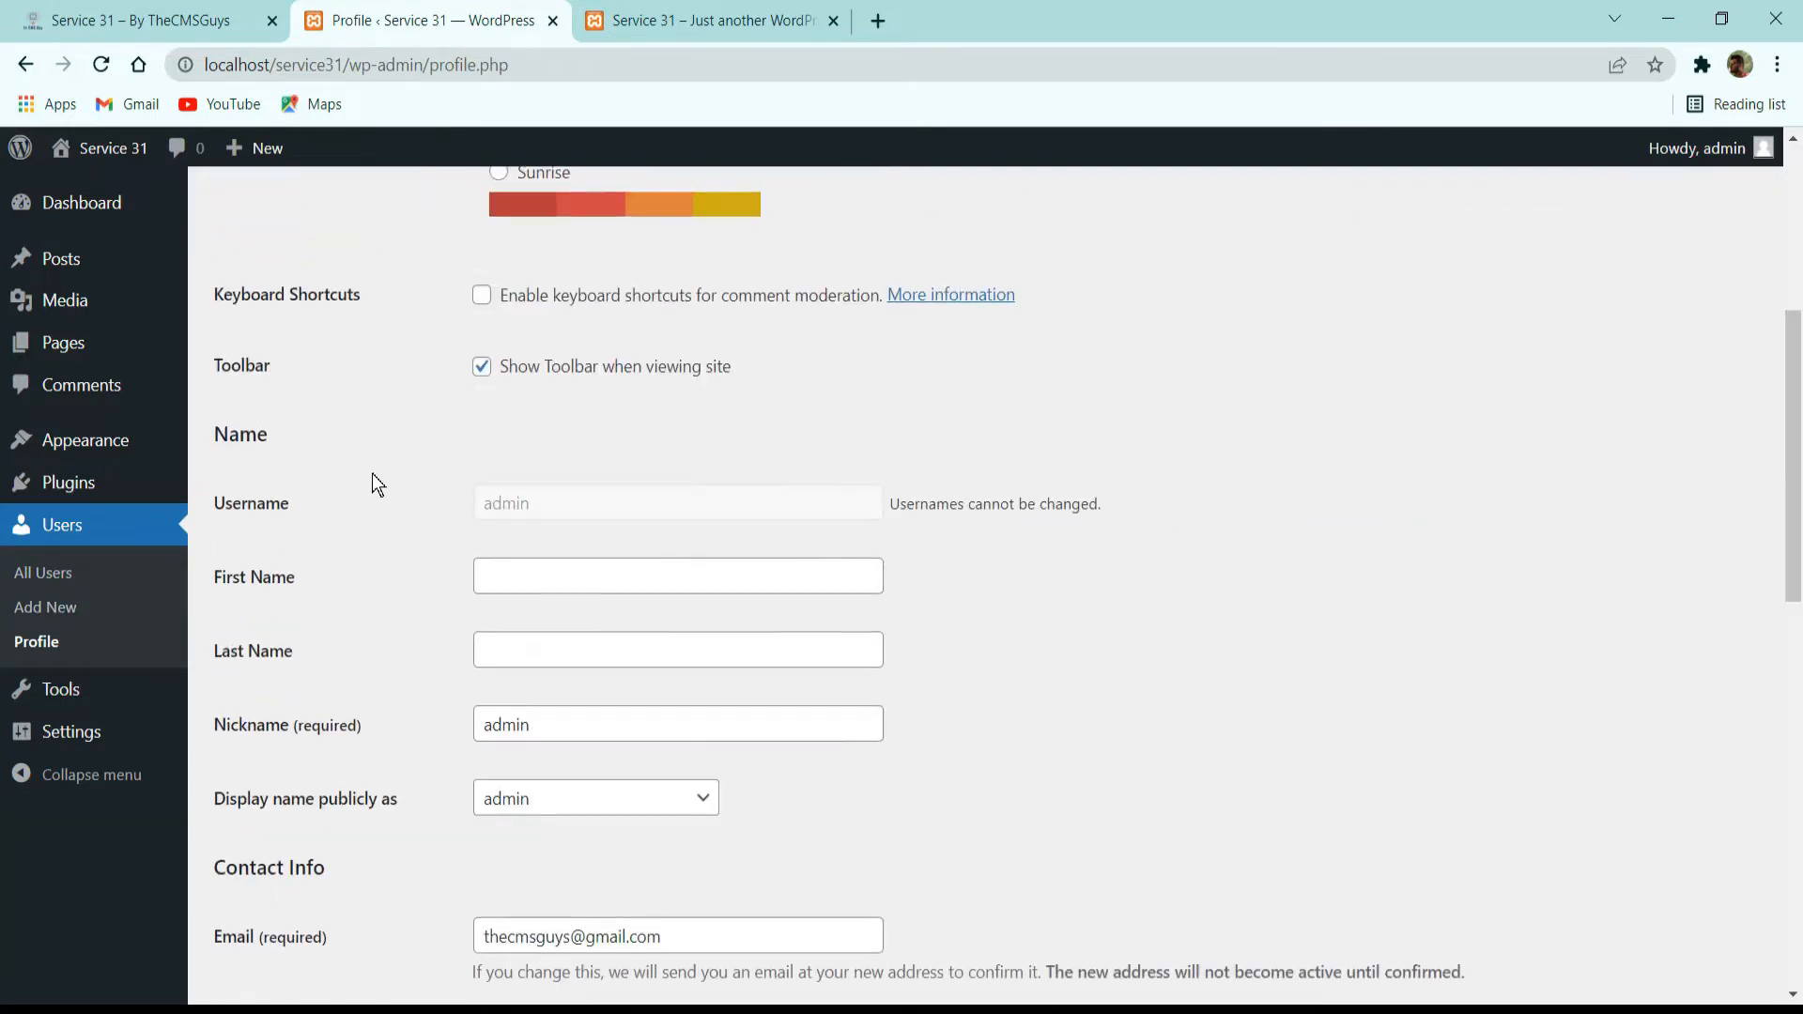
scroll(533, 540, "down", 3)
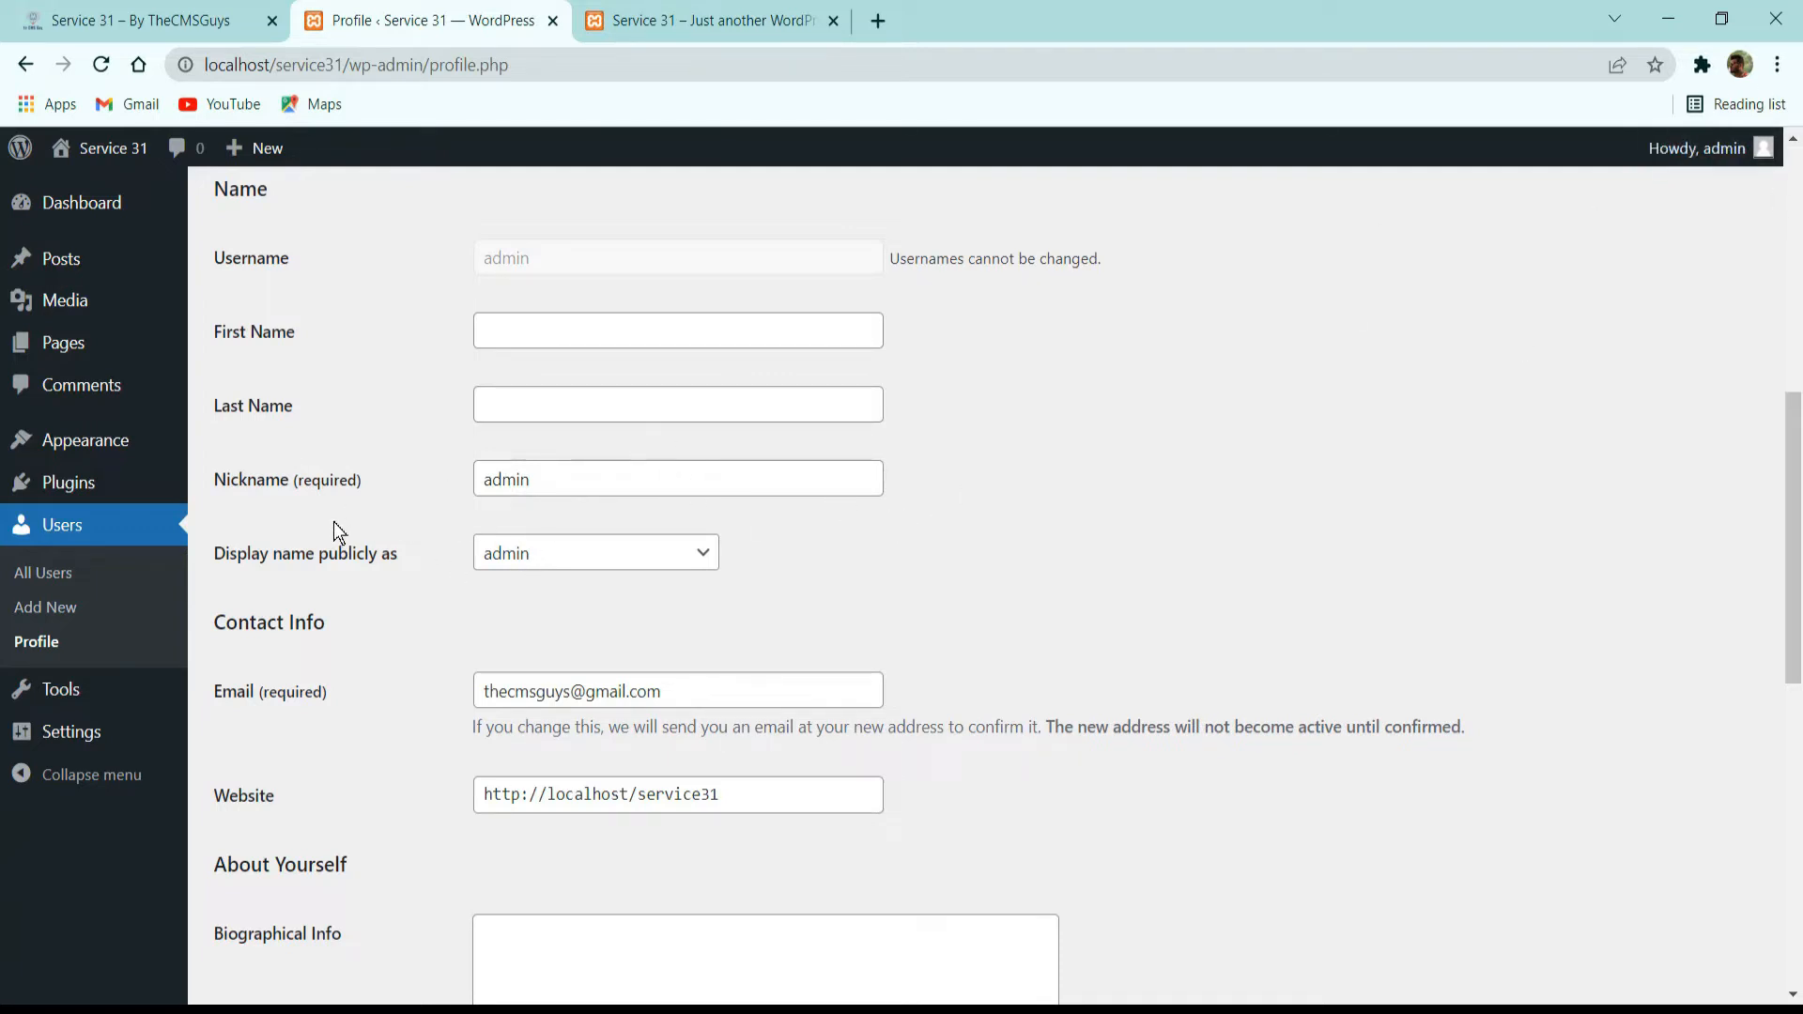
Set the profile nickname to THECMSGUYS and choose THECMSGUYS as the publicly displayed name.
left_click(548, 567)
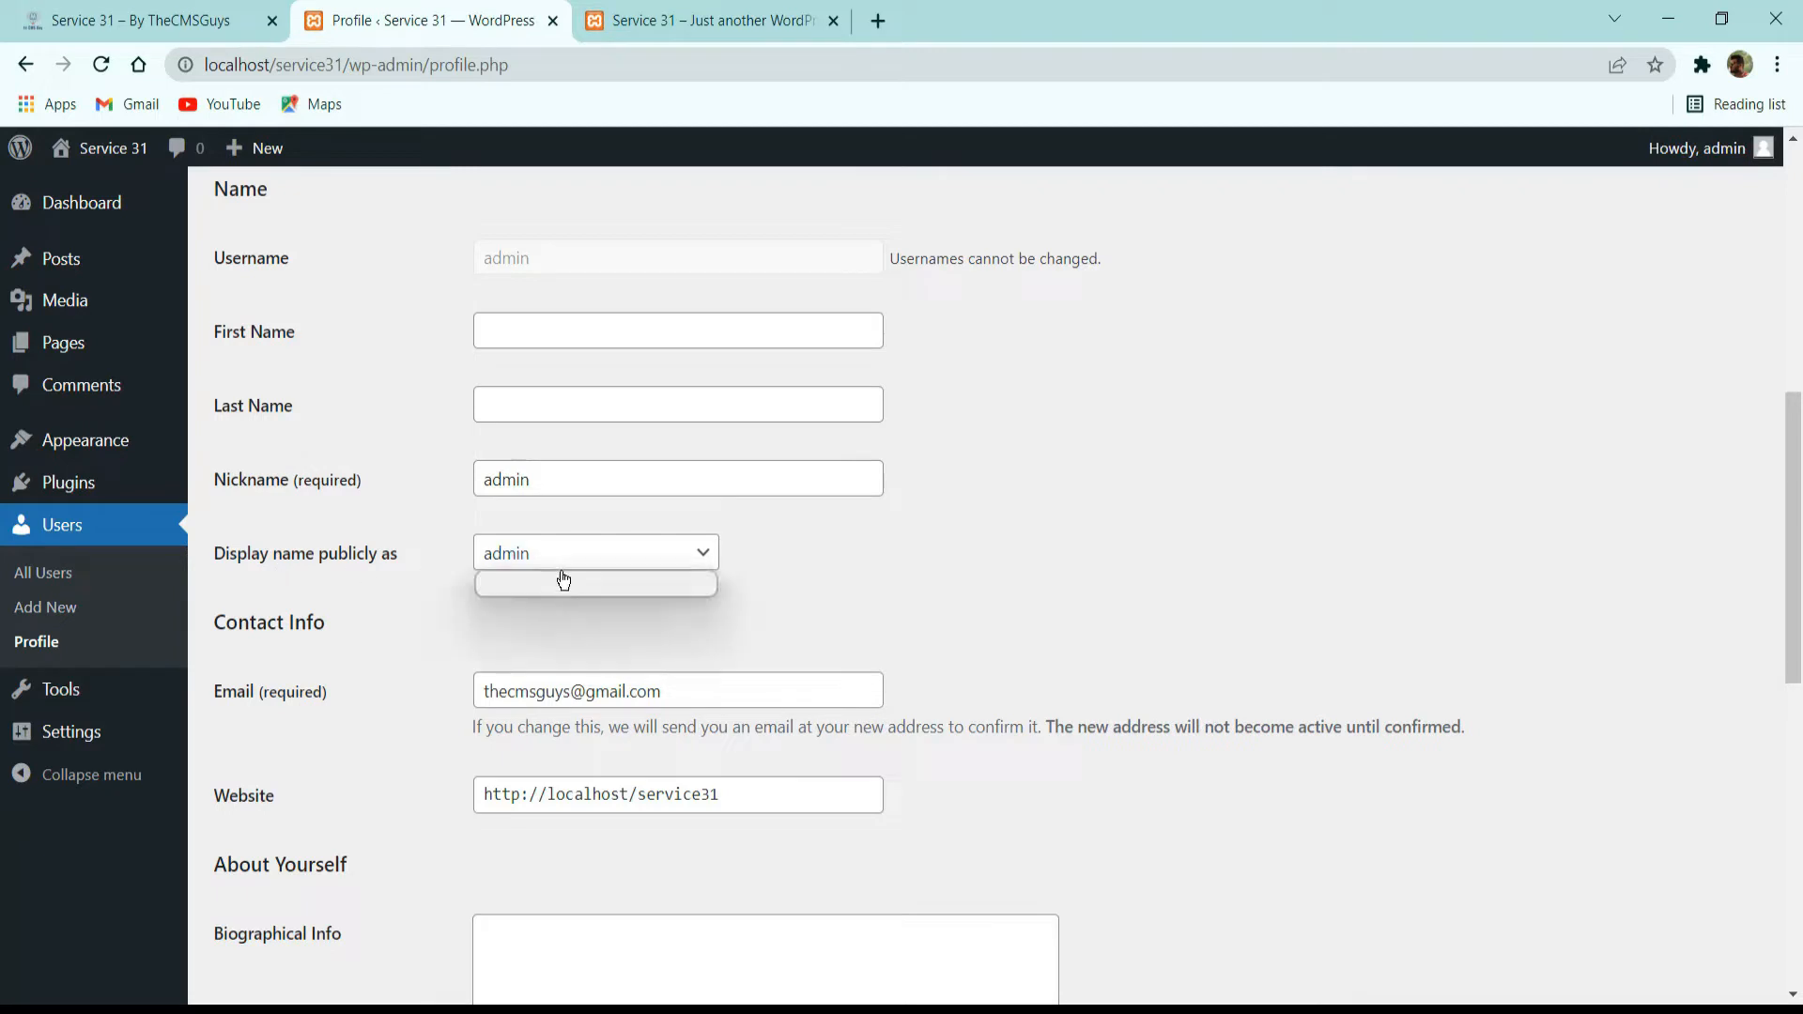
left_click(568, 580)
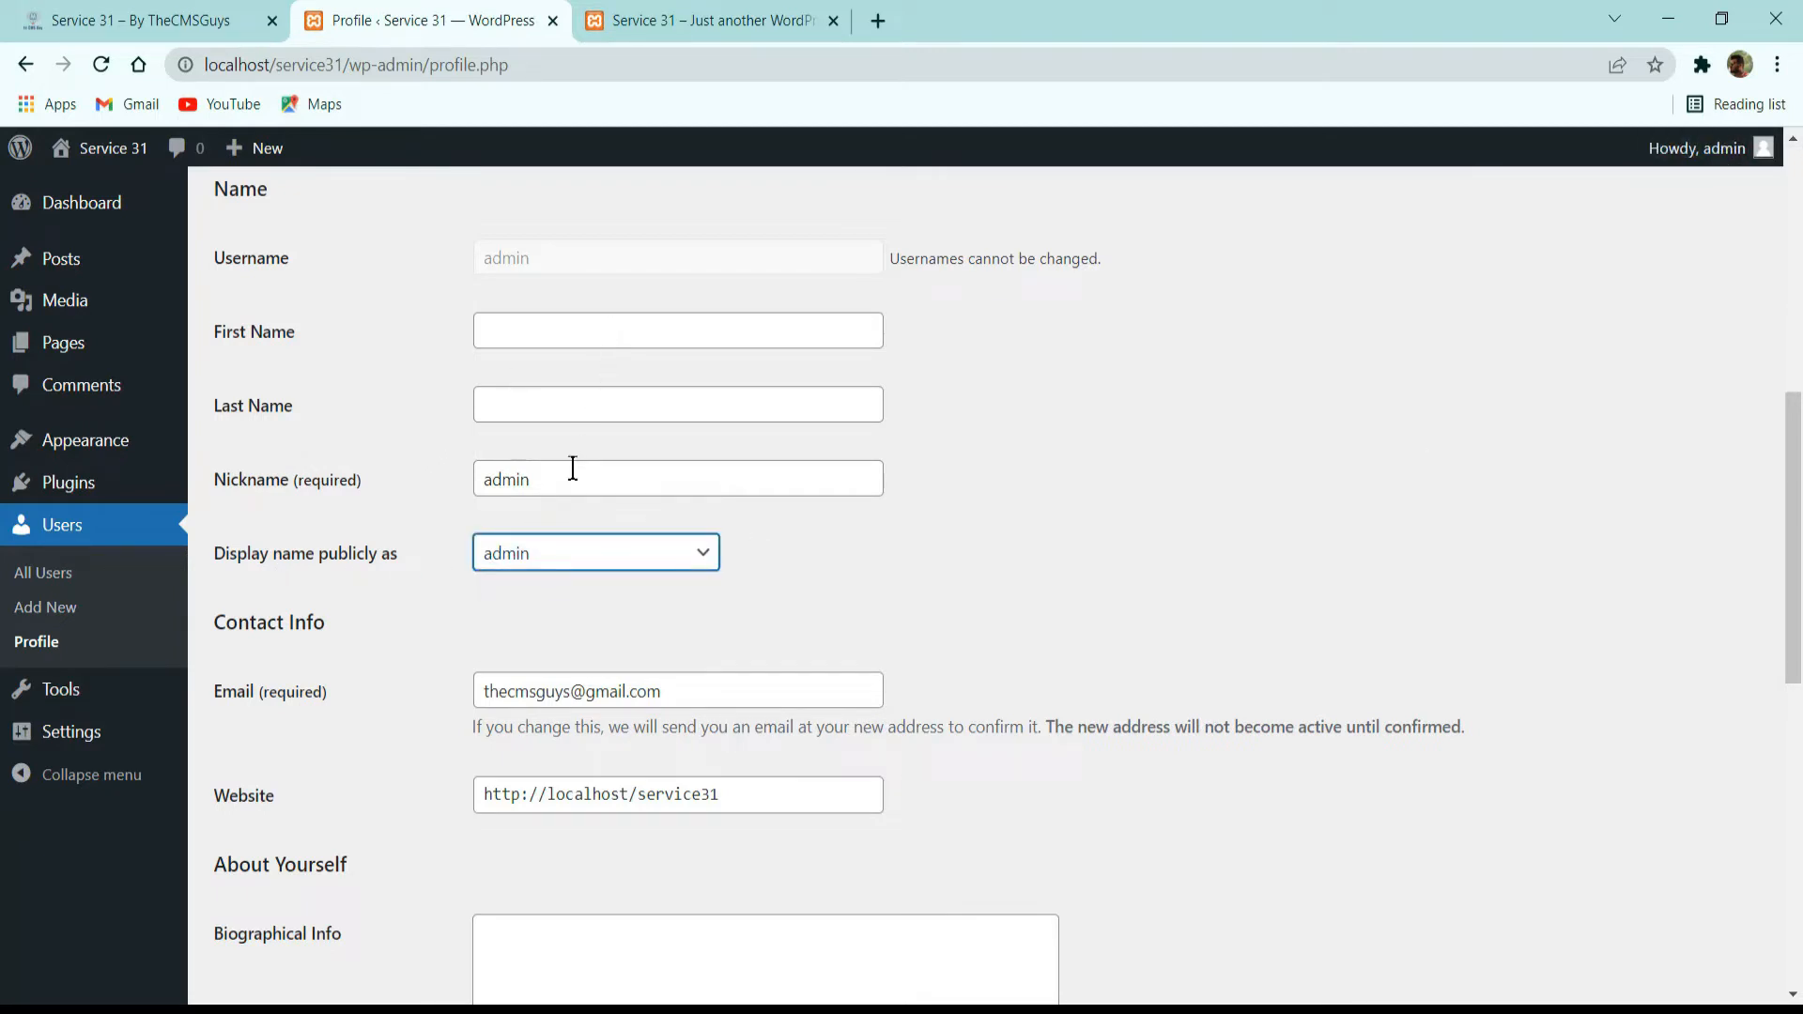
left_click_drag(567, 479, 294, 489)
type("THE")
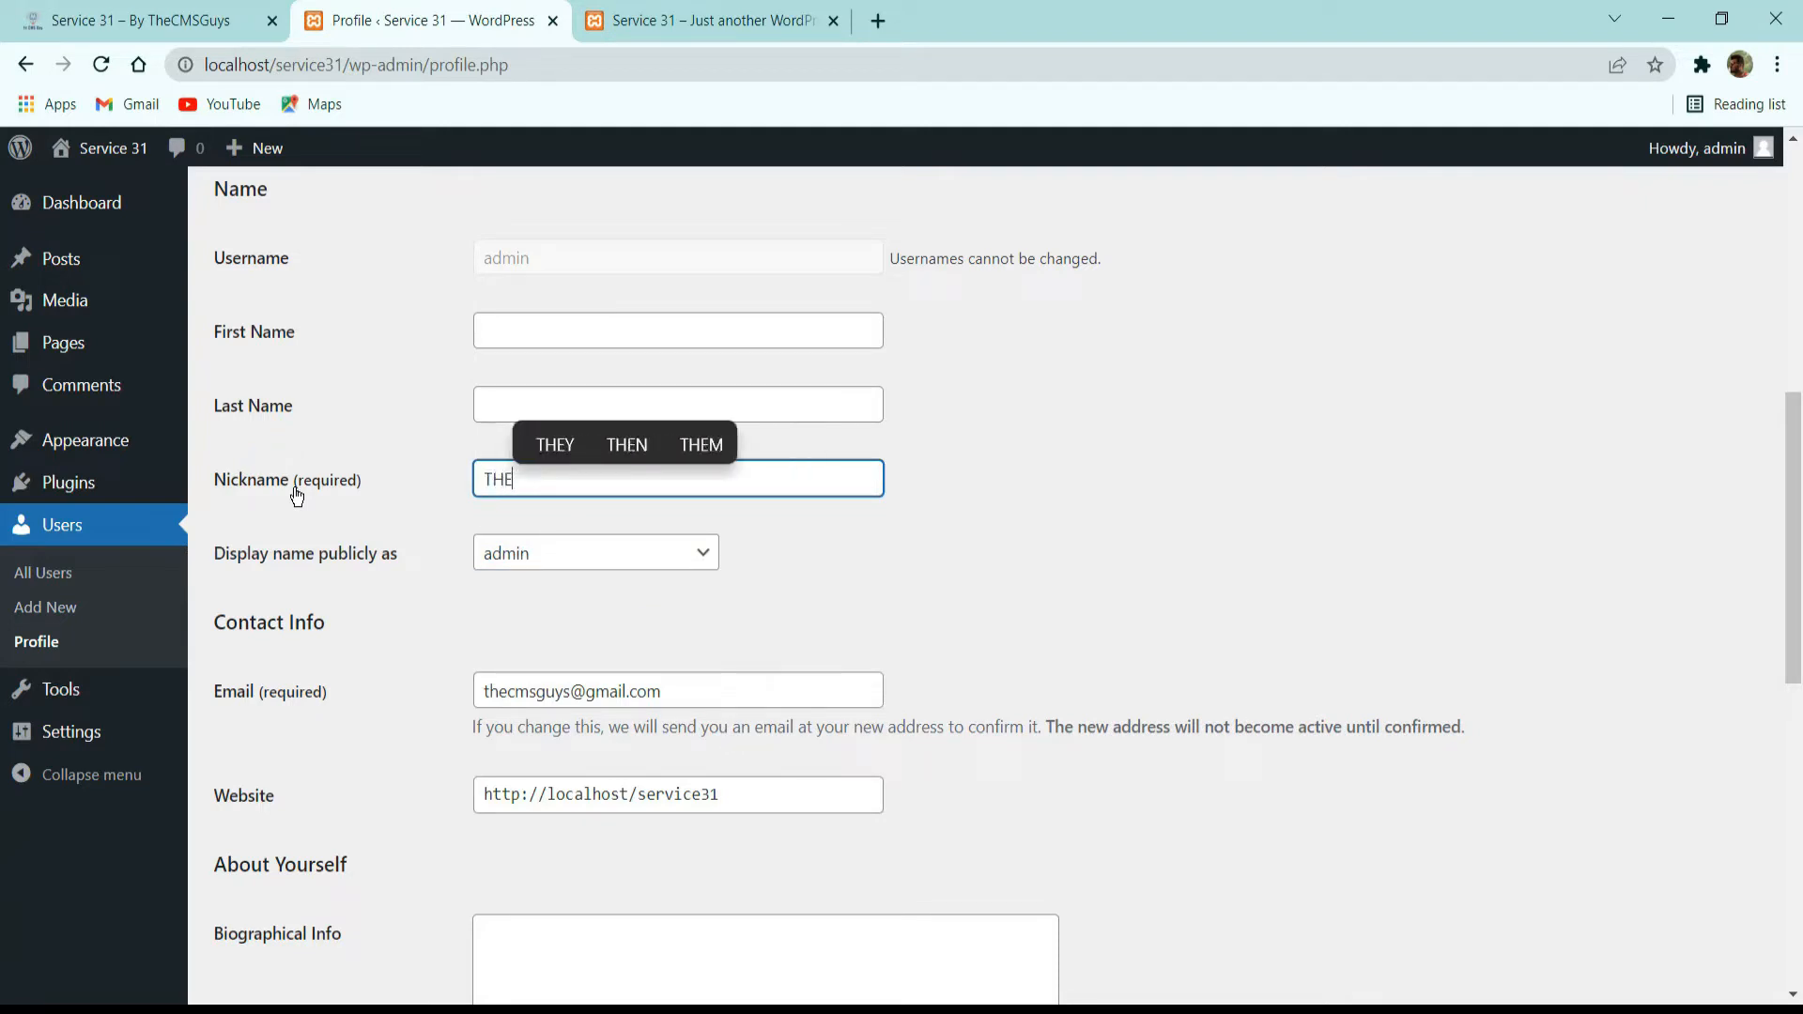
type("CMSGI")
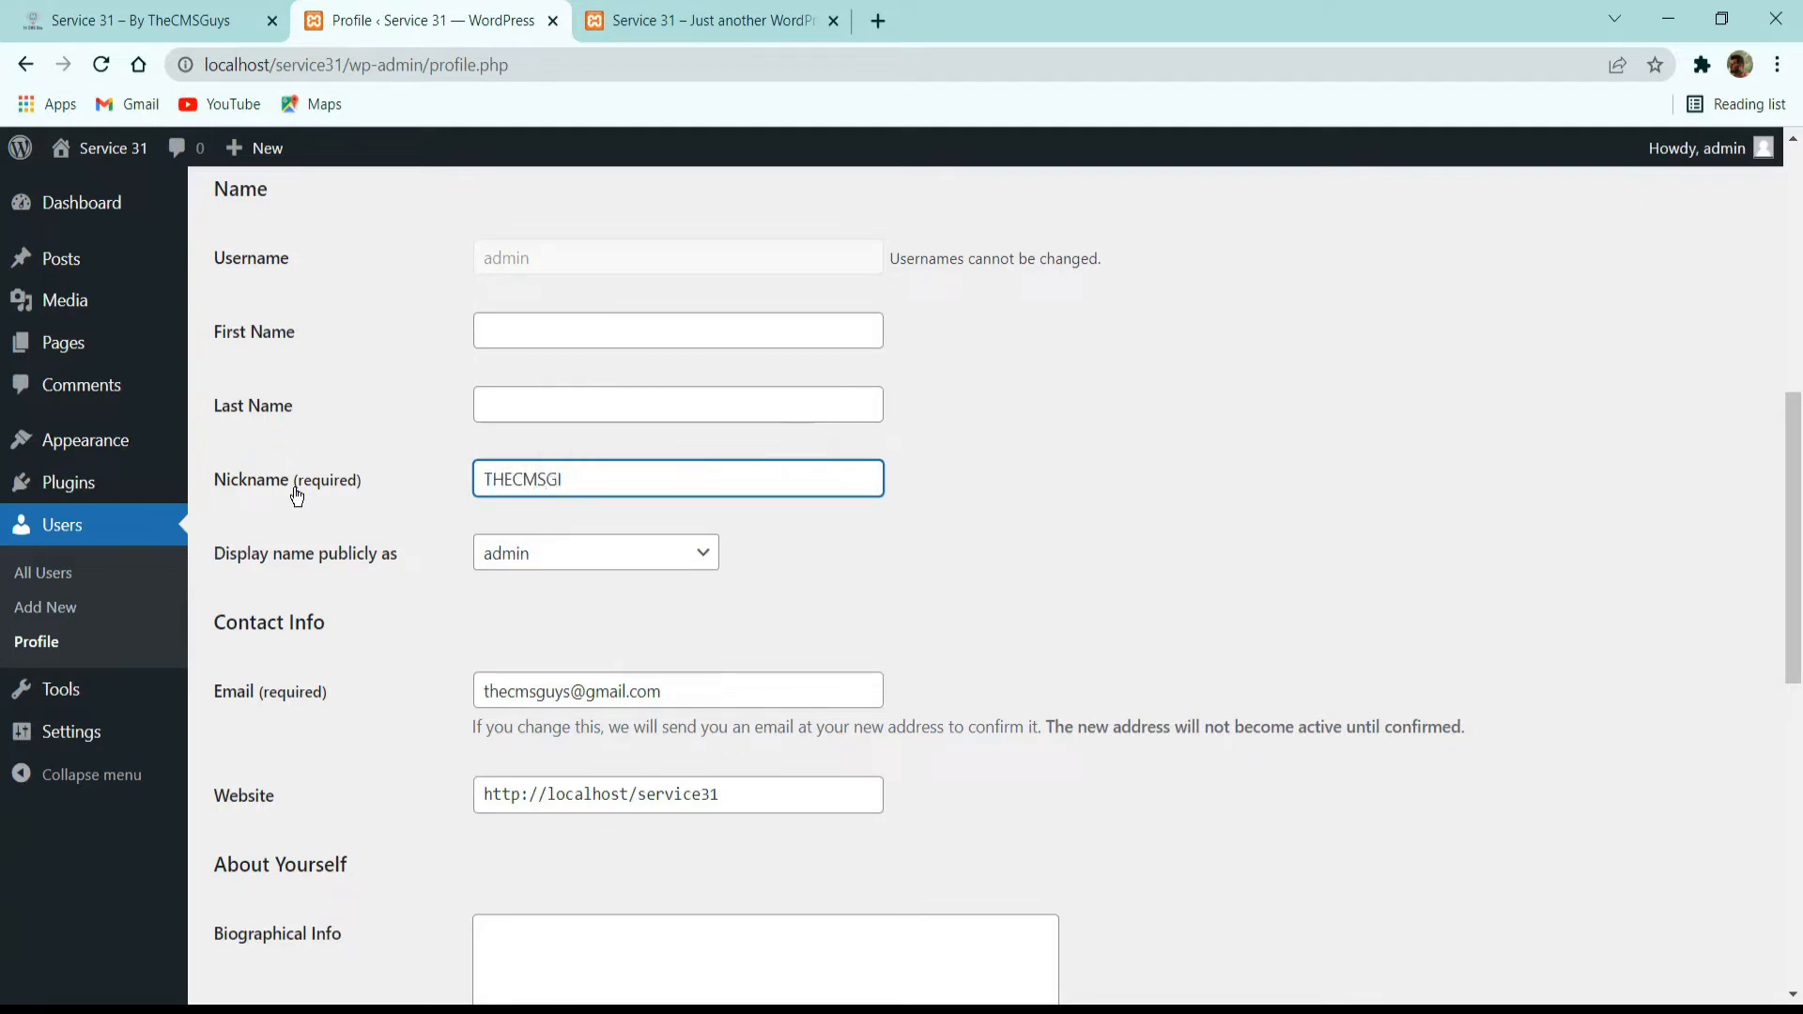
key("BackSpace")
type("UYS")
left_click(815, 657)
left_click(529, 562)
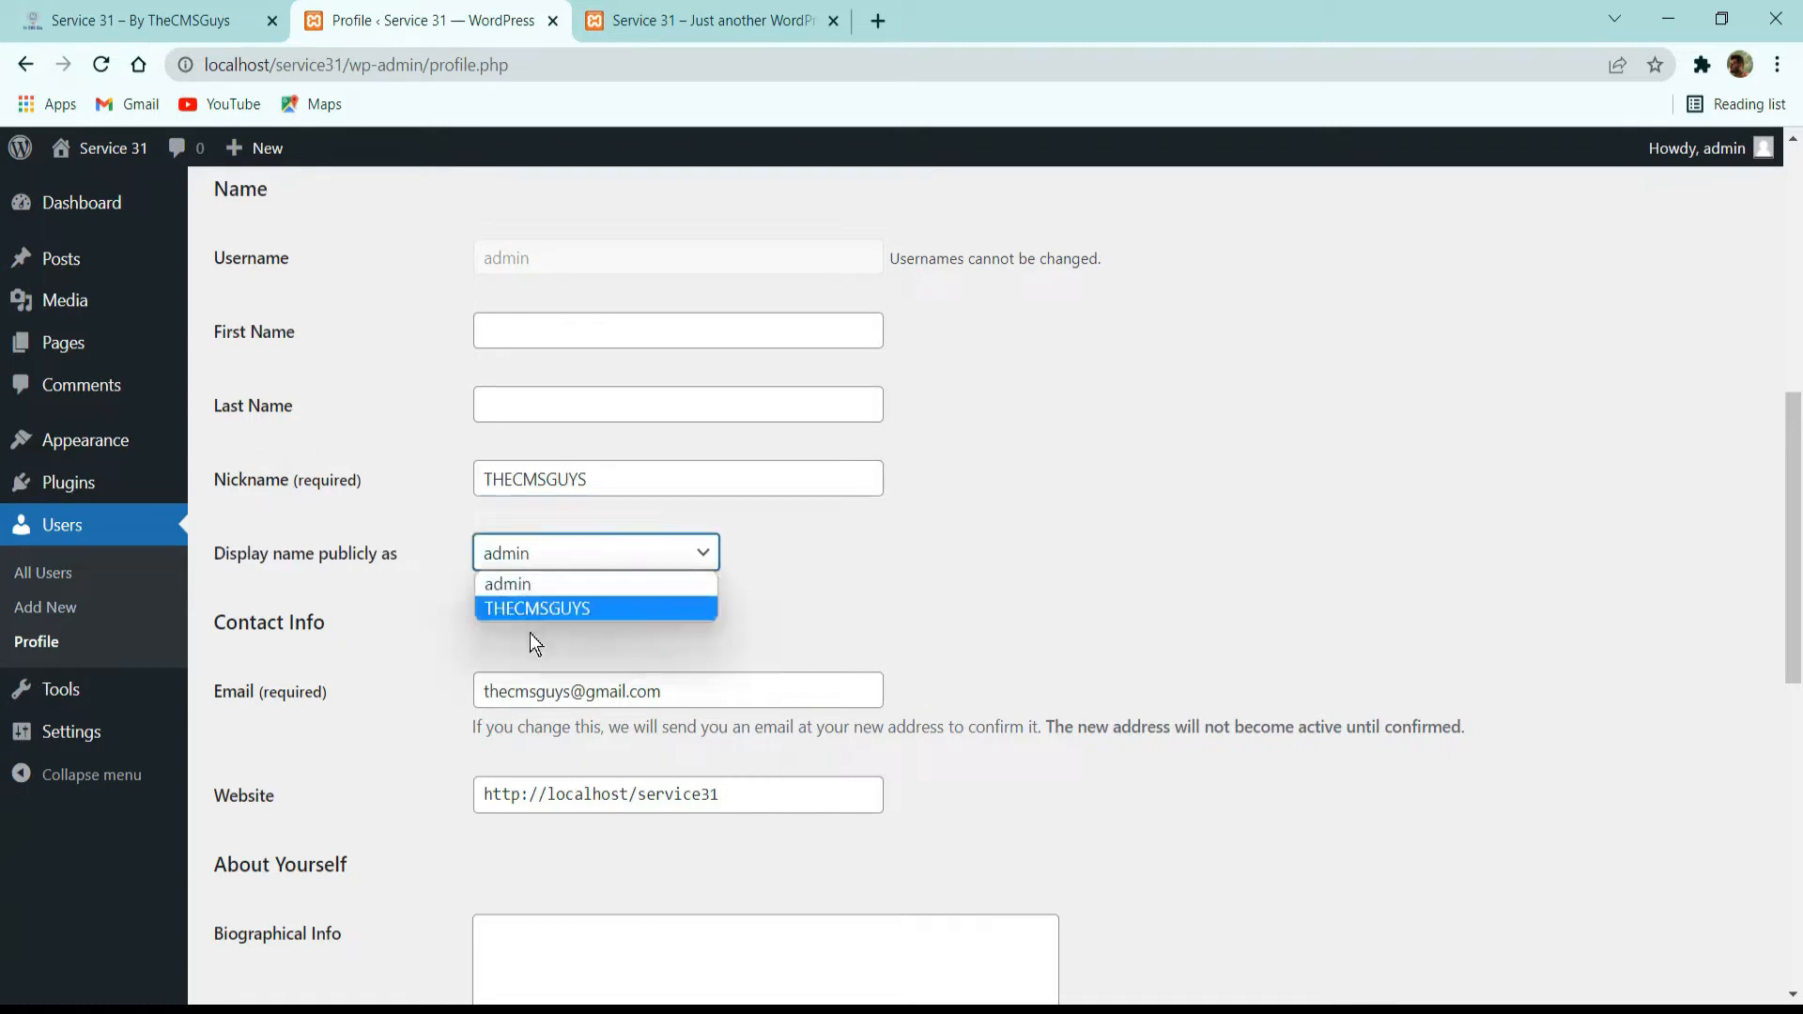
left_click(509, 610)
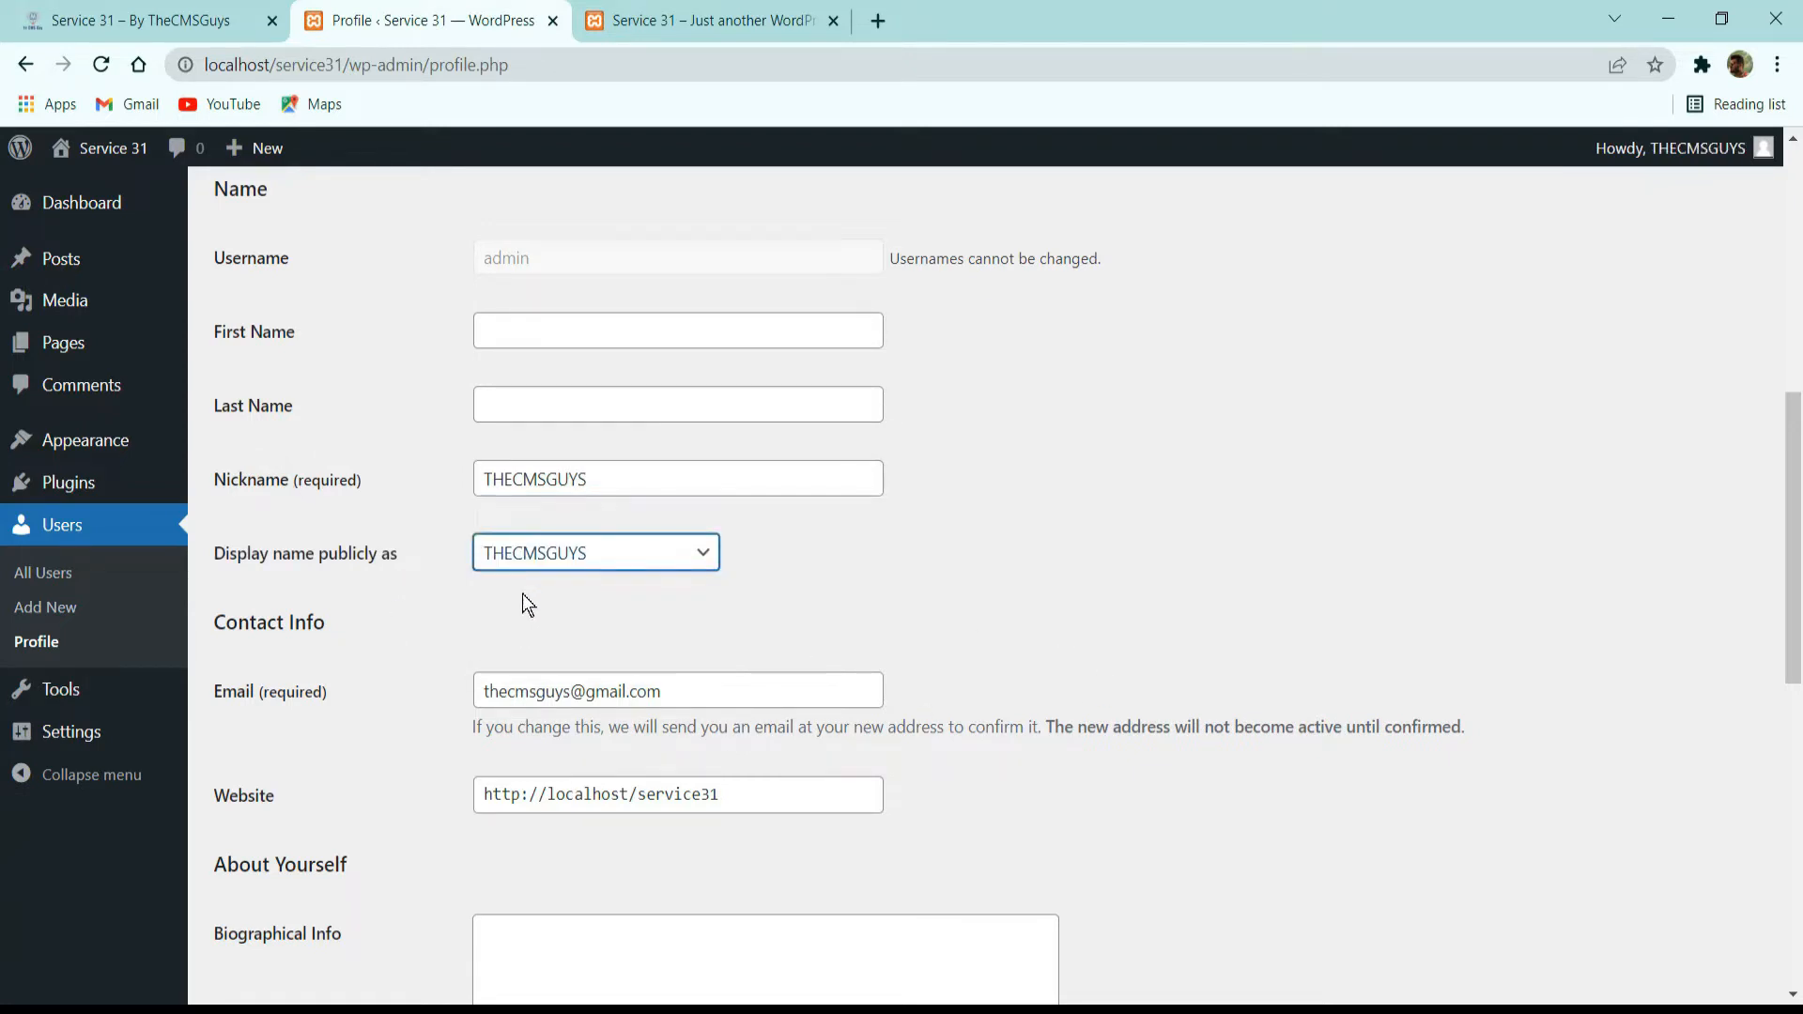
Check the contact email and the remaining profile sections, and update the profile to save the changes.
scroll(824, 472, "down", 3)
left_click_drag(623, 449, 345, 403)
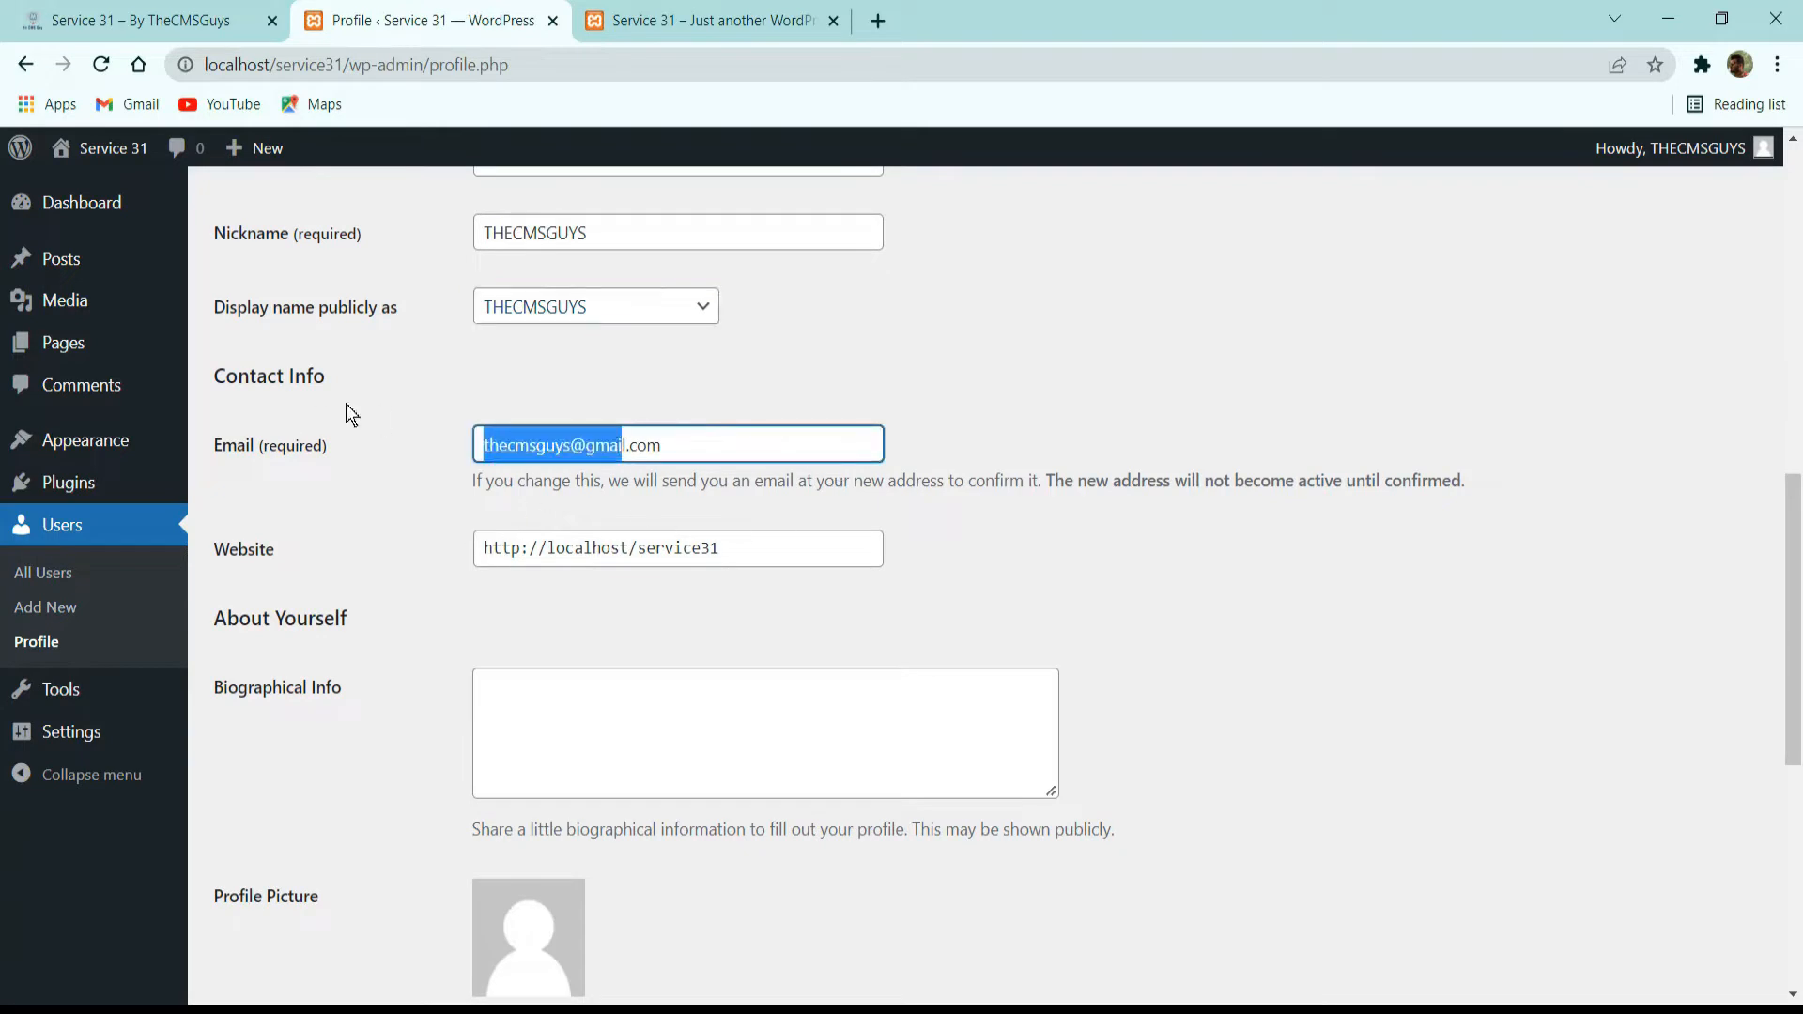
left_click(724, 439)
left_click_drag(753, 444, 369, 455)
left_click(603, 485)
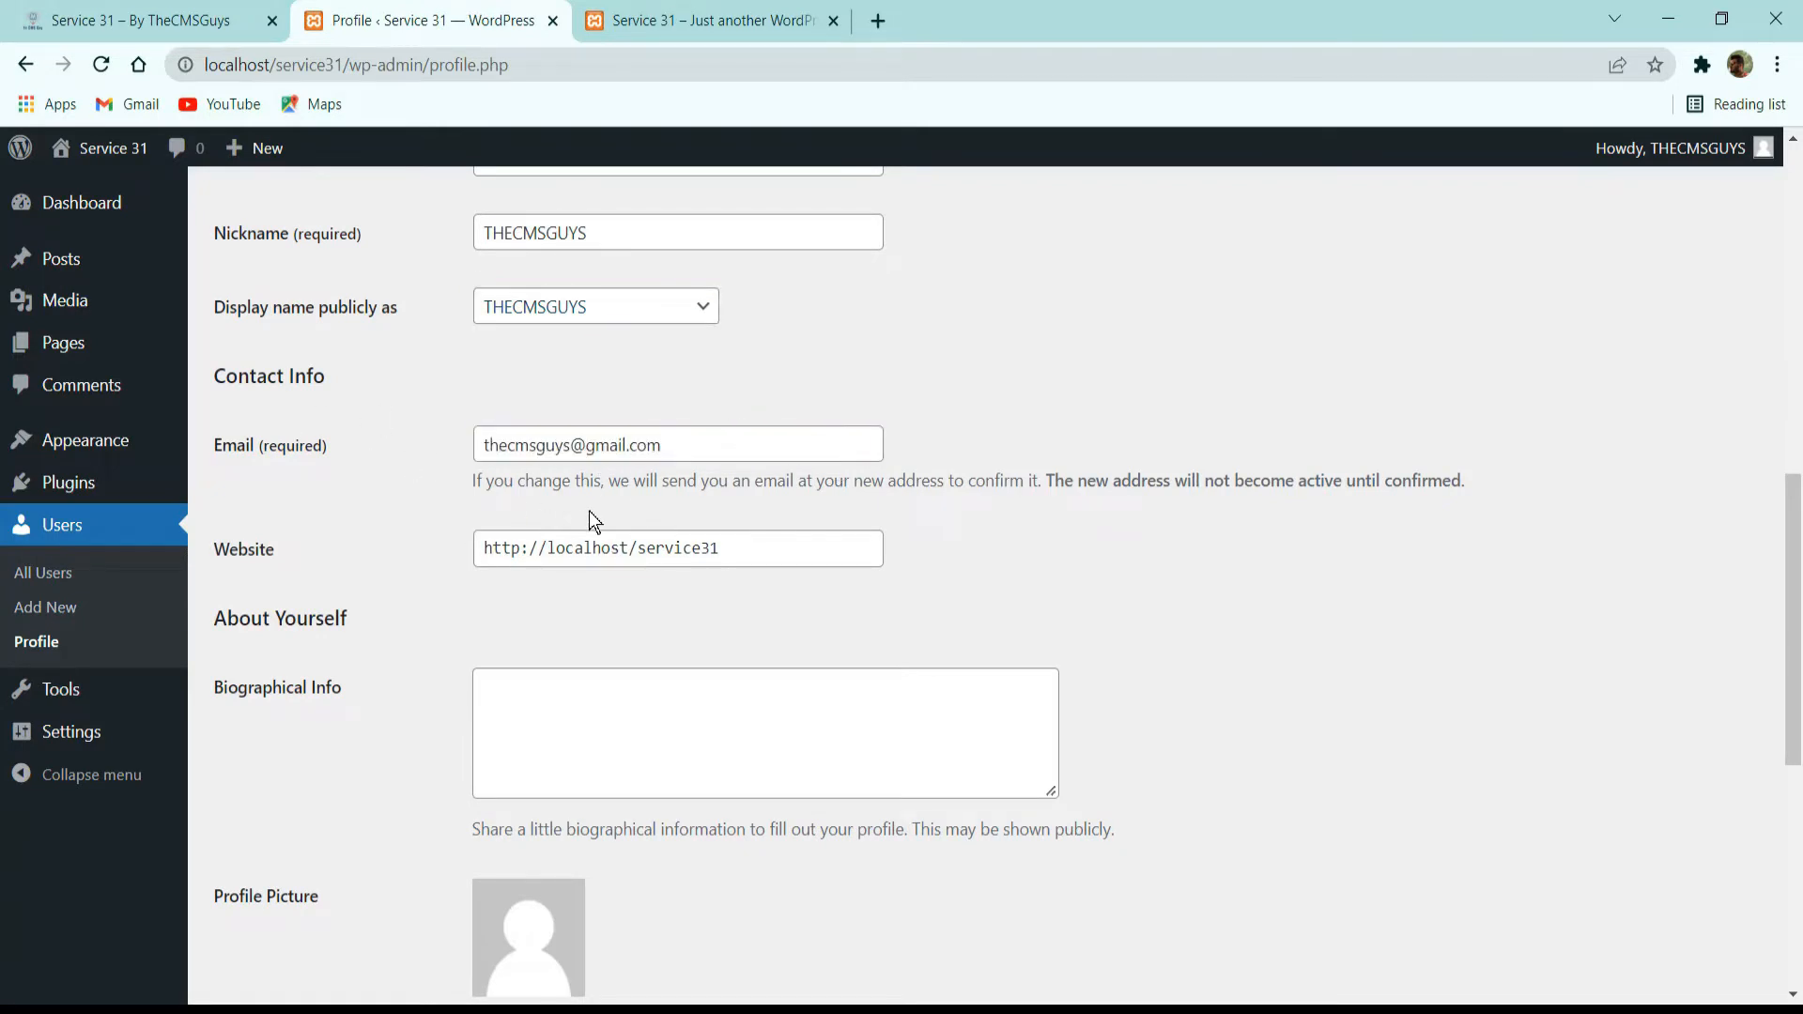
scroll(590, 514, "down", 3)
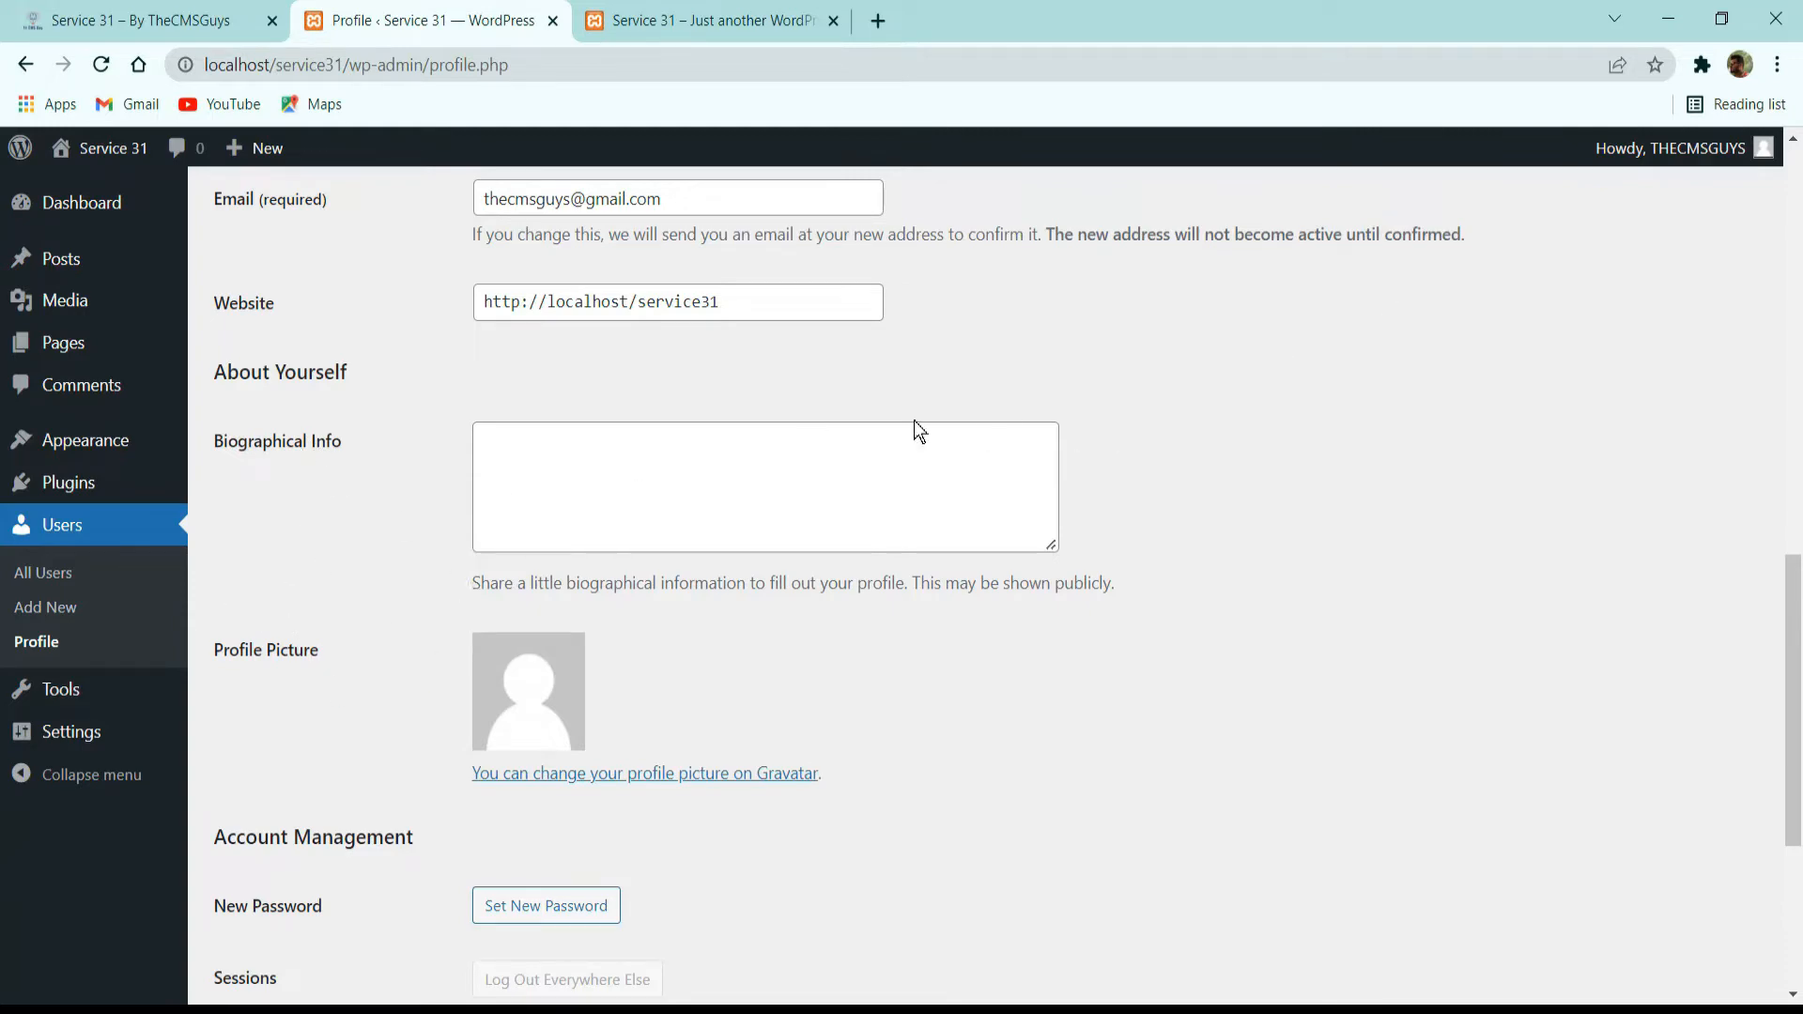
scroll(914, 430, "down", 5)
left_click(250, 875)
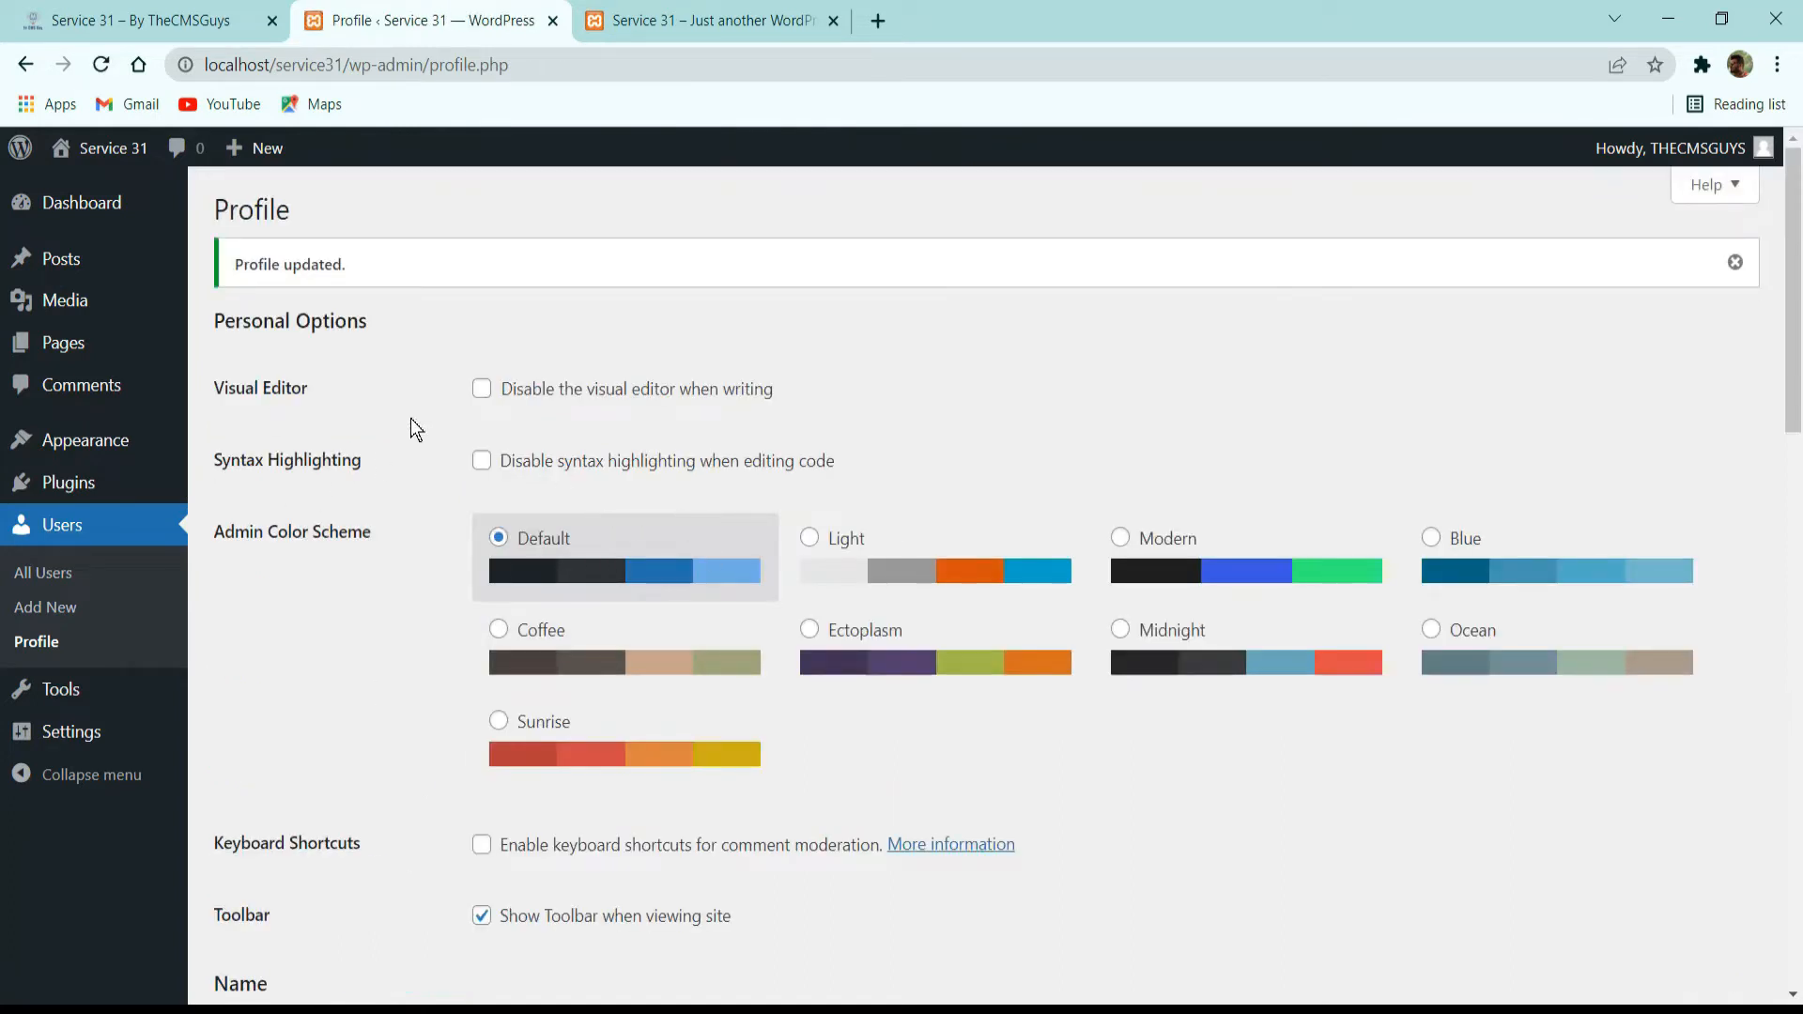
Try several admin color schemes such as Coffee, Midnight and Ectoplasm, pick Sunrise, and open the general settings.
left_click(1078, 568)
left_click(650, 658)
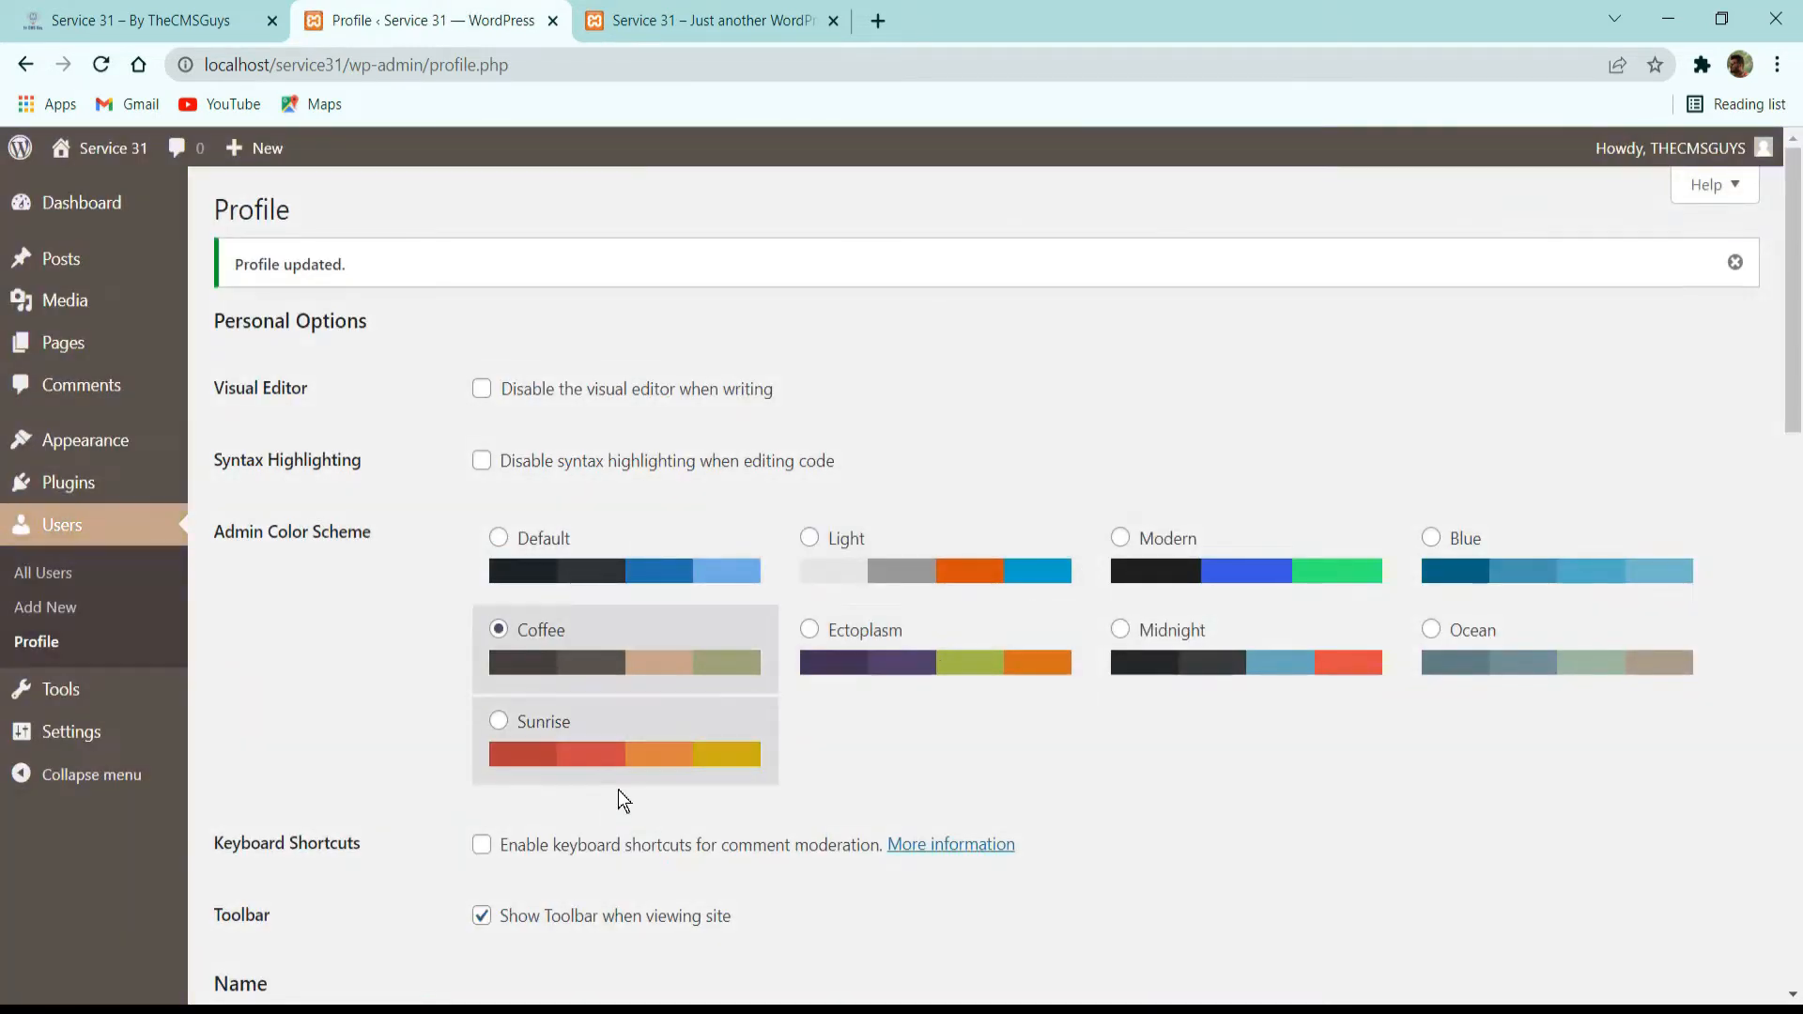
left_click(695, 719)
left_click(1306, 657)
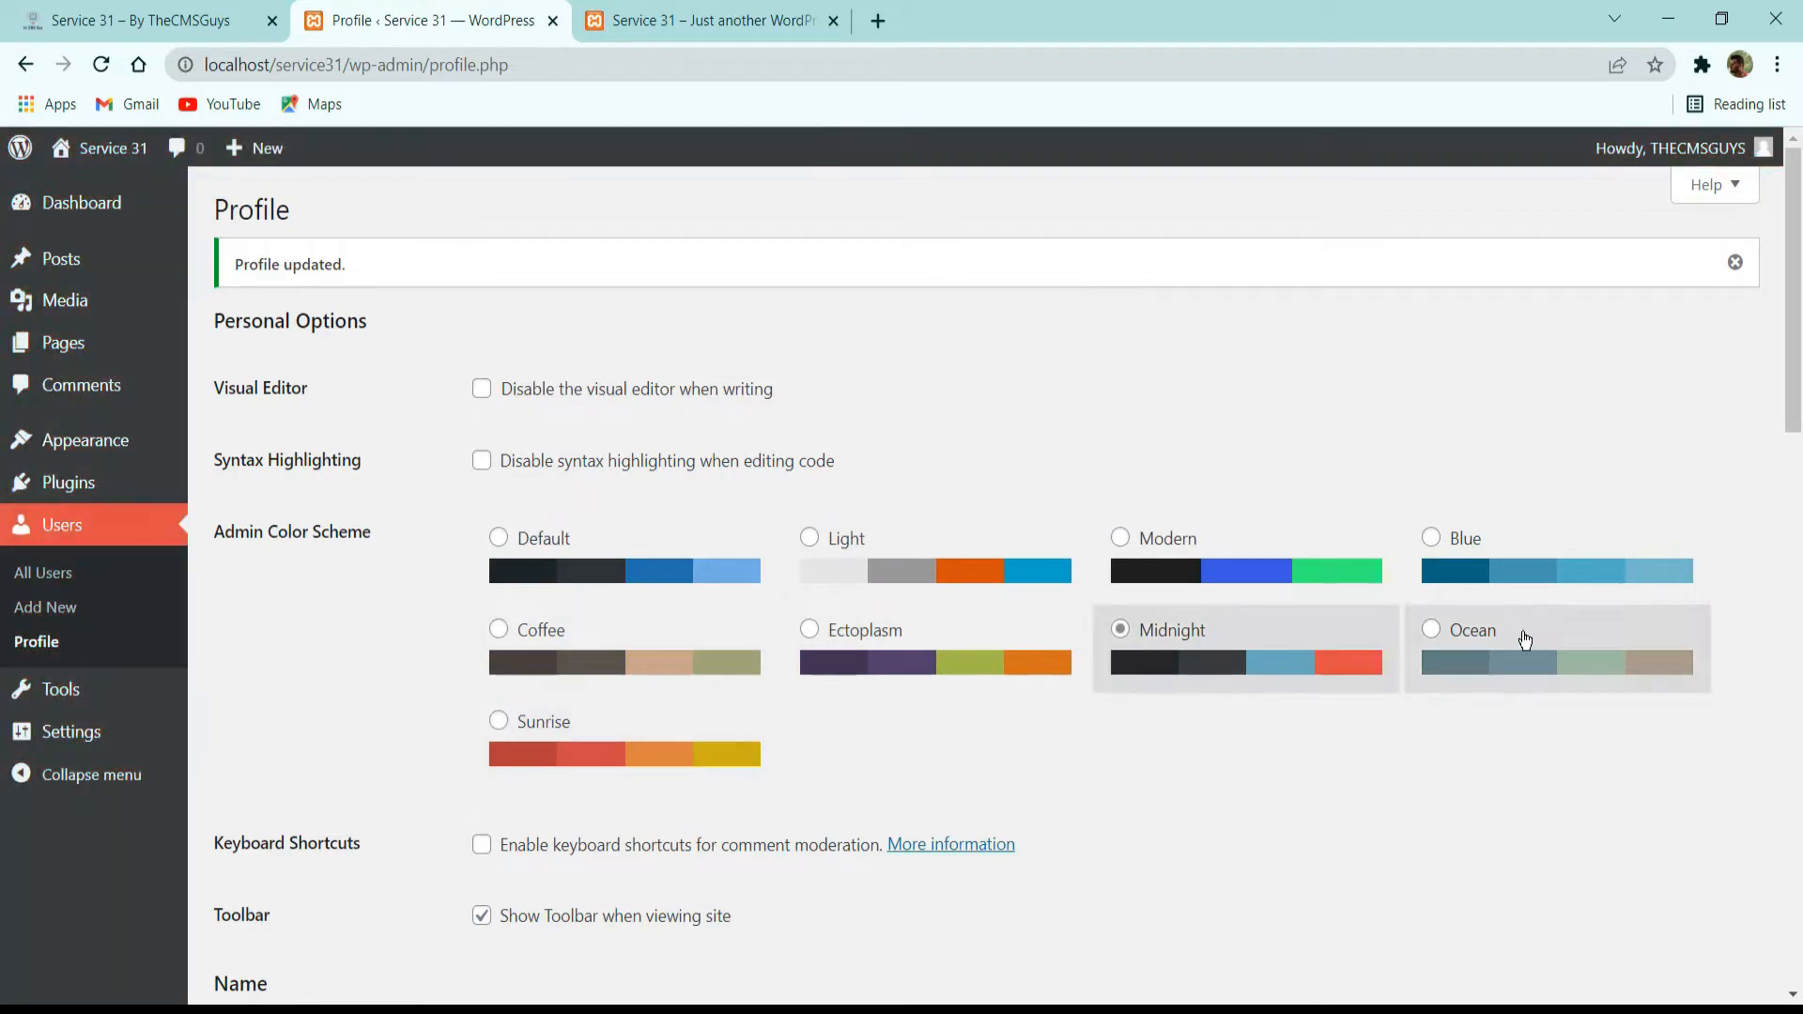
left_click(1447, 578)
left_click(1299, 553)
left_click(870, 588)
left_click(648, 662)
left_click(901, 657)
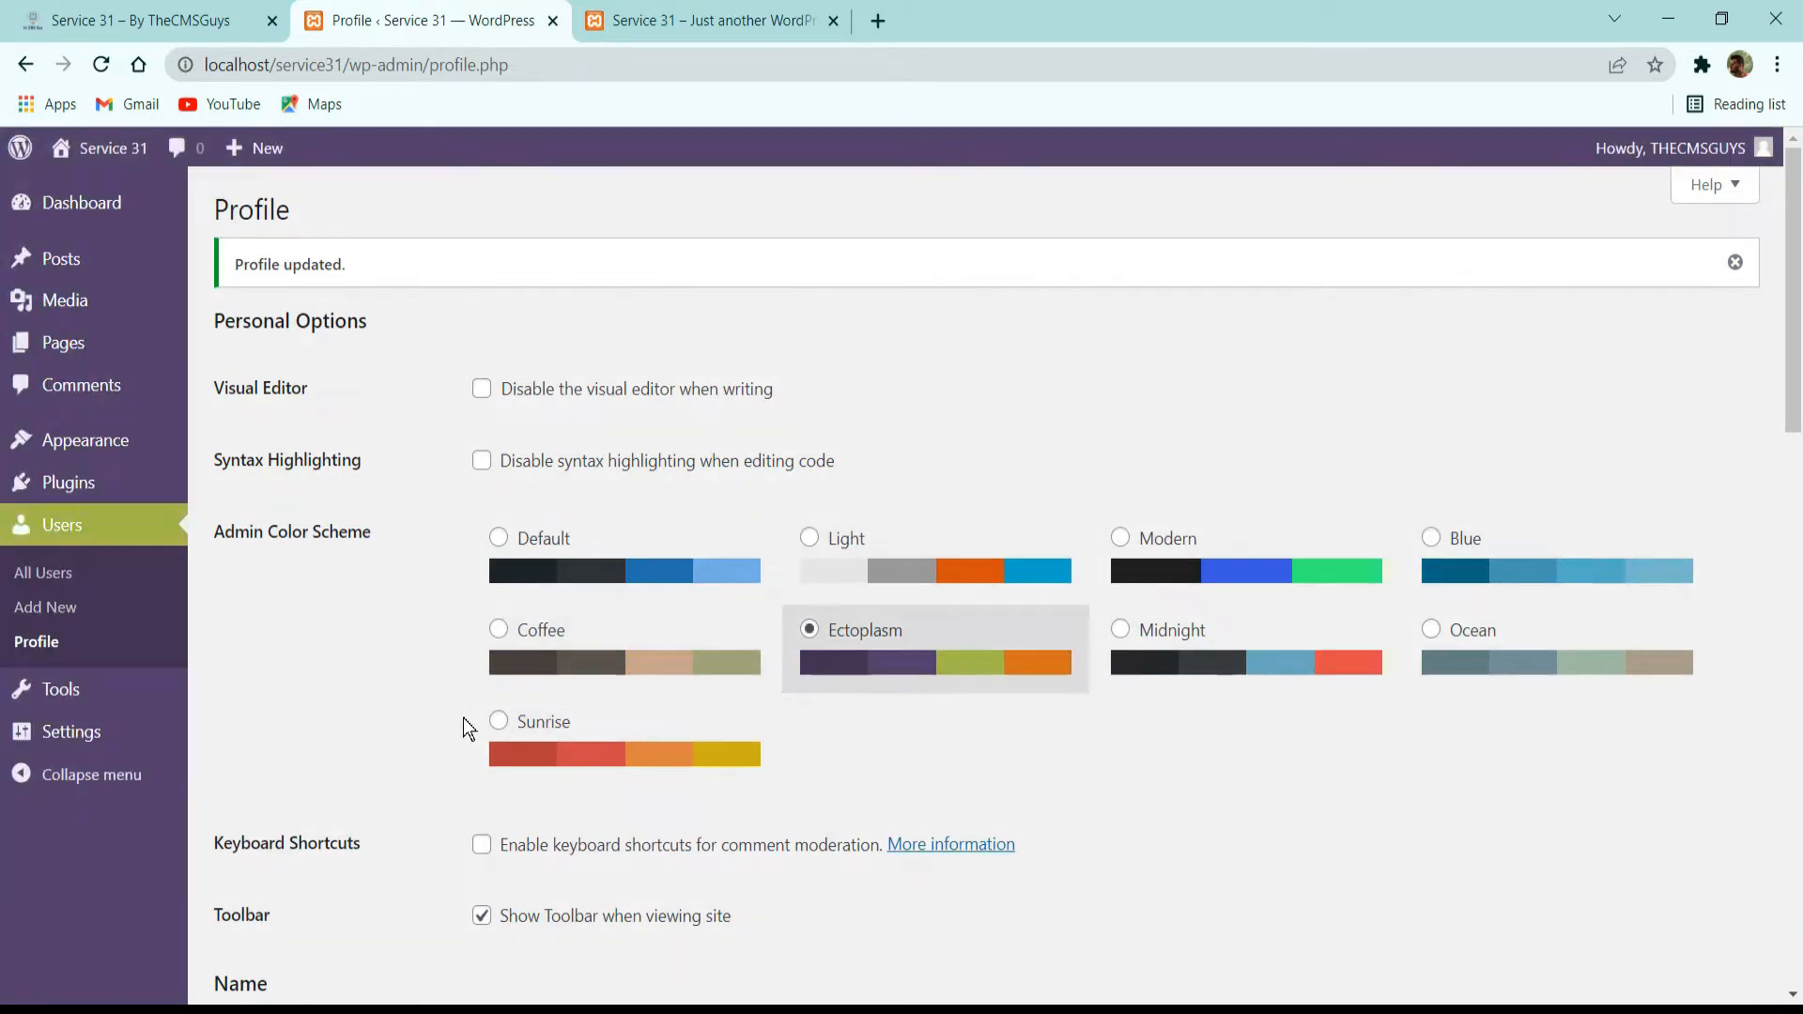
left_click(606, 770)
scroll(696, 717, "down", 15)
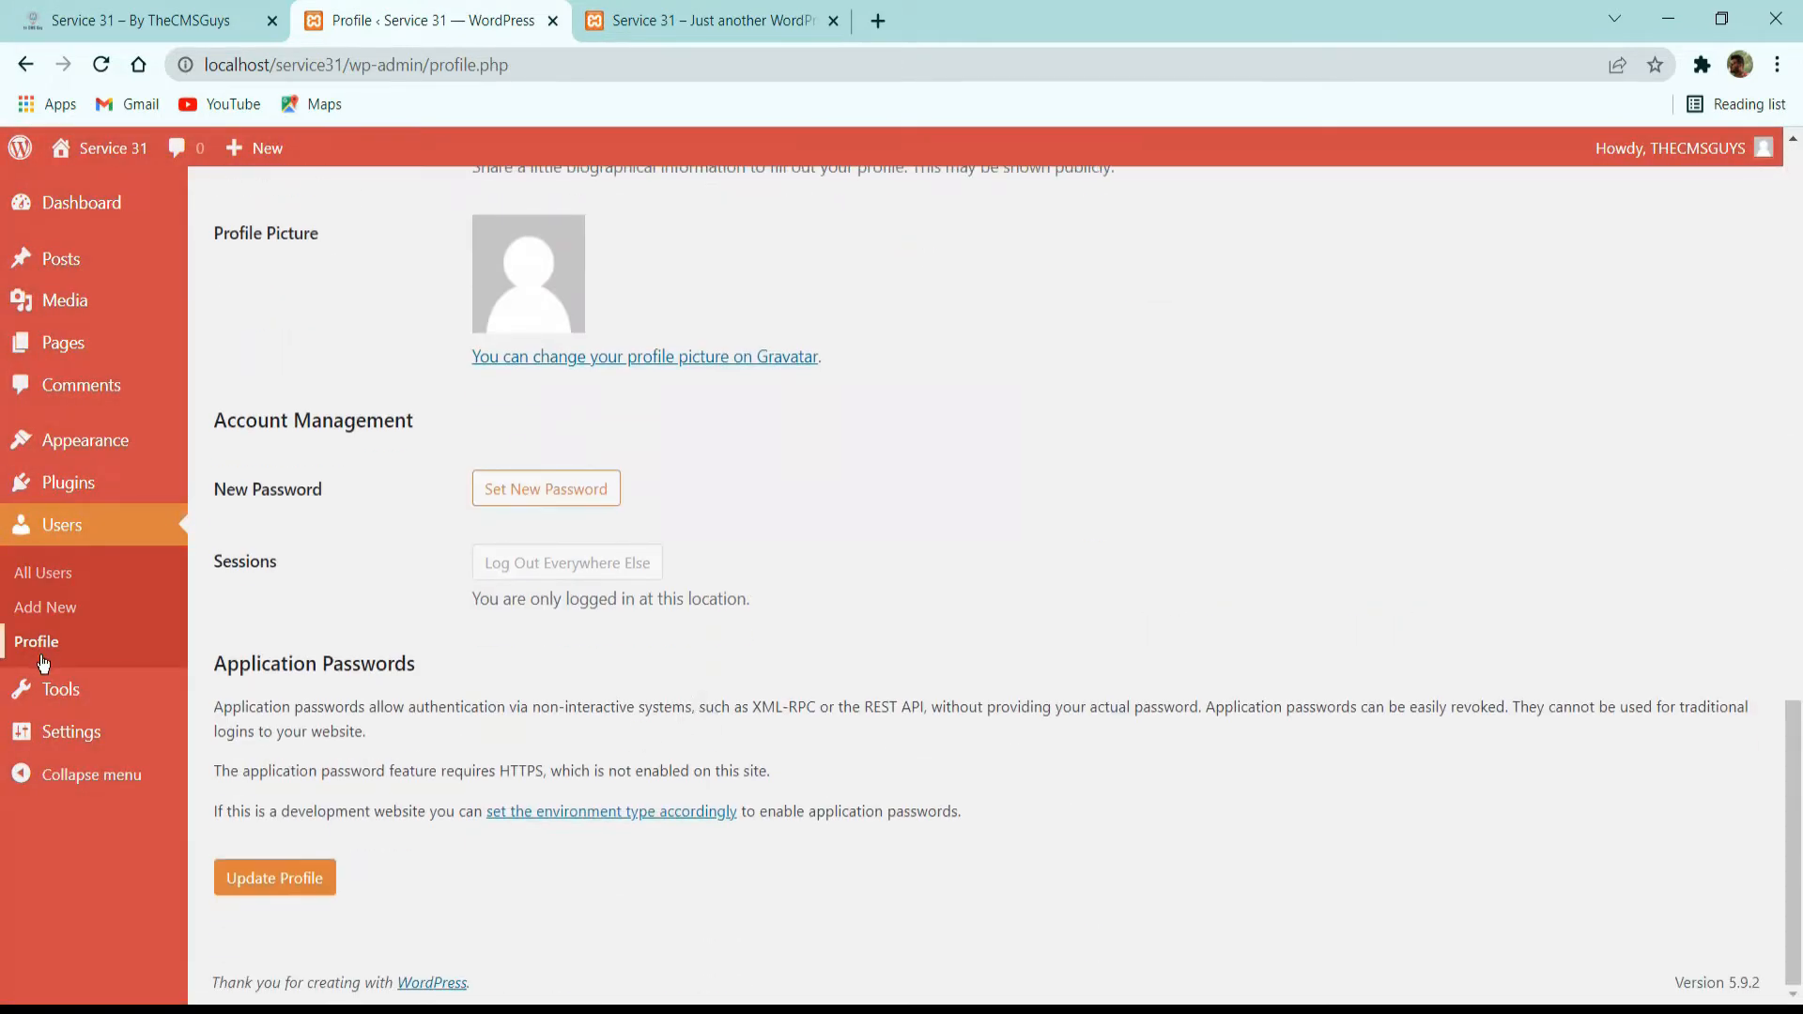
left_click(94, 732)
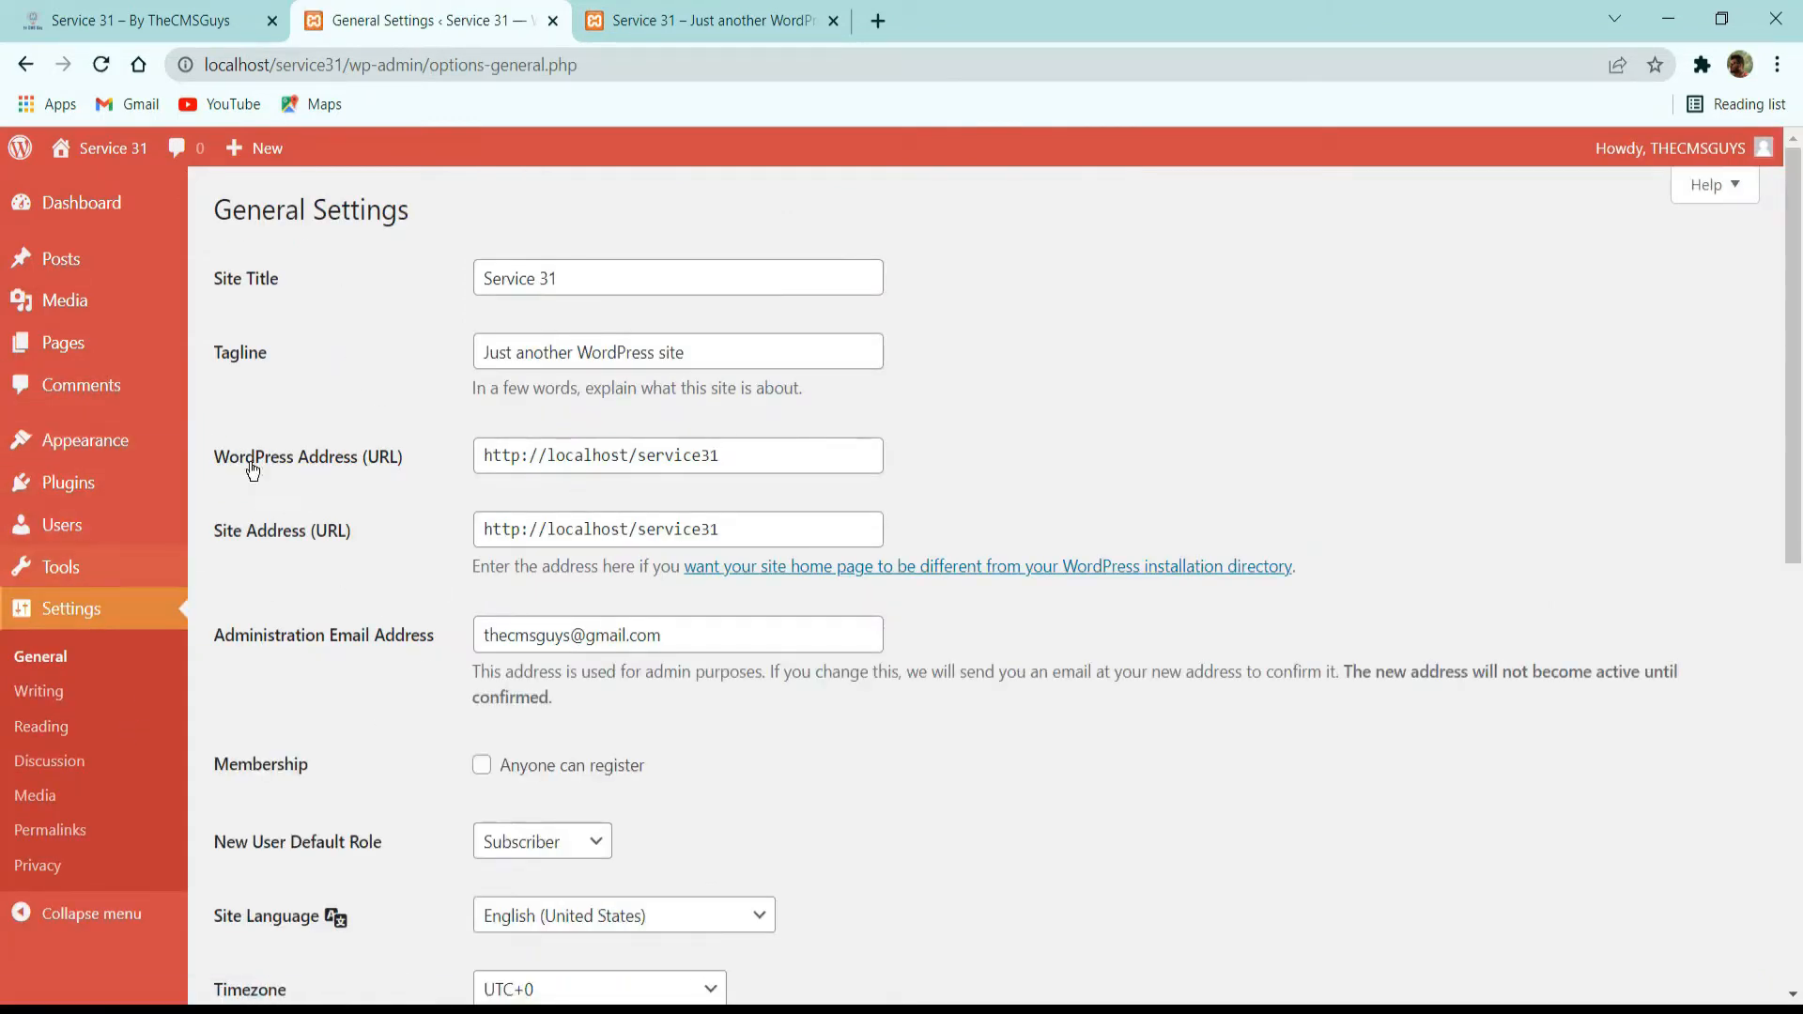
Return to the user profile and set the admin color scheme to Default.
mouse_move(66, 458)
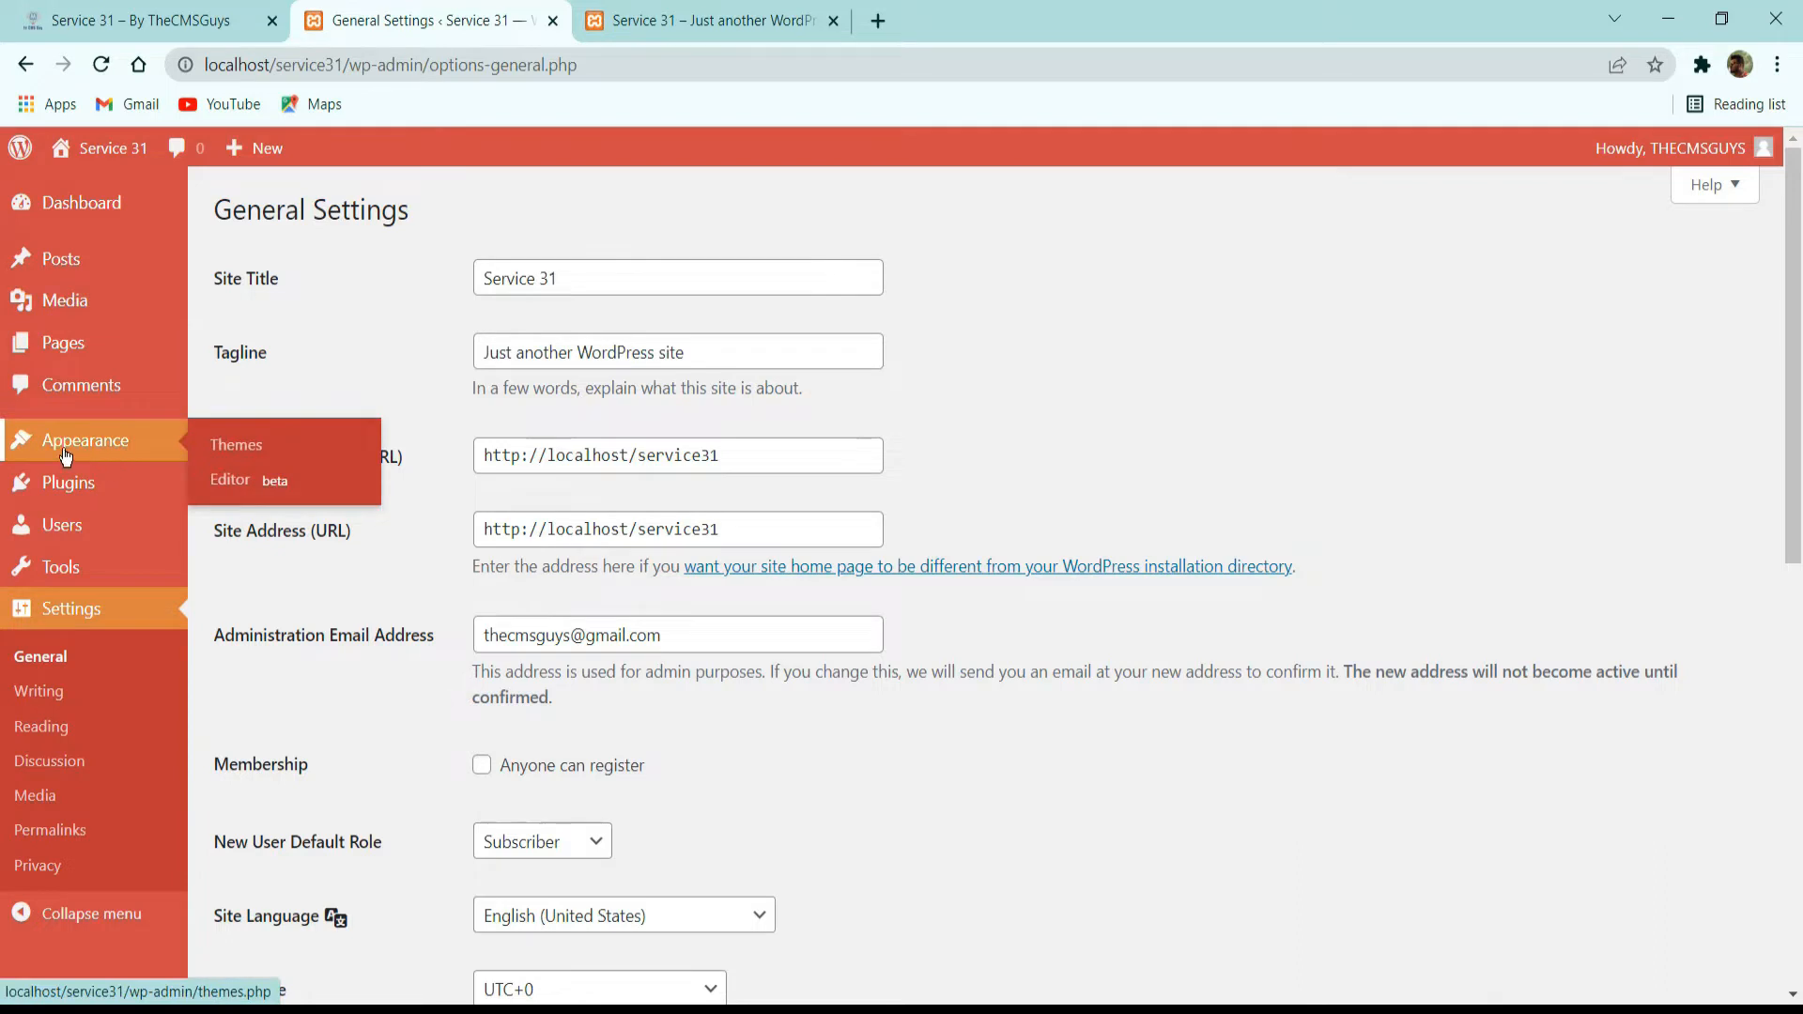
mouse_move(42, 532)
left_click(235, 606)
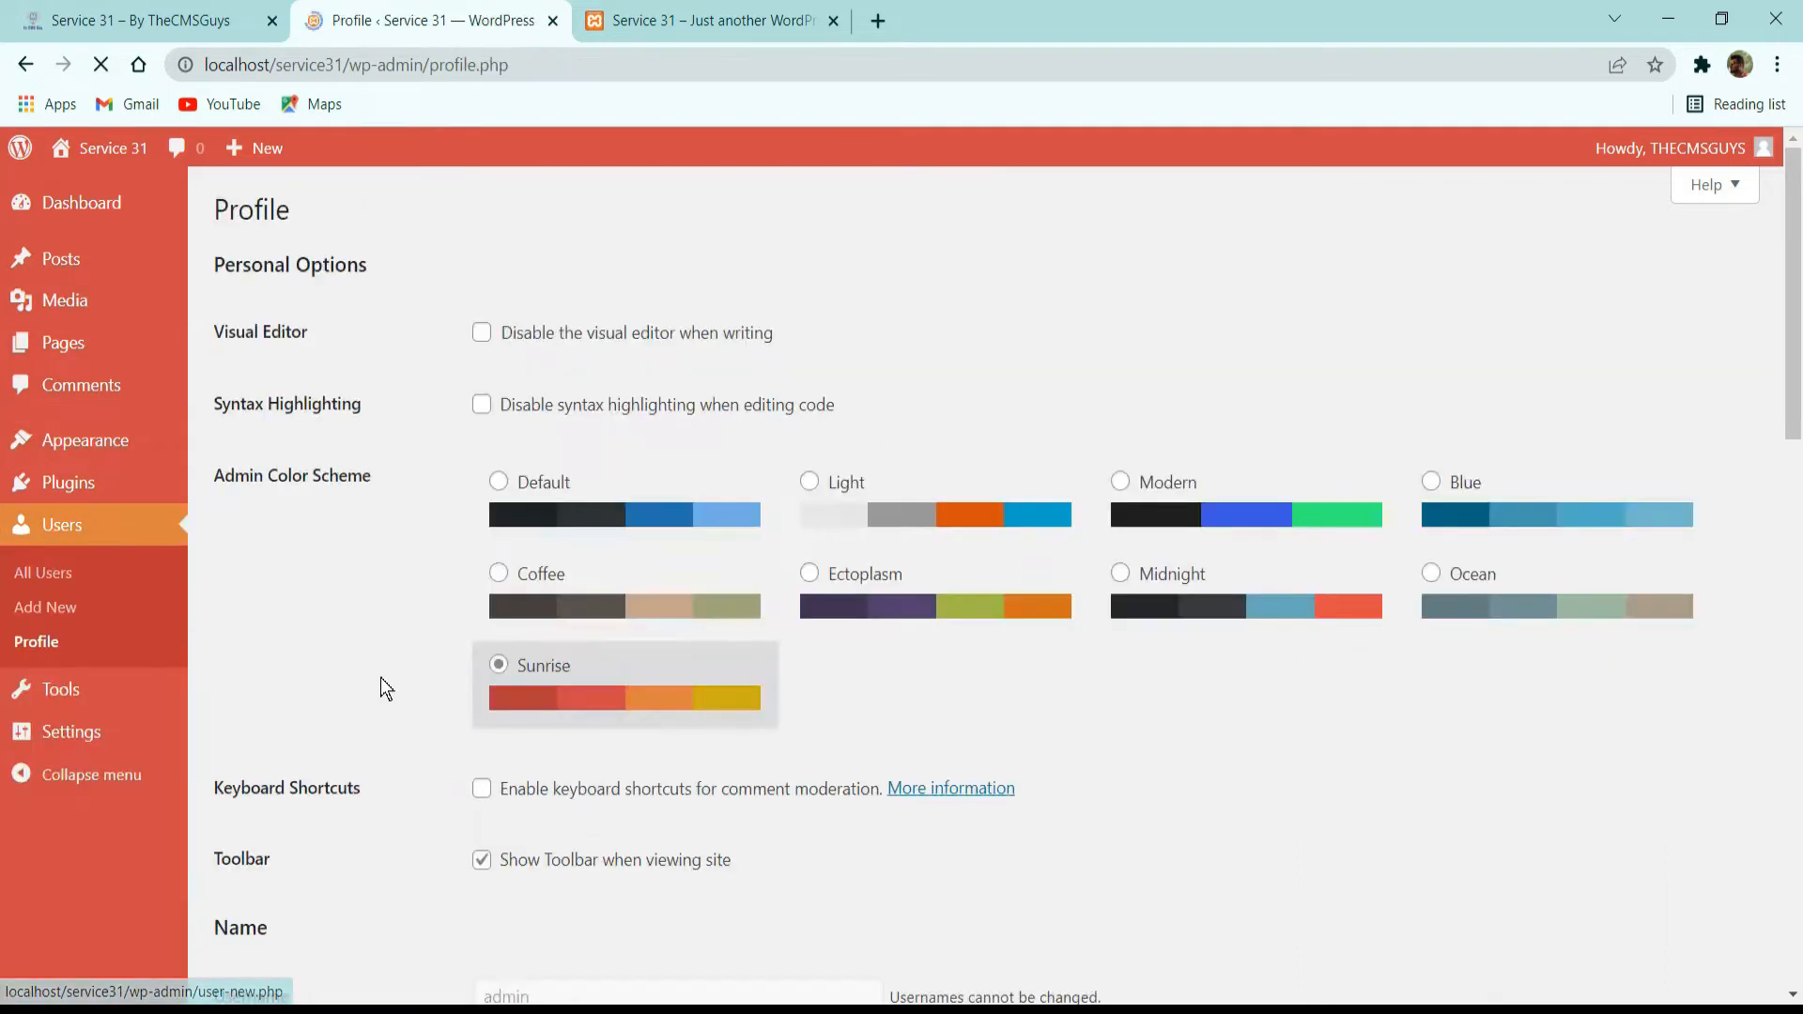
left_click(678, 519)
Look over the available tools entries and open the general site settings.
mouse_move(51, 697)
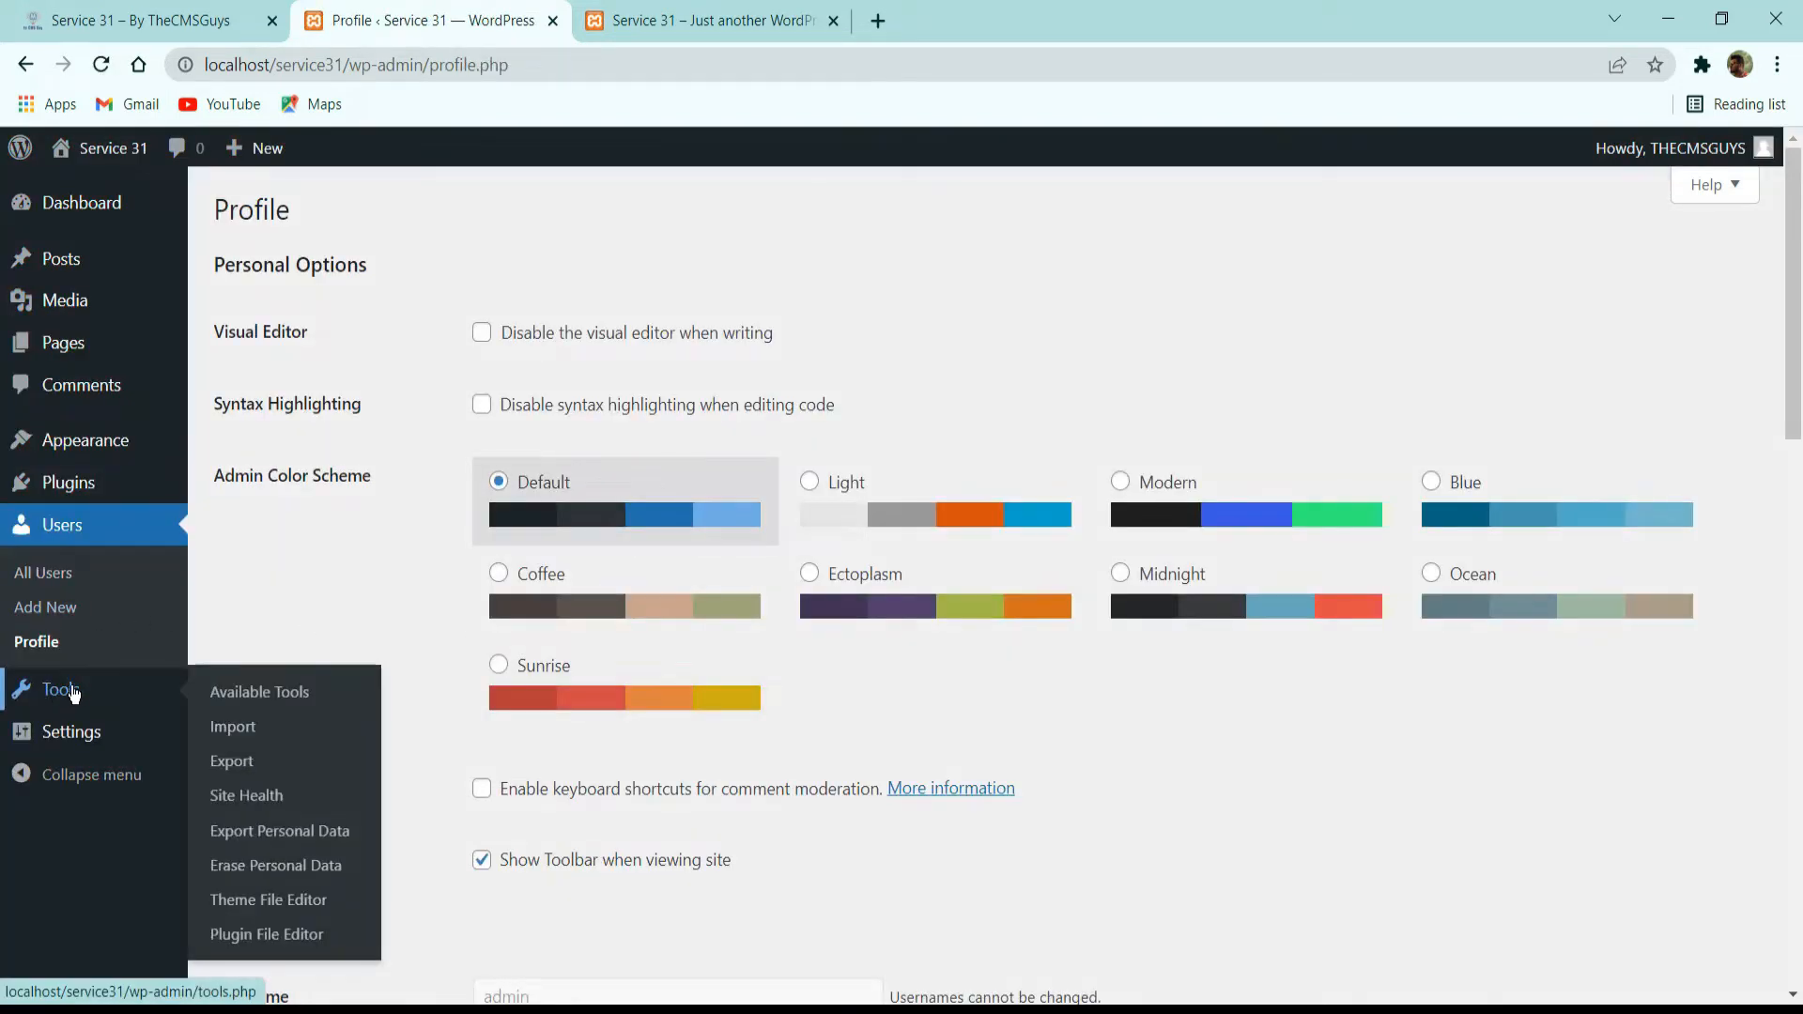
left_click(77, 741)
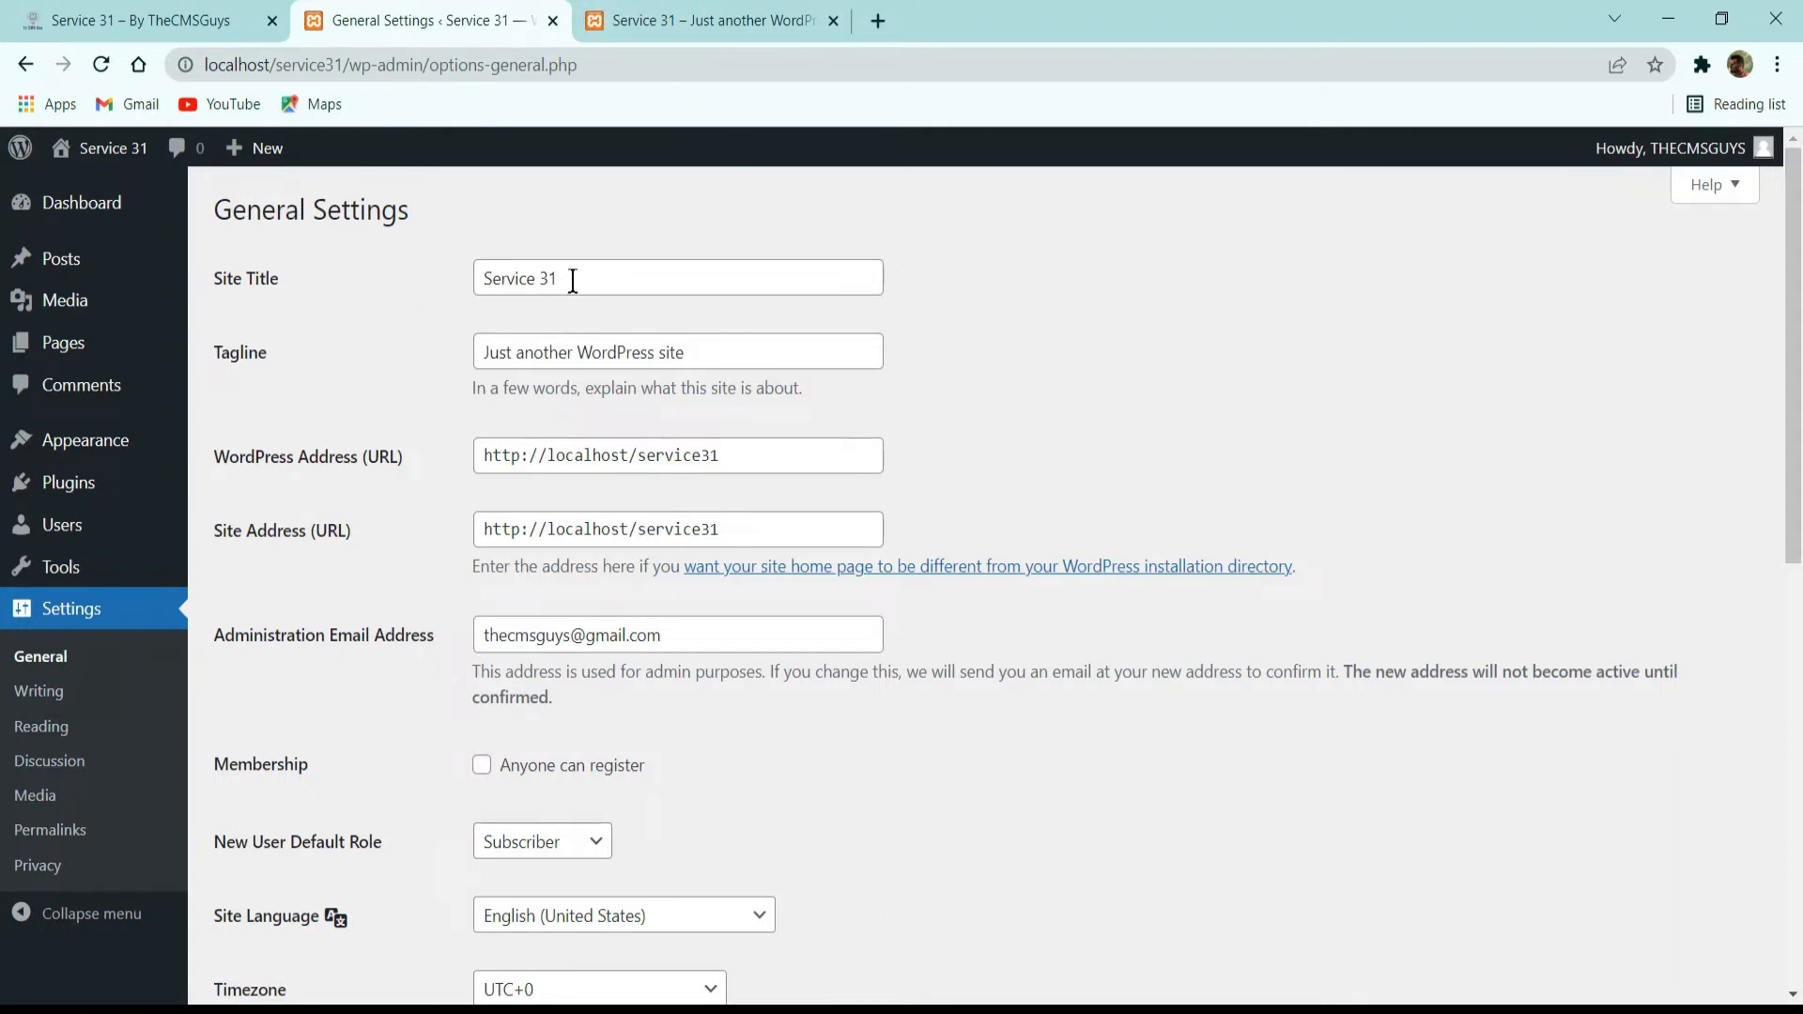
Replace the site tagline with "By THECMSGUYS" and save the general settings.
left_click_drag(571, 282, 374, 306)
left_click(374, 308)
triple_click(502, 353)
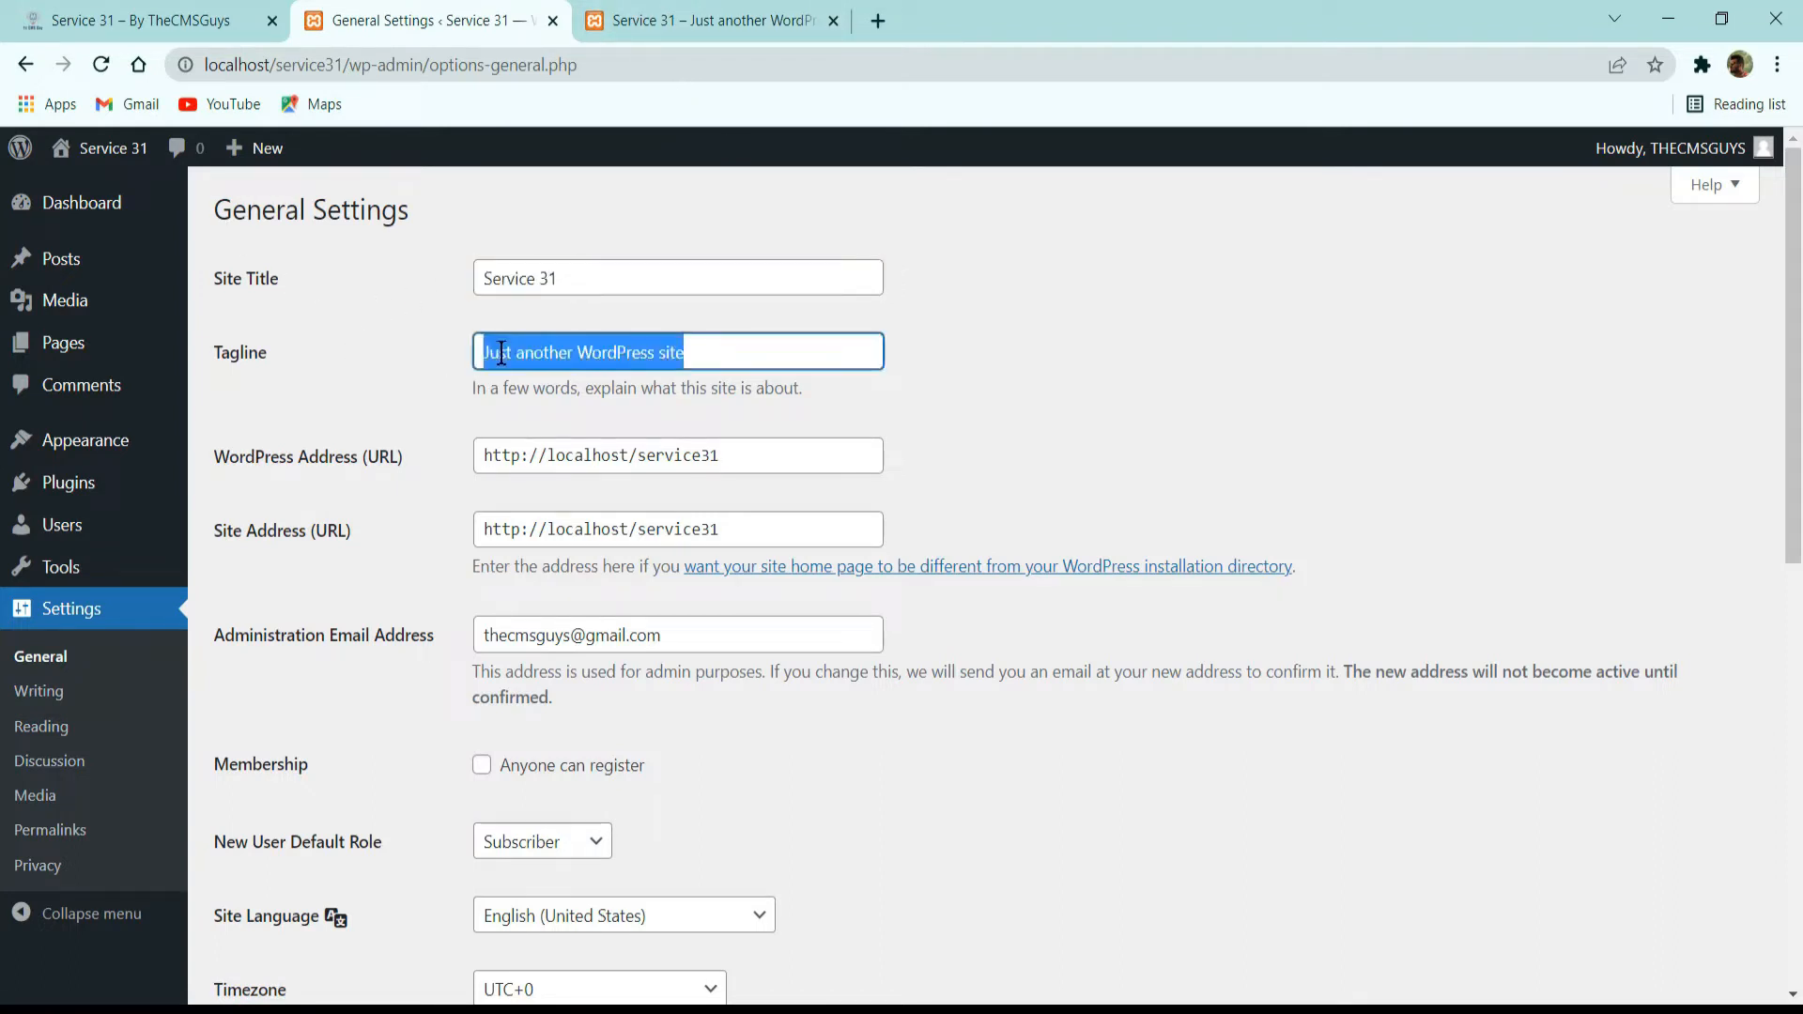
type("b")
key("BackSpace")
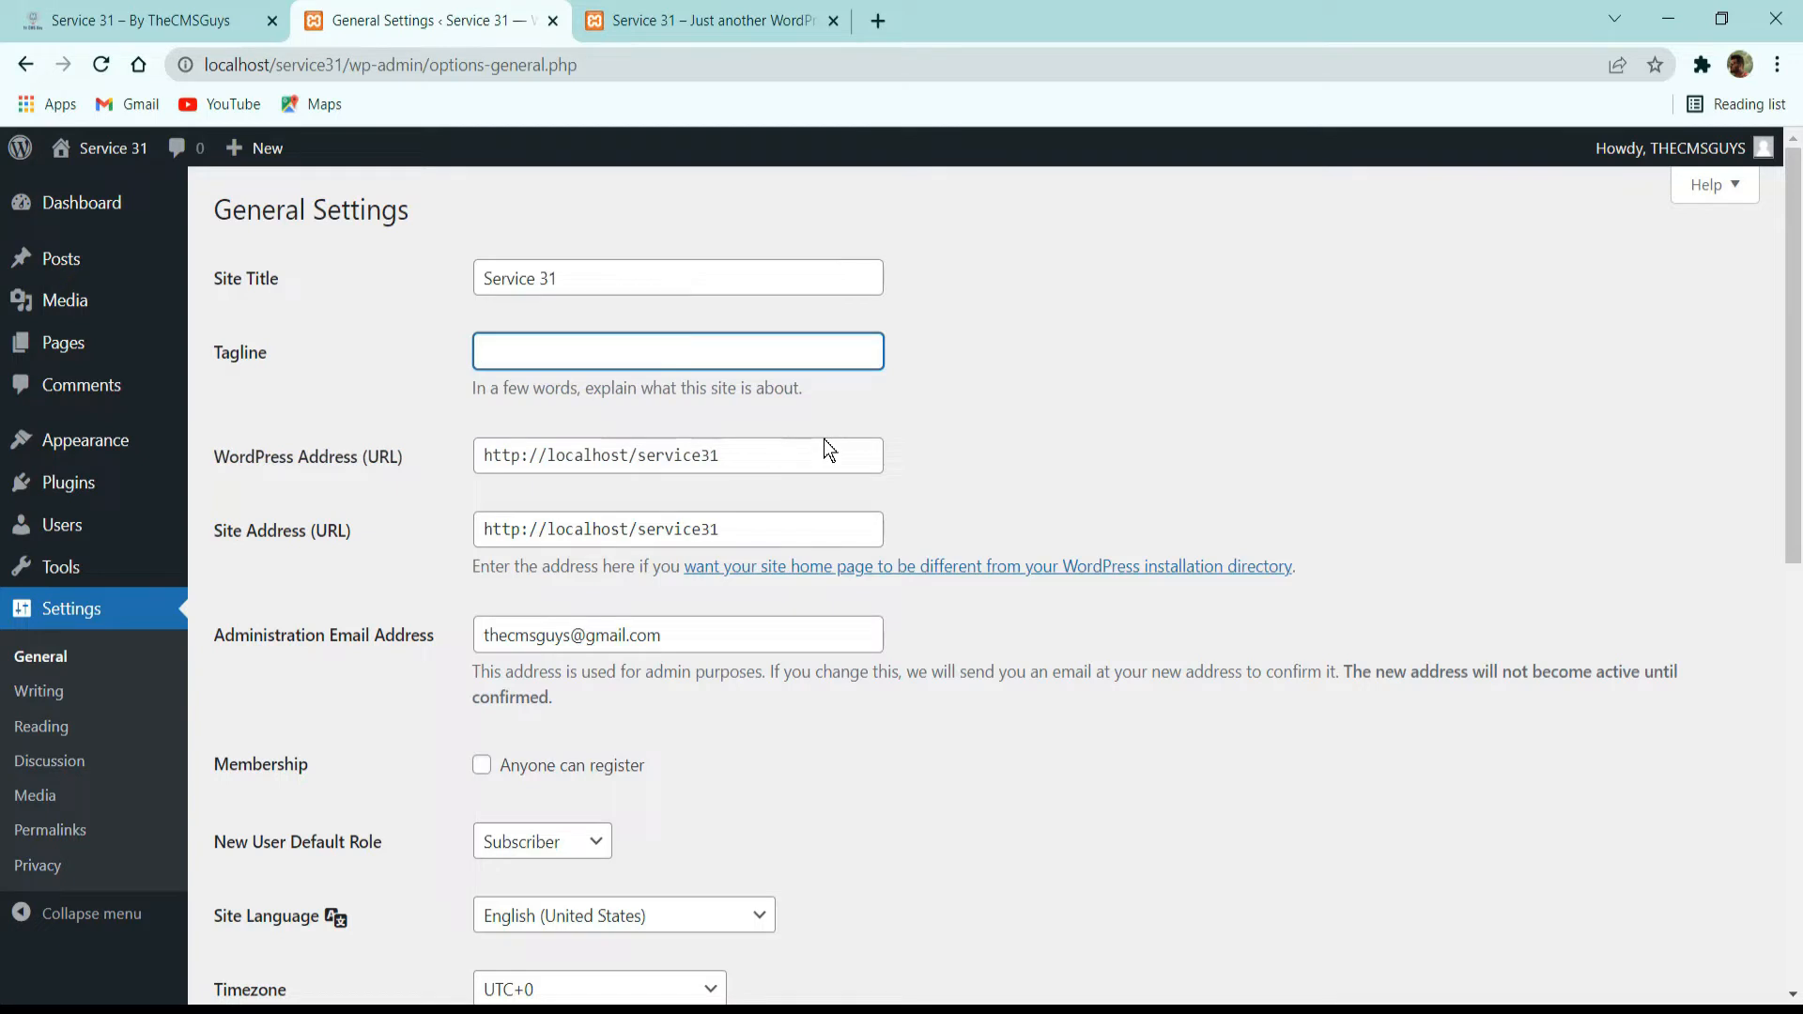
type("By THE")
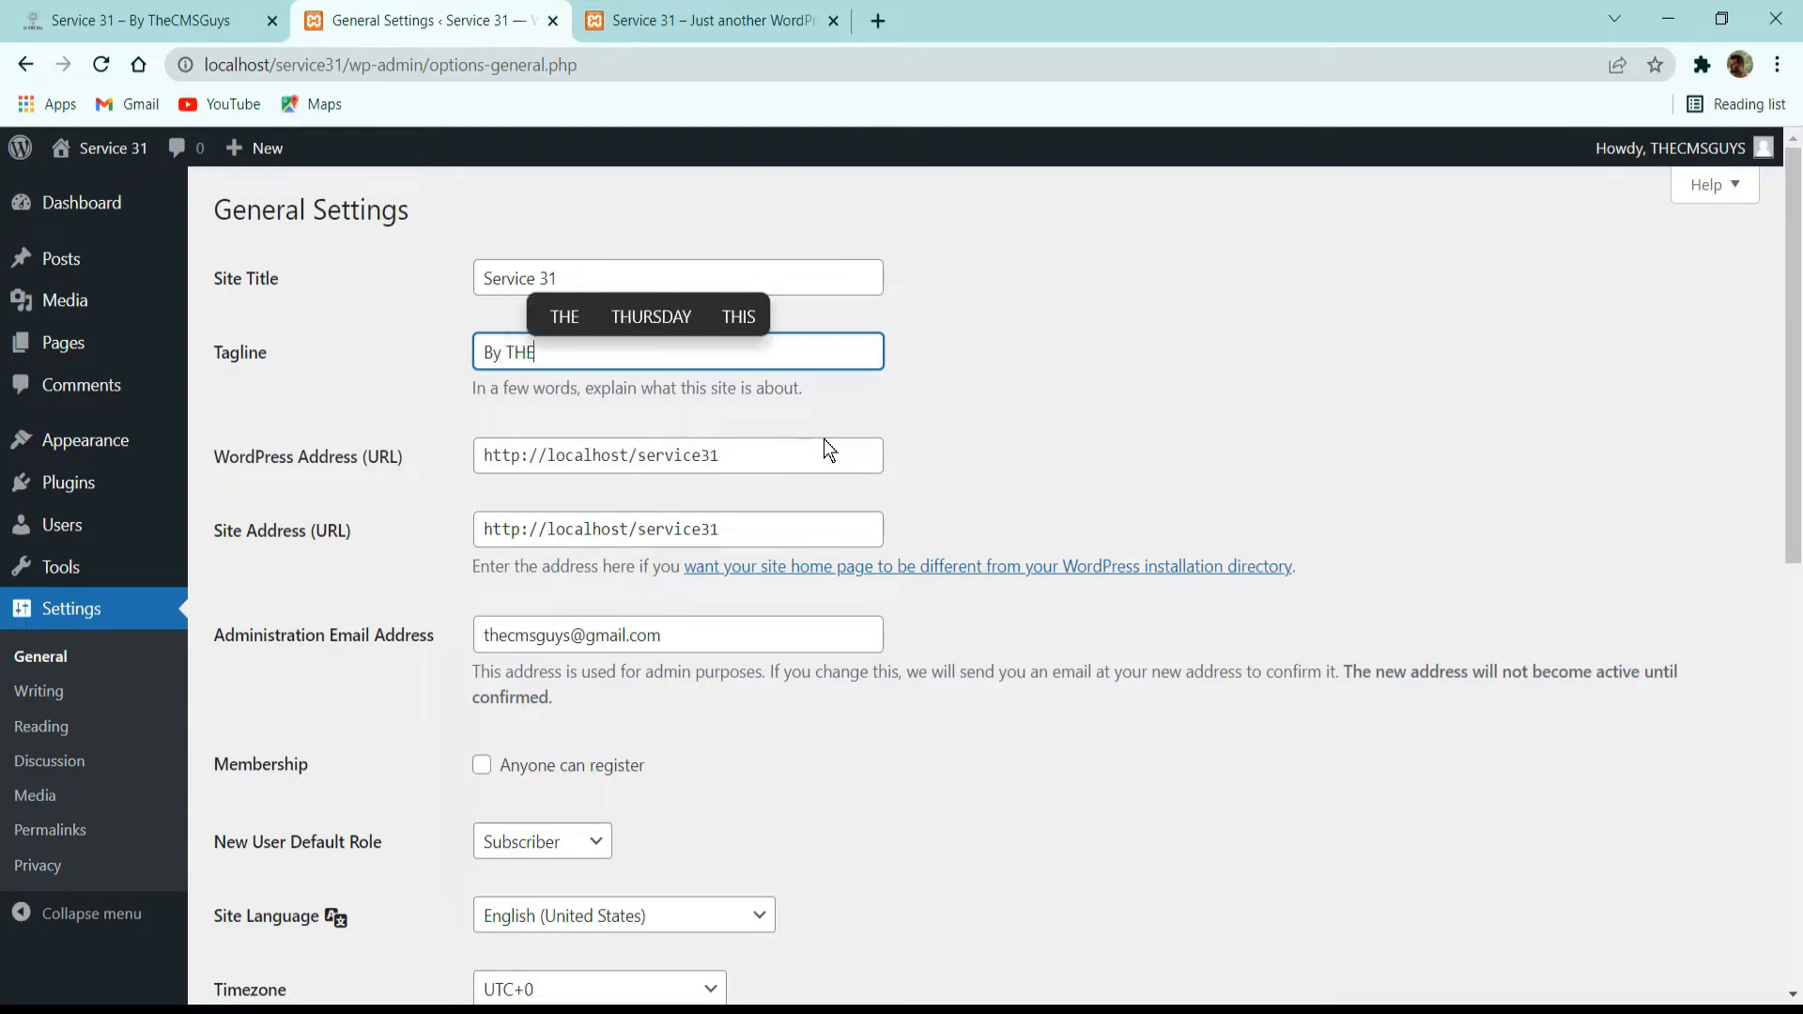
type("CMSGUYS")
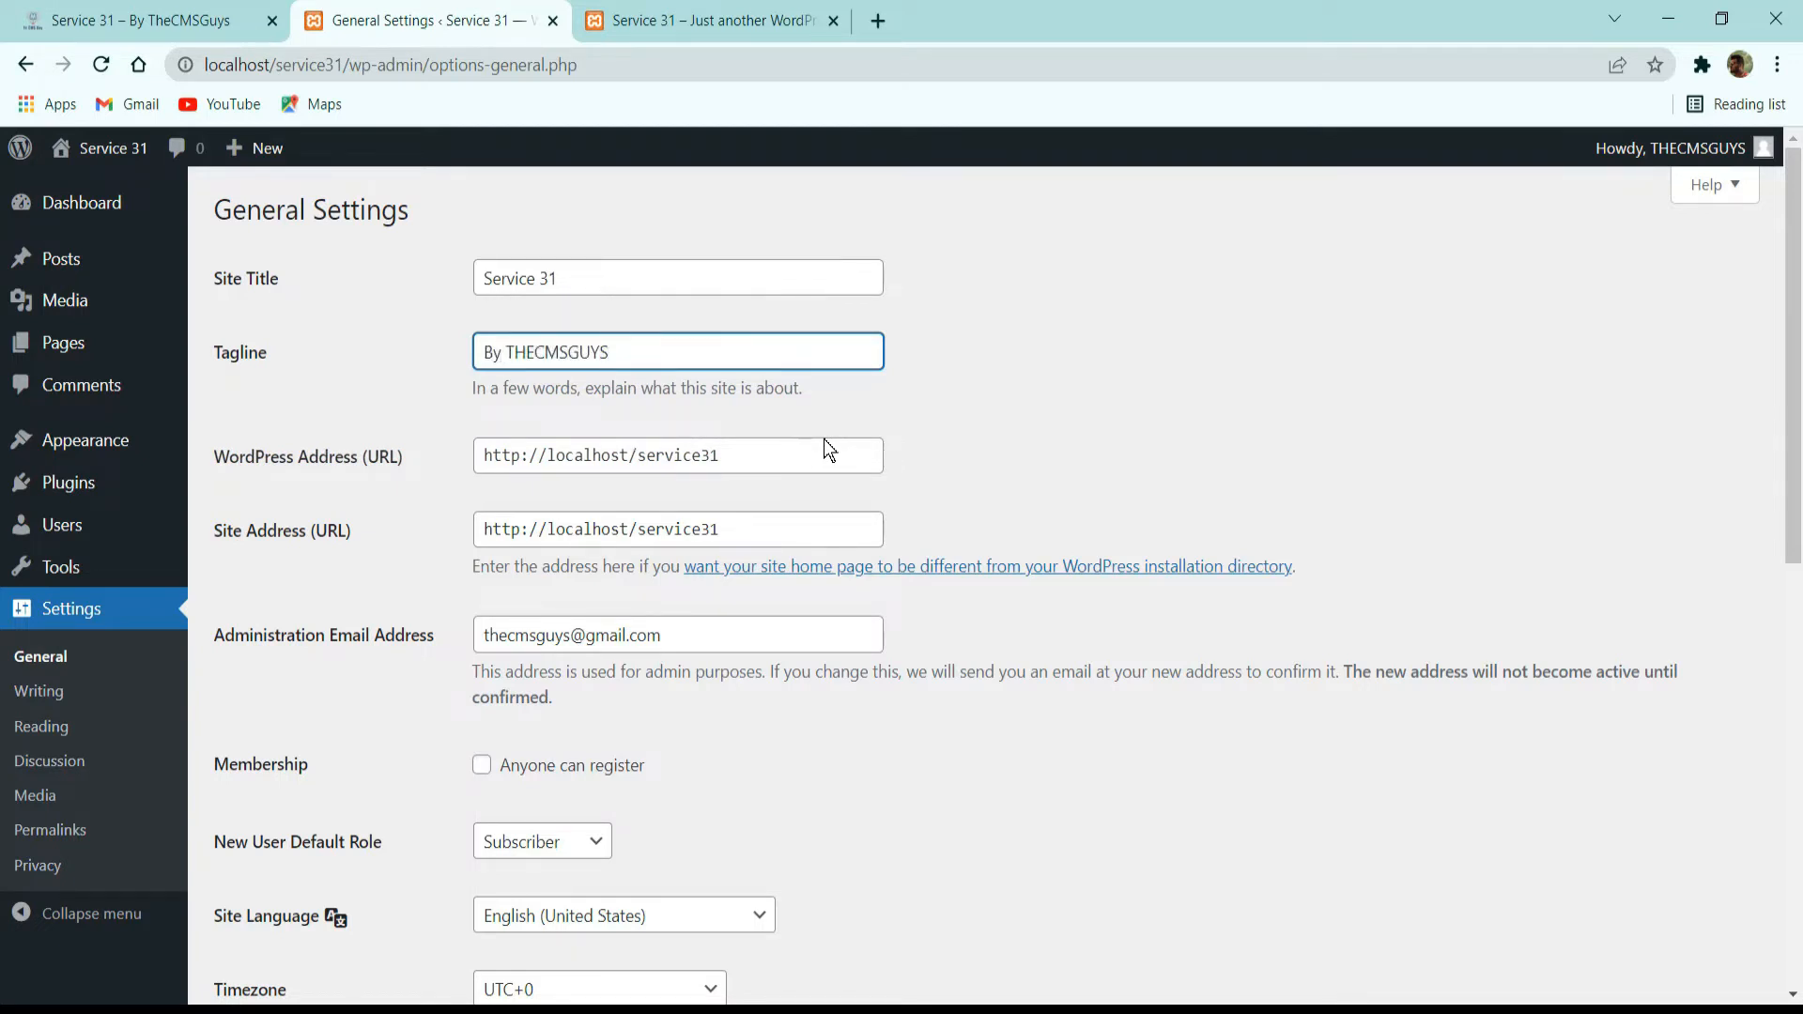
scroll(387, 853, "down", 8)
left_click(228, 879)
Reload the live site to check its updated title and tagline, and return to the general settings.
left_click(756, 20)
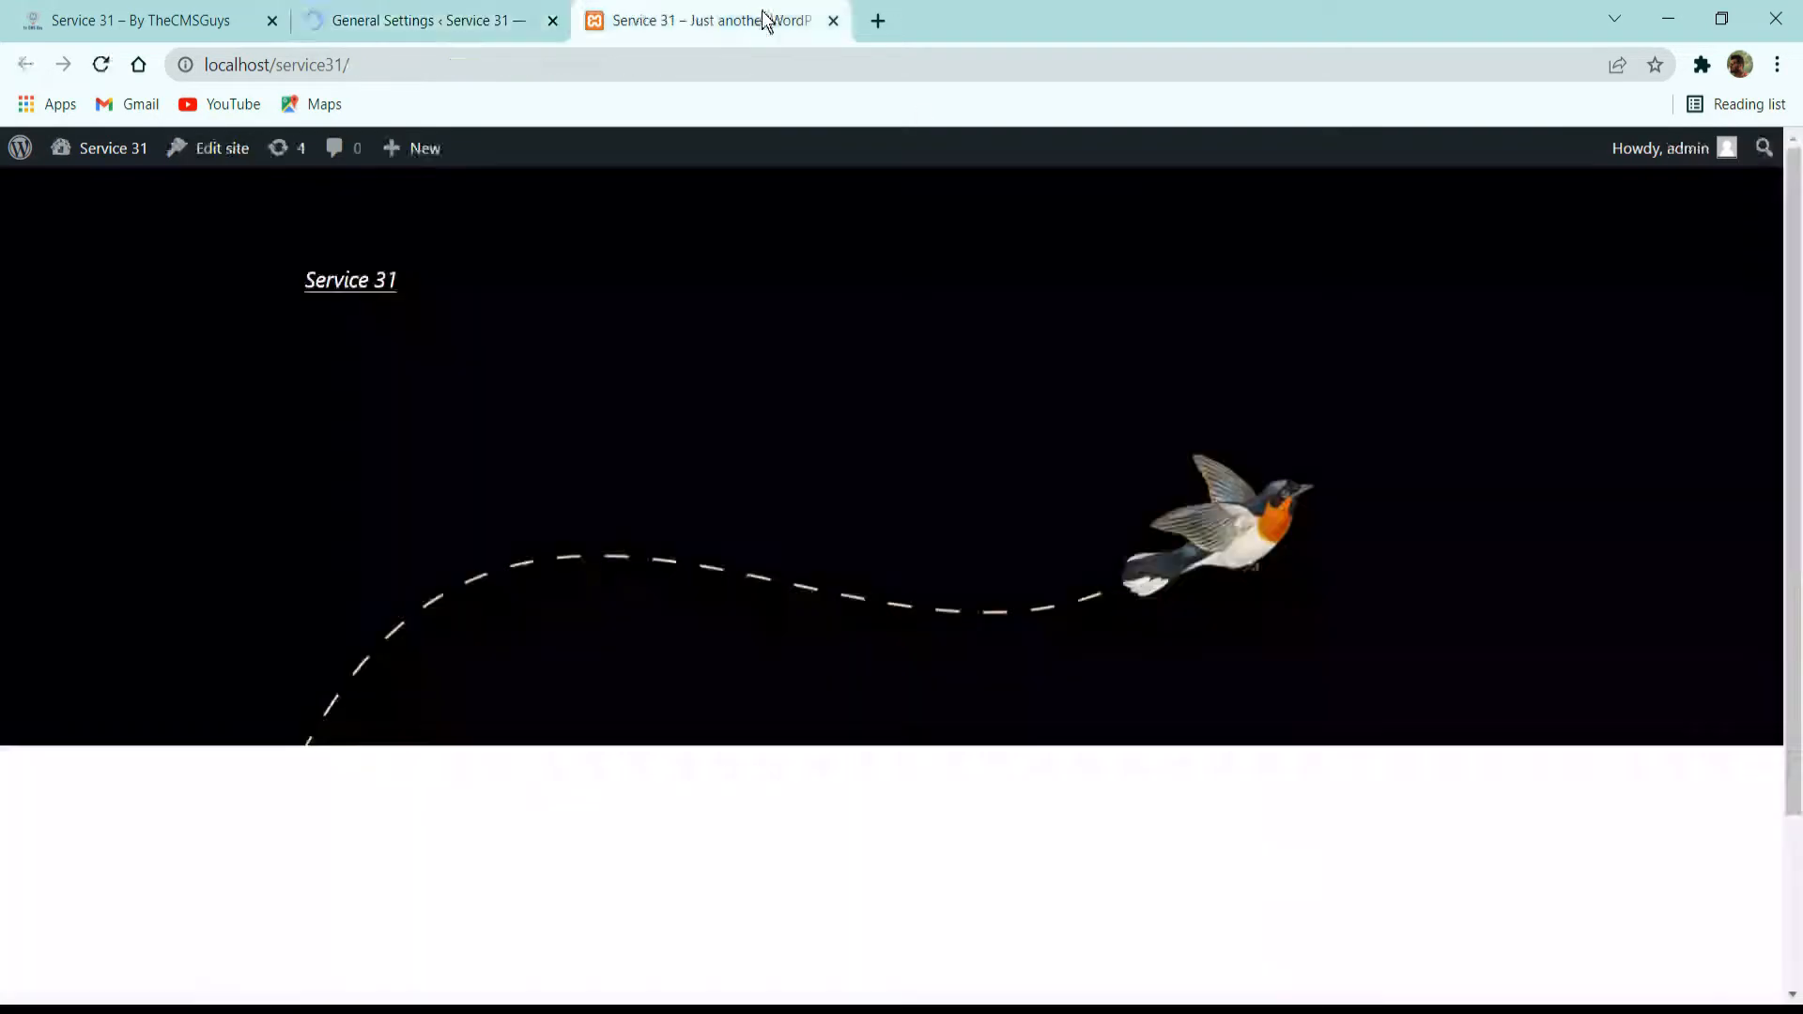
left_click(102, 64)
left_click(423, 19)
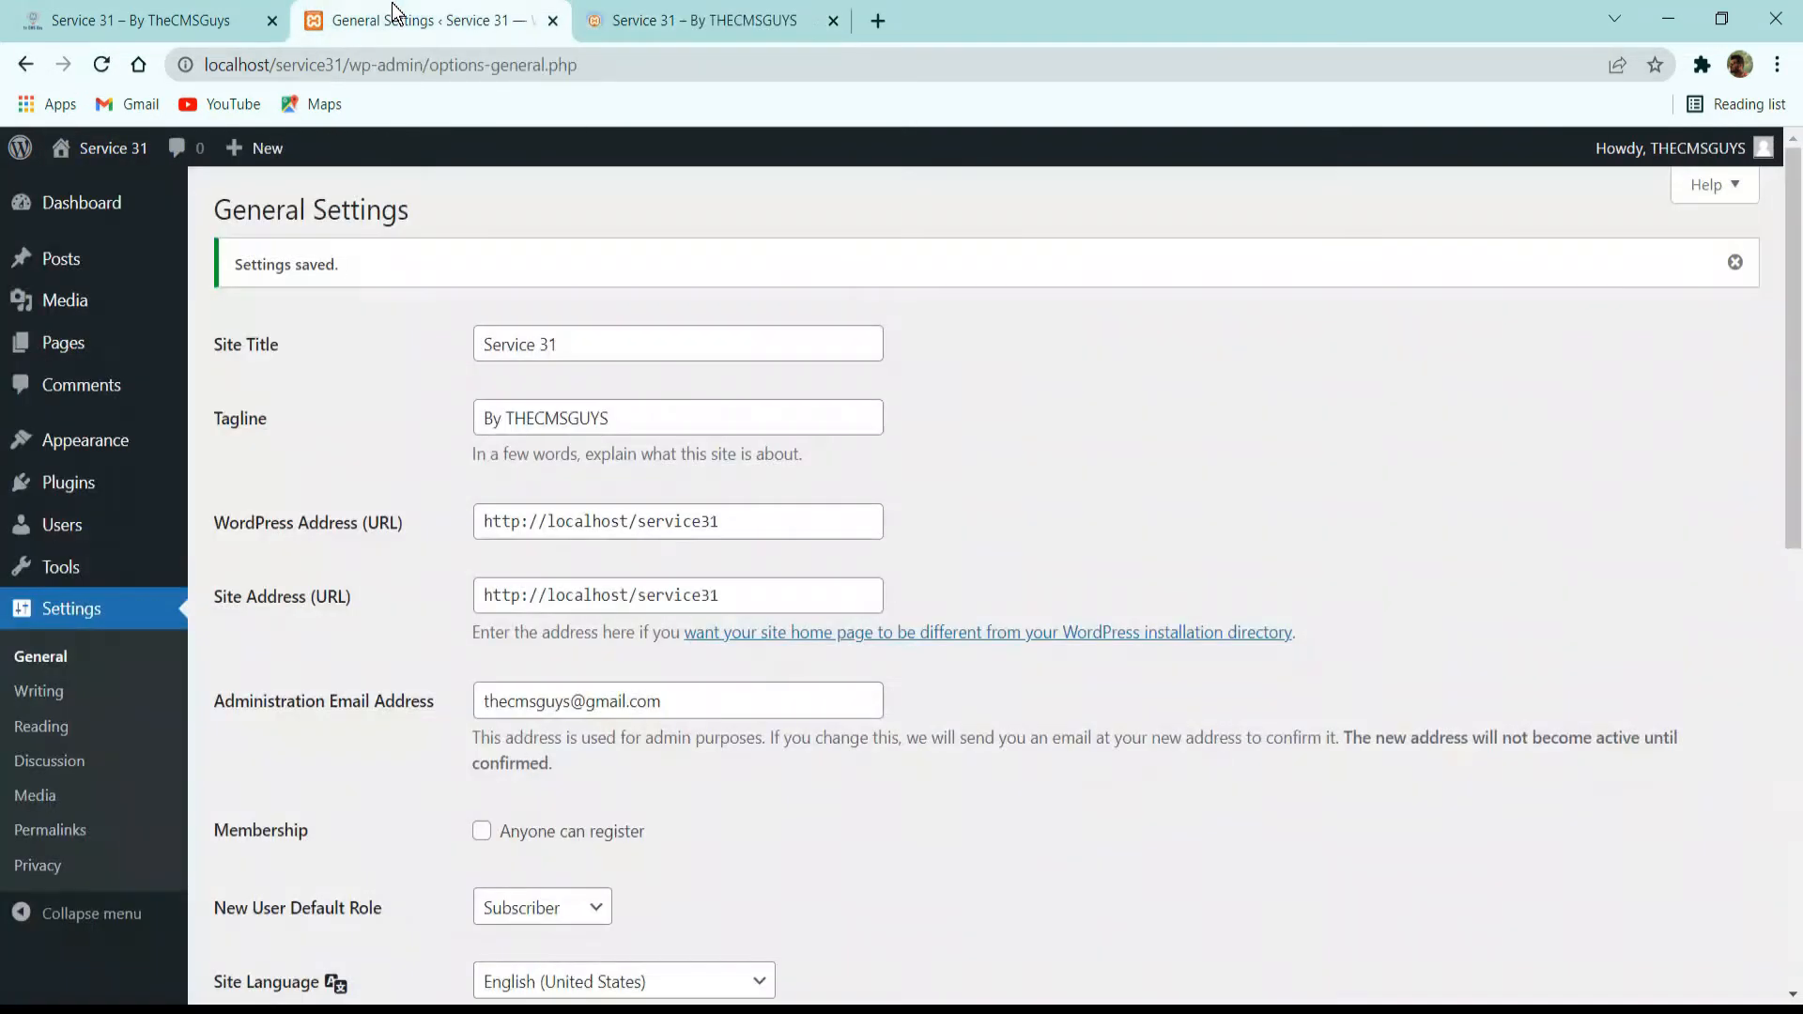
left_click(759, 30)
left_click(467, 14)
left_click(678, 14)
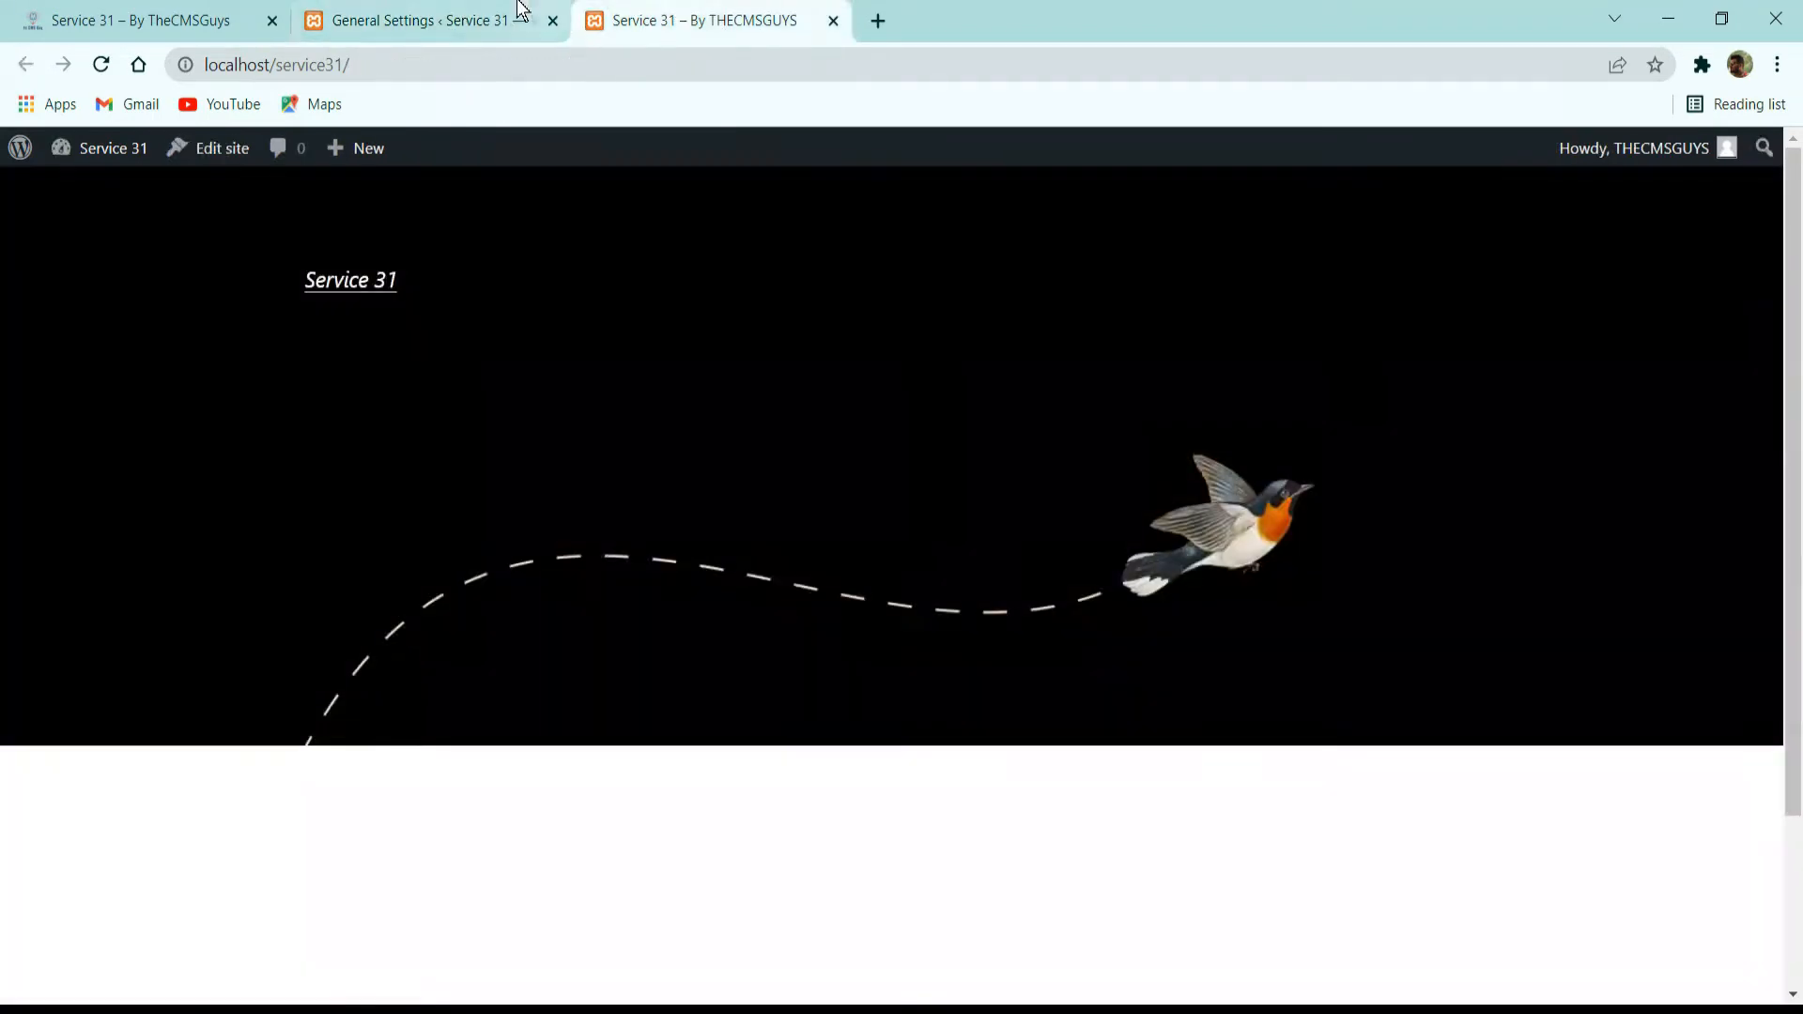
left_click(518, 15)
Review the administration email, membership, site language, timezone, and date and time format settings.
scroll(740, 481, "down", 1)
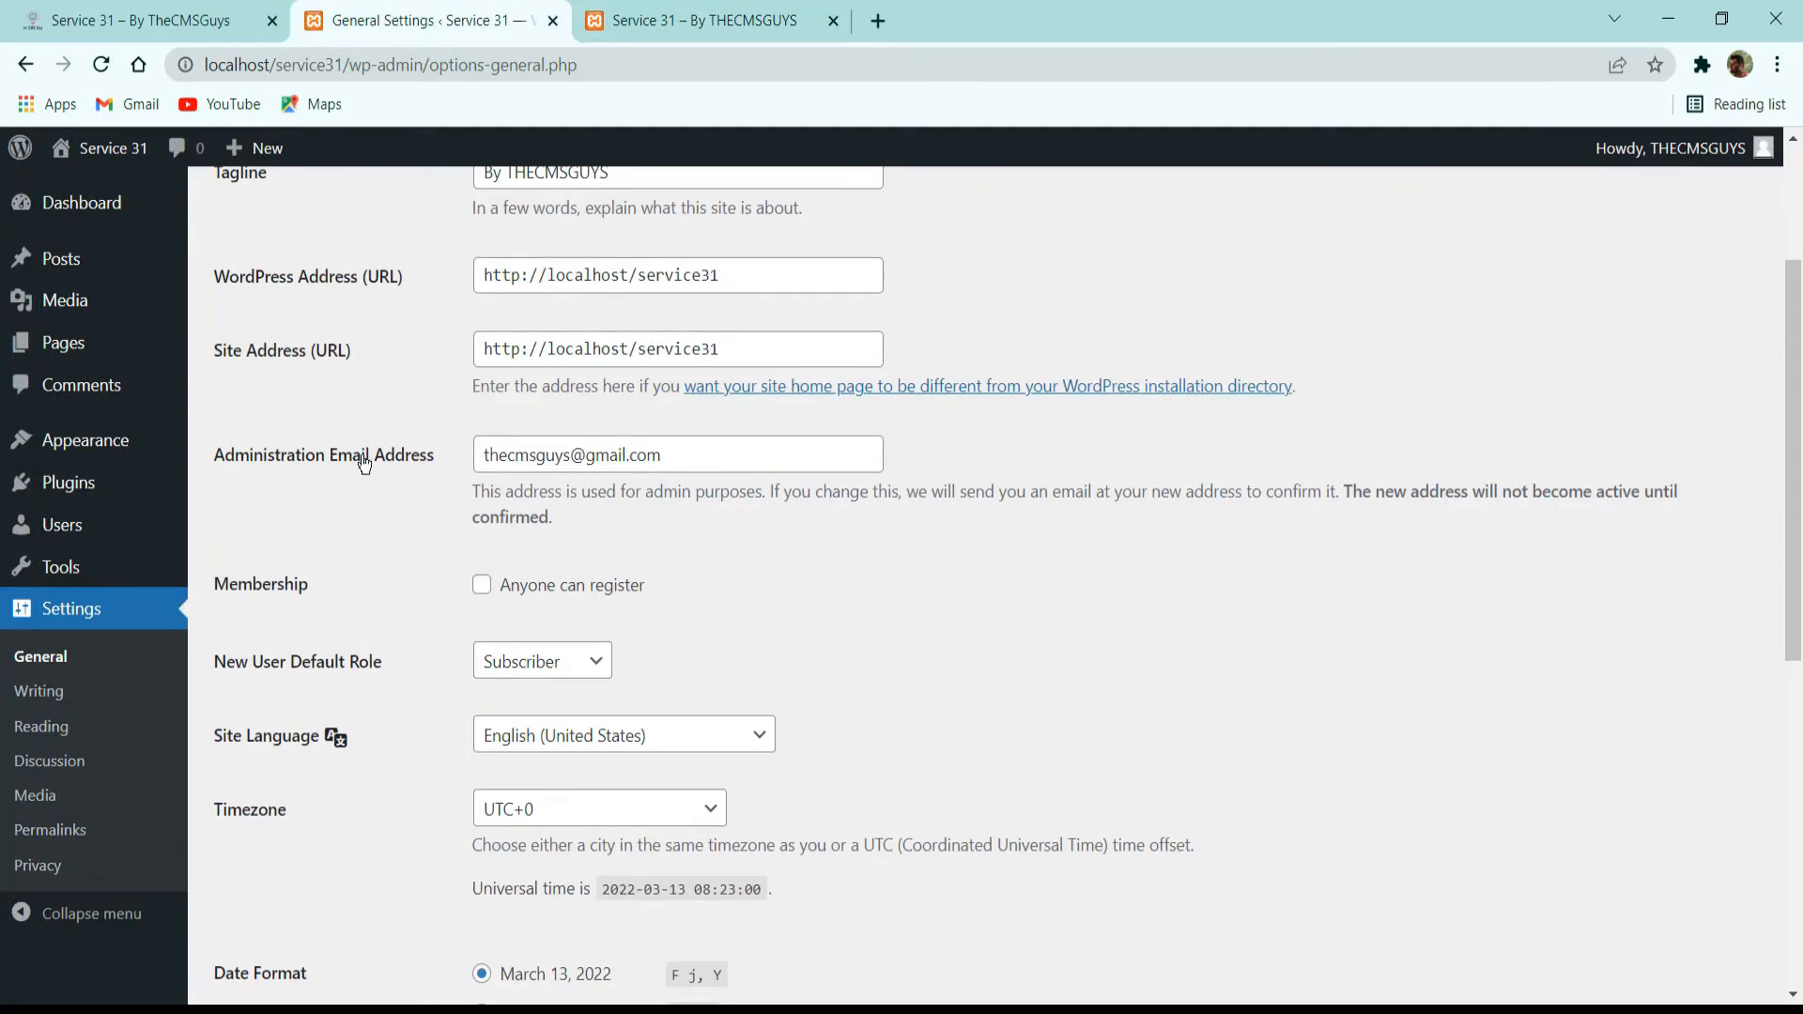
left_click(568, 450)
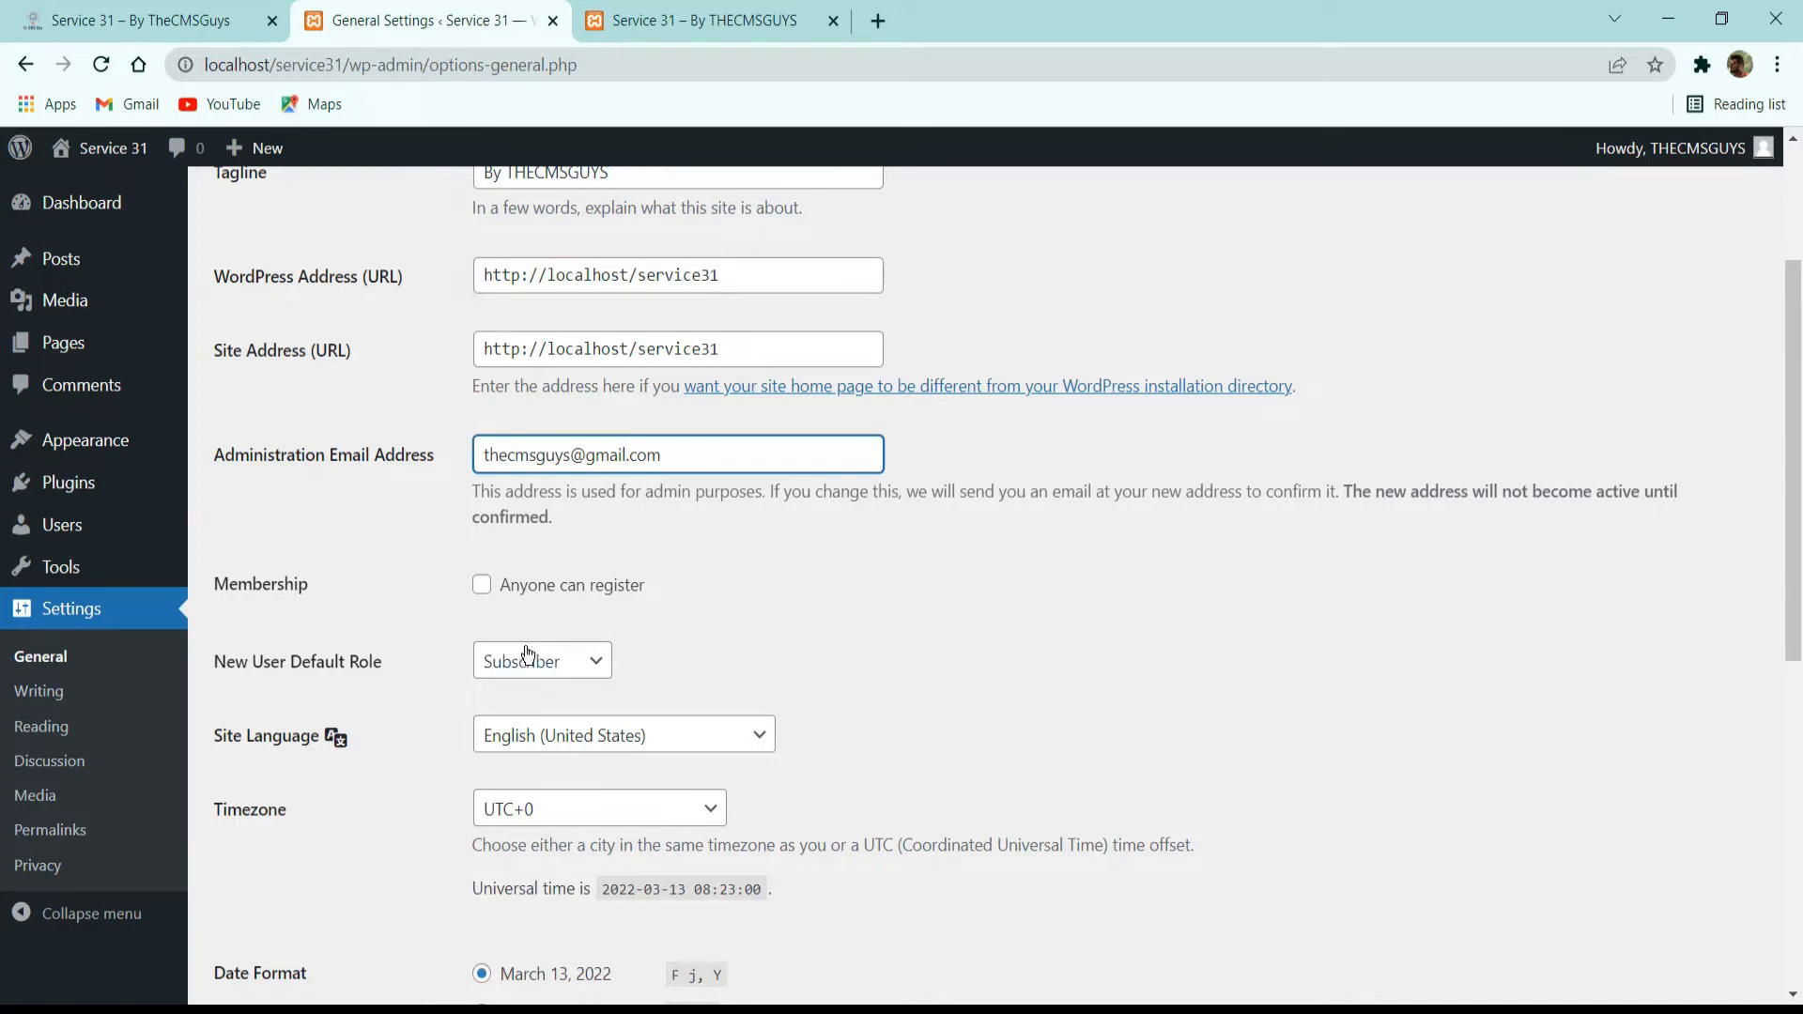
scroll(674, 633, "down", 3)
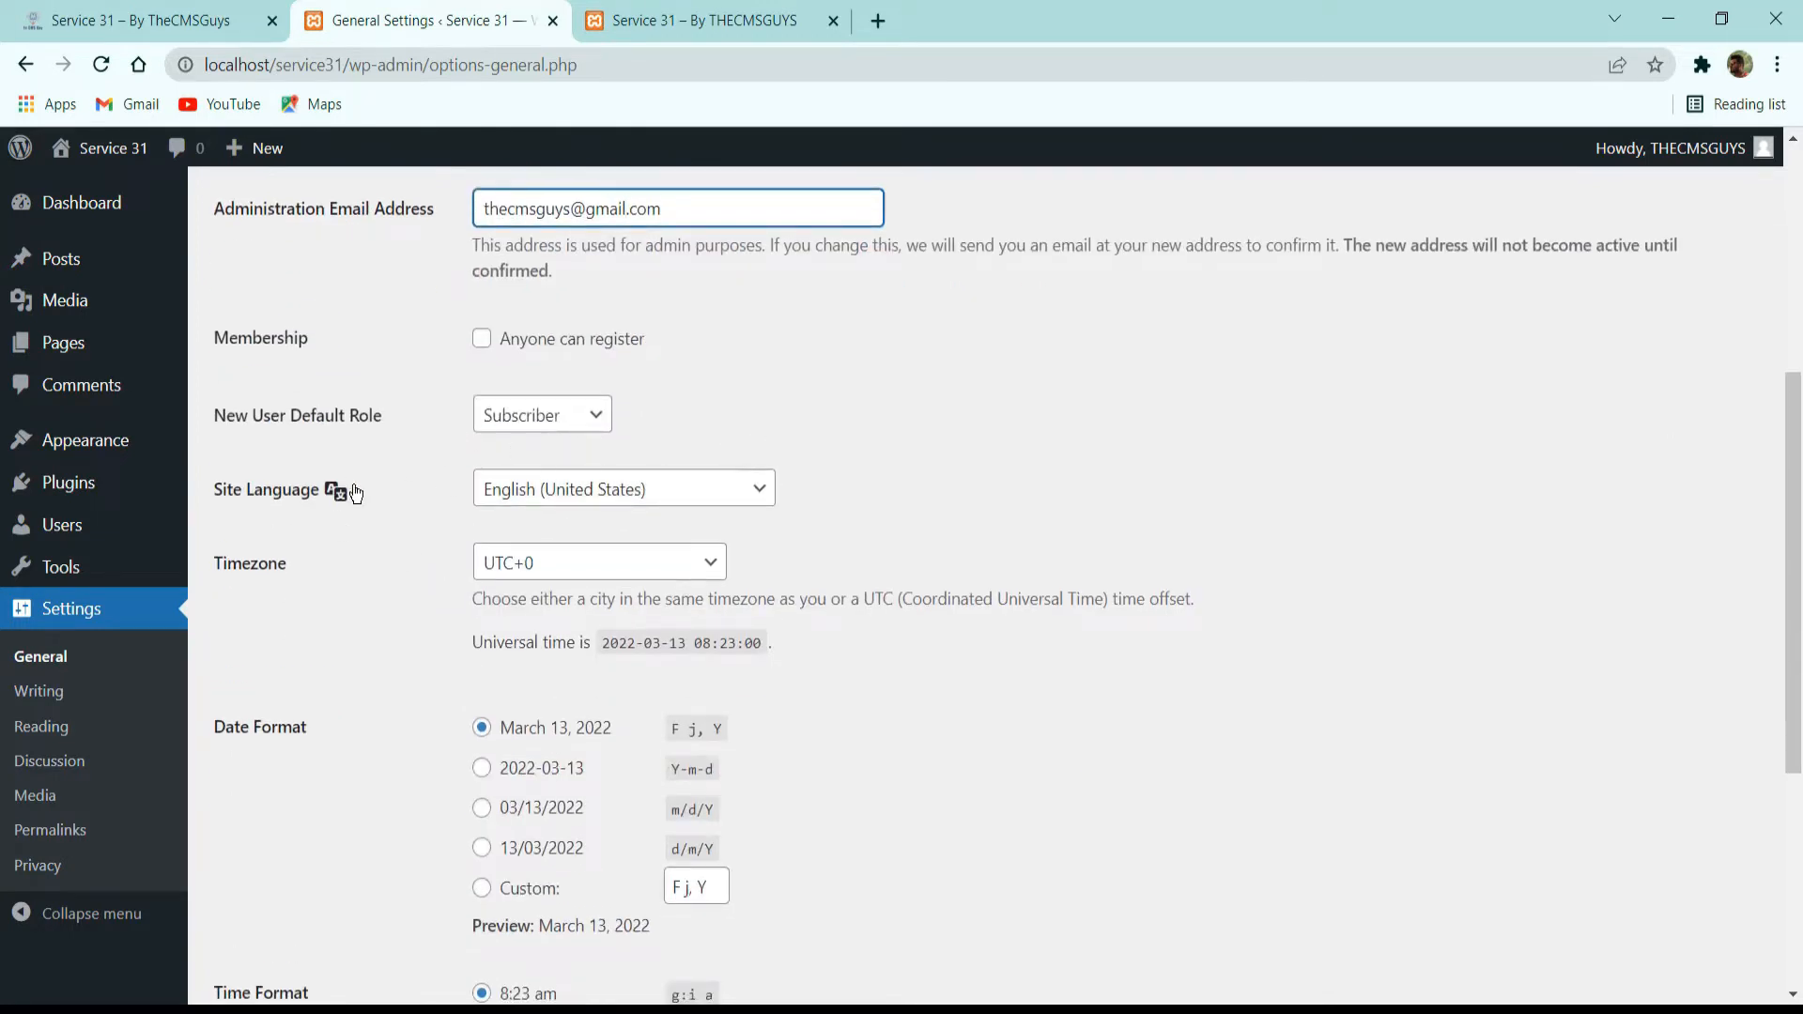
left_click(684, 495)
left_click(905, 460)
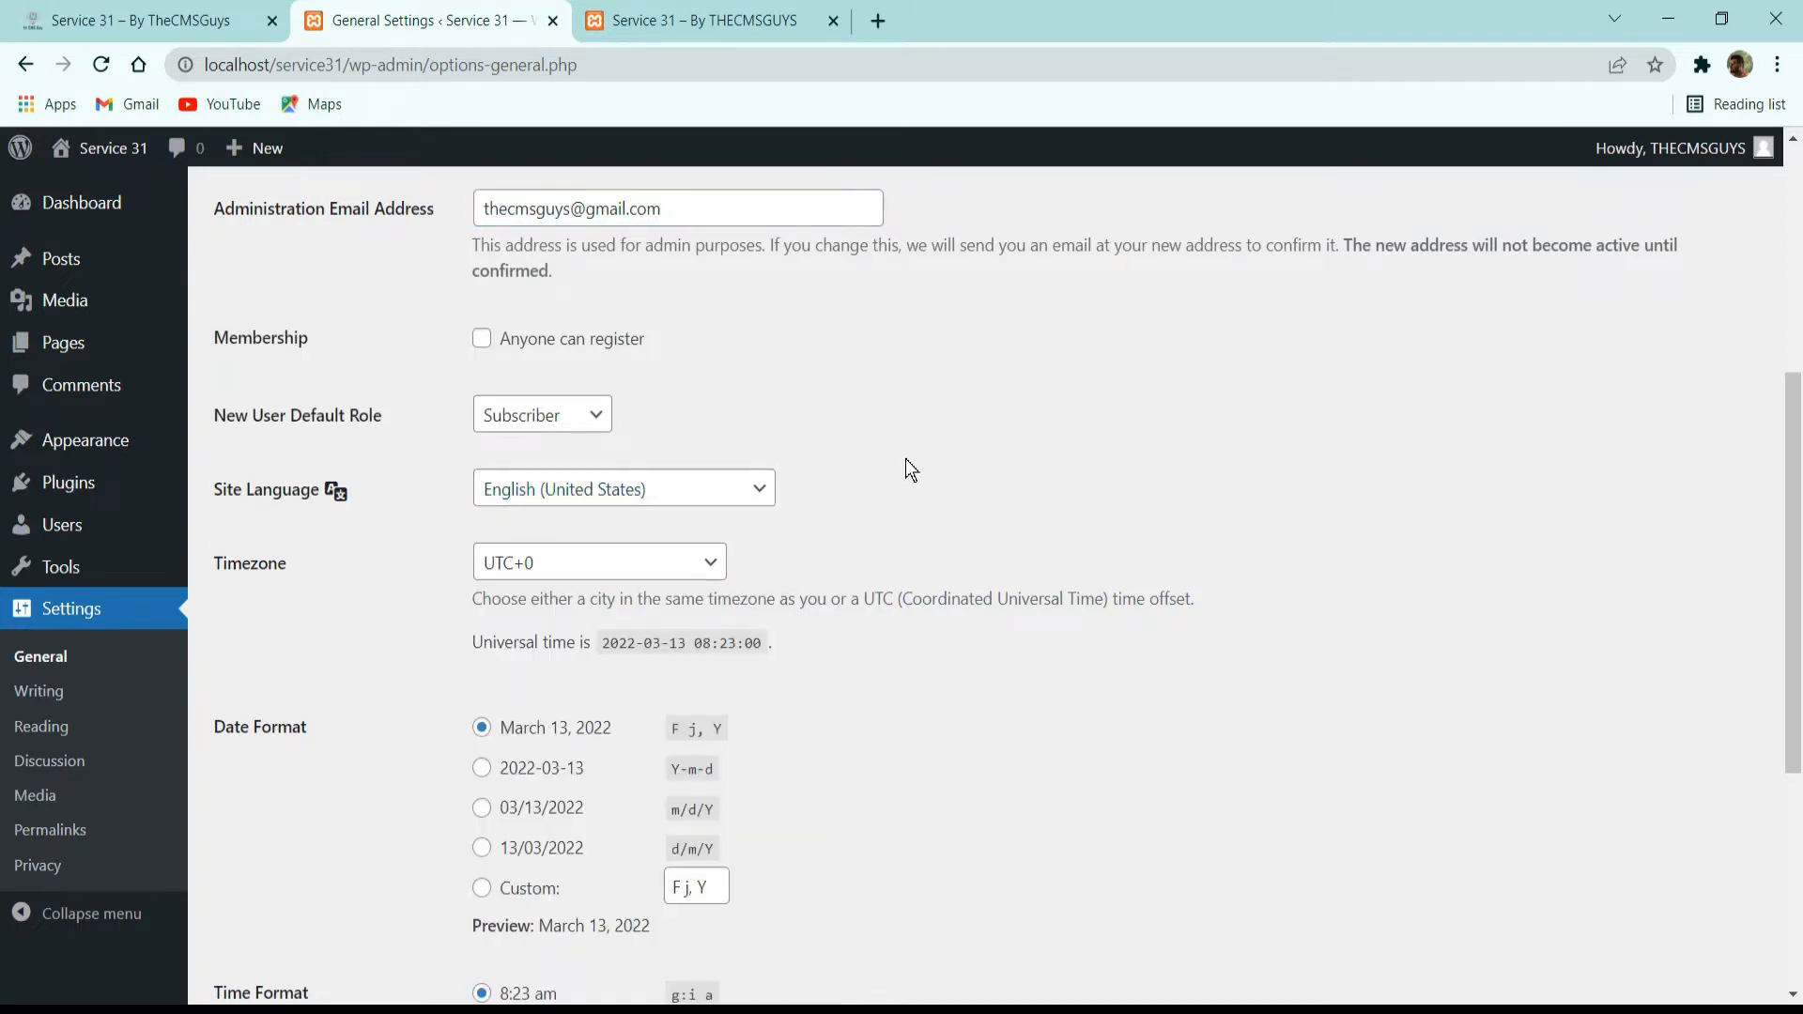
scroll(301, 531, "down", 3)
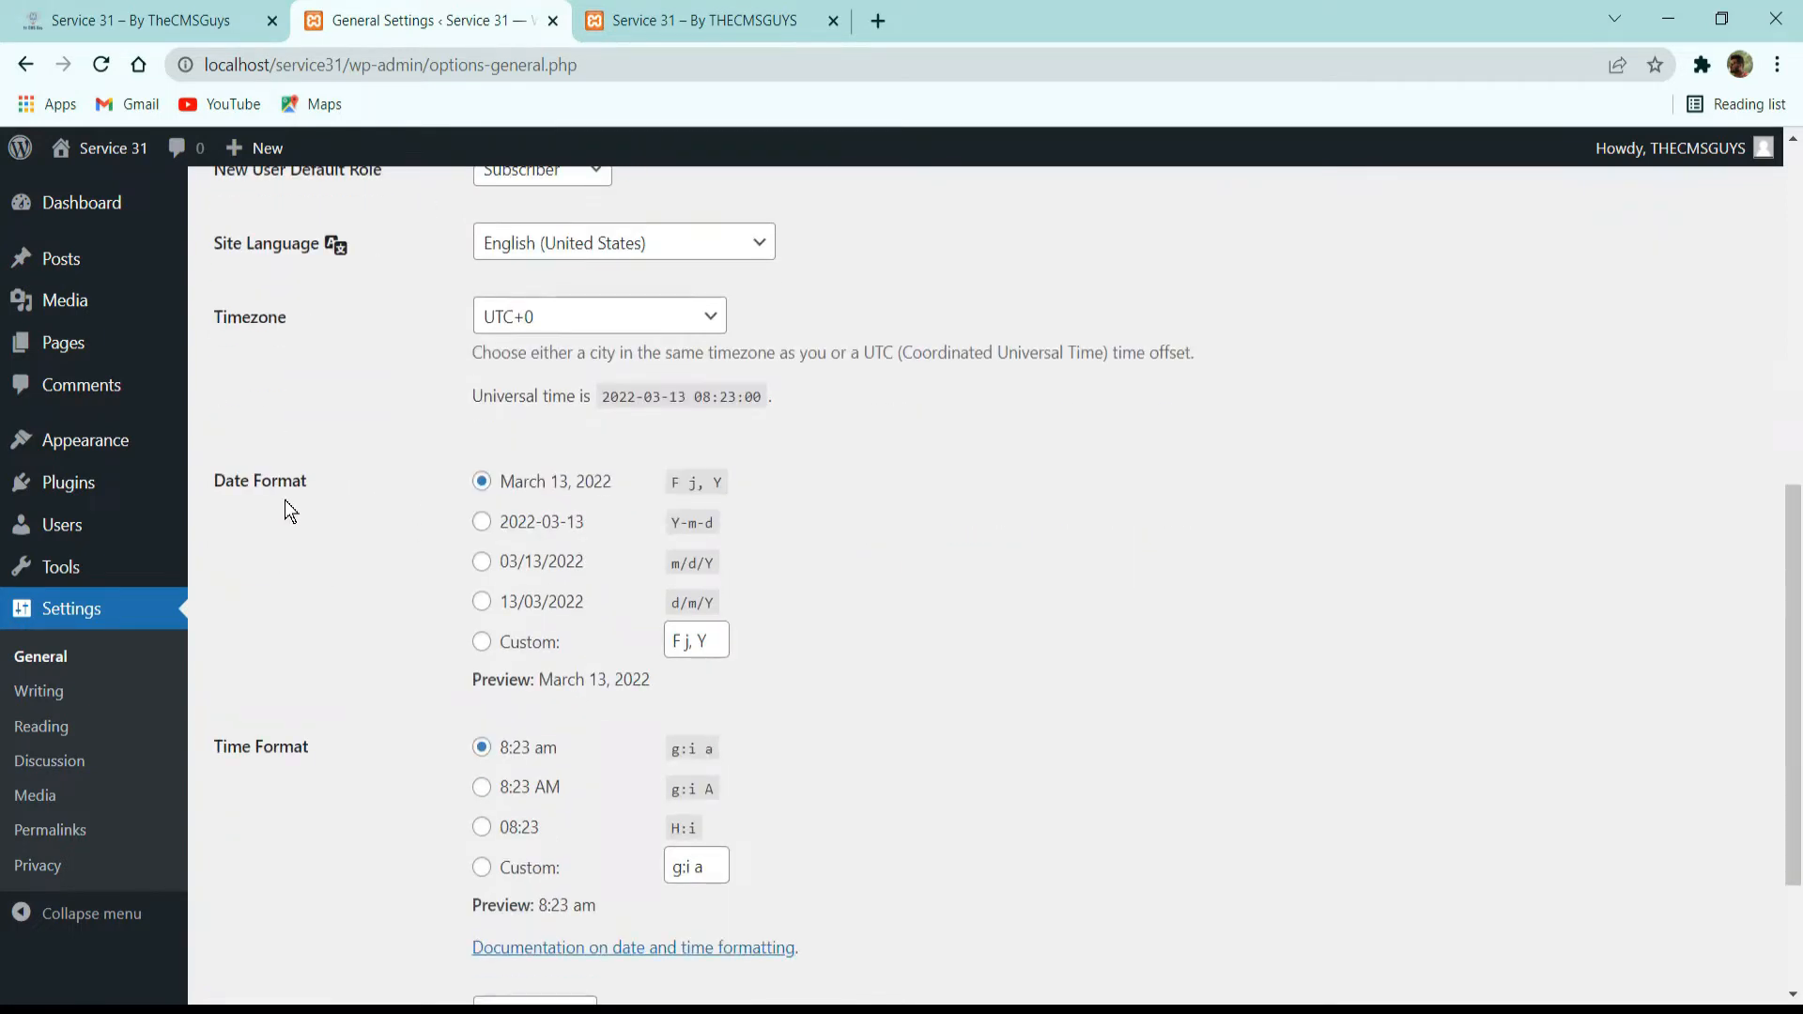
scroll(442, 413, "down", 3)
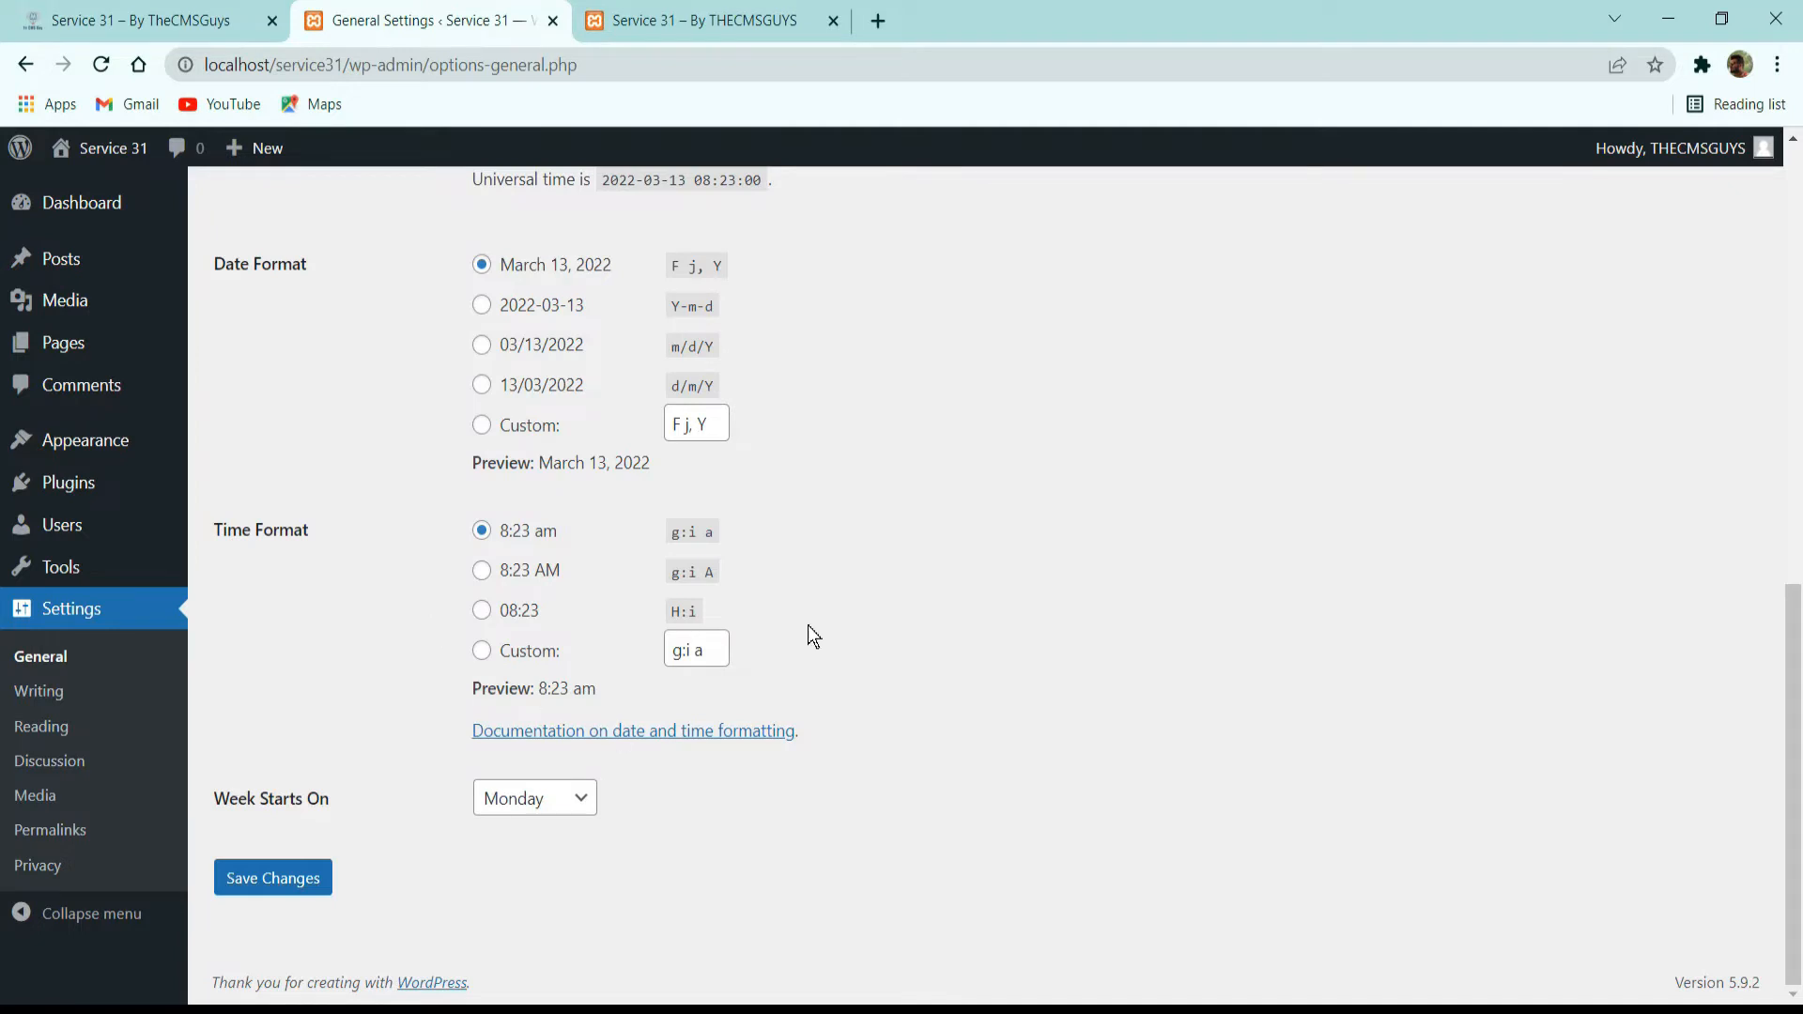
Consult the WordPress documentation on date and time formatting, and save the general settings.
left_click(663, 730)
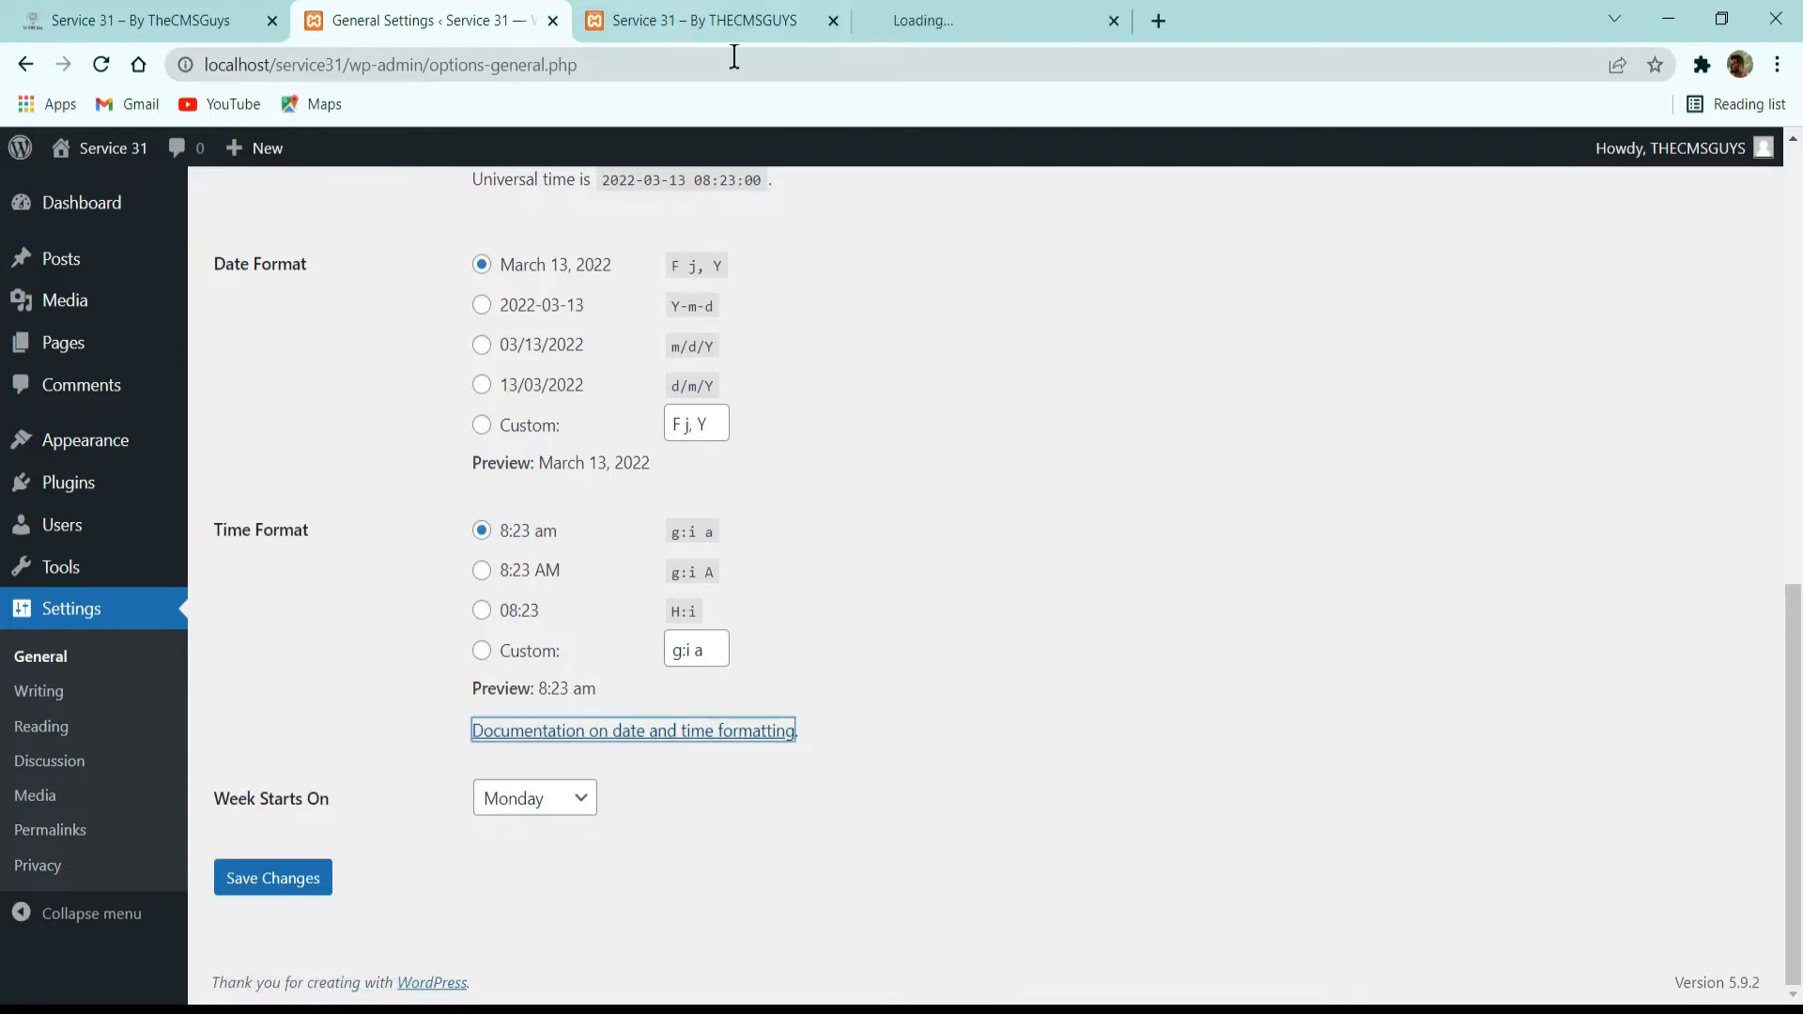
scroll(823, 302, "down", 8)
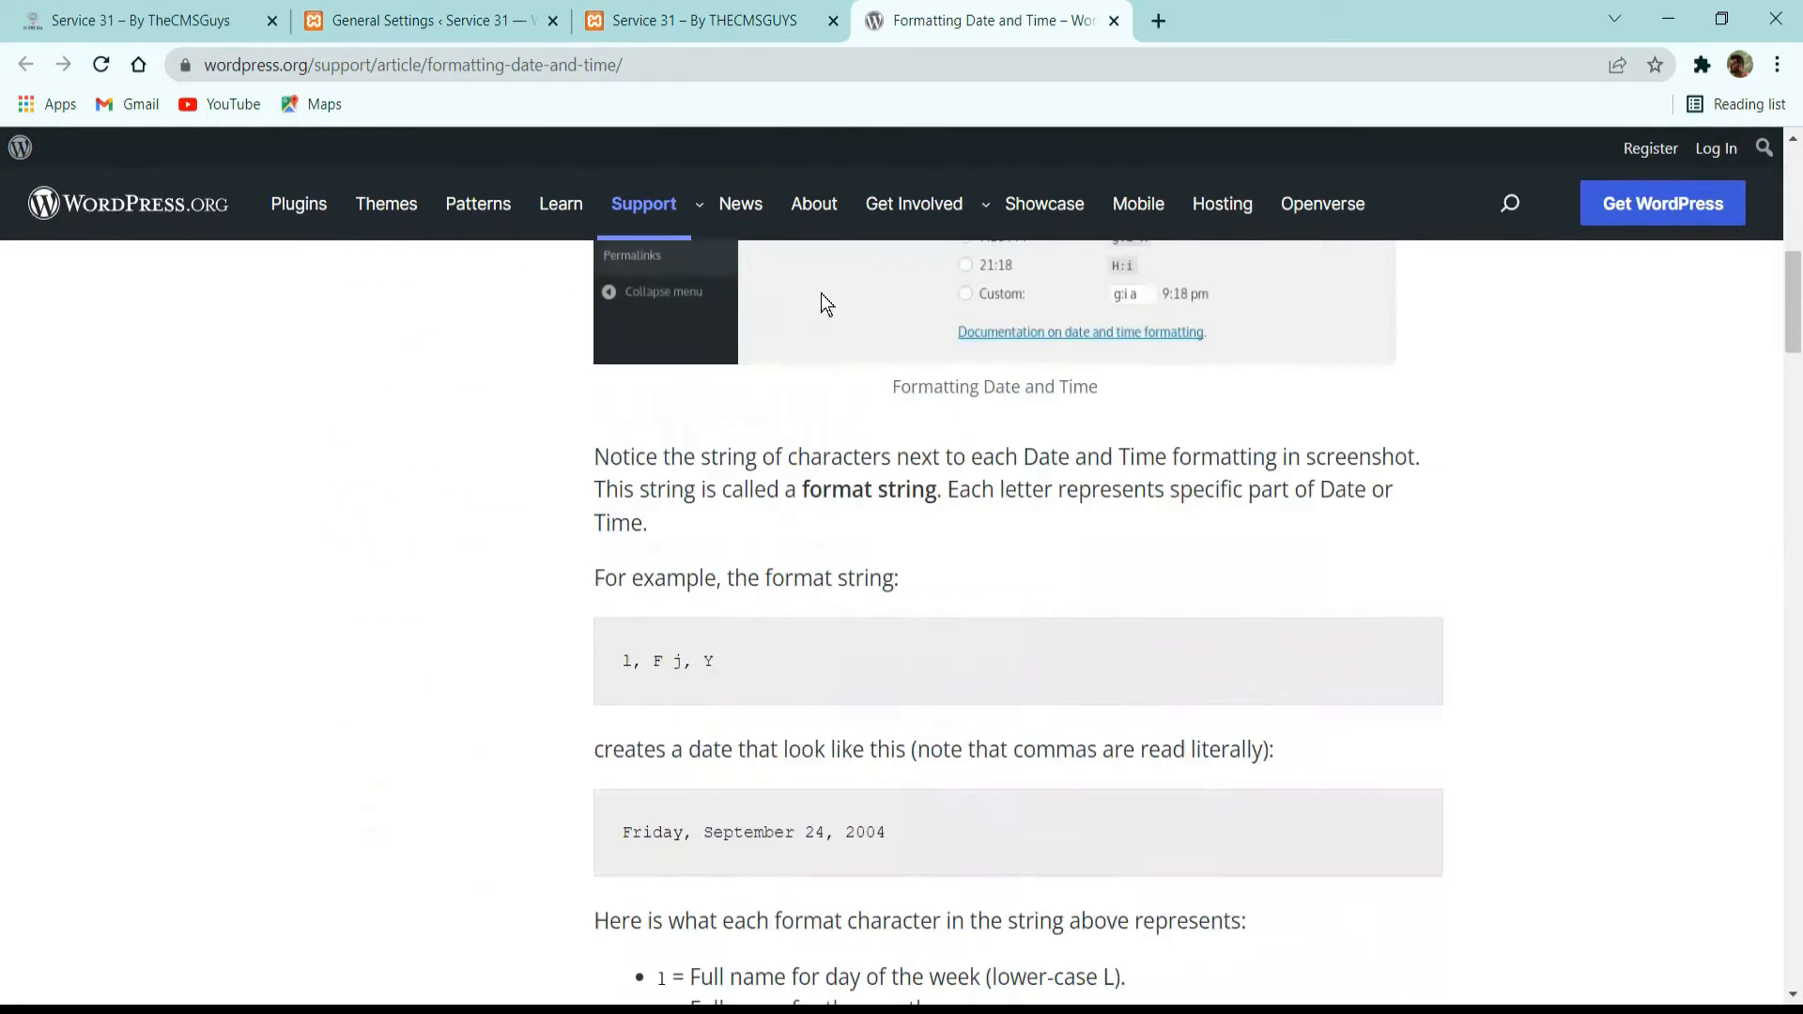
scroll(818, 348, "down", 5)
scroll(813, 410, "up", 12)
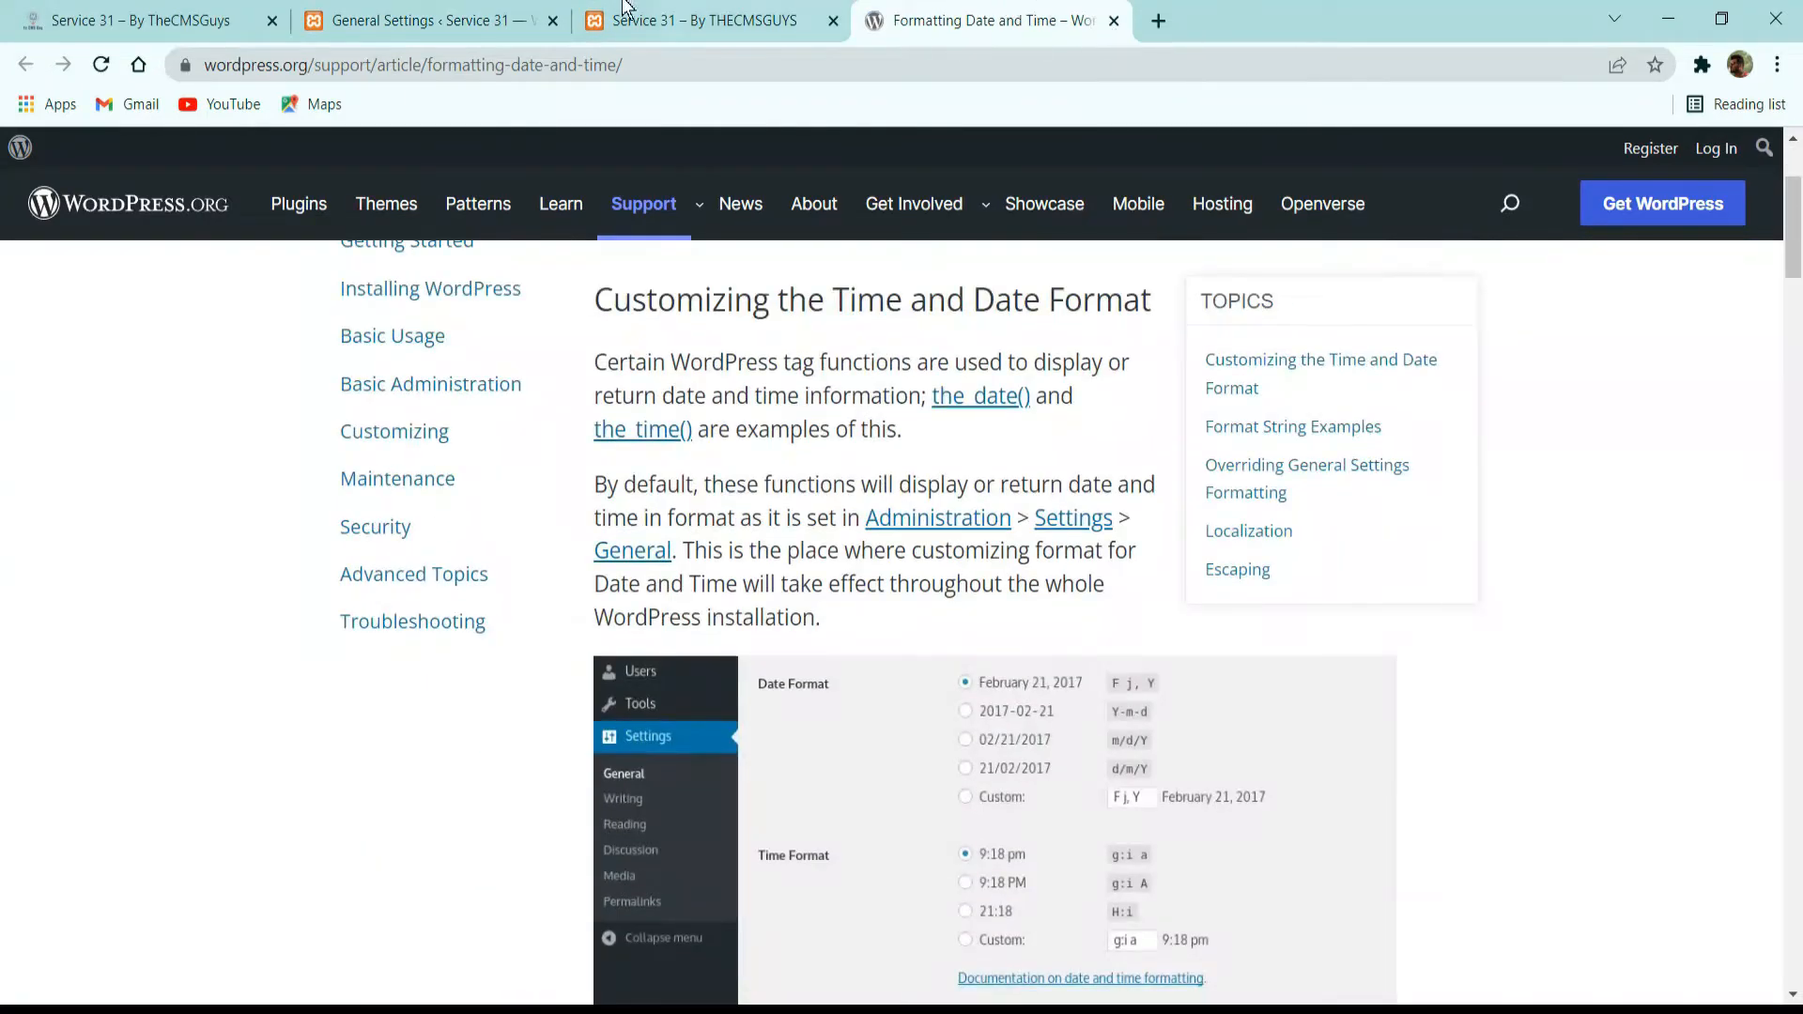
left_click(451, 13)
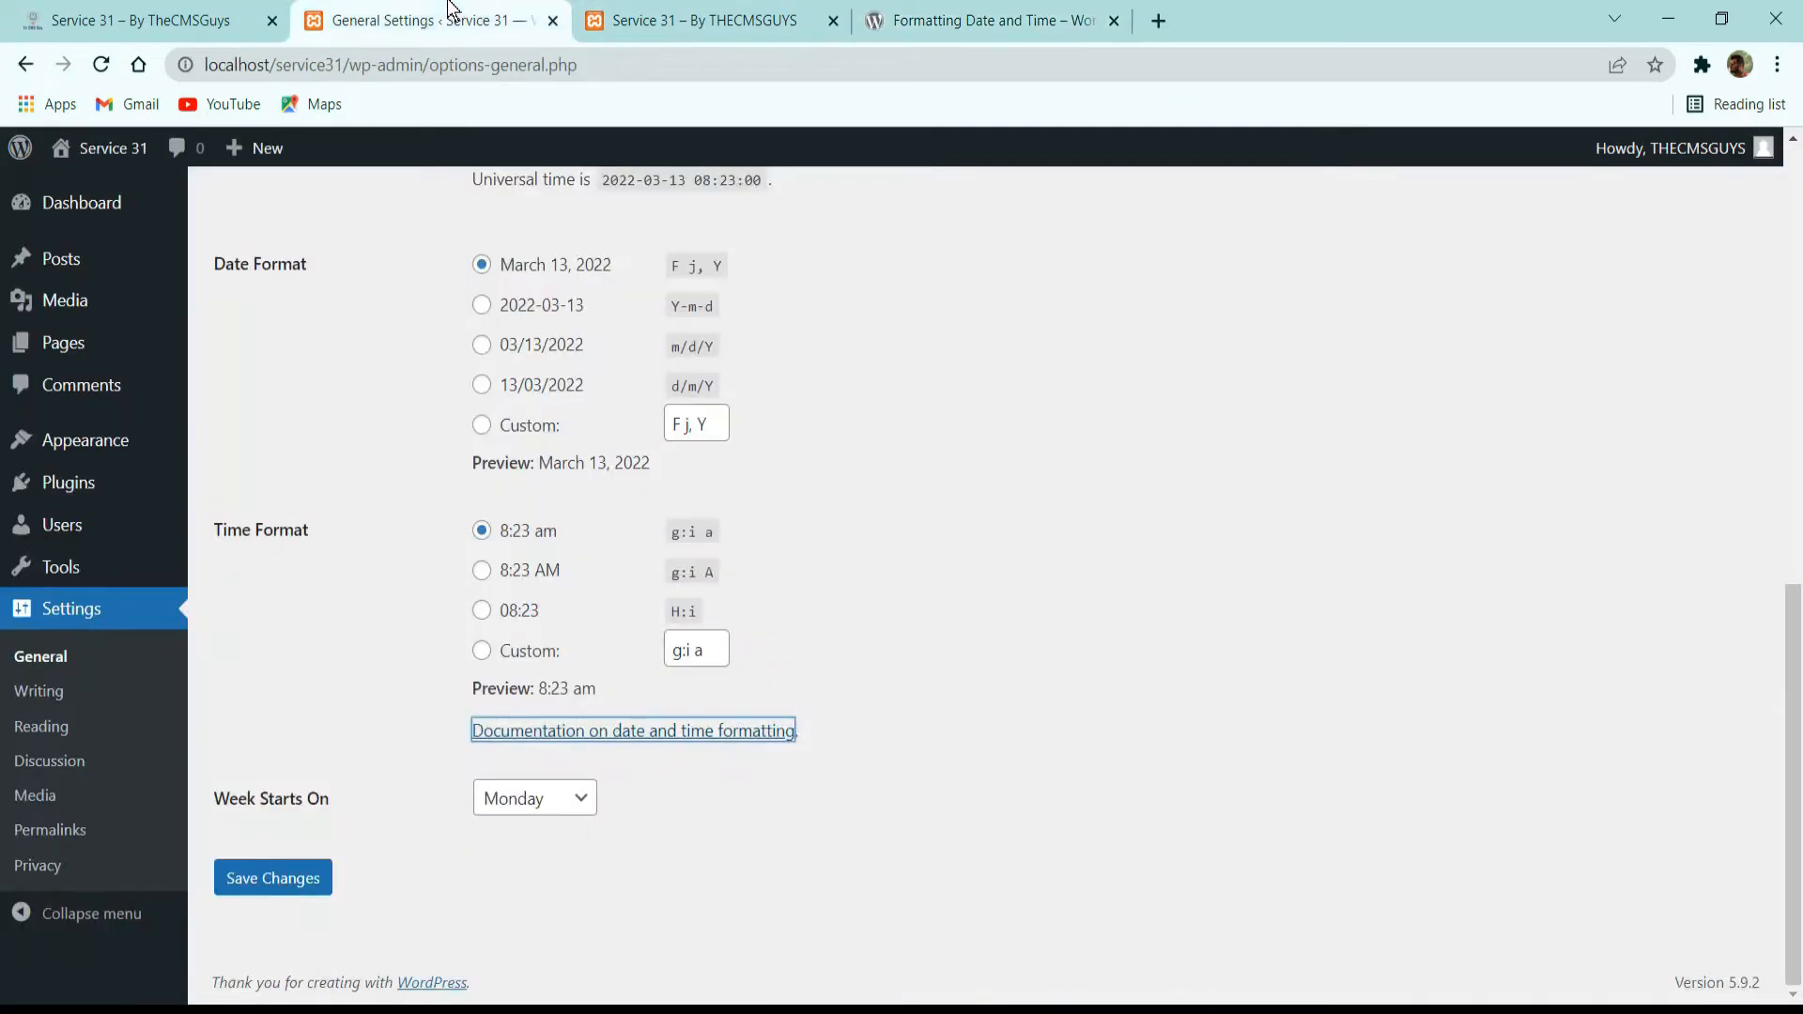
left_click(305, 864)
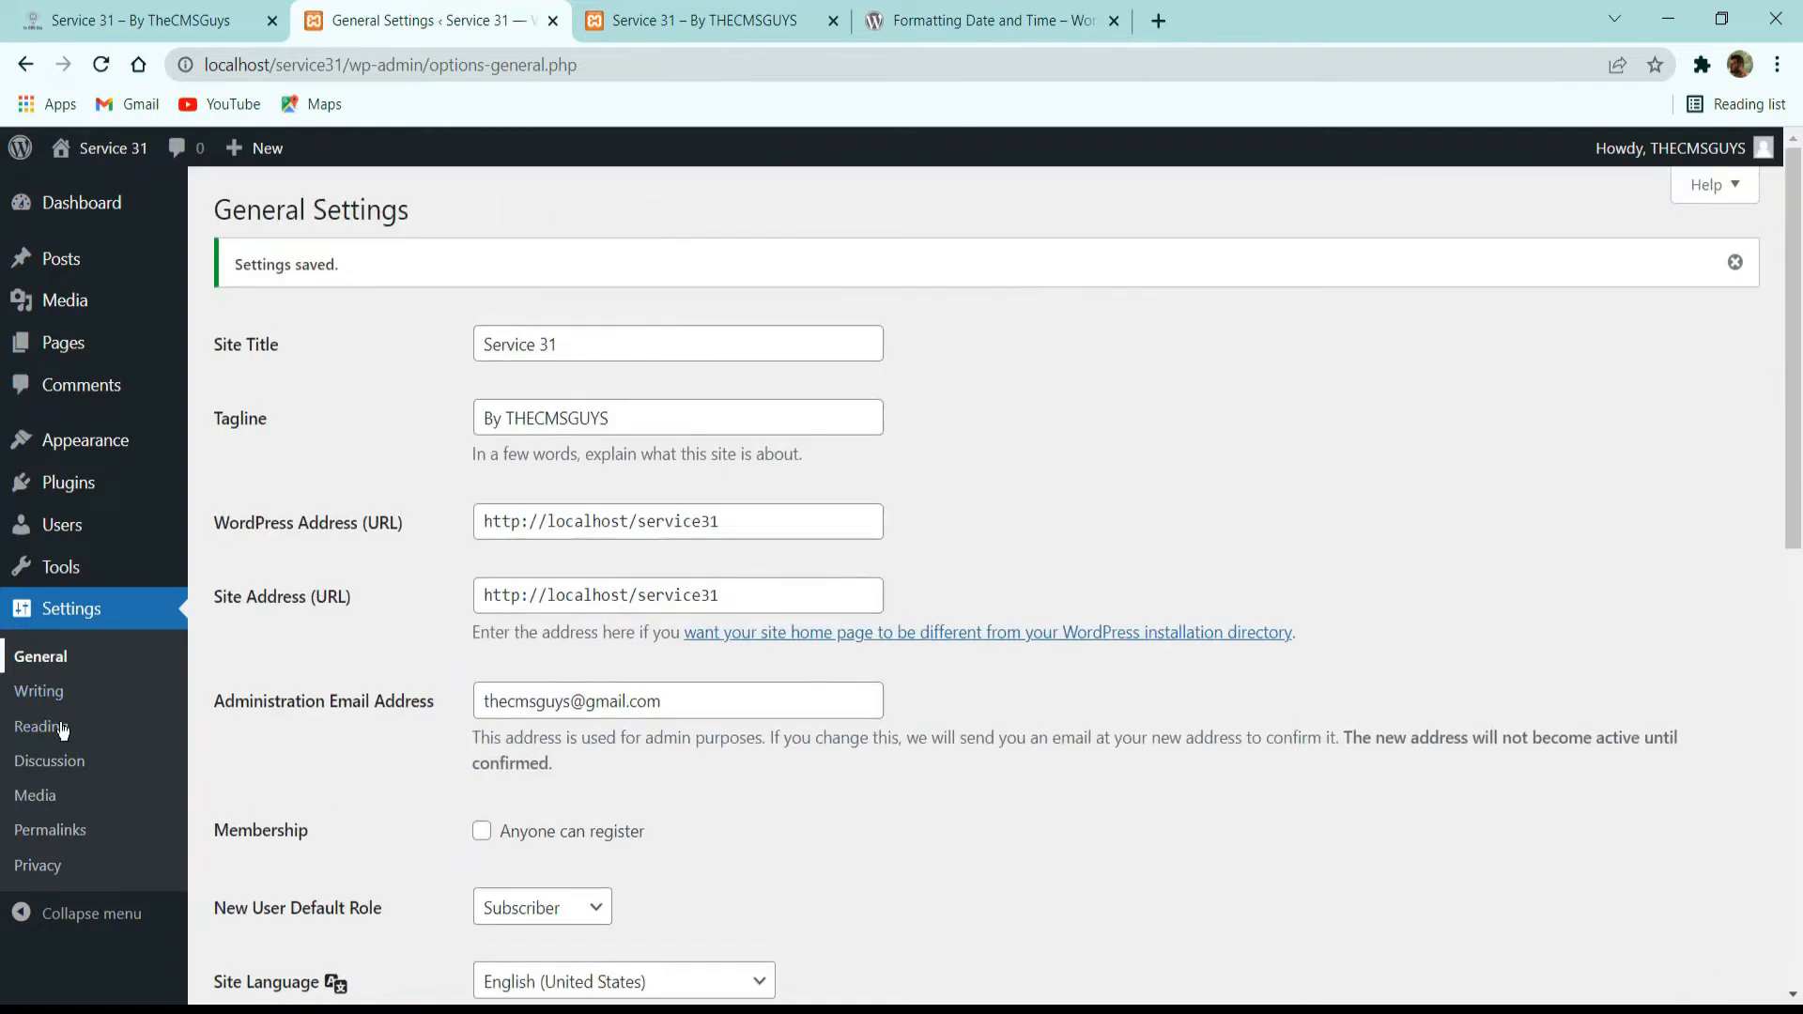
Set the permalink structure to Post name and save it.
left_click(73, 827)
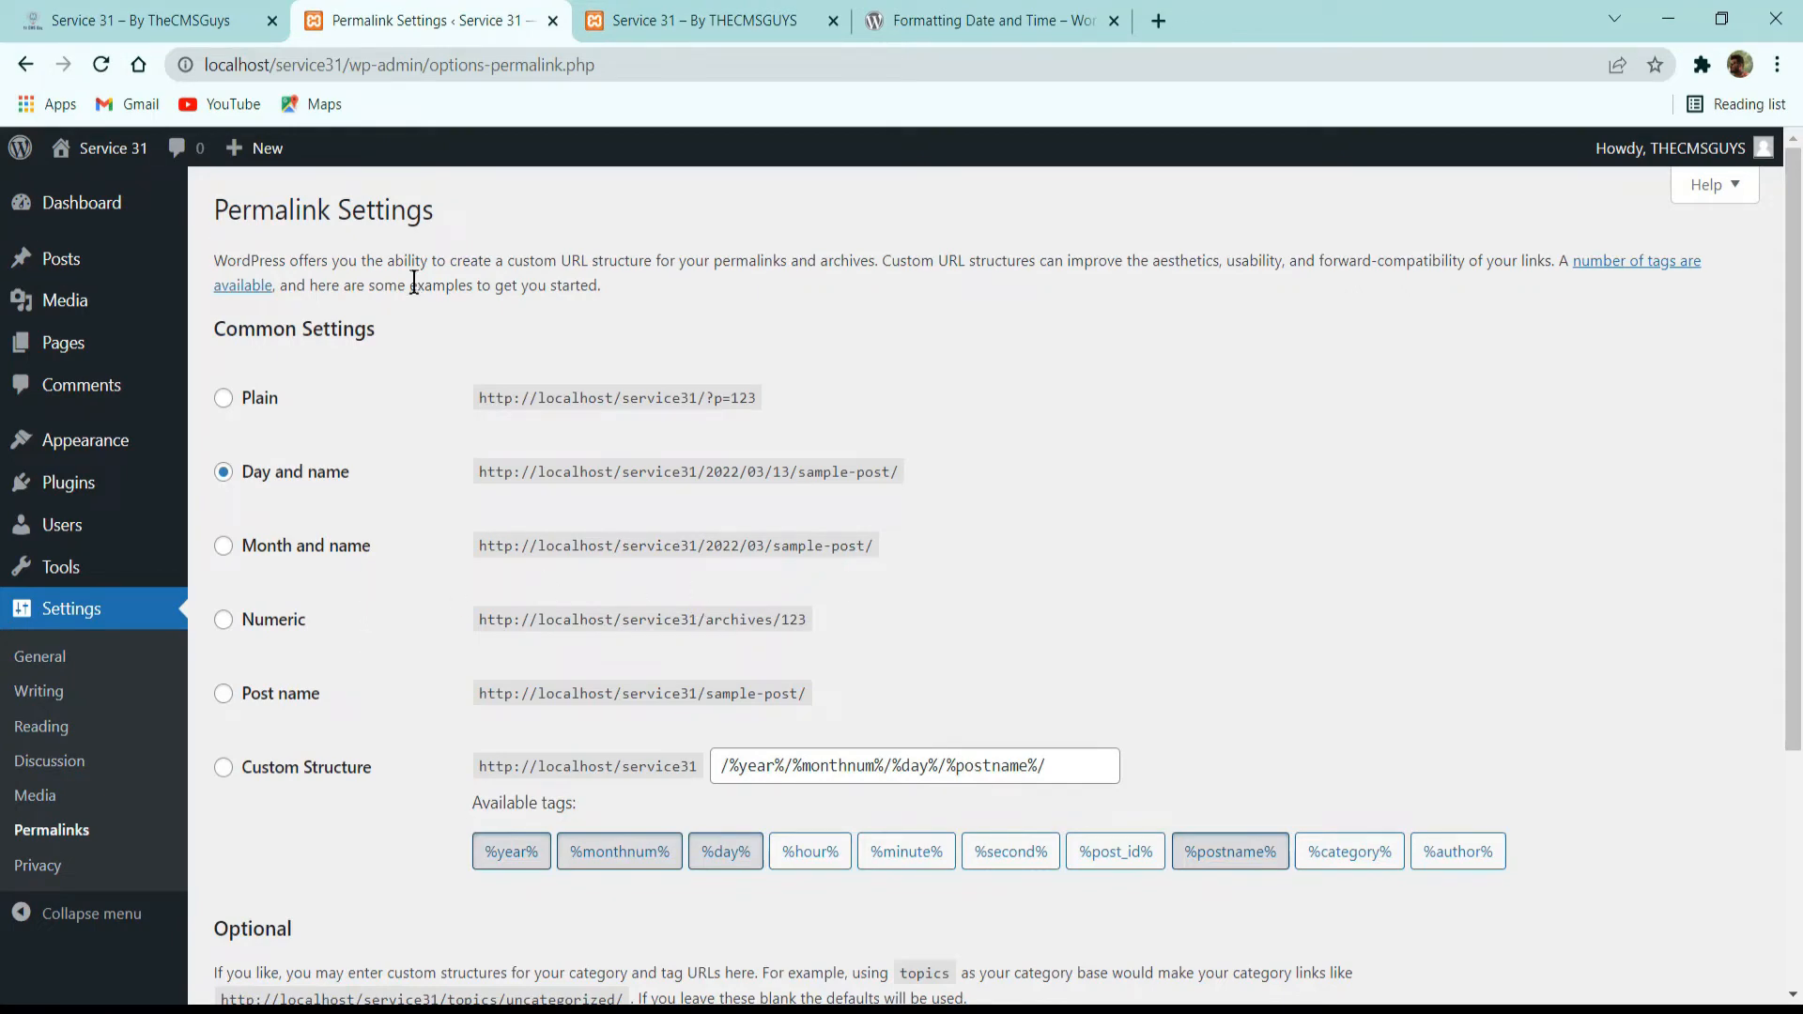
left_click(282, 699)
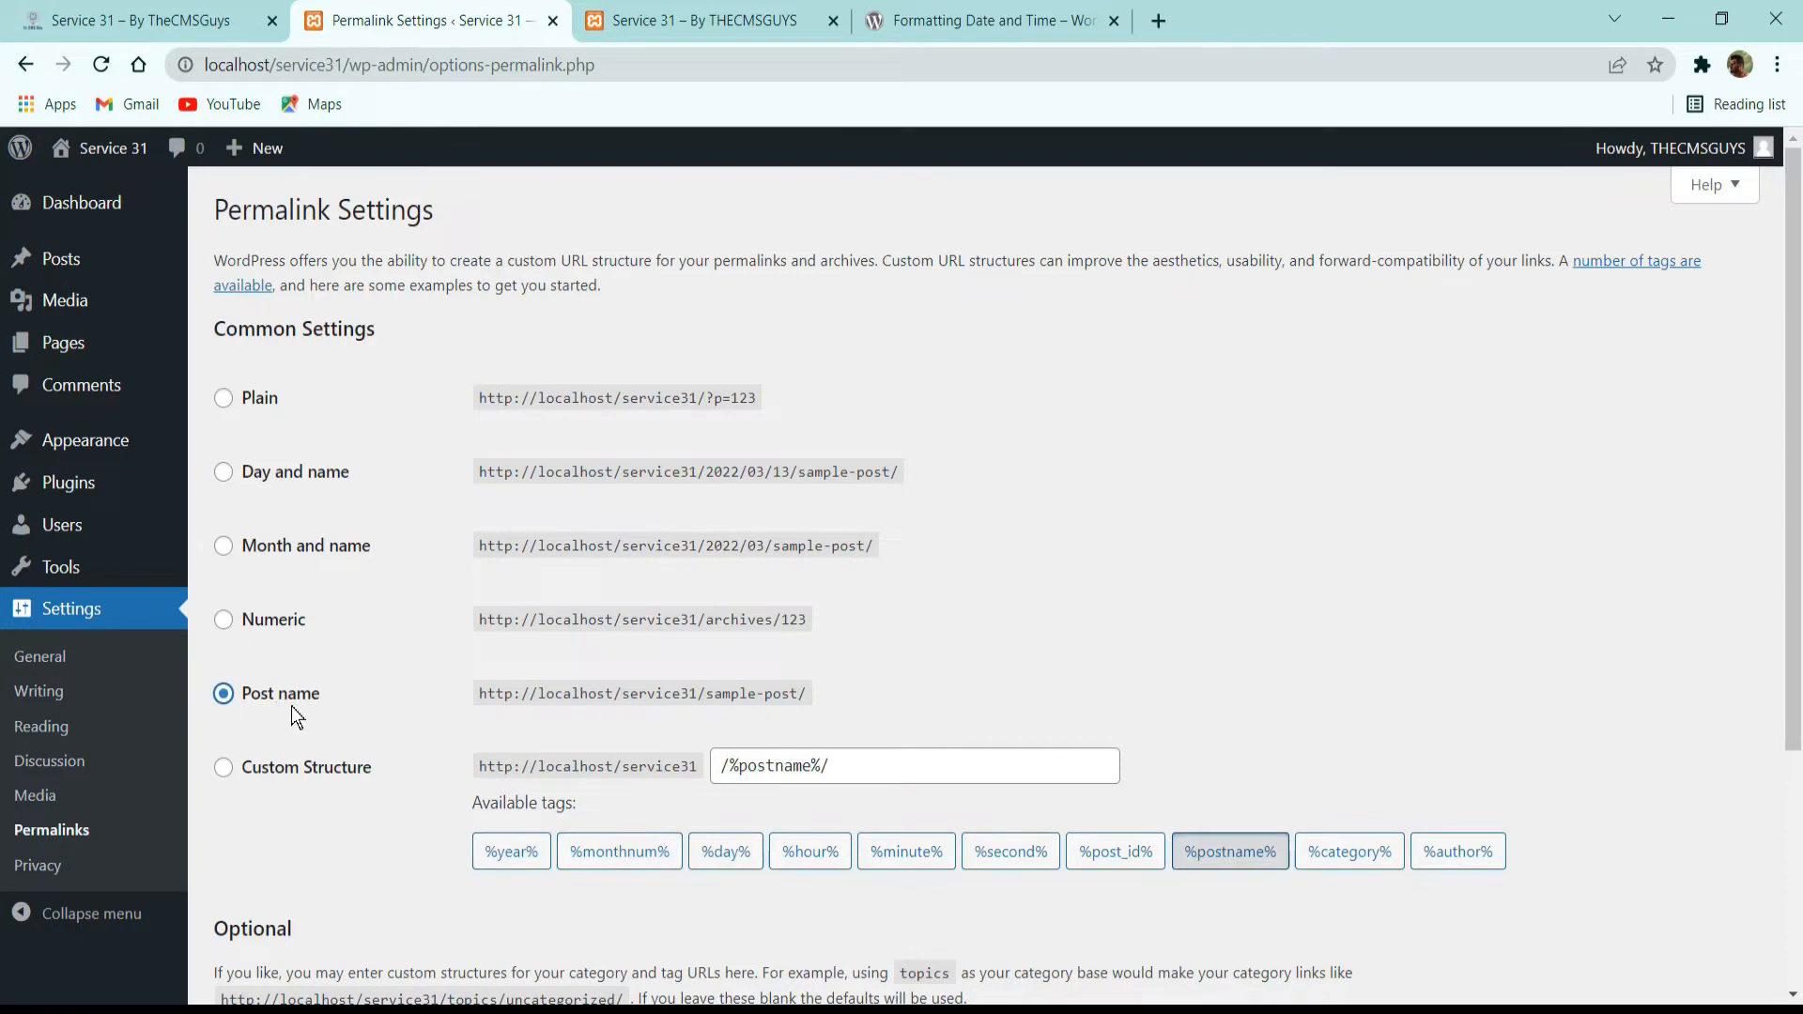
scroll(324, 734, "down", 3)
left_click(269, 873)
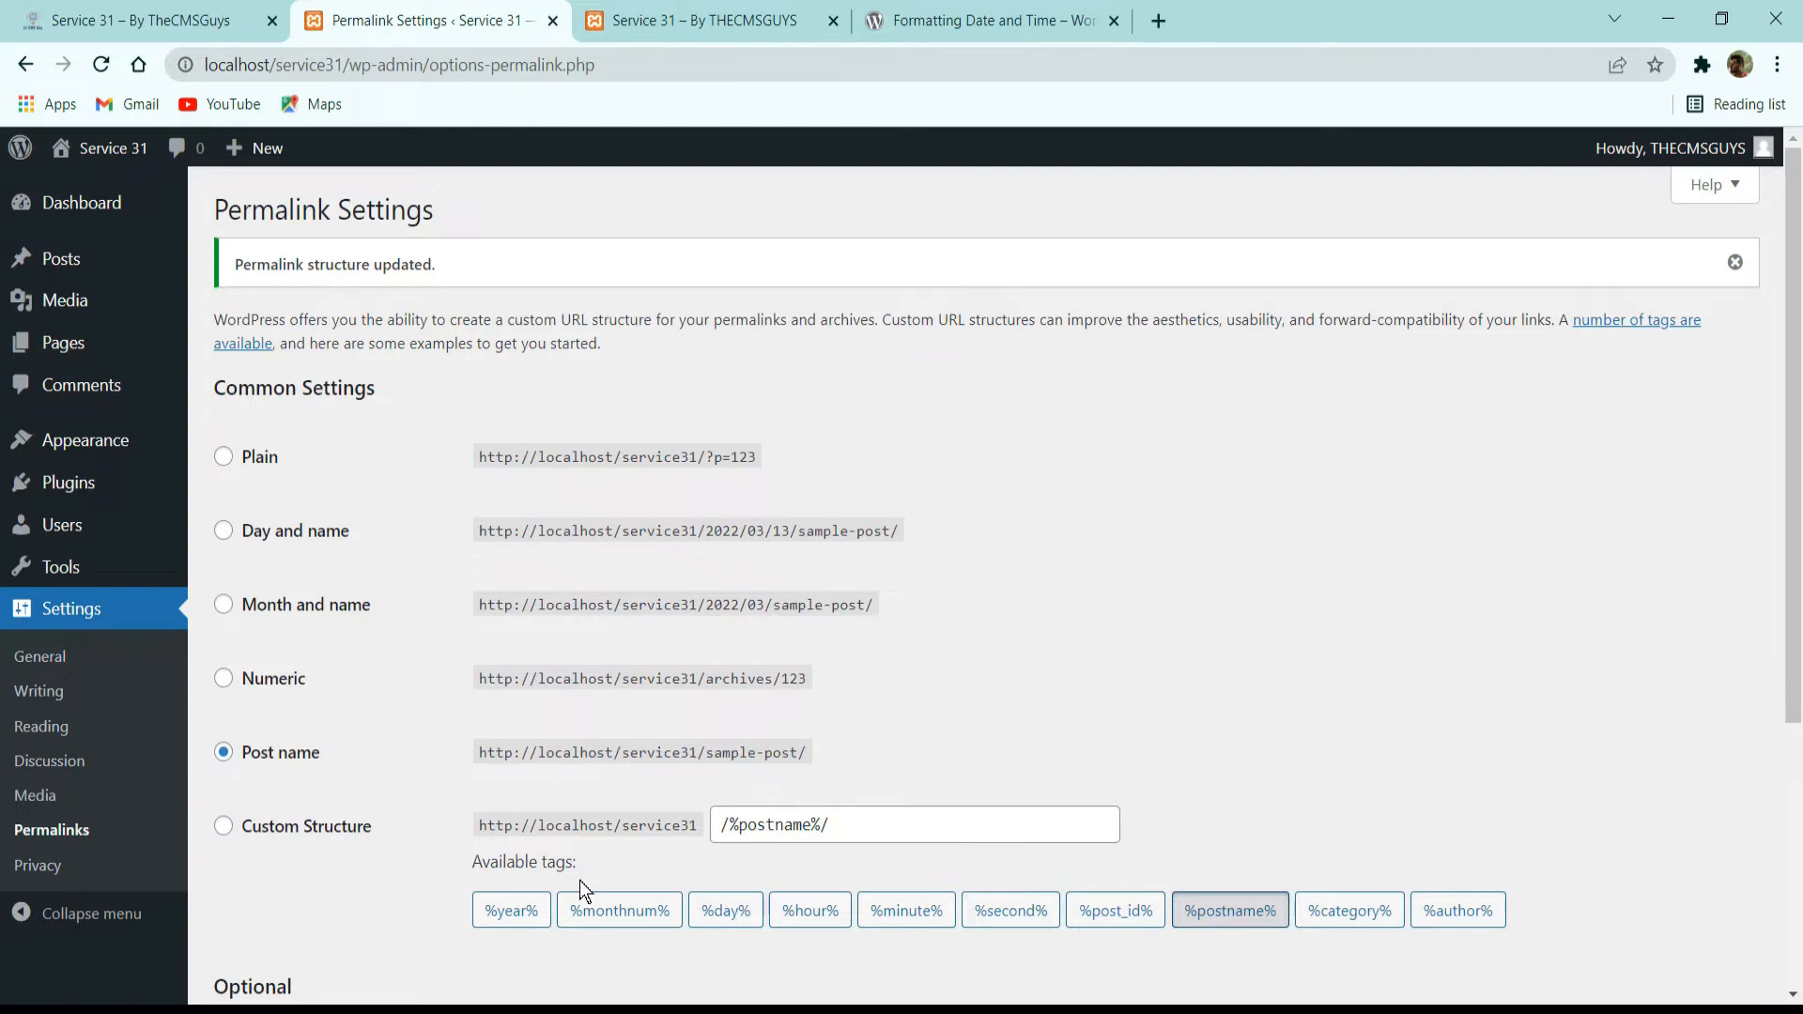
Look over the dashboard home and dismiss its Welcome to WordPress panel.
left_click(85, 213)
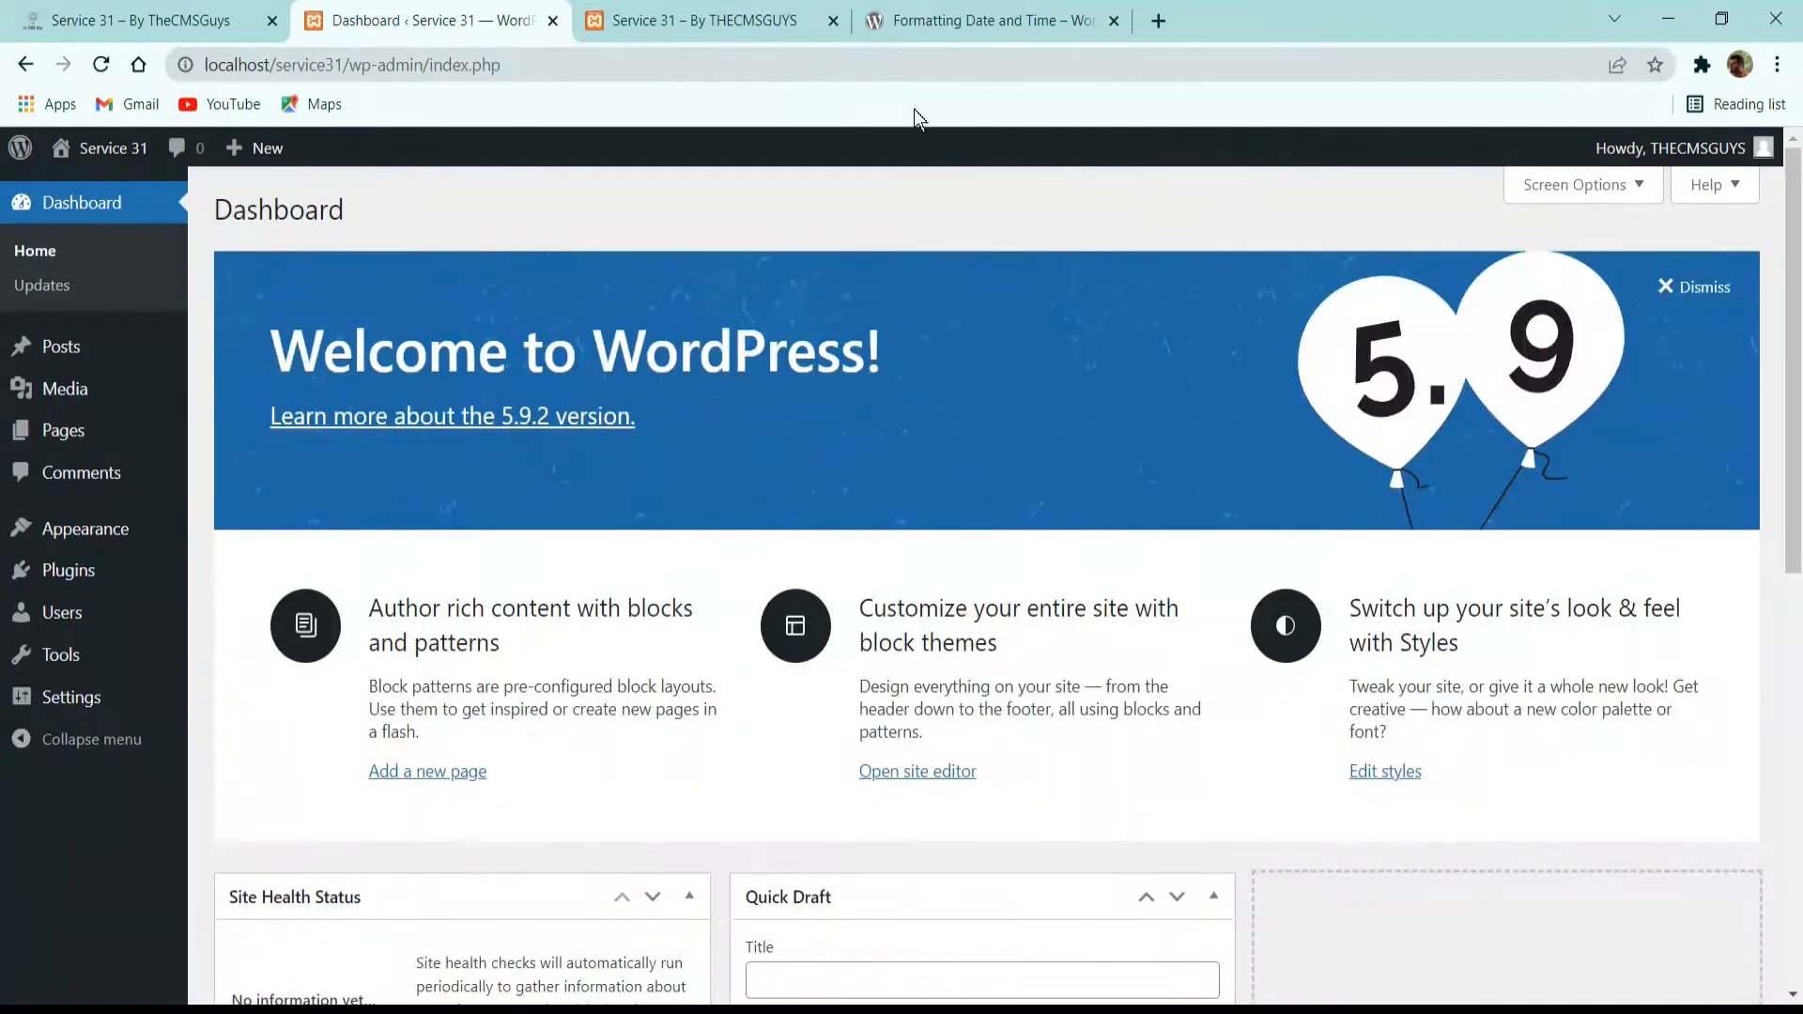
scroll(734, 605, "down", 8)
scroll(735, 605, "up", 8)
scroll(989, 481, "down", 3)
scroll(455, 628, "down", 3)
scroll(886, 519, "up", 6)
left_click(1672, 285)
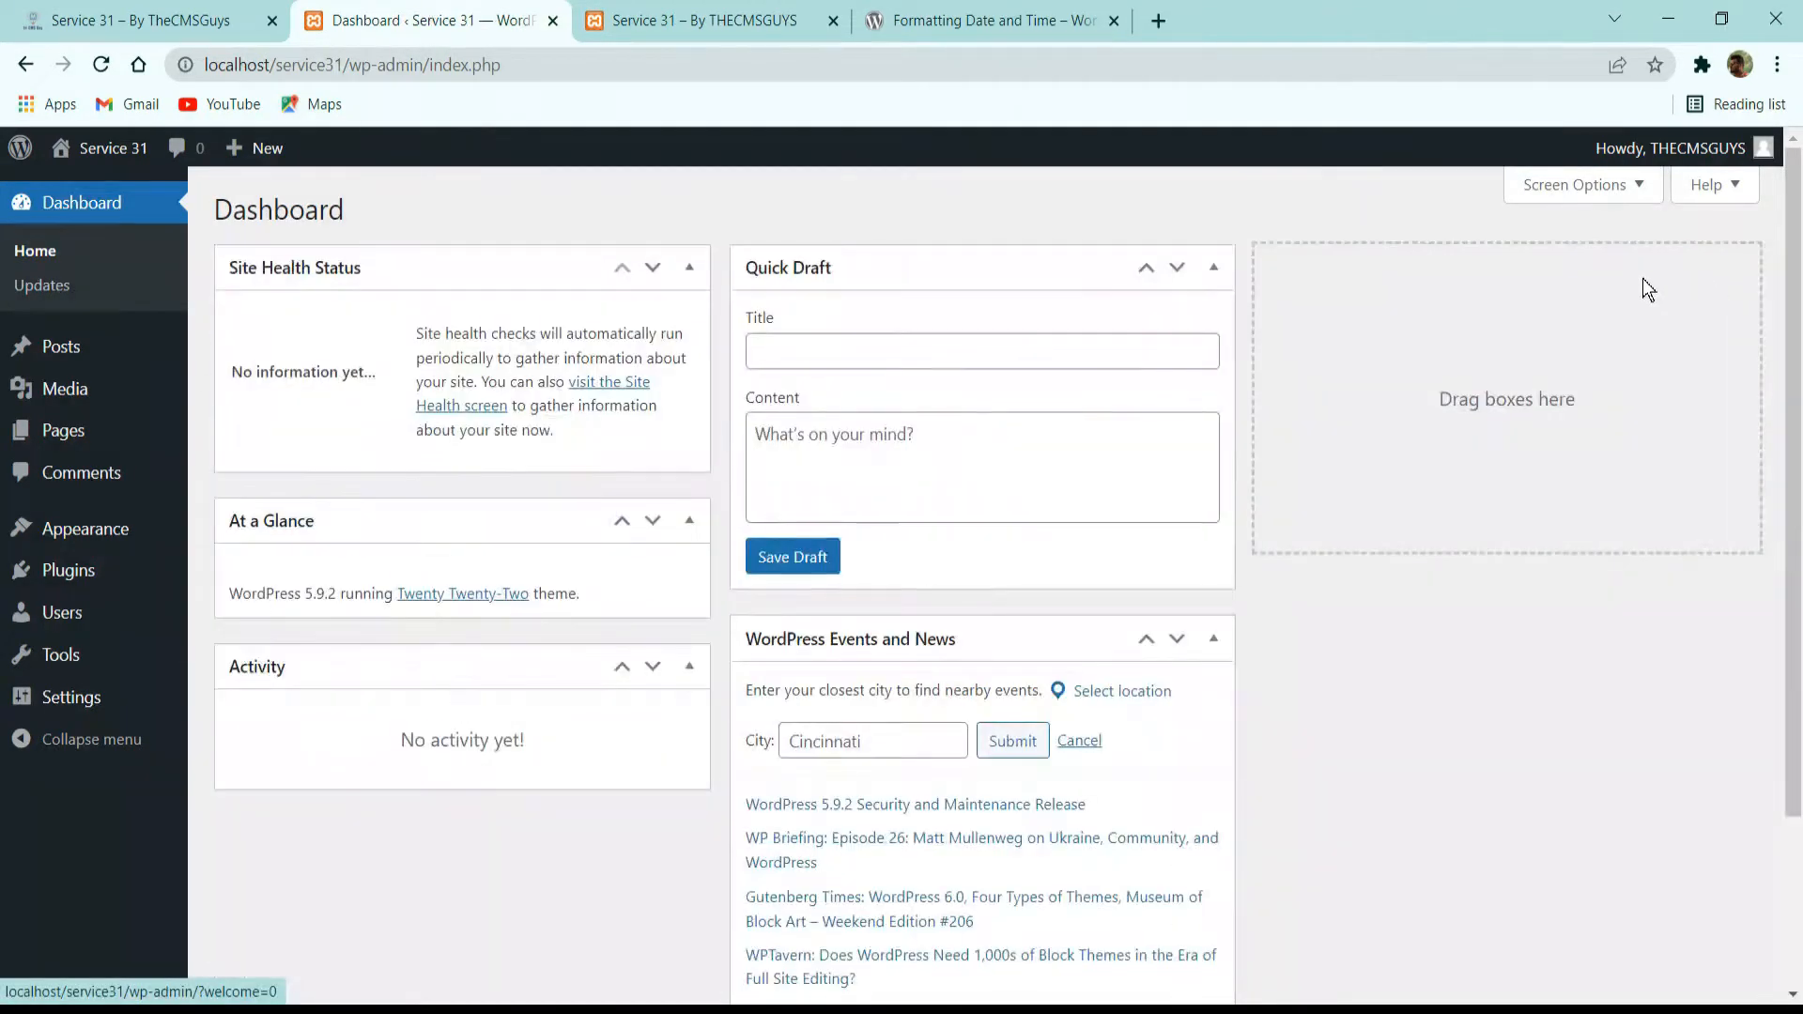
Hide the Site Health Status, At a Glance, Activity, Quick Draft, and WordPress Events and News boxes from the dashboard.
left_click(1562, 186)
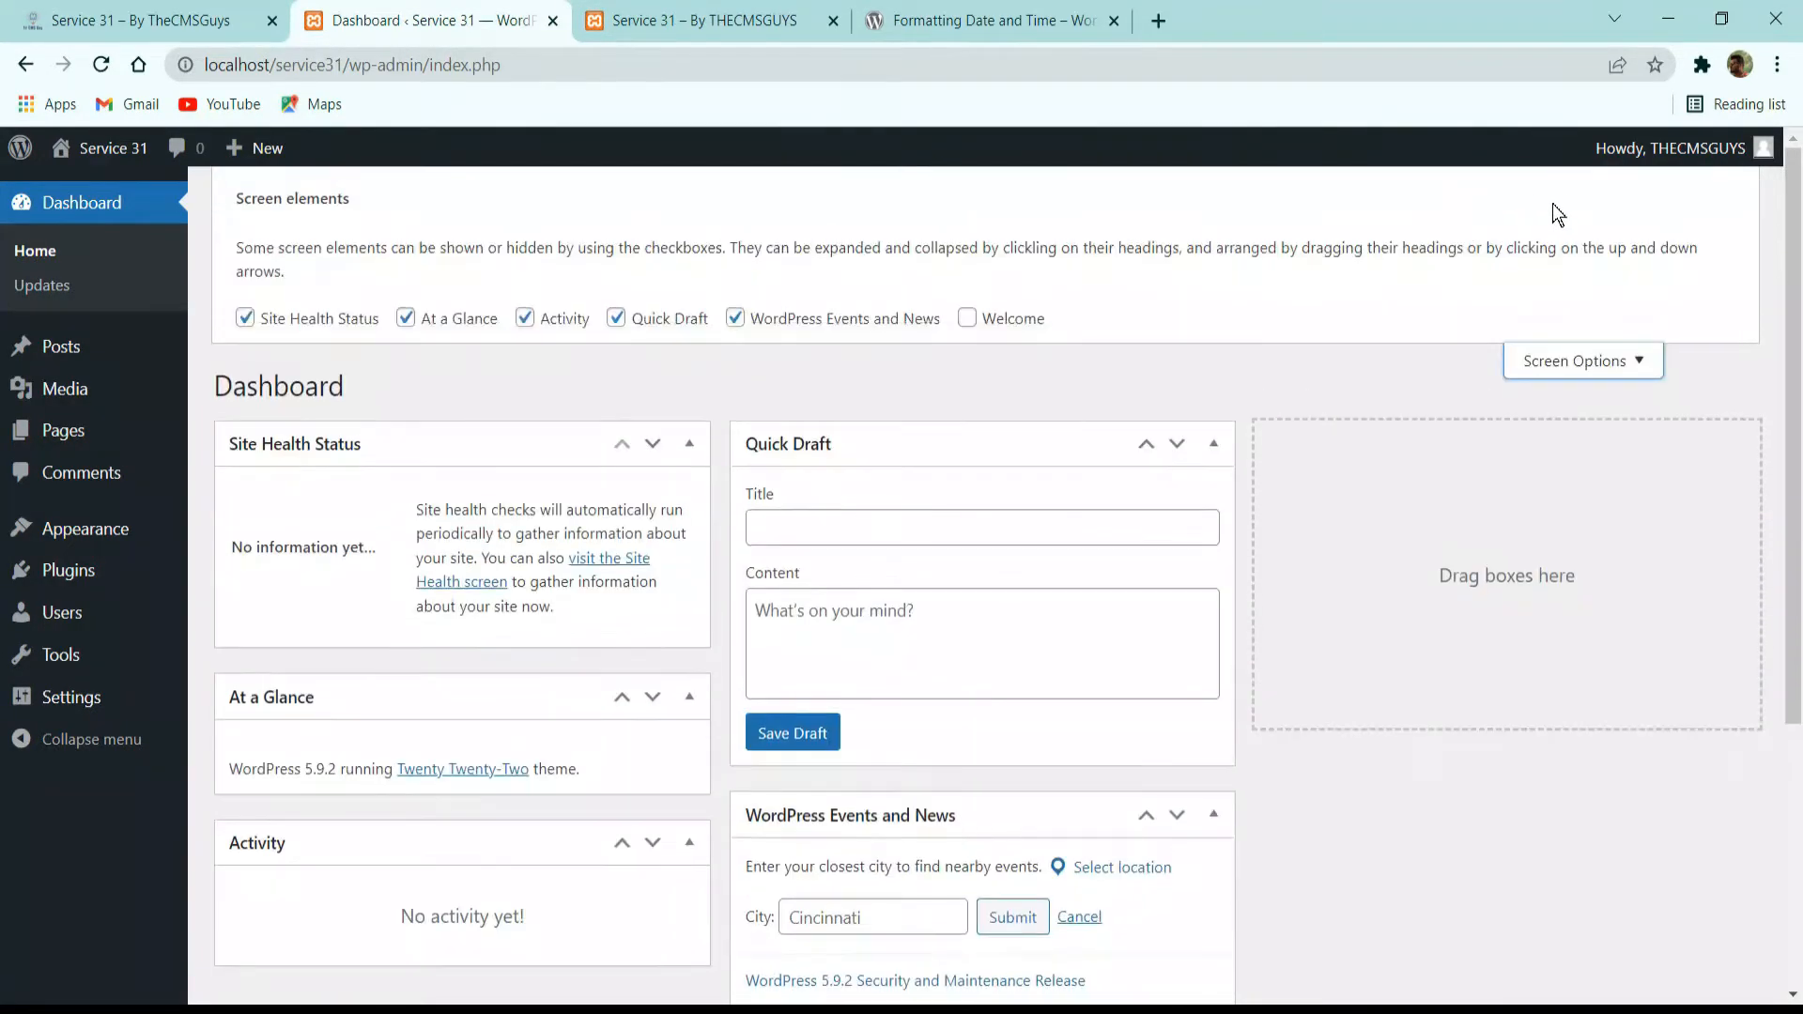
left_click(340, 324)
left_click(413, 319)
left_click(525, 319)
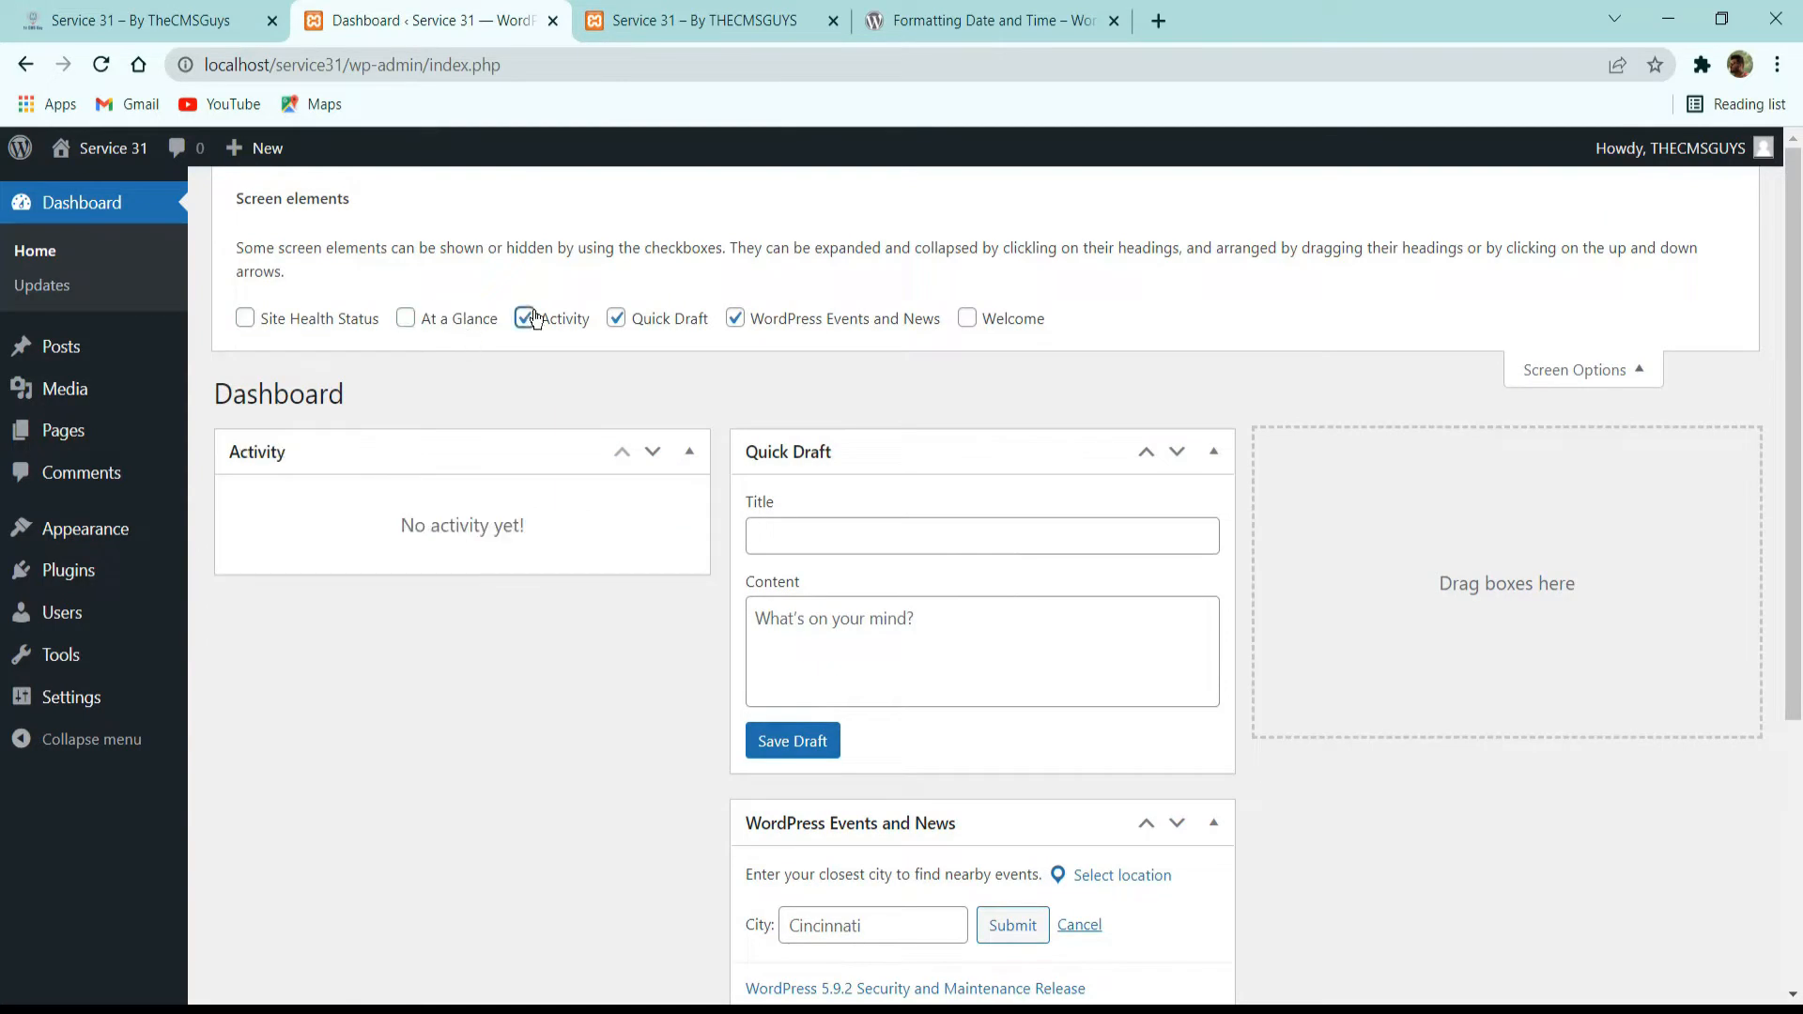
left_click(616, 318)
left_click(735, 319)
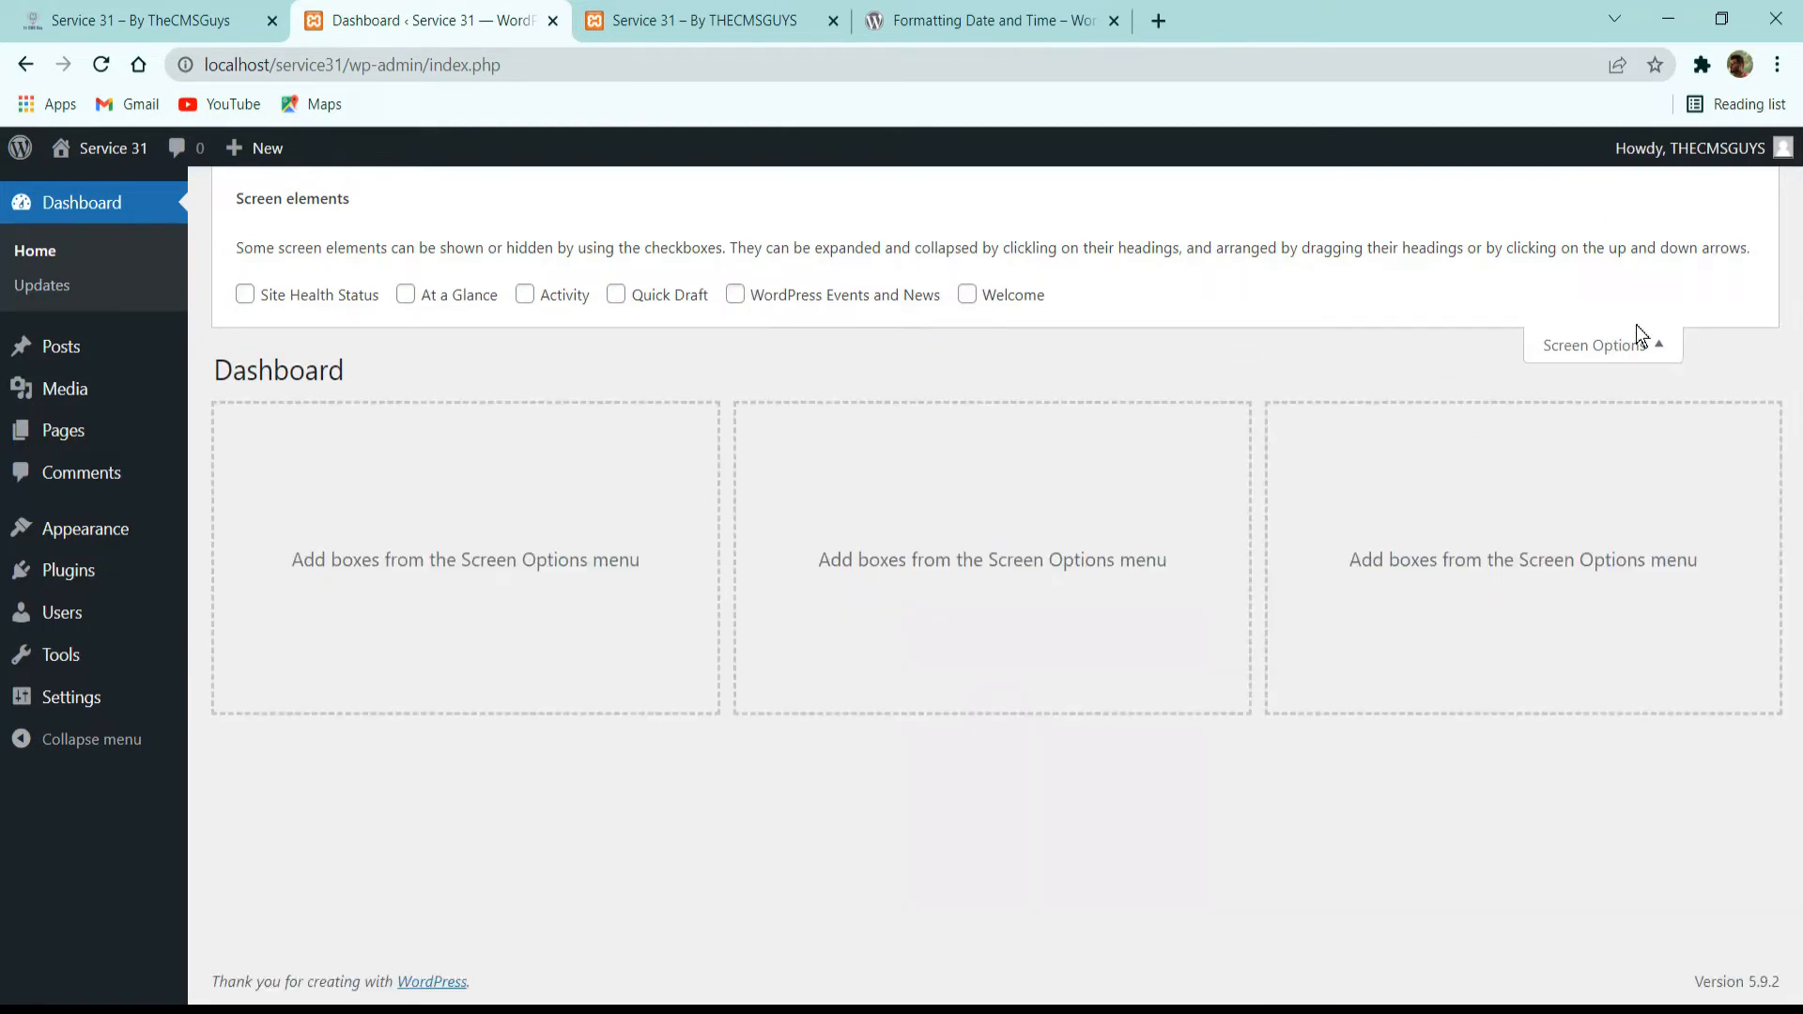
left_click(1588, 355)
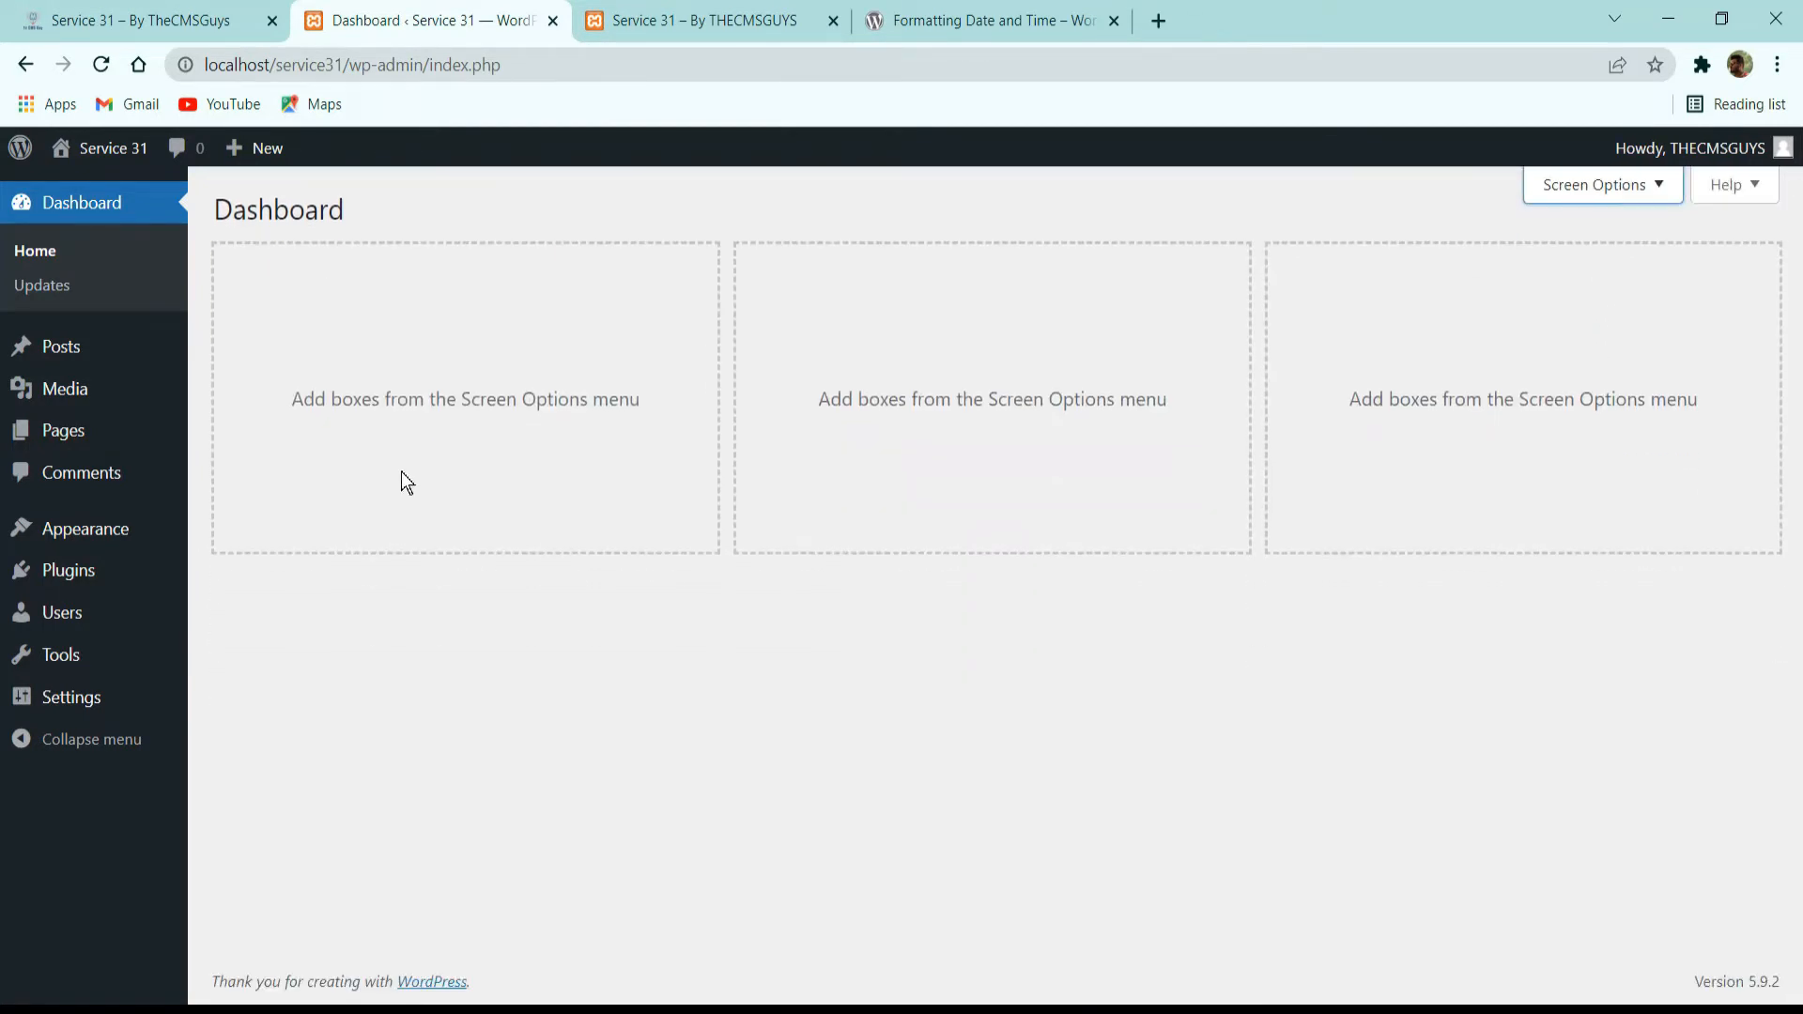
Check the WordPress updates page for the update status of the core, plugins and themes.
left_click(49, 291)
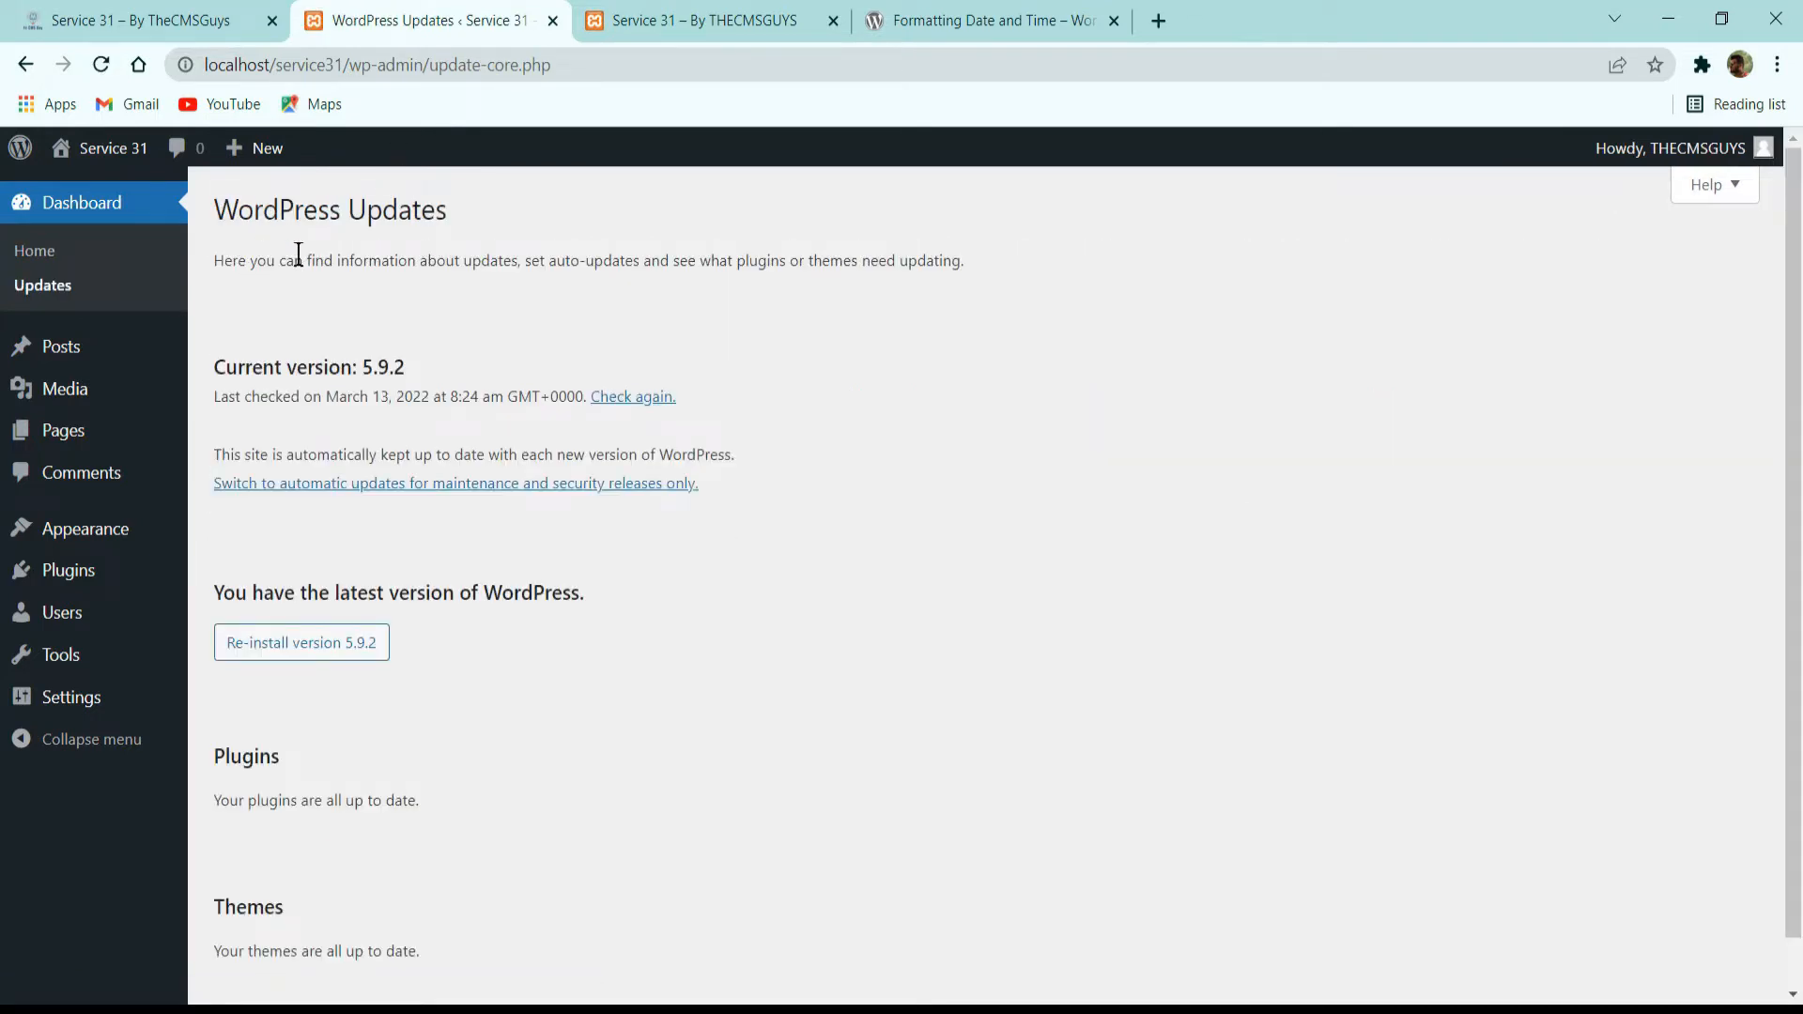
scroll(297, 256, "down", 1)
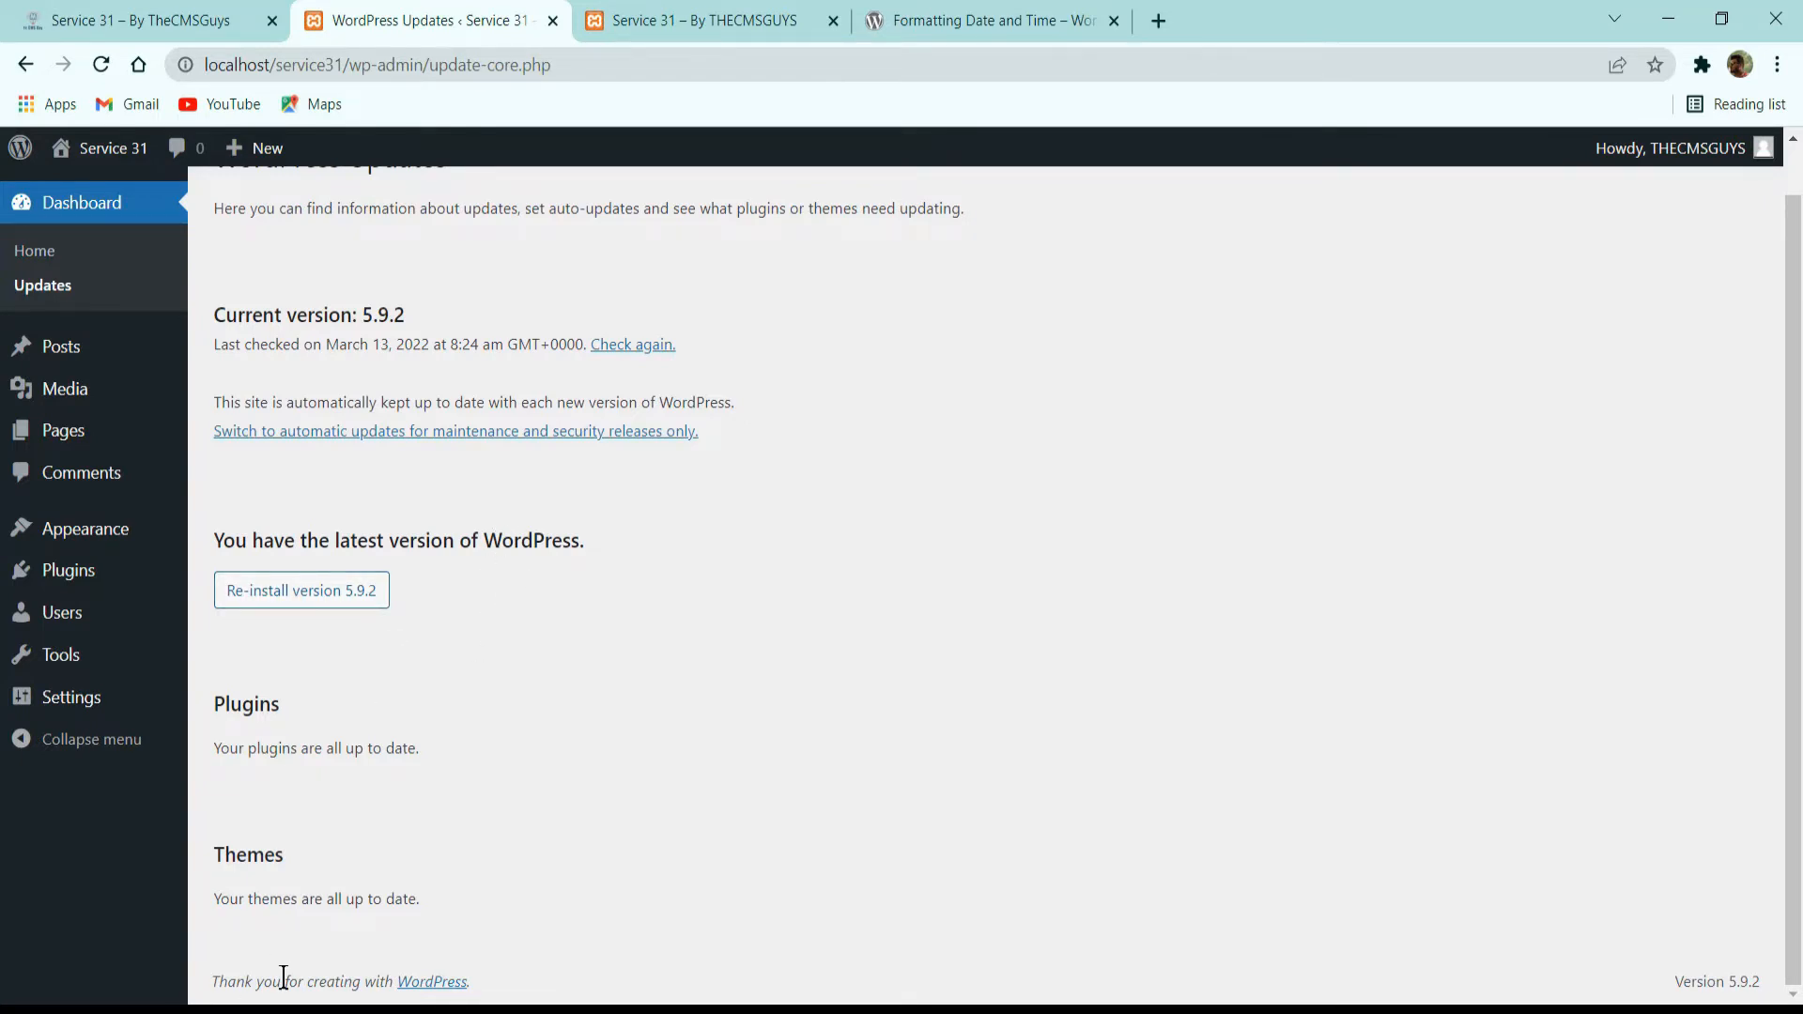
left_click_drag(262, 899, 452, 883)
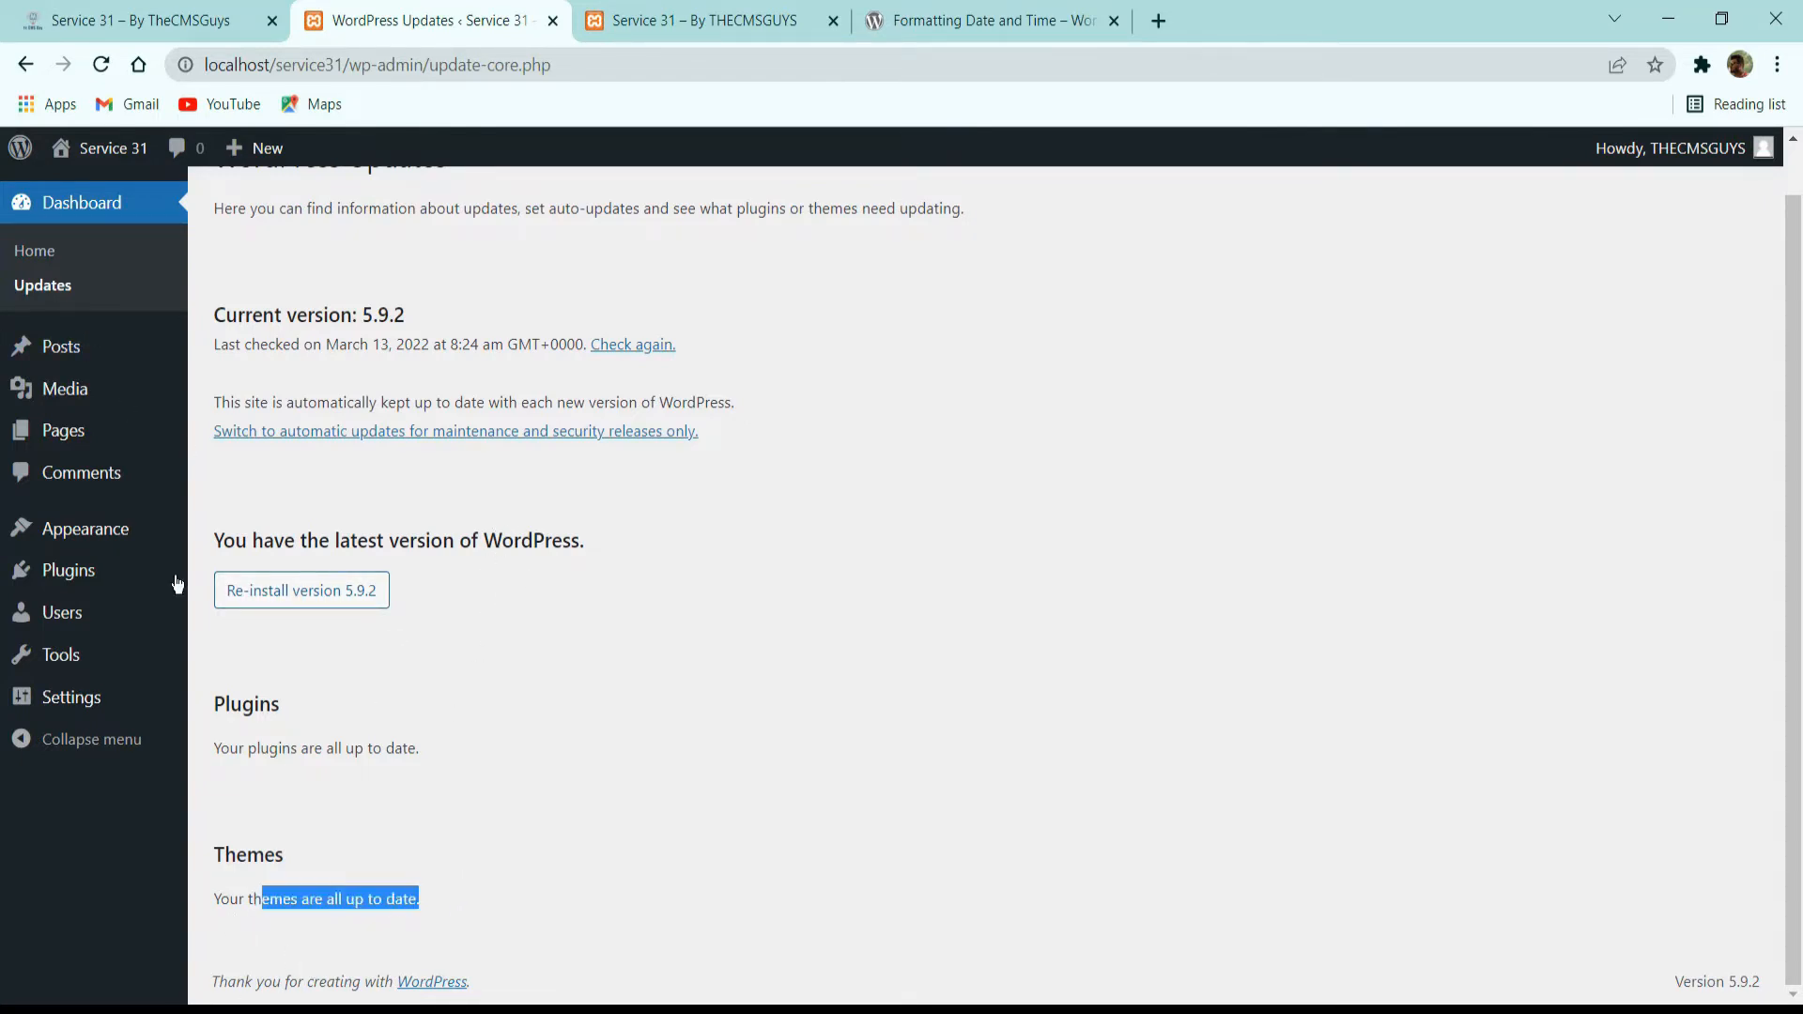
left_click_drag(233, 899, 356, 899)
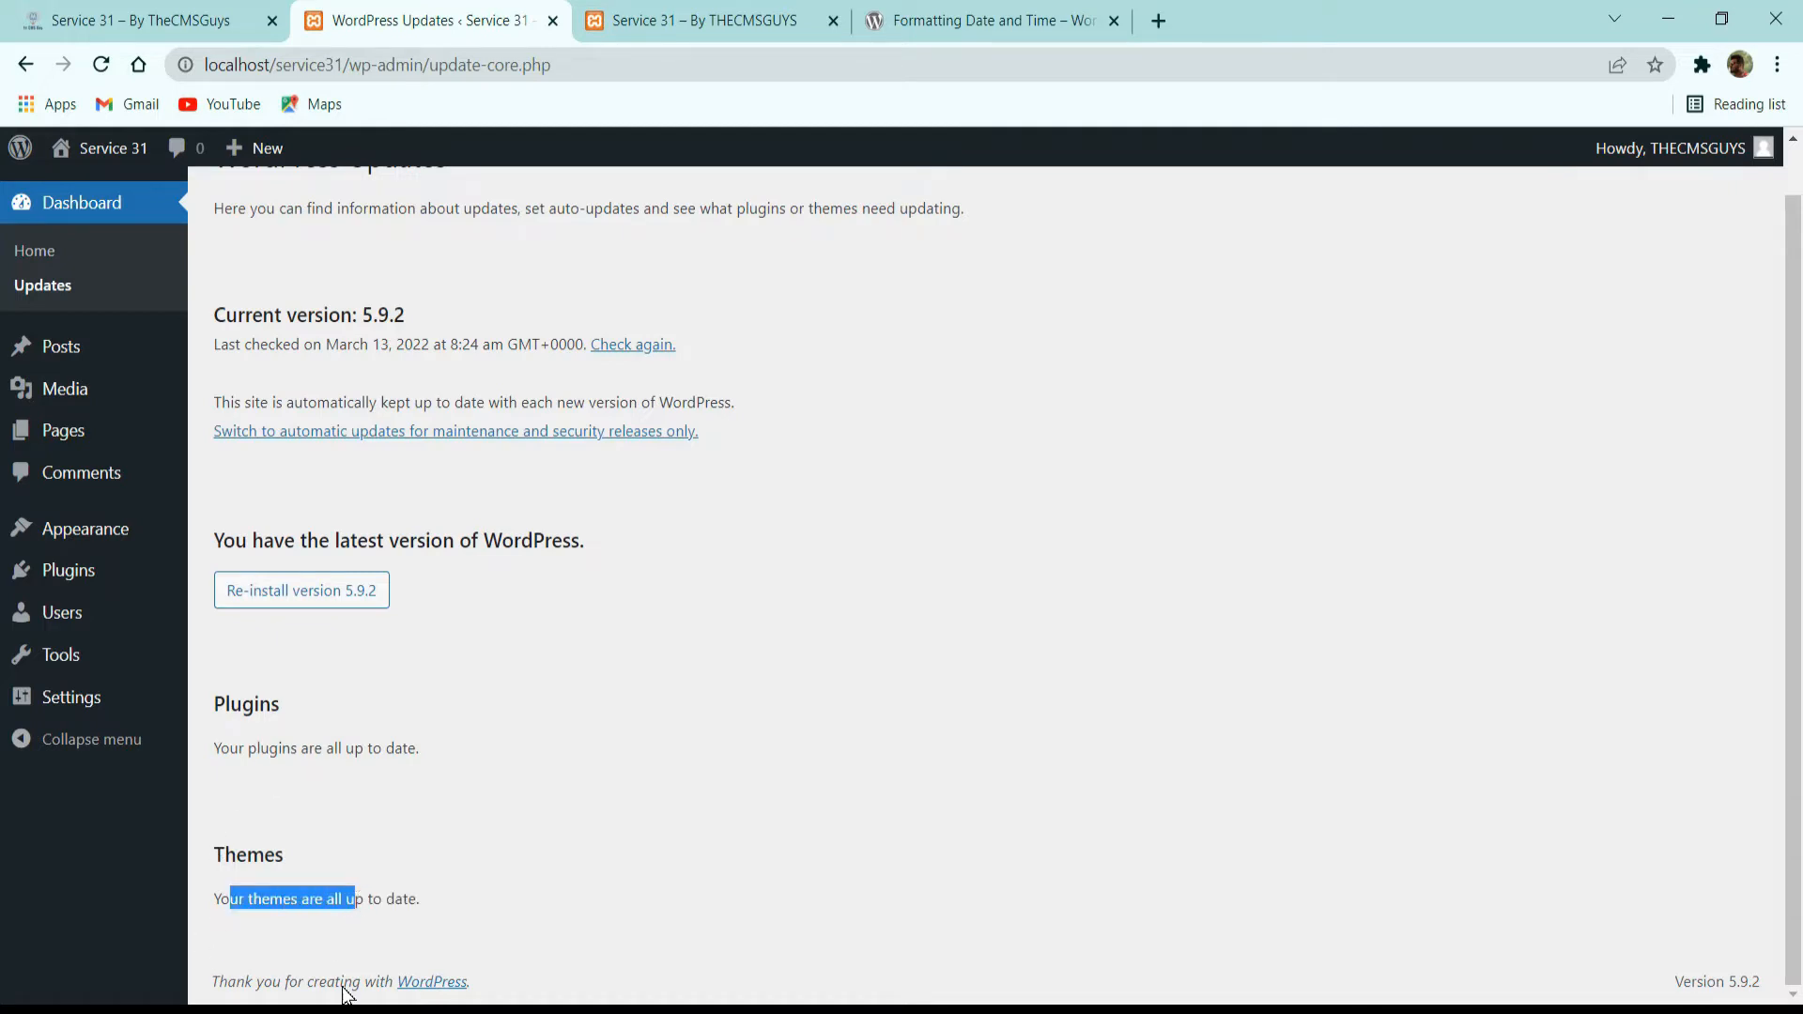
left_click(361, 1011)
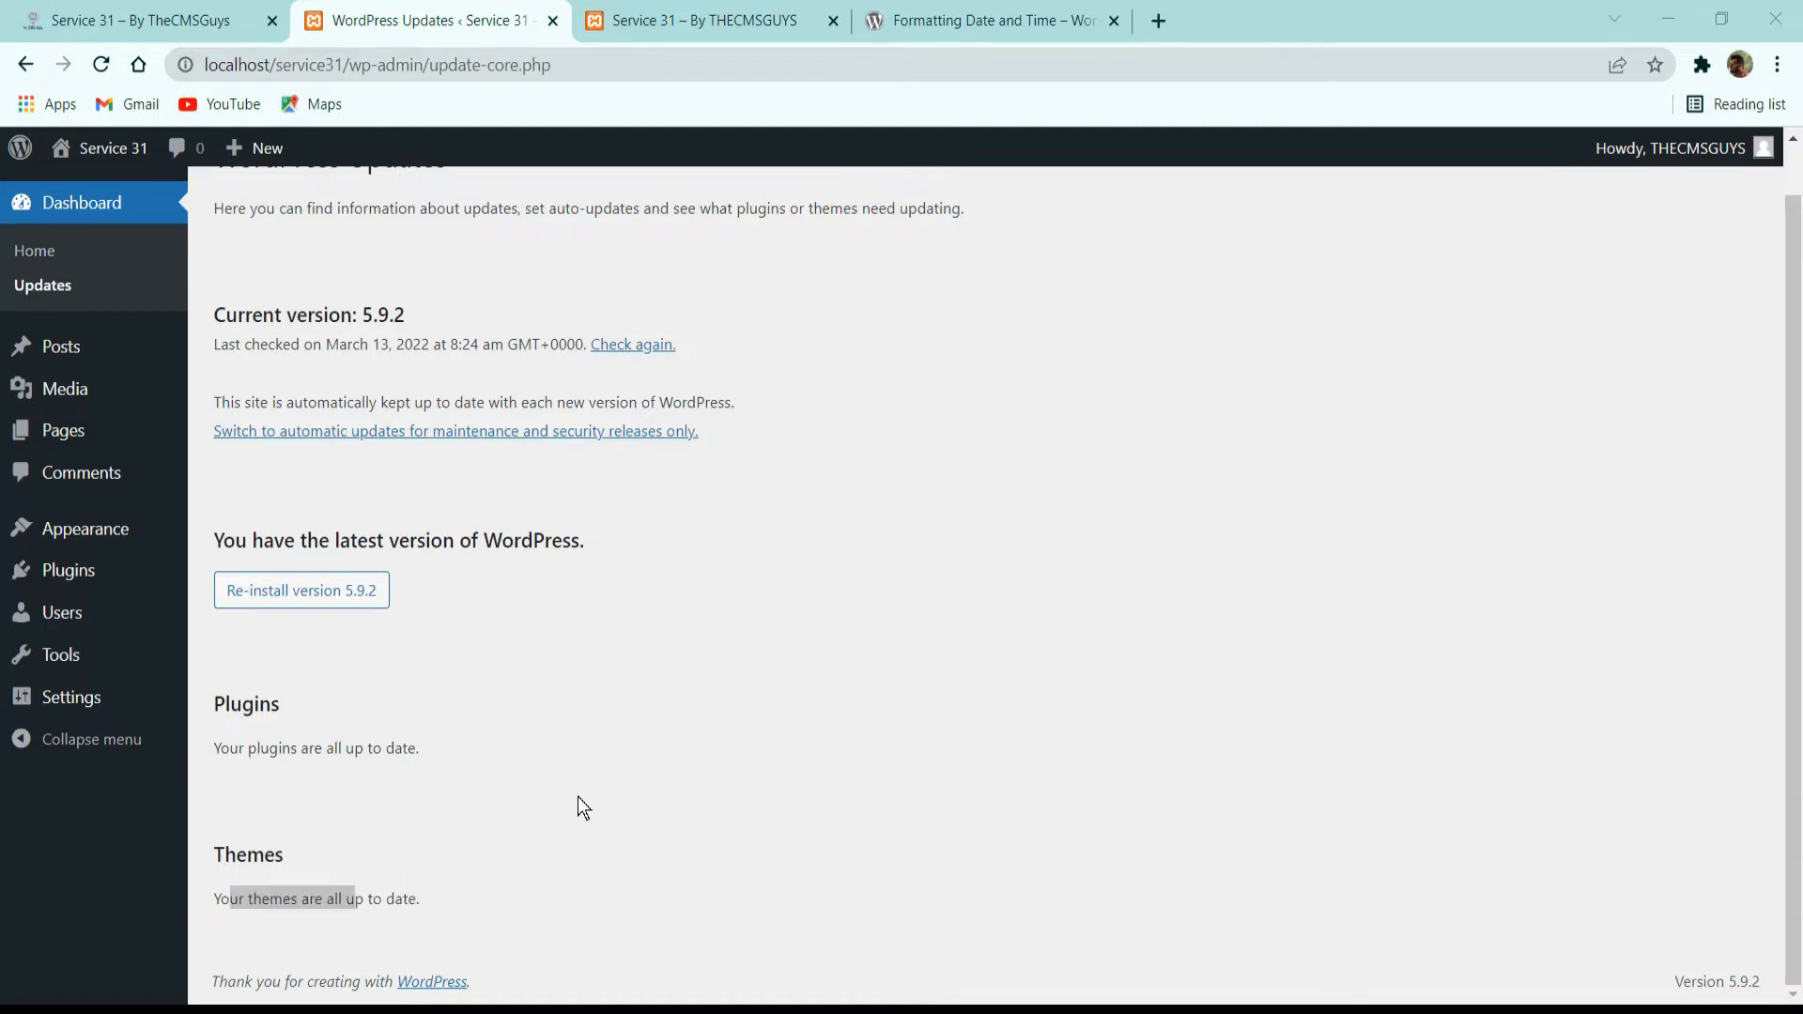
left_click(620, 718)
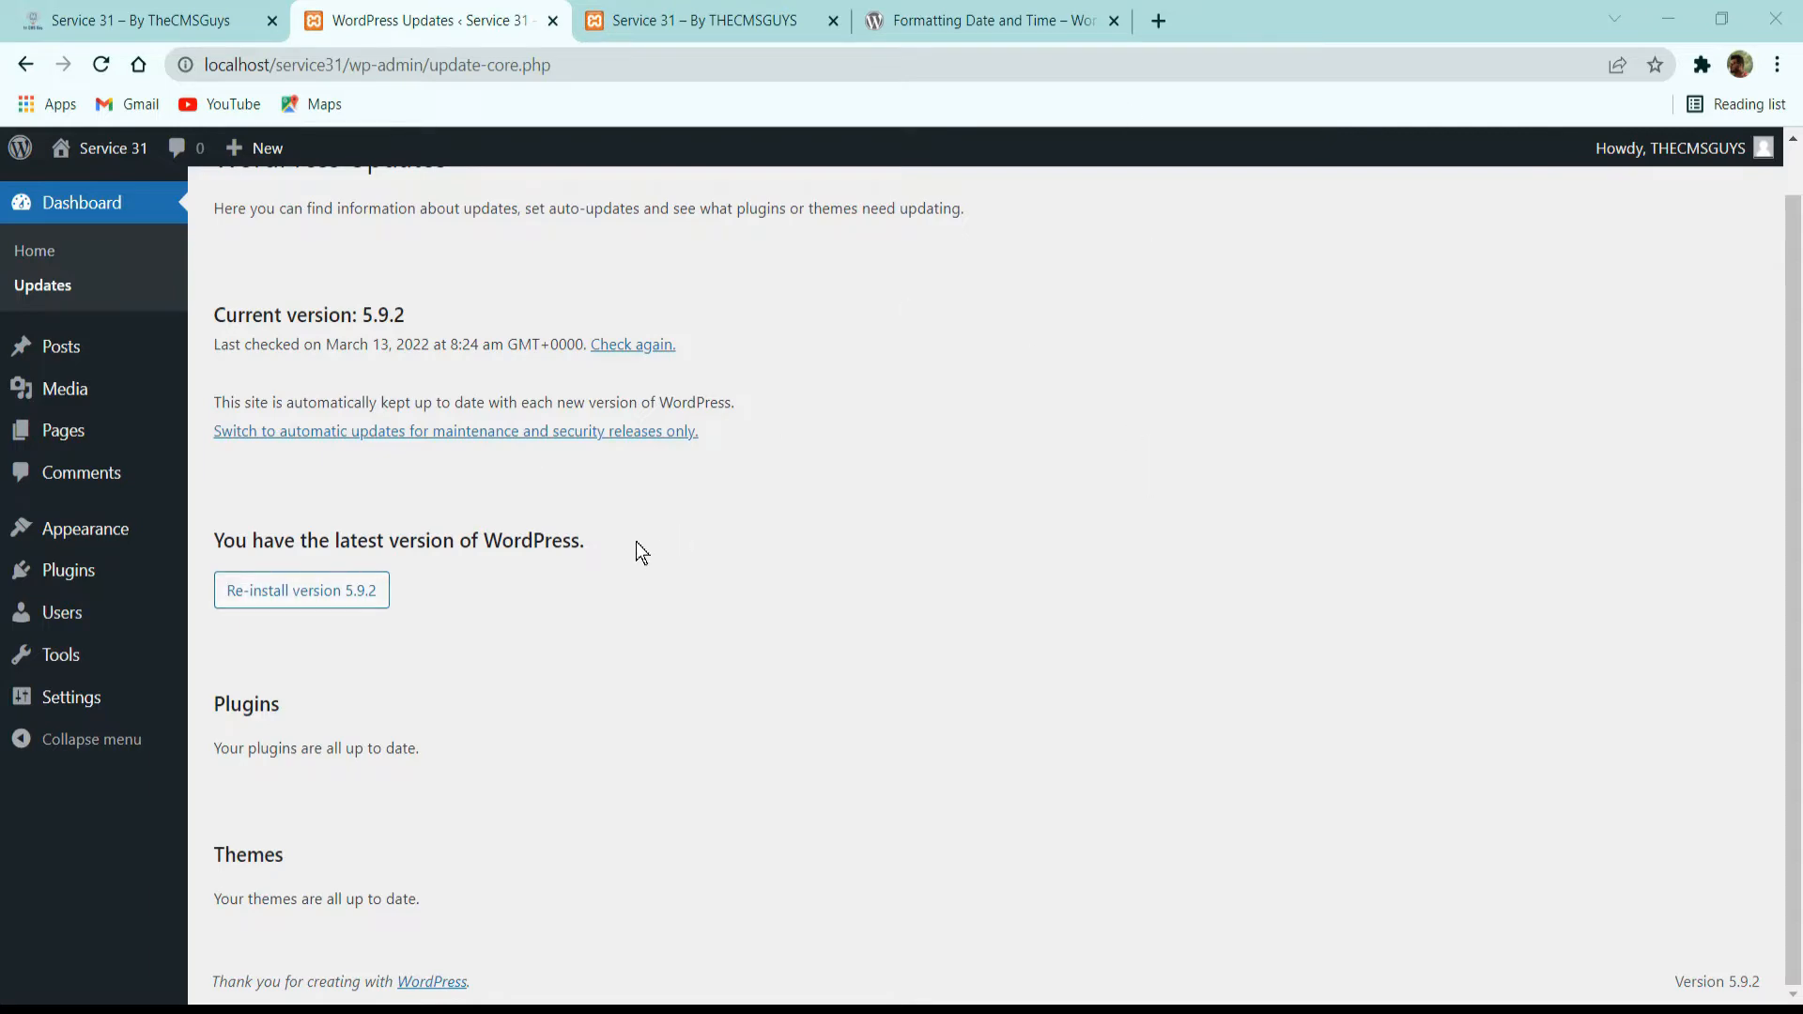
Open the installed themes page and look over the current theme.
left_click(86, 529)
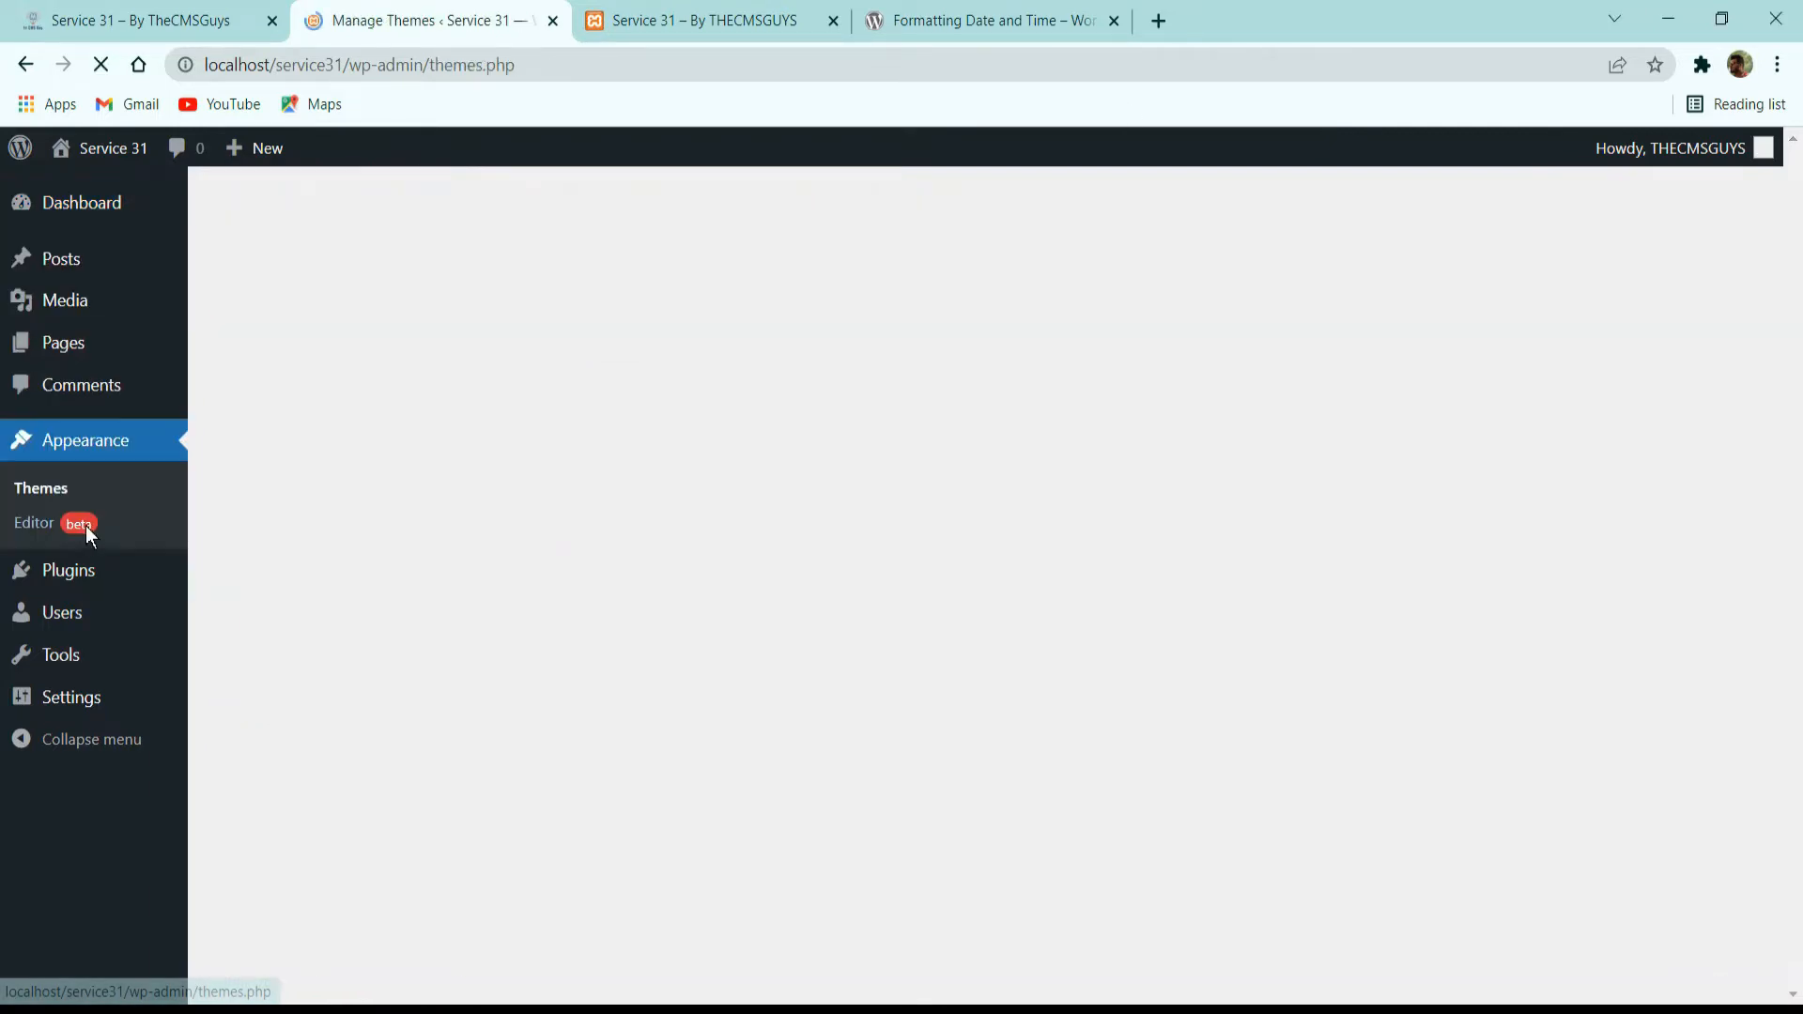
scroll(86, 526, "down", 2)
scroll(756, 338, "up", 2)
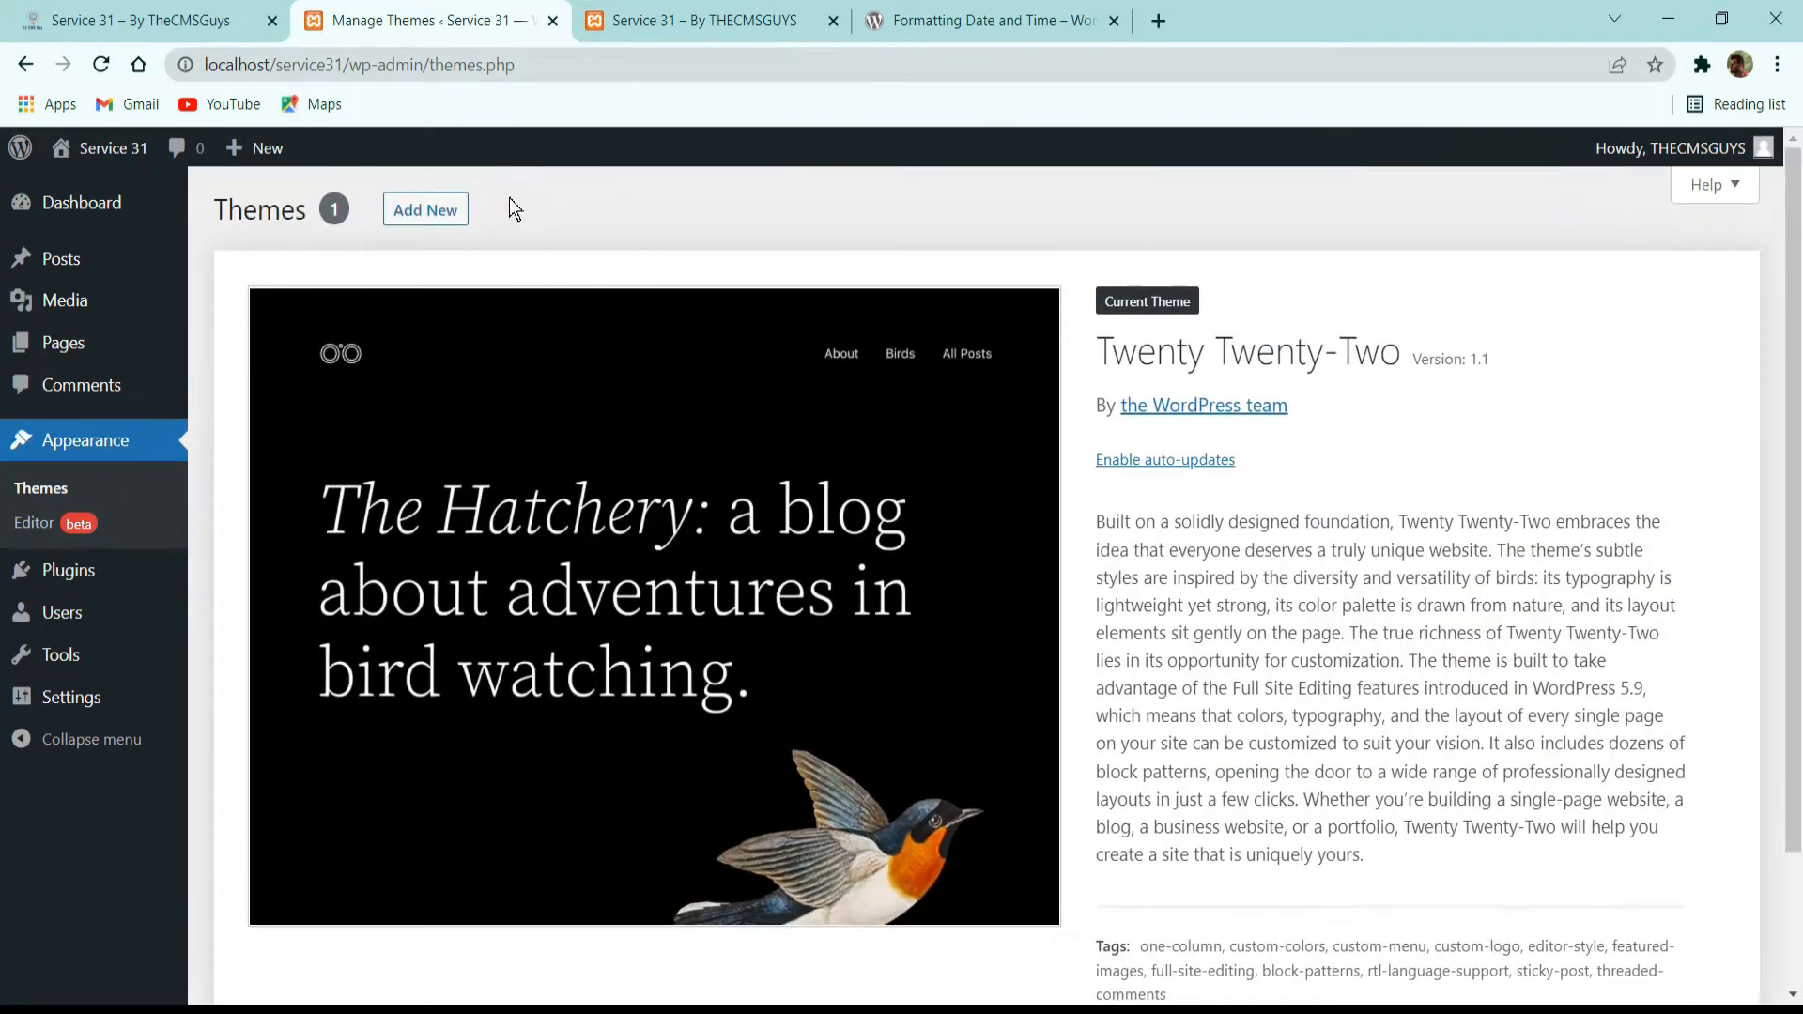
Install the Hello Elementor theme from the popular themes and activate it.
left_click(440, 208)
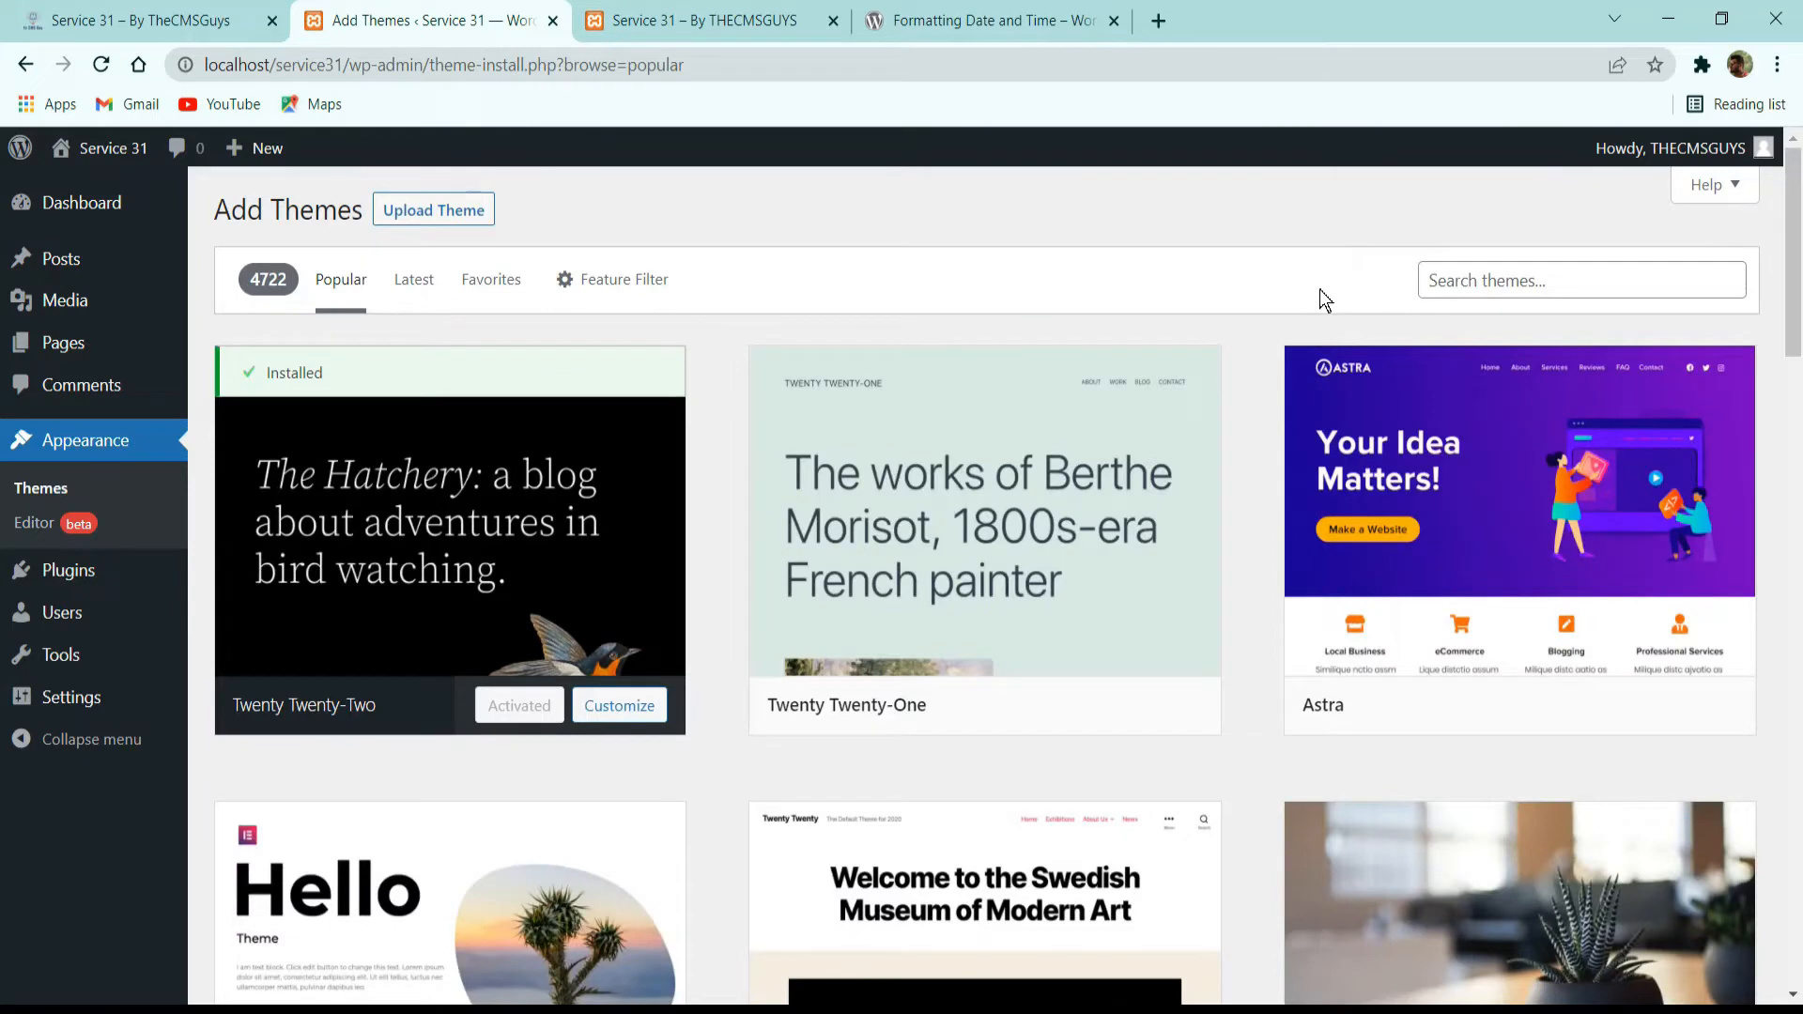
scroll(1339, 287, "down", 3)
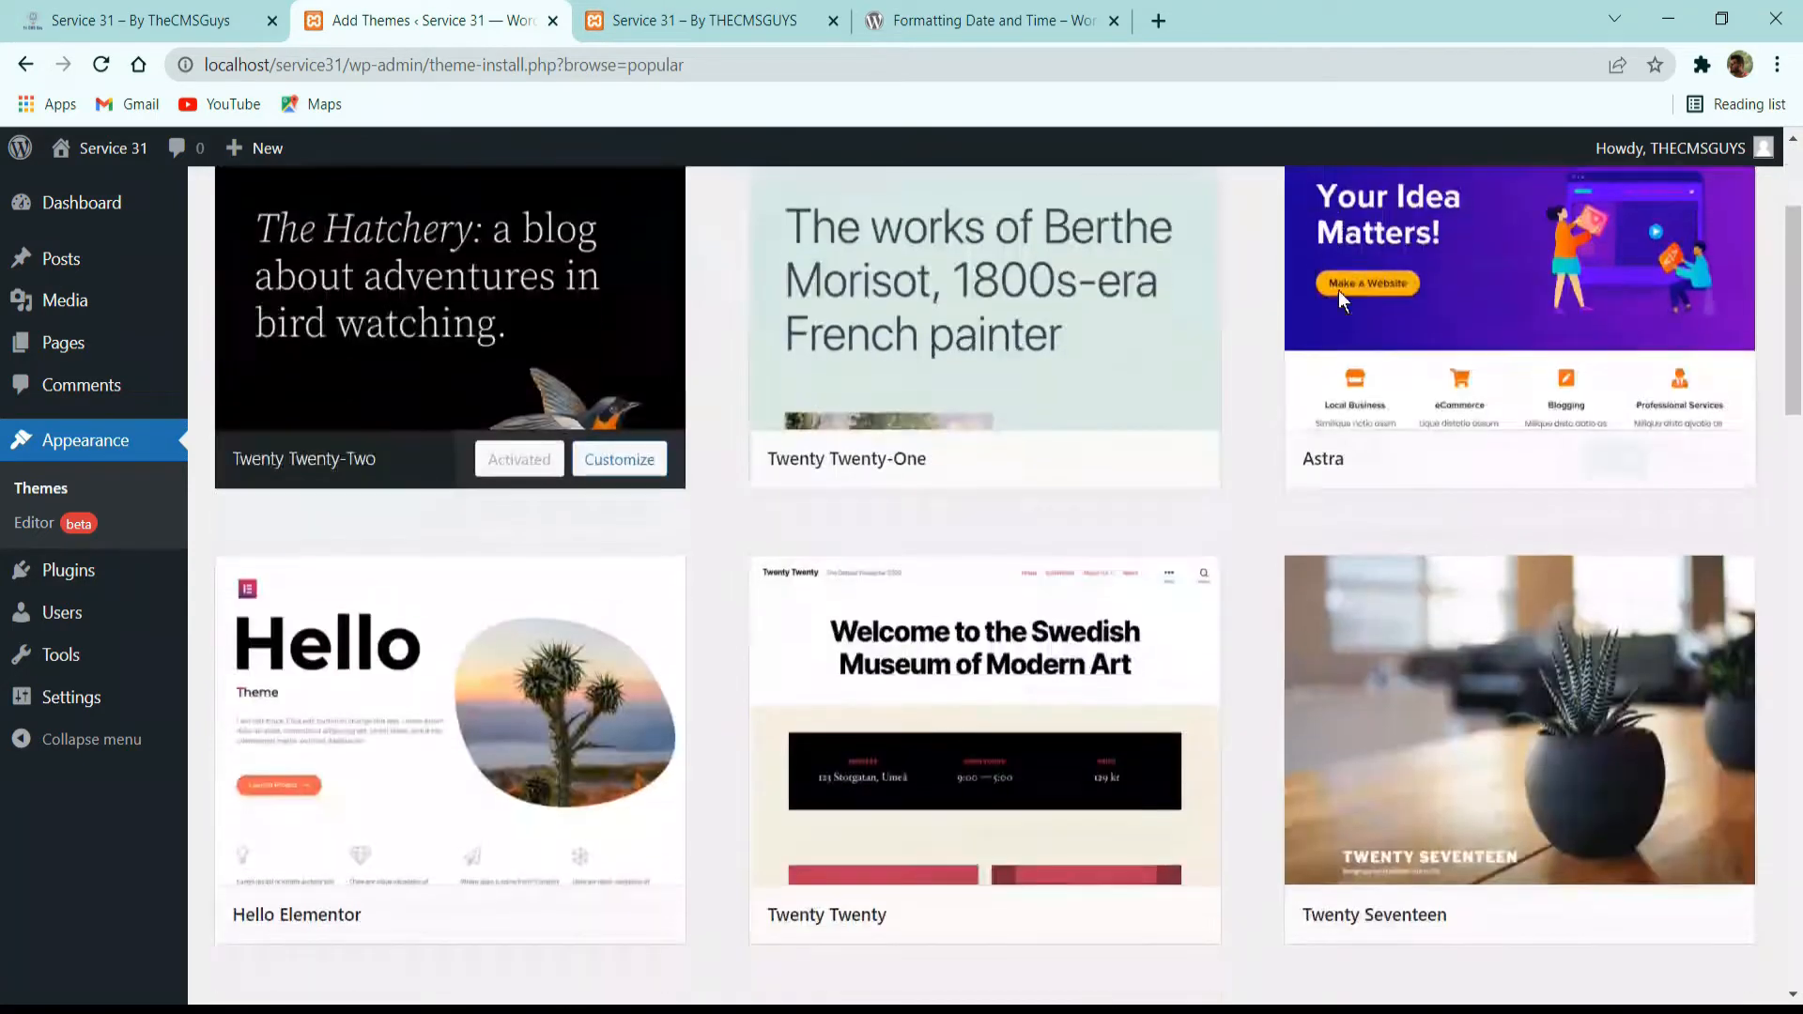
scroll(563, 657, "up", 3)
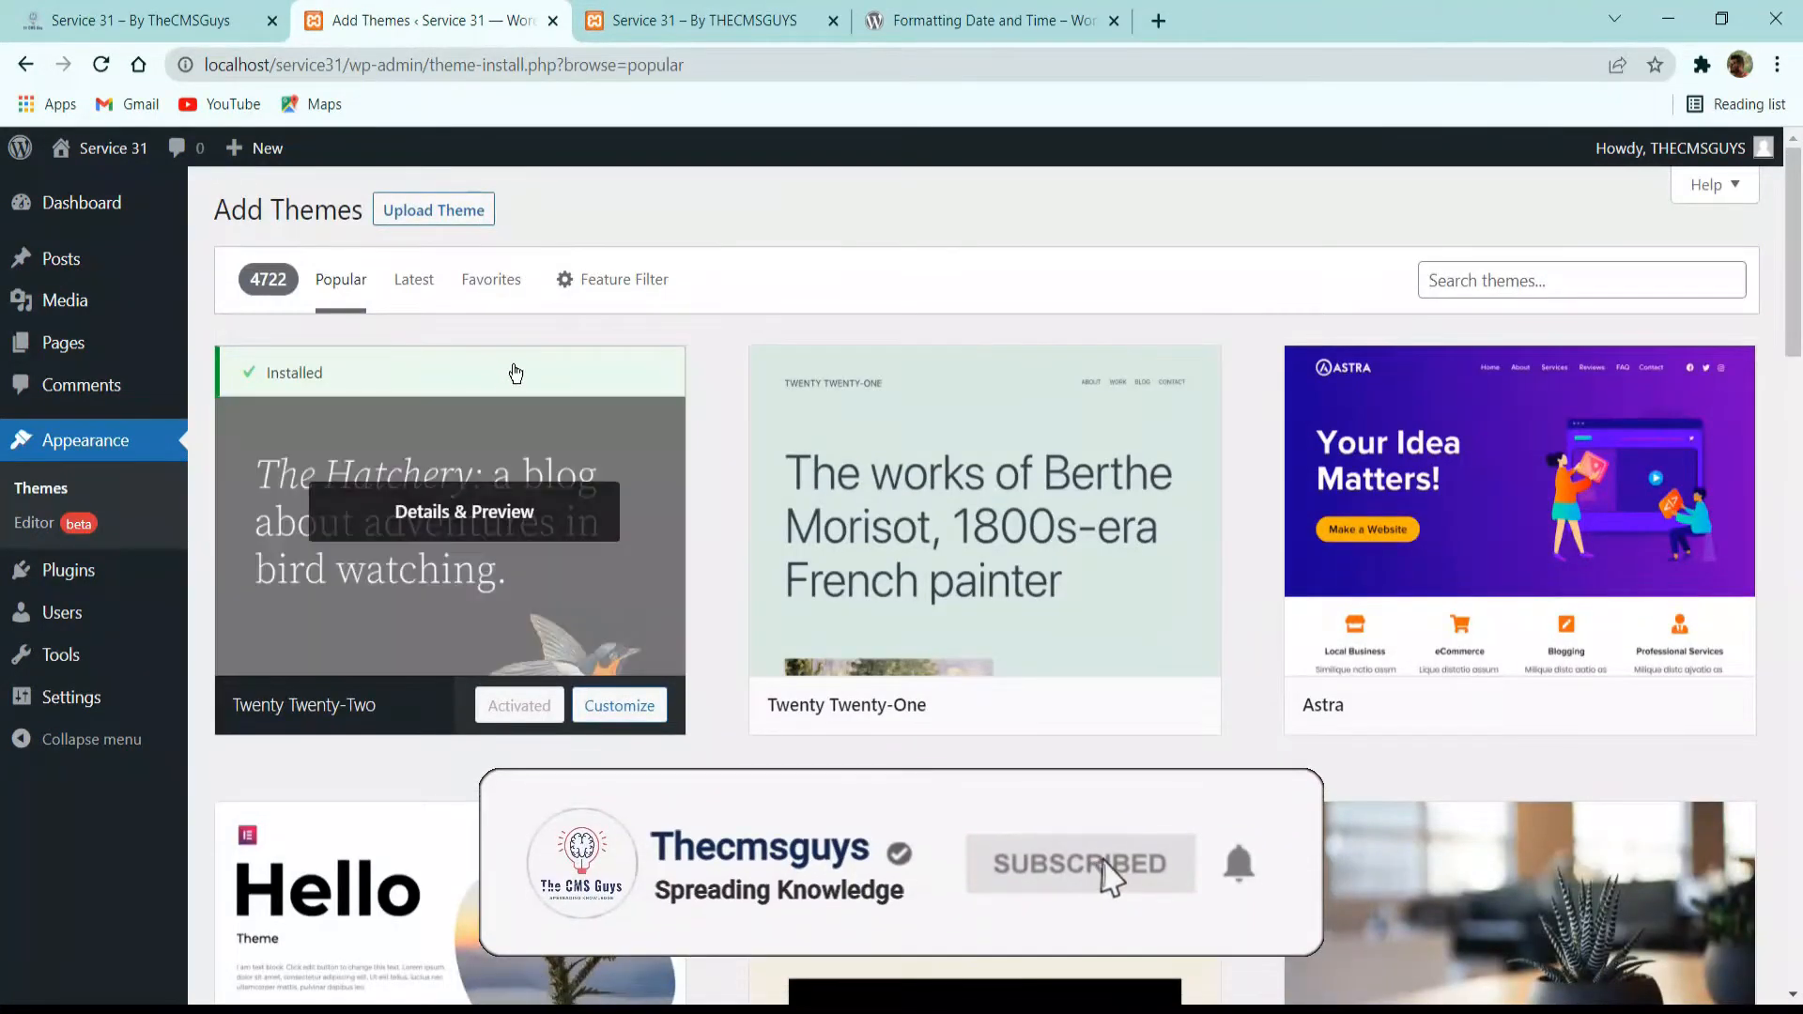
scroll(564, 376, "down", 6)
scroll(397, 688, "down", 1)
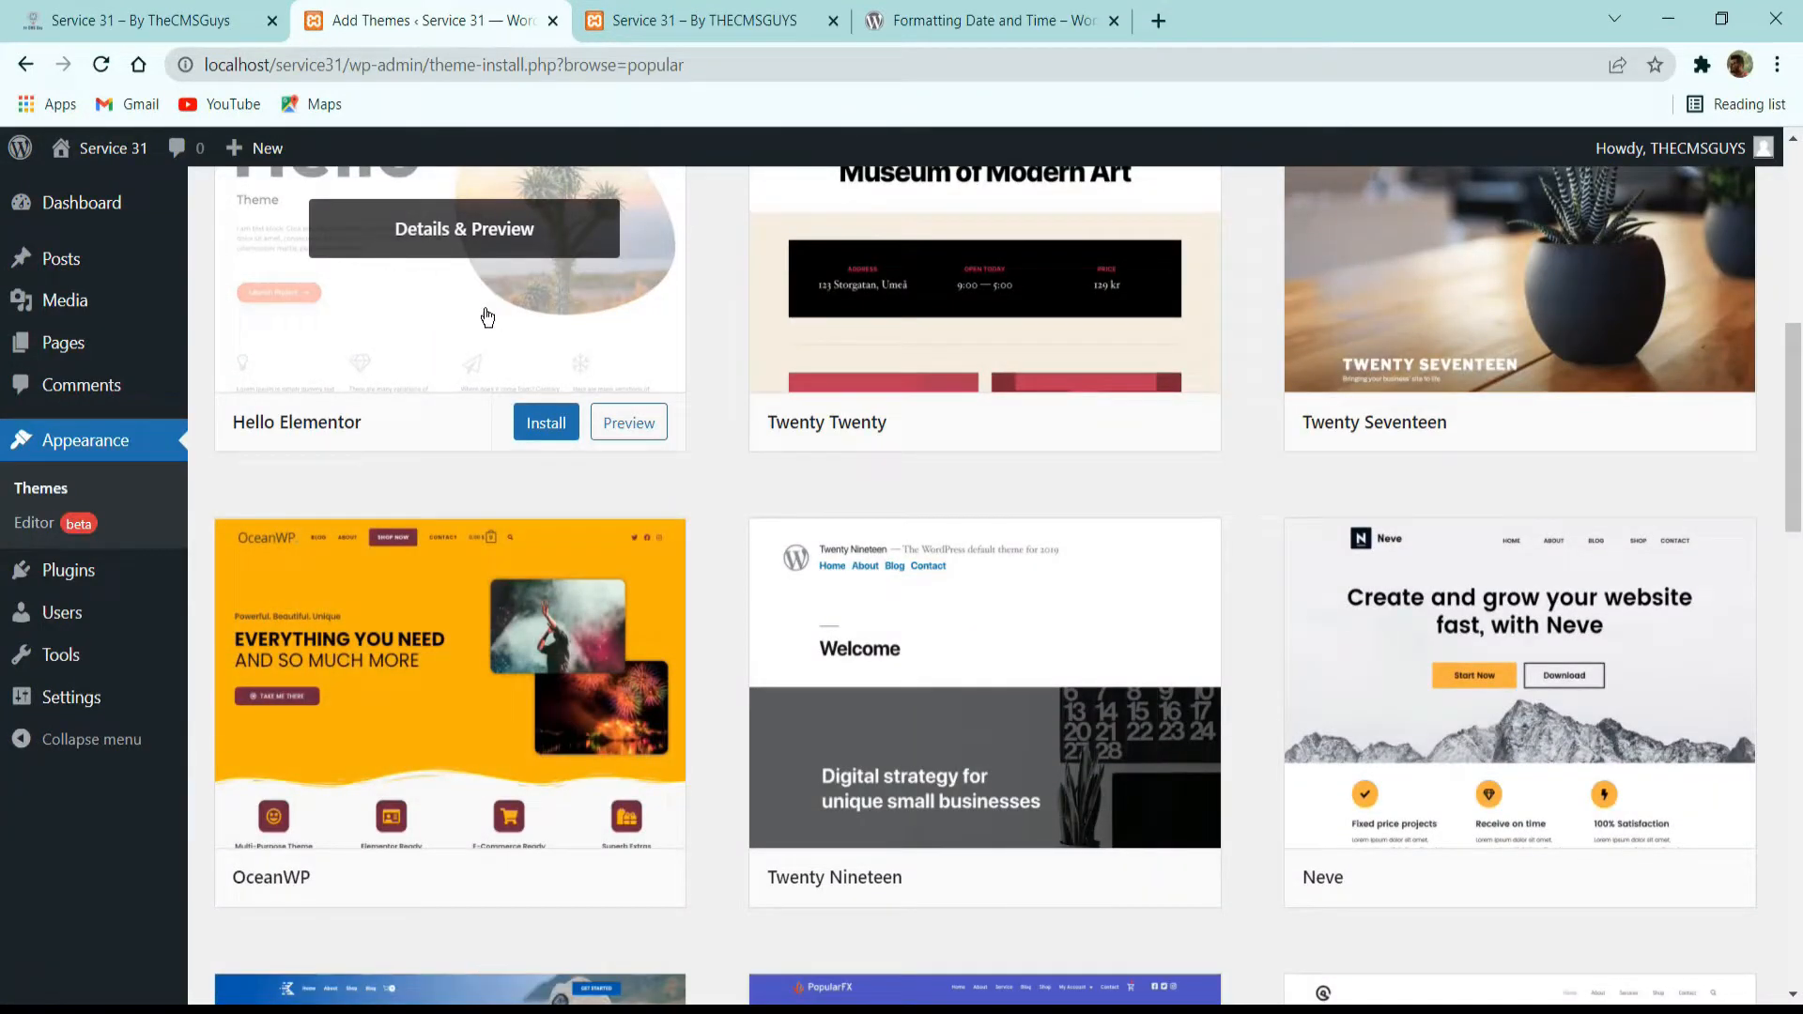
left_click(543, 427)
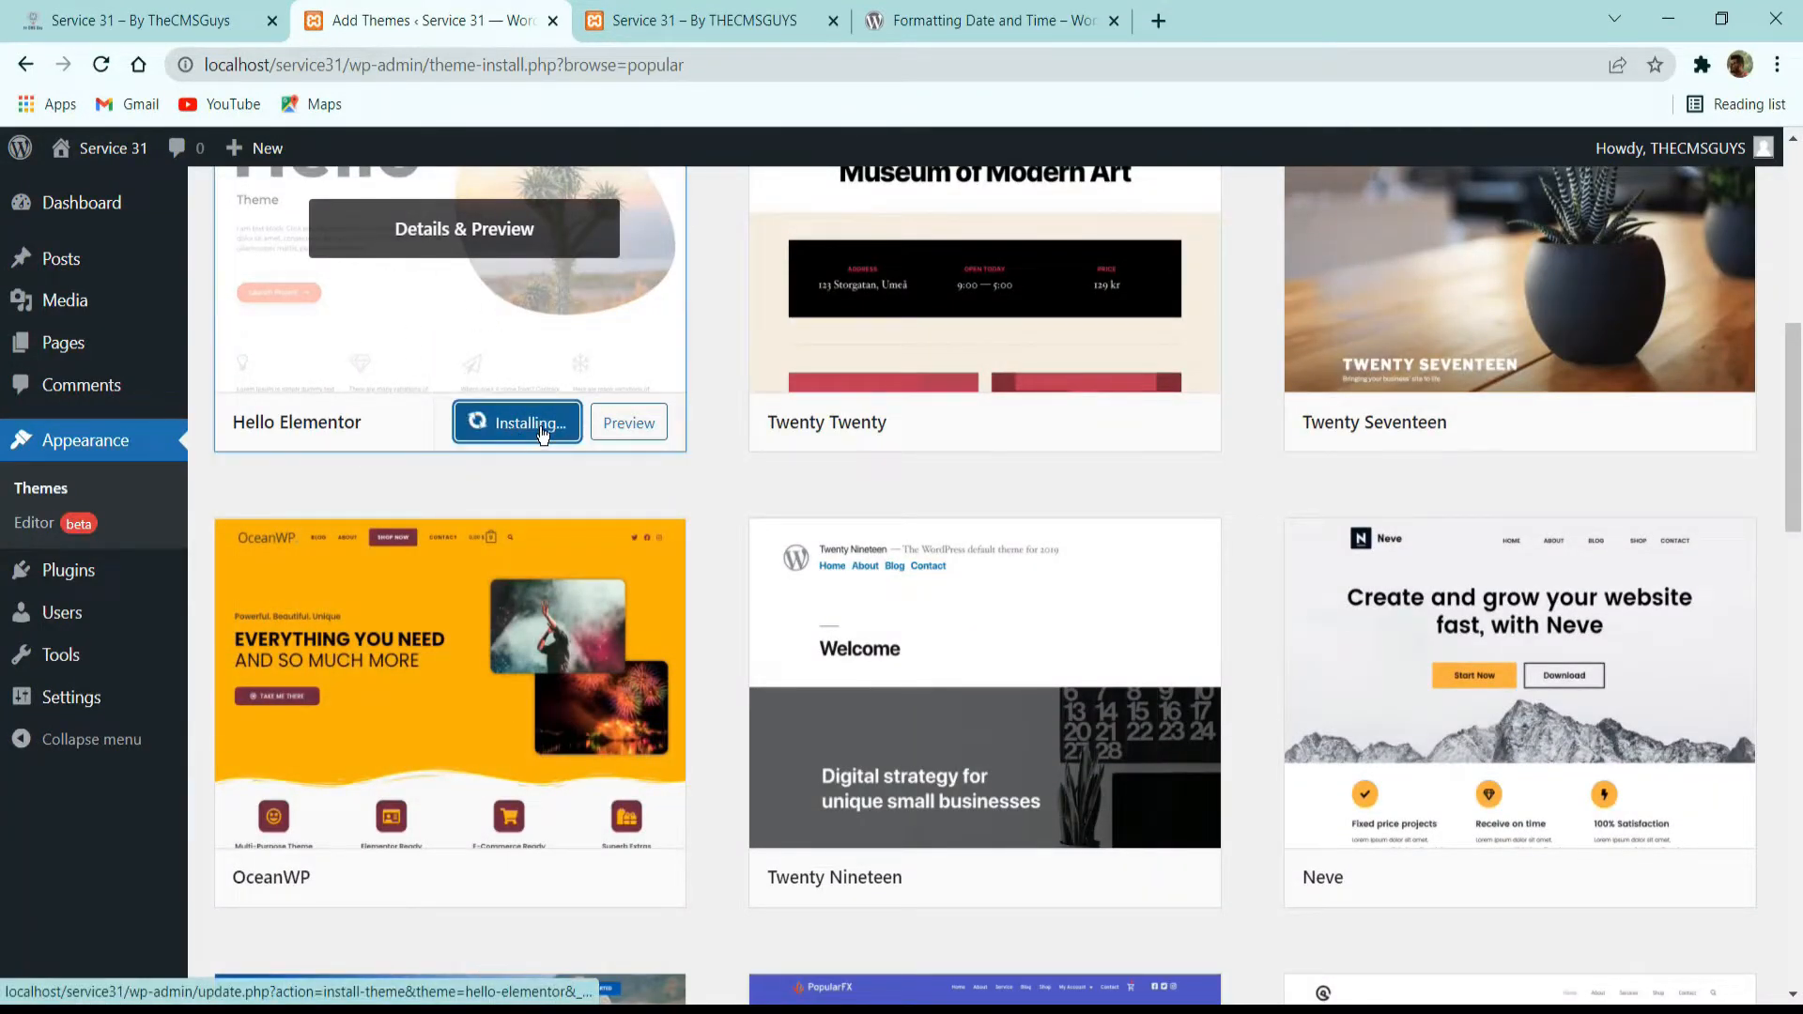
scroll(503, 442, "up", 3)
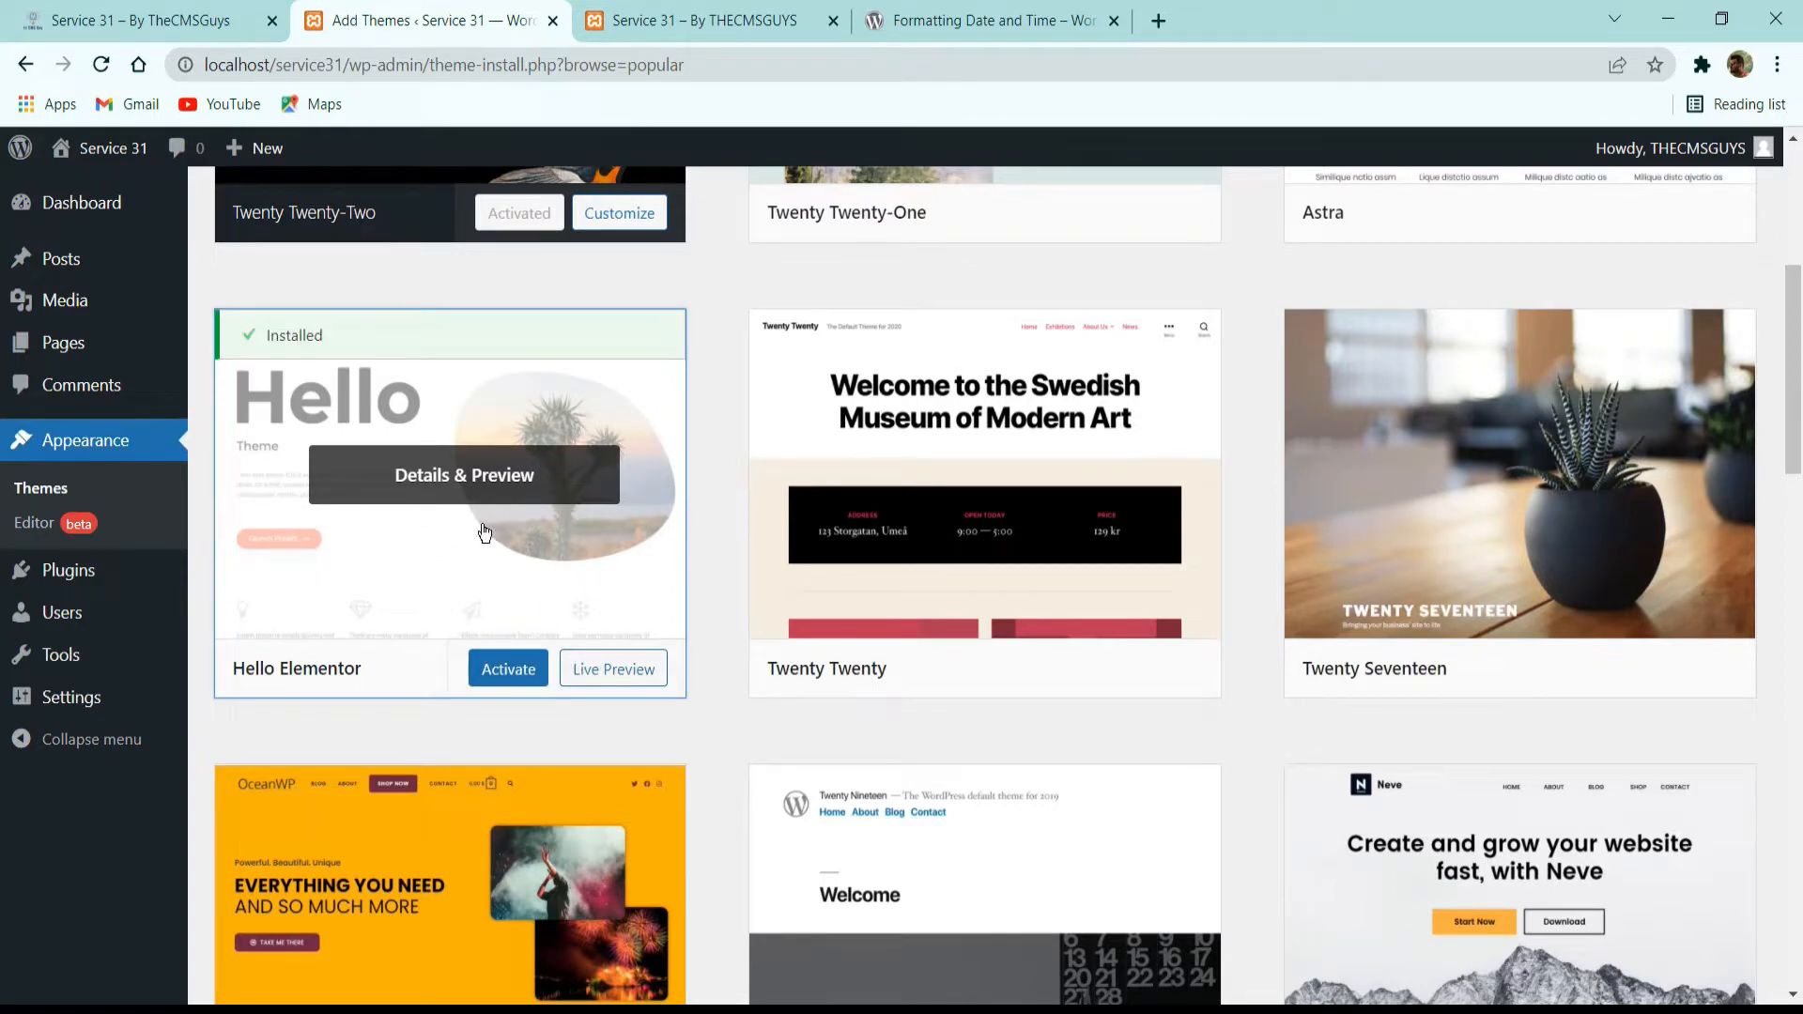
left_click(491, 673)
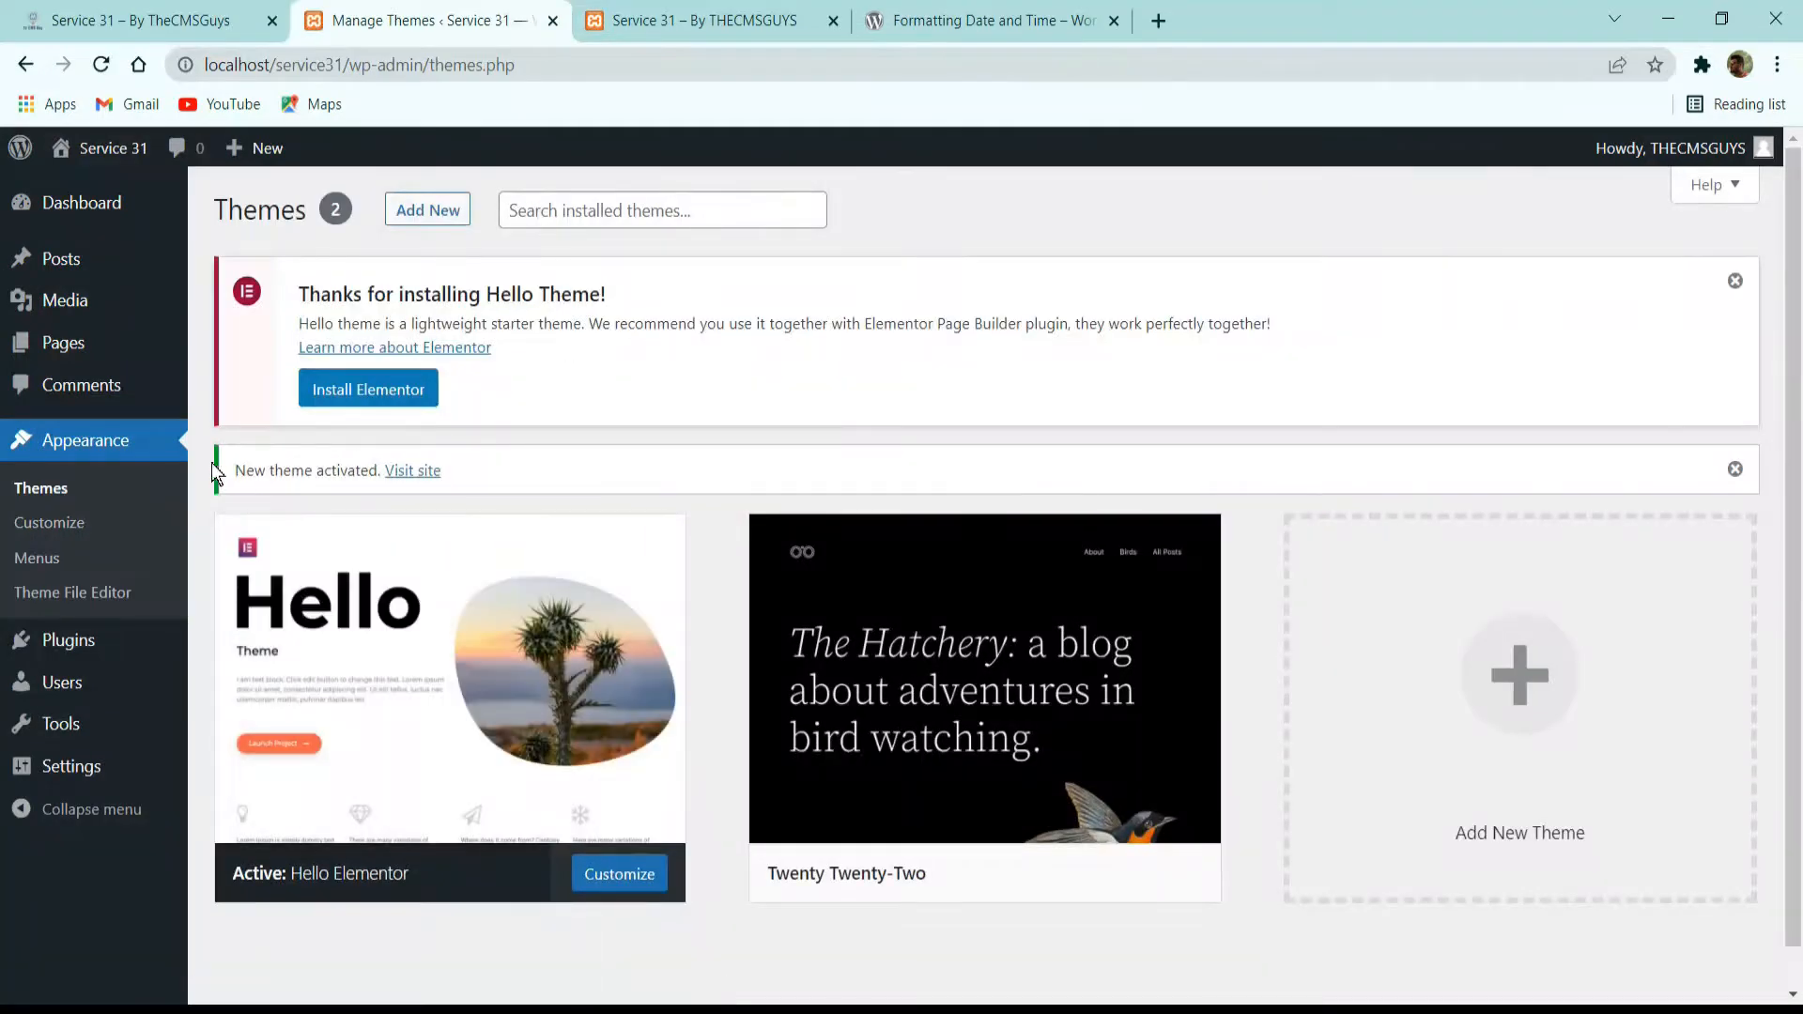
Delete the inactive Twenty Twenty-Two theme and confirm the deletion.
mouse_move(983, 688)
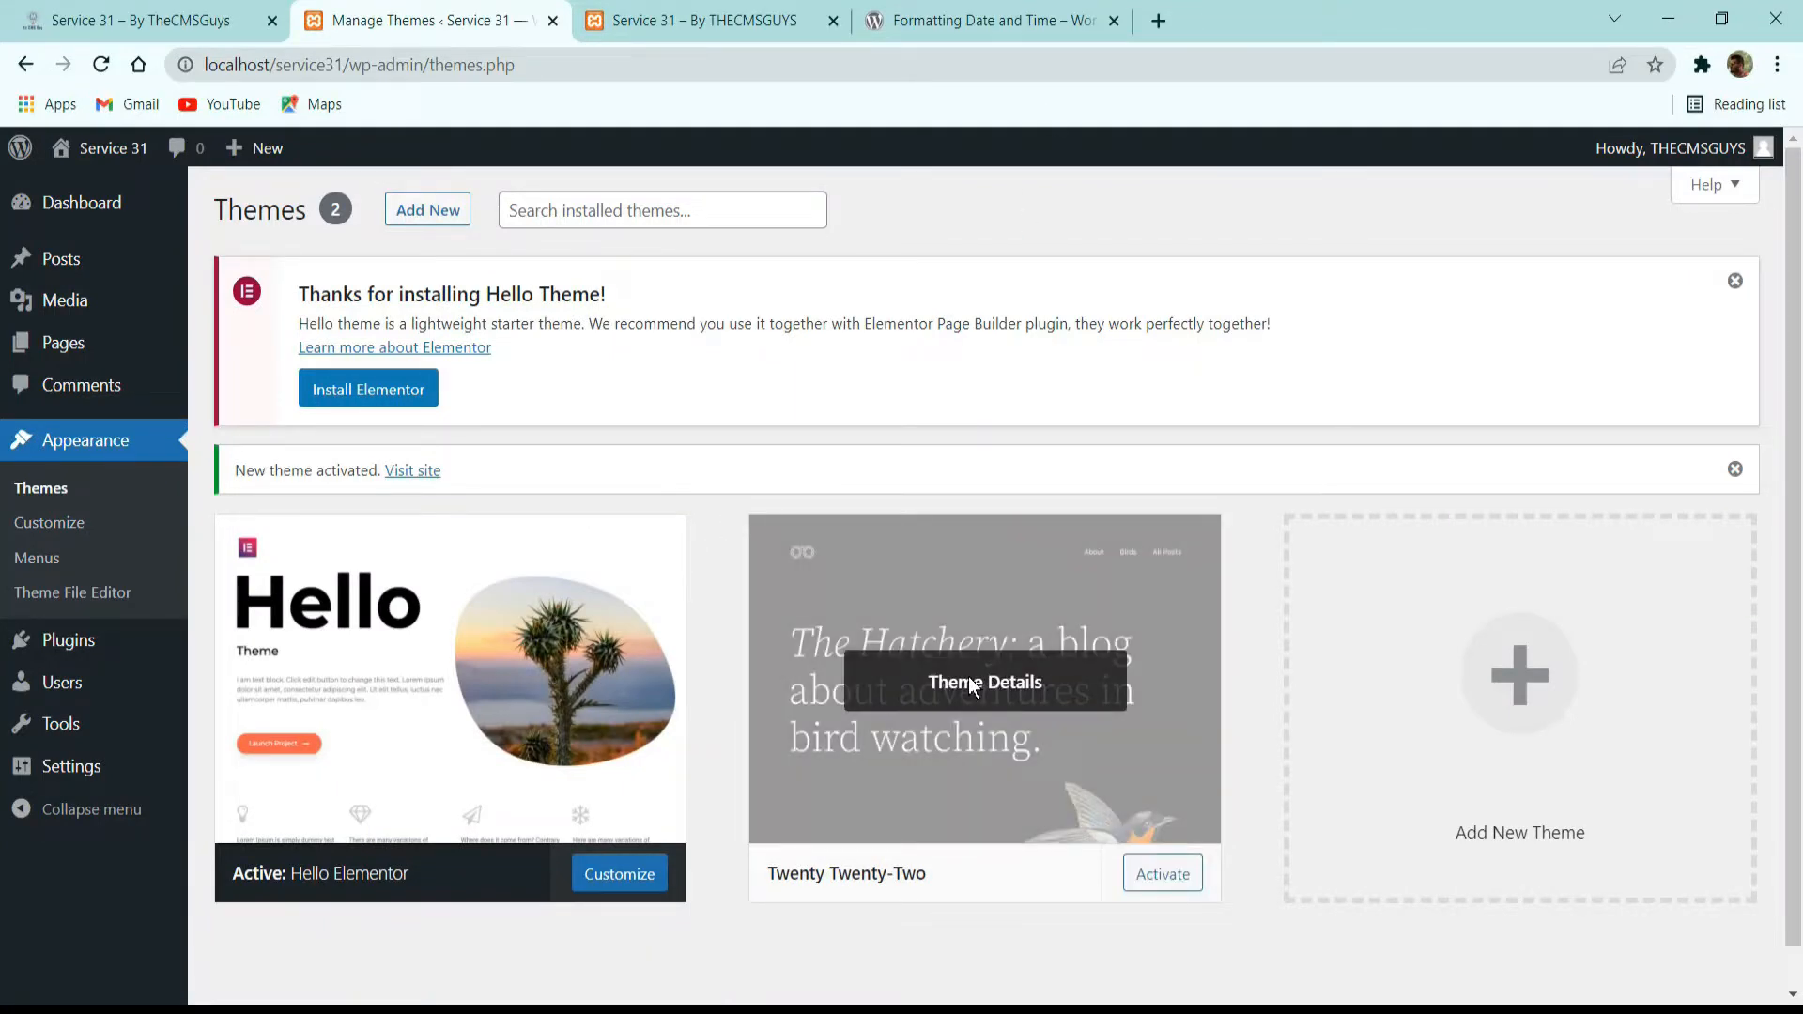
left_click(969, 683)
left_click(1716, 951)
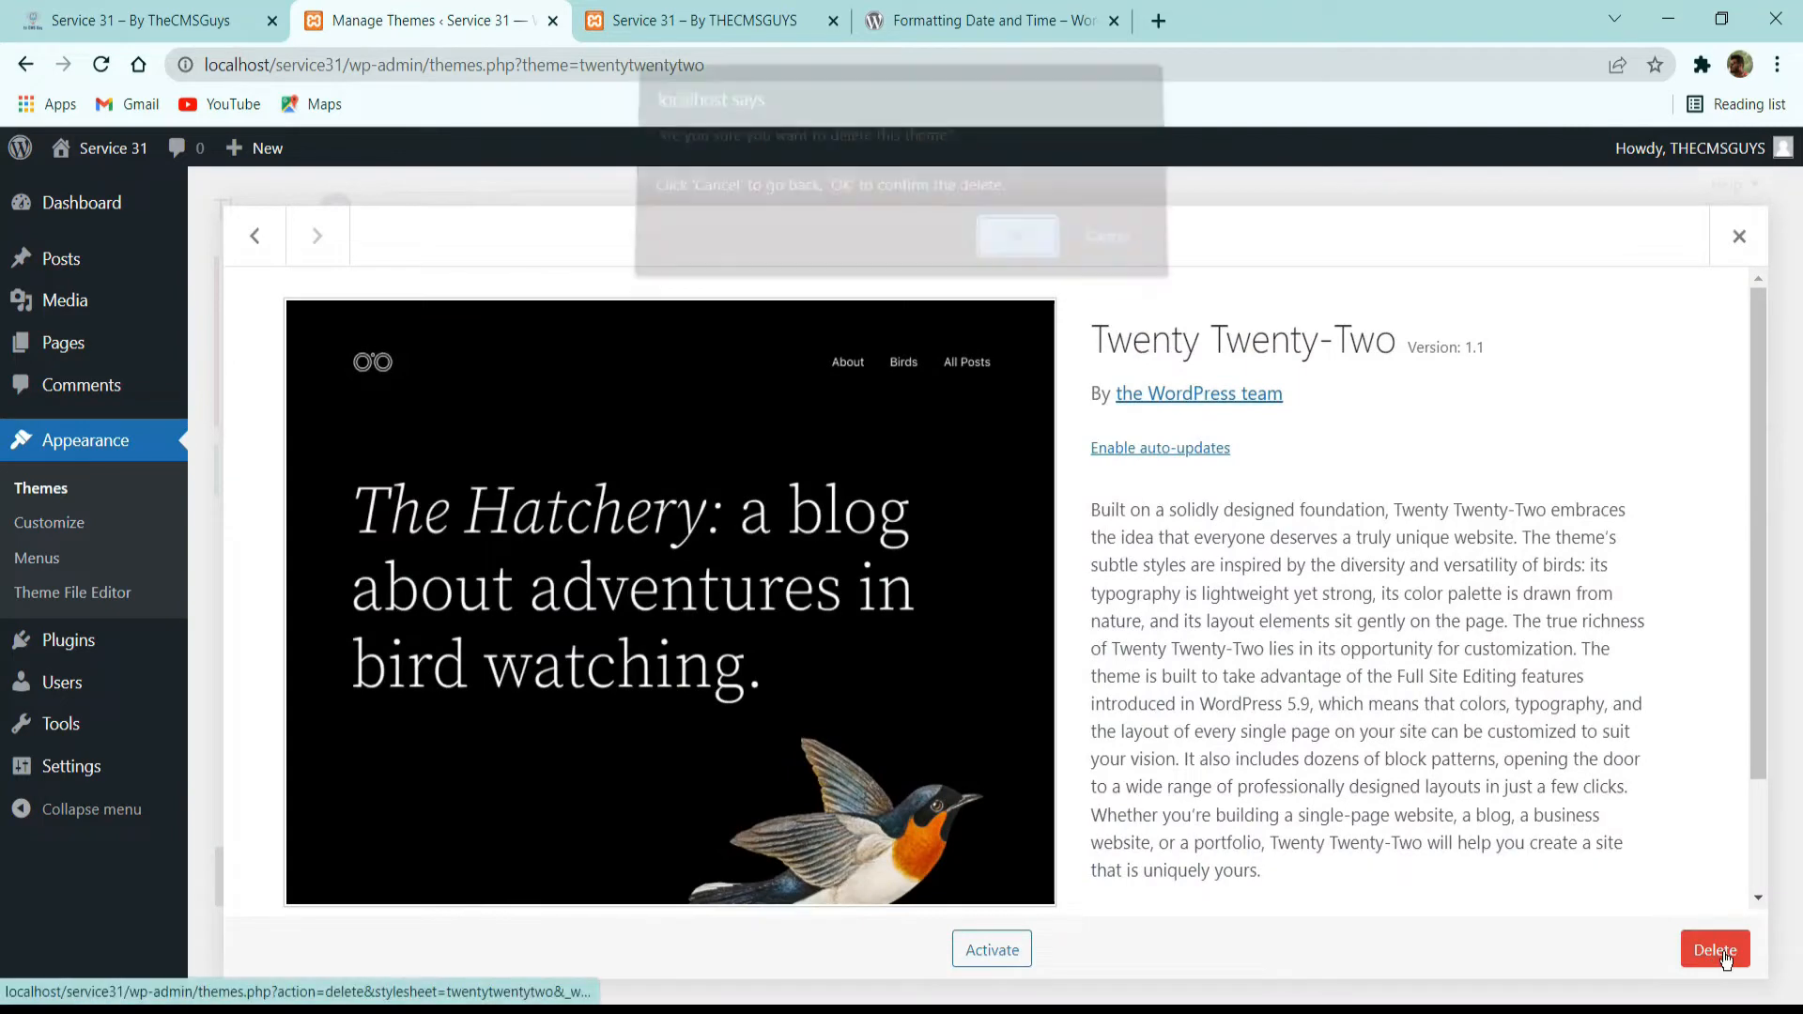
left_click(1013, 268)
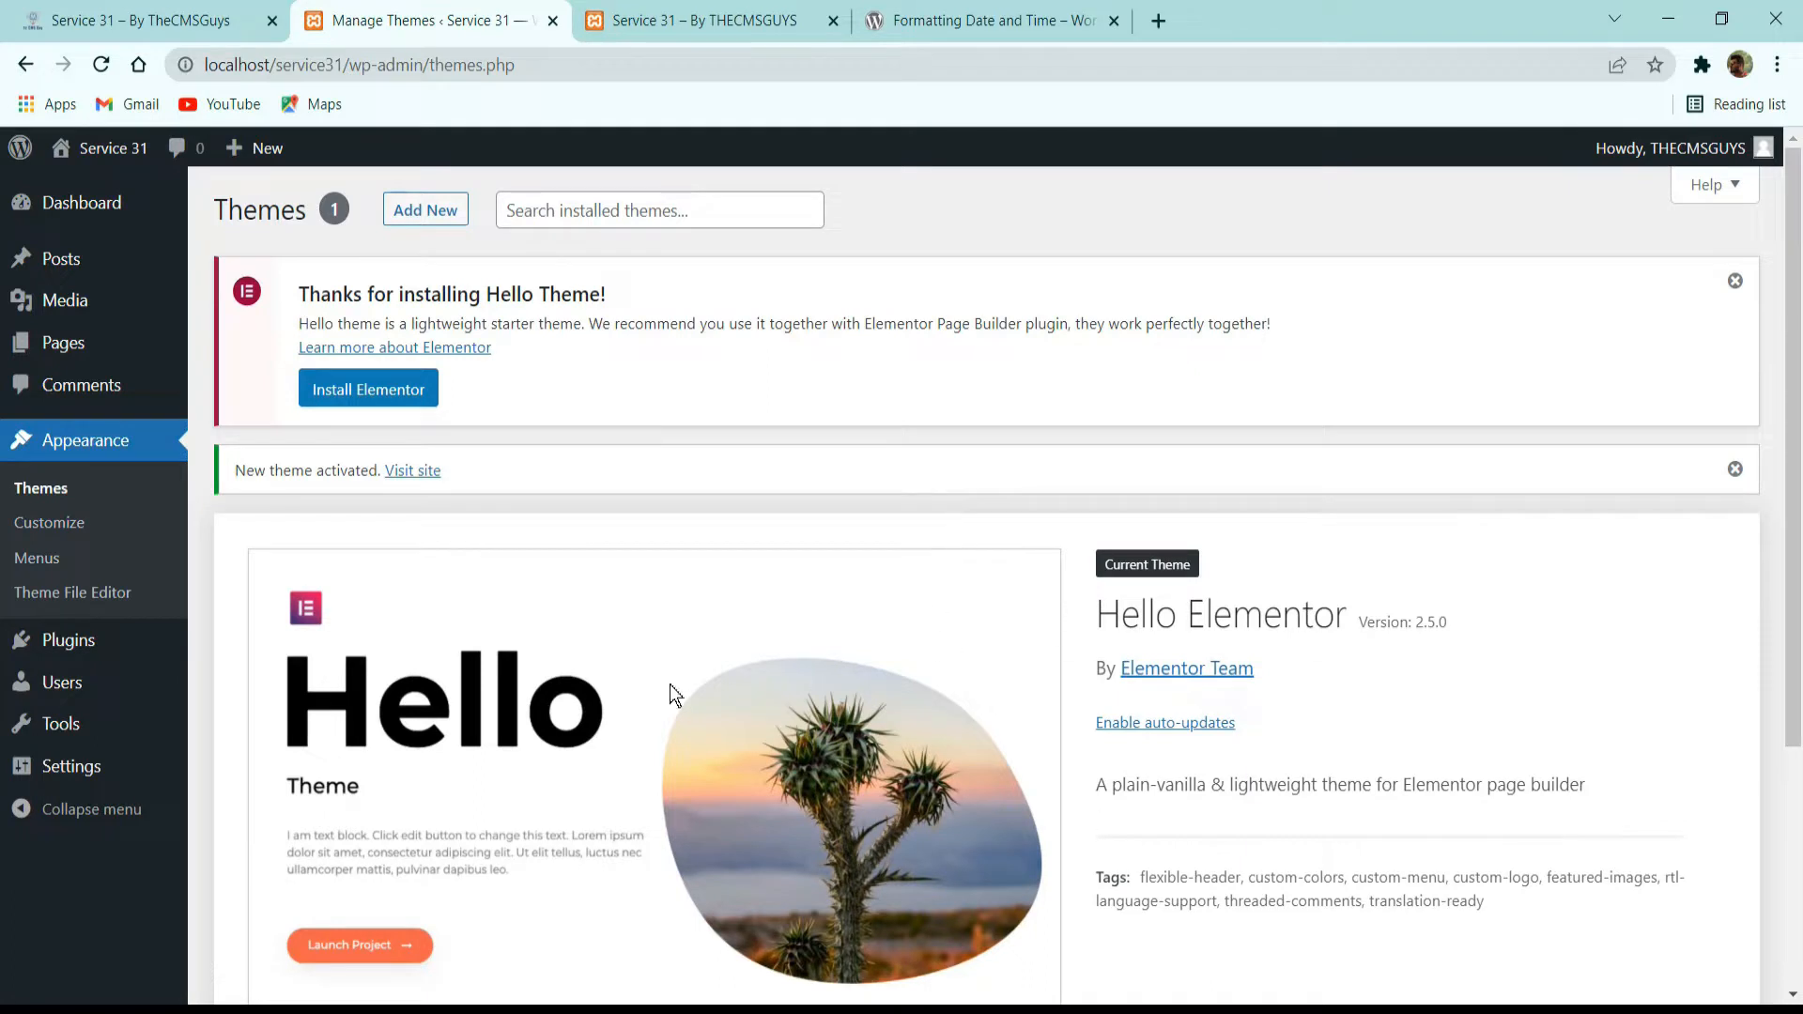
Search the plugin directory for "elementor" and install Elementor Website Builder and Elementor Header & Footer Builder.
left_click(94, 645)
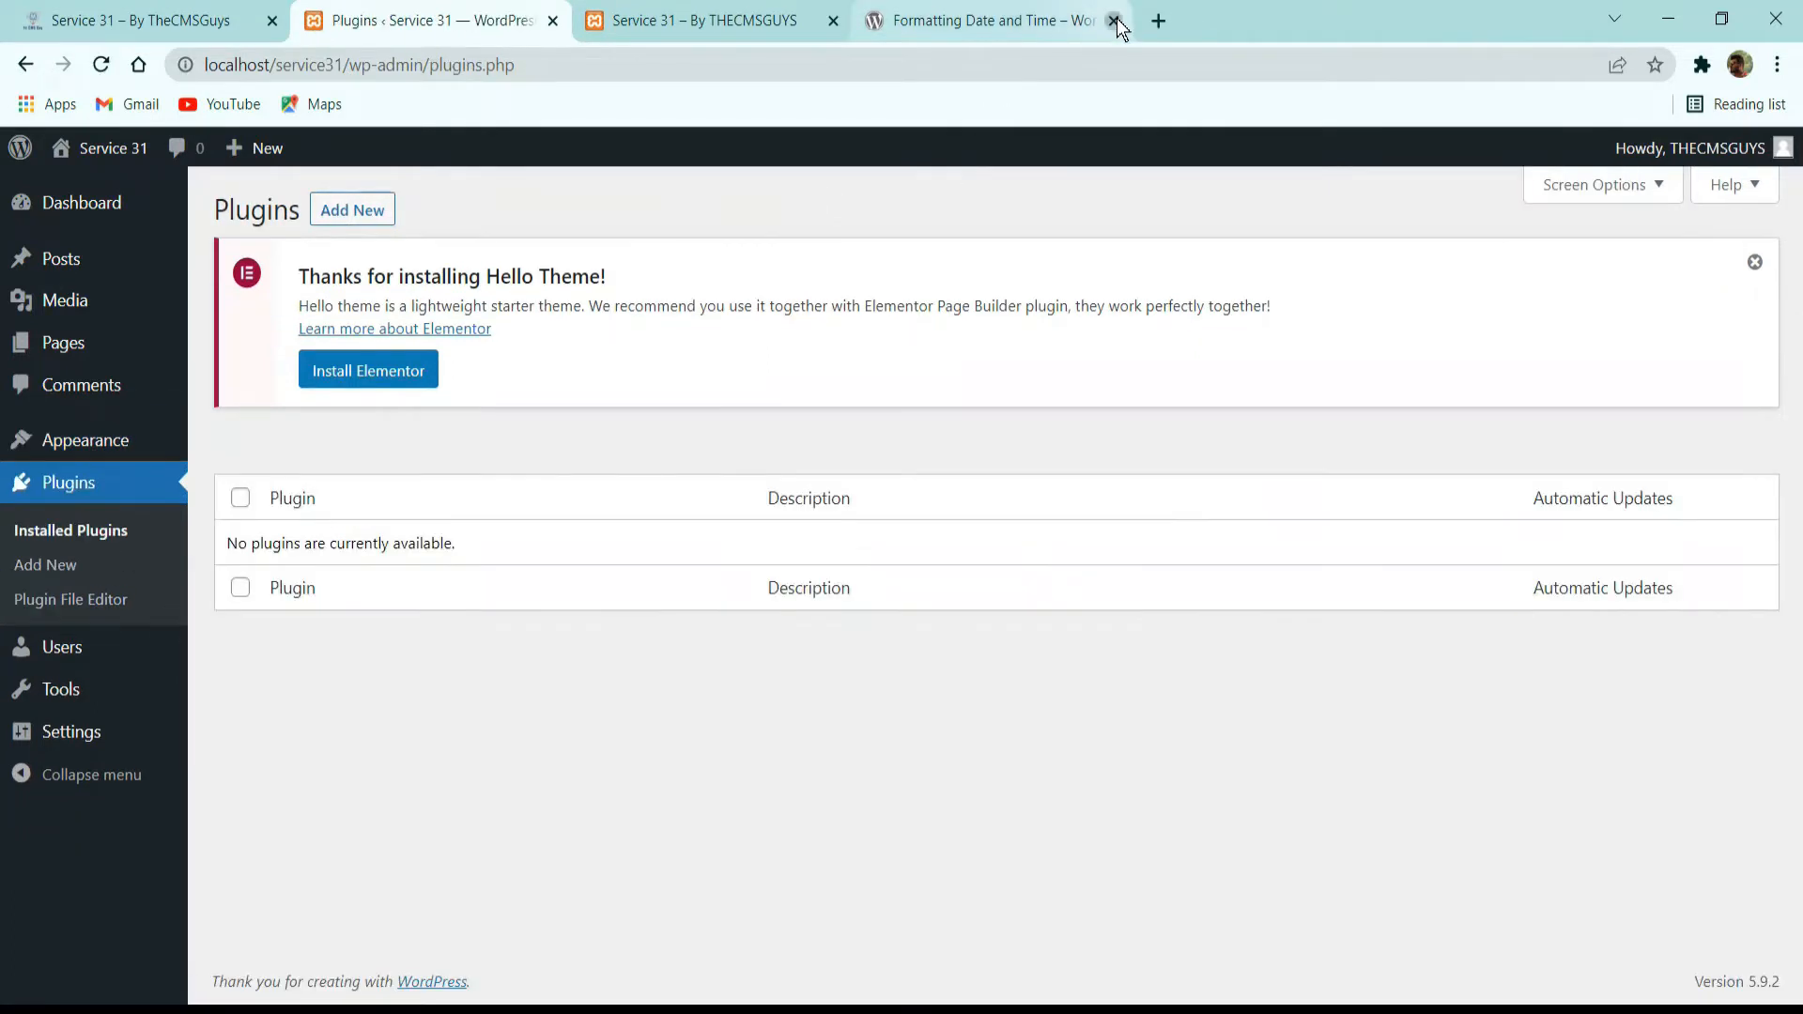
left_click(1114, 21)
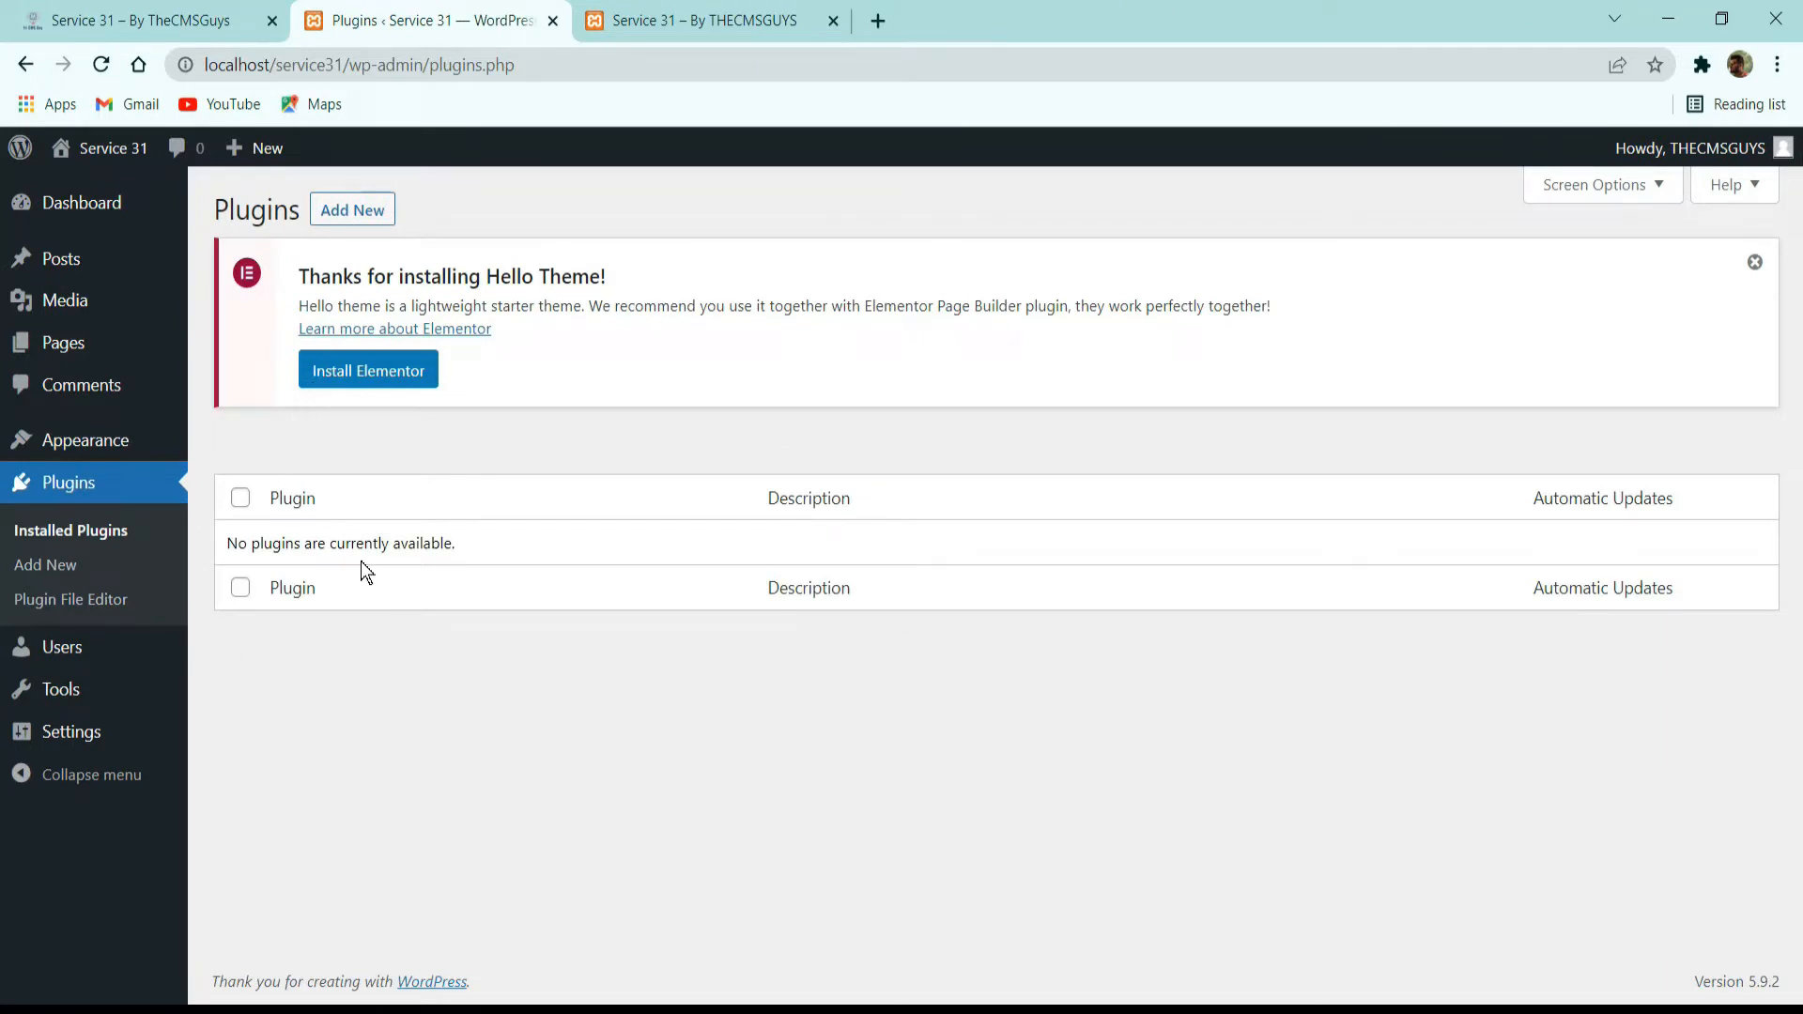
left_click(354, 214)
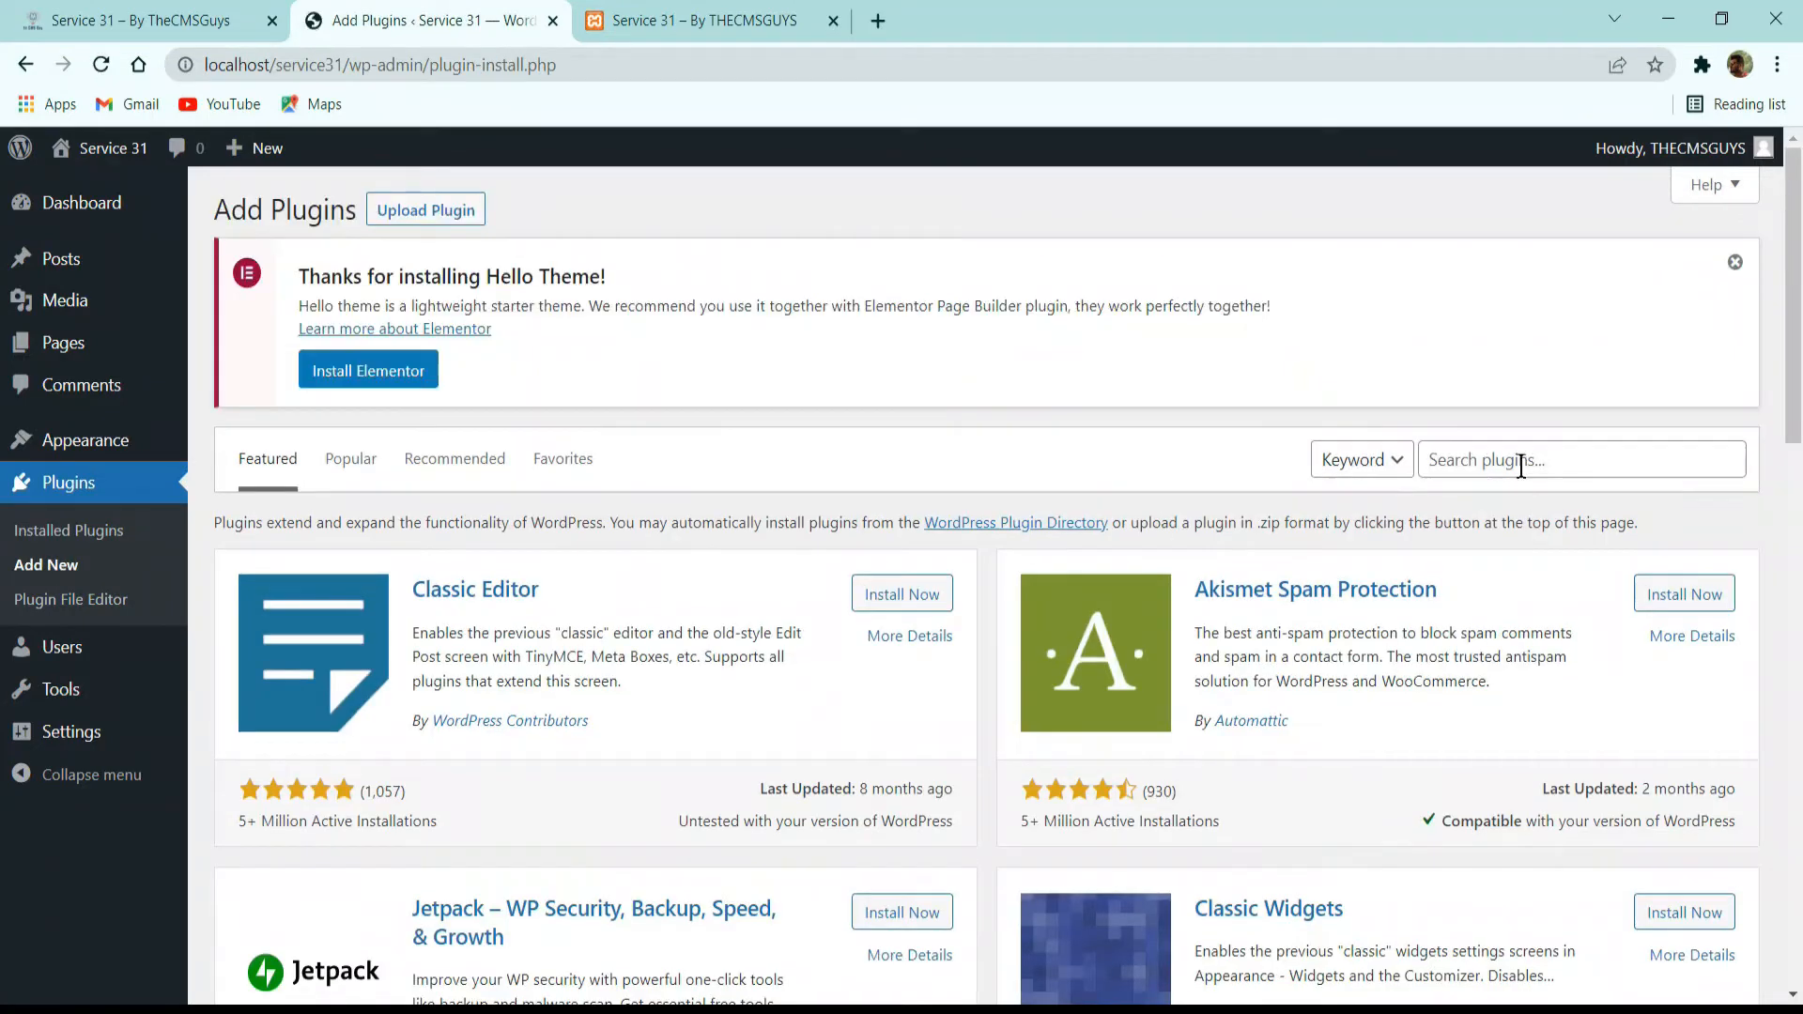
left_click(1524, 463)
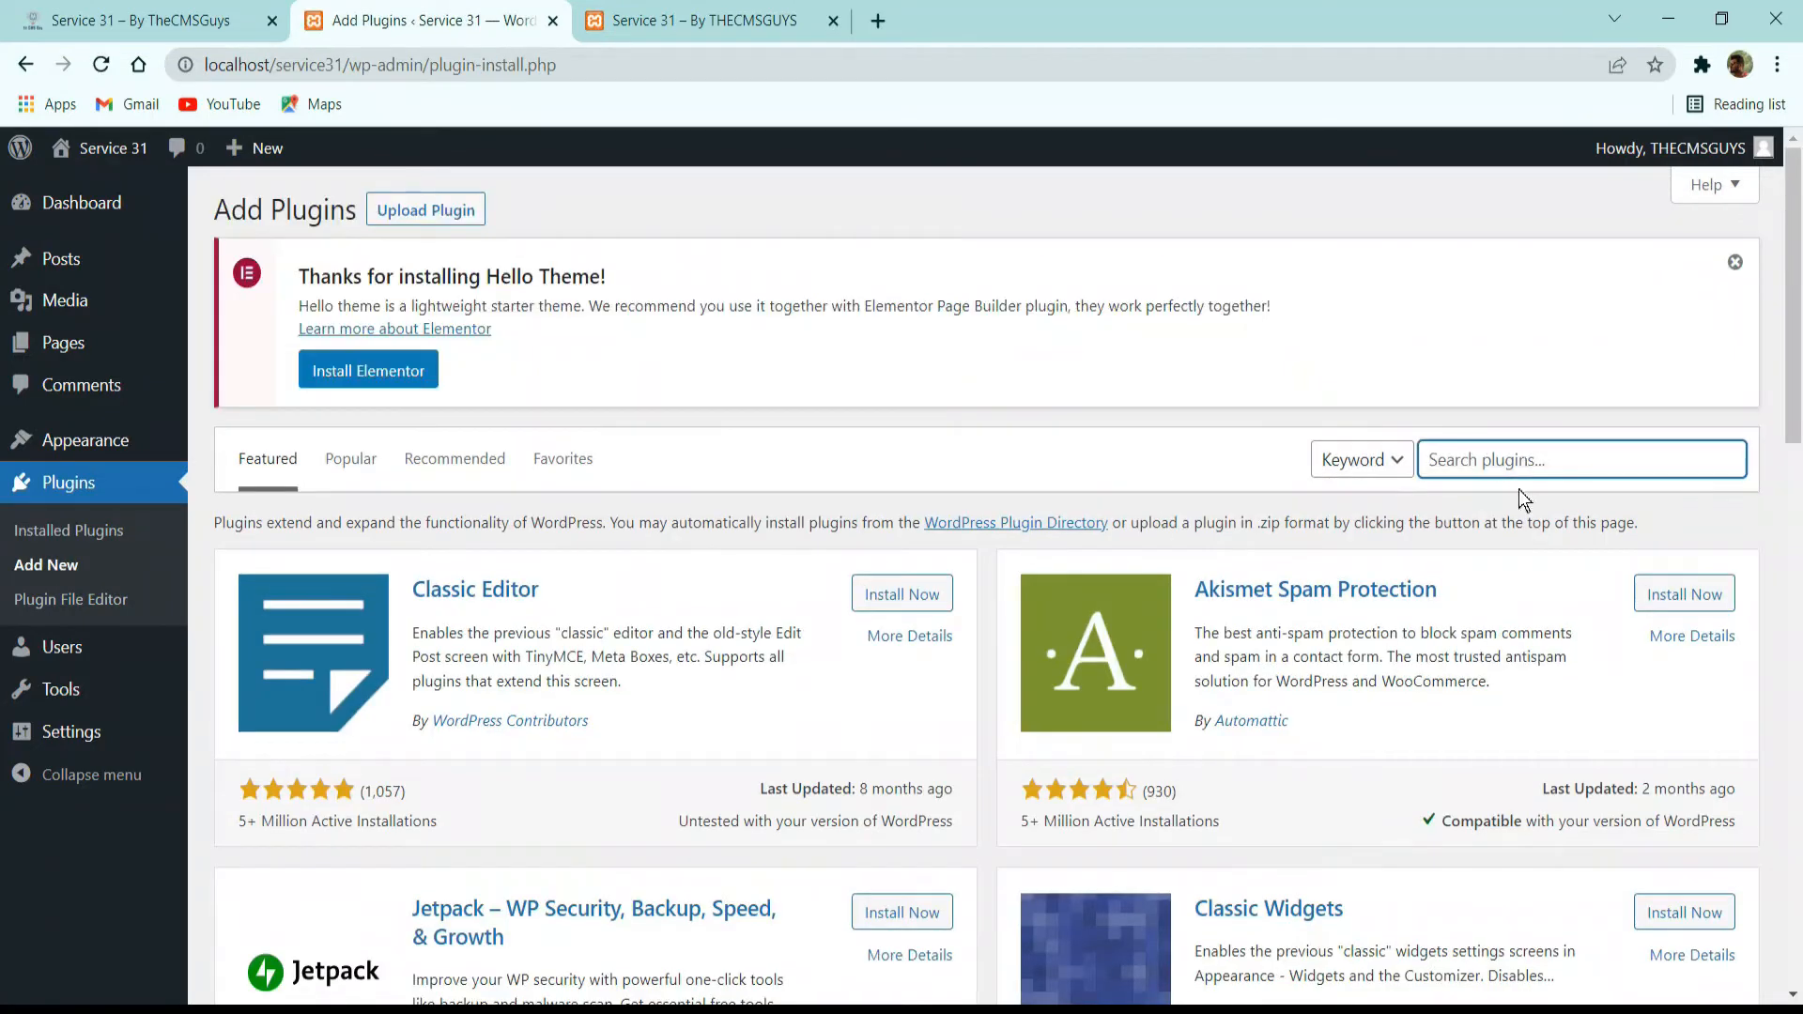
type("ele")
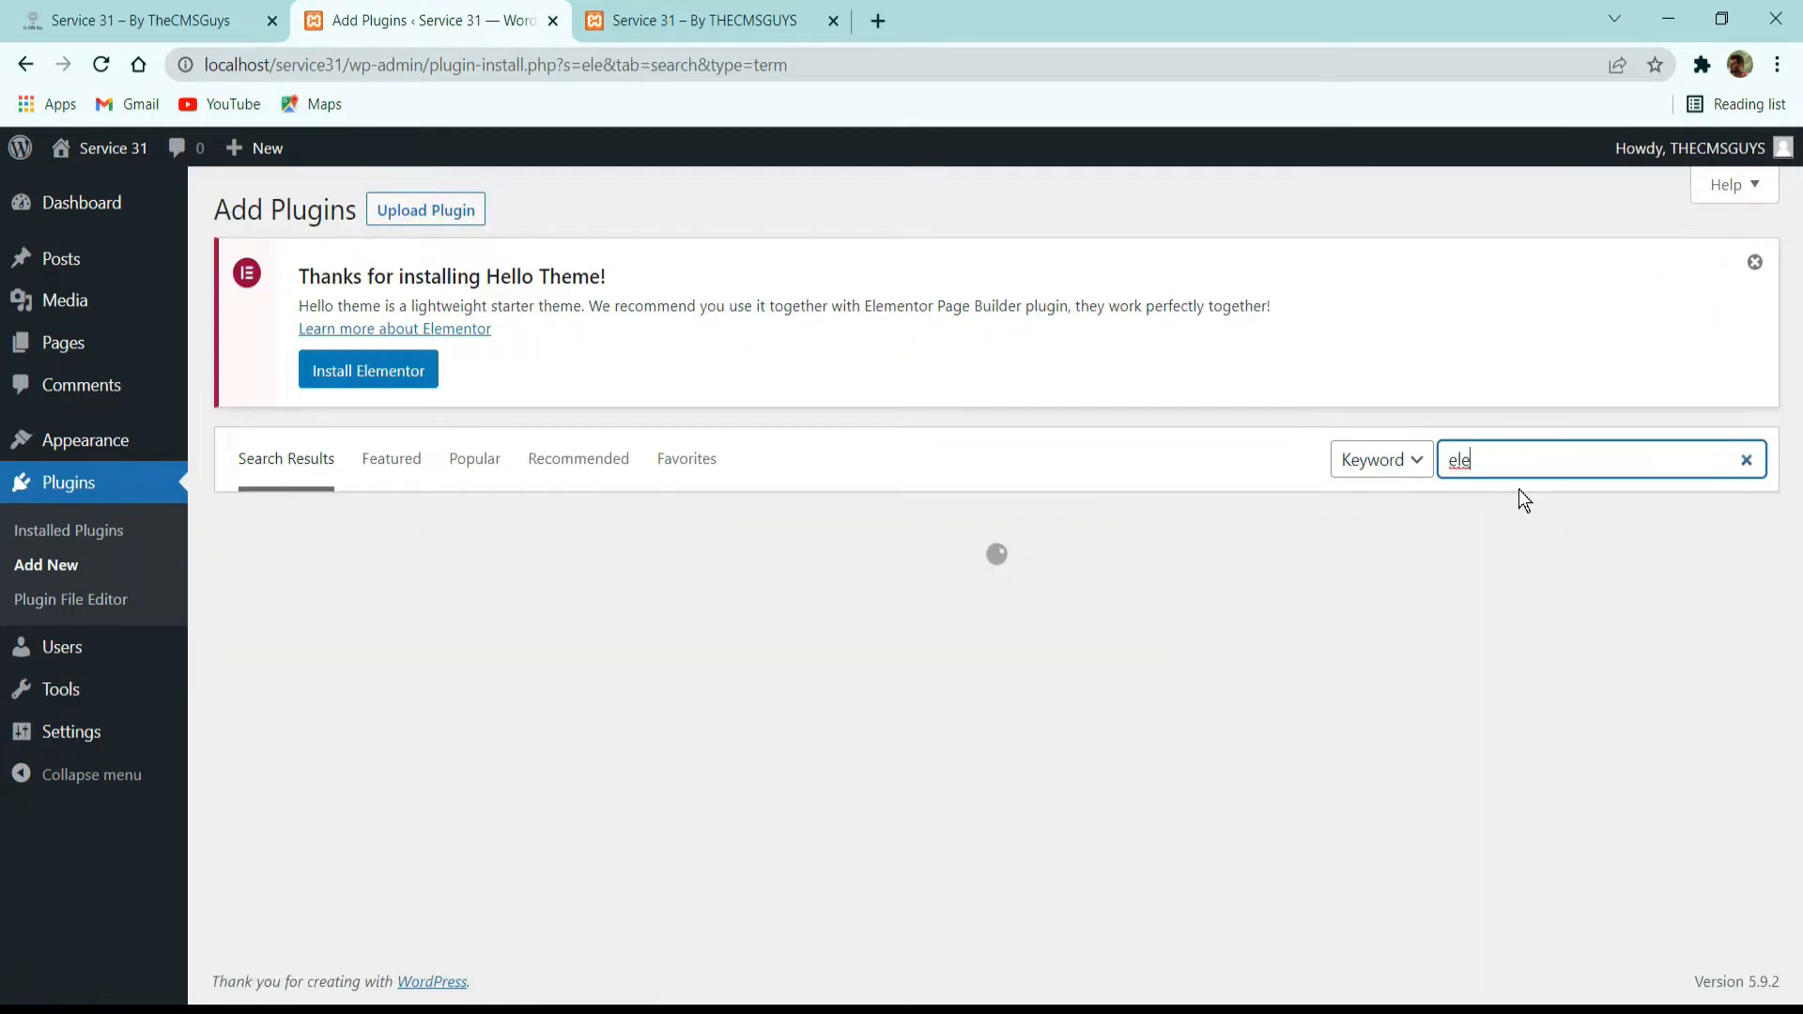
type("mentor")
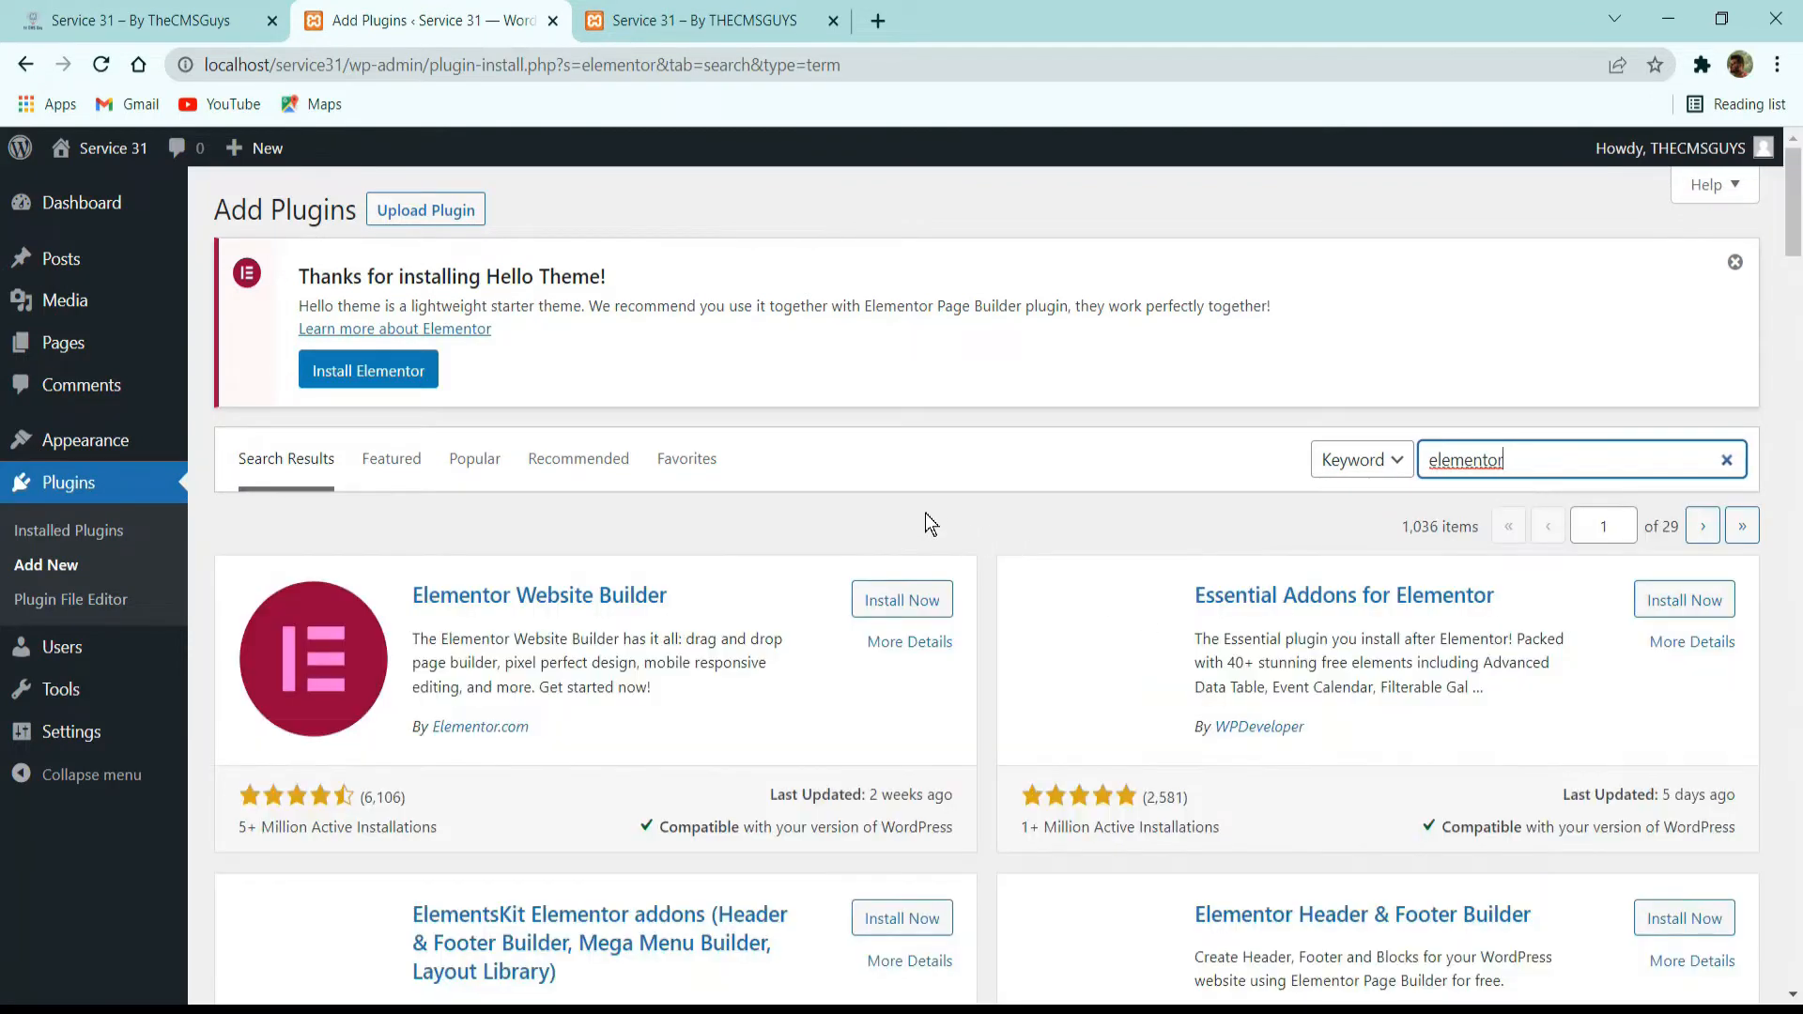
scroll(763, 498, "down", 2)
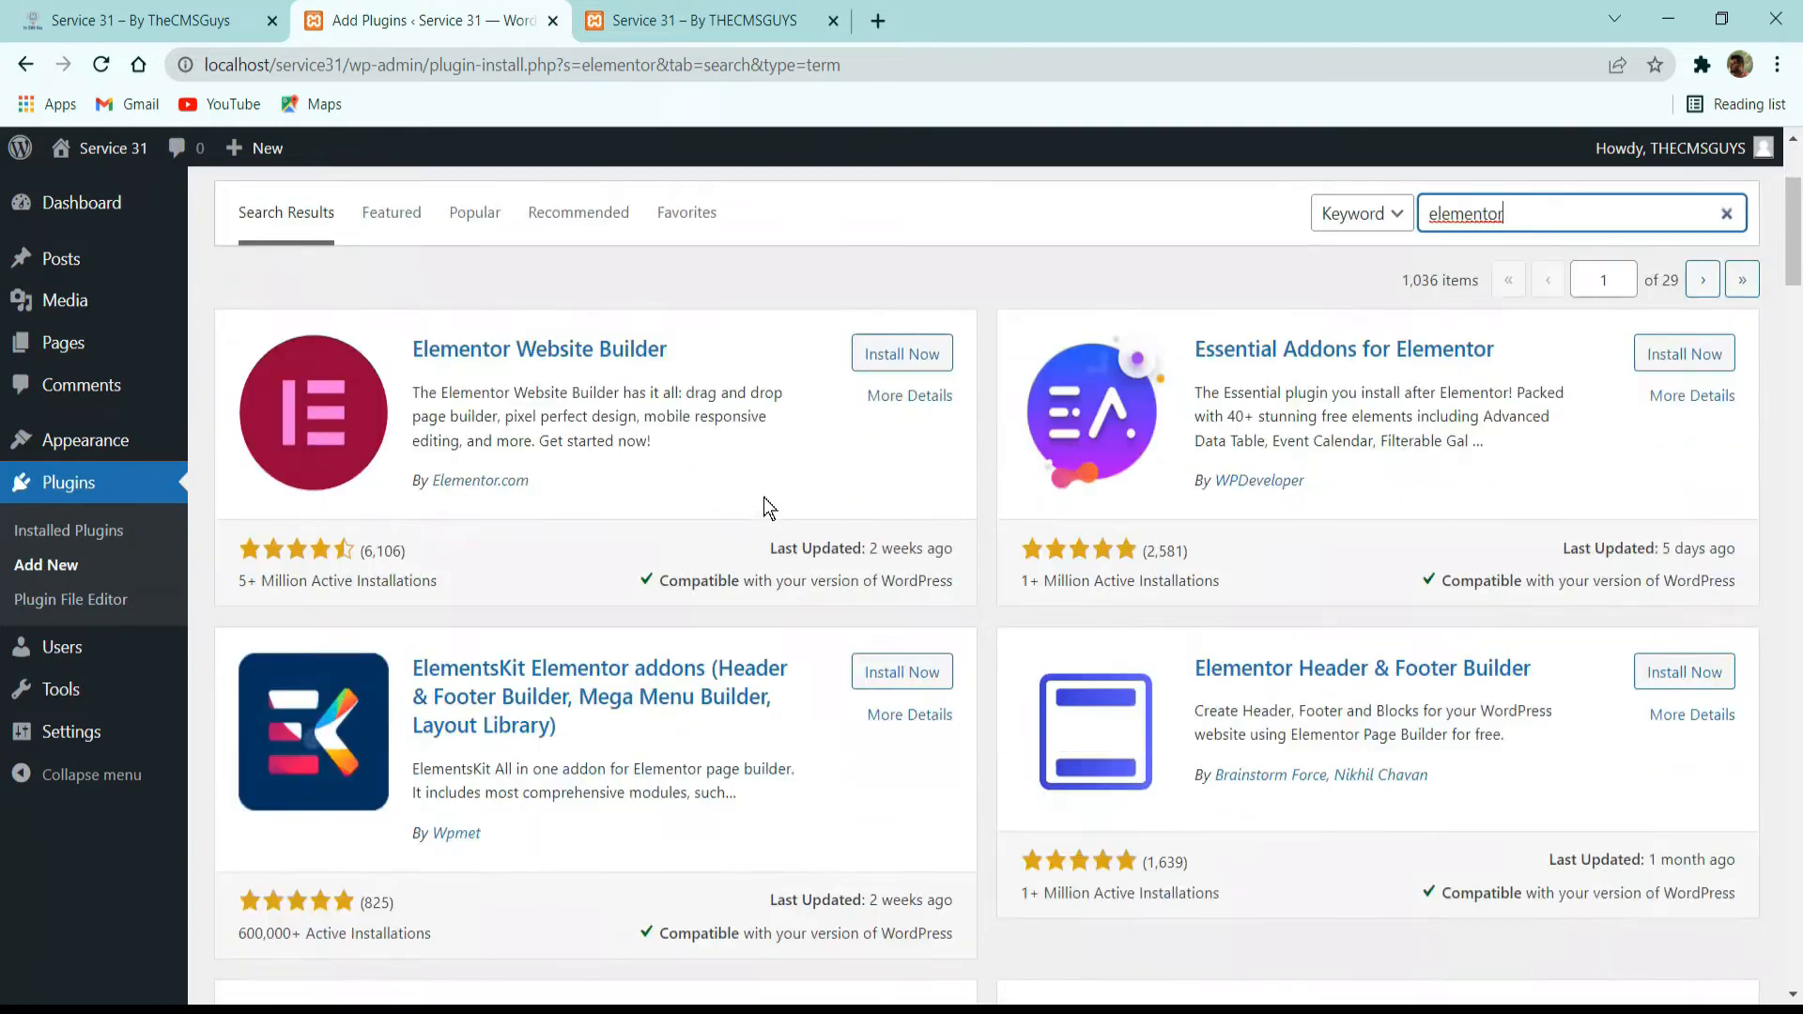
left_click(900, 356)
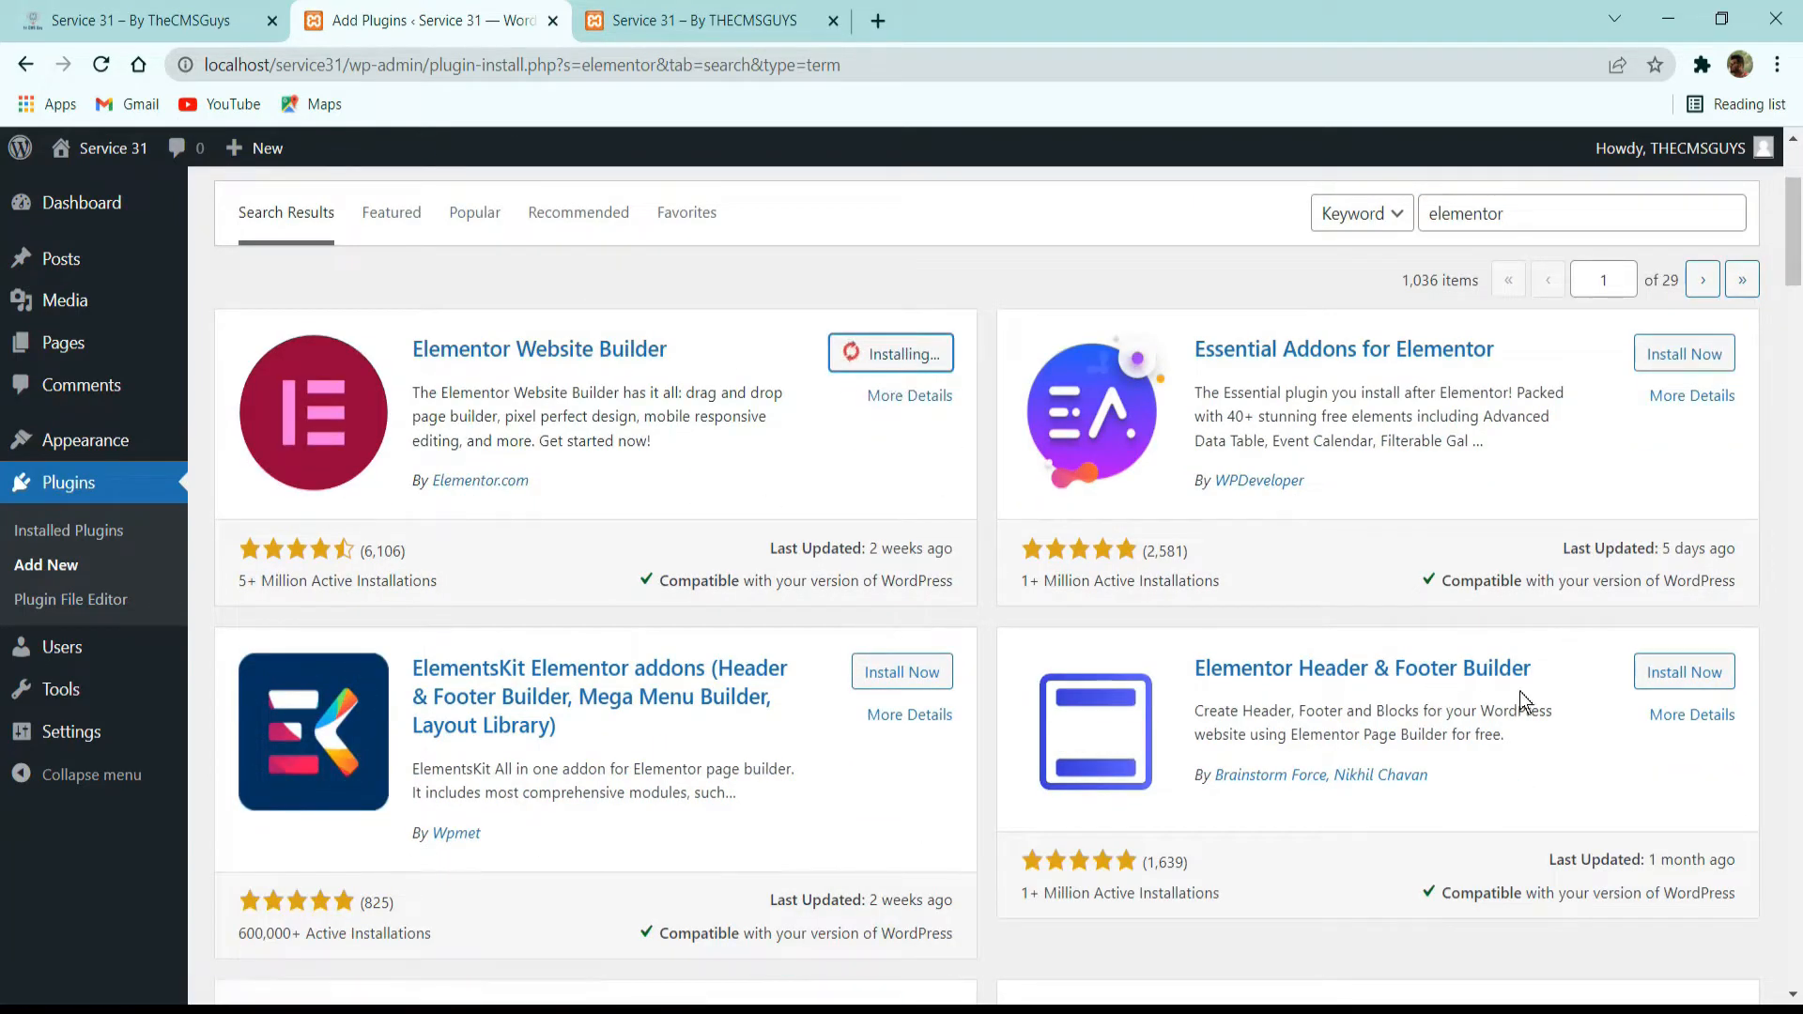
left_click(1691, 672)
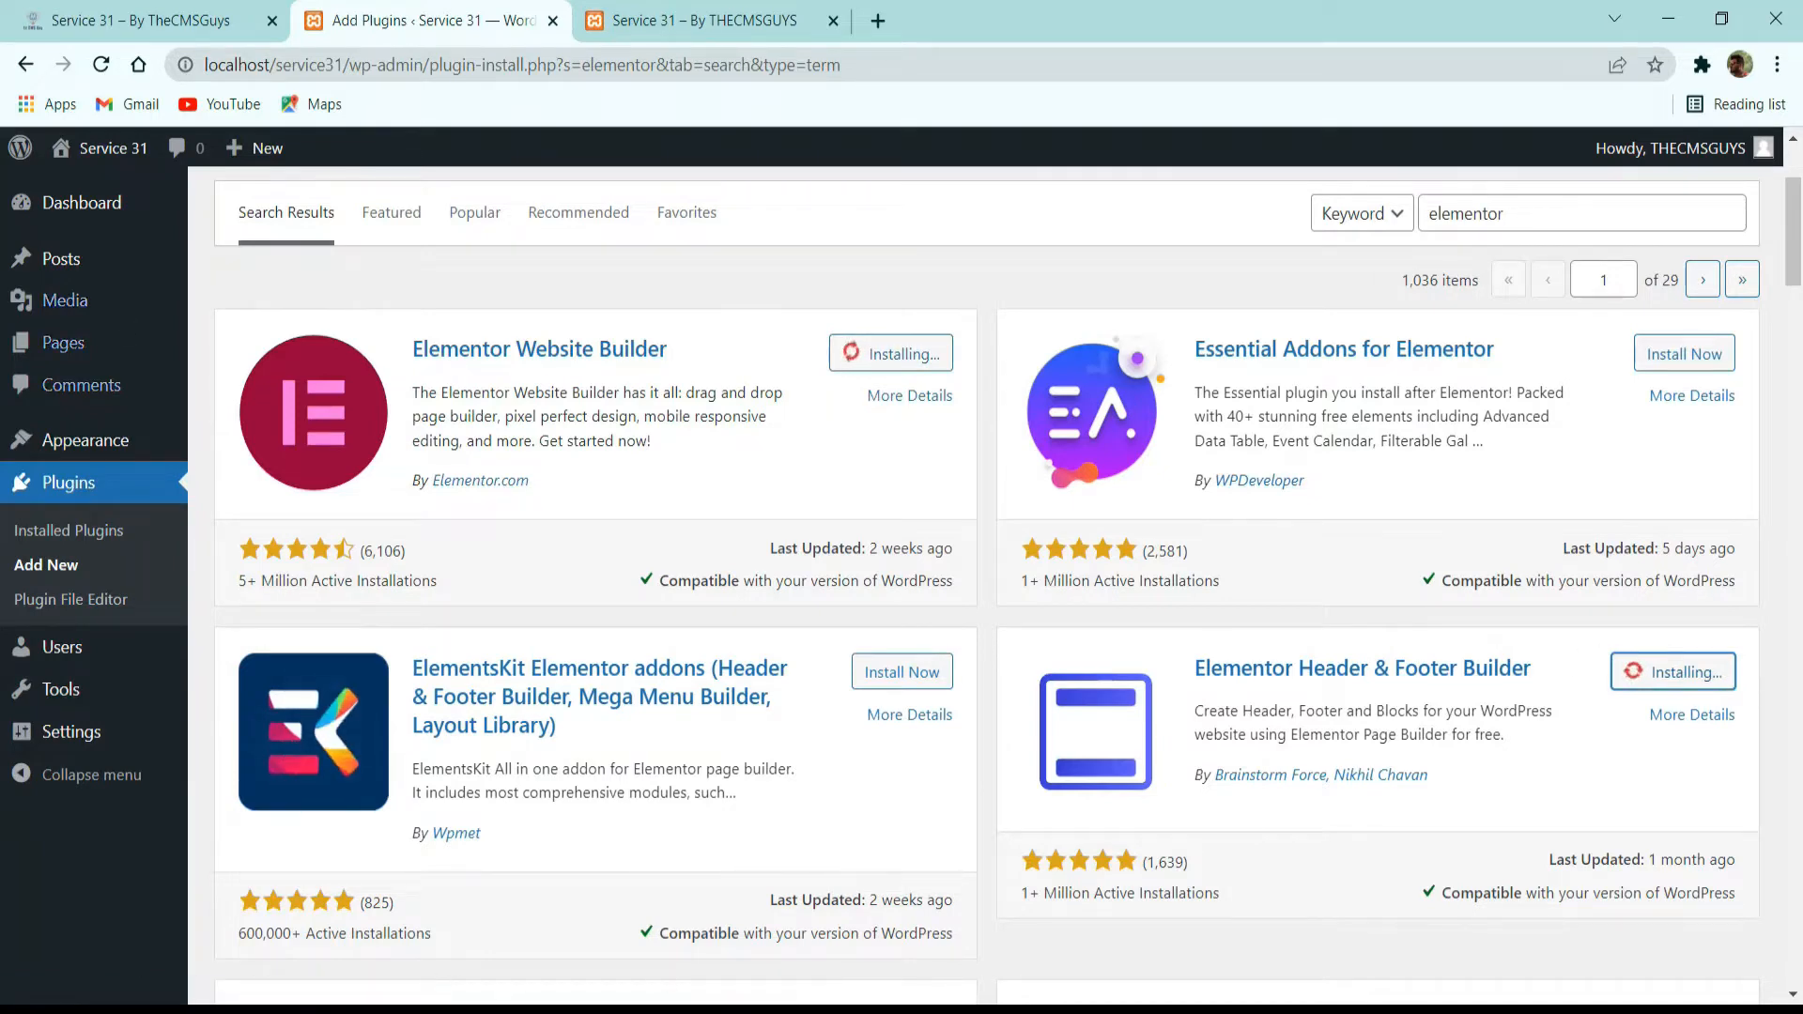
Open elementor.com/pro in a new browser tab and look over the Elementor Pro pricing plans.
left_click(895, 22)
type("elementor.com")
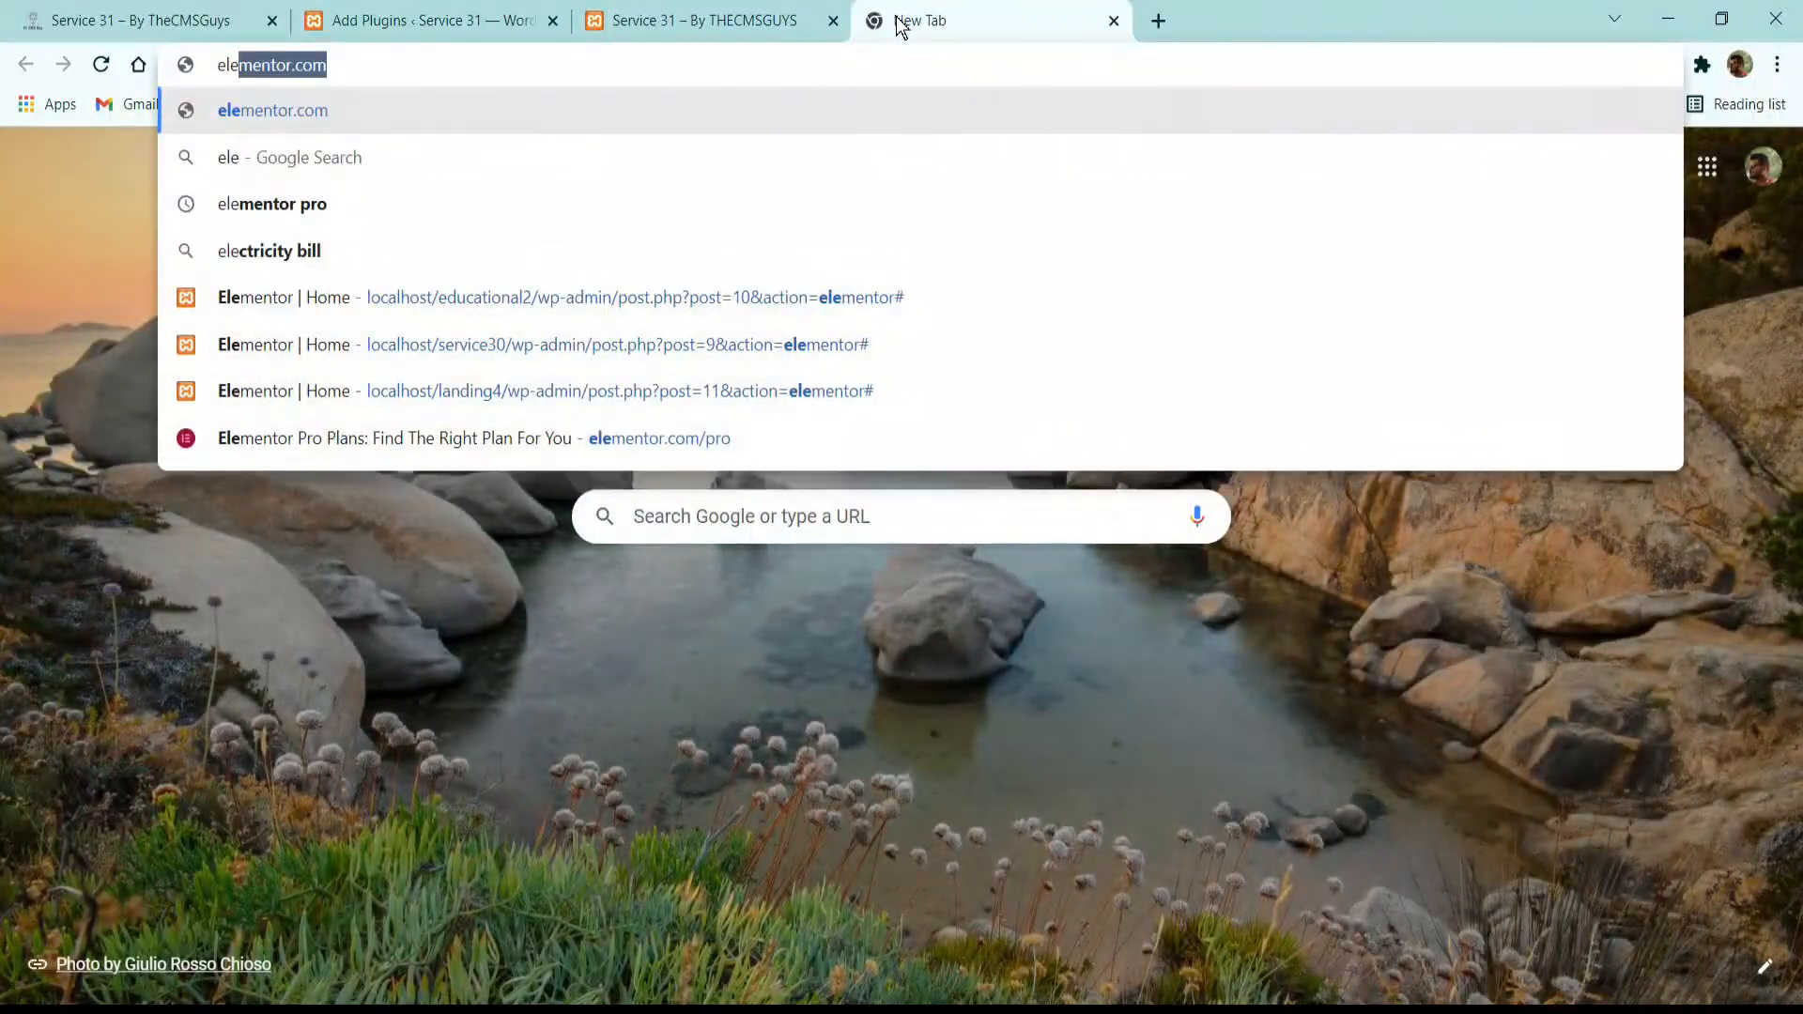
key("Right")
type("/pro")
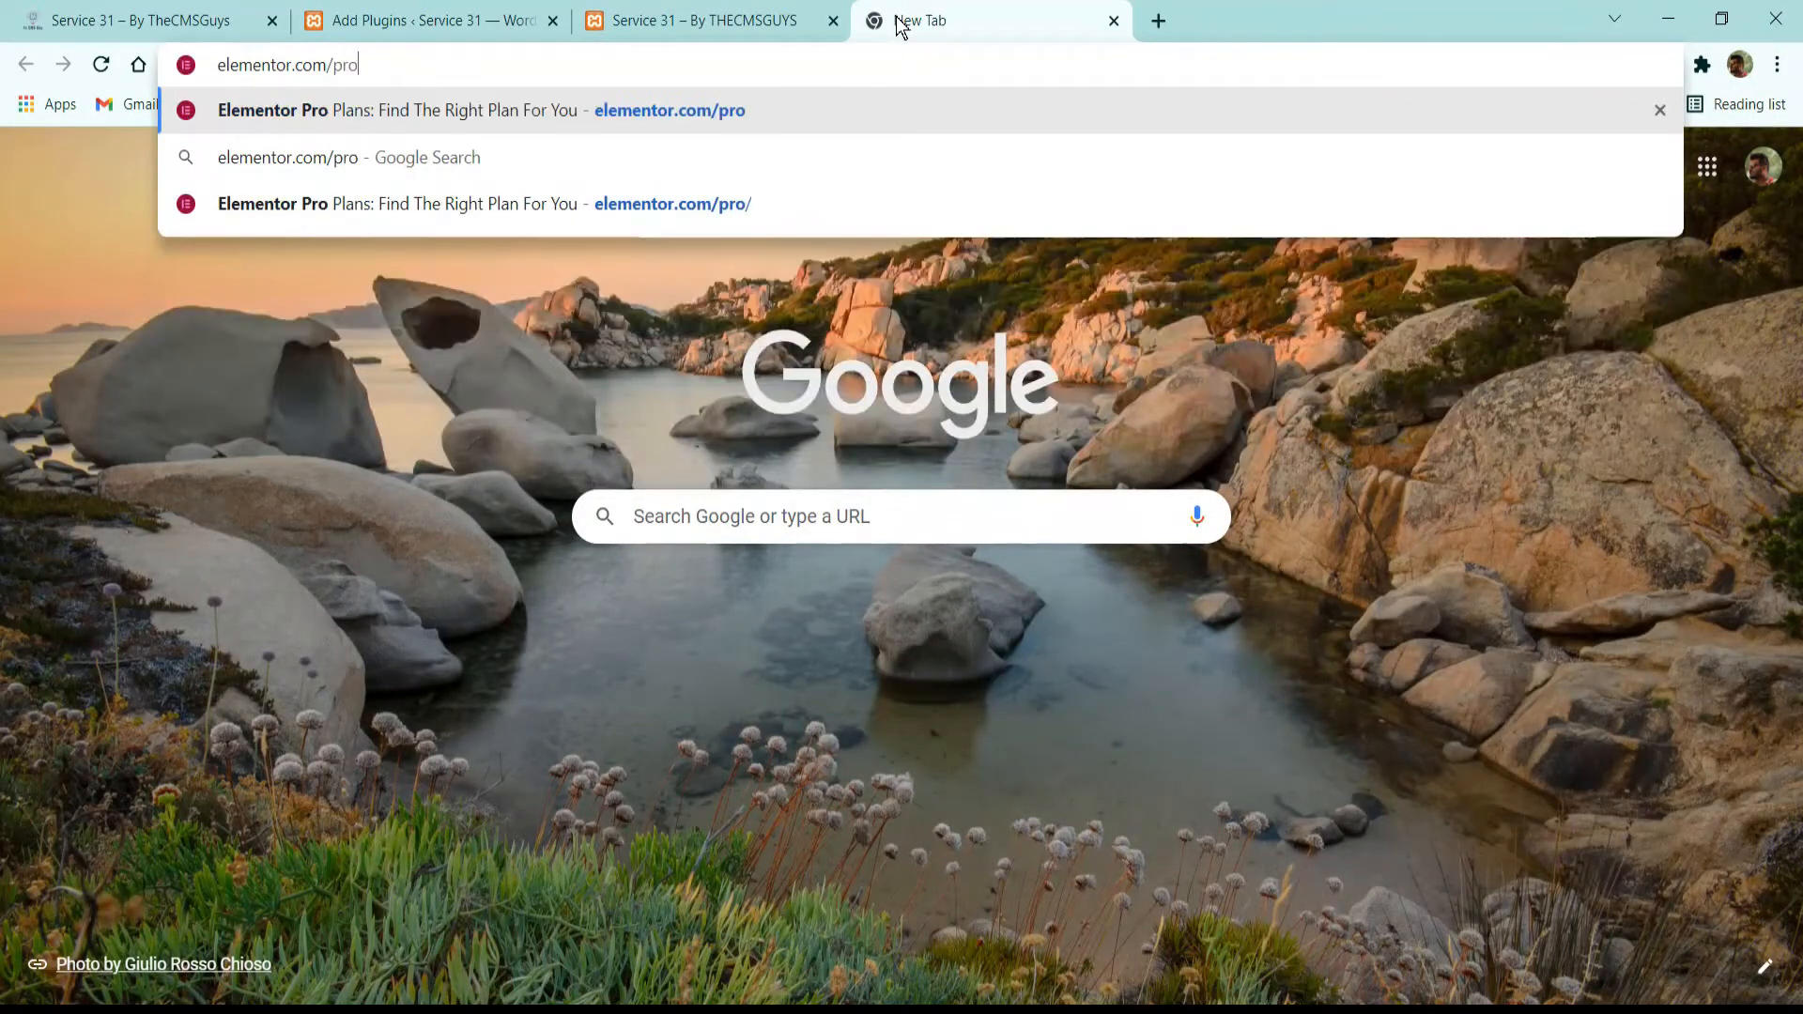
key("Return")
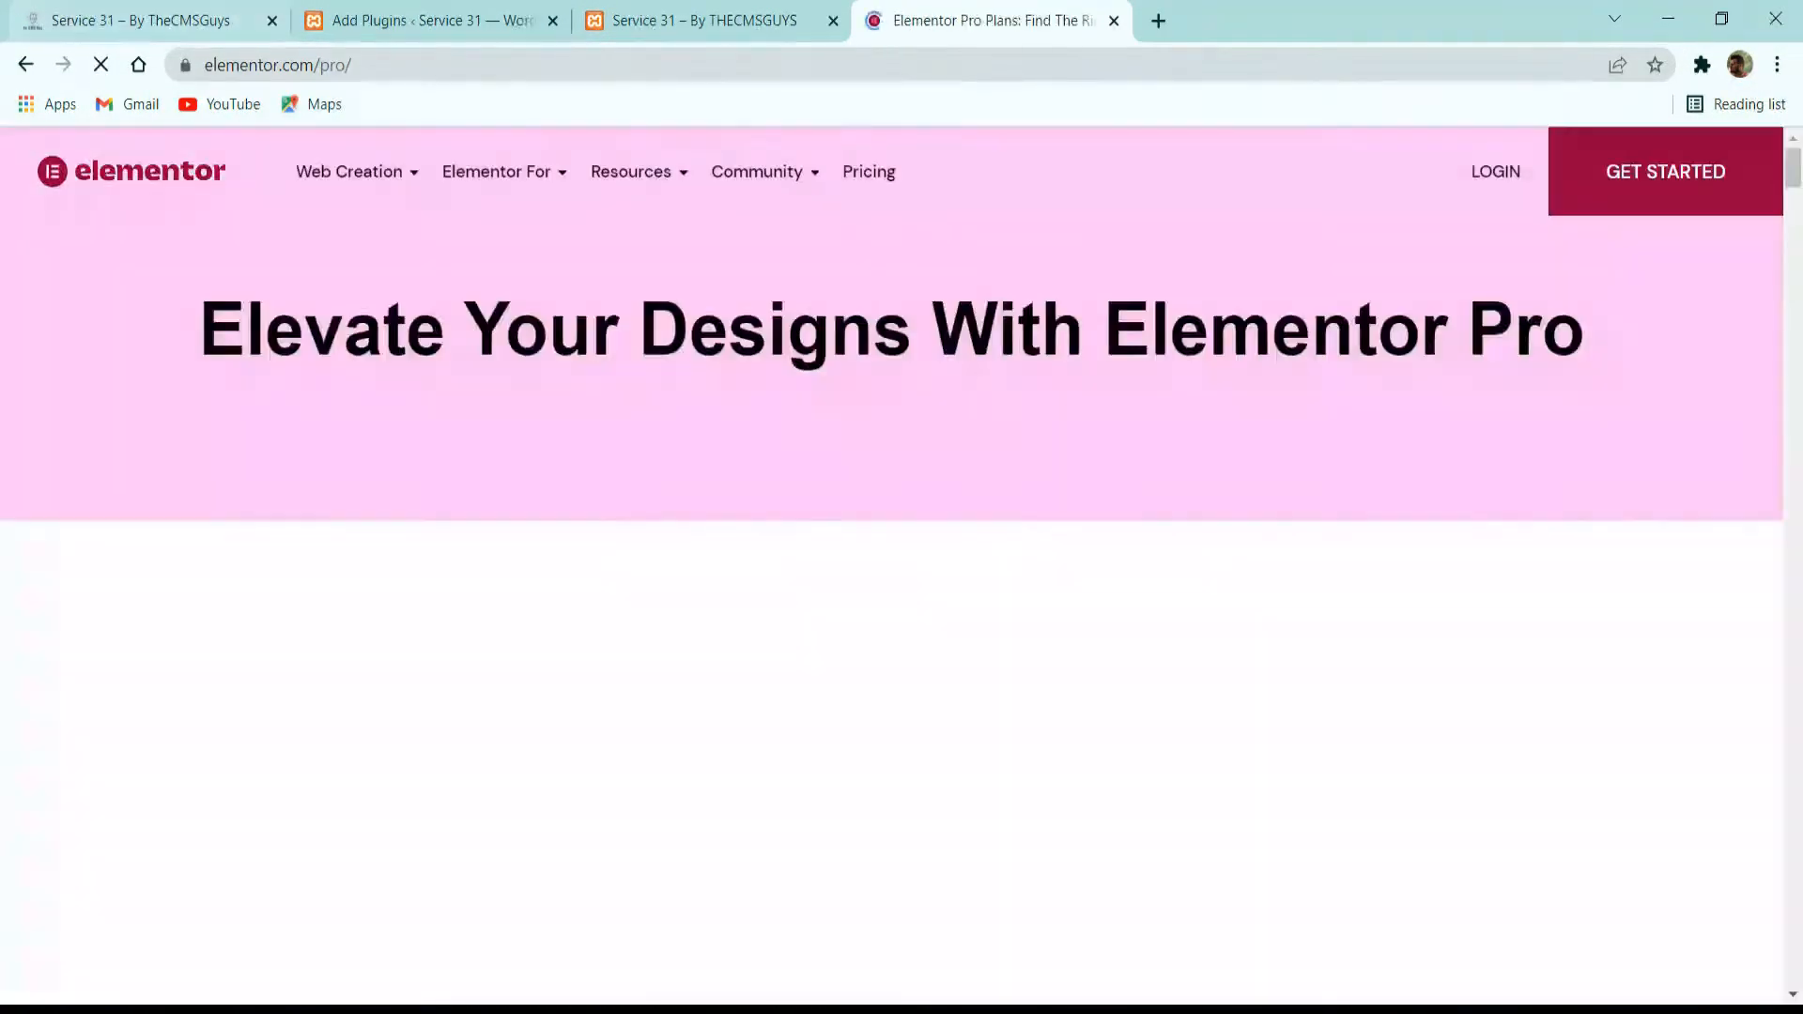
scroll(1488, 506, "down", 10)
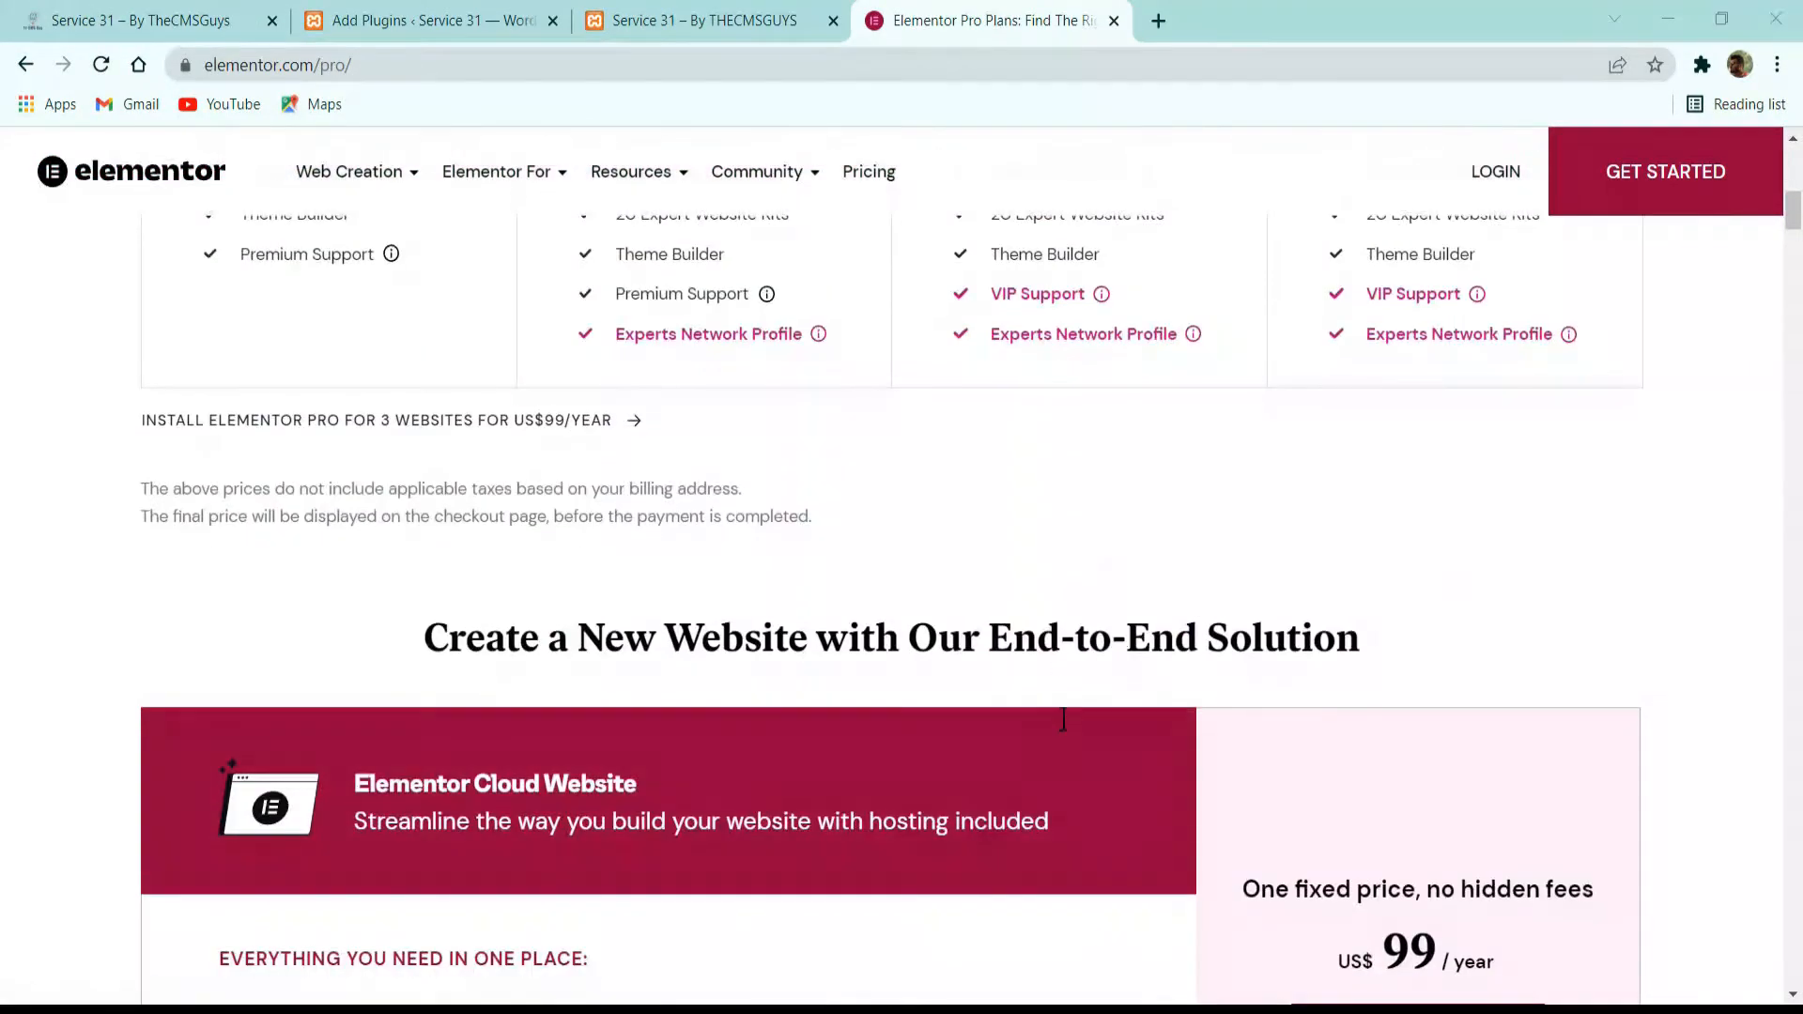
scroll(500, 682, "up", 10)
scroll(521, 753, "down", 5)
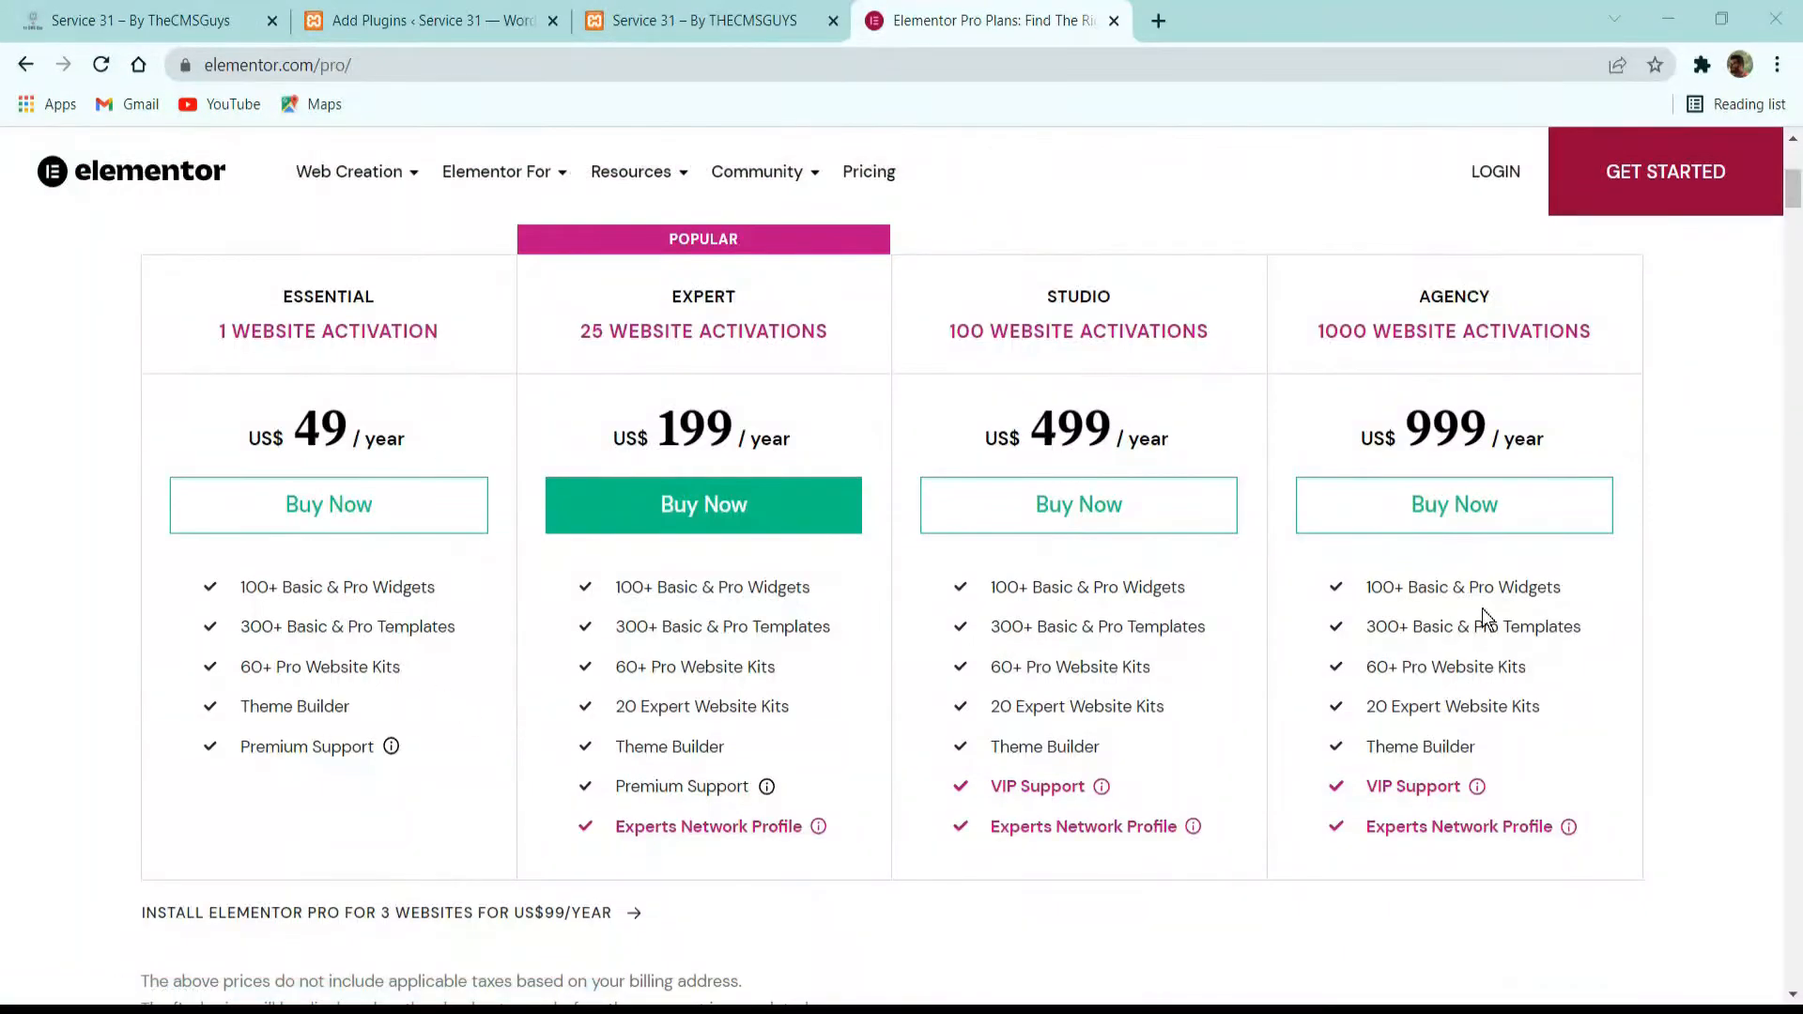
Return to the Add Plugins page and install Elementor Pro from the uploaded file elementor-pro.3.4.1-xvo5zm_2.zip.
left_click(703, 21)
left_click(477, 15)
scroll(639, 620, "up", 3)
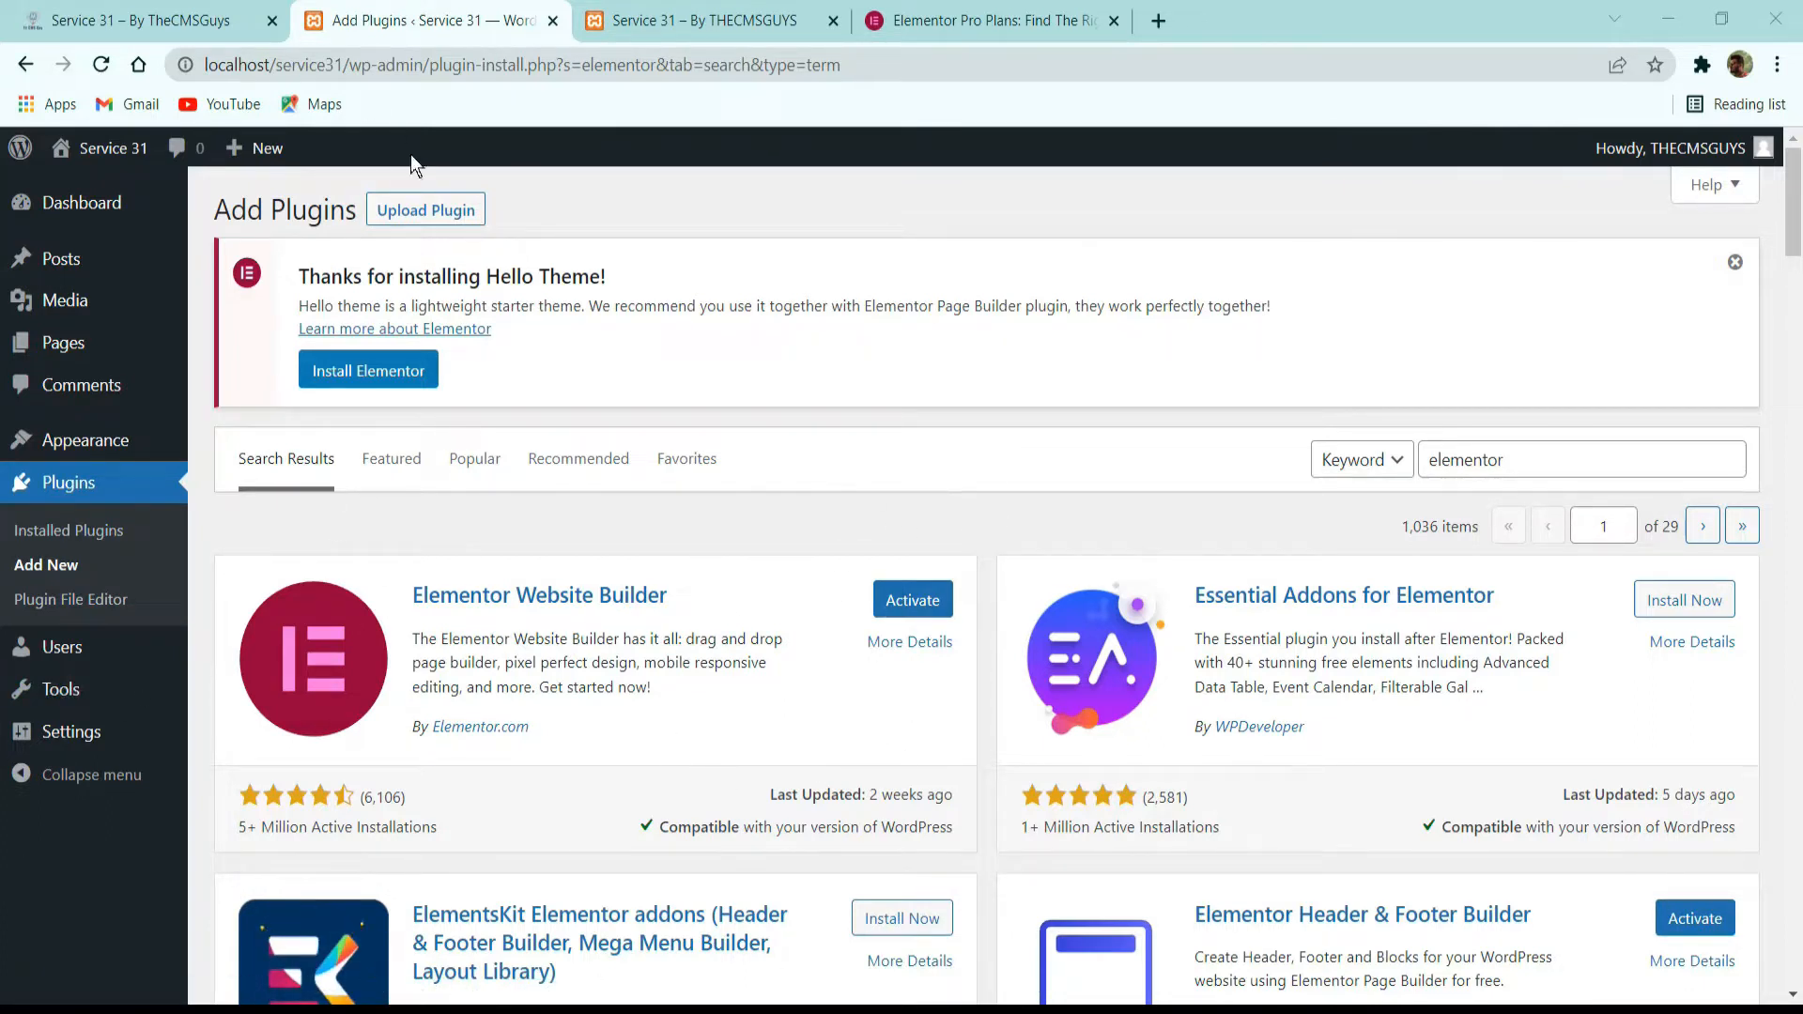
left_click(426, 212)
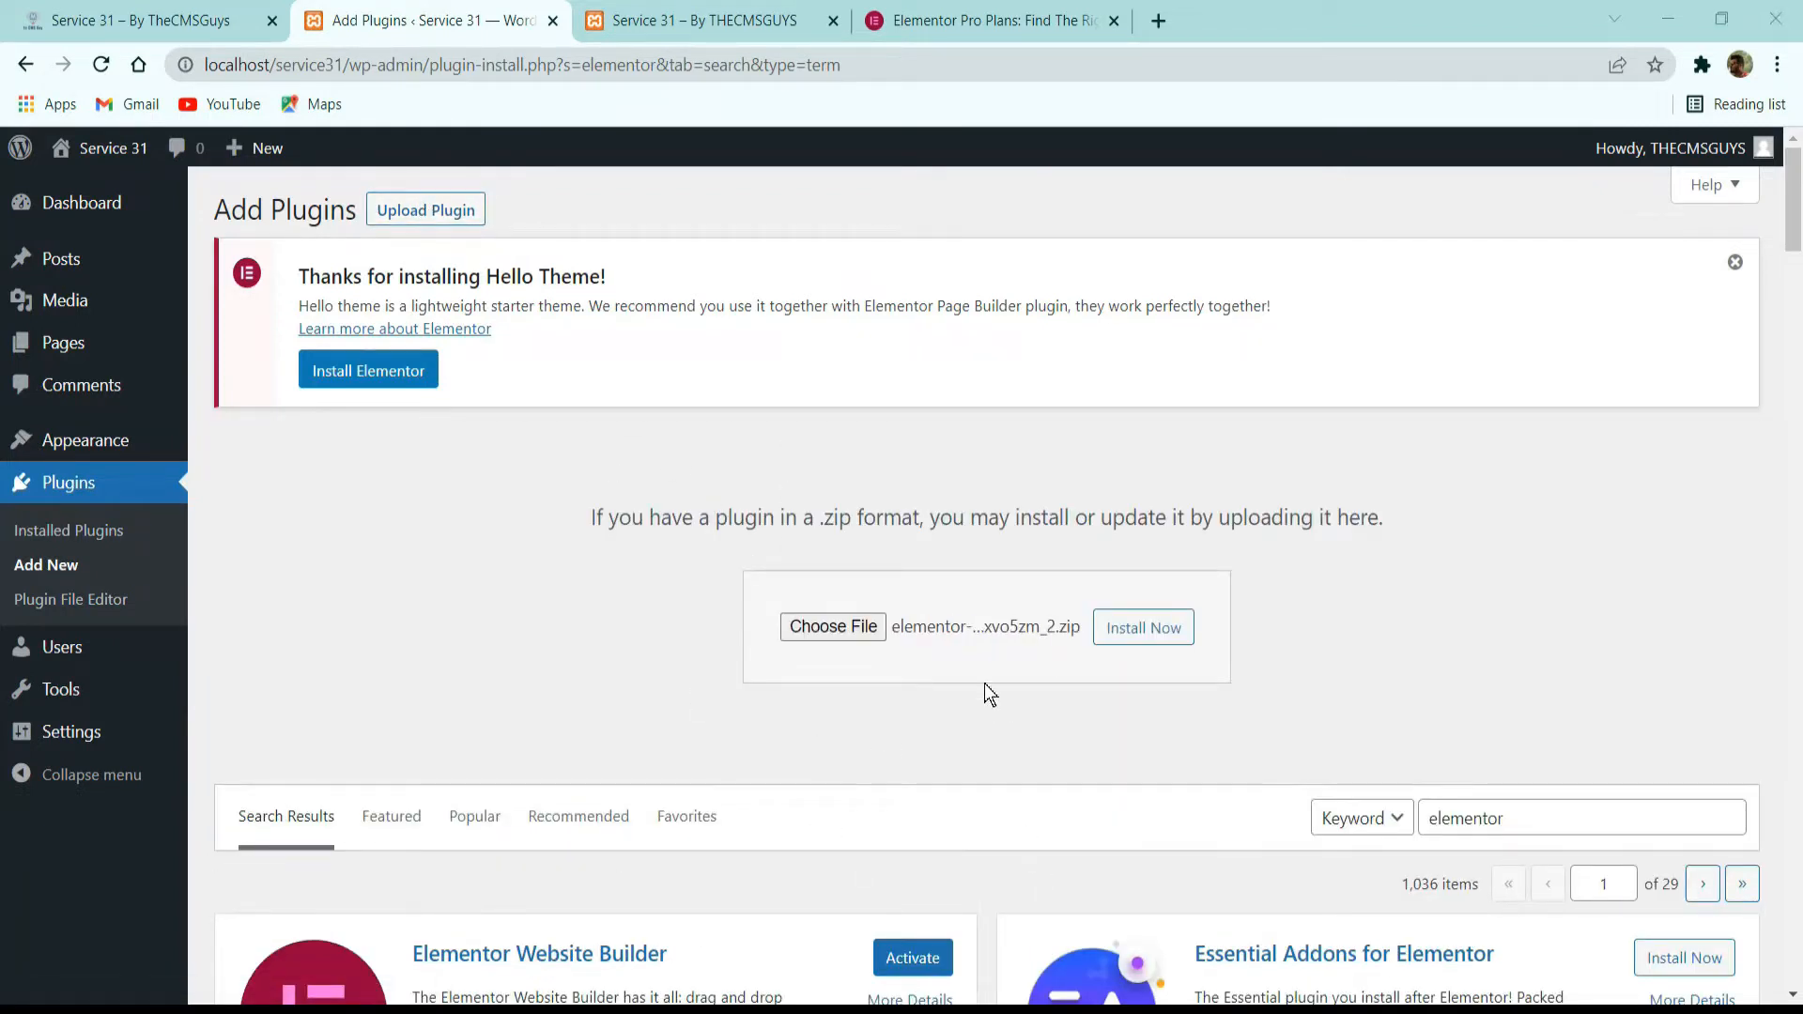
left_click(1161, 637)
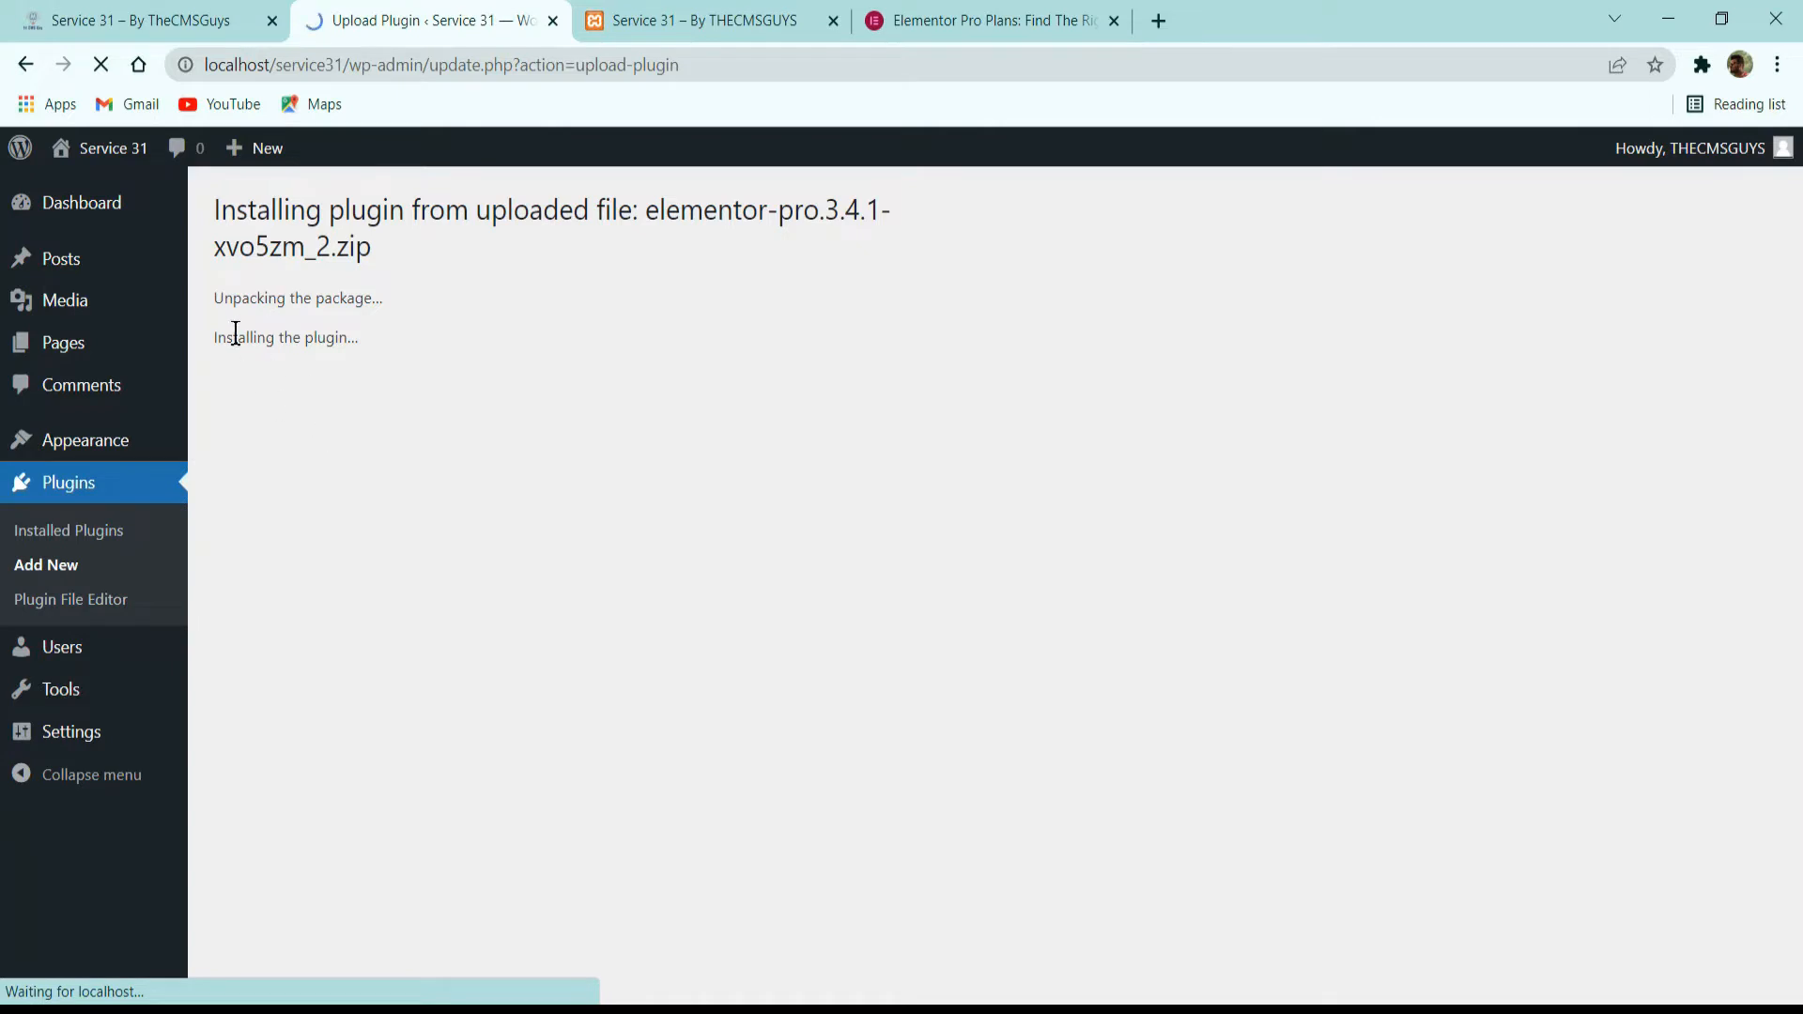
Activate Elementor, Elementor Header & Footer Builder and Elementor Pro together with a bulk action on the installed plugins.
left_click(84, 534)
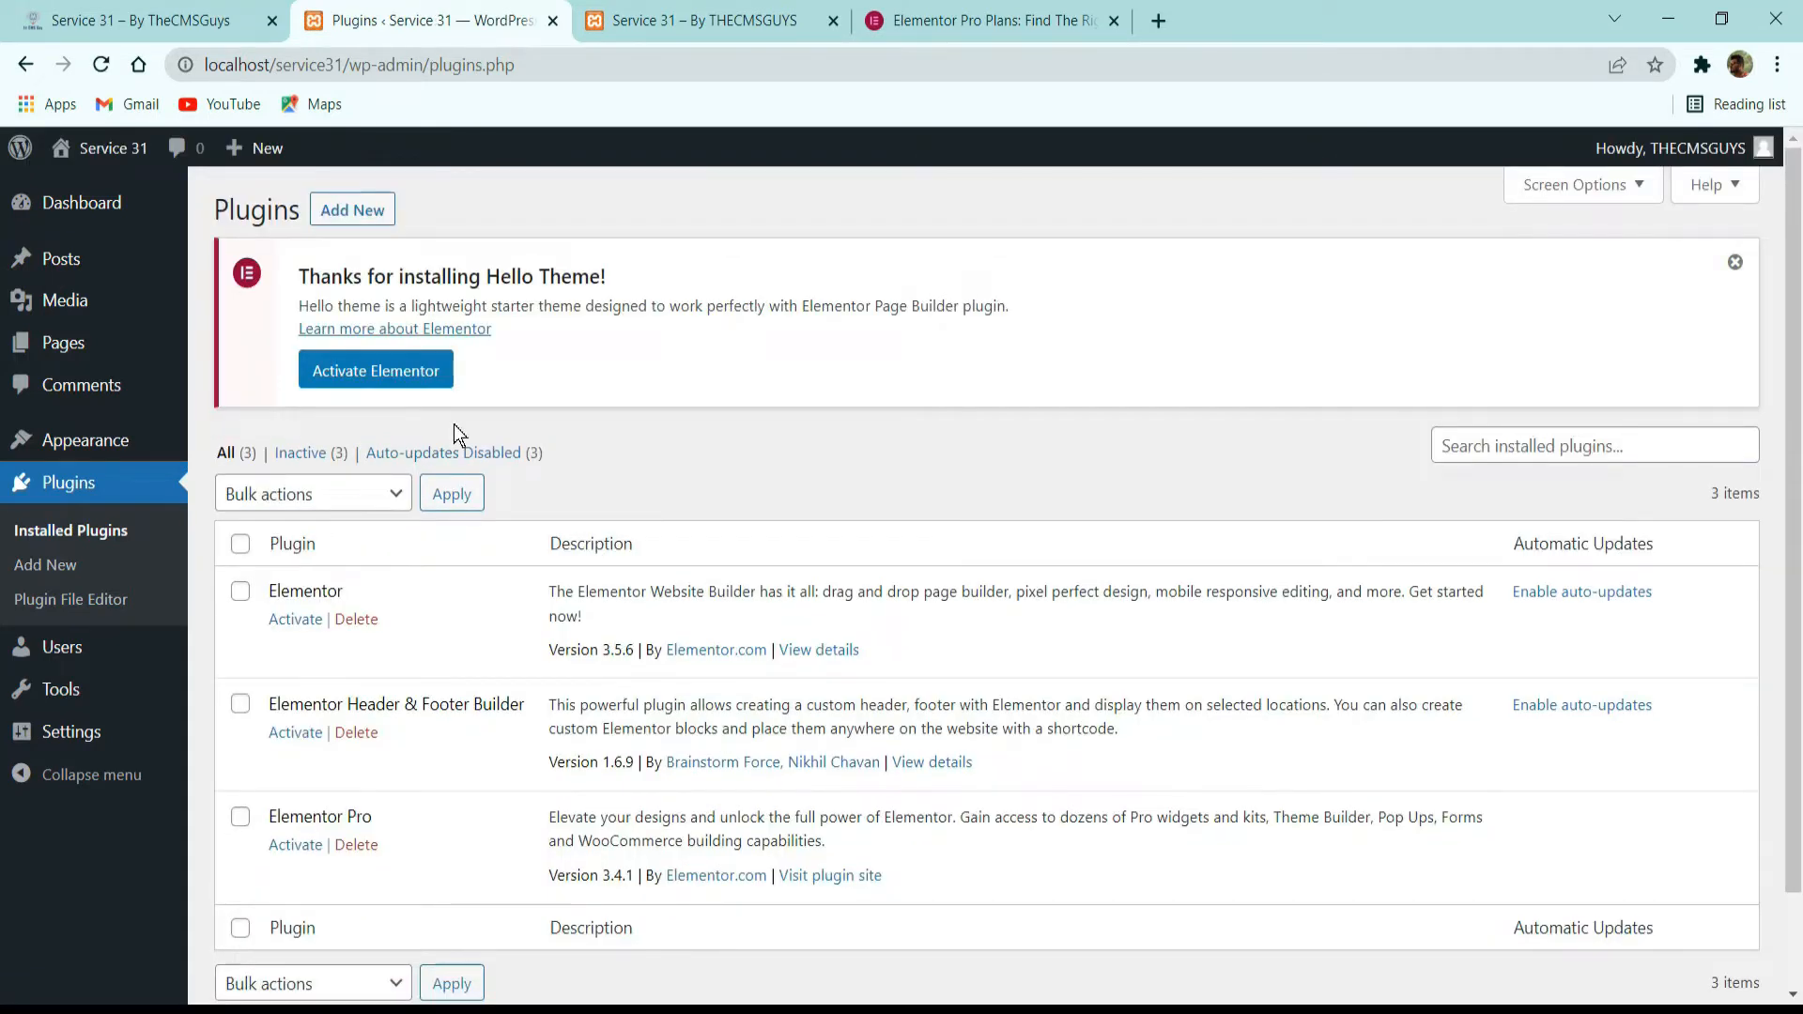
left_click(240, 544)
left_click(330, 498)
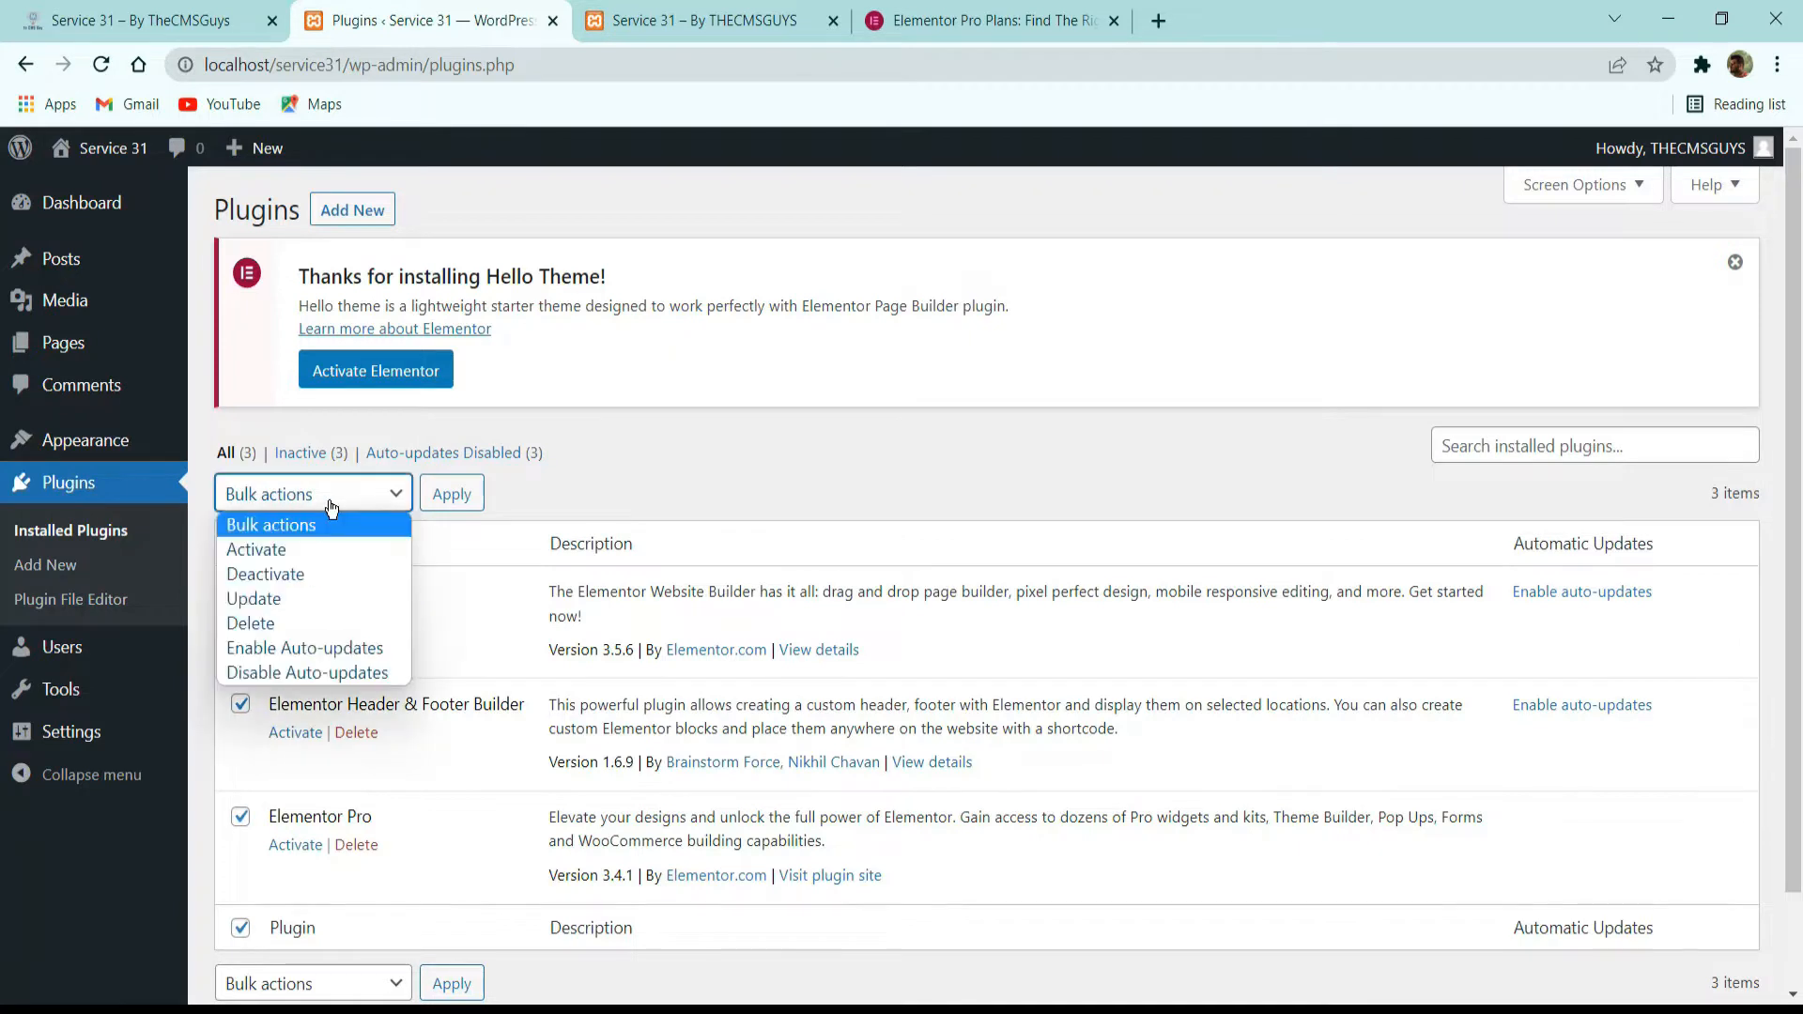
left_click(278, 549)
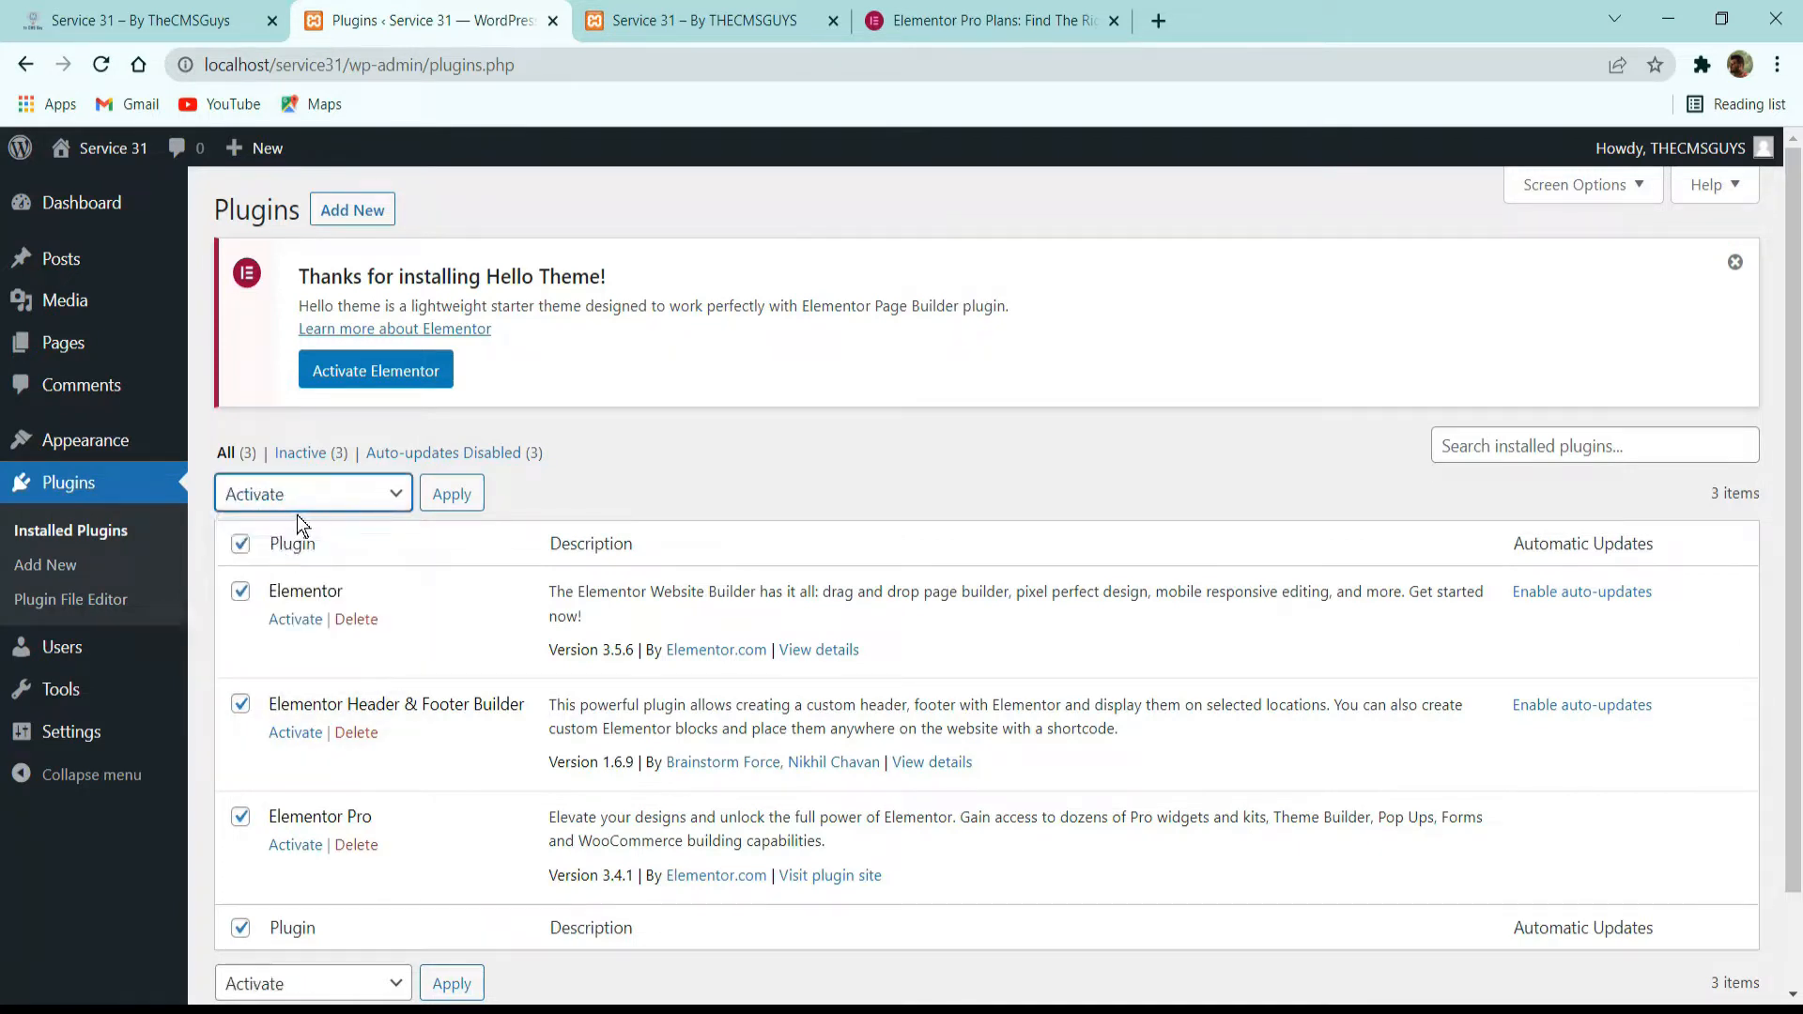
left_click(452, 512)
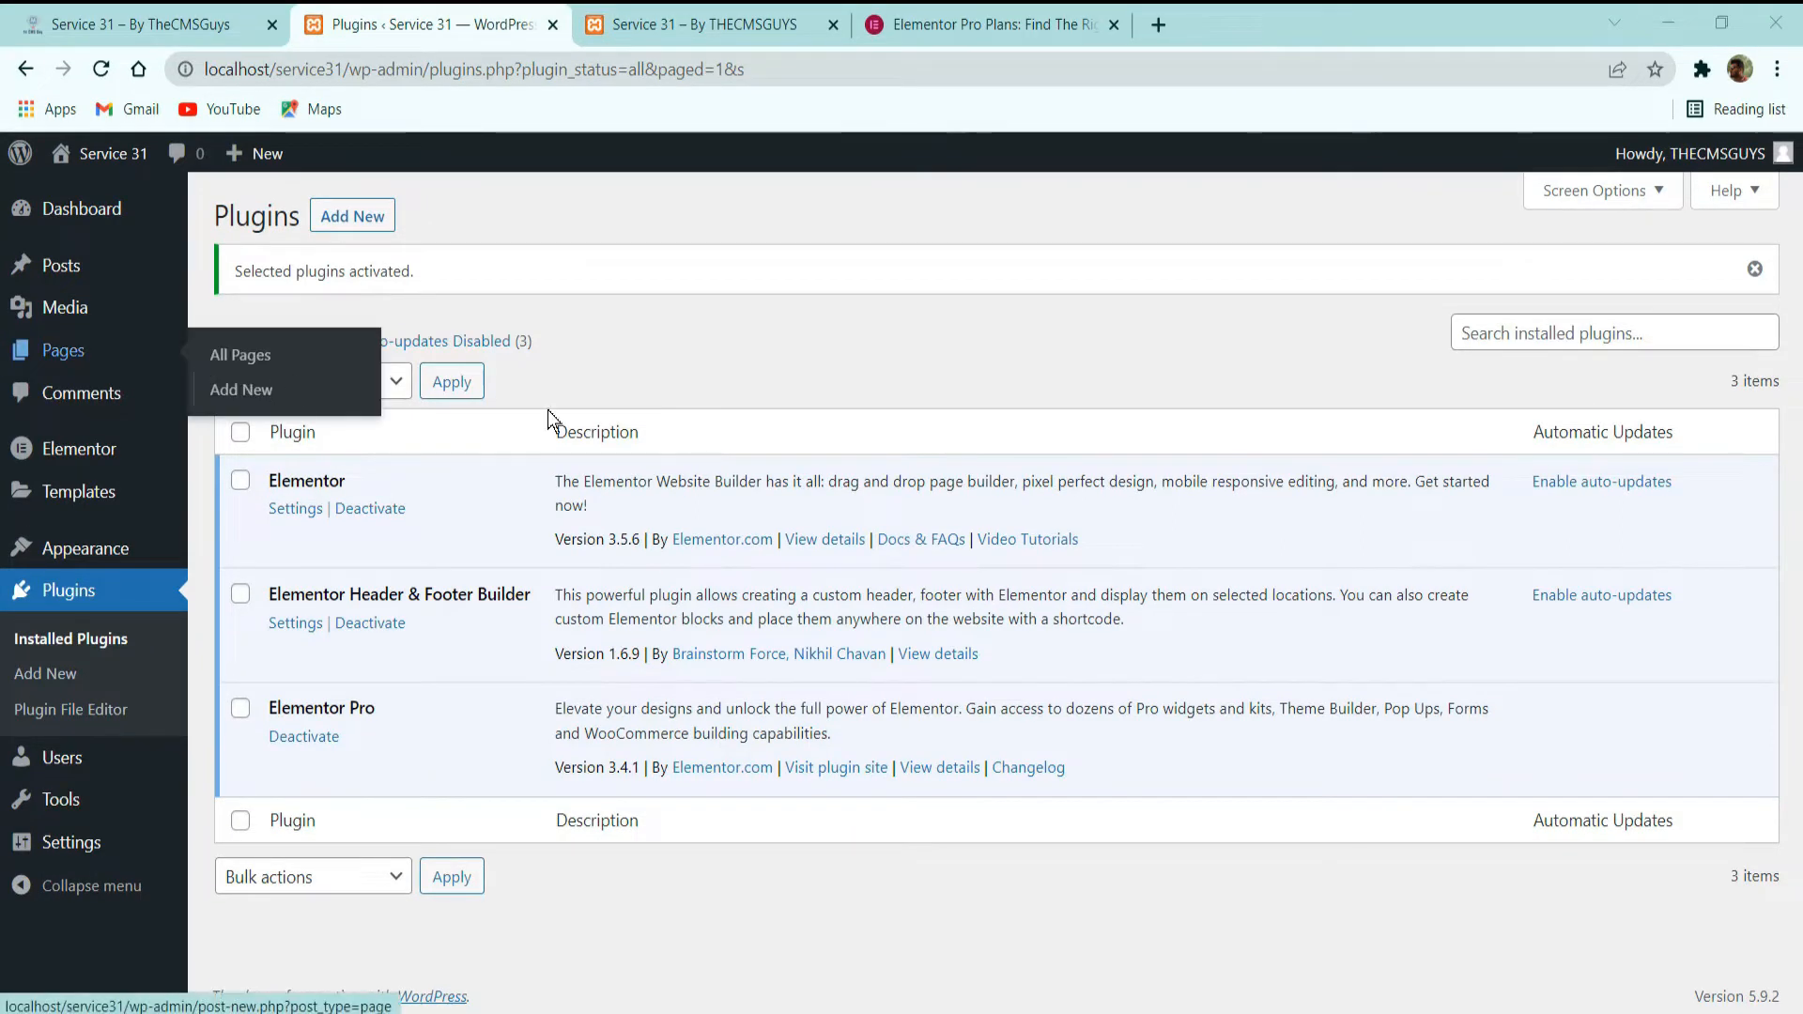
Check the demo site, then add a new page titled "Home" to the local site and publish it.
left_click(211, 21)
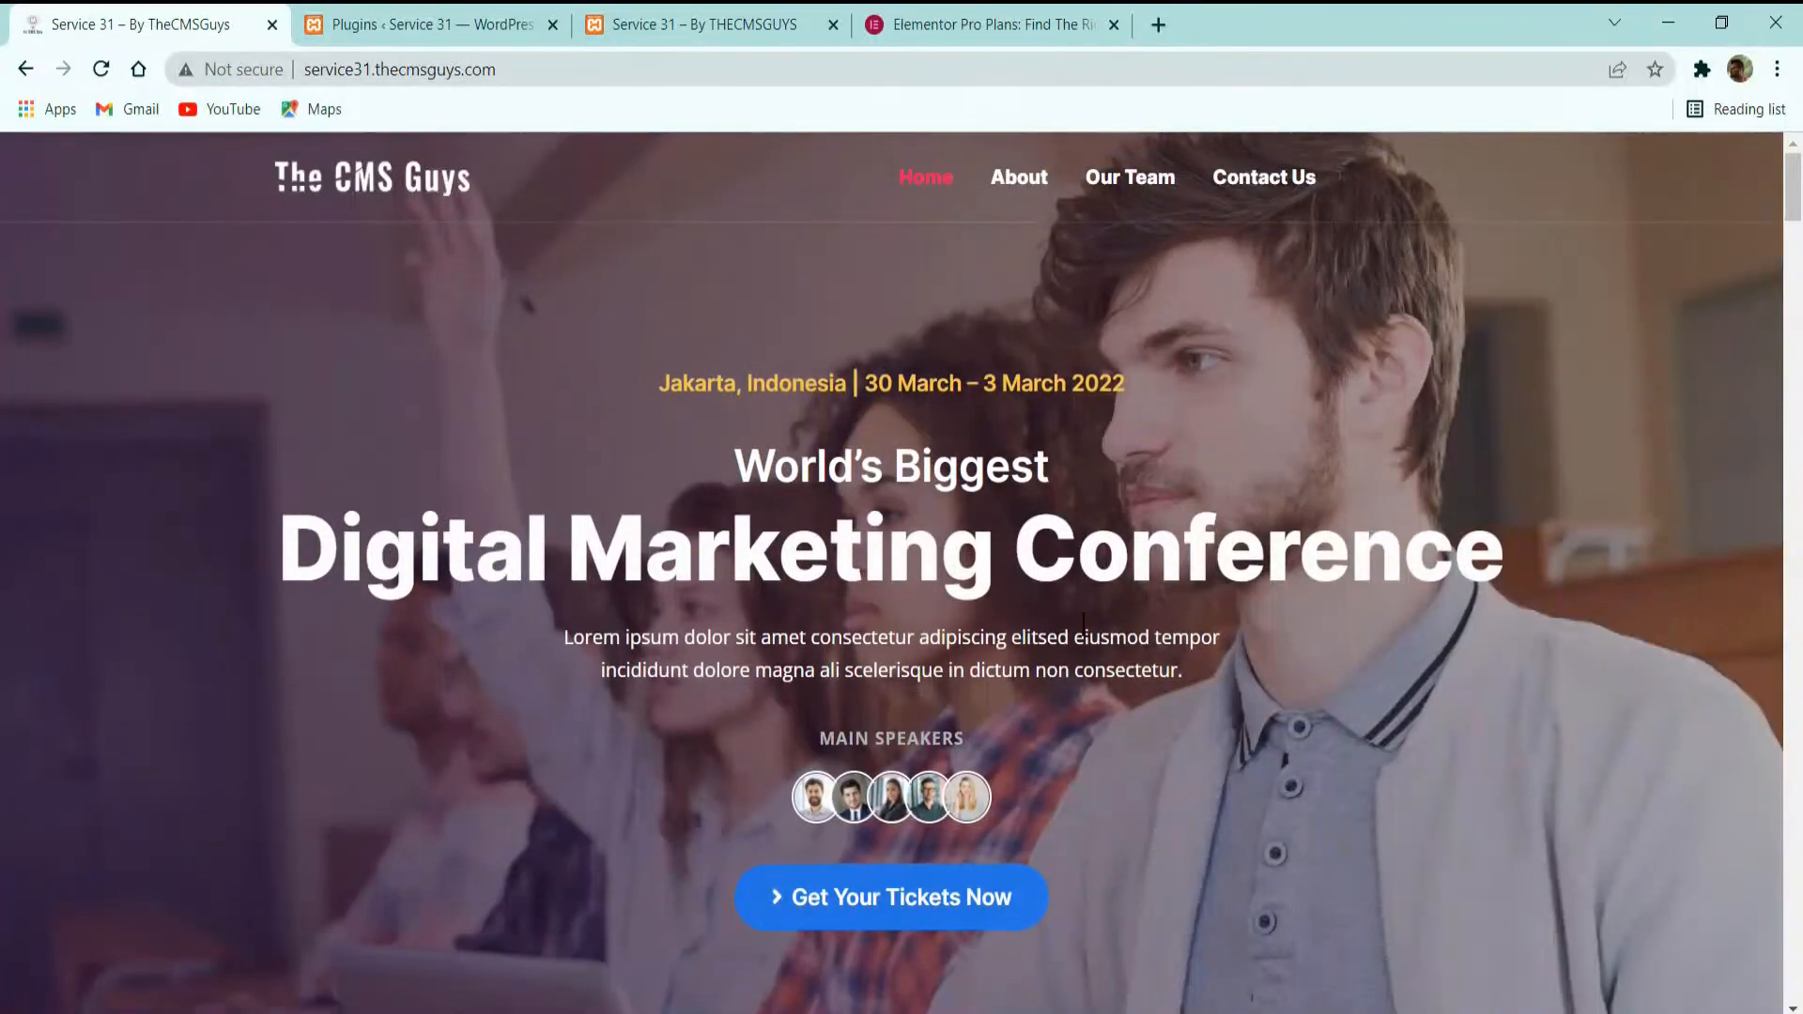
left_click(451, 23)
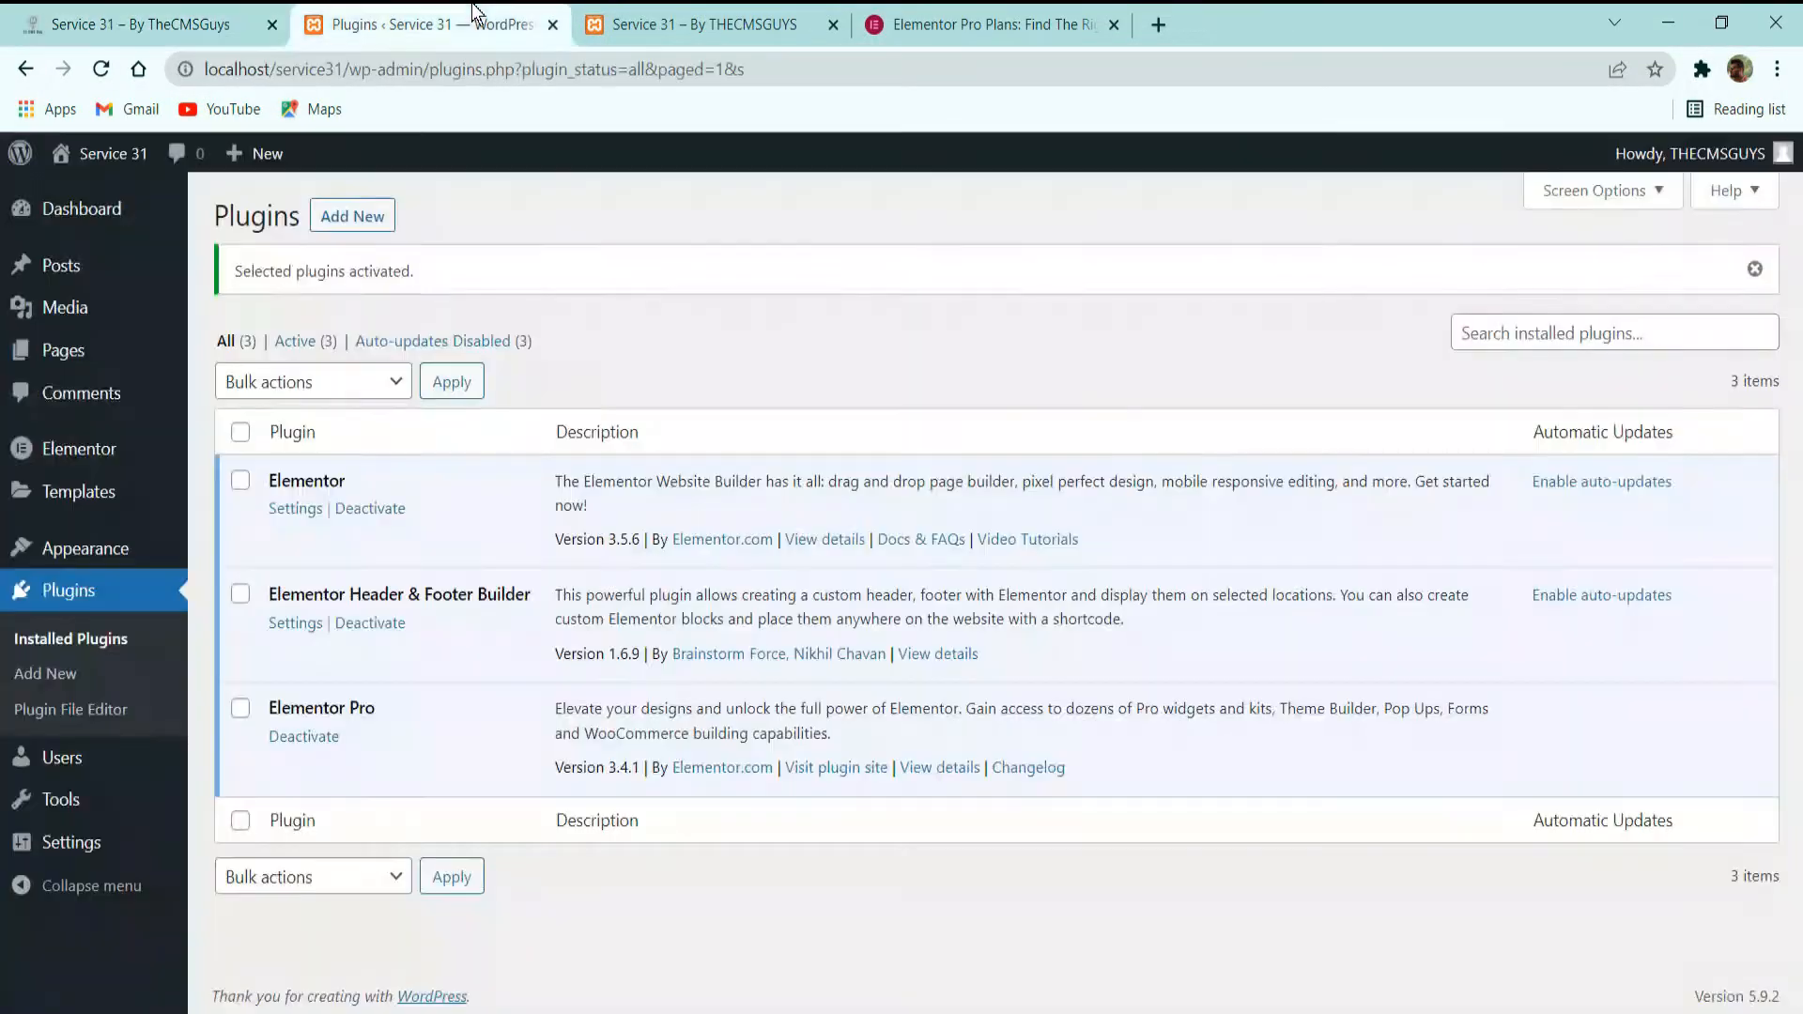
left_click(52, 342)
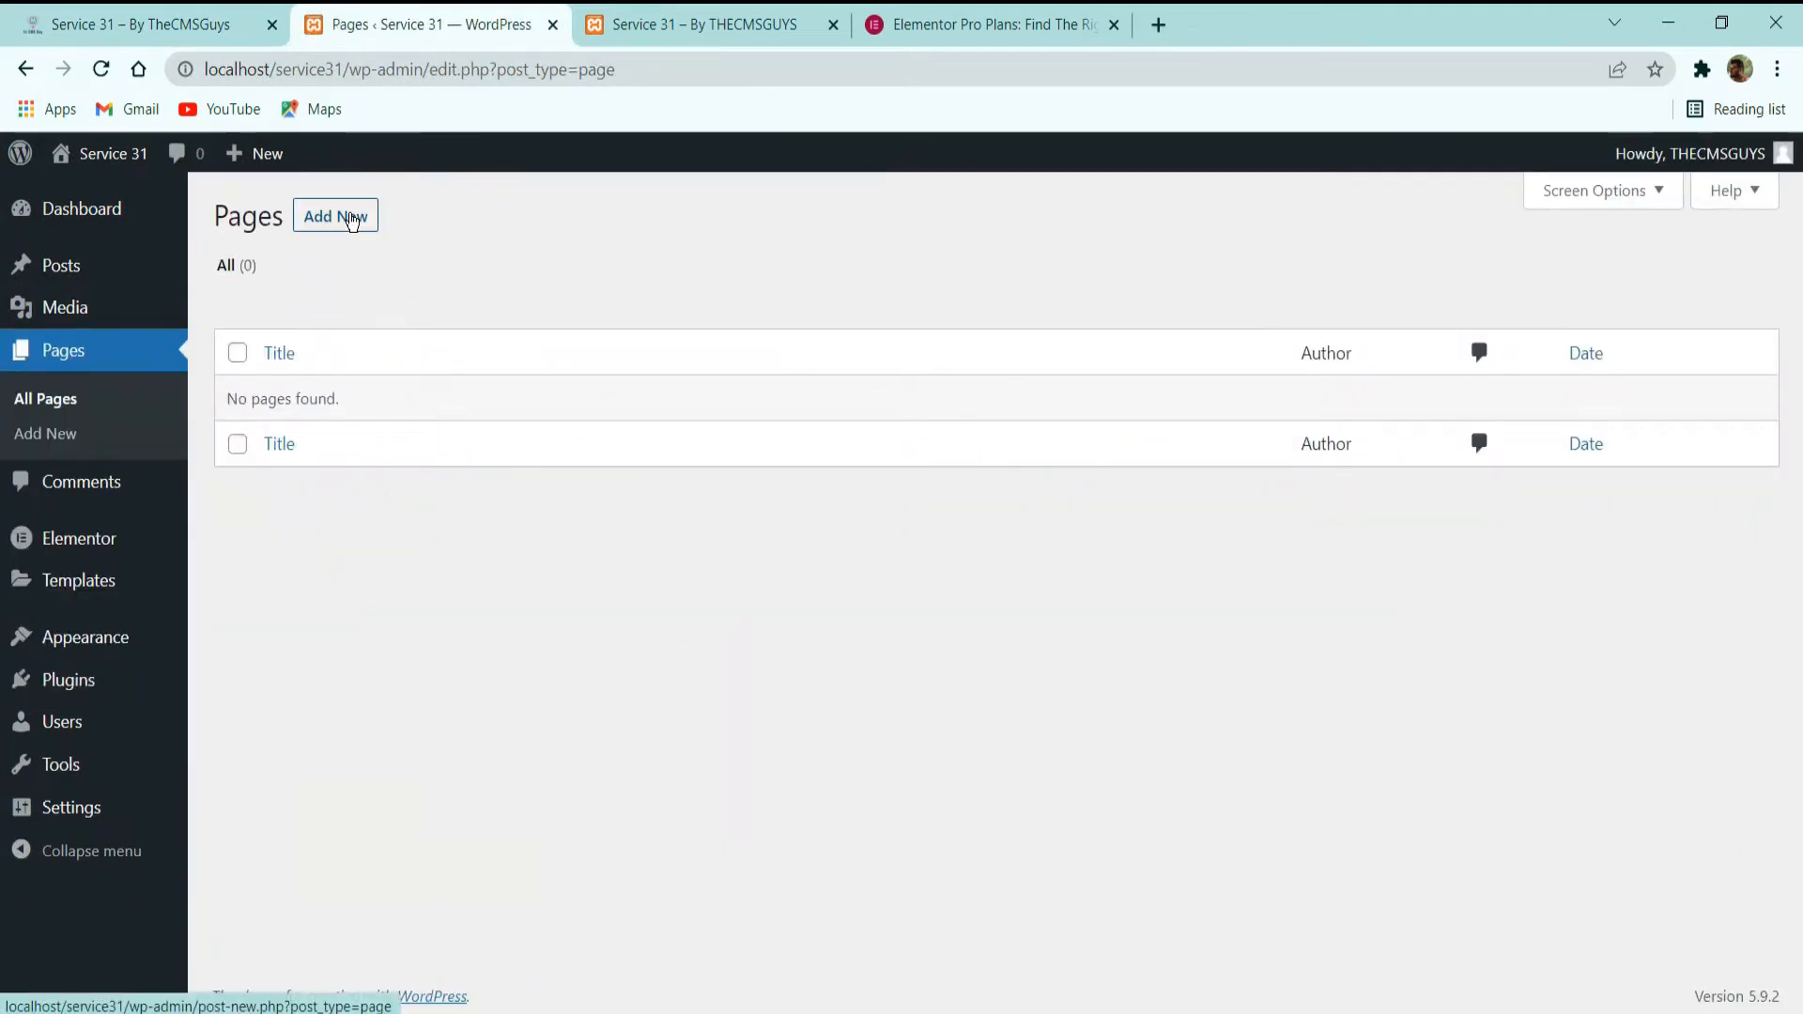
left_click(347, 218)
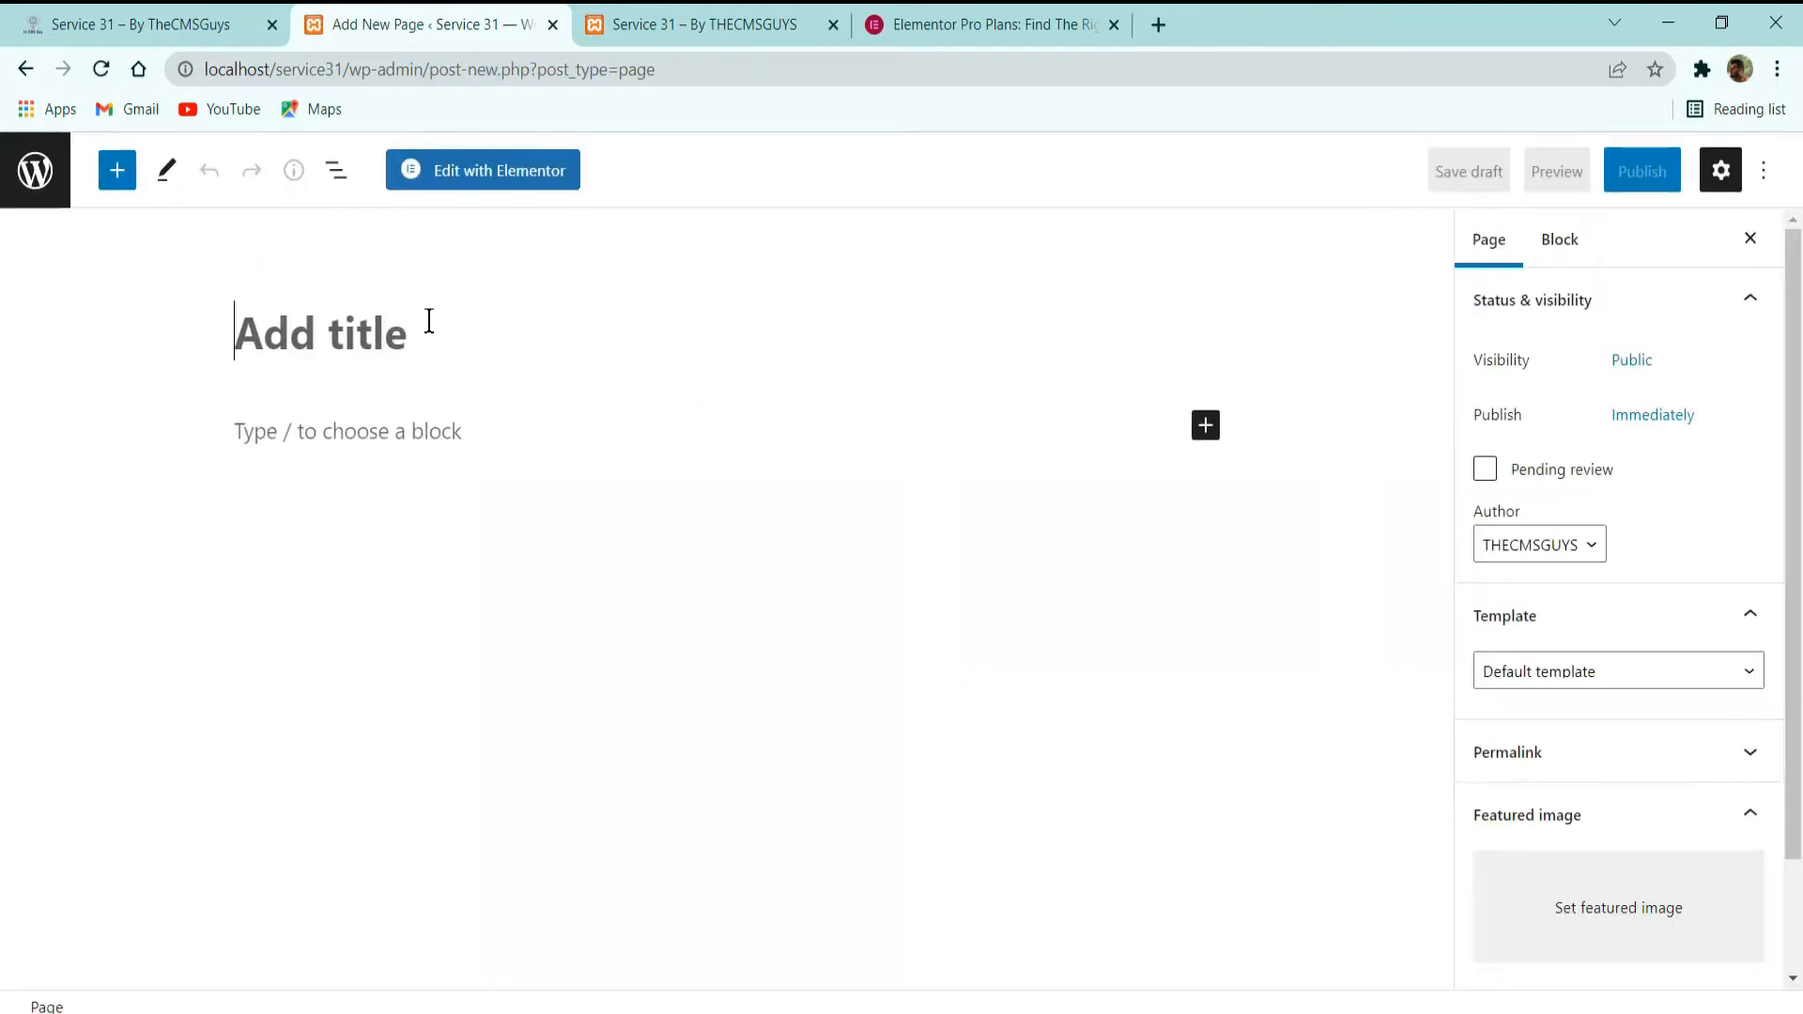
type("Home")
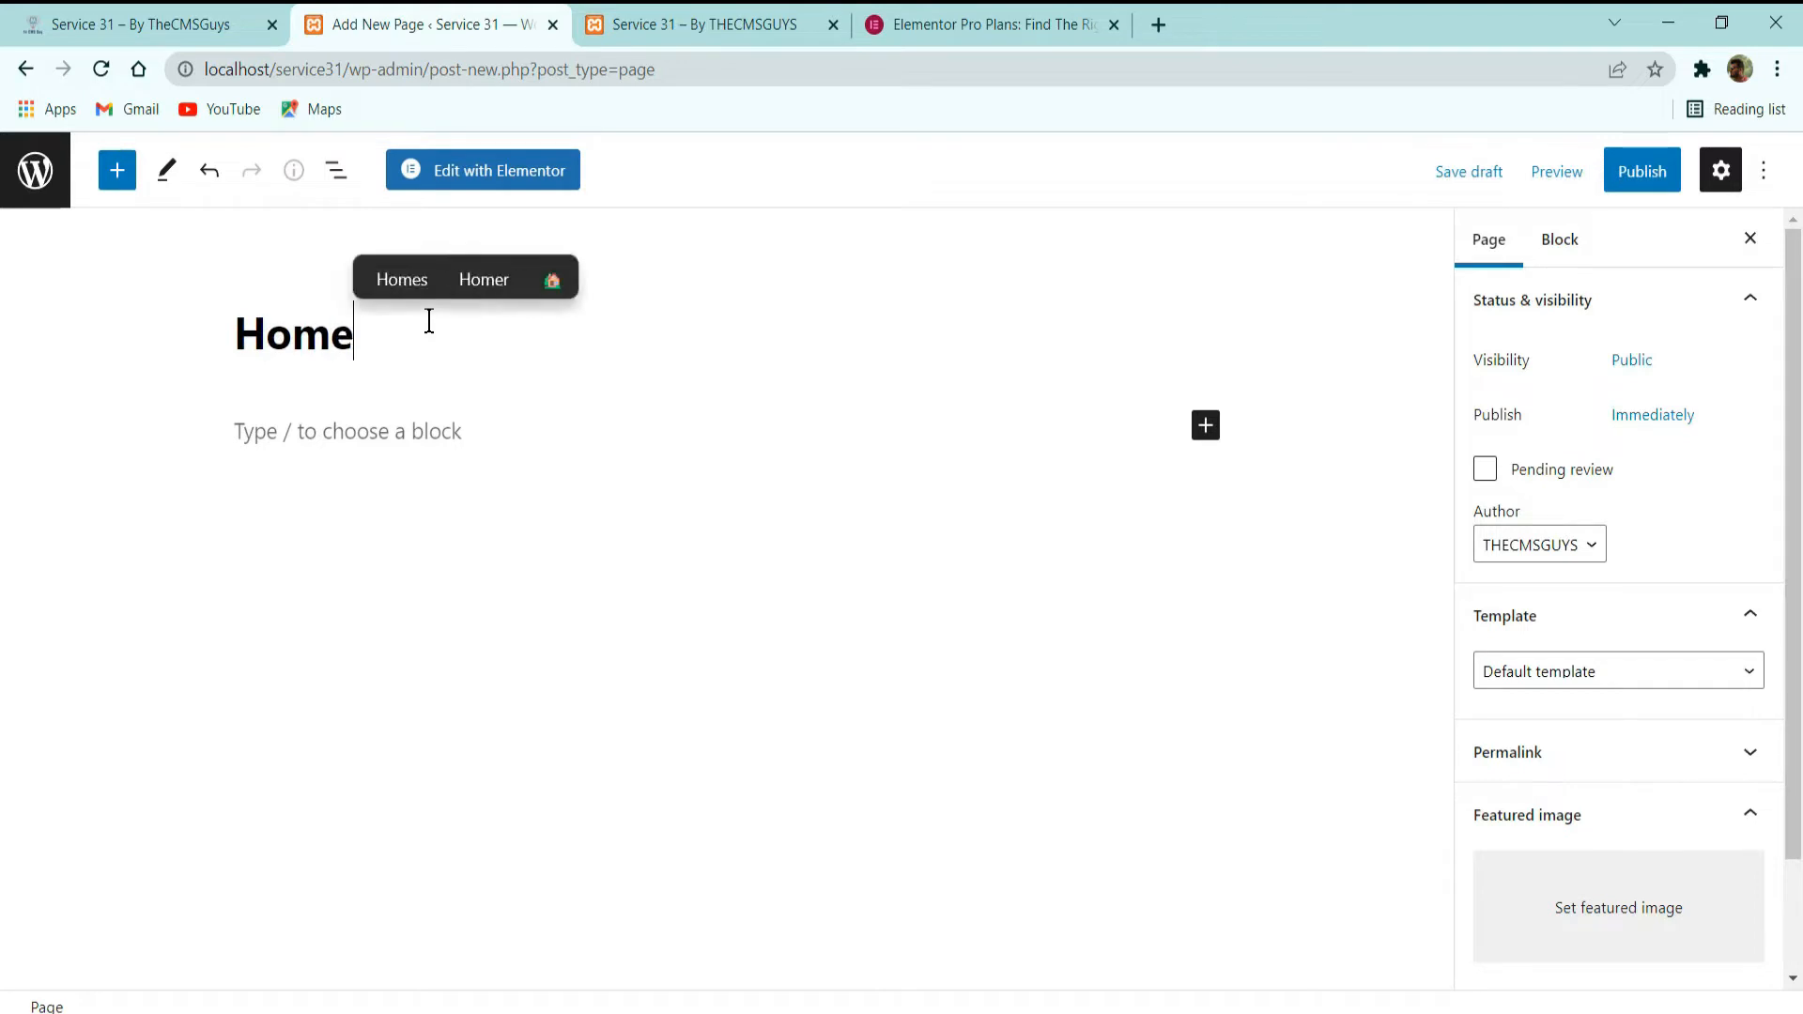
left_click(1643, 170)
left_click(1529, 166)
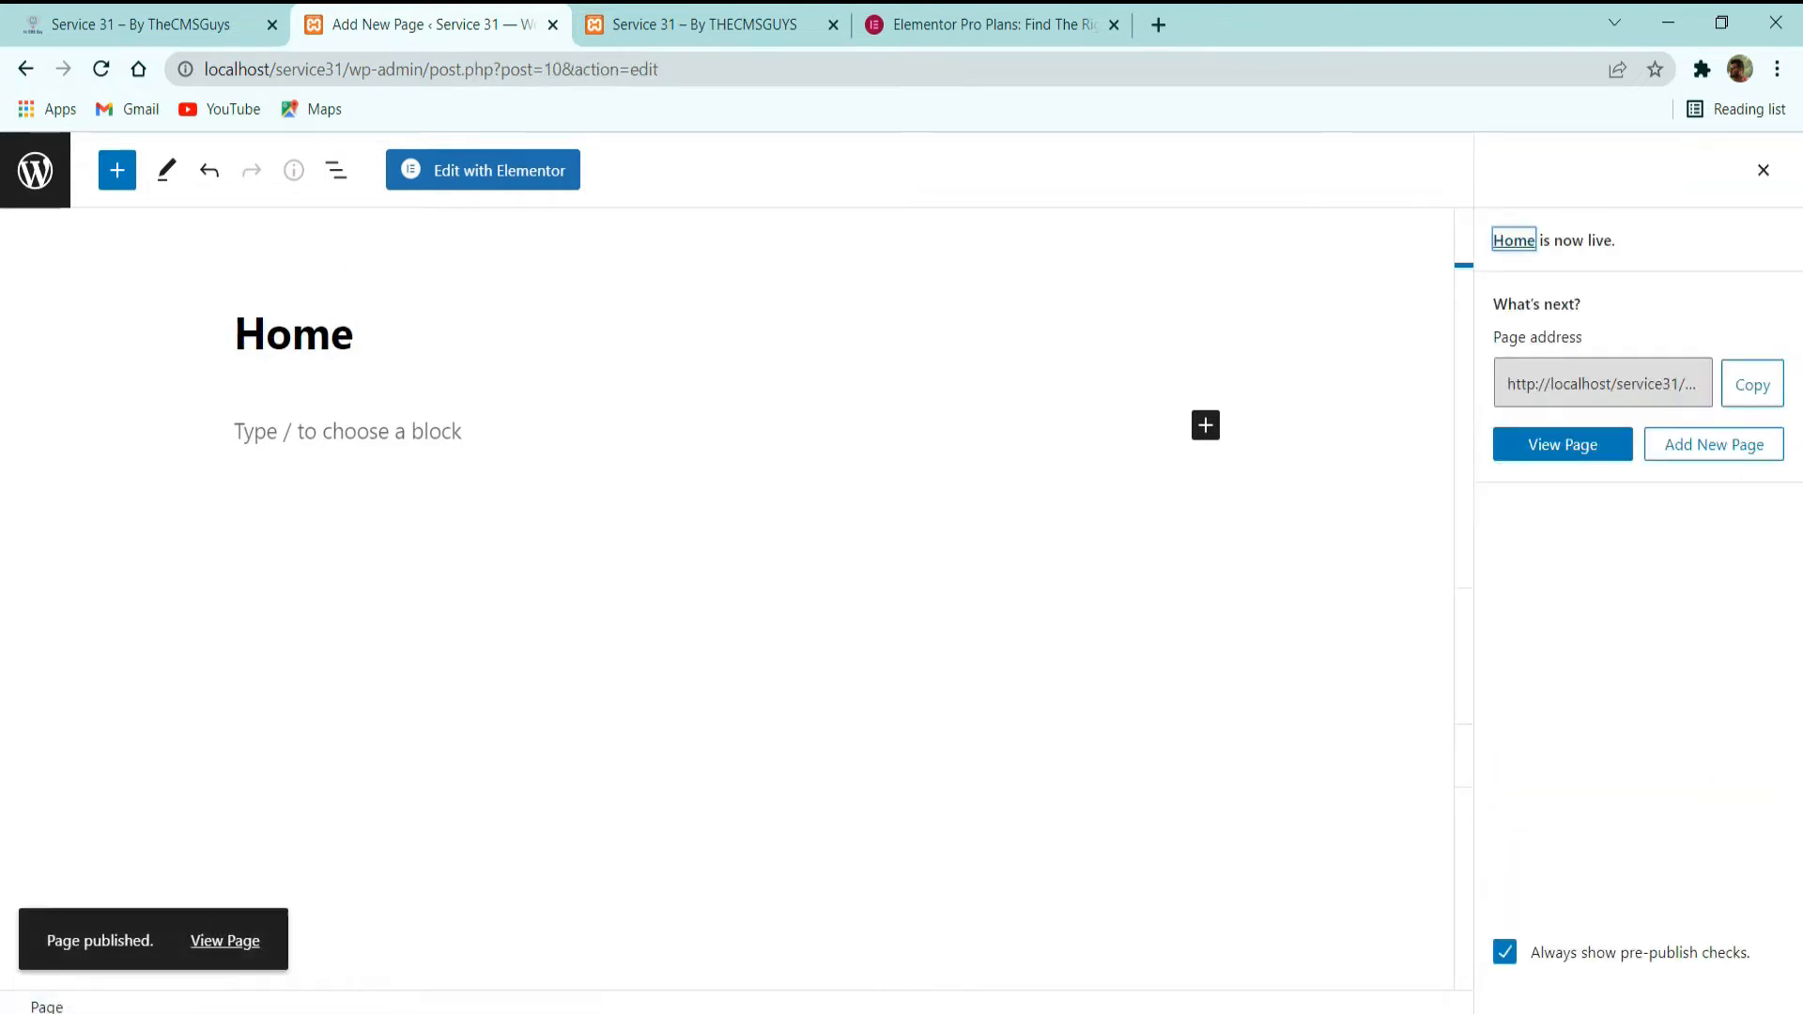
View the published Home page, close the Elementor pricing page, and examine the theme's default header, page title and footer.
left_click(230, 941)
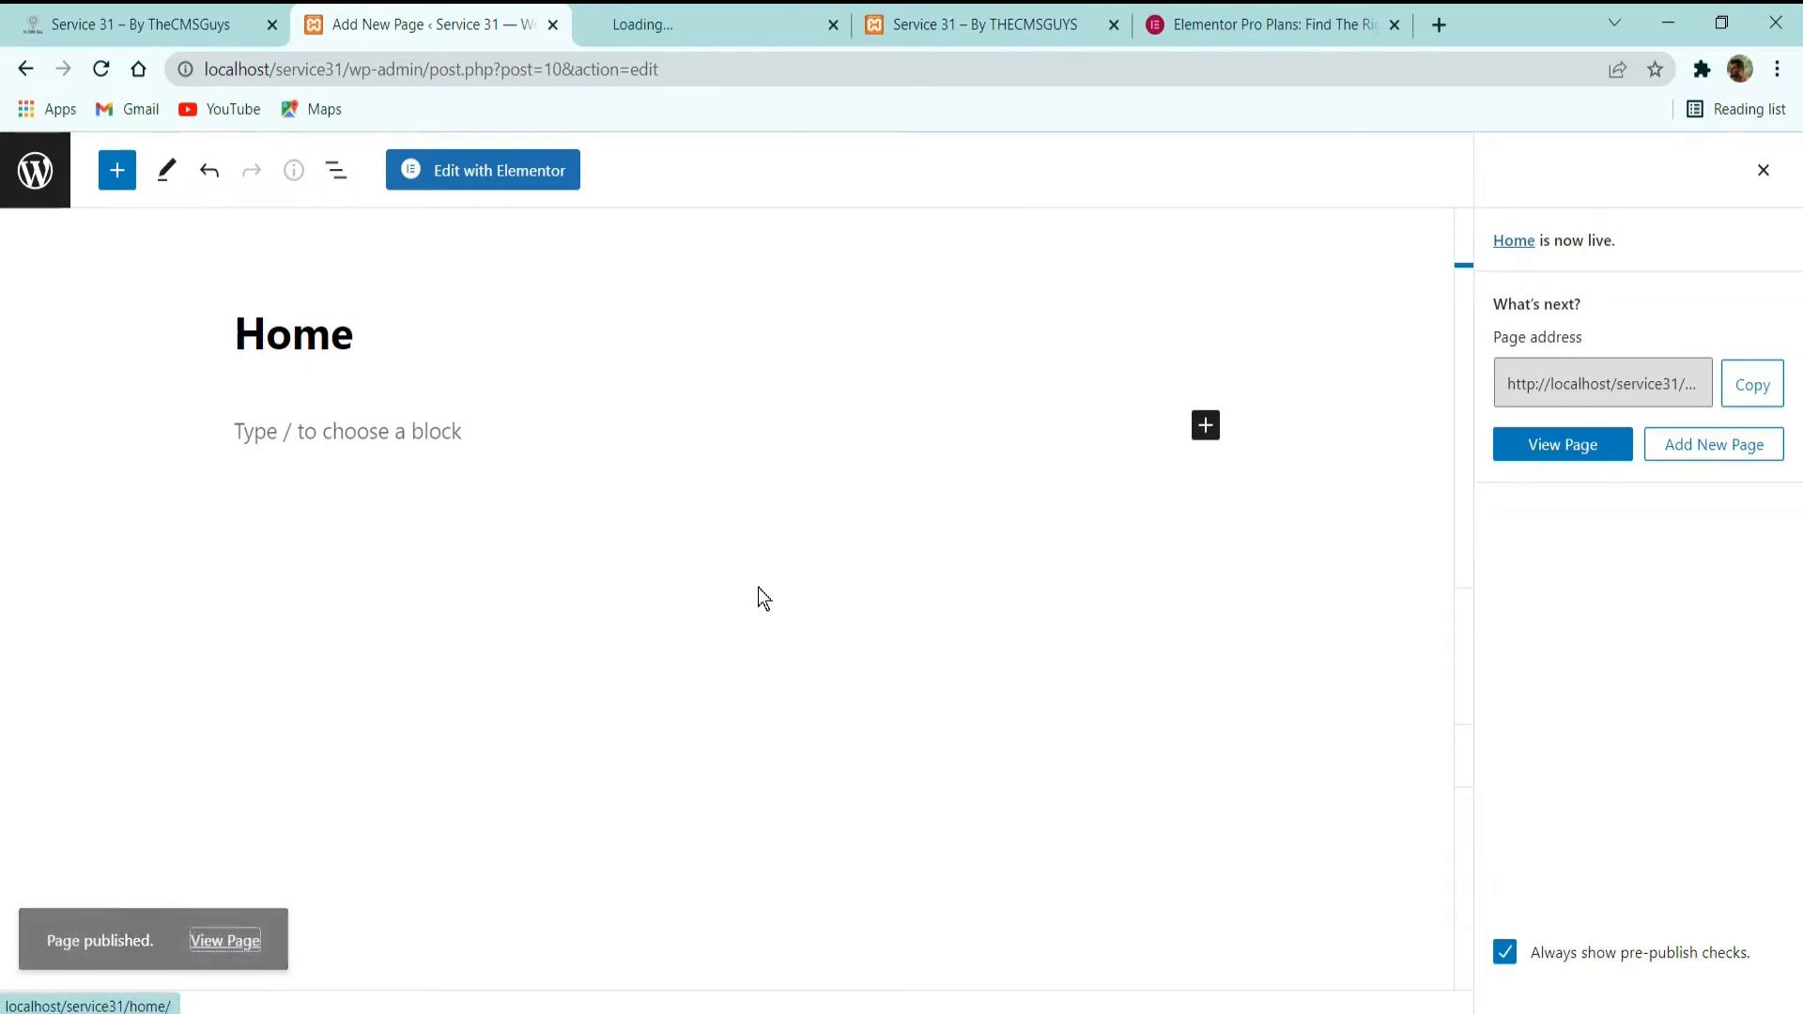
left_click(1394, 24)
left_click(676, 24)
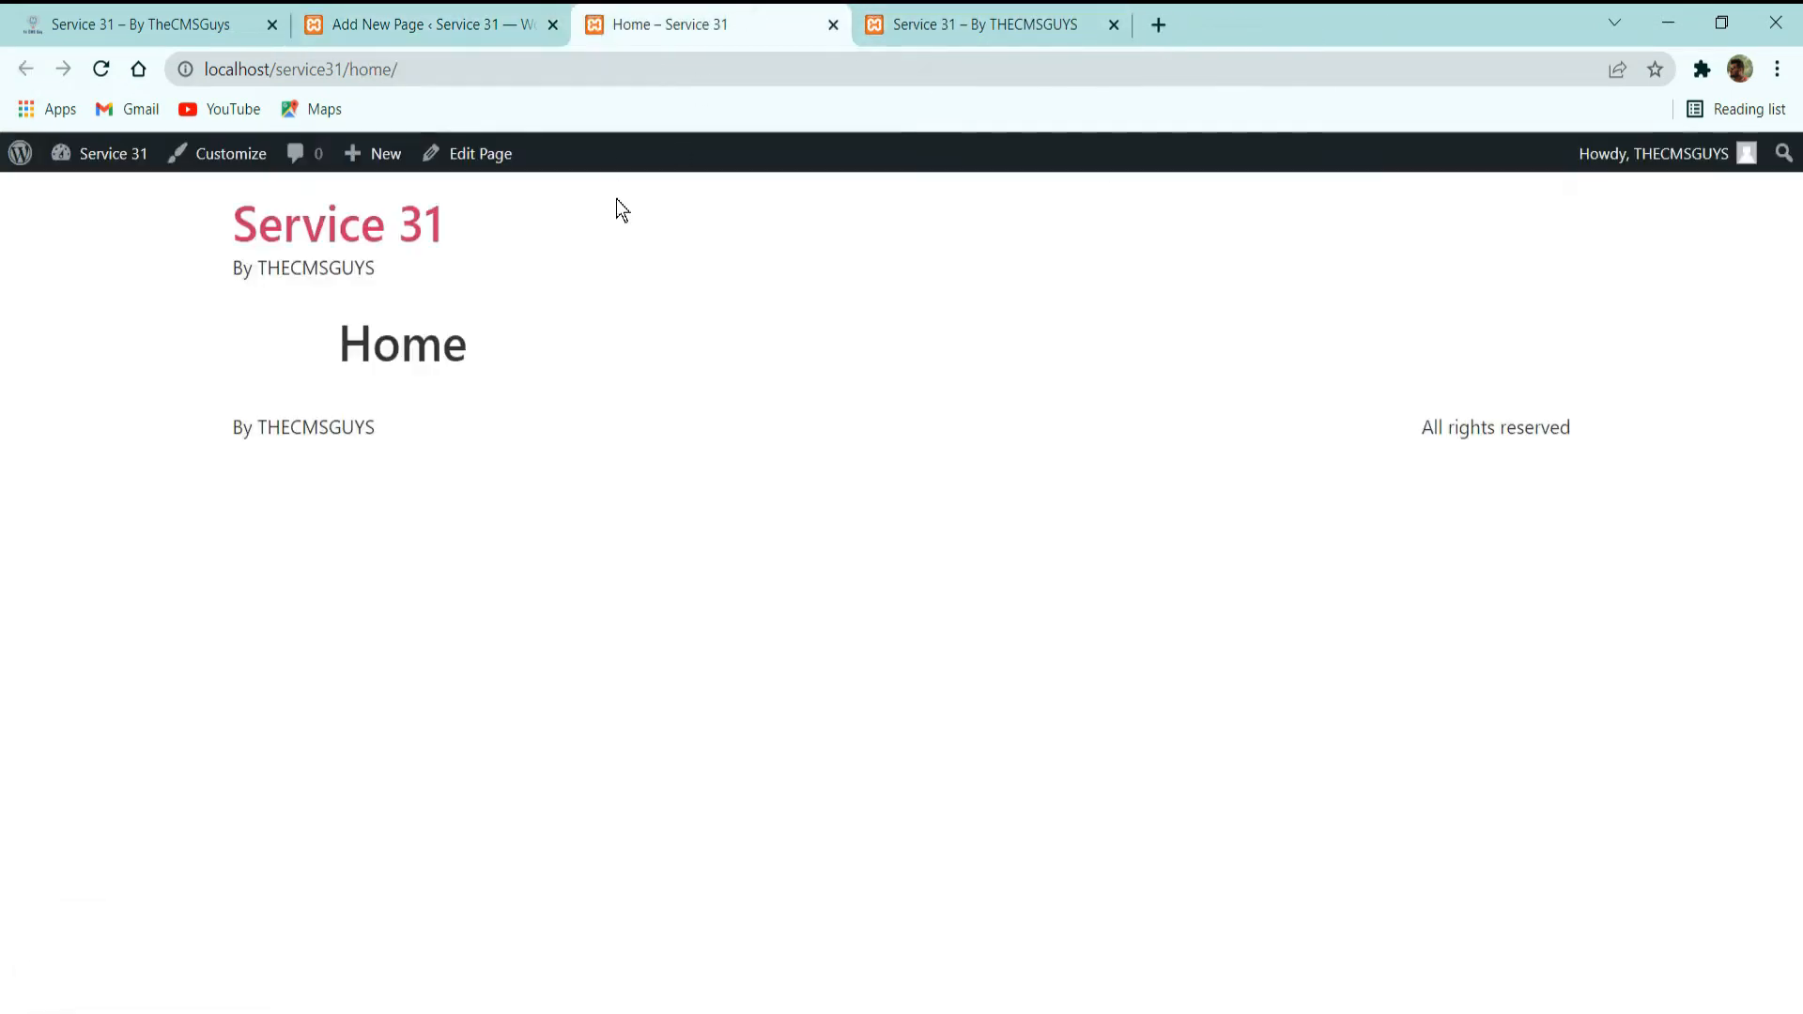
left_click_drag(330, 345, 375, 348)
left_click(561, 404)
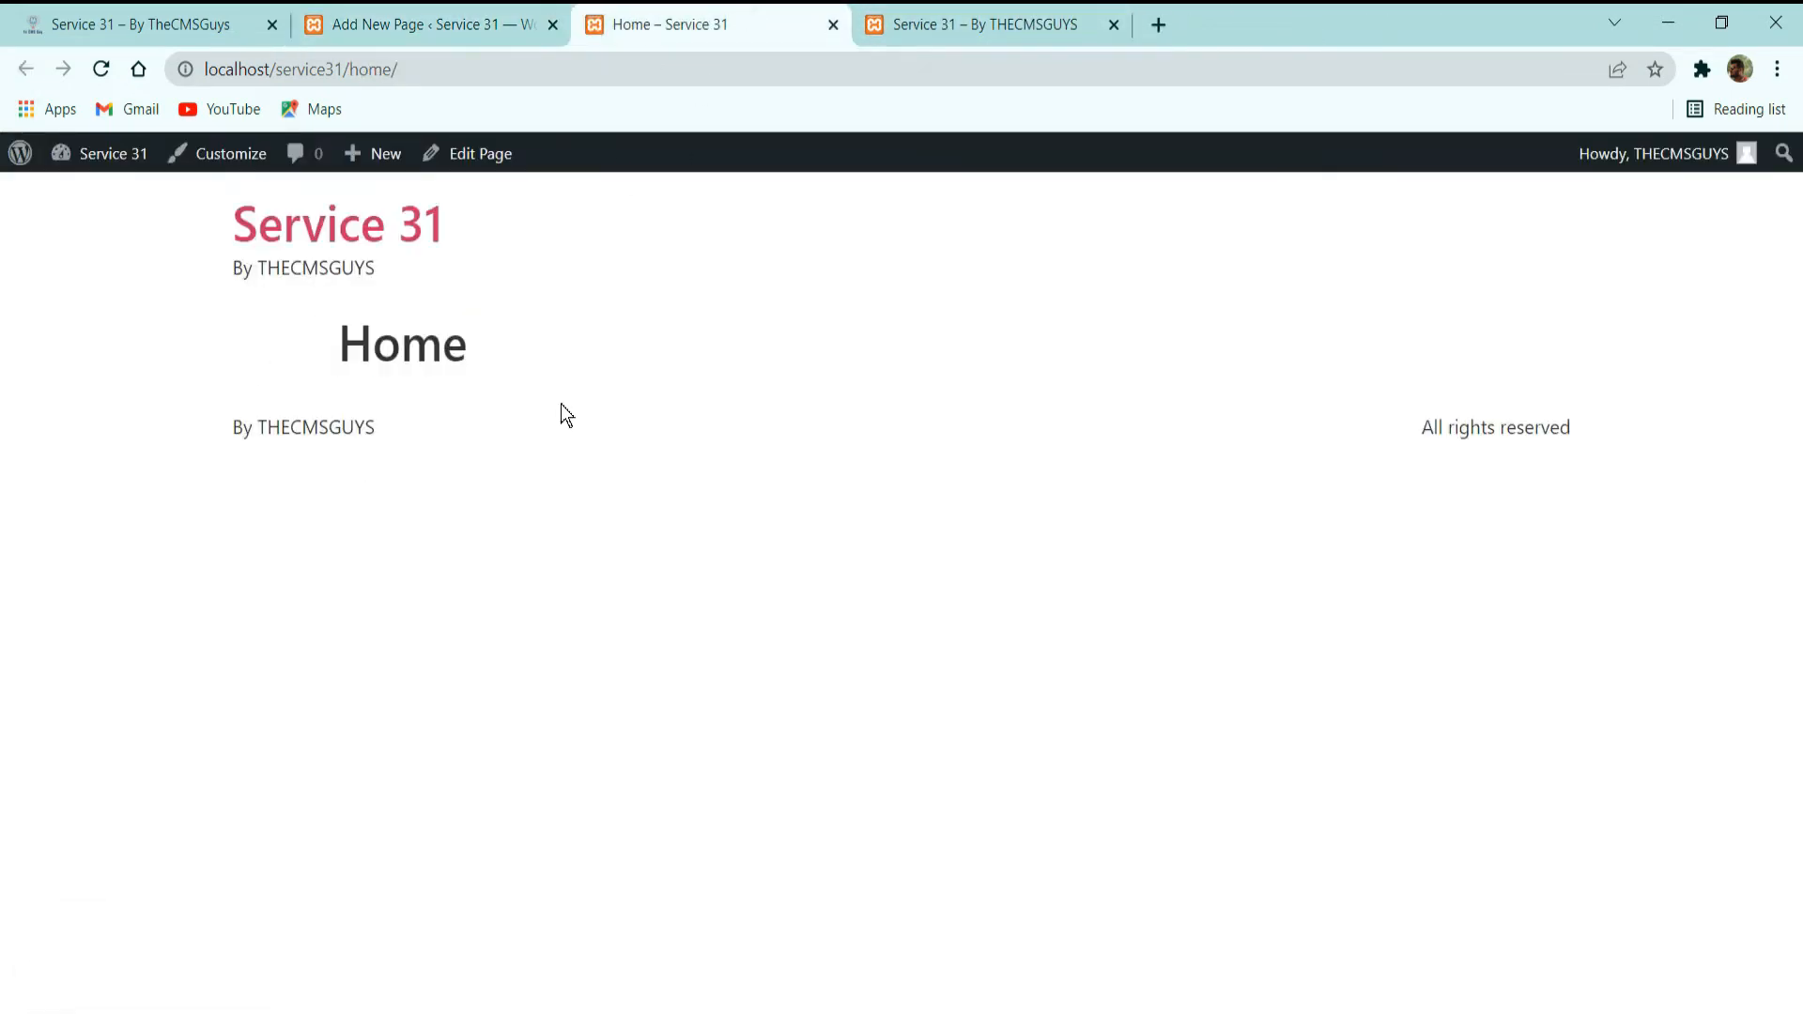
left_click_drag(188, 199, 592, 261)
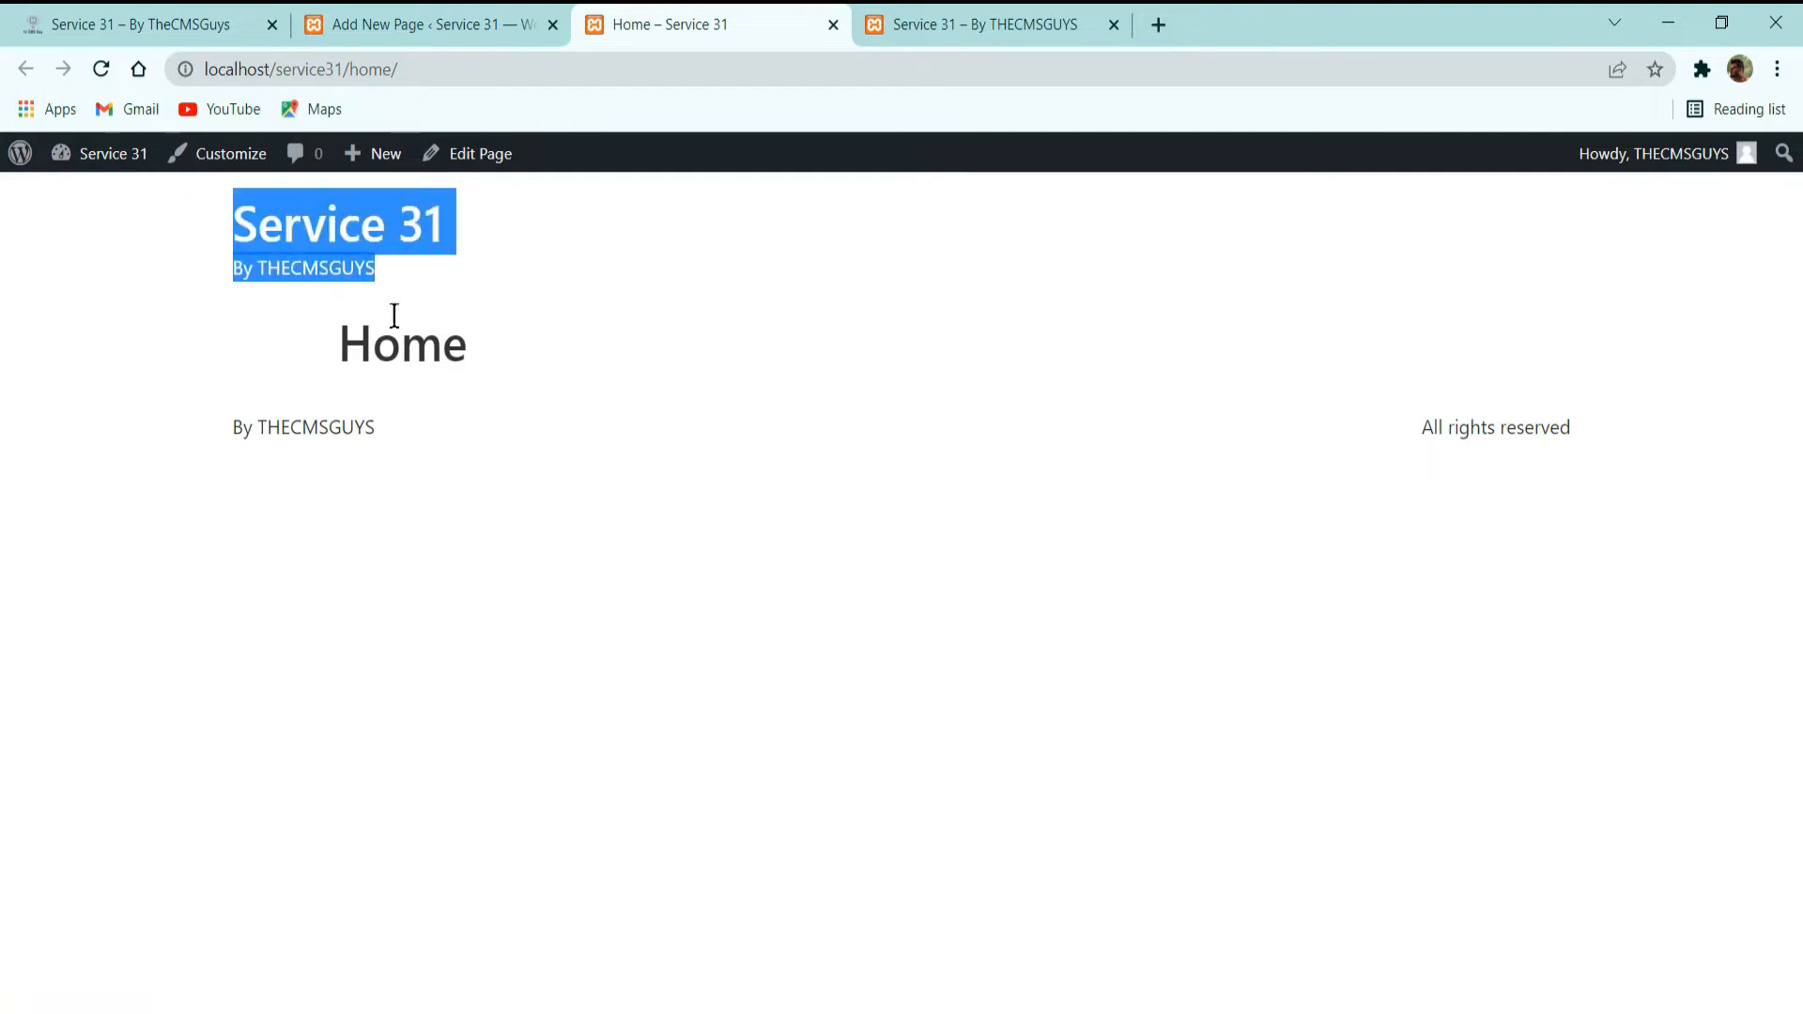
left_click(414, 284)
left_click_drag(414, 284, 199, 255)
left_click(126, 366)
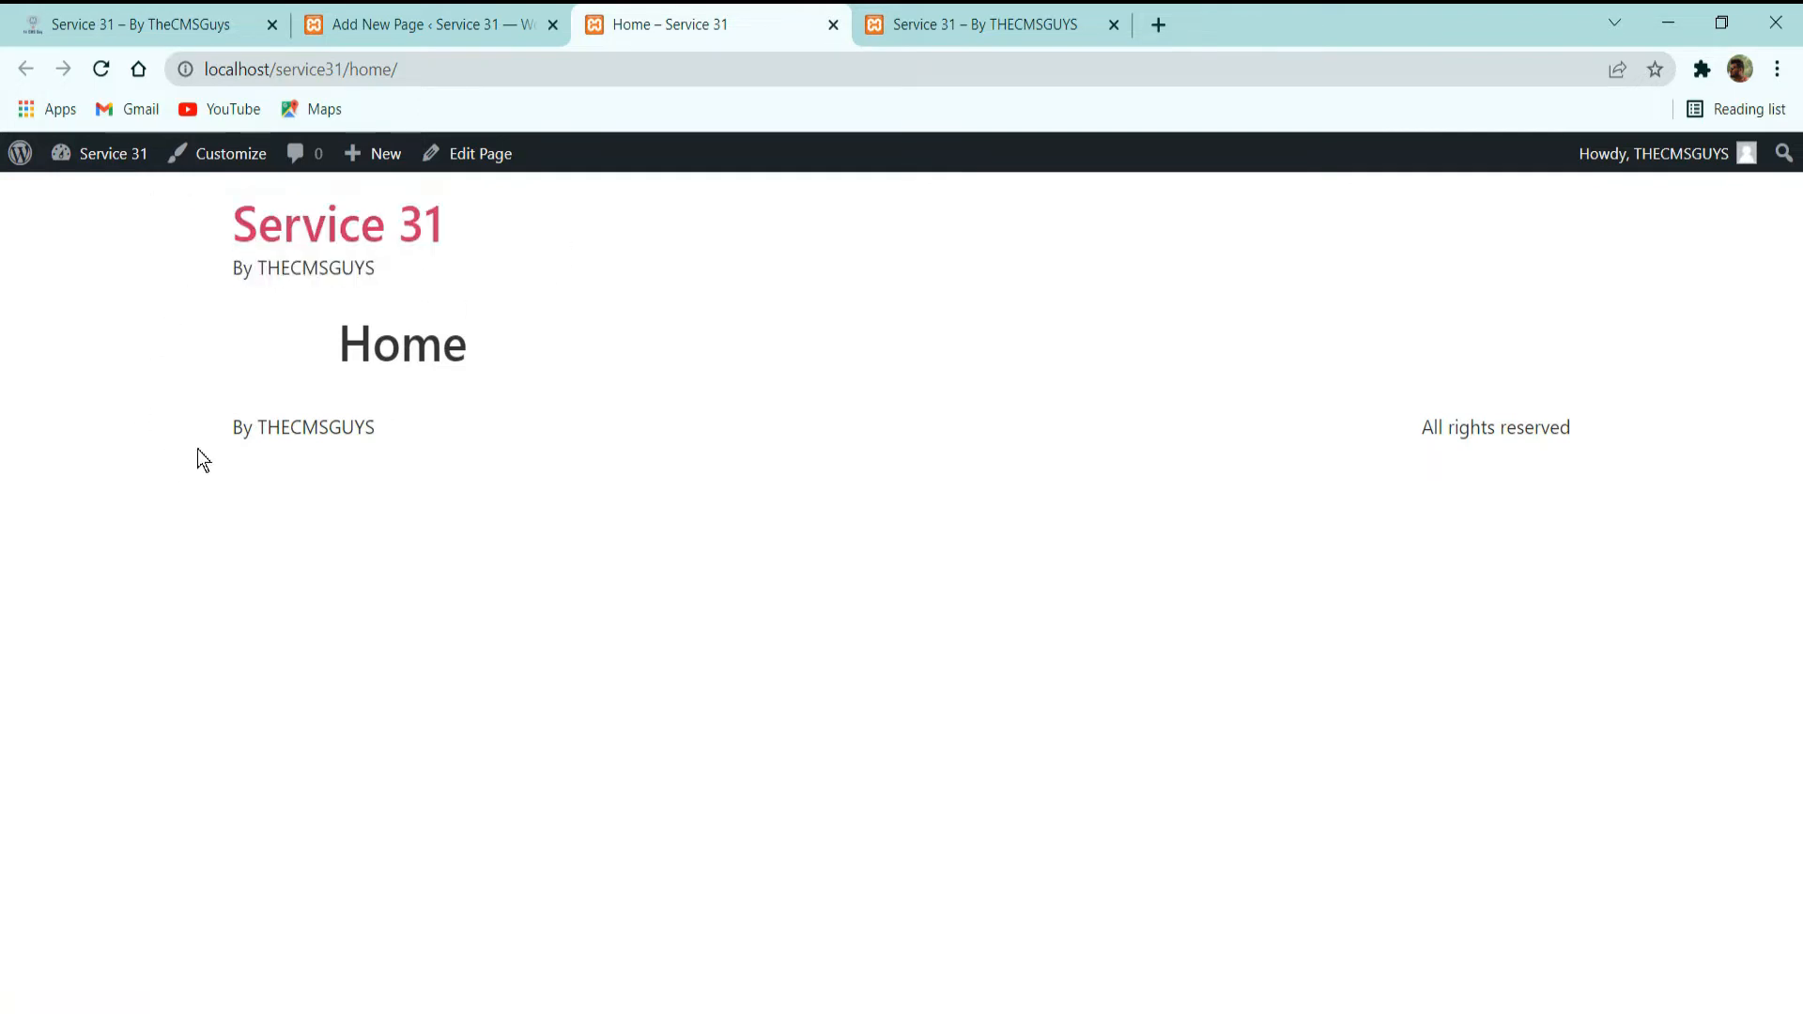
left_click_drag(1588, 427, 157, 489)
left_click(306, 517)
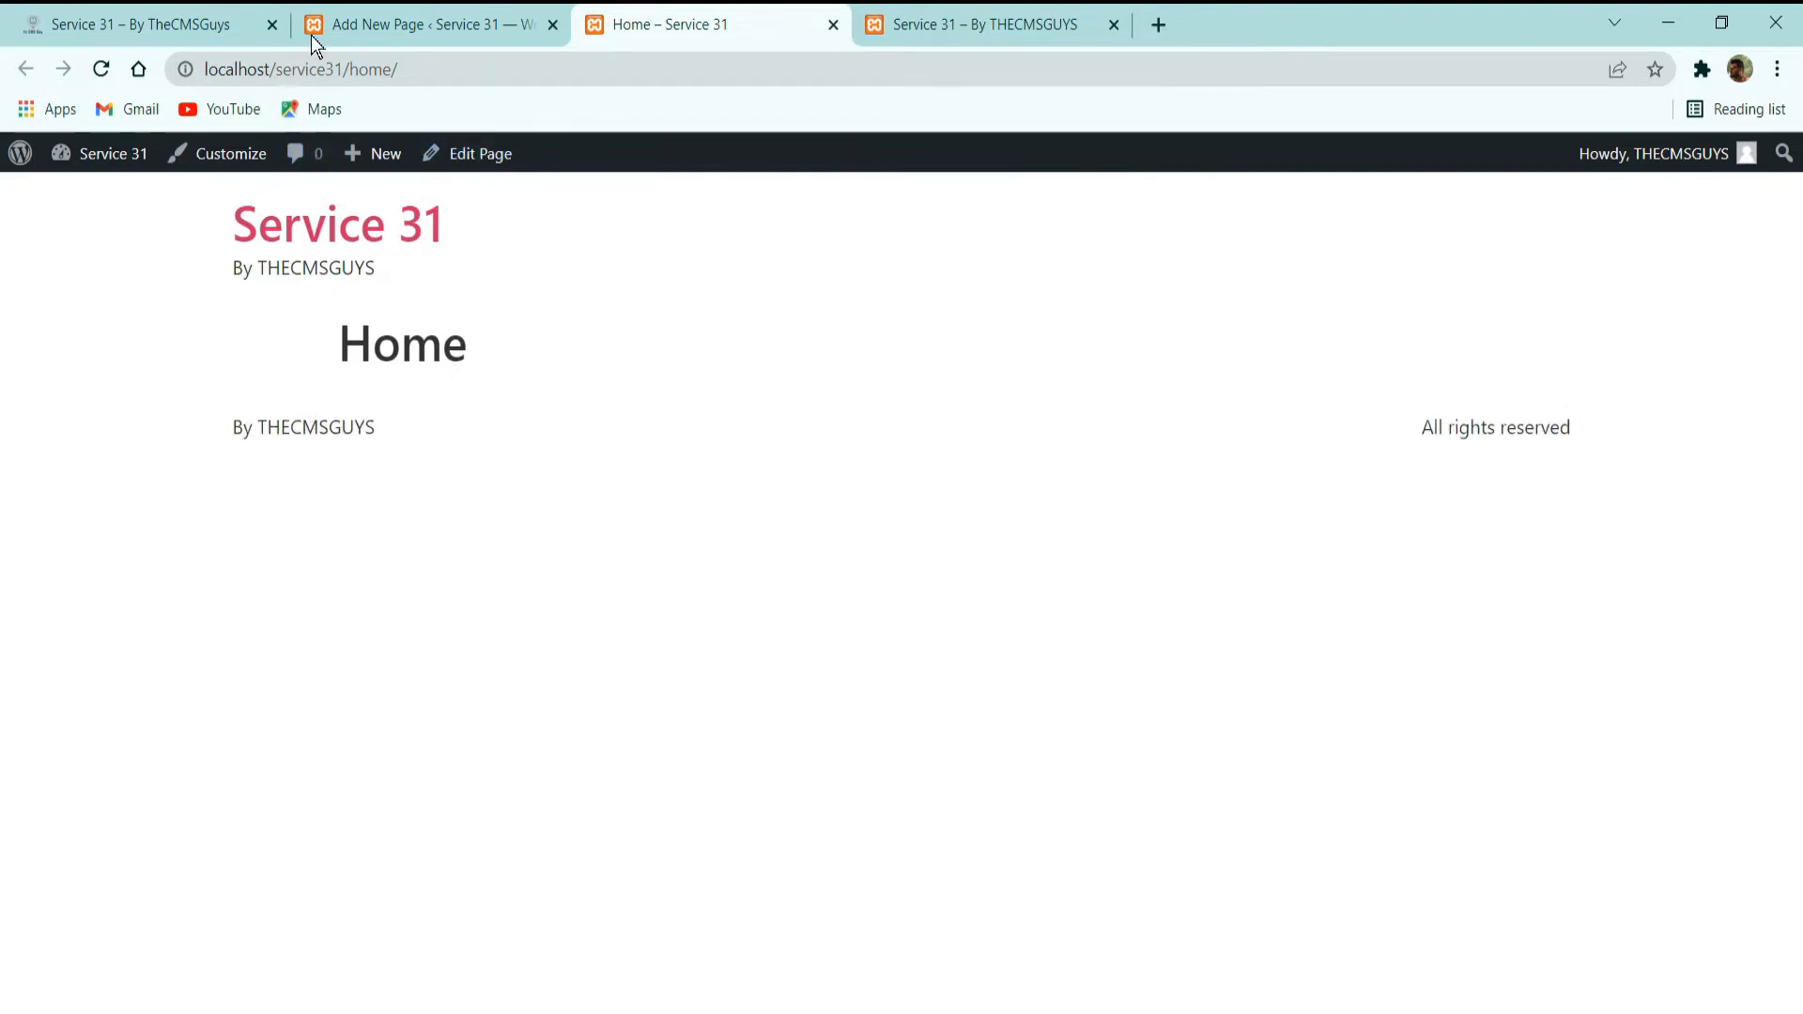
Set the Home page's template to Elementor Canvas, update the page and reload its live view.
left_click(404, 28)
left_click(1764, 170)
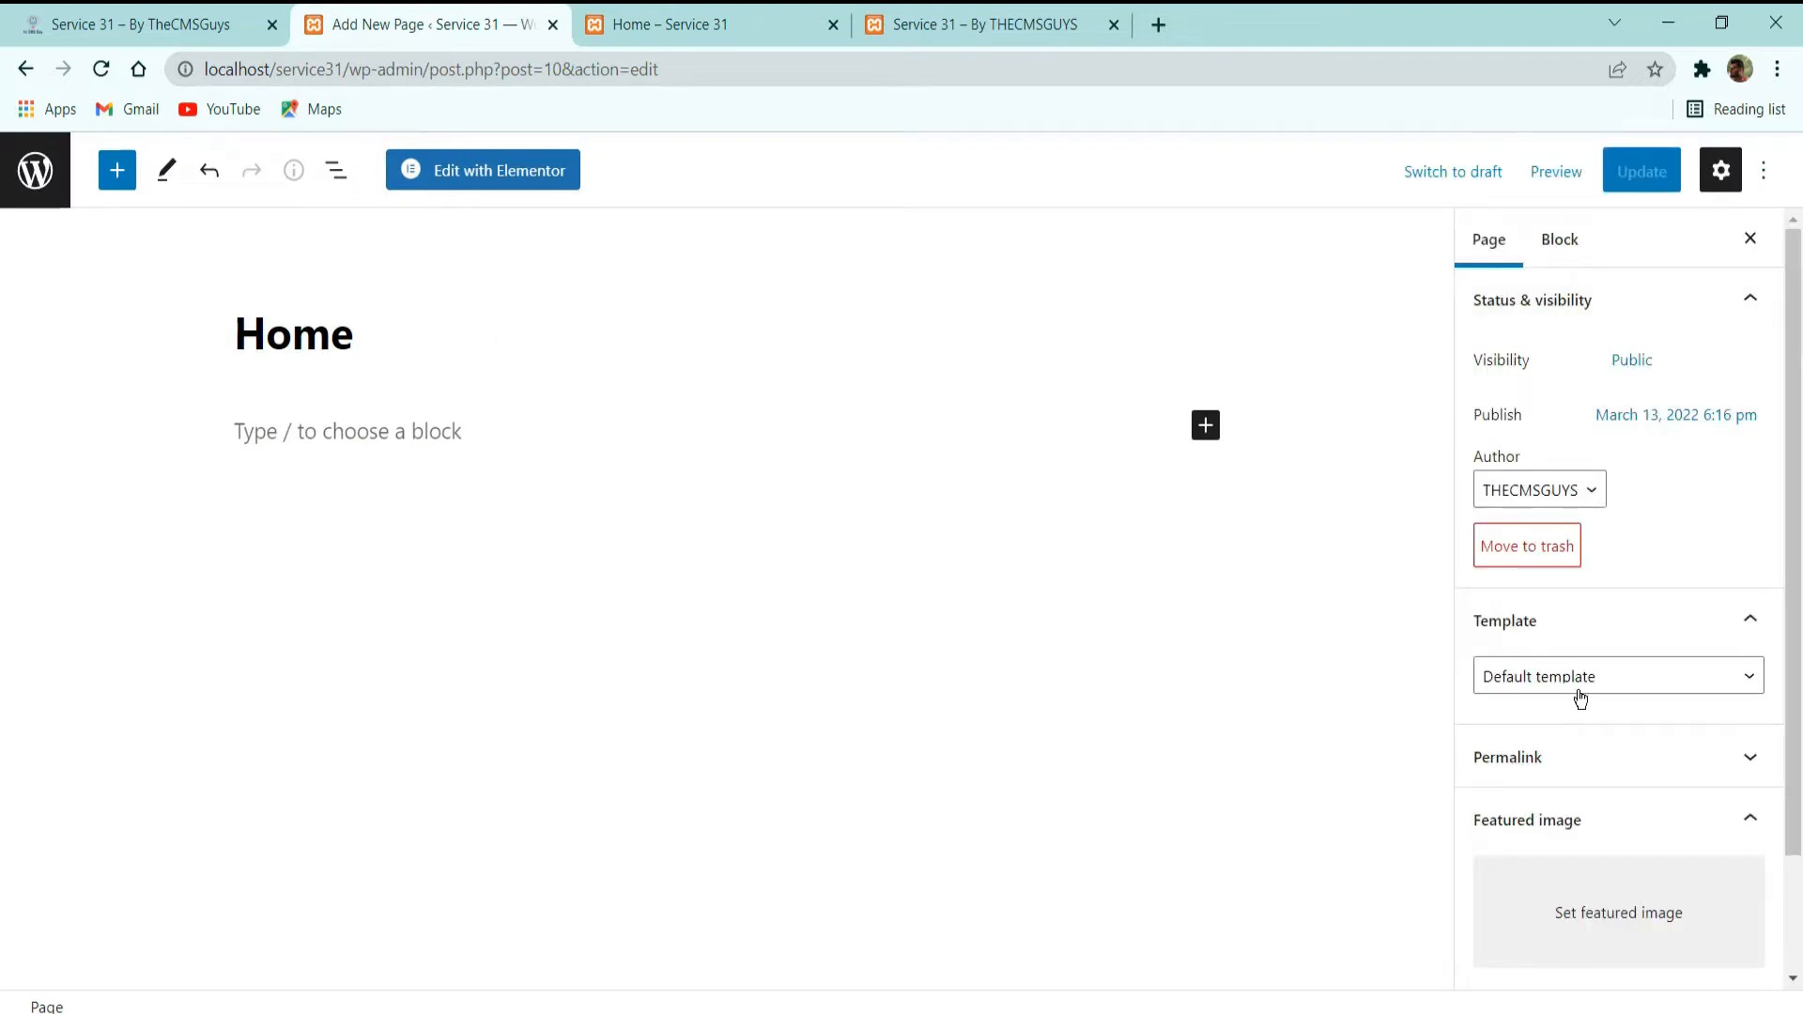
left_click(1610, 677)
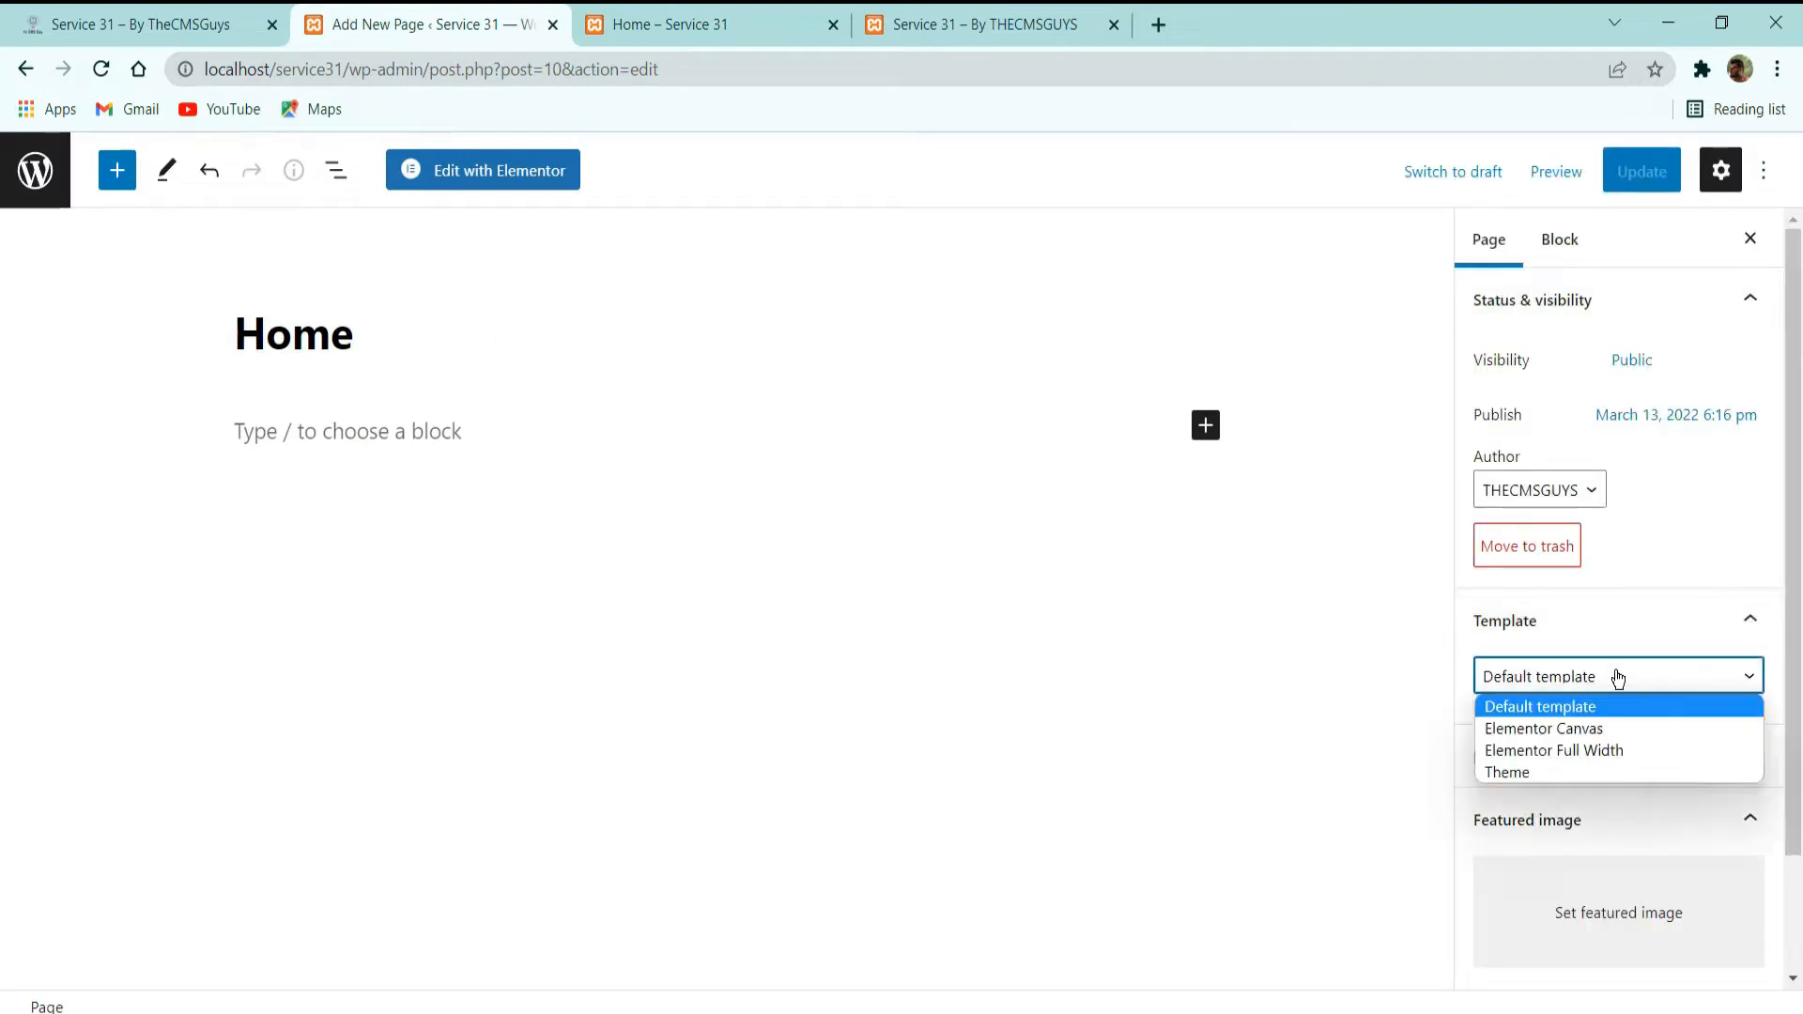
left_click(1571, 737)
left_click(1632, 178)
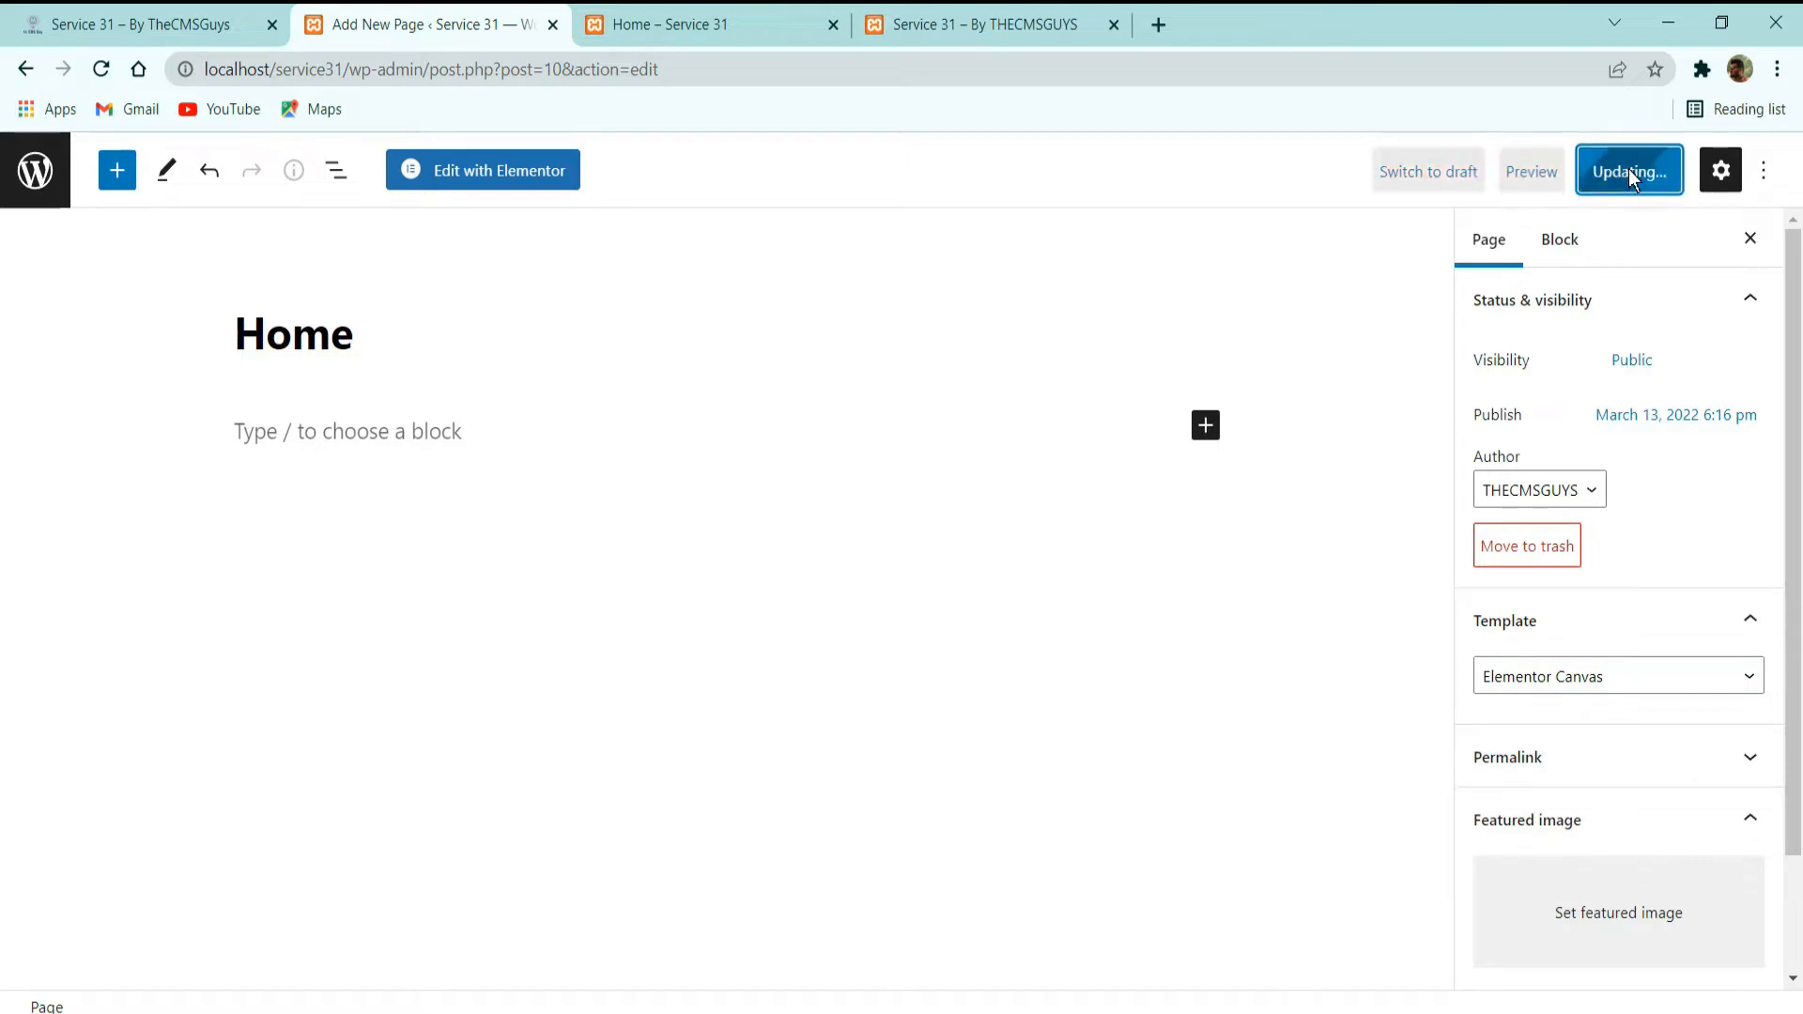
left_click(678, 18)
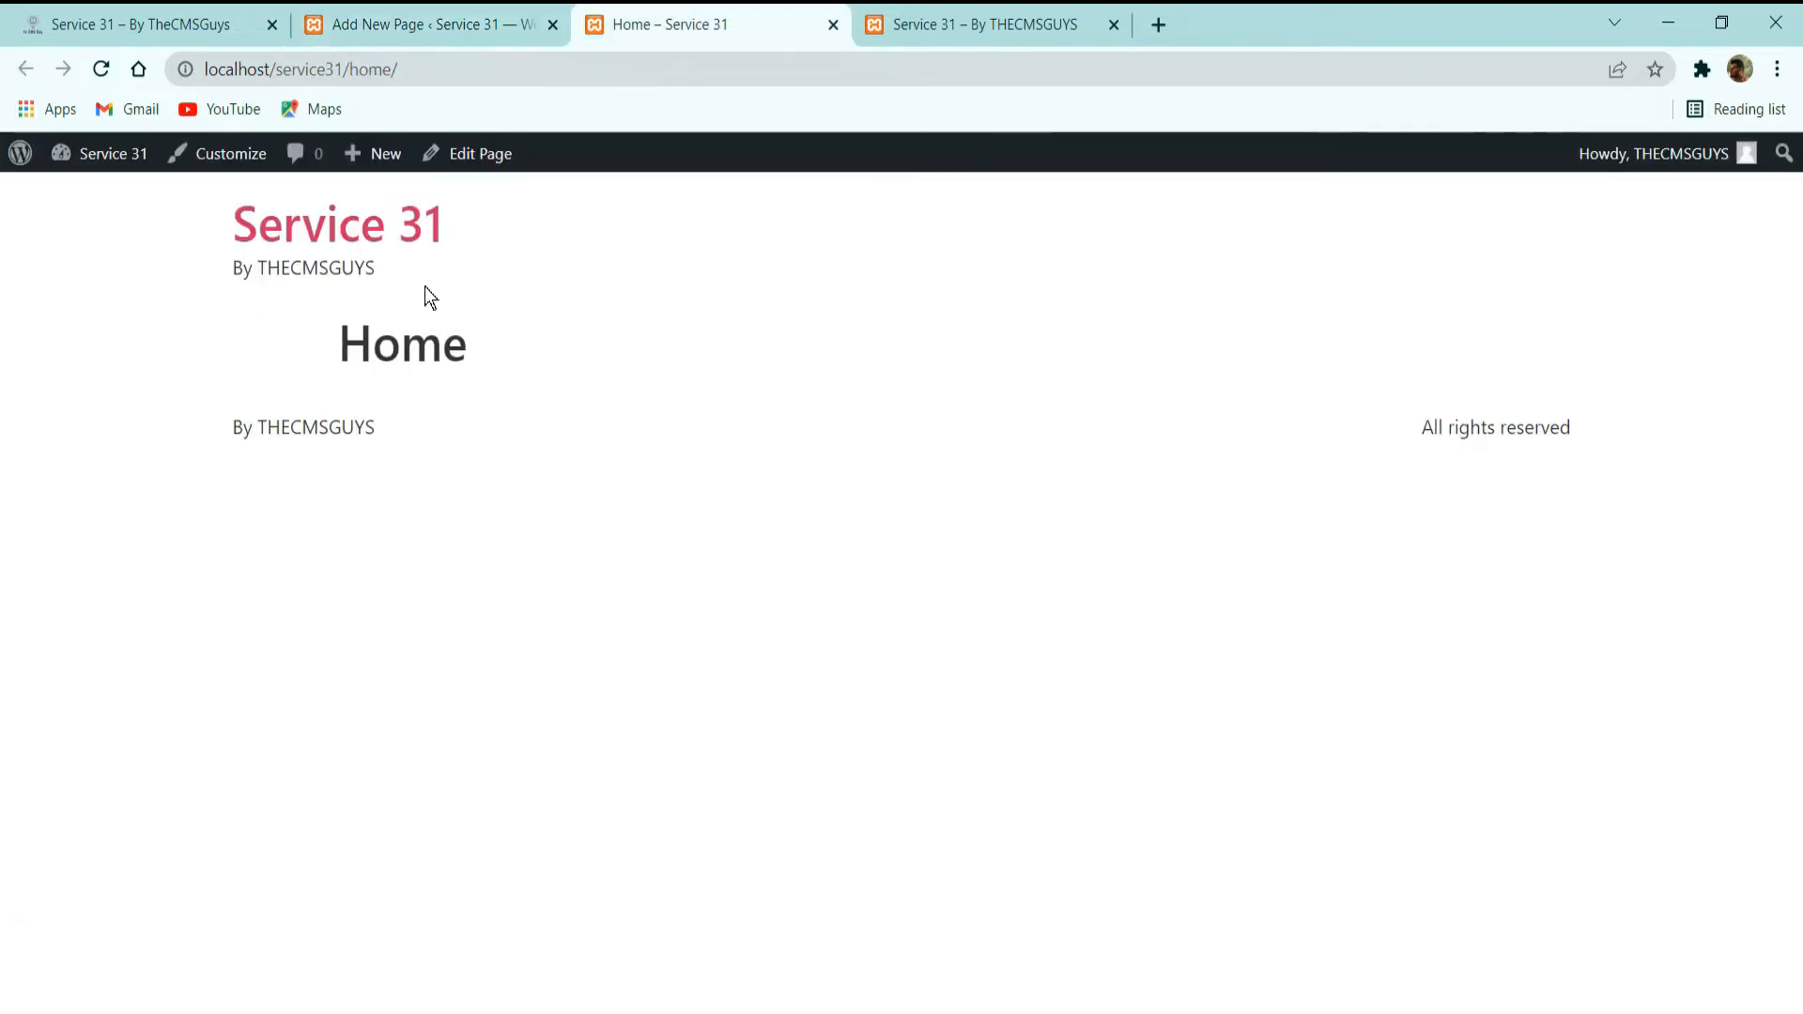
left_click(105, 70)
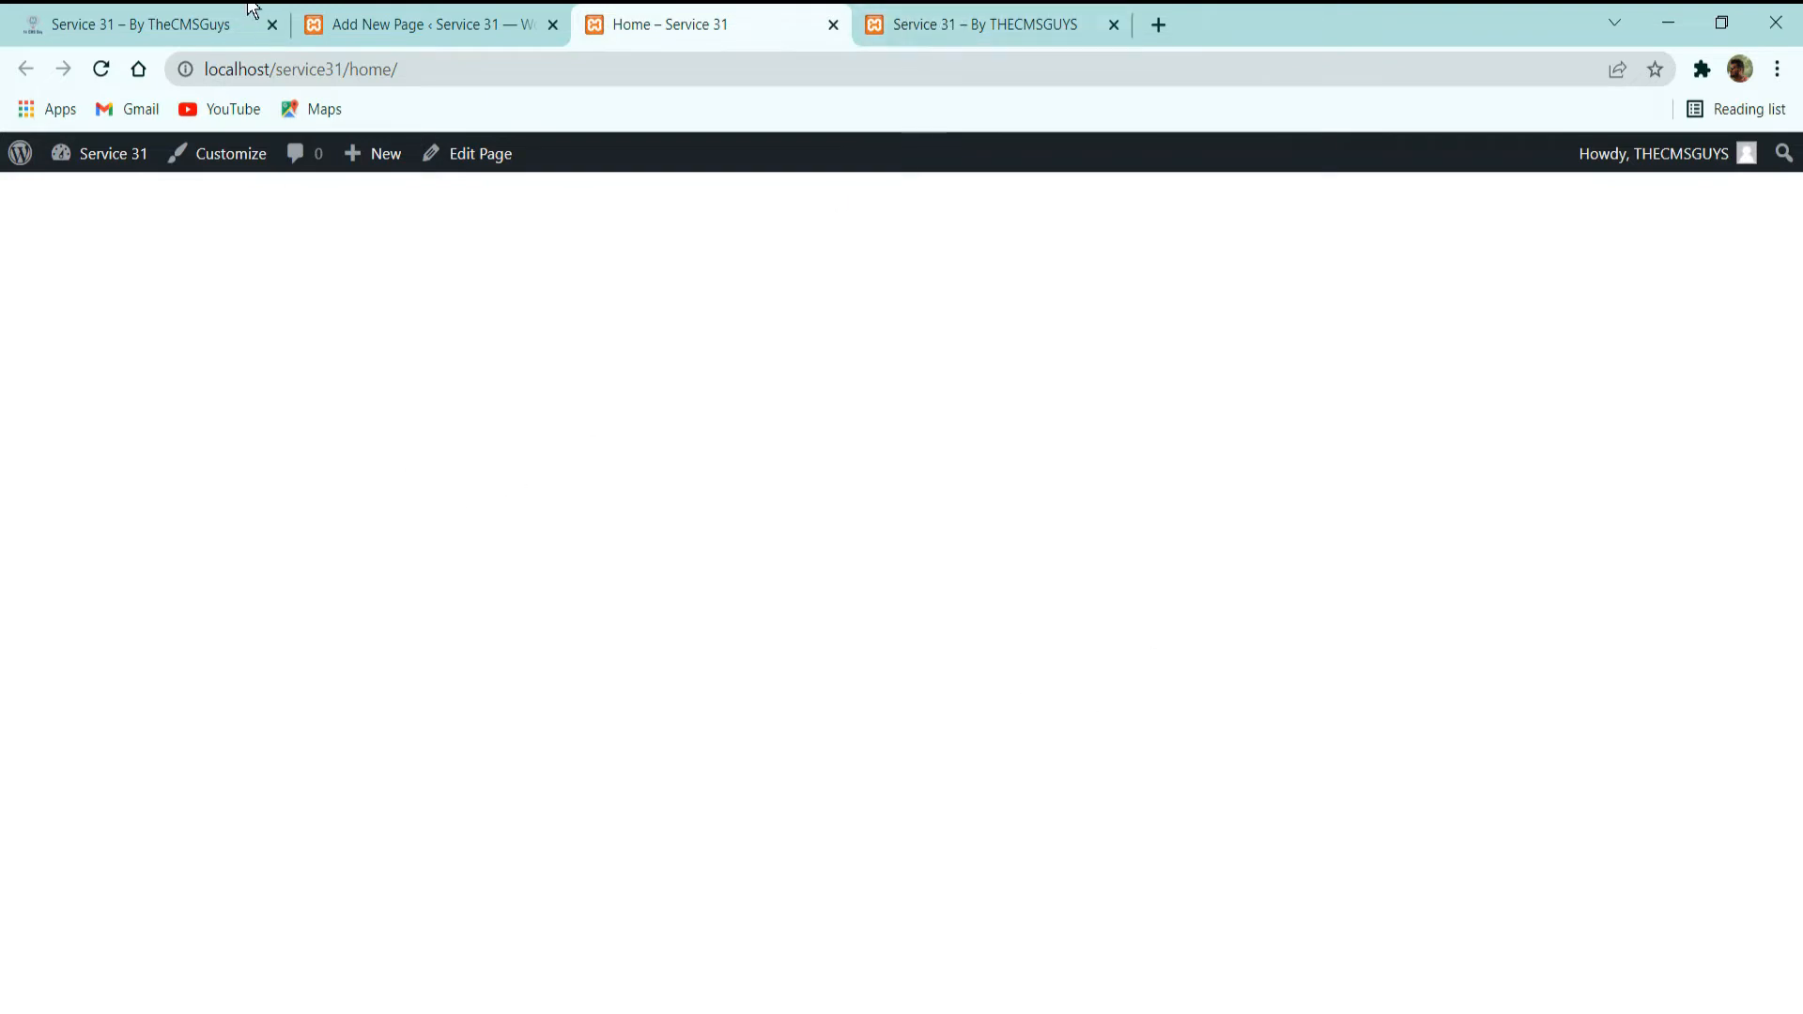
Compare the demo site's home address with the local Home page's address, and examine what the refreshed local site root displays.
left_click(189, 10)
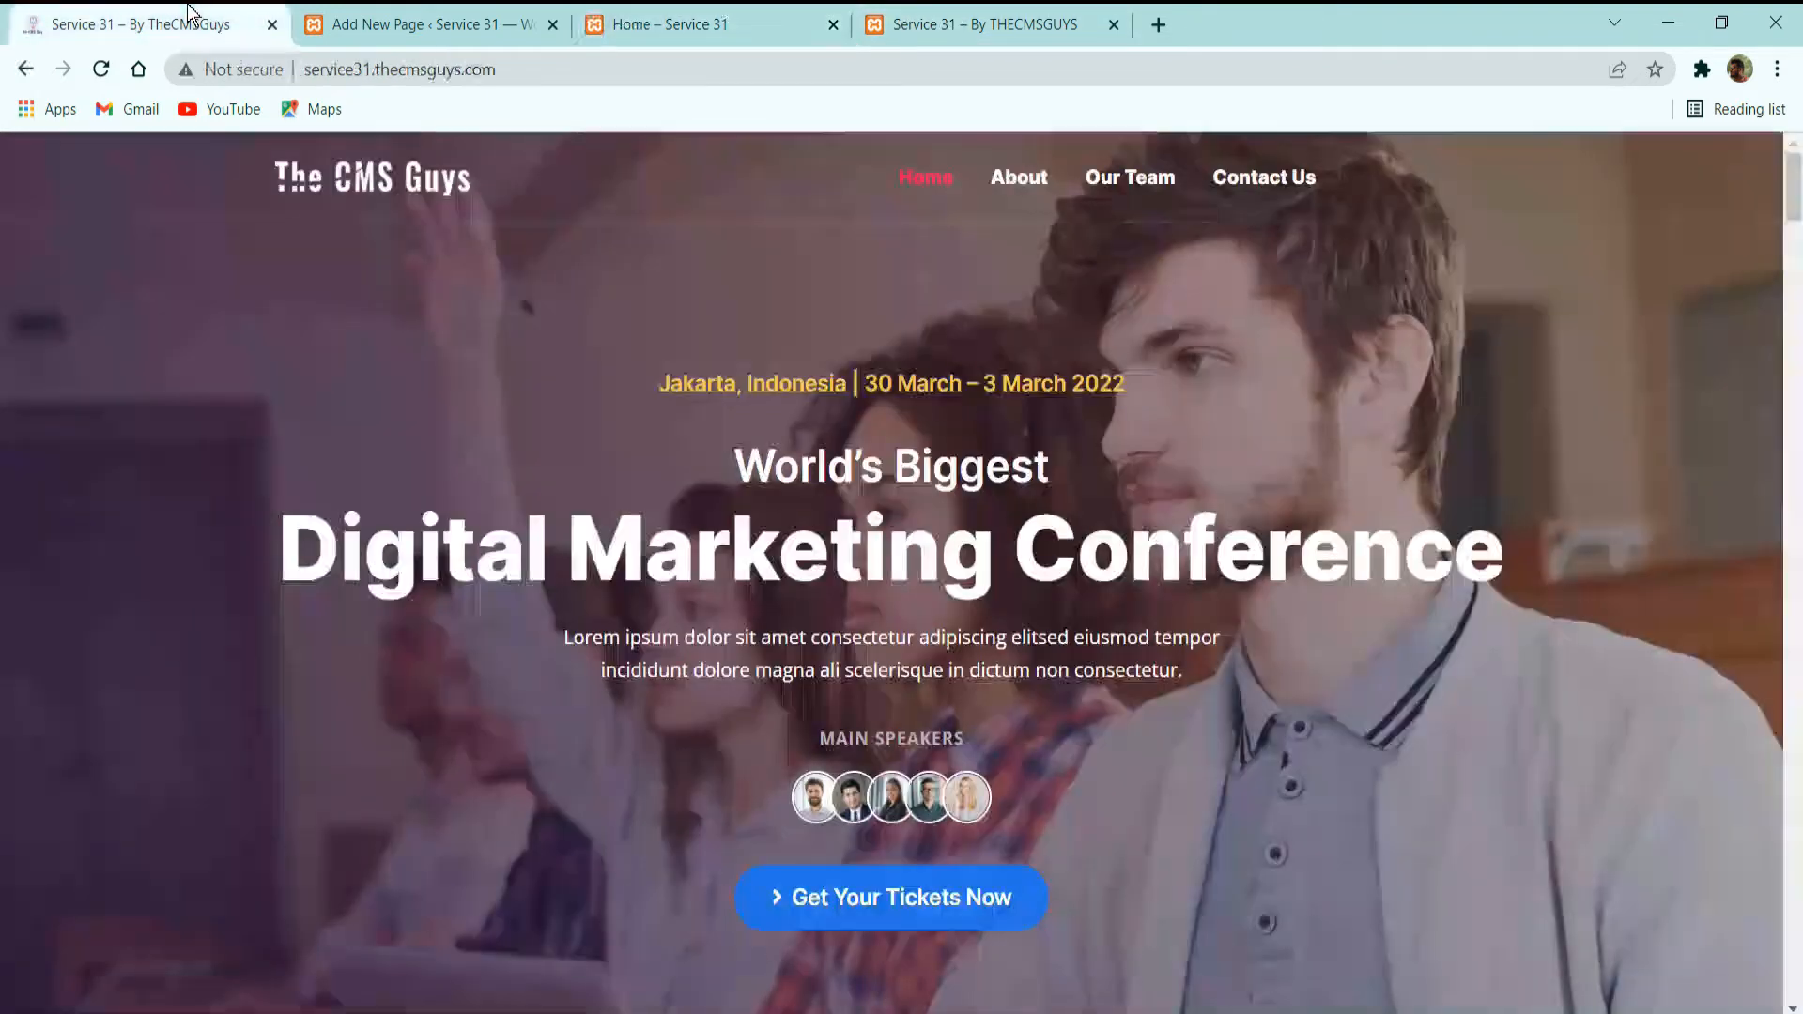
left_click(920, 184)
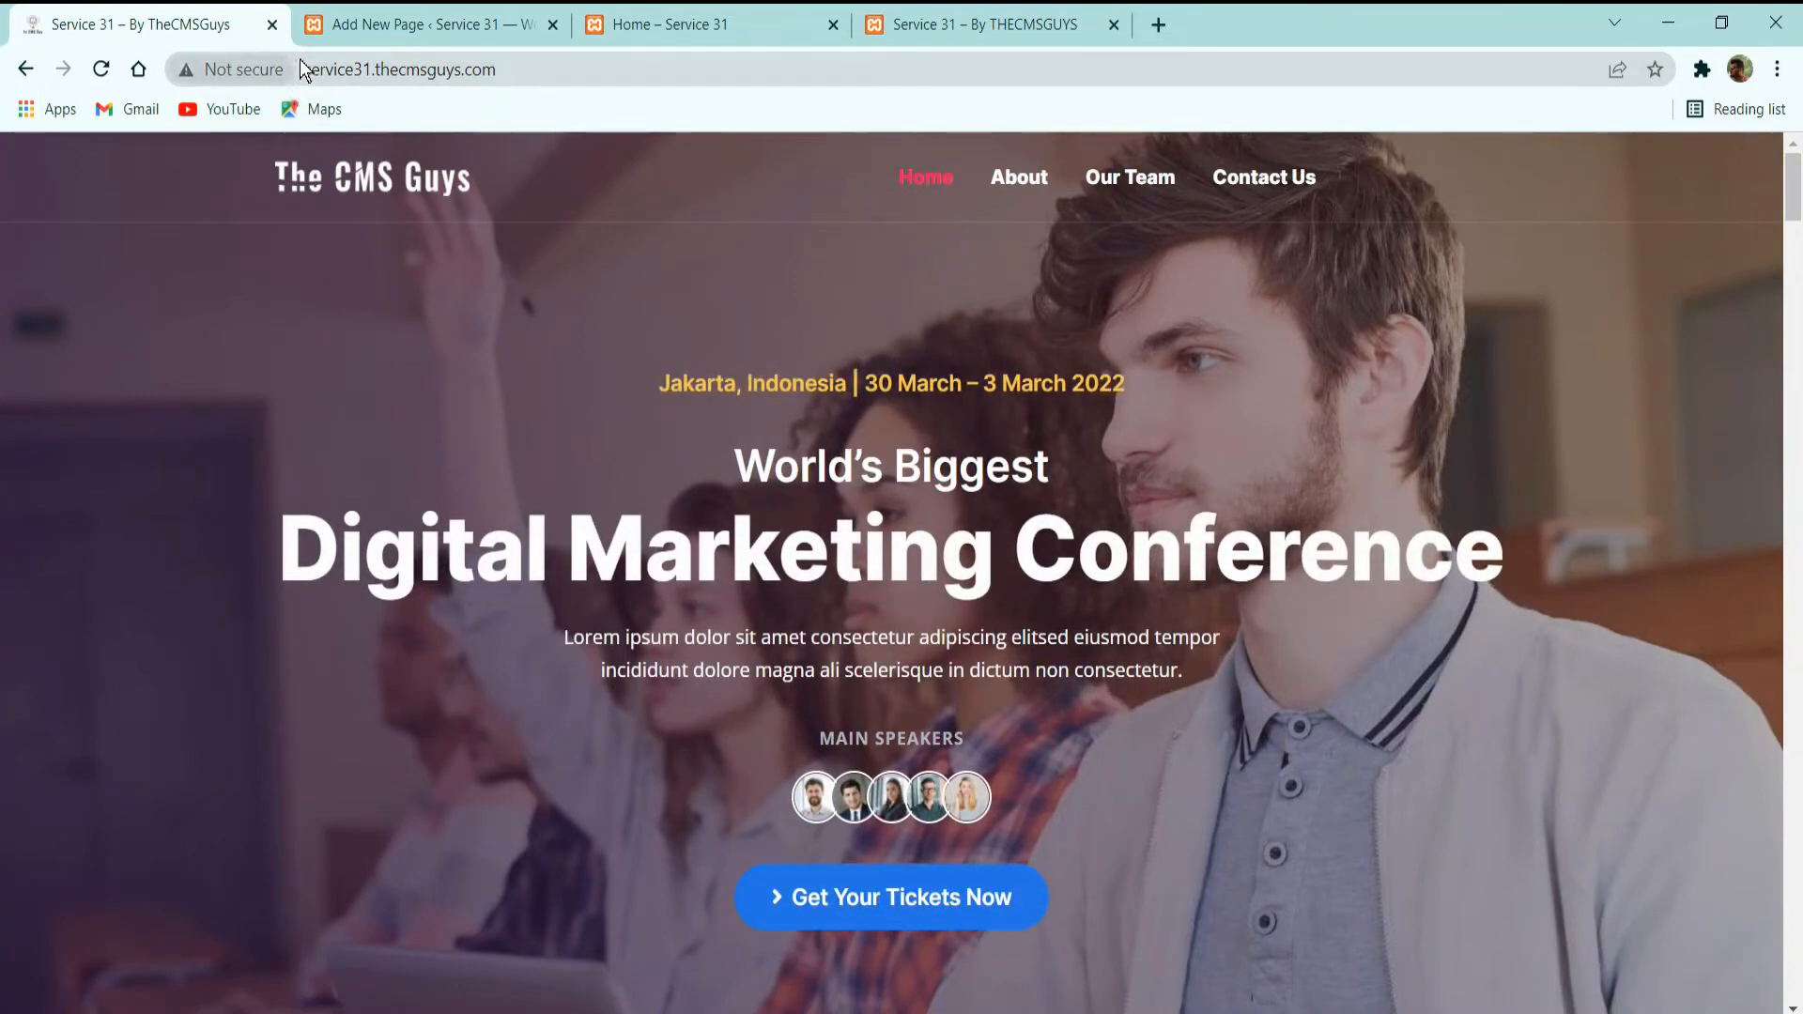
left_click(618, 82)
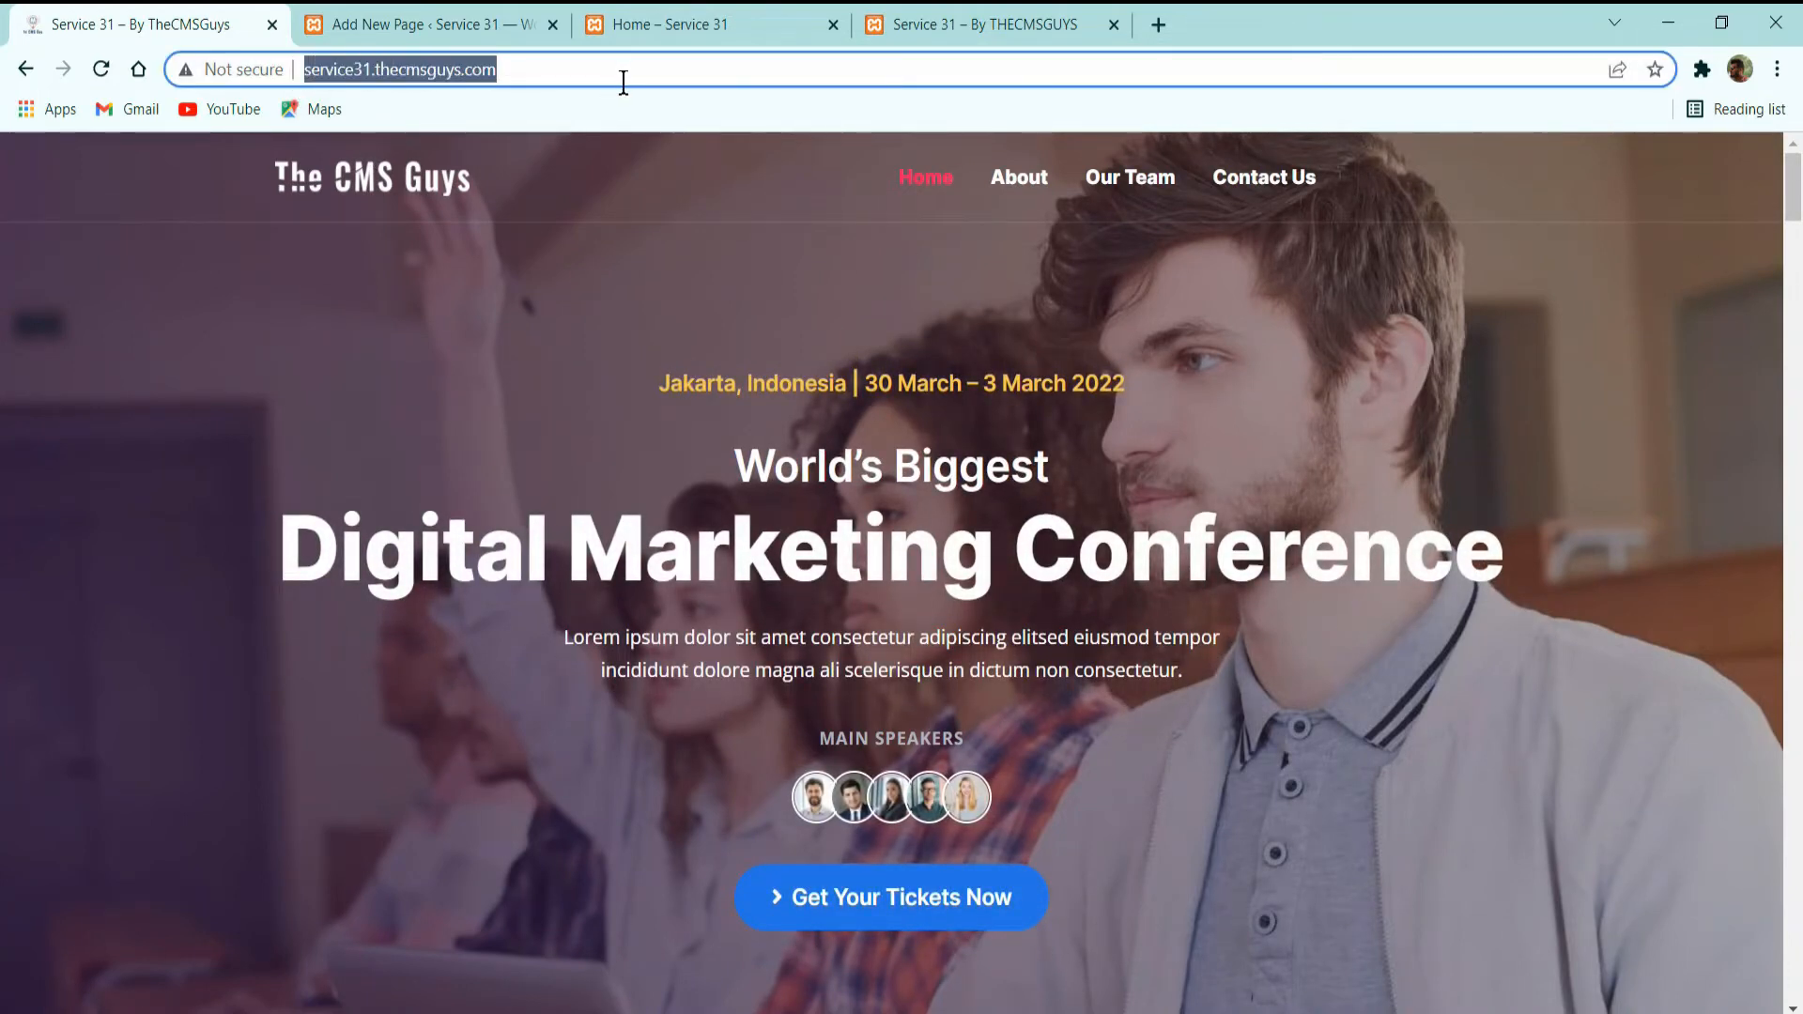
left_click(693, 23)
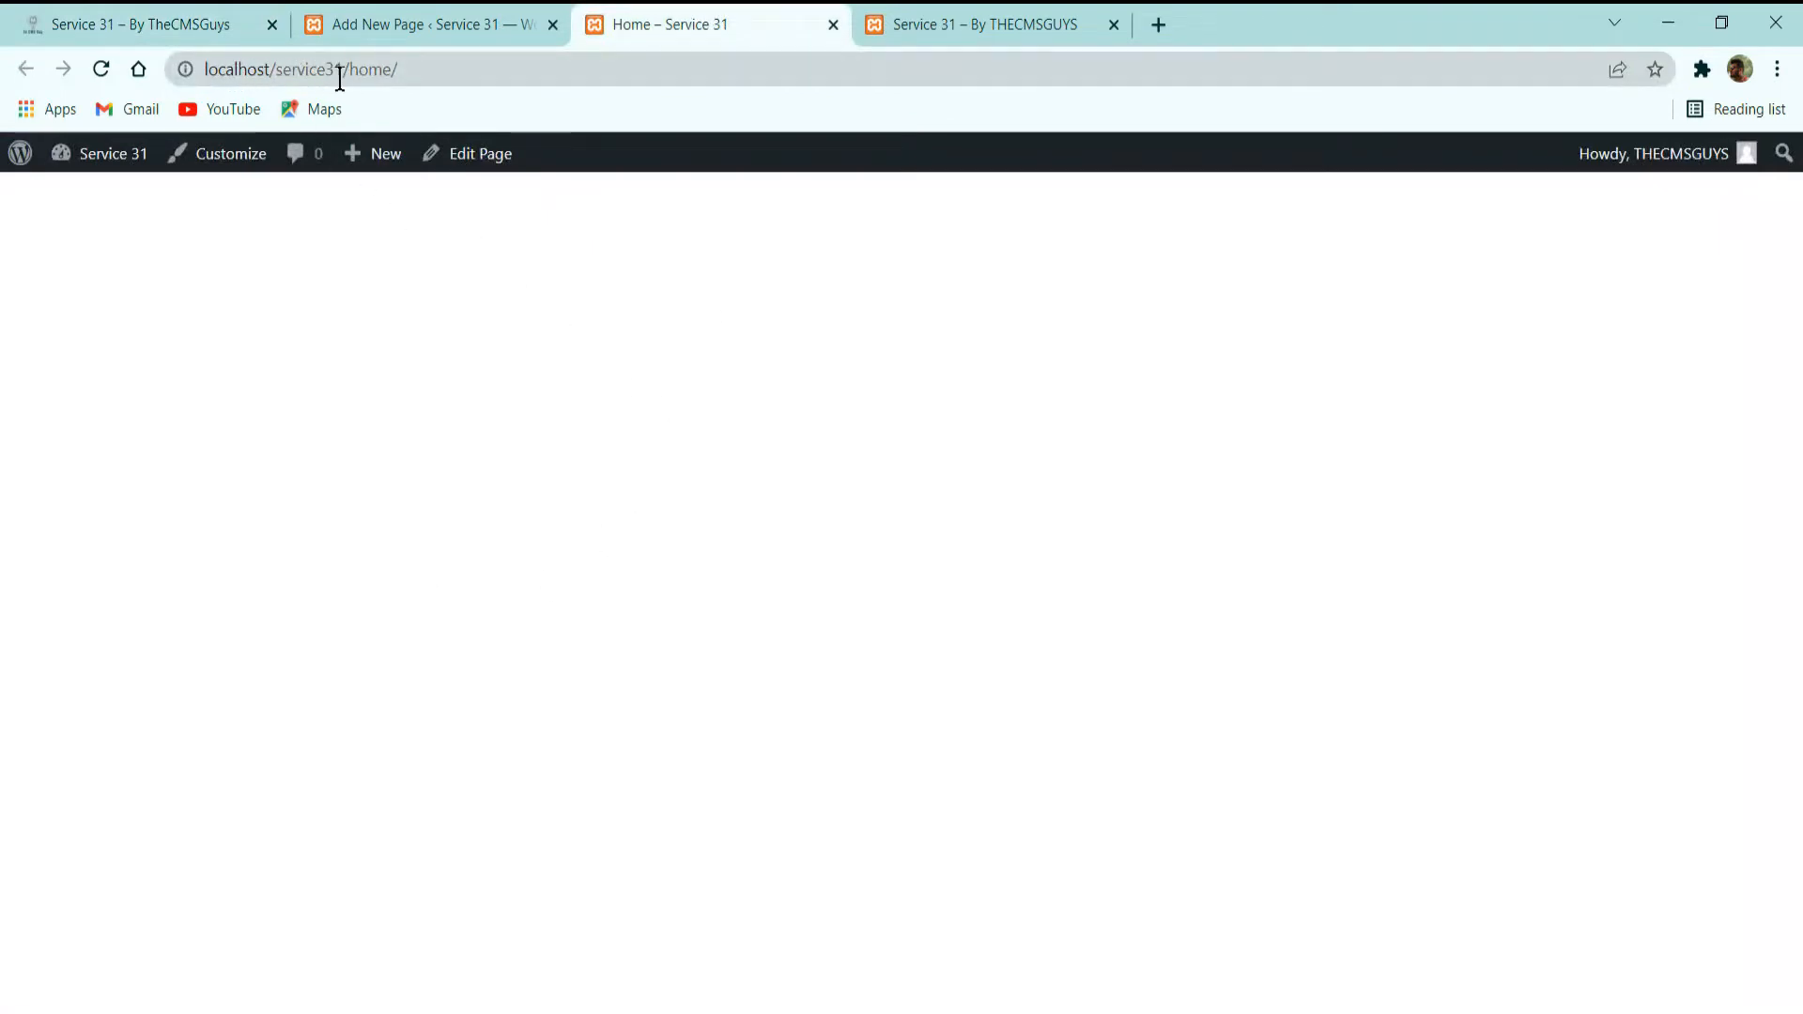
left_click_drag(340, 79, 203, 72)
left_click(451, 182)
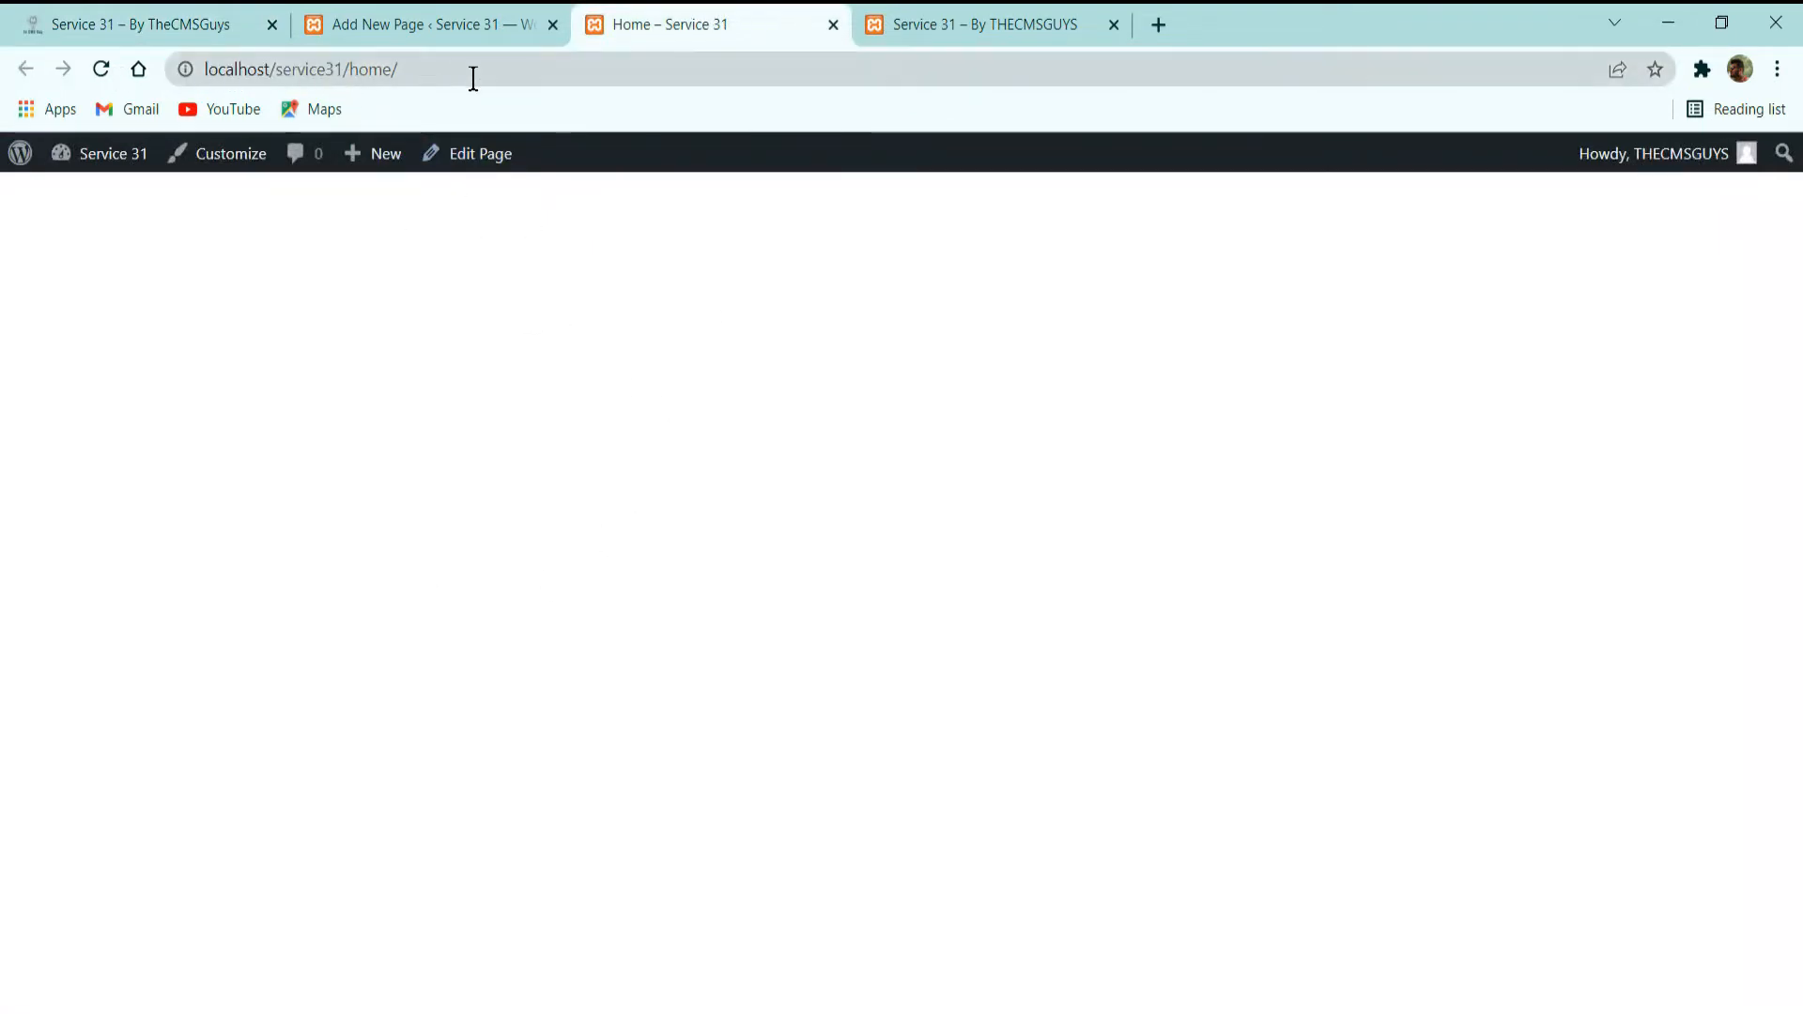
left_click(1033, 24)
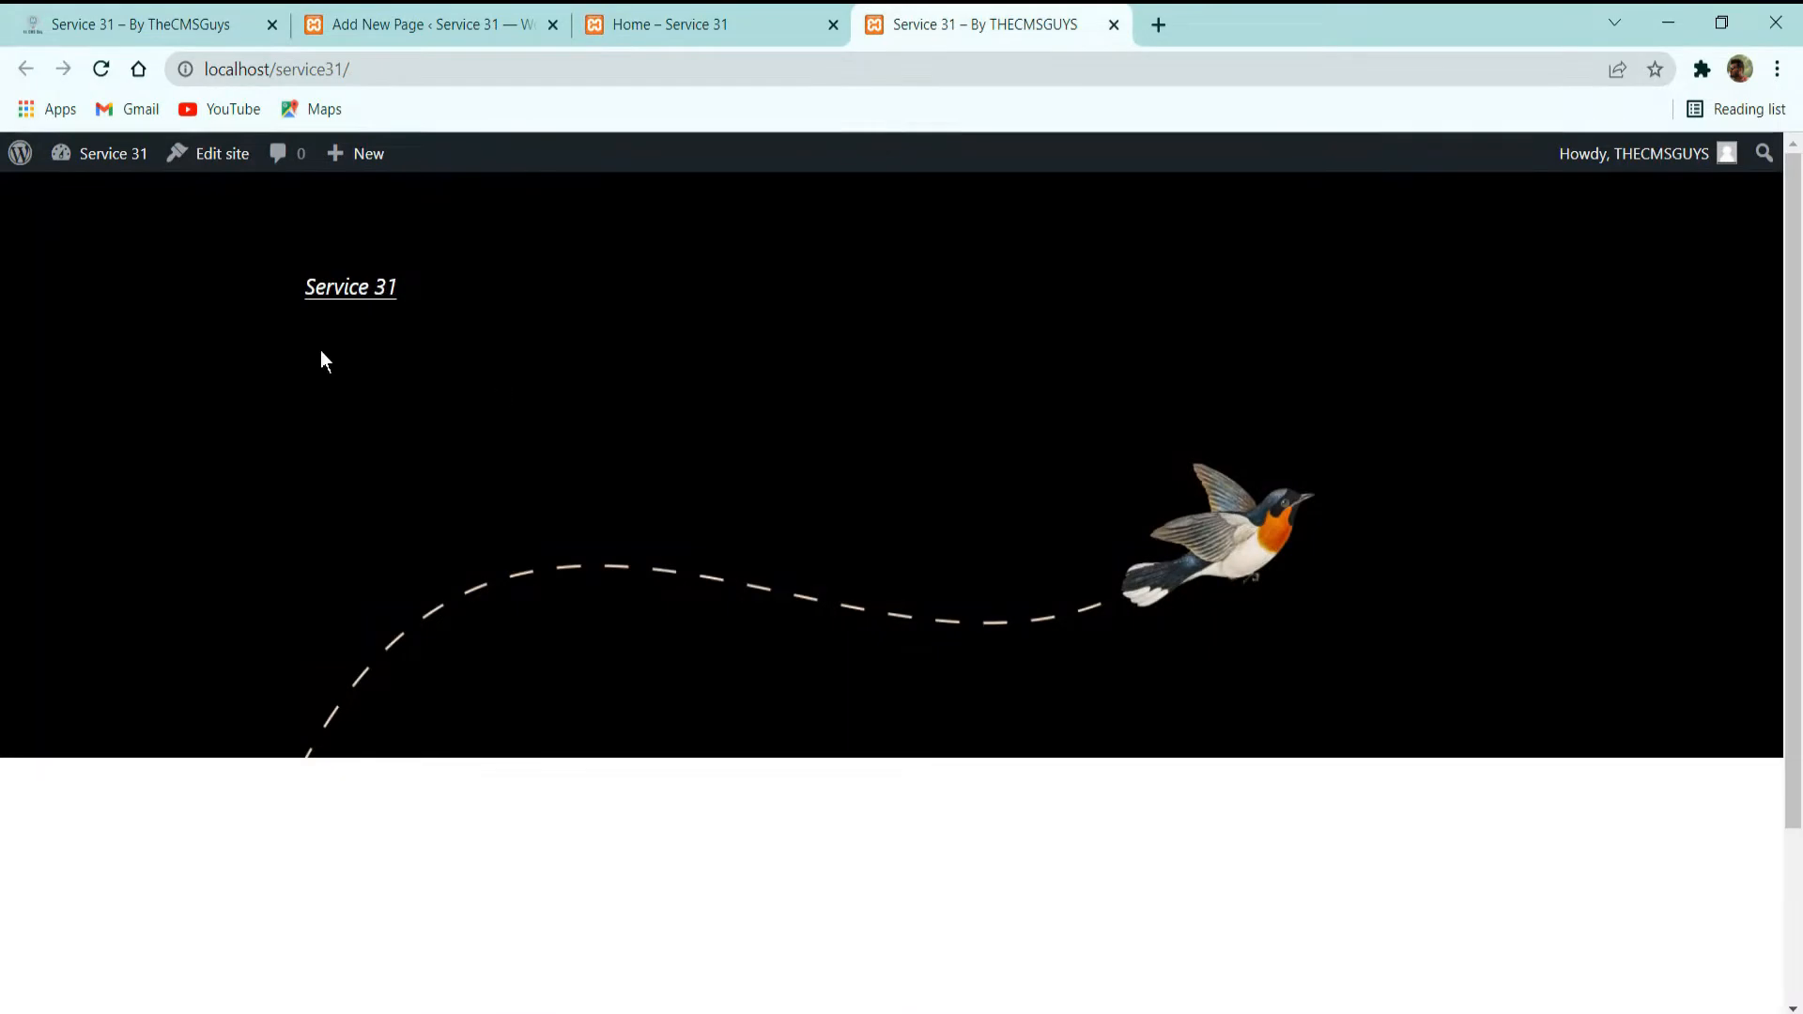
left_click(100, 70)
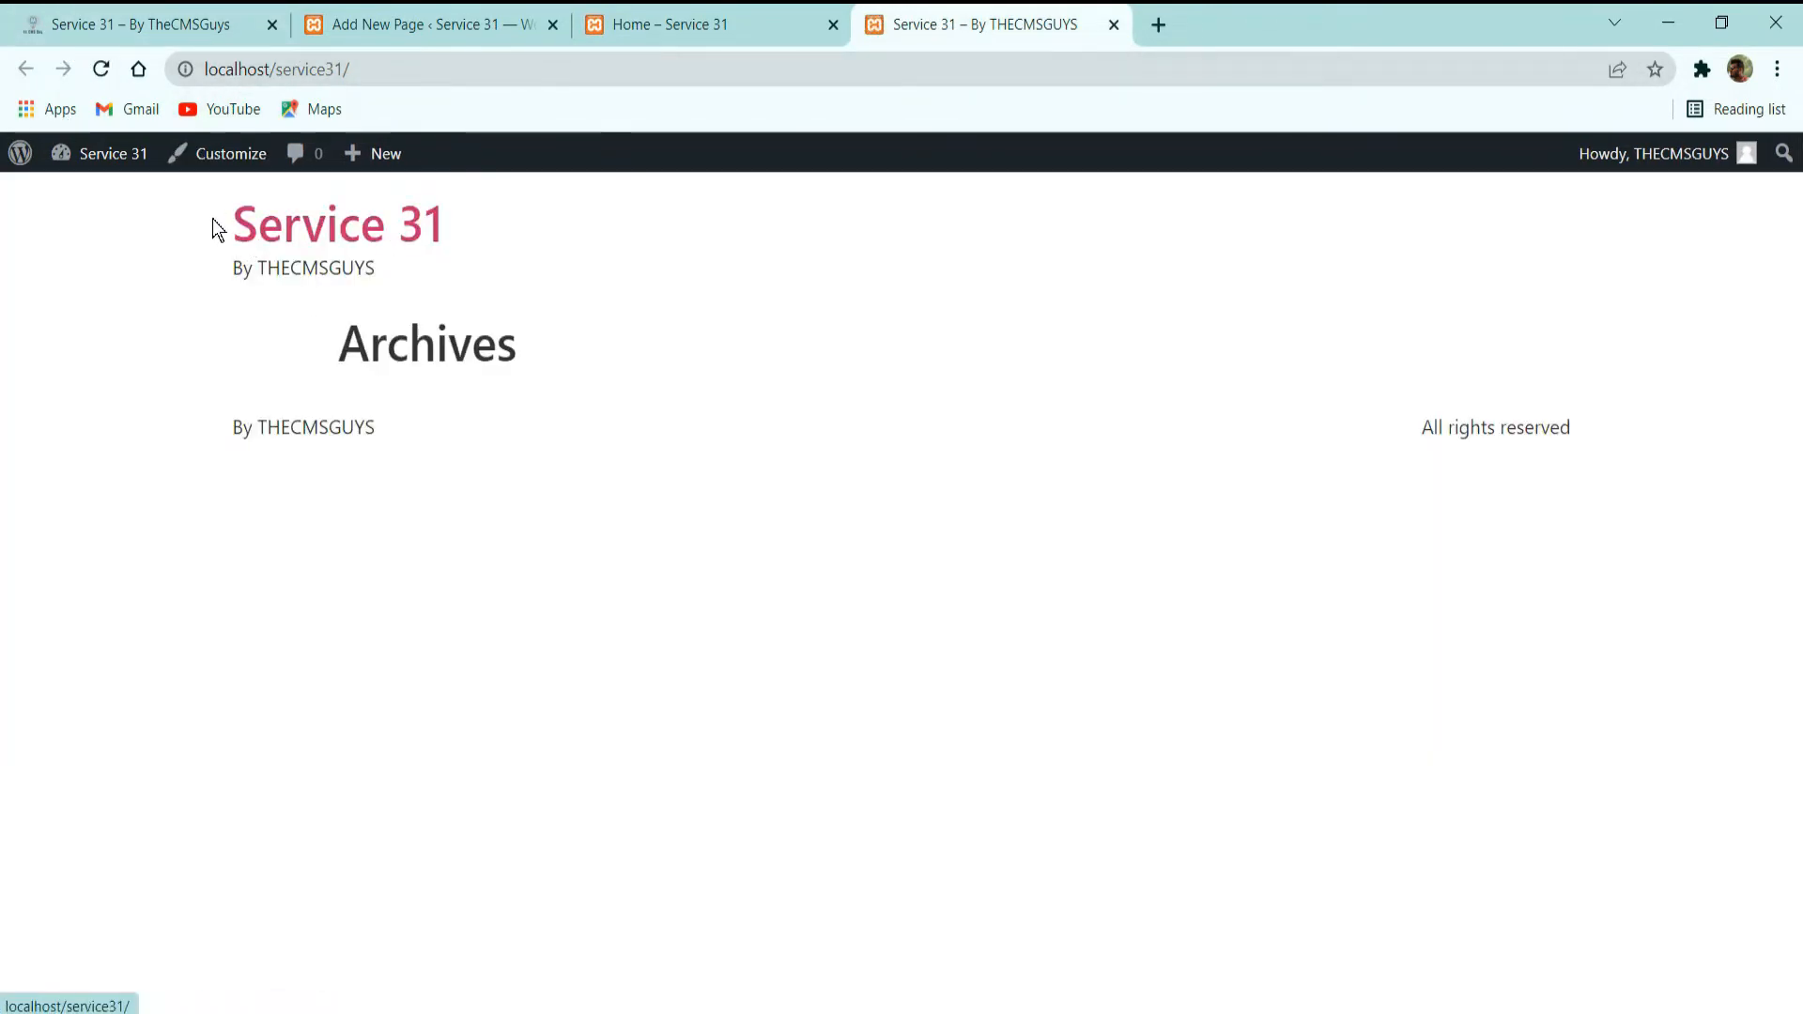
left_click_drag(216, 228, 1636, 487)
left_click(1251, 575)
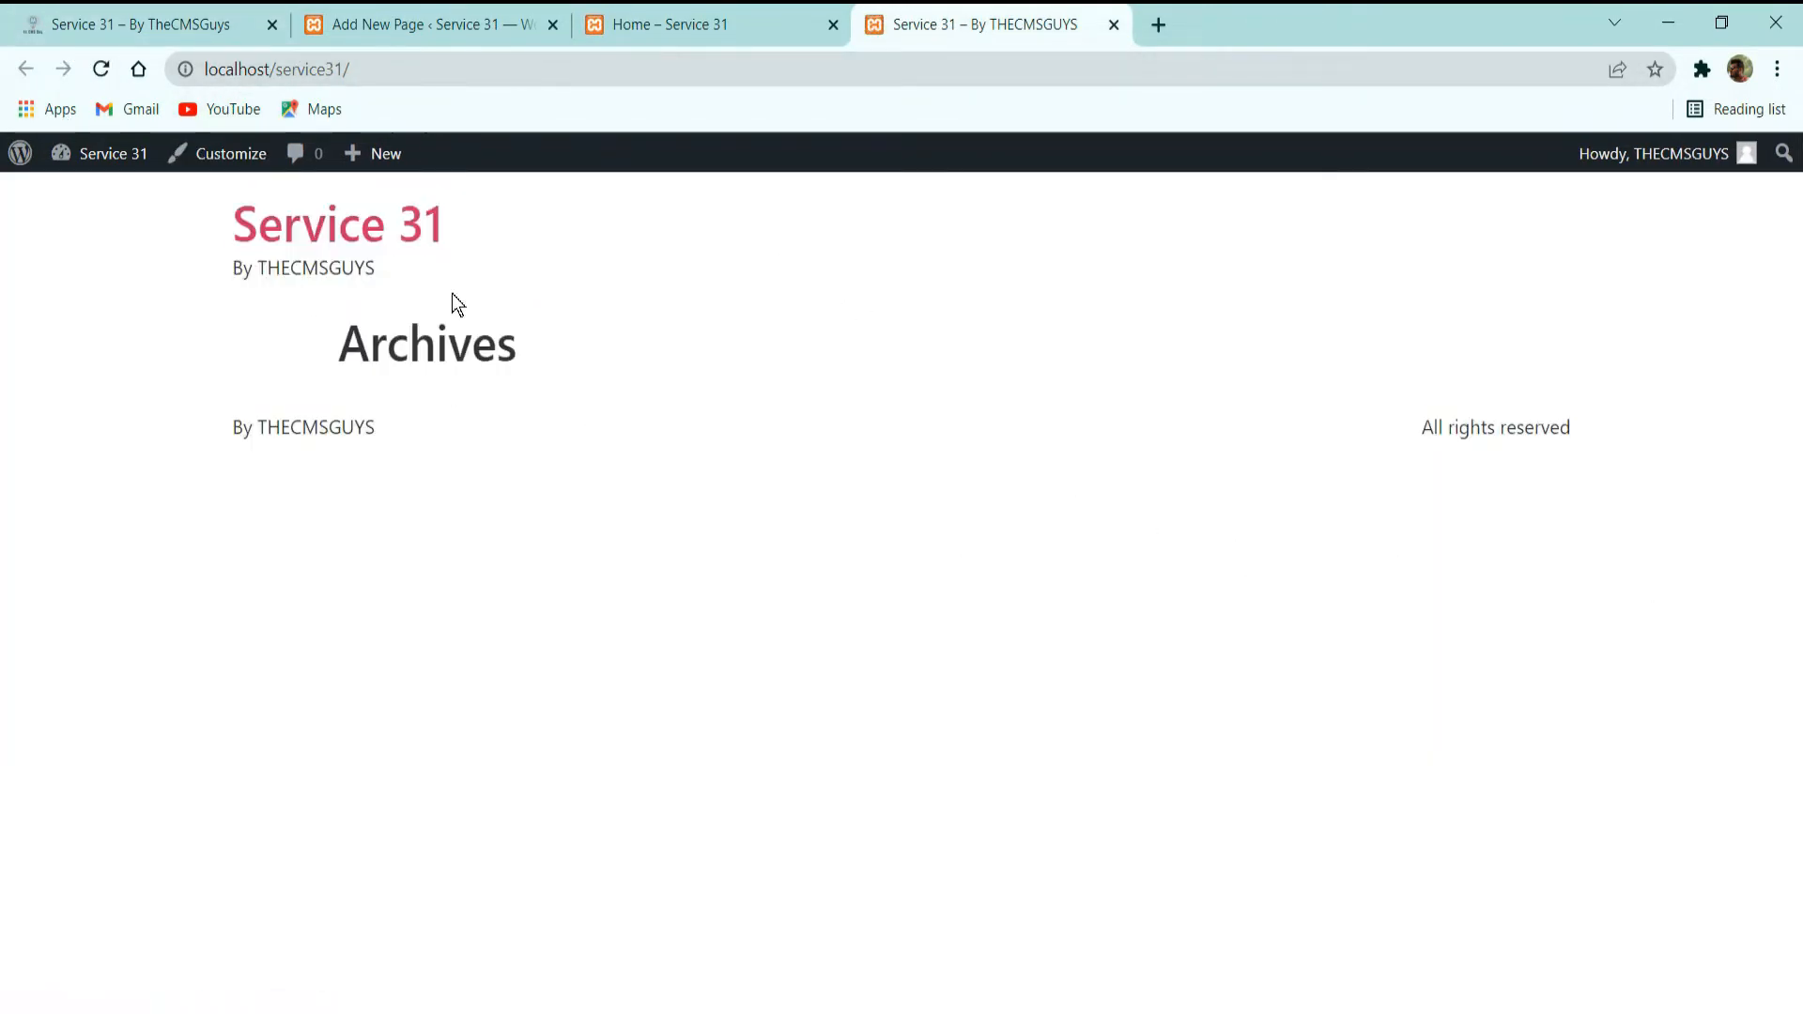
In the Reading settings, make the static page Home the site's homepage, save the changes and reload the live Home page.
left_click(456, 14)
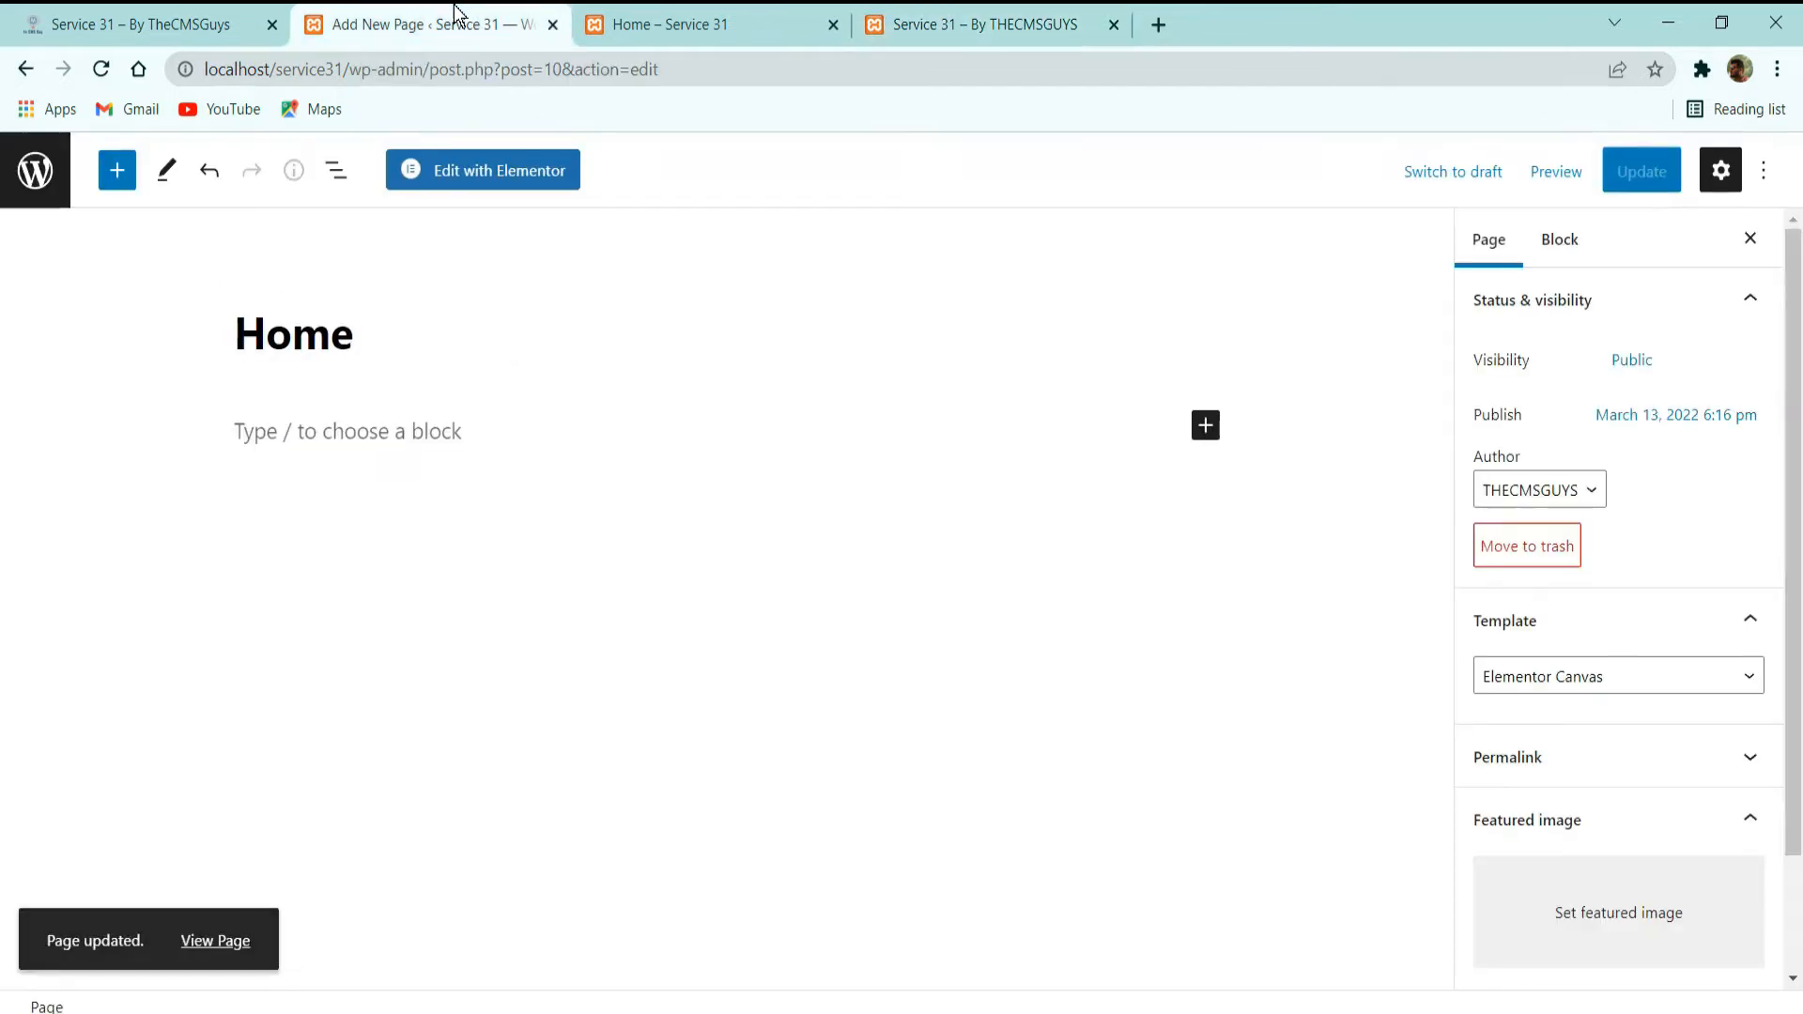
left_click(35, 170)
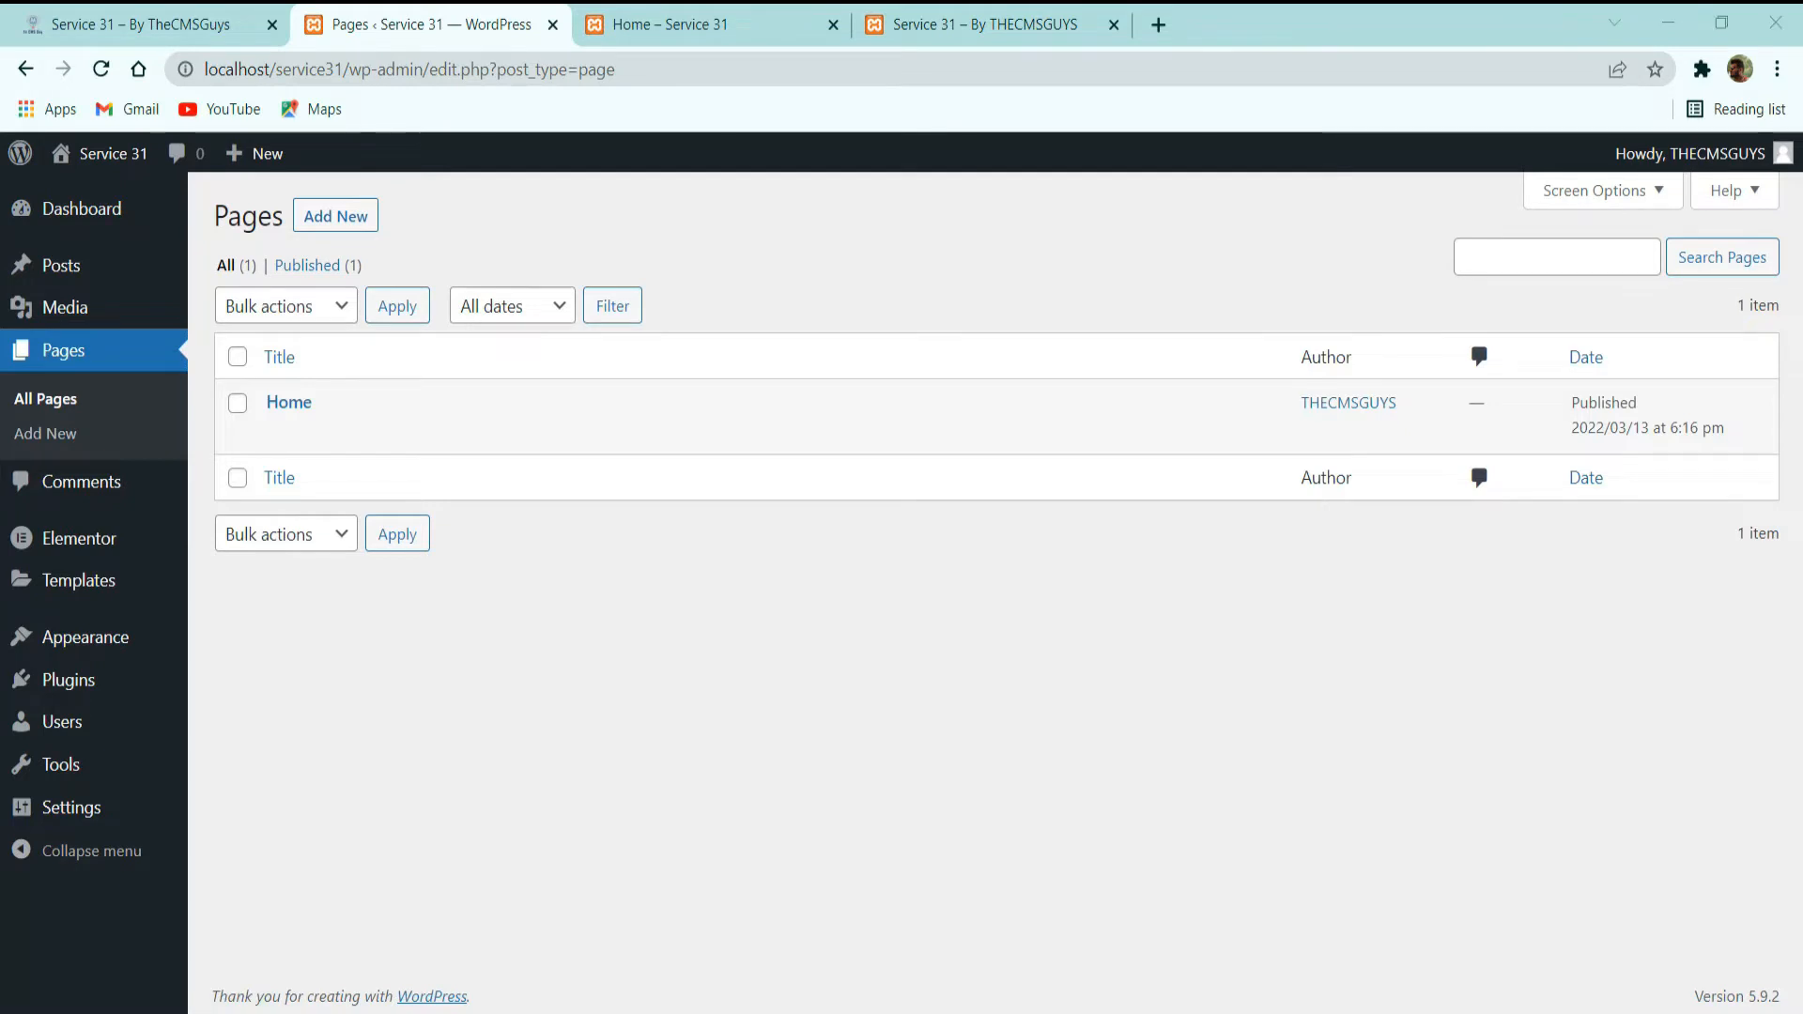
mouse_move(56, 808)
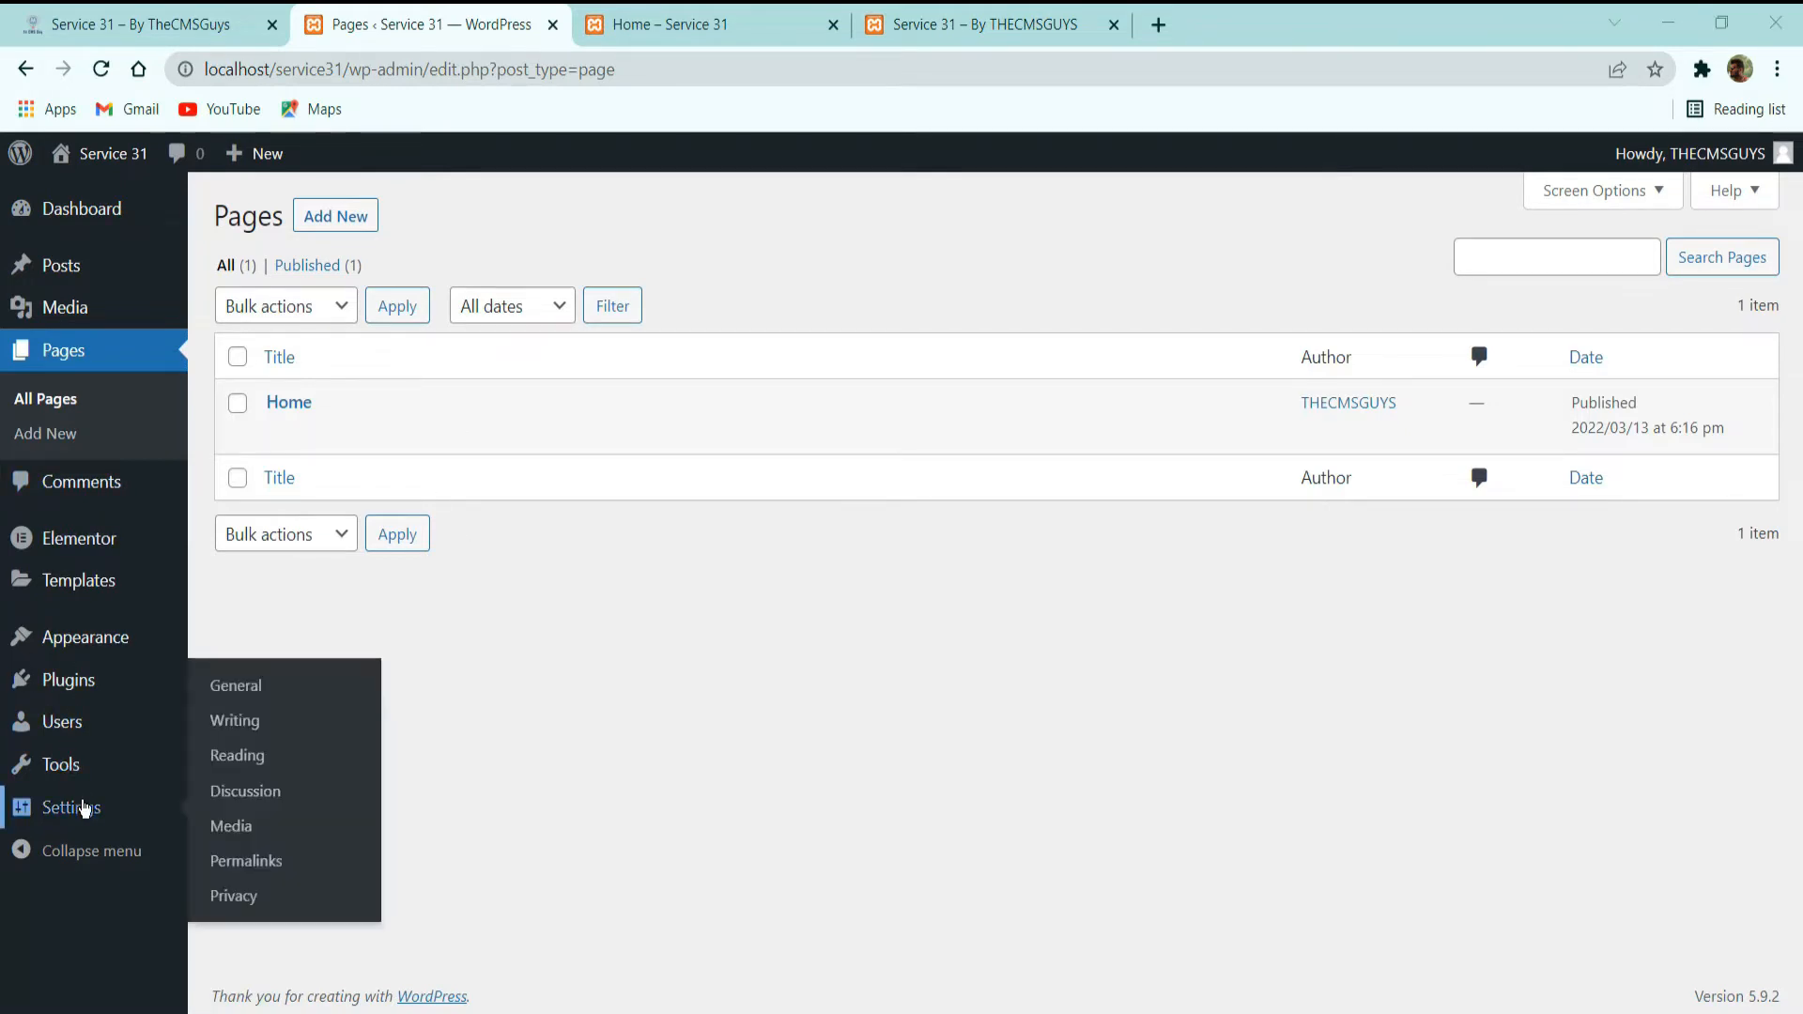
left_click(258, 757)
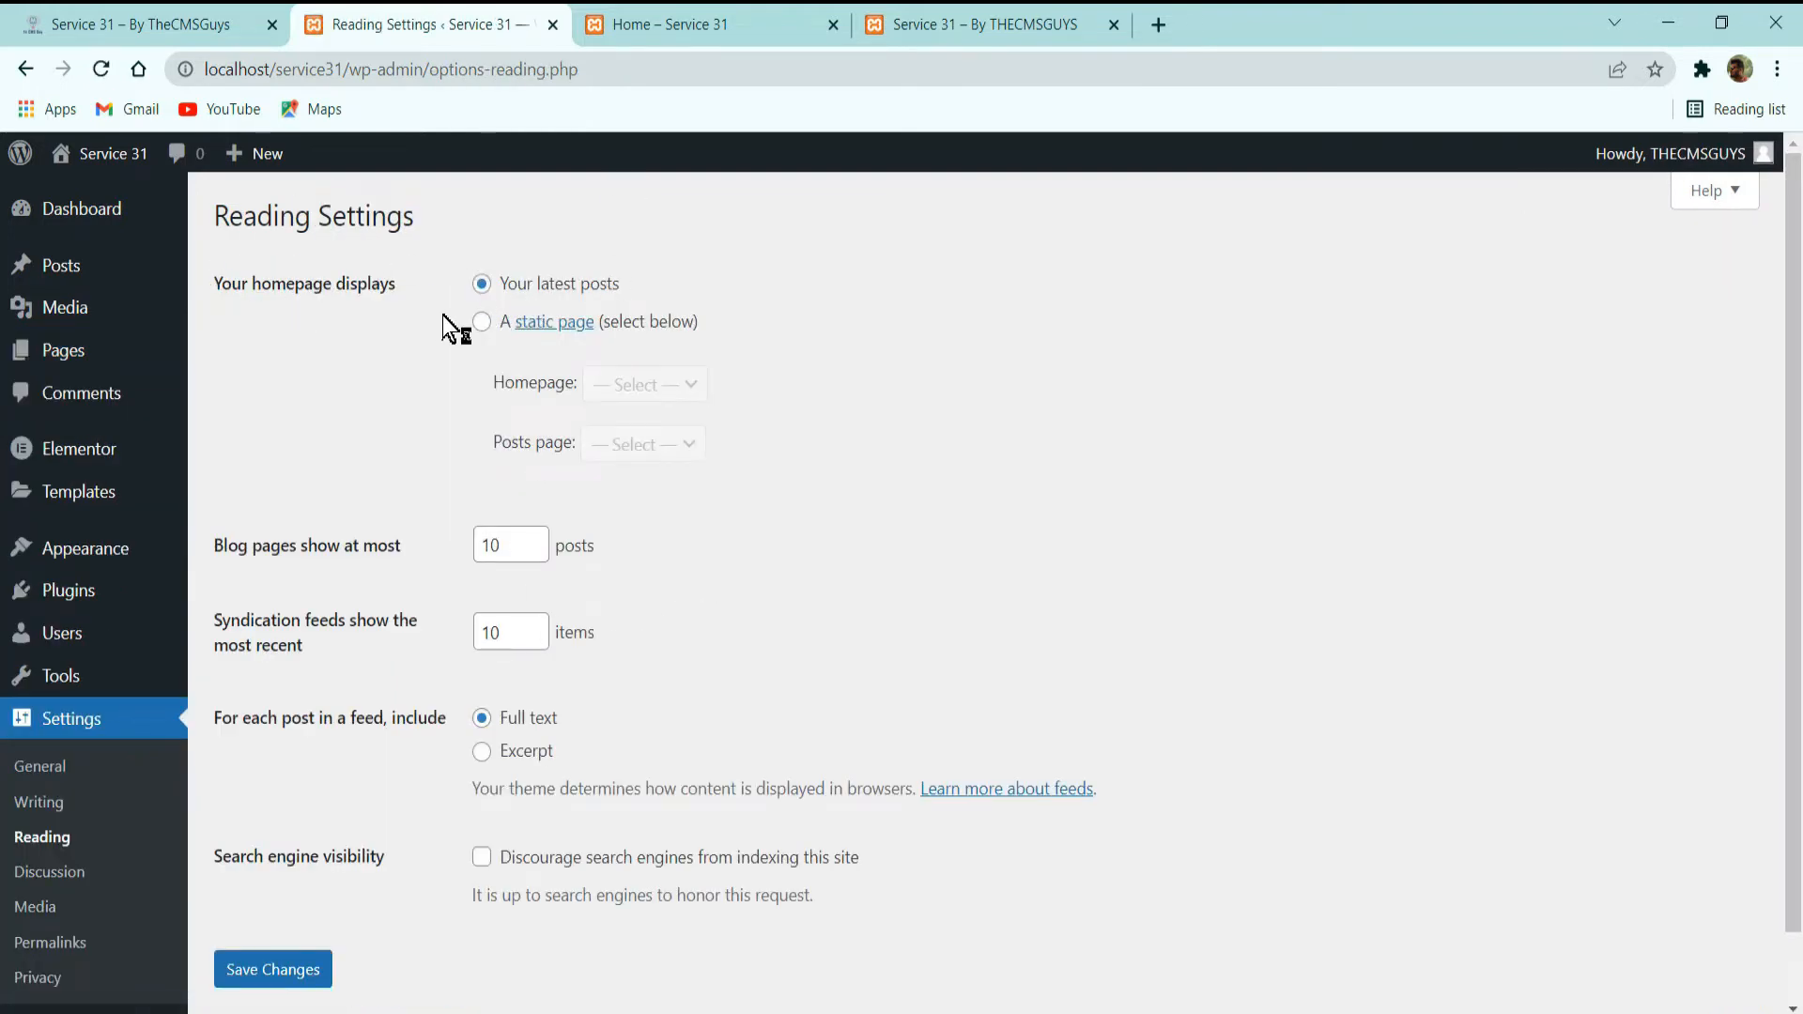
left_click(481, 322)
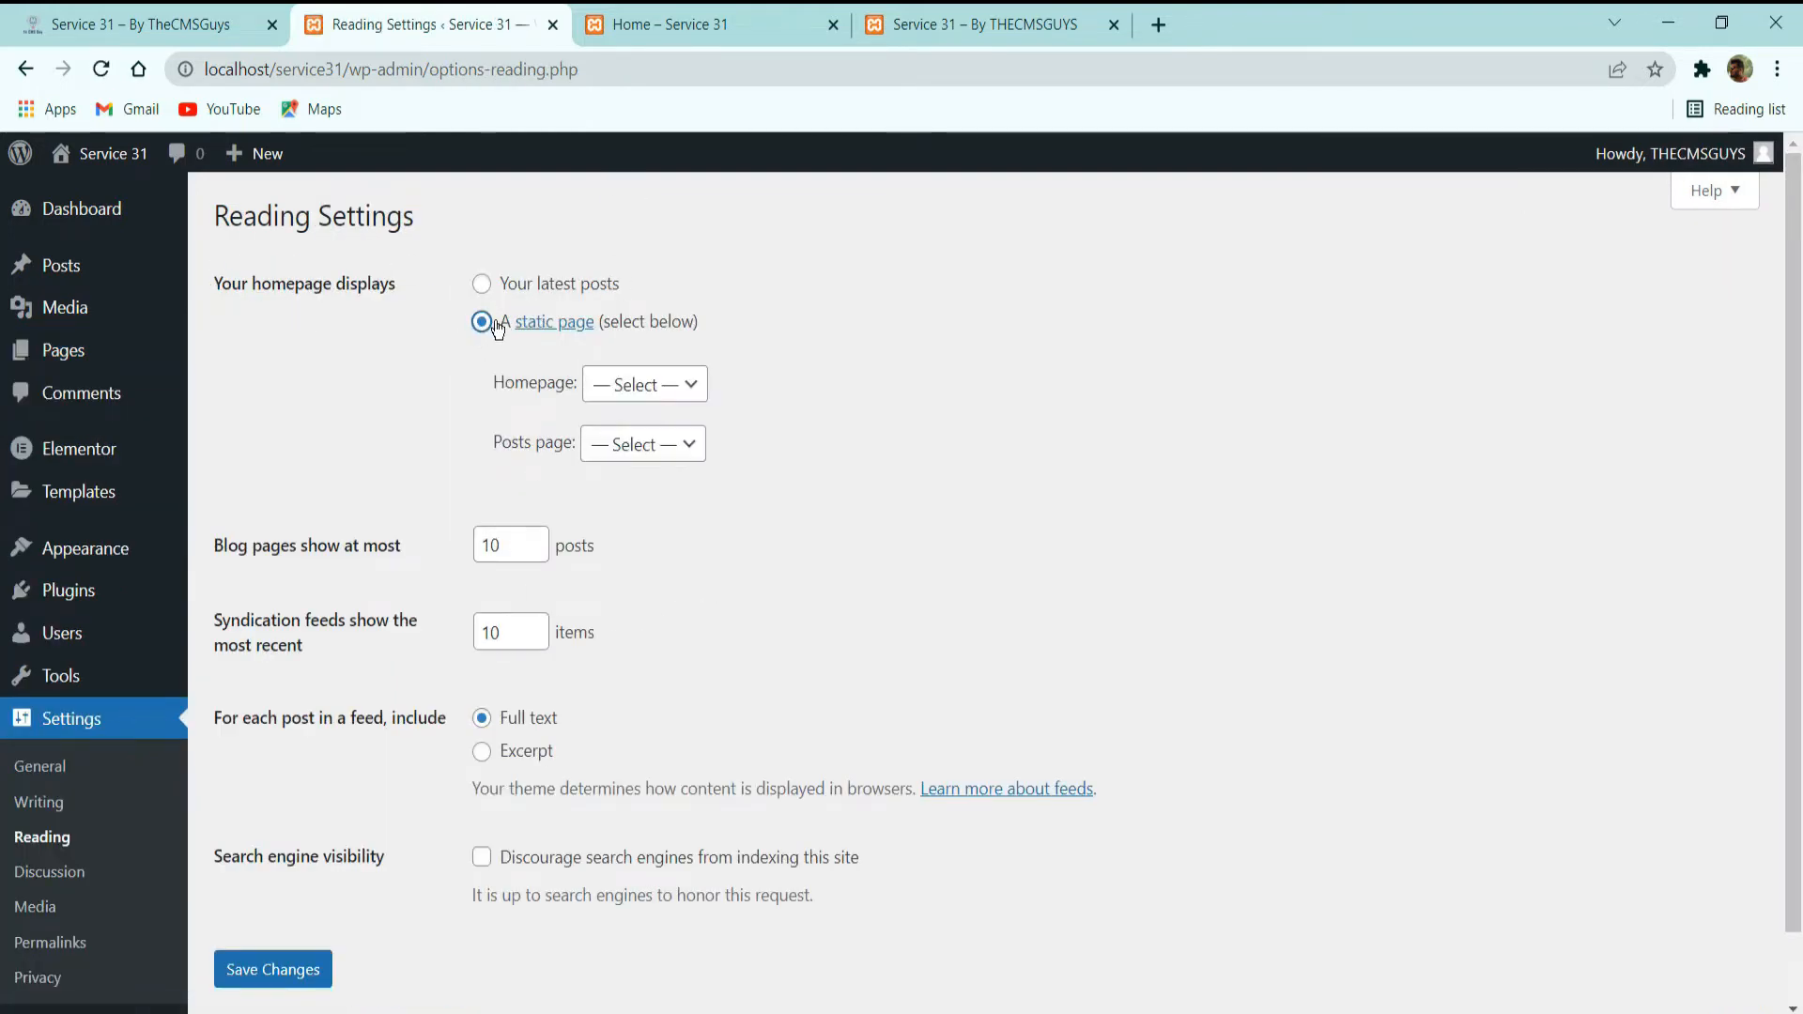
left_click(680, 406)
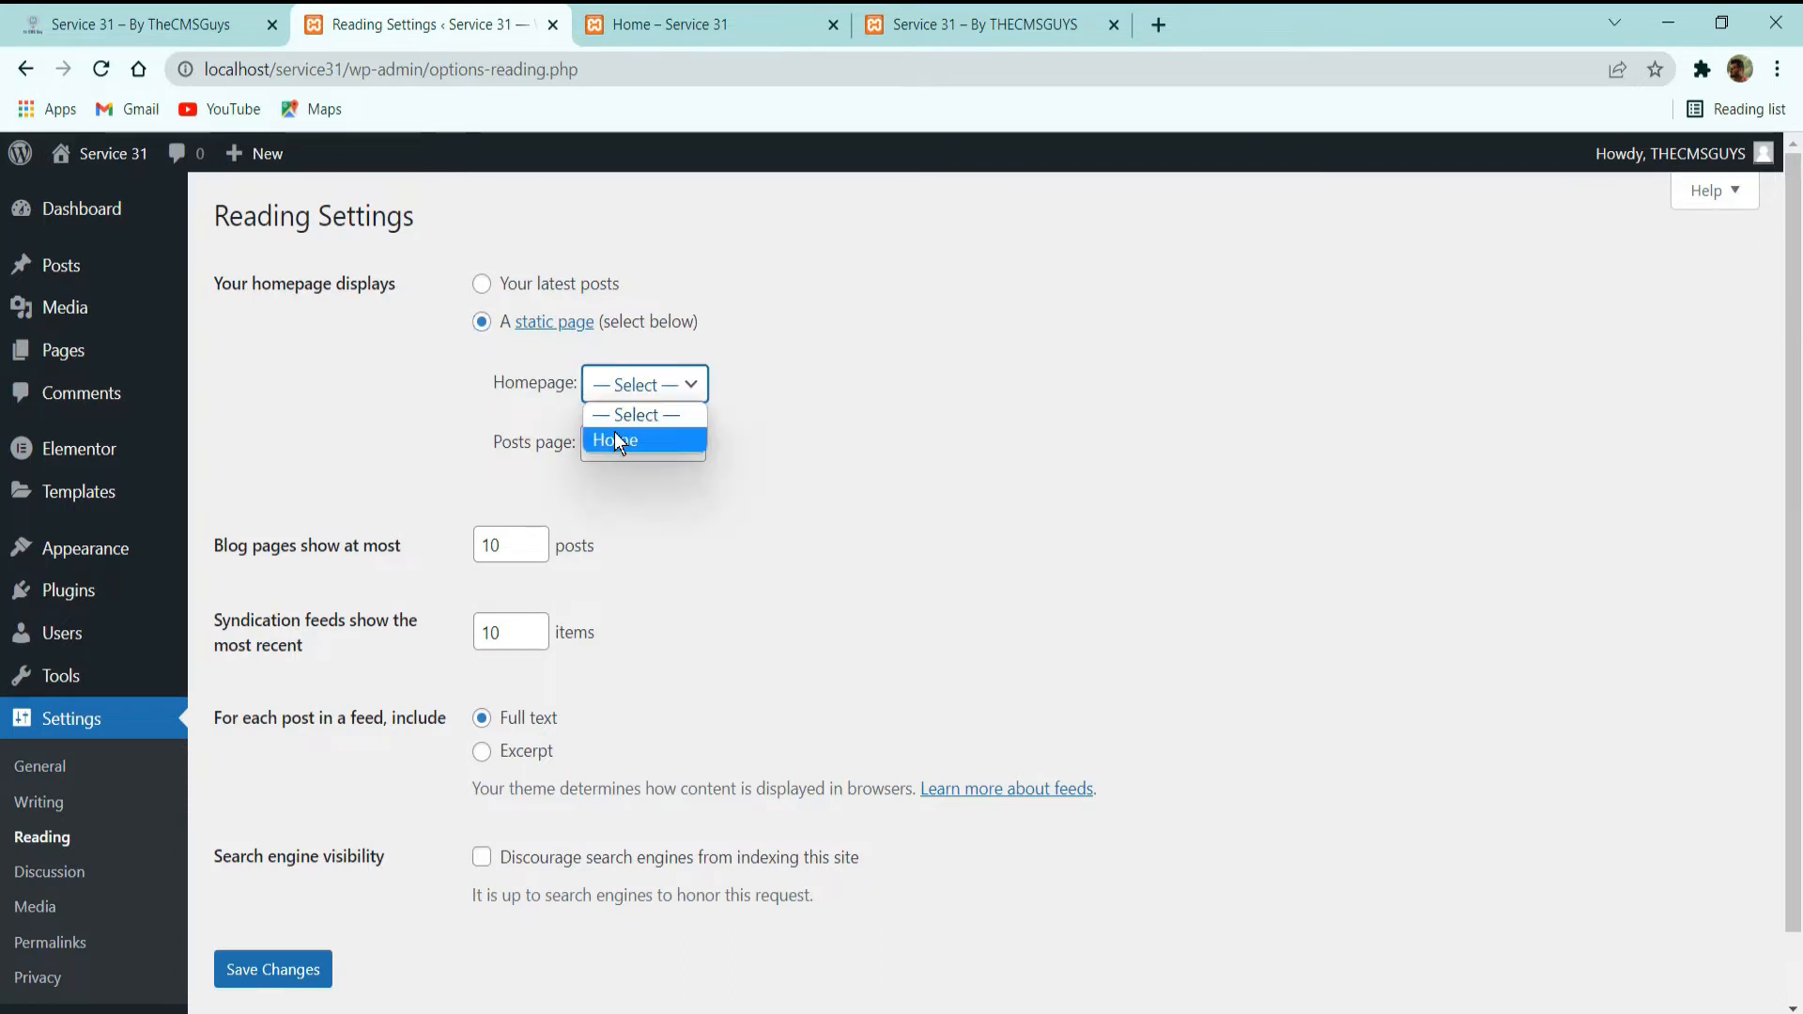
left_click(614, 434)
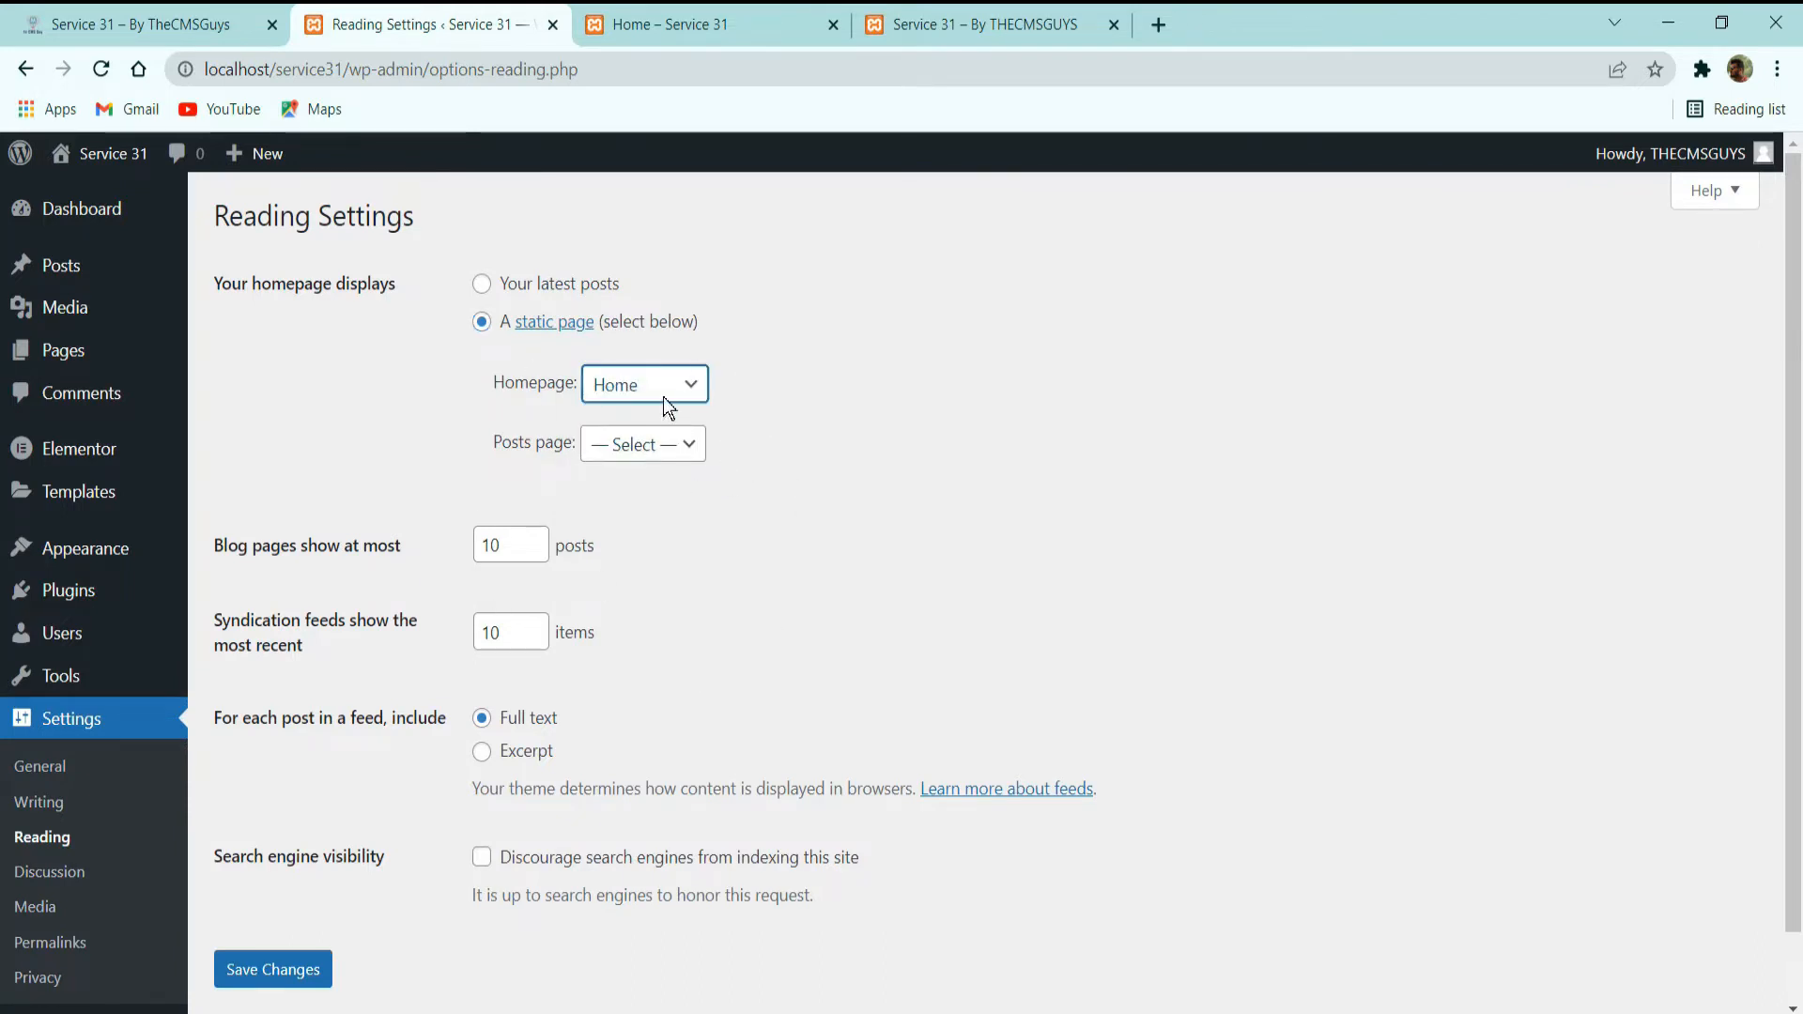
left_click(299, 968)
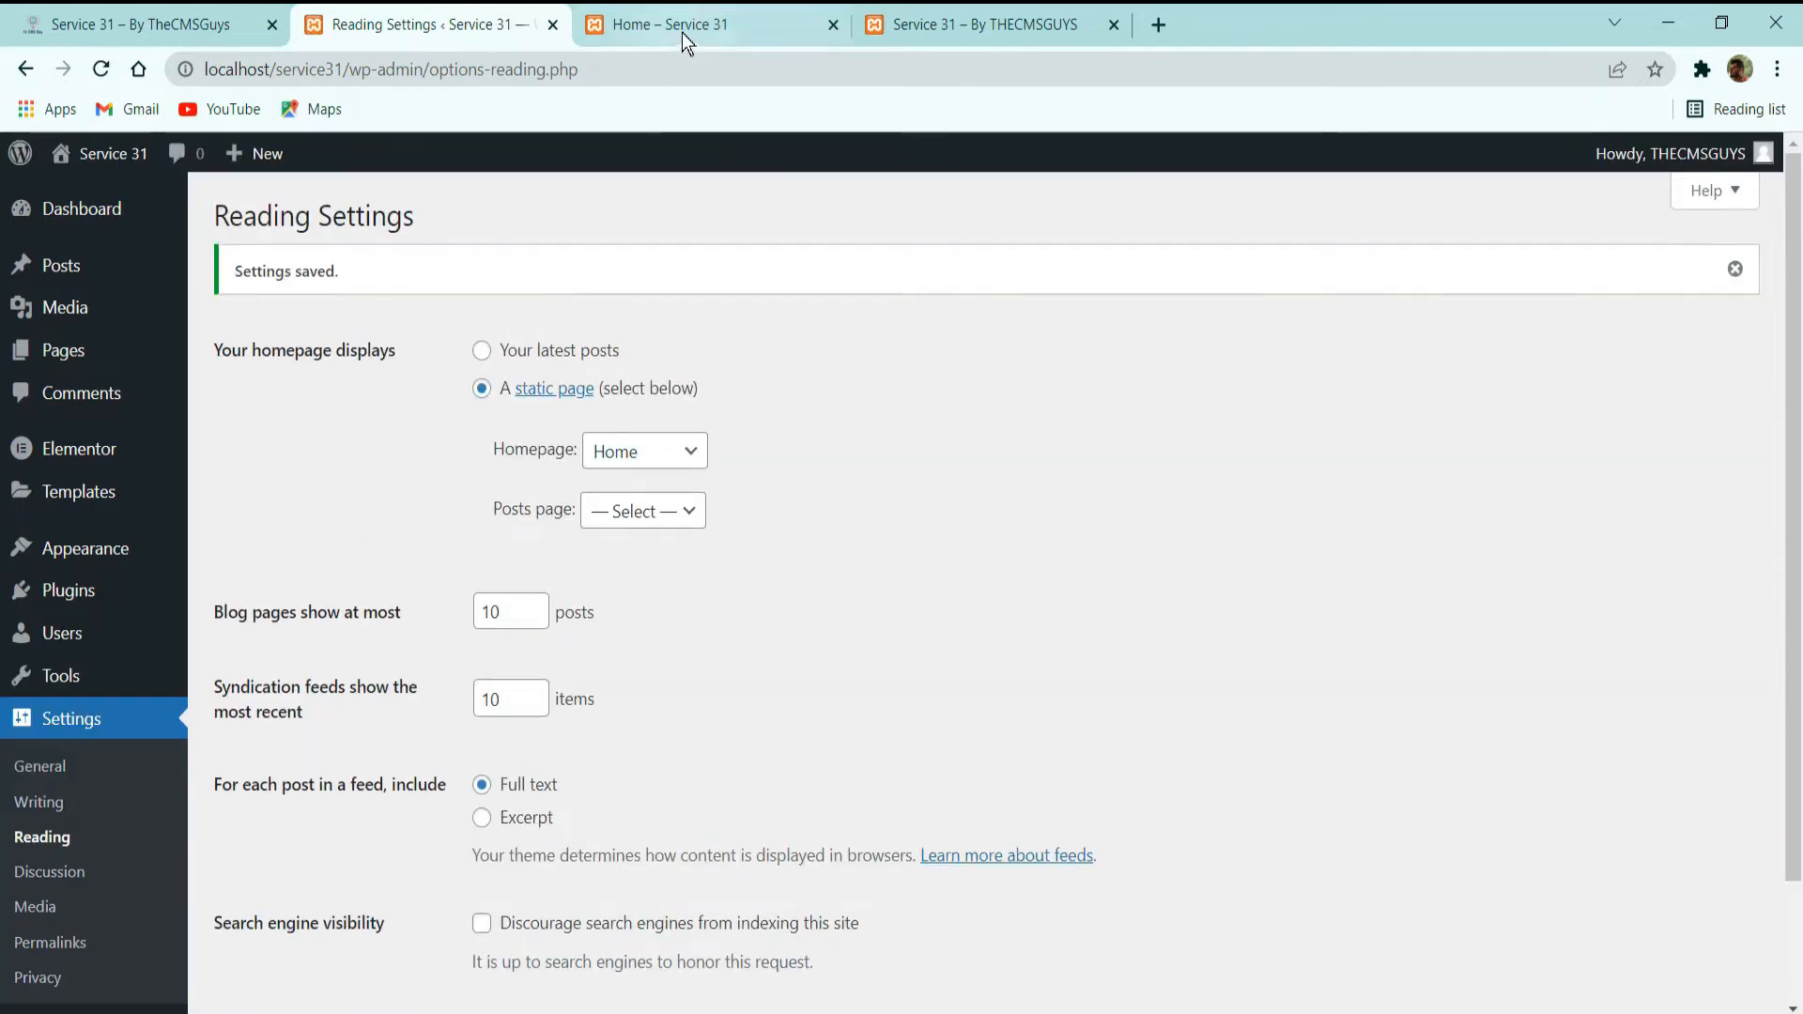
left_click(682, 28)
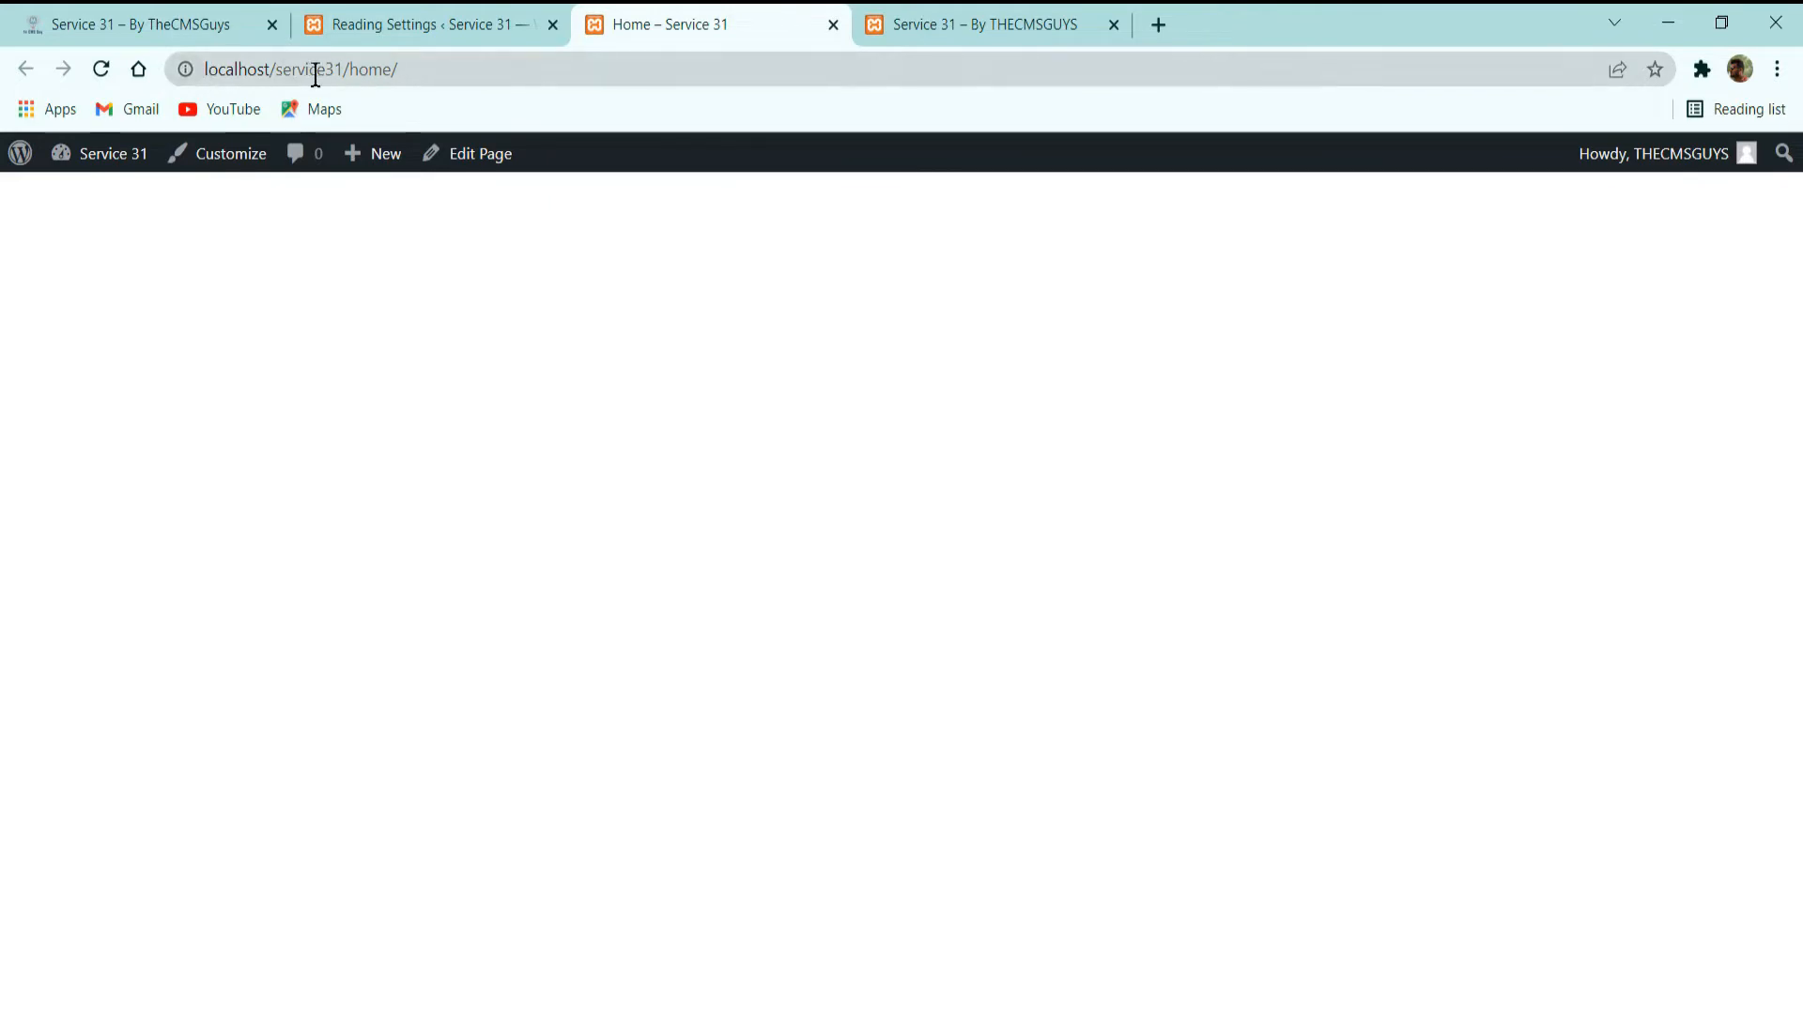
left_click(101, 72)
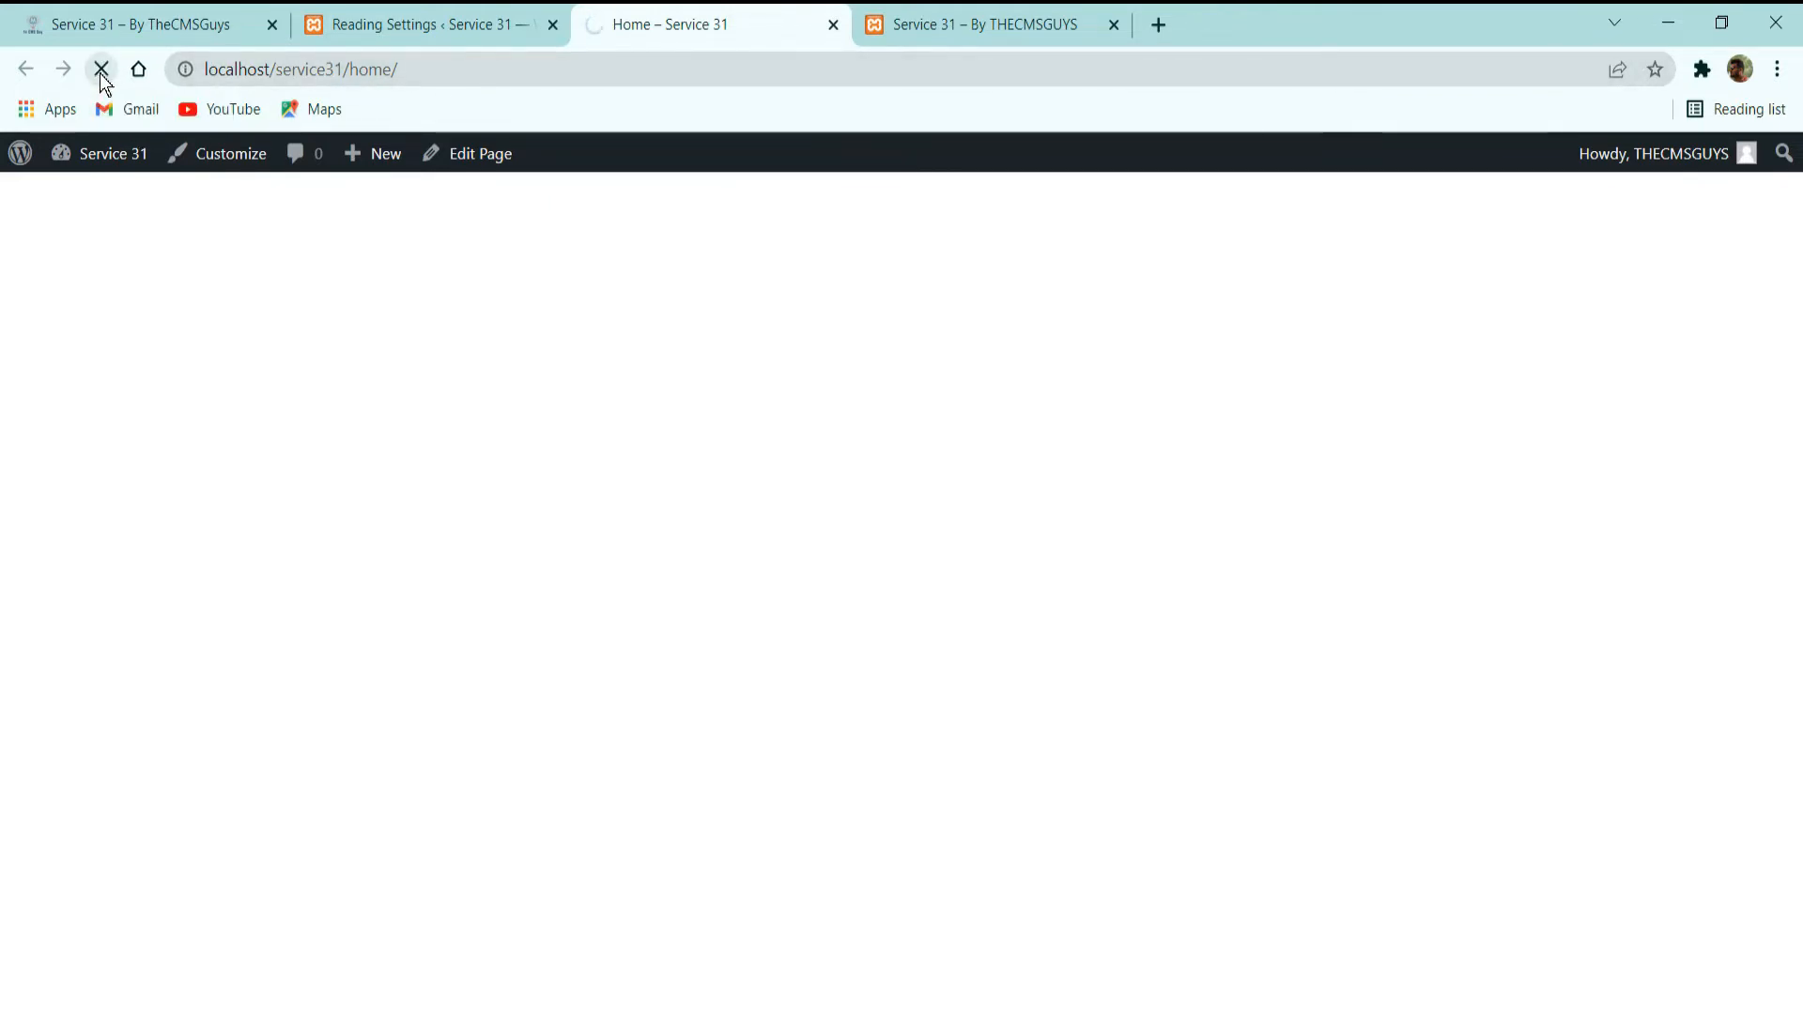
Examine the local site root address, reload the duplicate view to check the new static homepage, and close that duplicate.
left_click_drag(349, 70, 203, 70)
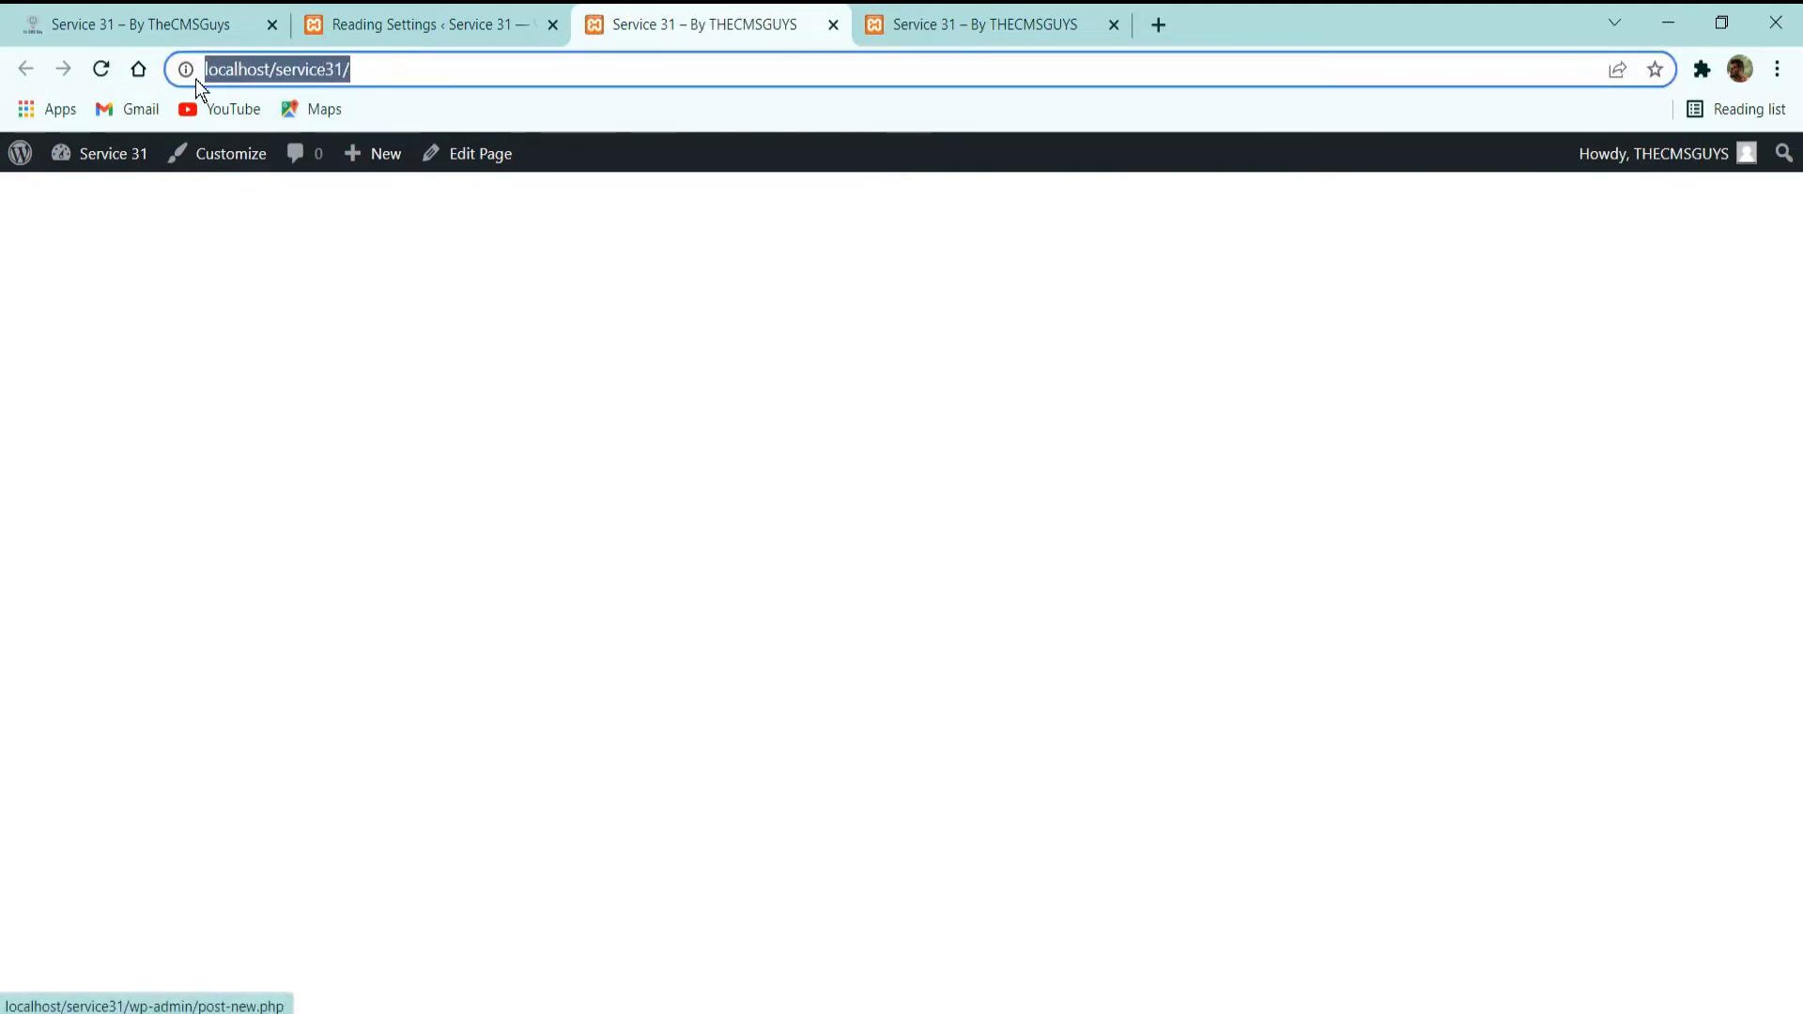
left_click(928, 20)
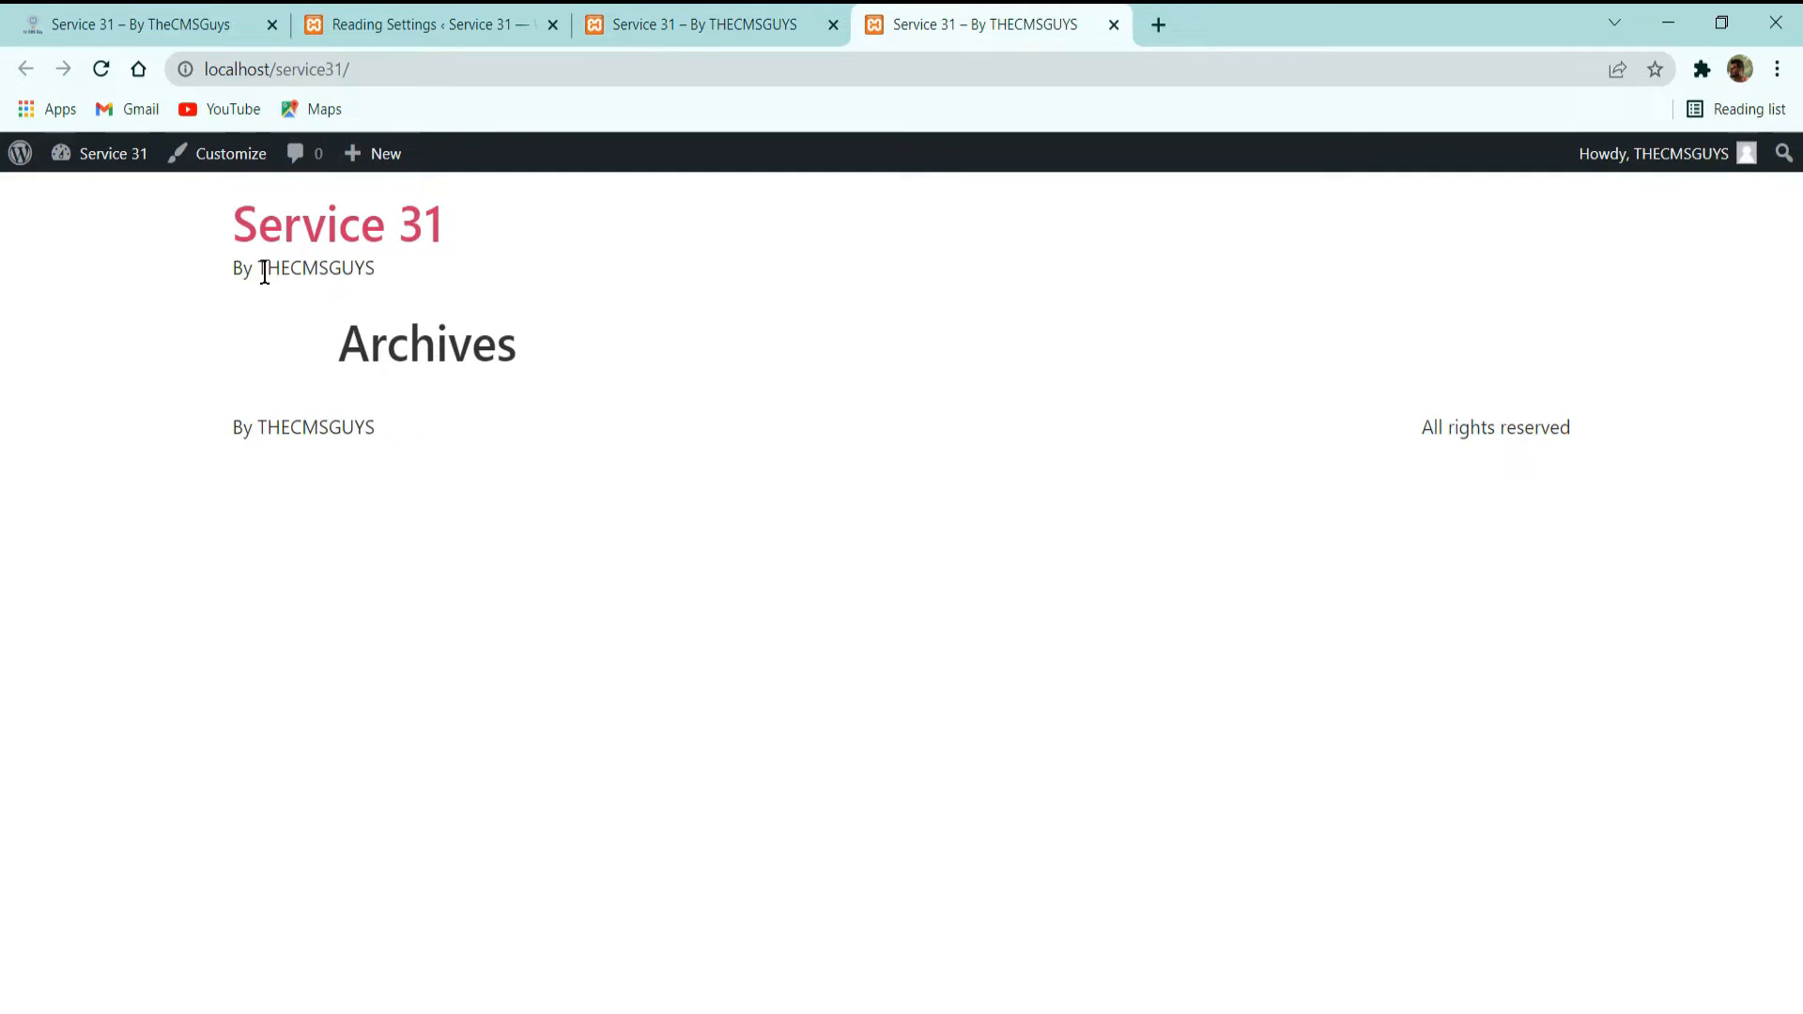
left_click_drag(195, 226, 1608, 421)
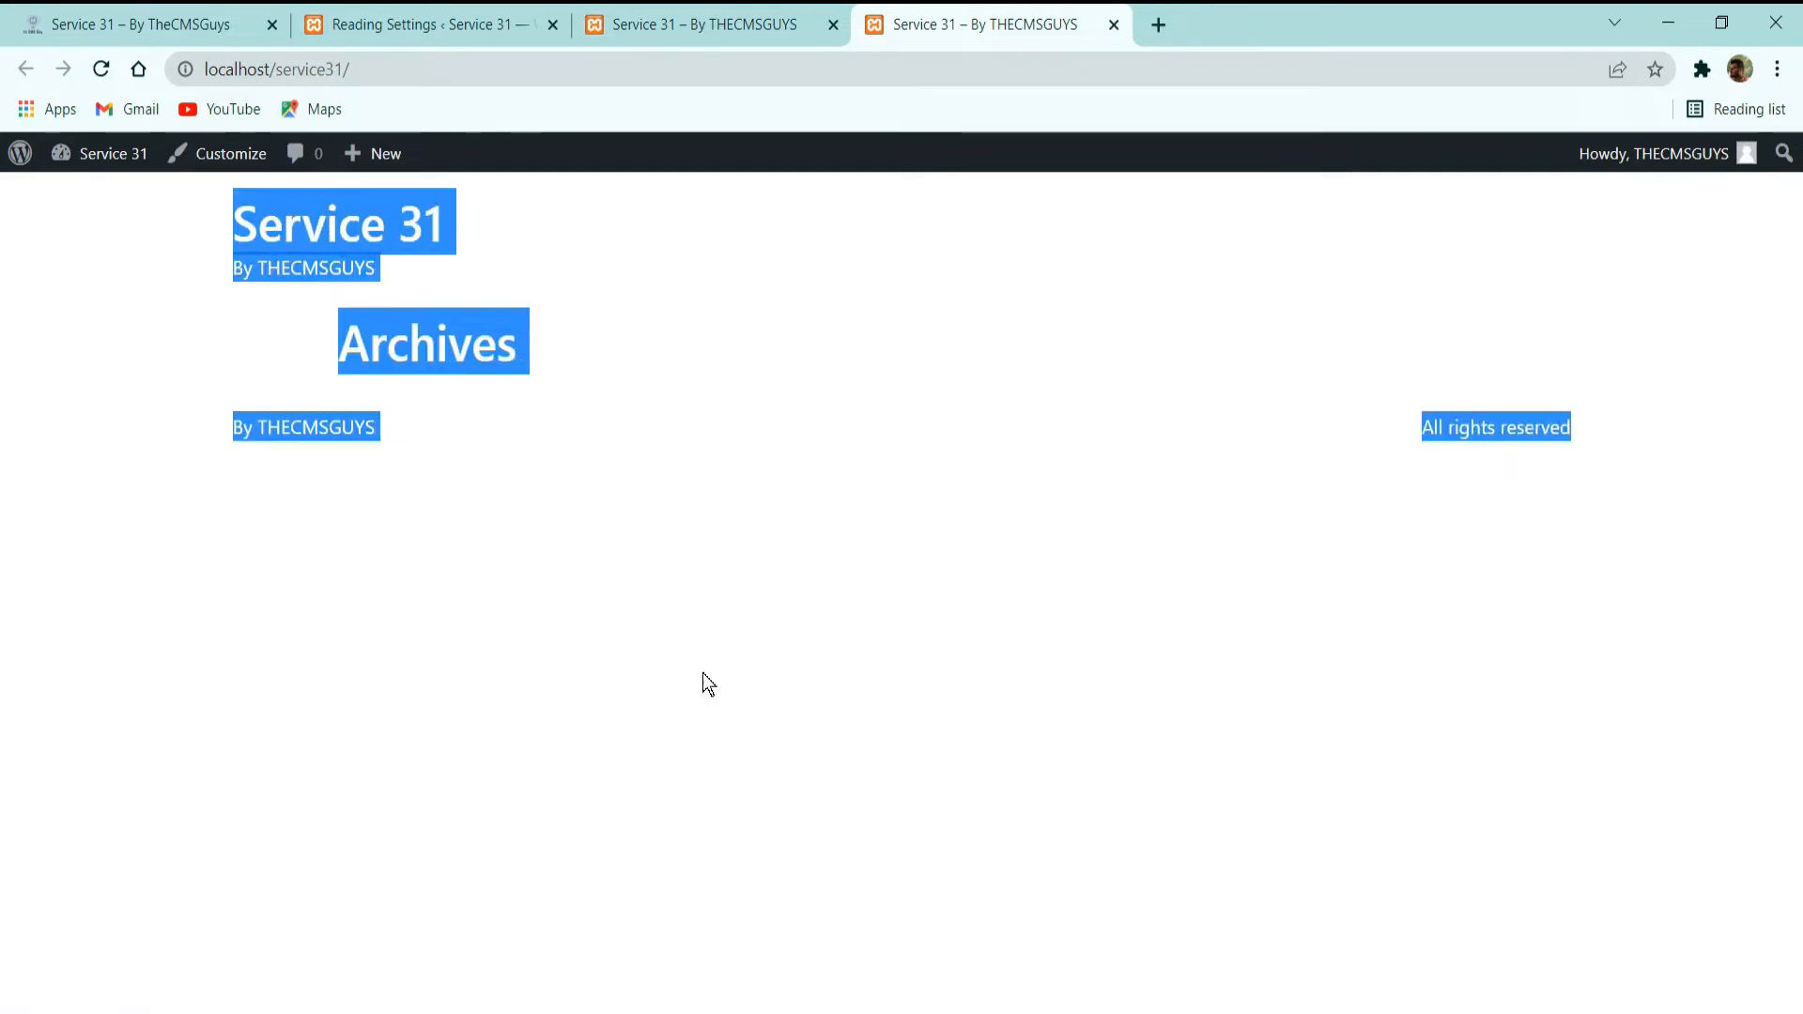
left_click(552, 595)
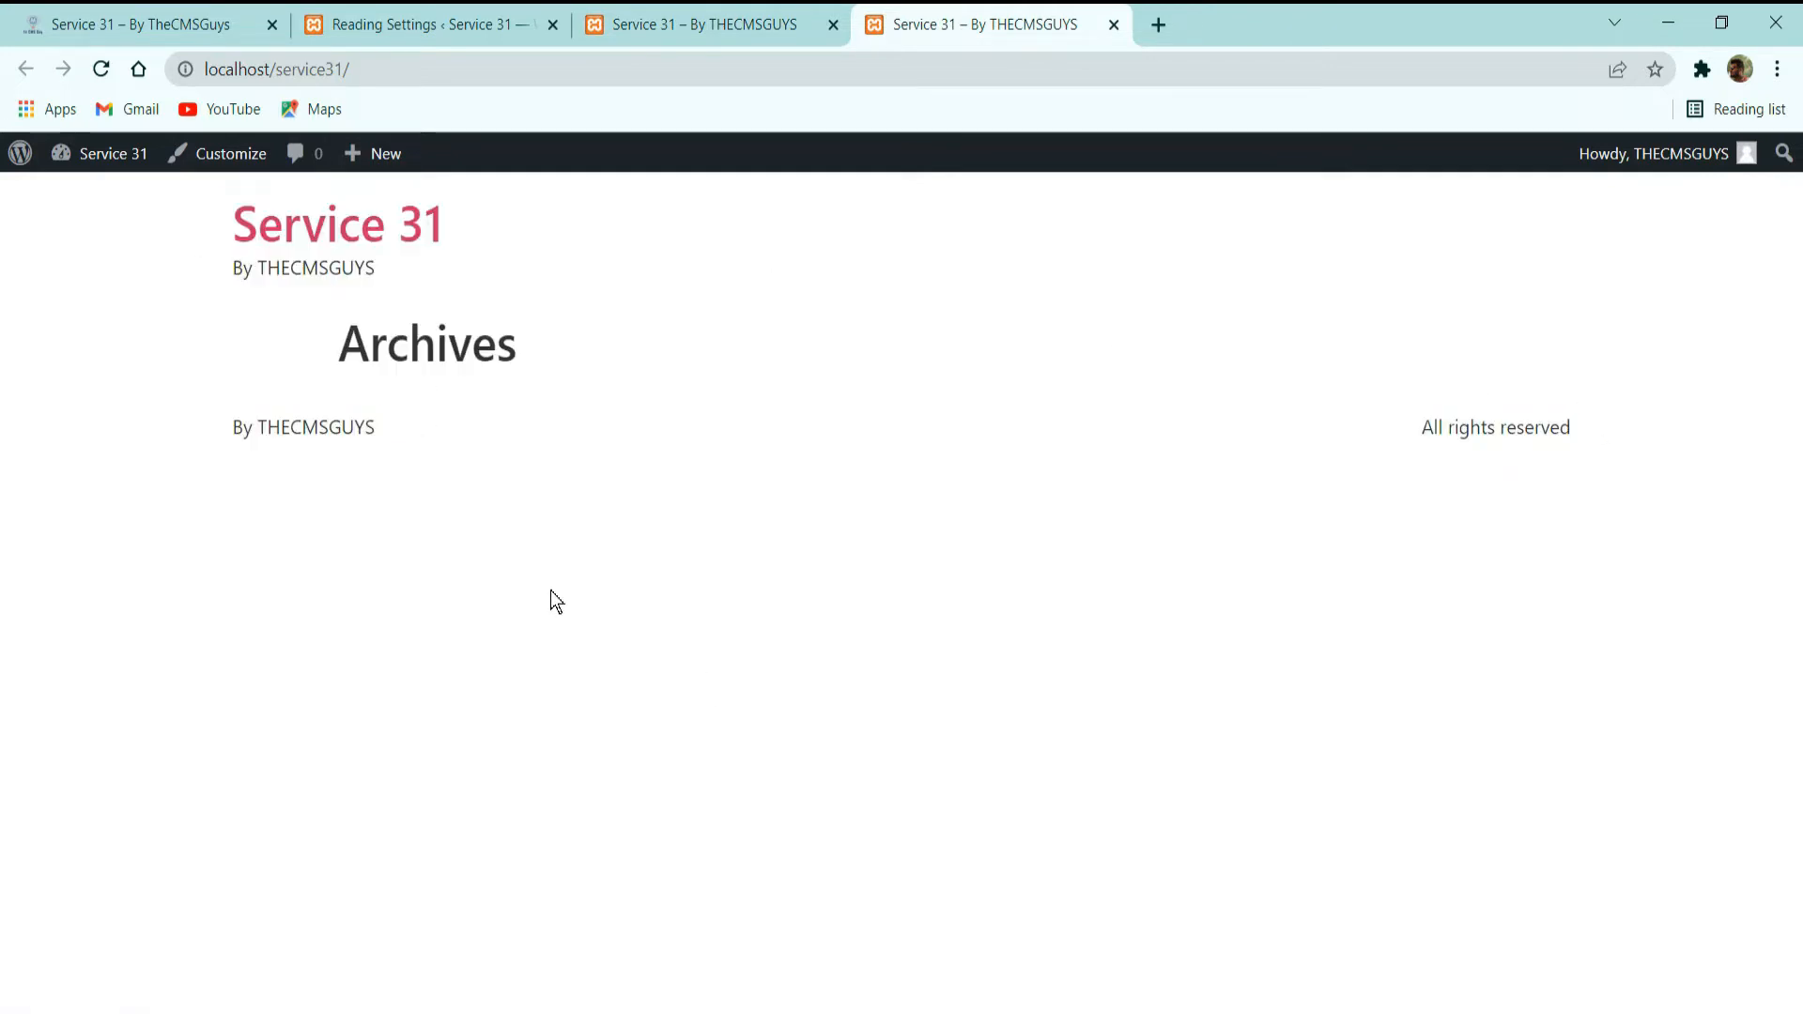
left_click(105, 71)
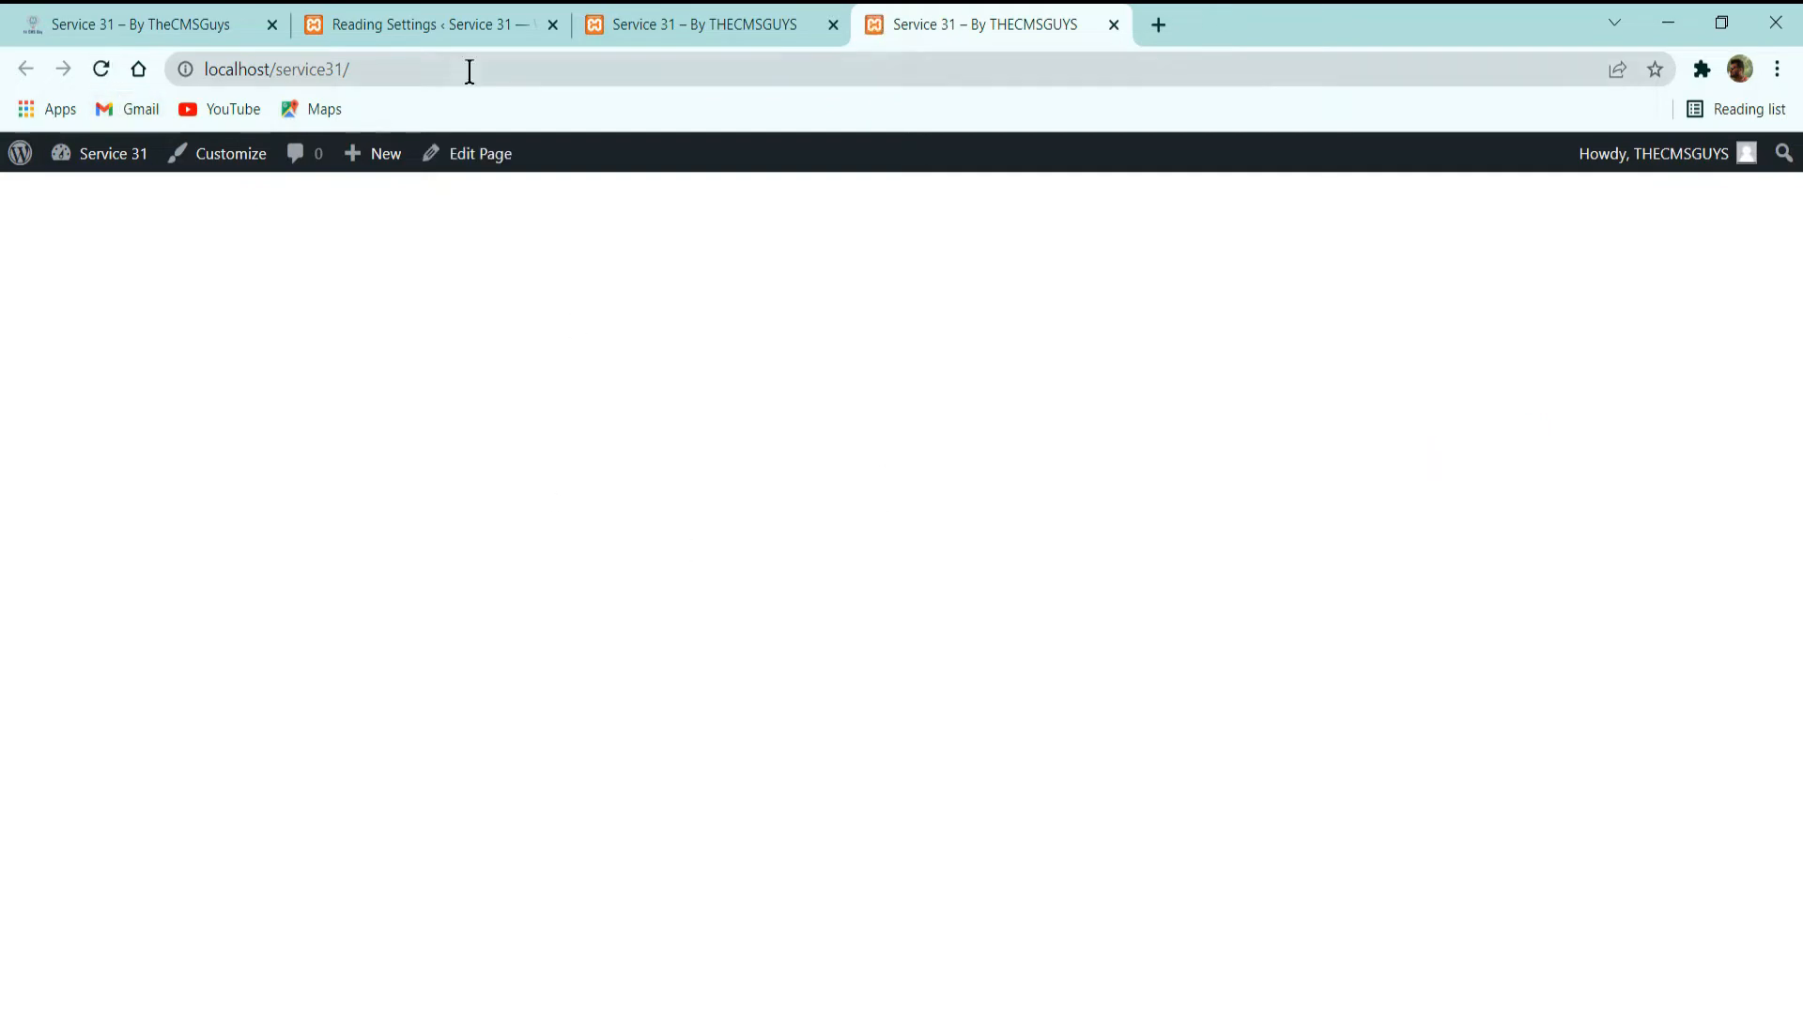
left_click(1114, 25)
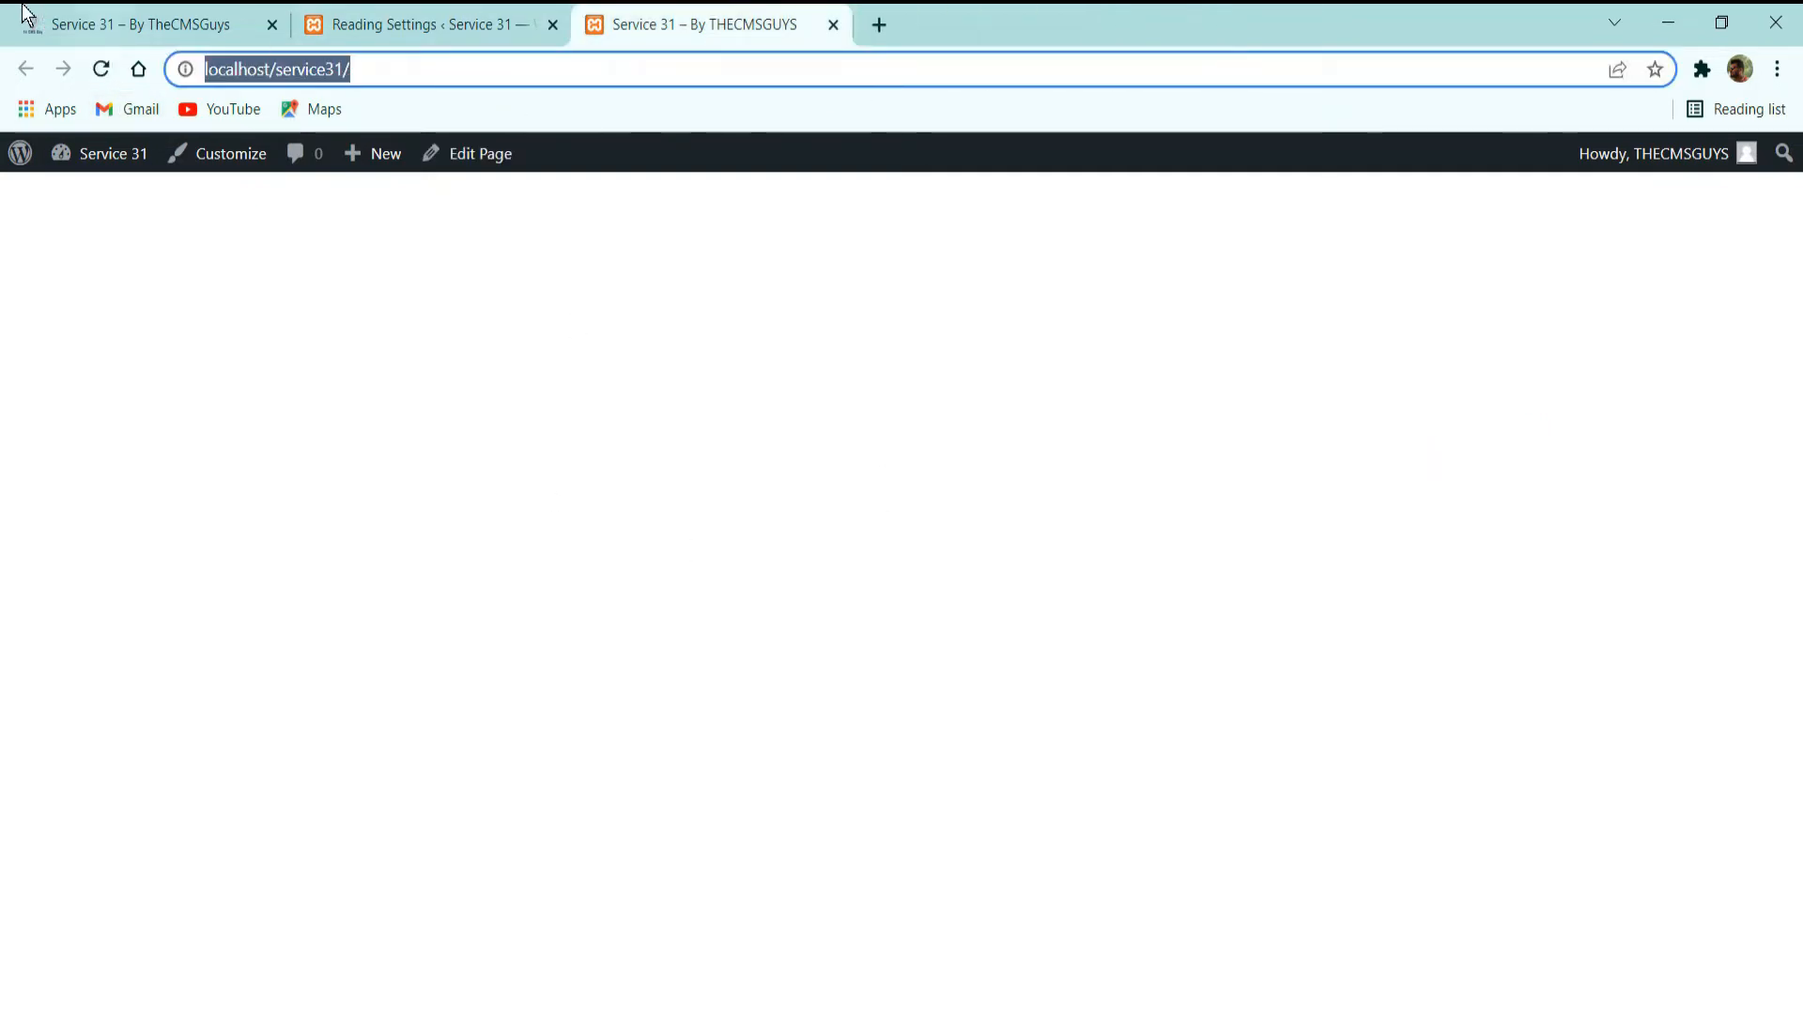
Open the Home page from the site's page list and load it in the Elementor editor.
left_click(114, 14)
left_click(423, 23)
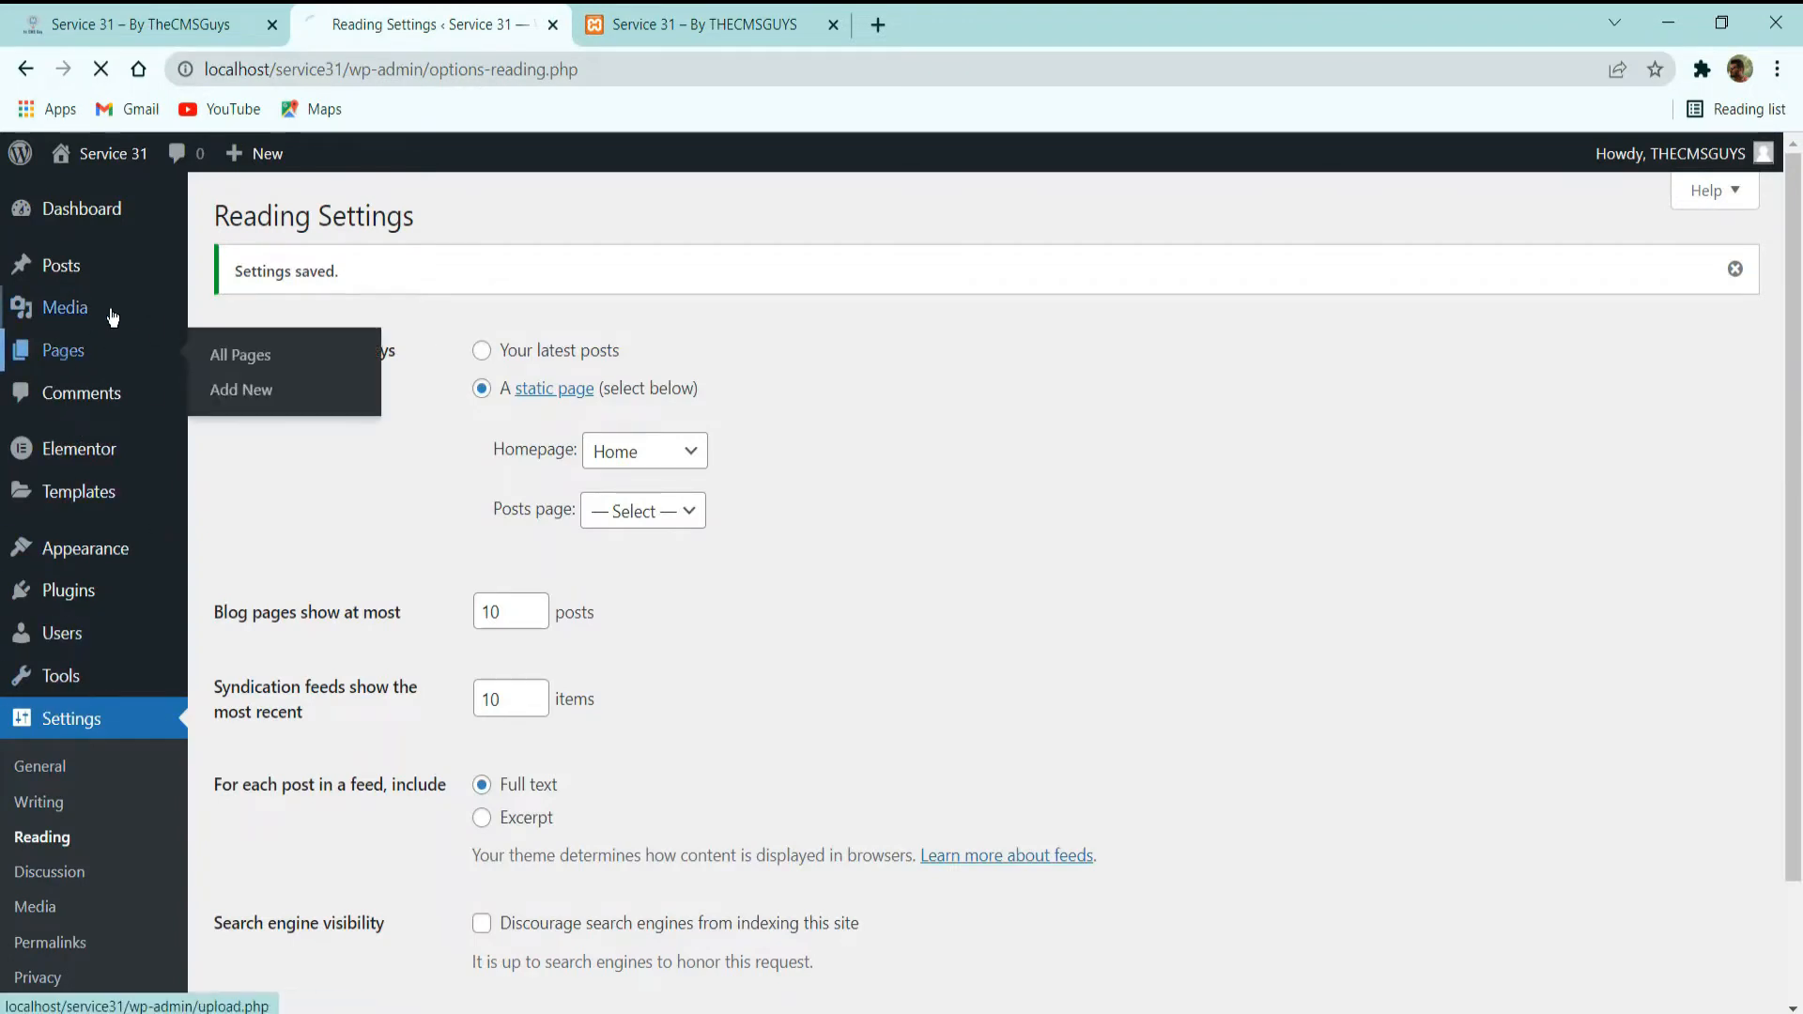
left_click(326, 343)
left_click(280, 434)
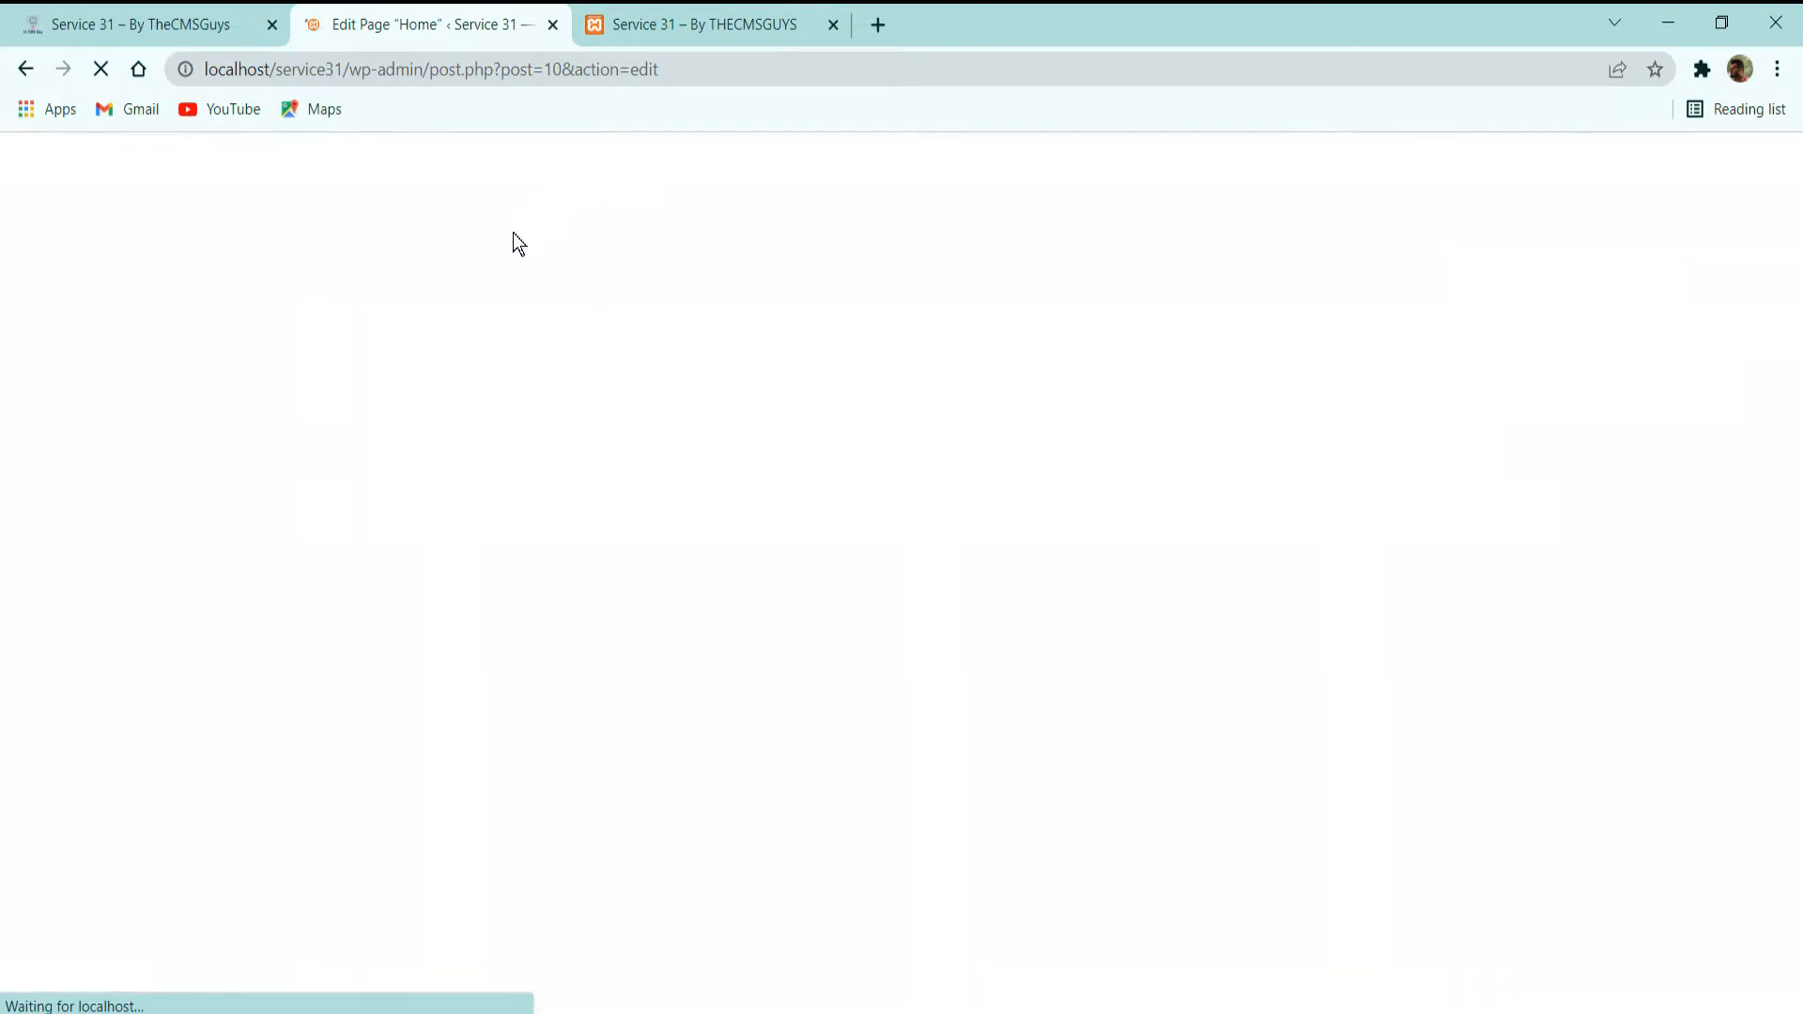
left_click(526, 174)
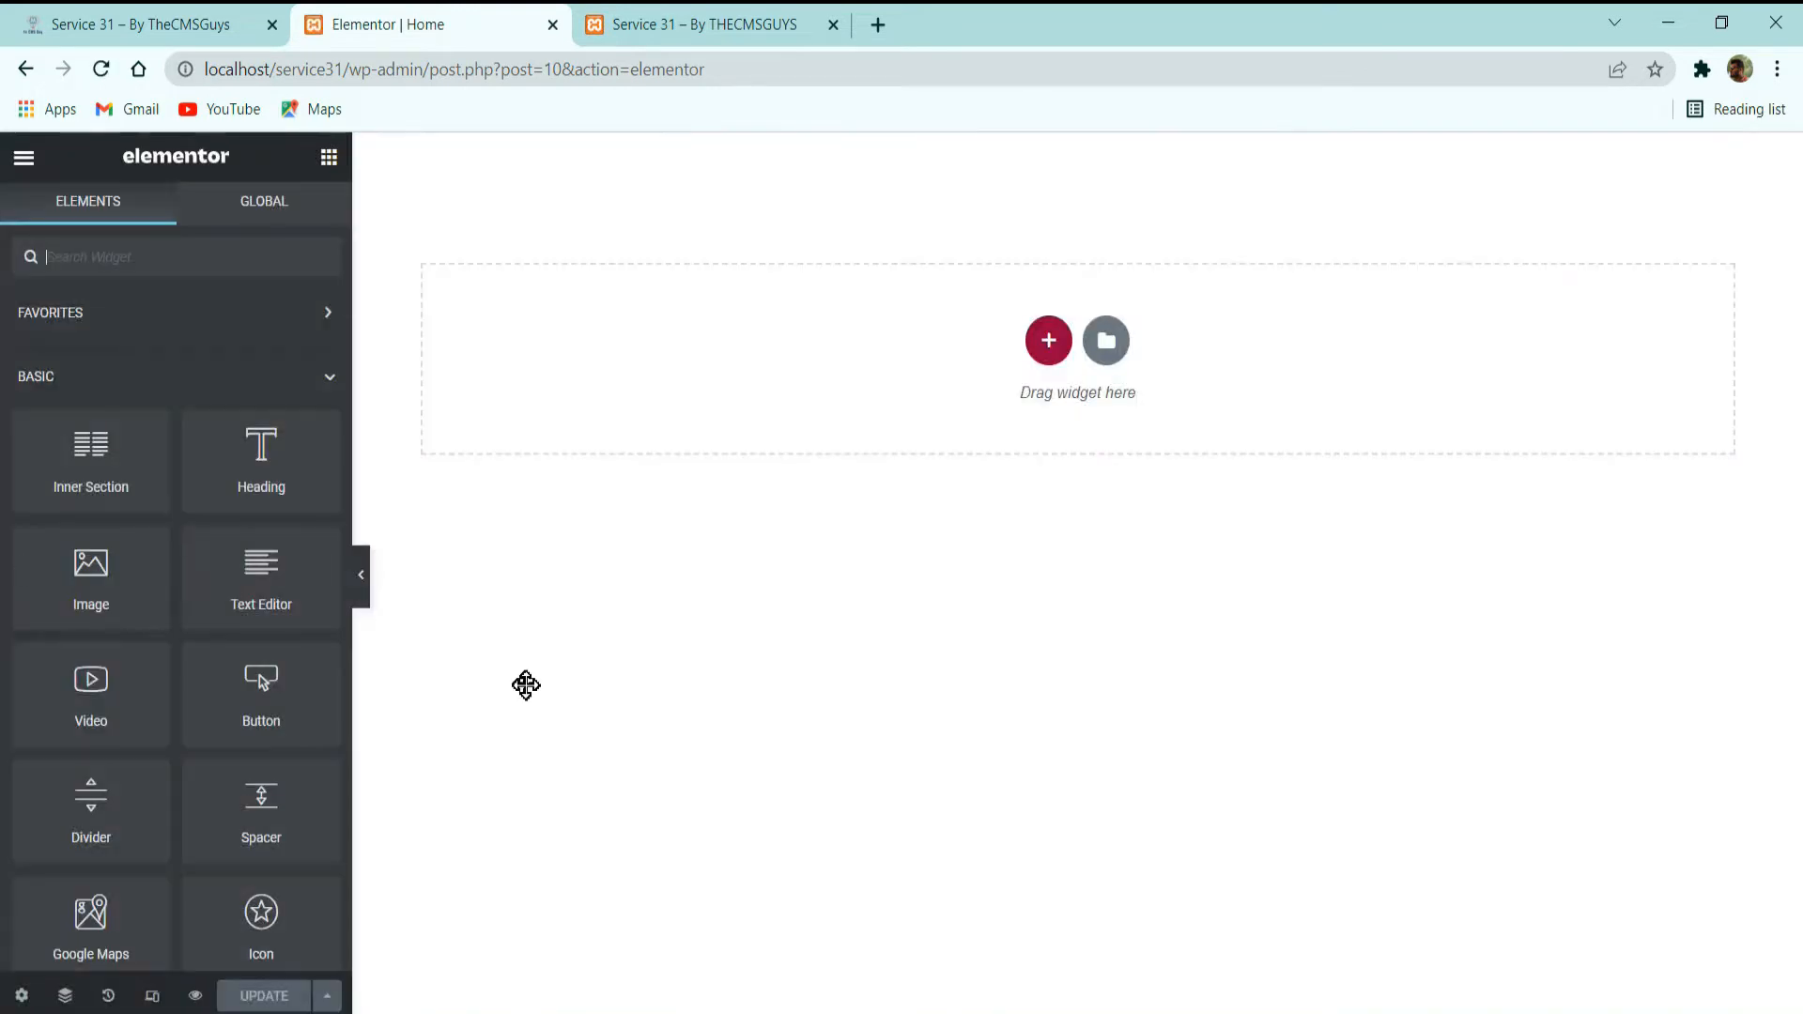
Examine the demo conference homepage's header and hero design as a reference for the Elementor build.
left_click(286, 13)
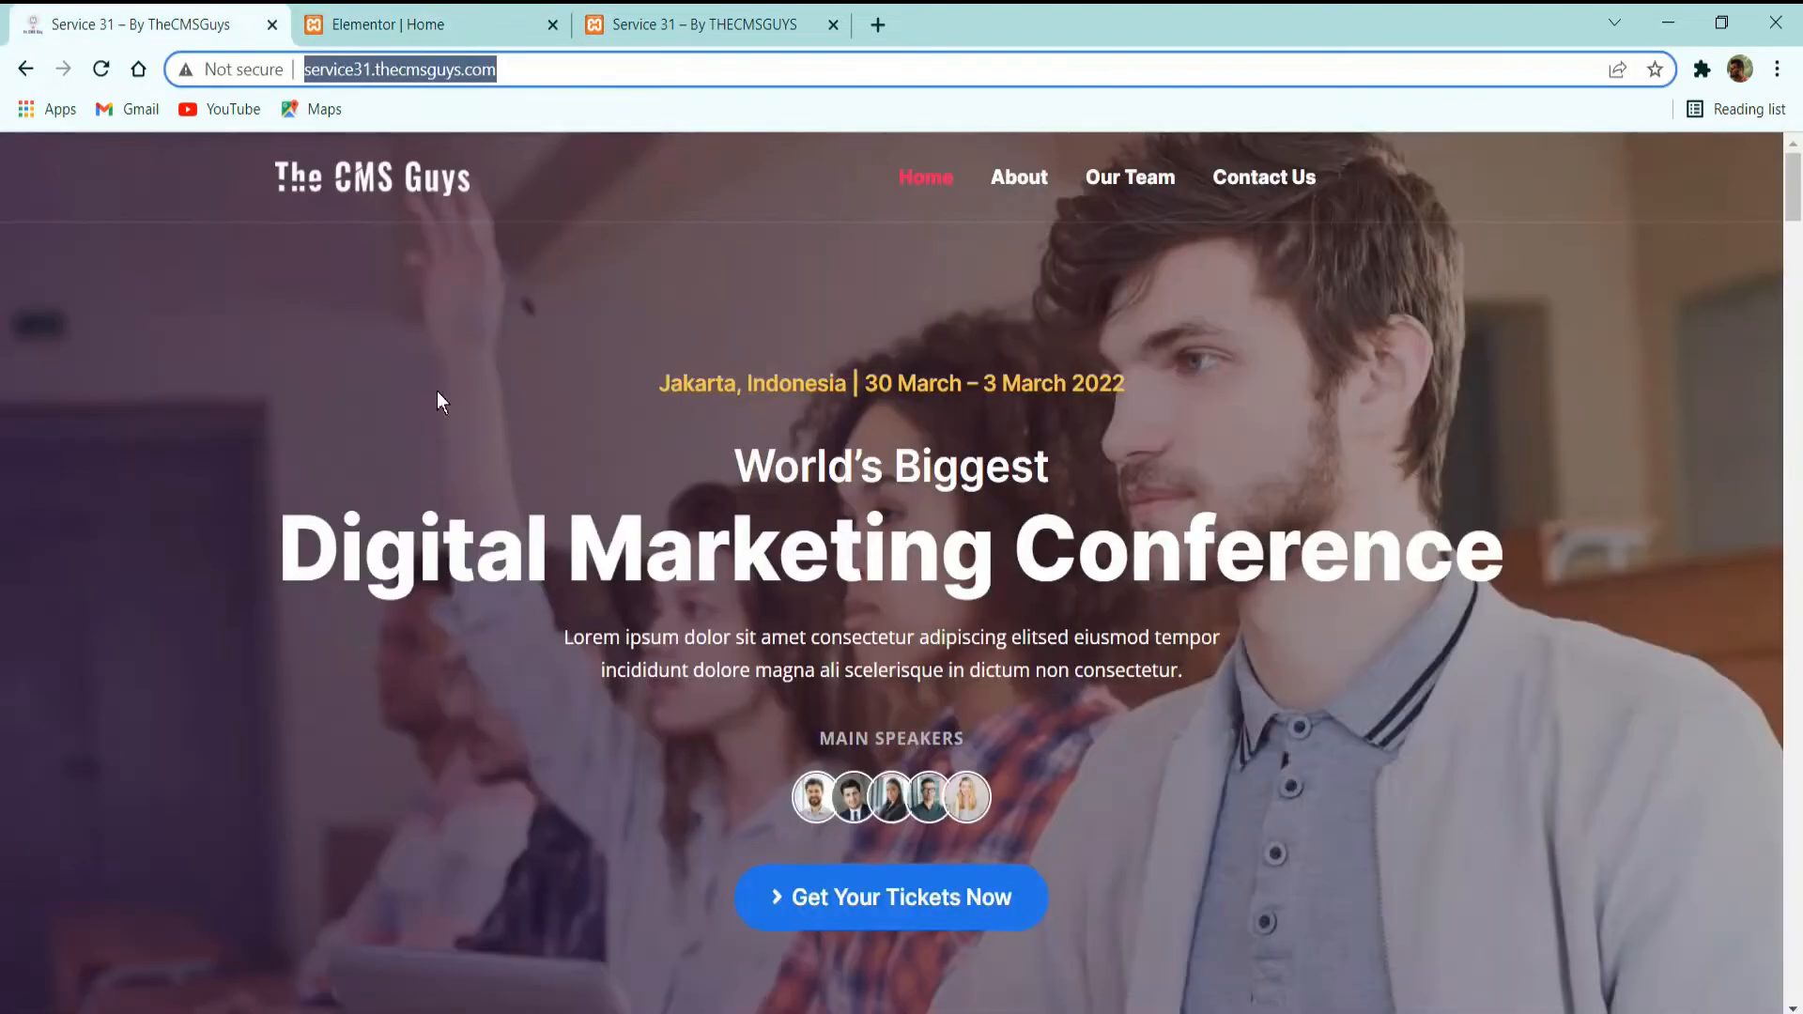
left_click(401, 13)
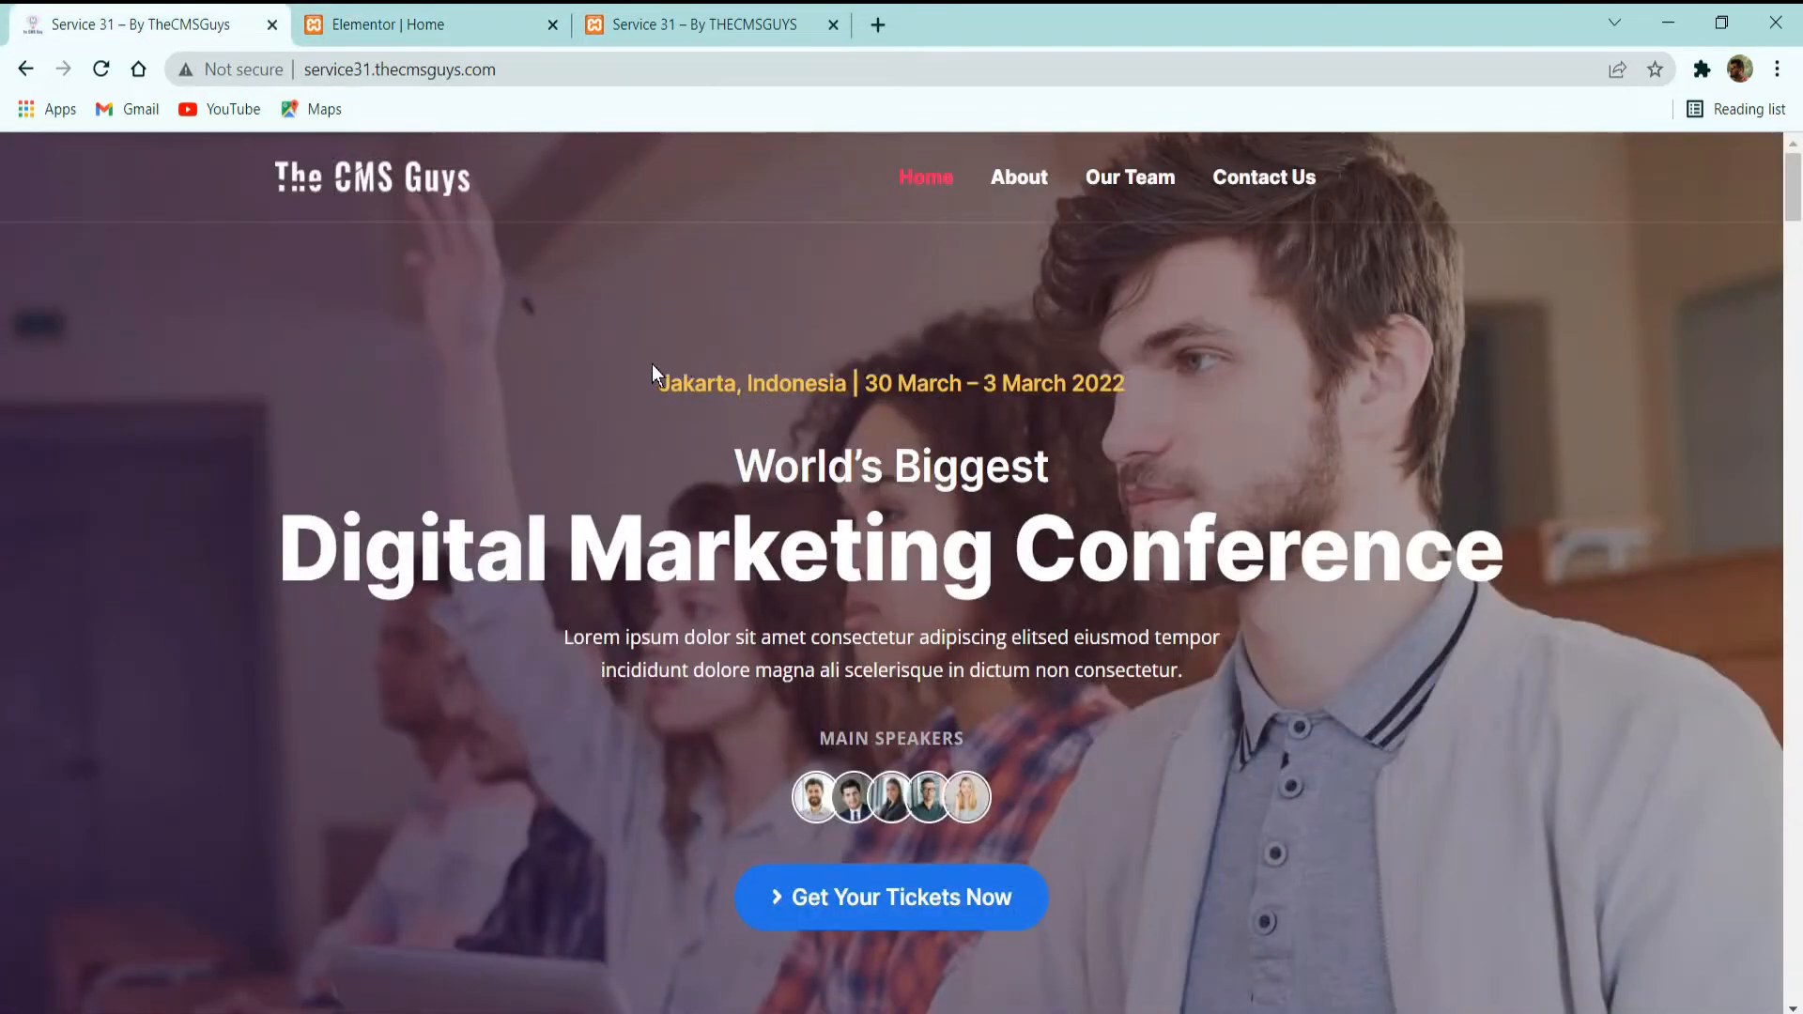
left_click(446, 13)
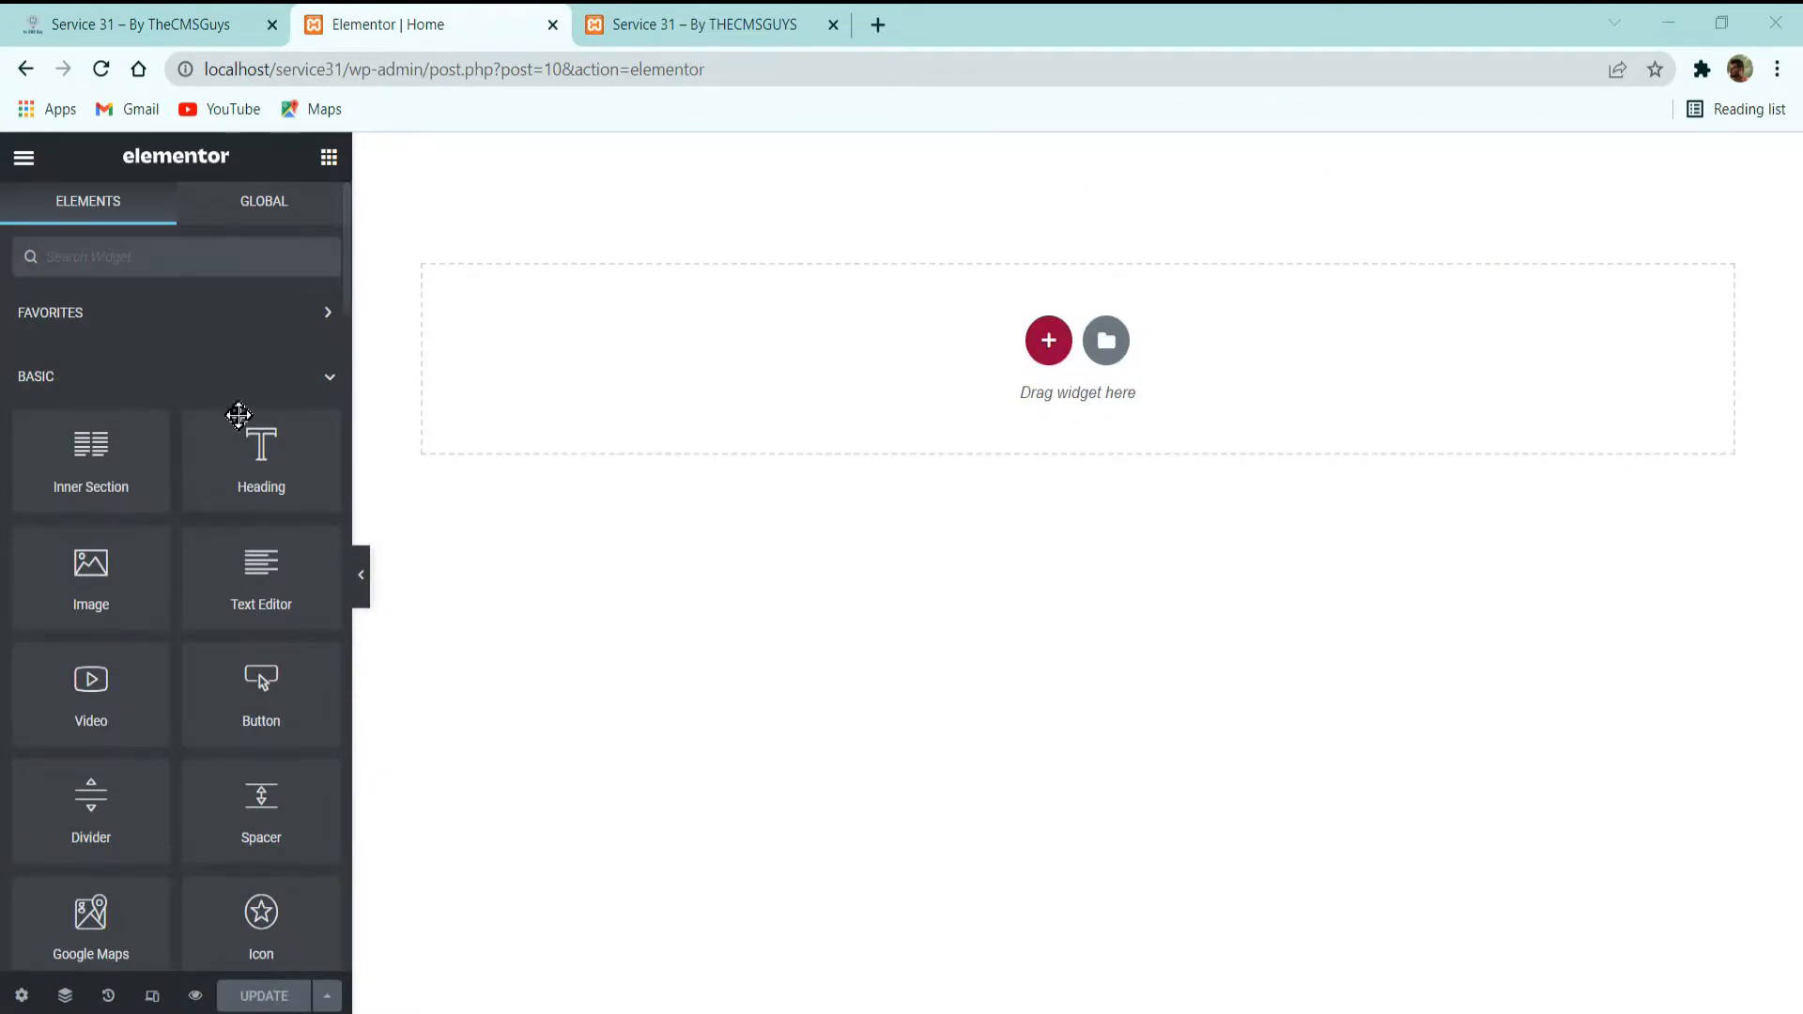
Open Elementor's Site Settings, look through the available sections and open Global Colors.
left_click(25, 158)
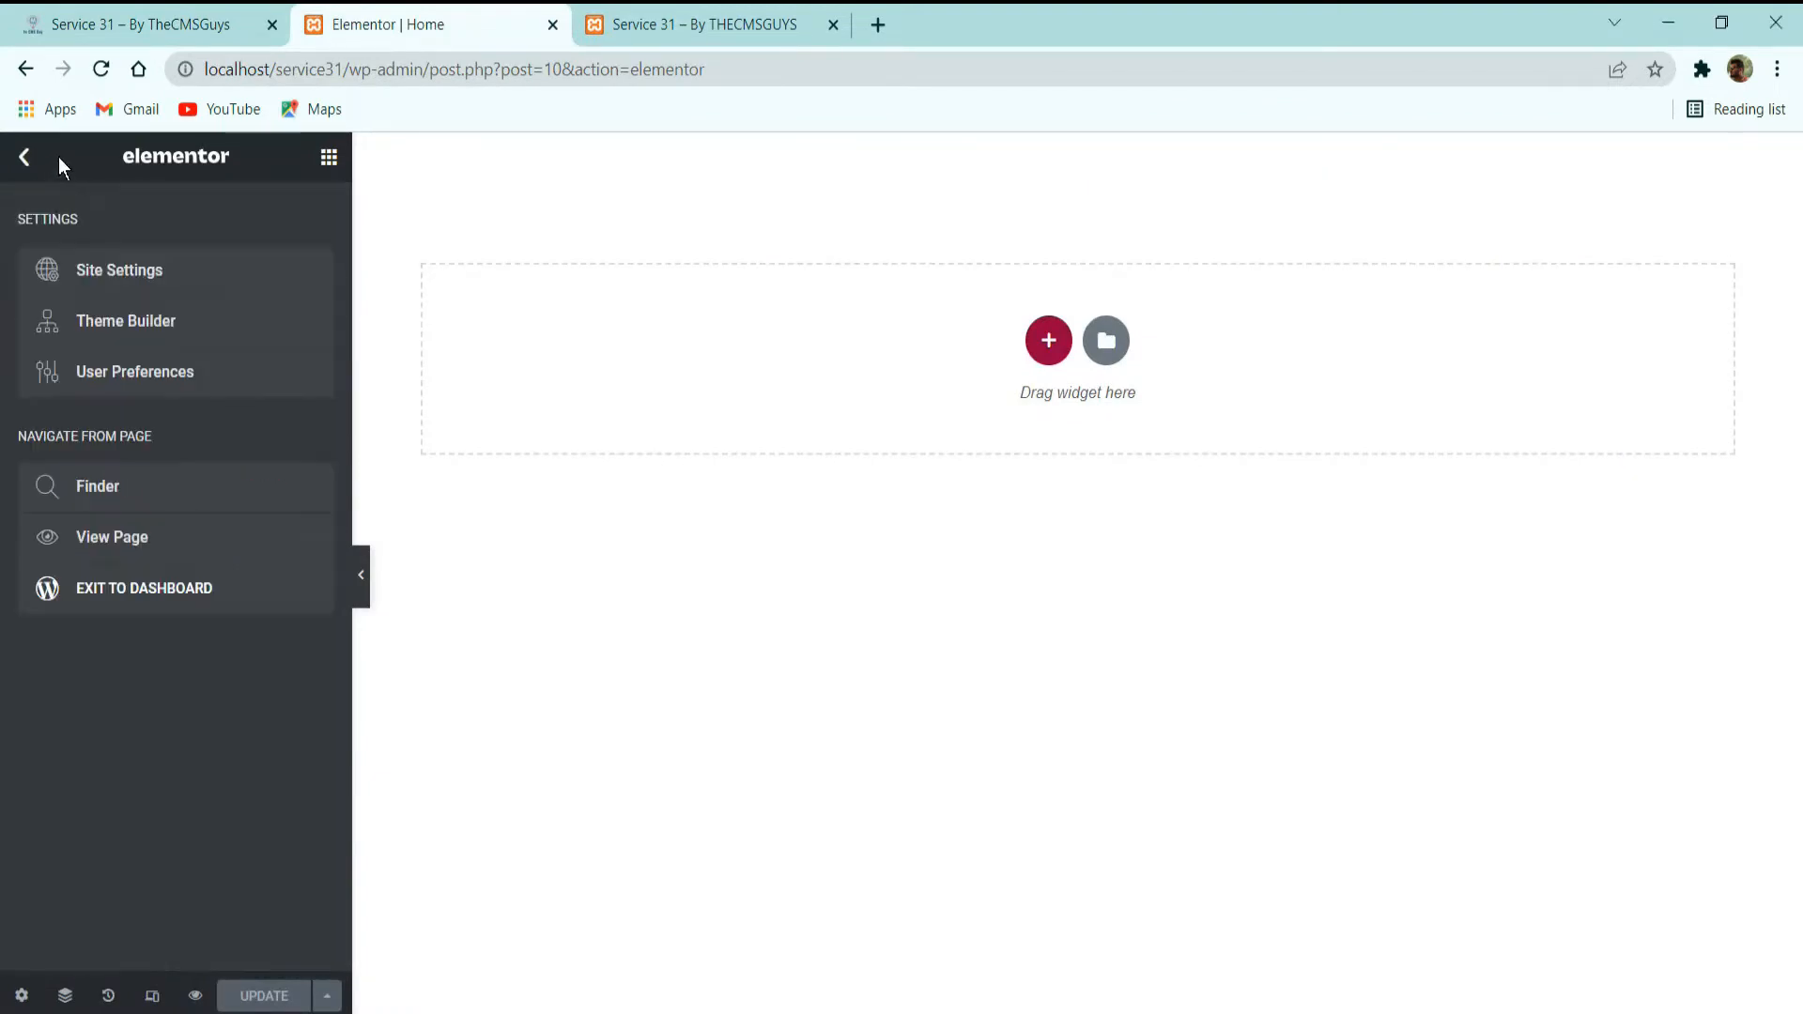
left_click(85, 266)
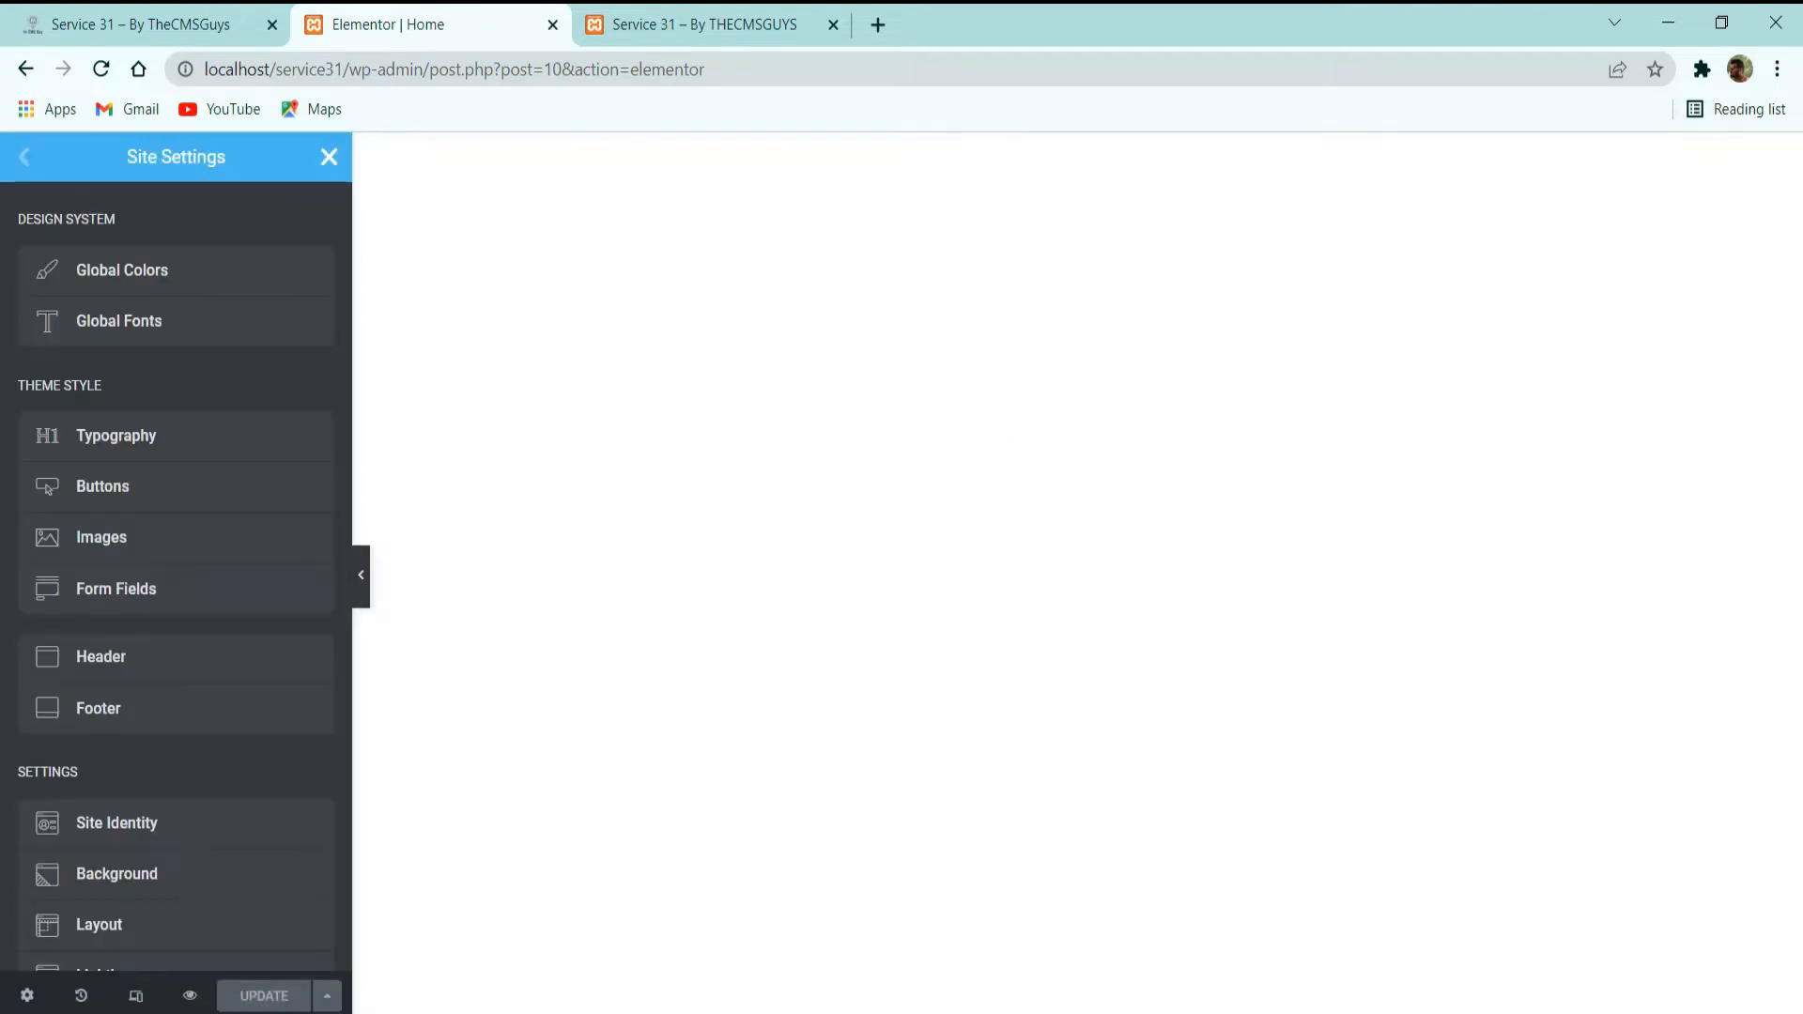
scroll(266, 560, "down", 3)
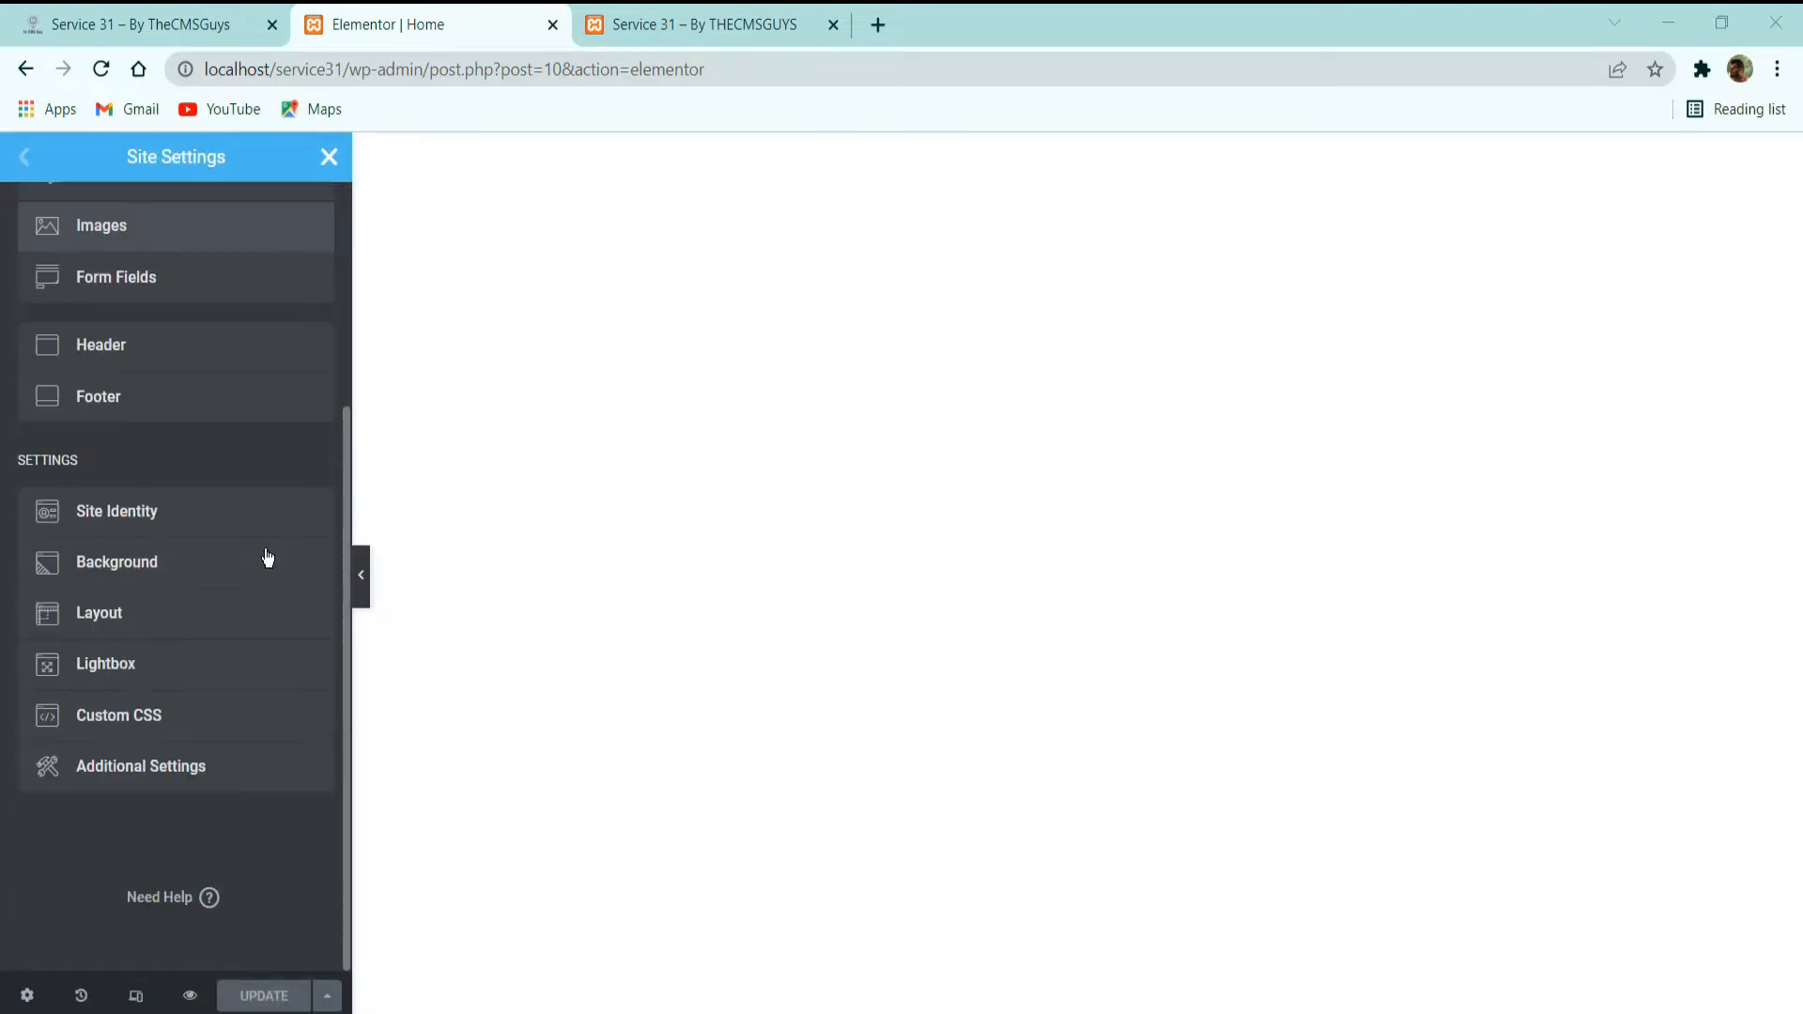
scroll(181, 407, "up", 3)
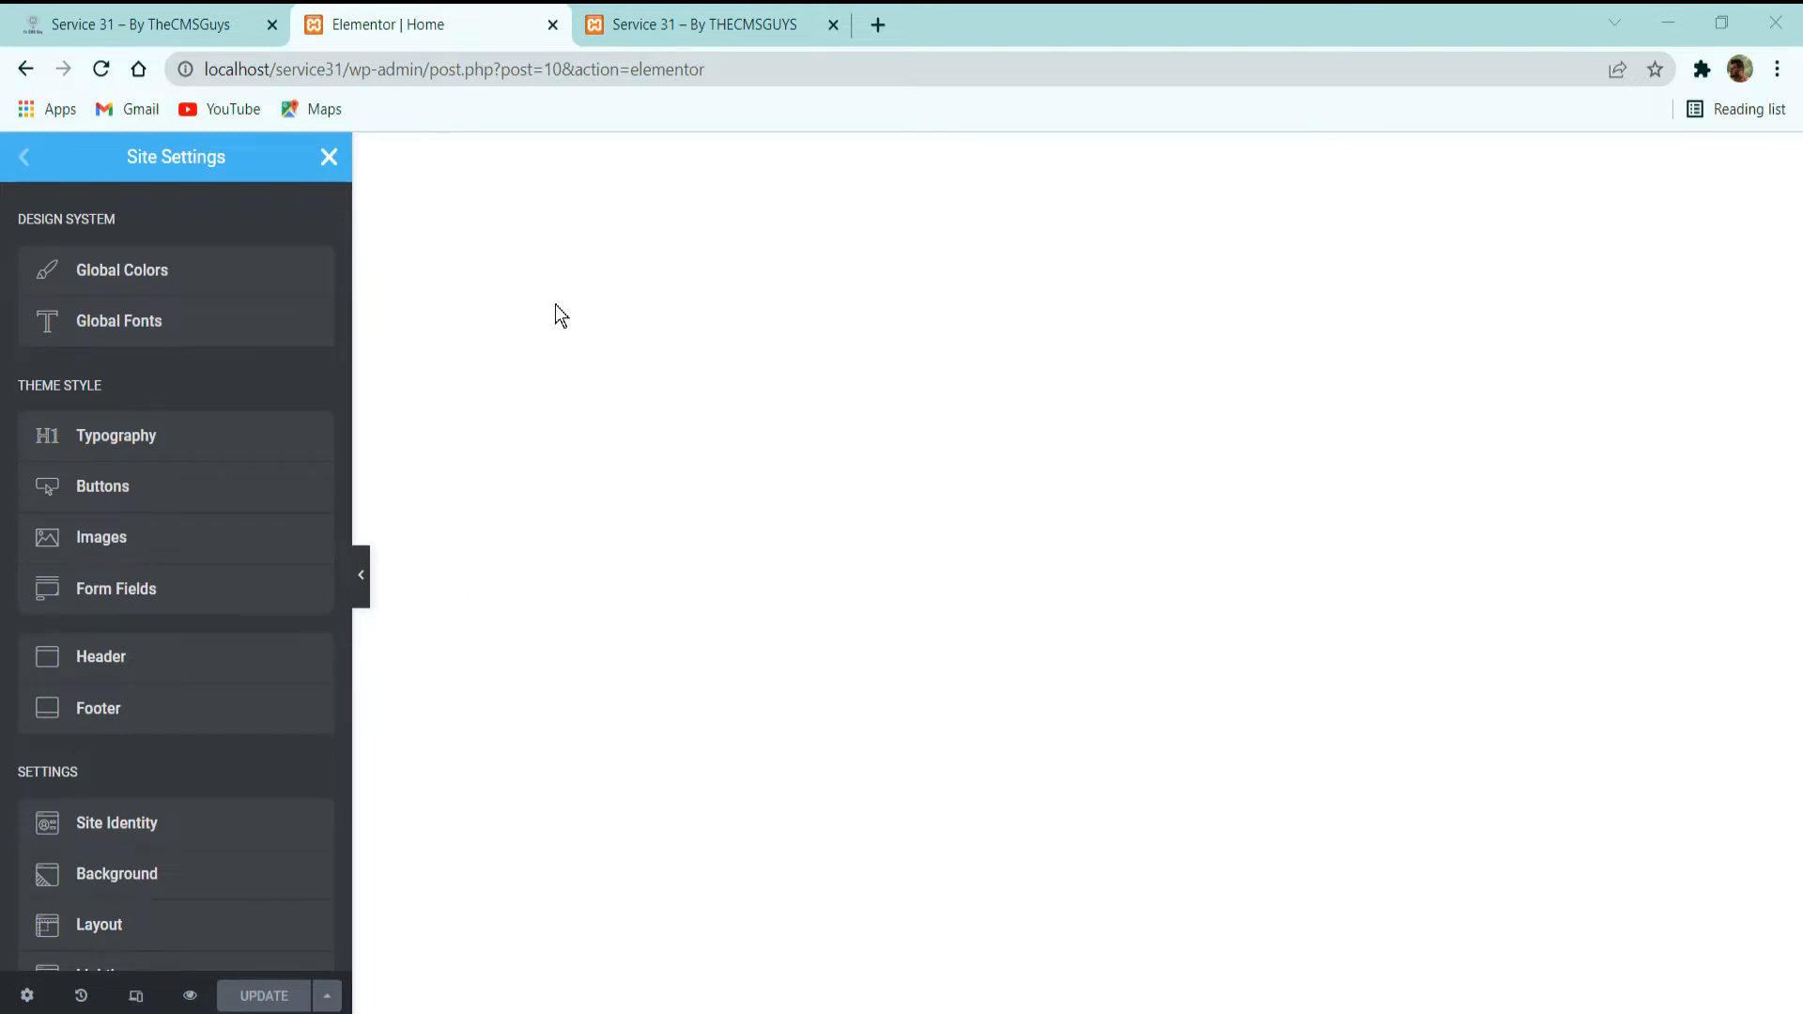
left_click(155, 270)
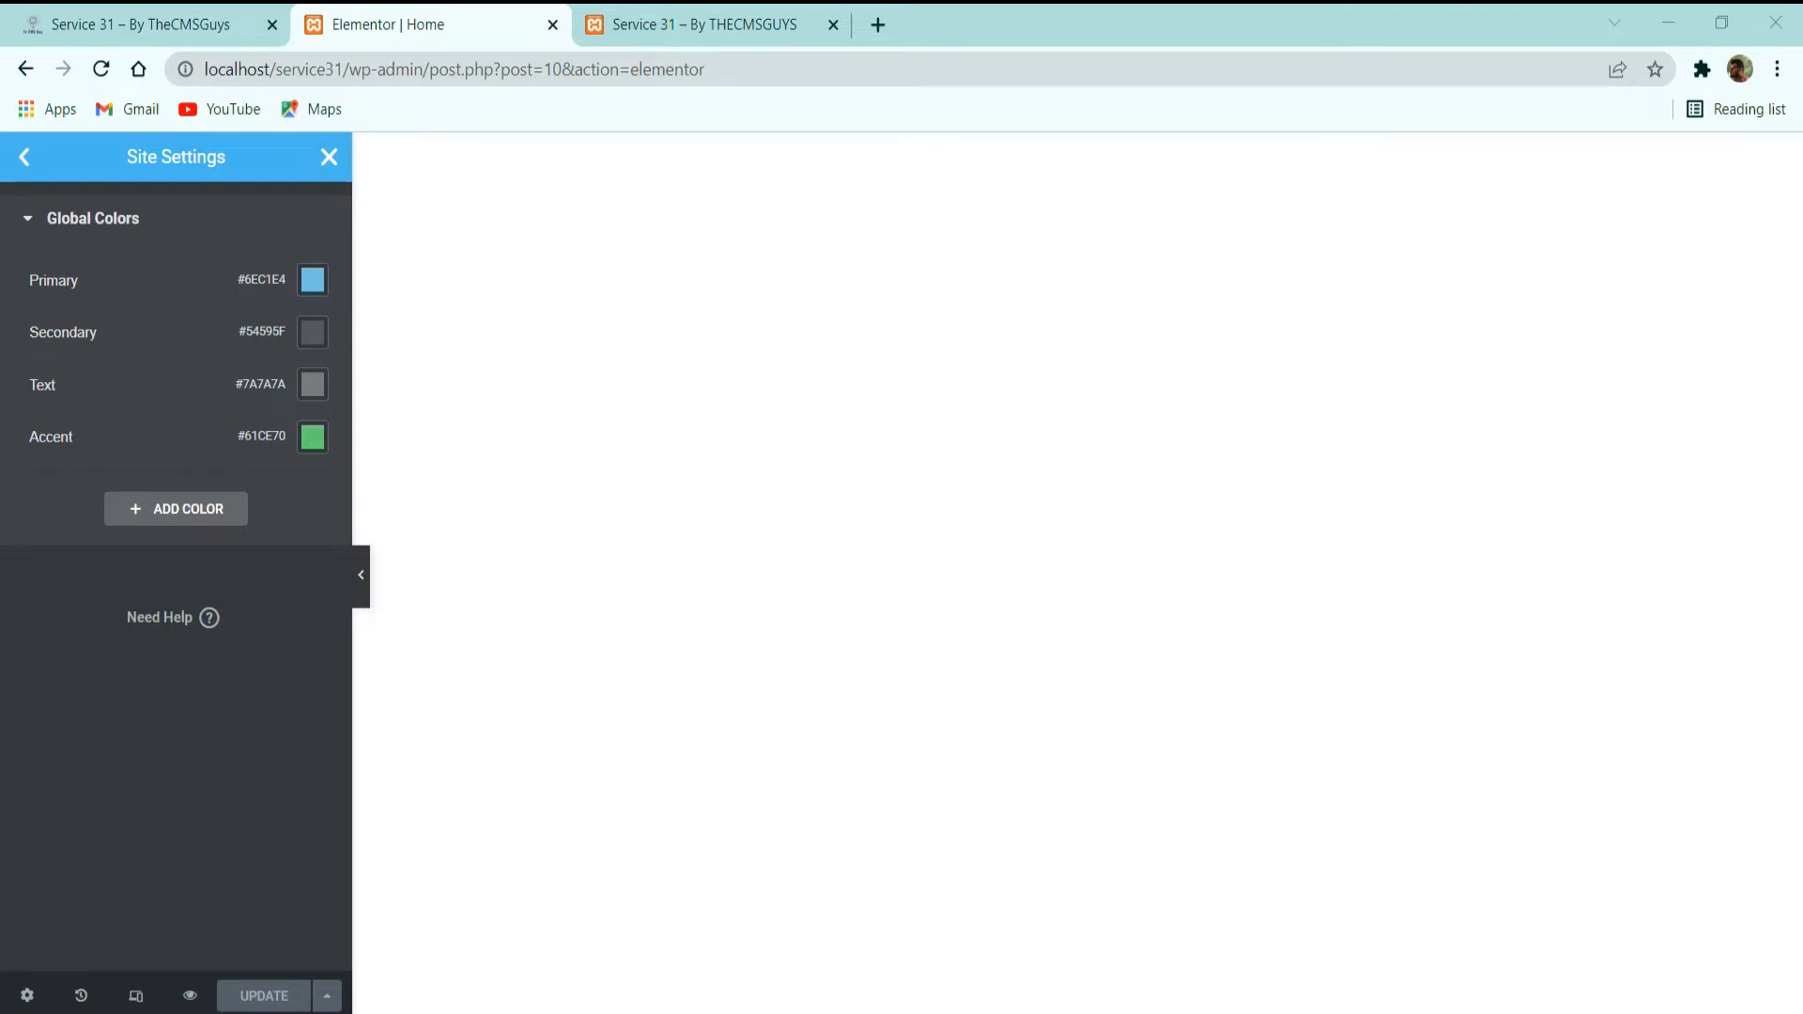
Add a global color named Dark and set its value to #0C1A31.
left_click(172, 507)
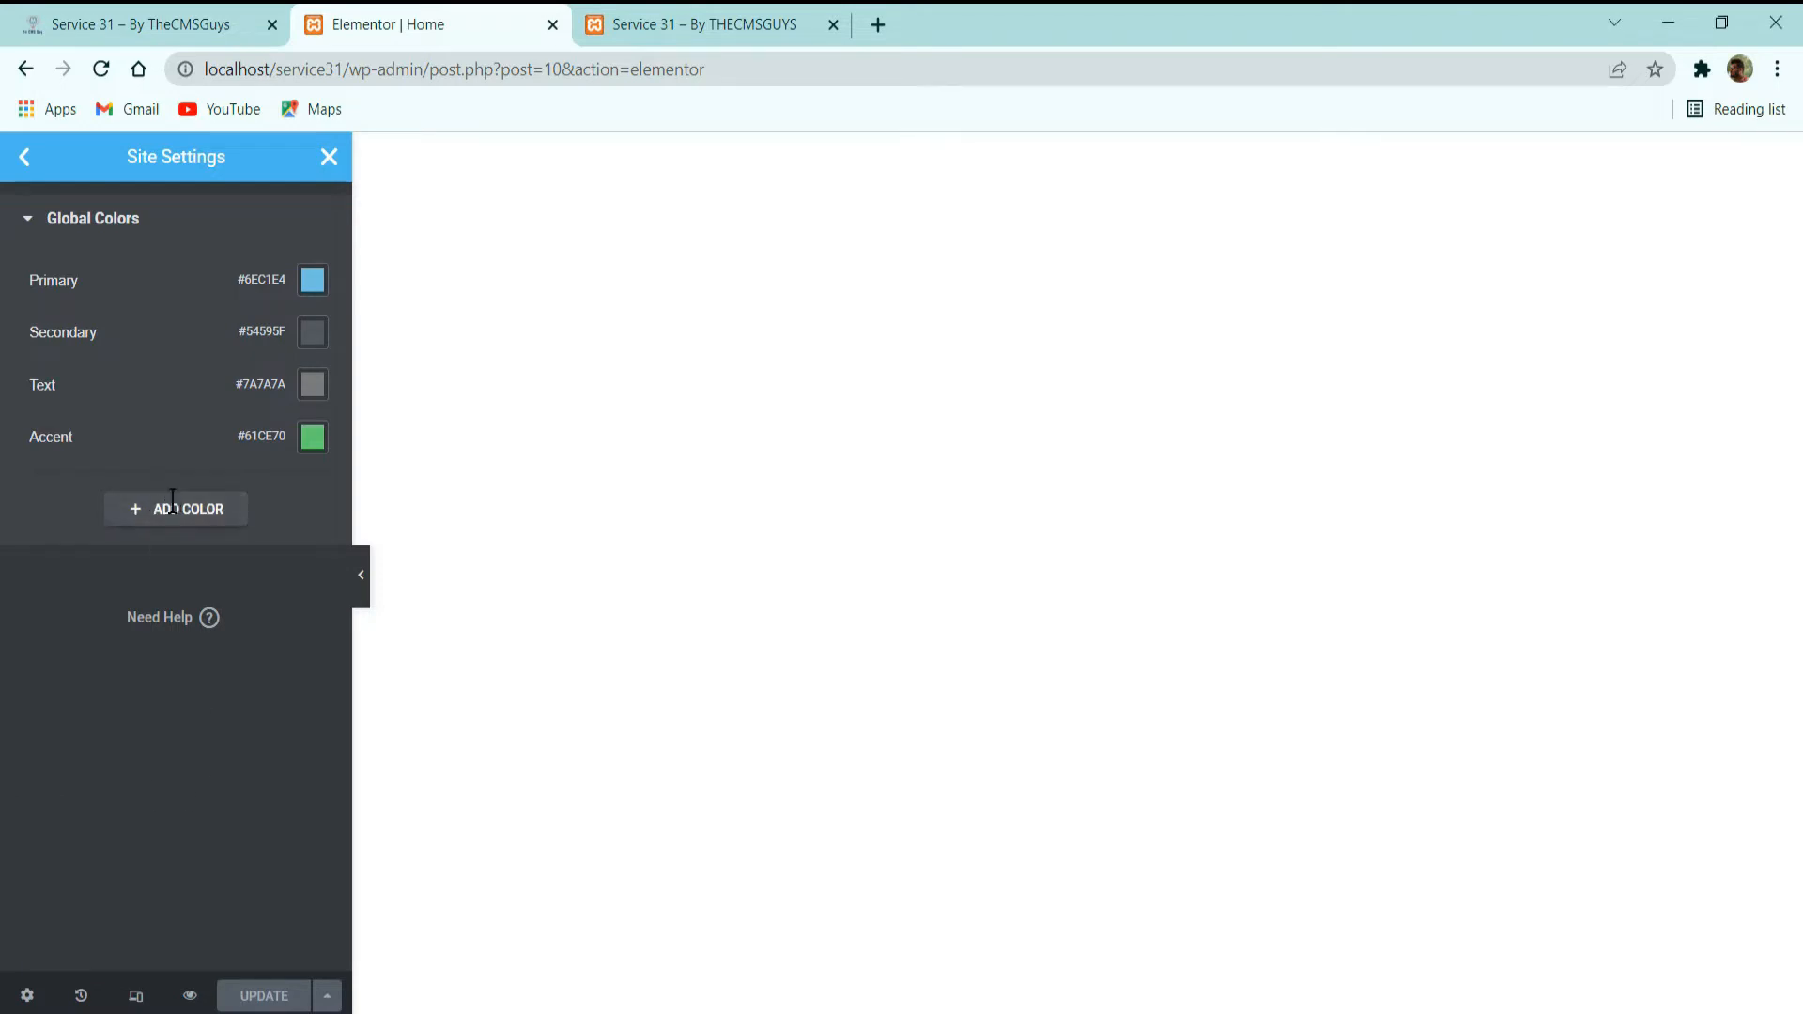
left_click(148, 495)
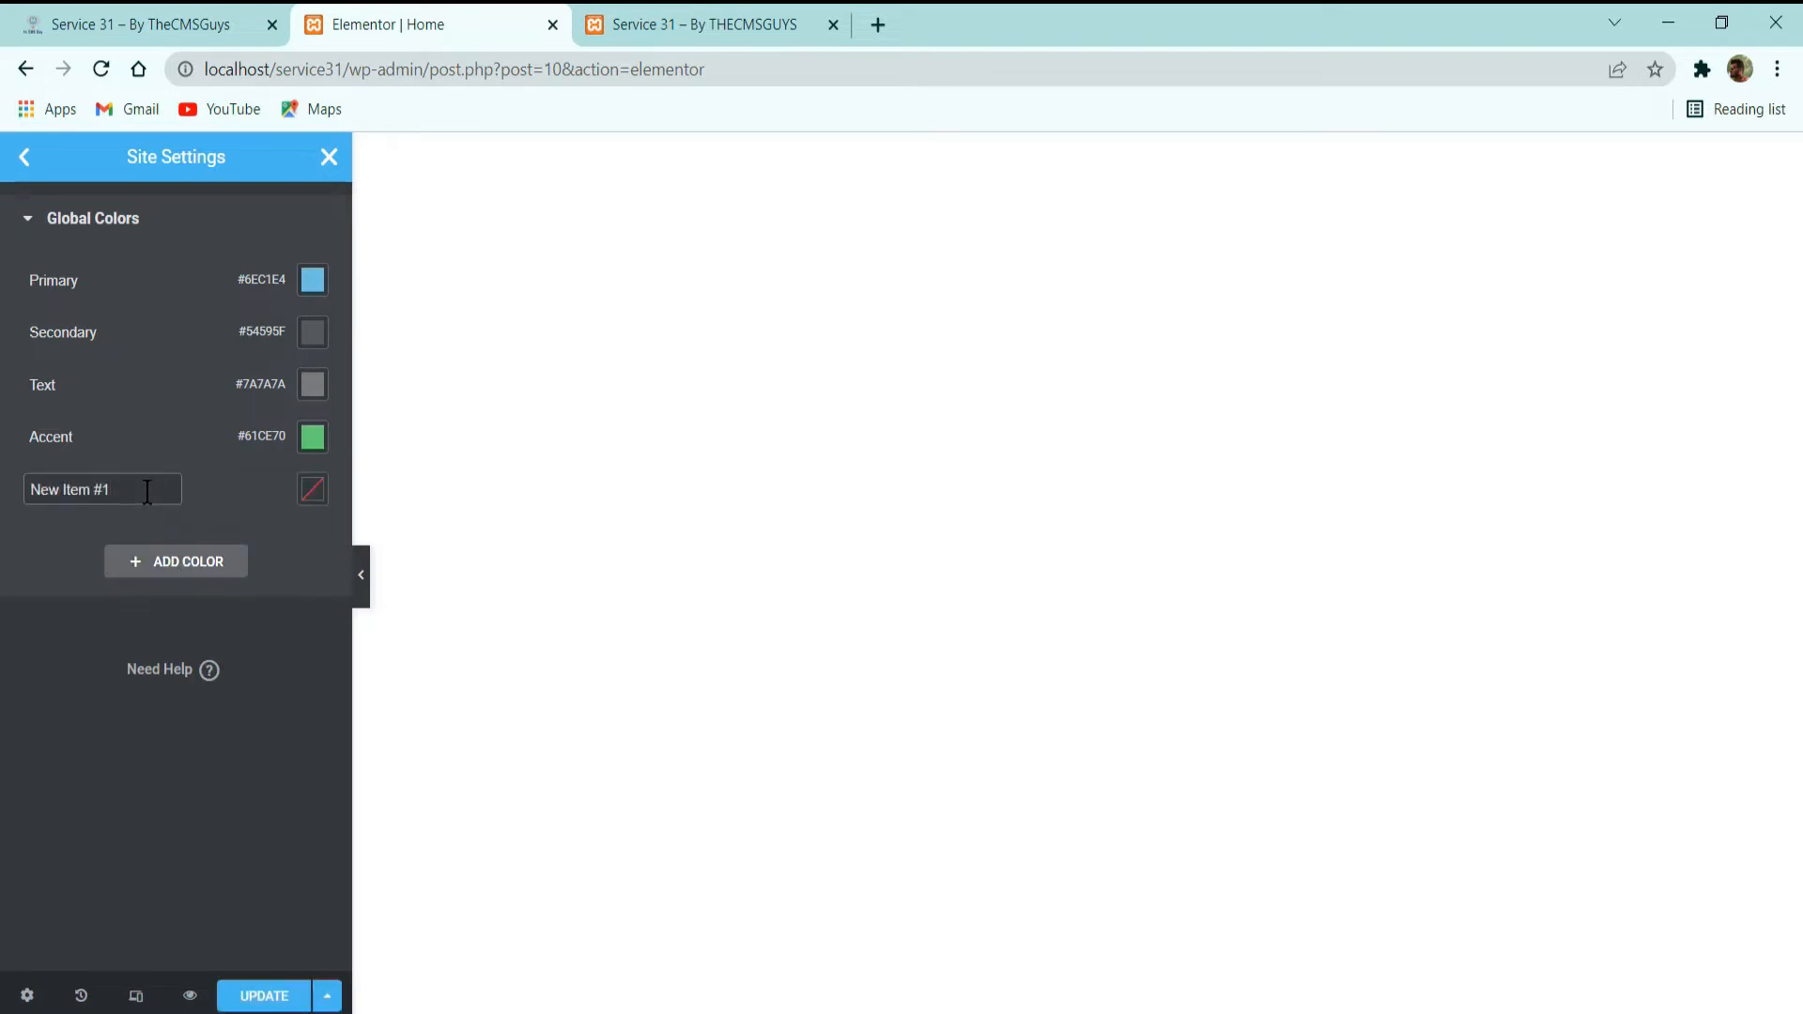
triple_click(147, 492)
type("Dark")
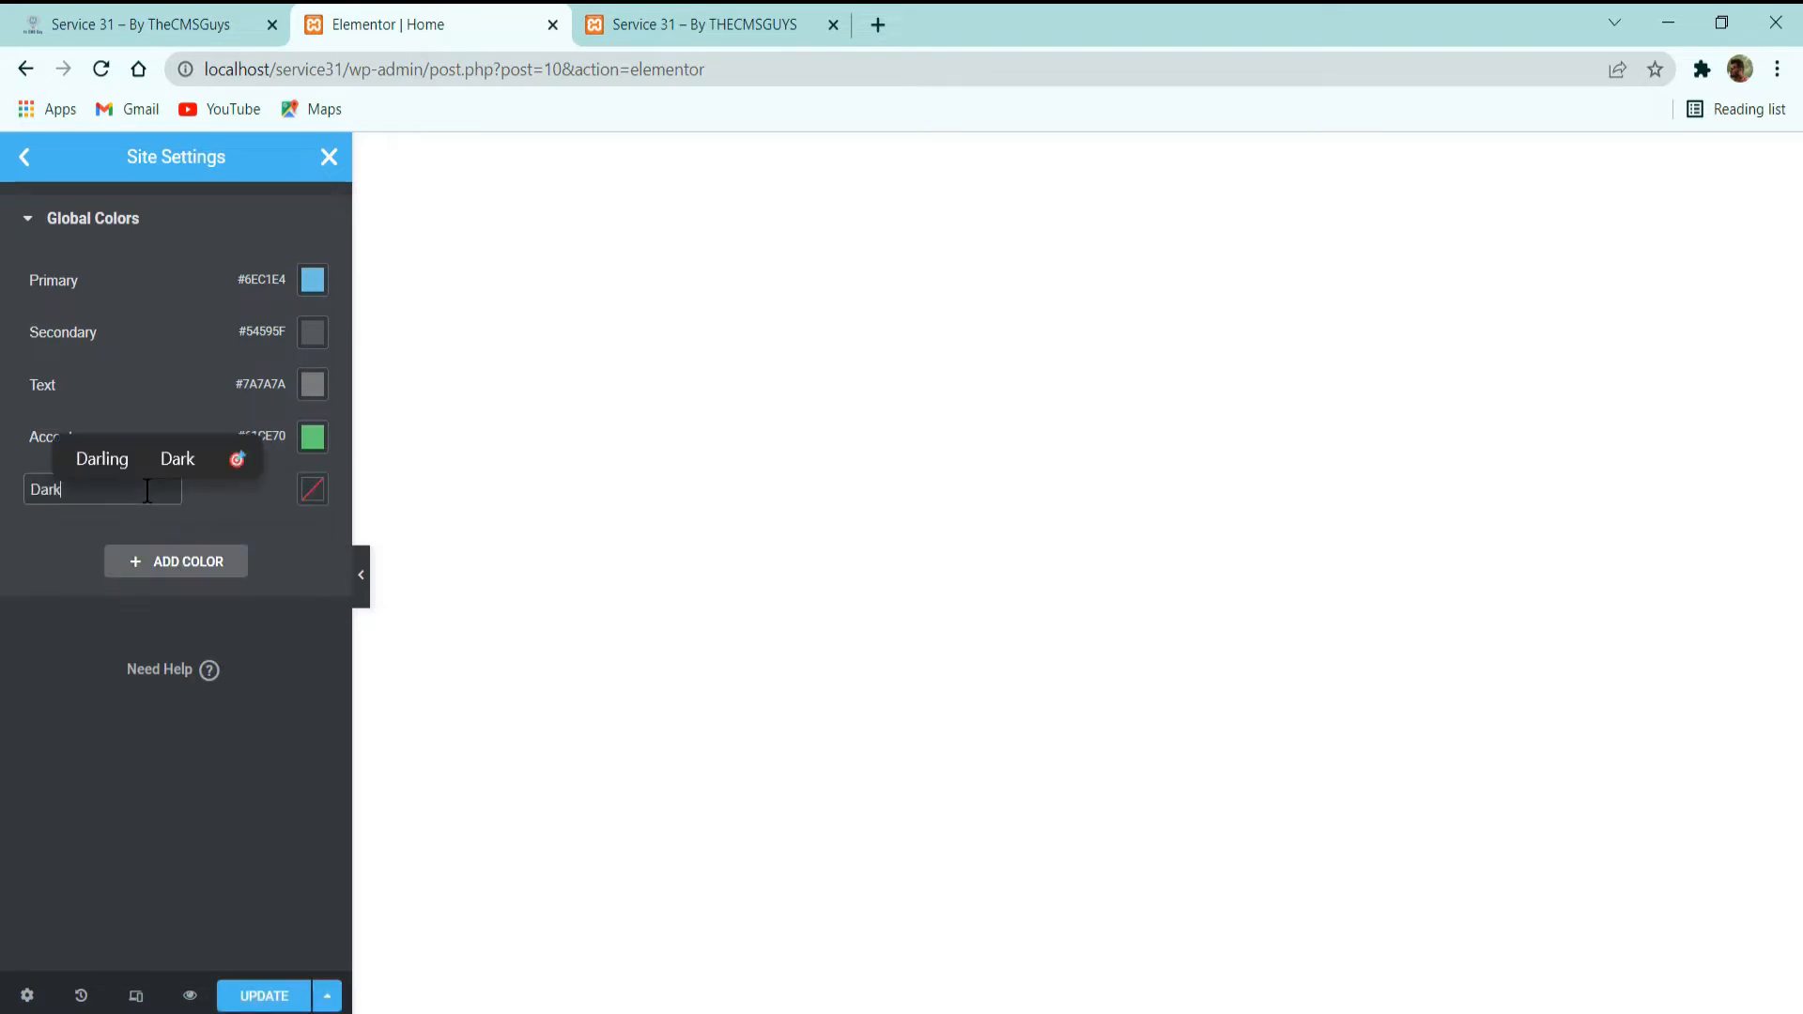
left_click(316, 501)
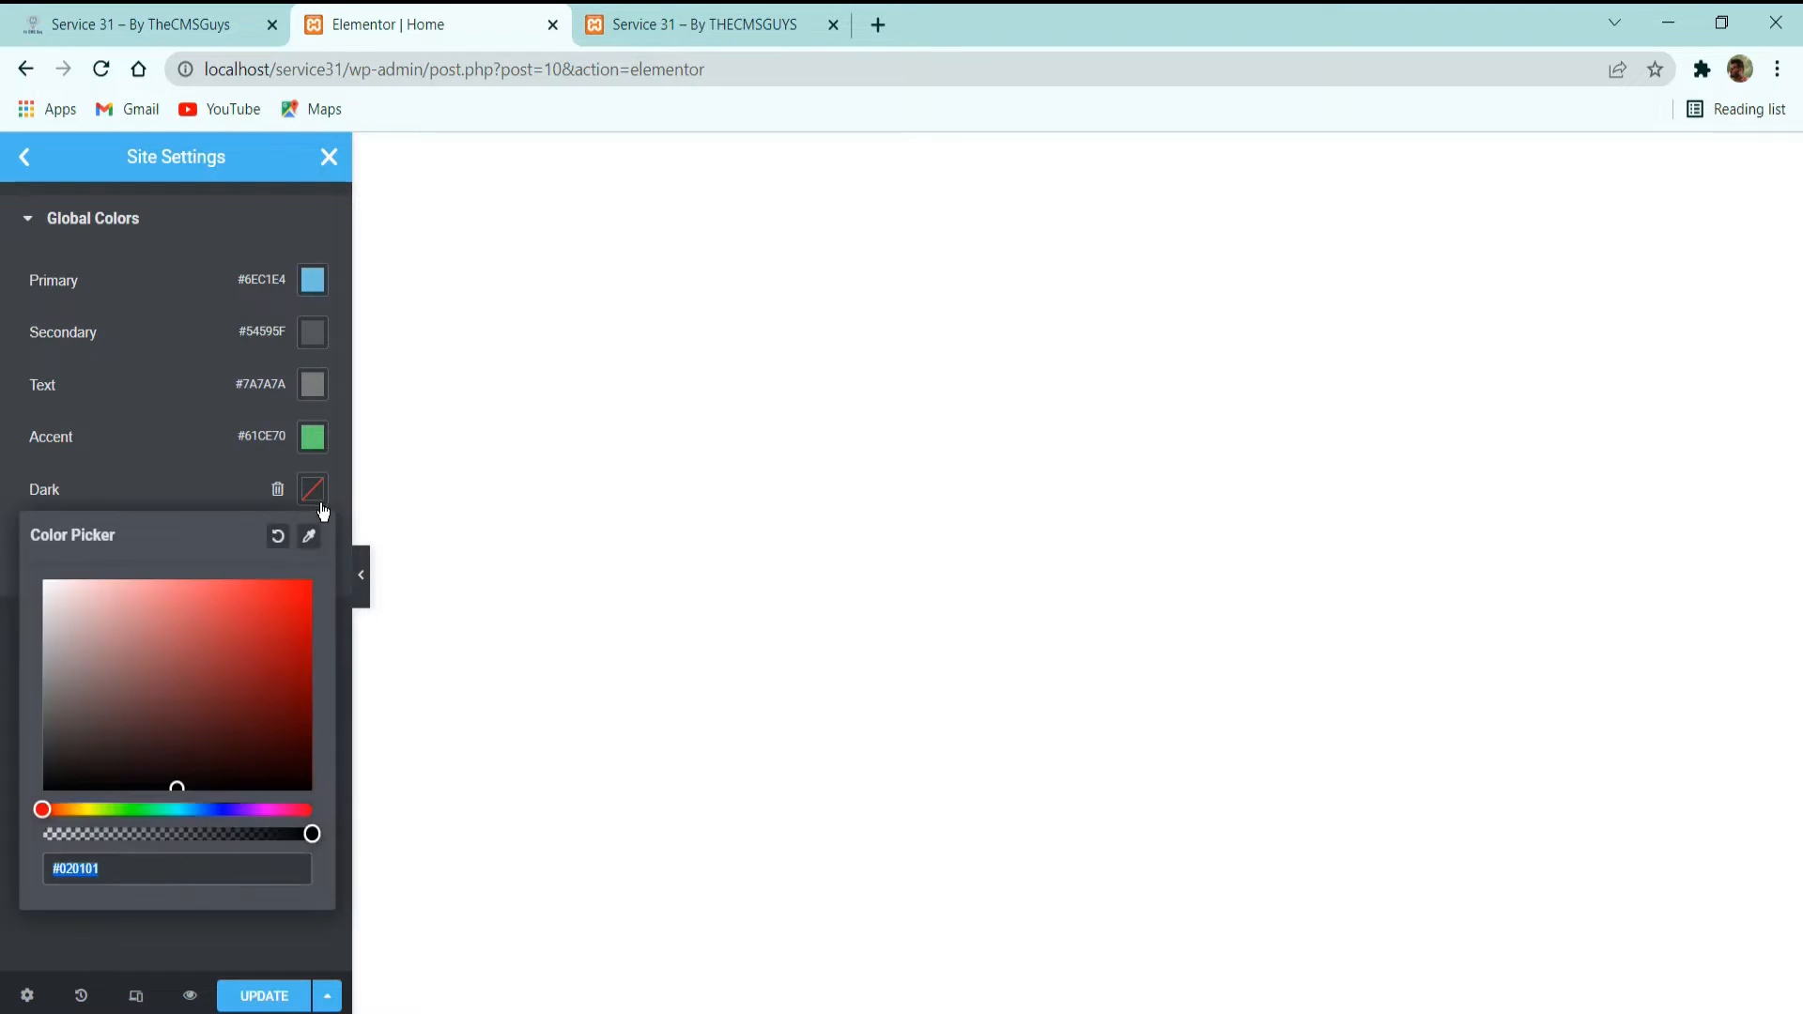
type("#0C1A31")
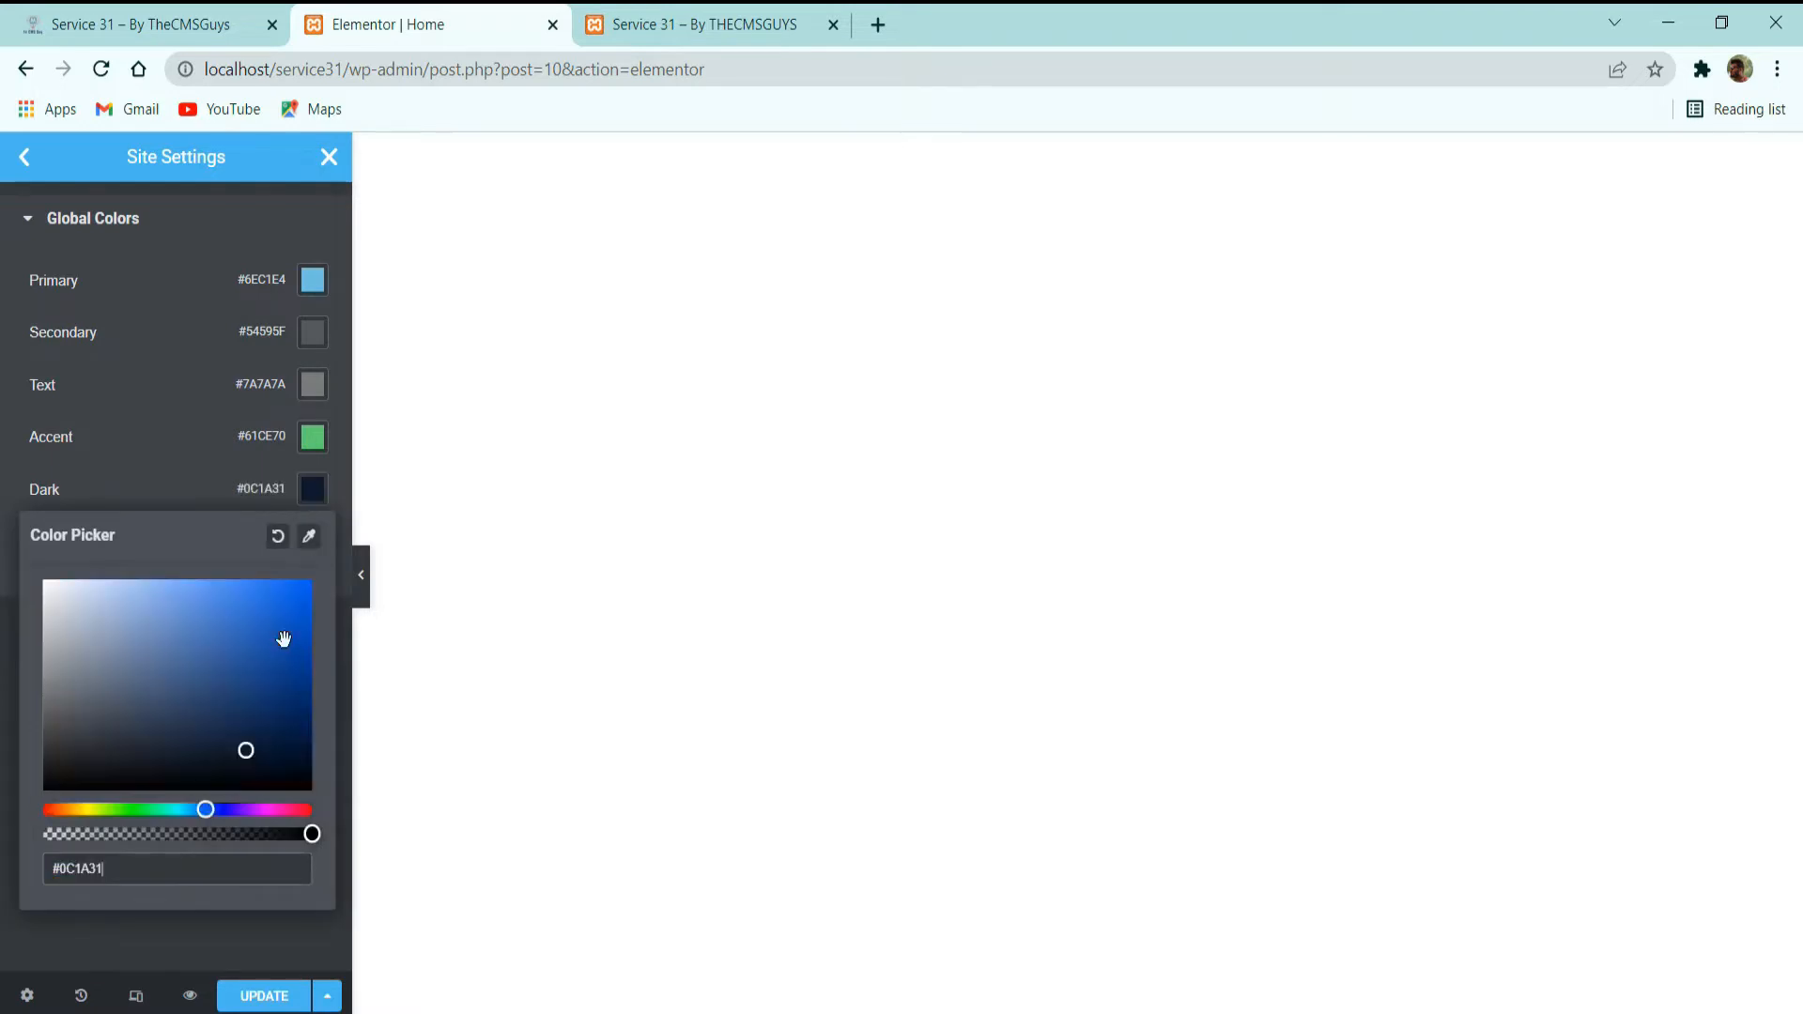
left_click(107, 913)
Set the Primary global color to #FB1A5E.
key("alt+Tab")
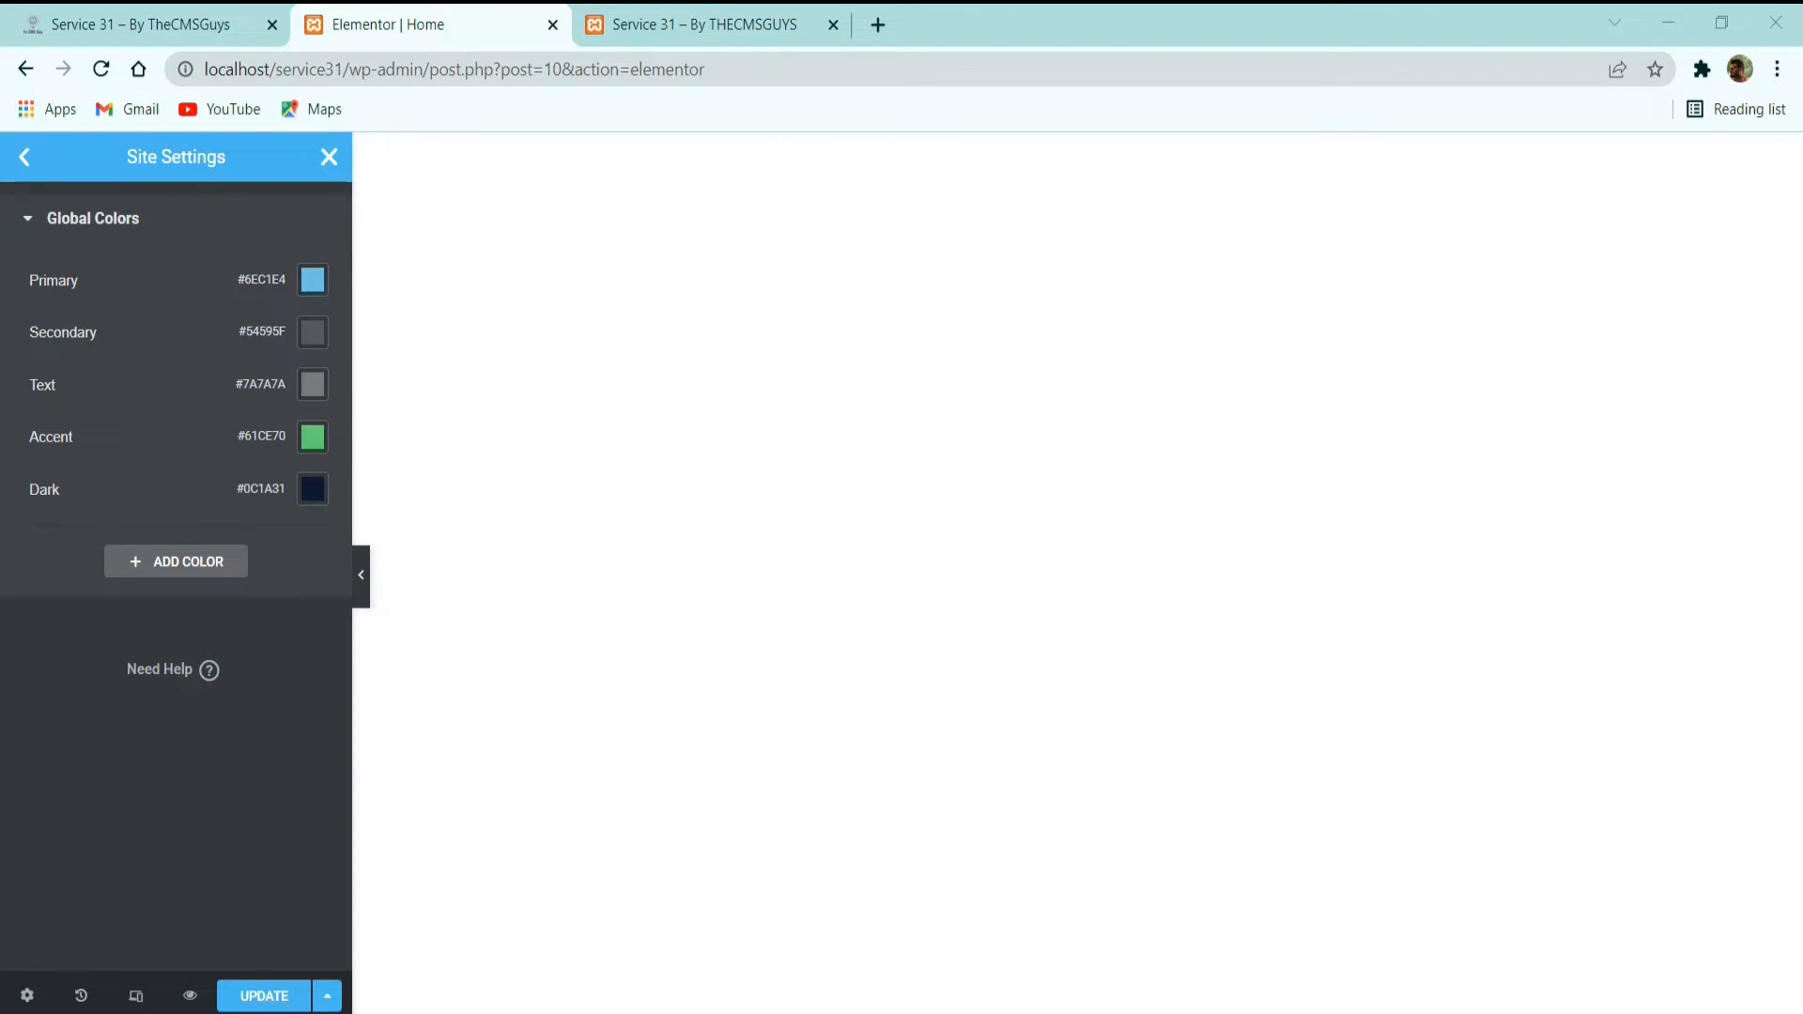
left_click(313, 280)
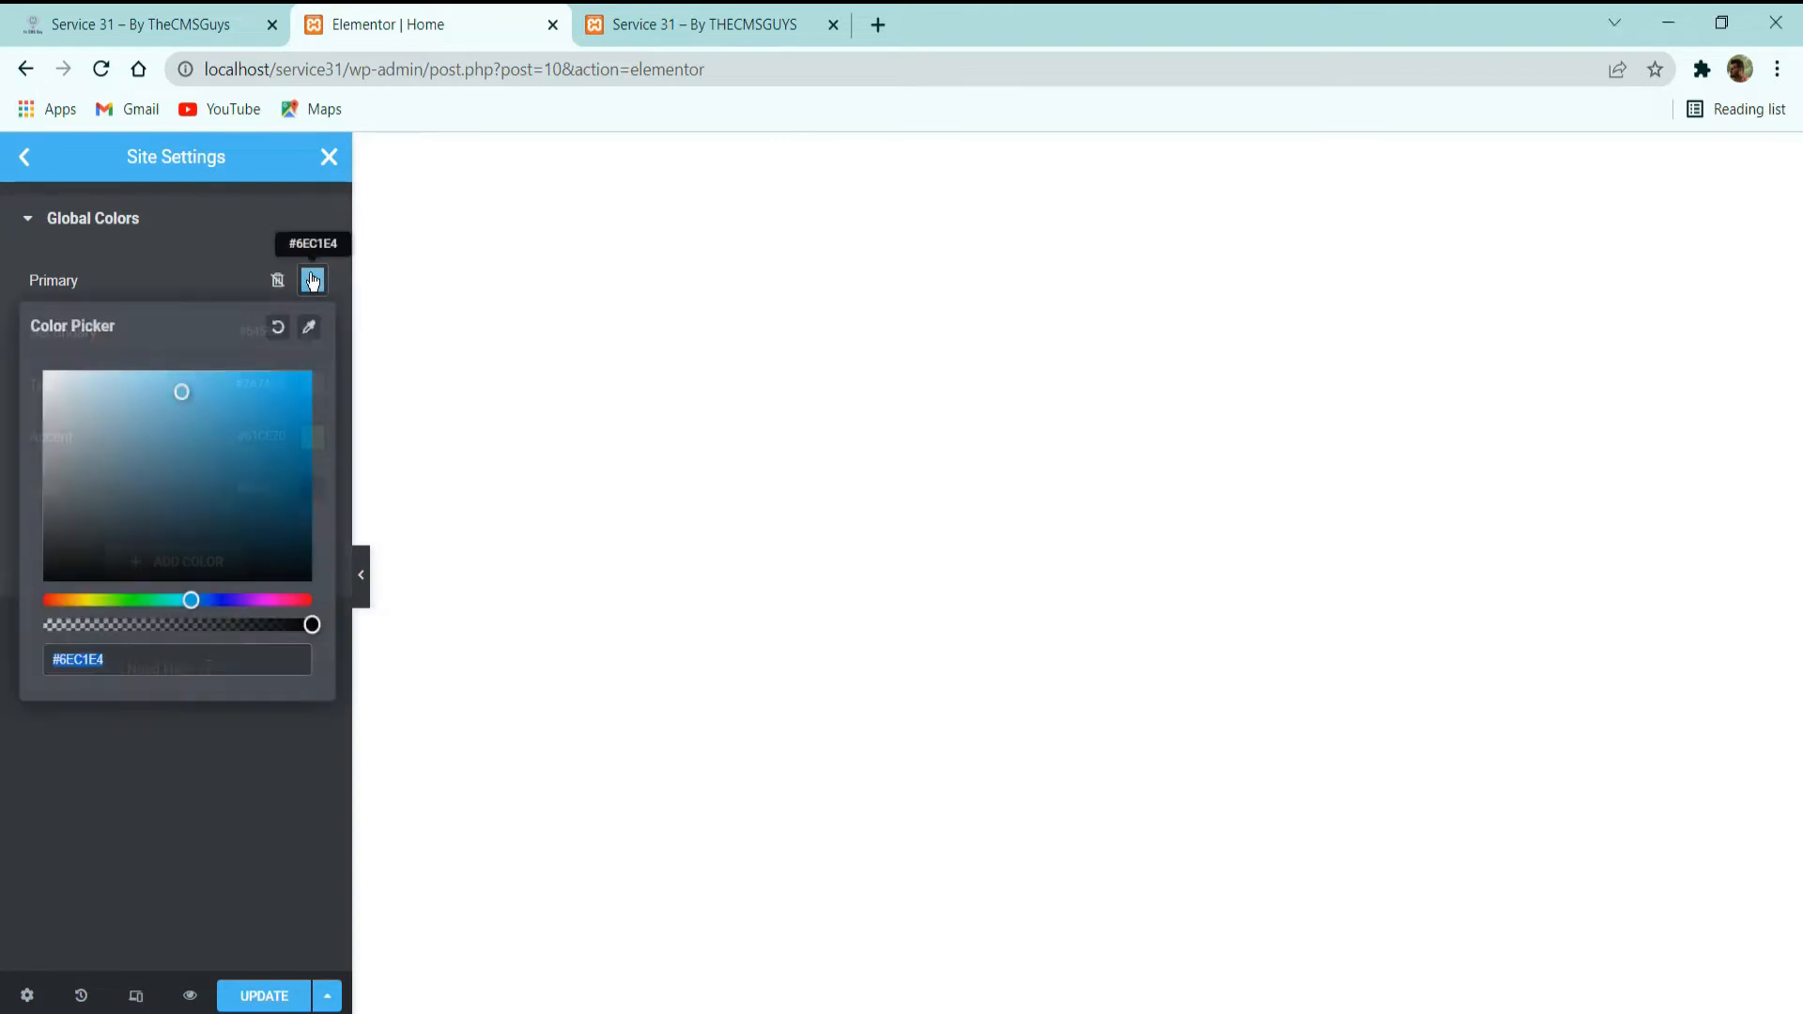
type("#FB1A5E")
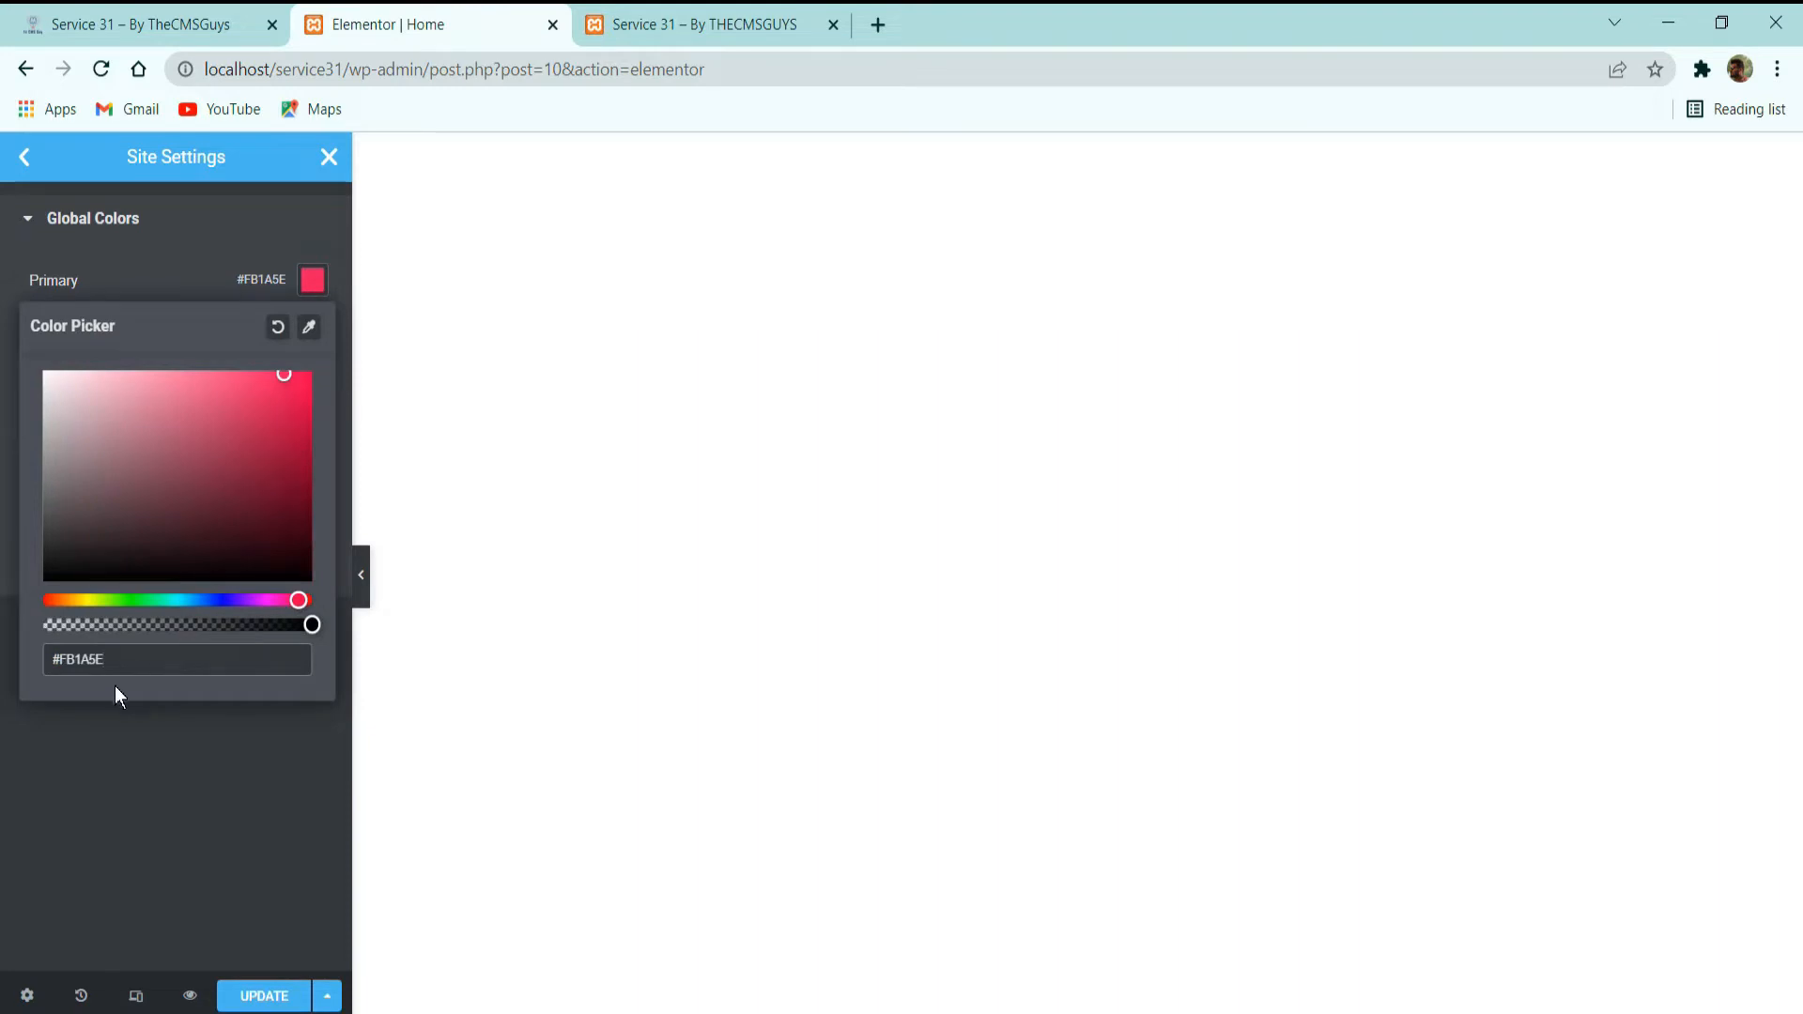
left_click(103, 717)
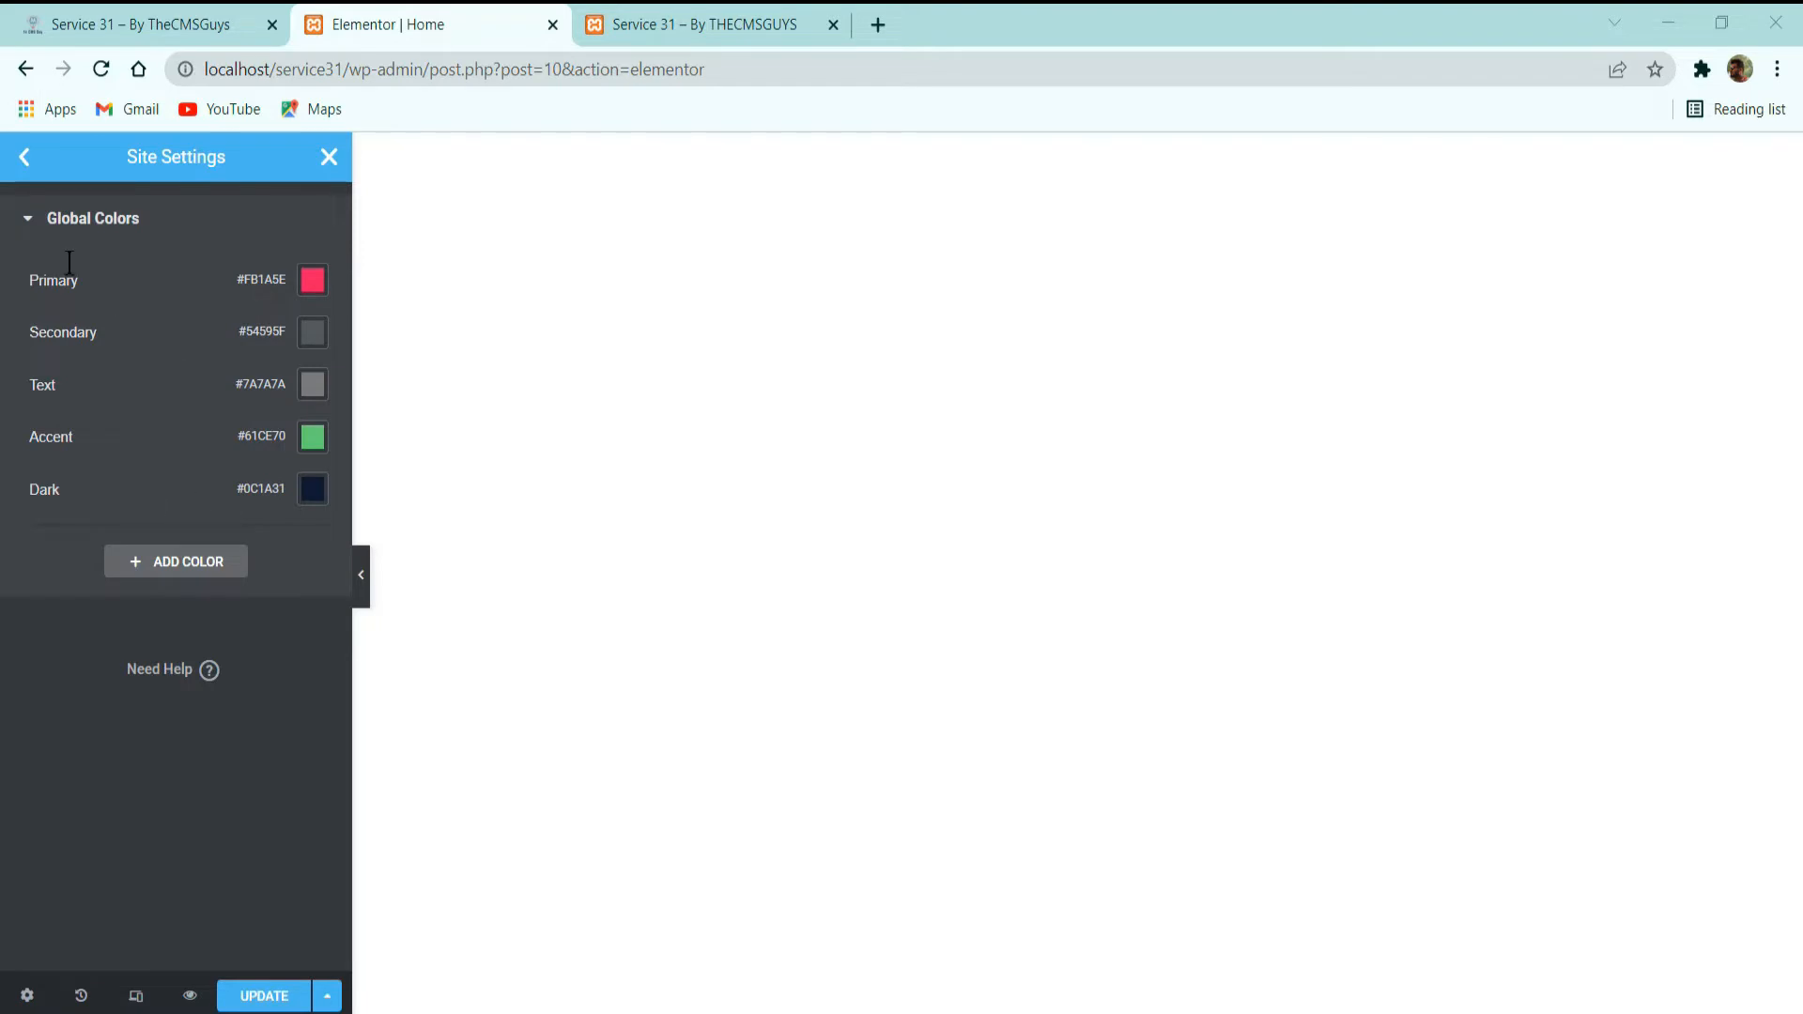
Examine the names and hex values in the global color palette, including the Dark entry.
left_click(30, 220)
left_click(54, 222)
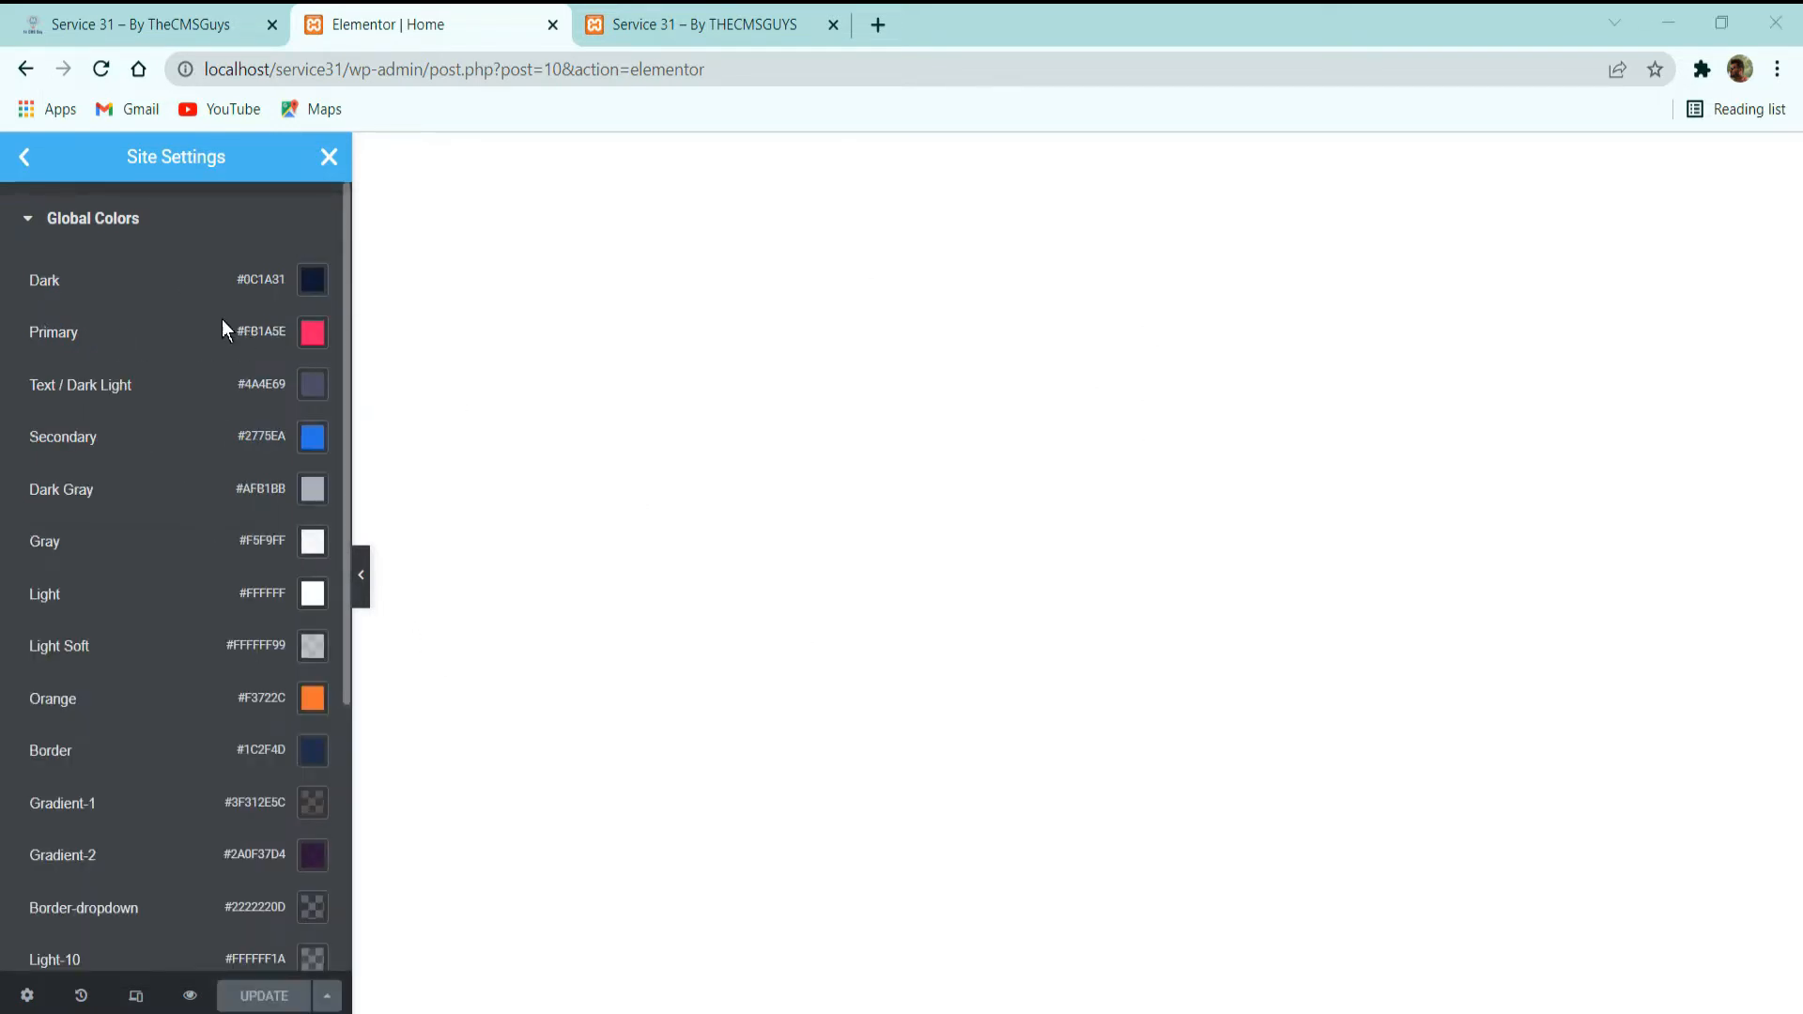
scroll(161, 416, "down", 4)
scroll(132, 475, "up", 4)
left_click(24, 279)
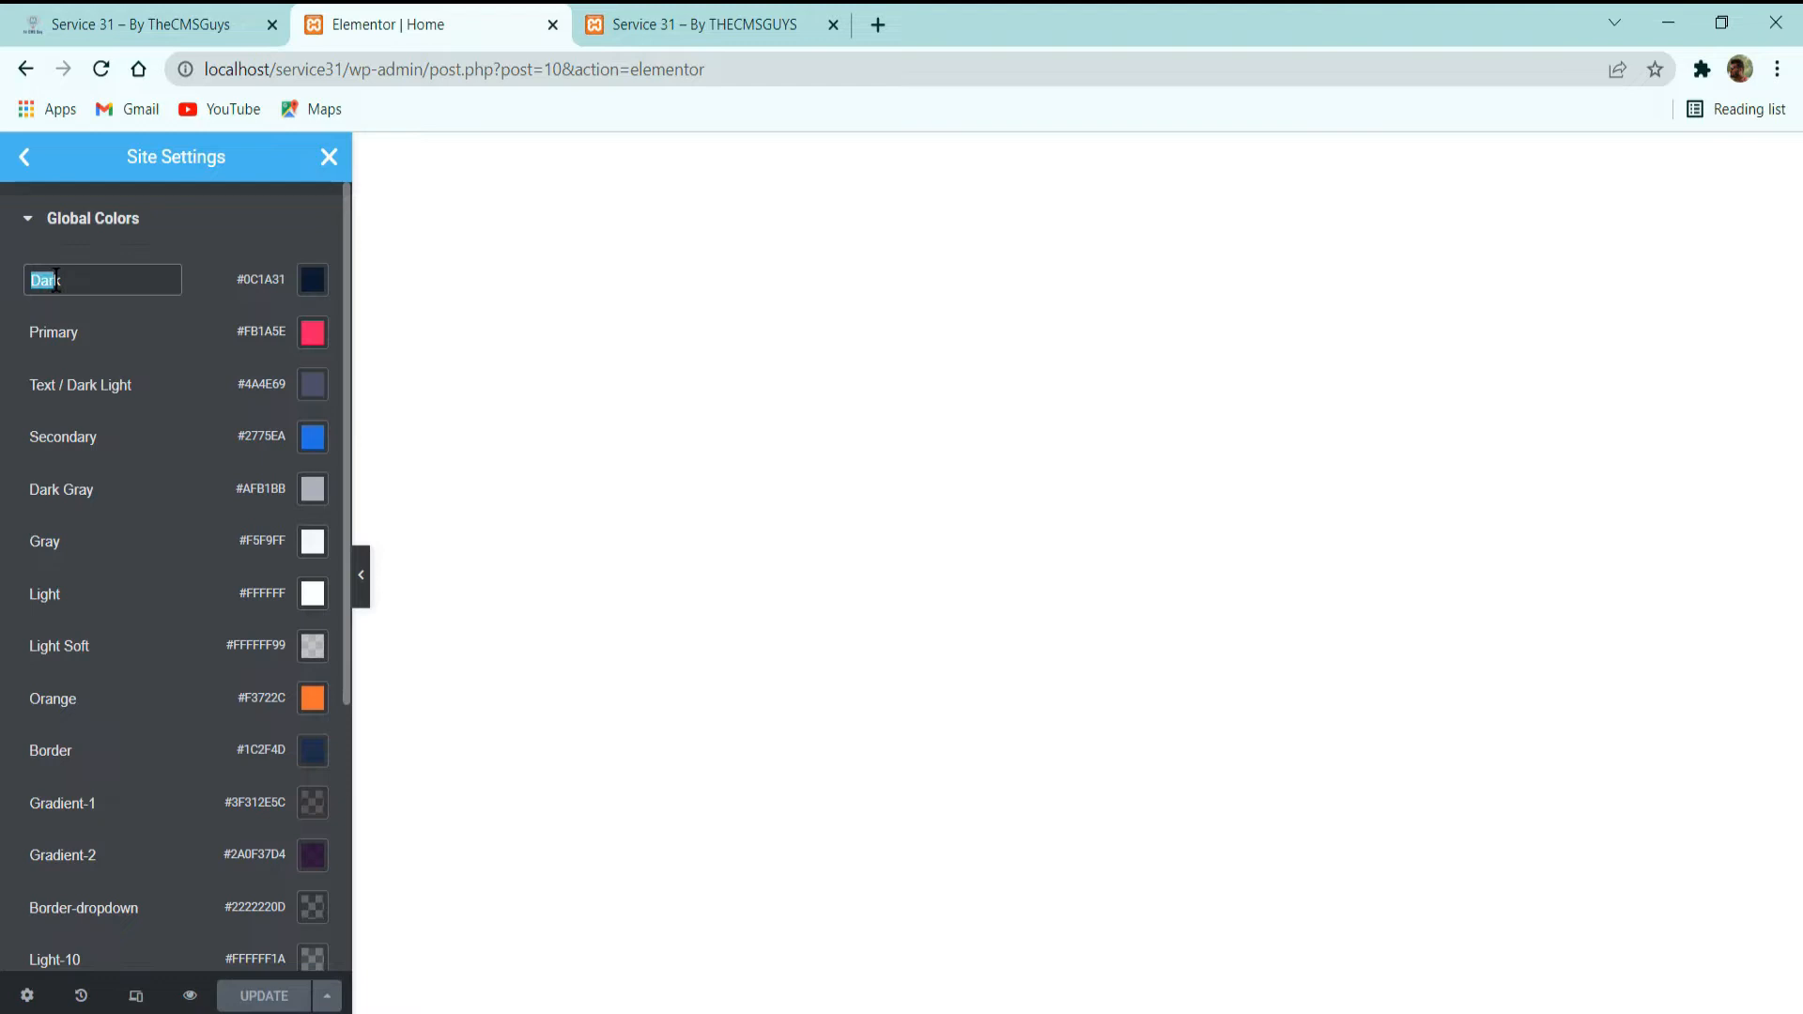
left_click(141, 279)
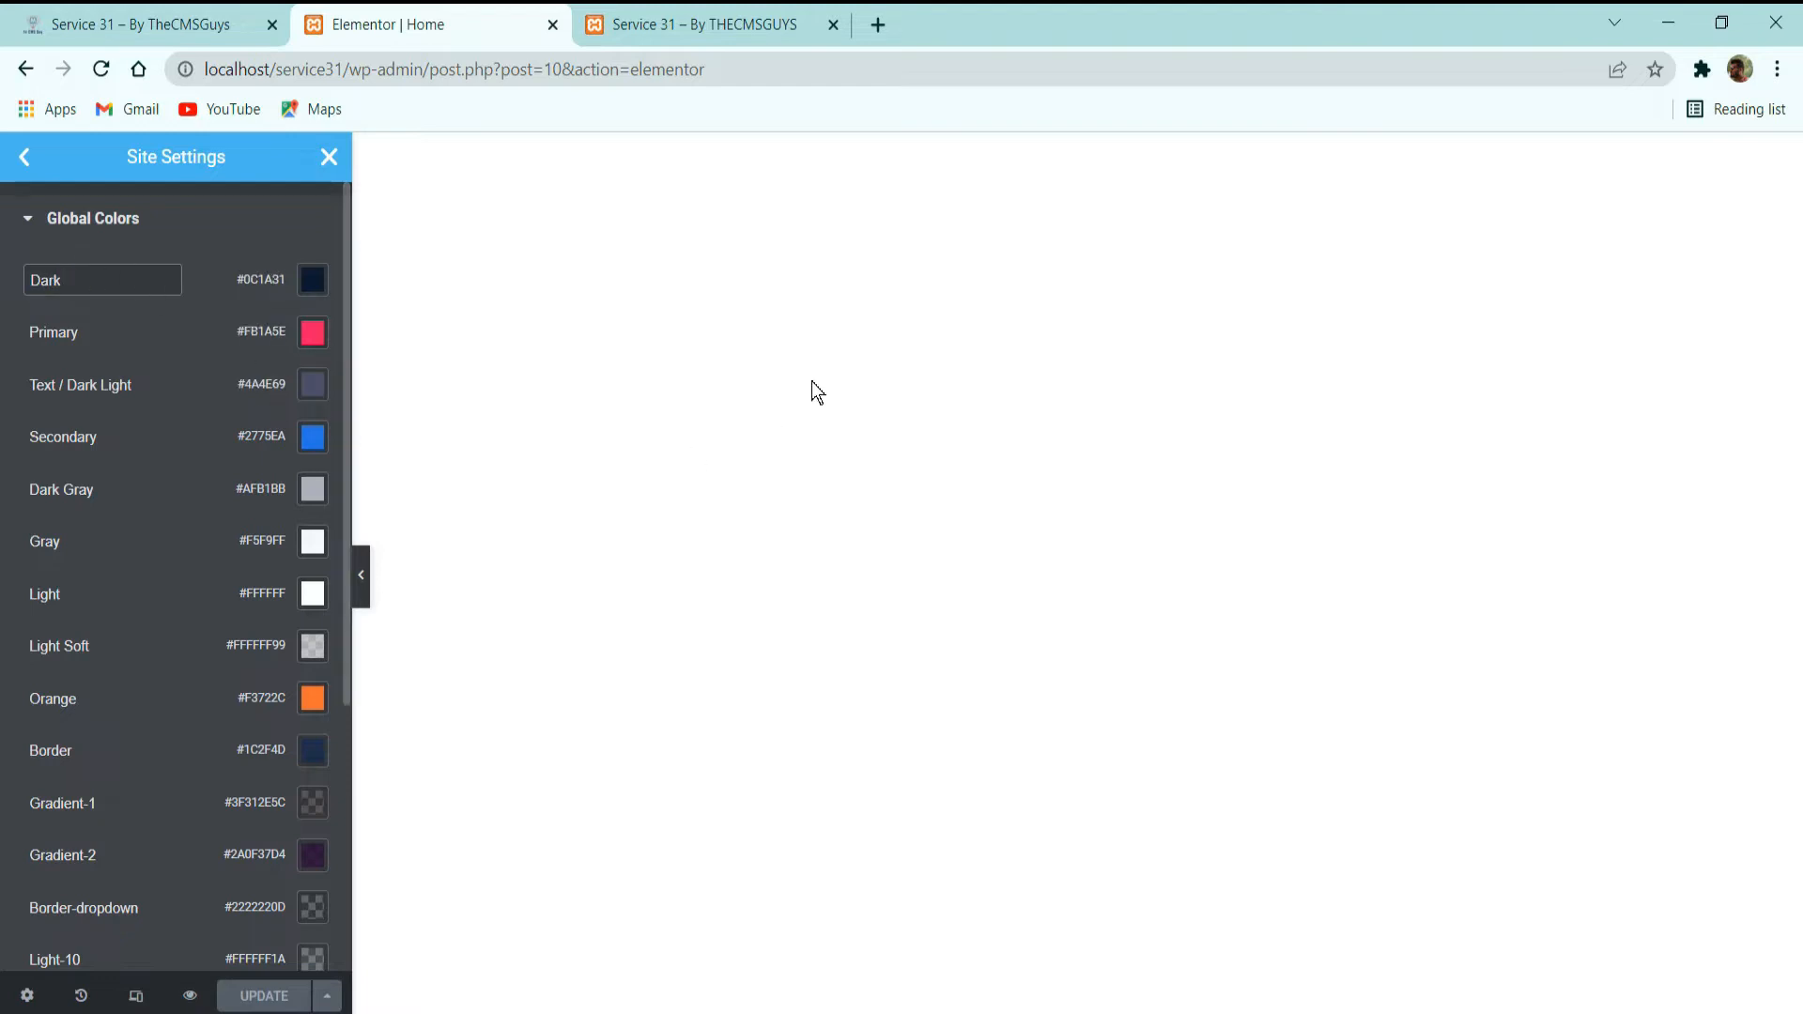
left_click(833, 357)
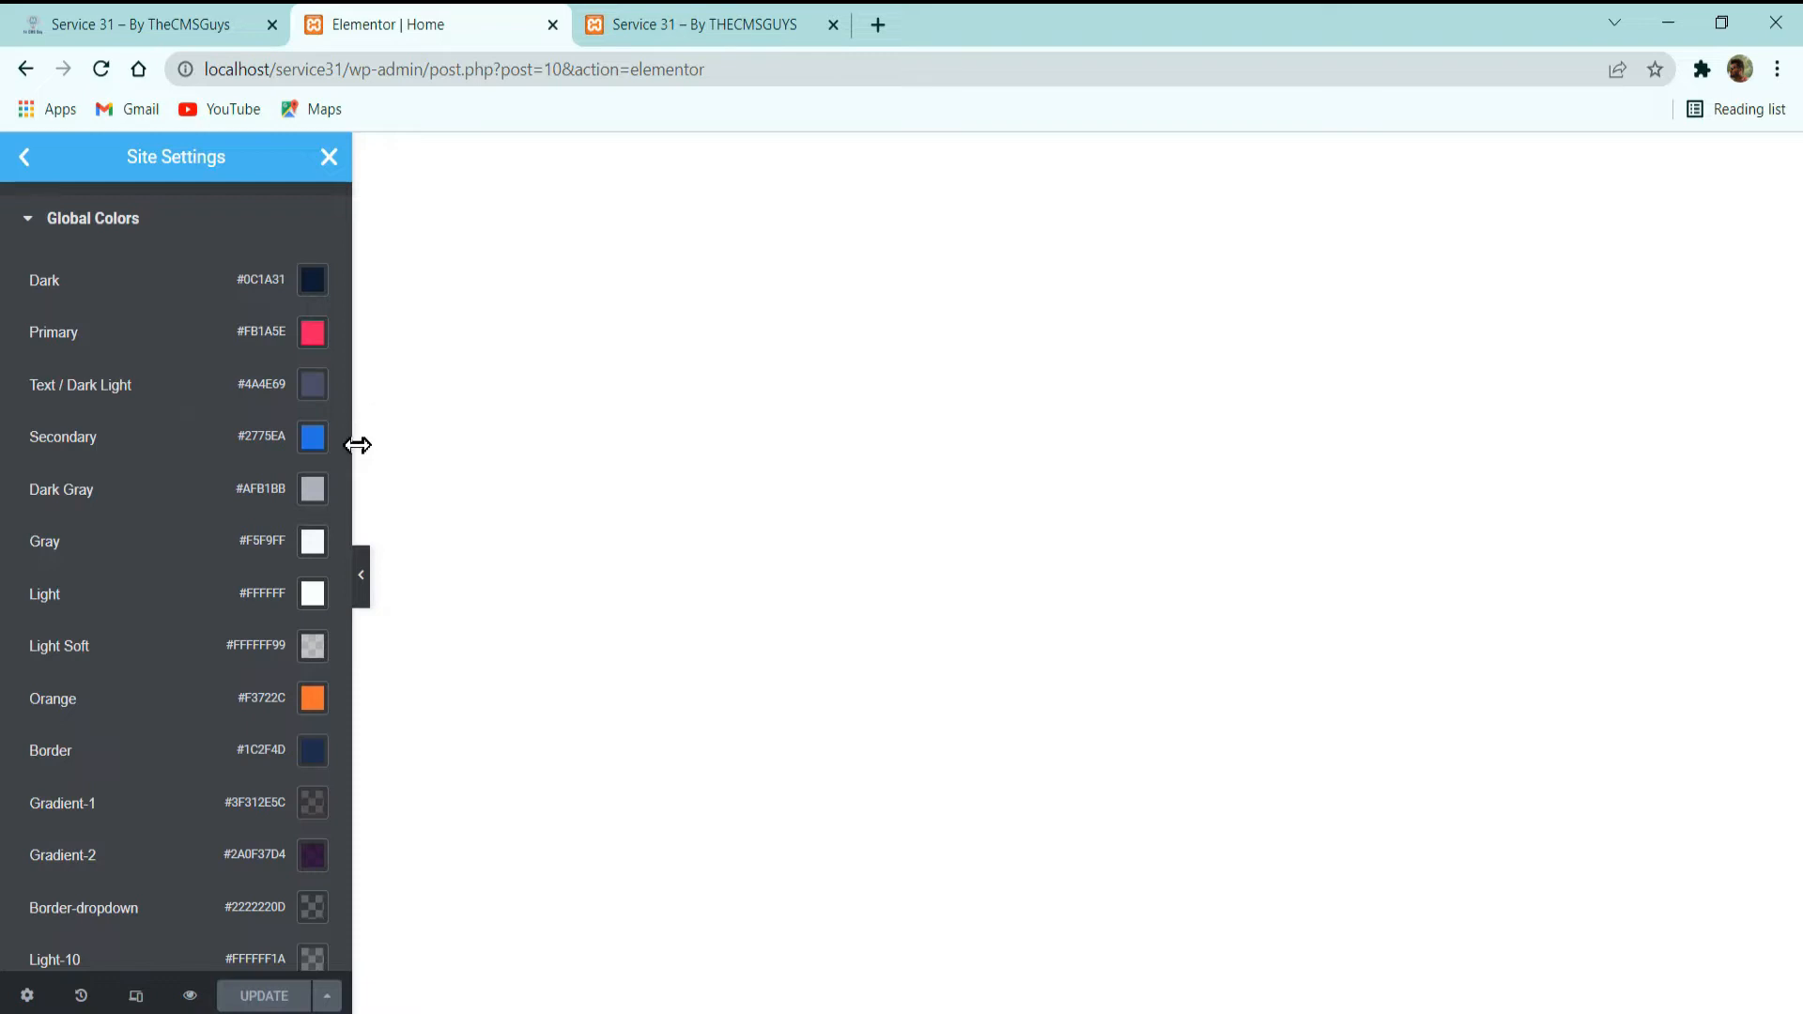
Widen the Site Settings area, inspect the Light Soft color's transparency and review the remaining palette entries around Gradient-1.
left_click_drag(356, 451, 442, 448)
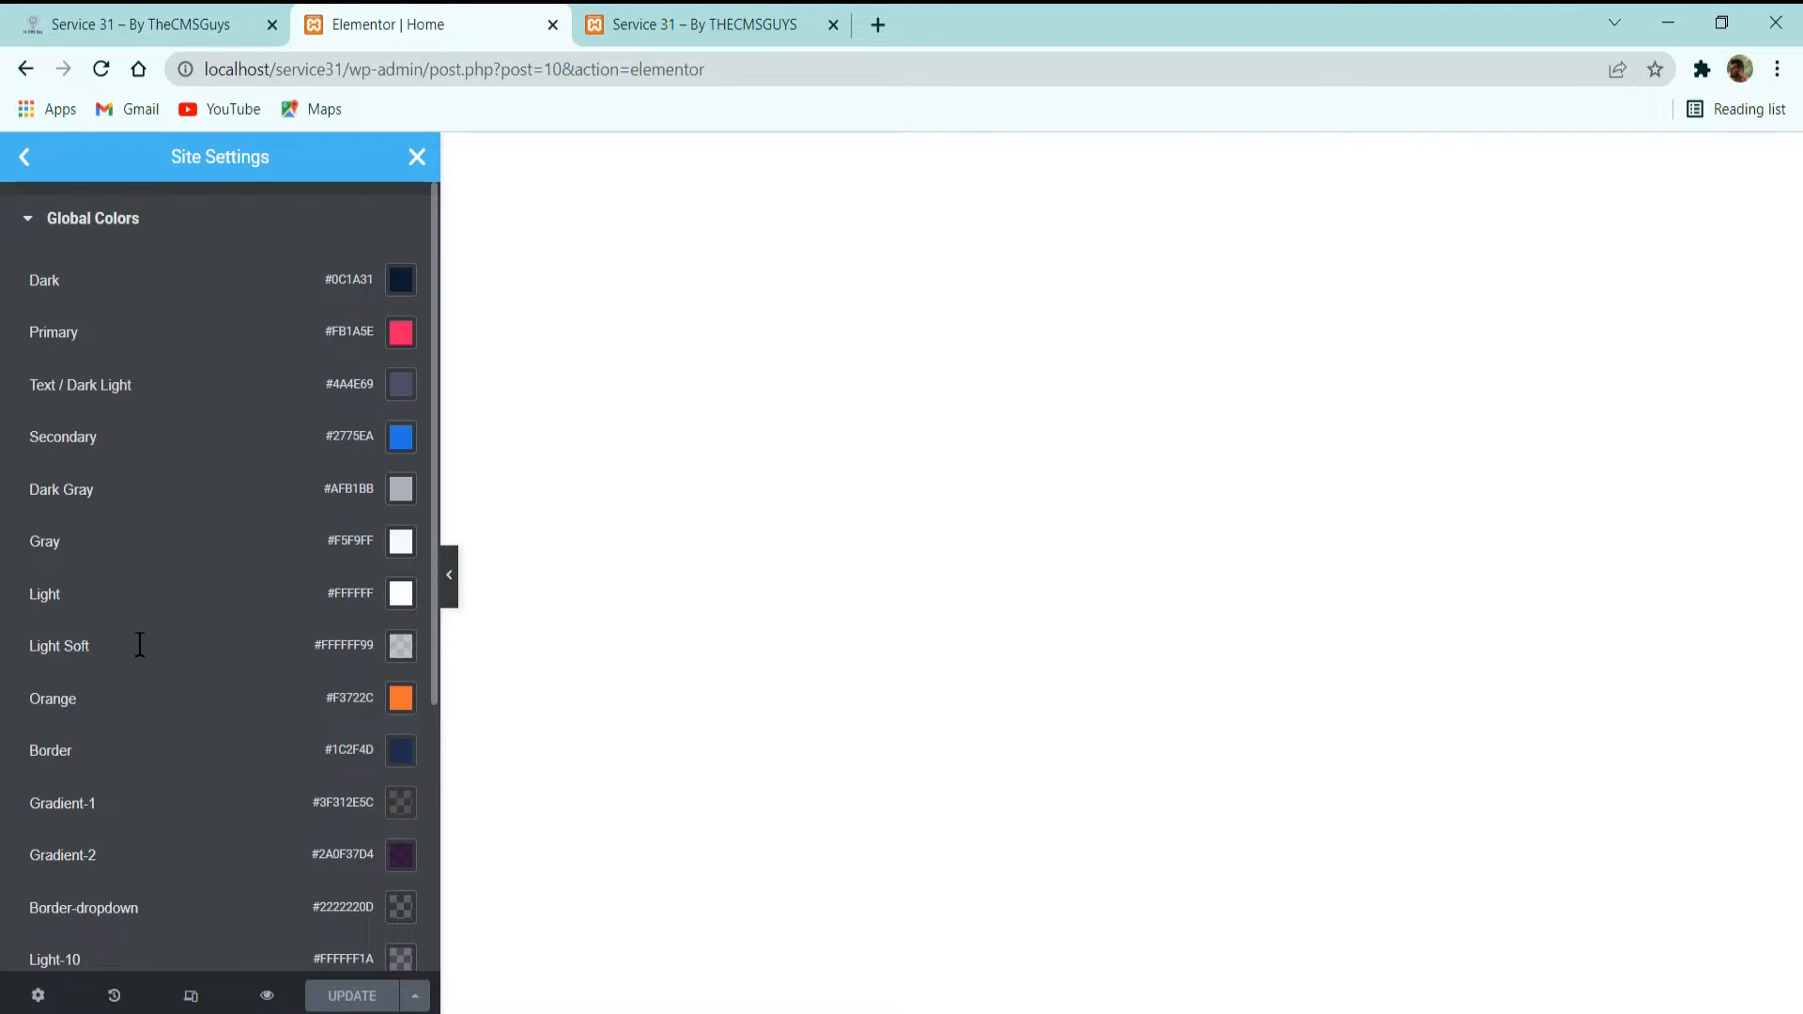
left_click(401, 647)
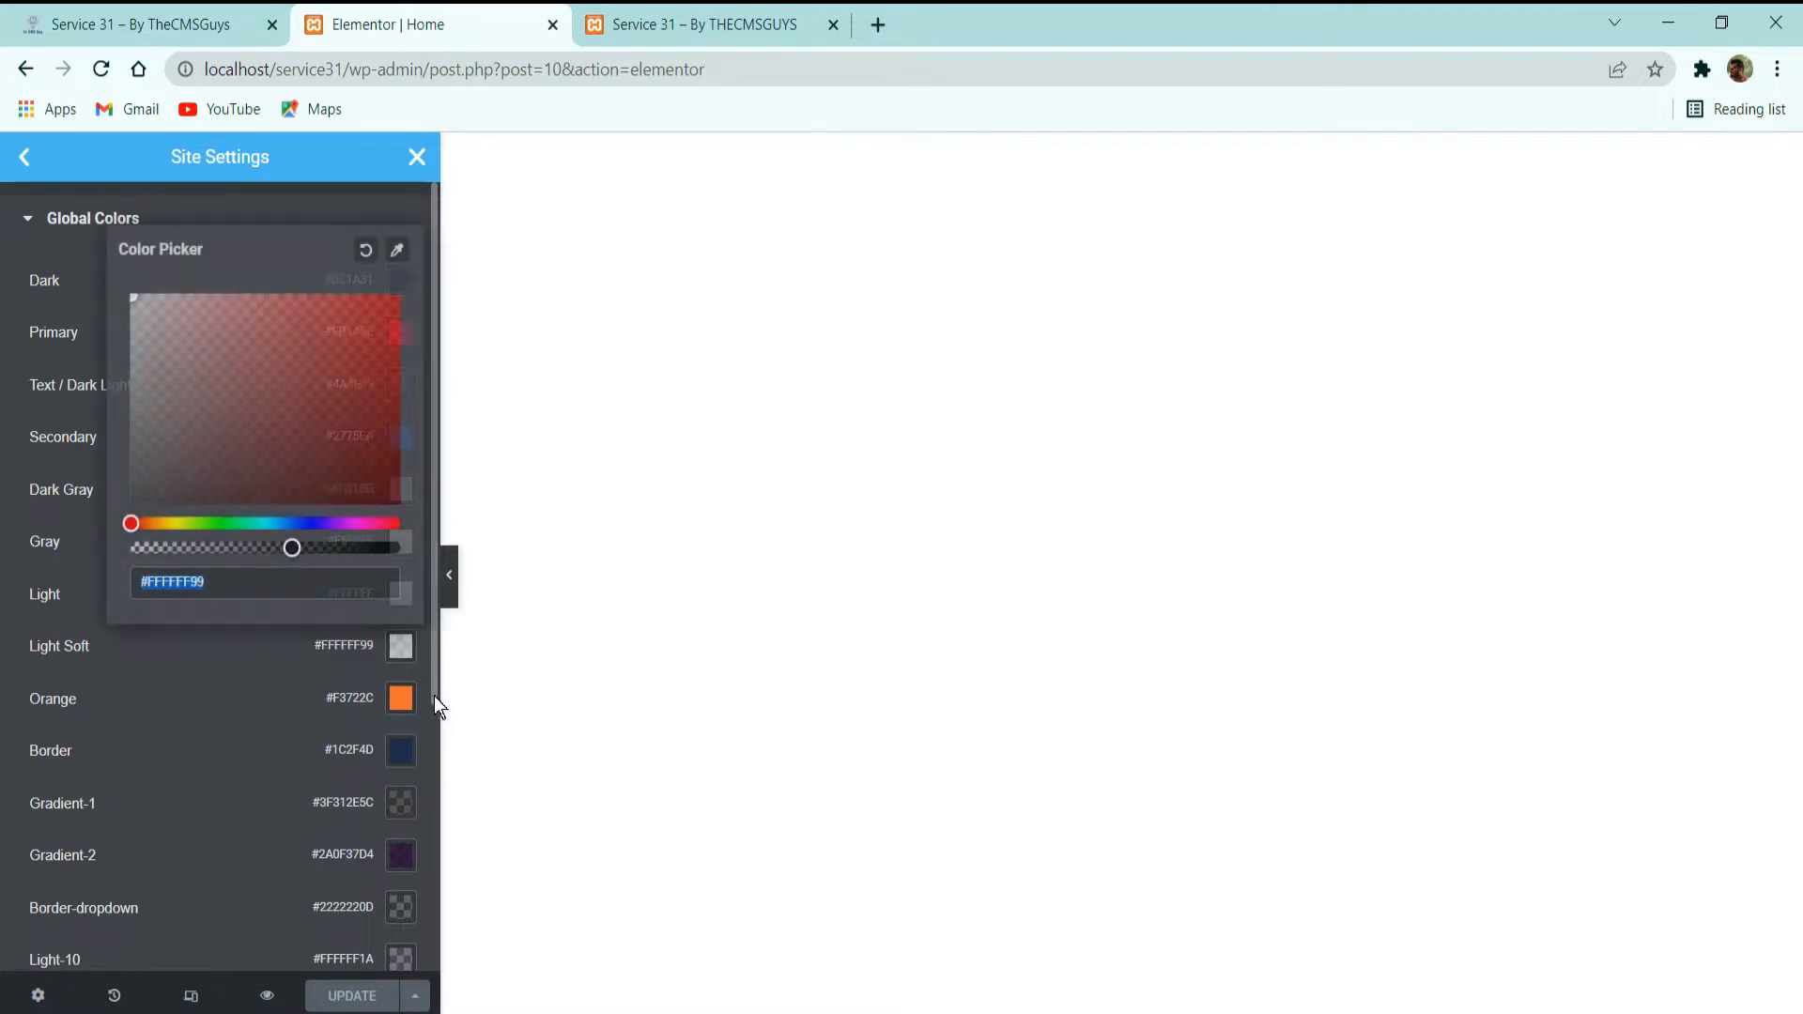
left_click(151, 668)
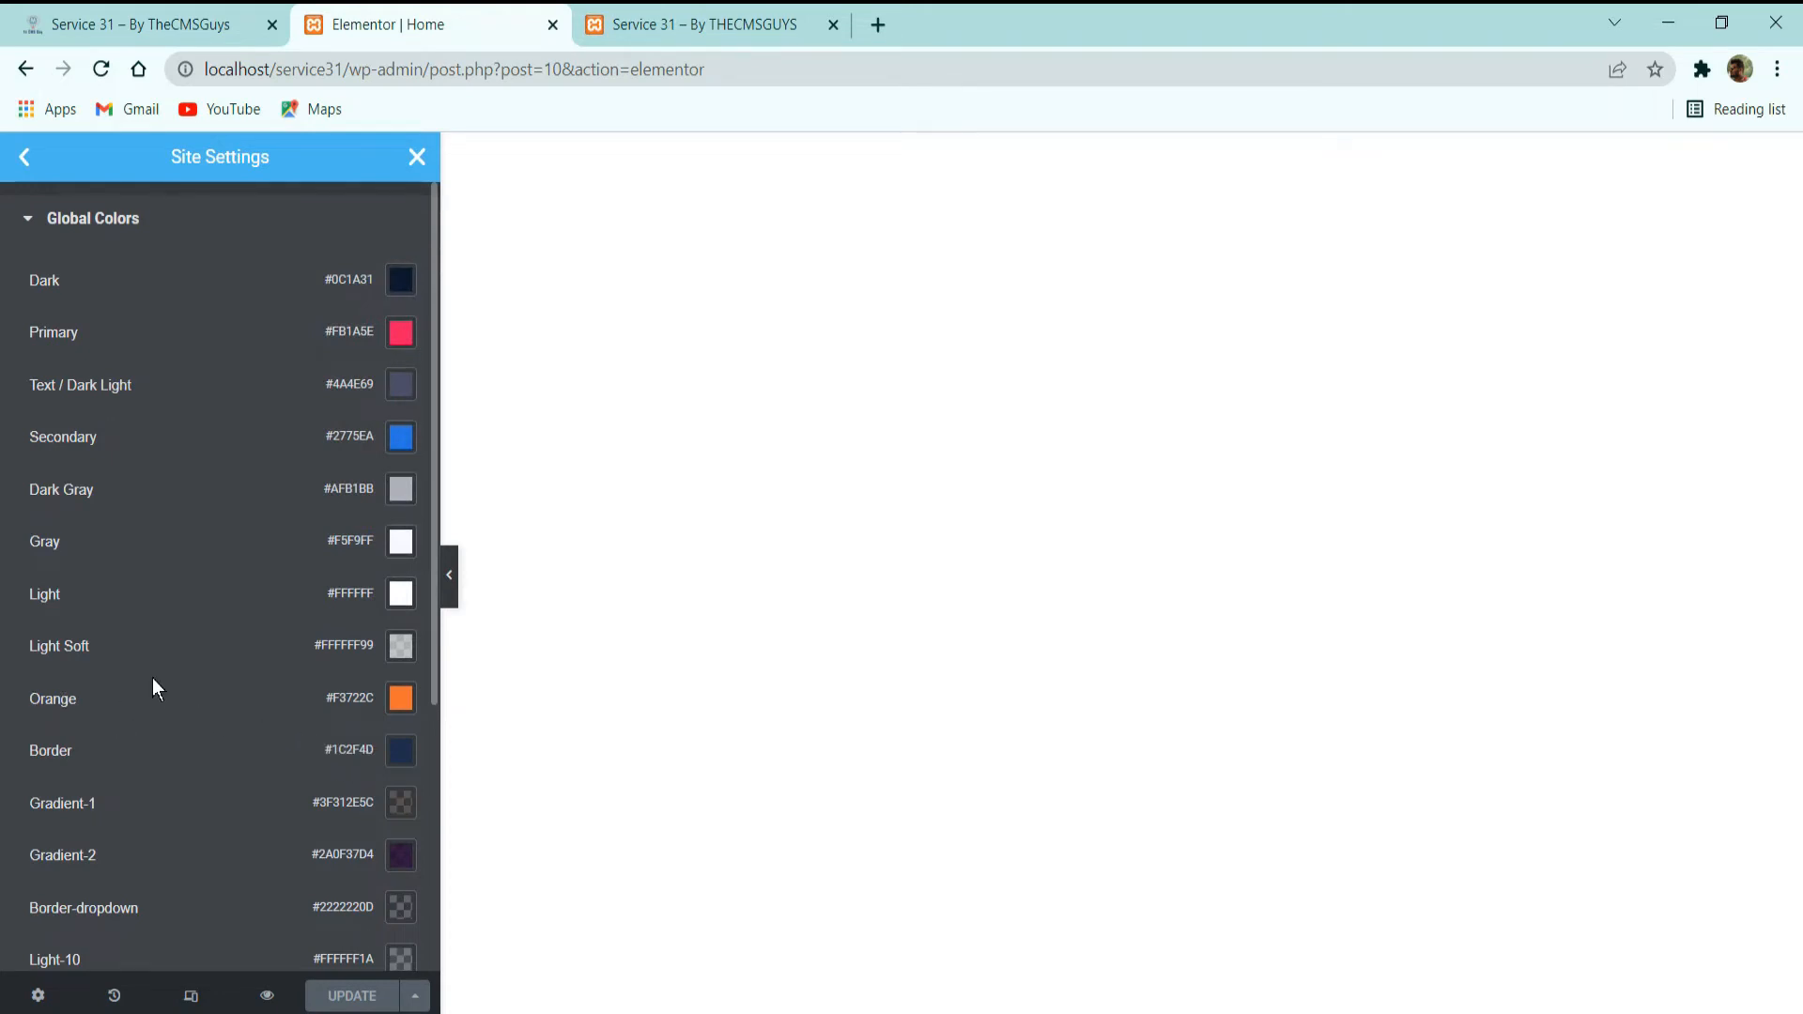
scroll(152, 678, "down", 3)
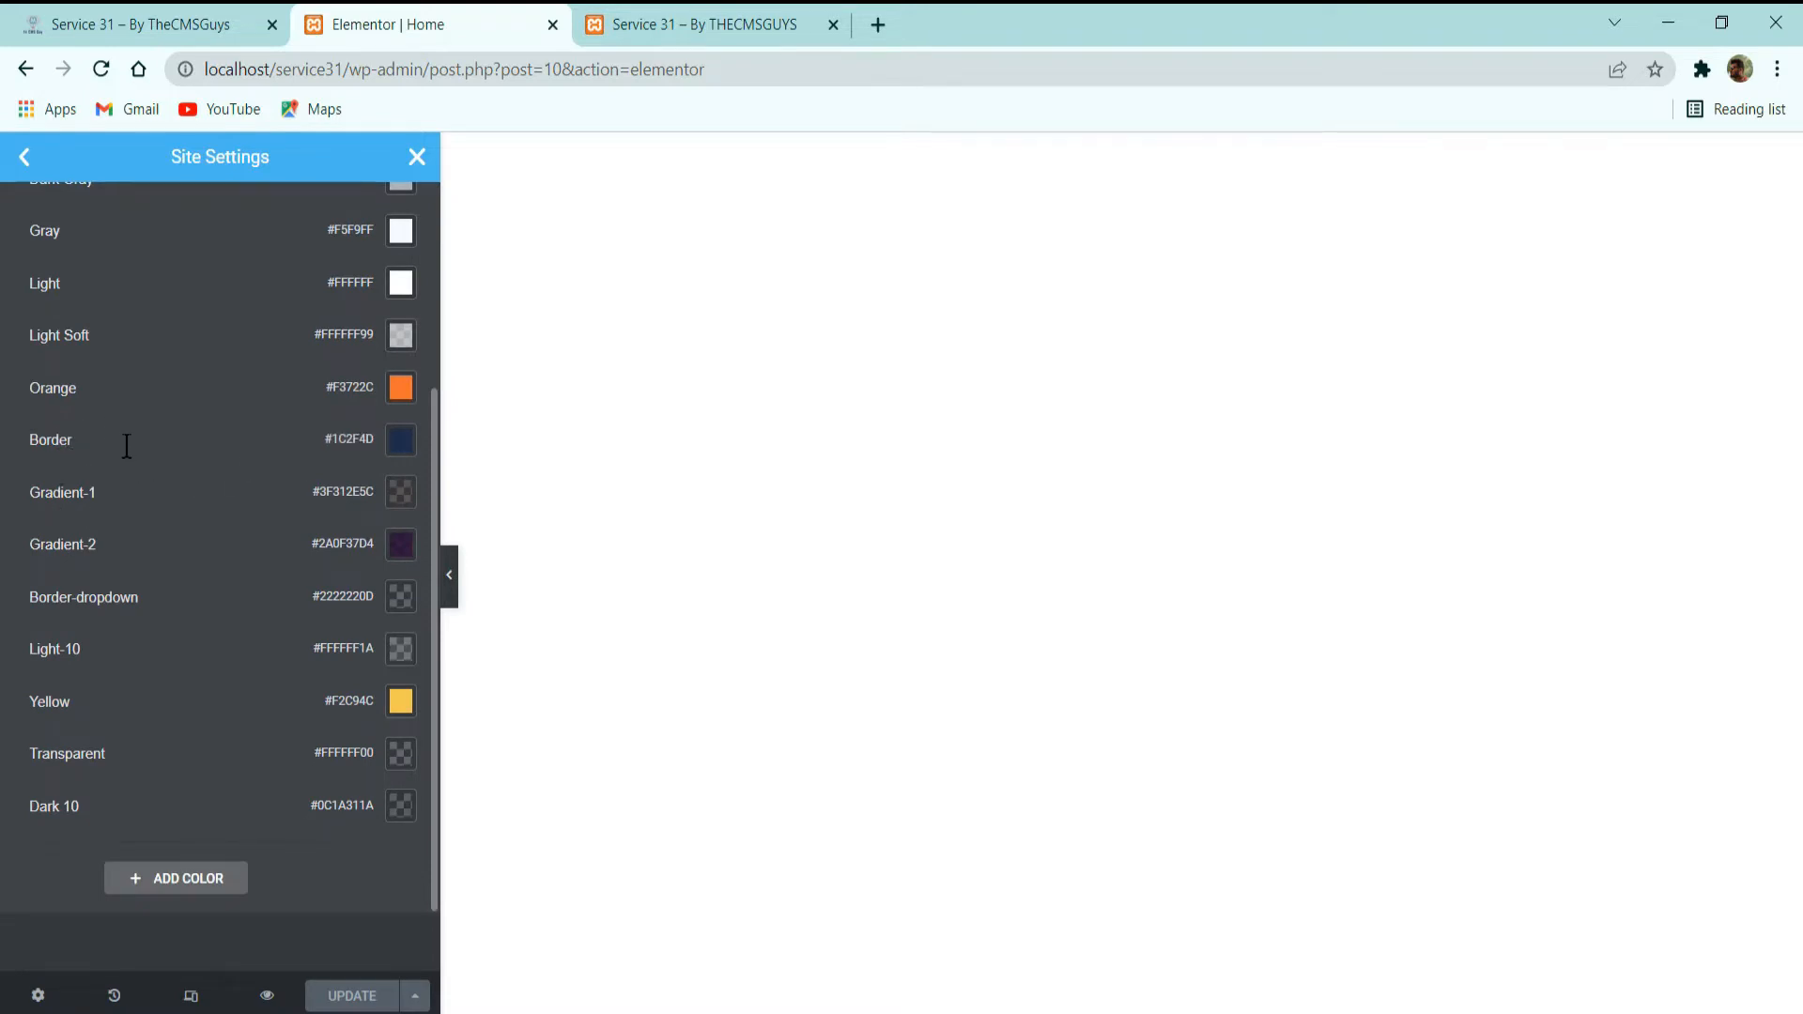
left_click(129, 494)
left_click_drag(129, 494, 63, 489)
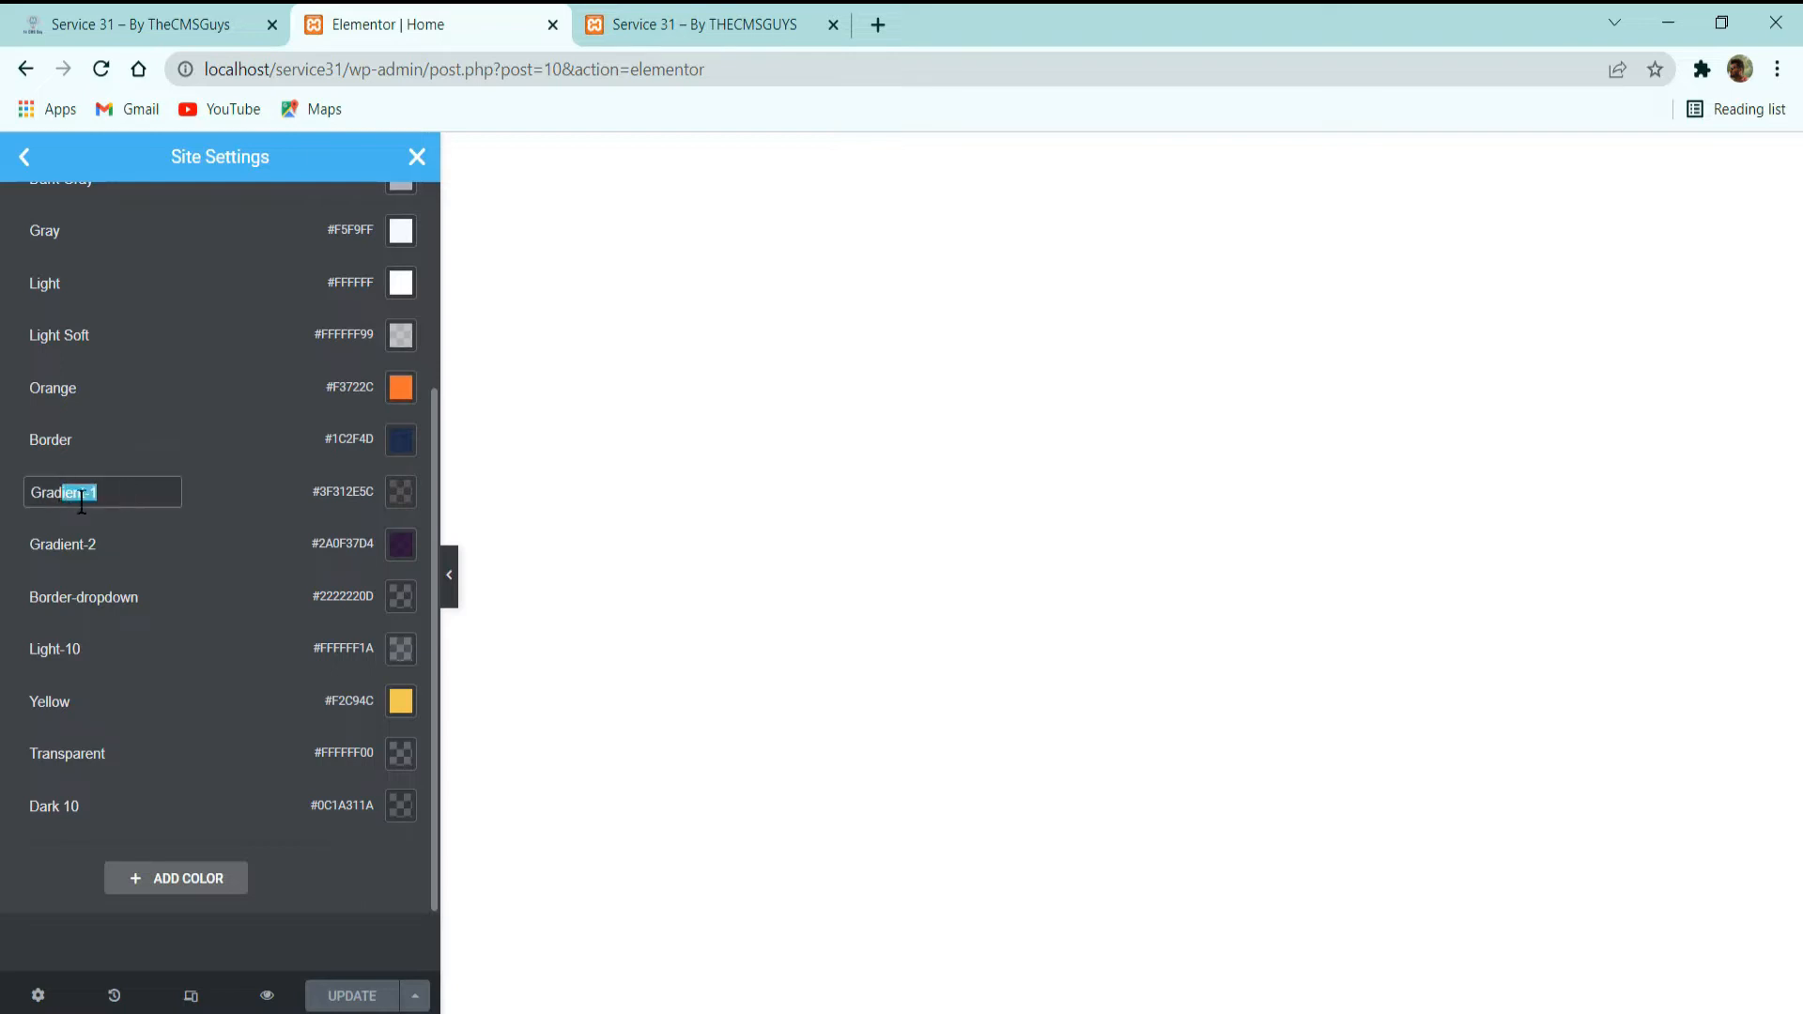
Inspect the Gradient-1 global color's hex value and transparency alongside the Gradient-2 entry.
left_click(141, 540)
left_click(107, 548)
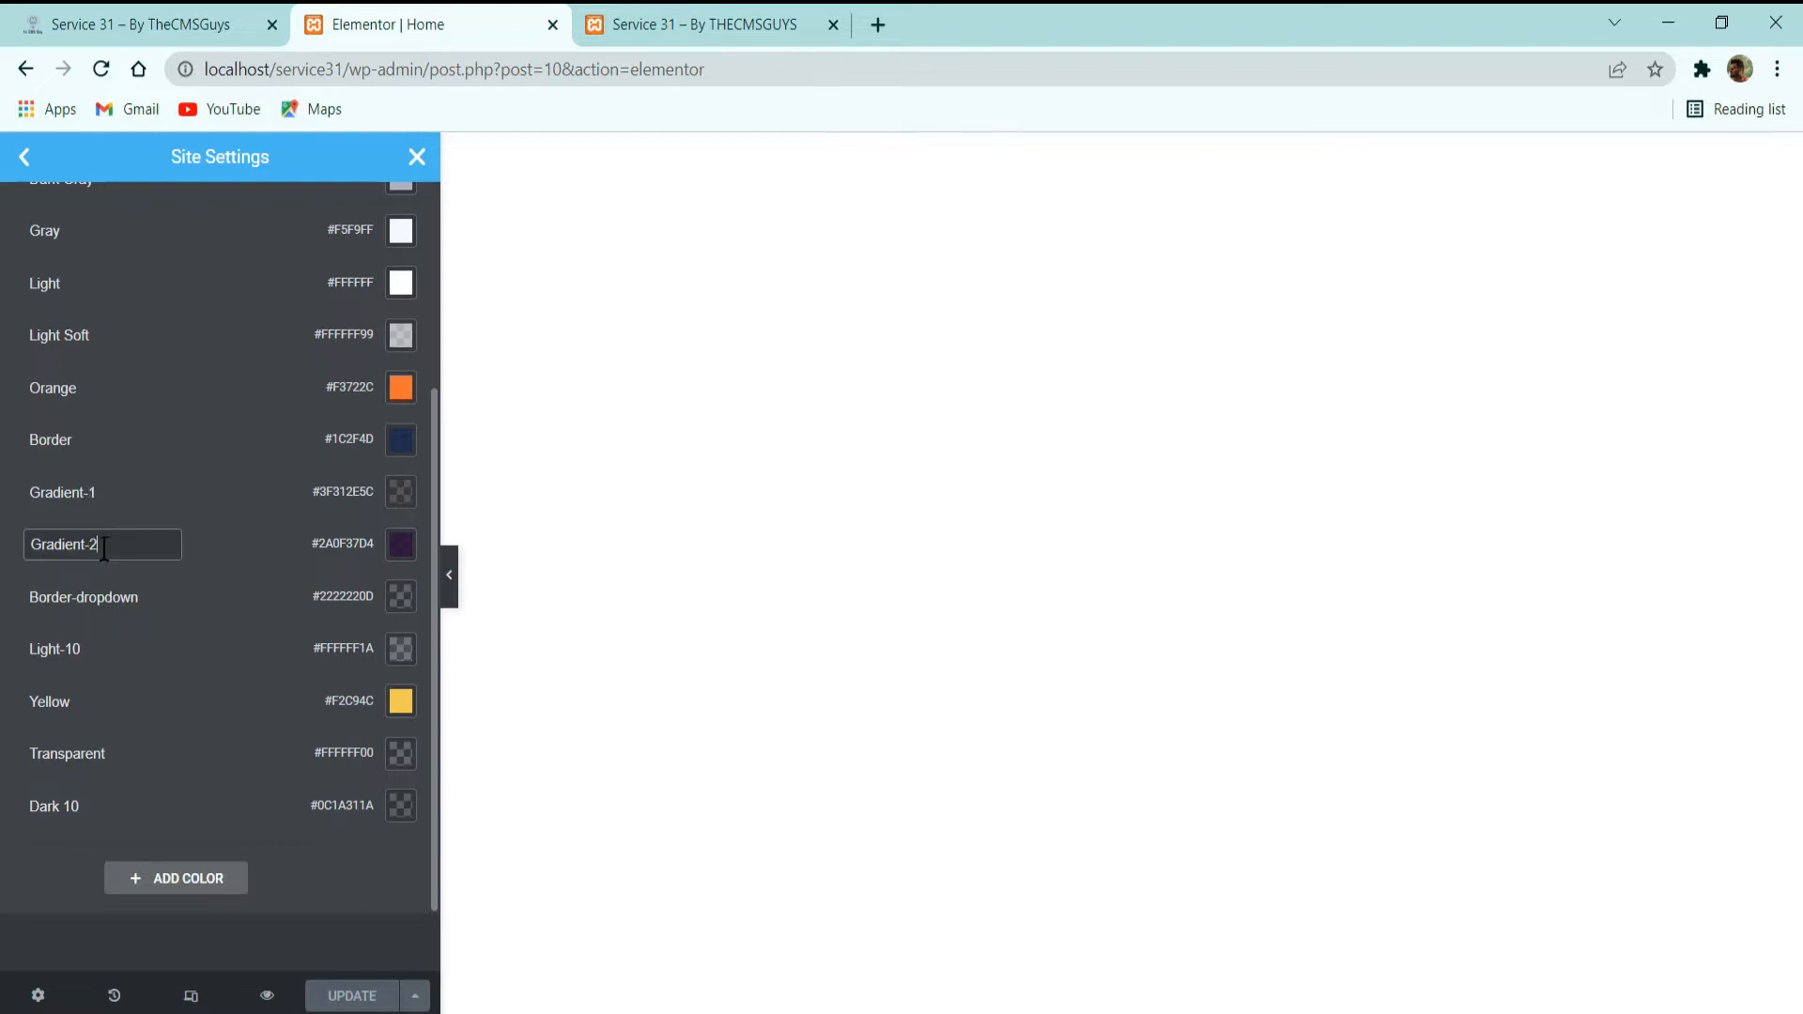
left_click(400, 492)
left_click(256, 881)
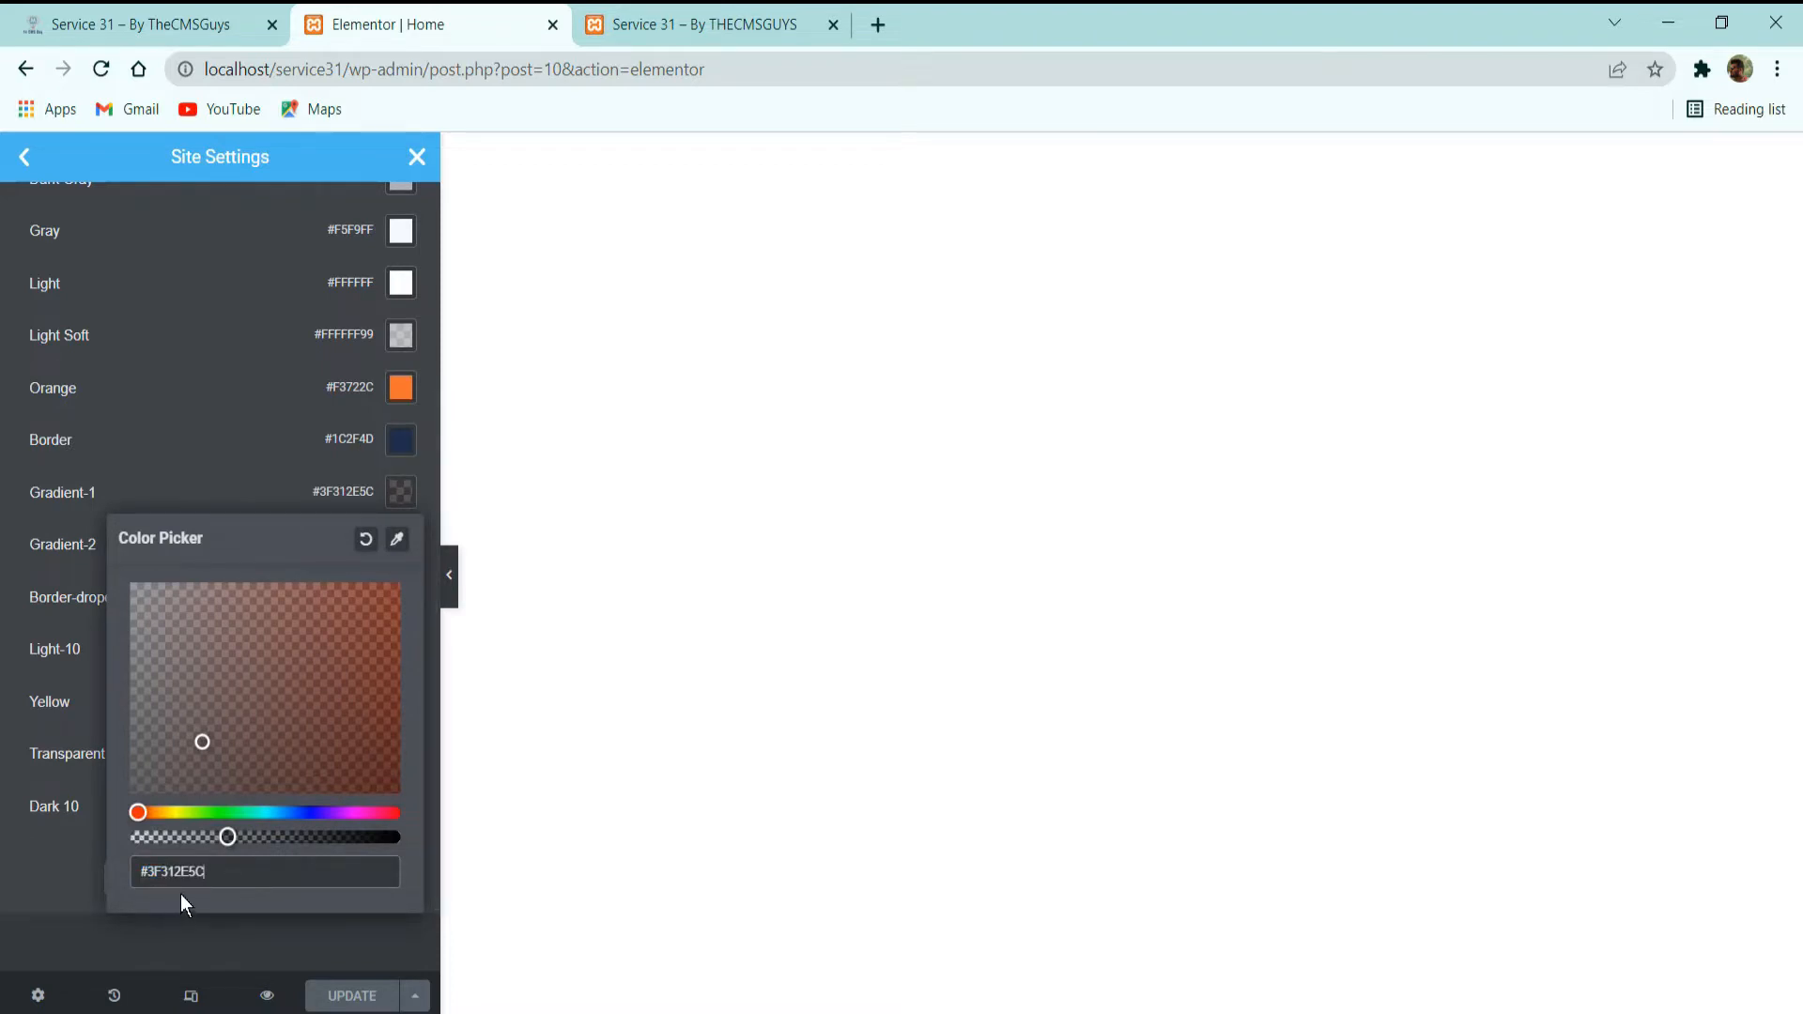
left_click(77, 859)
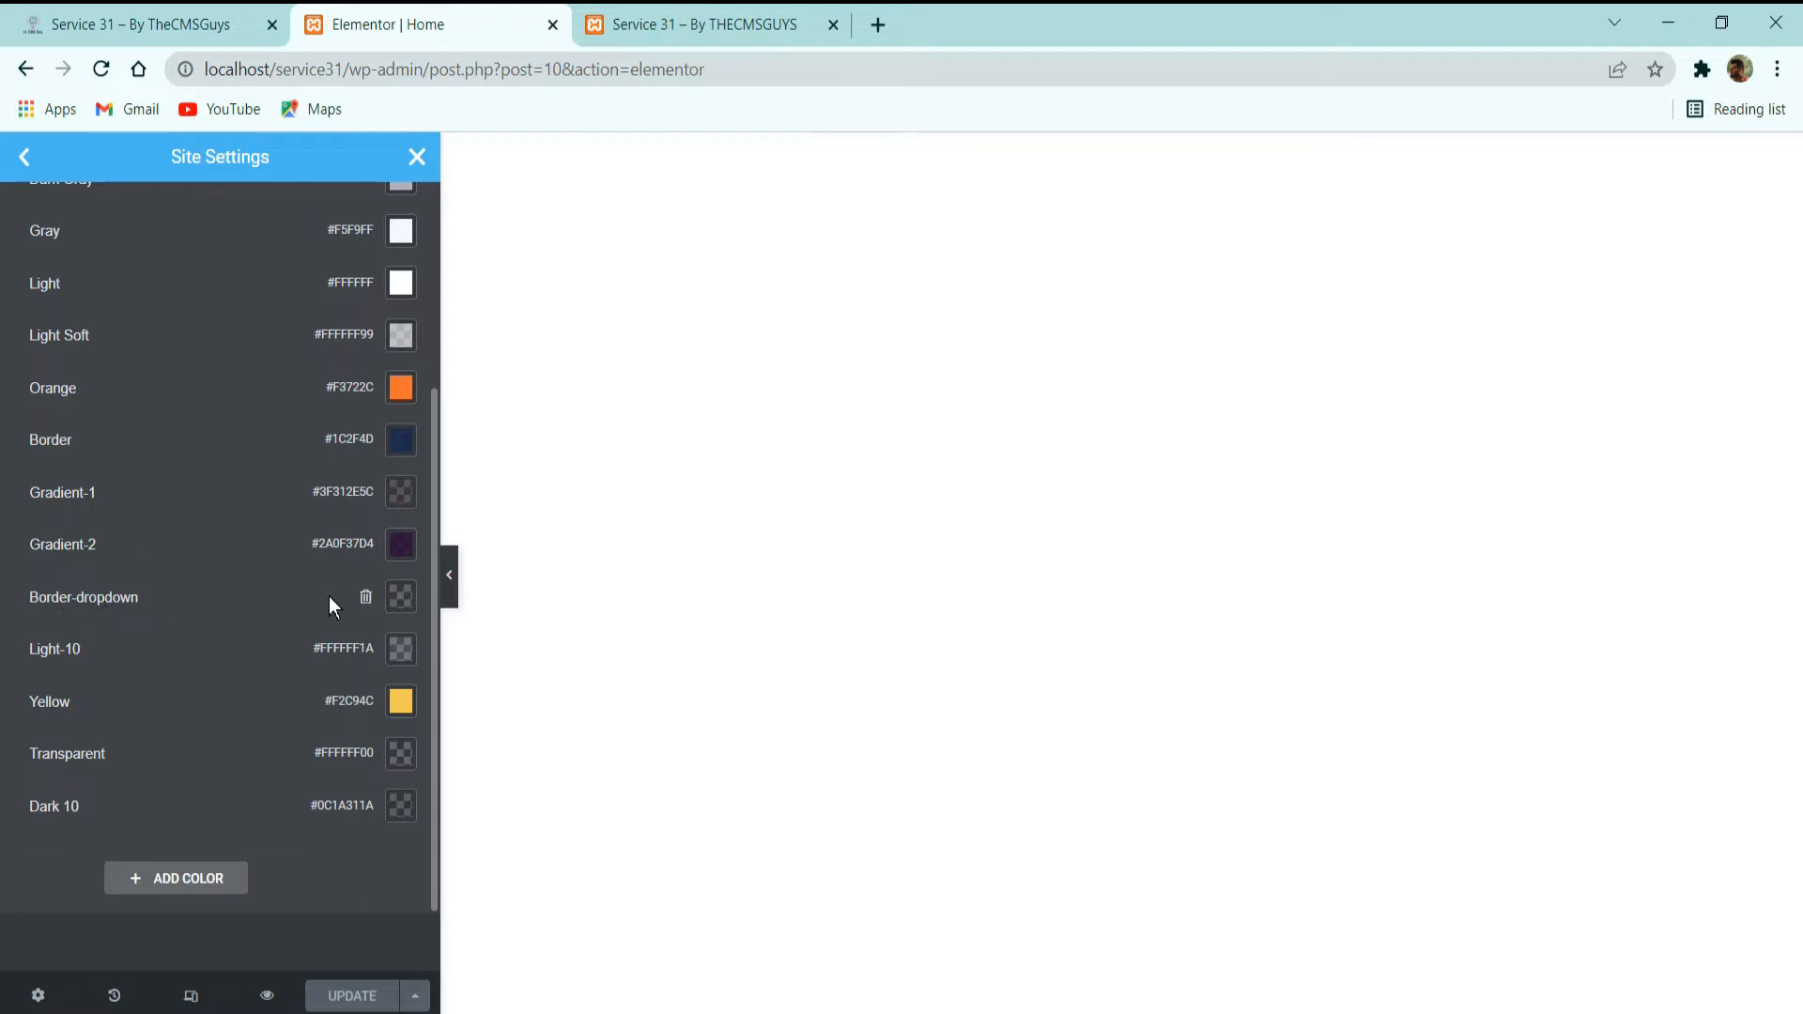
Inspect the Border-dropdown global color's hex value and opacity in its color picker.
left_click(404, 598)
triple_click(218, 982)
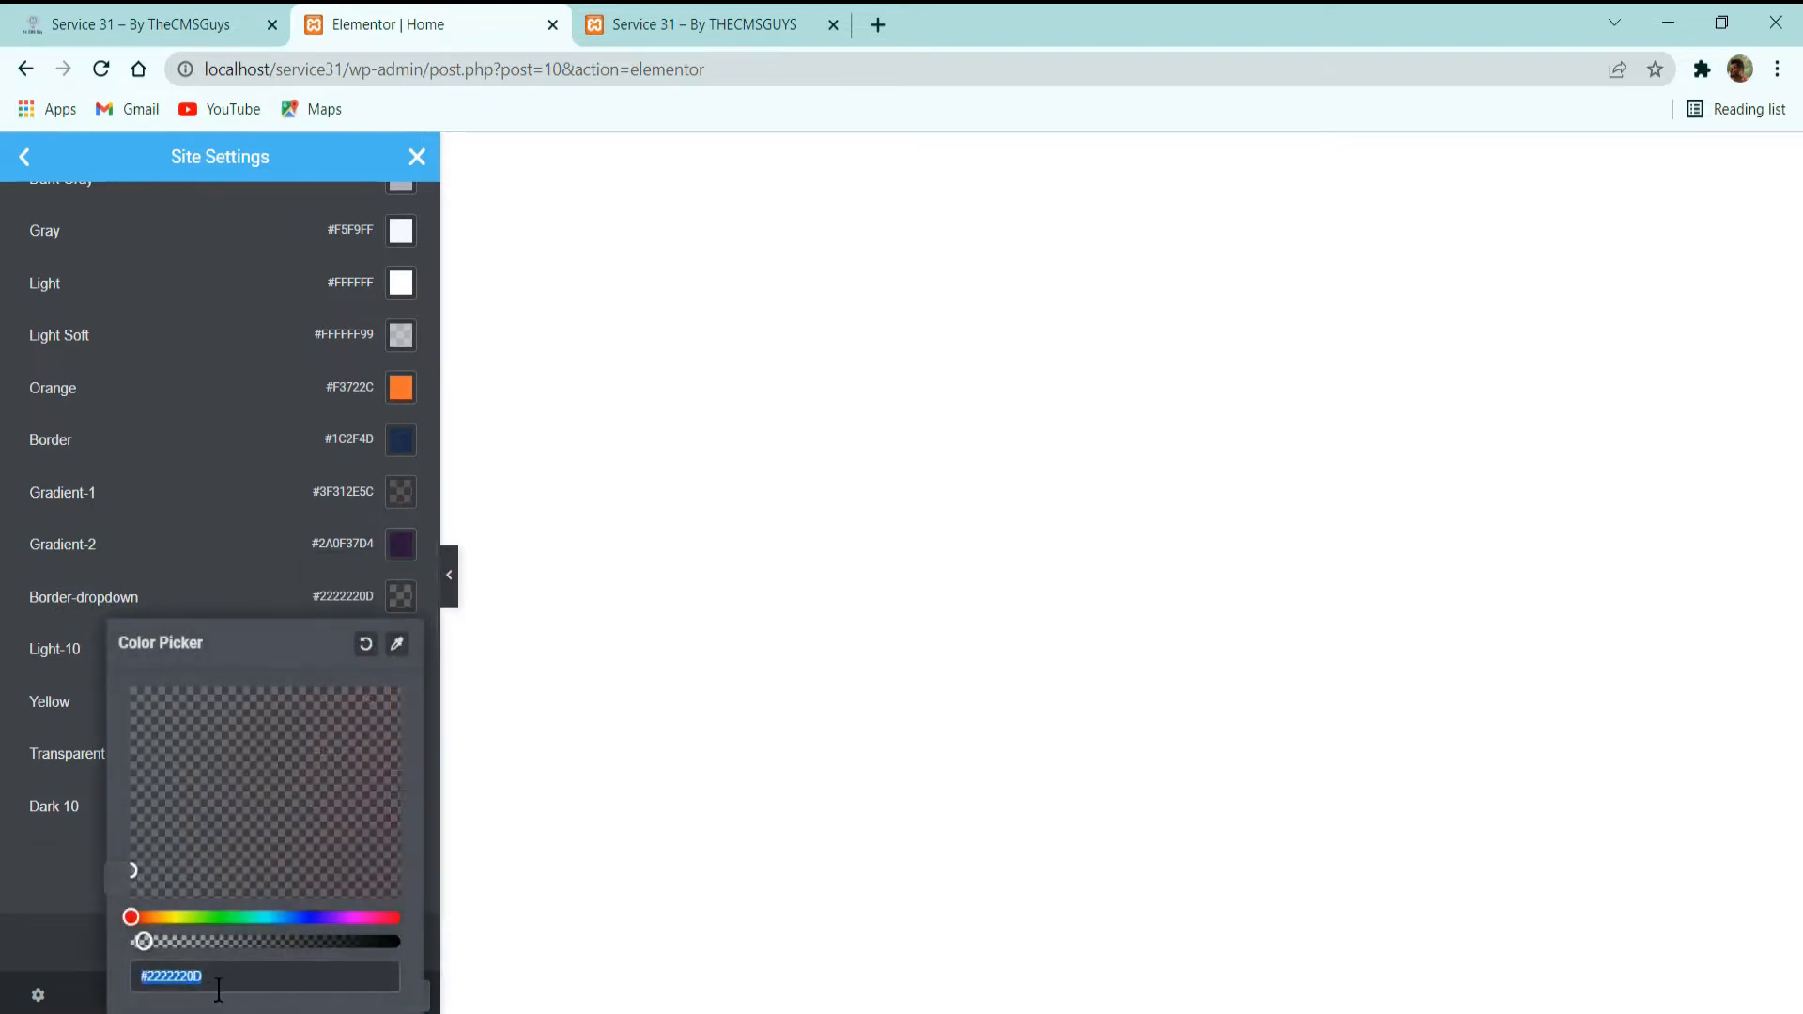
left_click(203, 982)
mouse_move(160, 947)
left_mouse_down()
mouse_move(425, 949)
mouse_move(111, 958)
mouse_move(144, 958)
left_mouse_up()
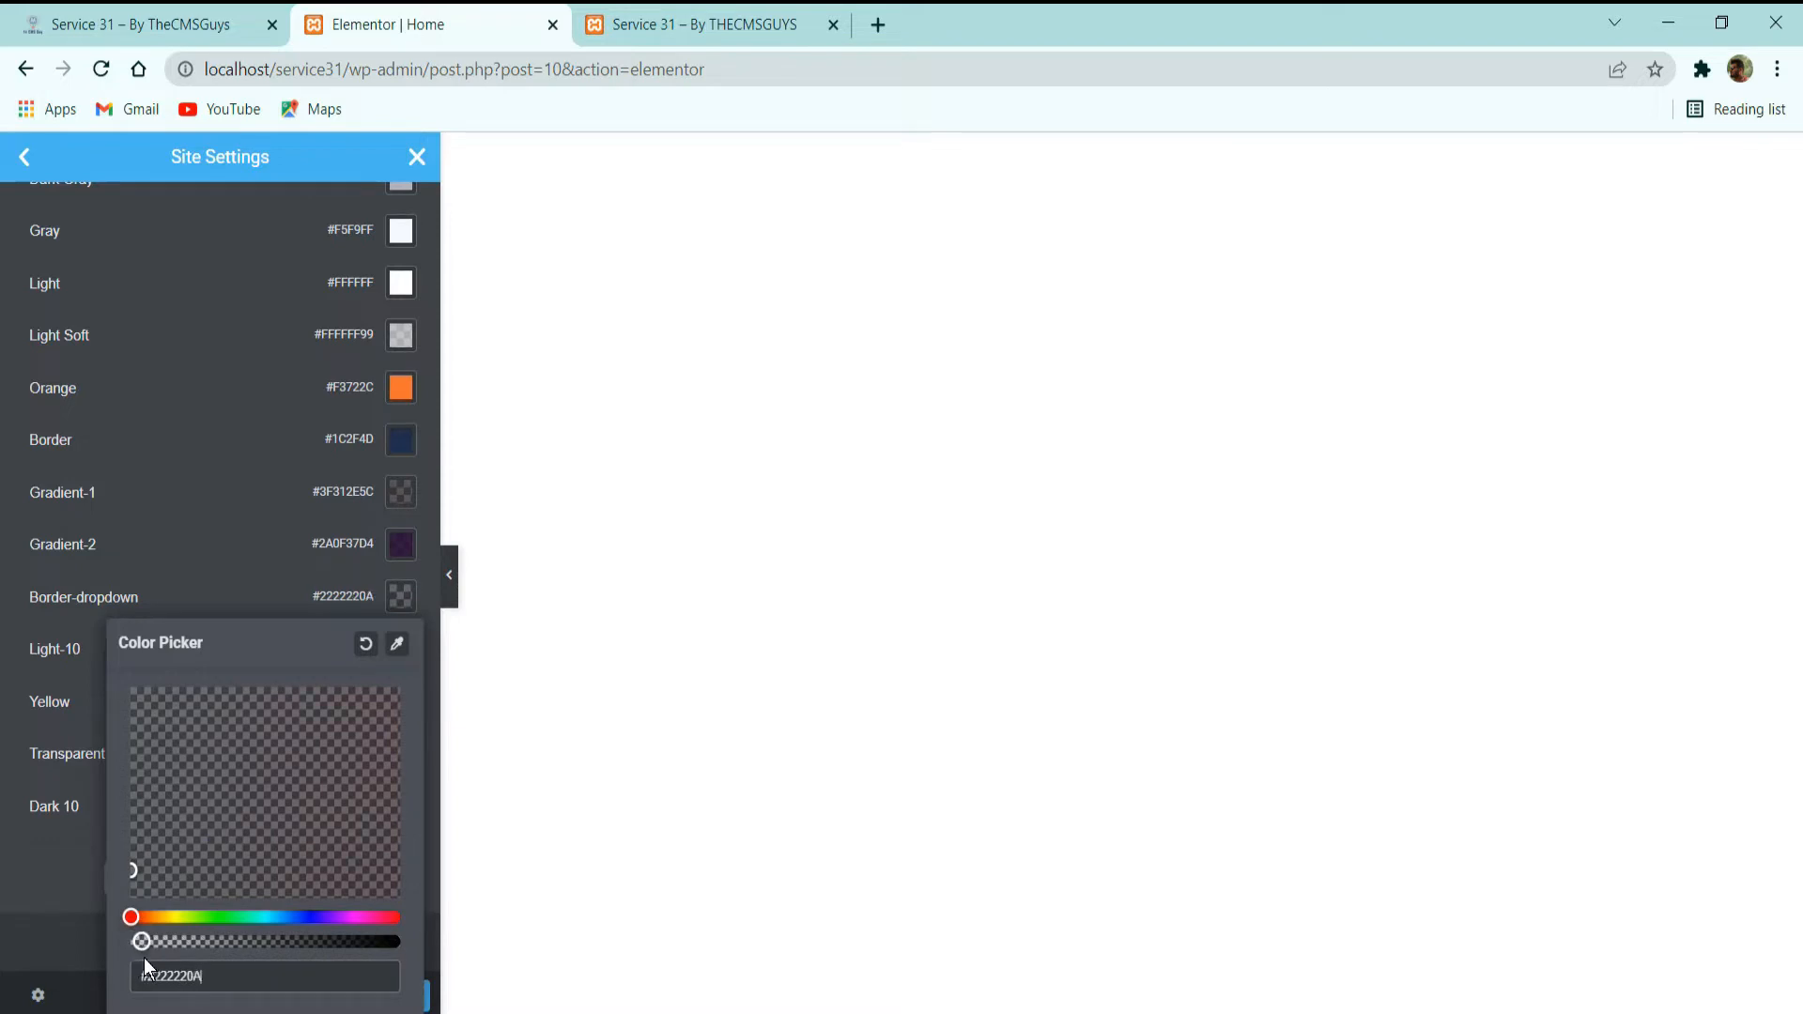
left_click(71, 877)
Check the Dark 10 color's hex value and review the whole global color palette once more.
scroll(188, 653, "down", 1)
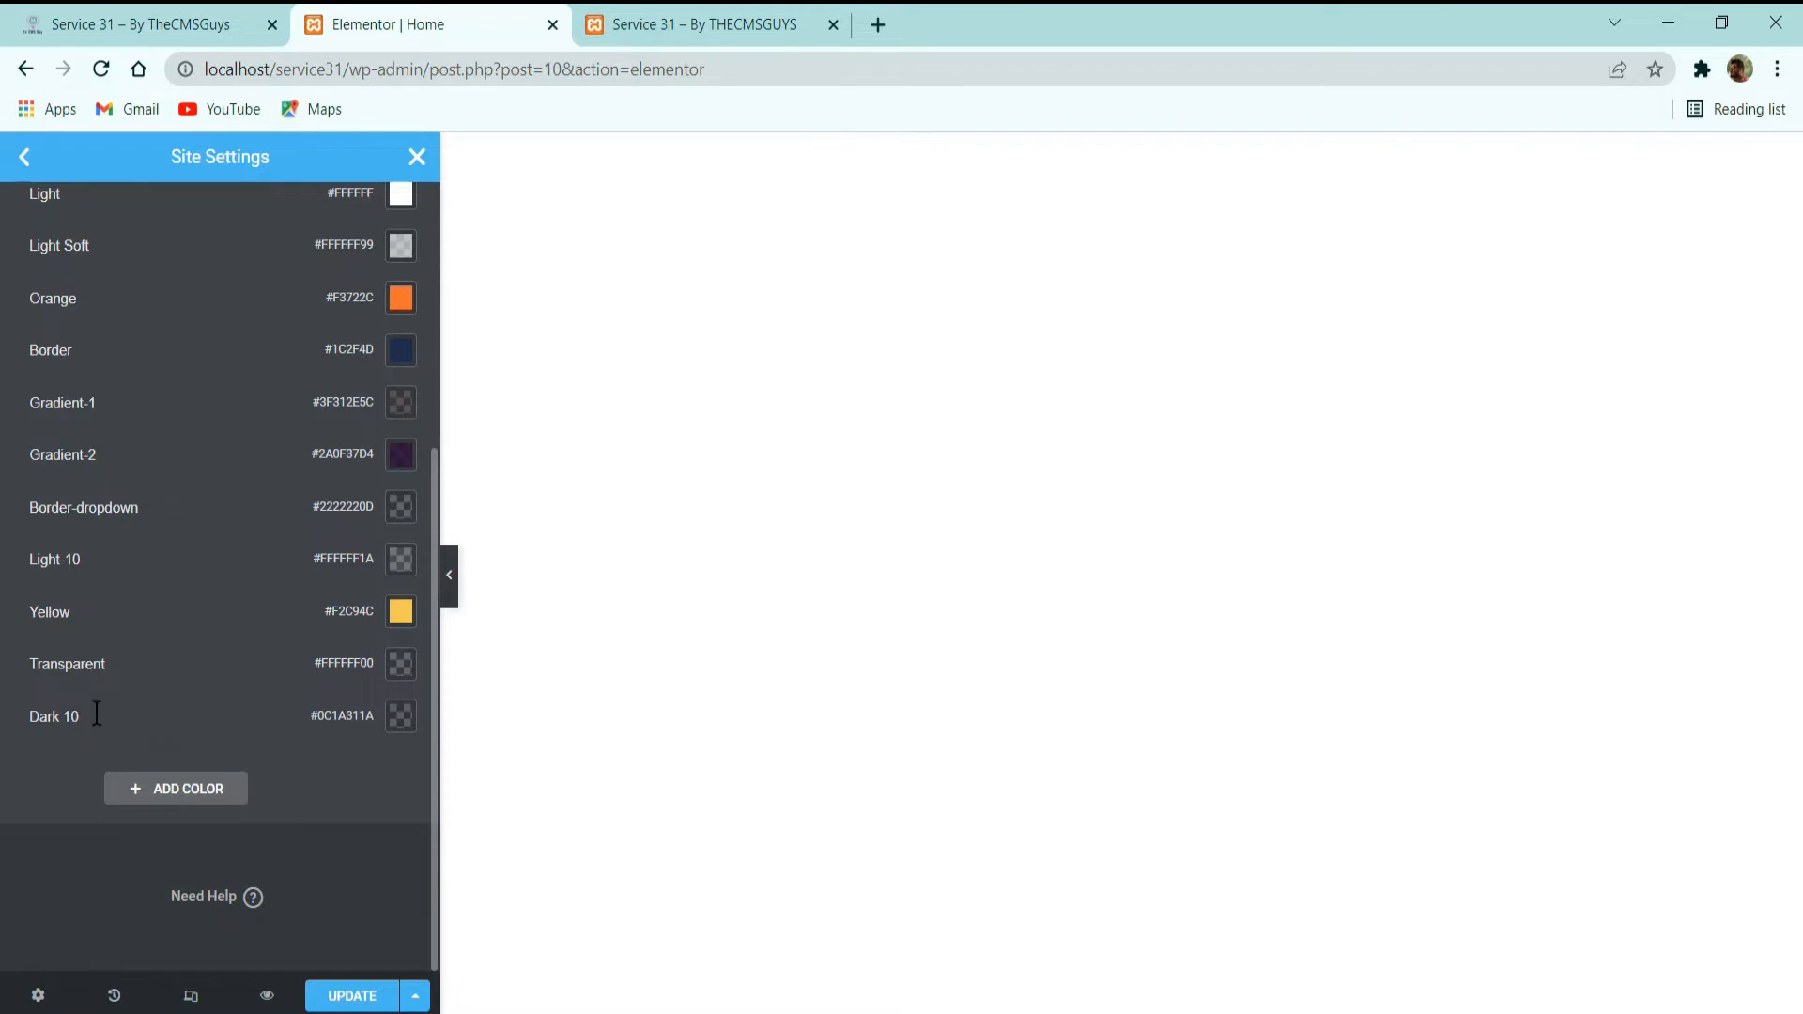
left_click(401, 717)
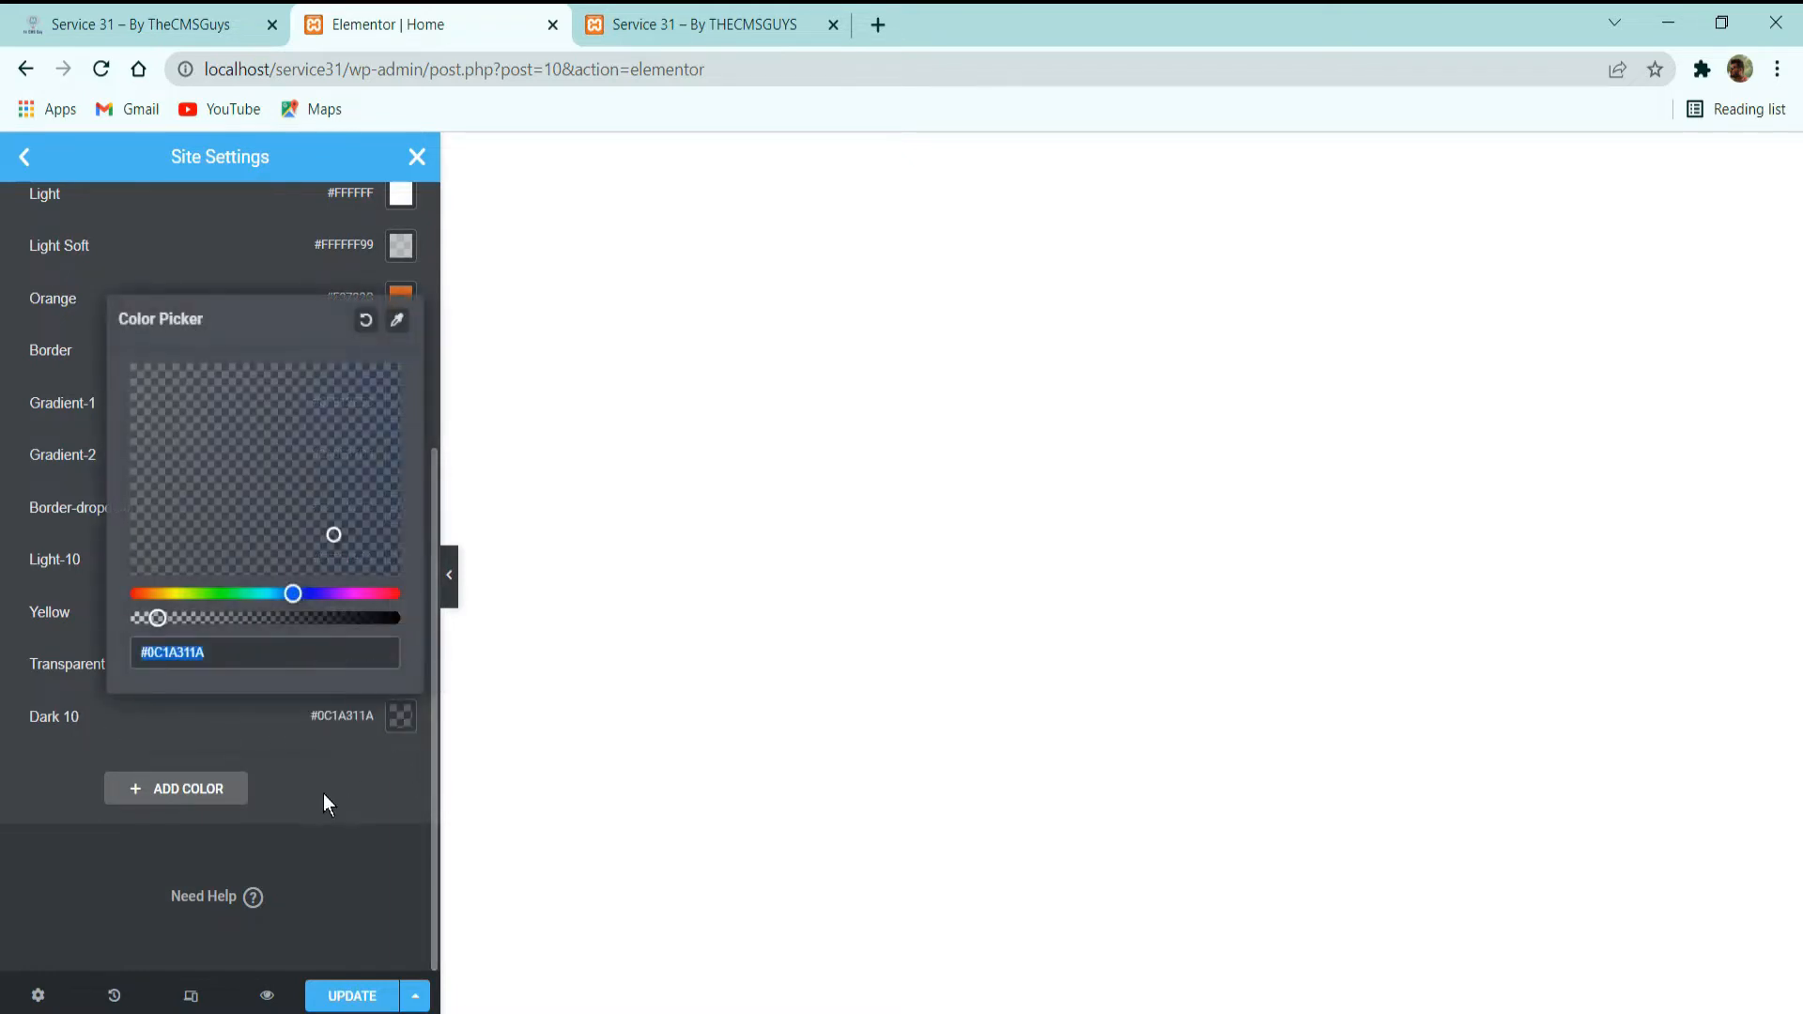
left_click(26, 844)
scroll(278, 720, "up", 5)
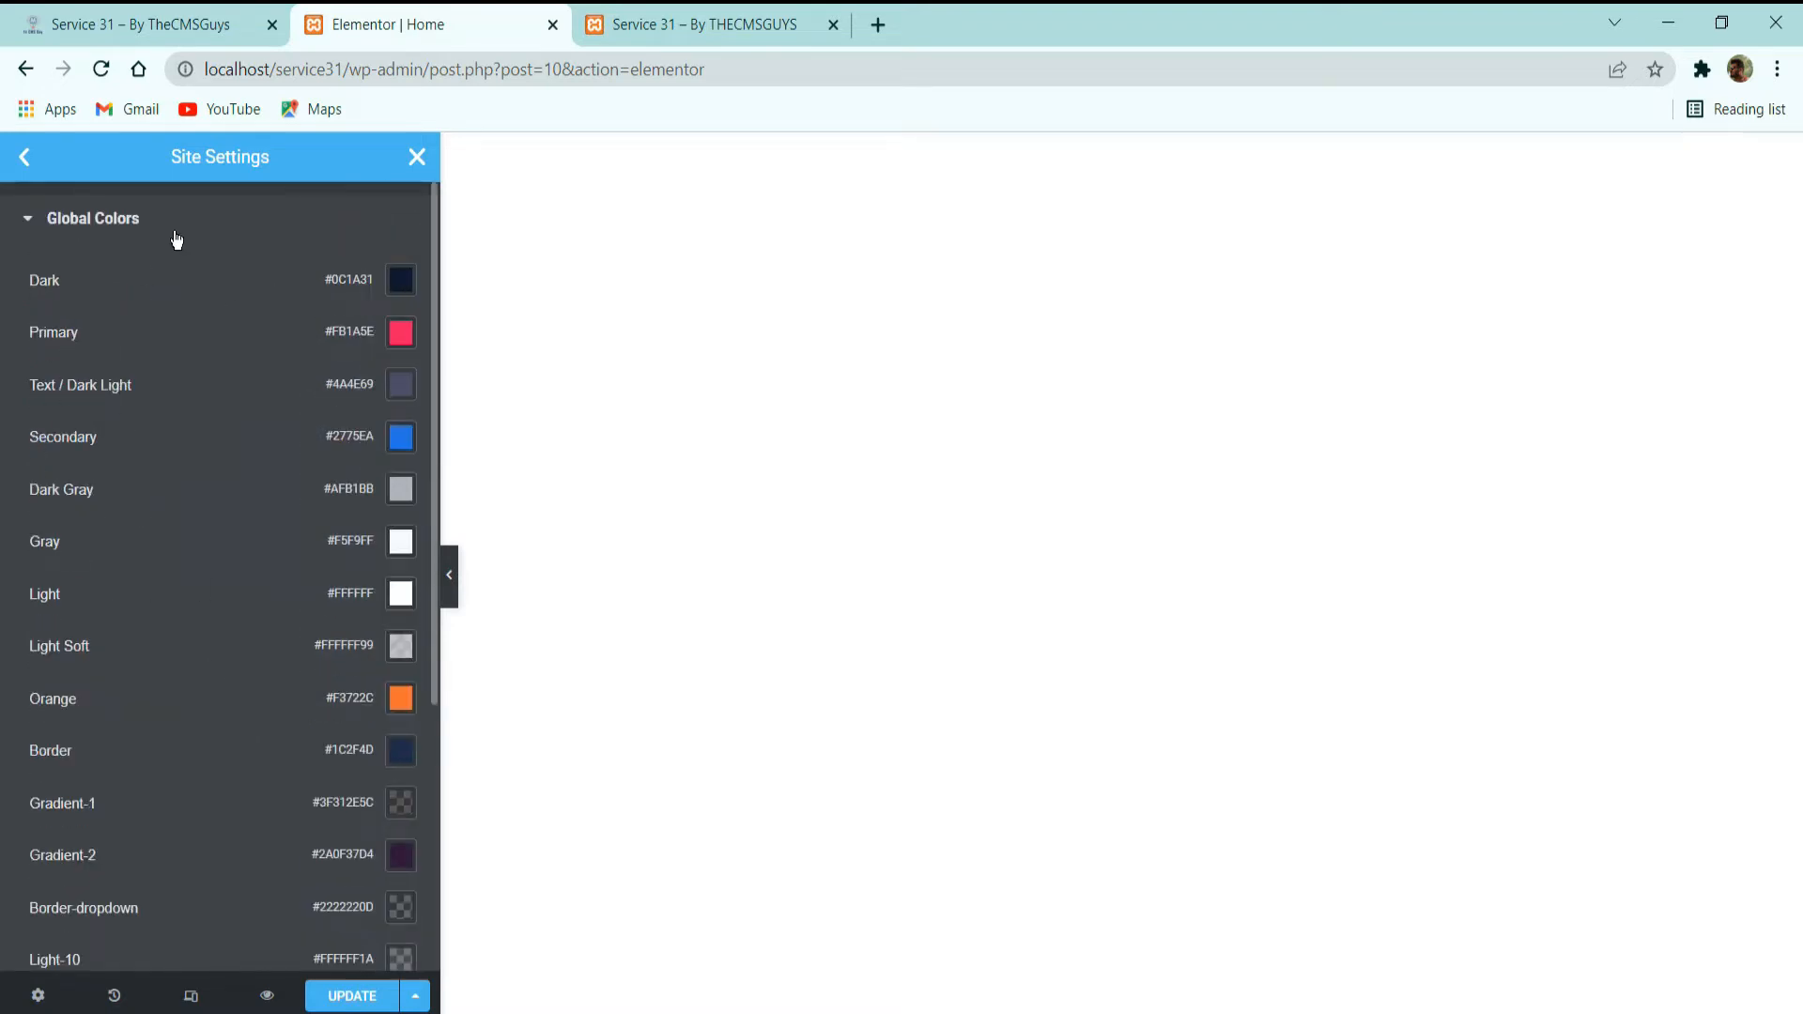
scroll(160, 436, "down", 4)
scroll(165, 447, "up", 5)
Open the Global Fonts settings and review the list of font styles.
left_click(23, 160)
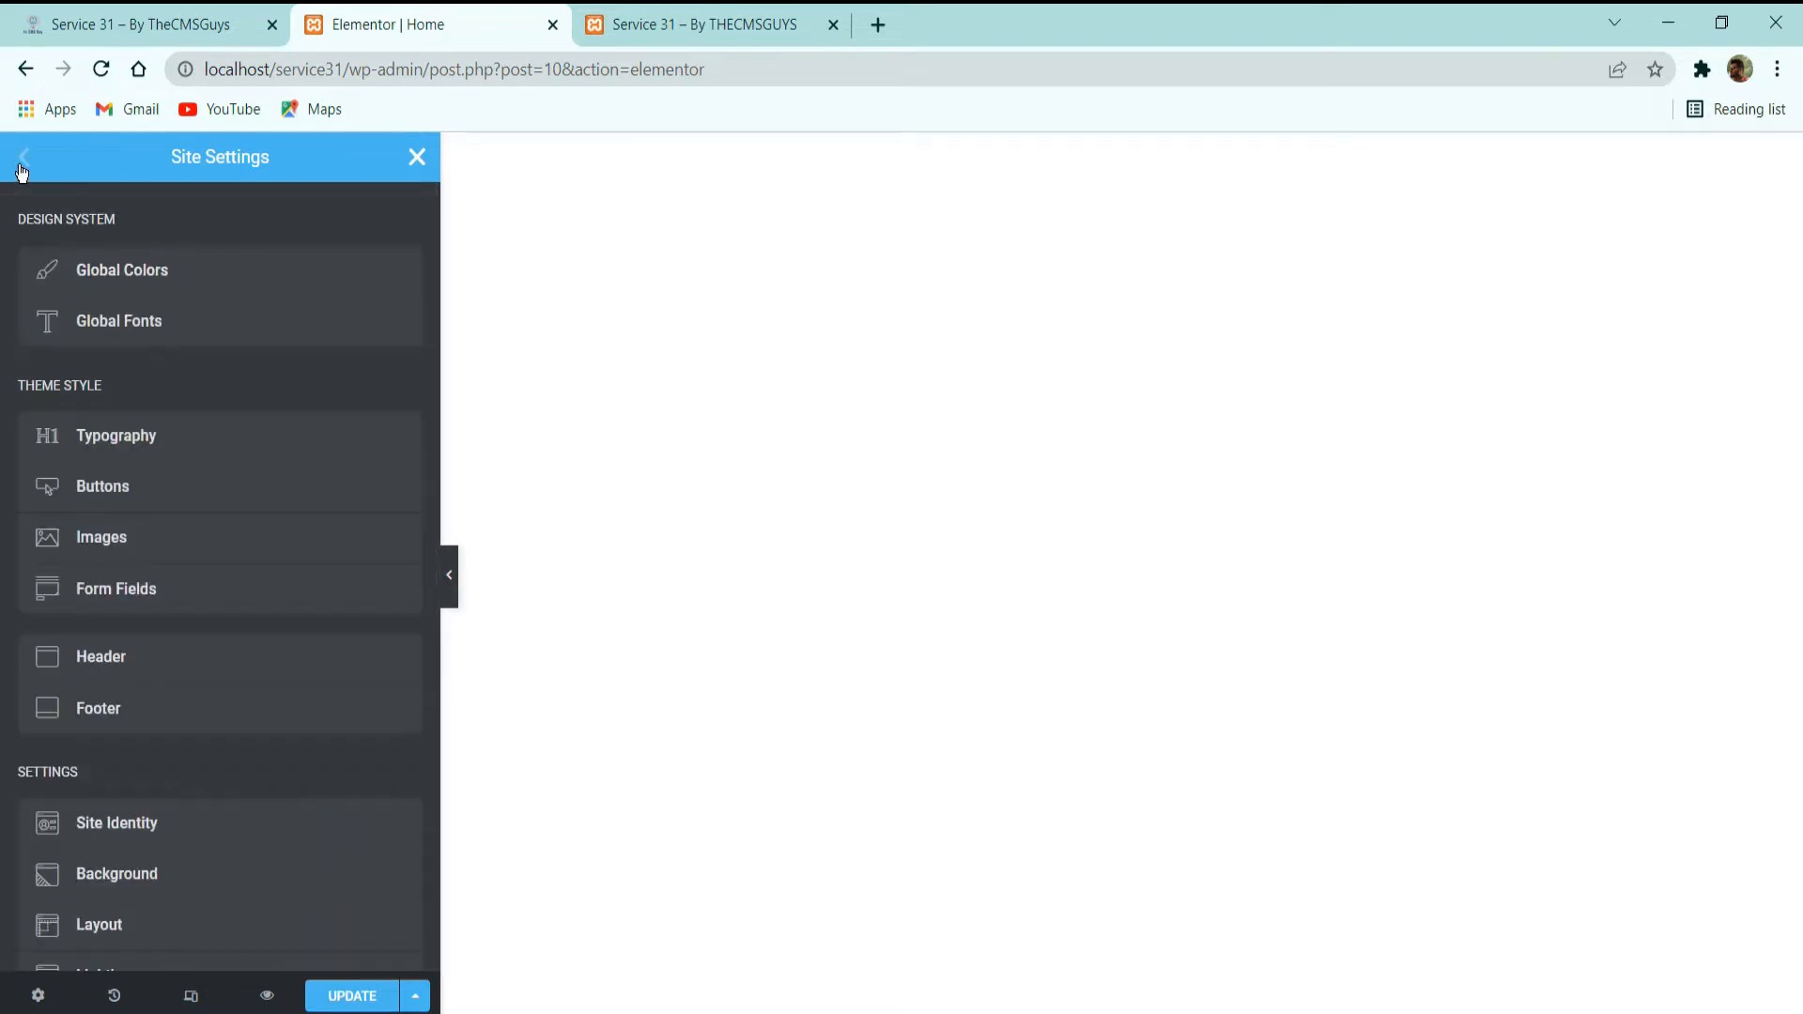
left_click(128, 340)
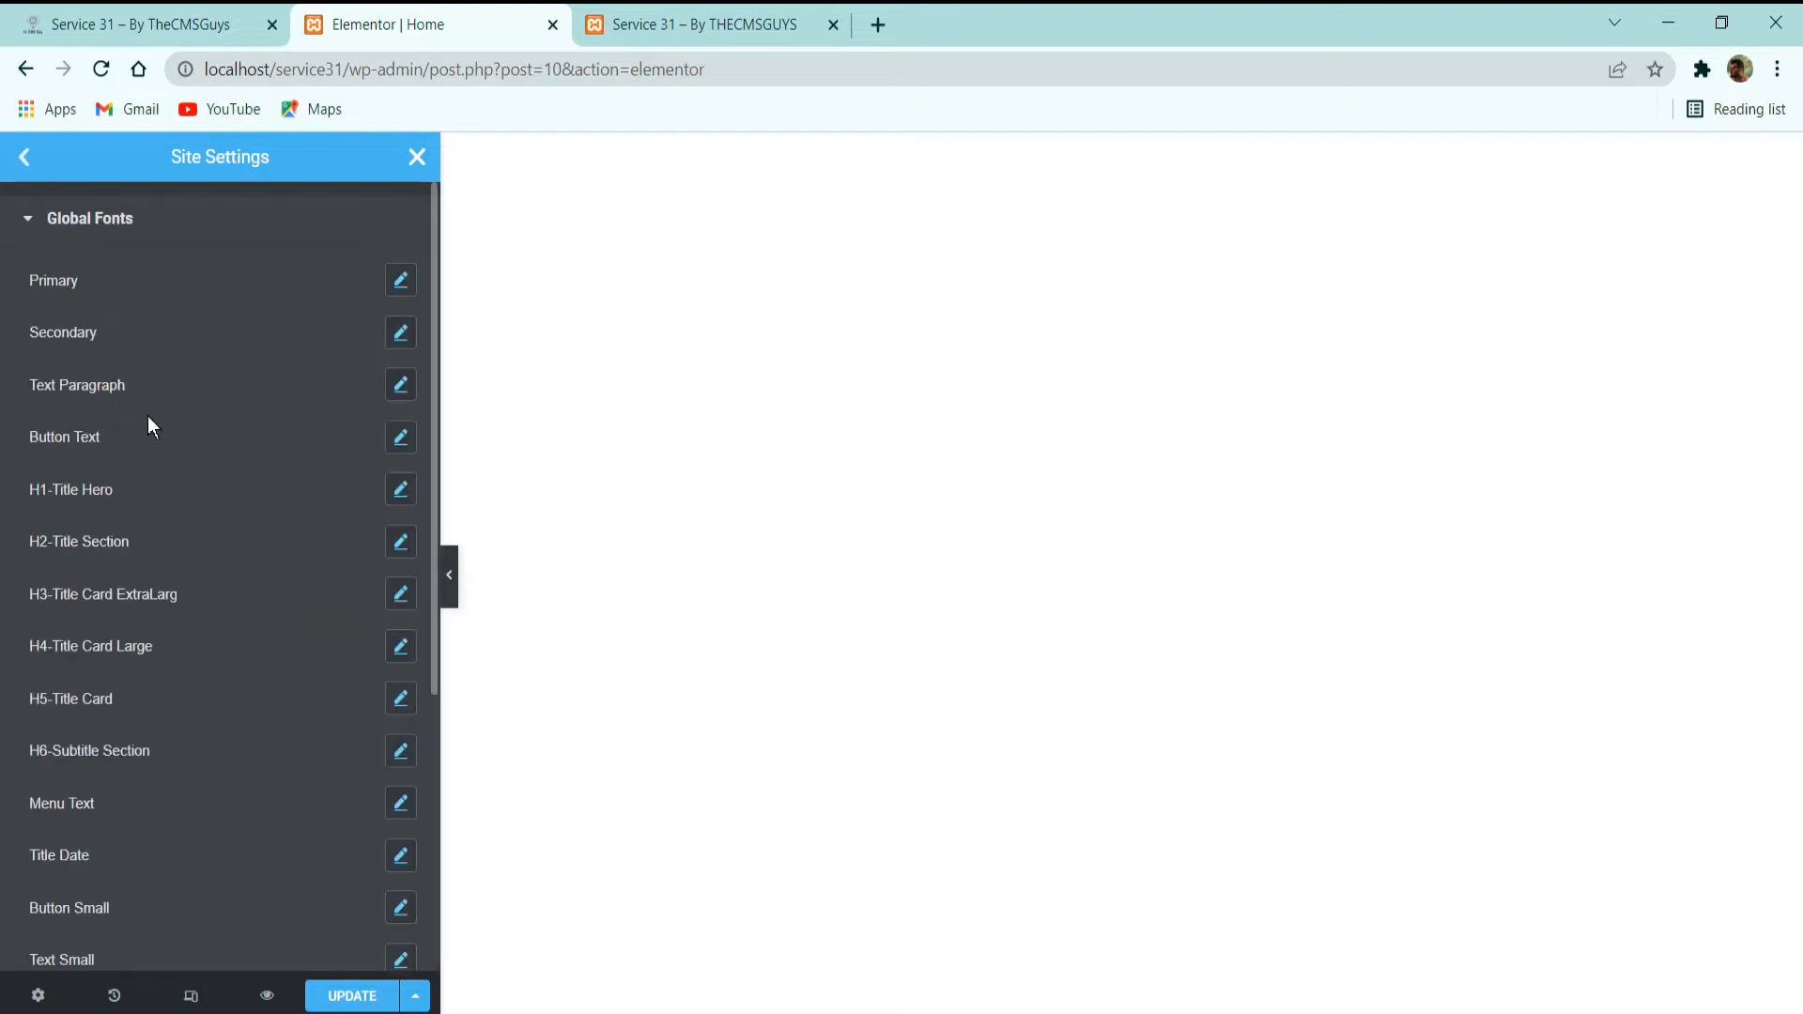
scroll(149, 418, "down", 5)
scroll(127, 693, "up", 5)
Inspect the Primary global font's typography, checking its family and weight.
left_click(402, 280)
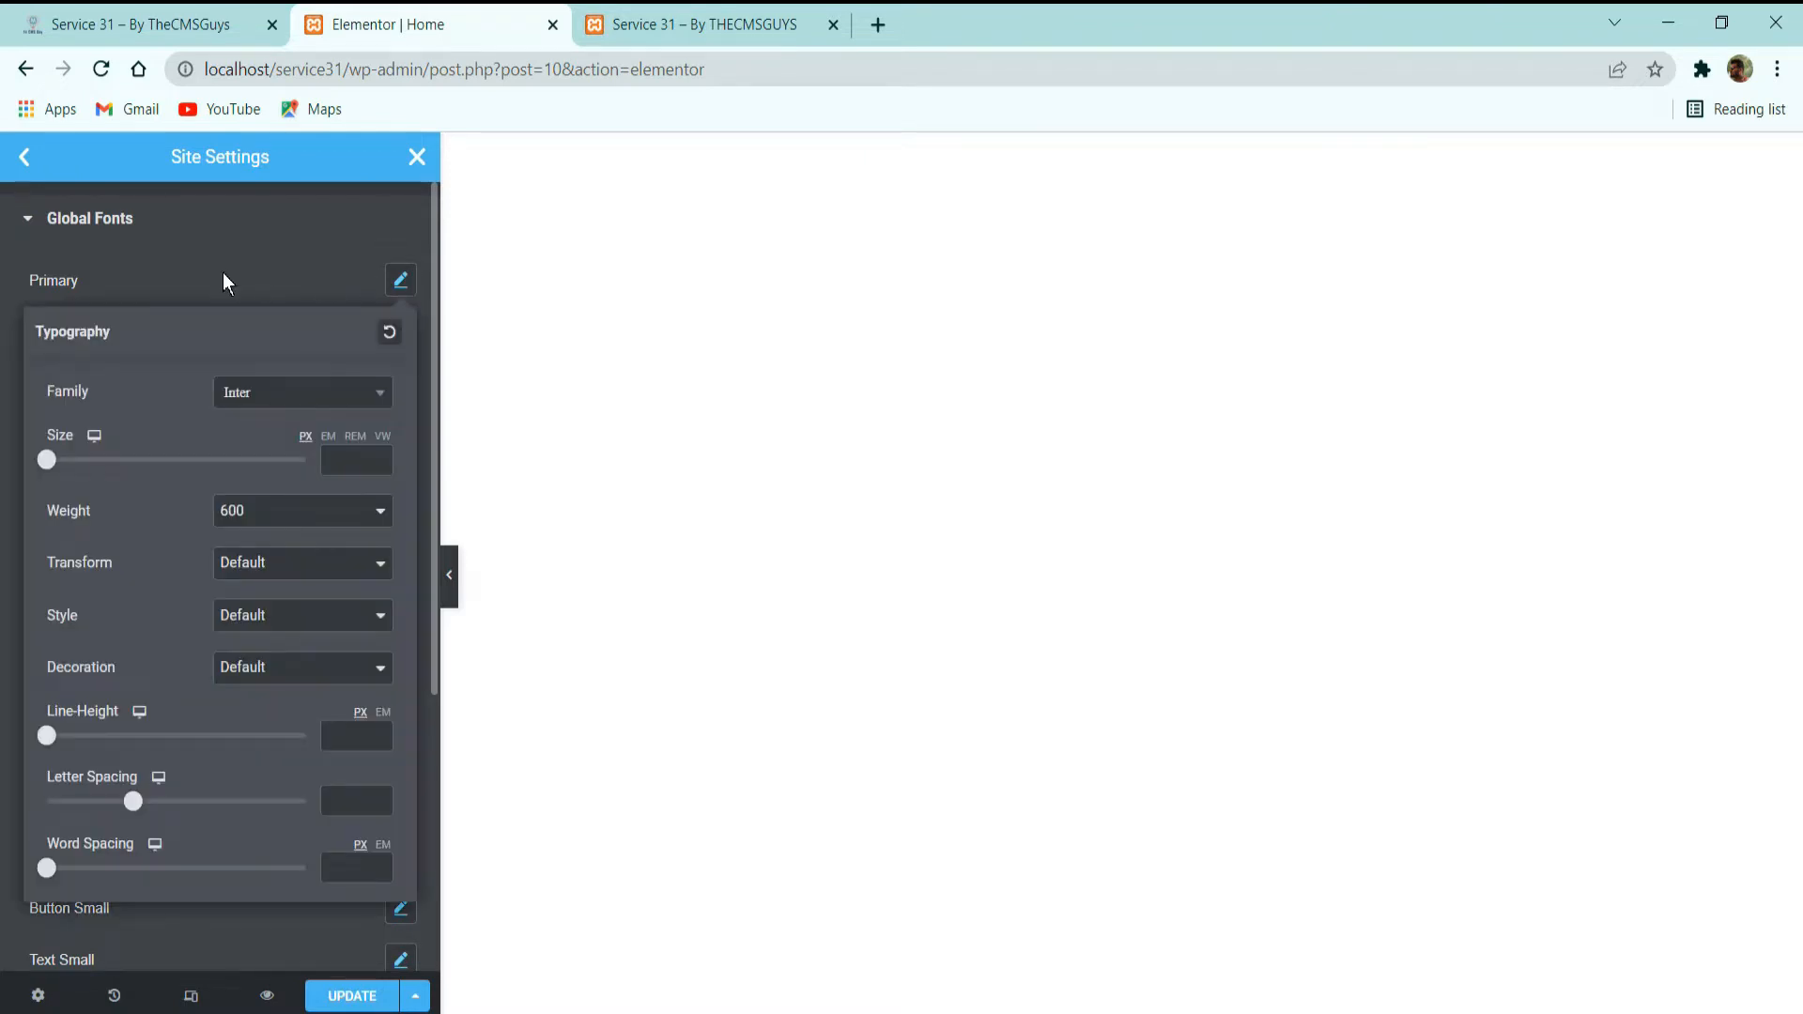
left_click(133, 279)
left_click(403, 280)
left_click(234, 273)
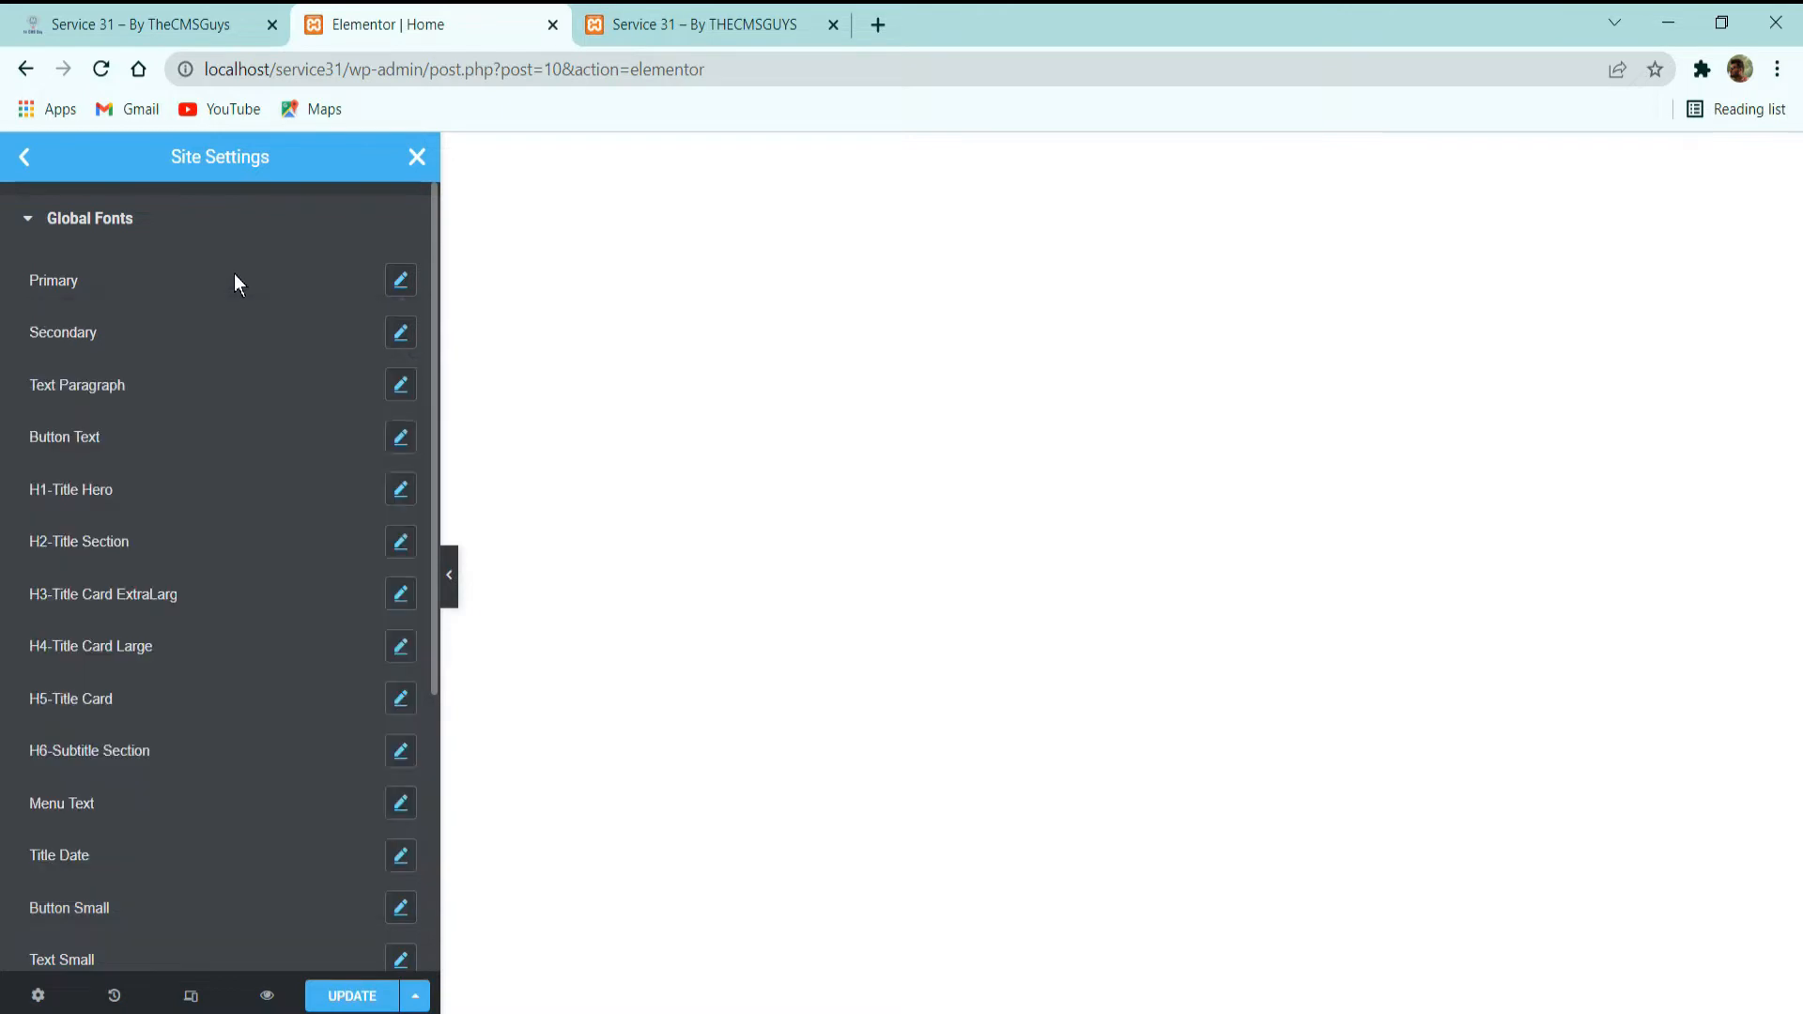
left_click(401, 280)
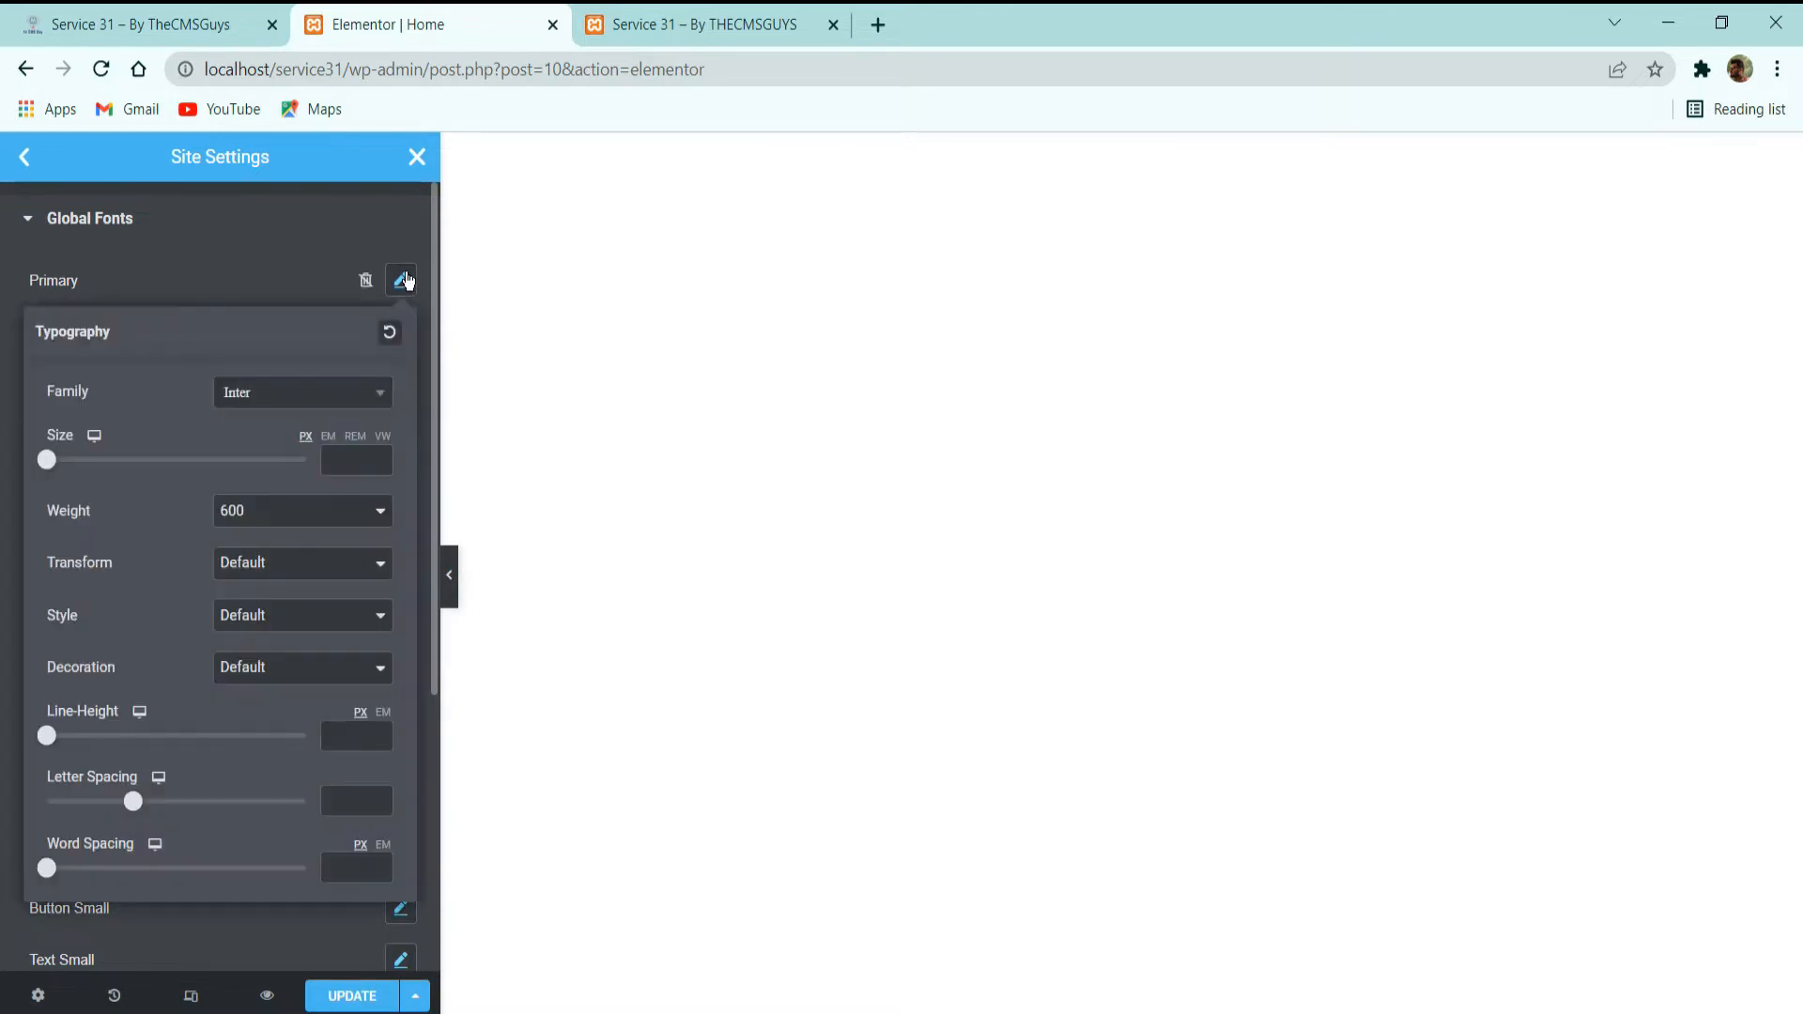
left_click(264, 289)
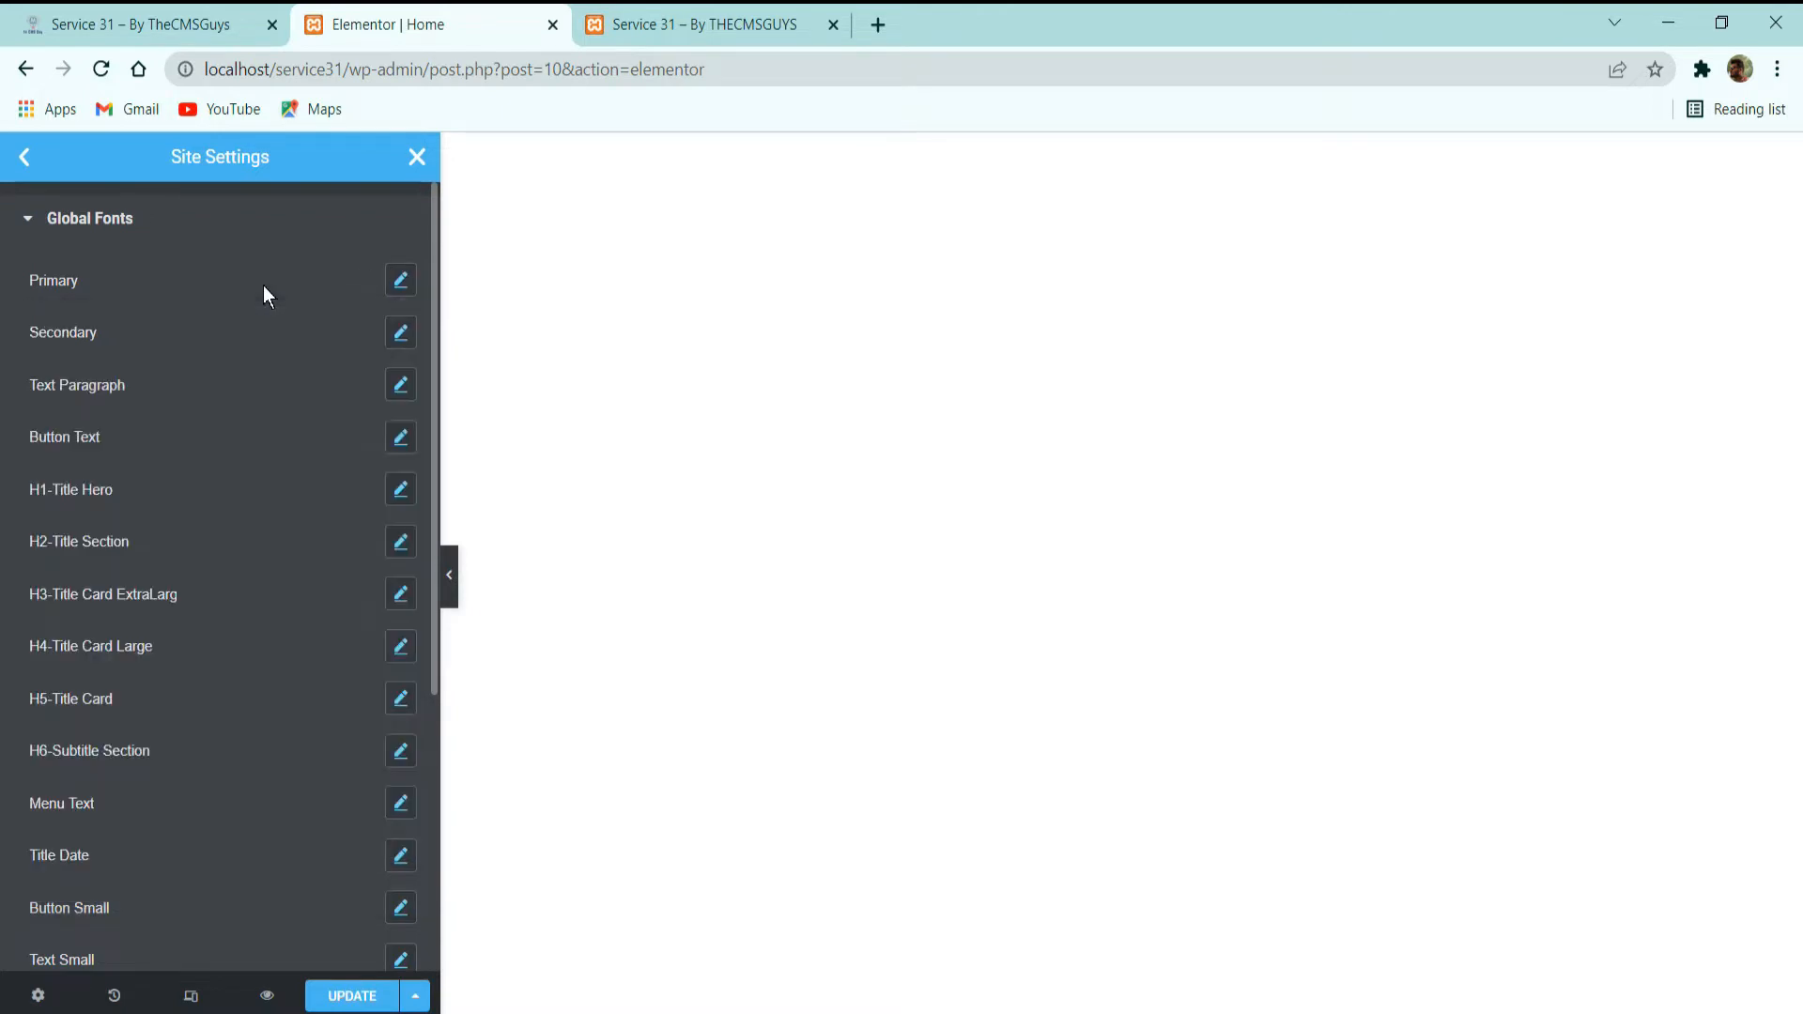
Inspect the typography settings of the Secondary and Text Paragraph global fonts.
left_click(401, 331)
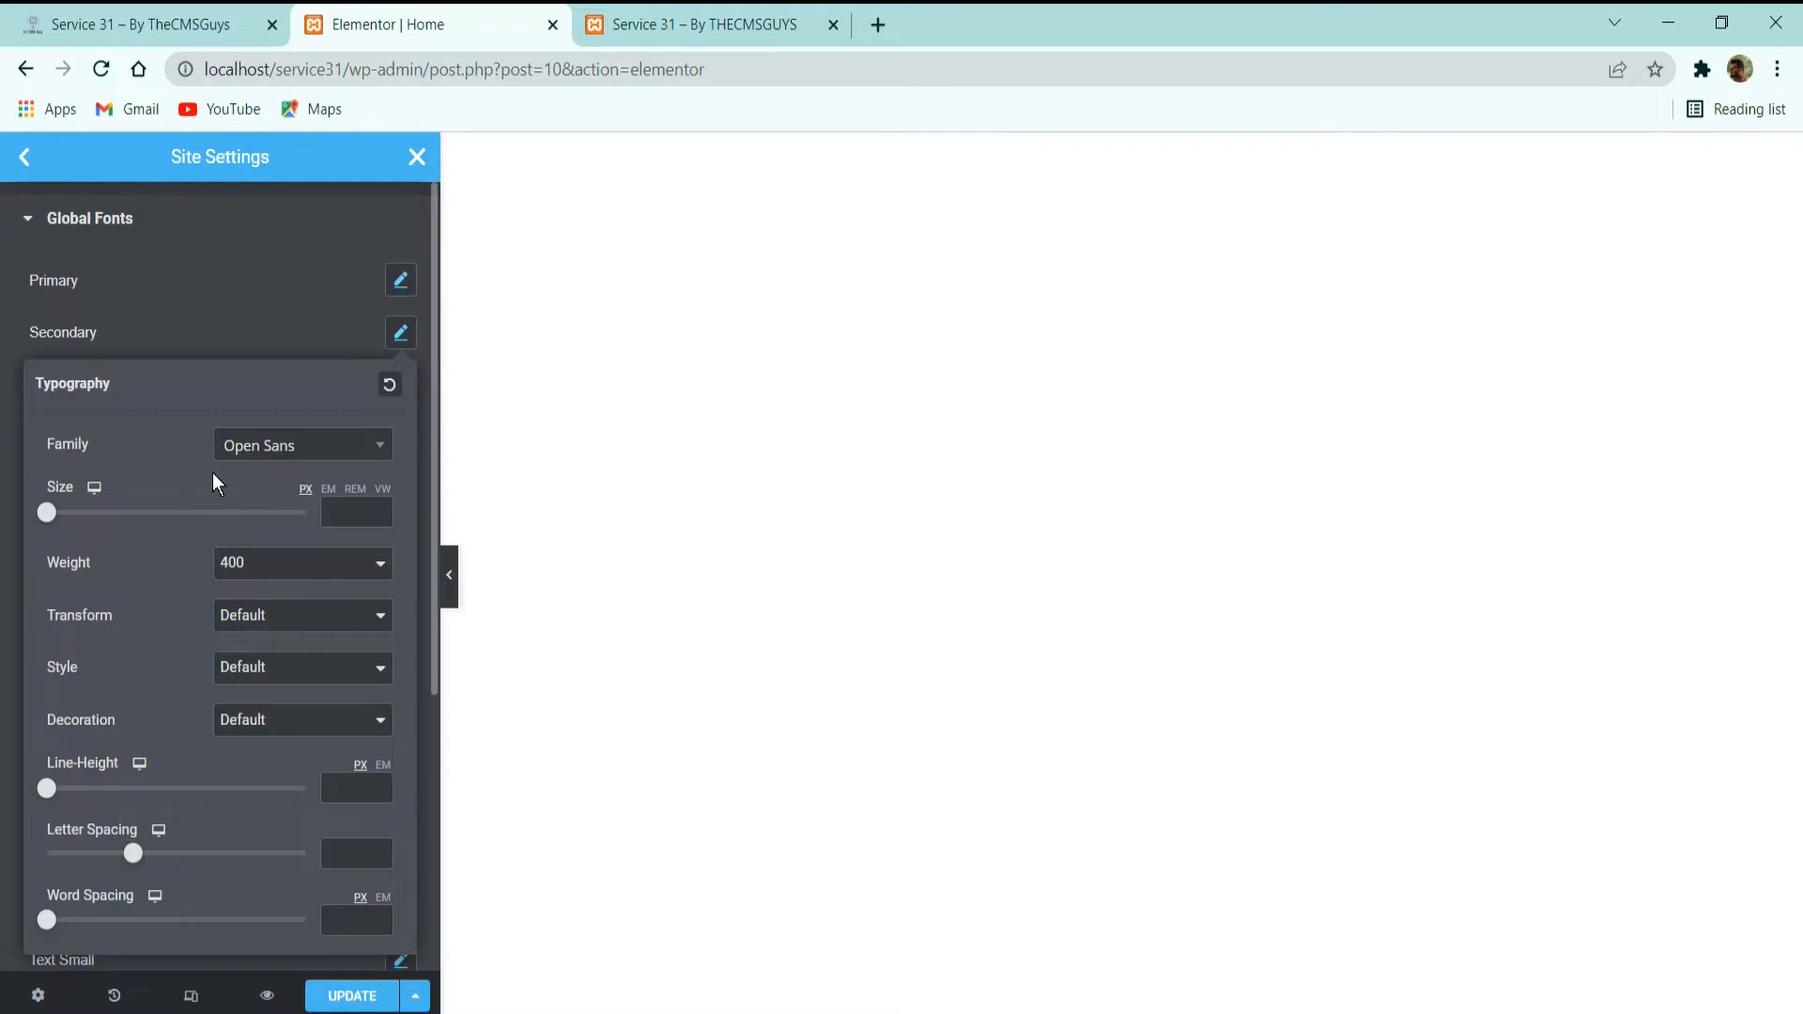
left_click(174, 332)
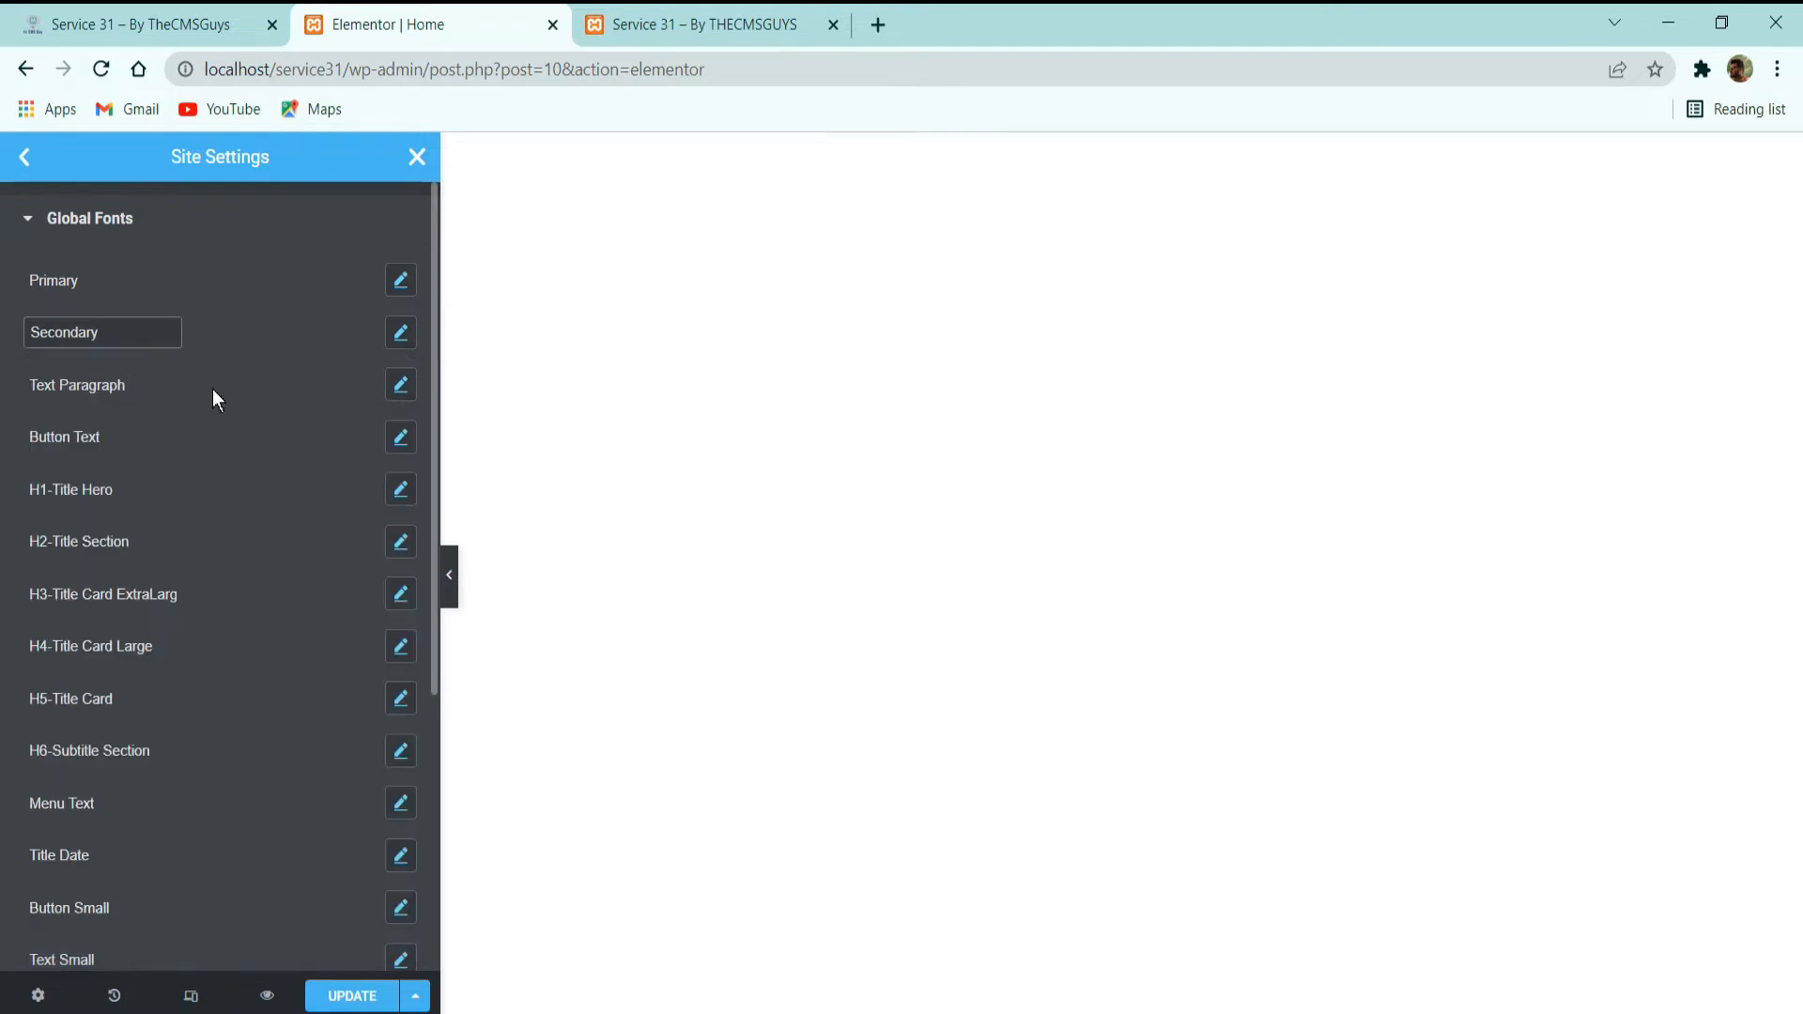
left_click(401, 387)
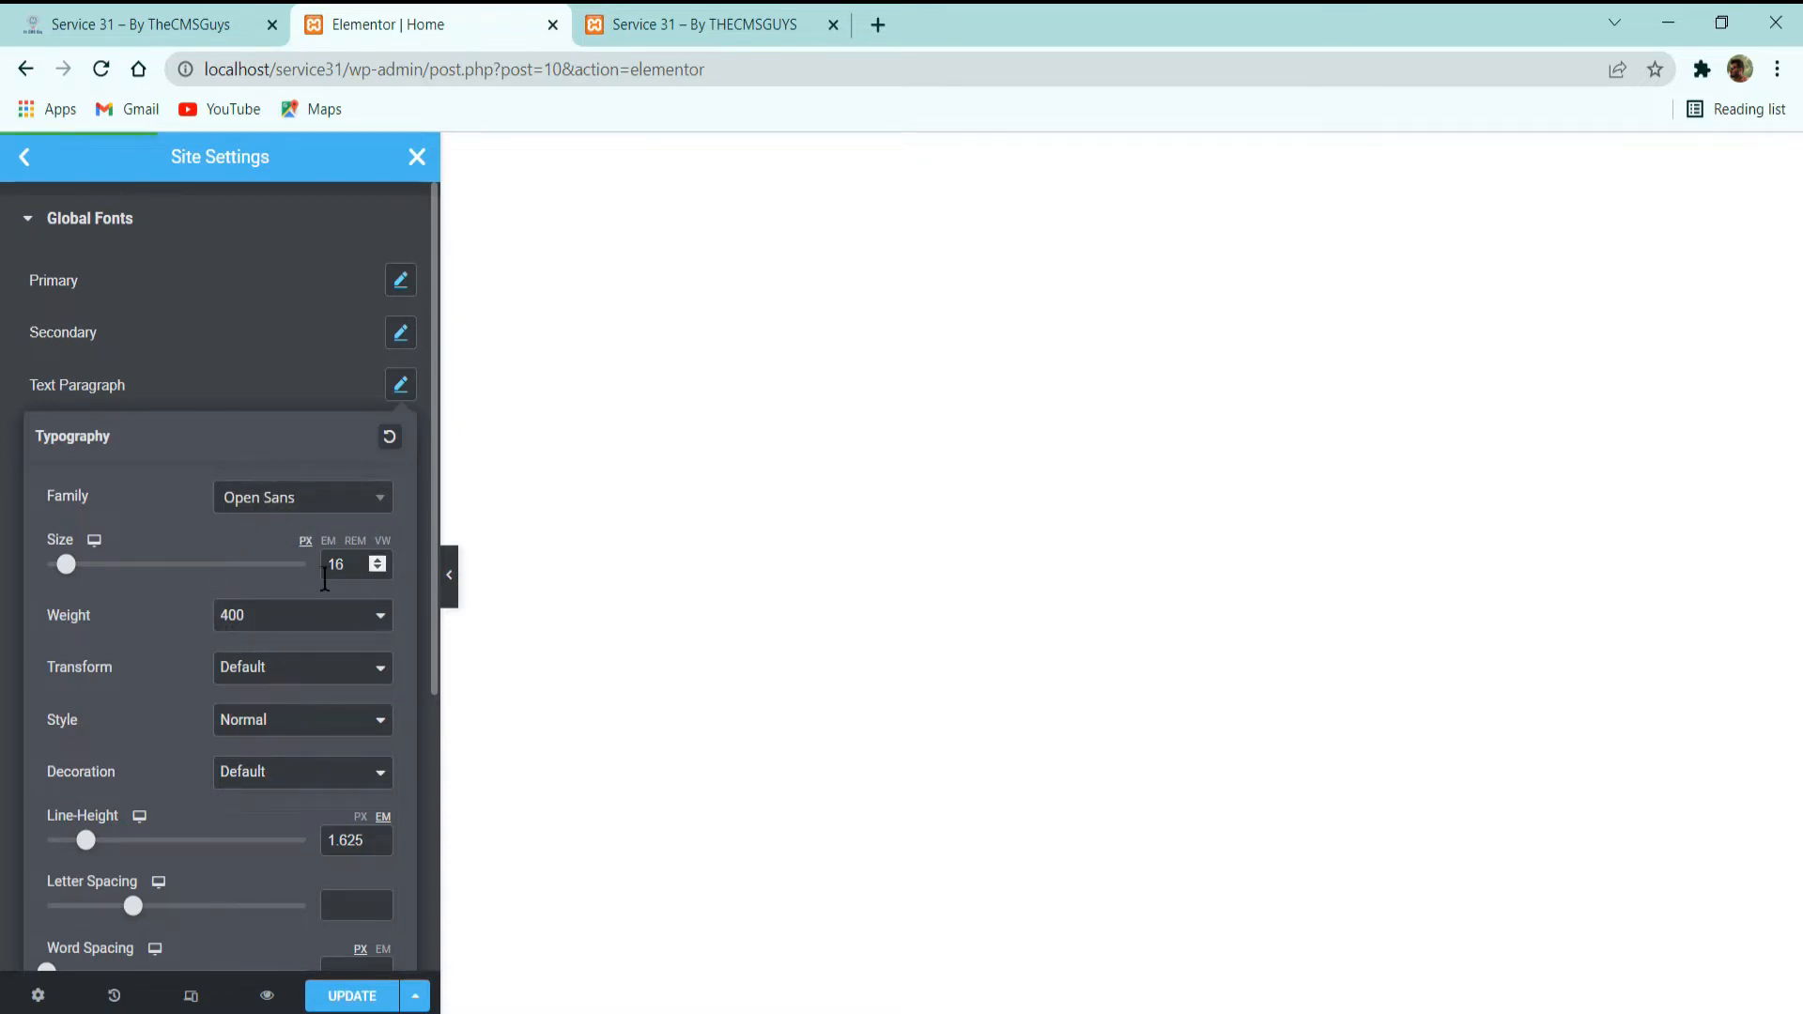
left_click(238, 385)
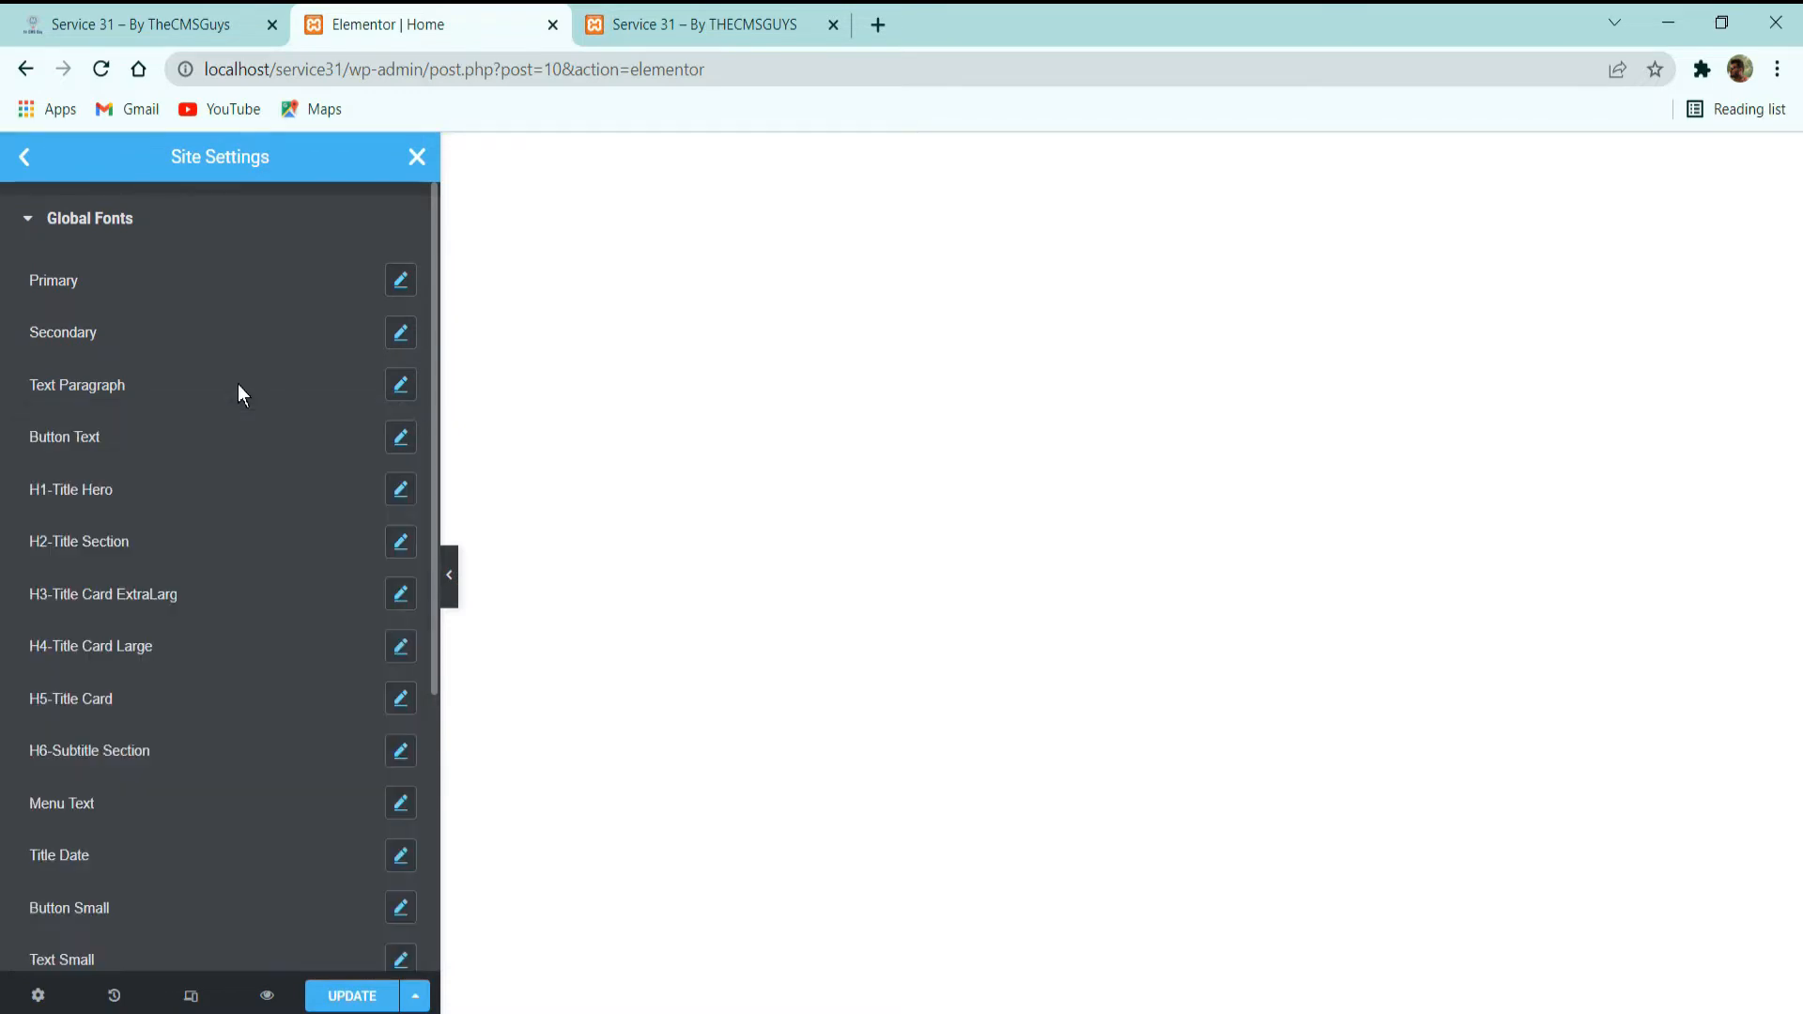
Inspect the Button Text font's typography, including size, weight, transform and line height.
left_click(401, 437)
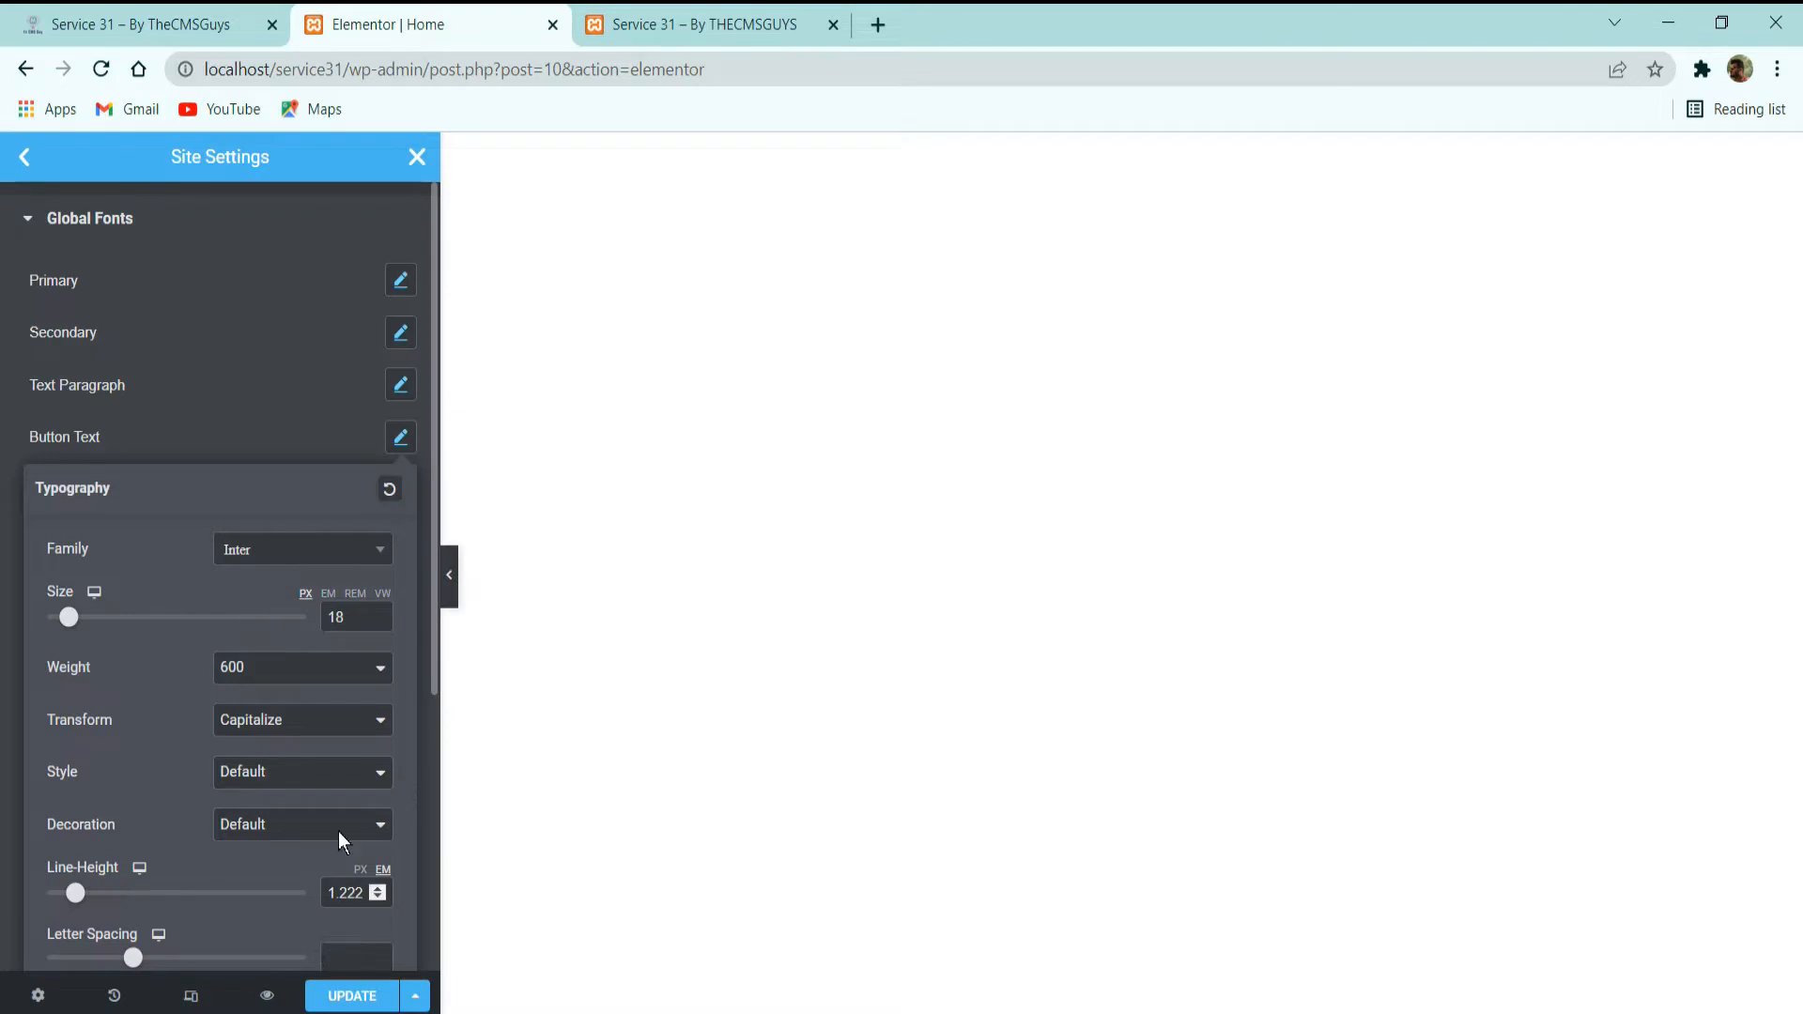
scroll(244, 700, "down", 3)
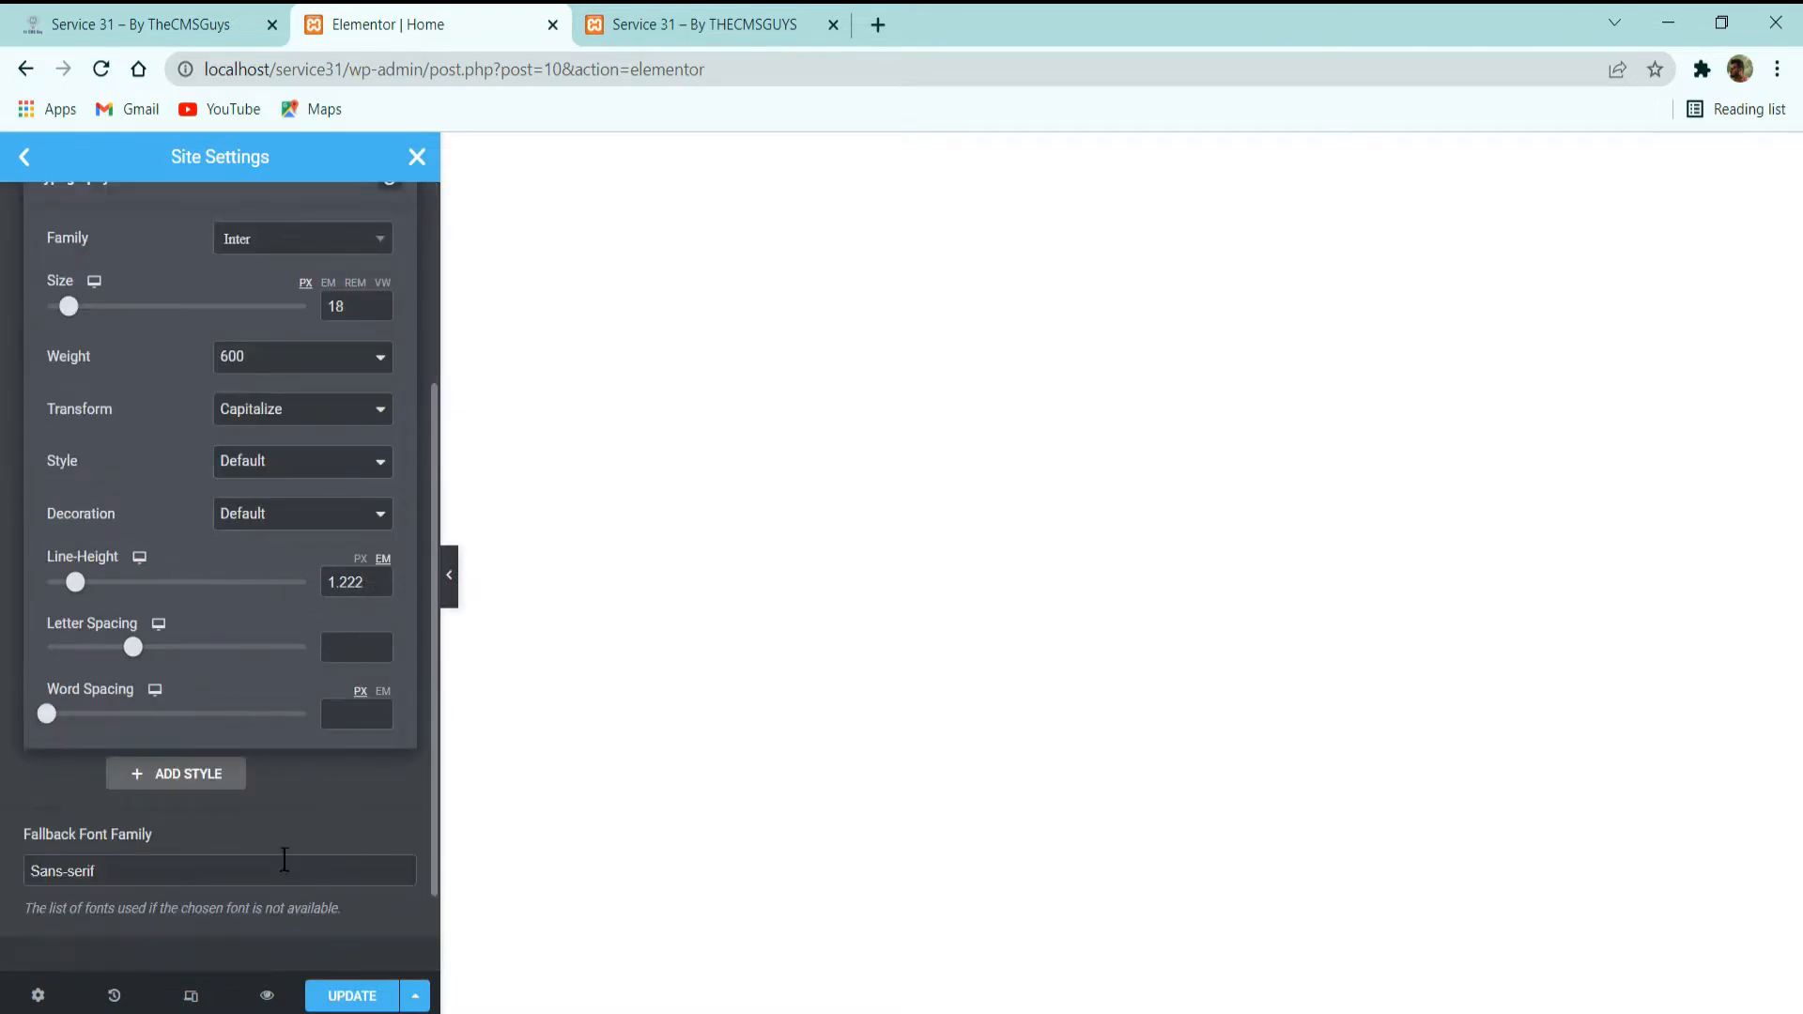
left_click(285, 823)
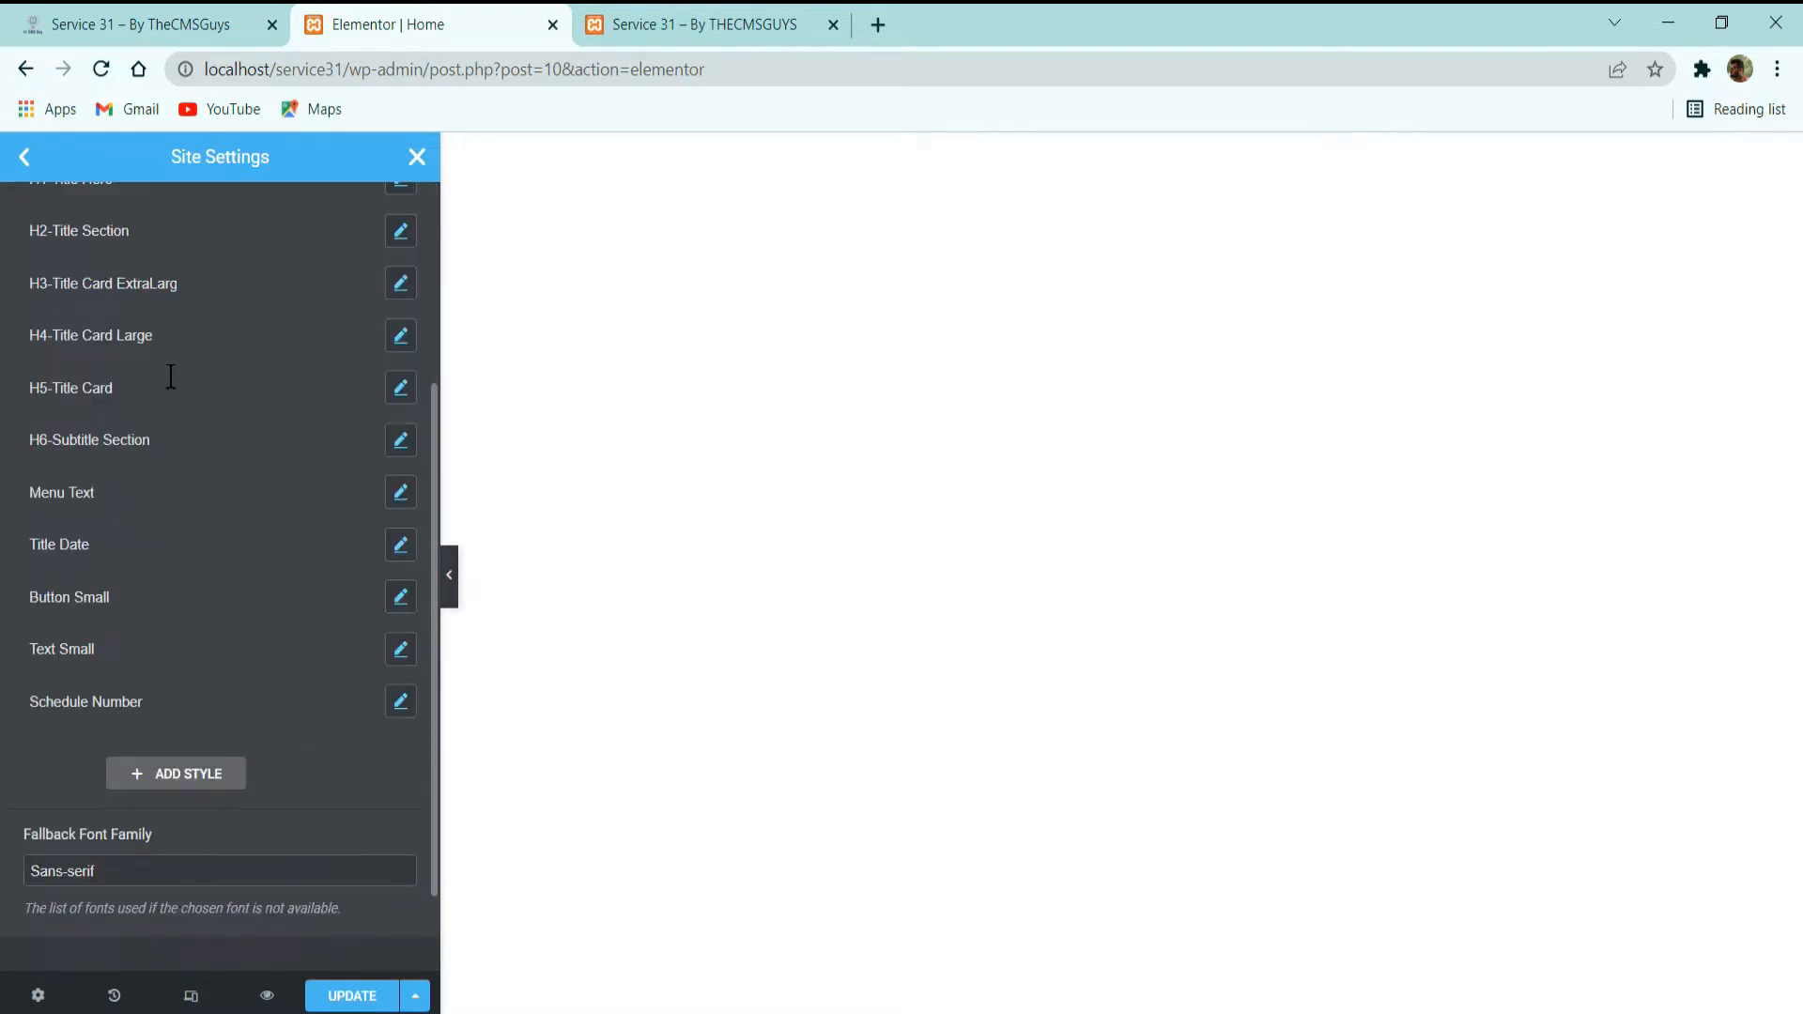
scroll(165, 385, "up", 3)
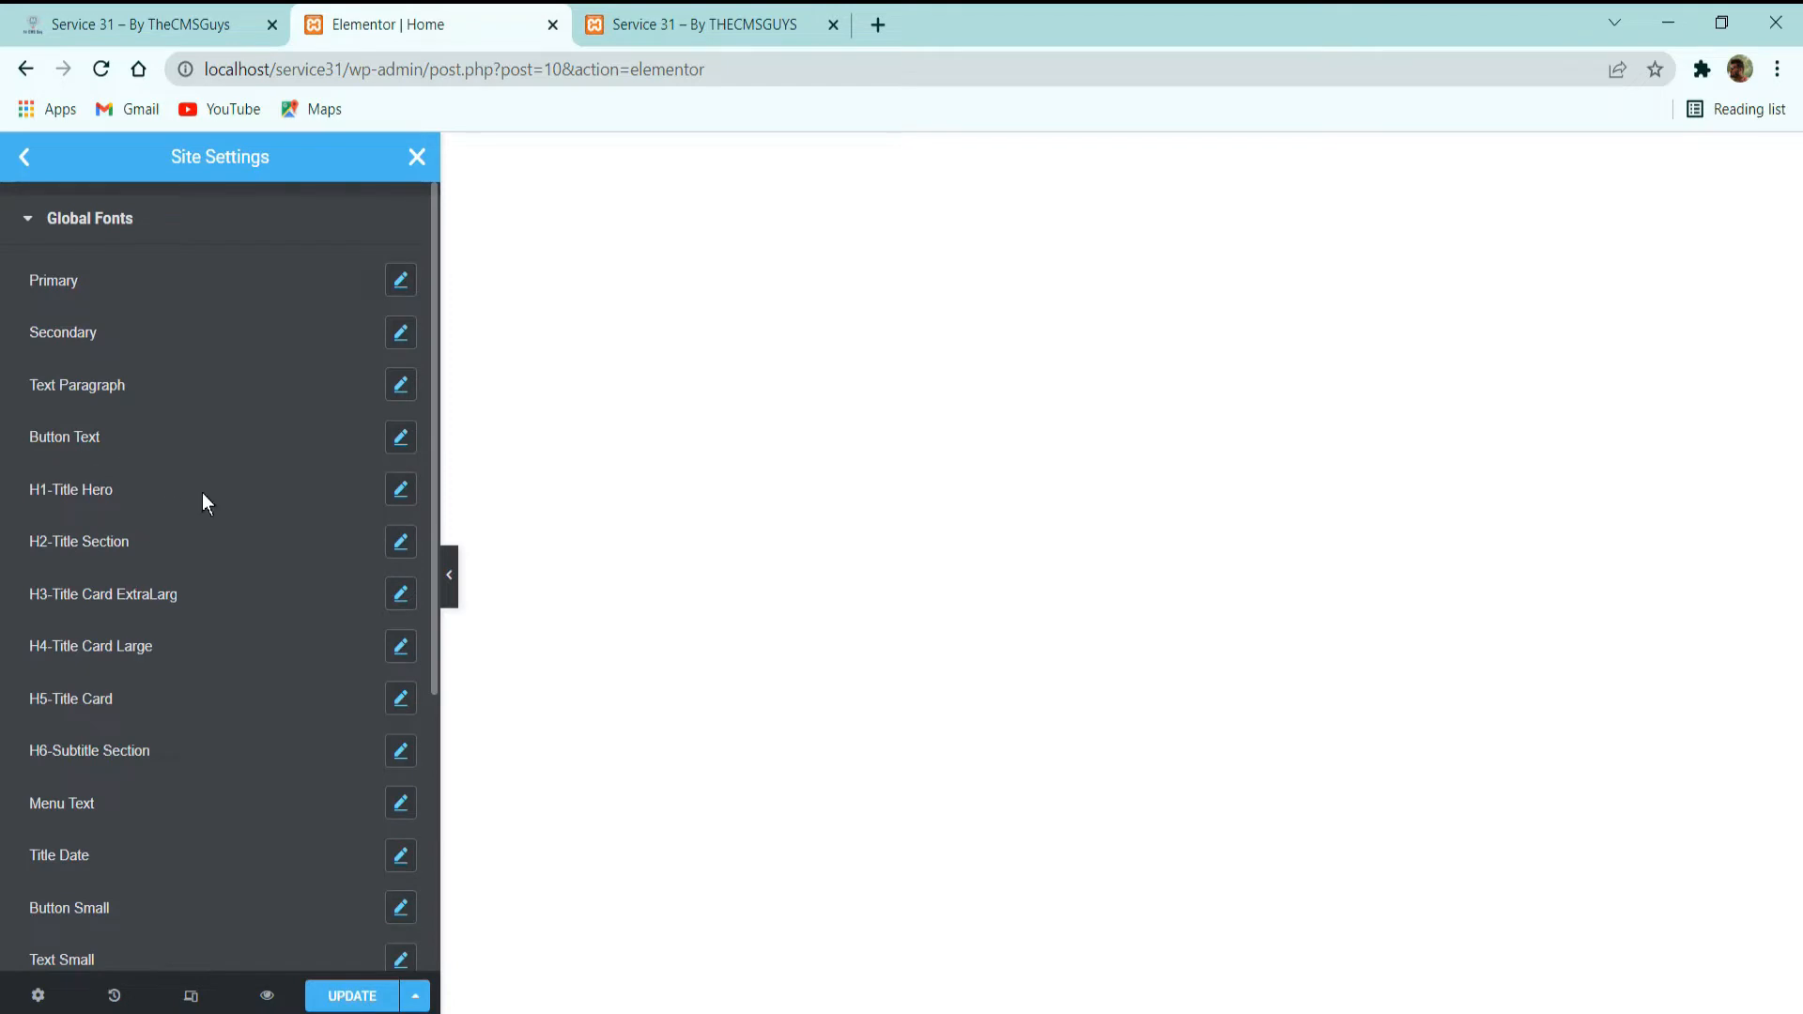
Inspect the H1-Title Hero font's typography, from family and size through line height and spacing.
left_click(399, 499)
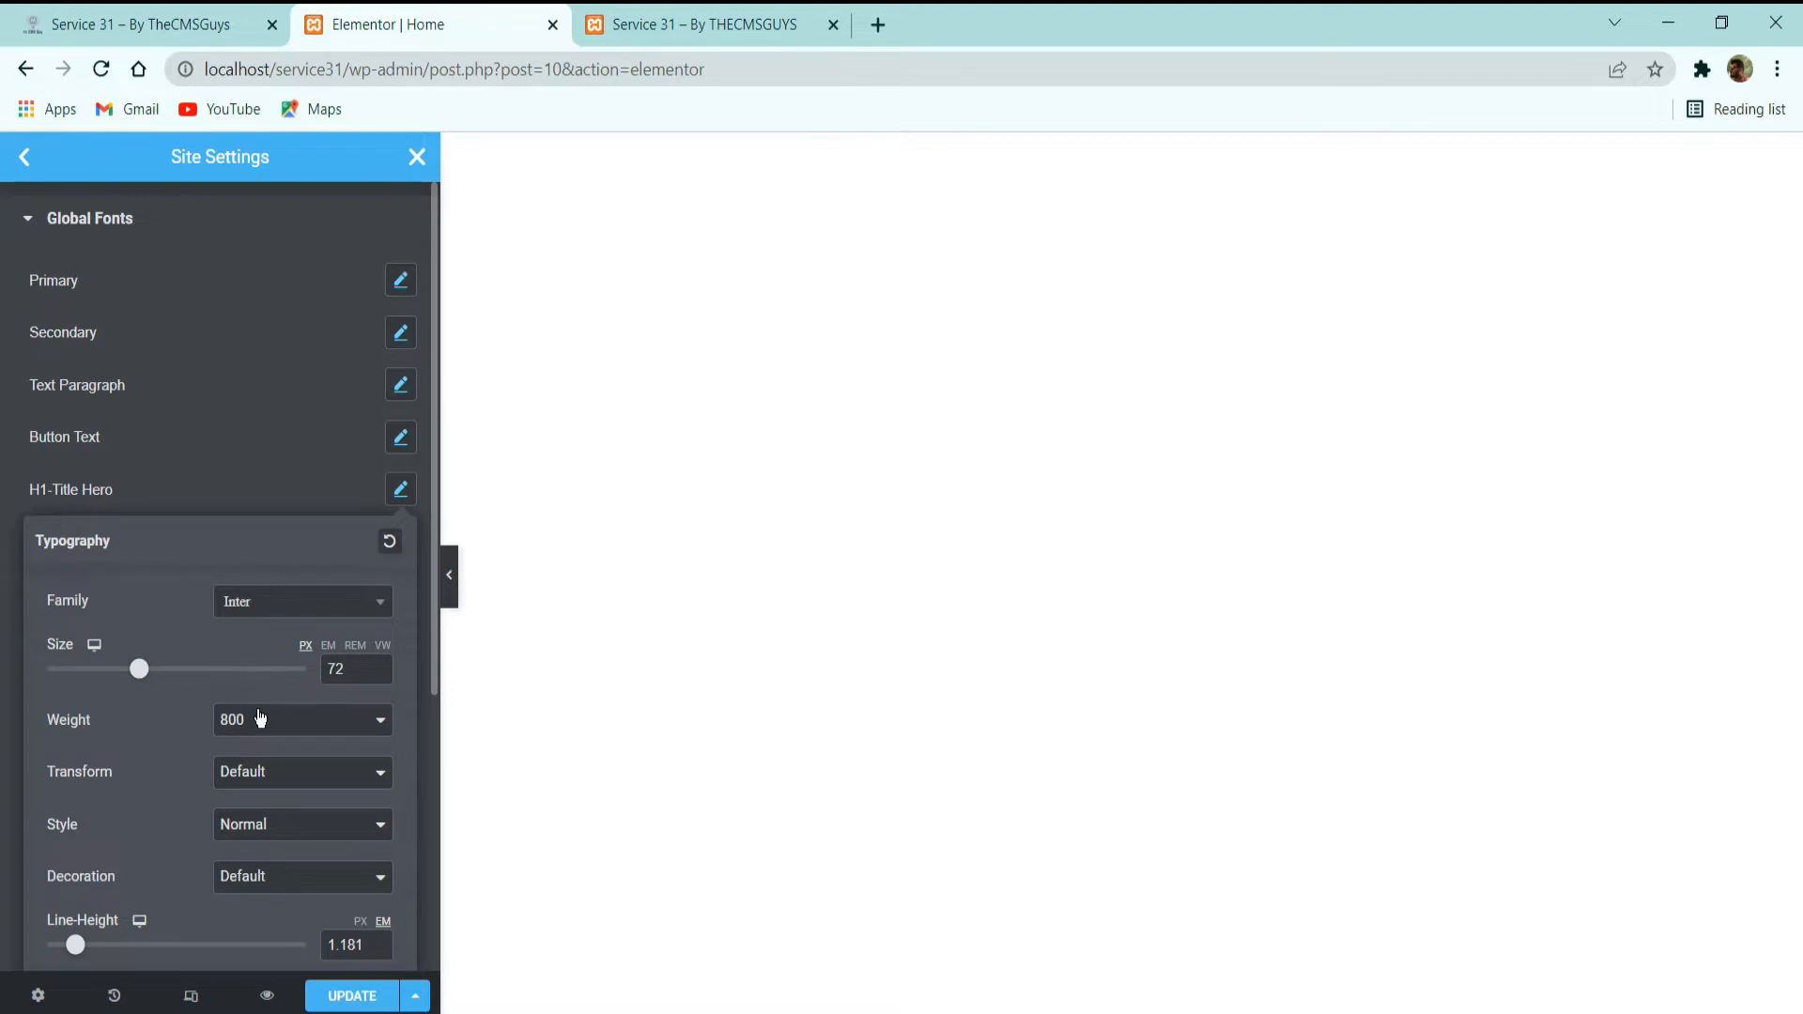
scroll(190, 868, "down", 3)
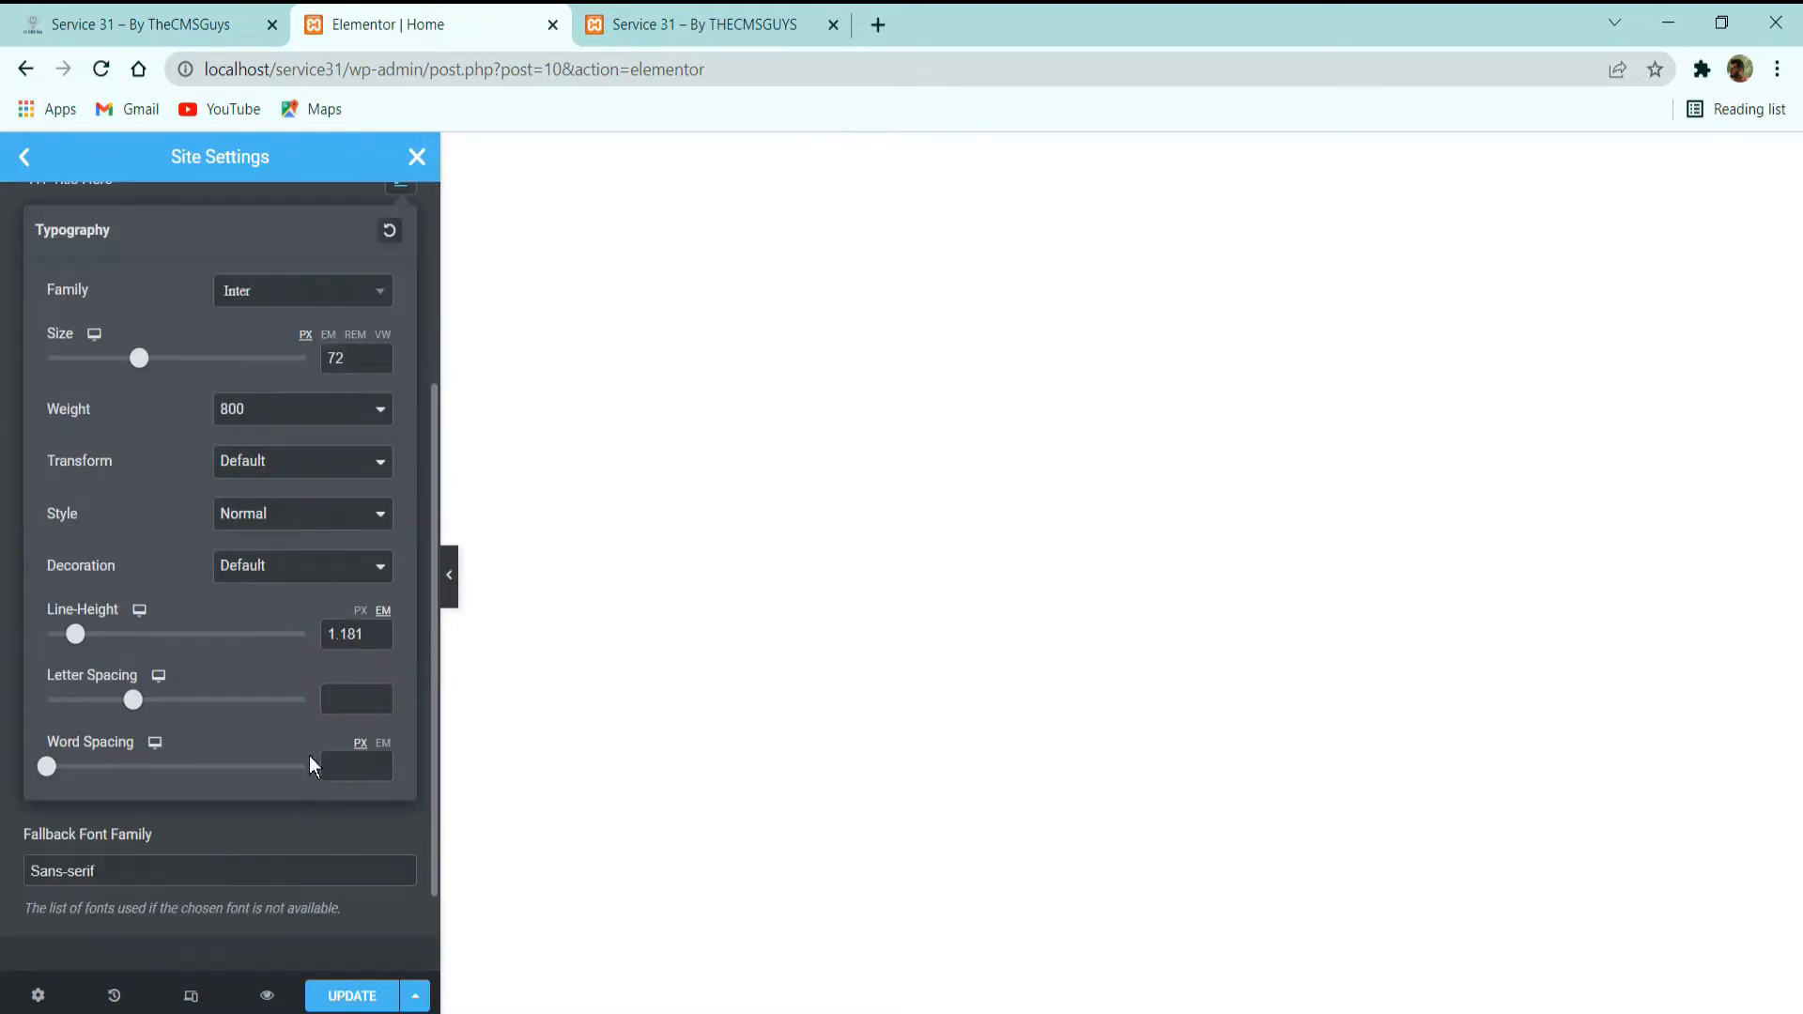
scroll(283, 682, "up", 3)
left_click(254, 481)
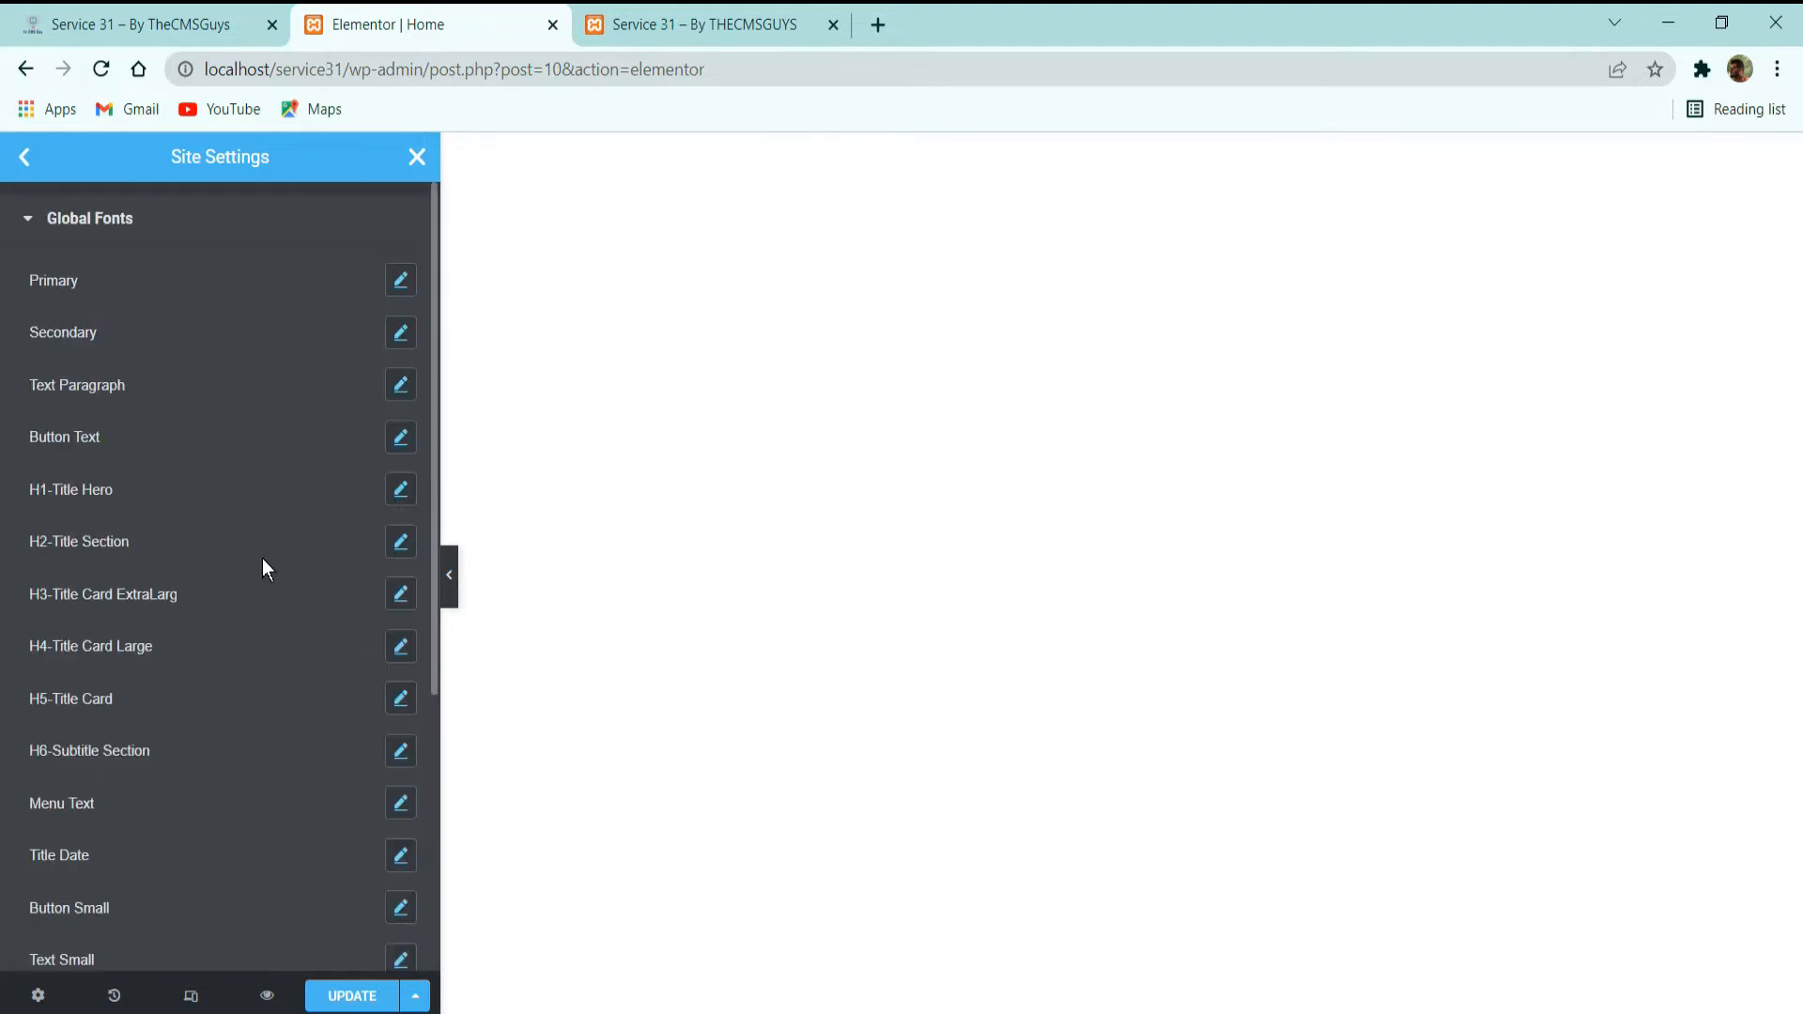
Inspect the H2-Title Section font's size, weight, line height and letter spacing.
left_click(400, 540)
scroll(235, 522, "down", 3)
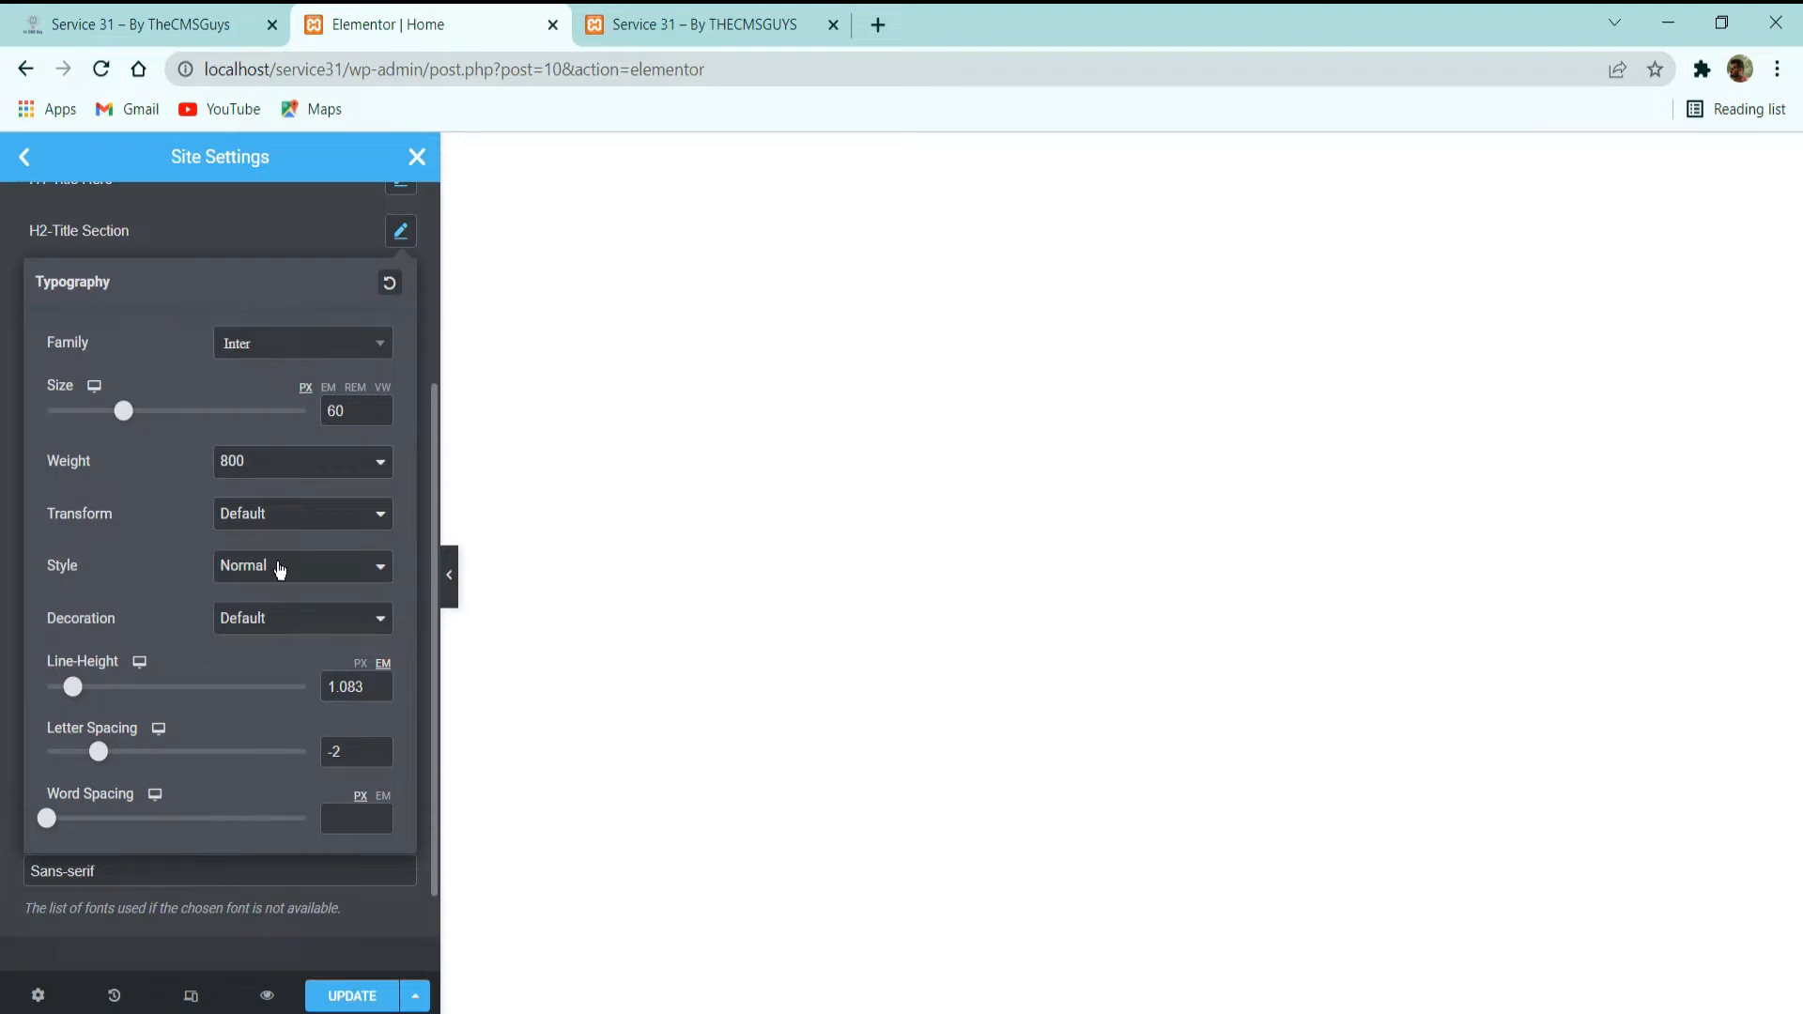
scroll(221, 601, "up", 3)
left_click(225, 532)
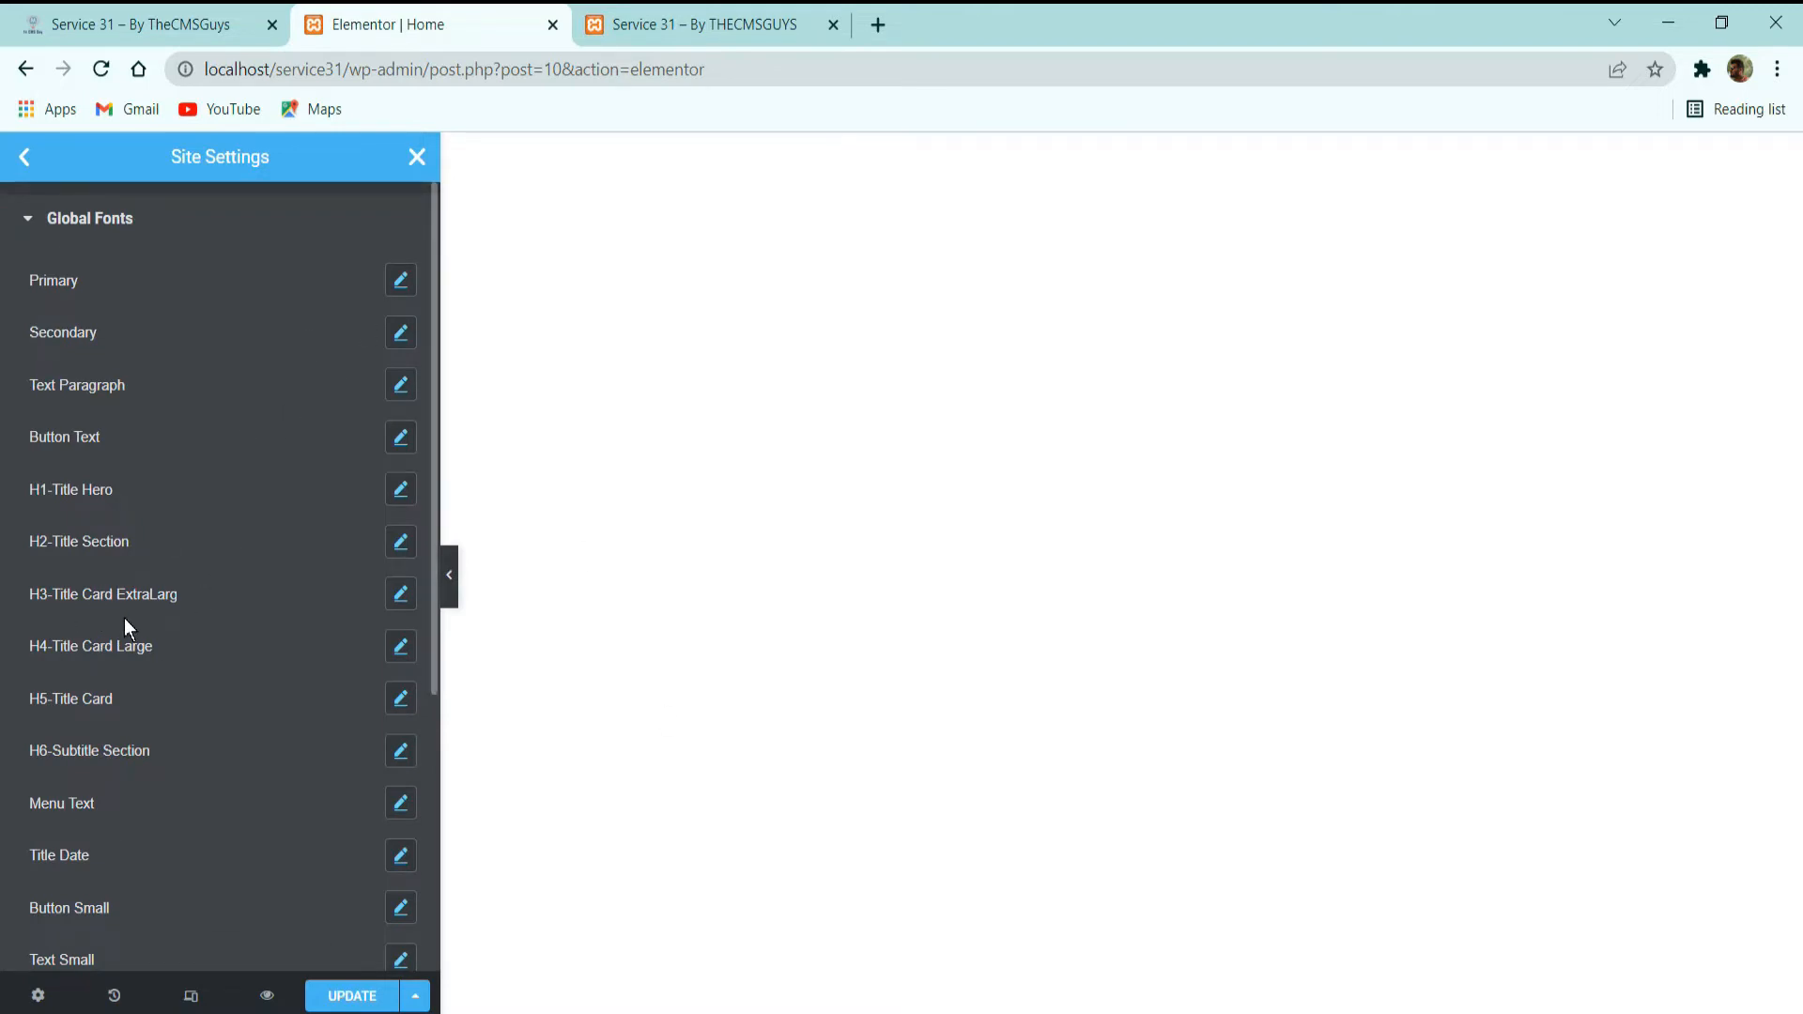
Inspect the typography settings of the H3-Title Card ExtraLarg and H4-Title Card Large fonts.
scroll(166, 620, "down", 3)
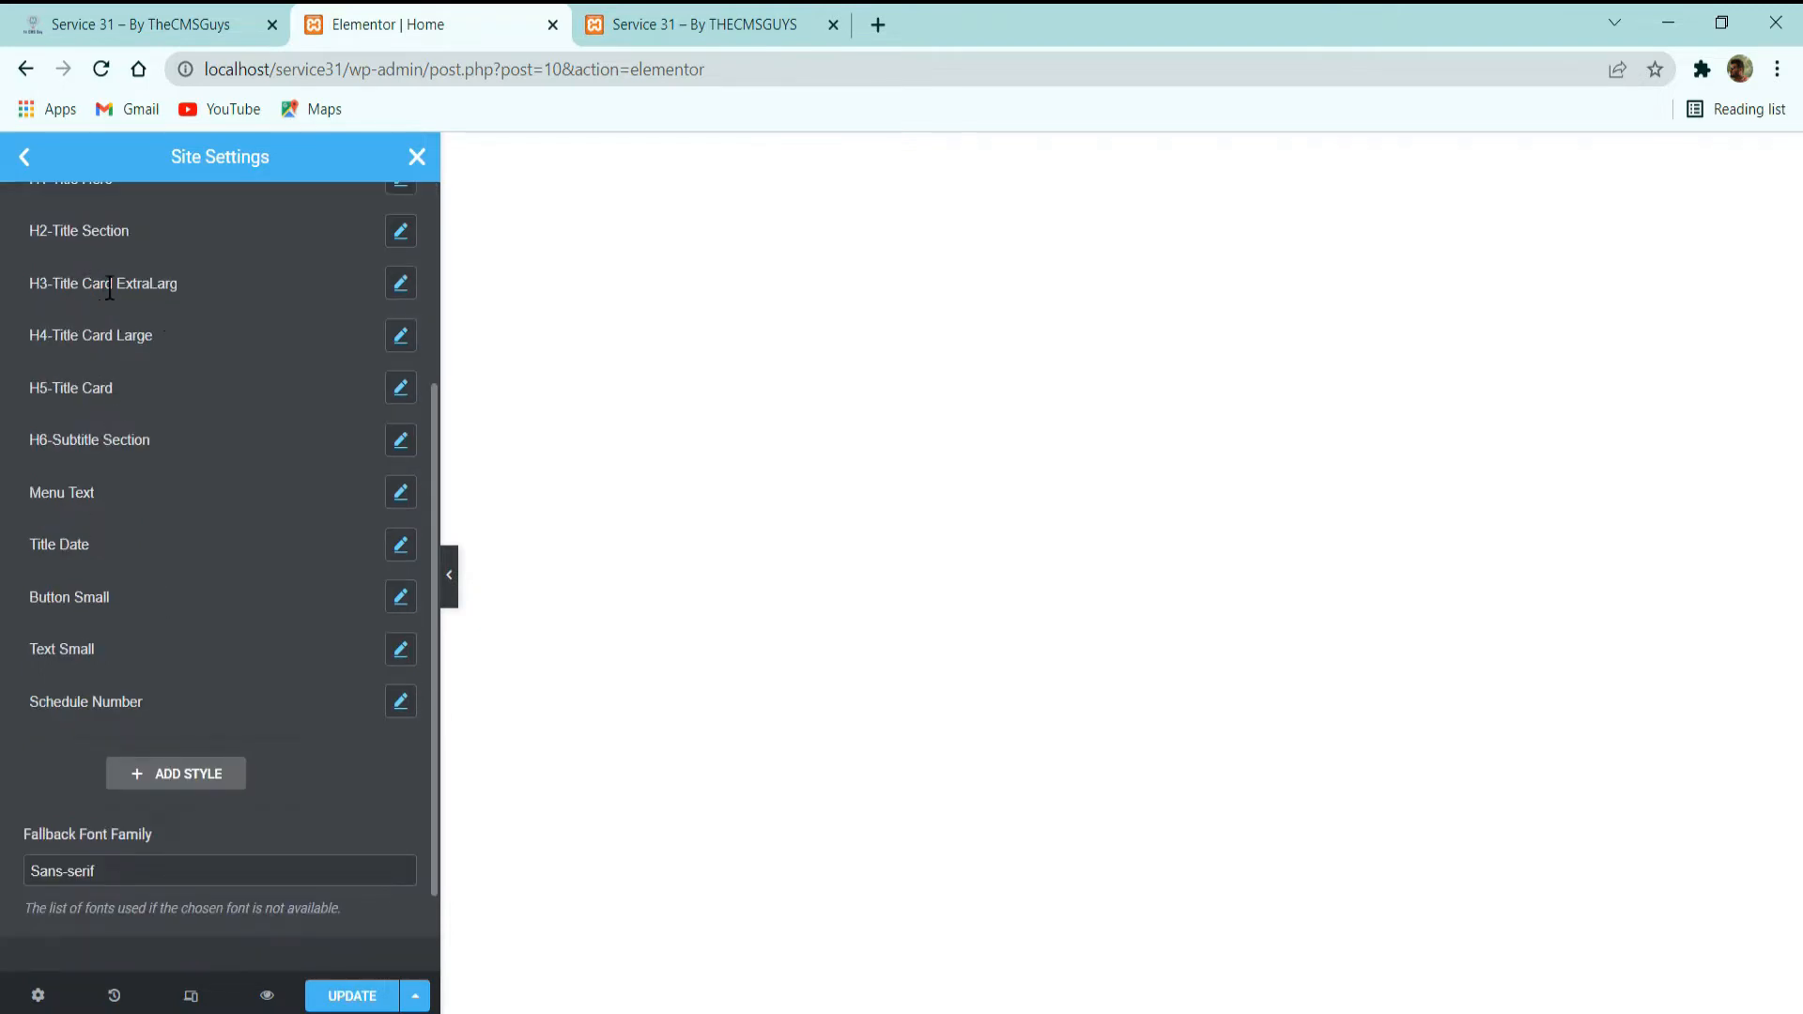
left_click(401, 283)
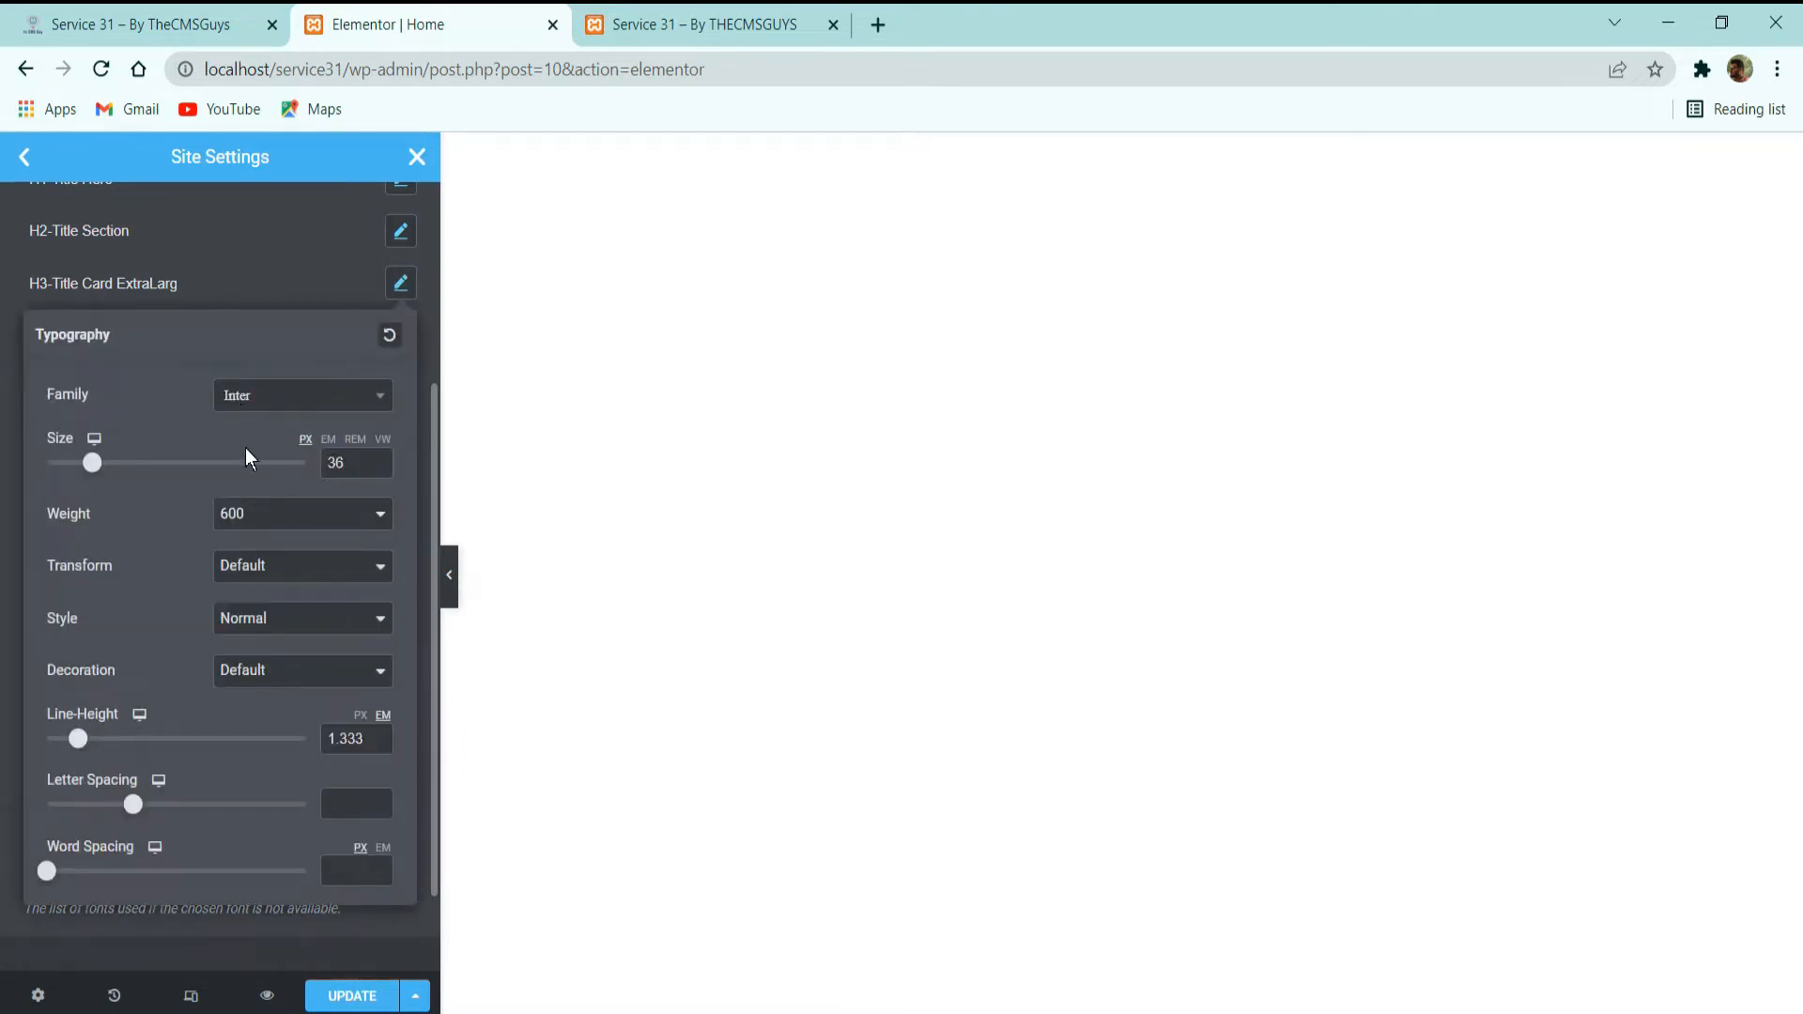
left_click(231, 301)
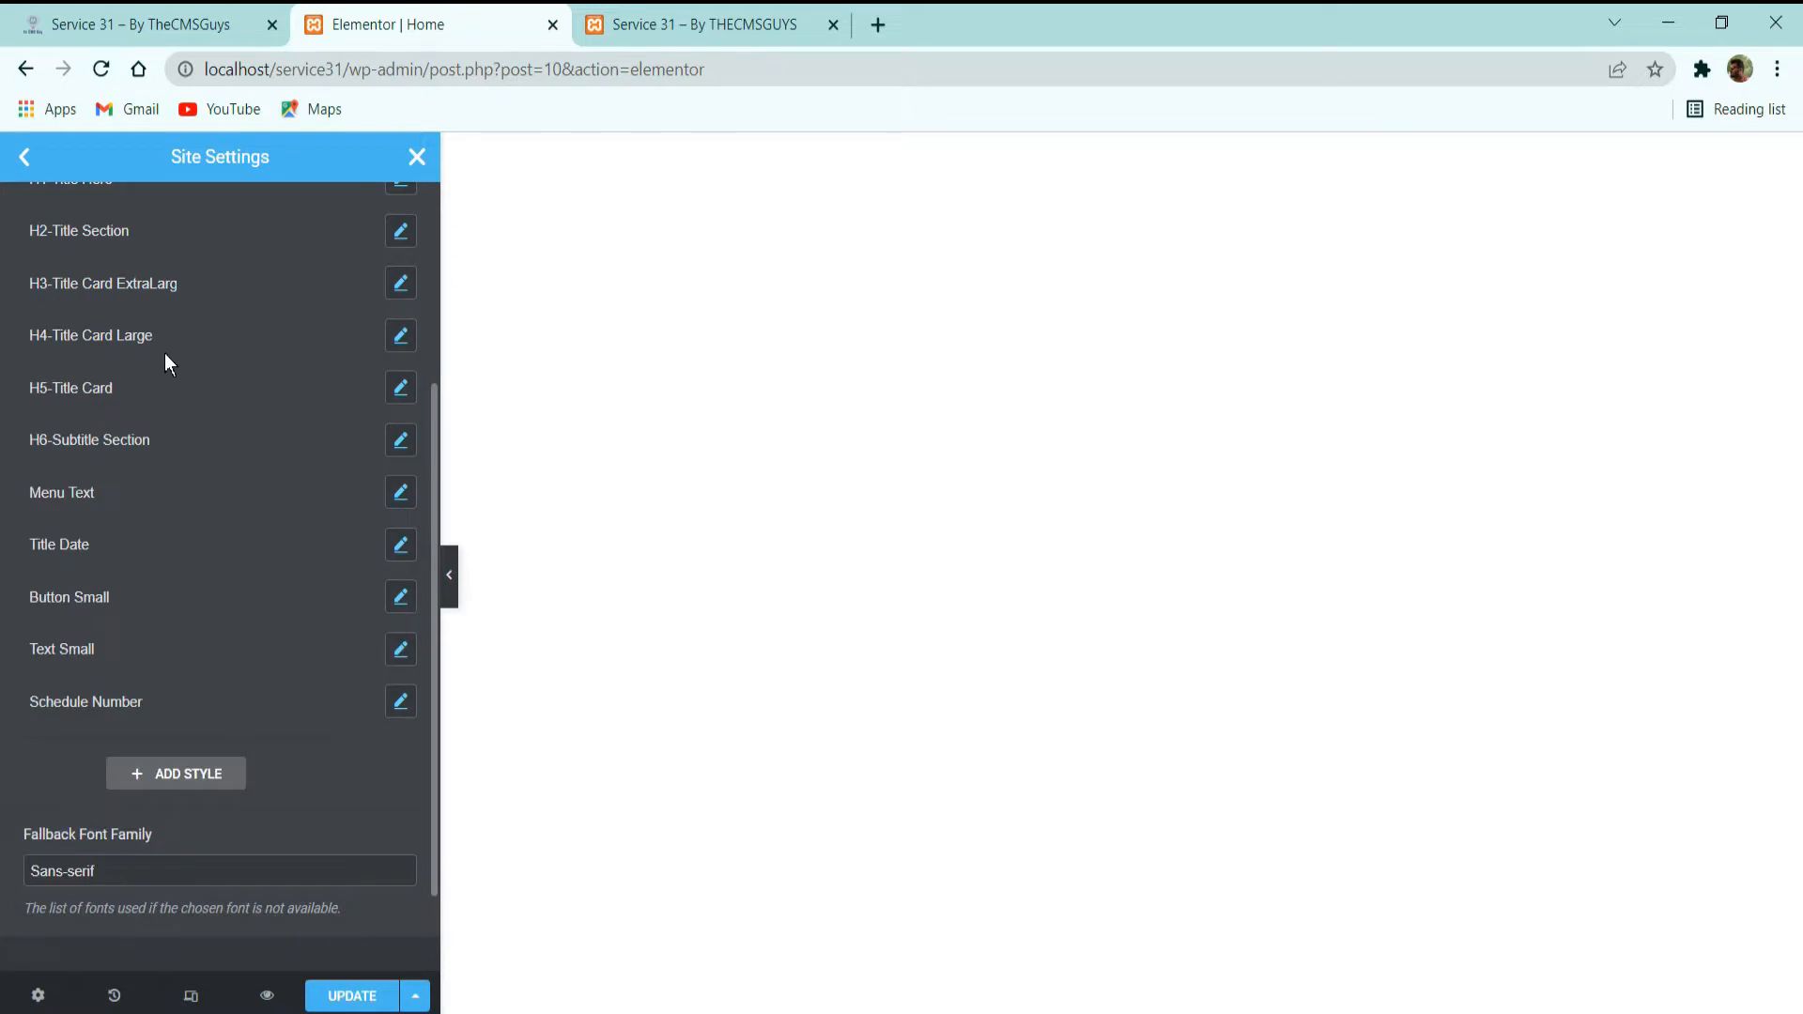
left_click(402, 336)
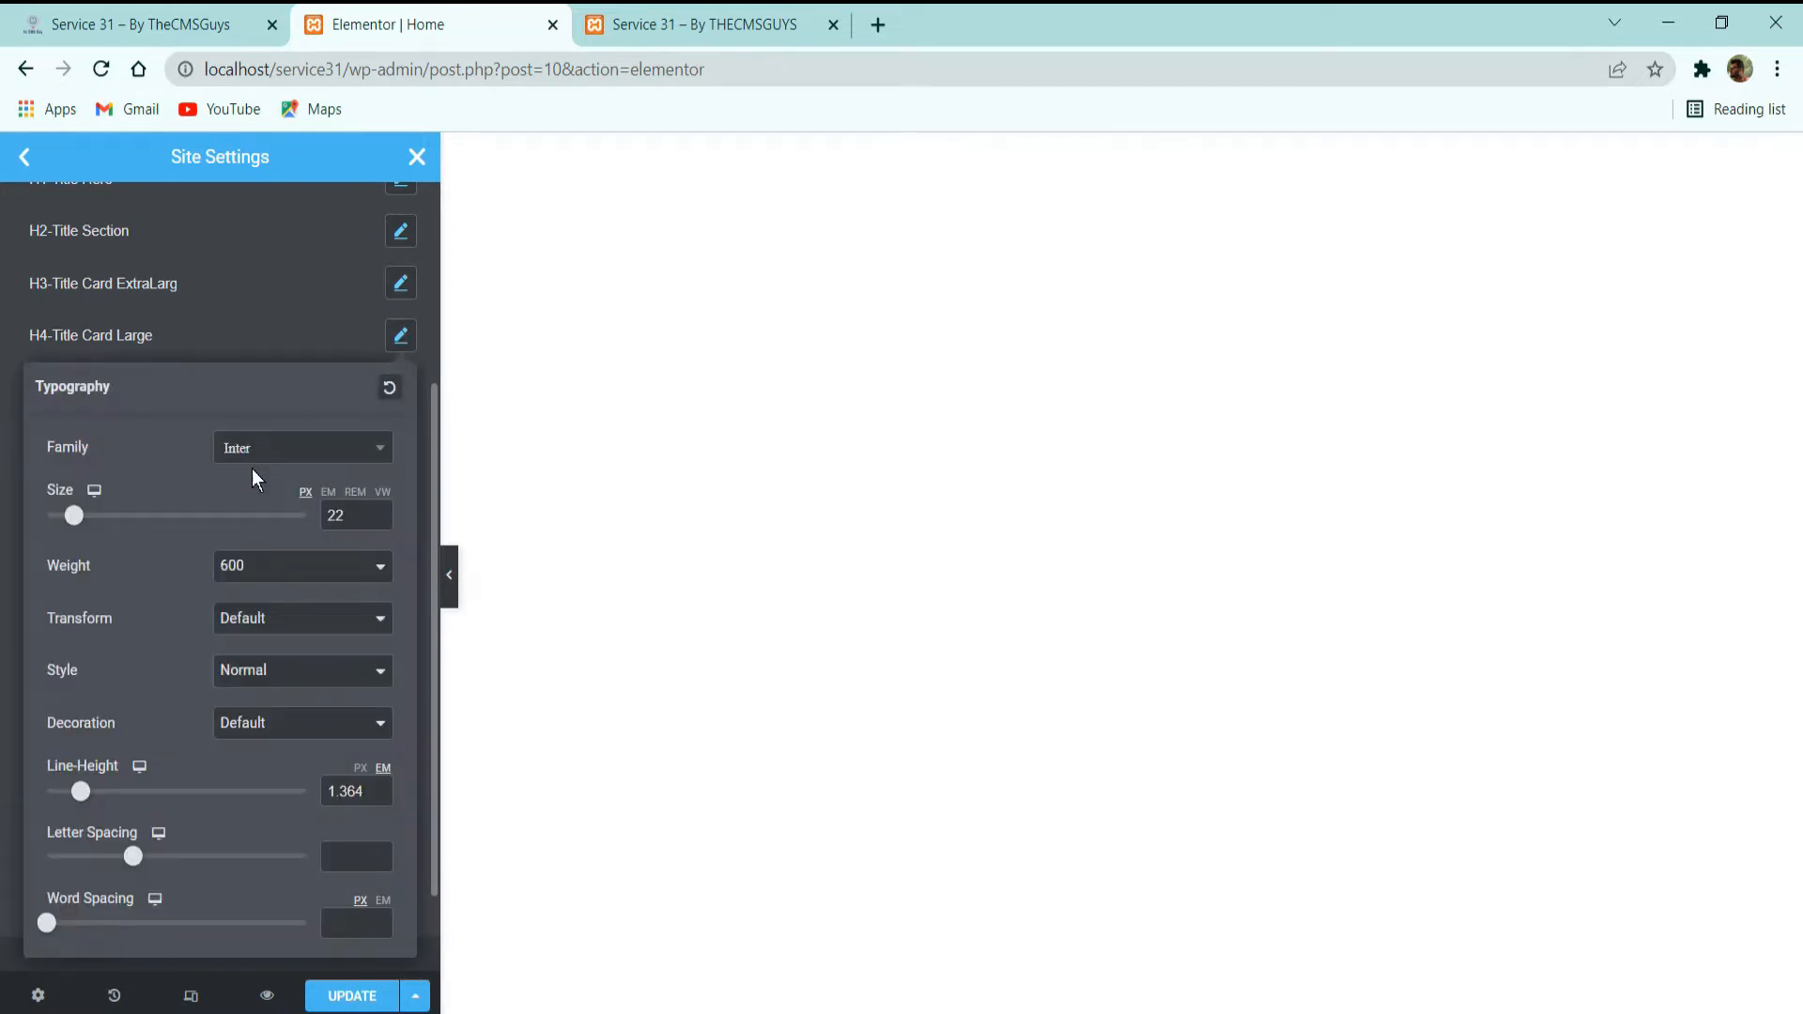
left_click(239, 338)
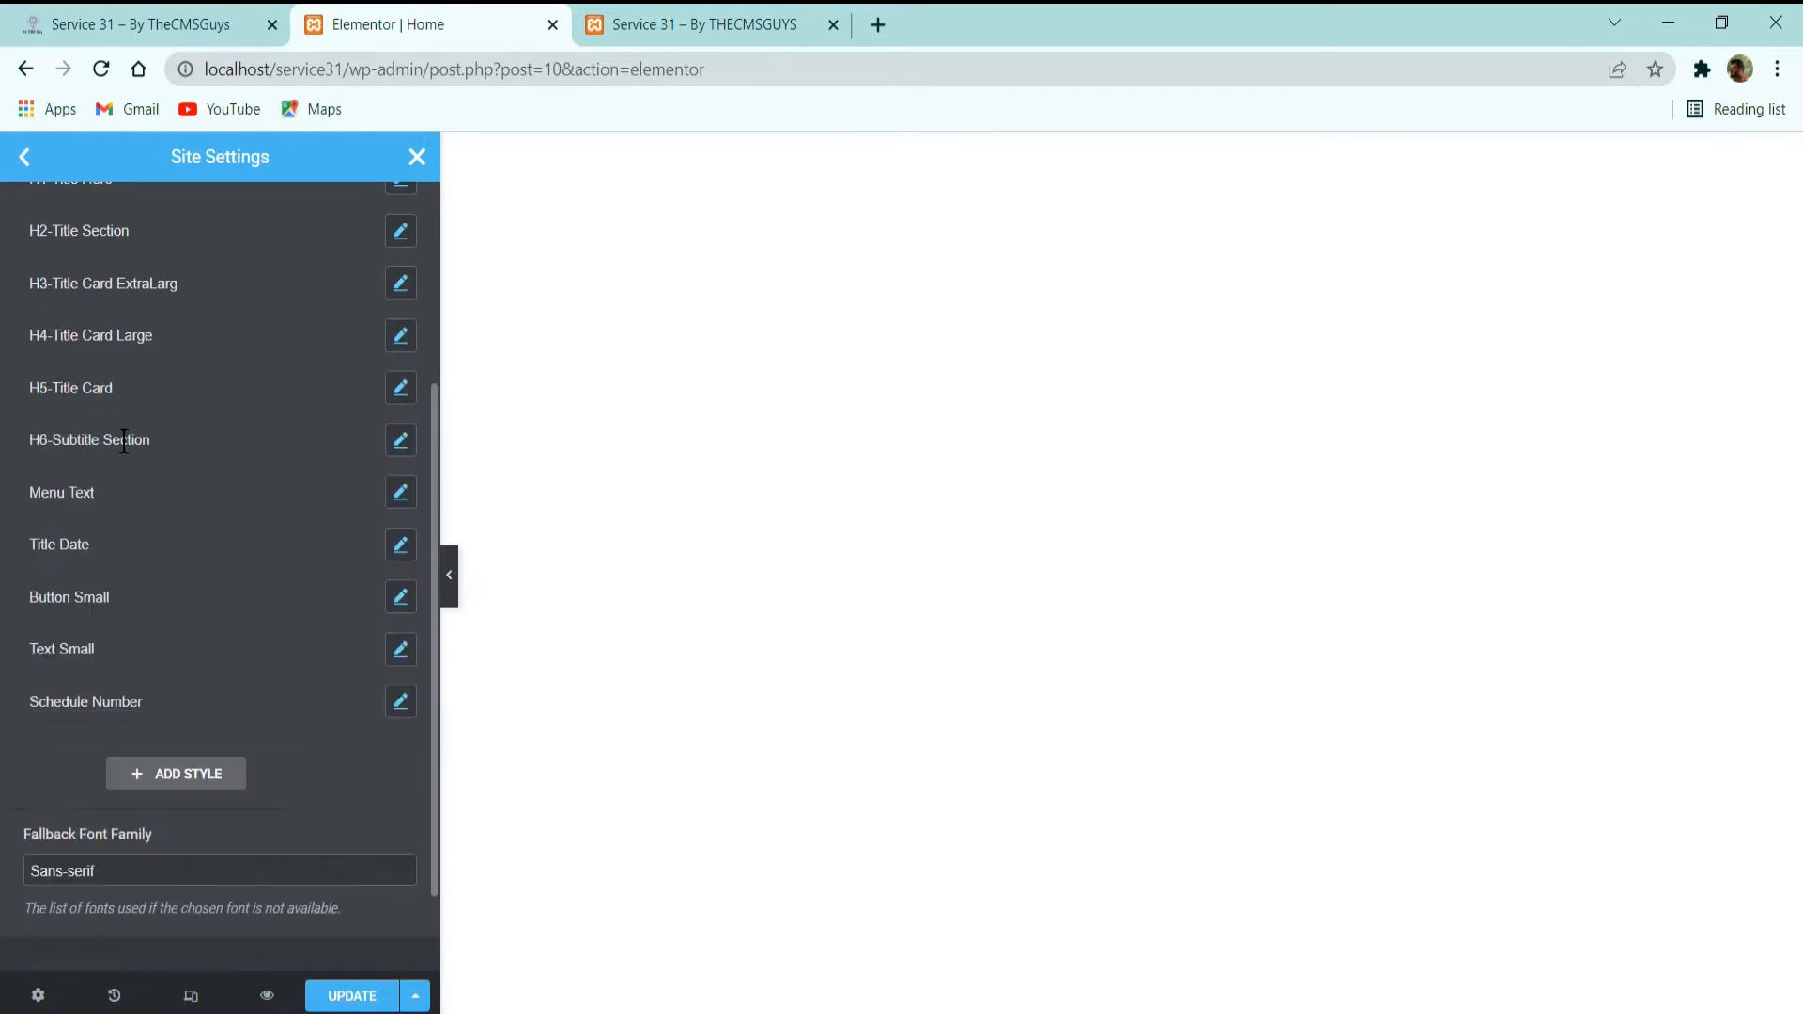
Inspect the typography settings of the H6-Subtitle Section and Menu Text fonts.
left_click(400, 441)
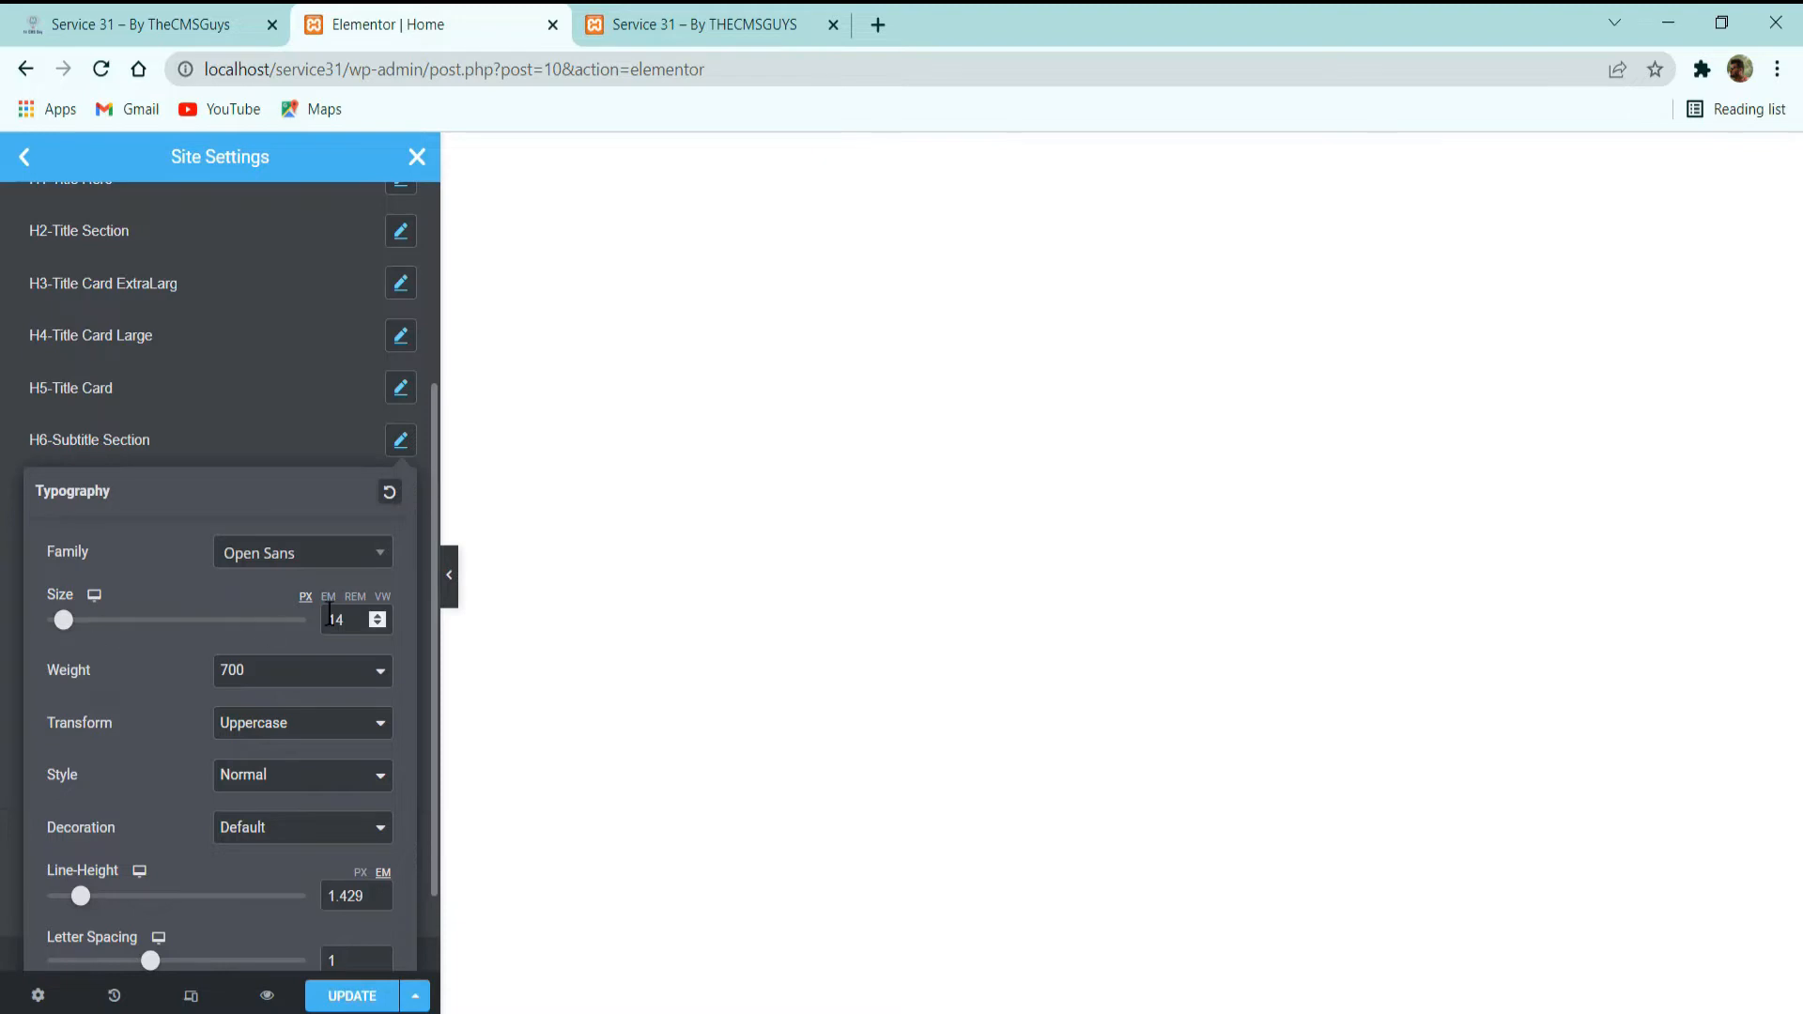
left_click(214, 431)
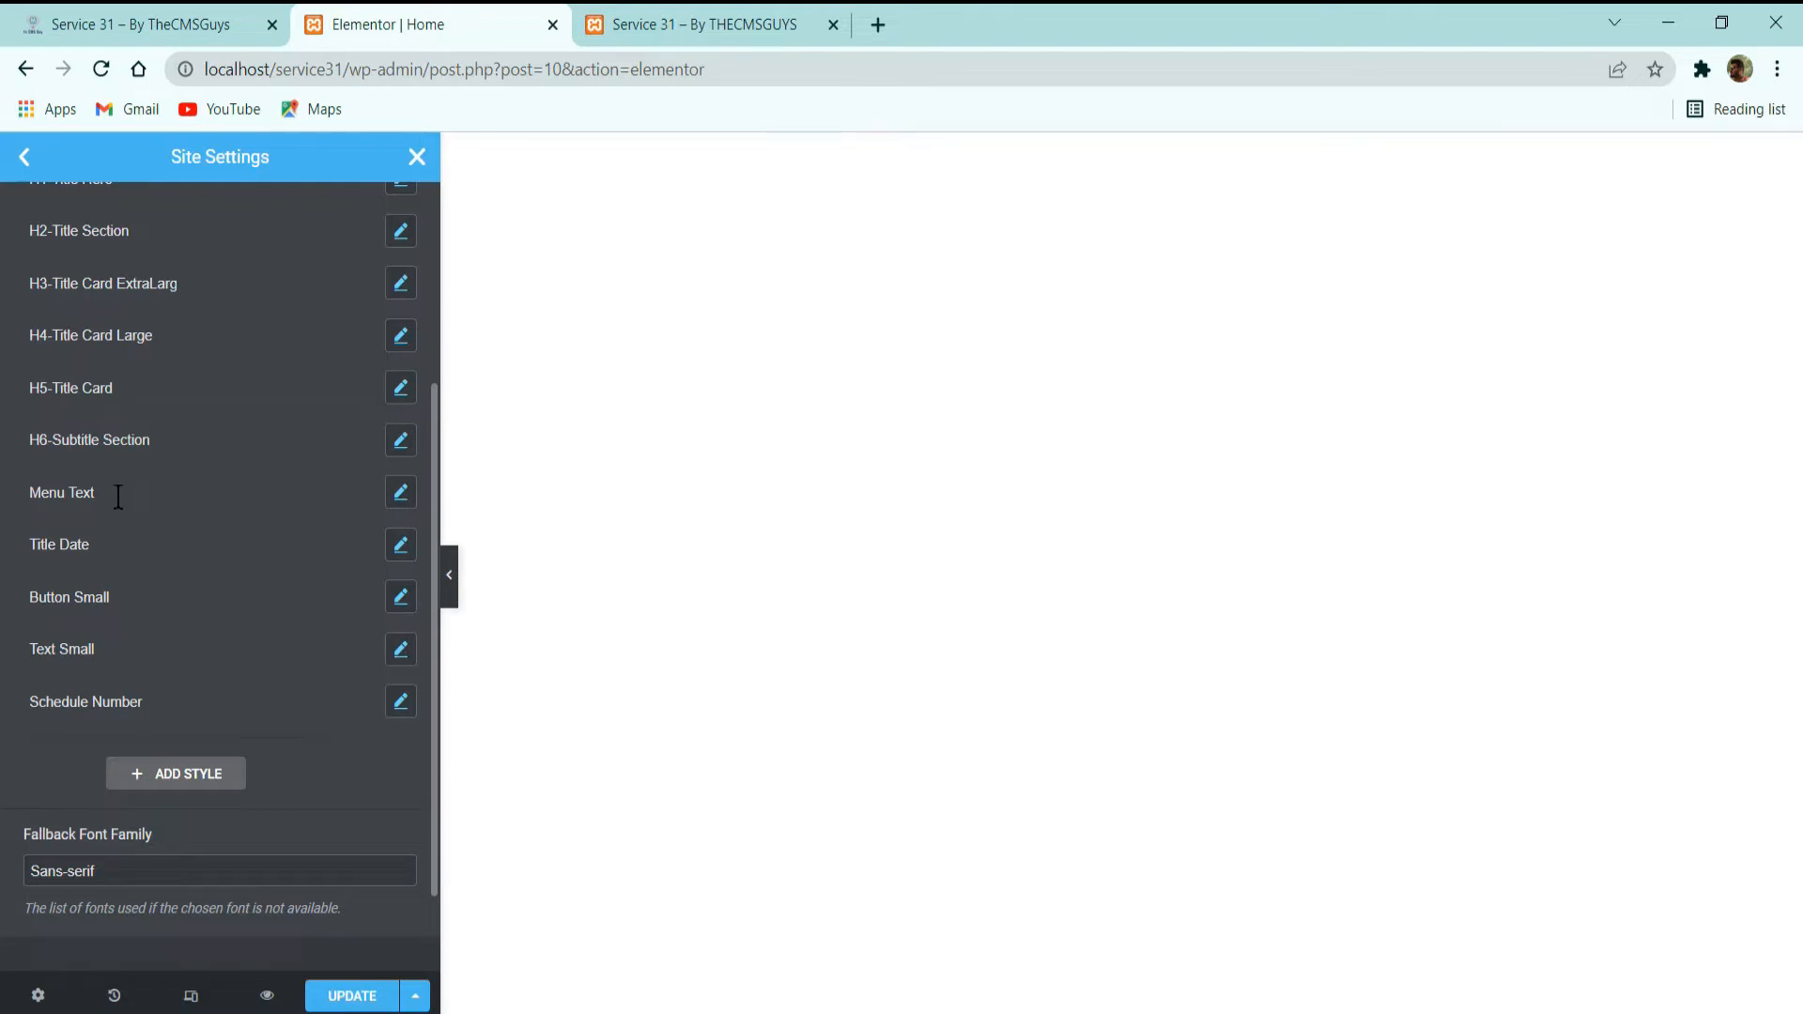
left_click(401, 492)
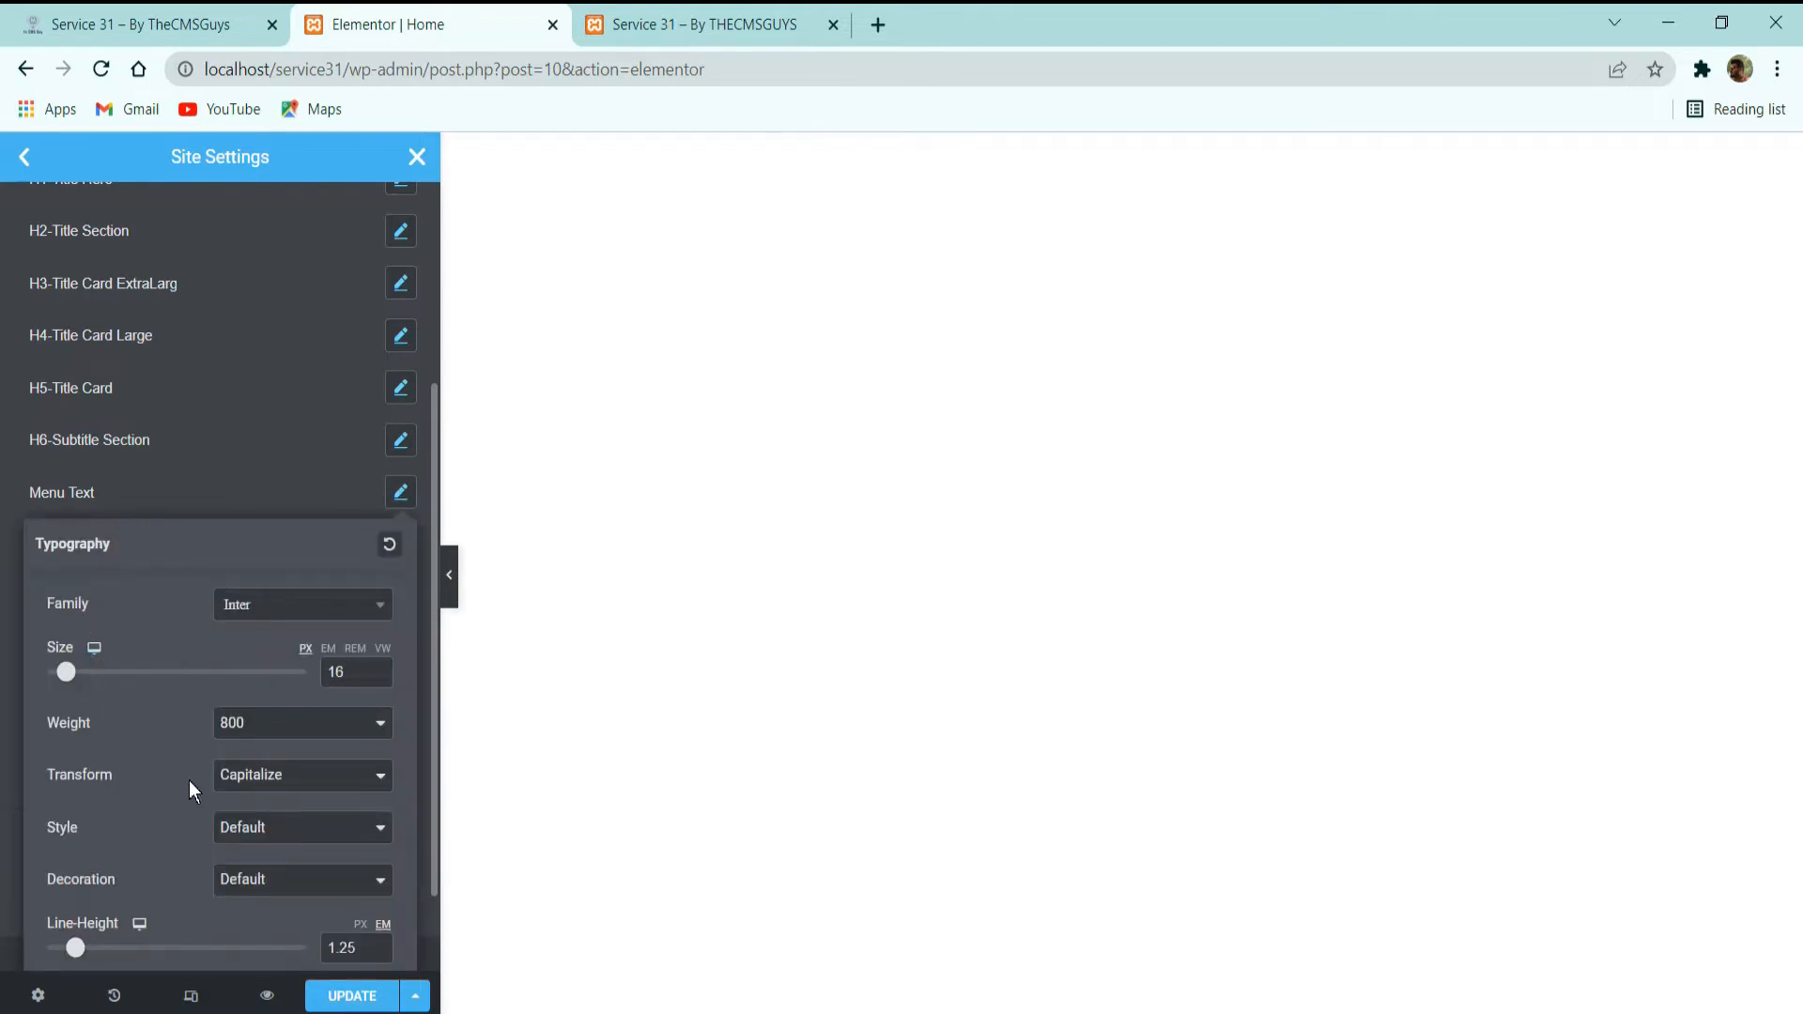
Inspect the typography settings of the Title Date and Button Small global fonts.
left_click(251, 498)
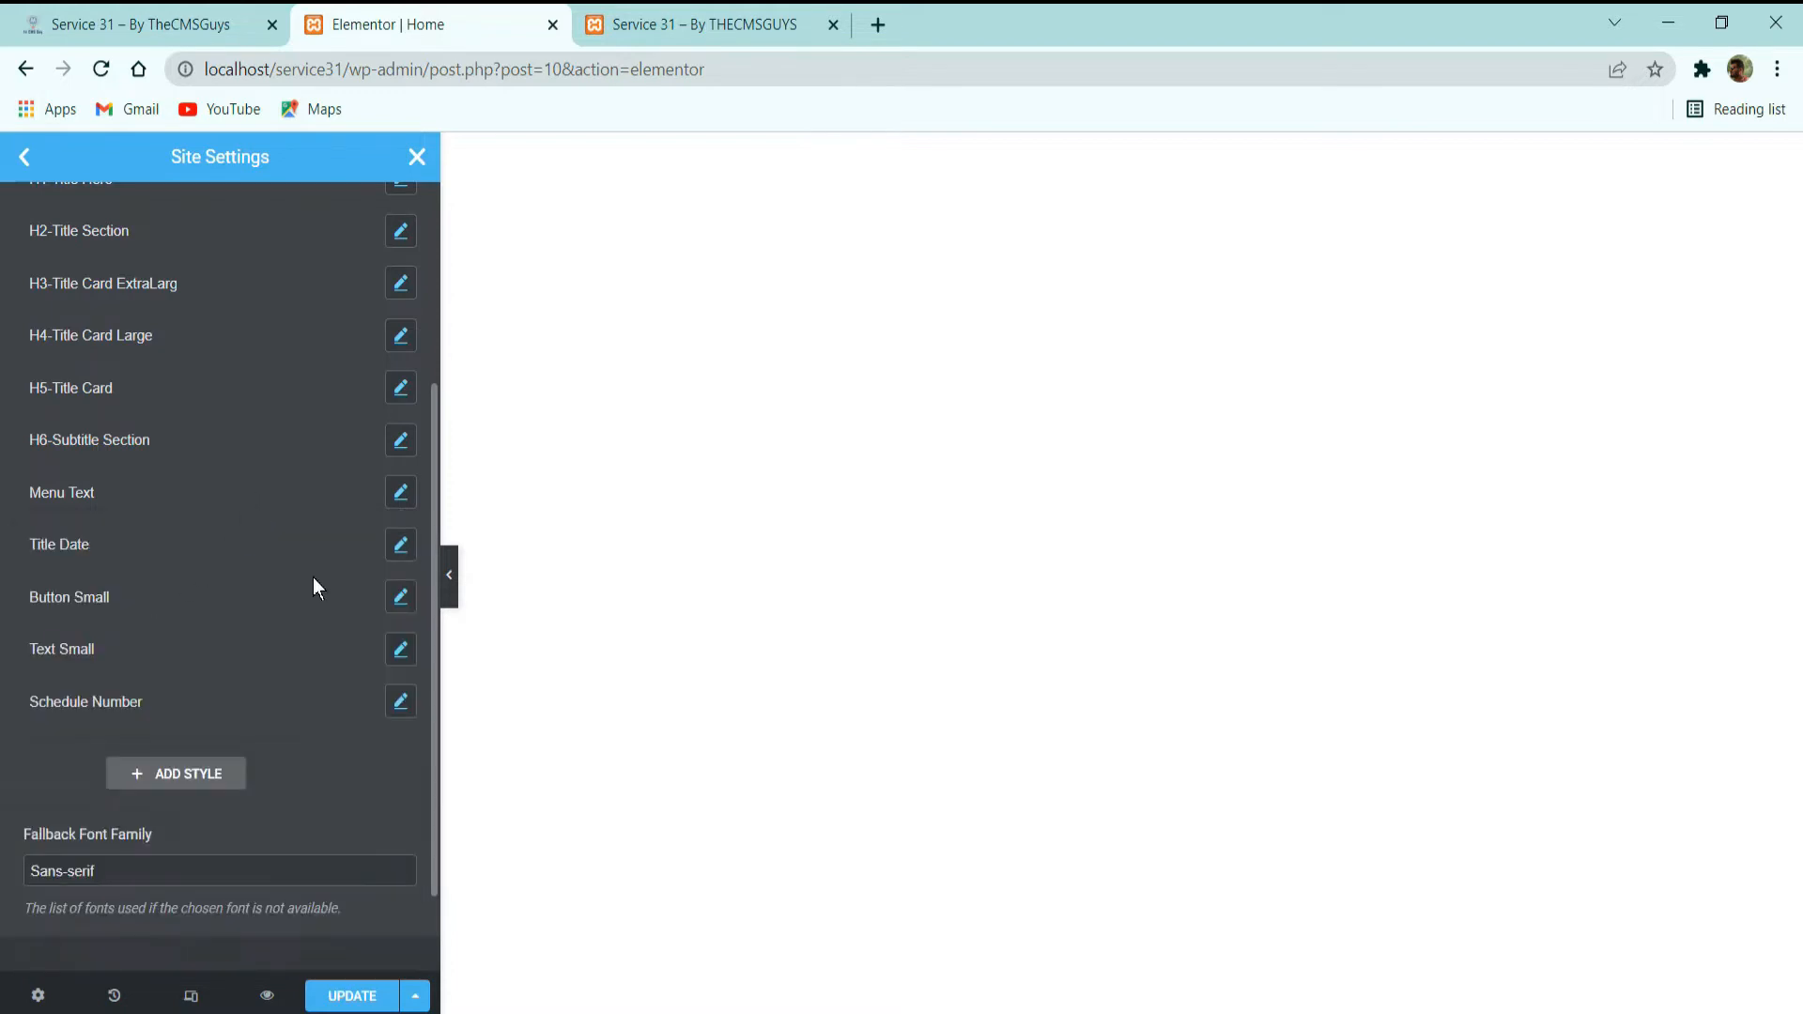
left_click(402, 548)
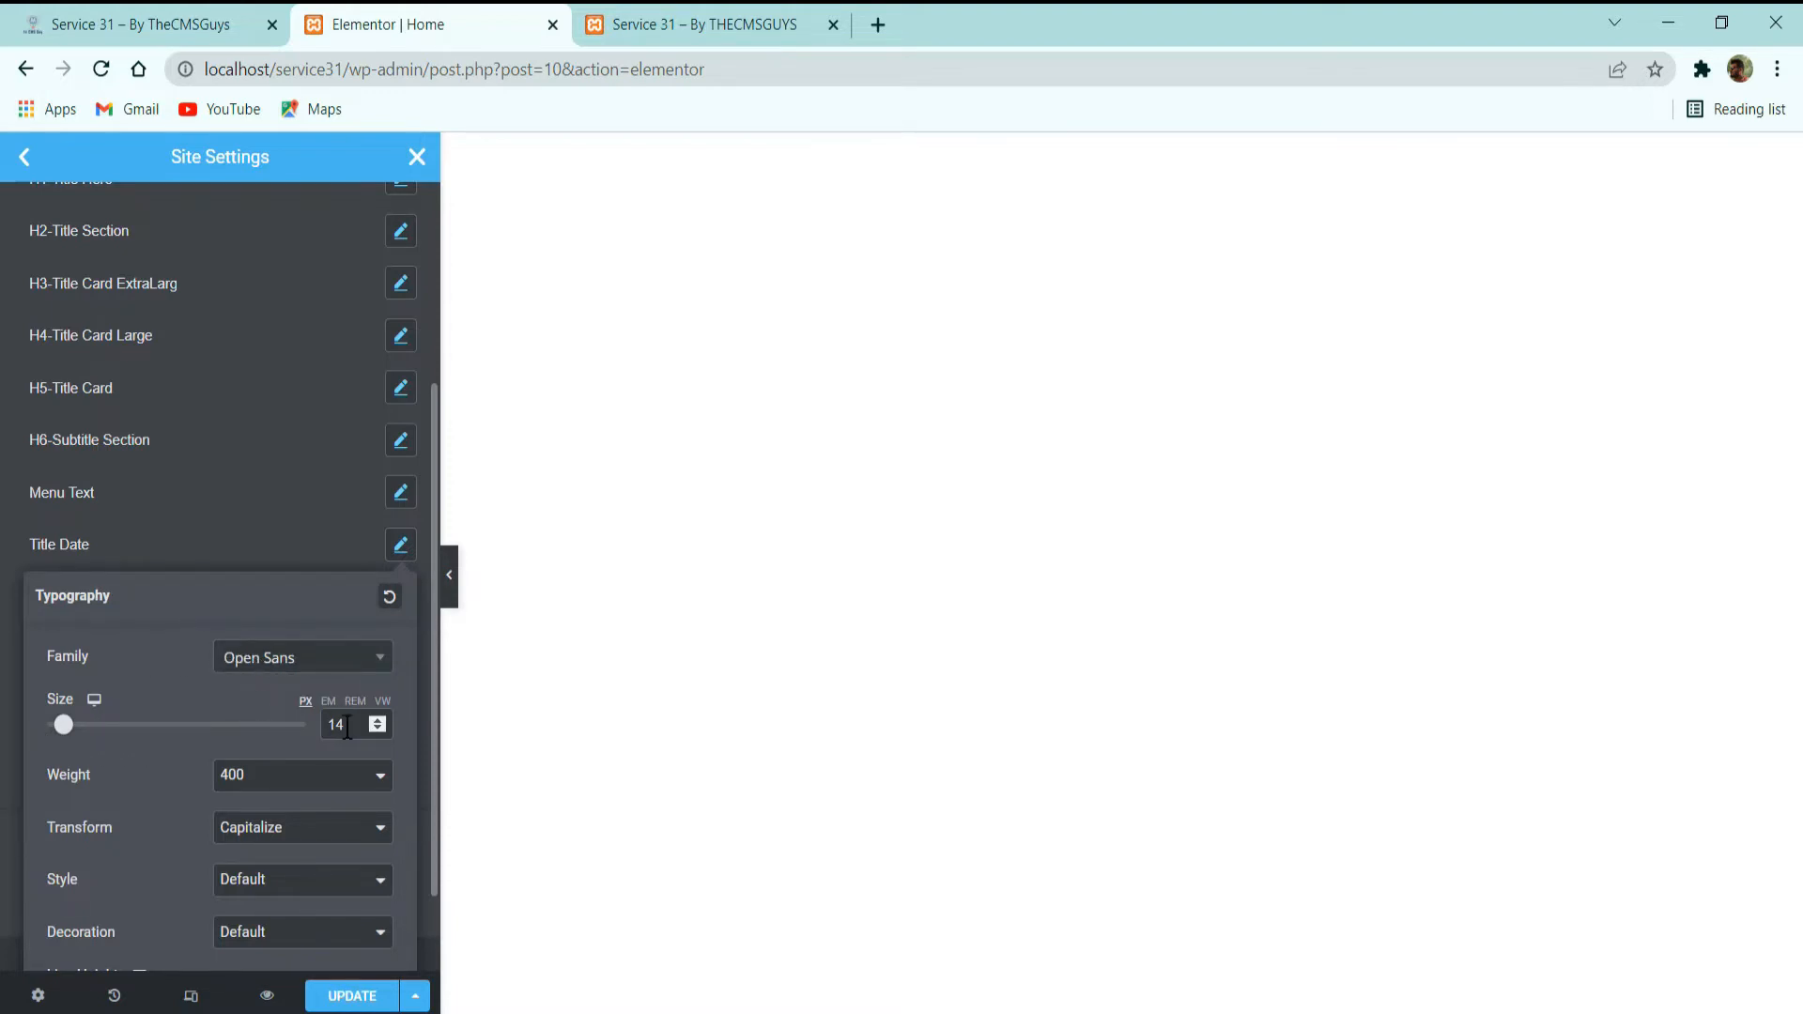
left_click(218, 545)
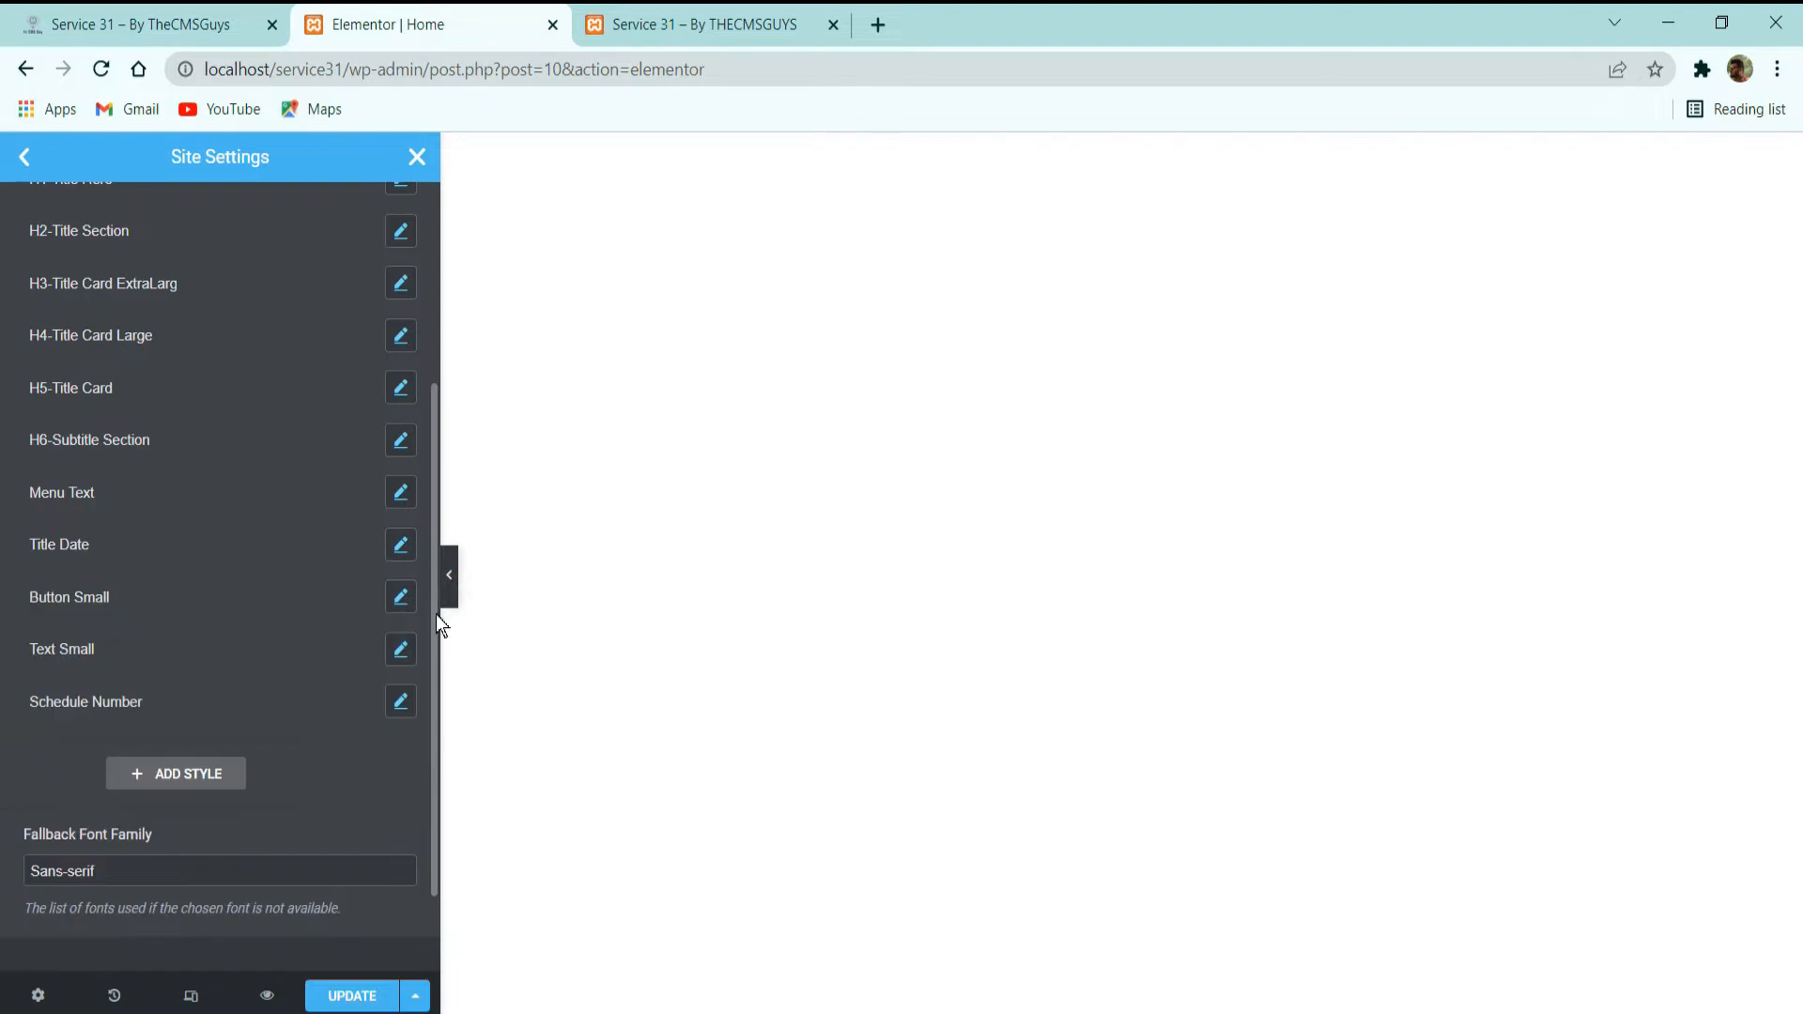
left_click(401, 597)
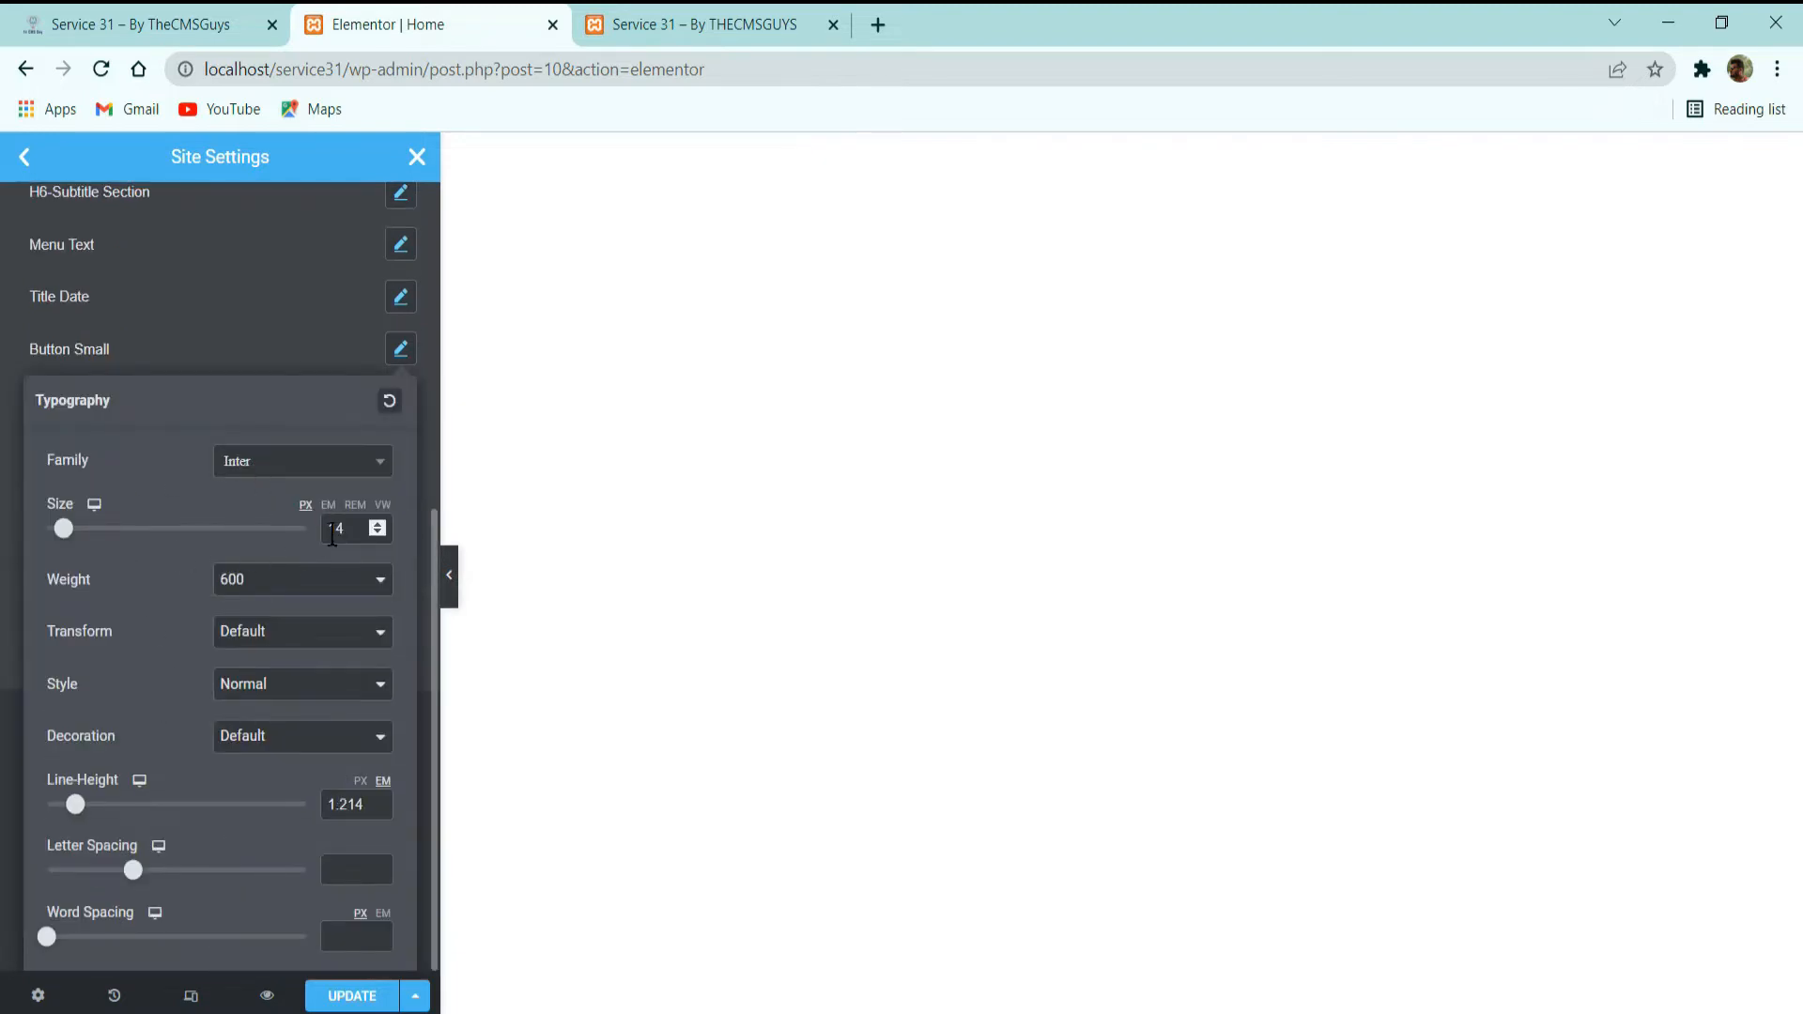
left_click(222, 346)
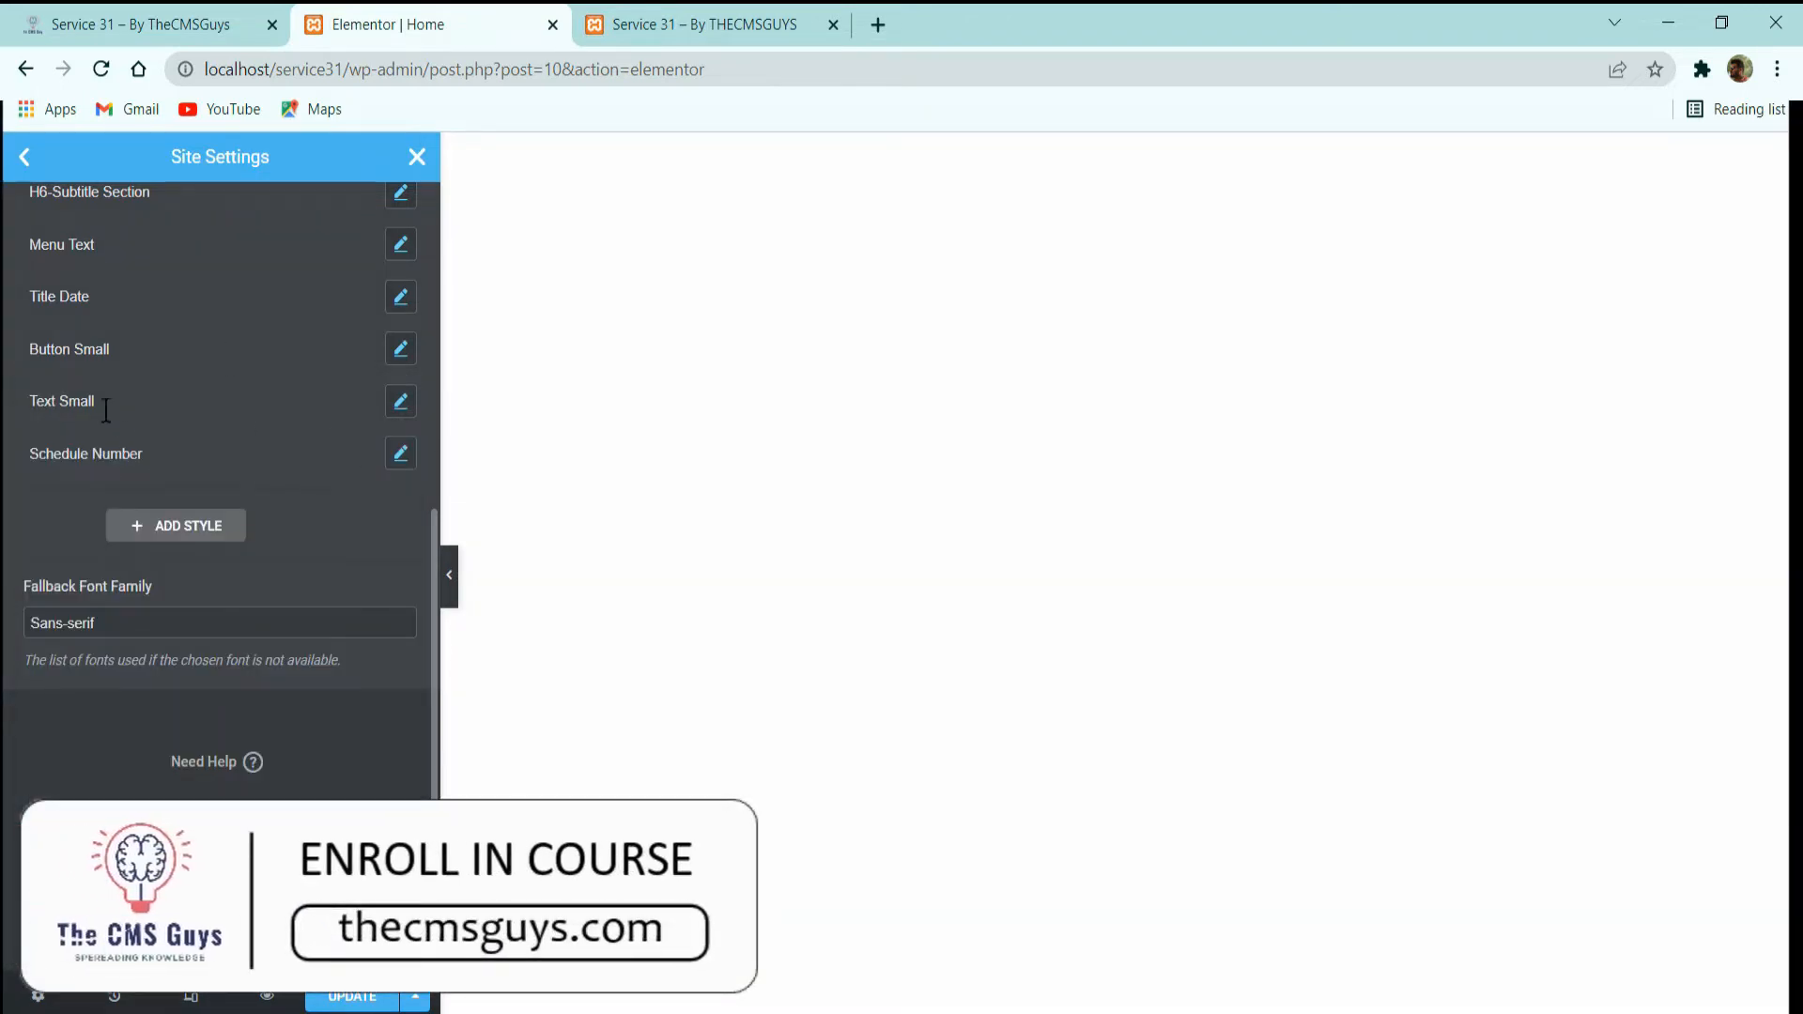
Inspect the typography settings of the Text Small and Schedule Number global fonts.
left_click(410, 406)
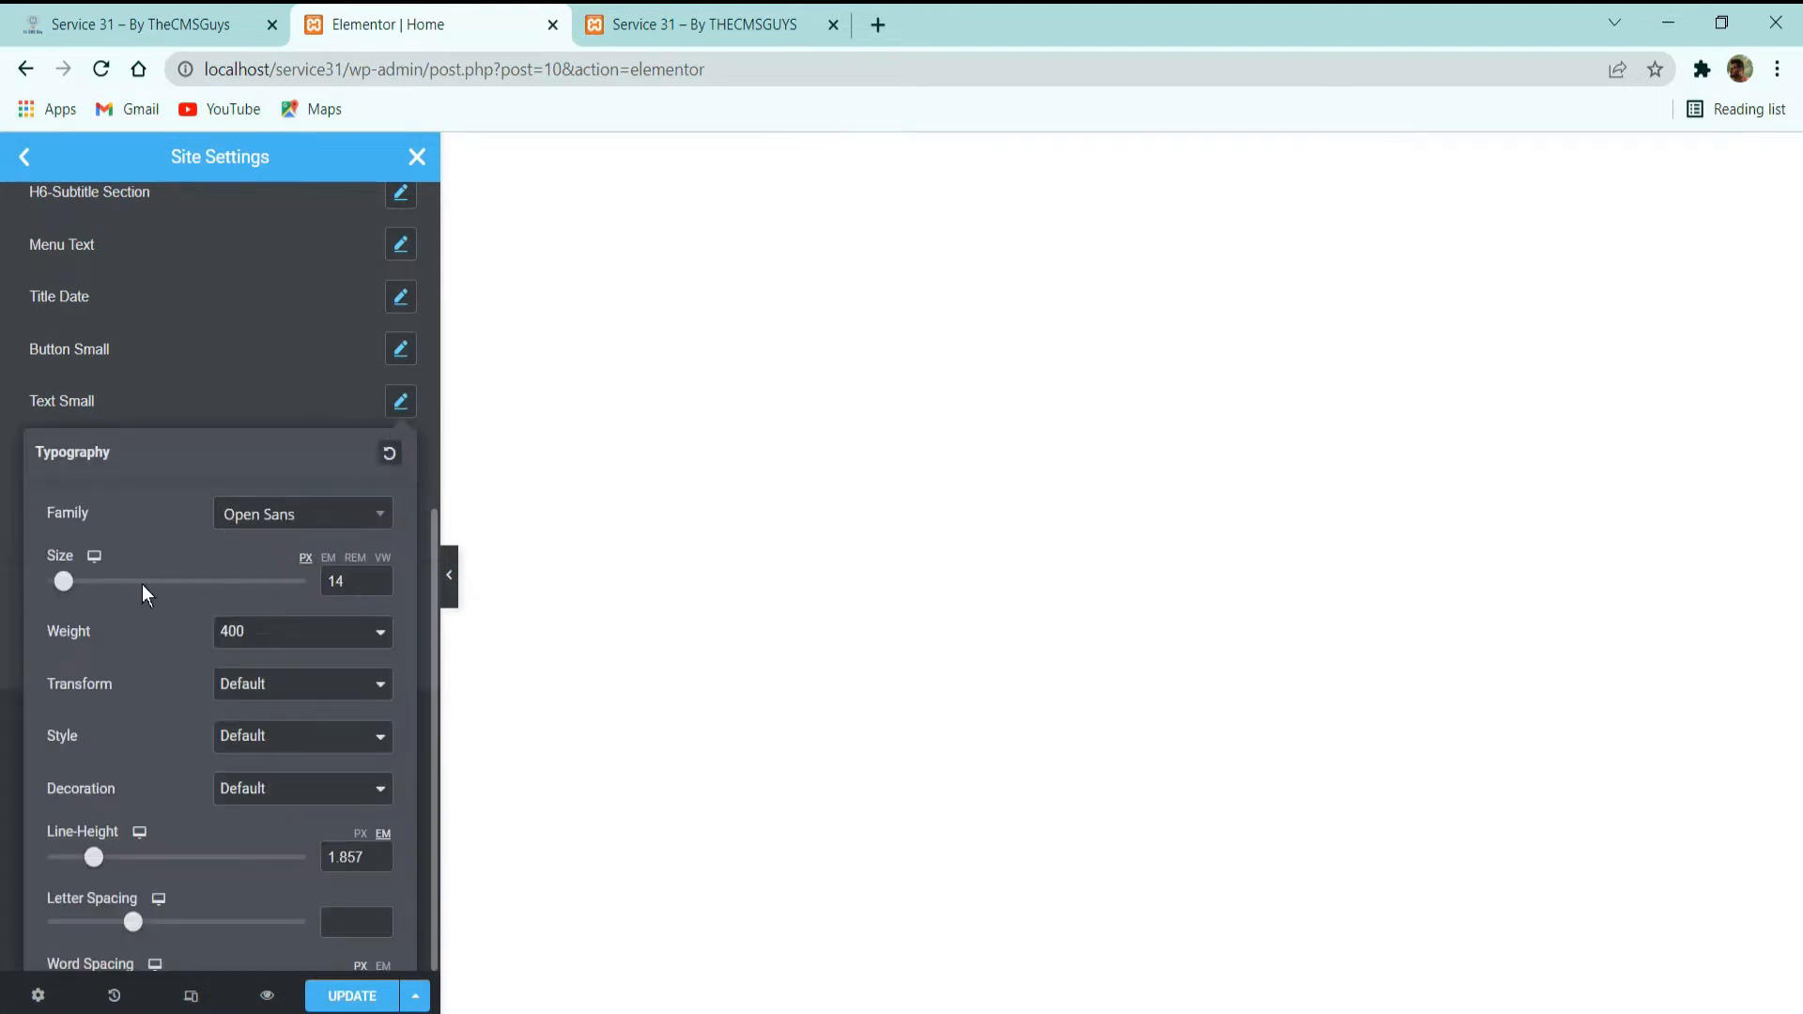
left_click(252, 408)
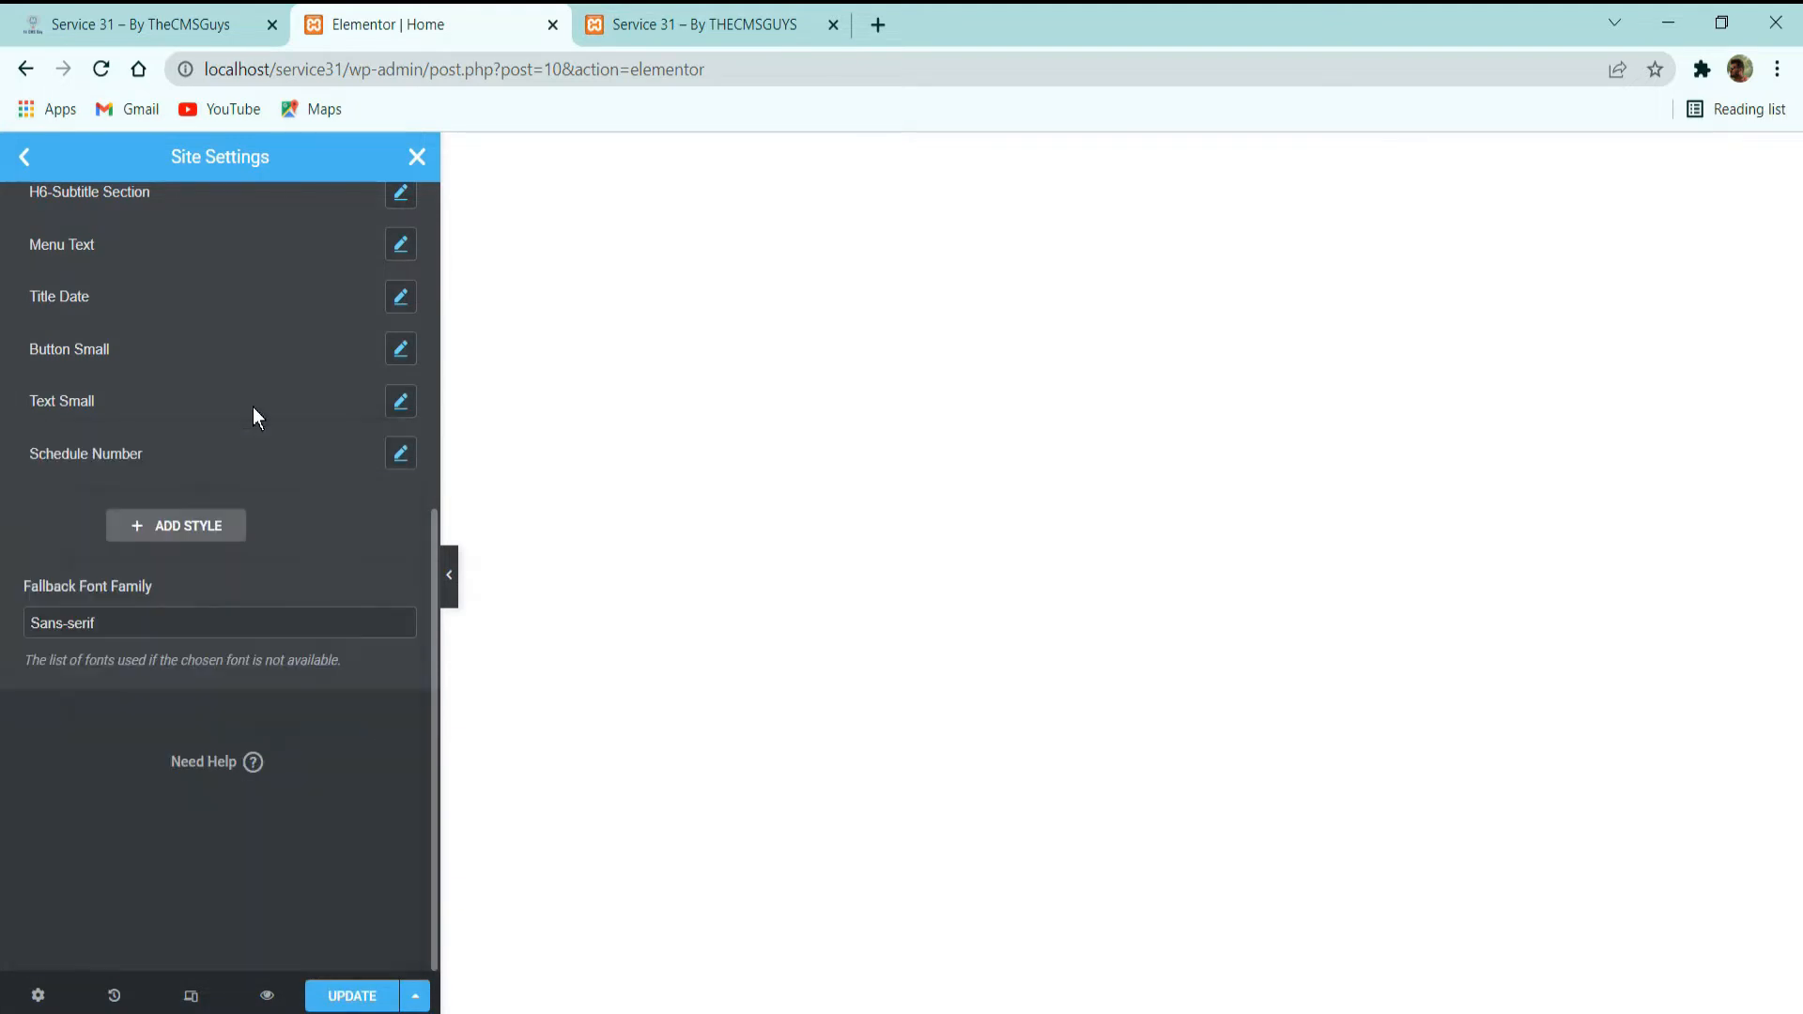
left_click(403, 455)
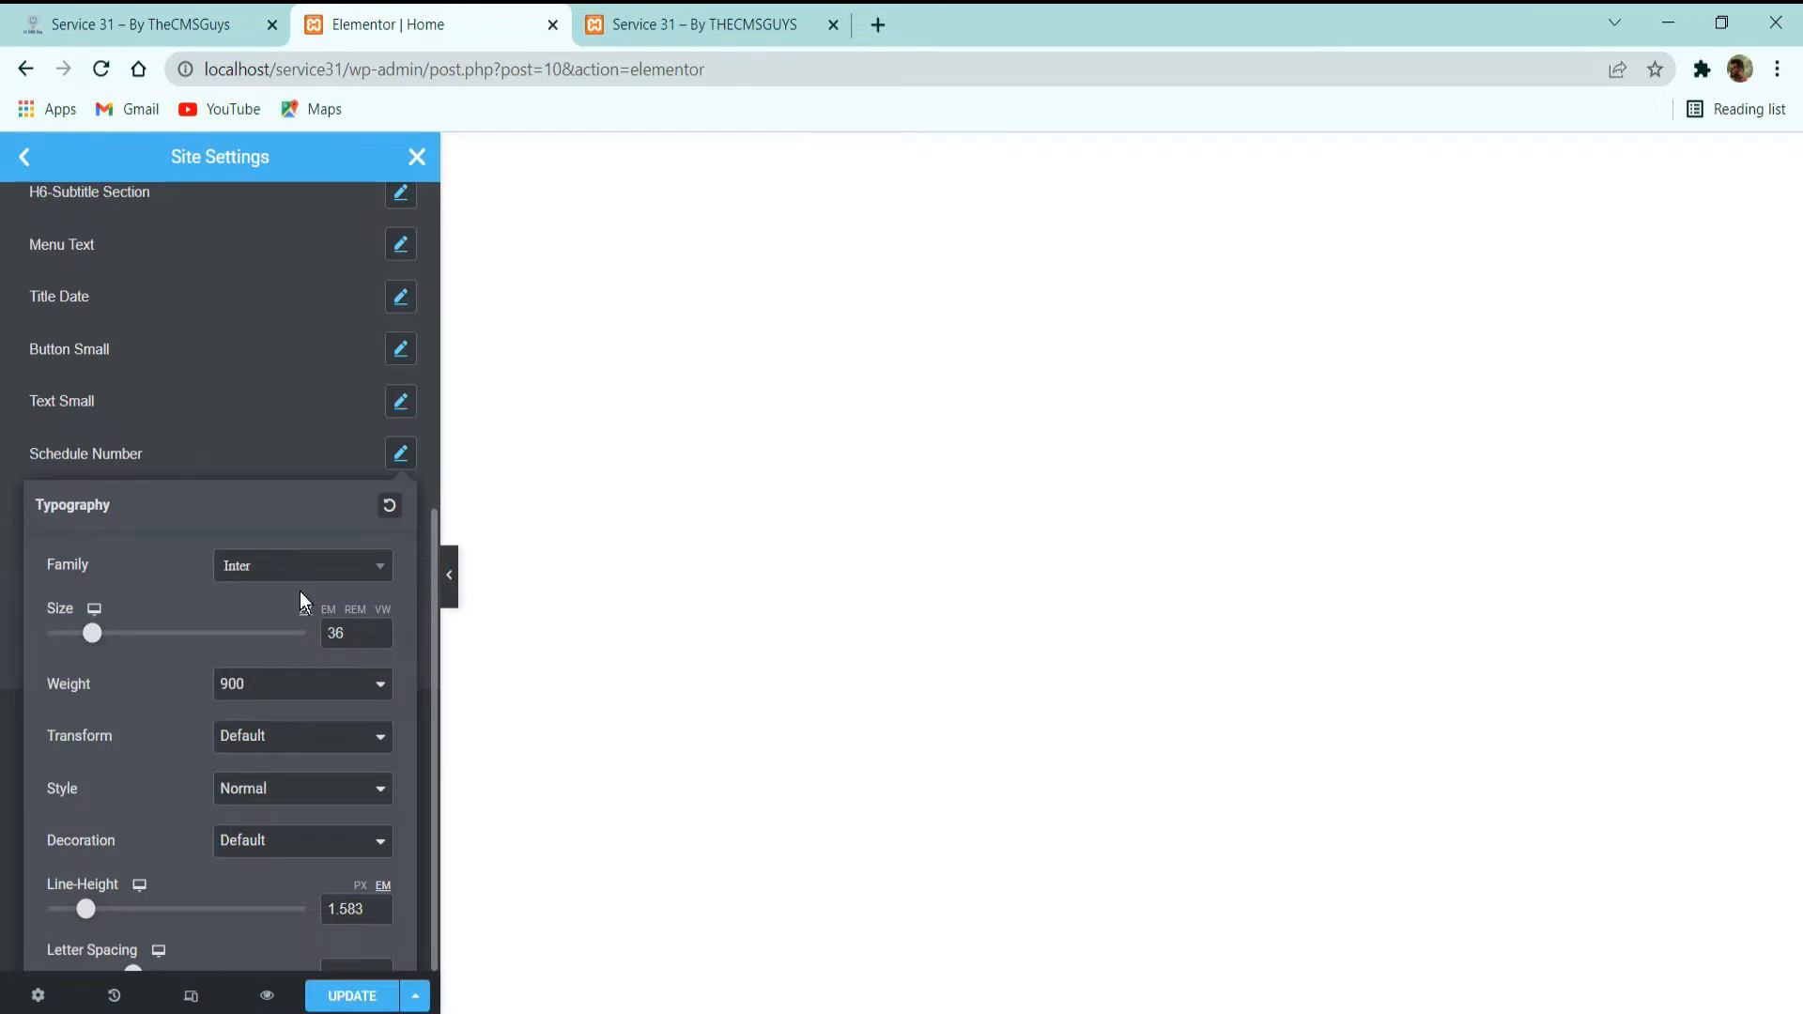
left_click(224, 432)
scroll(163, 561, "up", 6)
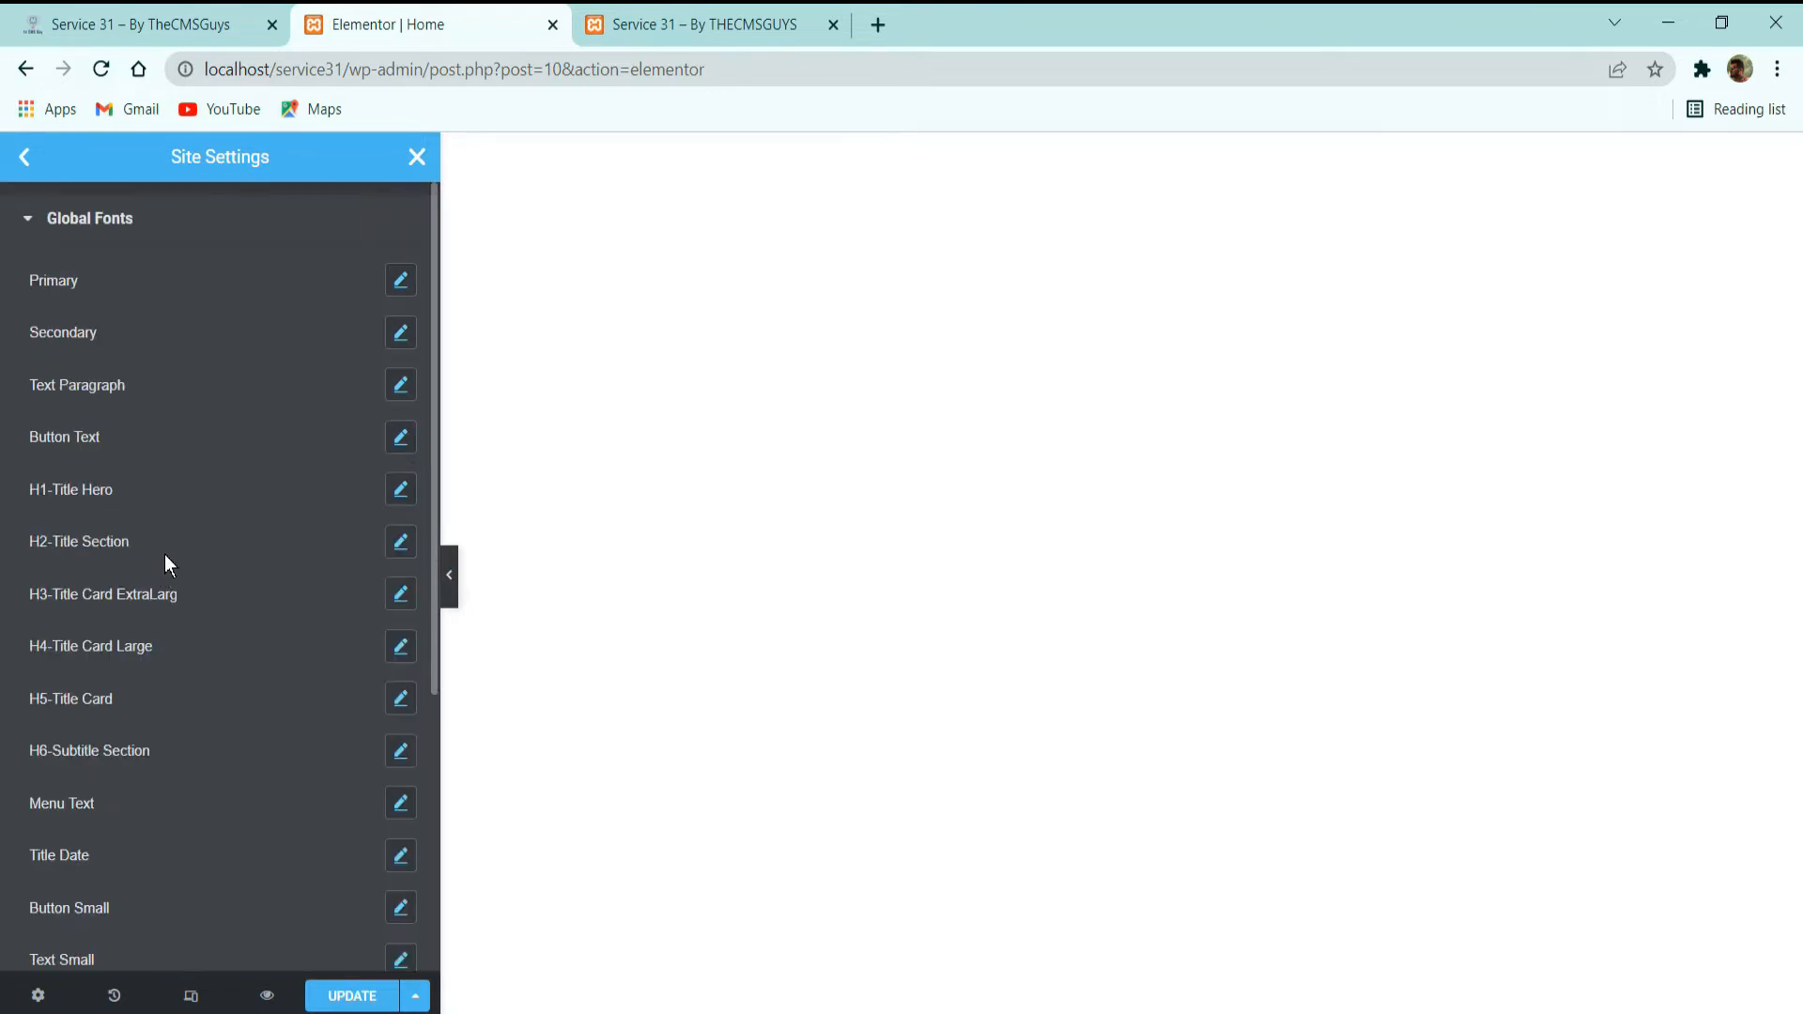
Open the theme style settings for Buttons and examine their typography and the global font assigned to it.
left_click(25, 156)
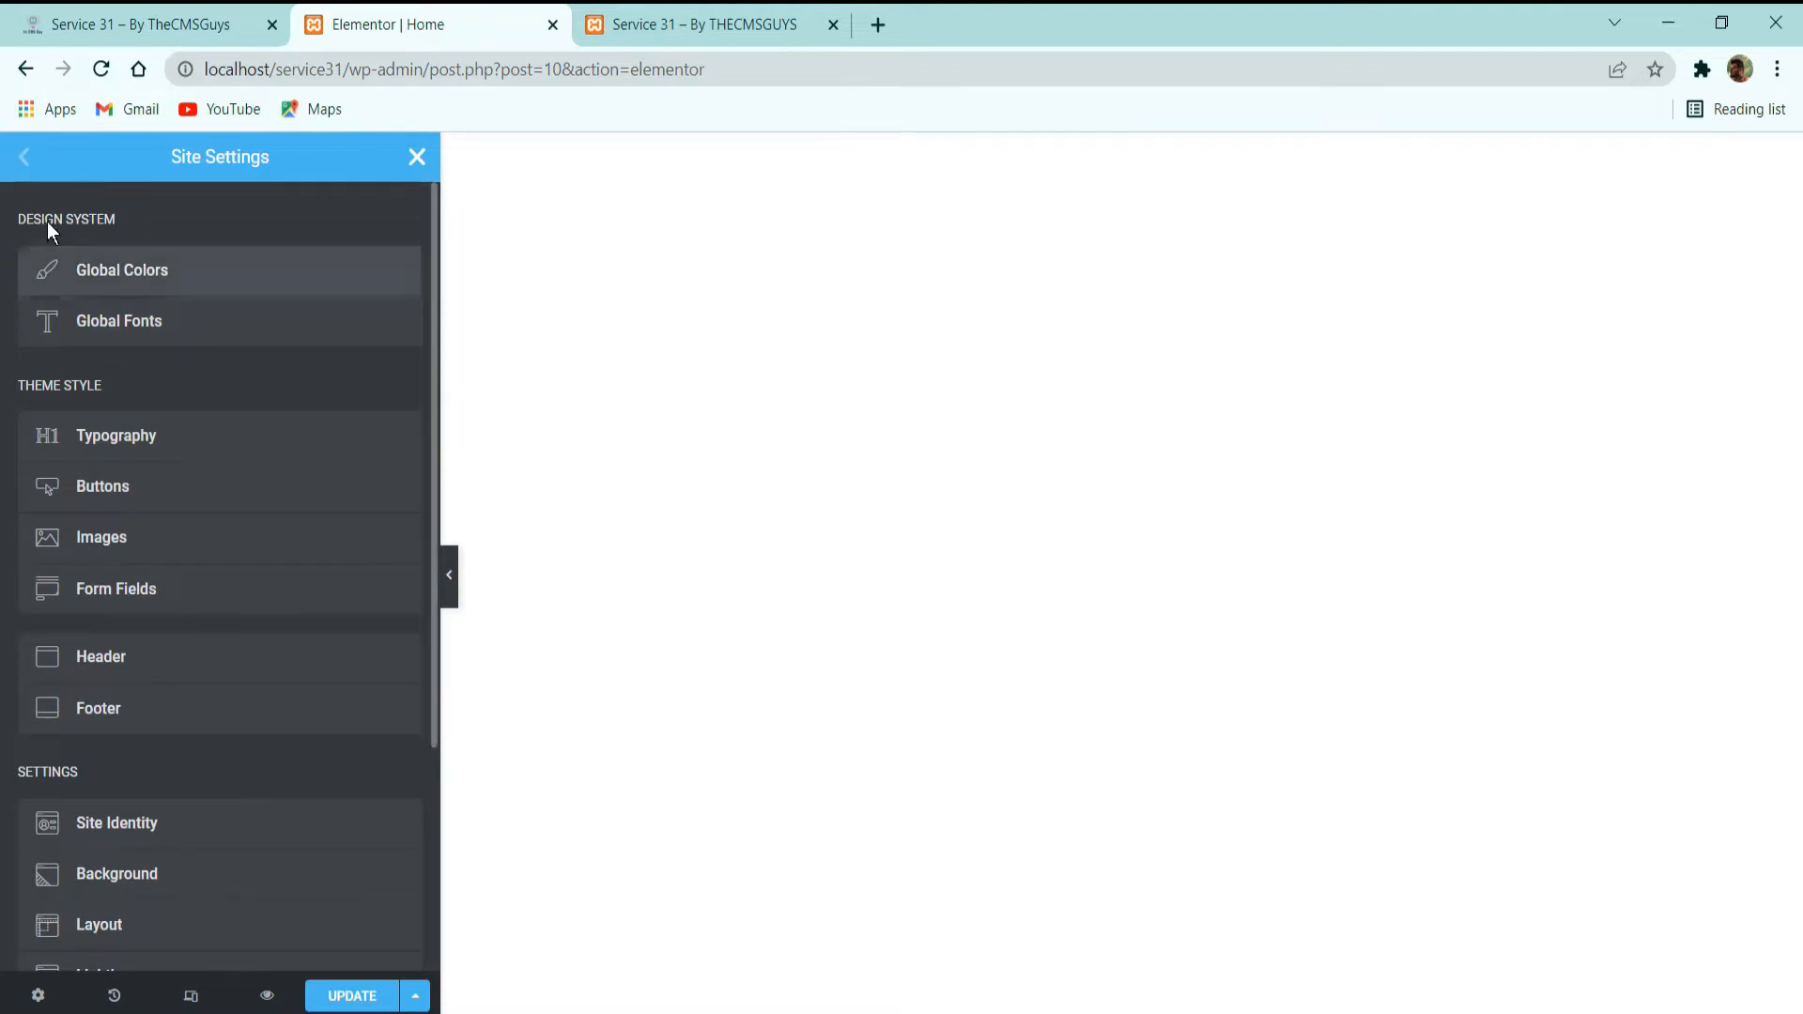
left_click(166, 485)
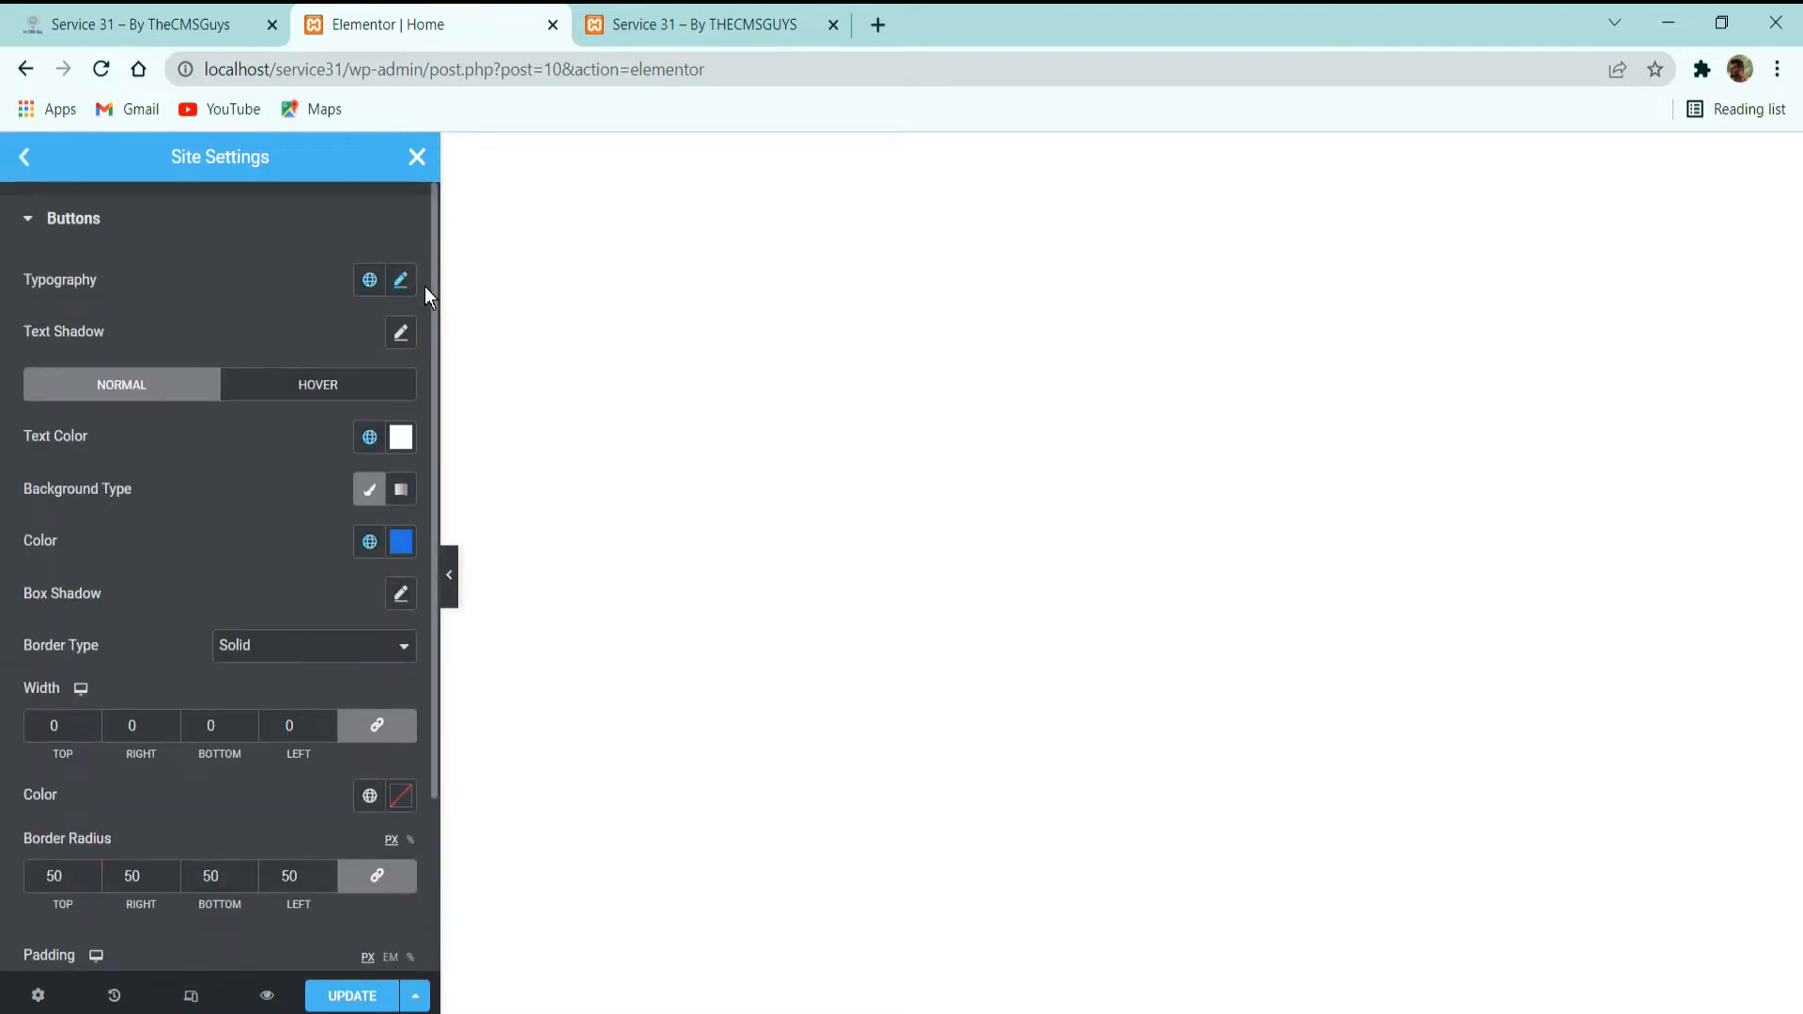
left_click(401, 280)
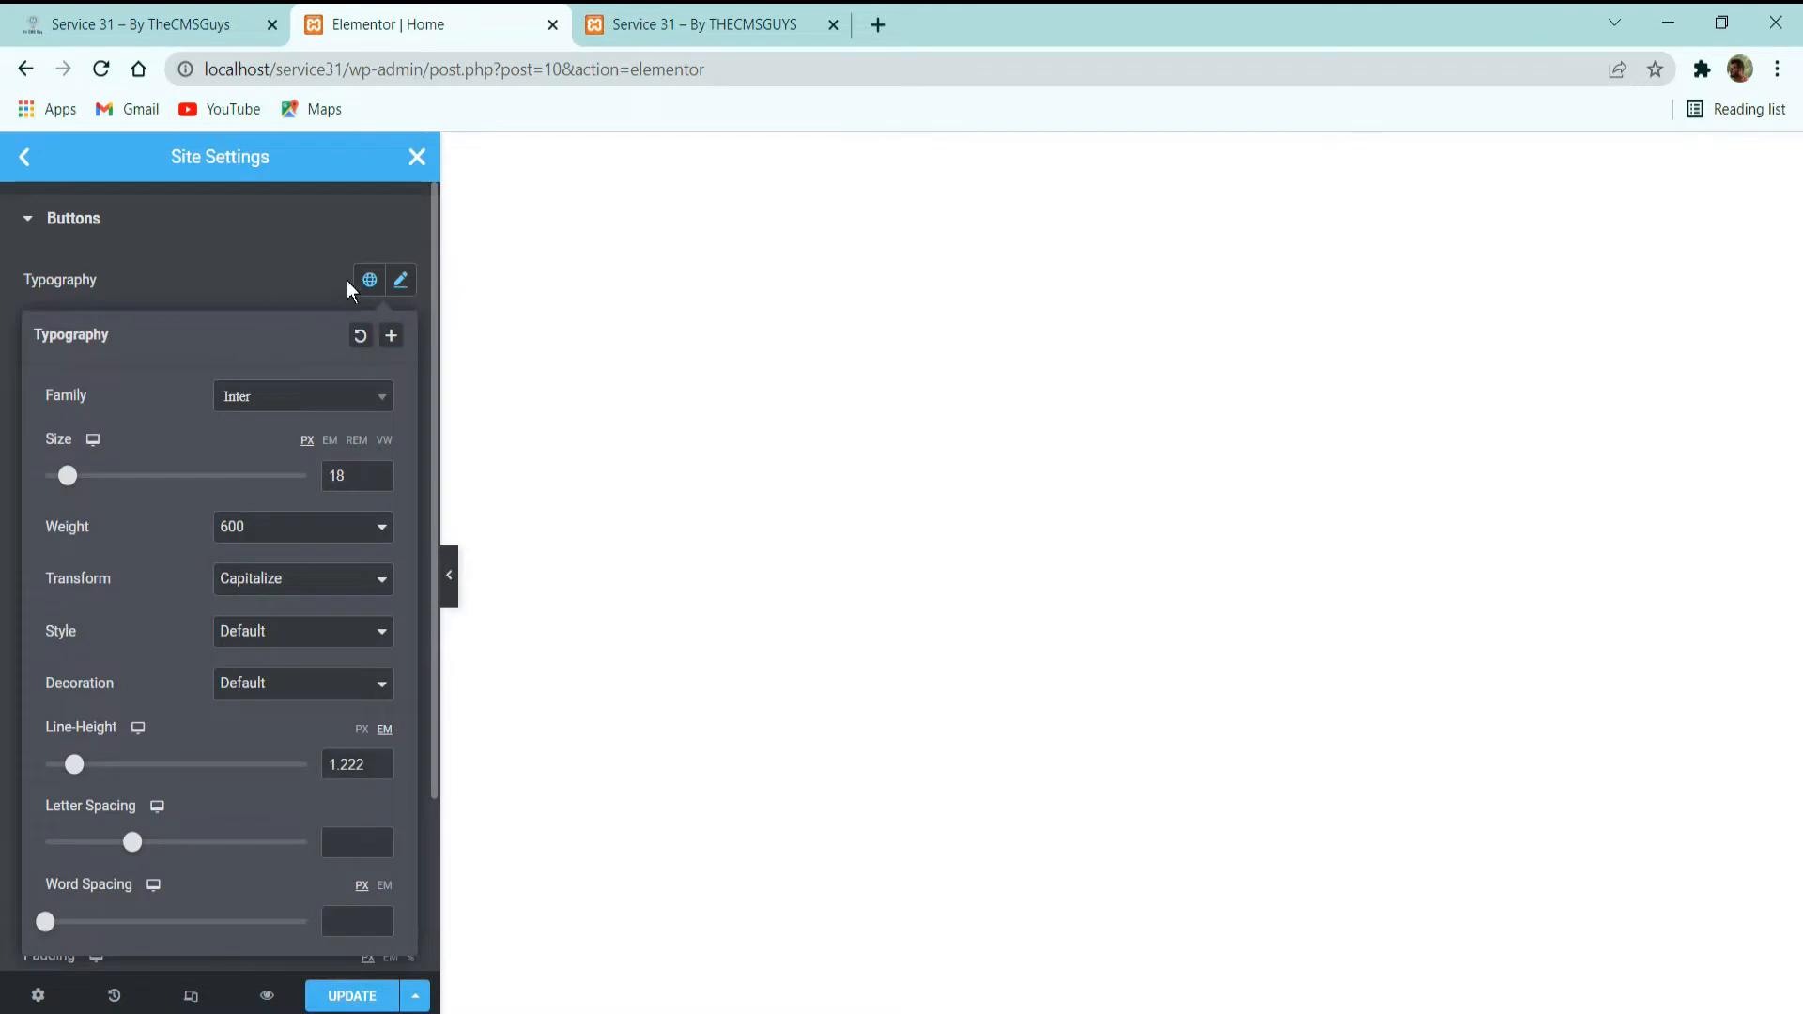
left_click(369, 280)
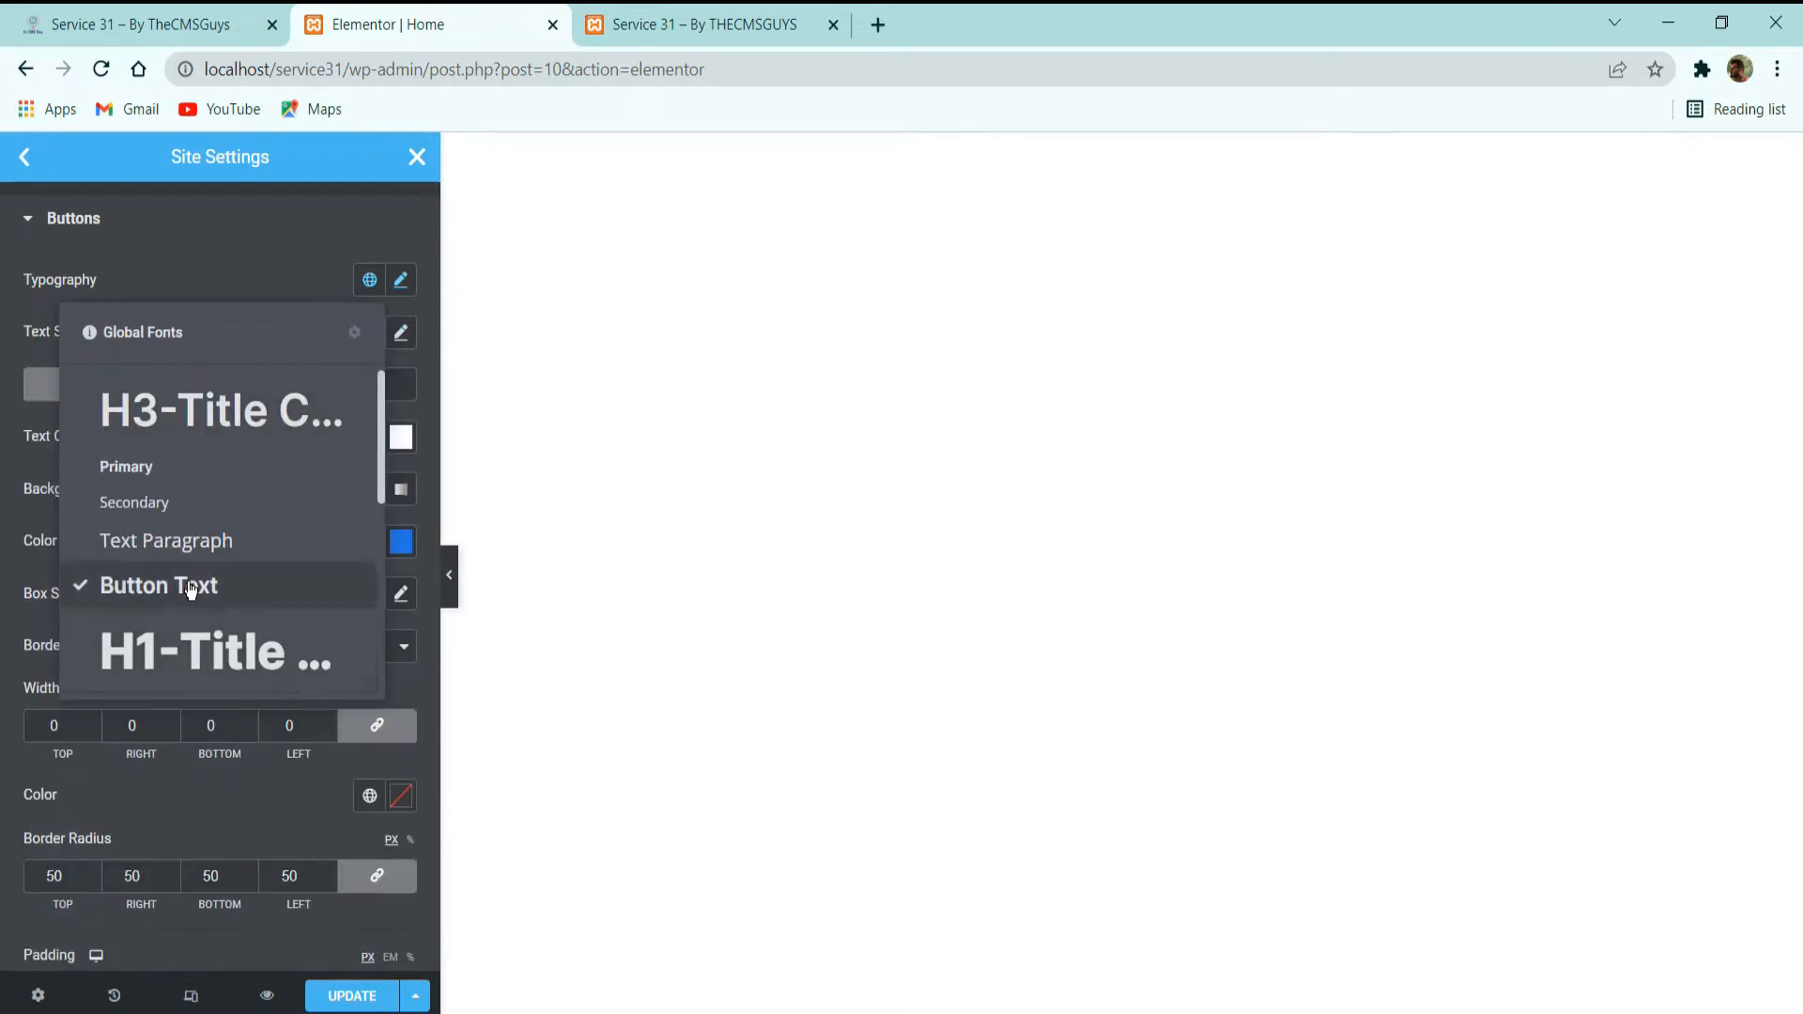
left_click(372, 283)
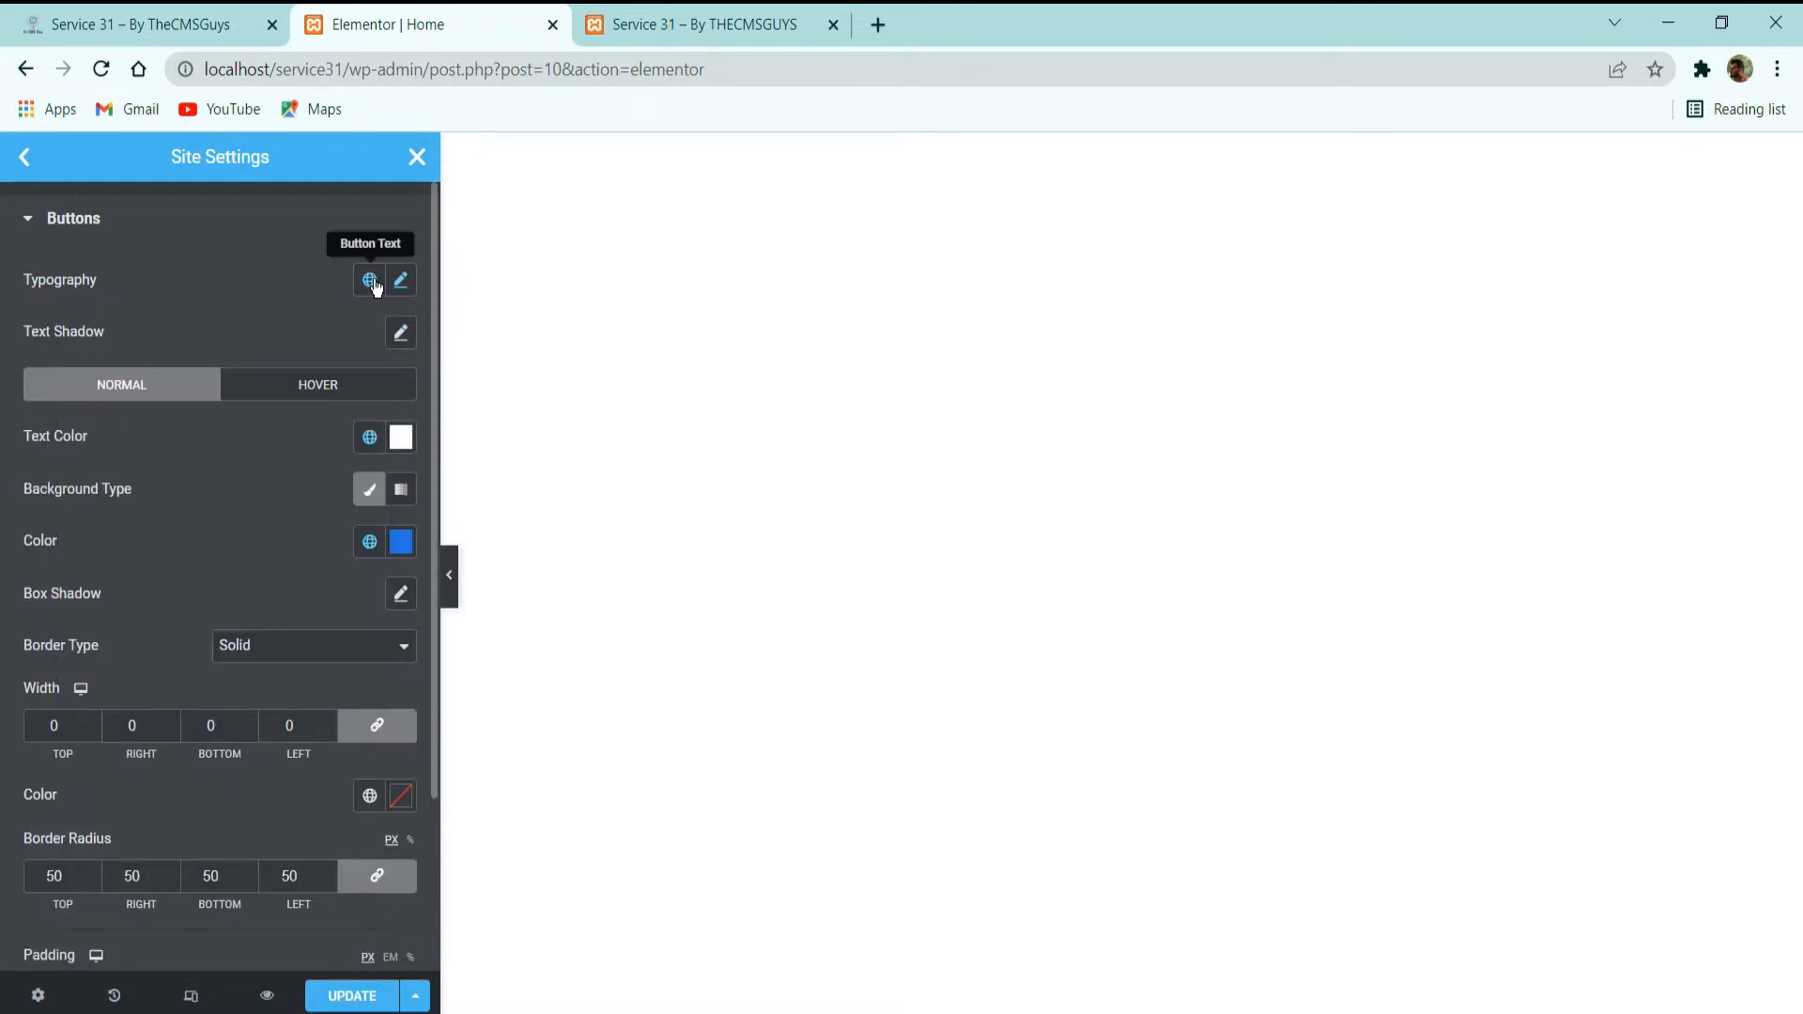
left_click(372, 282)
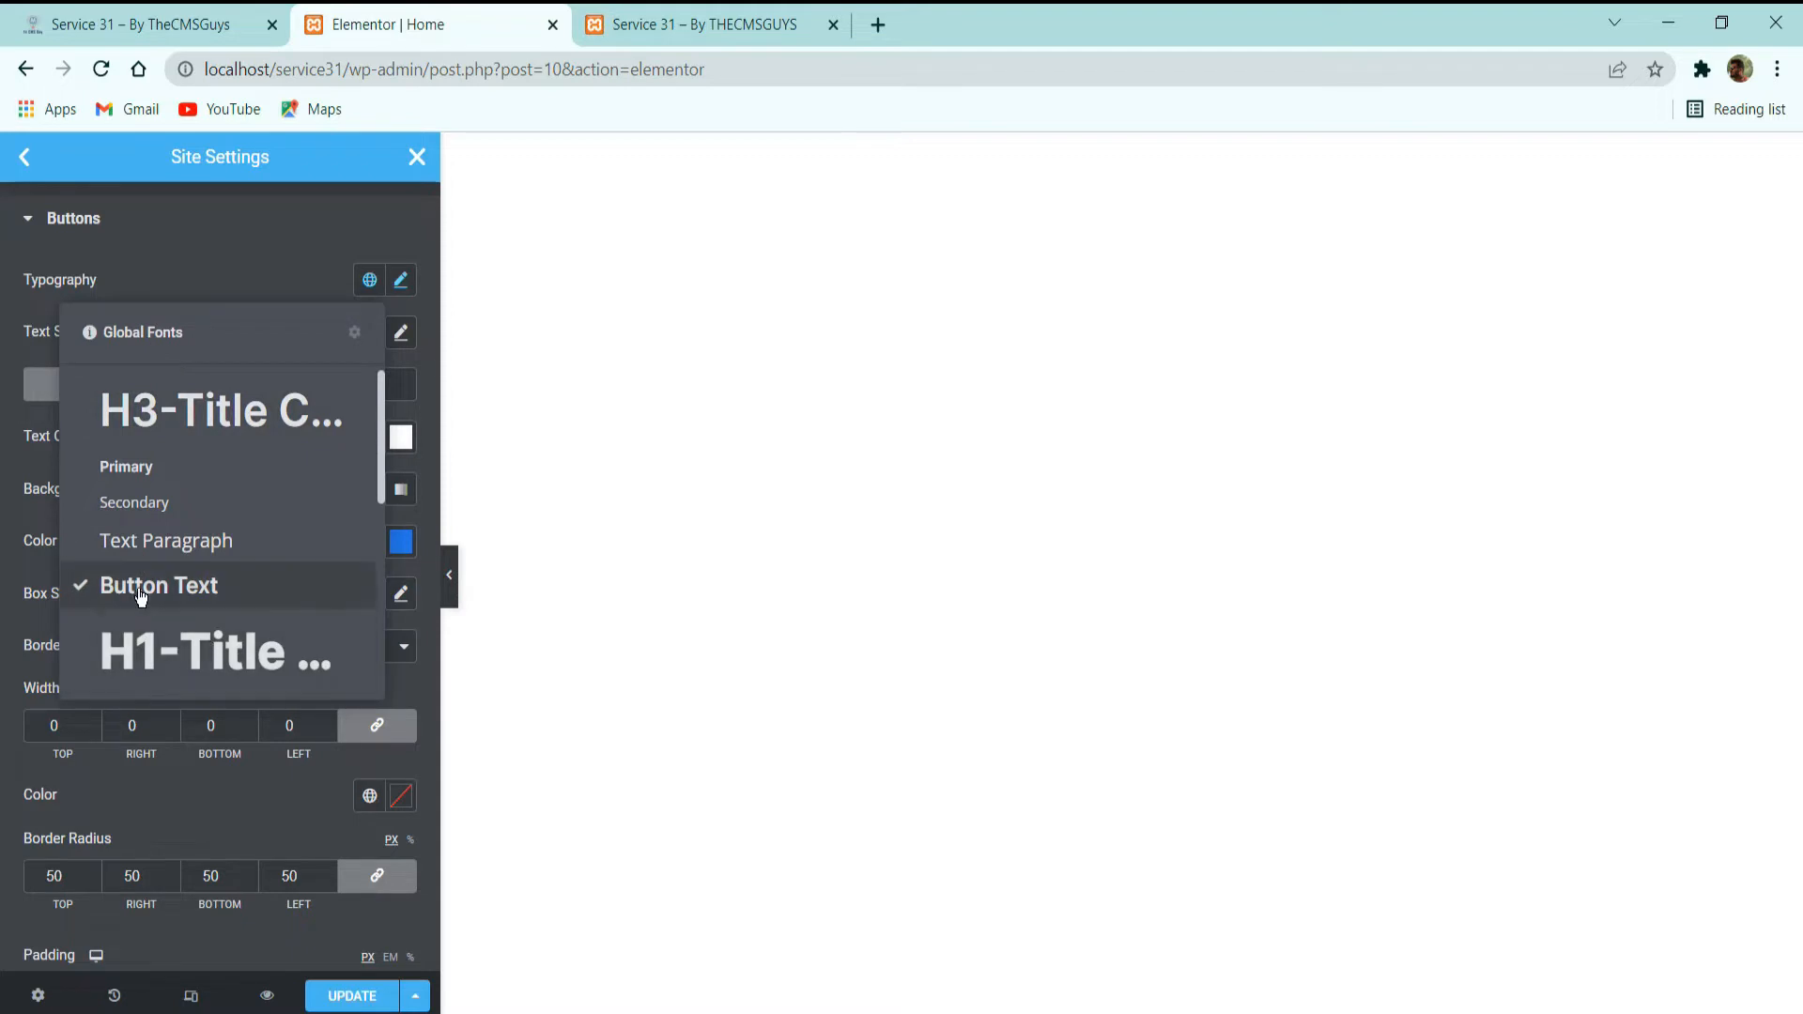
left_click(178, 274)
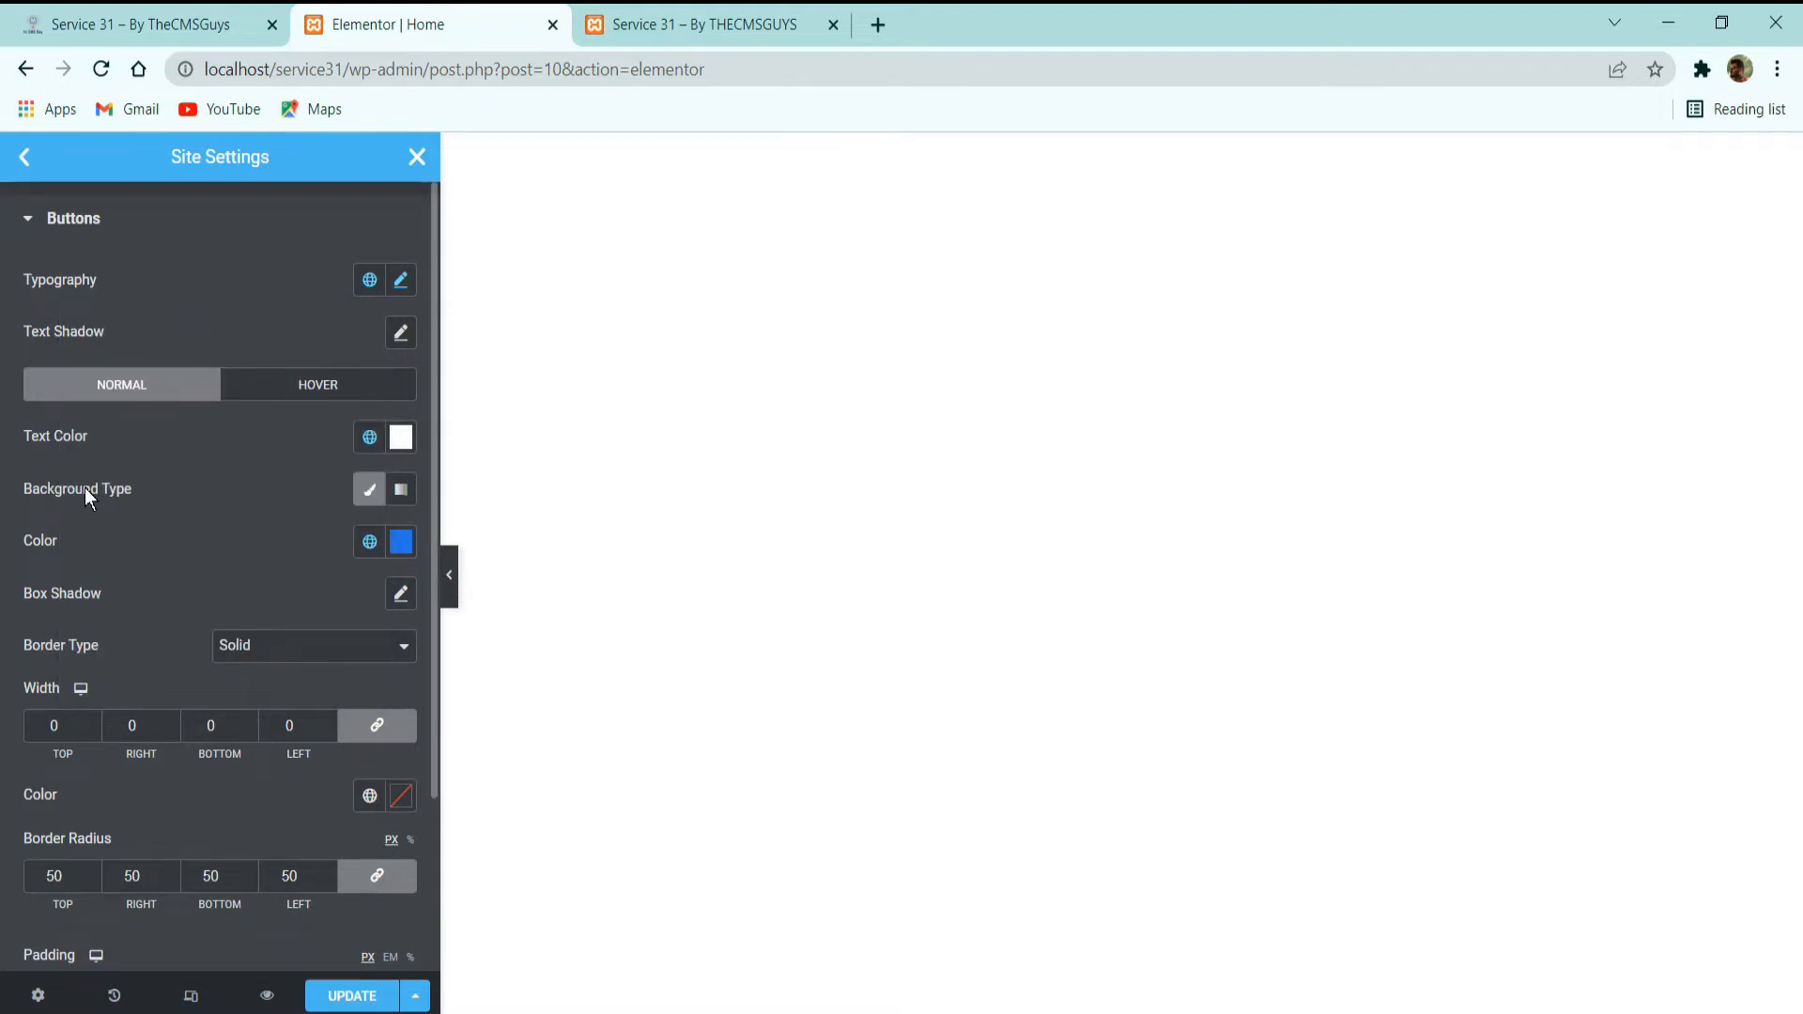
Examine the global colors assigned to the buttons' normal text and background, plus their border radius and padding.
left_click(379, 438)
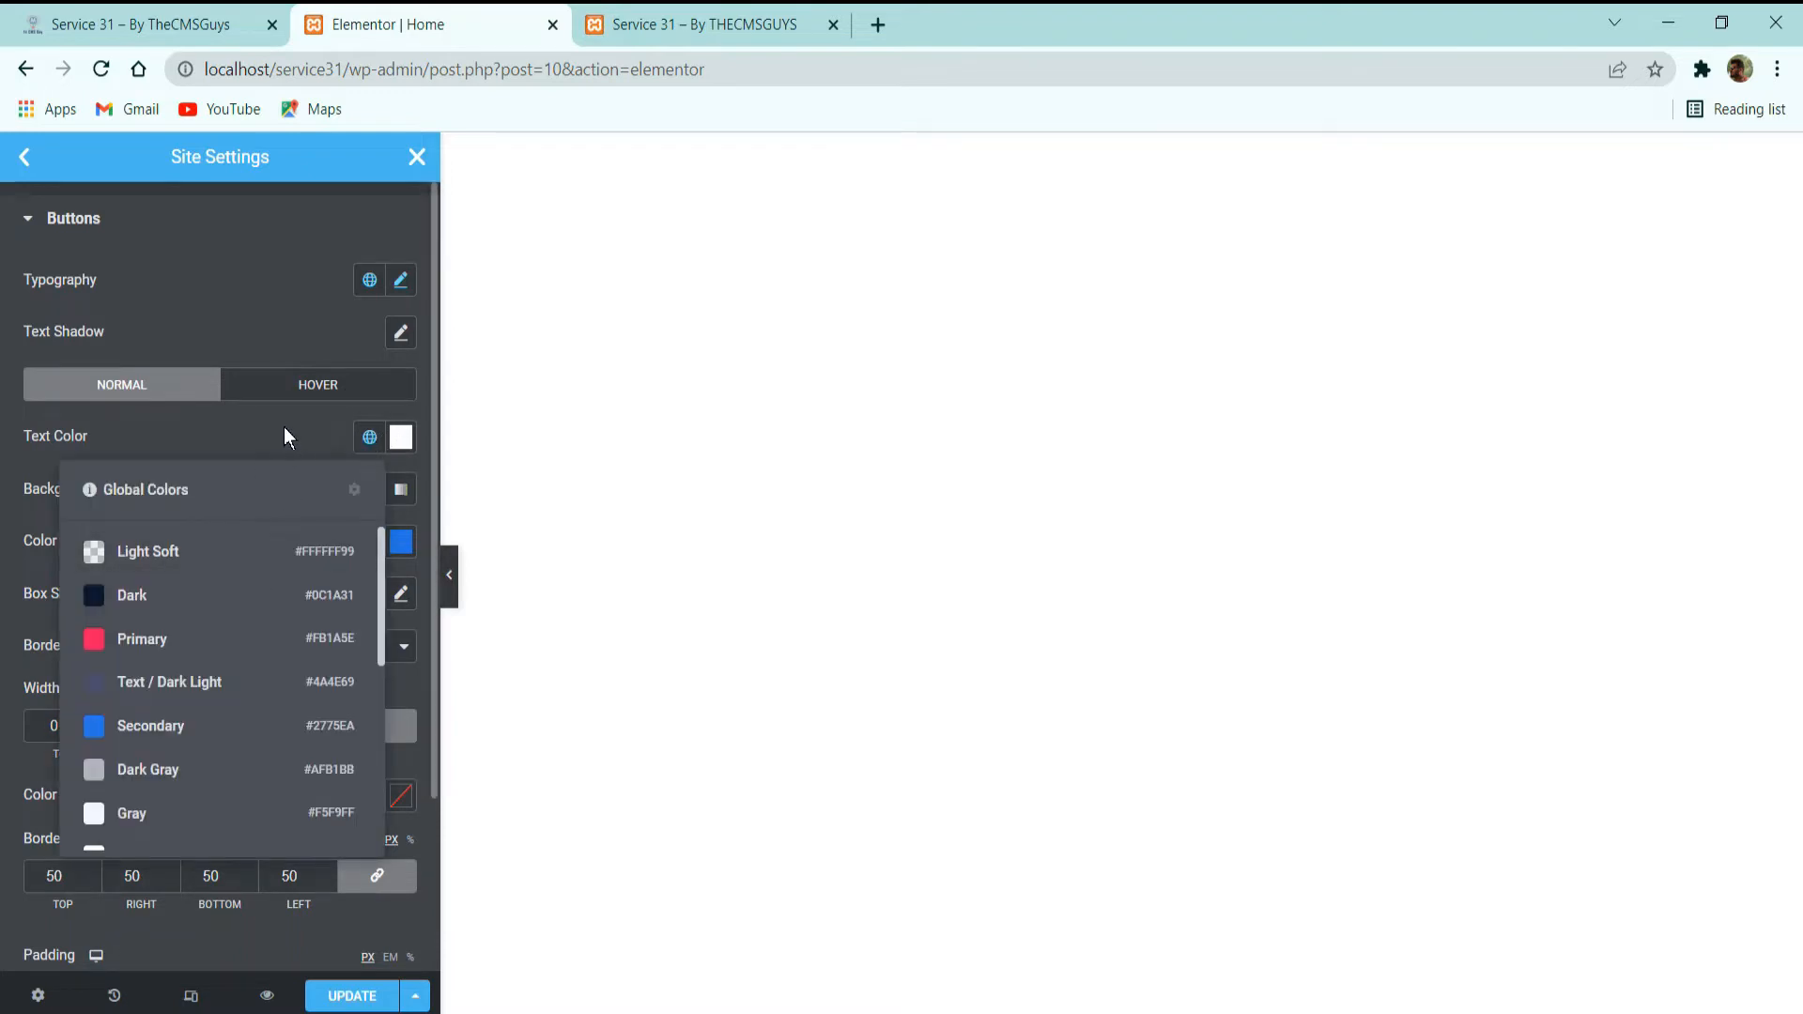
left_click(284, 426)
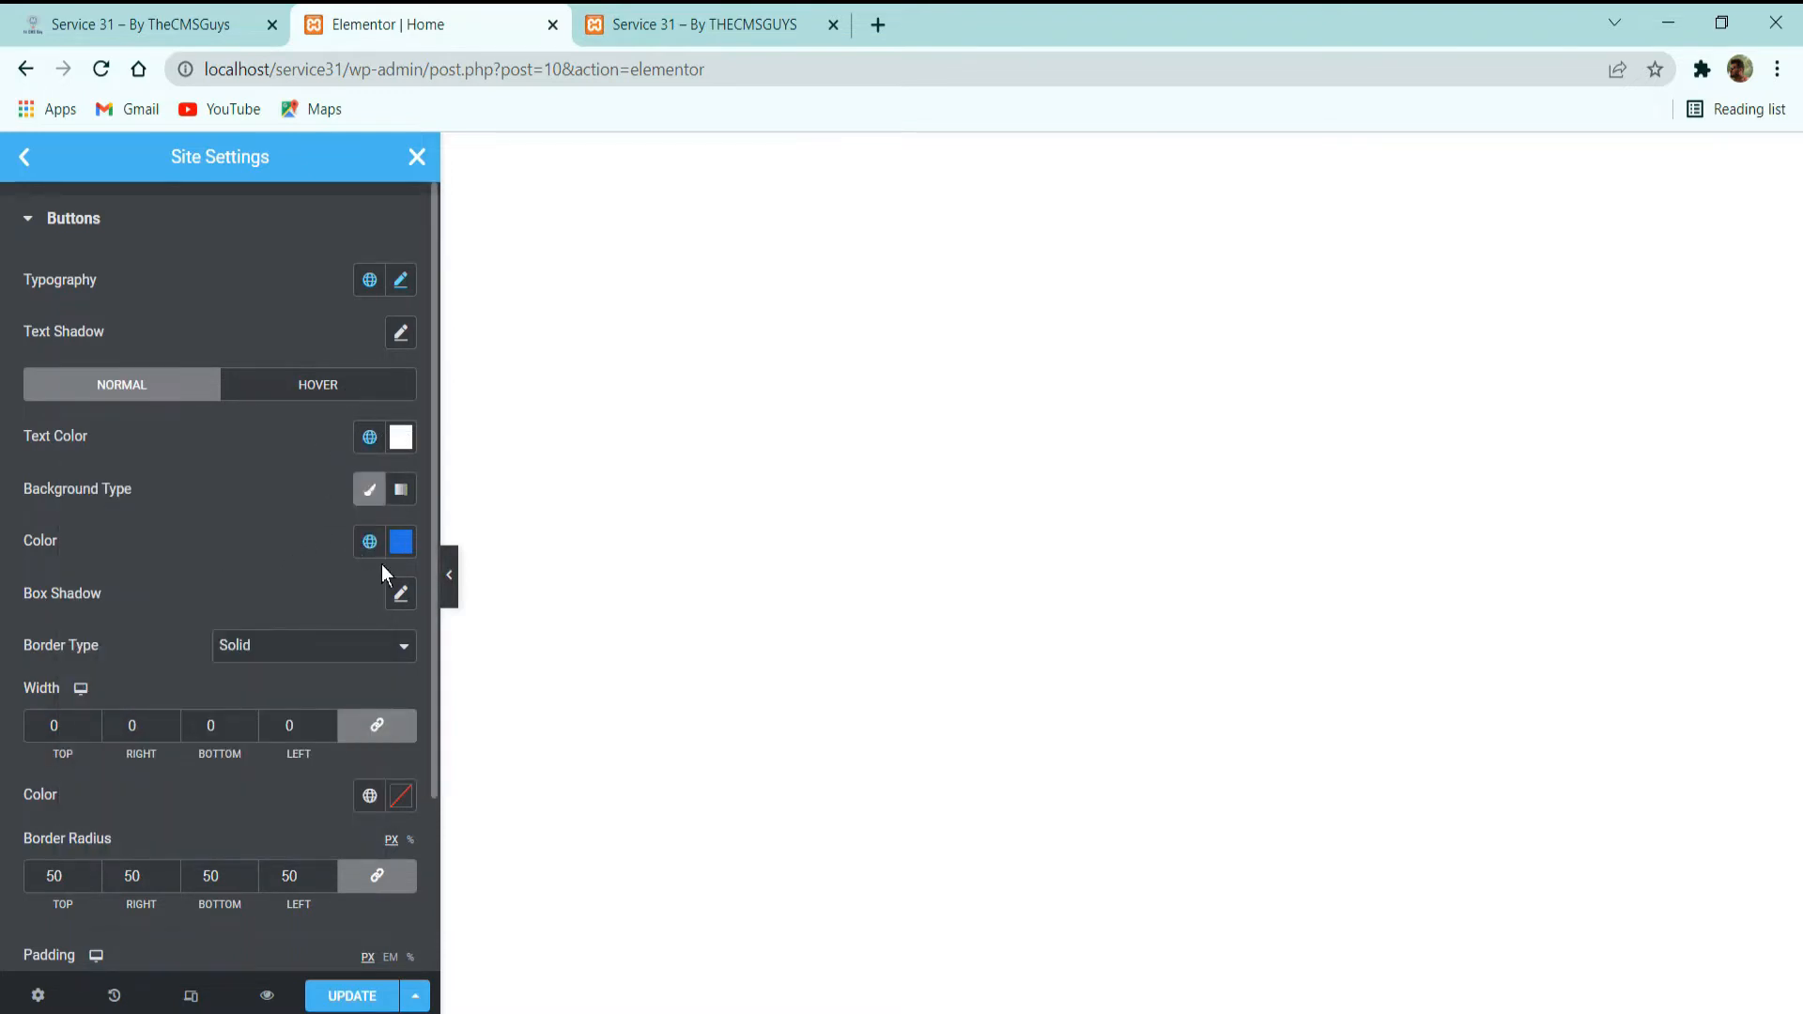
left_click(370, 543)
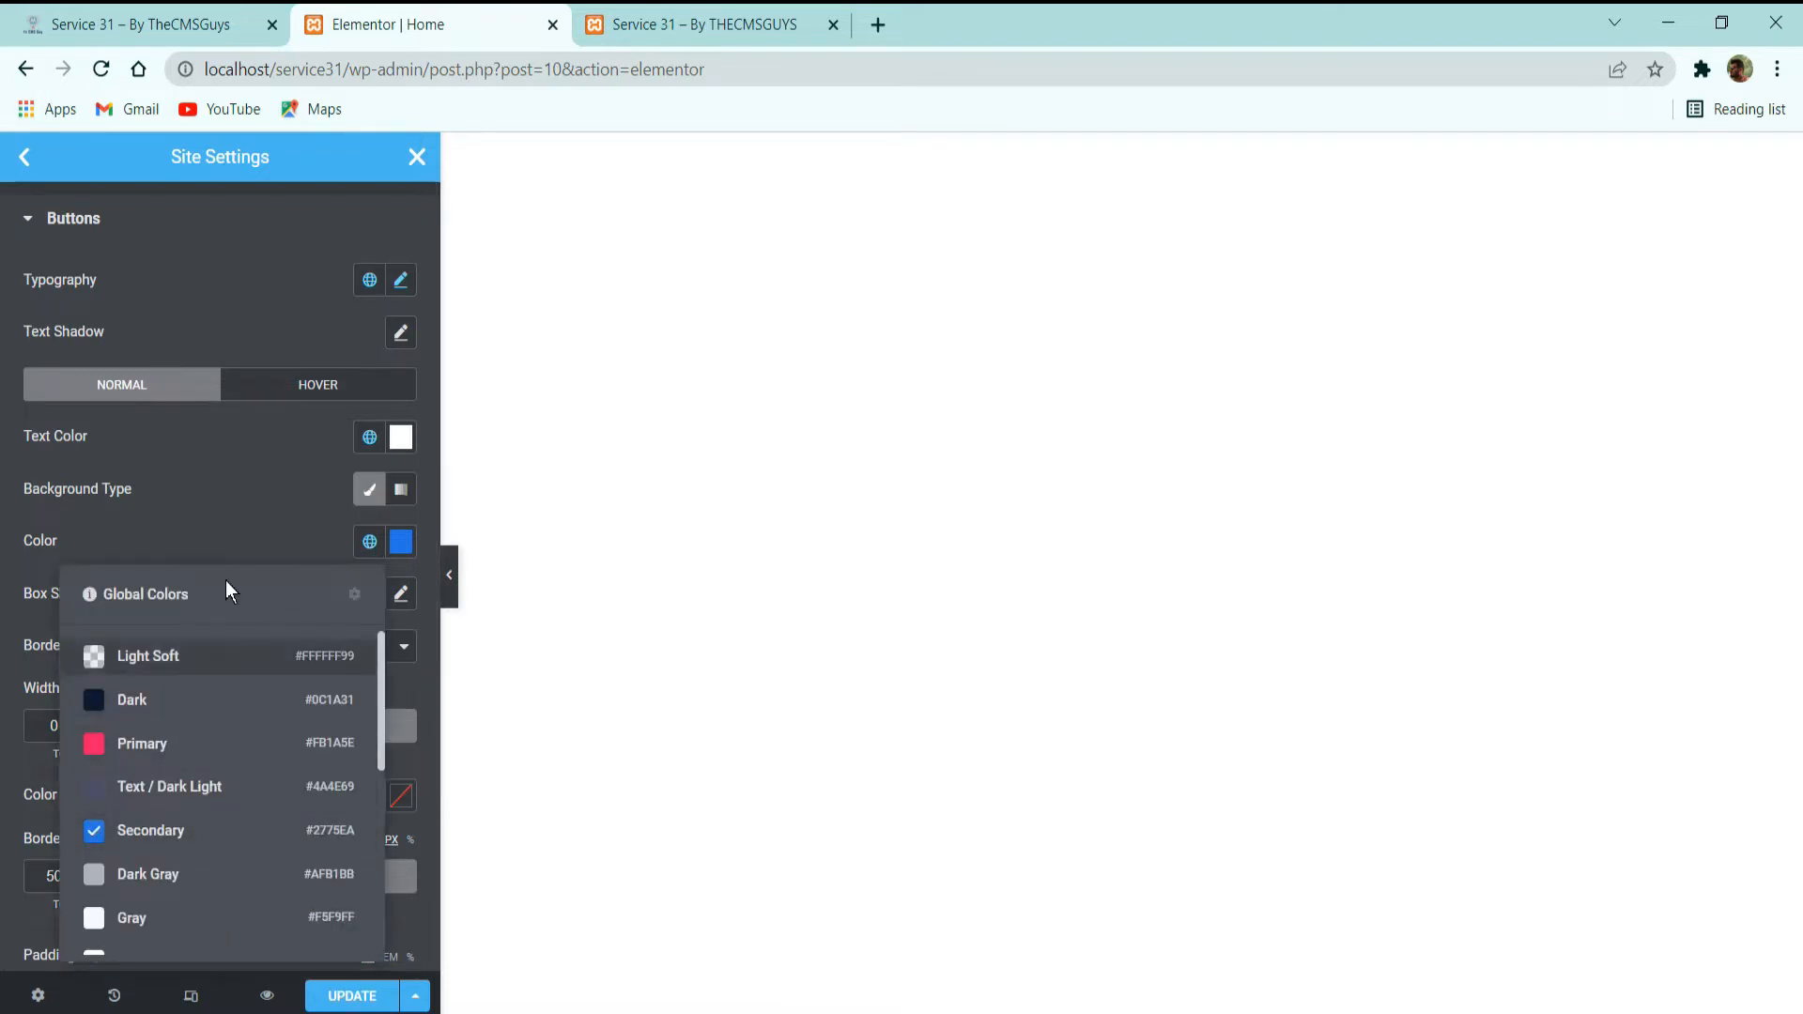
scroll(278, 543, "down", 3)
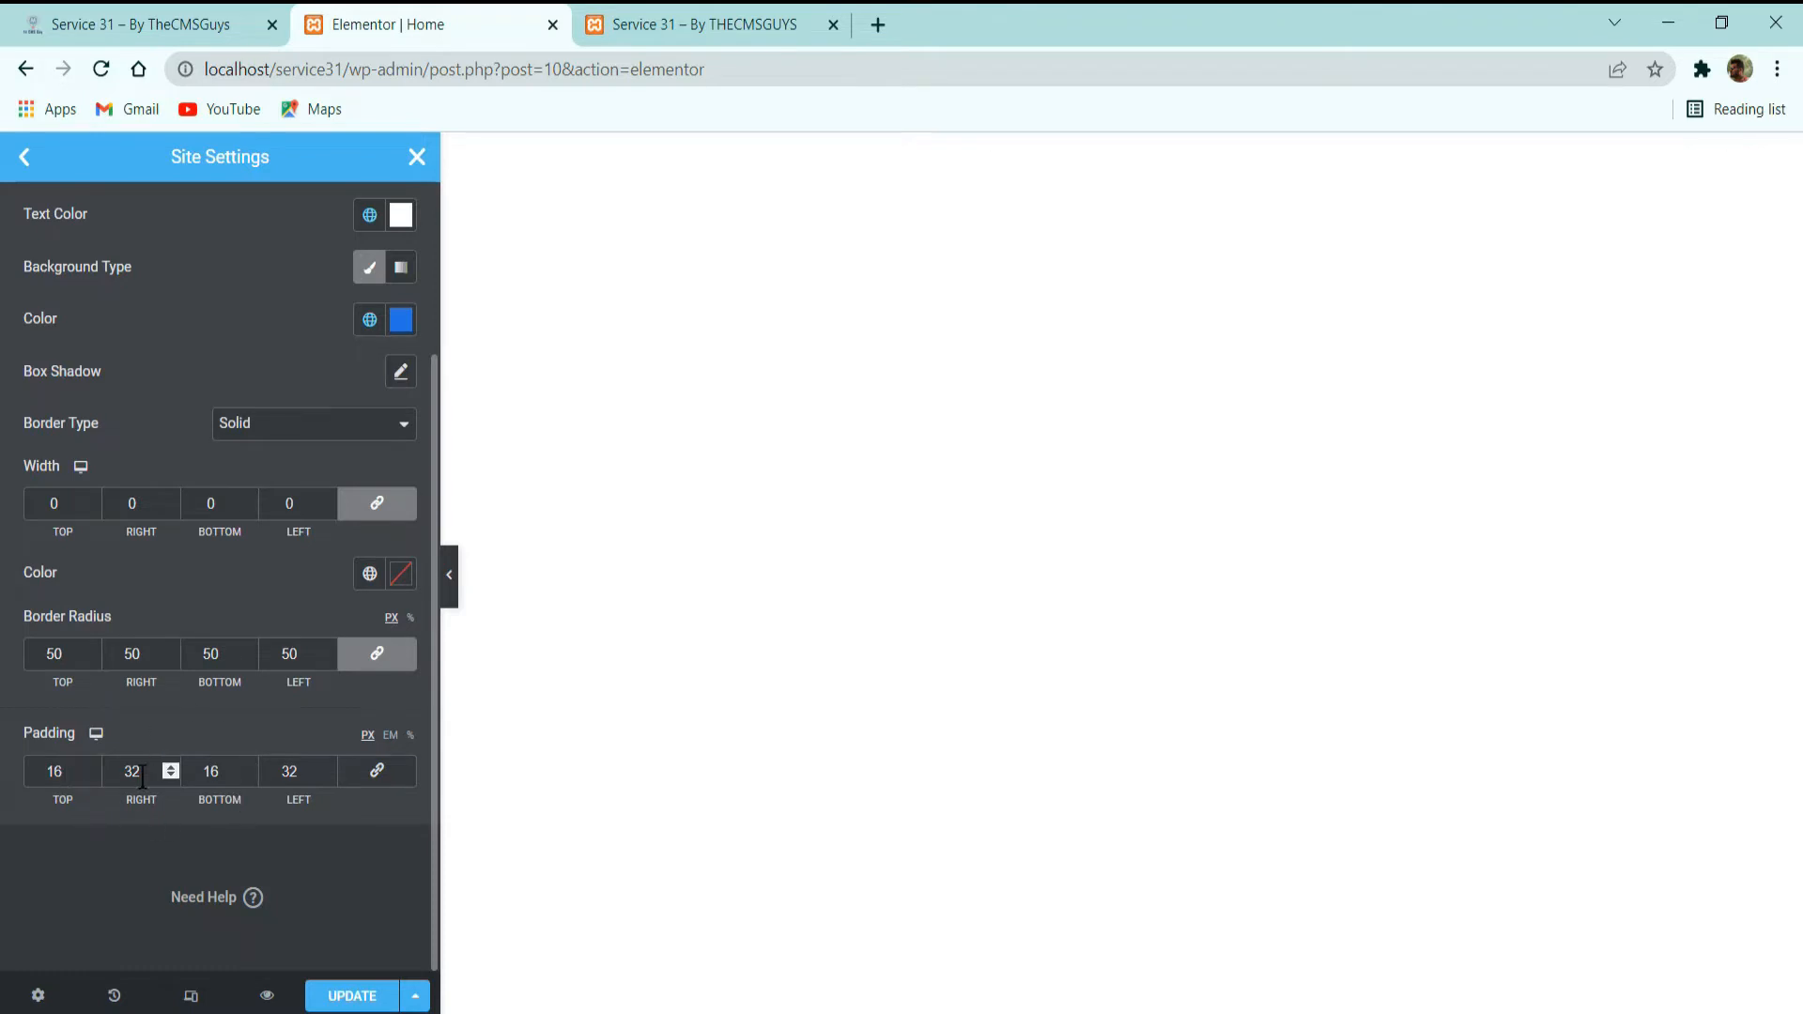
Open the theme style settings for Typography and examine the global color assigned to the H1 heading.
scroll(296, 770, "up", 2)
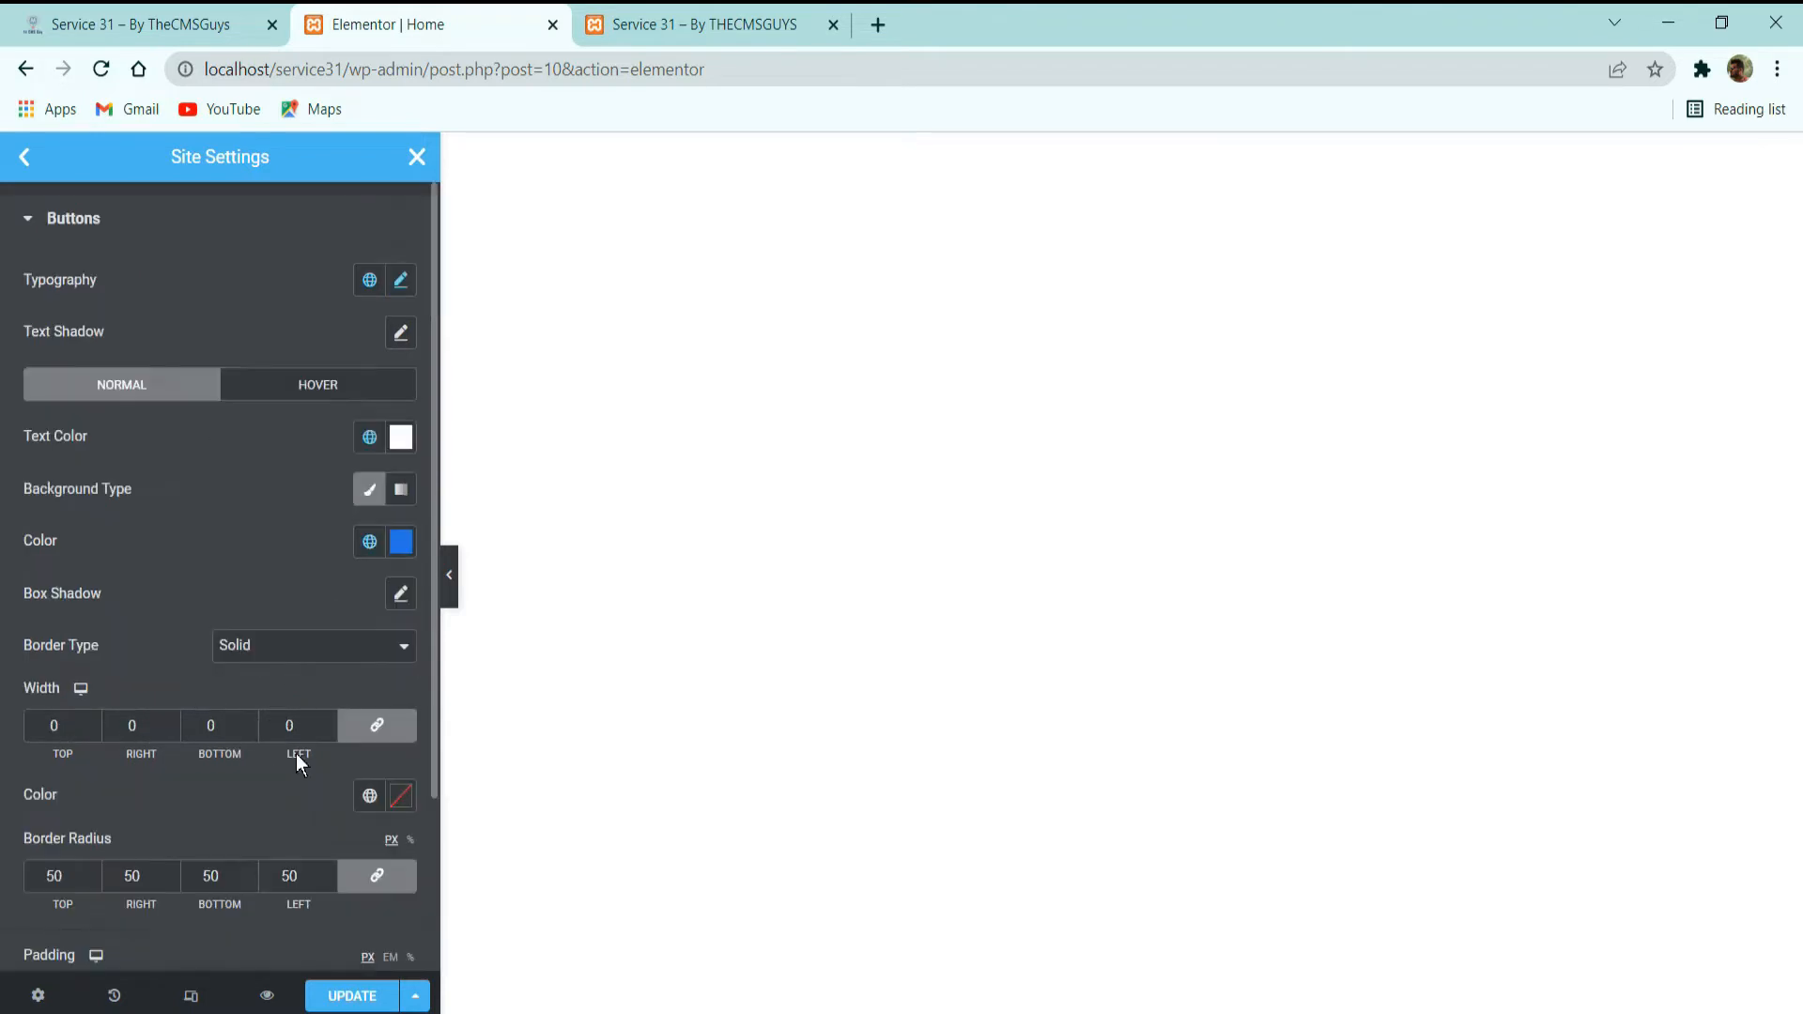
left_click(27, 177)
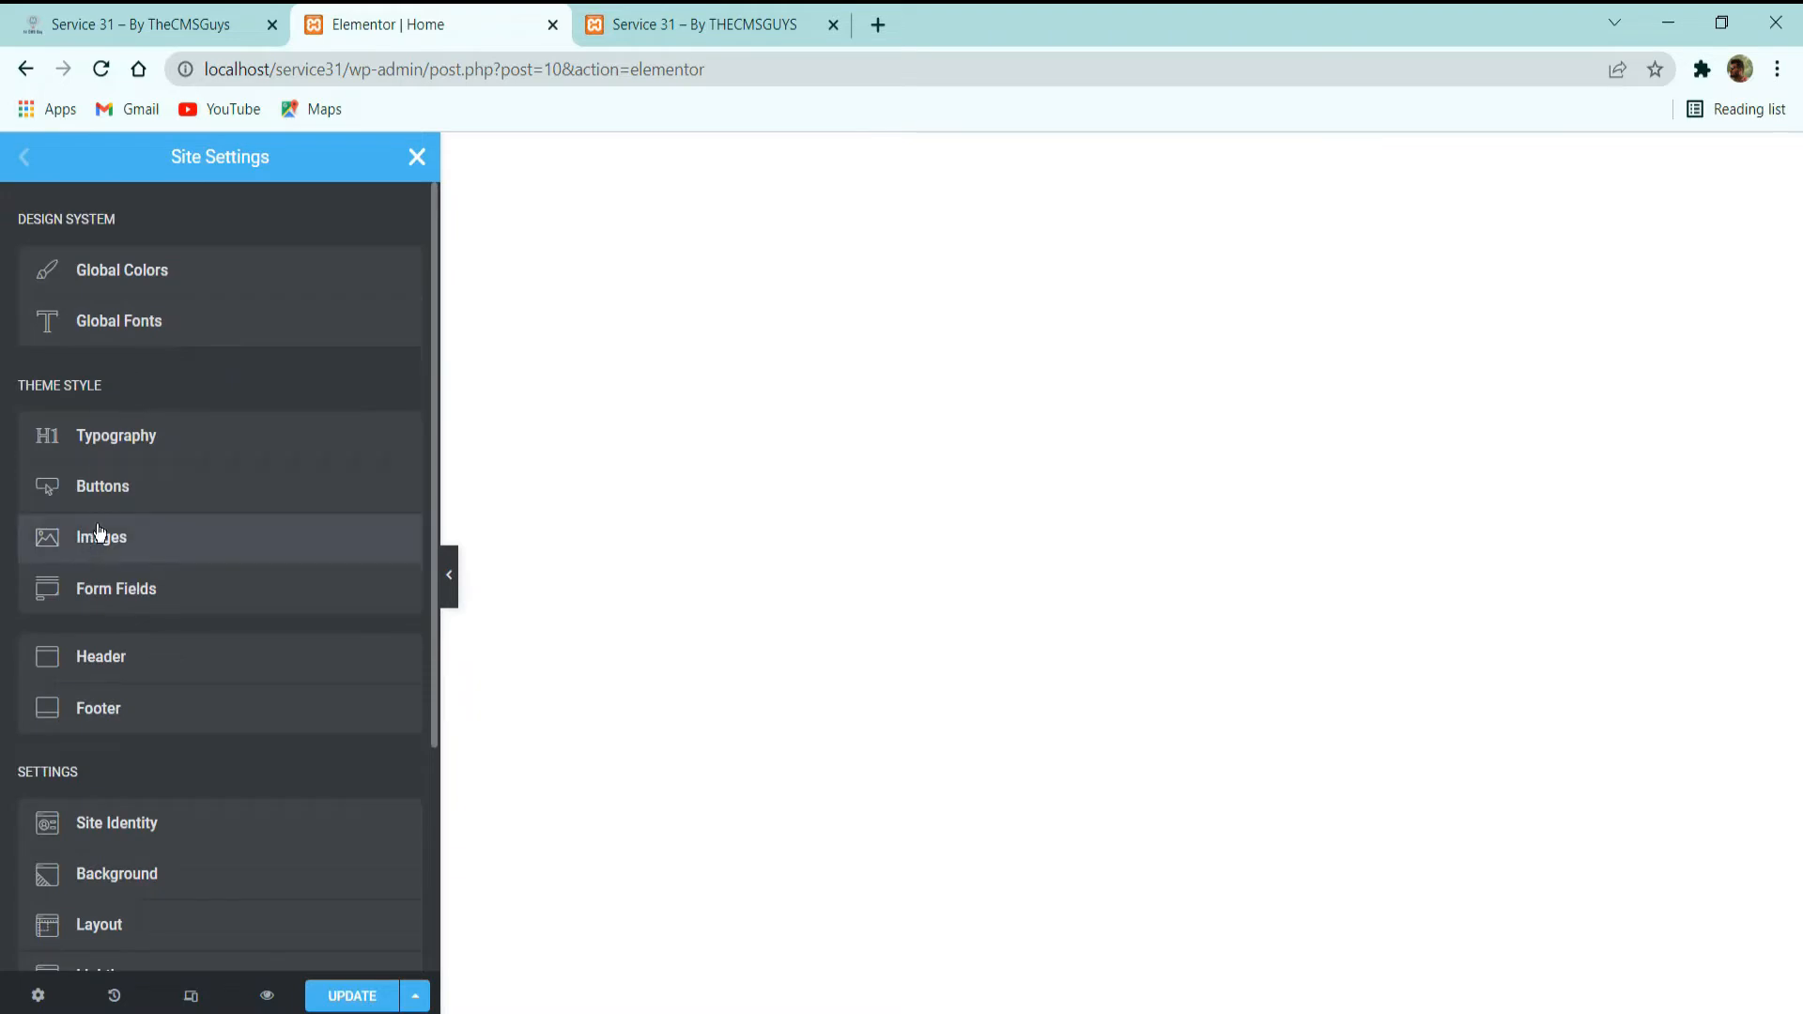
left_click(143, 433)
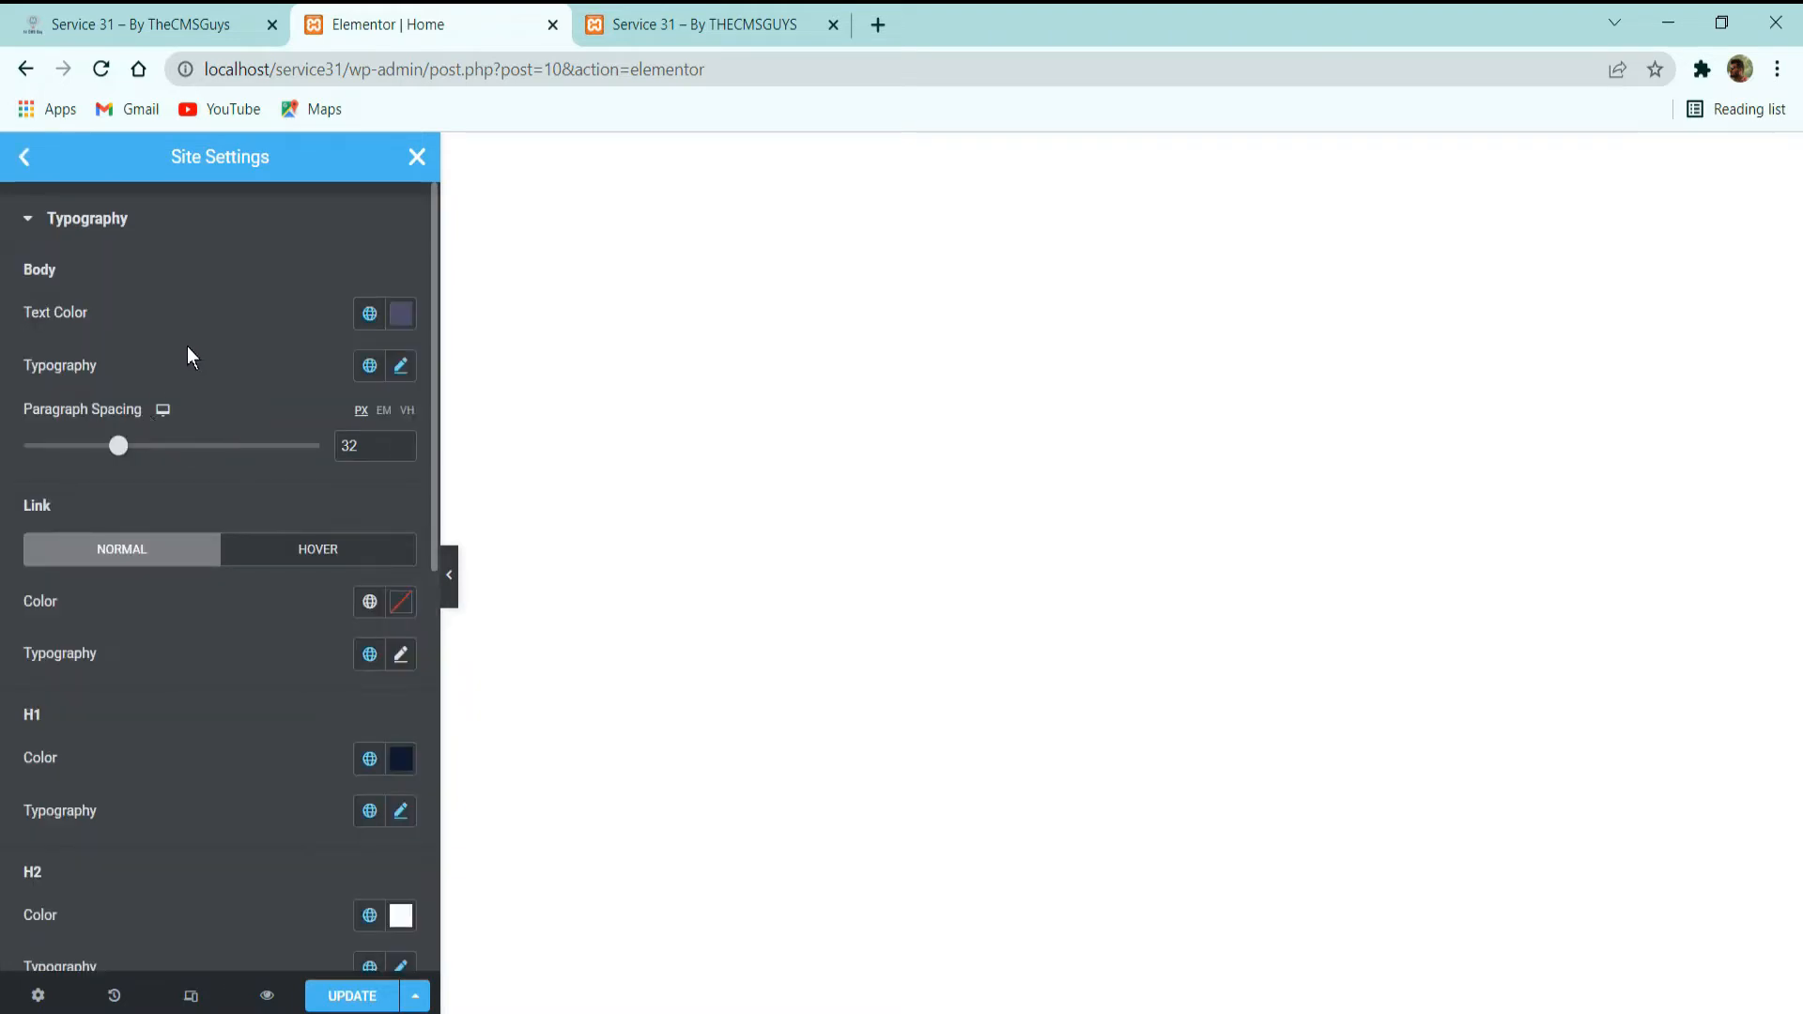
scroll(243, 357, "down", 3)
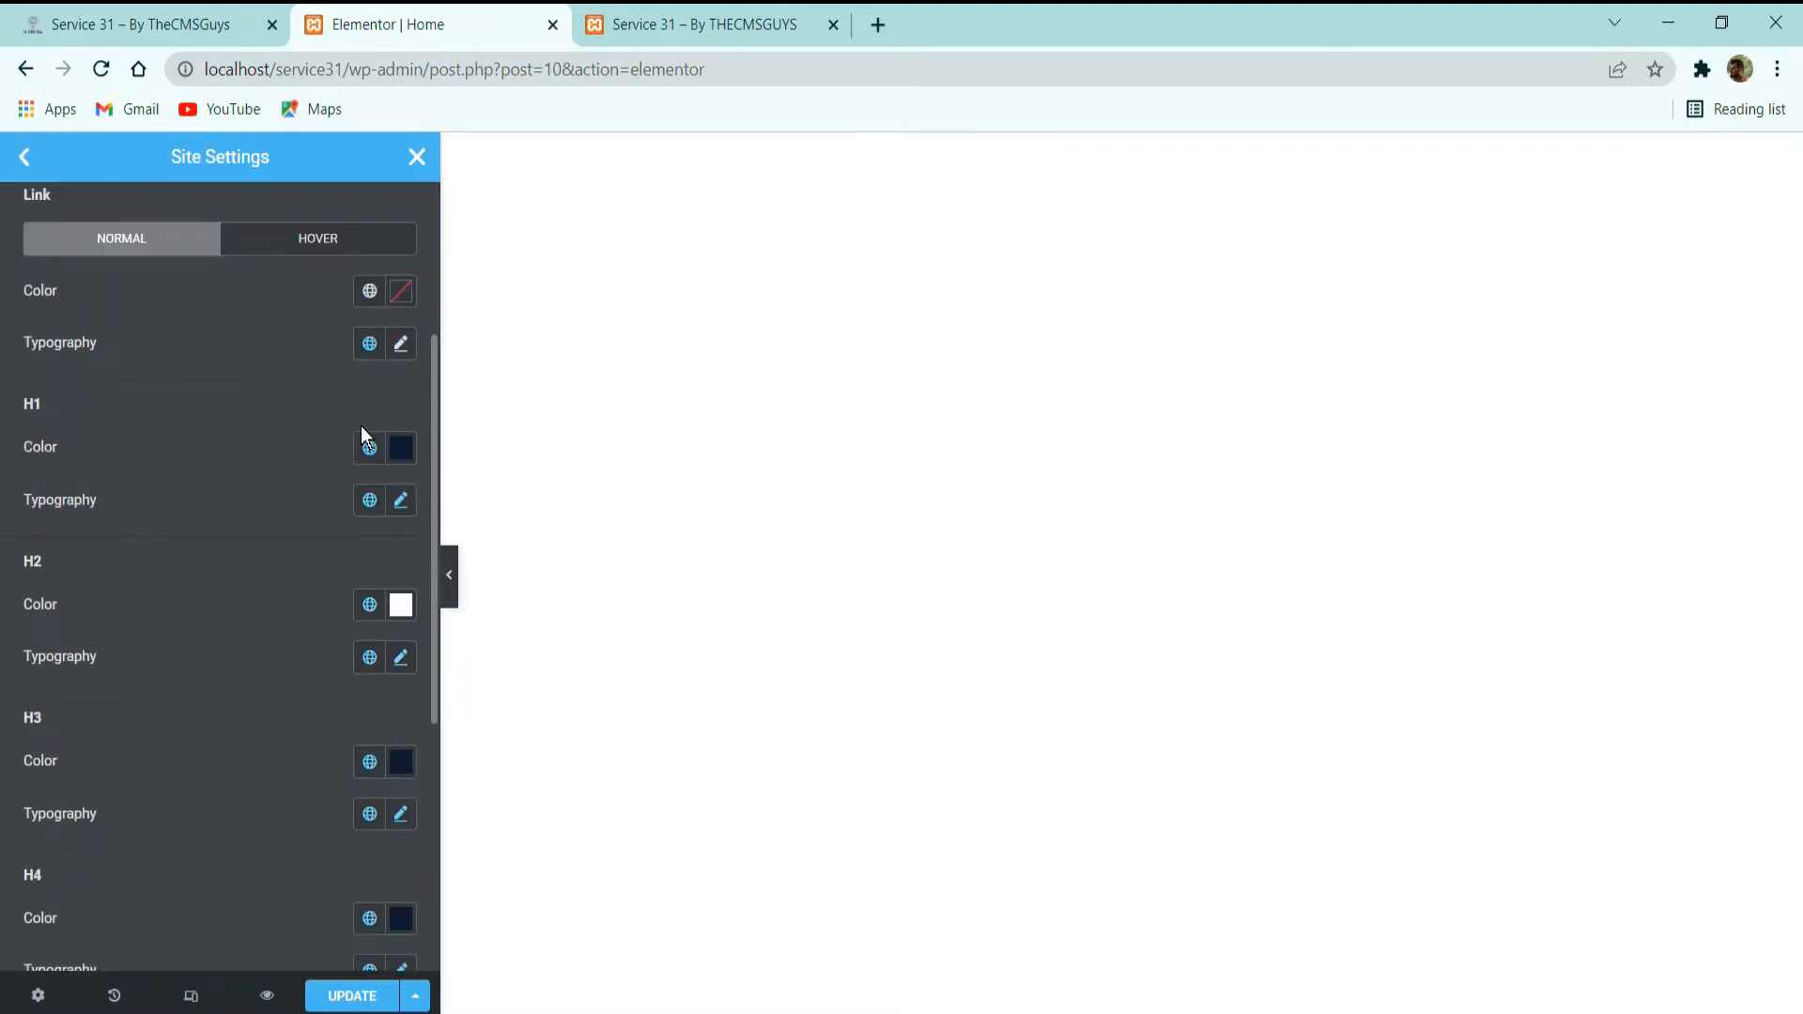
left_click(371, 448)
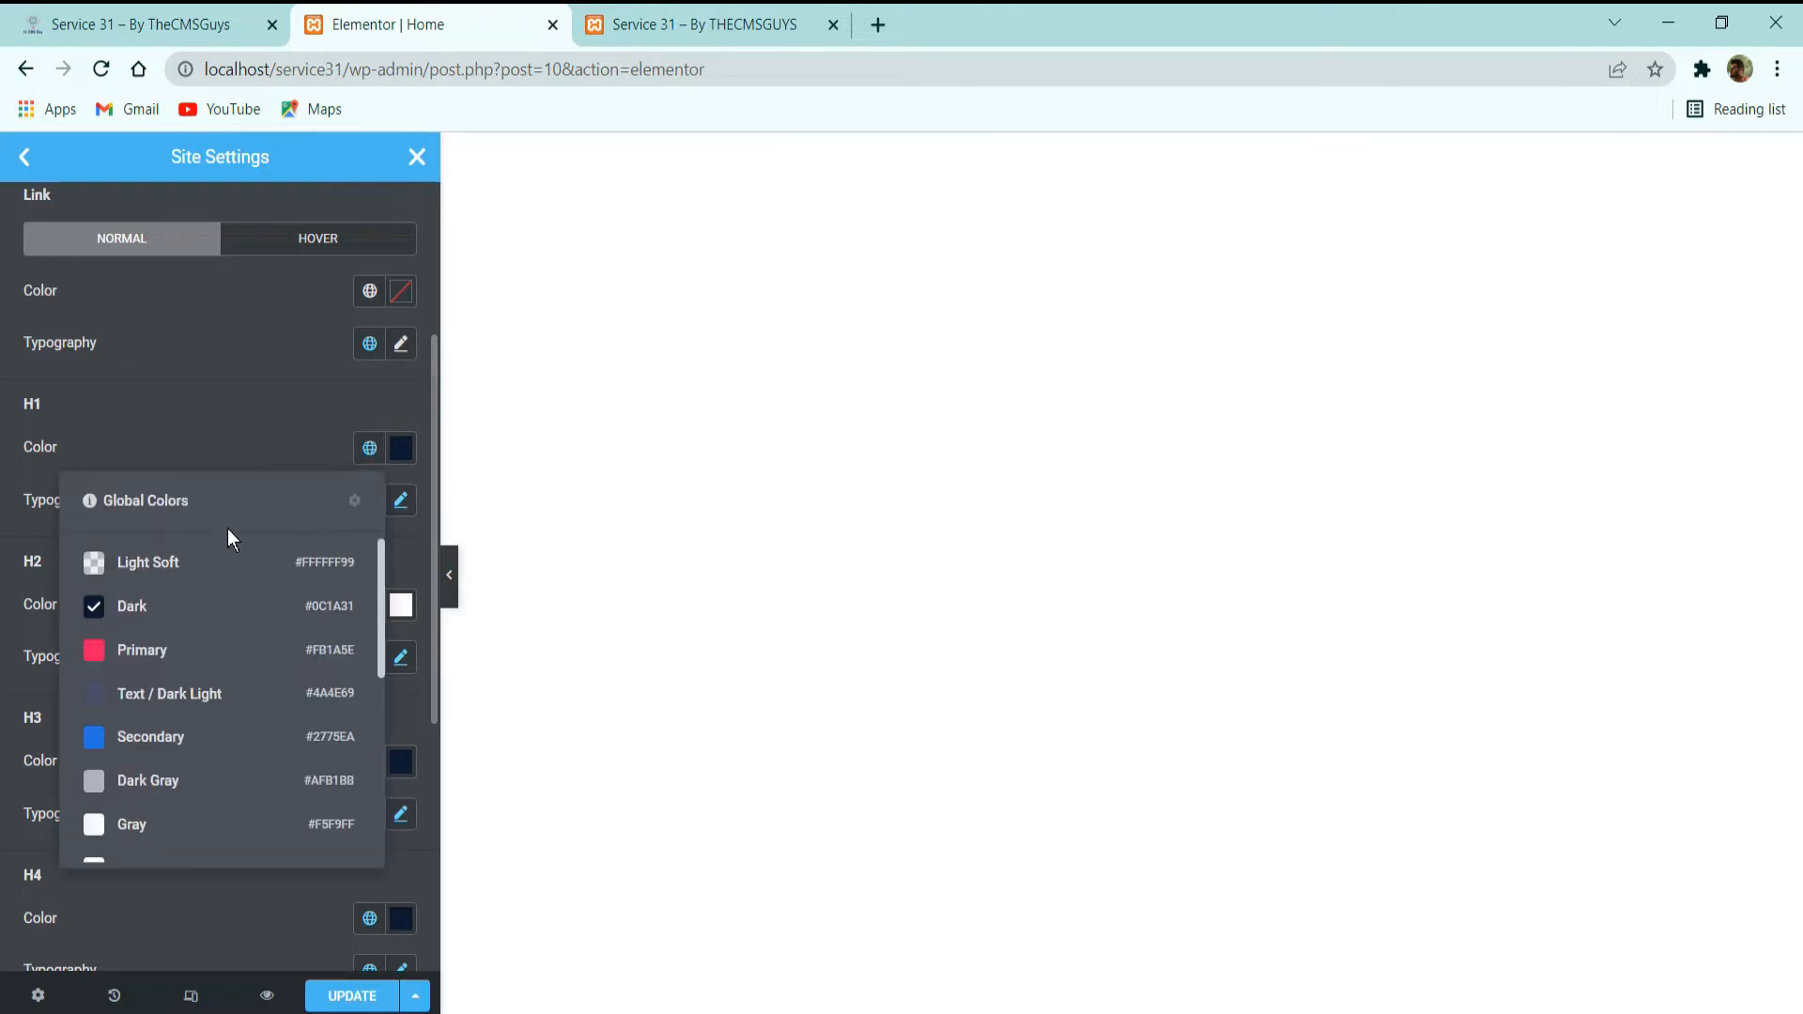
left_click(270, 445)
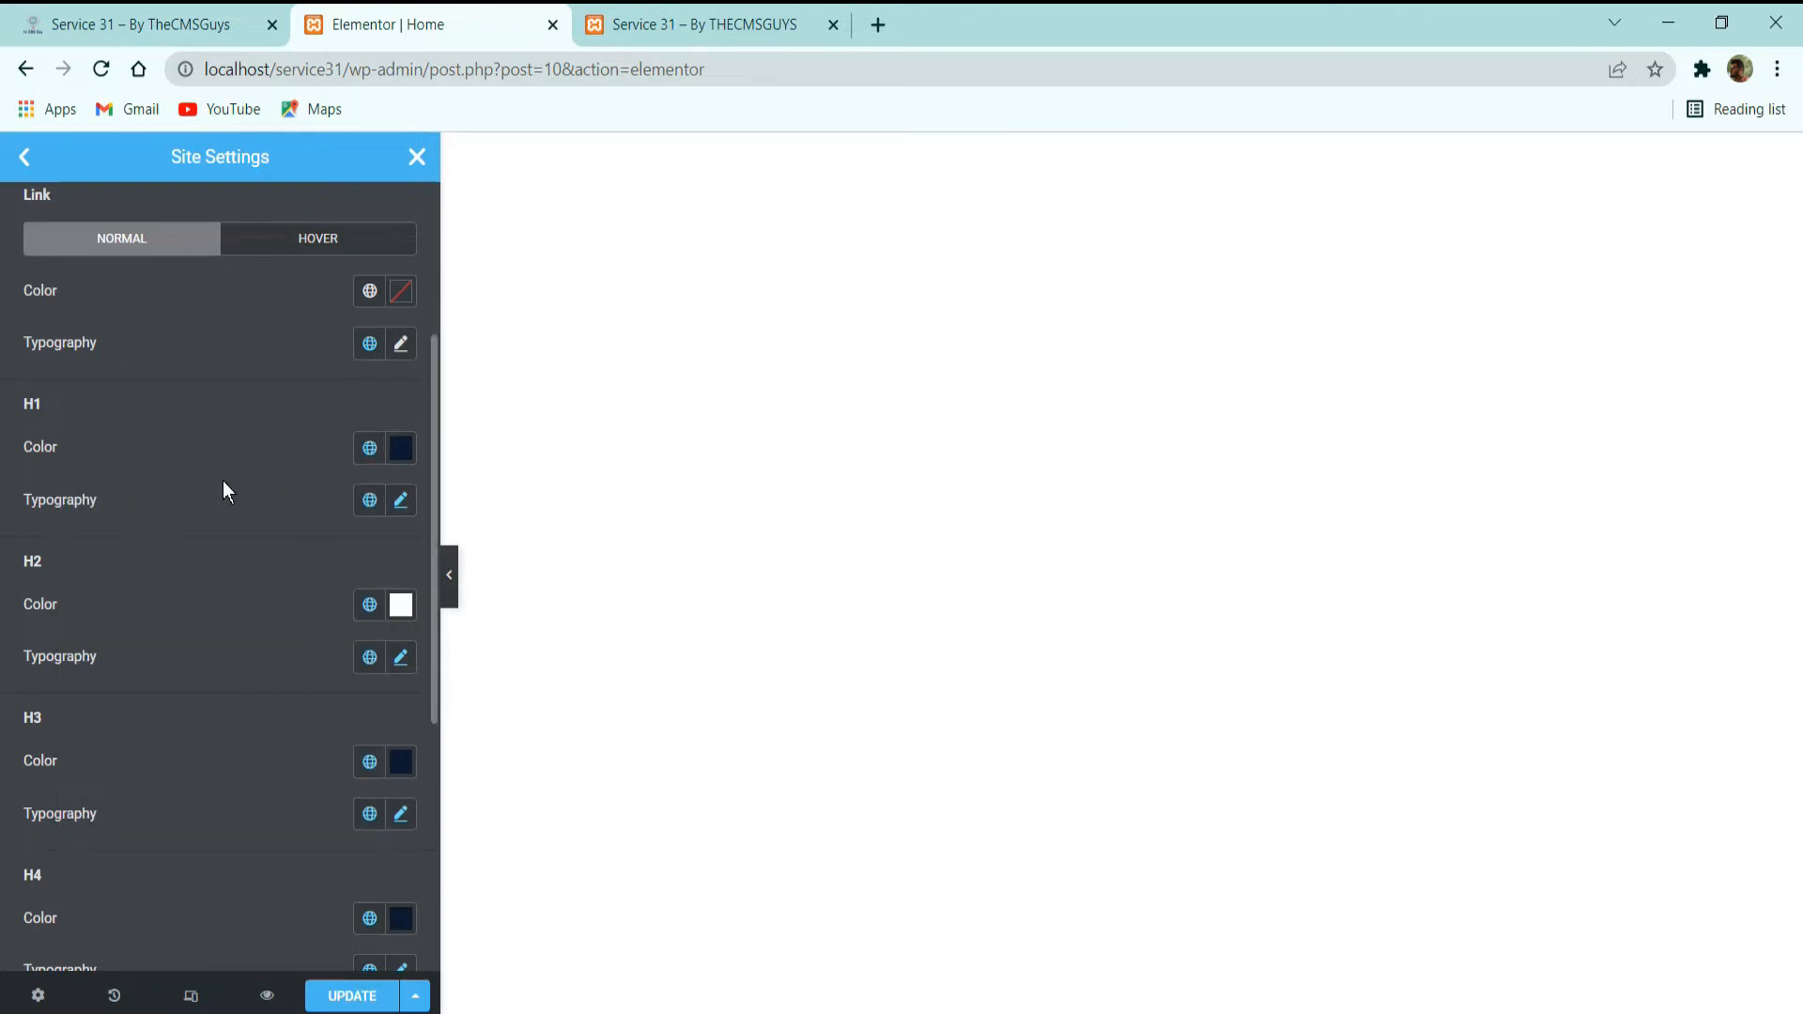
Review the H2 to H6 heading styles and examine the global font assigned to the H6 typography.
scroll(291, 583, "down", 3)
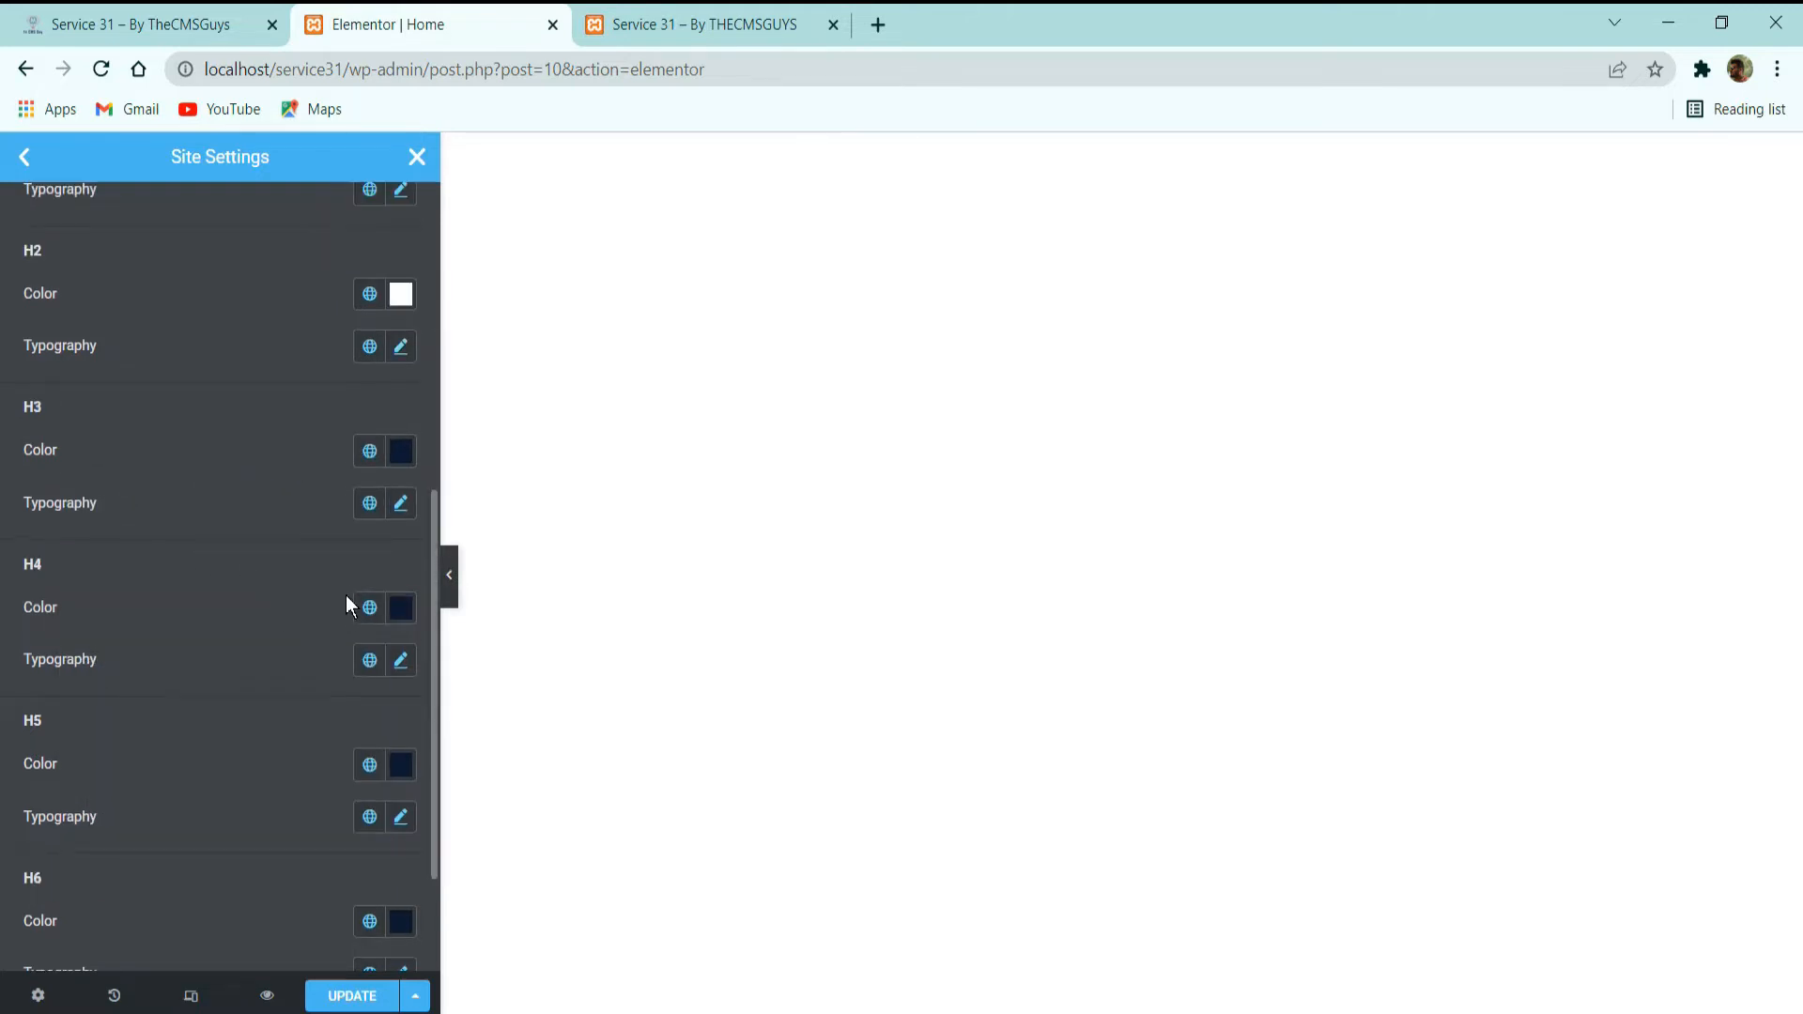
scroll(160, 479, "down", 2)
scroll(219, 561, "up", 3)
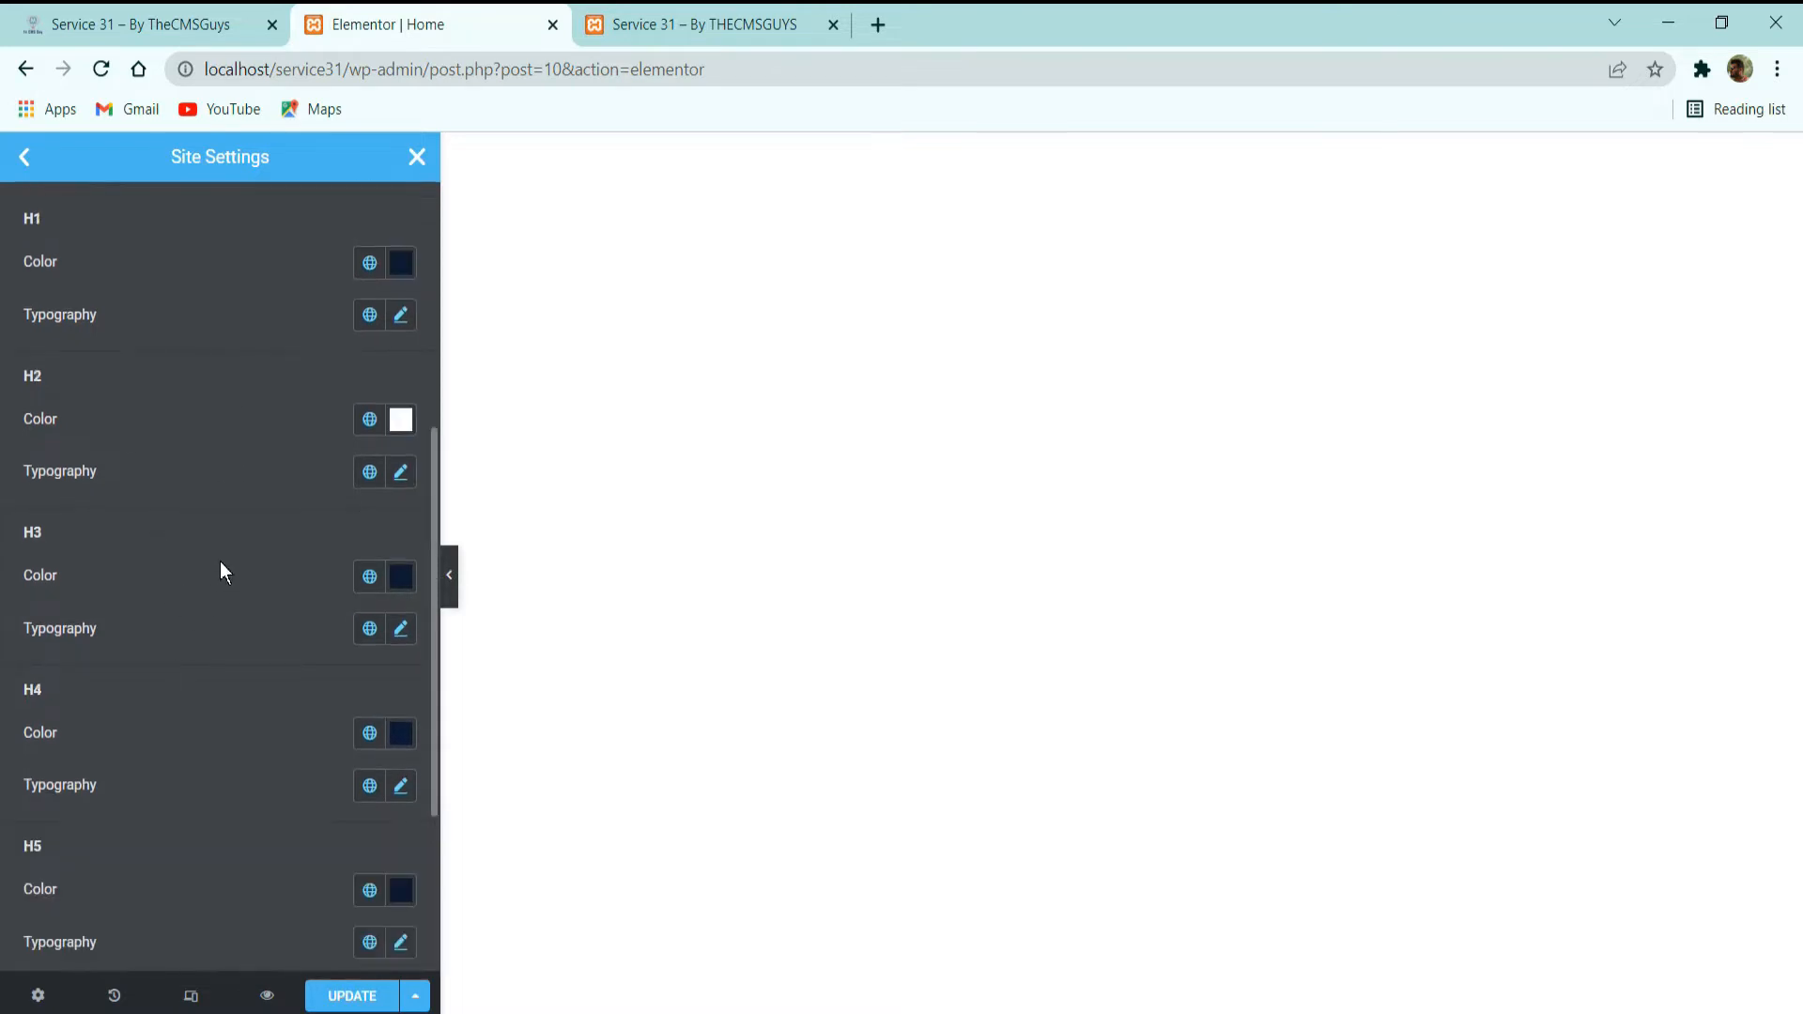
scroll(343, 492, "down", 3)
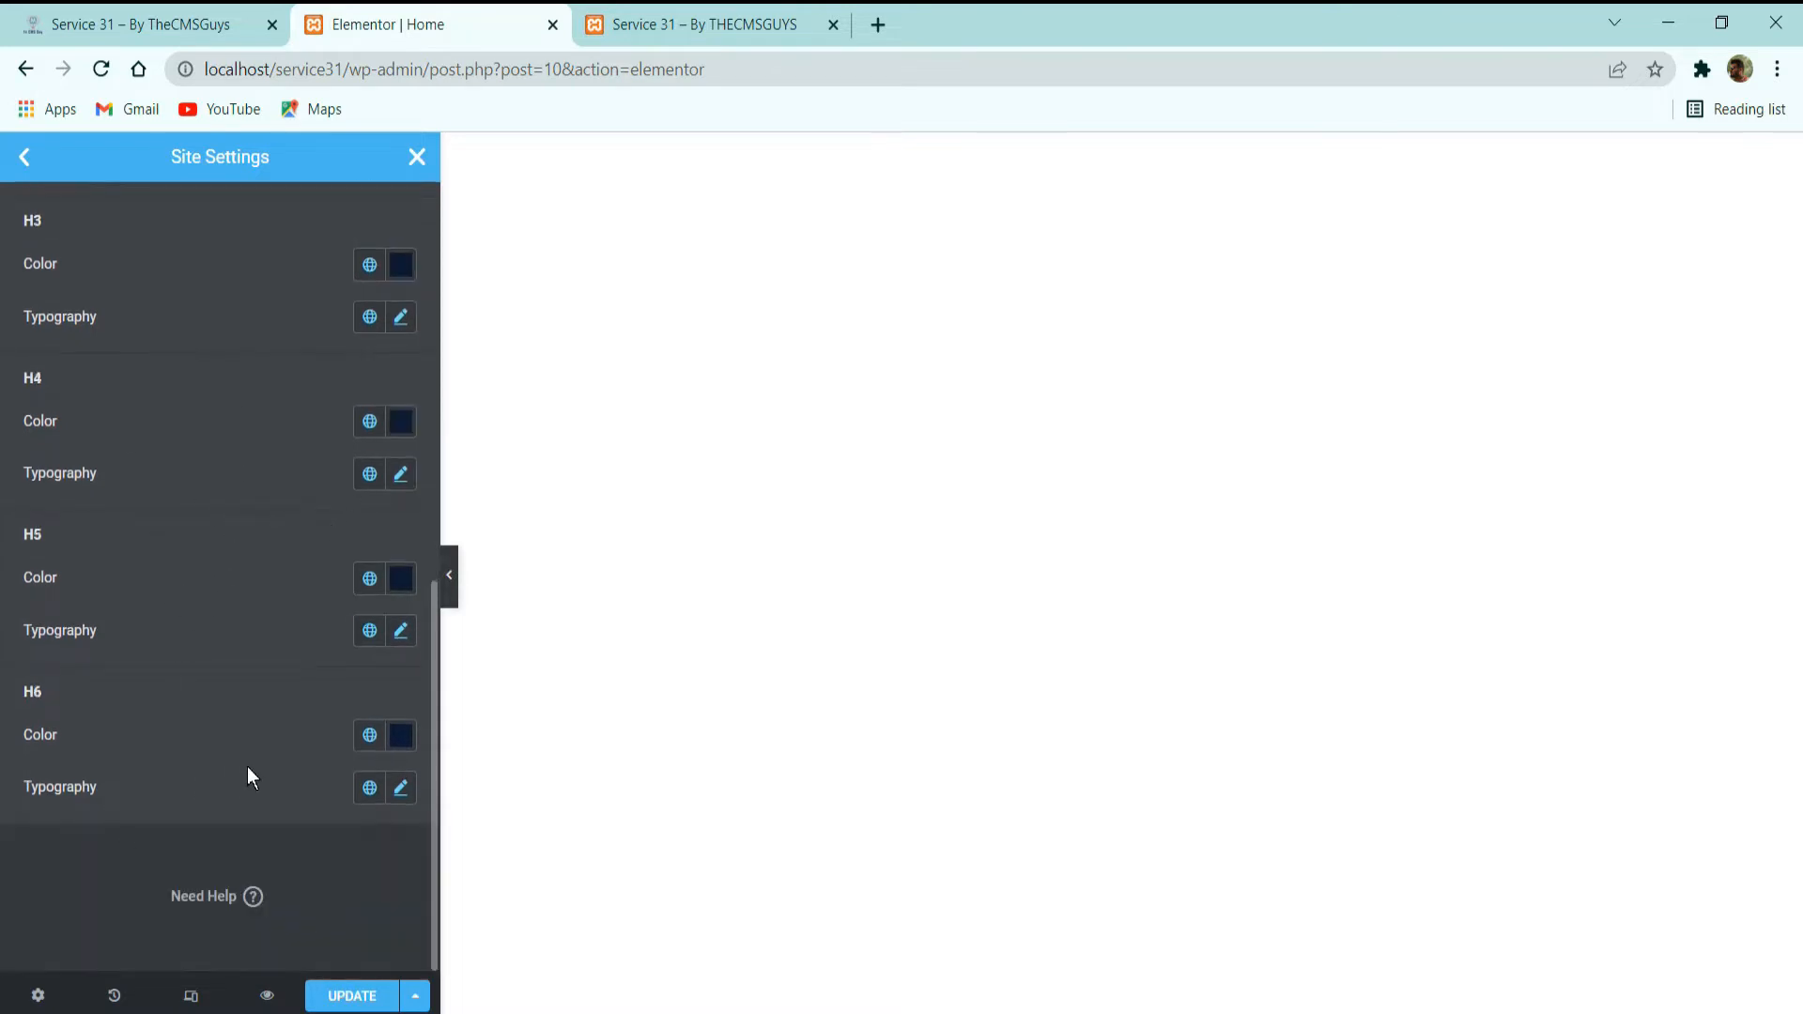
left_click(371, 789)
scroll(221, 624, "down", 5)
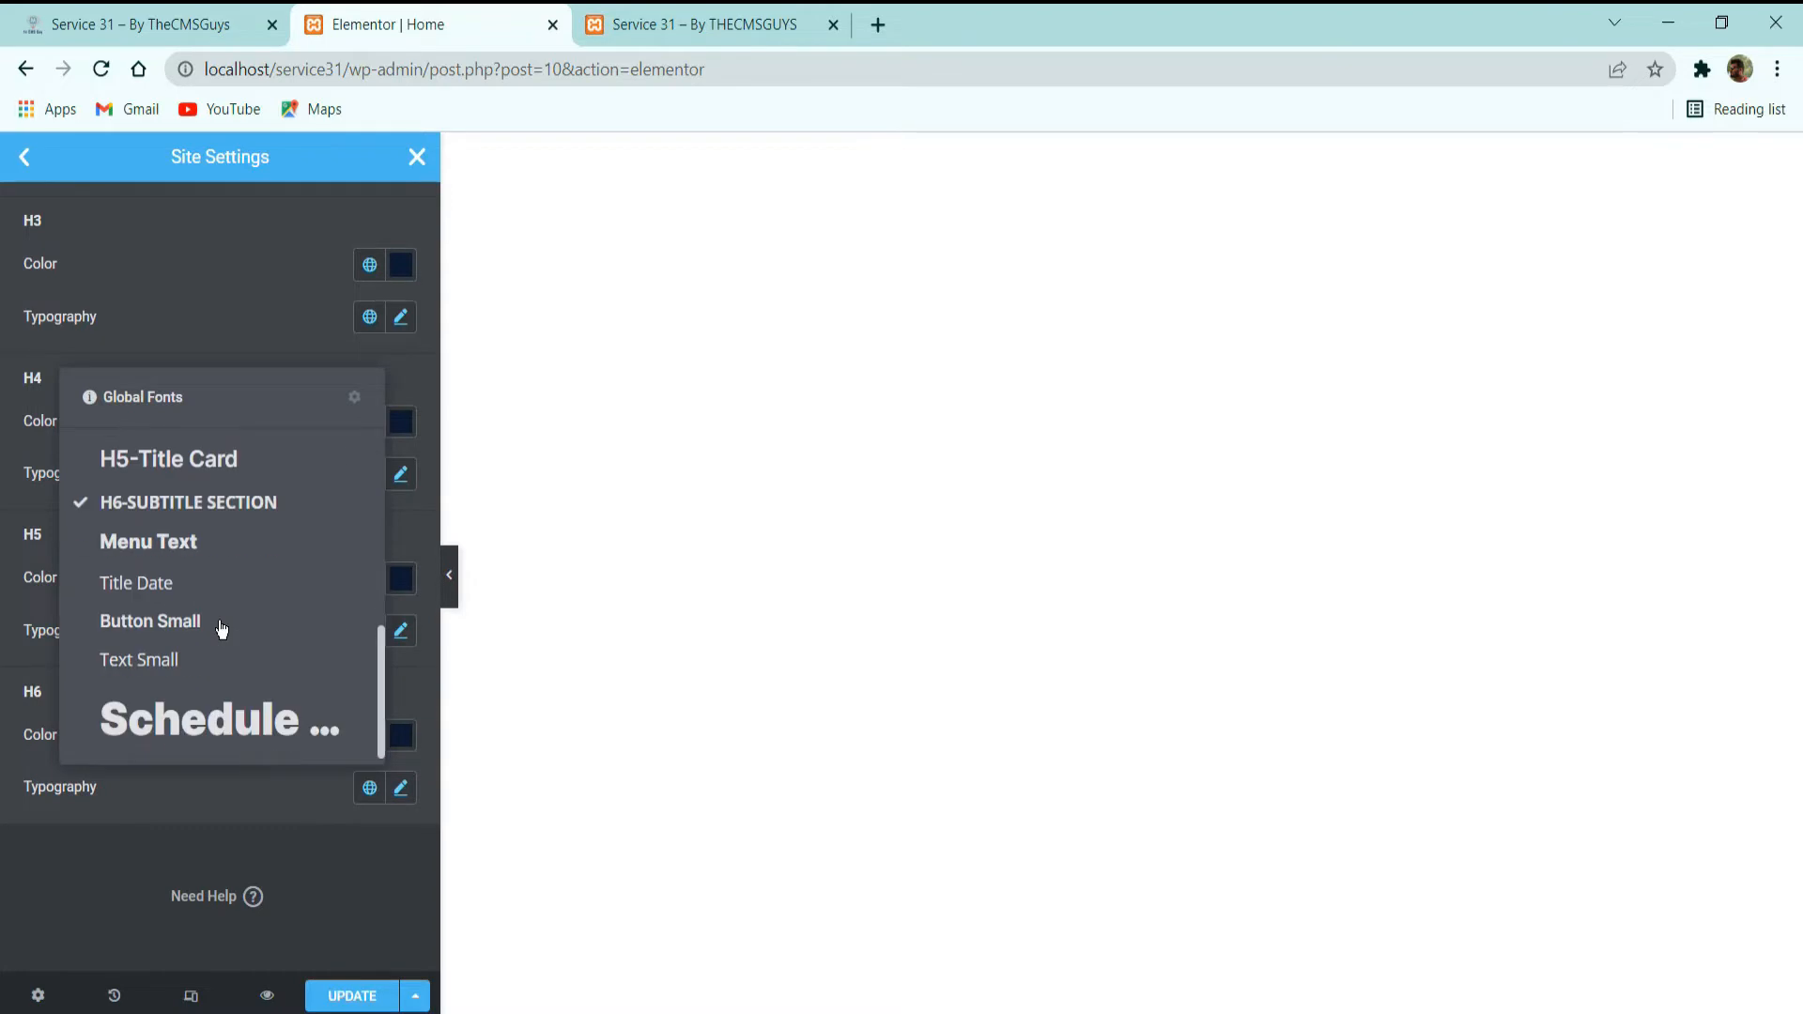
scroll(155, 629, "up", 3)
scroll(155, 630, "down", 3)
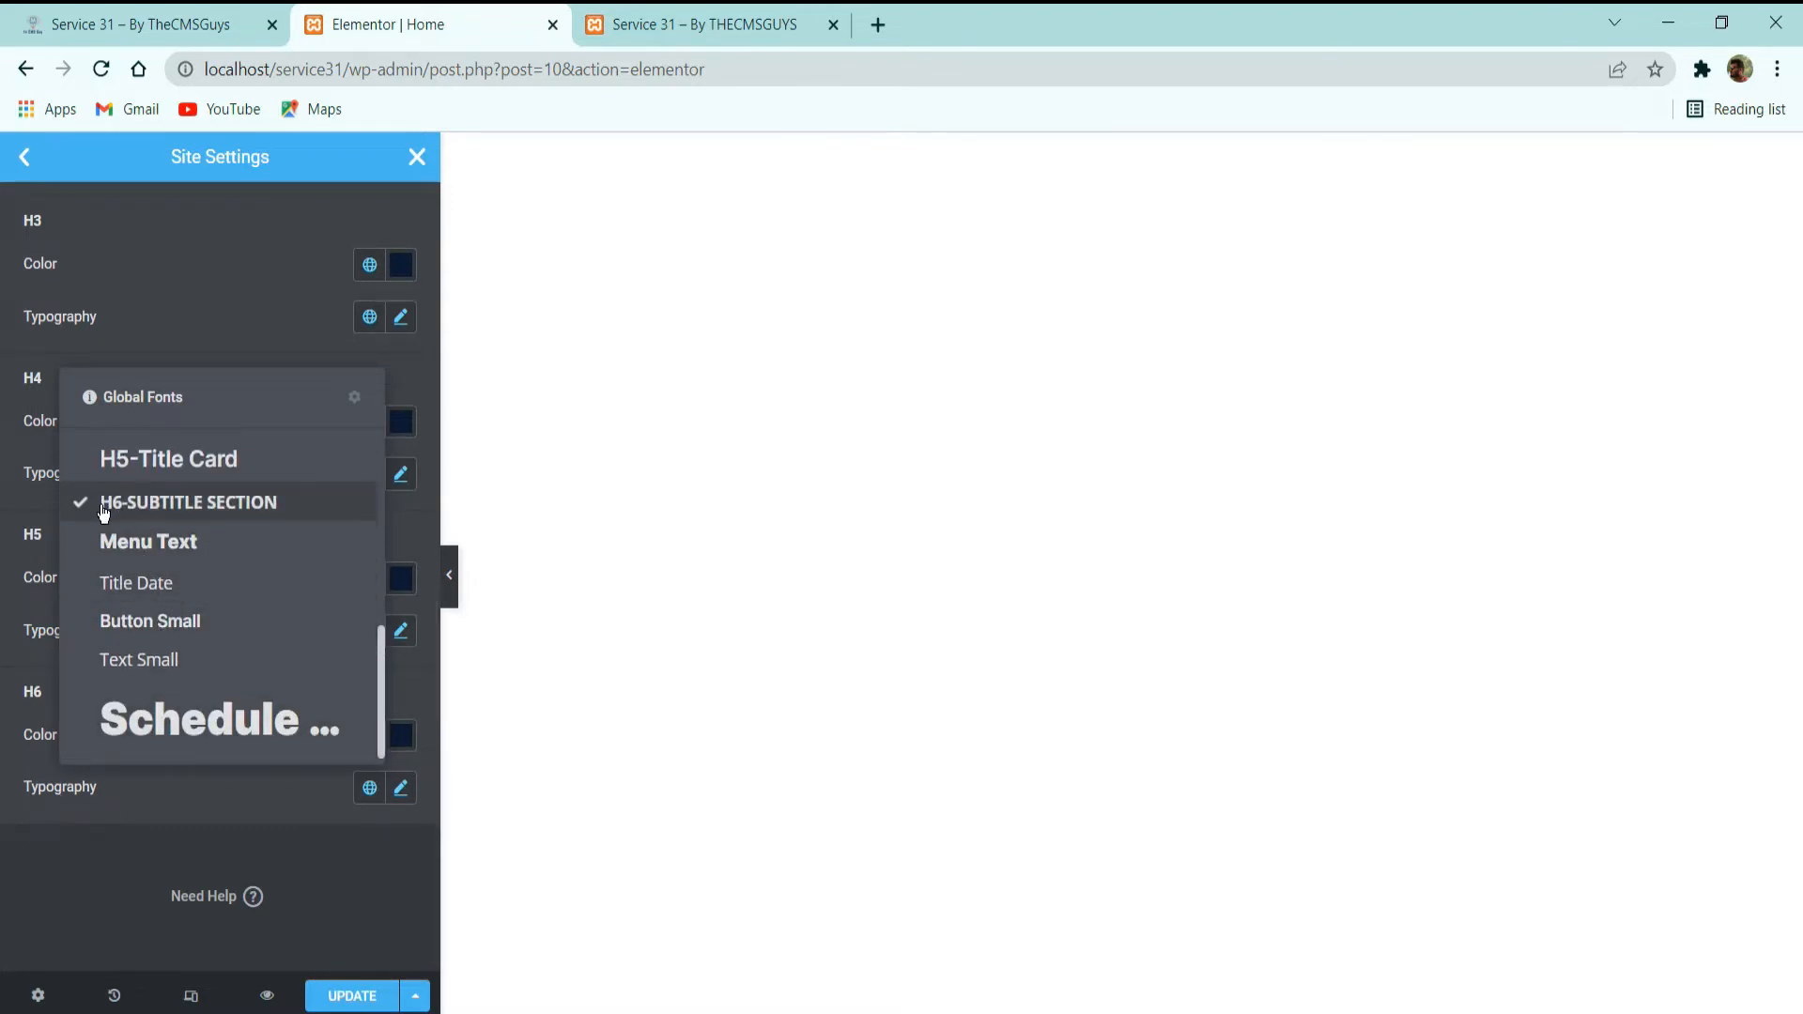
left_click(128, 875)
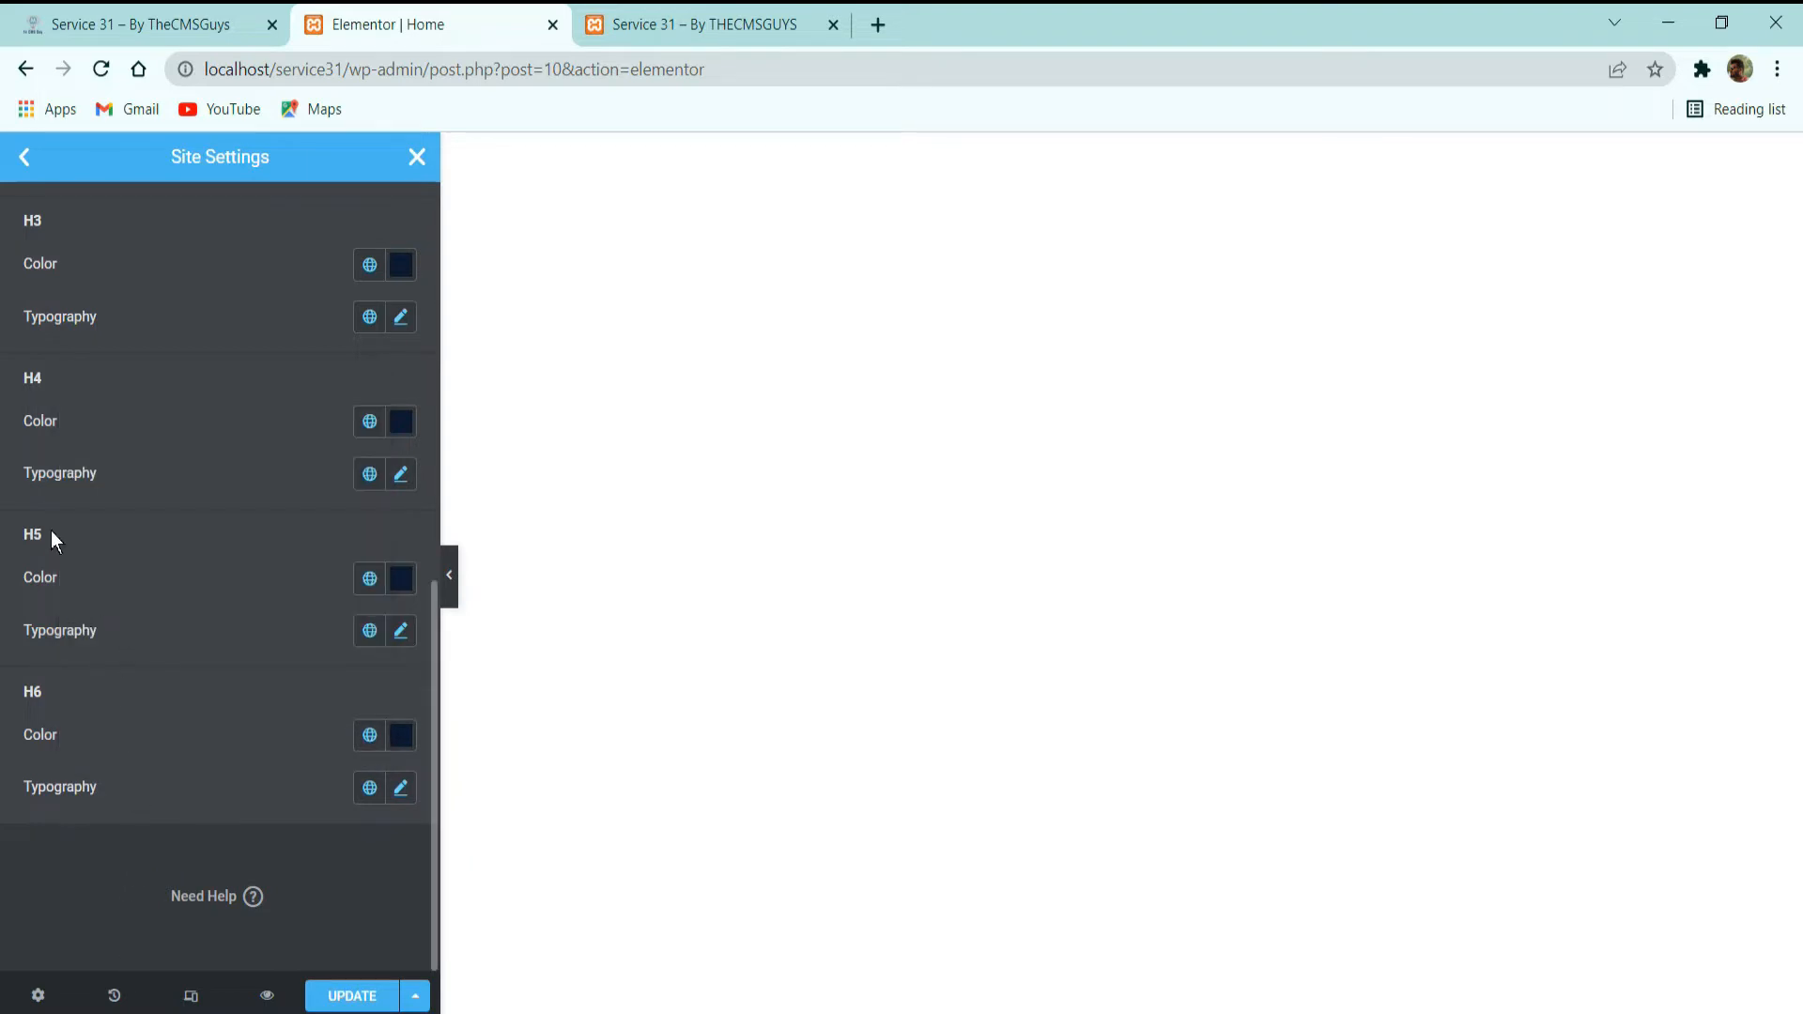
Examine the global fonts assigned to the H5 and H4 heading typography.
left_click(366, 632)
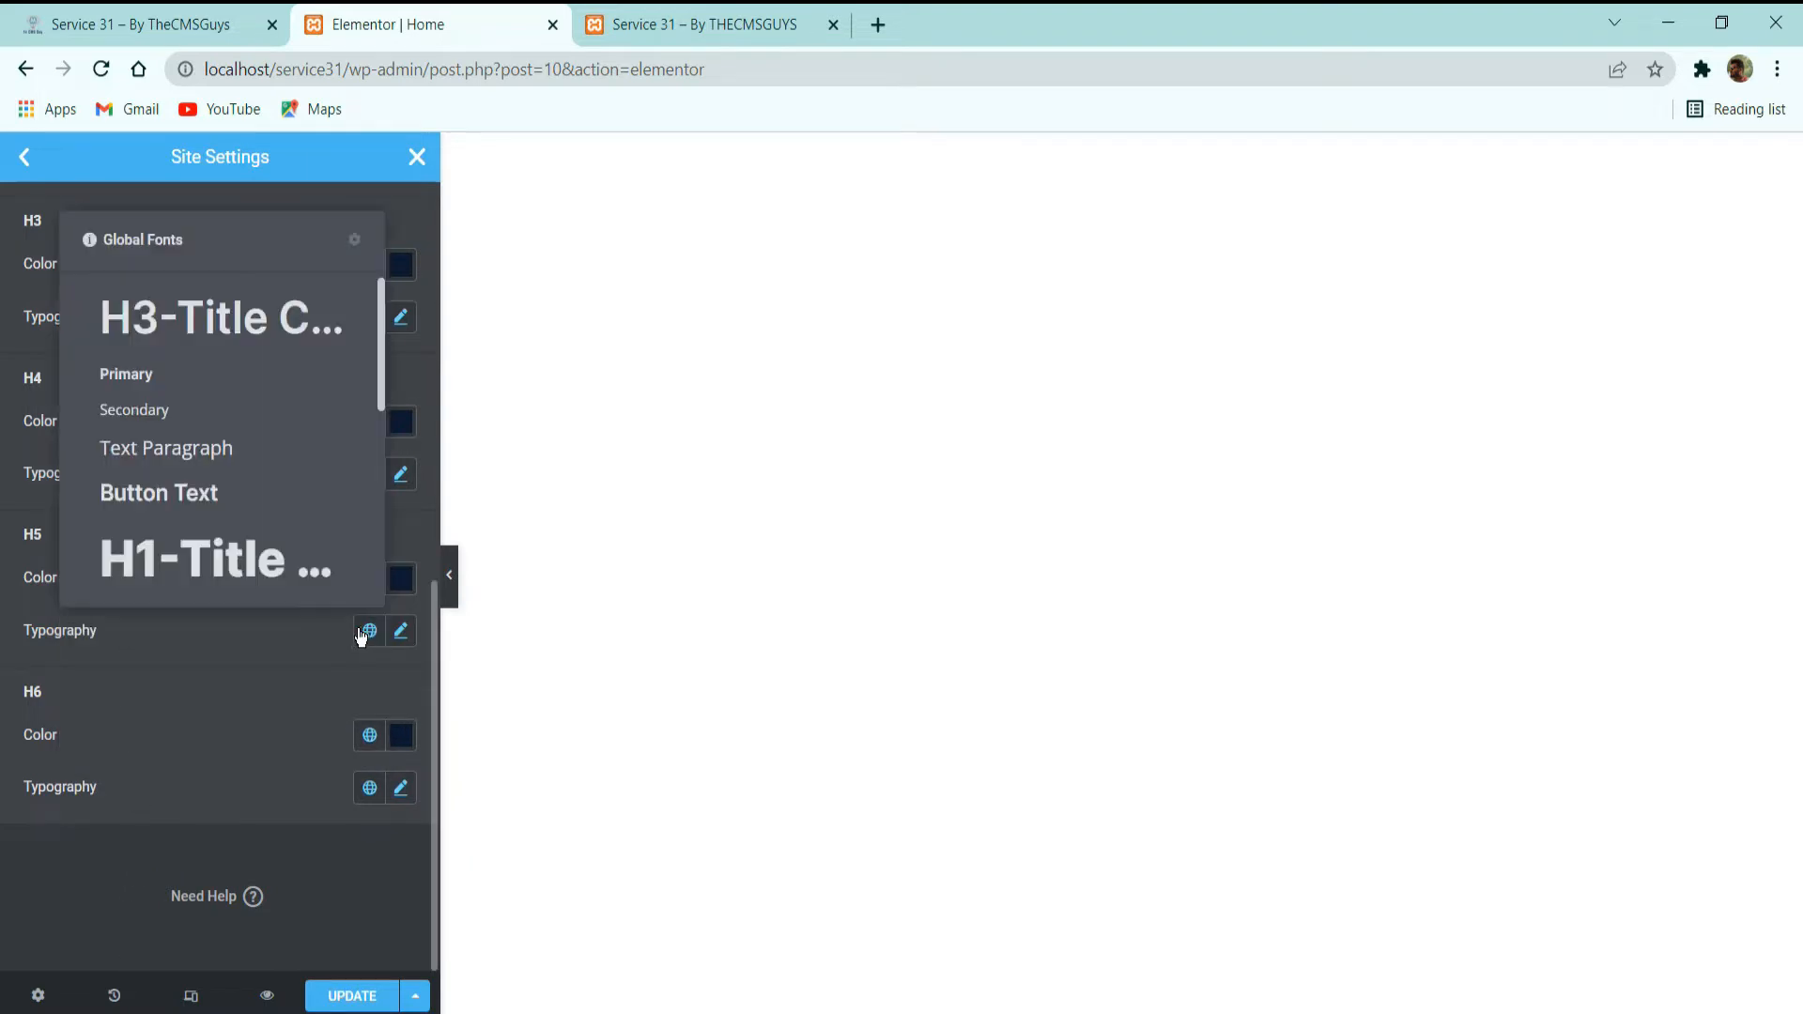
scroll(177, 455, "down", 3)
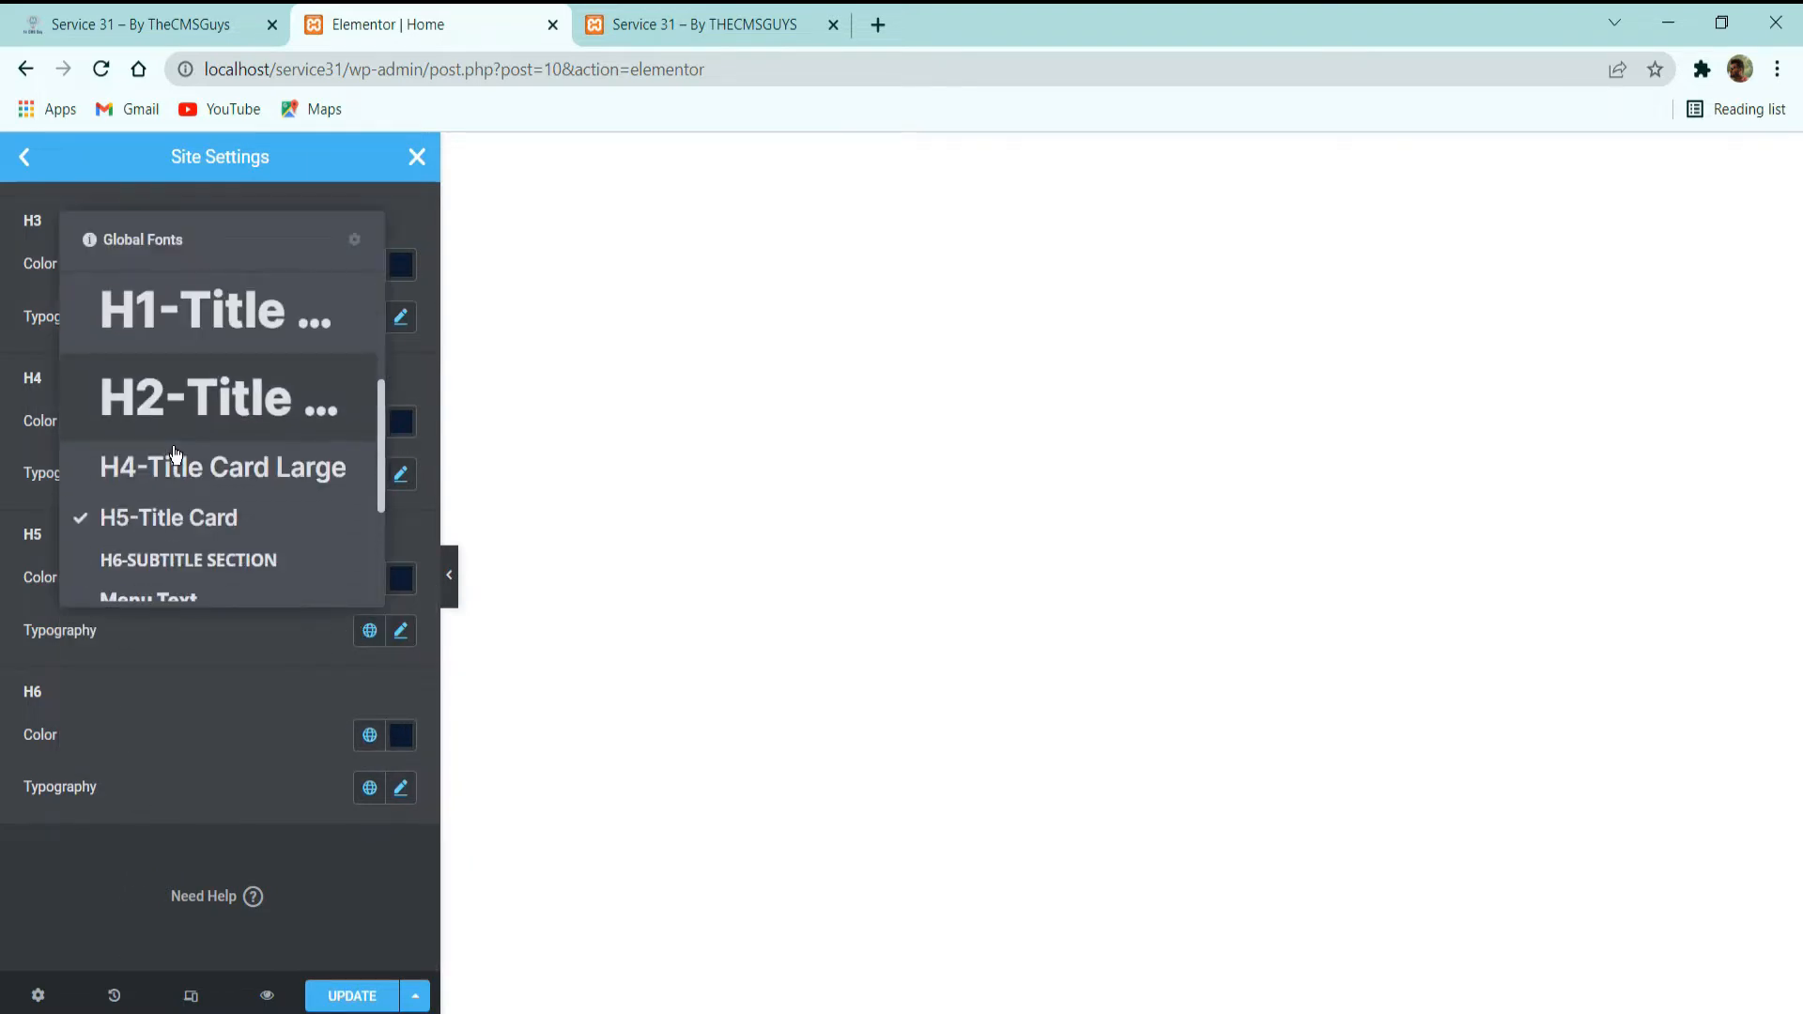
left_click(146, 635)
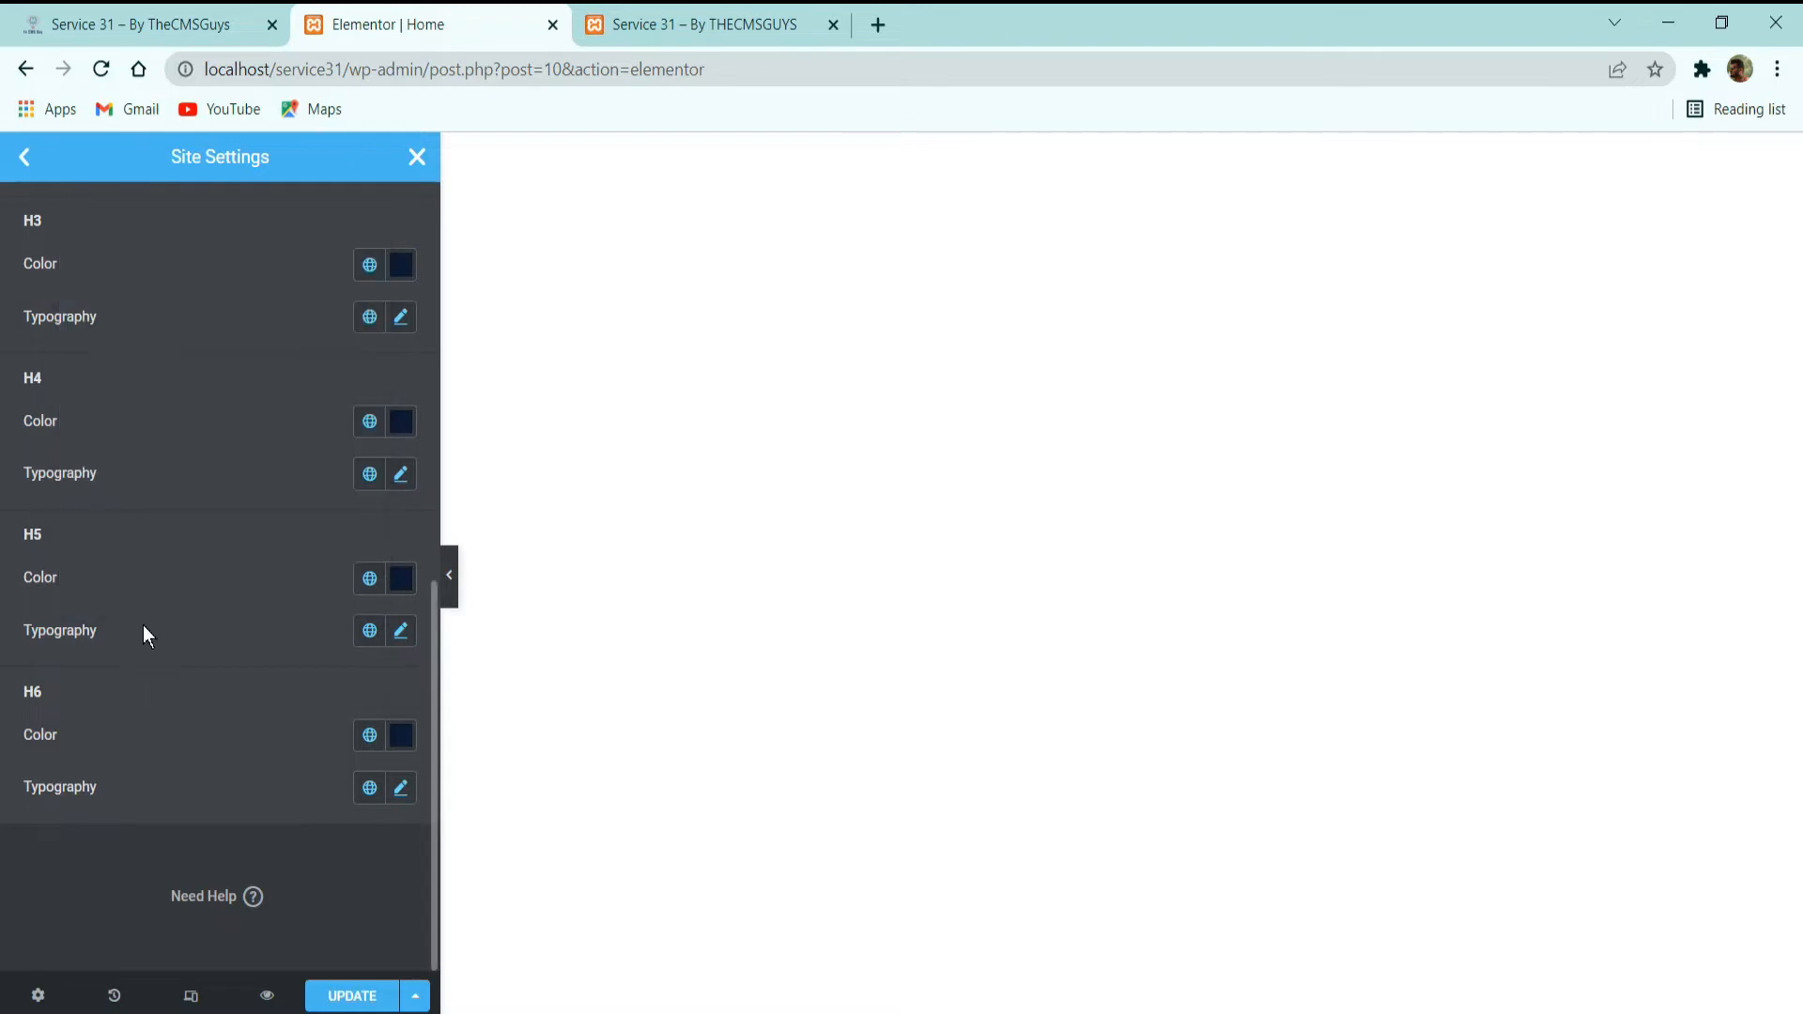
left_click(369, 473)
scroll(210, 652, "down", 4)
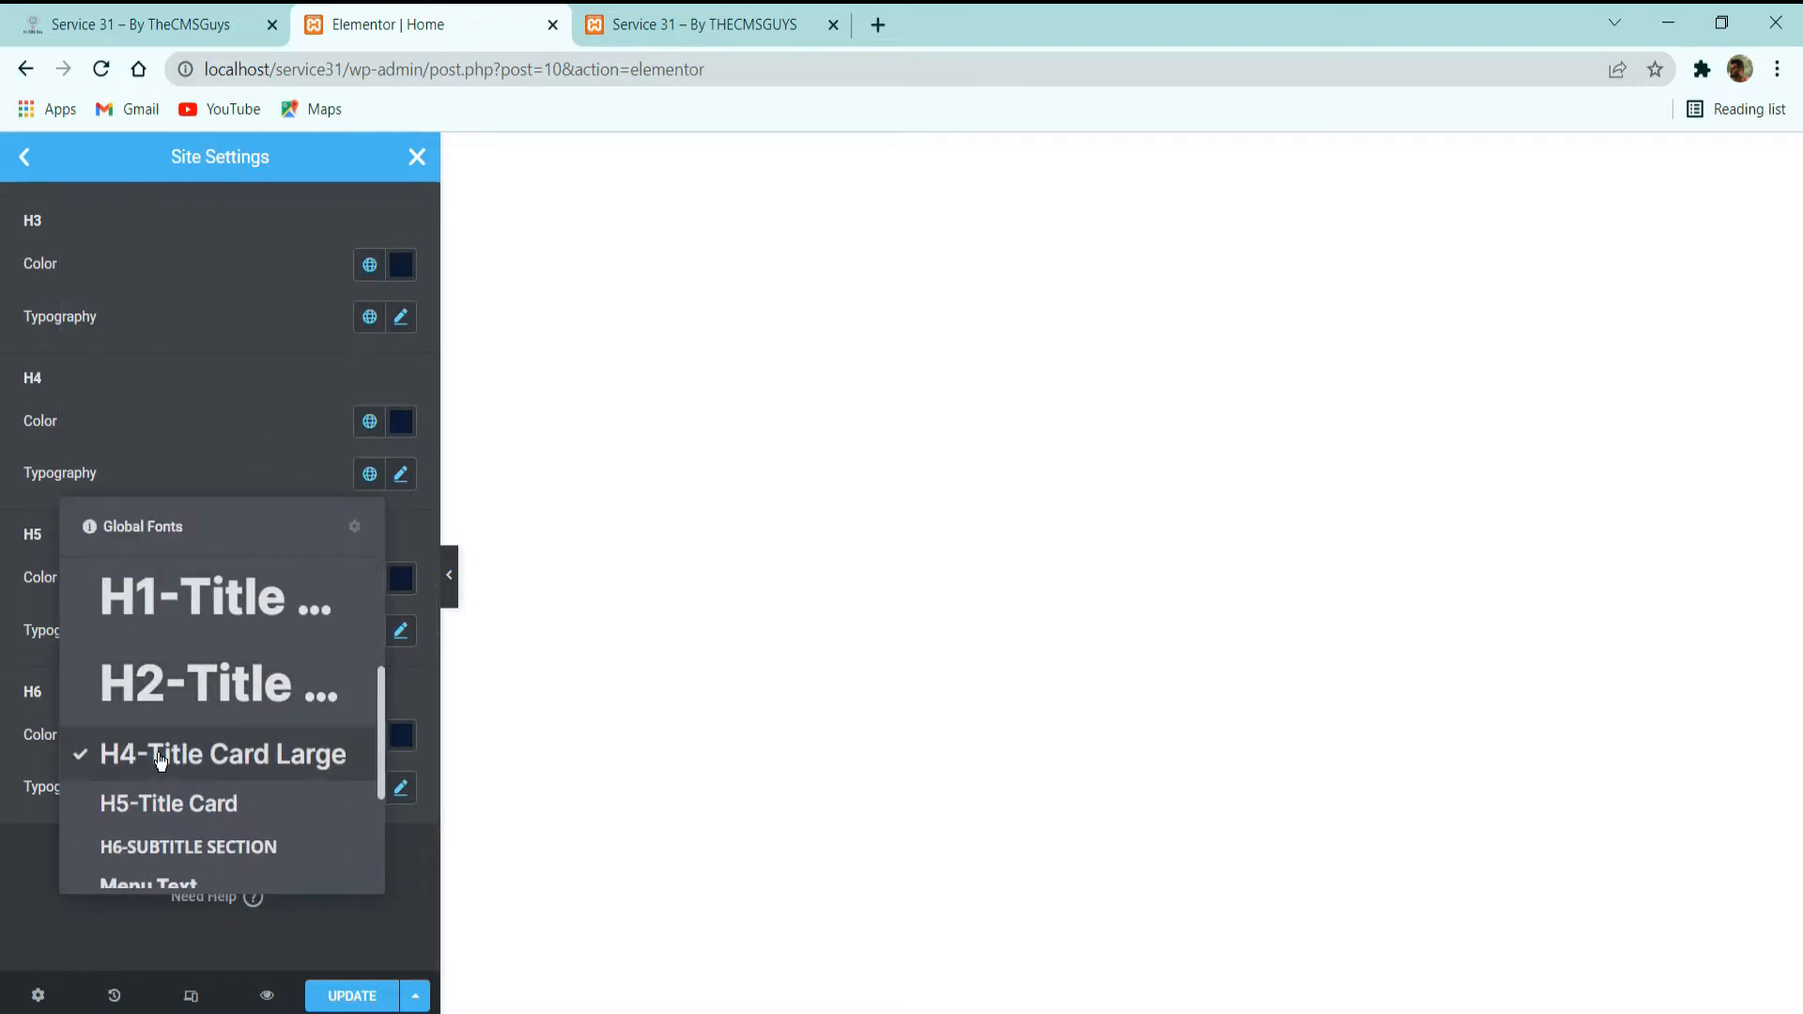
left_click(203, 402)
Leave the Typography settings and close Site Settings, saving the changes.
scroll(263, 335, "up", 5)
scroll(357, 526, "up", 2)
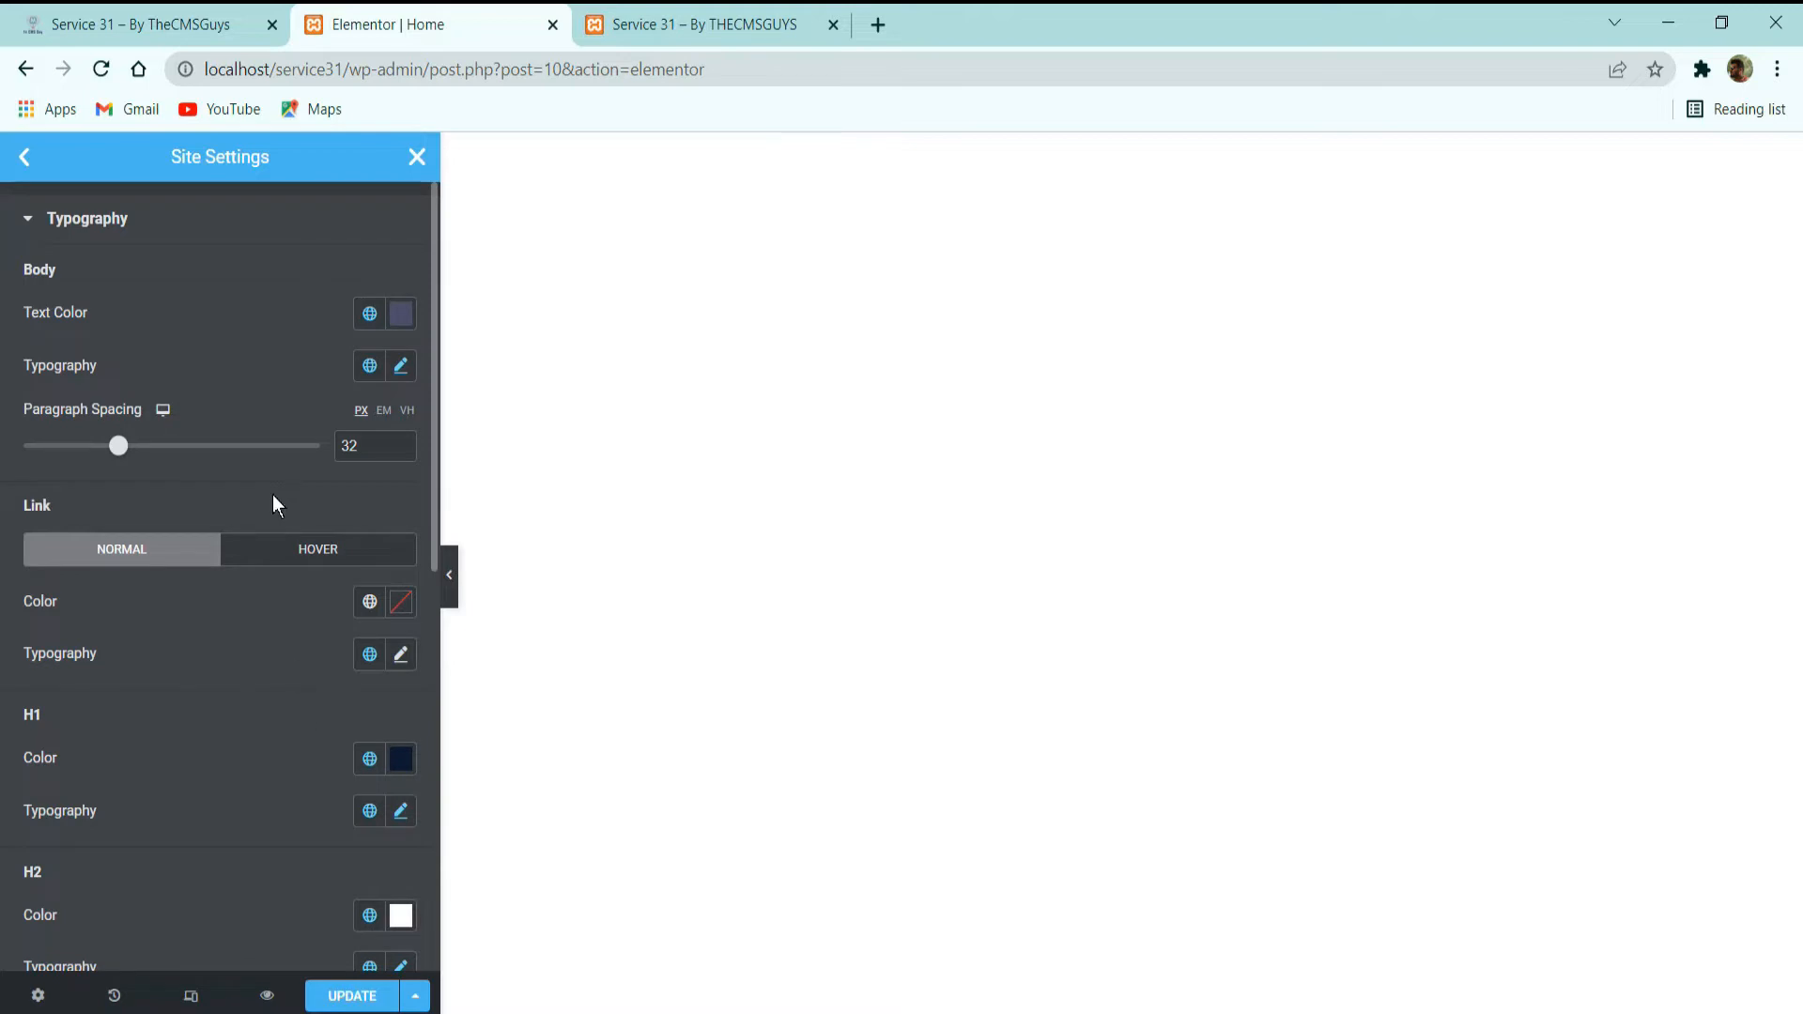
left_click(23, 156)
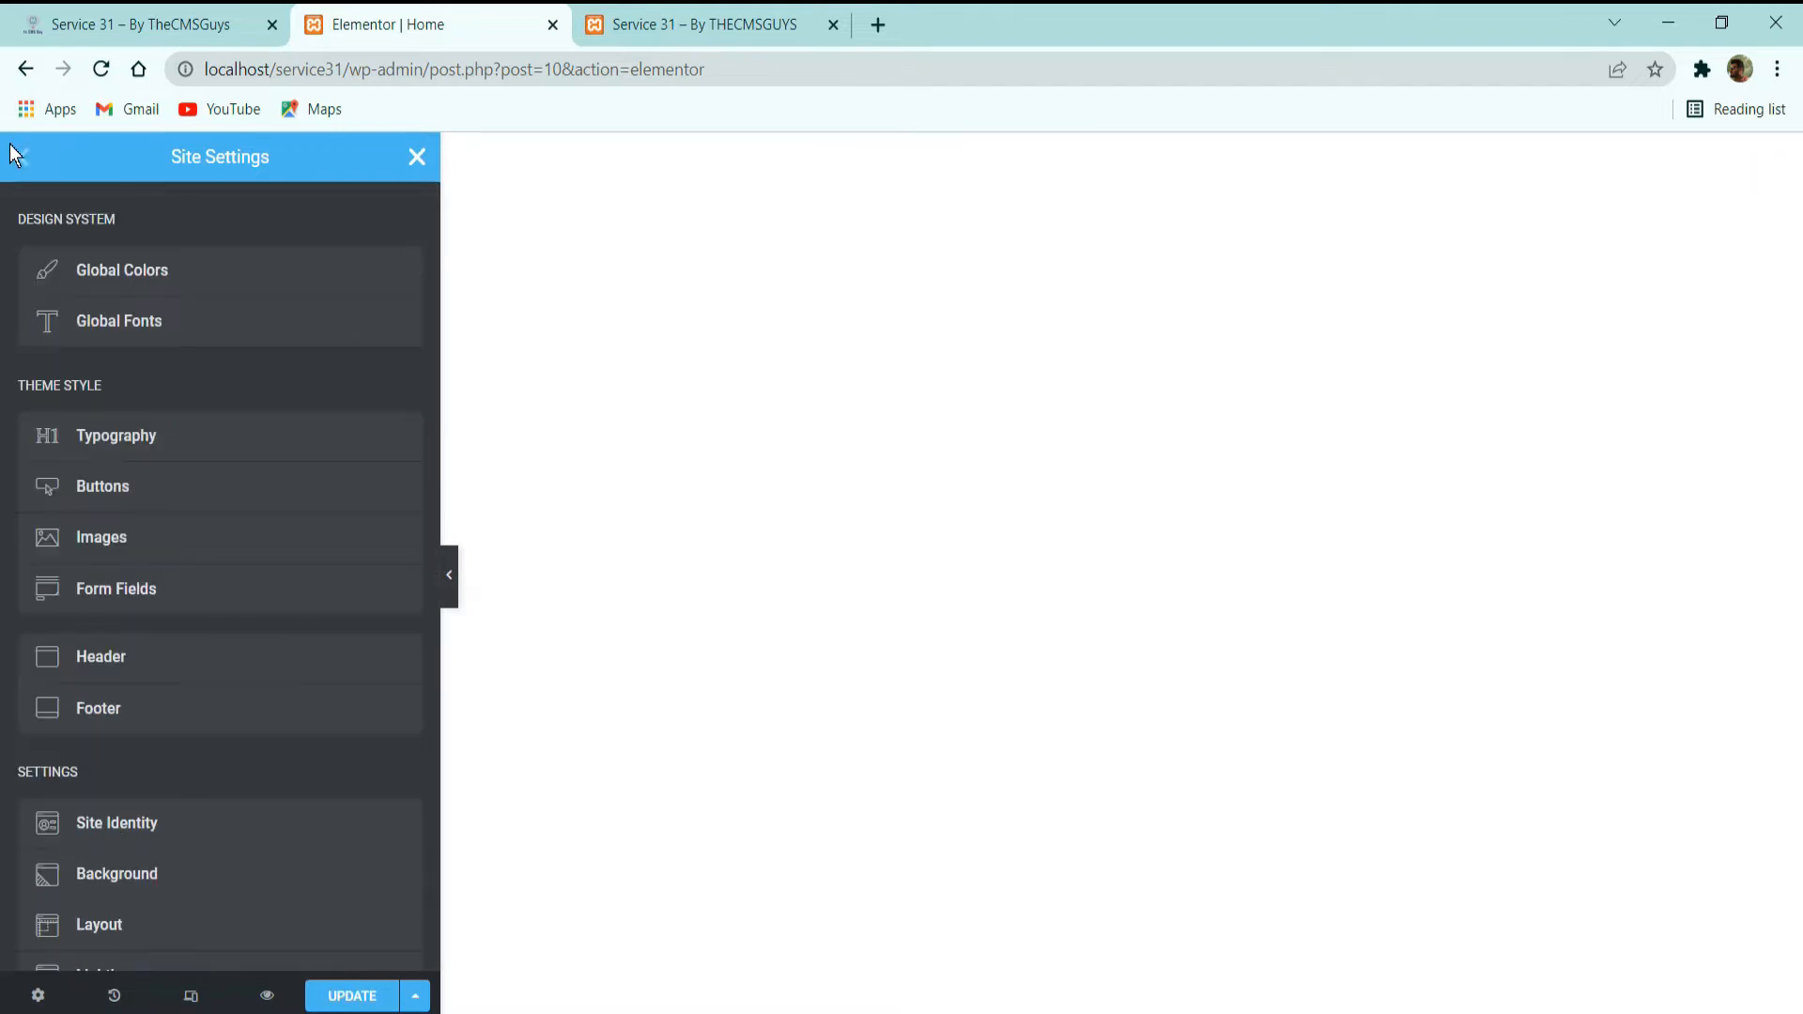
left_click(401, 156)
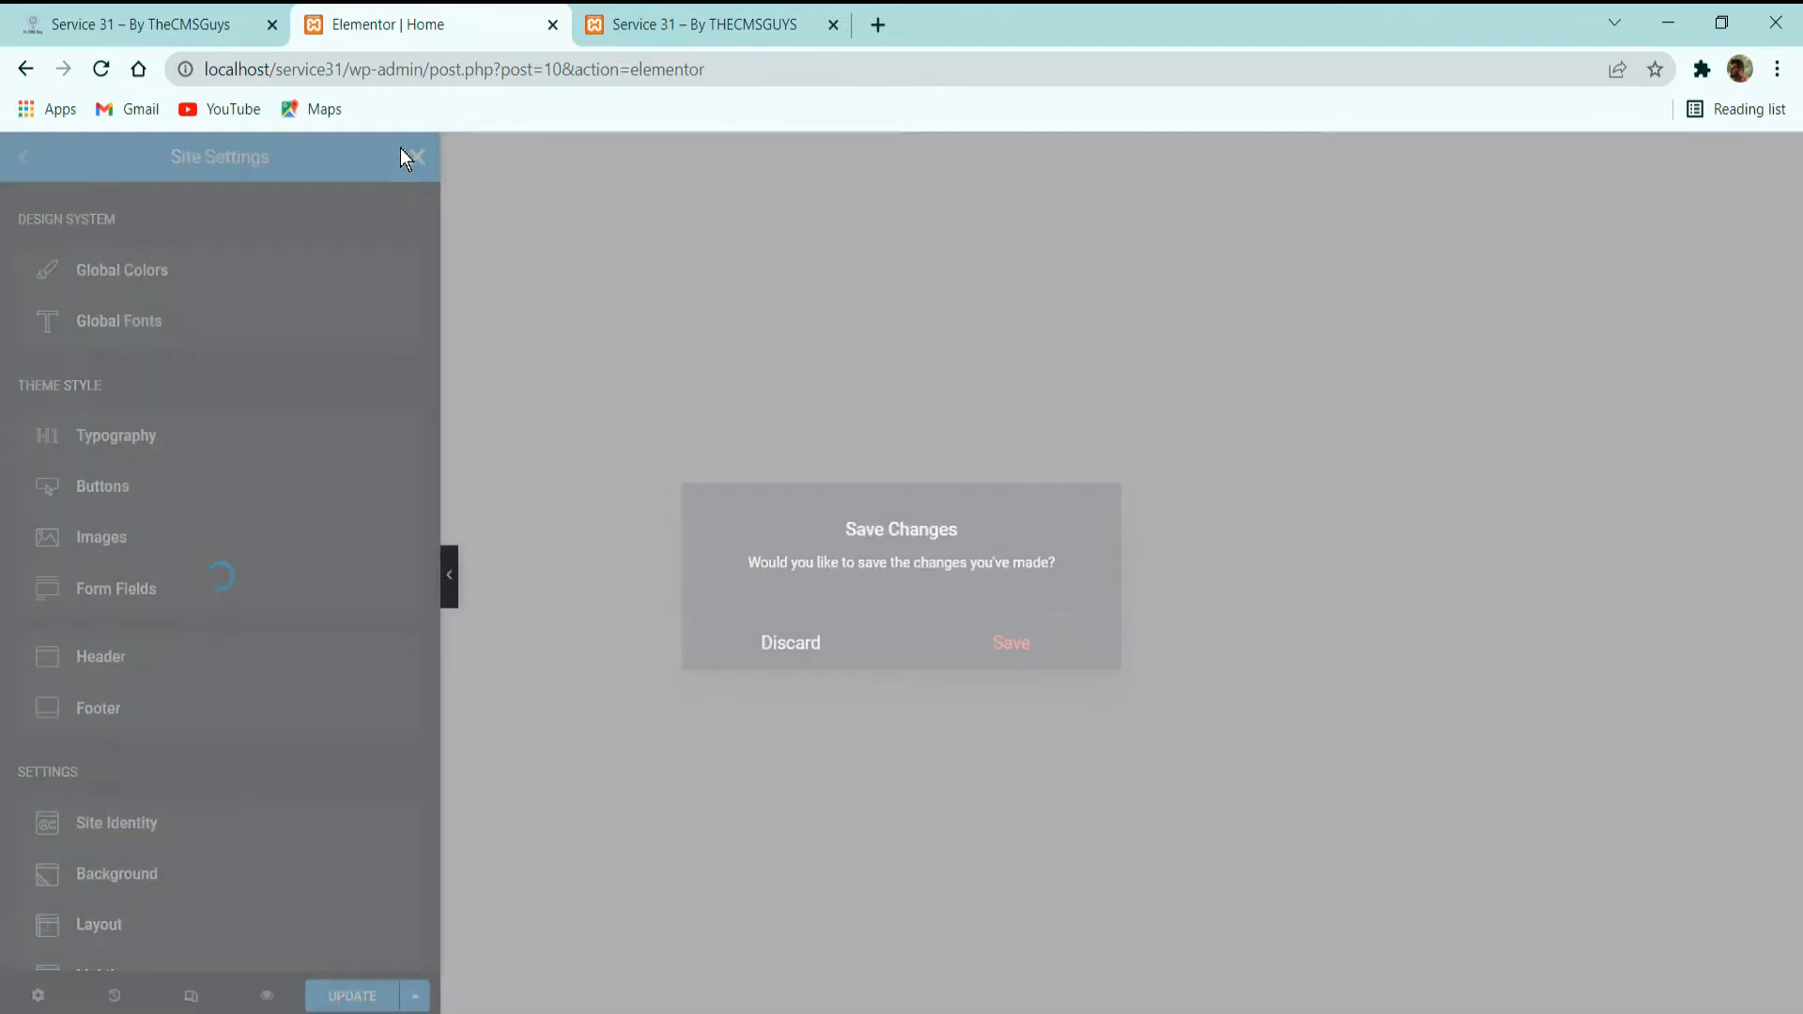
left_click(977, 640)
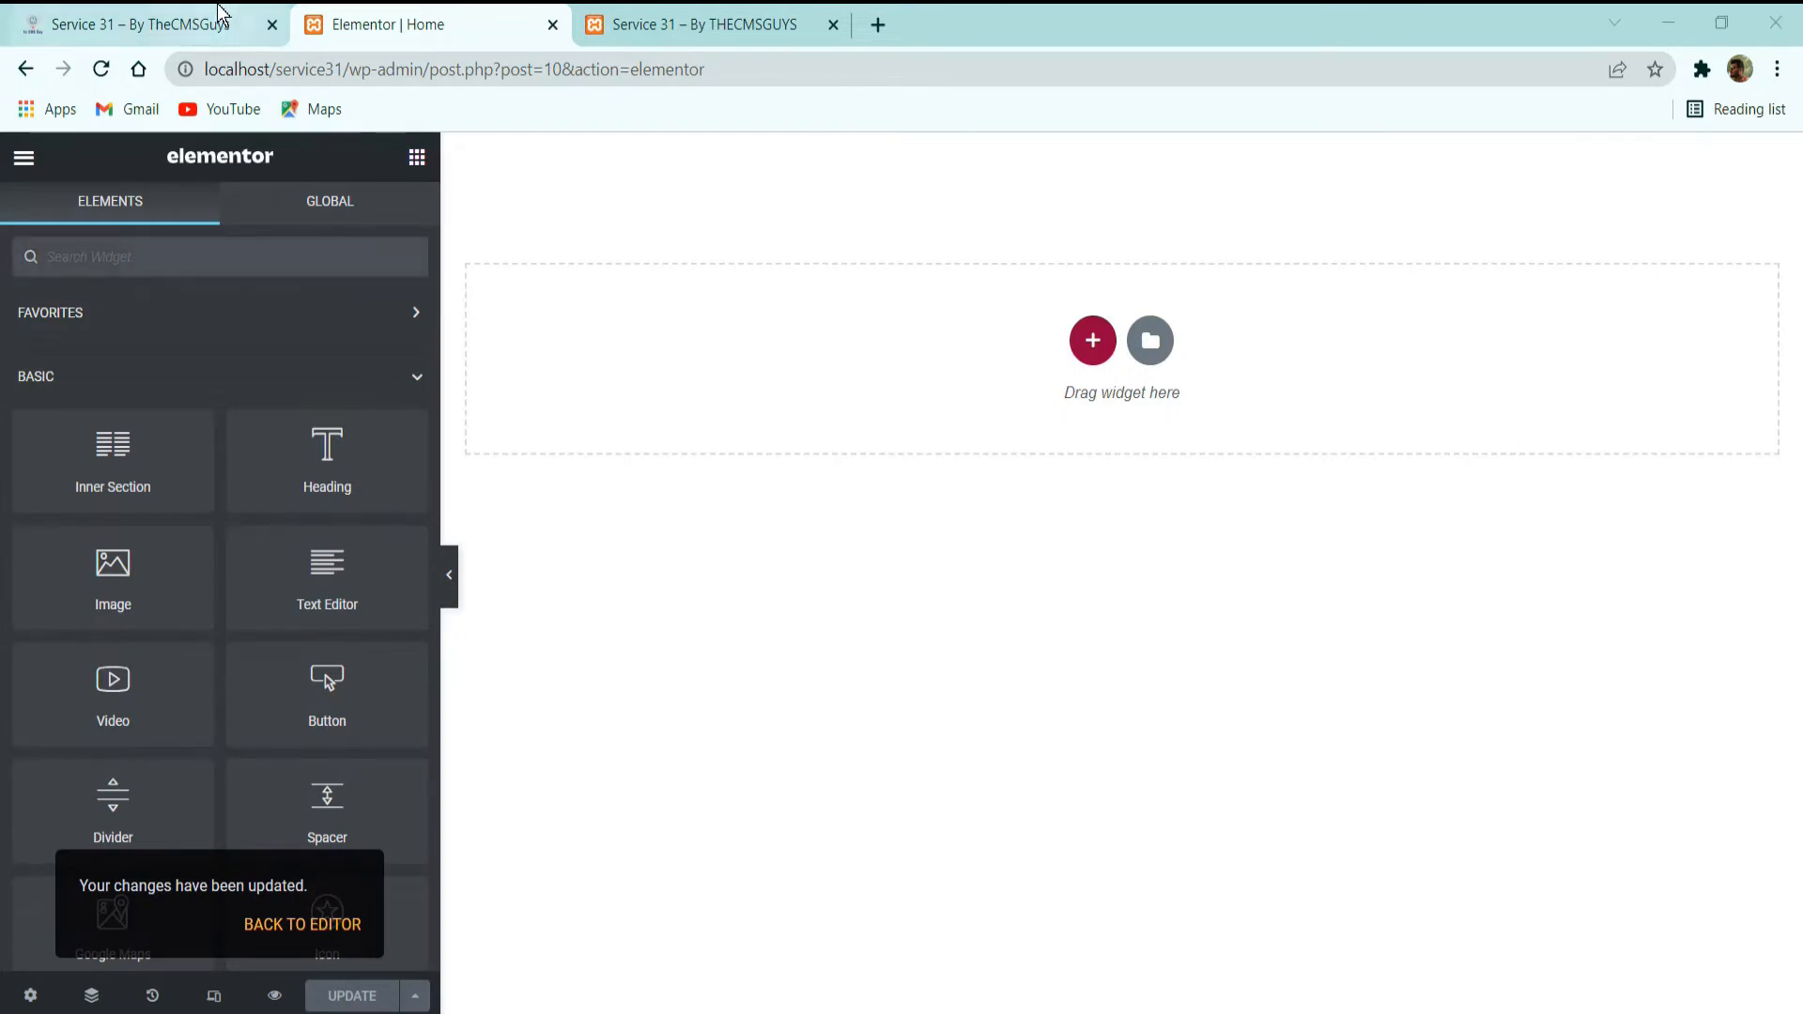
Check the hero on the demo homepage and add a single-column section to the Home page.
left_click(150, 24)
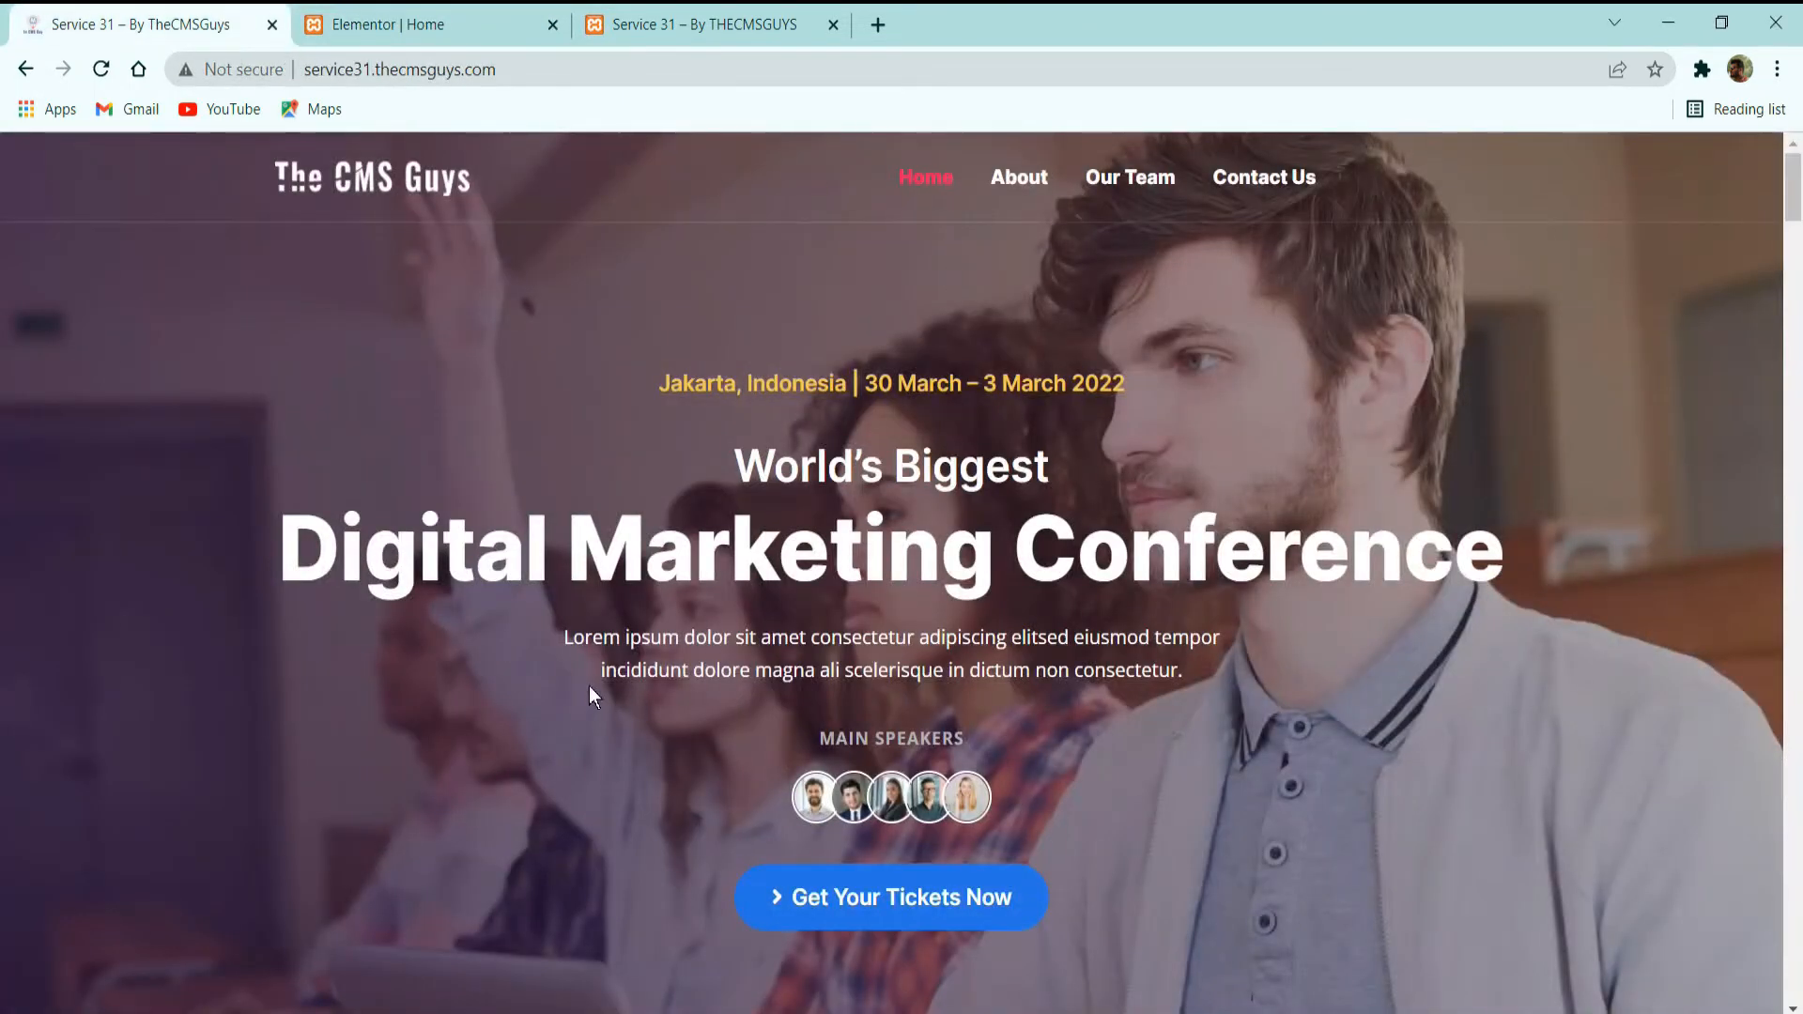
left_click(409, 20)
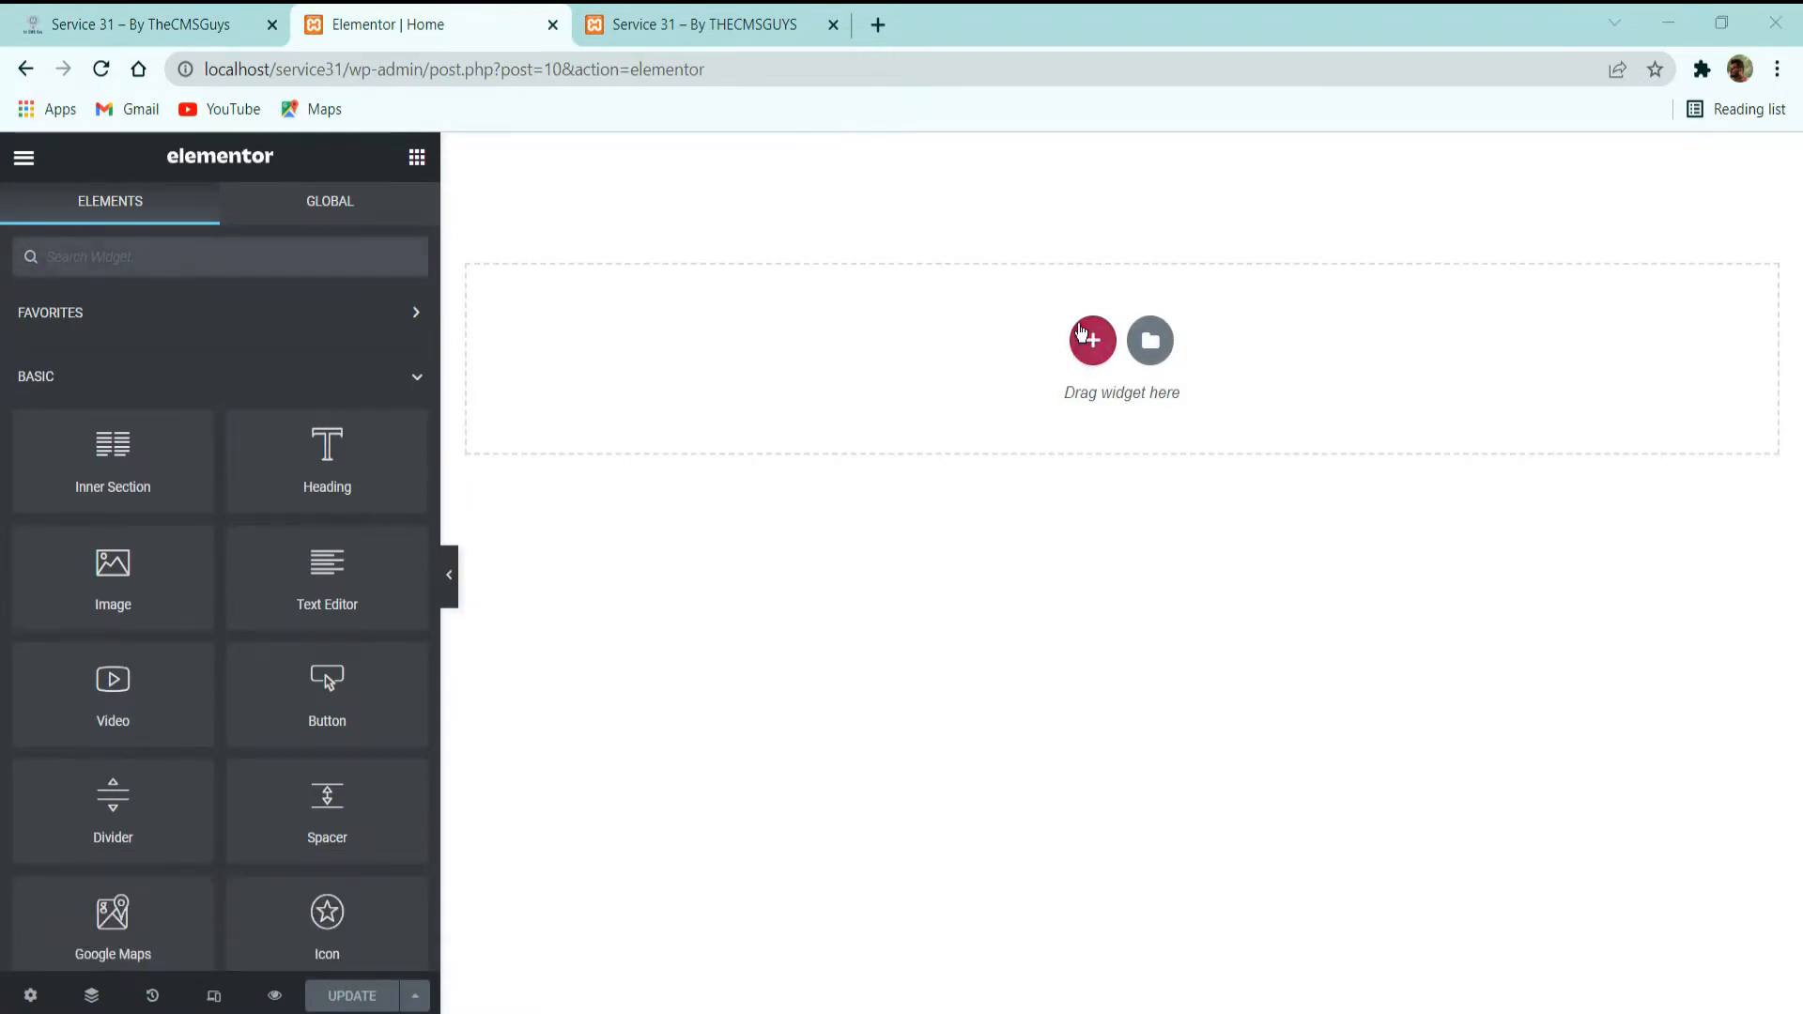
left_click(1094, 335)
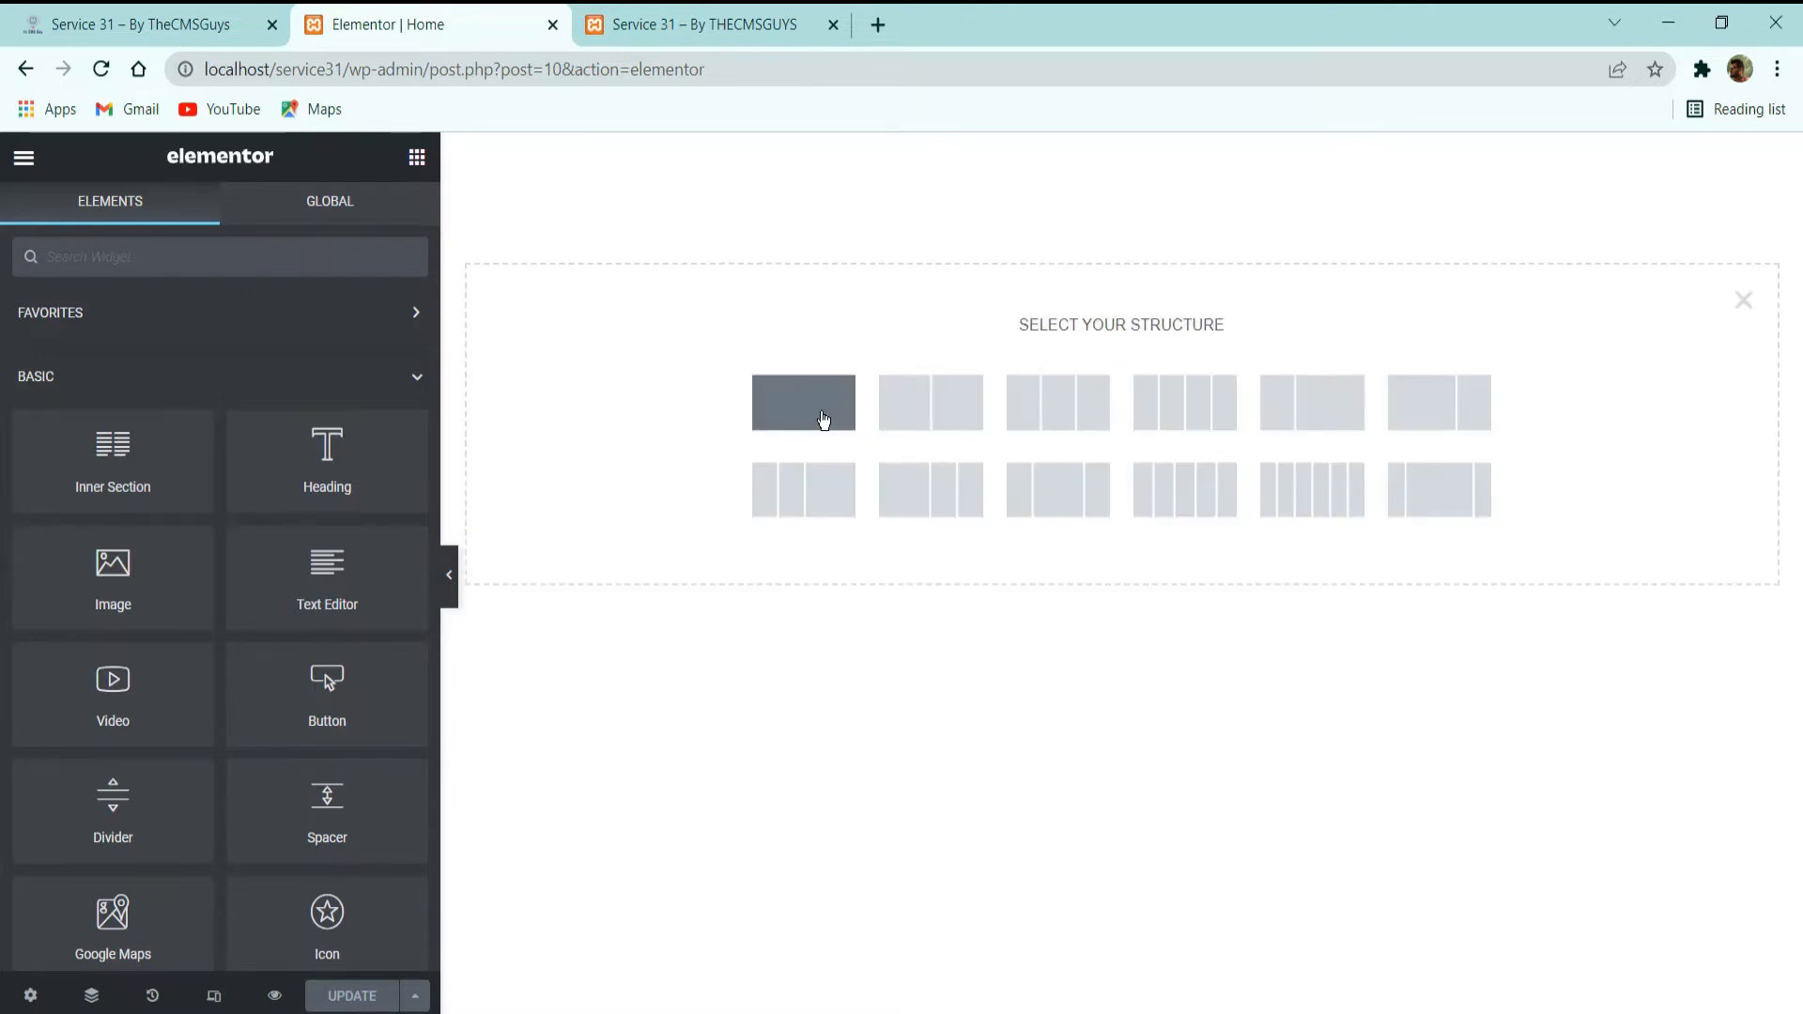
left_click(823, 420)
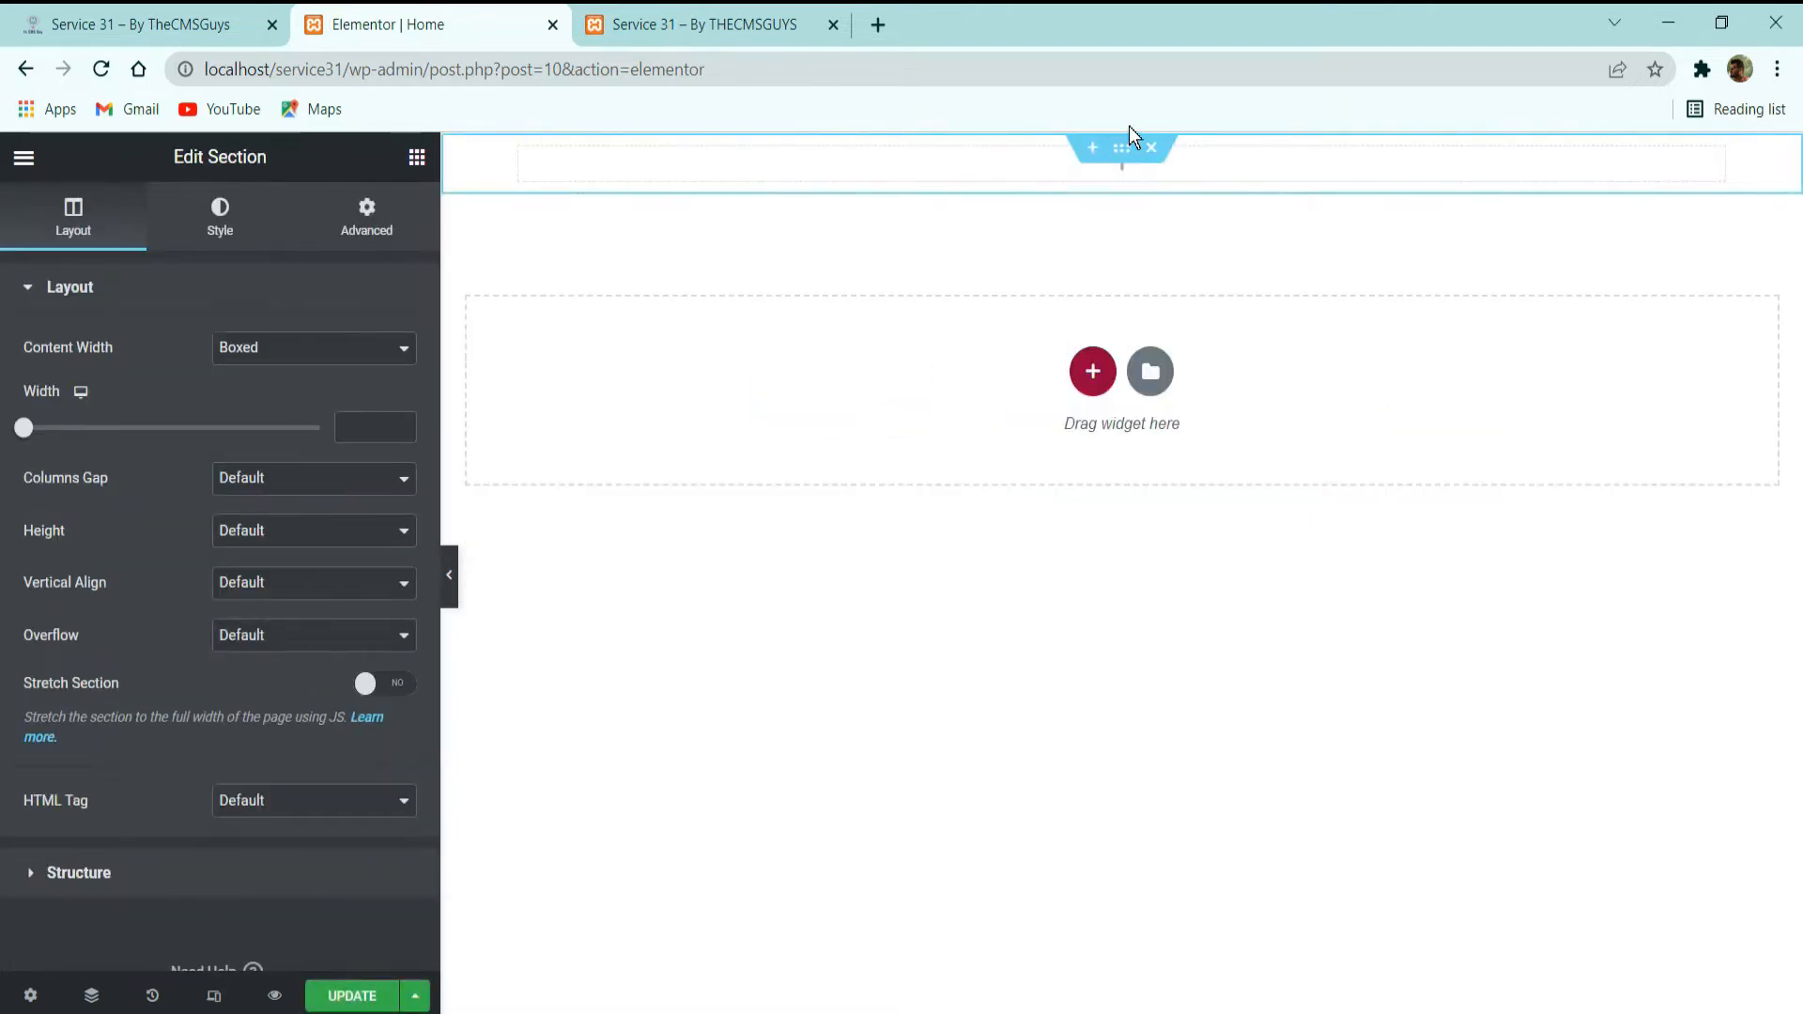
Compare with the demo homepage again and set the new section's columns gap to No Gap.
left_click(56, 26)
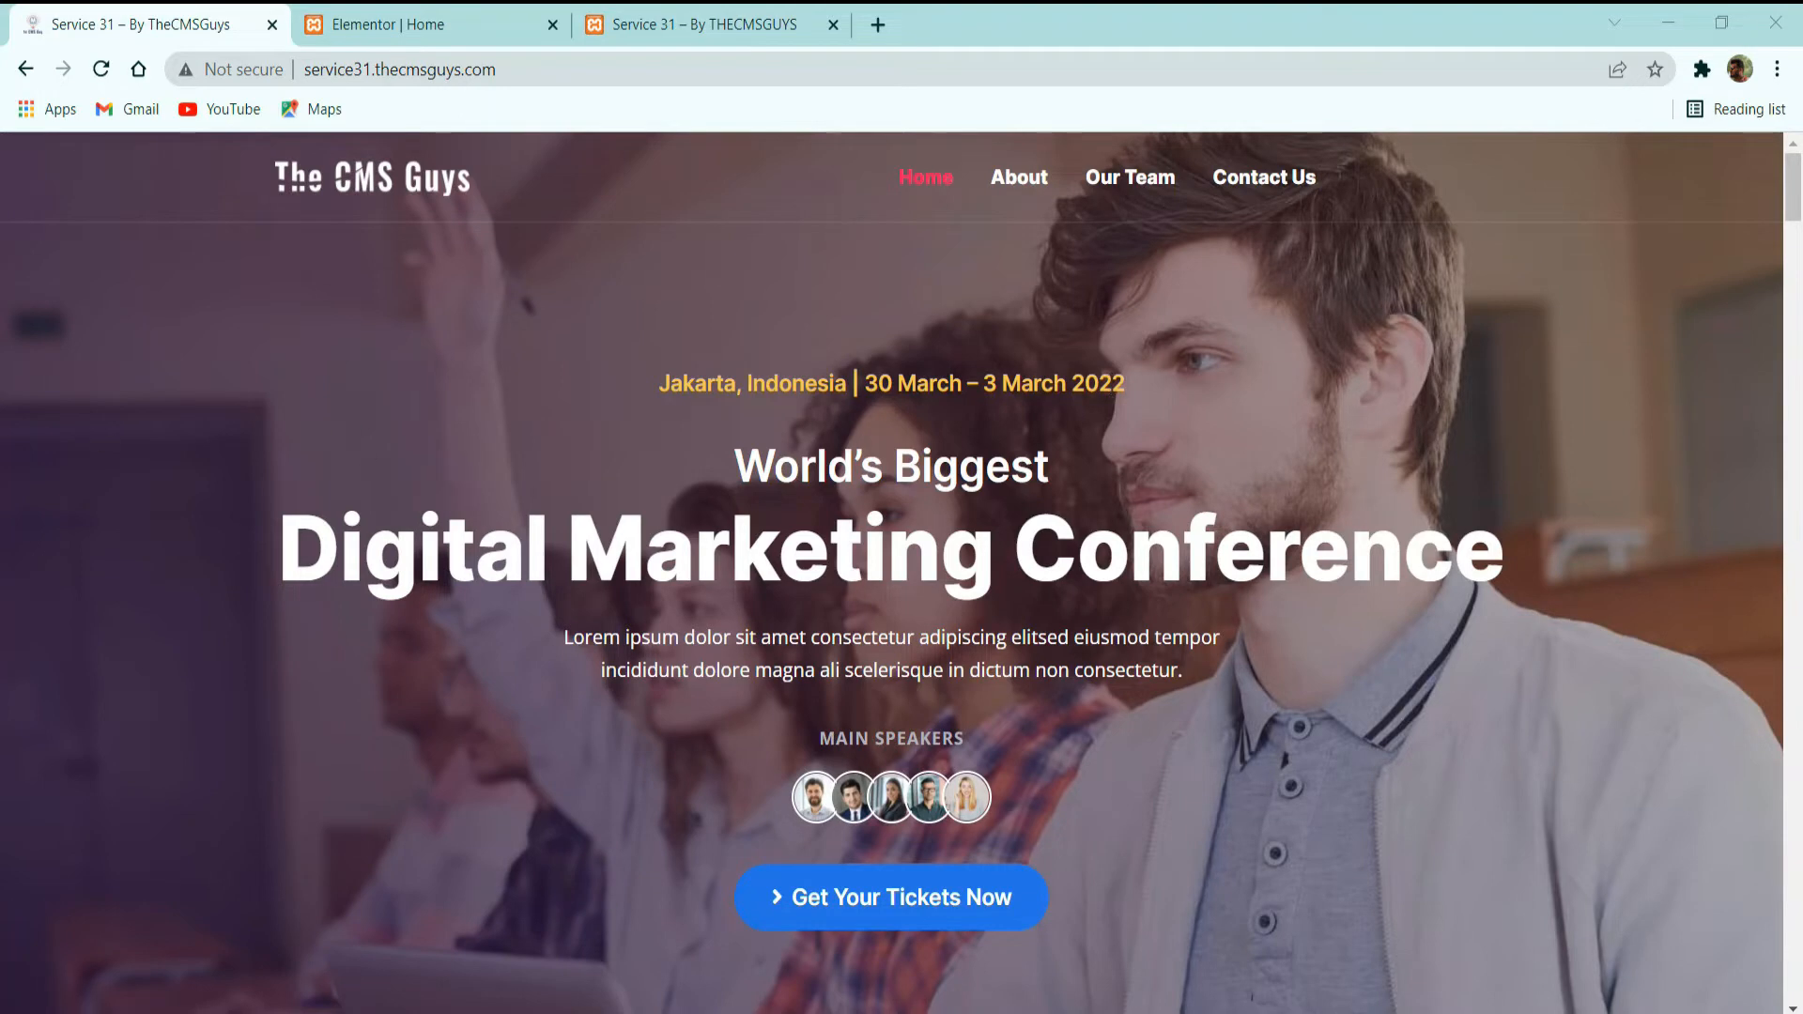
left_click(423, 24)
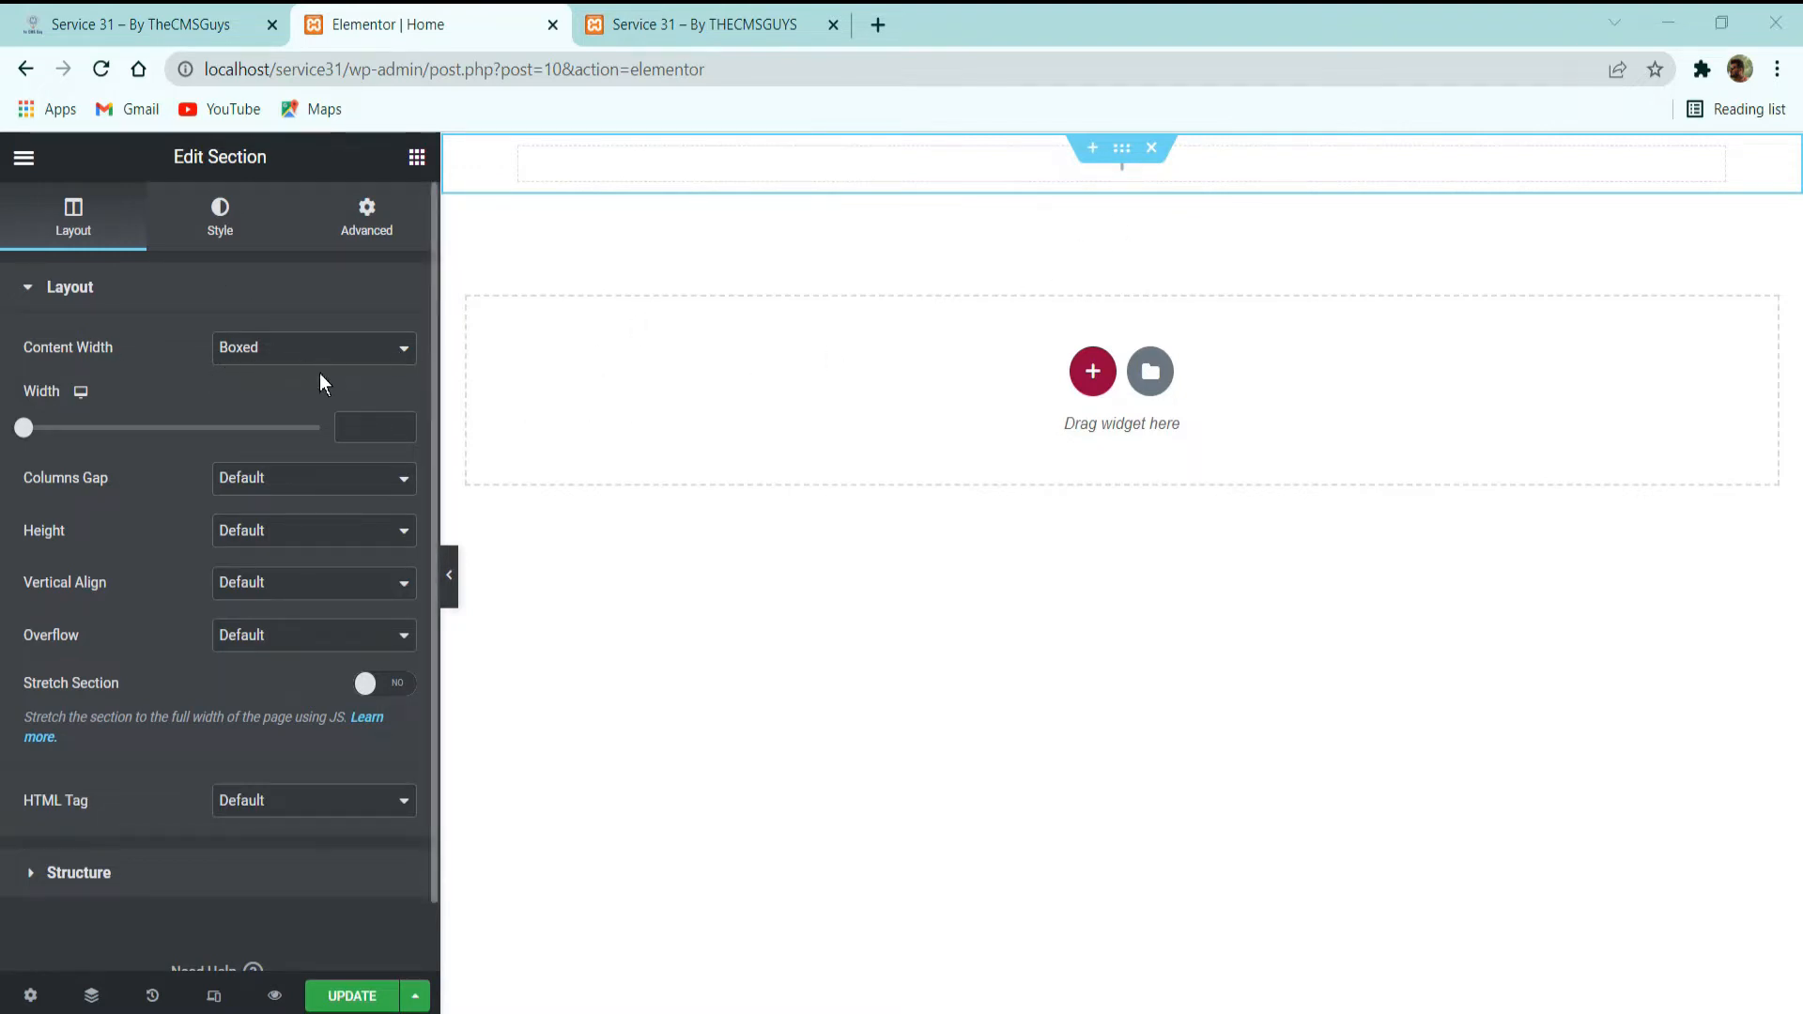
left_click(311, 488)
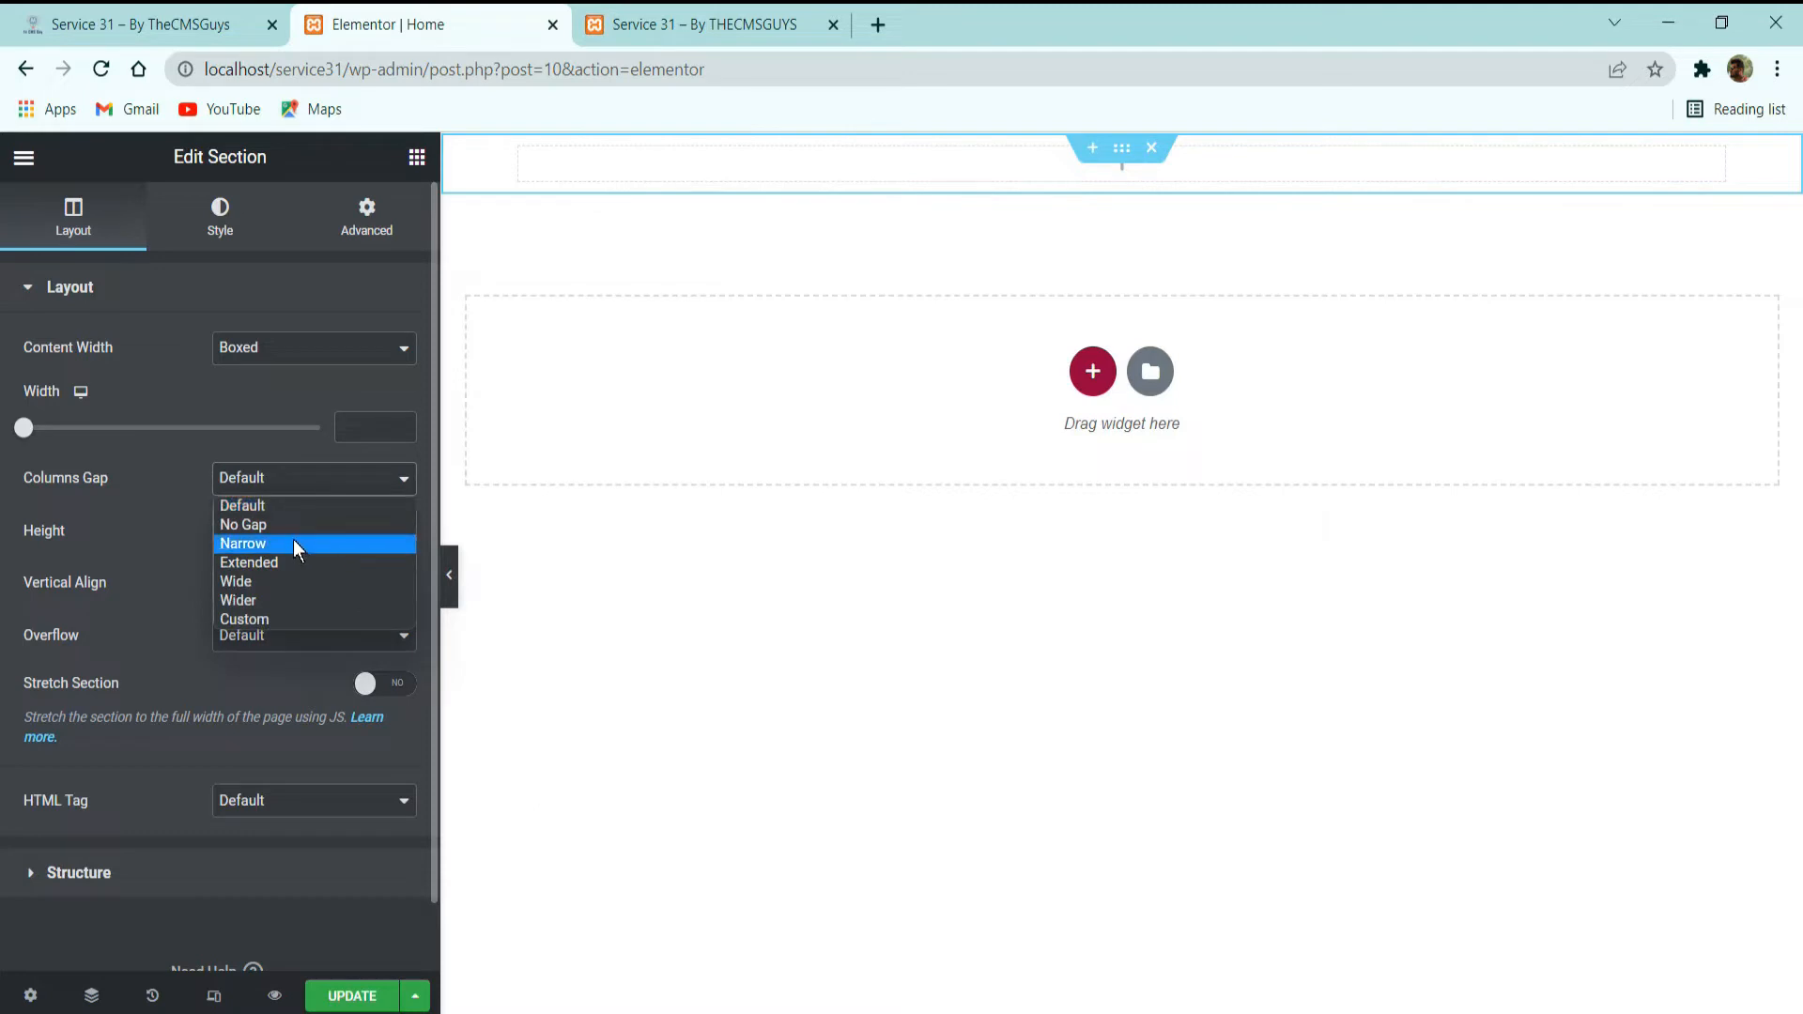
left_click(295, 526)
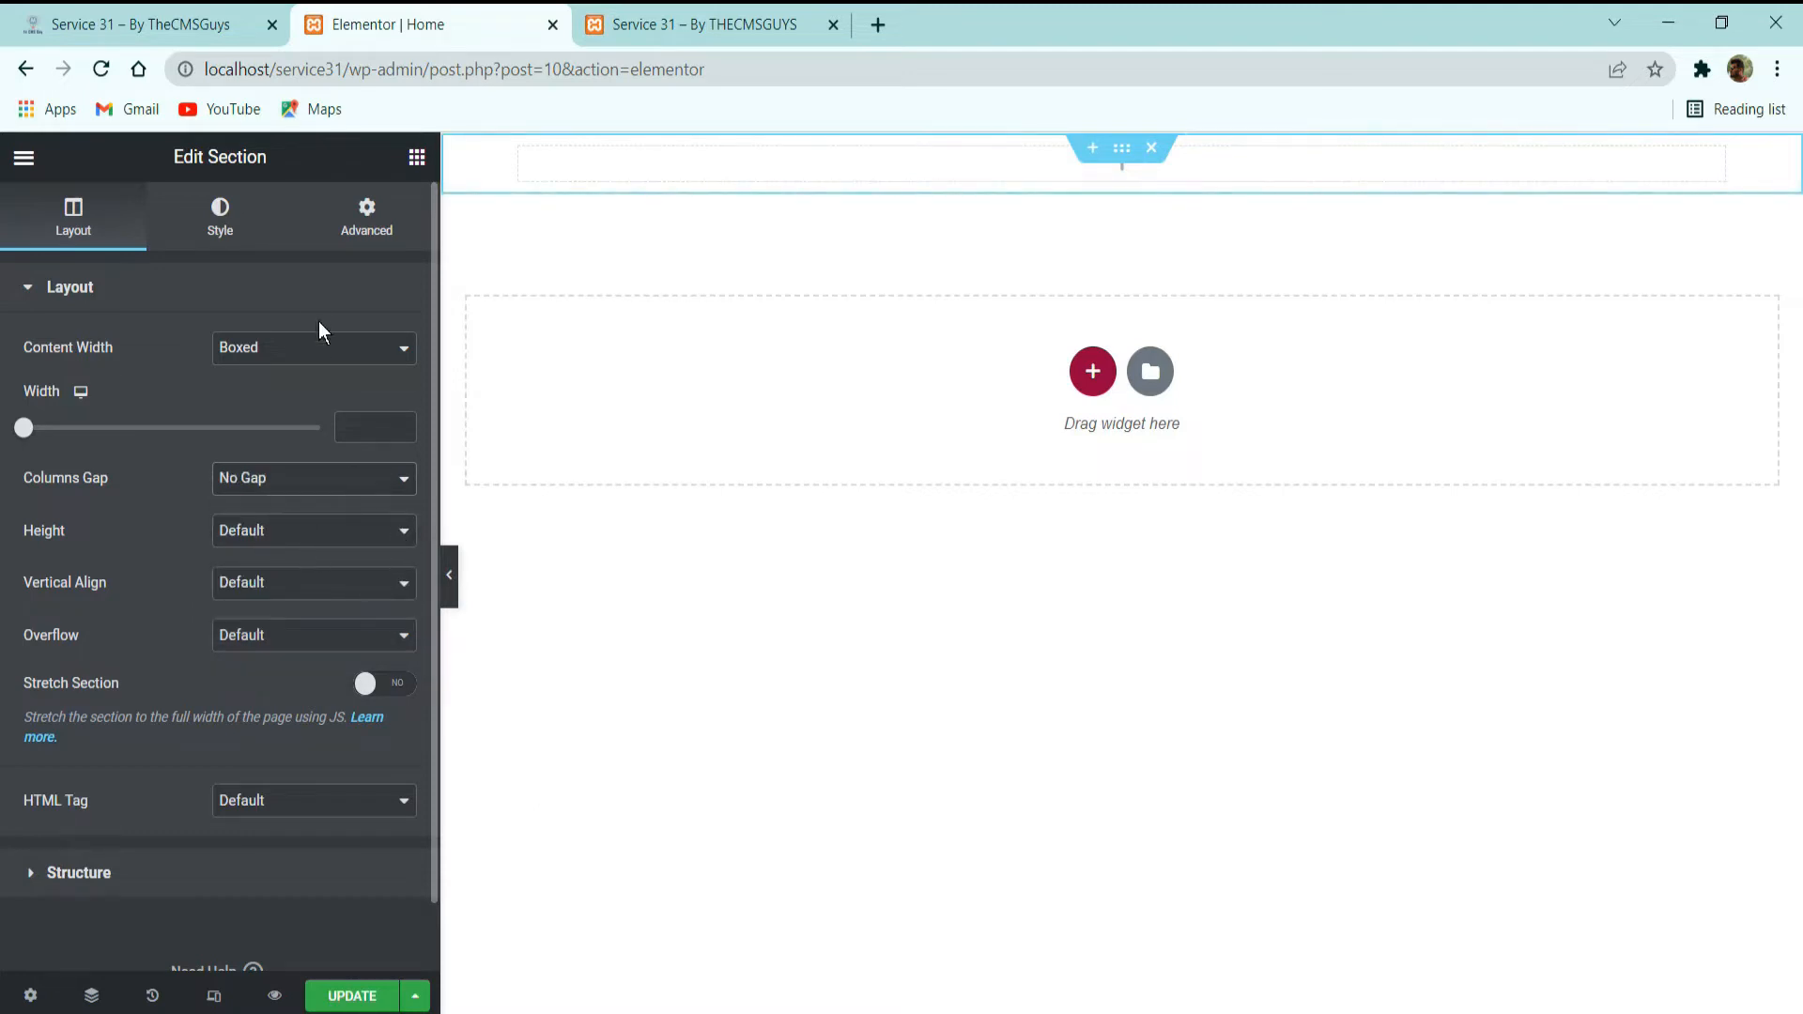
Set the section's normal background type to Classic and open the media chooser for its background image.
left_click(225, 231)
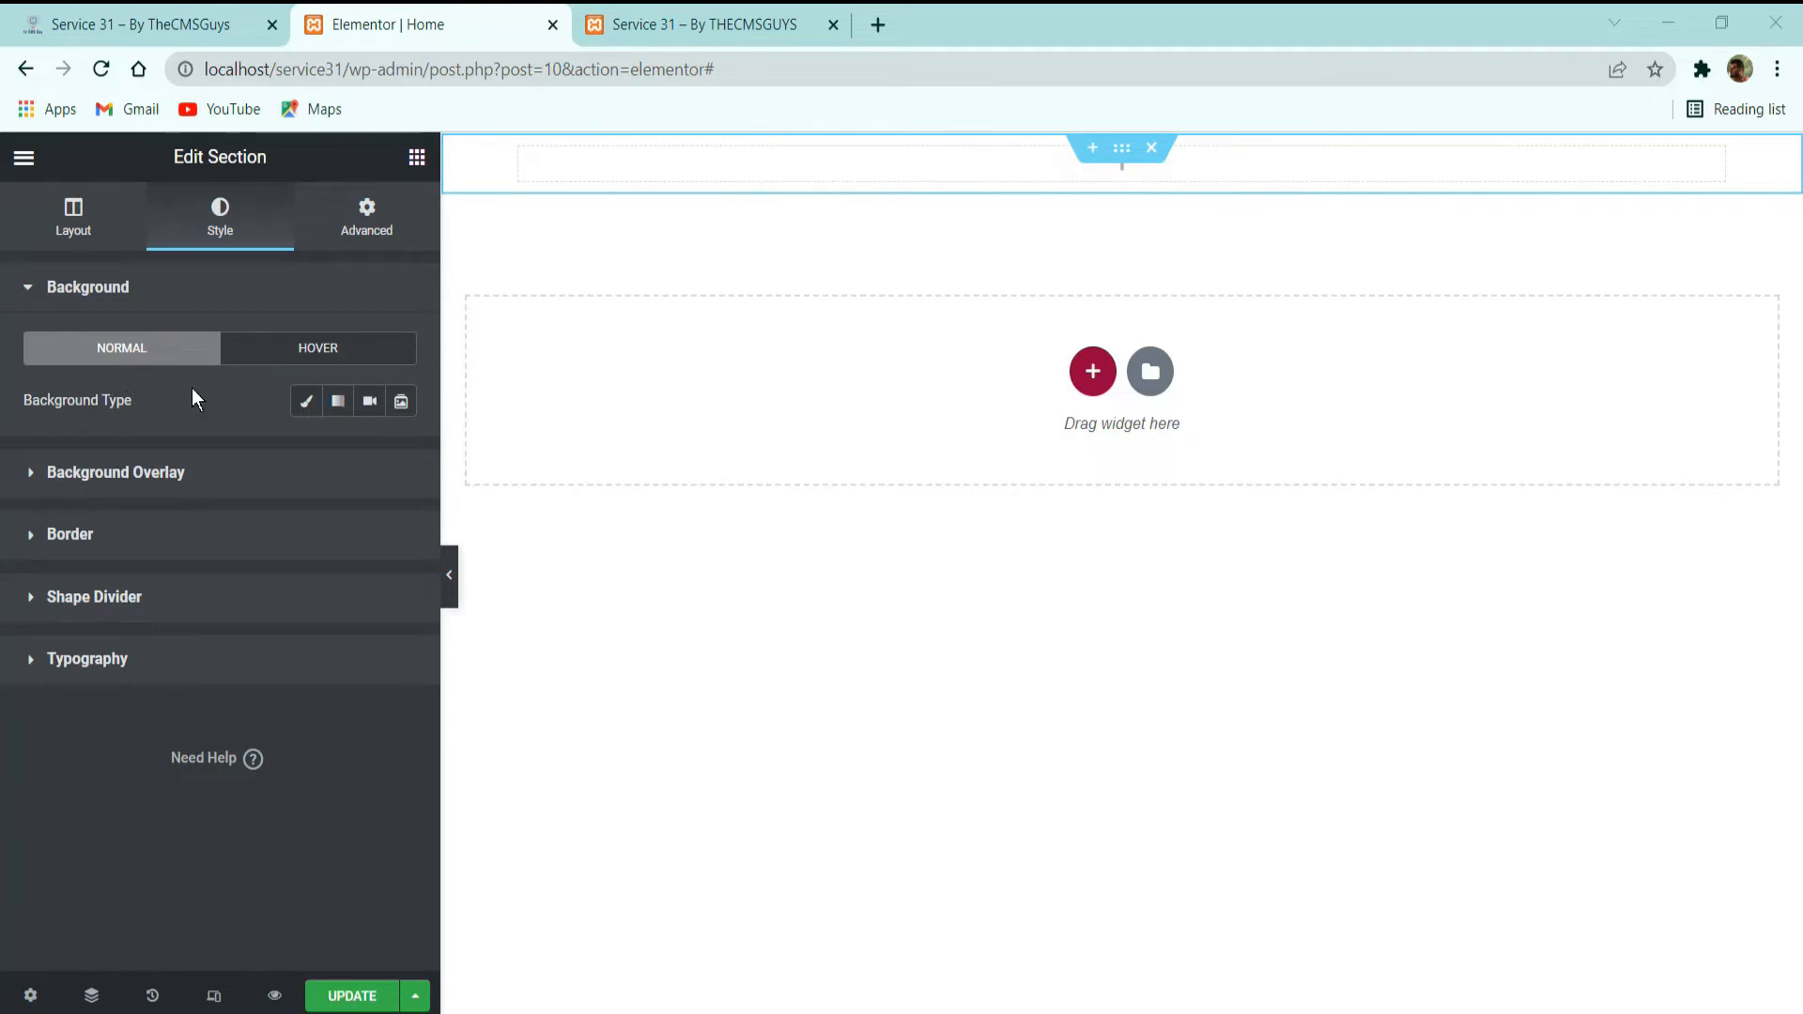
left_click(300, 404)
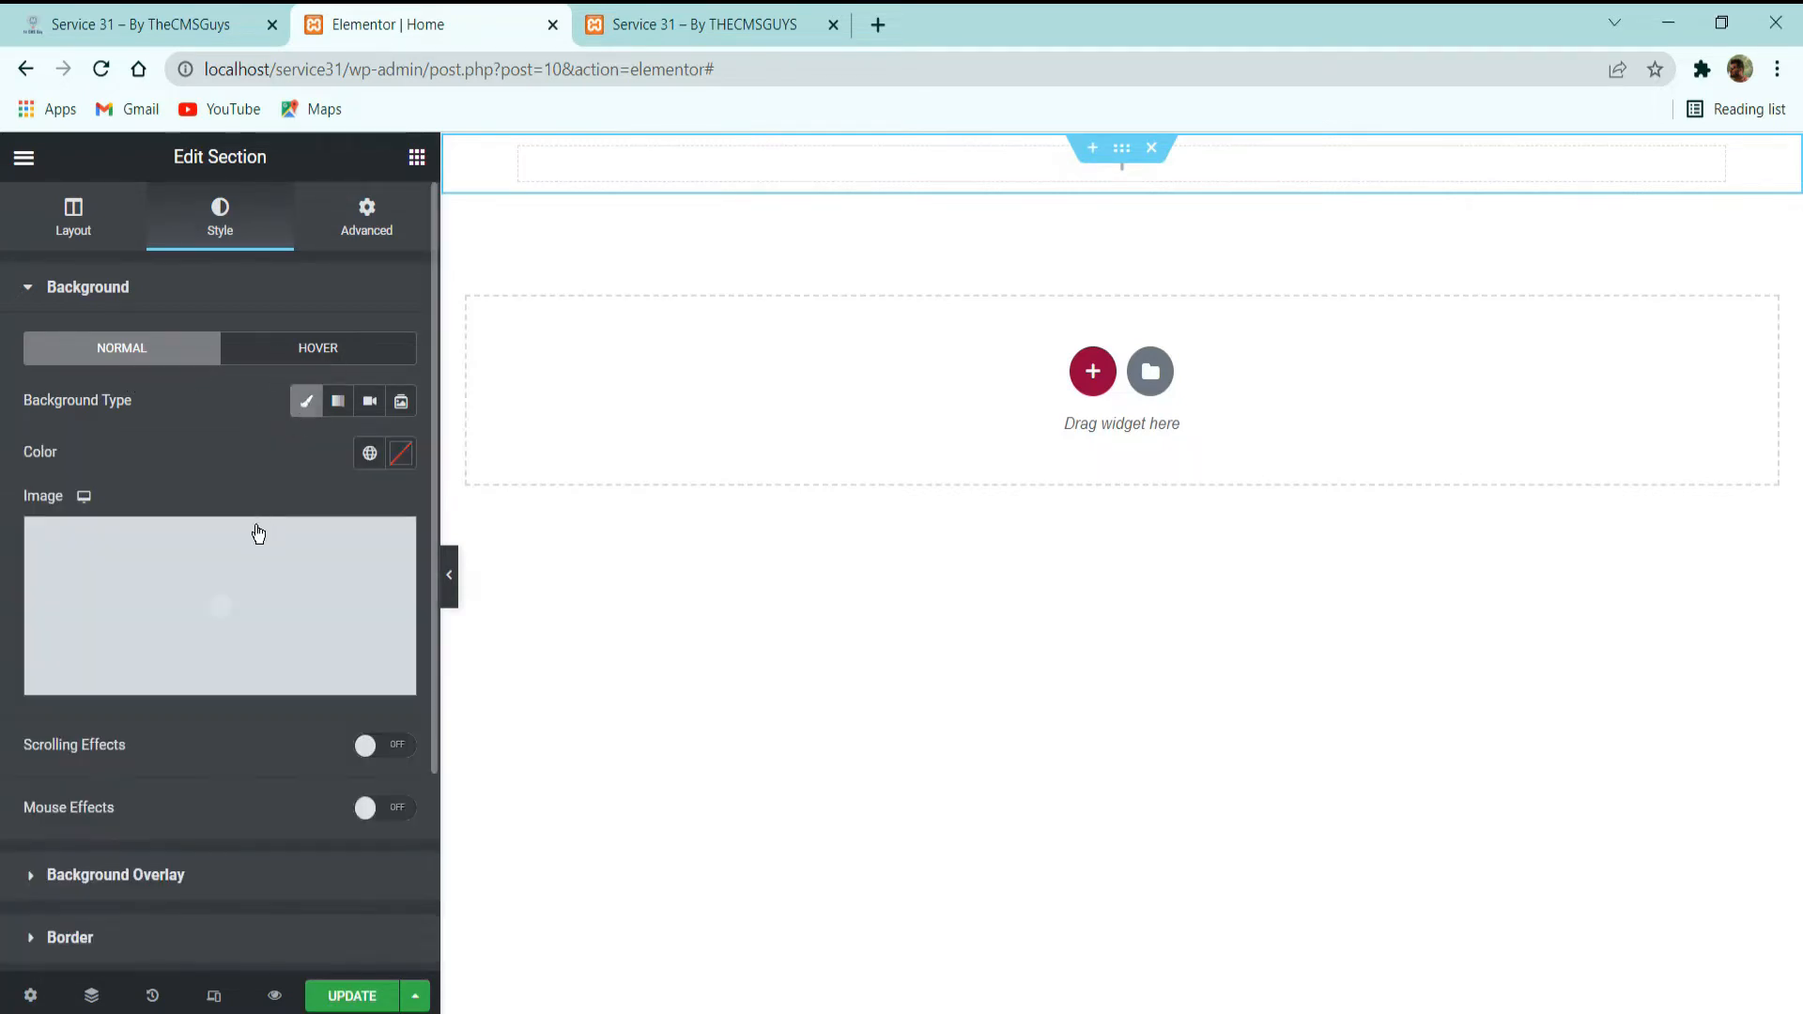
left_click(240, 573)
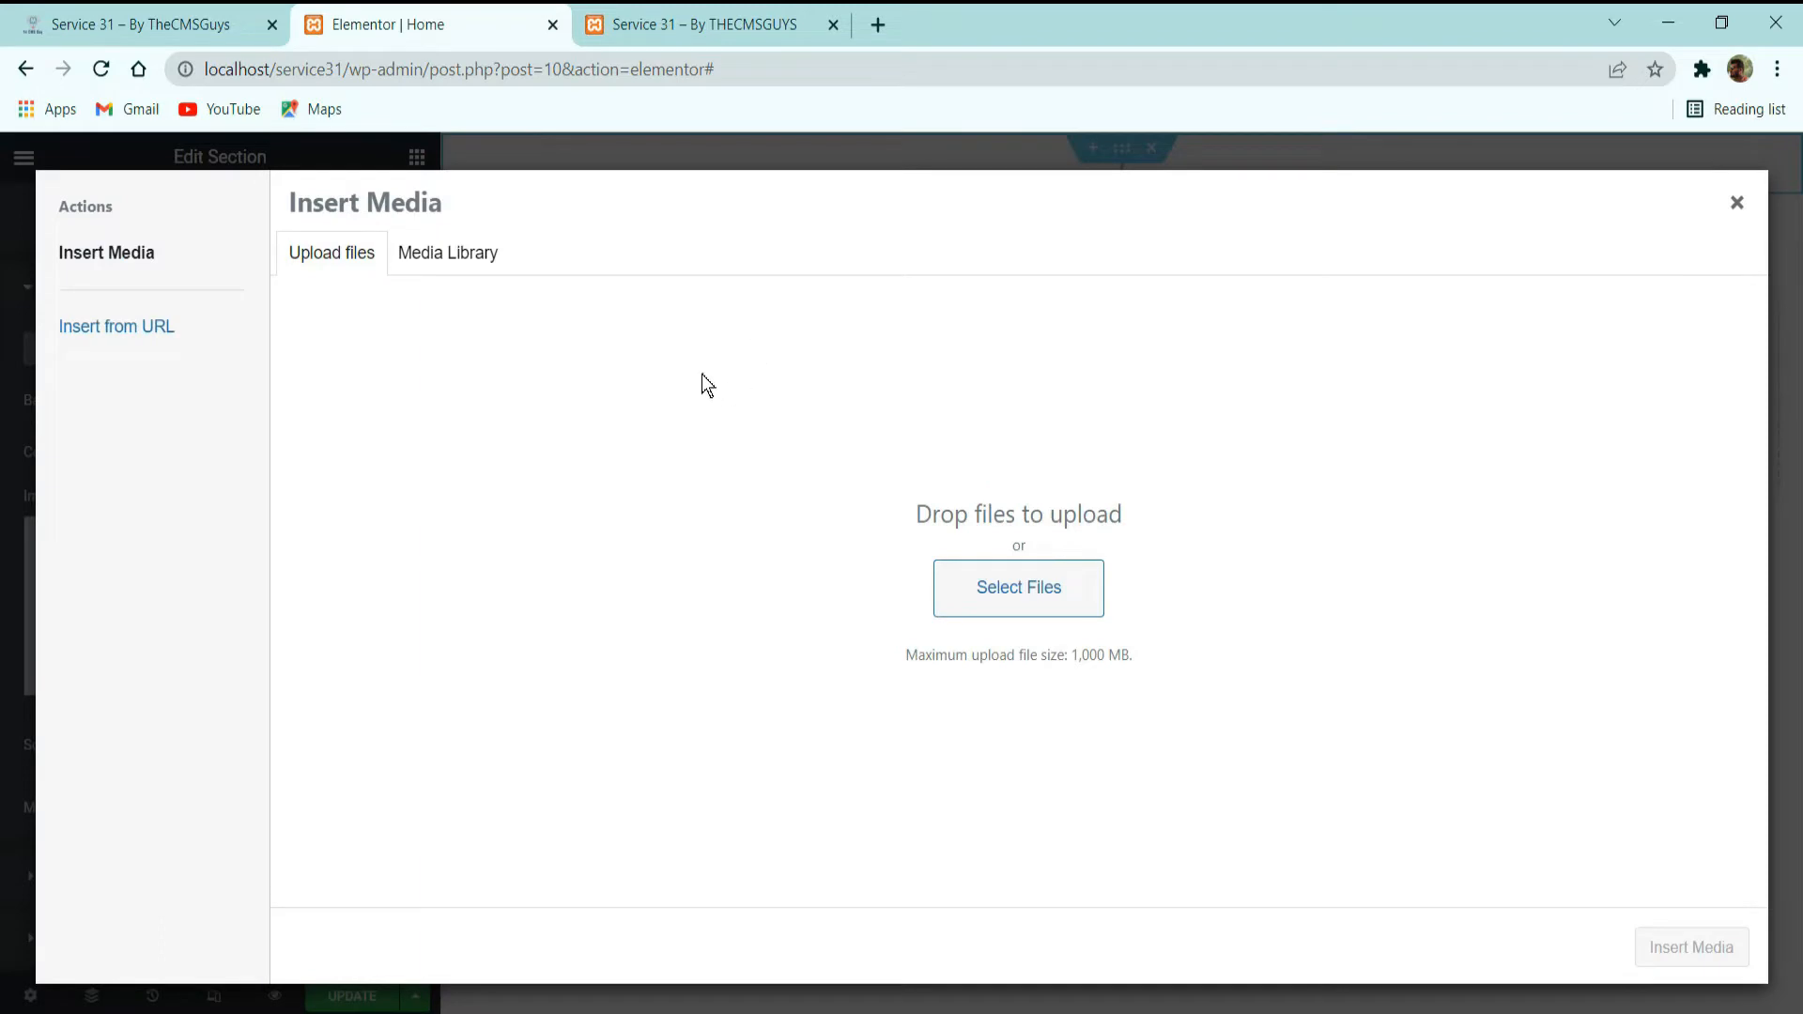
Check the media library for existing images, then switch to File Explorer with the Desktop folder service 31 over the file upload area.
left_click(418, 251)
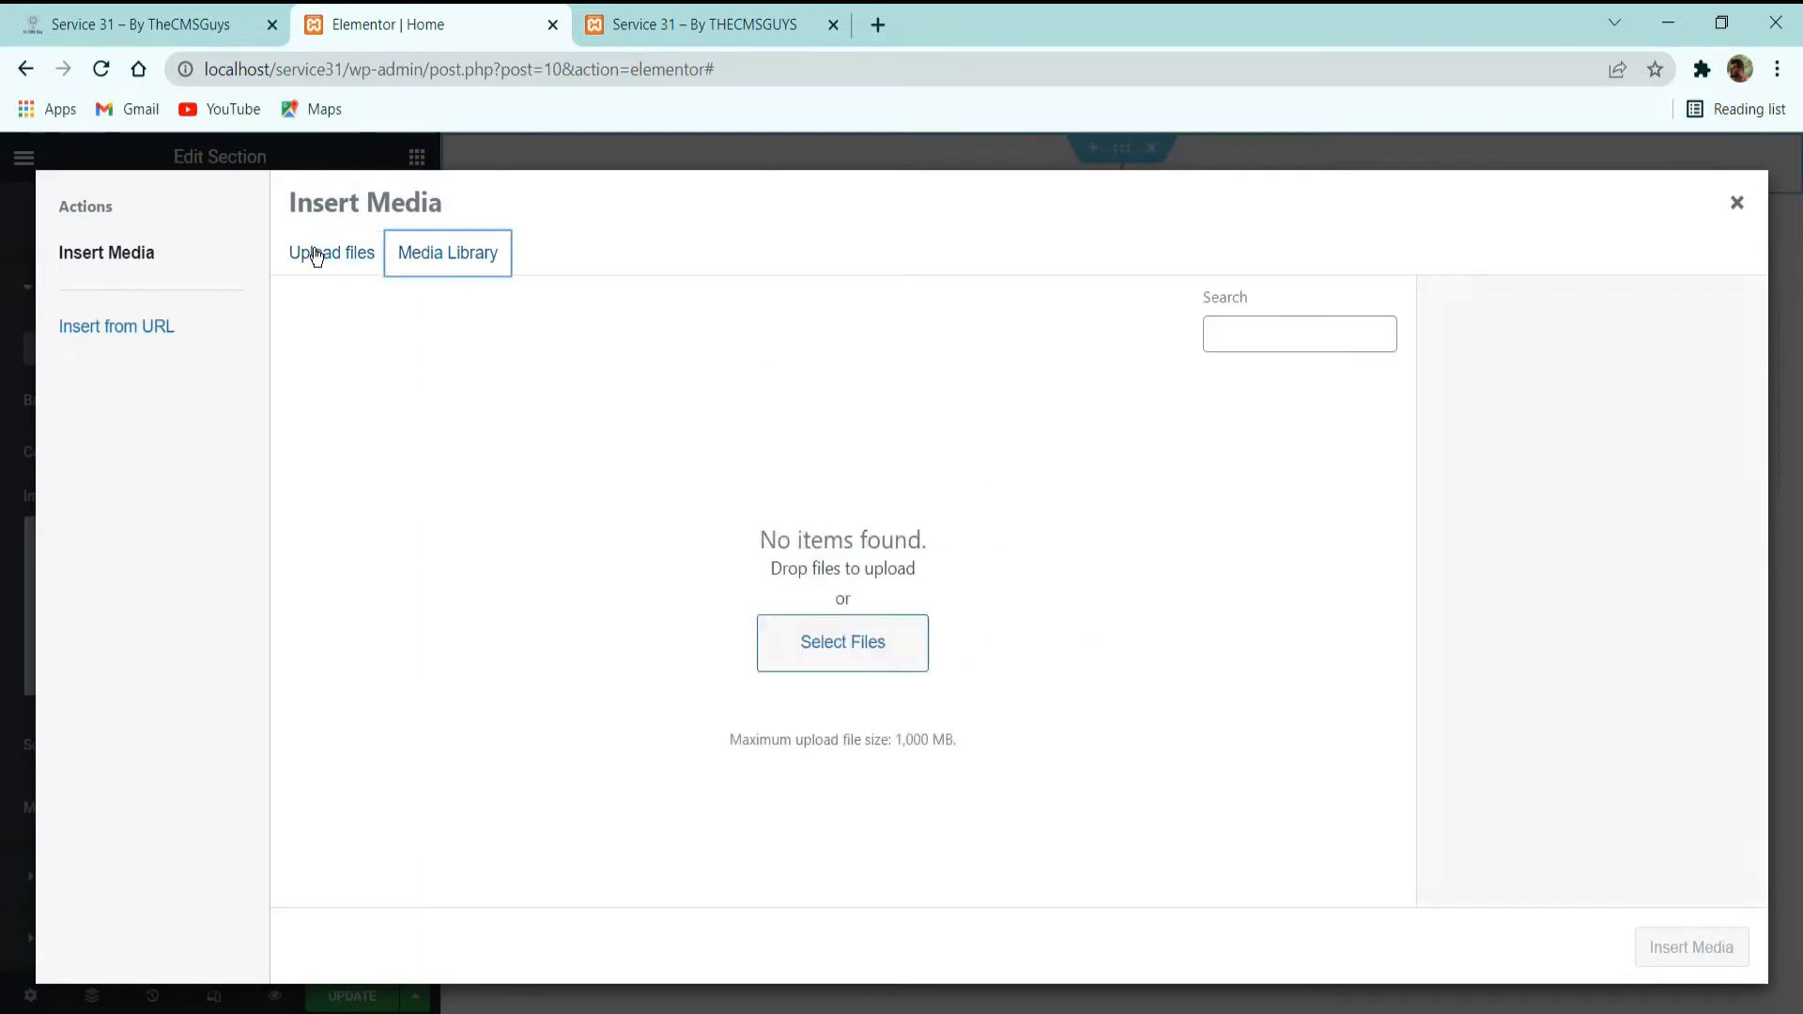
left_click(315, 257)
key("alt+Tab")
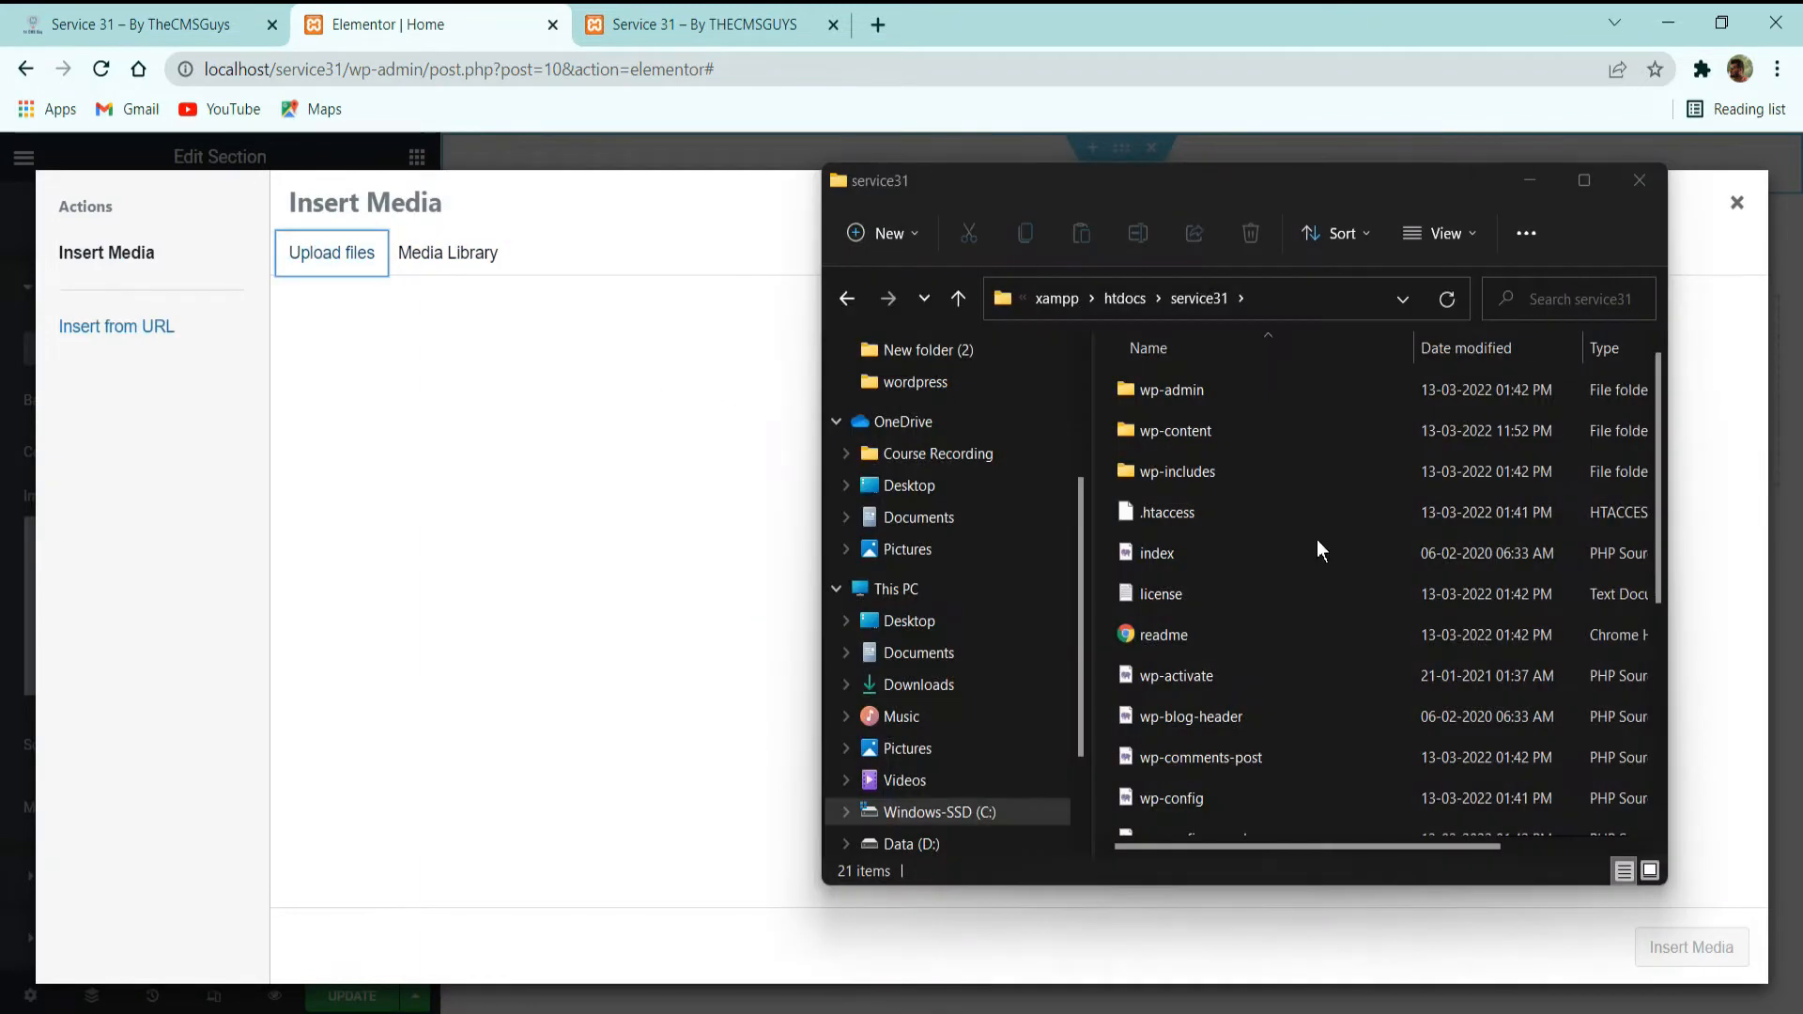
left_click(565, 532)
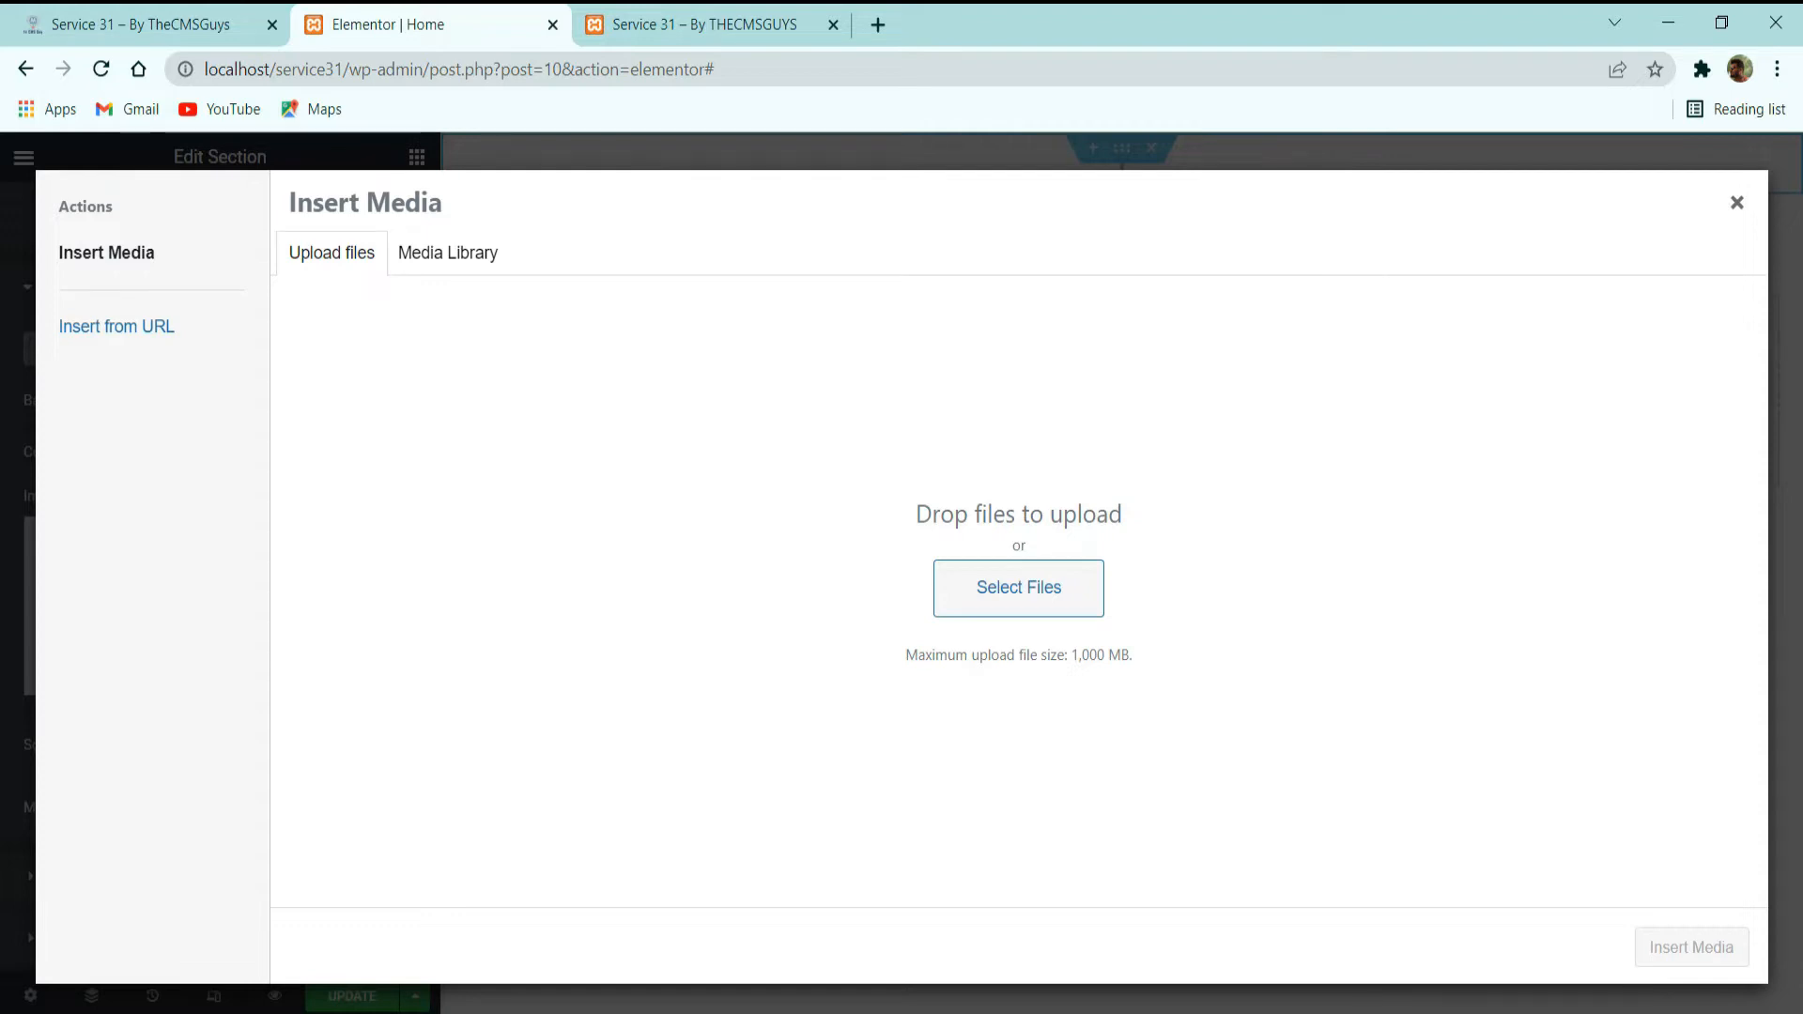
left_click(1019, 588)
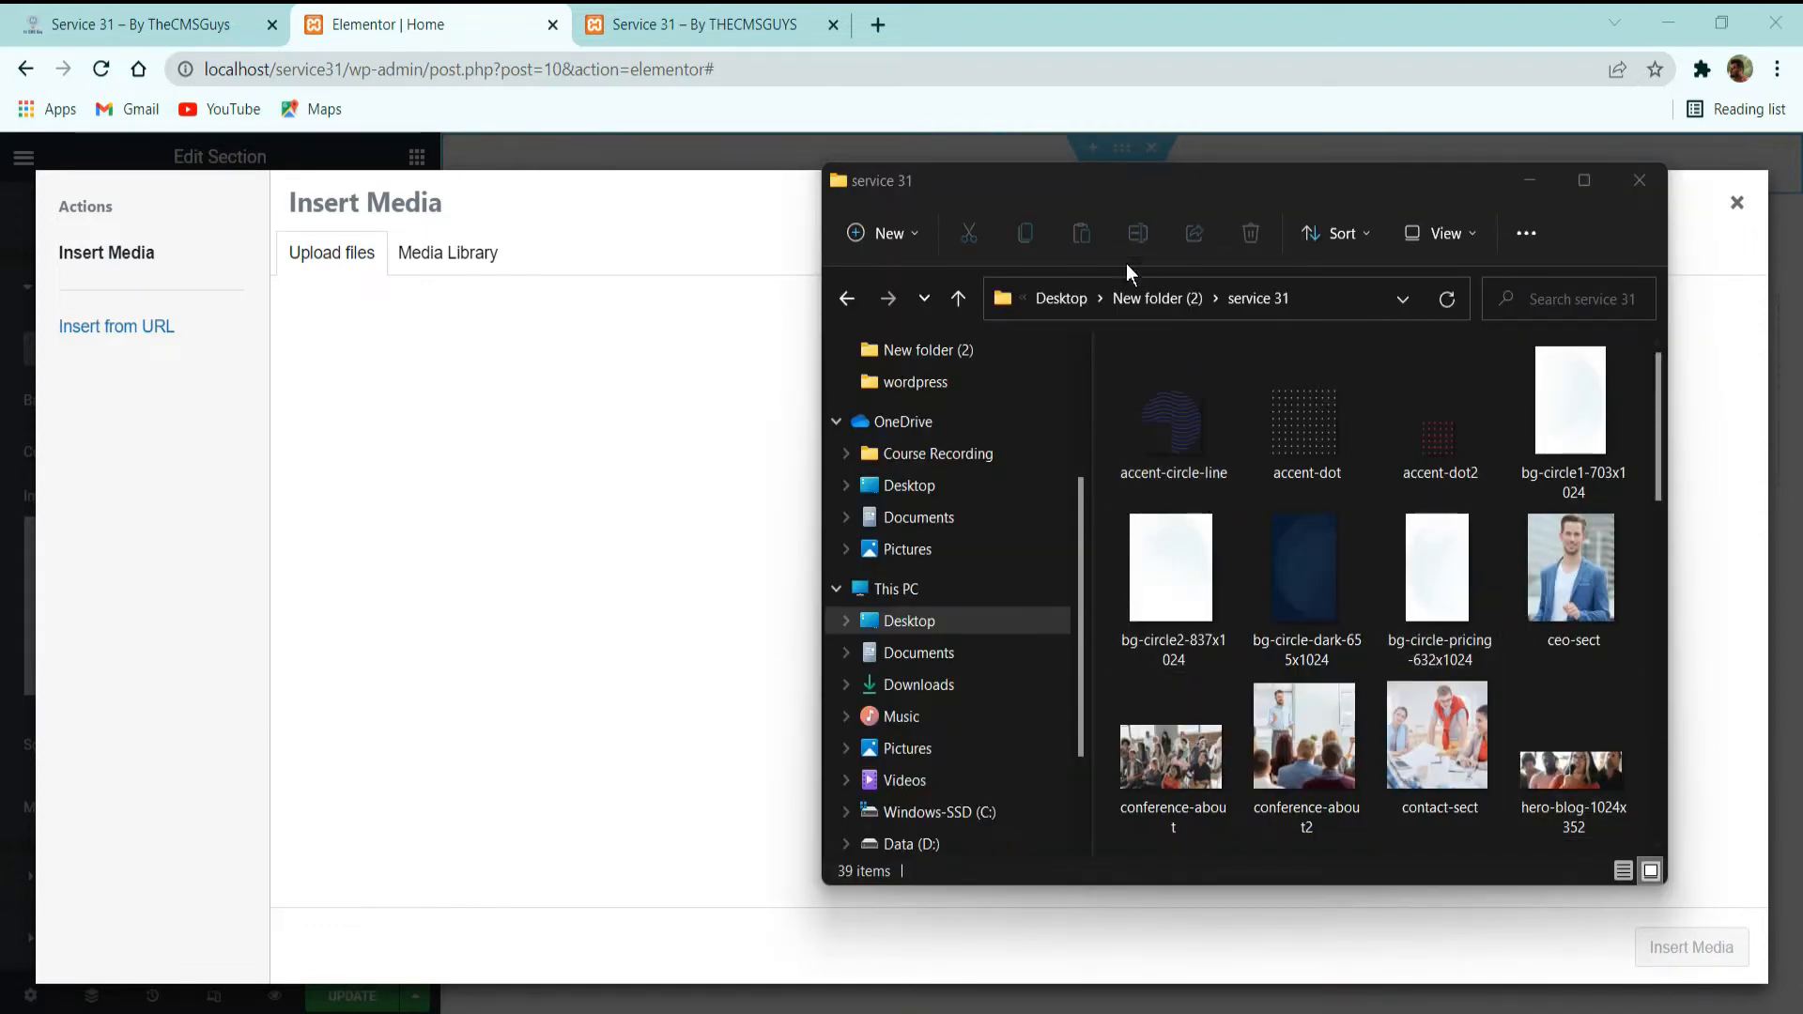
left_click_drag(1095, 197, 1090, 161)
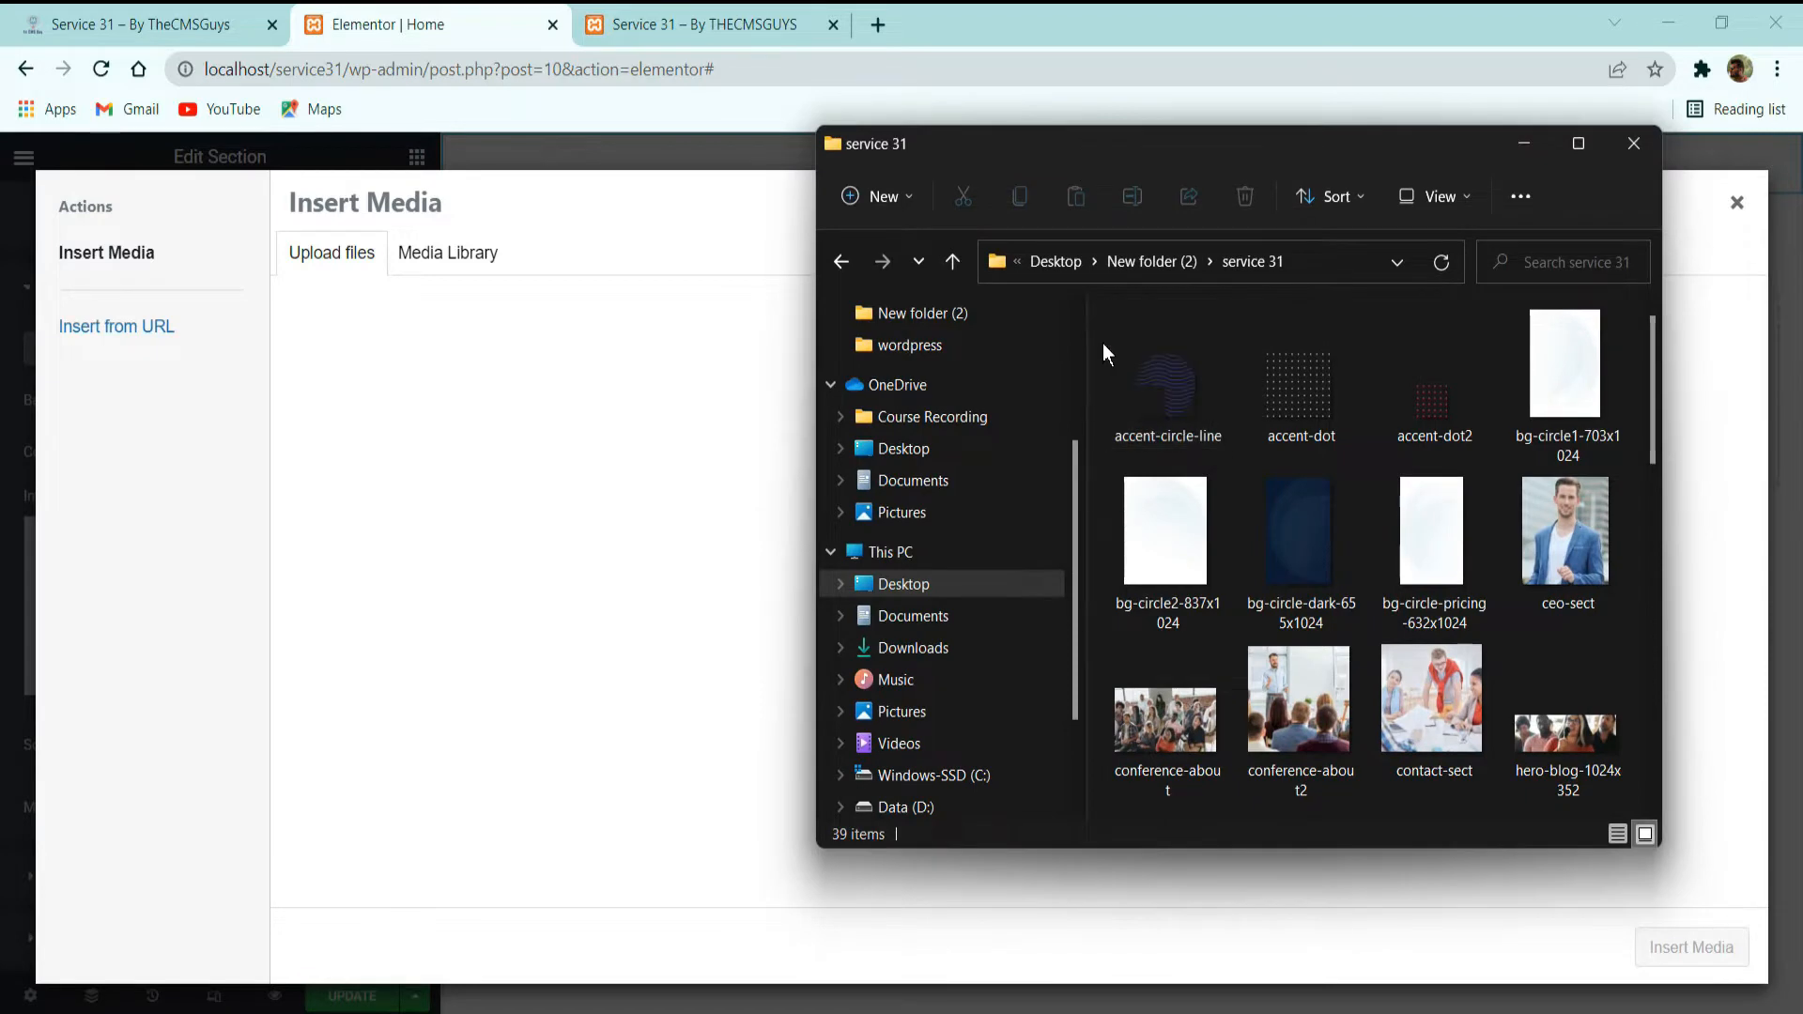
Select all images in the service 31 folder and upload them to the media library.
left_click(1103, 342)
key("ctrl+a")
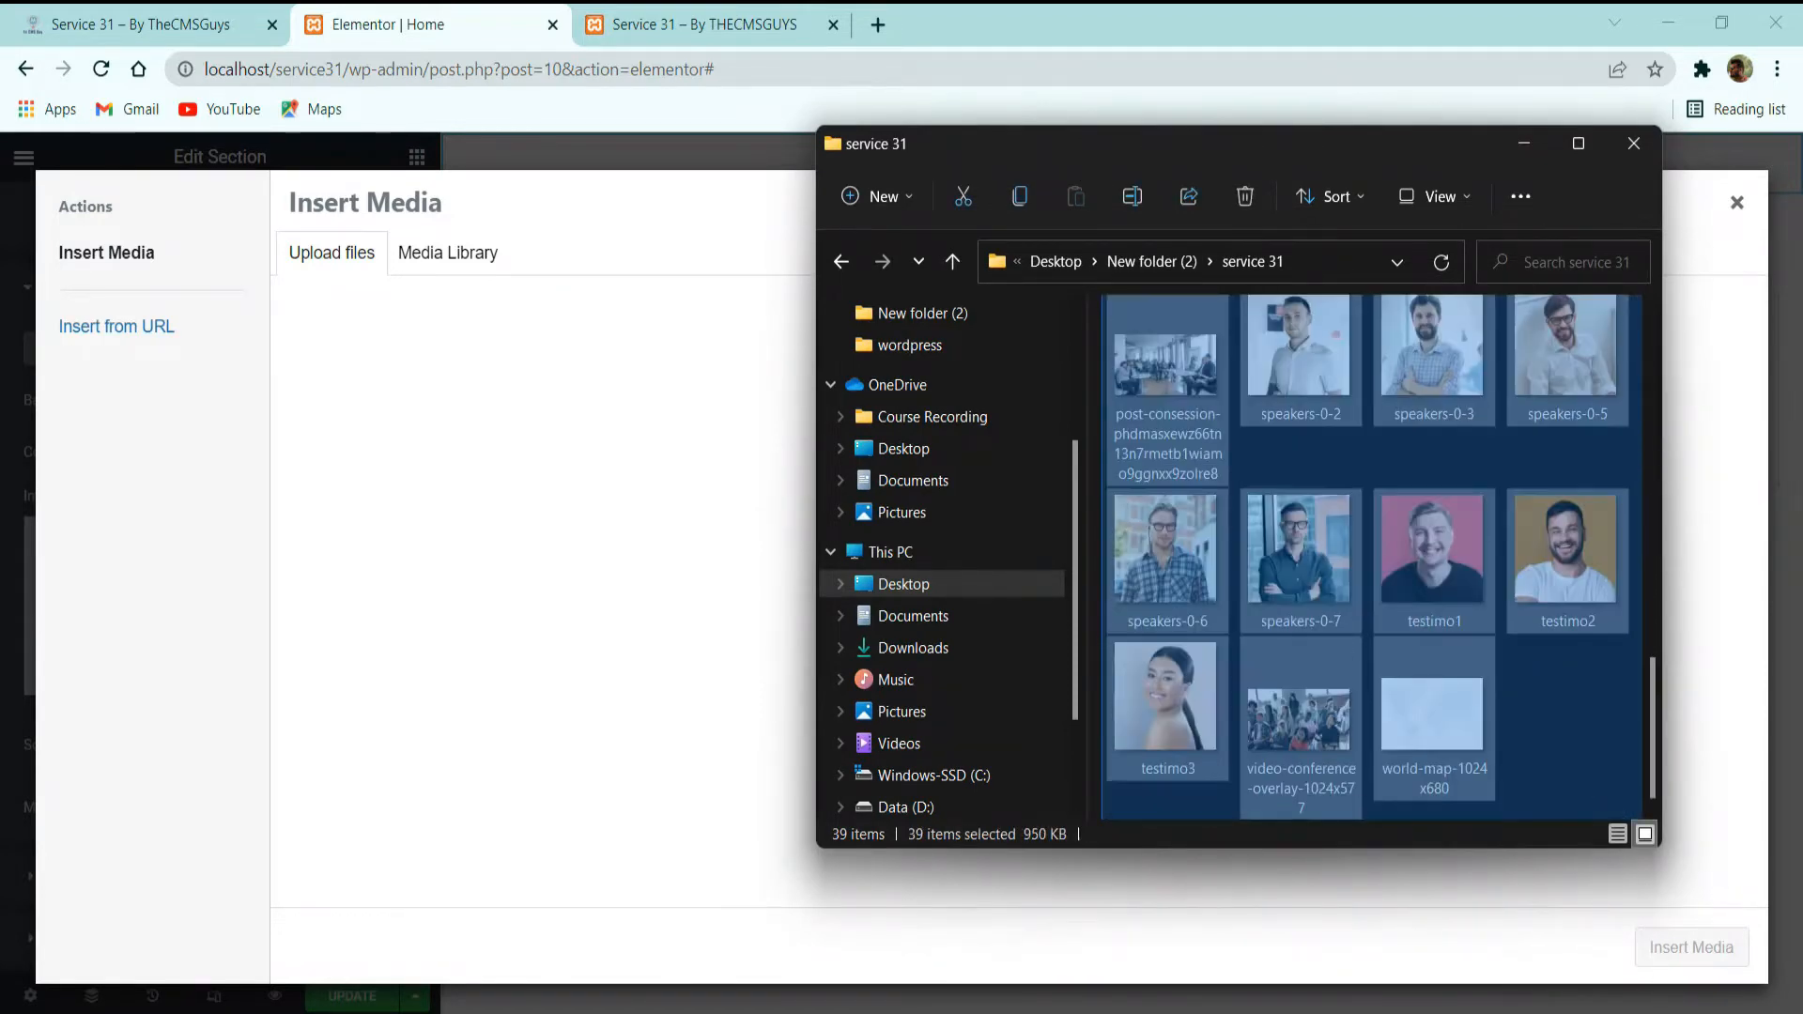
left_click_drag(1642, 819, 1635, 813)
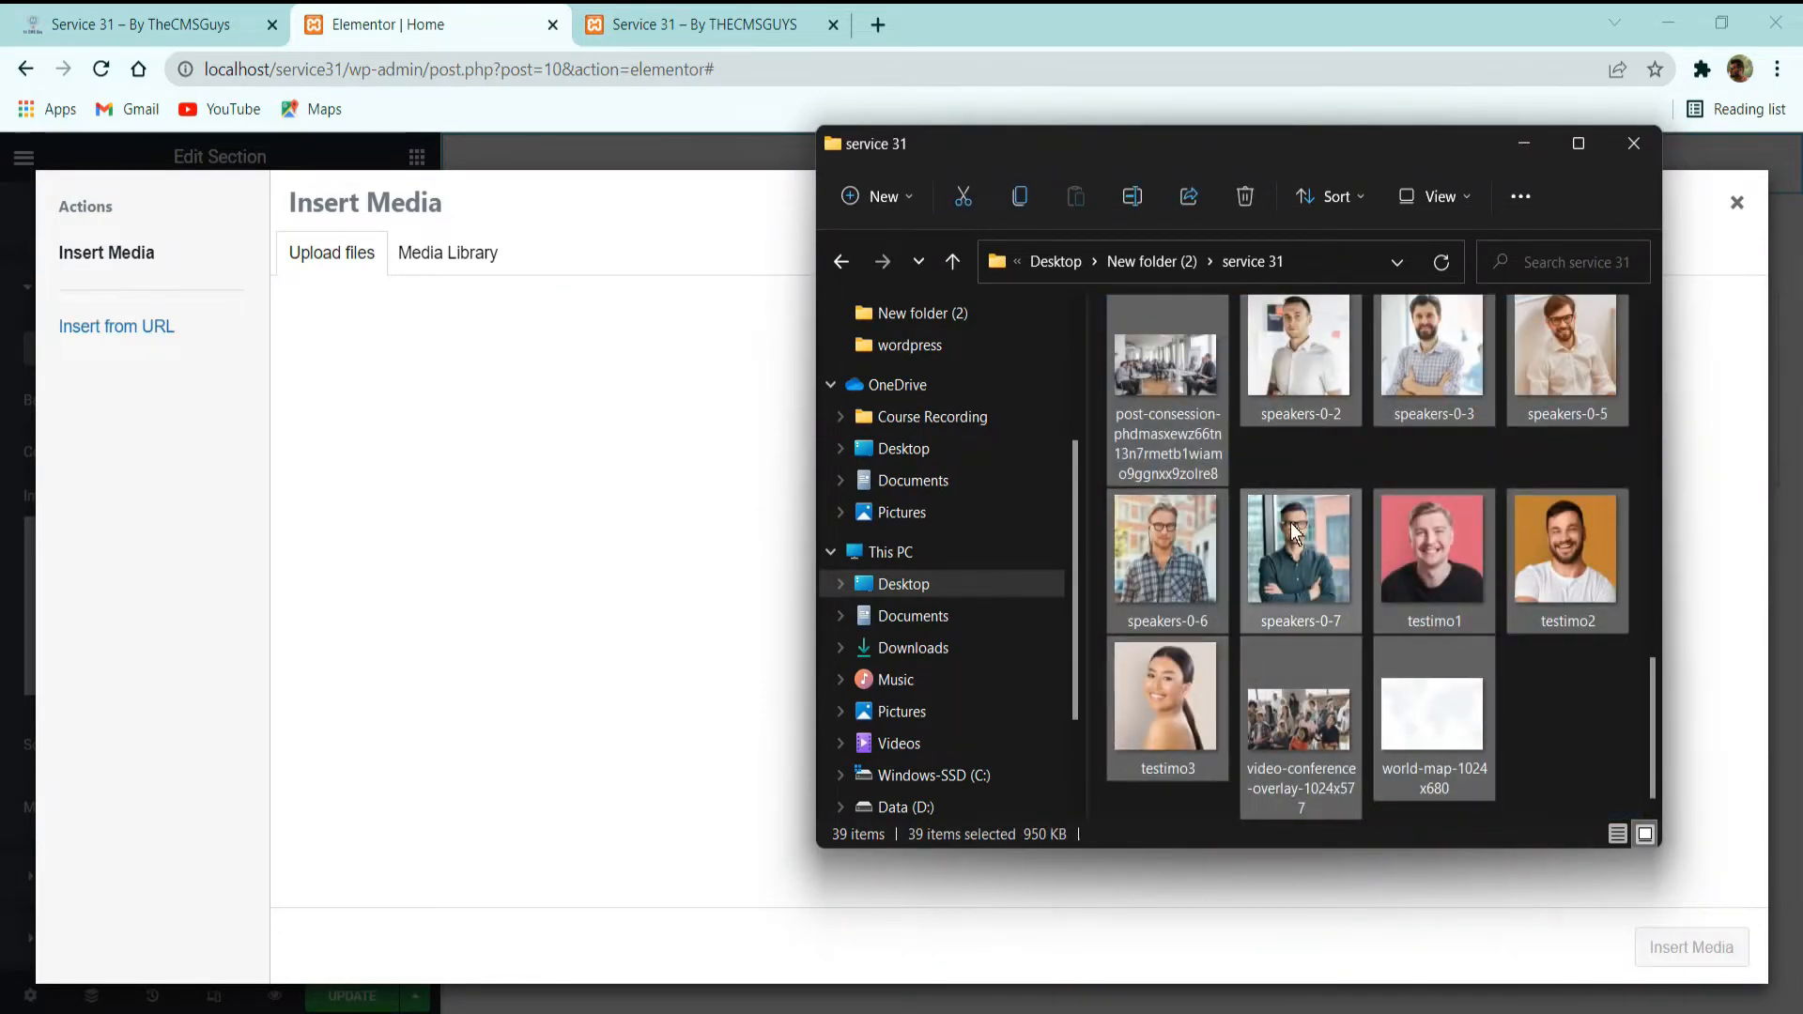
left_click_drag(1266, 391, 879, 635)
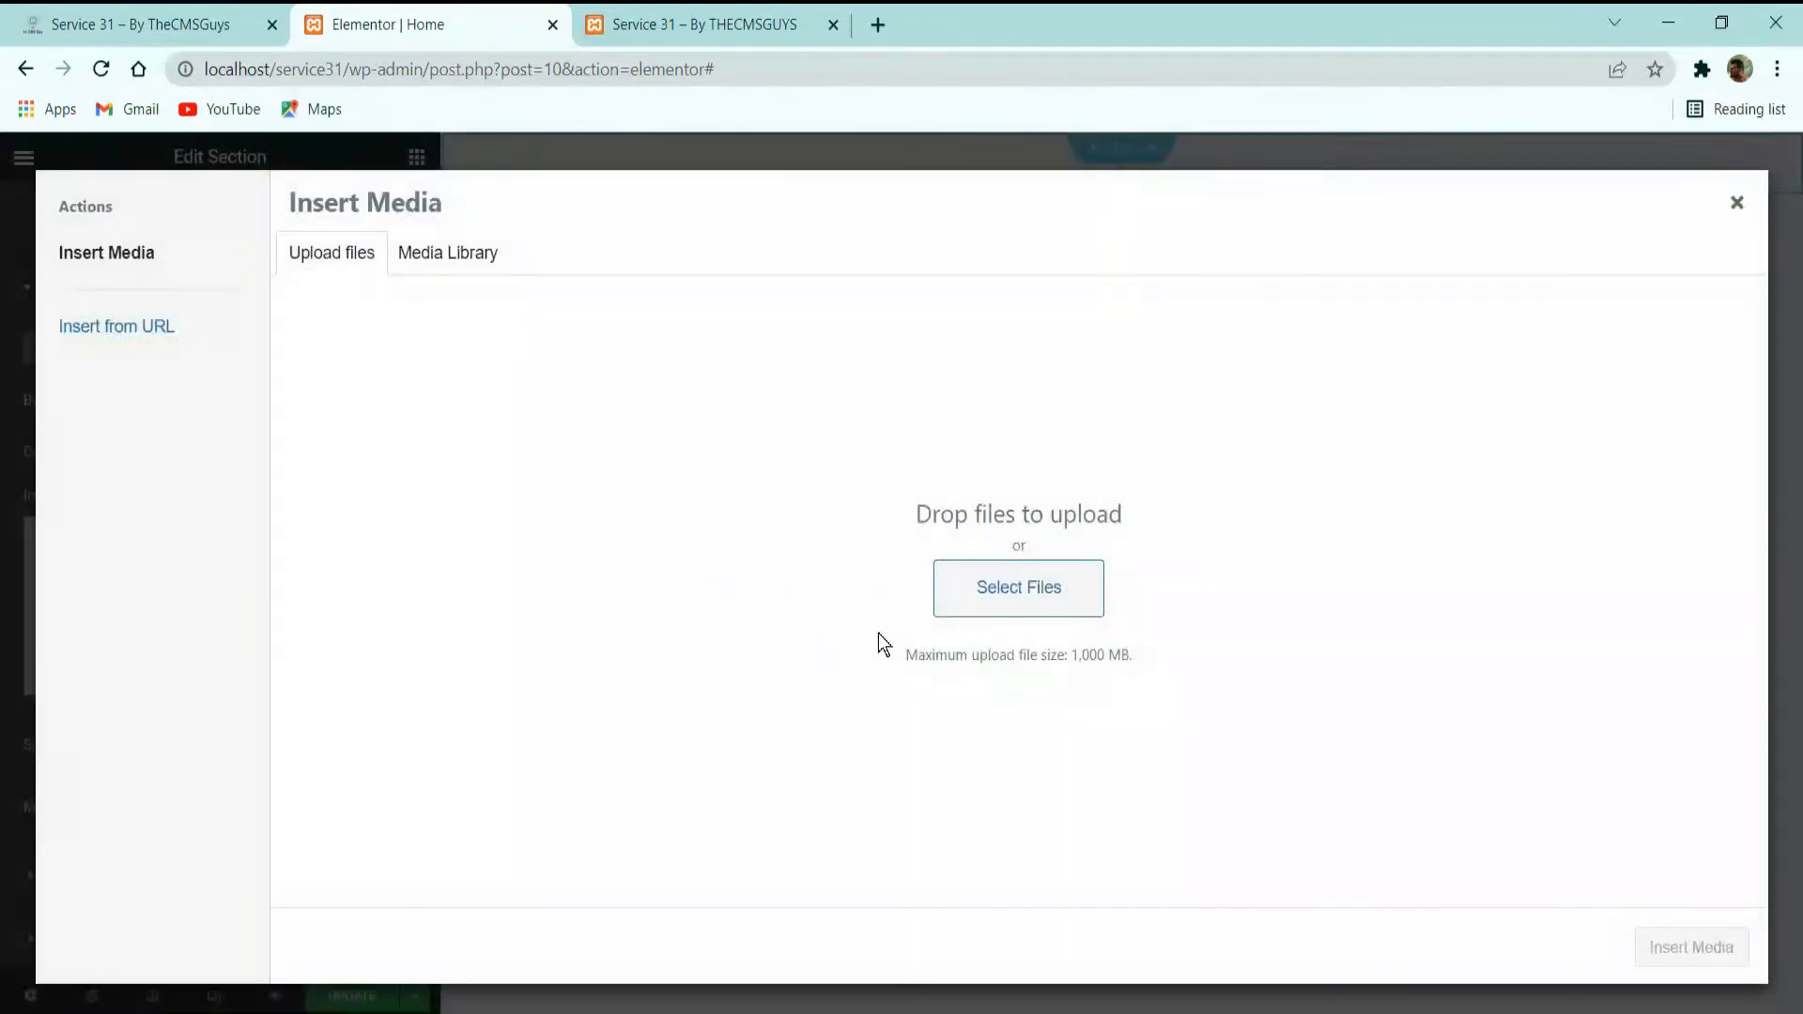
left_click(343, 246)
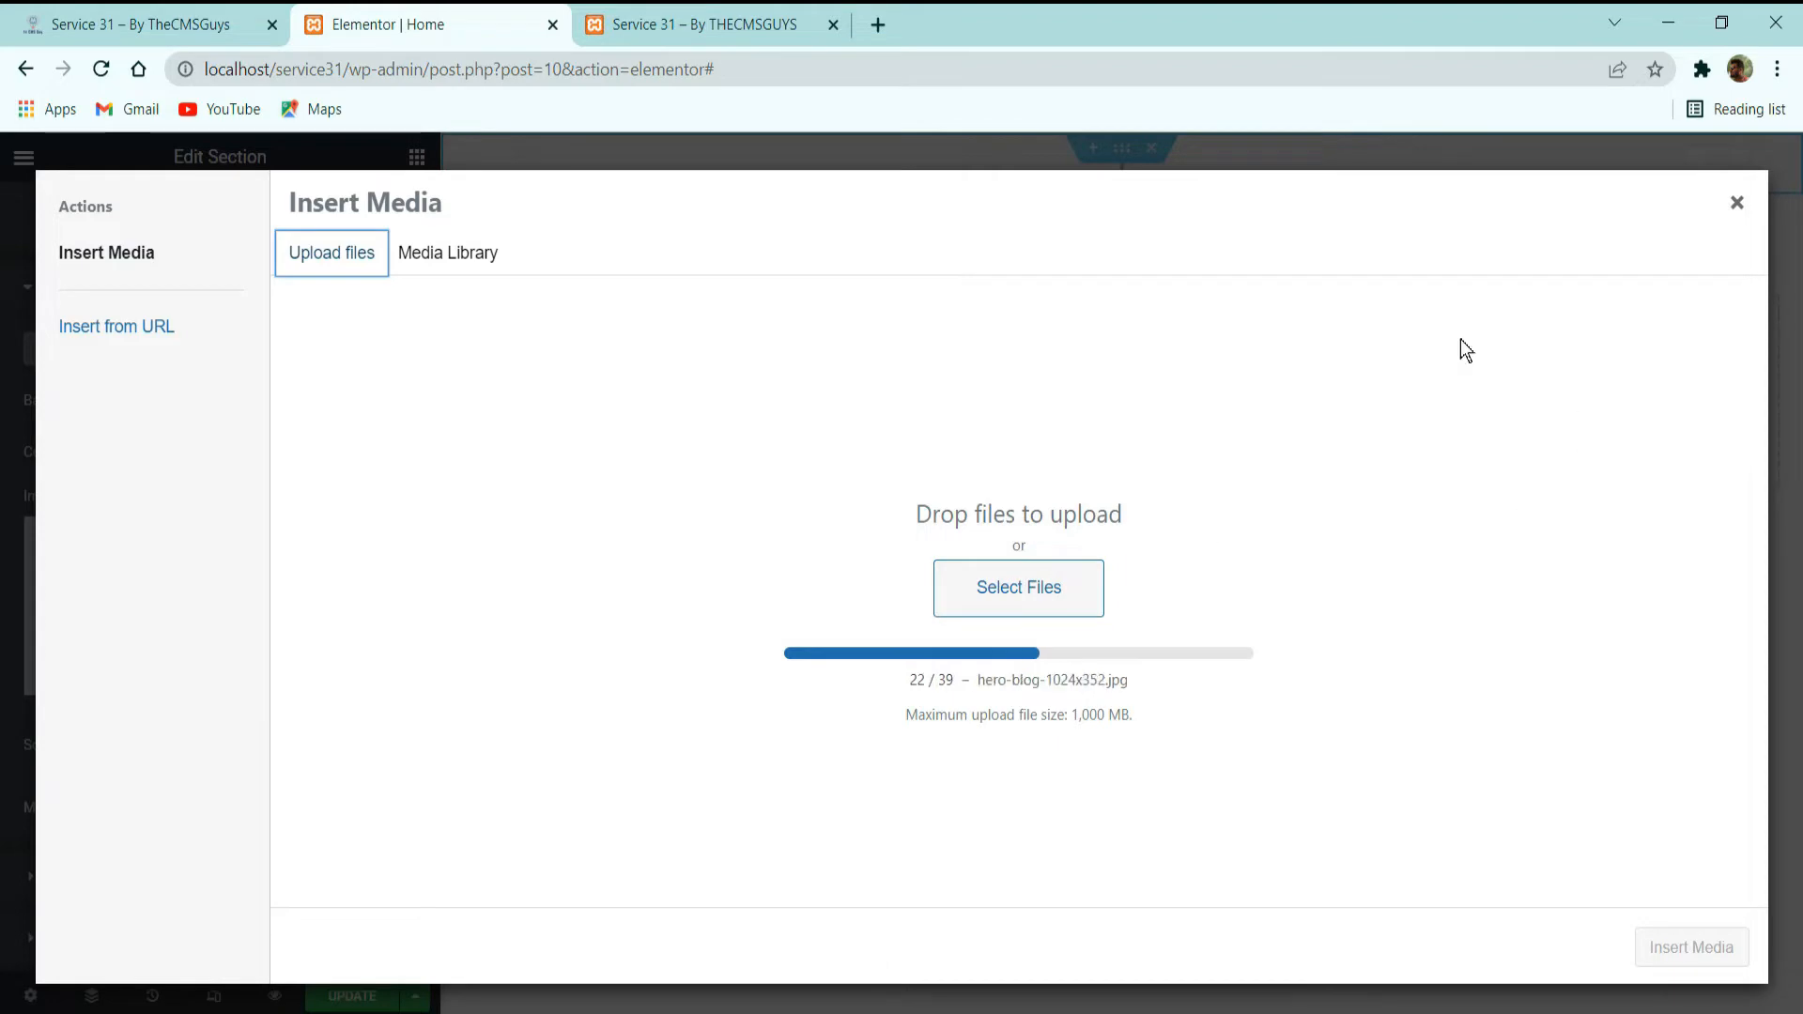
Find the hero-home-1024x640 image in the media library and insert it as the section's background image.
left_click(483, 266)
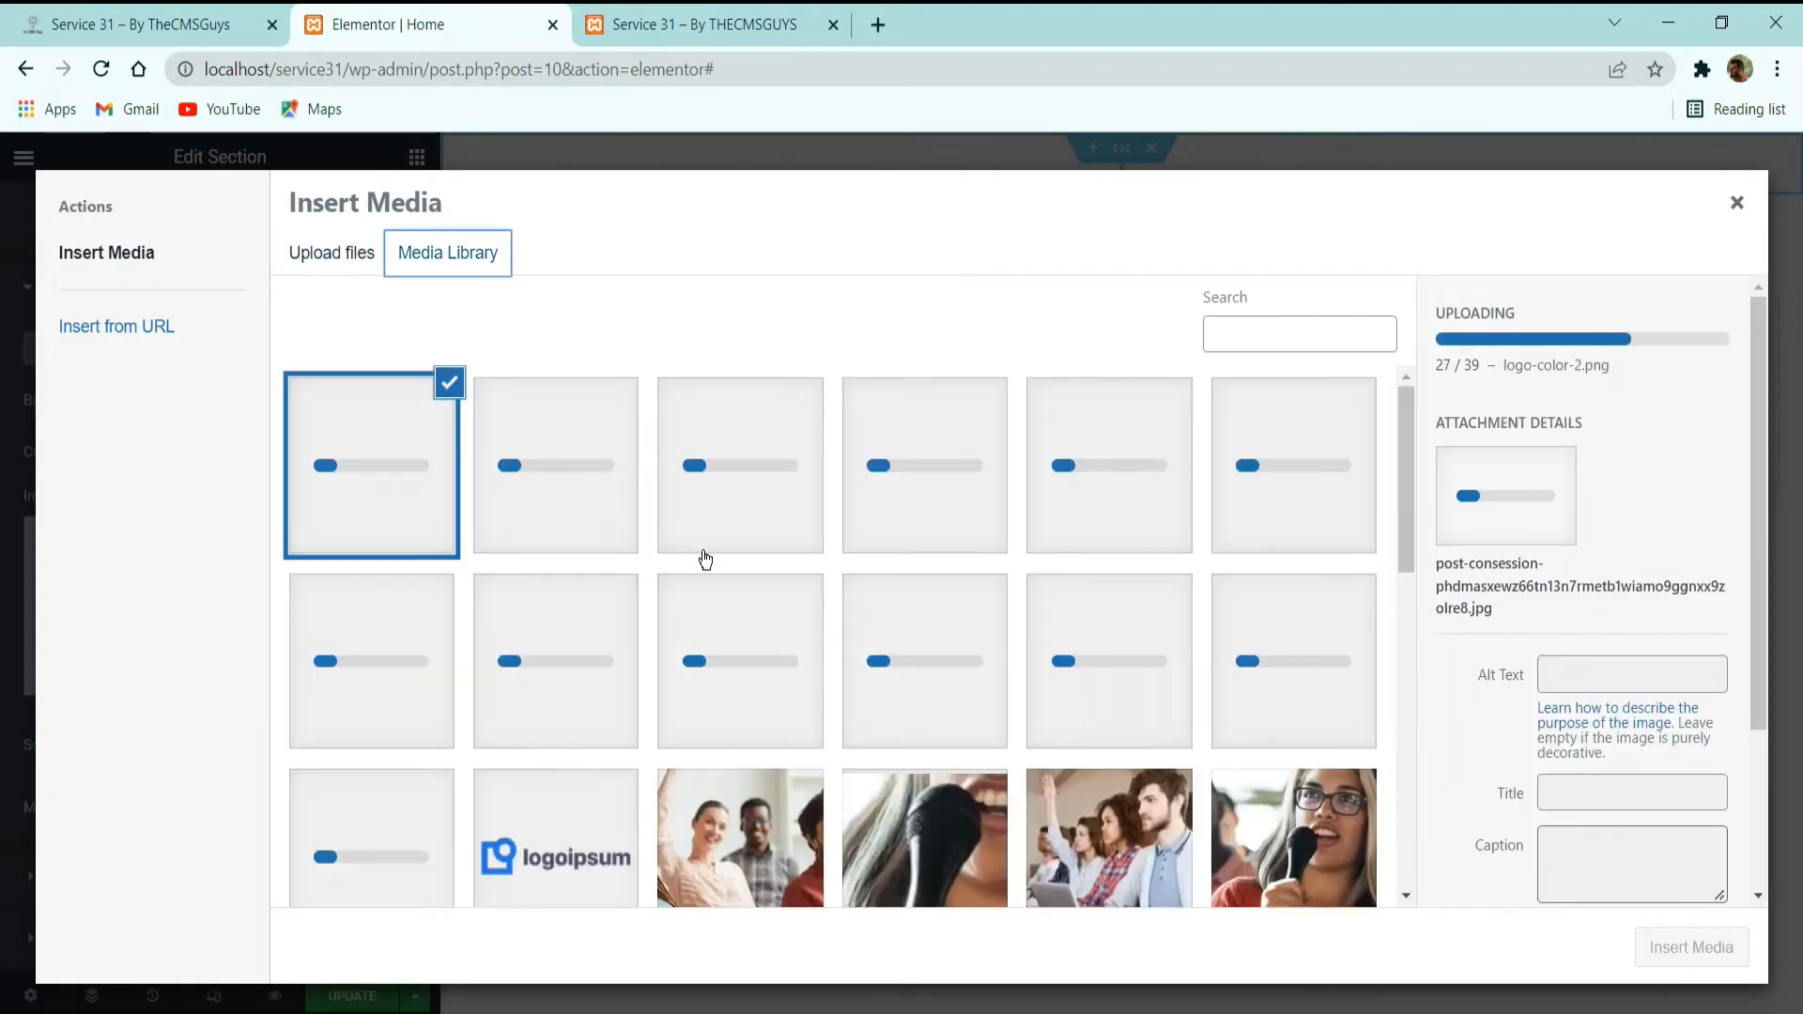
scroll(796, 599, "down", 7)
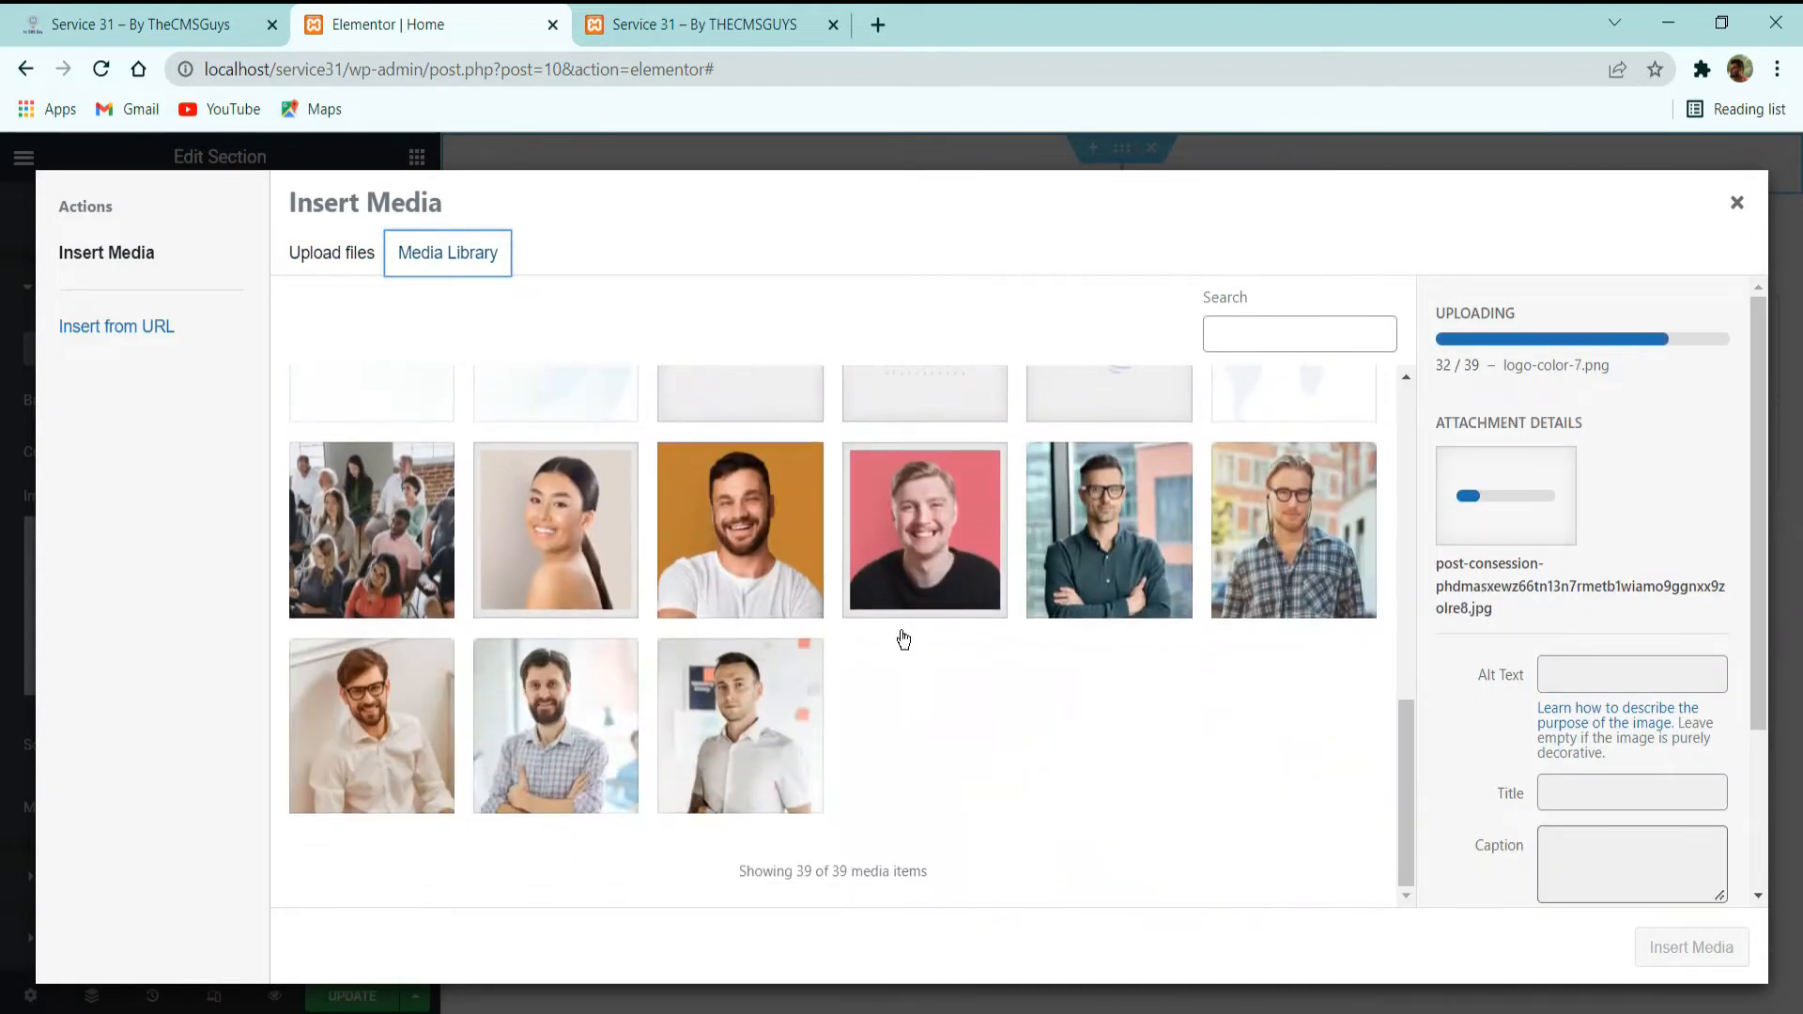
scroll(964, 631, "up", 8)
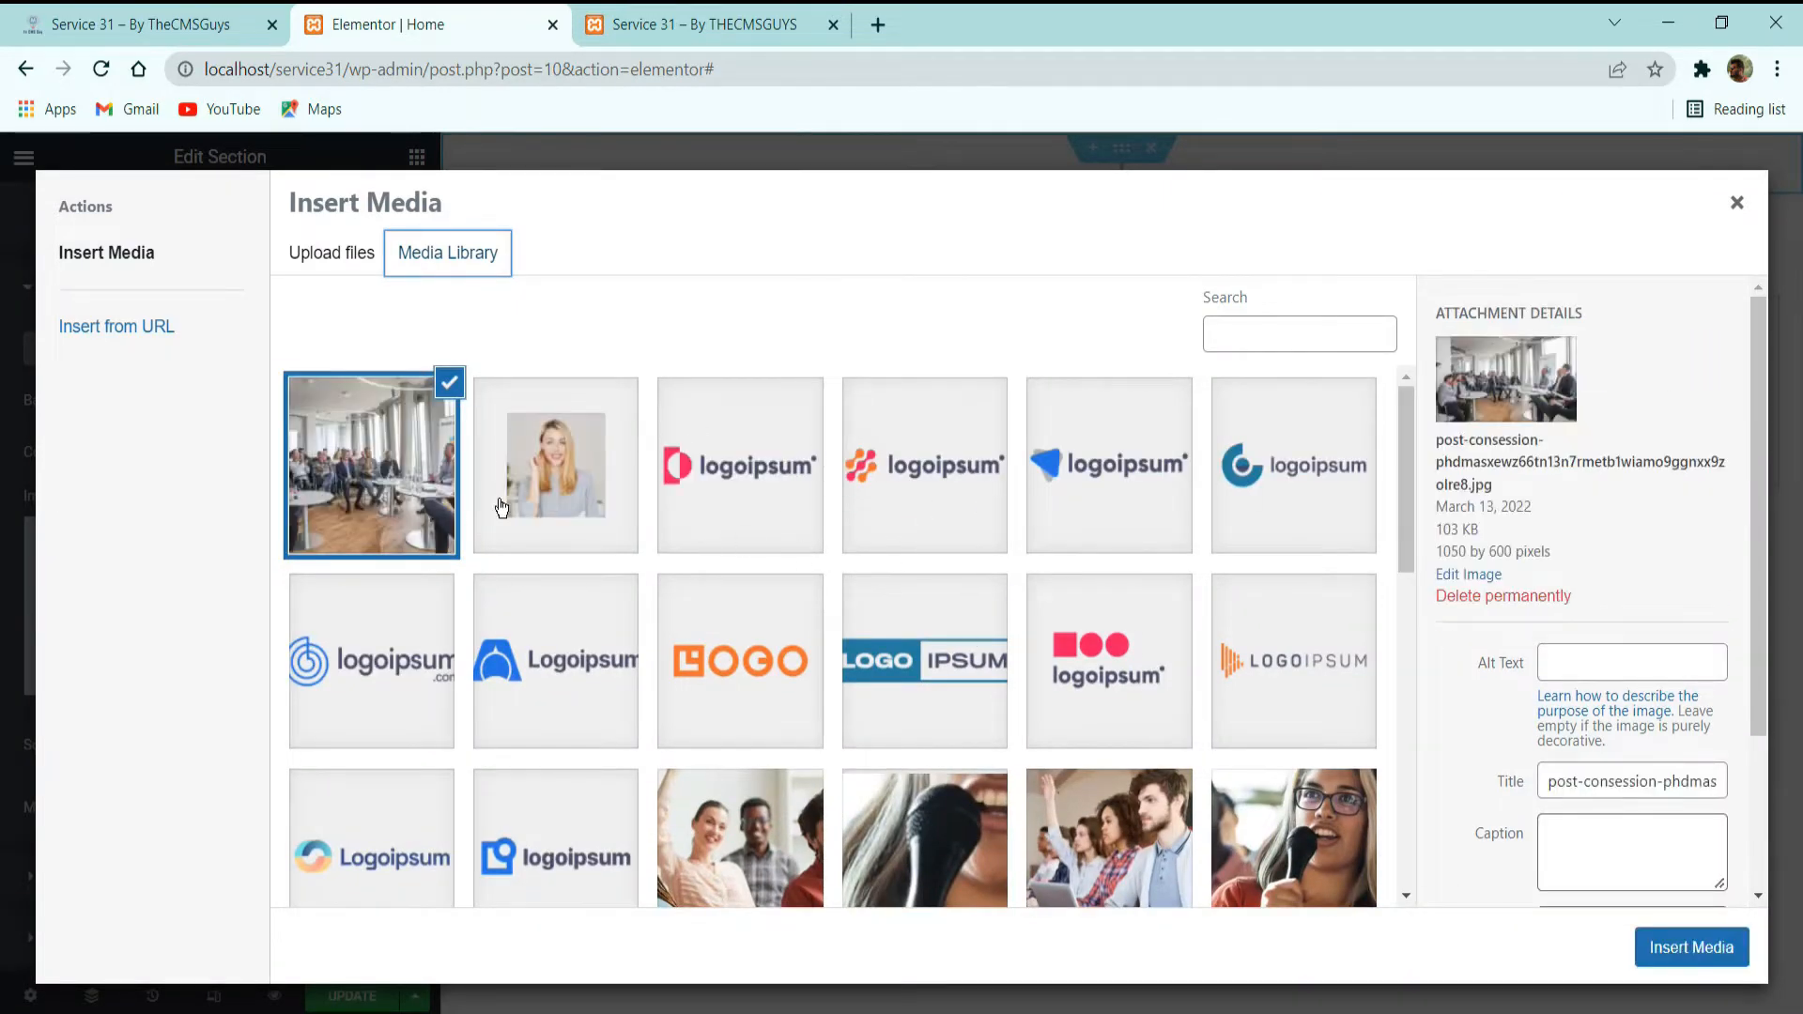
scroll(888, 545, "down", 3)
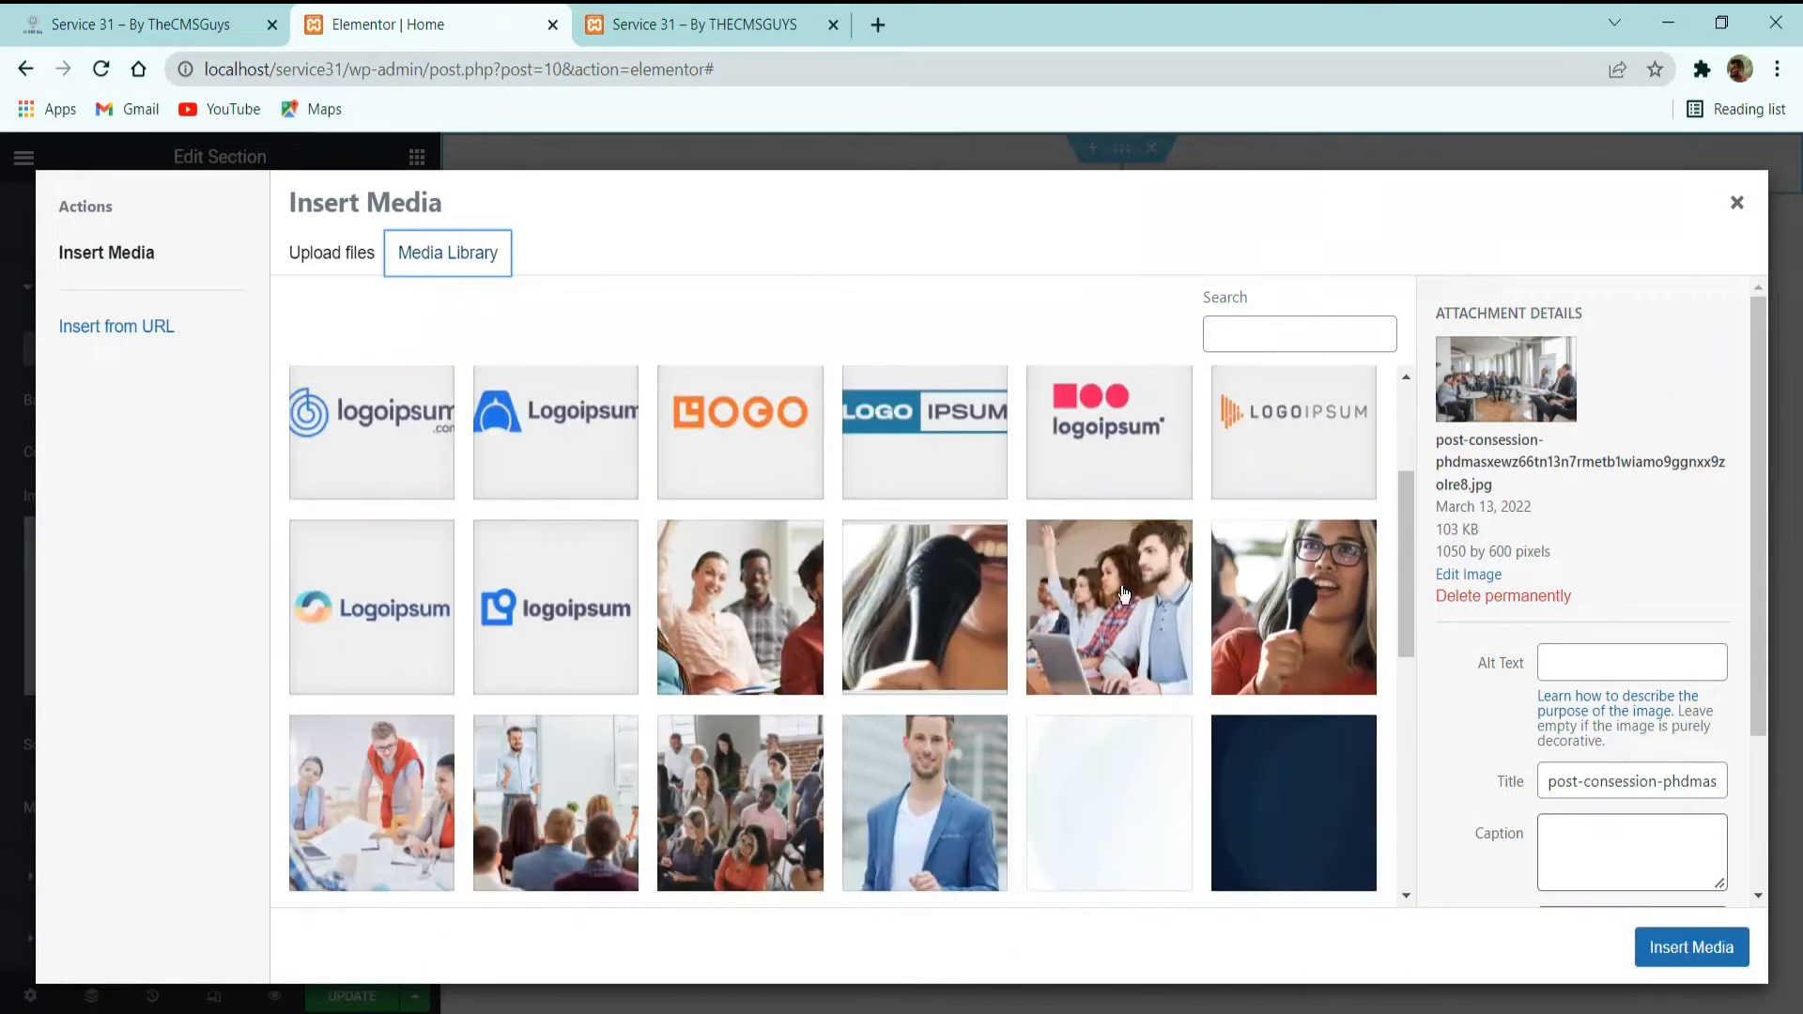
left_click(1249, 638)
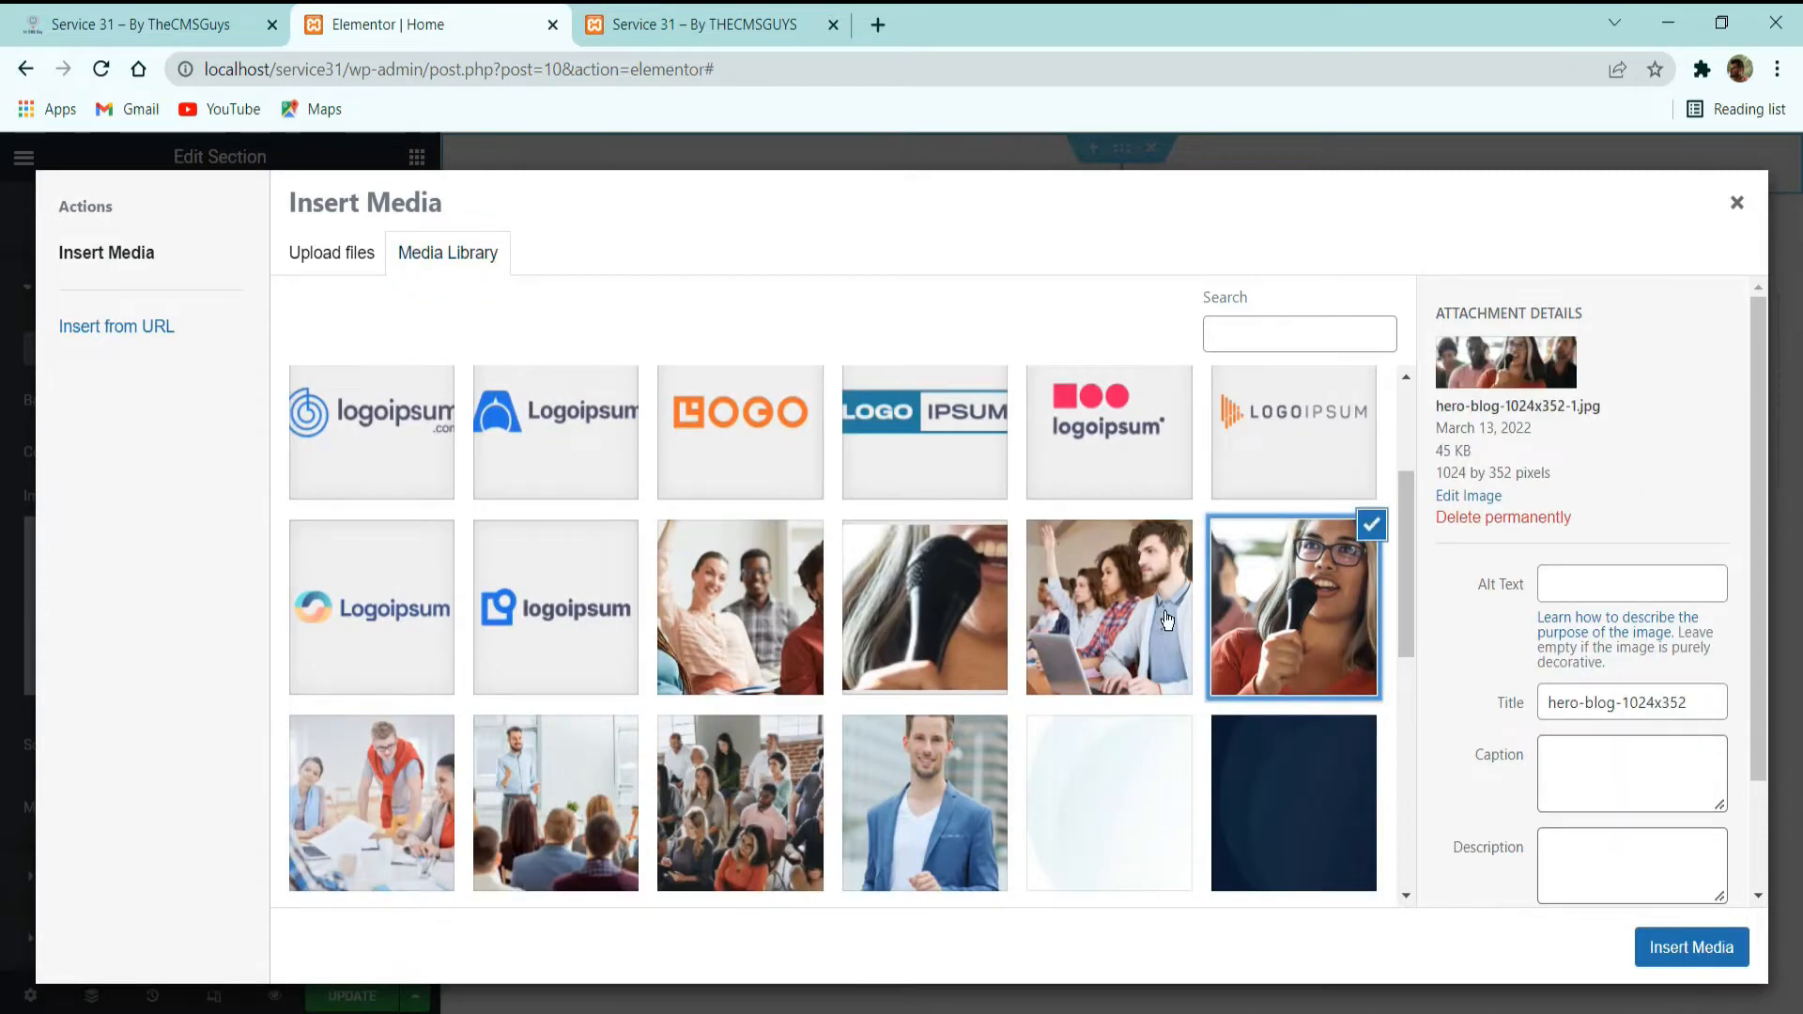
left_click(1166, 620)
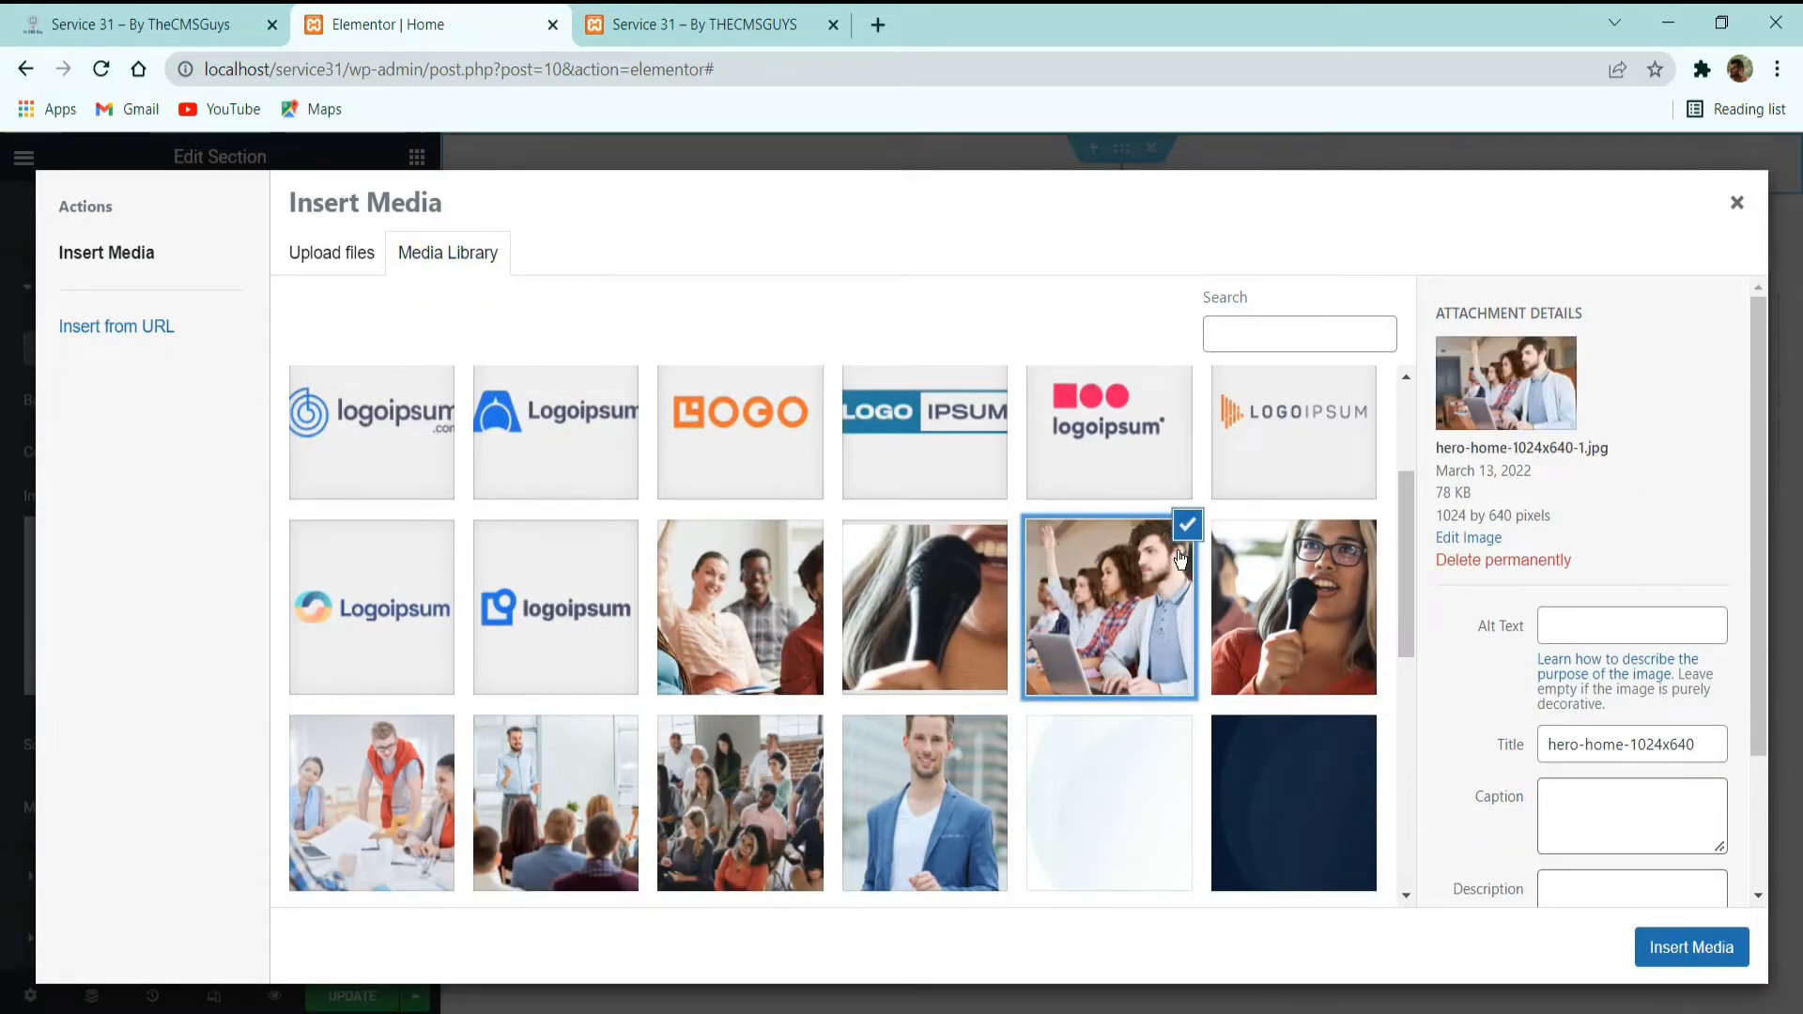
left_click(1671, 952)
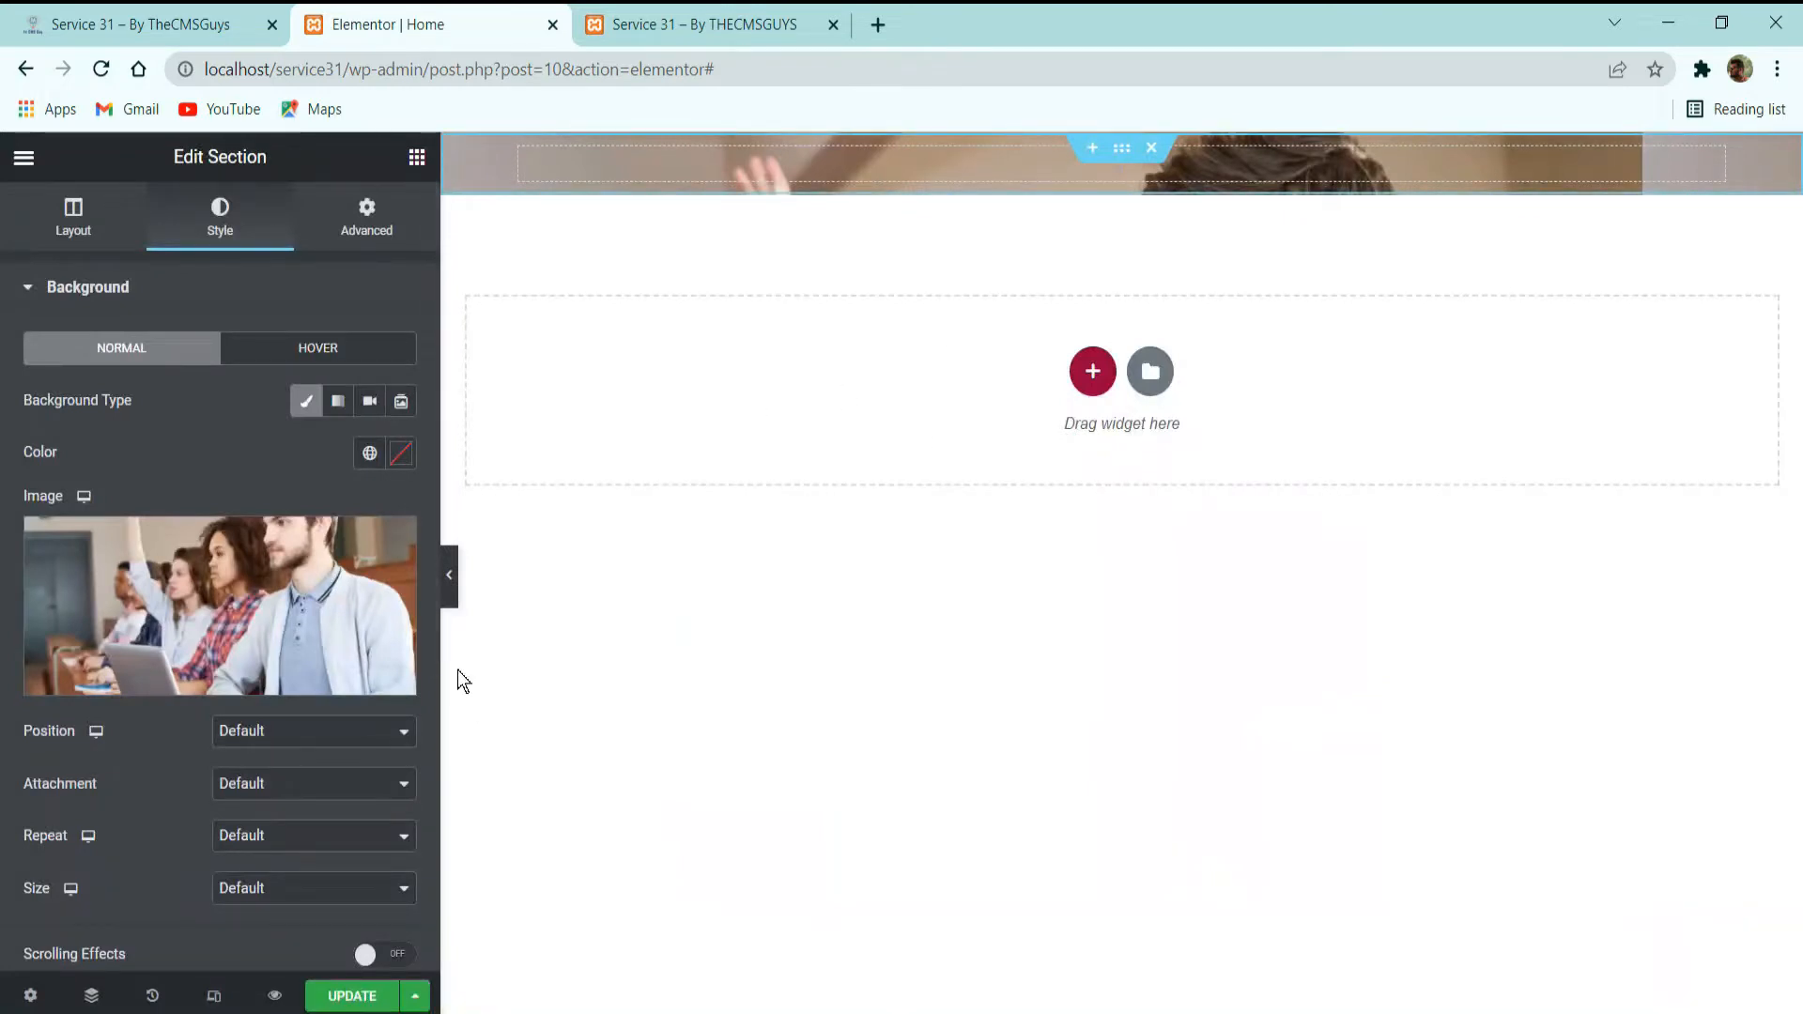
Set the background image's position to Center Center, repeat to No-repeat and size to Cover.
left_click(285, 731)
left_click(286, 783)
scroll(276, 648, "down", 5)
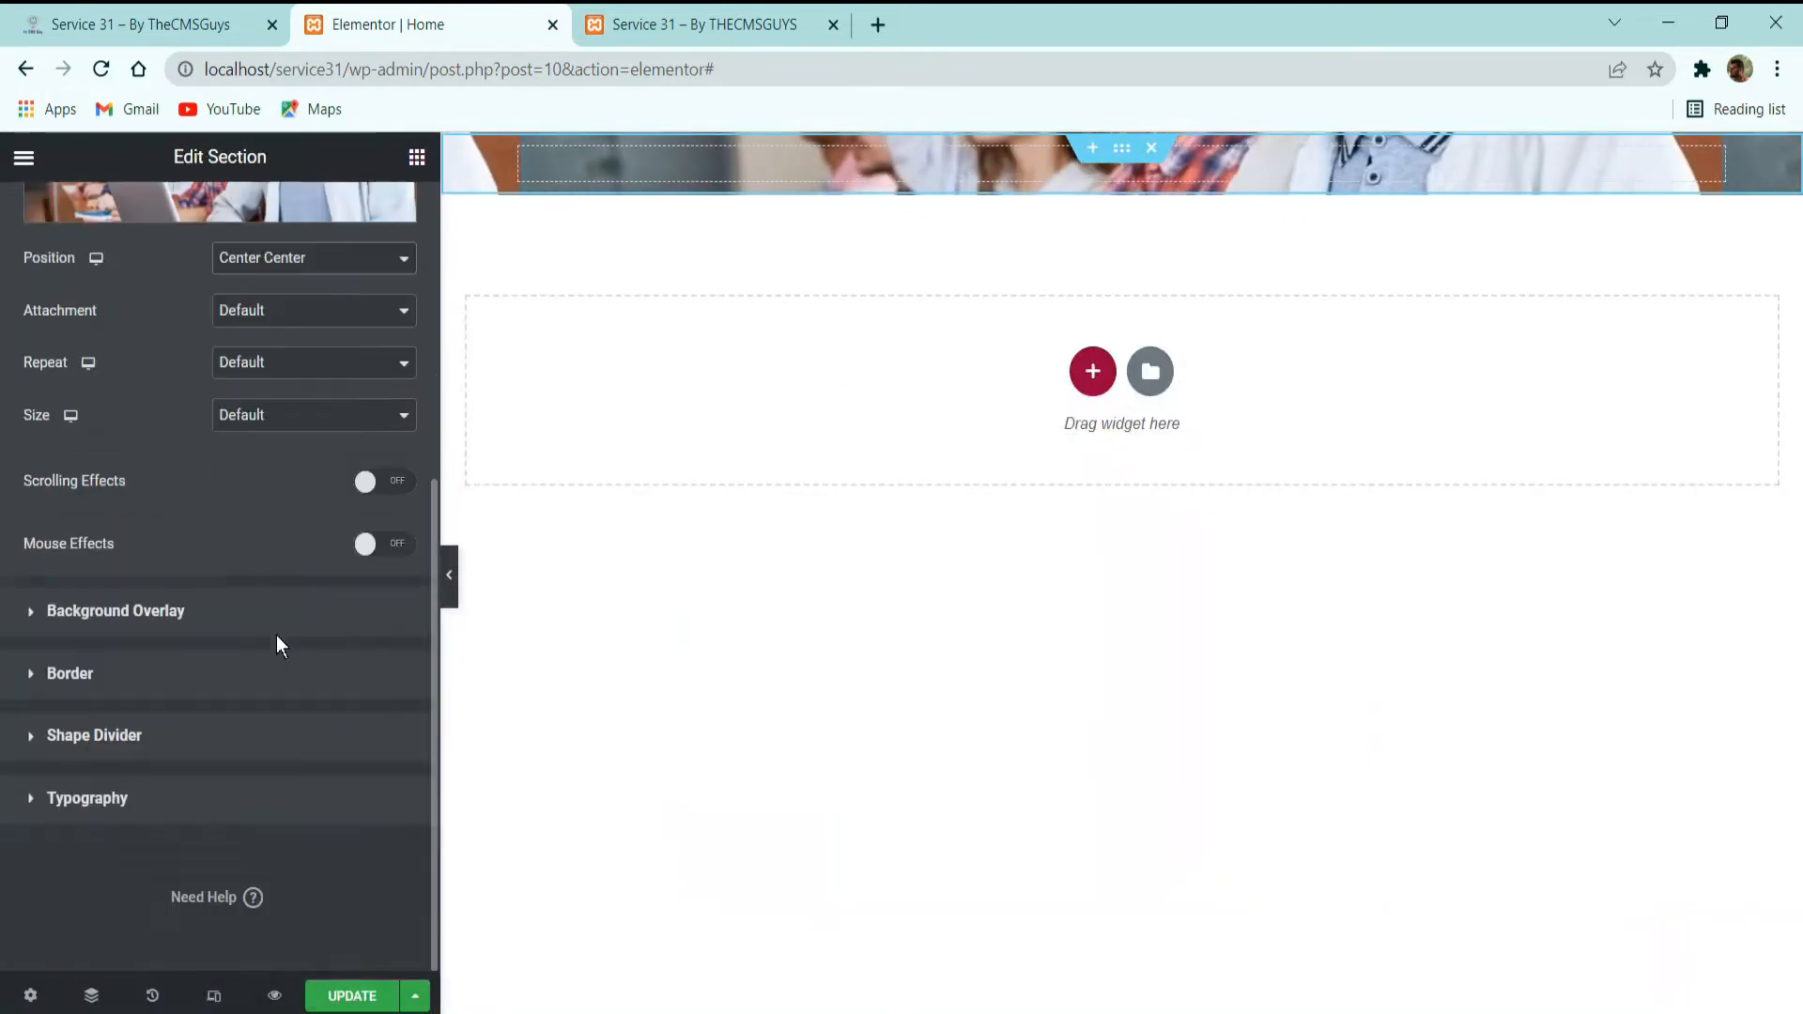
left_click(237, 360)
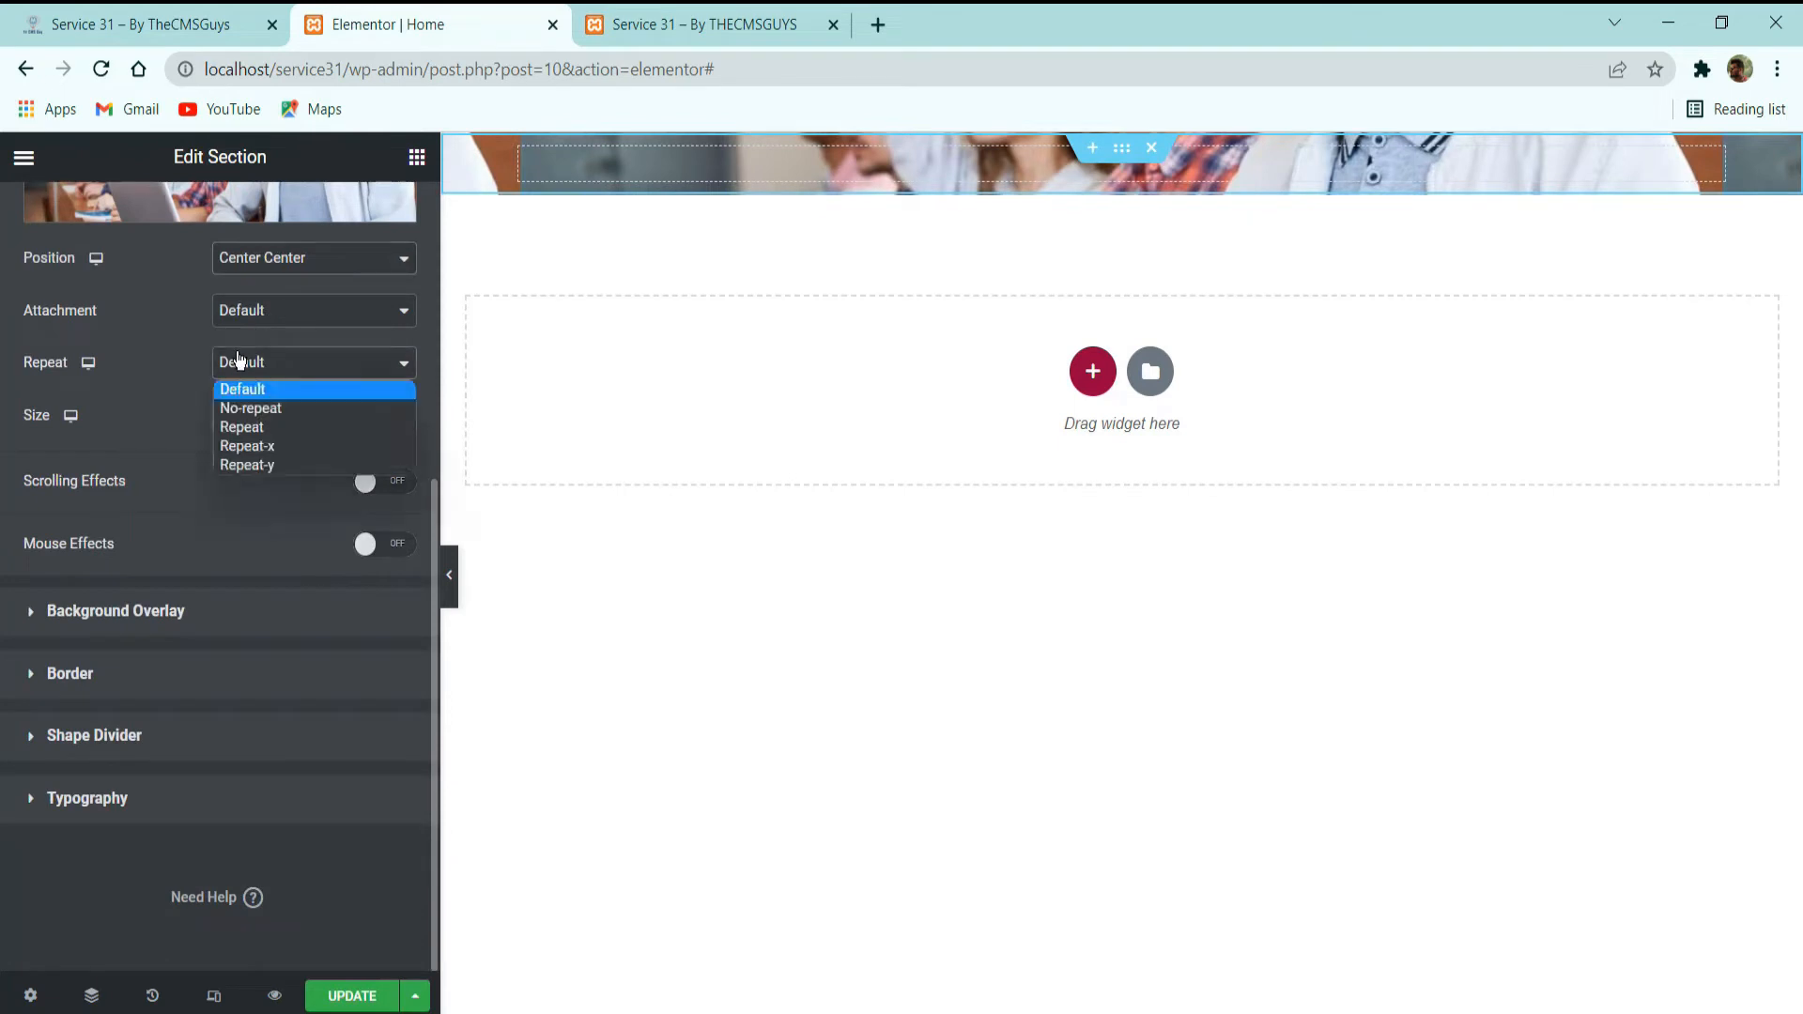
left_click(274, 404)
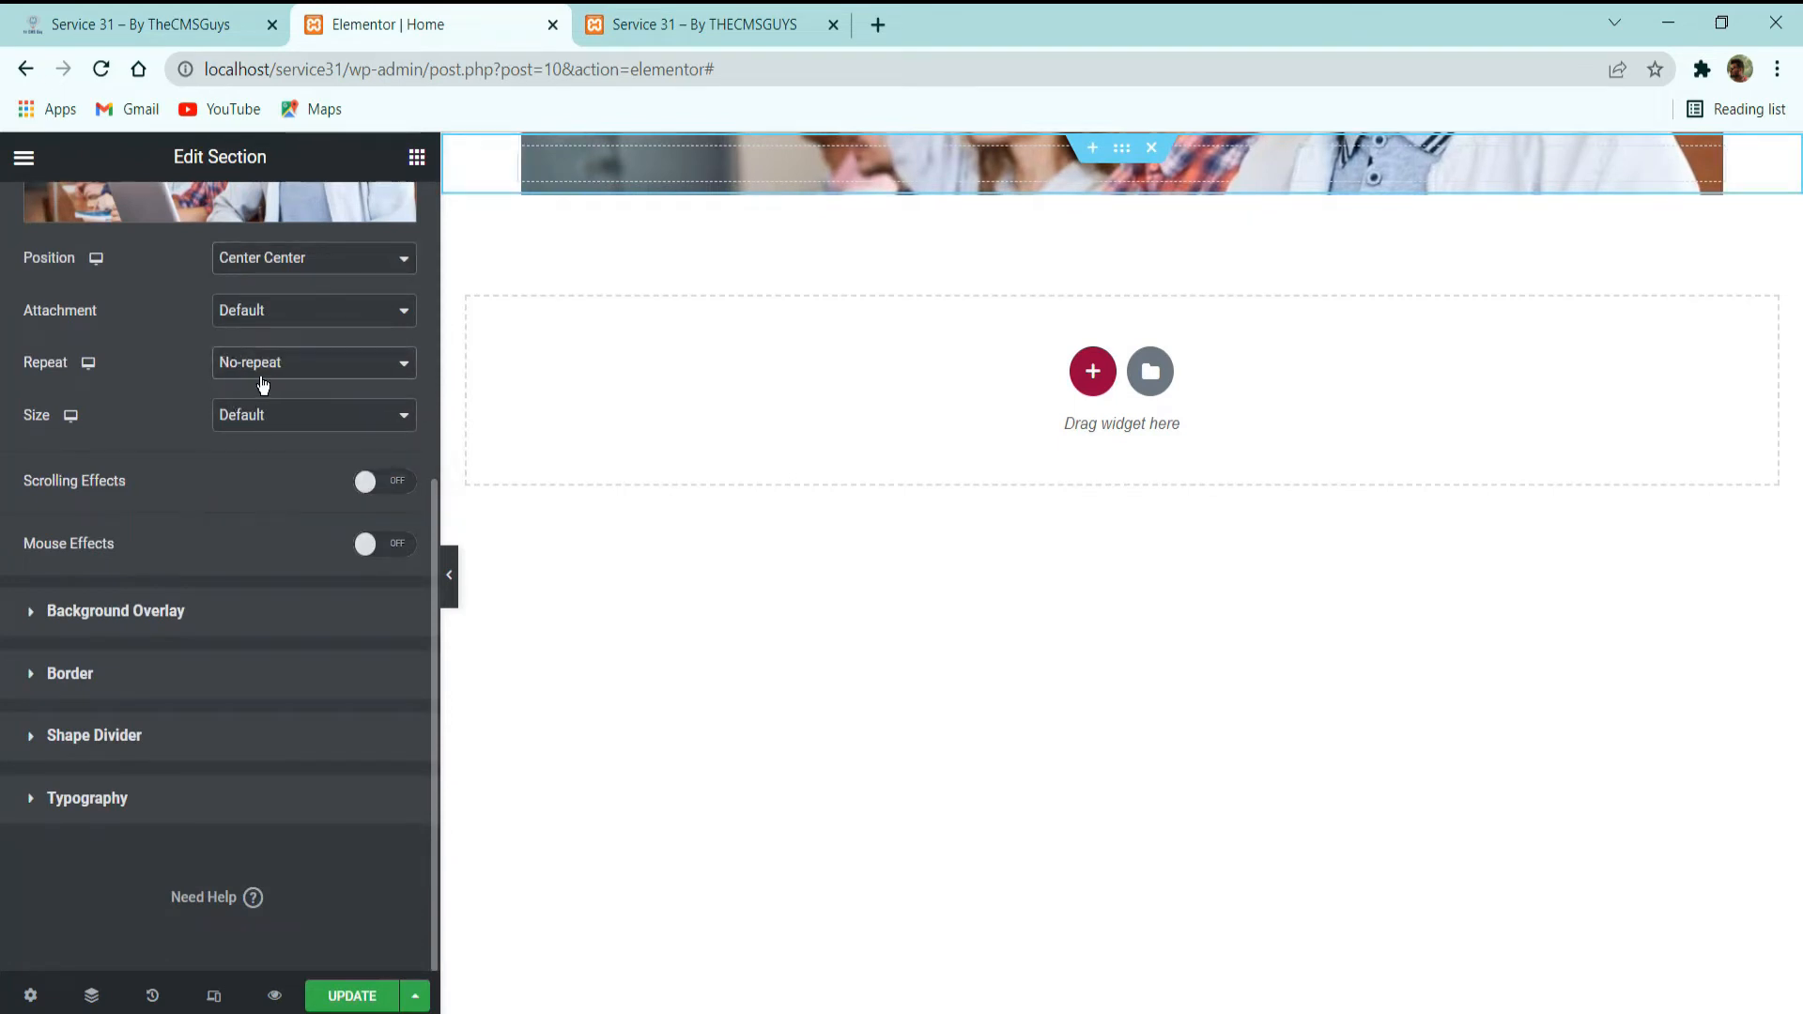
left_click(246, 418)
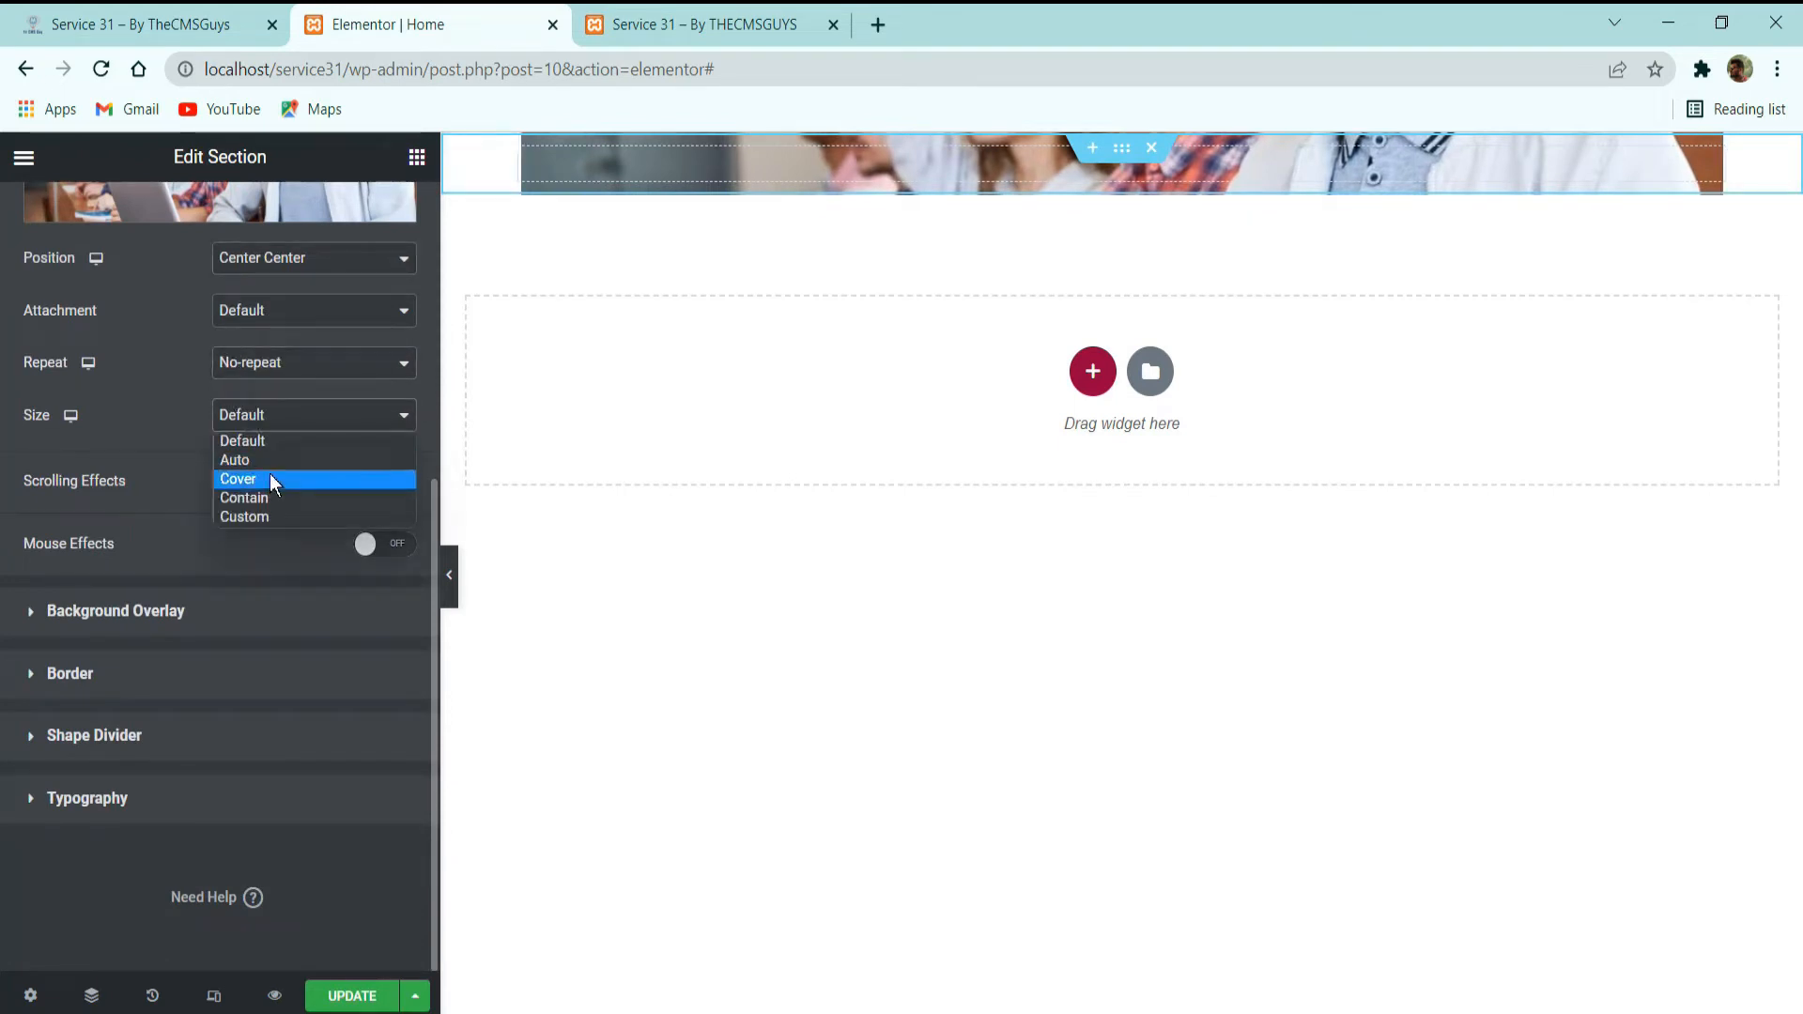
left_click(269, 477)
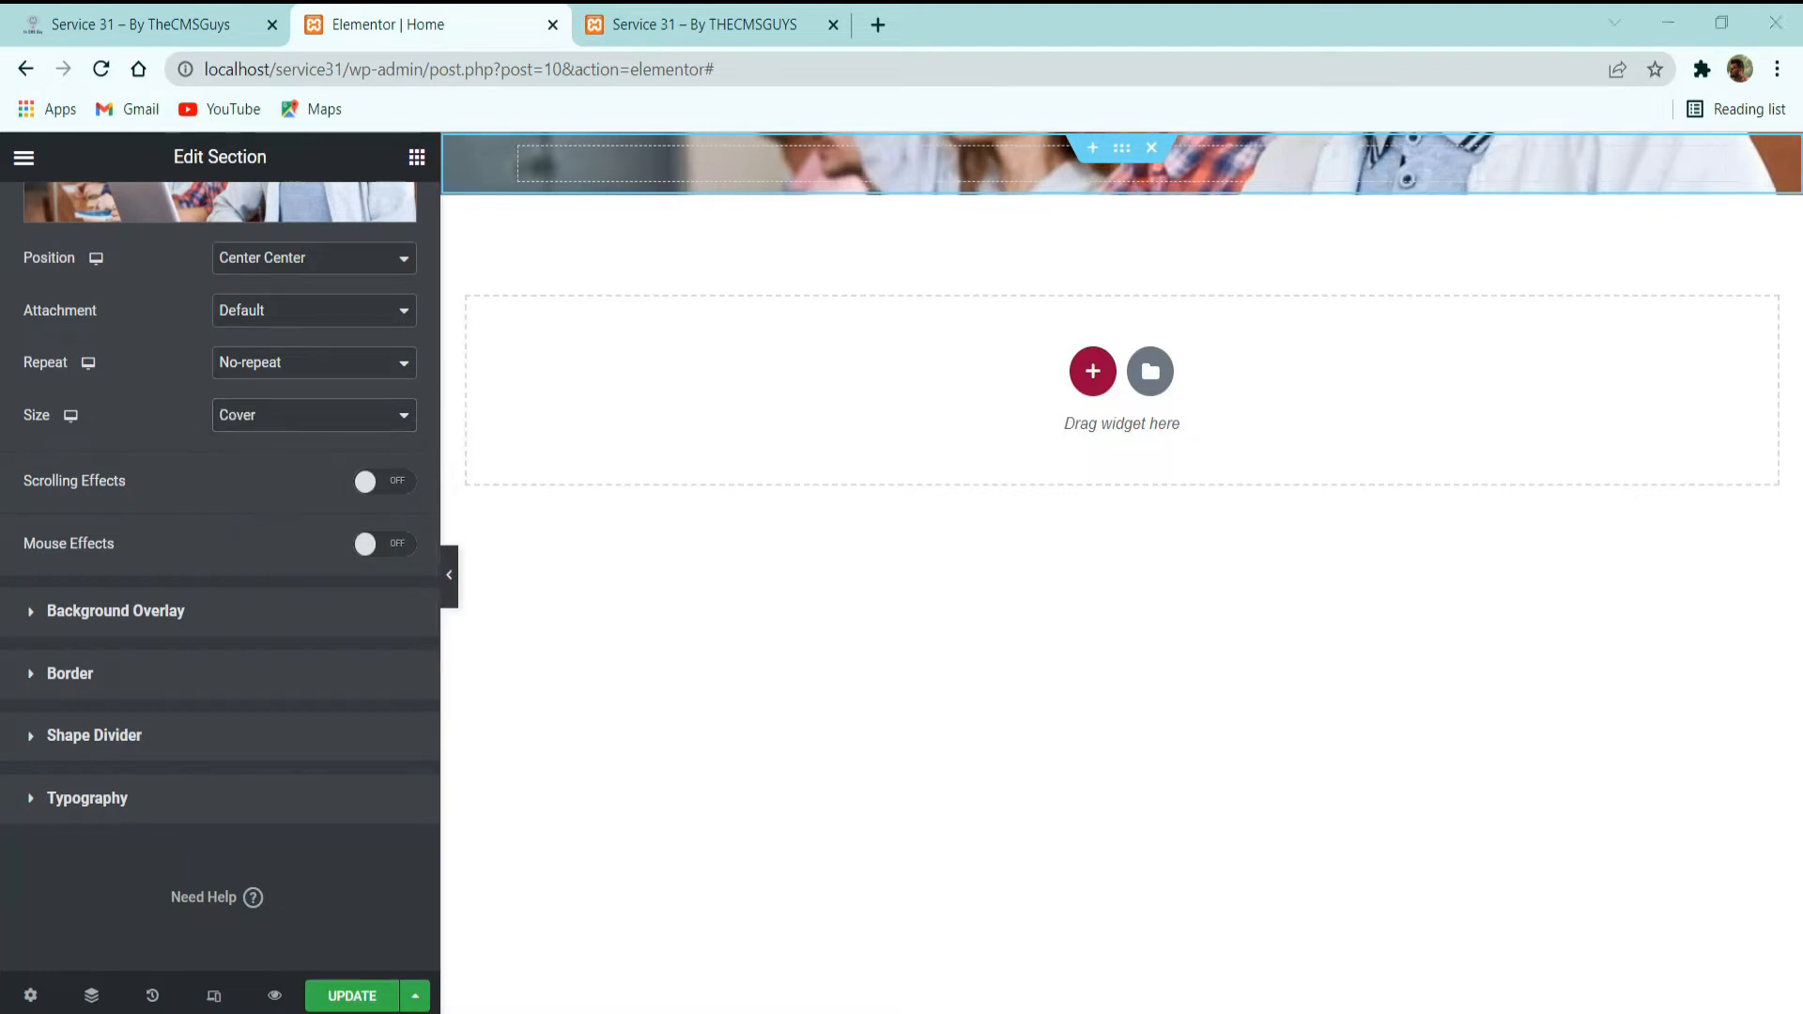
Compare with the hero on the demo homepage and set the section's normal background overlay type to Gradient.
left_click(235, 24)
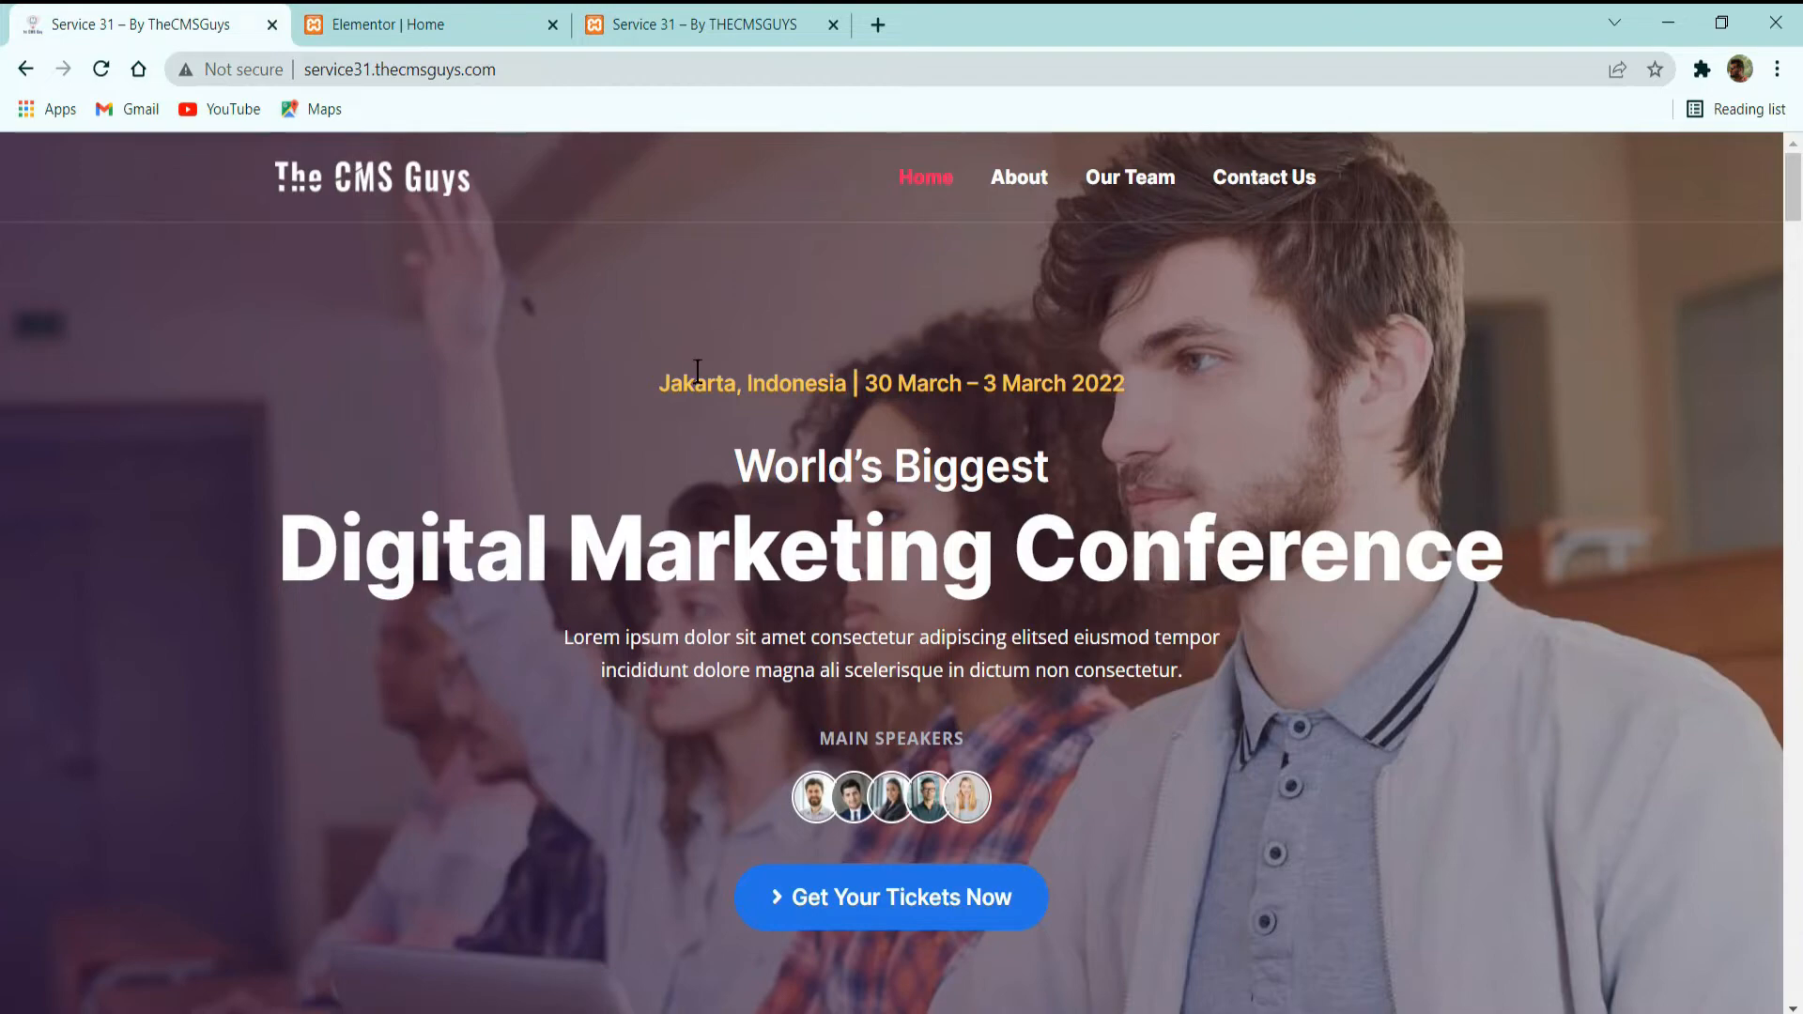
scroll(1219, 363, "down", 5)
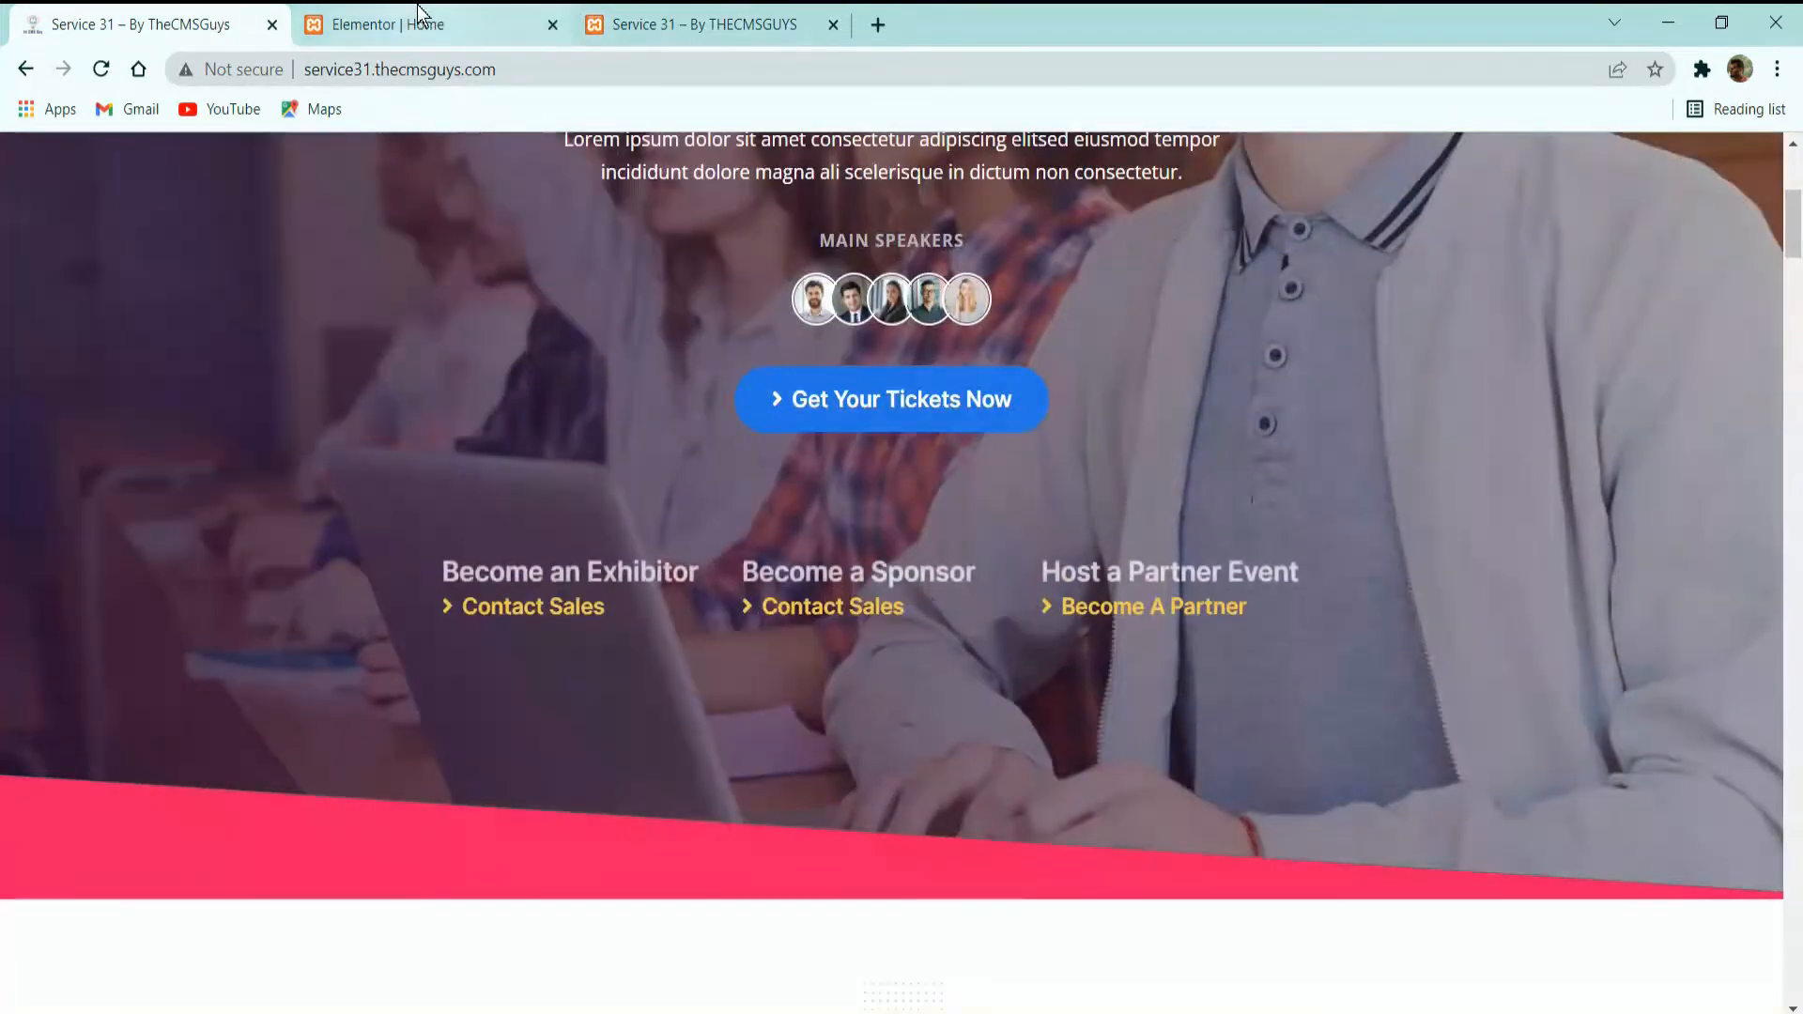
left_click(418, 22)
left_click(113, 23)
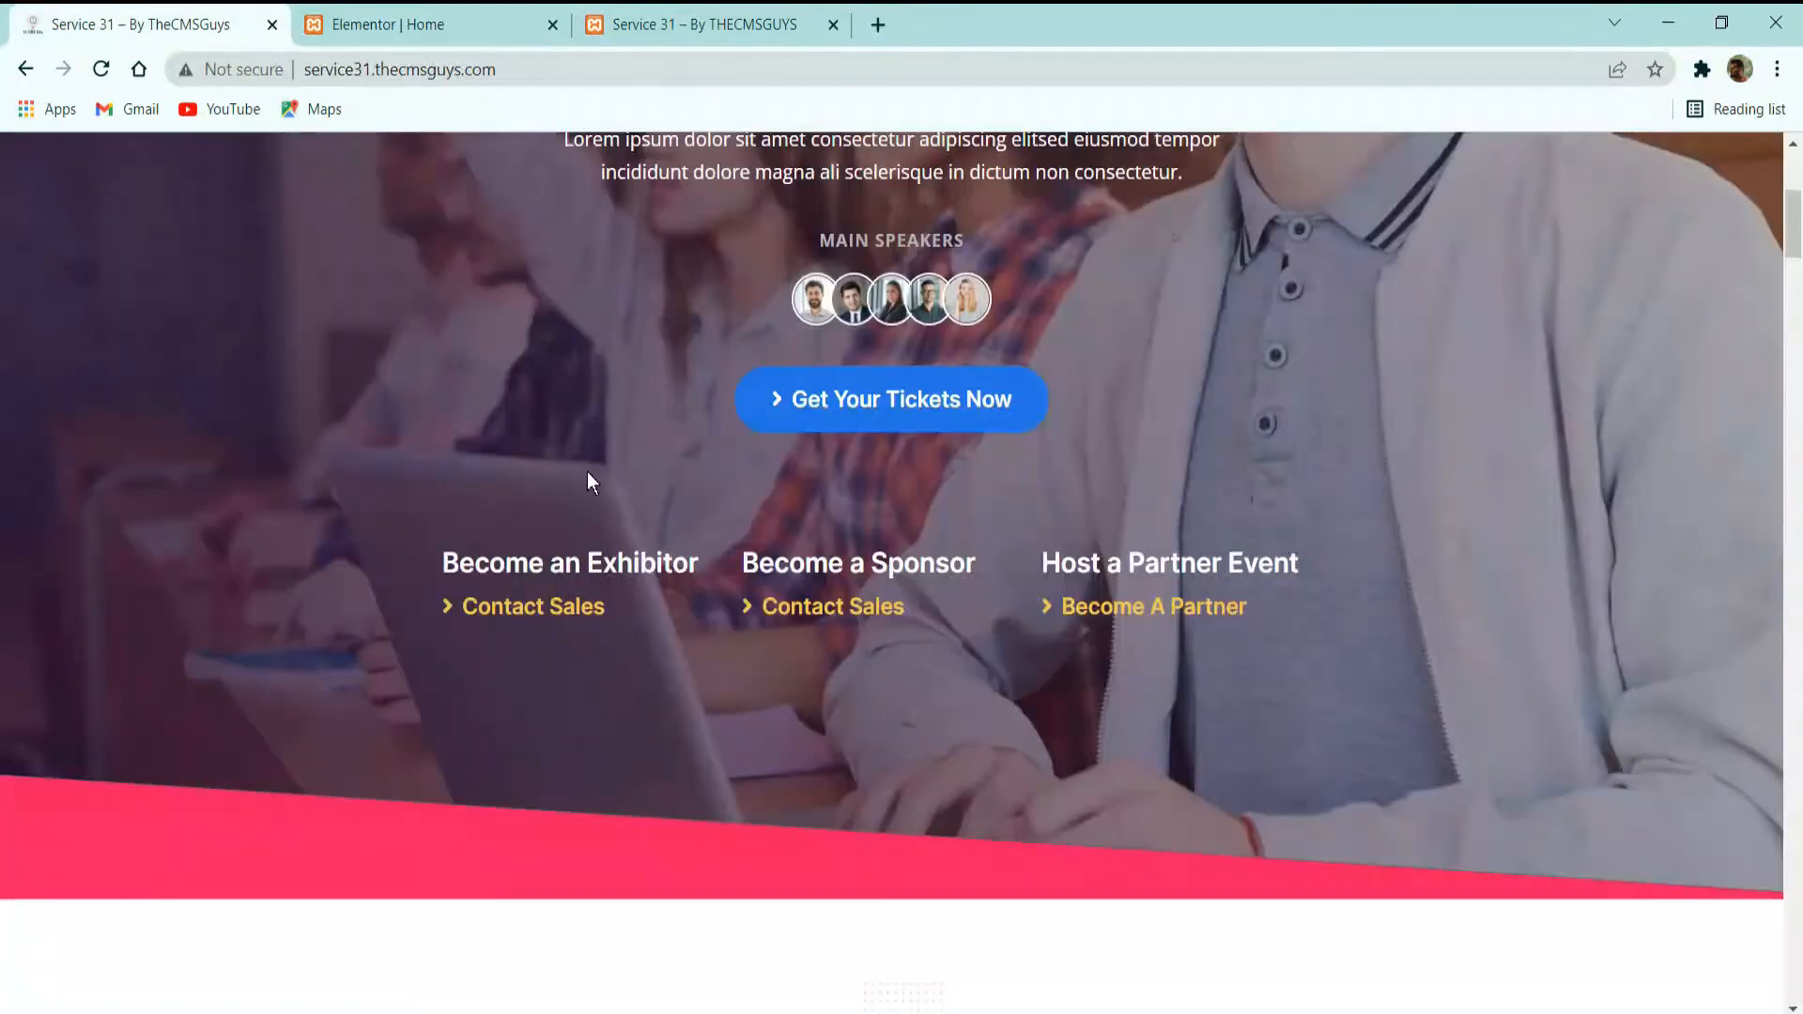
left_click(385, 17)
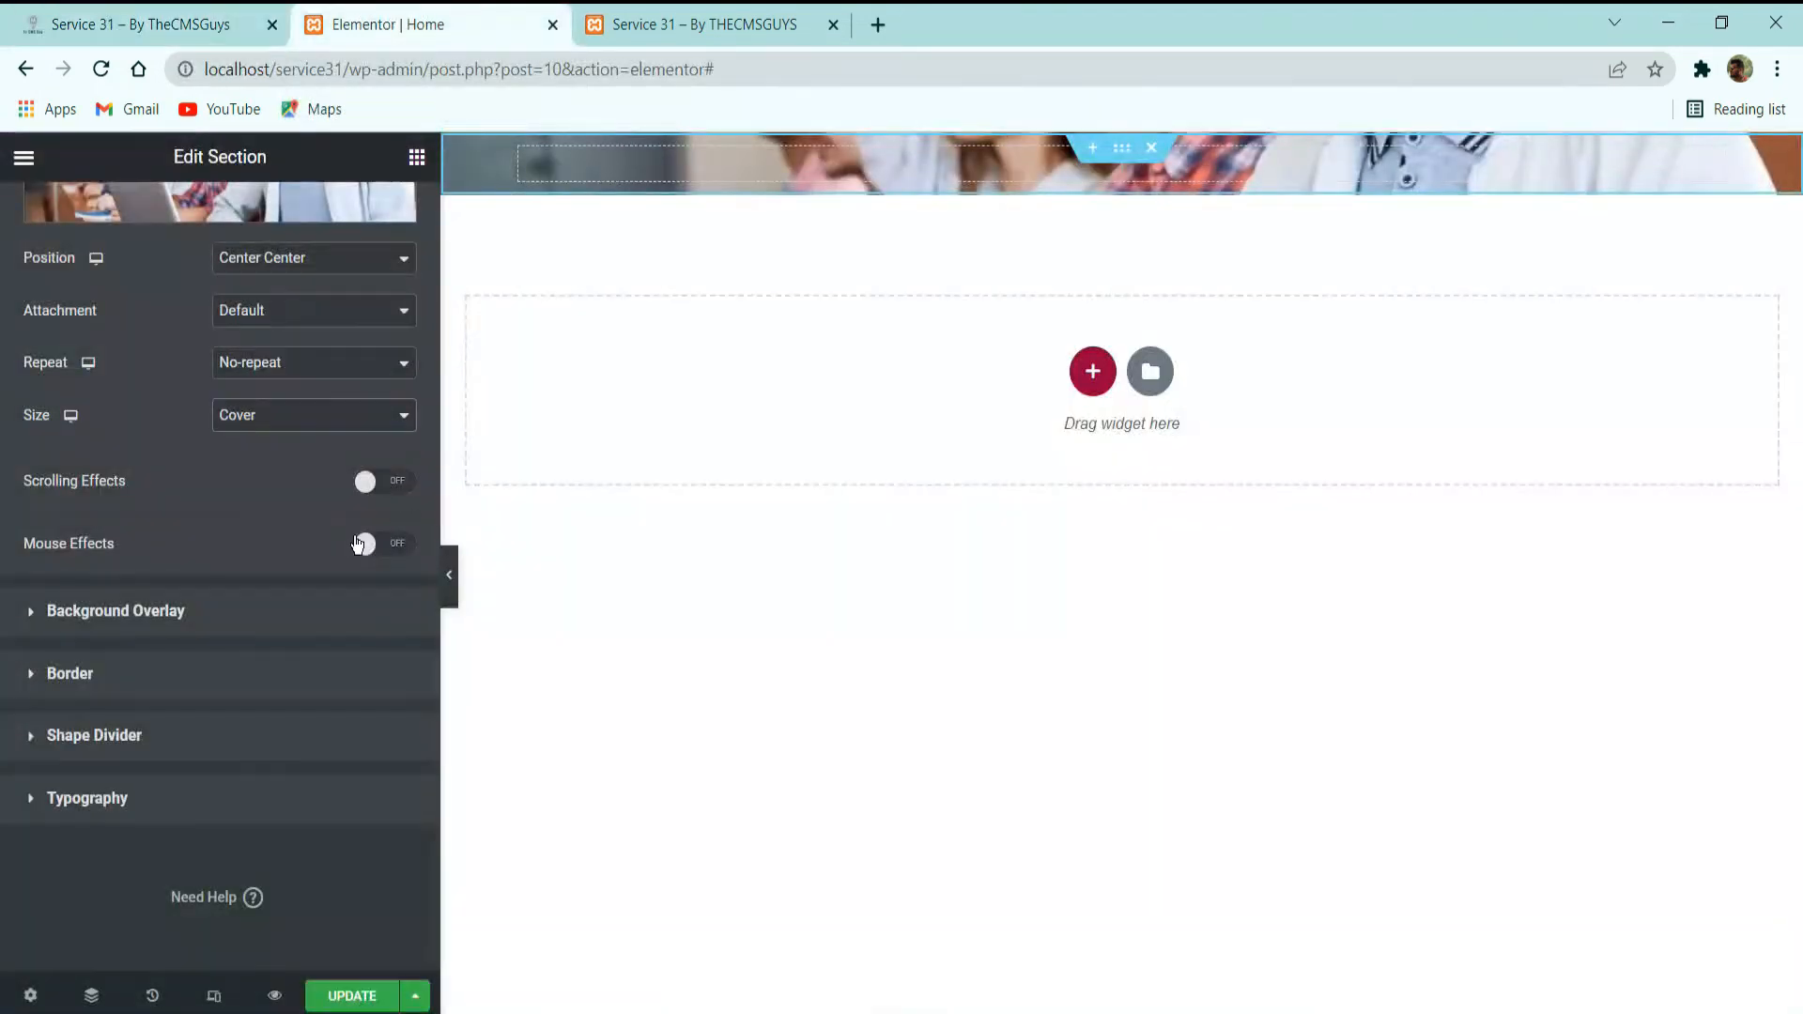
left_click(132, 620)
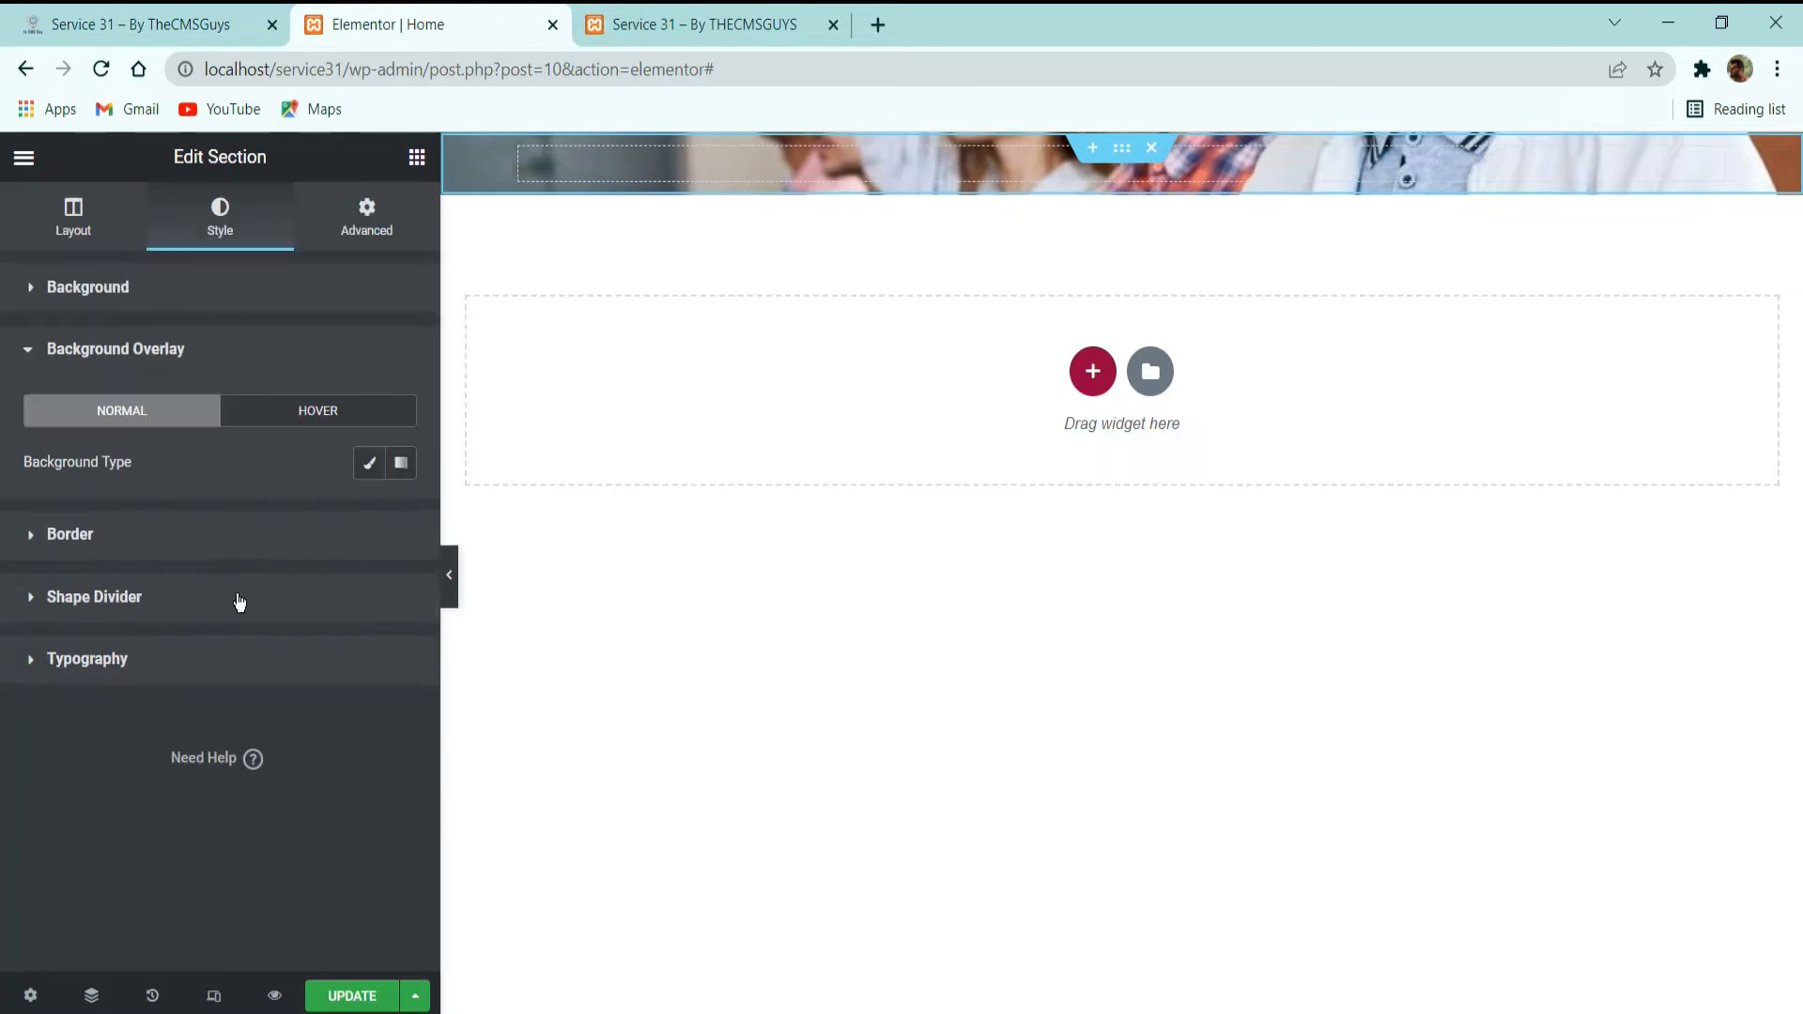
left_click(401, 464)
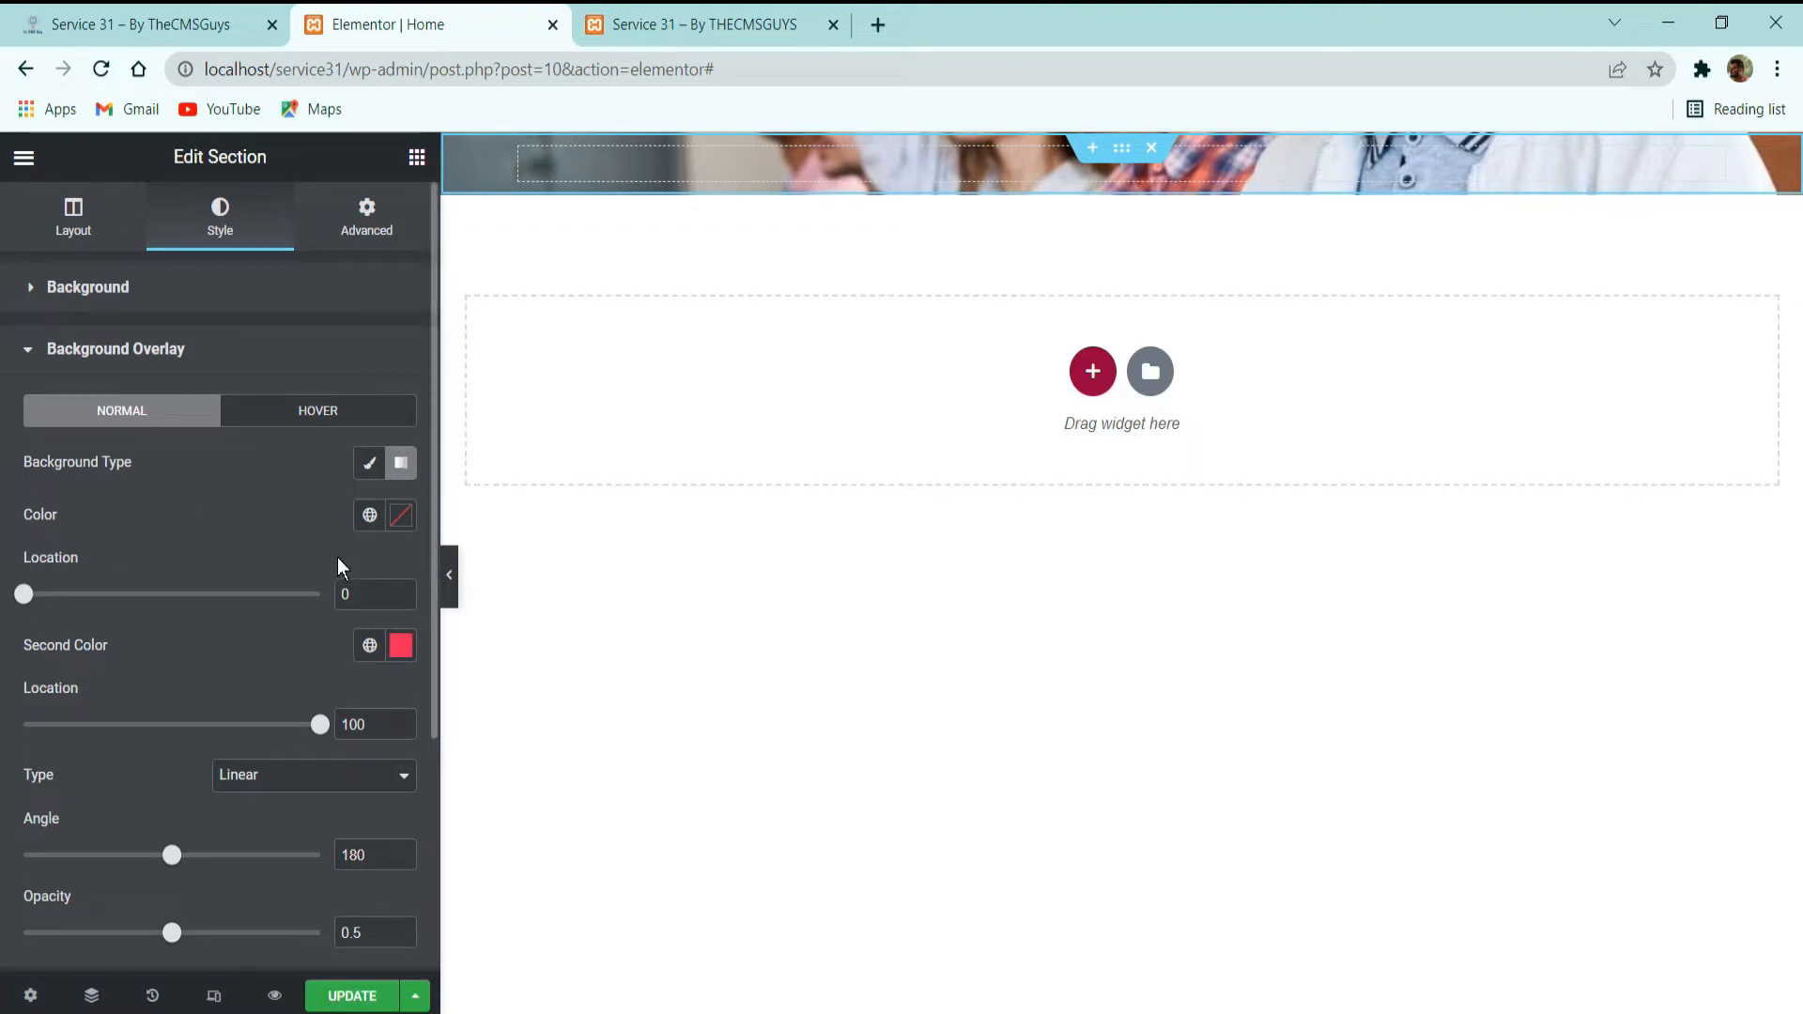
Assign the global color Gradient-1 as the overlay's first color and Gradient-2 as its second color.
left_click(369, 515)
scroll(217, 701, "down", 3)
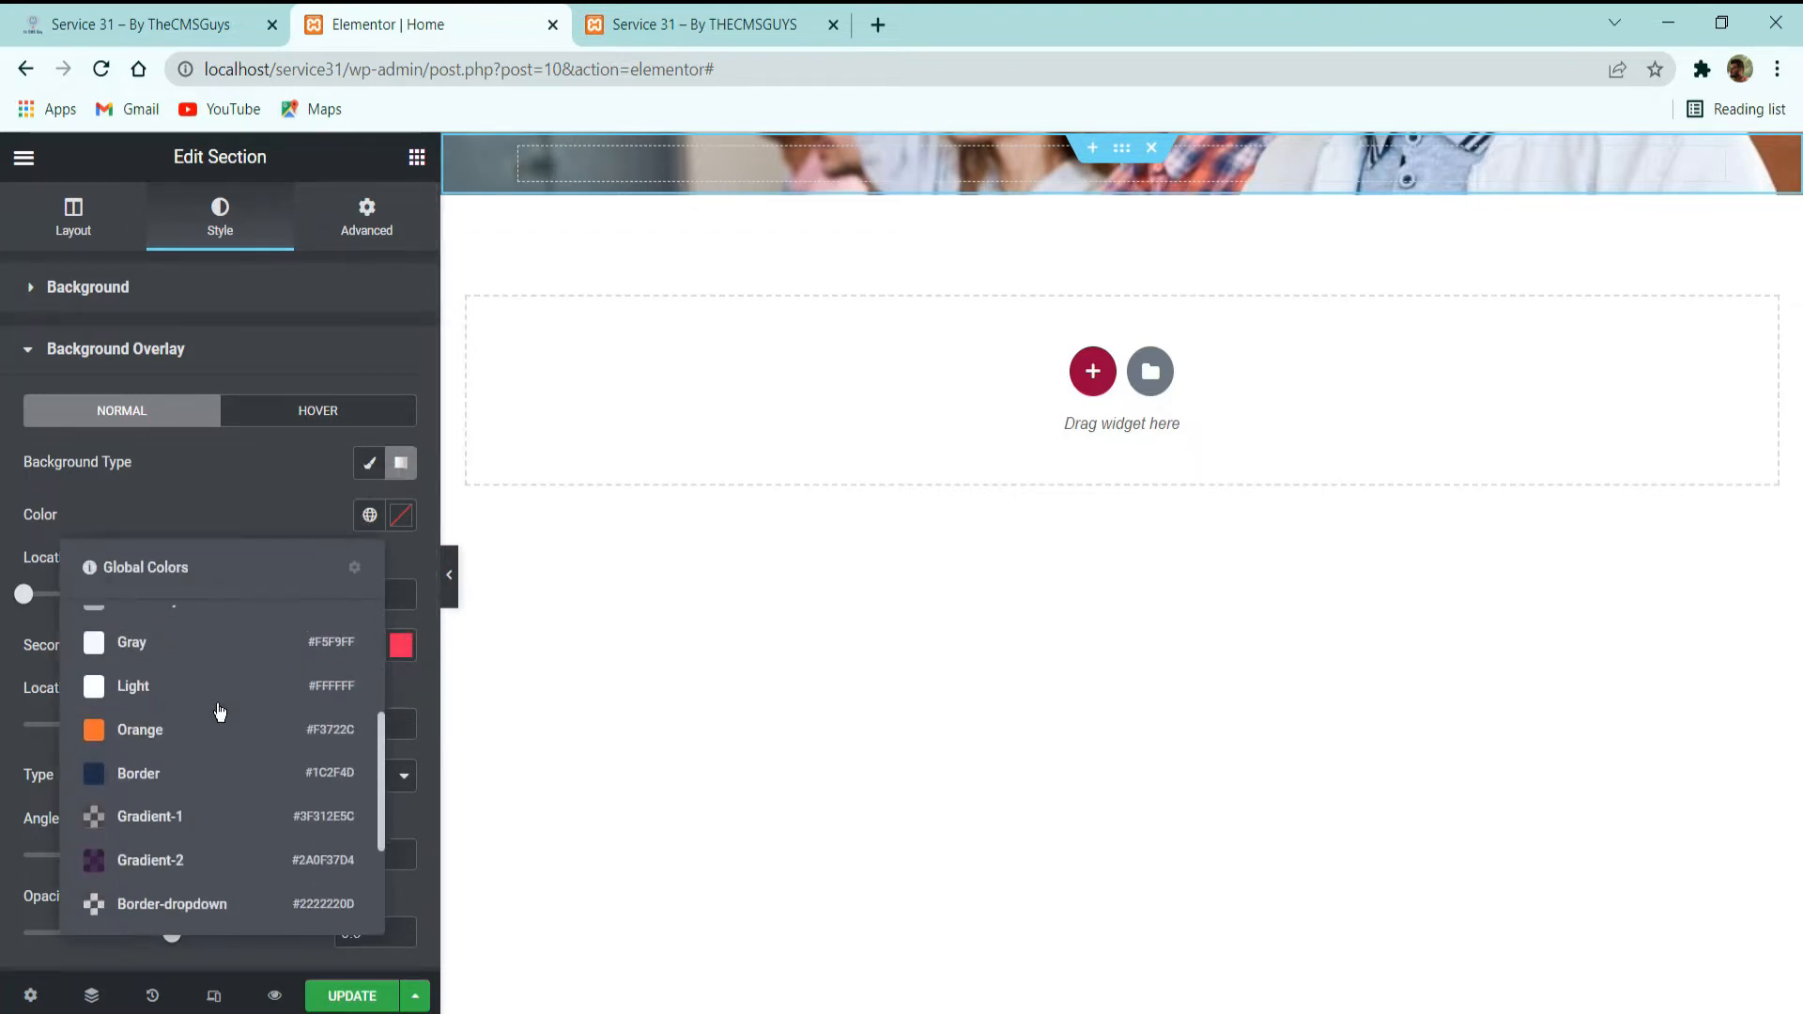
left_click(177, 821)
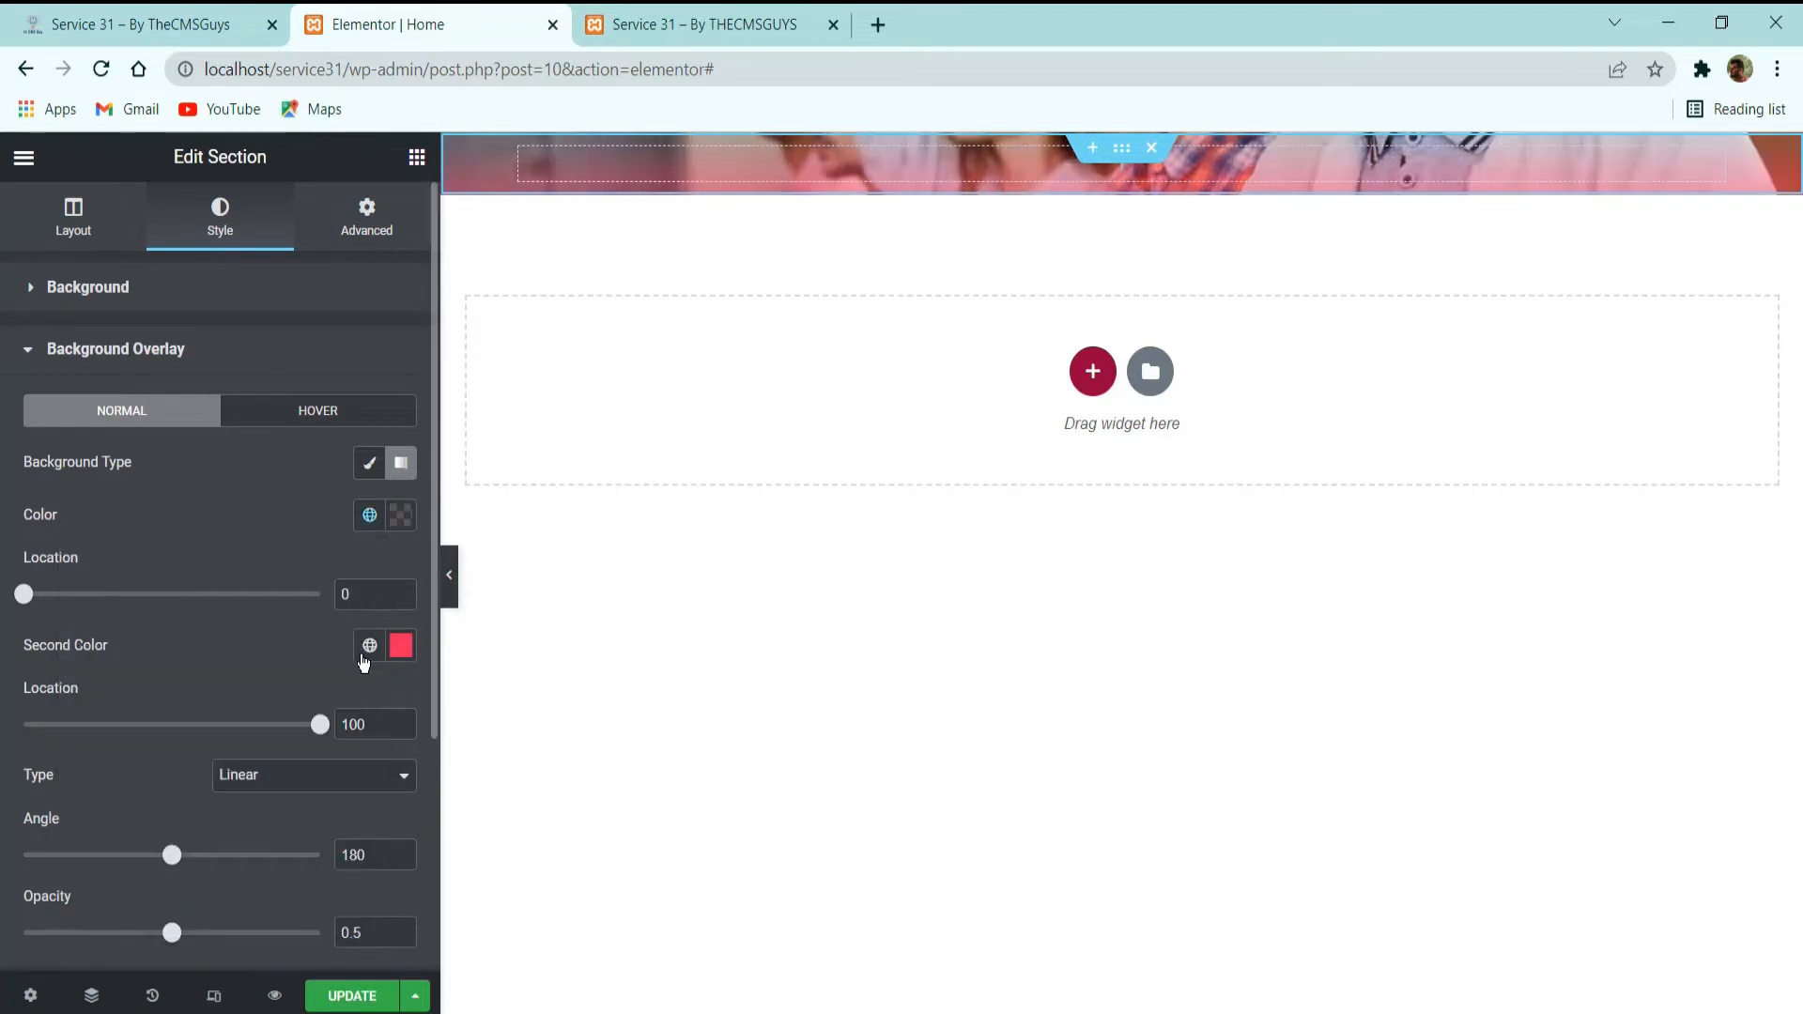
left_click(368, 649)
scroll(170, 448, "down", 3)
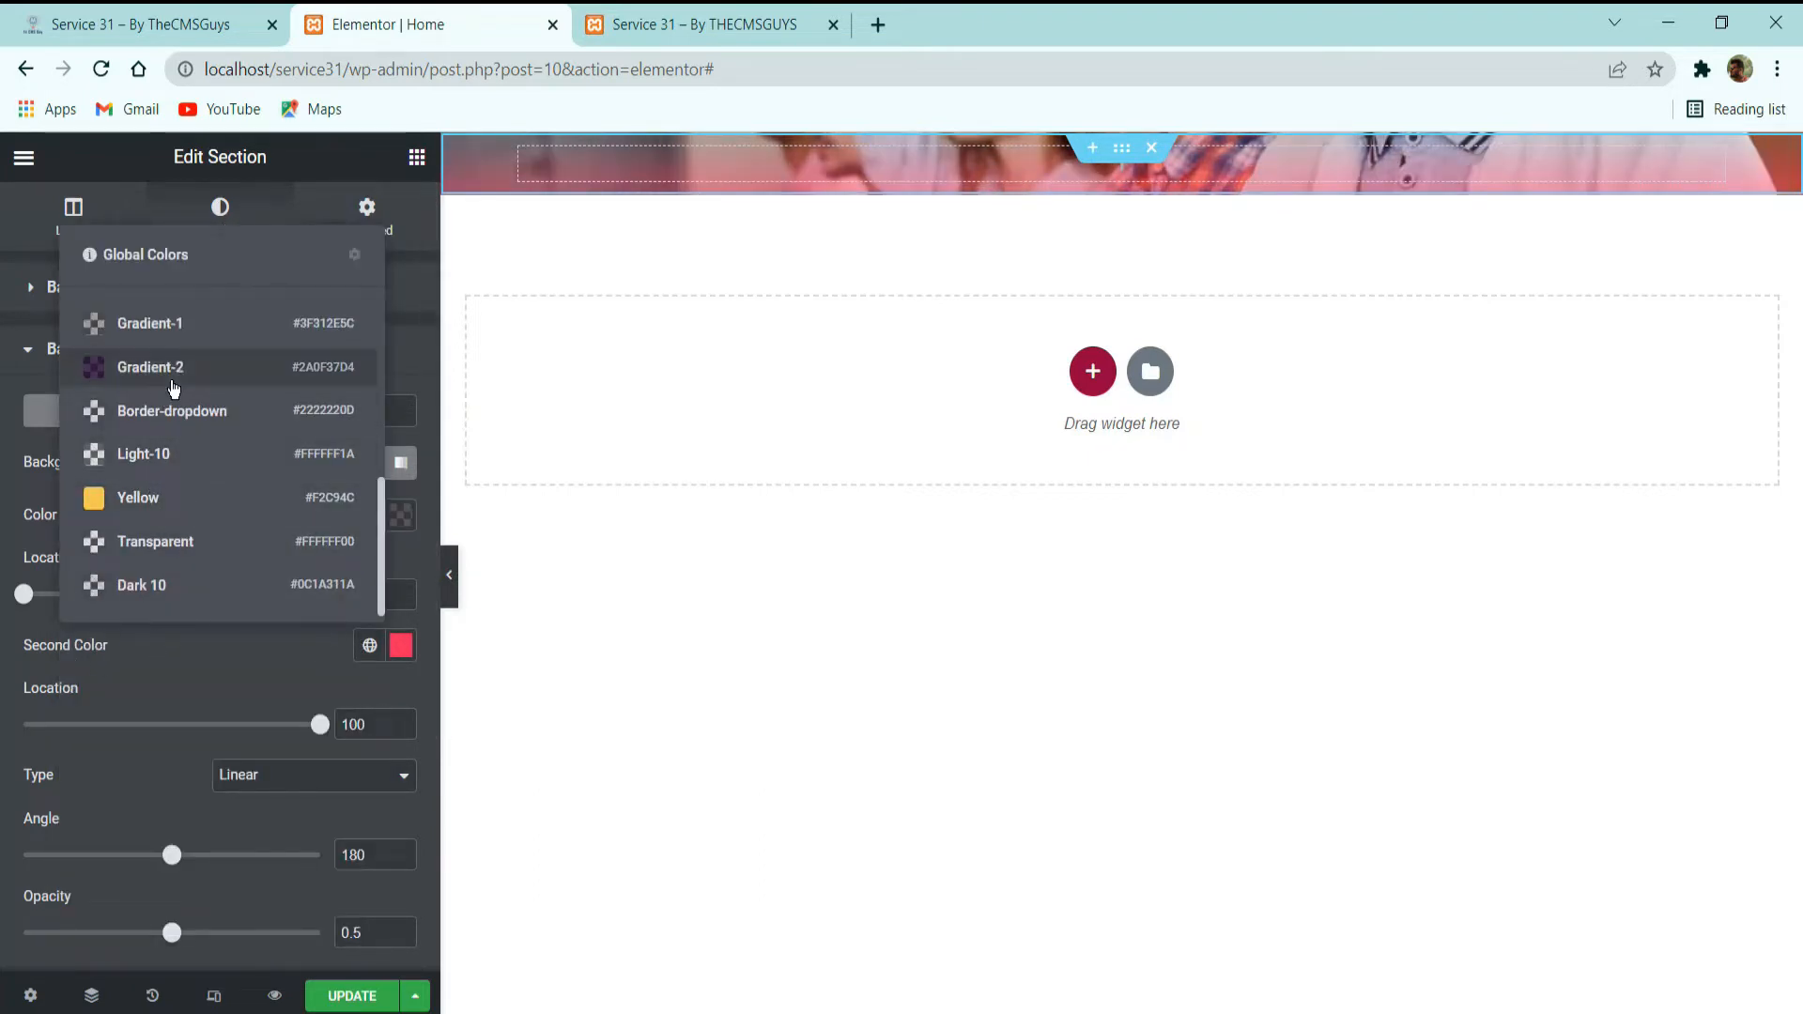
left_click(141, 367)
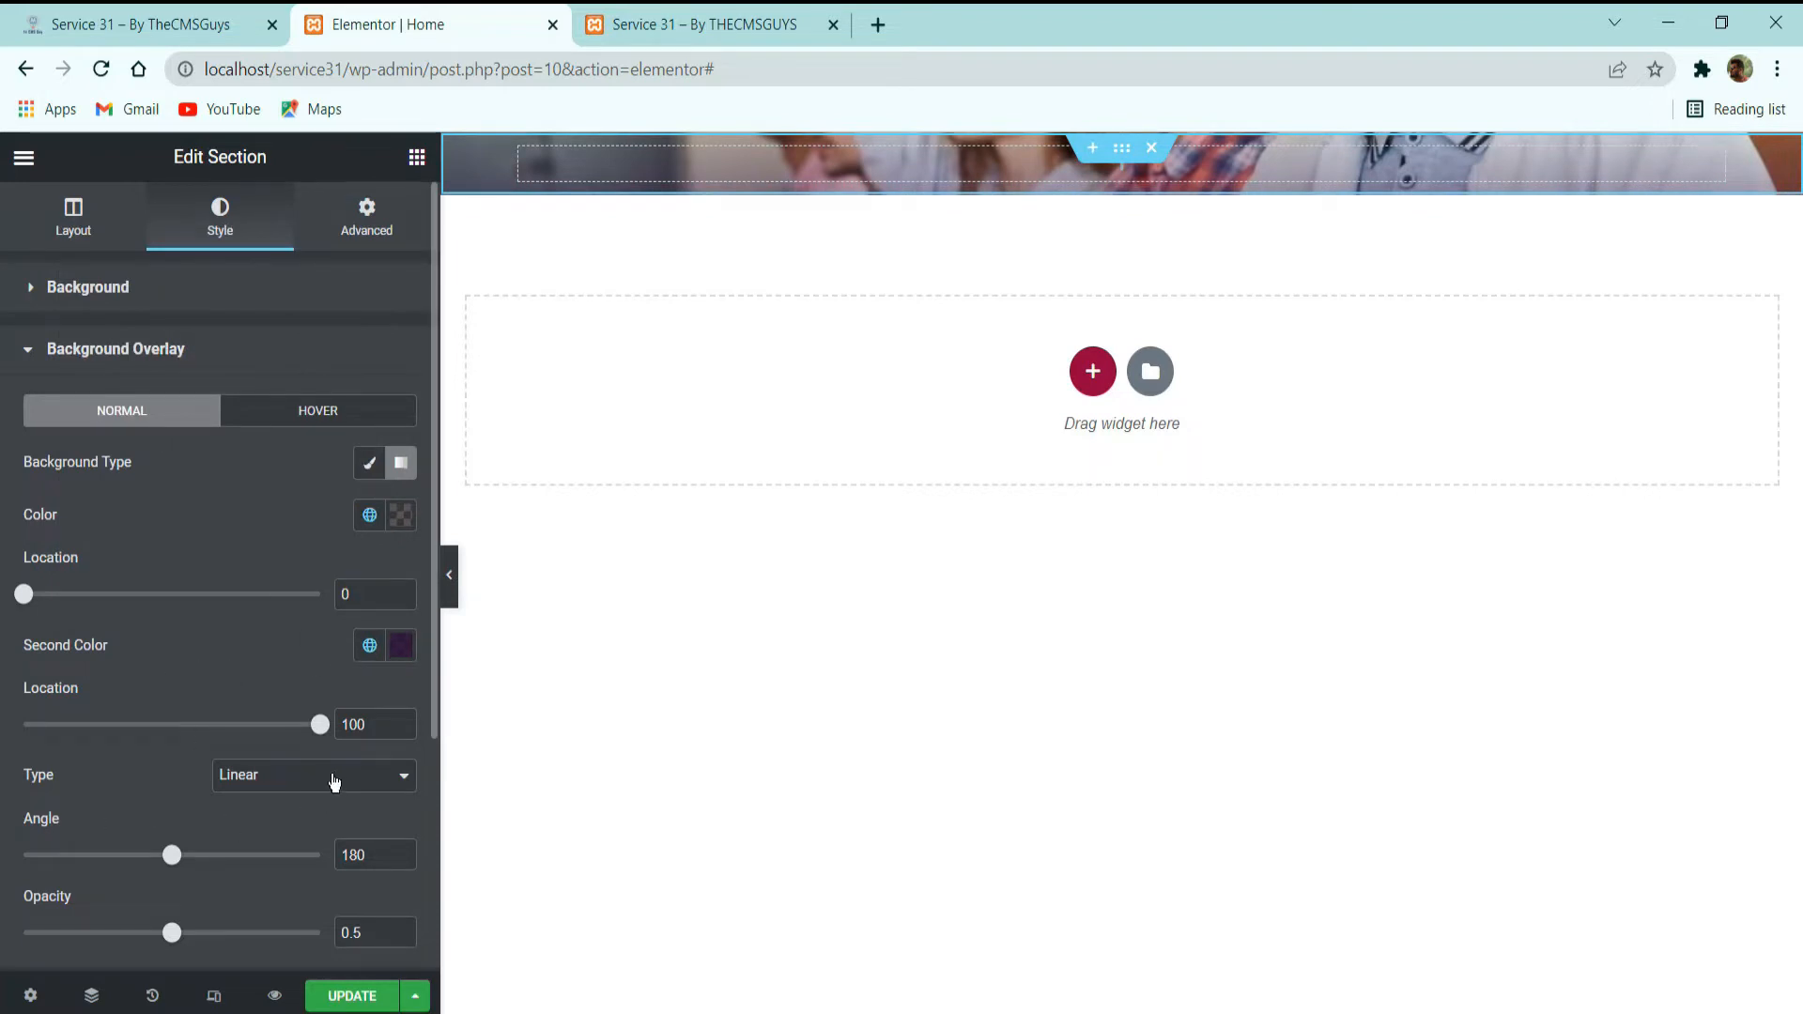
Set the linear overlay gradient's angle to 250 and the overlay opacity to 1.
scroll(282, 686, "down", 3)
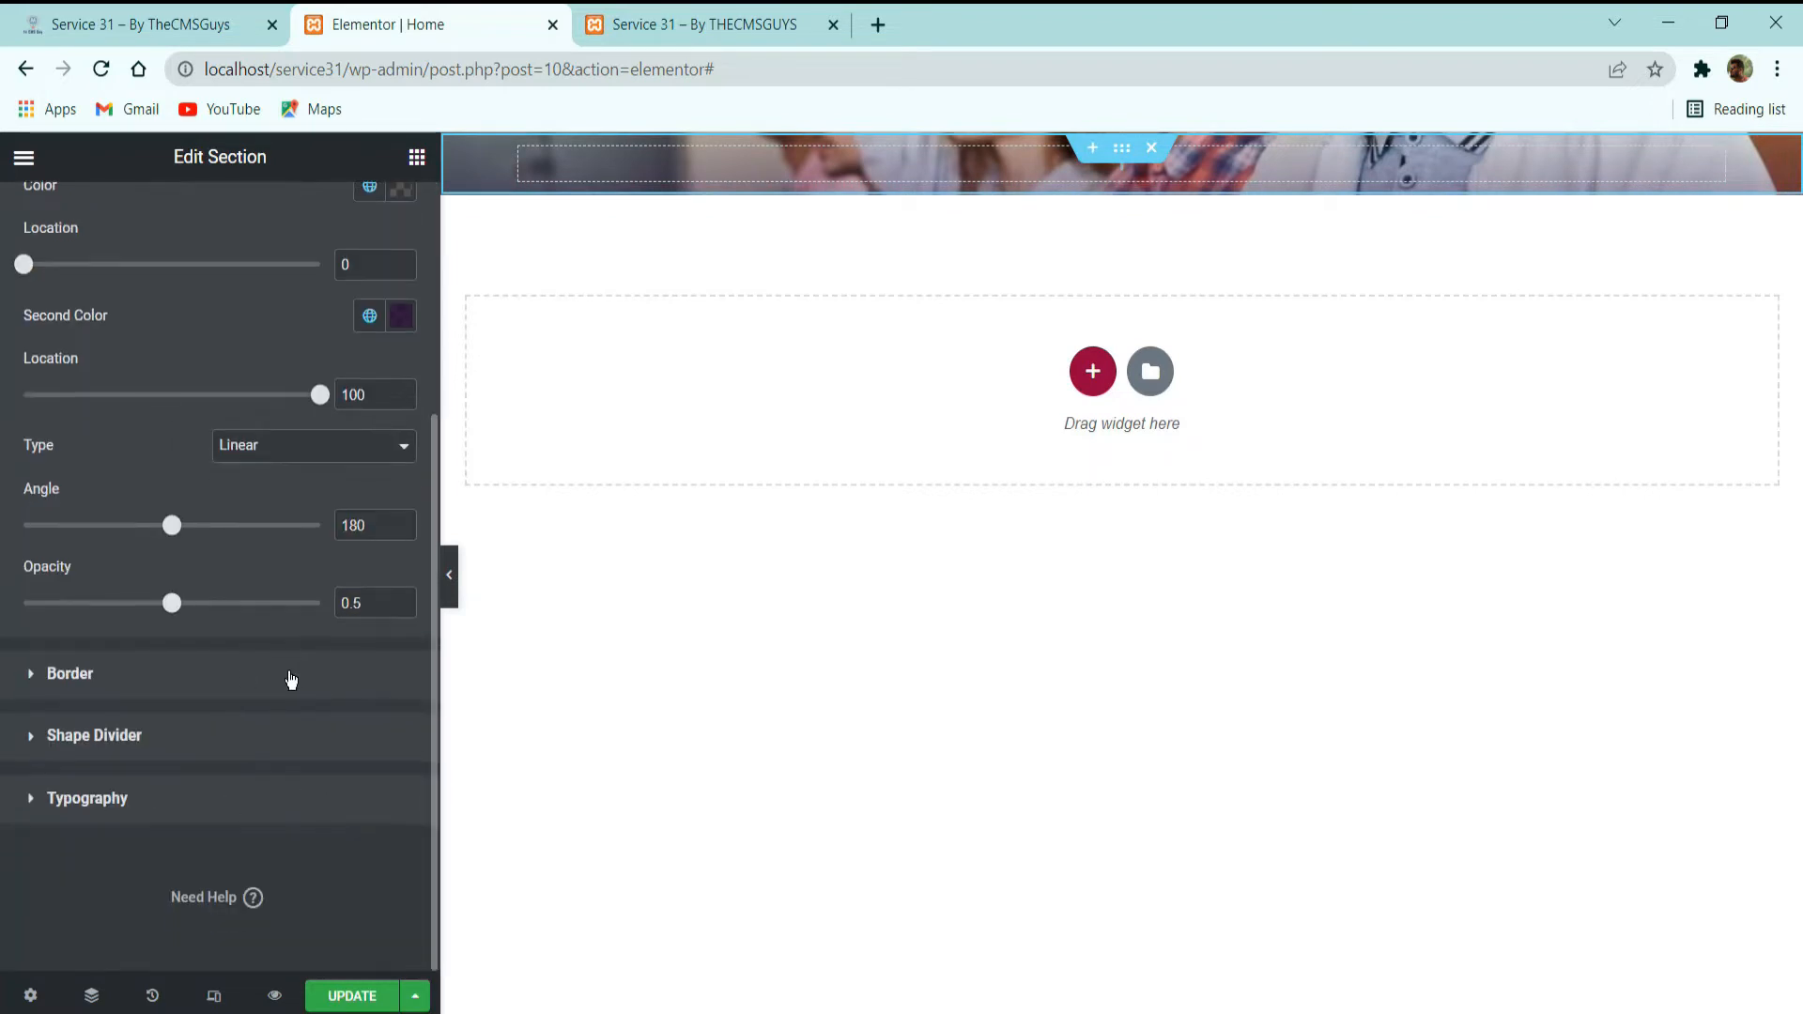
left_click_drag(174, 524, 229, 526)
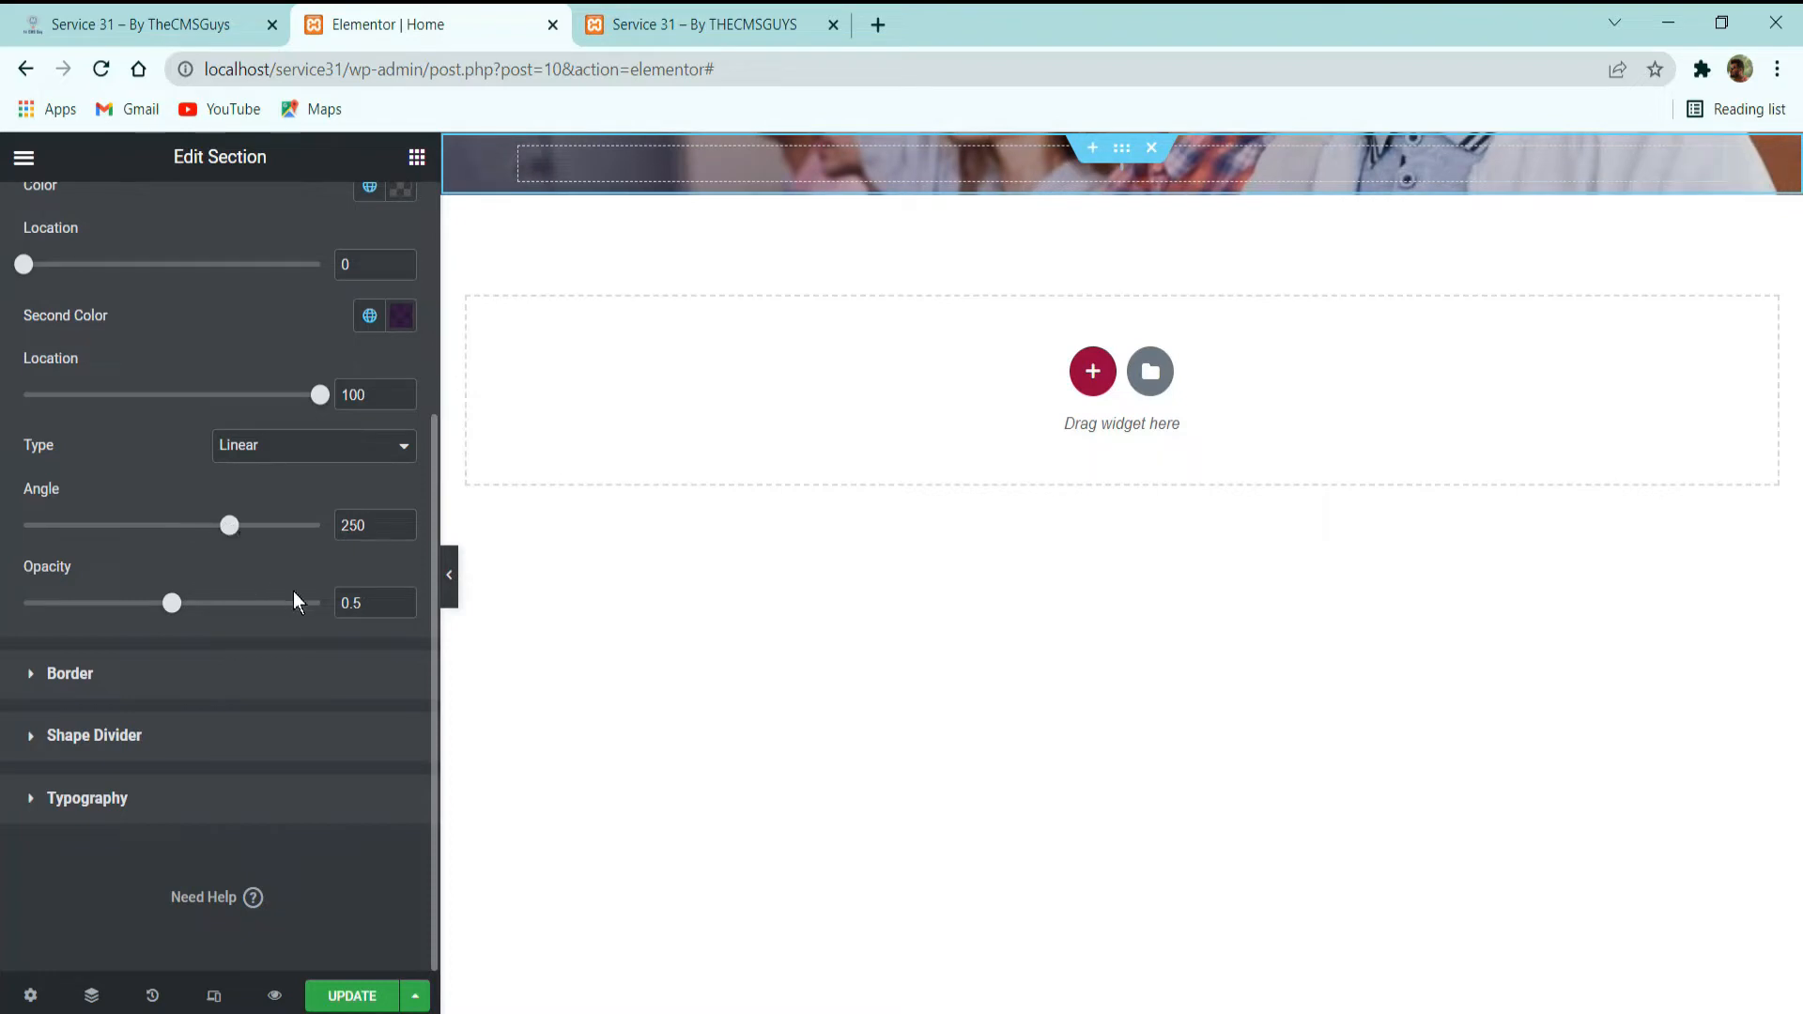
left_click(409, 521)
left_click(409, 522)
left_click(408, 530)
left_click(408, 529)
left_click(407, 530)
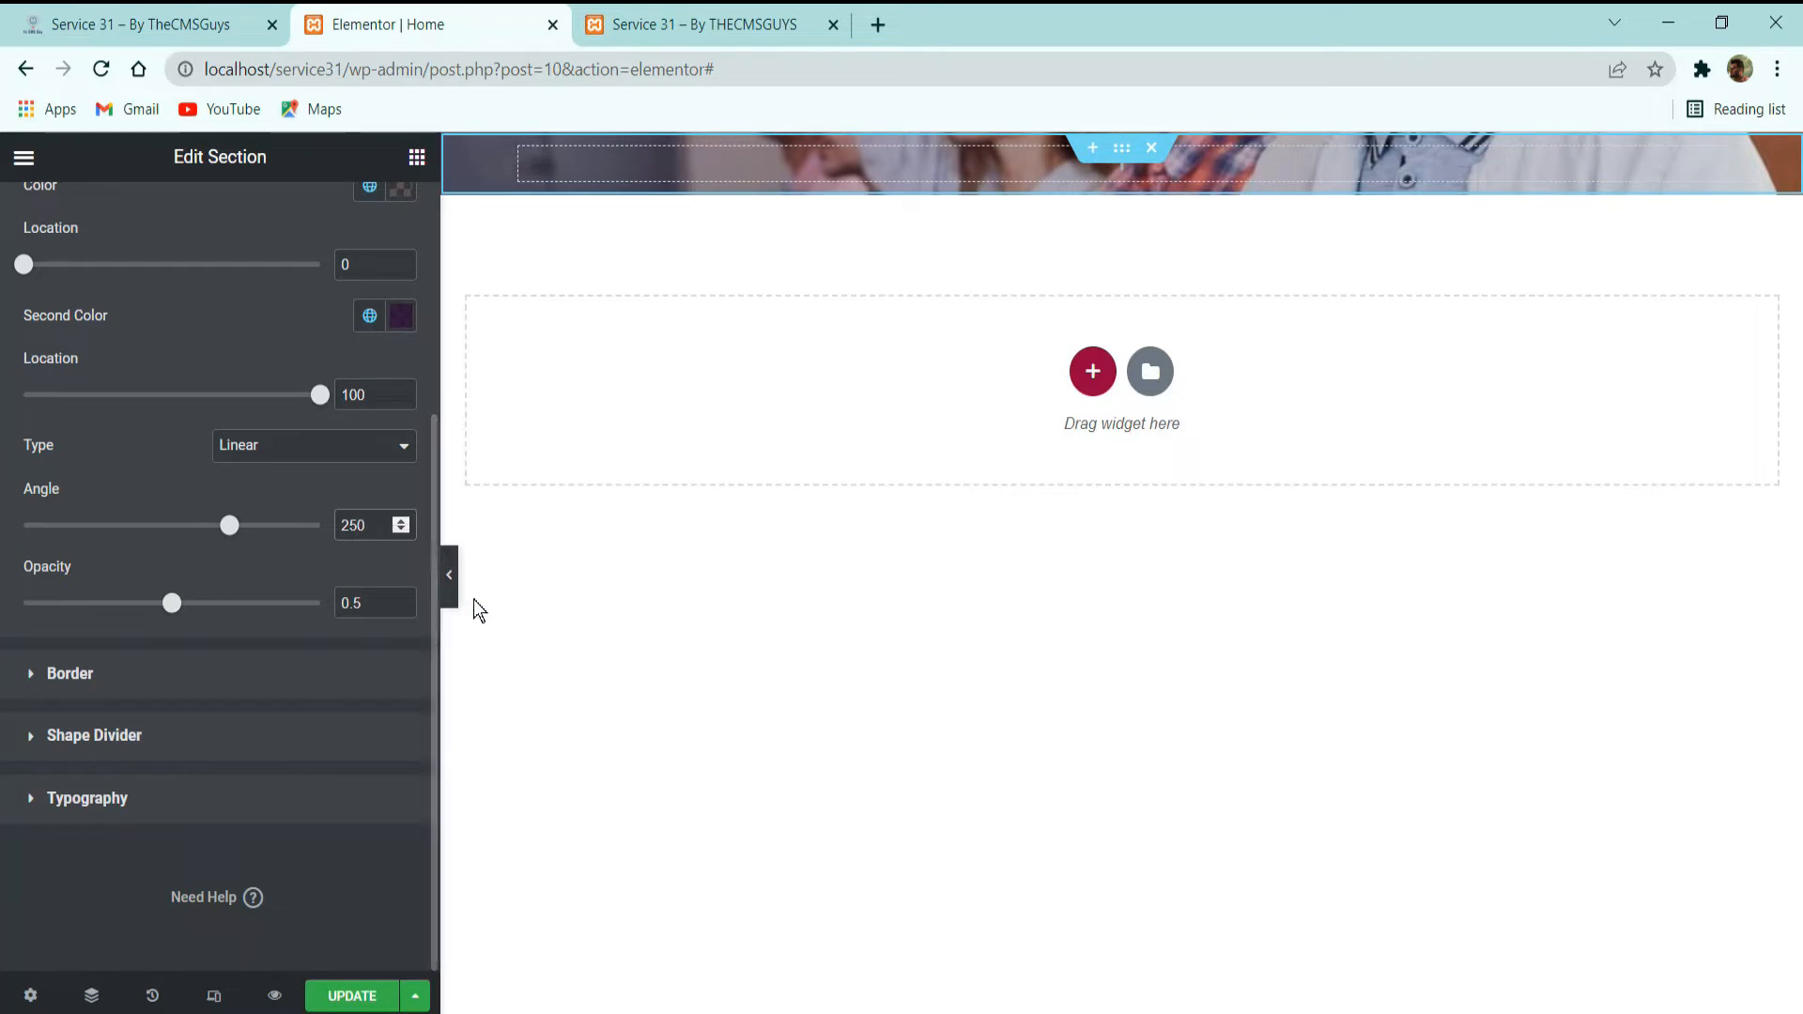
left_click_drag(179, 609, 524, 635)
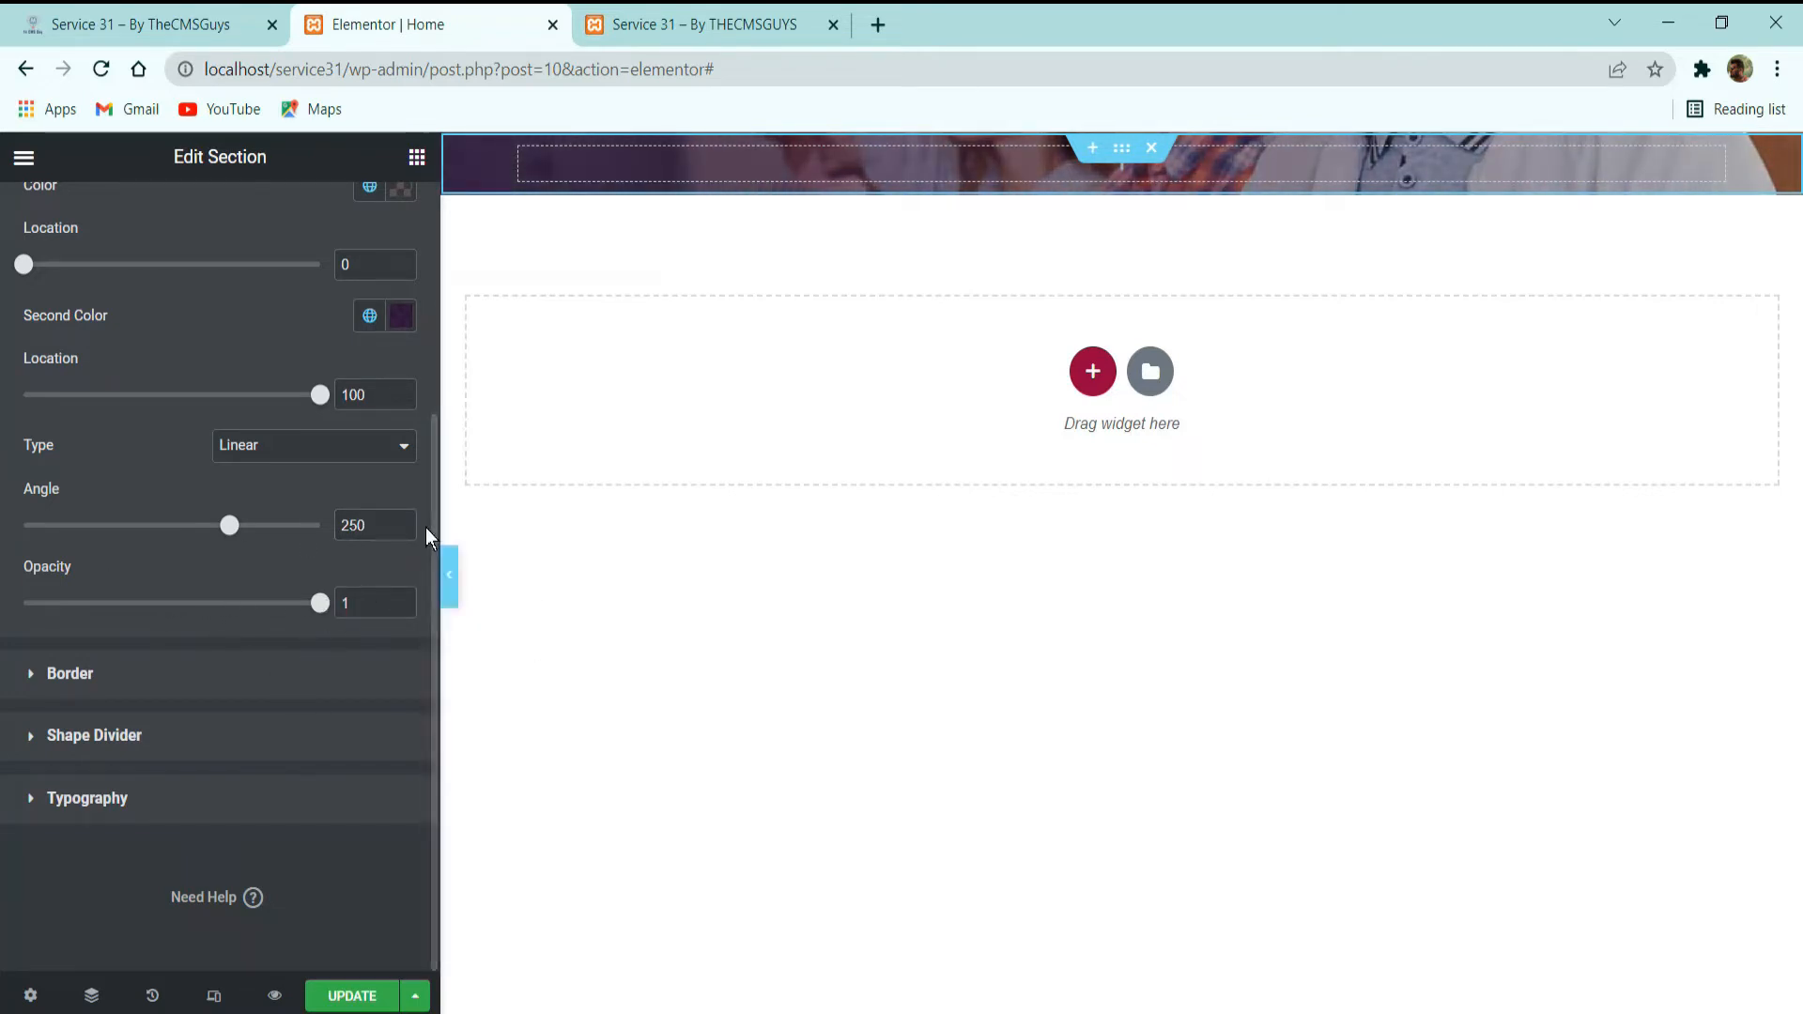
Check the bottom edge of the demo homepage's hero and give the section a bottom shape divider of type Tilt.
left_click(150, 22)
scroll(526, 509, "down", 4)
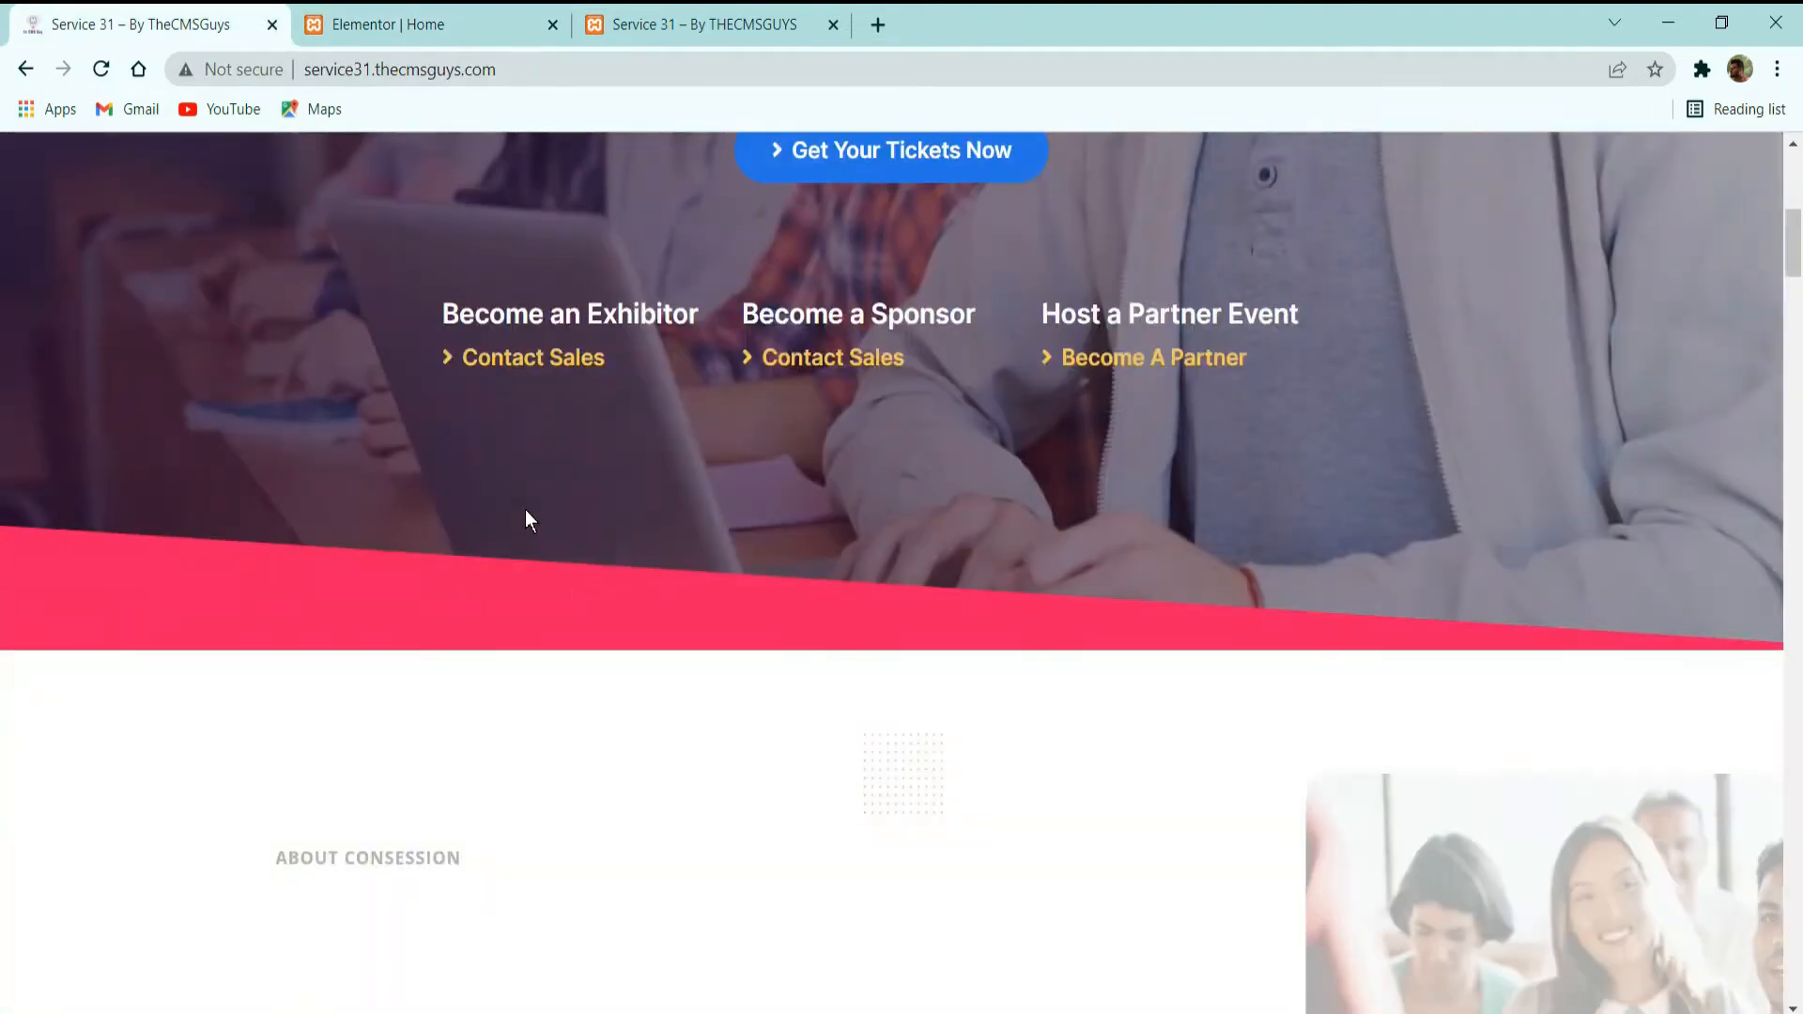
scroll(526, 509, "up", 4)
left_click(364, 18)
left_click(201, 17)
scroll(500, 861, "down", 3)
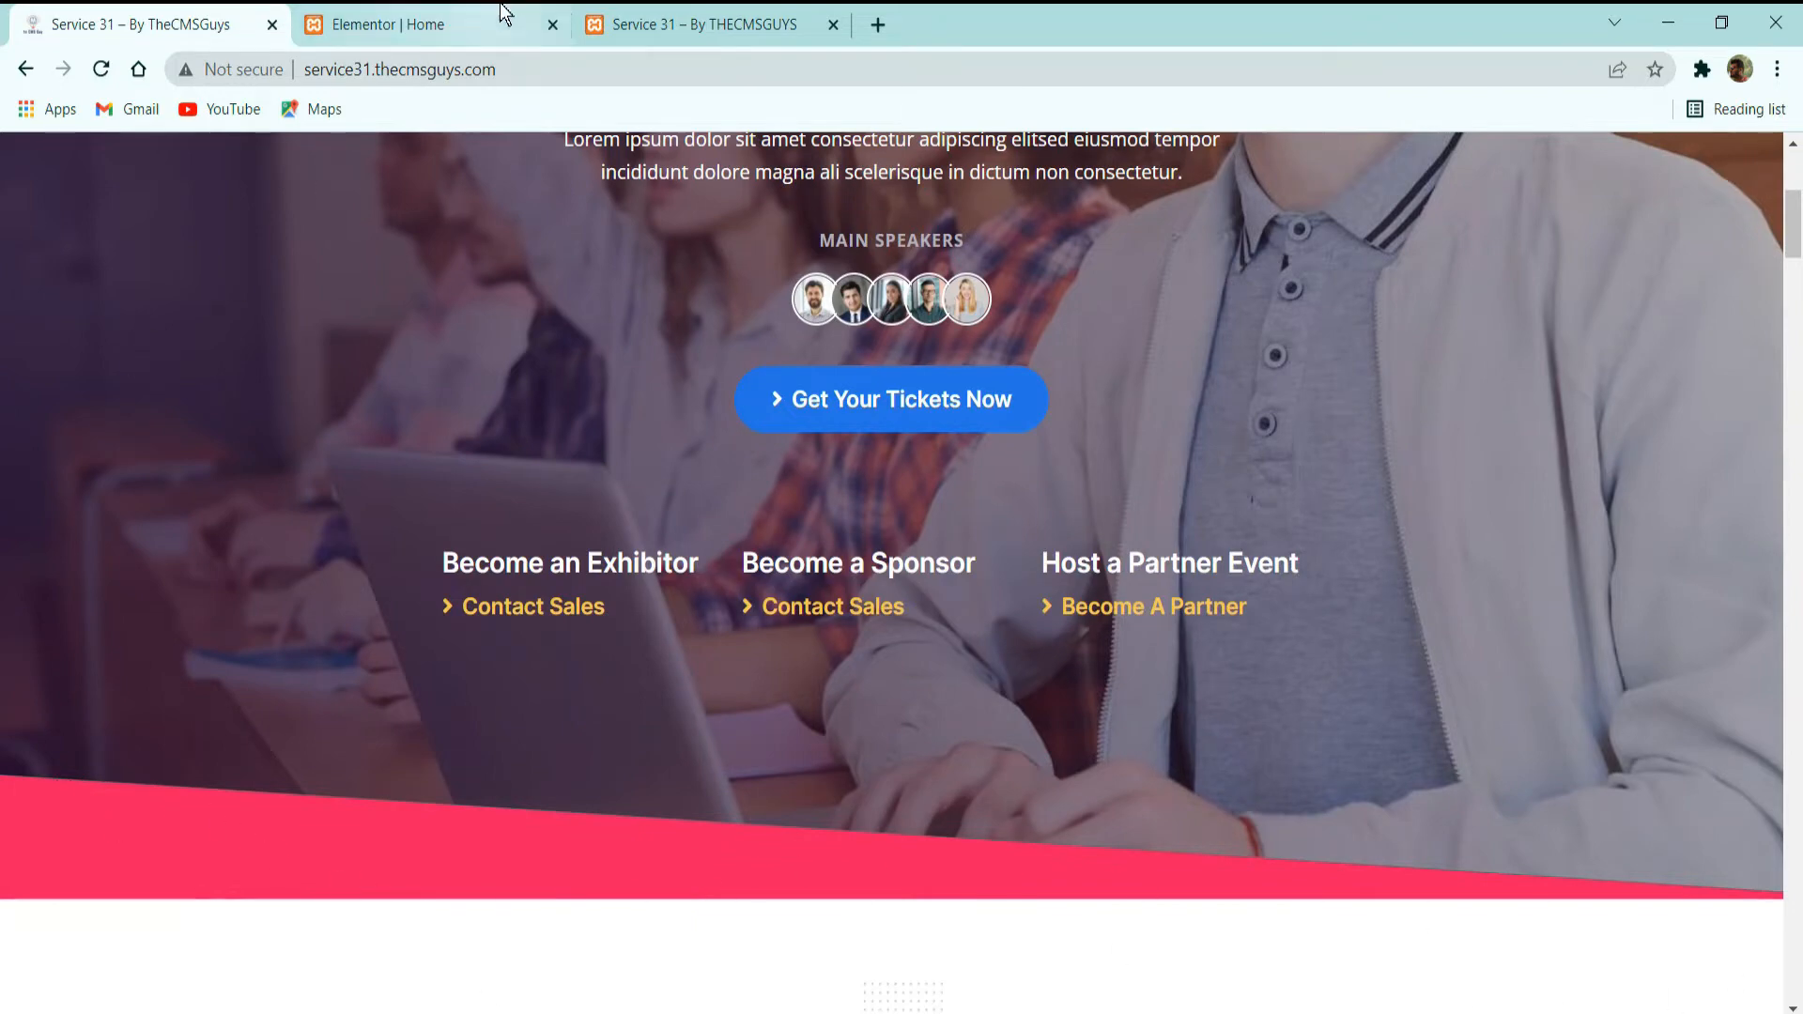
left_click(414, 24)
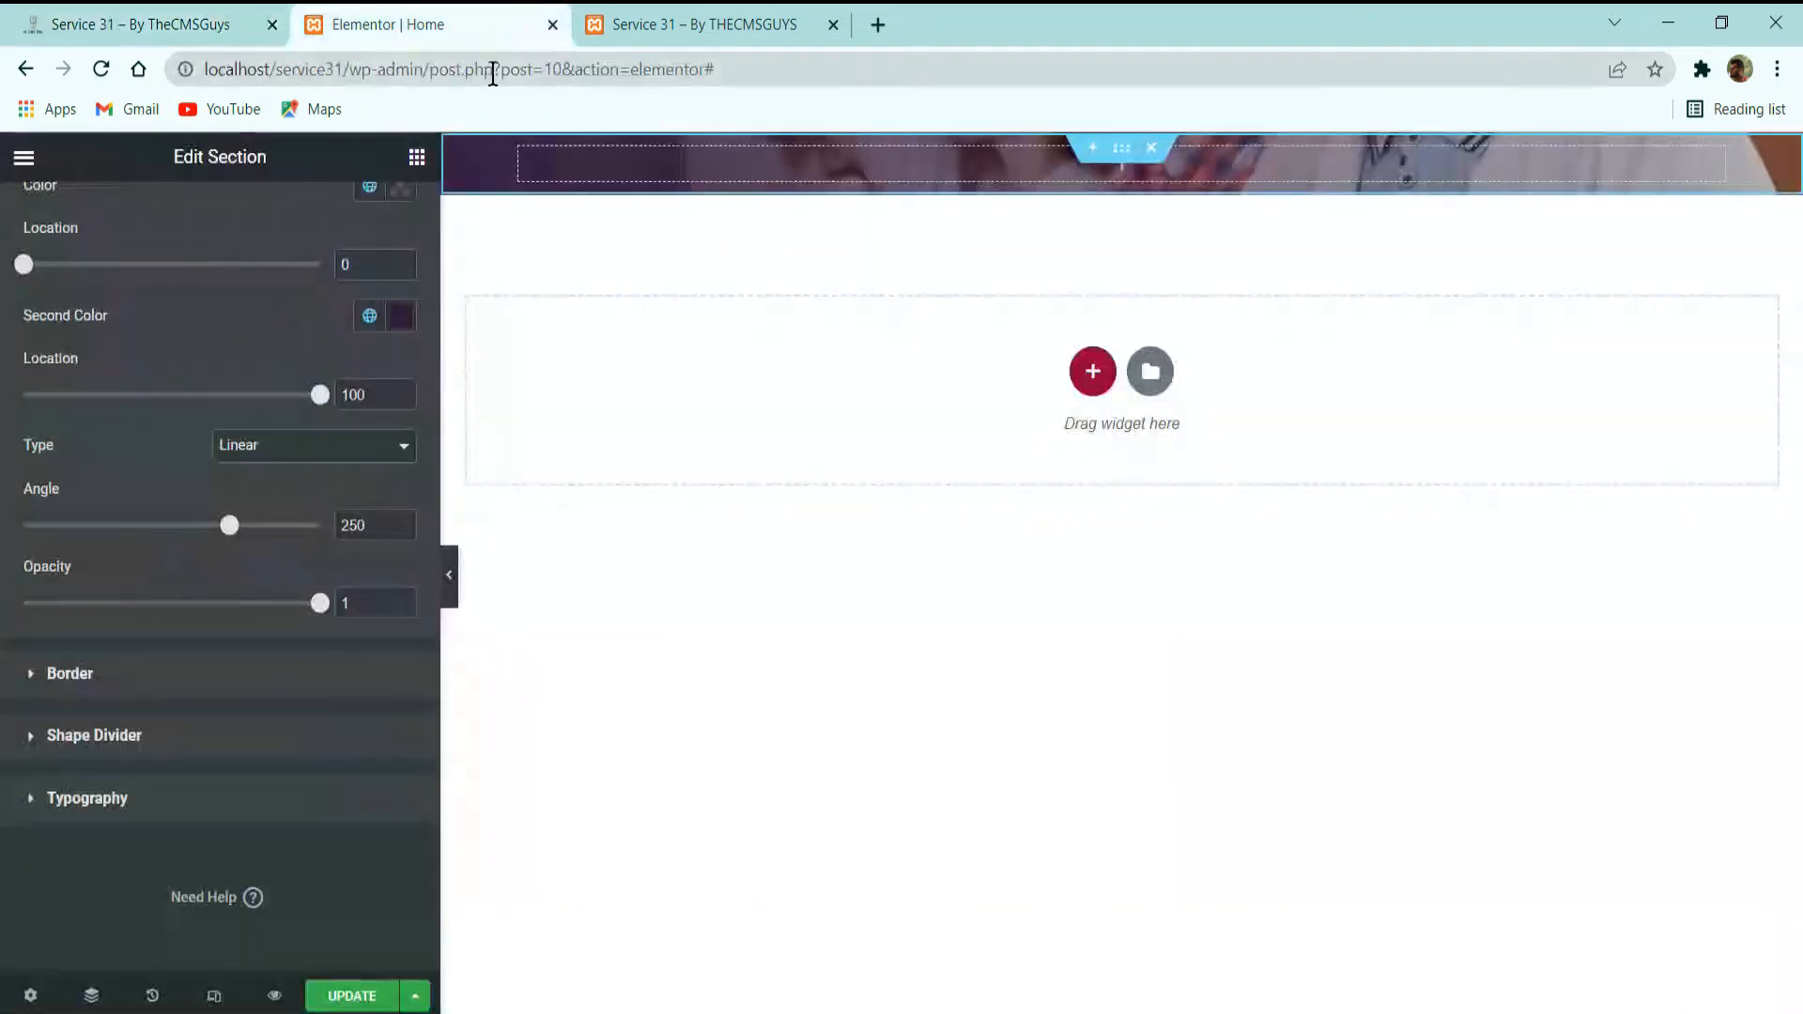
left_click(101, 725)
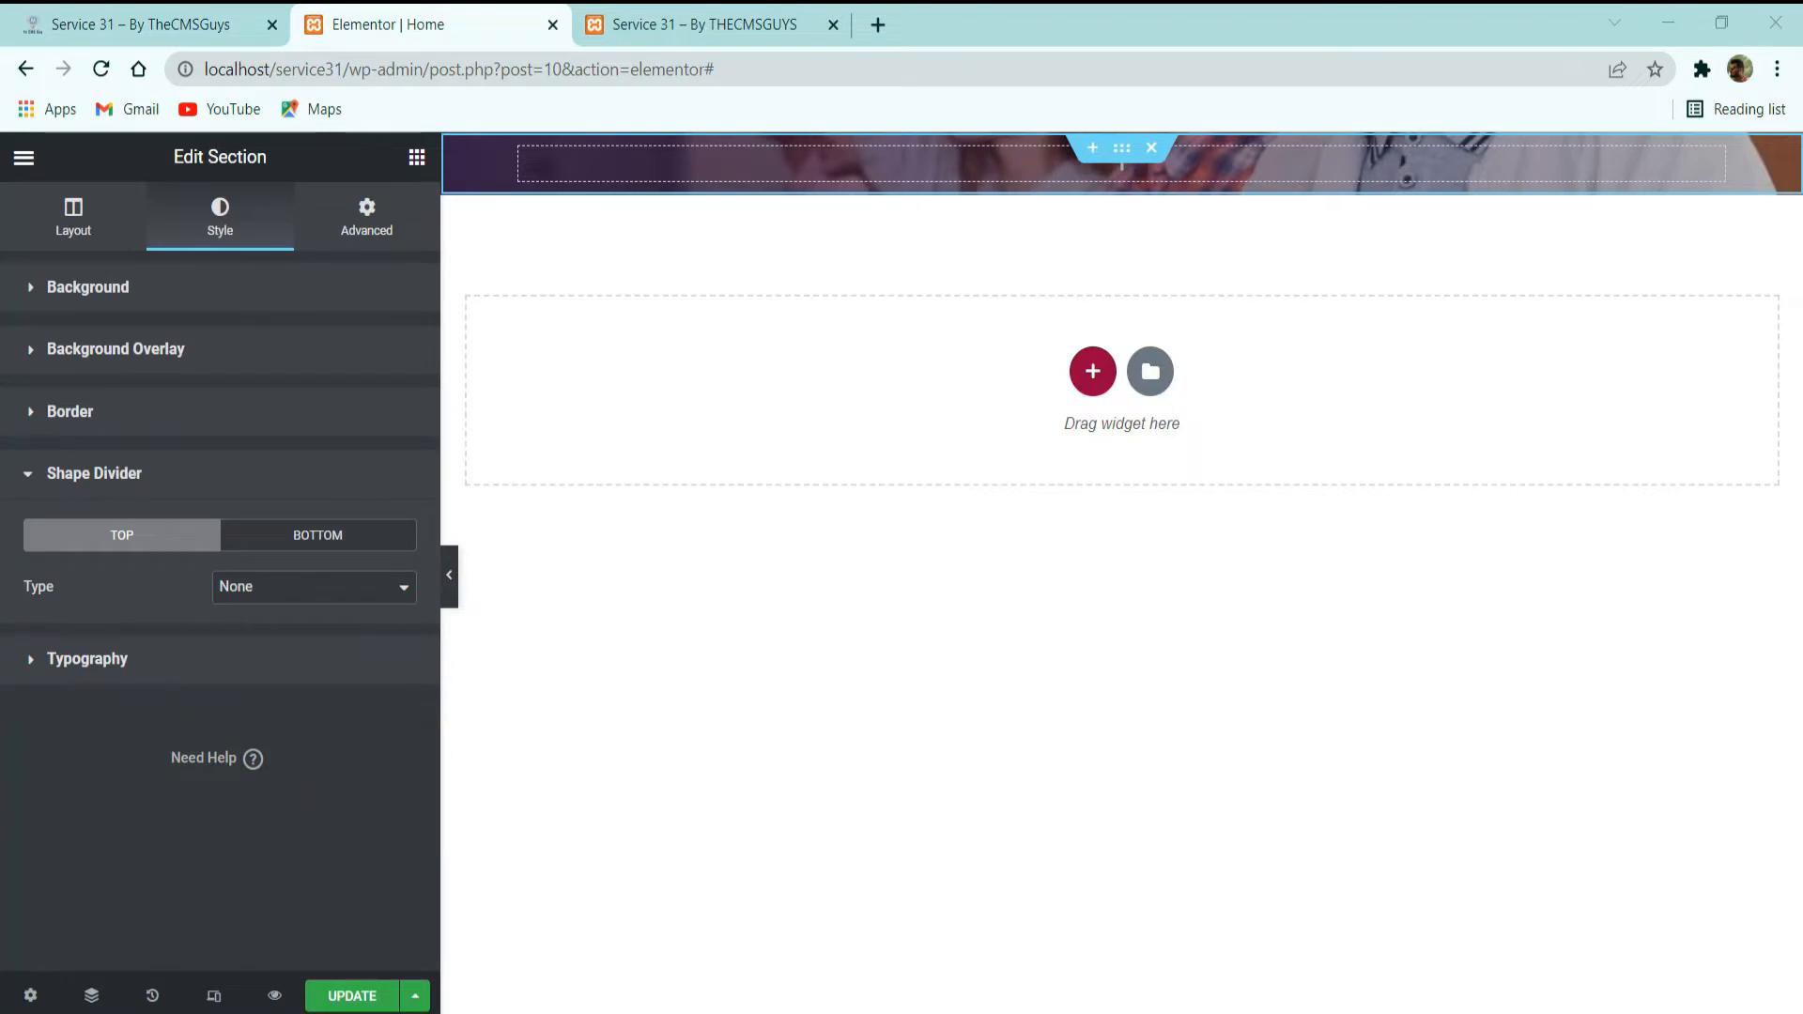
left_click(303, 537)
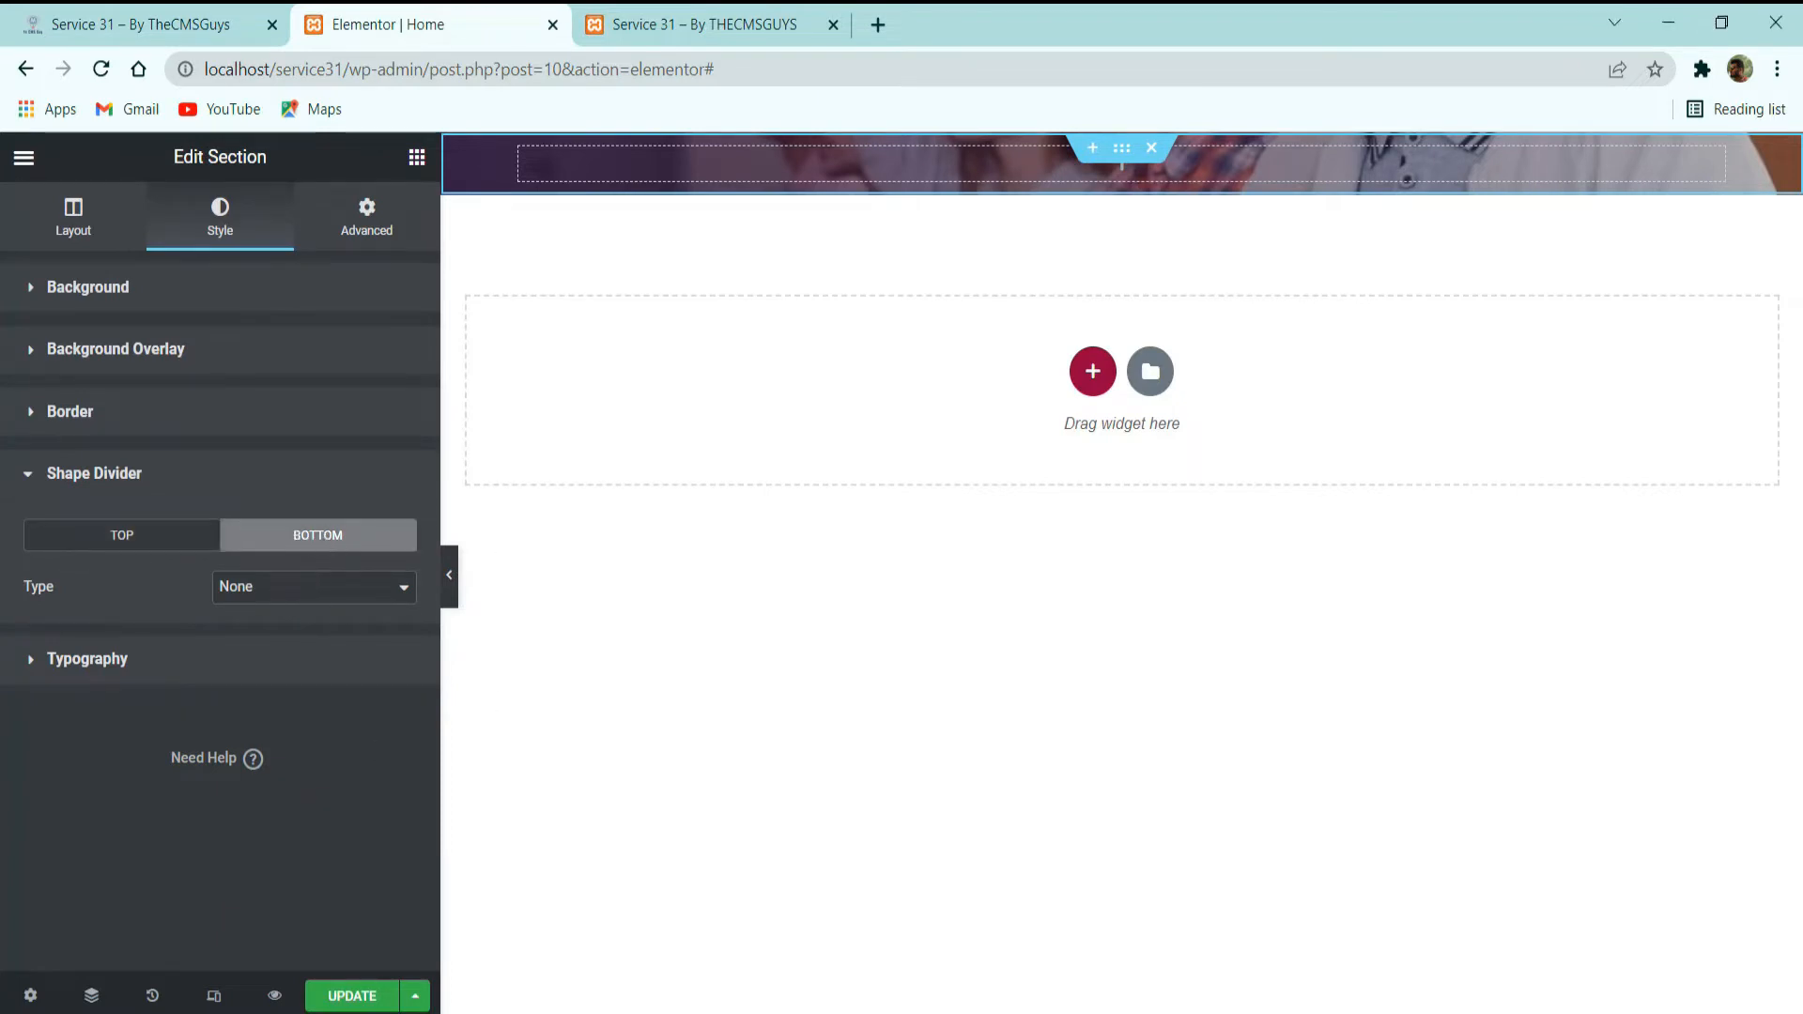
left_click(249, 590)
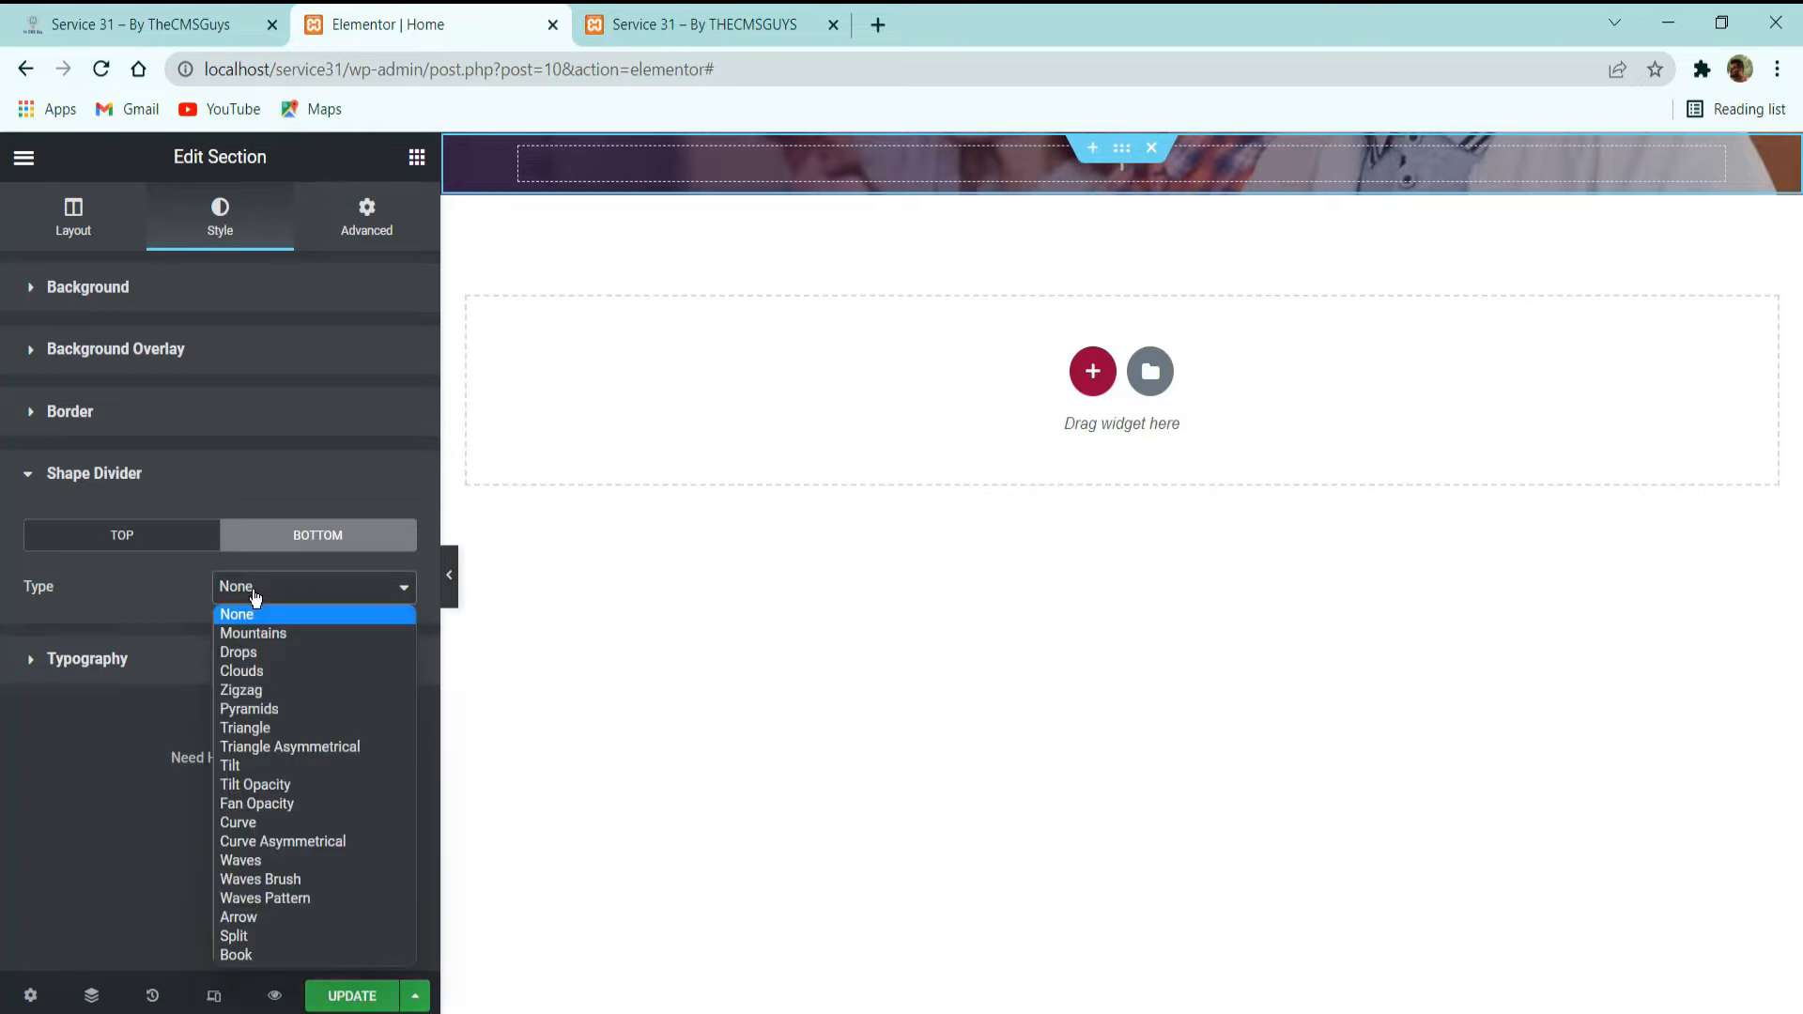
left_click(279, 769)
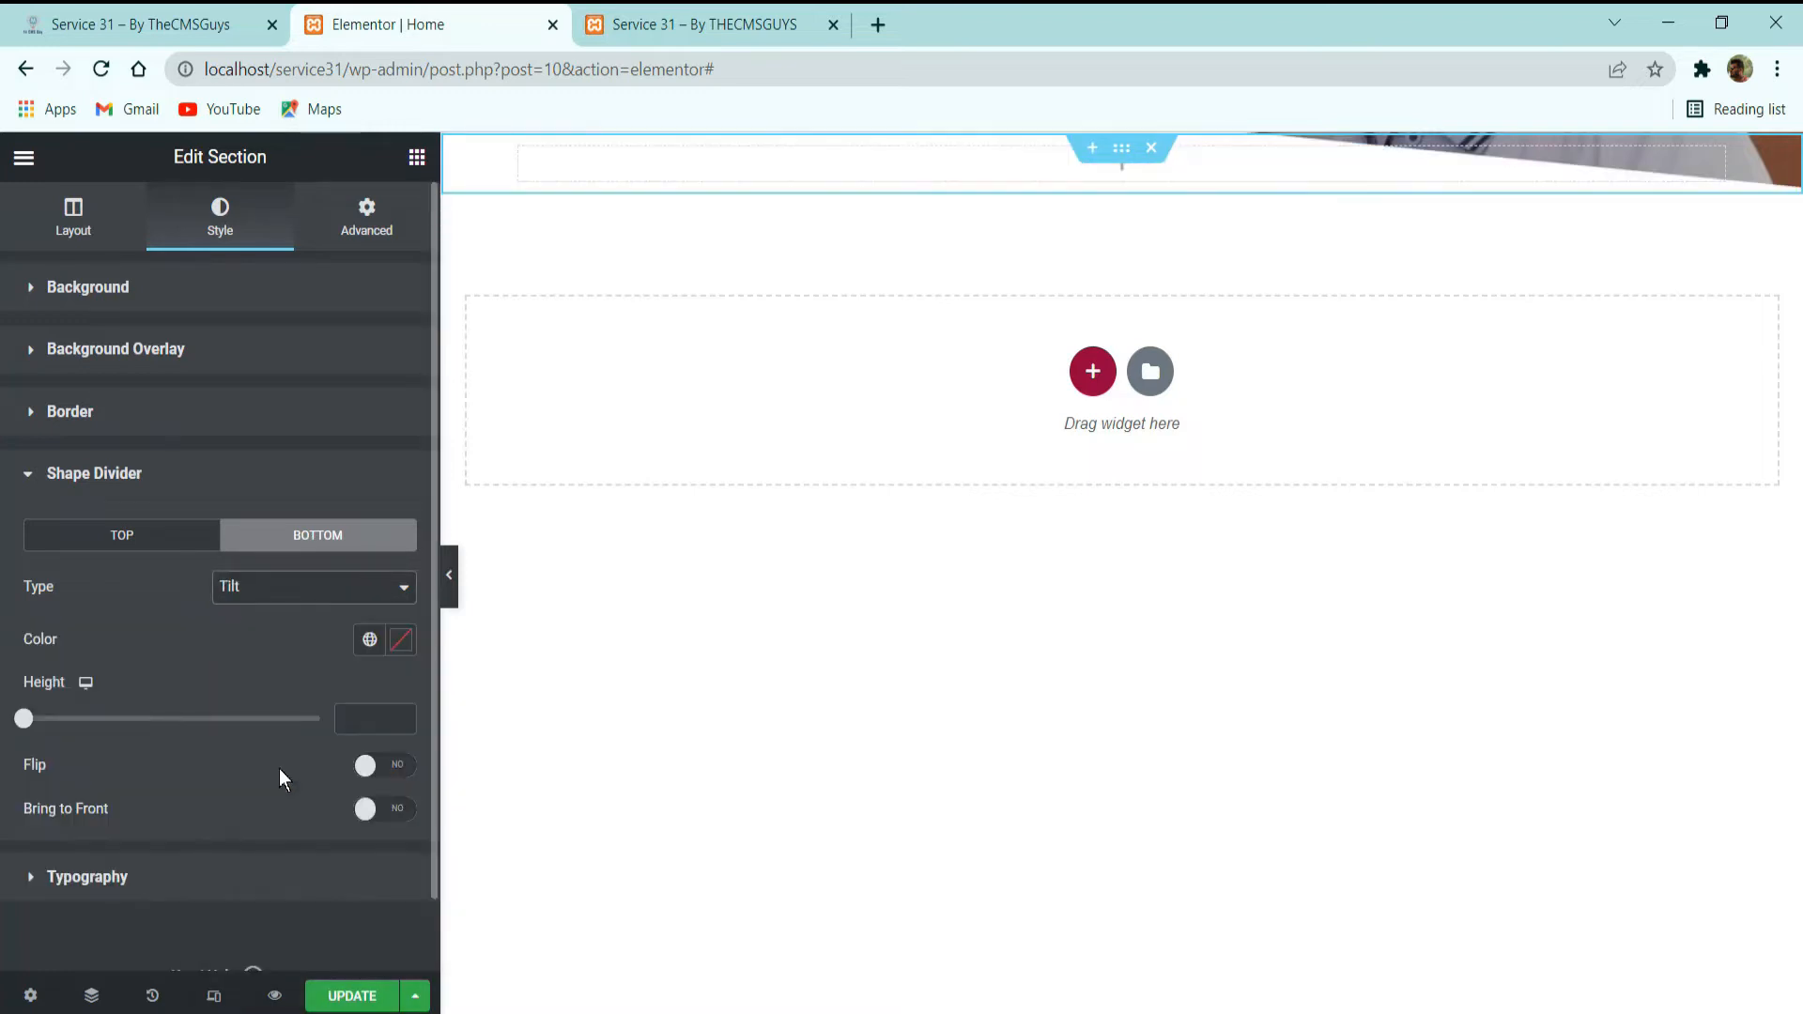
Assign the pink-red global color to the bottom Tilt divider and set its height to 100.
left_click(369, 640)
left_click(210, 400)
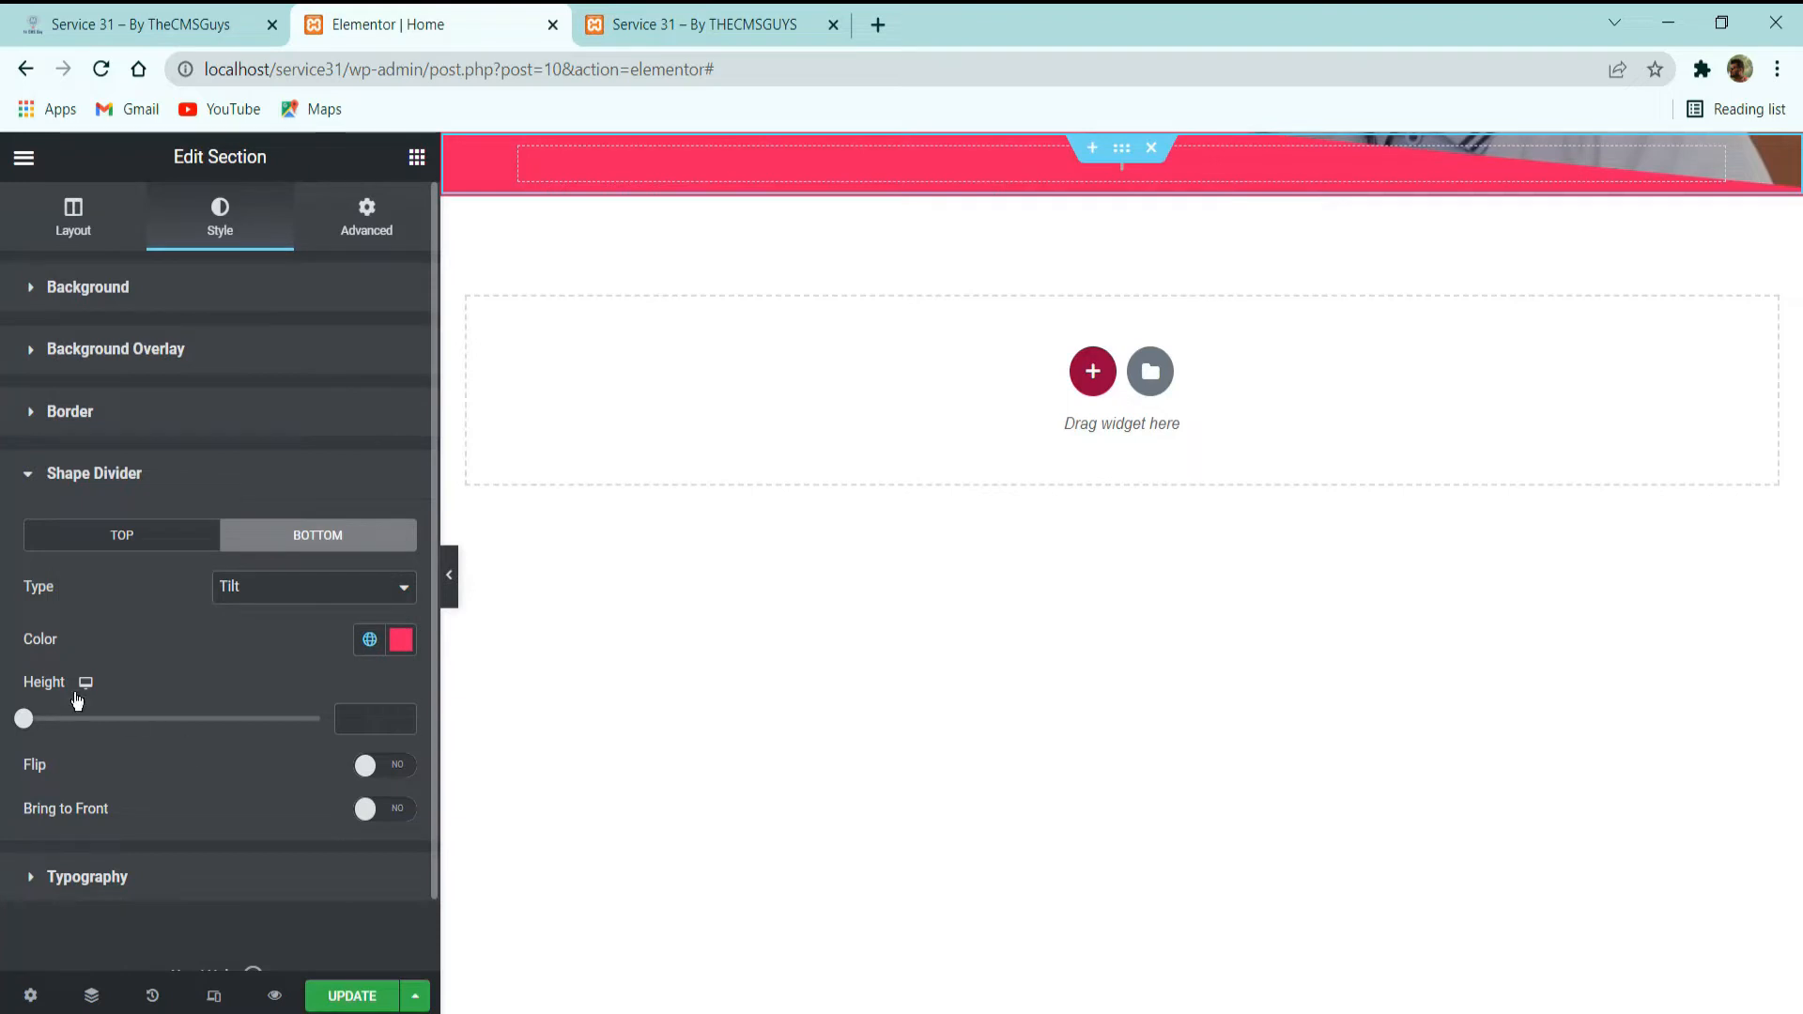
left_click_drag(24, 719, 65, 732)
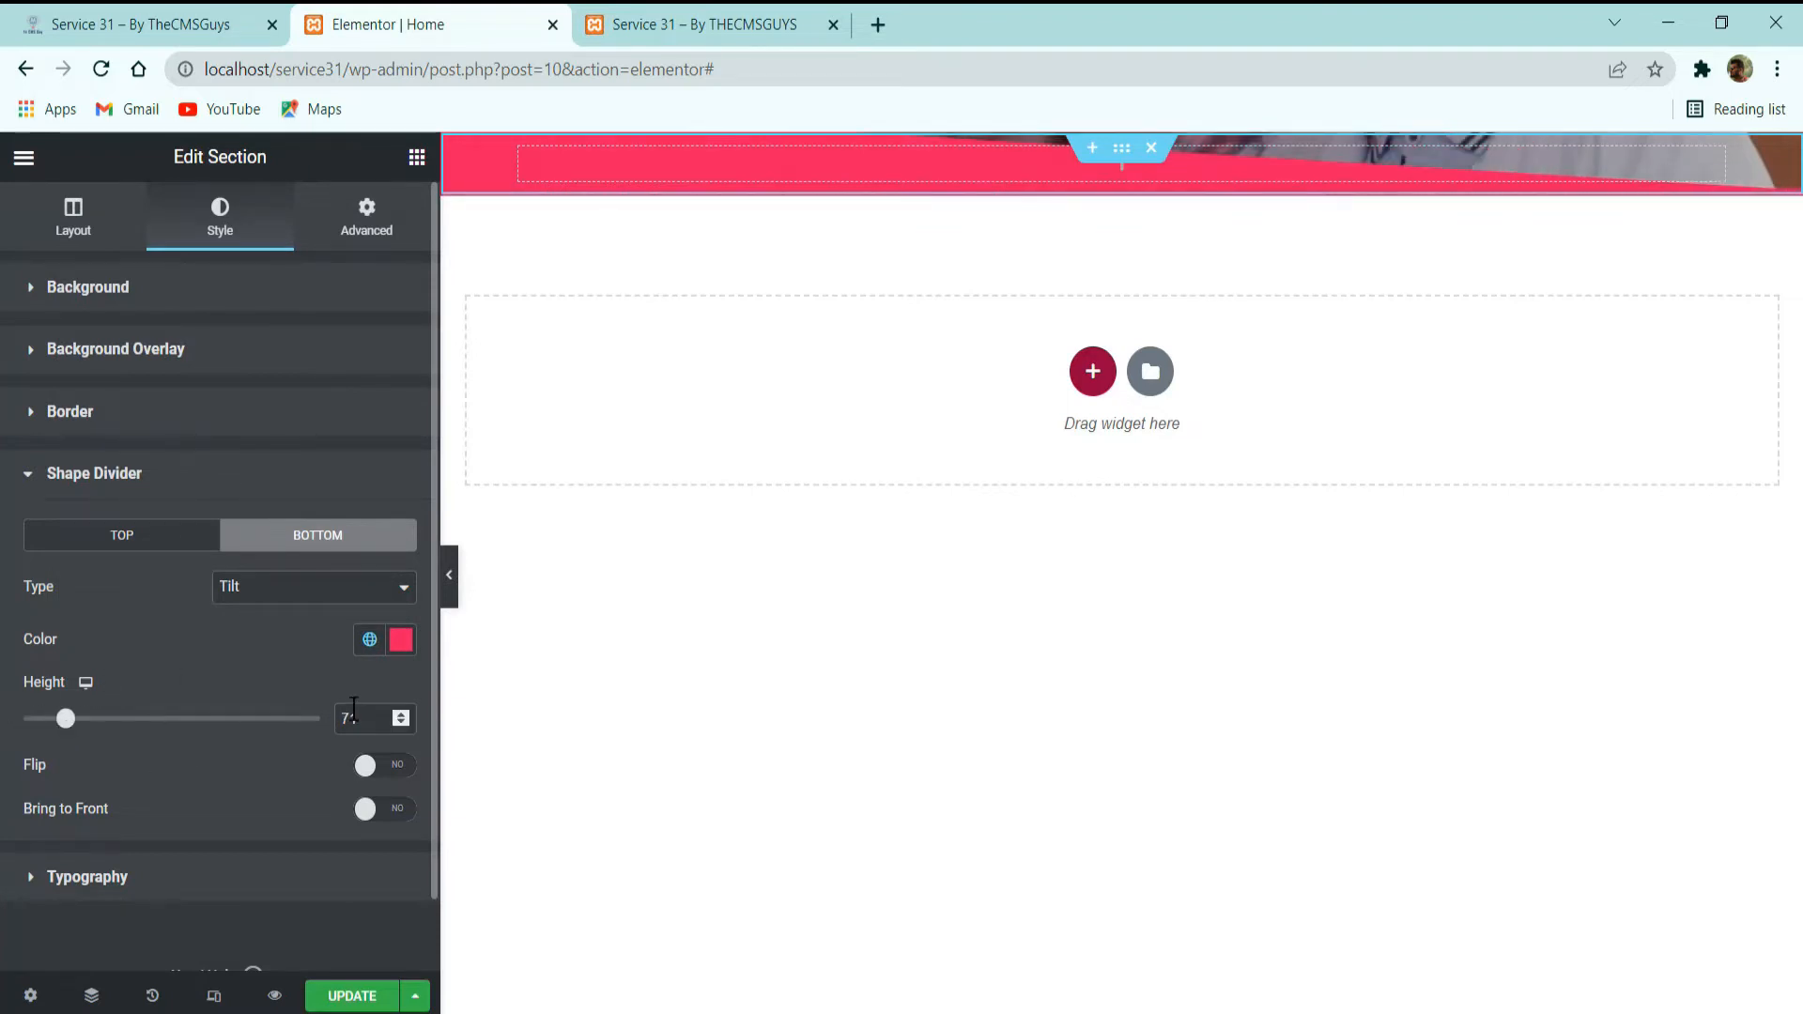
type("100")
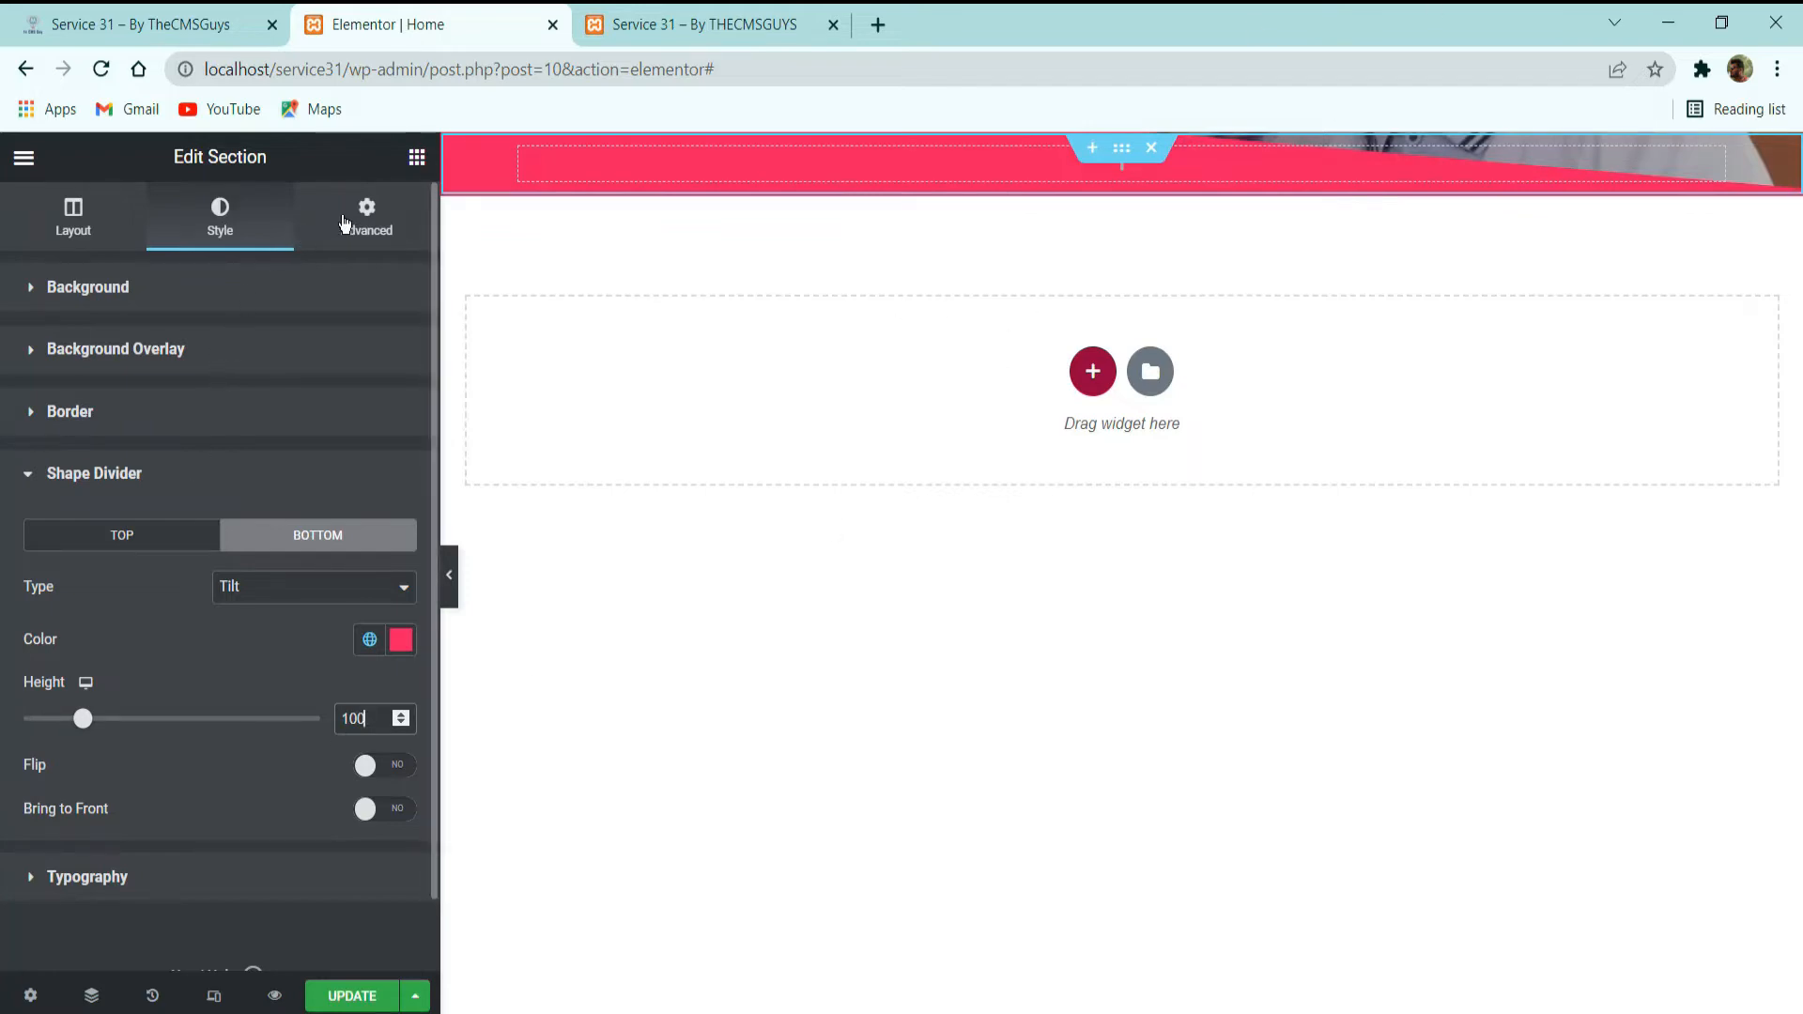
left_click(345, 223)
left_click(268, 222)
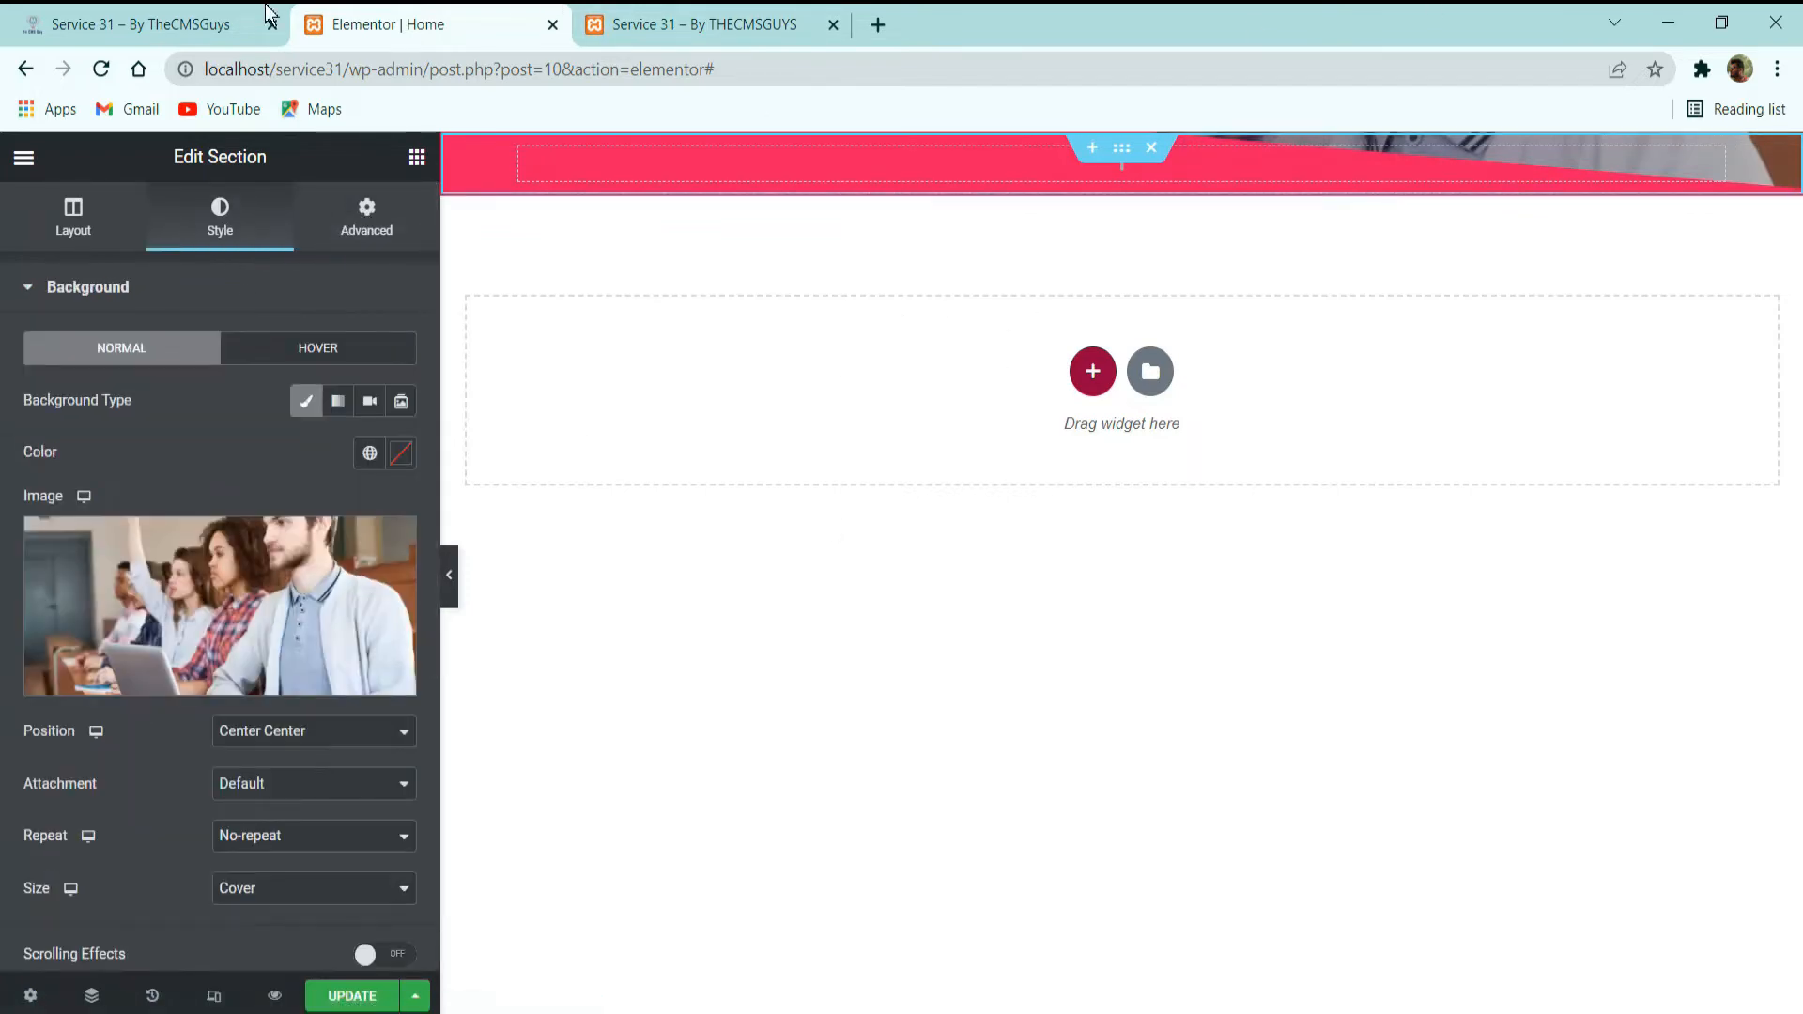
Copy the line "Jakarta, Indonesia | 30 March – 3 March 2022" from the demo hero and return to the Elementor editor.
left_click(151, 25)
scroll(846, 517, "up", 5)
scroll(928, 608, "up", 1)
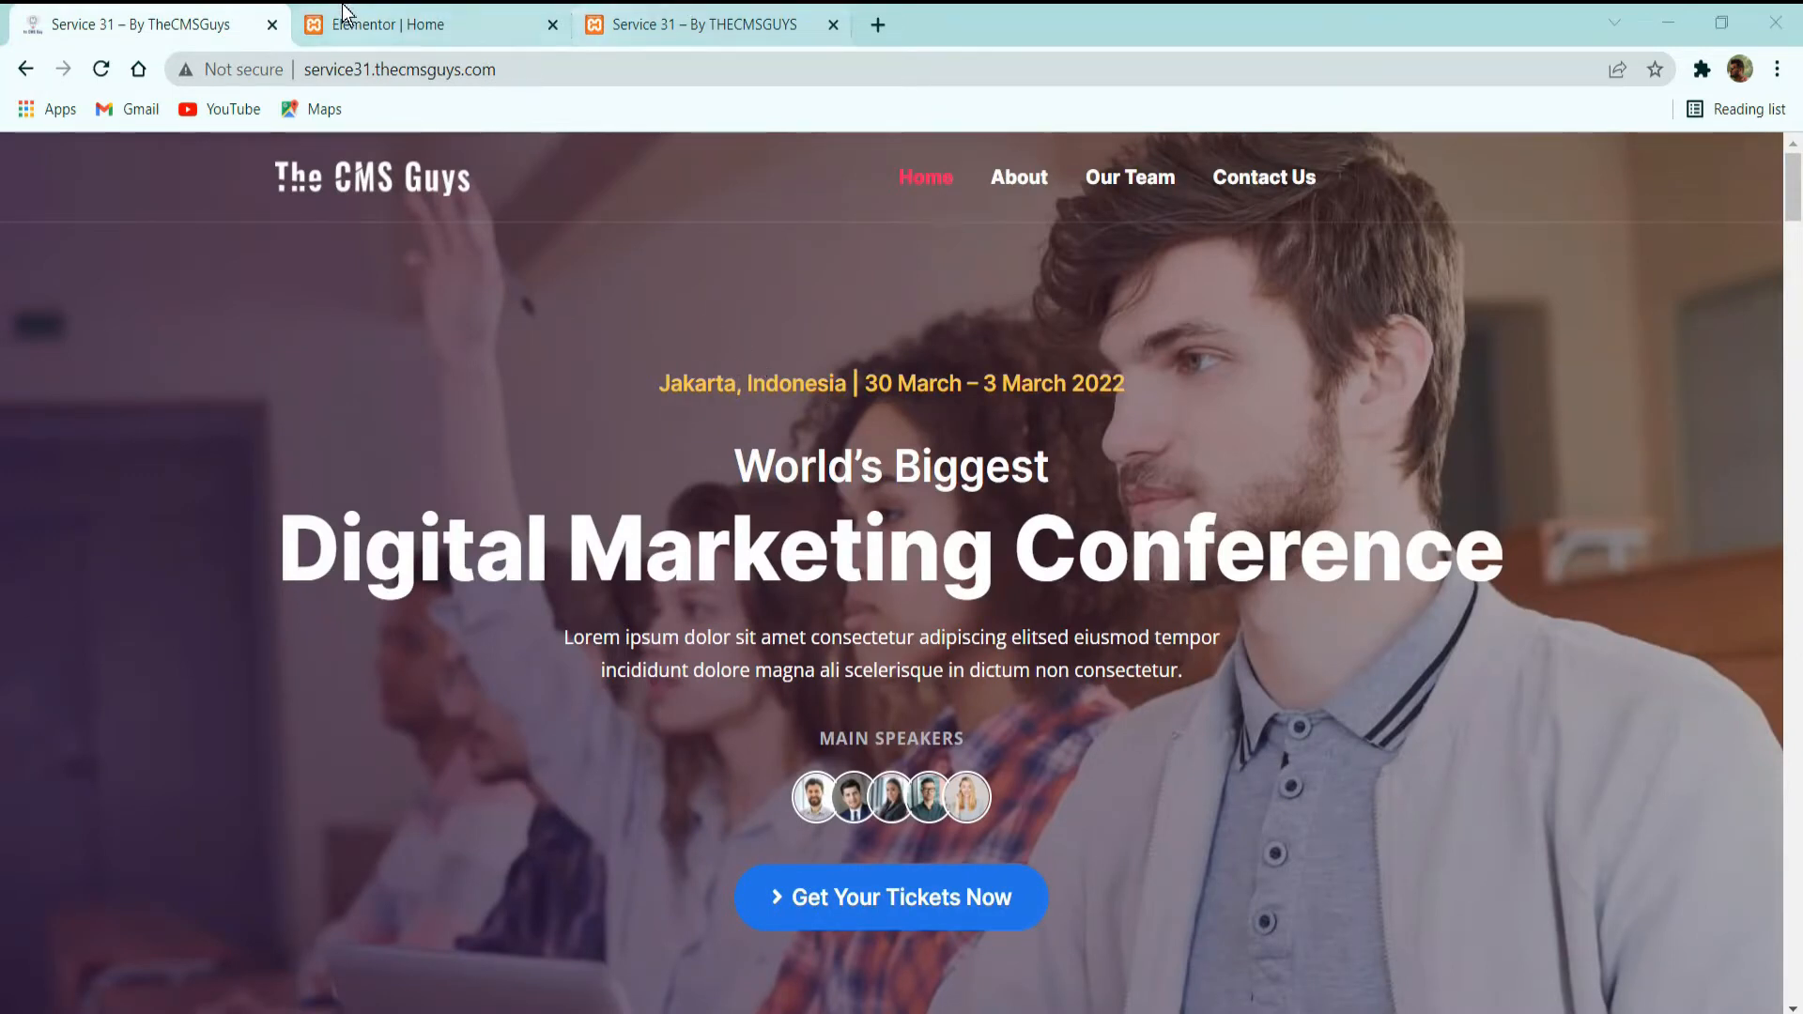
triple_click(935, 383)
key("ctrl+c")
scroll(635, 713, "down", 3)
scroll(635, 712, "up", 3)
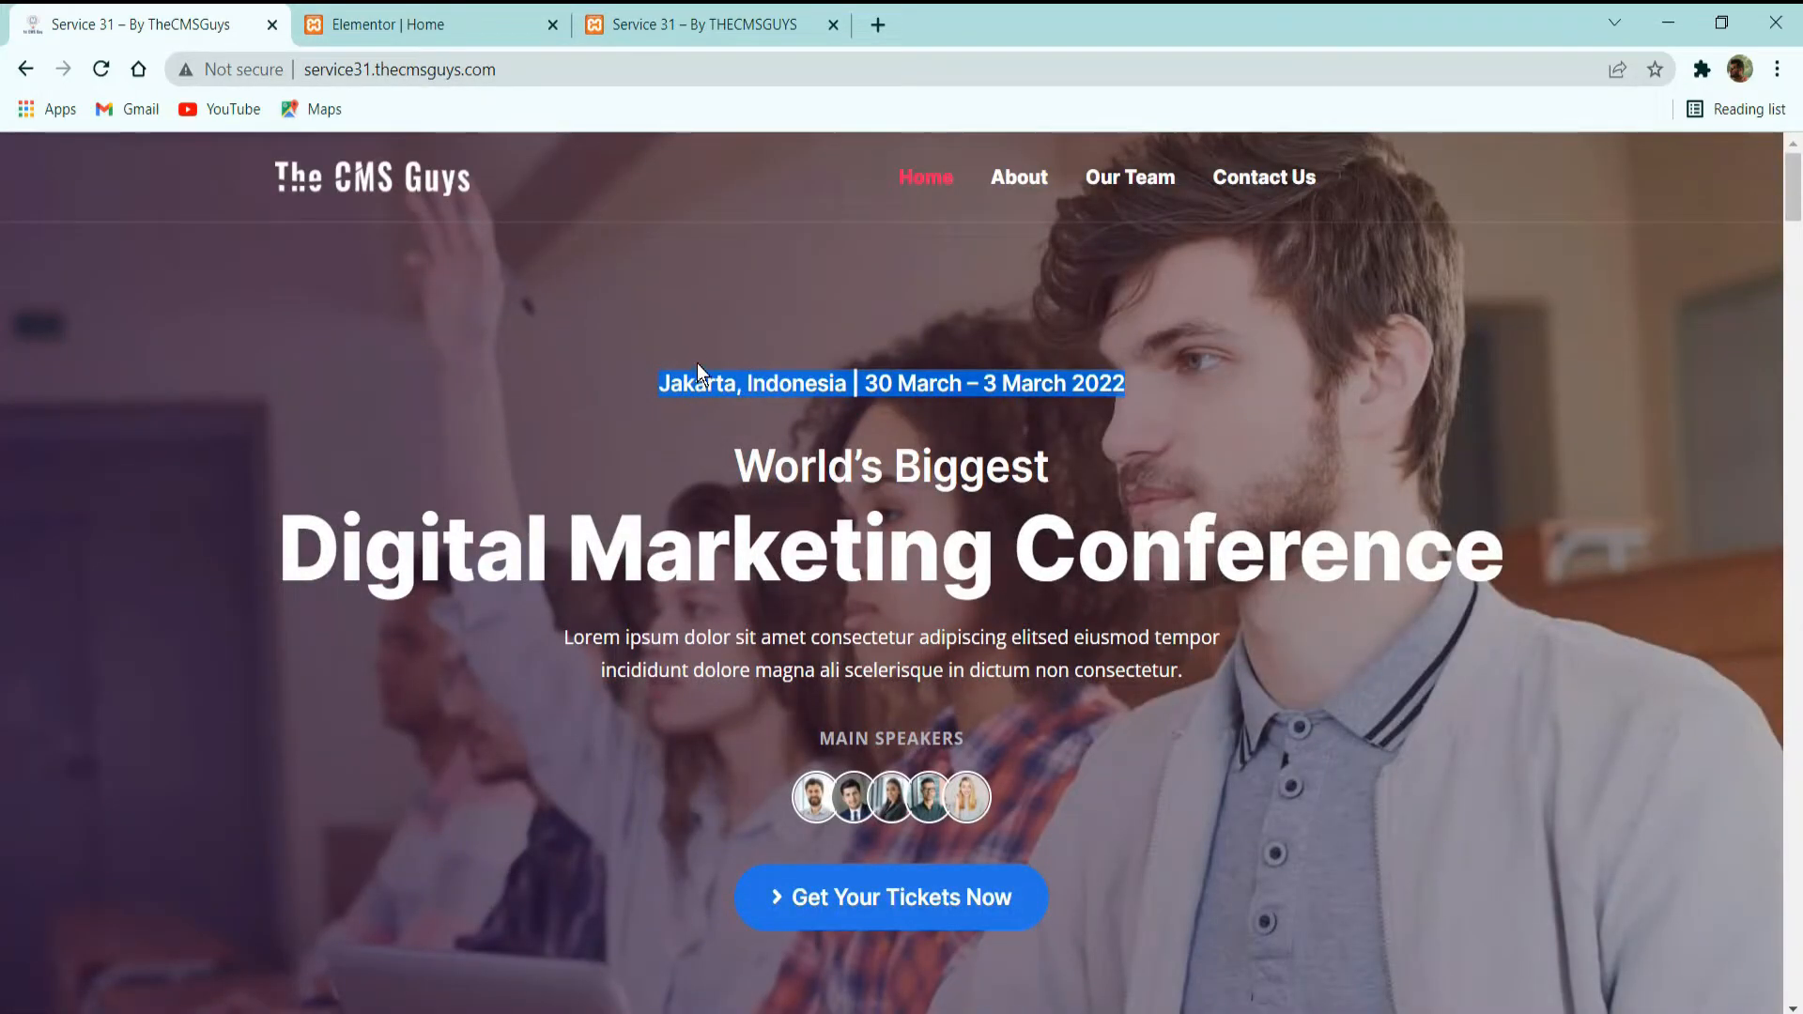
left_click(475, 26)
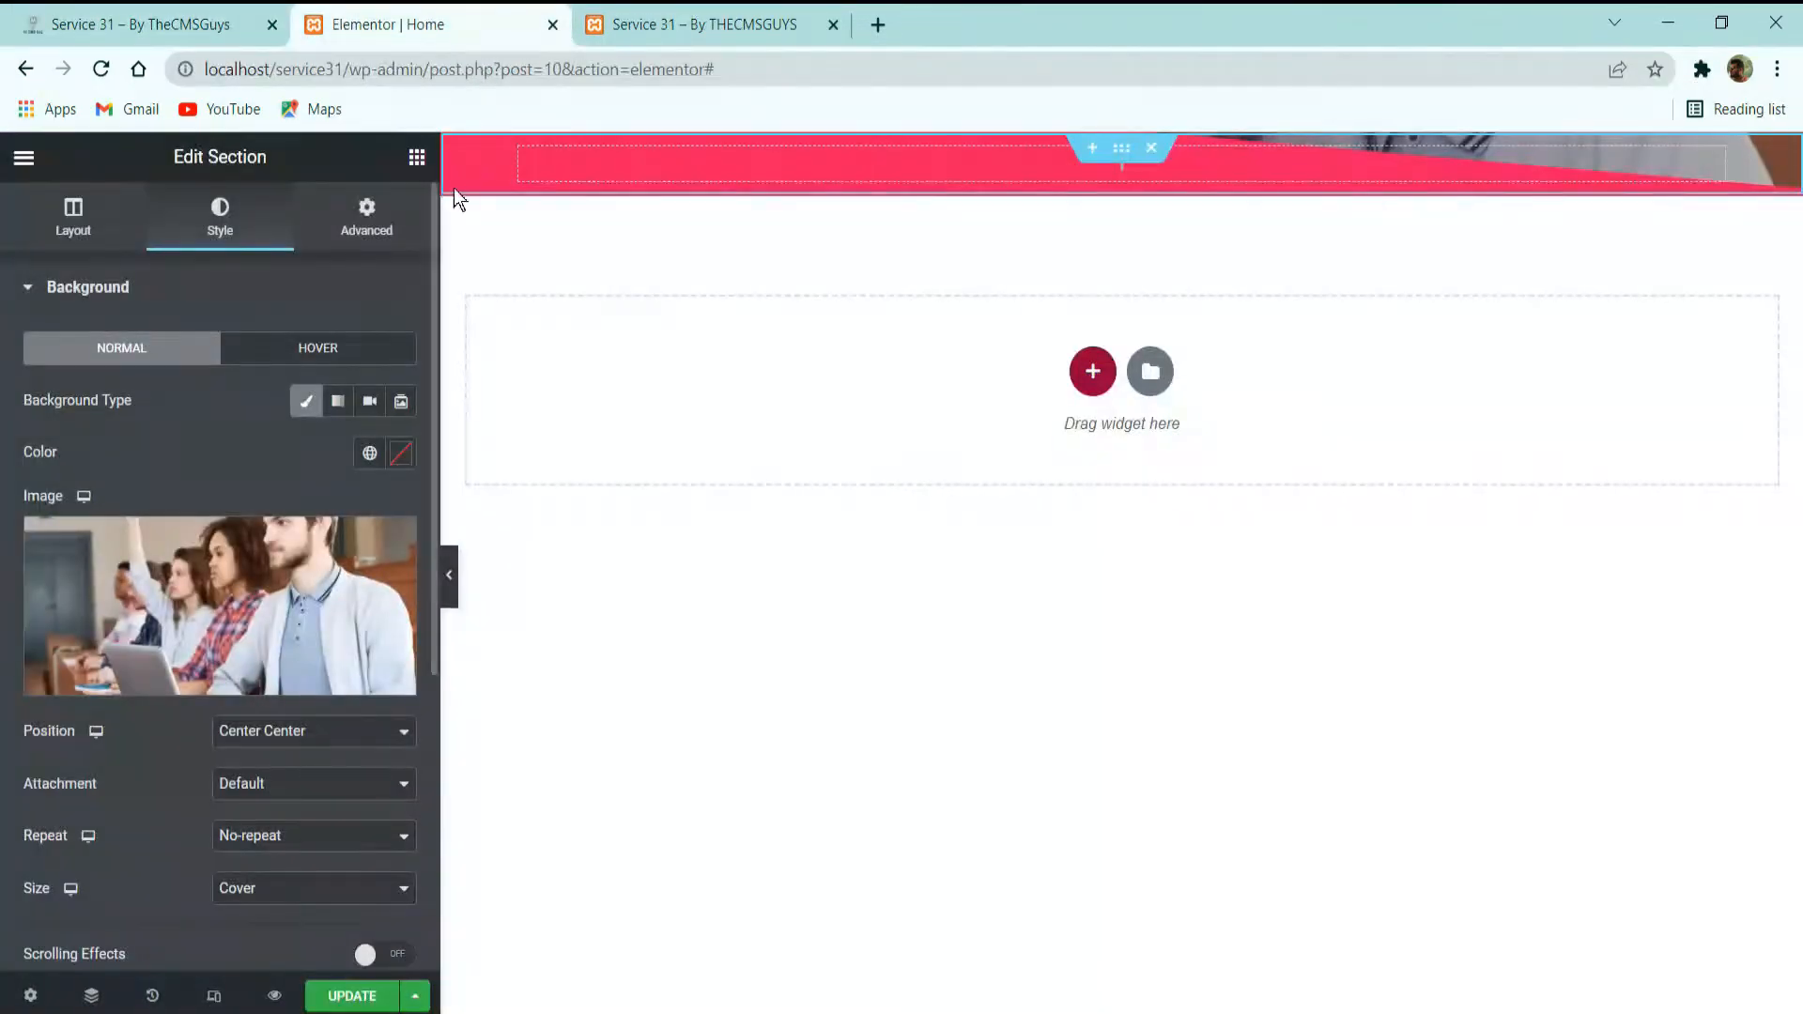
Add a Heading widget to the hero section, titled "Jakarta, Indonesia | 30 March – 3 March 2022", with HTML tag H5.
left_click(417, 158)
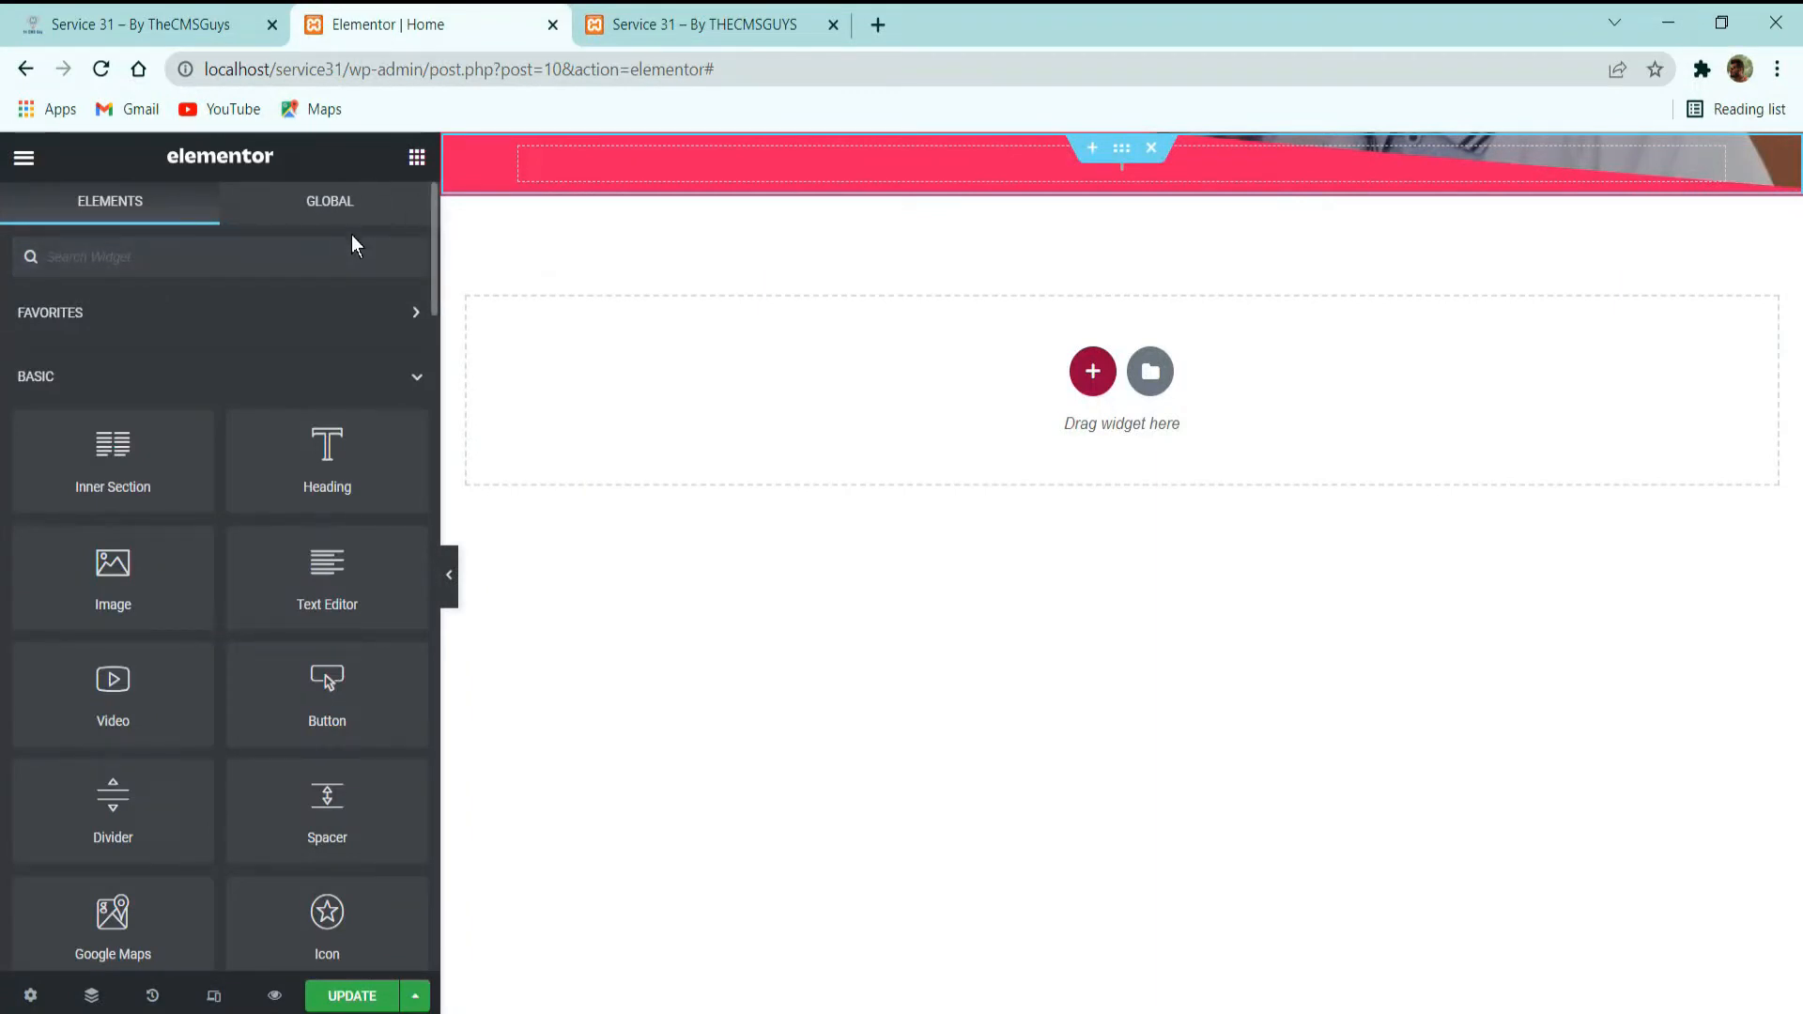
left_click_drag(342, 451, 988, 178)
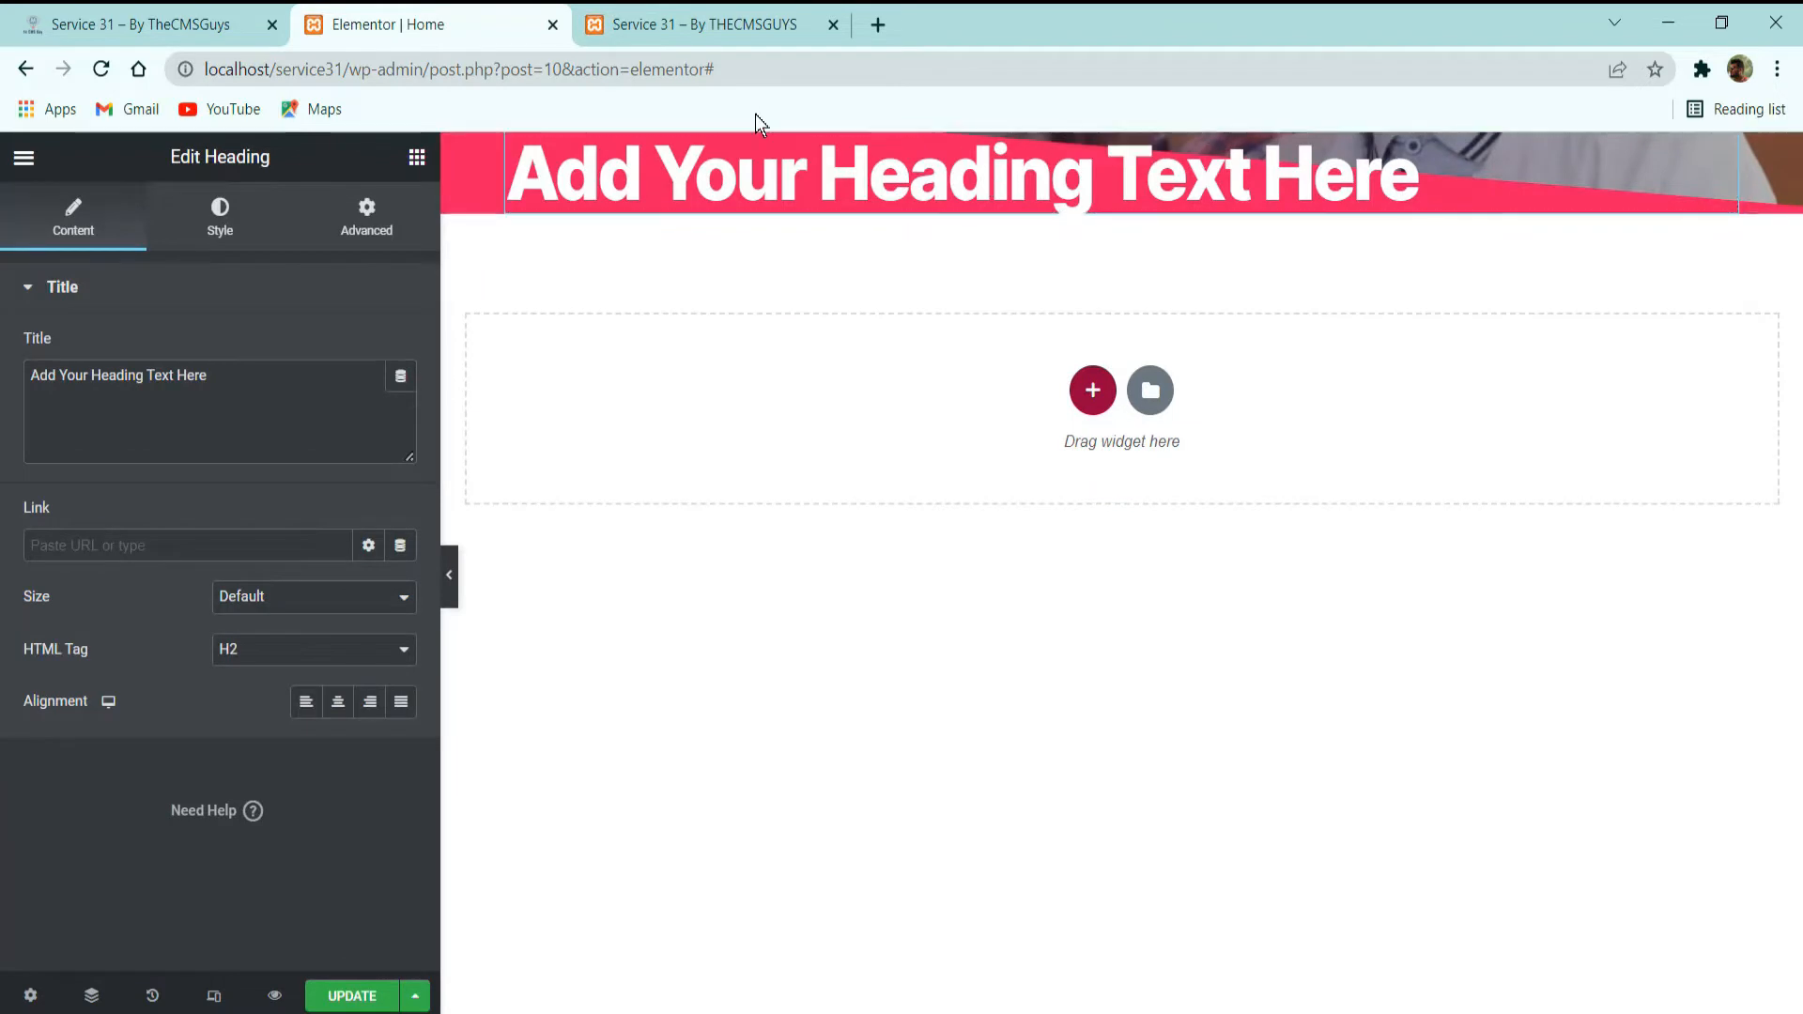
key("ctrl+a")
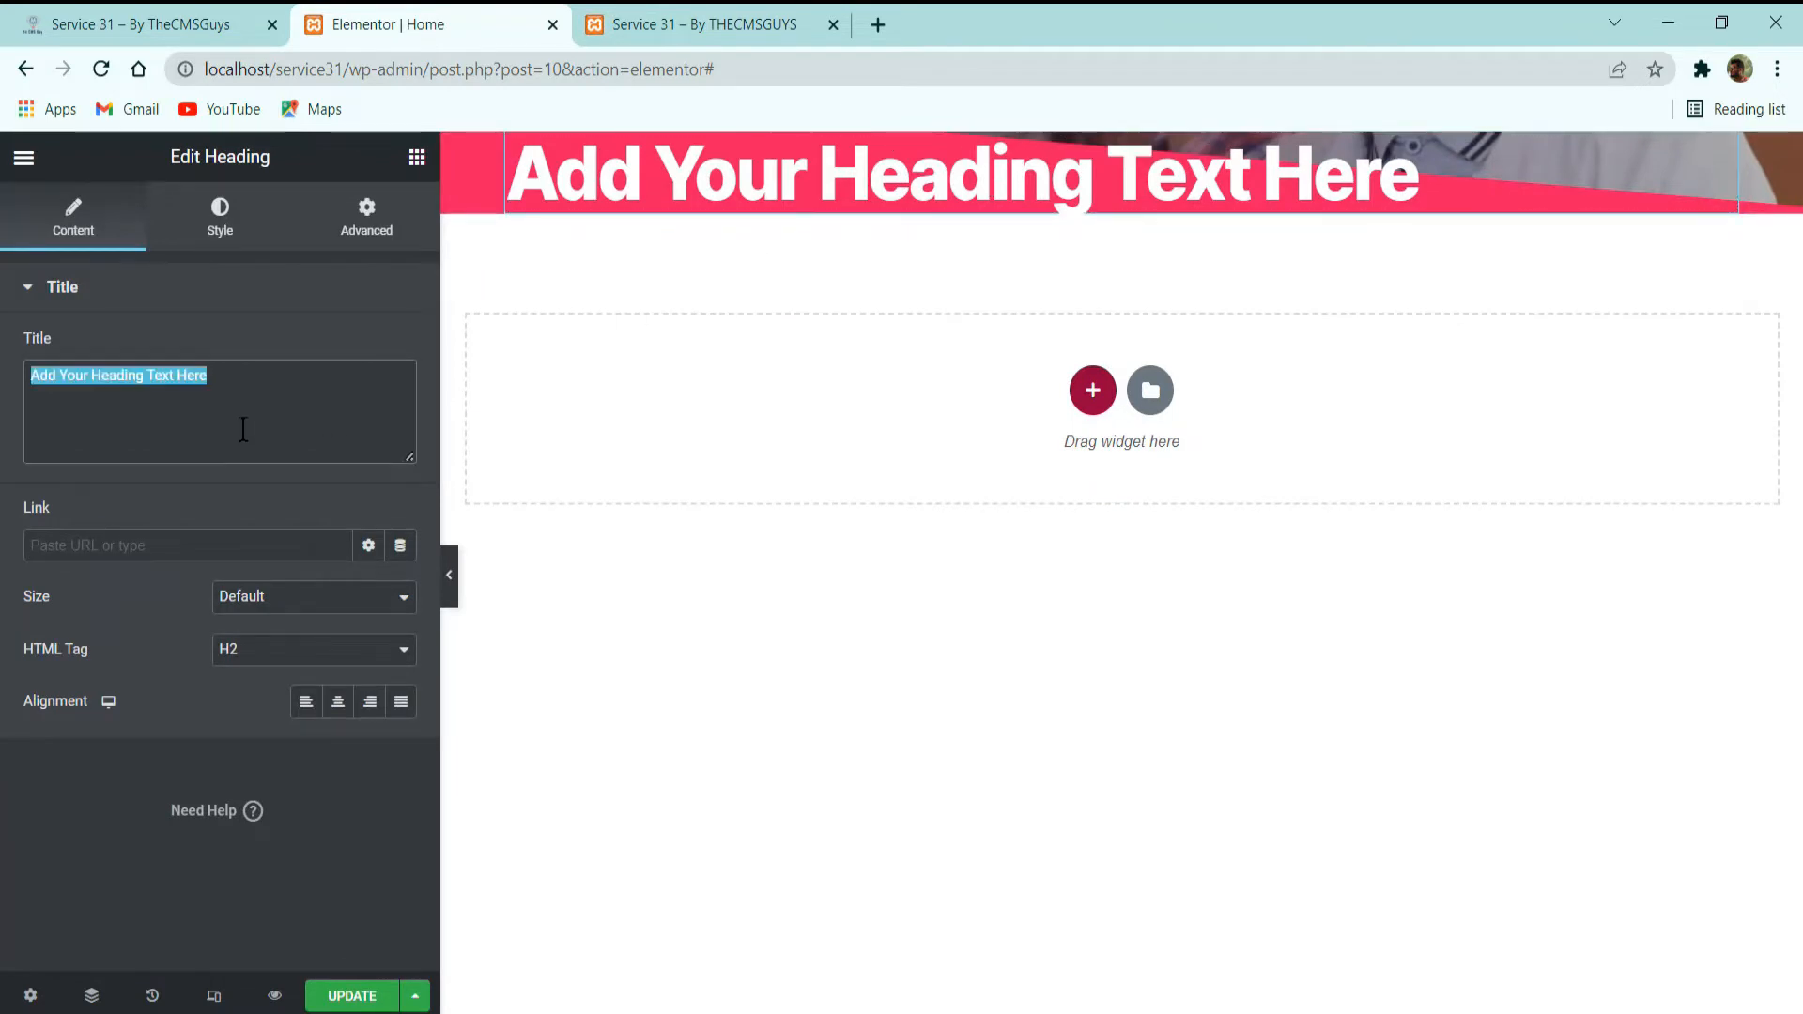
key("ctrl+v")
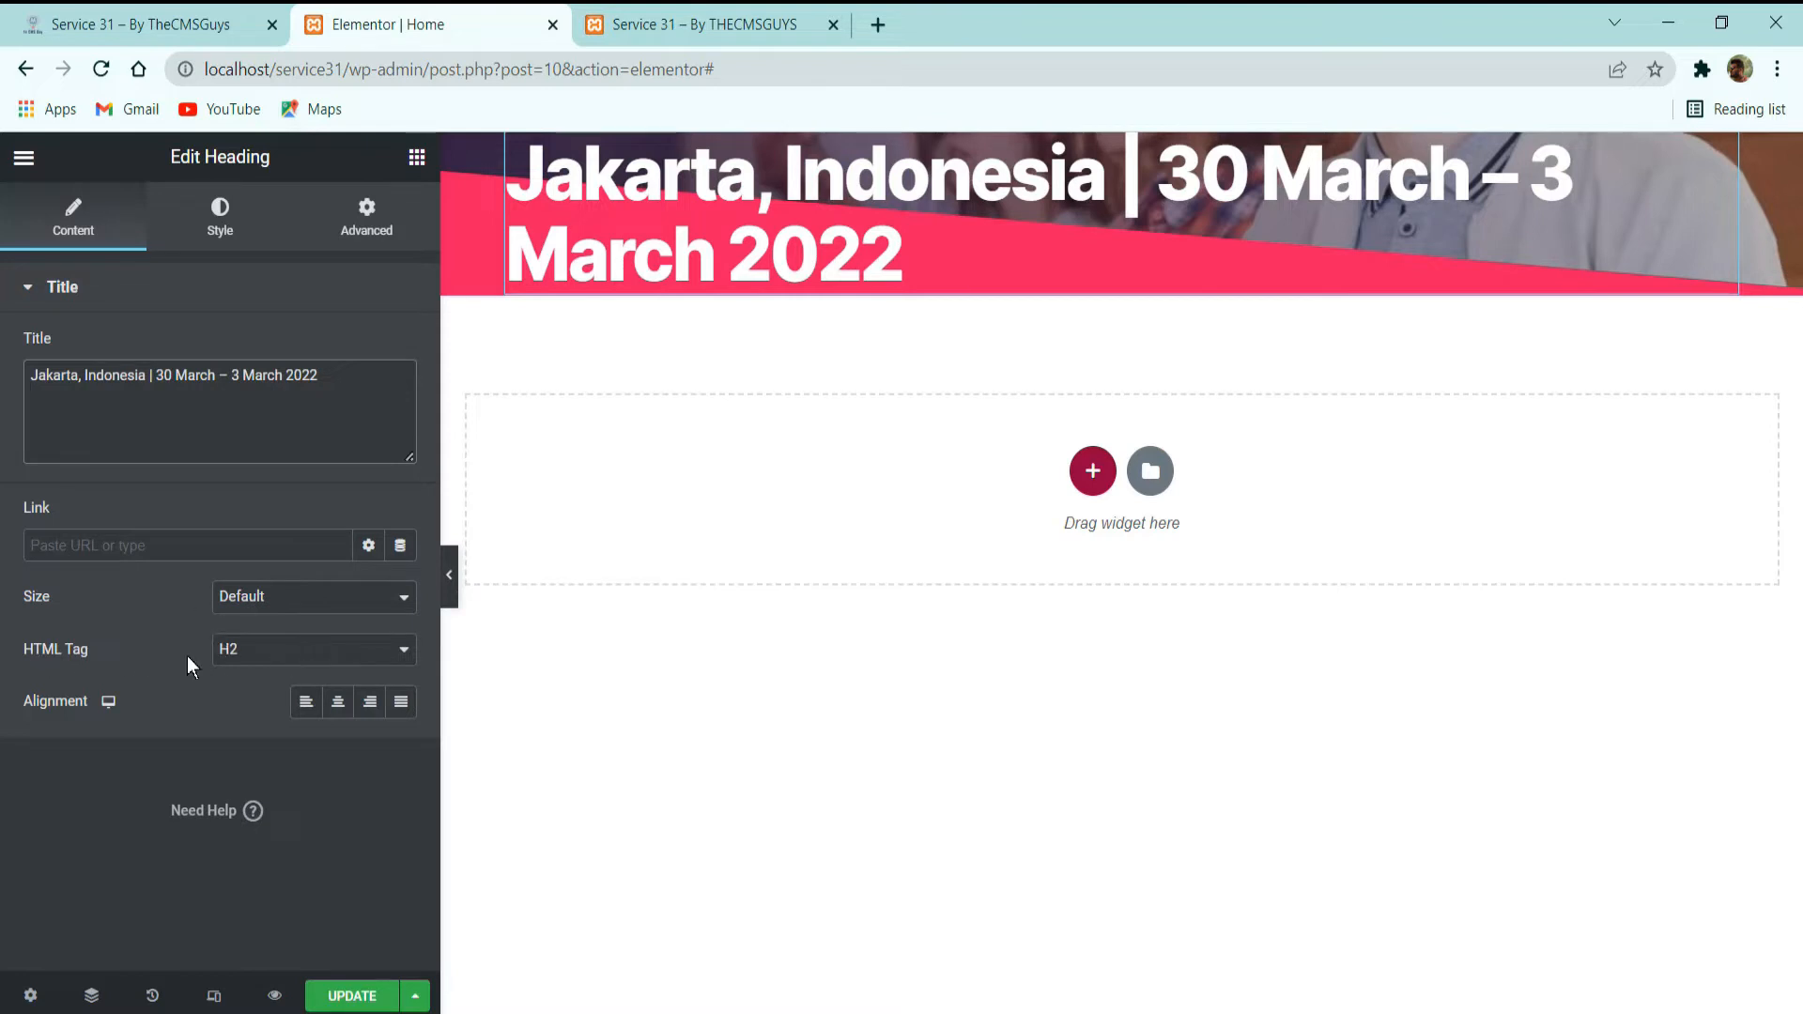
left_click(355, 655)
left_click(306, 749)
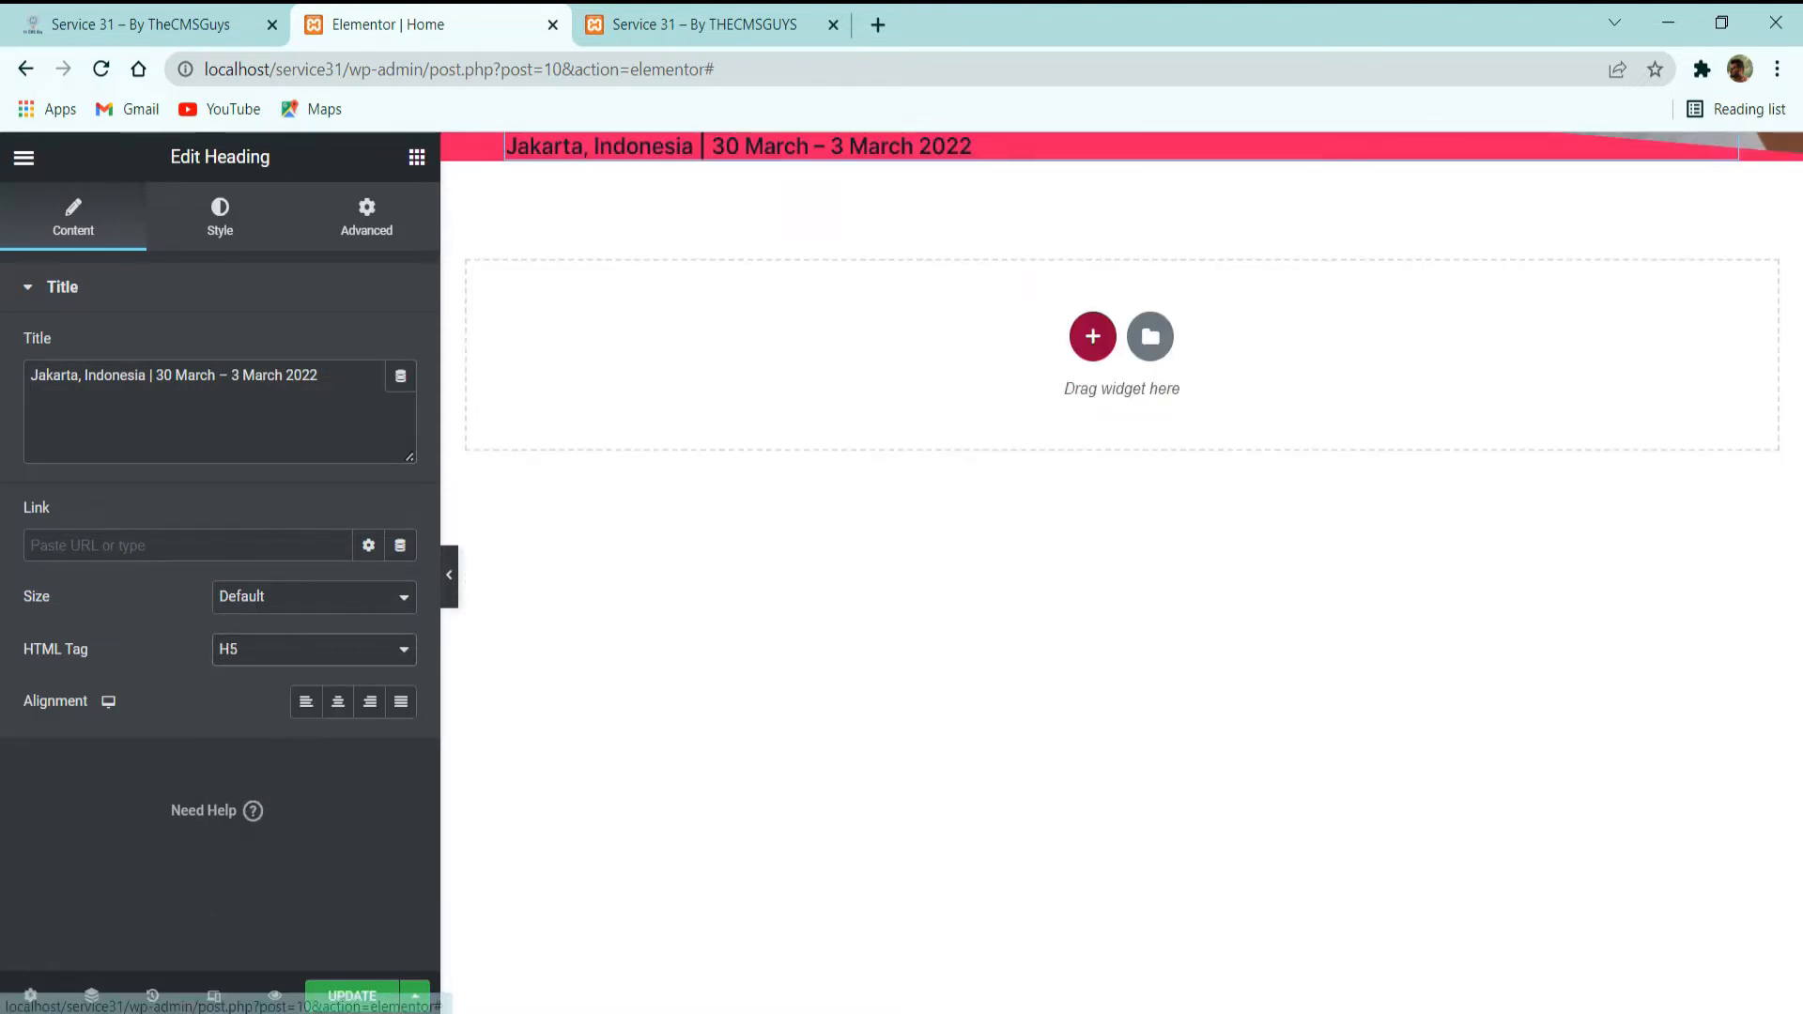
Compare with the demo hero and set the heading's text color to the global color Yellow.
left_click(248, 238)
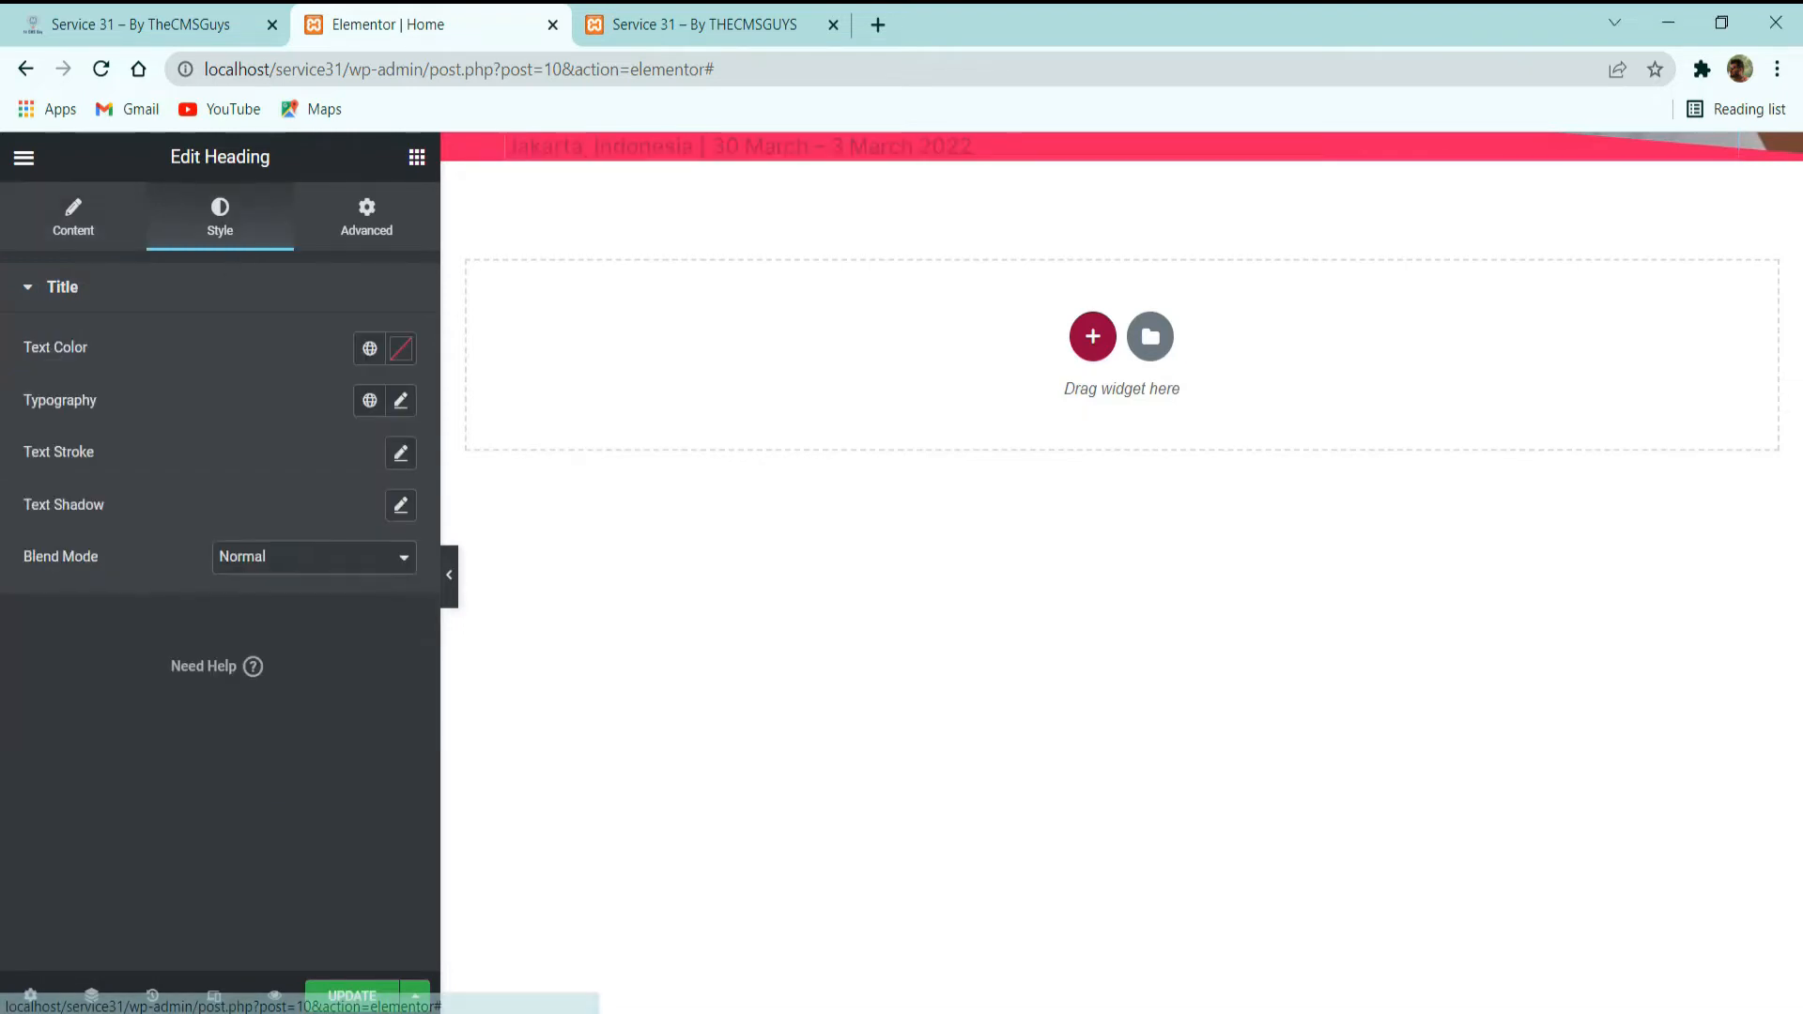
left_click(183, 19)
left_click(395, 14)
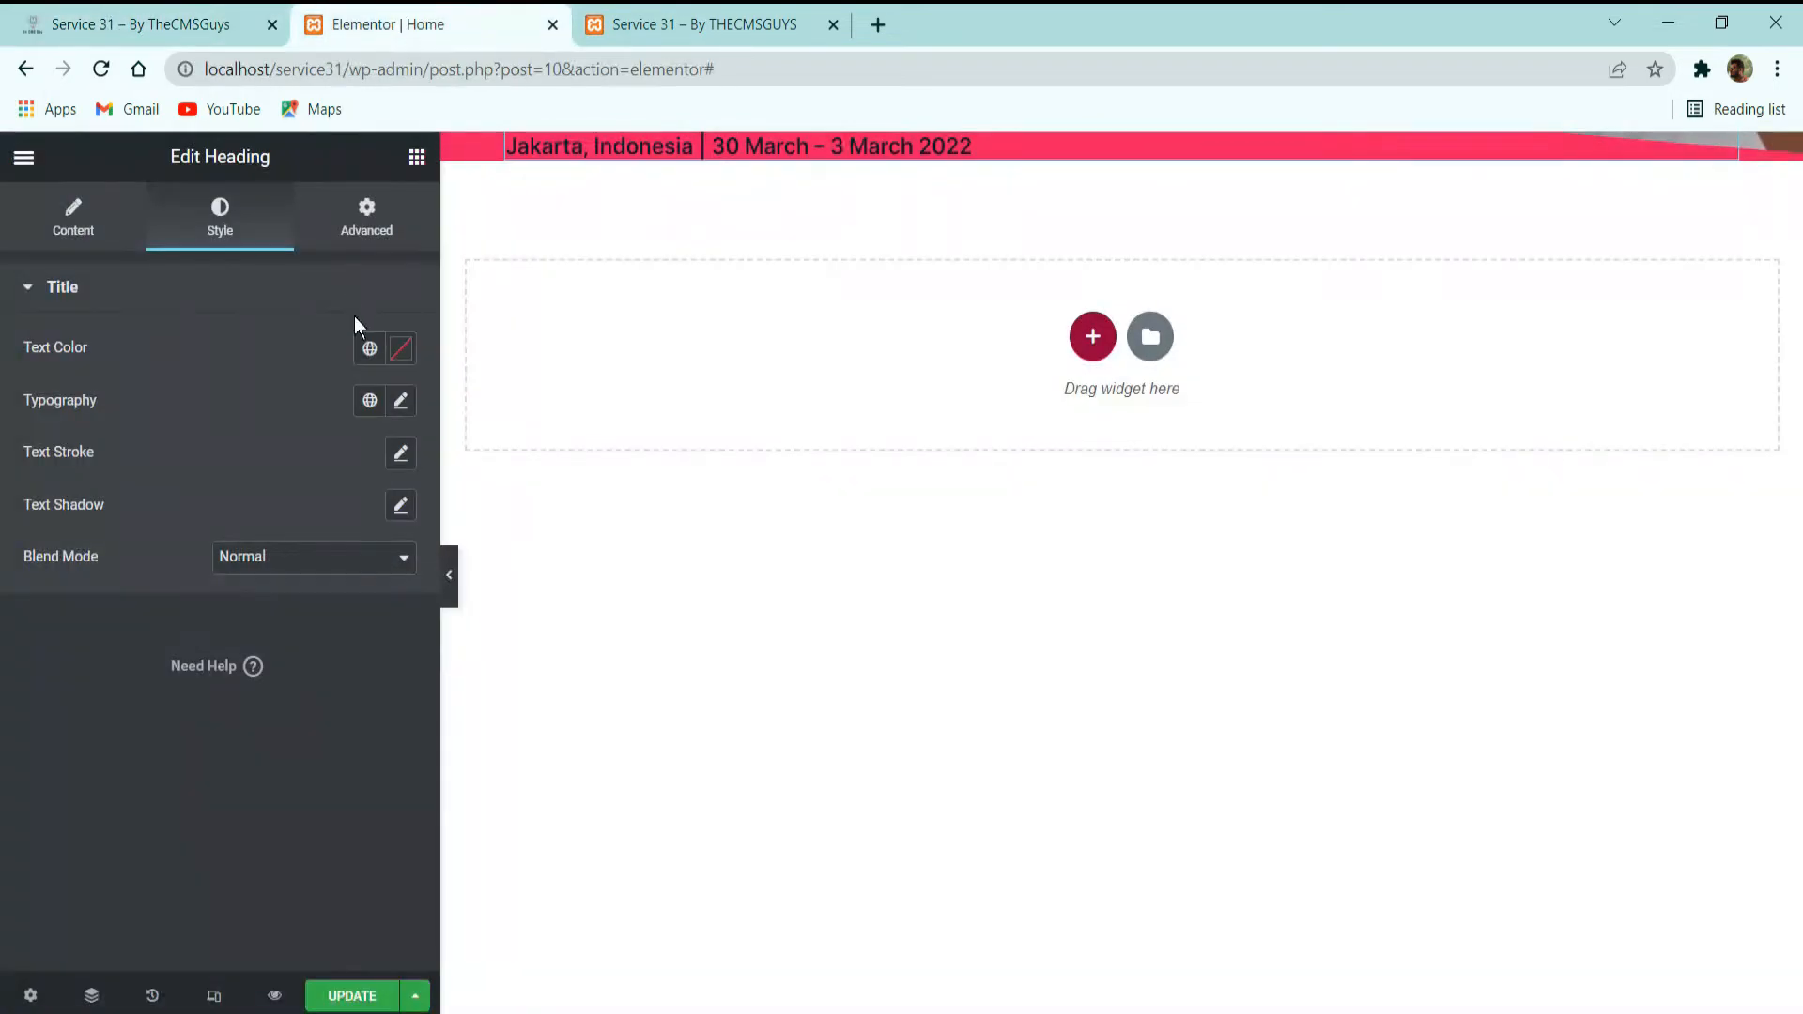
left_click(369, 348)
scroll(171, 580, "down", 5)
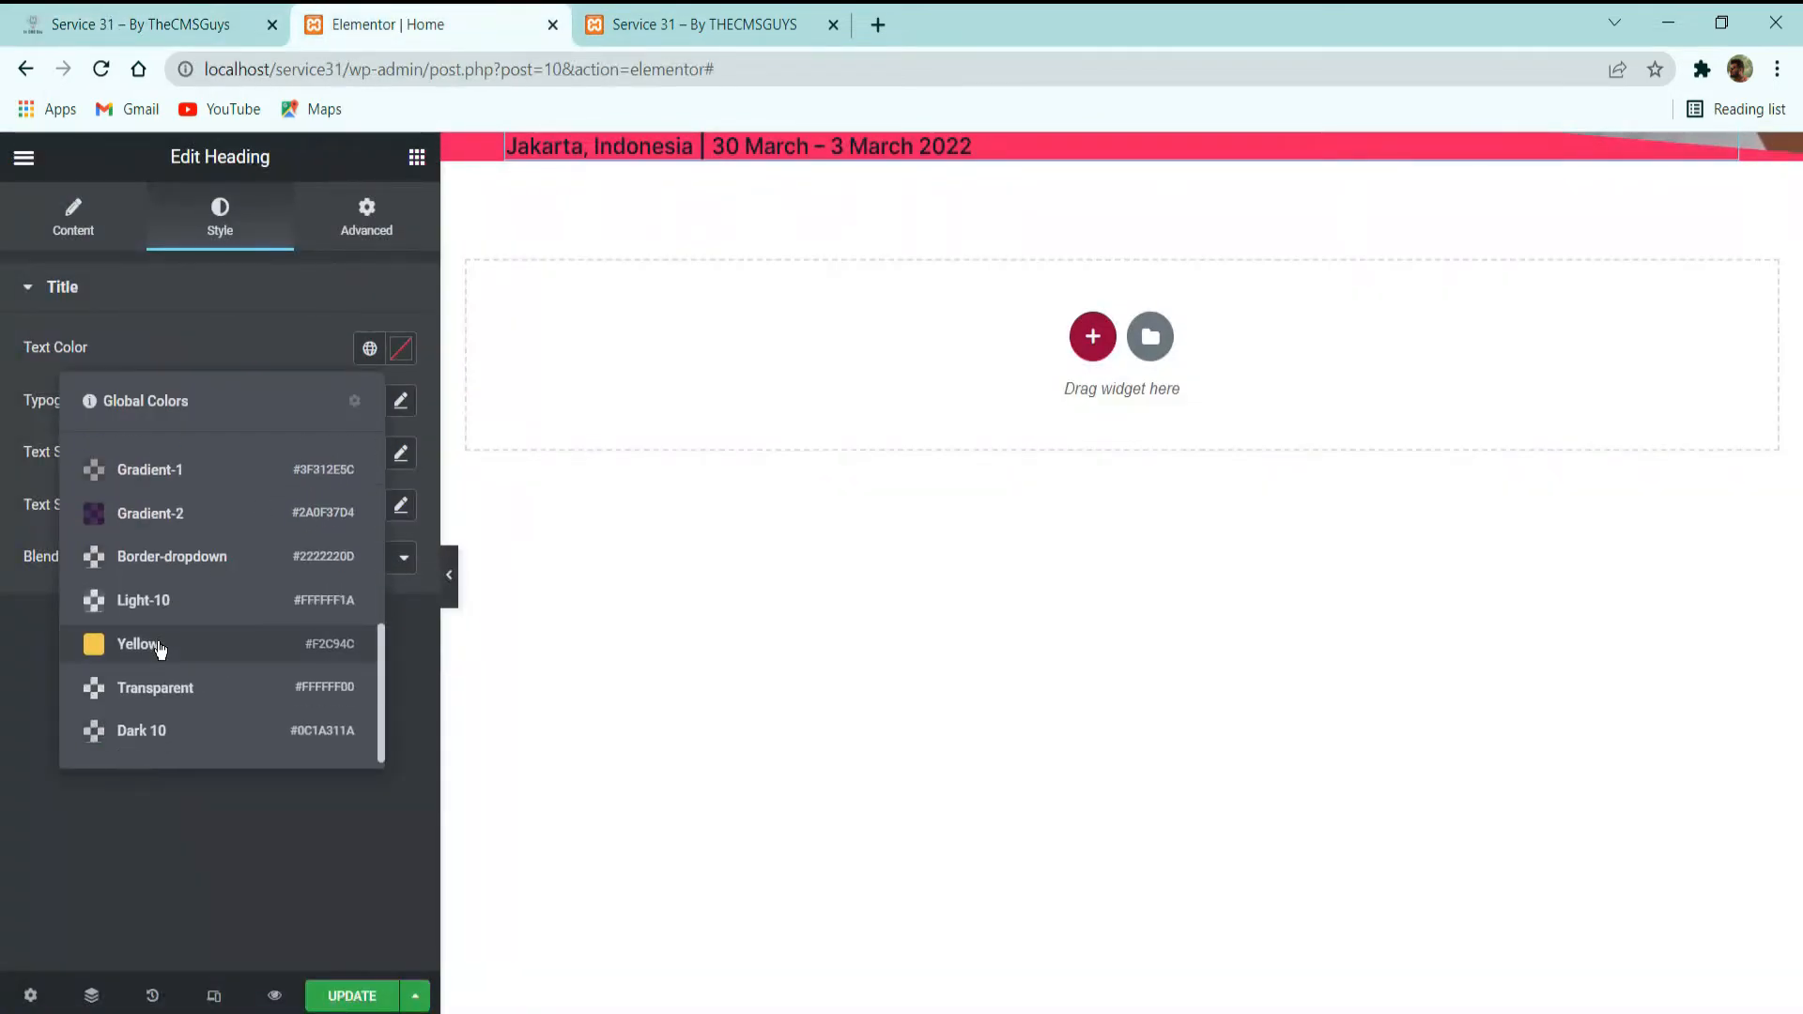
left_click(157, 644)
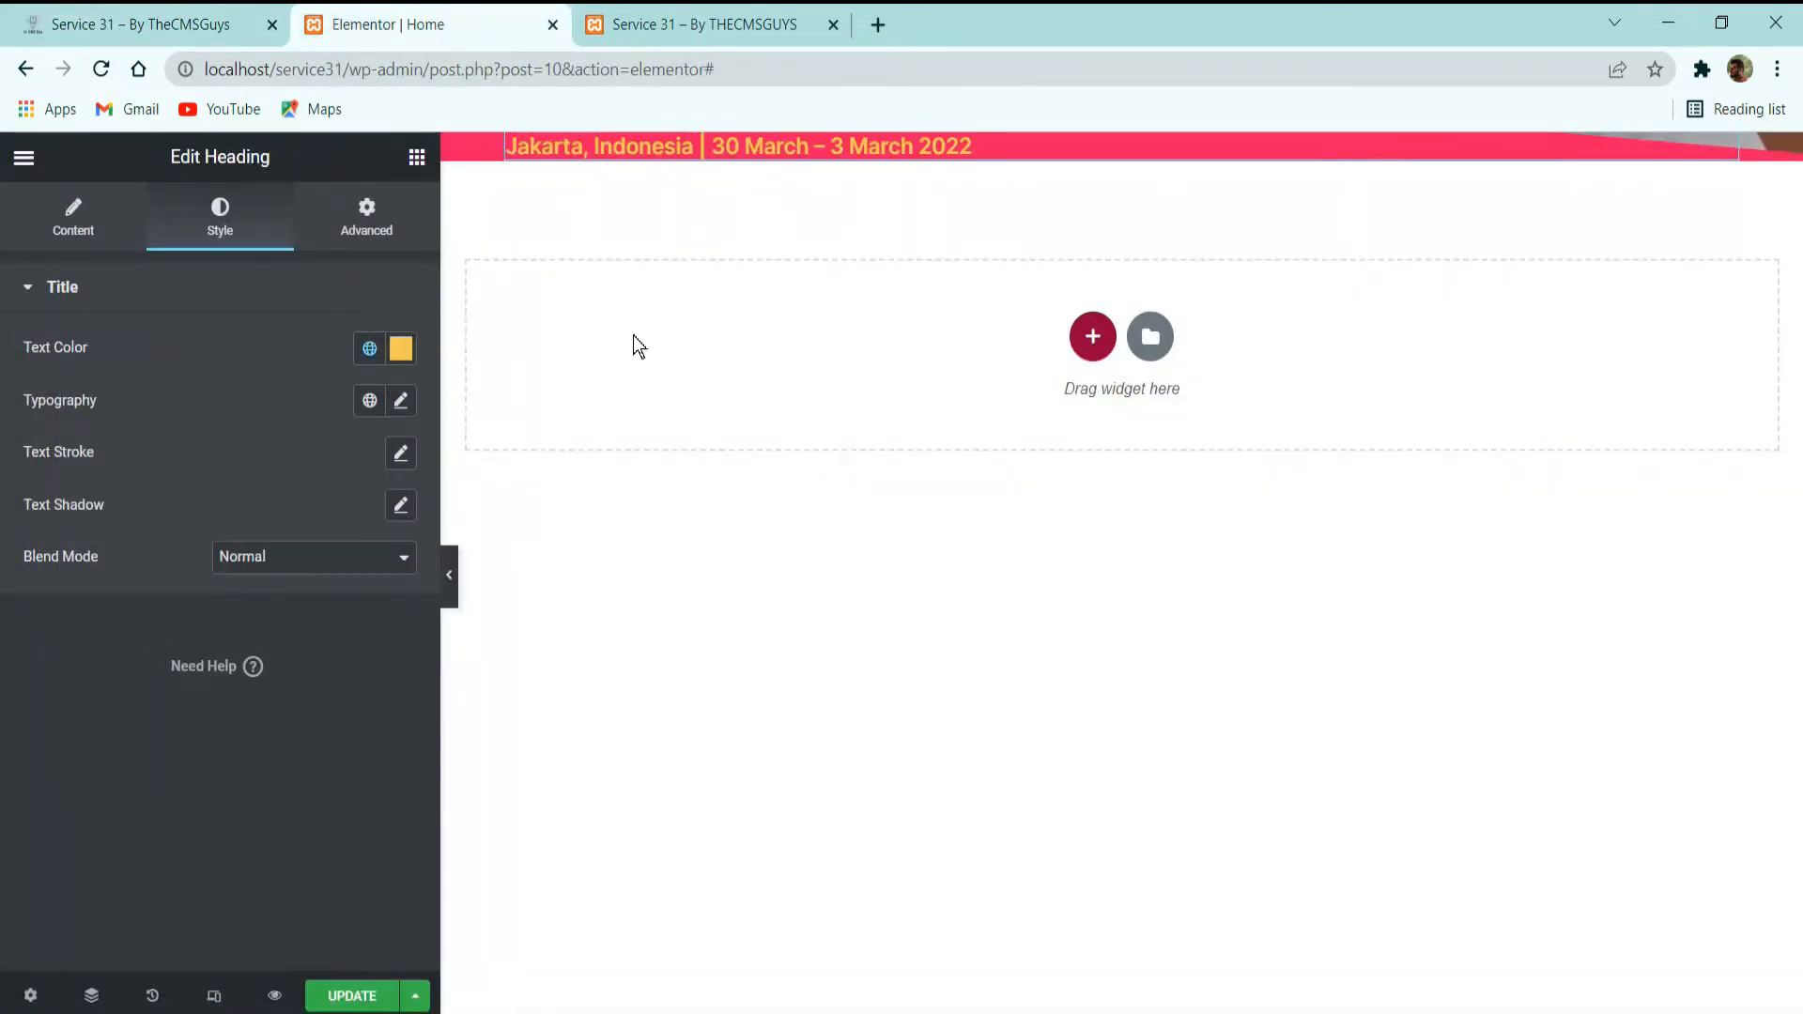
Apply the global font H5-Title Card to the date and location heading.
left_click(370, 401)
scroll(194, 657, "down", 3)
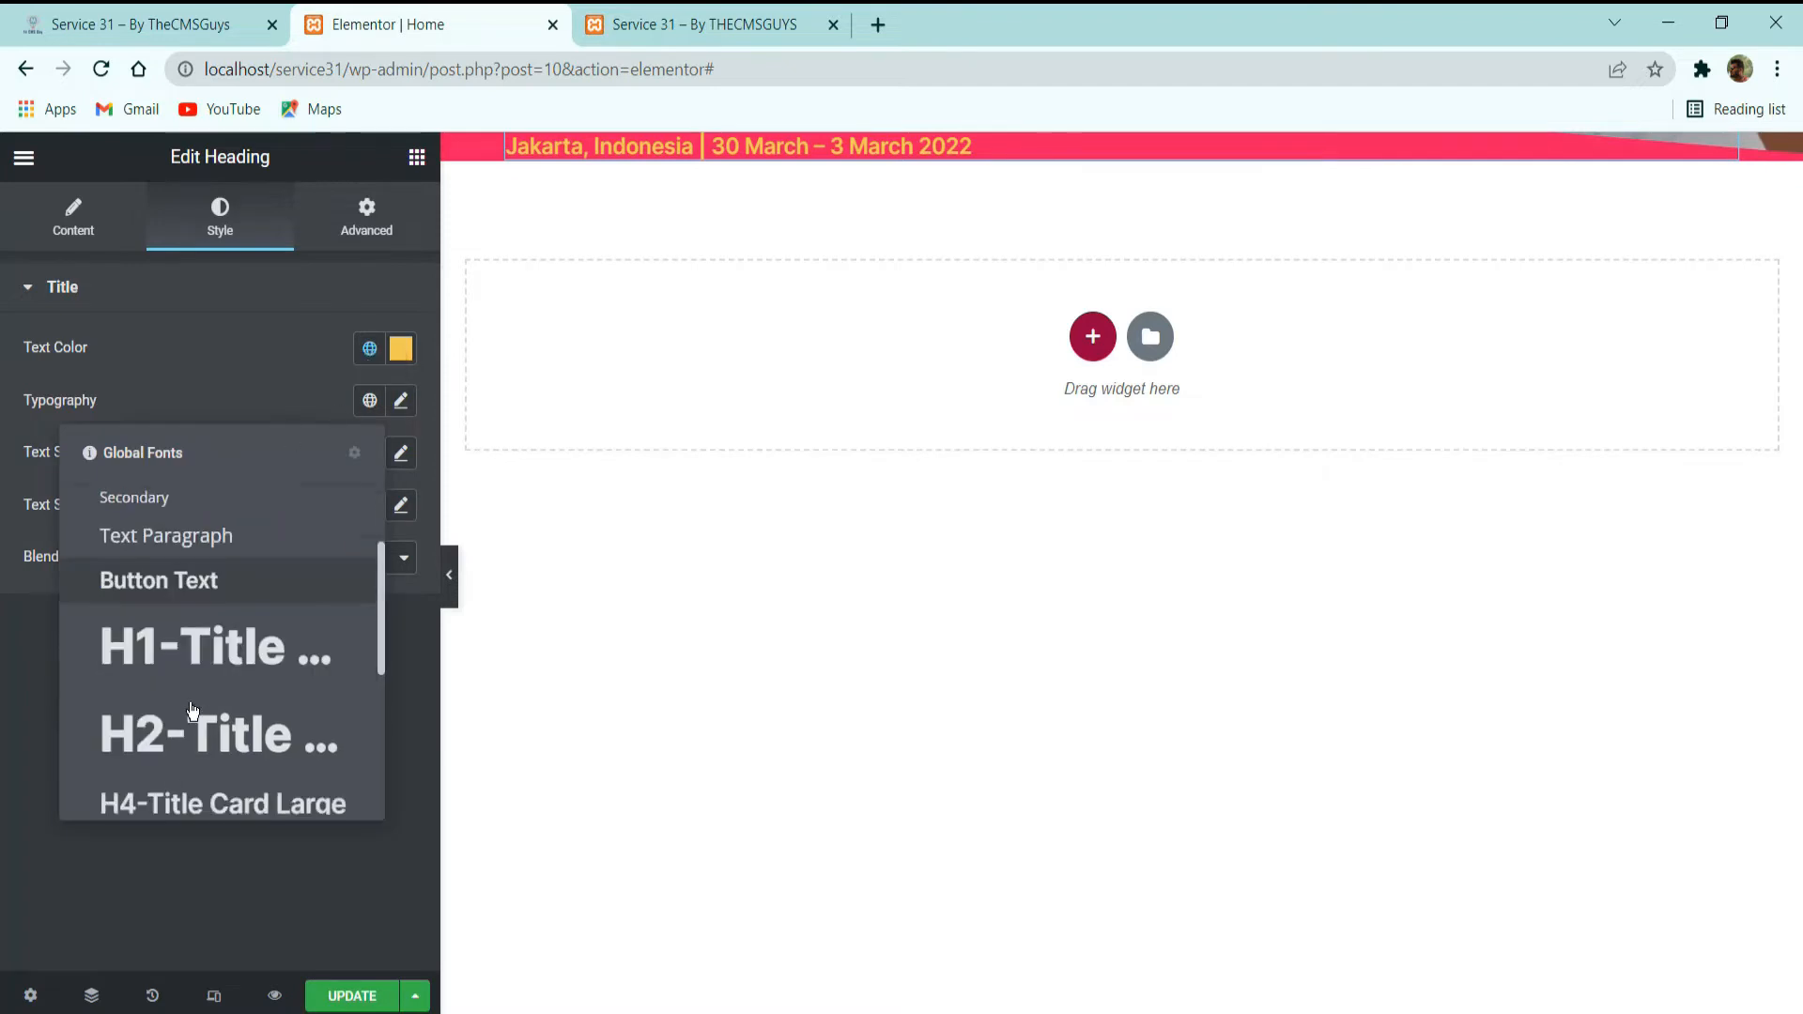
left_click(192, 731)
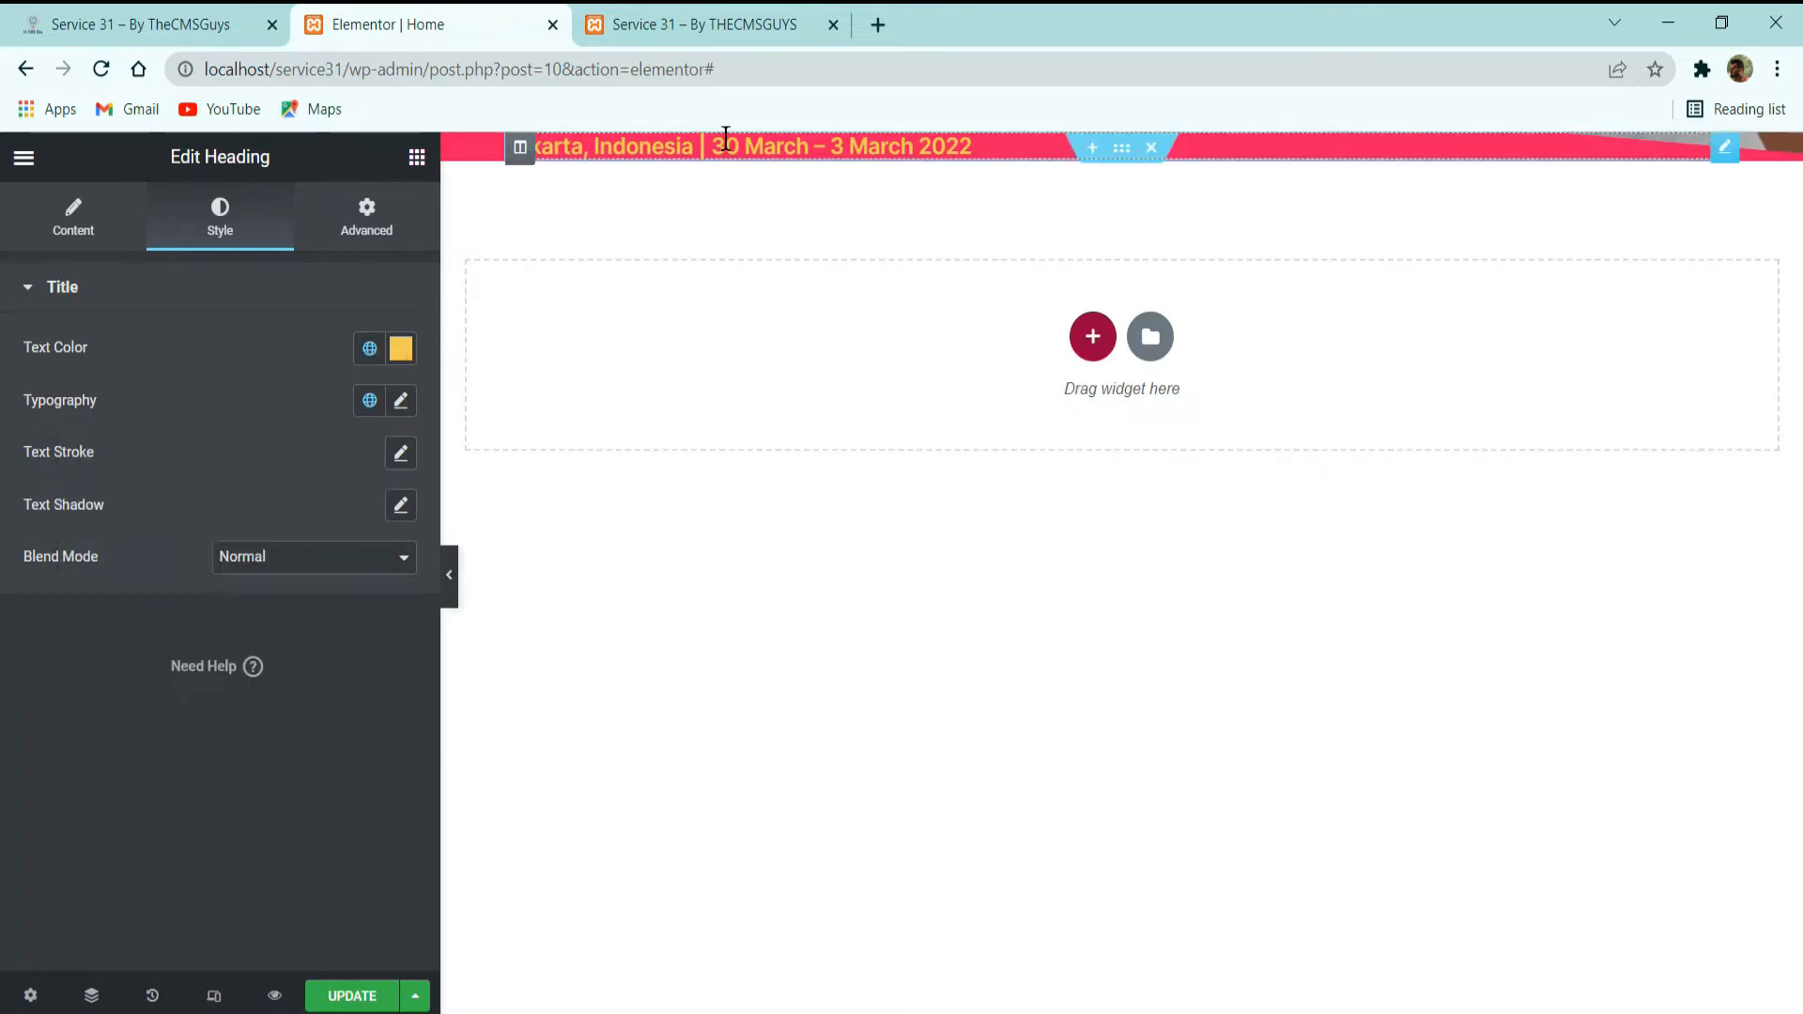
Try the HTML tags H6 and H2 on the date heading, and return it to H5.
left_click(73, 226)
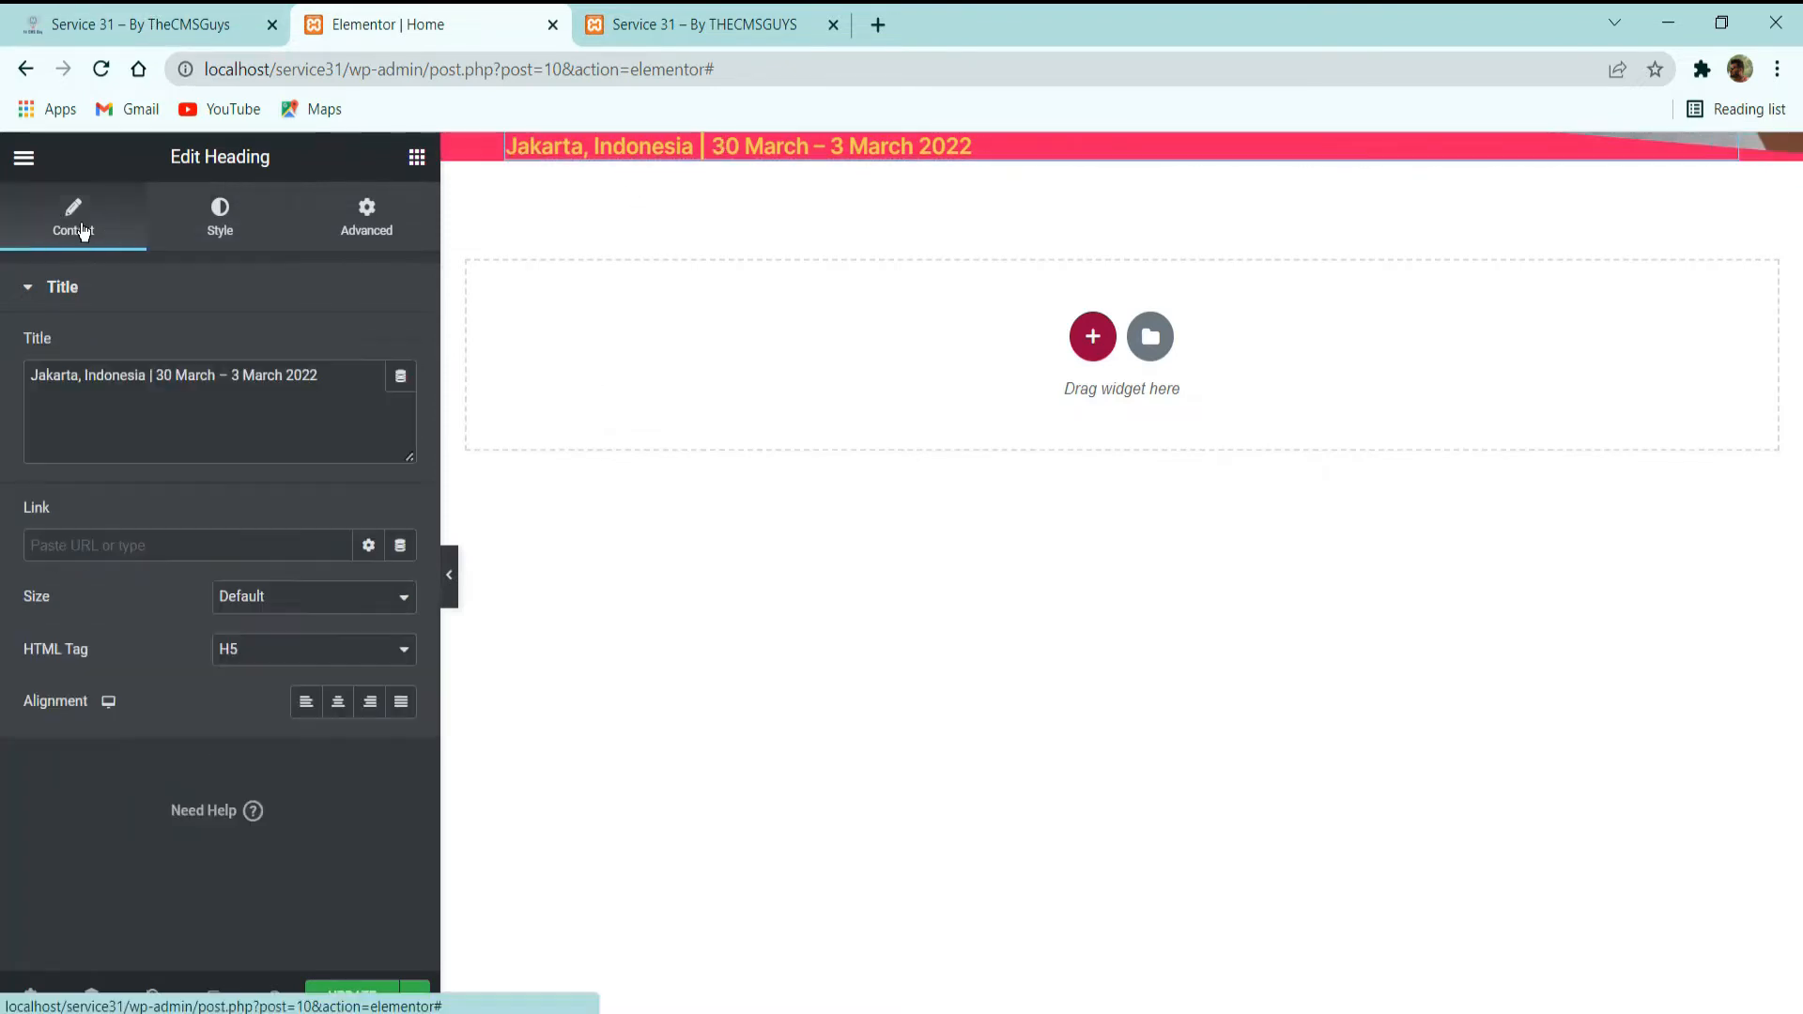
left_click(290, 663)
left_click(263, 769)
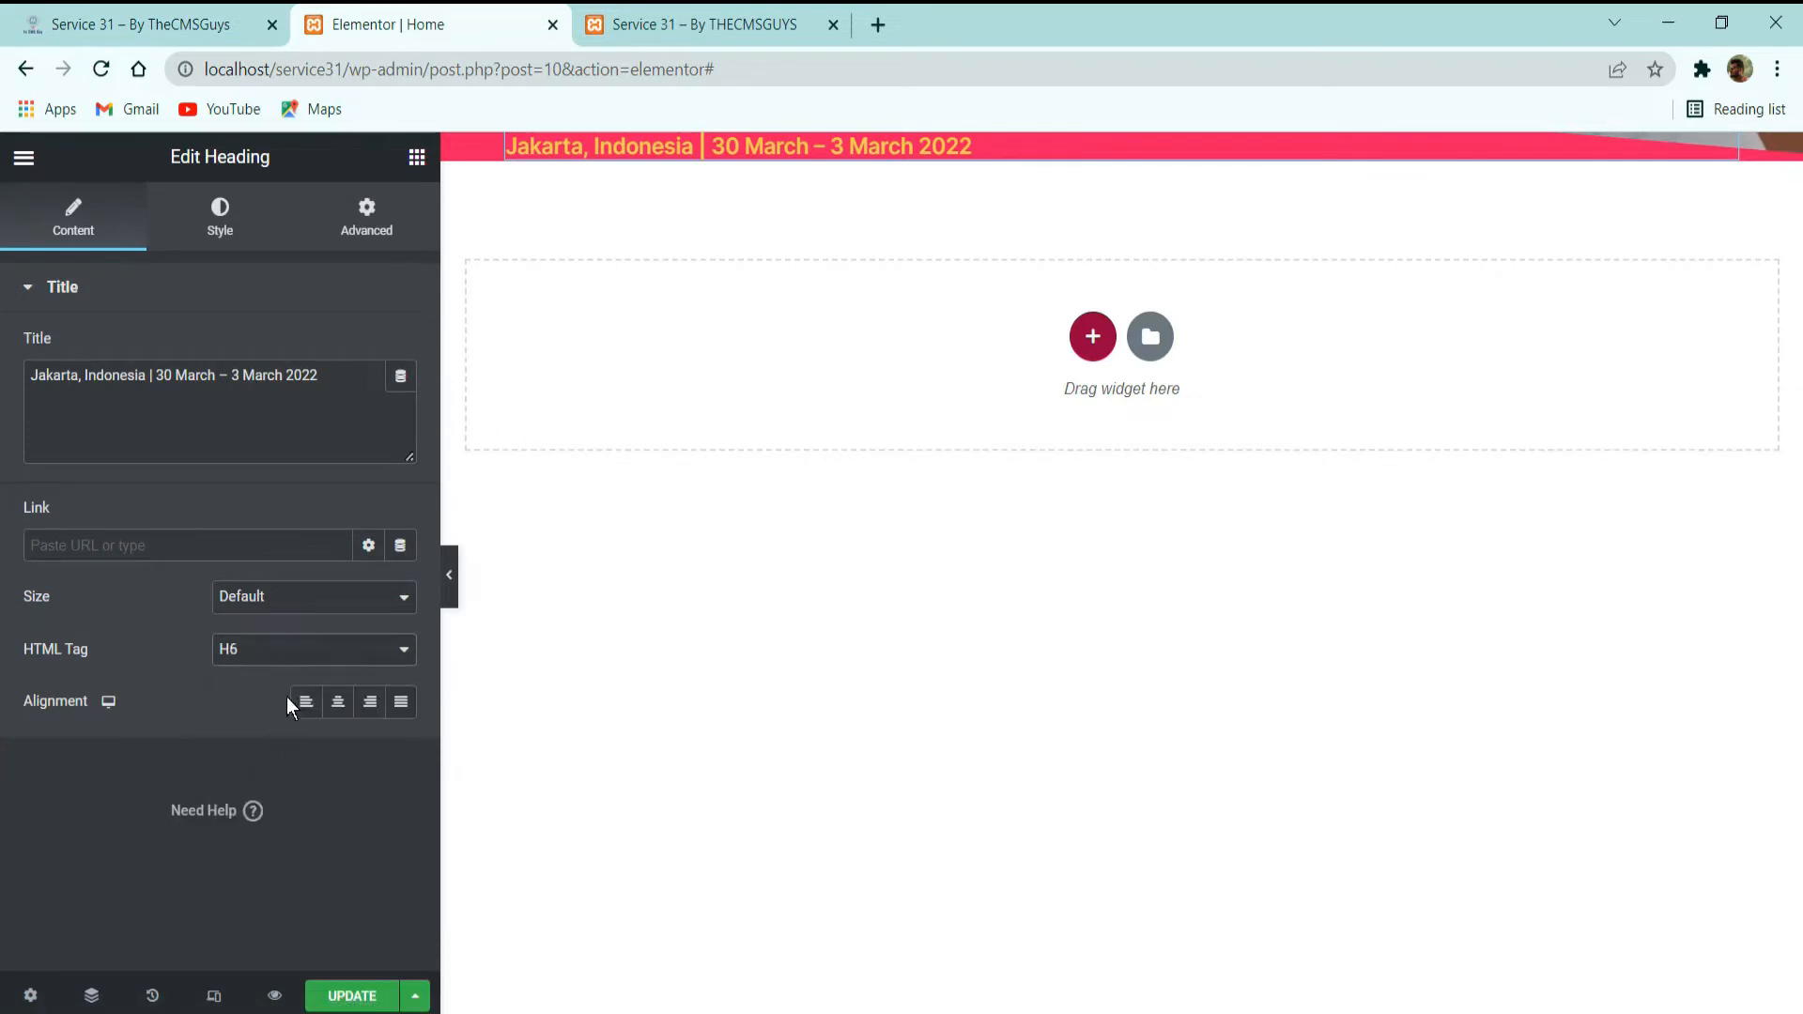
left_click(282, 646)
left_click(273, 649)
left_click(273, 648)
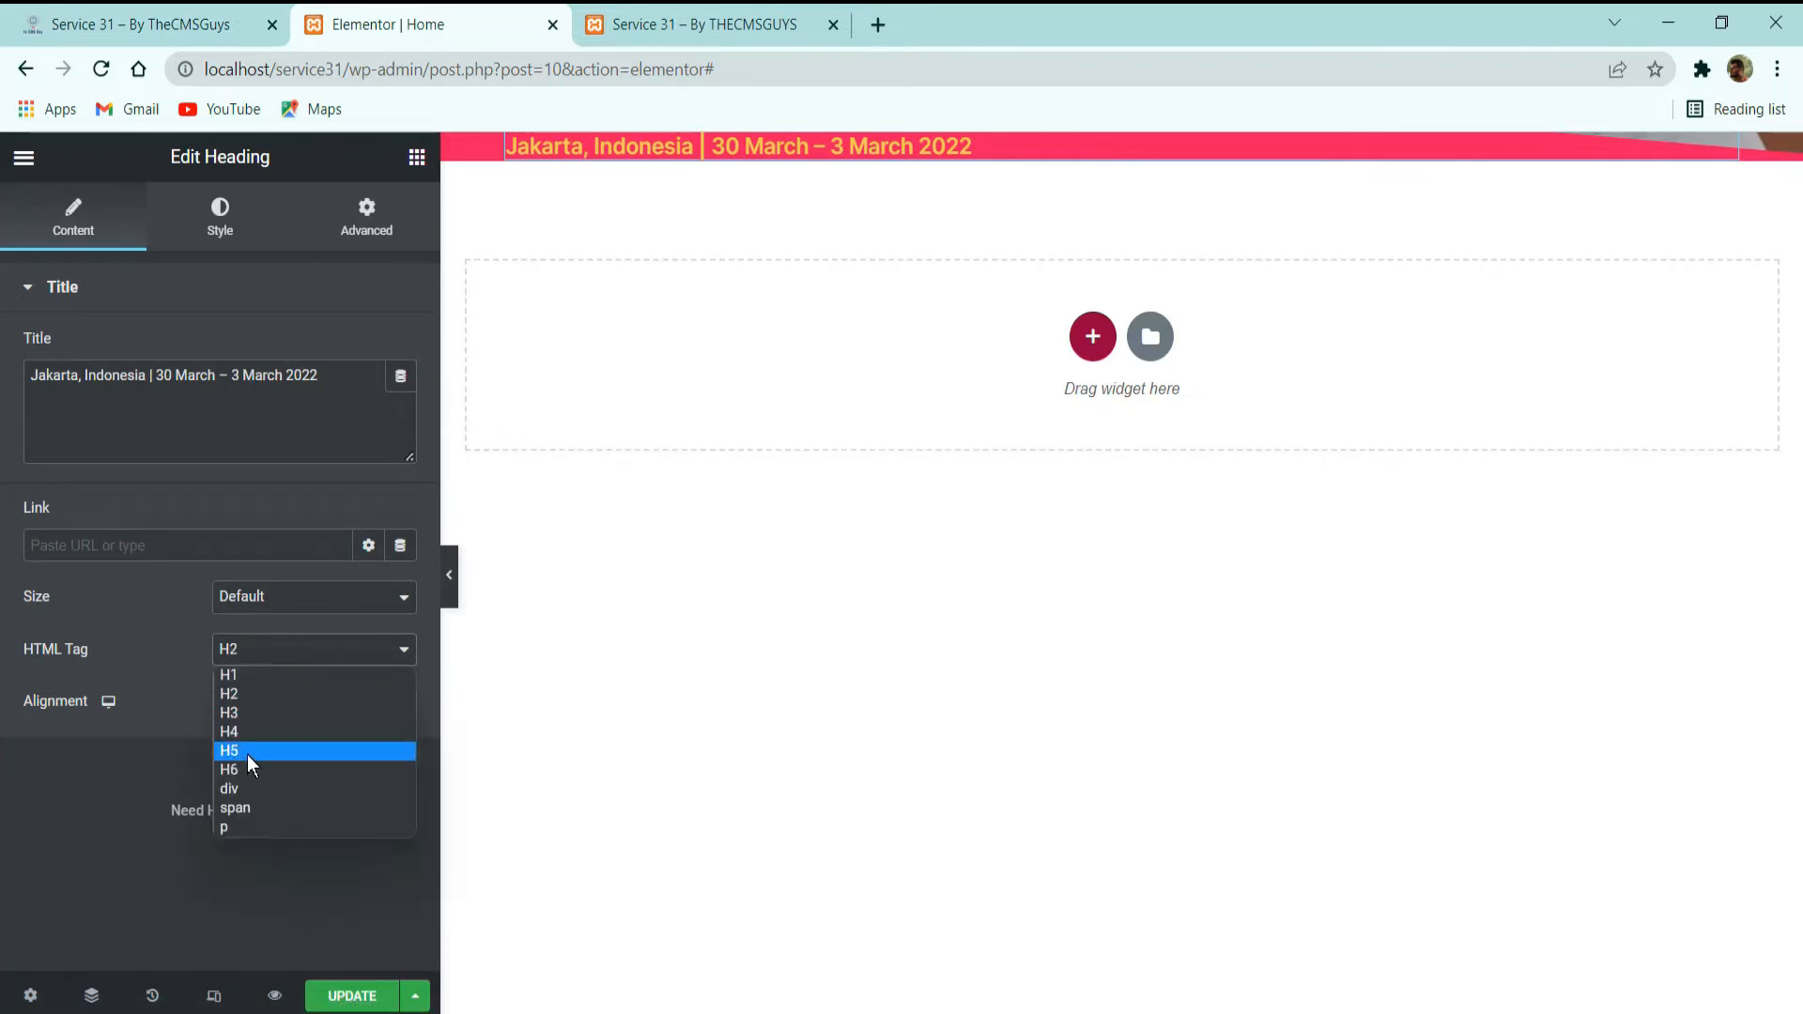
left_click(246, 752)
Unlink the heading's global font and reset its custom typography to the default.
left_click(226, 218)
left_click(369, 400)
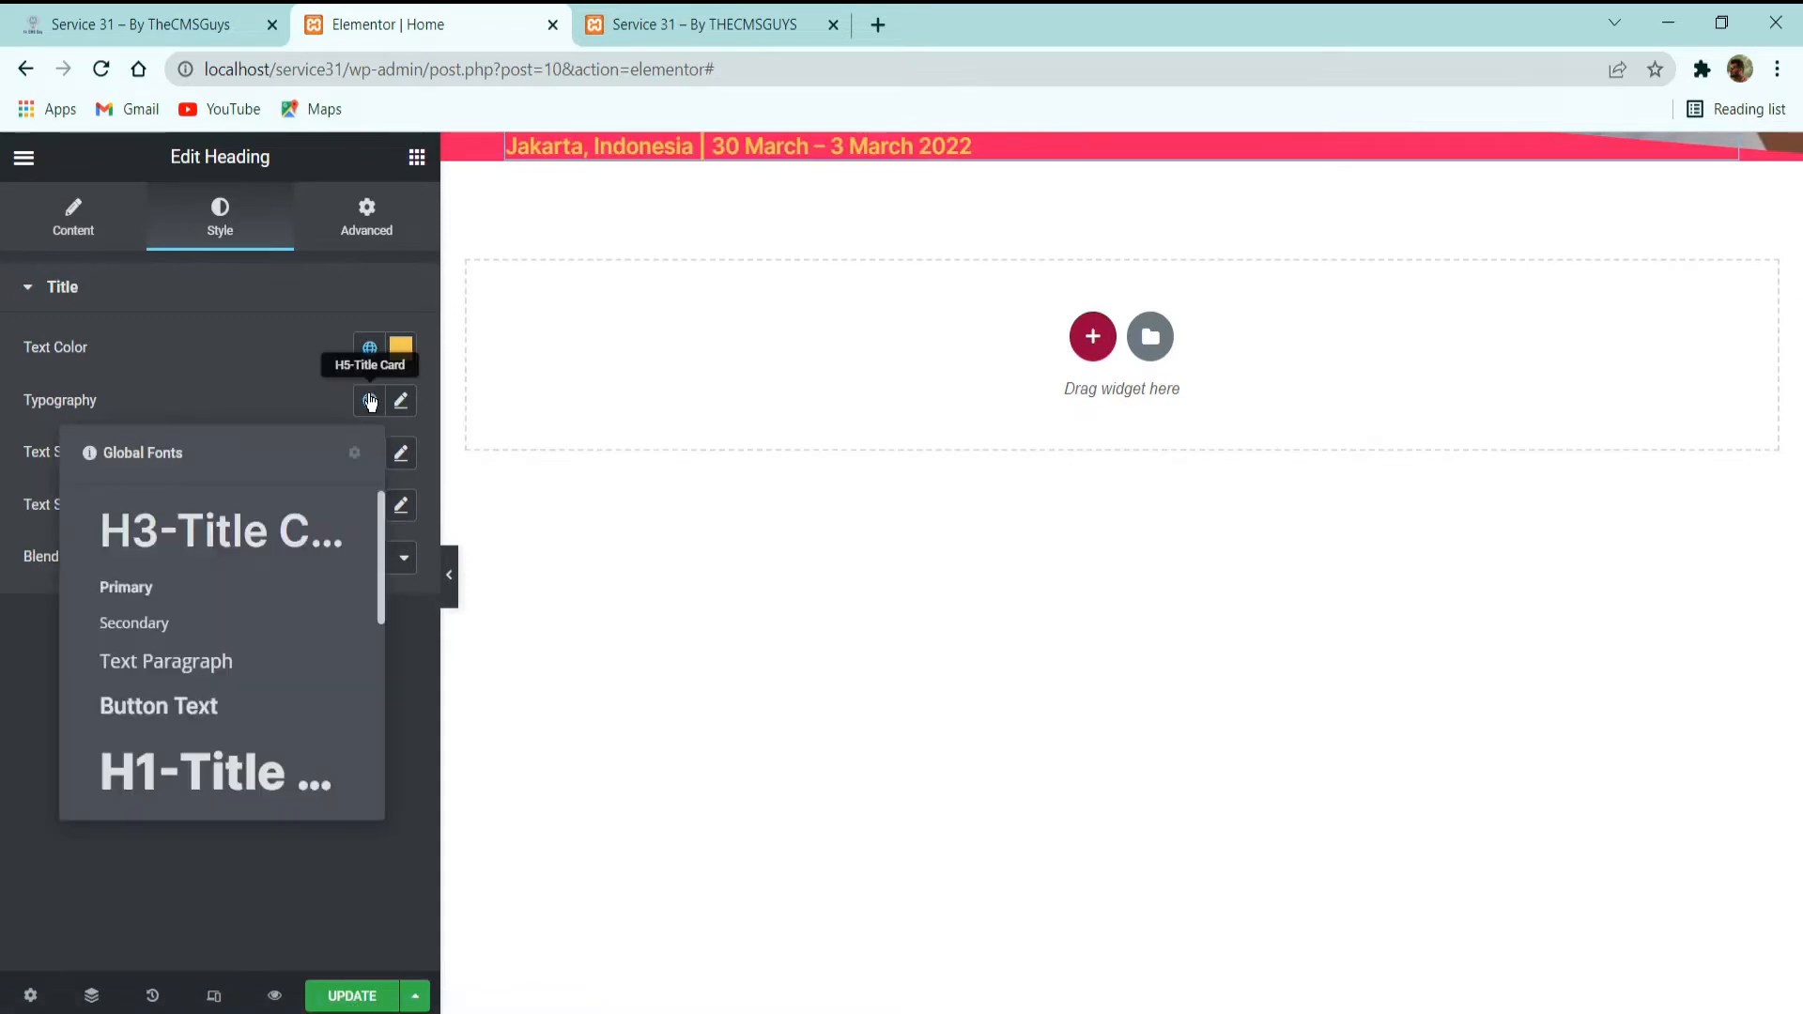
left_click(420, 404)
left_click(402, 402)
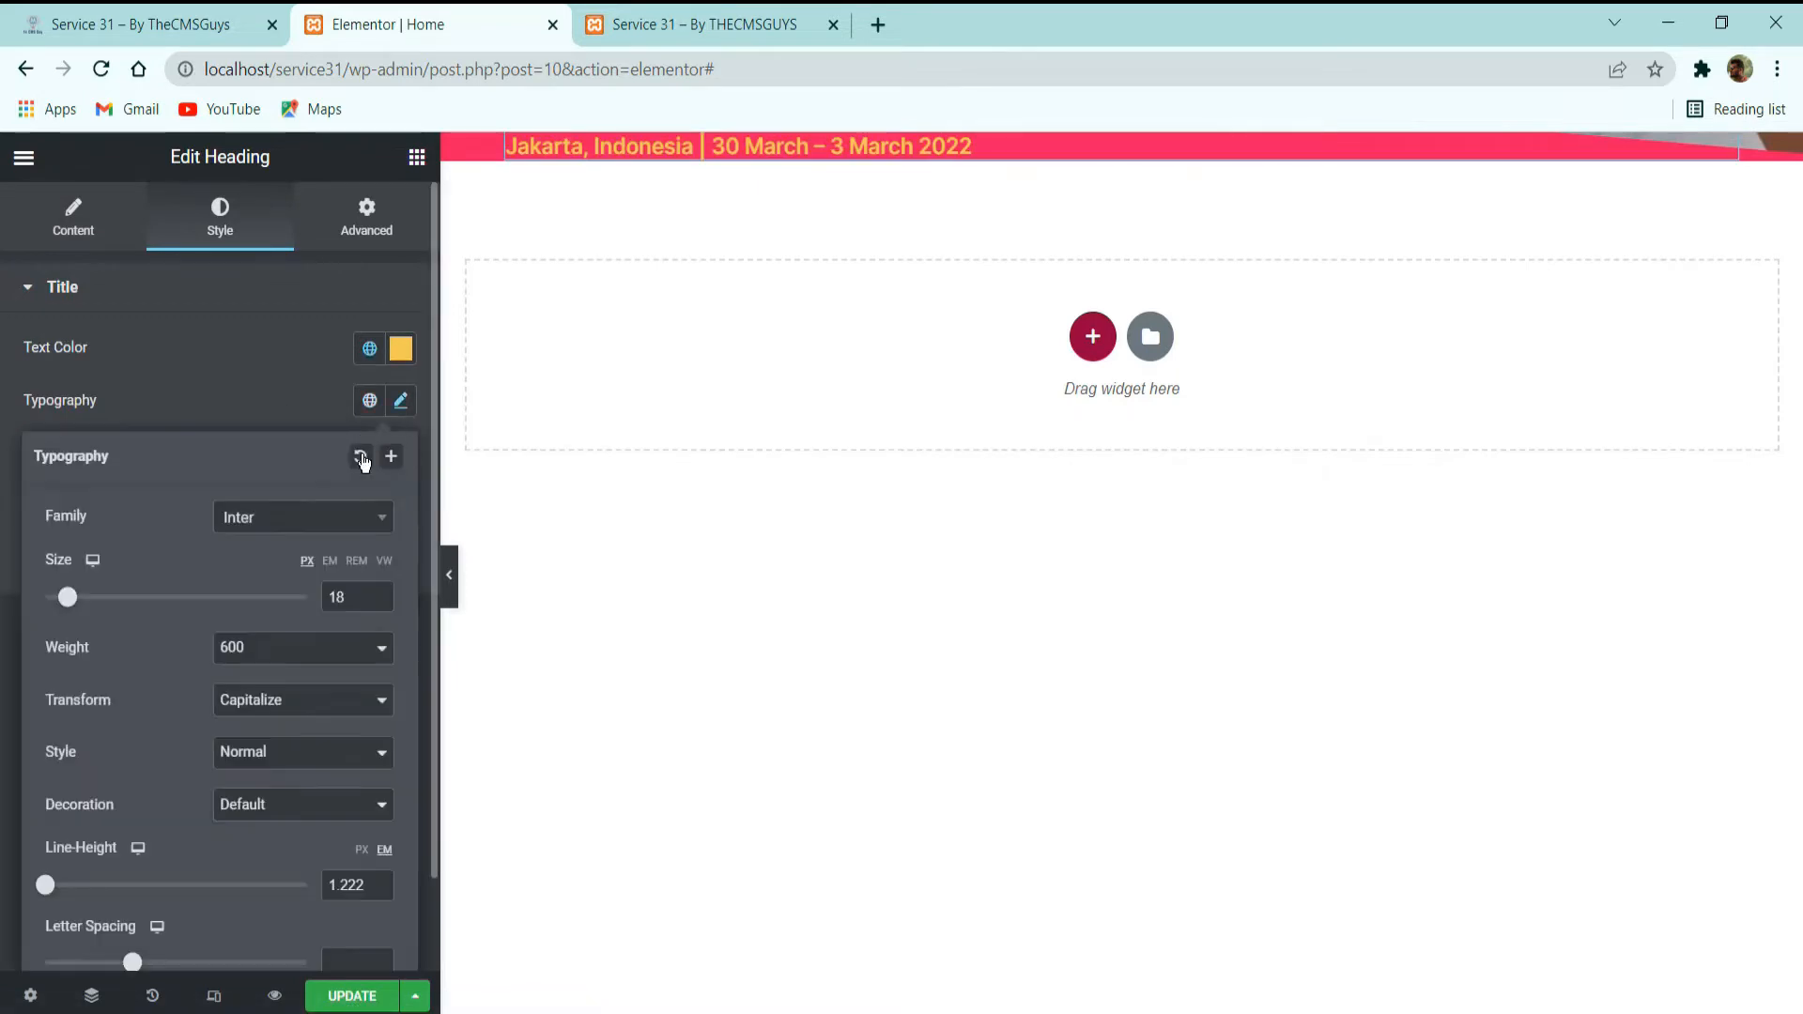
left_click(401, 402)
Test the heading with HTML tags H3 and H2 under the default typography, and restore H5.
left_click(74, 214)
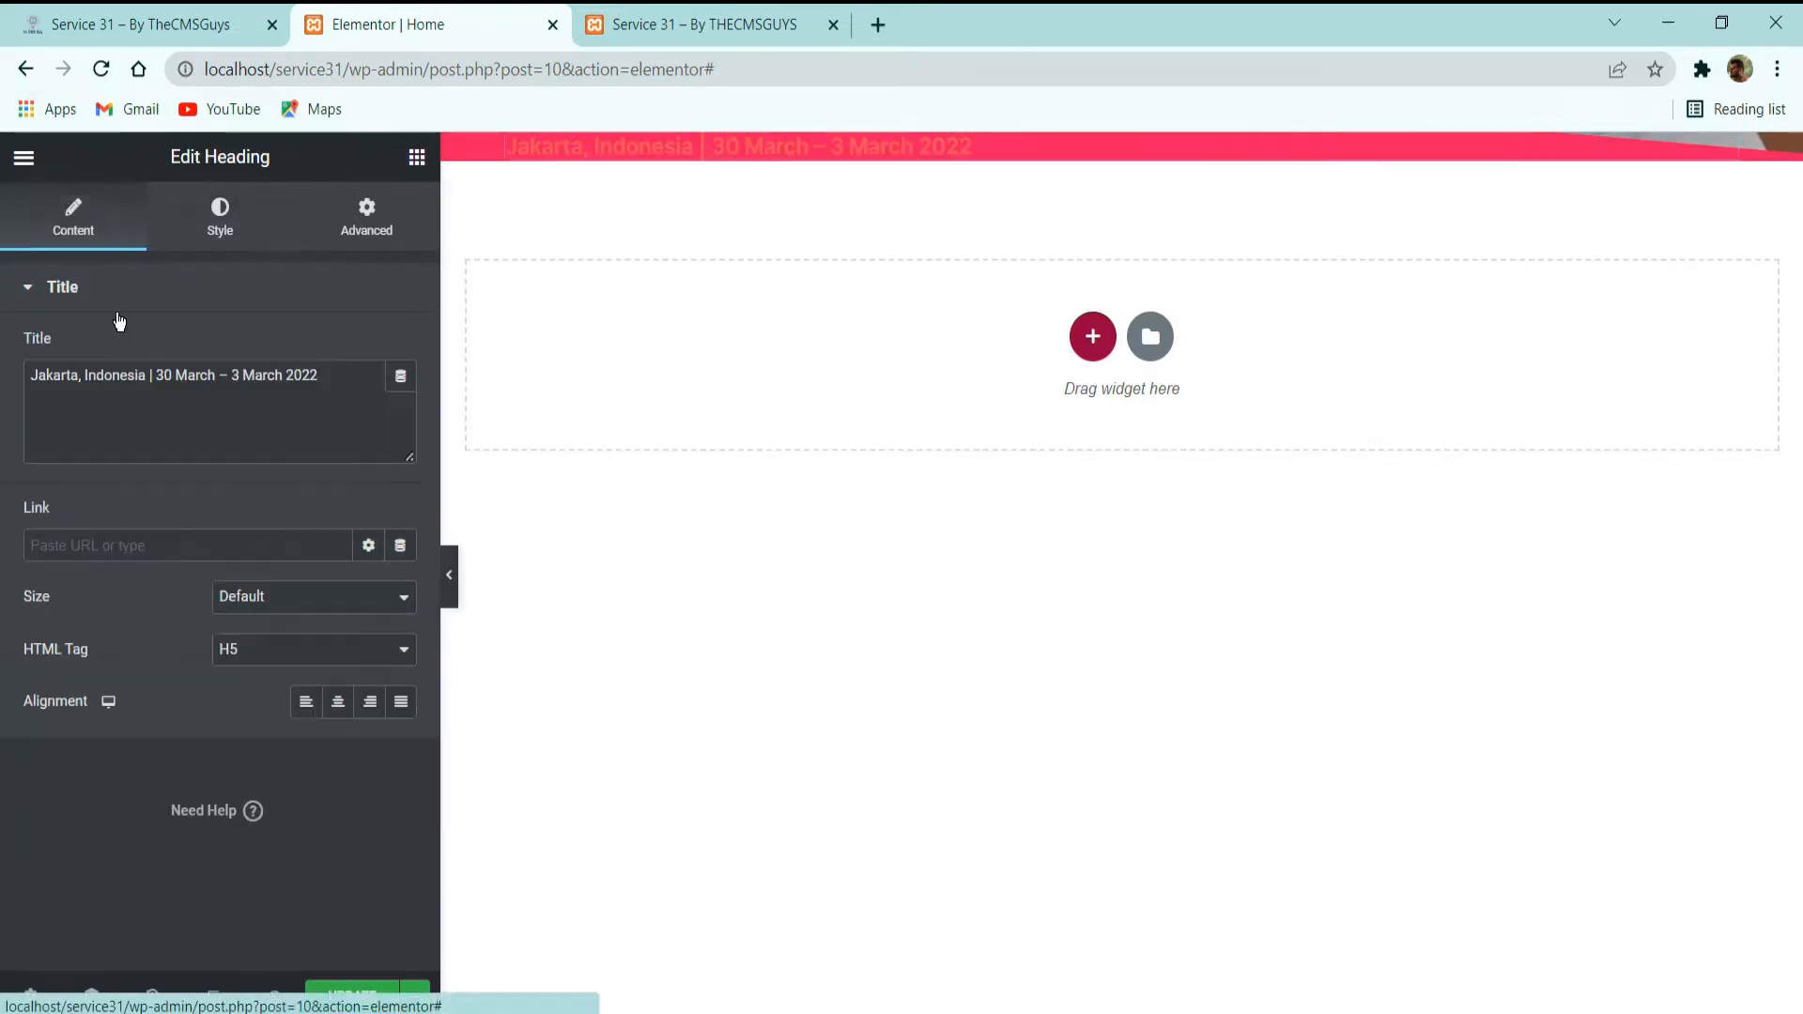
left_click(262, 648)
left_click(230, 713)
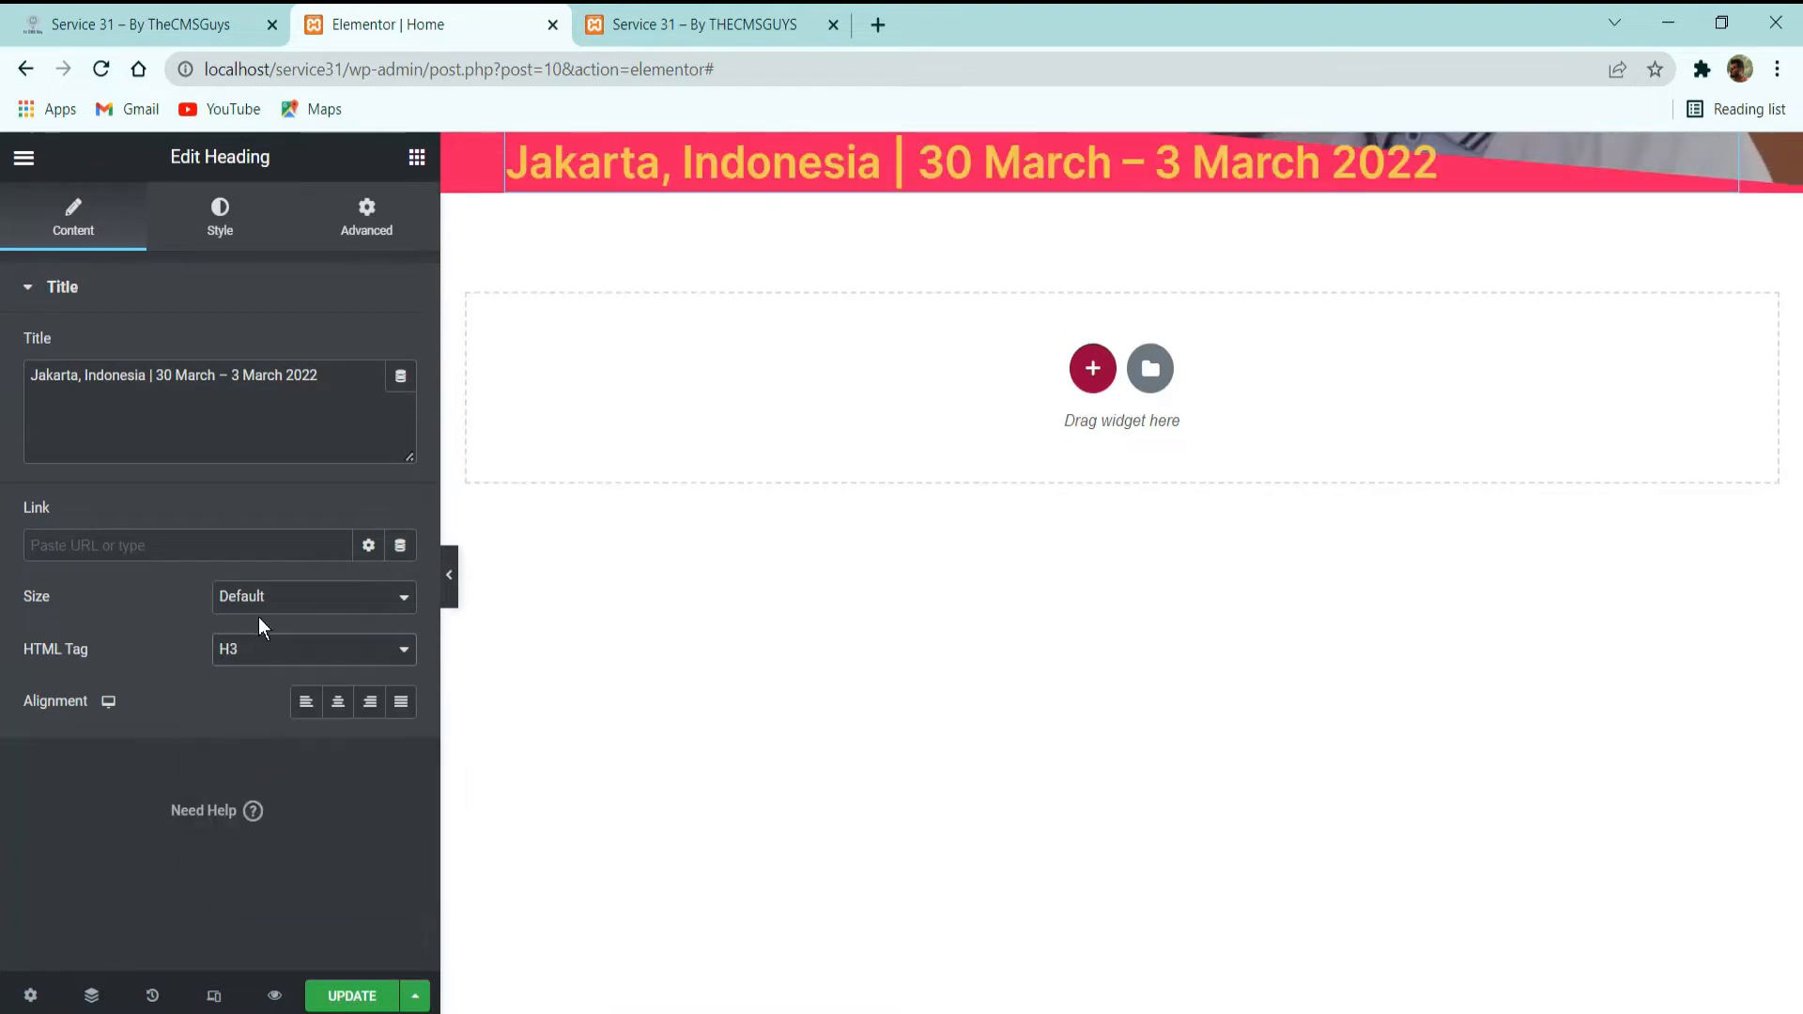
left_click(254, 648)
left_click(231, 693)
left_click(242, 653)
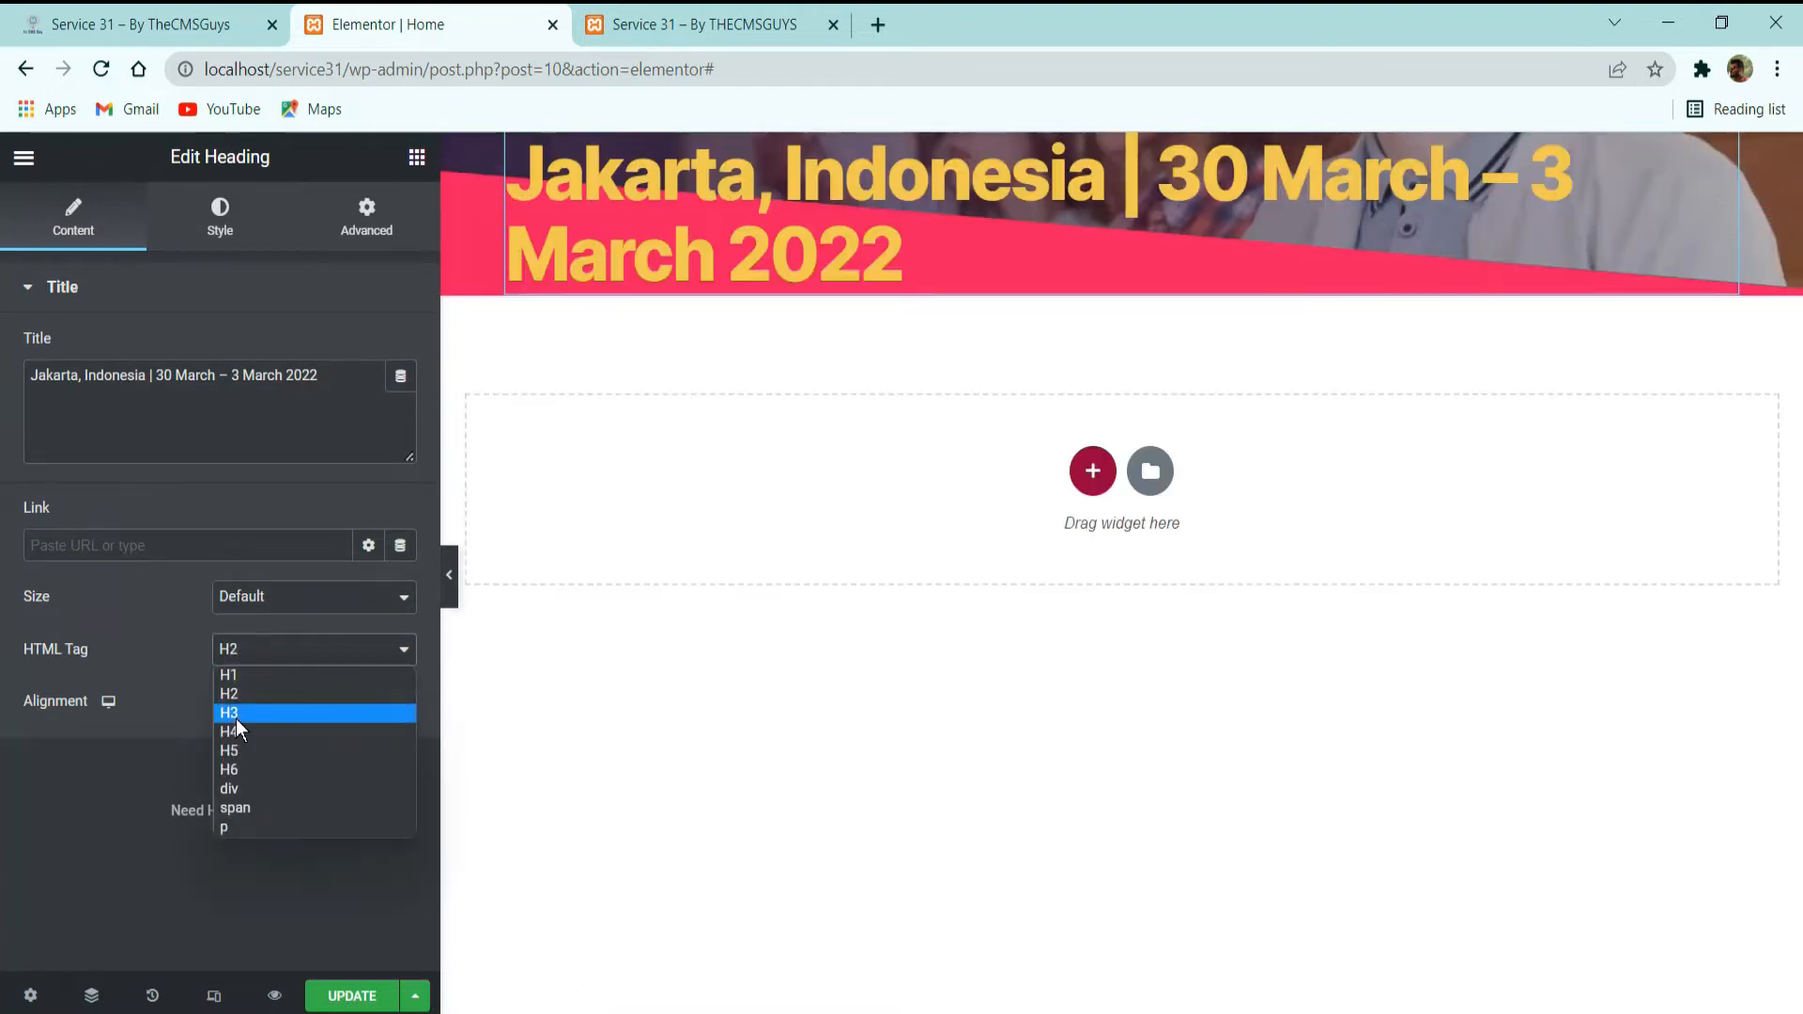
left_click(238, 749)
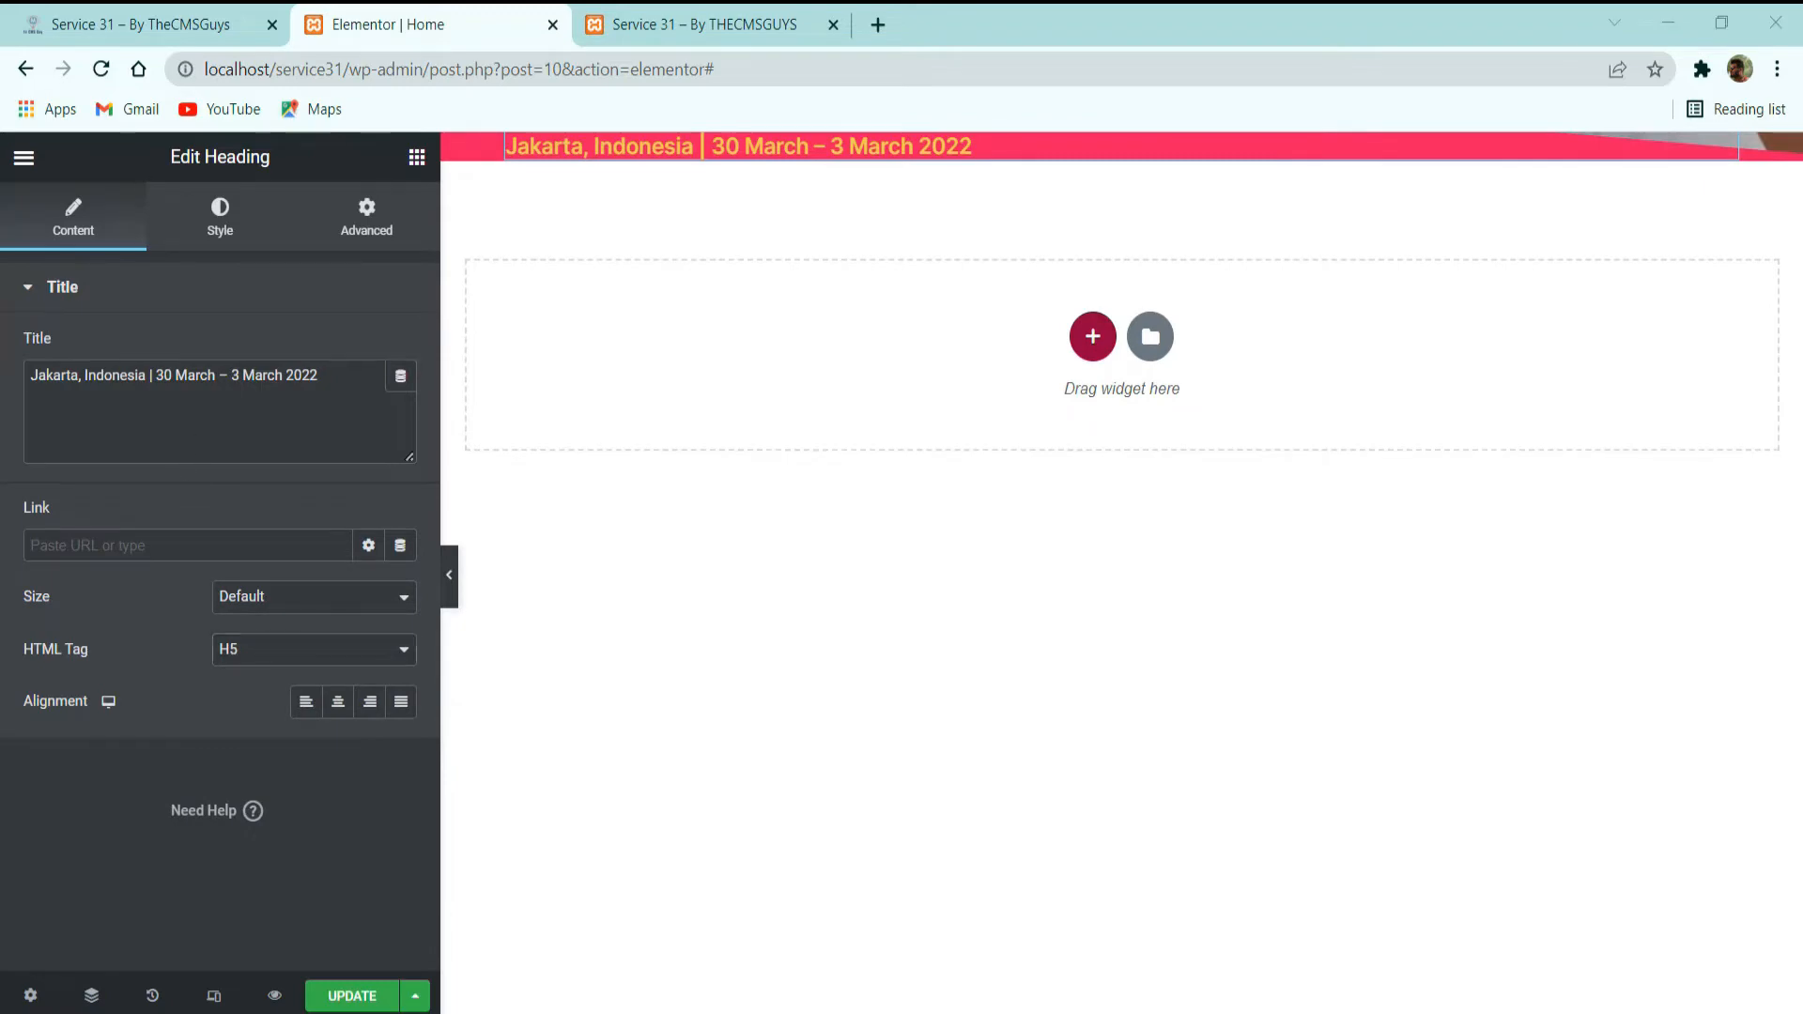
Check the date heading's alignment on the demo site and center the date and location heading to match.
left_click(141, 25)
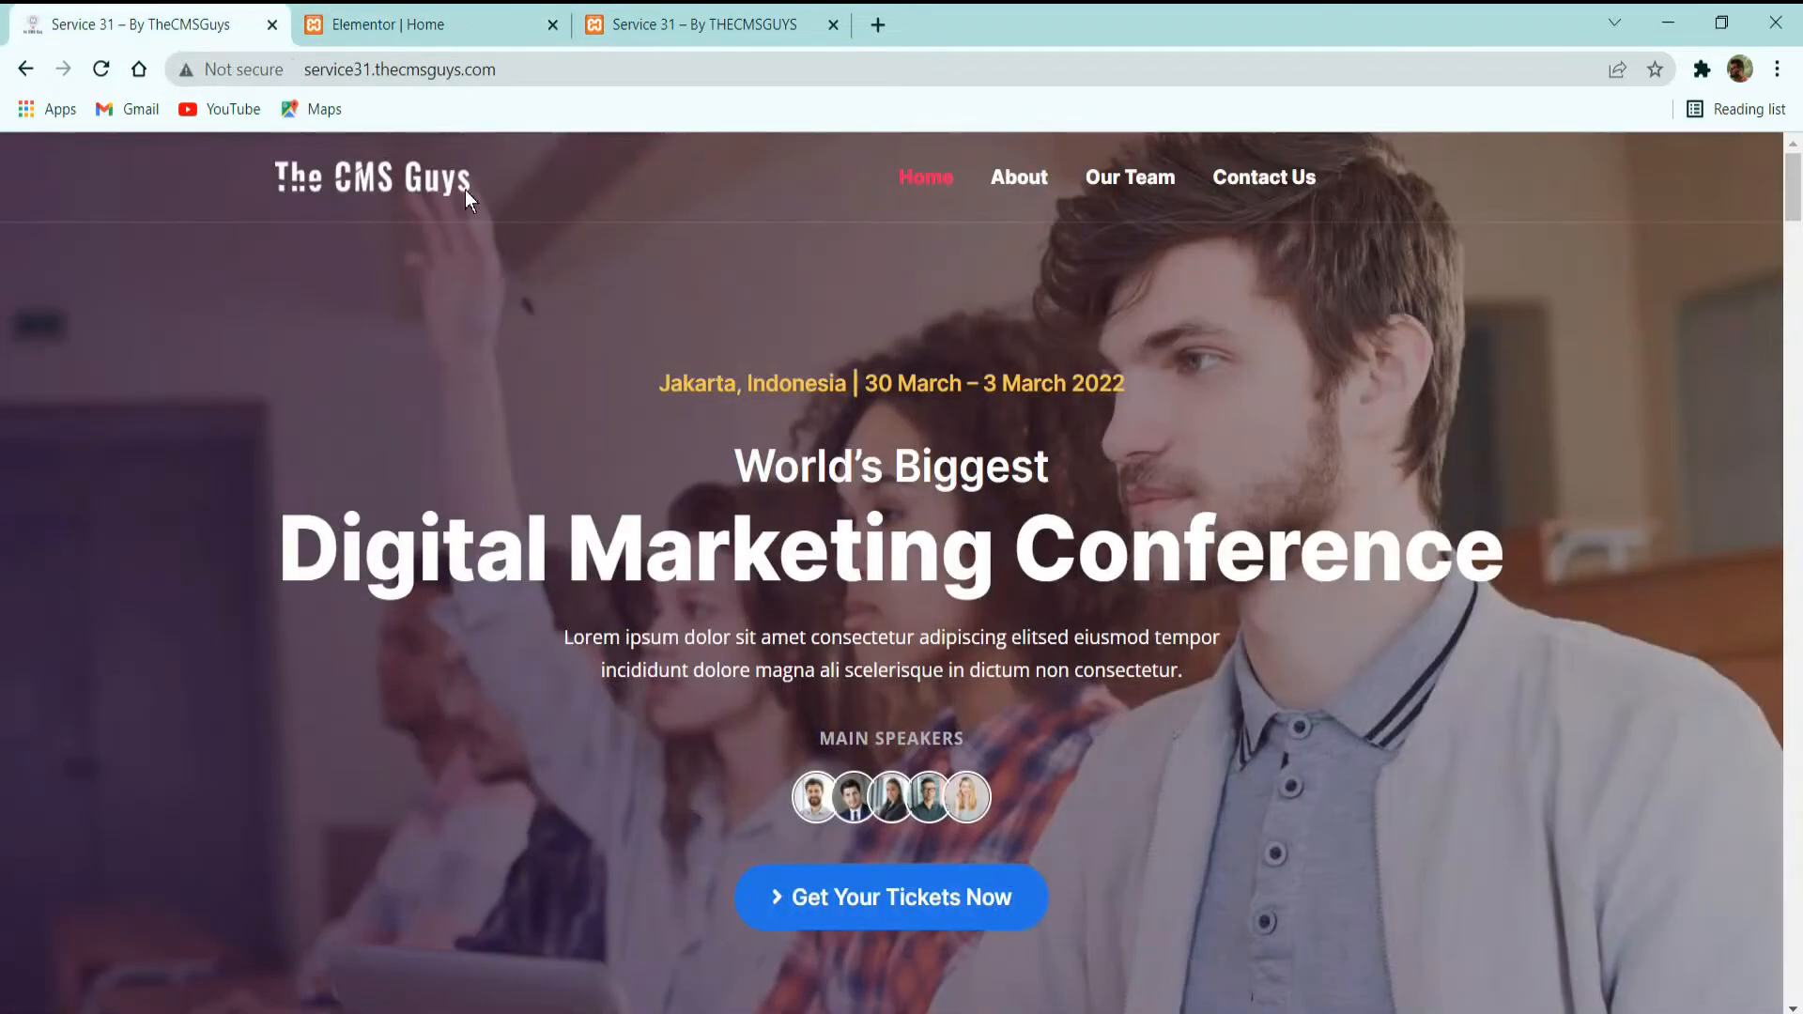
left_click(414, 26)
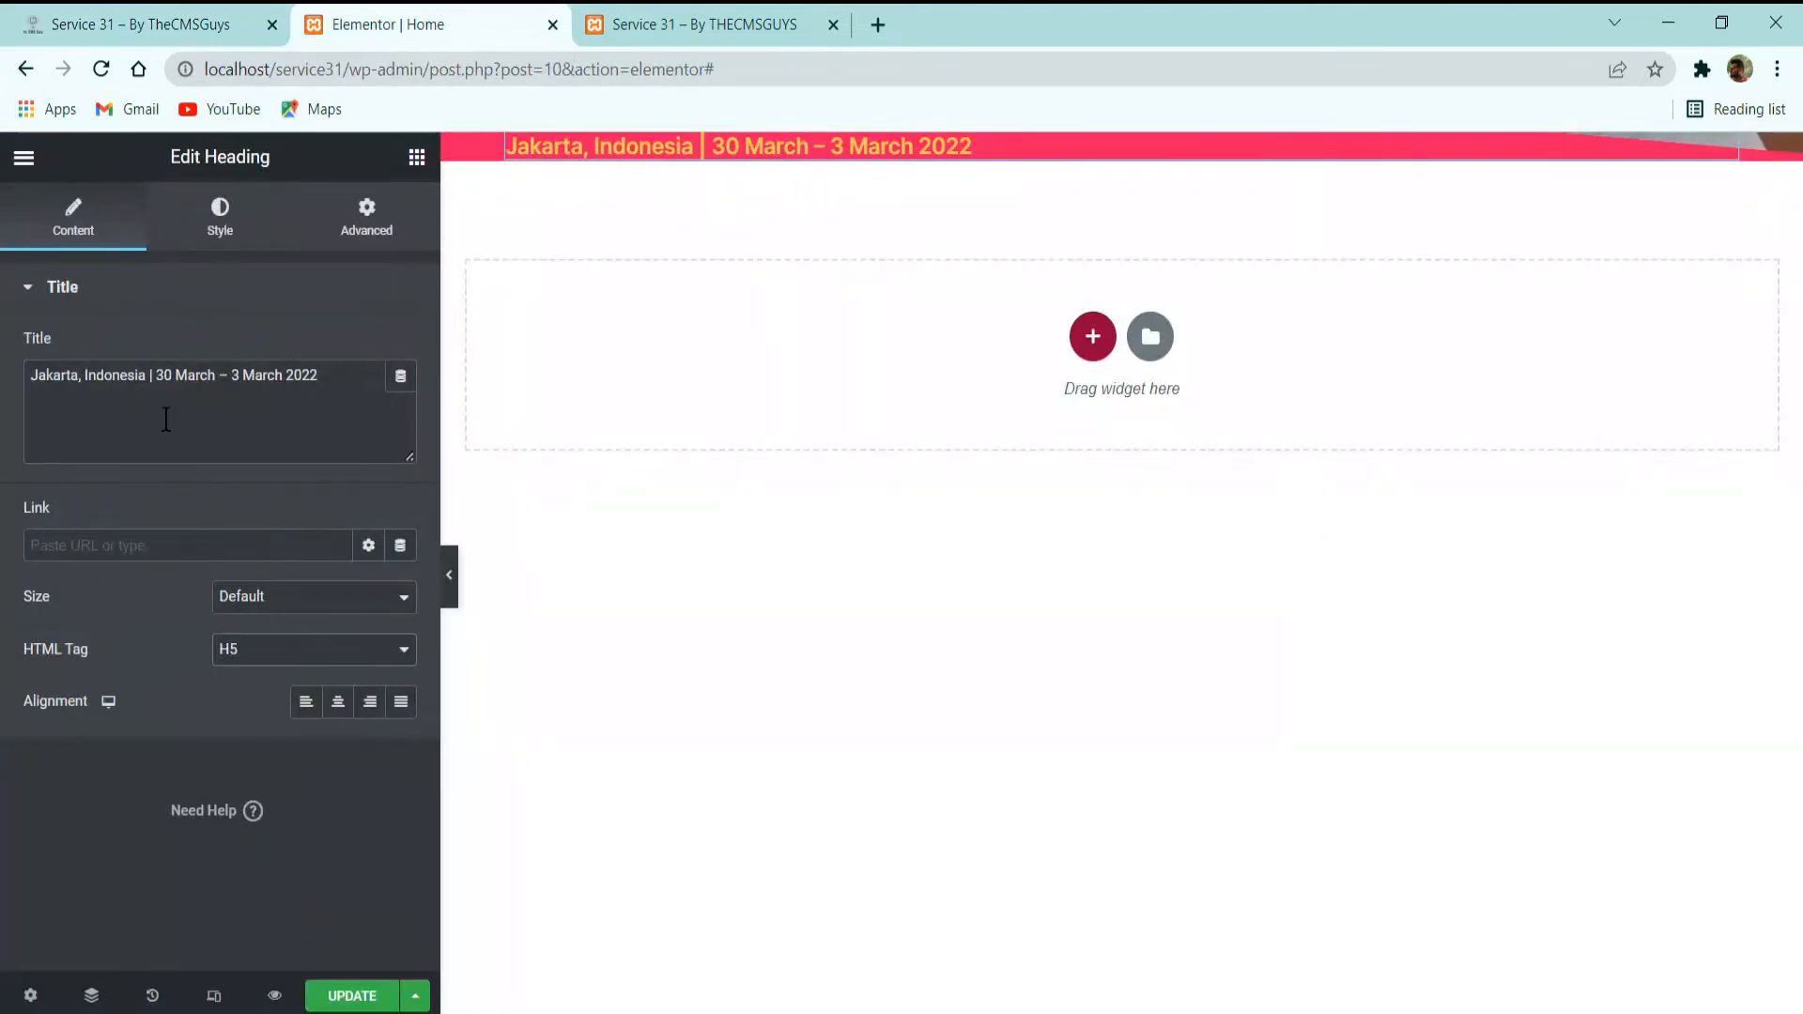
left_click(339, 704)
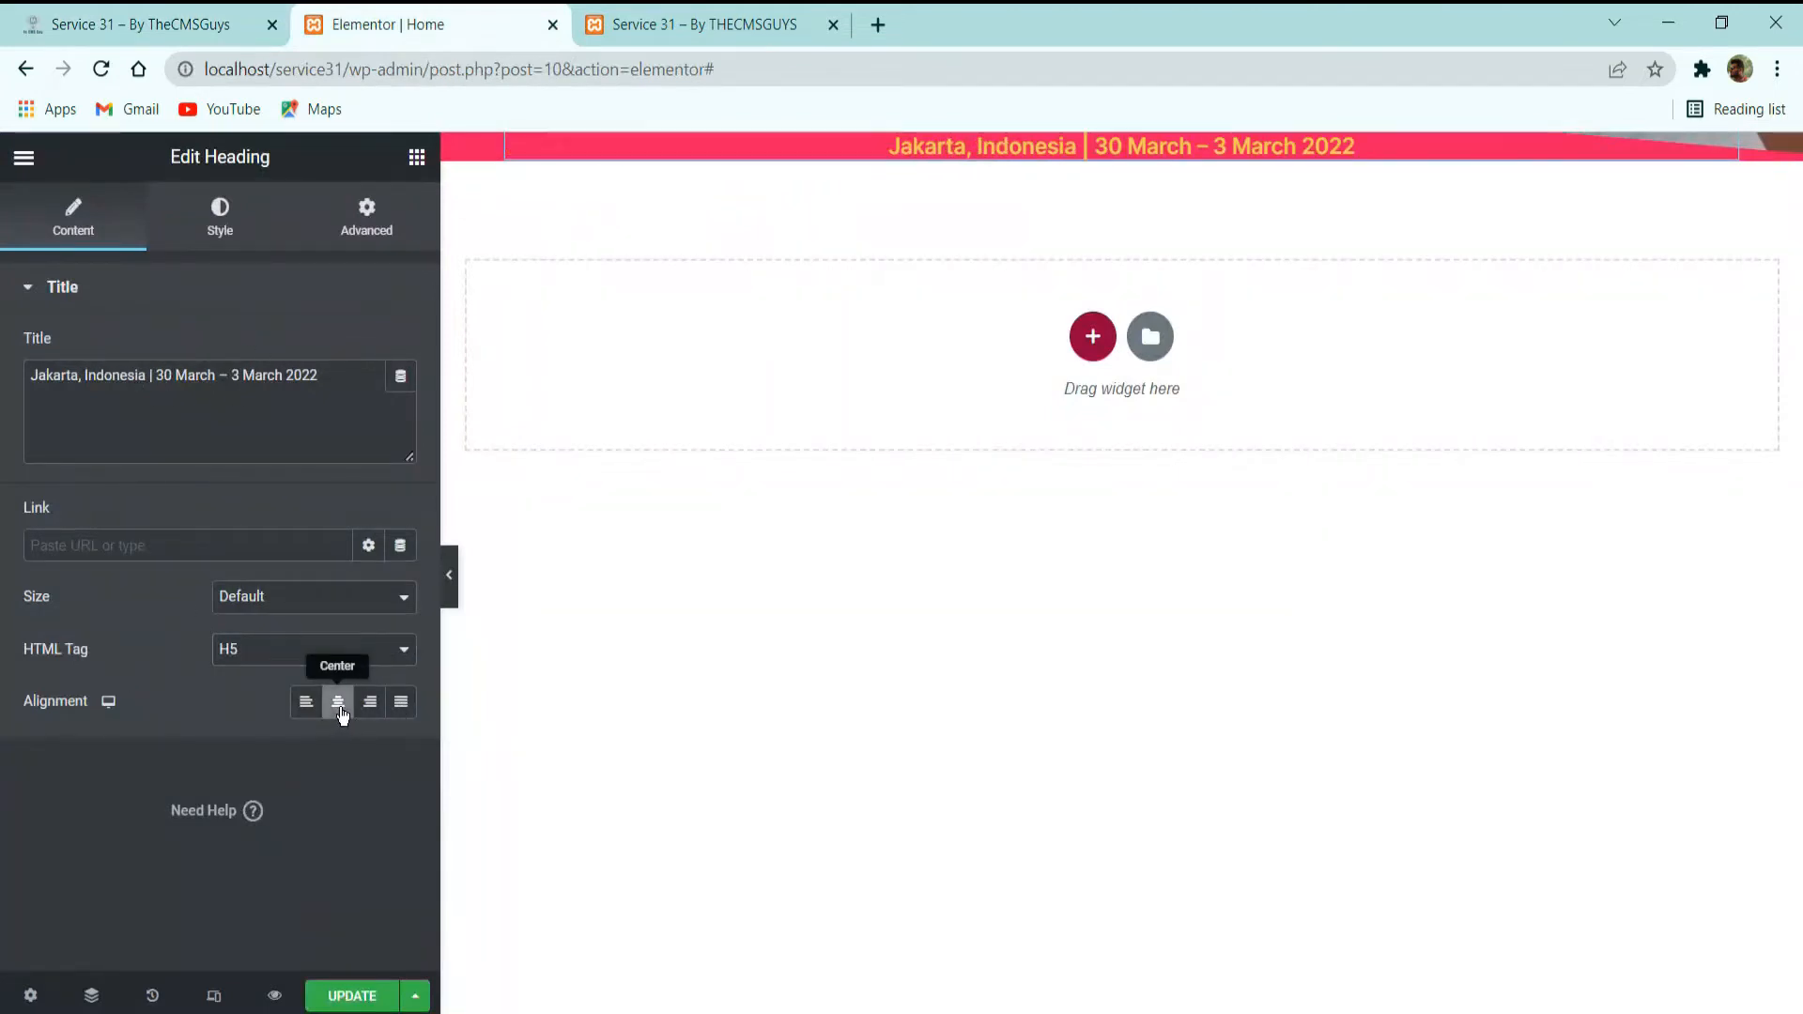
Add a Heading widget below the date heading, with the title "World's Biggest" copied from the demo site.
left_click(188, 24)
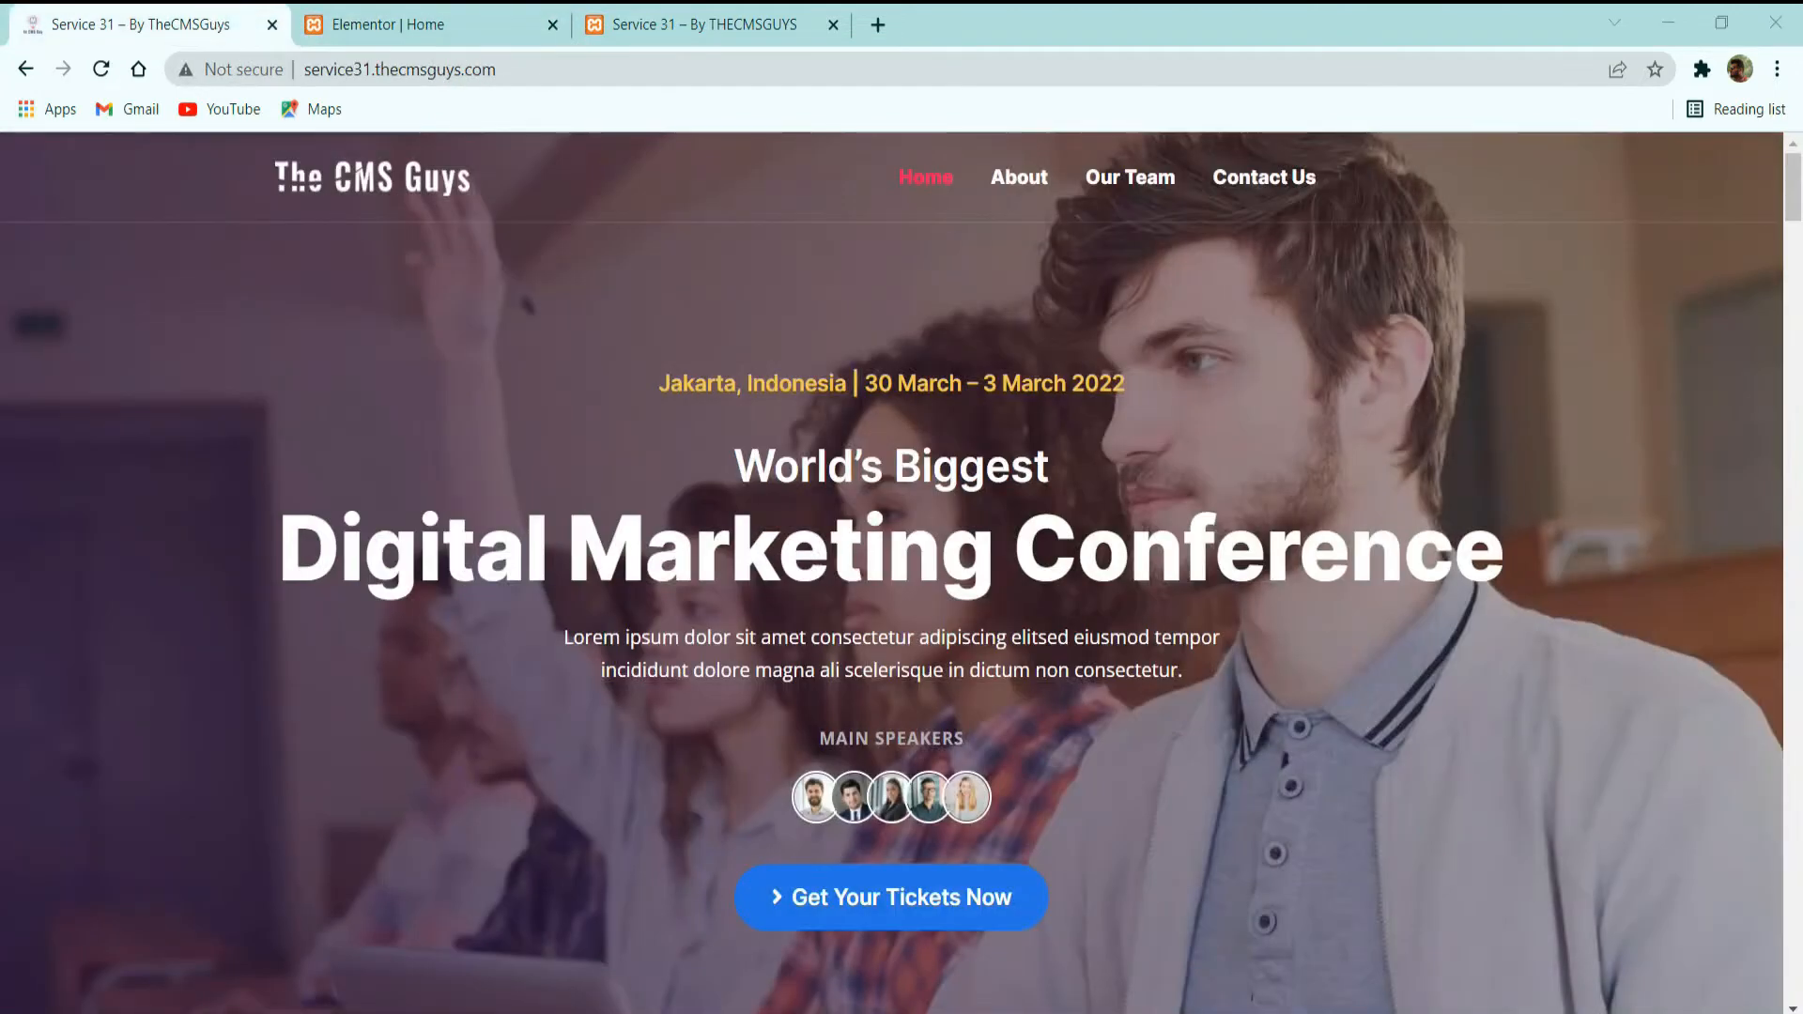
triple_click(880, 479)
key("ctrl+c")
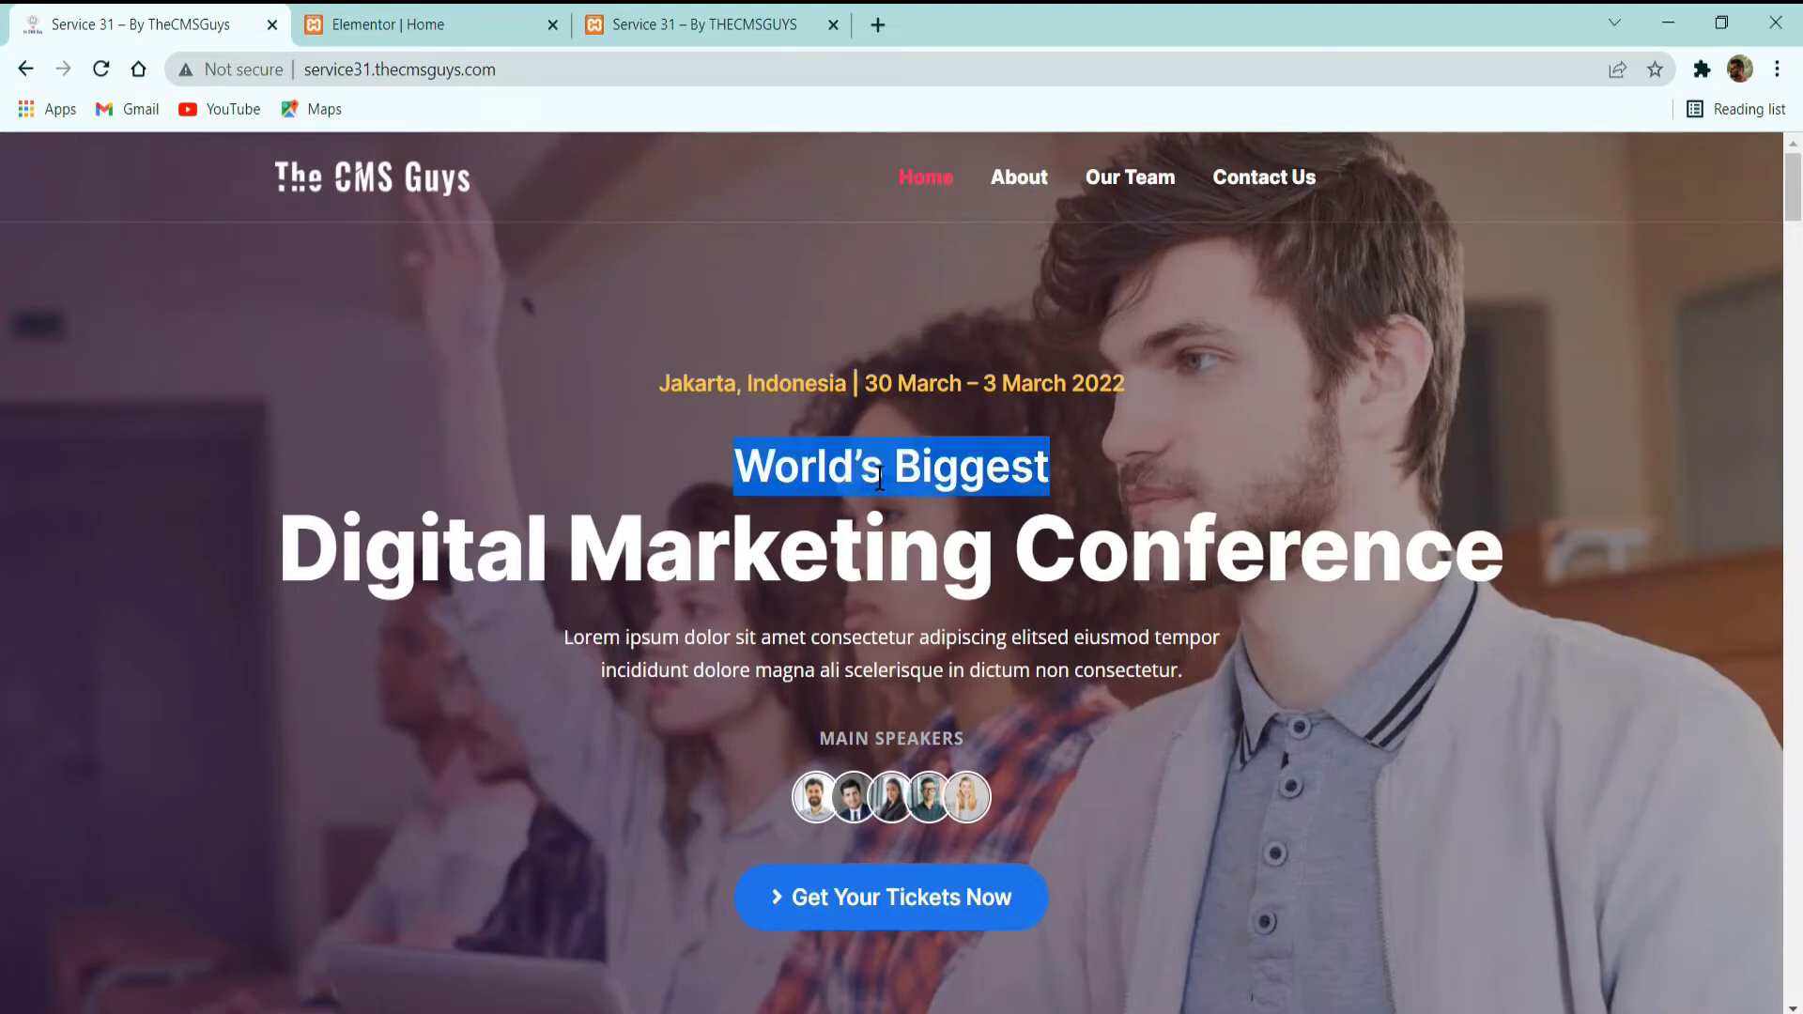
left_click(524, 12)
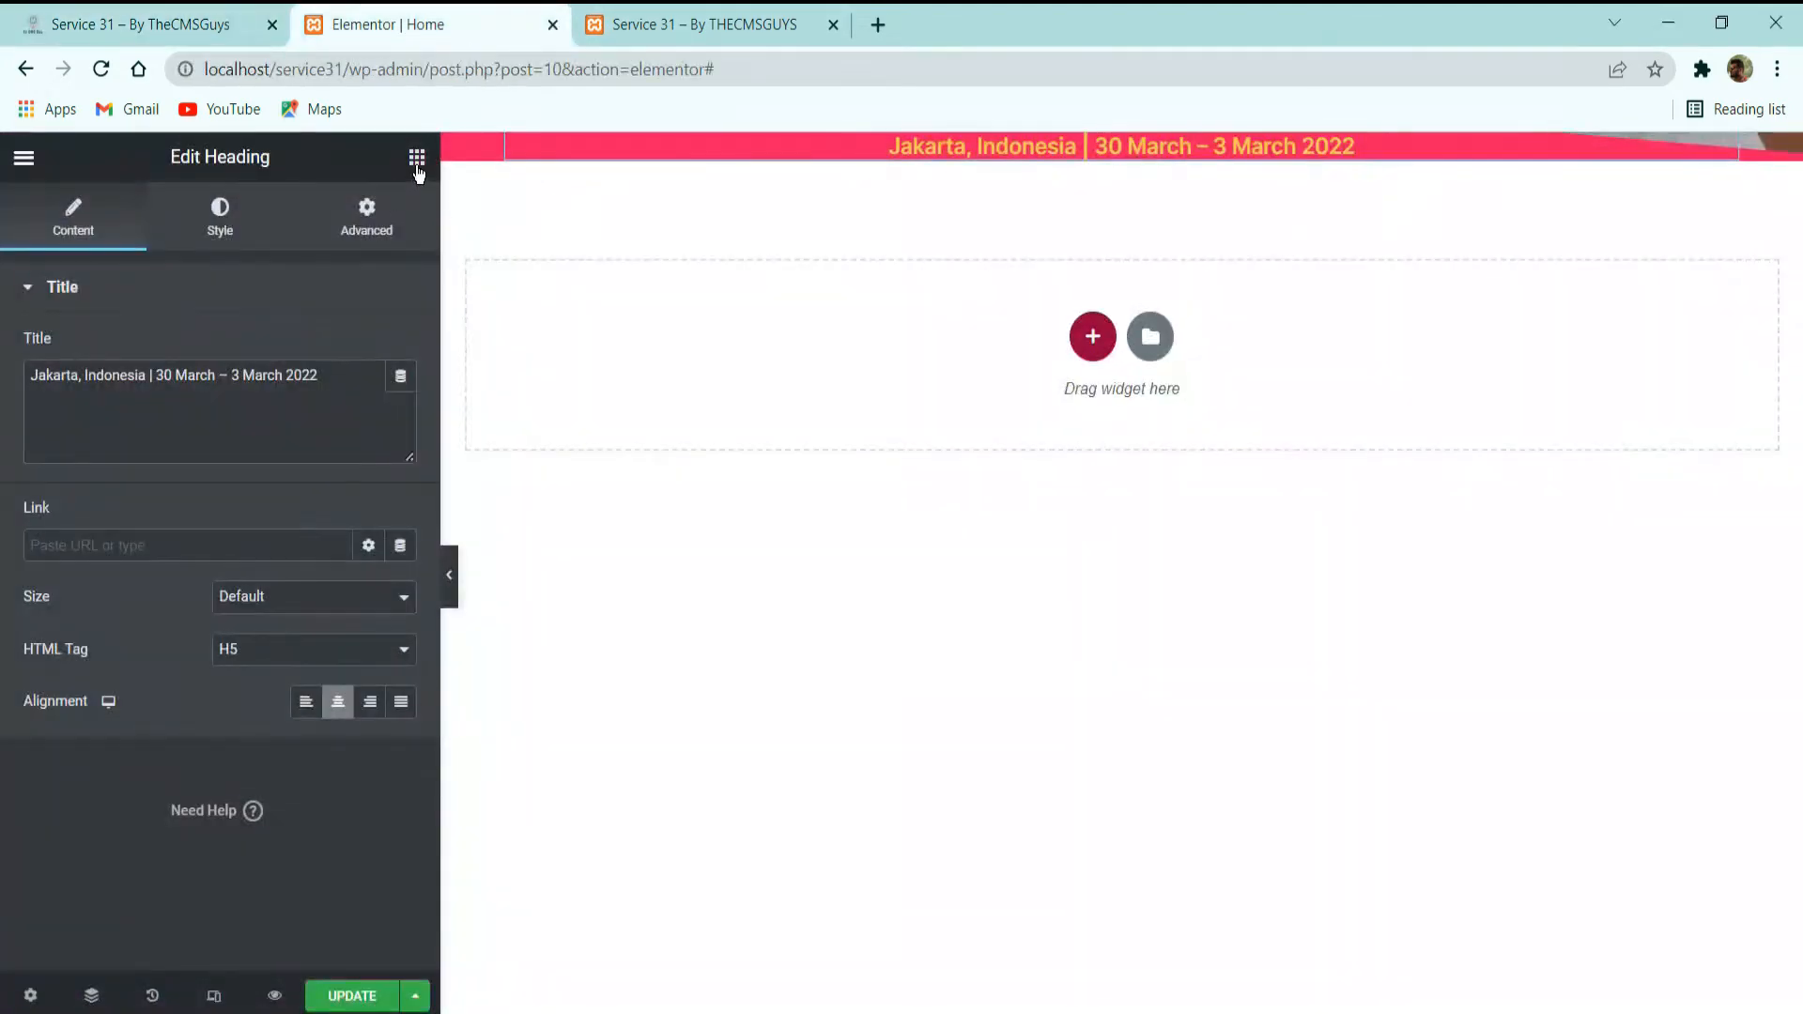
left_click(417, 157)
left_click_drag(319, 419, 1043, 142)
left_click(294, 431)
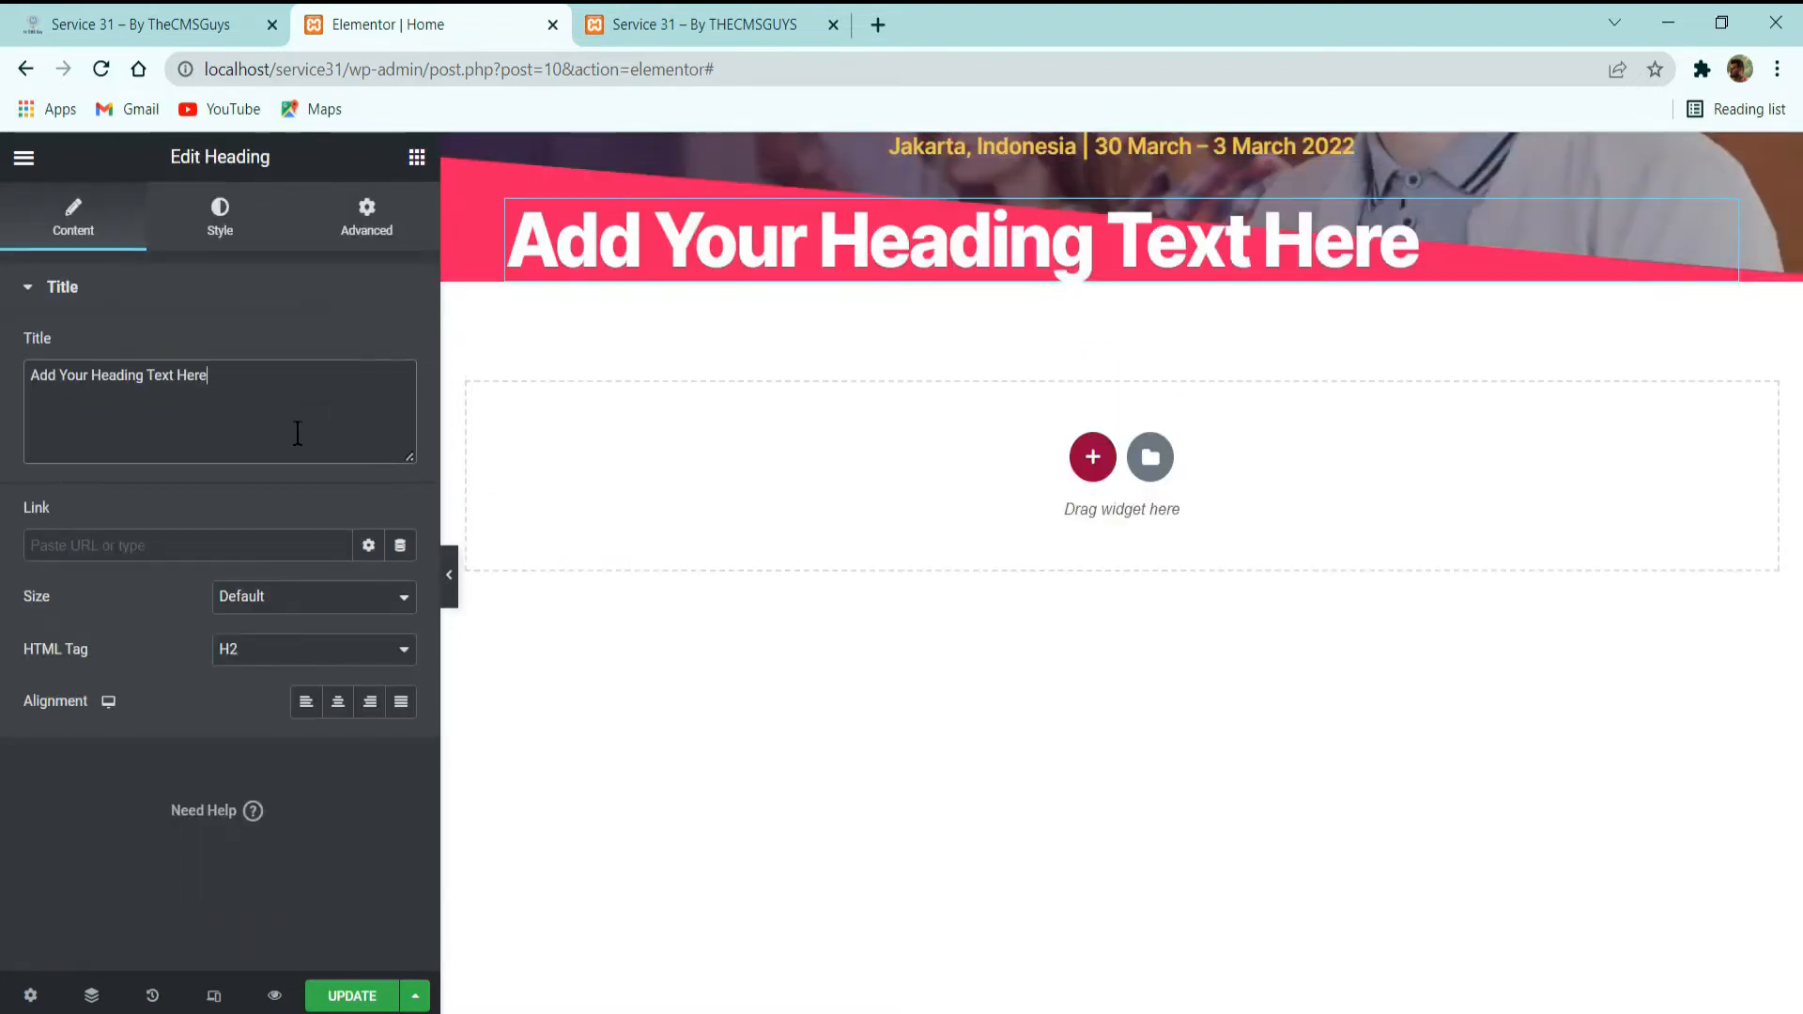
key("ctrl+a")
key("ctrl+v")
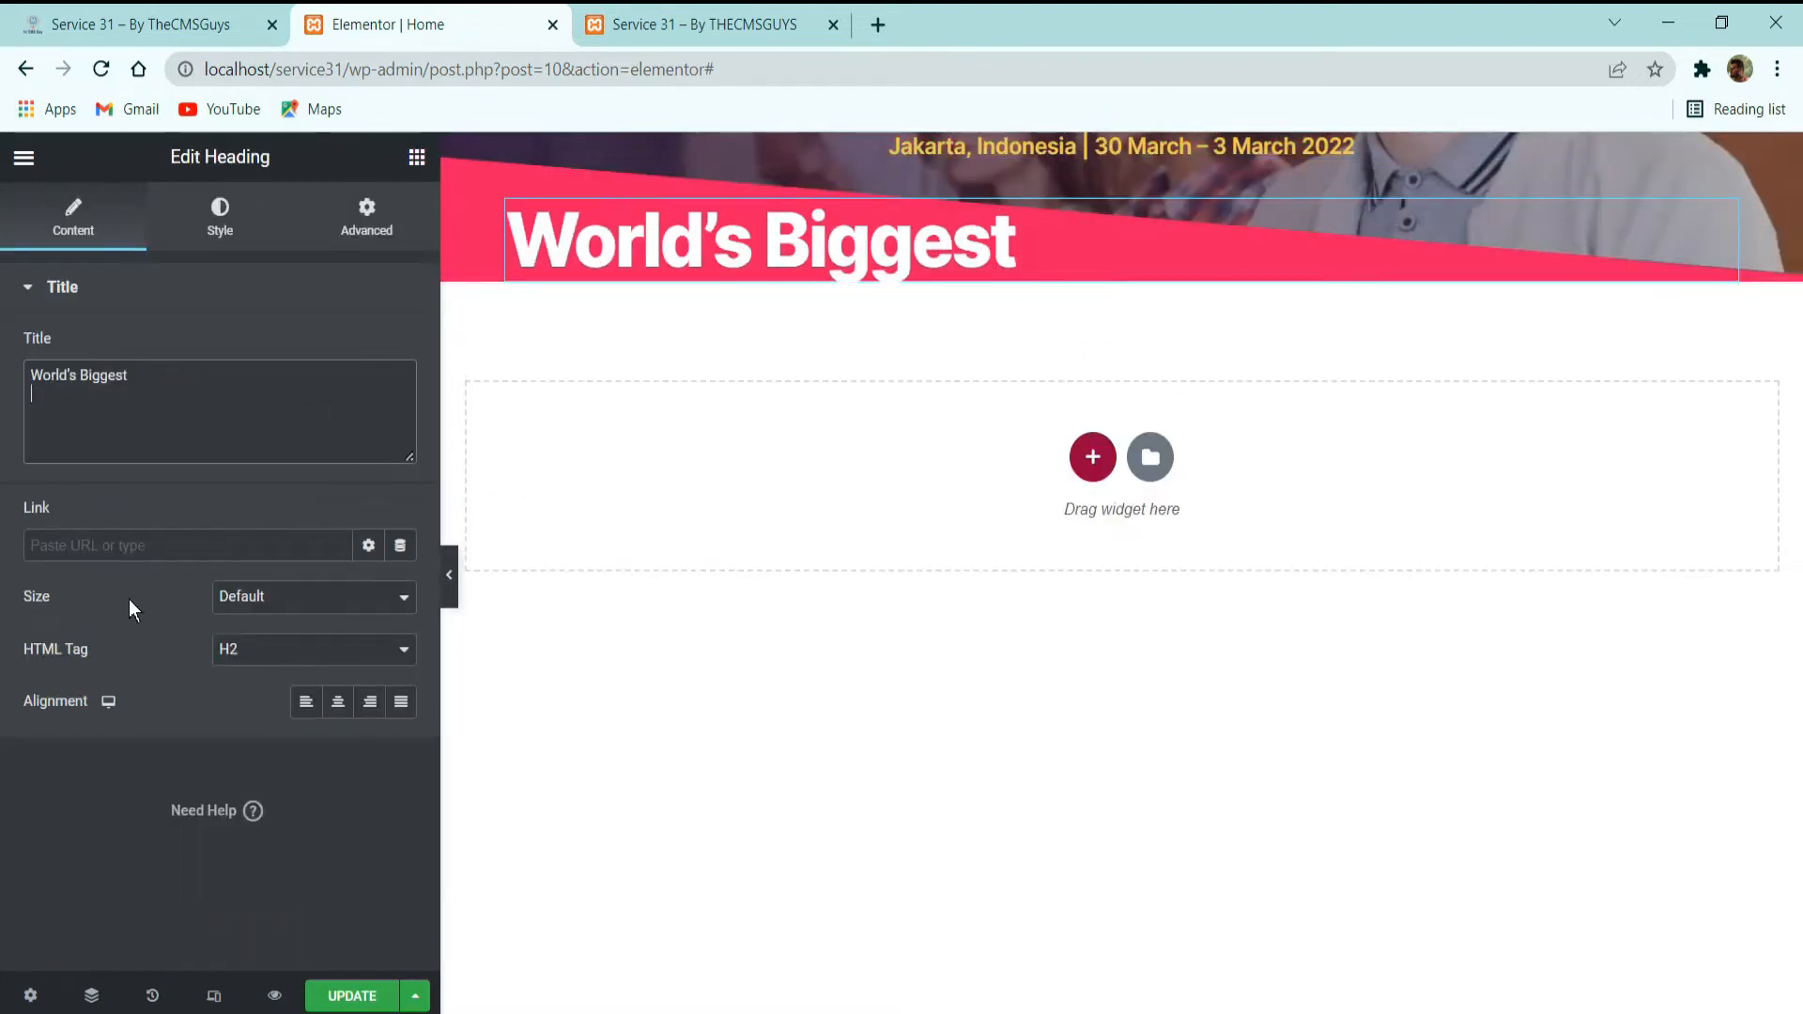
Set the "World's Biggest" heading's HTML tag to H3 and center it.
left_click(273, 652)
left_click(263, 713)
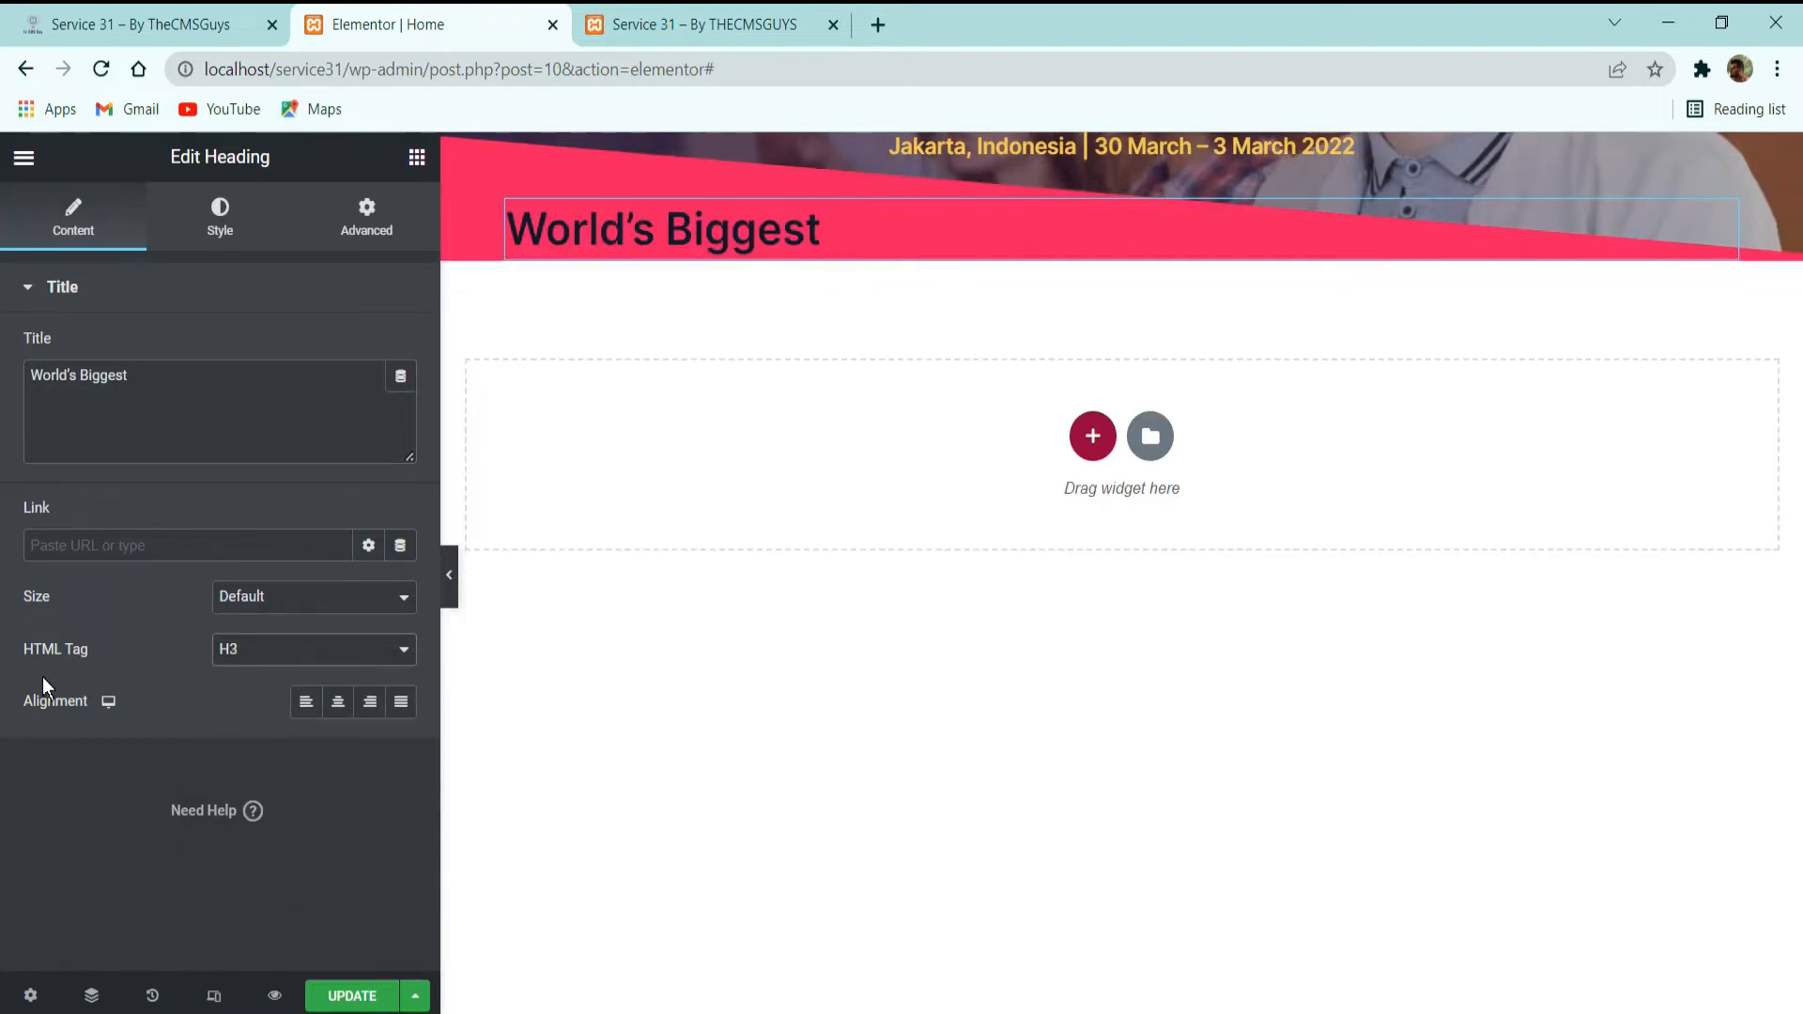
left_click(338, 701)
Apply the white global color to the "World's Biggest" heading text.
left_click(222, 239)
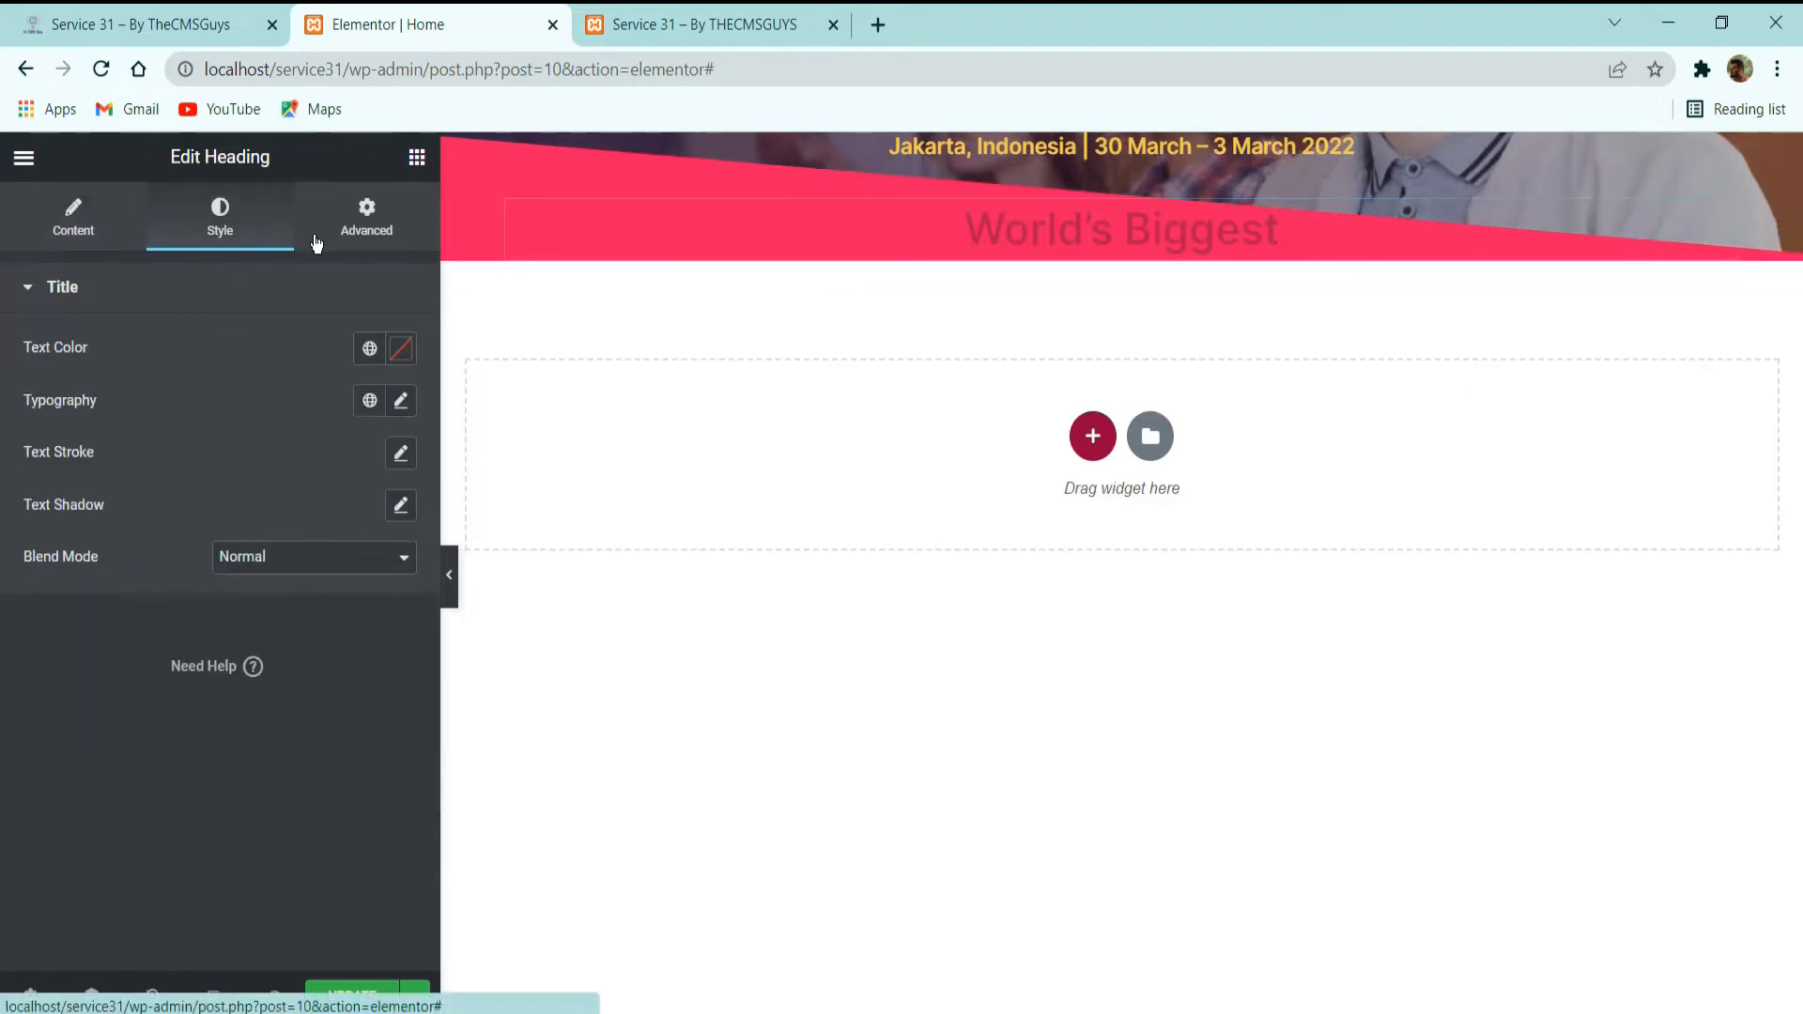
left_click(369, 348)
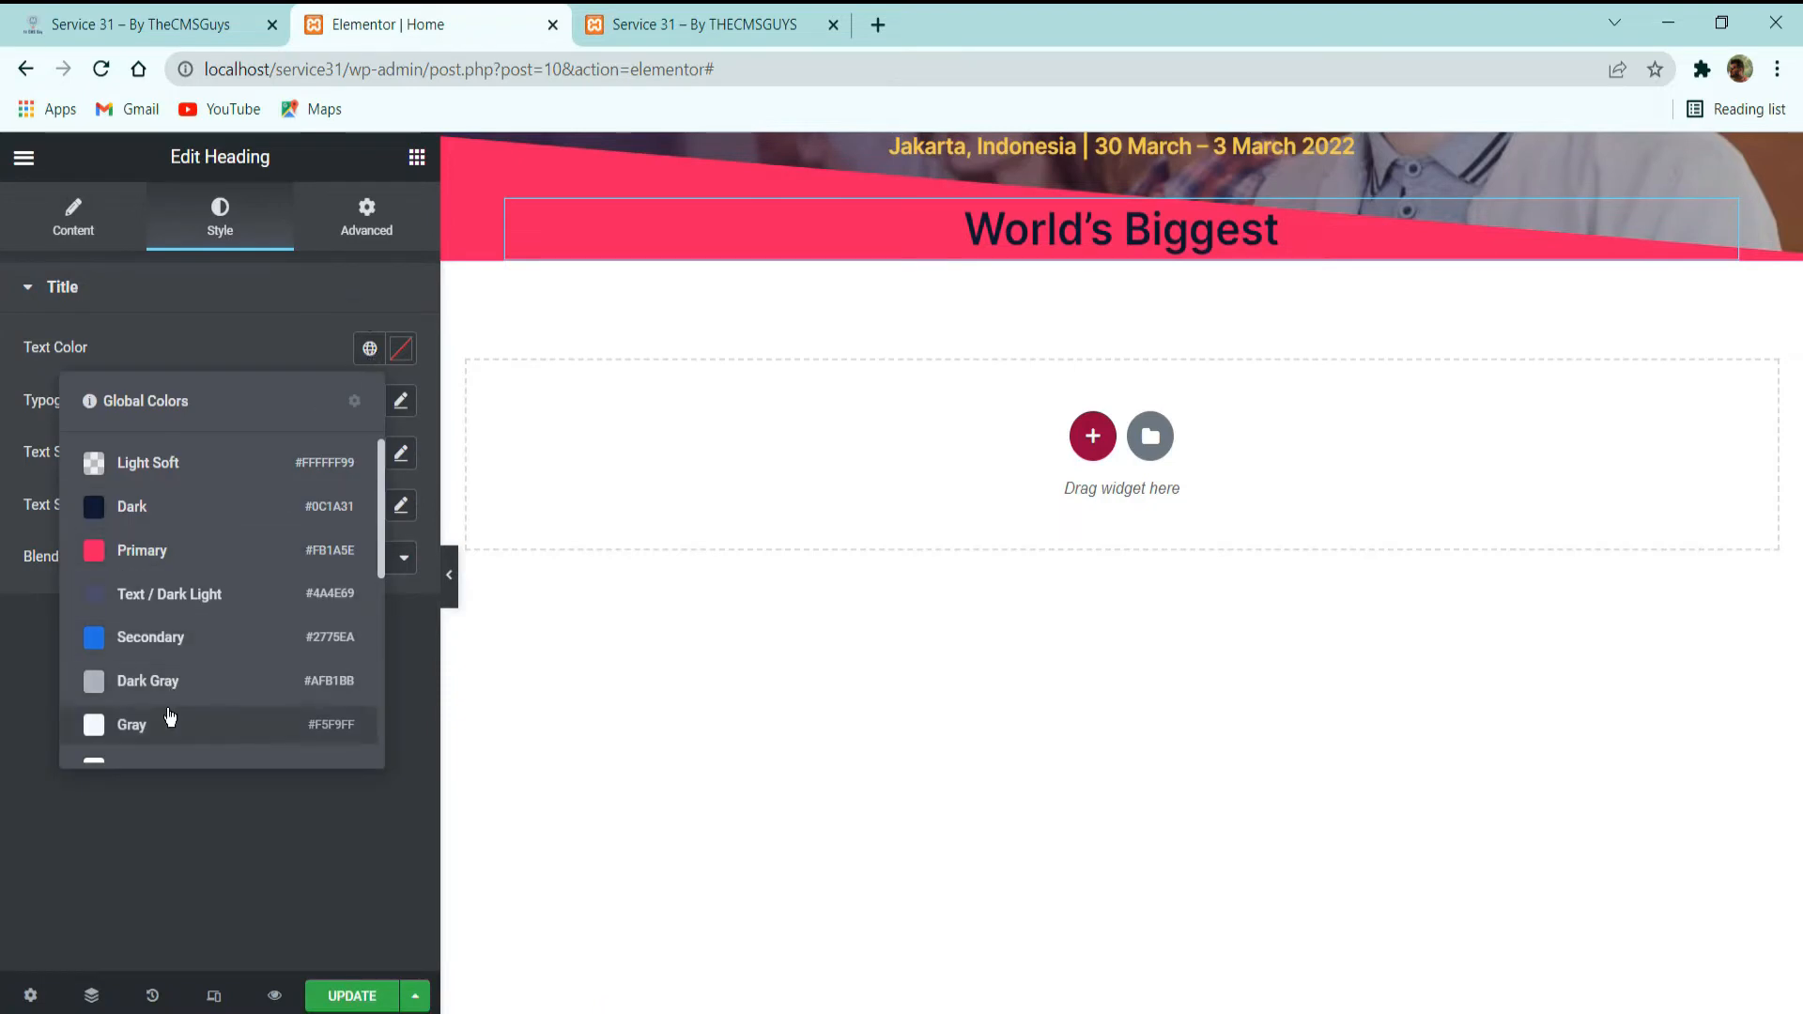
scroll(169, 714, "down", 5)
left_click(161, 523)
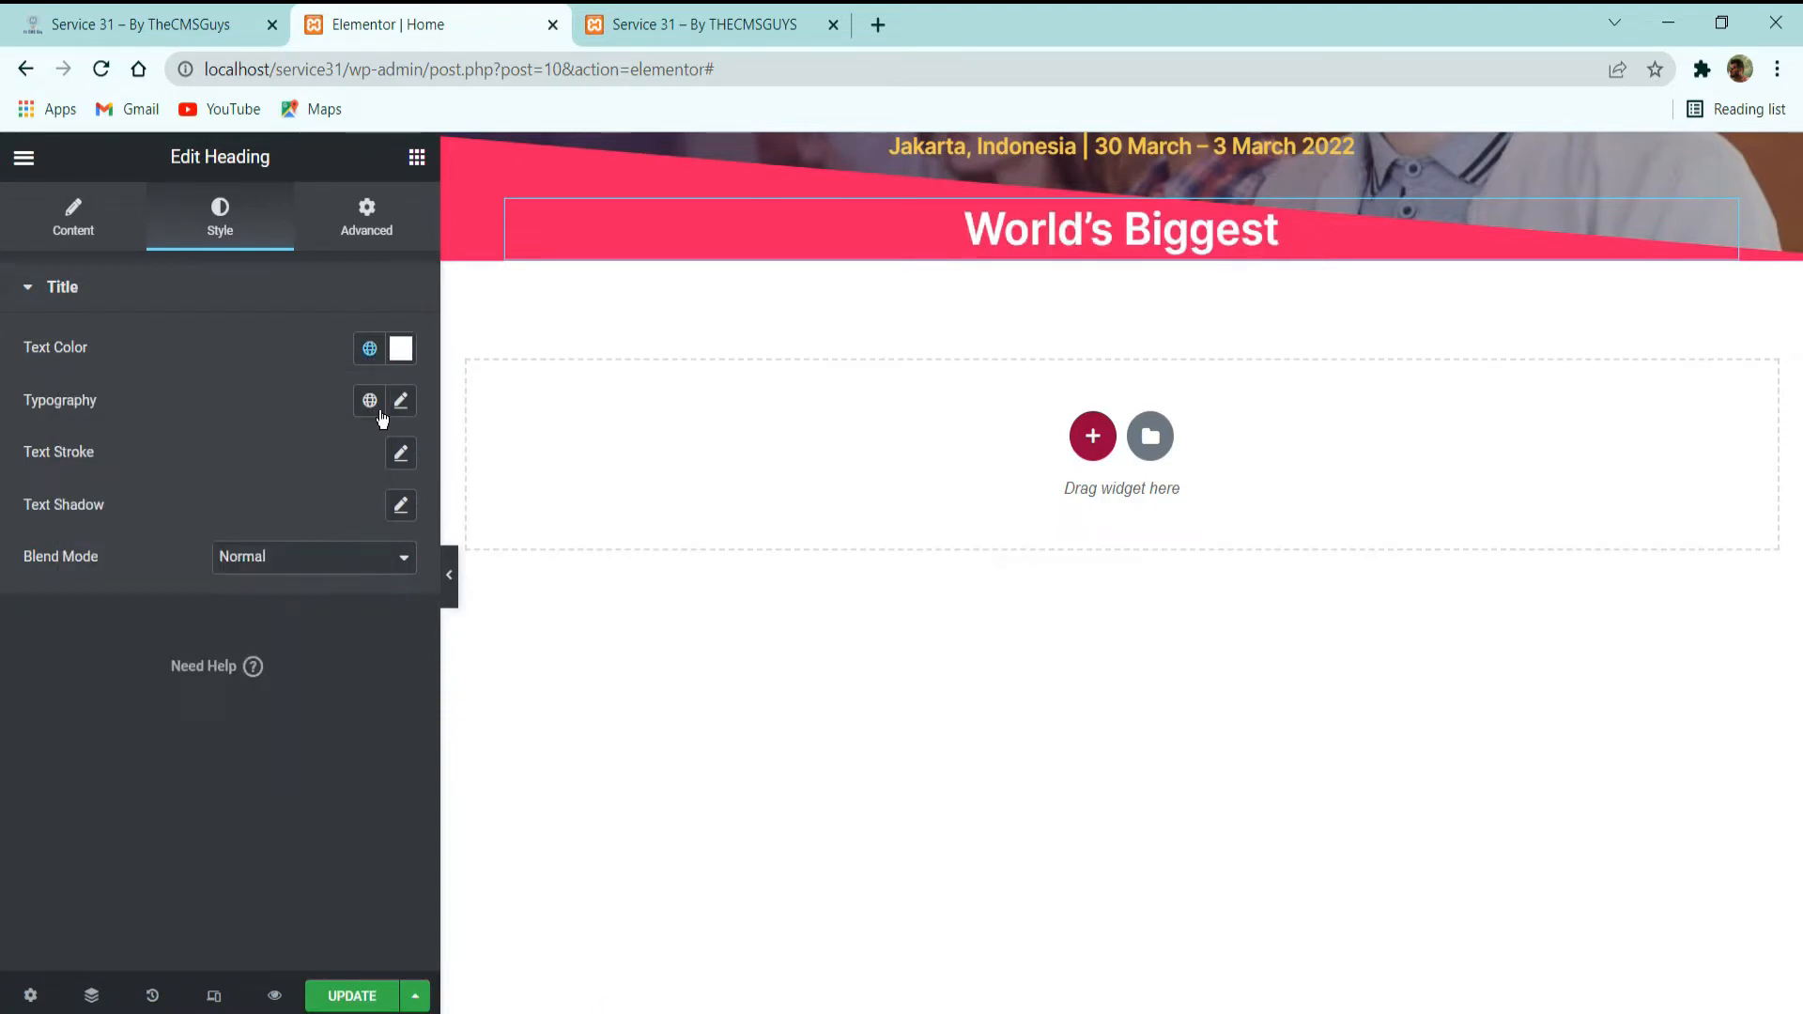
Duplicate the "World's Biggest" heading and replace the copy's title with "Digital Marketing Conference" copied from the demo site.
left_click(125, 26)
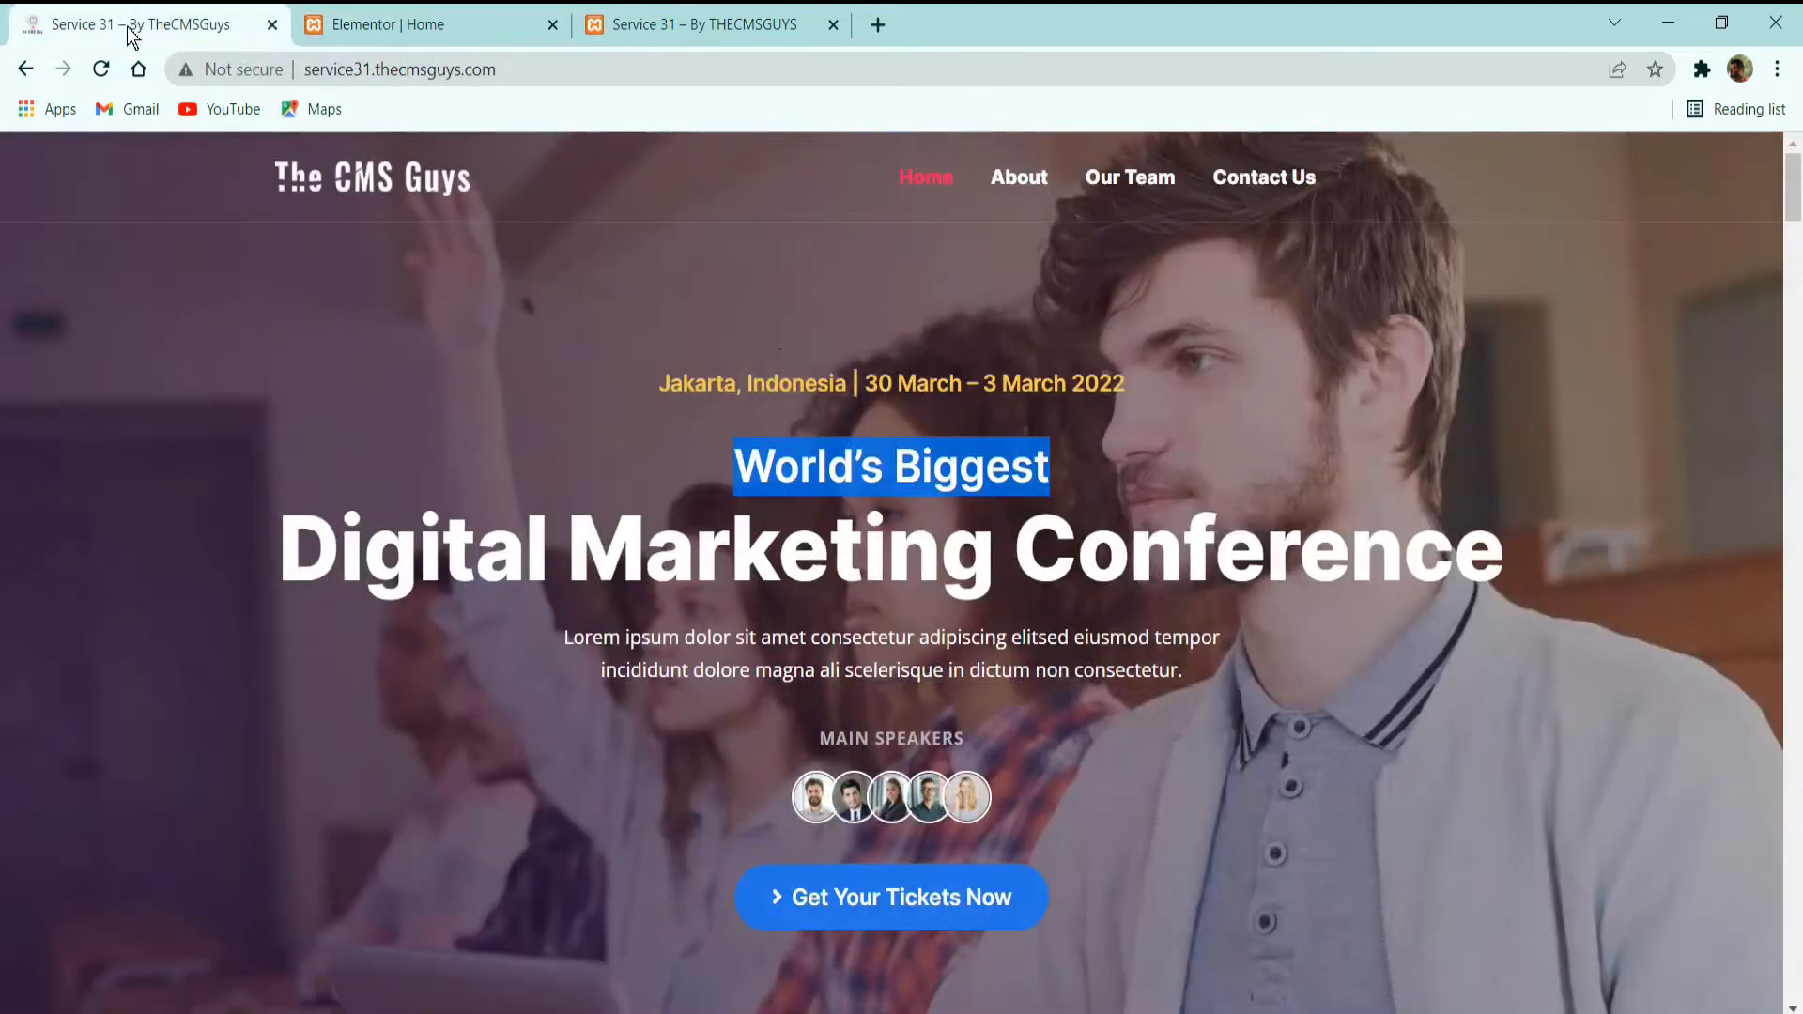
left_click(365, 15)
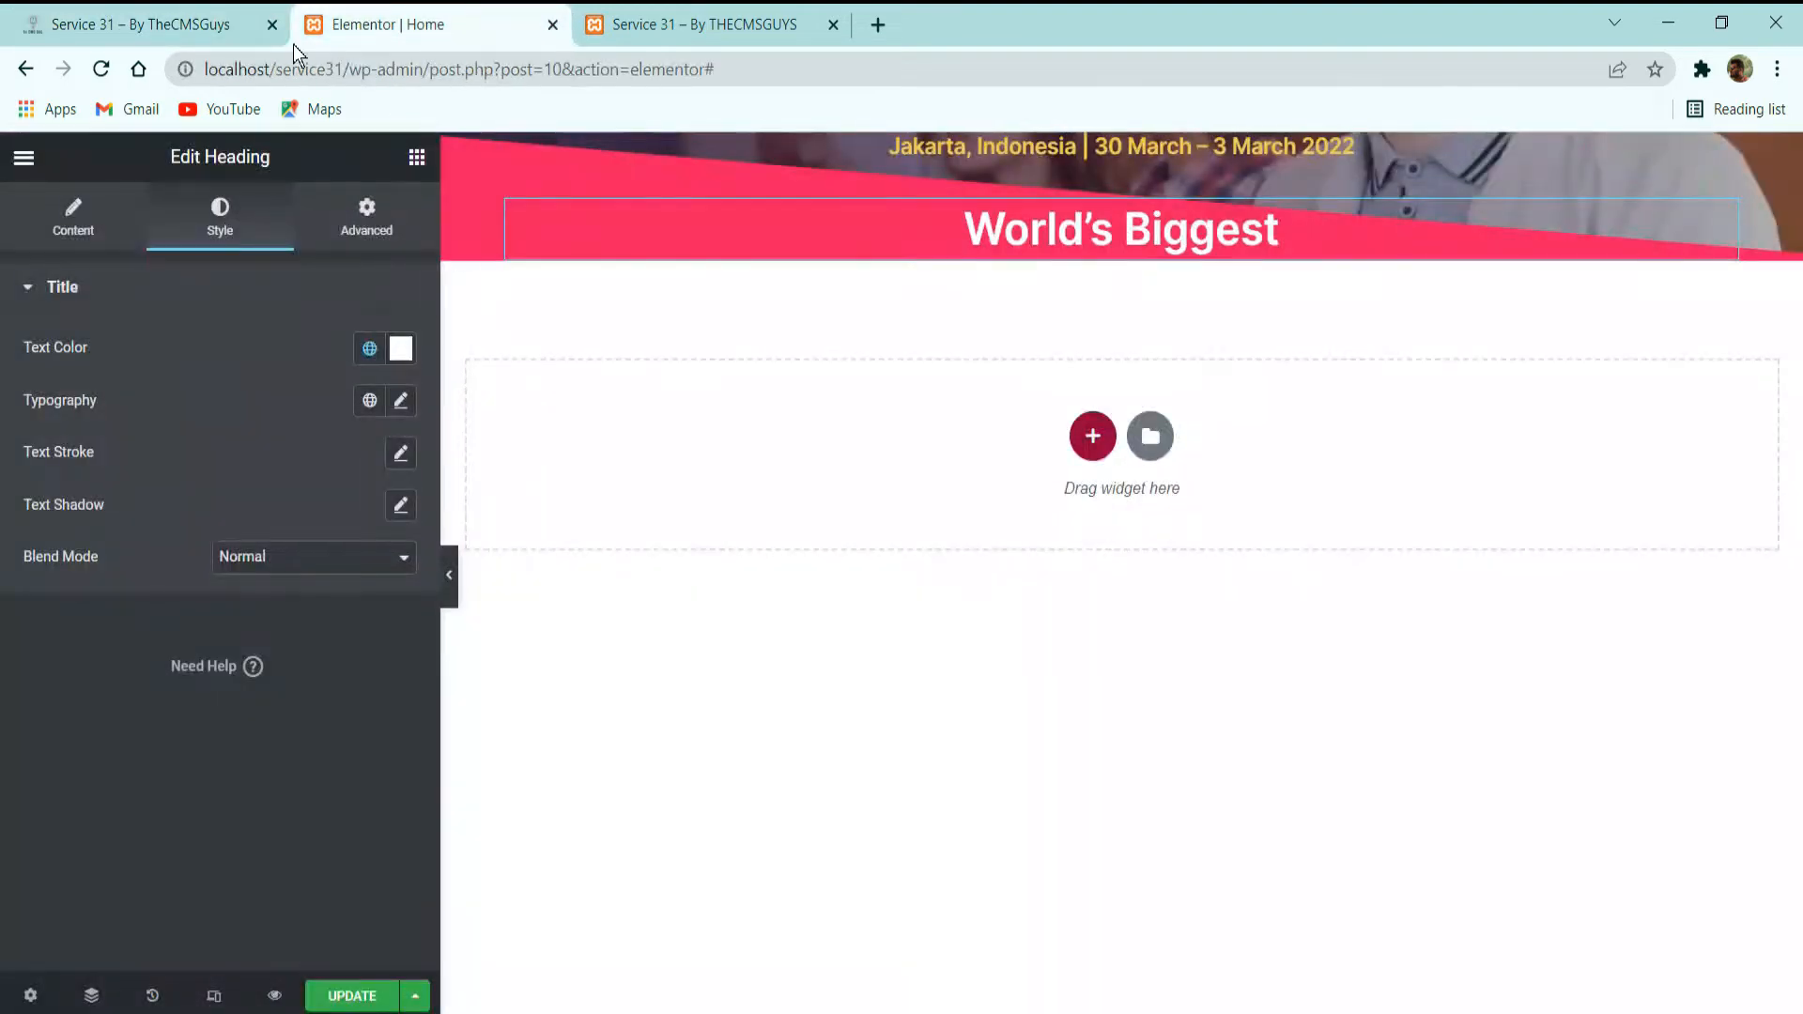
left_click(202, 26)
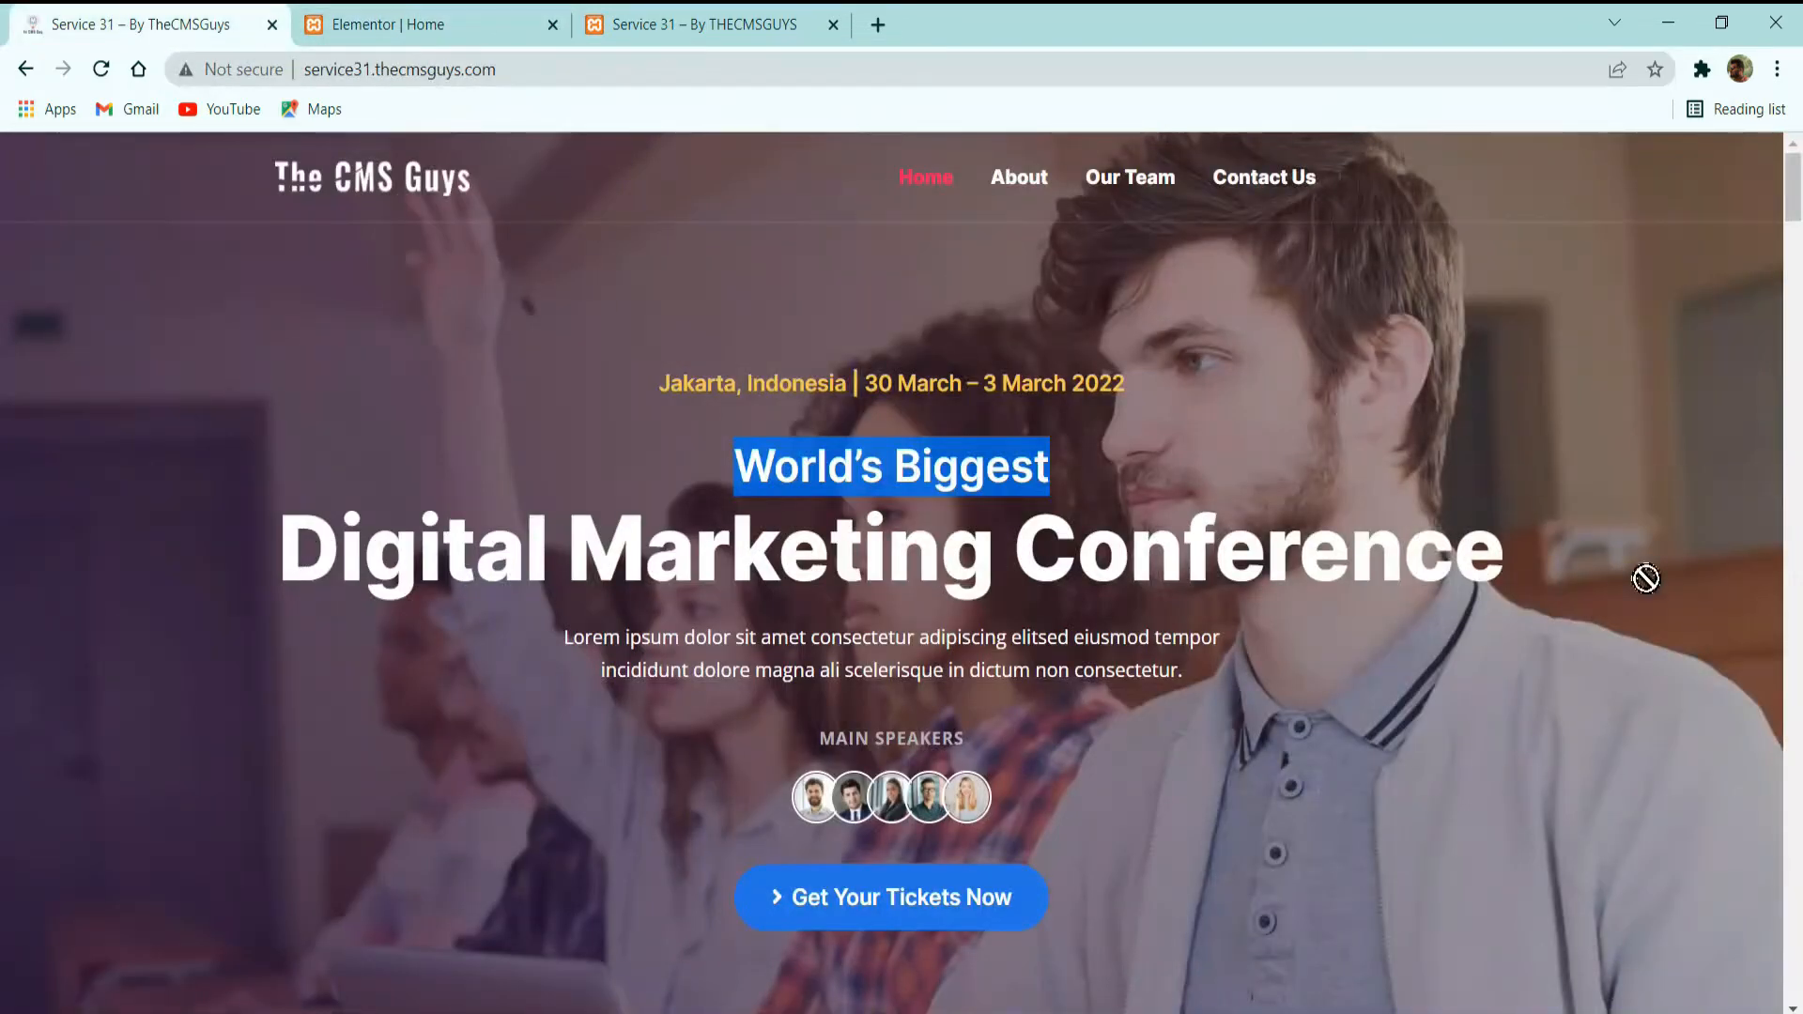
triple_click(1440, 568)
key("ctrl+c")
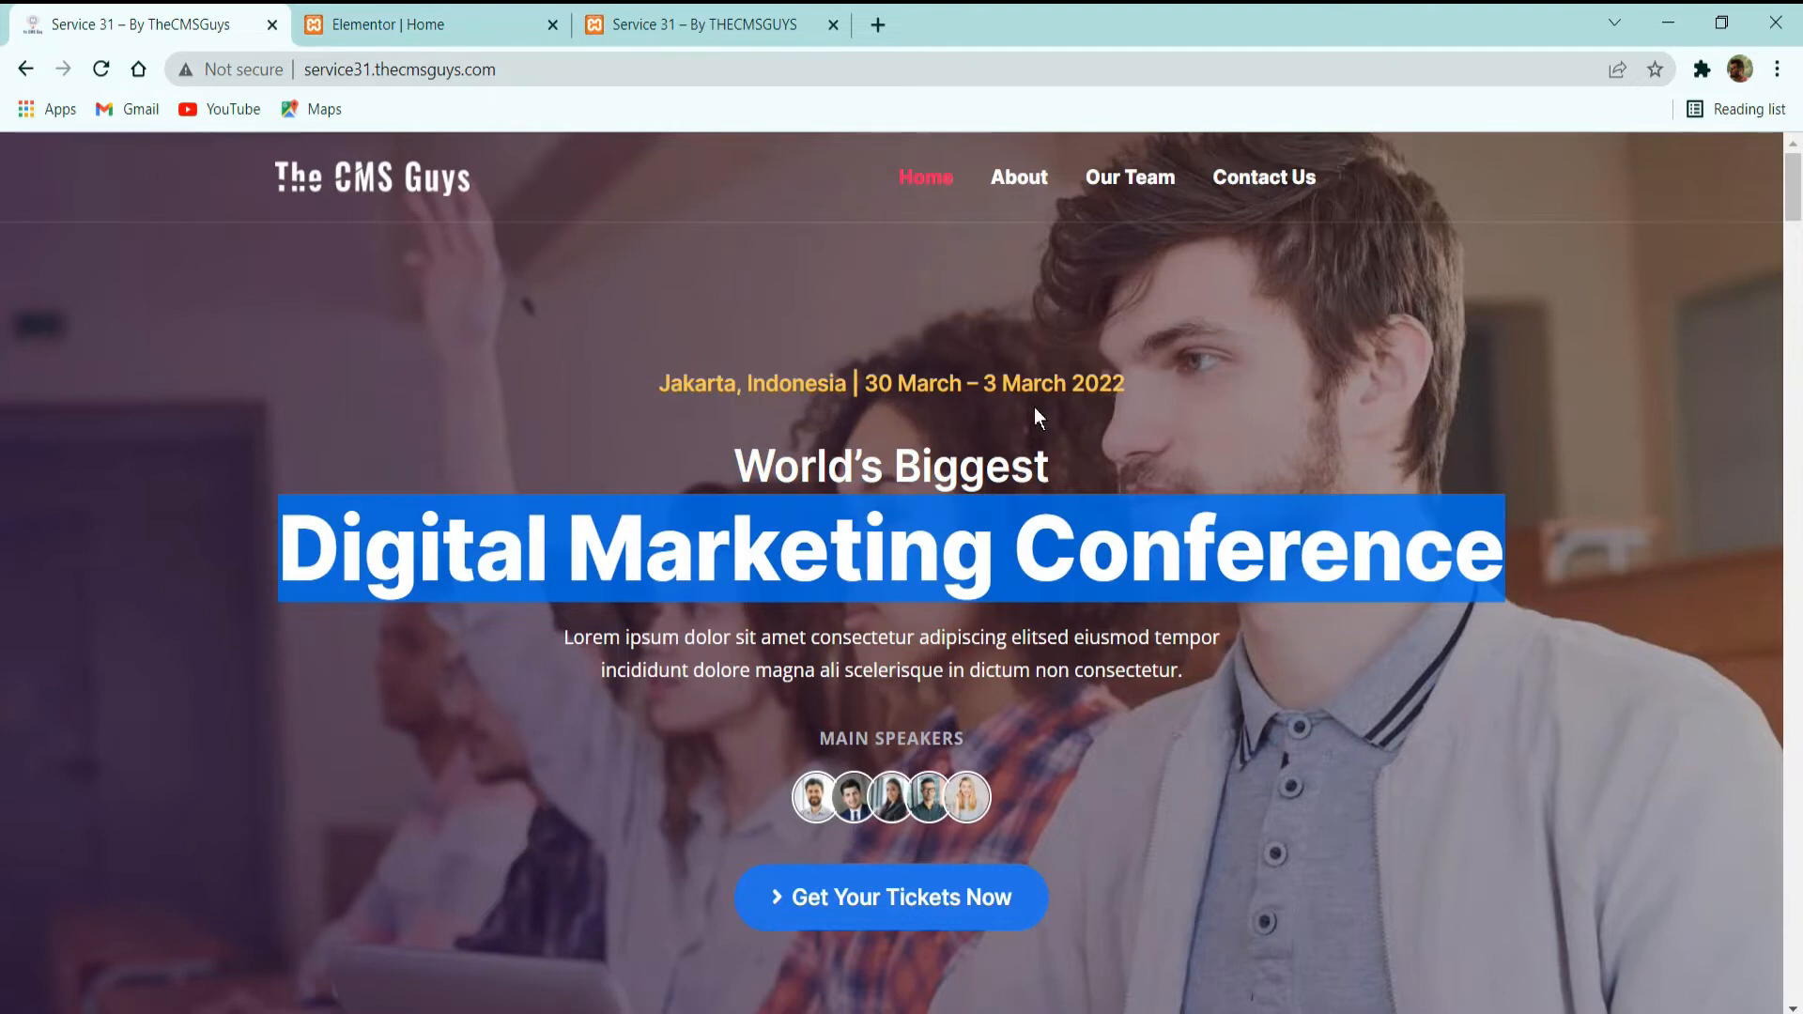
left_click(423, 25)
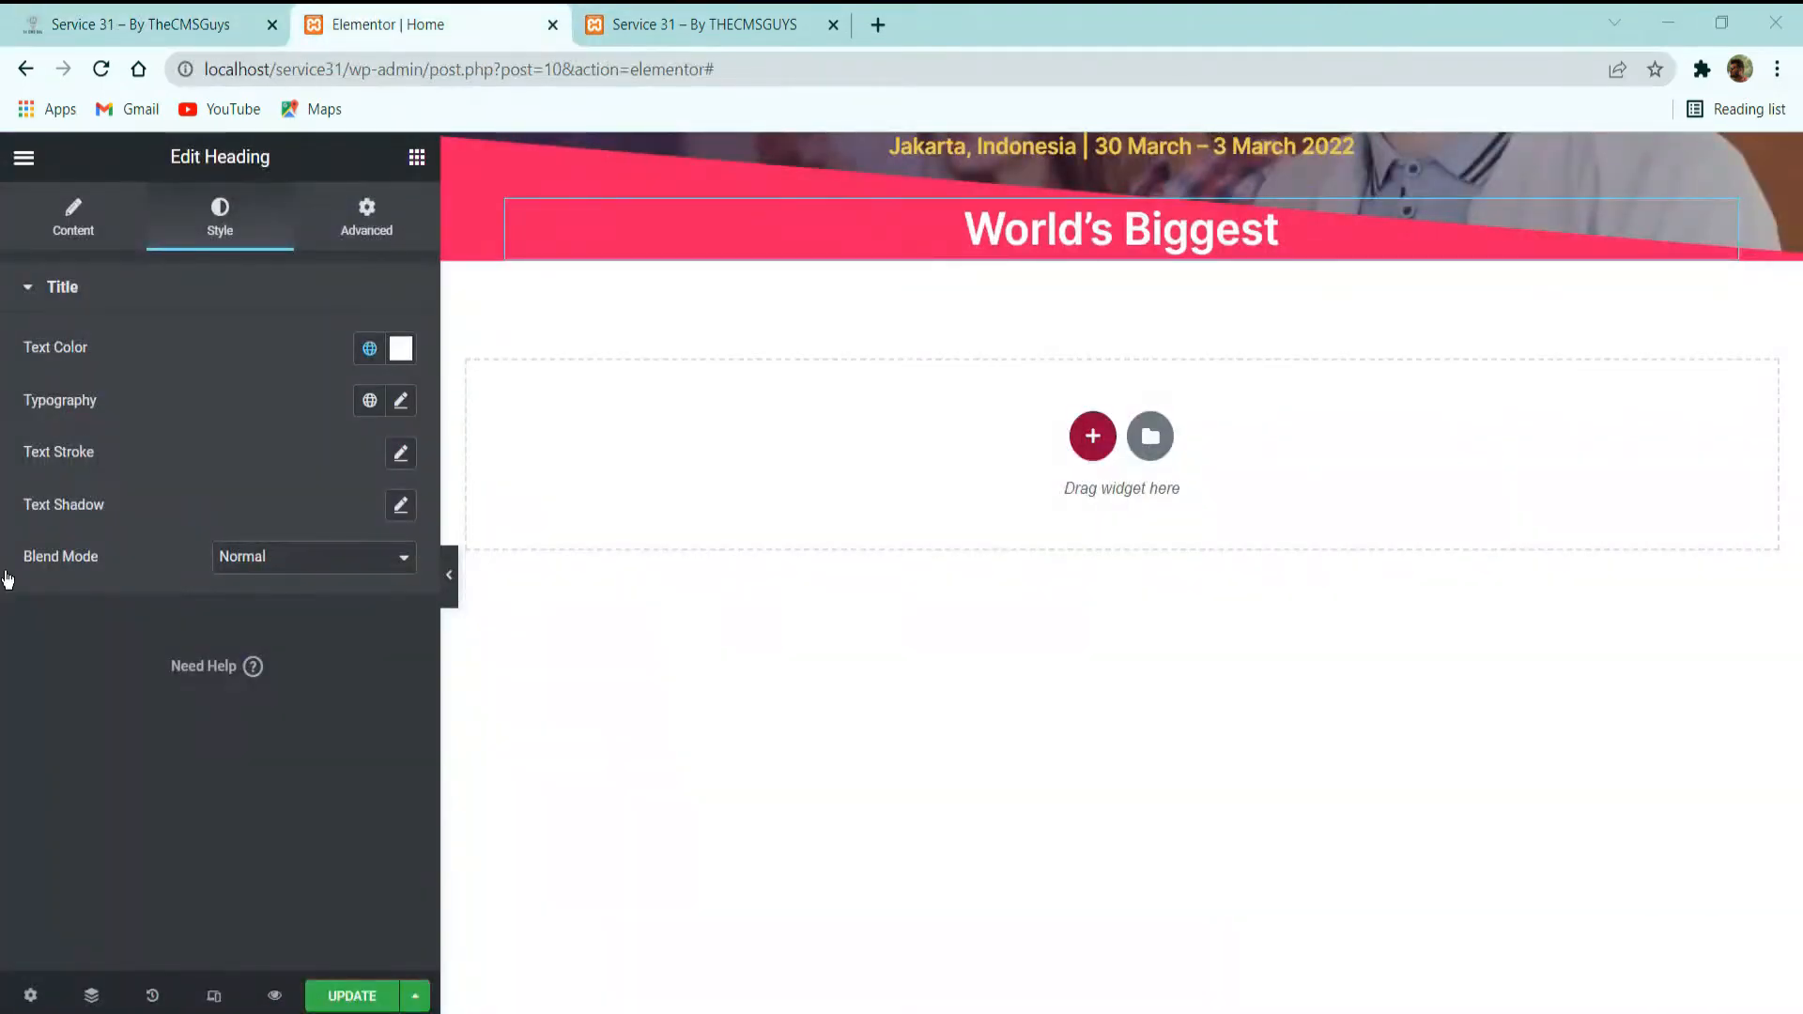
left_click(416, 160)
right_click(915, 220)
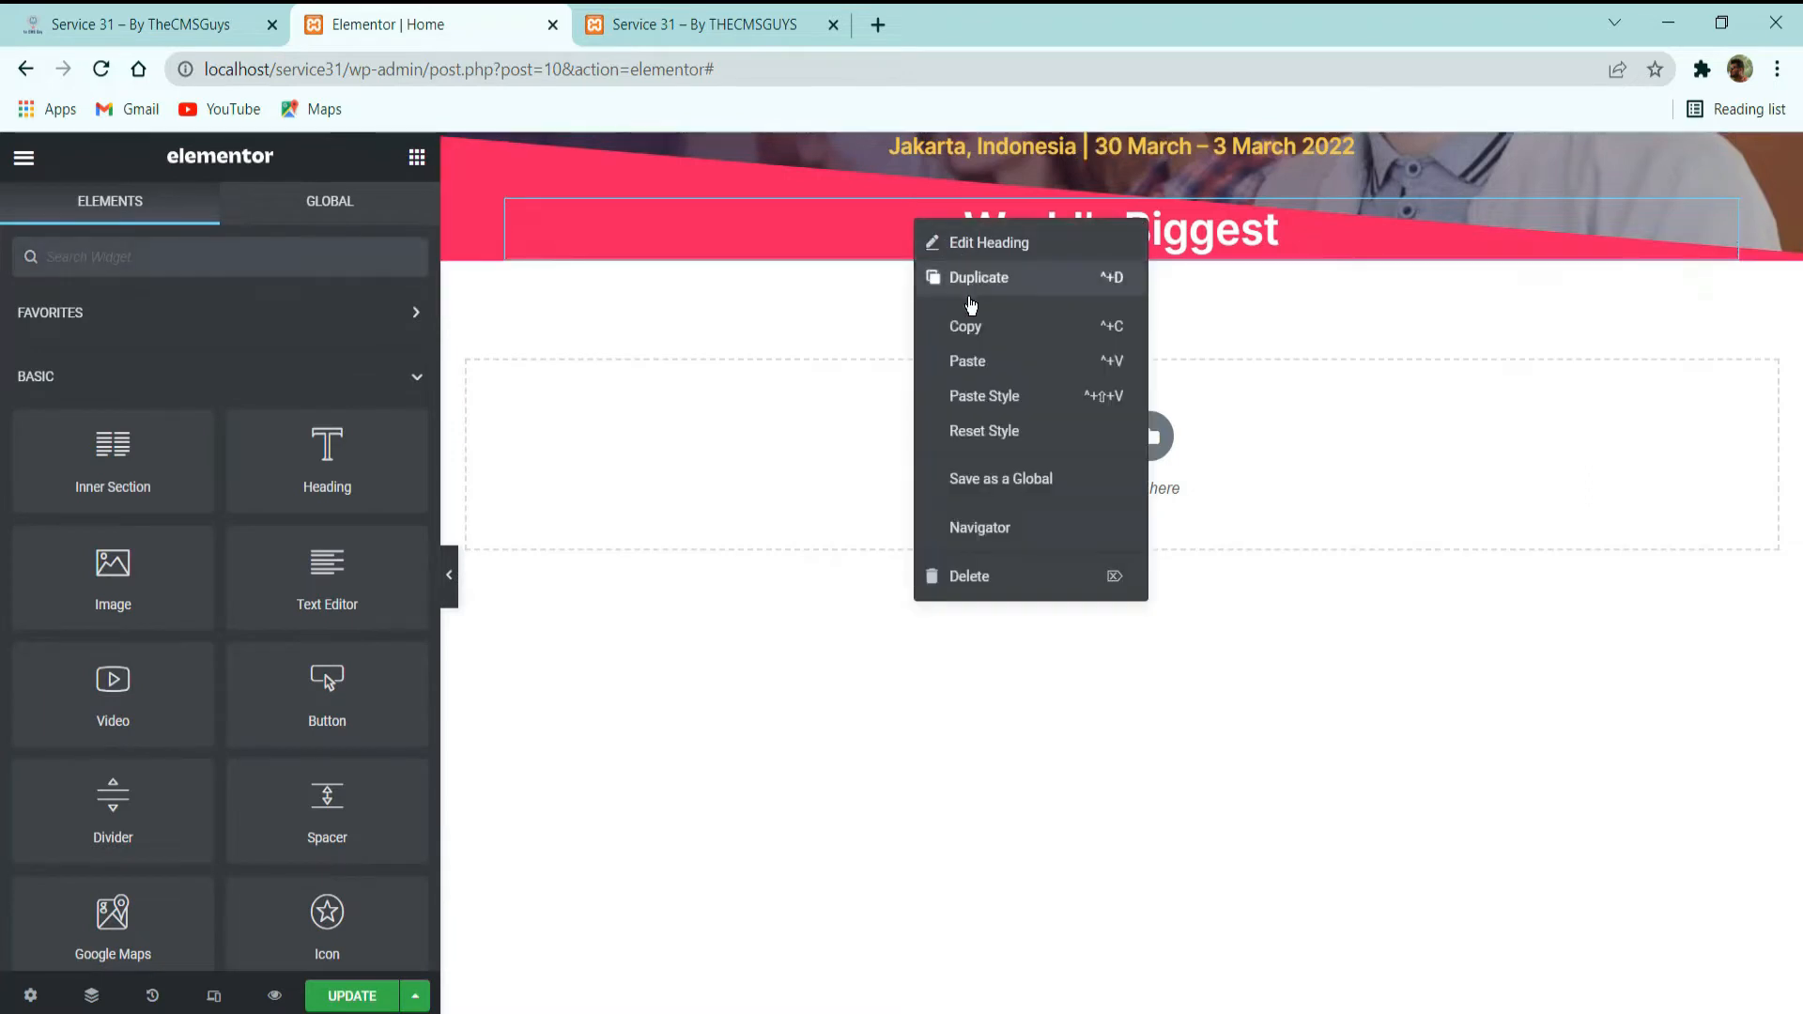
left_click(971, 303)
left_click(225, 410)
key("ctrl+a")
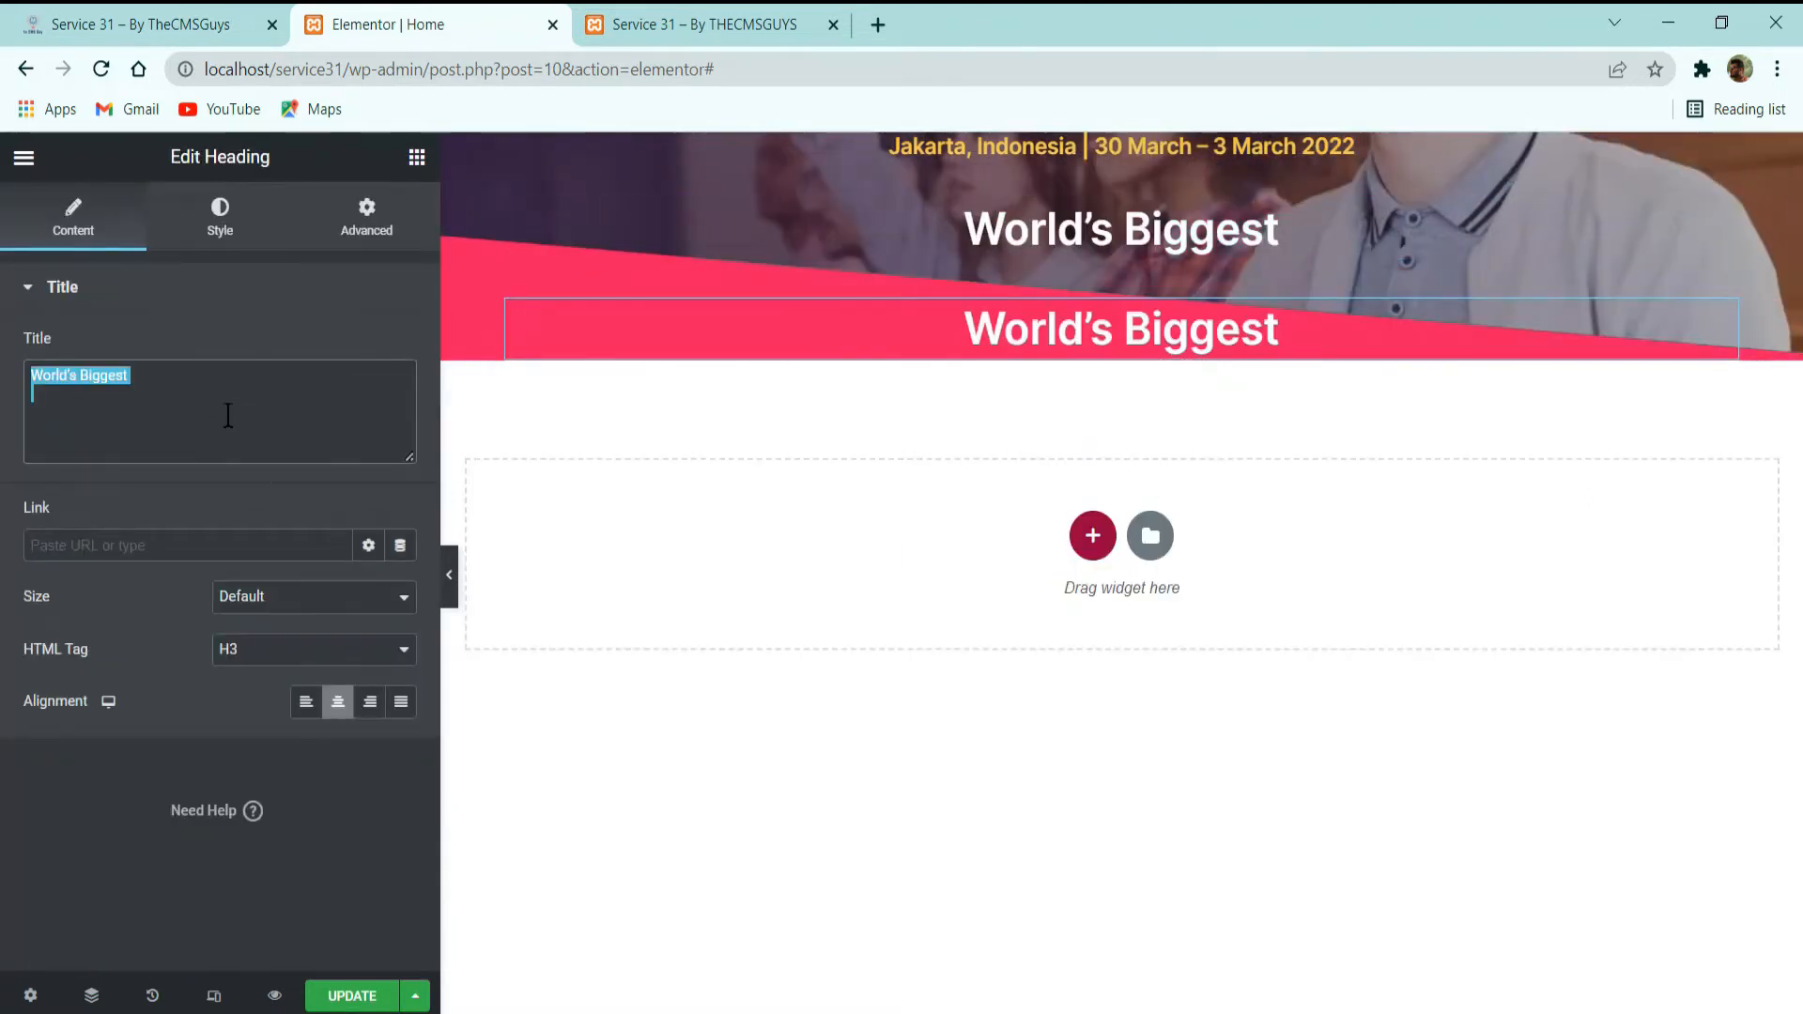
key("ctrl+v")
key("Return")
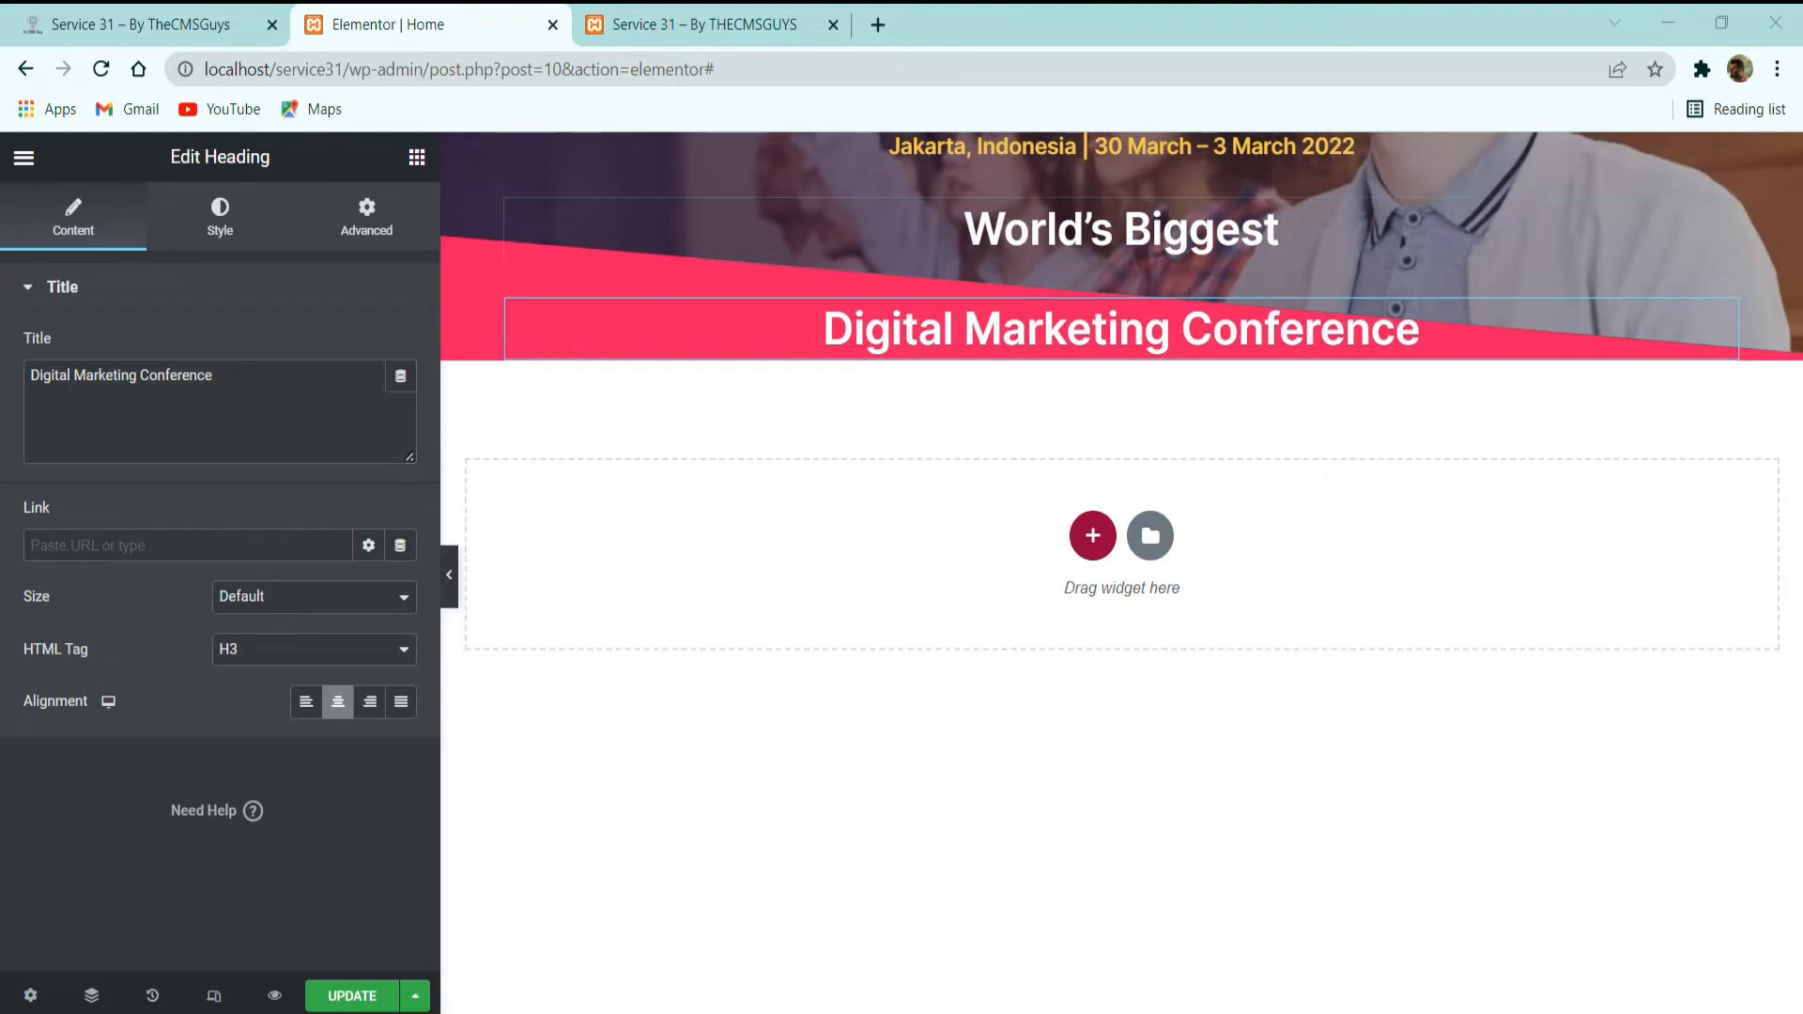
Set the "Digital Marketing Conference" heading's HTML tag to H1 and review its typography settings.
left_click(275, 639)
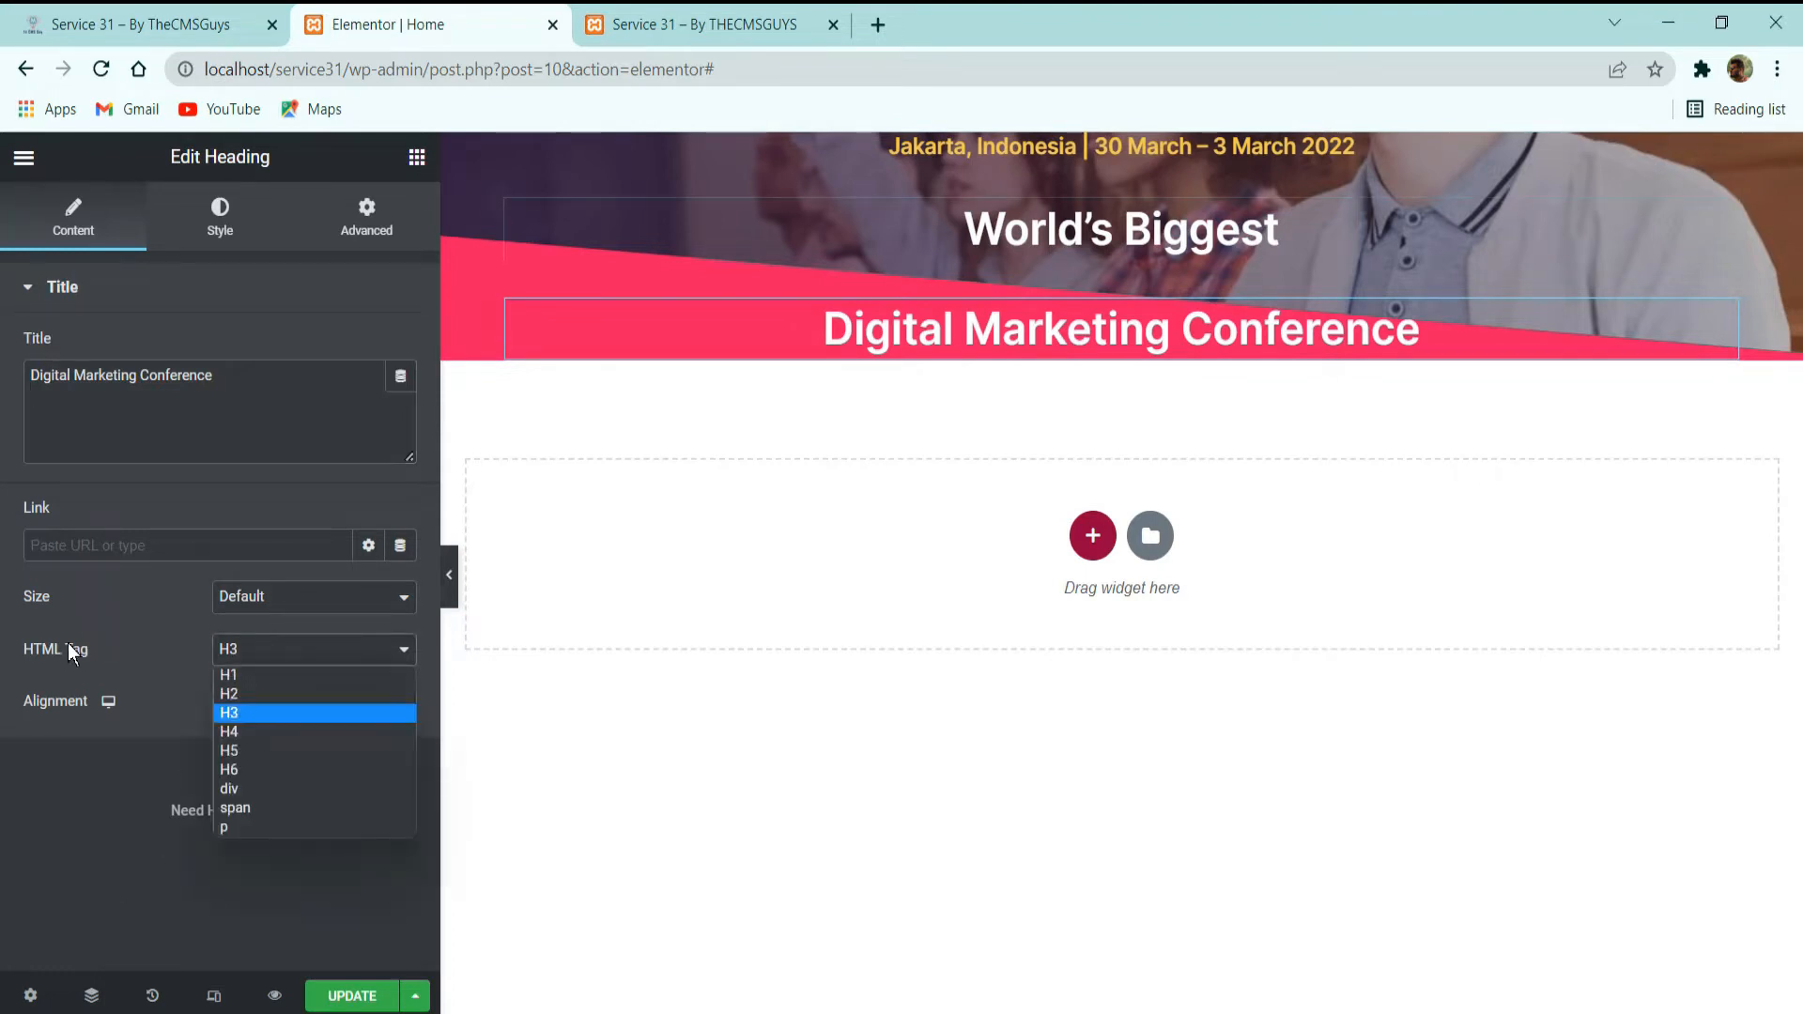
left_click(253, 676)
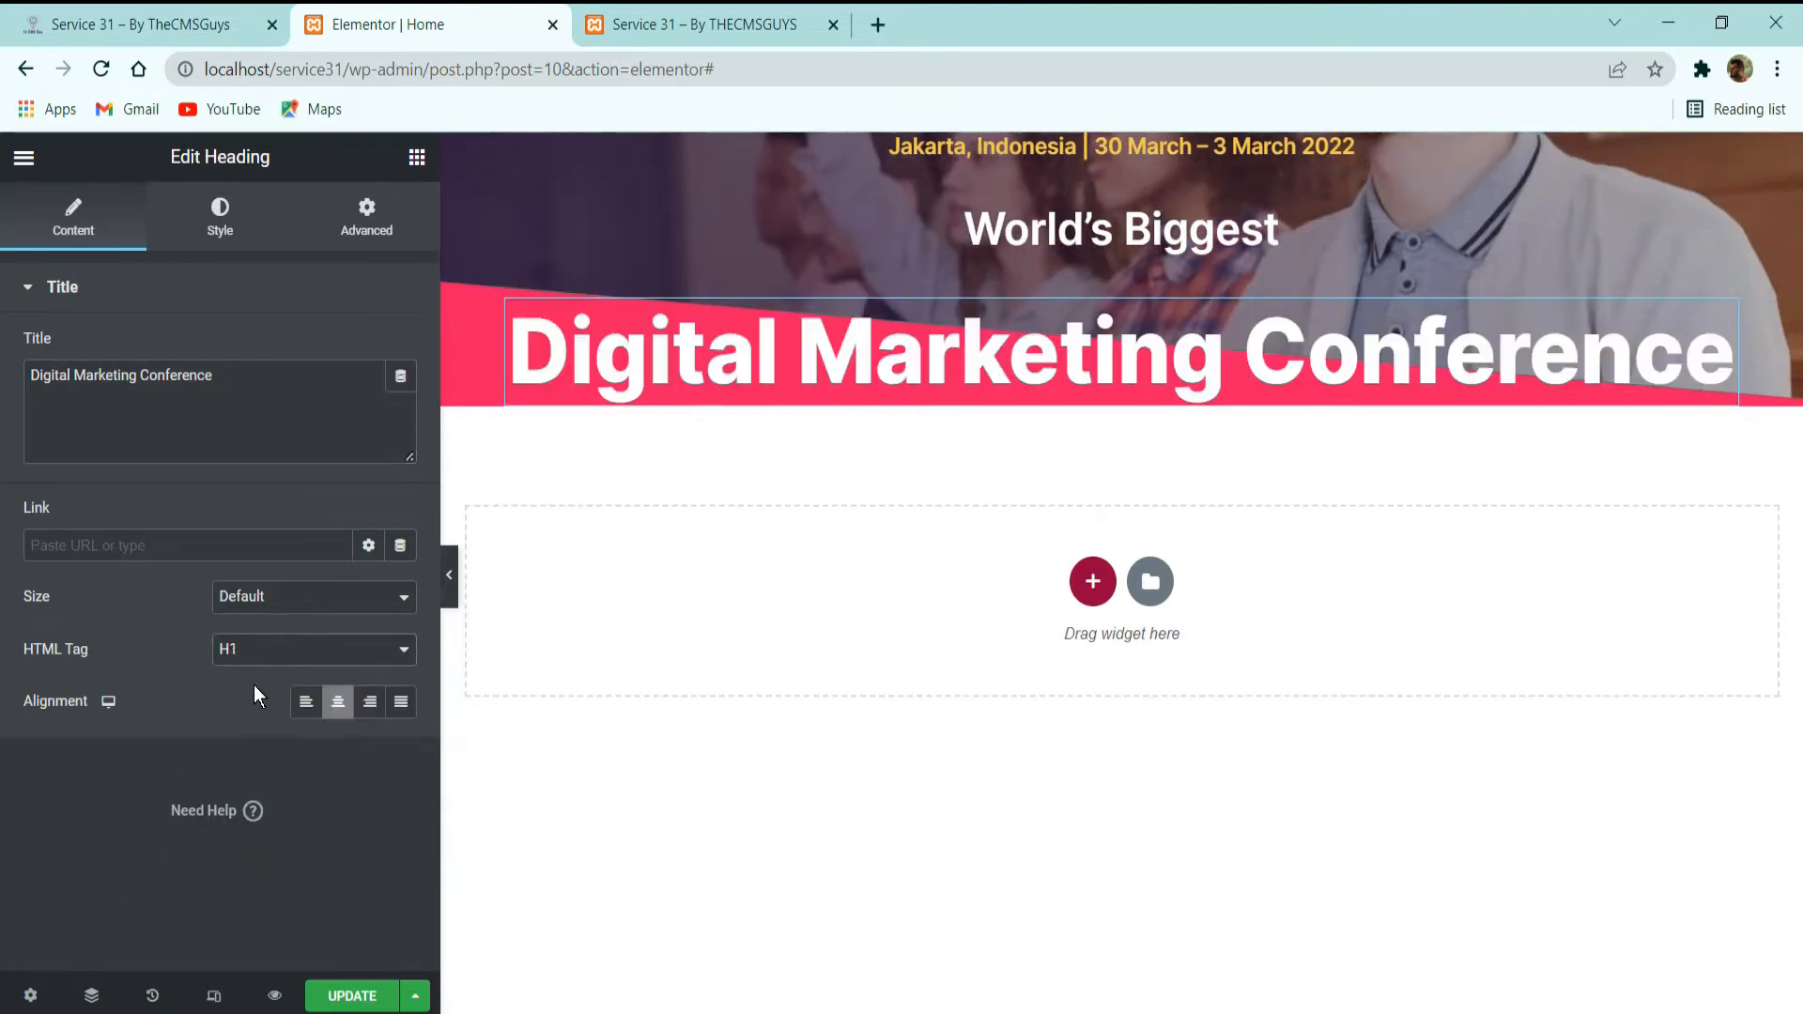
left_click(221, 235)
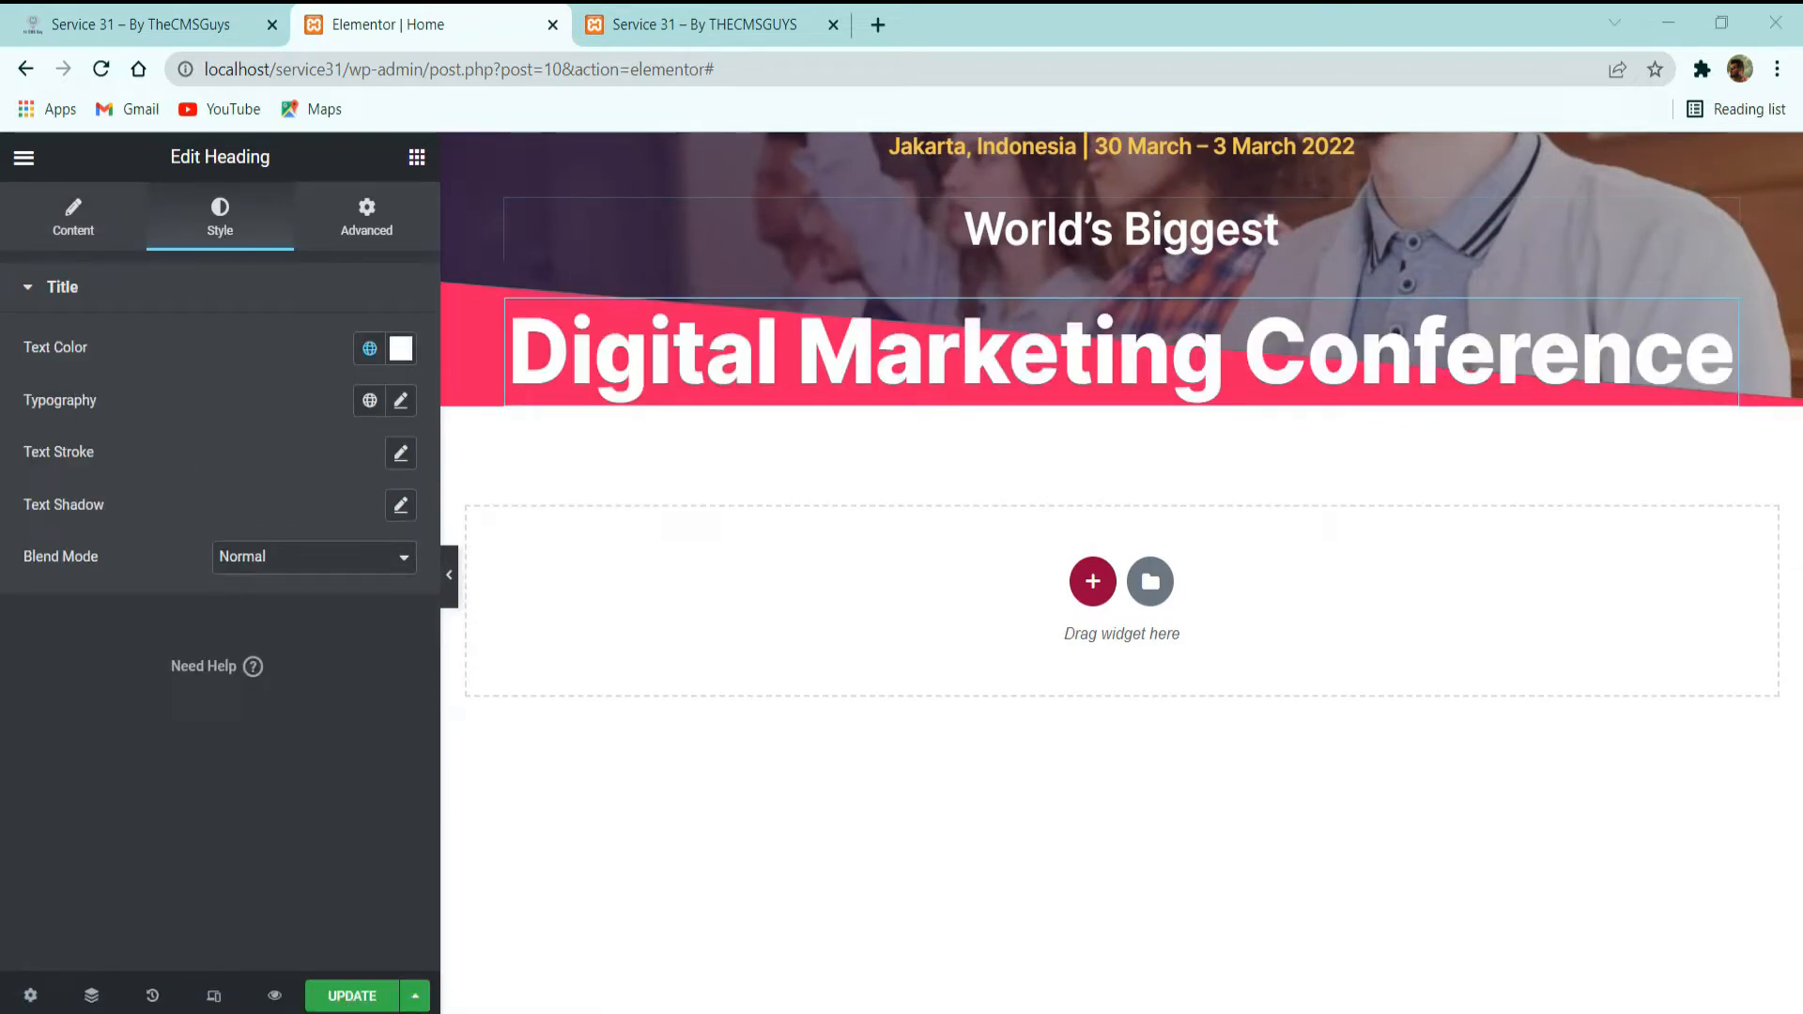
left_click(411, 404)
scroll(295, 759, "down", 2)
scroll(295, 759, "up", 2)
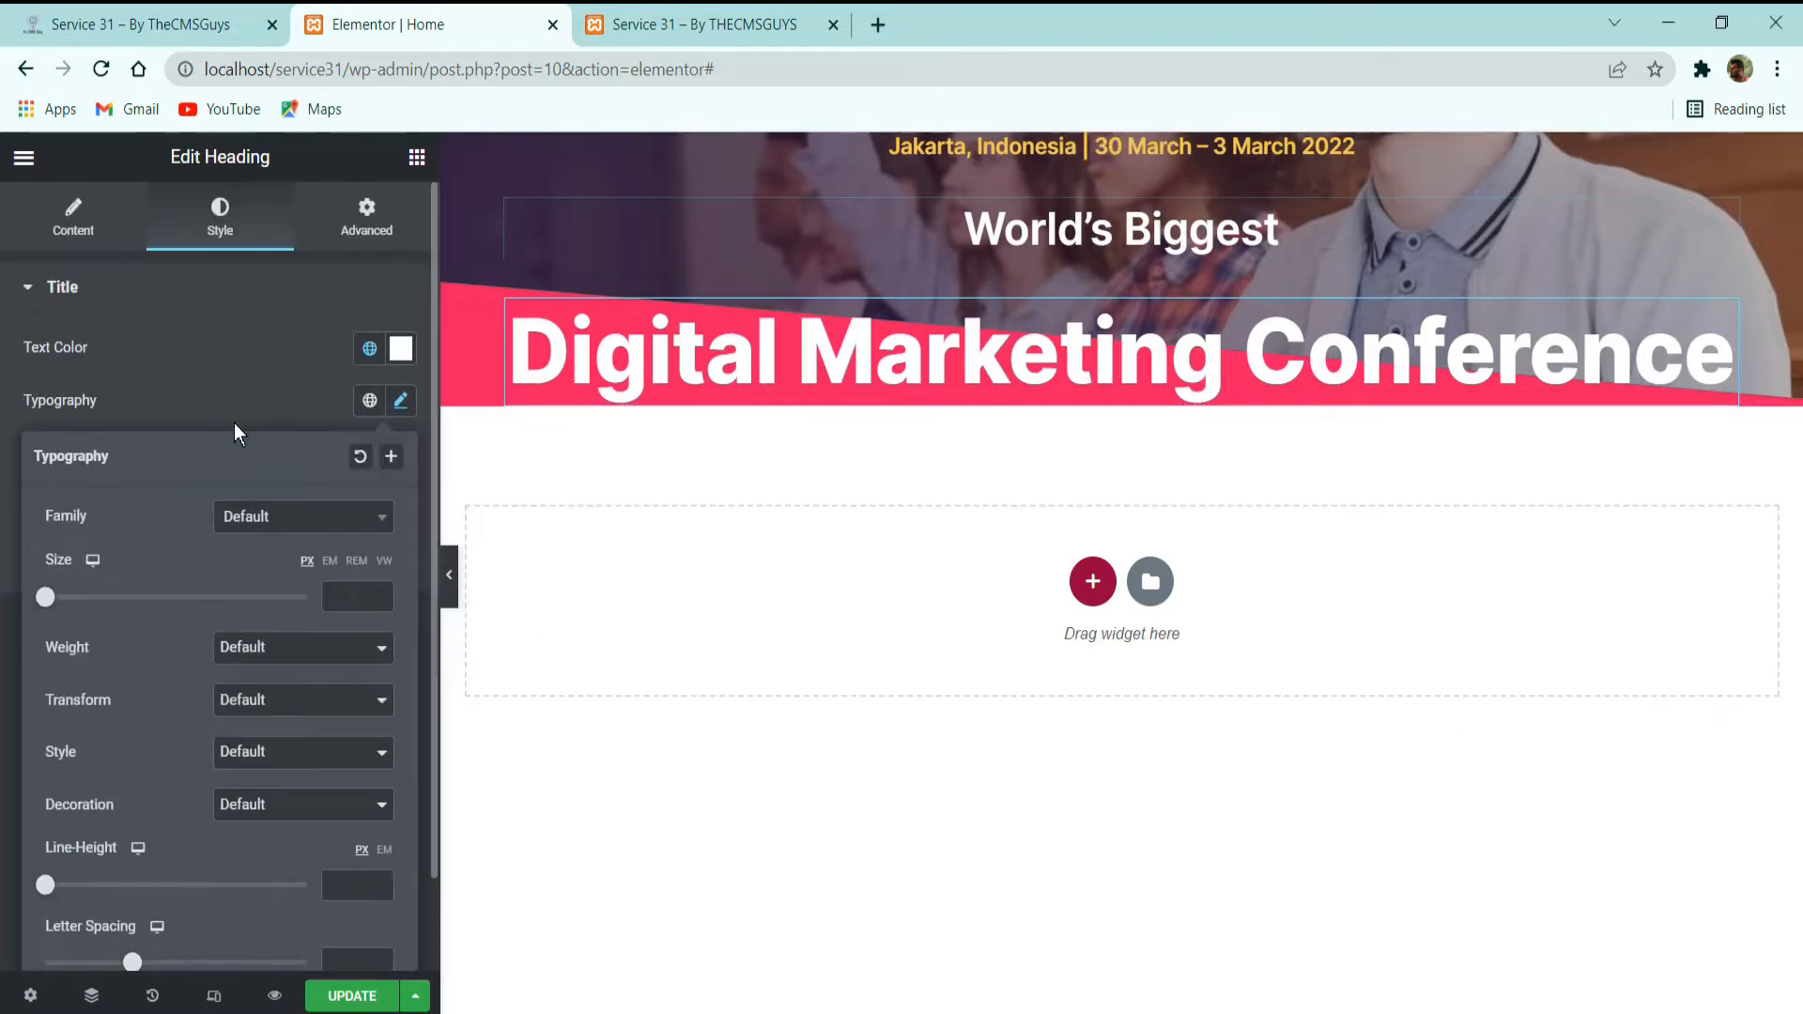
left_click(234, 420)
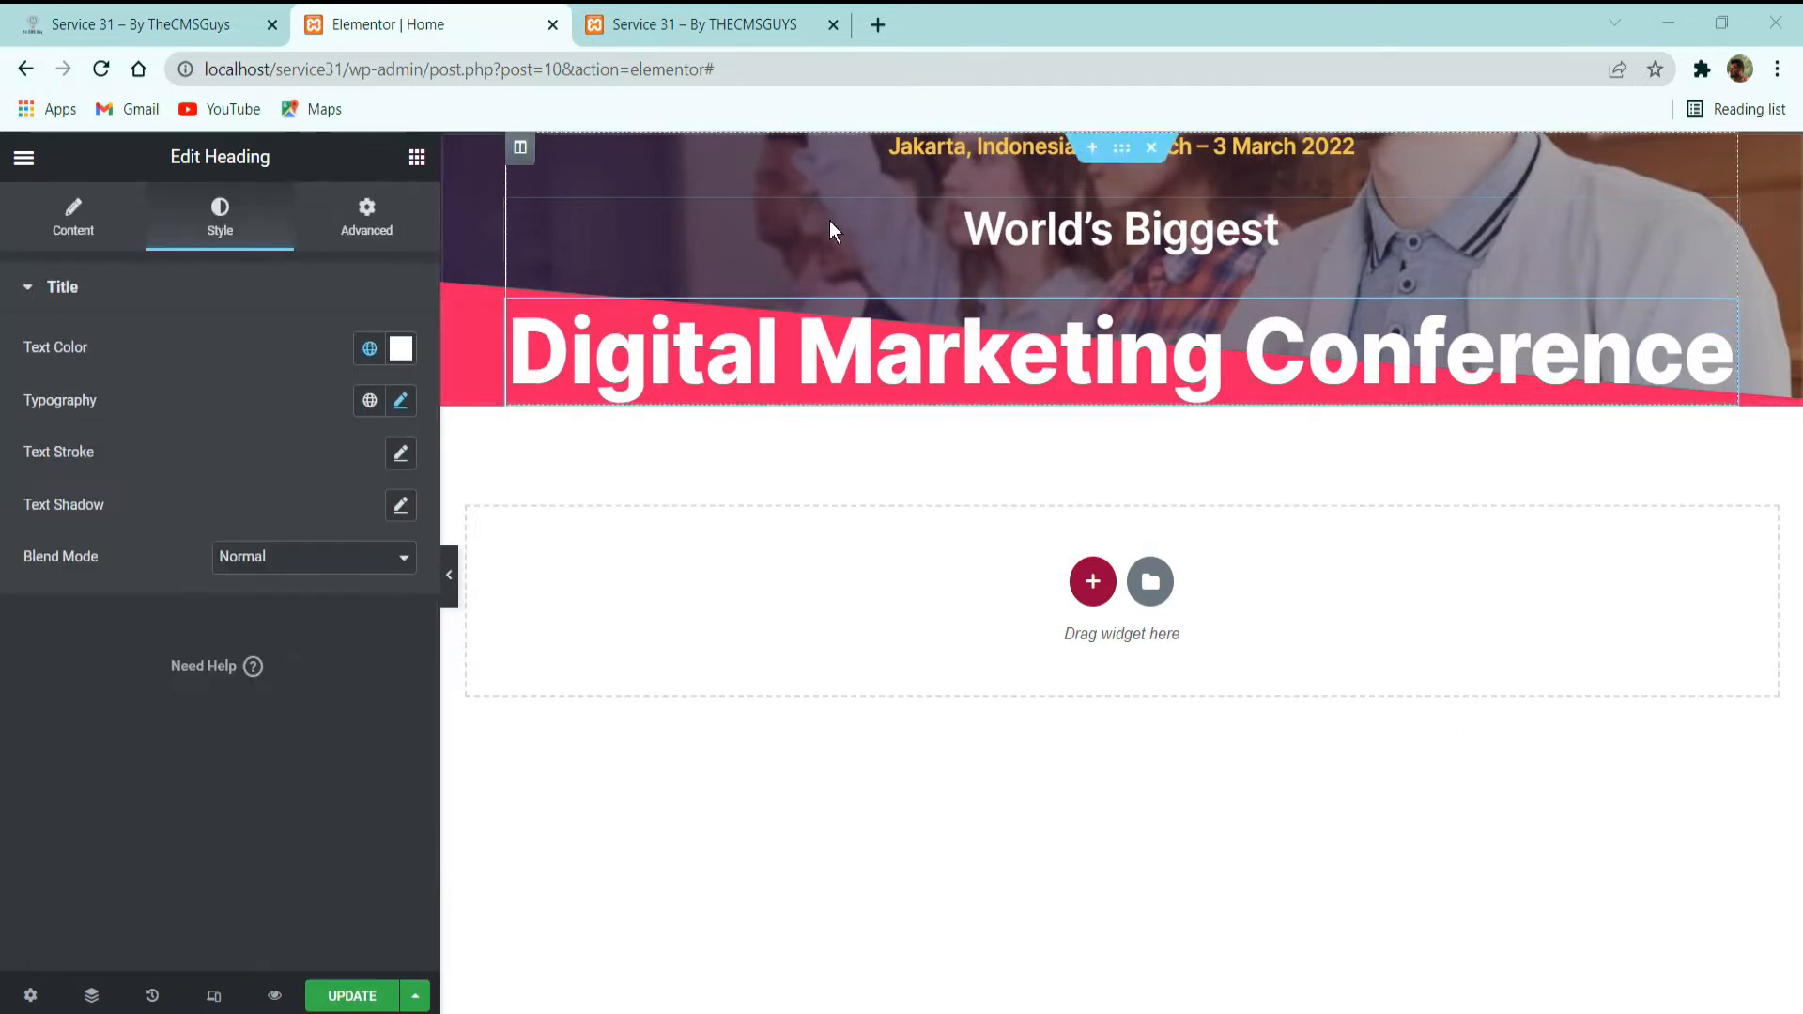
Compare the two headings' spacing with the demo site and set the "Digital Marketing Conference" heading's unlinked top margin to -32 px.
left_click(211, 13)
left_click(787, 451)
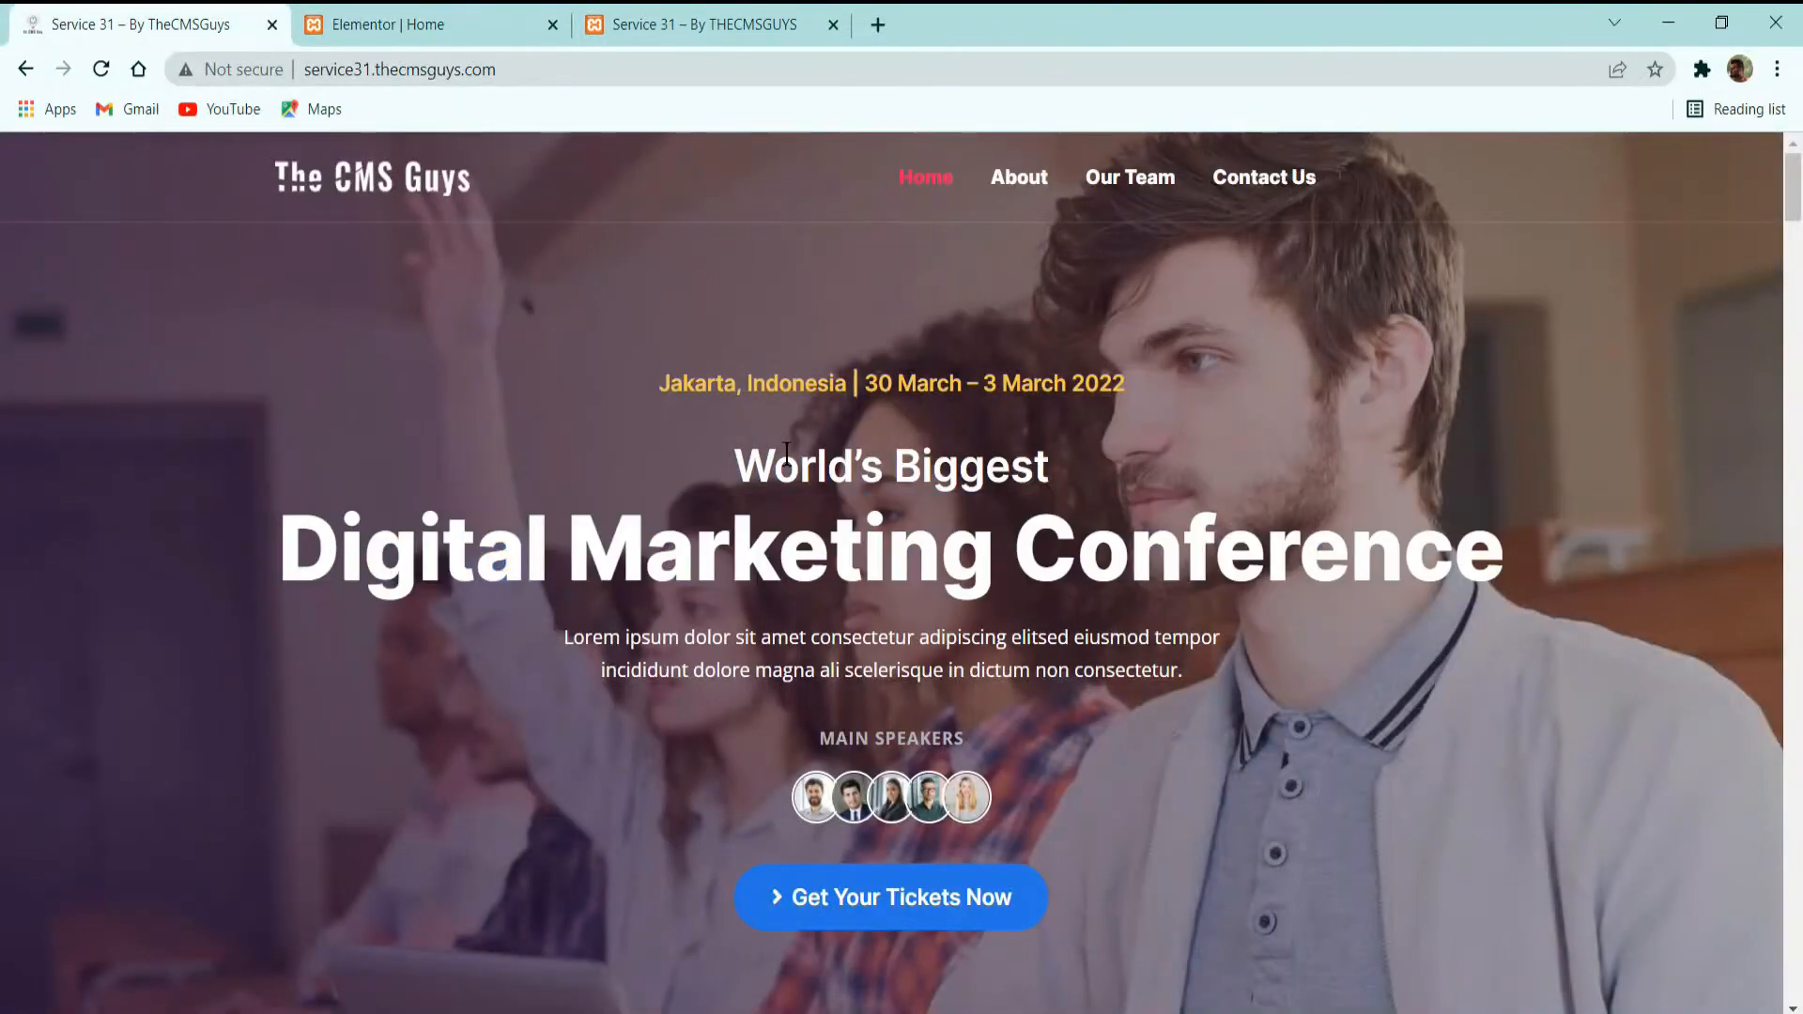
left_click_drag(735, 459, 1569, 618)
left_click(1440, 564)
left_click(385, 25)
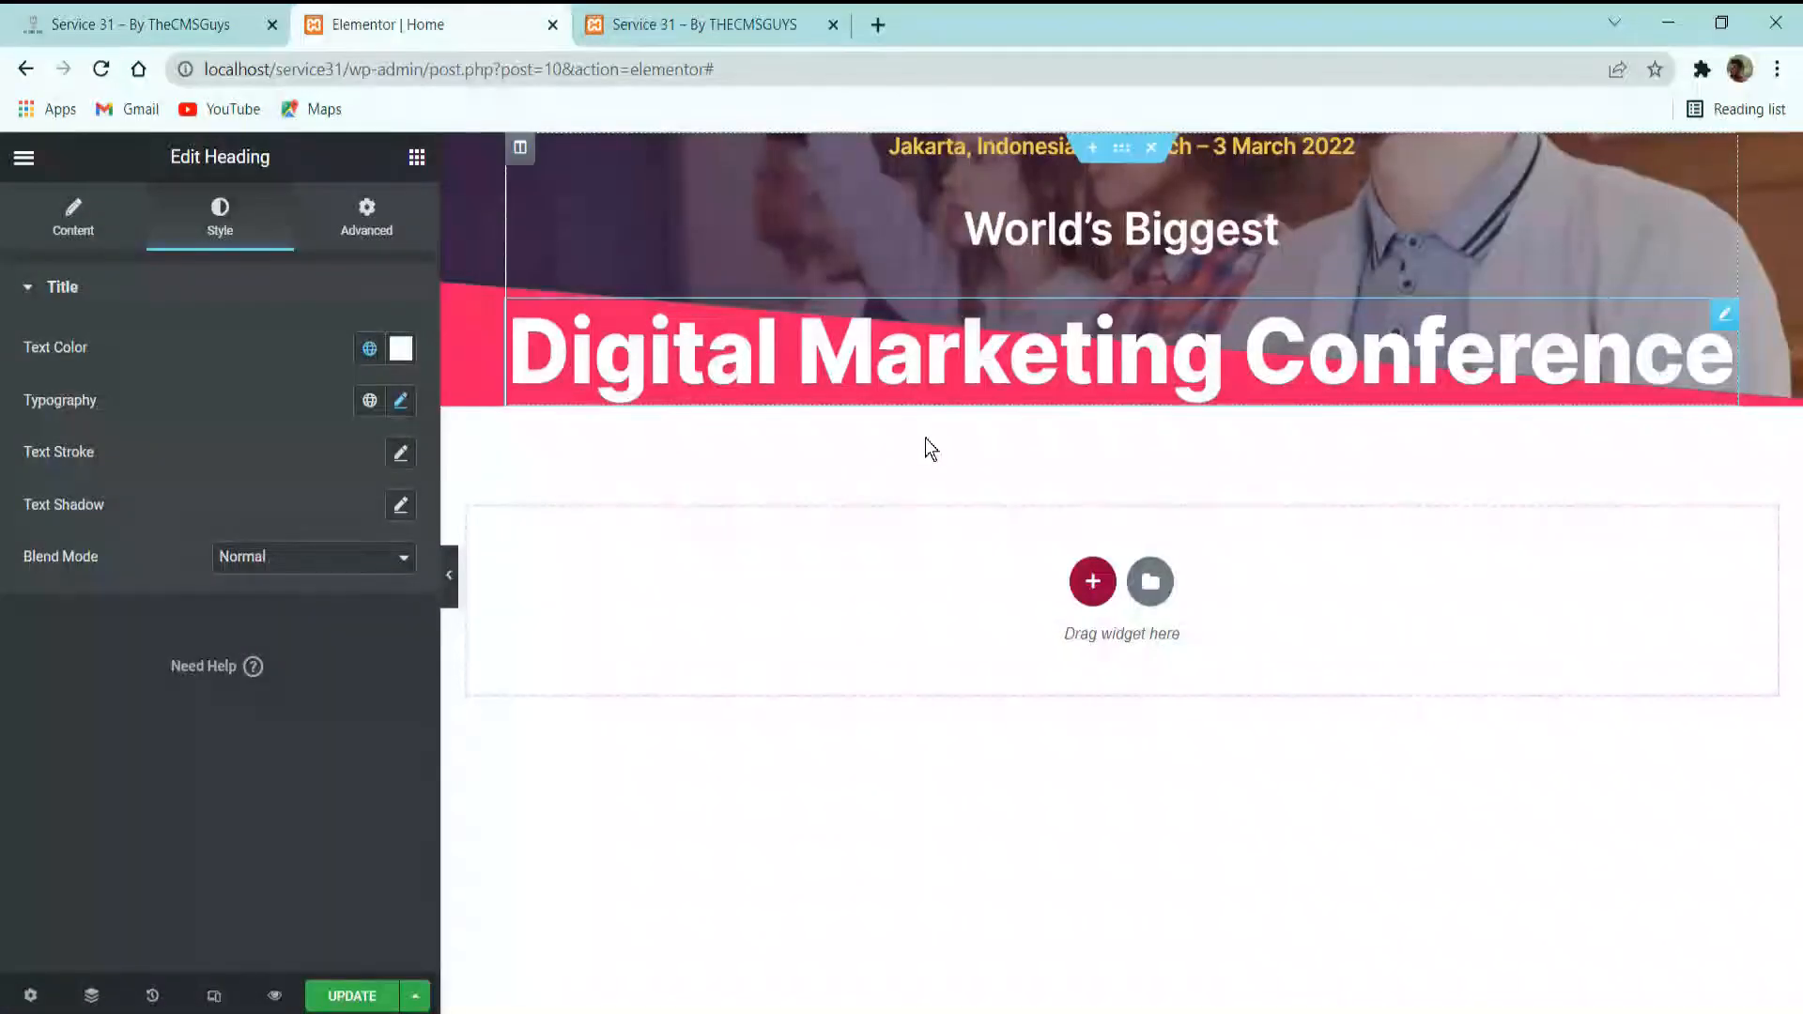
left_click(366, 225)
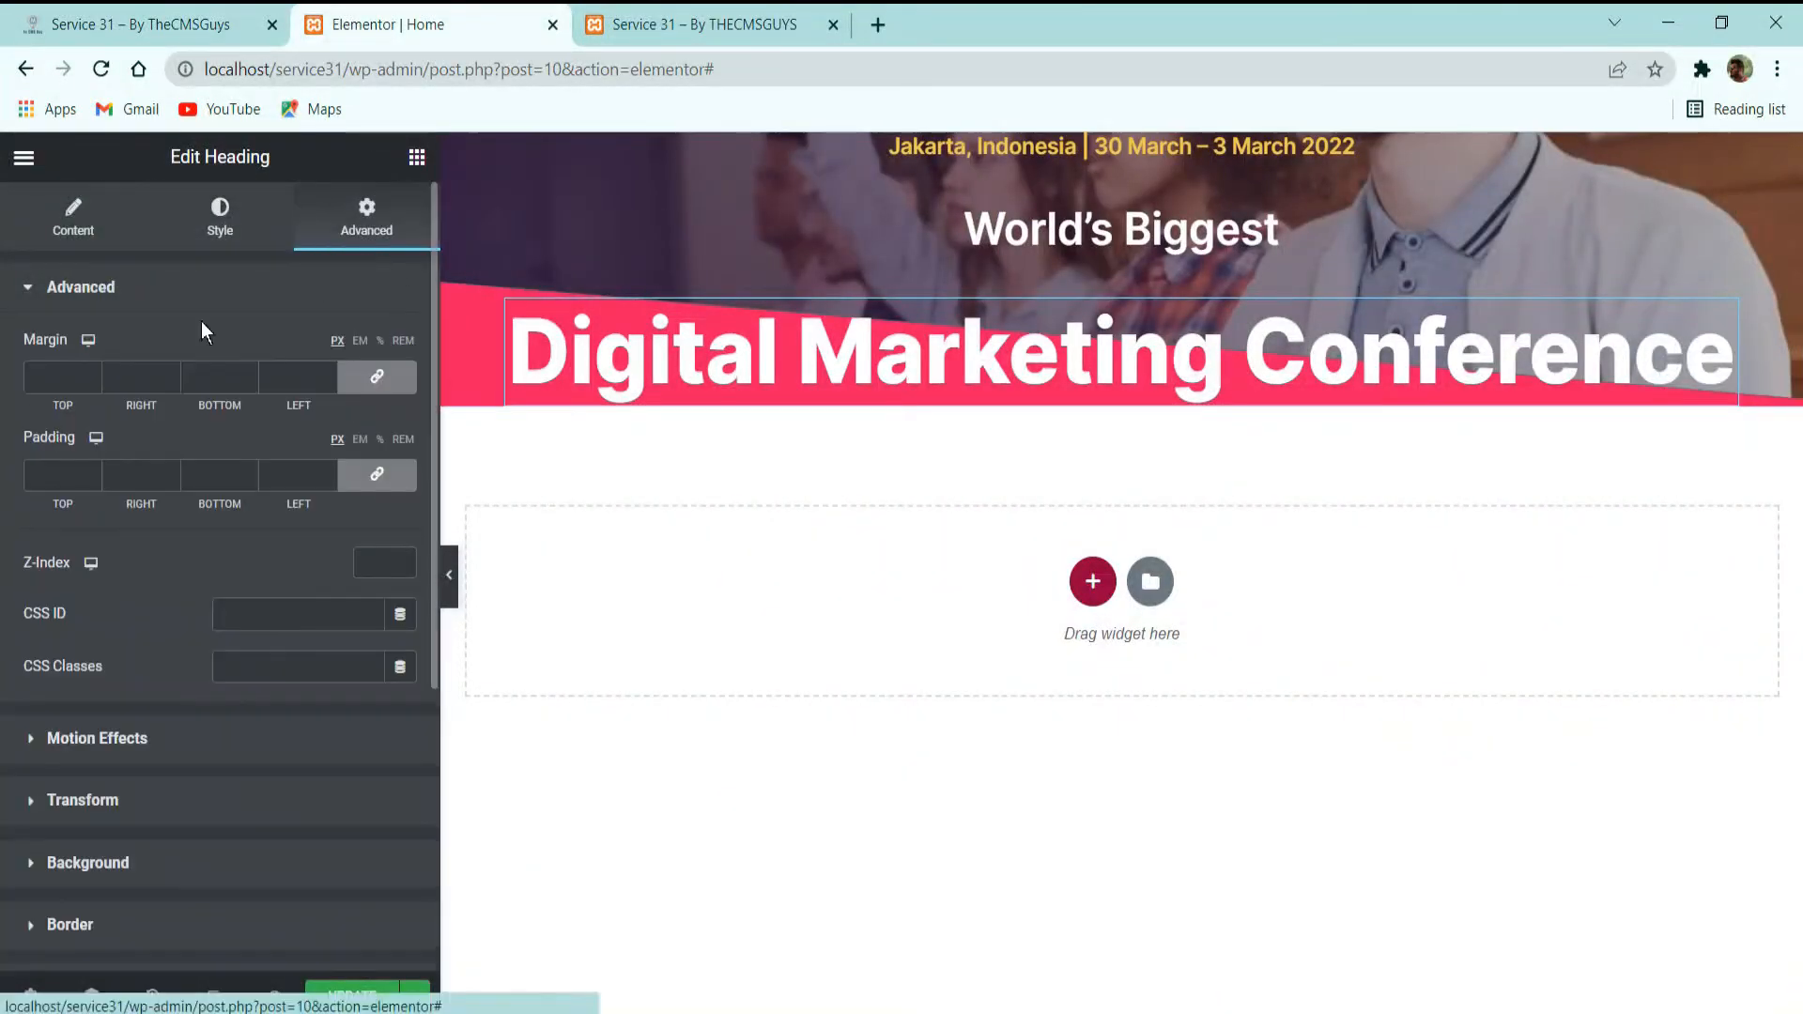
left_click(399, 377)
left_click(94, 381)
left_click(96, 383)
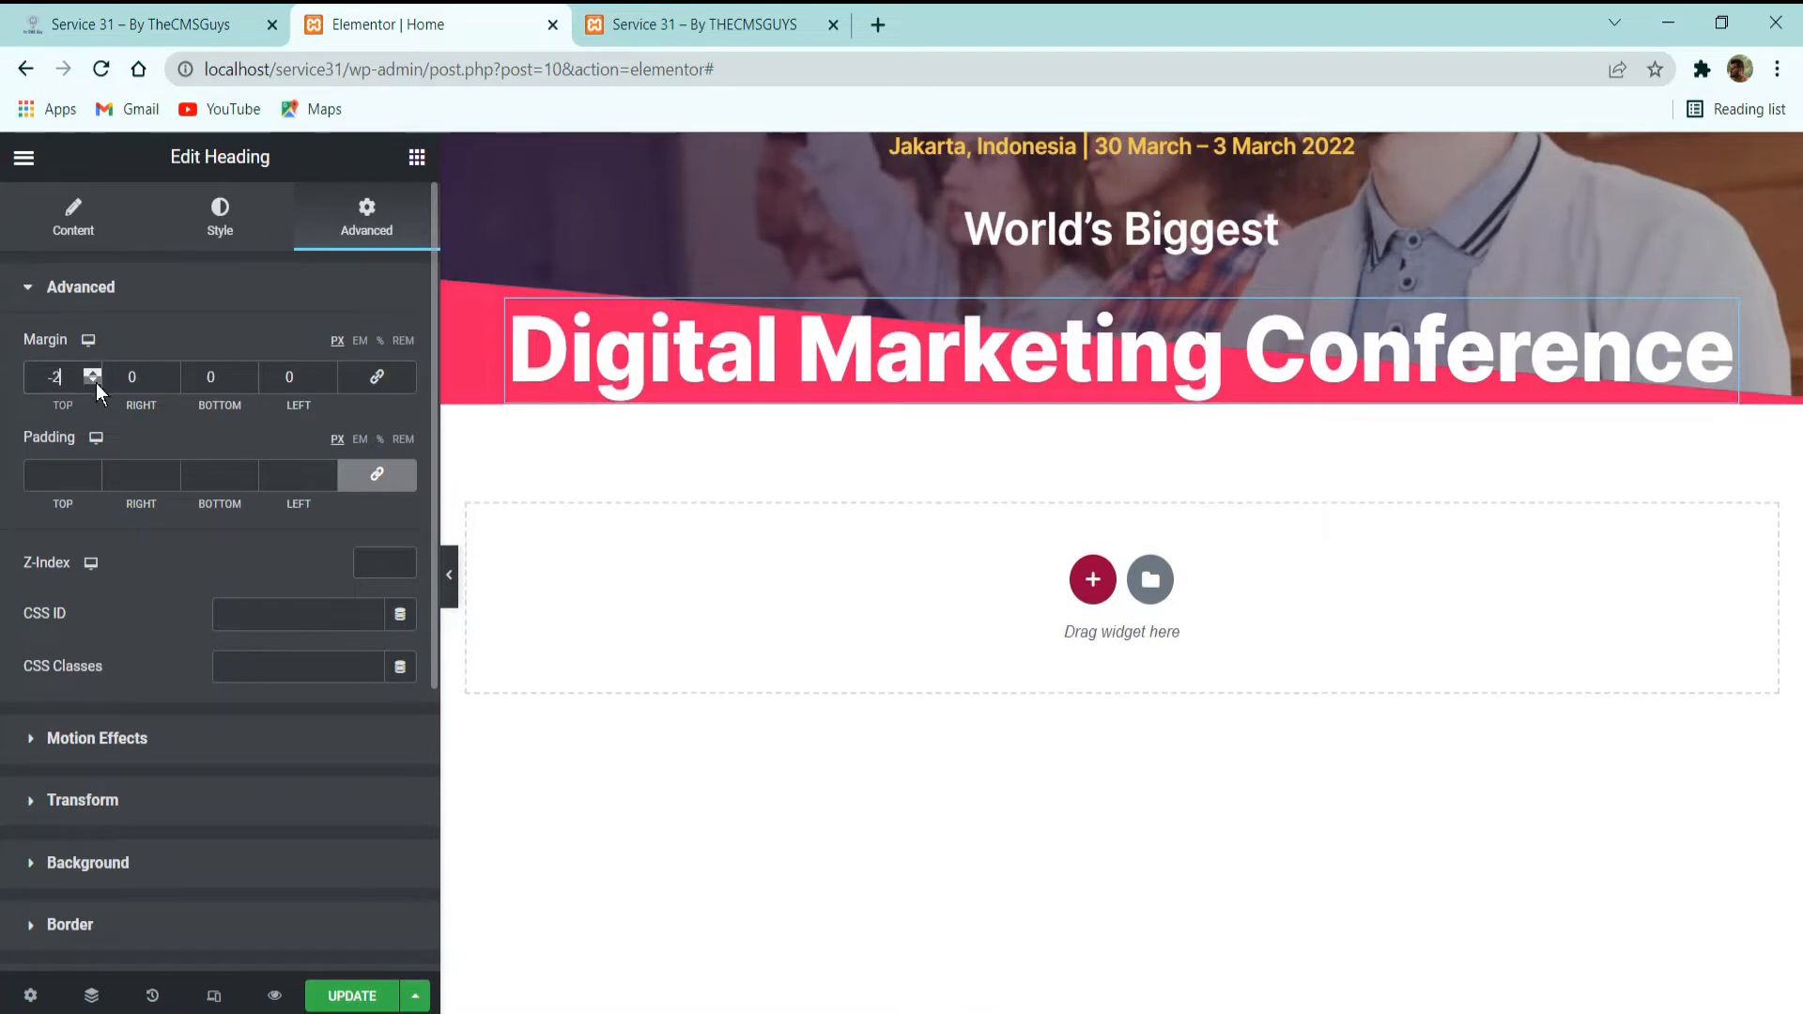
left_click(95, 383)
type("2")
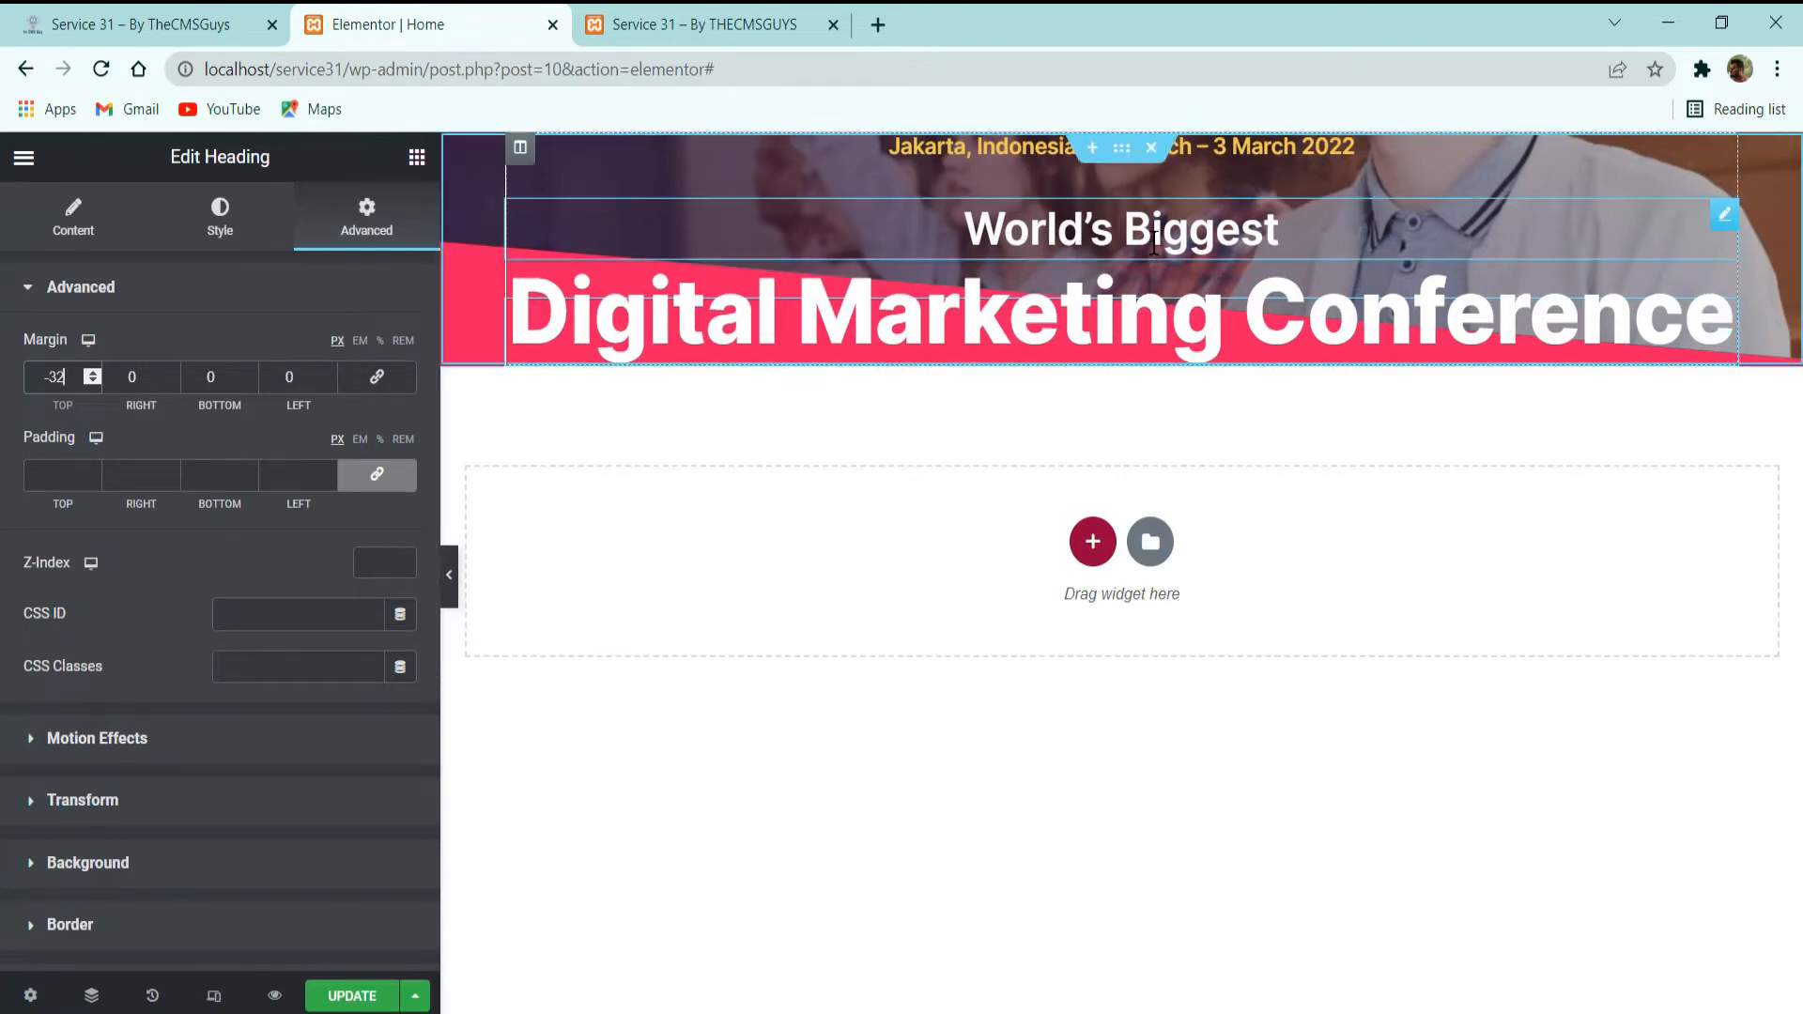
left_click(1124, 291)
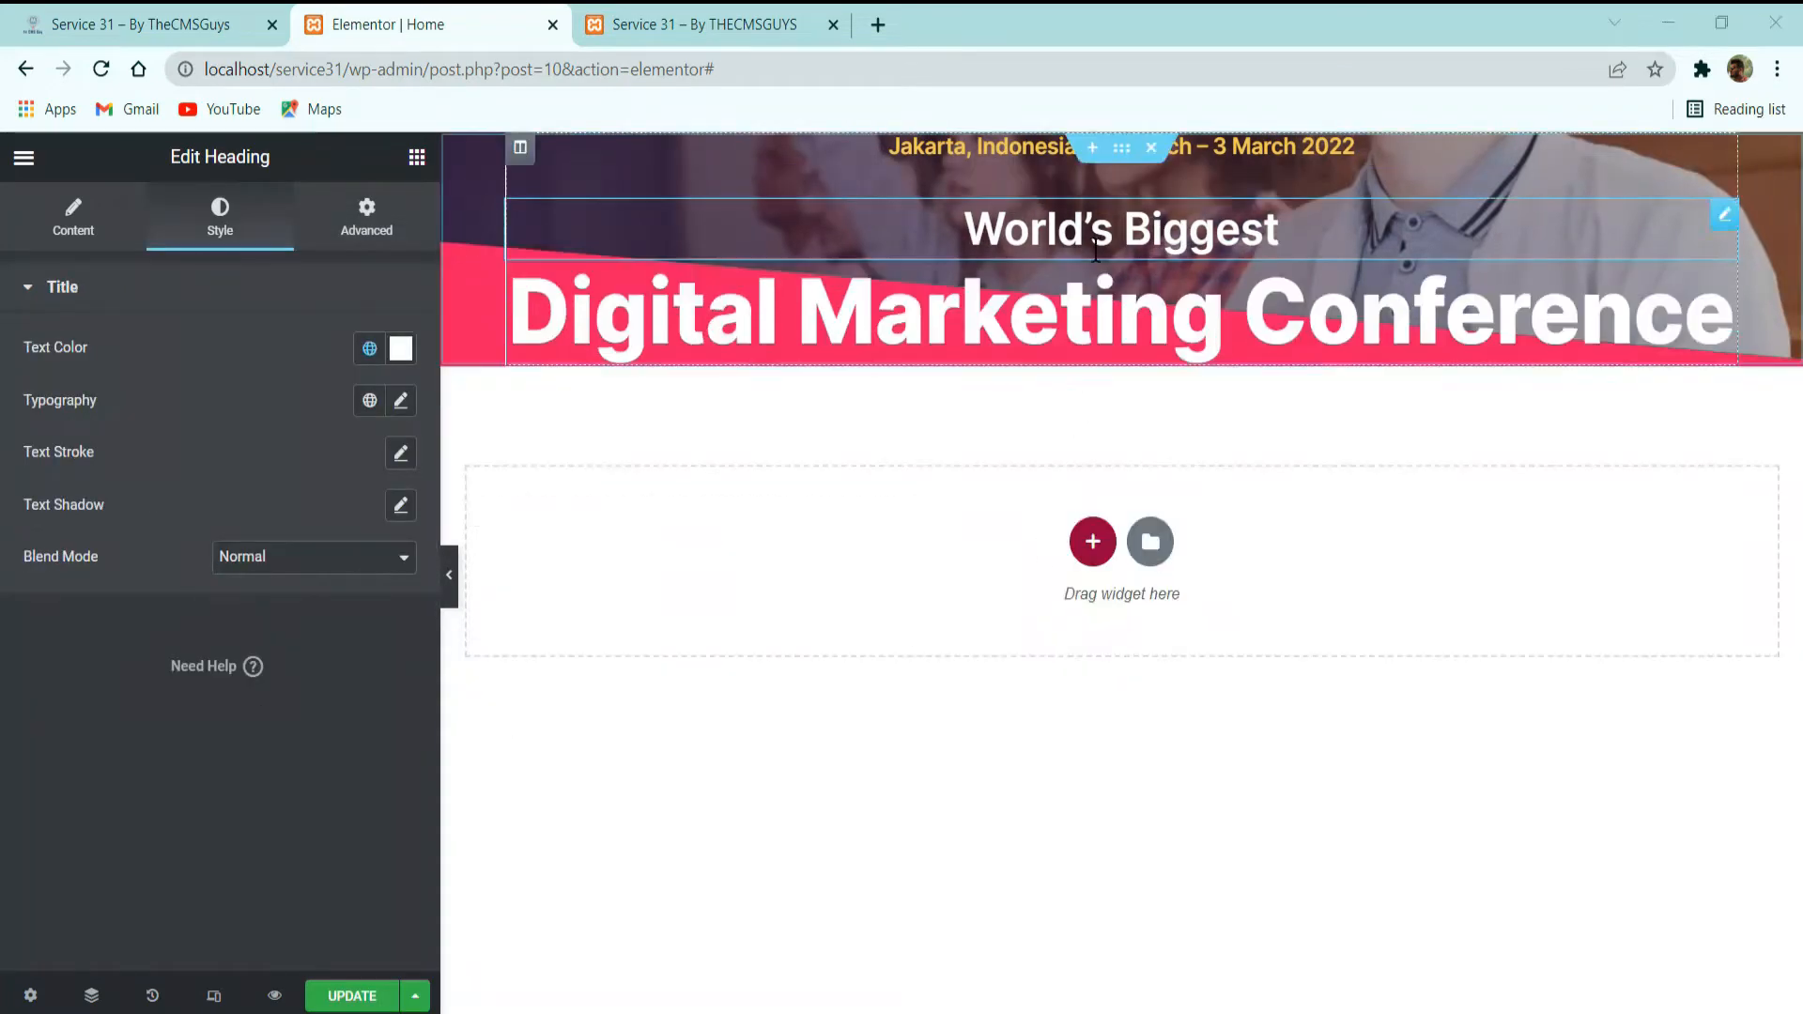
Copy the description paragraph below the main heading on the demo site and return to the Elementor editor.
left_click(141, 25)
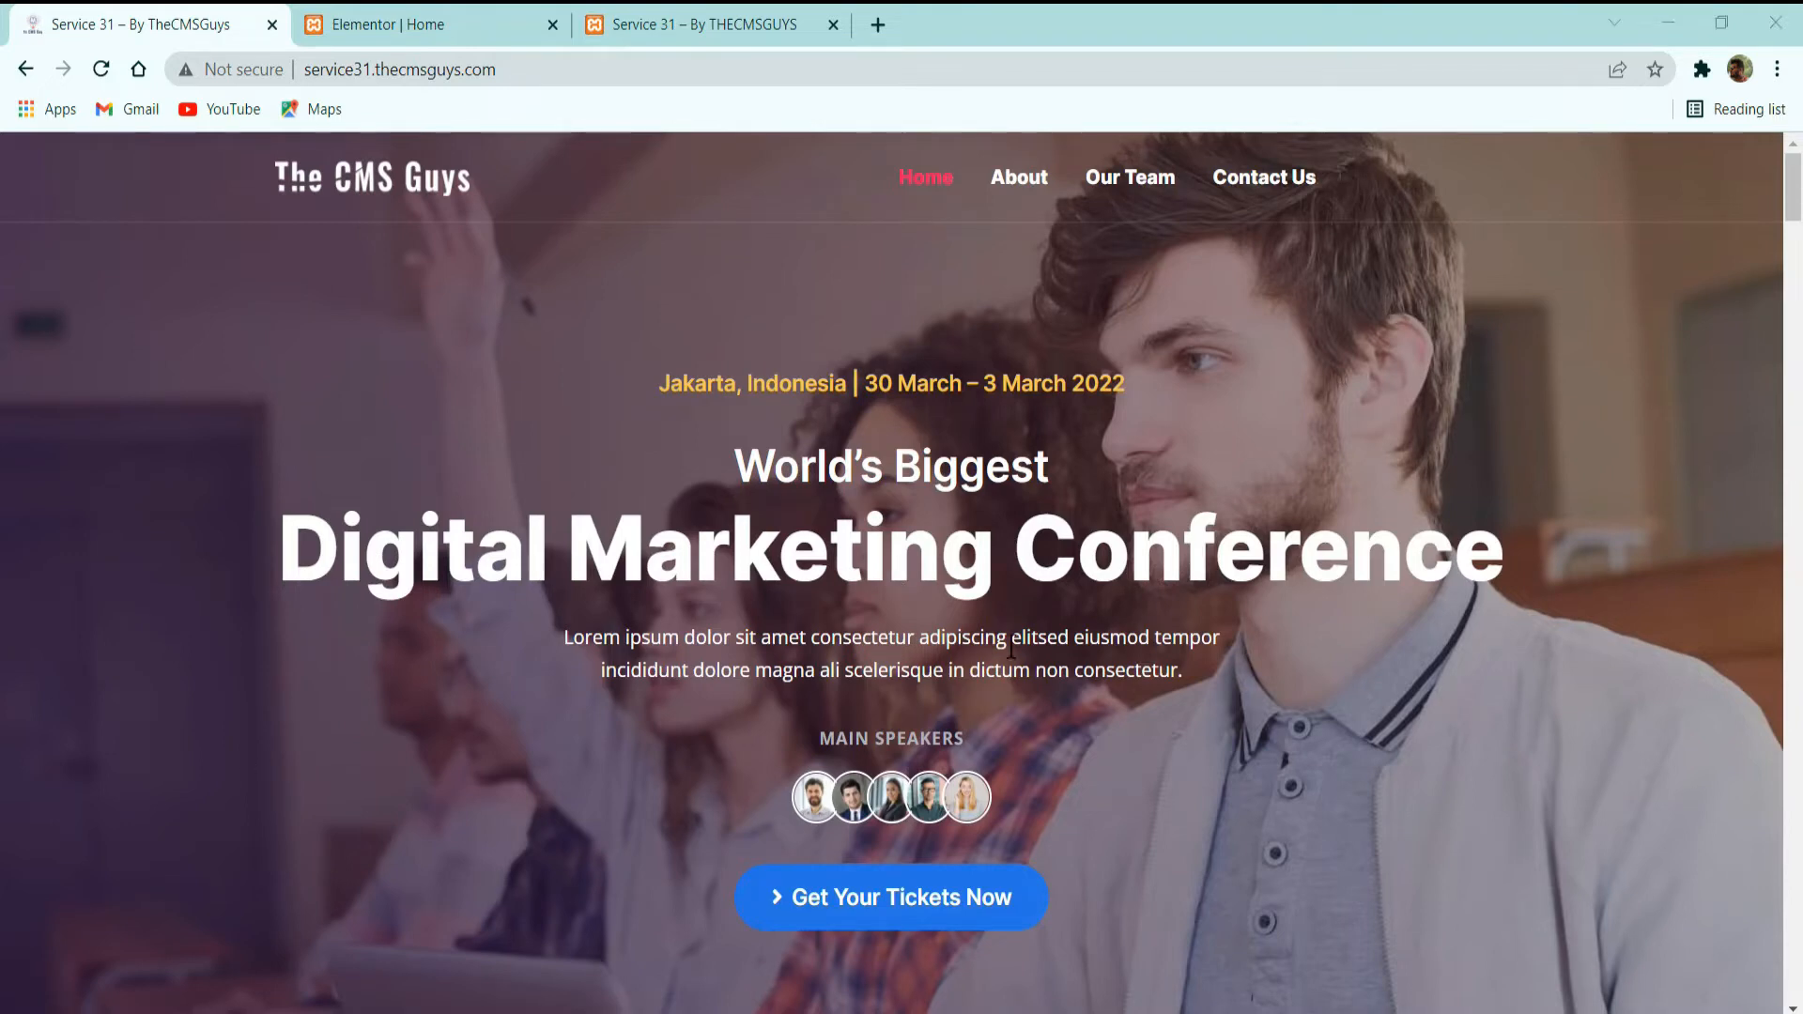
left_click_drag(563, 646, 1268, 683)
key("ctrl+c")
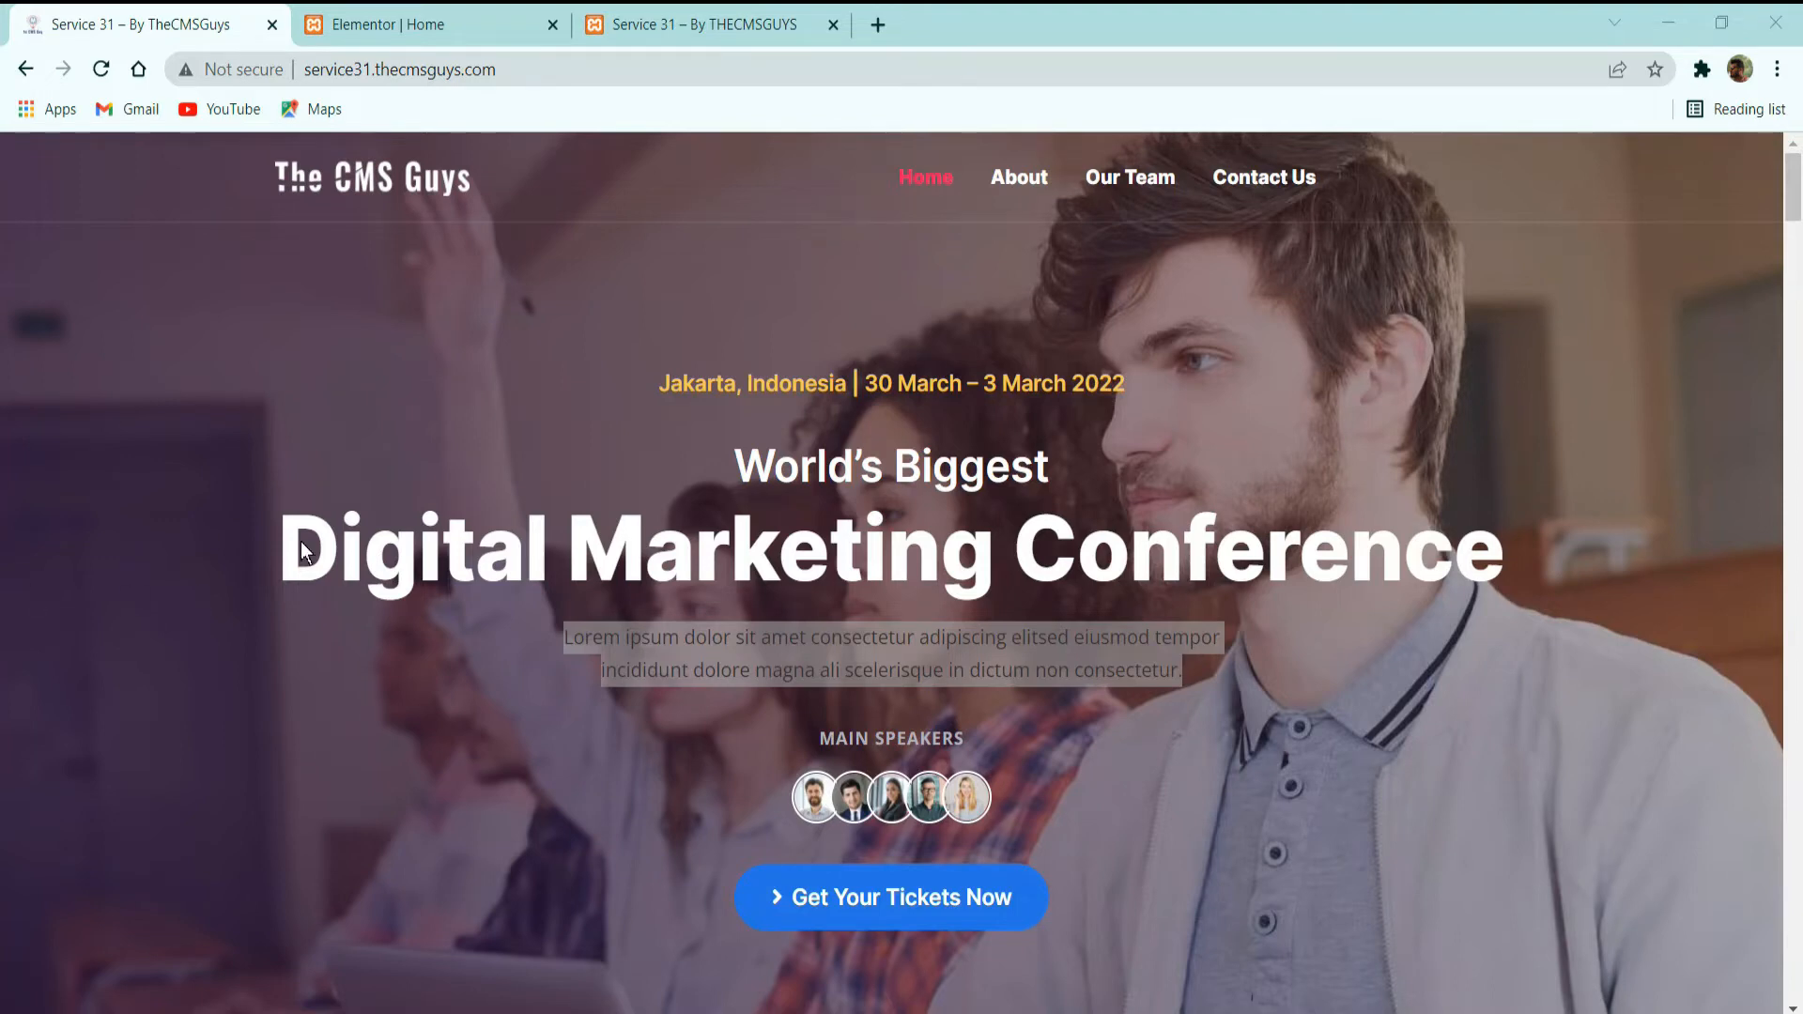
left_click(470, 19)
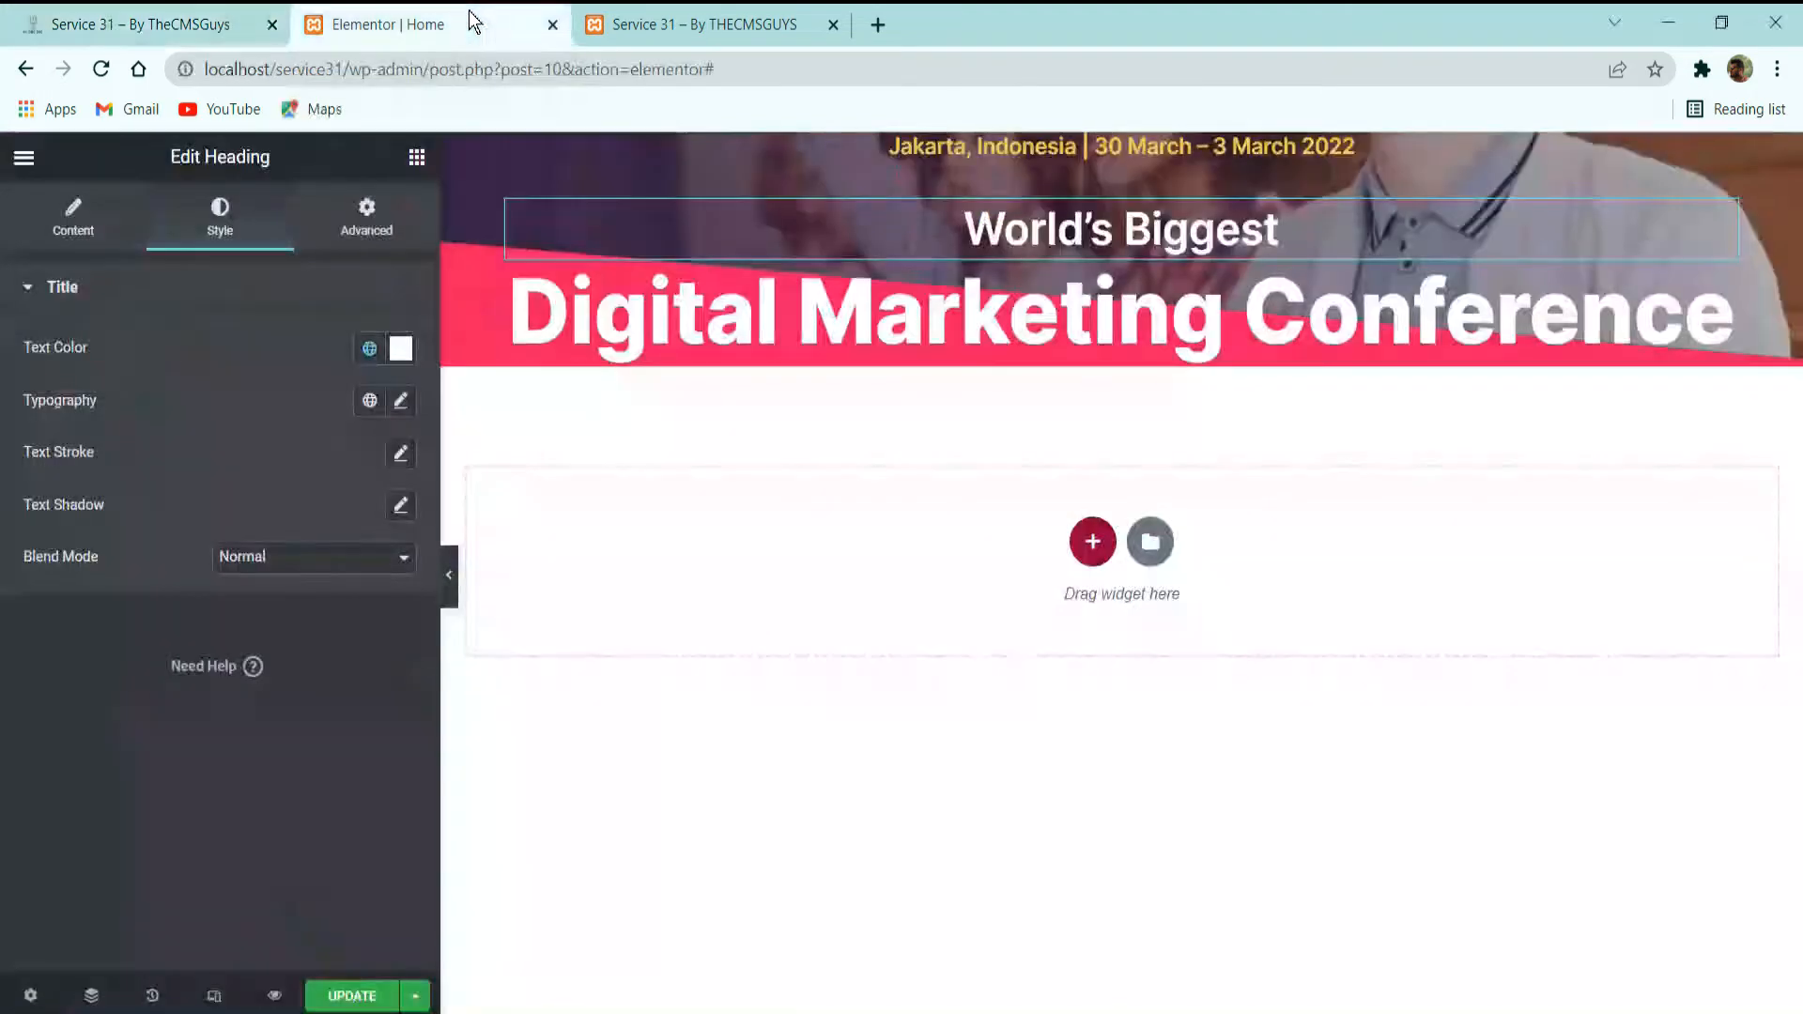
Add an inner section below the "Digital Marketing Conference" heading and delete one of its two columns.
left_click(418, 160)
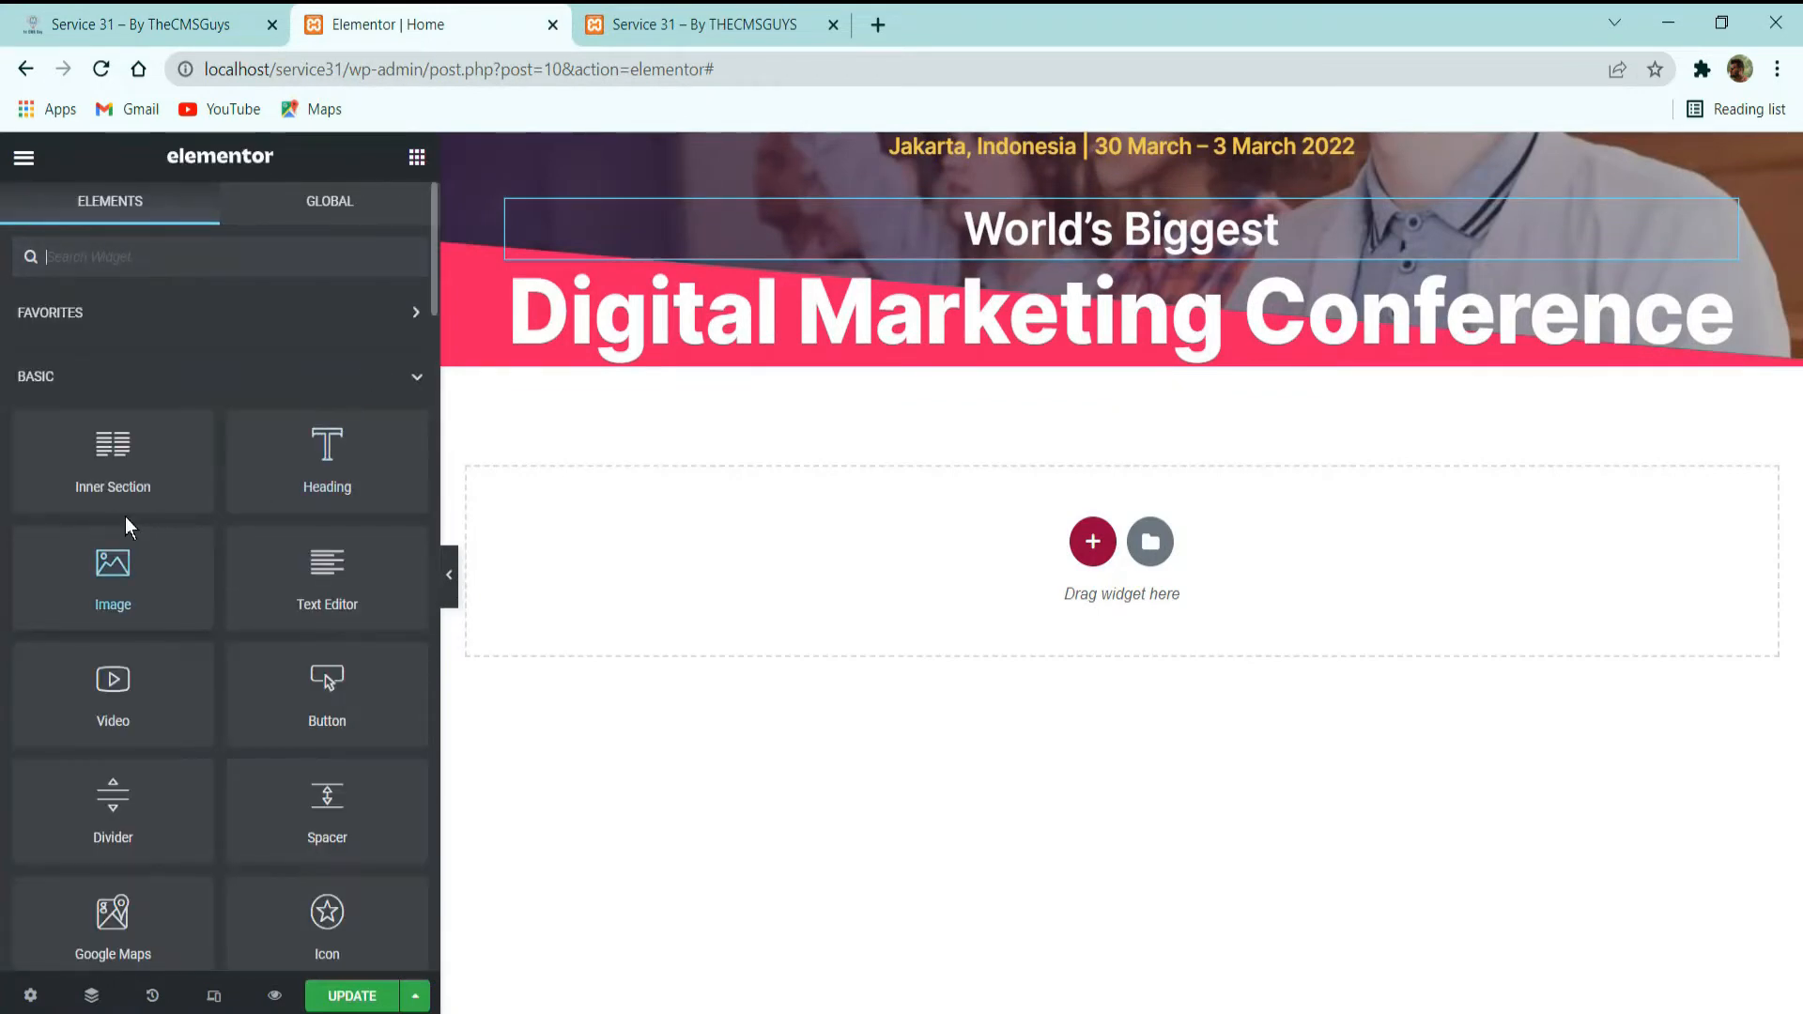
left_click_drag(118, 465, 1080, 398)
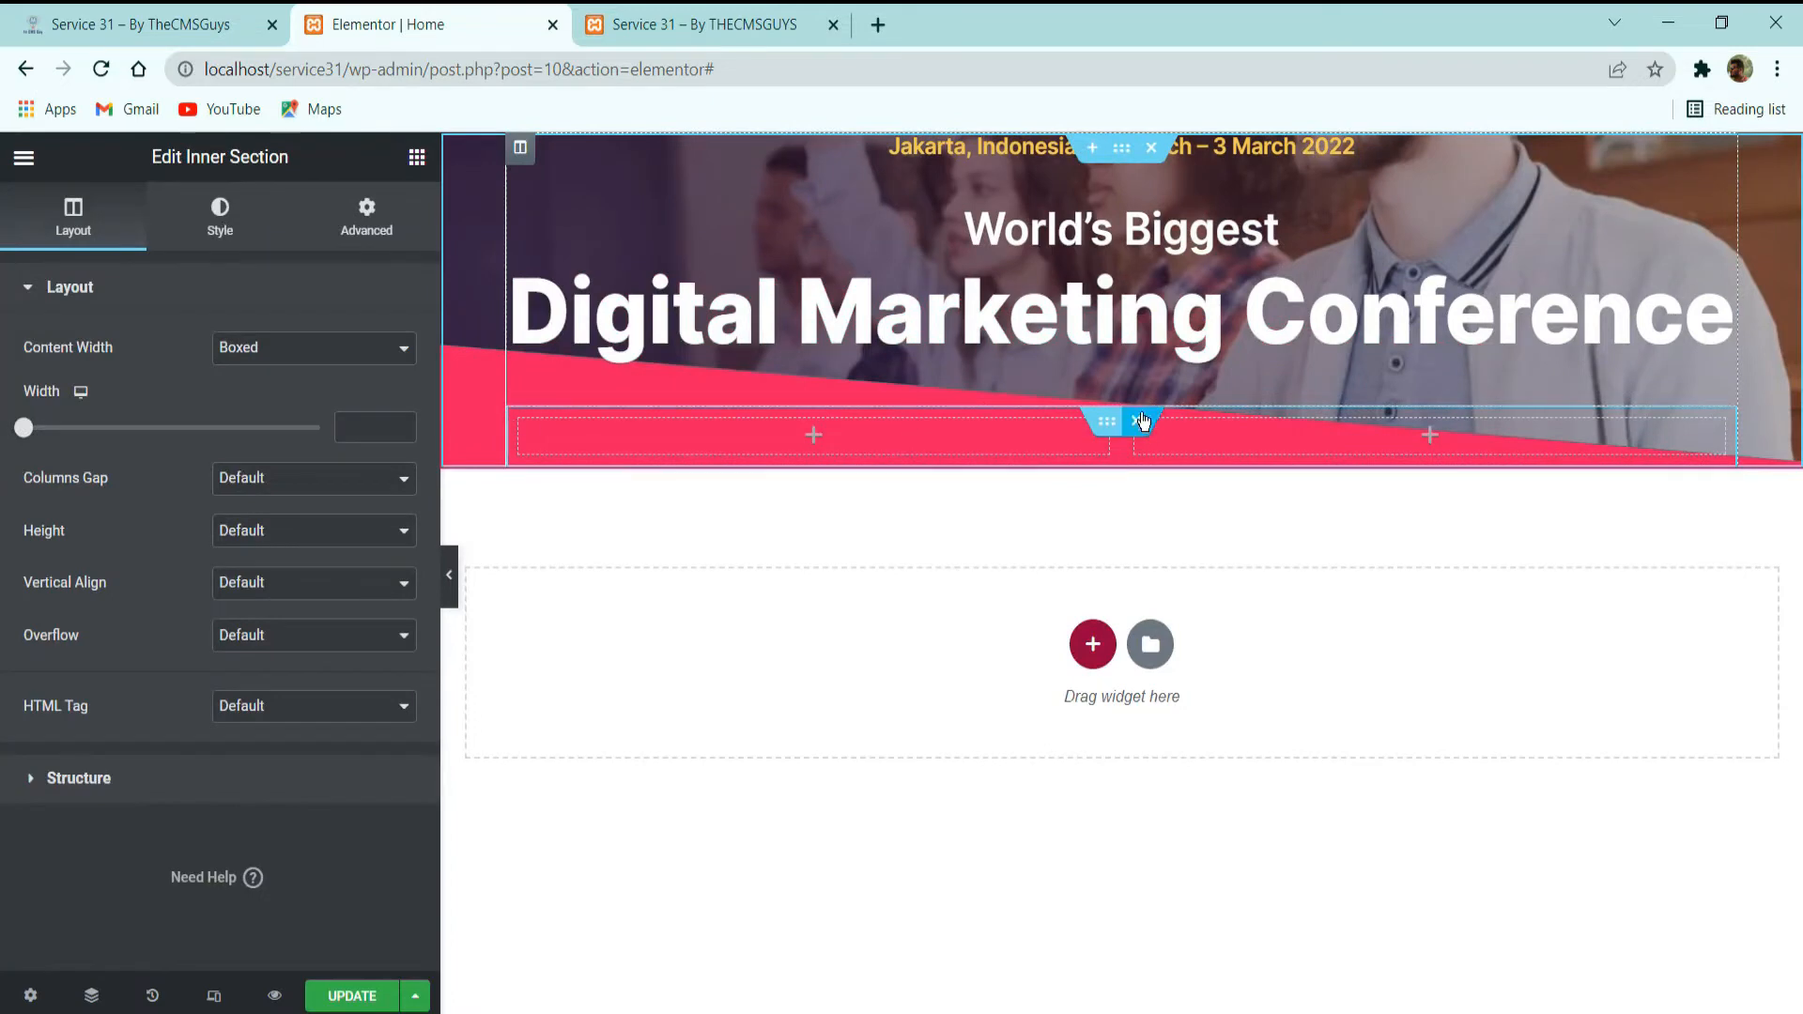
right_click(729, 432)
left_click(792, 800)
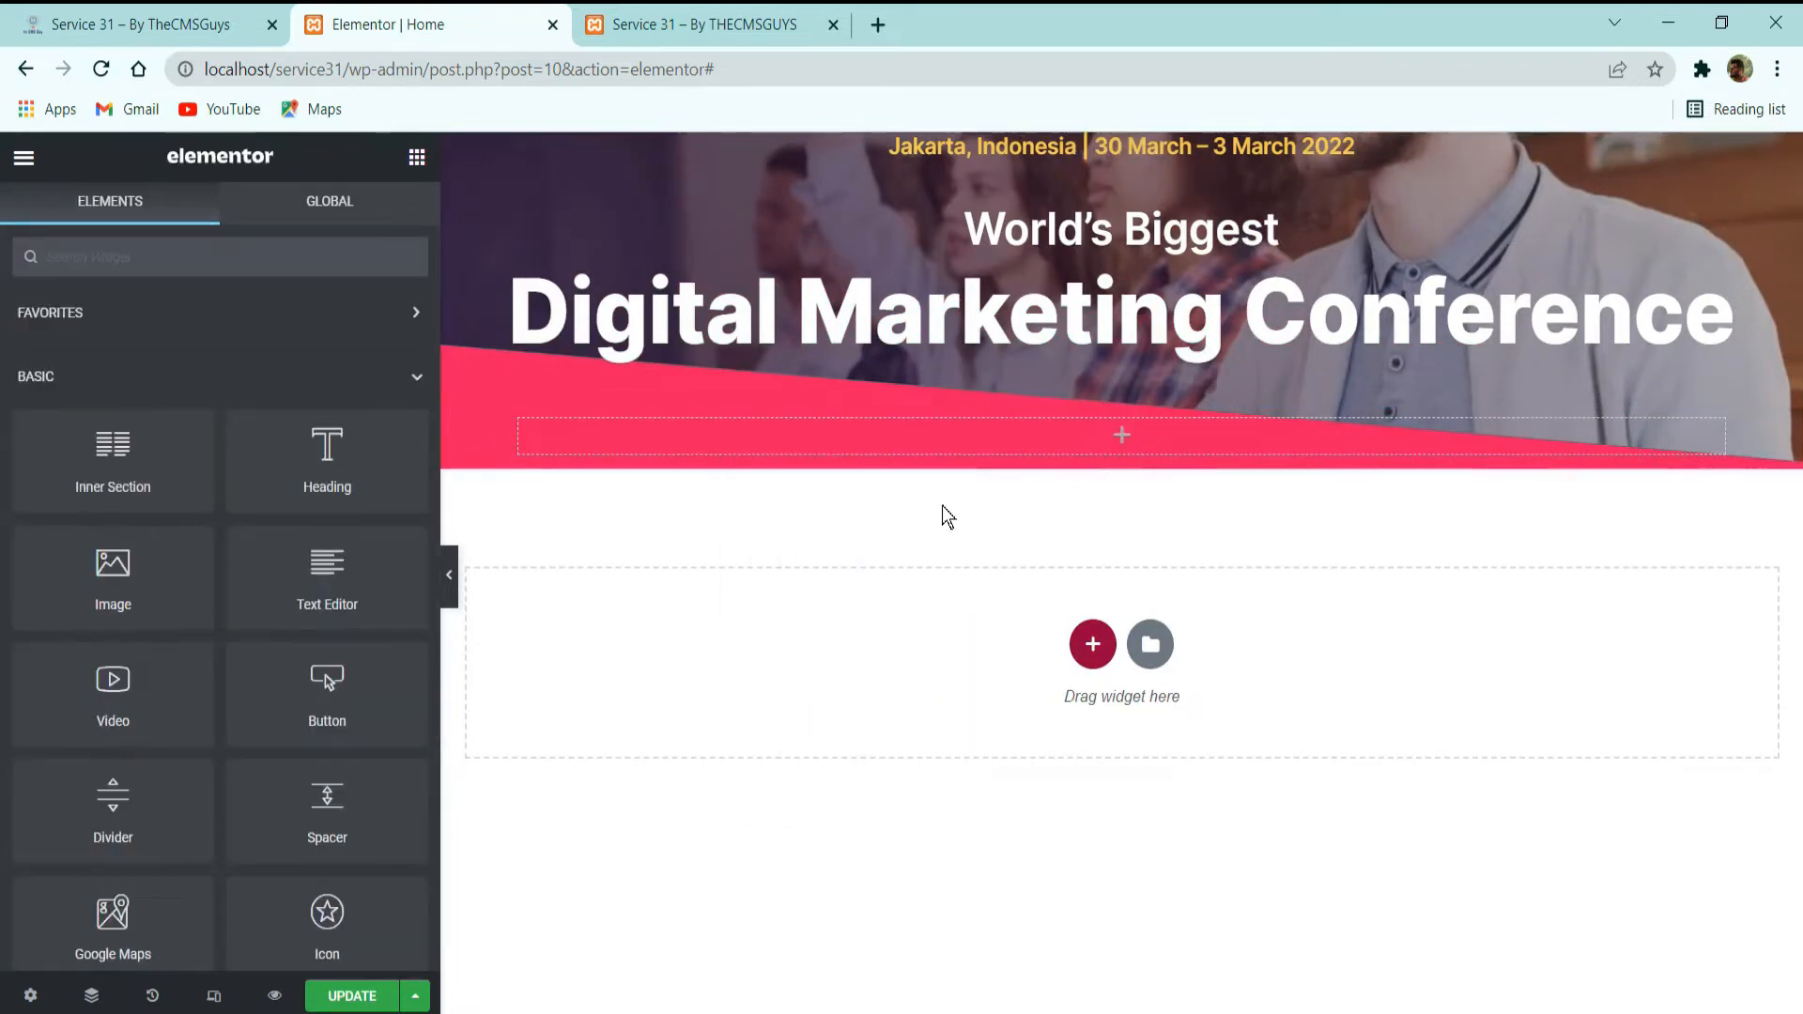
Set the inner section's boxed content width to 590 and its columns gap to No Gap.
left_click(1104, 425)
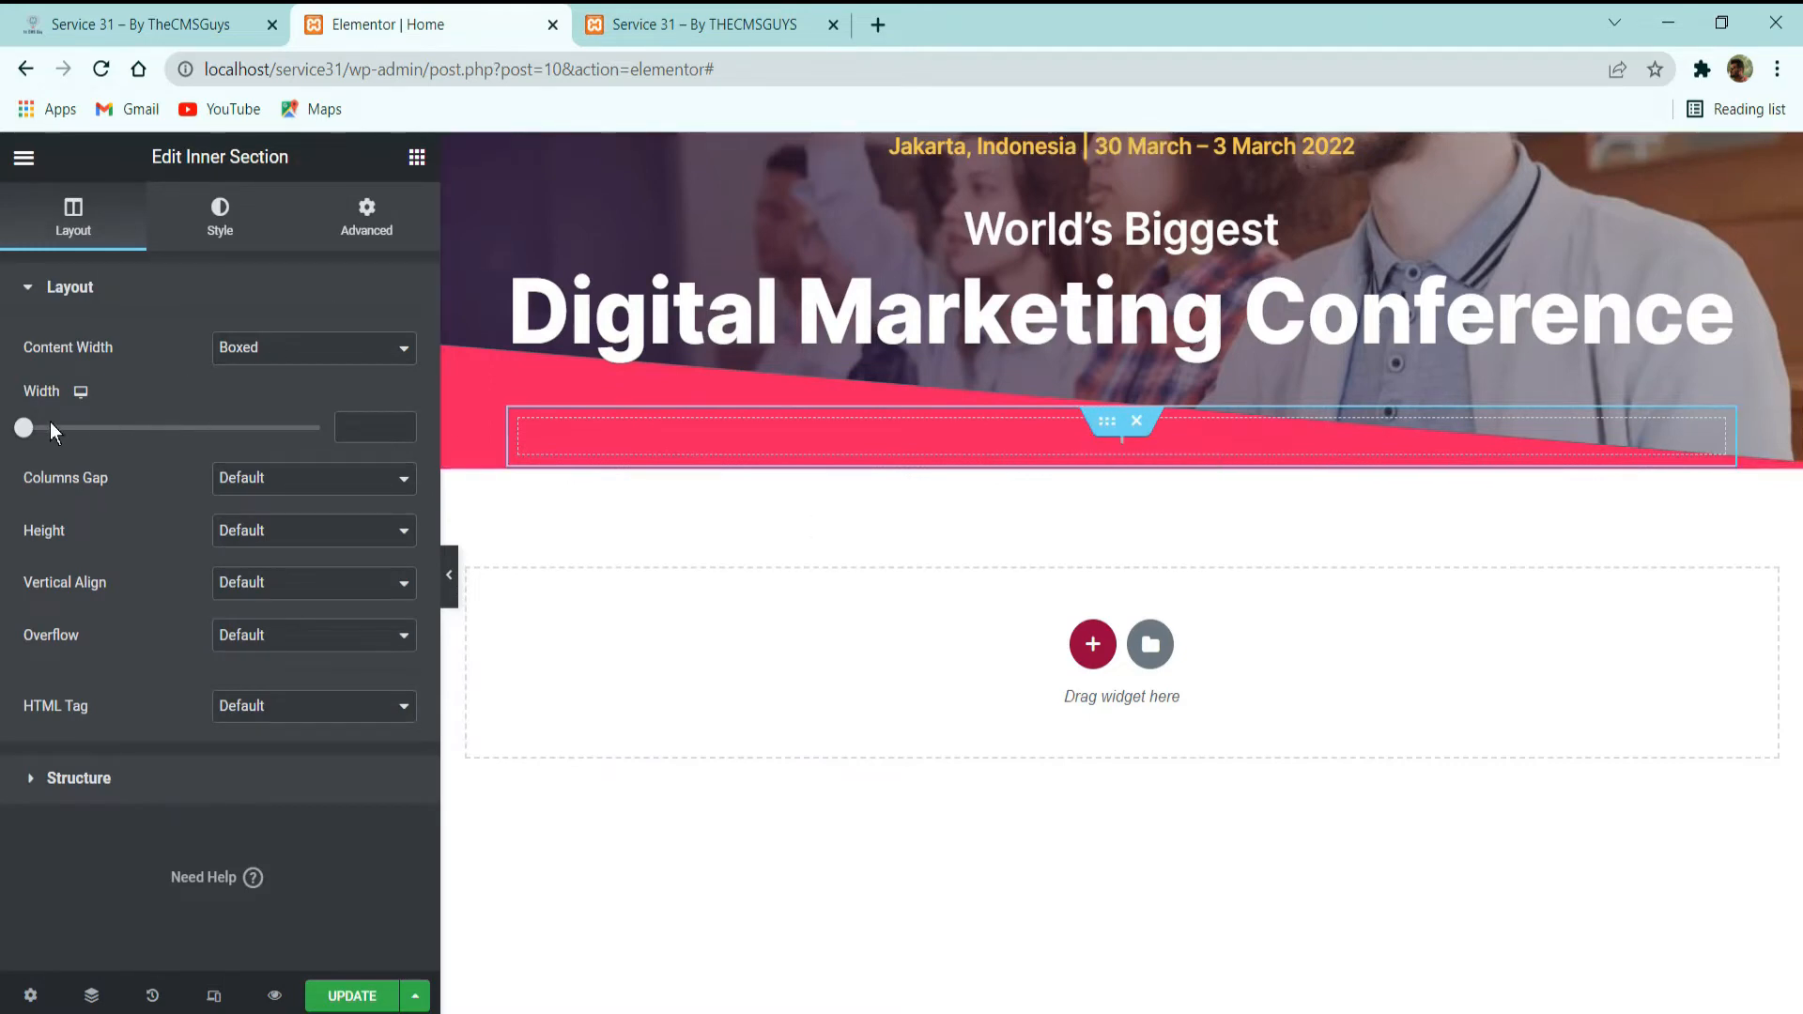
left_click_drag(35, 430, 170, 429)
double_click(347, 423)
type("590")
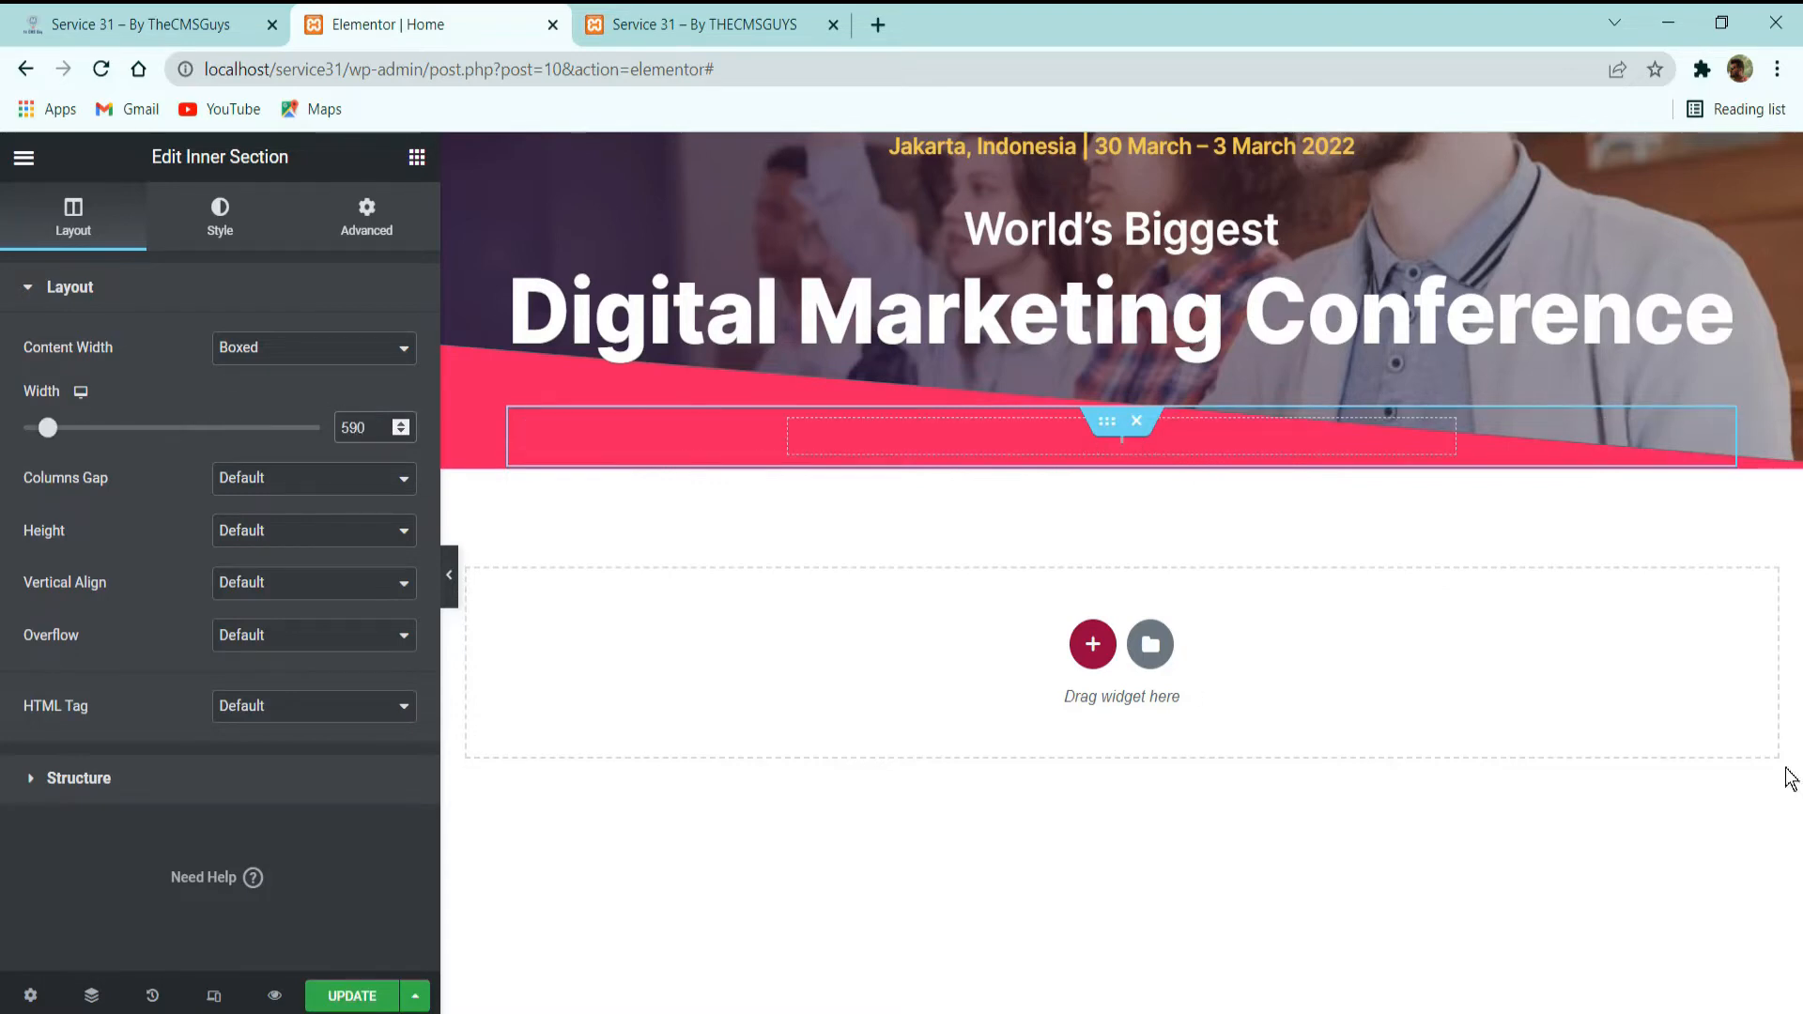
left_click(331, 499)
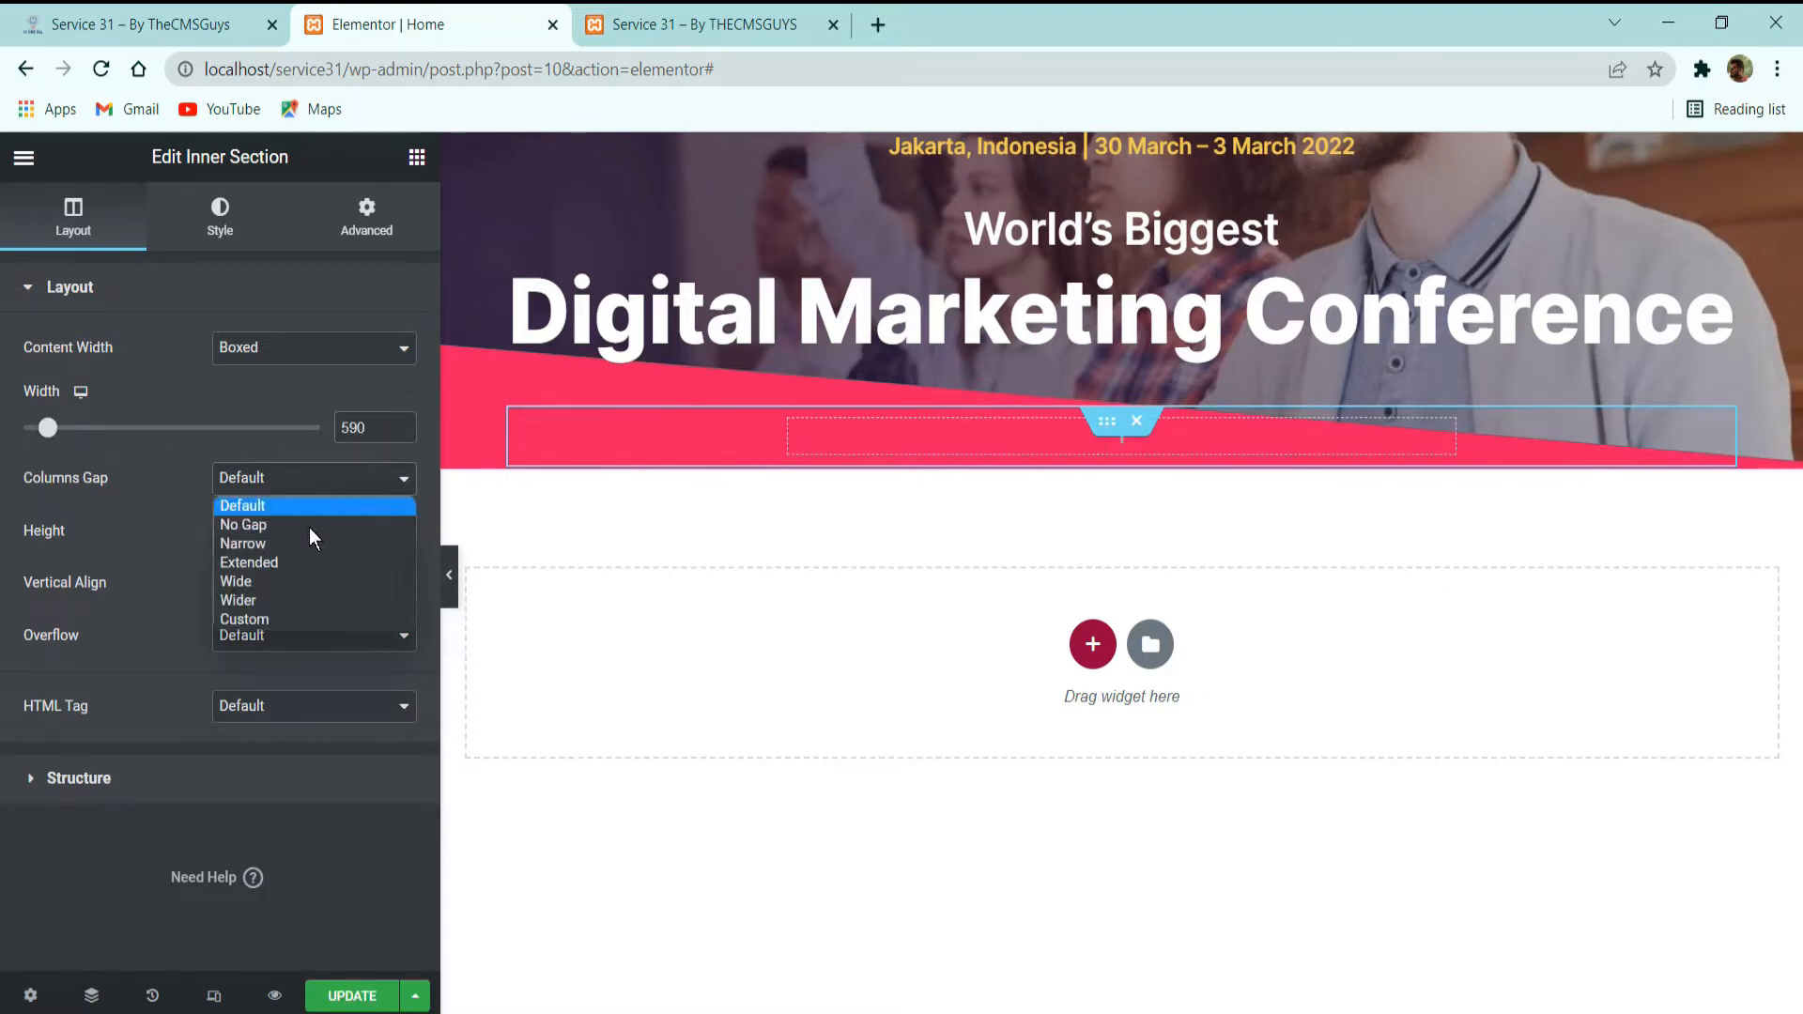
left_click(310, 527)
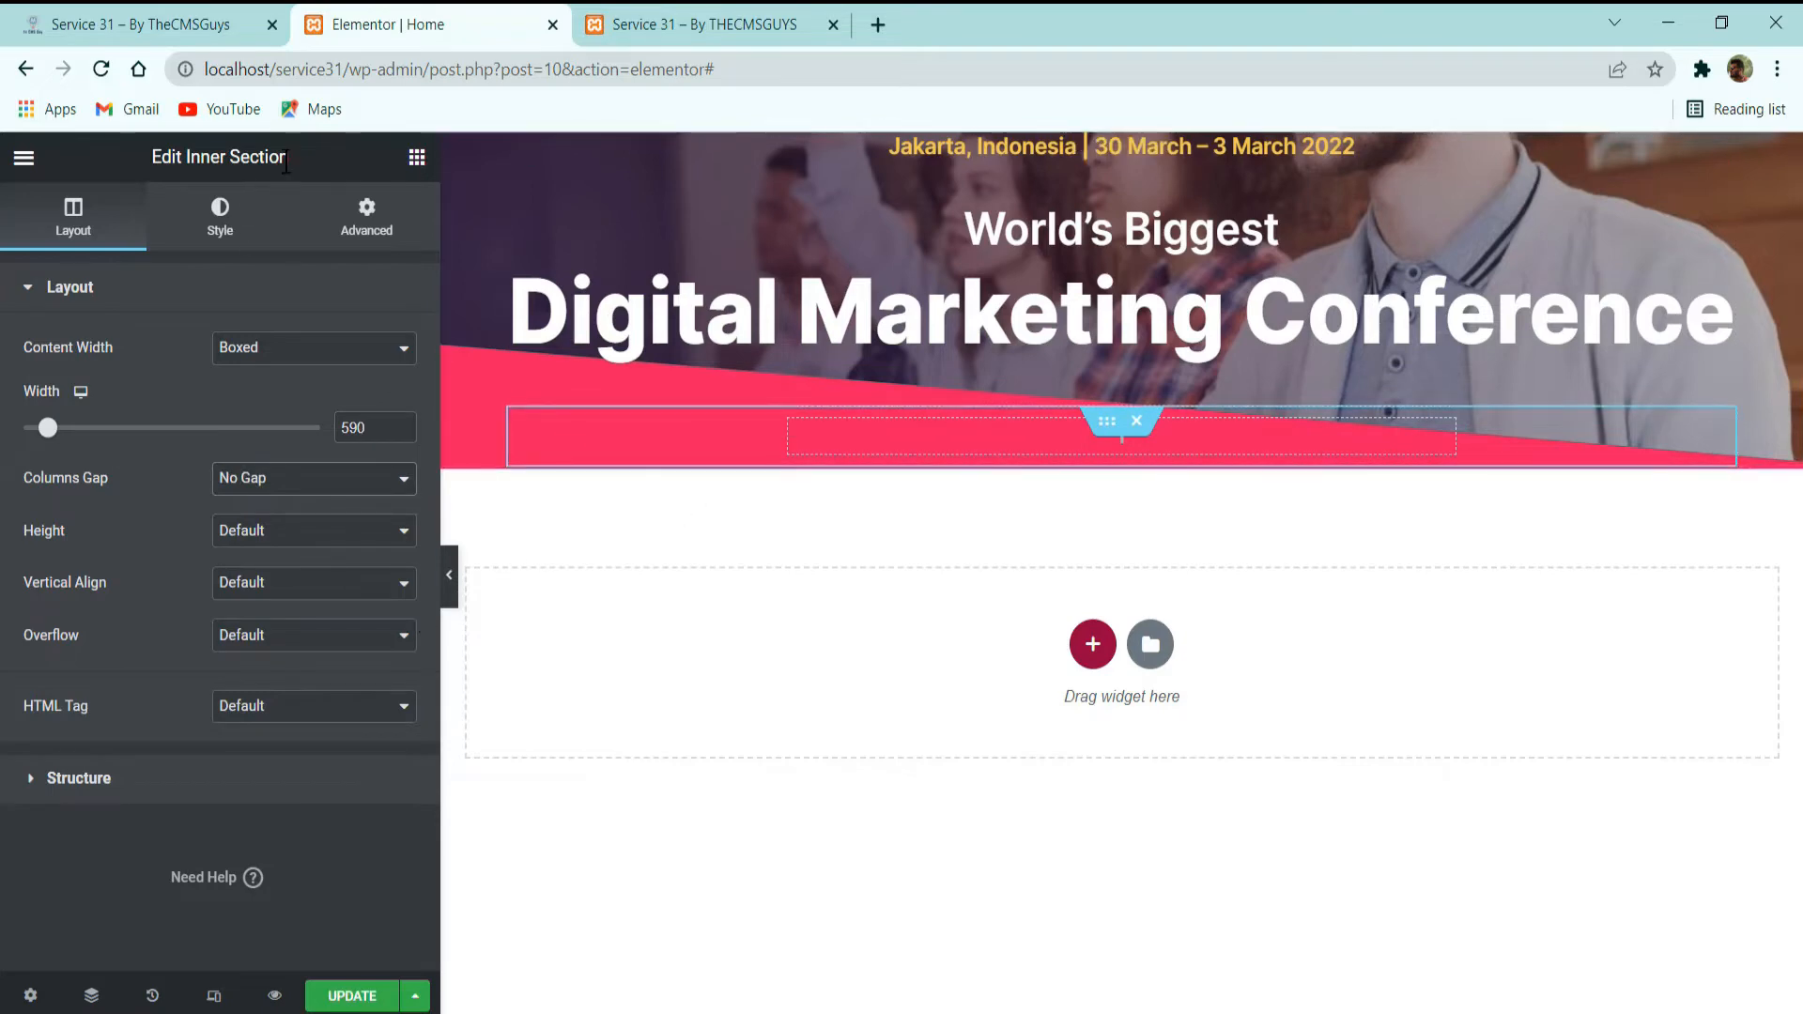
Add a Text Editor widget to the inner section and replace its placeholder text with the copied demo paragraph.
left_click(417, 158)
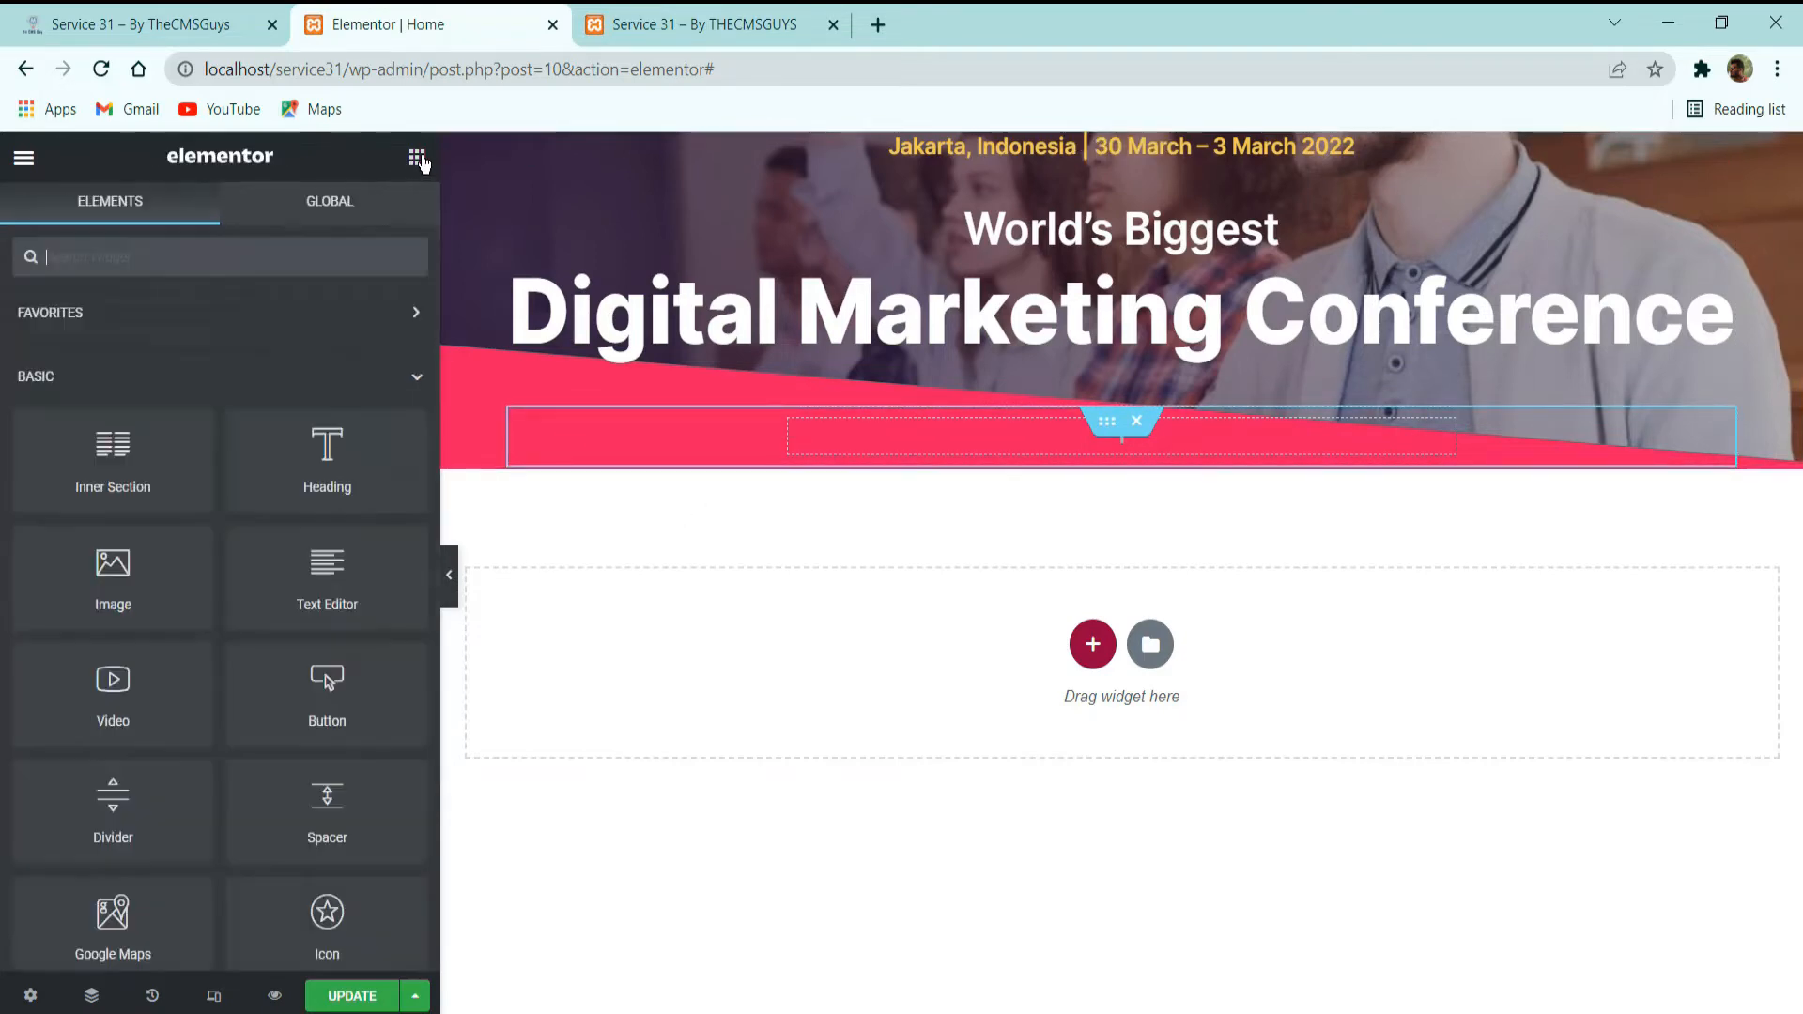
left_click_drag(336, 594, 901, 459)
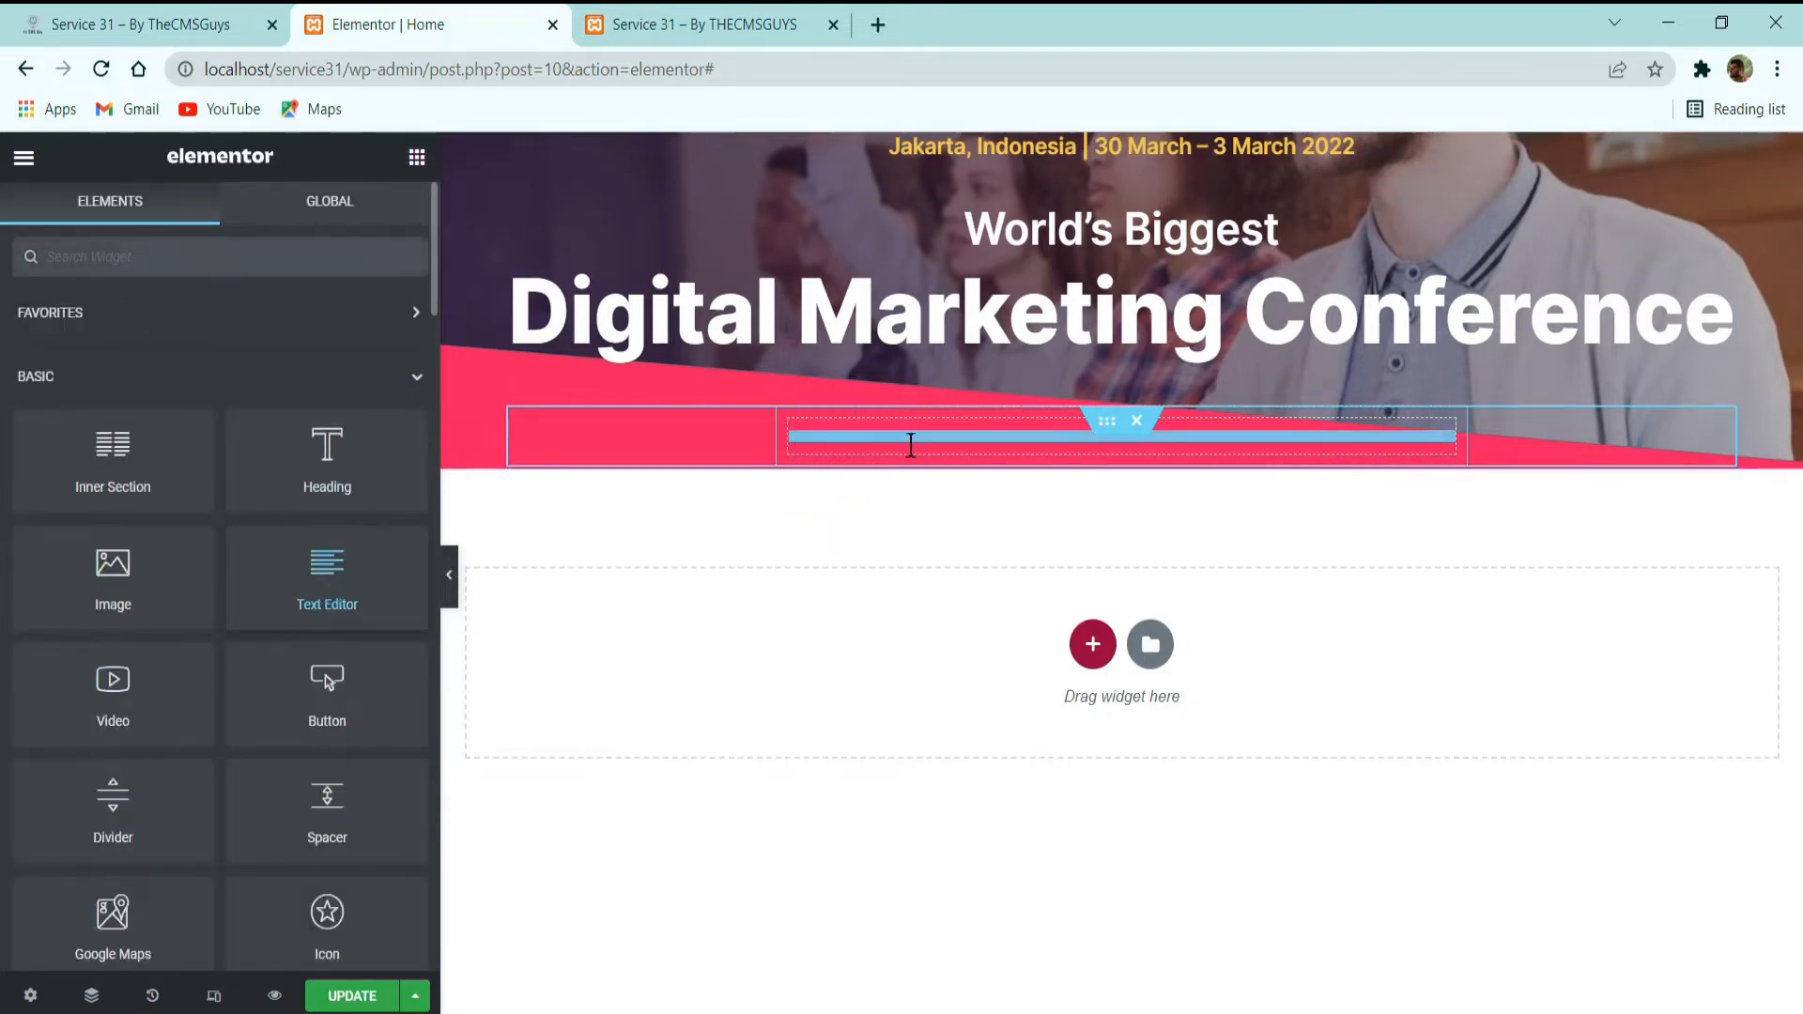
triple_click(231, 528)
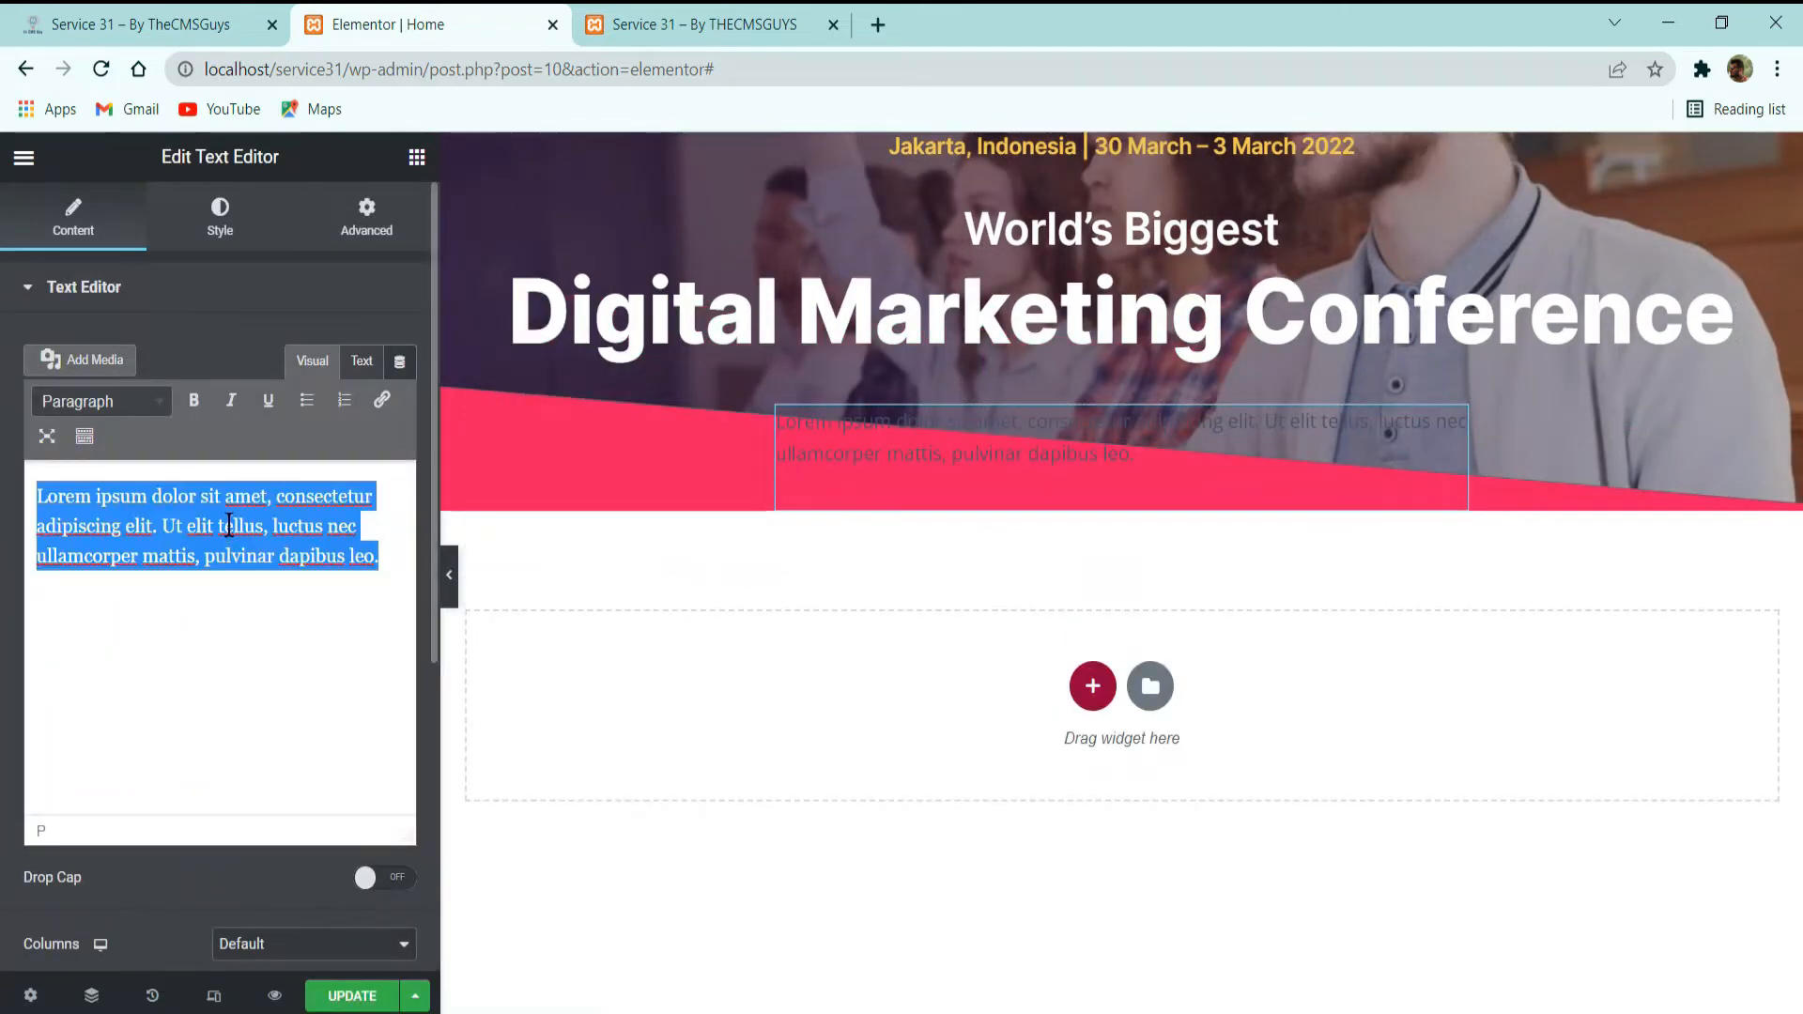
key("ctrl+v")
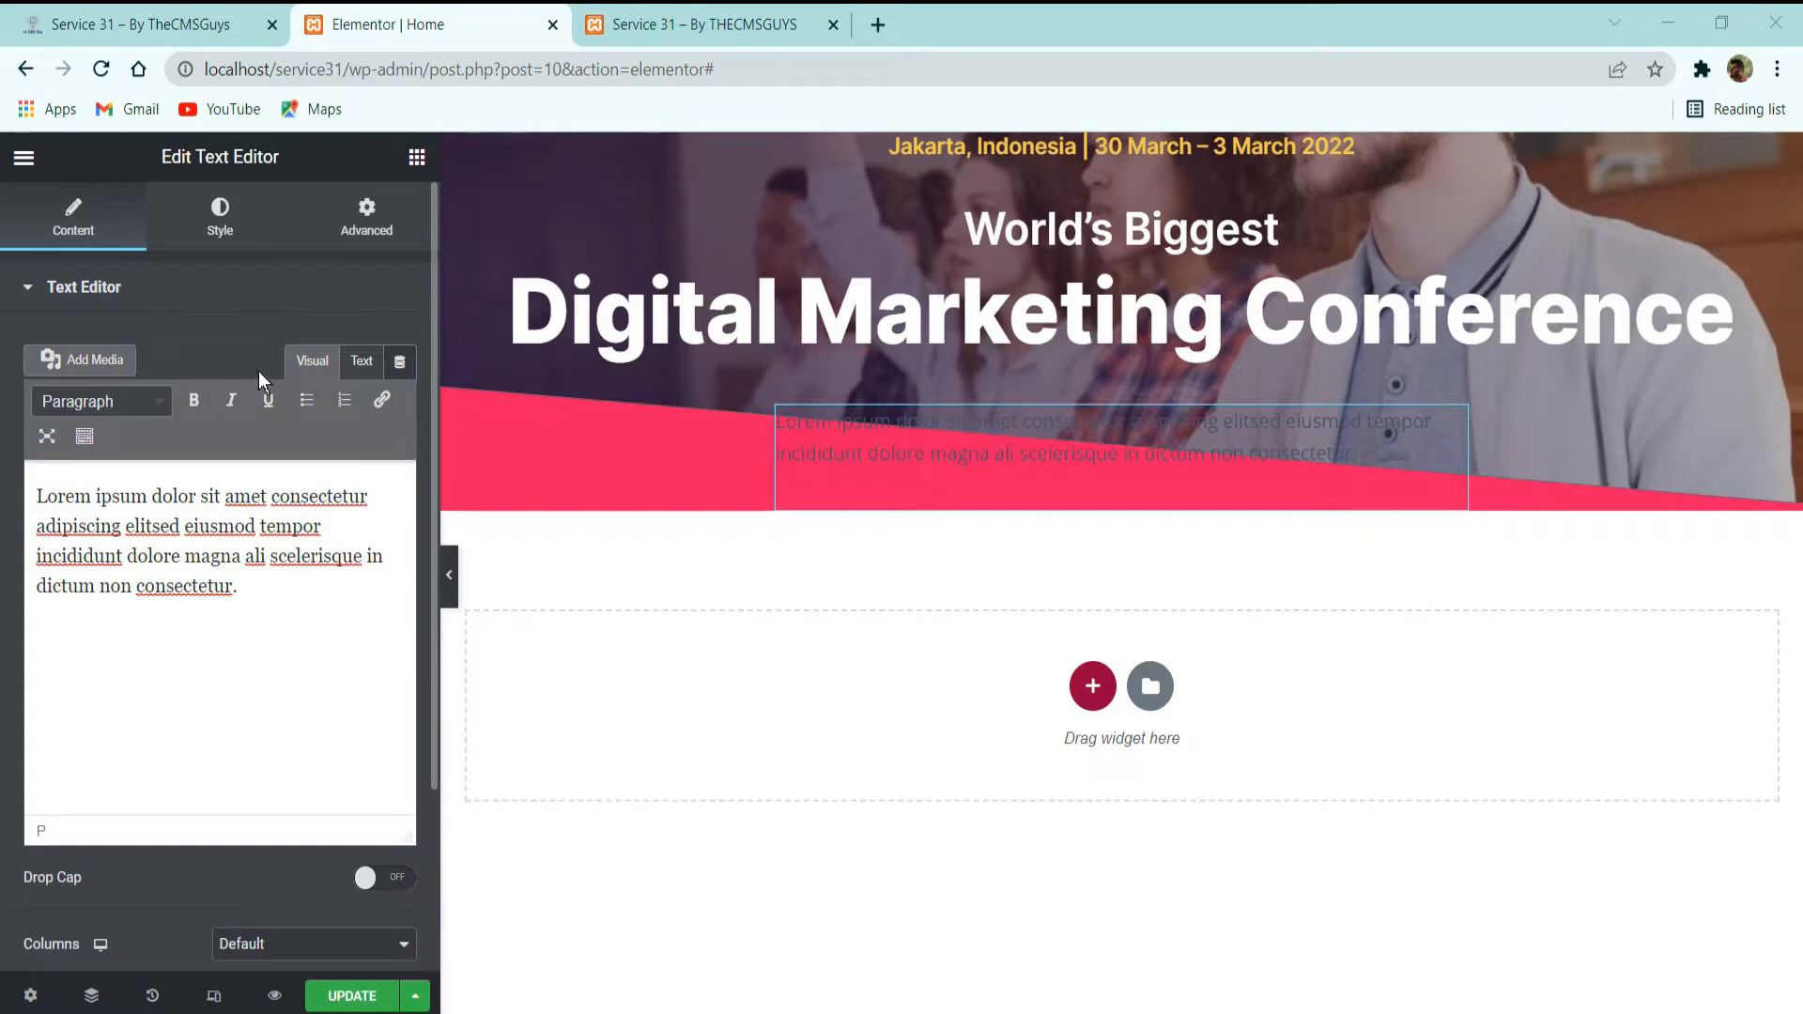
Center the paragraph, apply the Light global color and the Text Paragraph global font, and update the page.
left_click(244, 224)
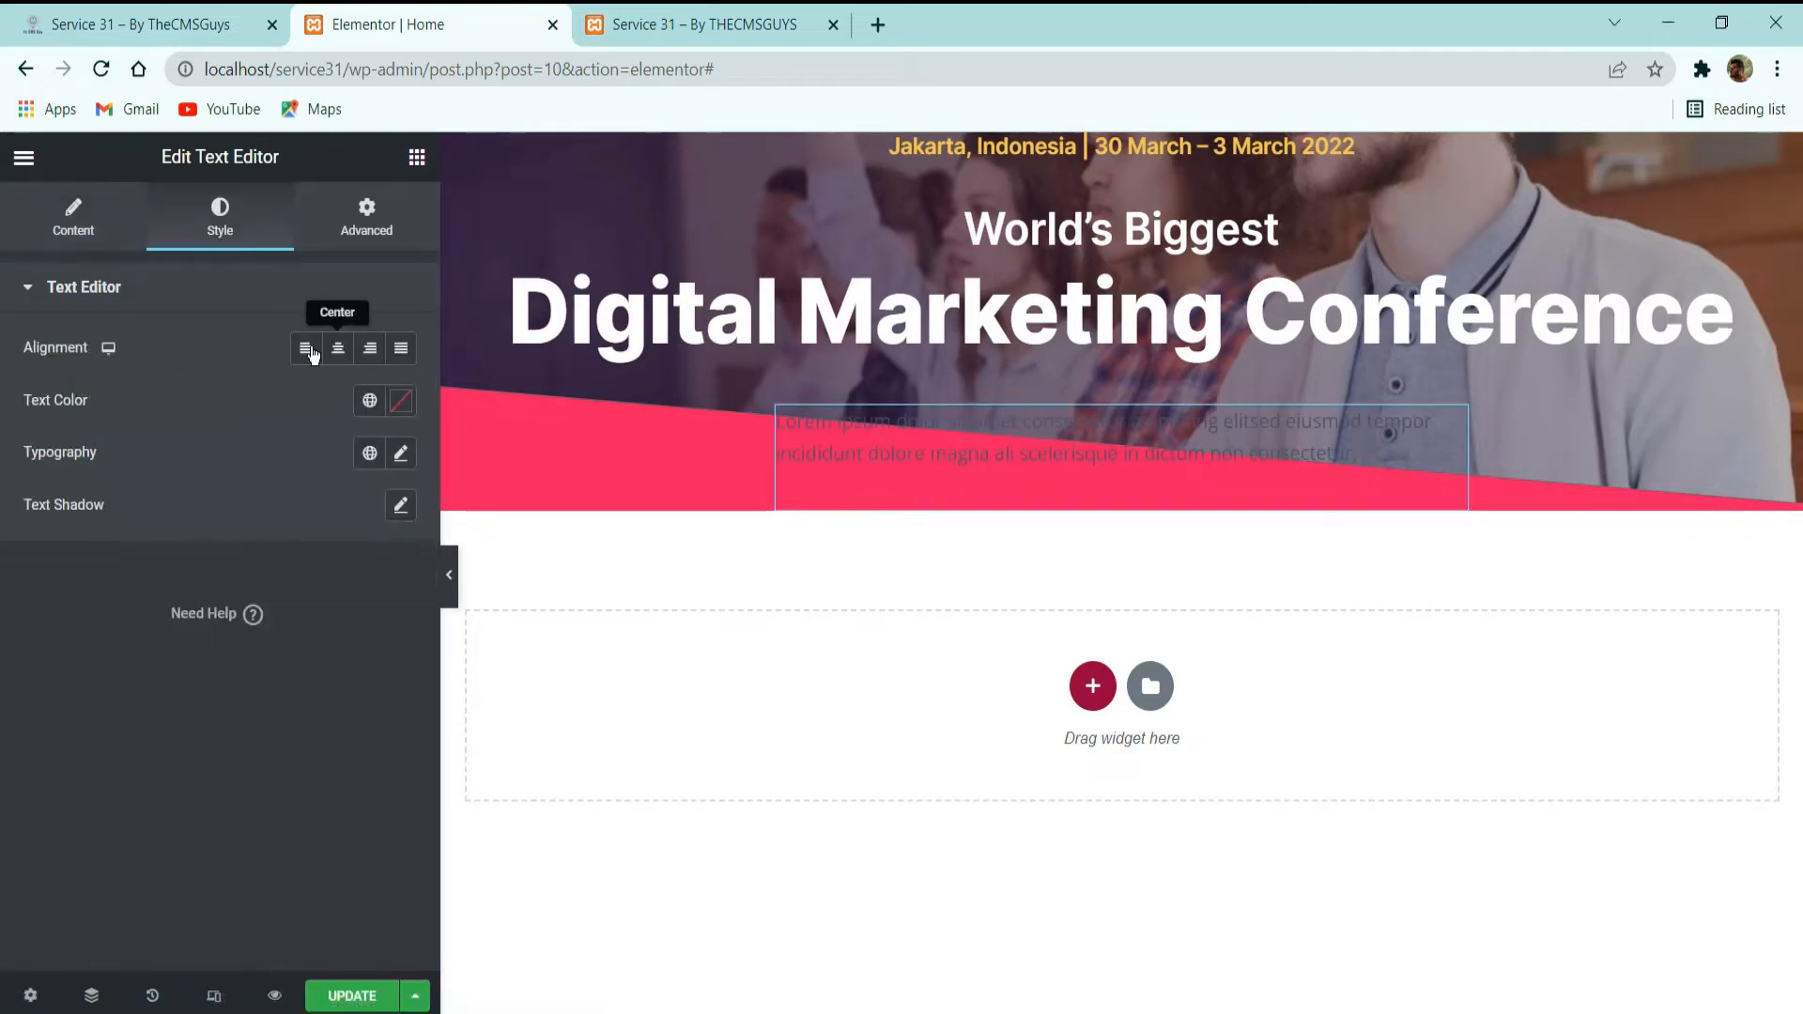
left_click(338, 351)
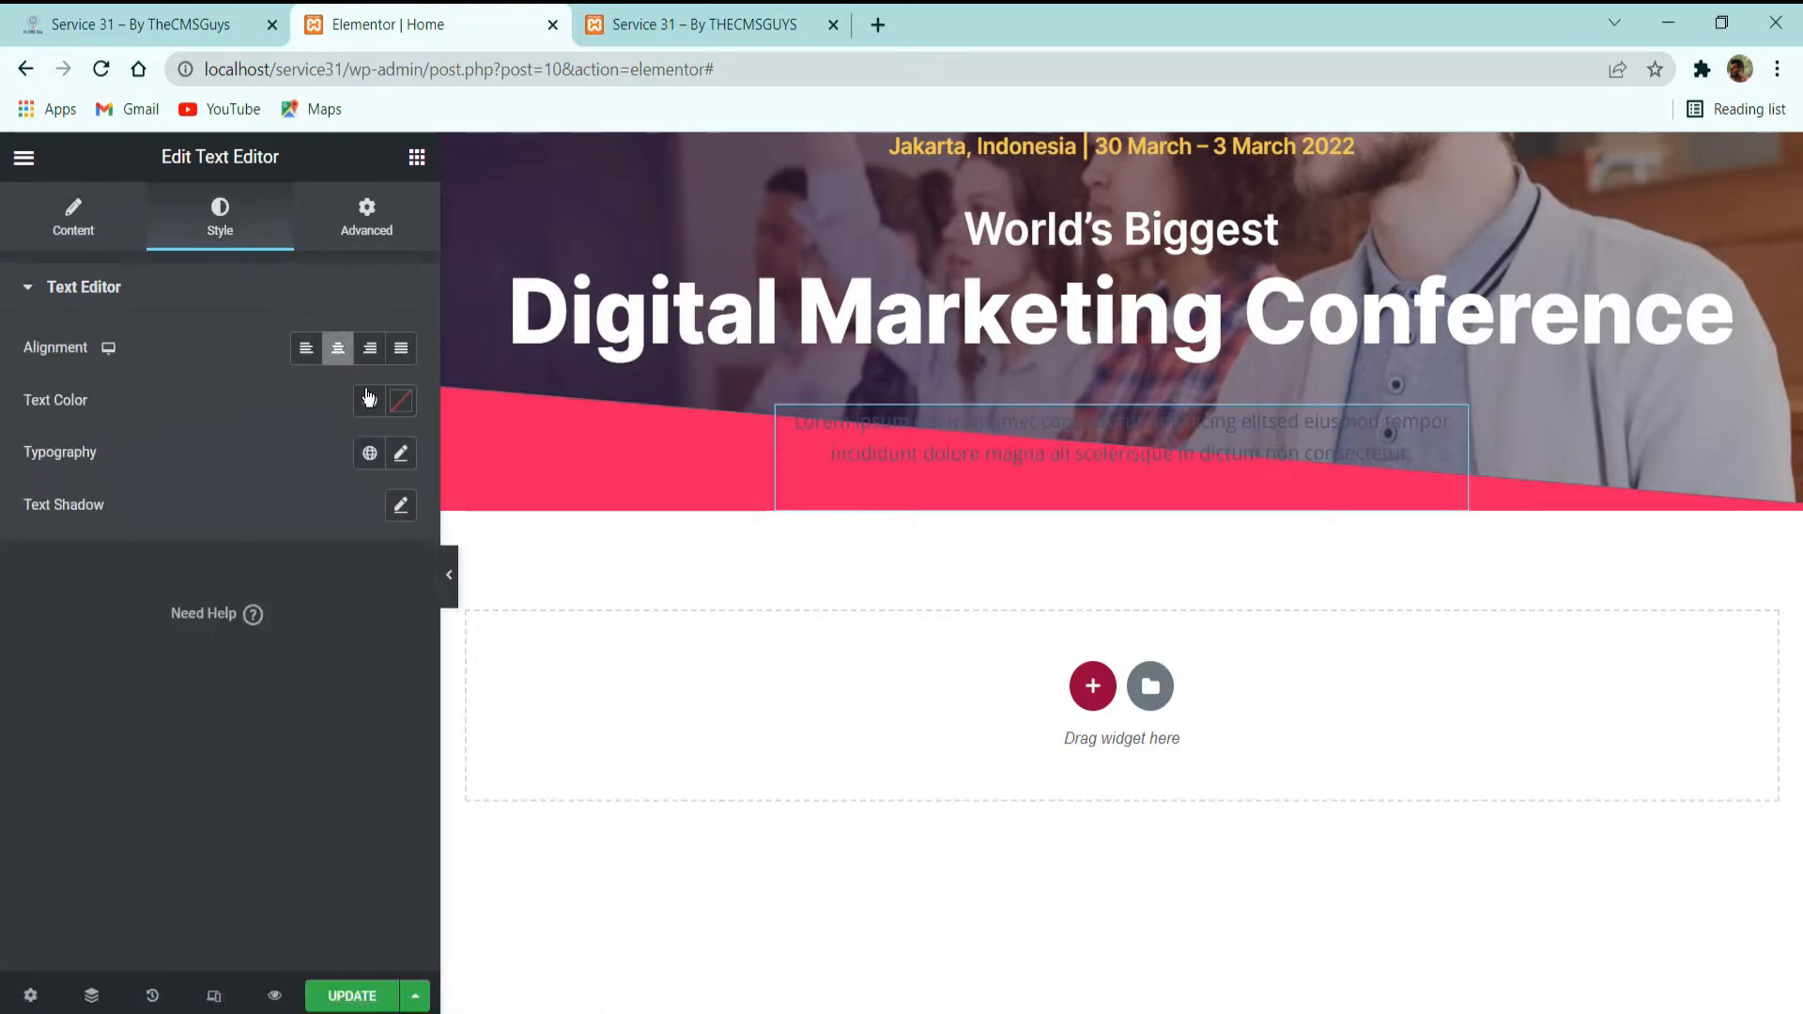
left_click(367, 398)
scroll(152, 751, "down", 3)
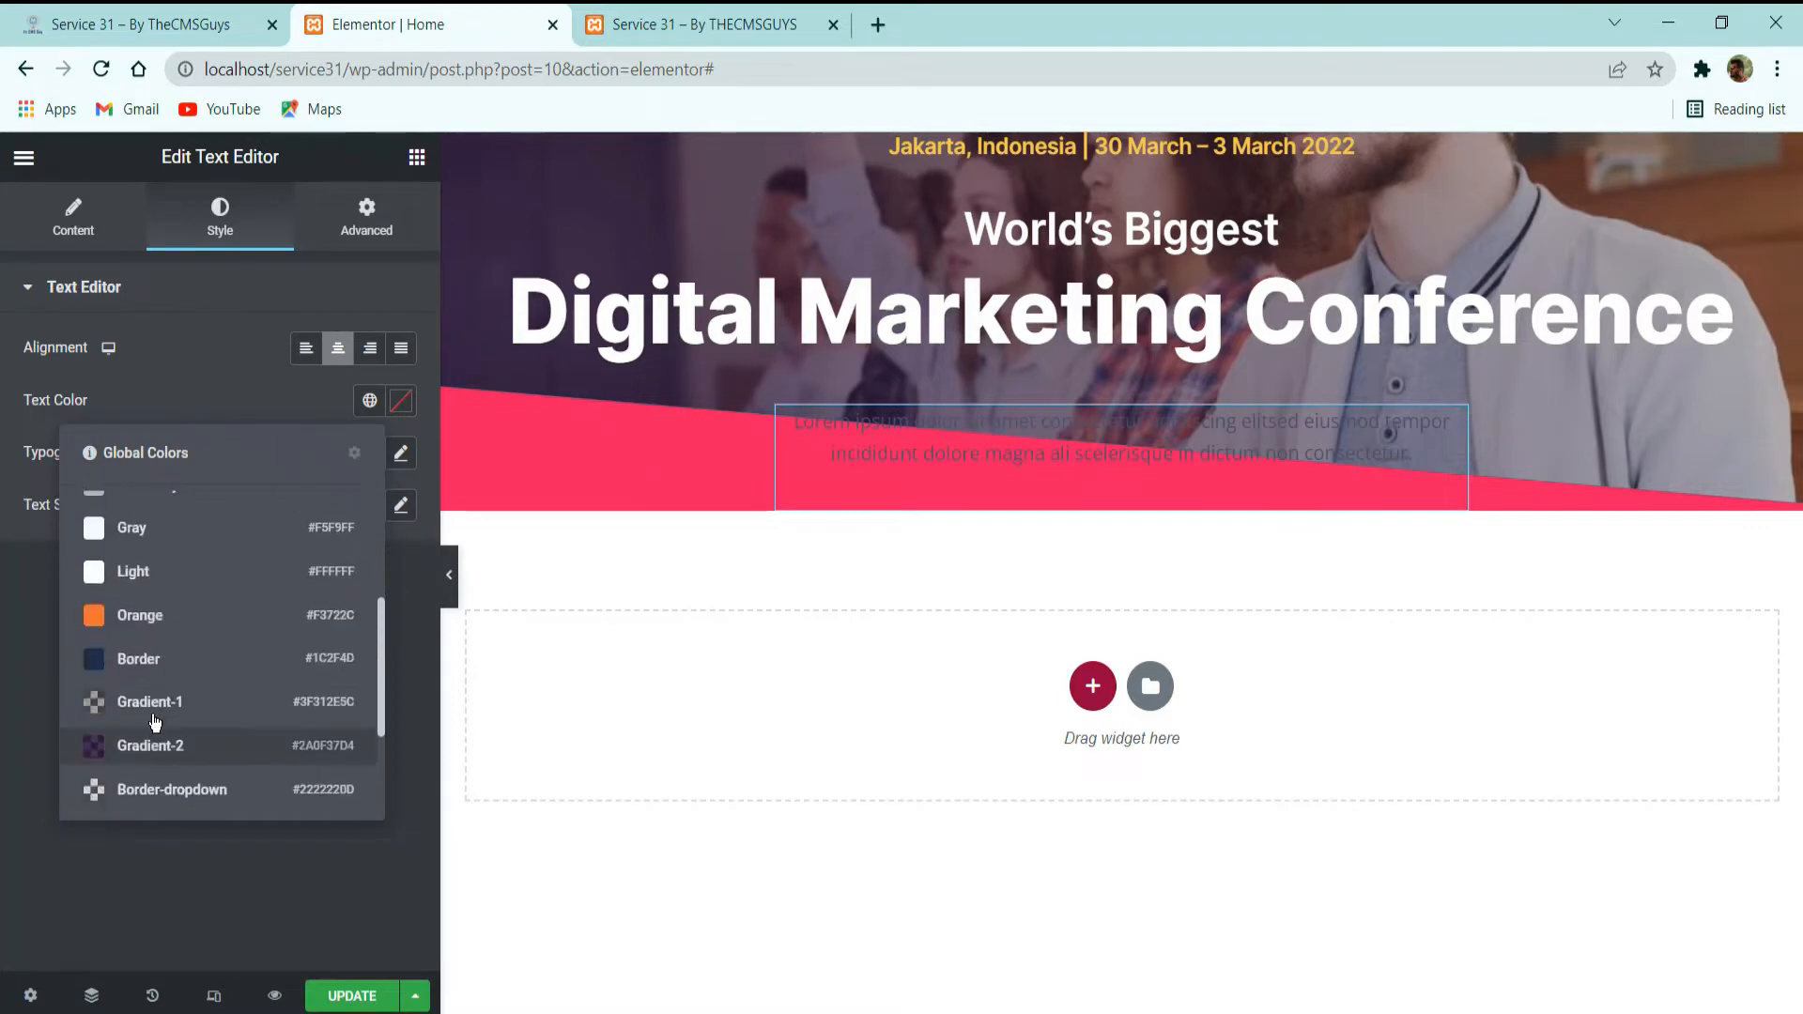
left_click(141, 571)
left_click(369, 452)
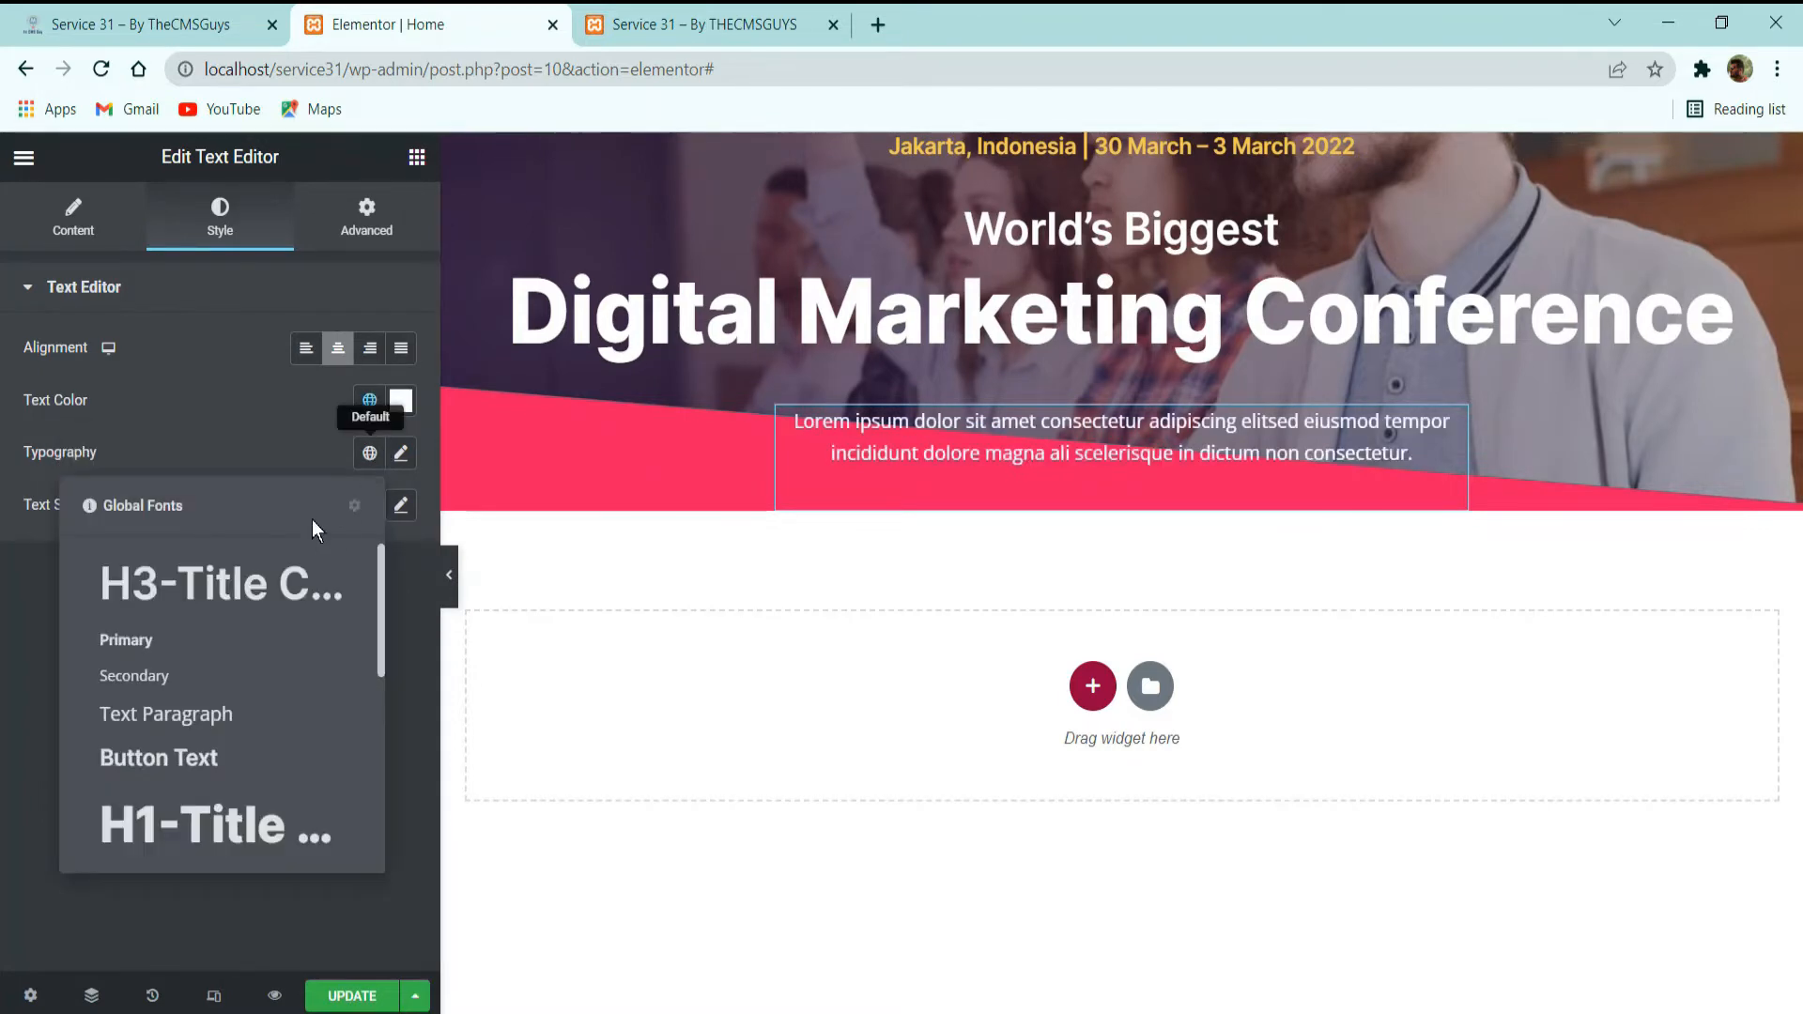
left_click(162, 697)
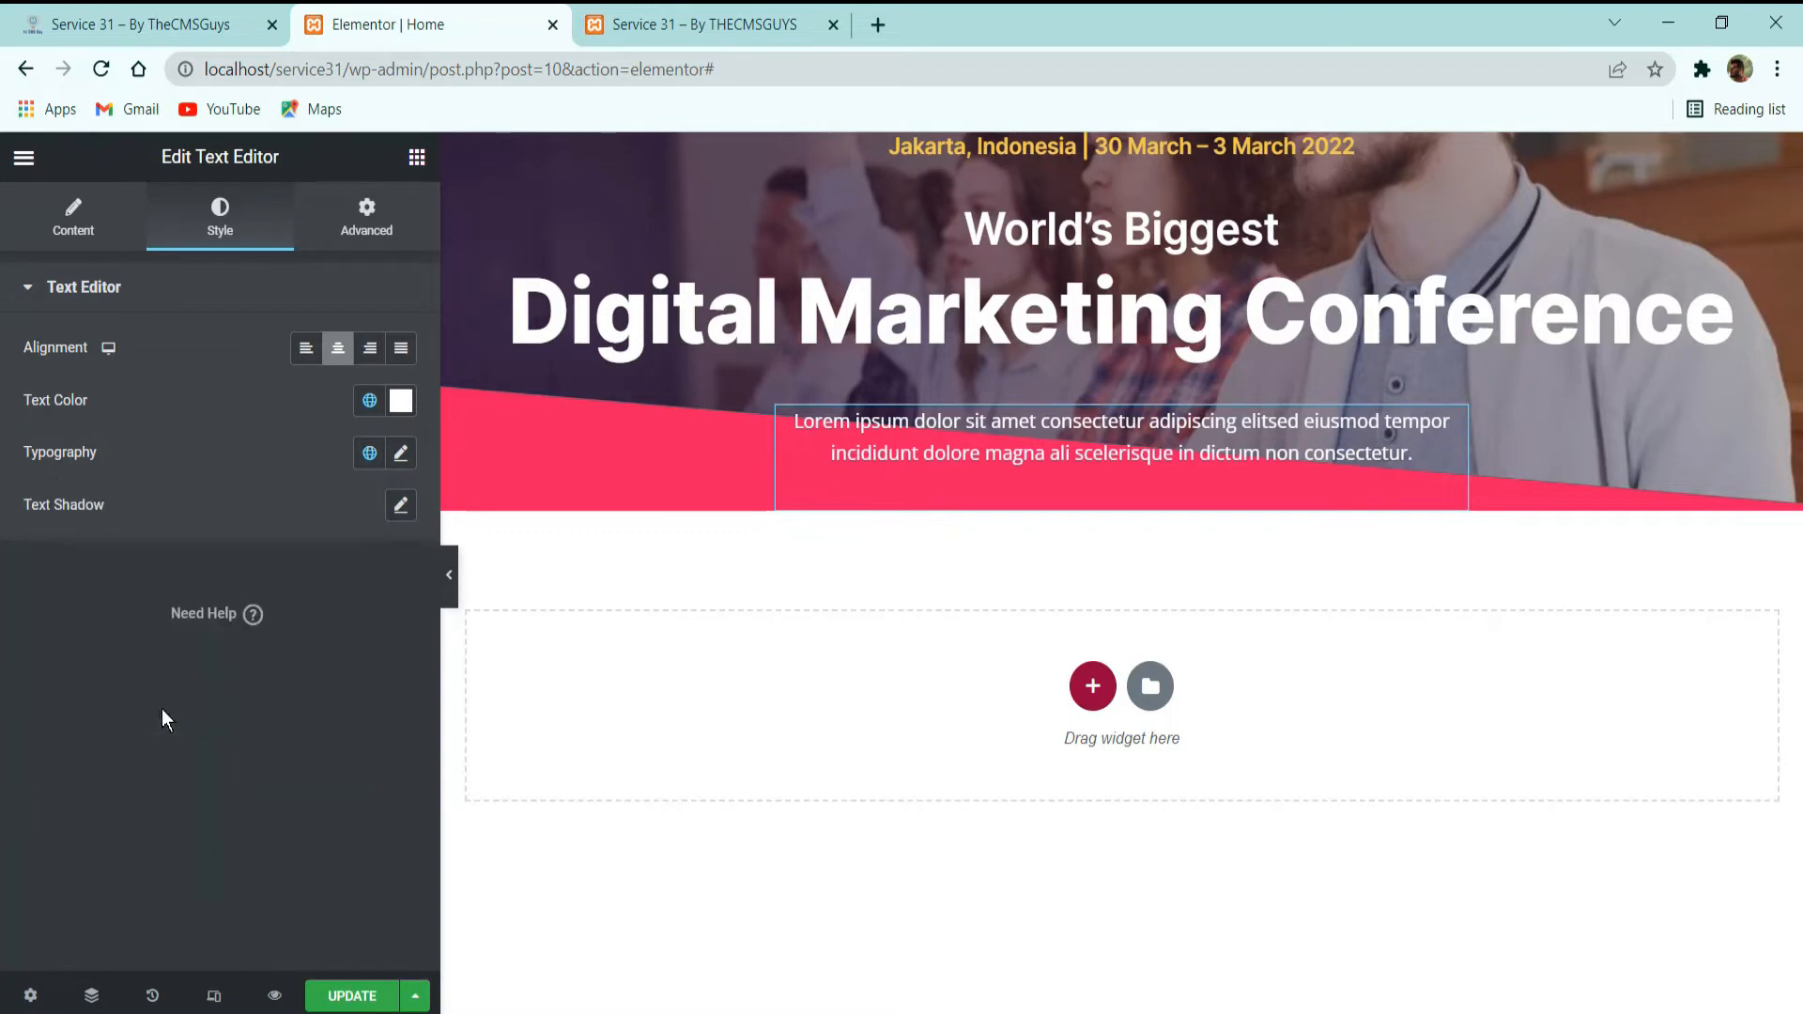
left_click(353, 997)
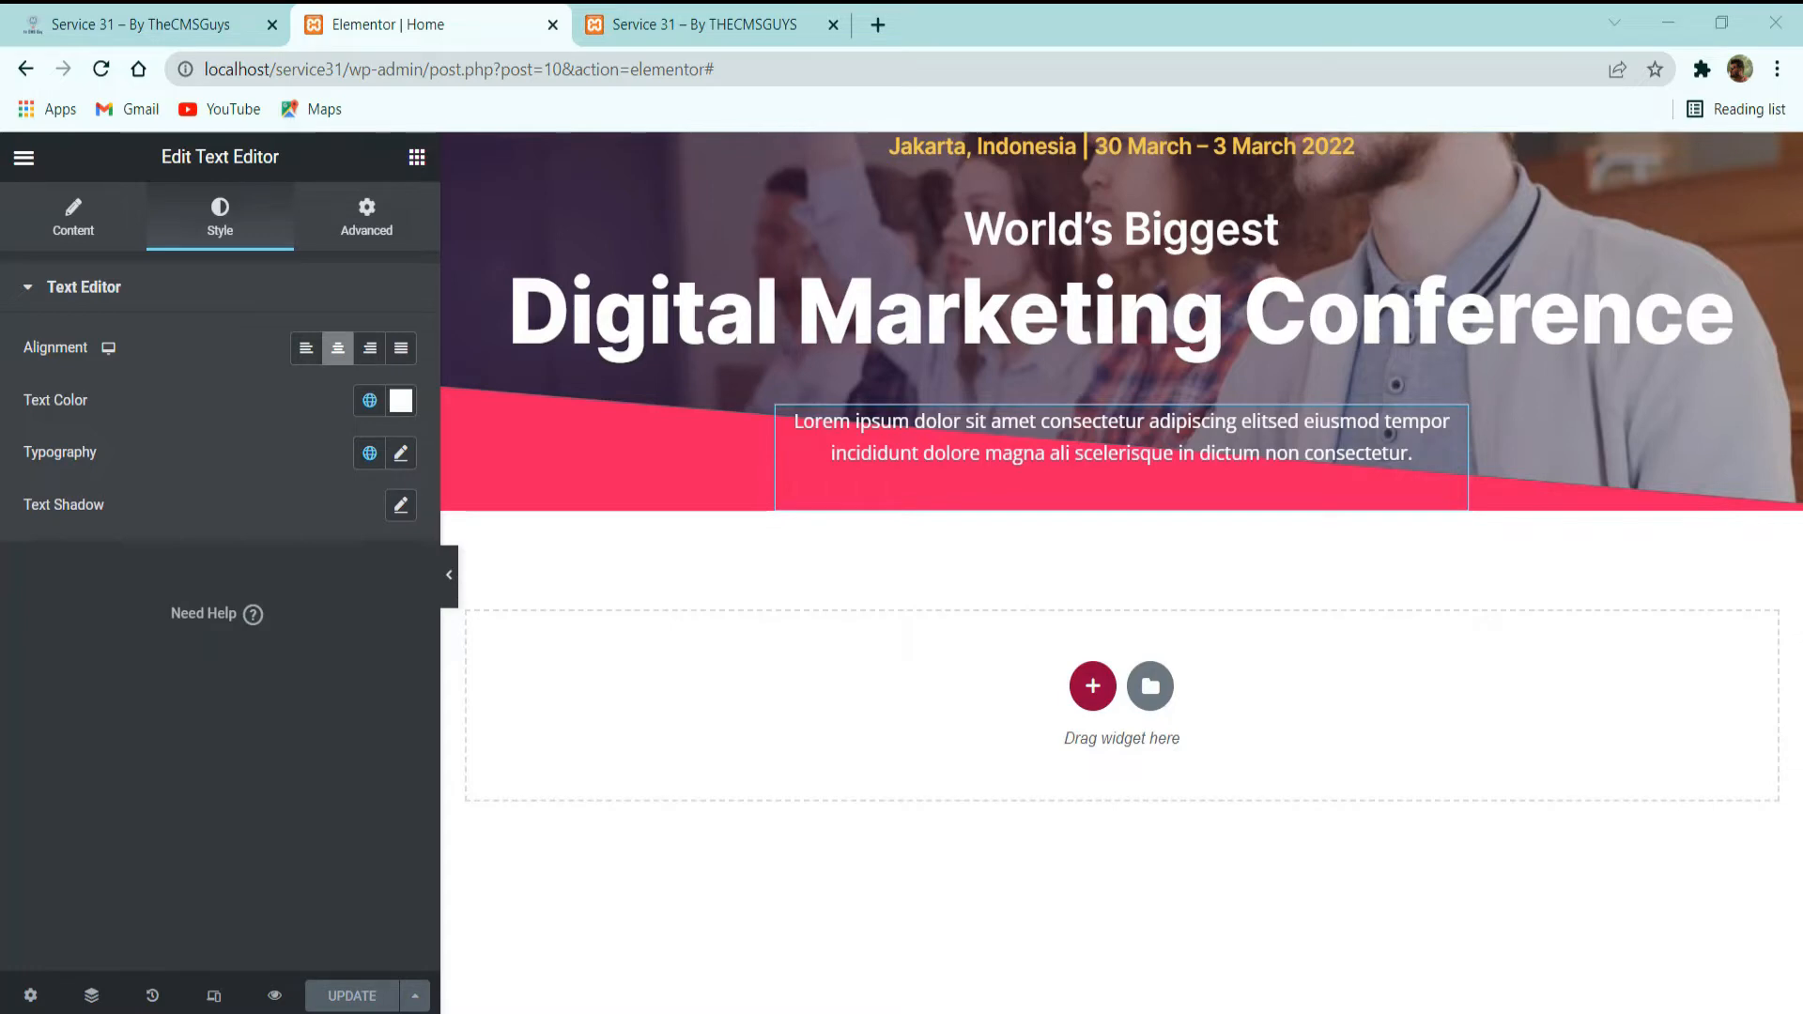
Check the demo site's "MAIN SPEAKERS" block, duplicate the paragraph's inner section and delete the text widget from the copy.
left_click(169, 5)
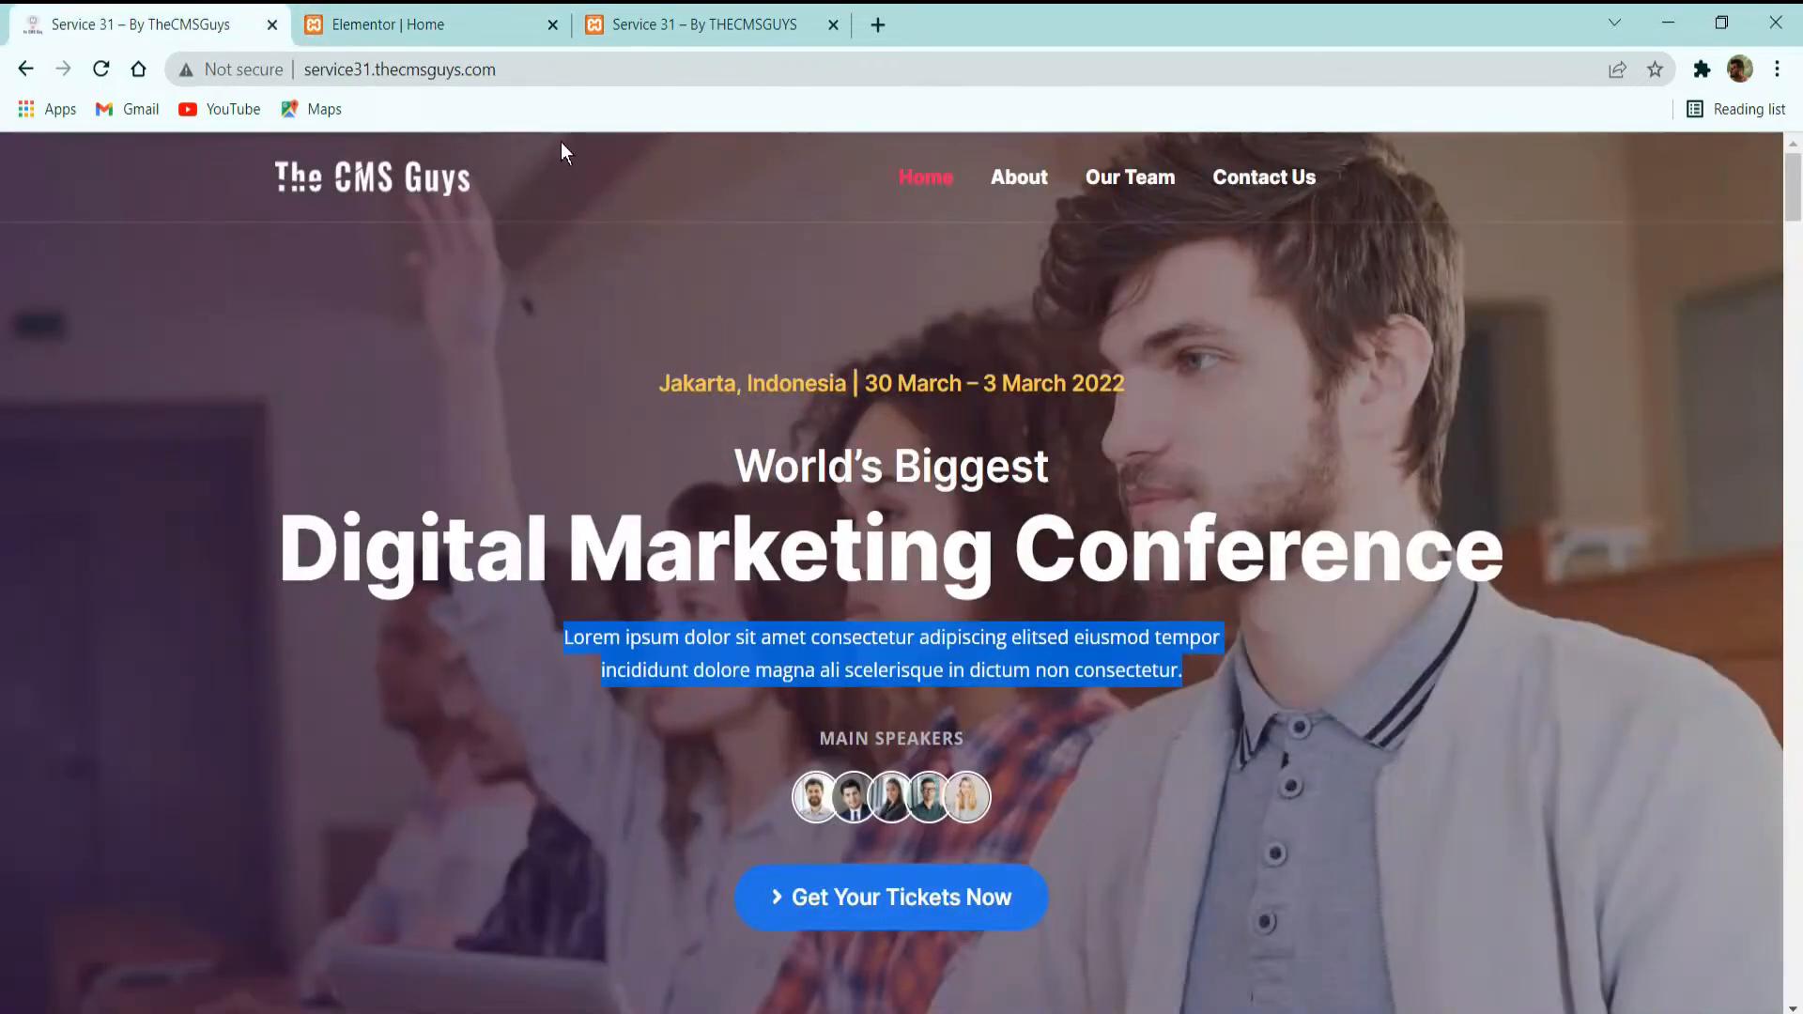
left_click(680, 415)
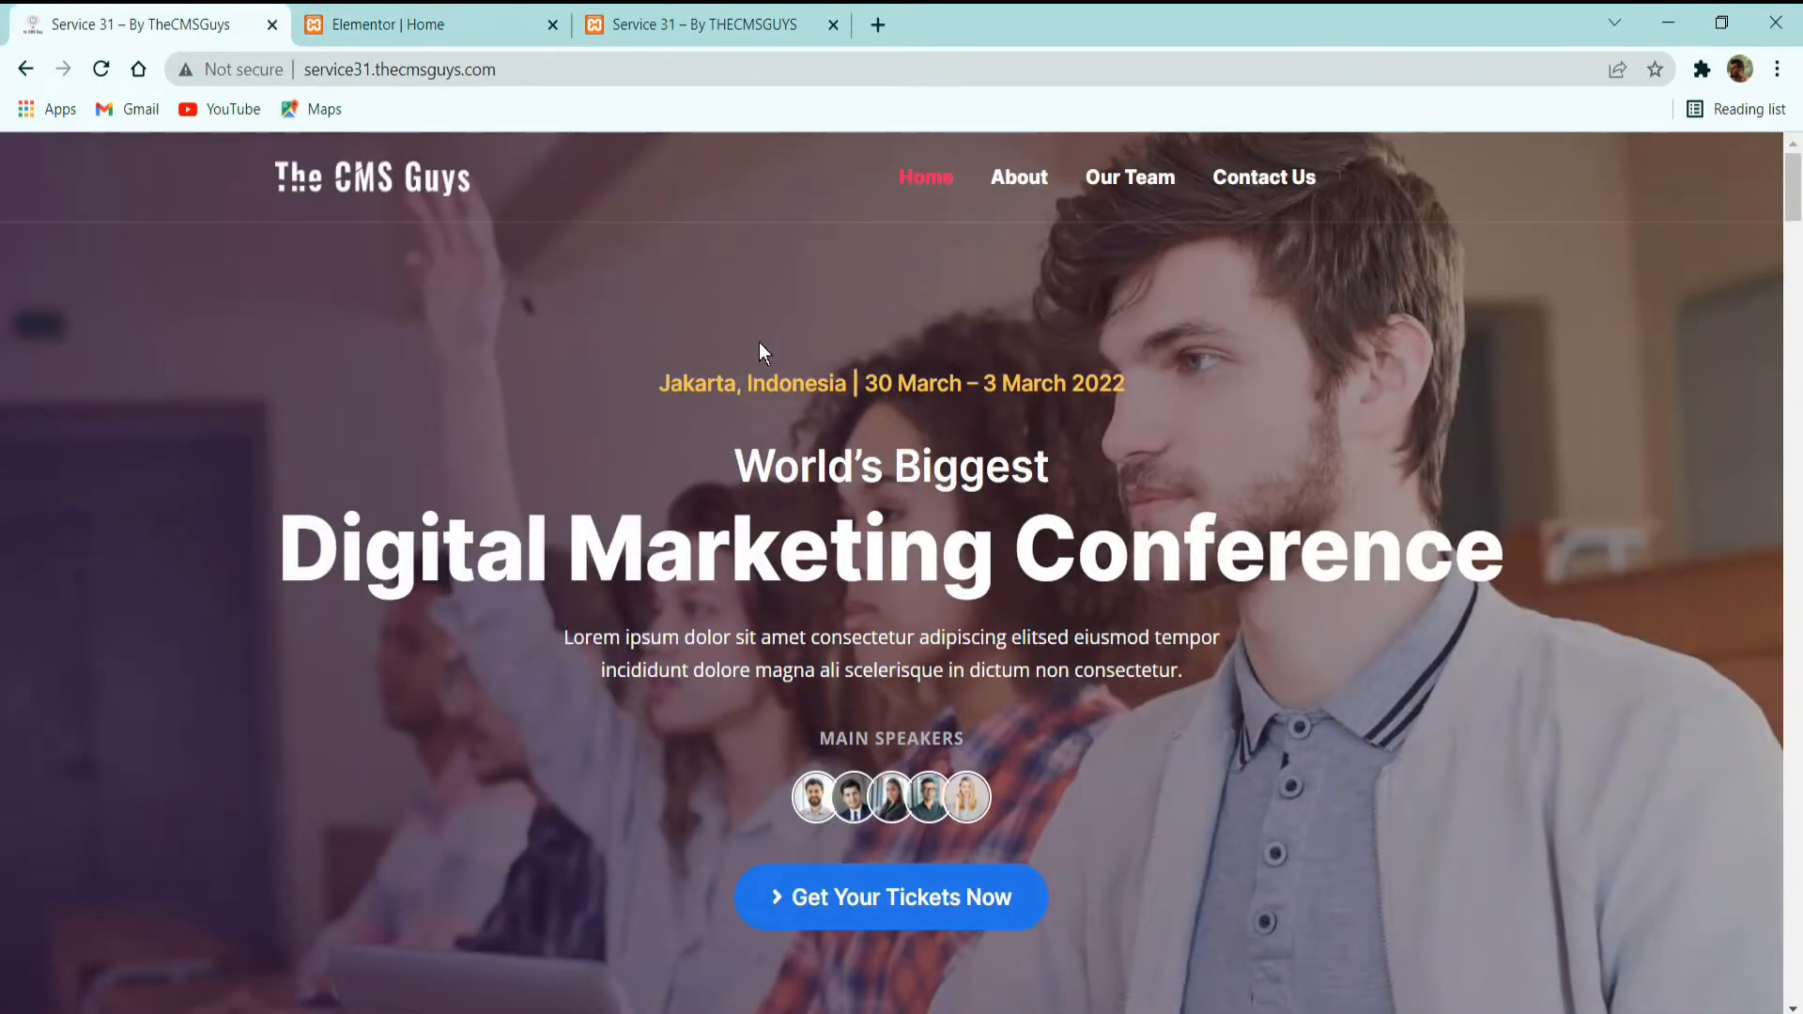
scroll(868, 434, "down", 3)
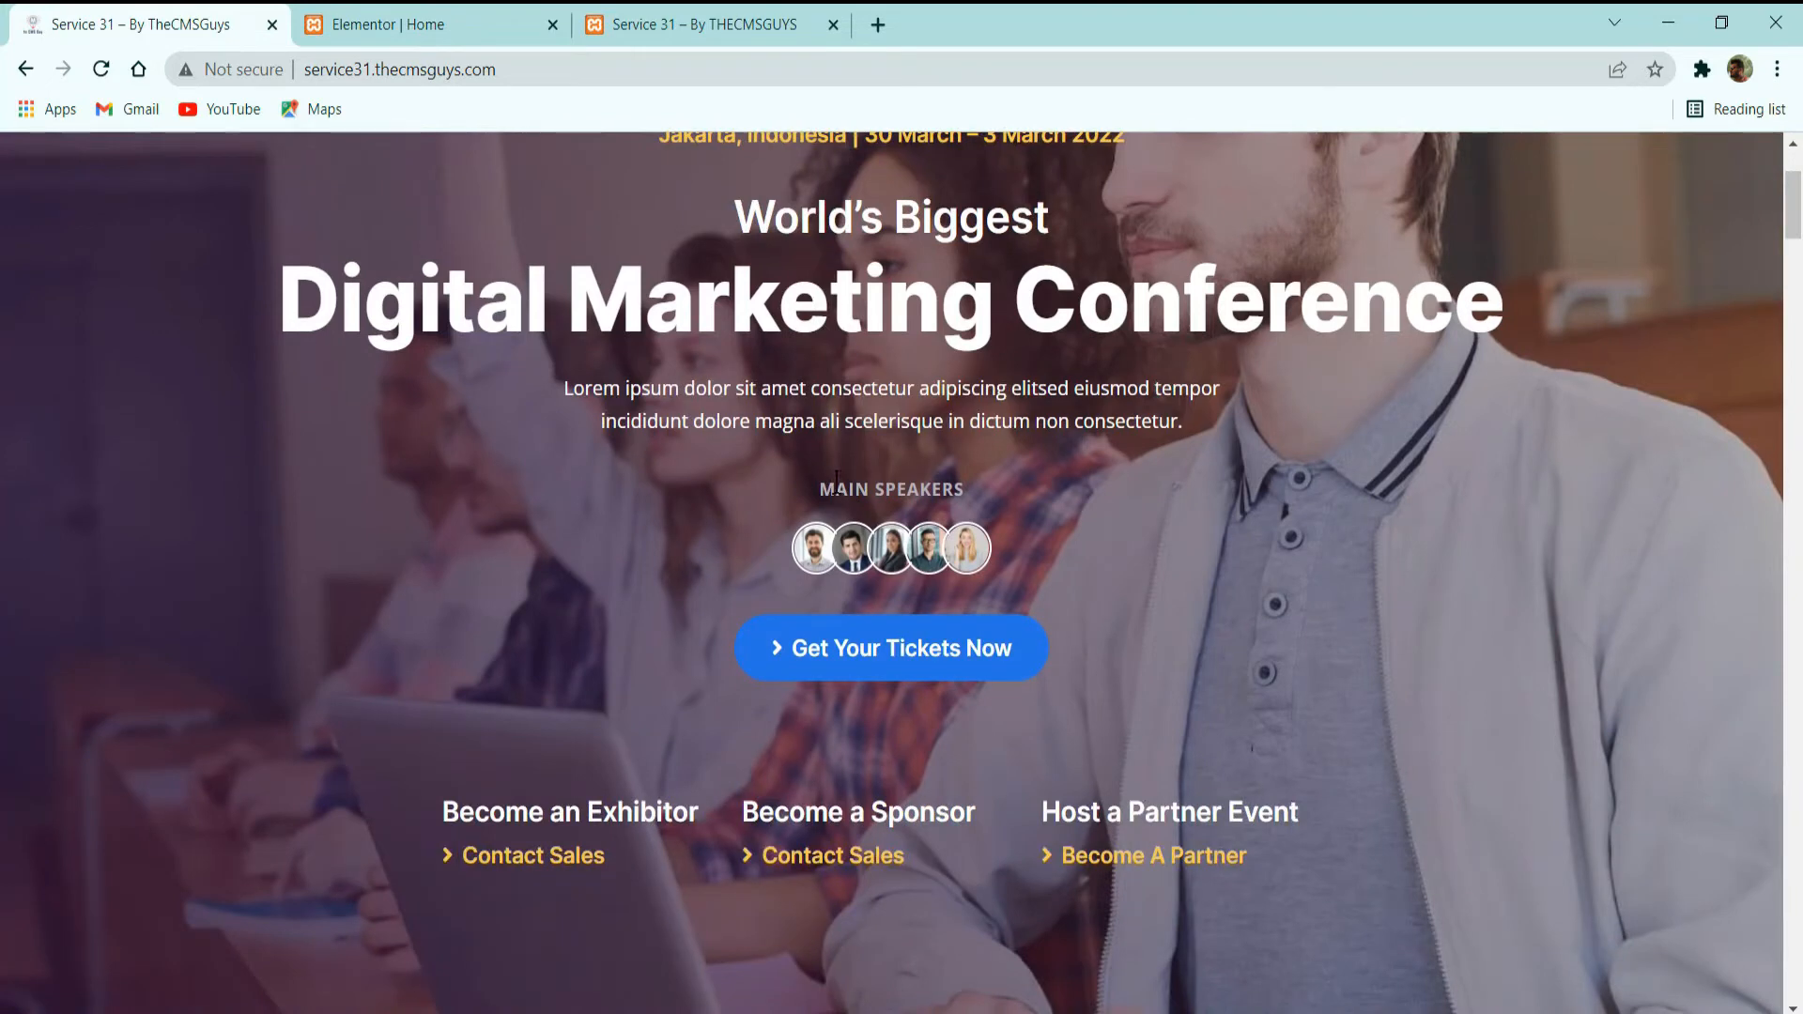
left_click_drag(836, 487, 962, 491)
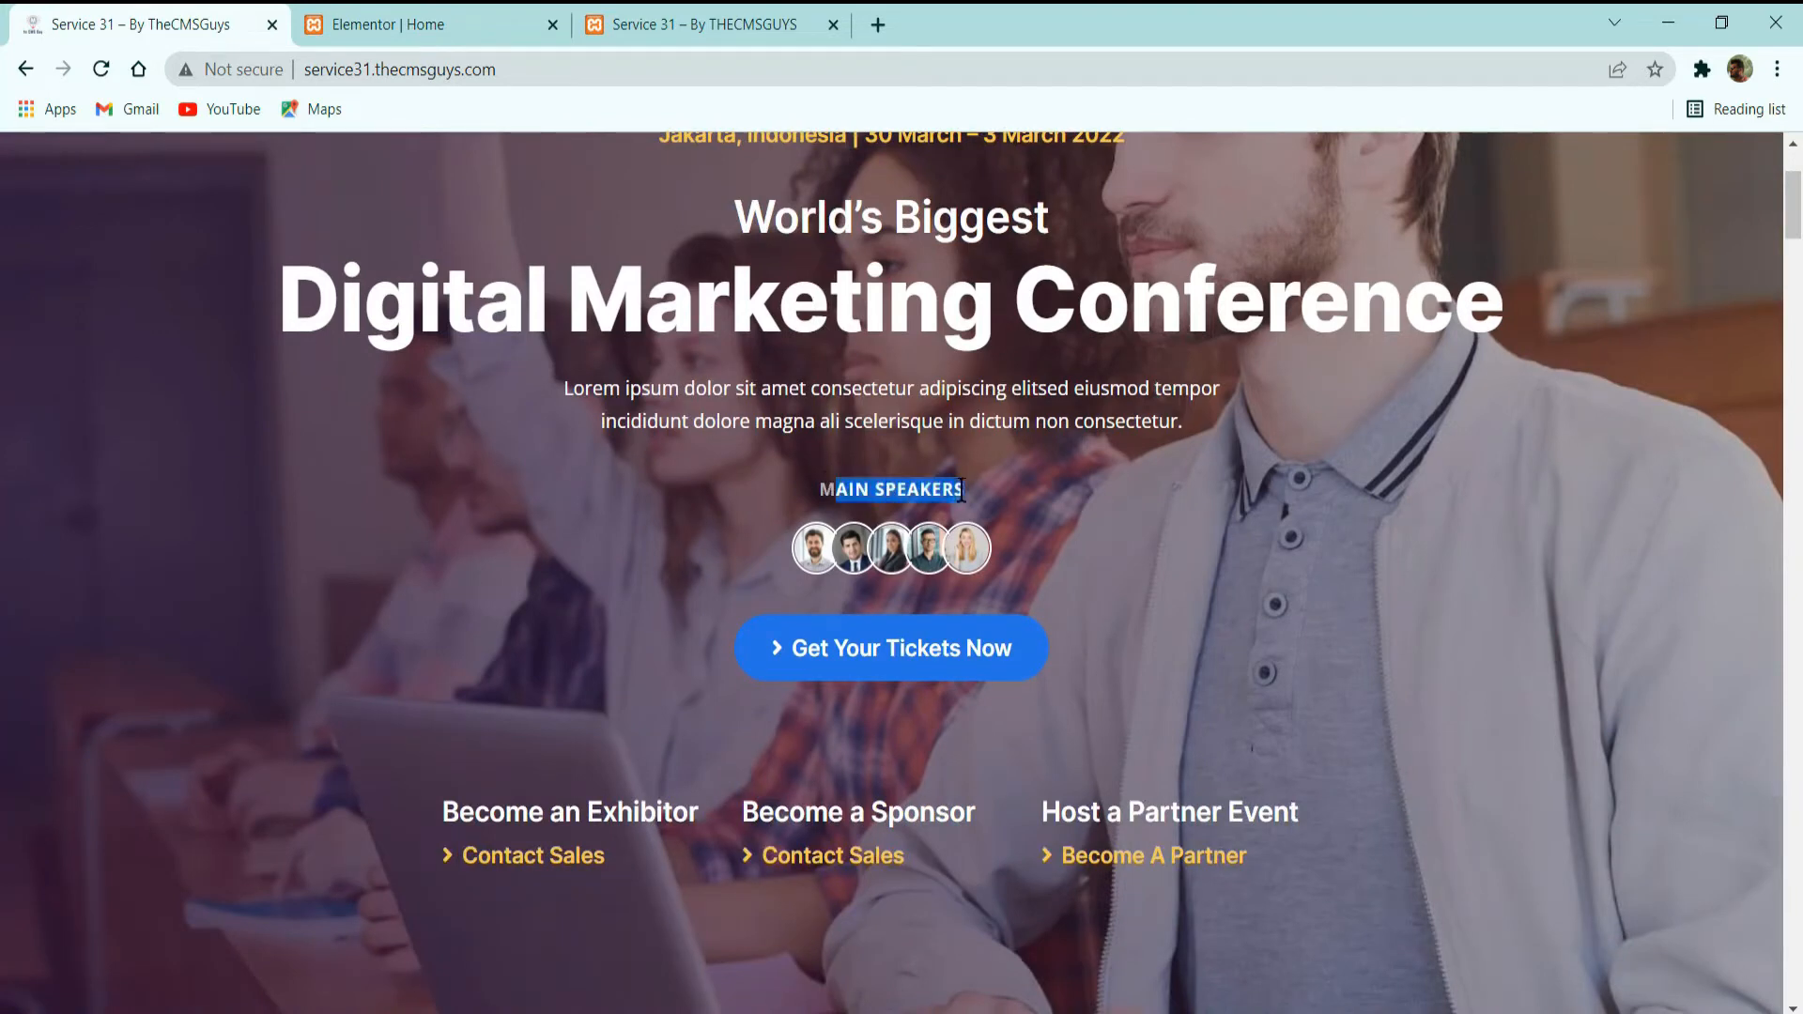
key("alt+Tab")
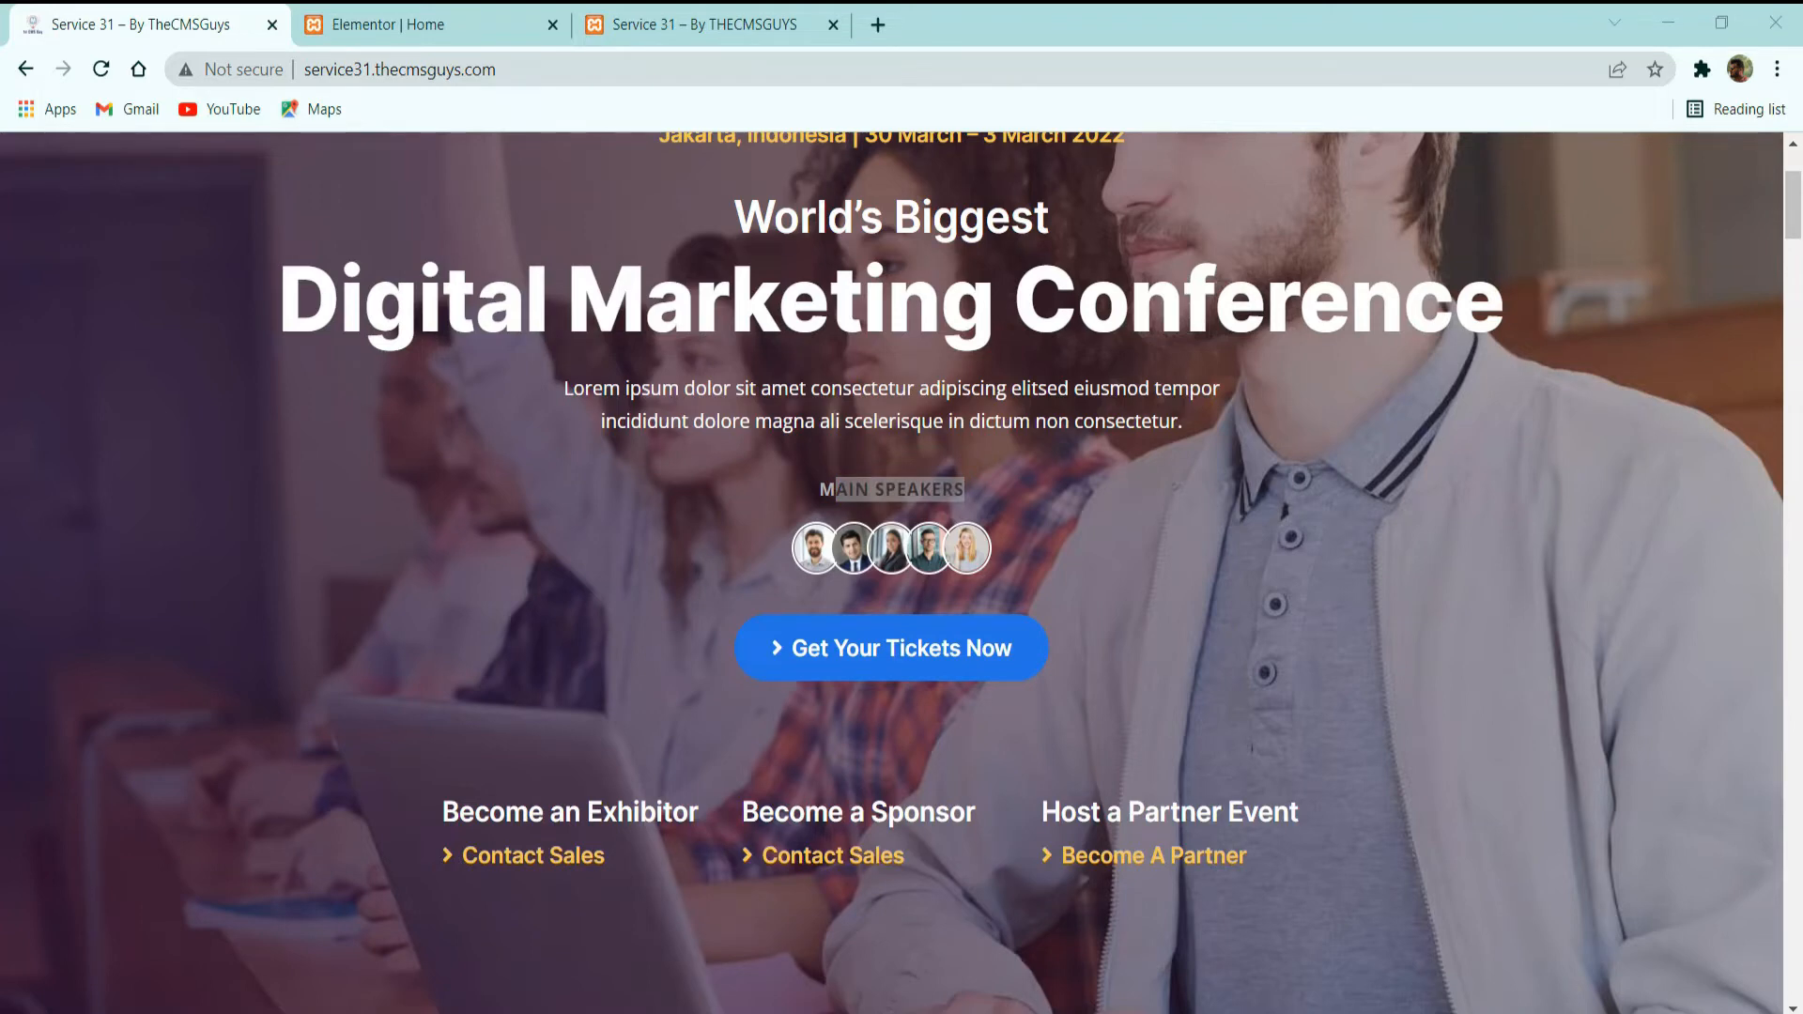
left_click(526, 13)
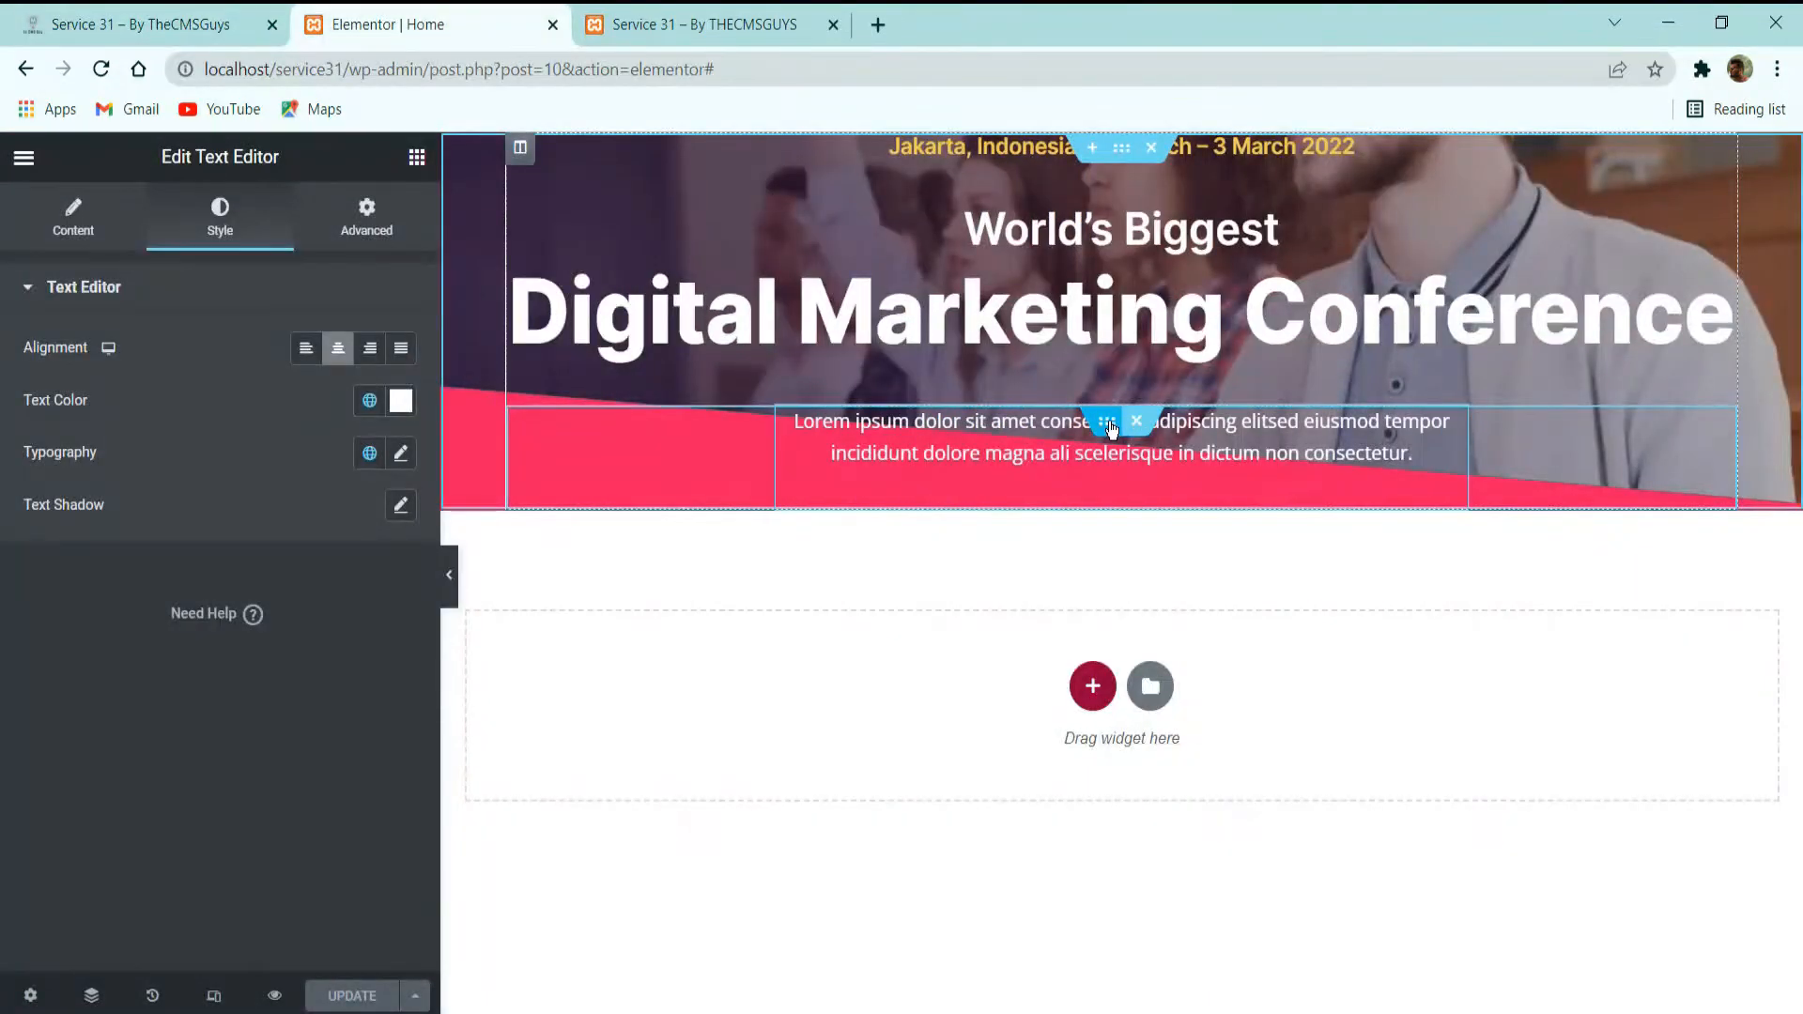
right_click(1109, 438)
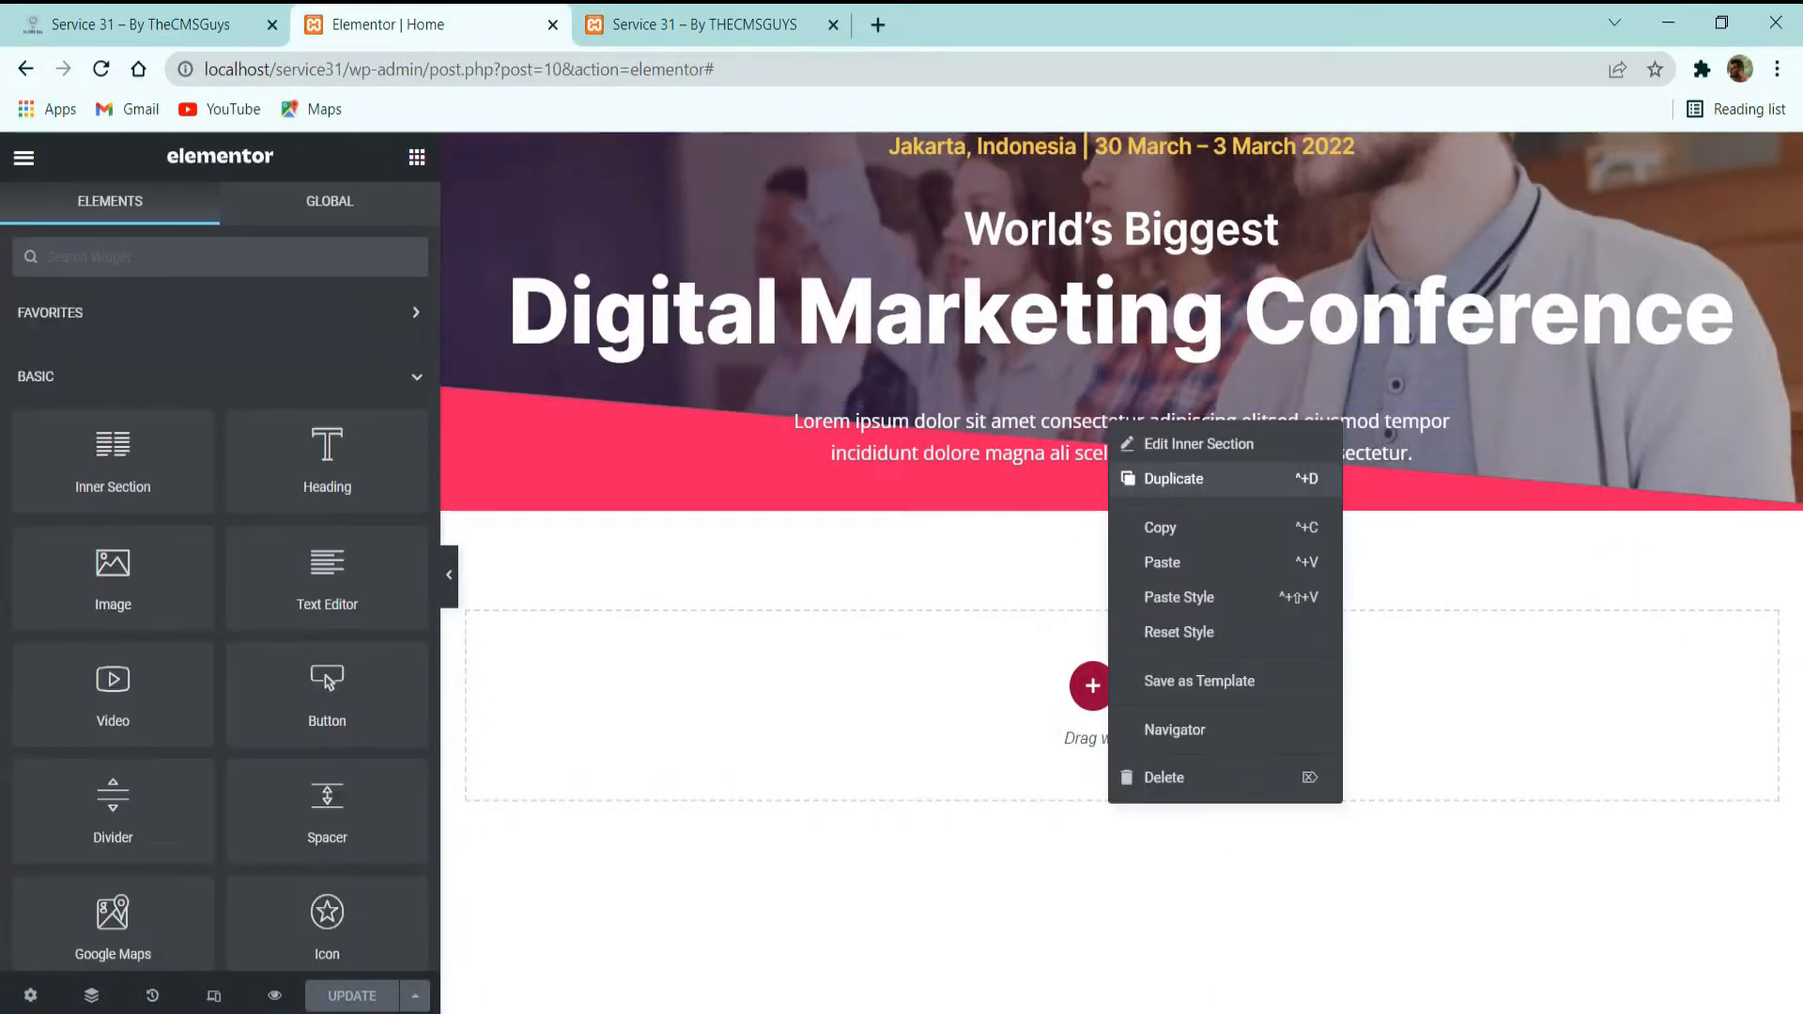
left_click(1161, 485)
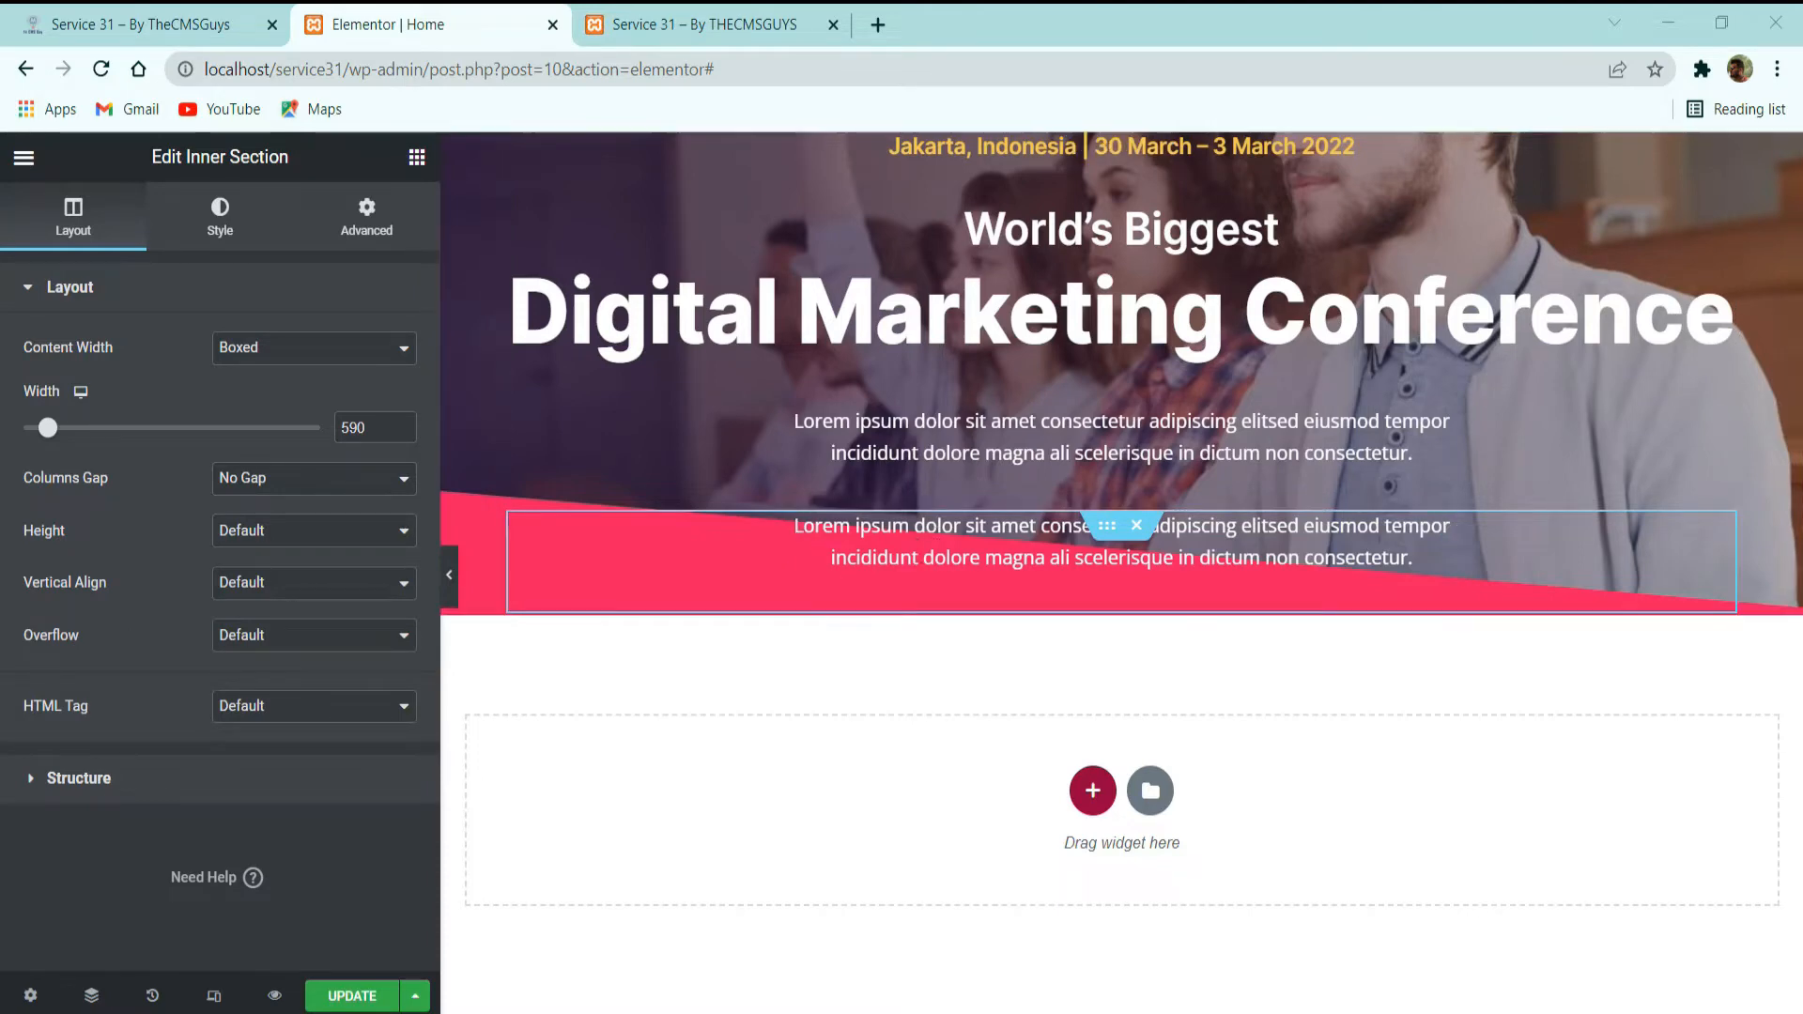
right_click(983, 570)
left_click(1043, 927)
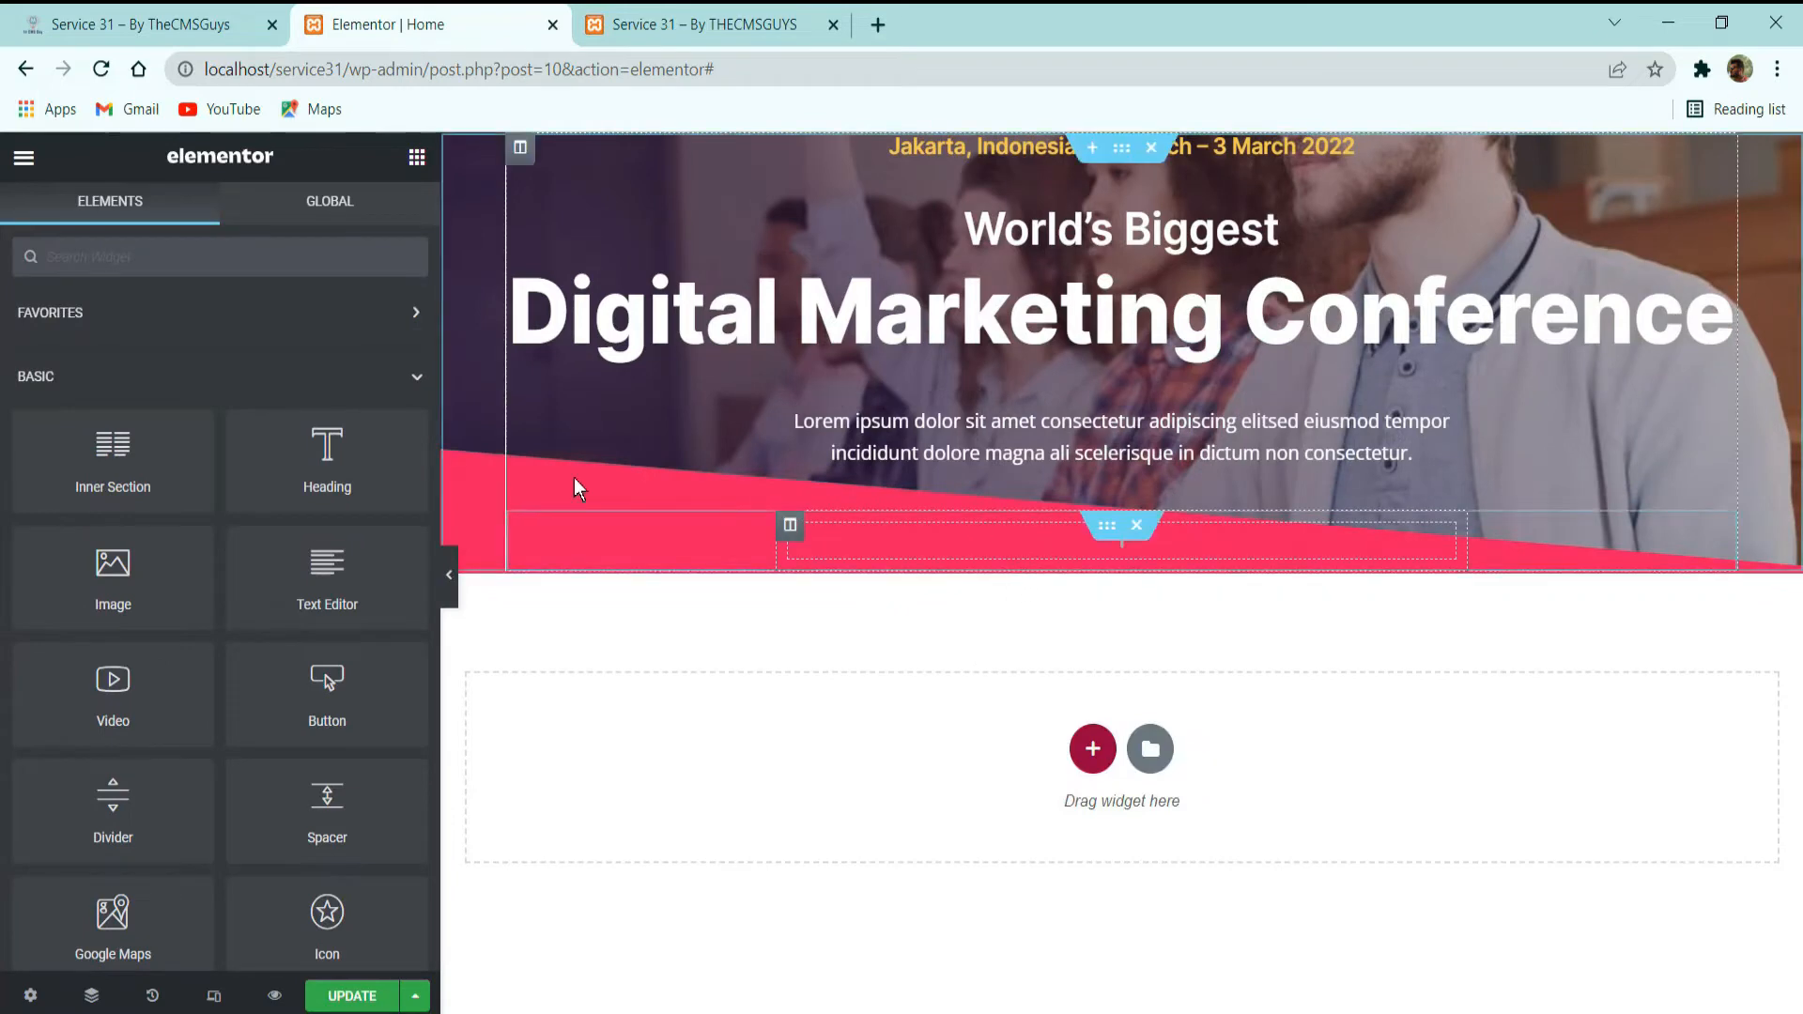
Add a Heading widget to the empty inner section and set its title to "MAIN SPEAKERS" copied from the demo site.
left_click_drag(305, 414, 1002, 552)
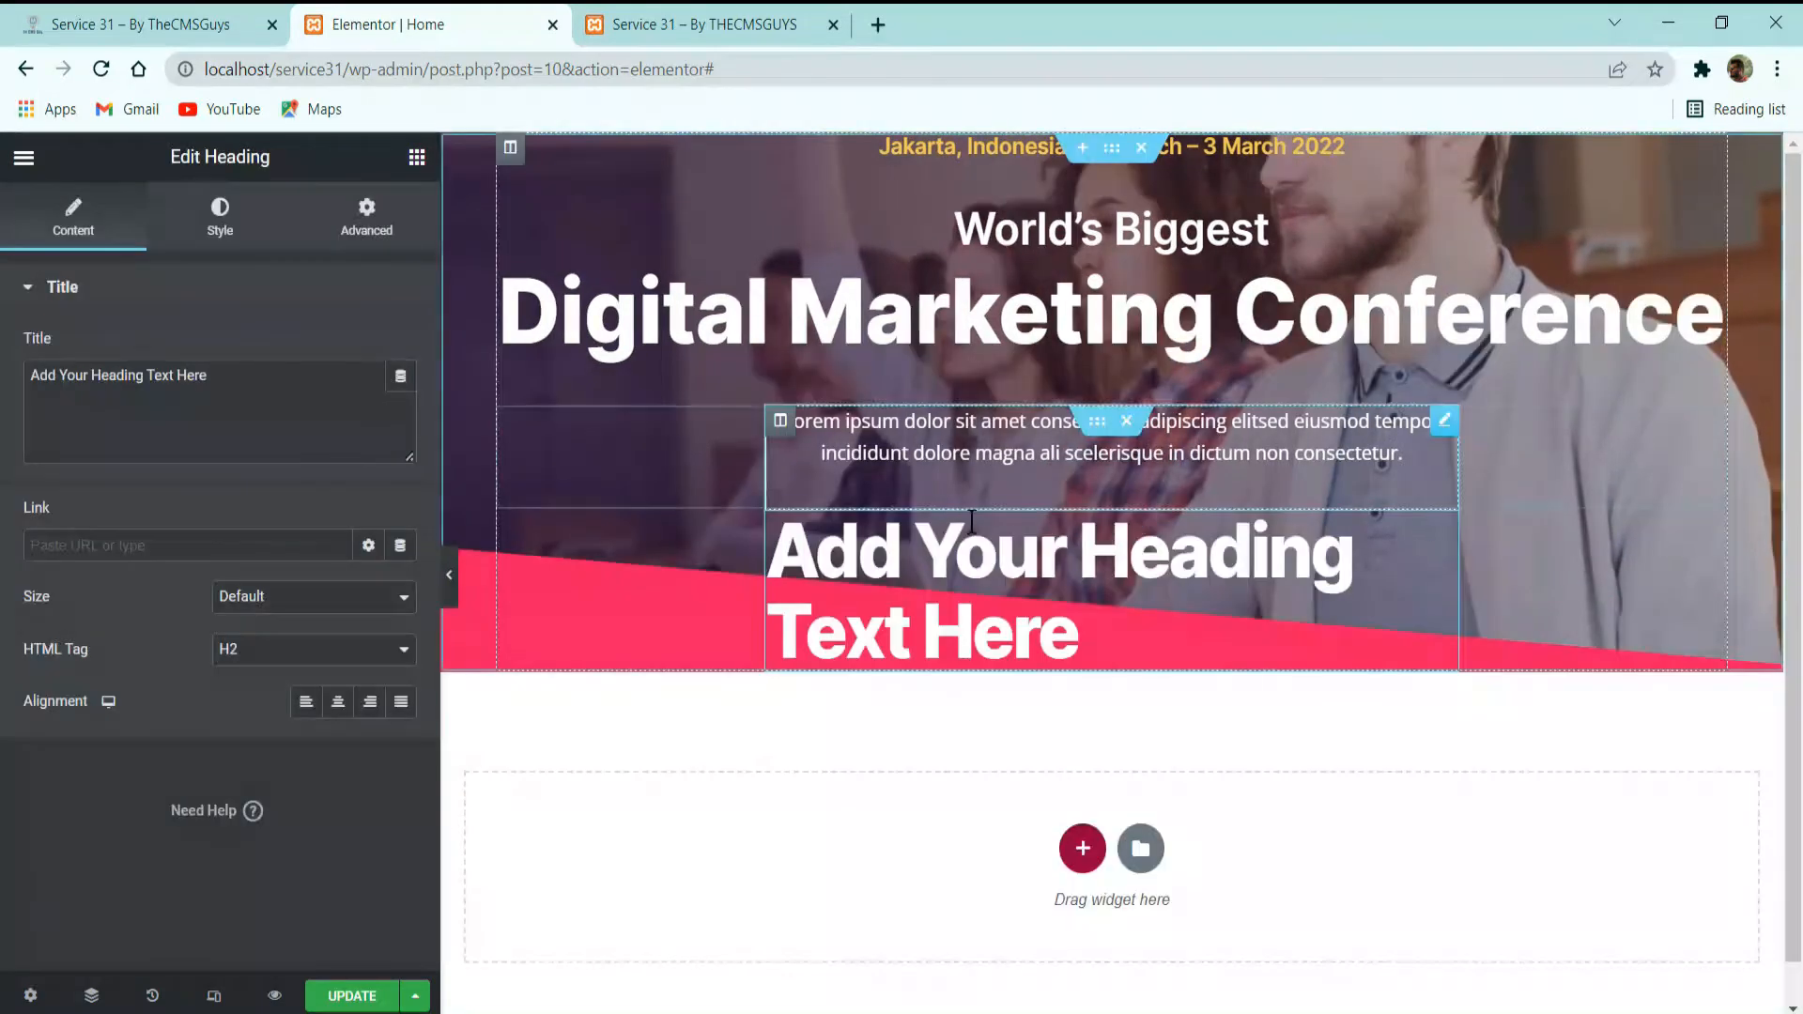
left_click(104, 24)
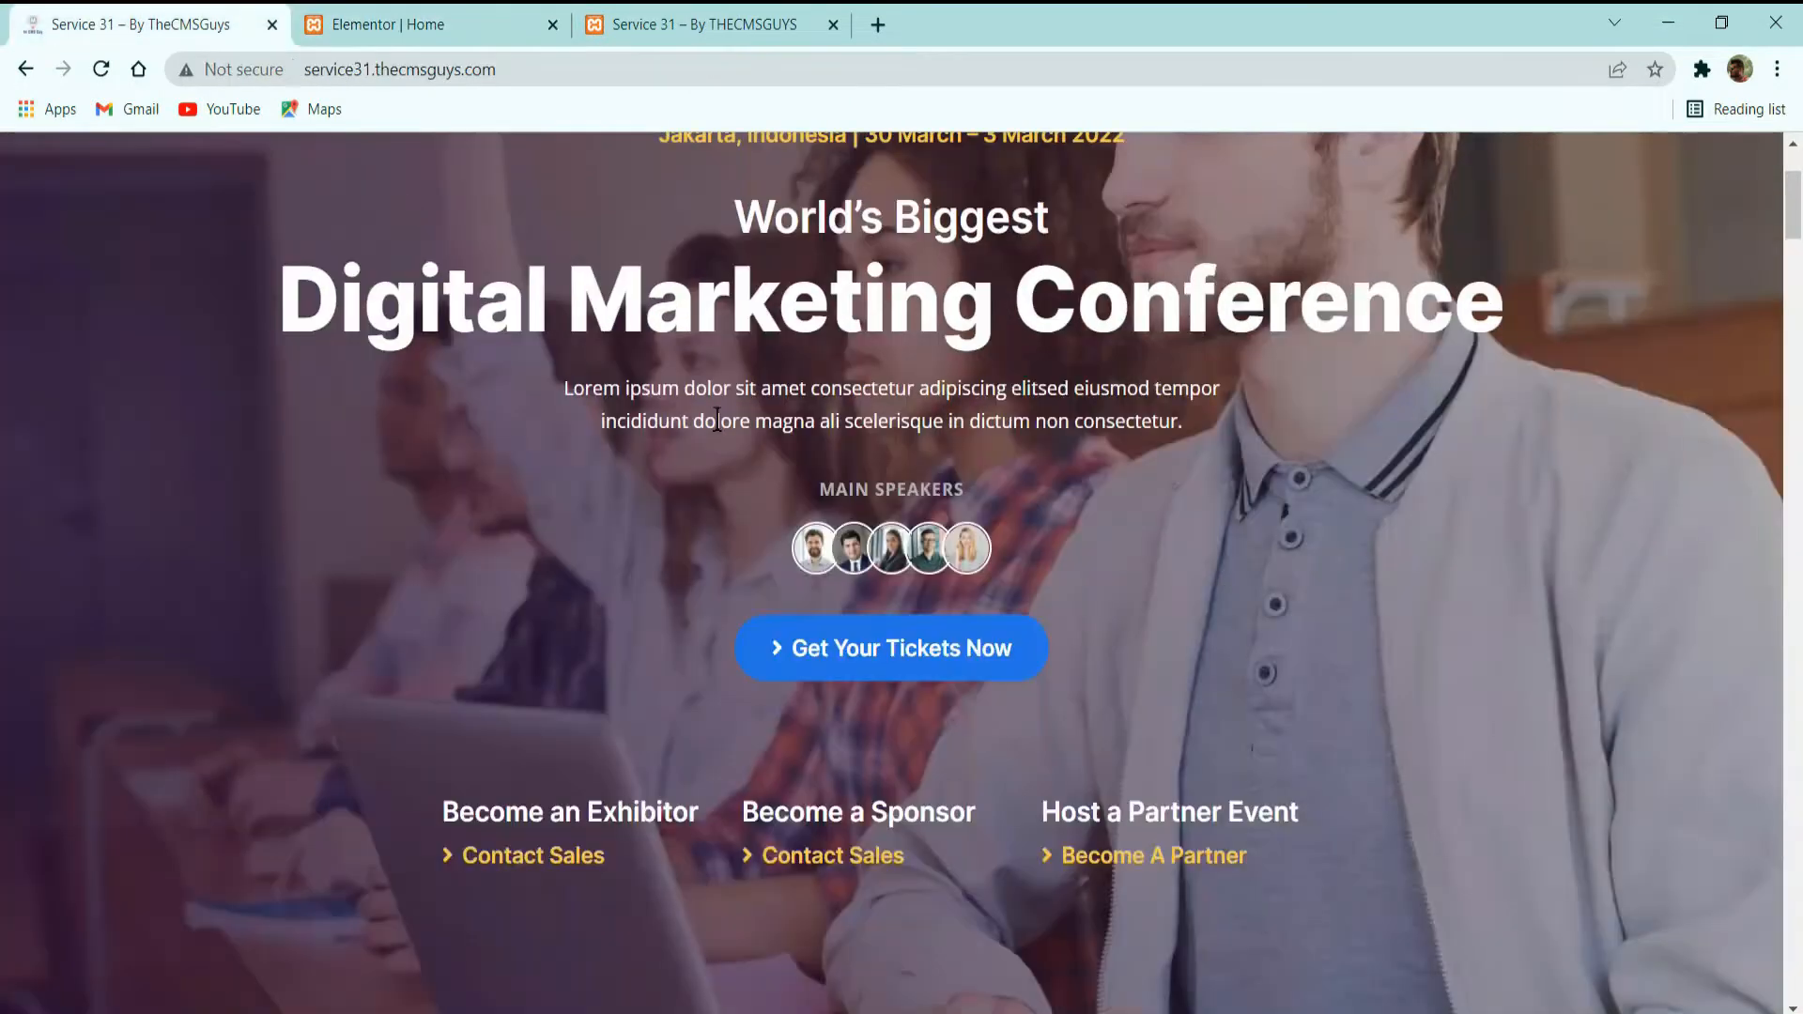
triple_click(892, 499)
key("ctrl+c")
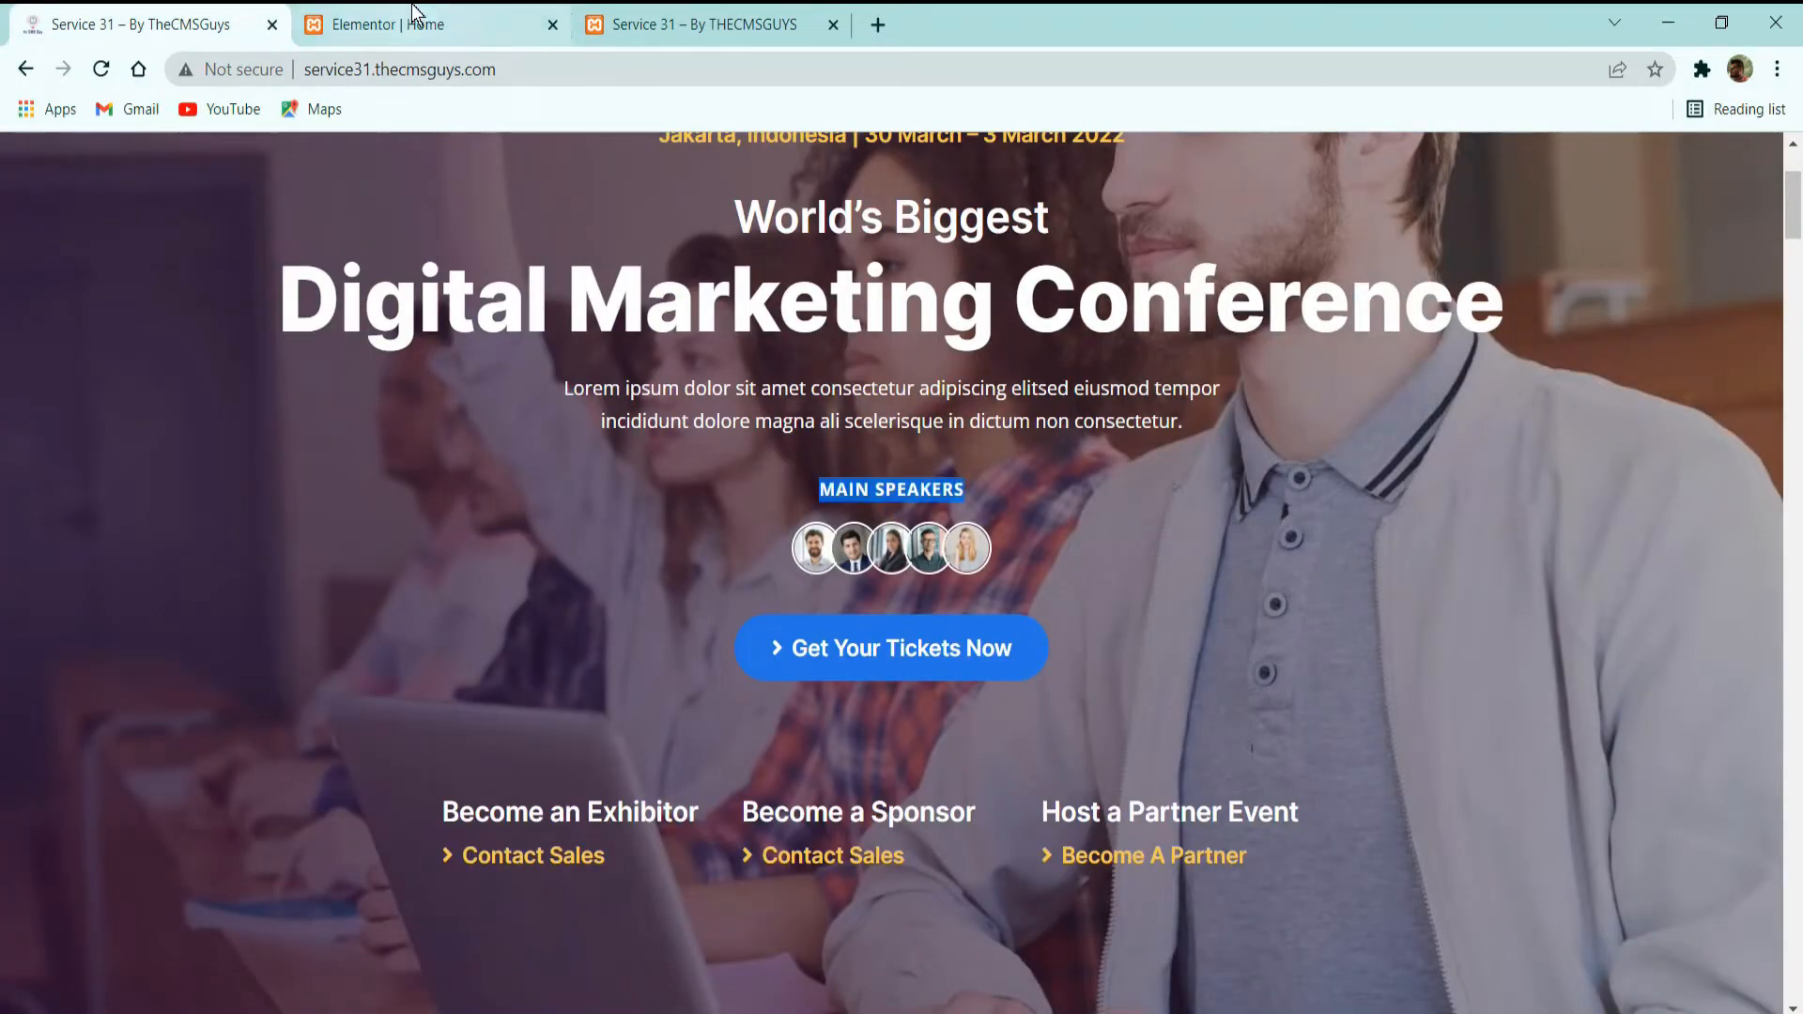
left_click(423, 25)
left_click(269, 404)
key("ctrl+a")
key("ctrl+v")
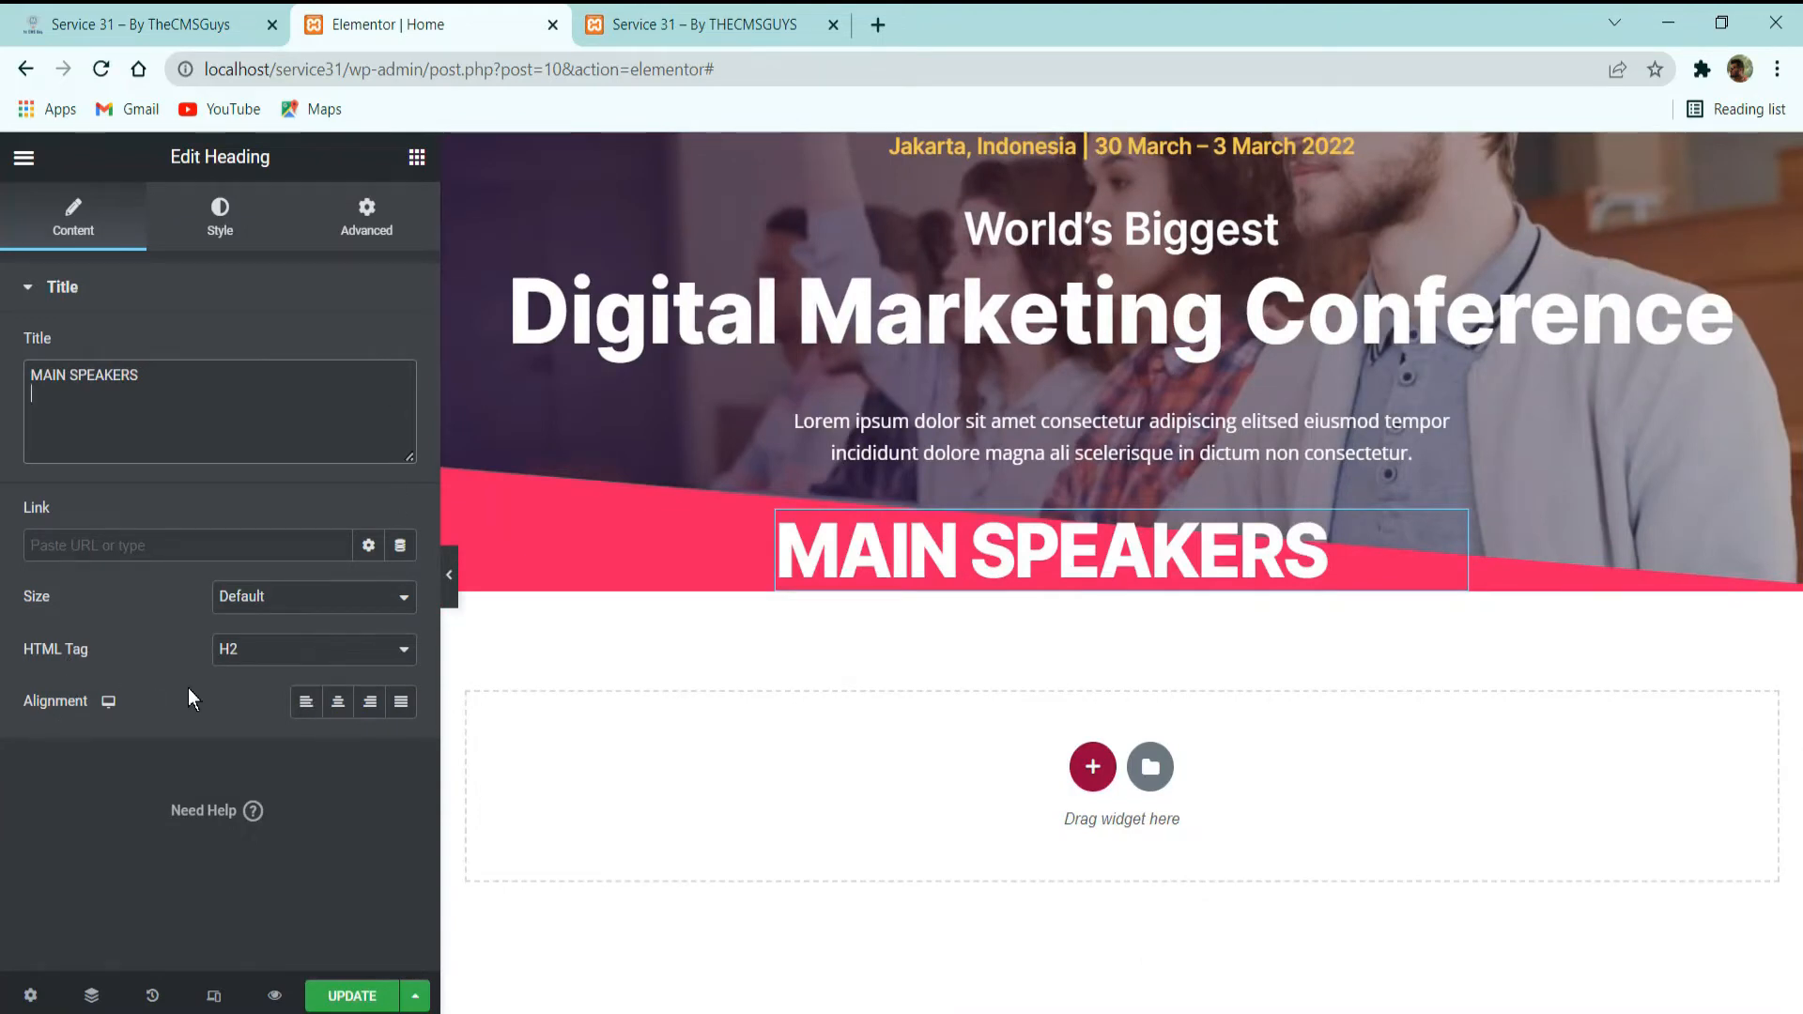
Center the "MAIN SPEAKERS" heading and set its HTML tag to div.
left_click(339, 702)
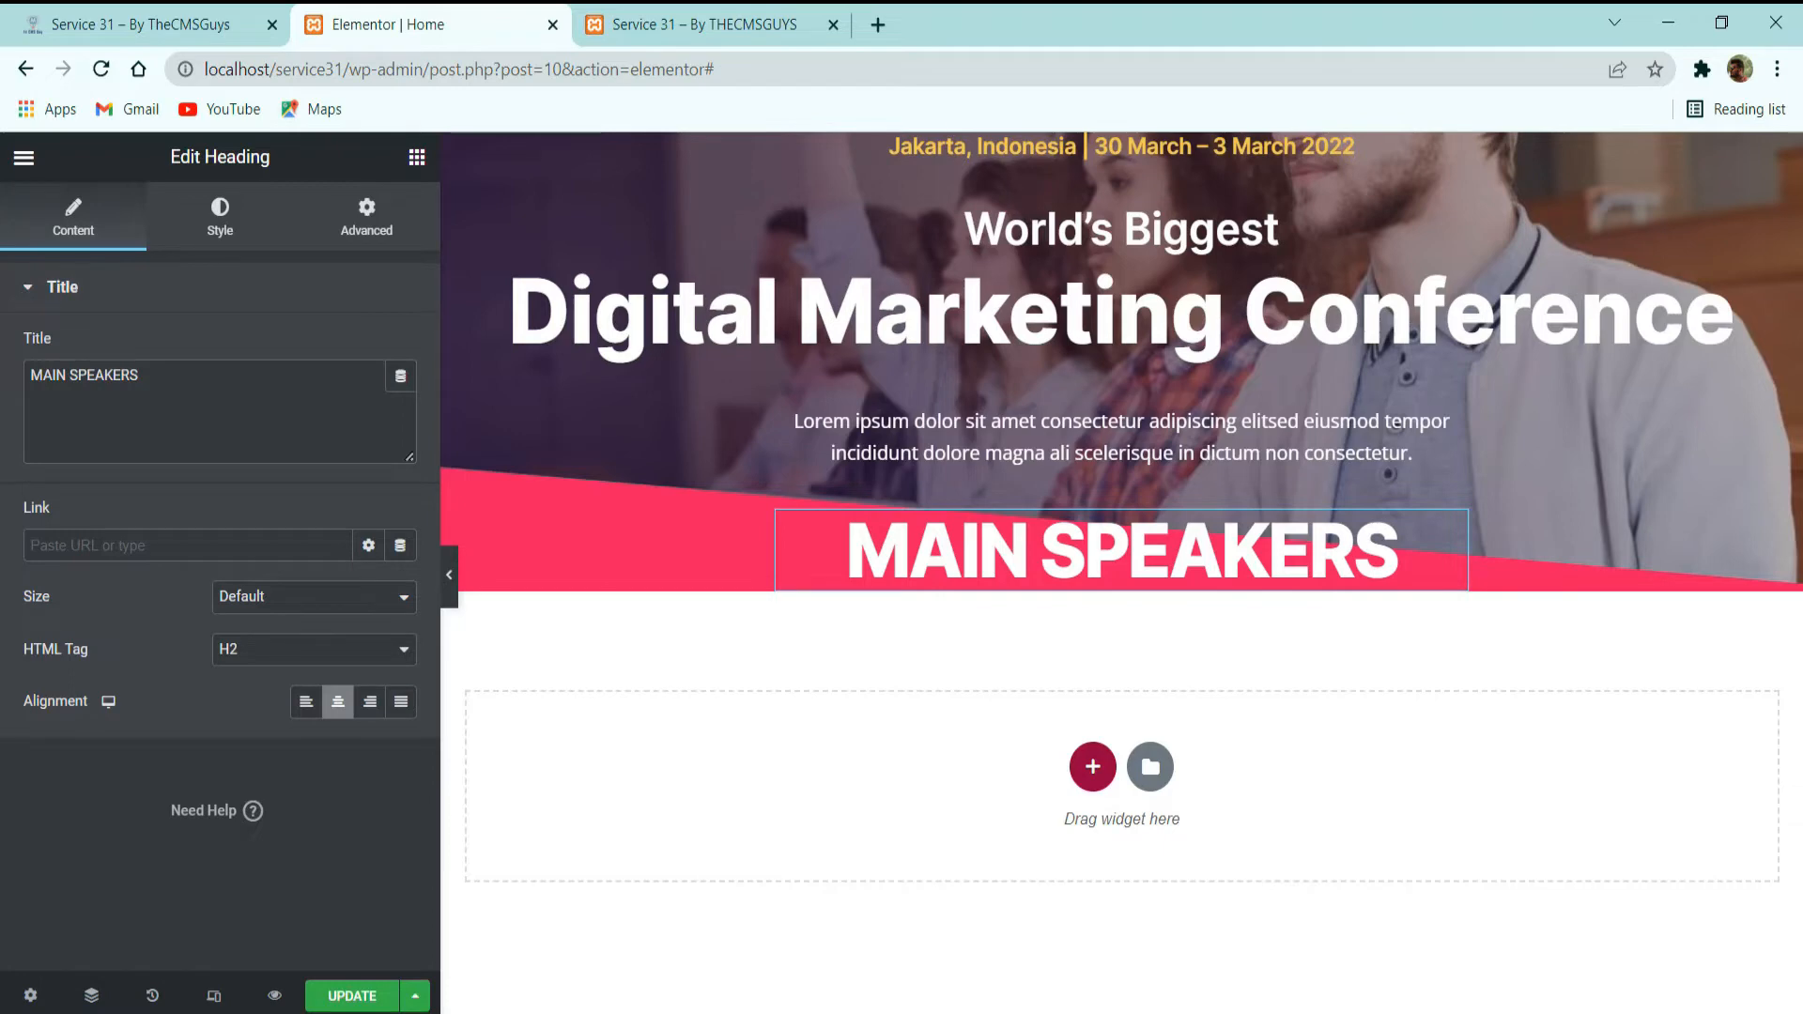
left_click(240, 655)
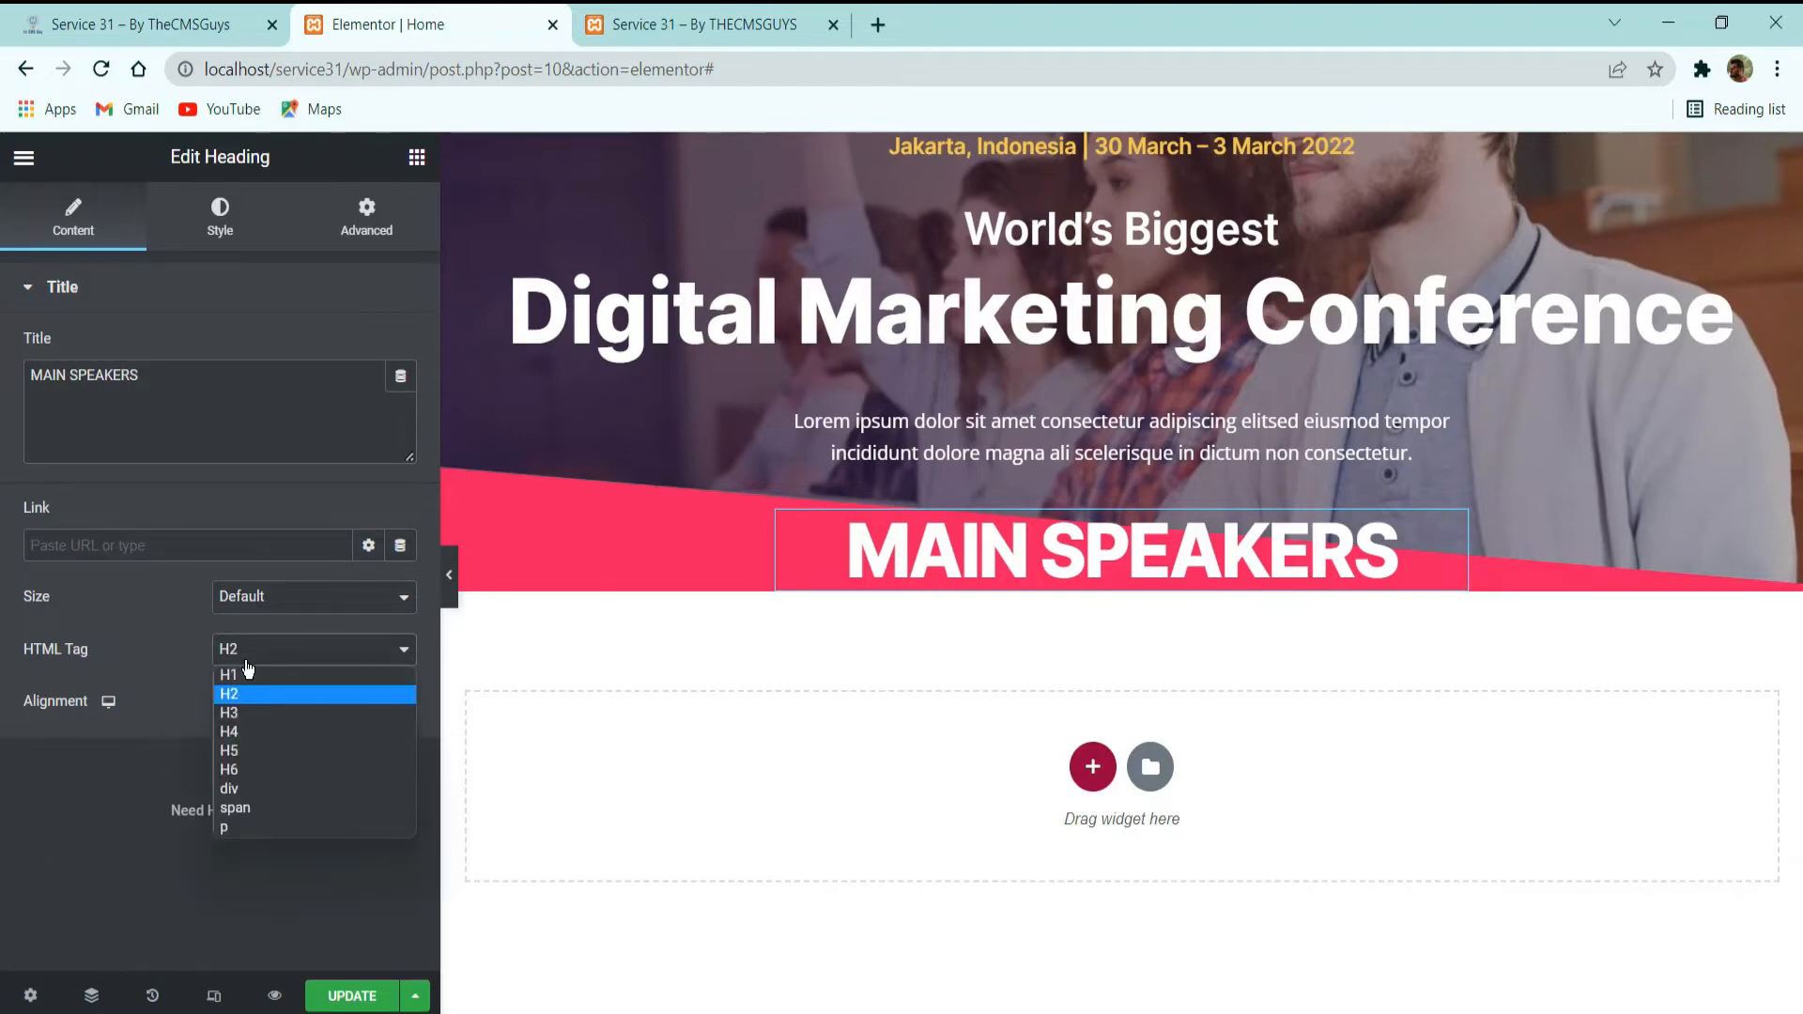
left_click(254, 791)
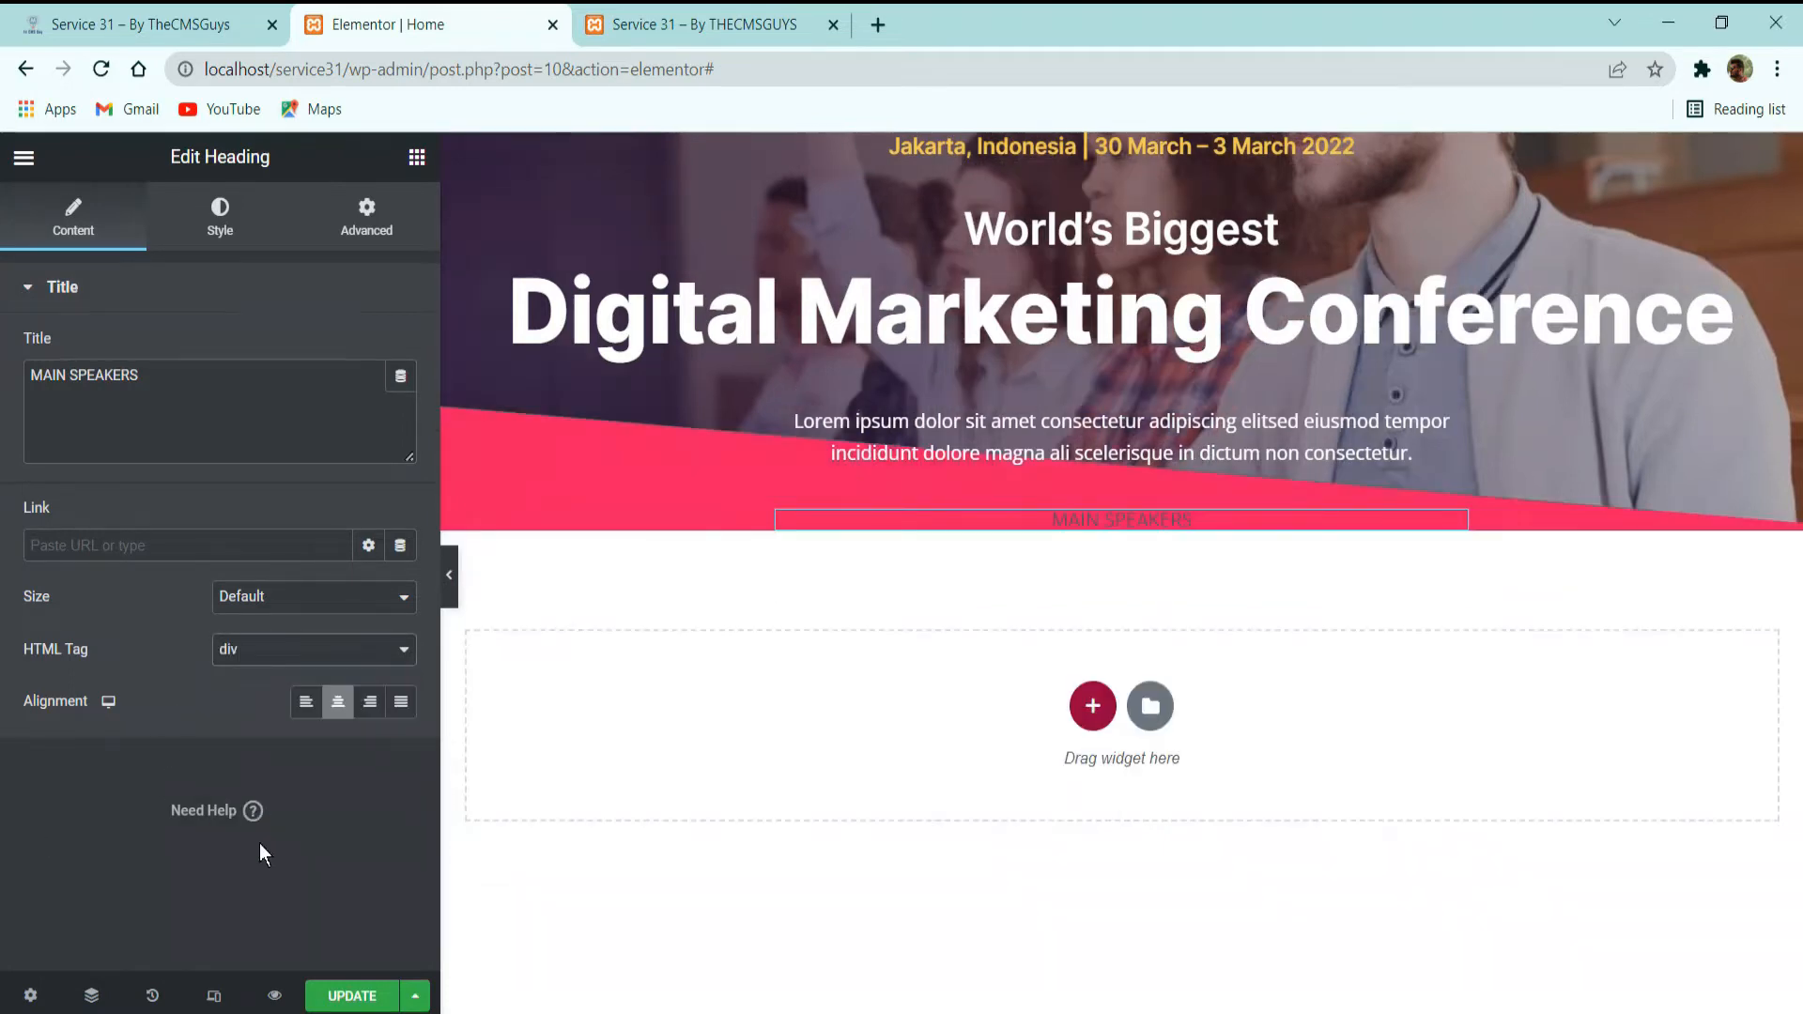
Apply the Dark Gray global color and the H6-Subtitle Section global font to the "MAIN SPEAKERS" heading.
left_click(233, 225)
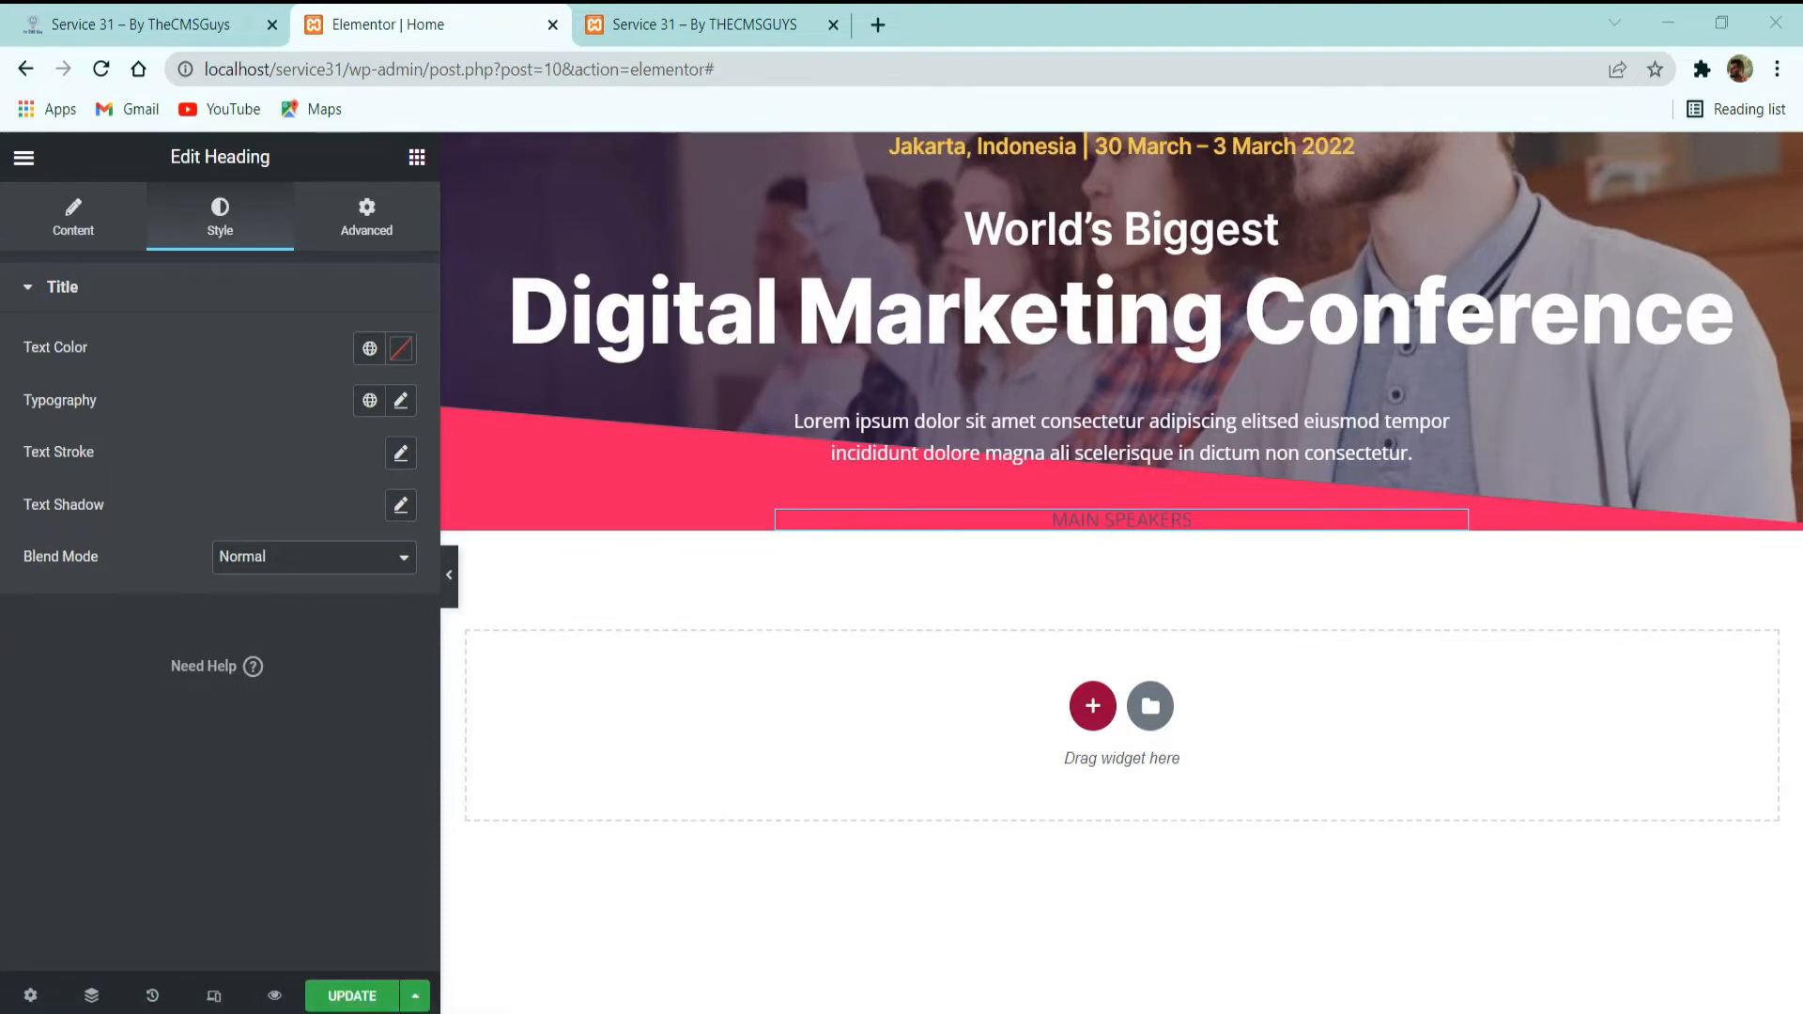
left_click(369, 349)
left_click(194, 681)
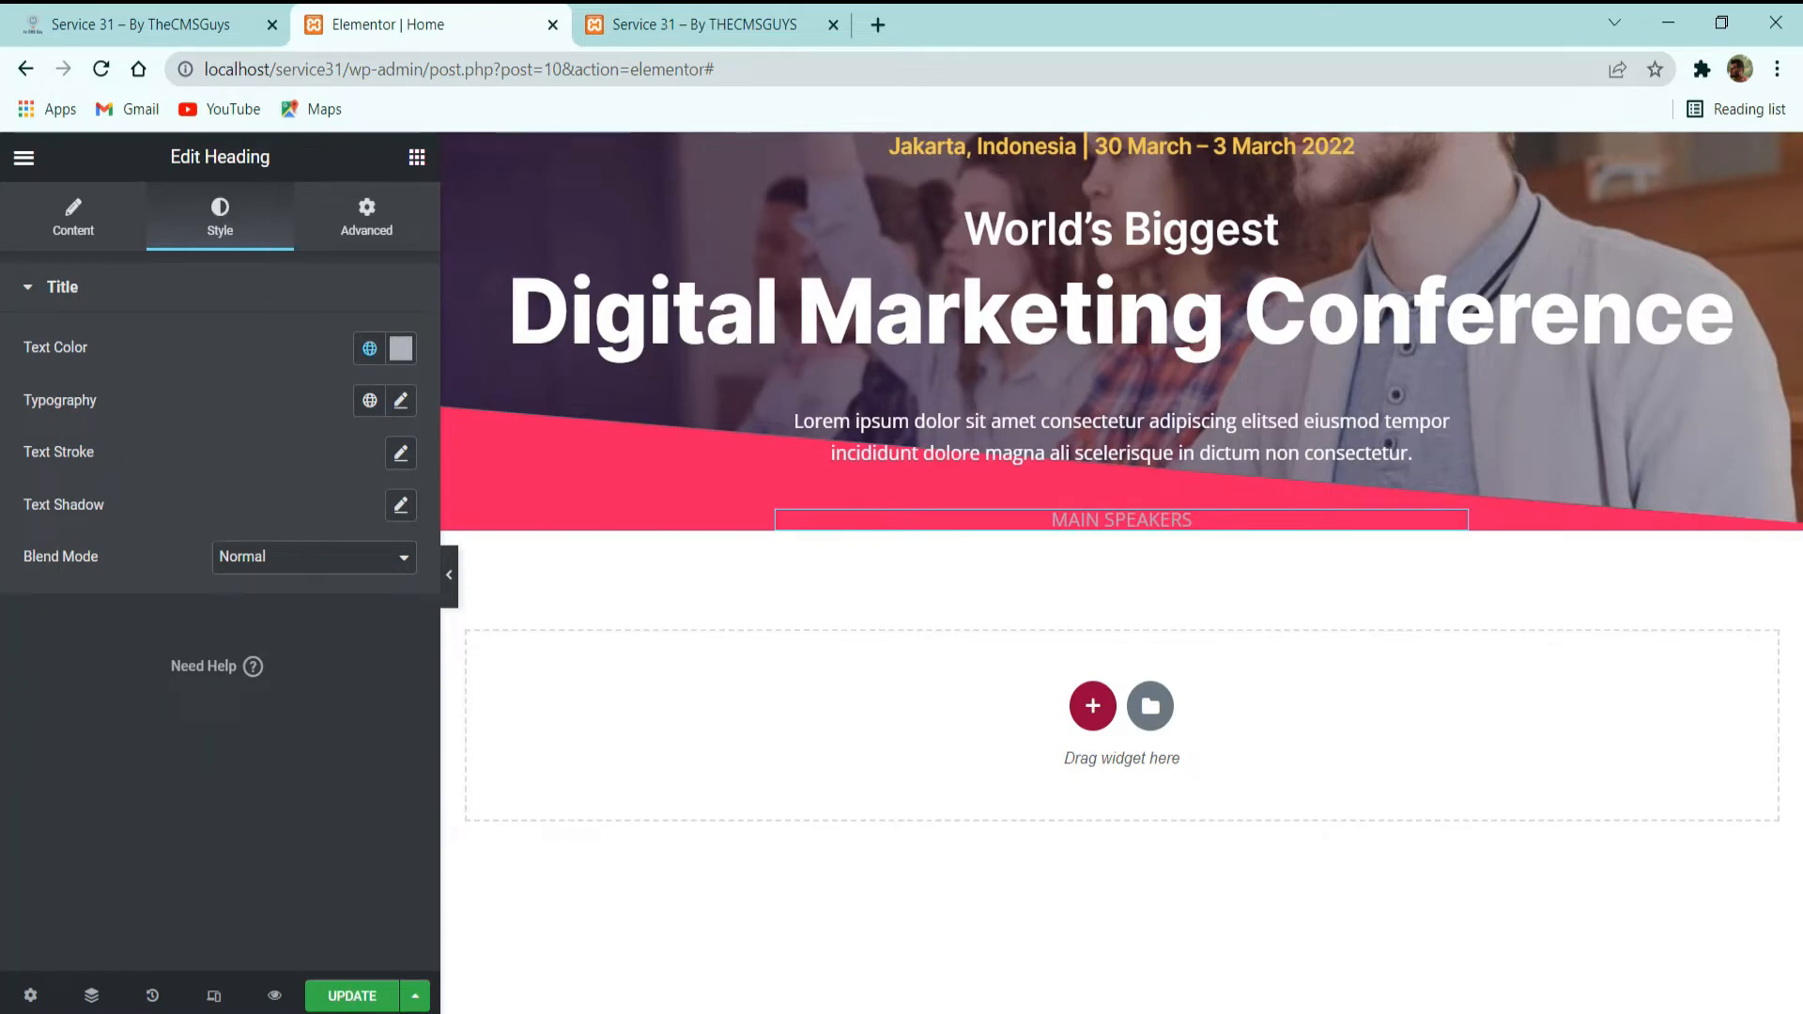
left_click(370, 400)
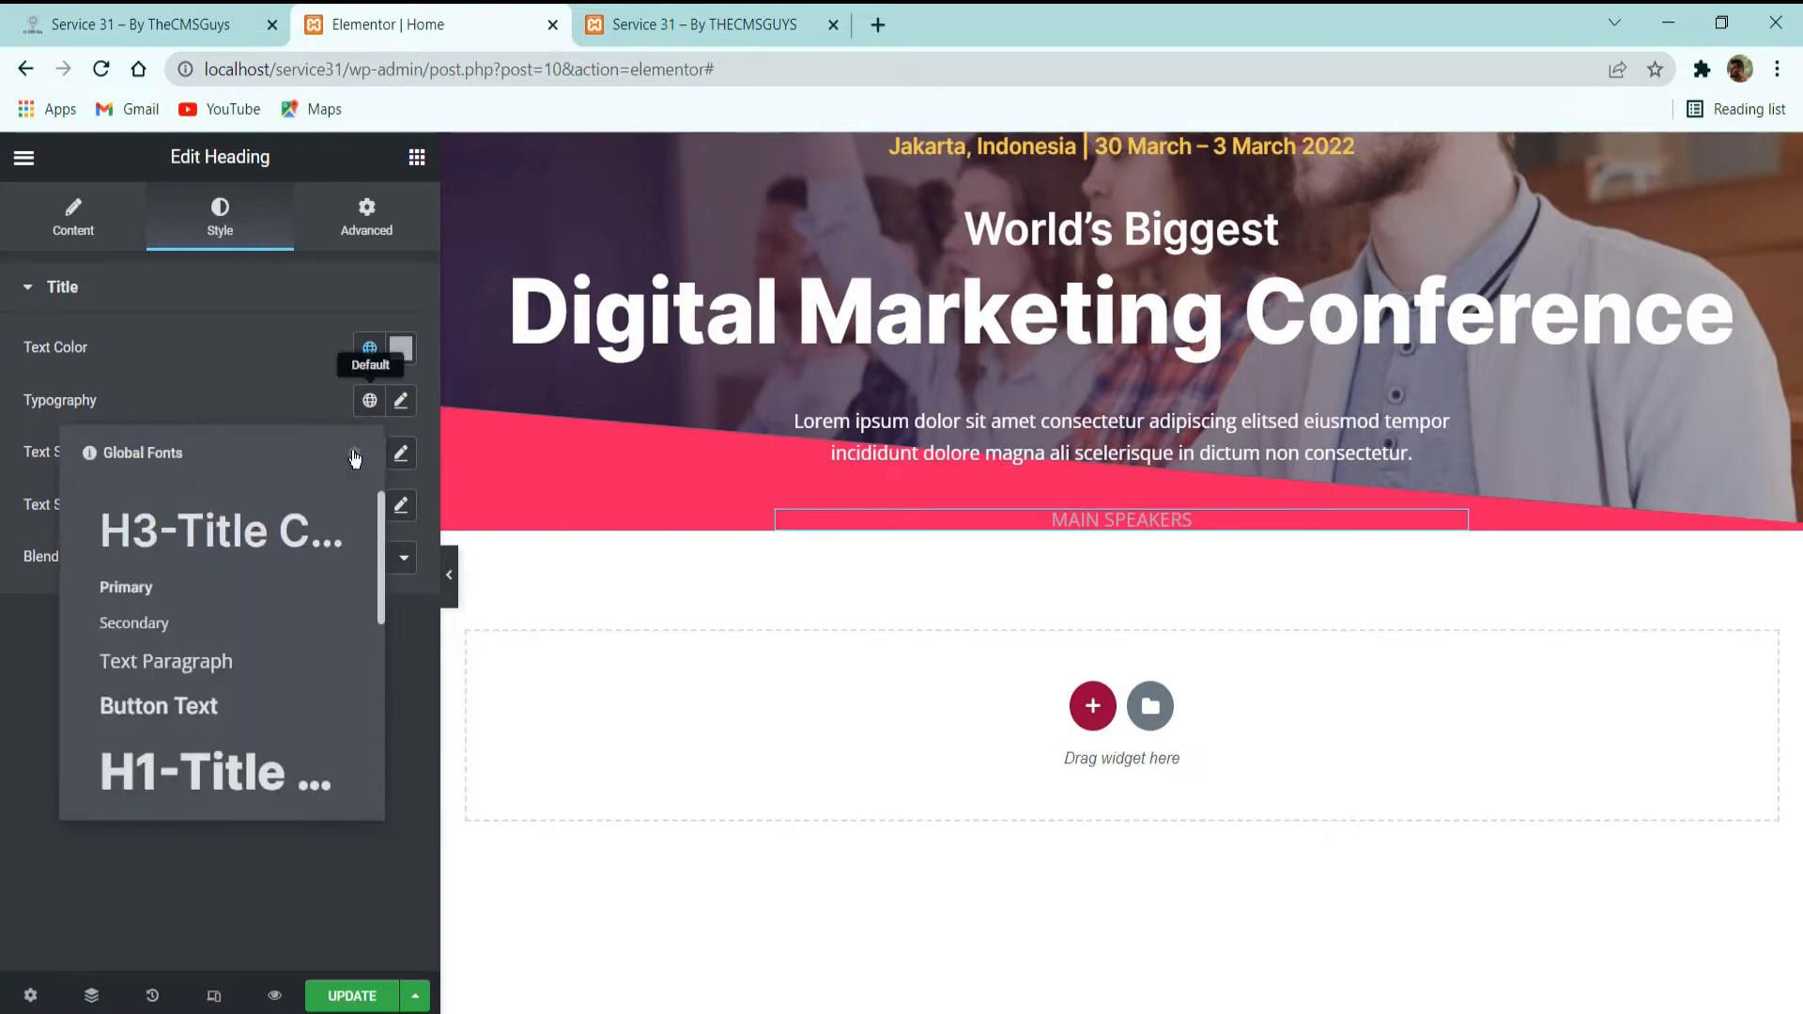
scroll(217, 671, "down", 5)
scroll(215, 674, "up", 5)
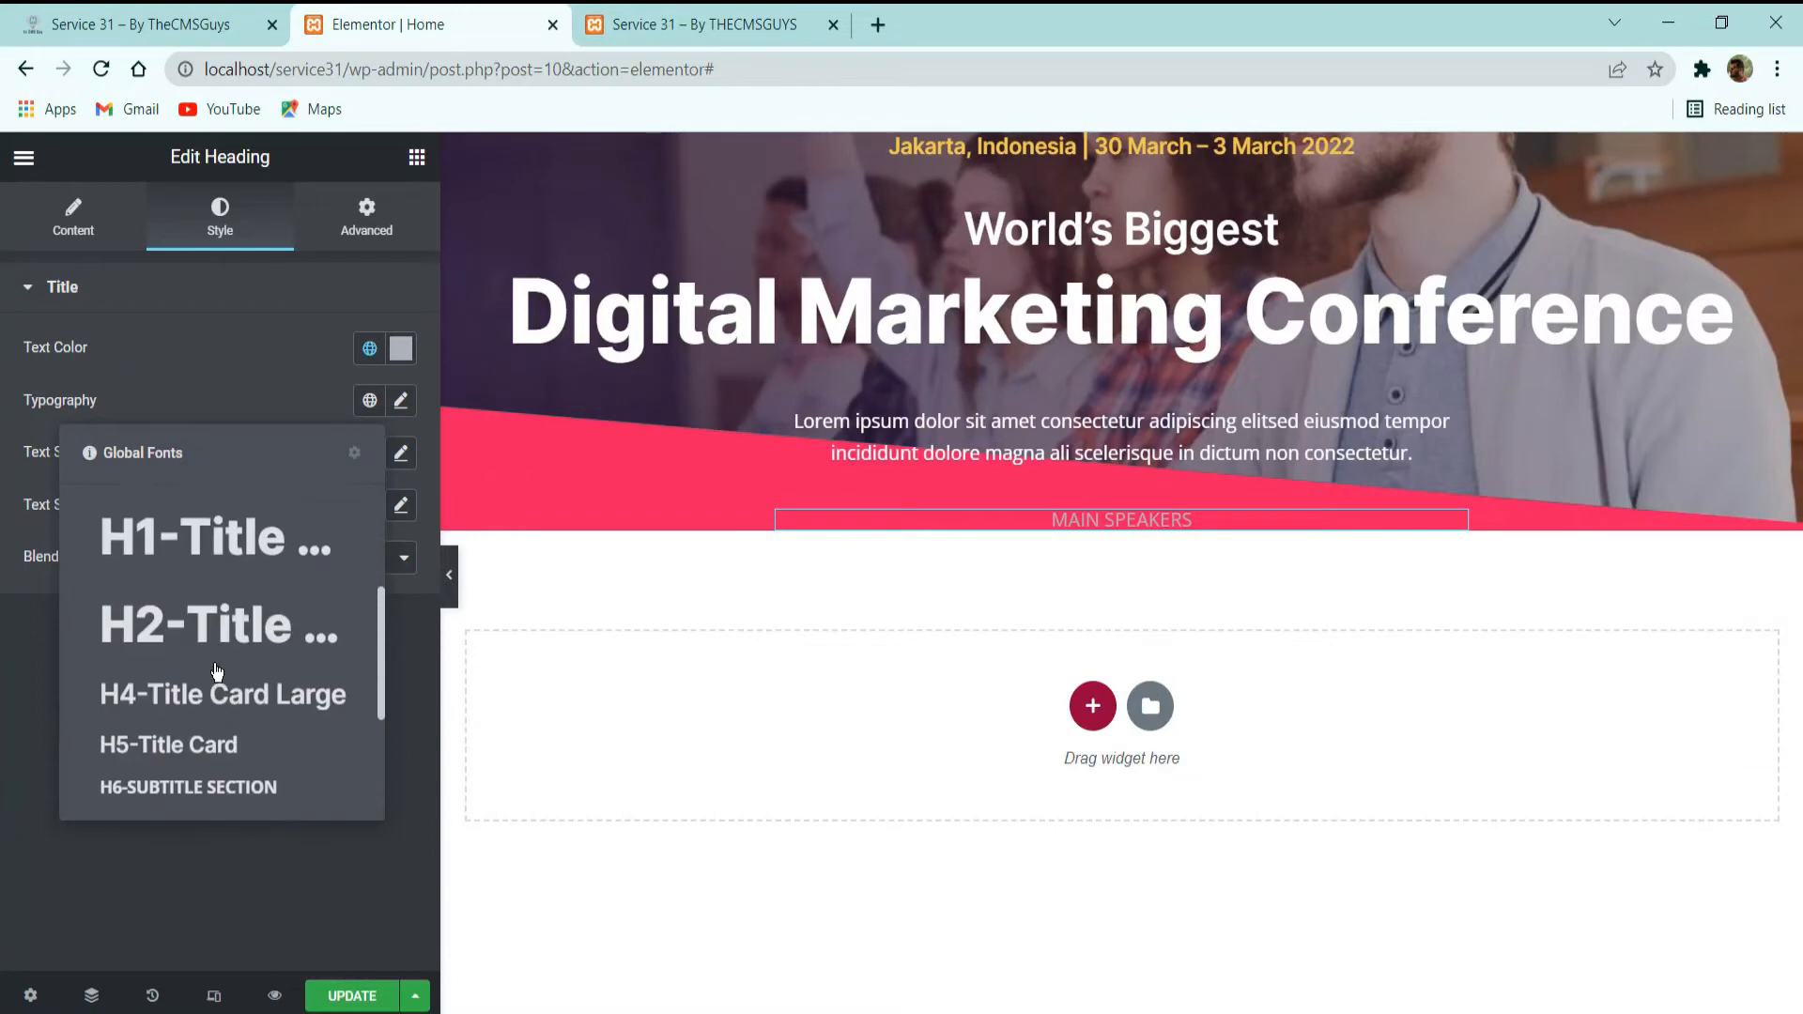
scroll(212, 667, "down", 5)
left_click(178, 566)
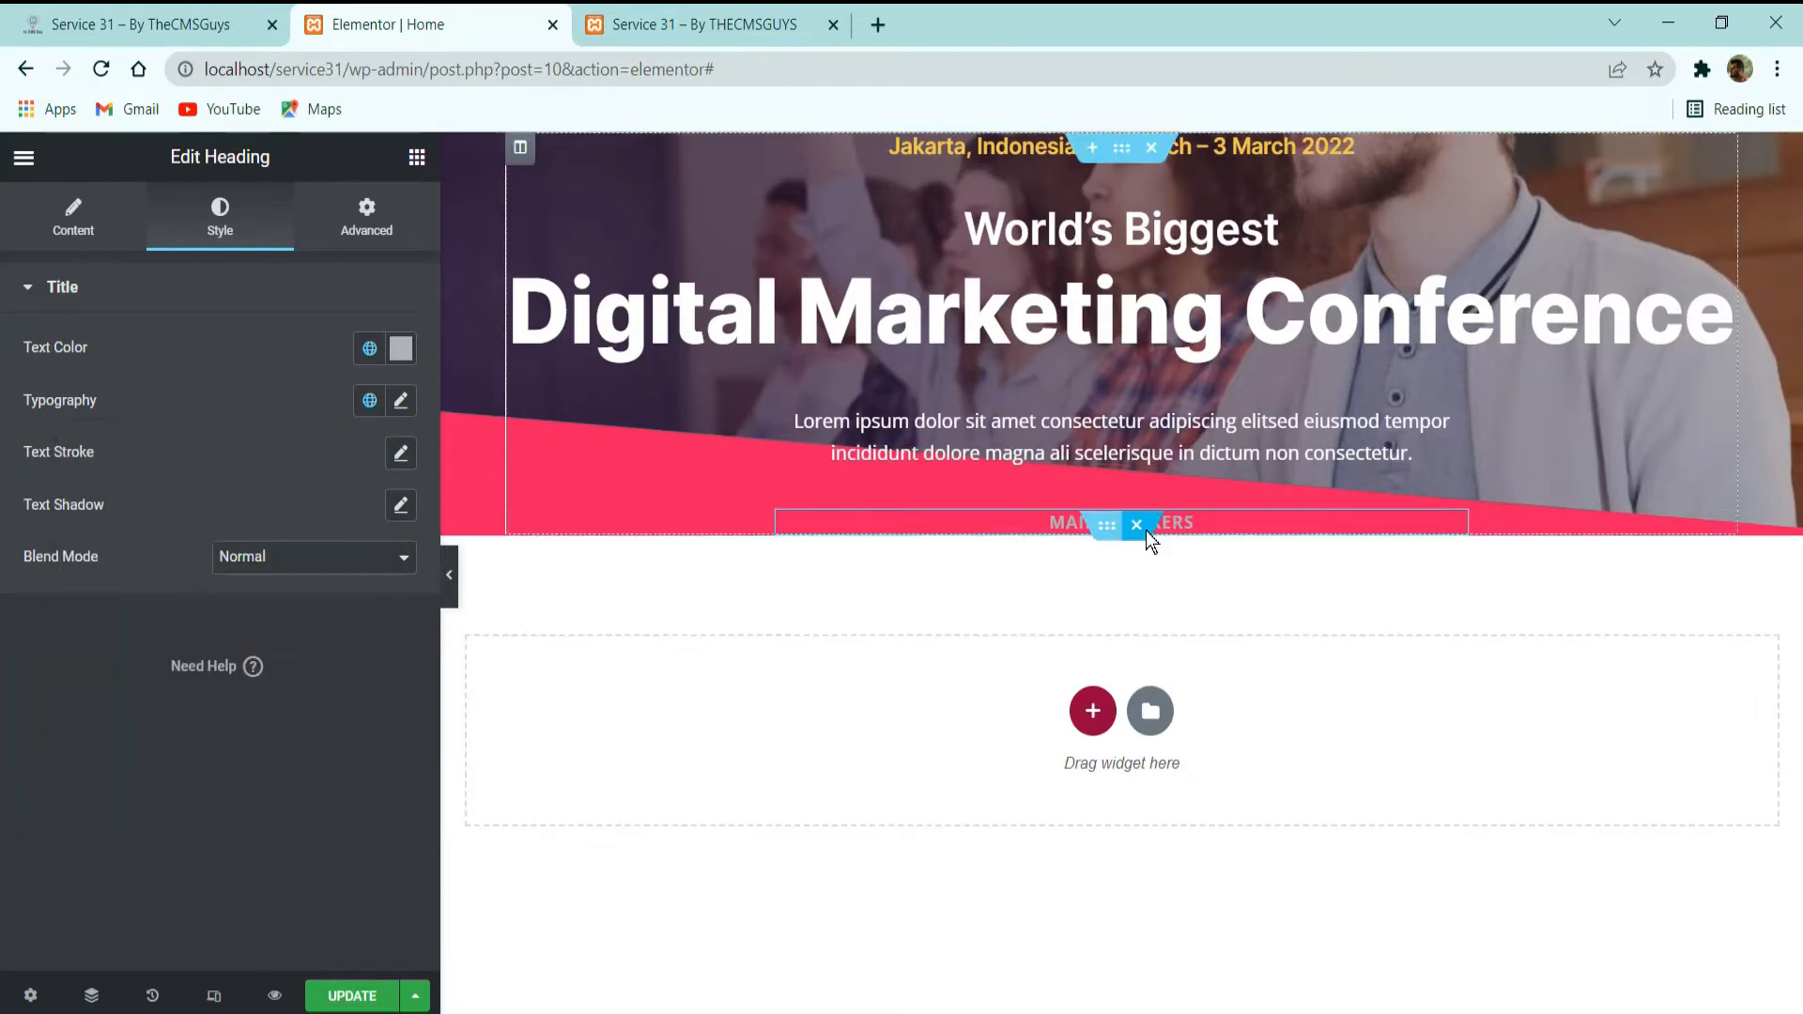
Check the speaker photos on the demo site and add an Image widget below the "MAIN SPEAKERS" heading.
left_click(141, 24)
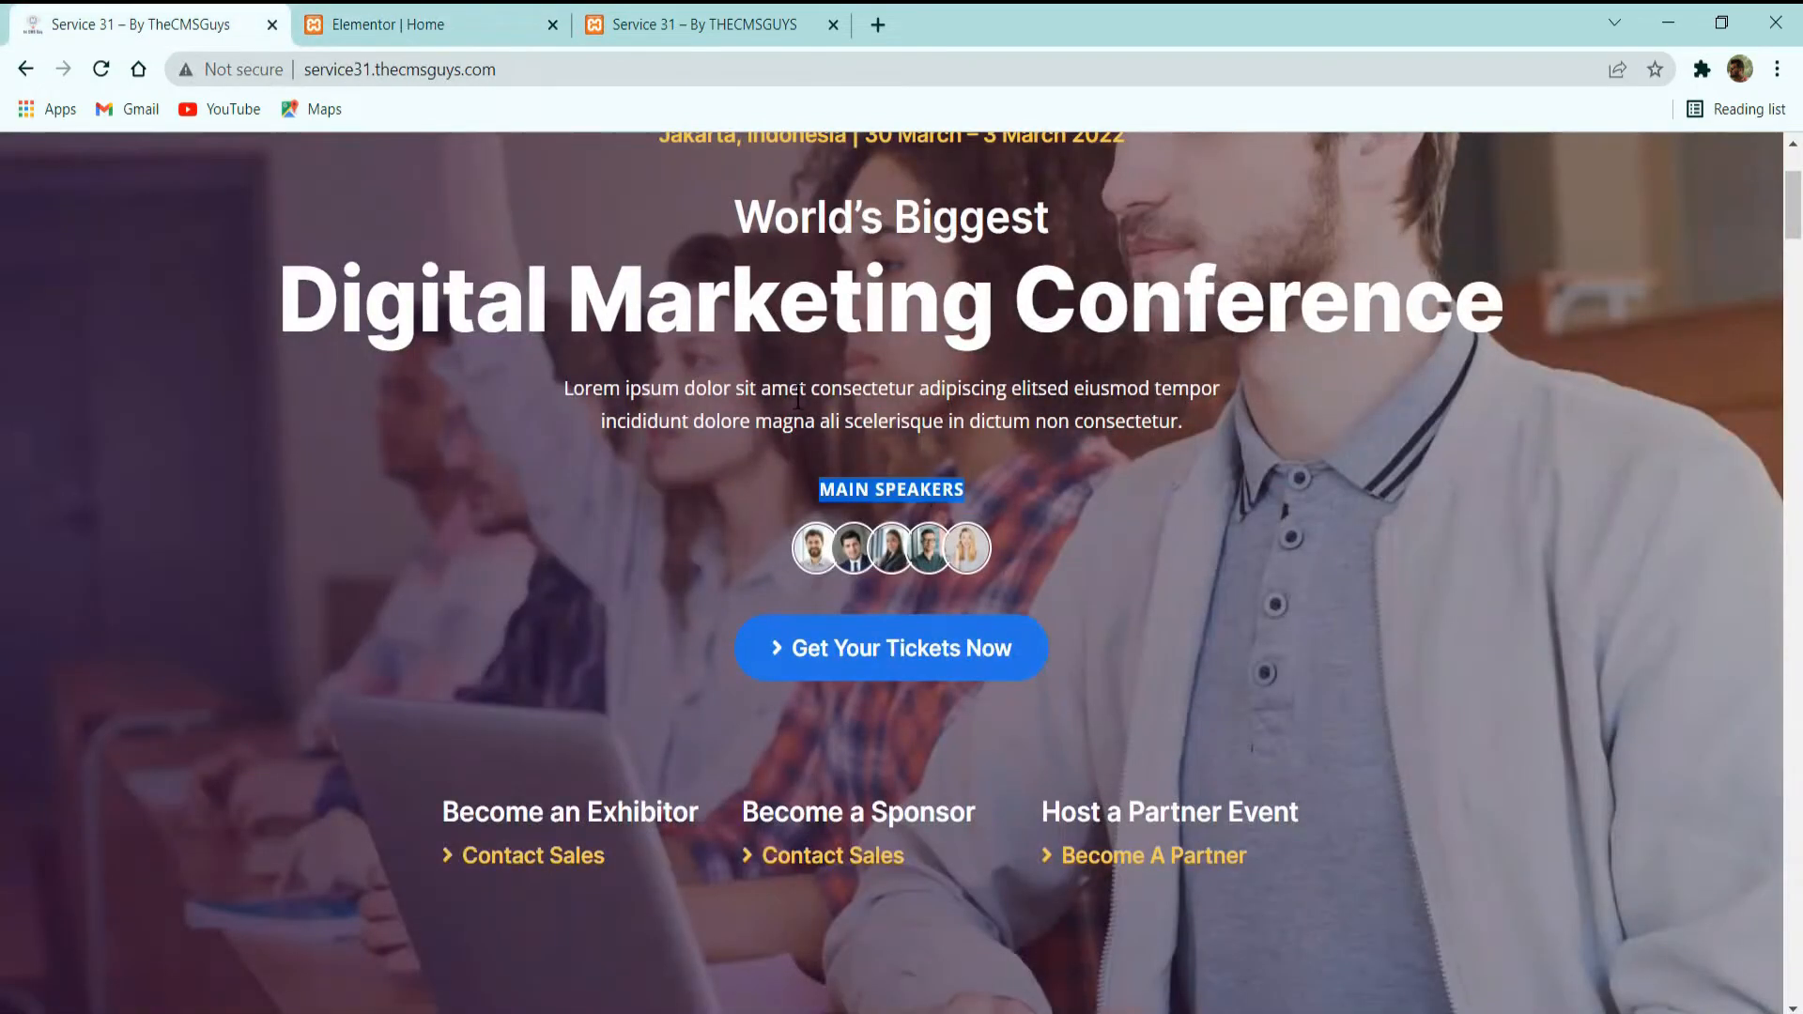
left_click(376, 25)
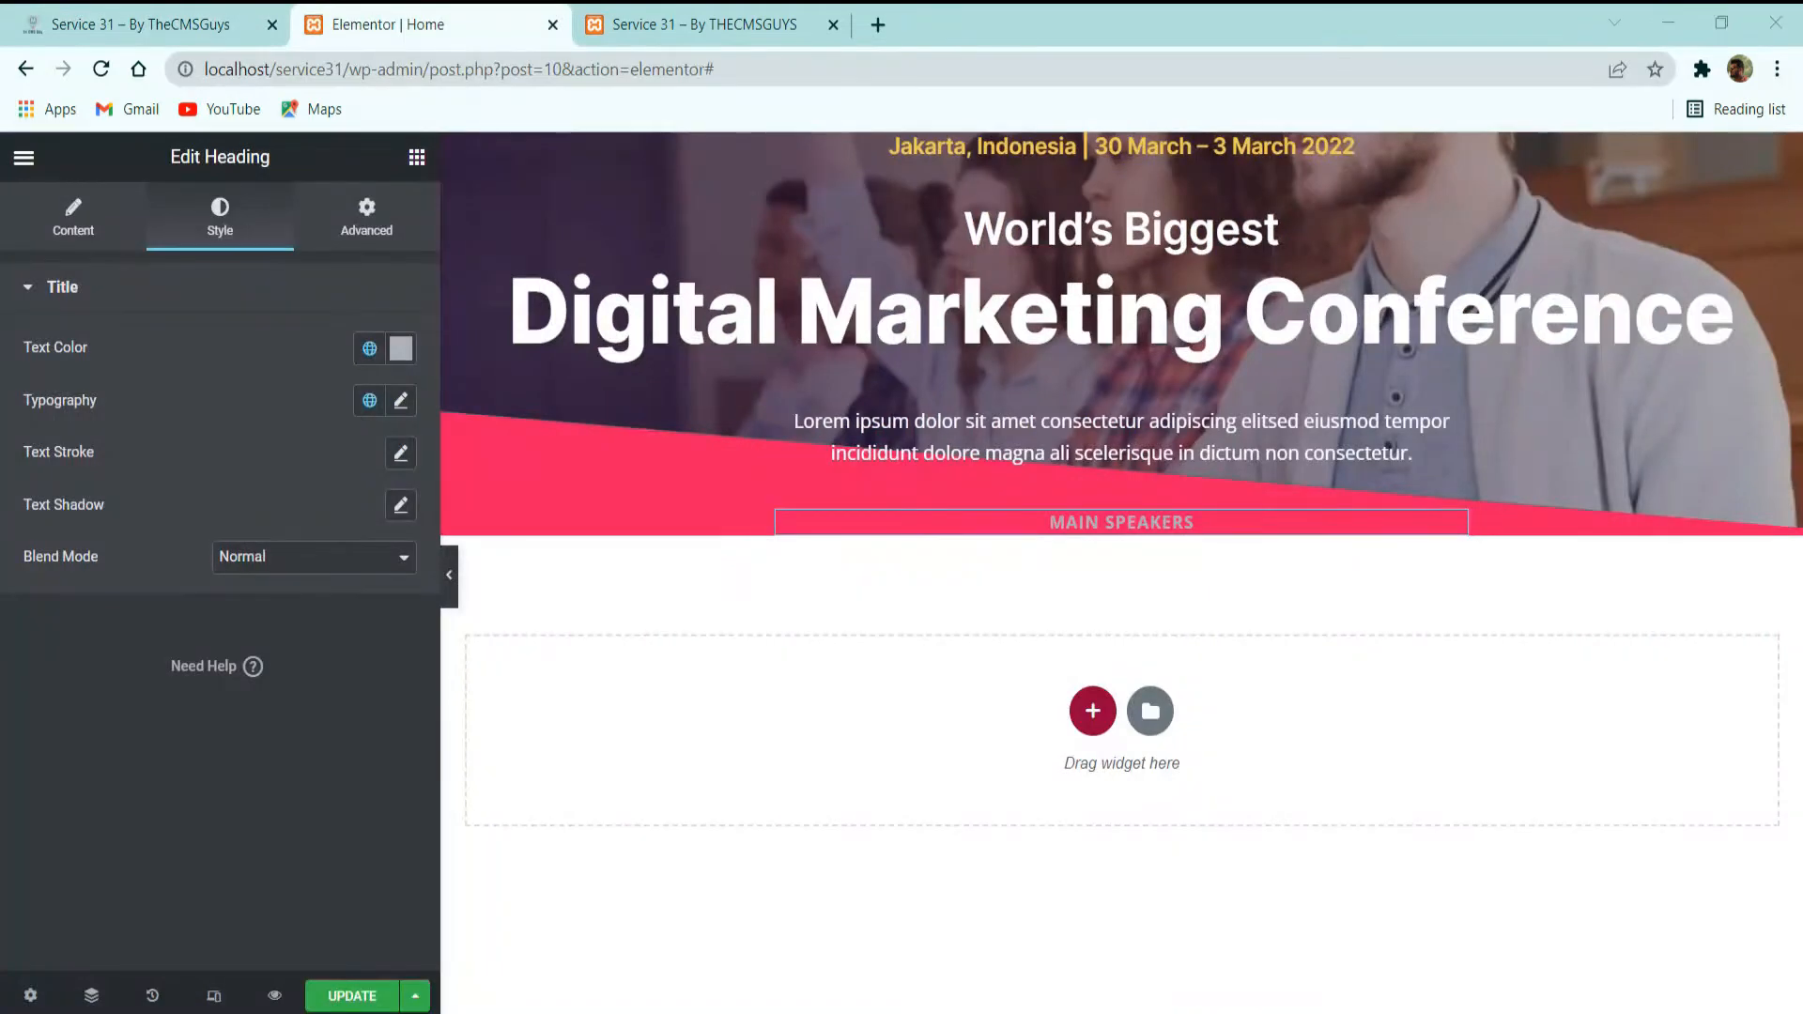
left_click(132, 11)
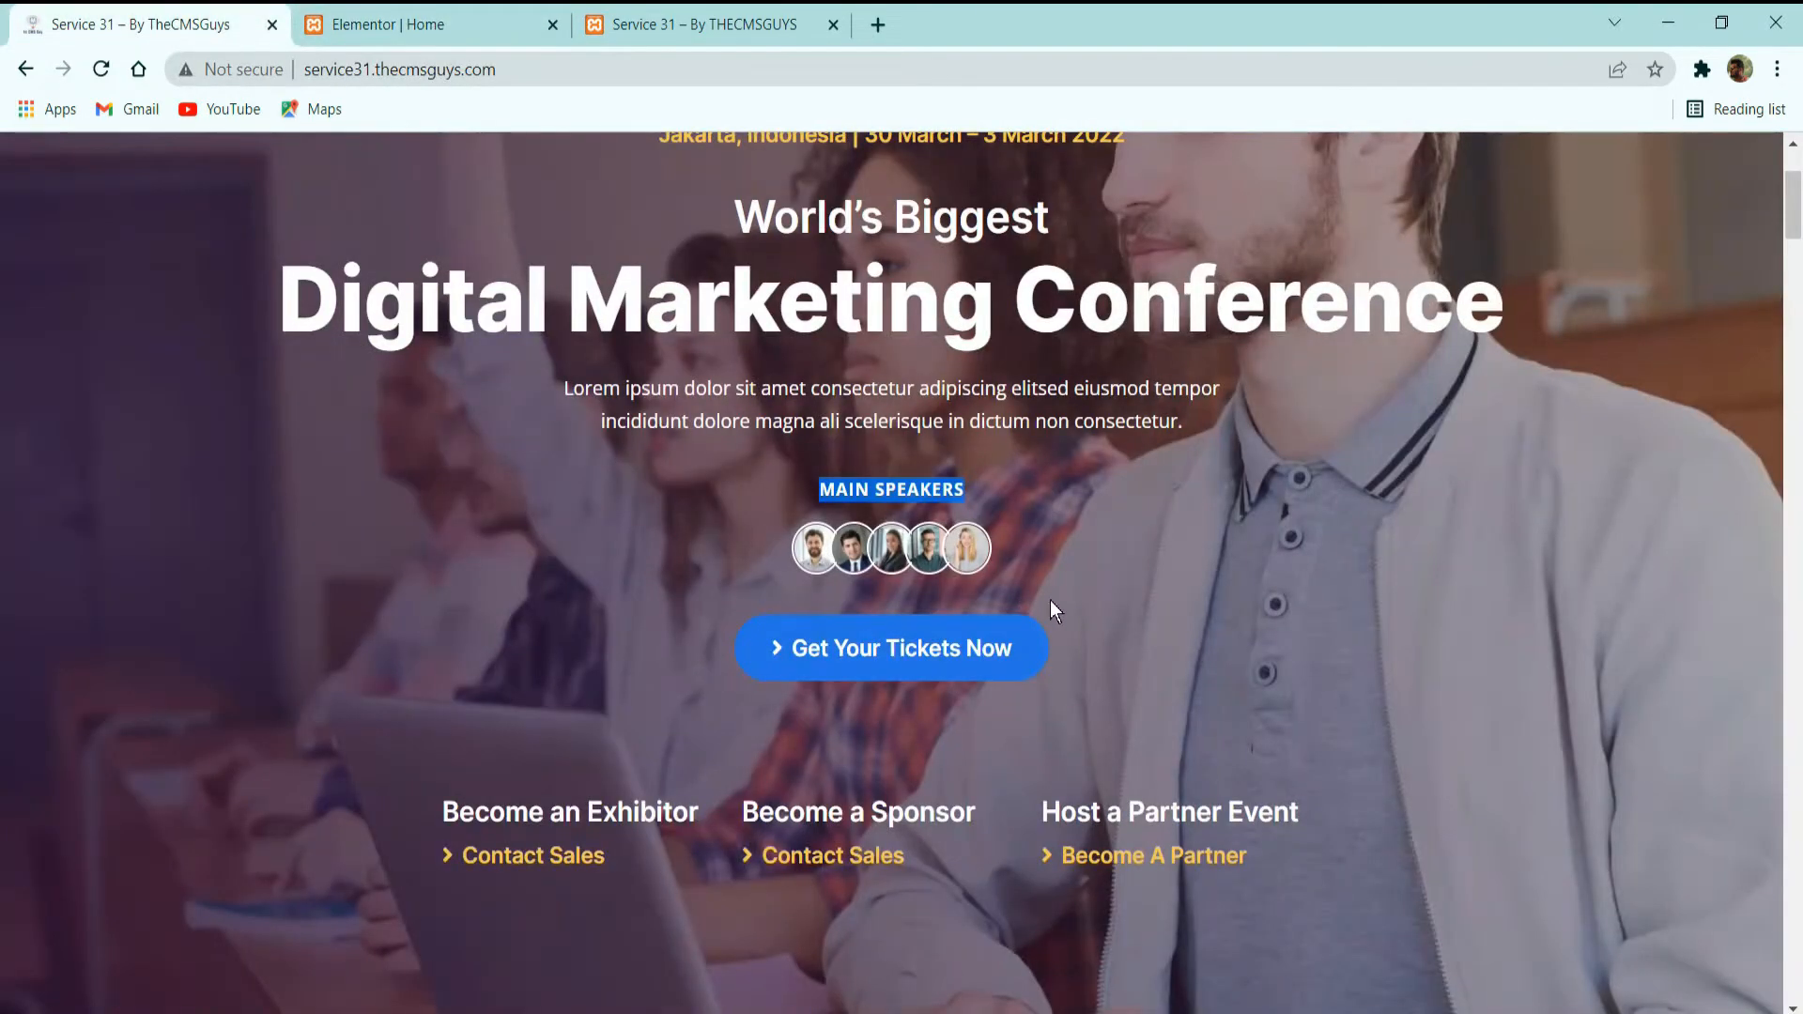
left_click(451, 19)
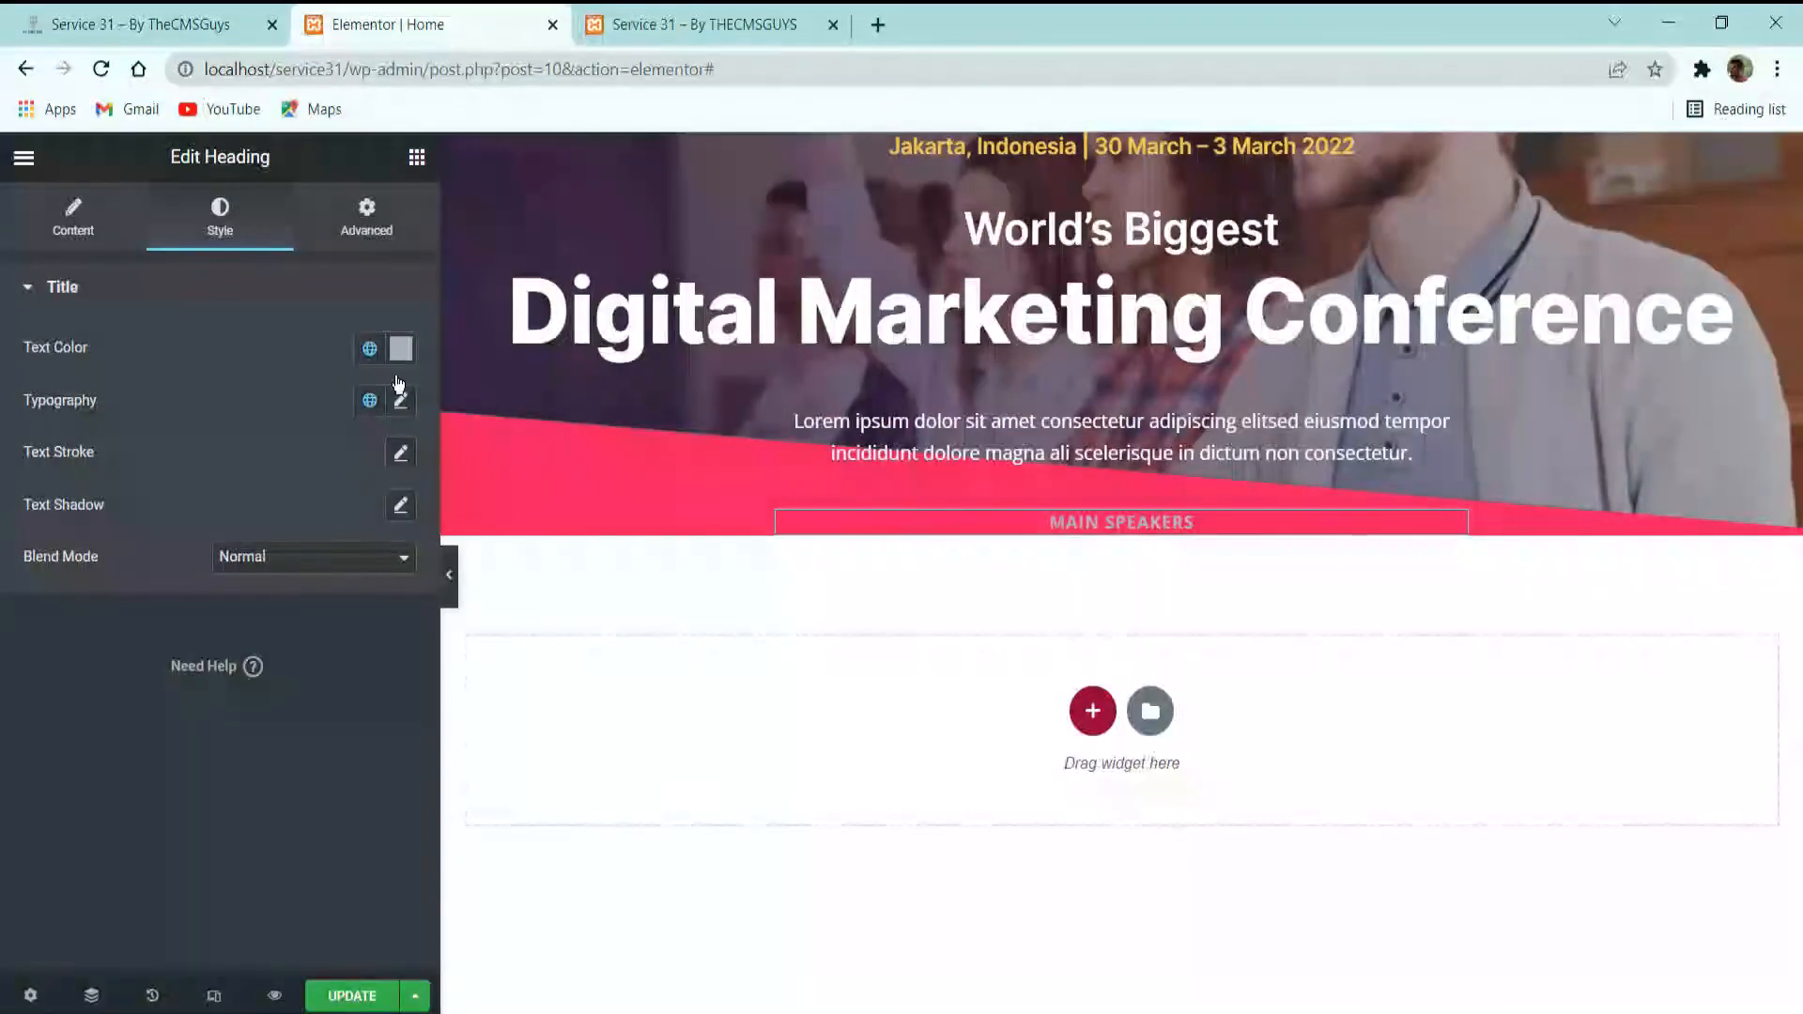
left_click(417, 158)
left_click_drag(113, 563, 1082, 541)
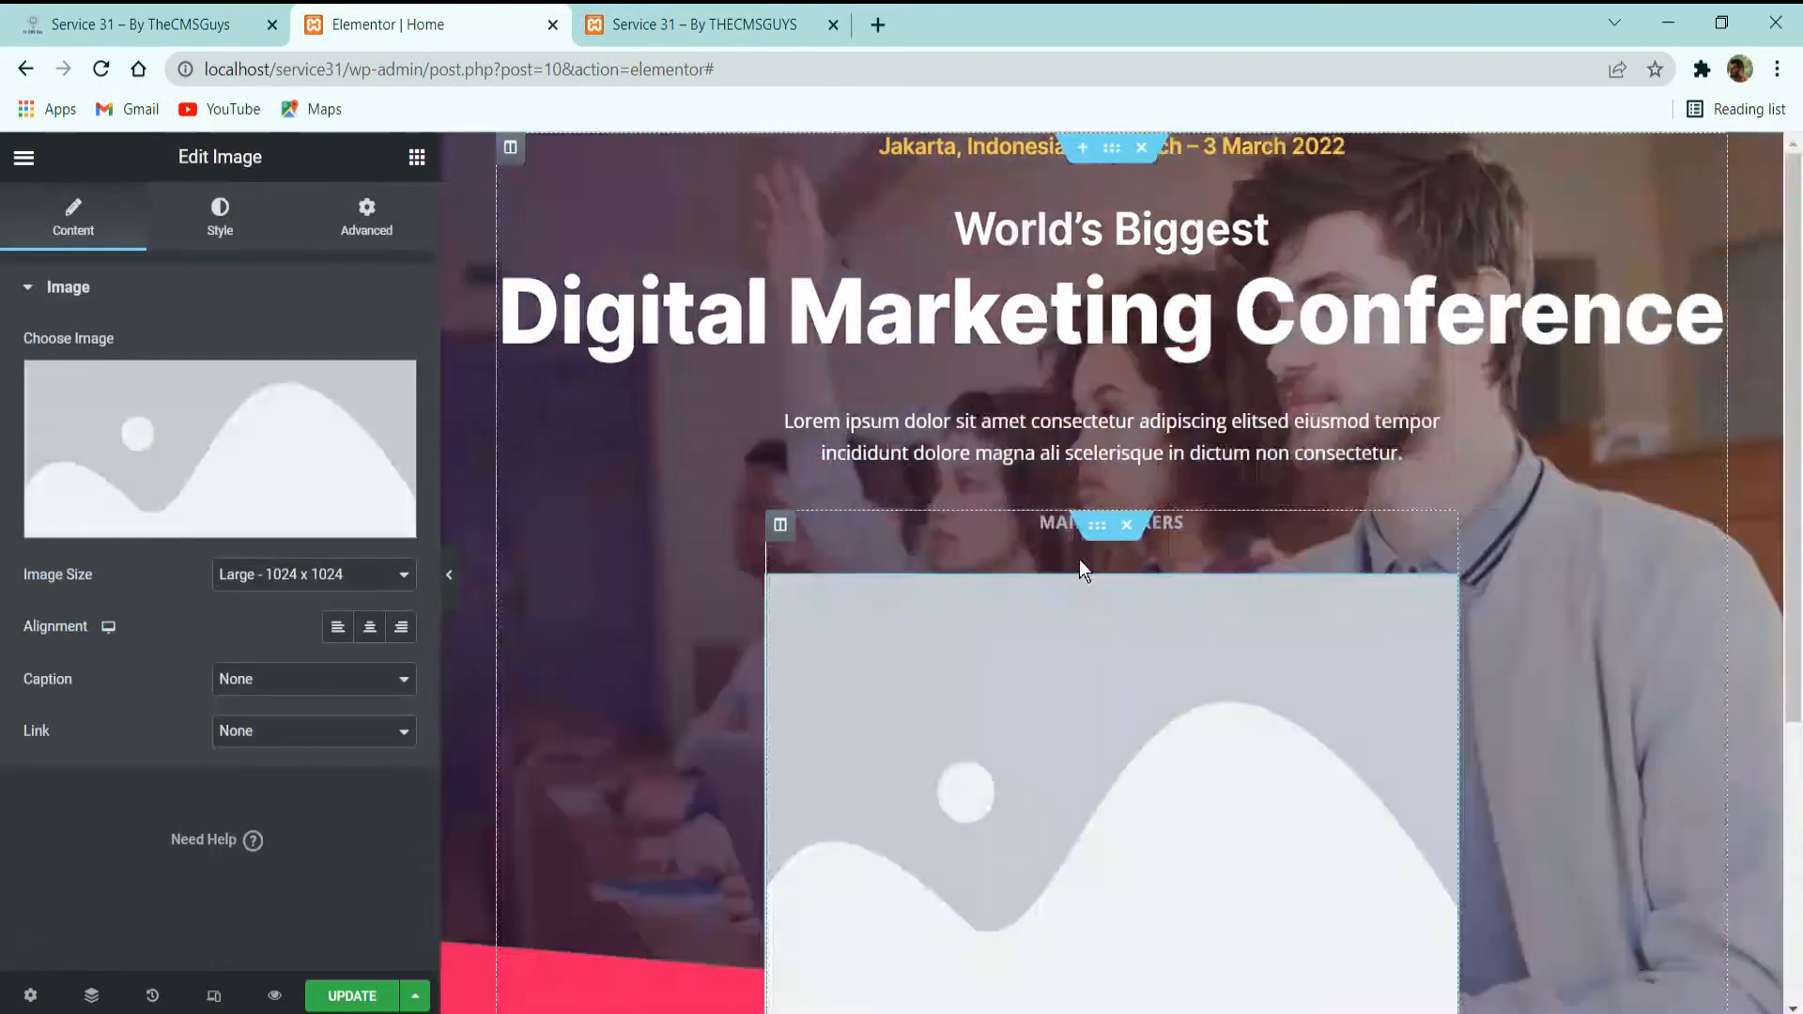
Insert main-sp-4.jpg from the media library as the Image widget's picture.
left_click(214, 424)
scroll(704, 554, "down", 5)
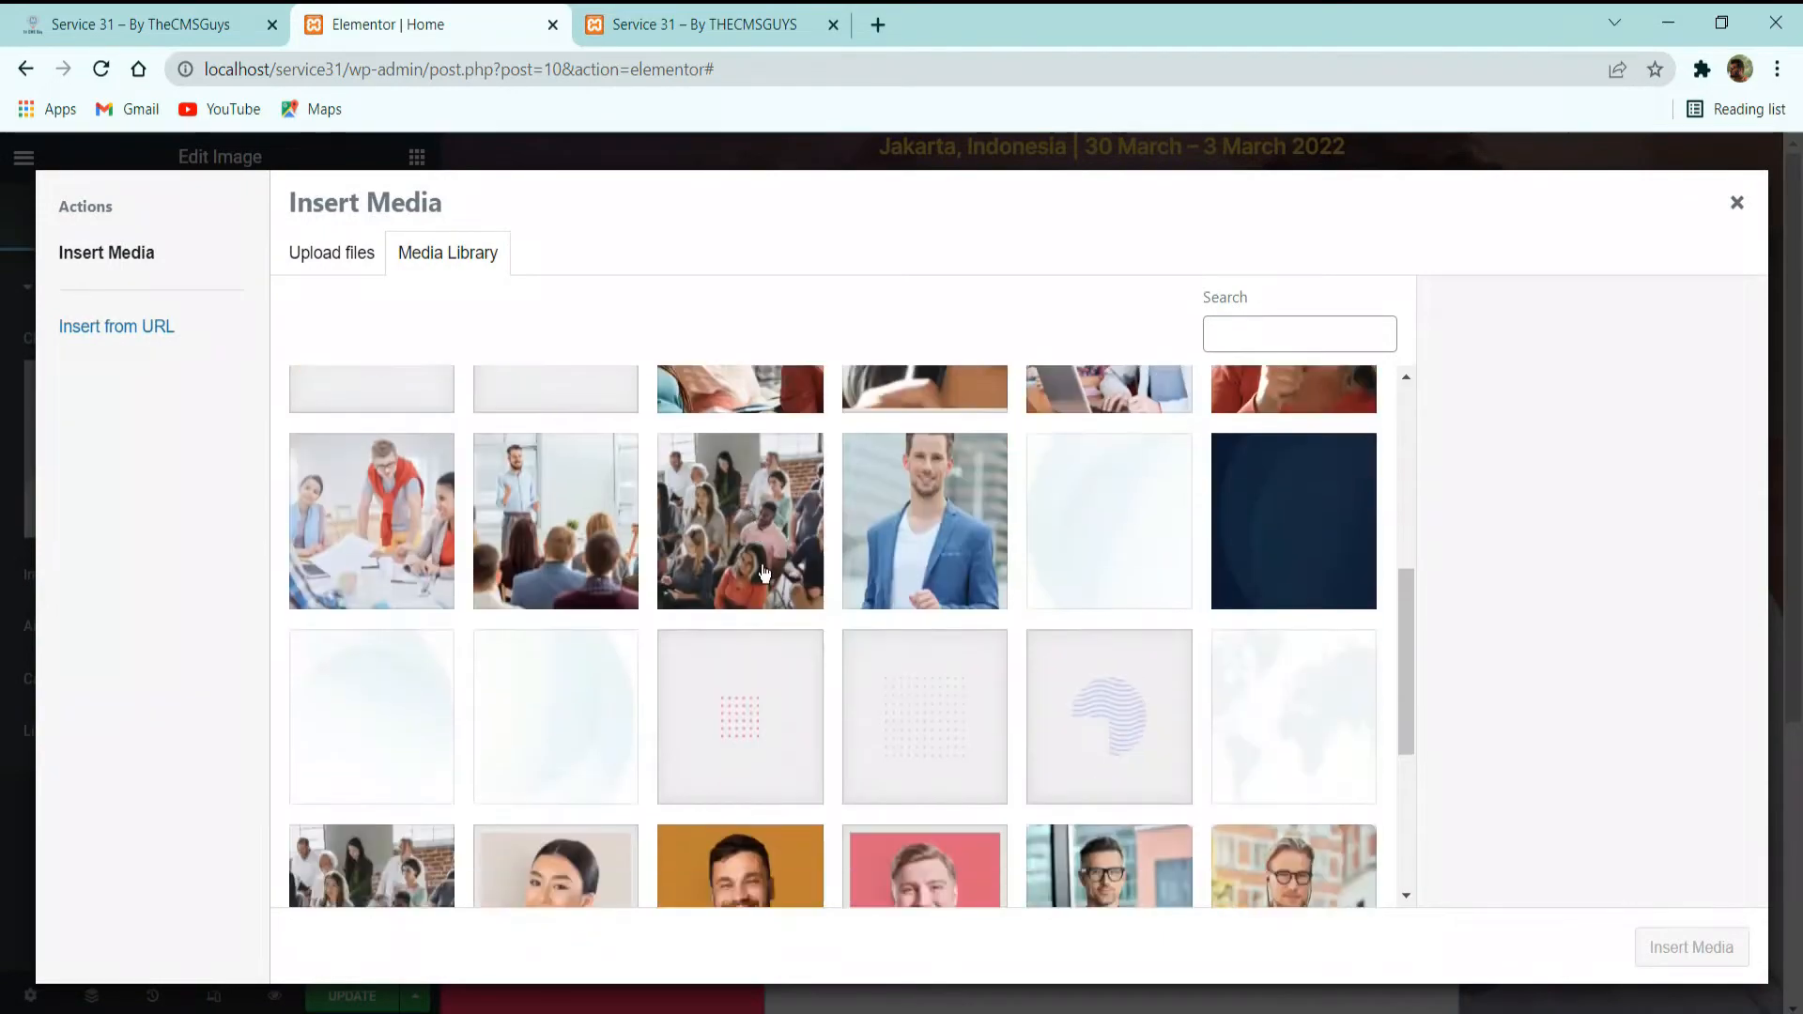
scroll(764, 573, "down", 5)
scroll(780, 610, "up", 10)
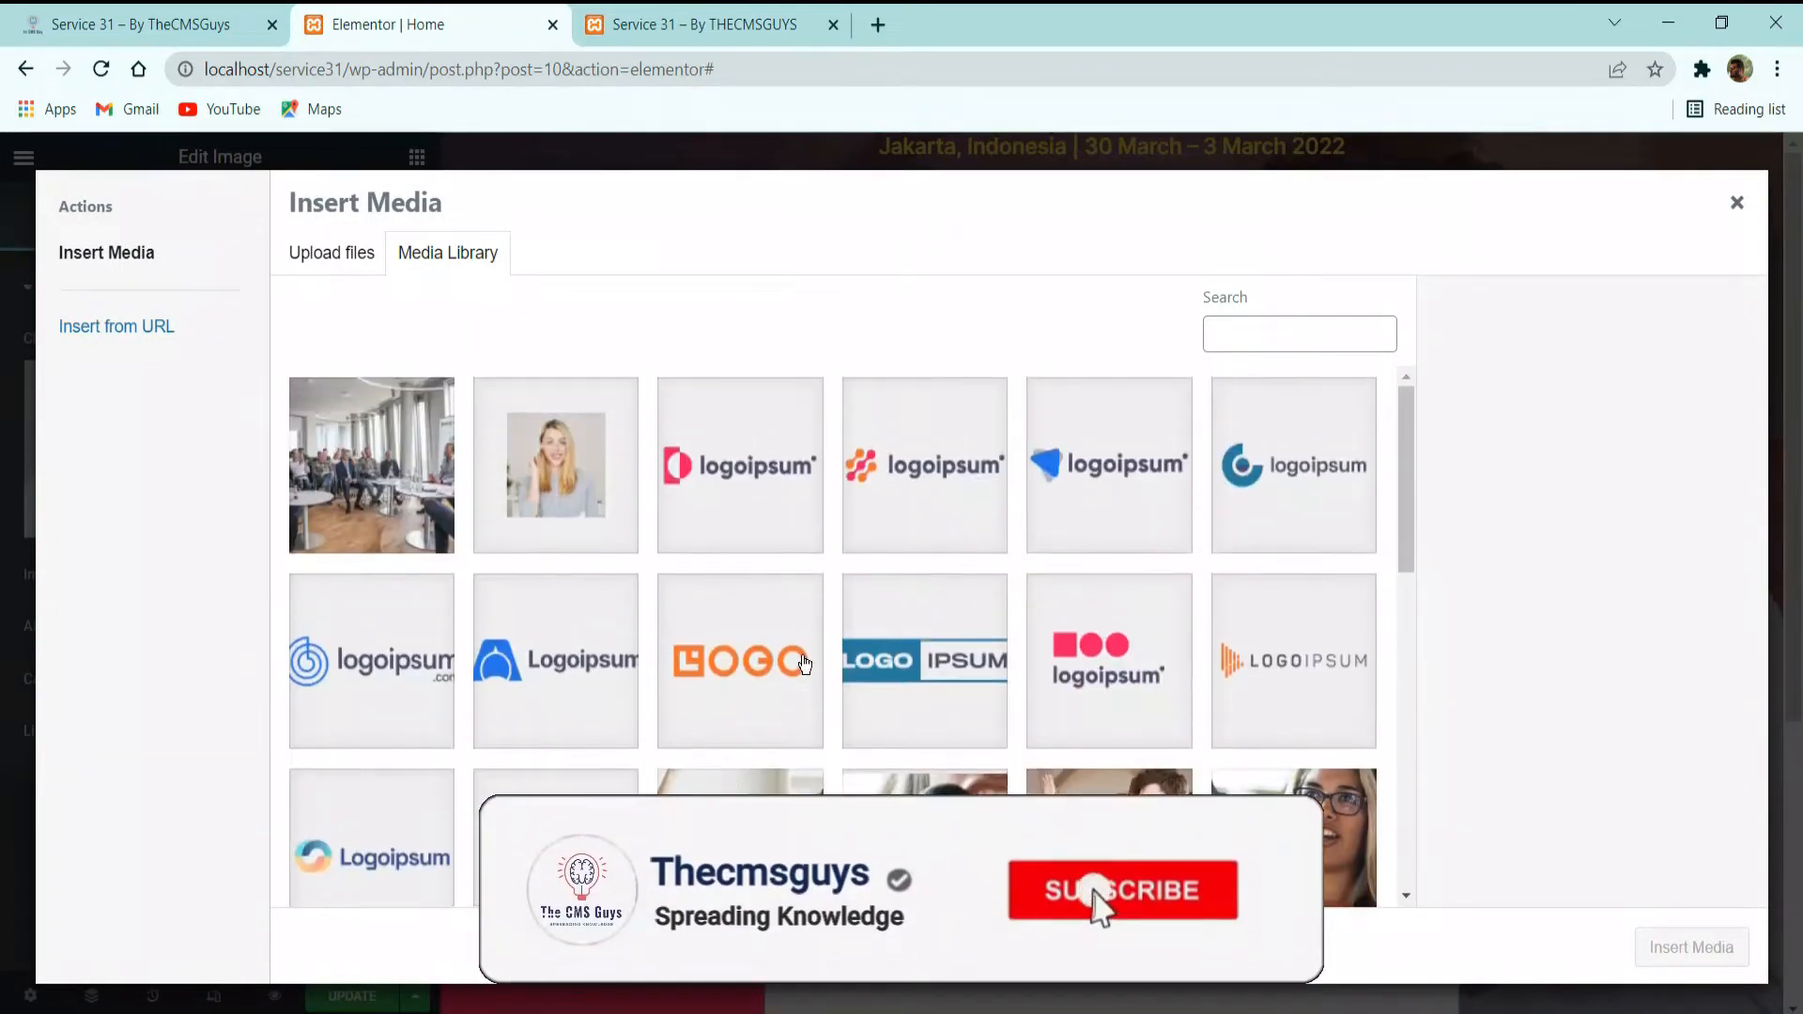
left_click(556, 465)
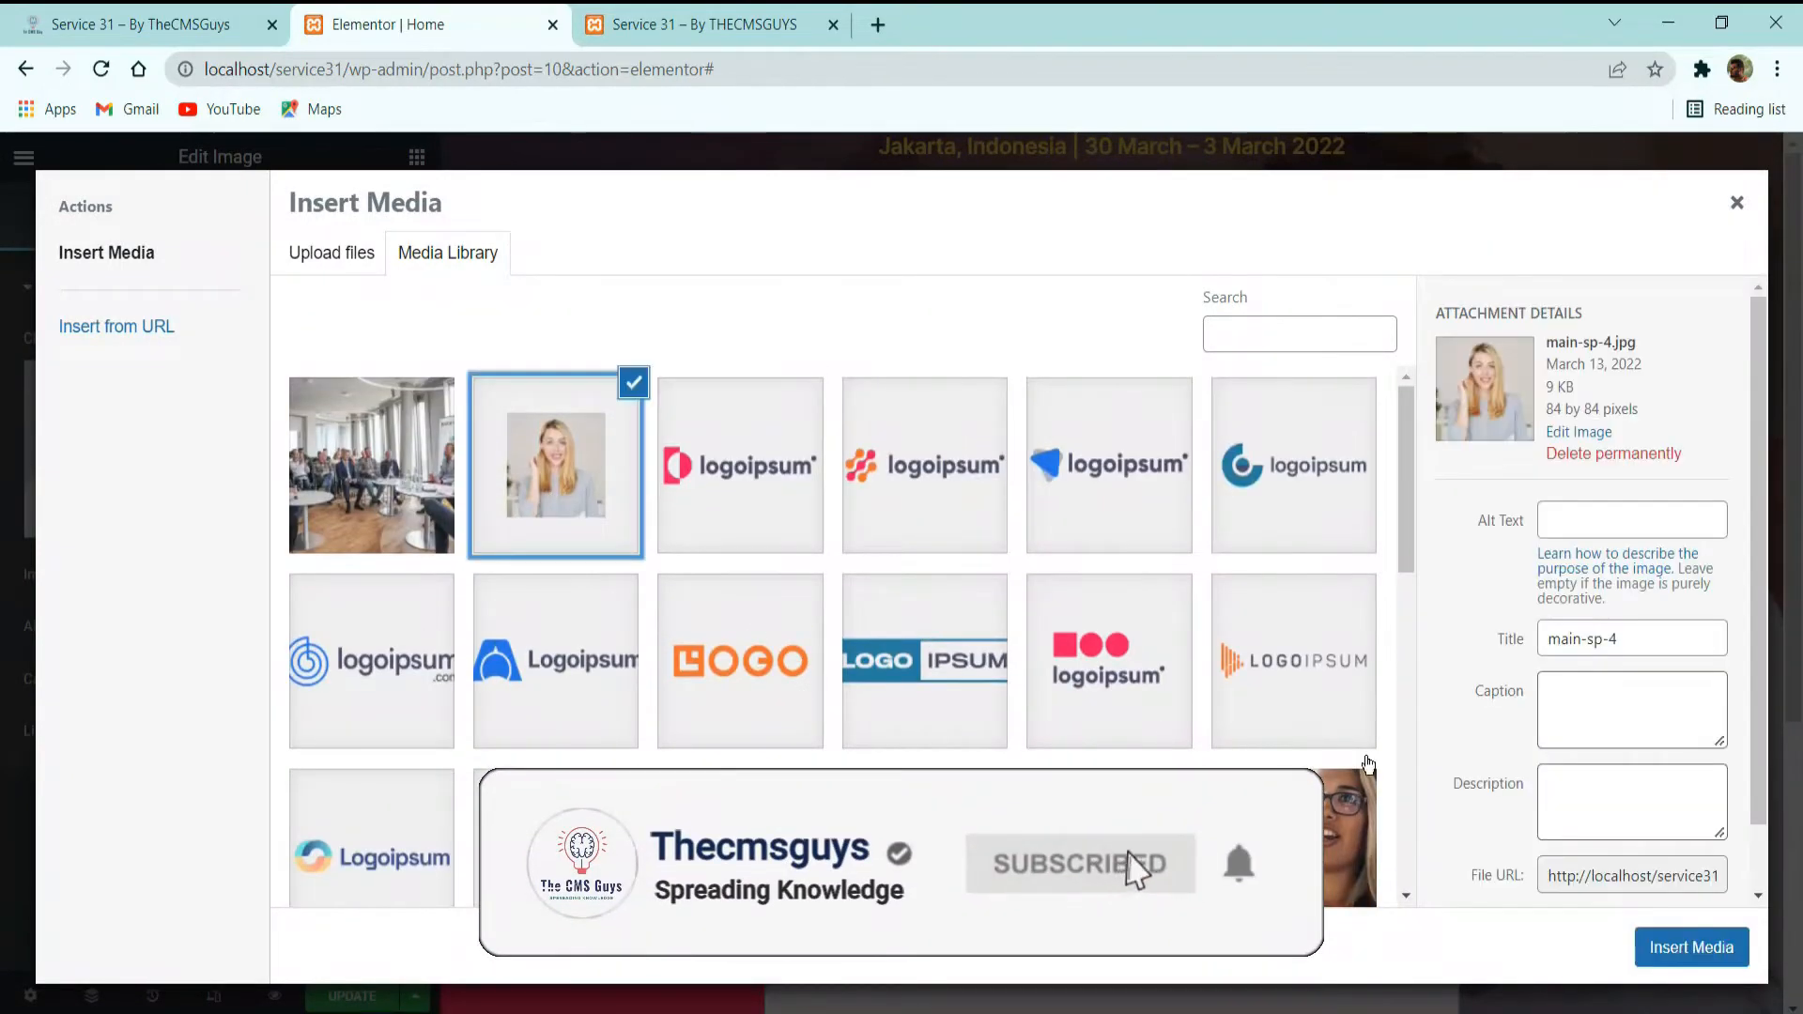
left_click(1692, 949)
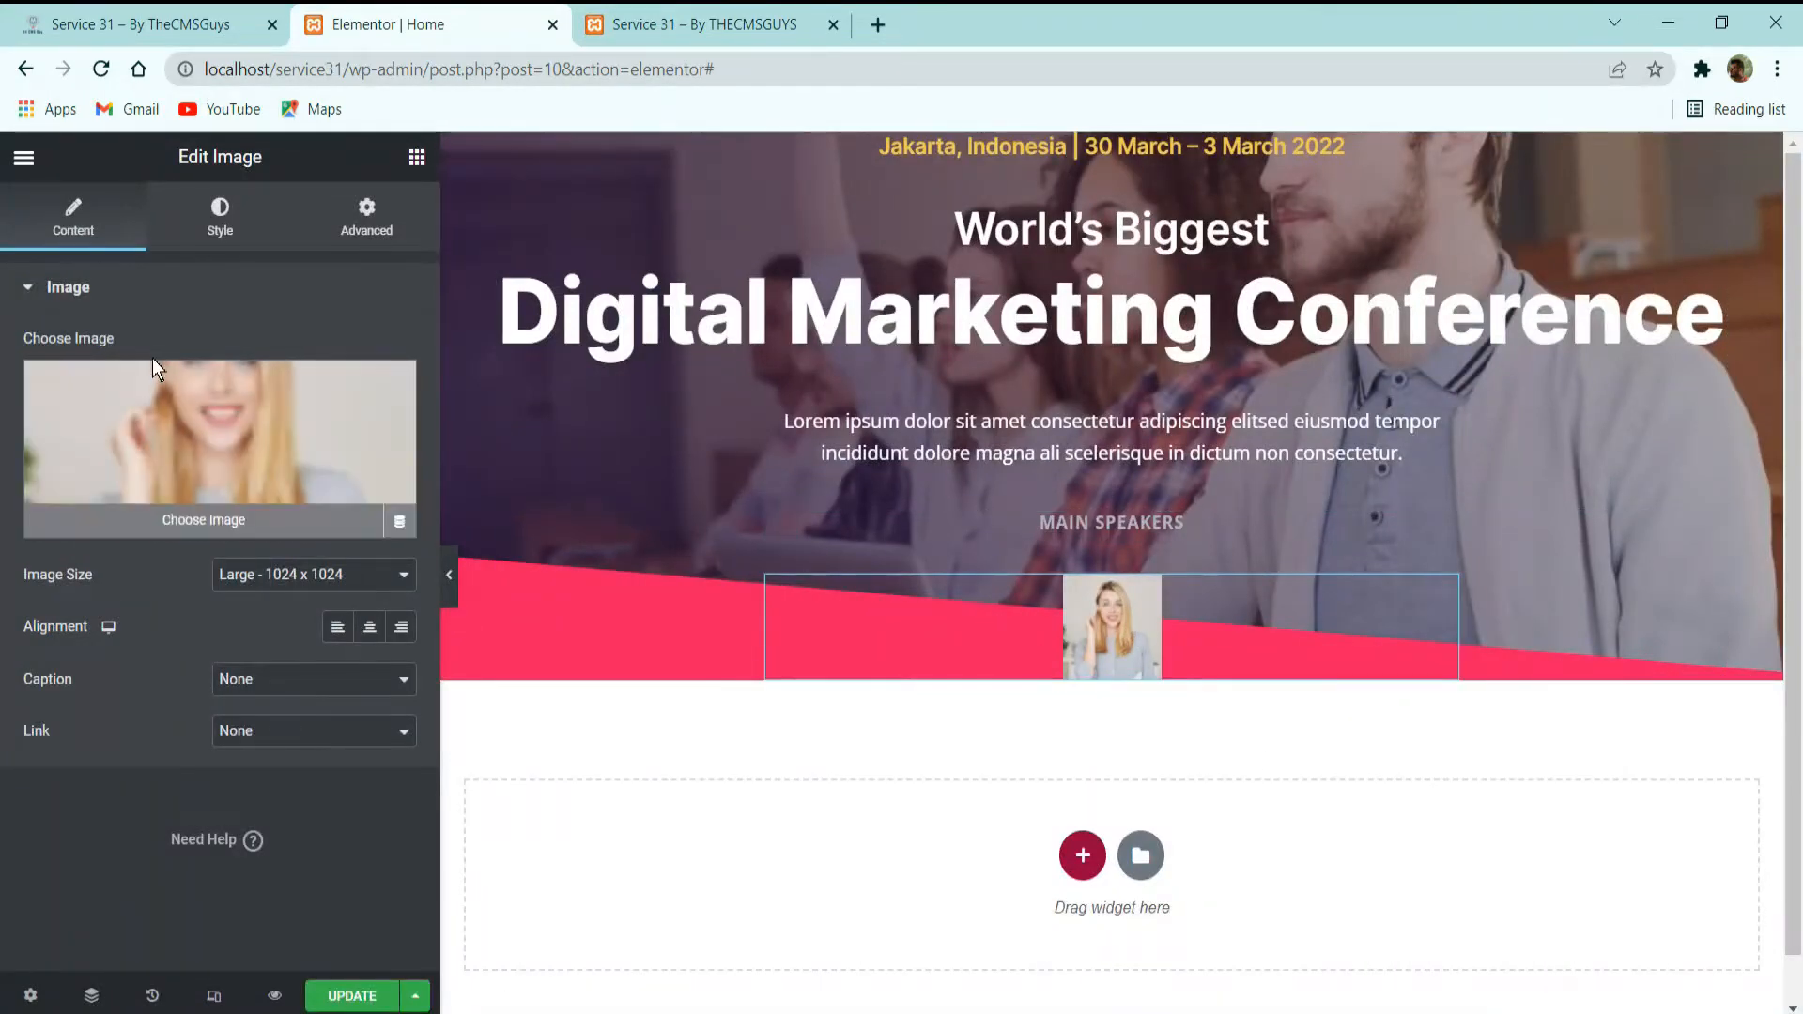
Compare with the demo site and give the speaker image a 2 px solid border in the white global color.
left_click(216, 234)
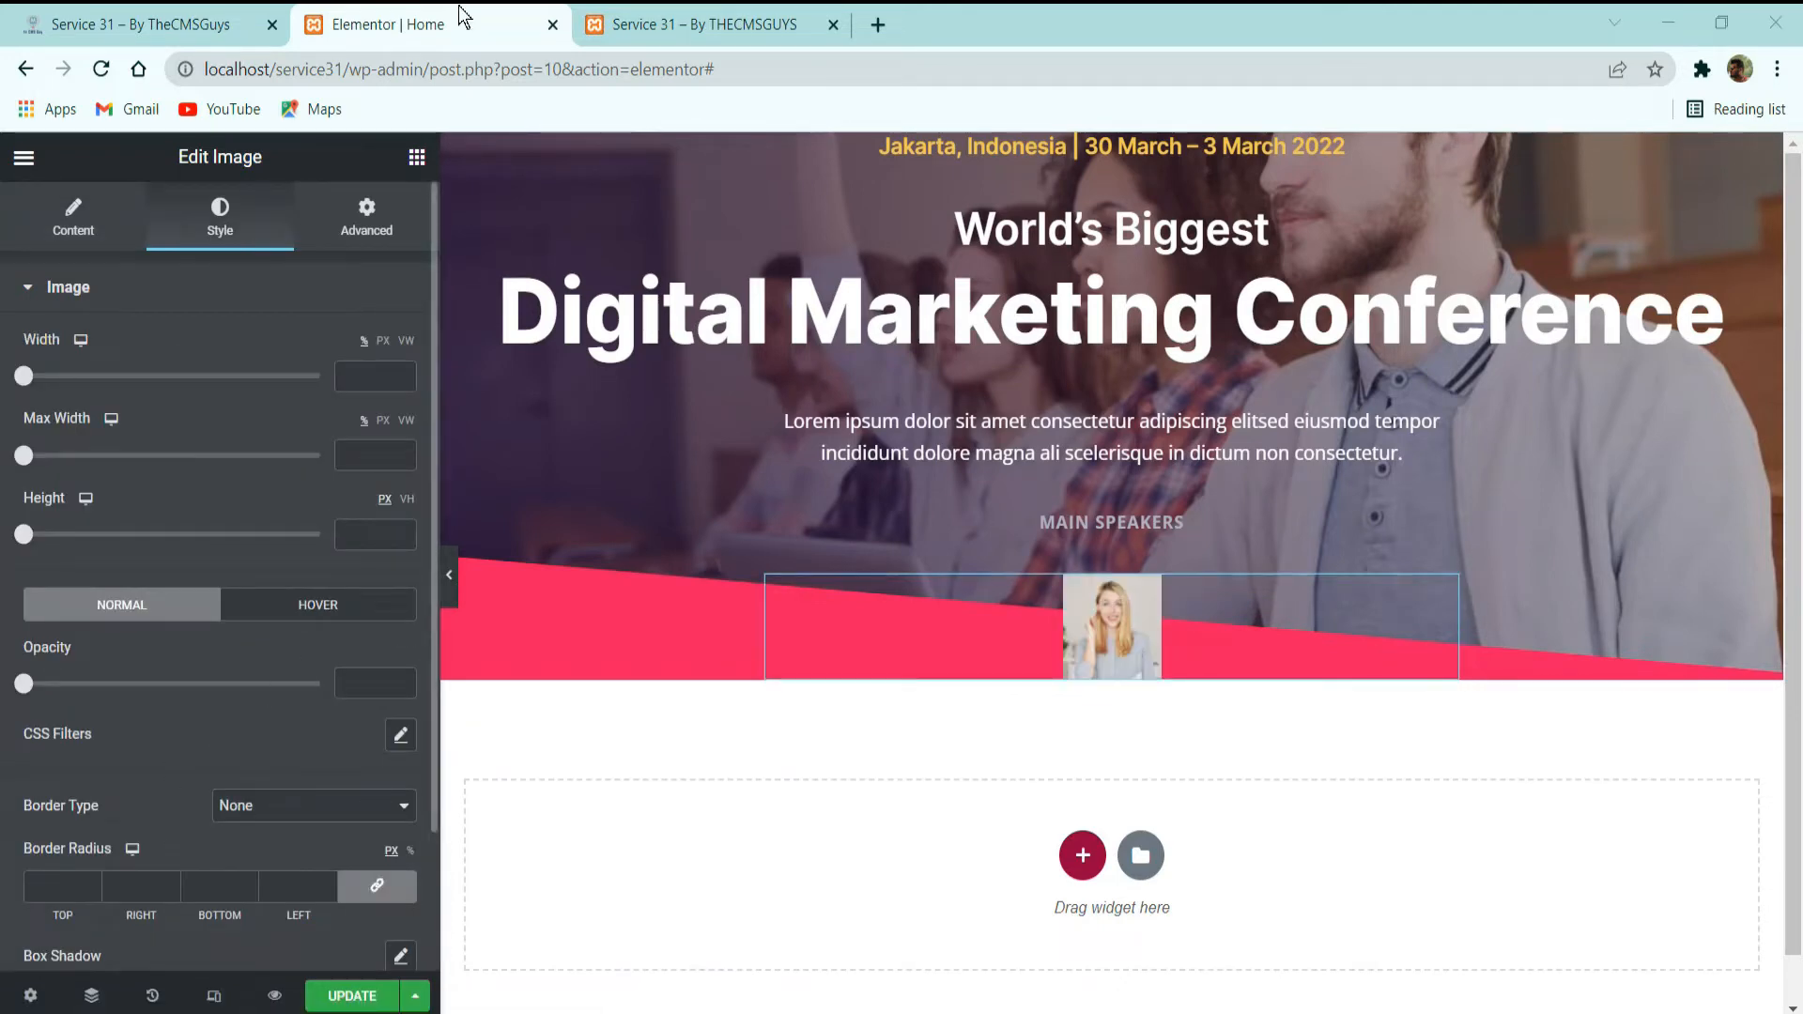
left_click(169, 25)
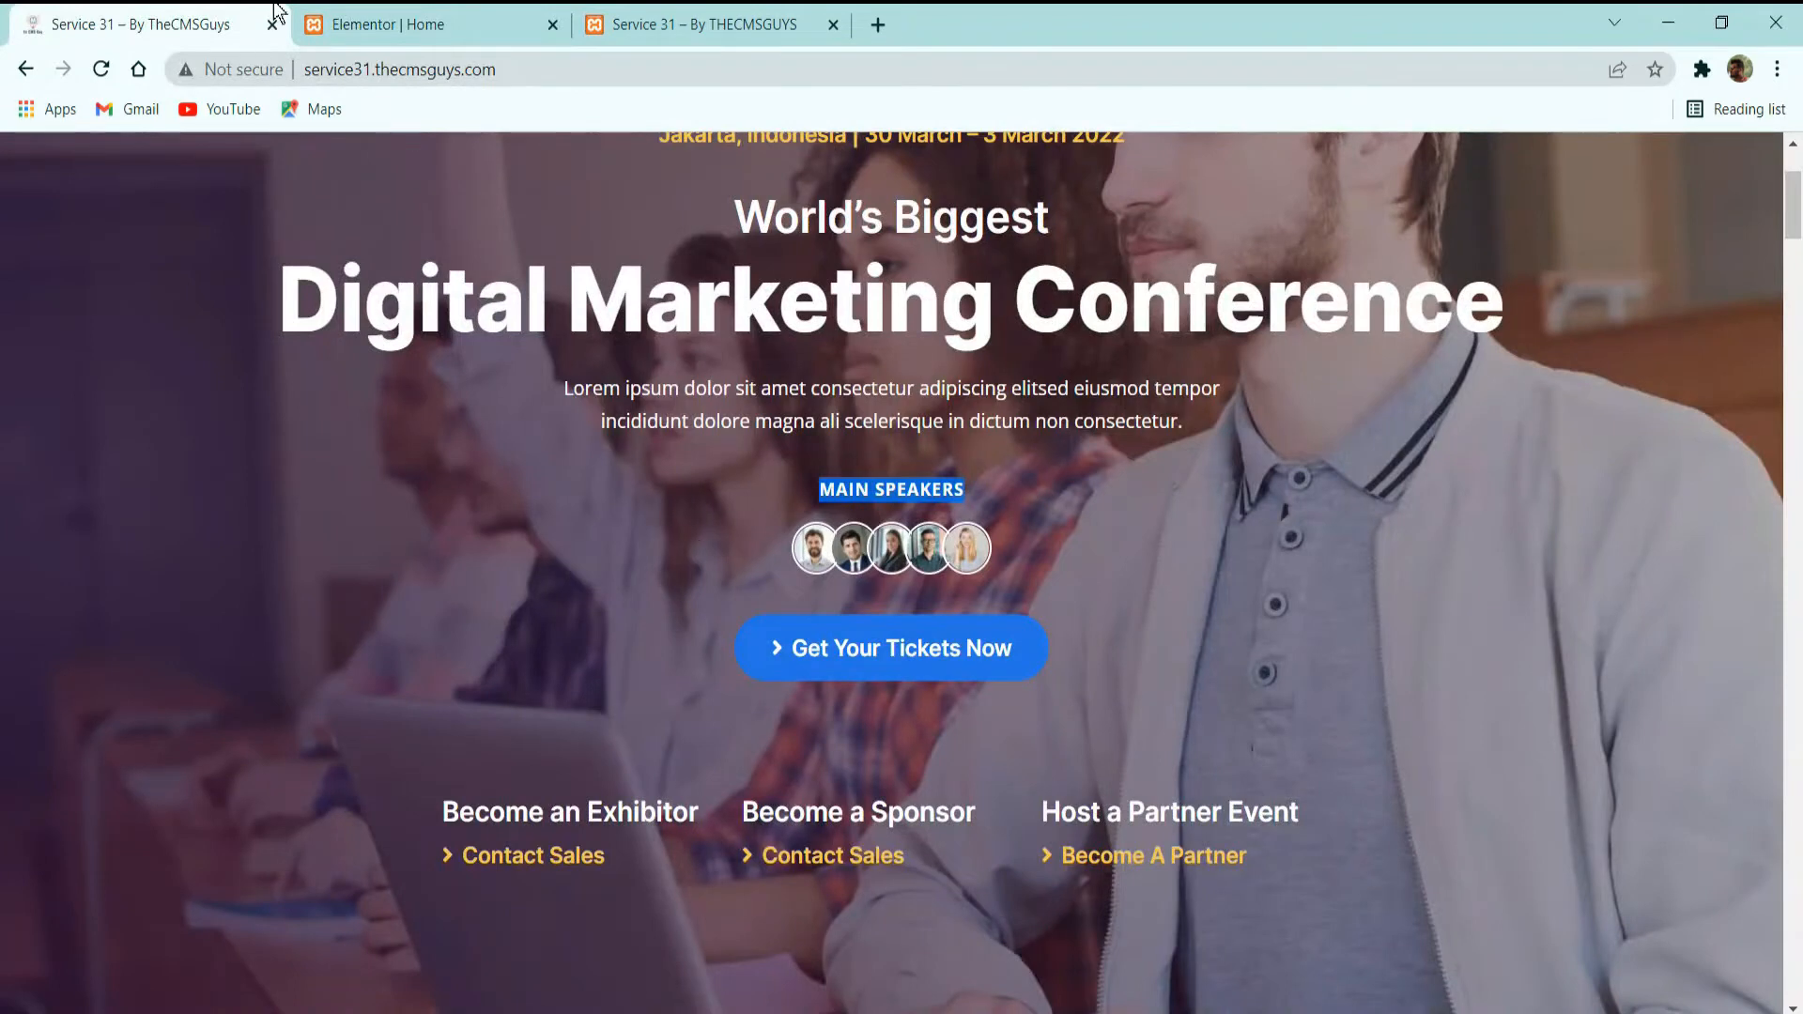
left_click(423, 24)
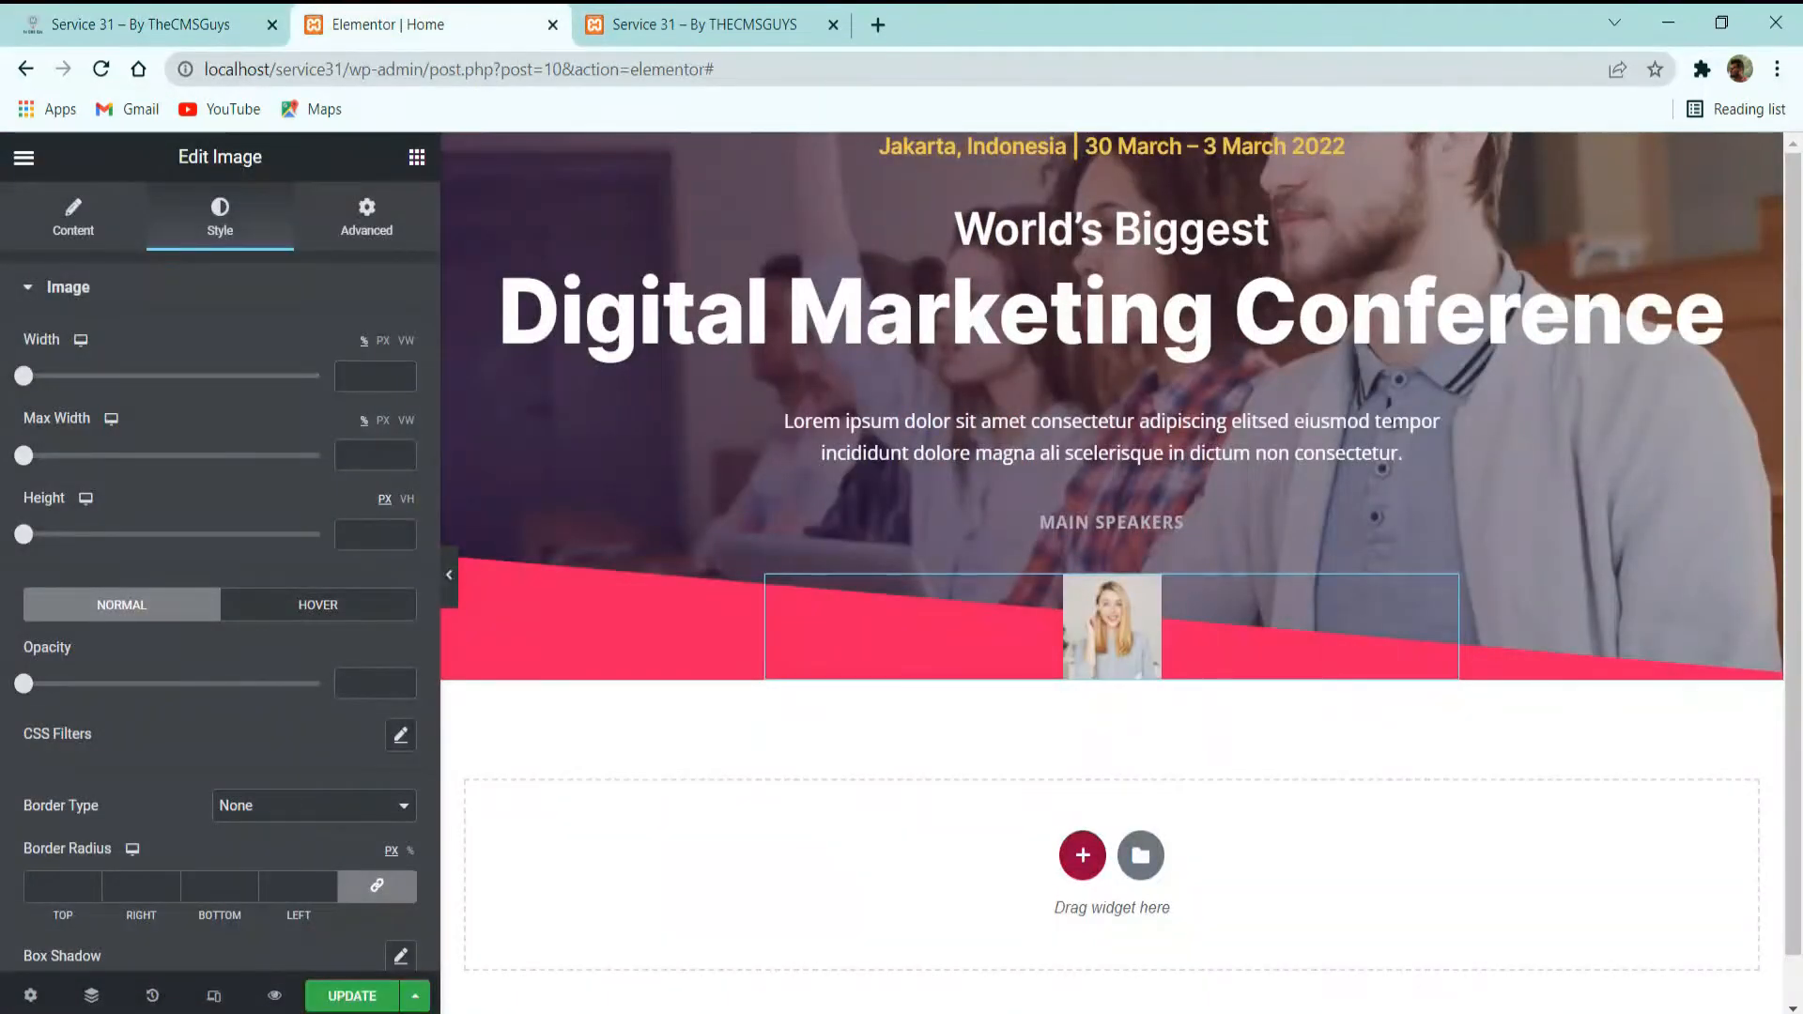
scroll(179, 657, "down", 3)
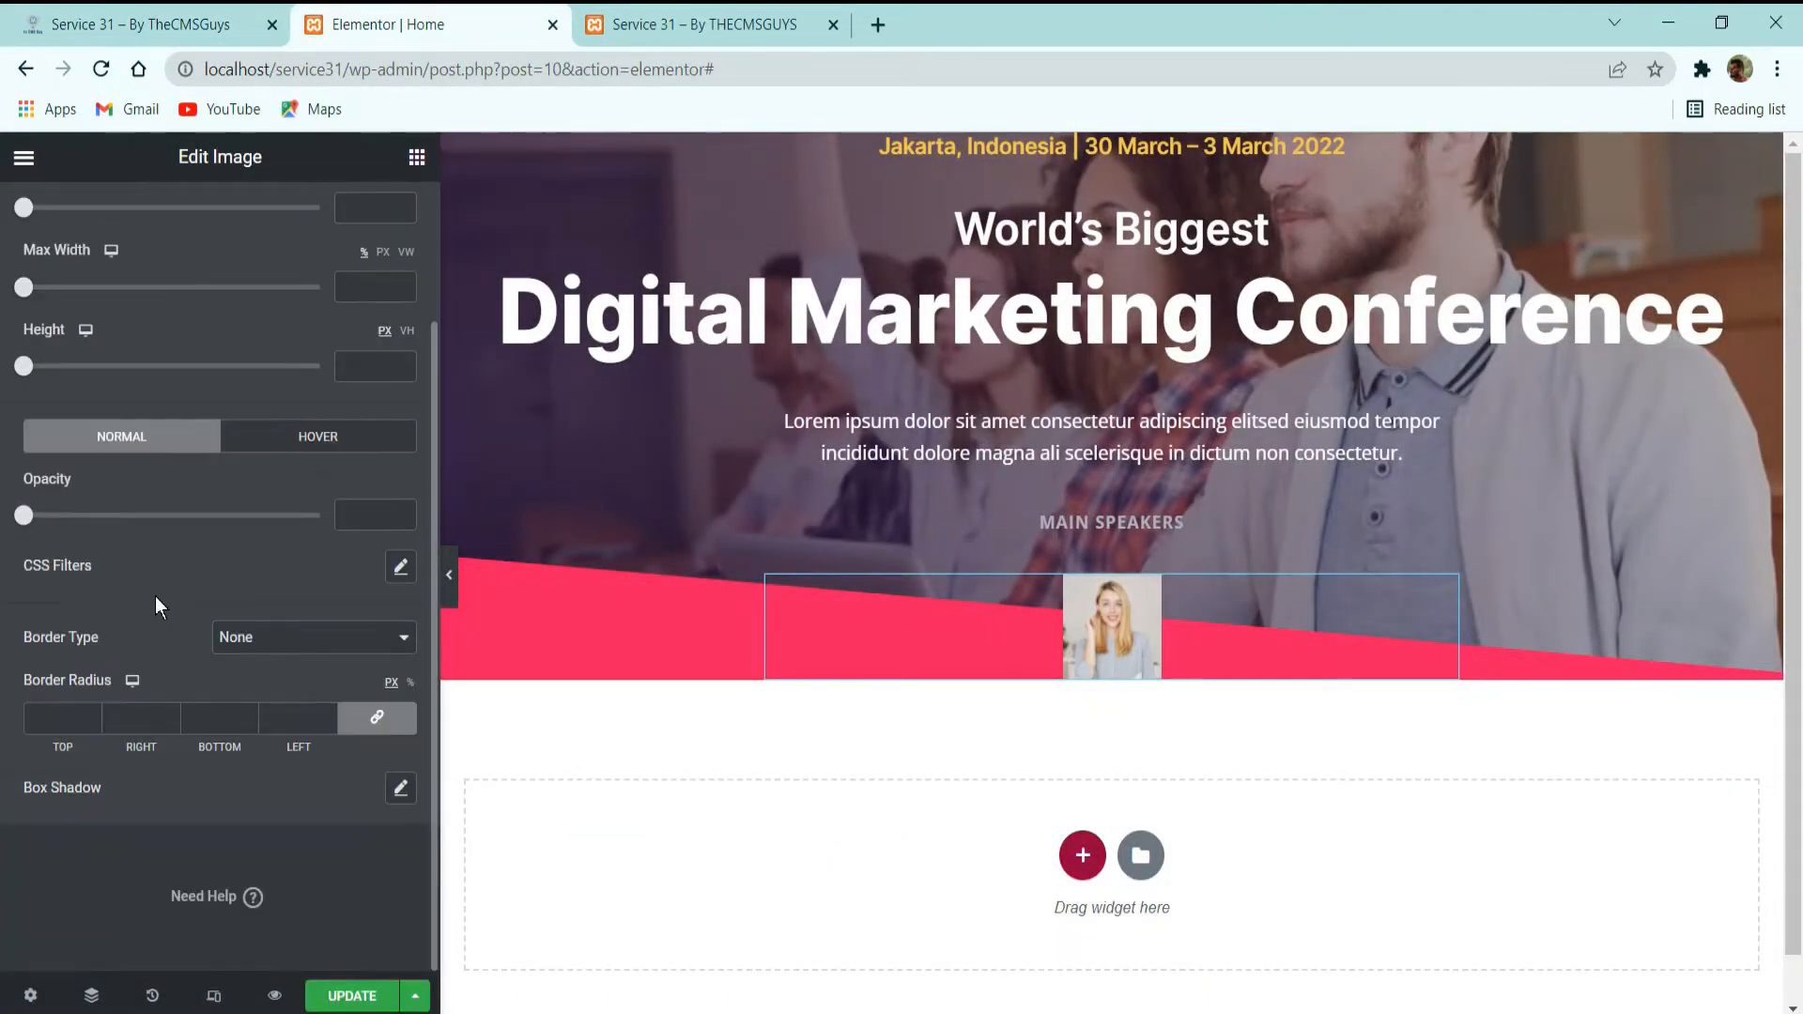
left_click(267, 637)
left_click(267, 685)
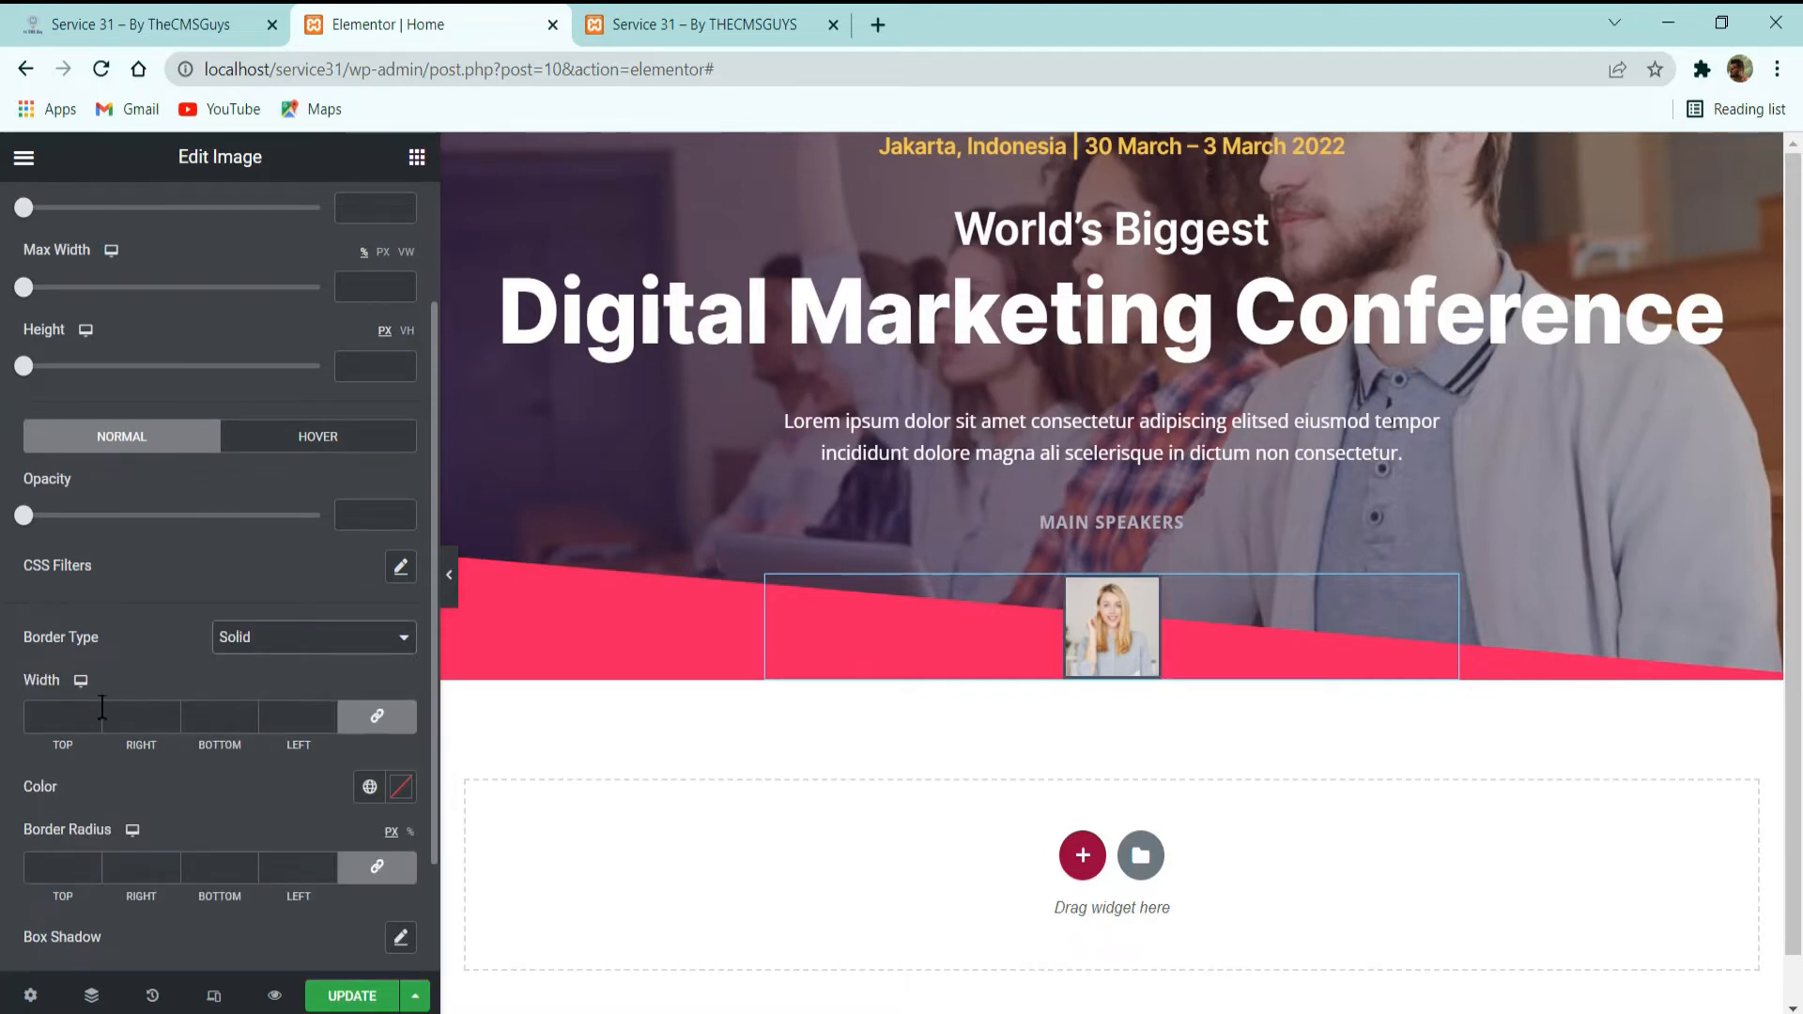
left_click(91, 720)
type("2")
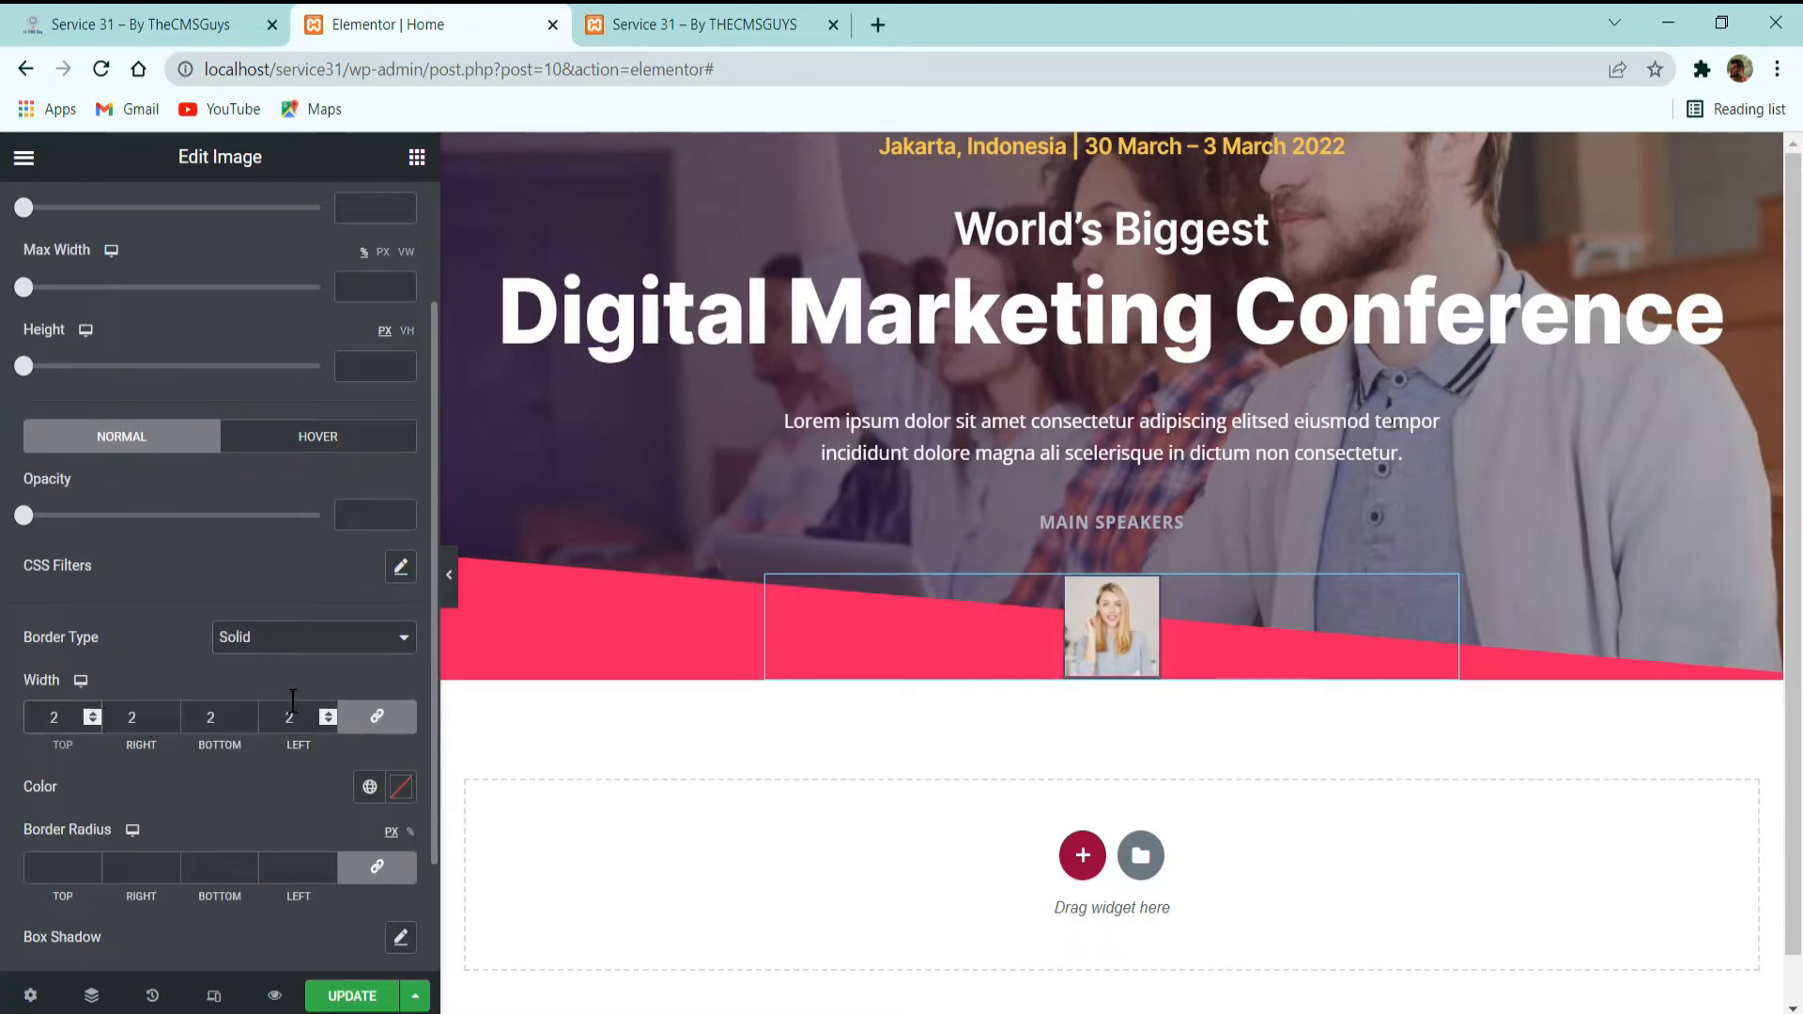
left_click(370, 787)
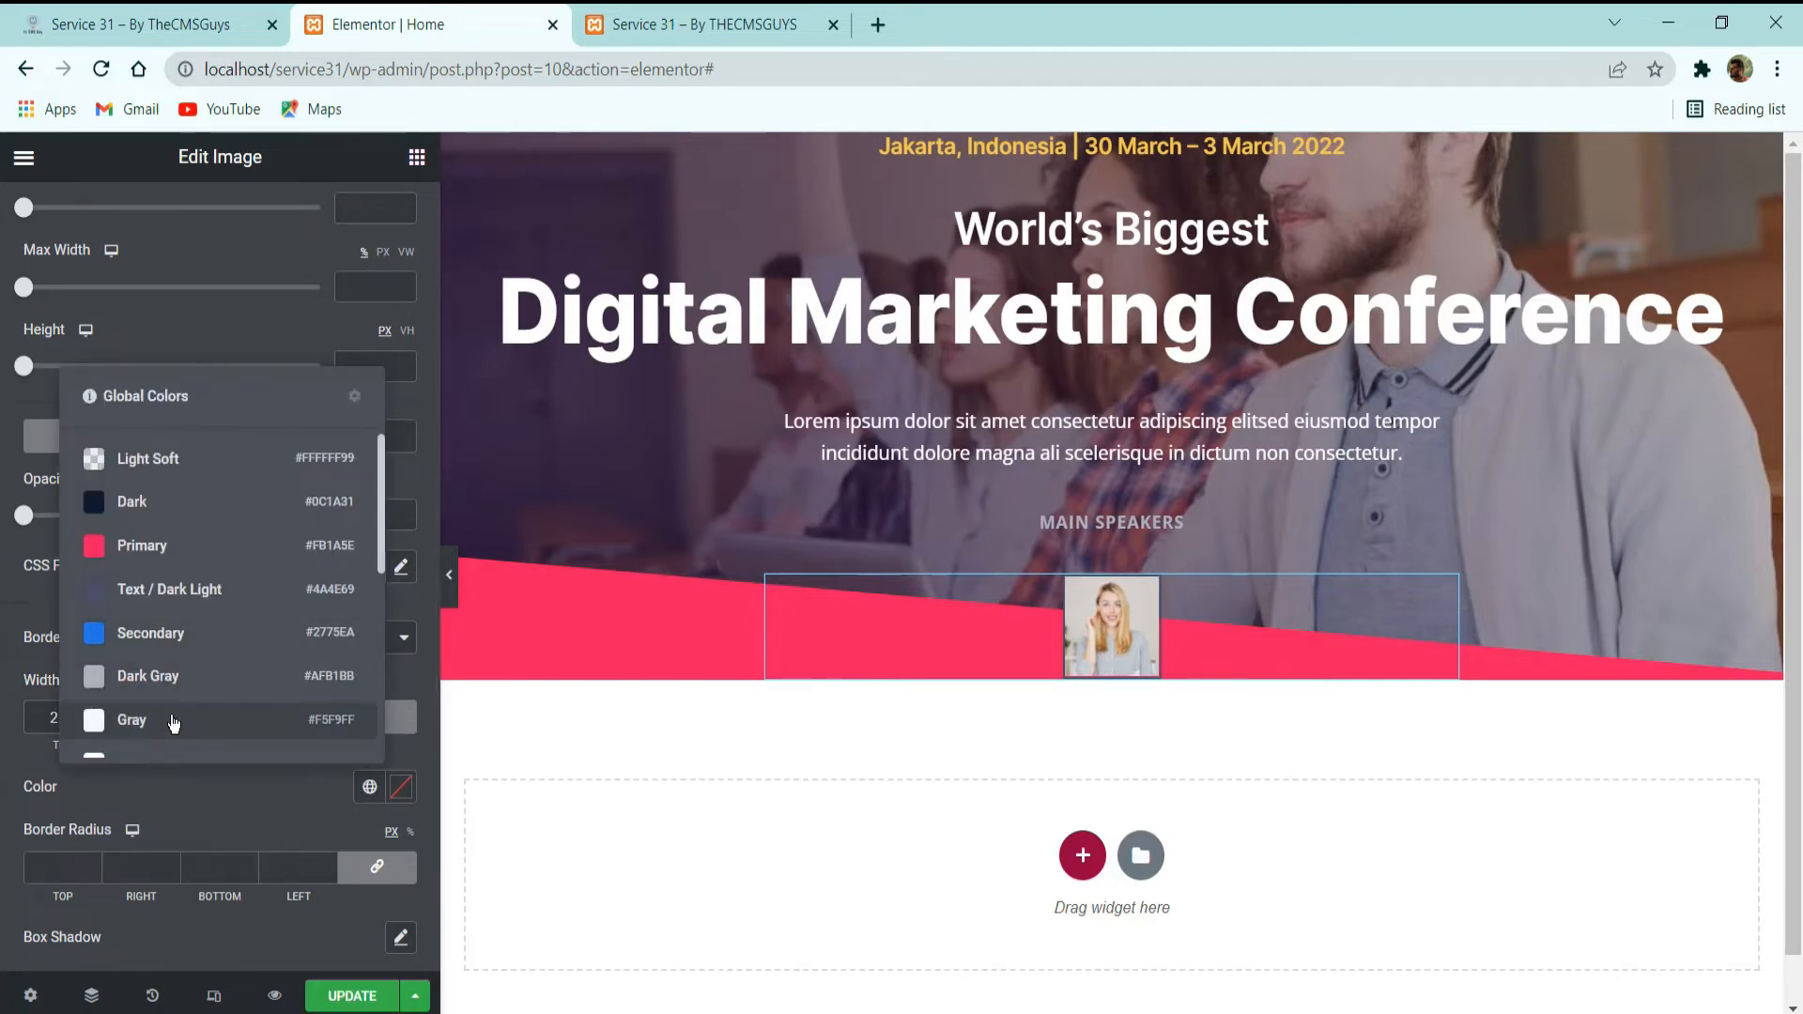
scroll(174, 721, "down", 2)
left_click(173, 721)
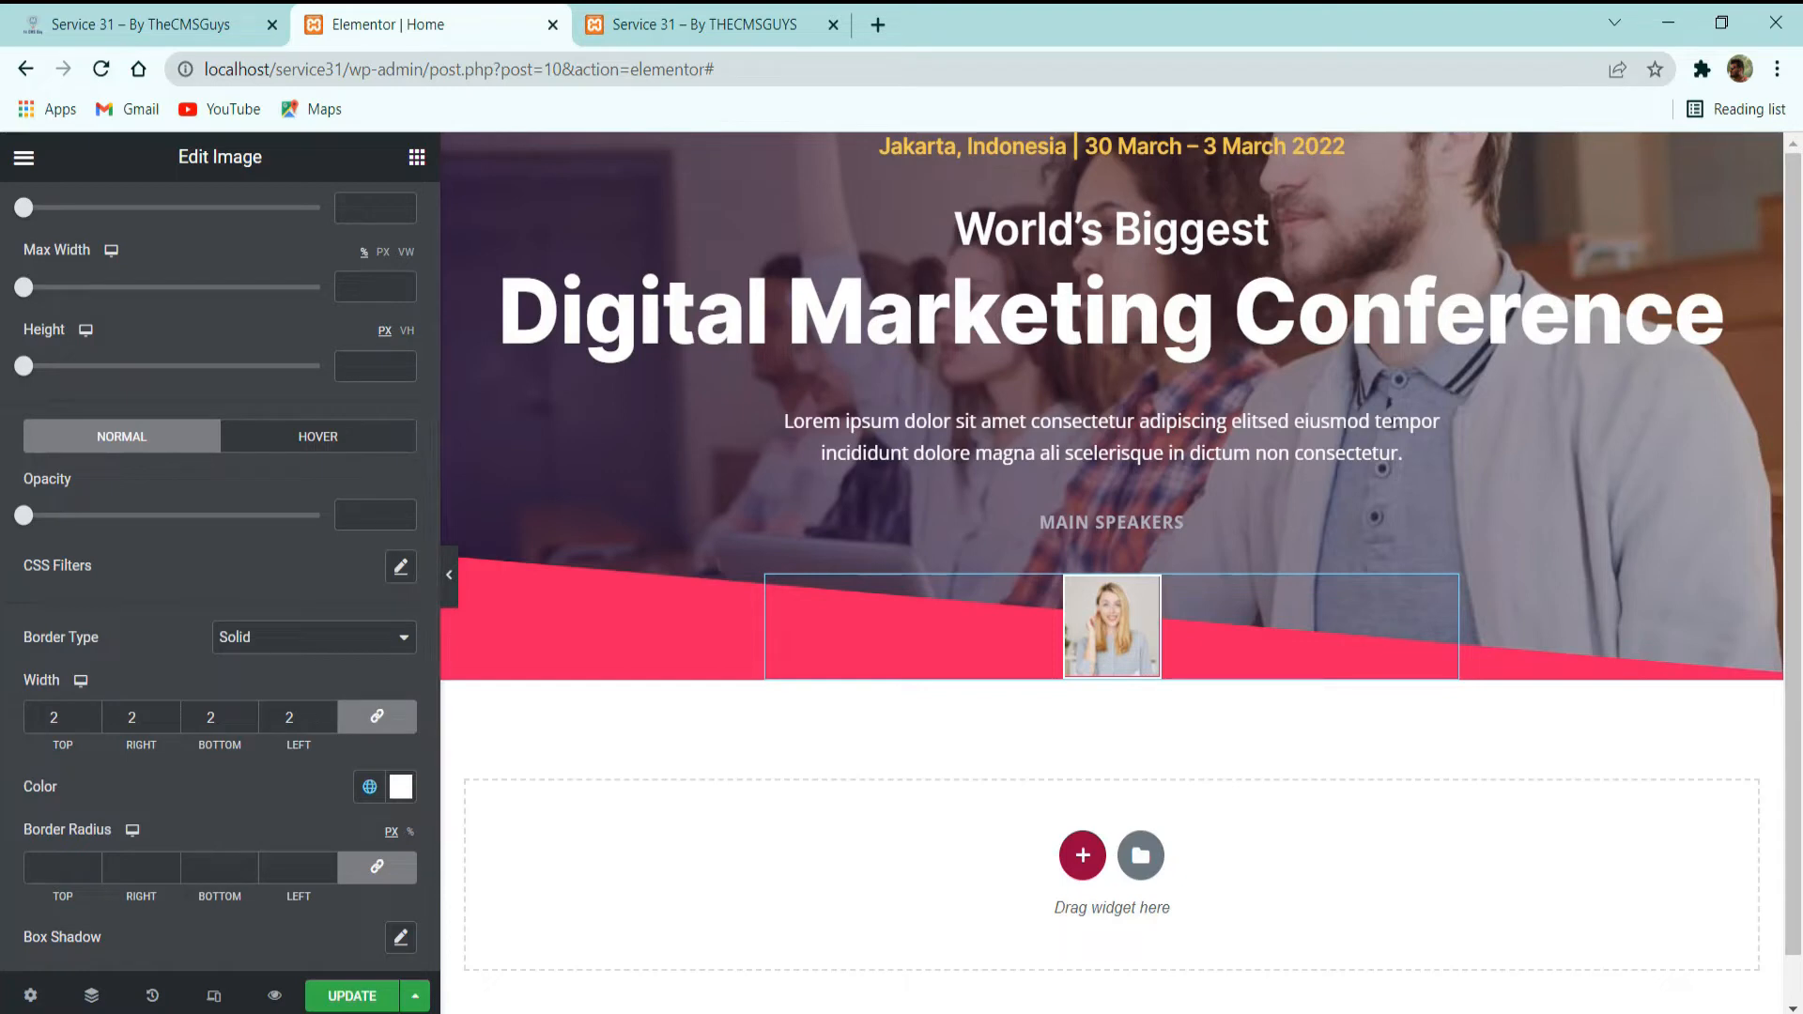
Check the demo site's round speaker photos and set the image's border radius to 100 px on all corners.
left_click(263, 34)
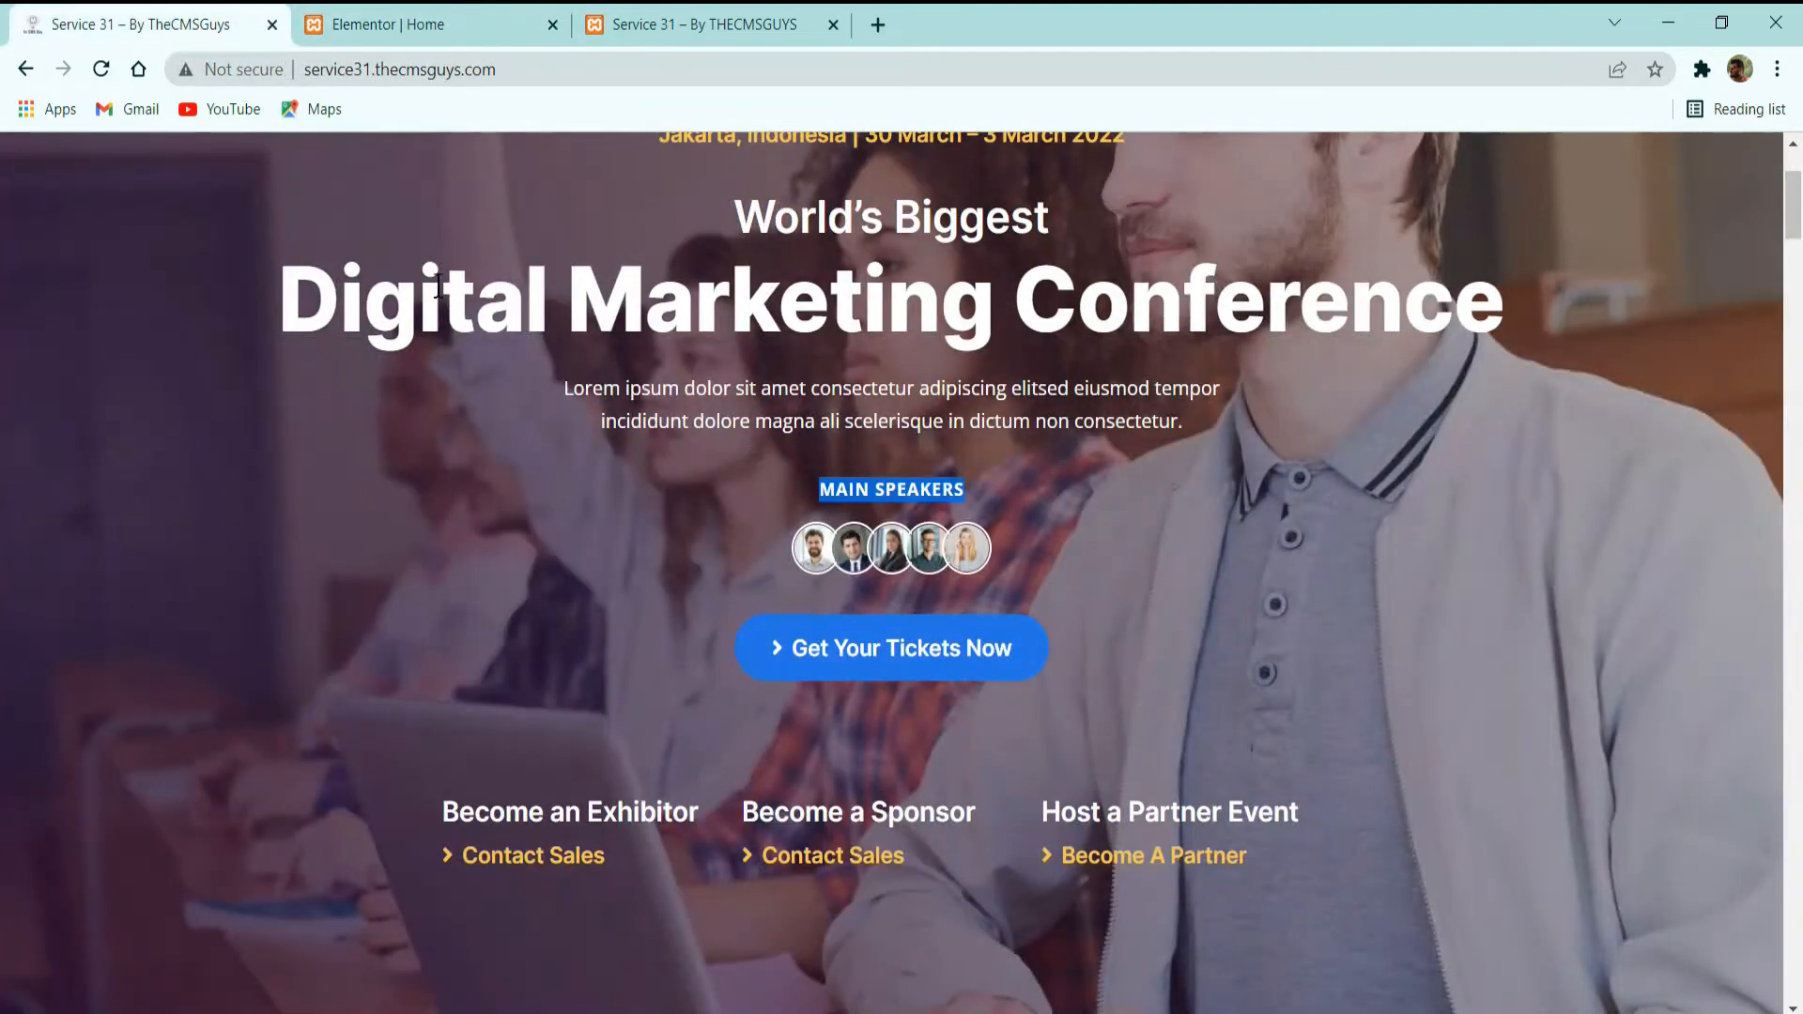
left_click(404, 24)
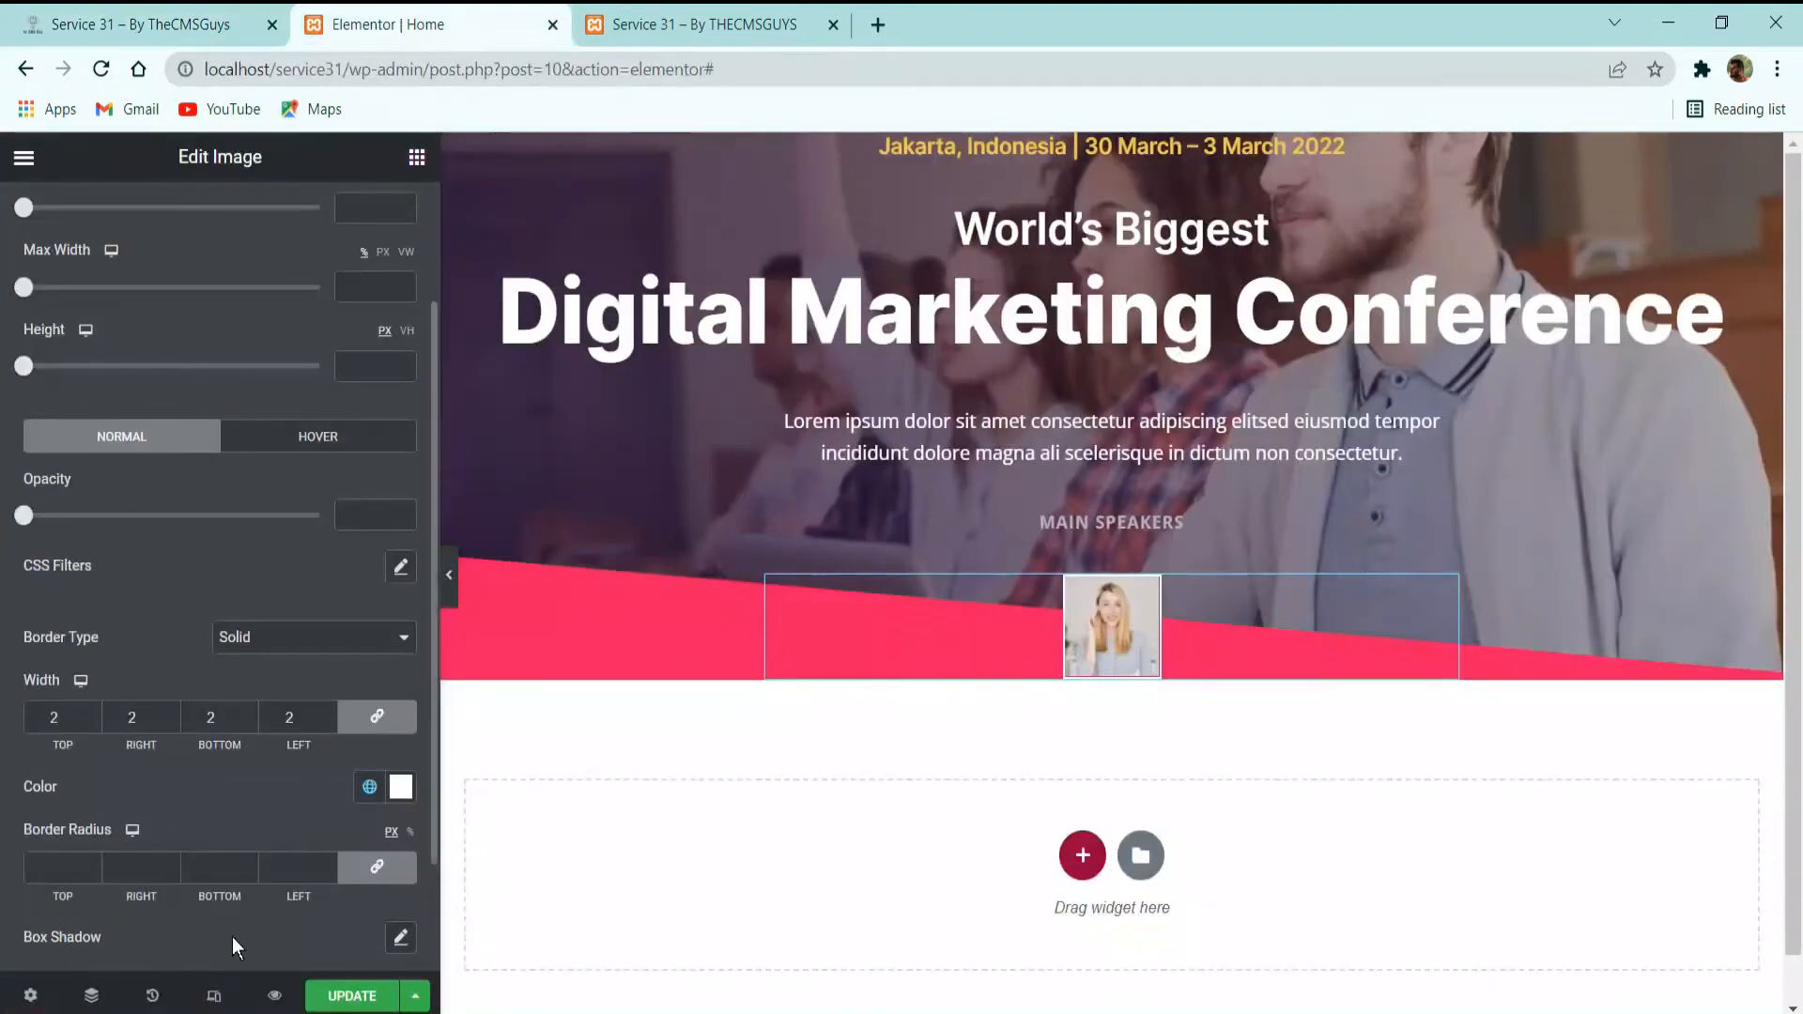
left_click(89, 860)
type("35")
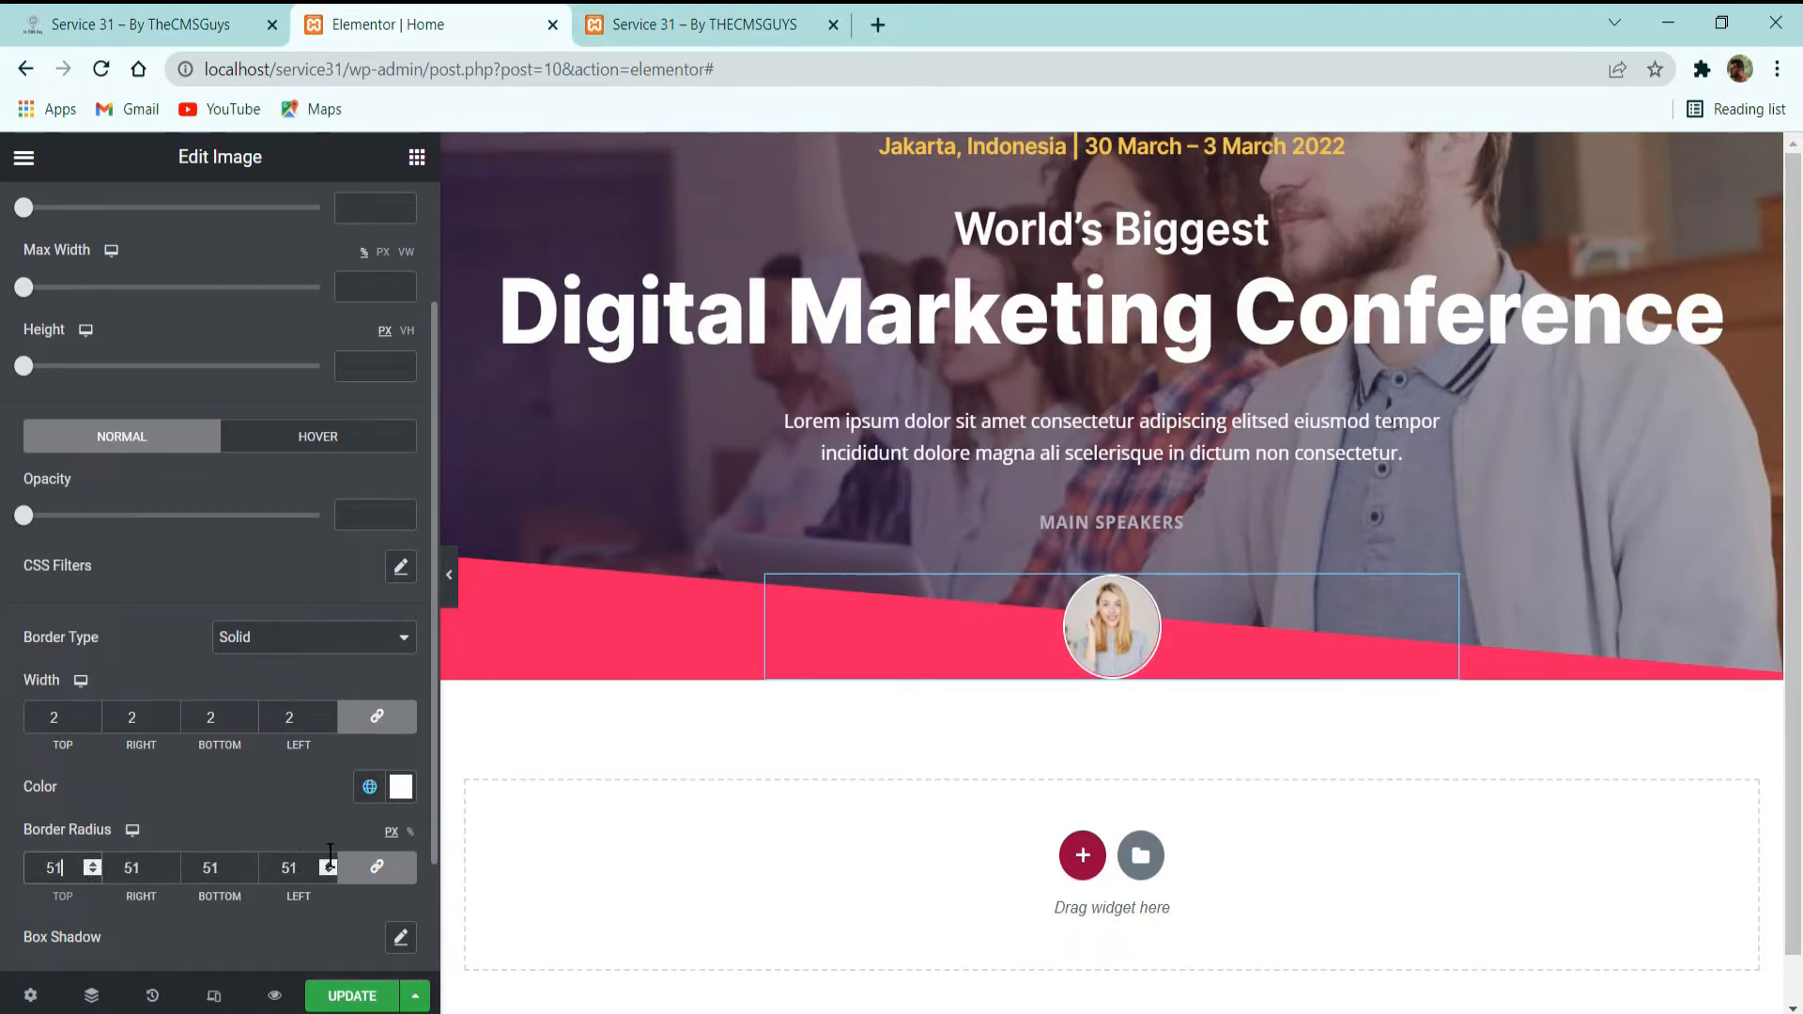
key("BackSpace")
key("BackSpace")
type("100")
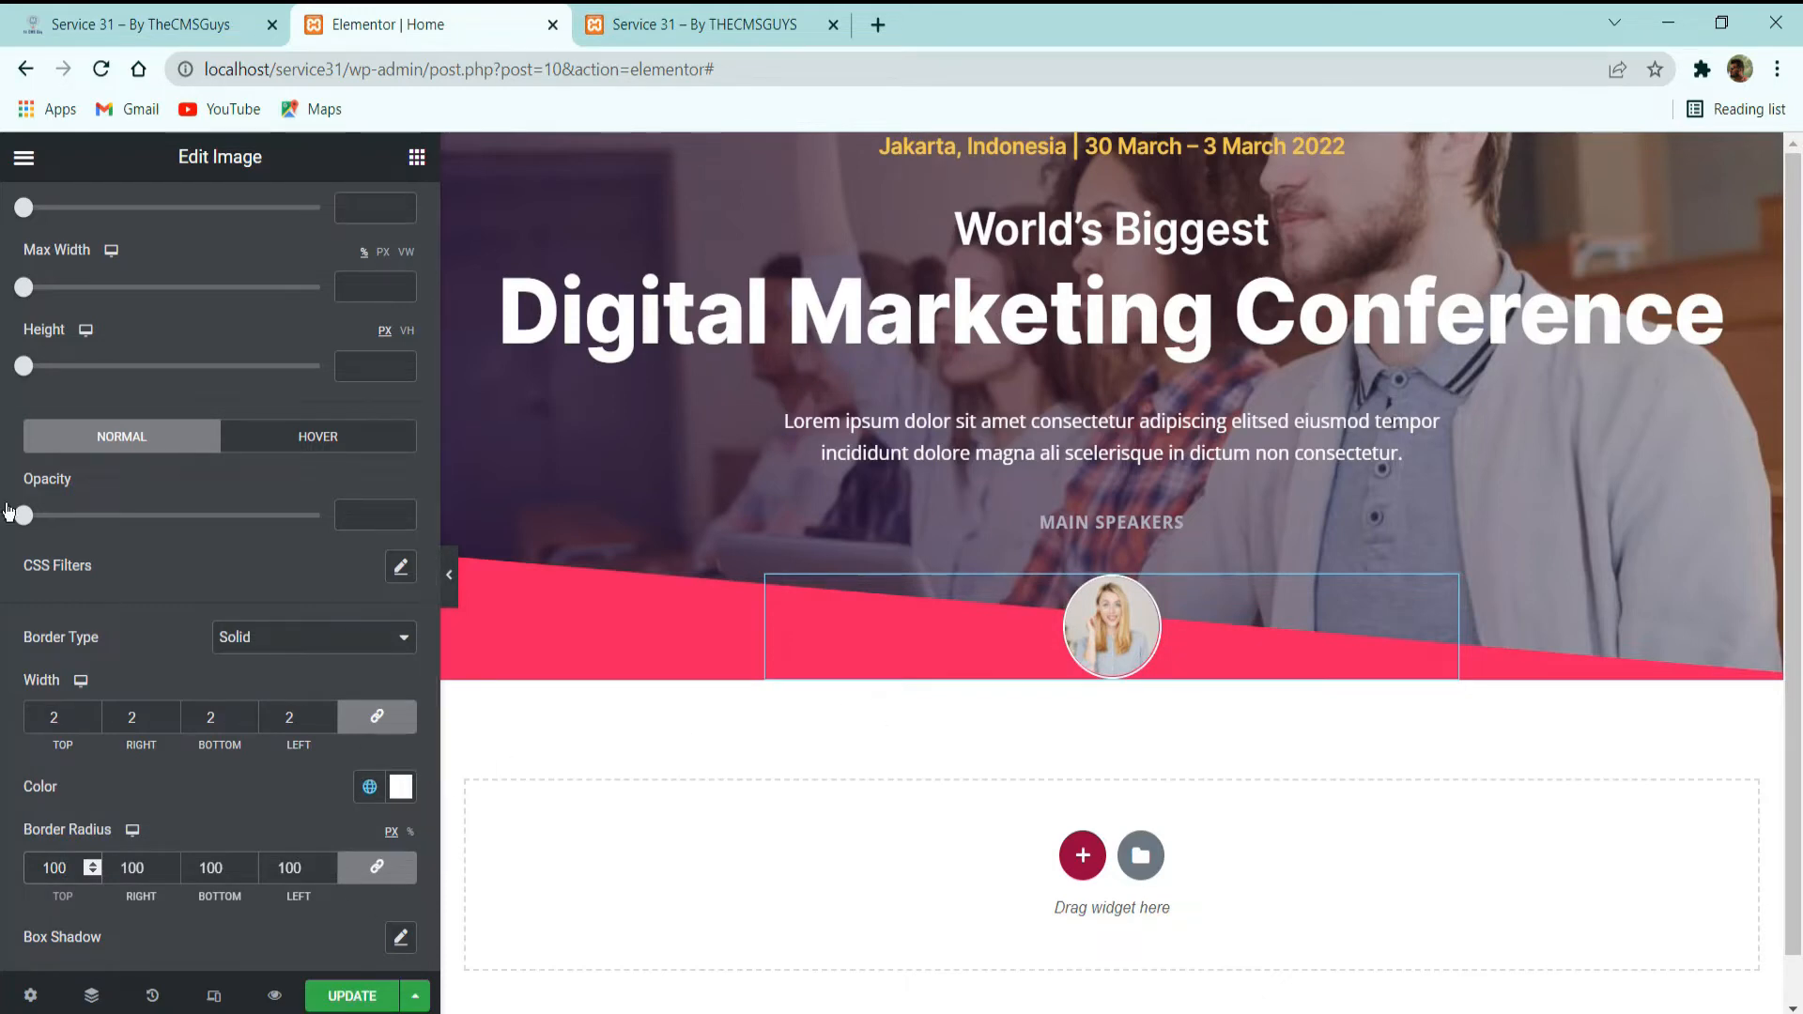
Try percentage widths such as 15% and 12% for the speaker image, comparing its size with the demo site's photos.
scroll(71, 310, "up", 2)
left_click_drag(31, 380, 52, 386)
left_click(141, 24)
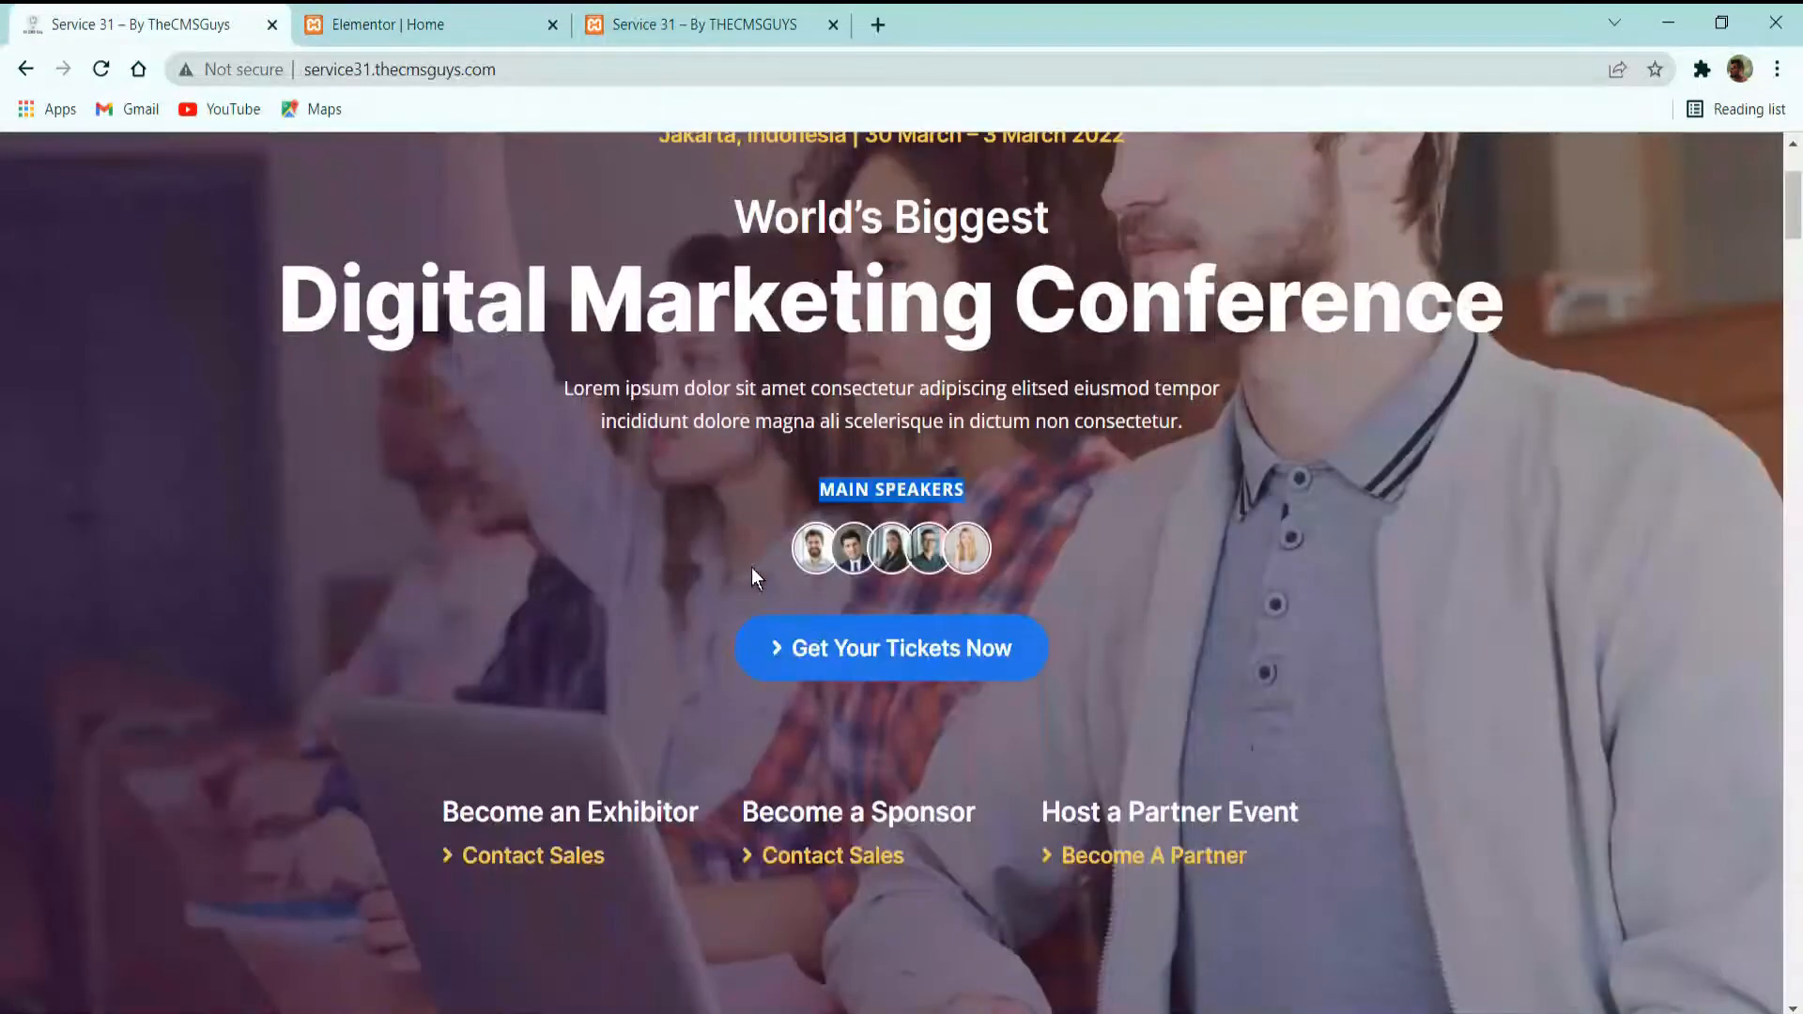
left_click(455, 26)
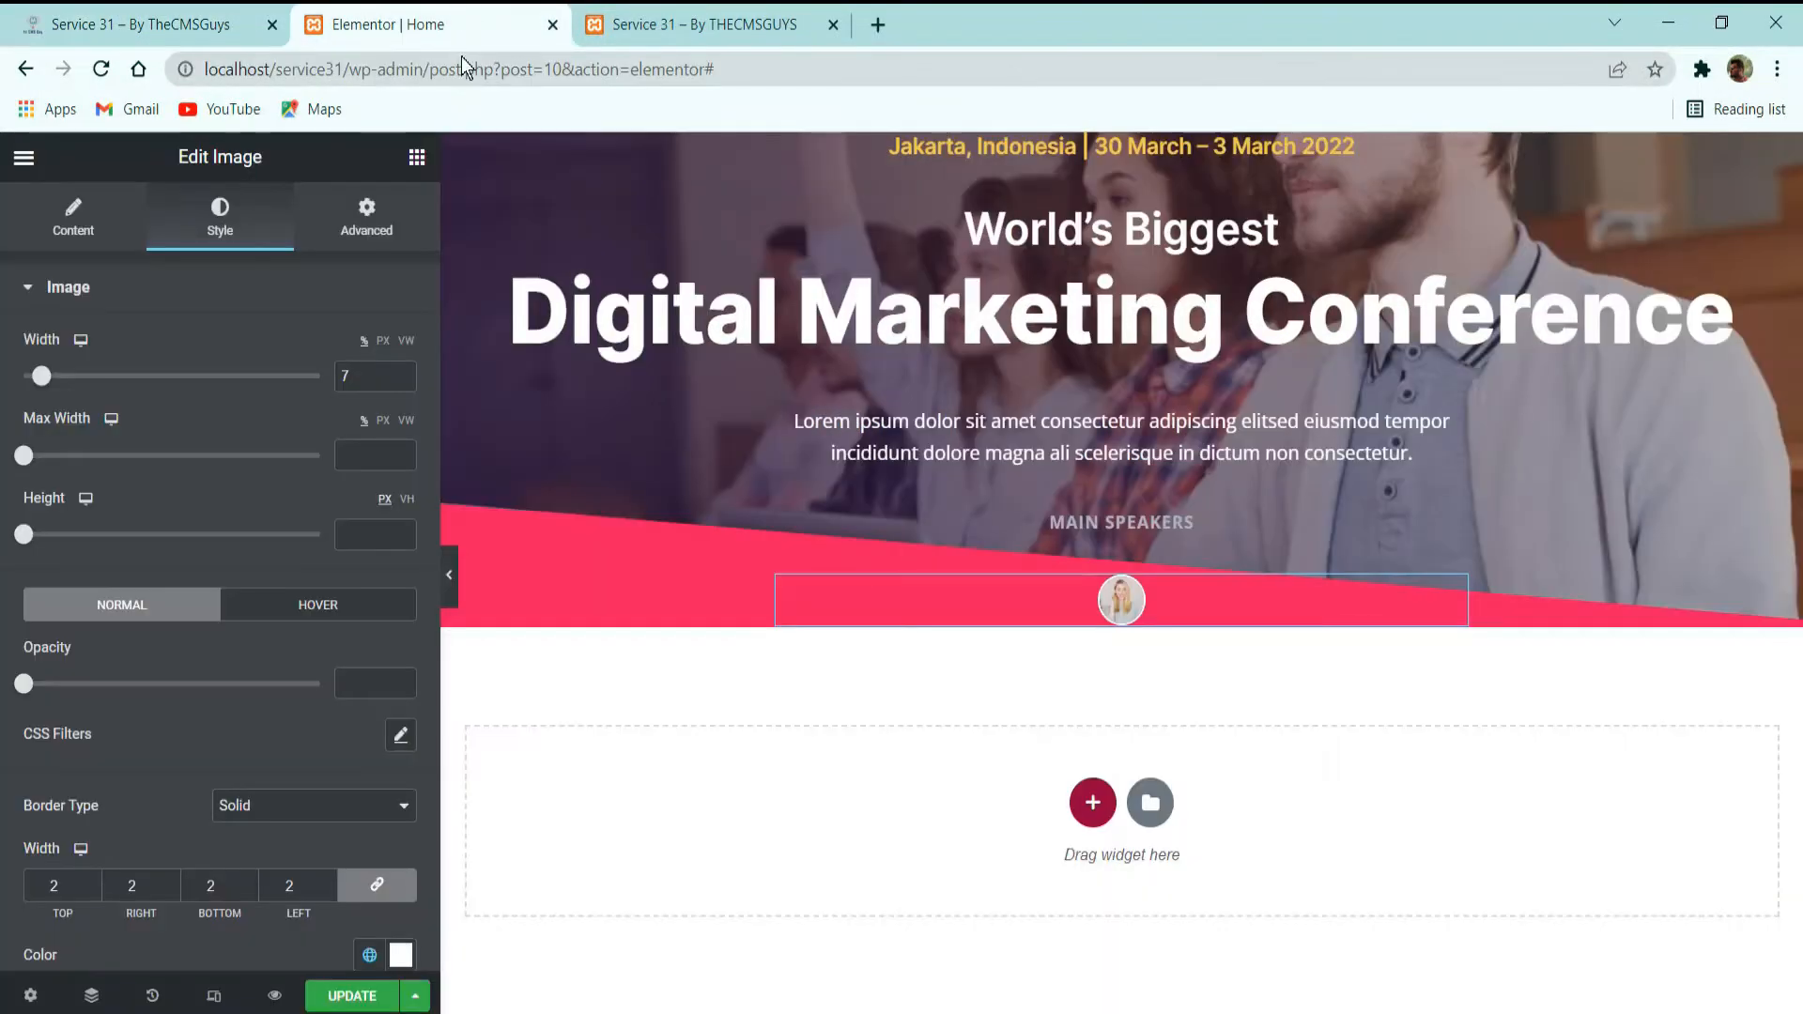
double_click(366, 376)
type("15")
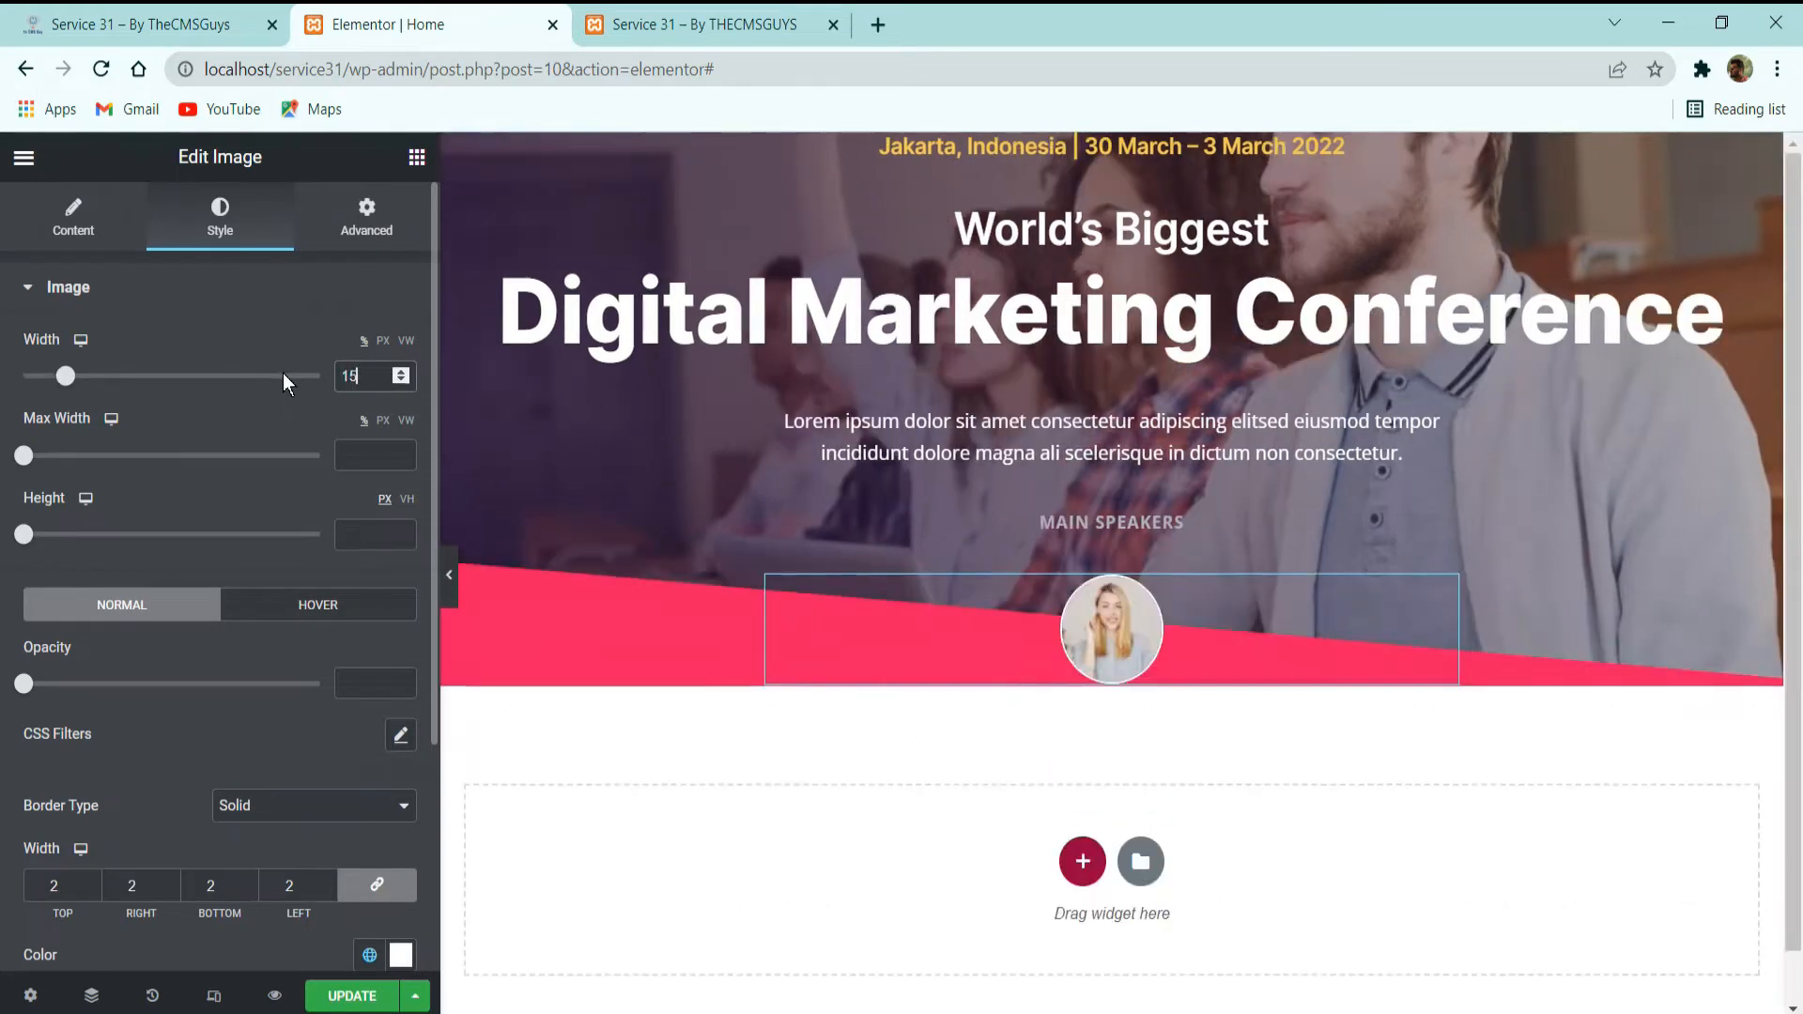
key("BackSpace")
type("3")
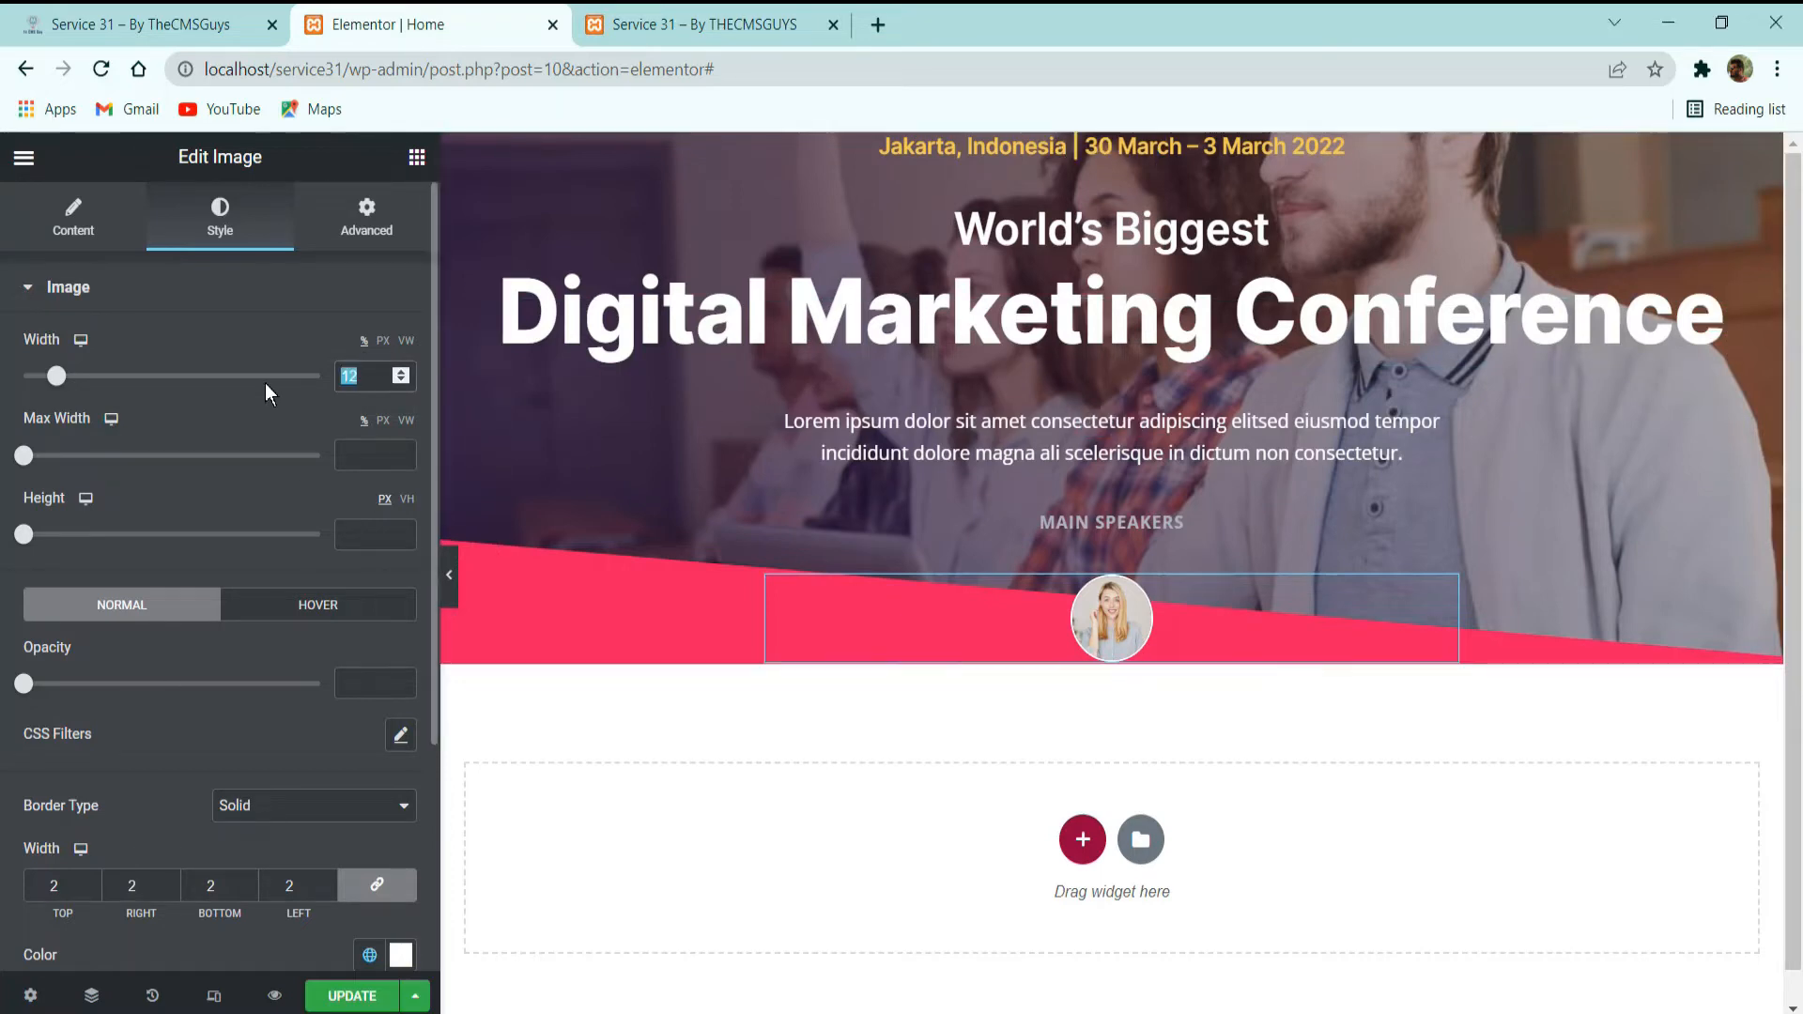
Set the speaker image's width to 42 px.
type("42")
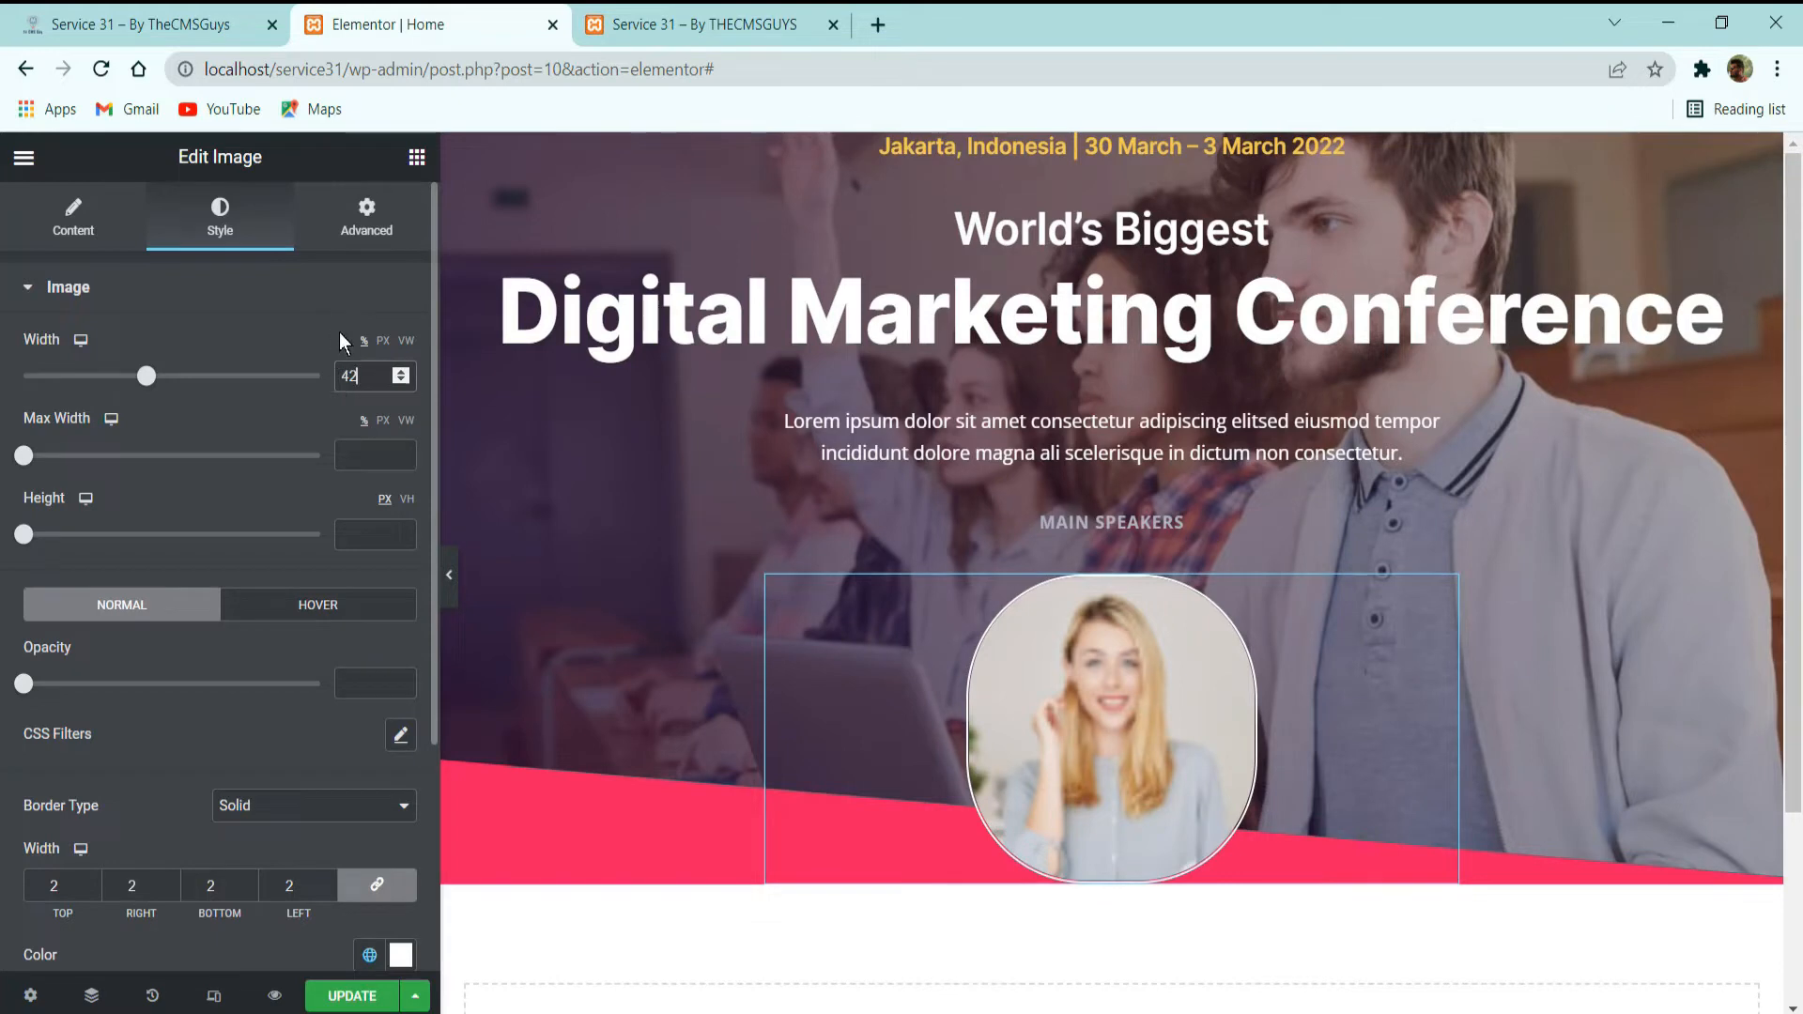
left_click(382, 341)
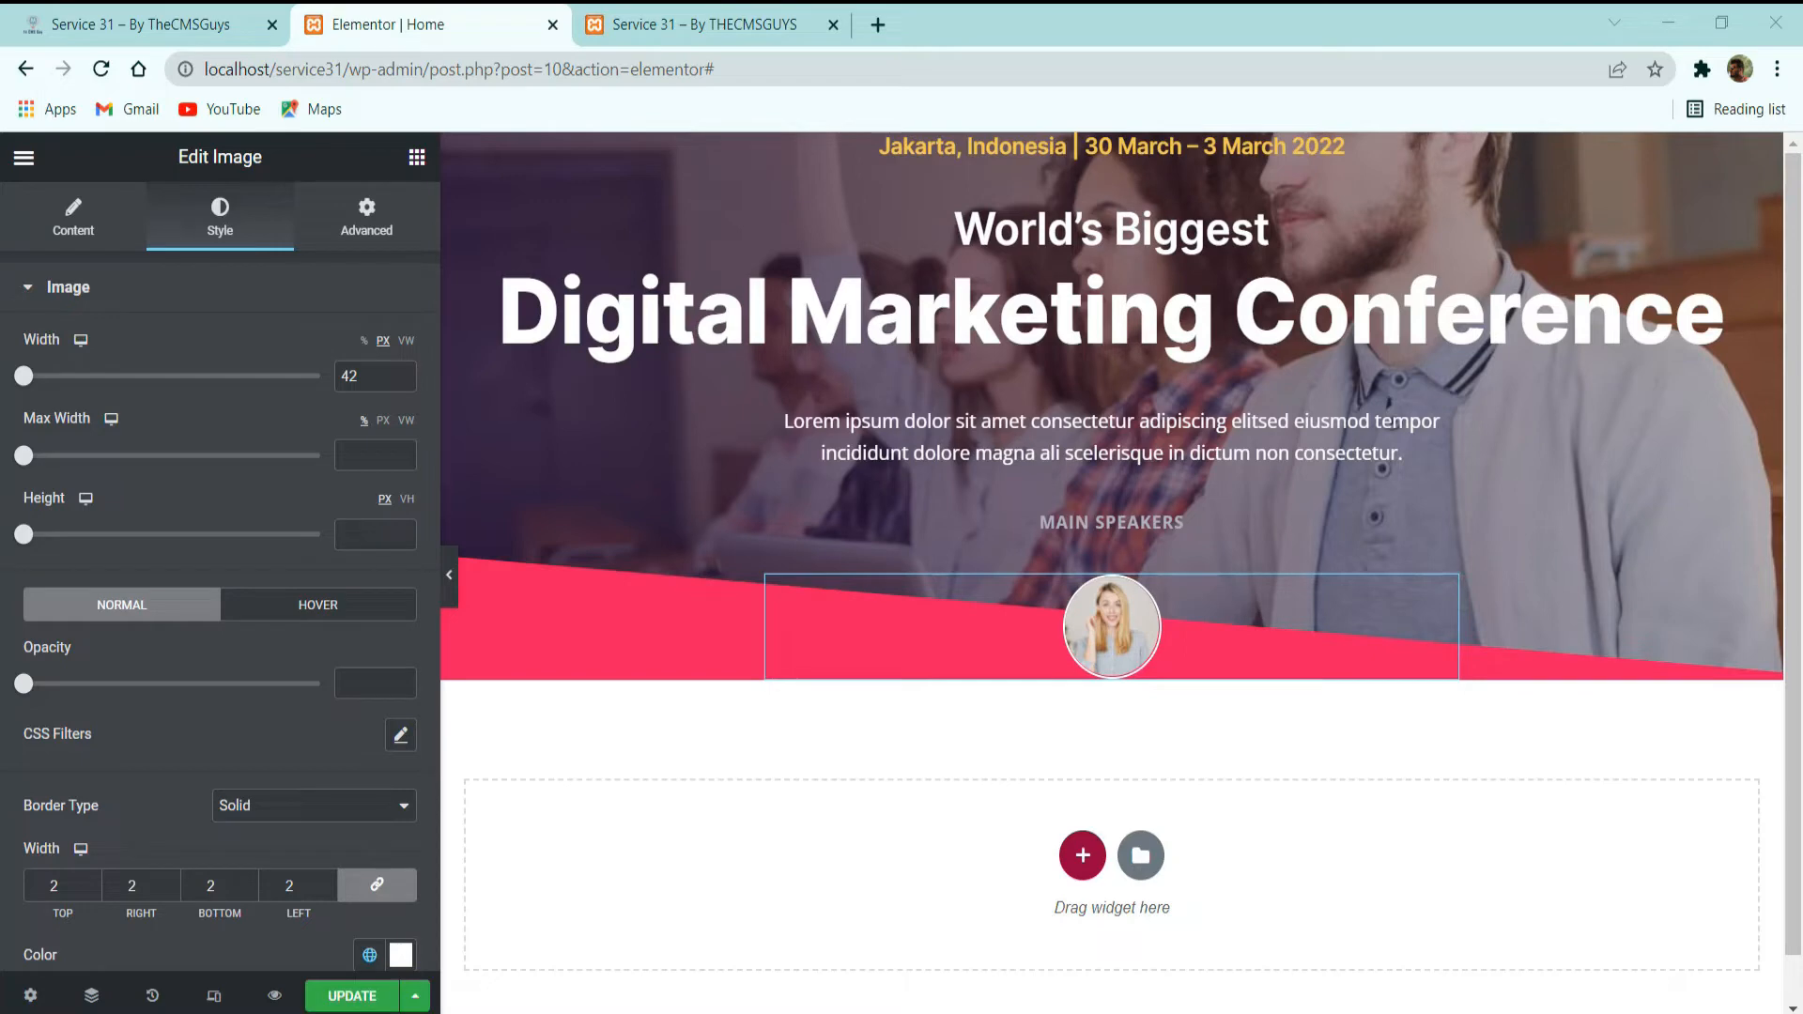
Duplicate the speaker image below "MAIN SPEAKERS" and check the demo site's row of speaker photos.
right_click(1198, 595)
left_click(1242, 655)
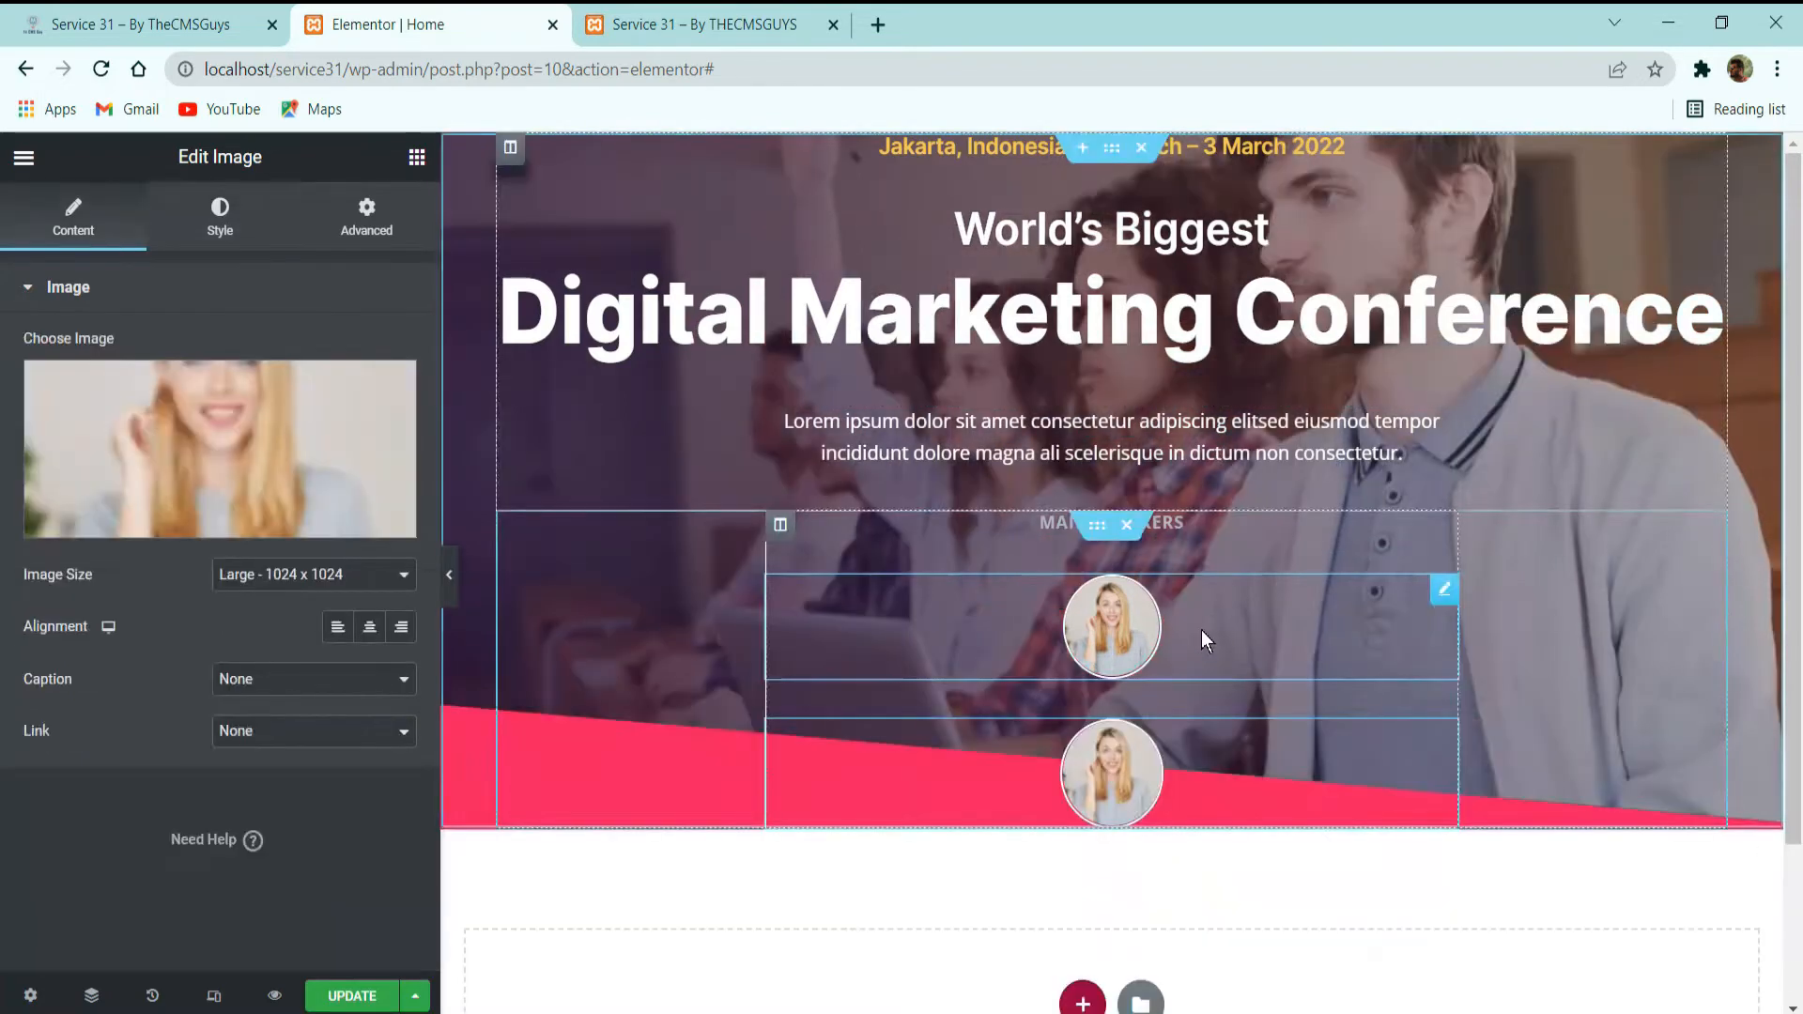
left_click(235, 24)
left_click(418, 23)
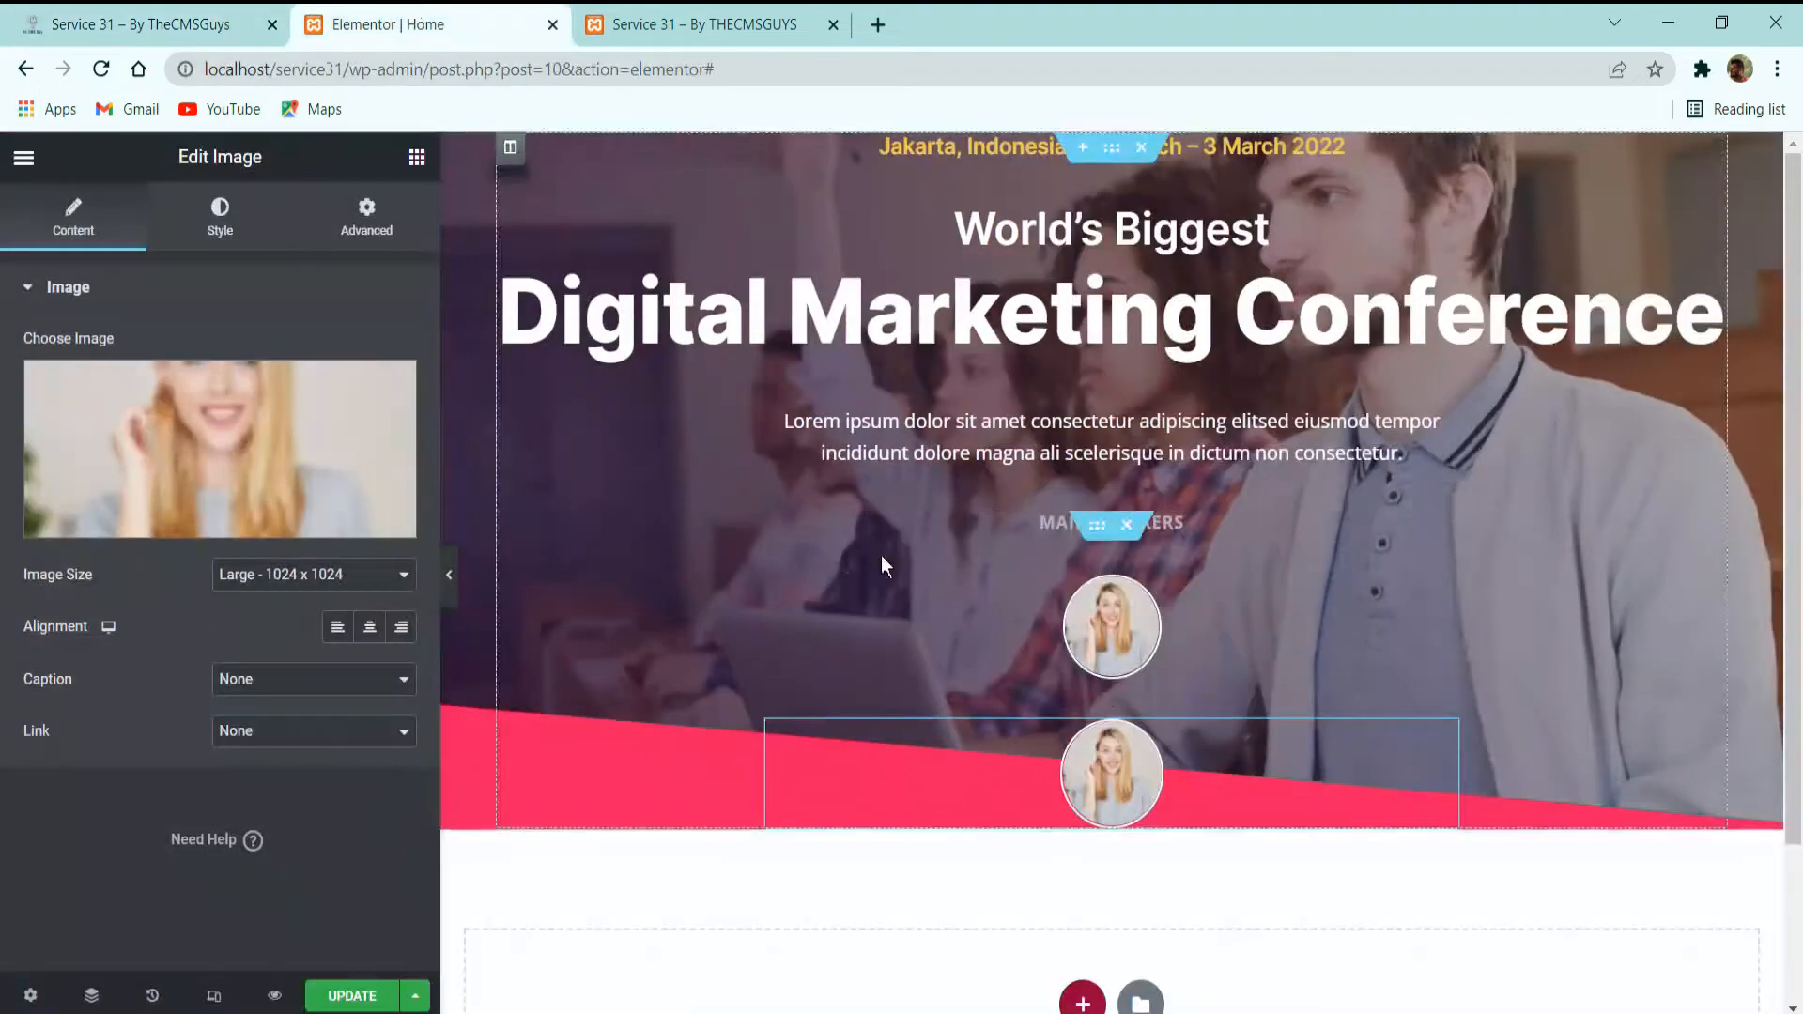
Set the first speaker image's positioning width to Inline (auto).
left_click(1260, 628)
left_click(366, 216)
scroll(280, 483, "down", 3)
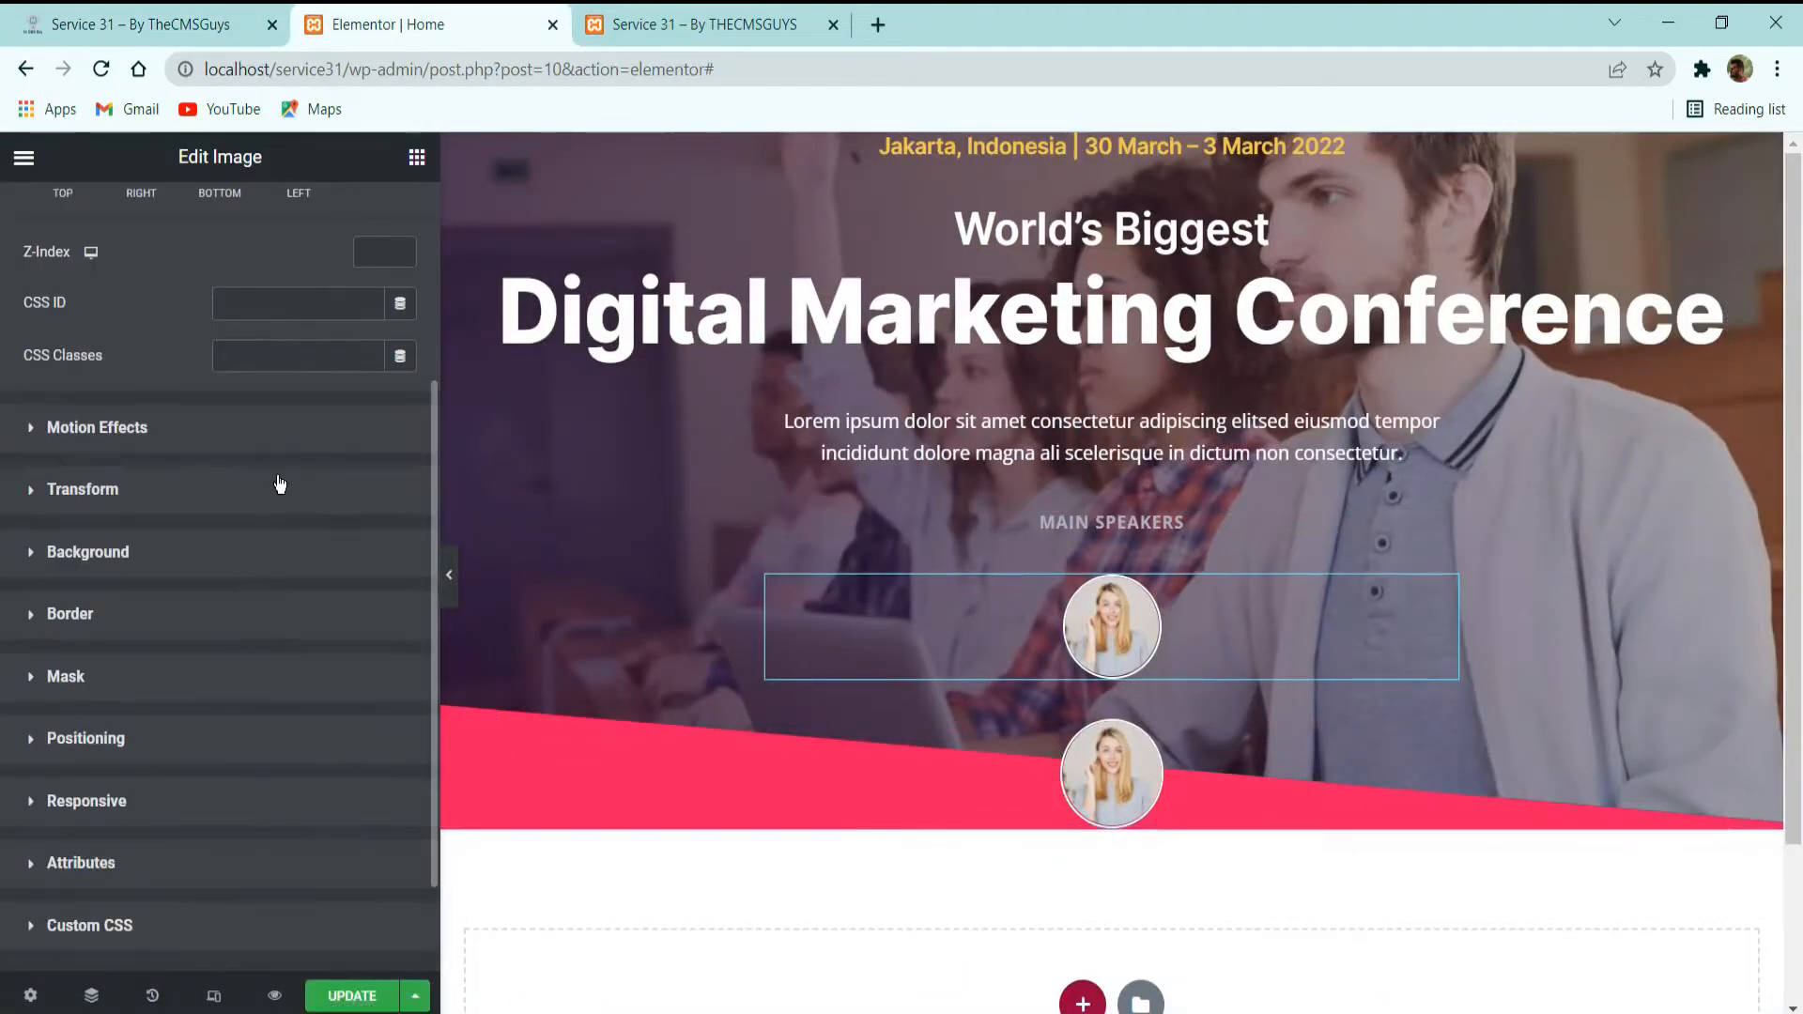
left_click(87, 740)
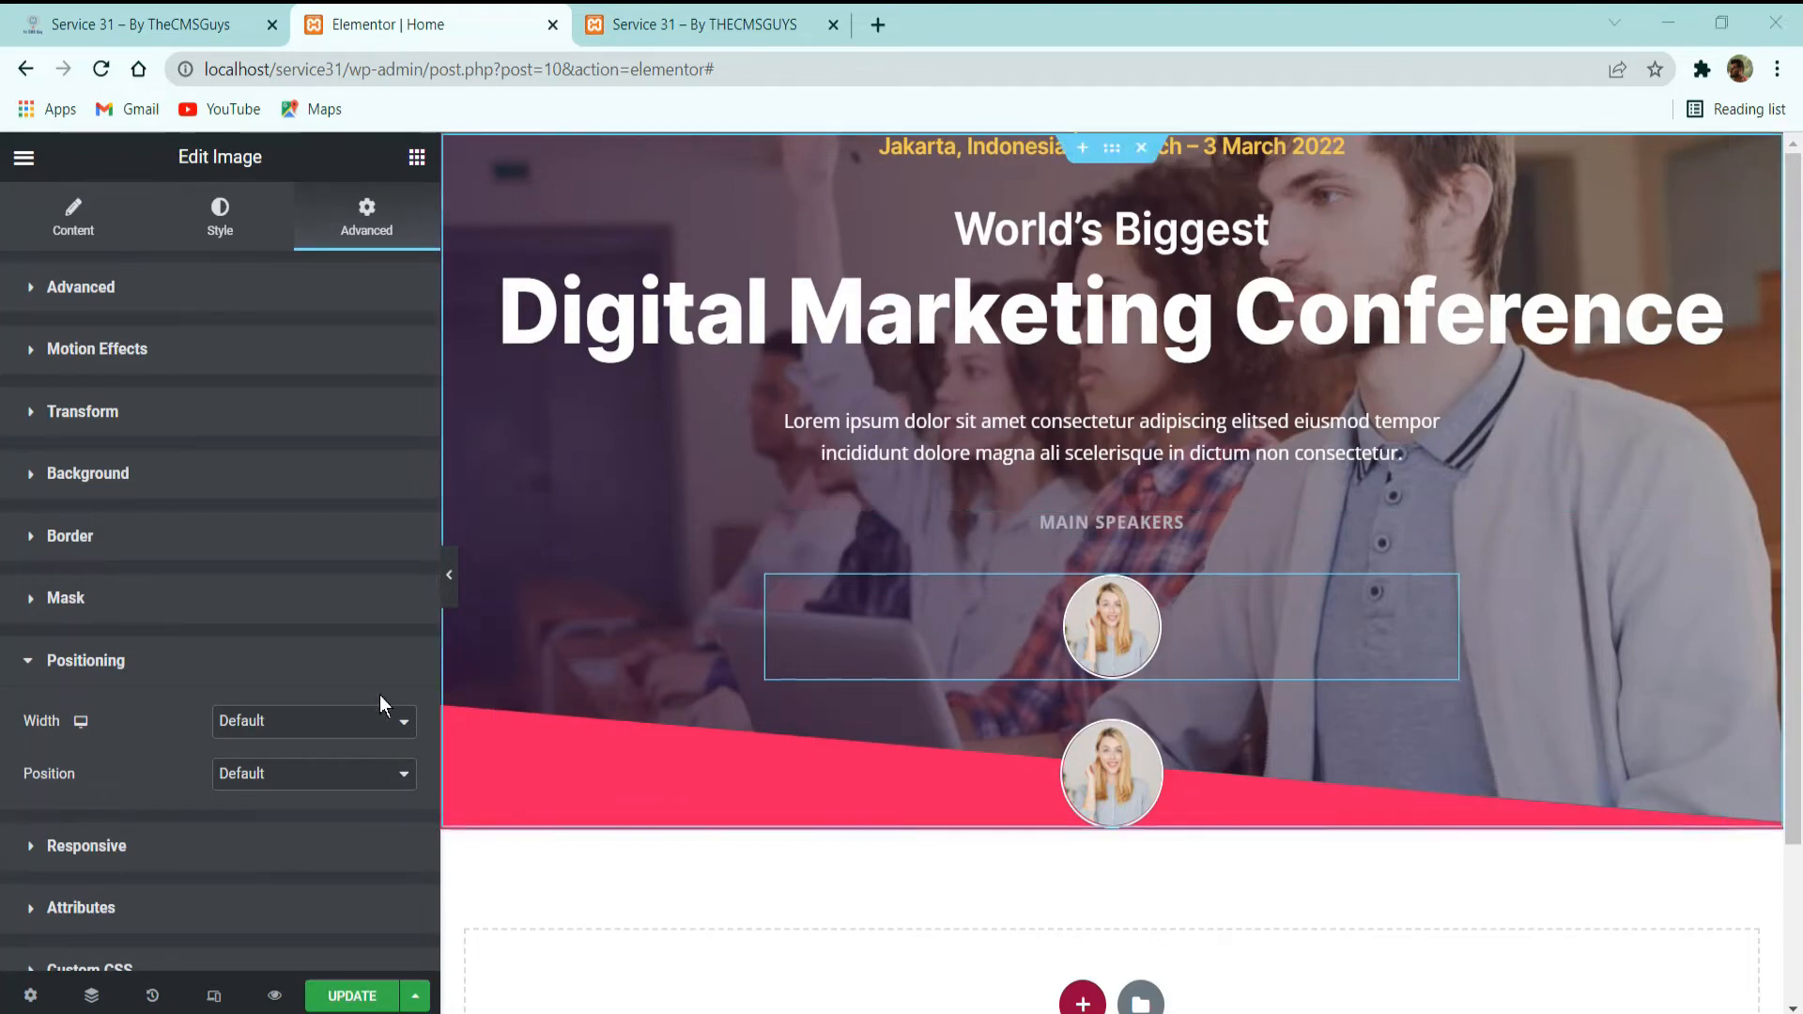
left_click(333, 720)
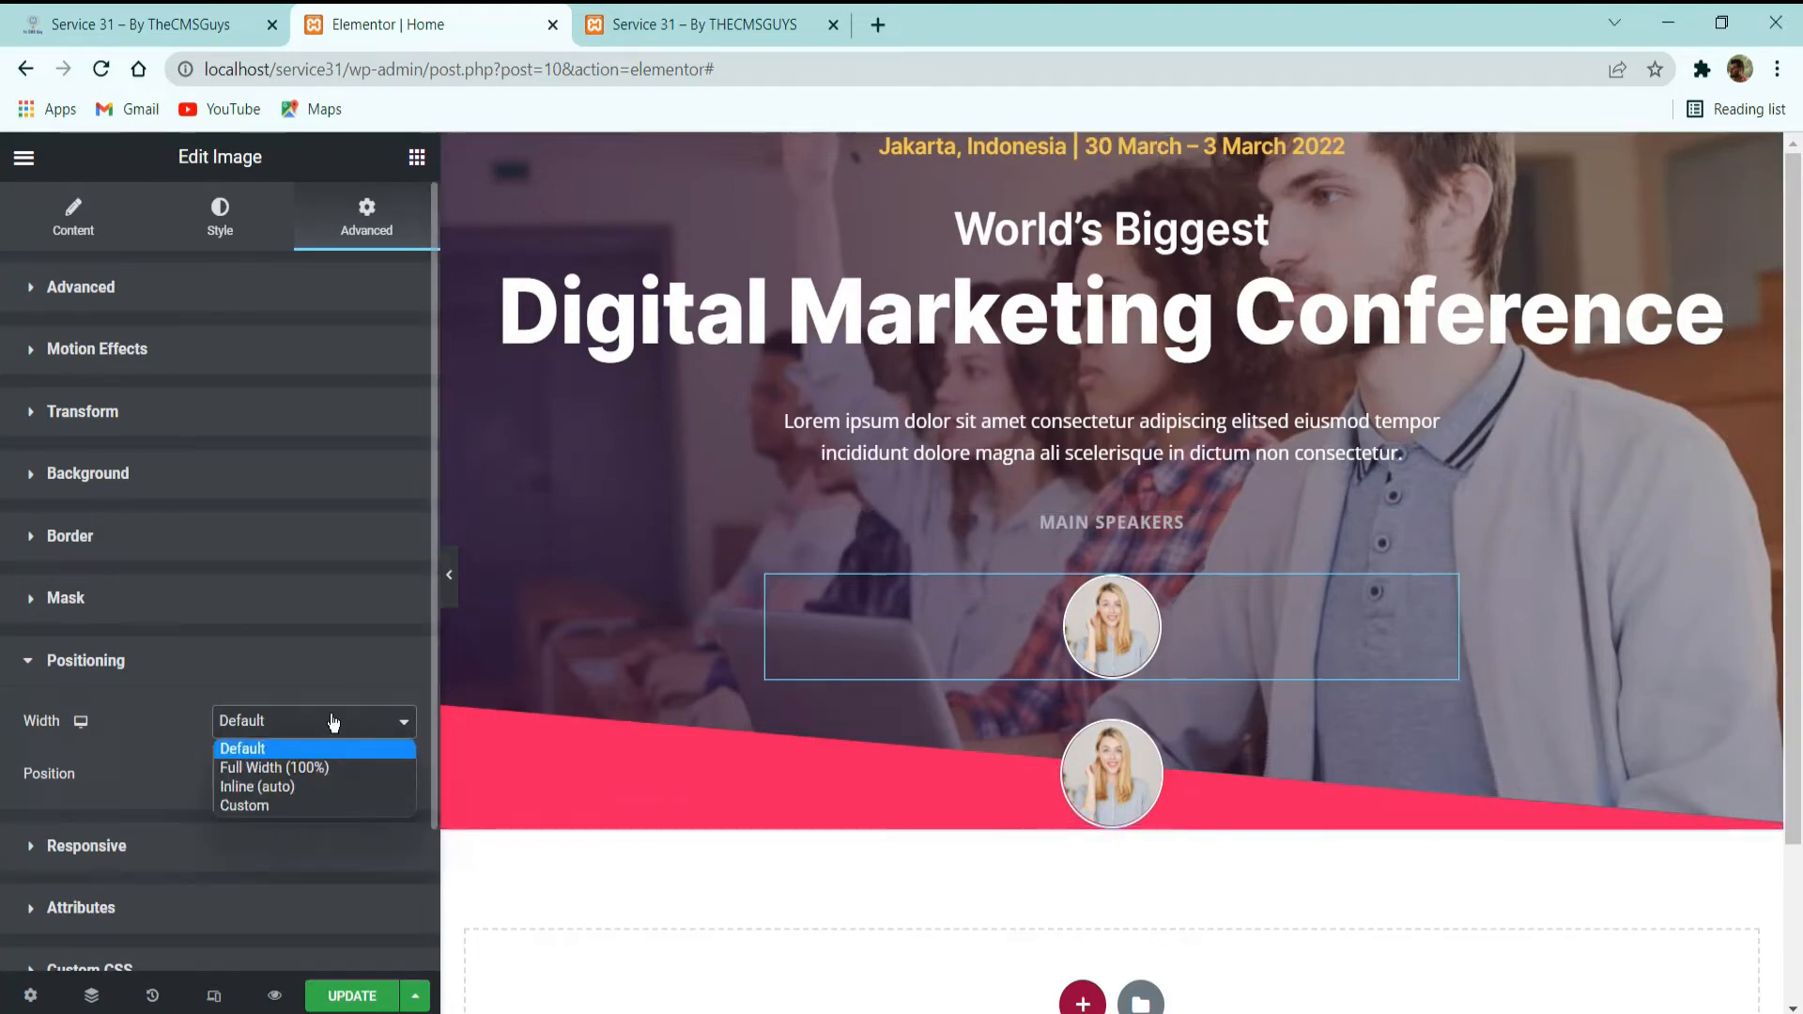
left_click(318, 787)
Copy the first speaker image and paste its style onto the second one.
right_click(811, 611)
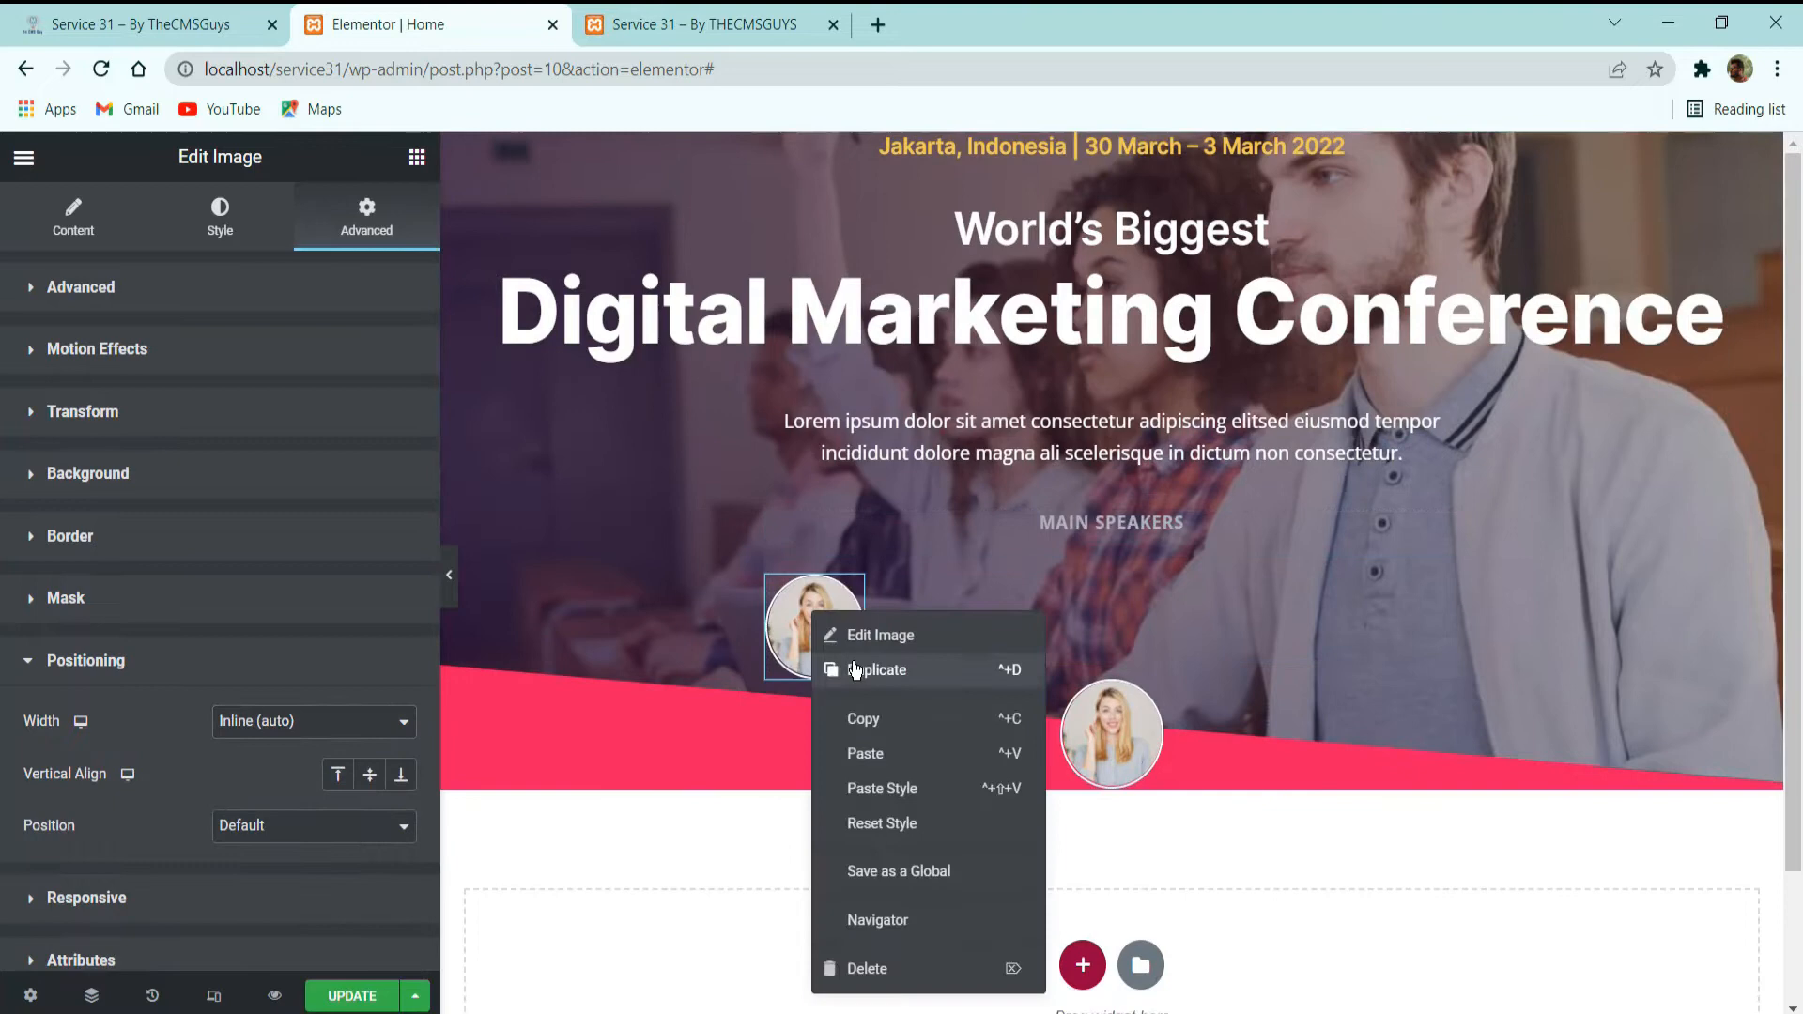
left_click(870, 715)
right_click(1120, 723)
left_click(1176, 819)
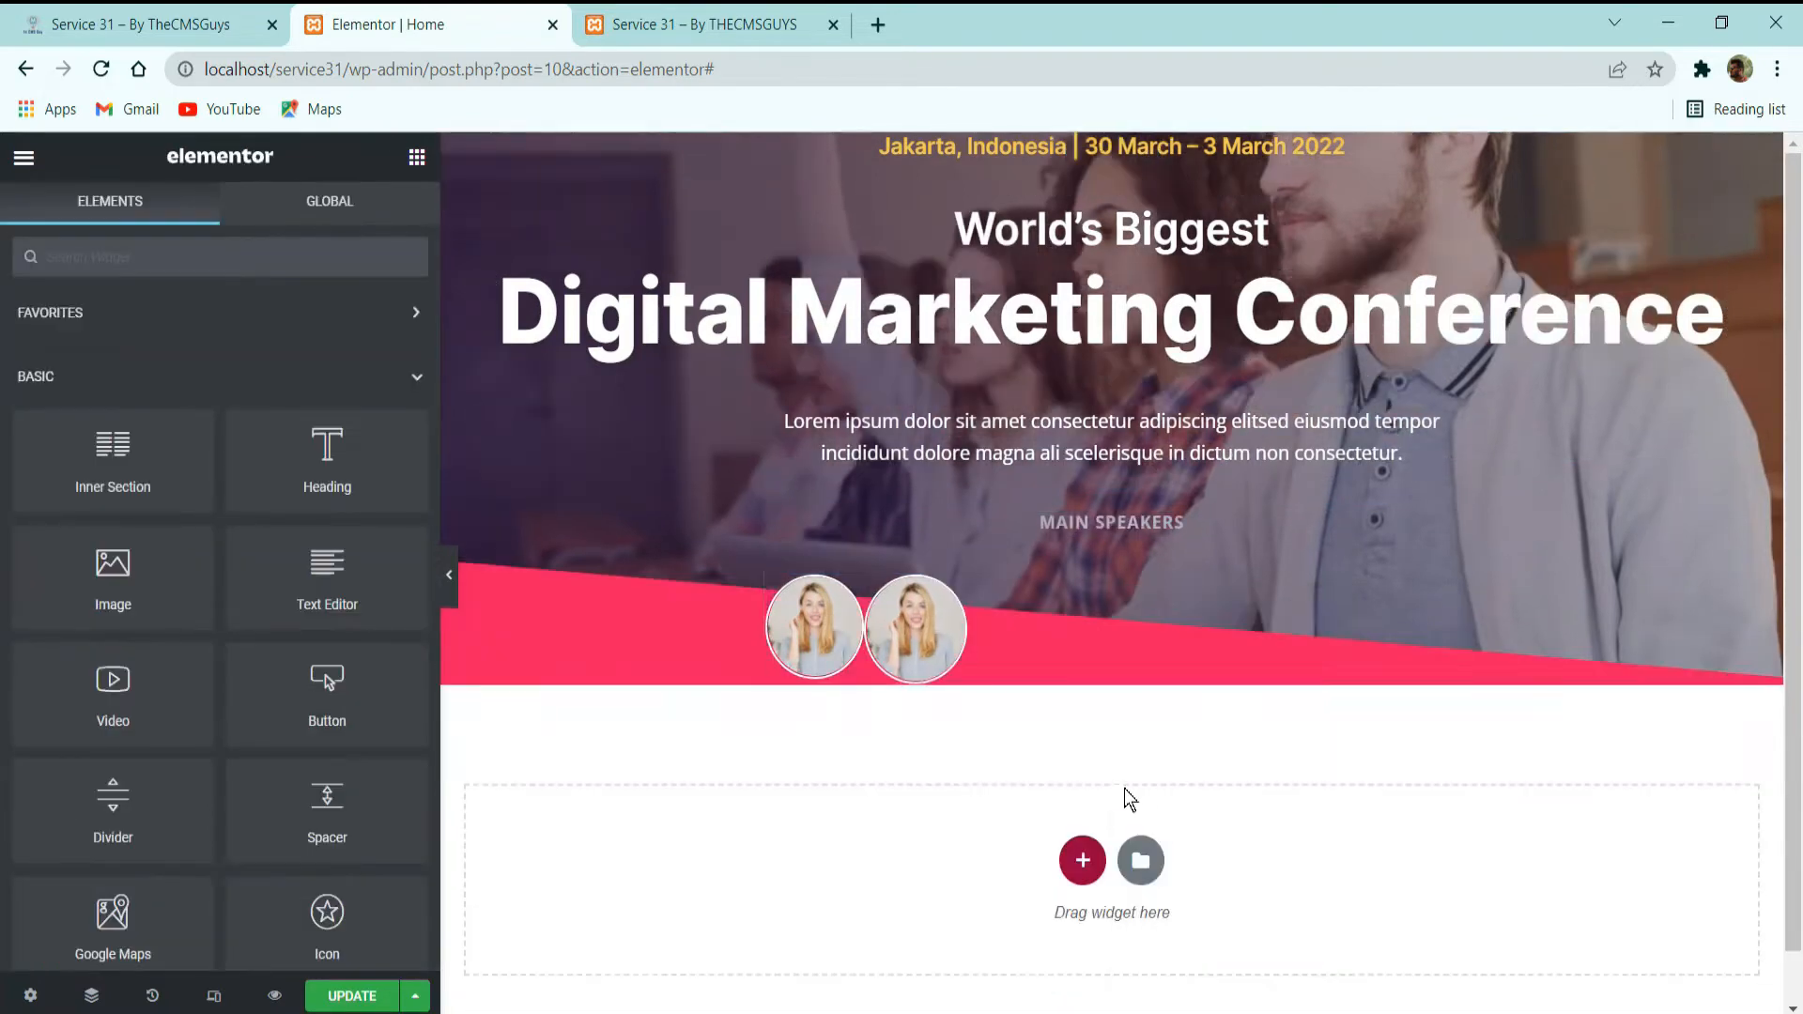
Duplicate the inline speaker image until the row holds five photos, checking the number against the demo site.
right_click(915, 616)
left_click(985, 687)
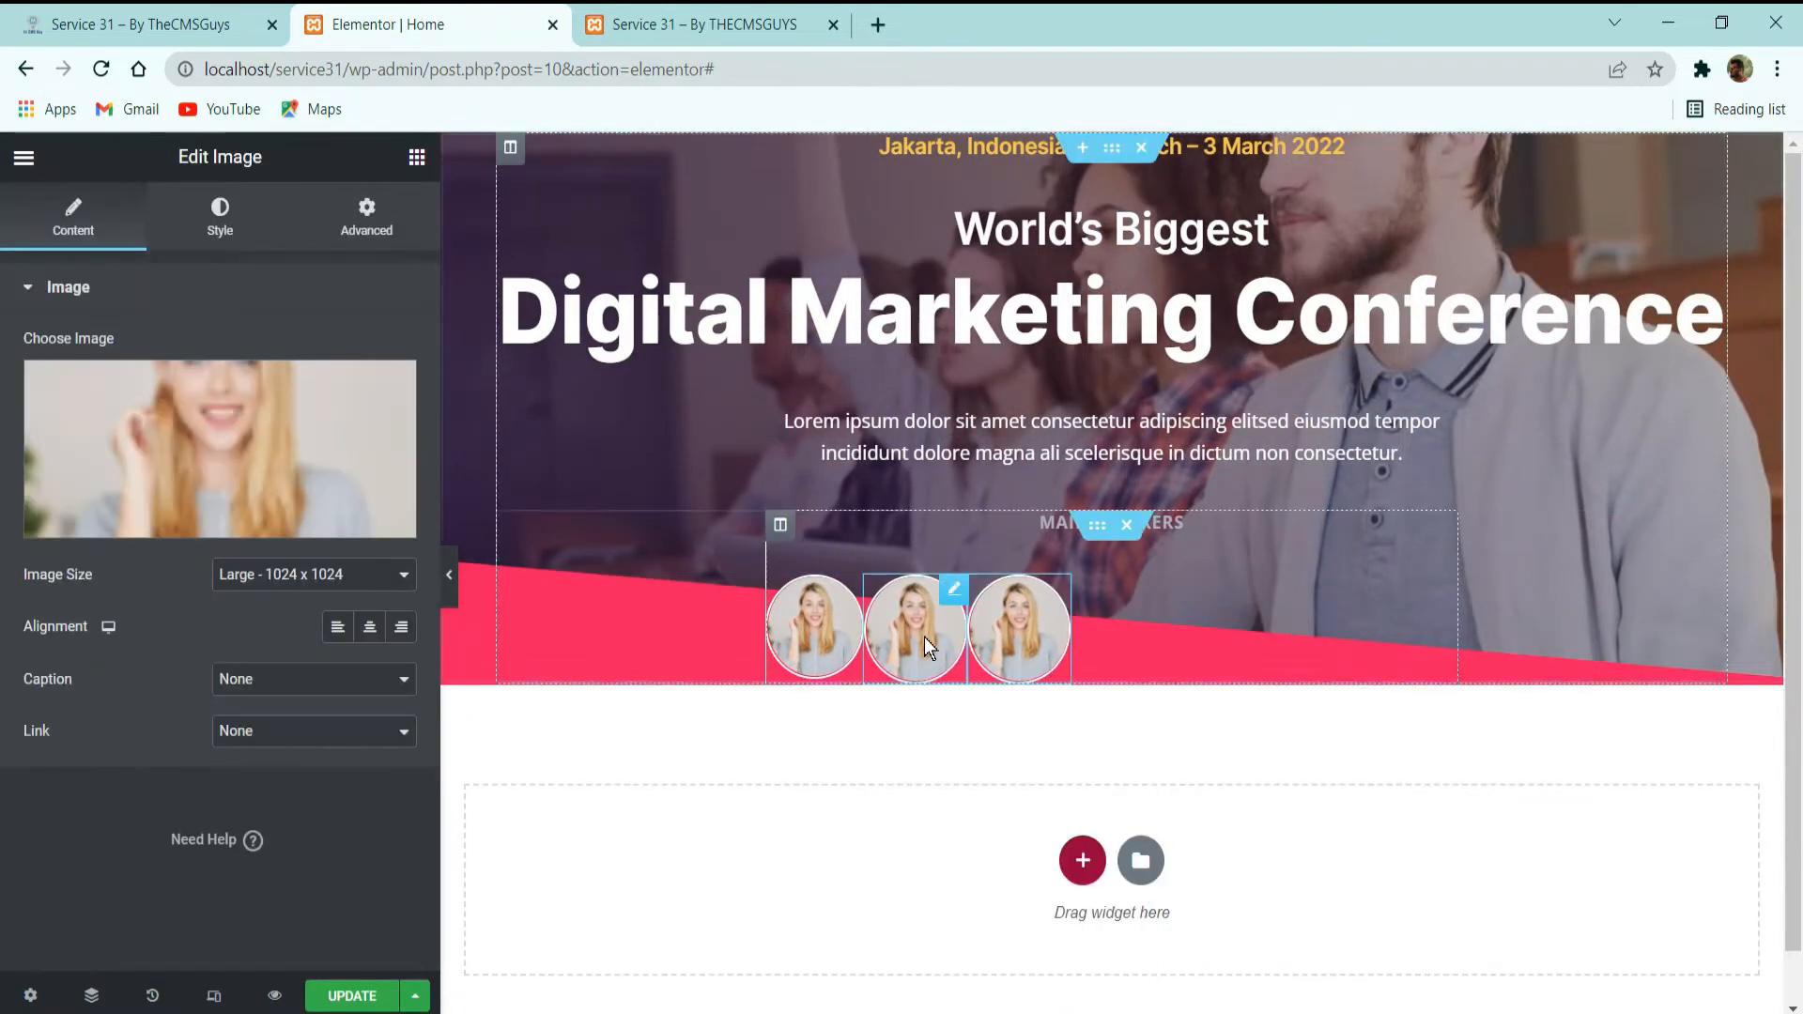
right_click(923, 631)
left_click(981, 688)
key("ctrl+1")
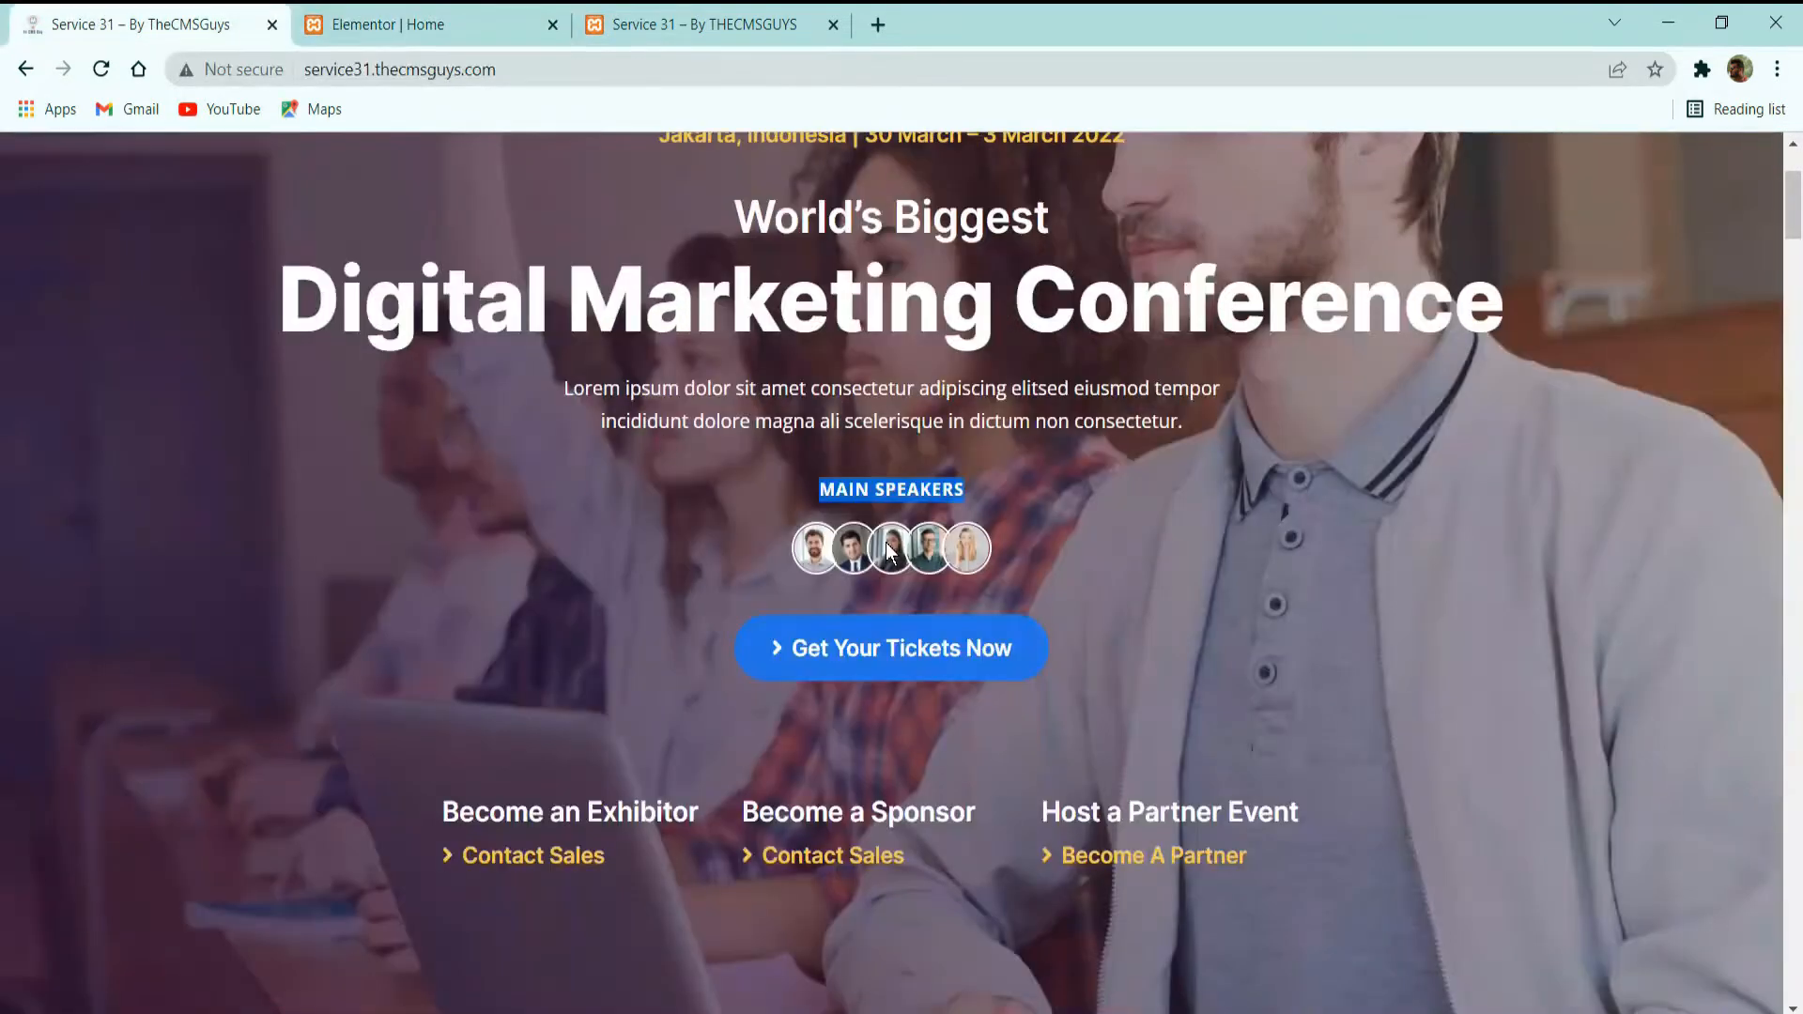
left_click(422, 24)
right_click(1106, 613)
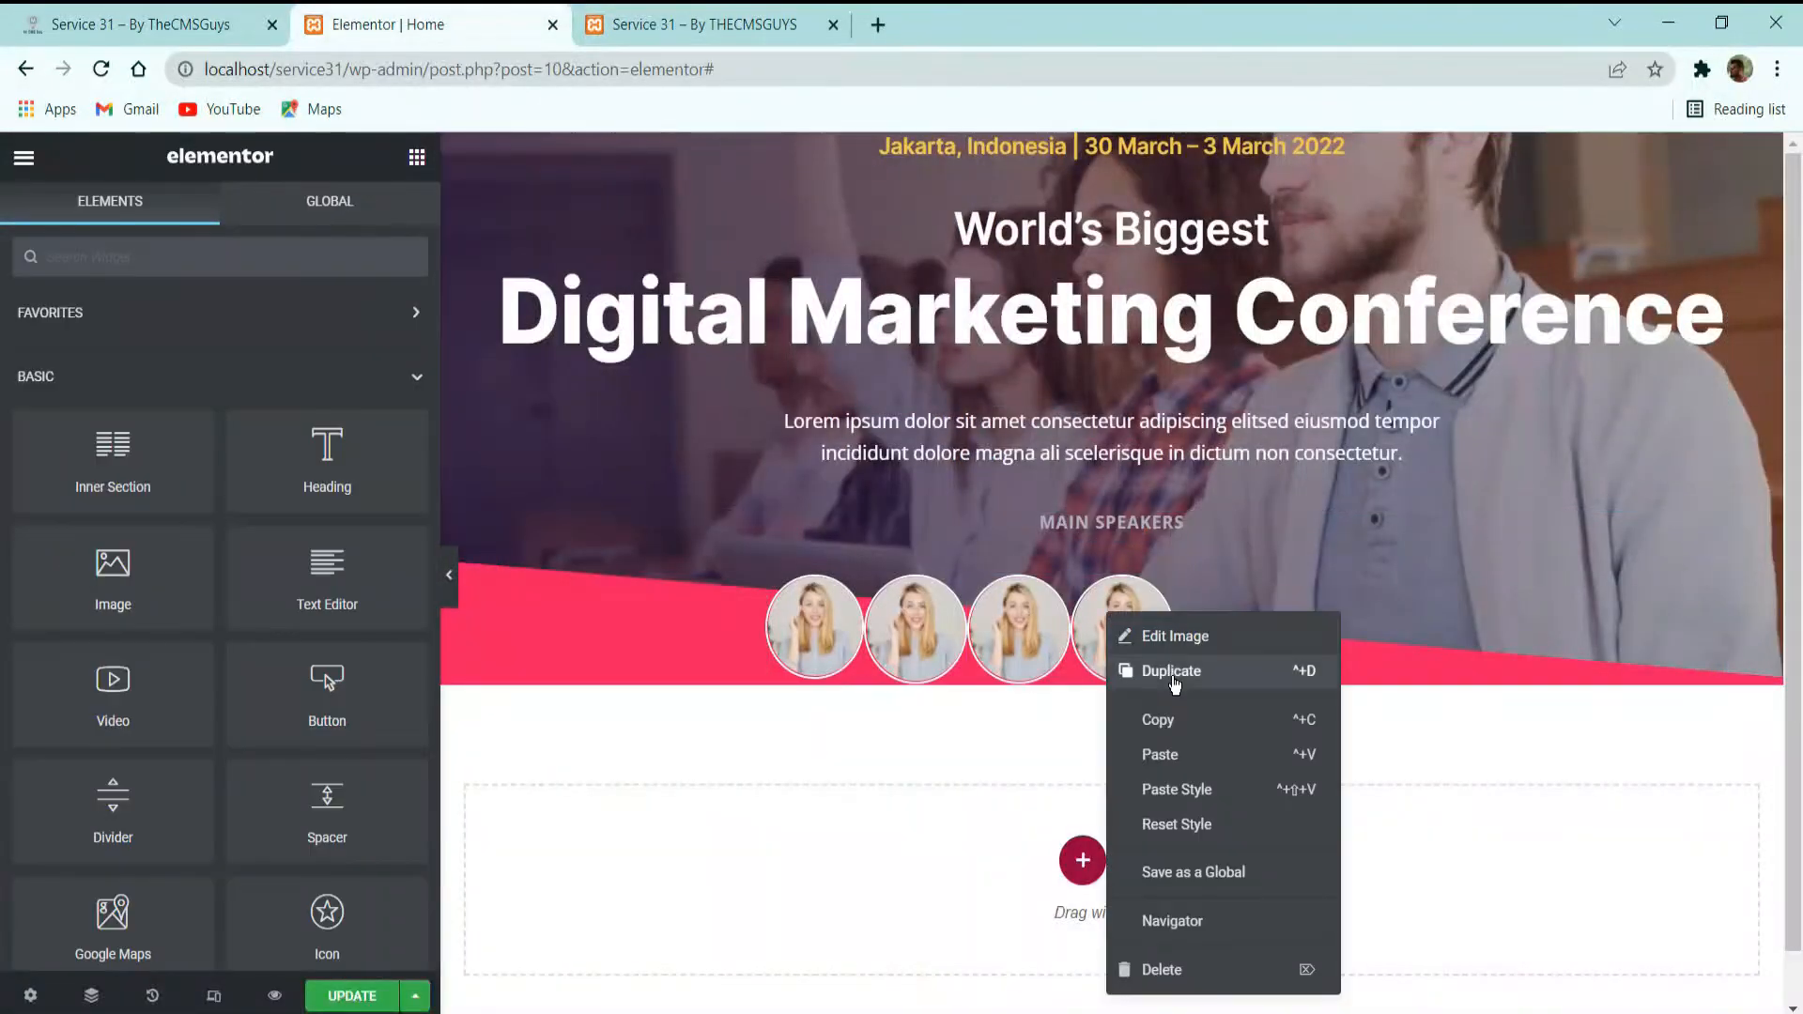
left_click(1165, 673)
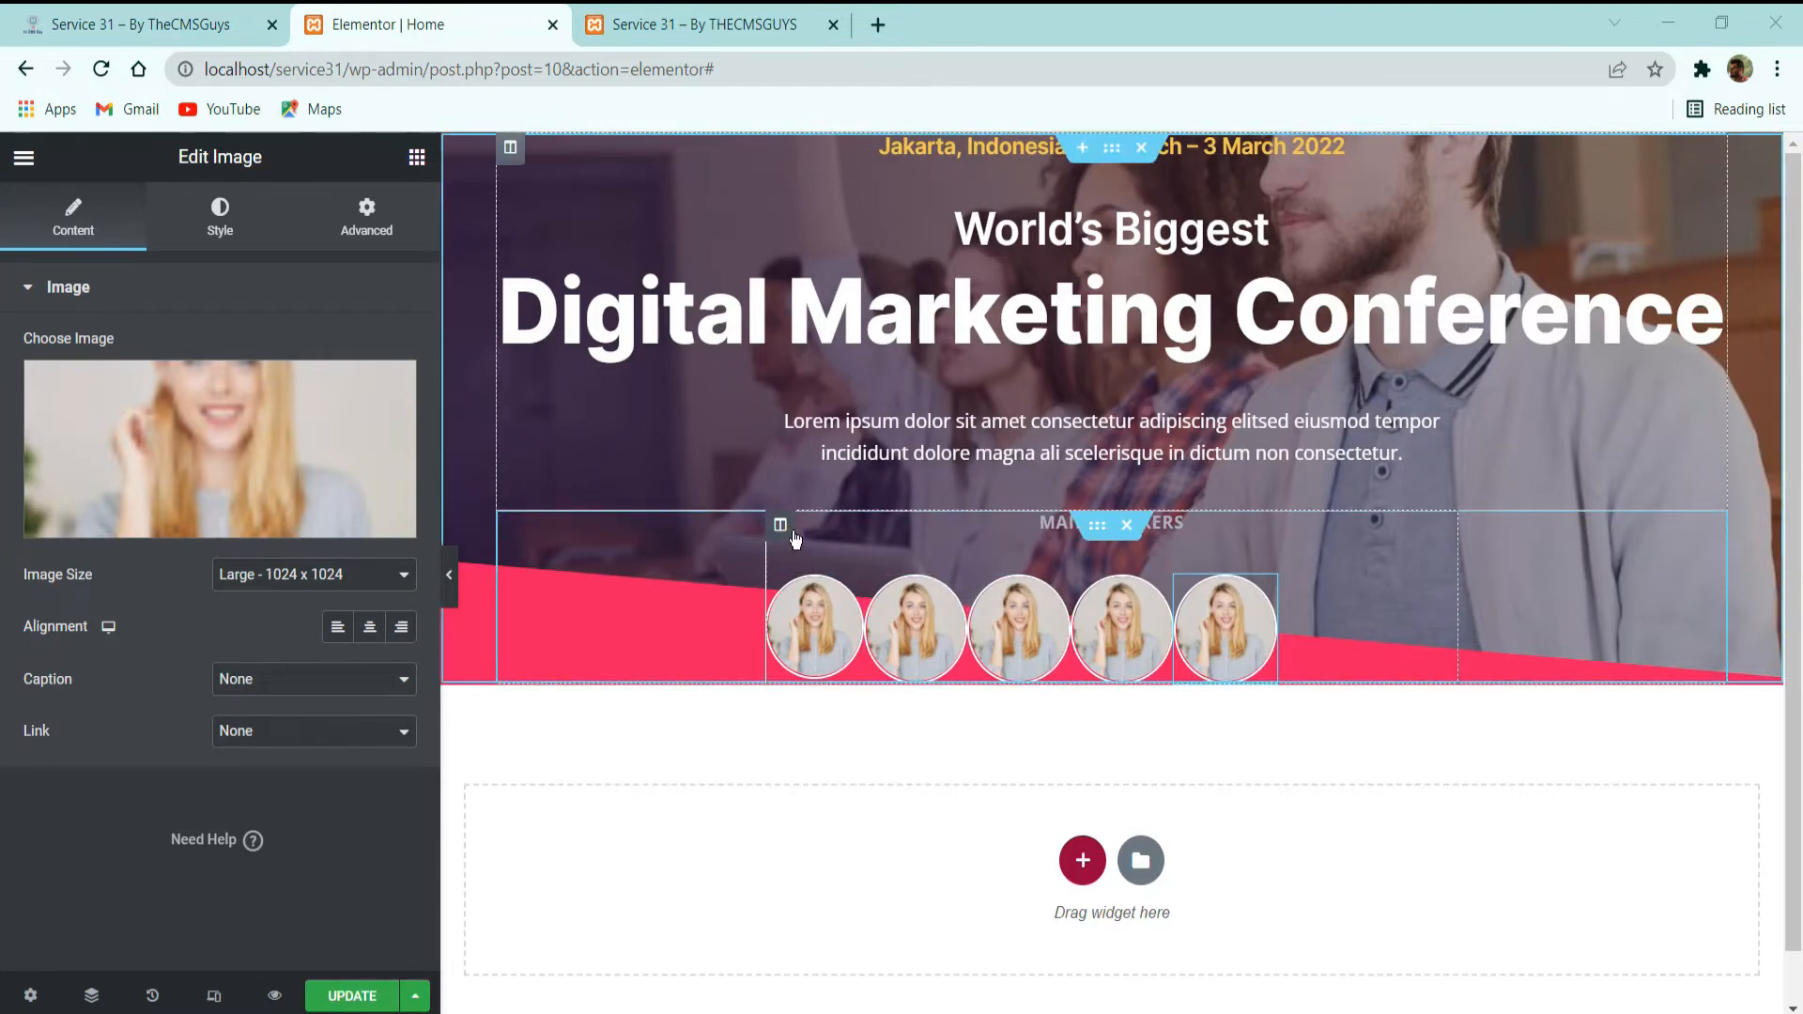
Look through the inner section's vertical alignment options and set its column's horizontal alignment to Center.
left_click(1109, 533)
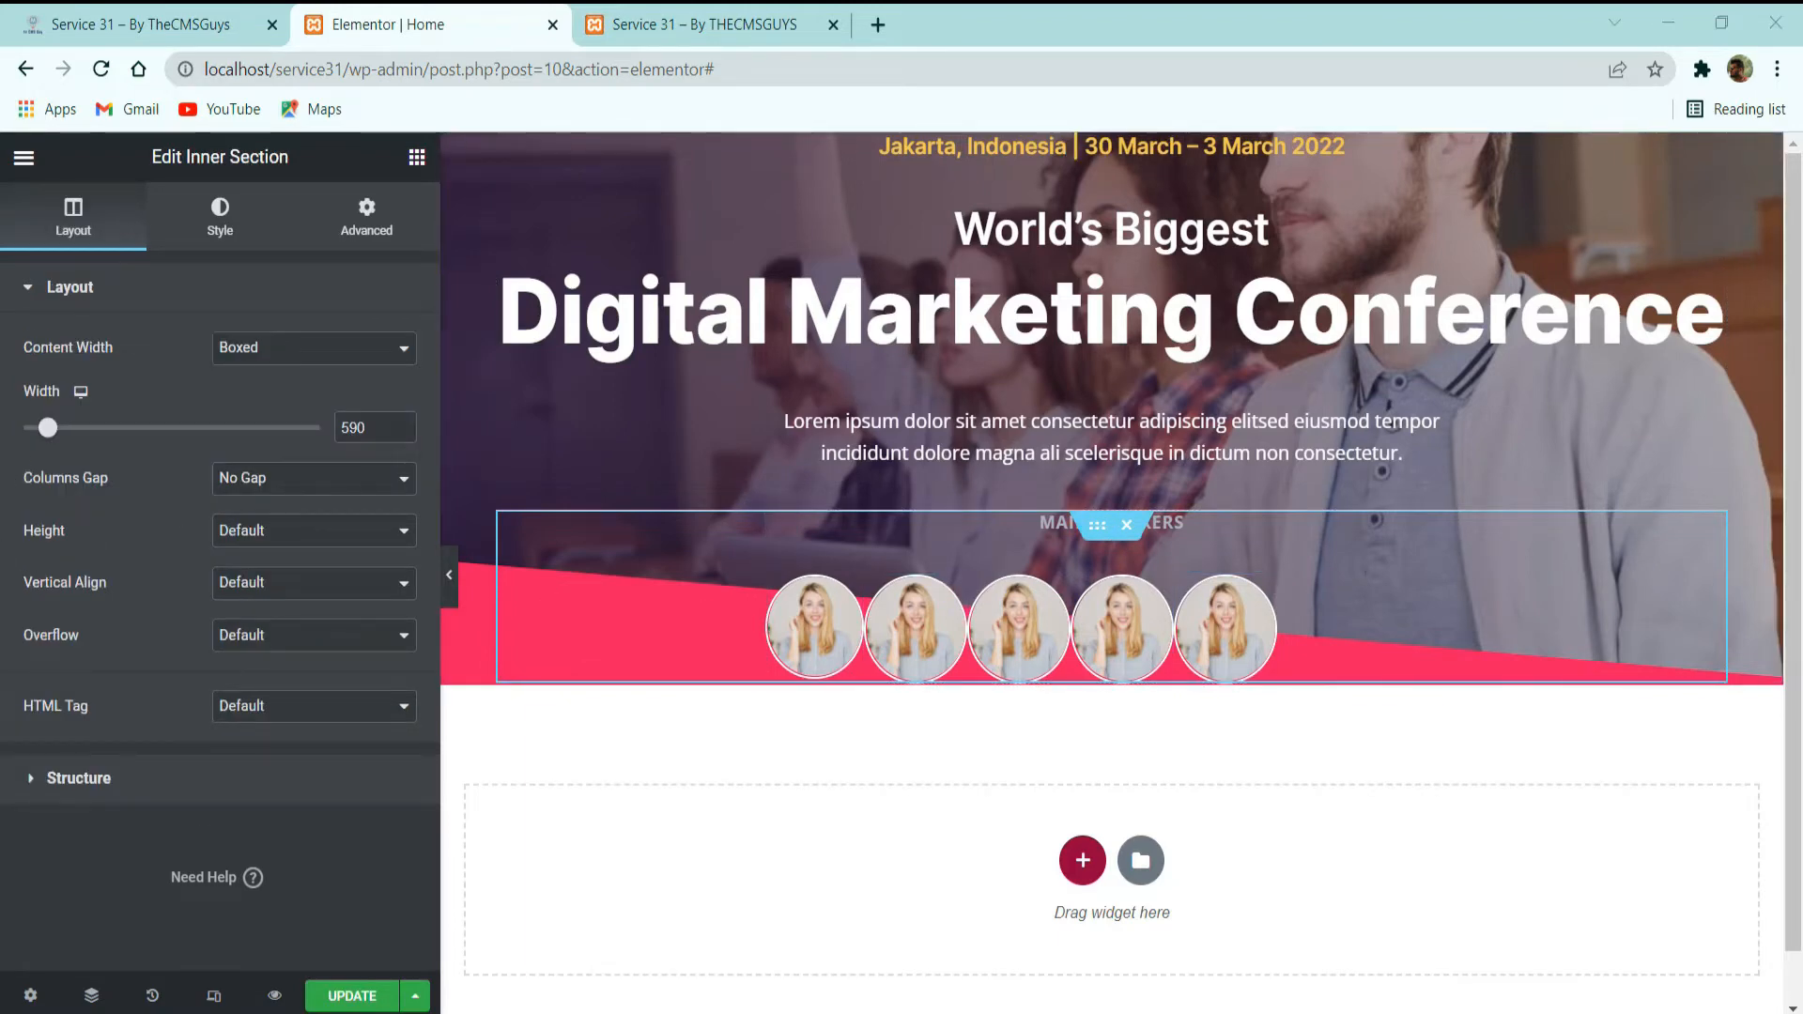
left_click(268, 587)
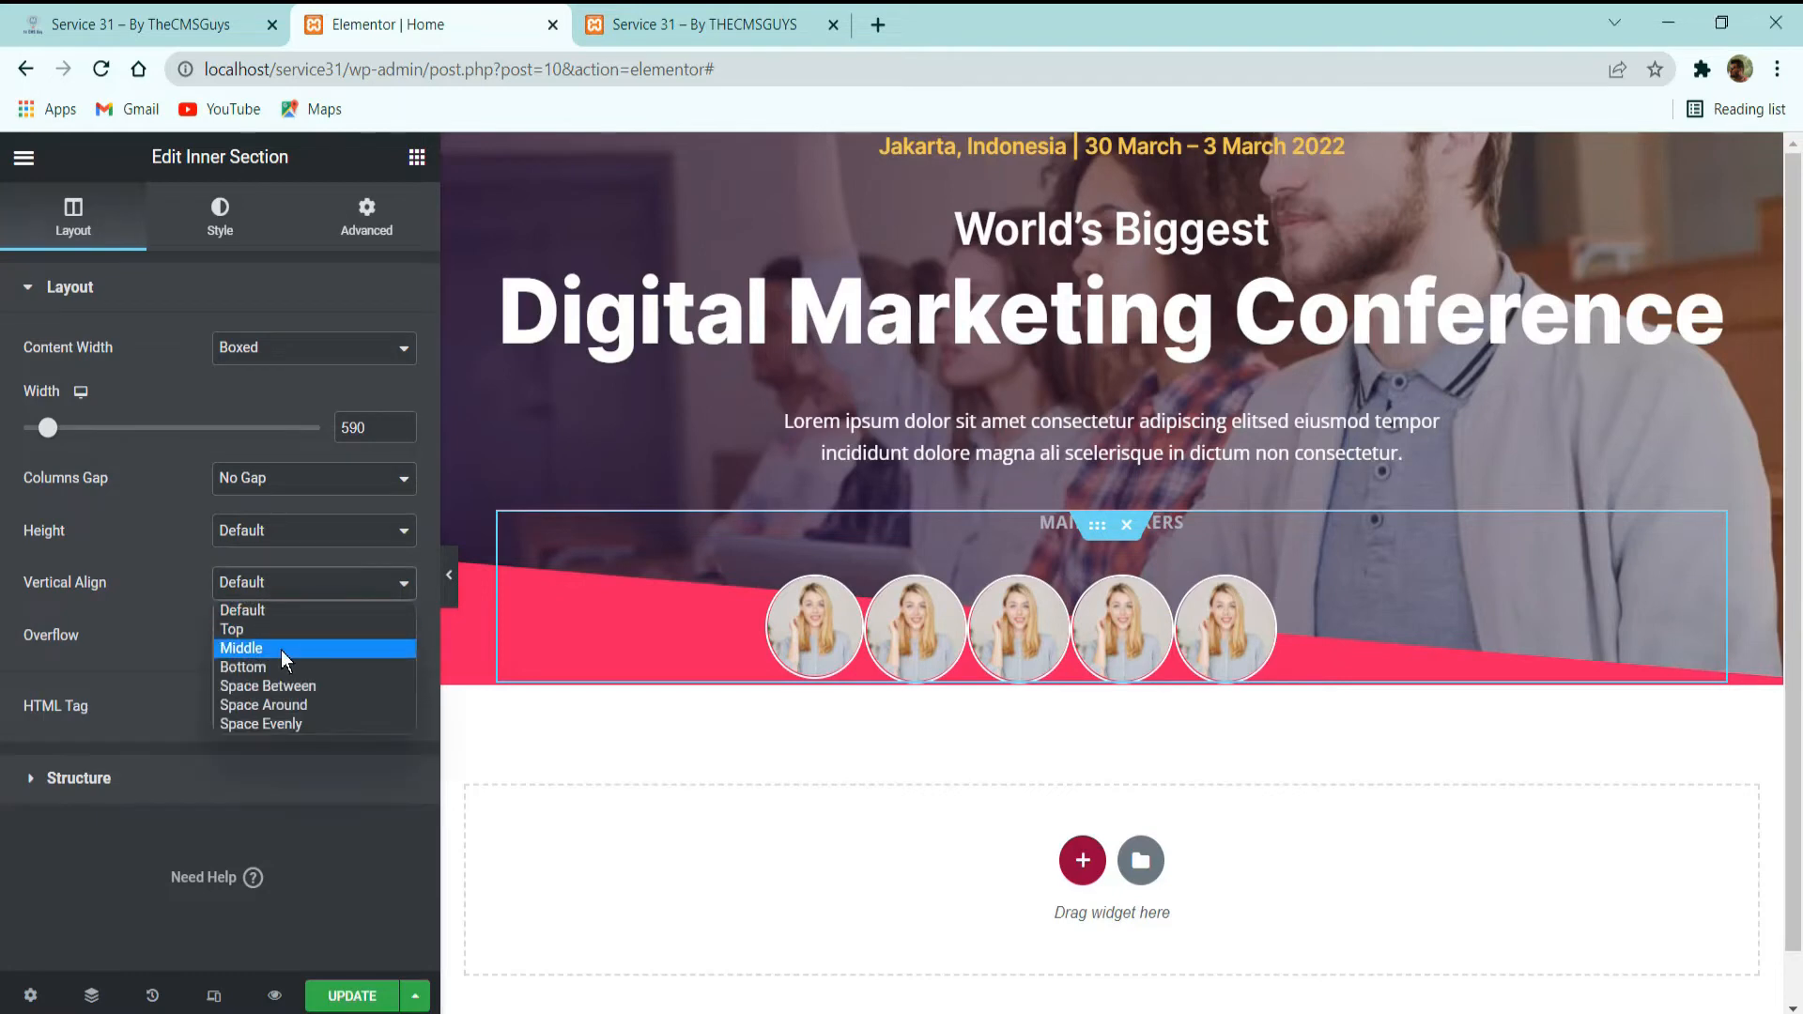
left_click(138, 616)
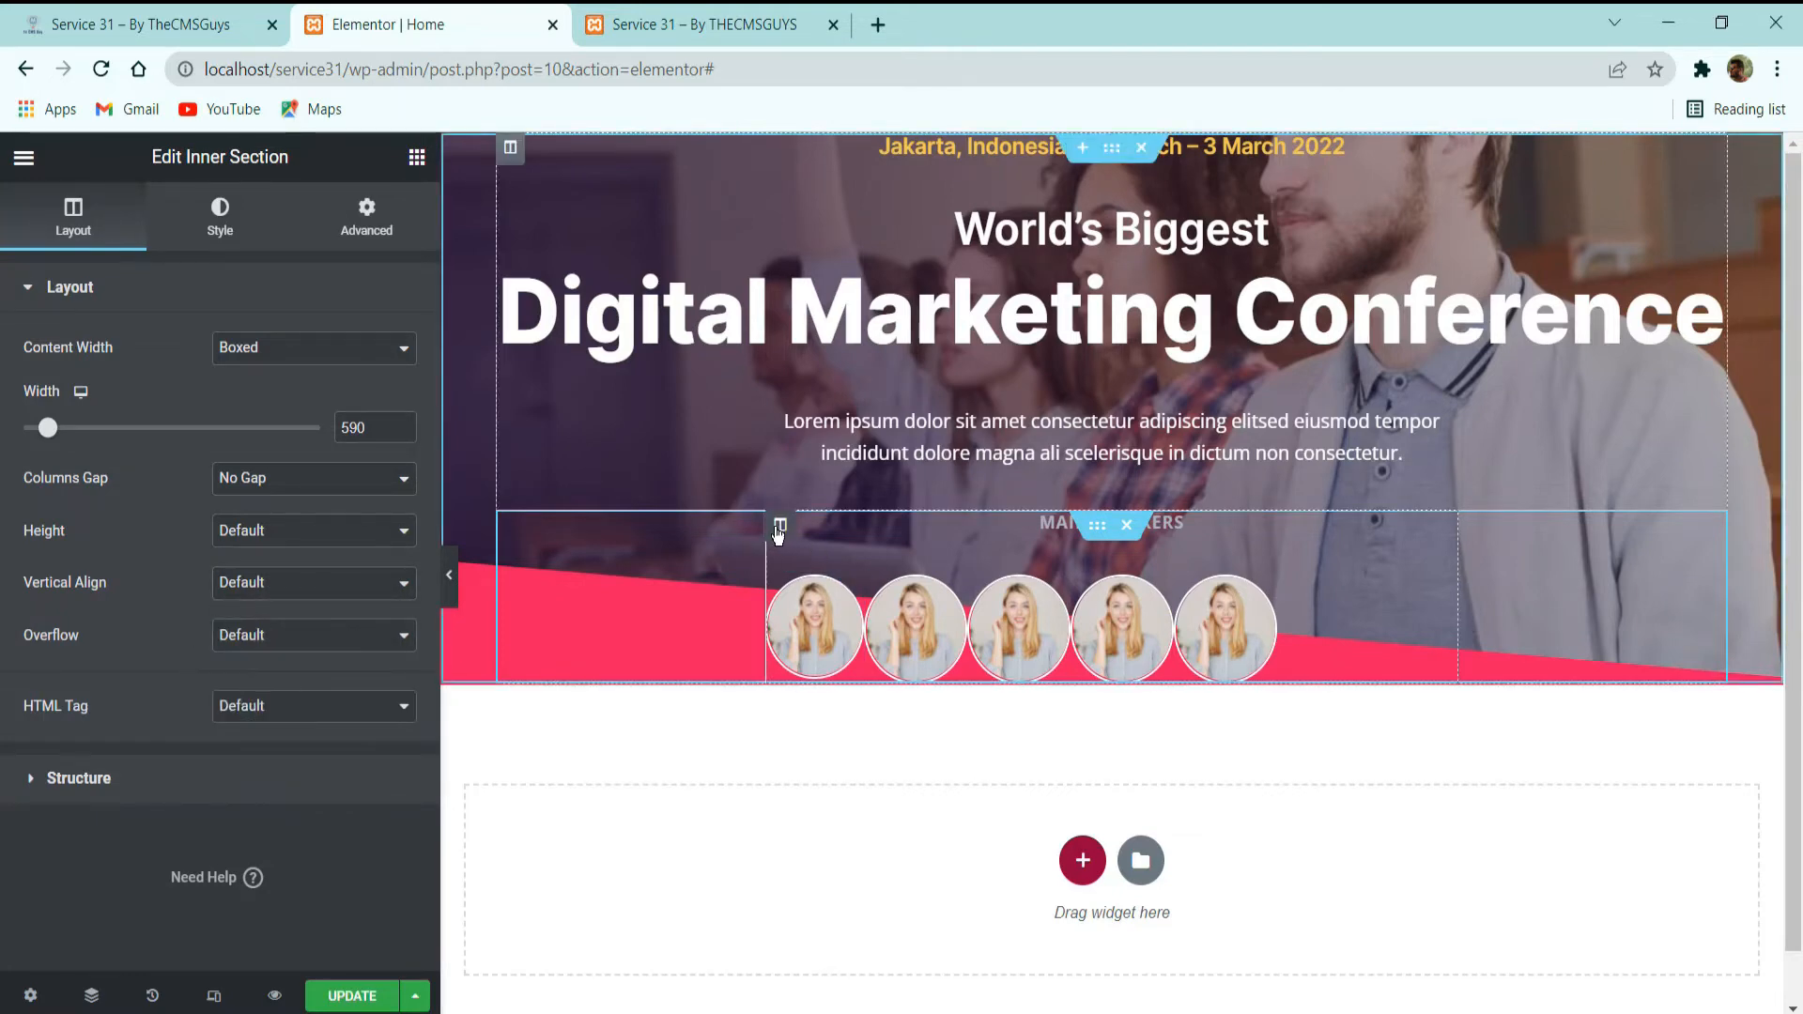
left_click(778, 532)
left_click(246, 456)
left_click(271, 515)
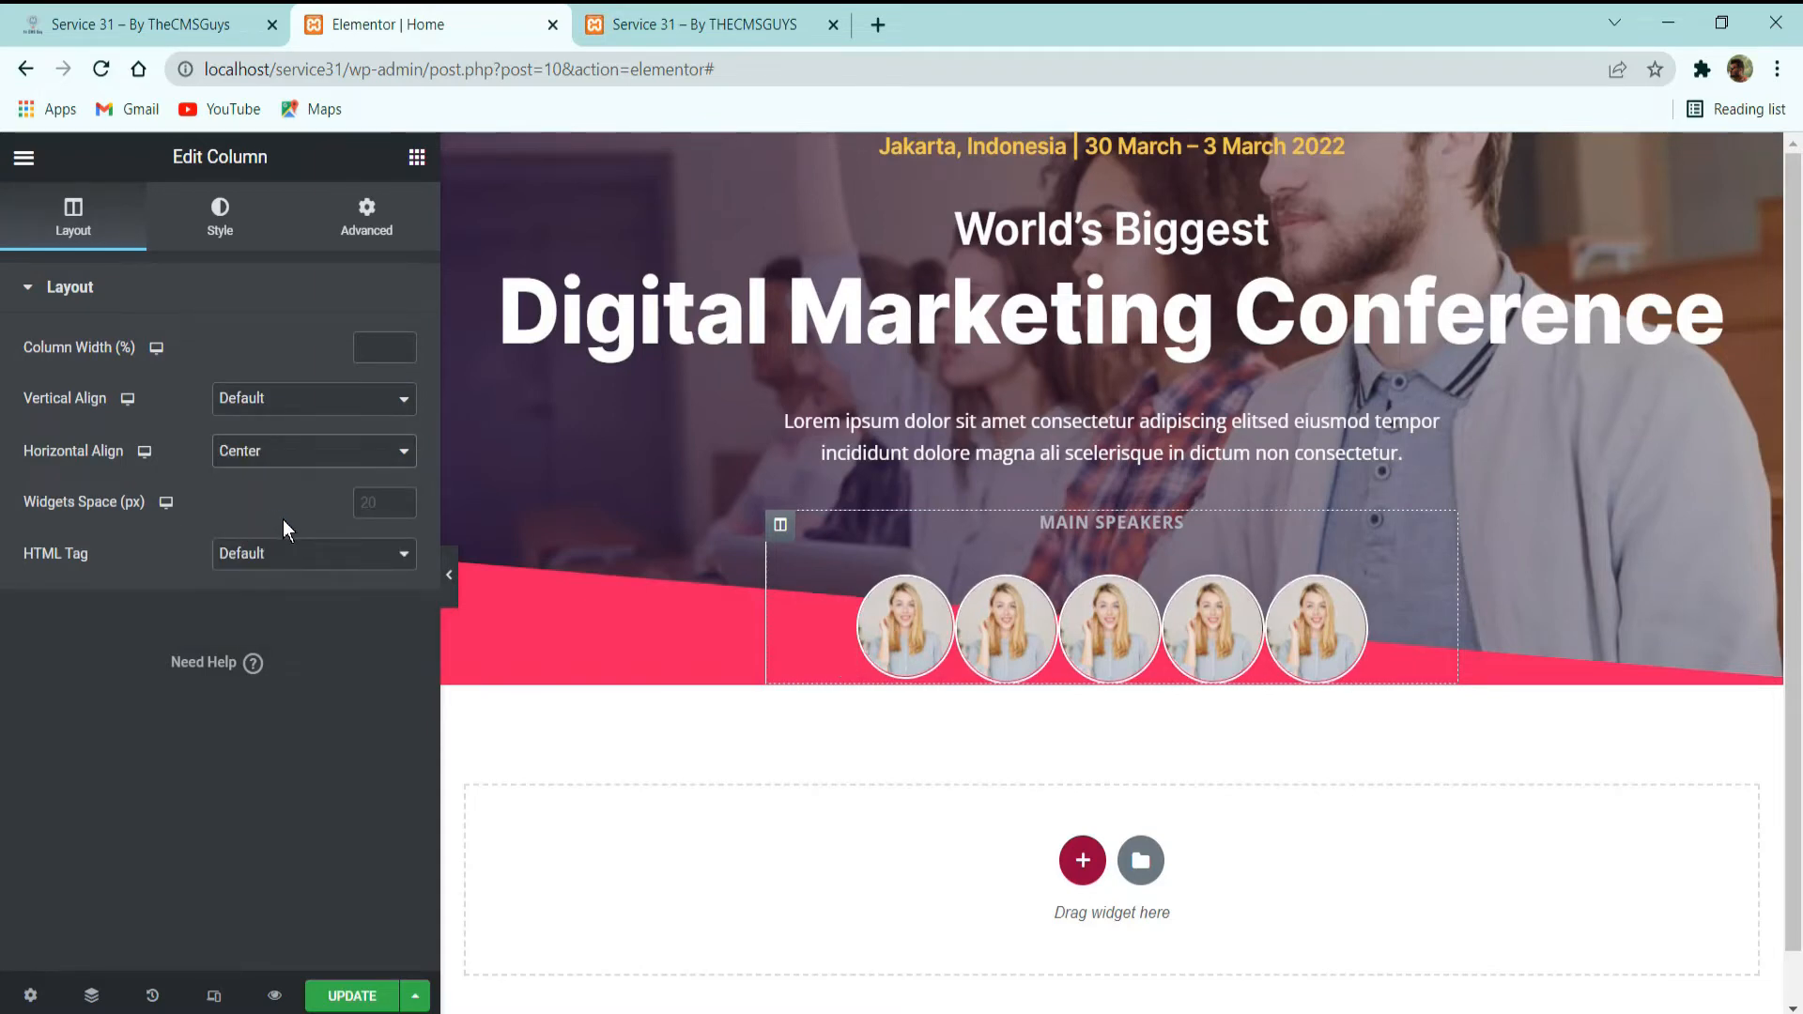
Set the first speaker image's width to 42 px.
left_click(944, 594)
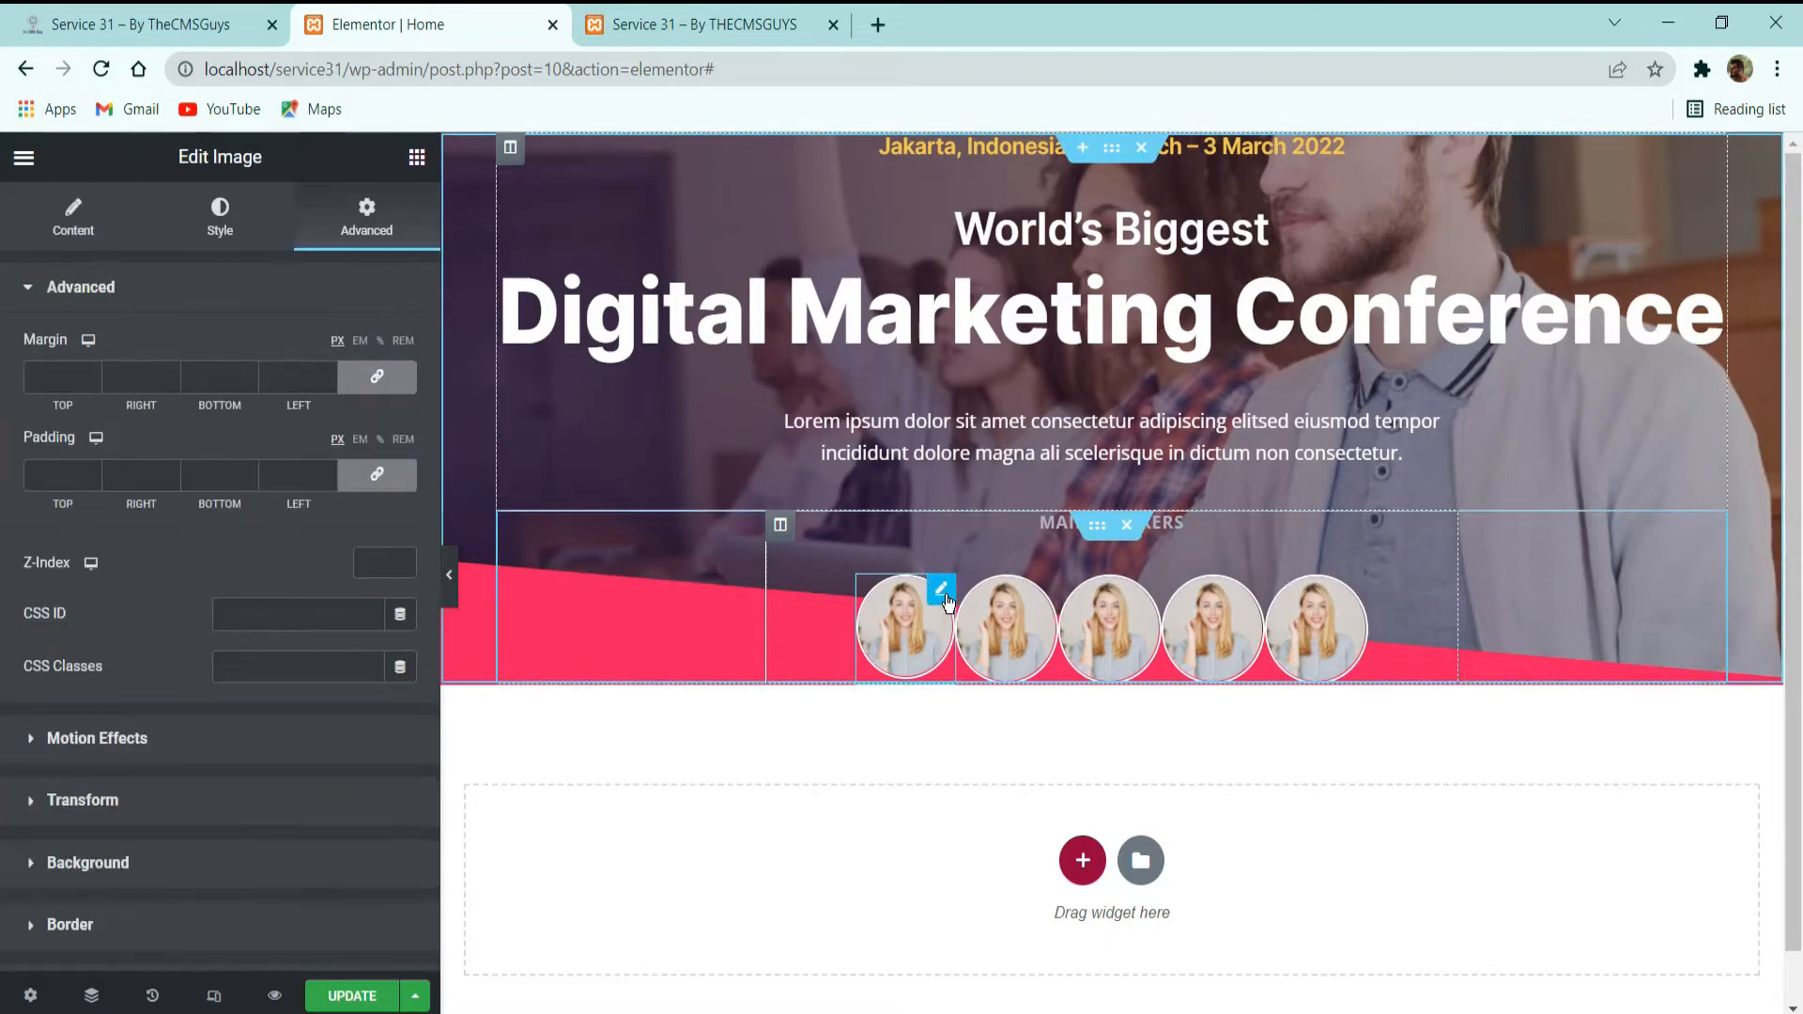
left_click(220, 216)
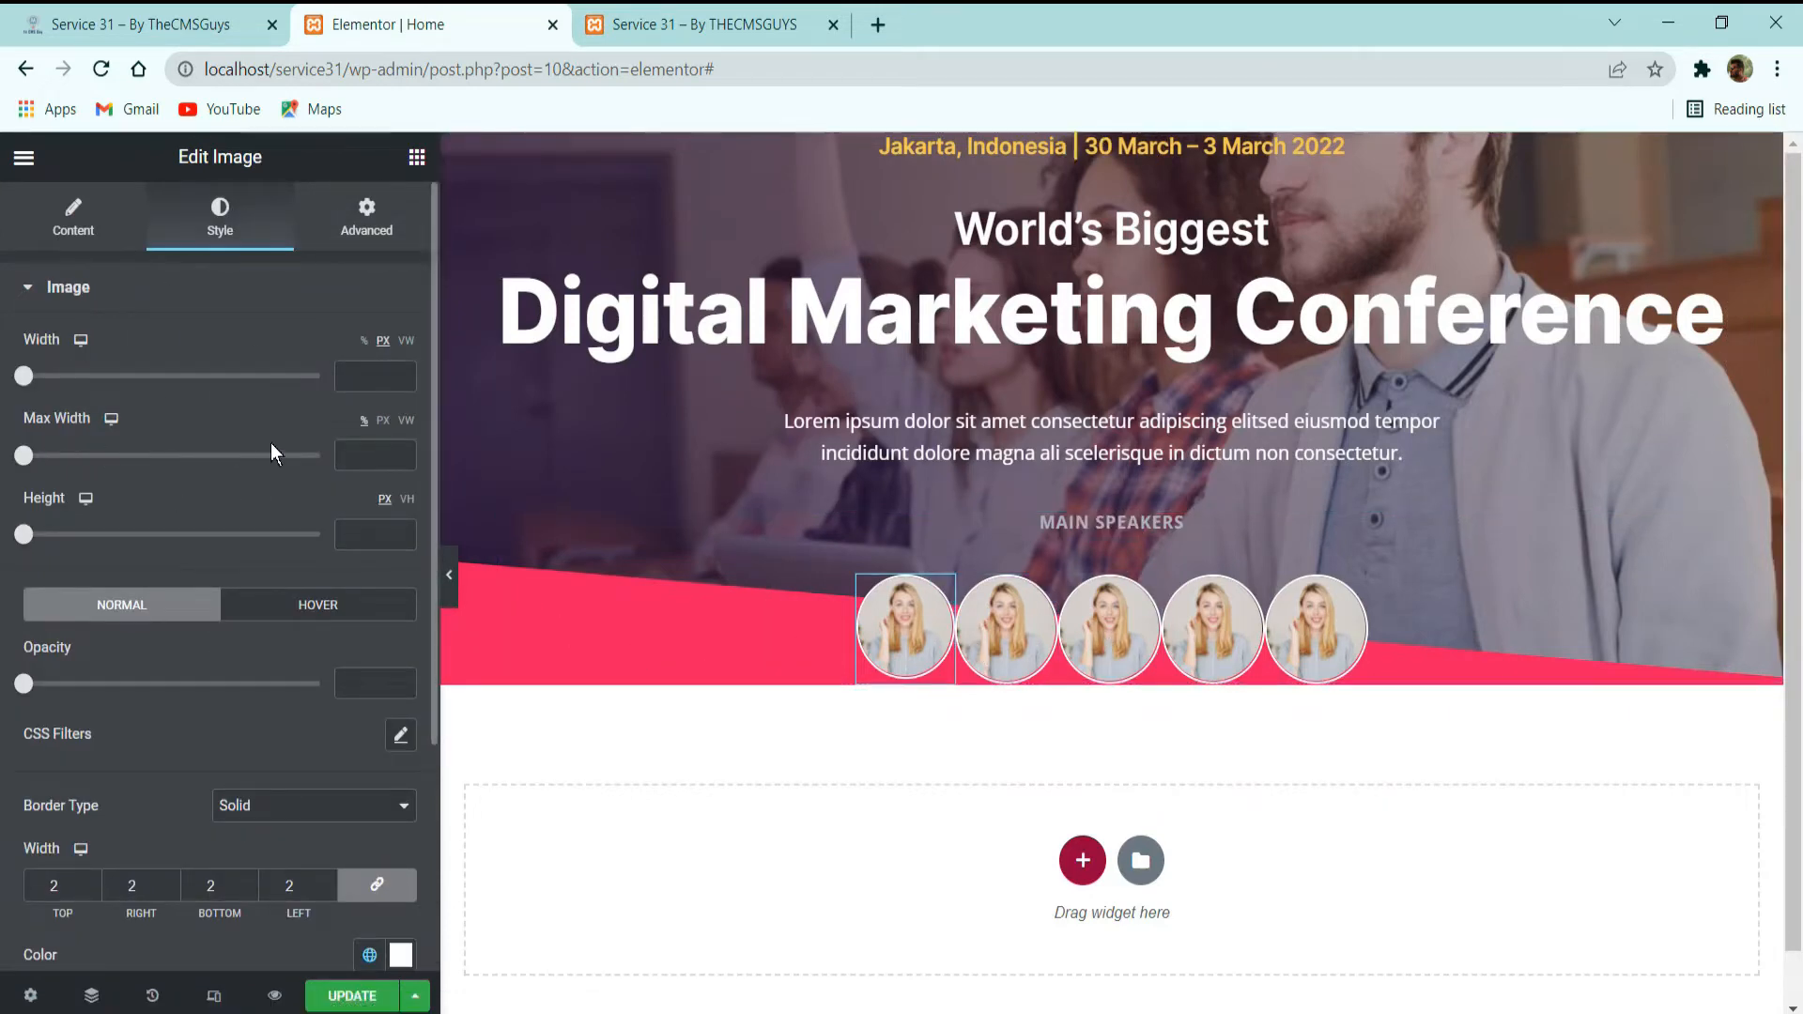
left_click(72, 229)
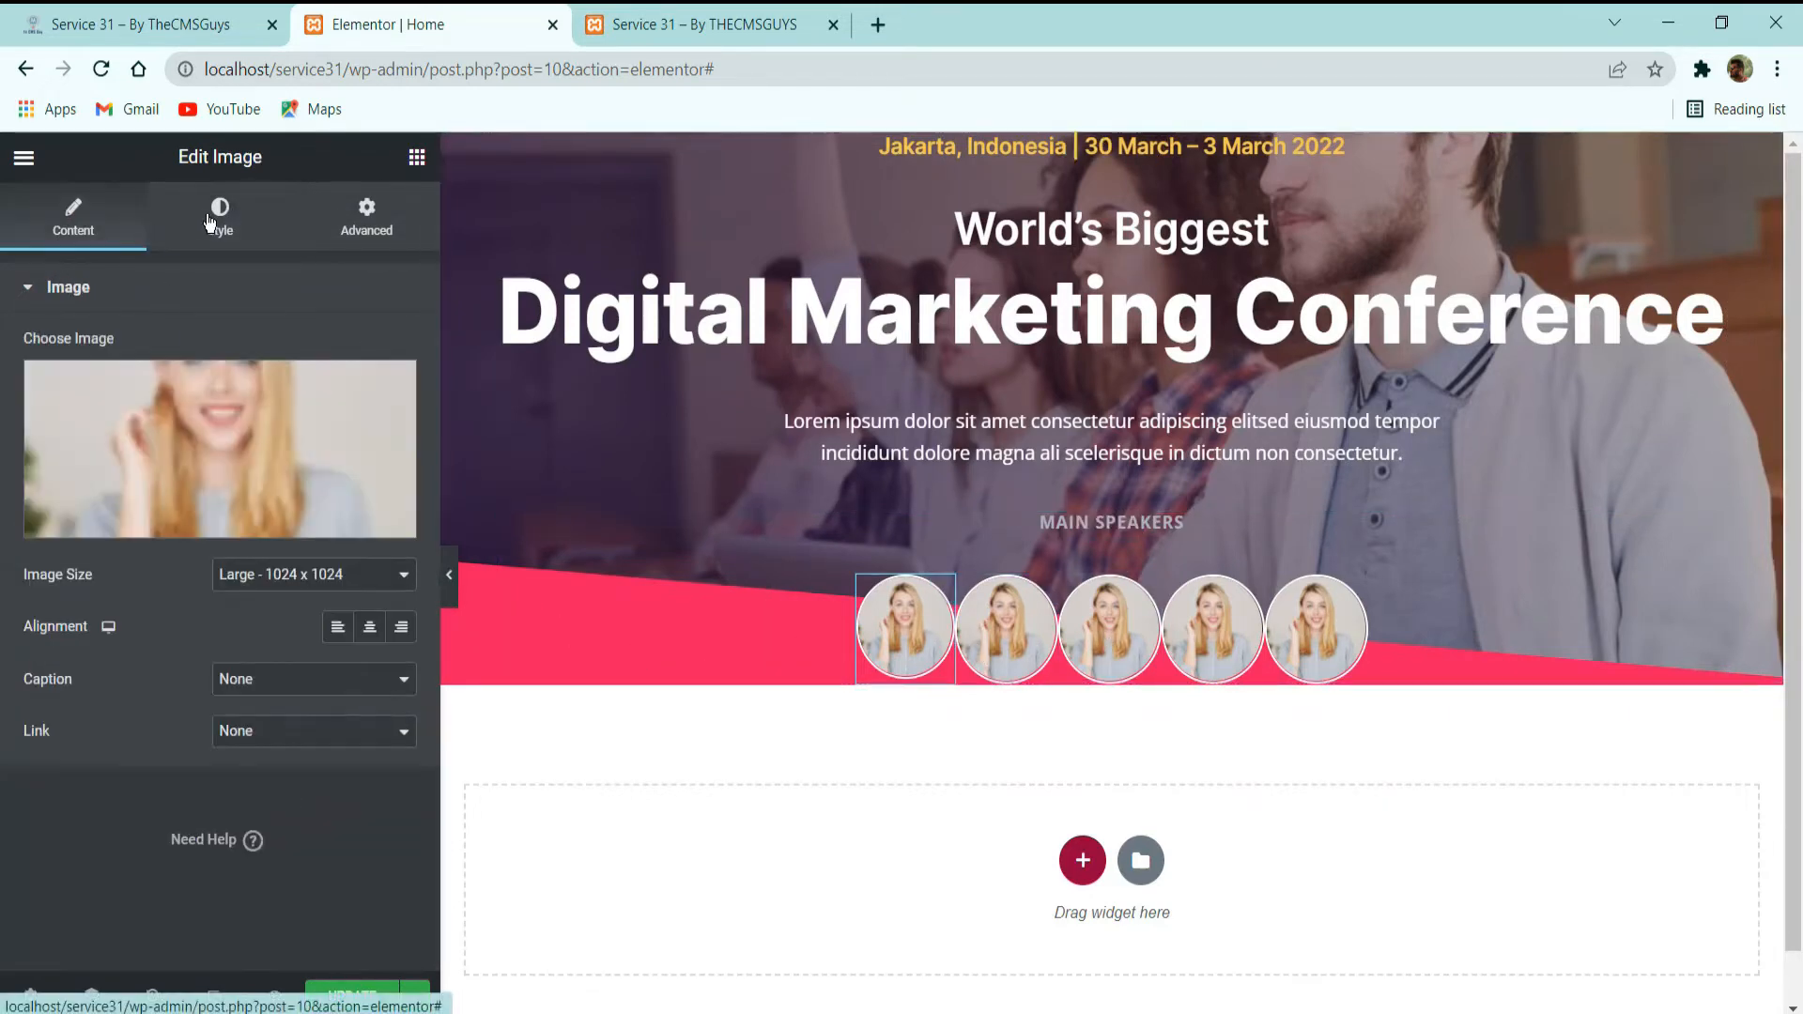
left_click(208, 224)
left_click(355, 223)
left_click(219, 221)
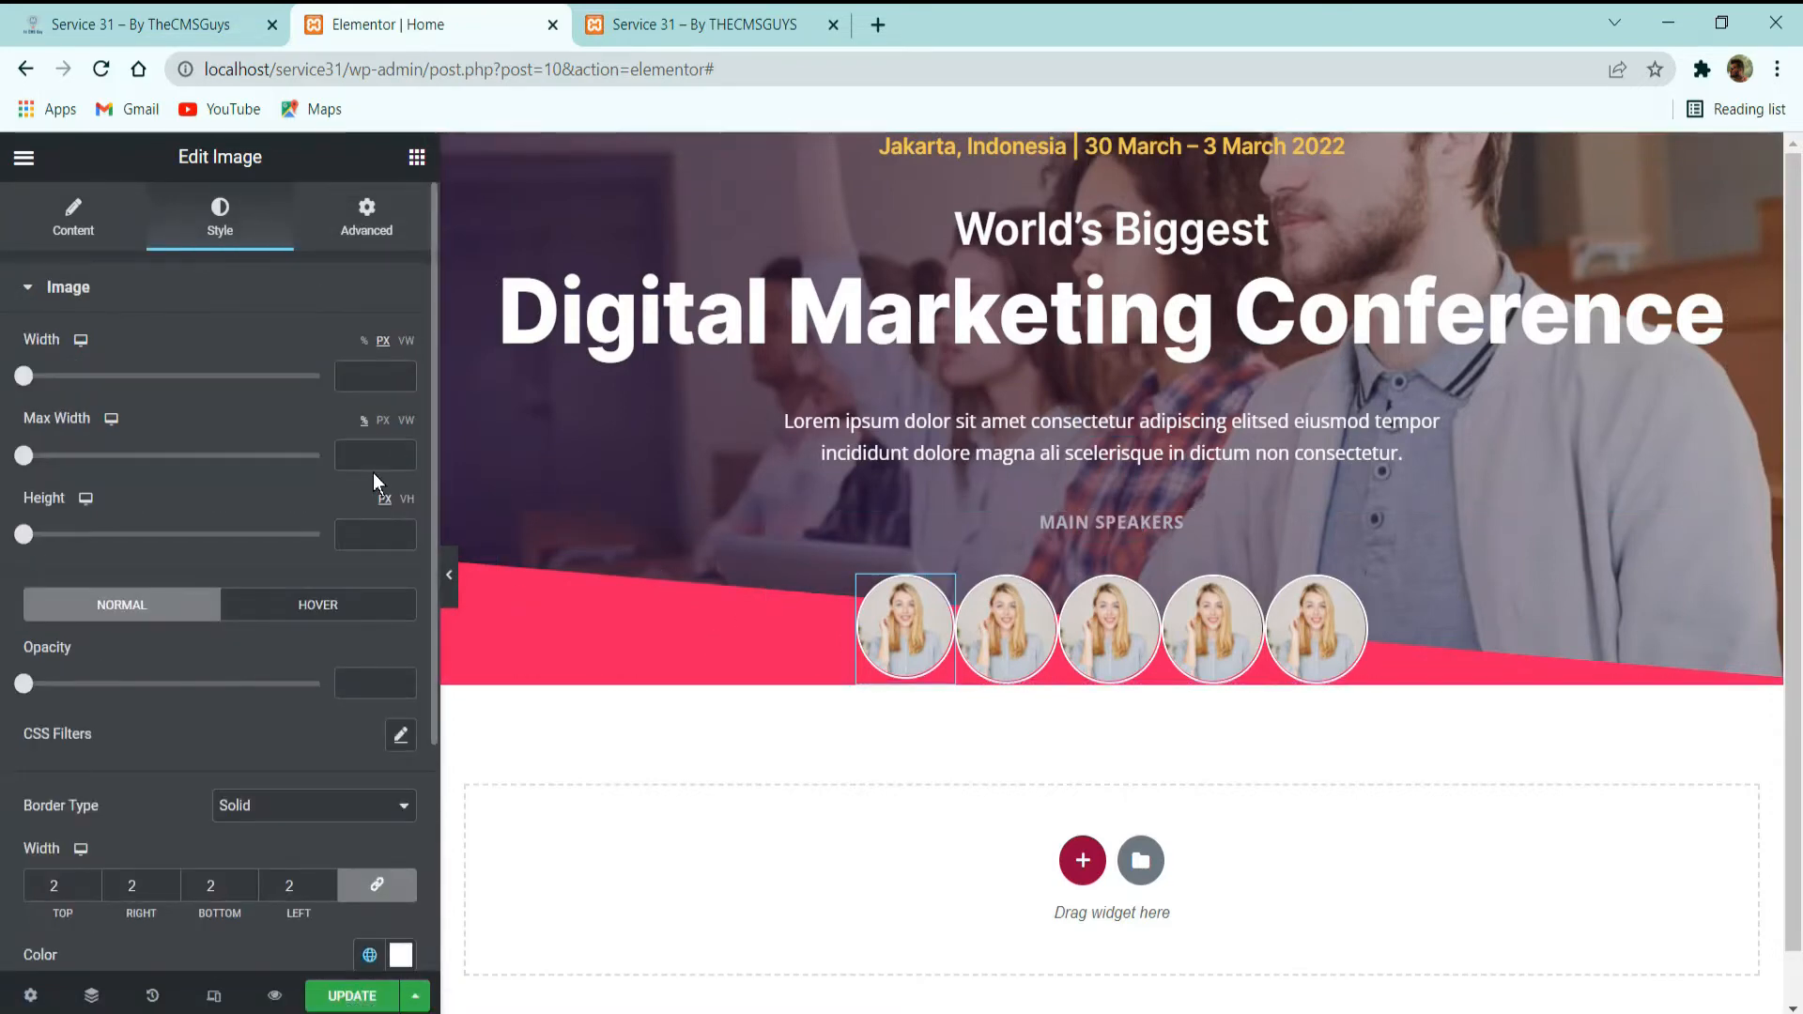
left_click(390, 385)
type("42")
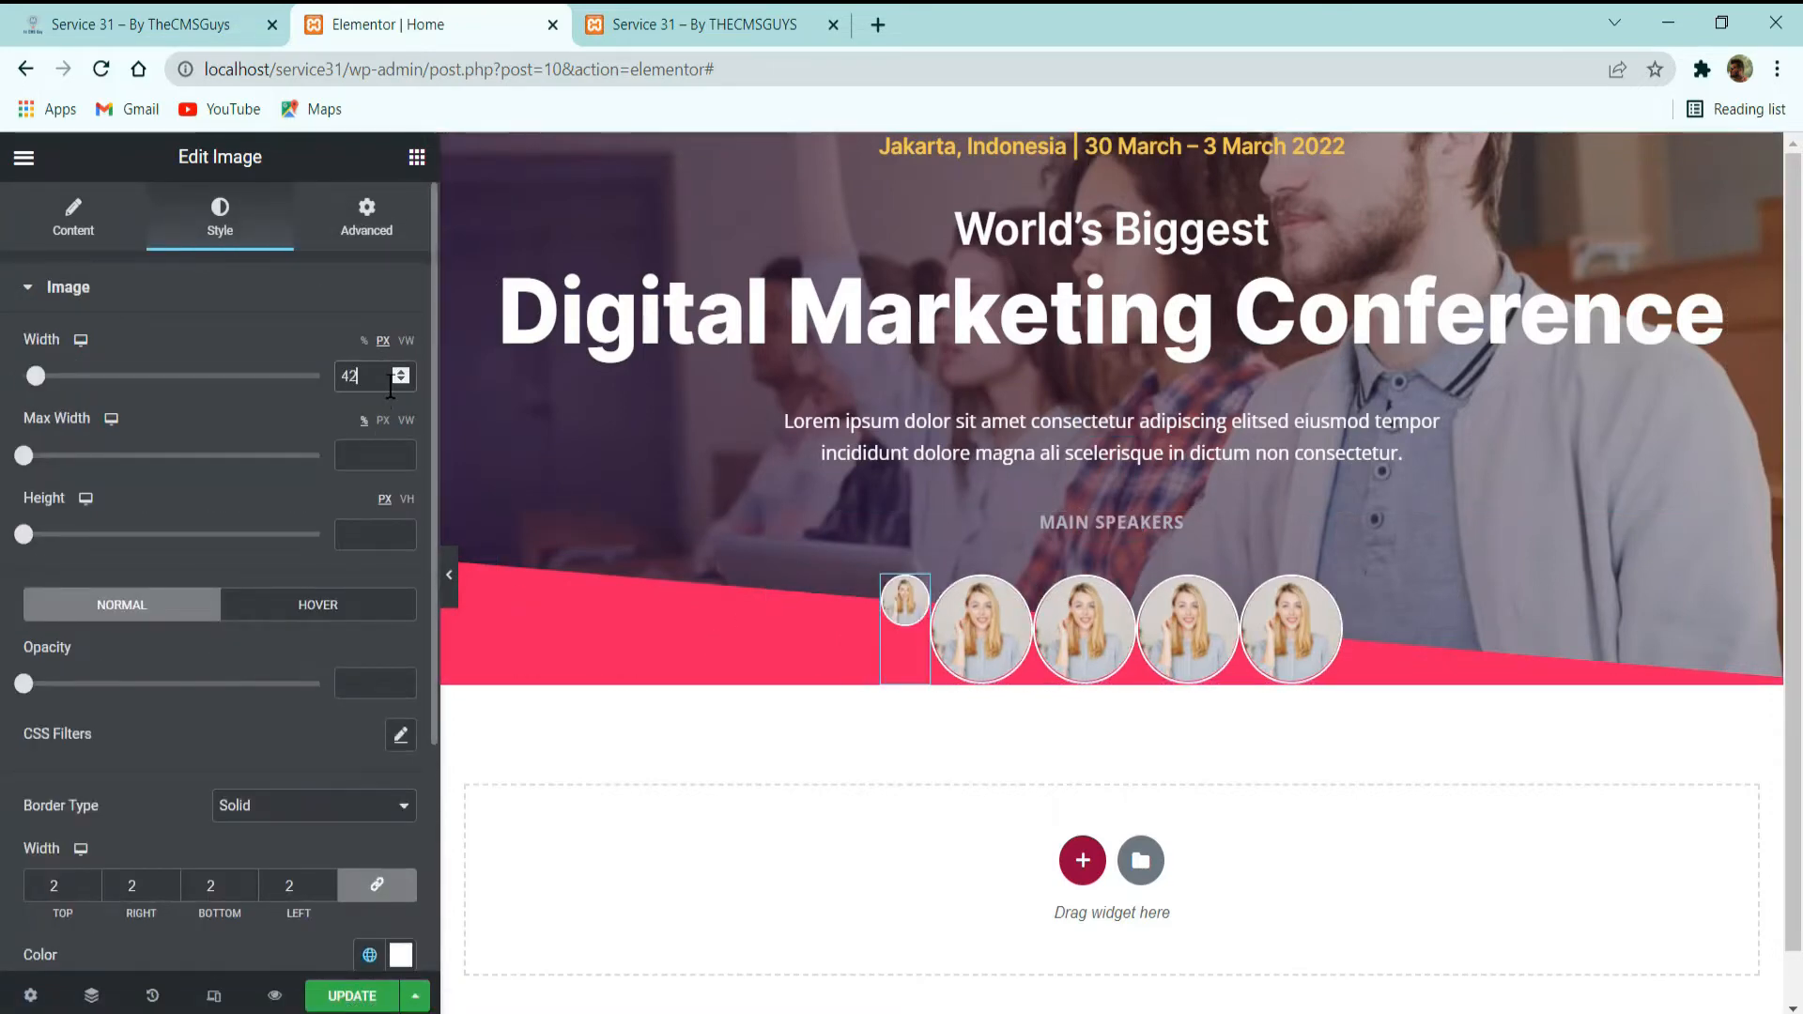
Copy the first speaker image and paste its style onto the other four photos.
right_click(920, 632)
left_click(970, 736)
right_click(991, 627)
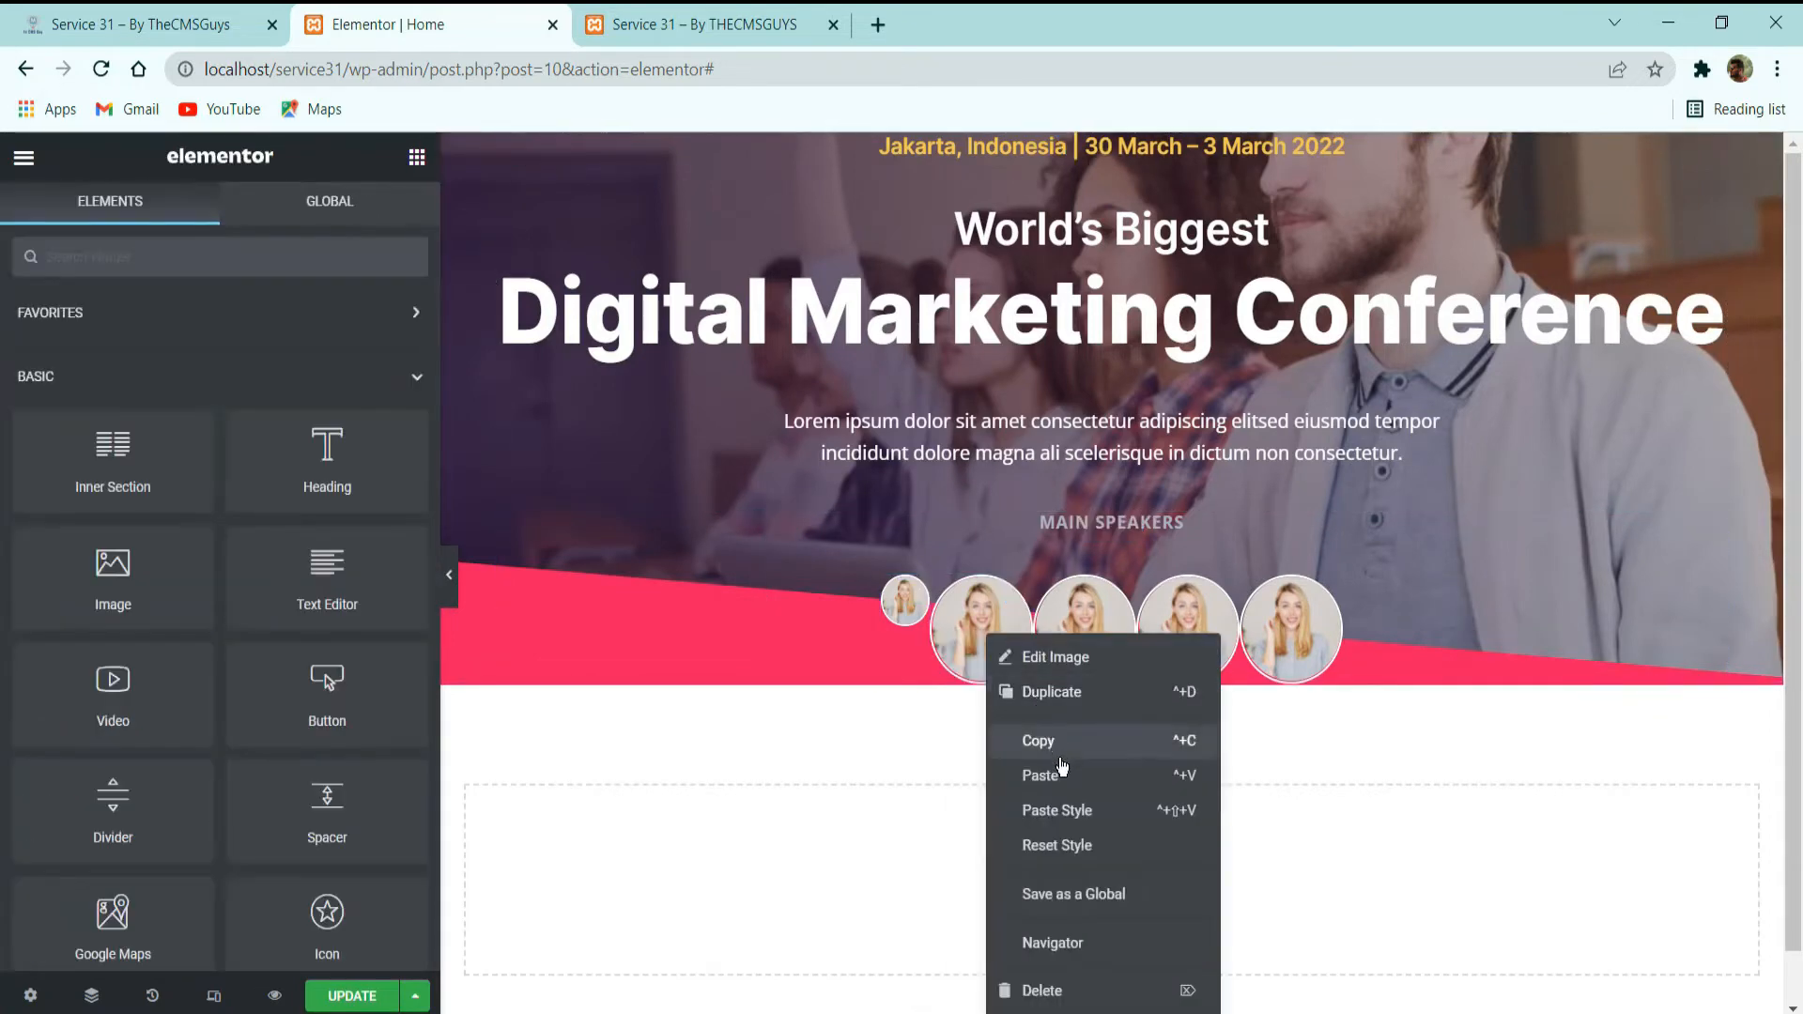
left_click(989, 806)
right_click(1071, 632)
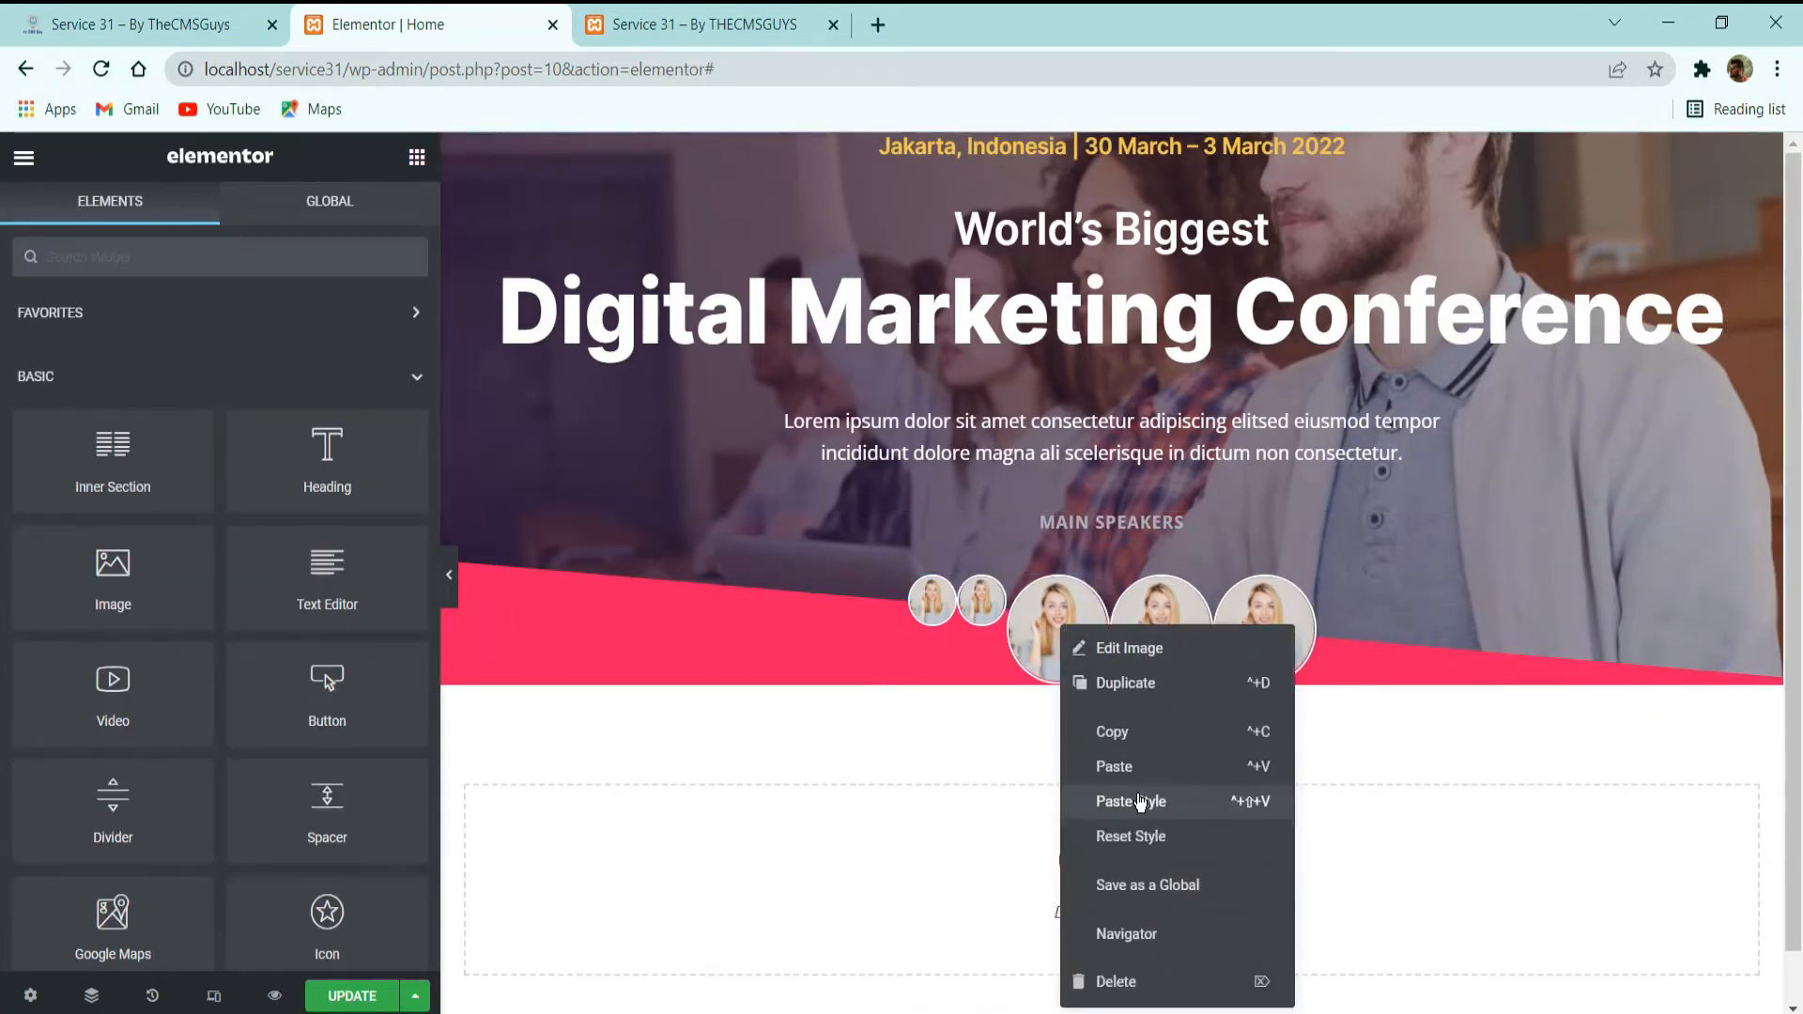
left_click(1142, 803)
right_click(1139, 642)
left_click(1219, 805)
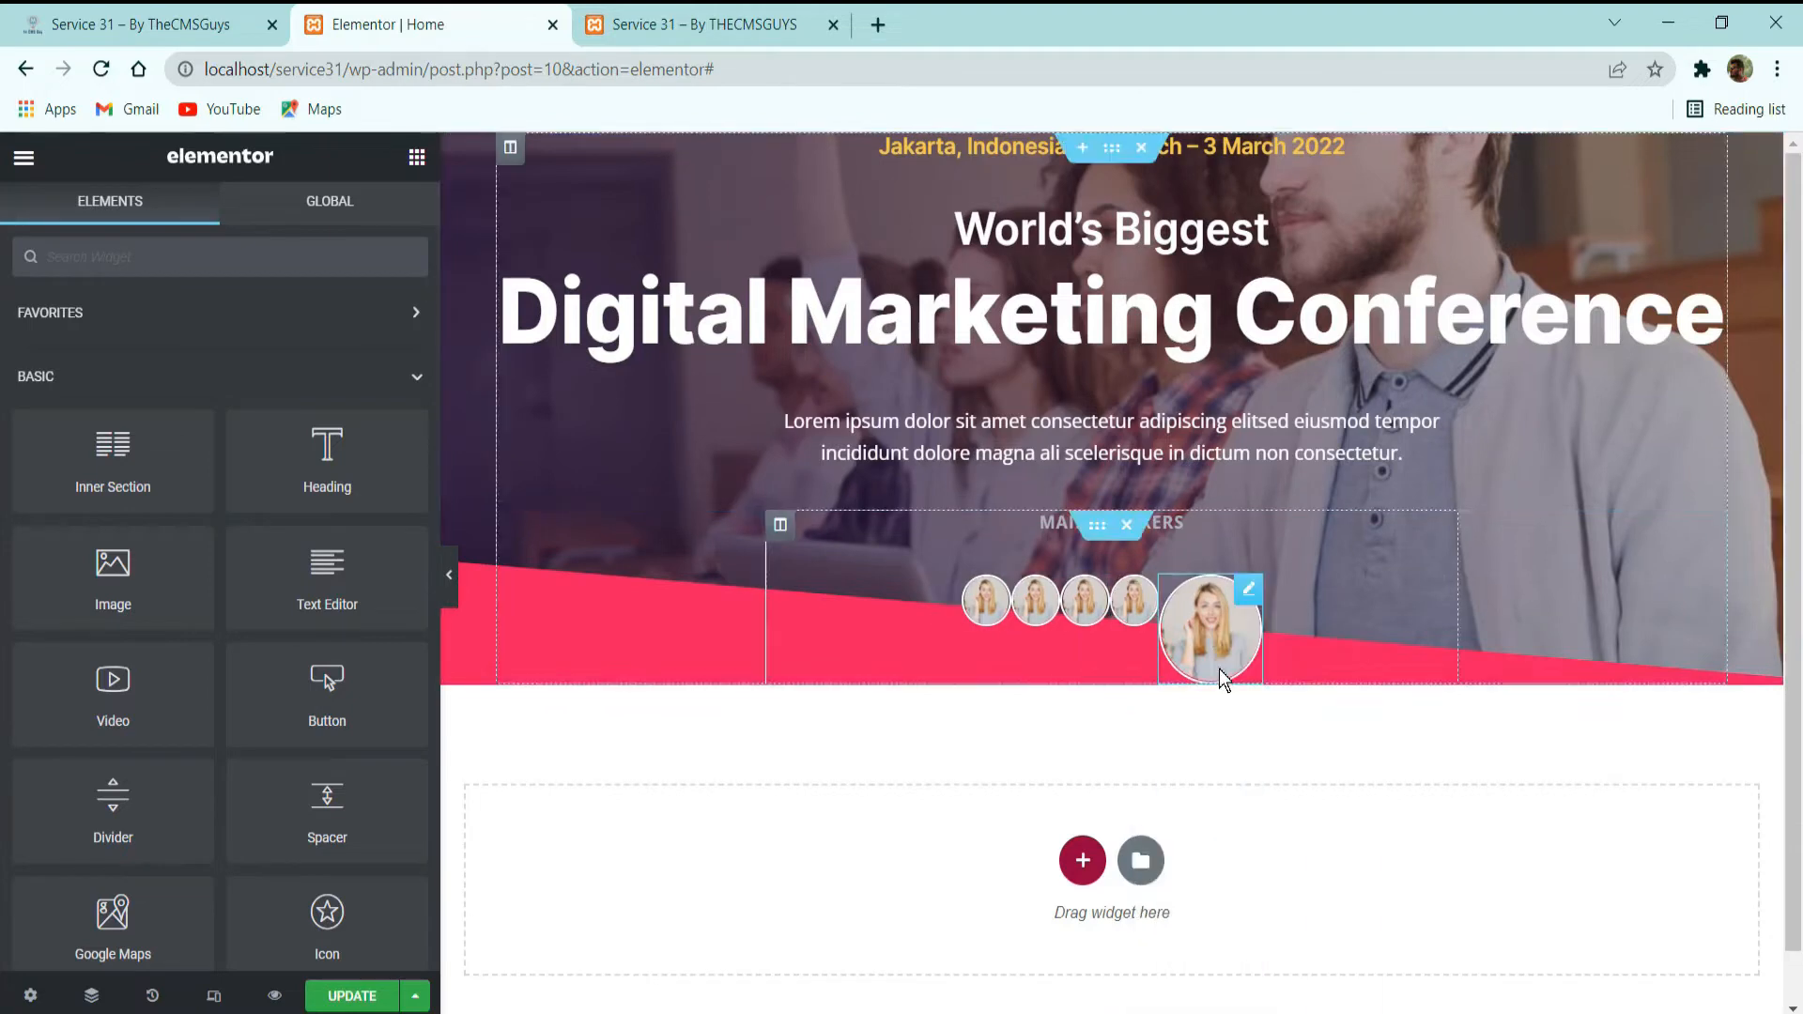
right_click(1205, 624)
left_click(1287, 798)
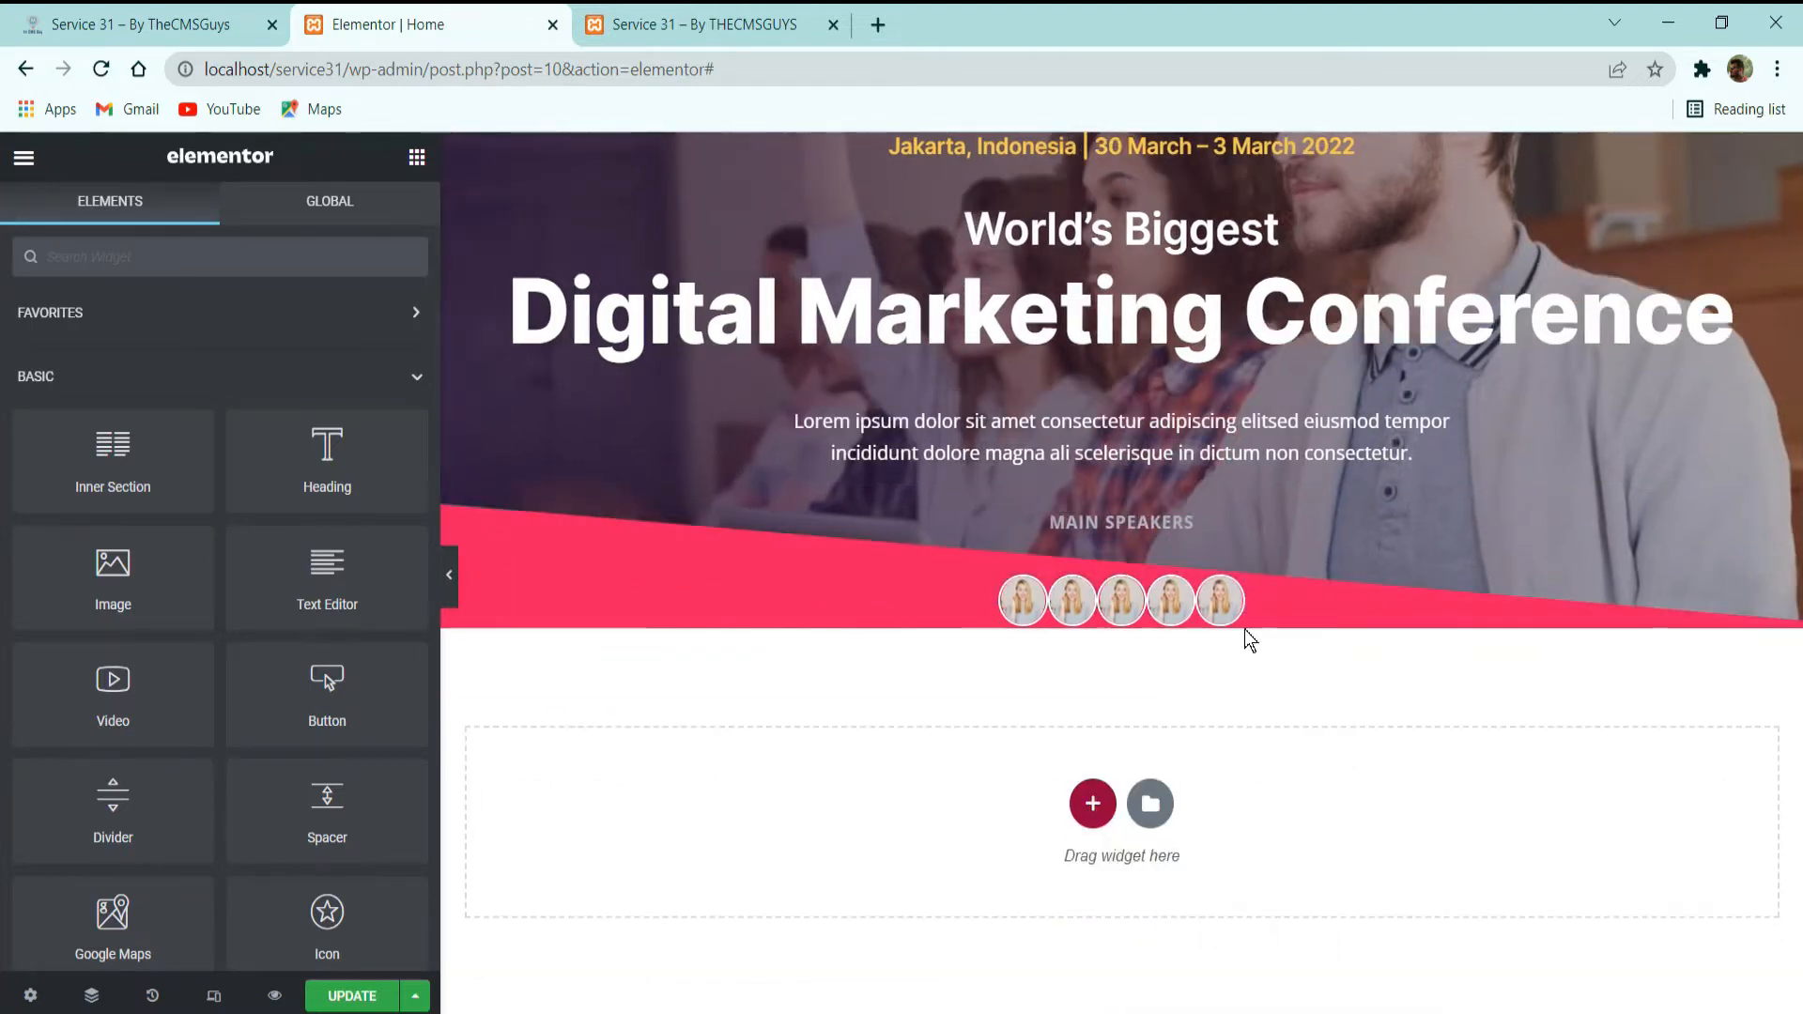
Compare the photo spacing with the demo site, then unlink the second speaker image's margins and set its left margin to -10 px.
left_click(117, 15)
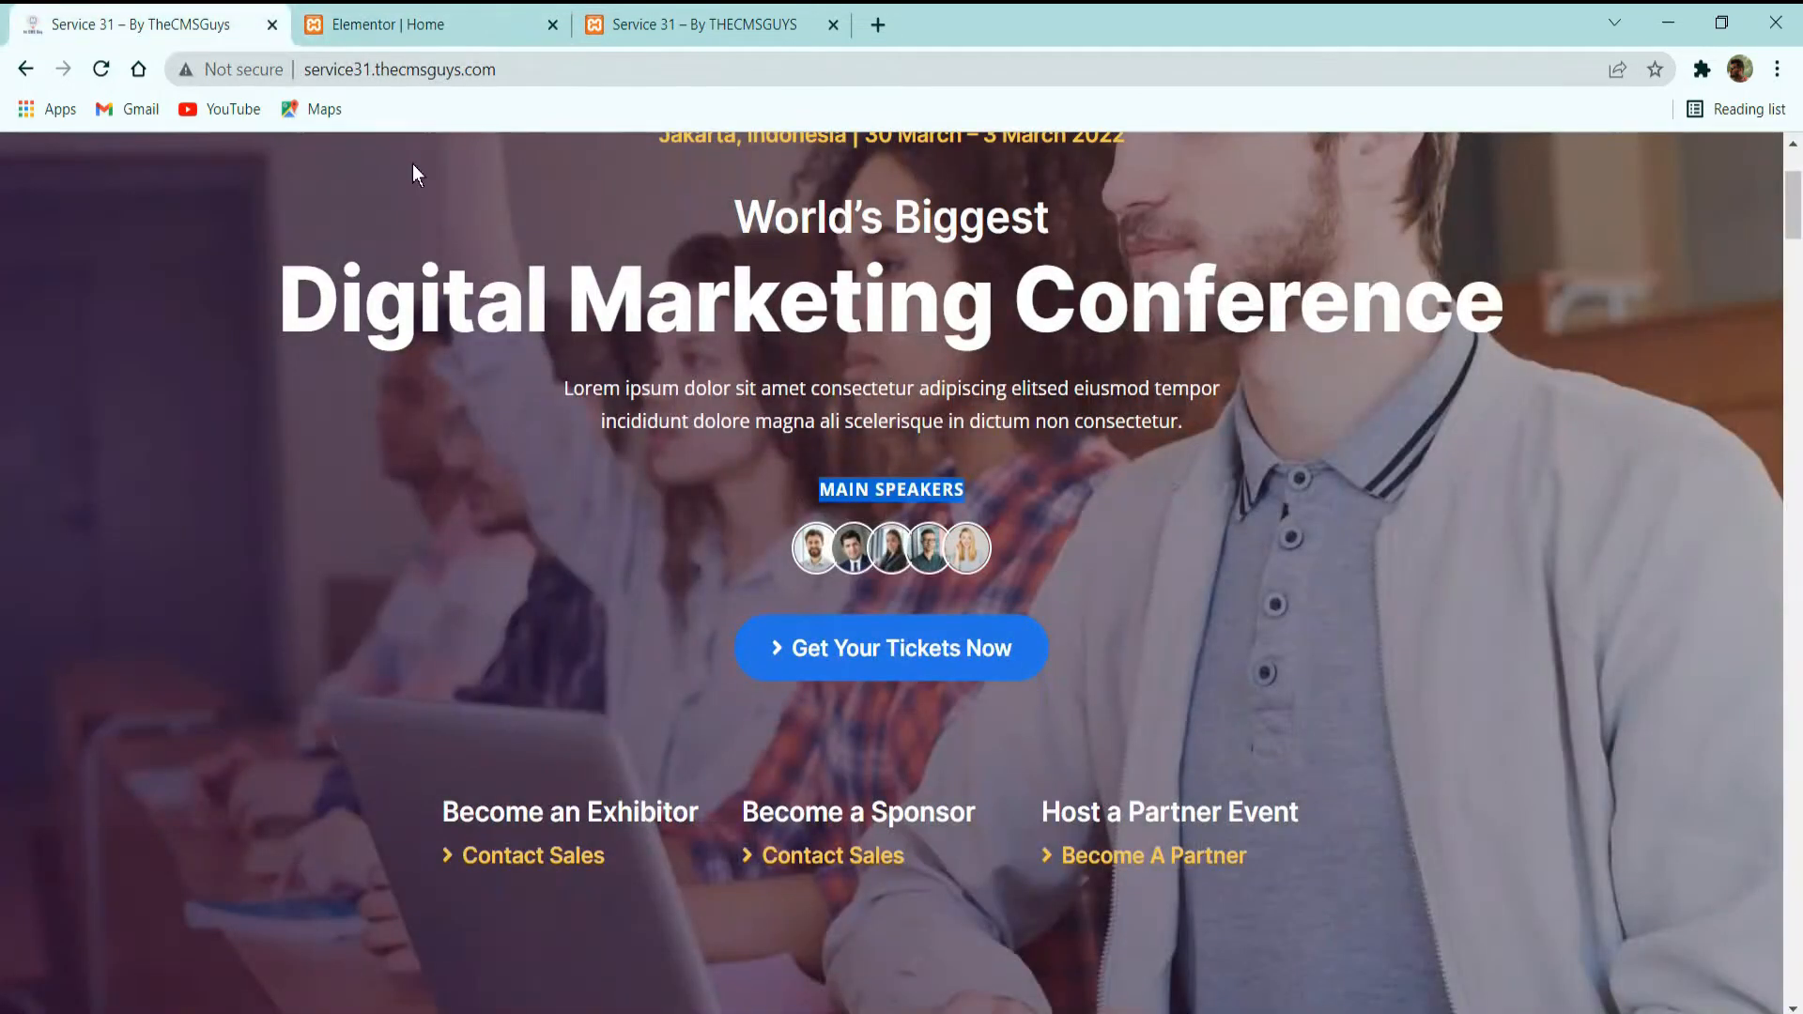
left_click(390, 25)
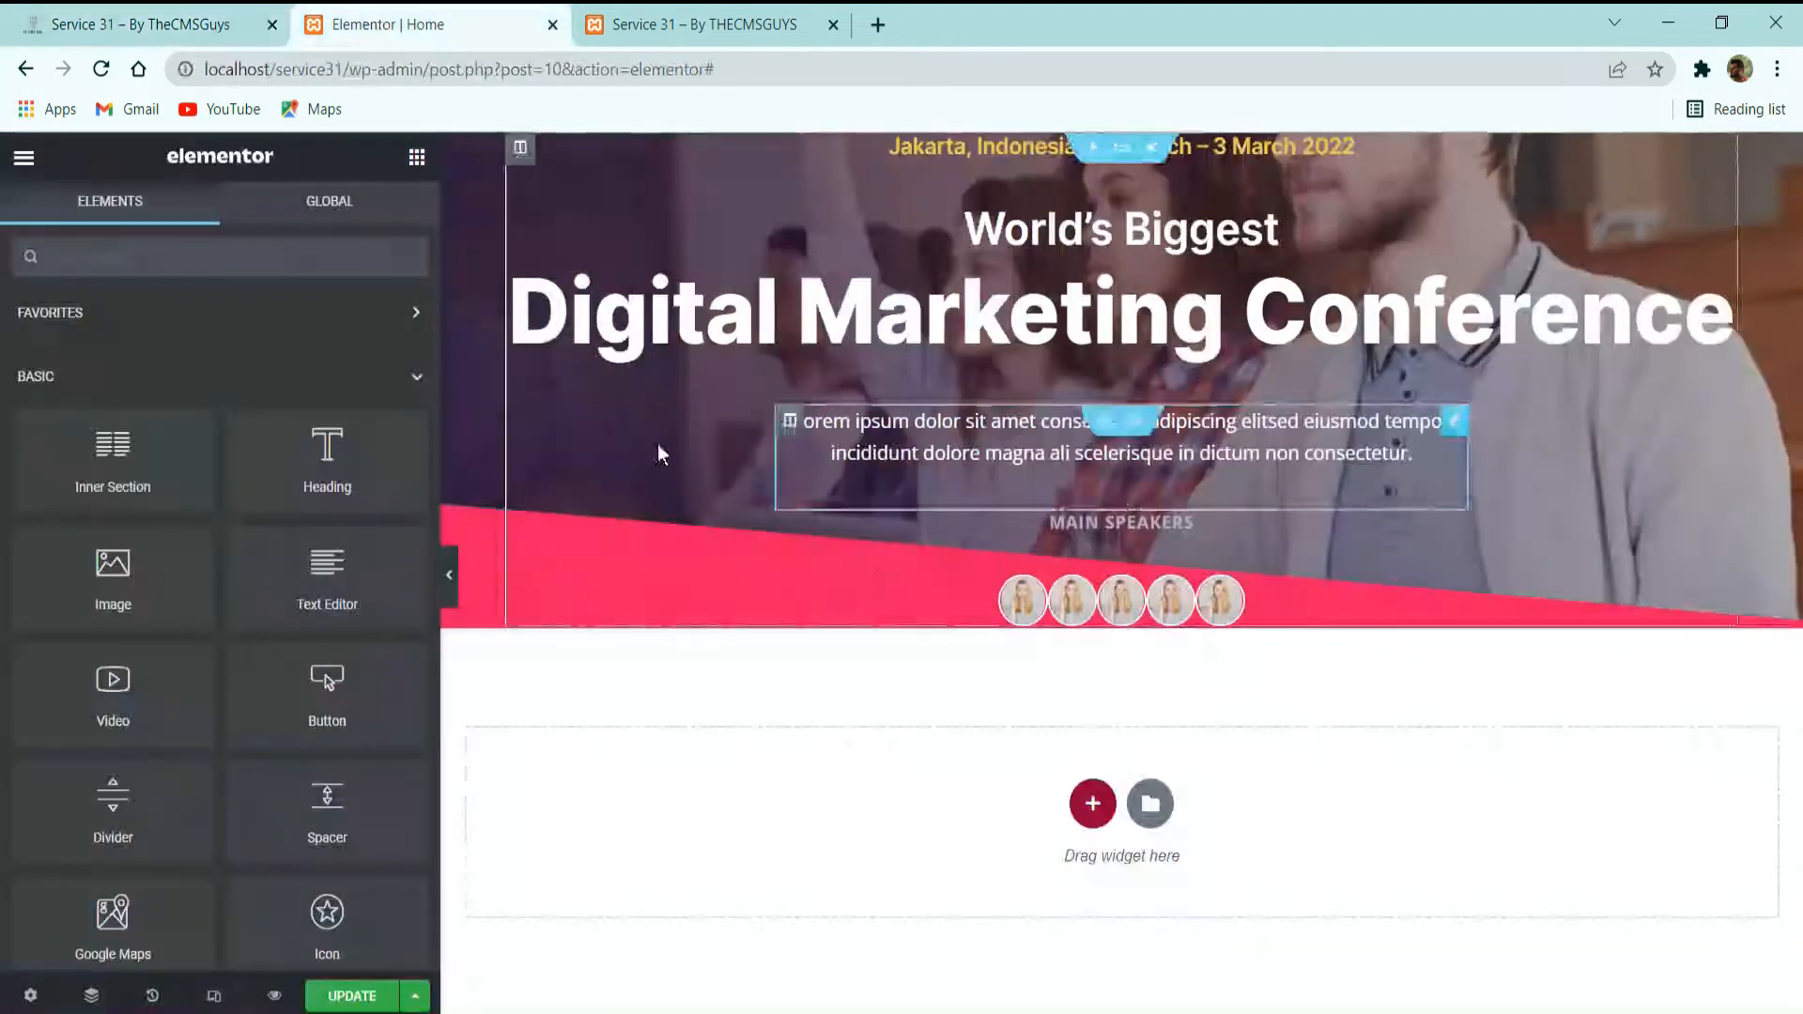
left_click(157, 13)
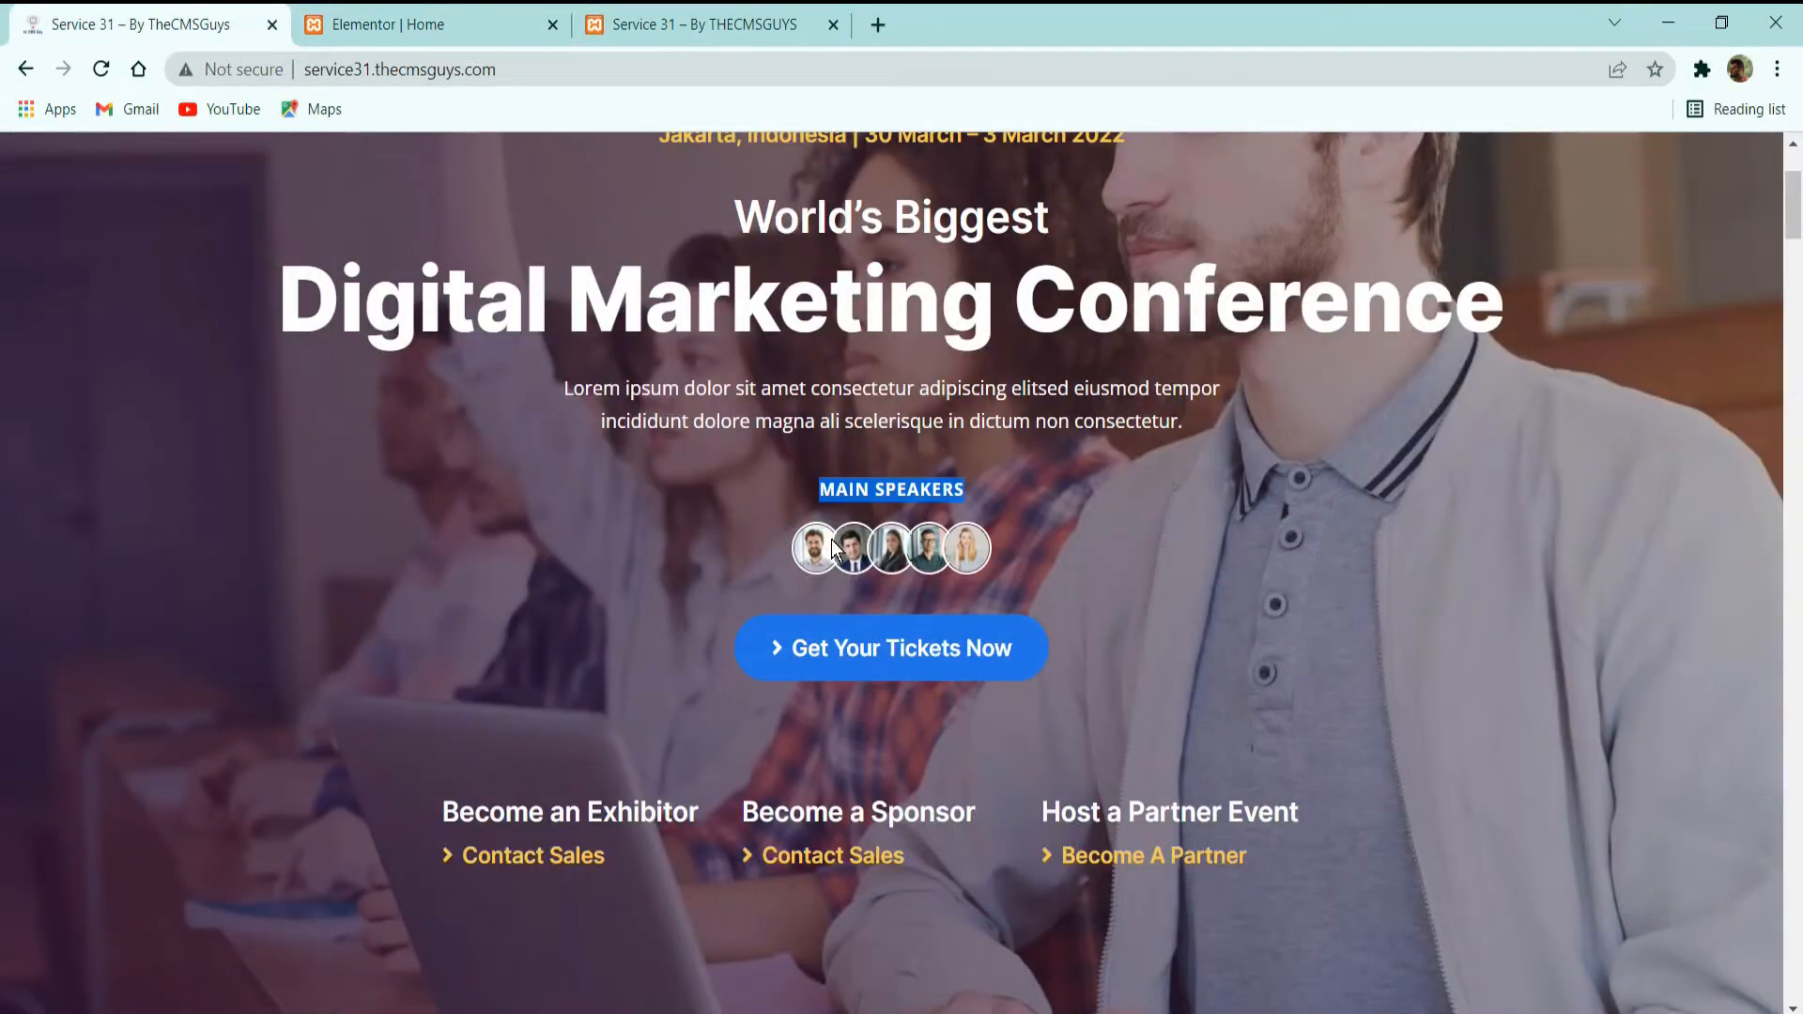
left_click(397, 19)
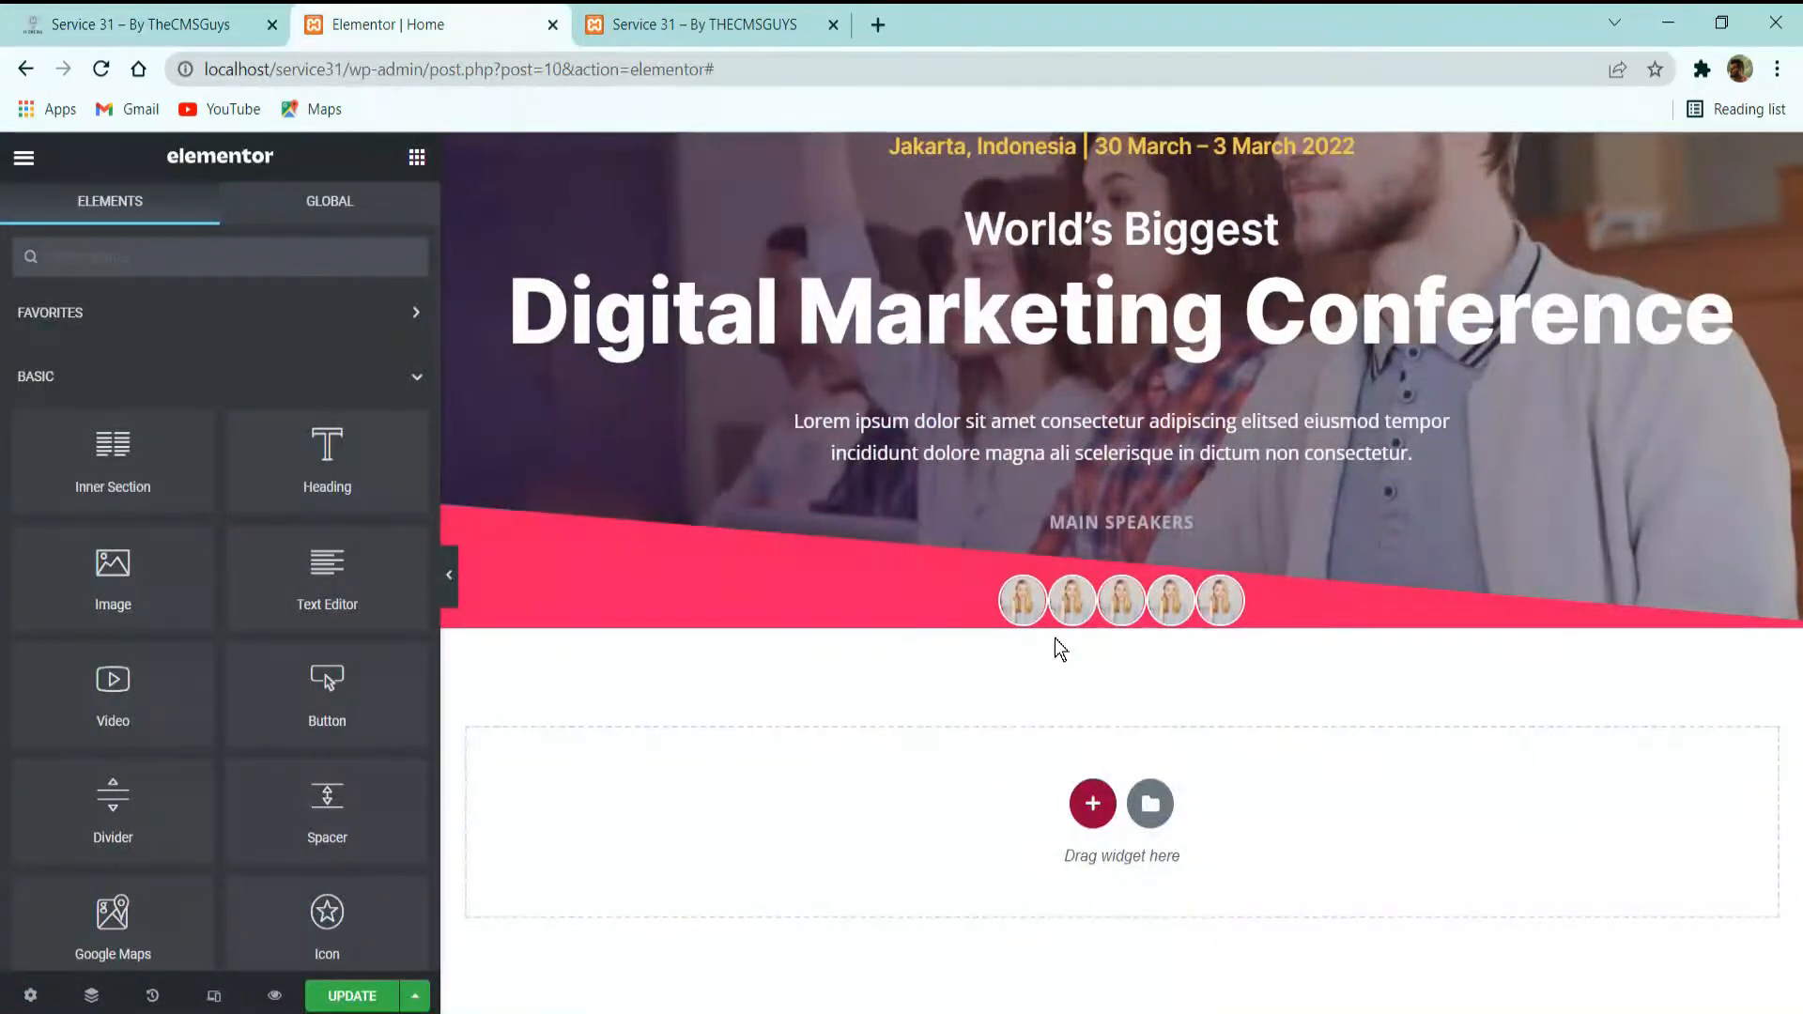
left_click(1083, 590)
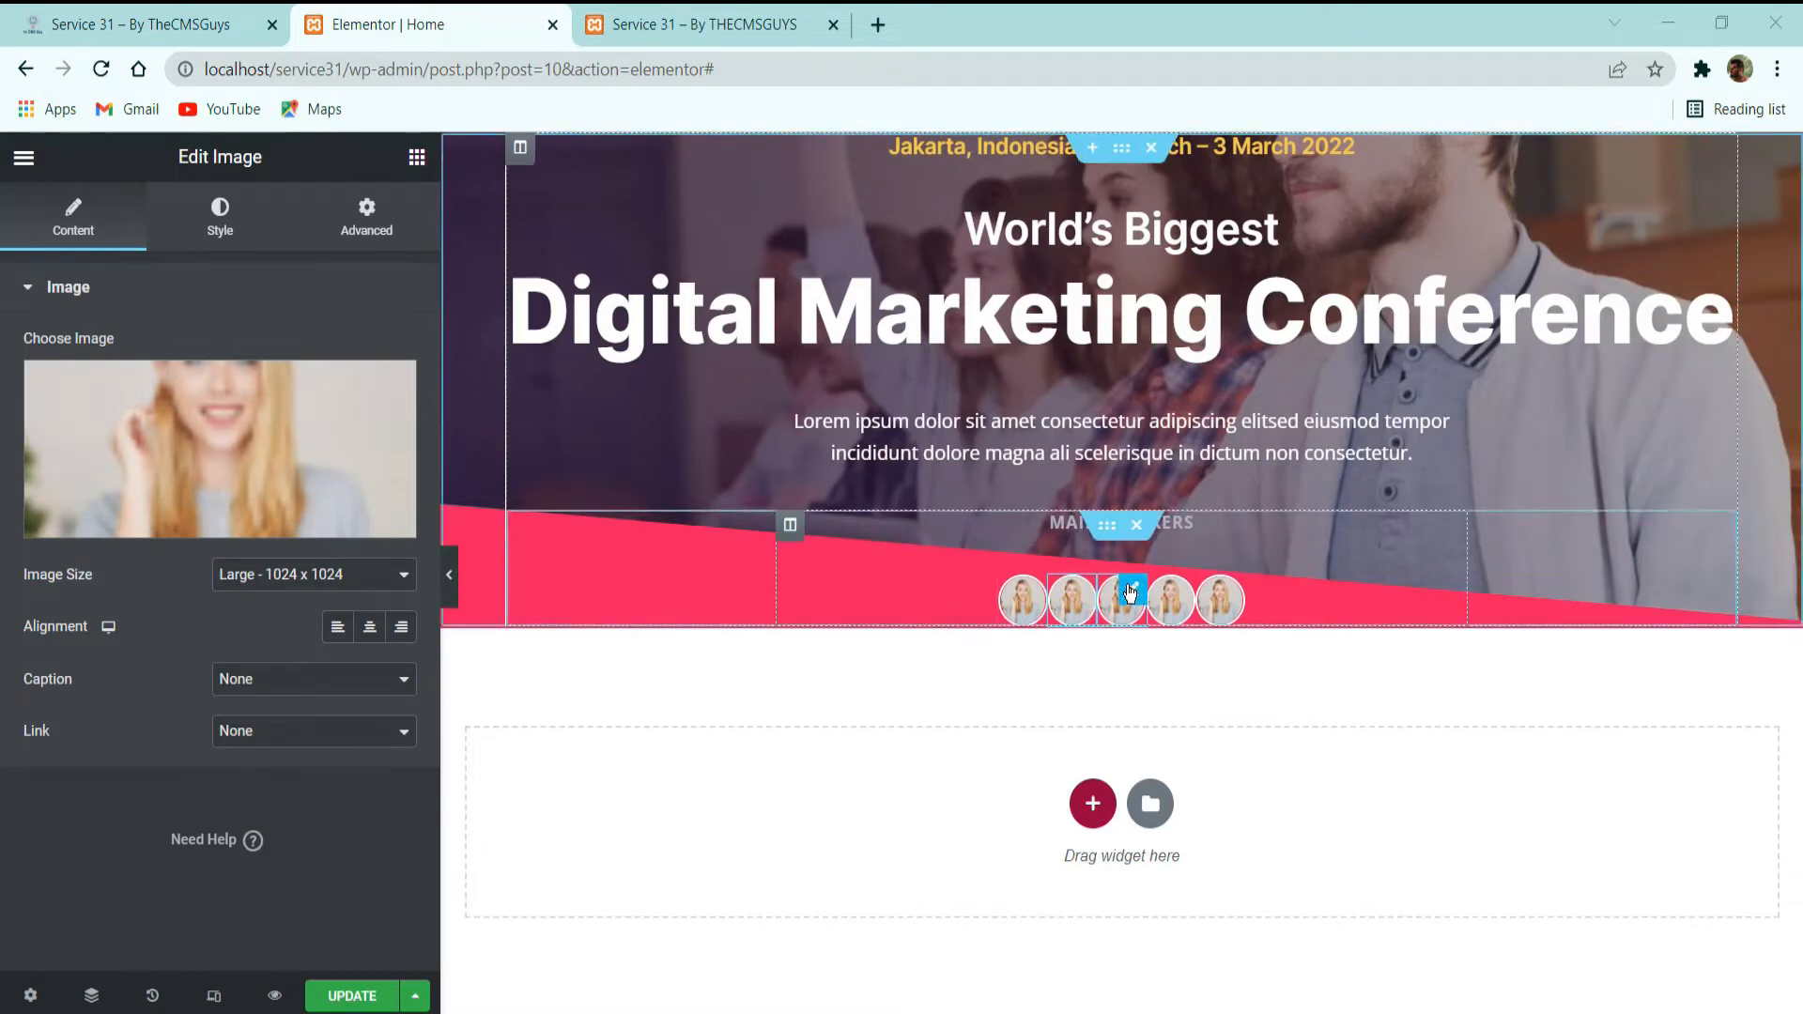
left_click(366, 220)
left_click(400, 377)
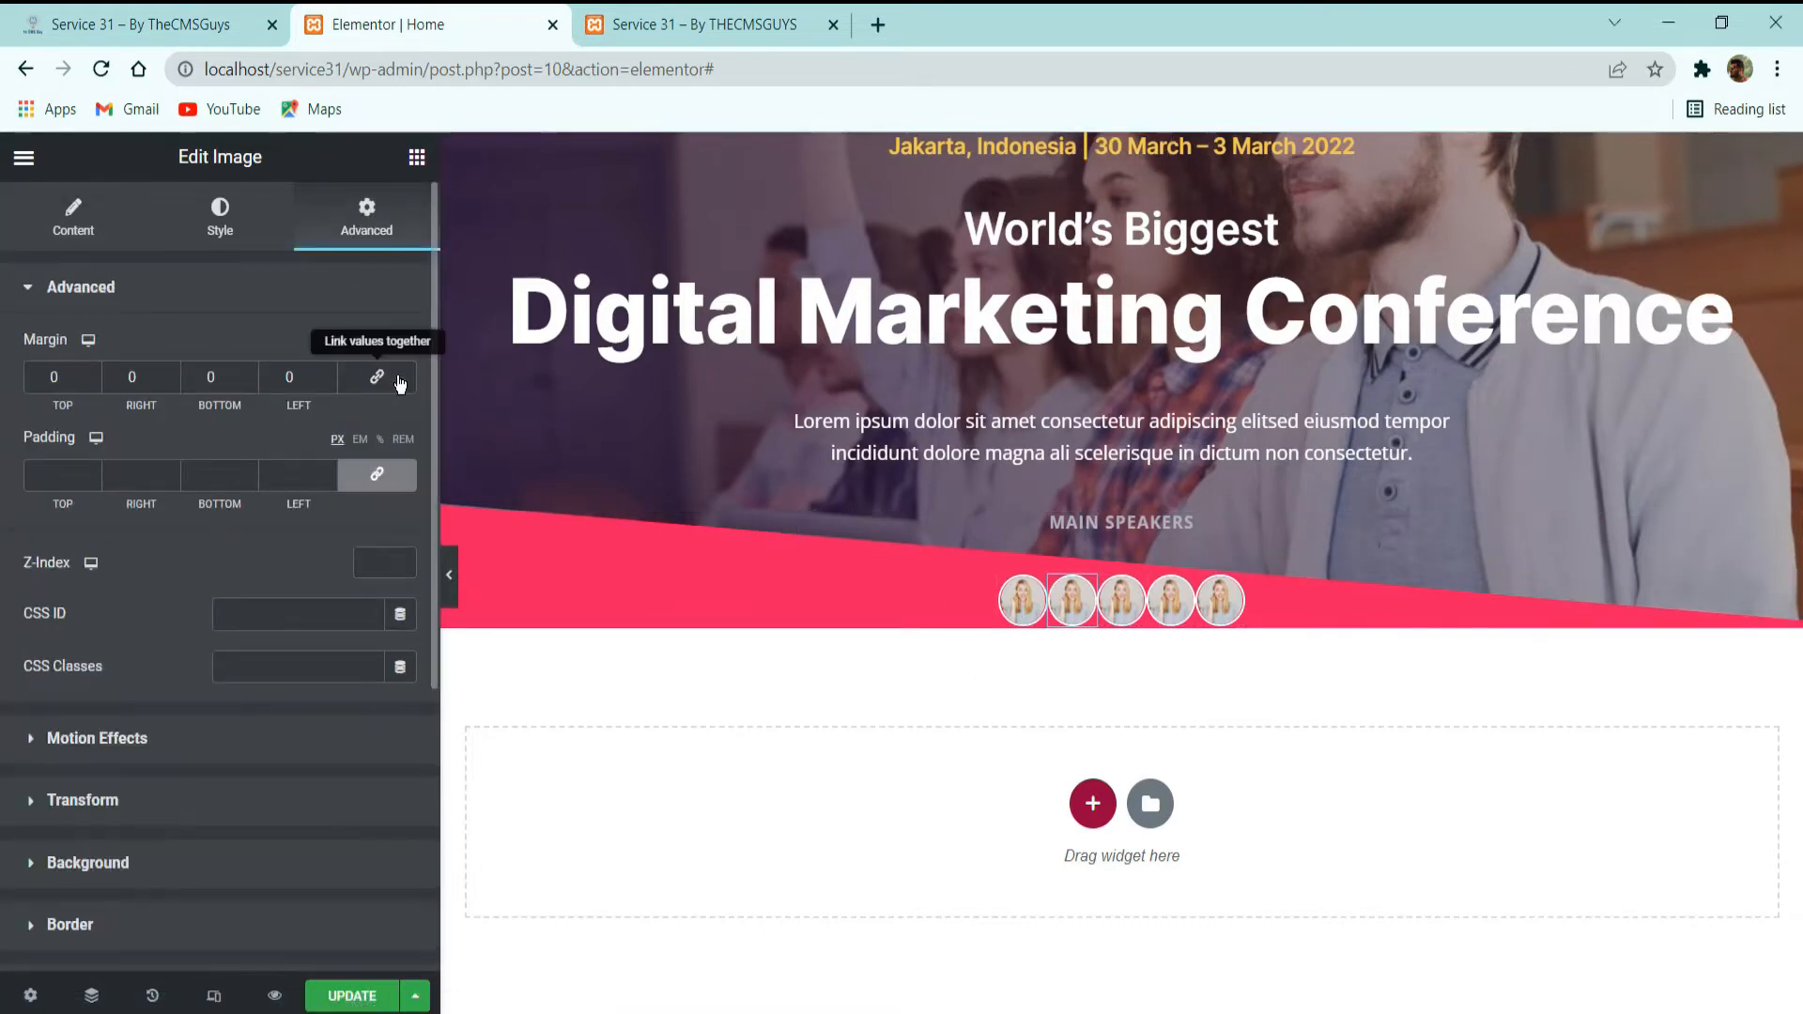
left_click(329, 382)
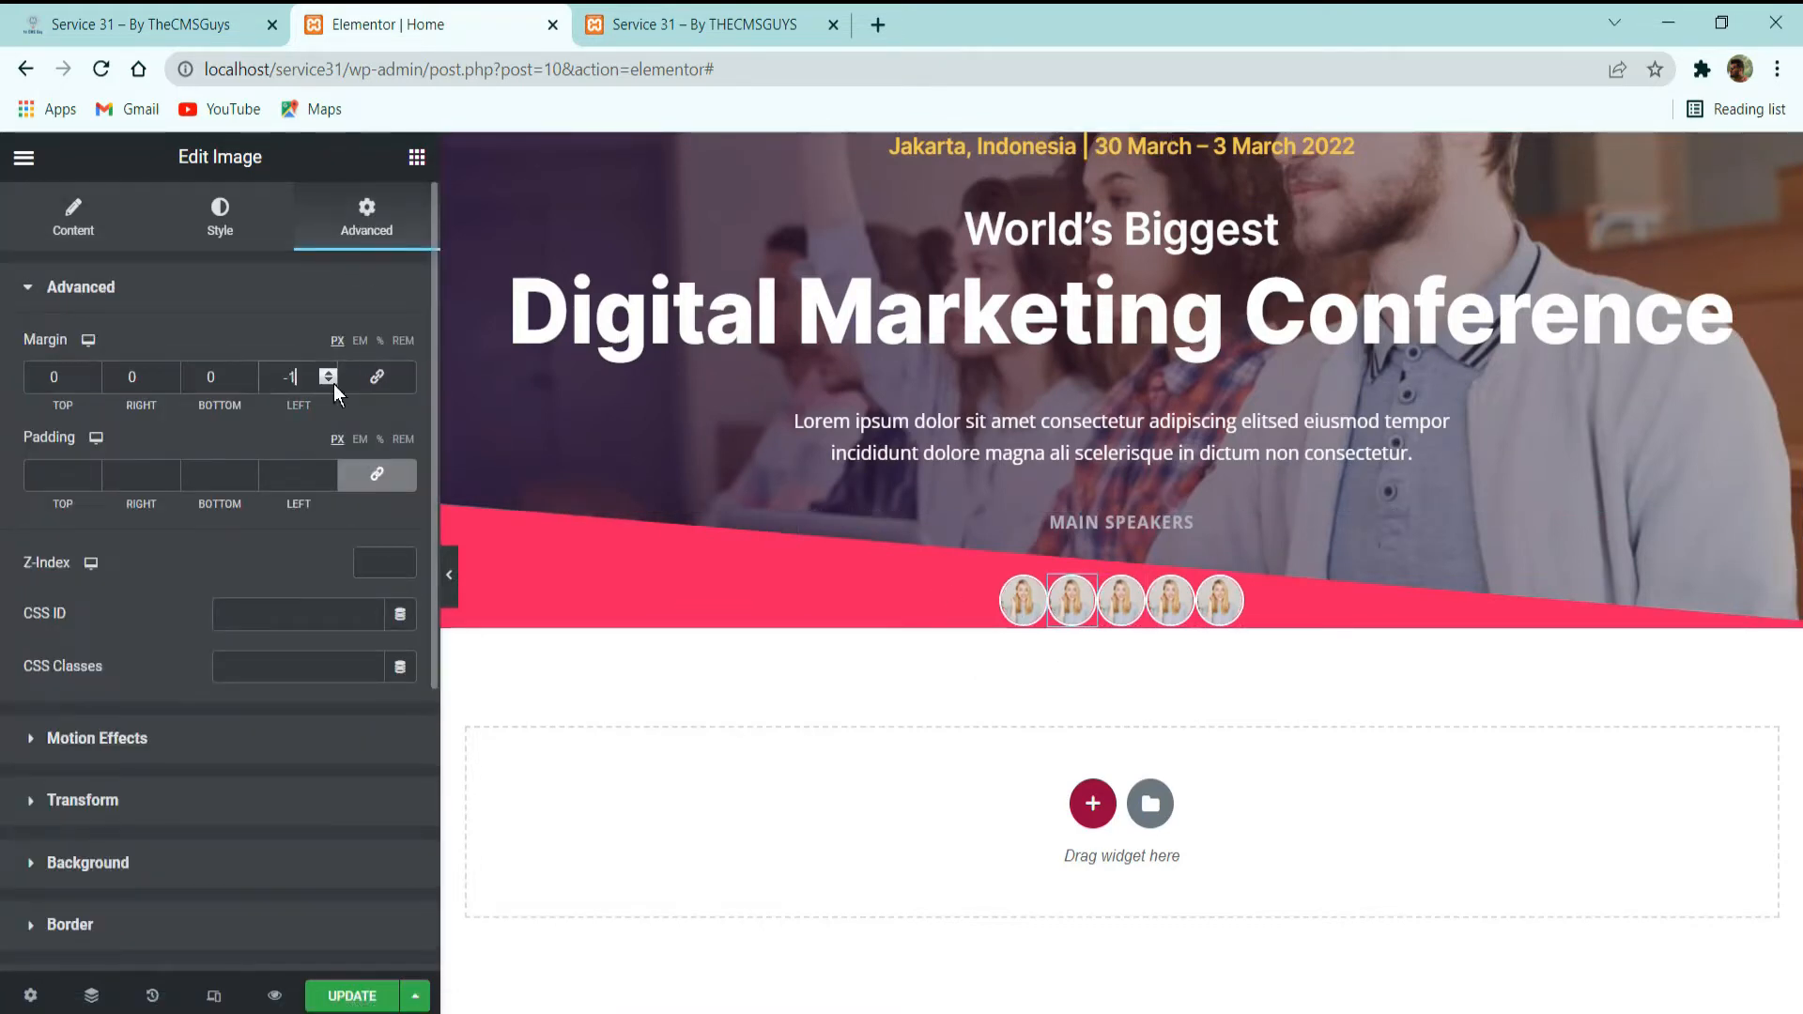
type("0")
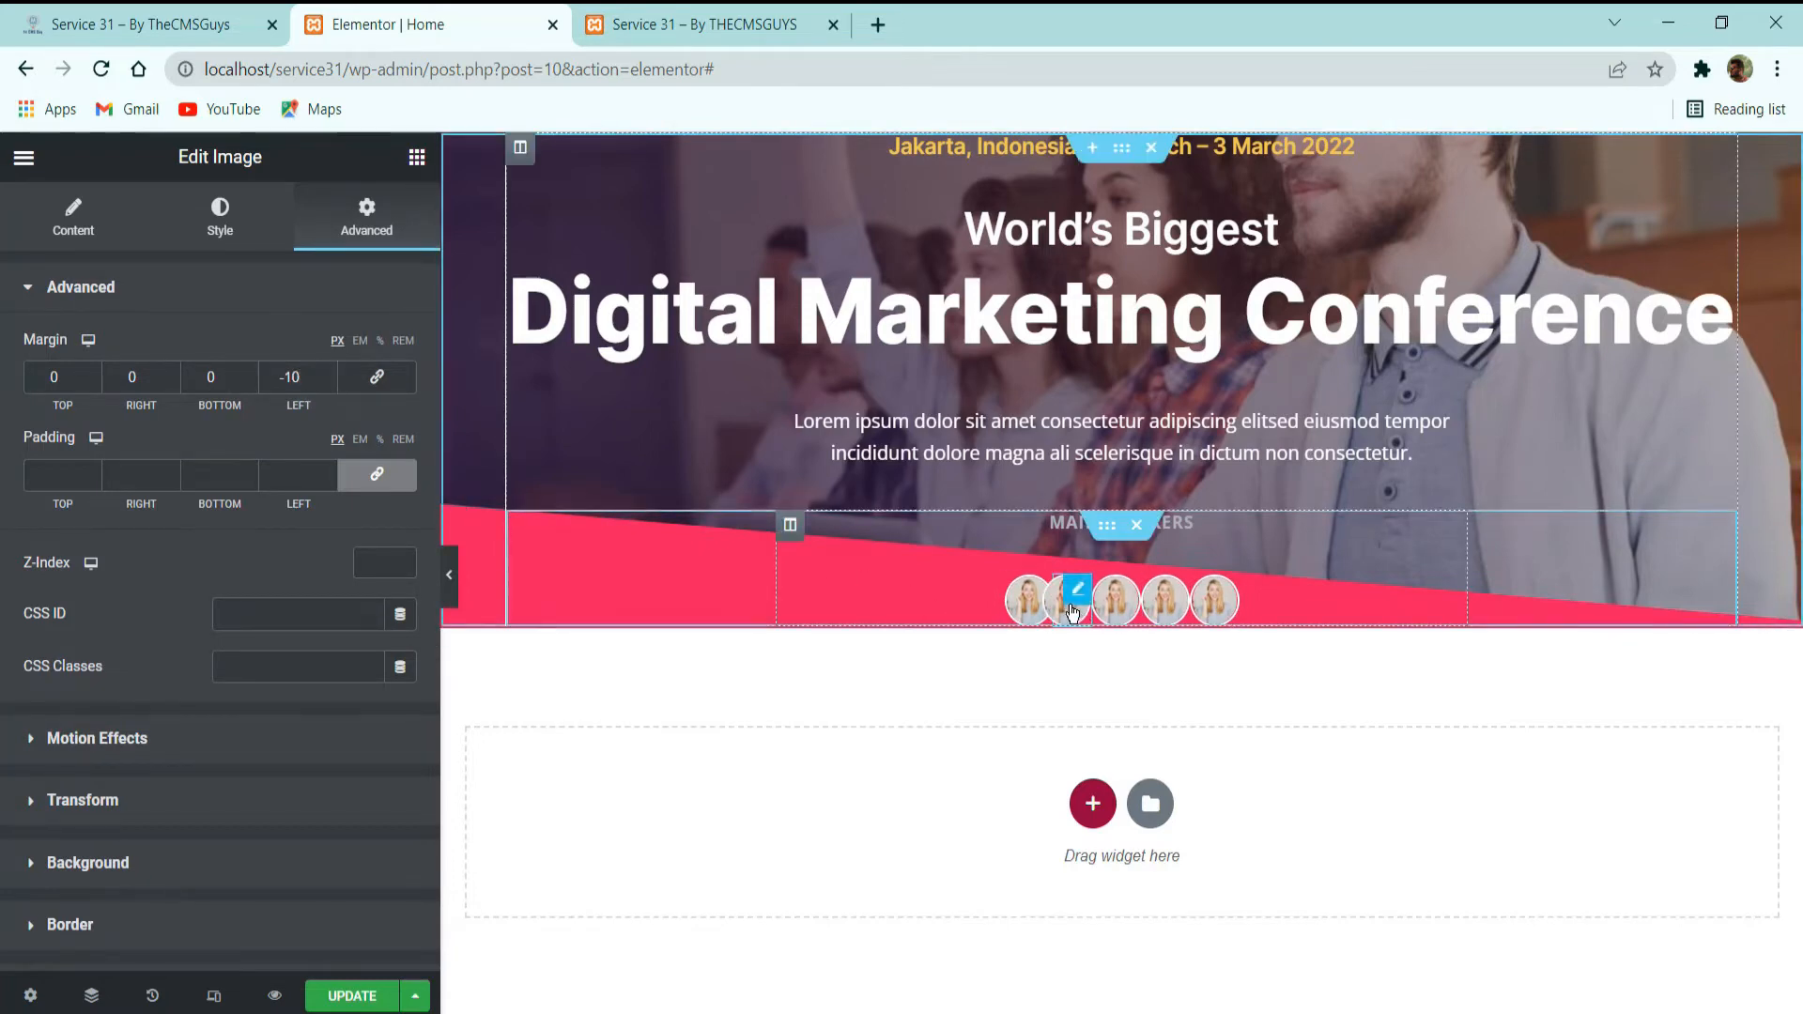
Copy the second speaker image and paste its style onto the third, fourth and fifth photos.
right_click(1069, 604)
left_click(1124, 711)
right_click(1115, 606)
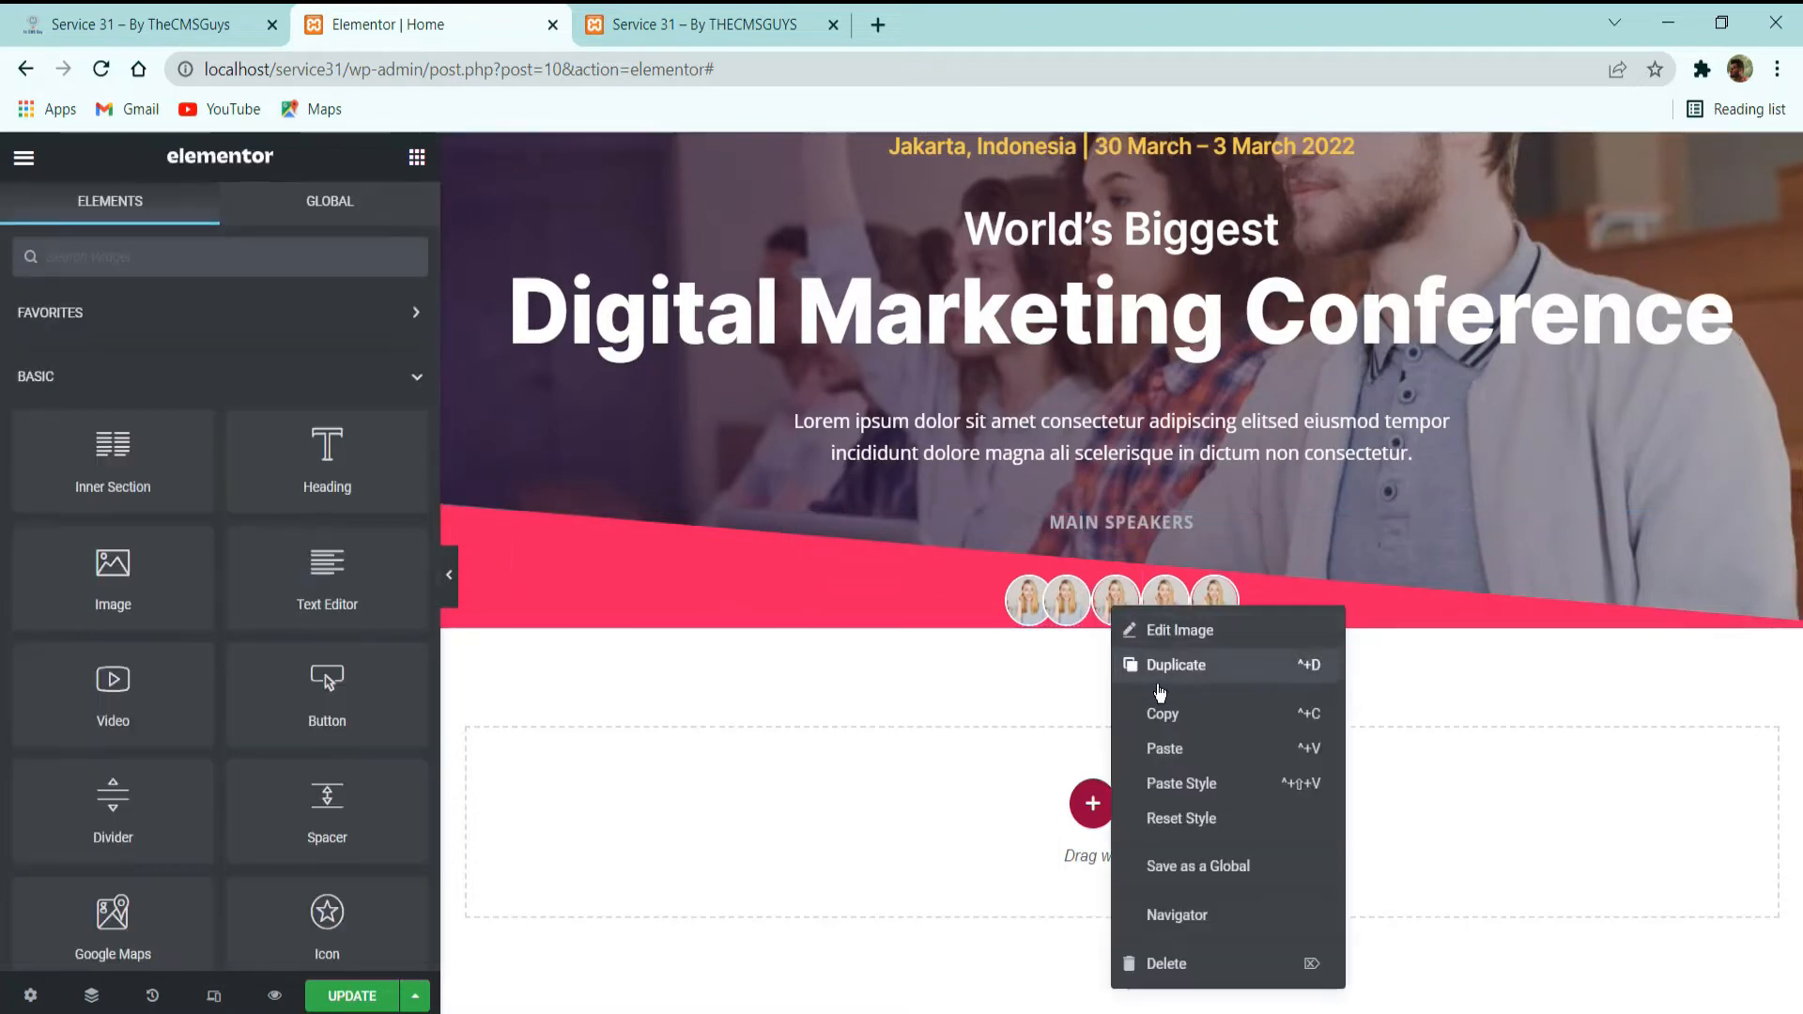
left_click(1184, 785)
right_click(1160, 608)
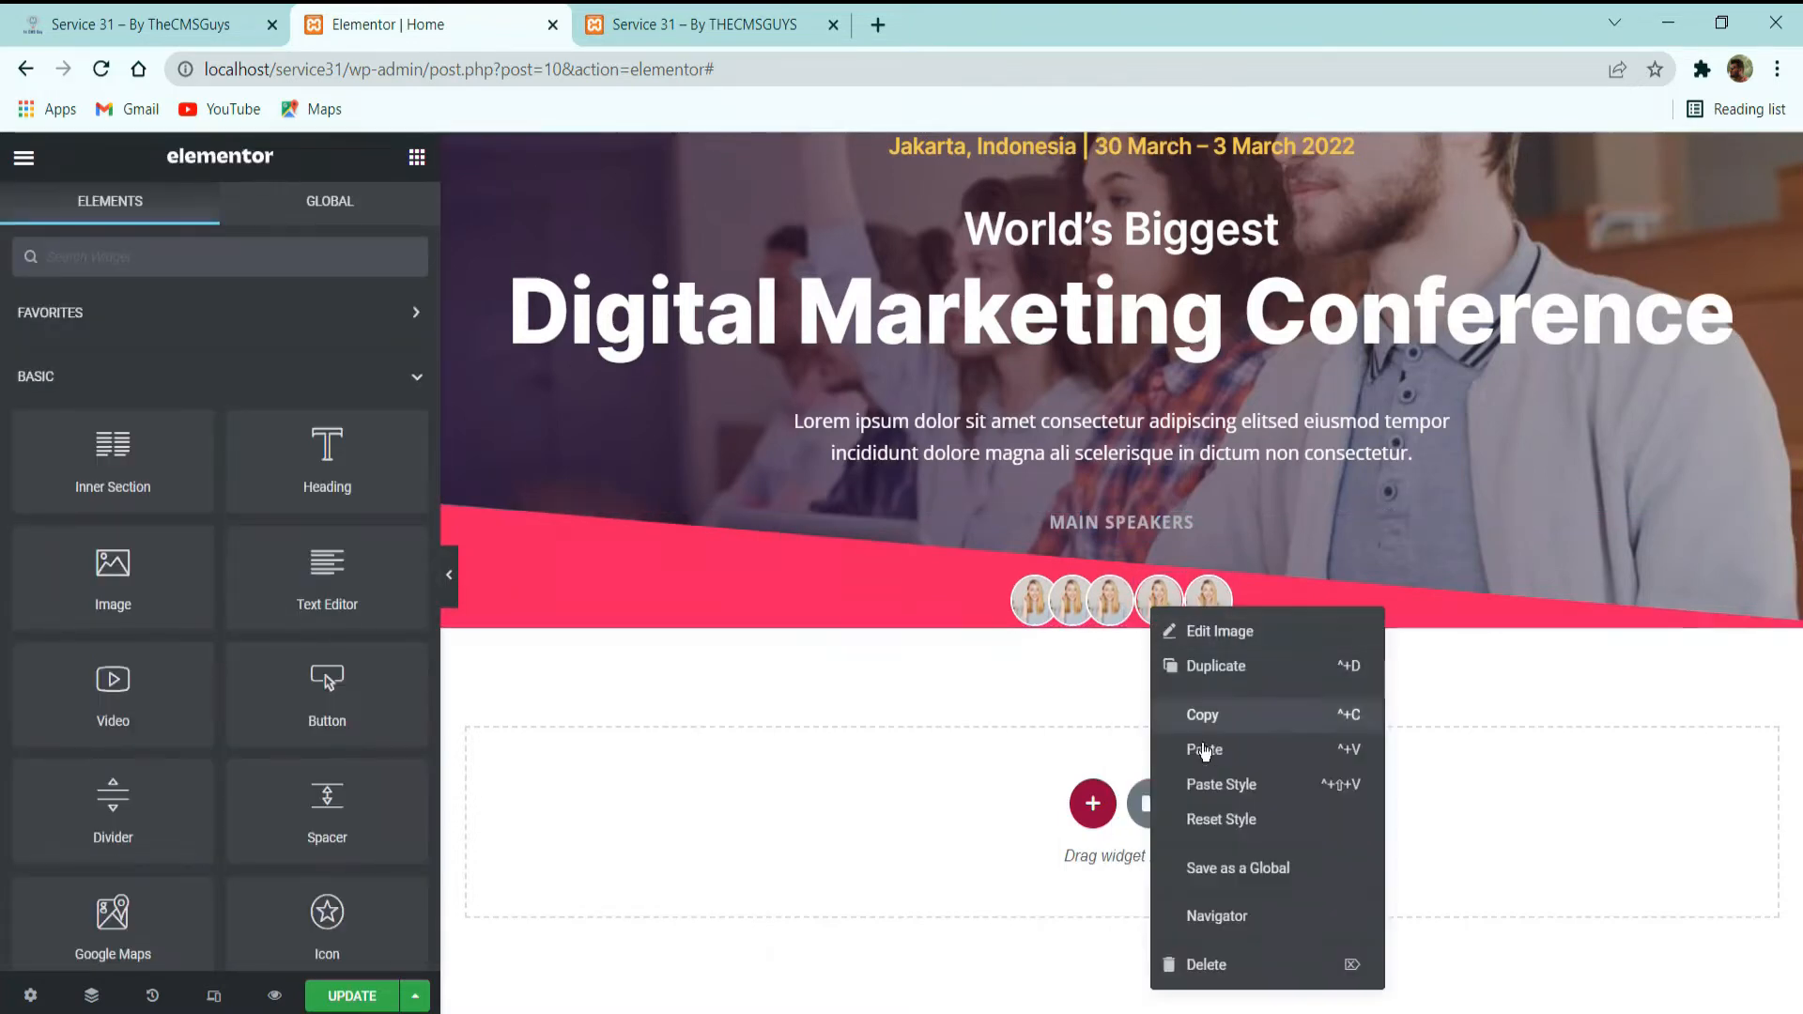
left_click(1223, 787)
right_click(1208, 629)
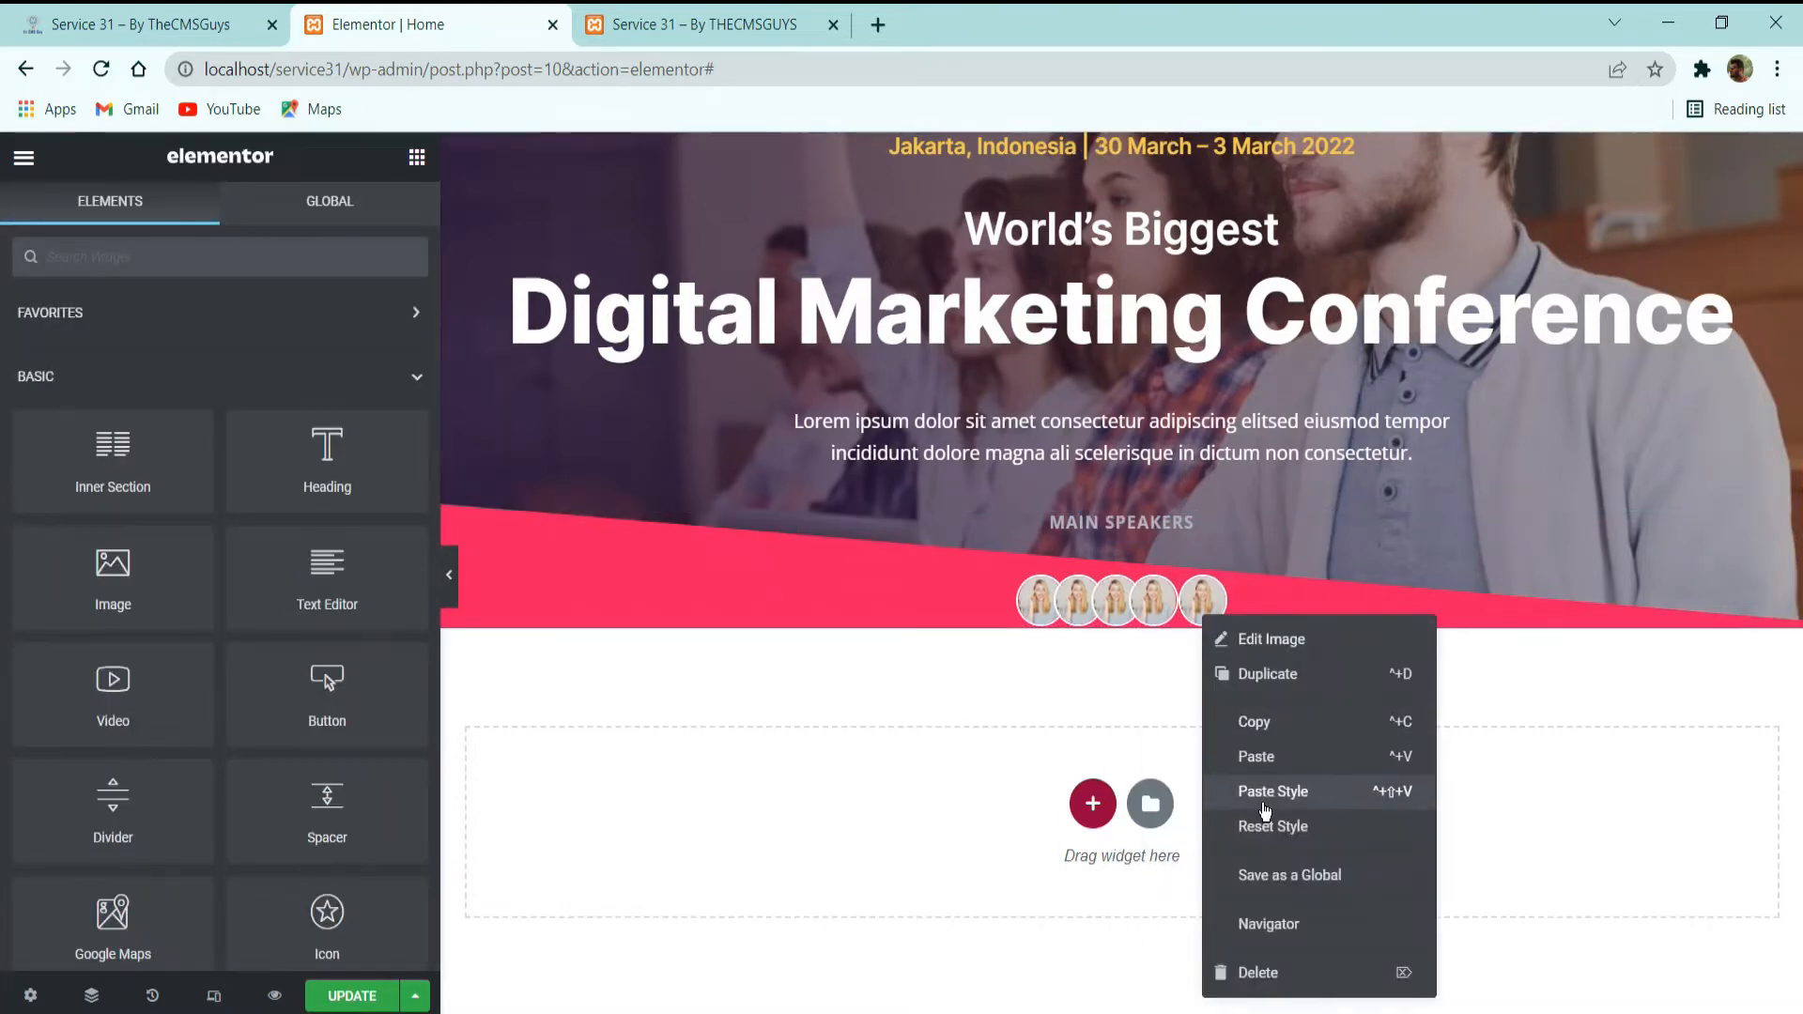
left_click(1257, 810)
Compare the speaker row and the ticket button with the demo site, then add a Button widget to the speakers column.
left_click(66, 13)
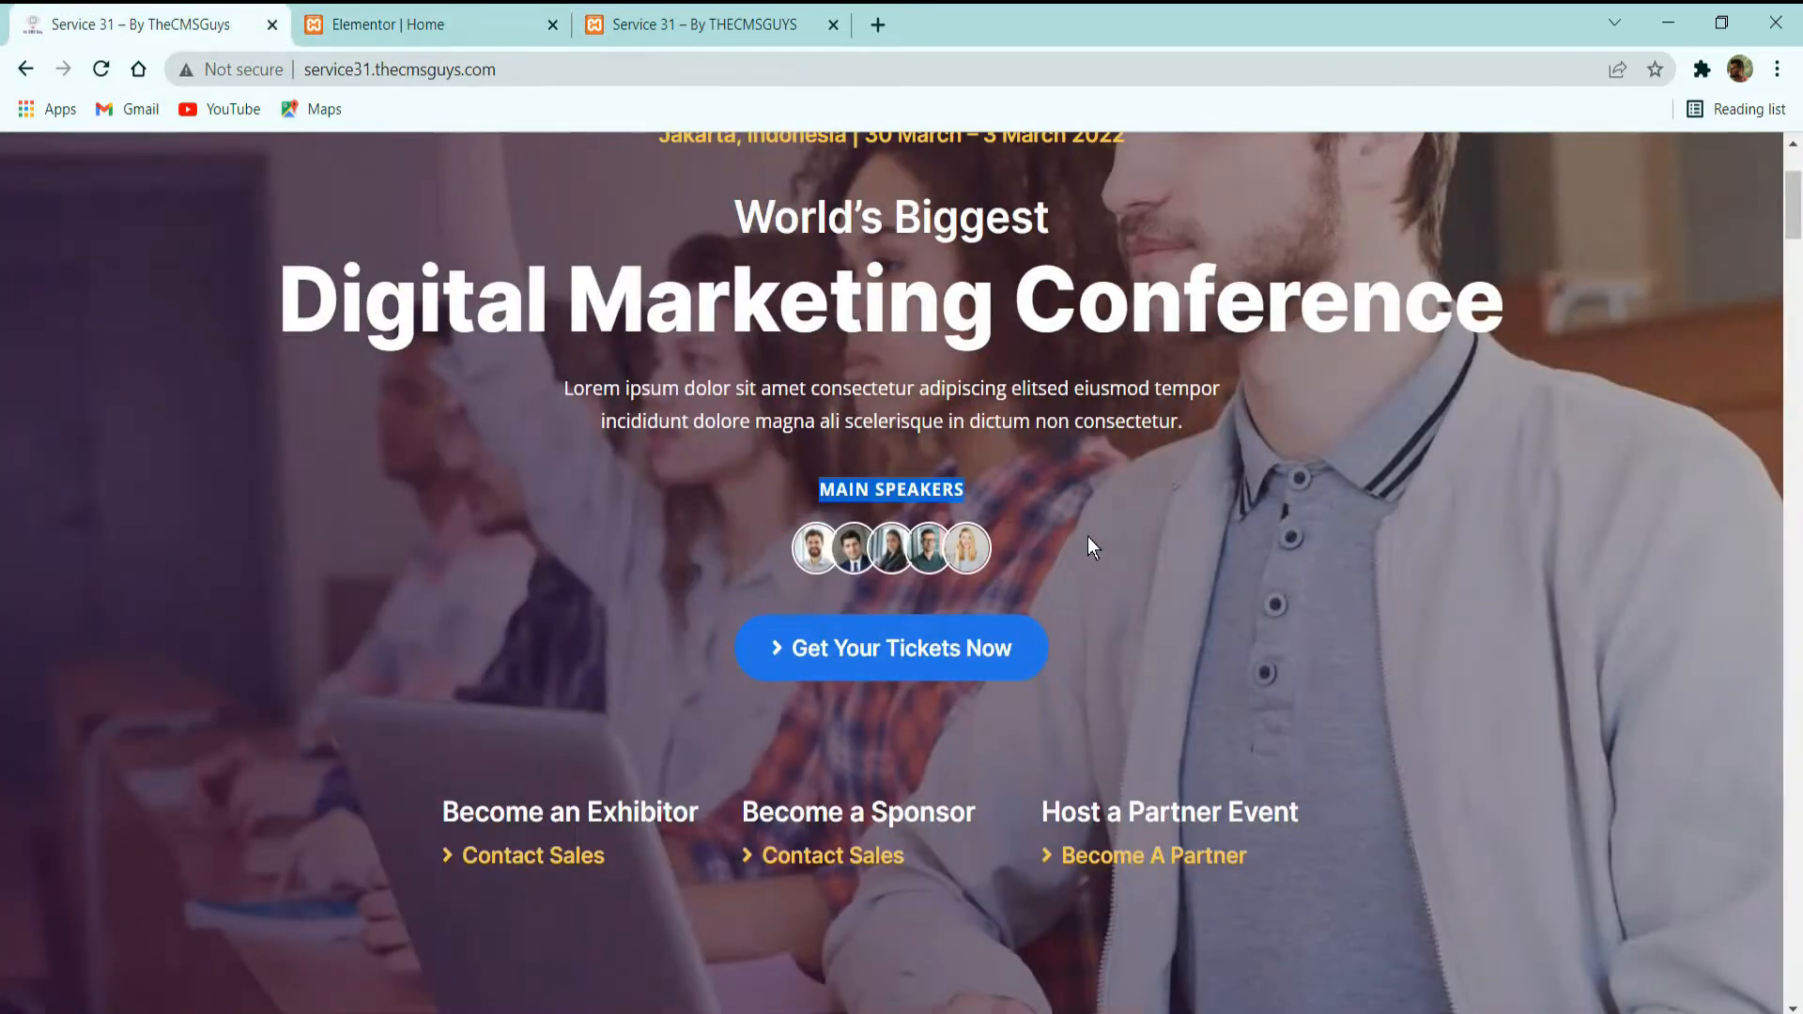
left_click(496, 12)
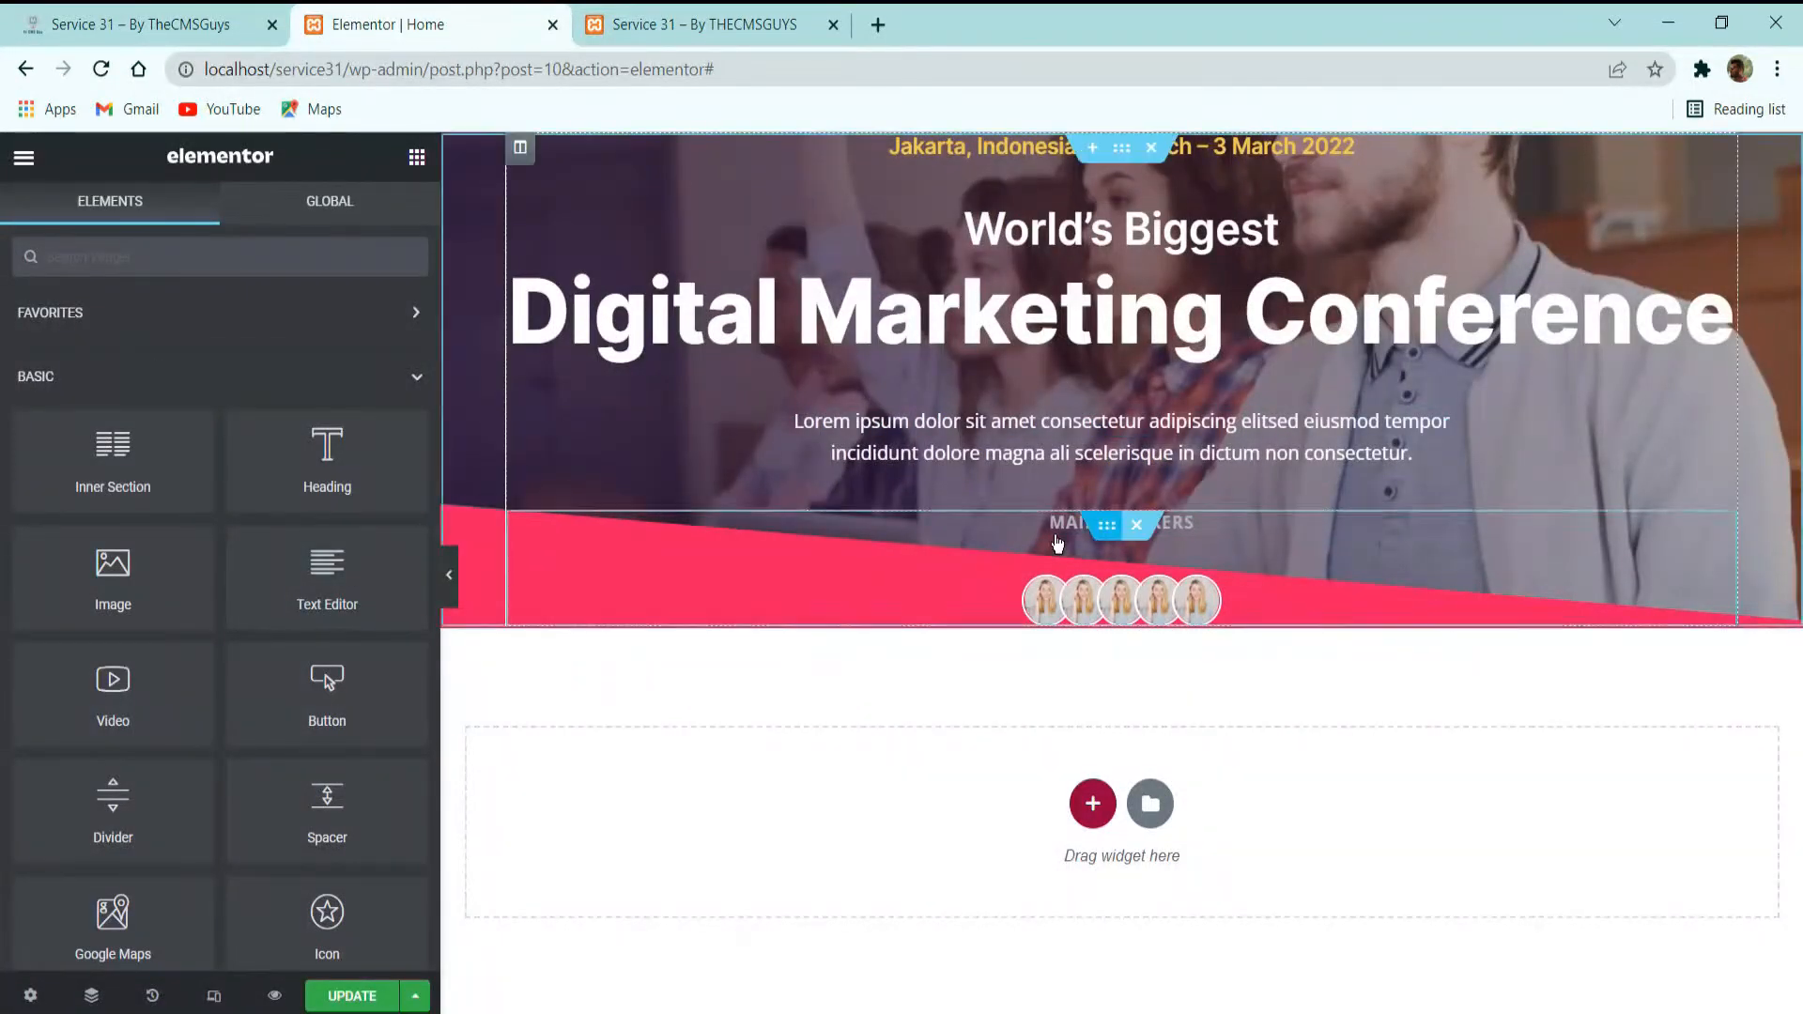
left_click(188, 25)
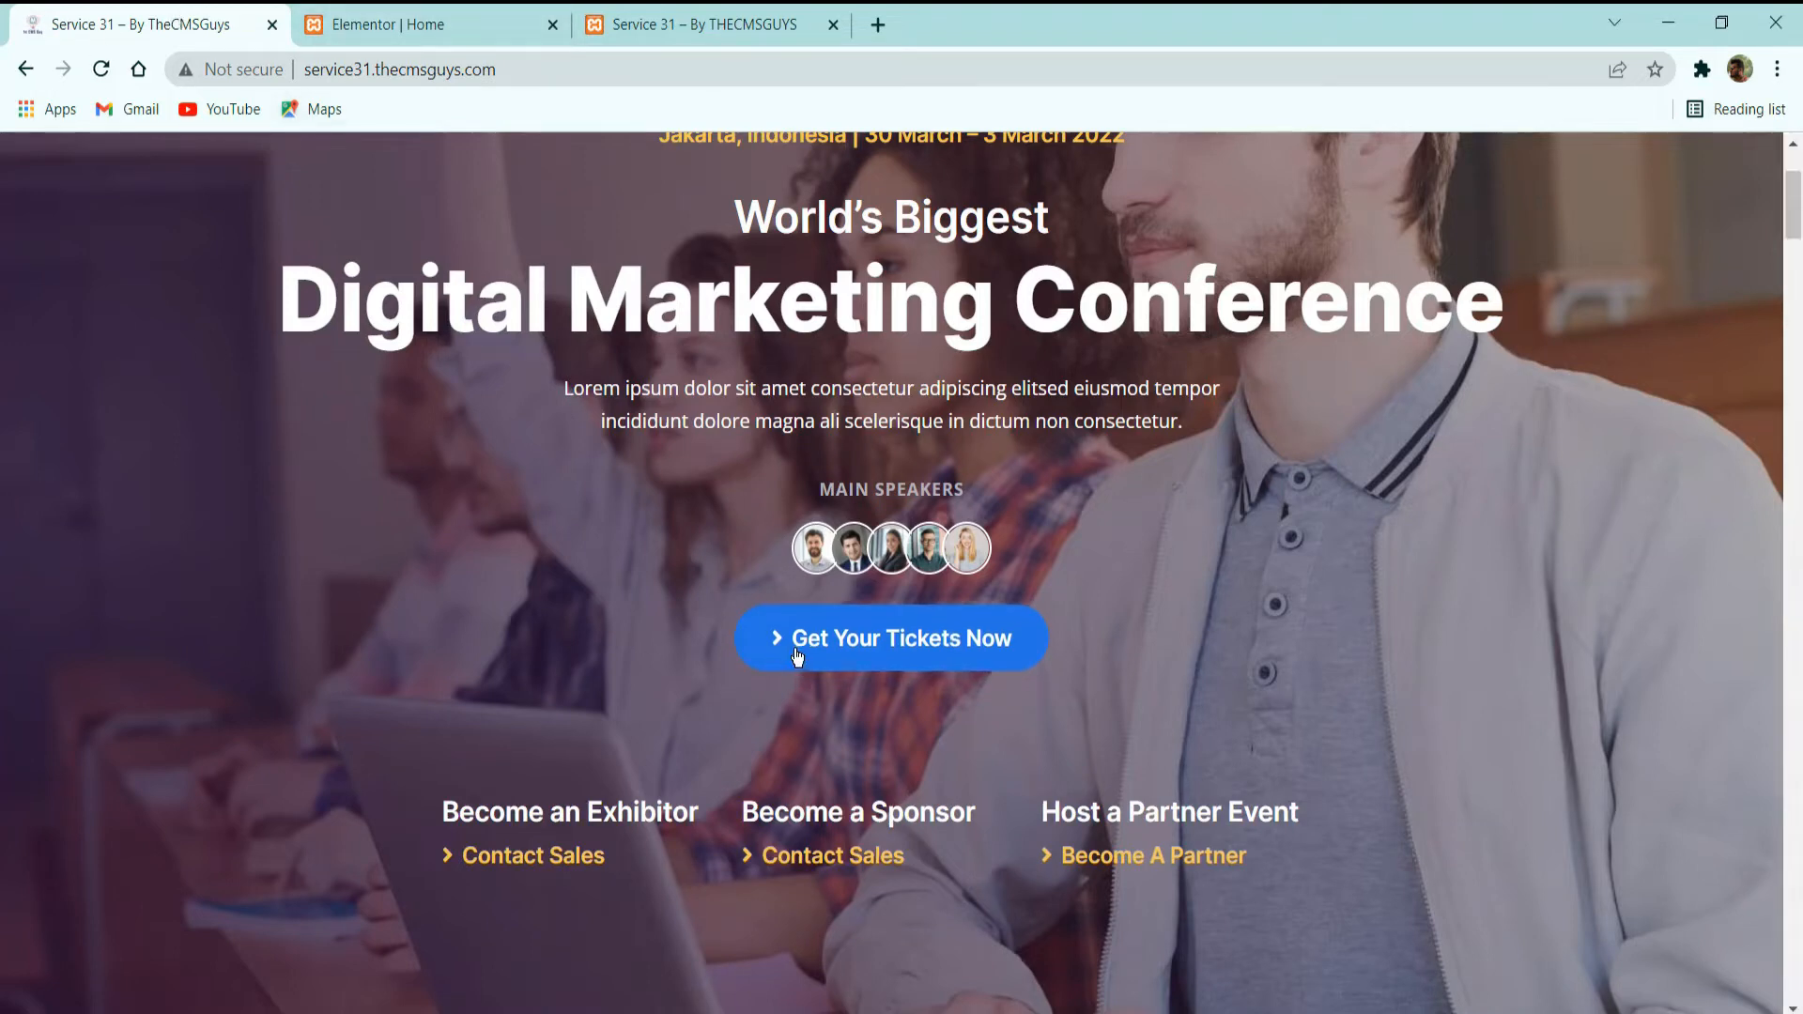
left_click(376, 25)
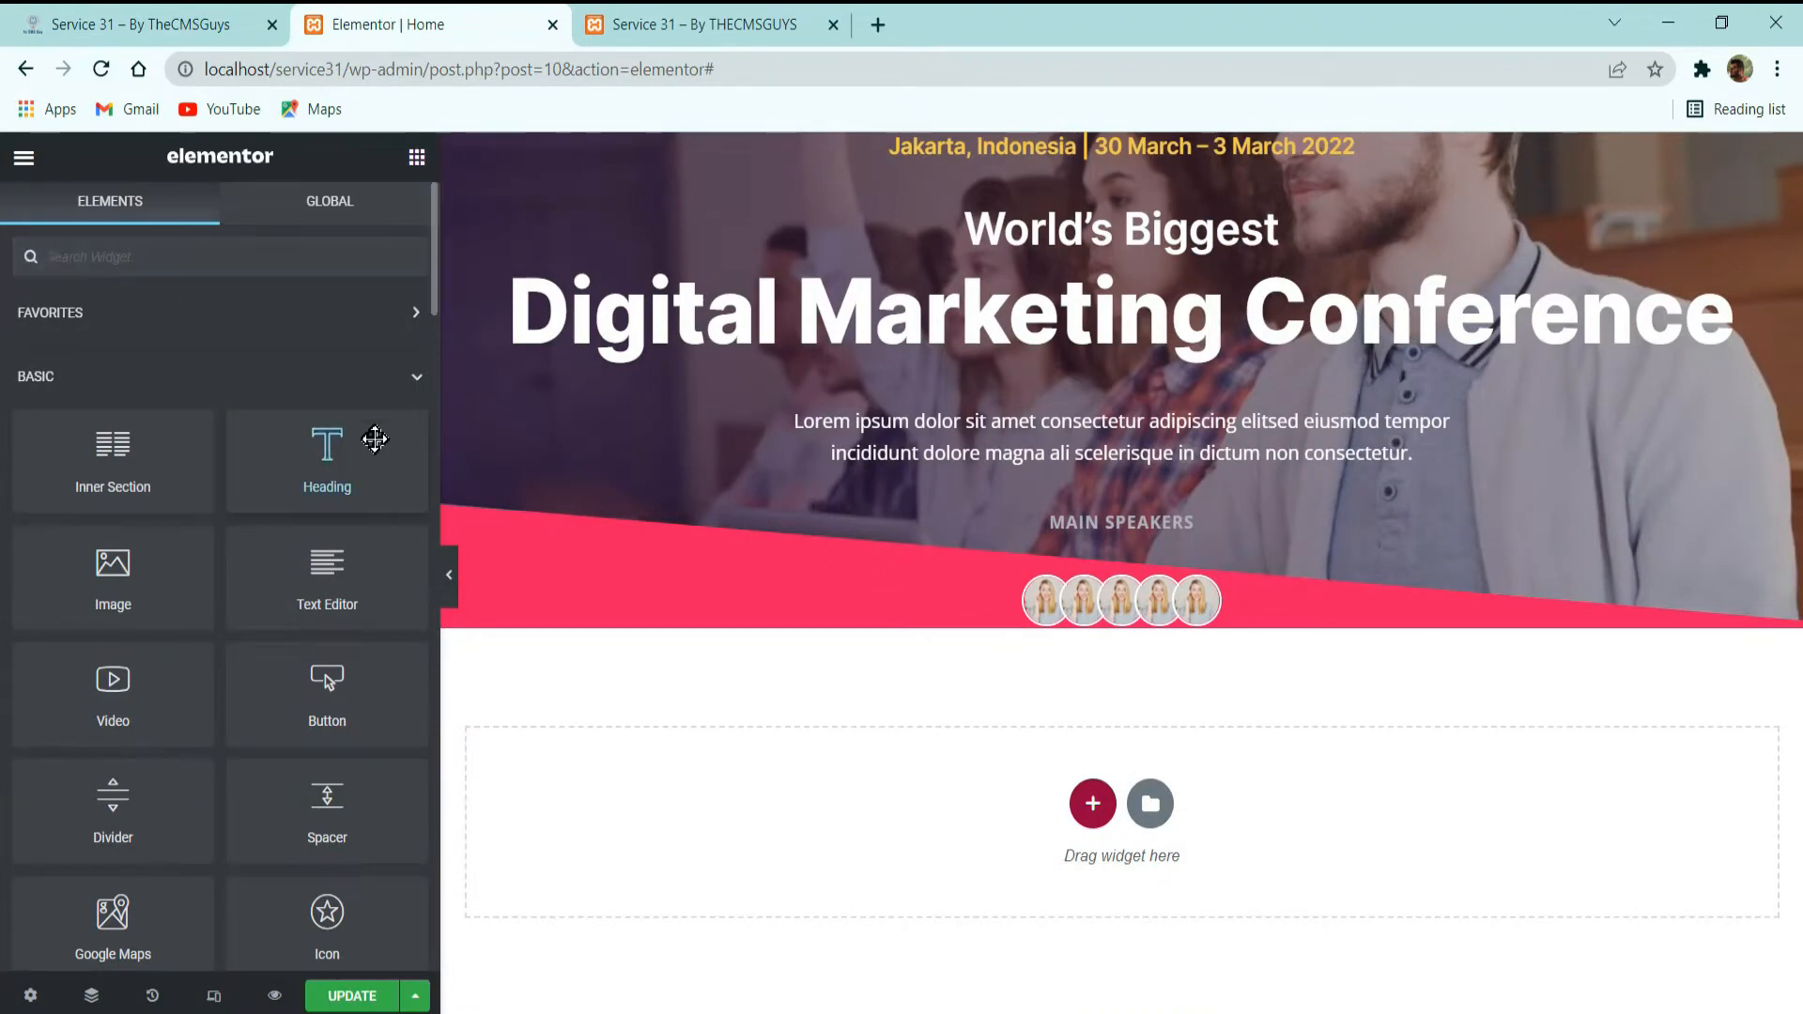
left_click_drag(326, 685, 1154, 624)
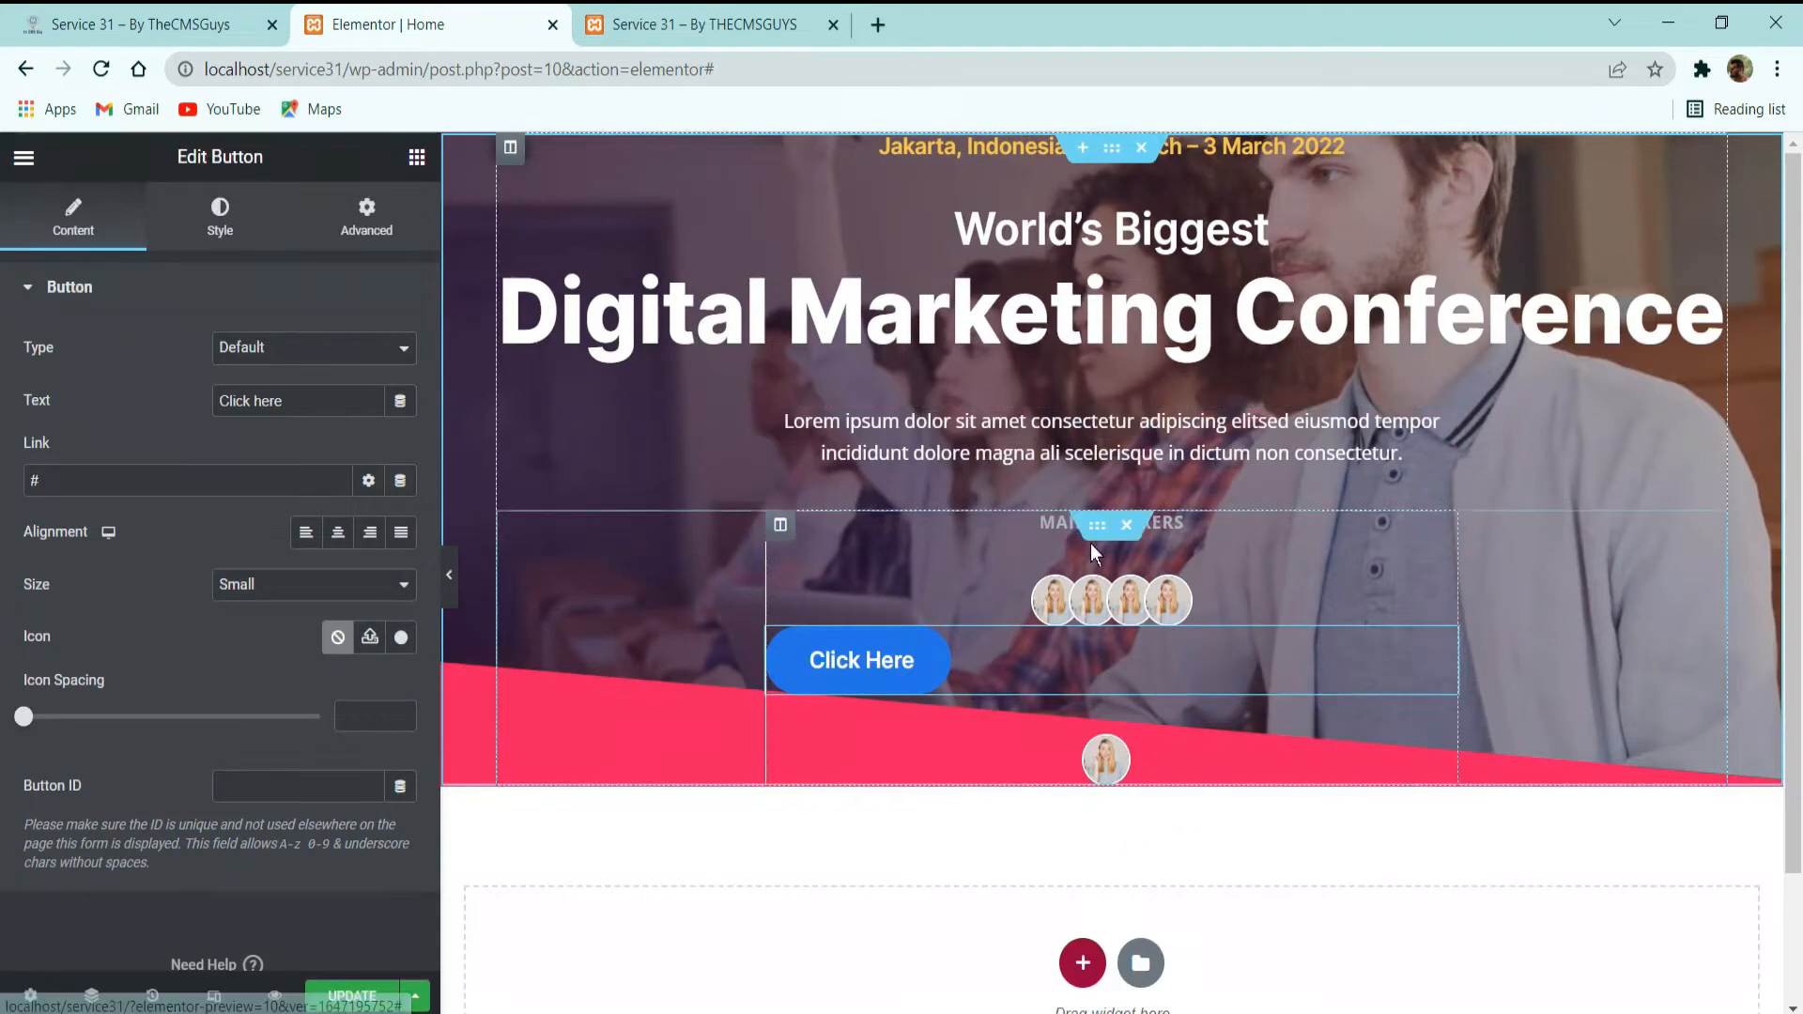
Use the Navigator to move the button out of the speakers' inner section and place it directly below that section.
left_click(91, 996)
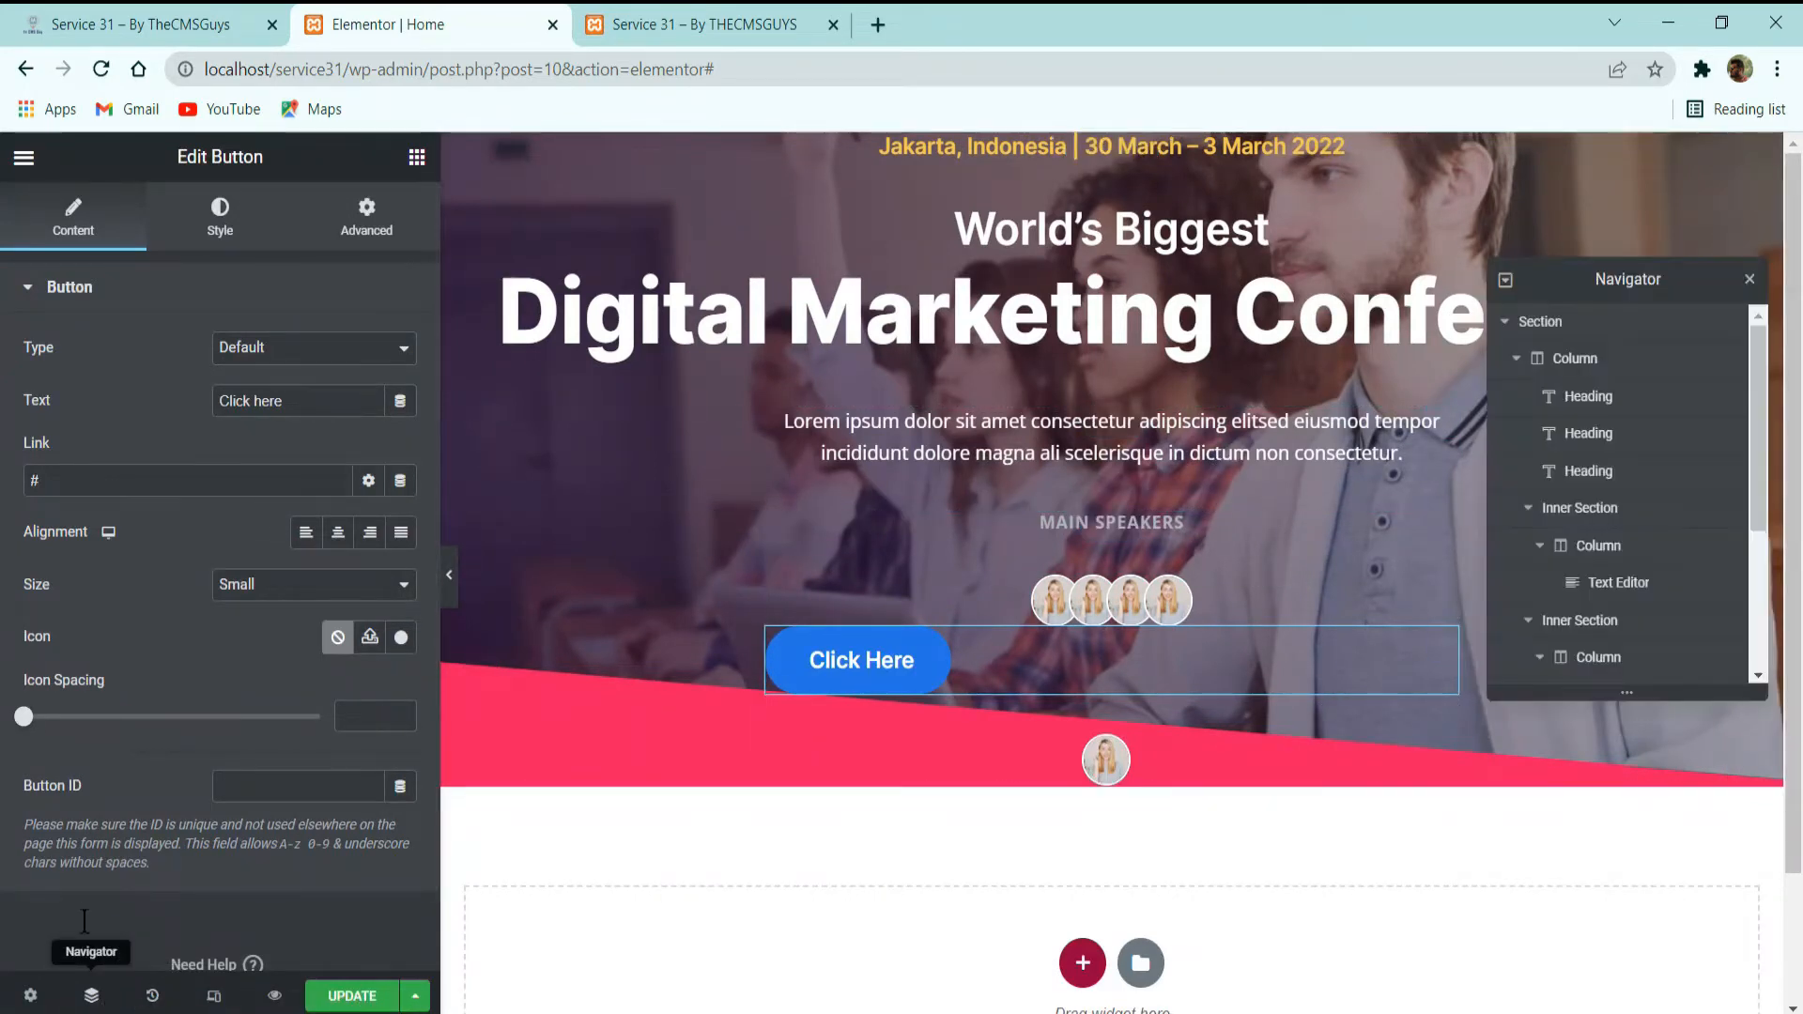
scroll(1698, 543, "down", 3)
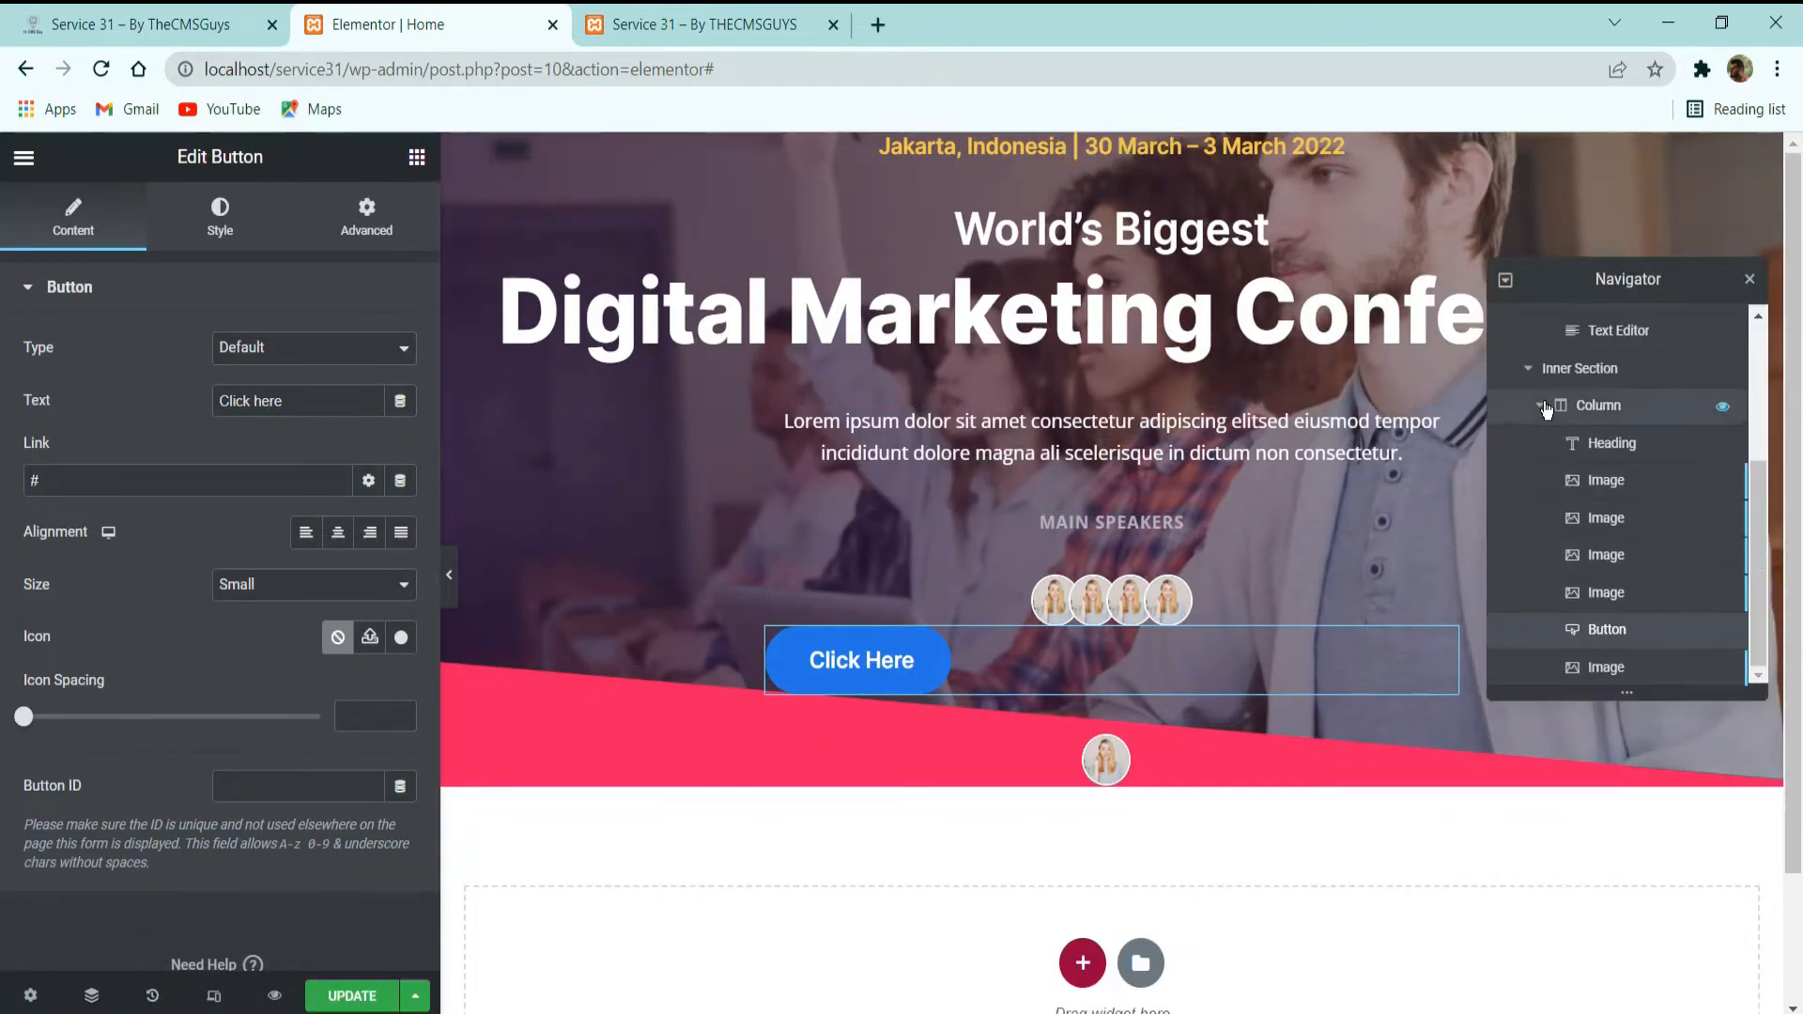
mouse_move(1607, 636)
left_mouse_down()
mouse_move(1620, 672)
mouse_move(1613, 607)
mouse_move(1610, 651)
mouse_move(1602, 635)
left_mouse_up()
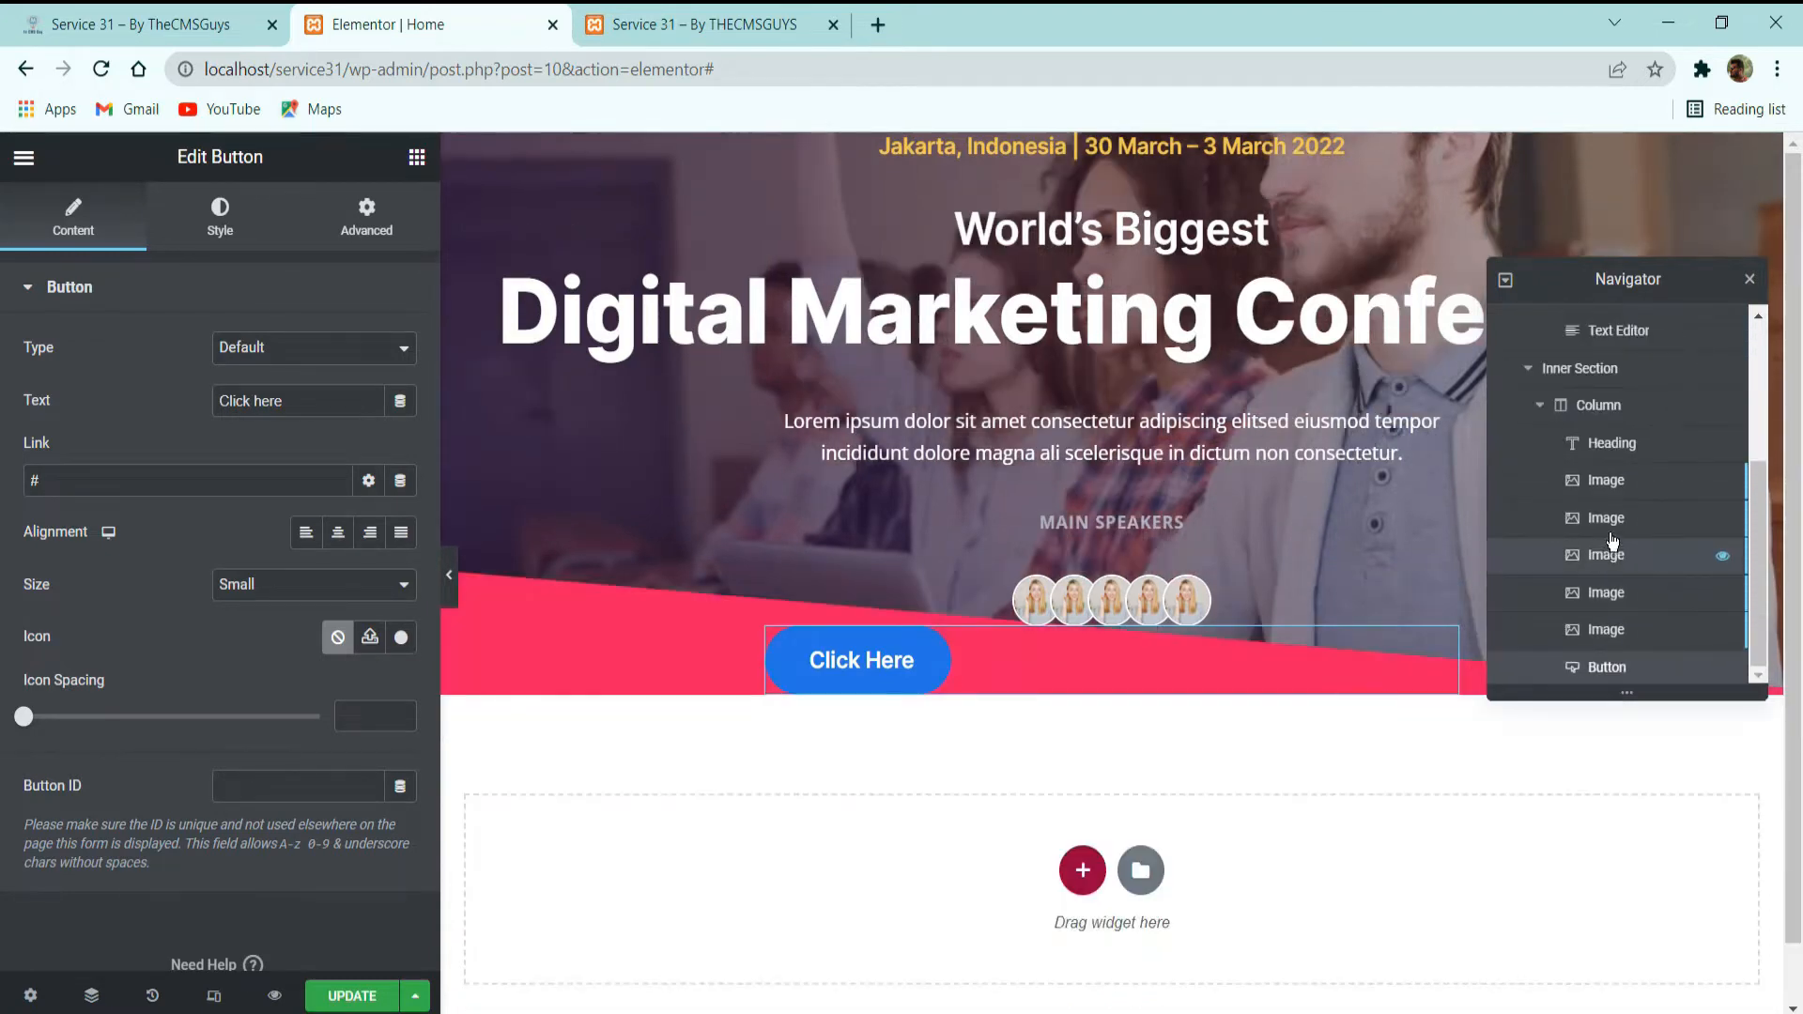
left_click(1541, 408)
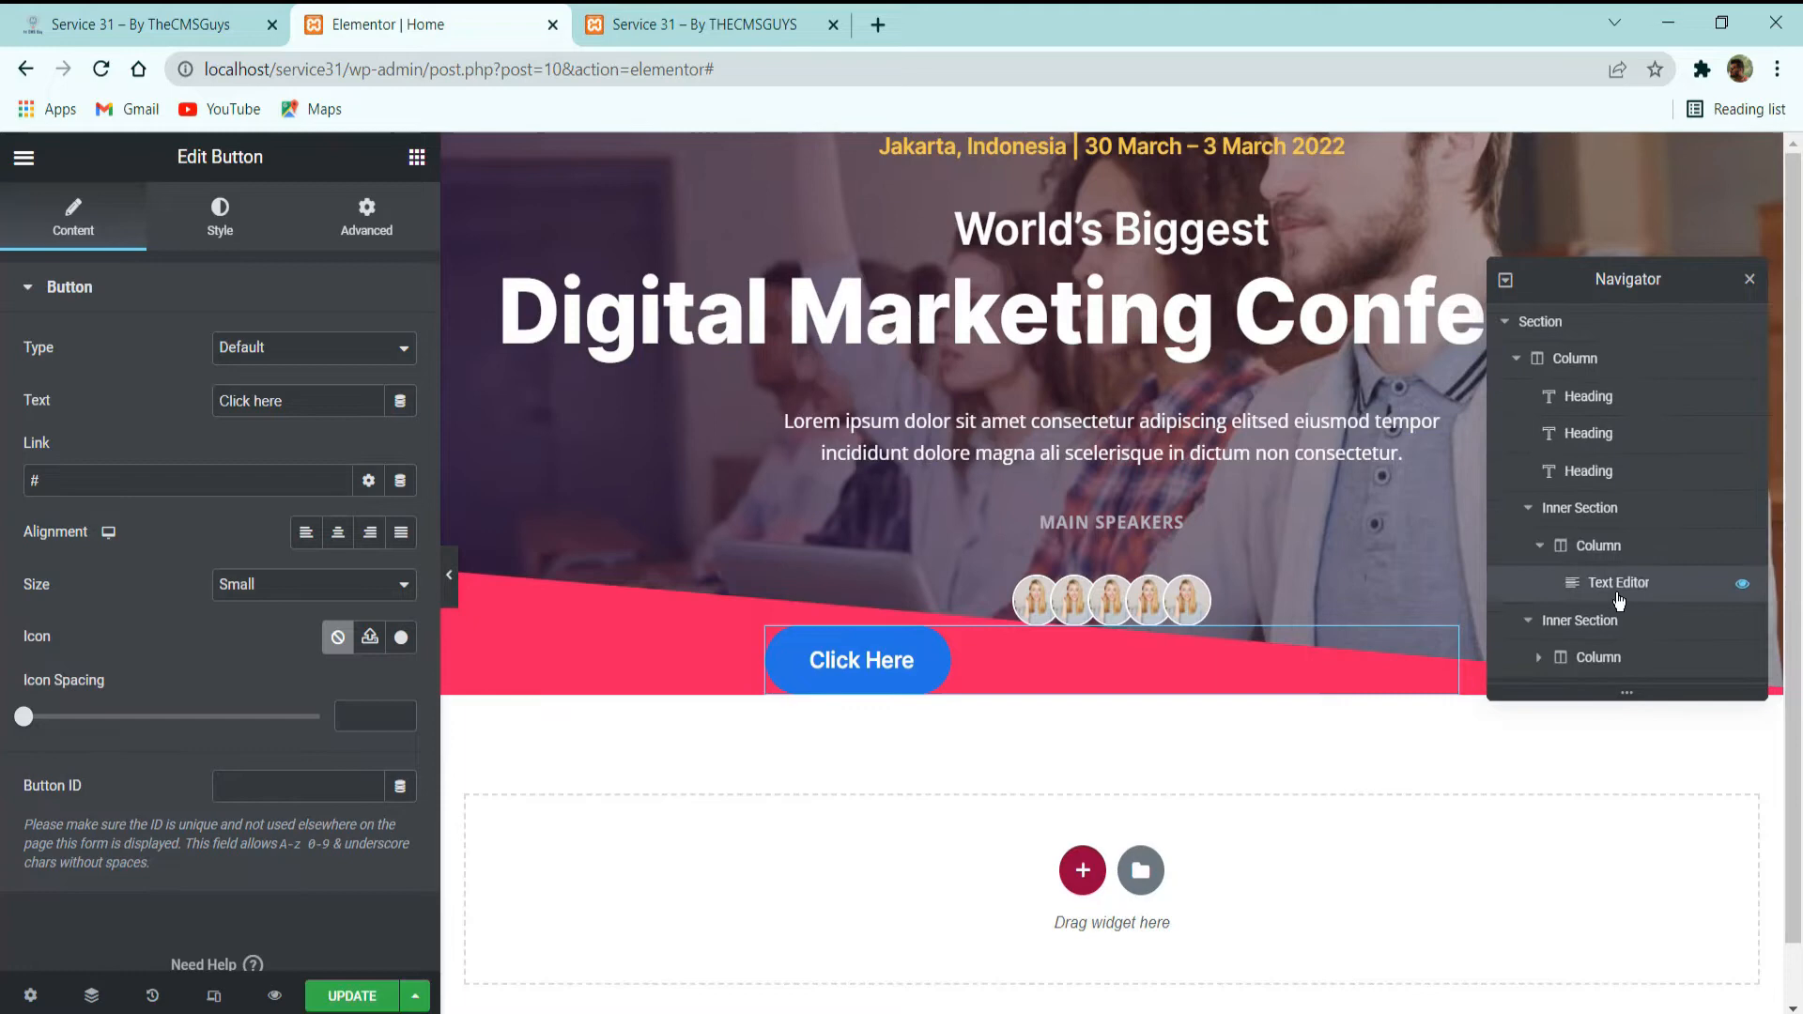
left_click(1582, 663)
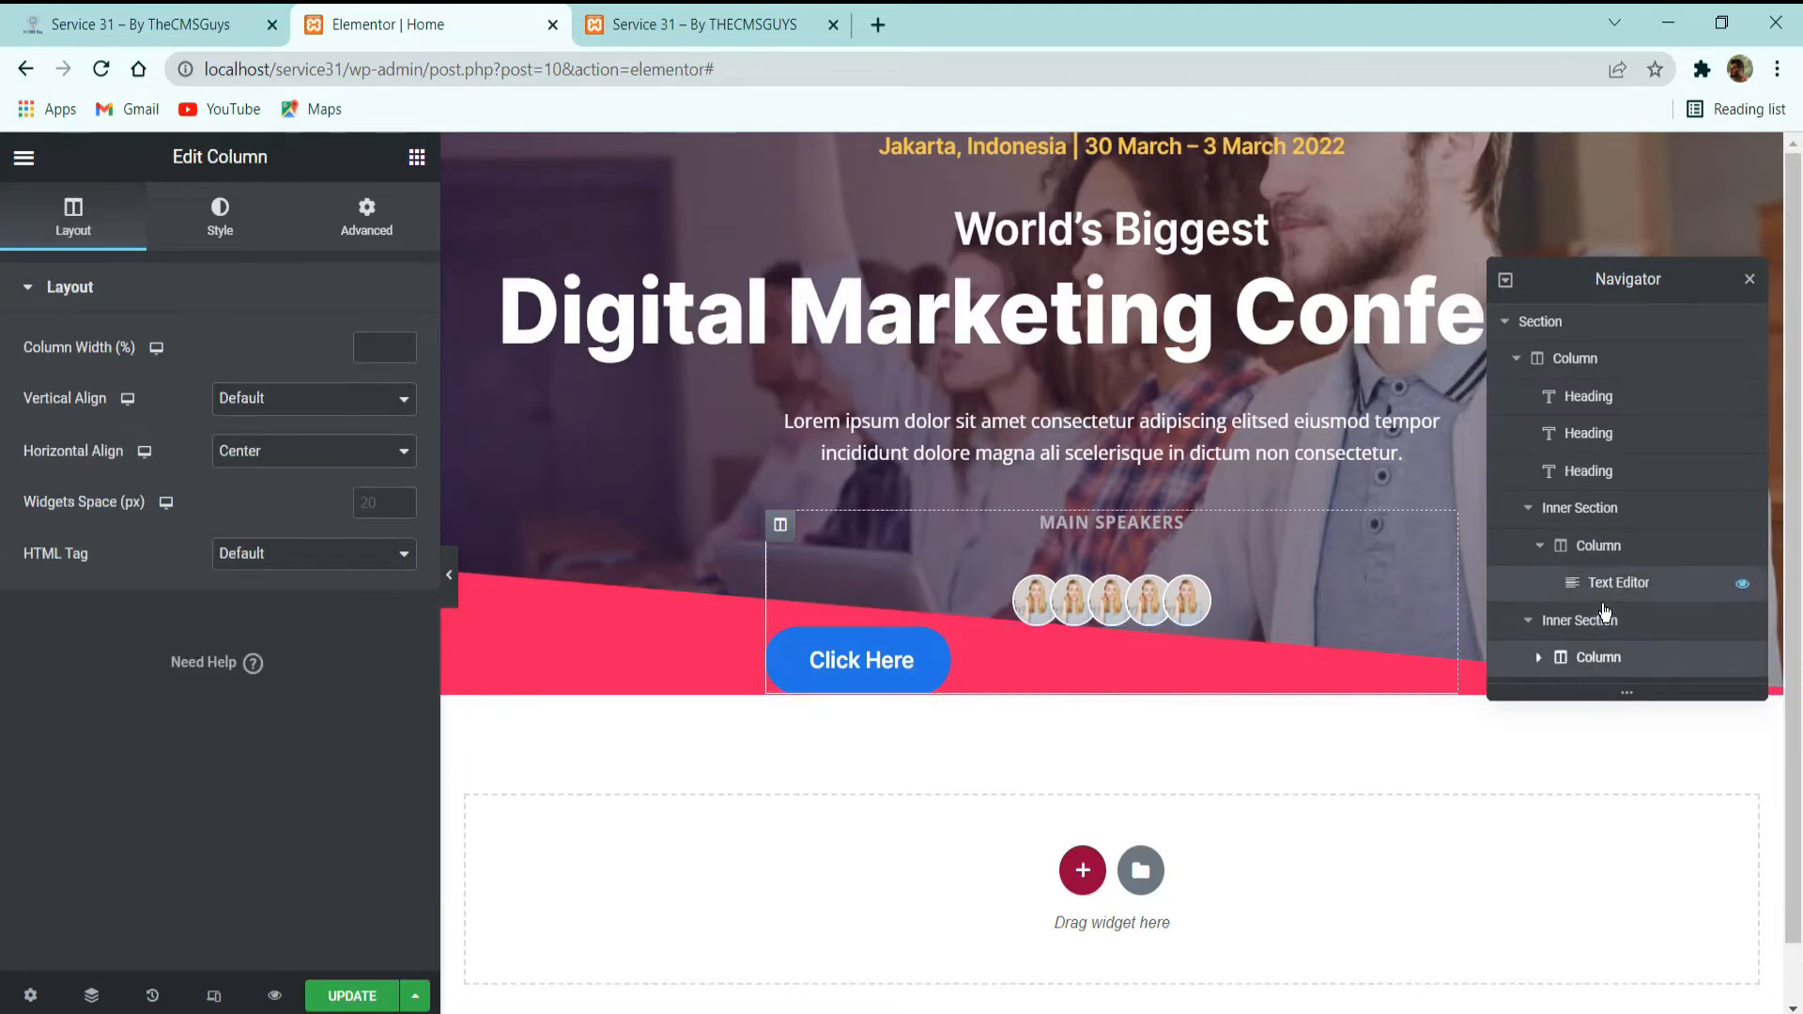
left_click(1540, 657)
scroll(1583, 667, "down", 3)
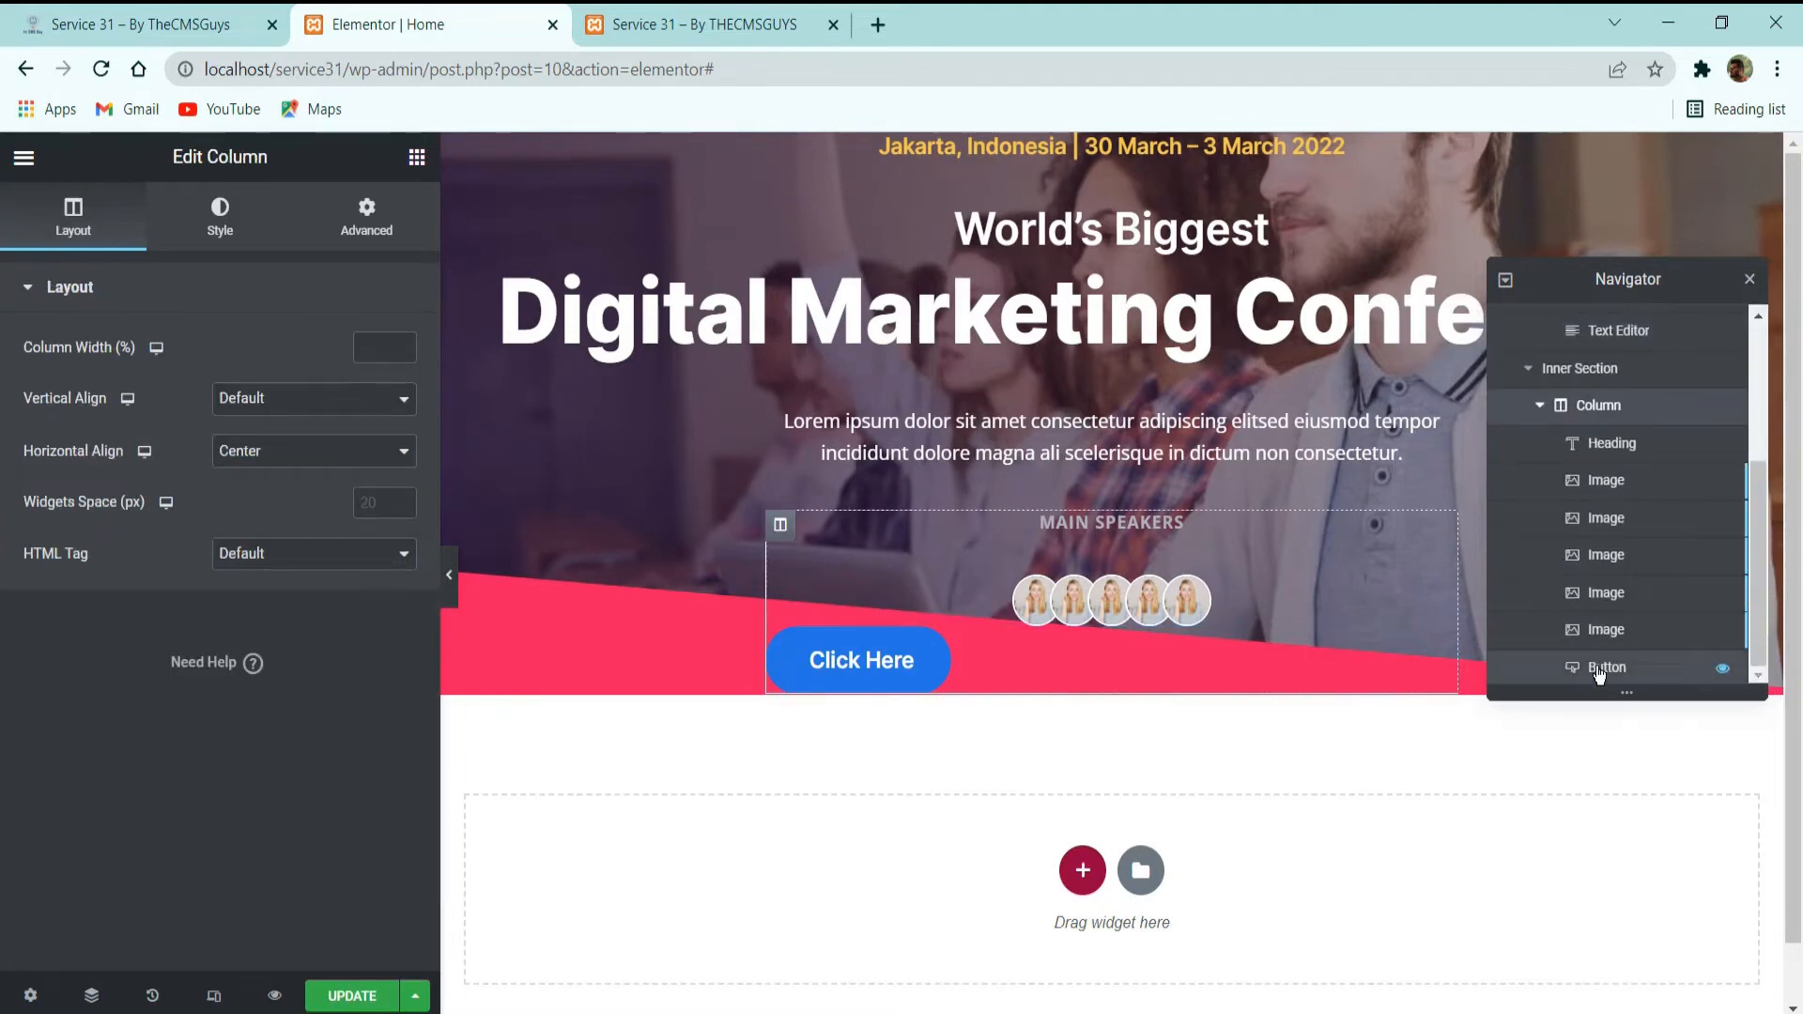
left_click_drag(1599, 669, 1587, 363)
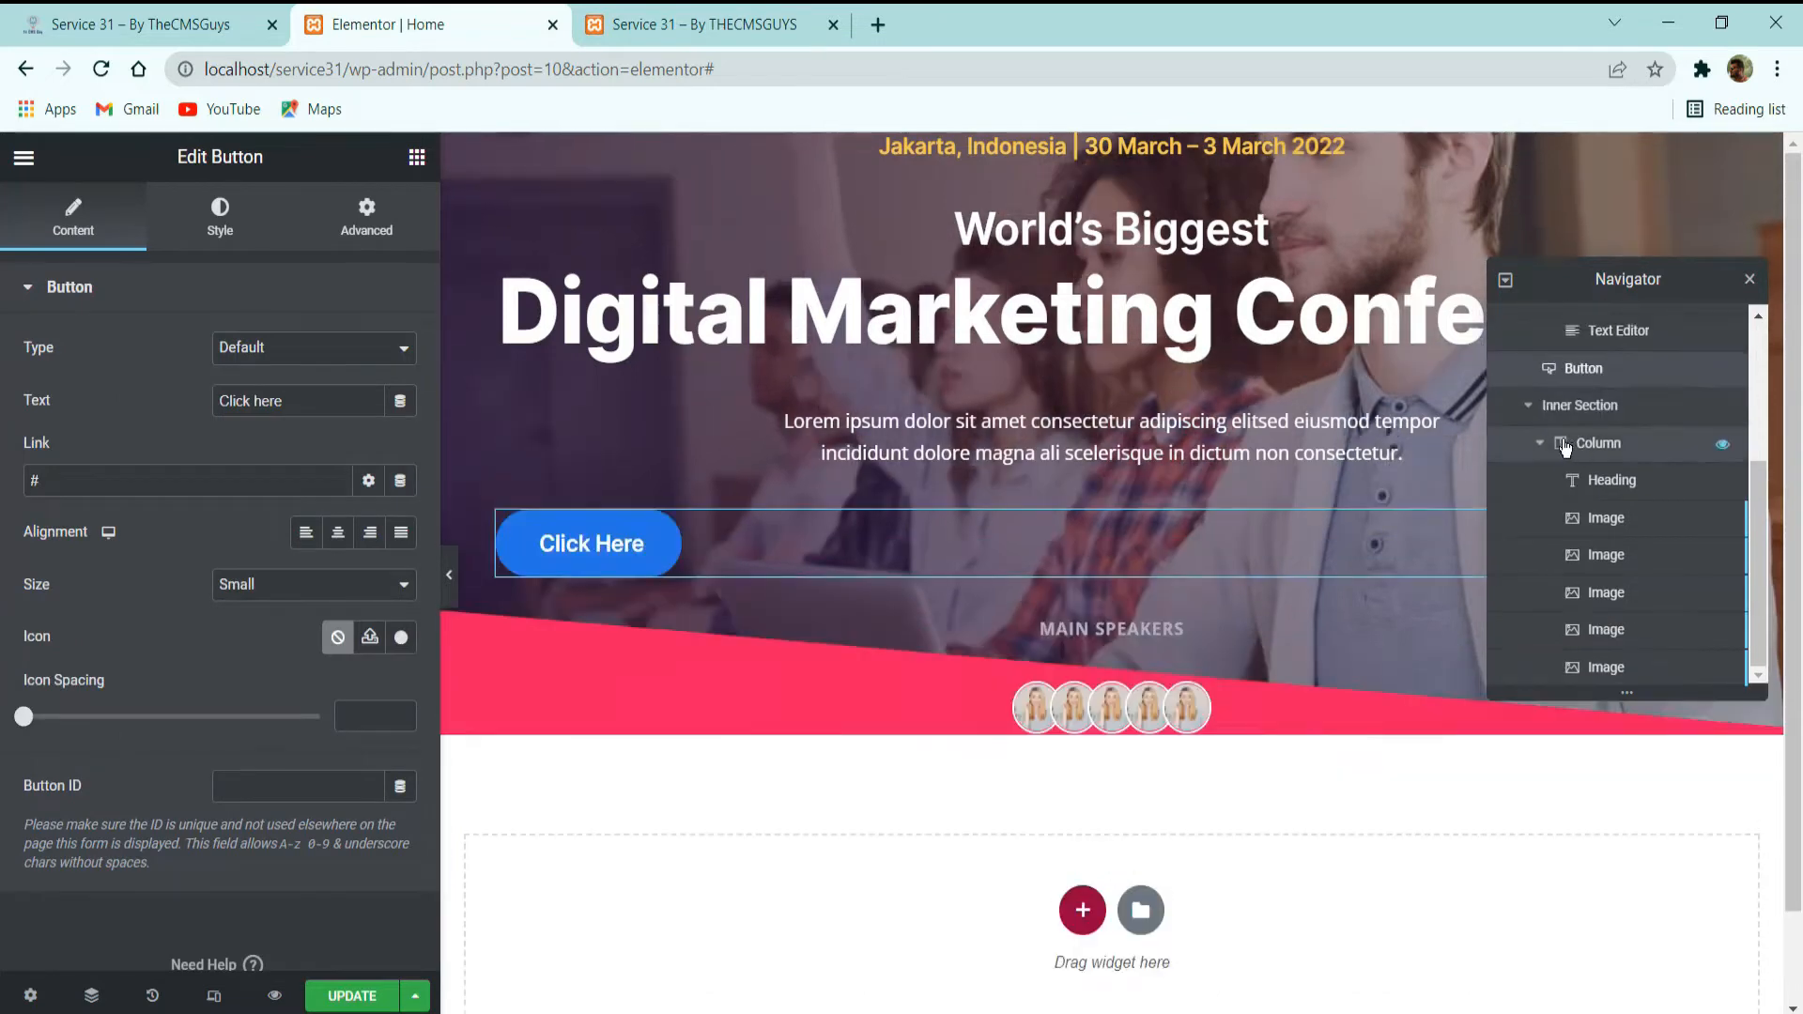
left_click(1529, 405)
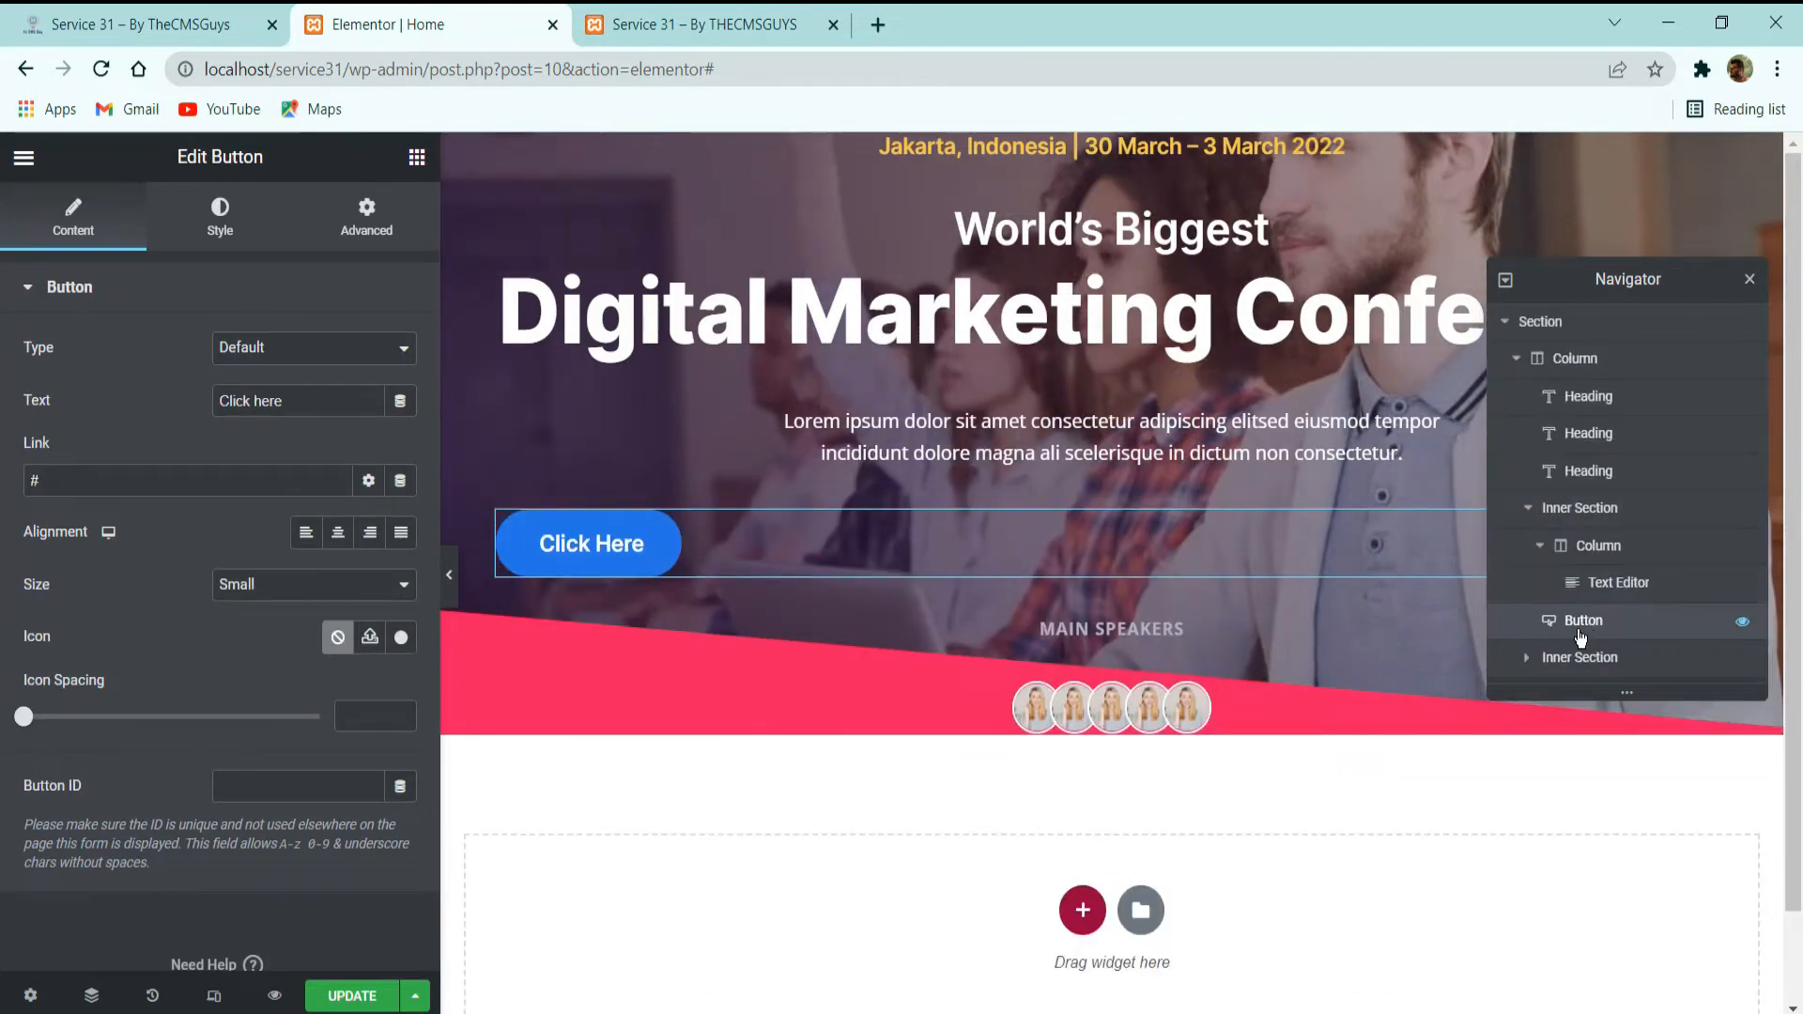
mouse_move(1582, 637)
left_mouse_down()
mouse_move(1581, 680)
mouse_move(1574, 518)
mouse_move(1563, 656)
left_mouse_up()
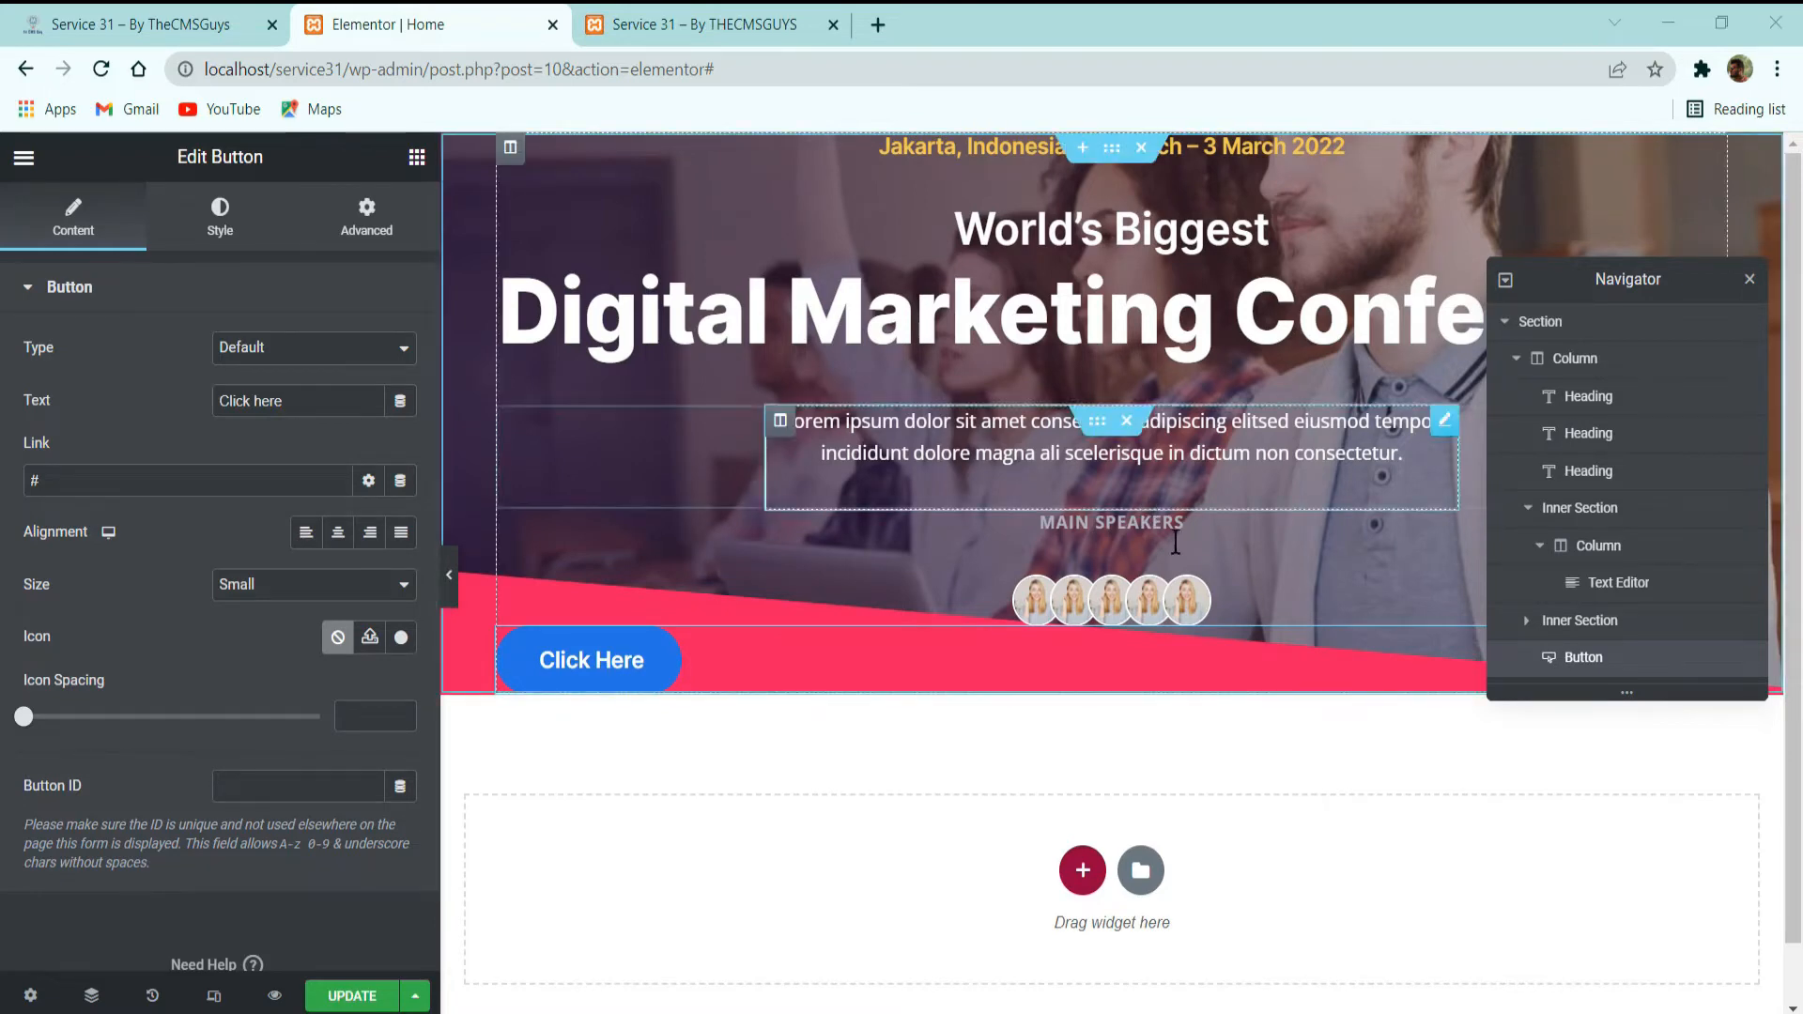
Check the speaker row's spacing on the demo site, then set the inner section's top and bottom margins to 32 px.
left_click(1100, 536)
left_click(153, 13)
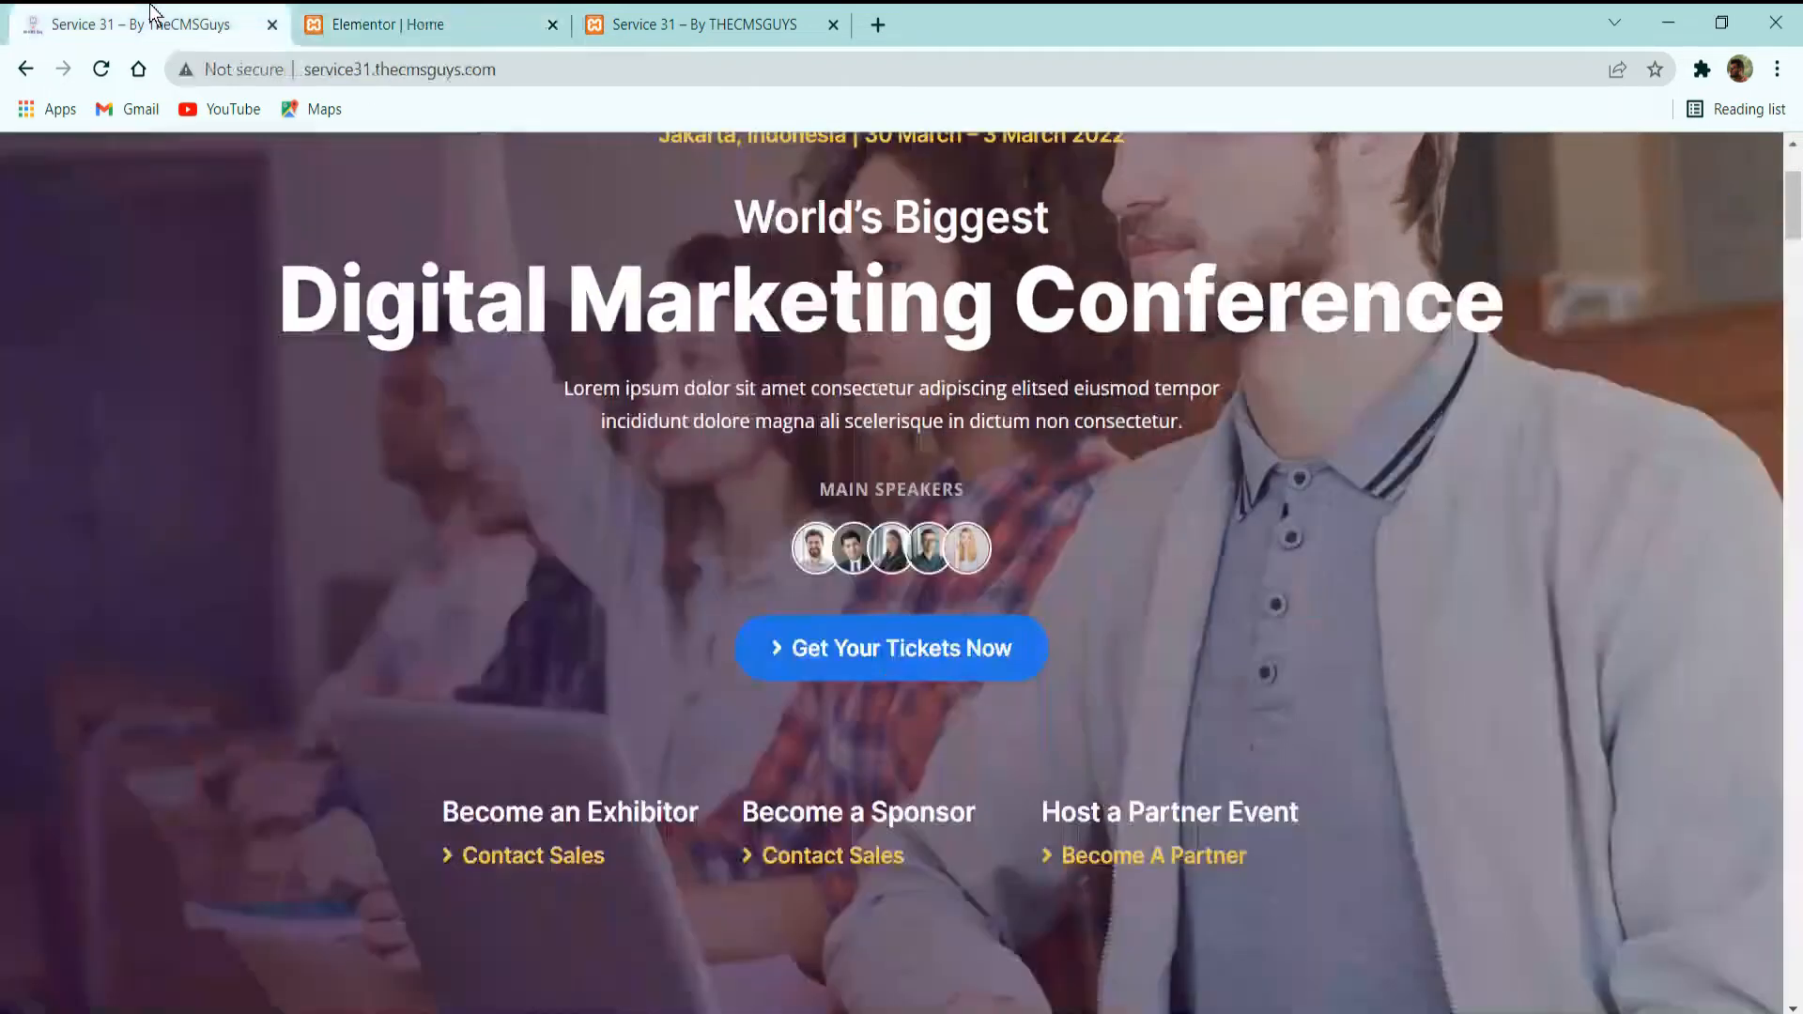
left_click(387, 7)
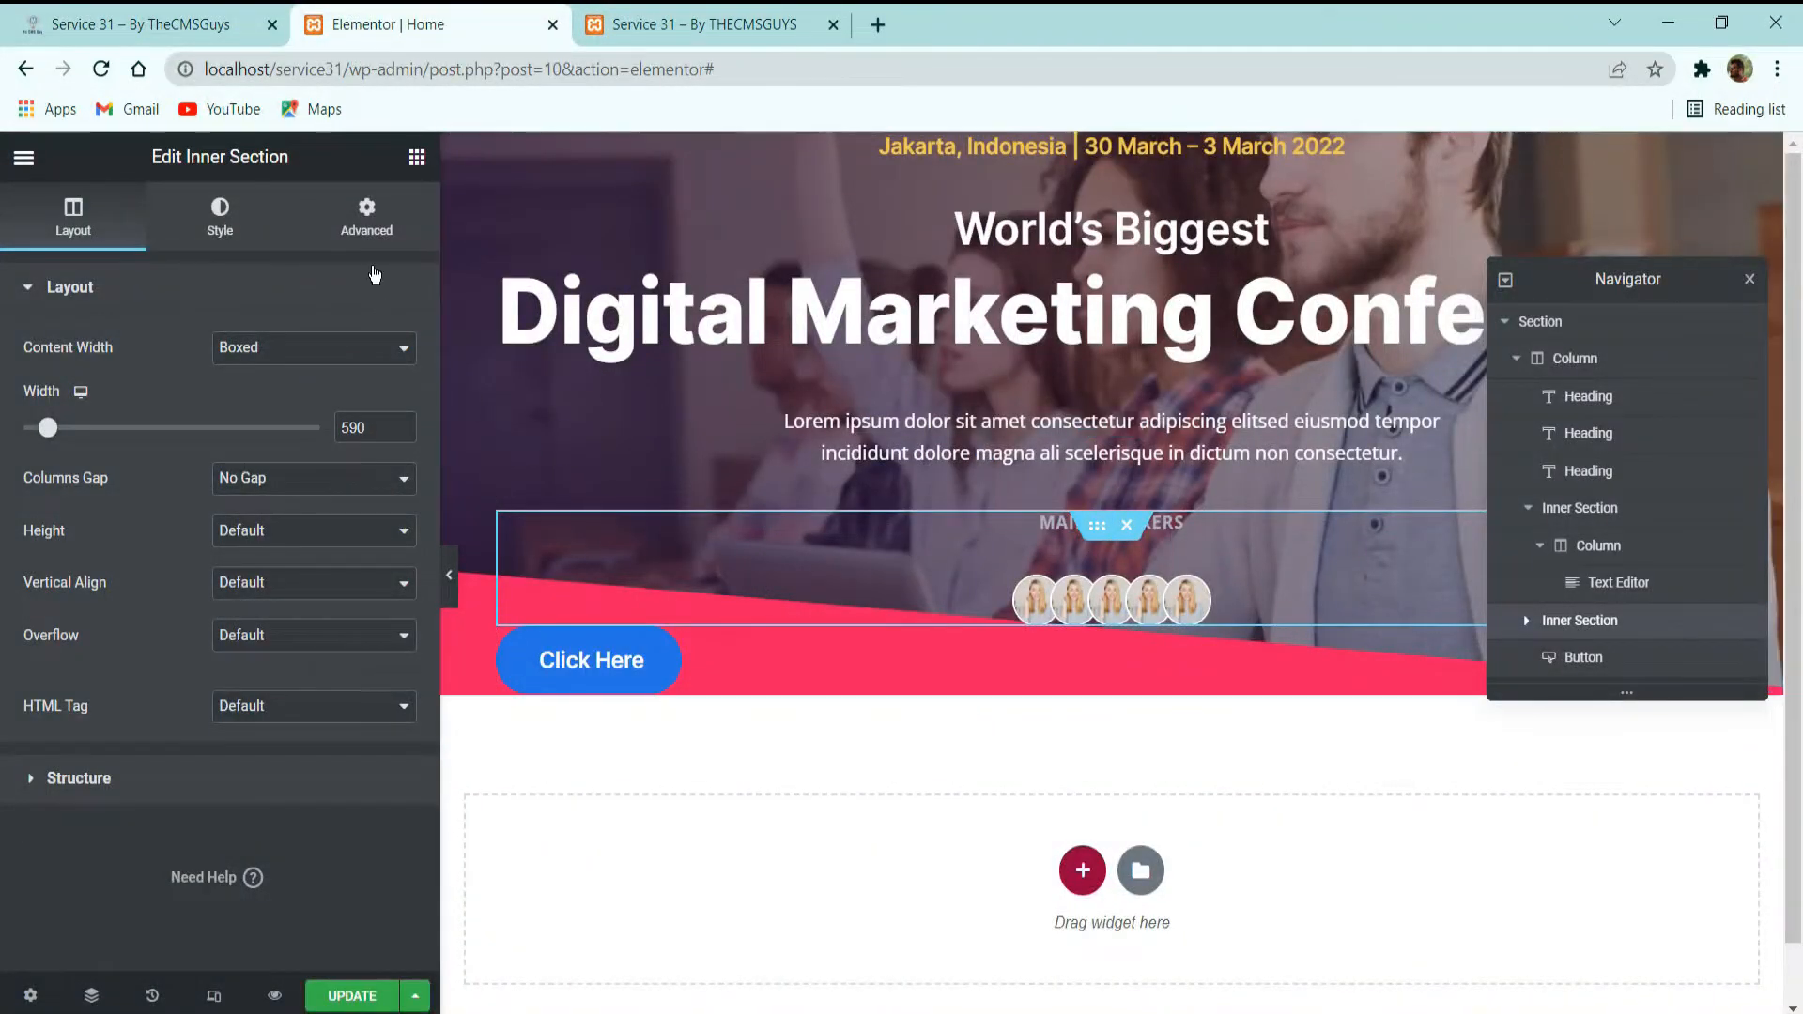
left_click(381, 235)
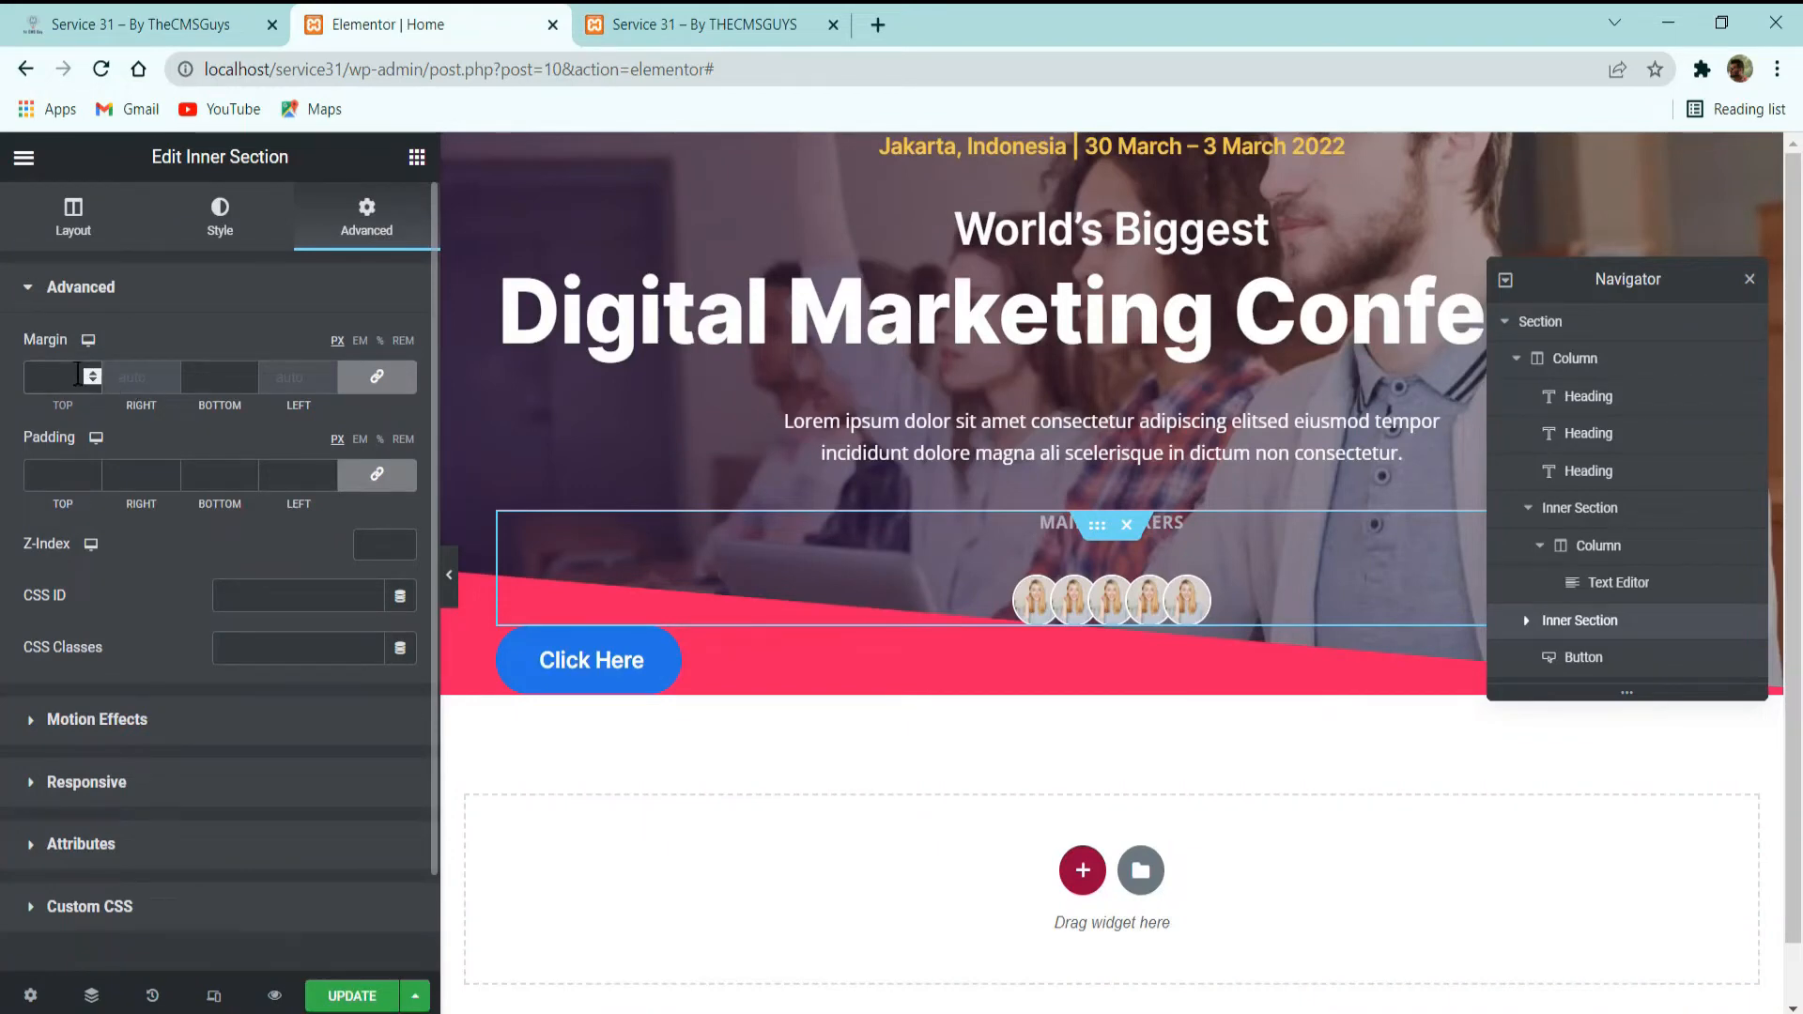
left_click(77, 373)
type("32")
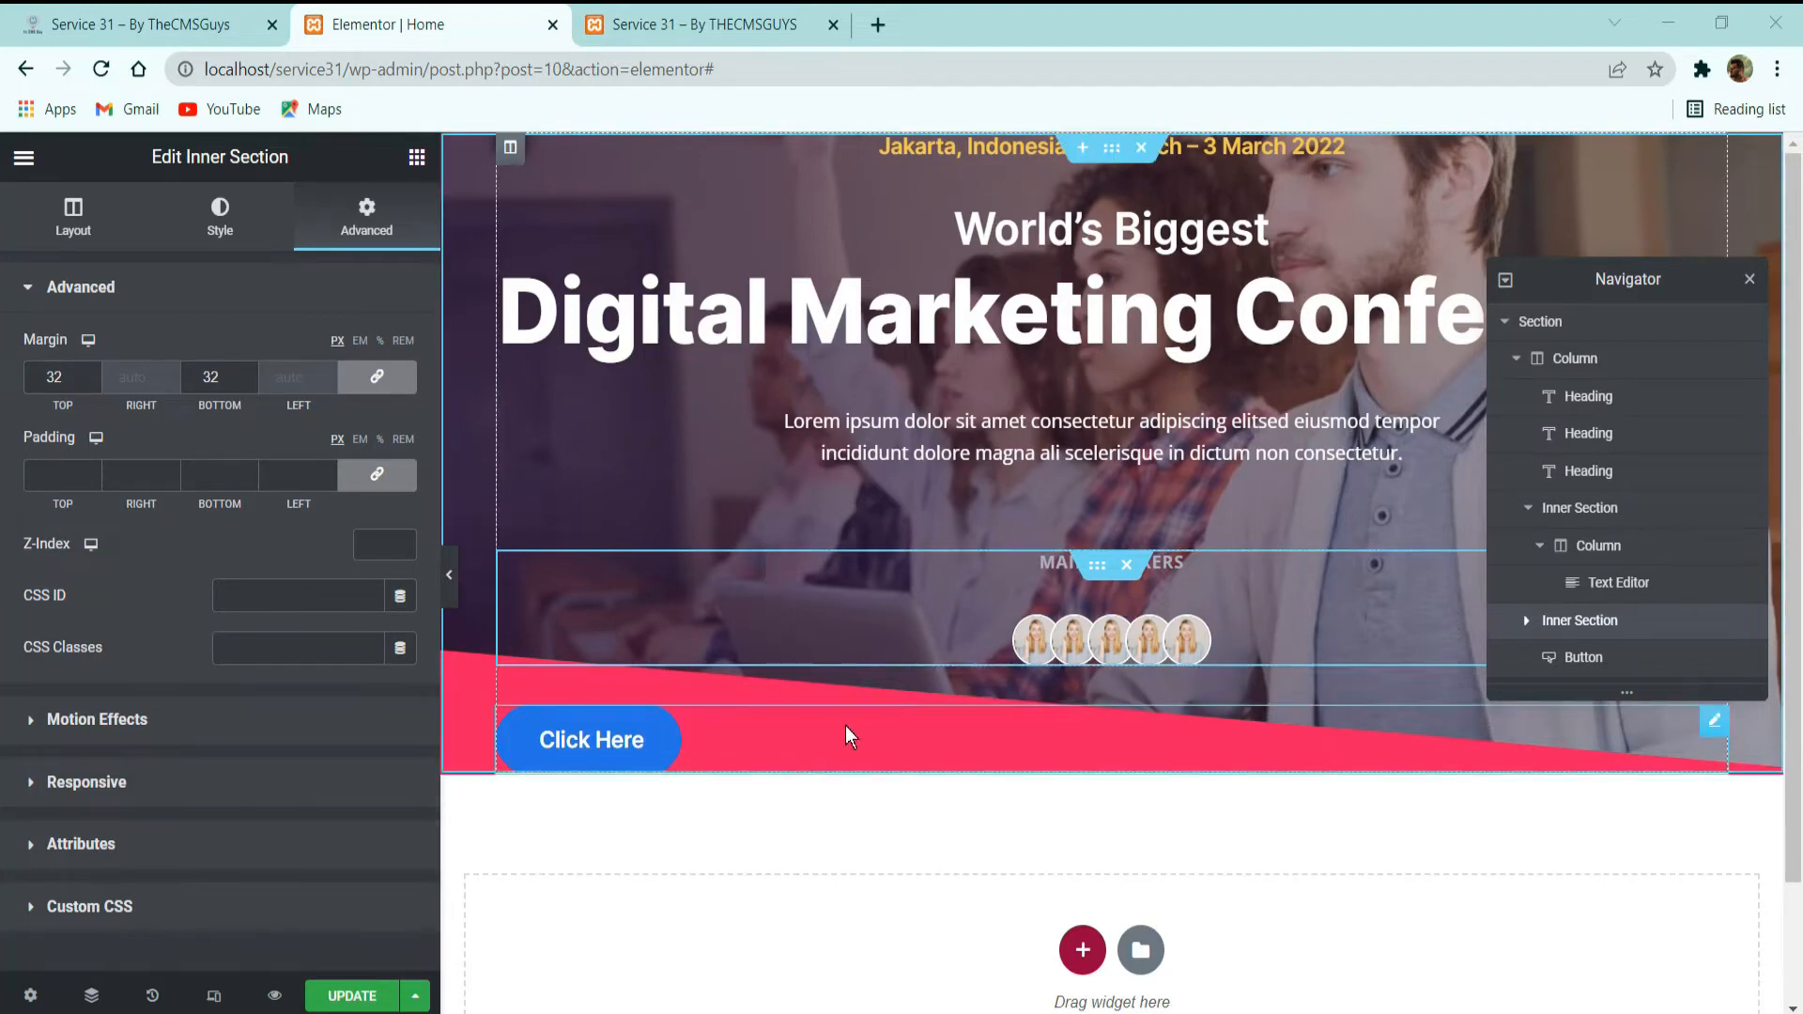
Center-align the button below the speaker photos and set its text to "Get Your Tickets Now".
left_click(695, 738)
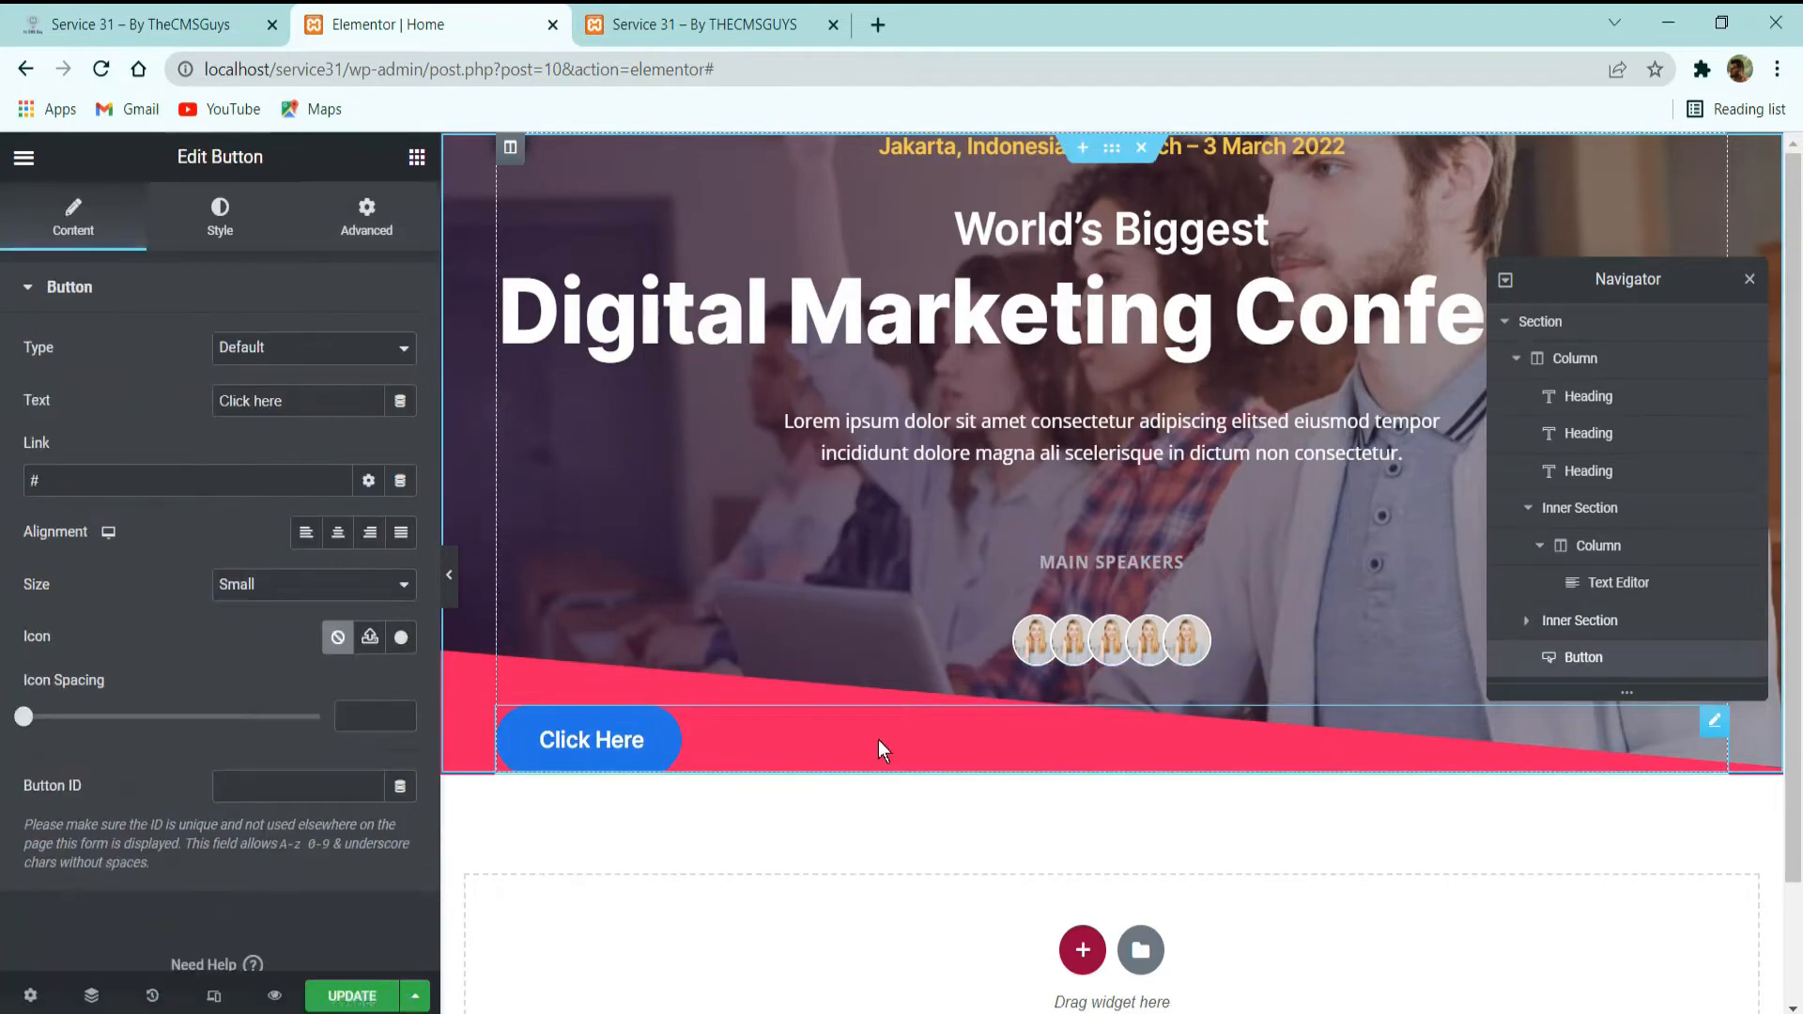
left_click(336, 532)
left_click(192, 9)
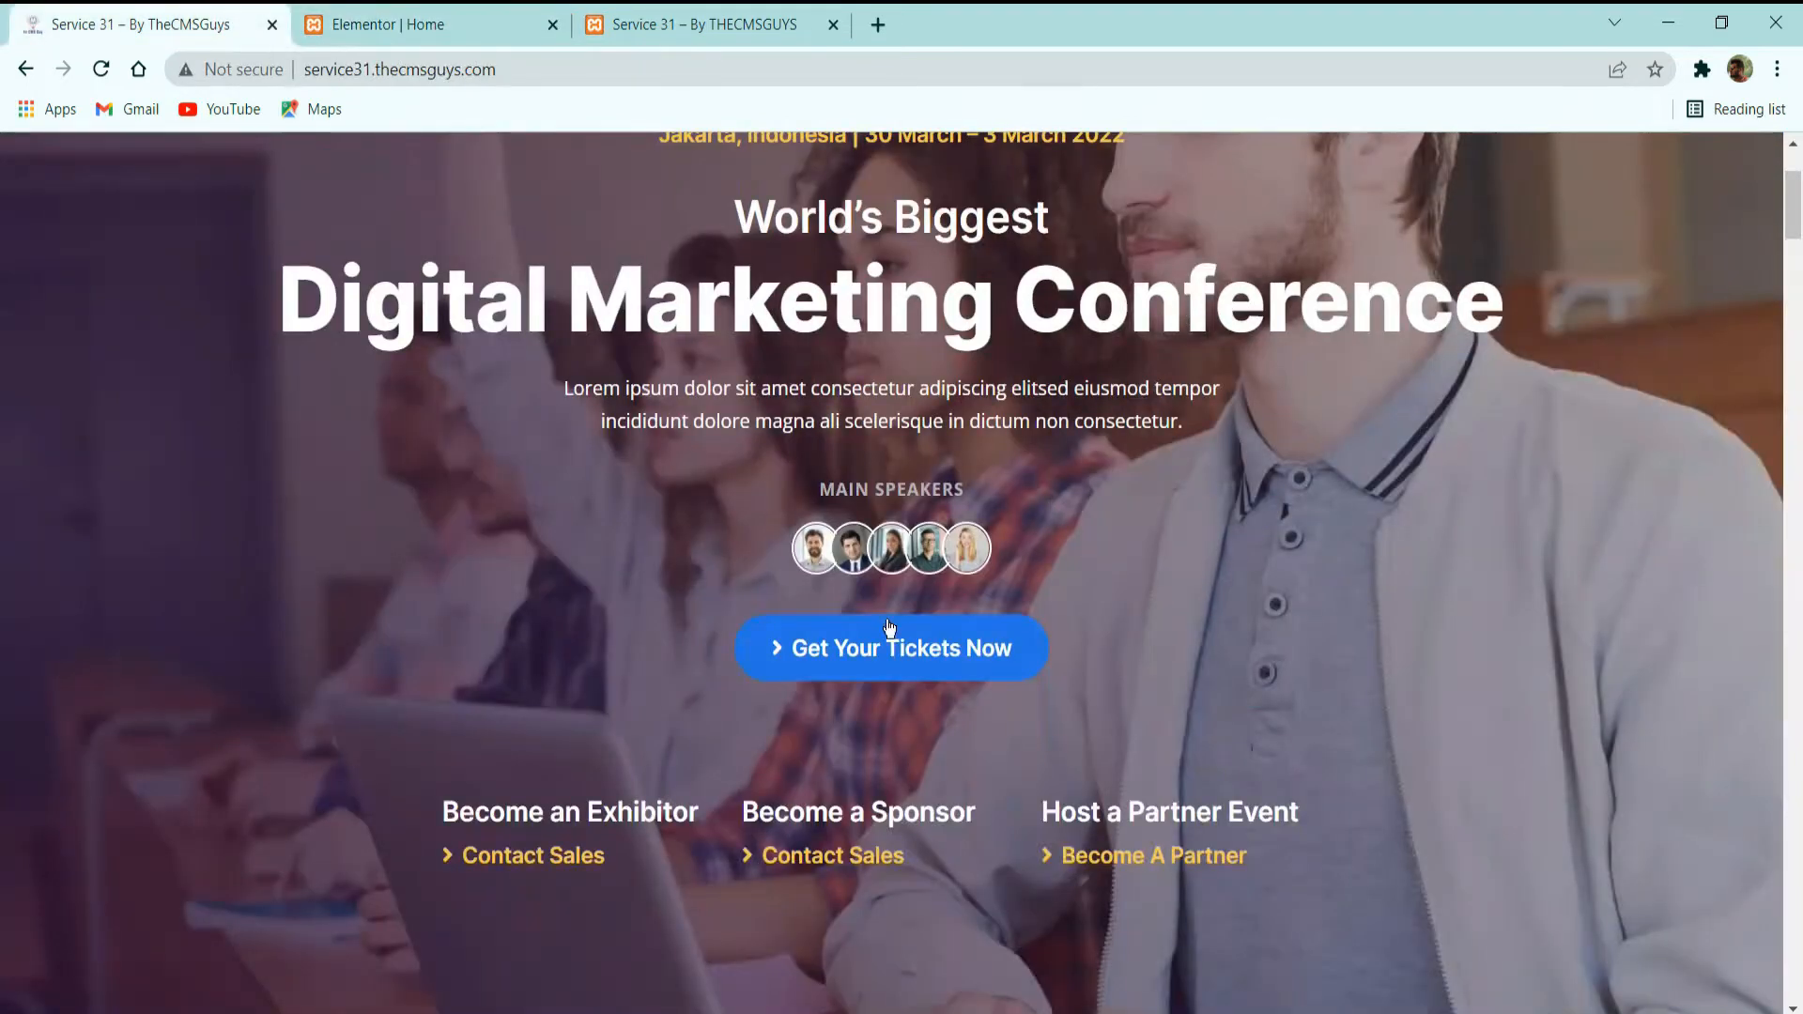
left_click(414, 23)
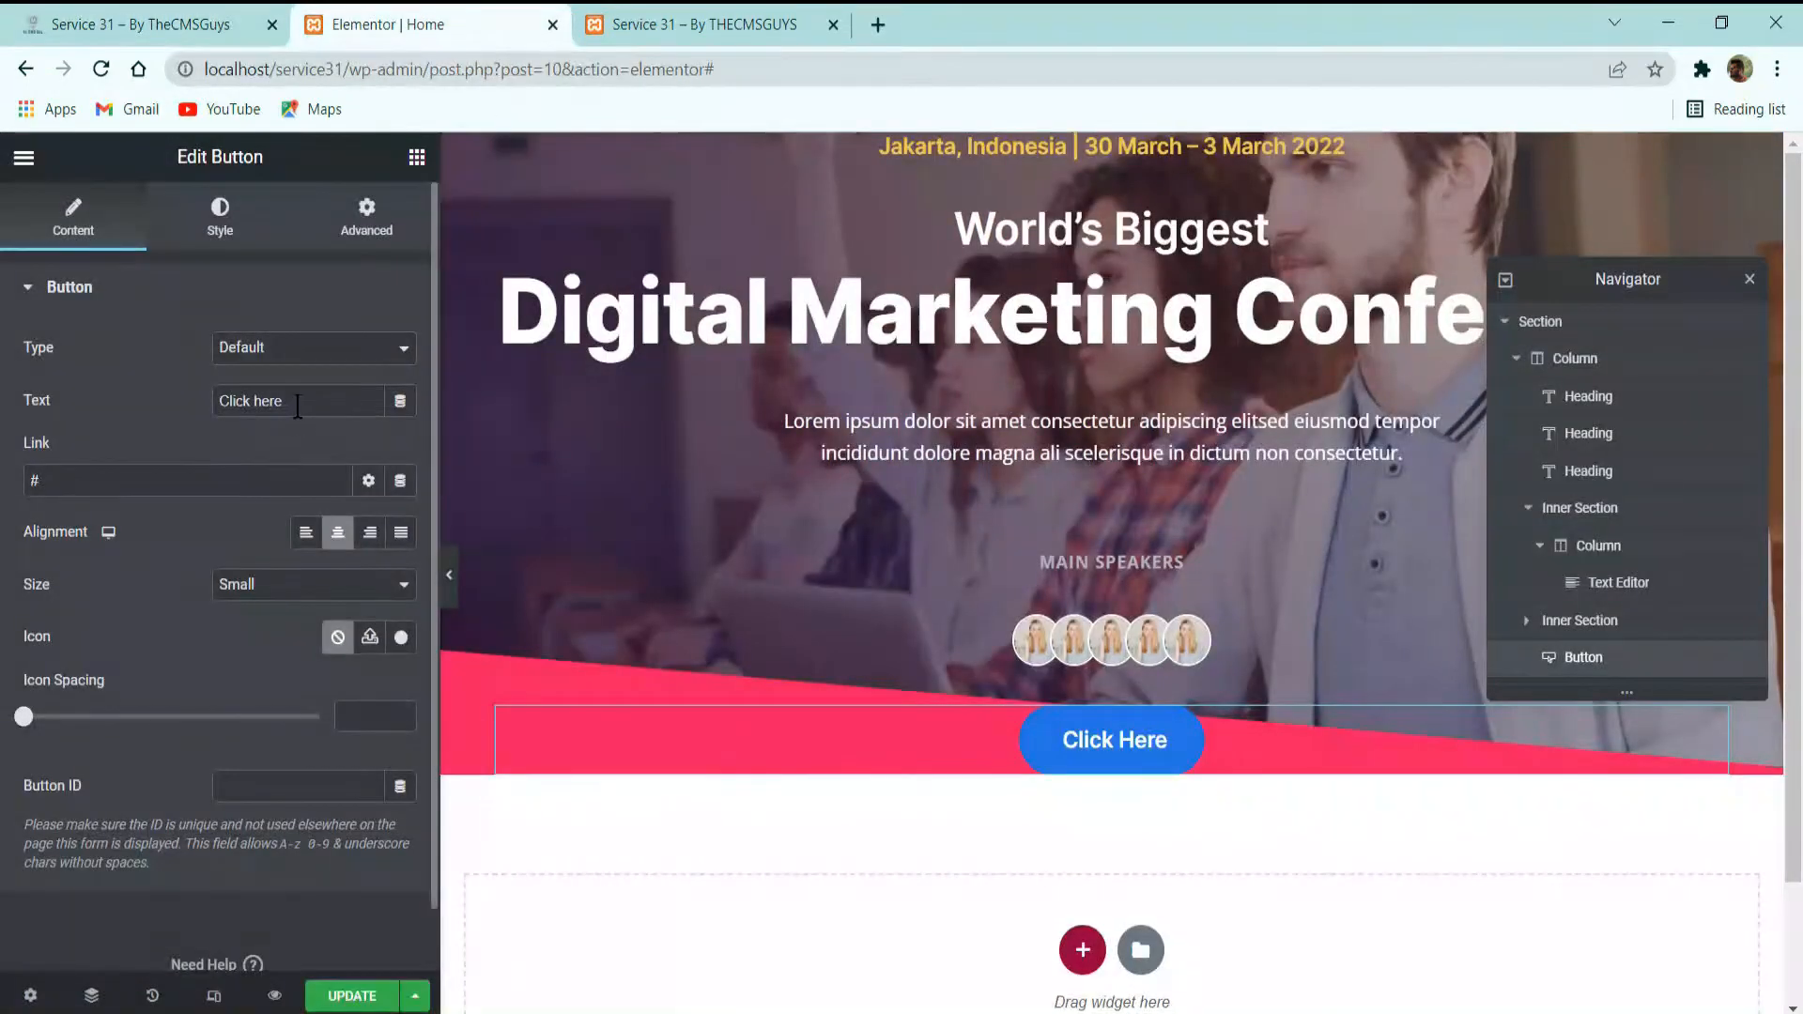
left_click_drag(298, 407, 222, 404)
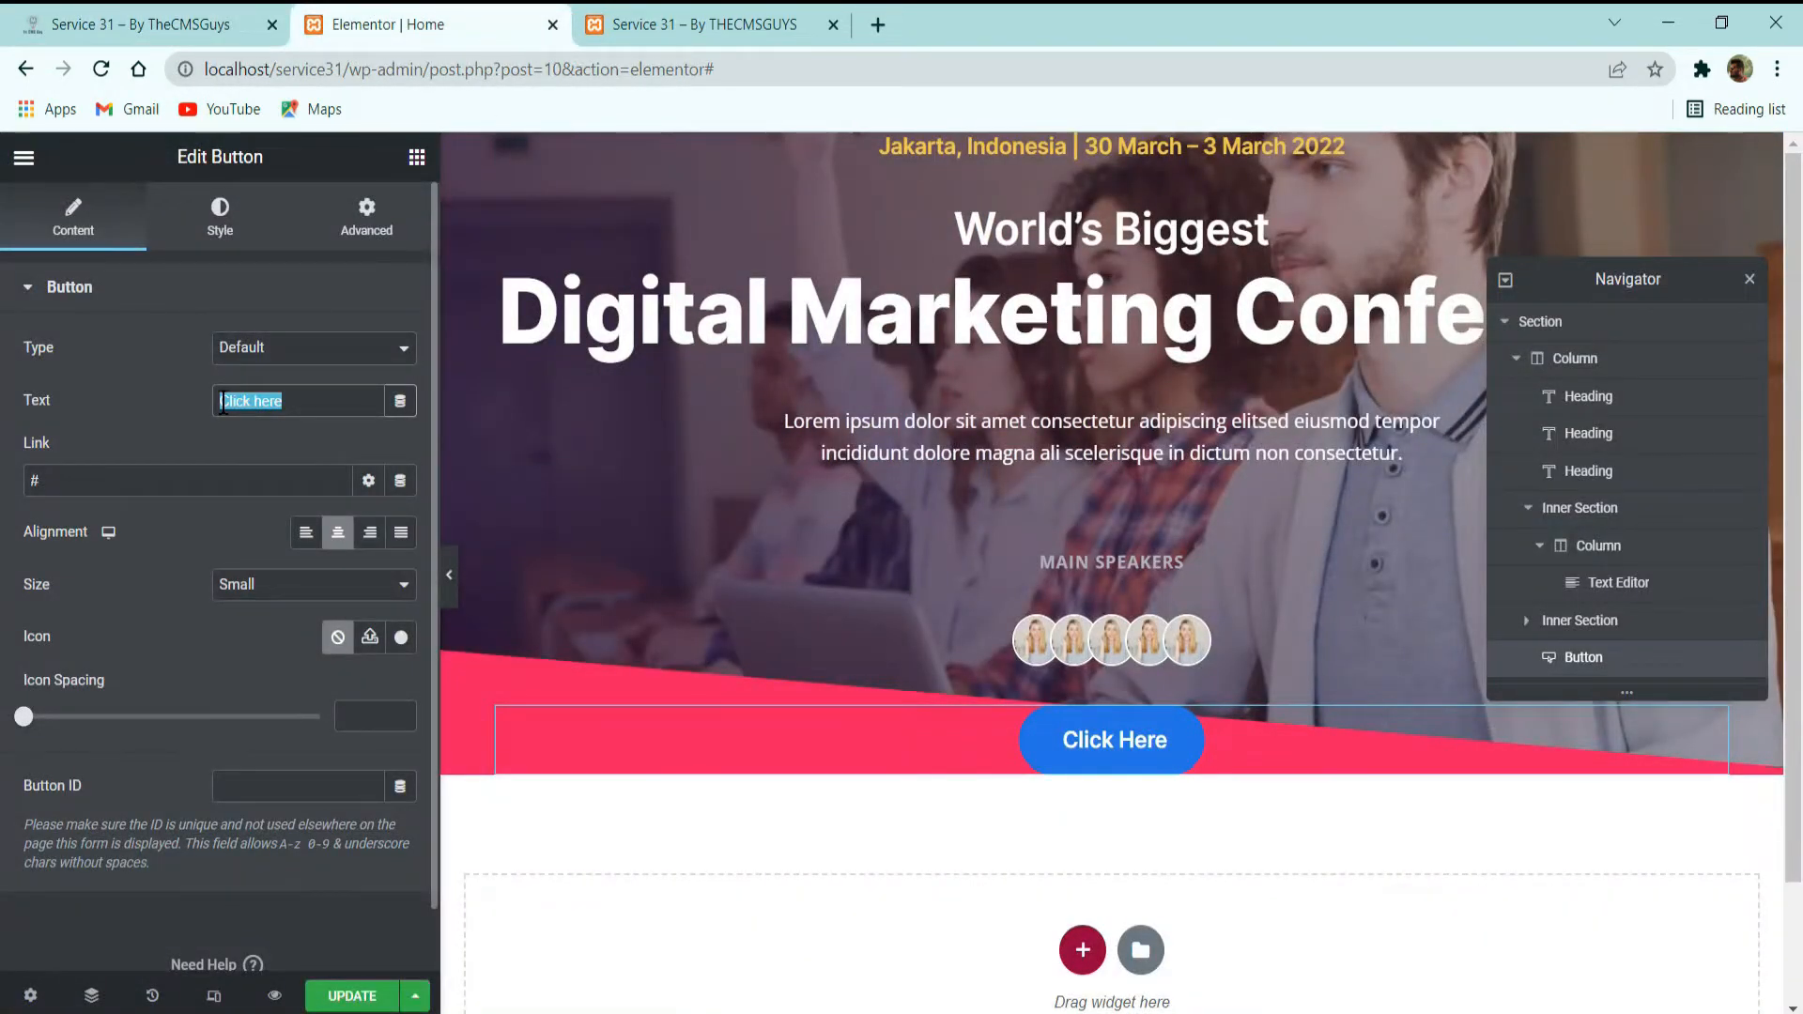
type("Get You")
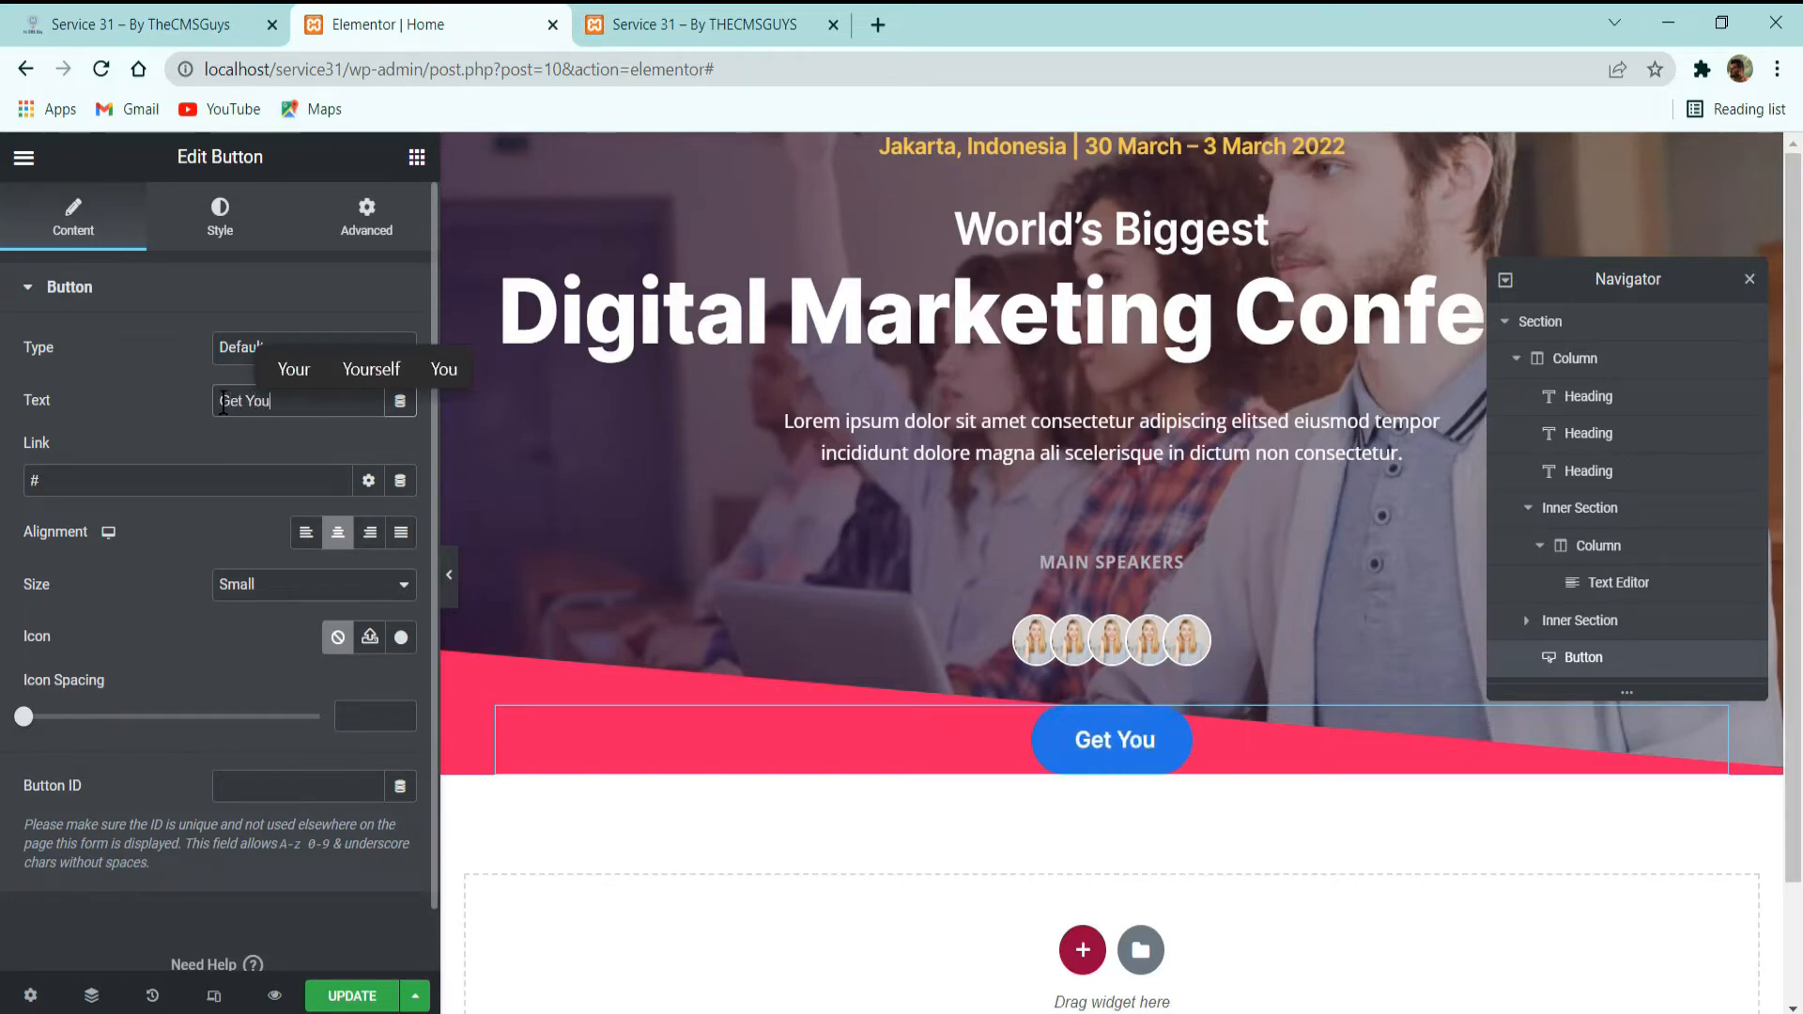
type("r Tick")
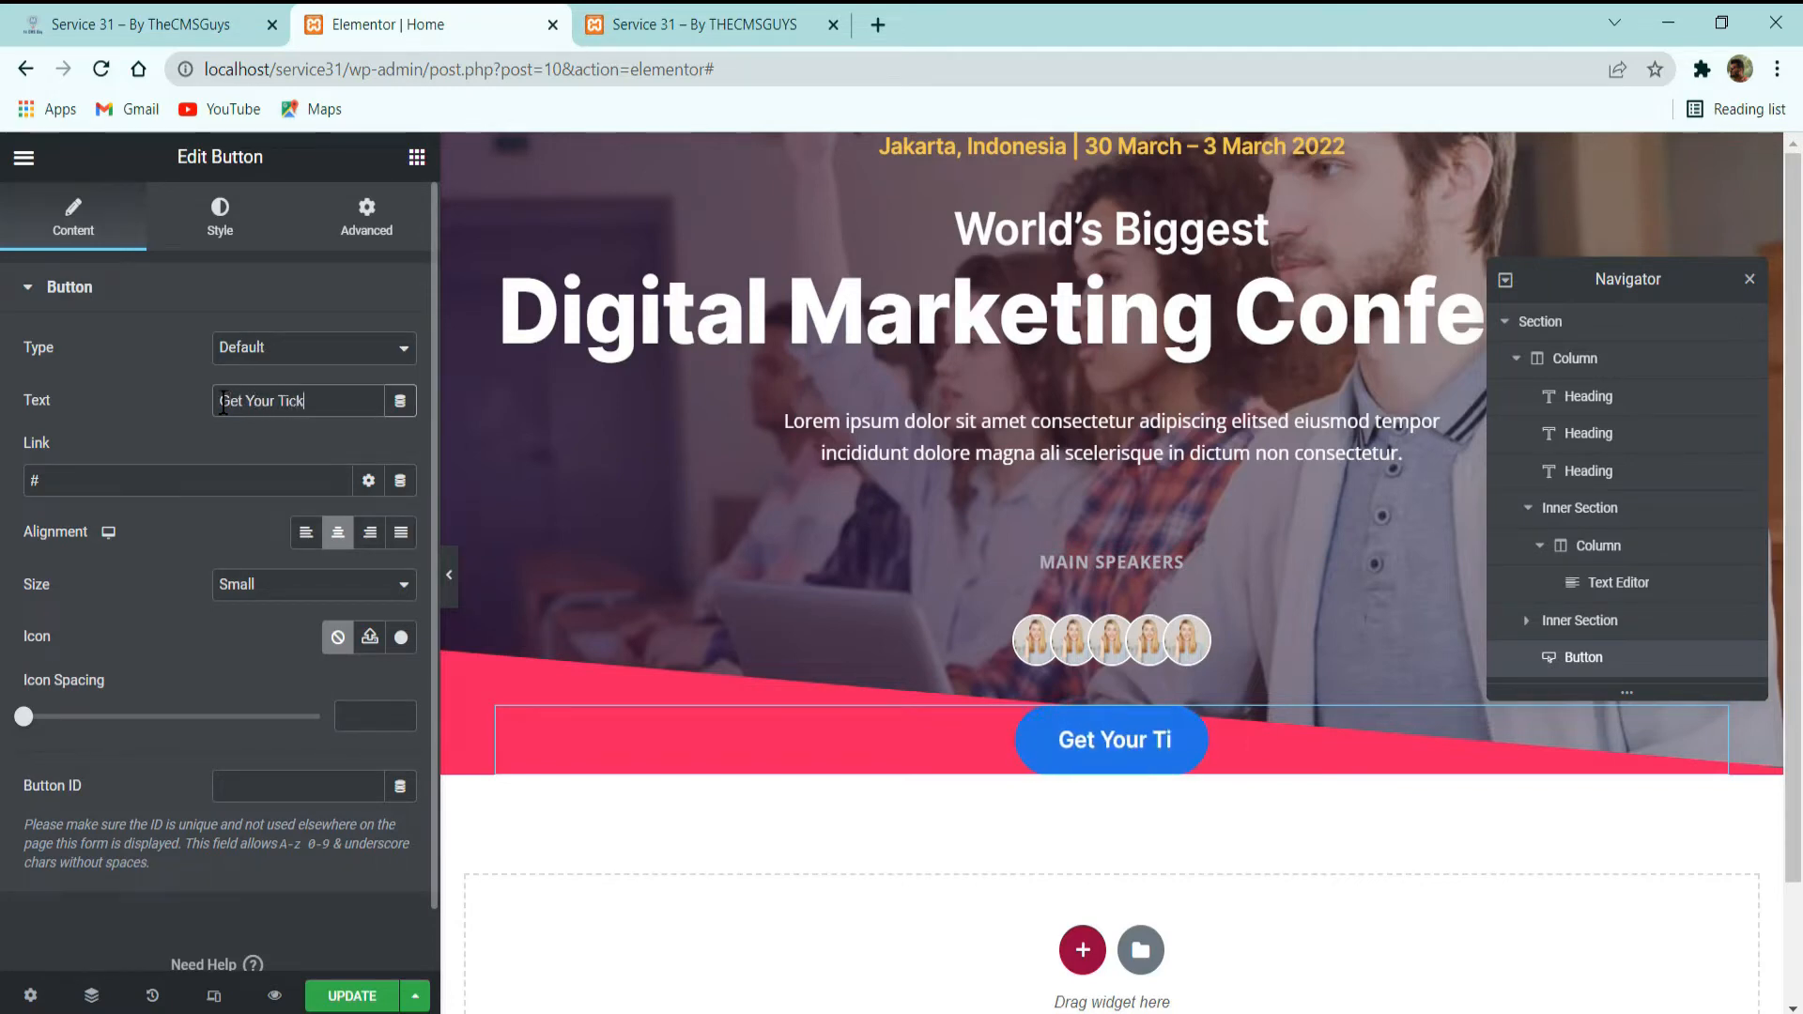
type("ets NB=")
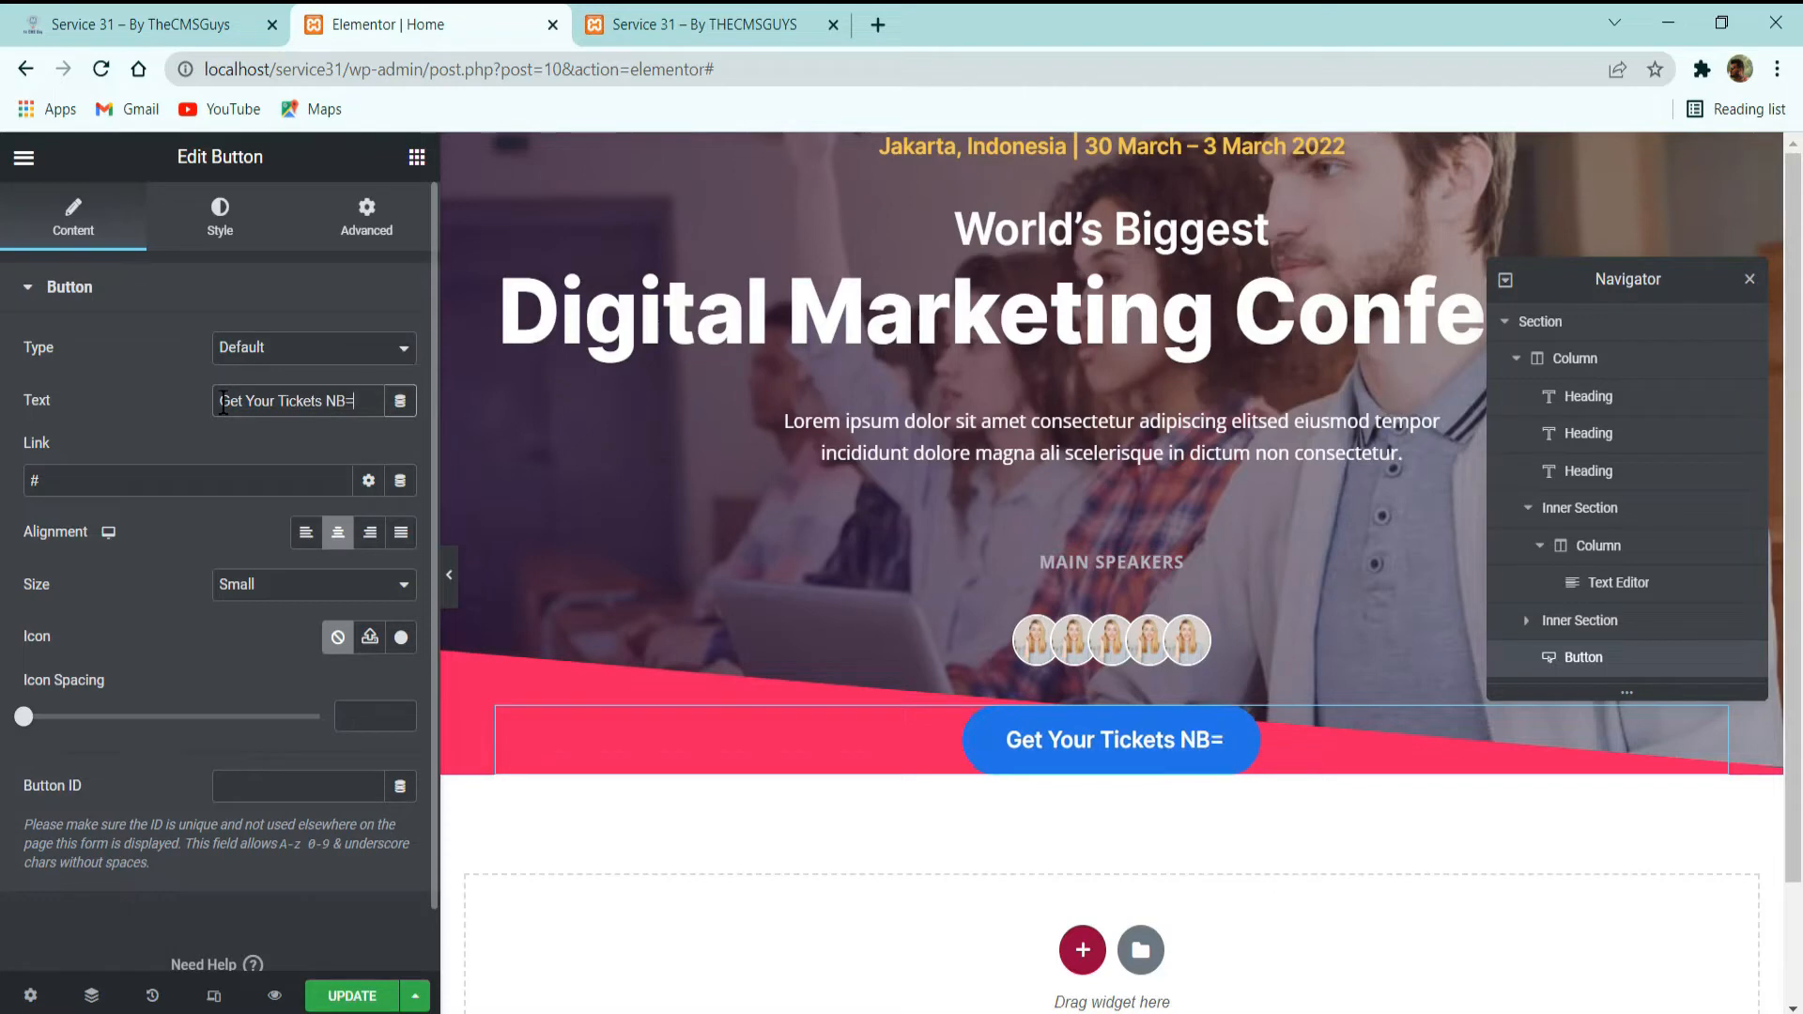
key("BackSpace")
key("BackSpace")
type("ow")
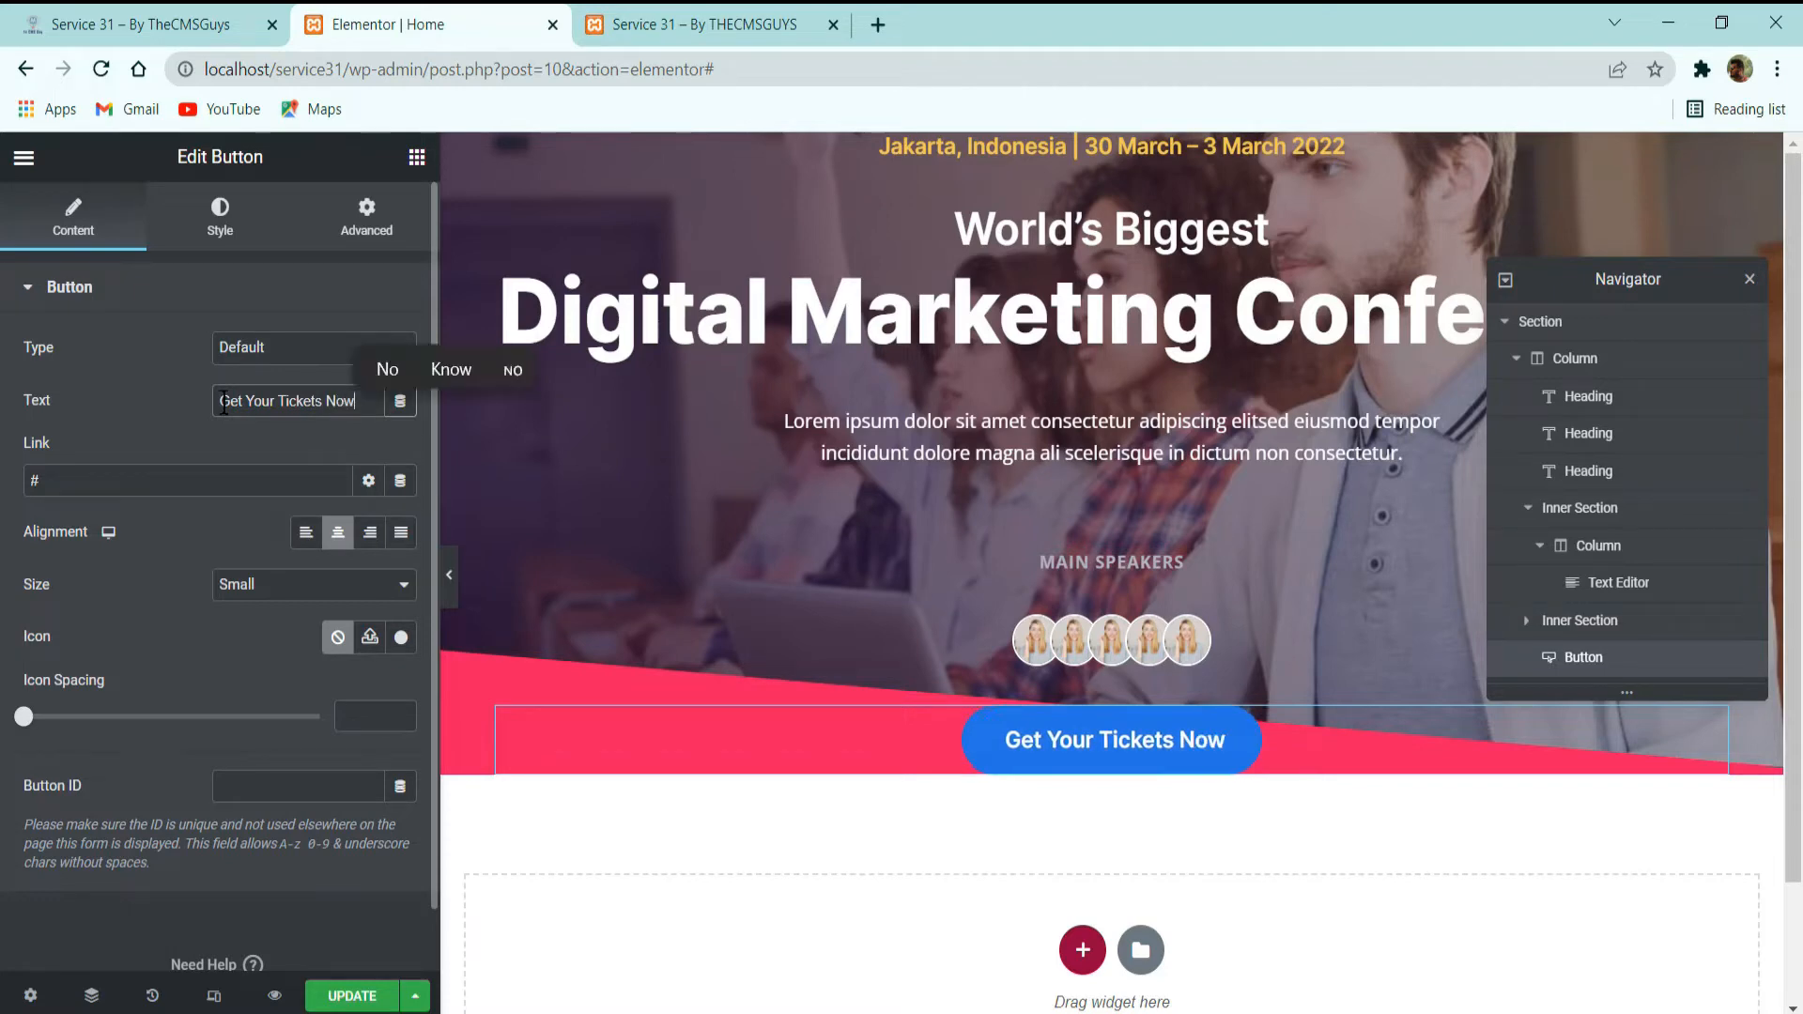
Check the ticket button on the demo site, then add the angle-right icon before the button text with icon spacing 8 and update the page.
double_click(180, 481)
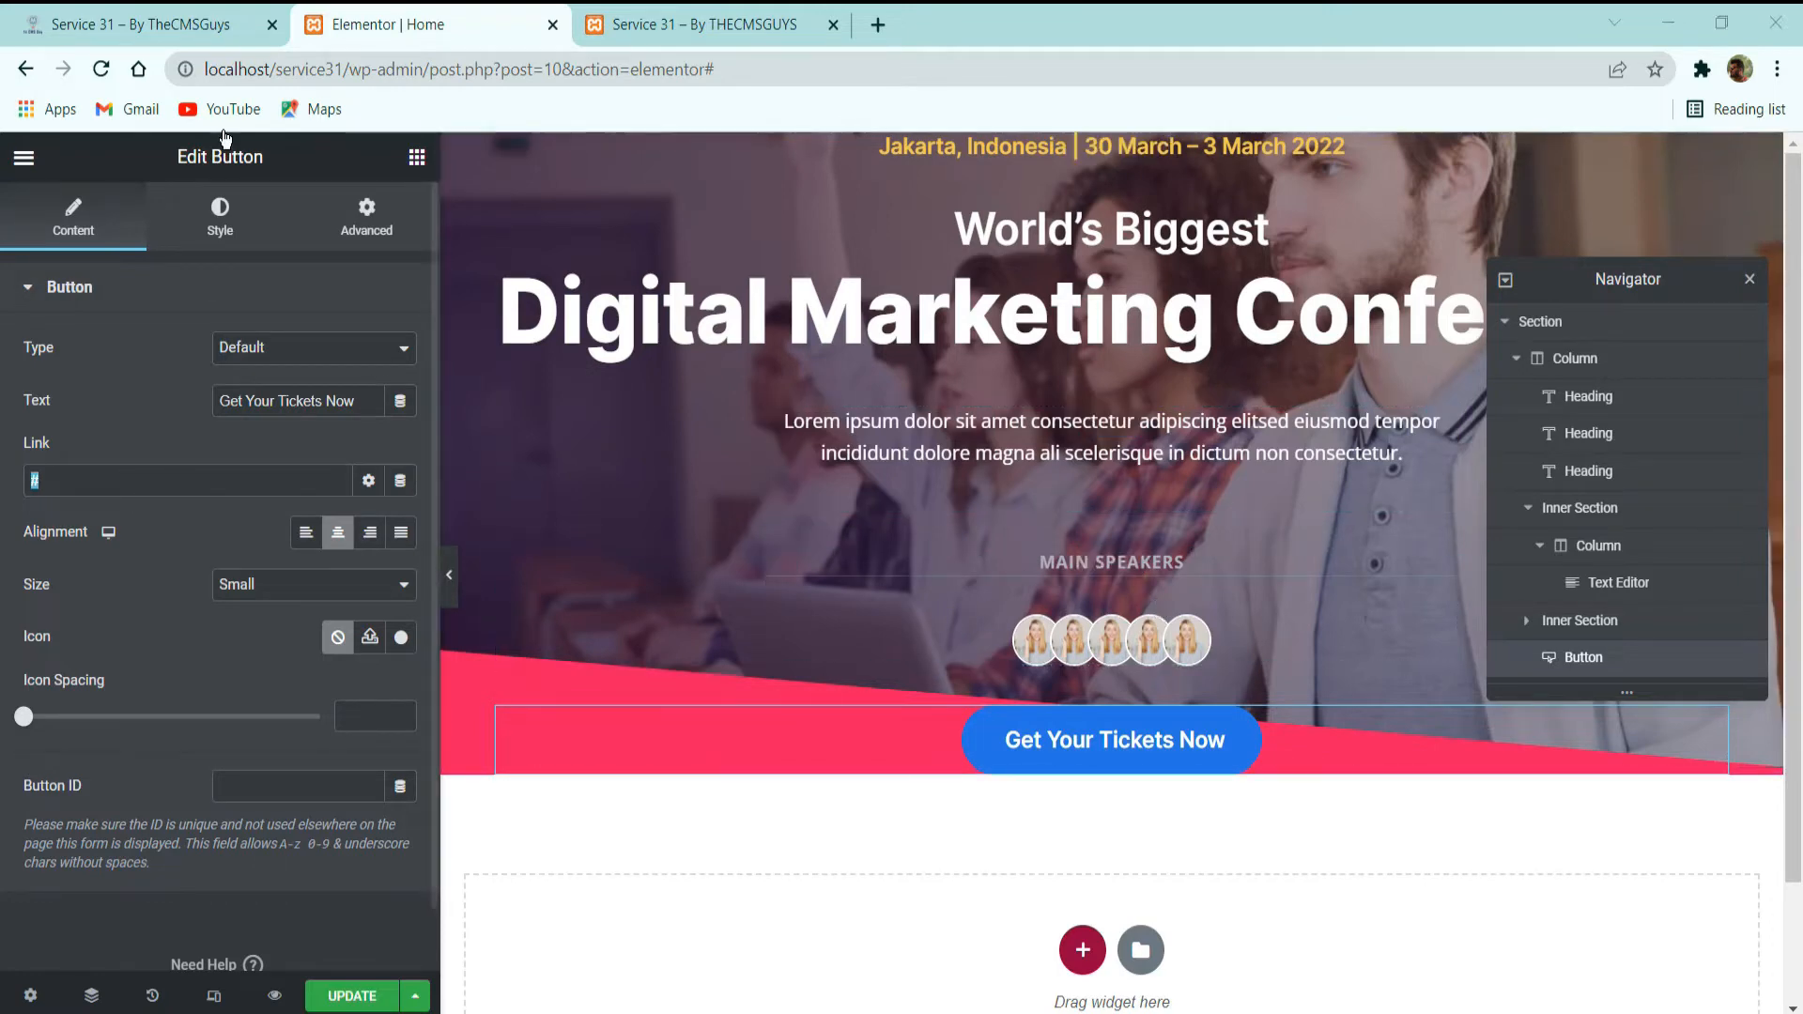
left_click(141, 24)
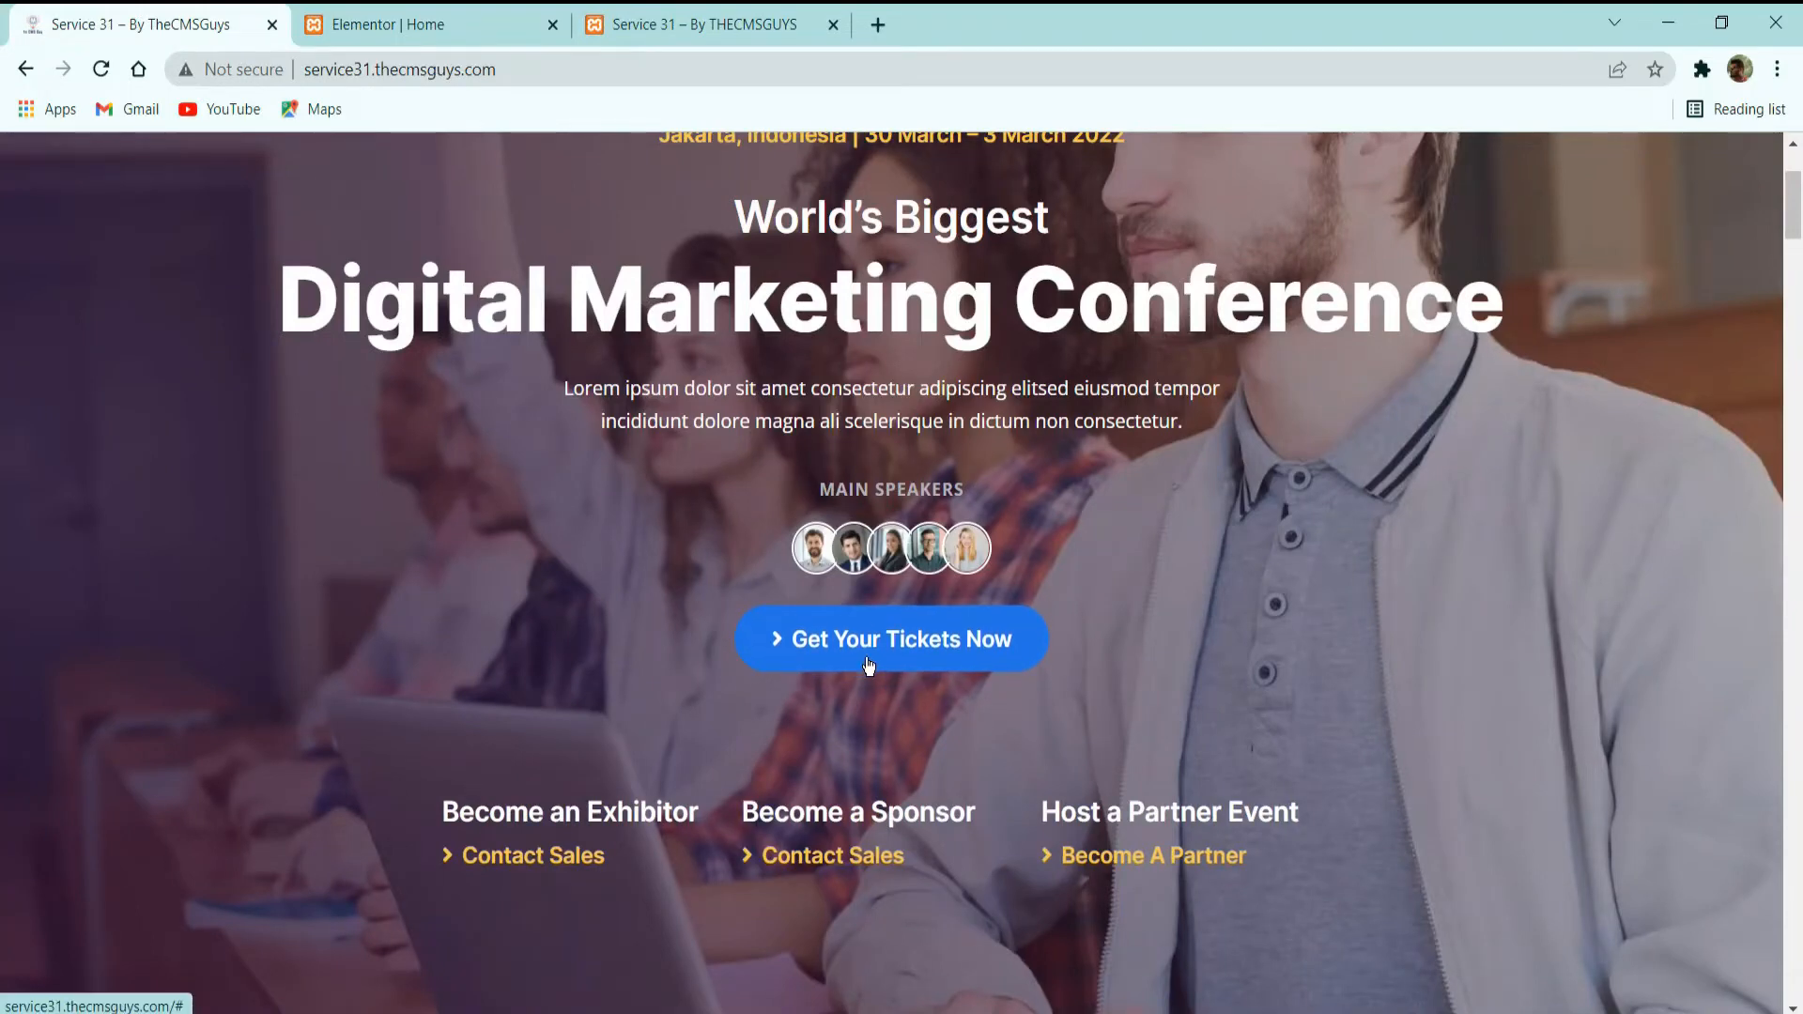
left_click(403, 23)
scroll(310, 516, "down", 1)
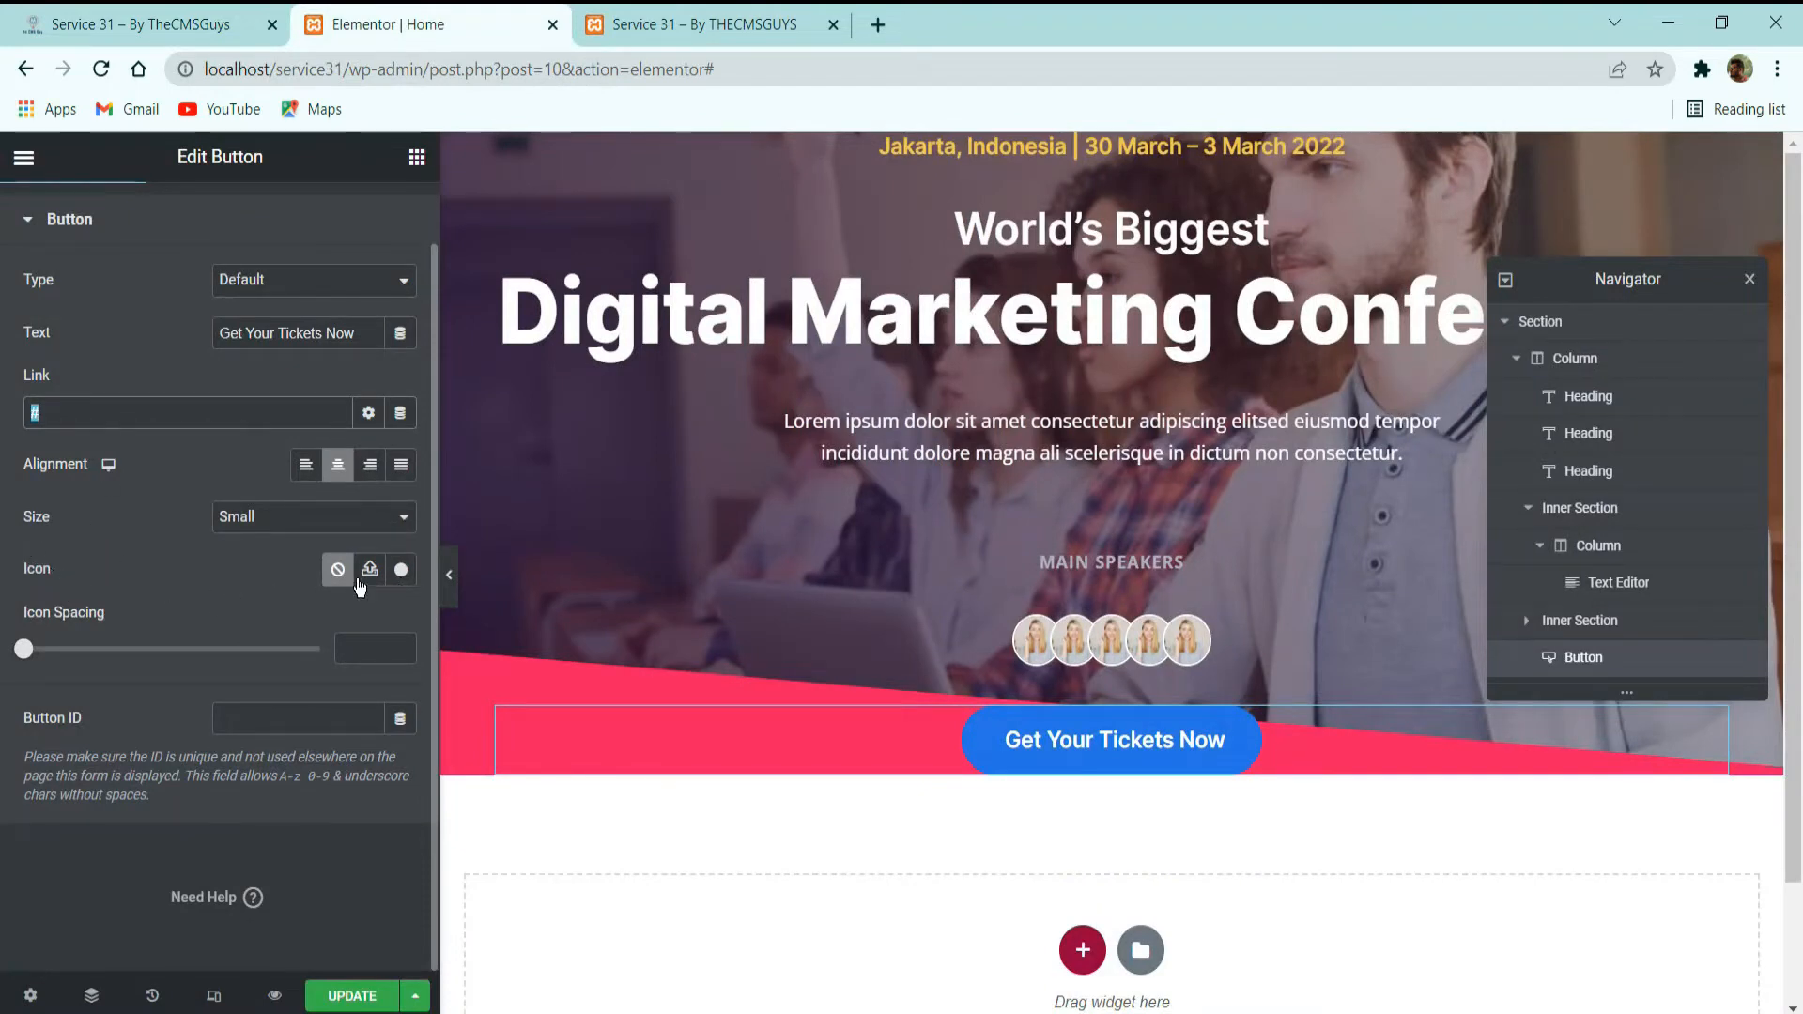
left_click(401, 570)
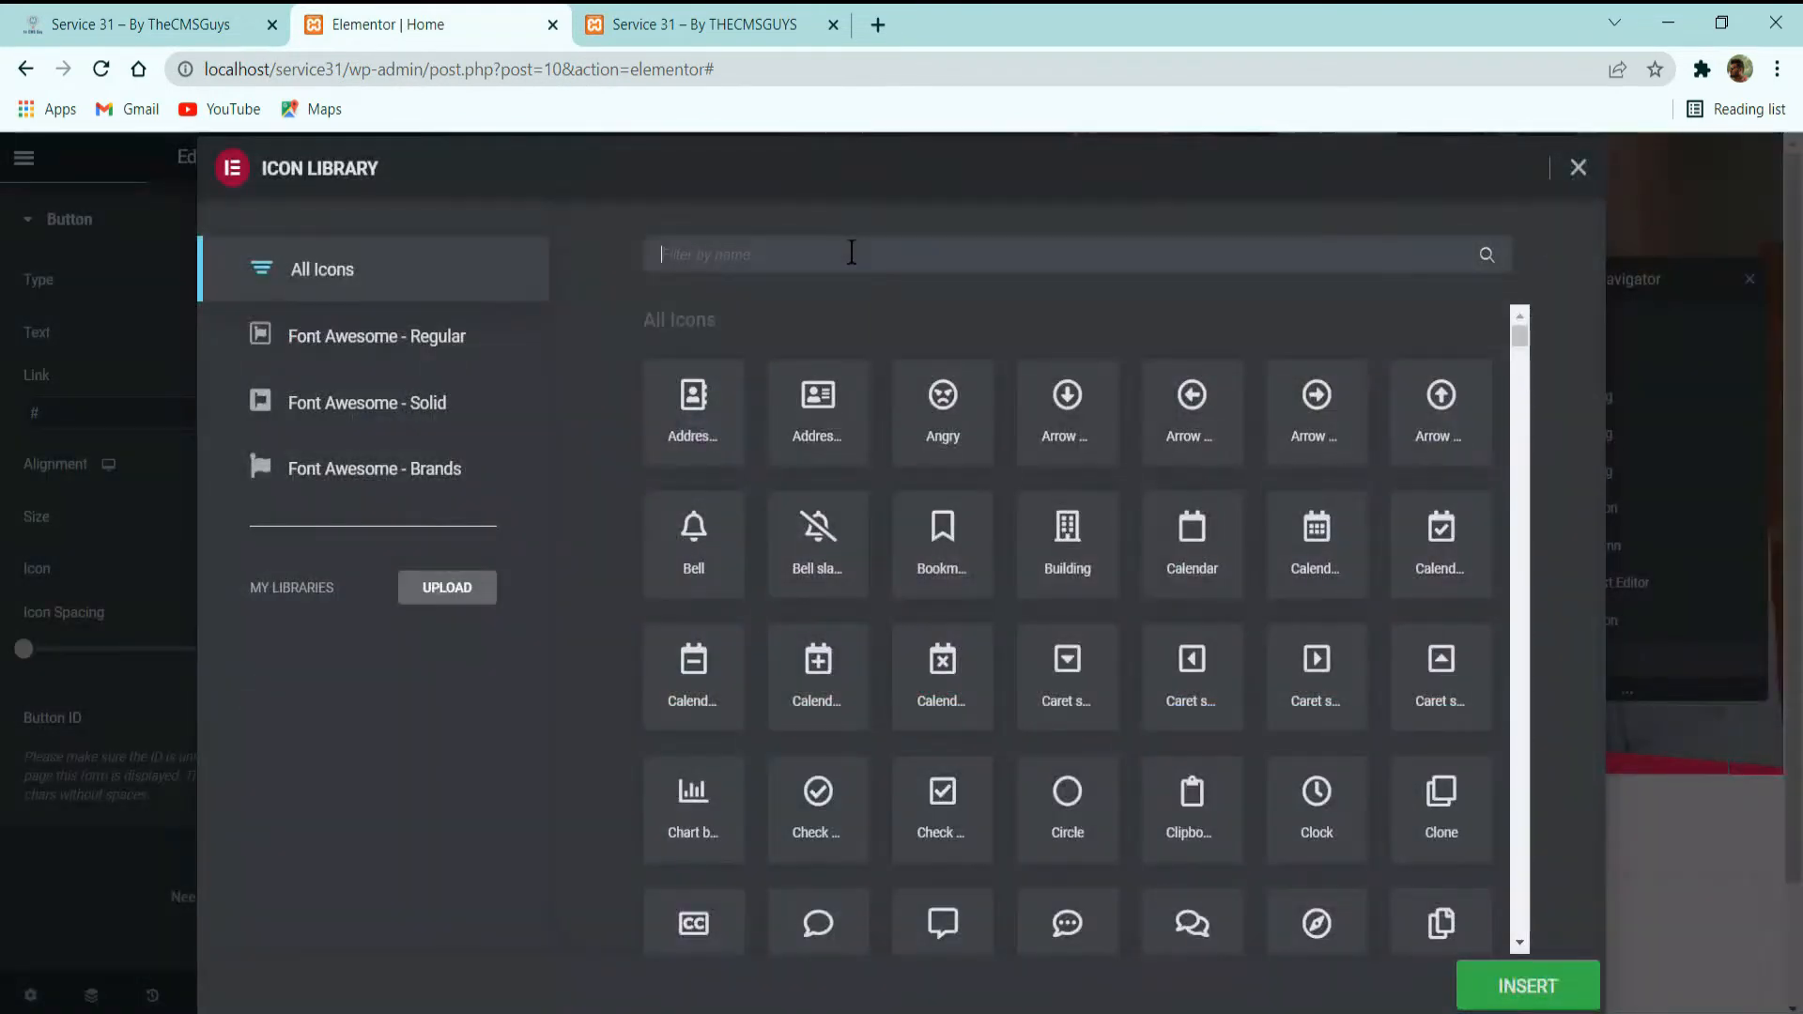
type("right")
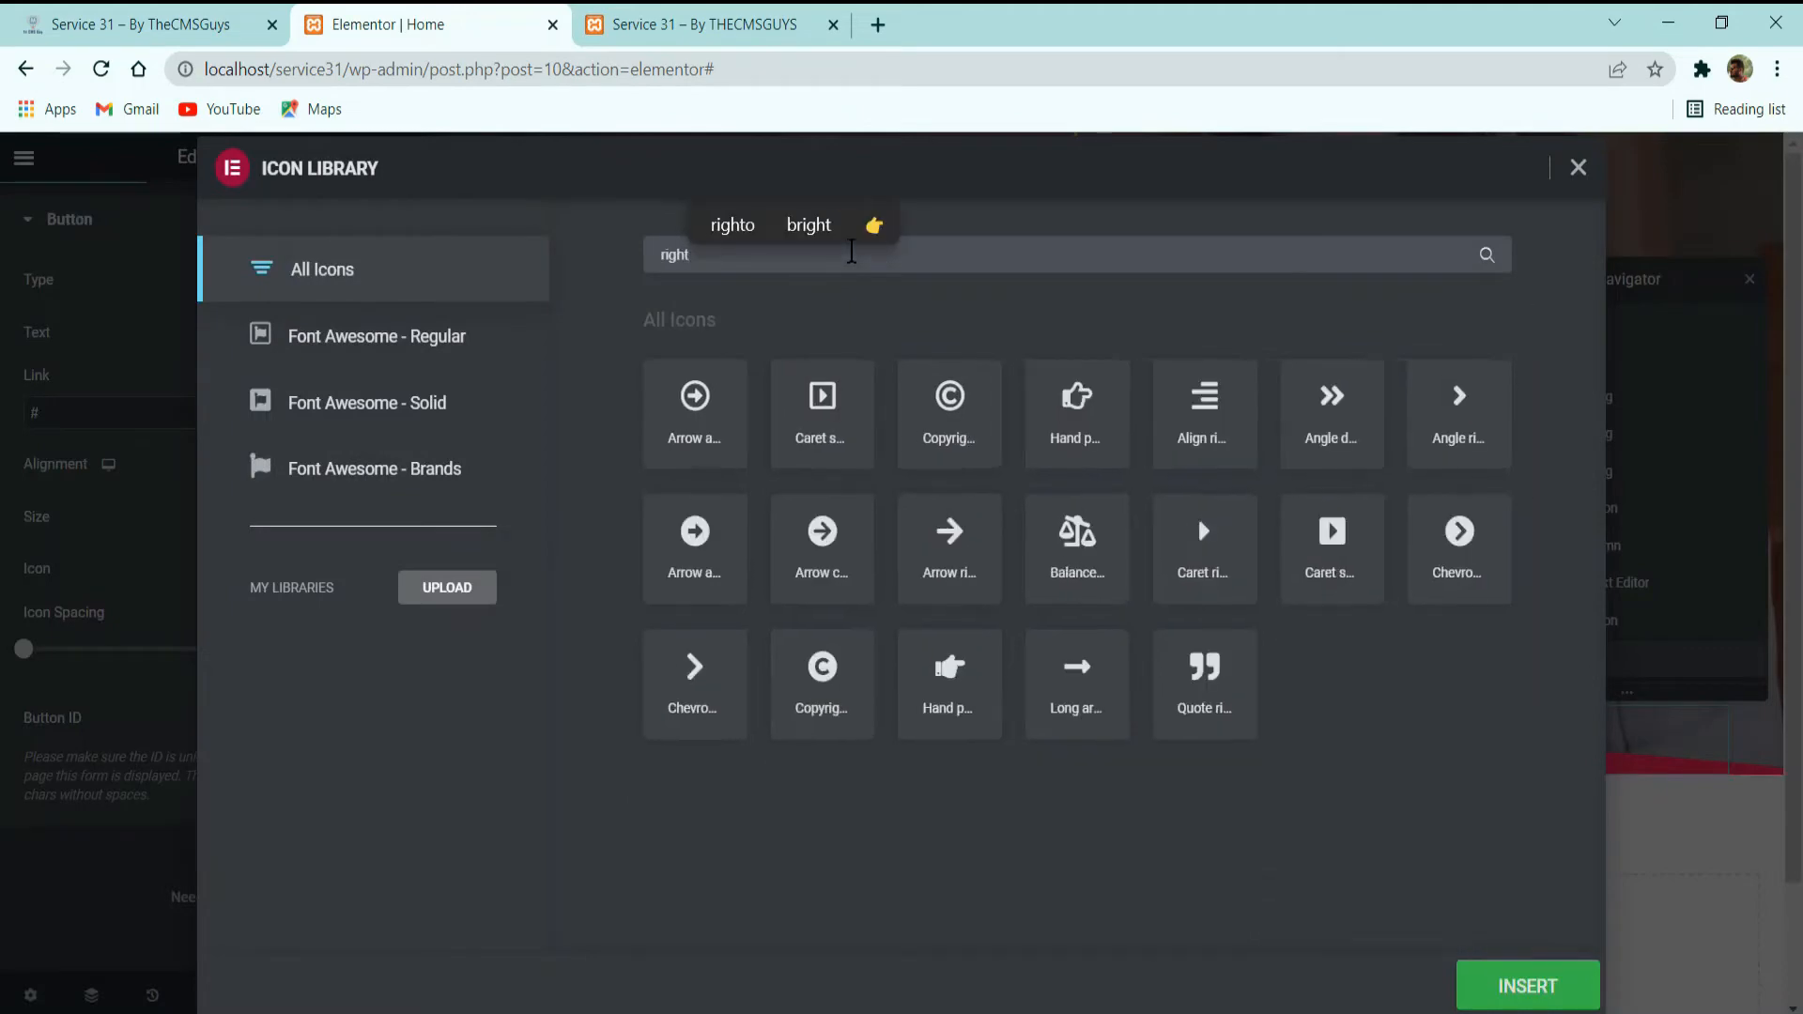
left_click(1470, 423)
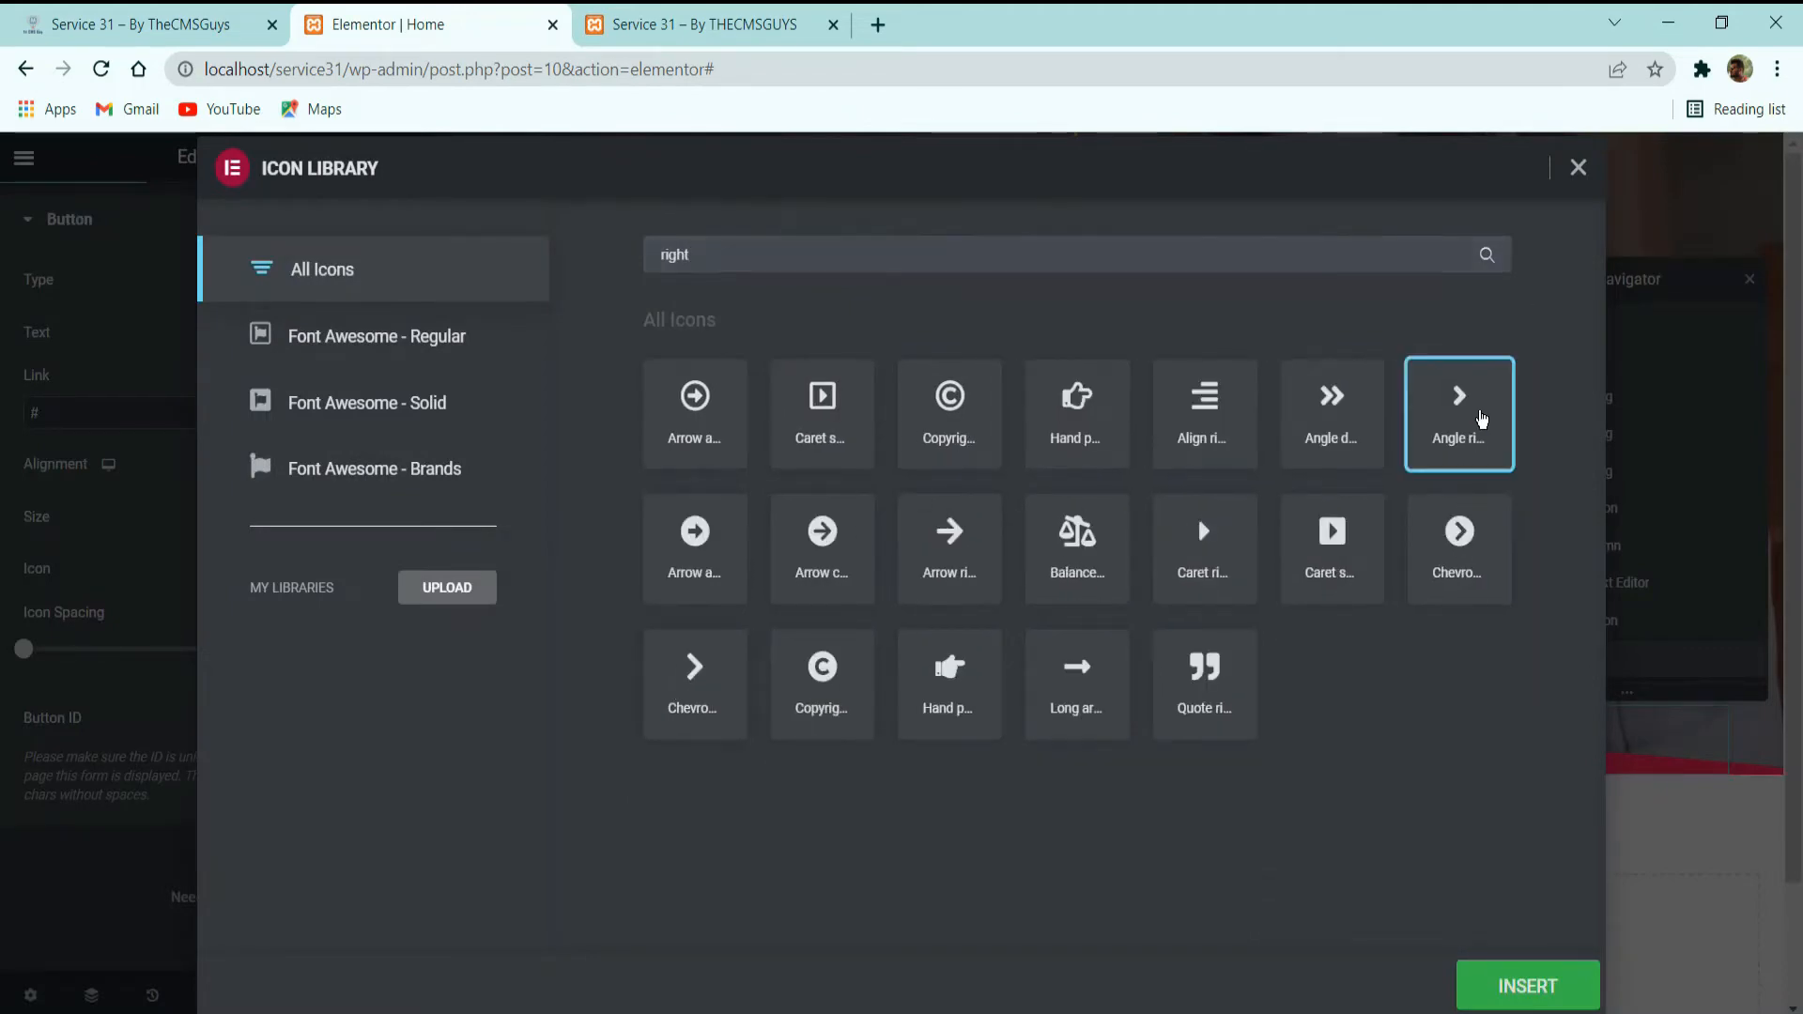
left_click(1531, 987)
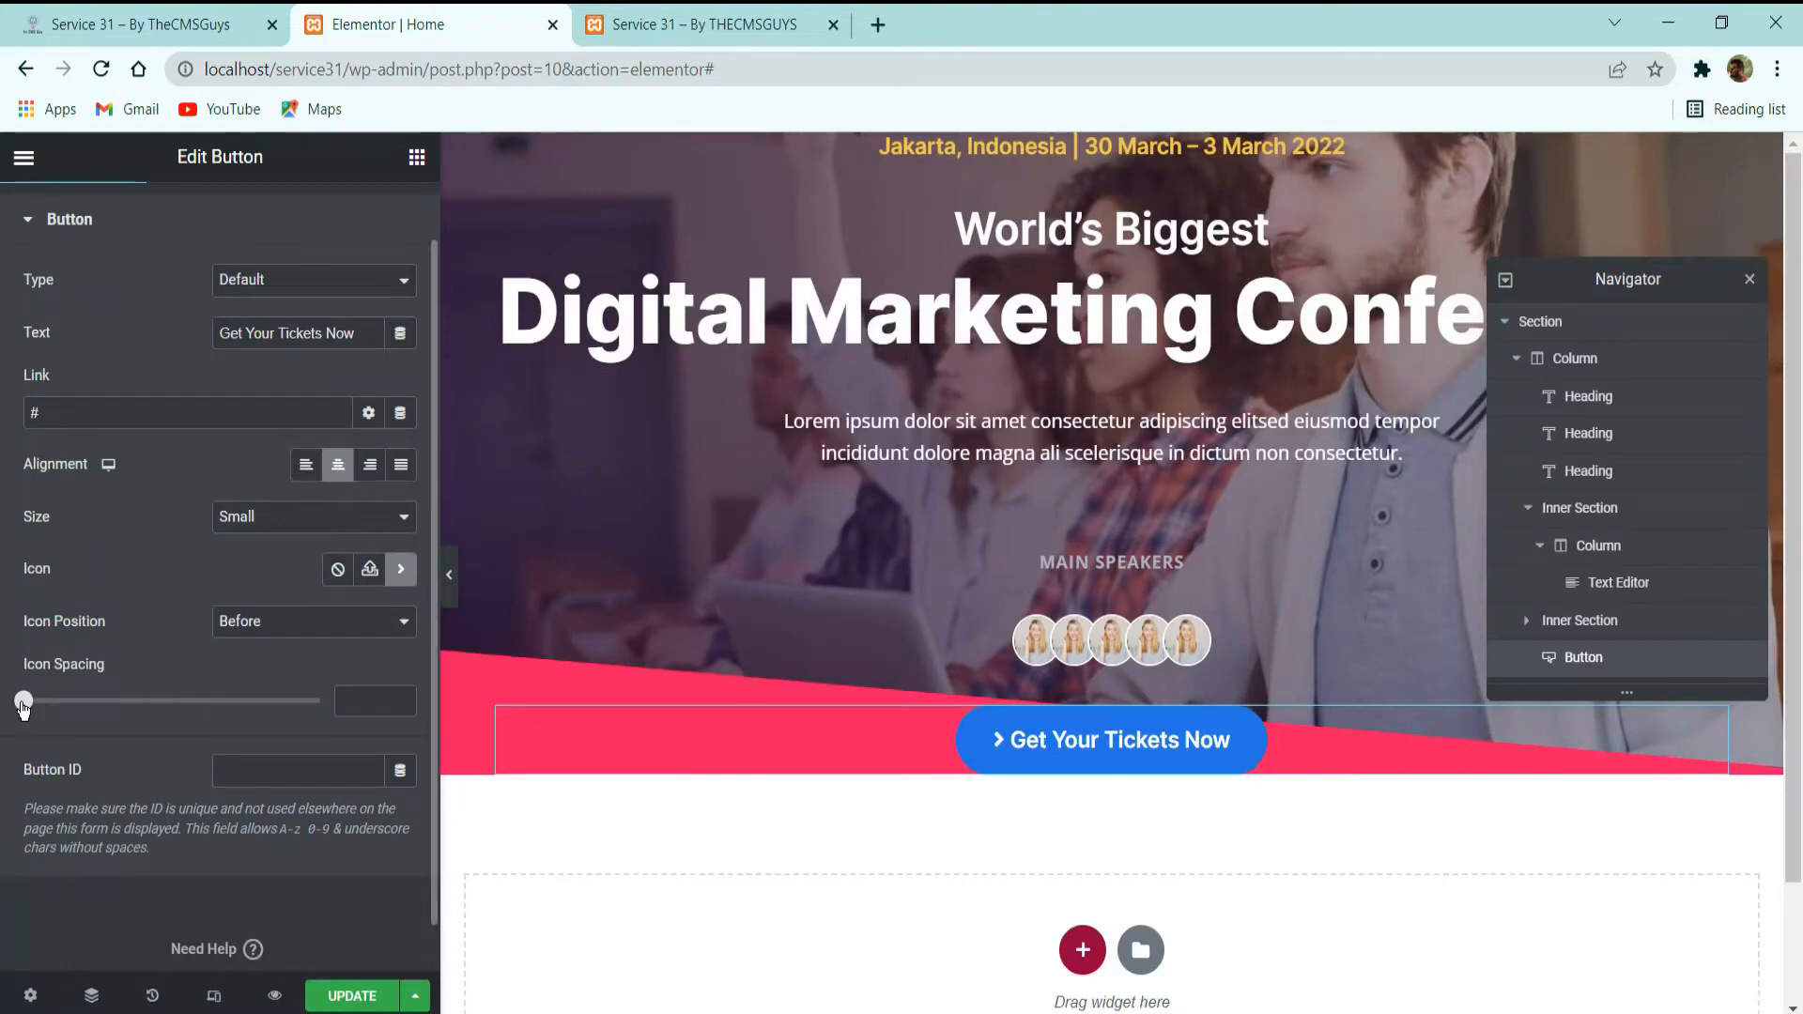
left_click_drag(23, 704, 70, 708)
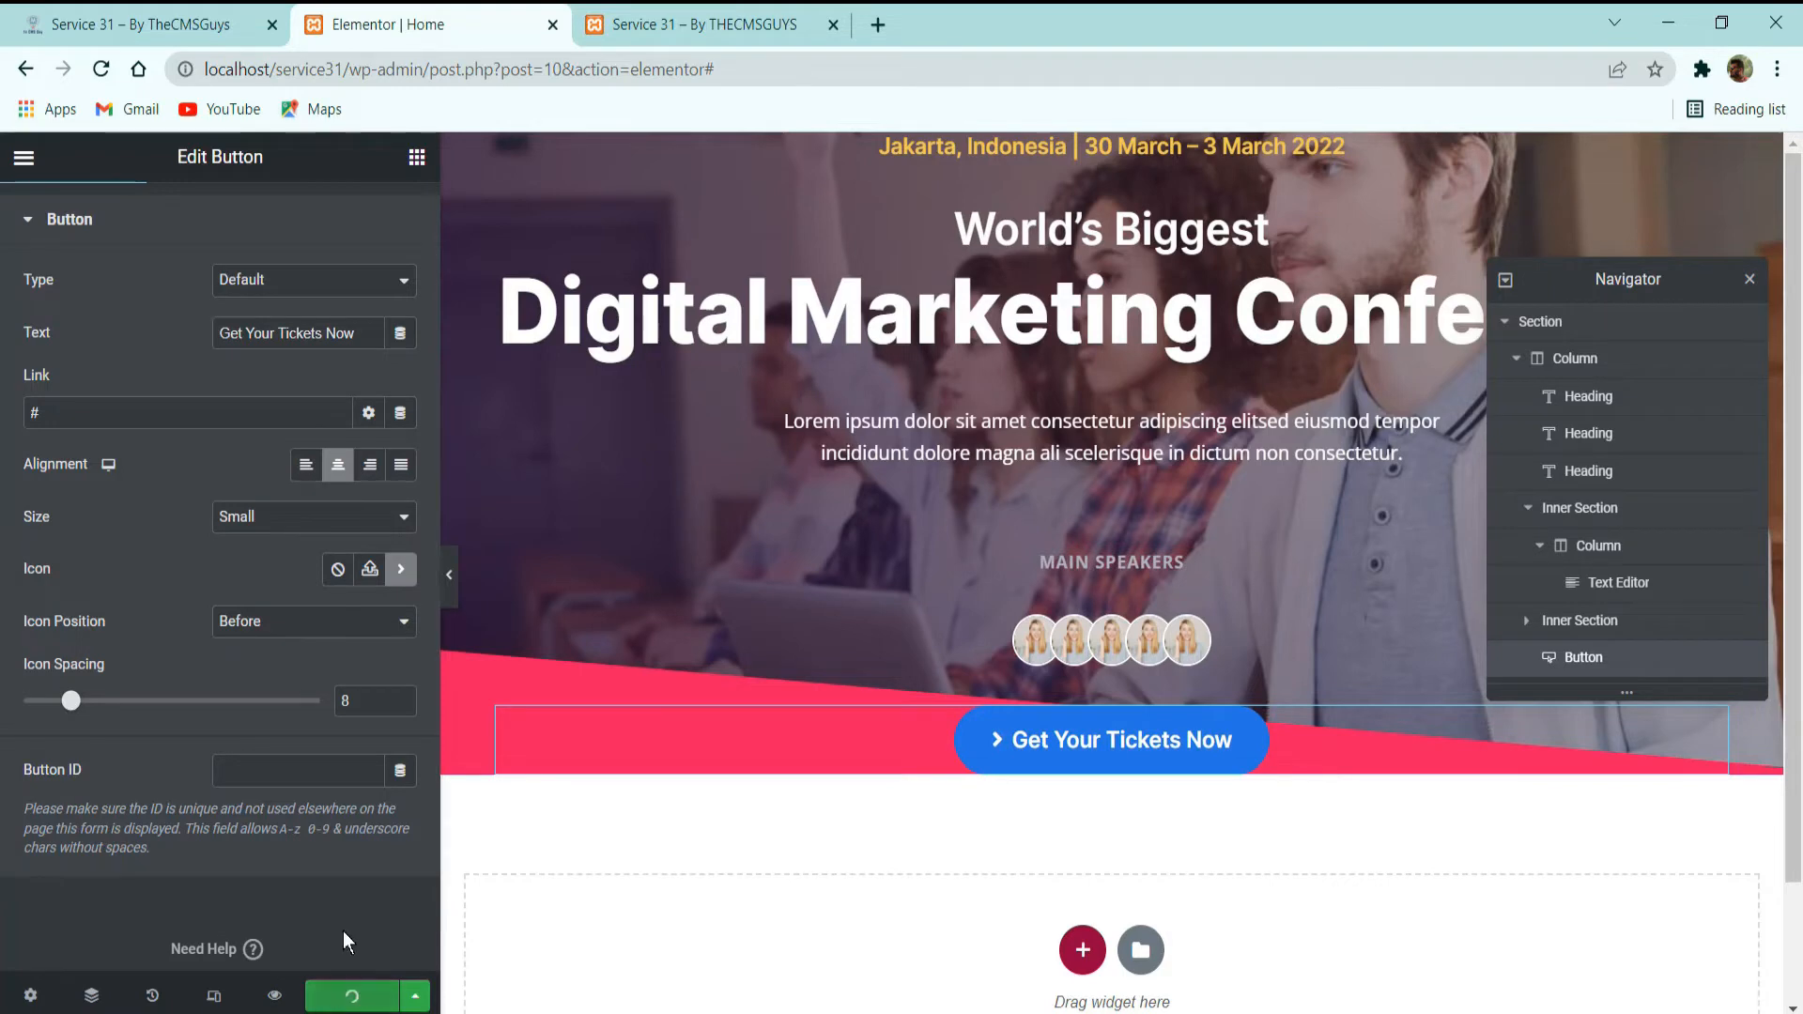
left_click(352, 994)
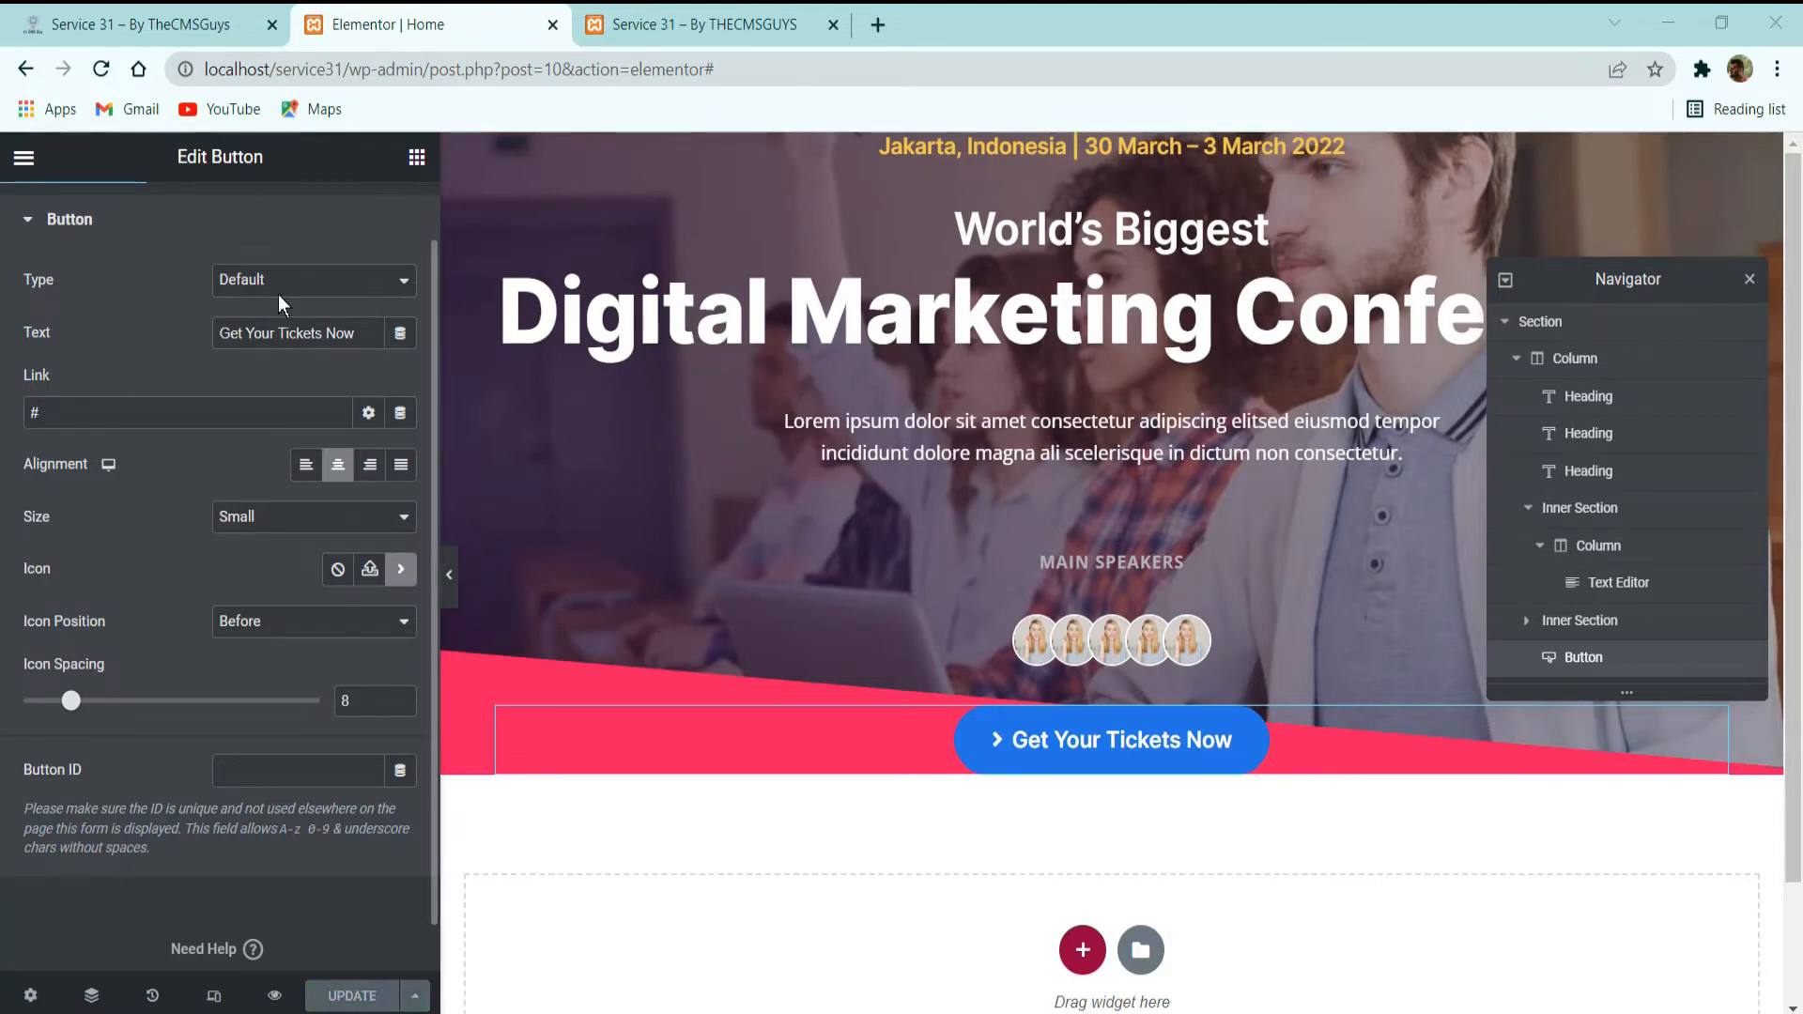
Set the ticket button's hover animation to Bob.
scroll(278, 295, "up", 1)
left_click(237, 233)
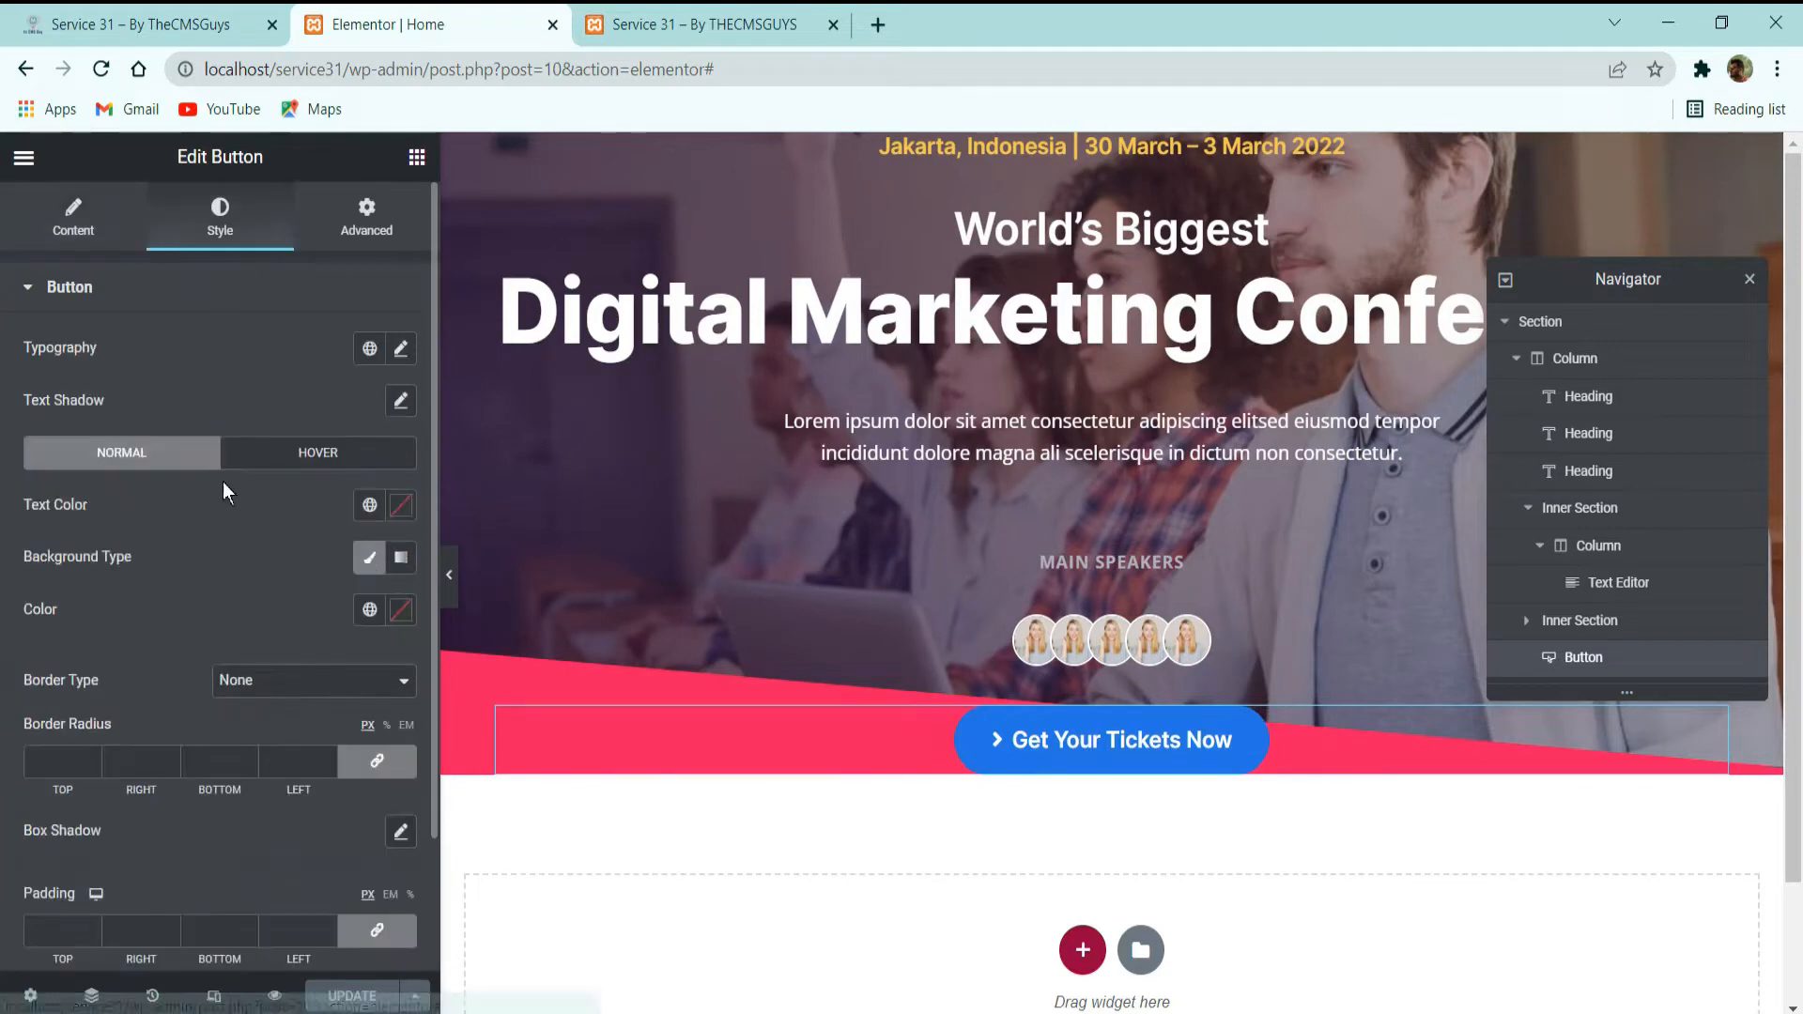
left_click(274, 460)
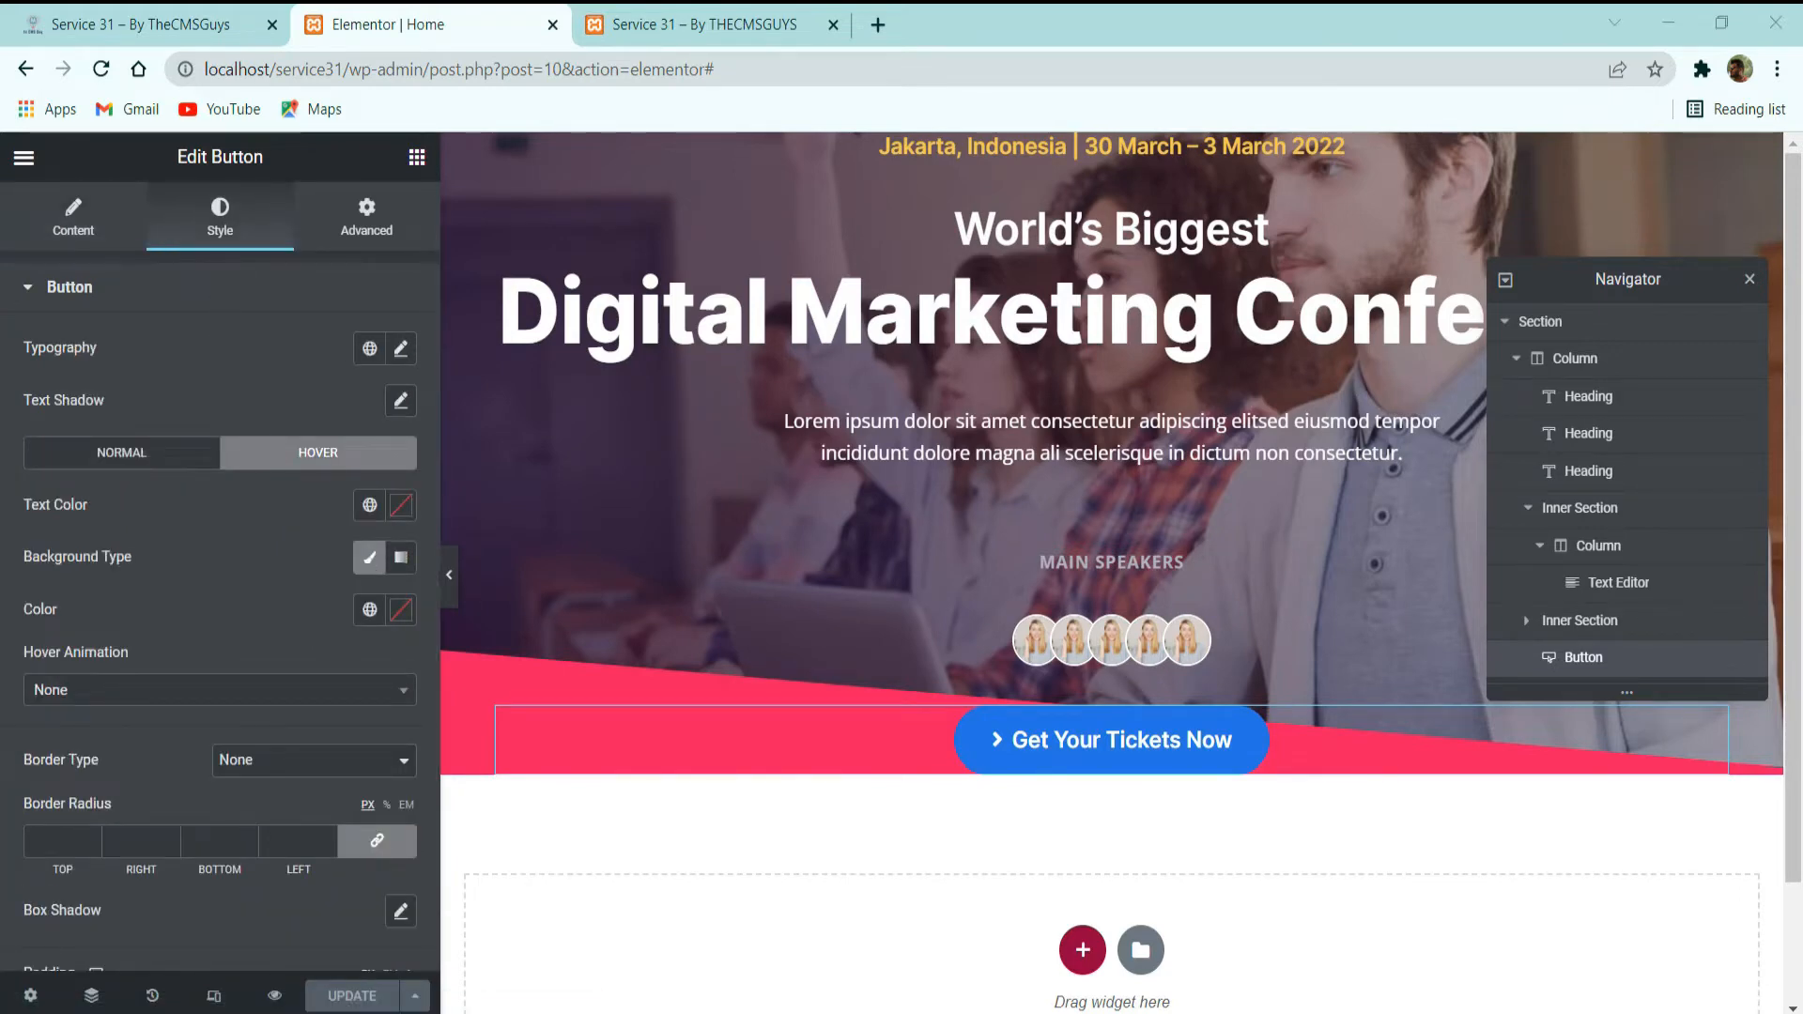
left_click(157, 693)
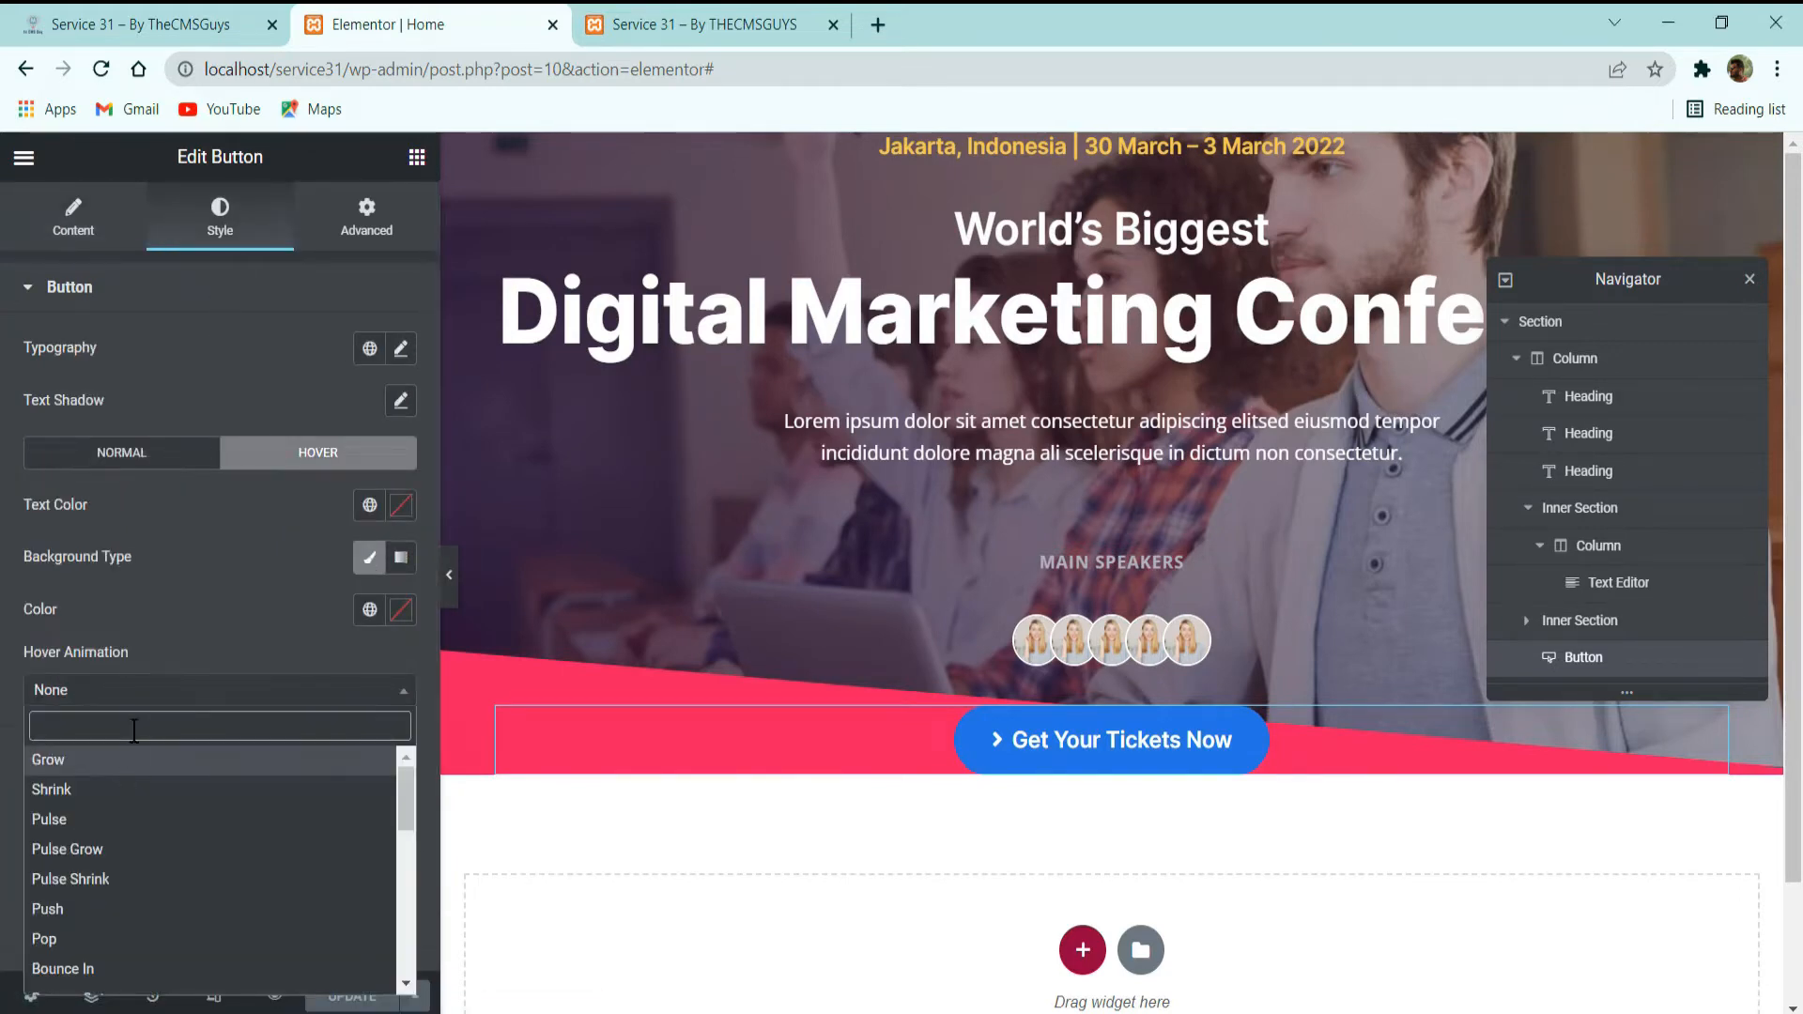
type("bob")
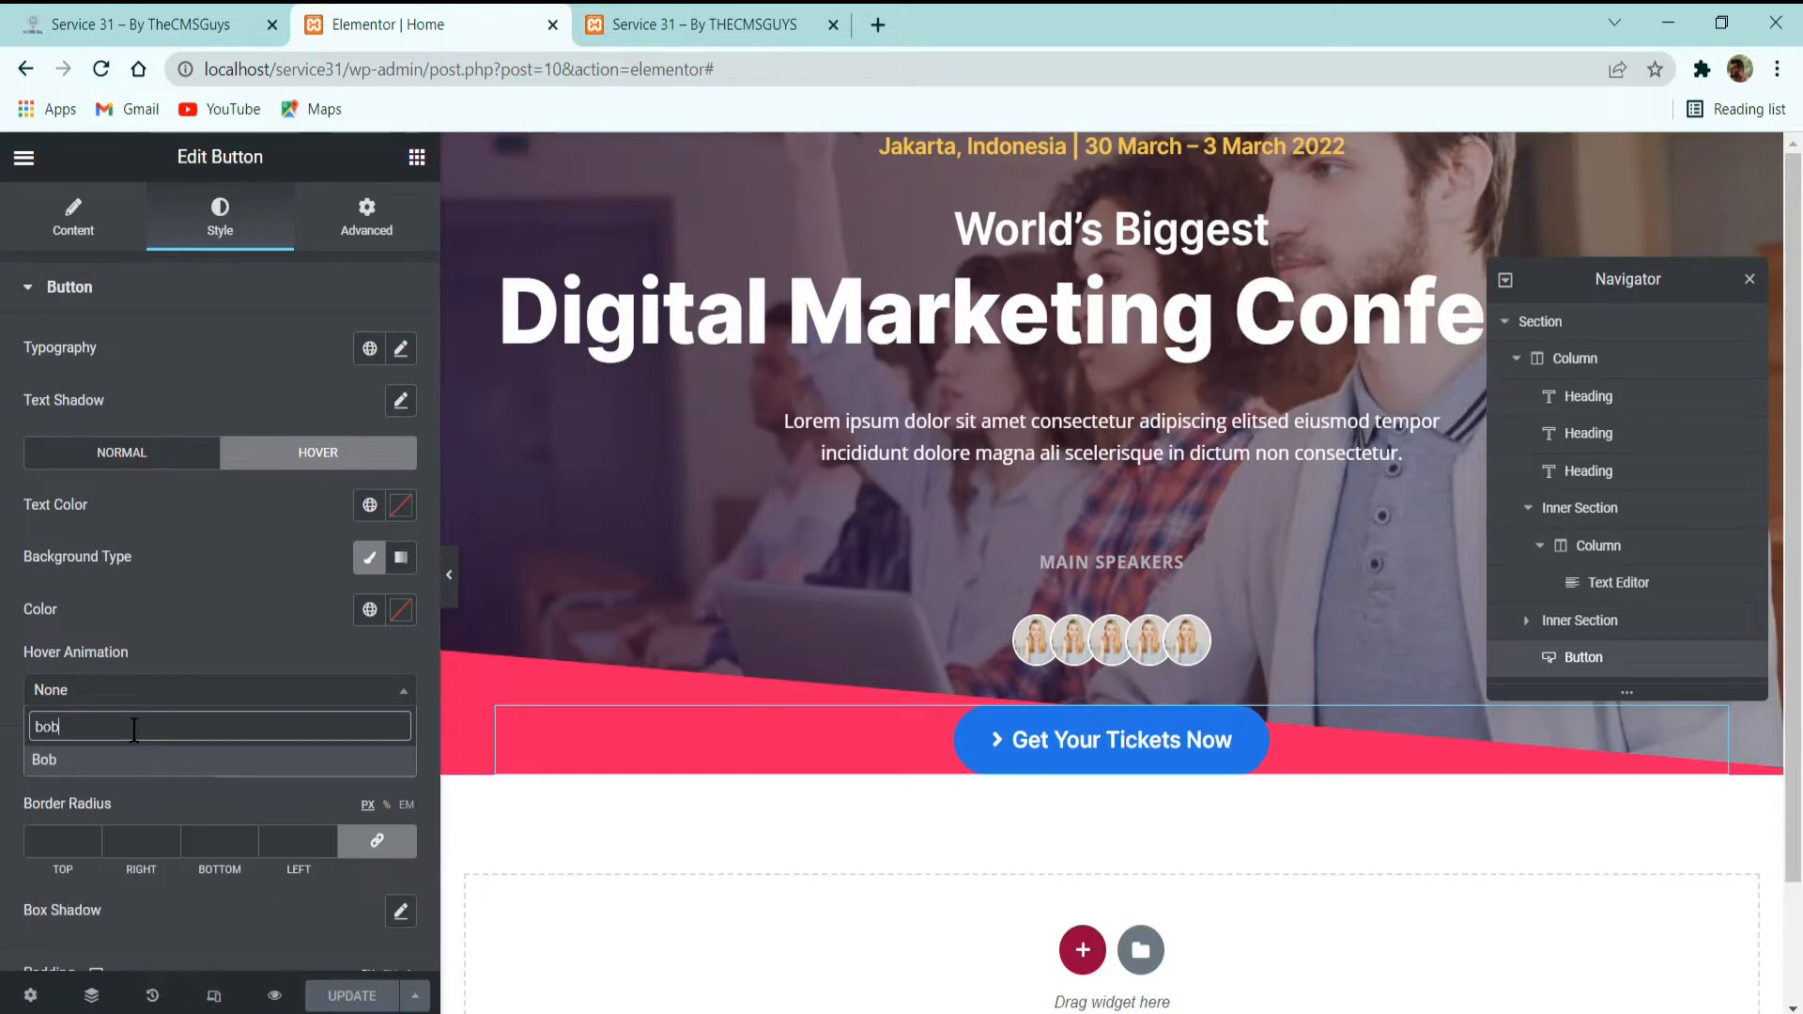
left_click(156, 760)
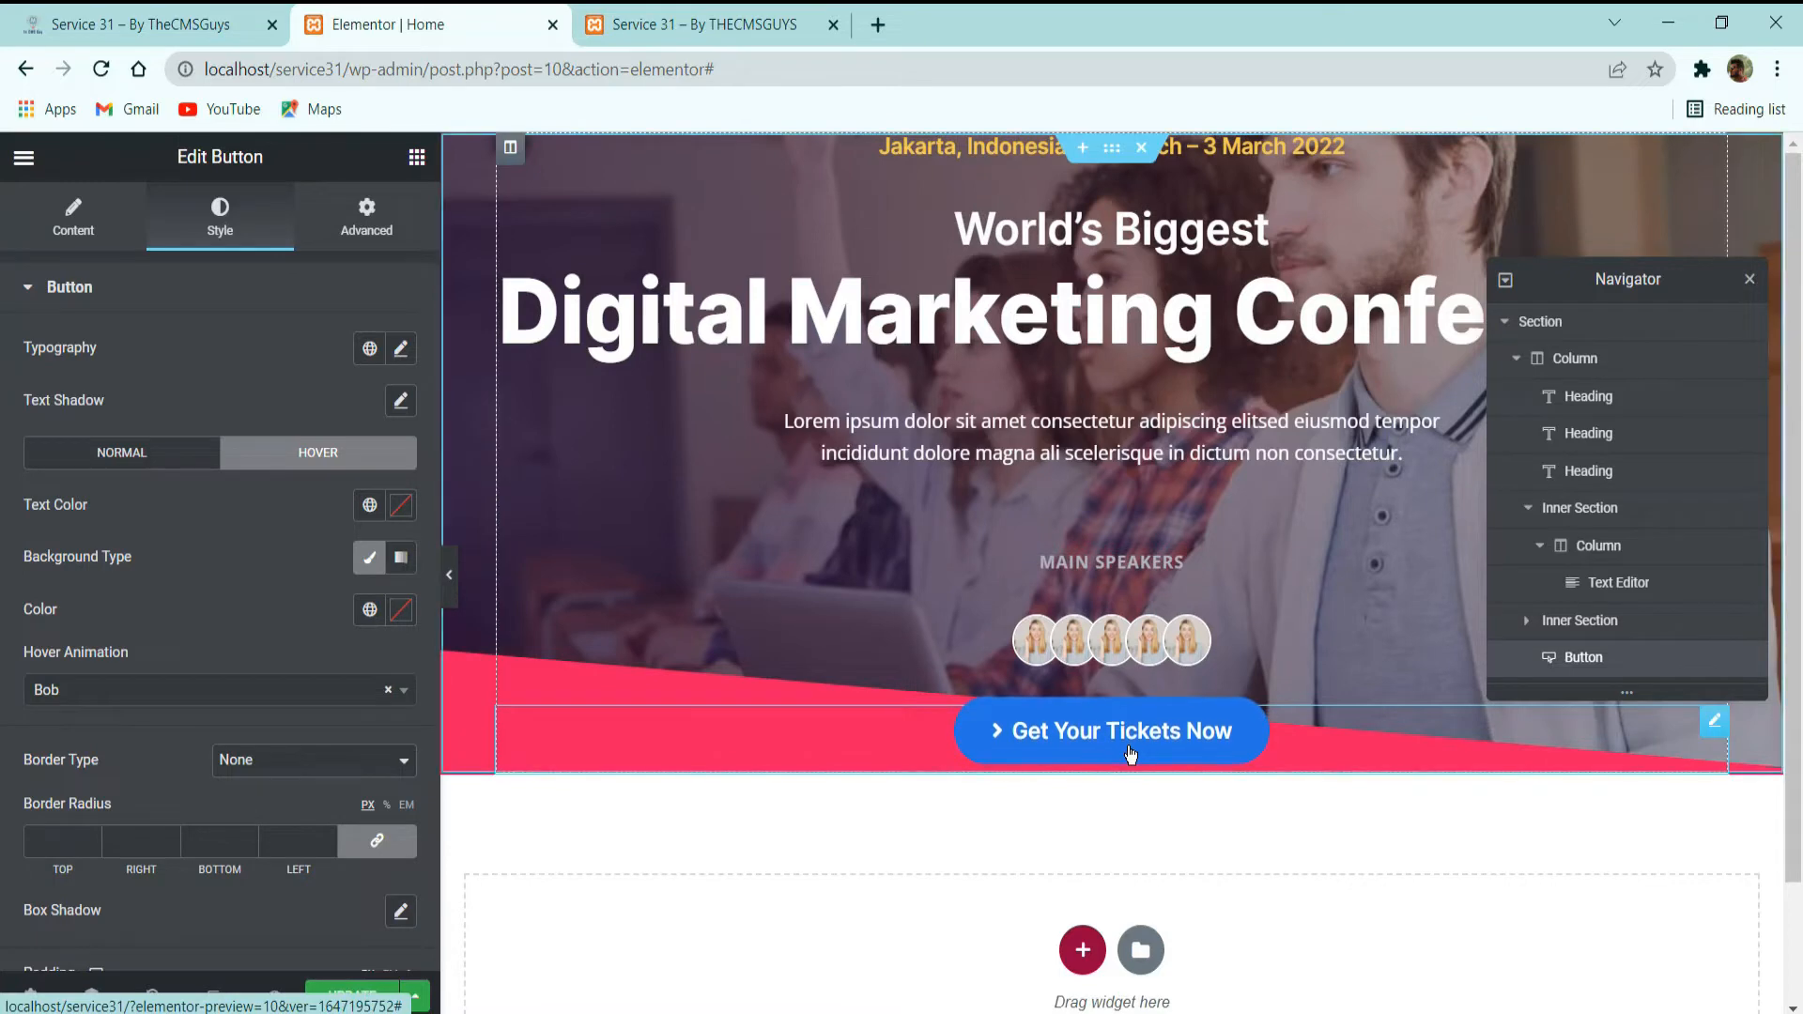
Examine the content below the ticket button in the demo site's hero section.
left_click(170, 13)
scroll(826, 465, "down", 3)
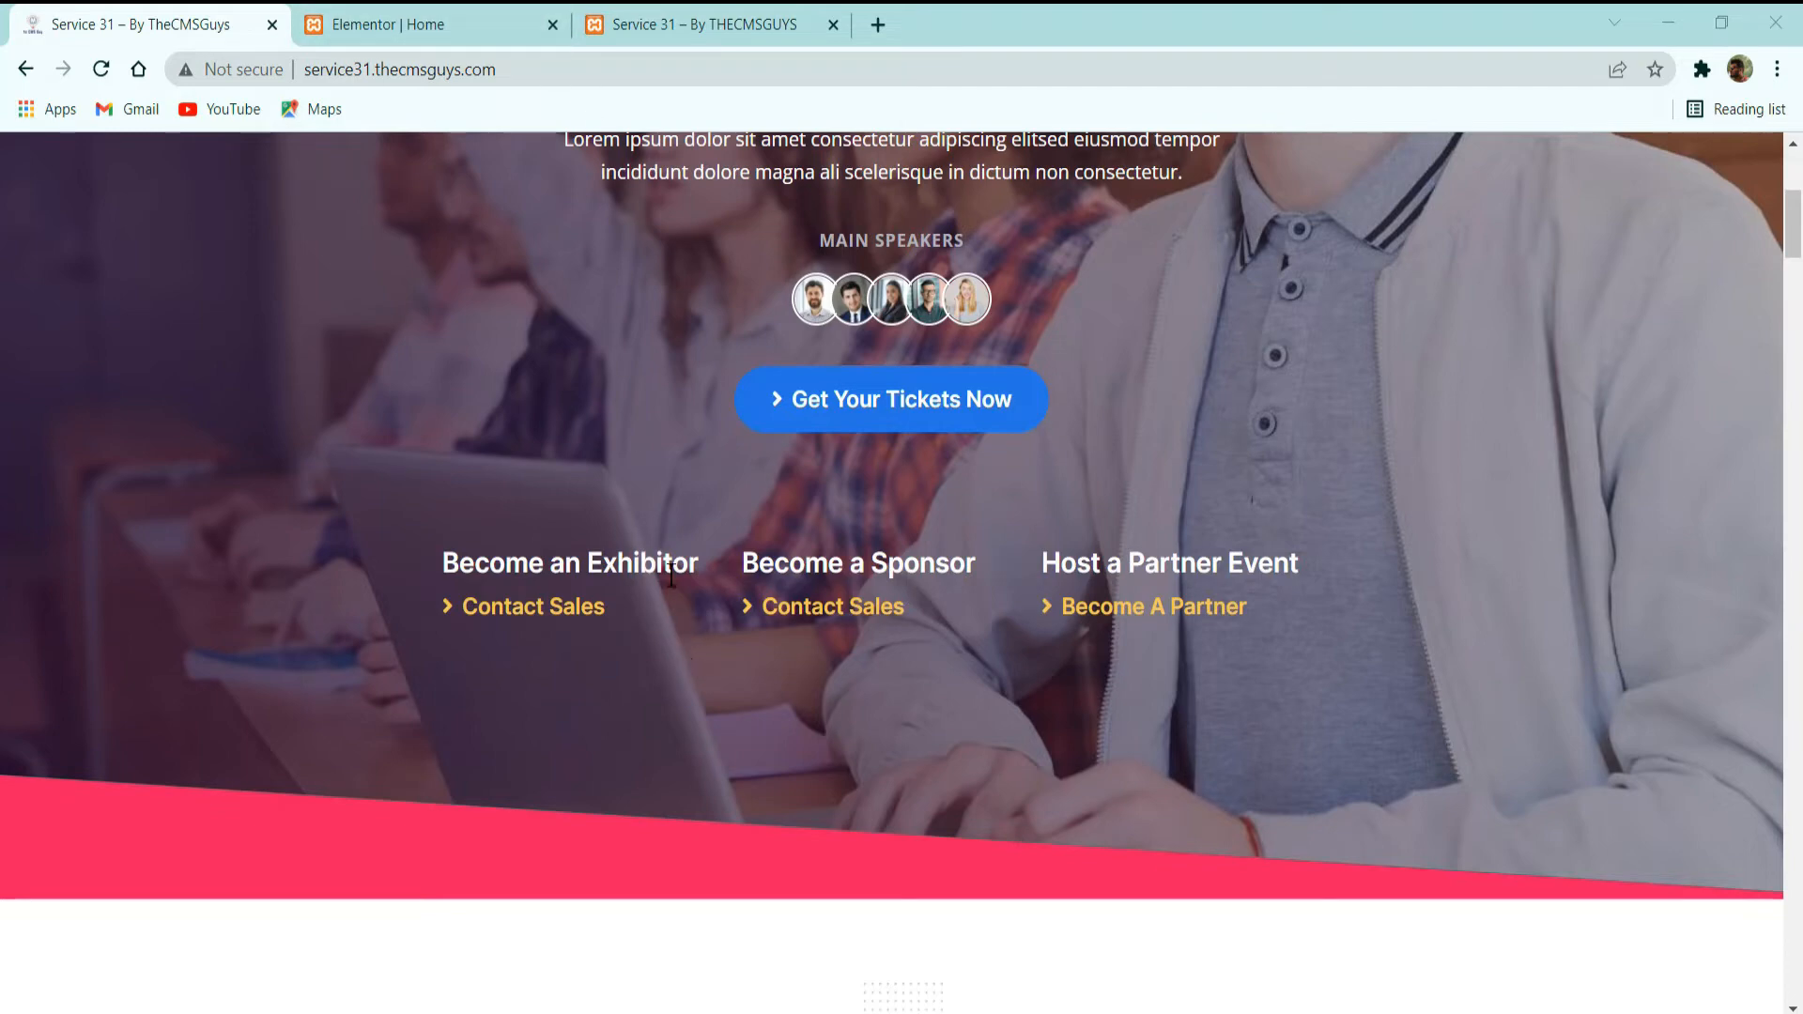
Return to the Elementor editor and add an inner section below the "Get Your Tickets Now" button in the hero.
scroll(613, 488, "up", 3)
scroll(613, 488, "down", 7)
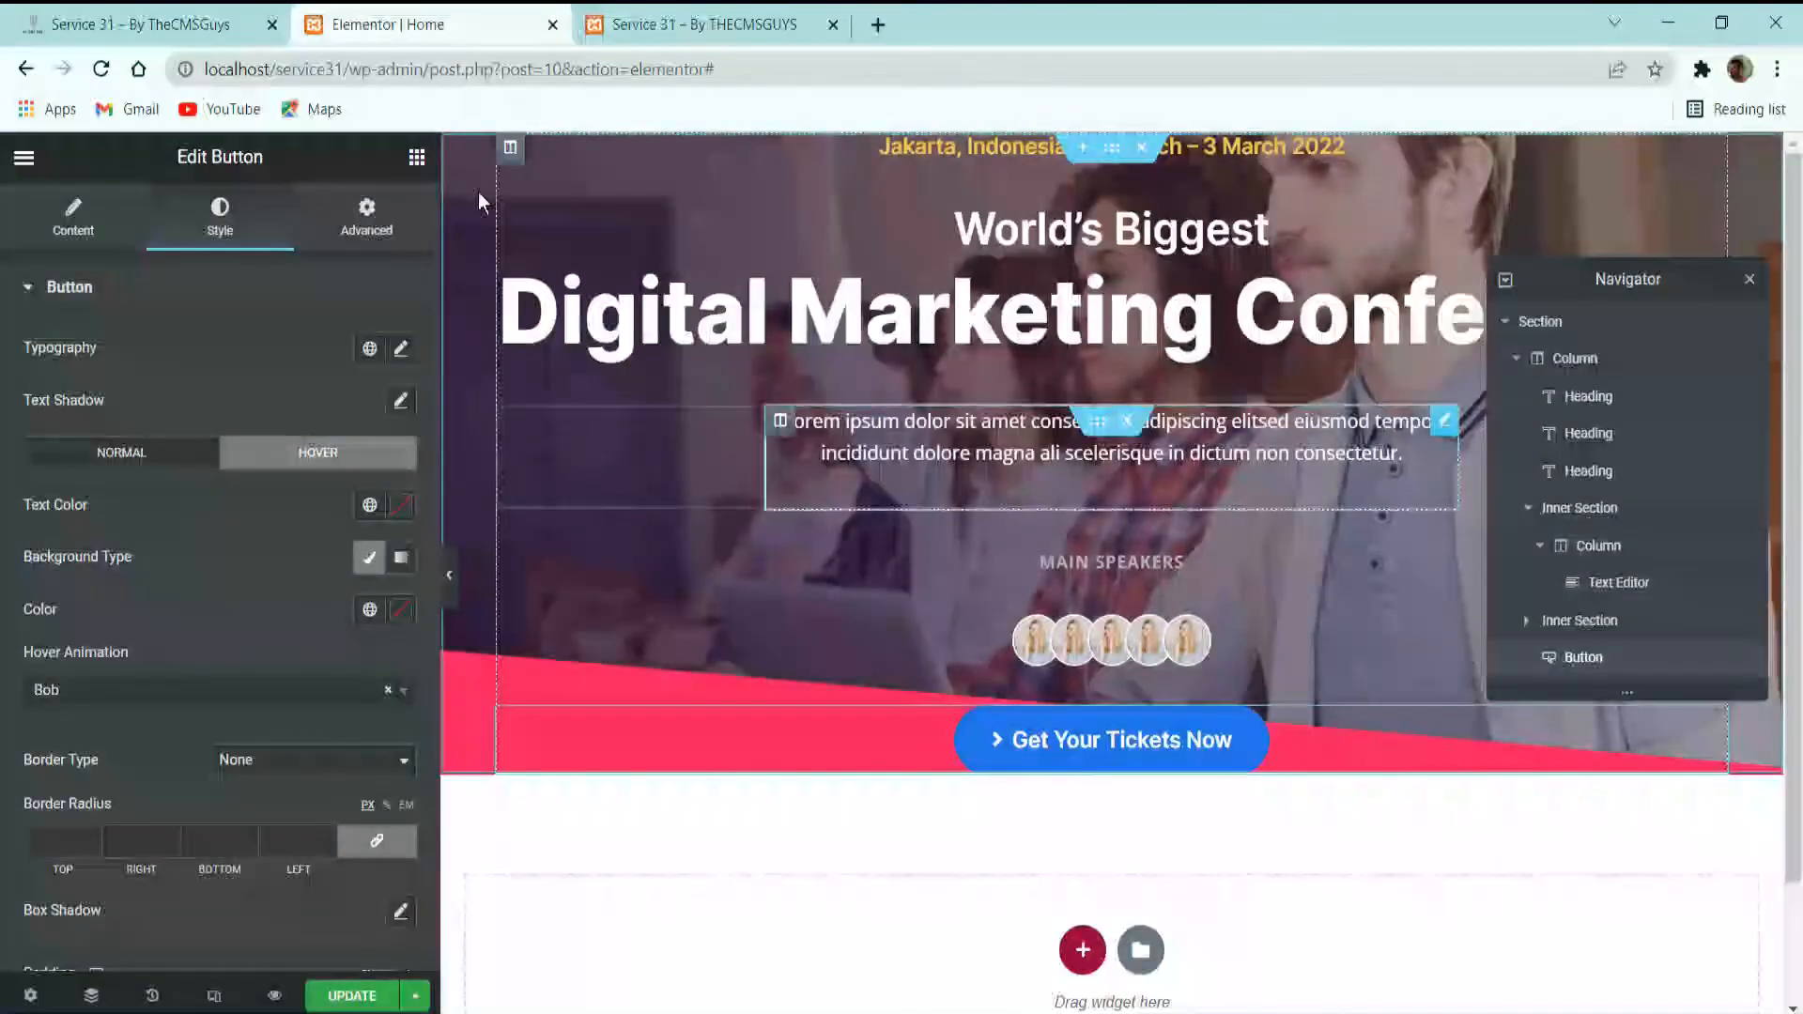
left_click(460, 22)
left_click(416, 158)
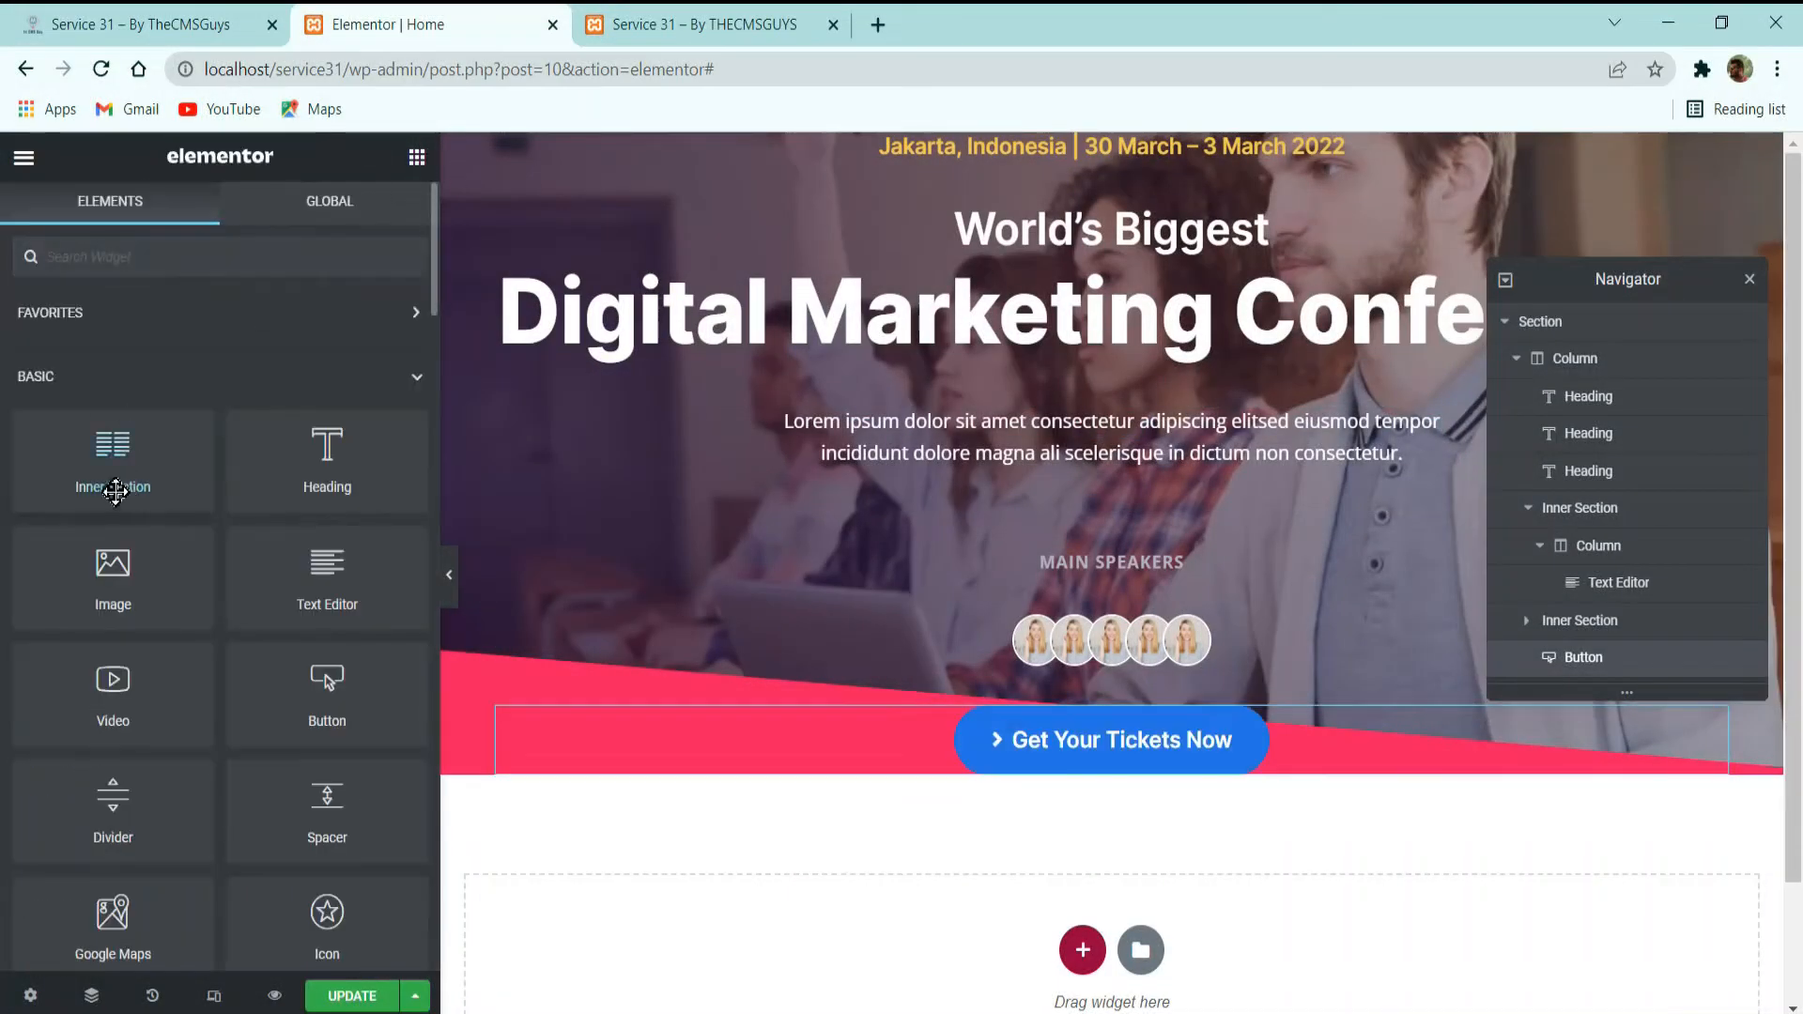
left_click_drag(120, 484, 1123, 779)
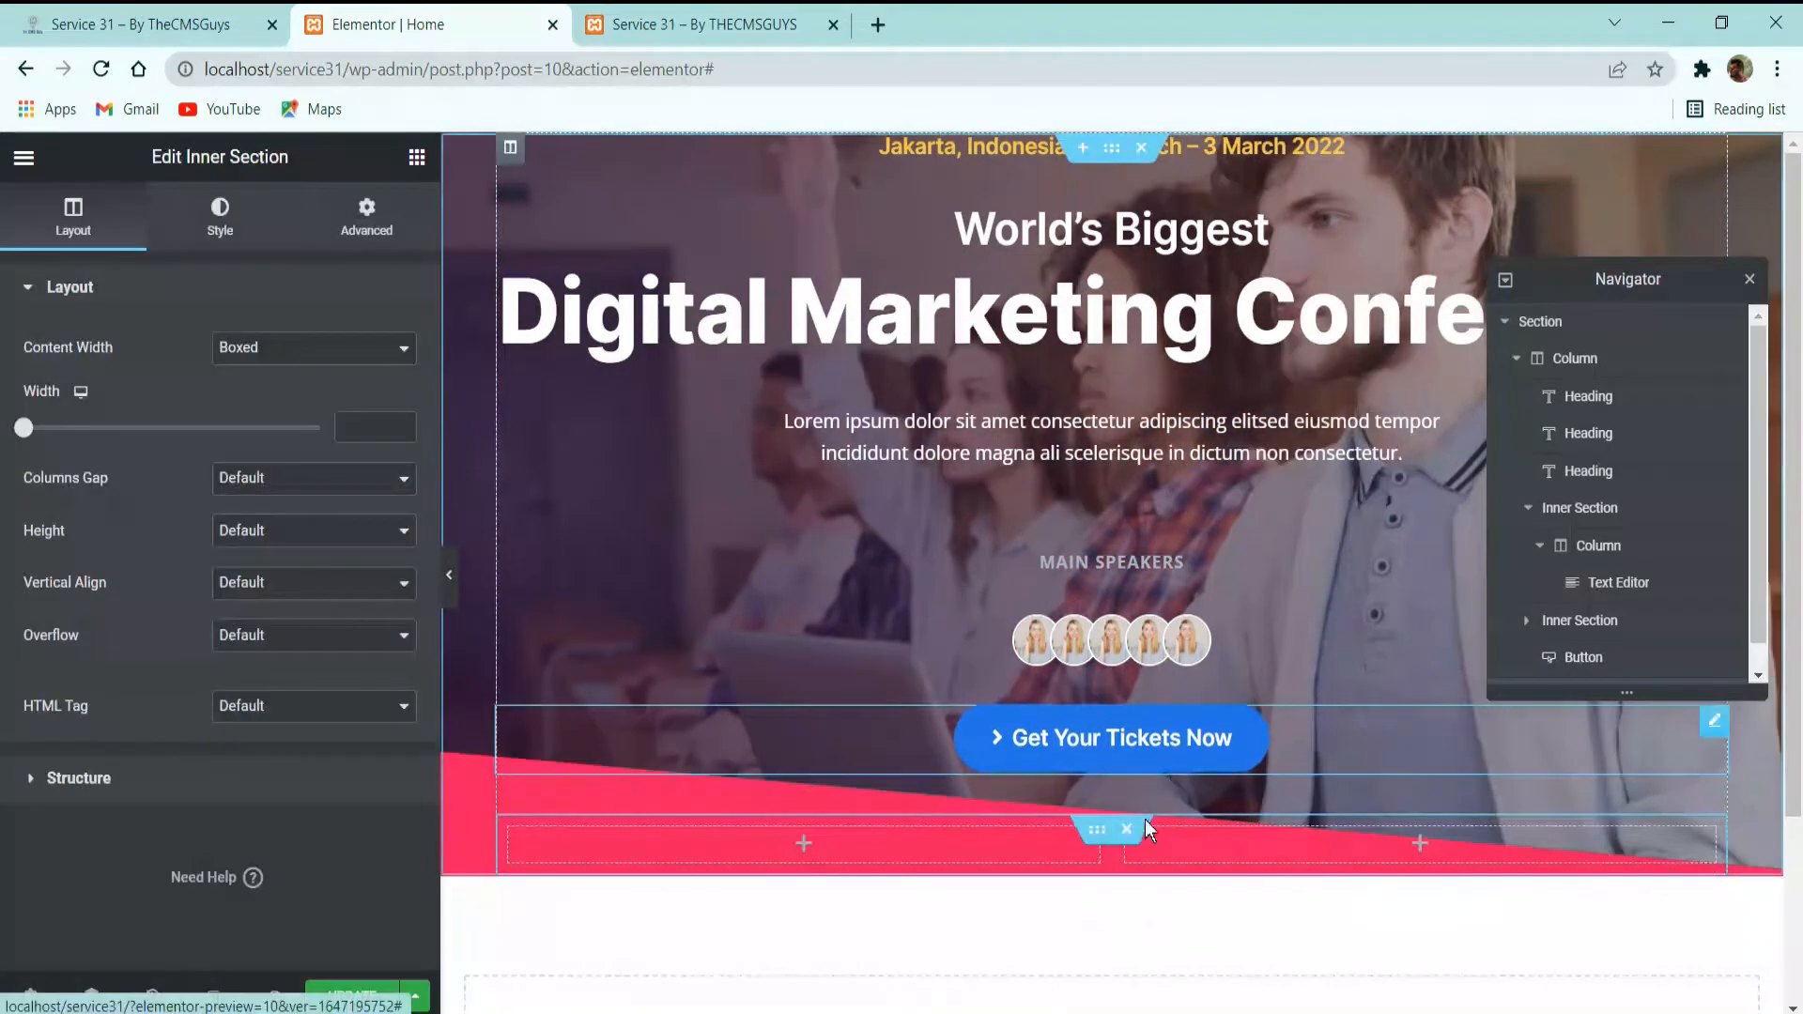
Check the three-column row below the ticket button on the demo site and copy its "Become an Exhibitor" heading.
left_click(234, 12)
scroll(602, 667, "up", 2)
scroll(603, 667, "up", 4)
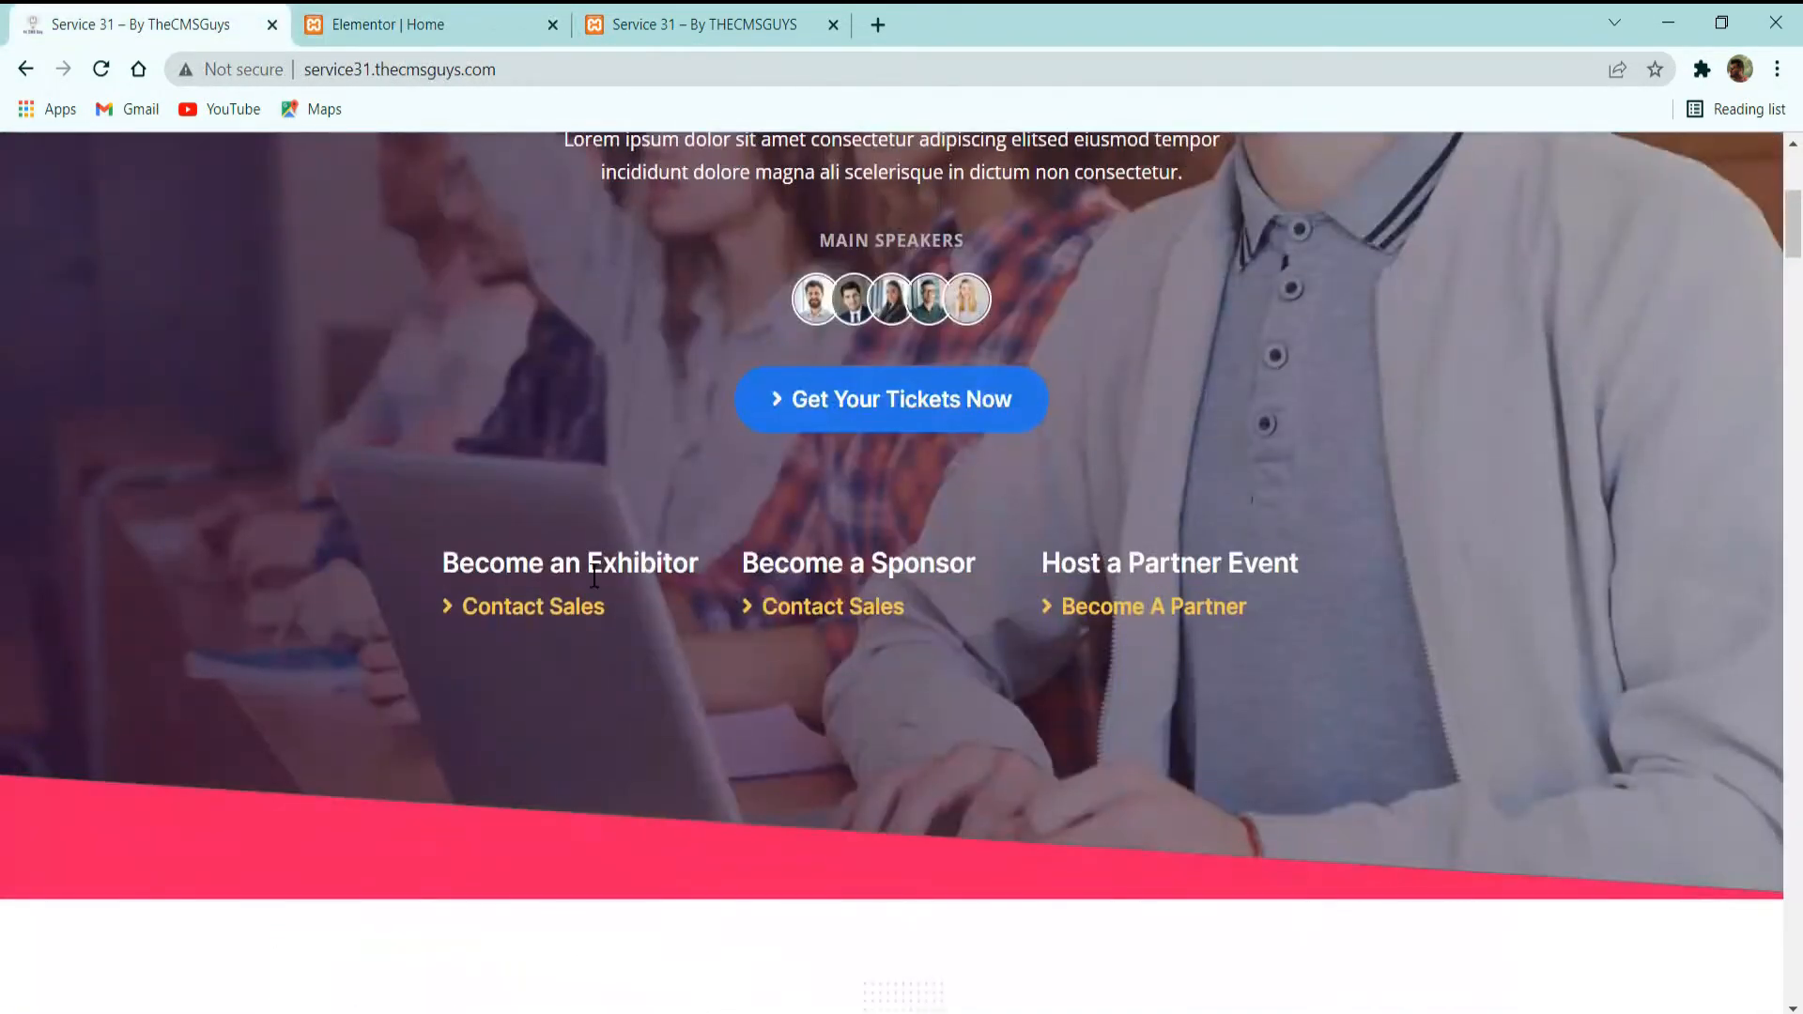
left_click(303, 13)
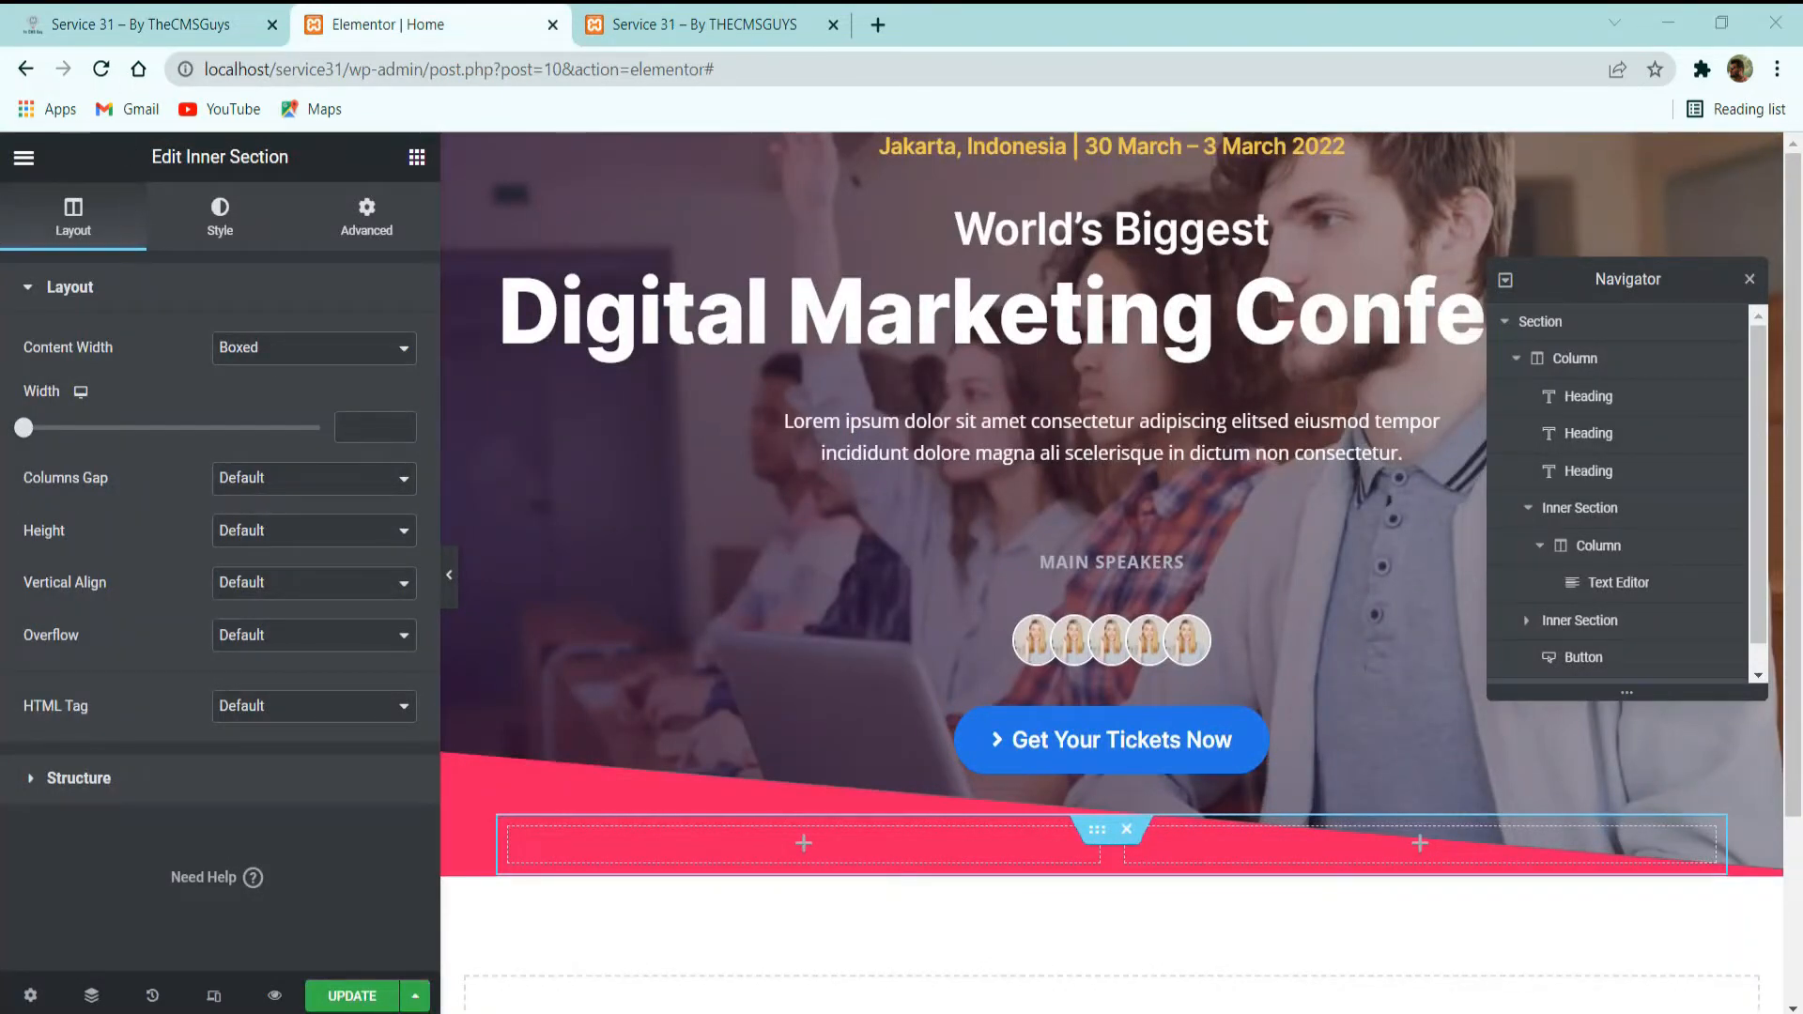
left_click(112, 15)
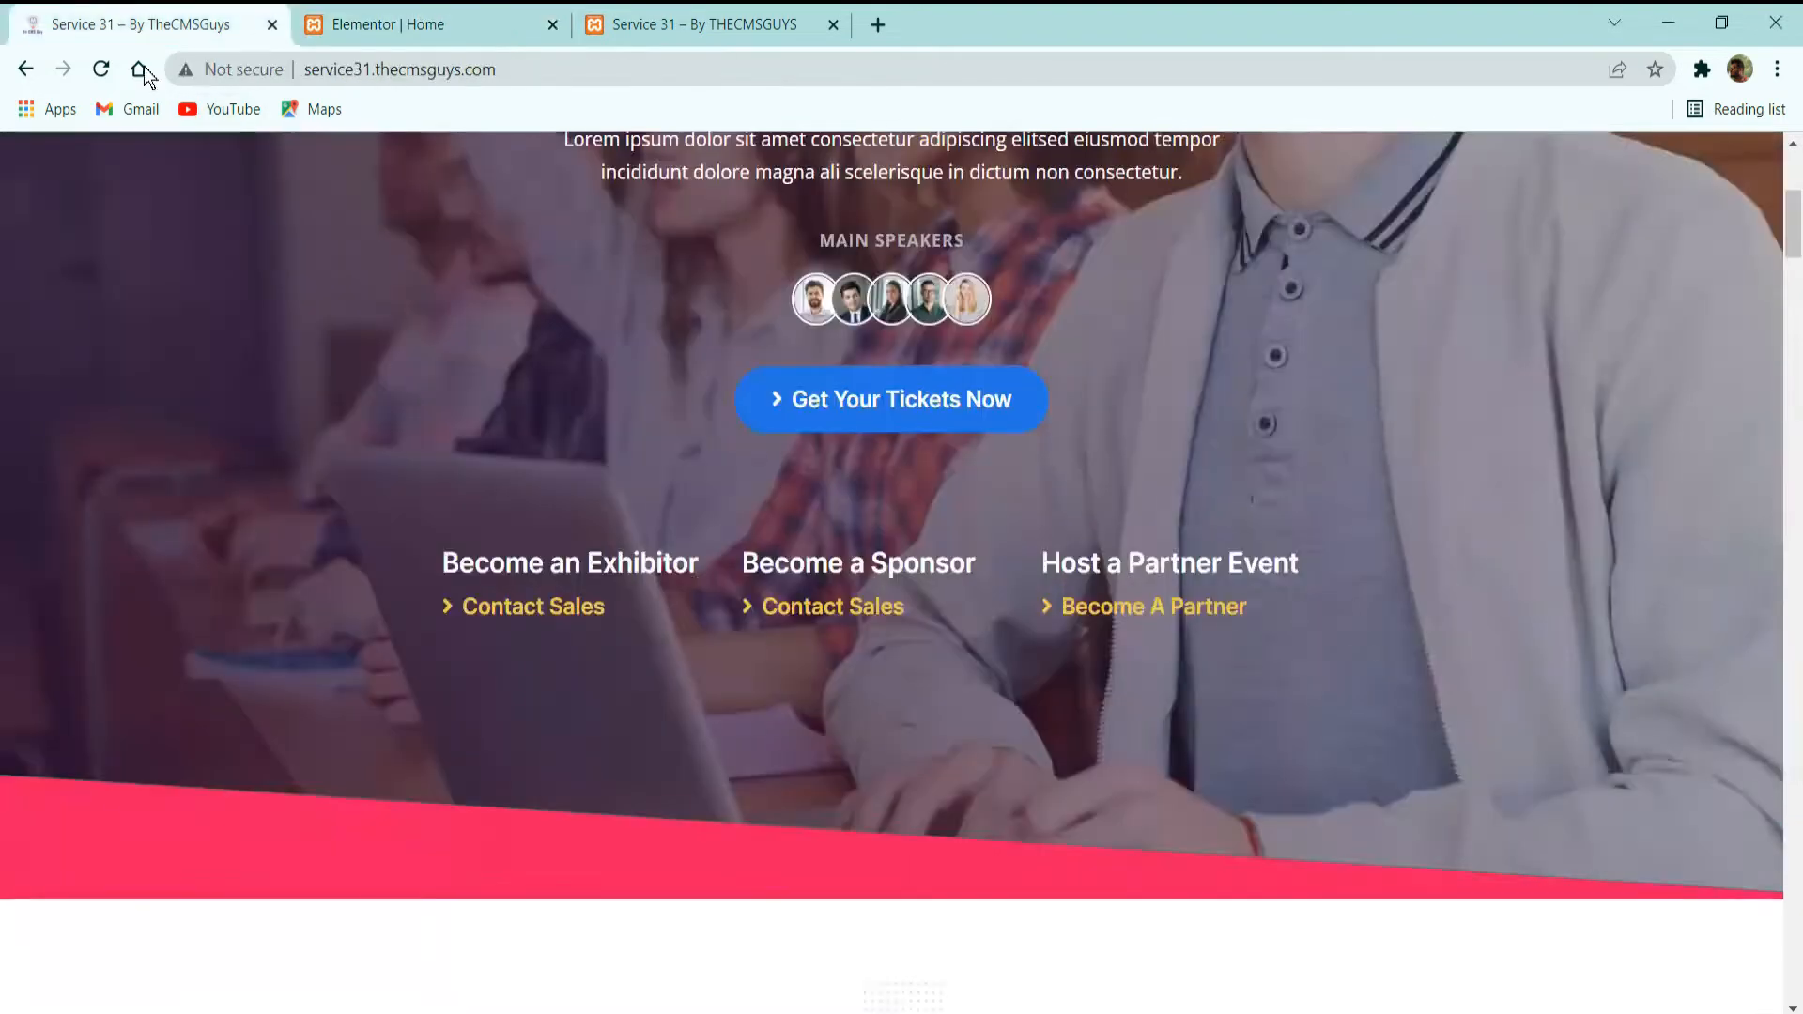
triple_click(585, 558)
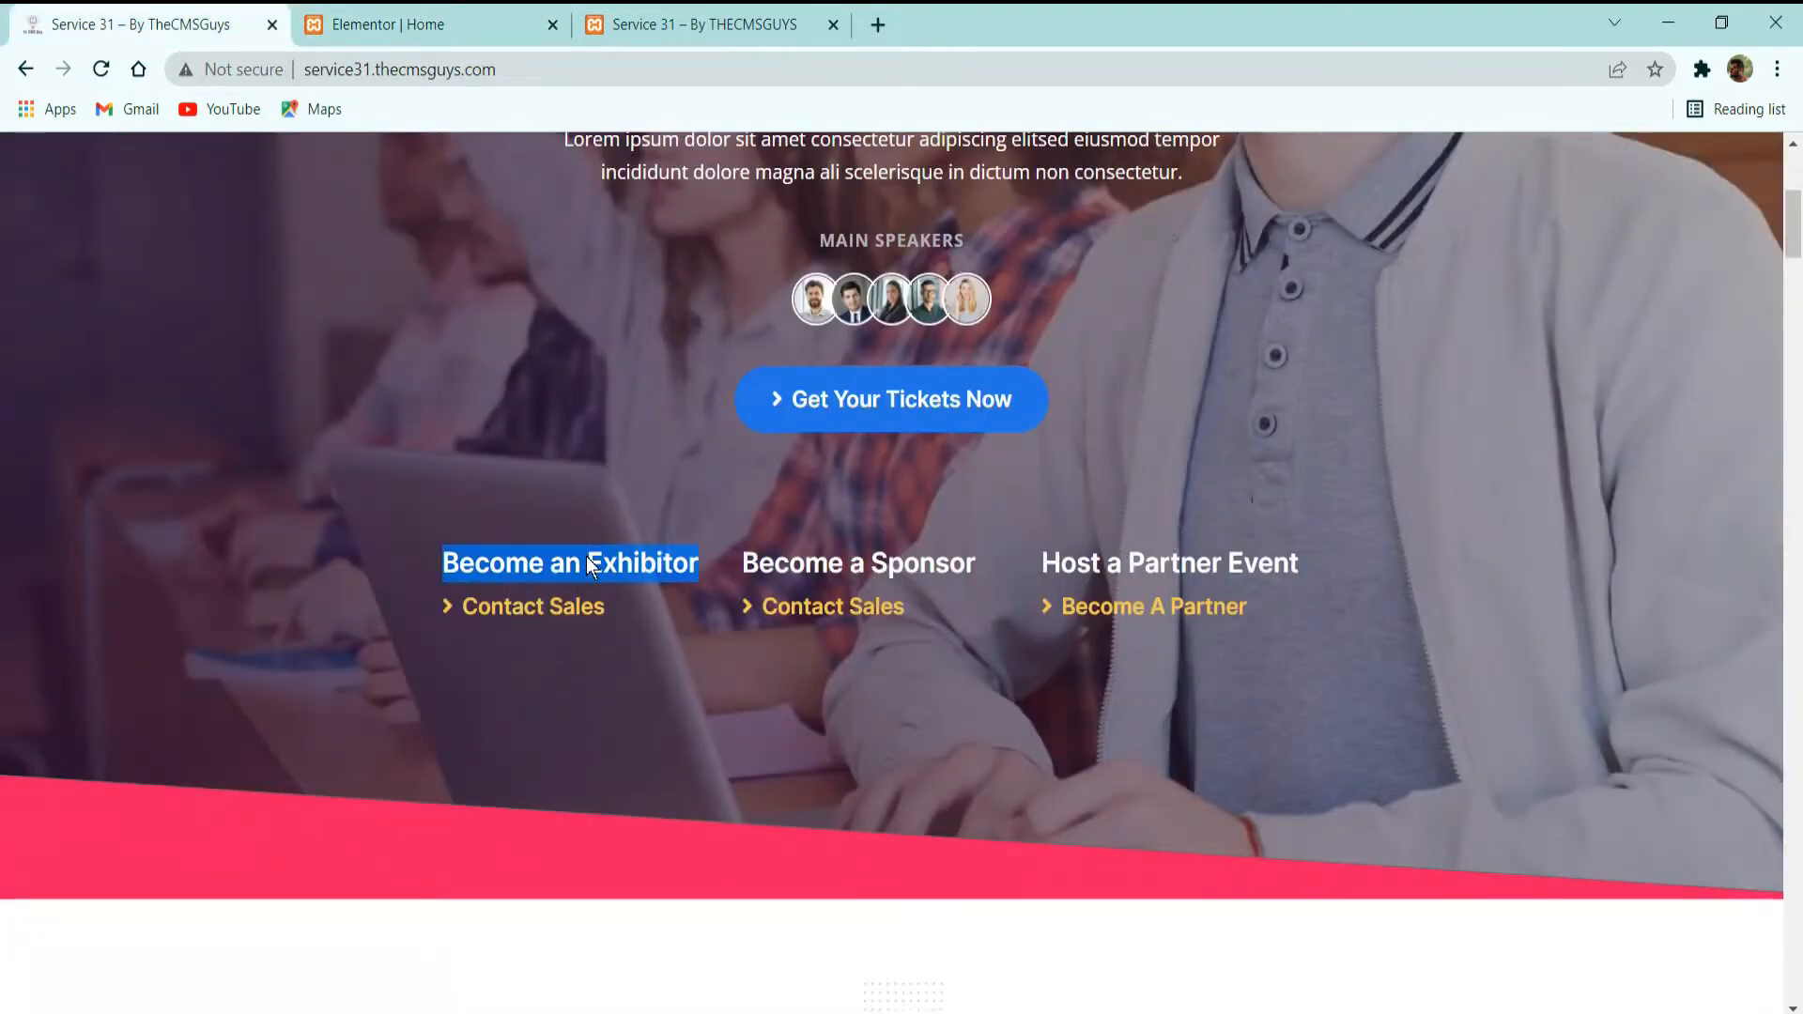
right_click(586, 556)
left_click(616, 572)
Add a heading to the first column of the new inner section in Elementor with the copied title "Become an Exhibitor".
left_click(423, 25)
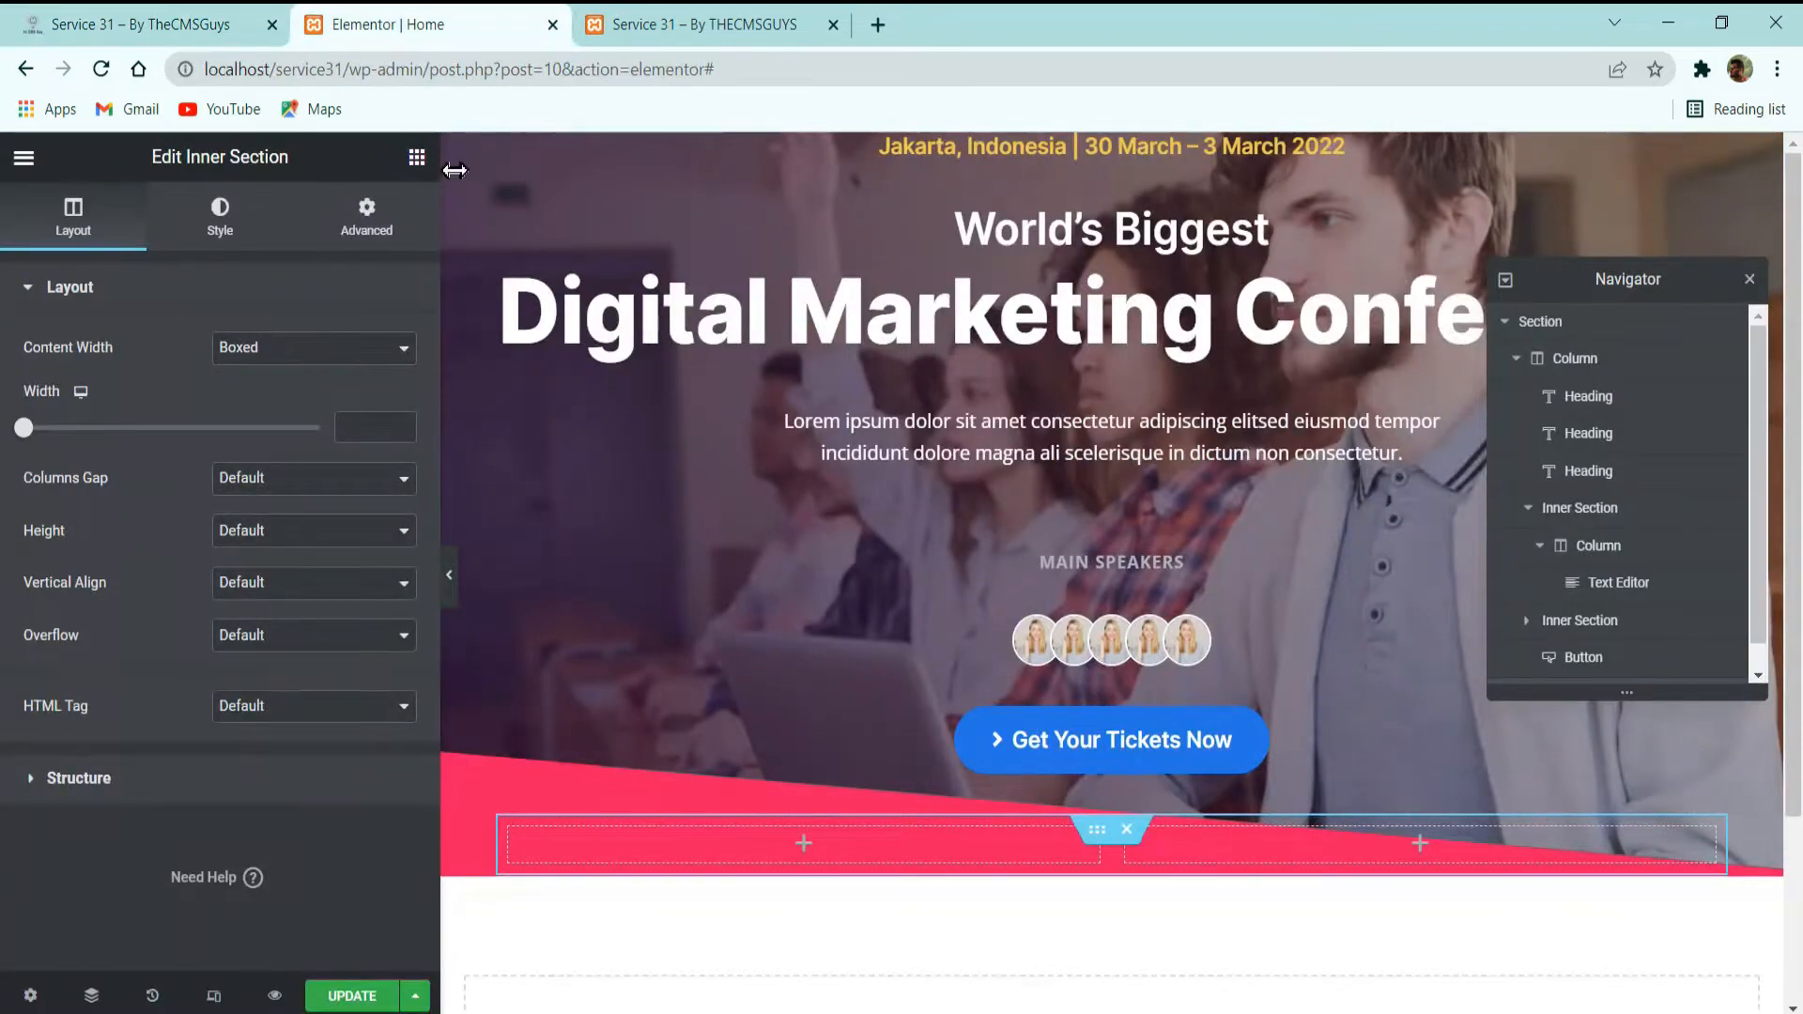
left_click(416, 157)
left_click_drag(282, 442, 699, 850)
triple_click(232, 409)
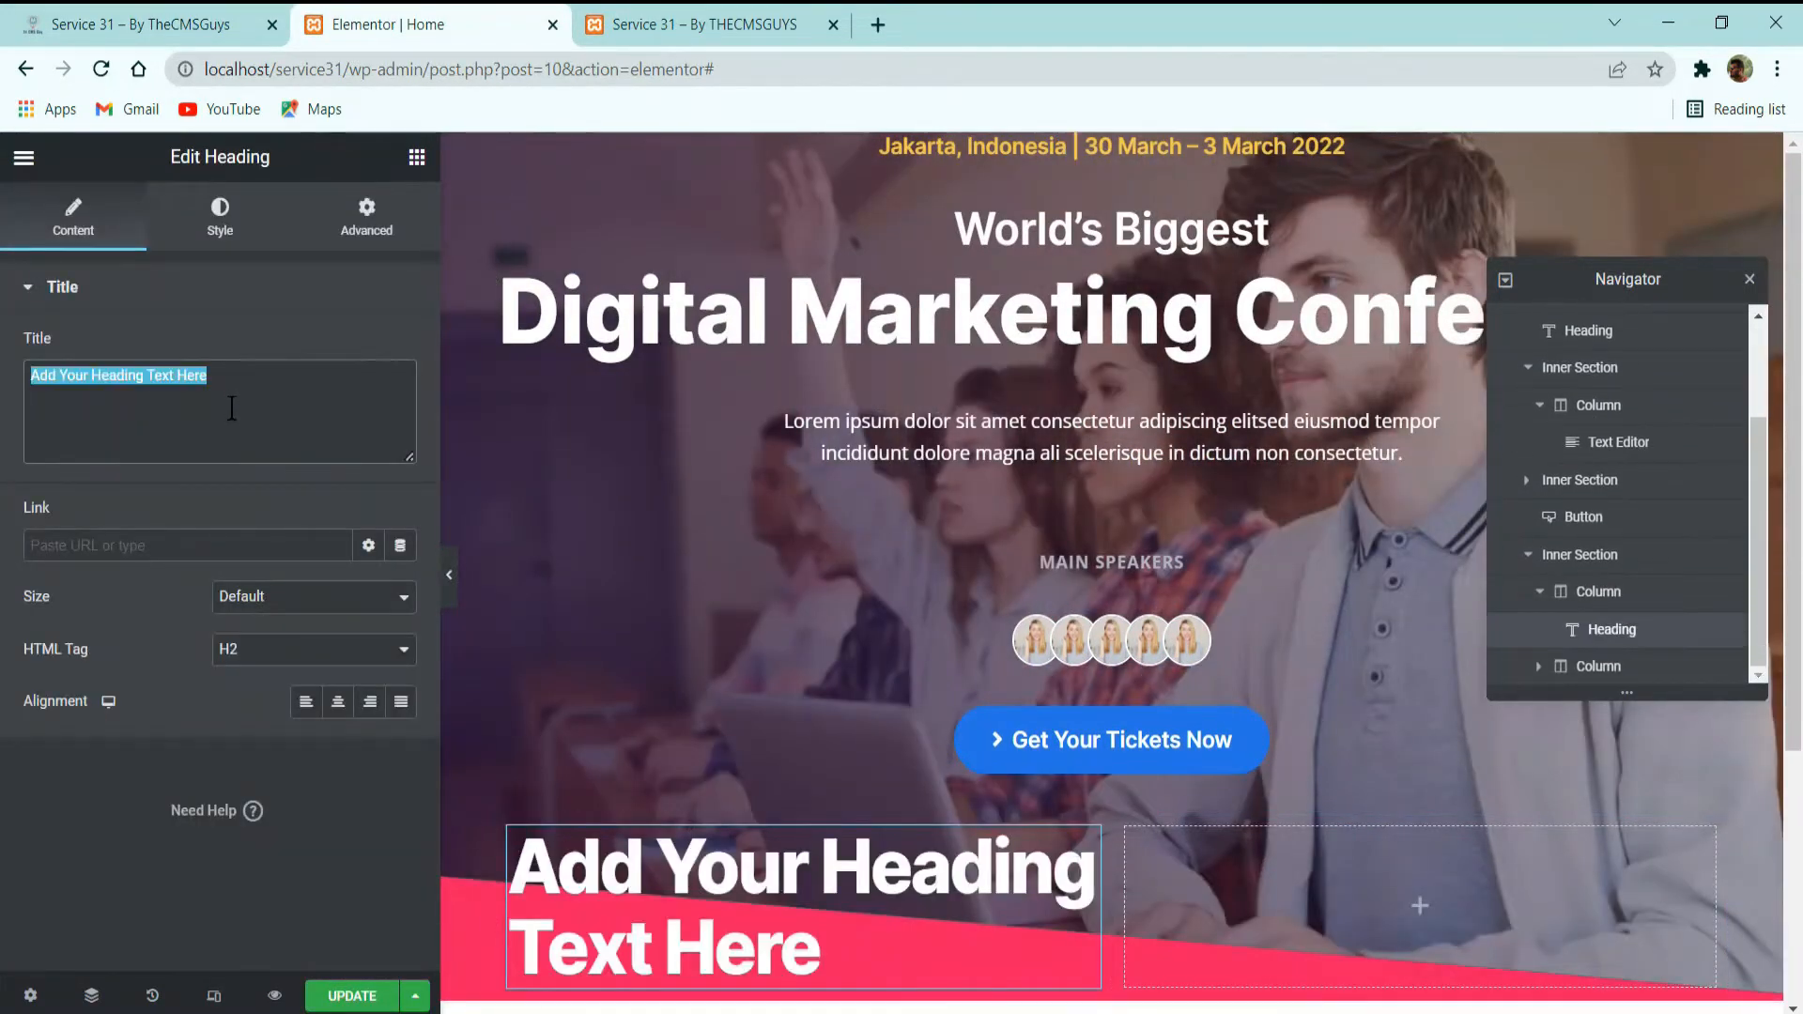
key("ctrl+v")
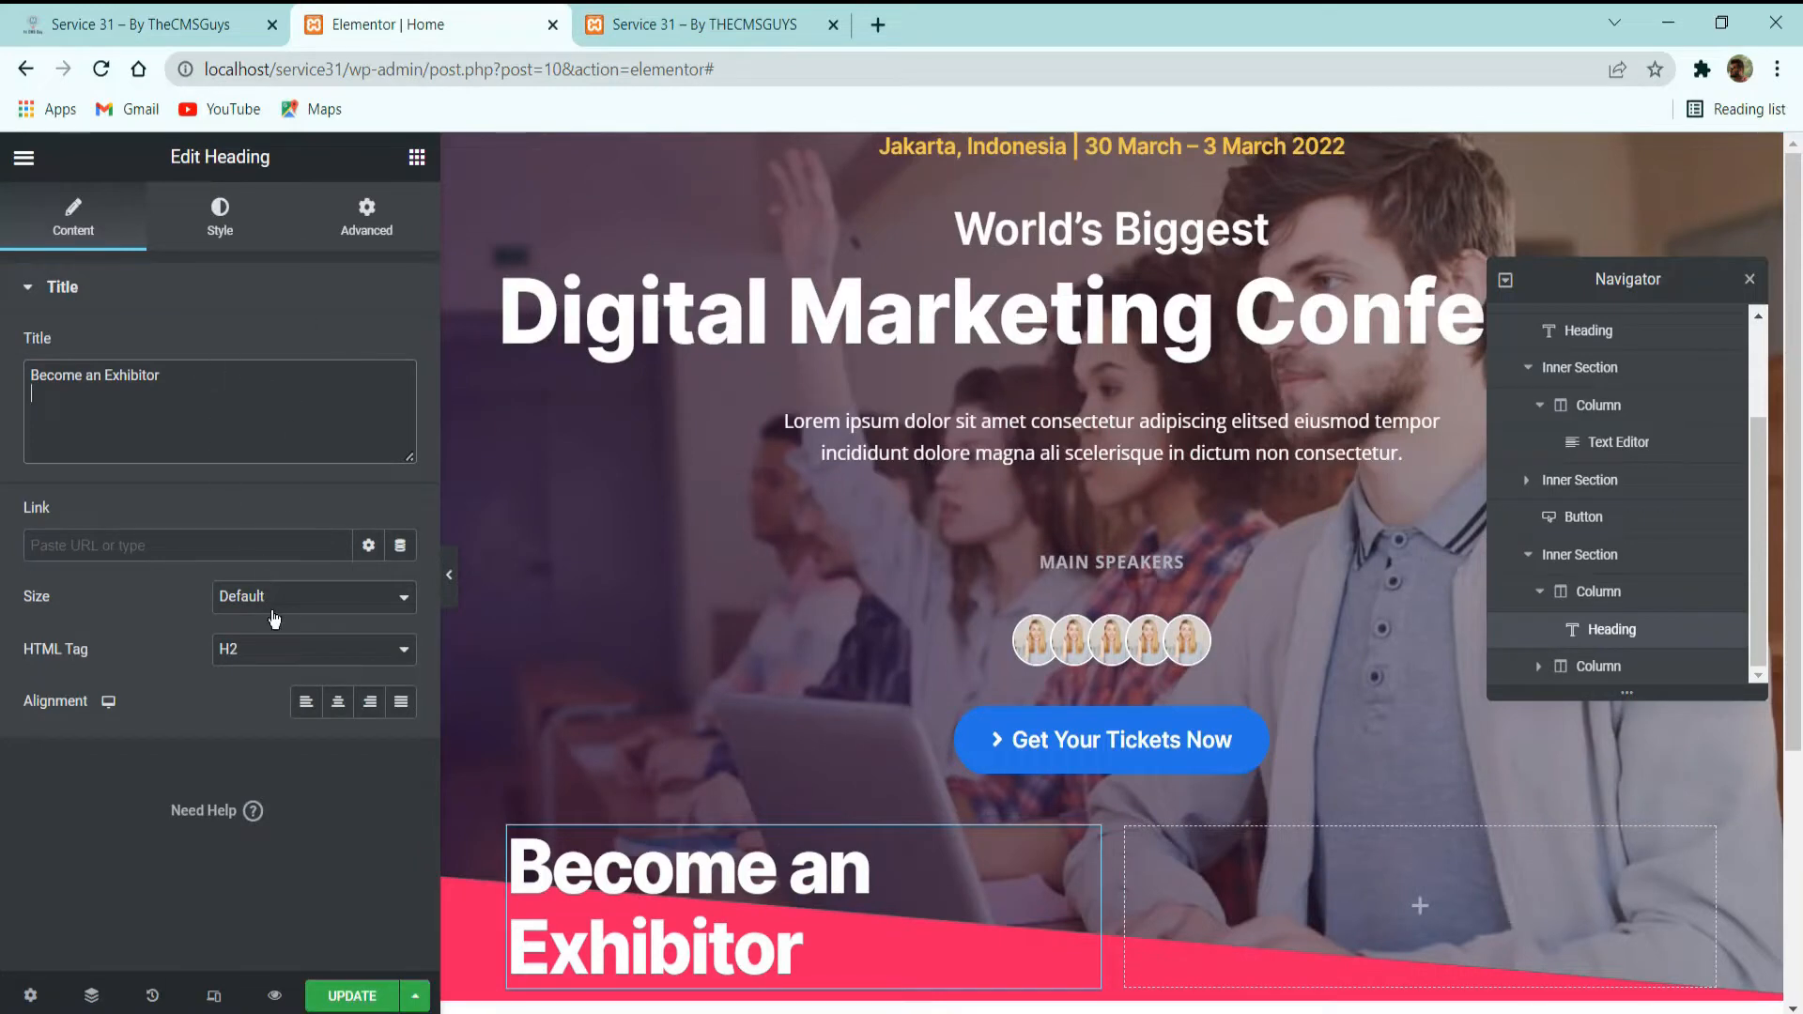
Set the "Become an Exhibitor" heading's HTML tag to H4 and its text color to the white global color.
left_click(279, 646)
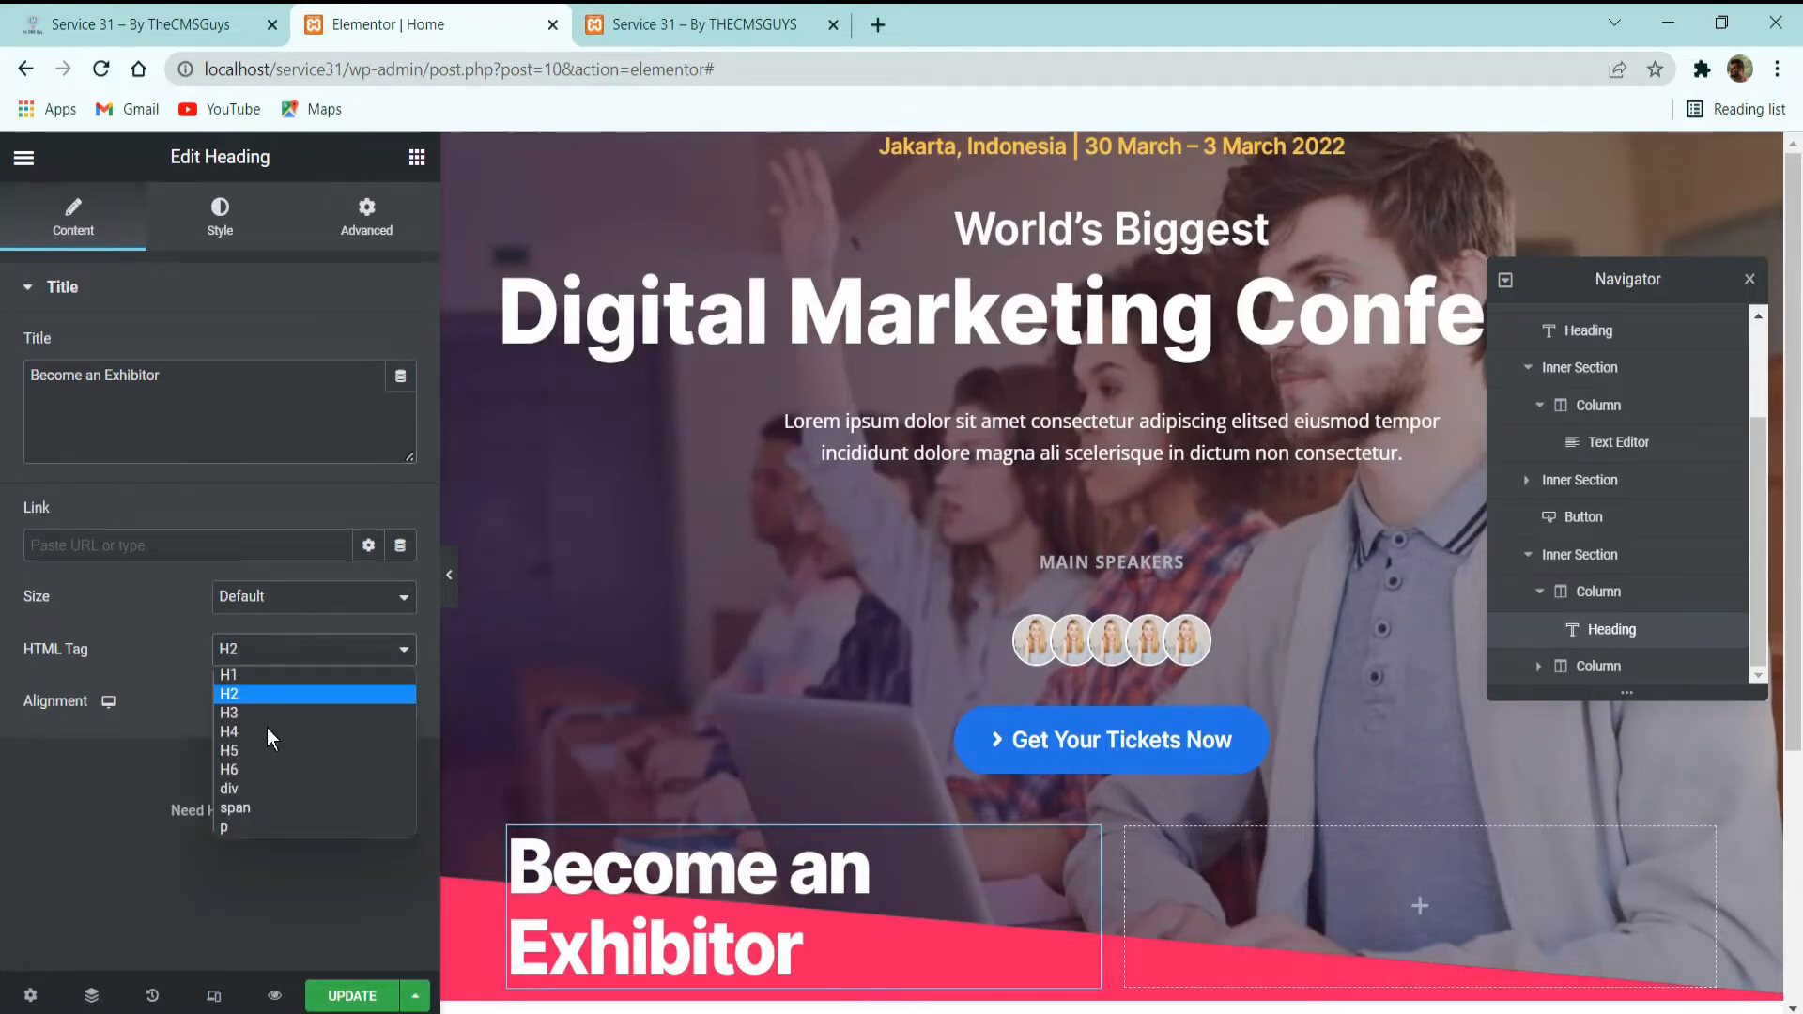
left_click(267, 731)
left_click(220, 218)
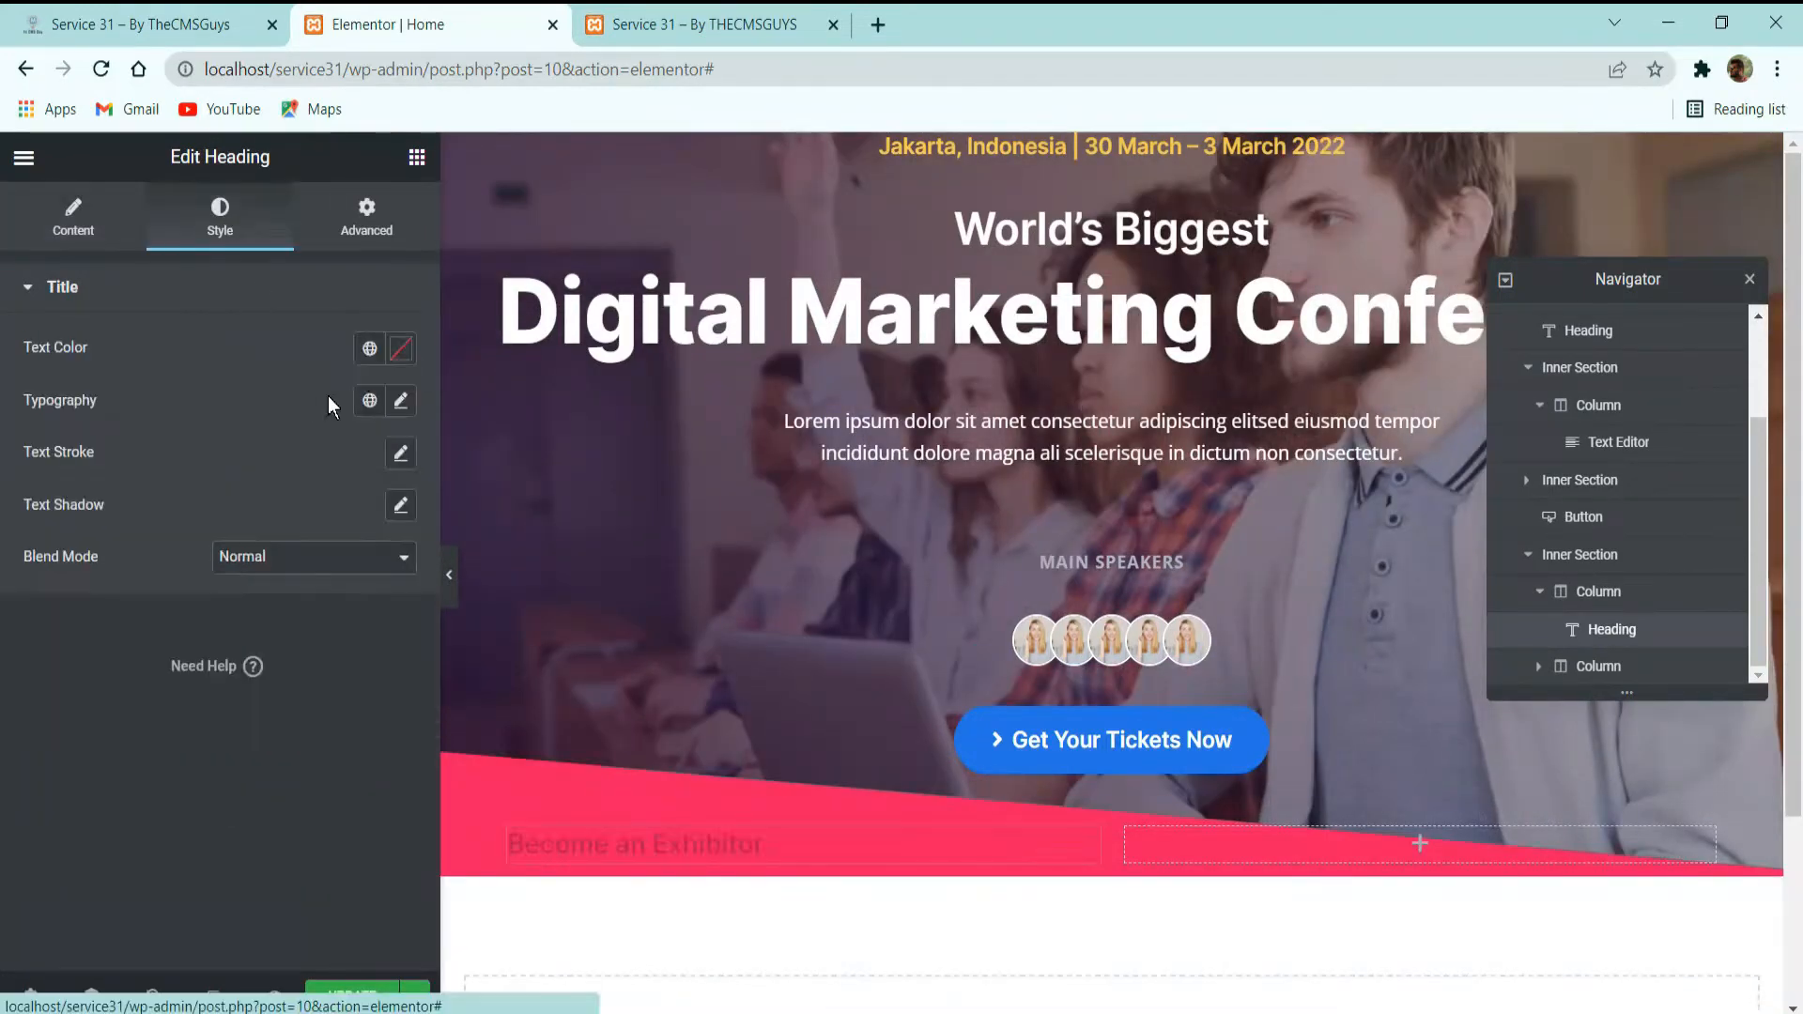
left_click(369, 349)
scroll(173, 729, "down", 3)
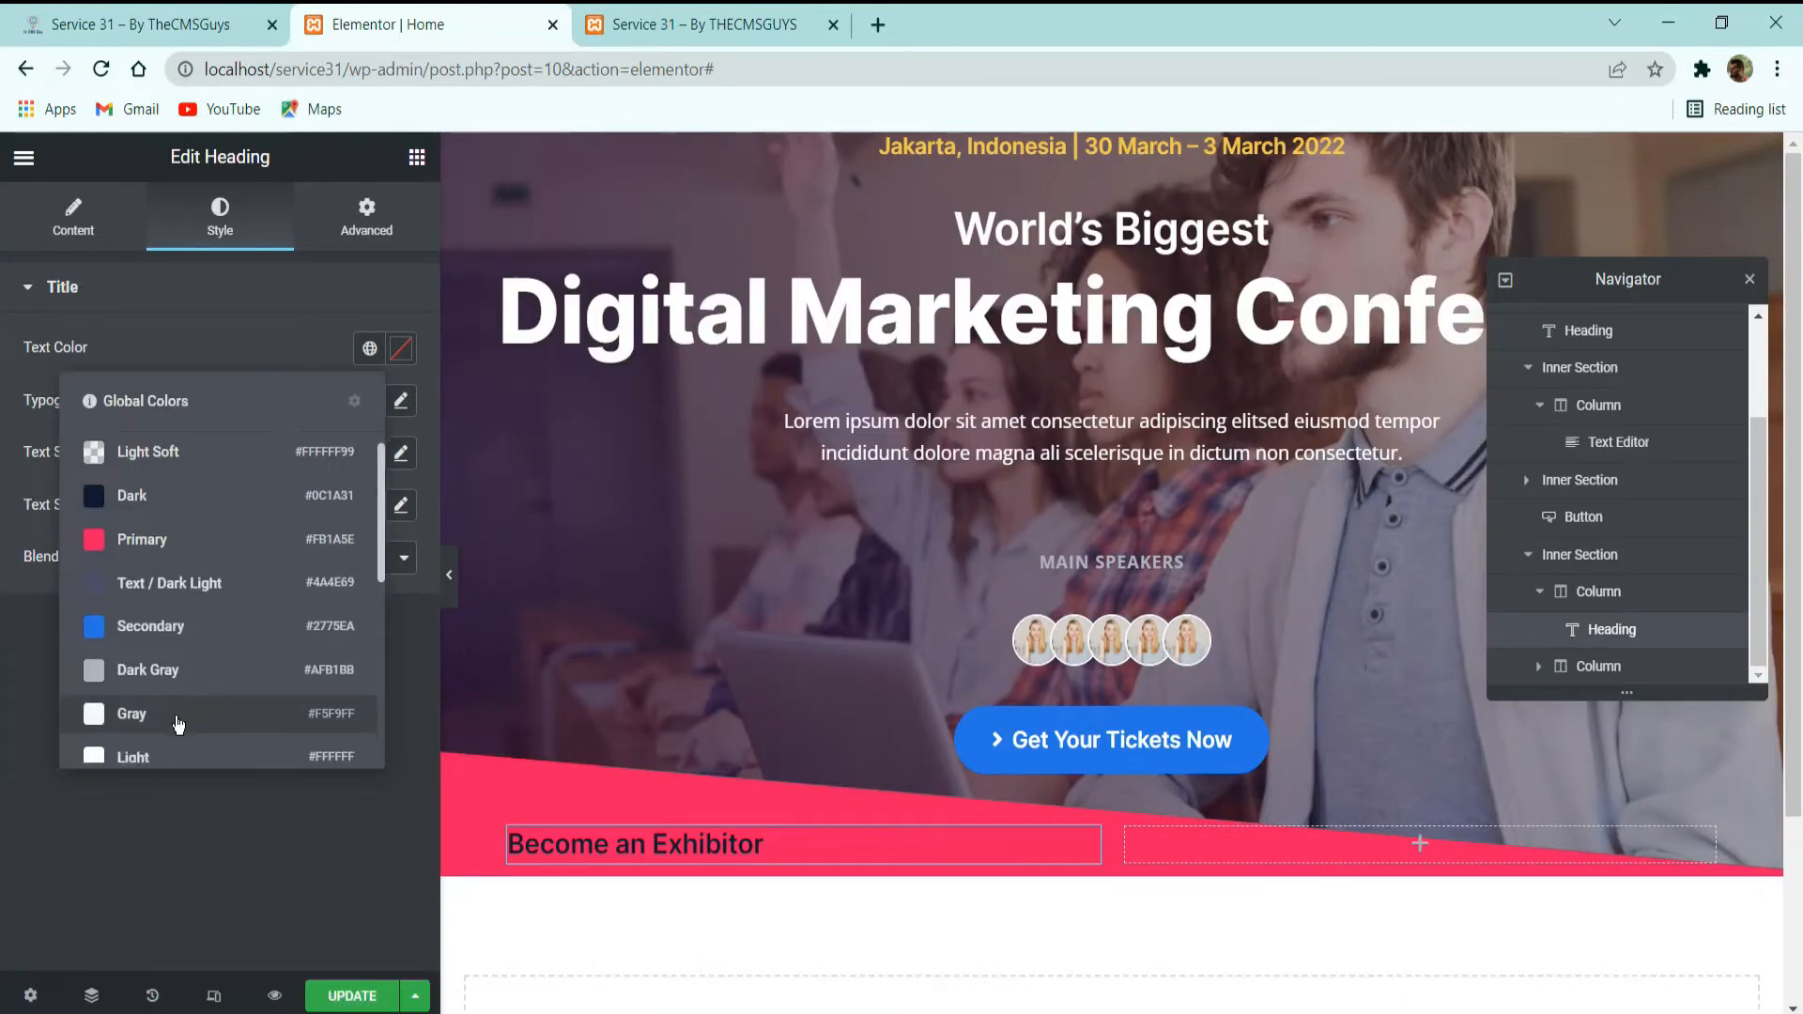
left_click(167, 516)
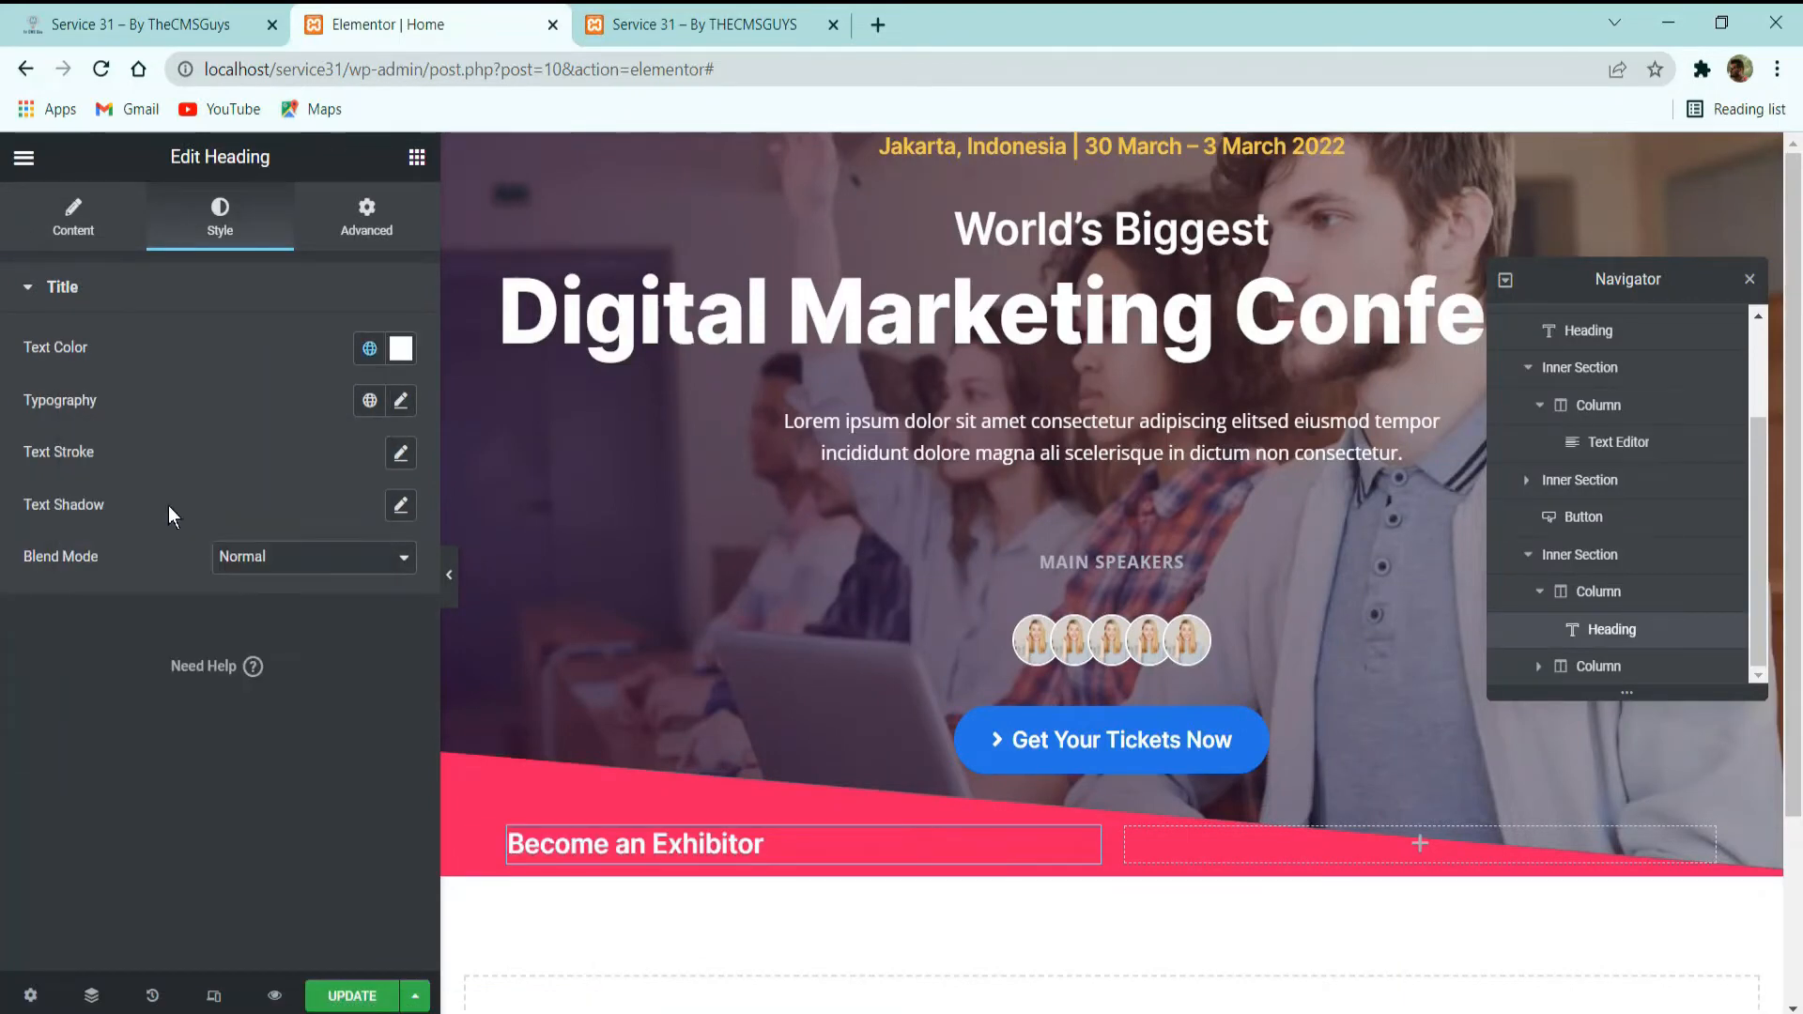
Check the demo site, then add a button below the "Become an Exhibitor" heading with the text "conatct Sales".
left_click(155, 10)
left_click(484, 19)
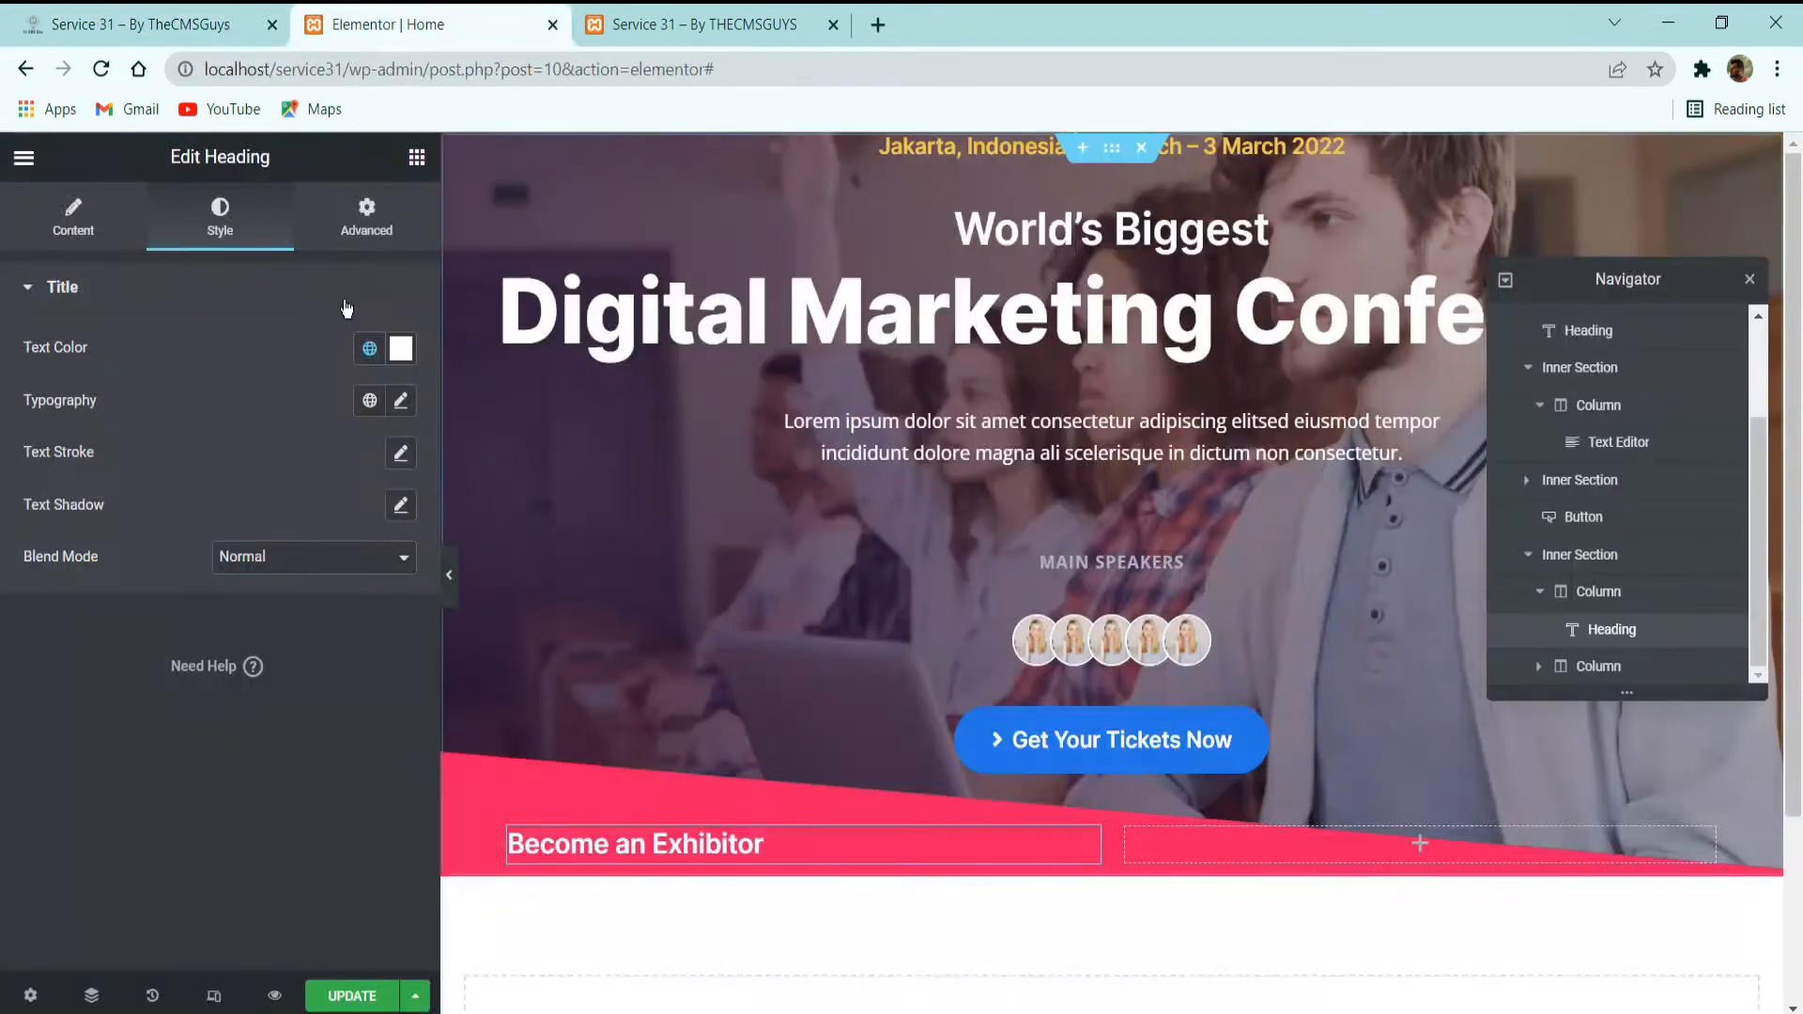
left_click(416, 157)
left_click_drag(324, 681, 587, 892)
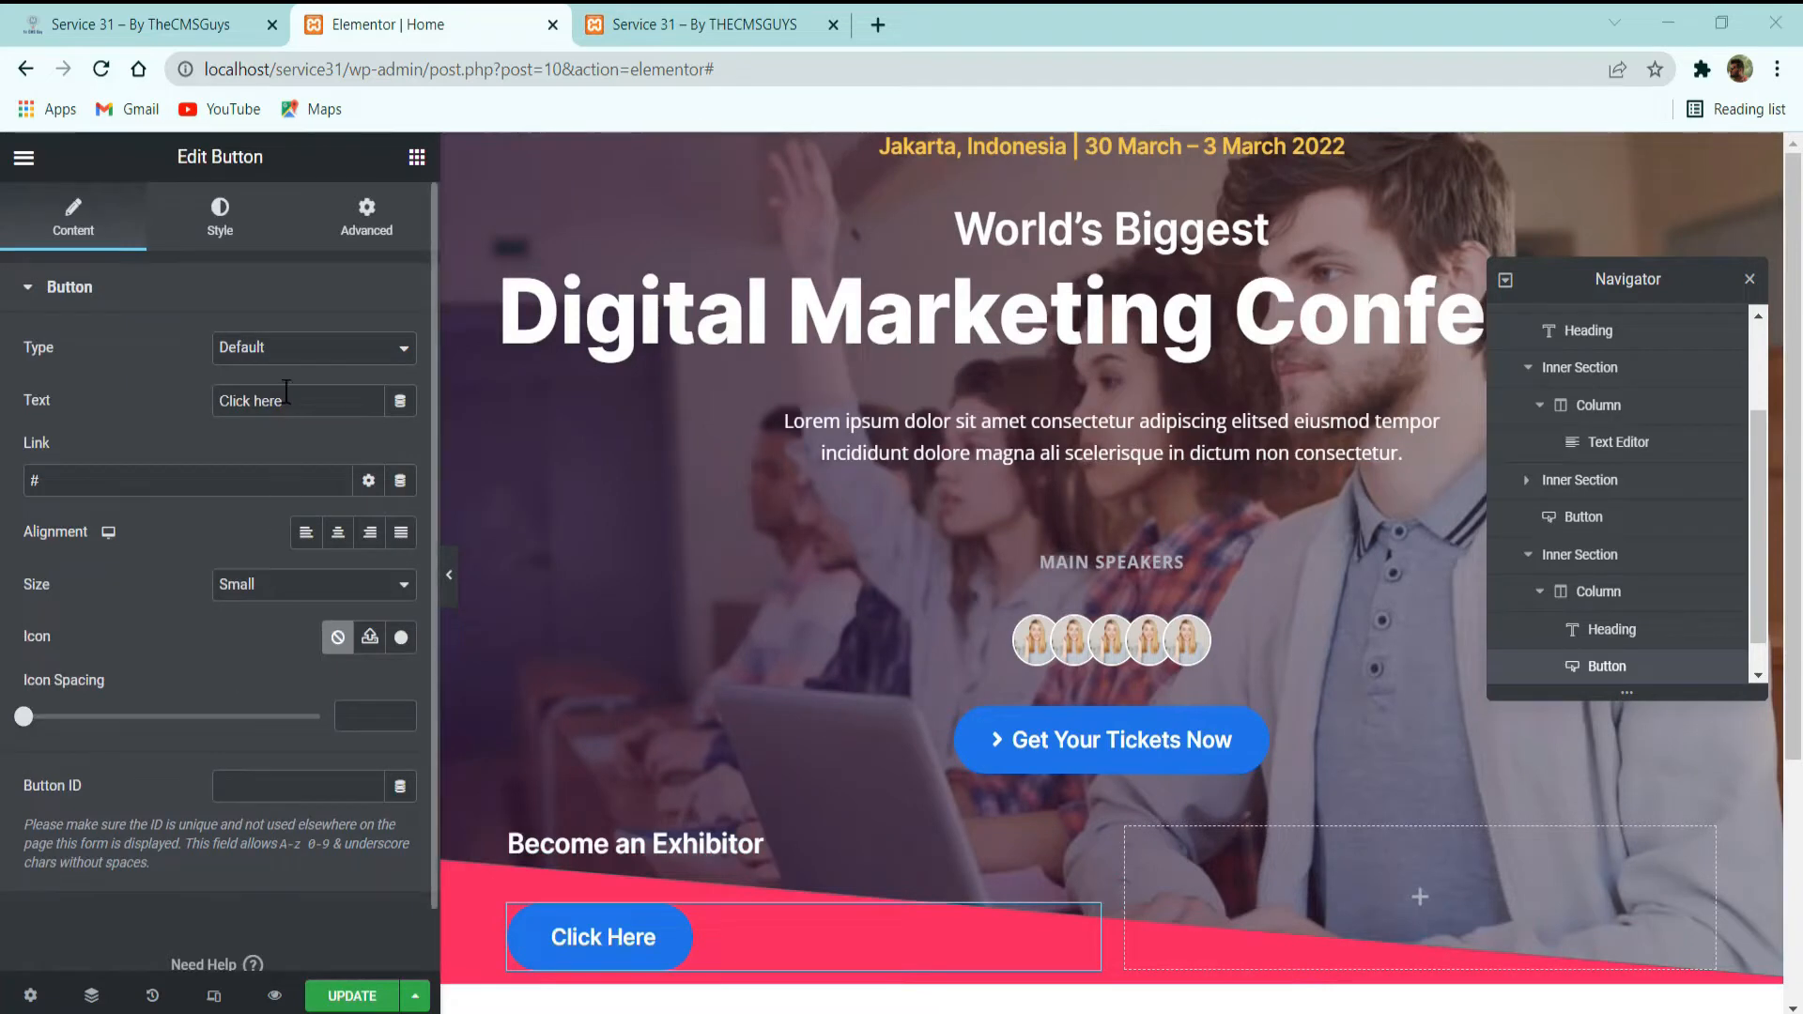
left_click(28, 404)
type("conatct Sale")
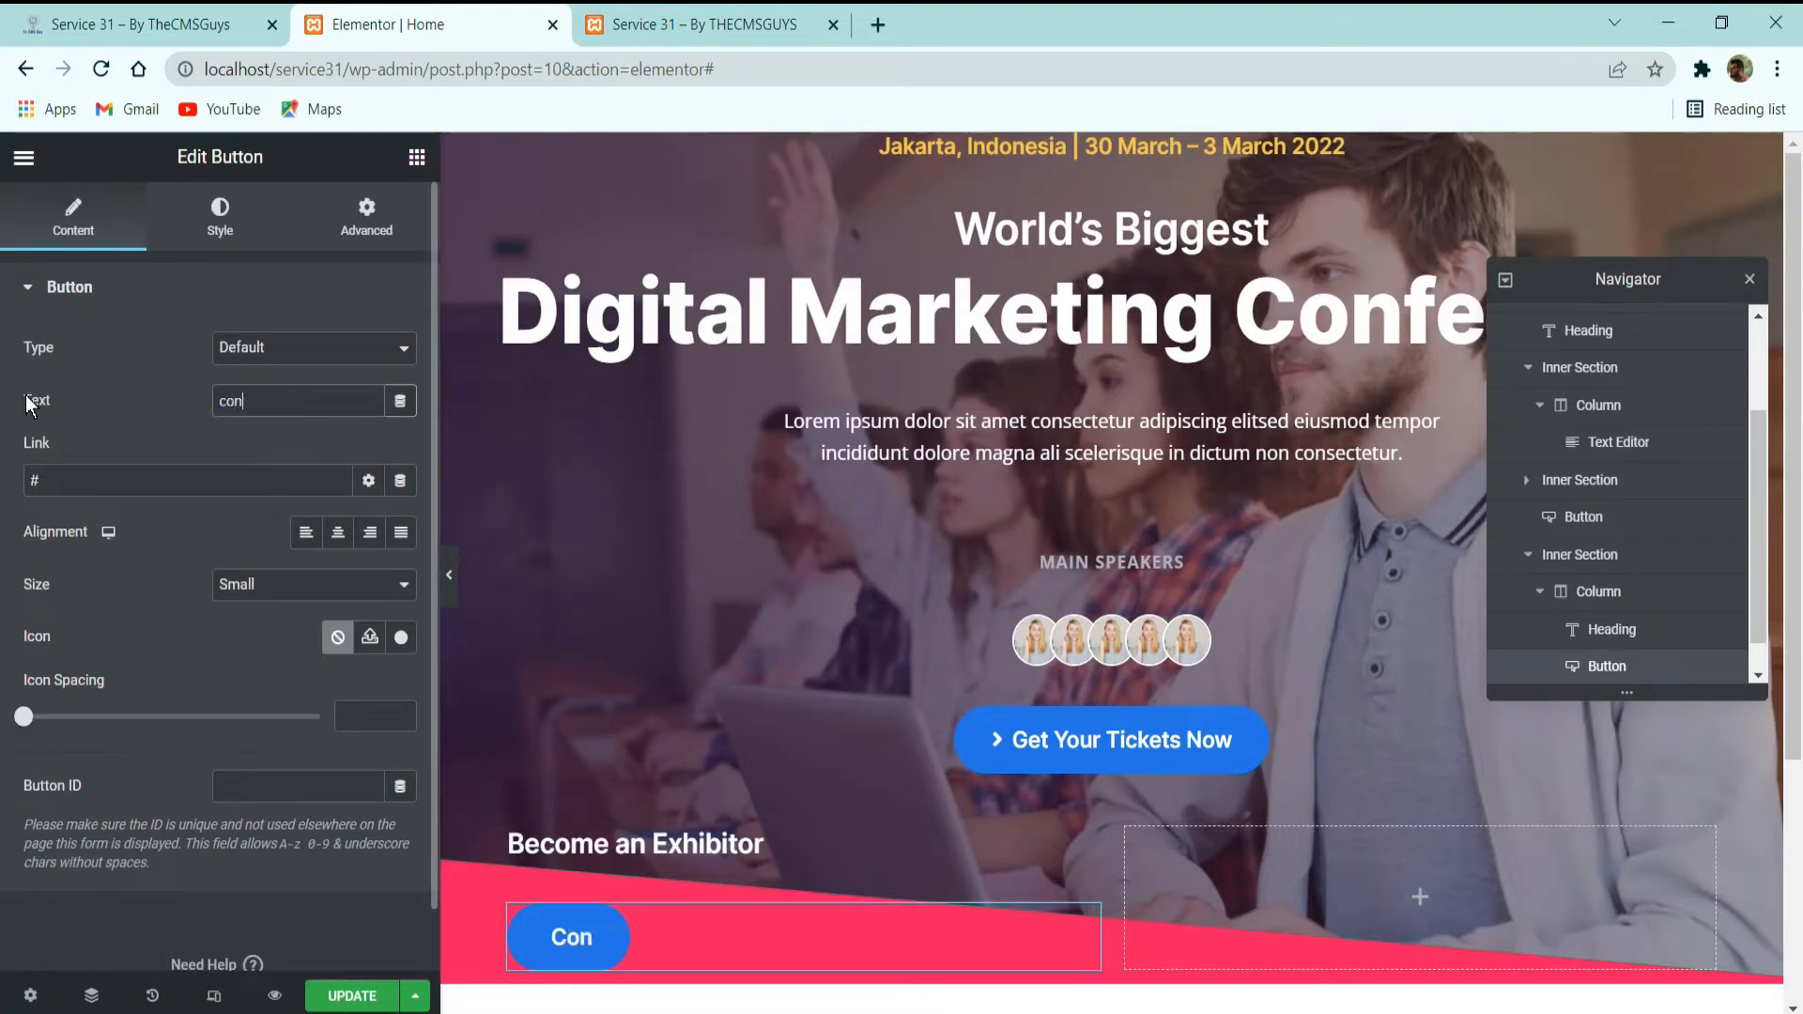
type("s")
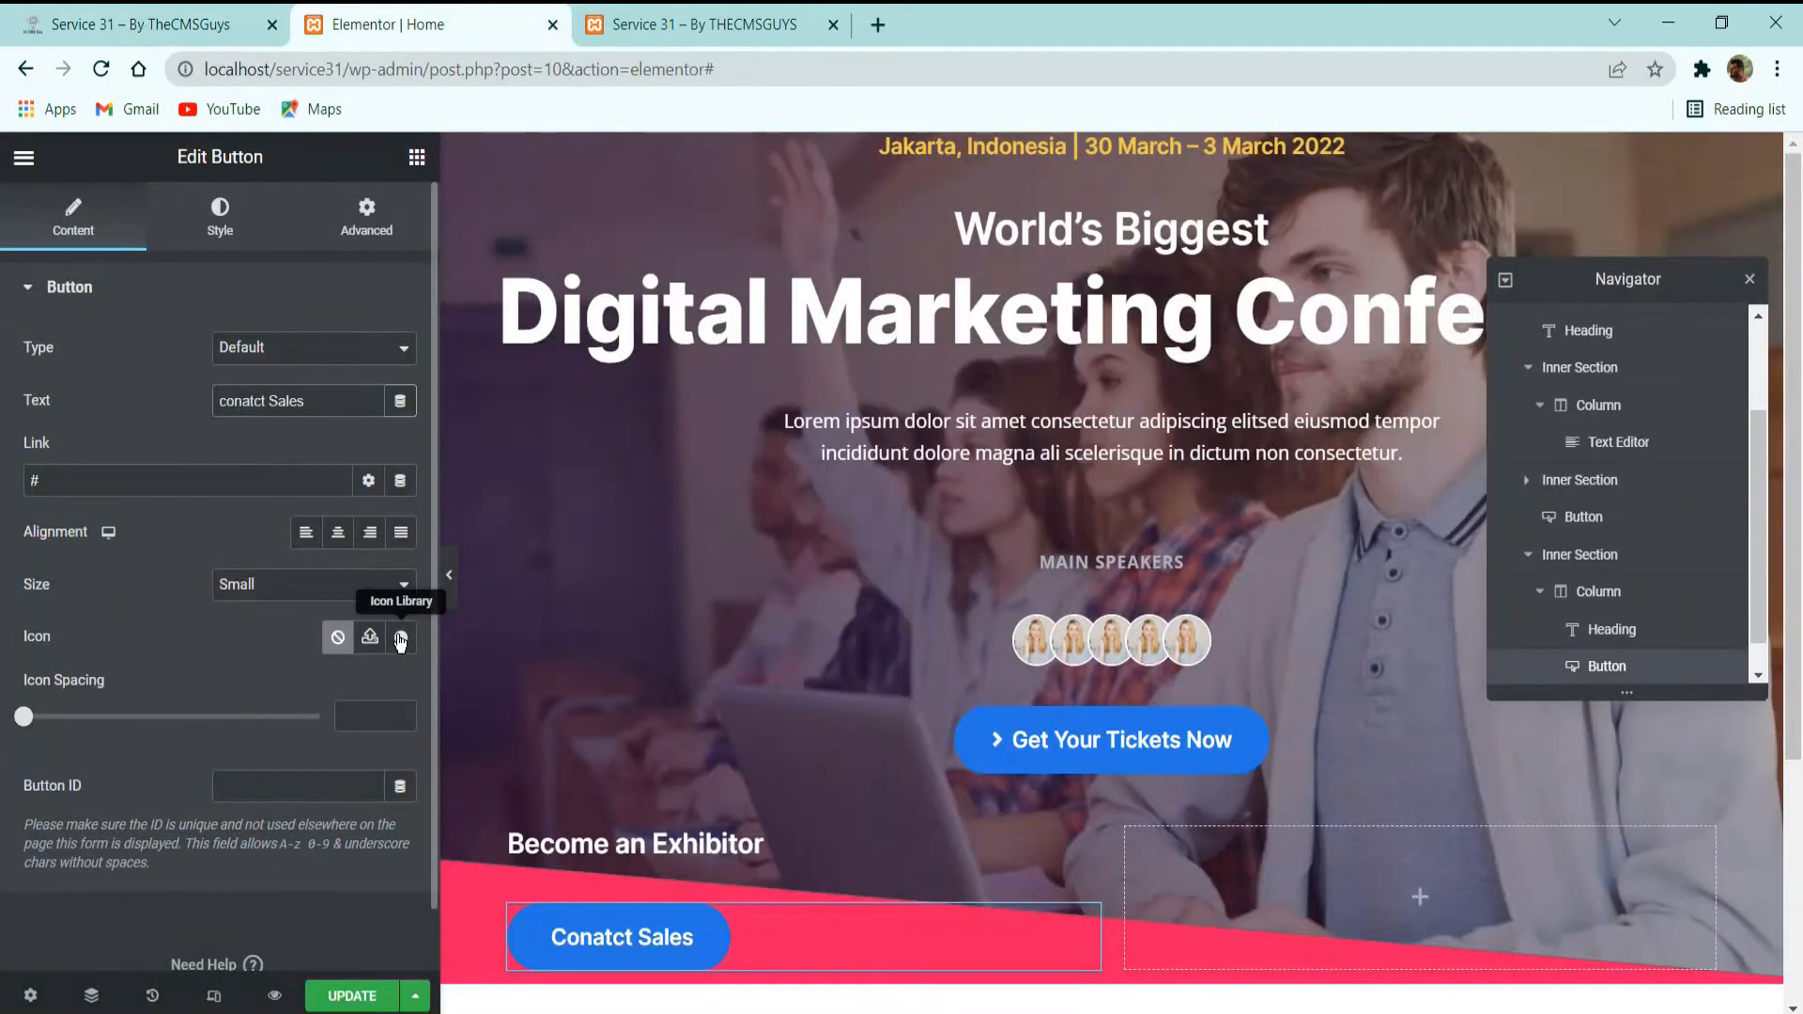
Add the angle-right icon before the sales button's text and set the icon spacing to 8.
left_click(396, 638)
left_click(876, 266)
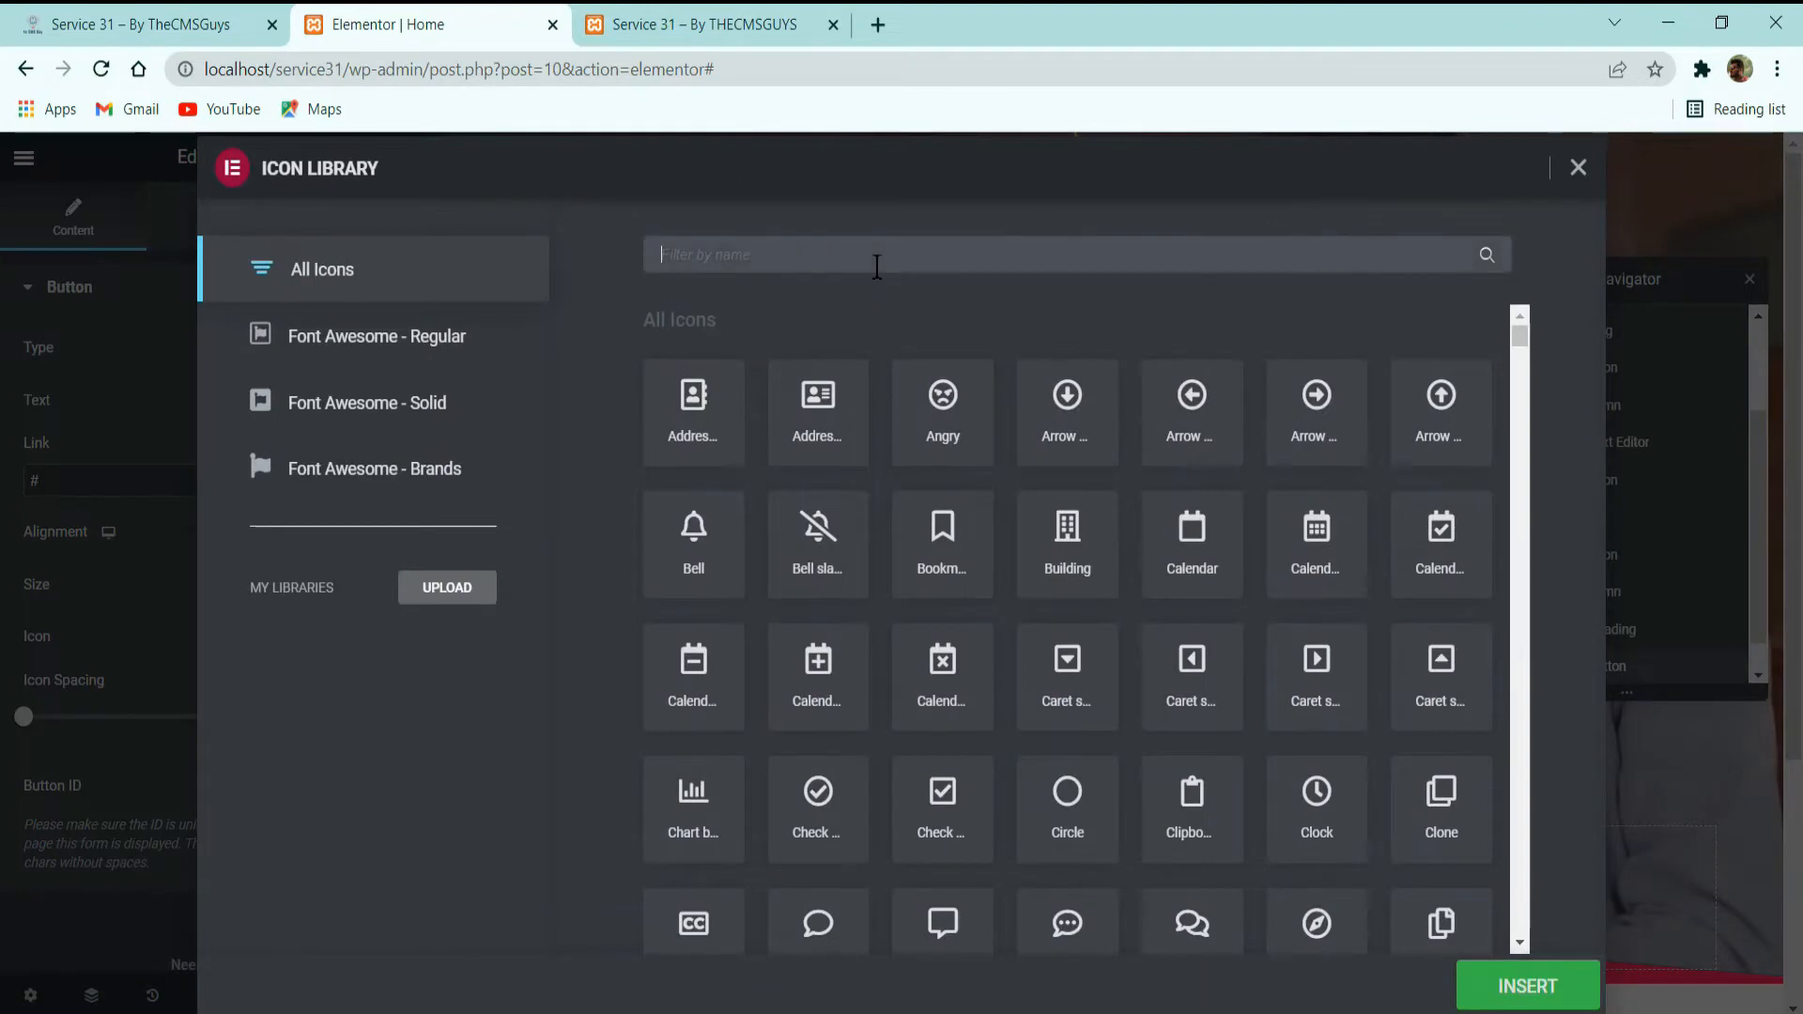
type("righj")
key("BackSpace")
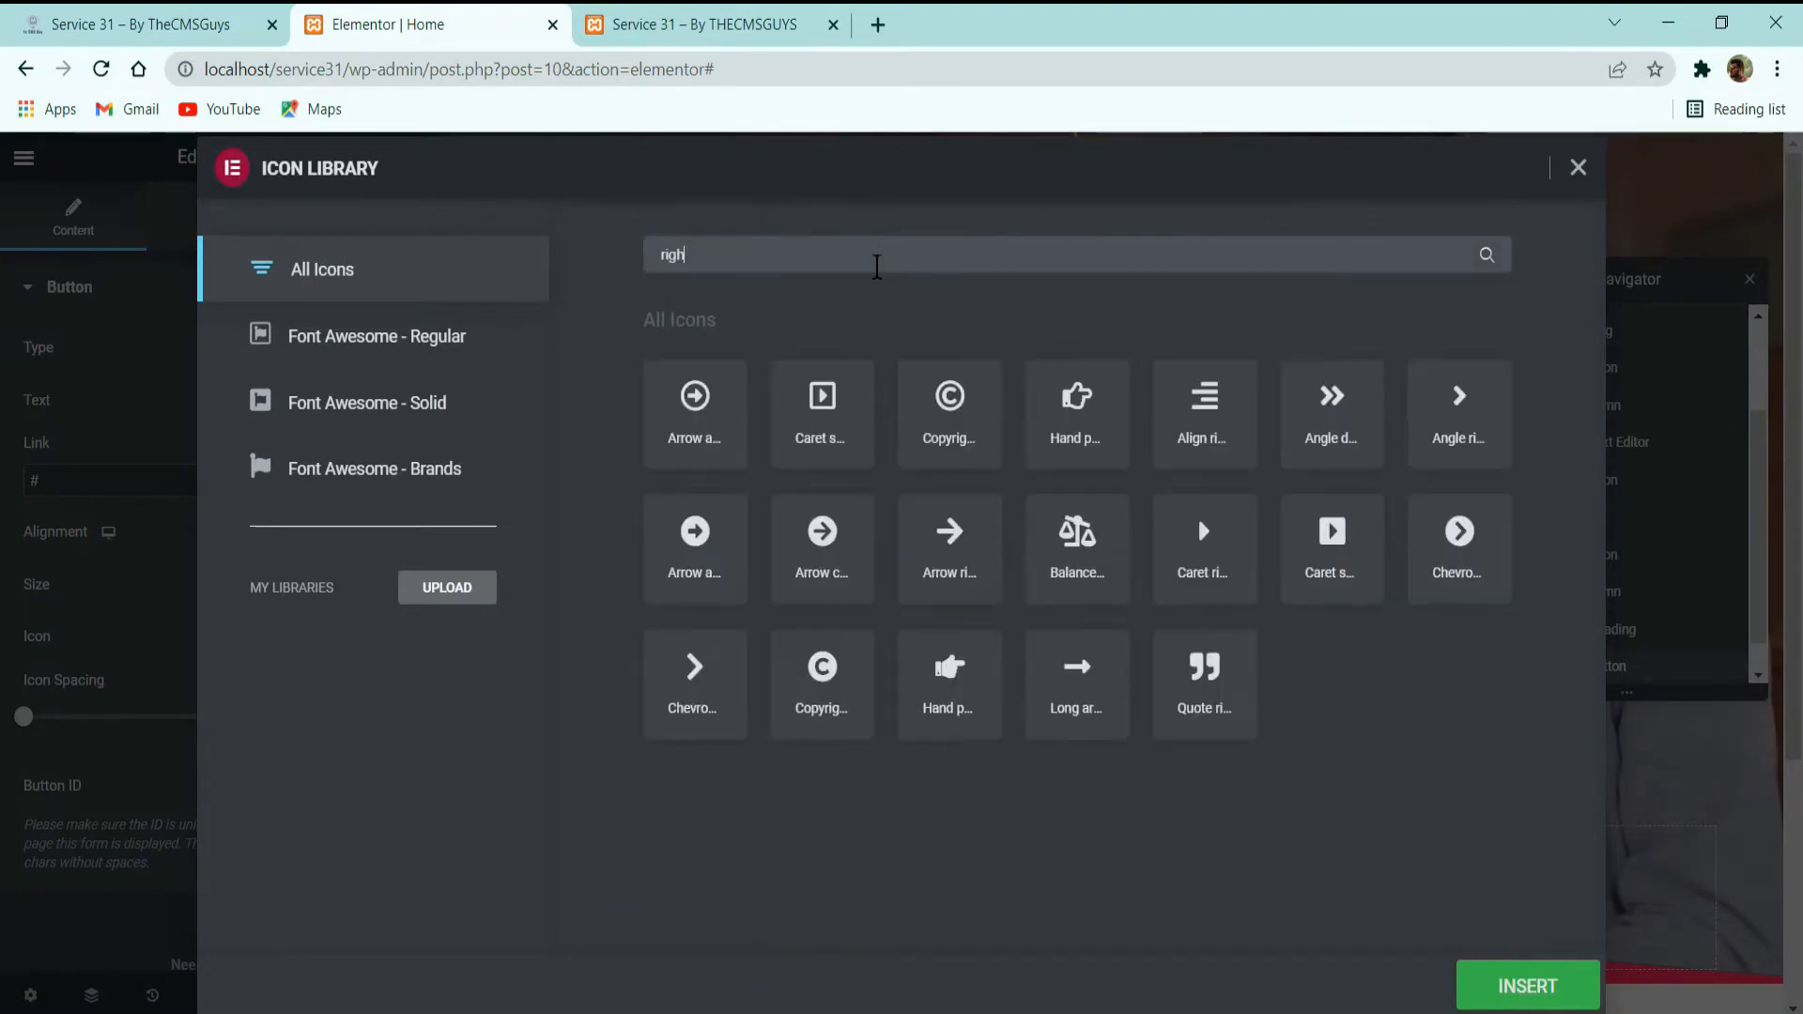
left_click(1442, 413)
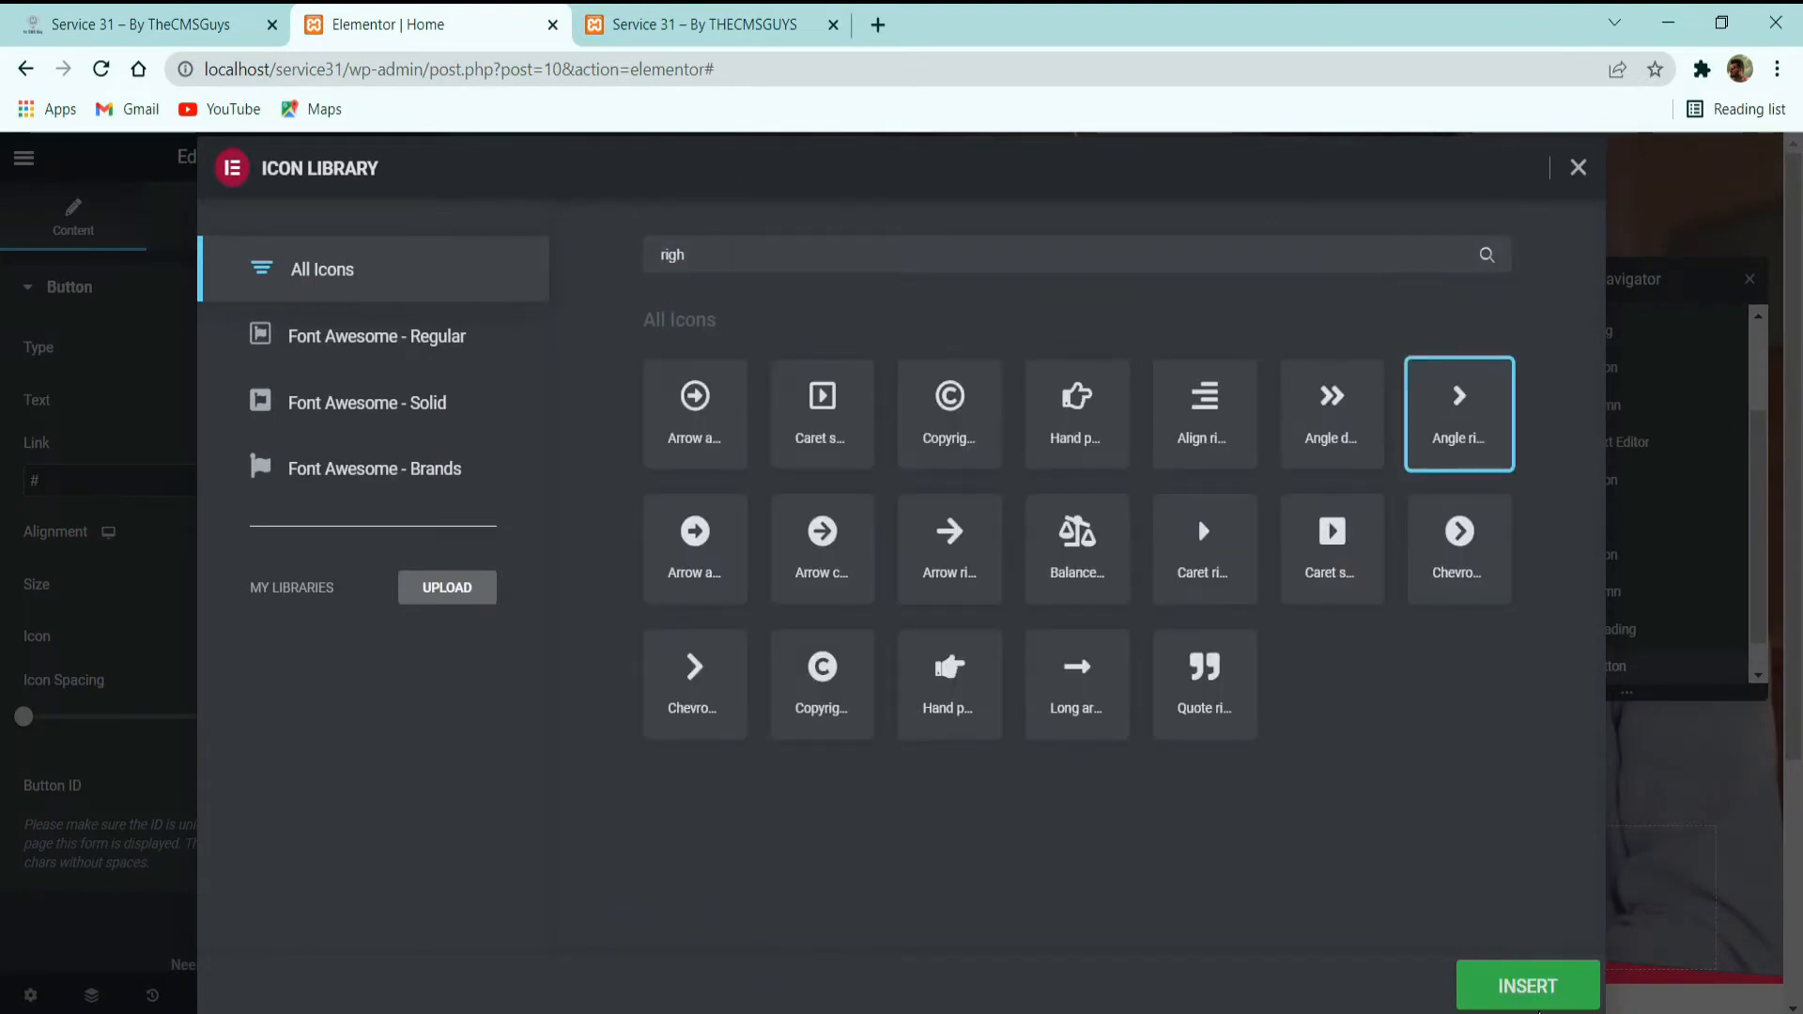
left_click(1508, 984)
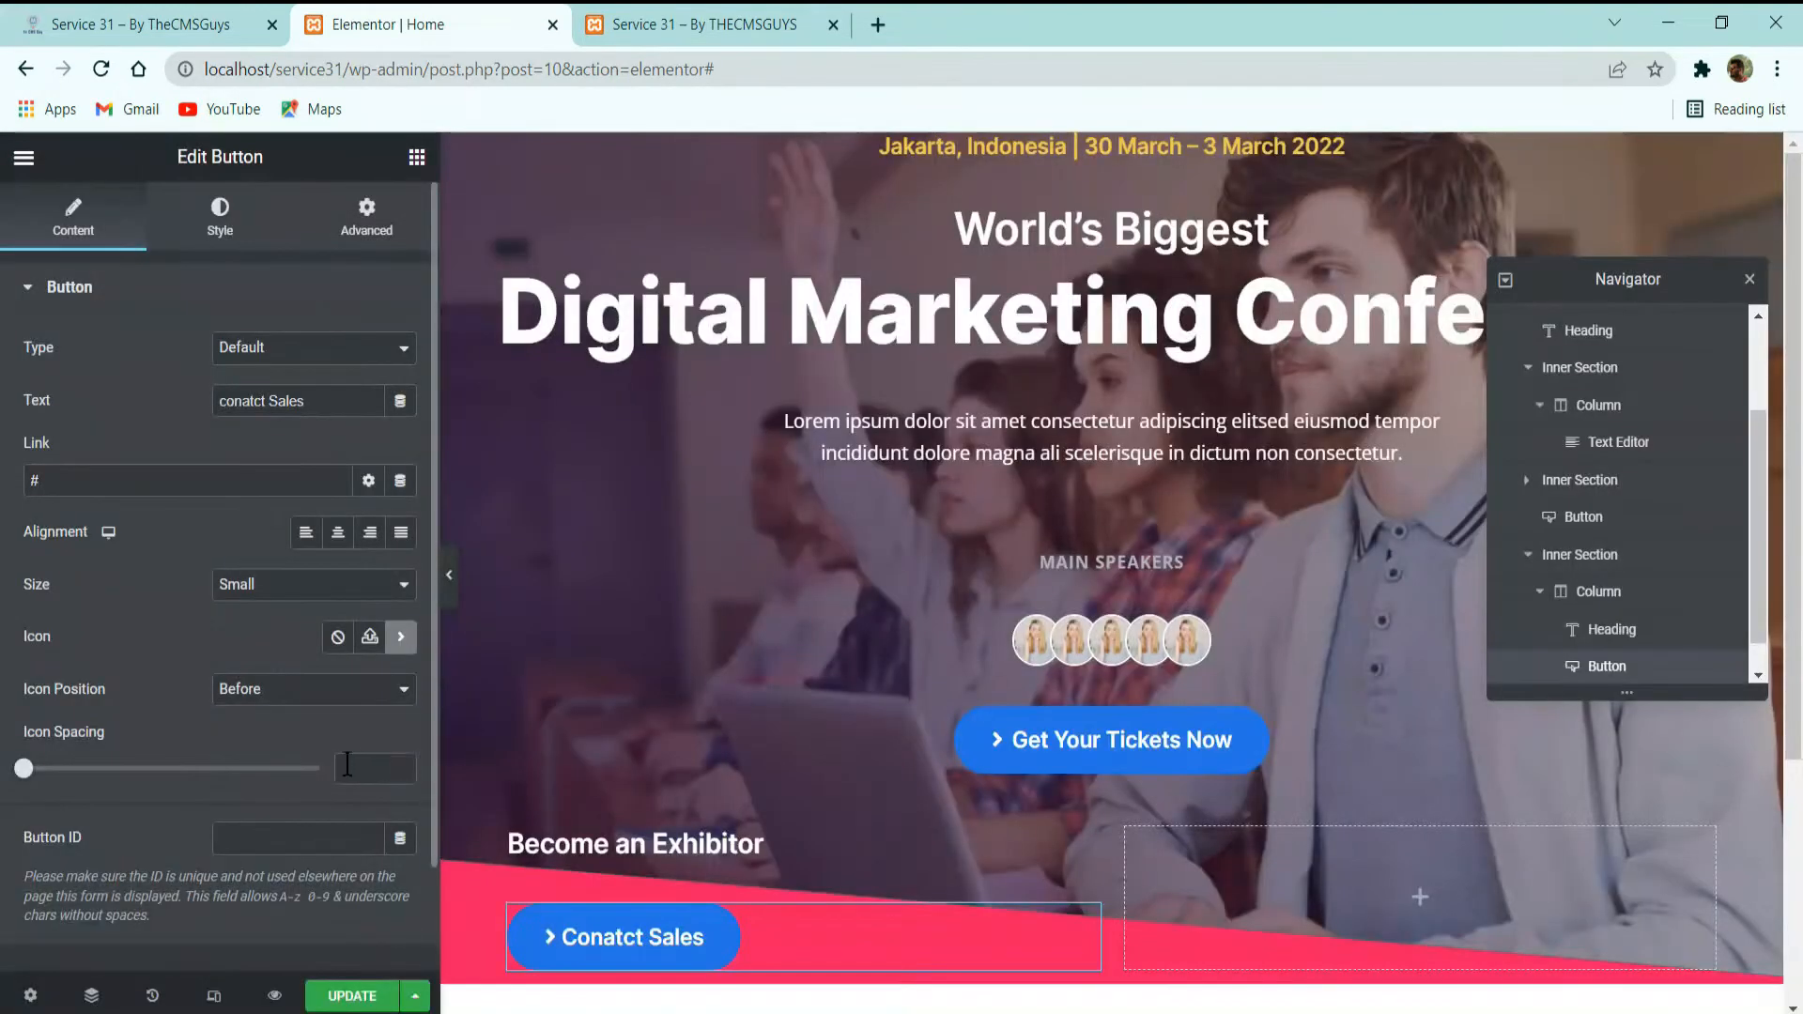
type("8")
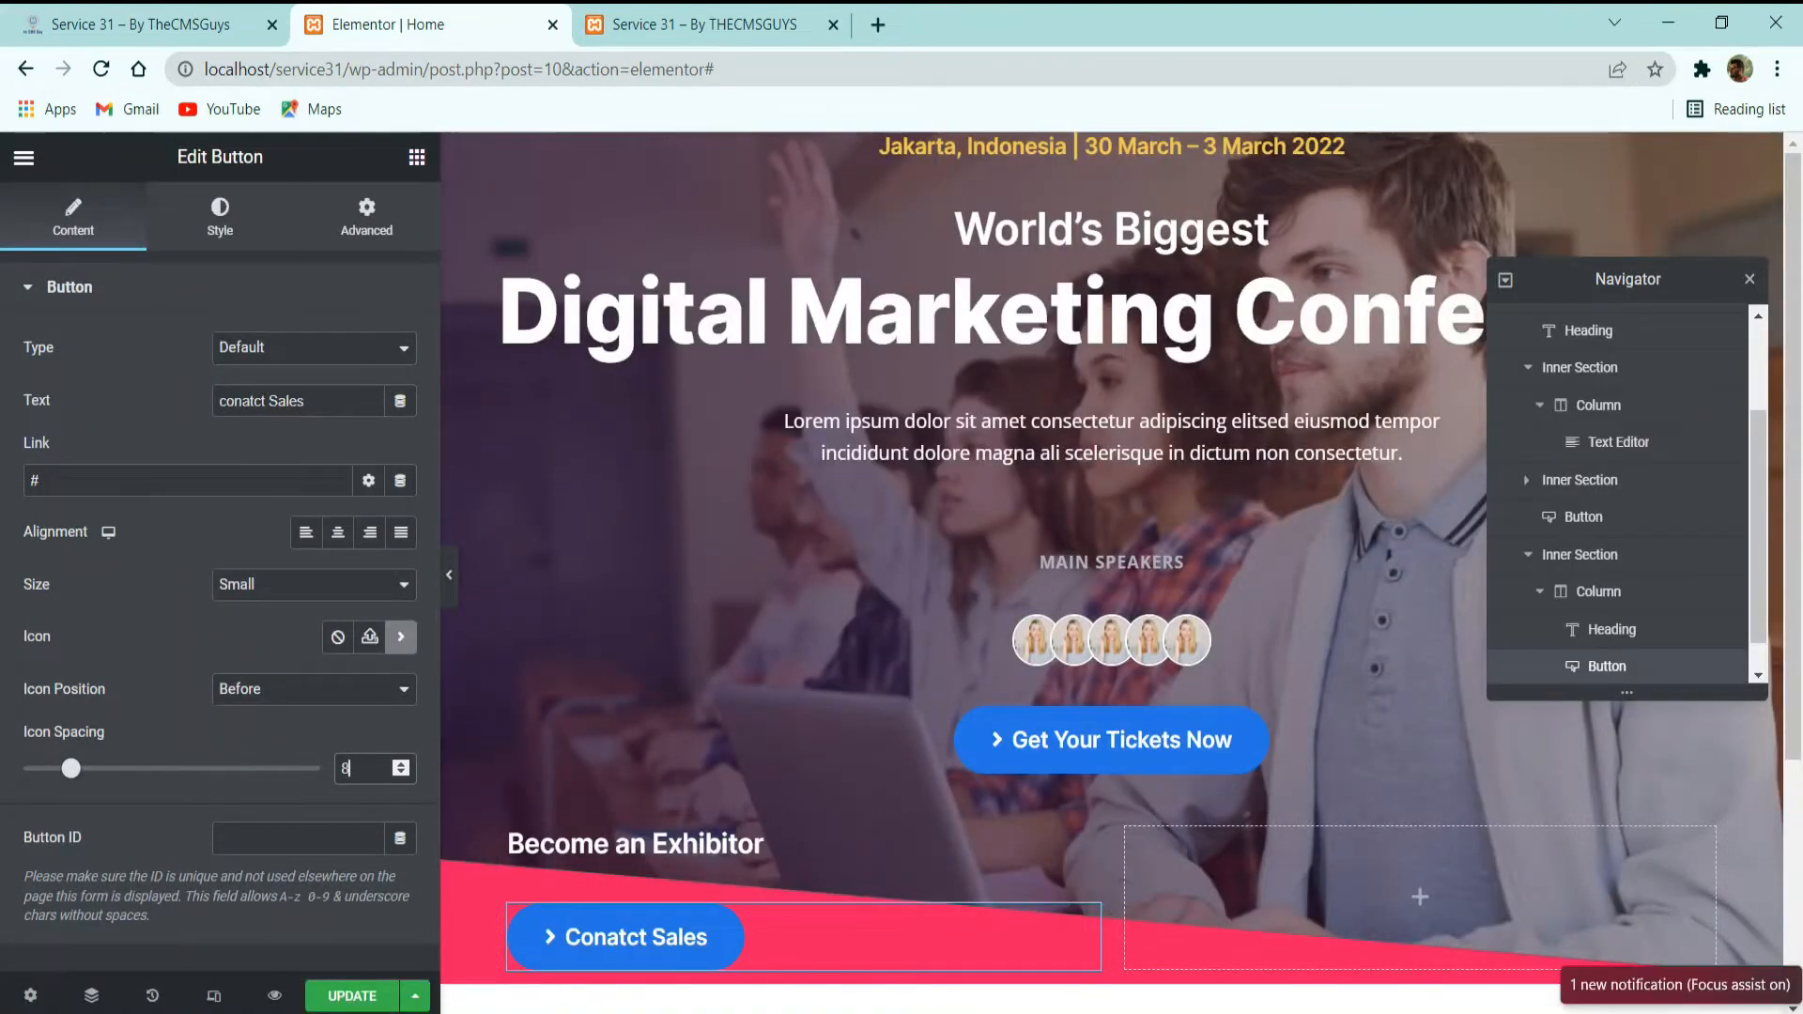
Set the sales button's text color to global Yellow and its background color to global Transparent.
left_click(267, 218)
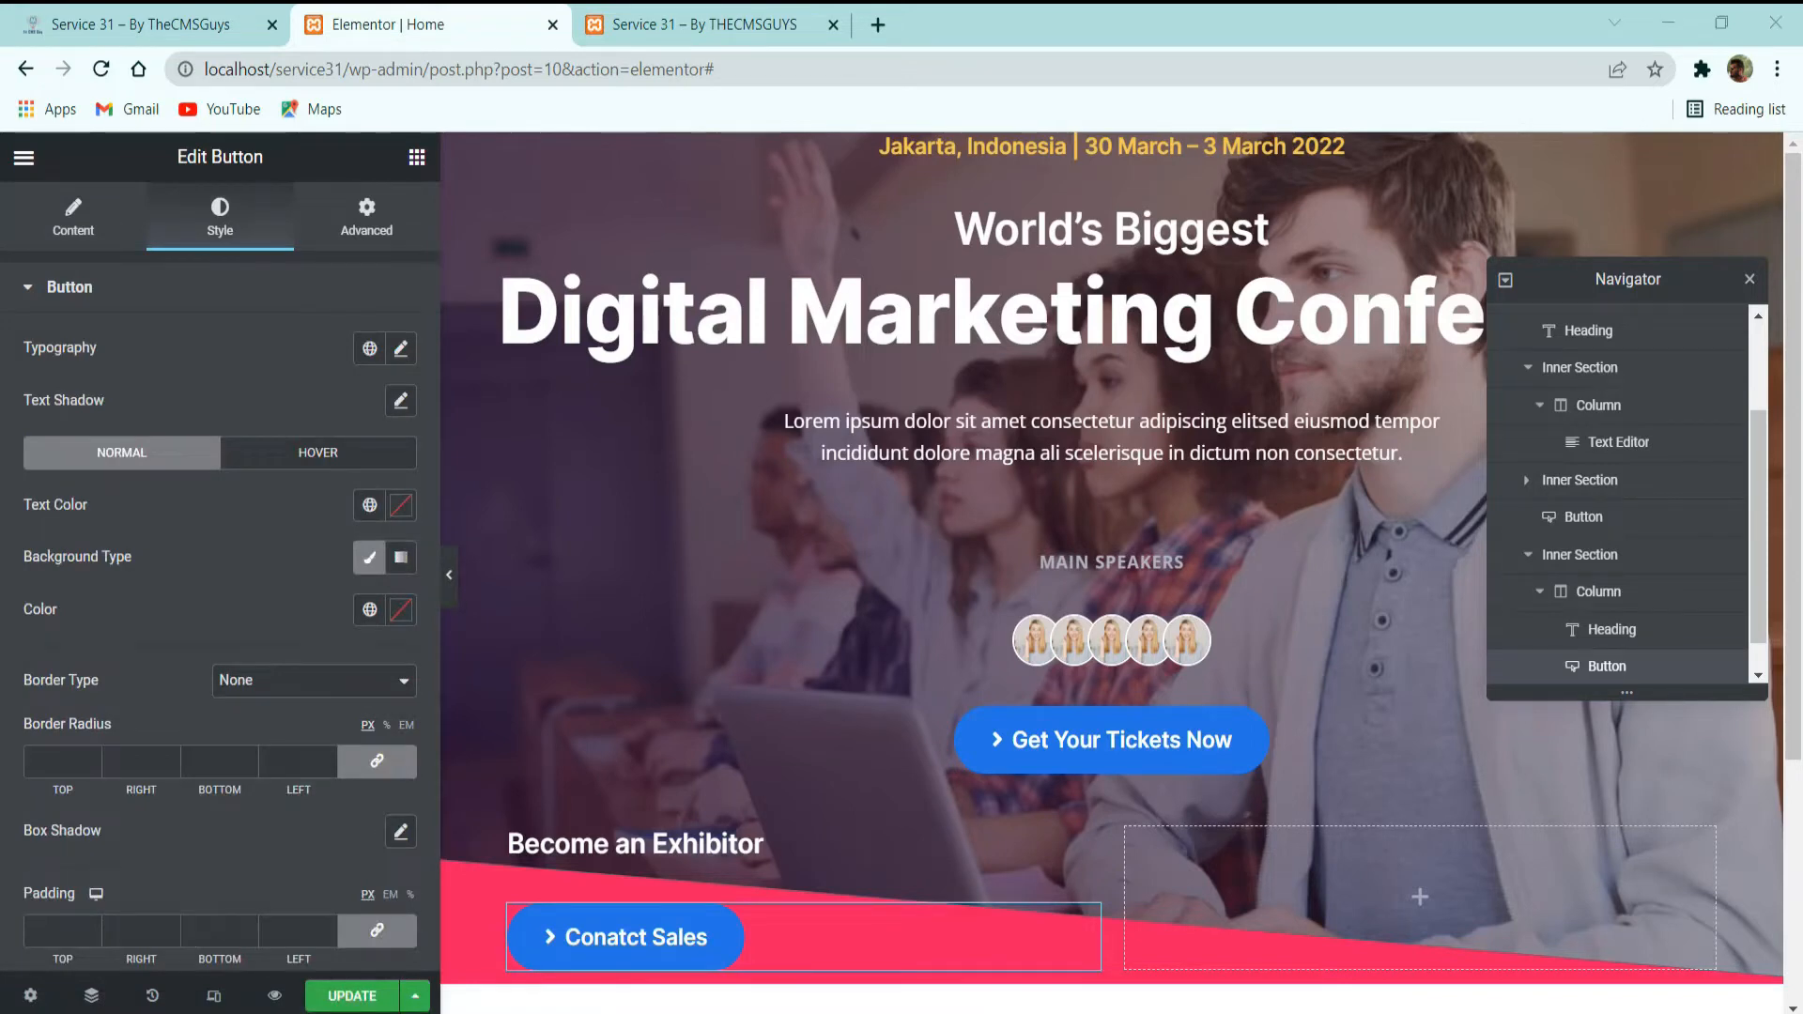
left_click(370, 505)
scroll(349, 909, "down", 3)
left_click(153, 805)
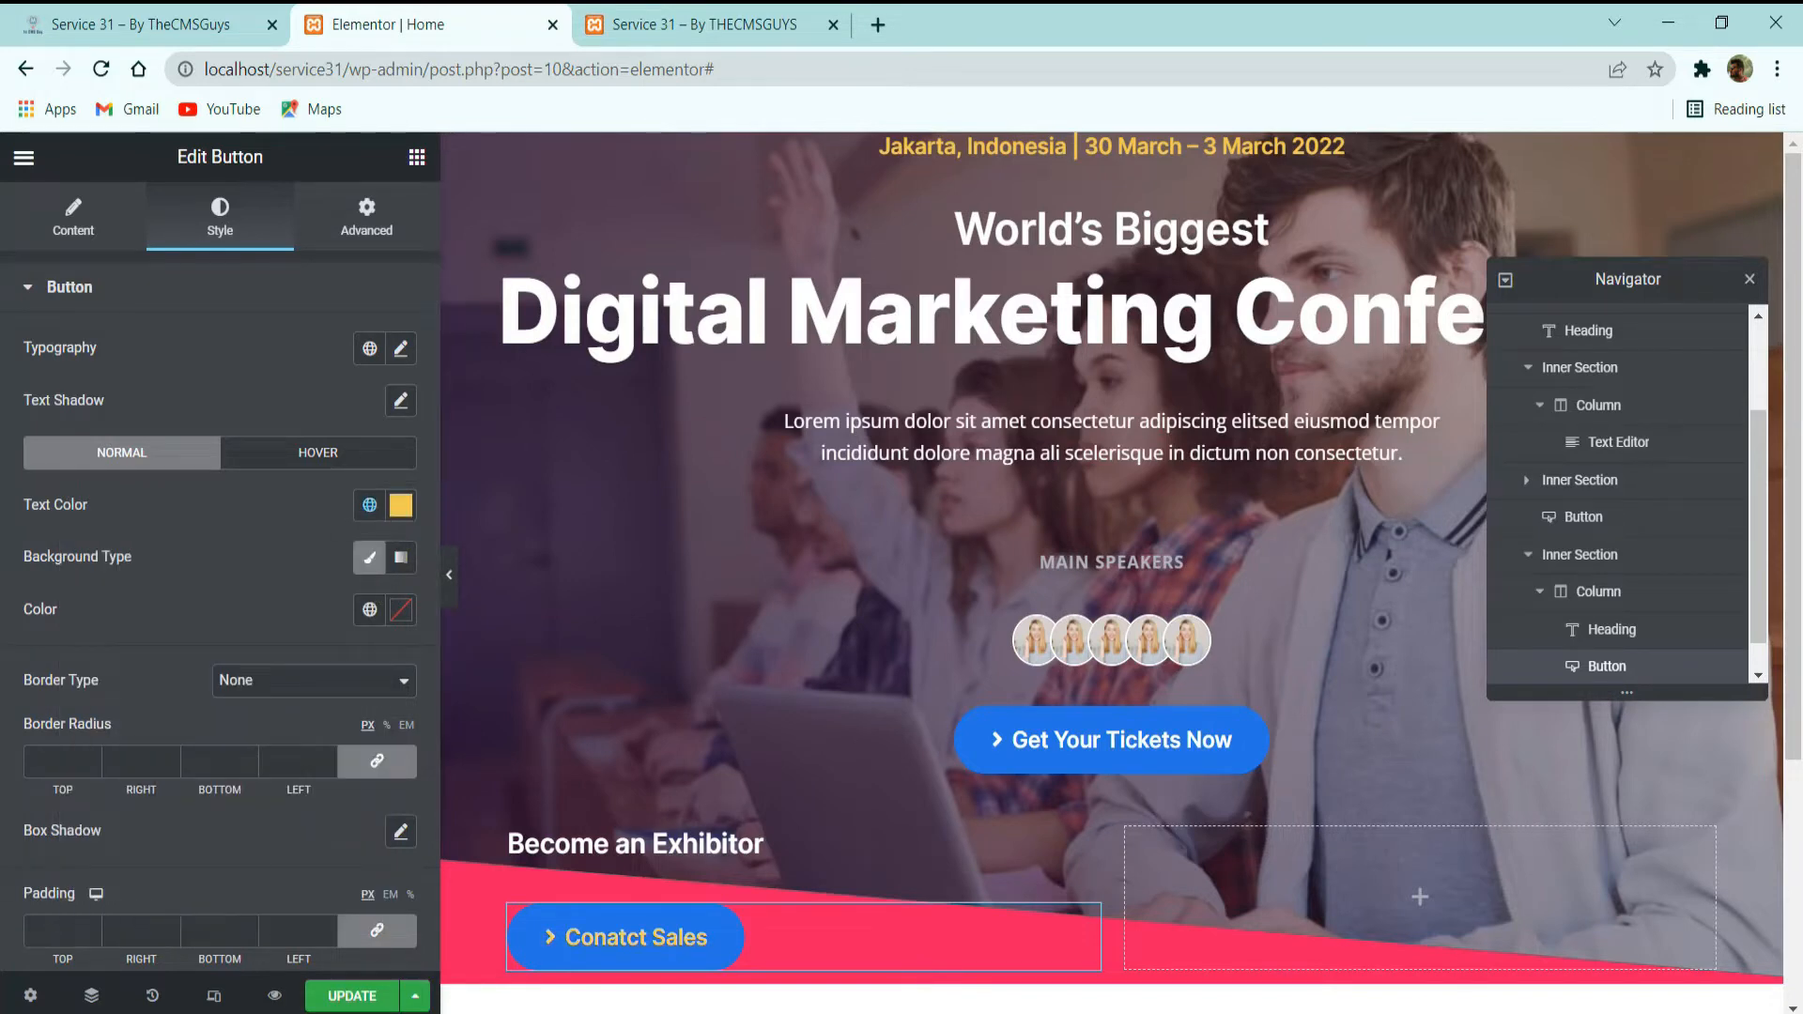
left_click(370, 609)
scroll(192, 479, "down", 3)
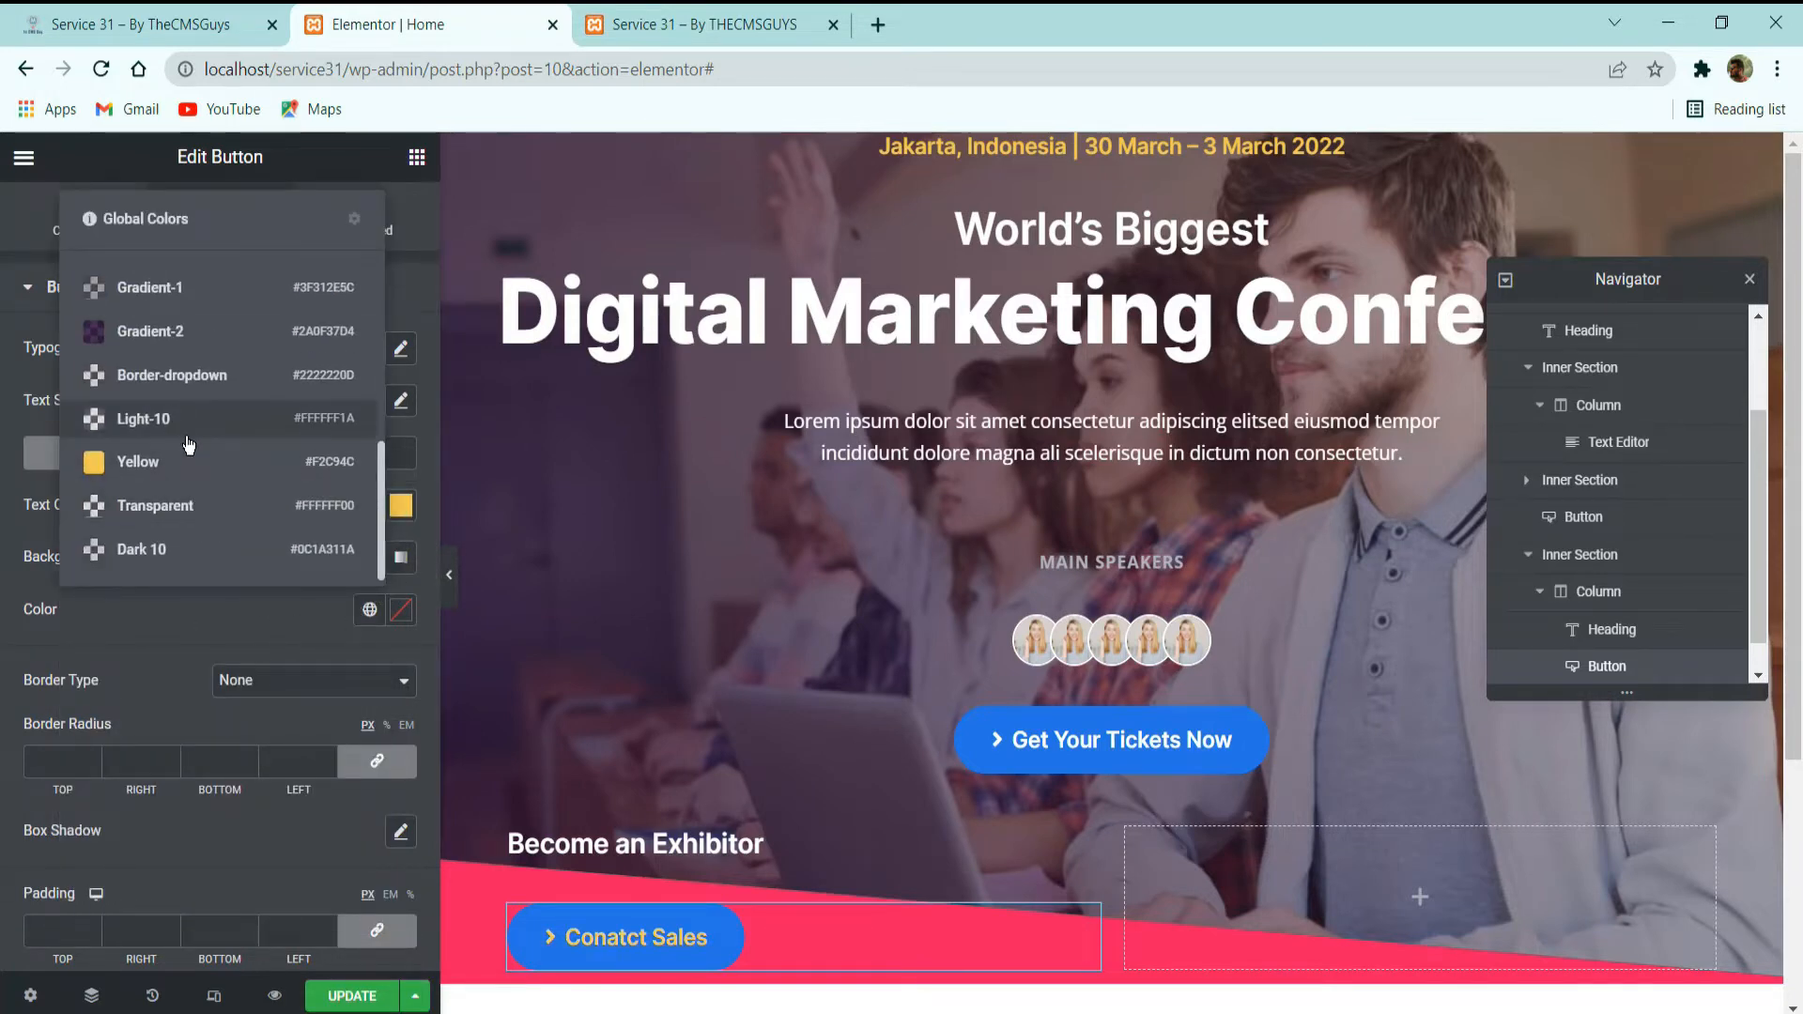
scroll(192, 475, "up", 2)
scroll(194, 507, "down", 2)
left_click(194, 508)
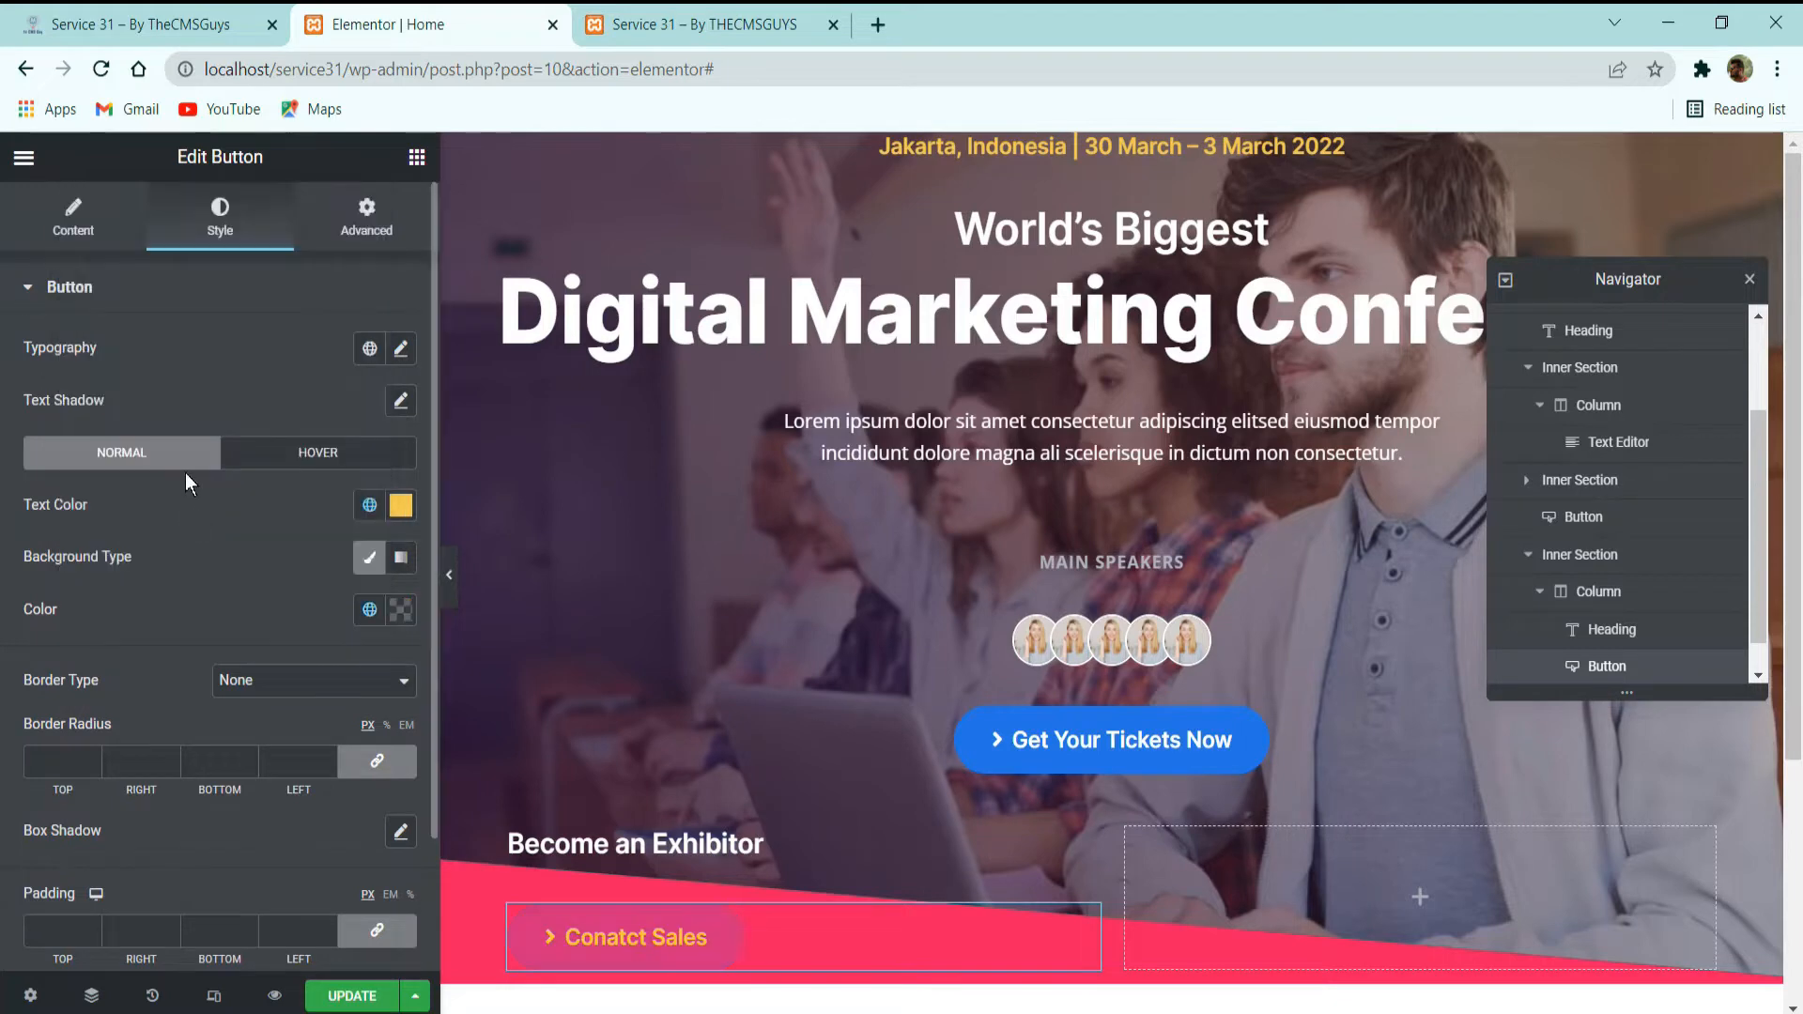
left_click(708, 844)
key("Return")
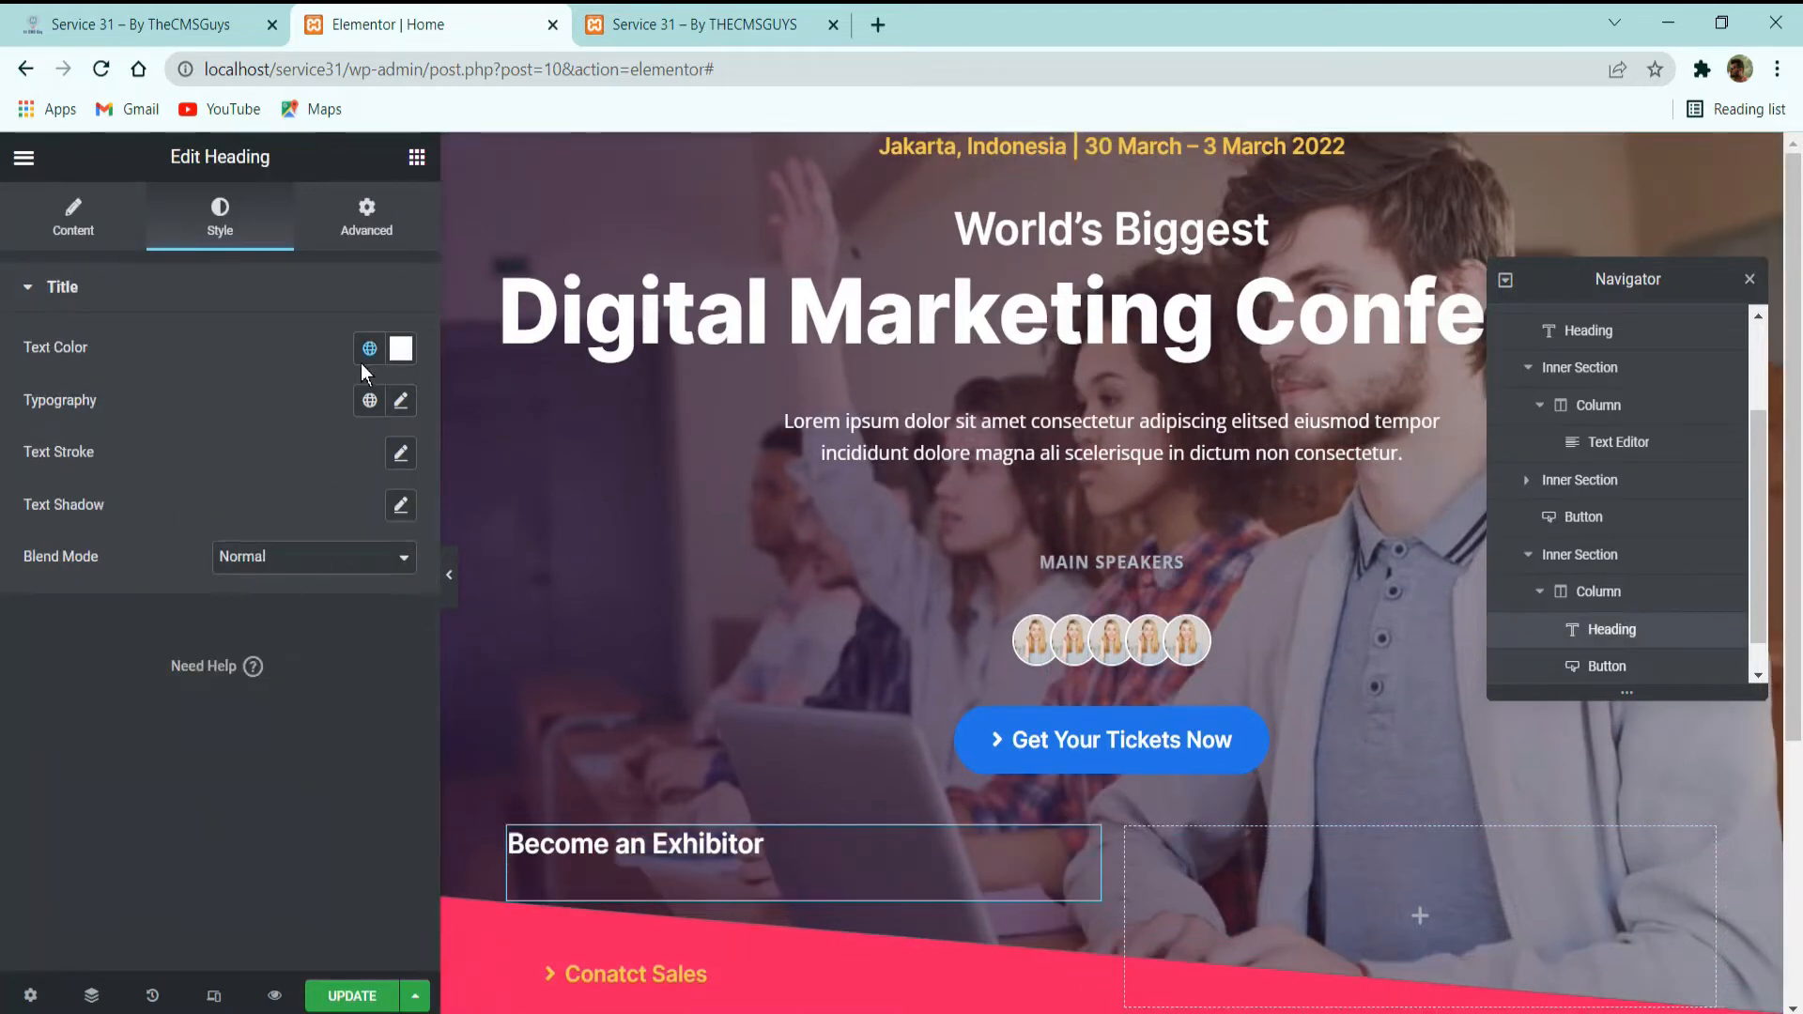
key("BackSpace")
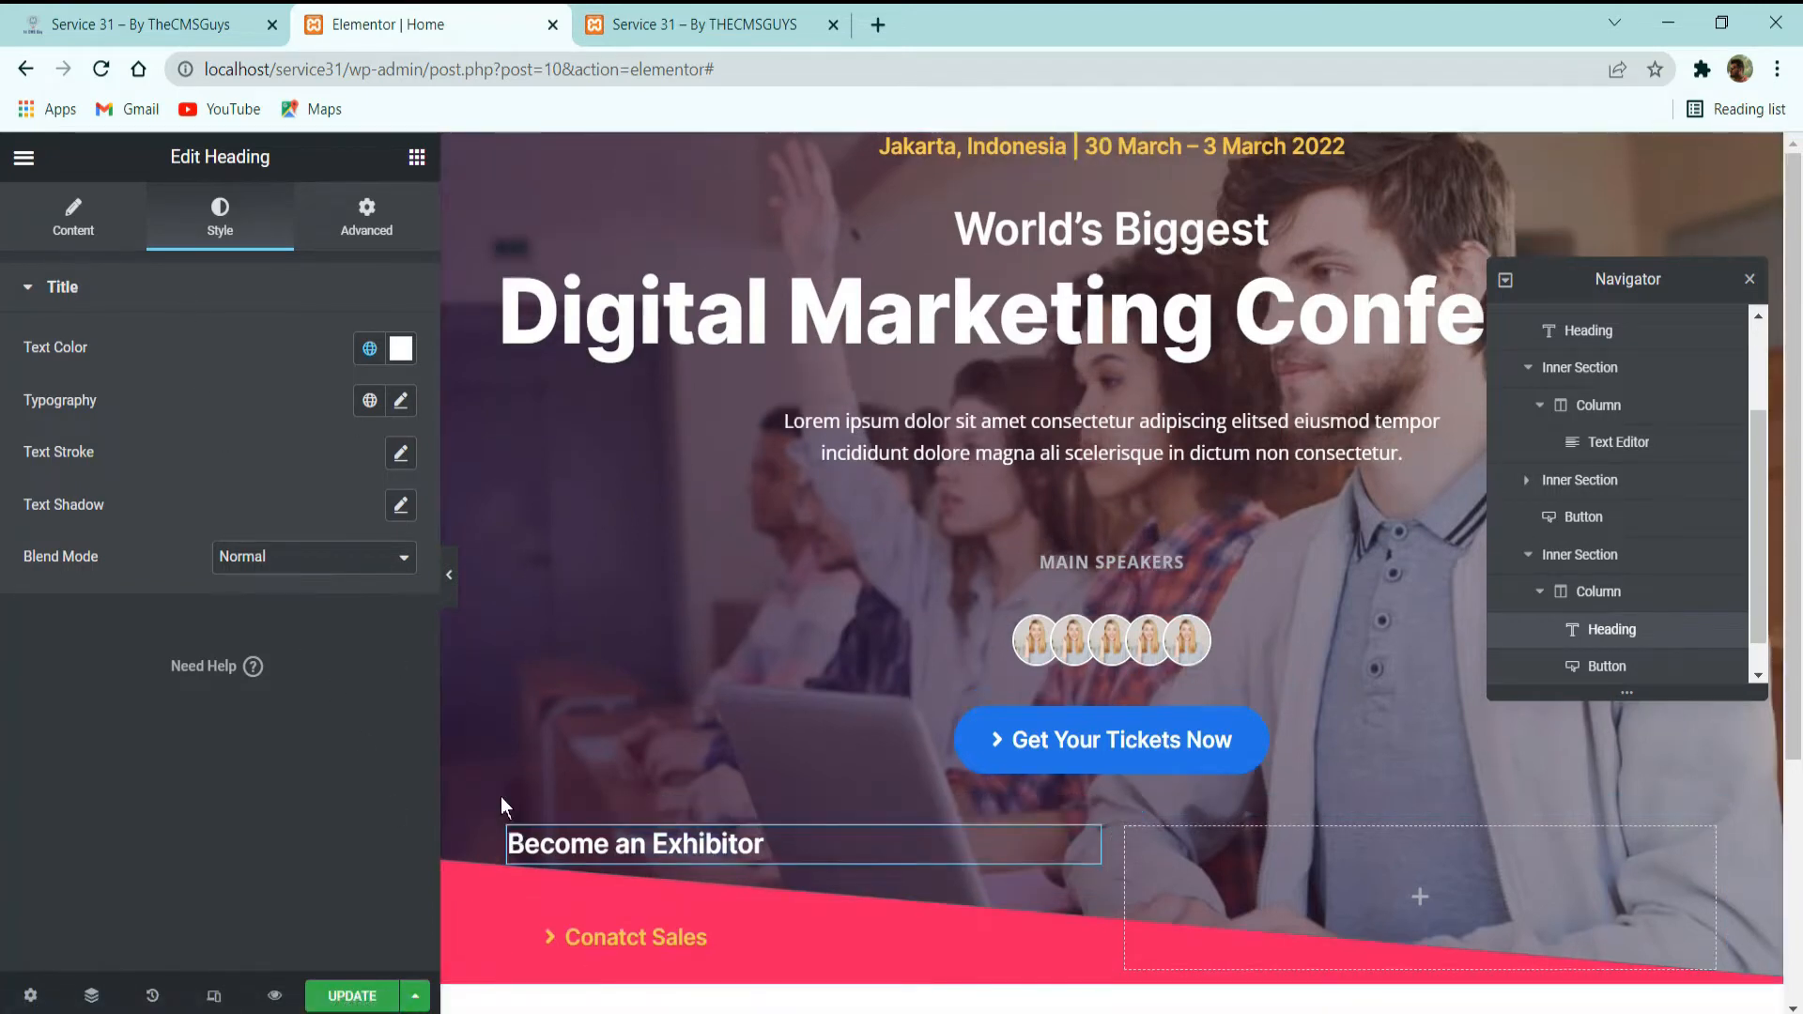
Set the sales button's padding to 0 on all sides.
left_click(817, 933)
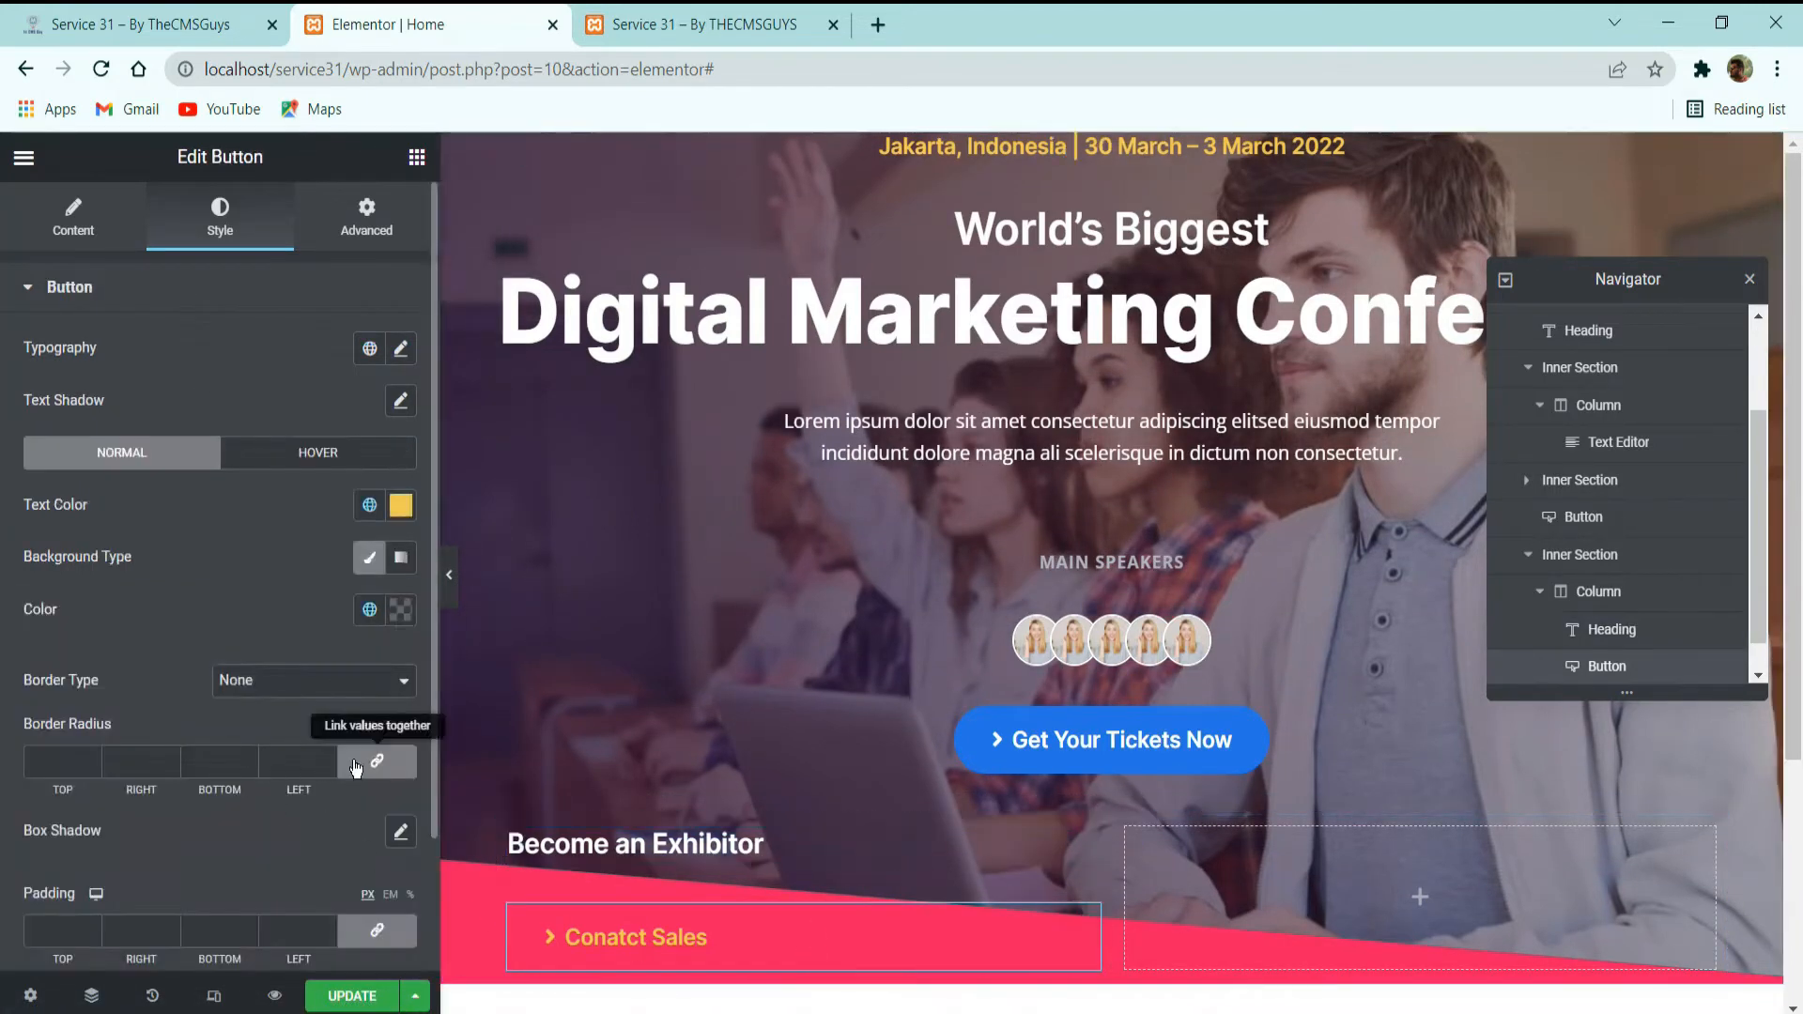
left_click(328, 933)
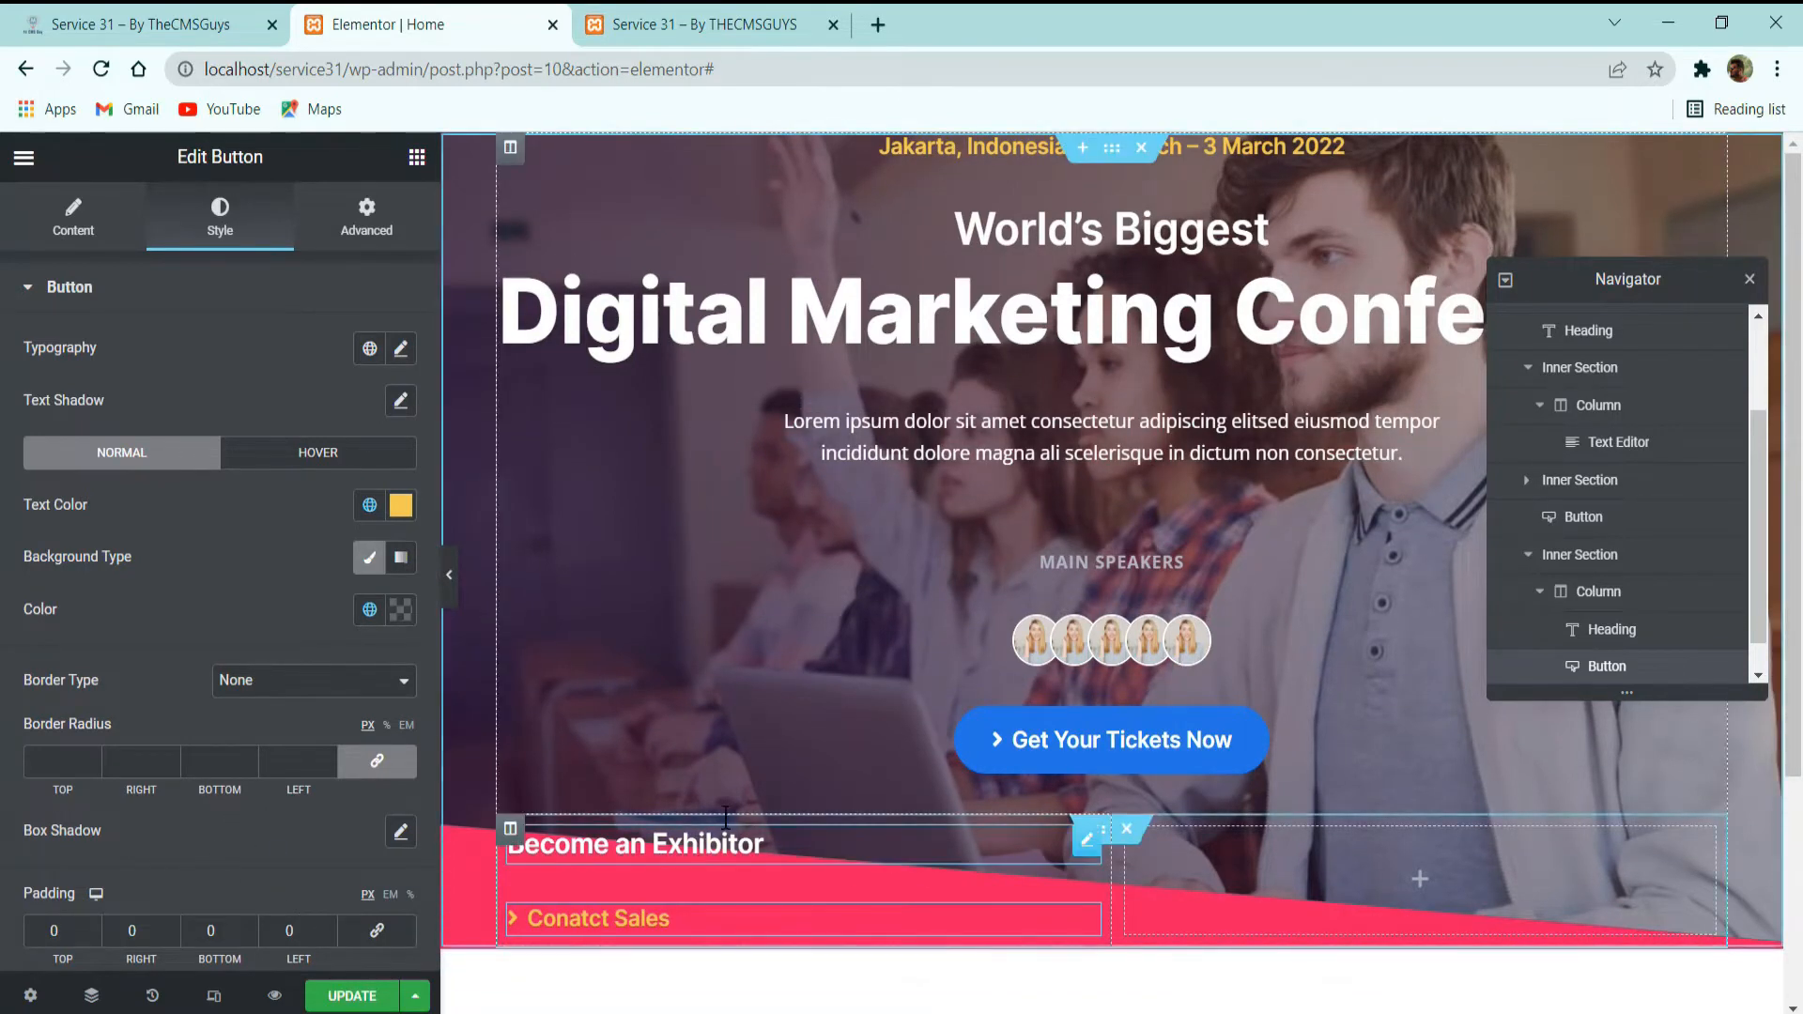
Set the columns gap of the inner section holding "Become an Exhibitor" to No Gap.
left_click(725, 829)
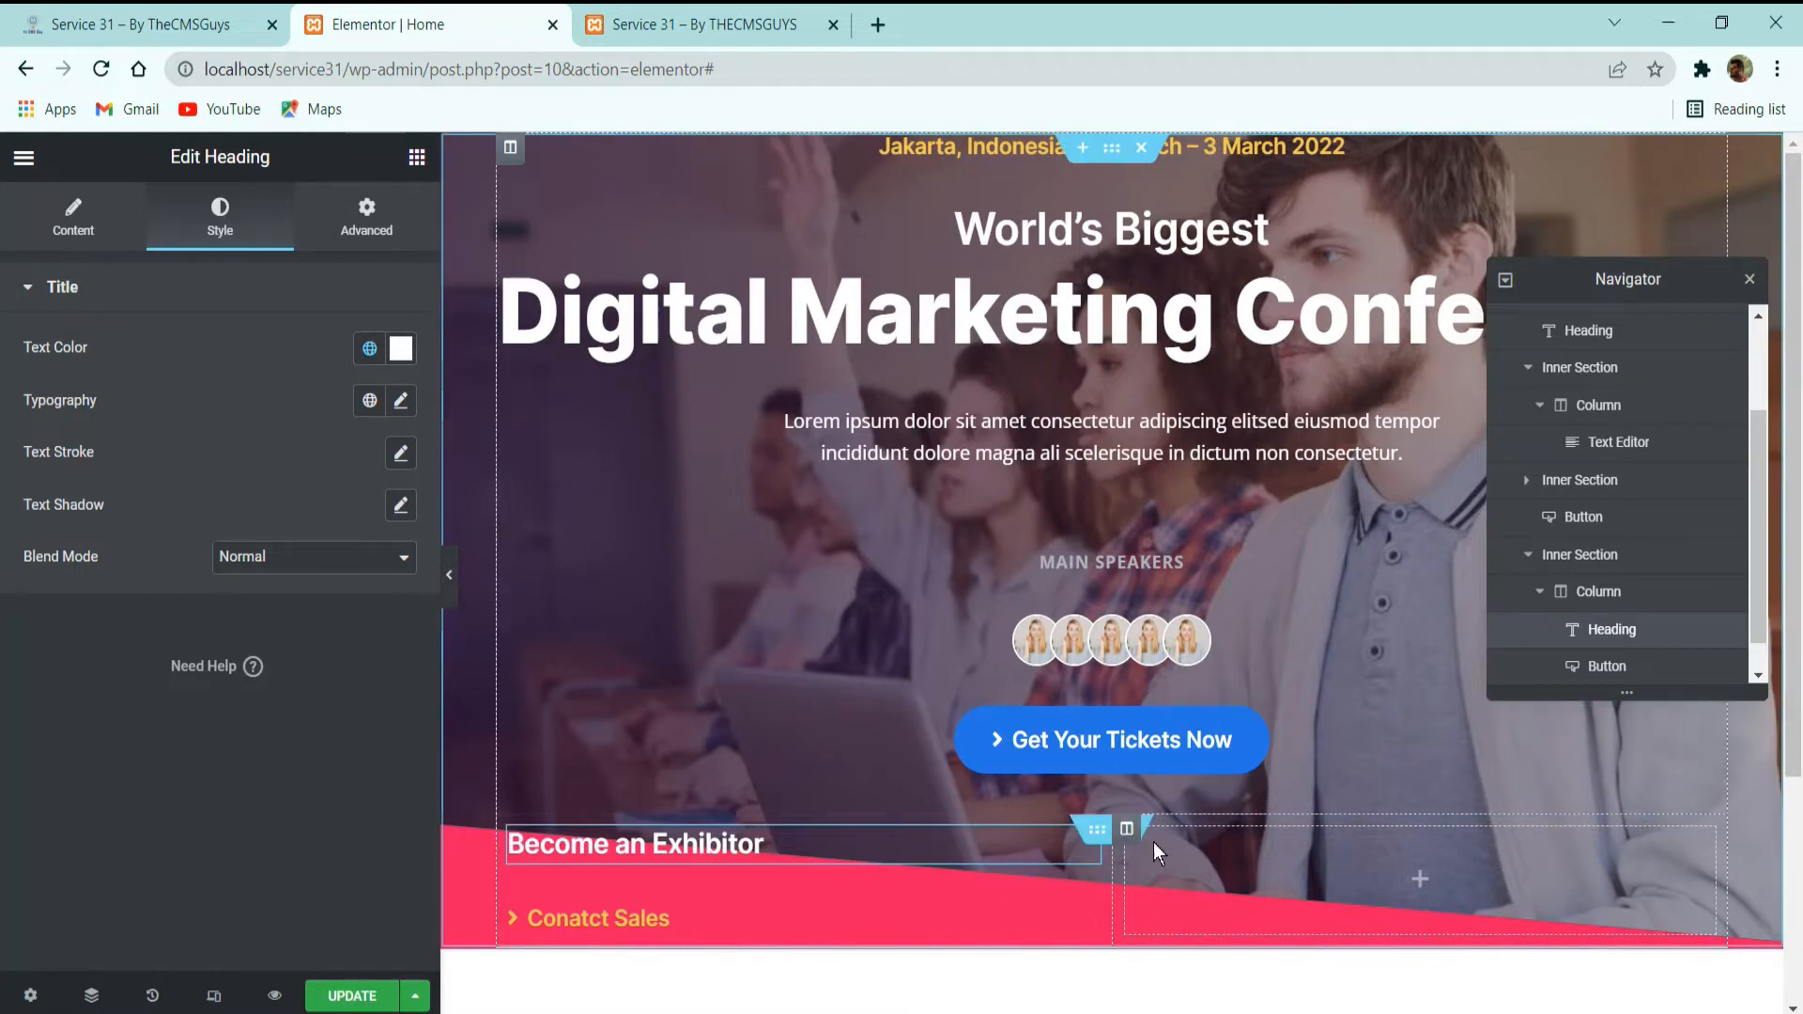
left_click(1097, 829)
left_click(260, 489)
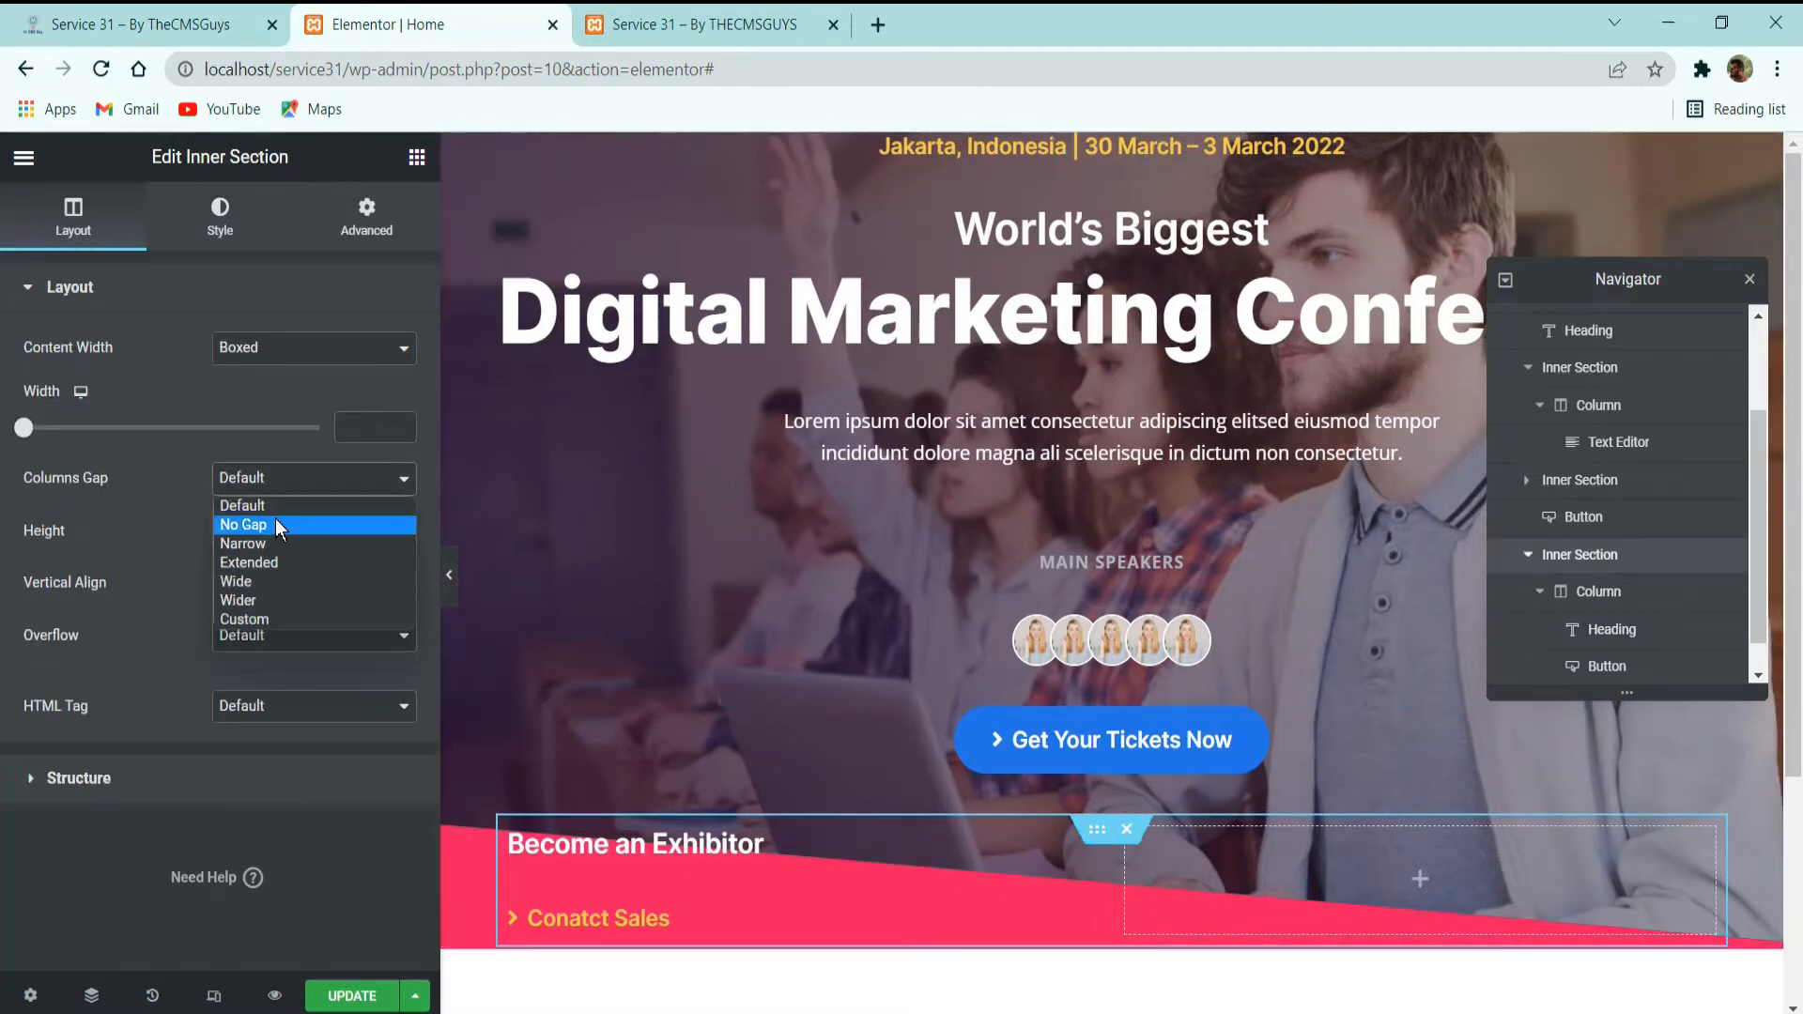
left_click(274, 519)
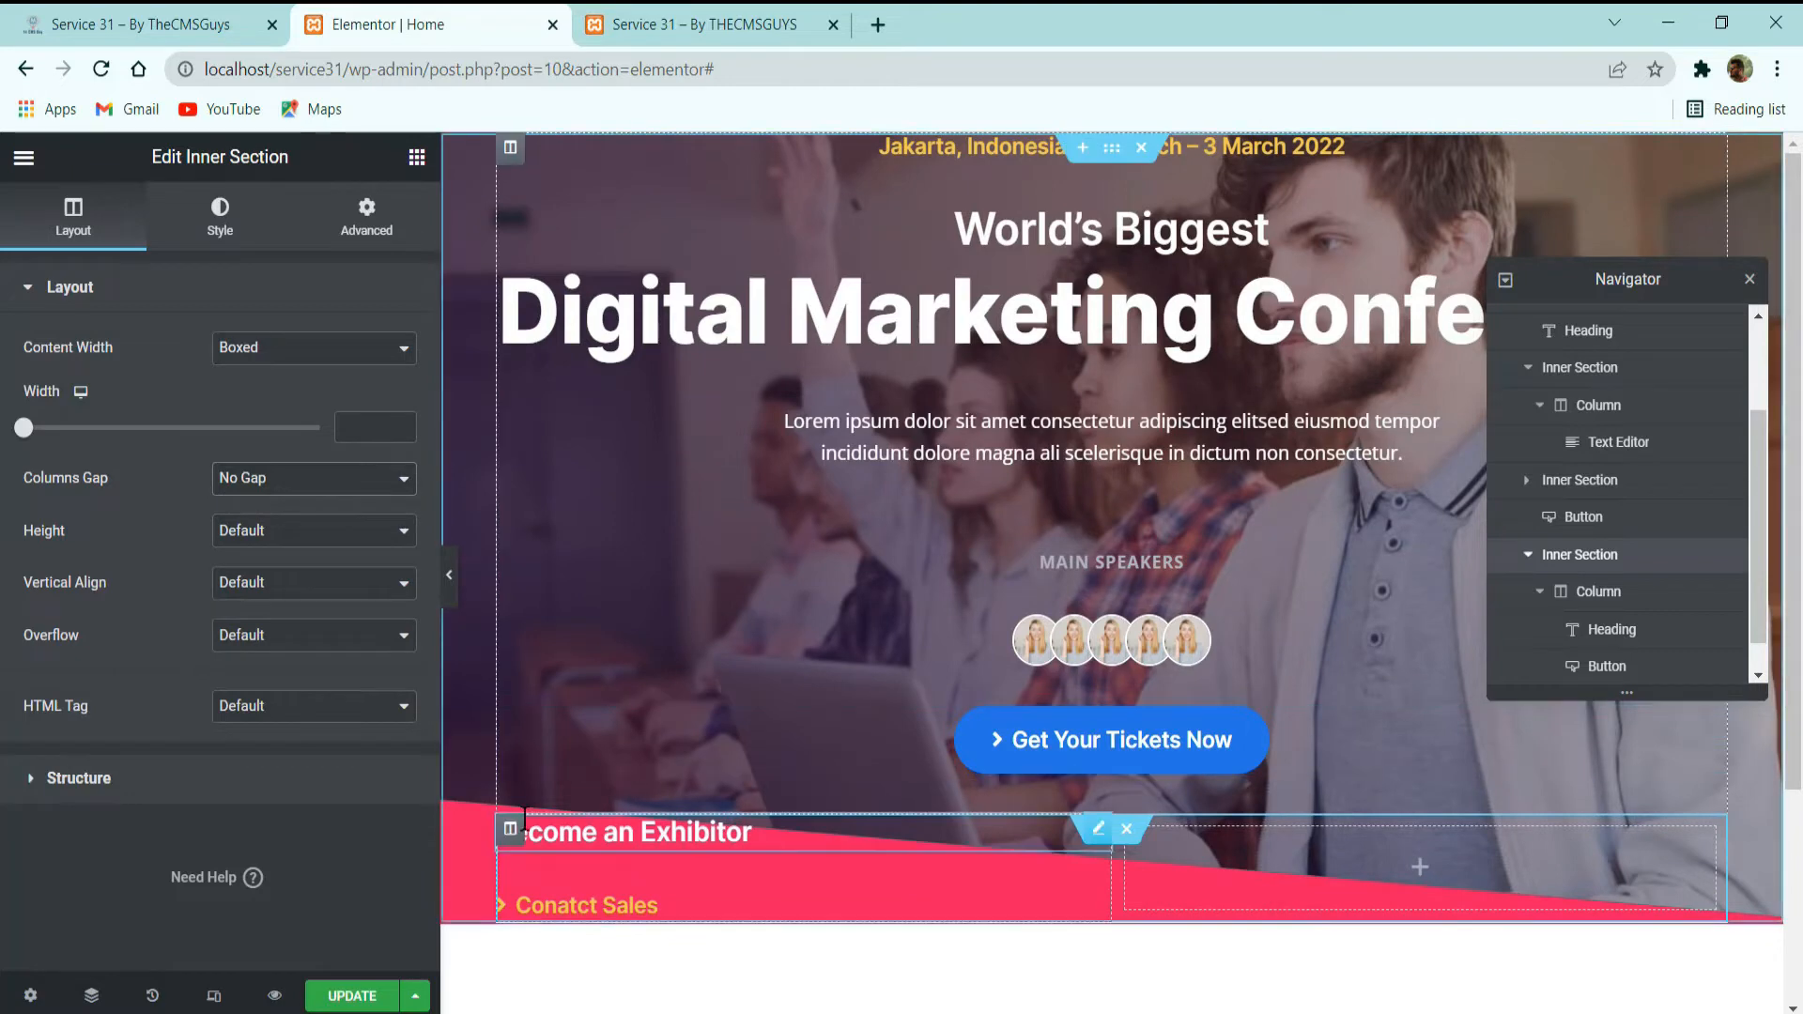
left_click(567, 888)
left_click(578, 874)
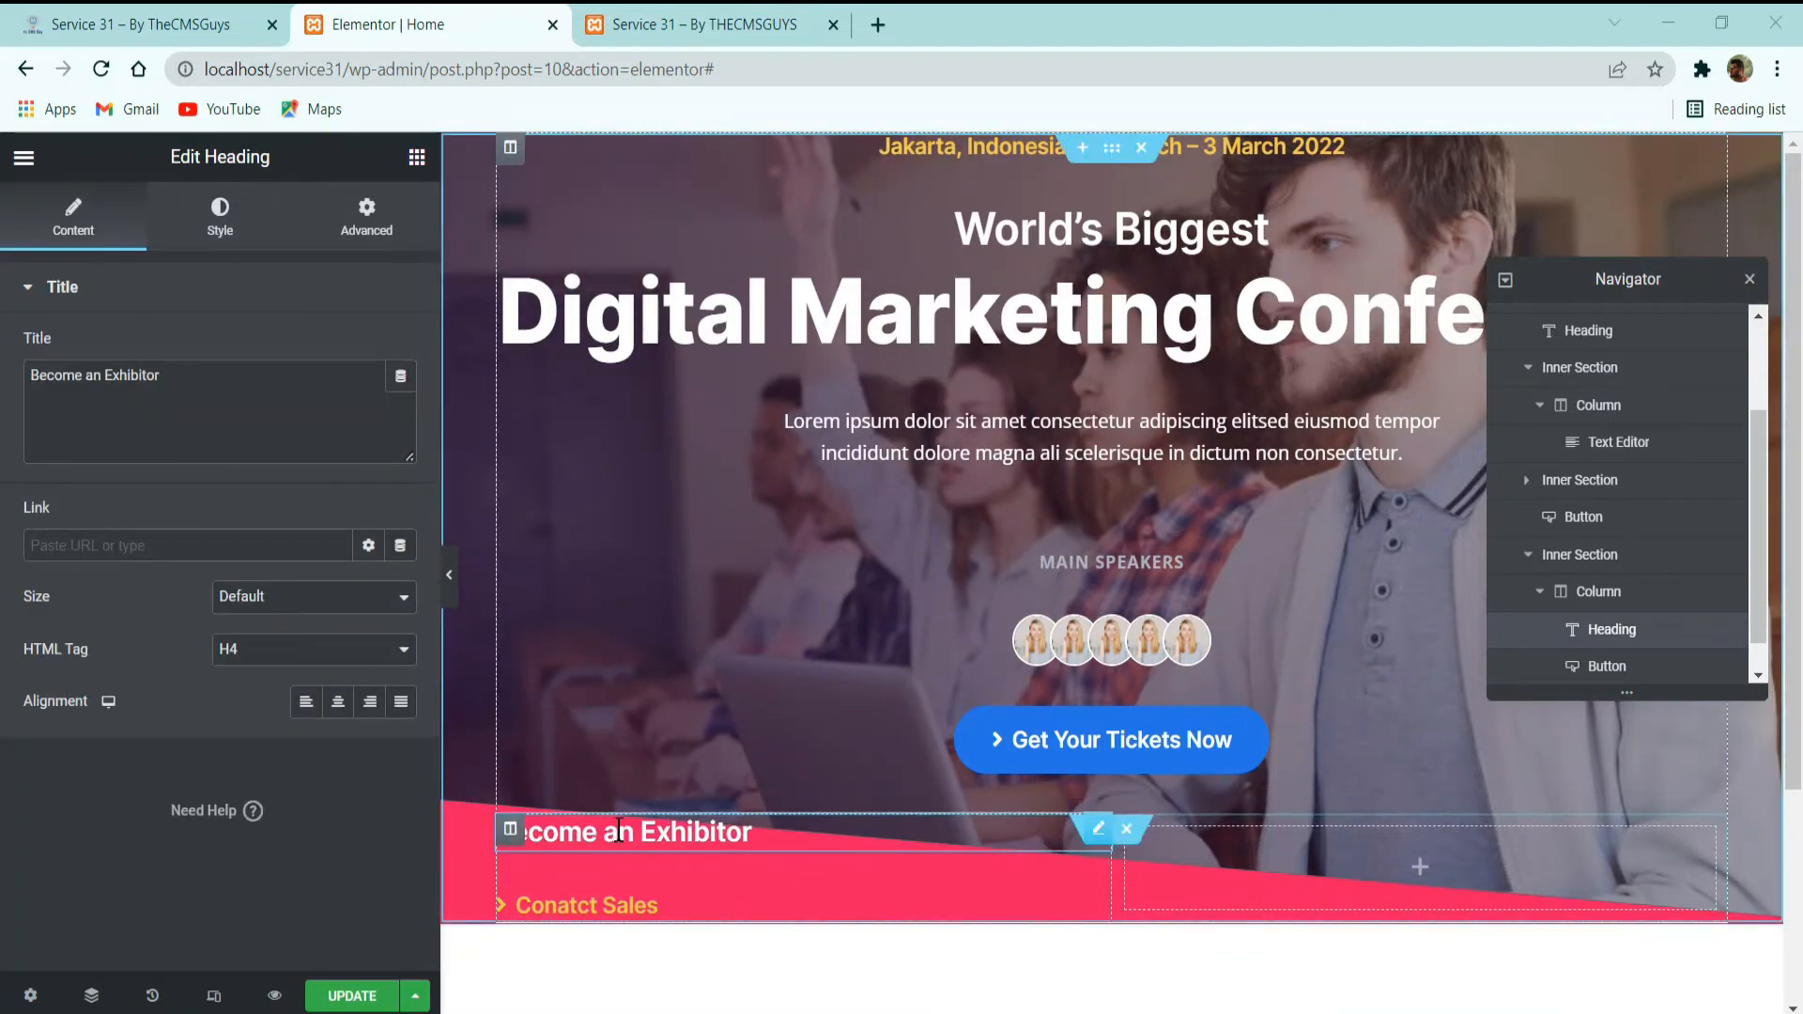
Set the widgets space of the "Become an Exhibitor" column to 8 px.
left_click(510, 829)
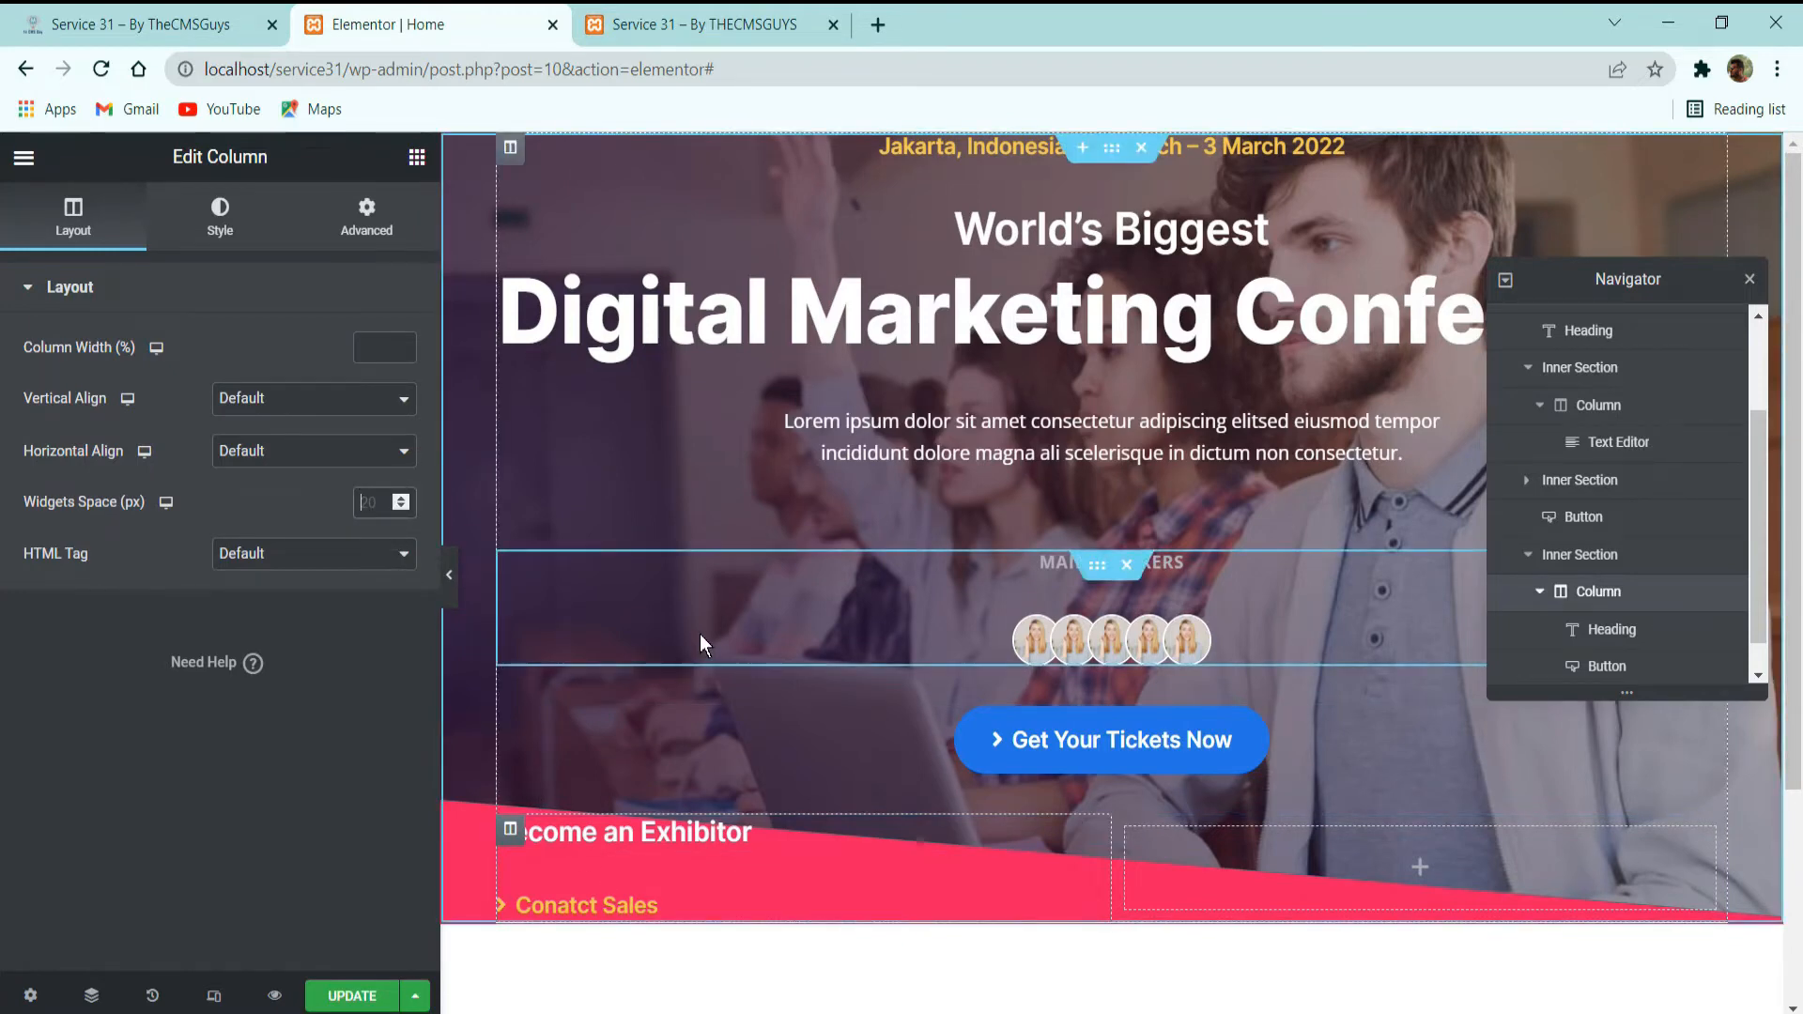
type("8")
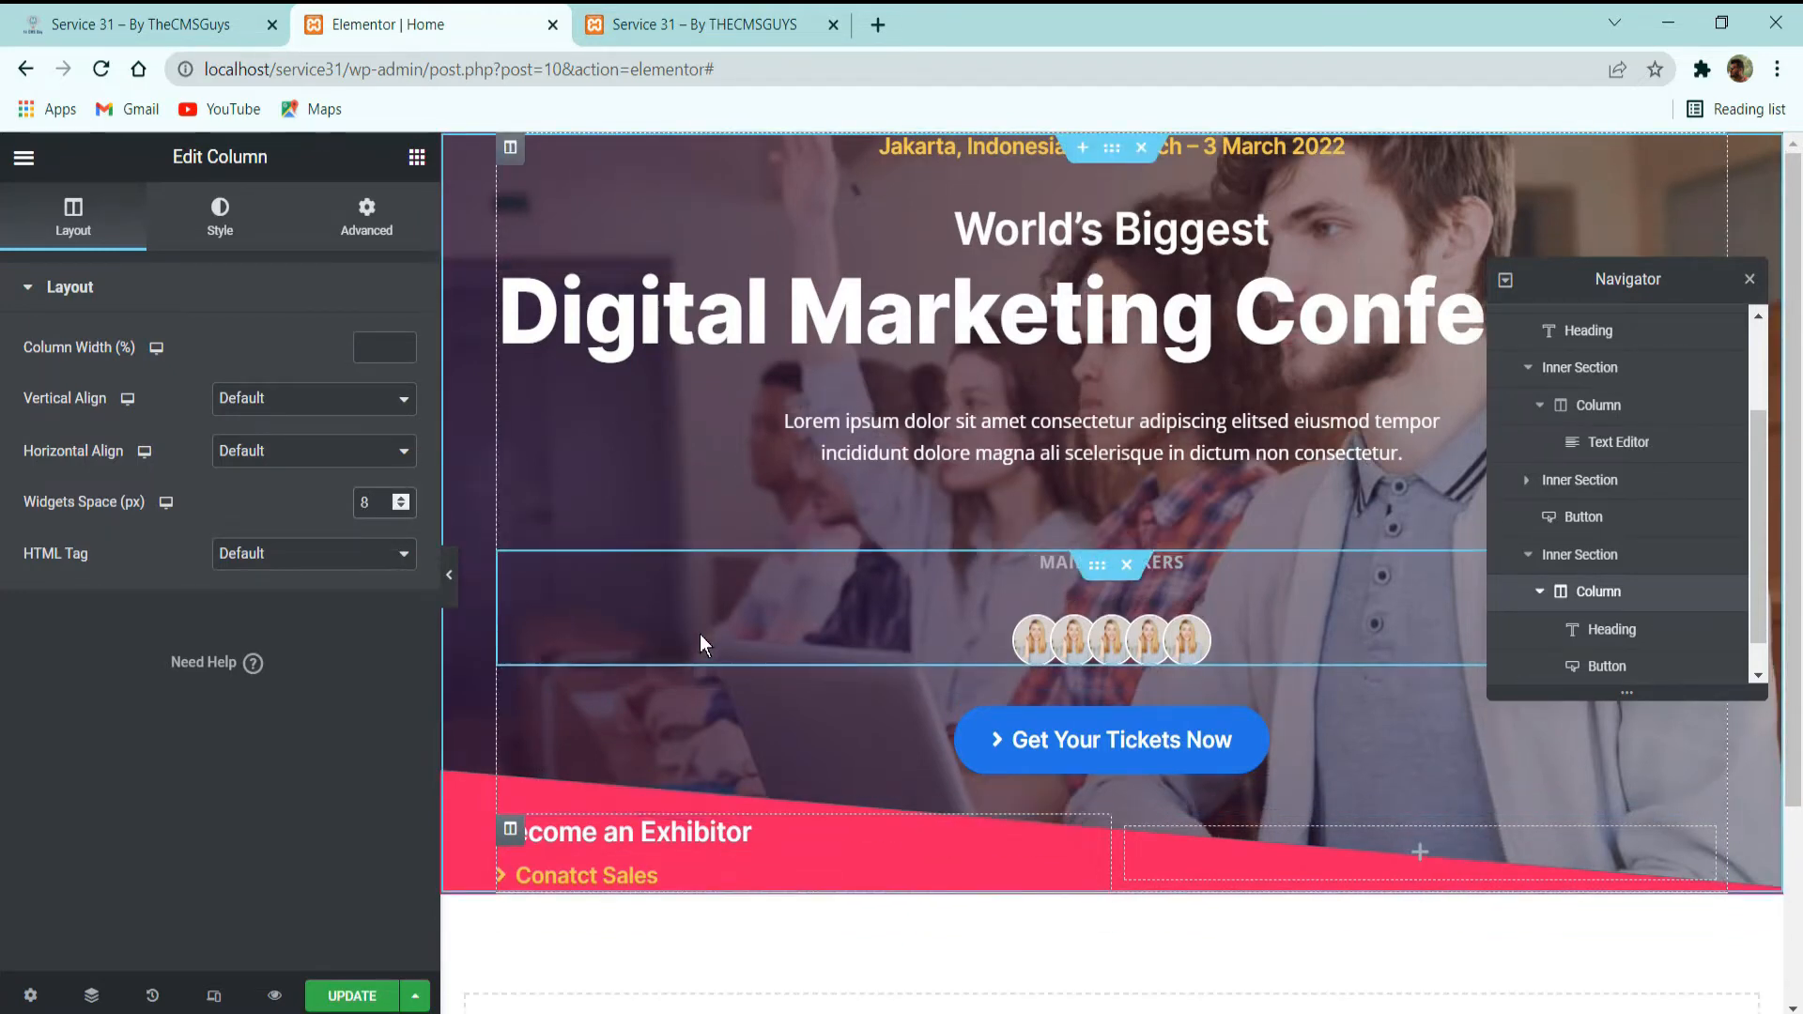
Duplicate the "Become an Exhibitor" column twice and delete the empty column at the end of the row.
right_click(510, 831)
left_click(575, 696)
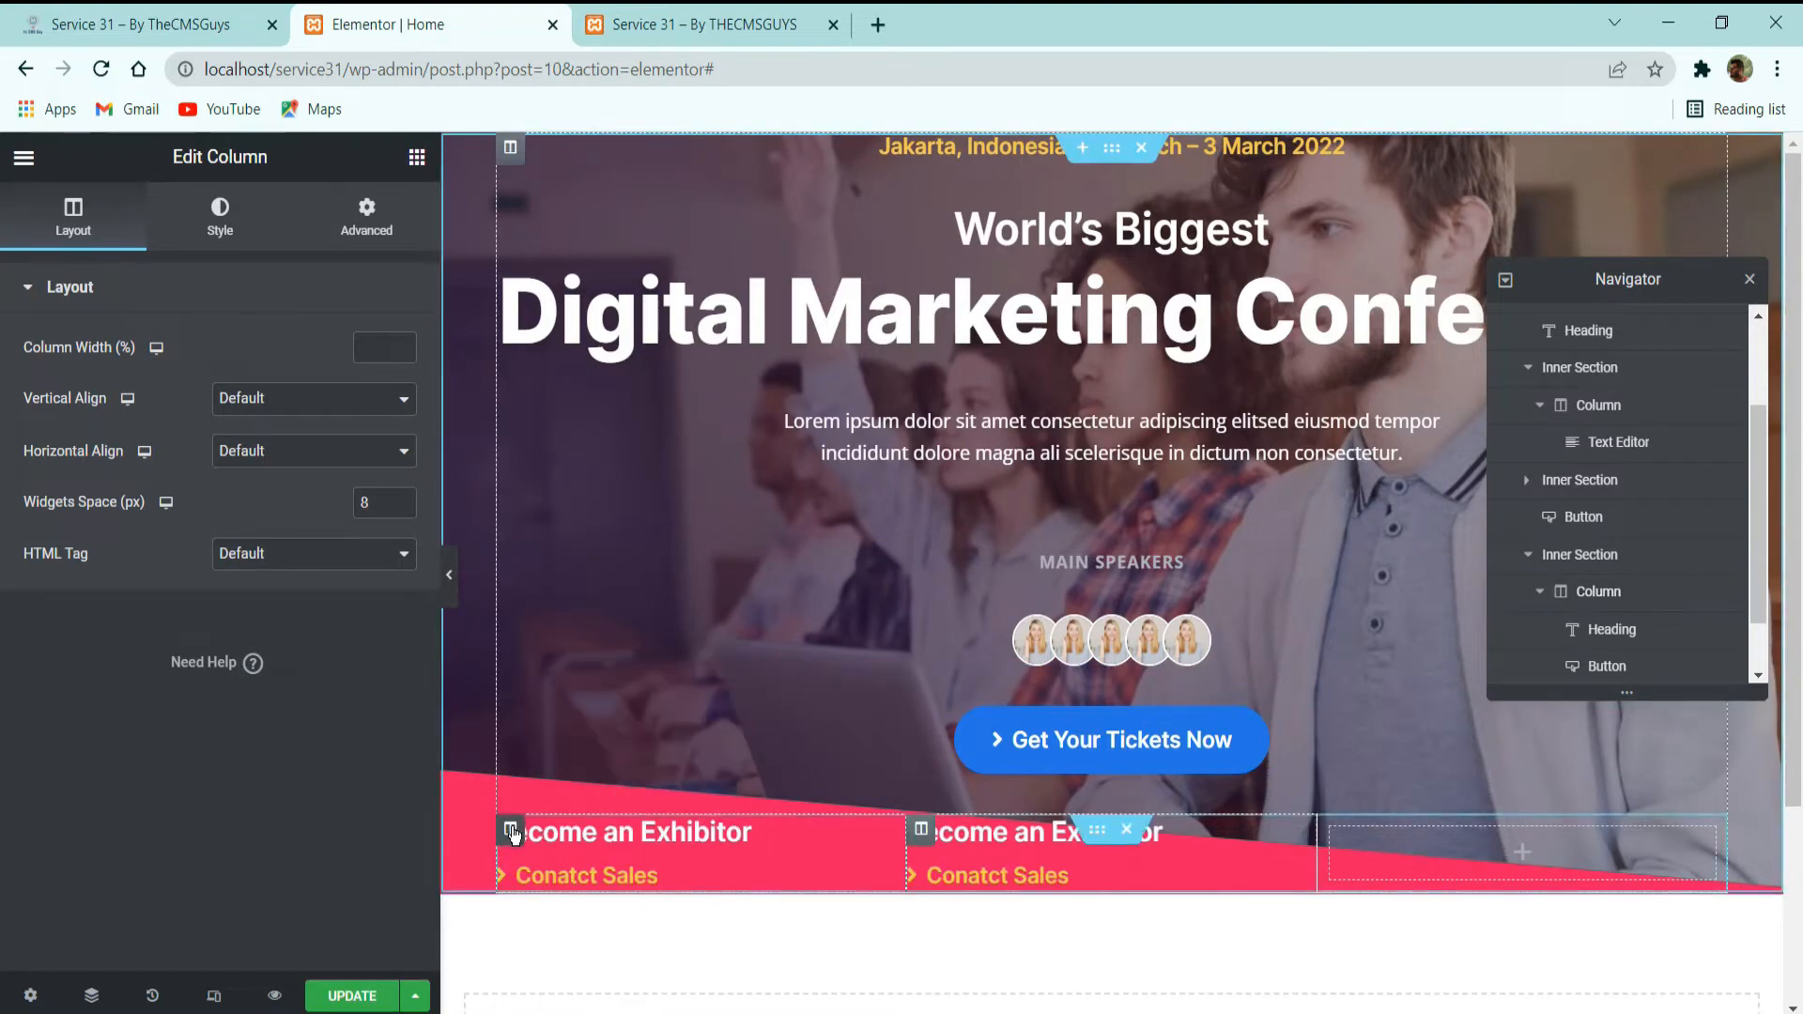
right_click(512, 831)
left_click(568, 693)
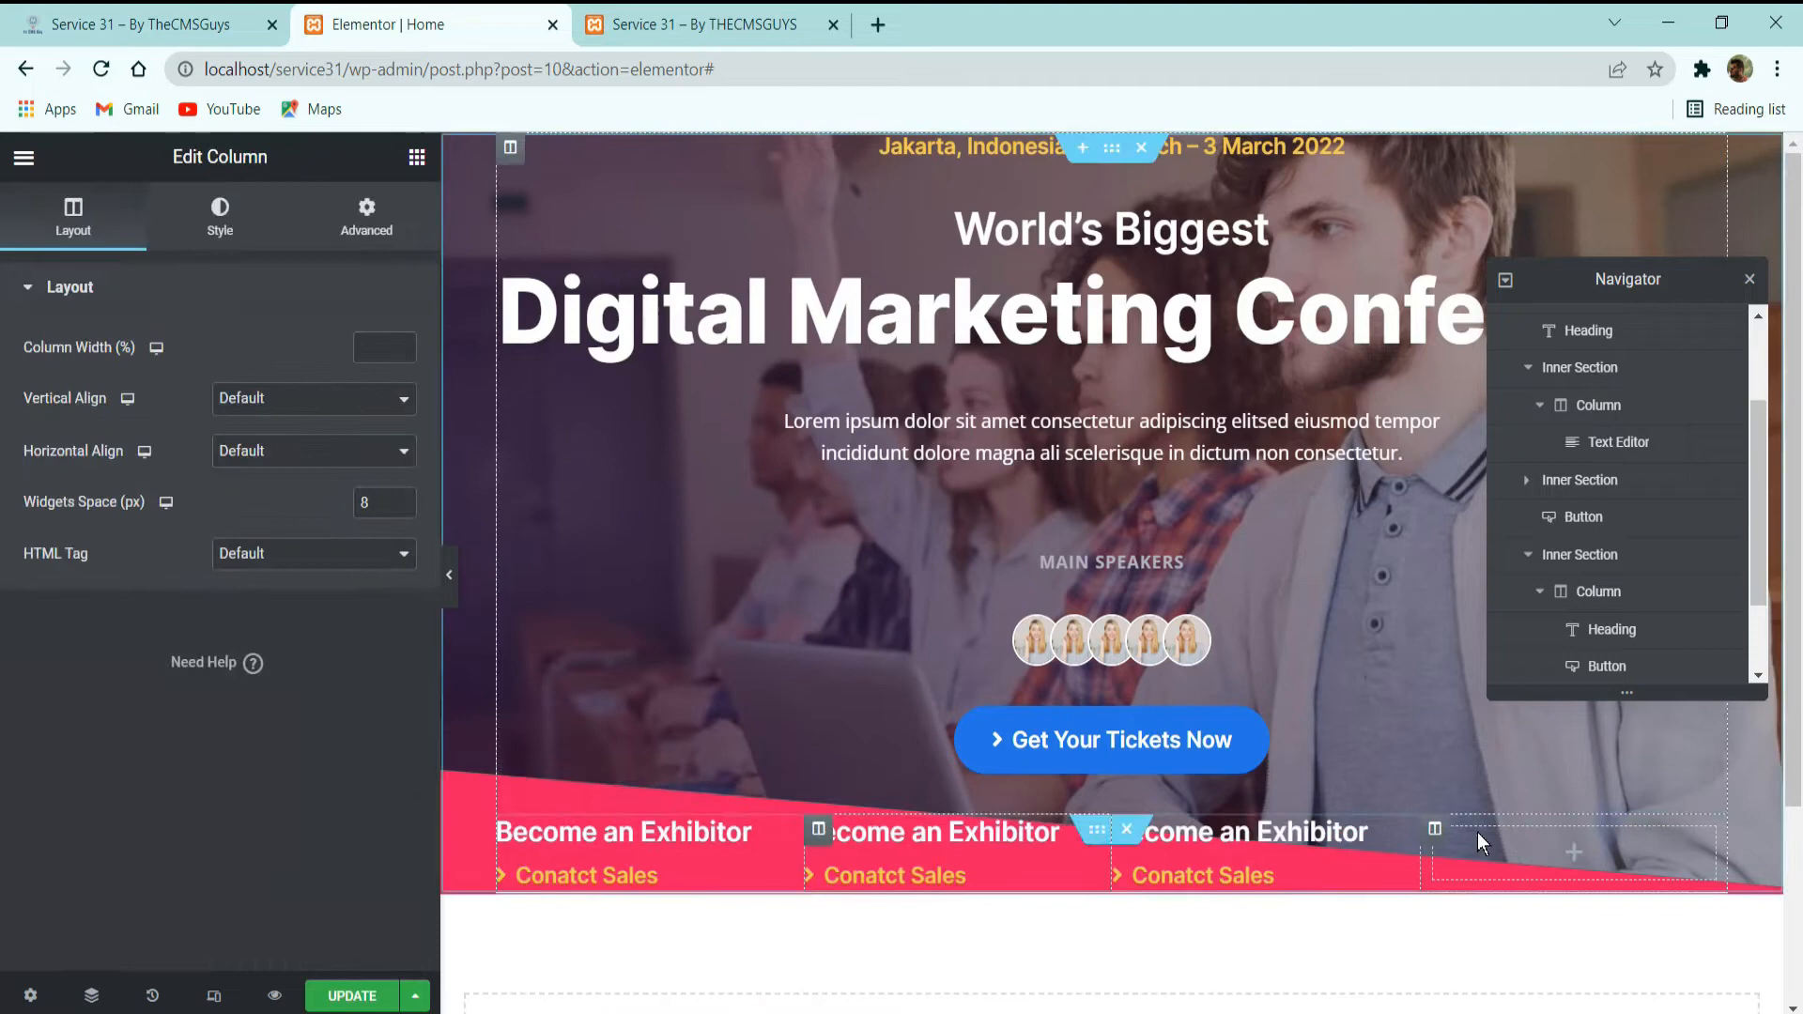
right_click(1533, 870)
left_click(1506, 987)
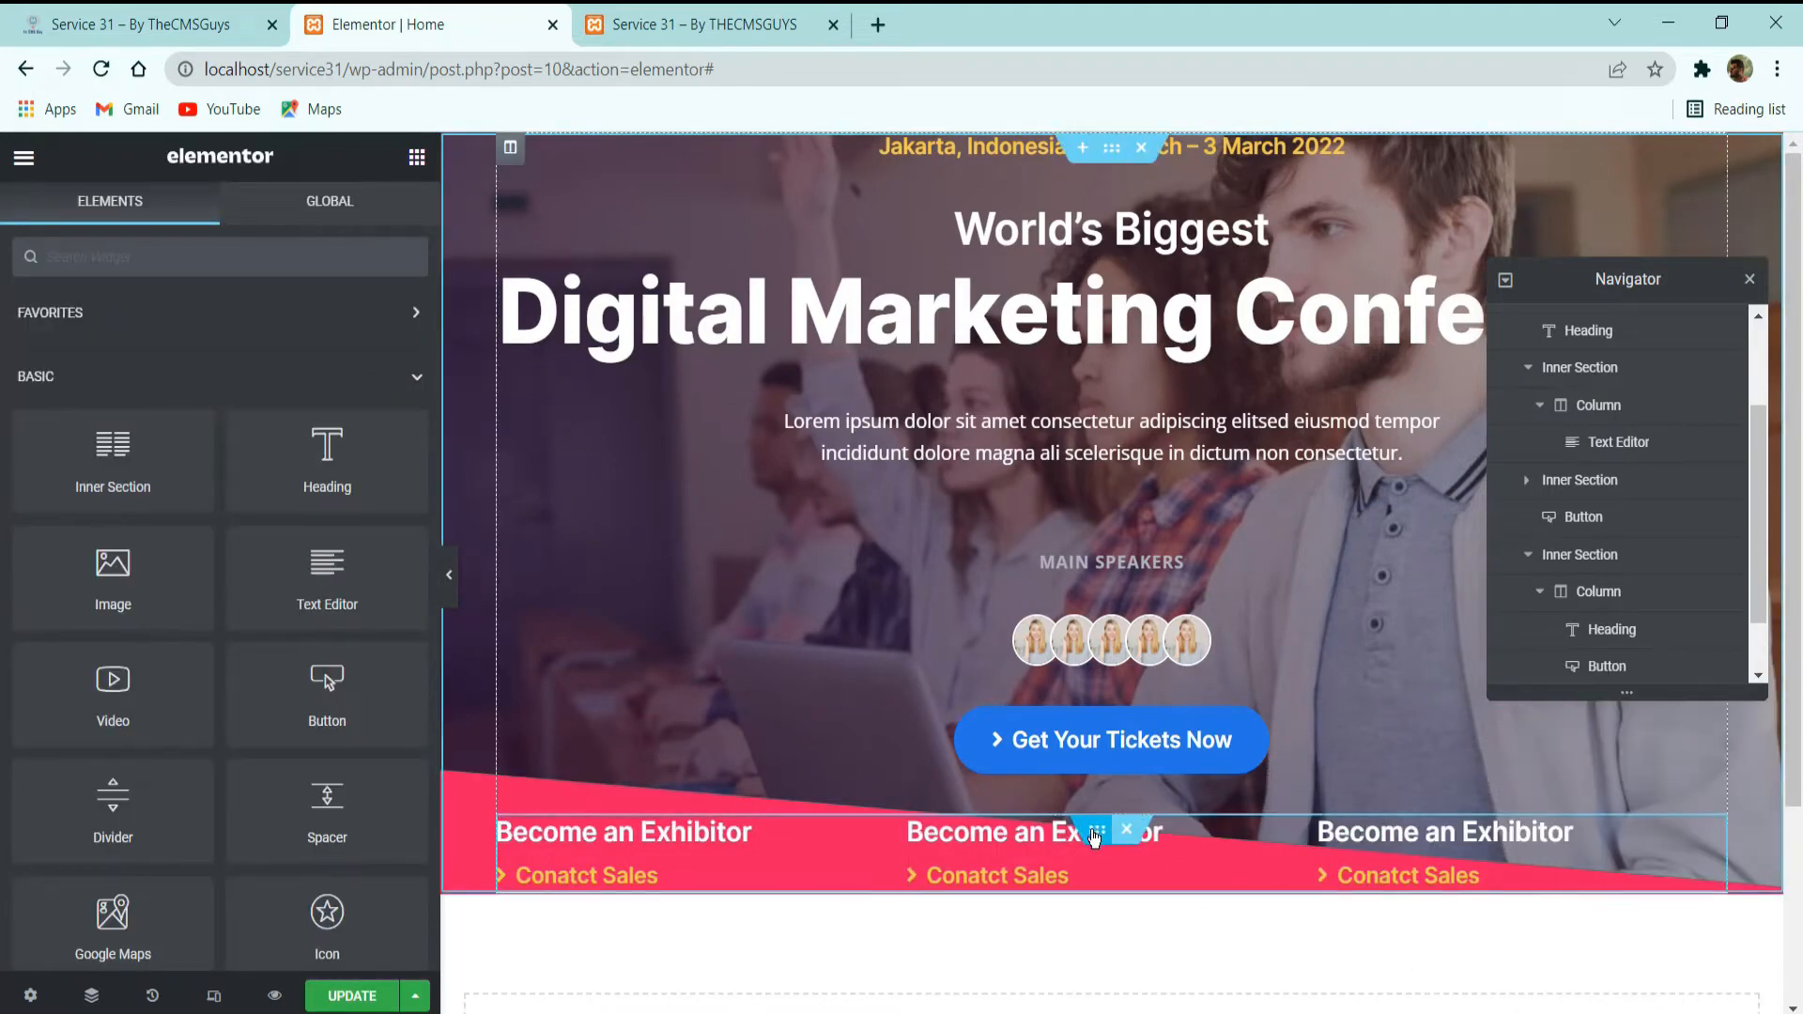
Set the top margin of the inner section holding the exhibitor columns to 60, with the bottom margin at 0.
left_click(1101, 839)
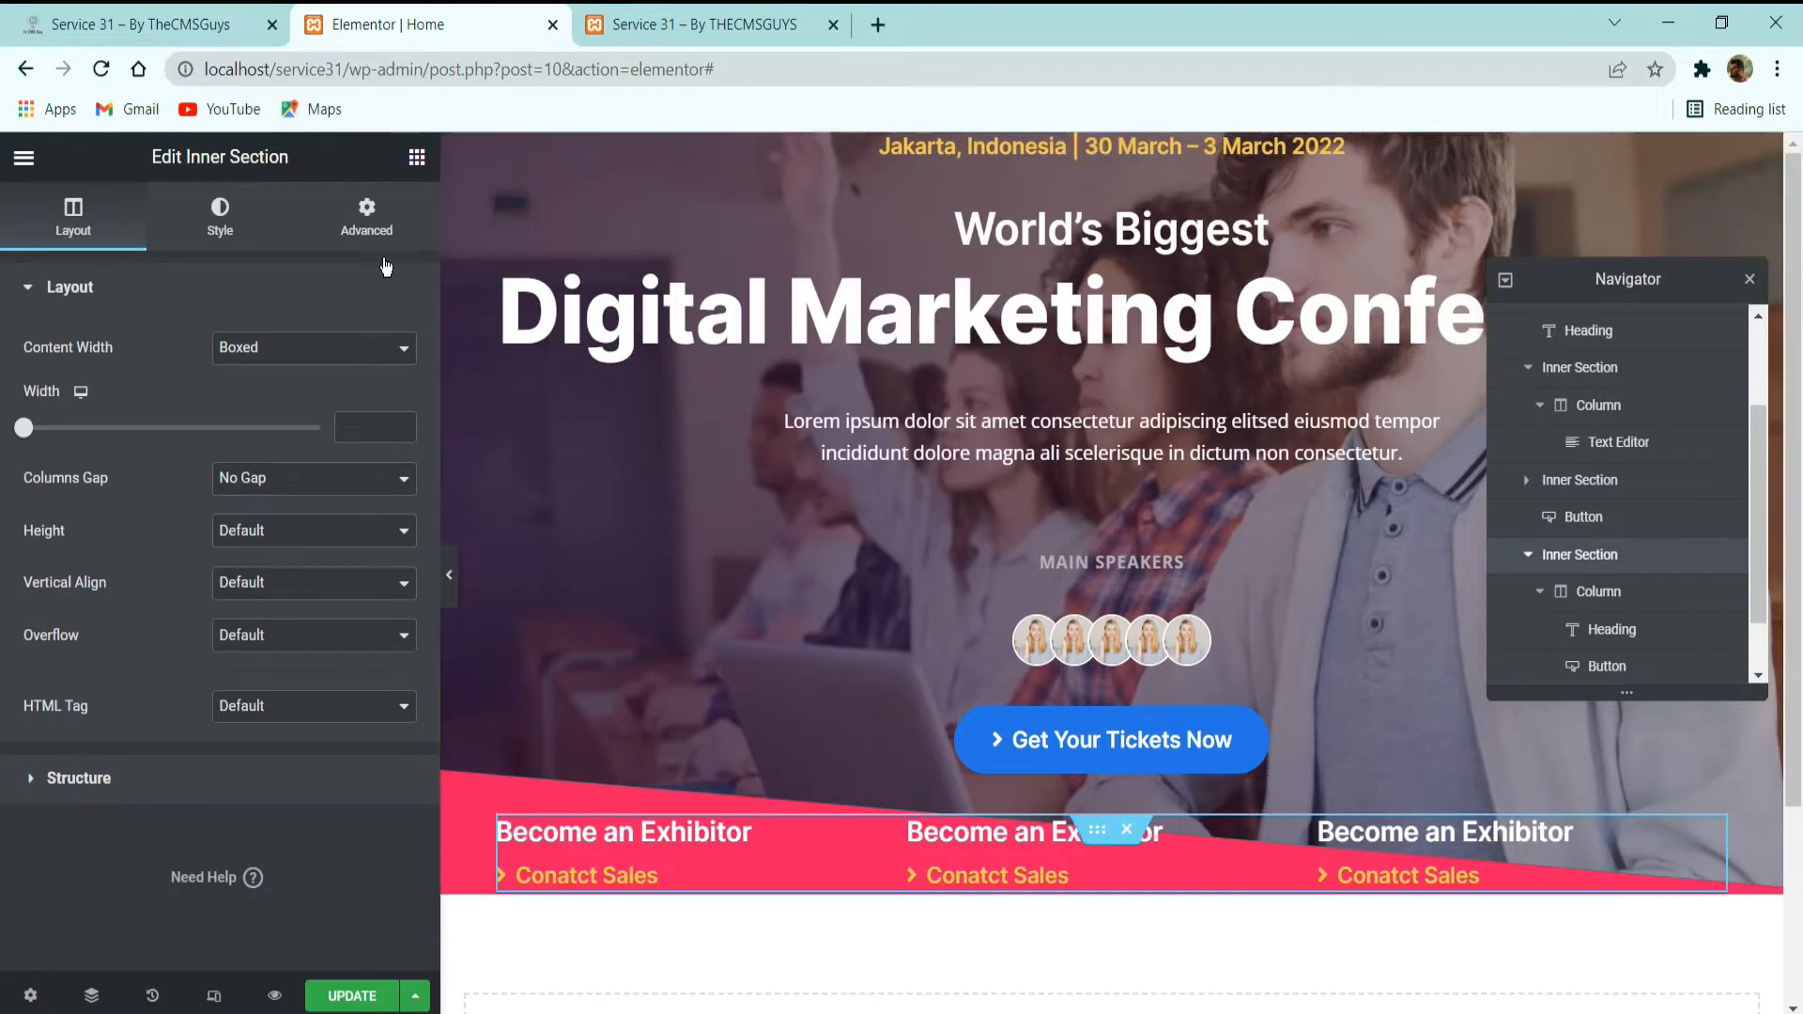
left_click(366, 195)
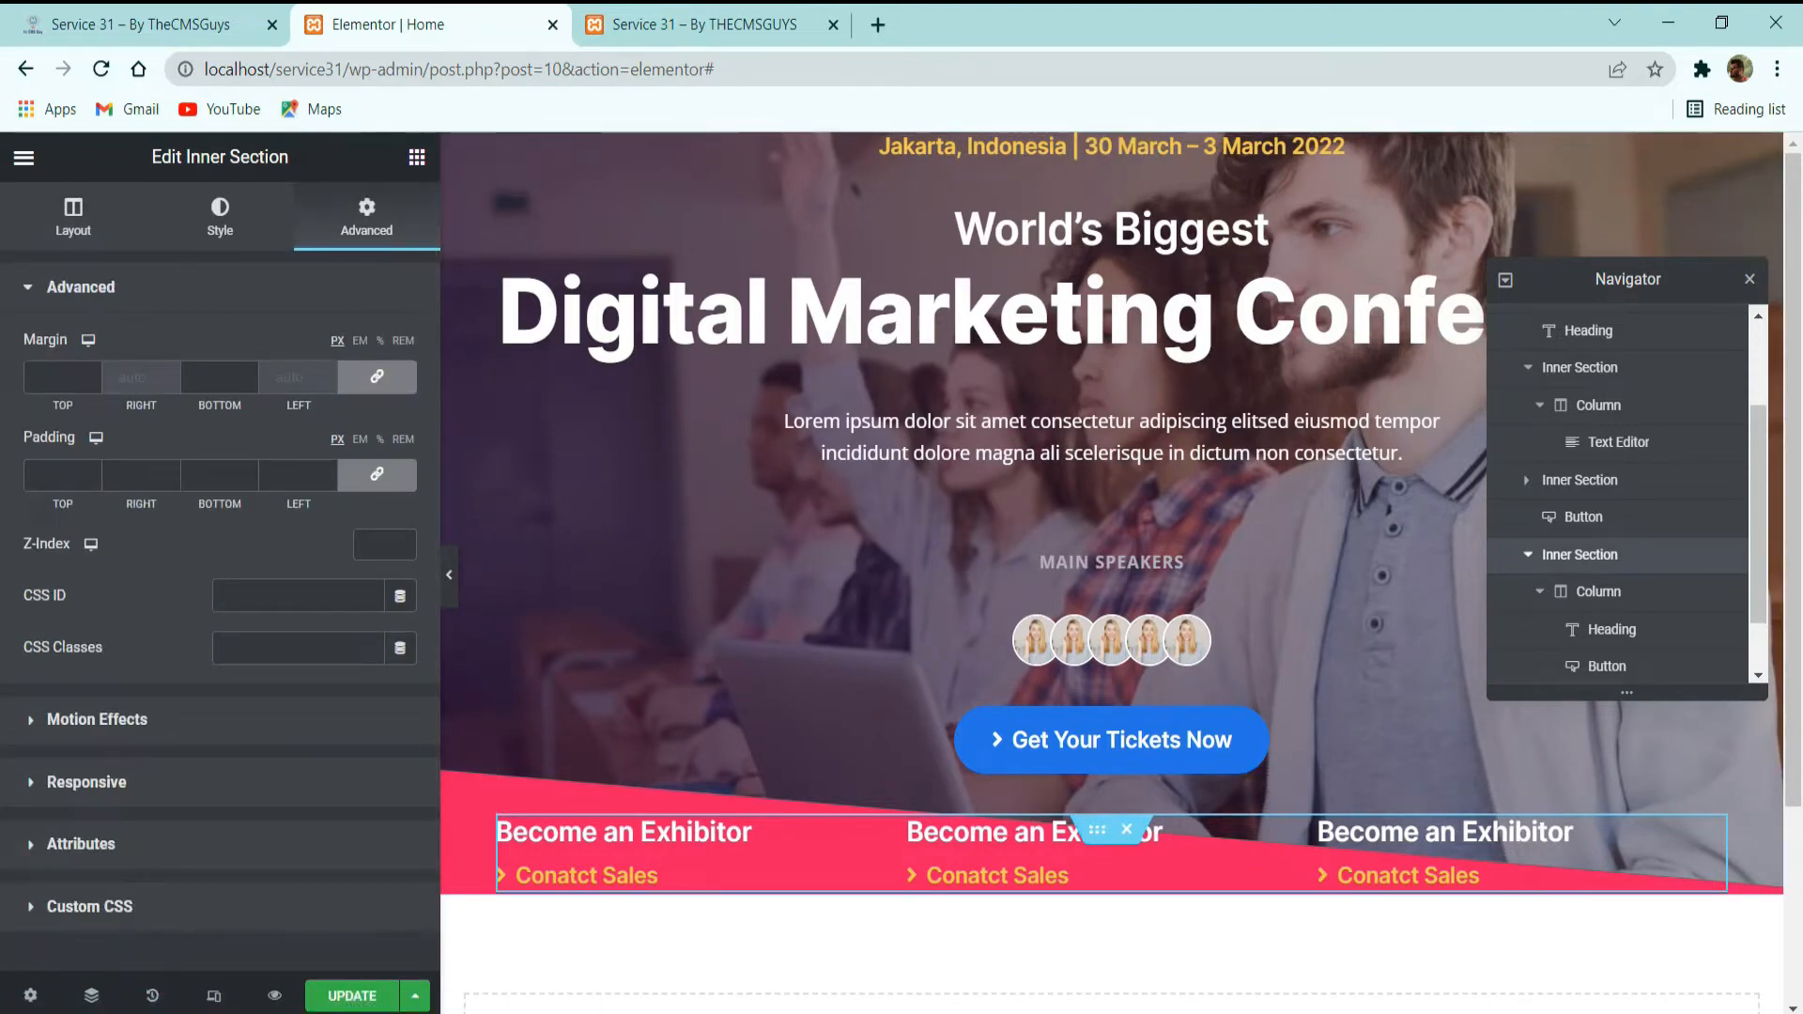
left_click(353, 386)
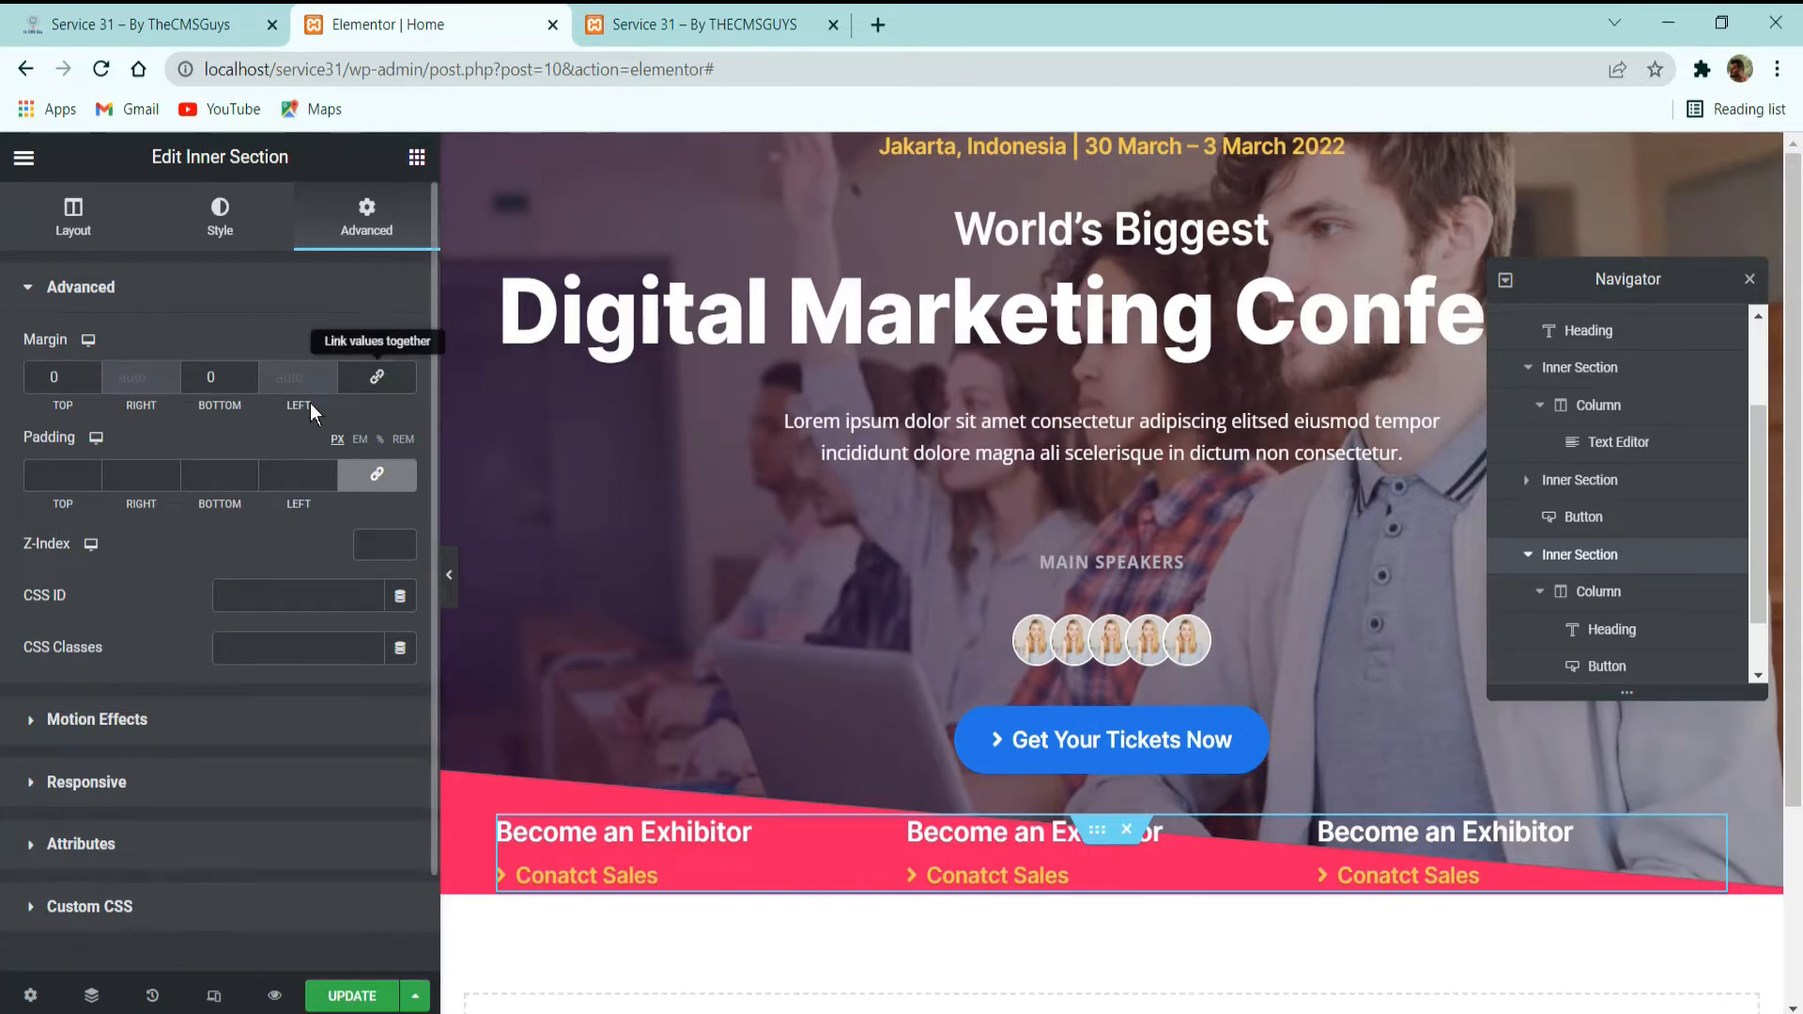
left_click_drag(73, 384, 10, 384)
type("60")
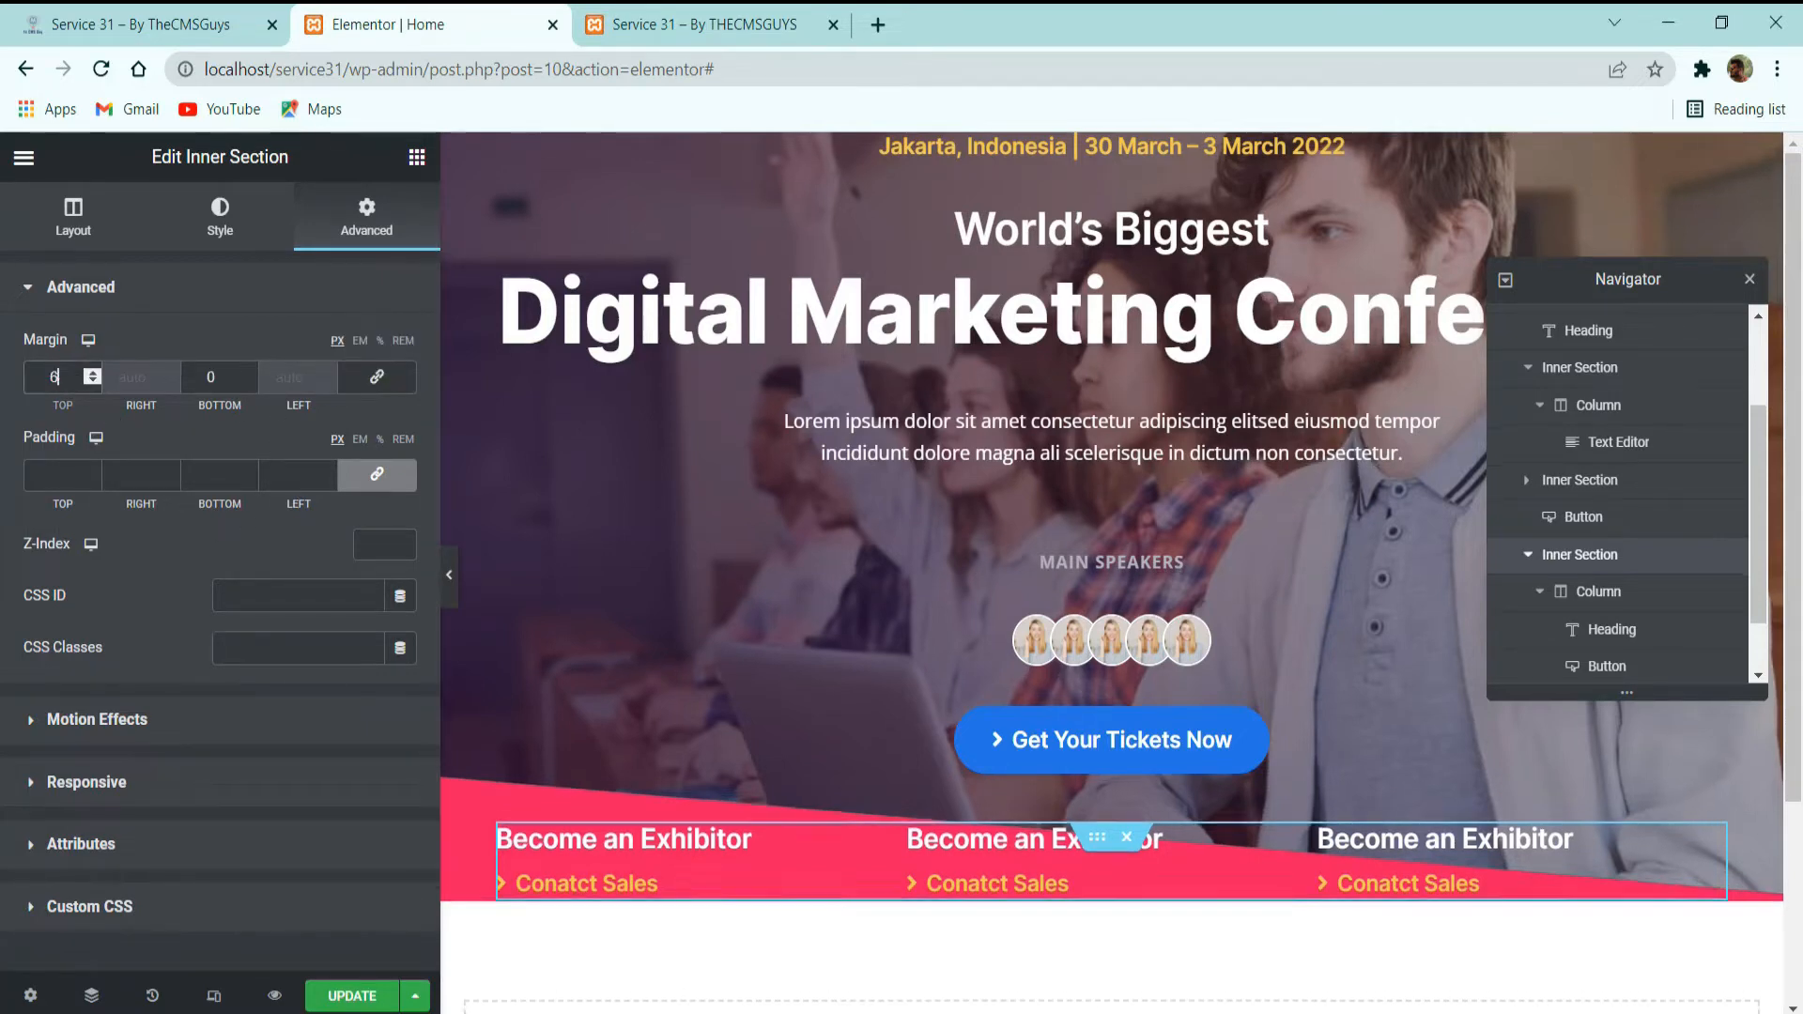
Set the exhibitor inner section's padding to 142 on the right and left and 0 on the top and bottom.
left_click(376, 475)
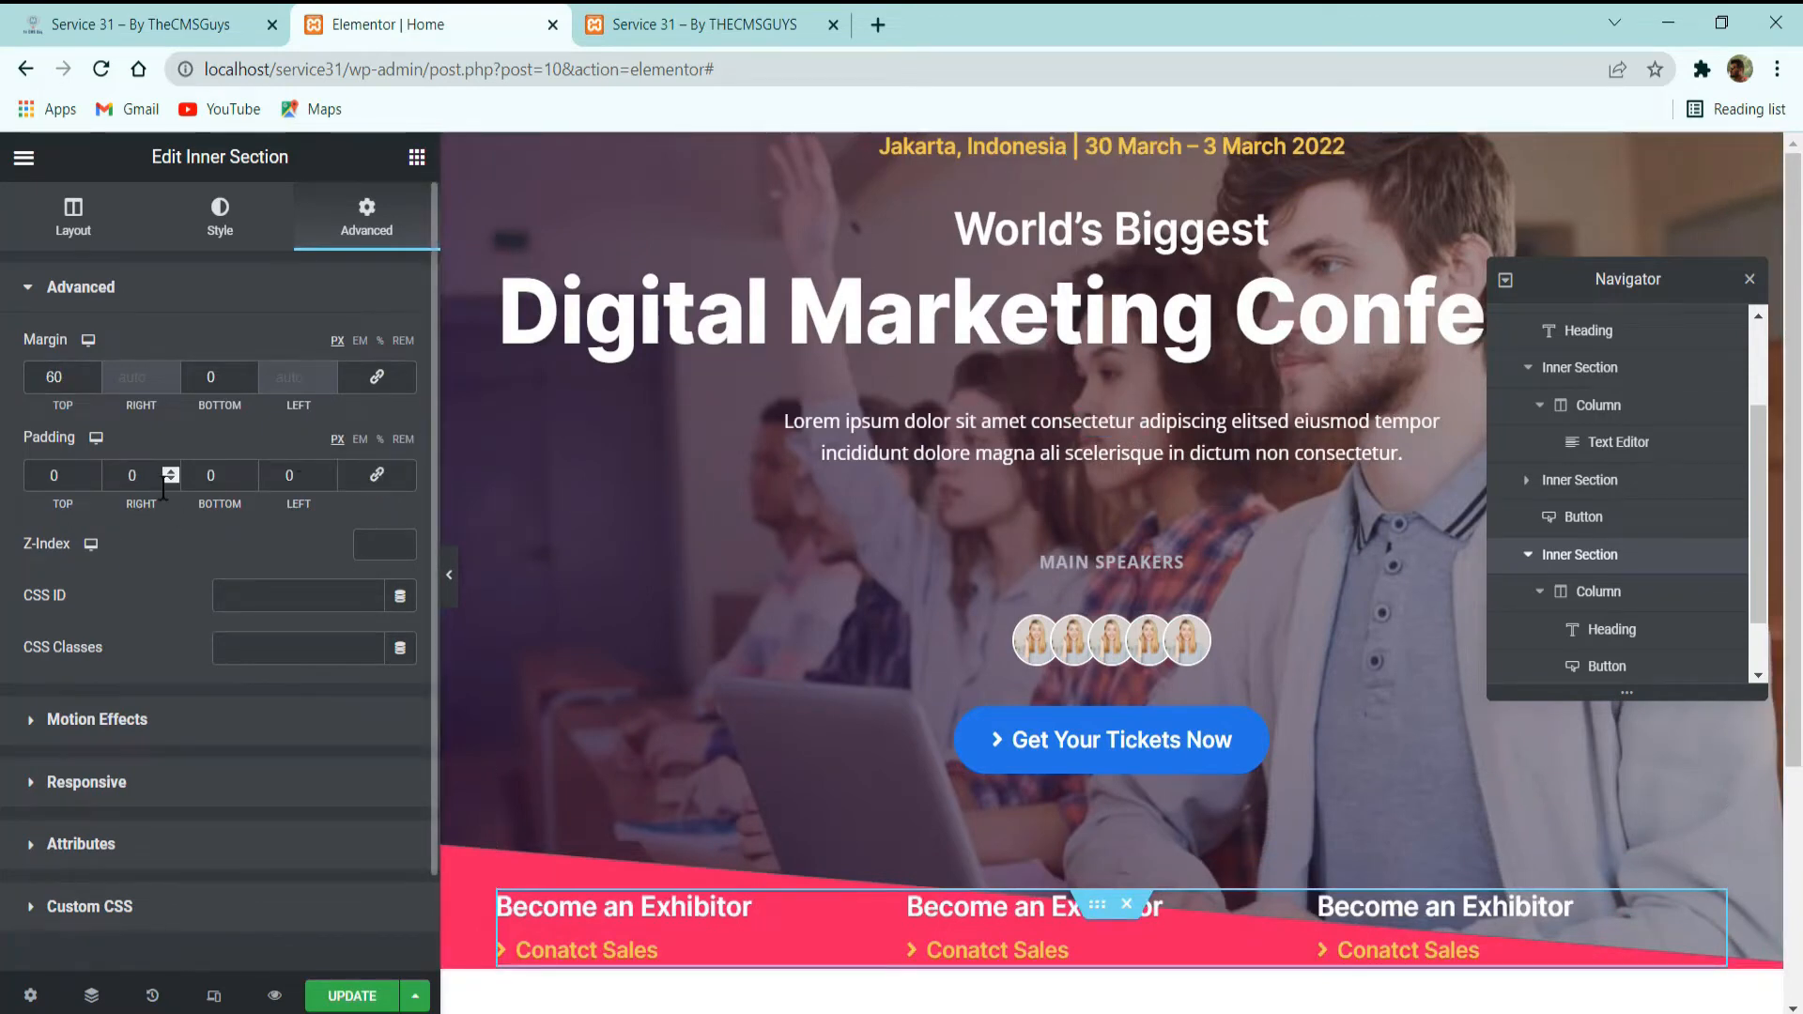
double_click(132, 475)
type("142")
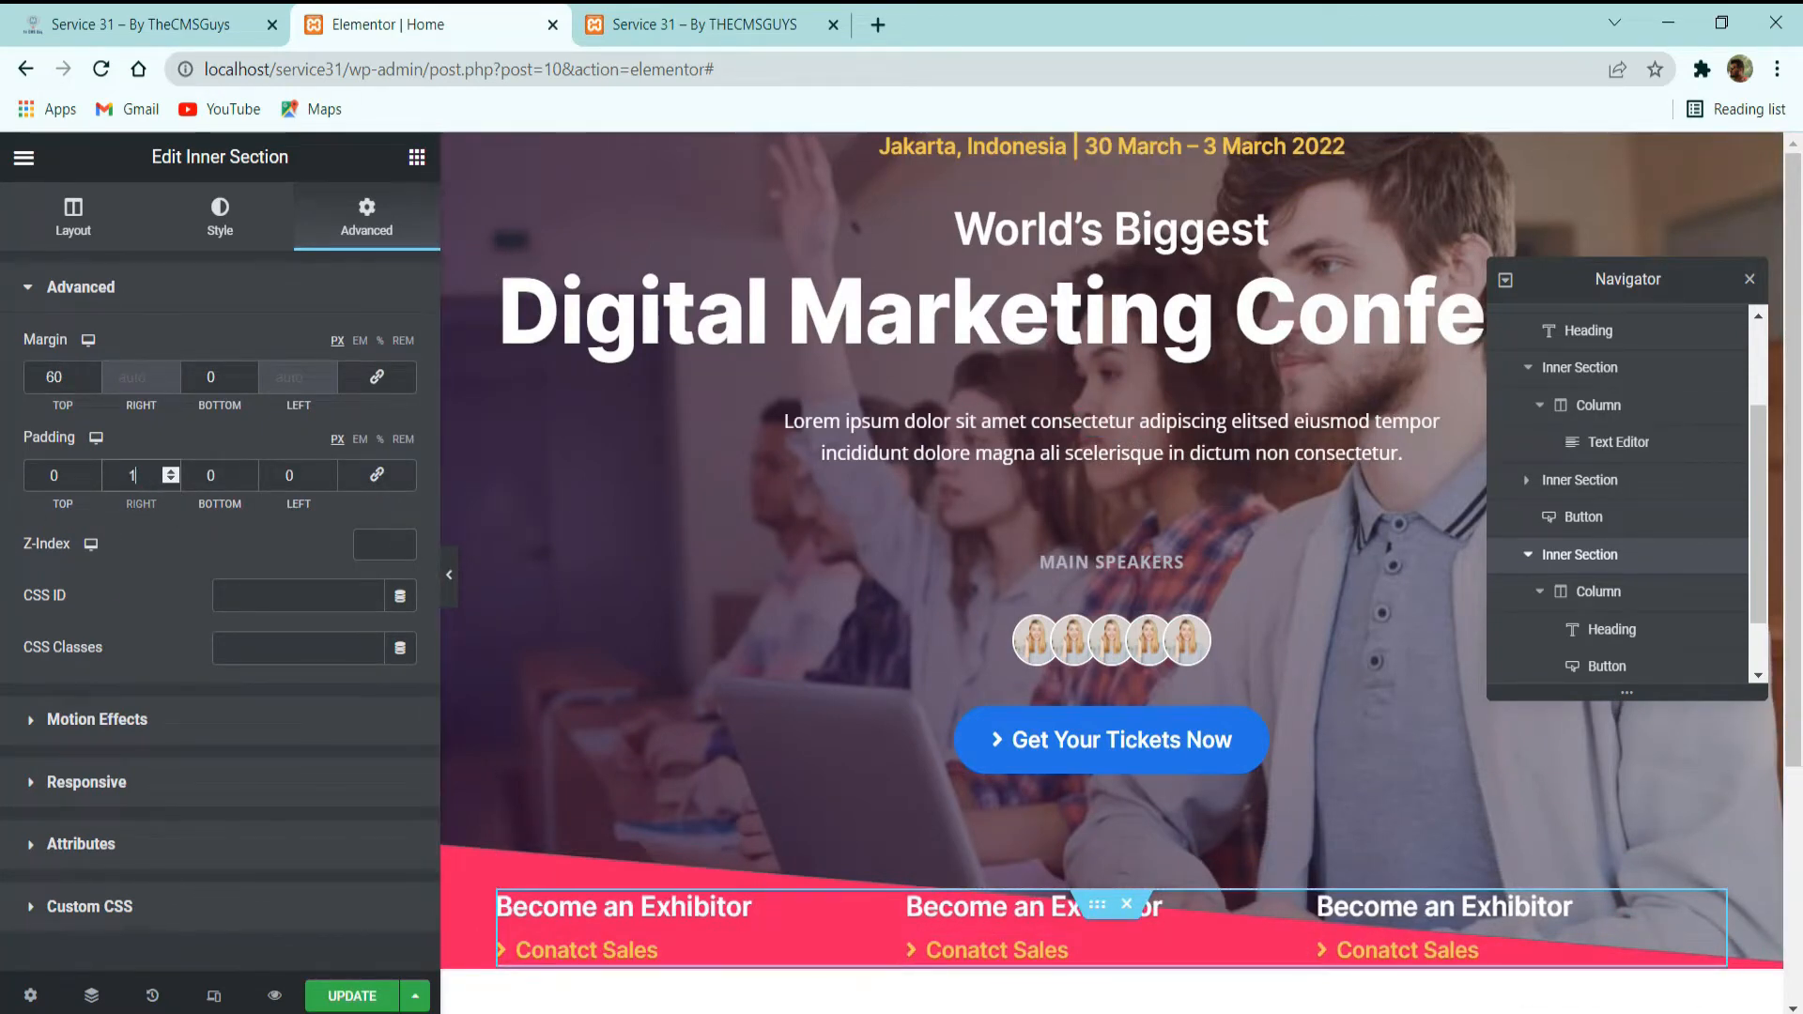
double_click(293, 475)
type("142")
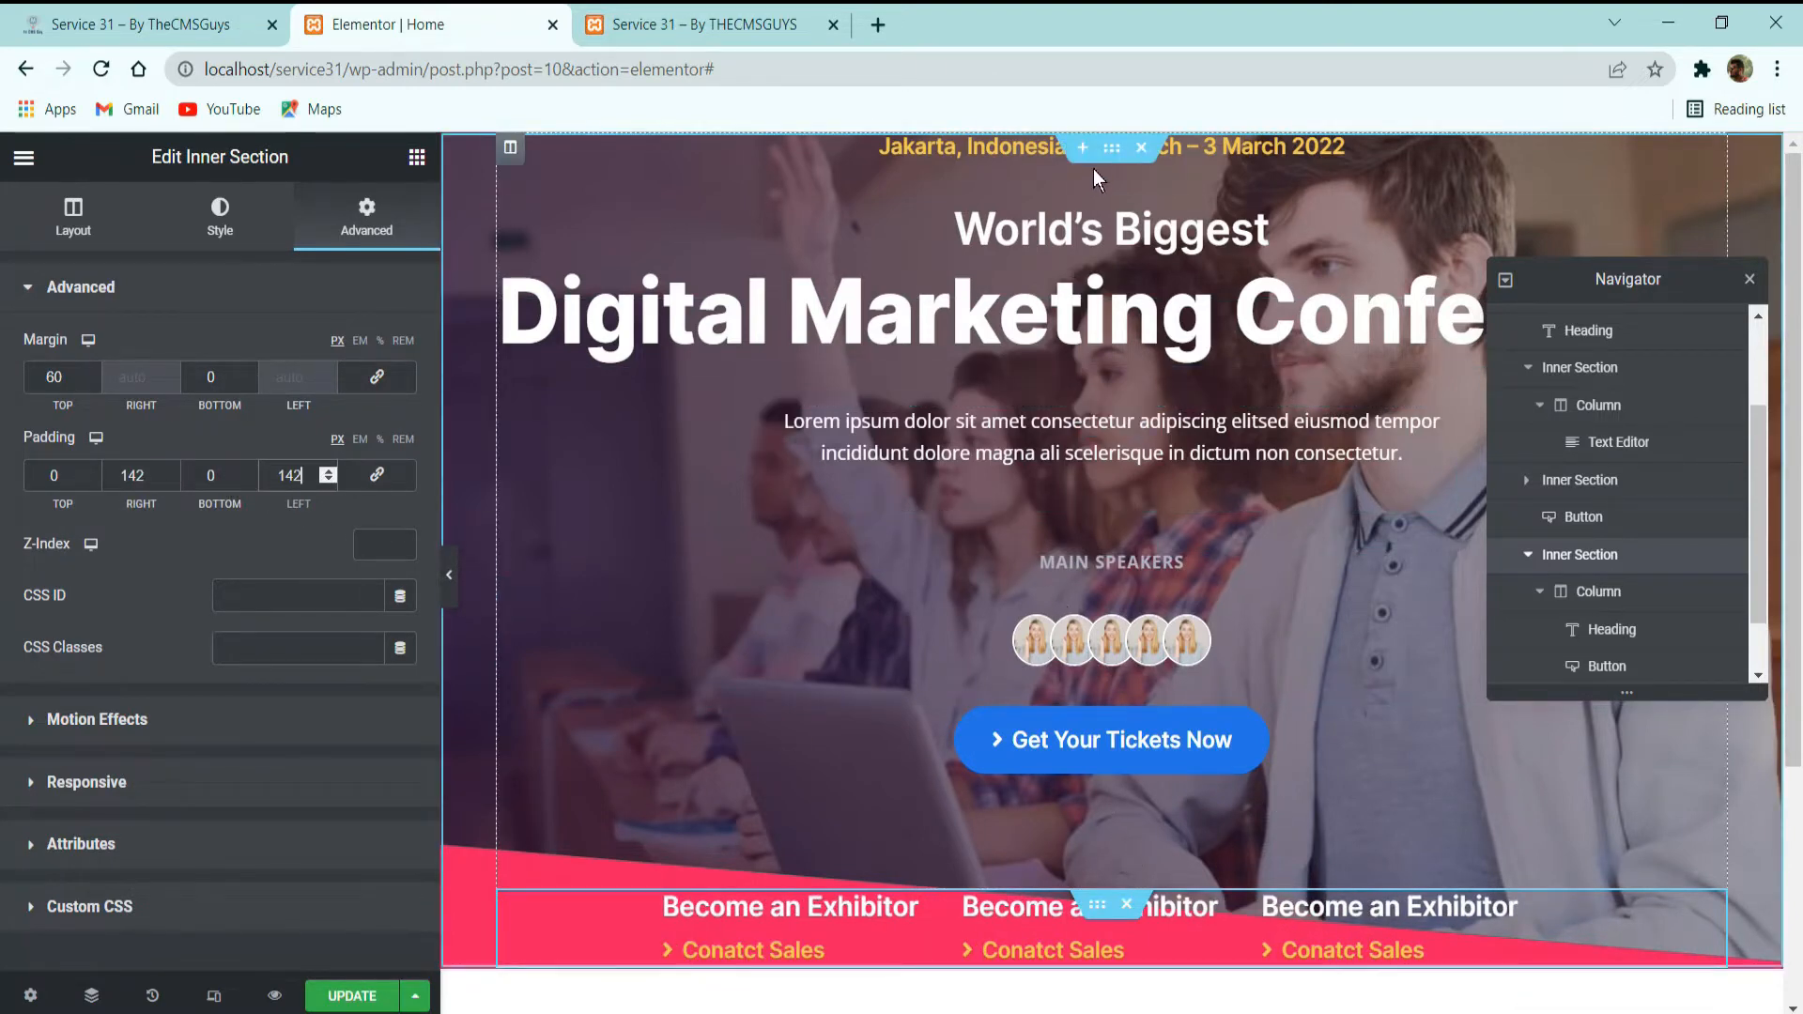
Set the whole hero section's padding to 200 top and bottom and 0 on the sides, and update the page.
left_click(1112, 147)
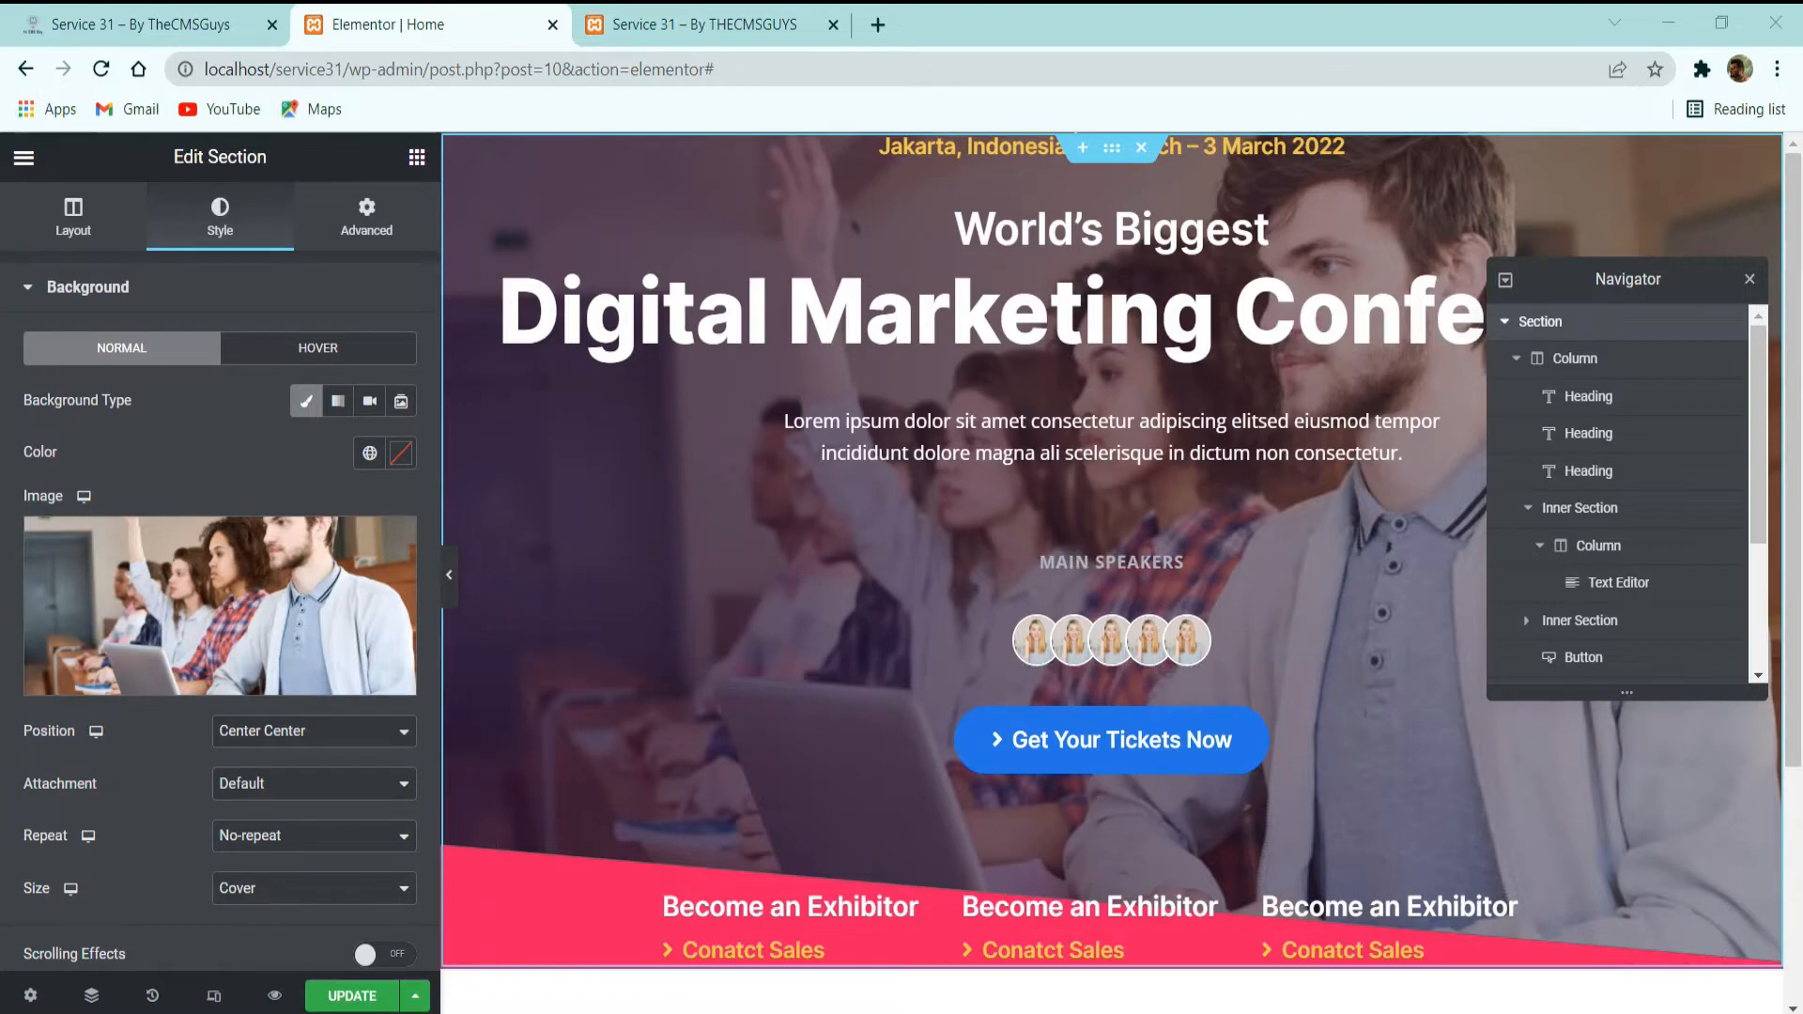
left_click(367, 215)
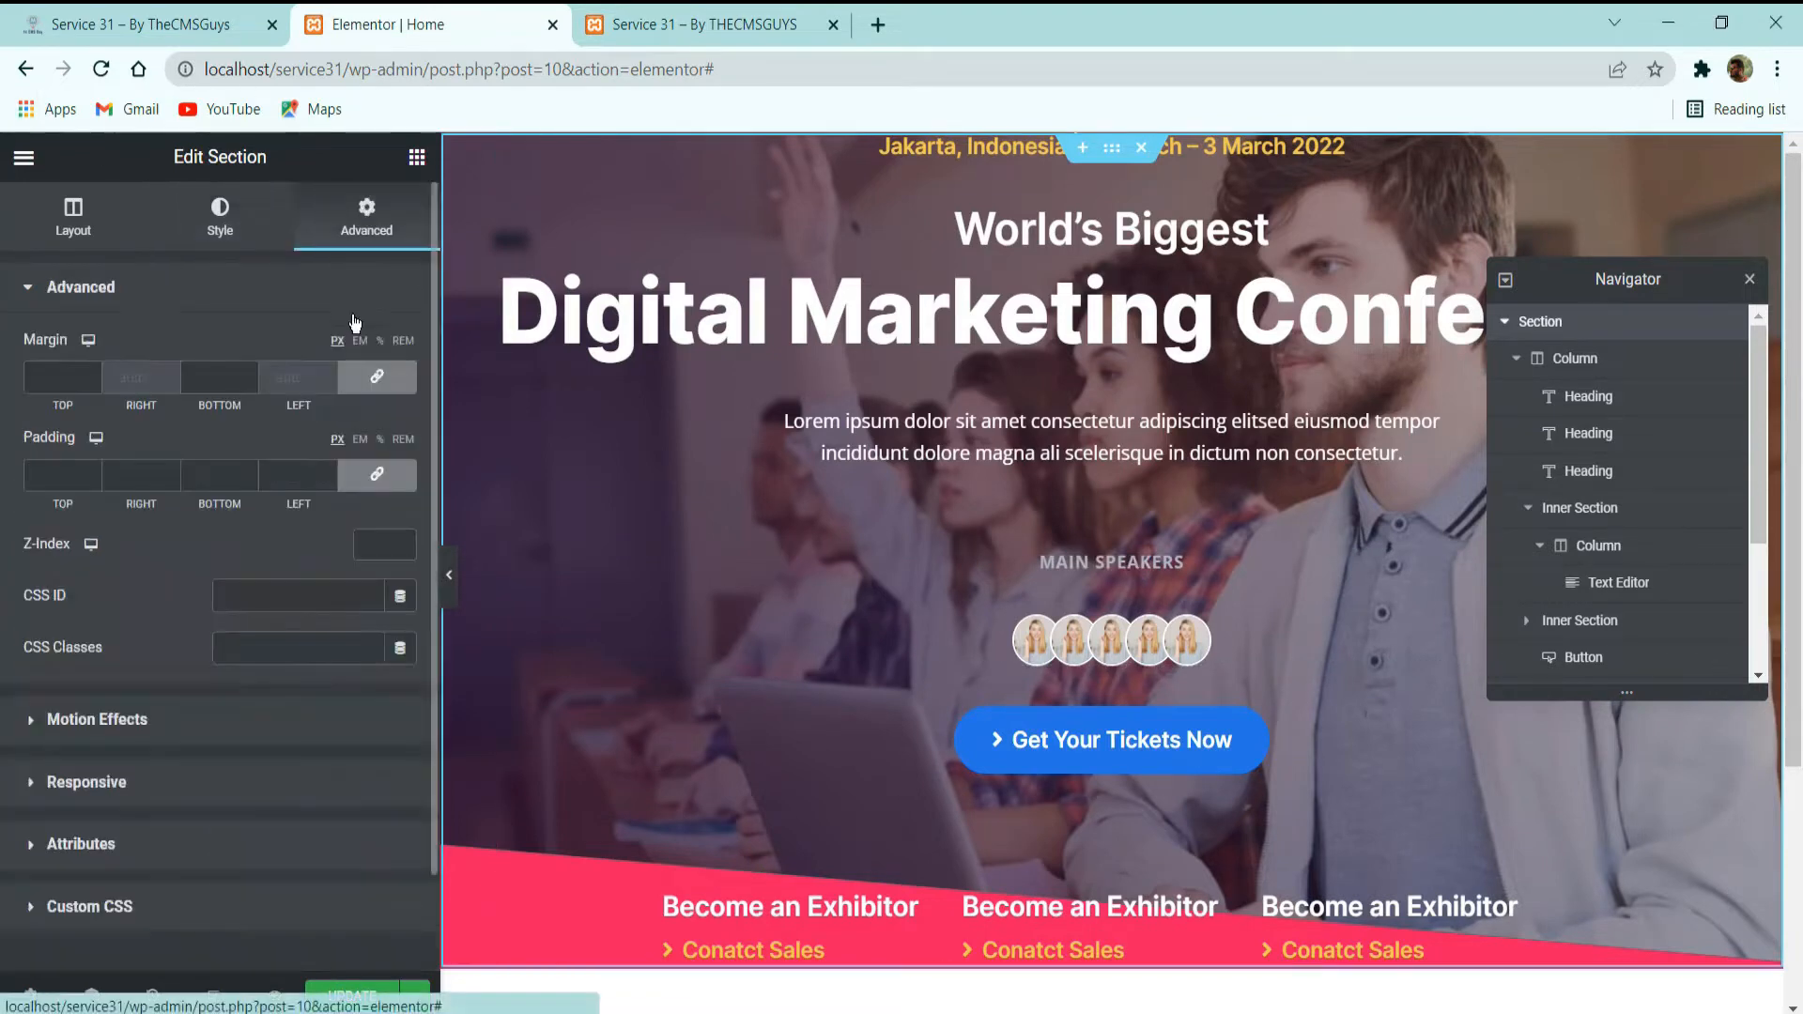
left_click(377, 474)
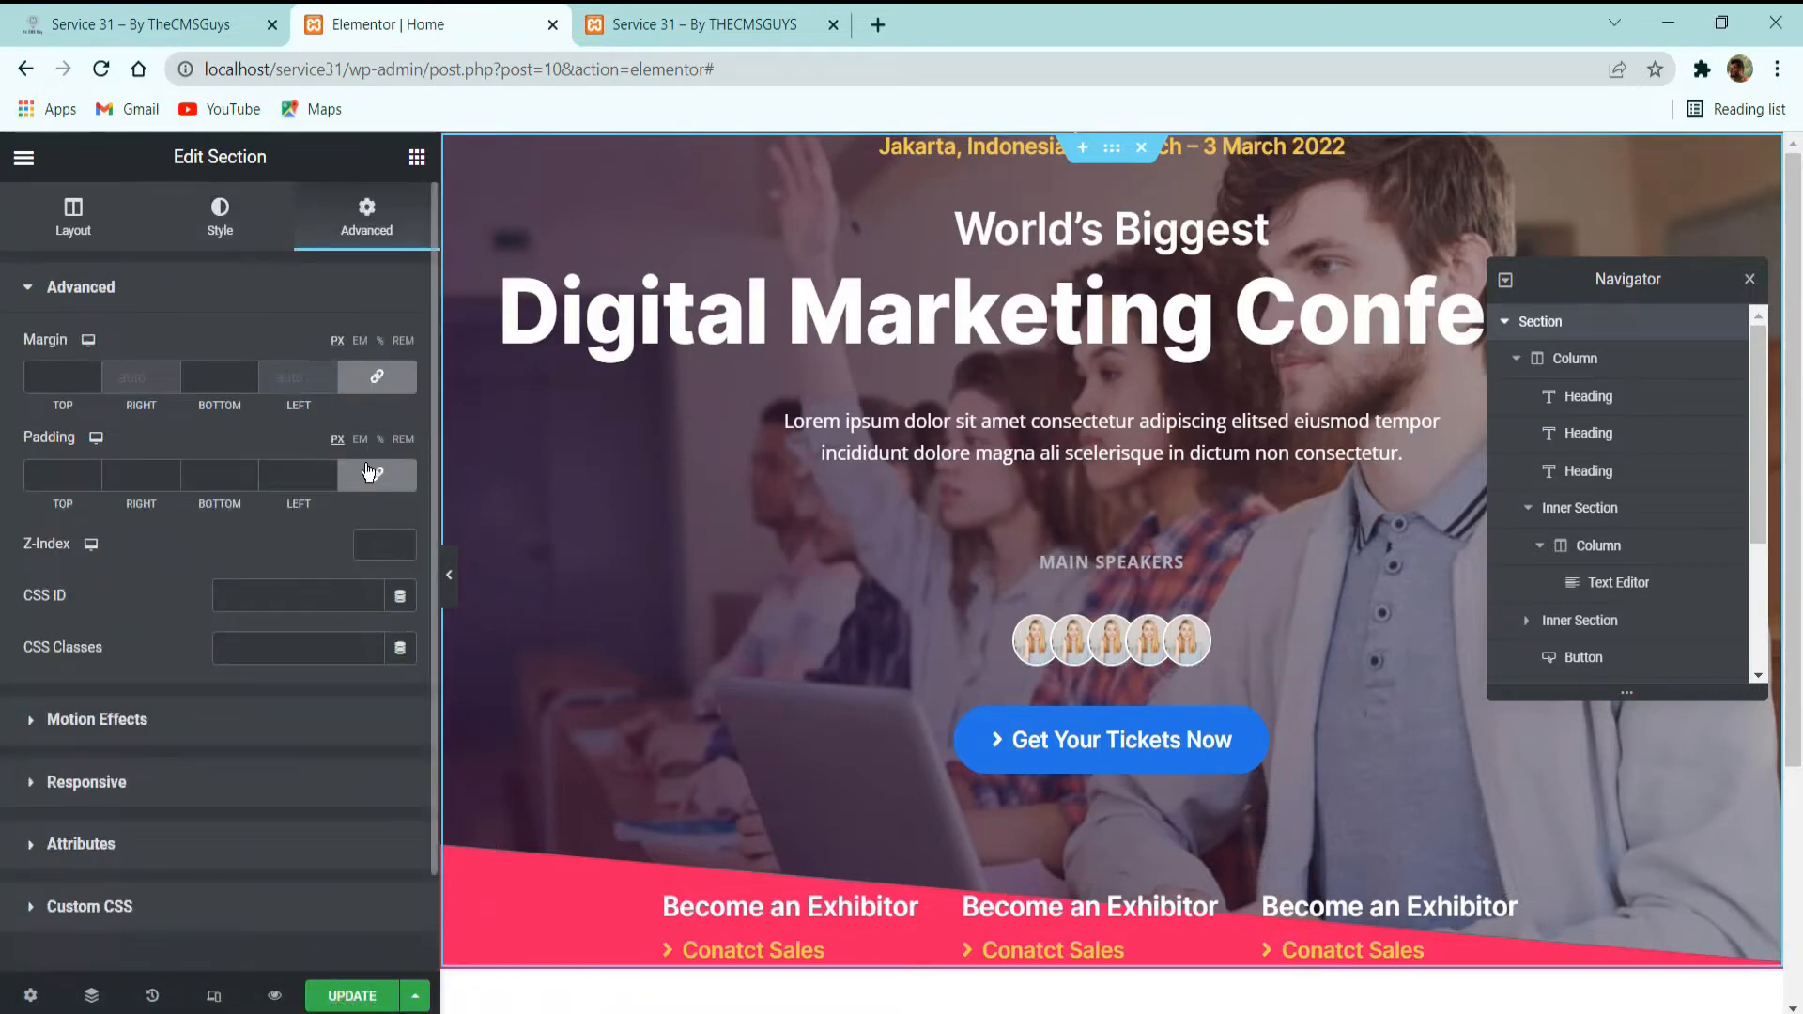
double_click(54, 475)
type("2")
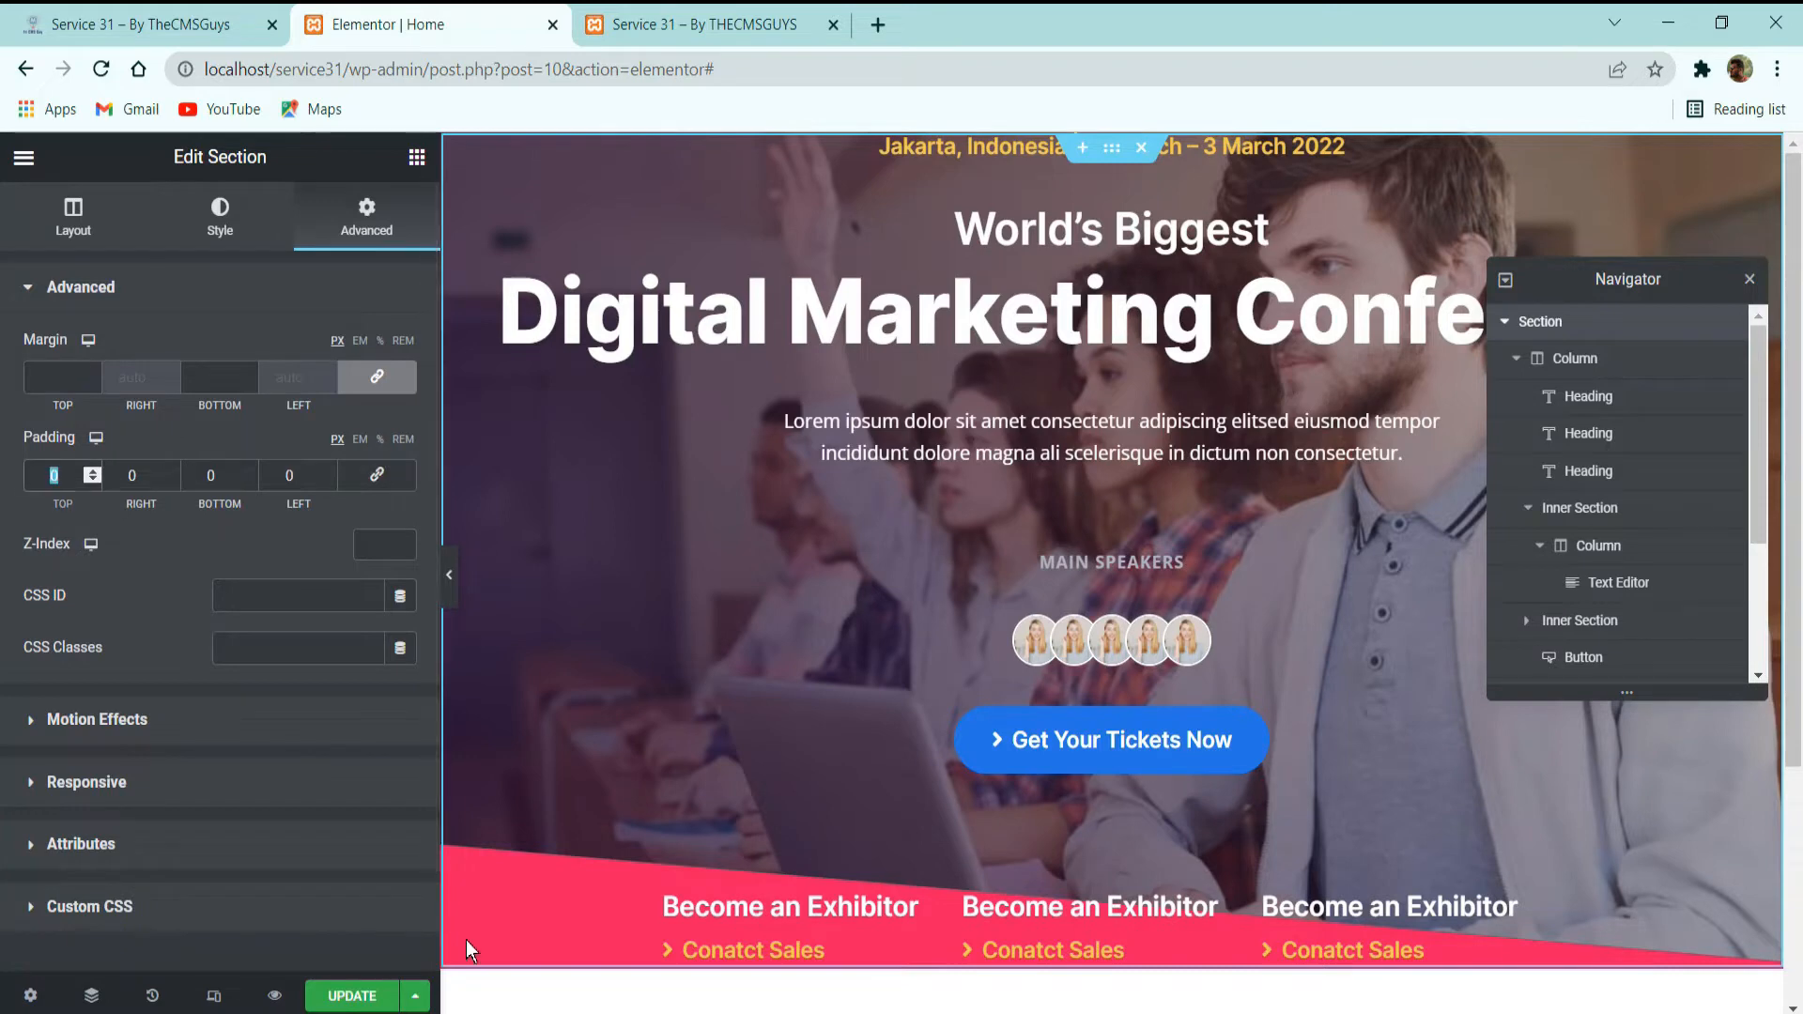
type("00")
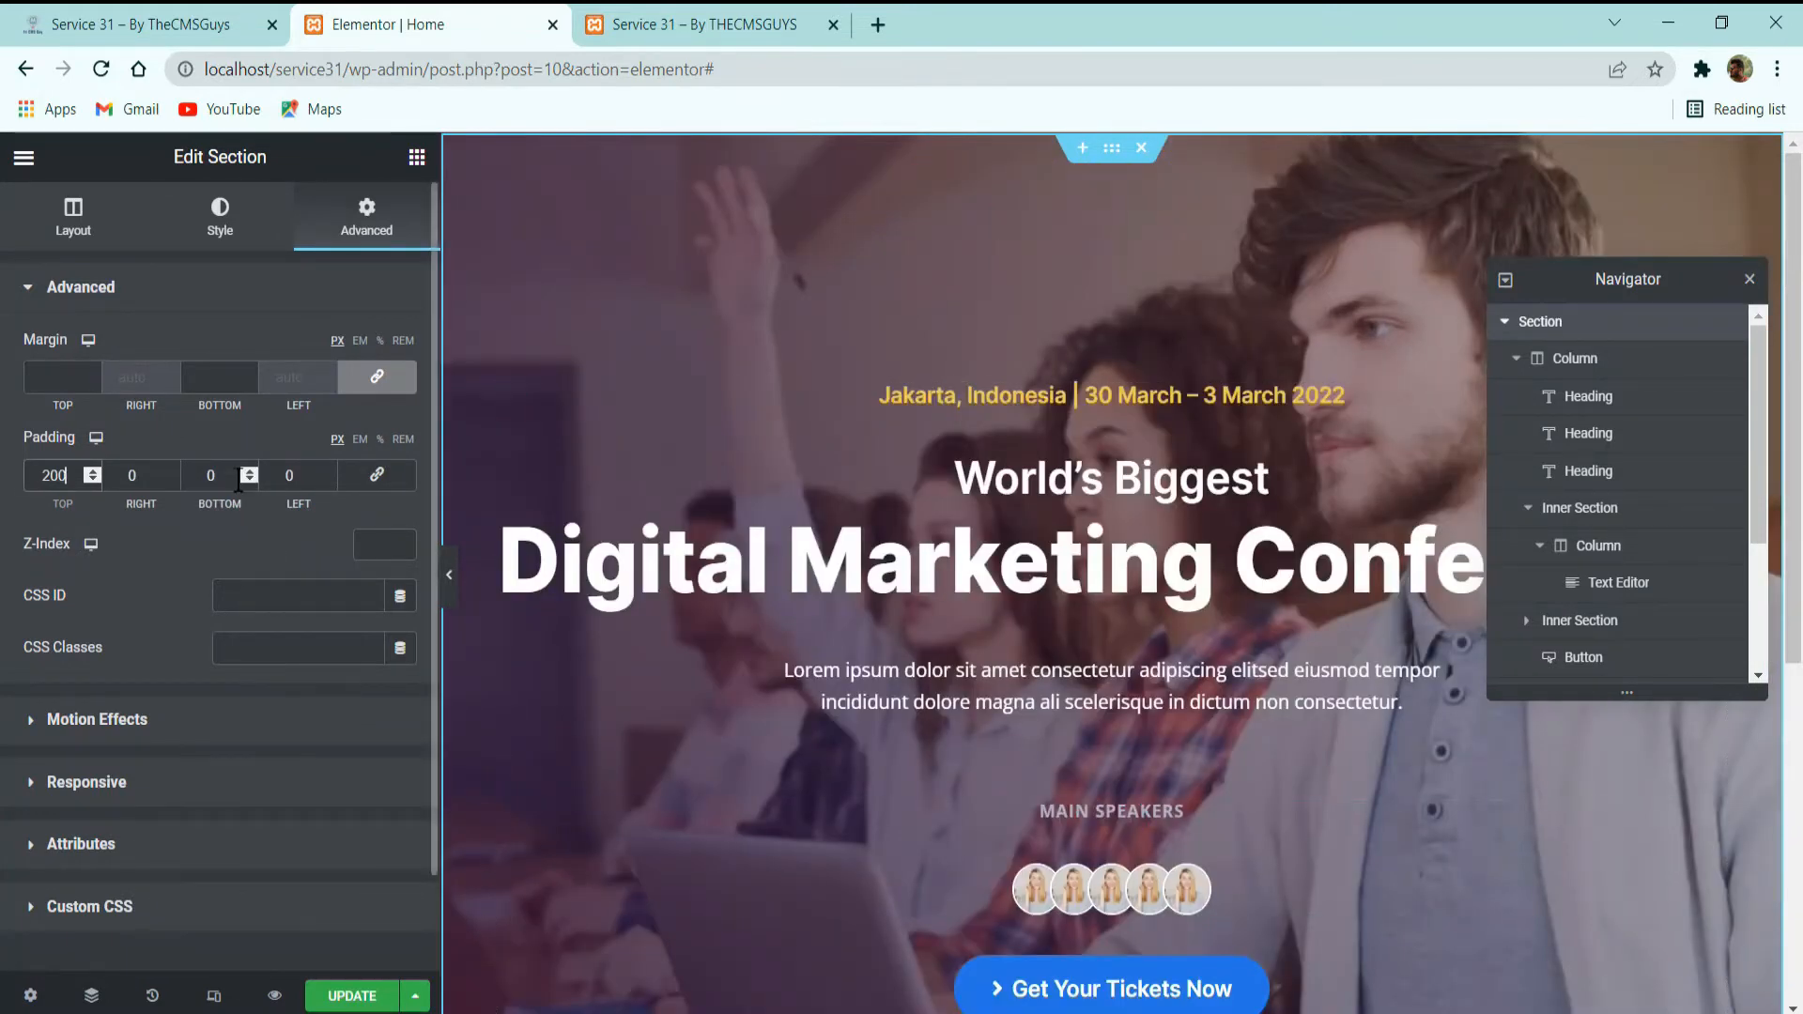
key("Tab")
key("Tab")
type("200")
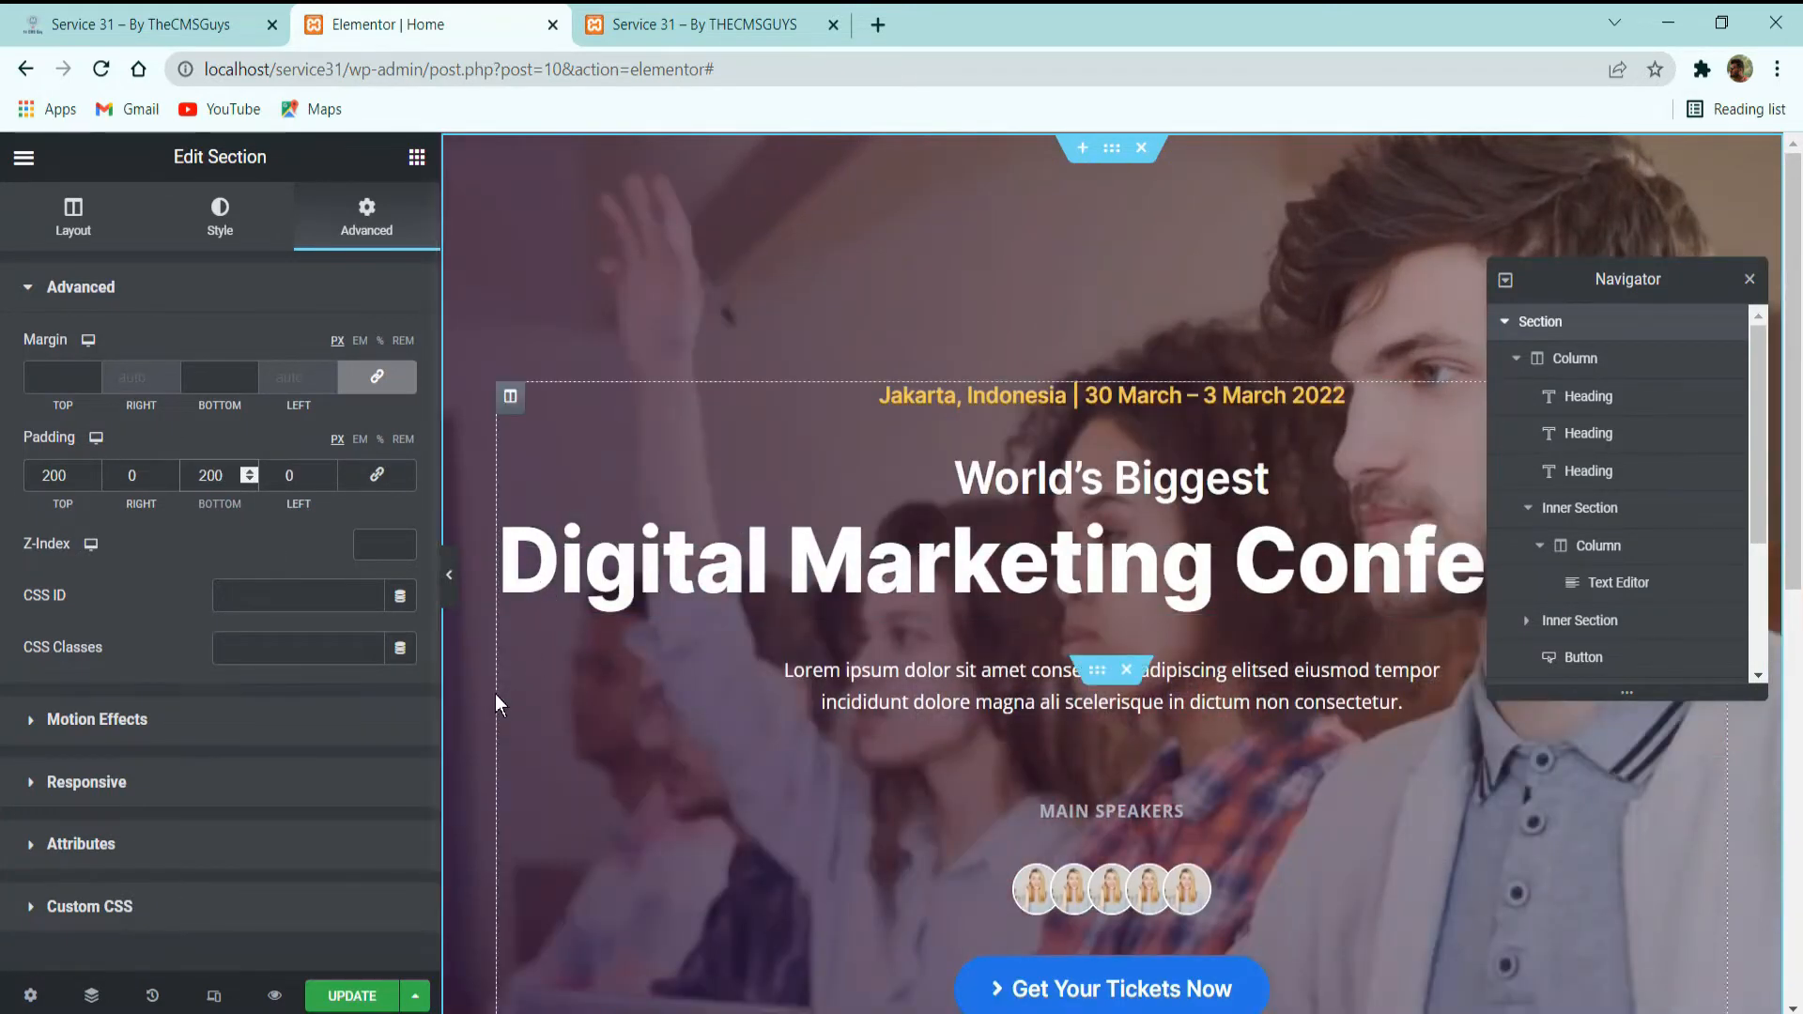
left_click(352, 996)
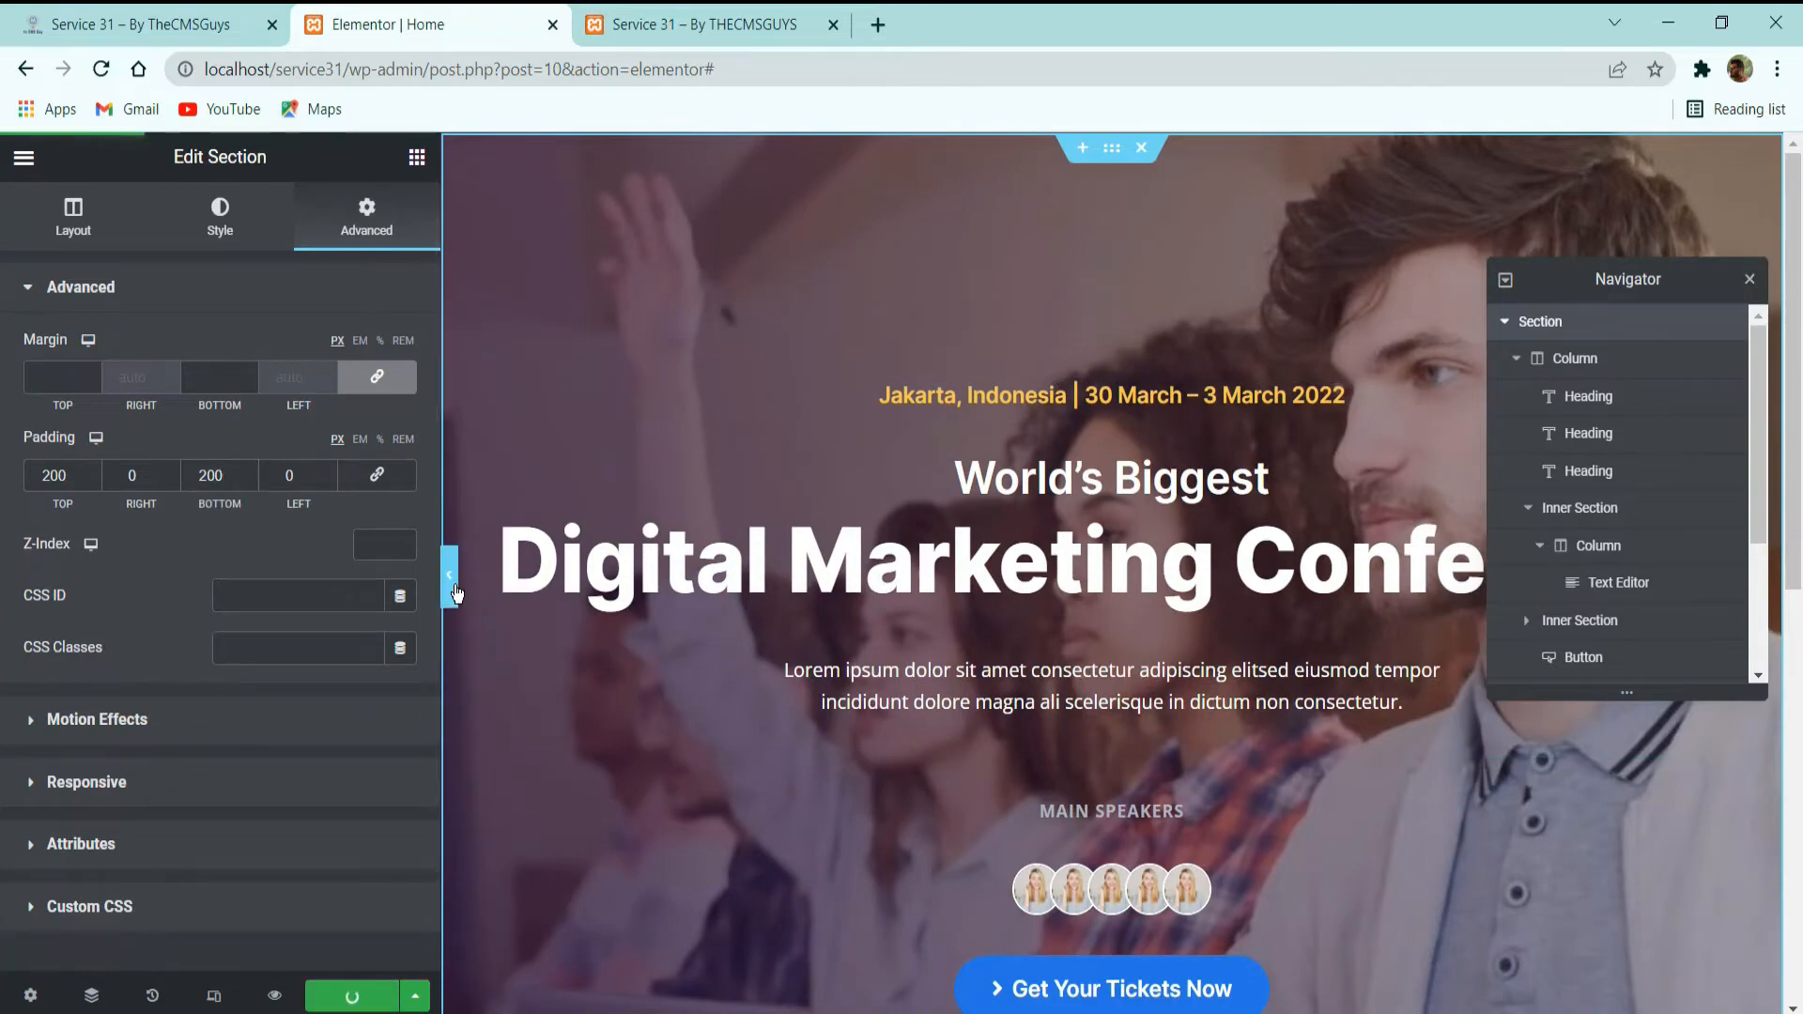
Preview the hero section at full width with the editing panel hidden, and bring the panel back.
left_click(453, 576)
scroll(1136, 460, "down", 5)
scroll(1136, 461, "up", 2)
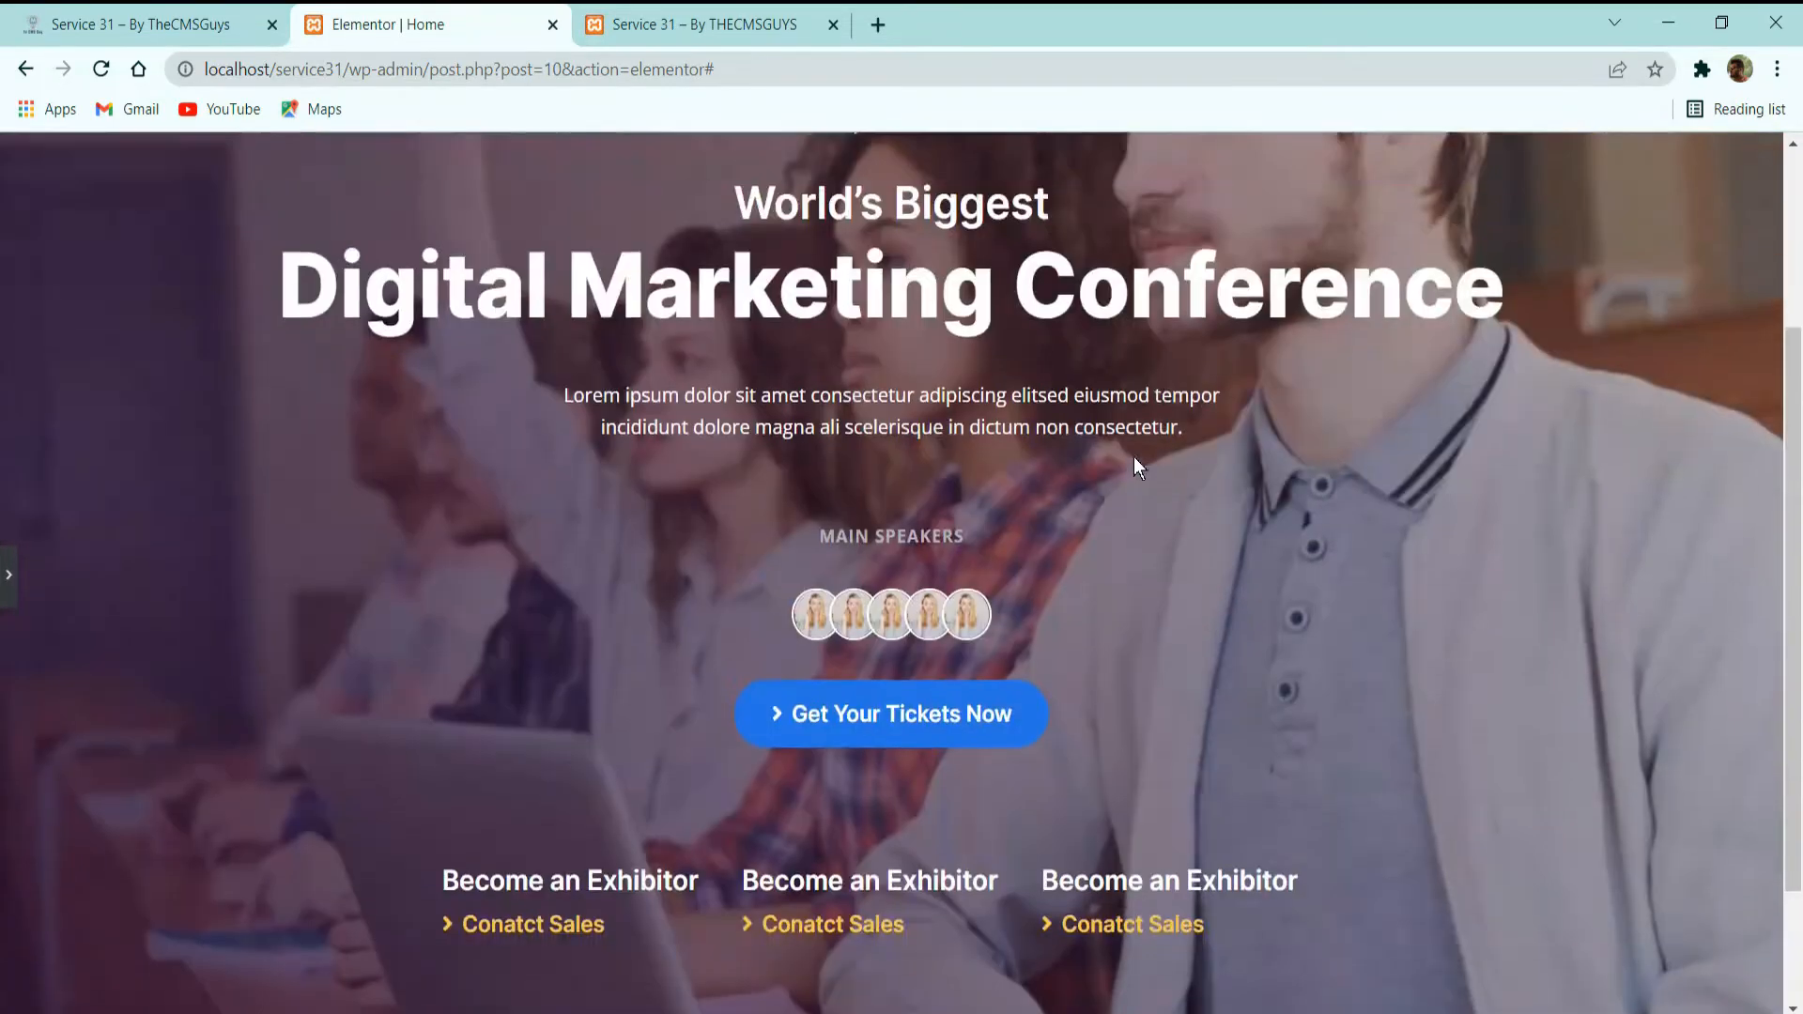
scroll(1136, 461, "up", 3)
scroll(1138, 465, "down", 4)
scroll(1144, 492, "up", 4)
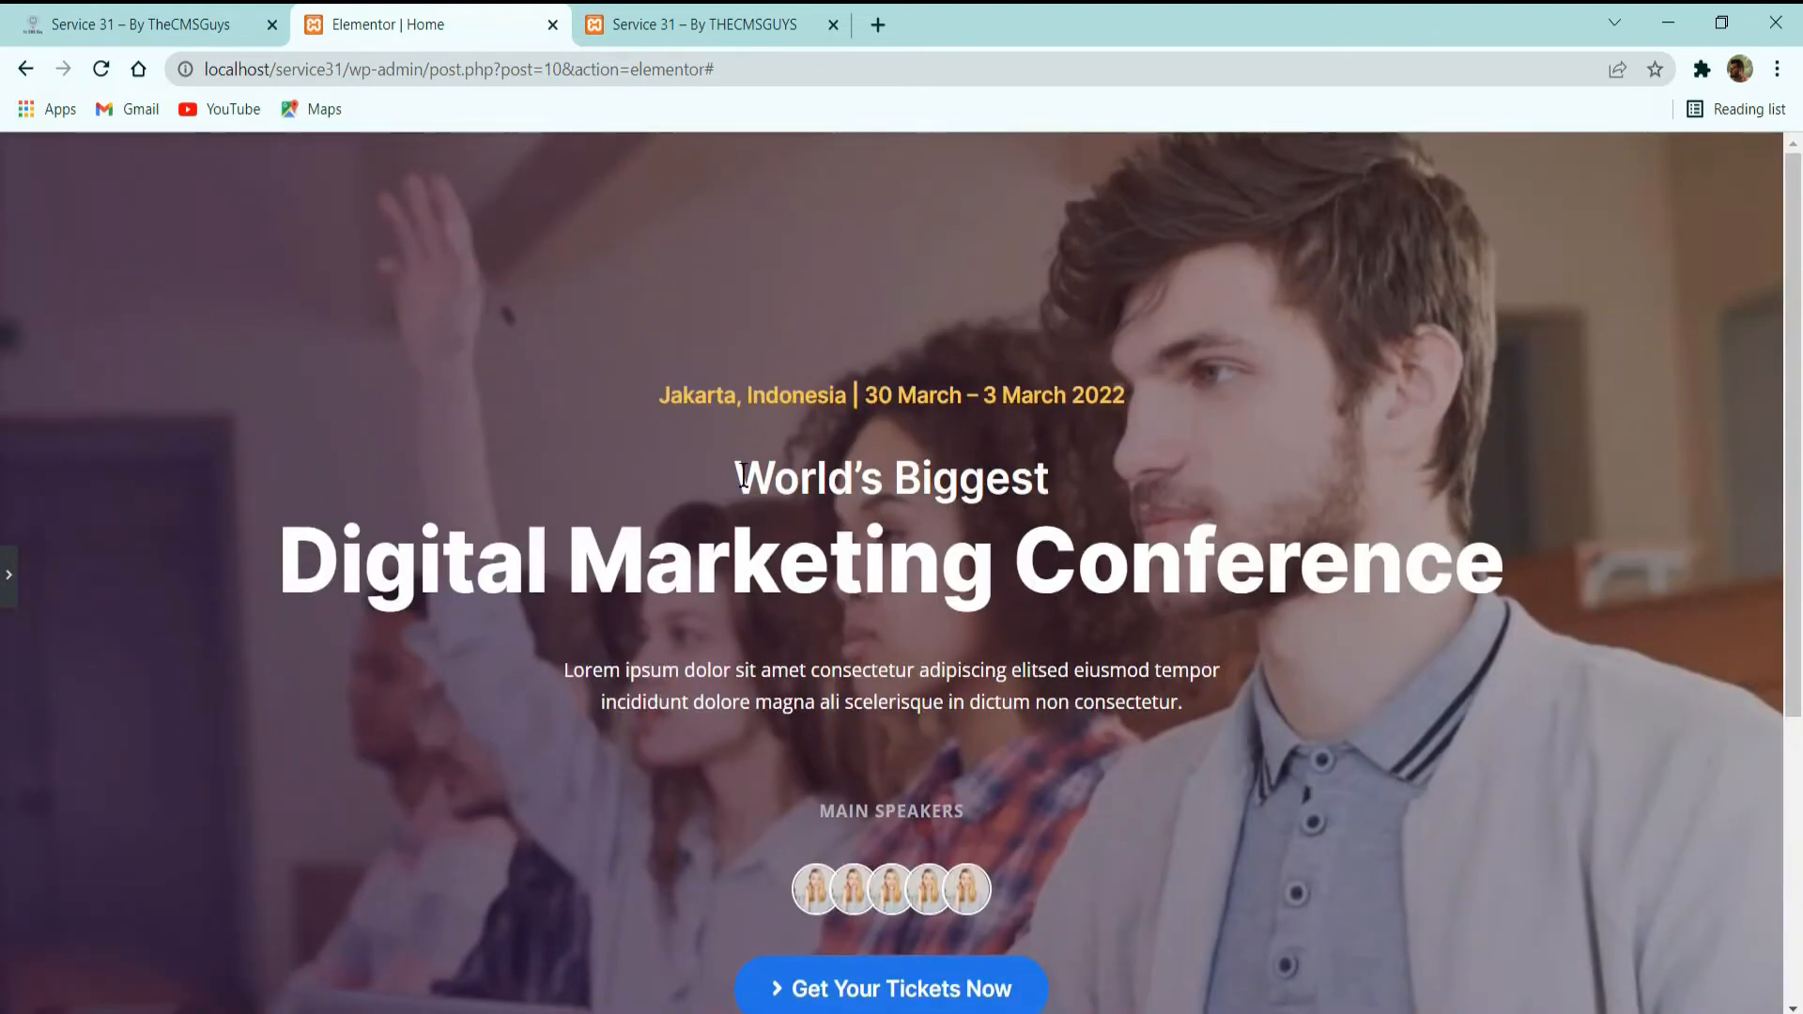
left_click(9, 575)
Check the section below the hero on the demo site and add a new two-column section below the hero in Elementor.
left_click(178, 24)
scroll(769, 362, "down", 7)
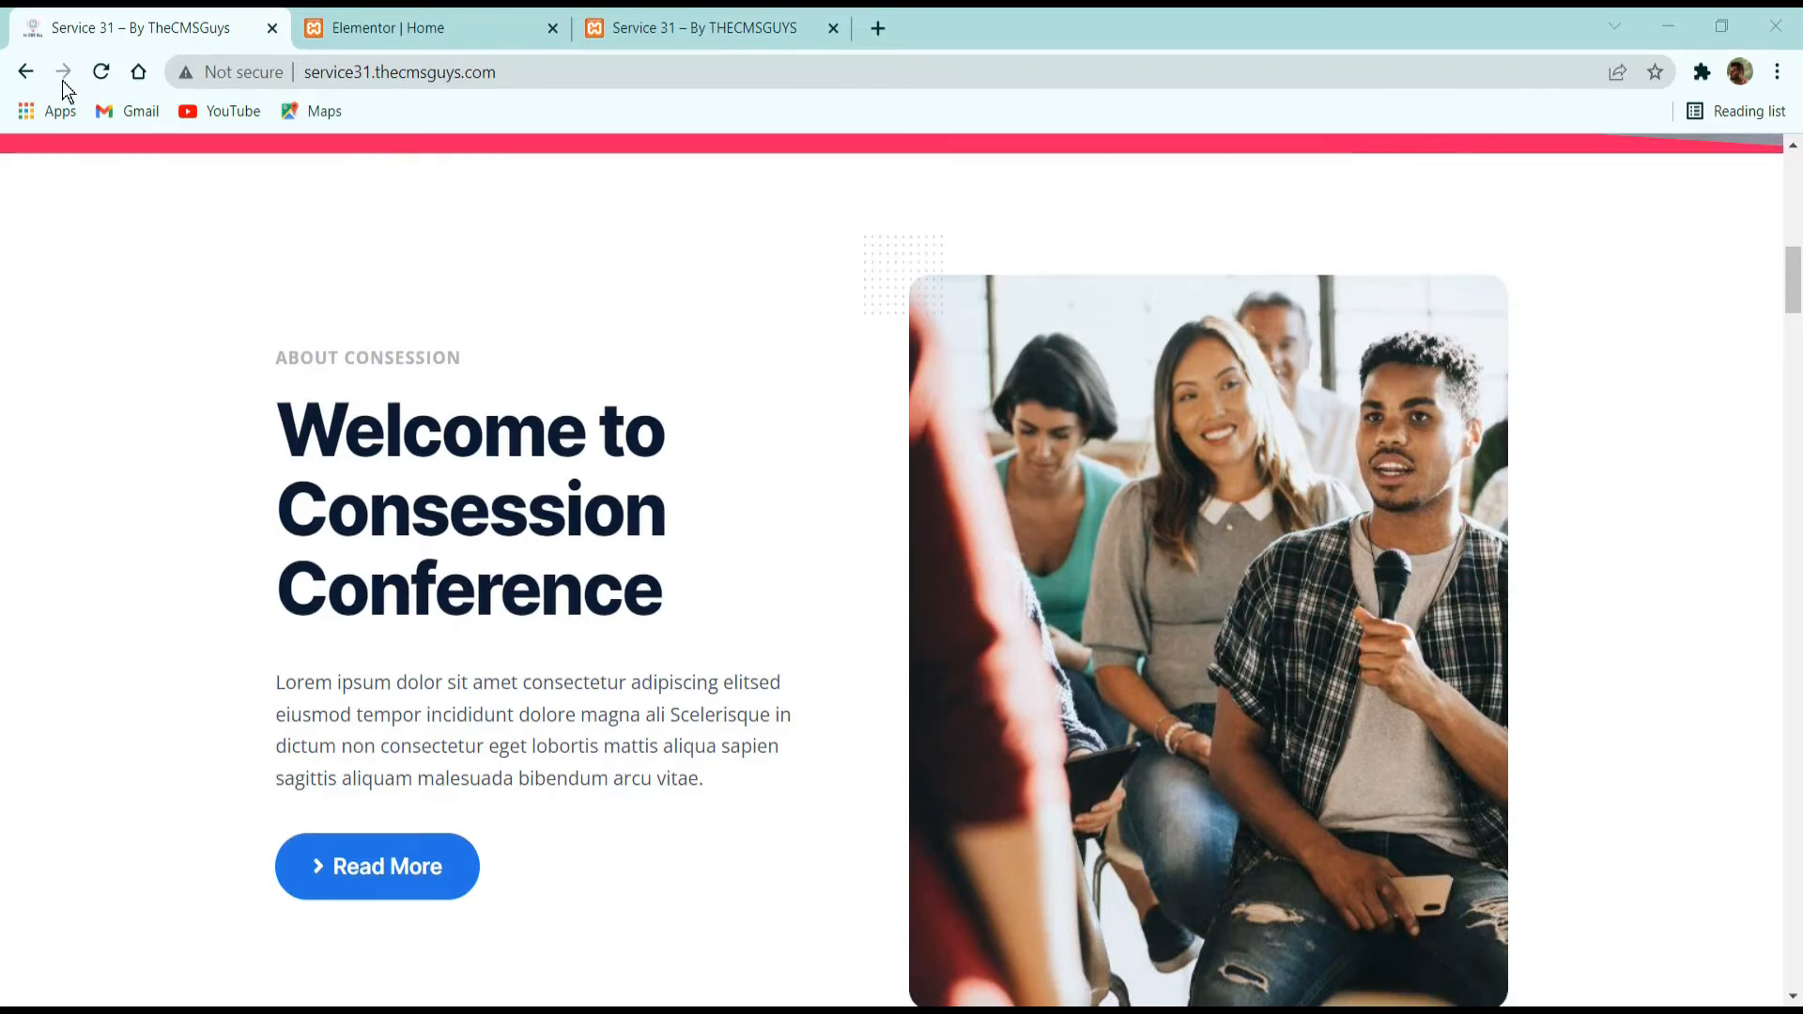
left_click(434, 20)
scroll(757, 274, "down", 7)
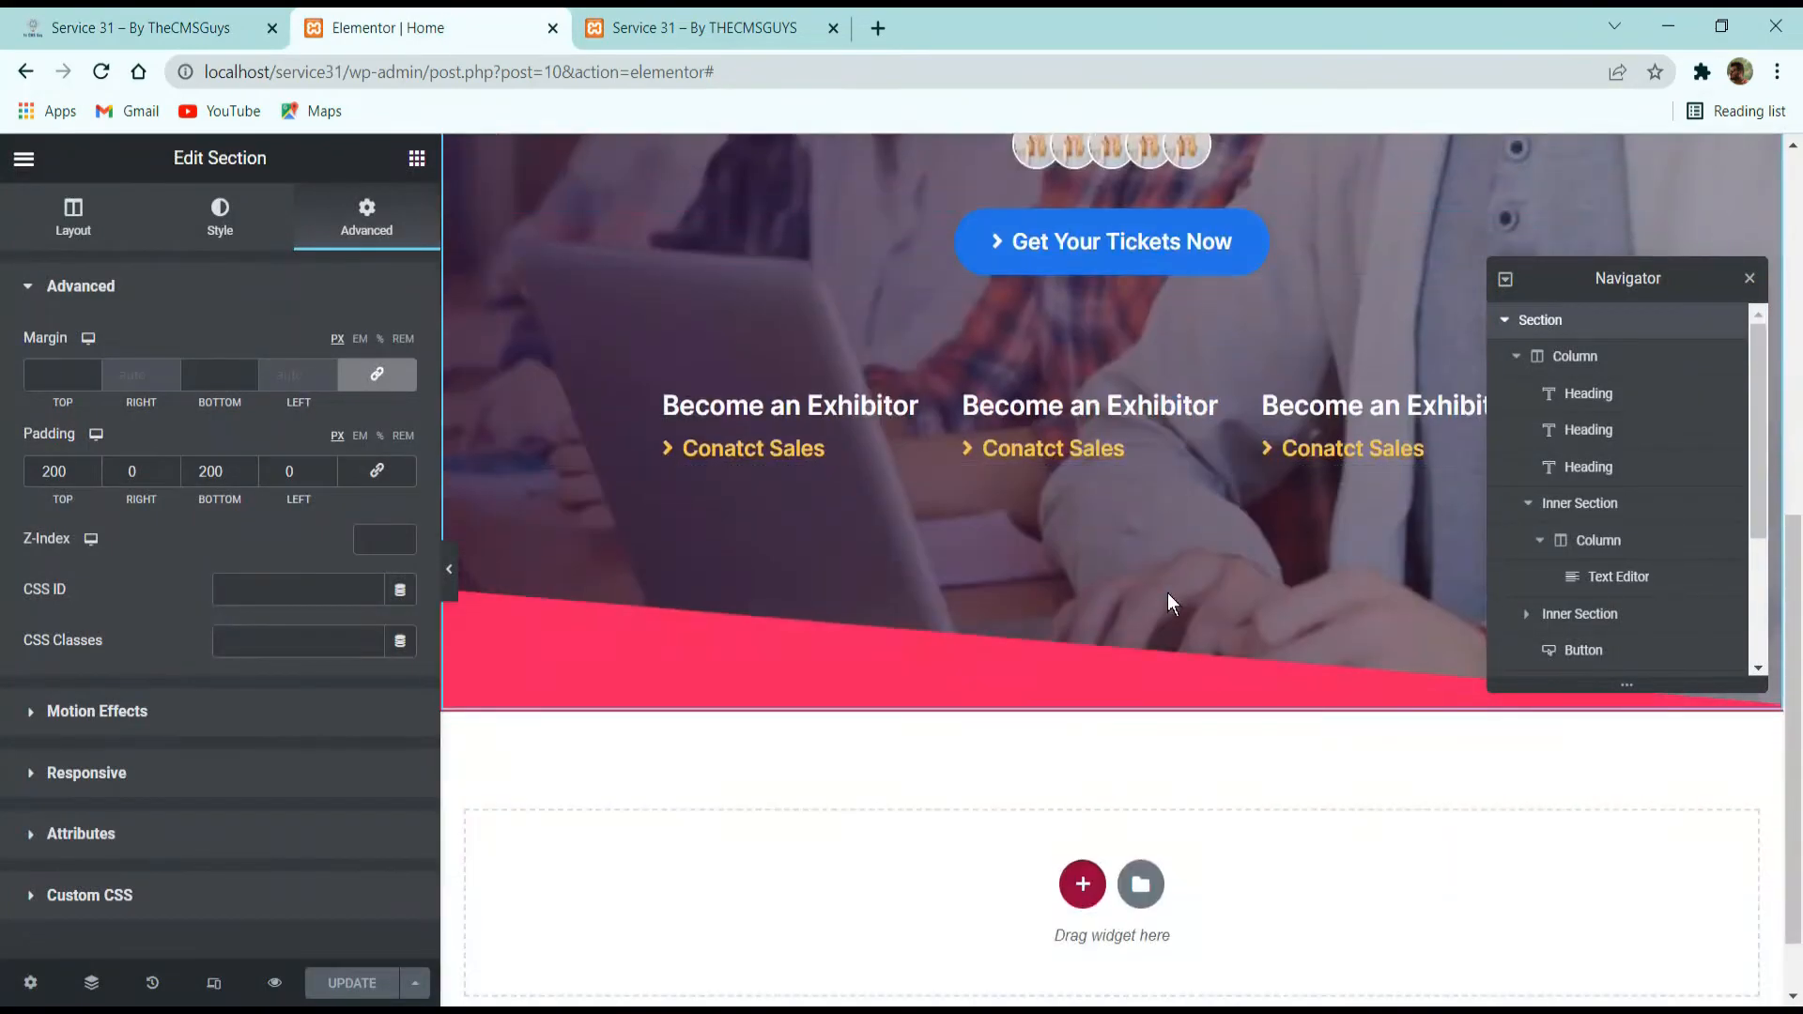
left_click(1082, 884)
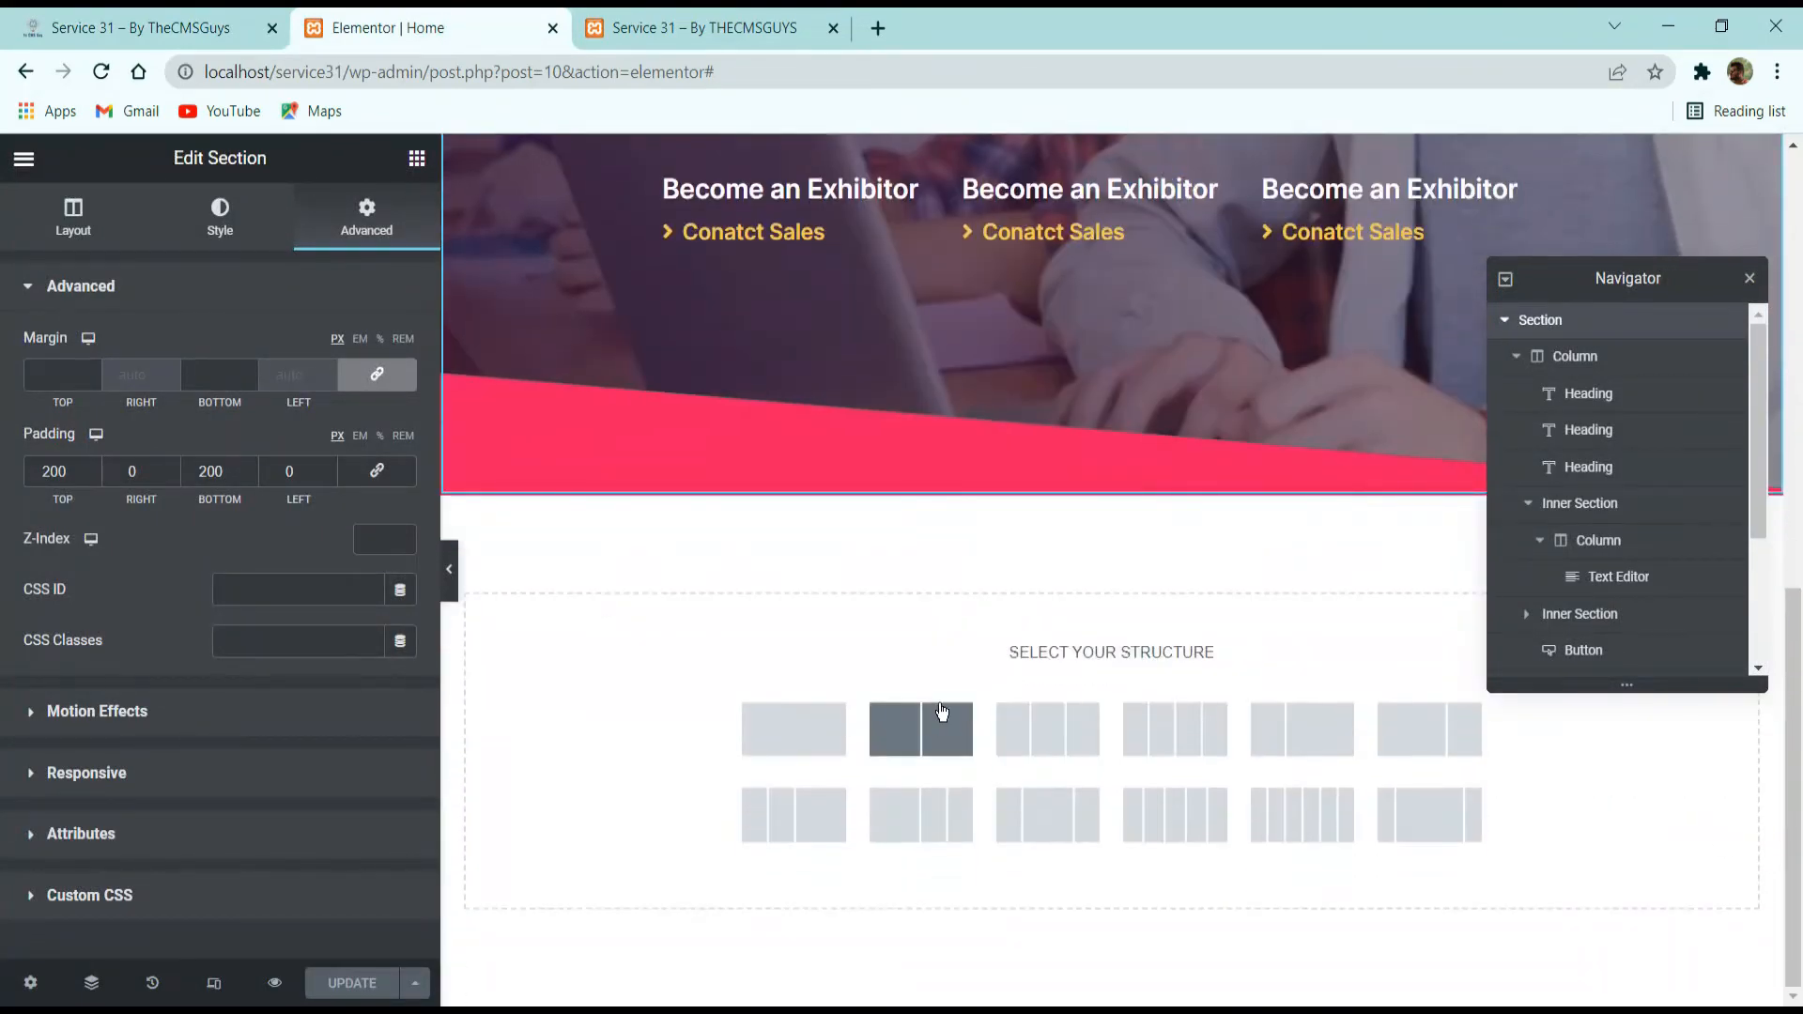
left_click(942, 712)
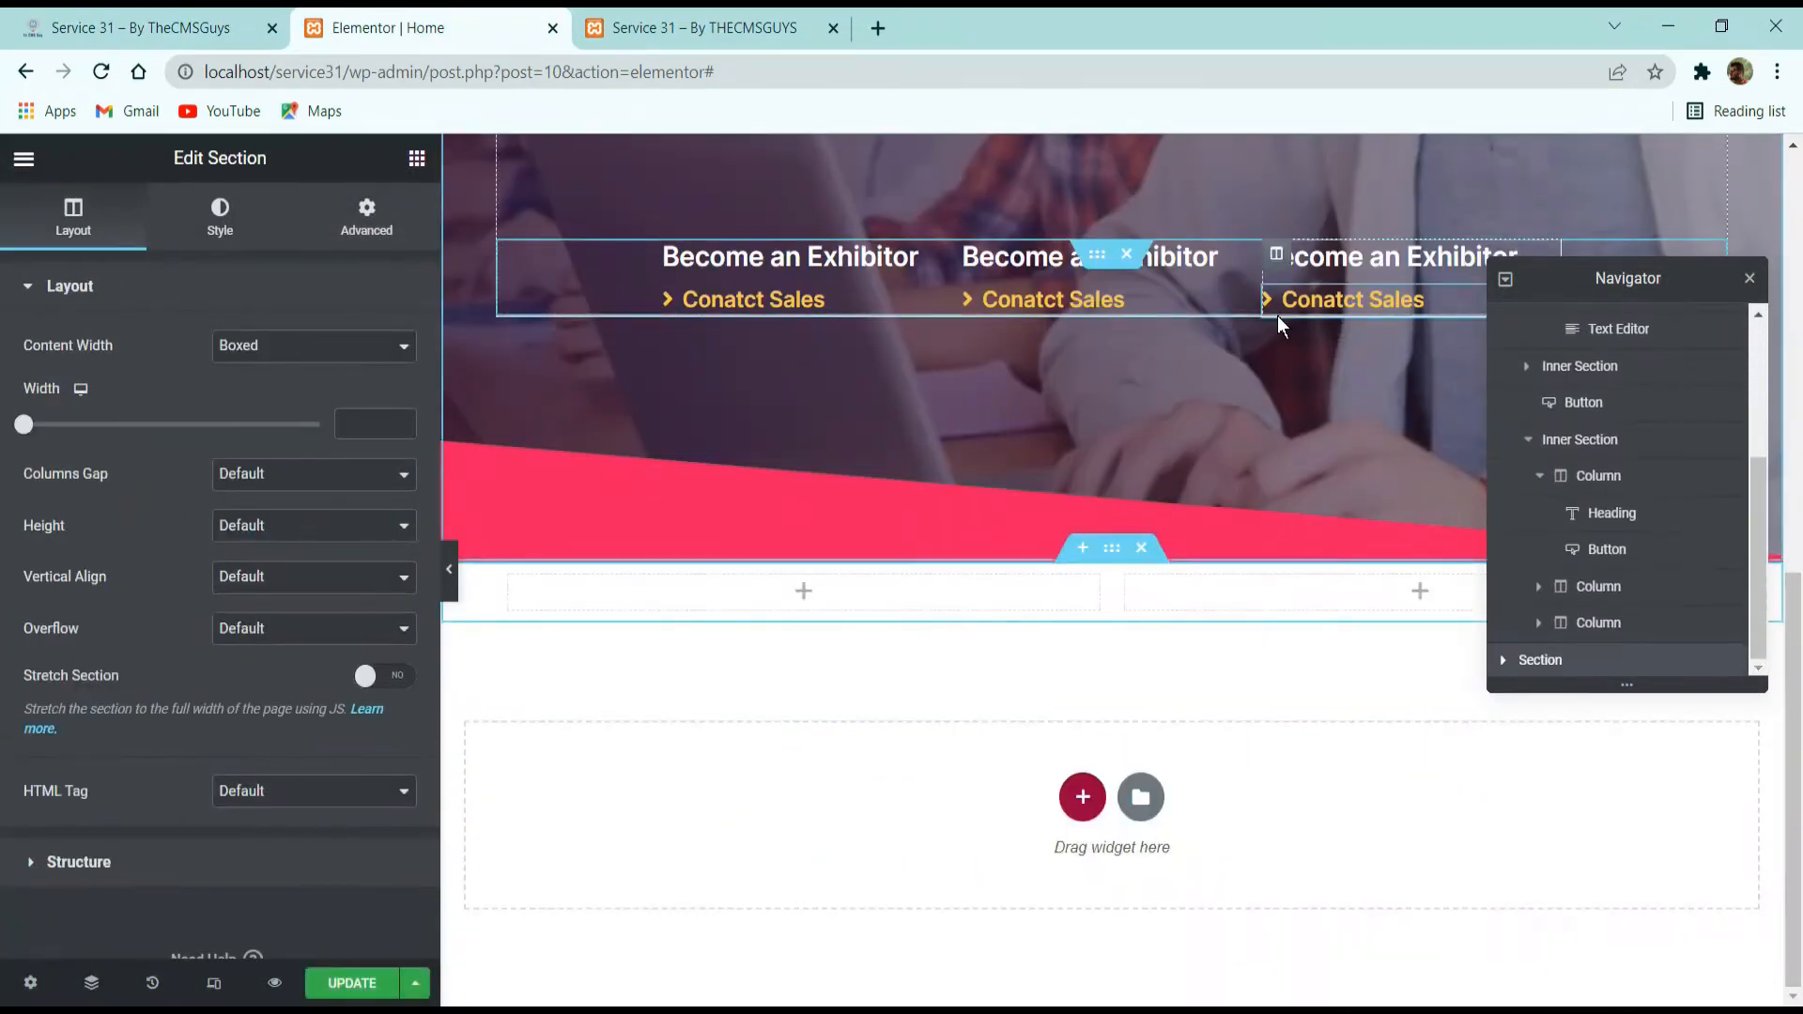
Set the new two-column section's columns gap to No Gap and its overflow to Hidden.
left_click(253, 481)
left_click(257, 516)
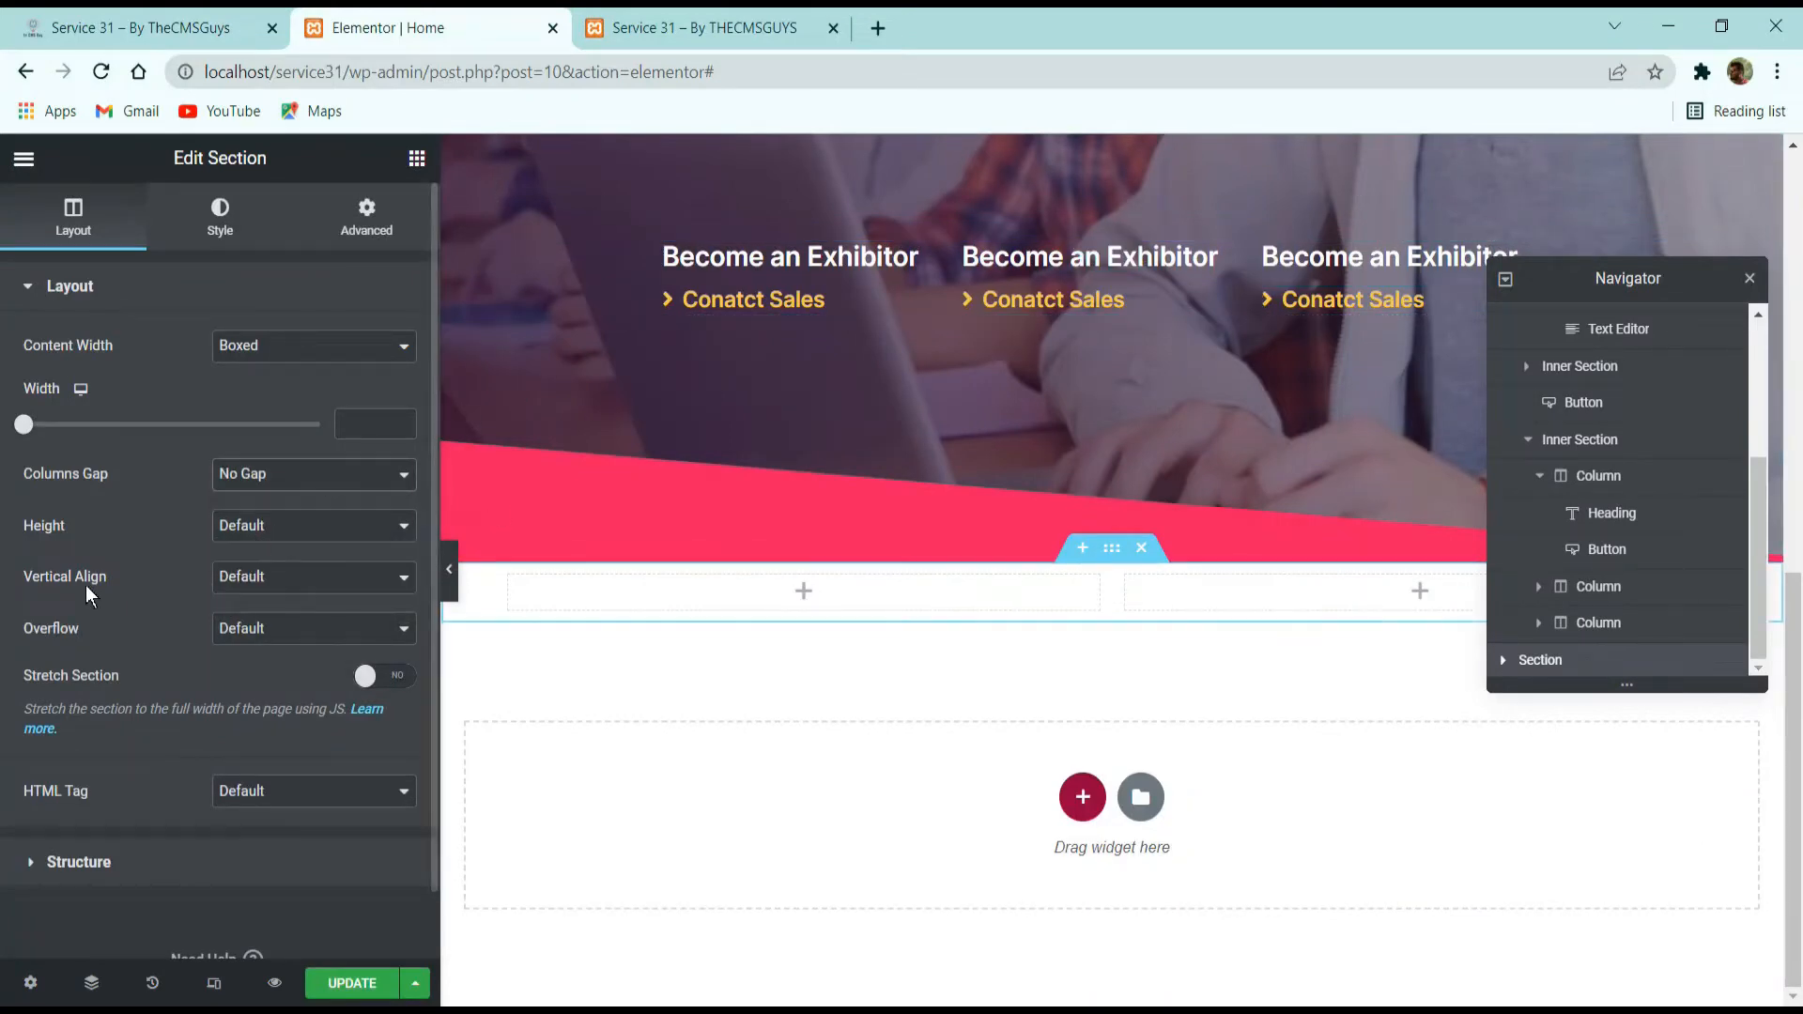
left_click(293, 626)
left_click(282, 672)
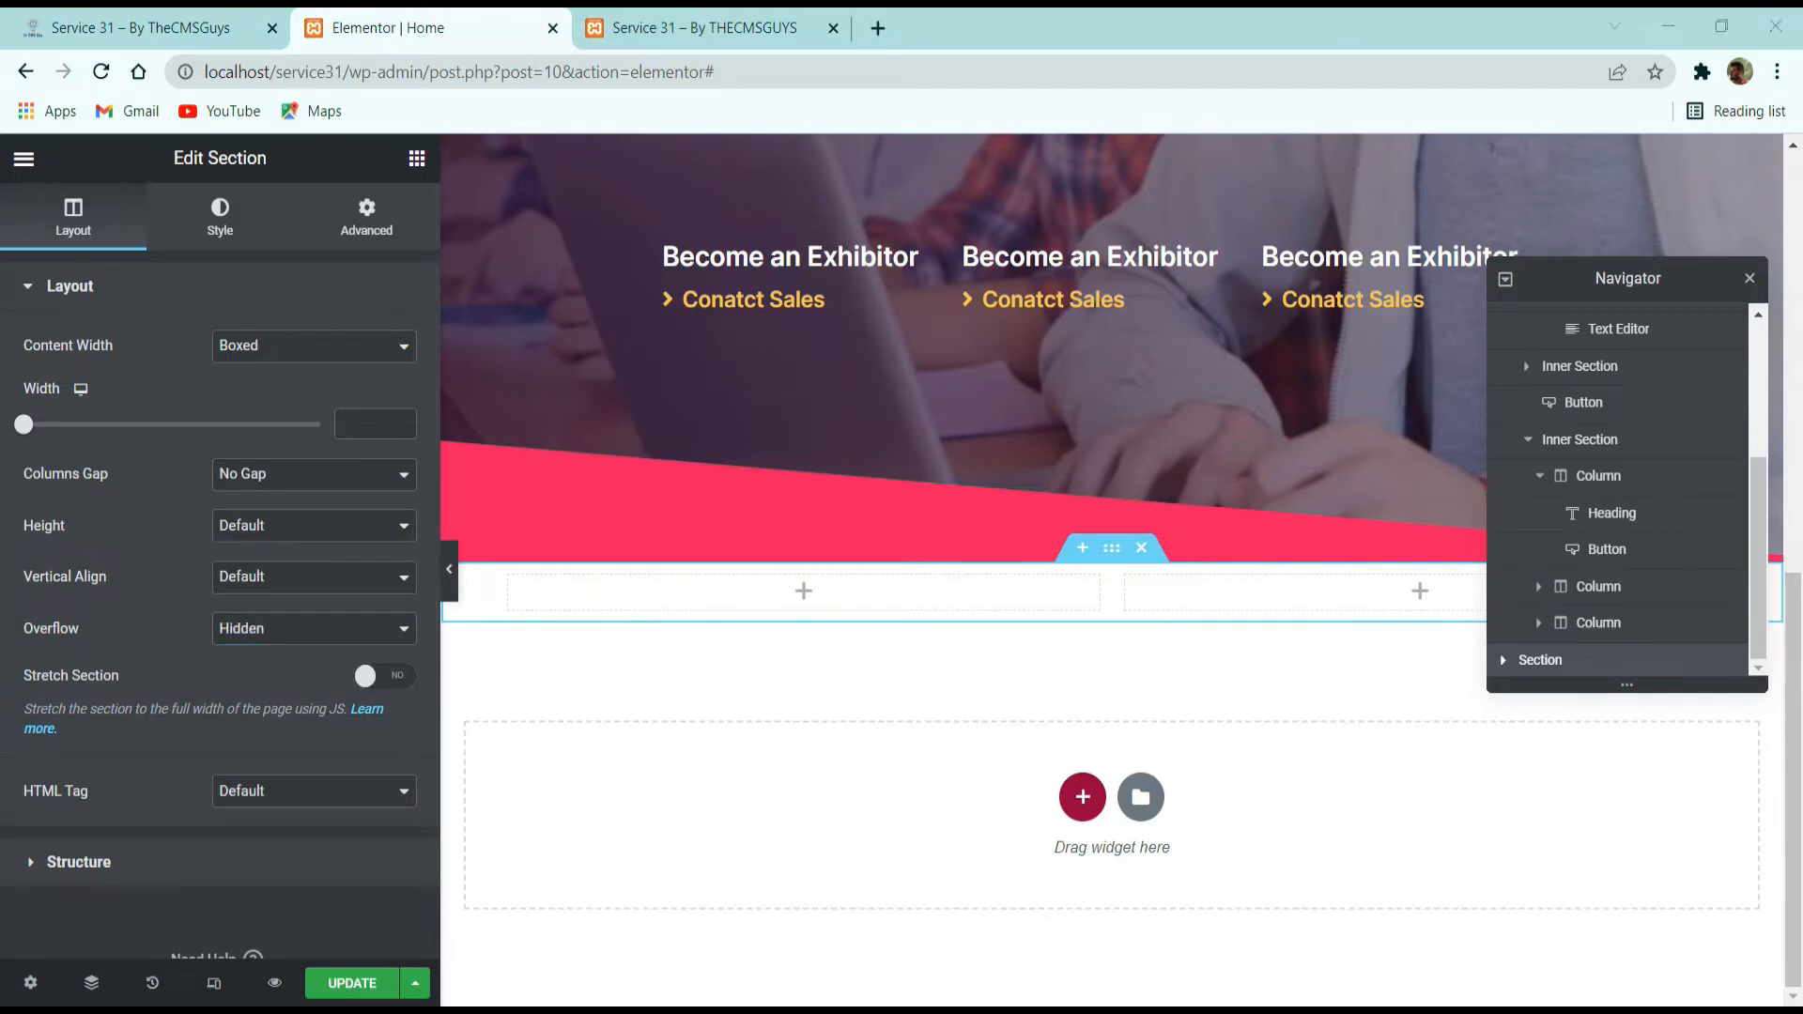
Set the new section's top margin to 70 and bottom margin to 0, and update the page.
left_click(338, 225)
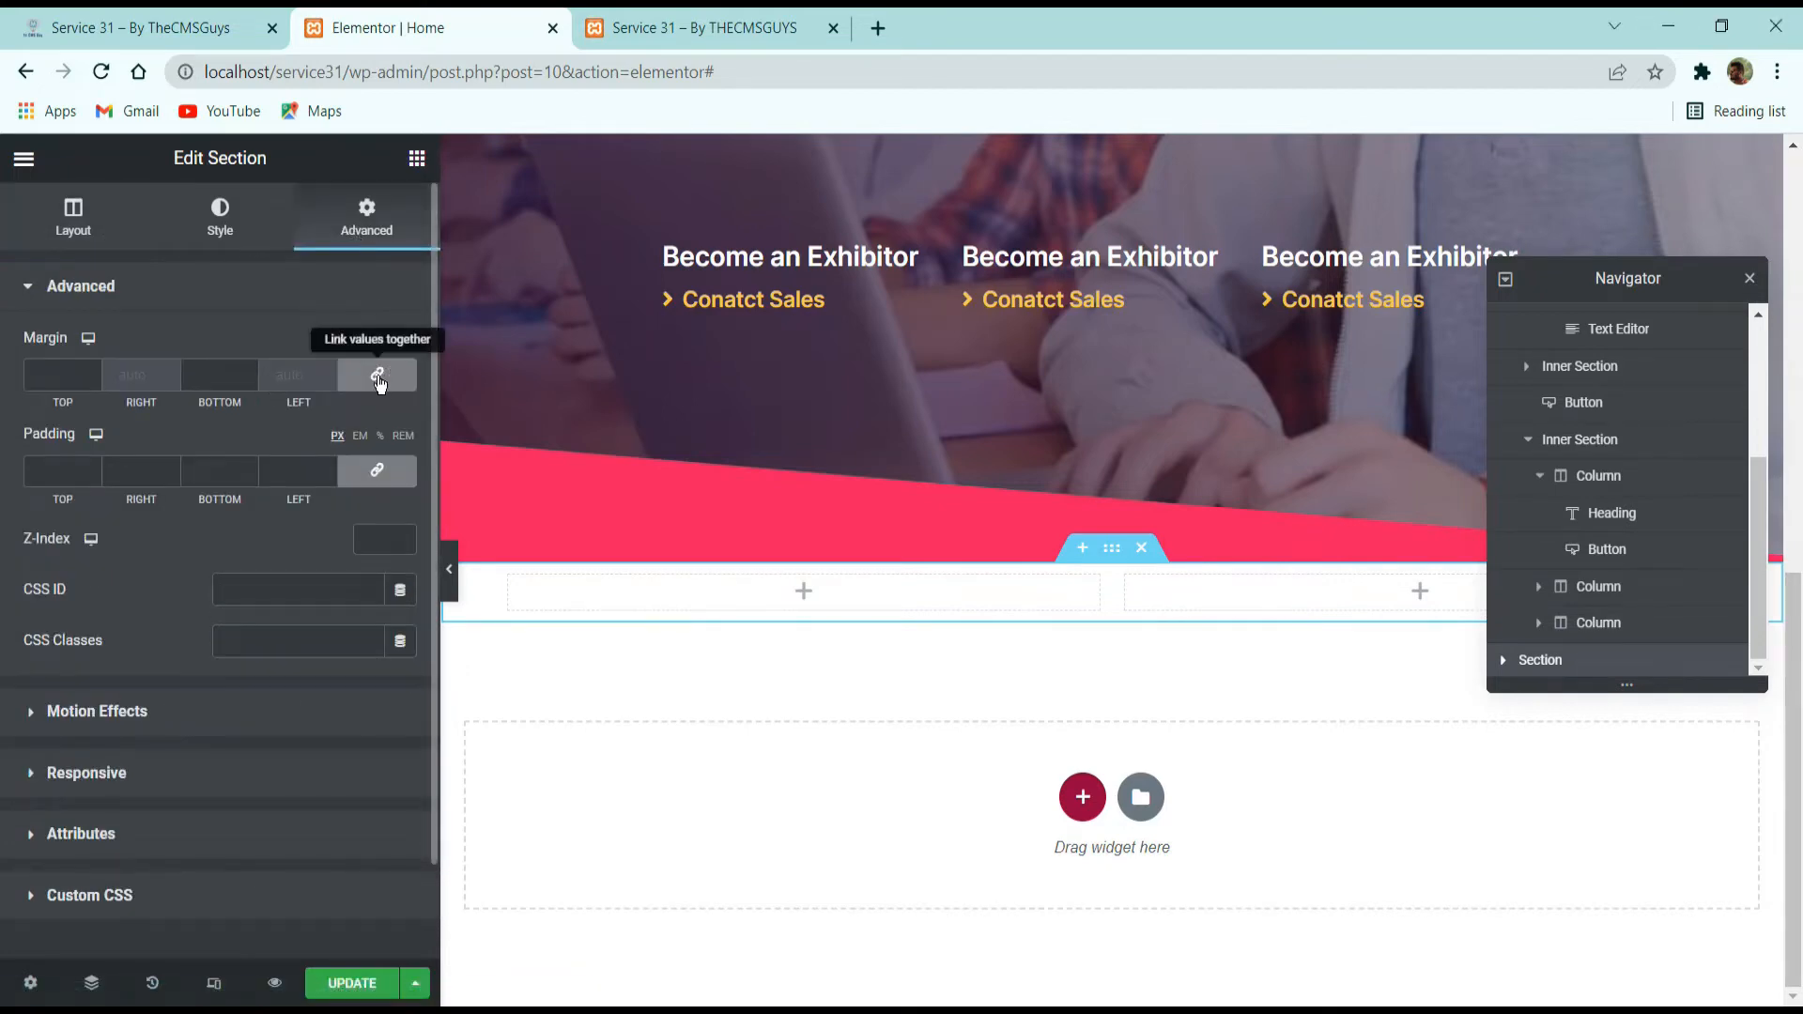
left_click(244, 26)
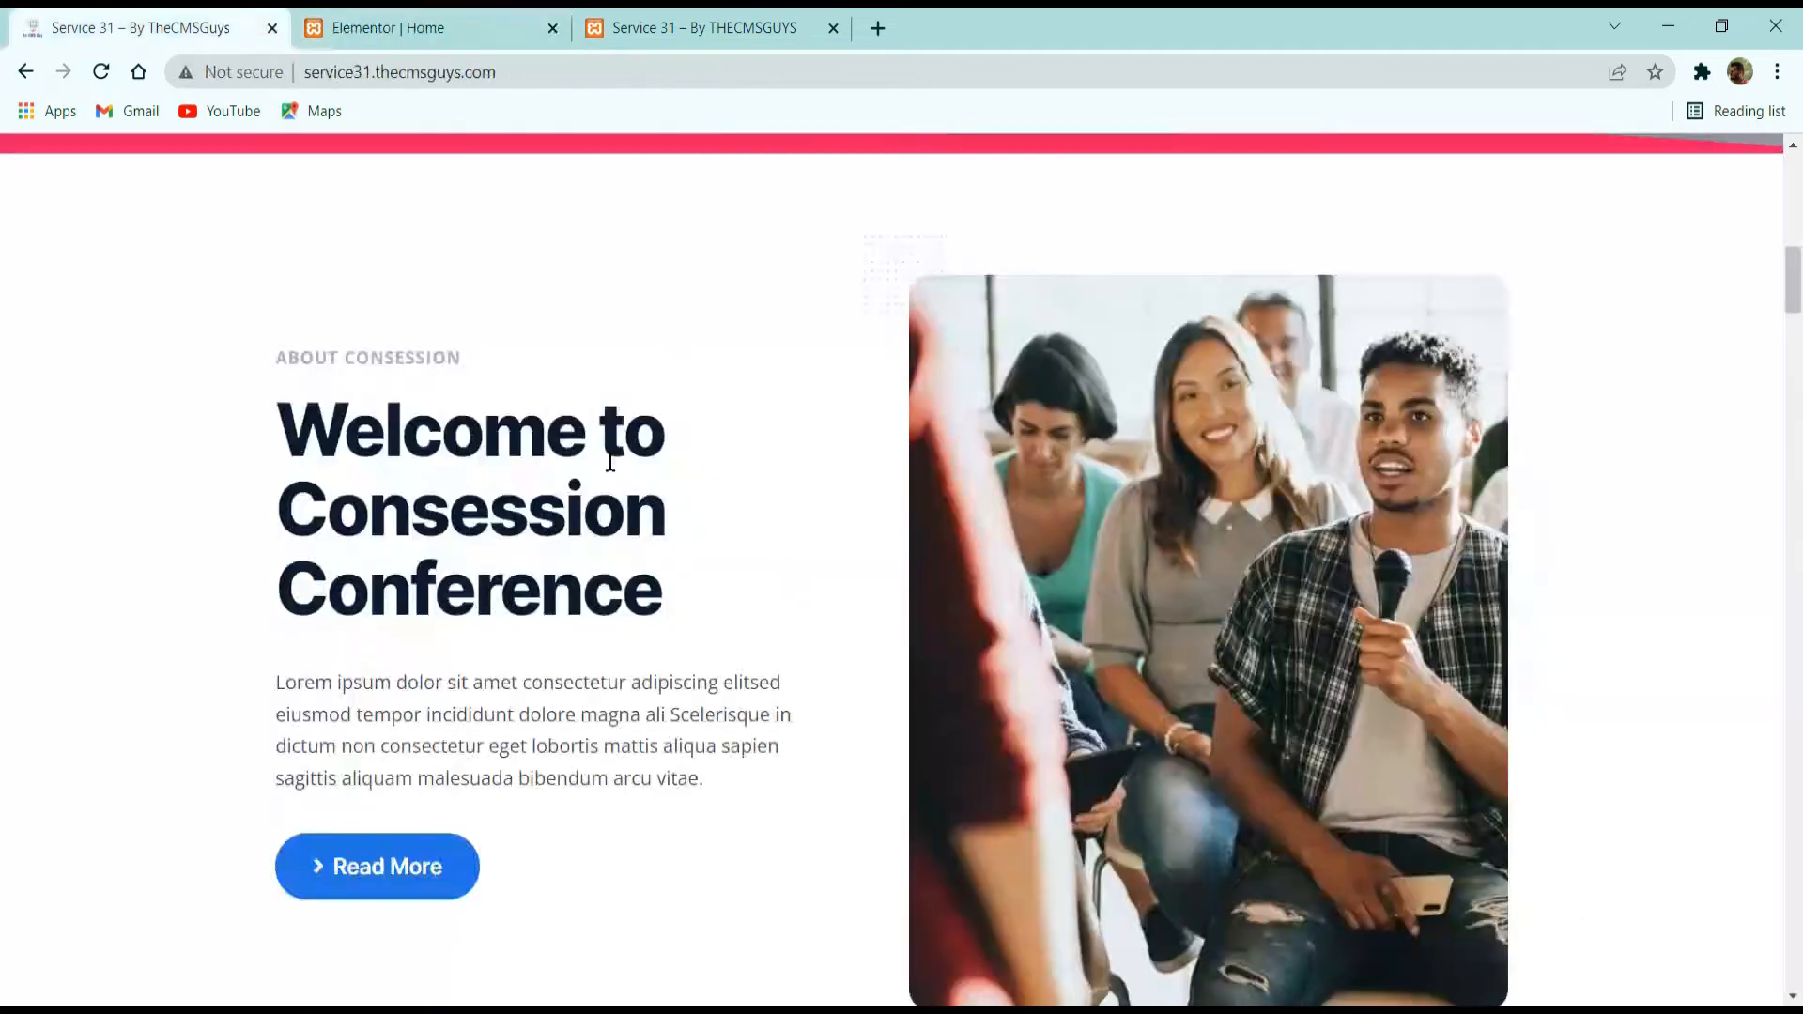
left_click(321, 16)
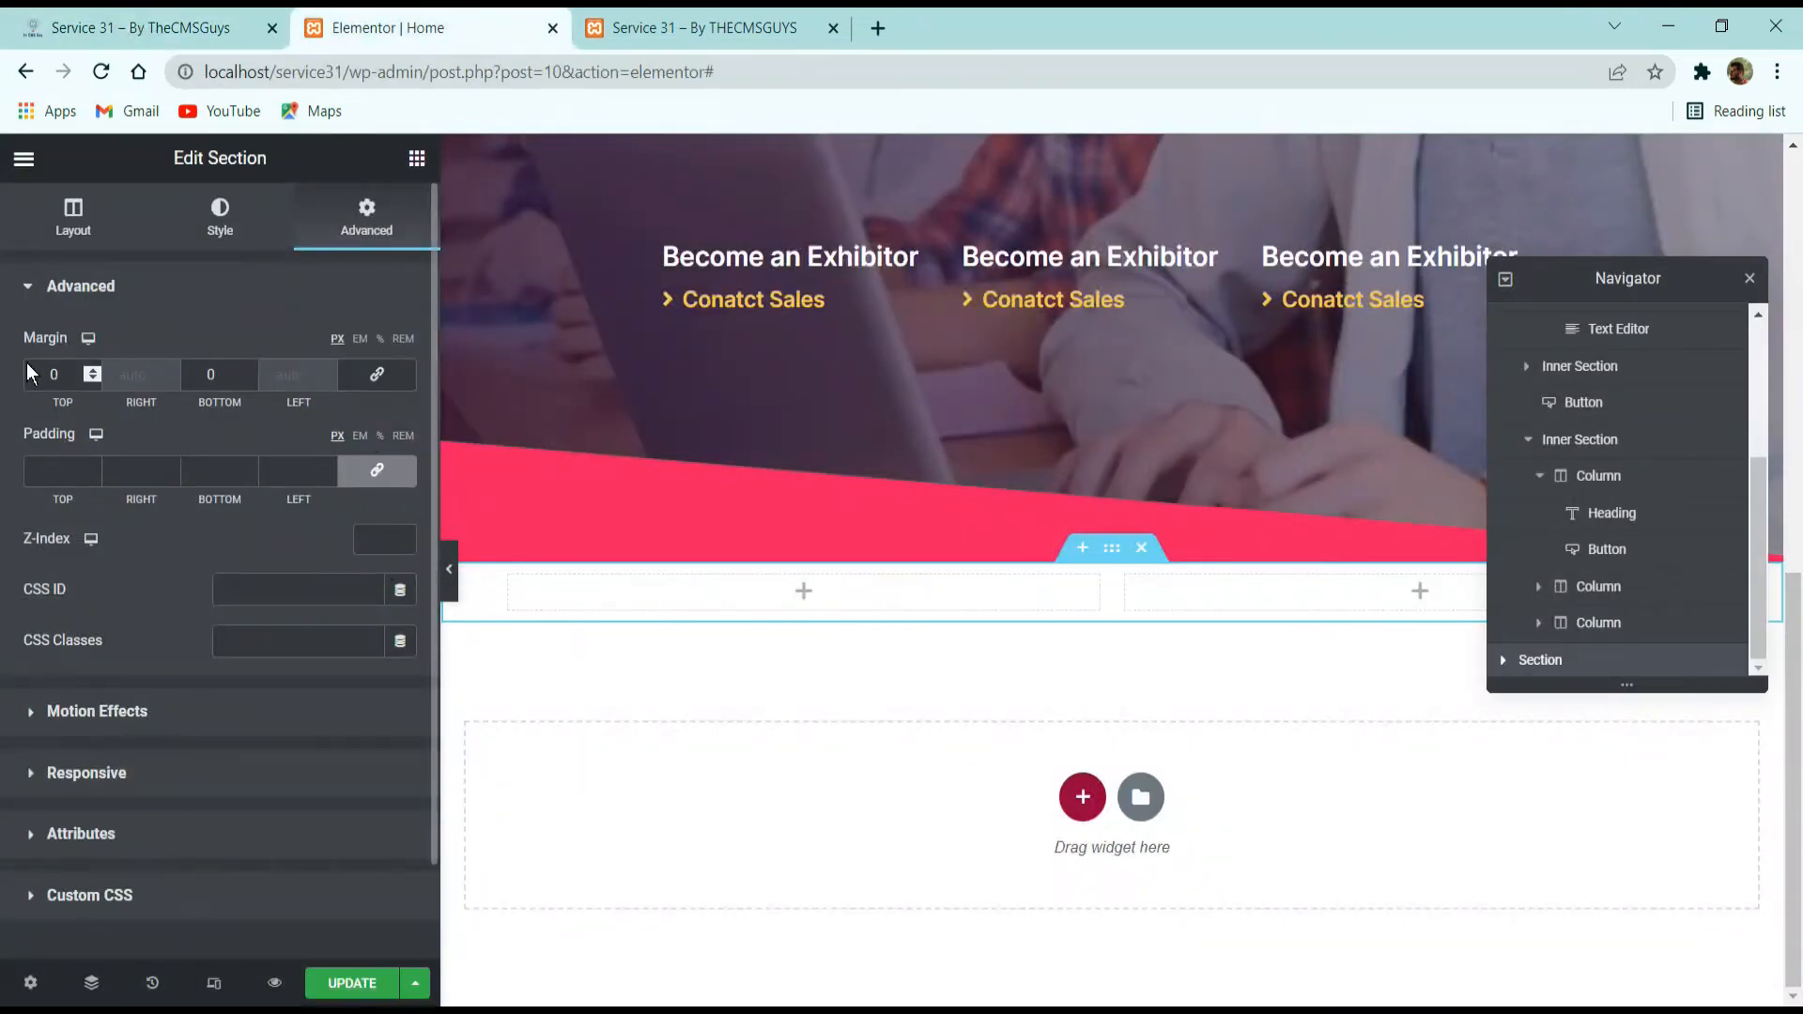
double_click(66, 375)
type("70")
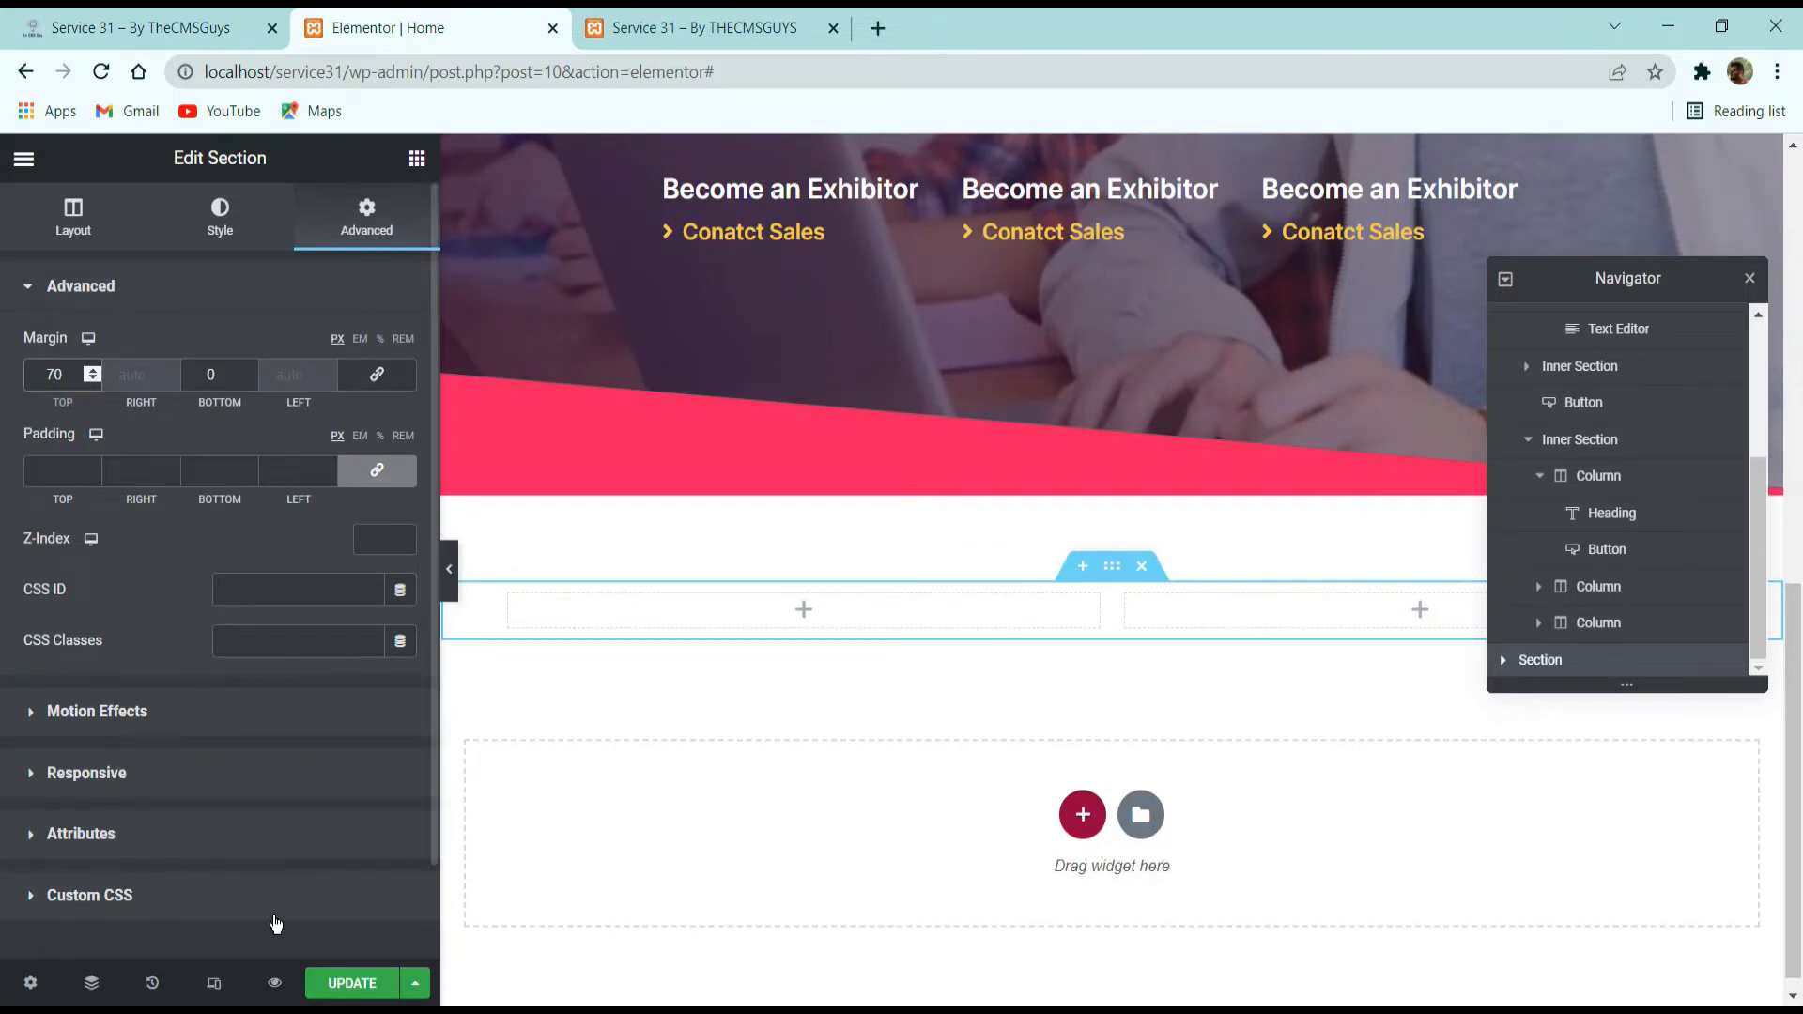
left_click(353, 982)
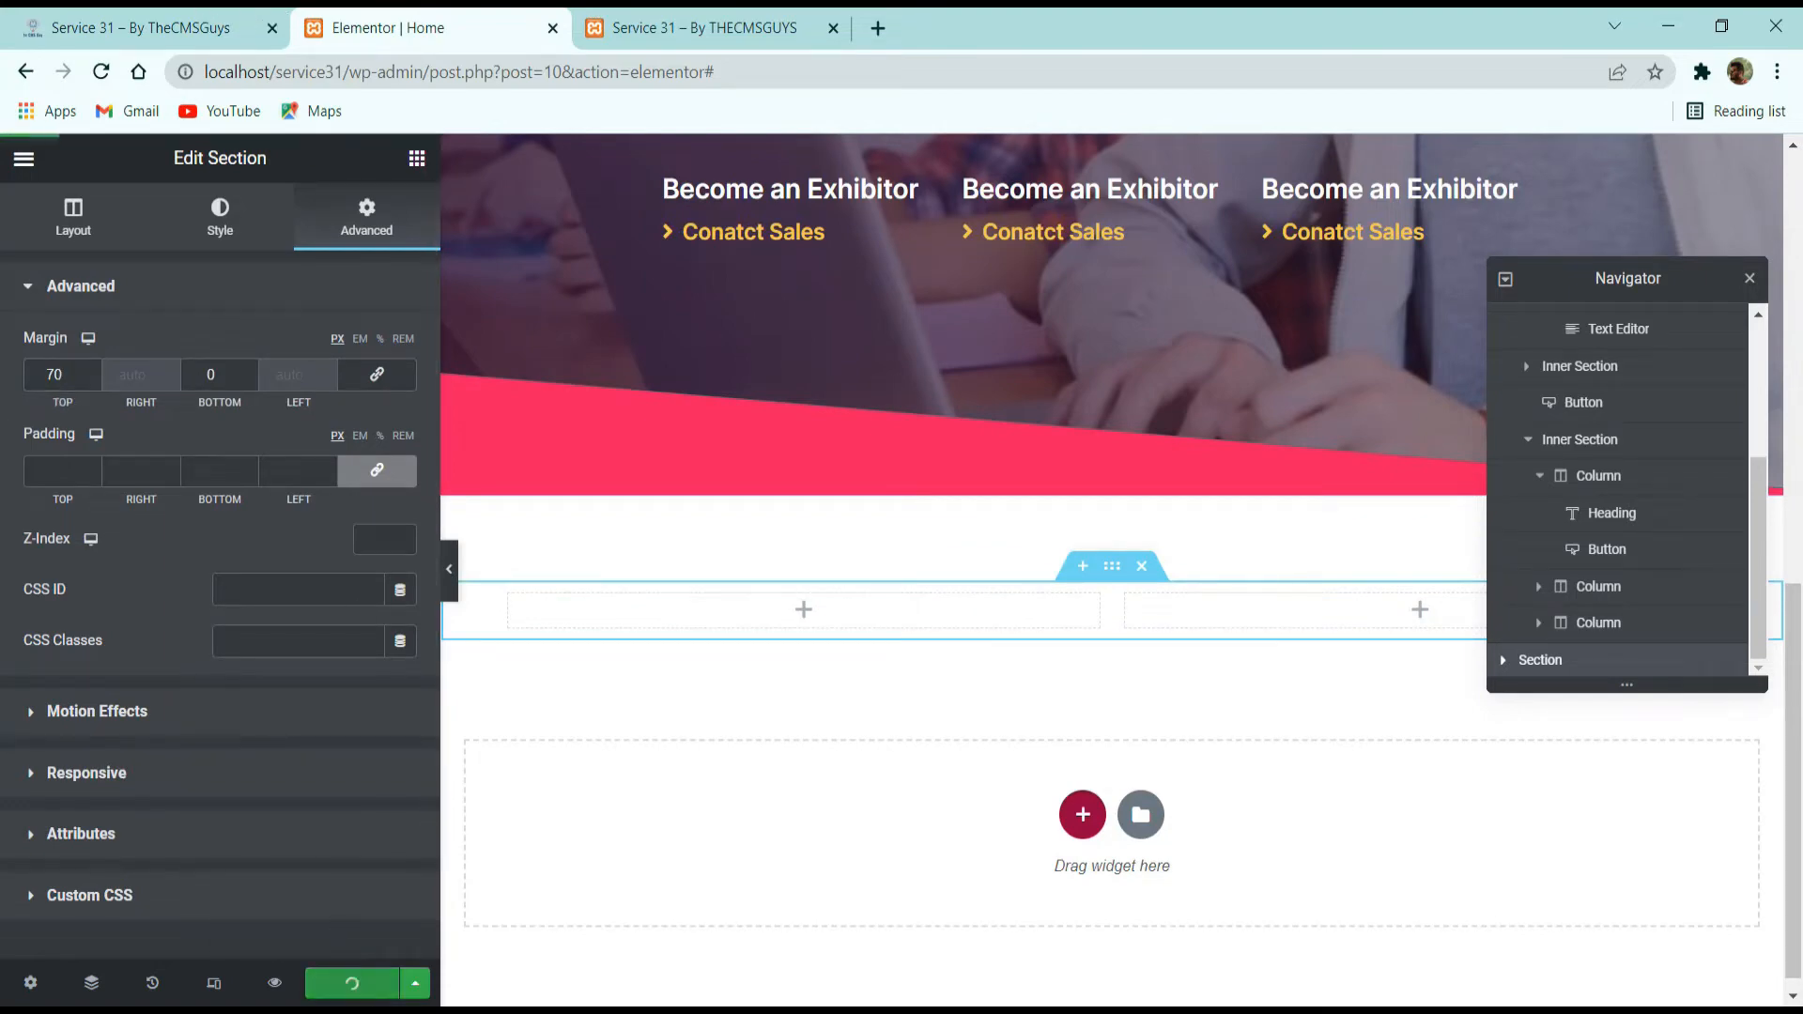
Copy "ABOUT CONSESSION" from the demo site and add it as a heading in the new section's first column in Elementor.
left_click(169, 27)
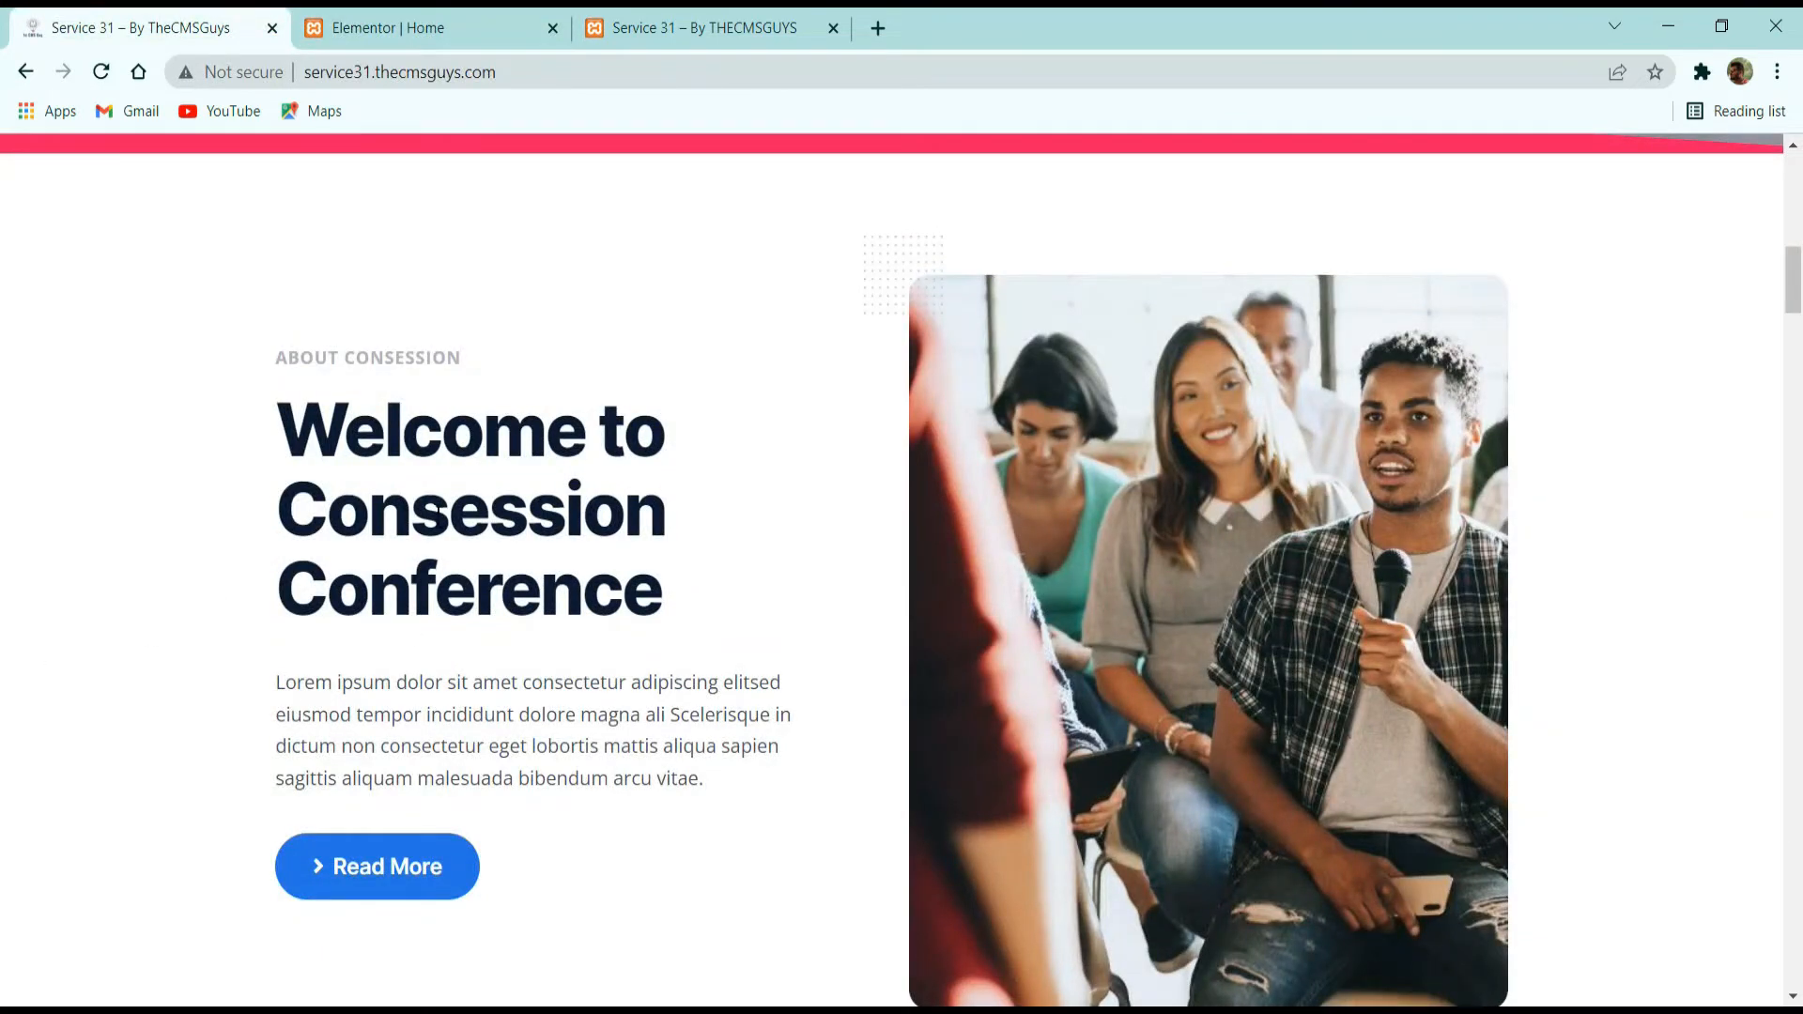
mouse_move(403, 361)
left_mouse_down()
mouse_move(229, 362)
mouse_move(414, 358)
left_mouse_up()
triple_click(437, 364)
key("ctrl+c")
left_click(442, 11)
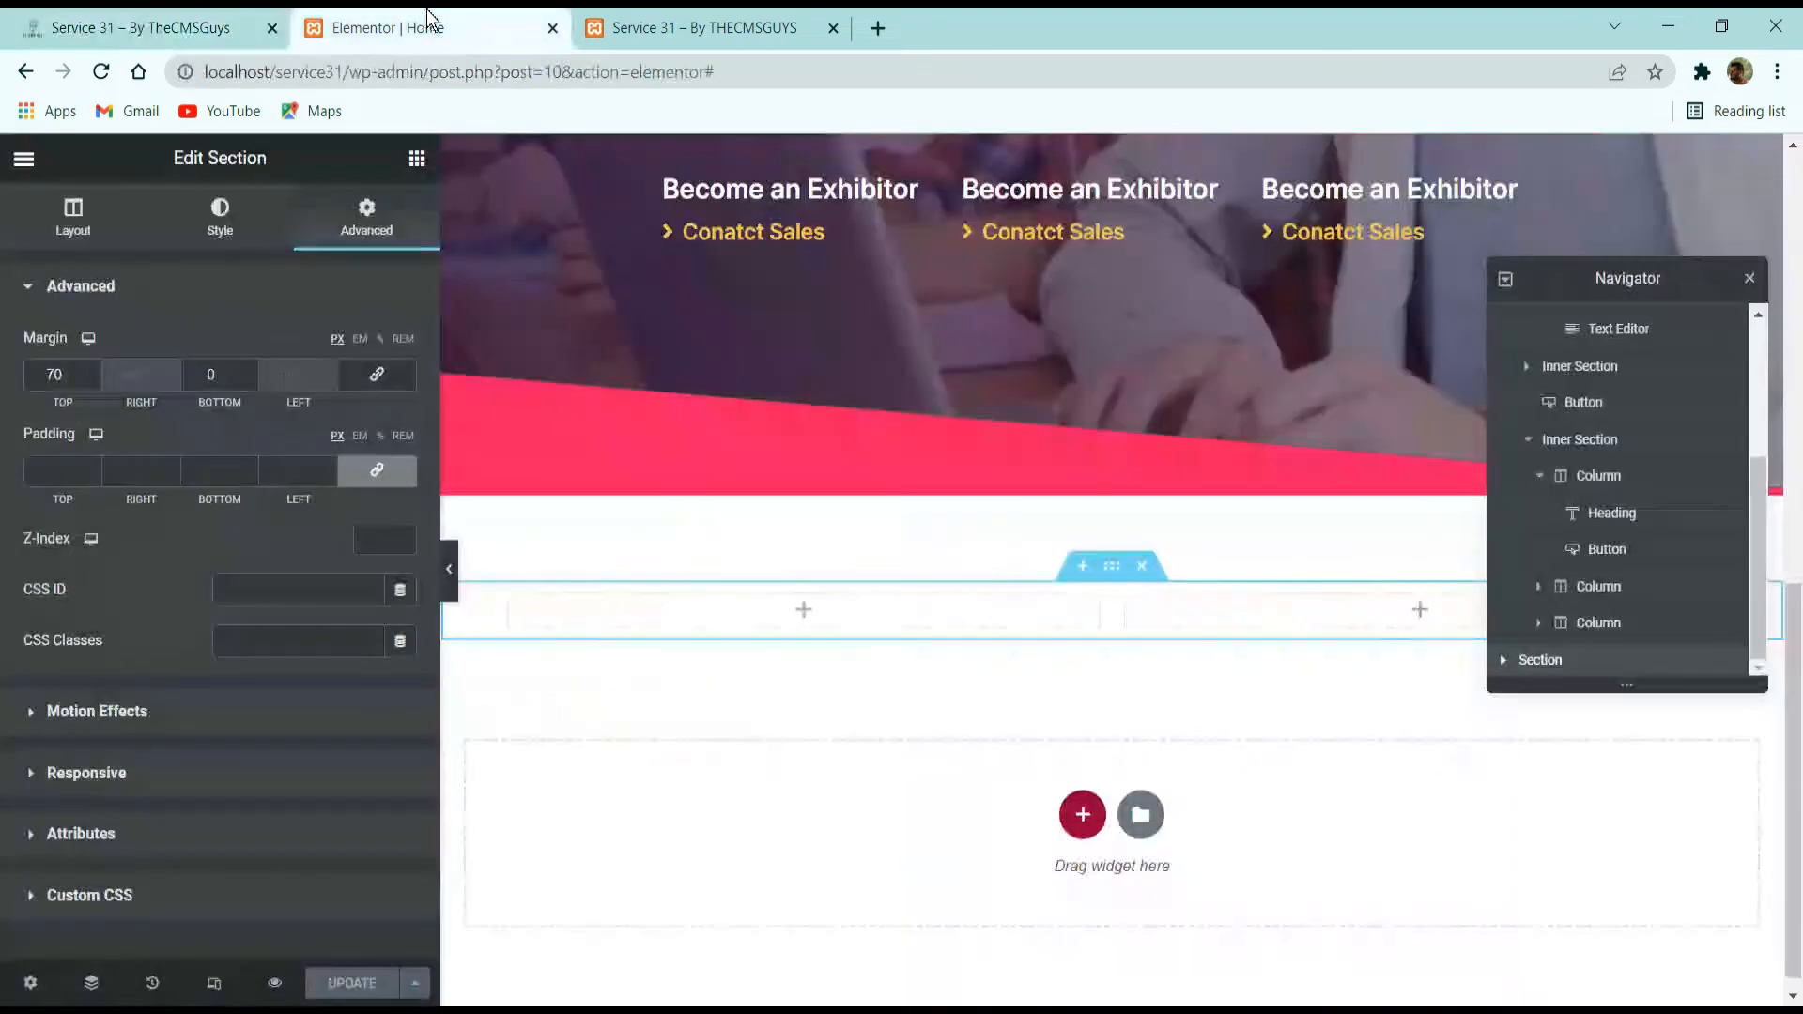
left_click(416, 157)
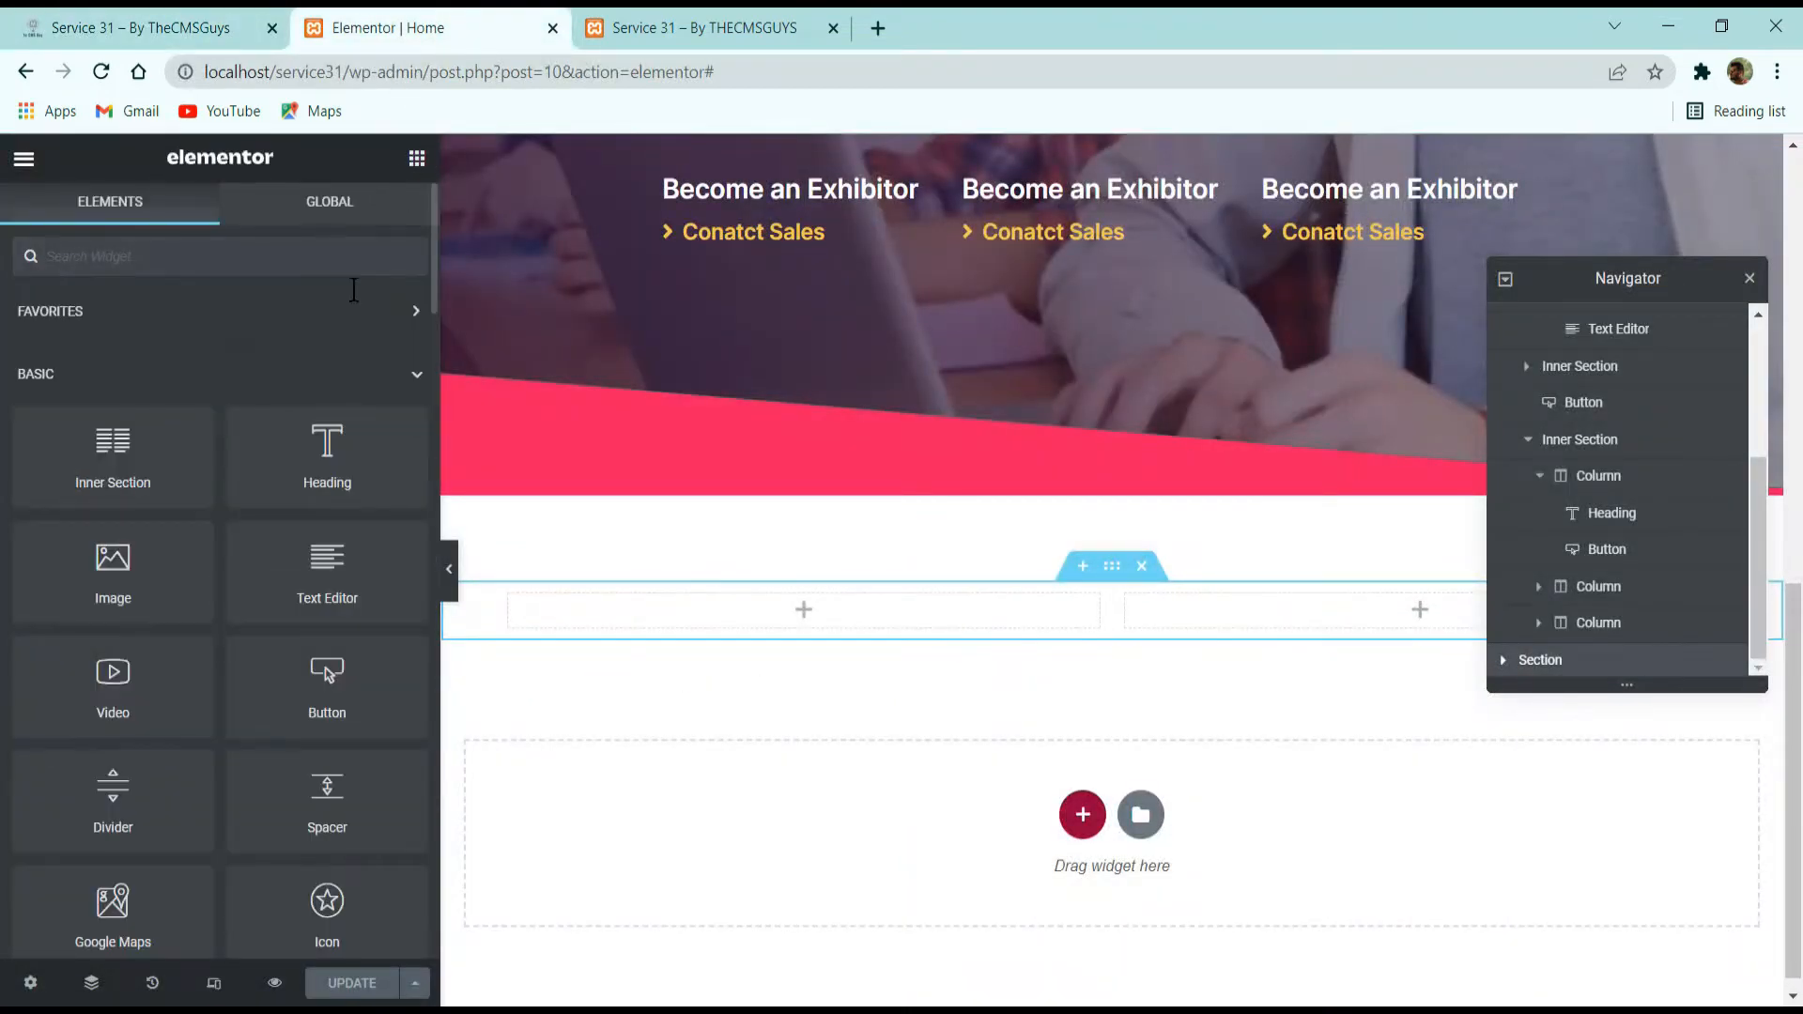
left_click_drag(327, 456, 648, 620)
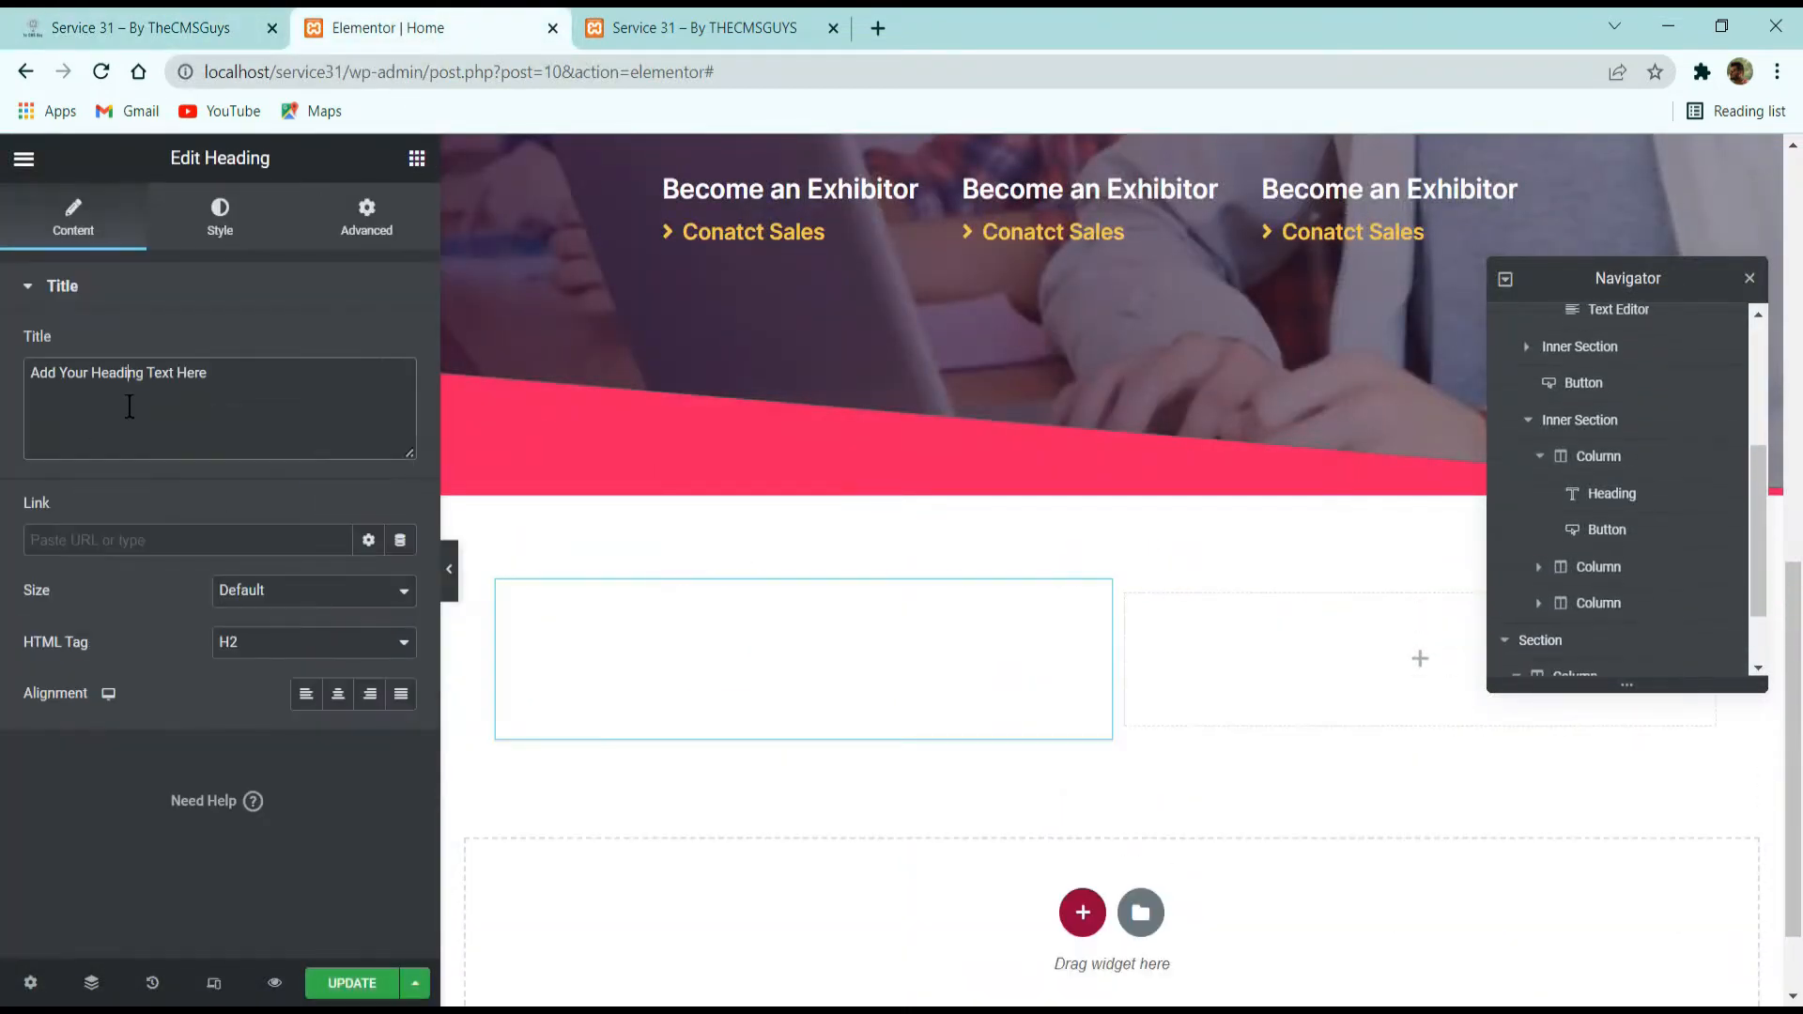
triple_click(132, 406)
key("ctrl+v")
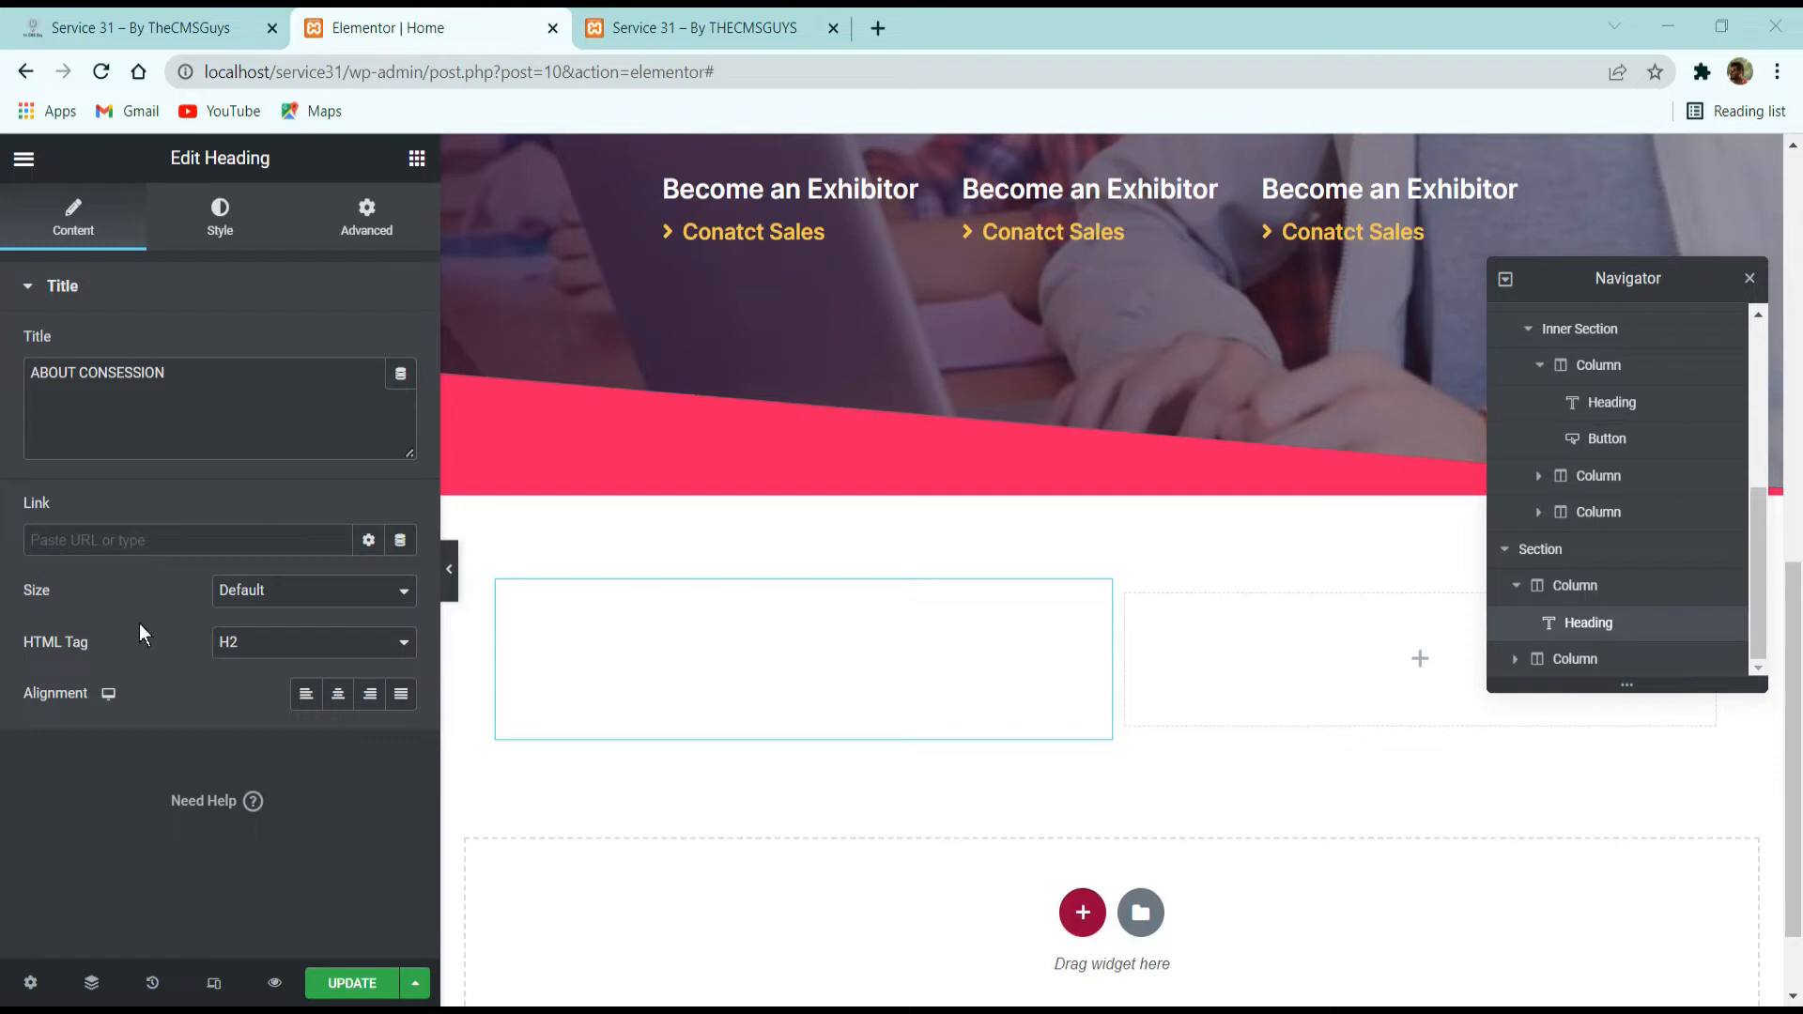
Set the "ABOUT CONSESSION" heading's HTML tag to H6 and its text color to the global Dark Gray.
left_click(250, 643)
left_click(254, 741)
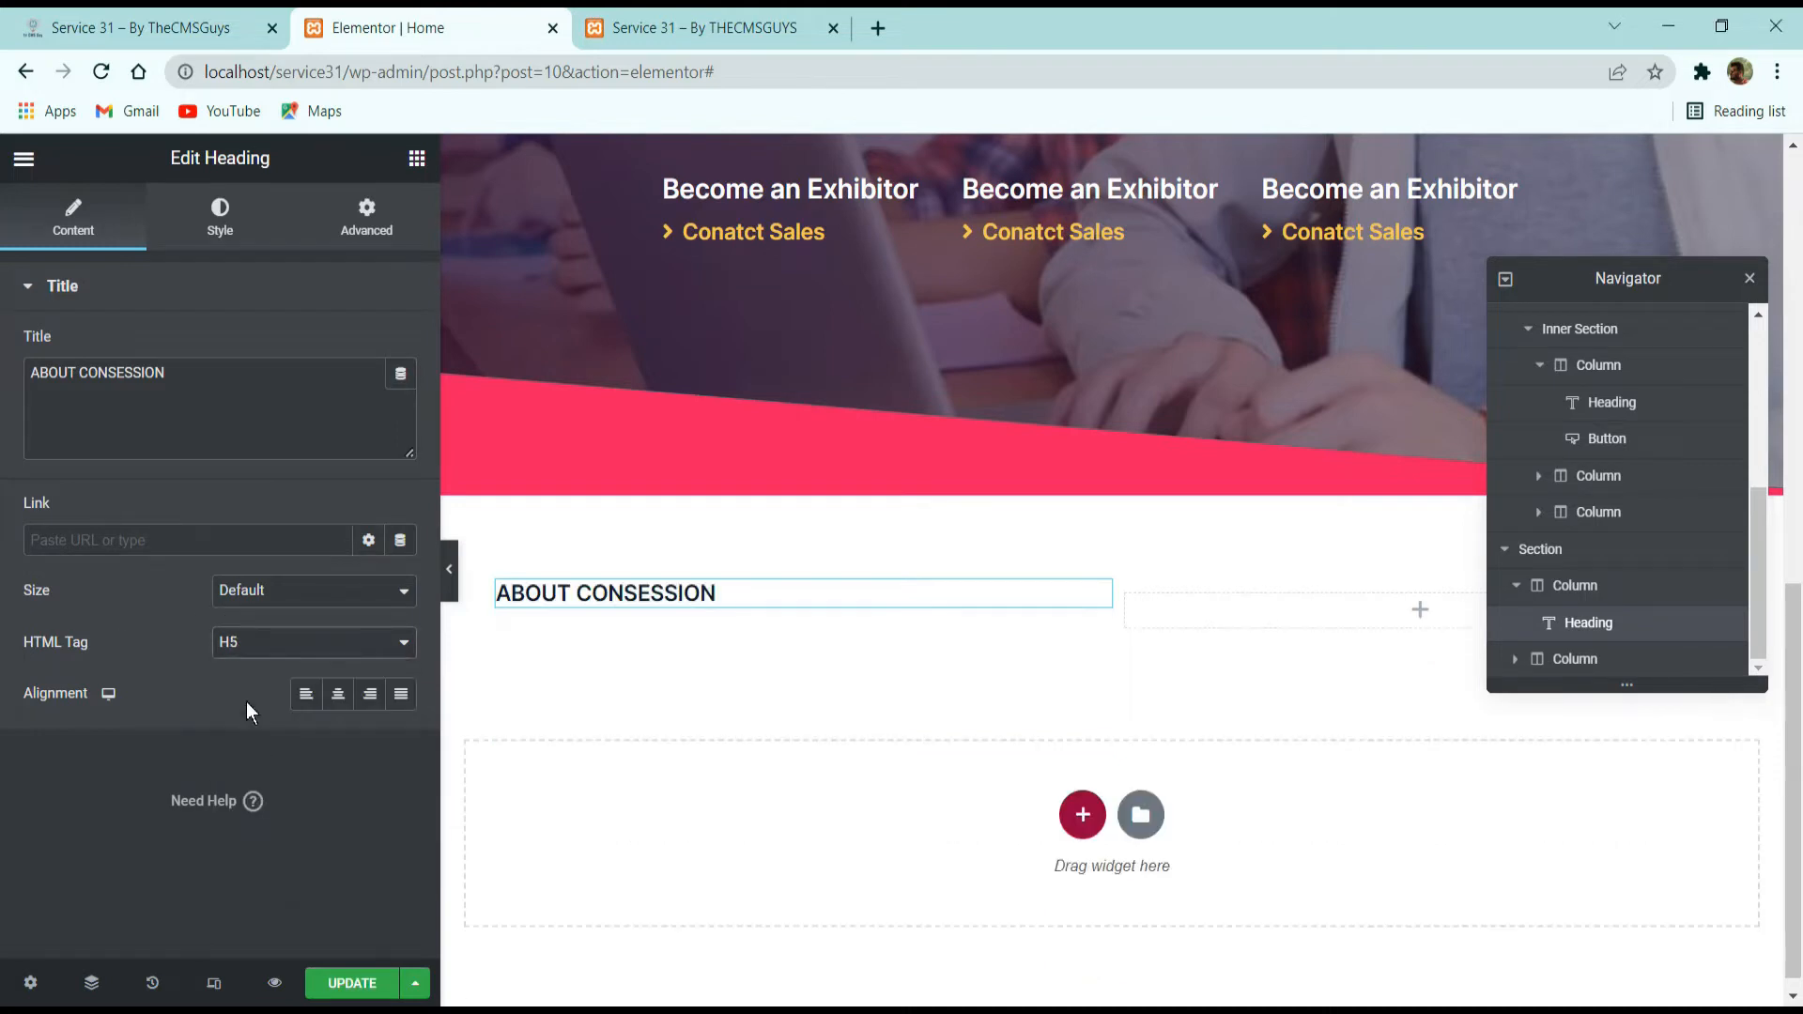
left_click(244, 650)
left_click(235, 765)
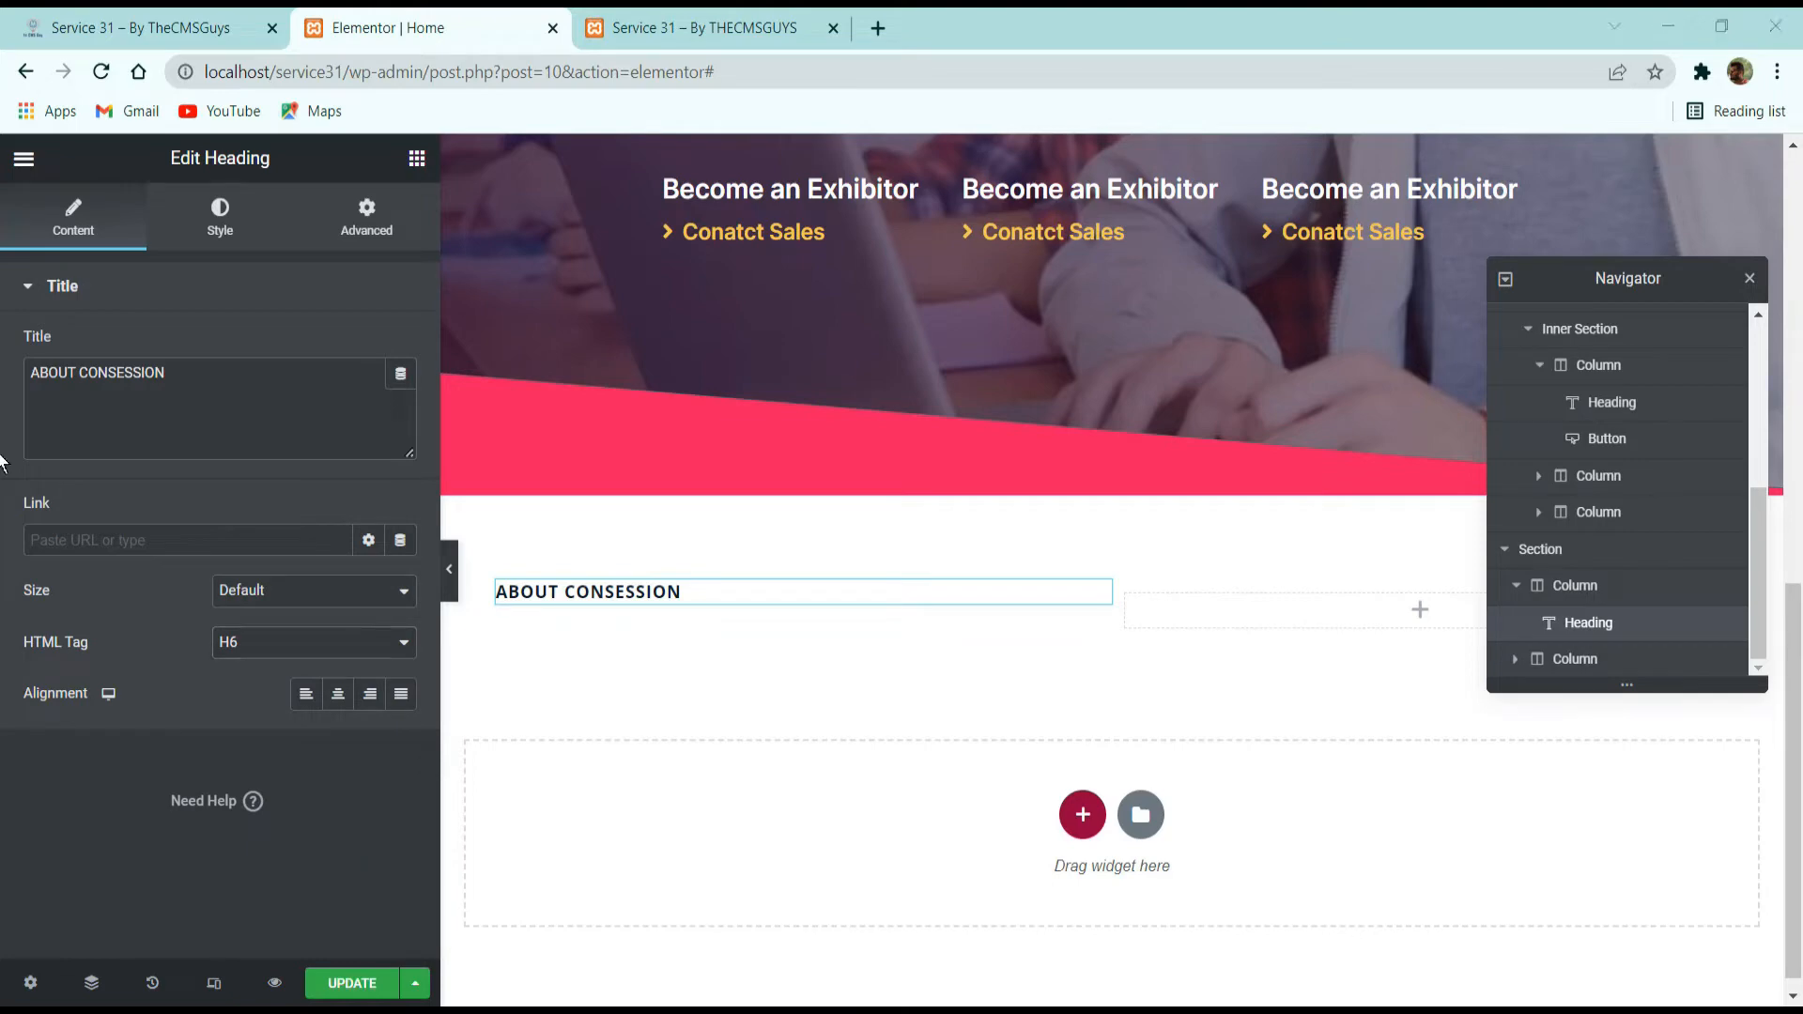
left_click(242, 235)
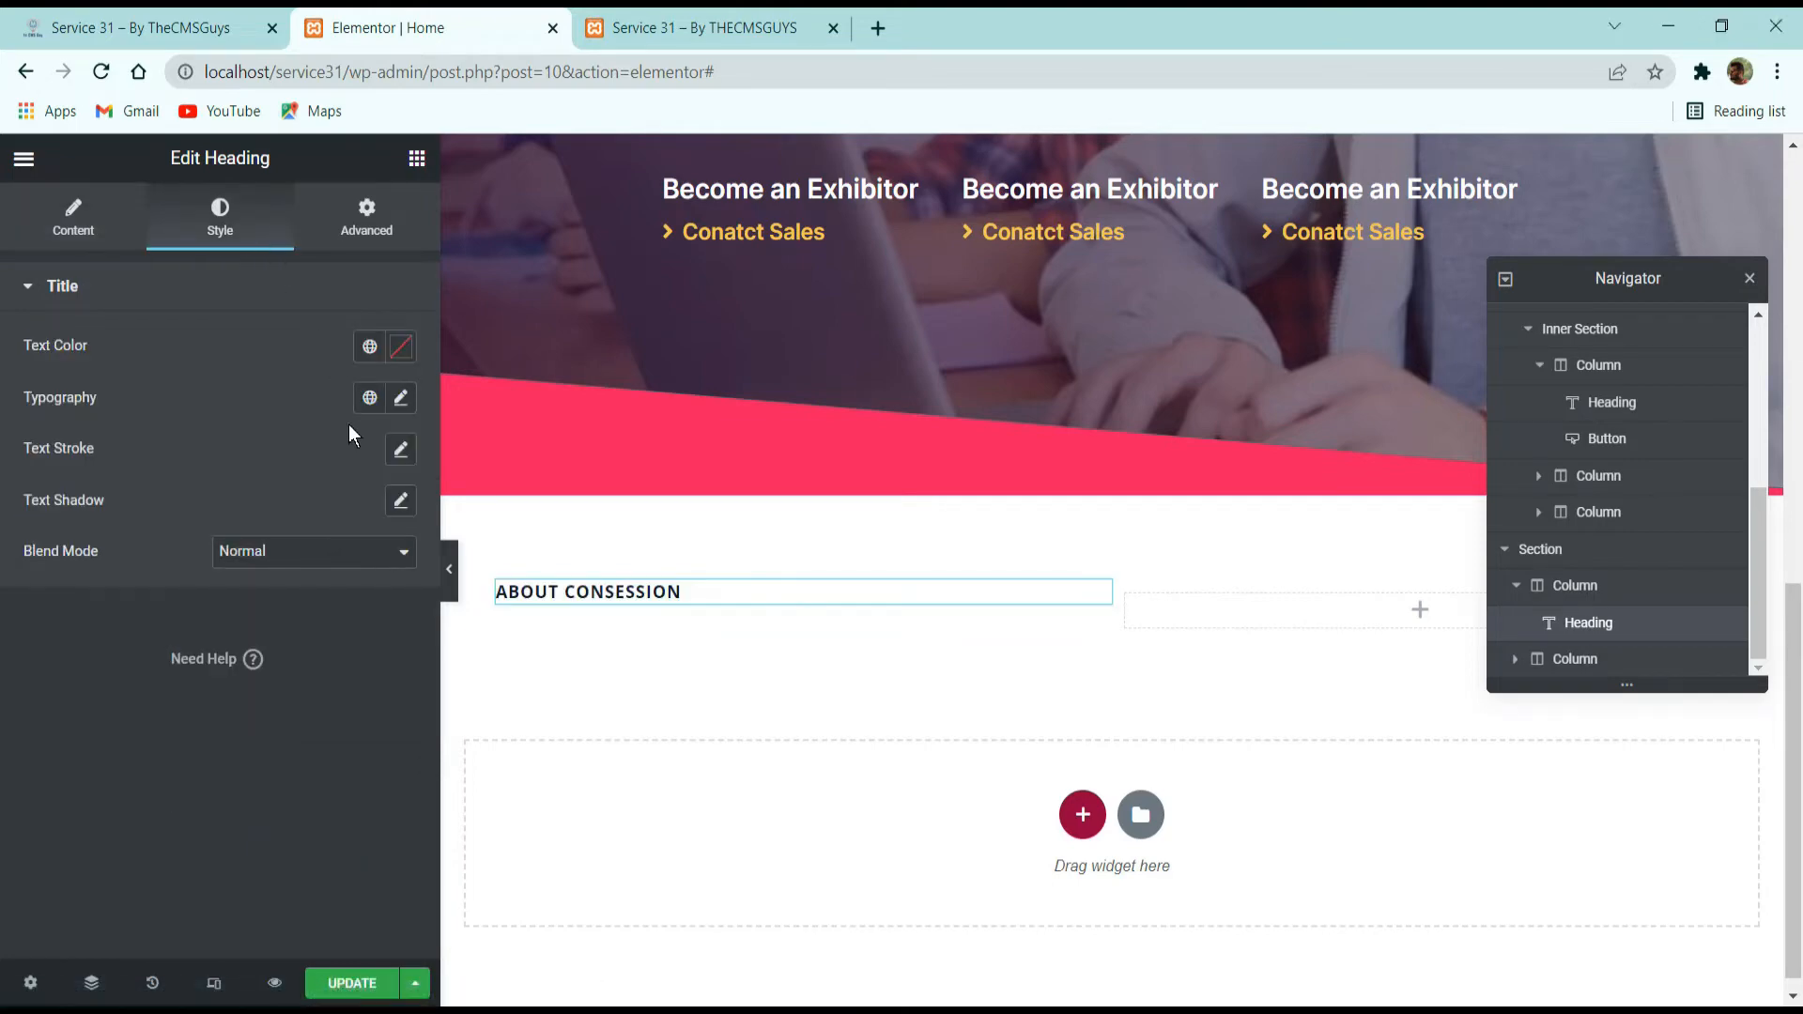
left_click(366, 347)
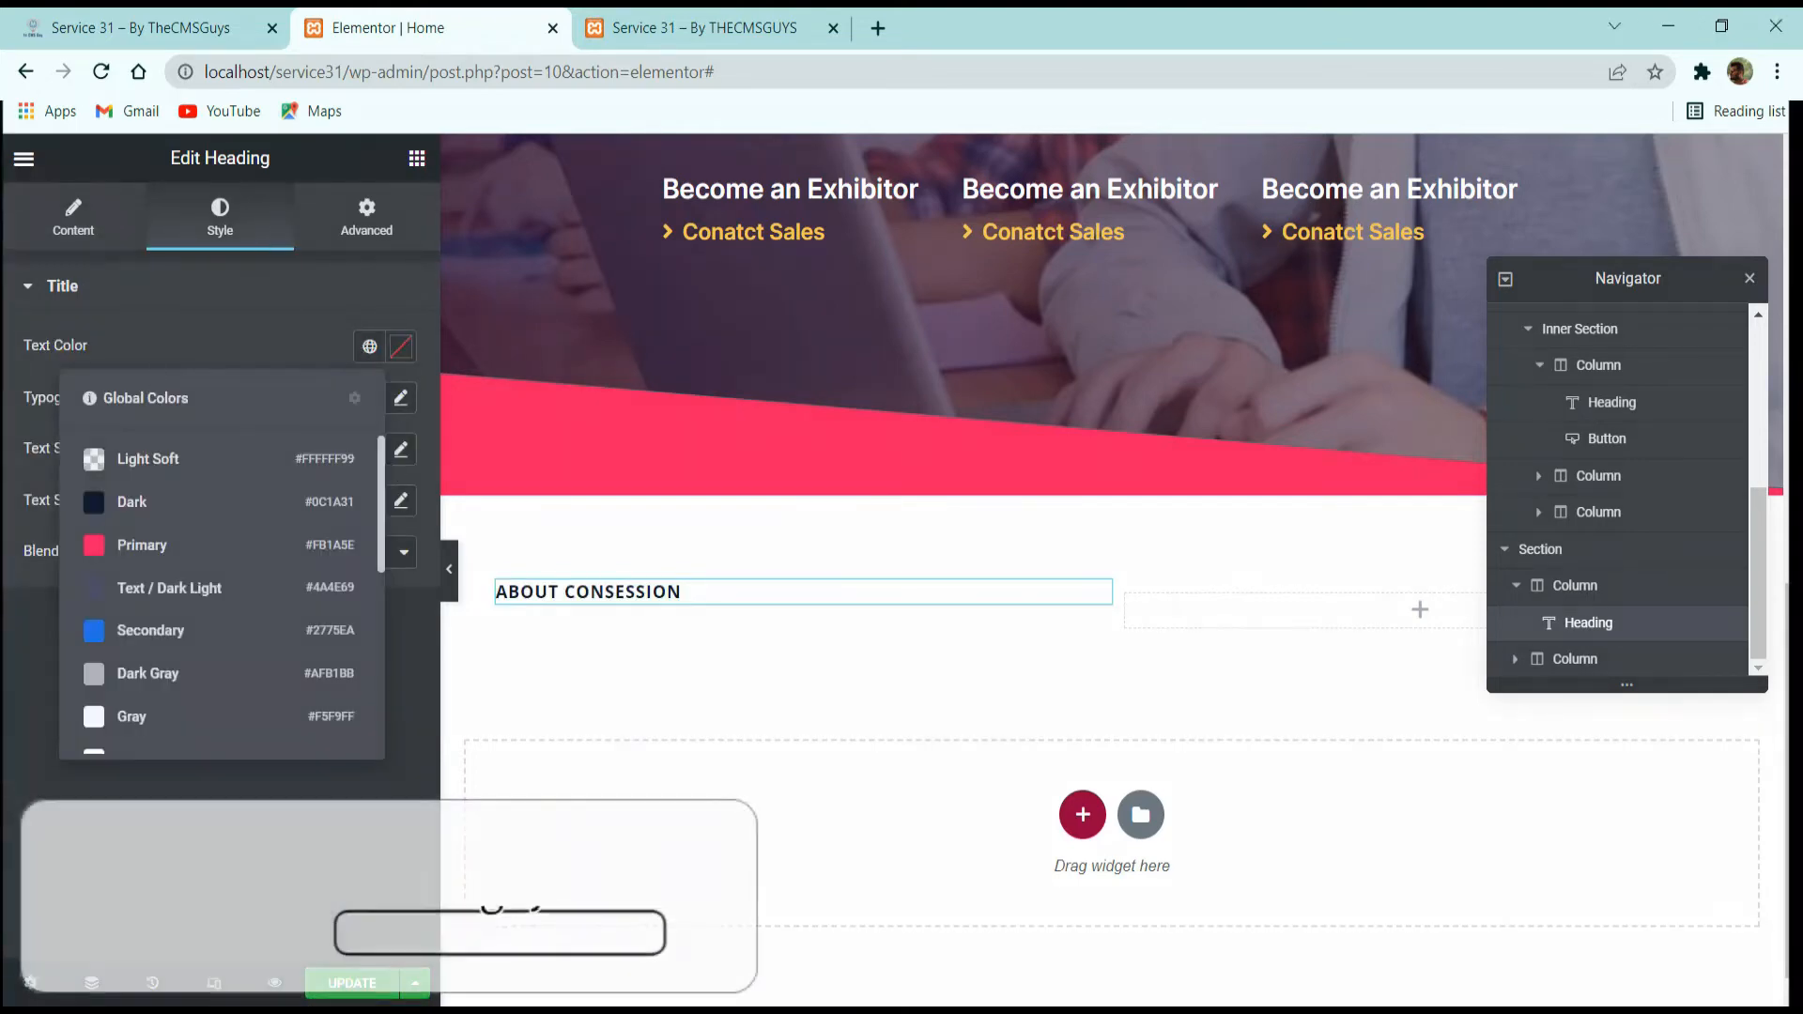
left_click(191, 679)
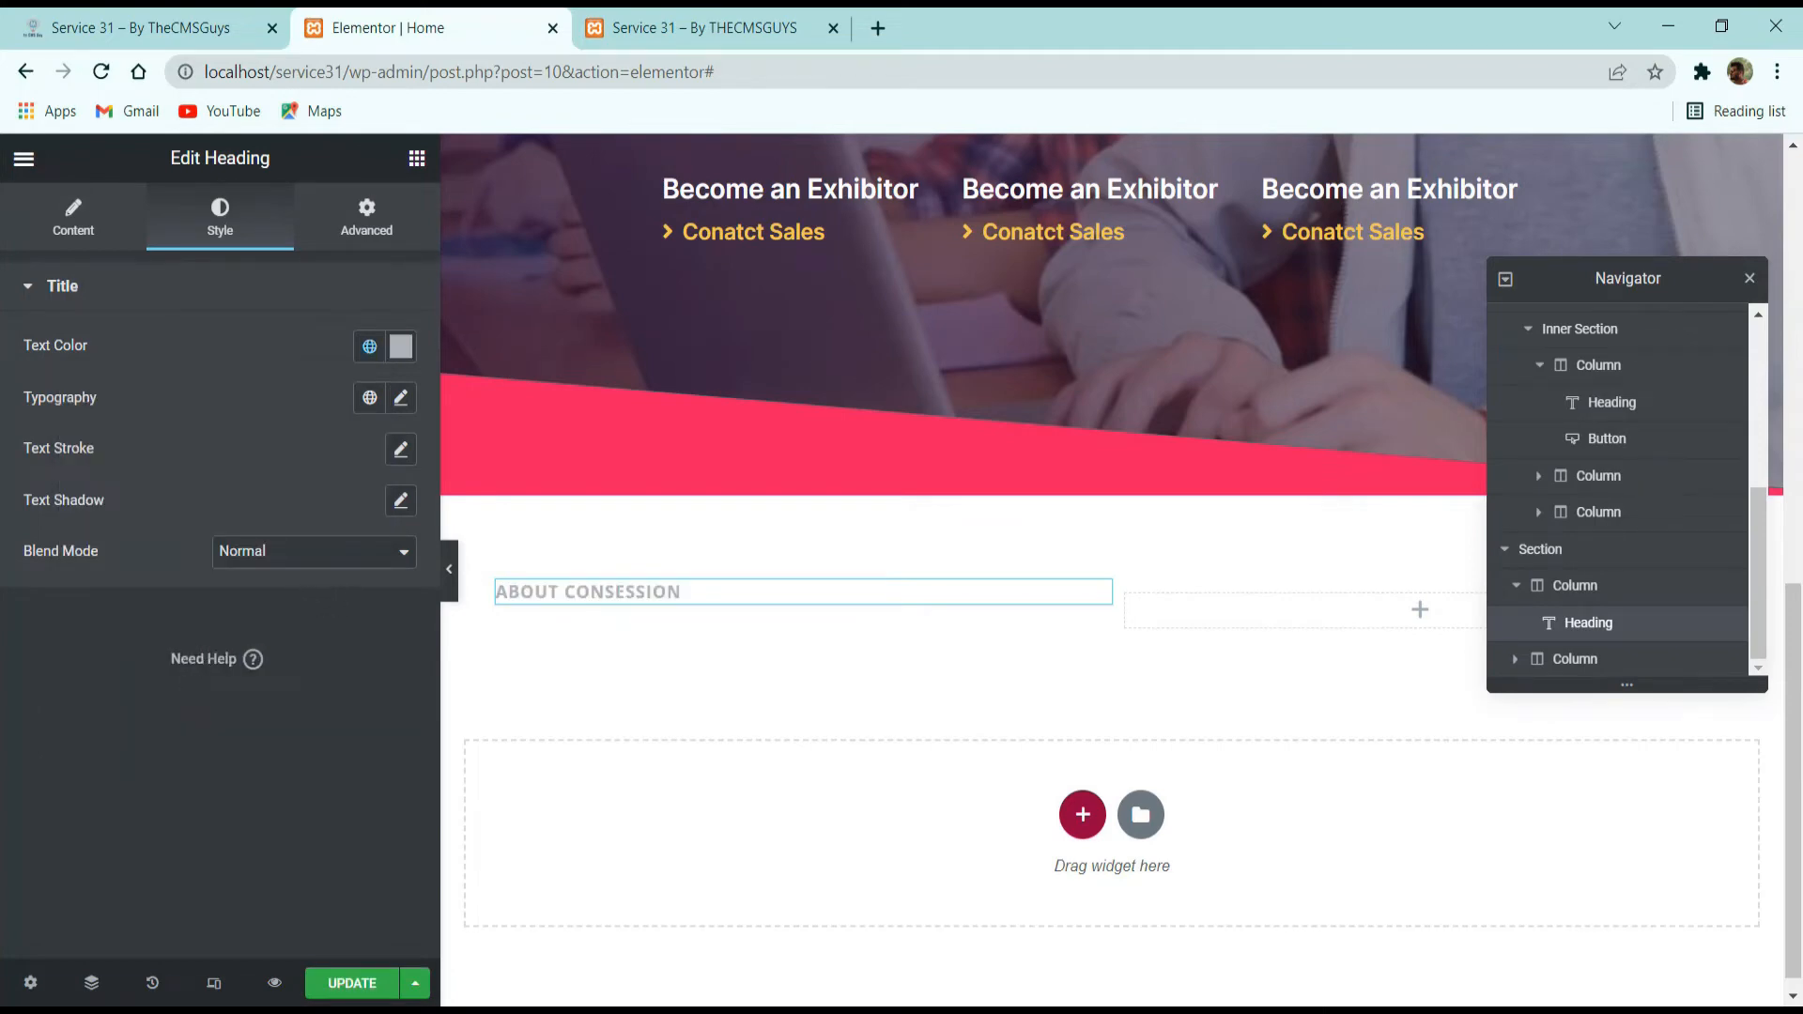
Copy "Welcome to Consession Conference" from the demo site and add it as a second heading below "ABOUT CONSESSION" in Elementor.
left_click(200, 23)
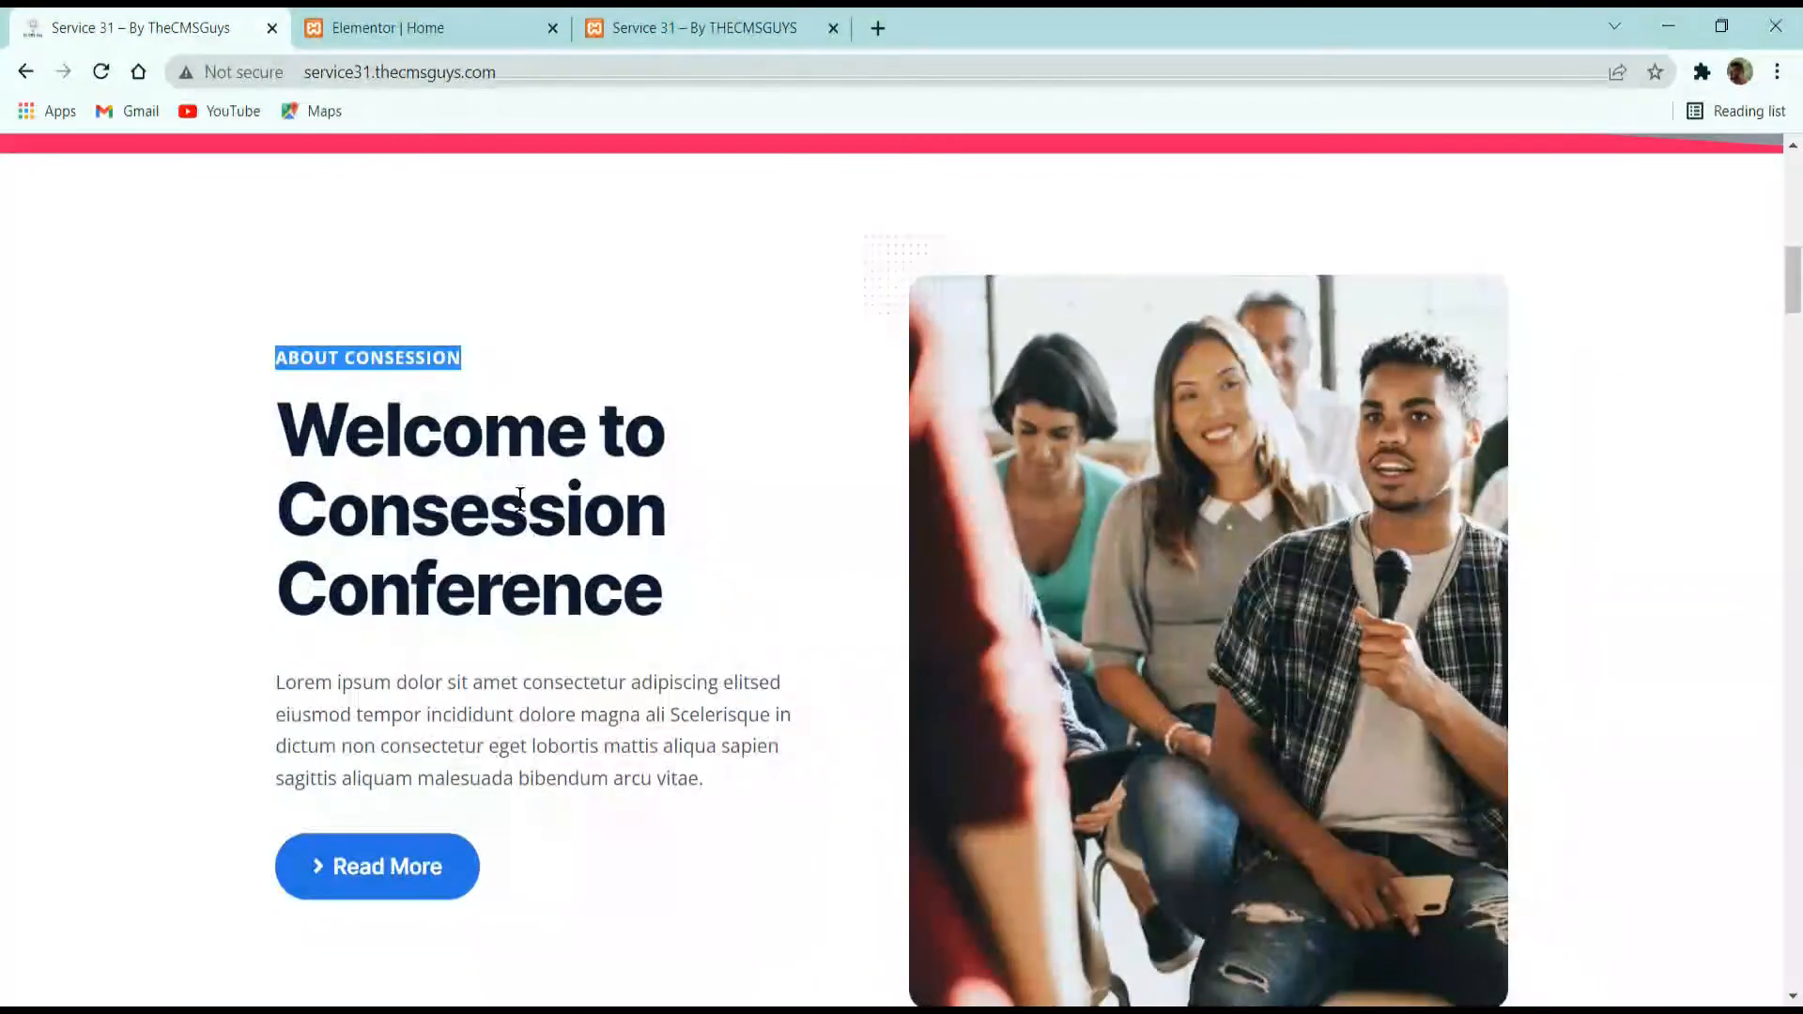
left_click(692, 626)
left_click_drag(697, 618, 276, 414)
key("ctrl+c")
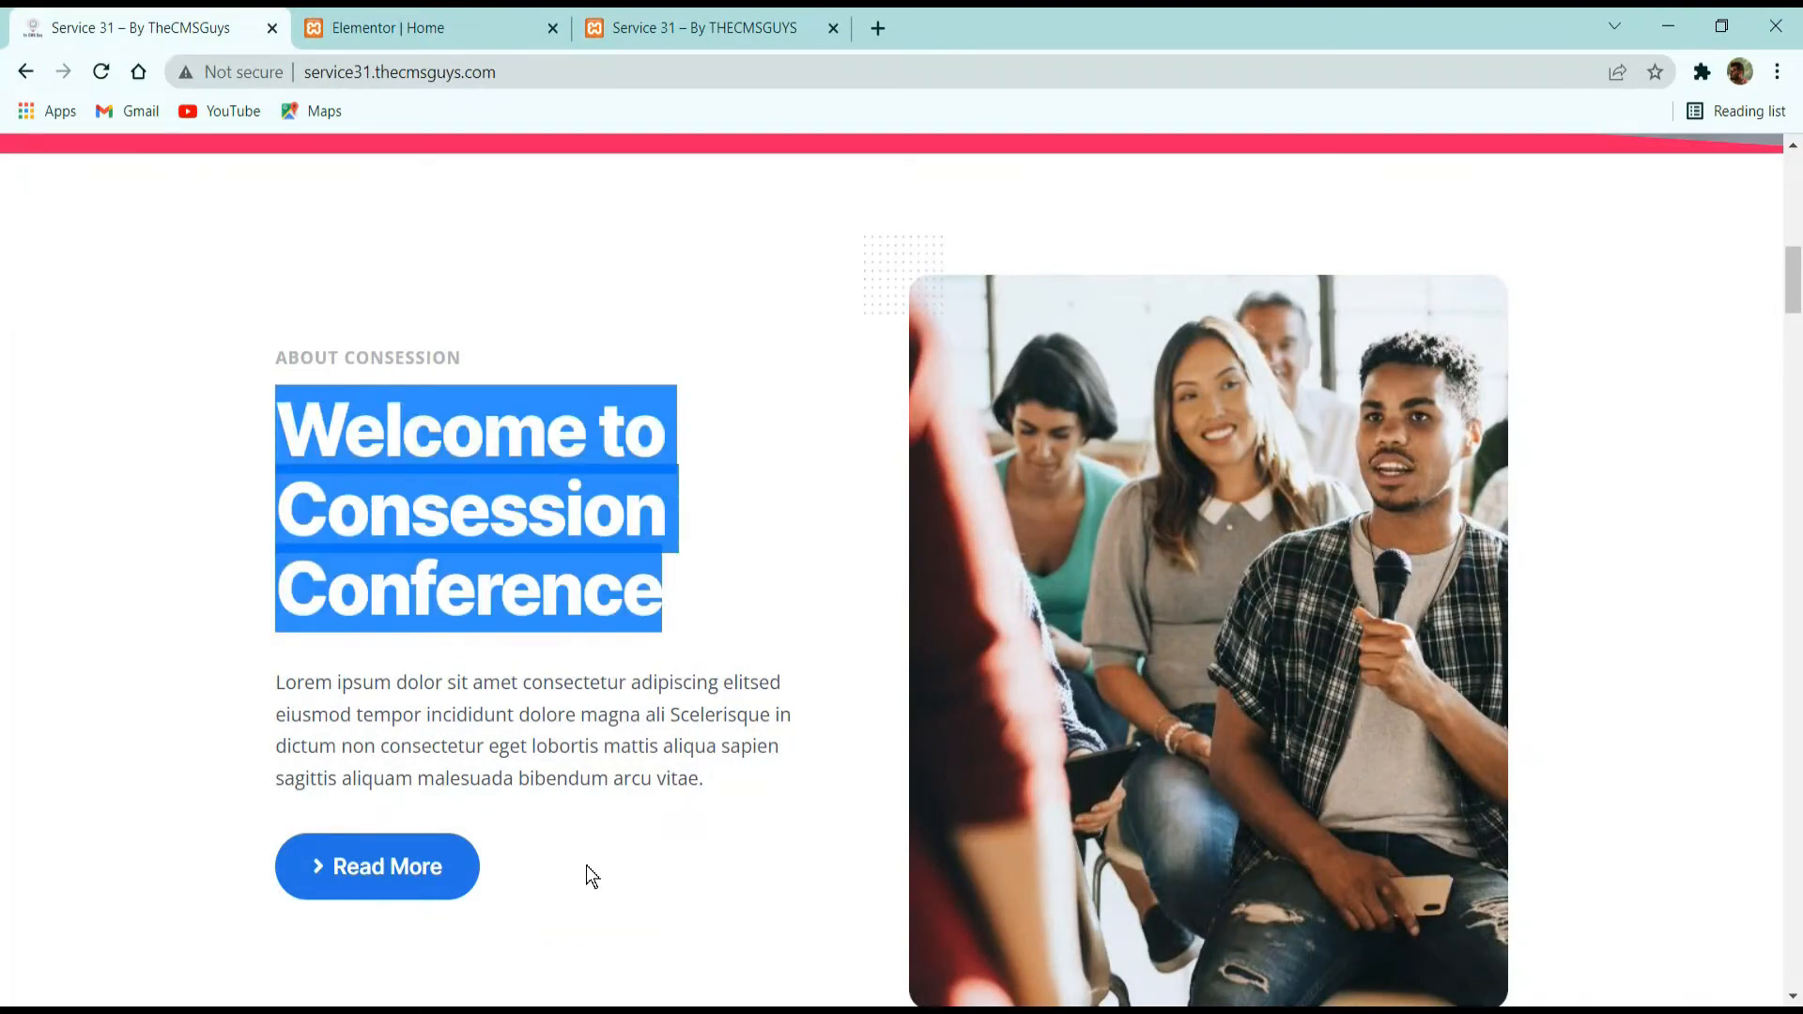
left_click(422, 21)
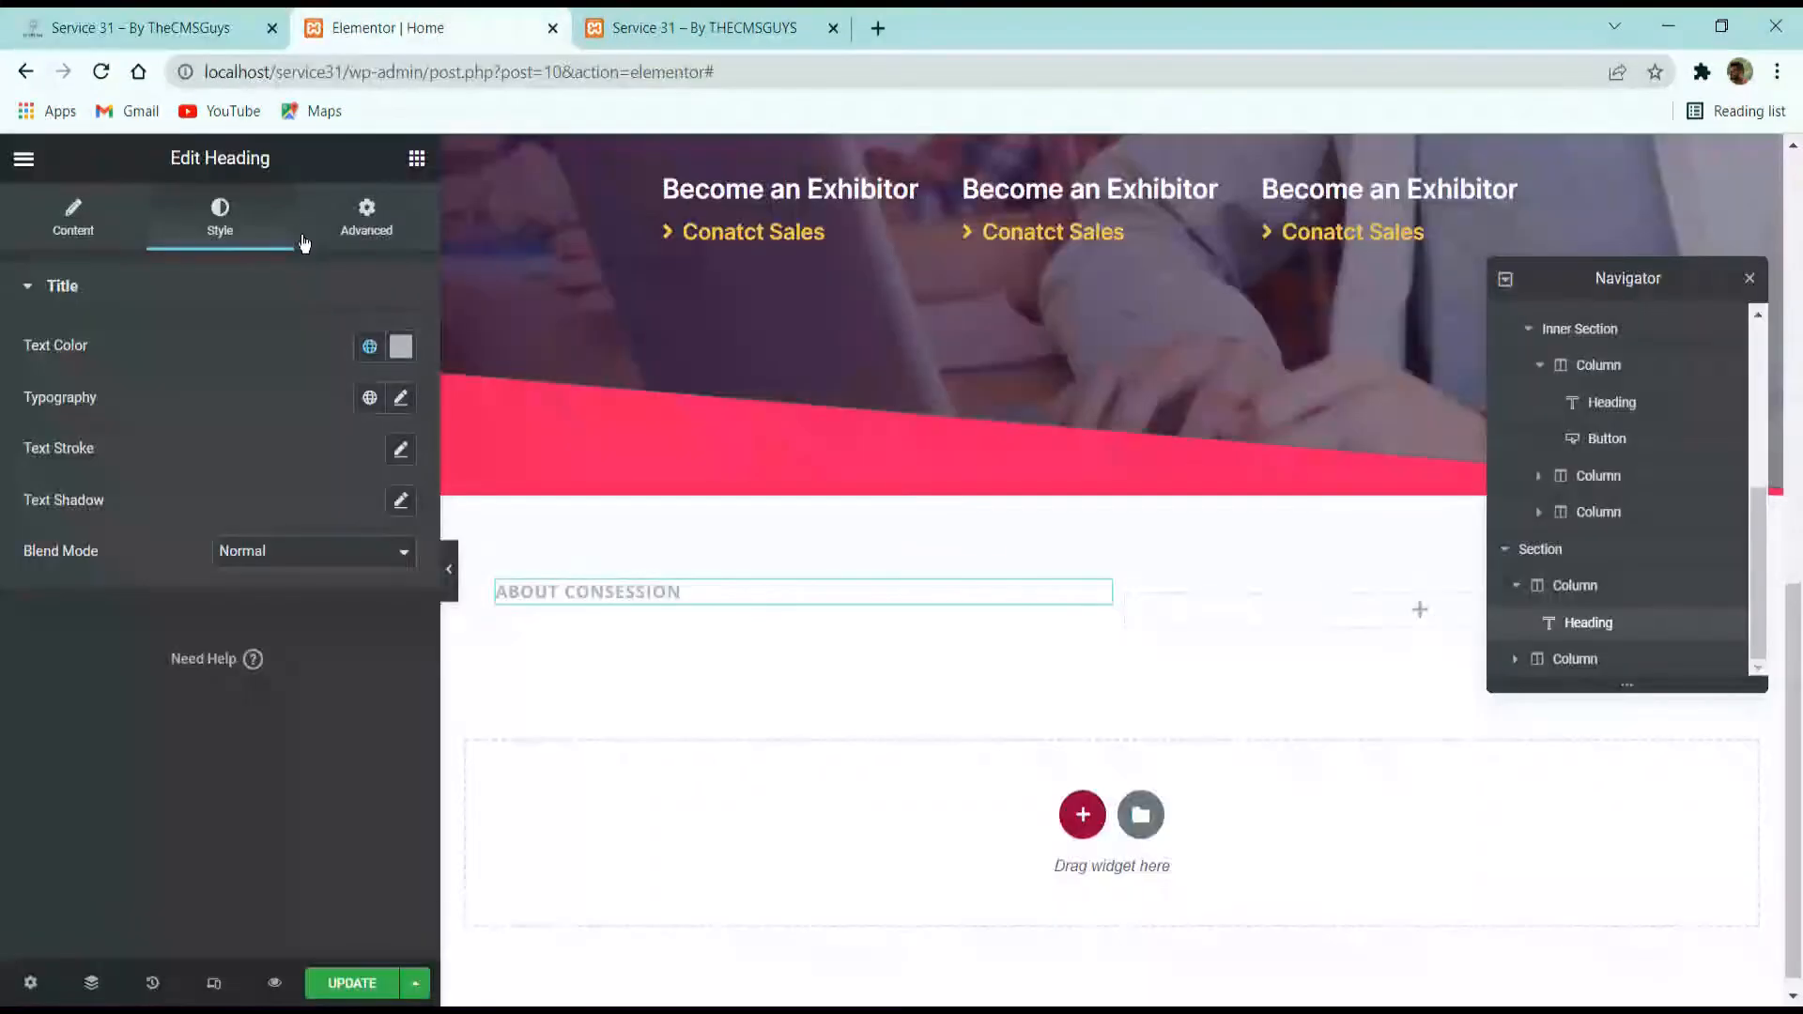
left_click(416, 158)
left_click_drag(322, 447, 741, 610)
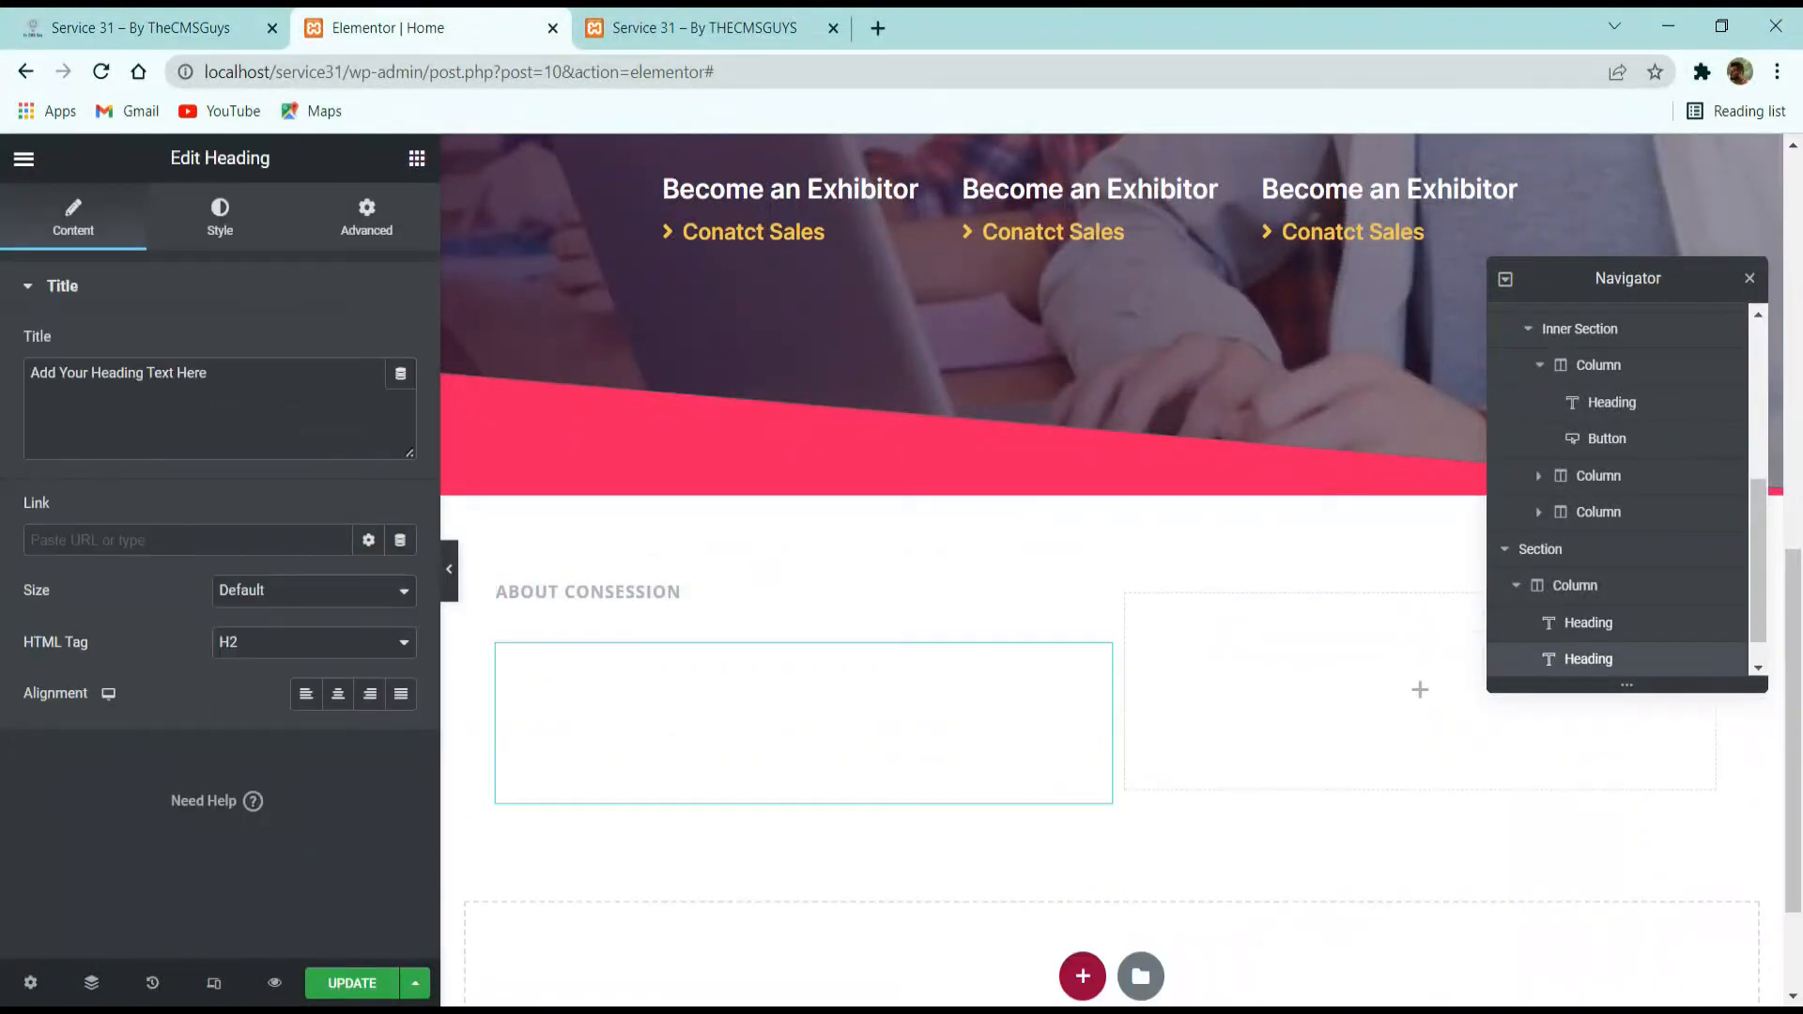
left_click(313, 446)
key("ctrl+a")
key("ctrl+v")
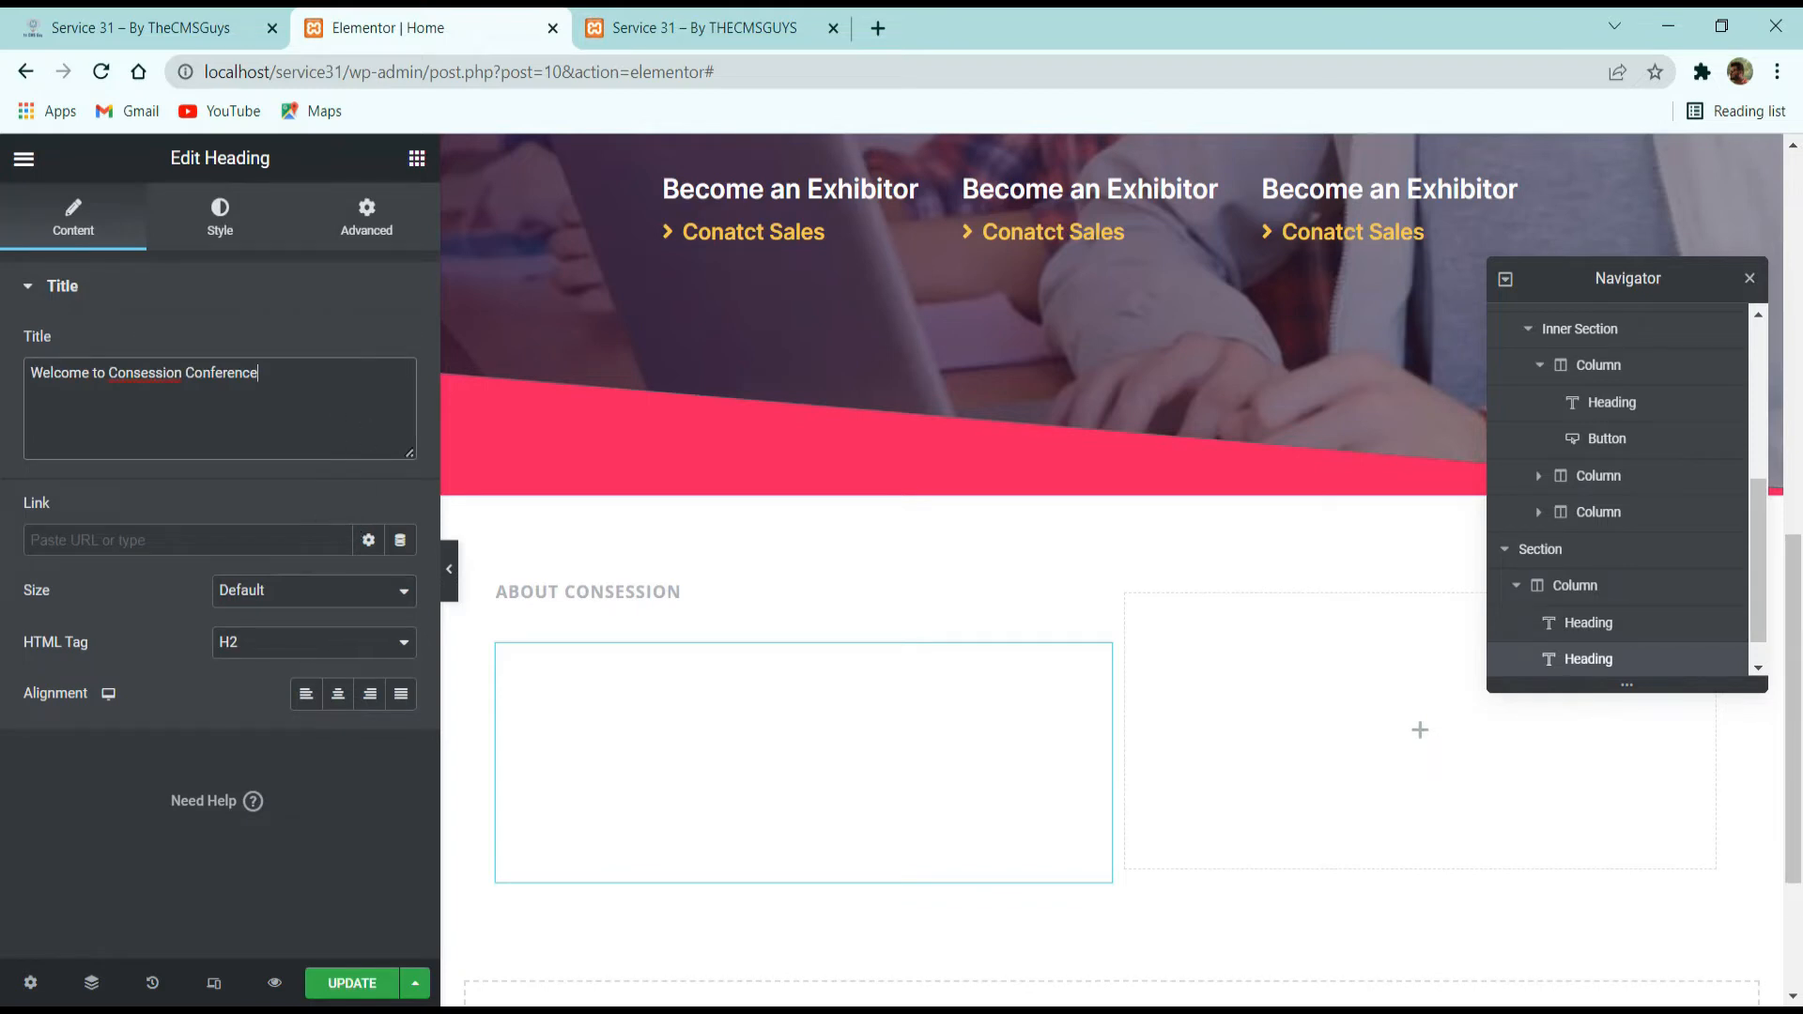
Give the "Welcome to Consession Conference" heading the global Dark text color and the H2-Title global font.
left_click(216, 217)
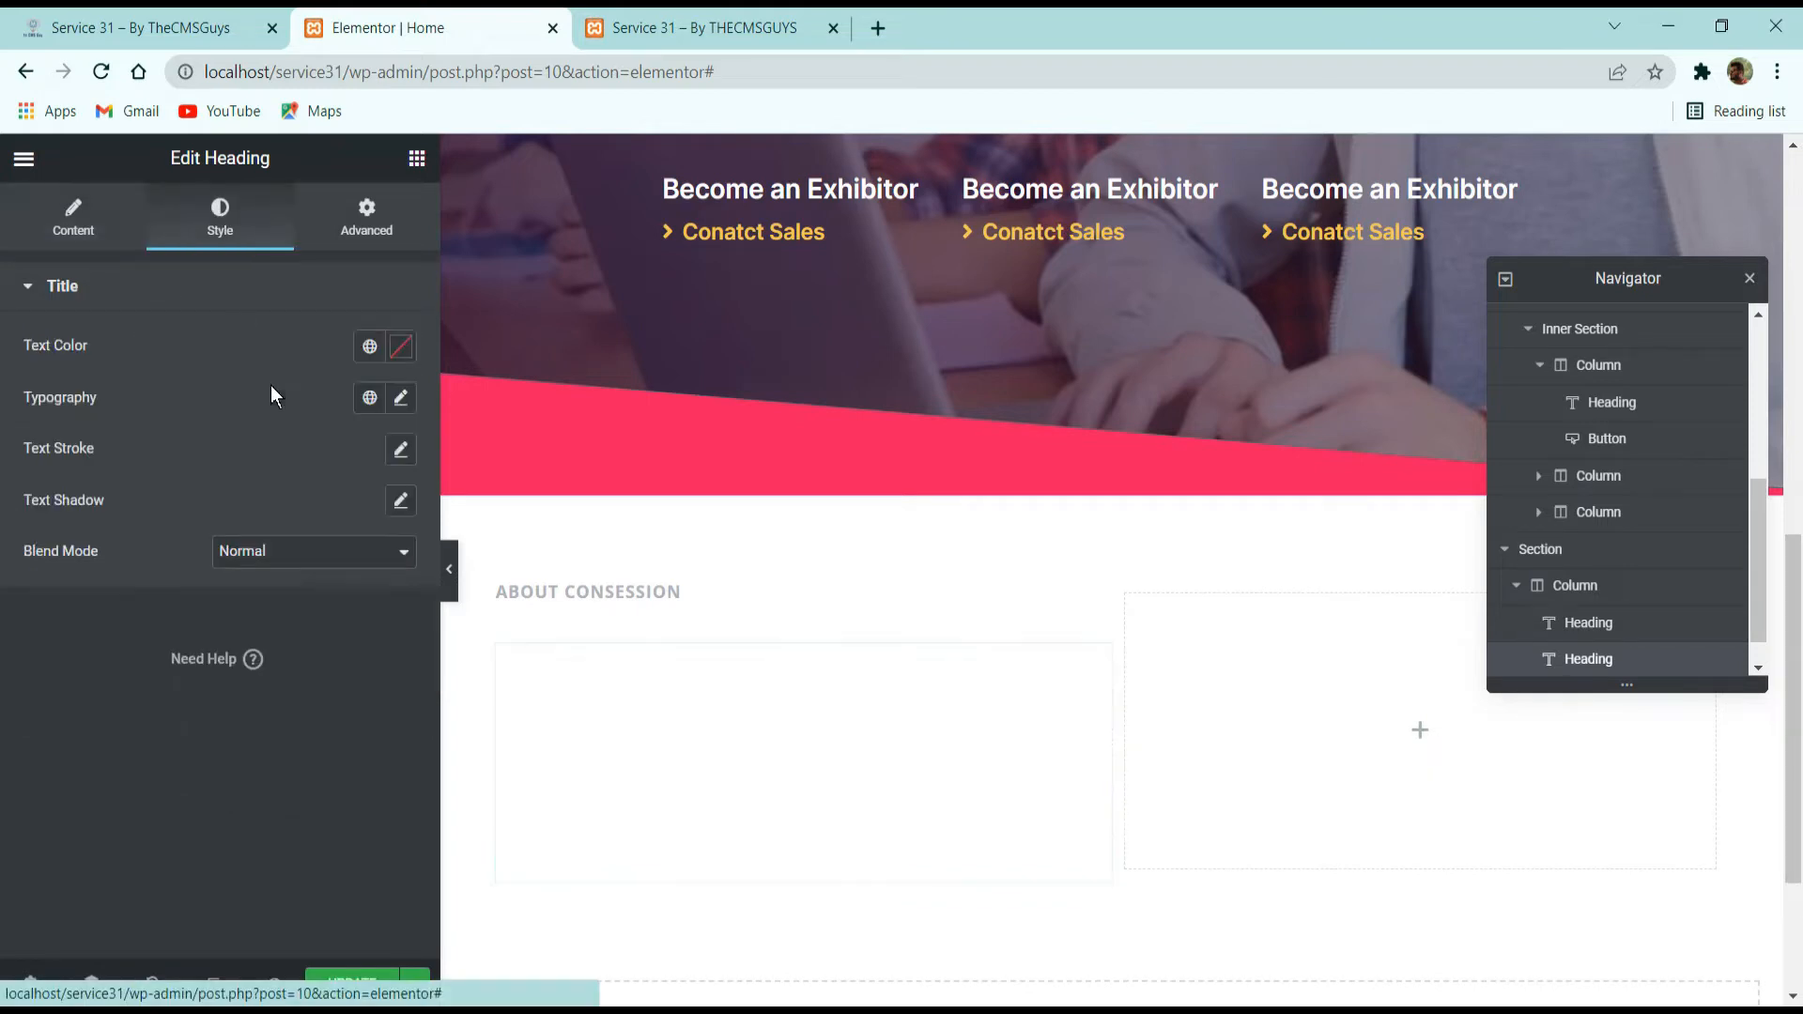
left_click(373, 350)
left_click(274, 496)
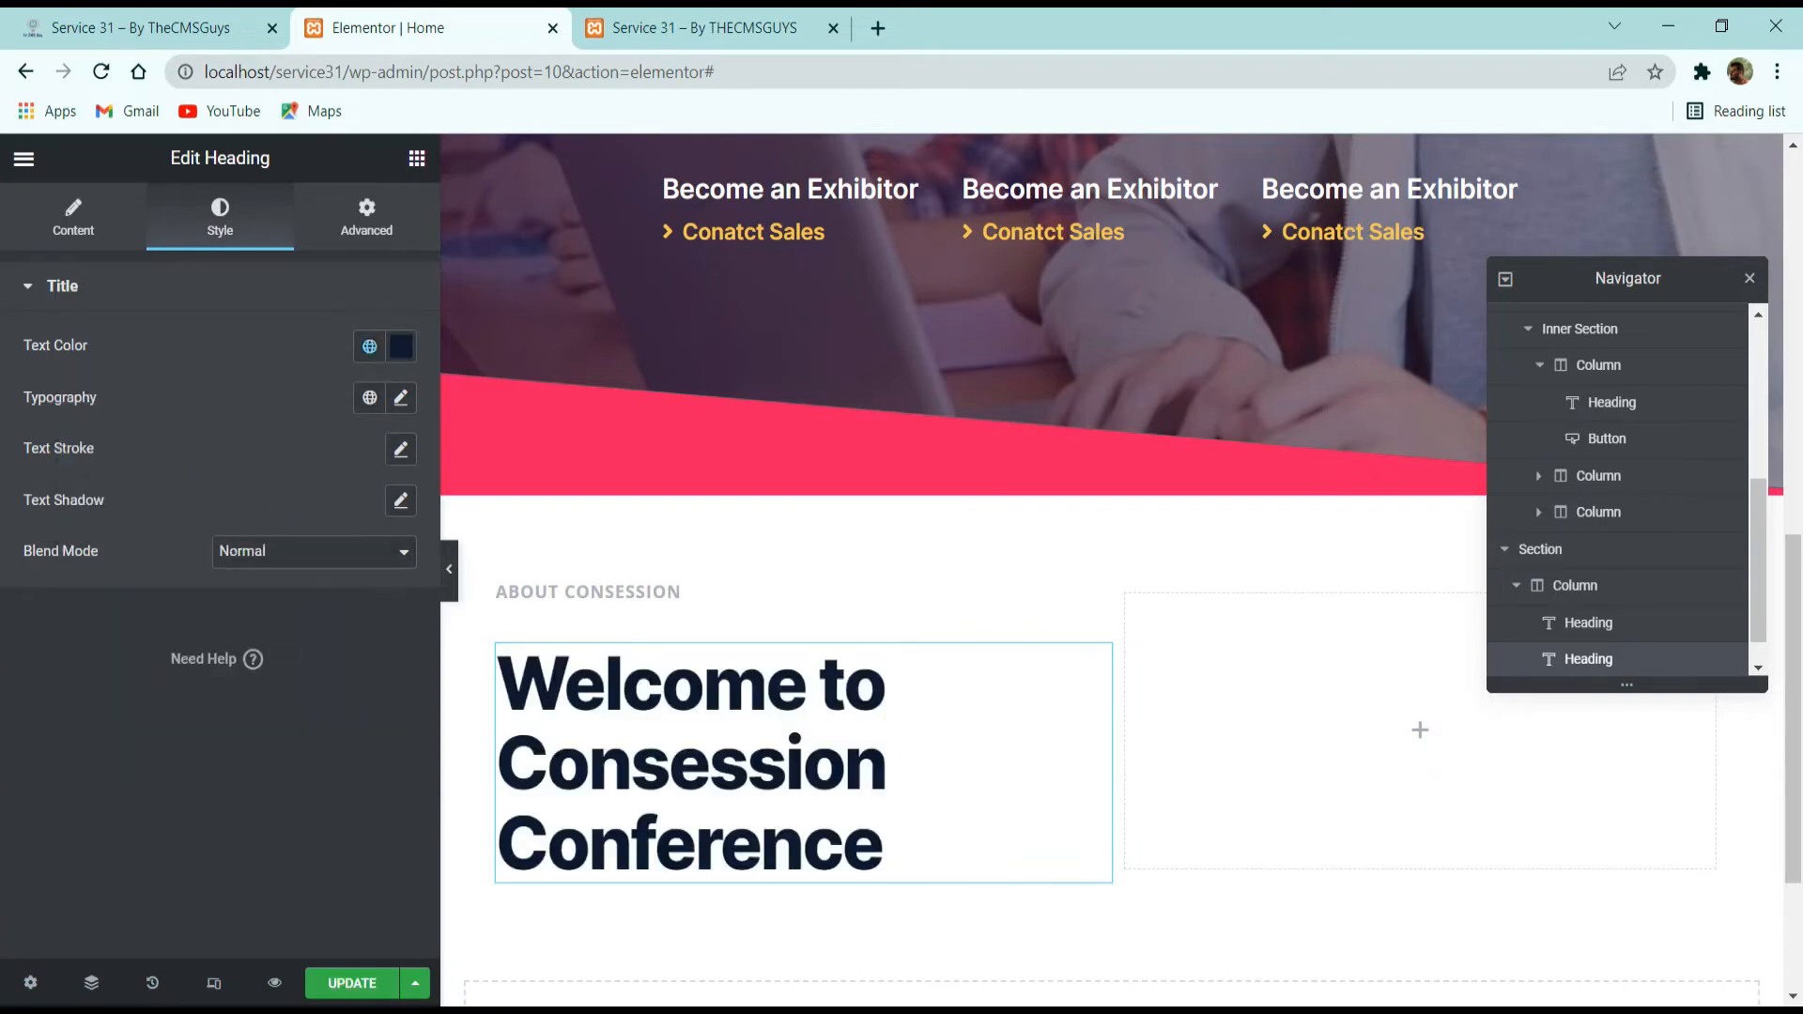
left_click(371, 399)
scroll(215, 710, "down", 3)
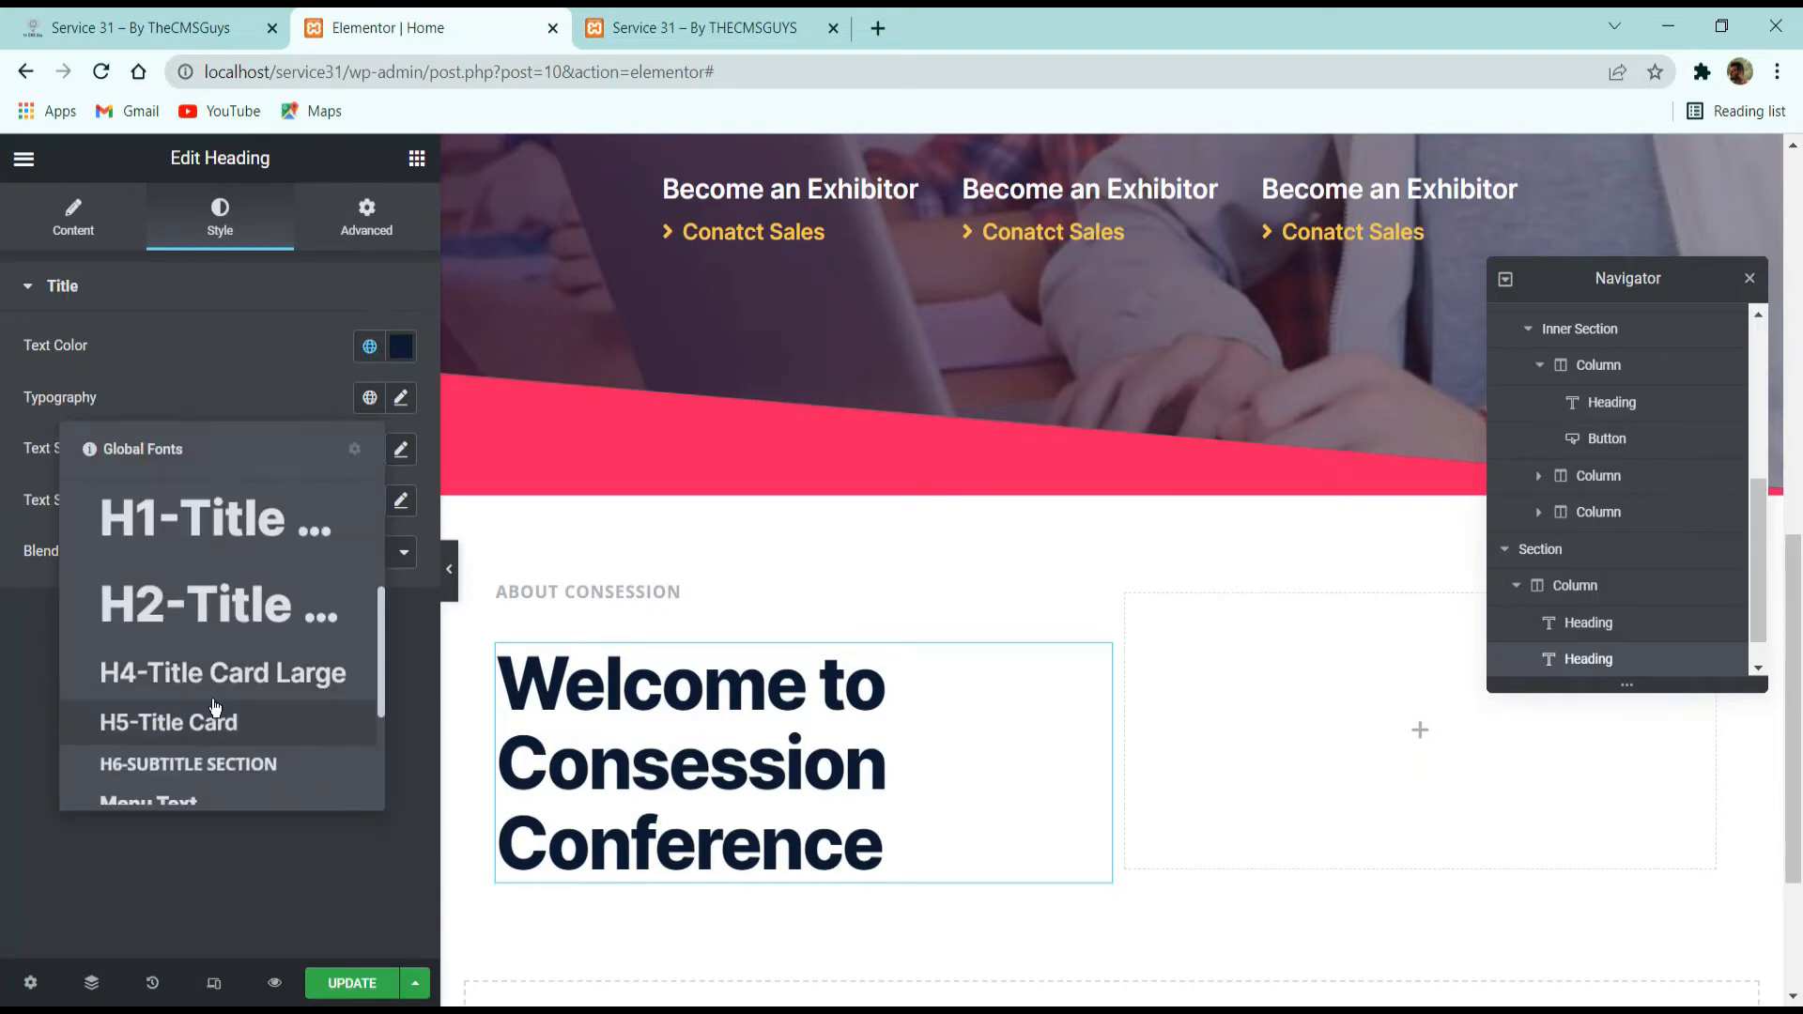
left_click(221, 623)
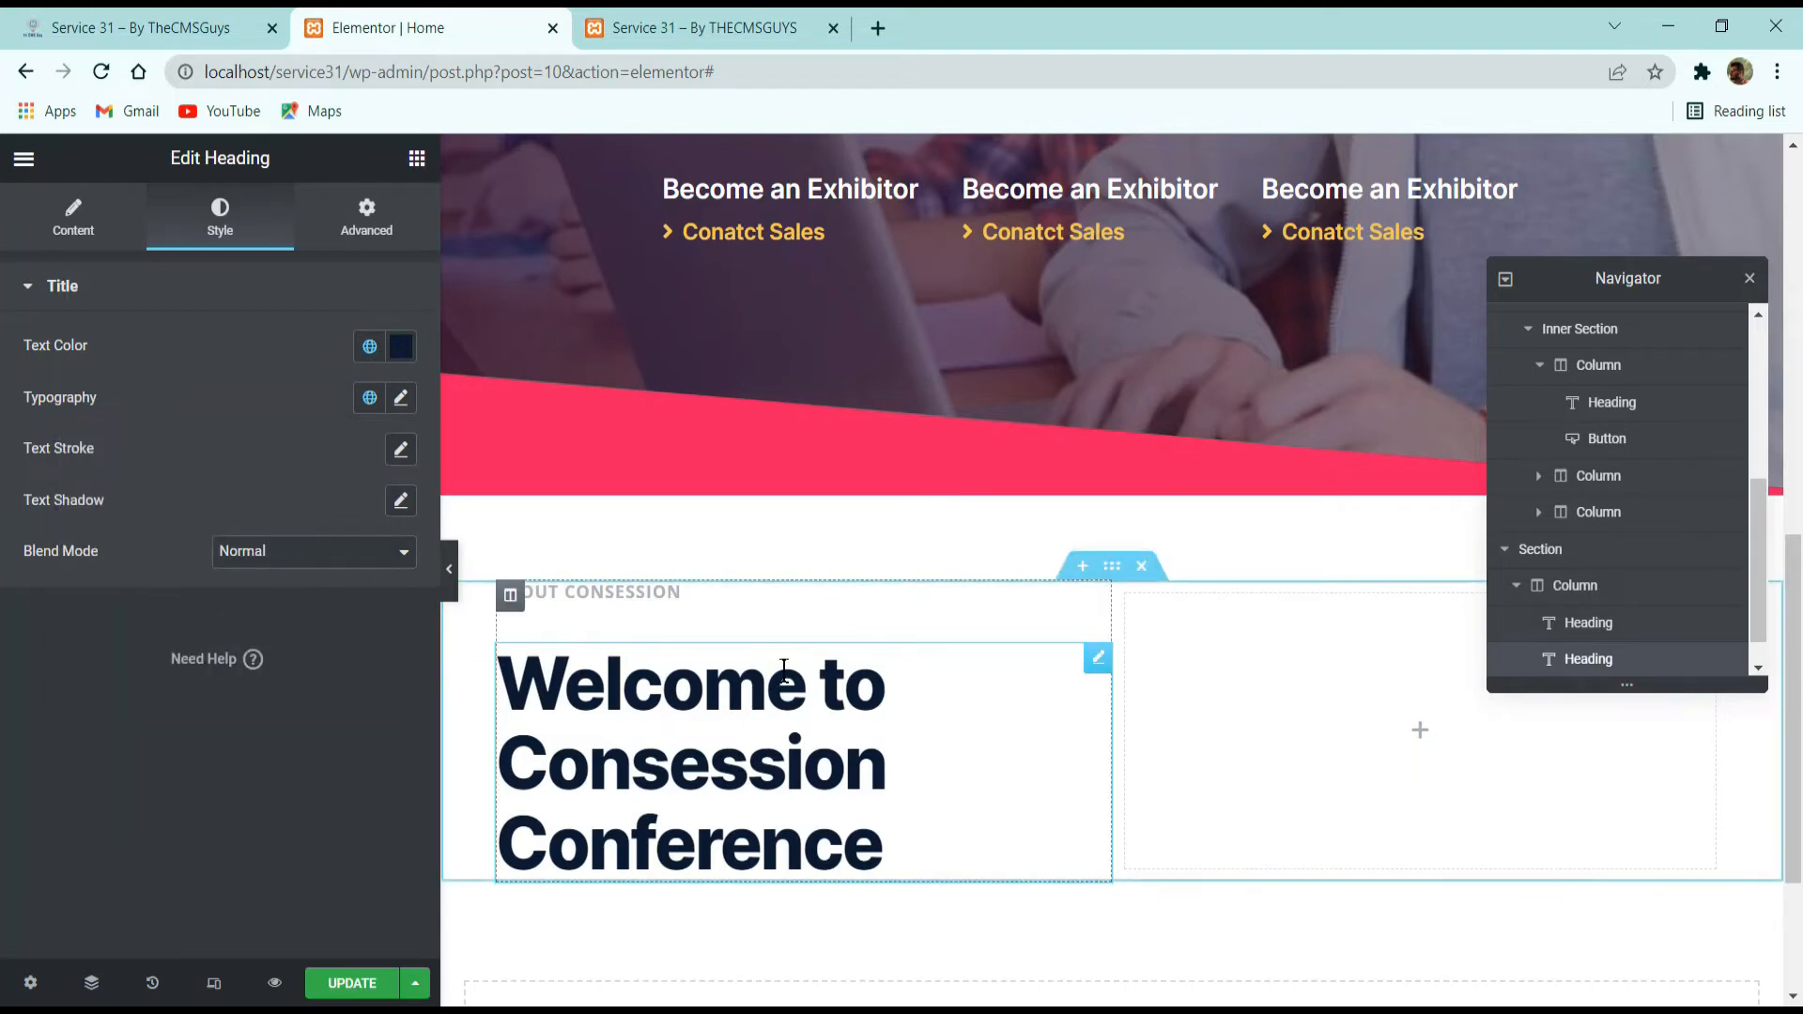
Copy the Lorem ipsum paragraph from the demo site and add it as a heading widget below the welcome title in Elementor.
left_click(162, 25)
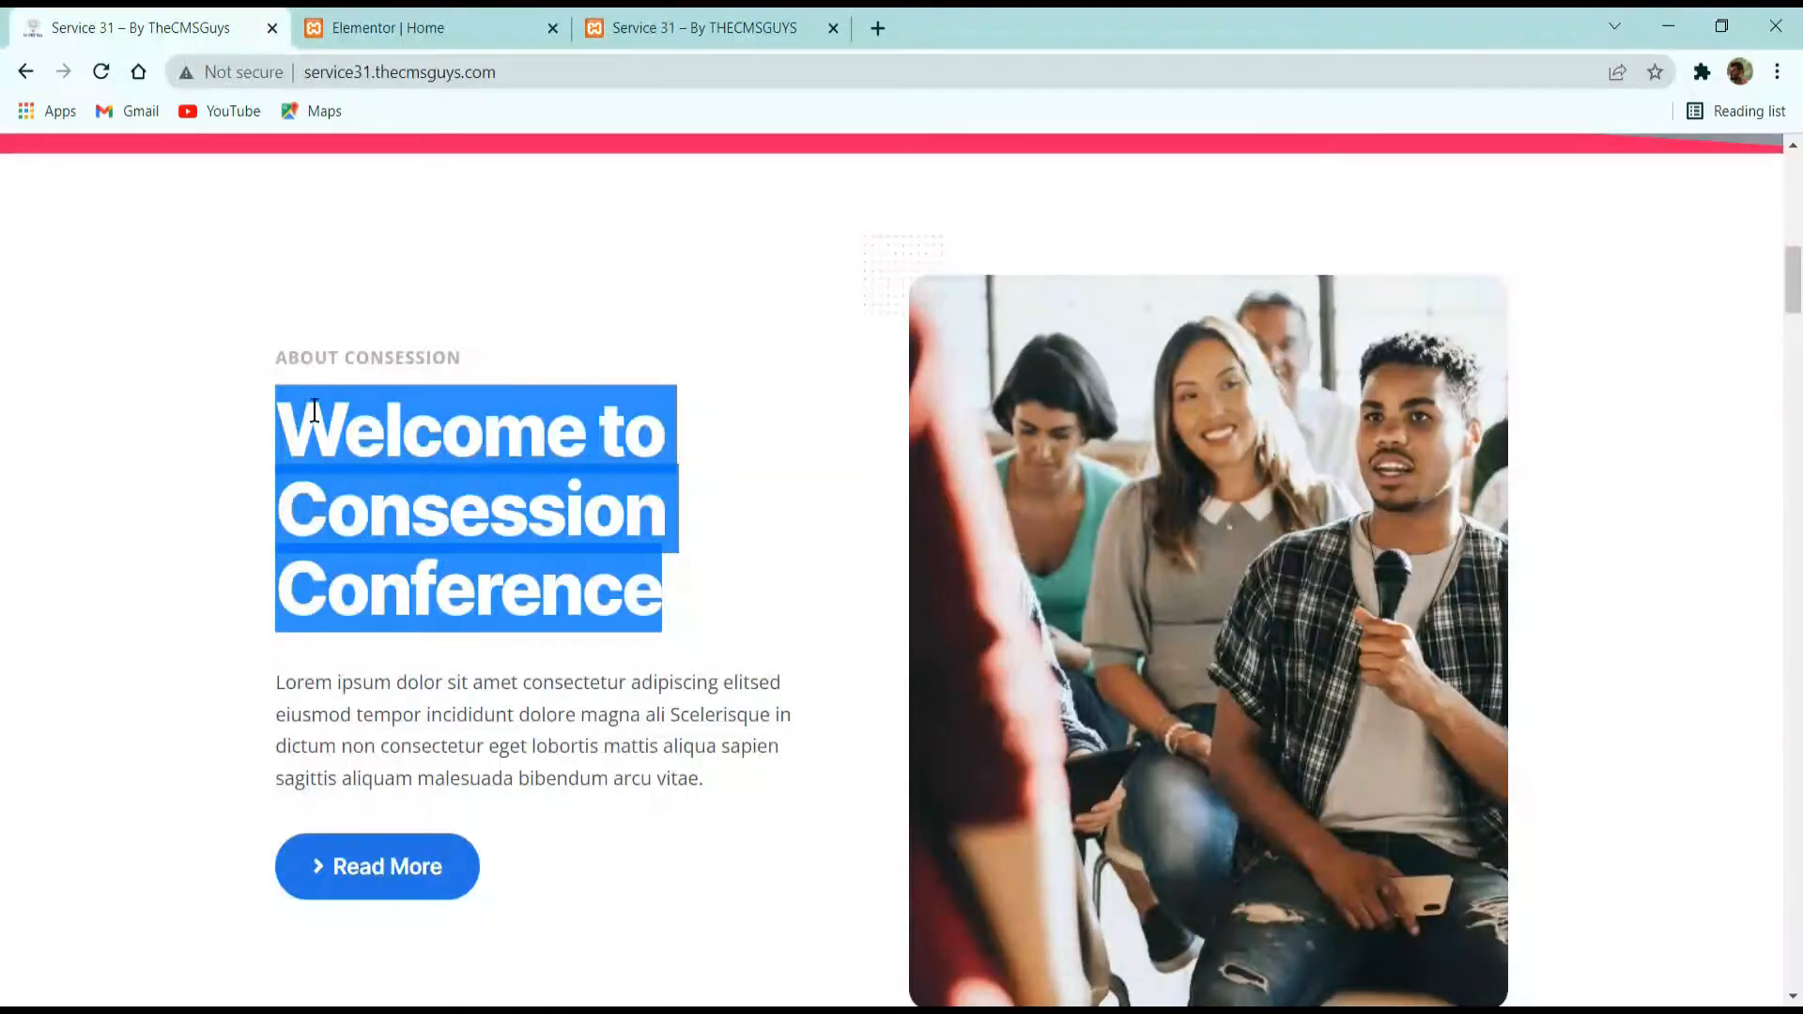
left_click(658, 676)
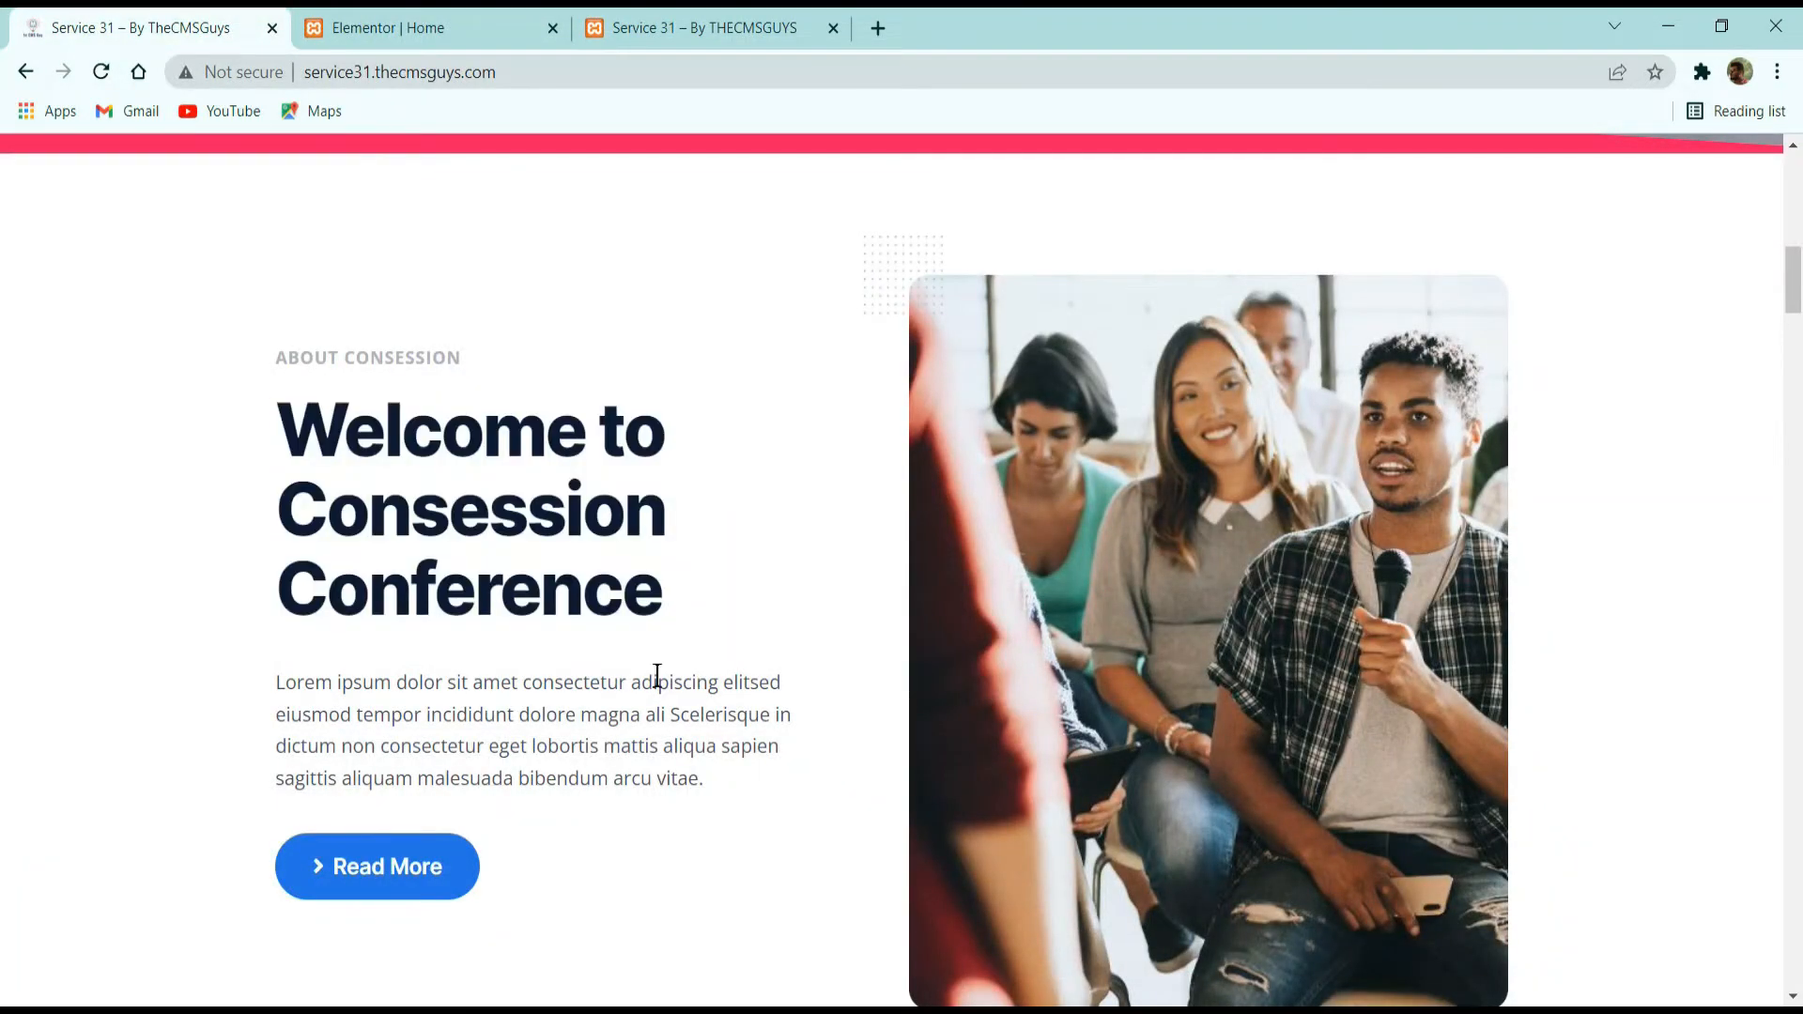
left_click_drag(733, 770, 257, 674)
key("ctrl+c")
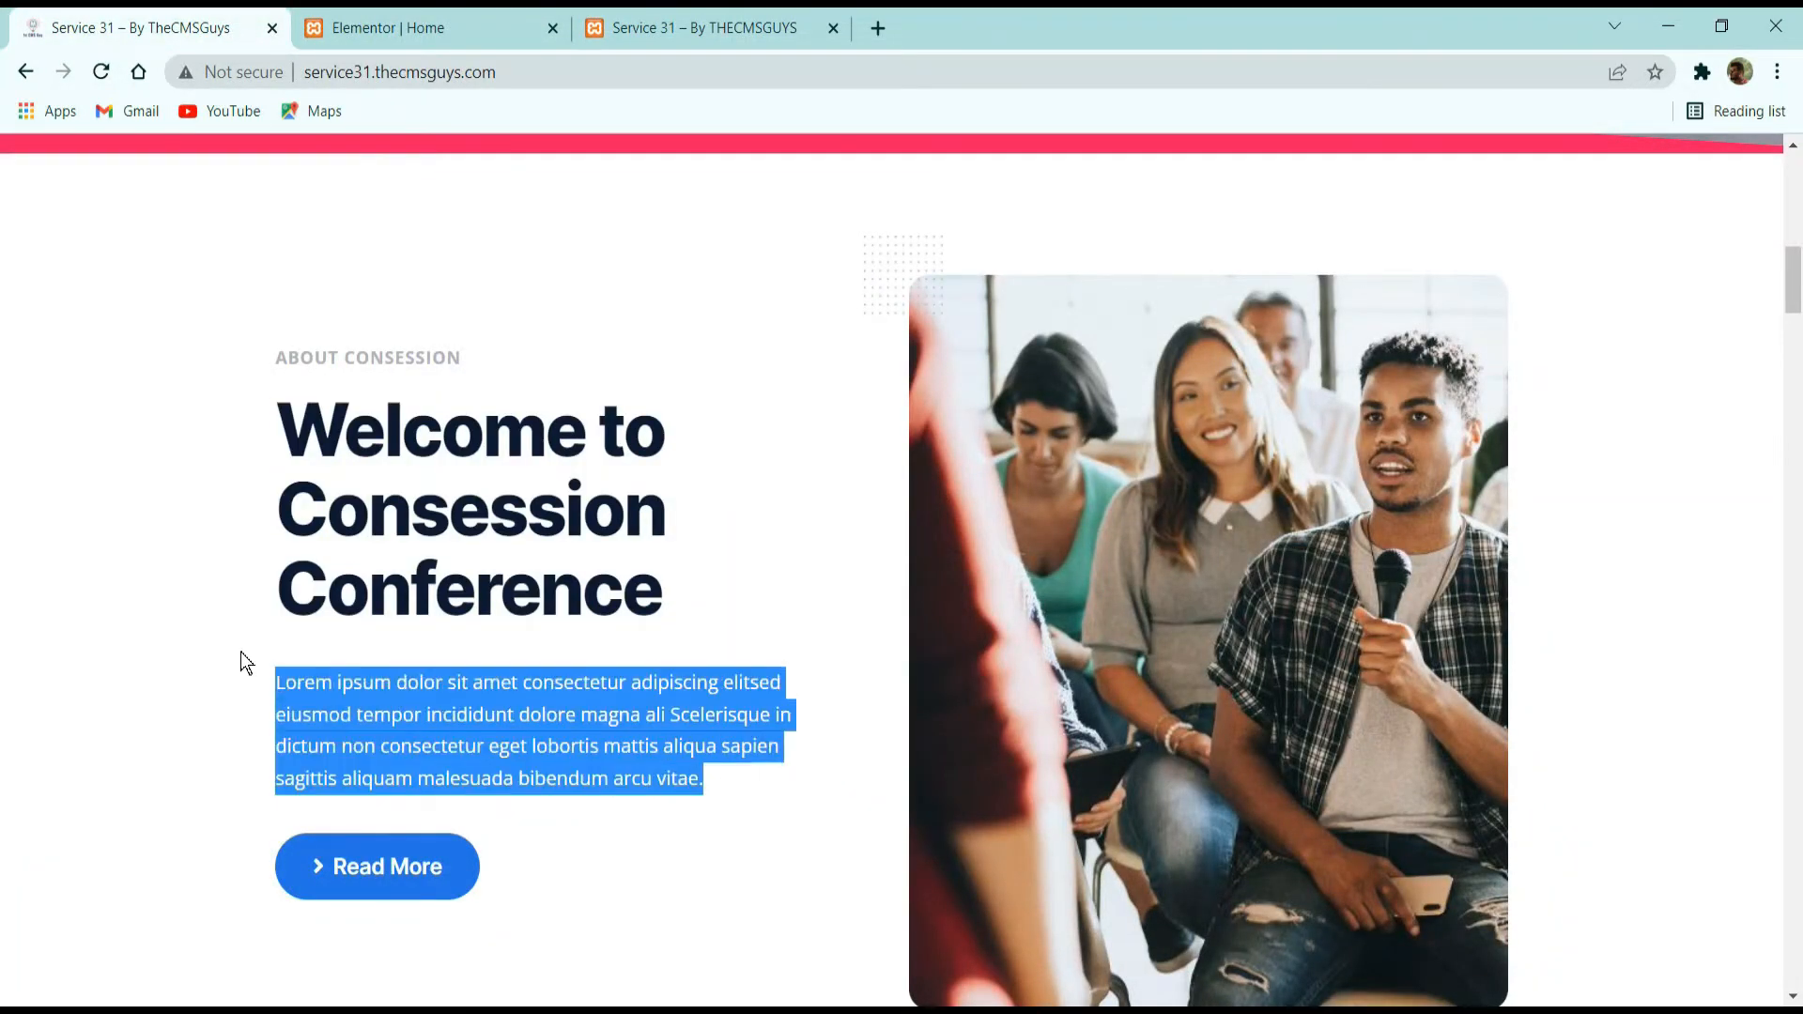
left_click(530, 25)
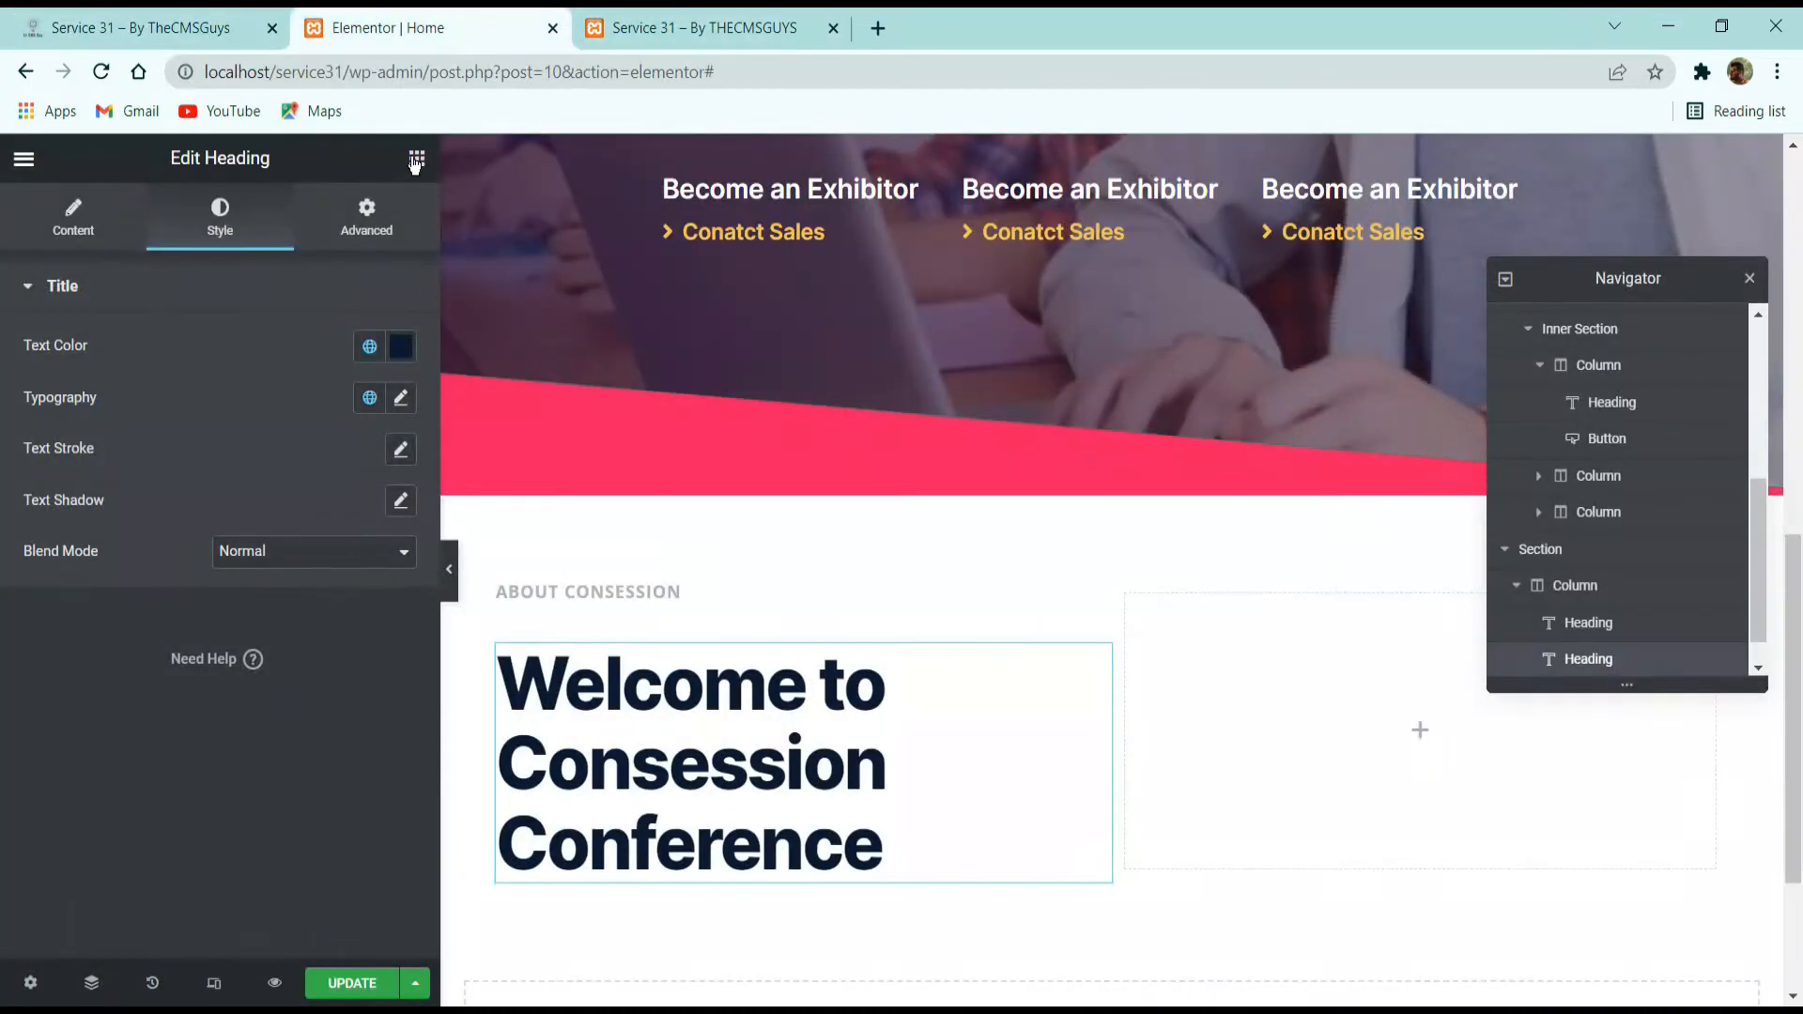
left_click(417, 157)
left_click_drag(365, 416, 725, 860)
left_click(272, 414)
key("ctrl+a")
key("ctrl+v")
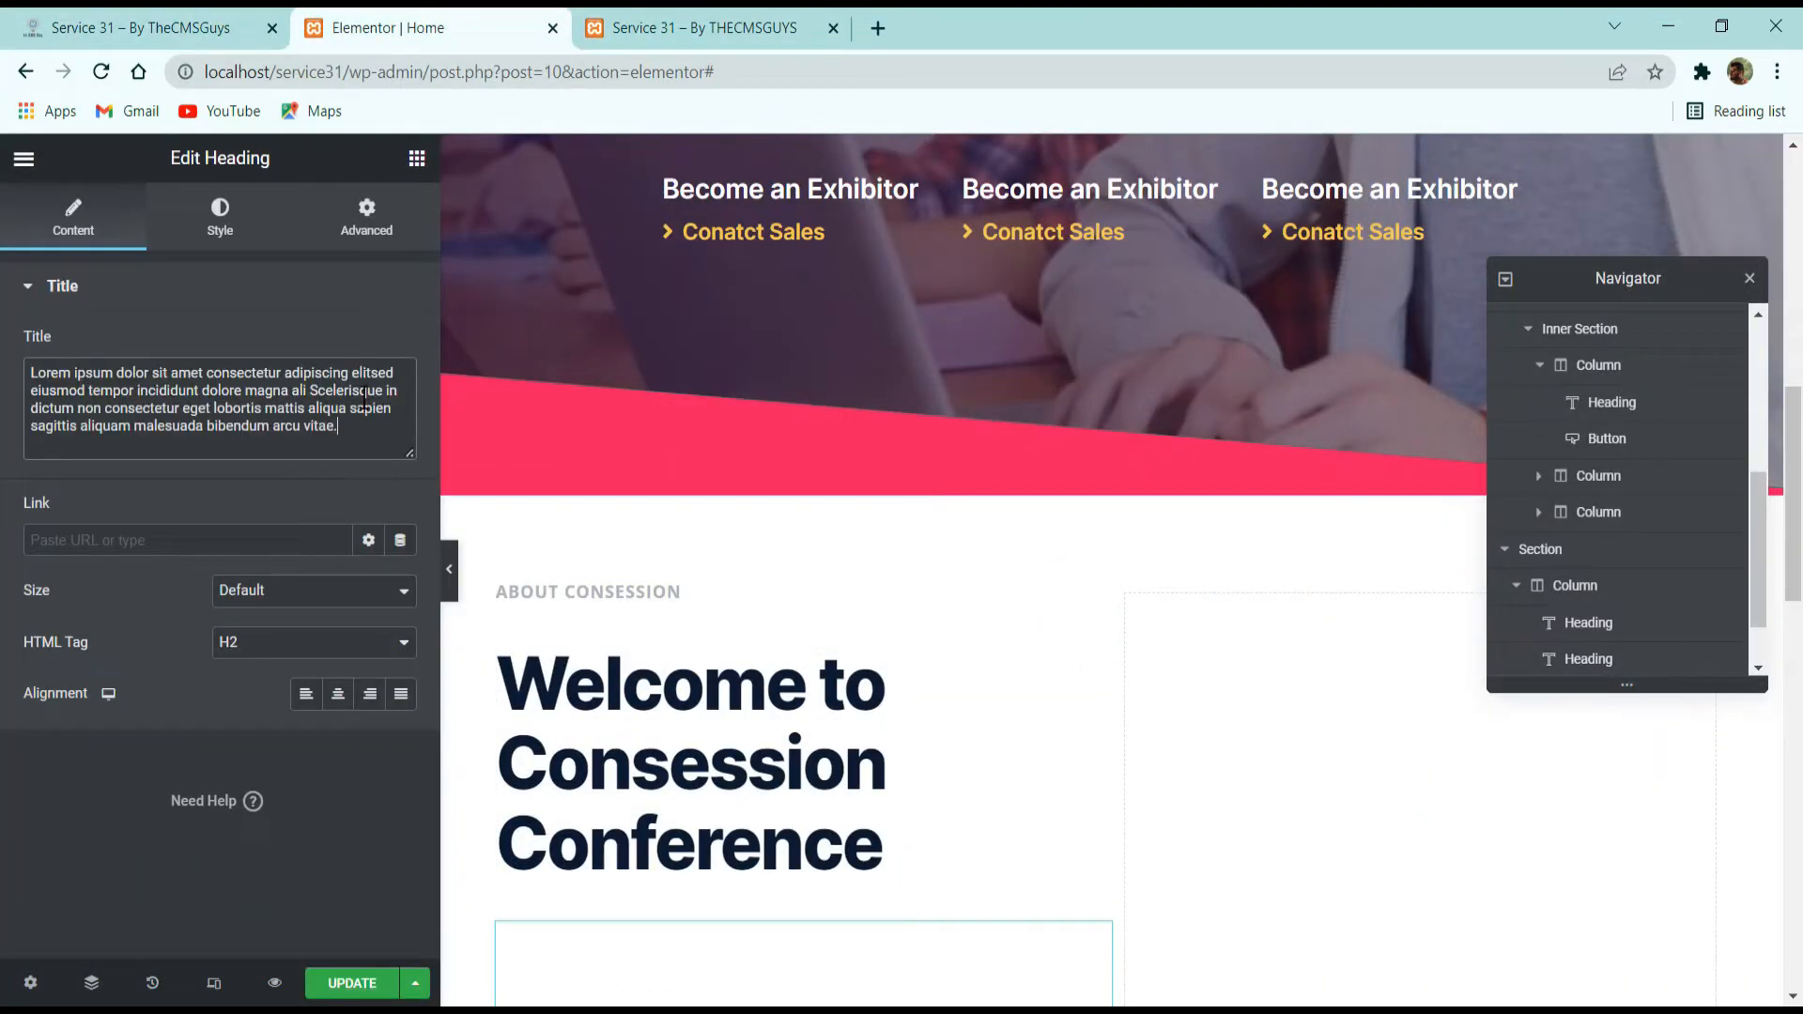
Set the Lorem ipsum heading's HTML tag to p and apply a global body-text font to it.
left_click(302, 644)
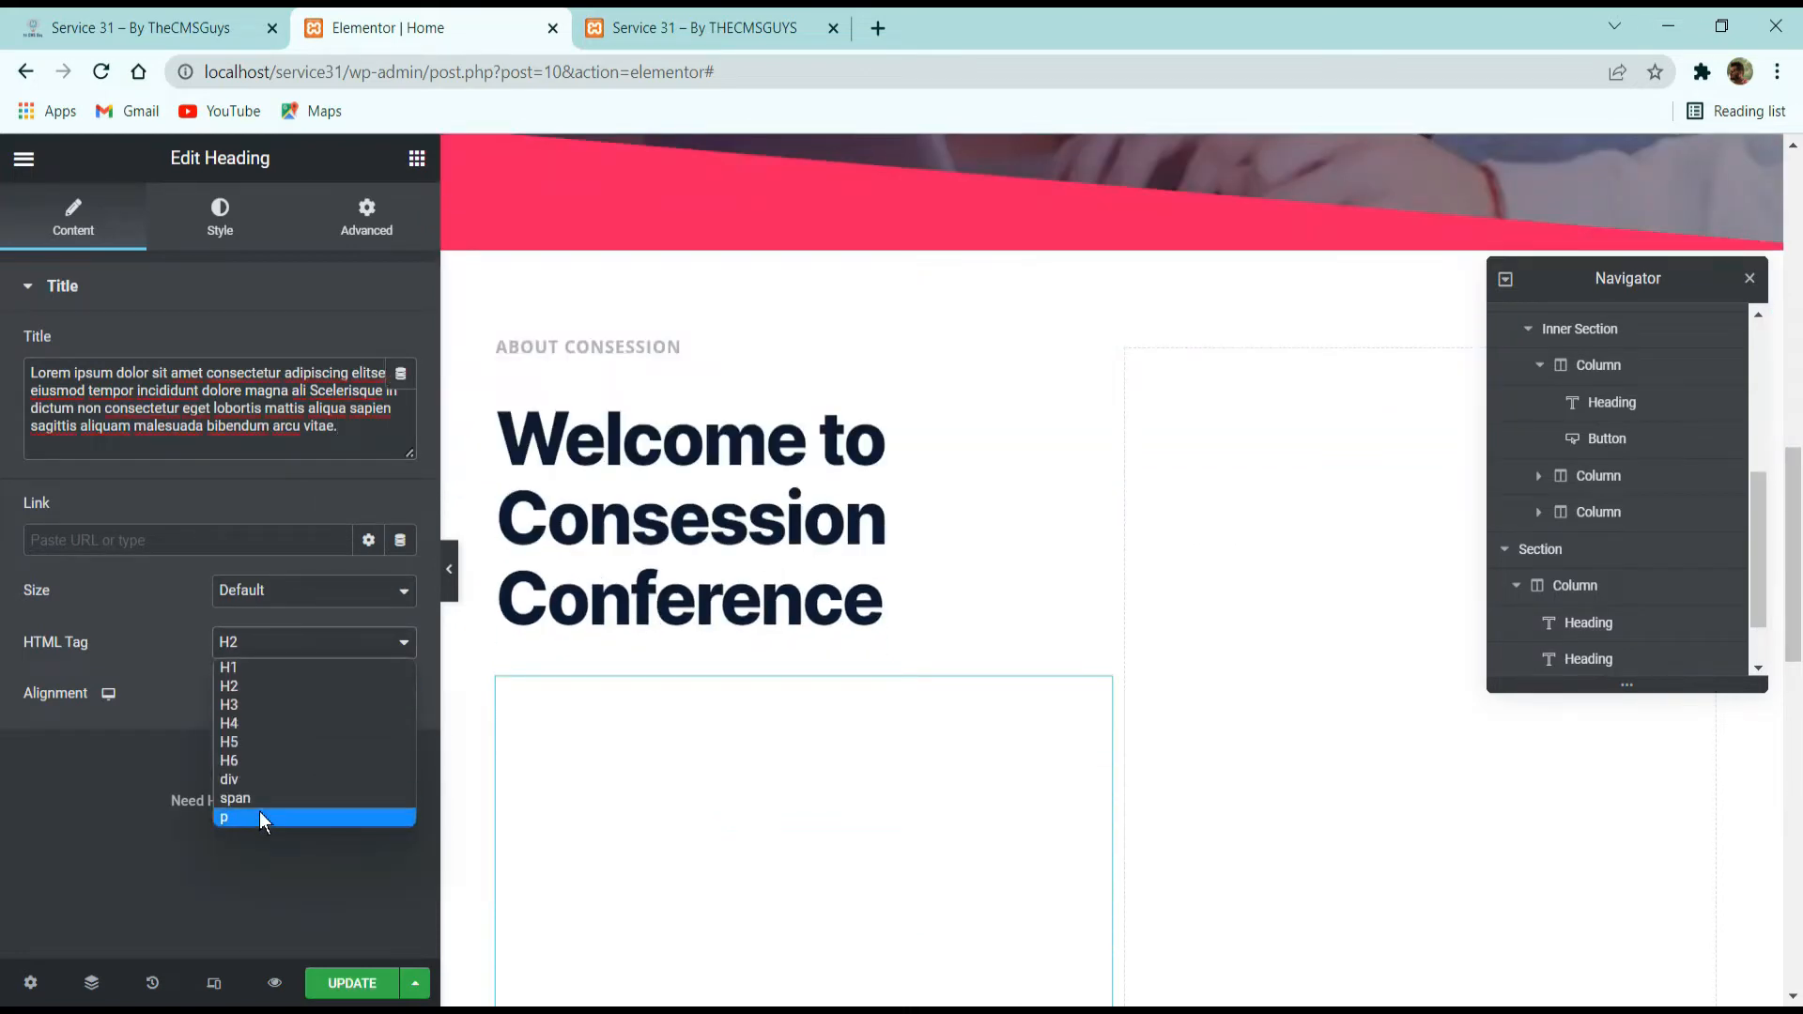
left_click(259, 811)
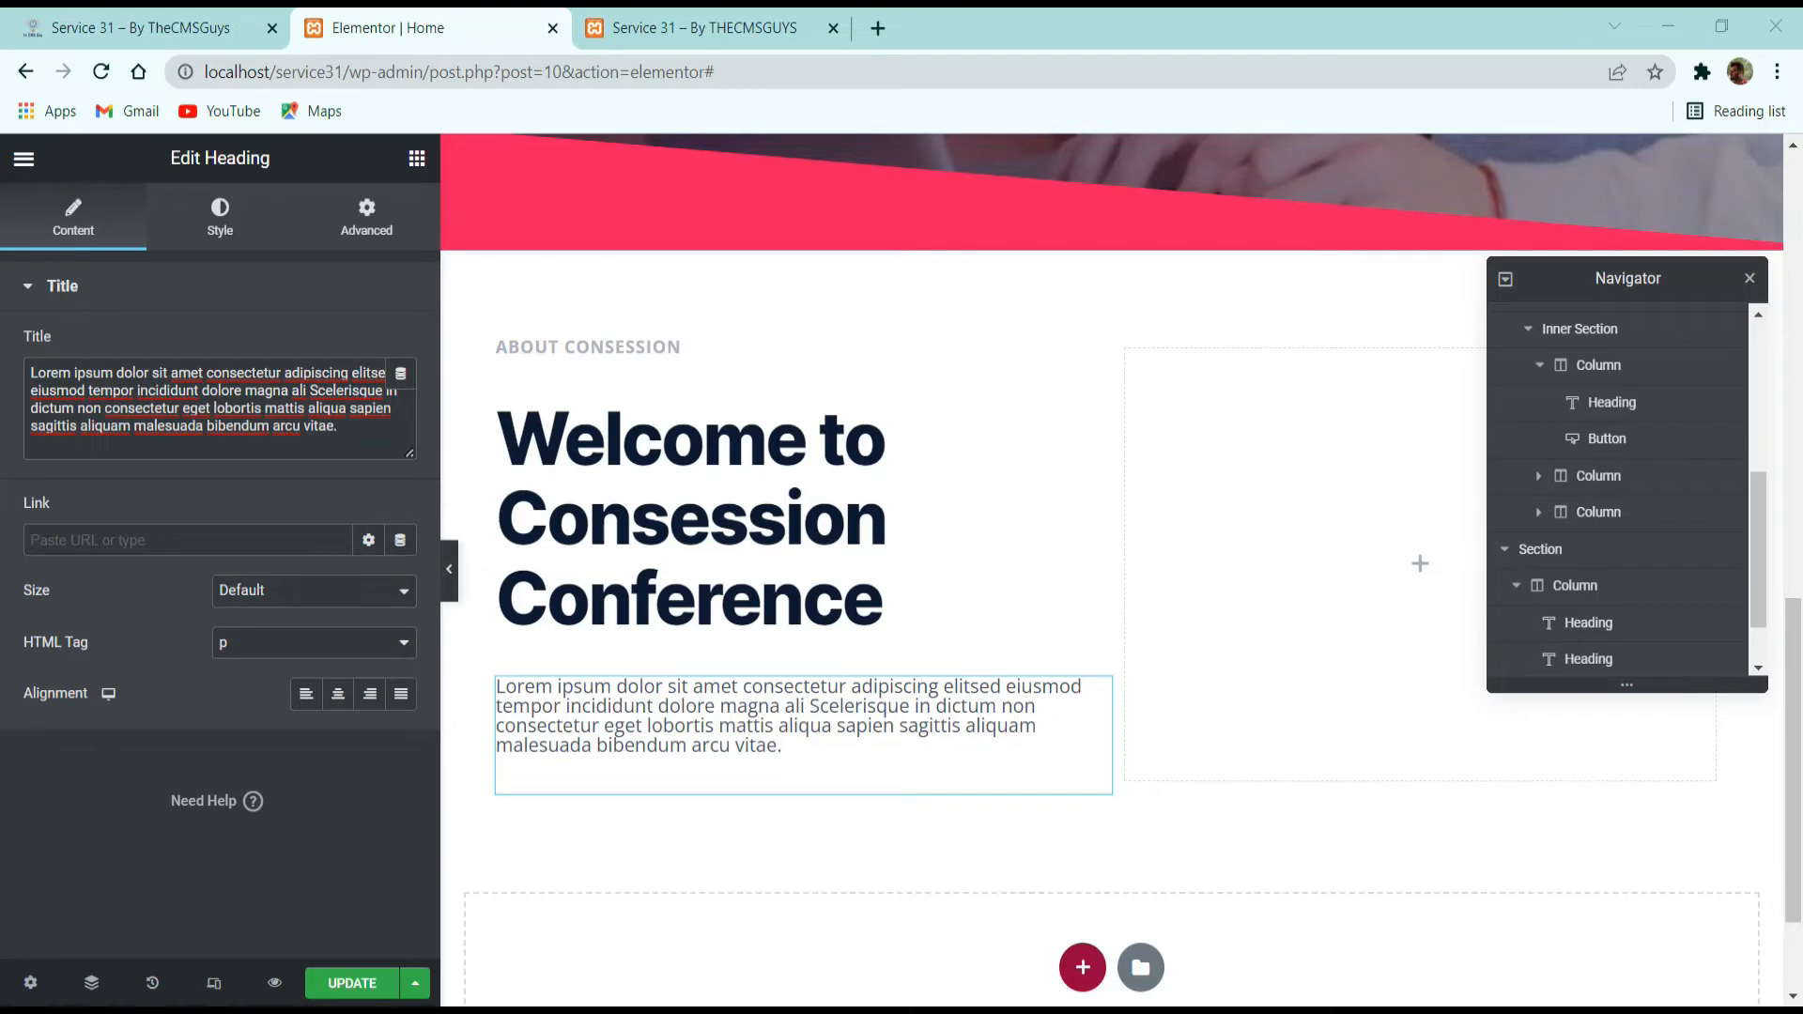
left_click(217, 228)
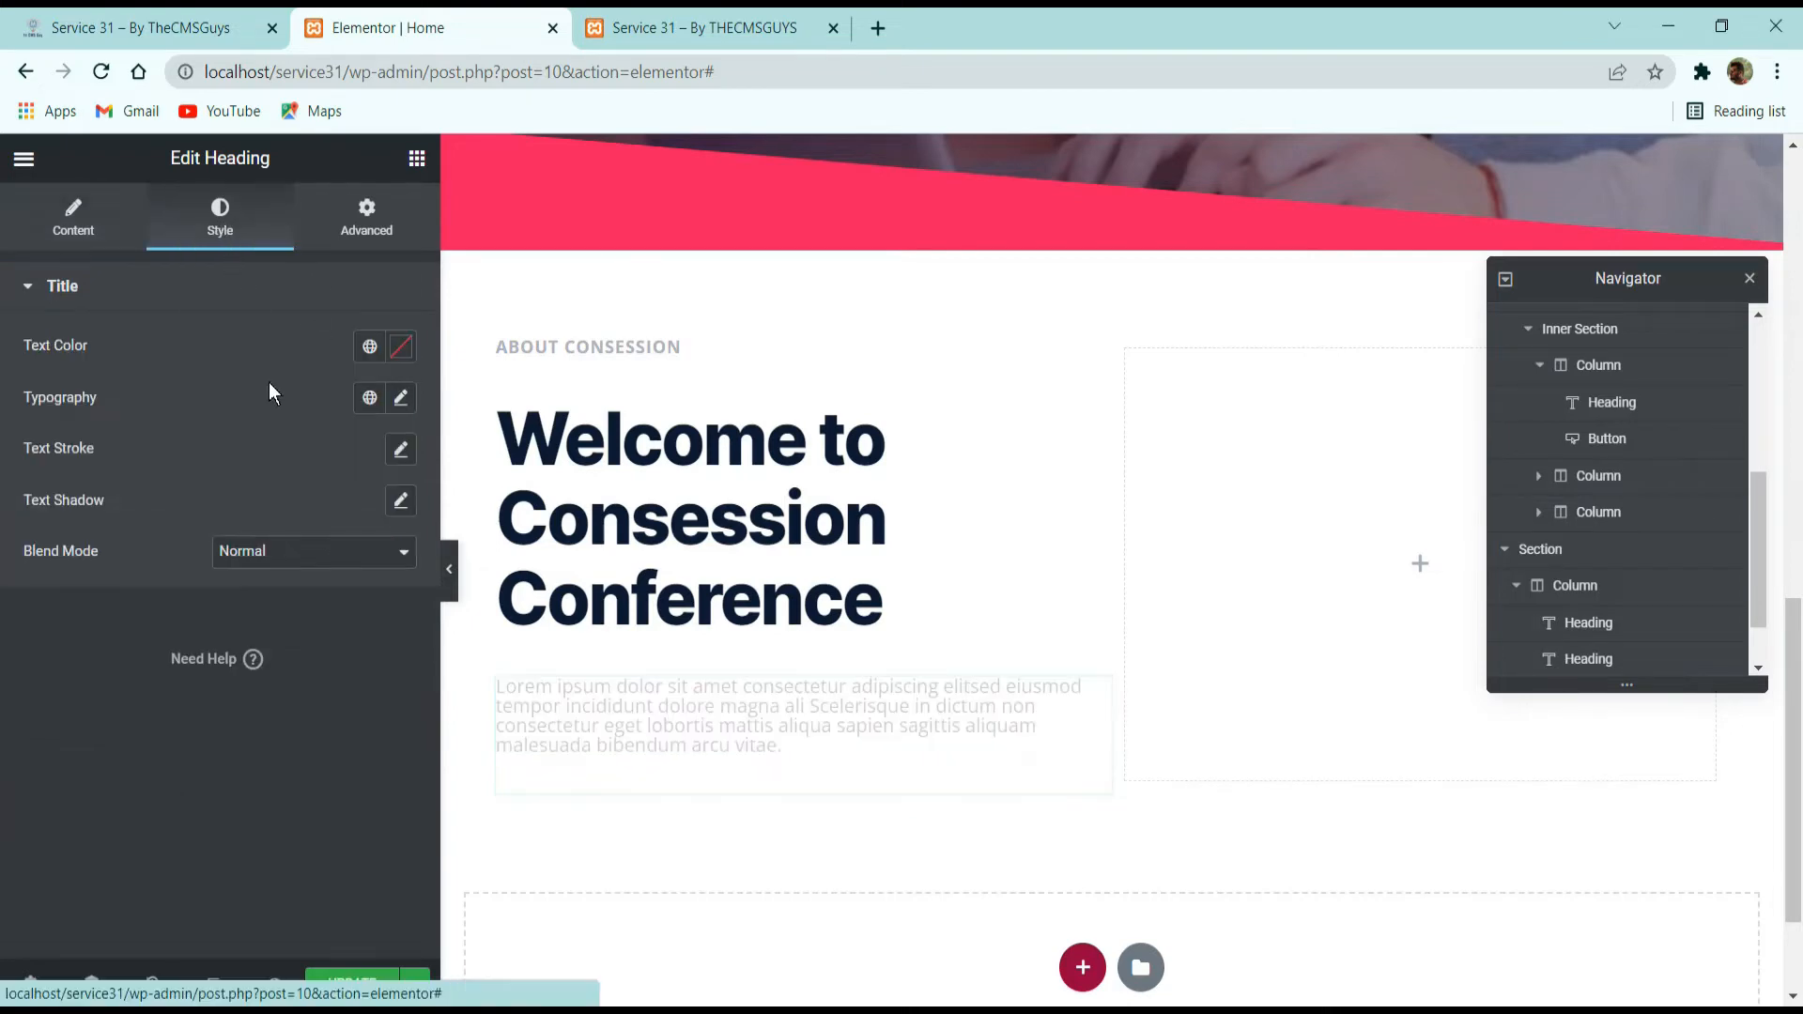
left_click(369, 397)
left_click(223, 624)
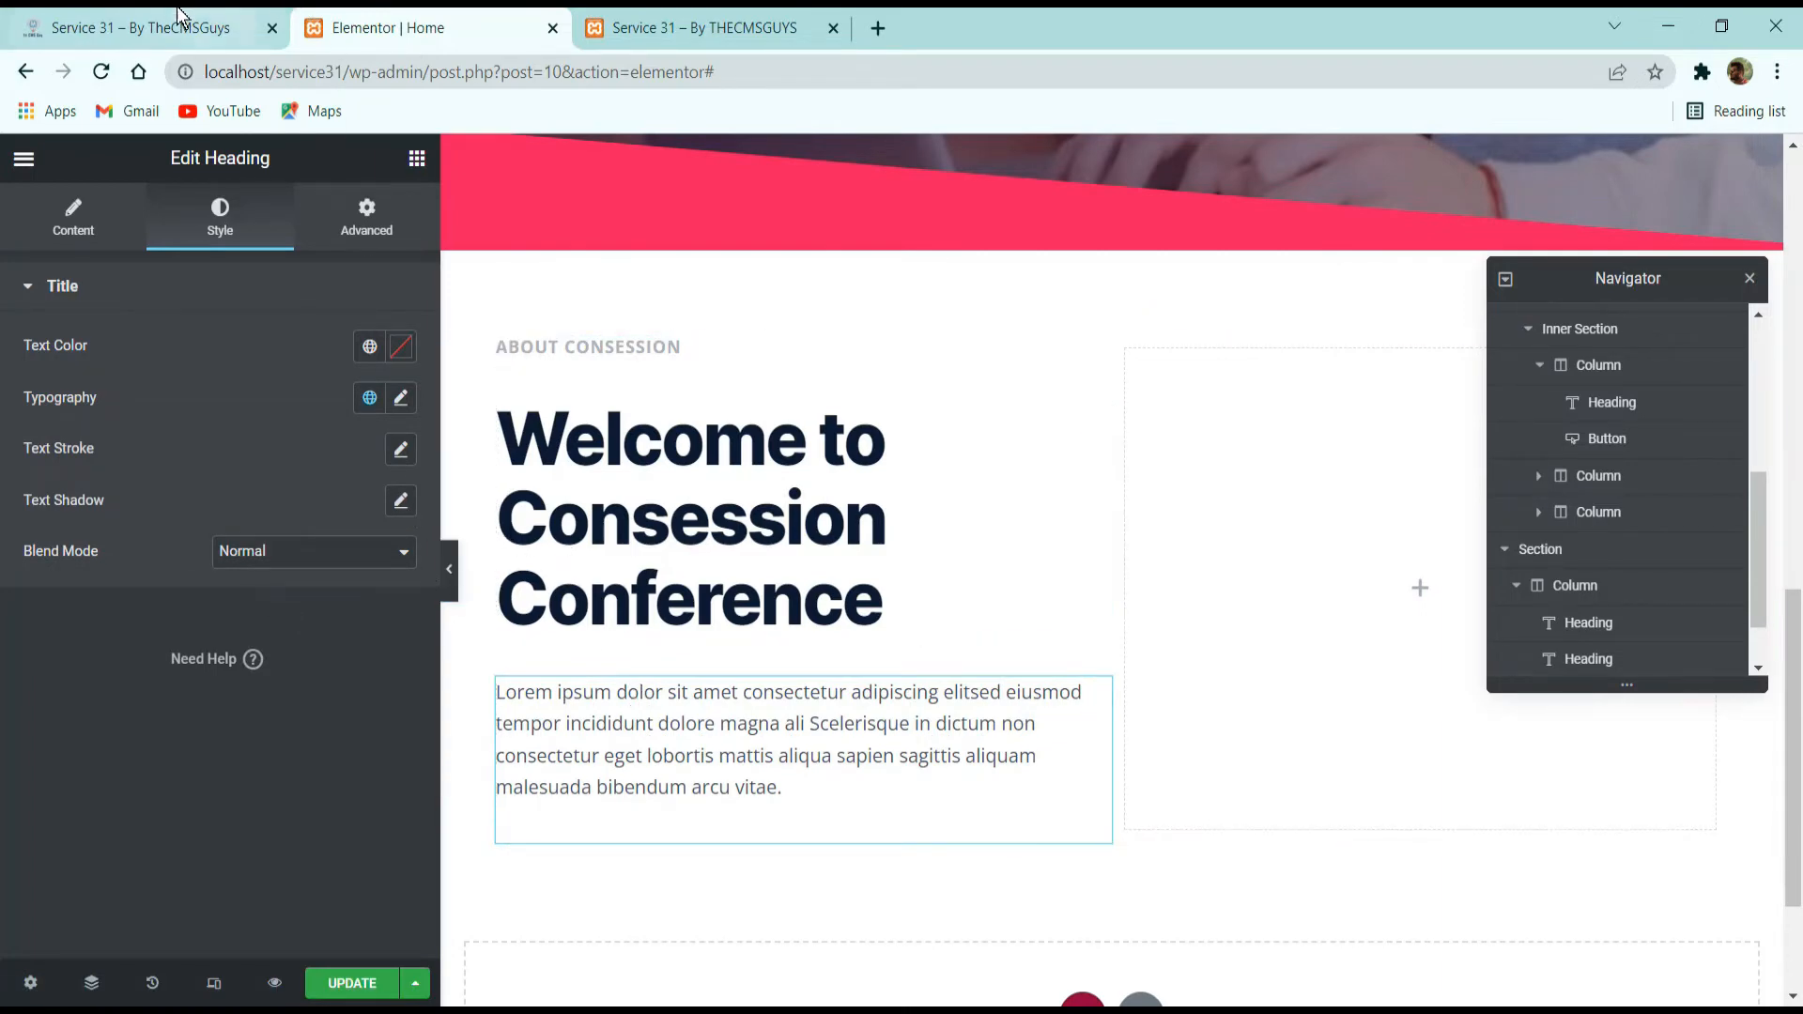
Check the demo site's buttons, then in Elementor copy the hero's "Get Your Tickets Now" button and paste it below the Lorem ipsum paragraph.
left_click(202, 27)
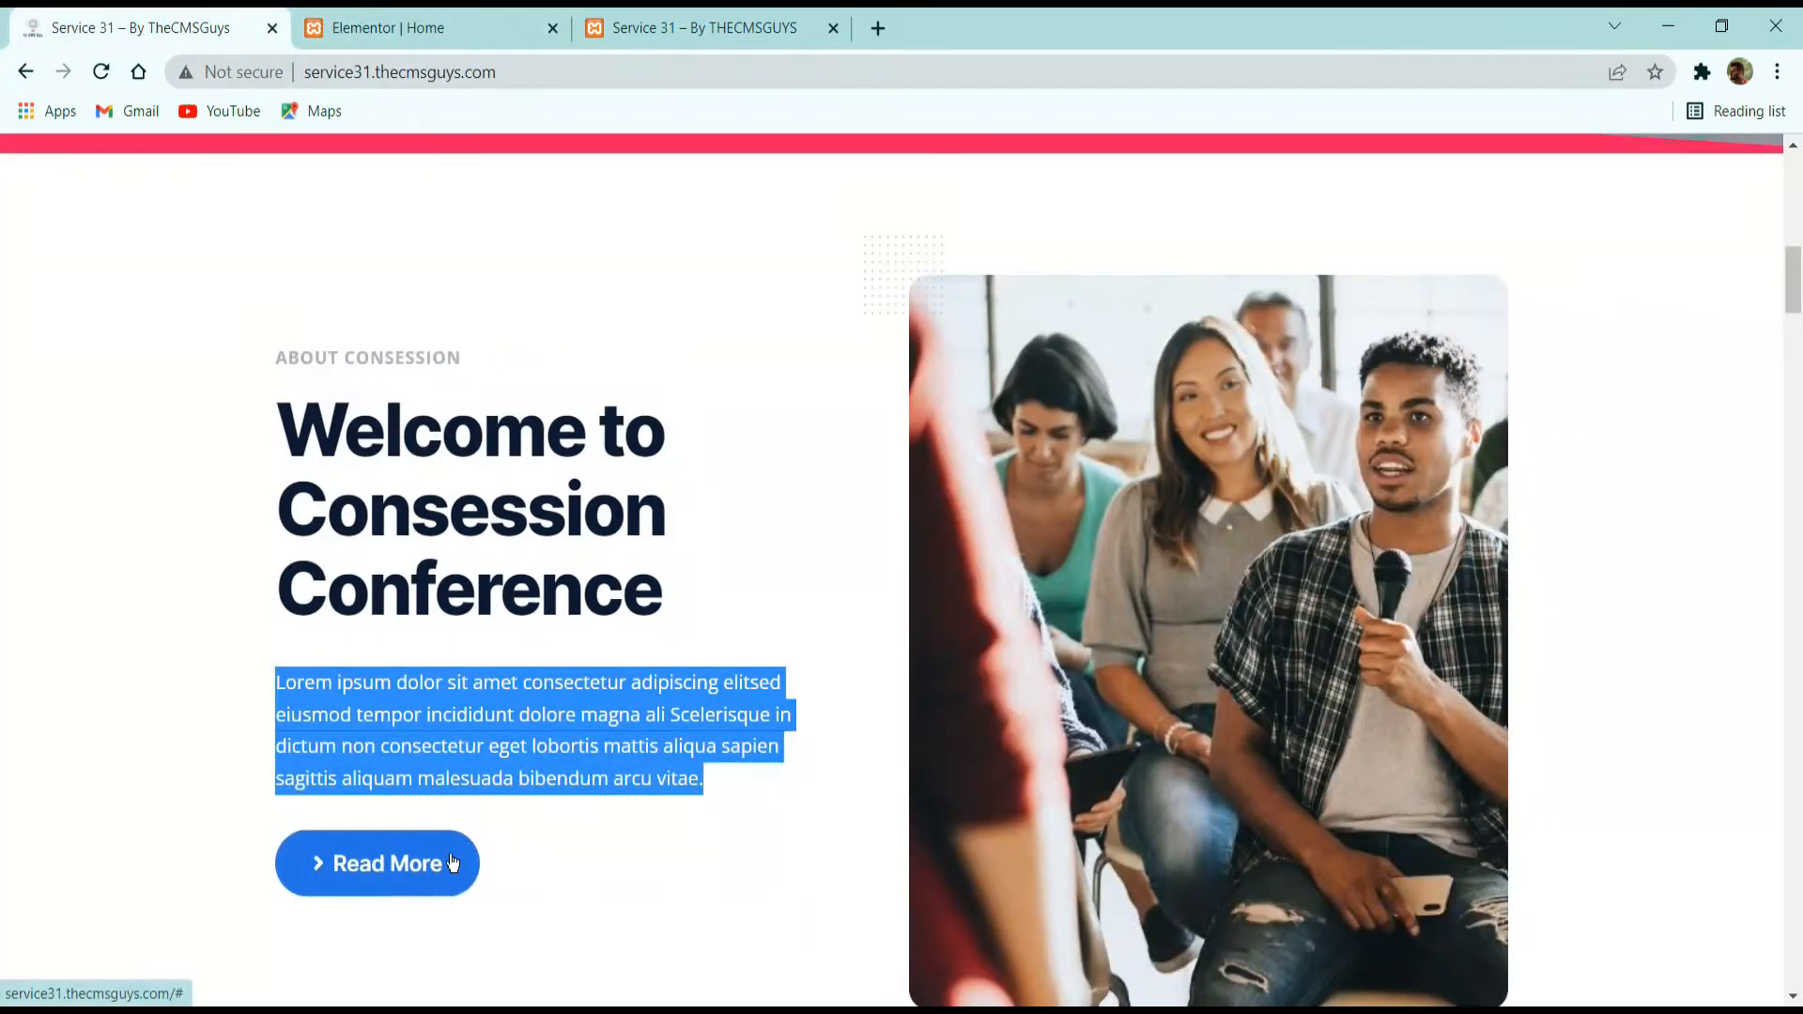
scroll(438, 751, "up", 2)
scroll(451, 725, "down", 4)
scroll(451, 725, "up", 12)
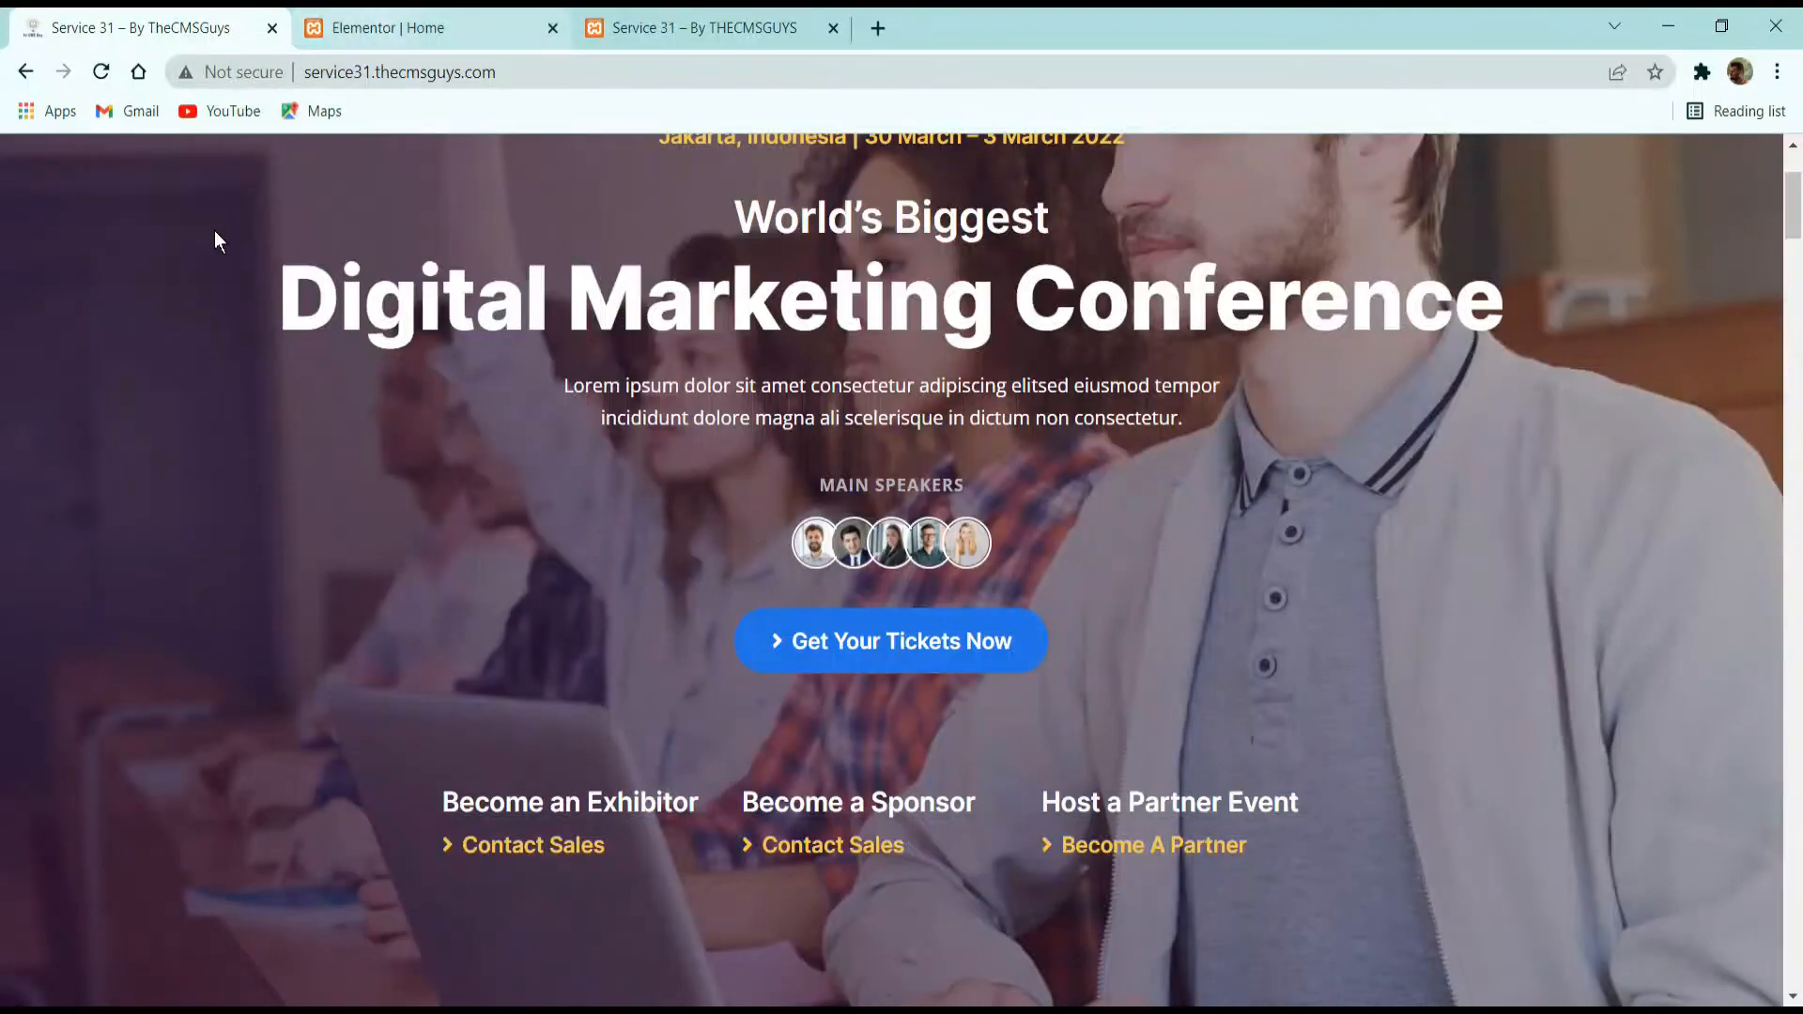
left_click(335, 20)
scroll(1085, 561, "up", 8)
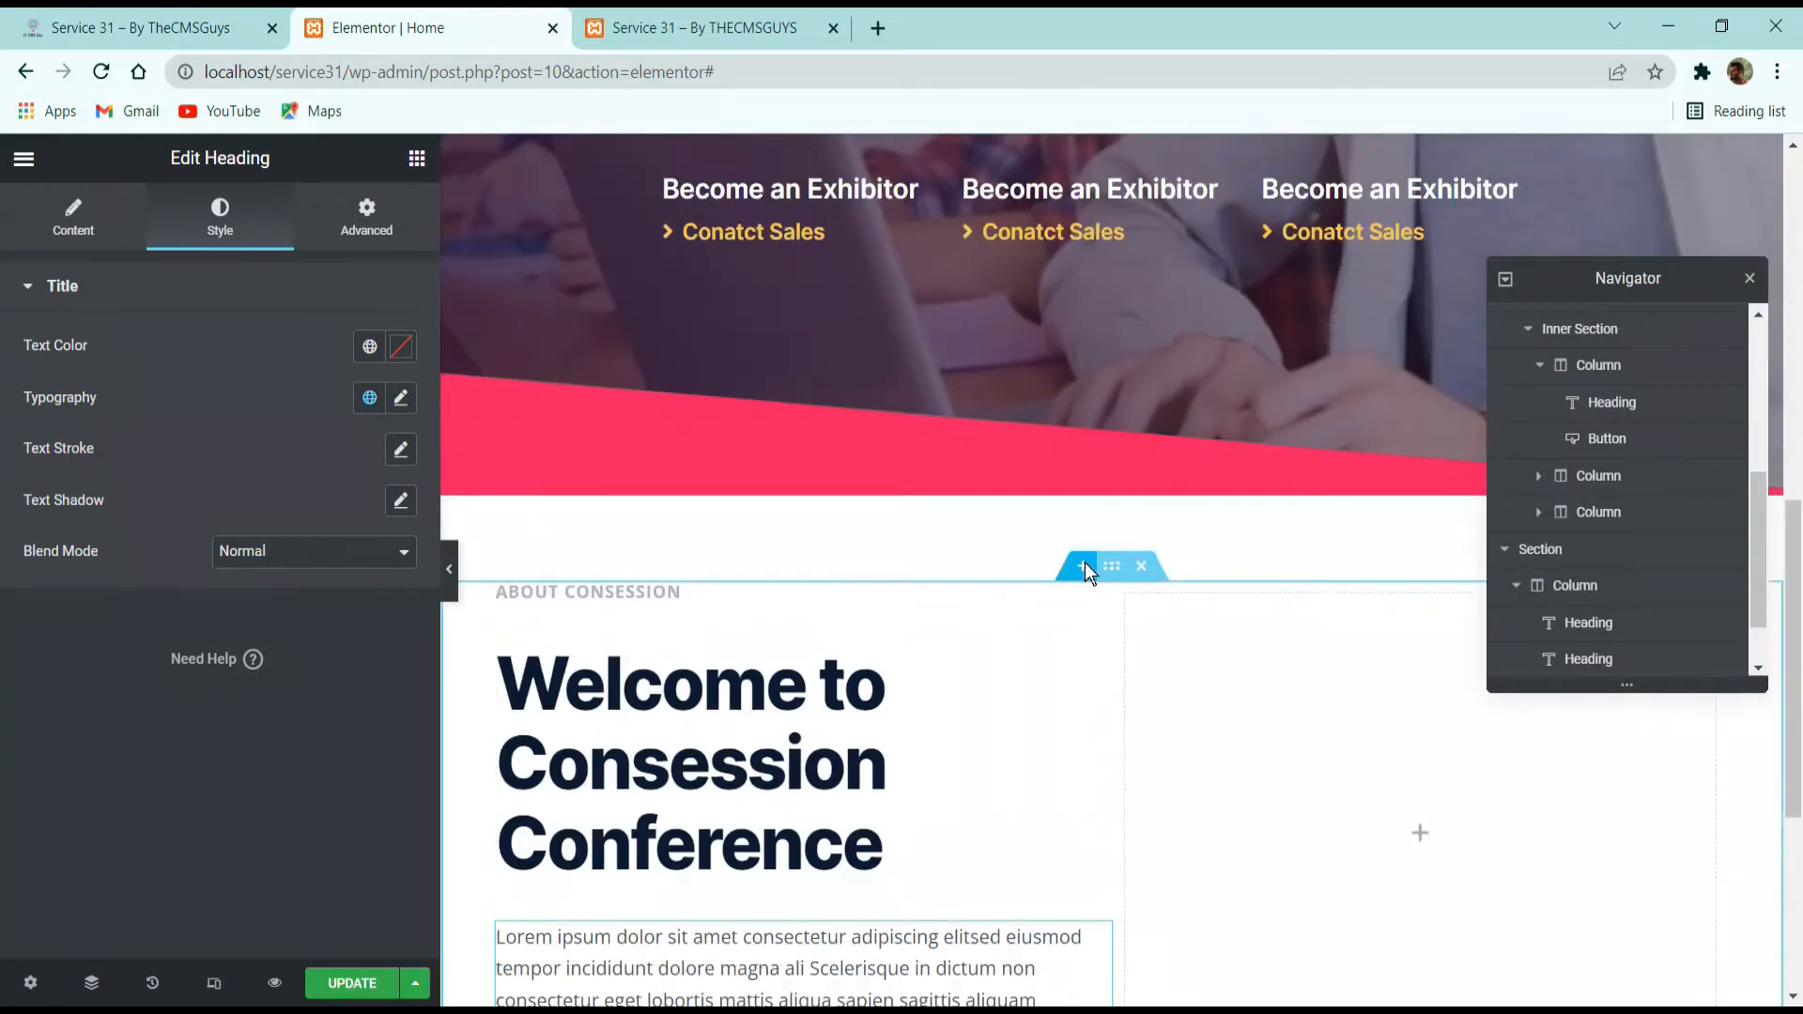
right_click(1123, 509)
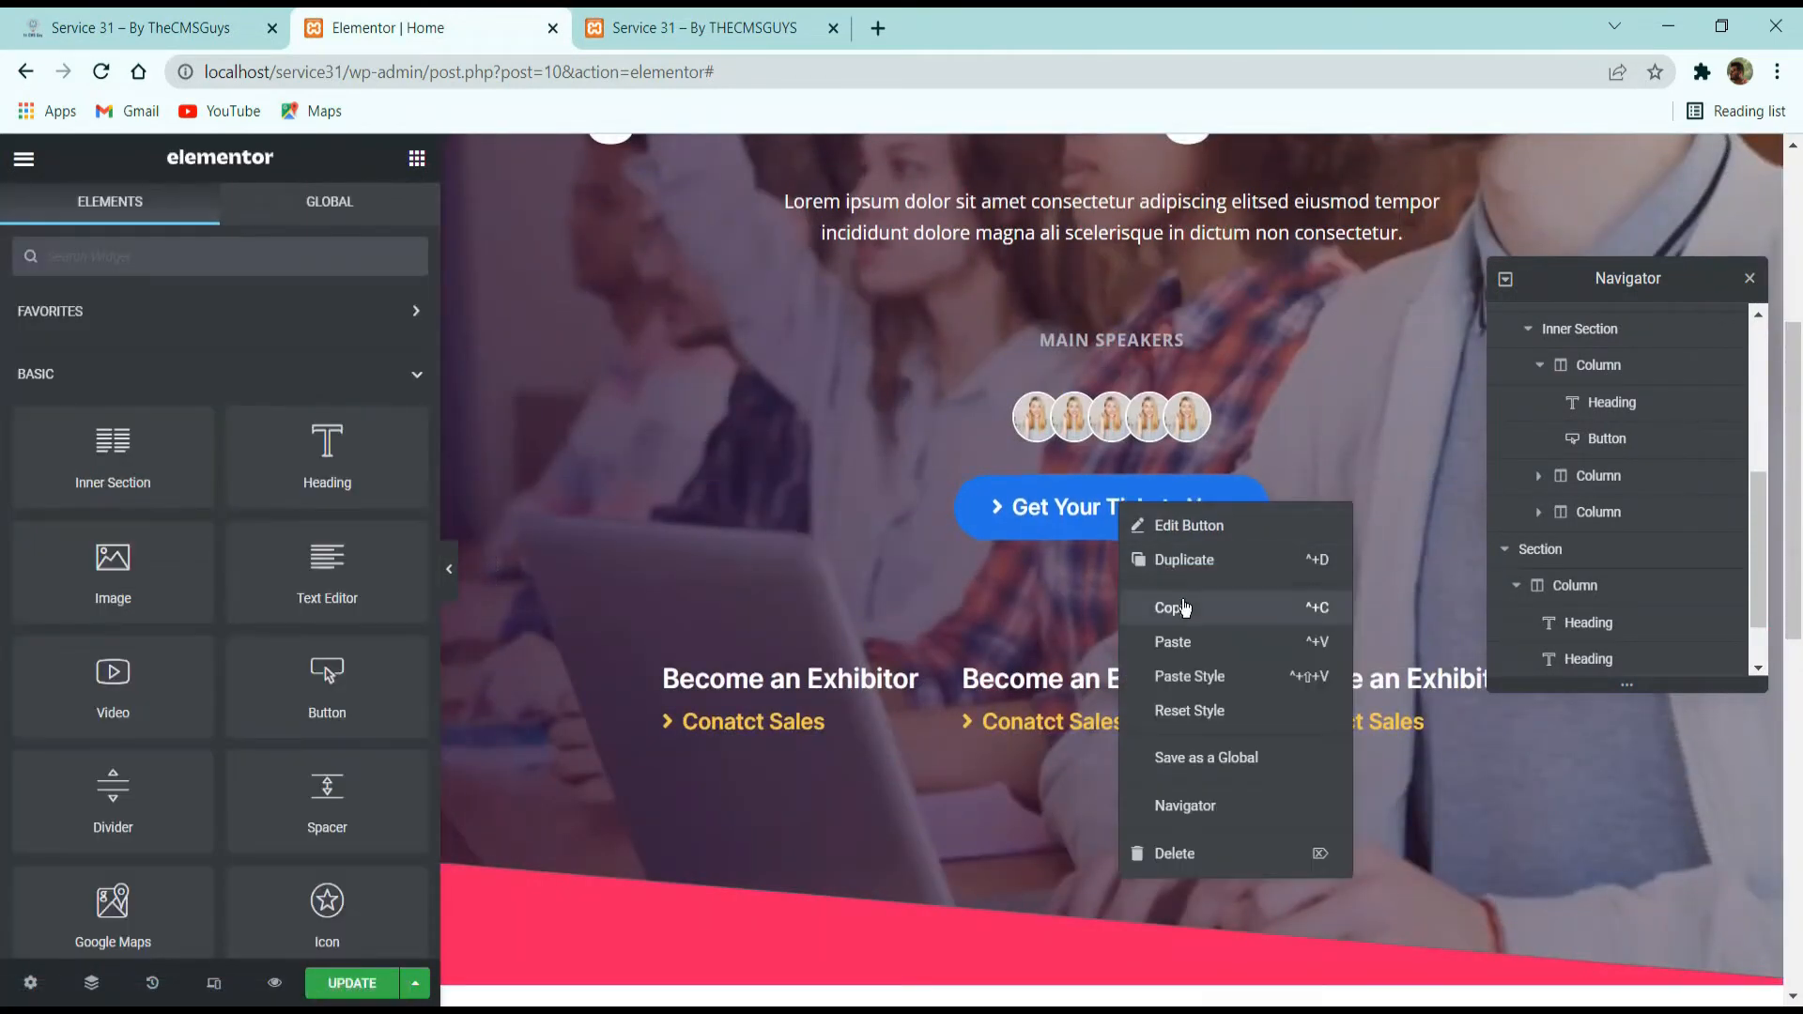
left_click(1170, 603)
scroll(1128, 601, "down", 5)
scroll(1099, 602, "down", 3)
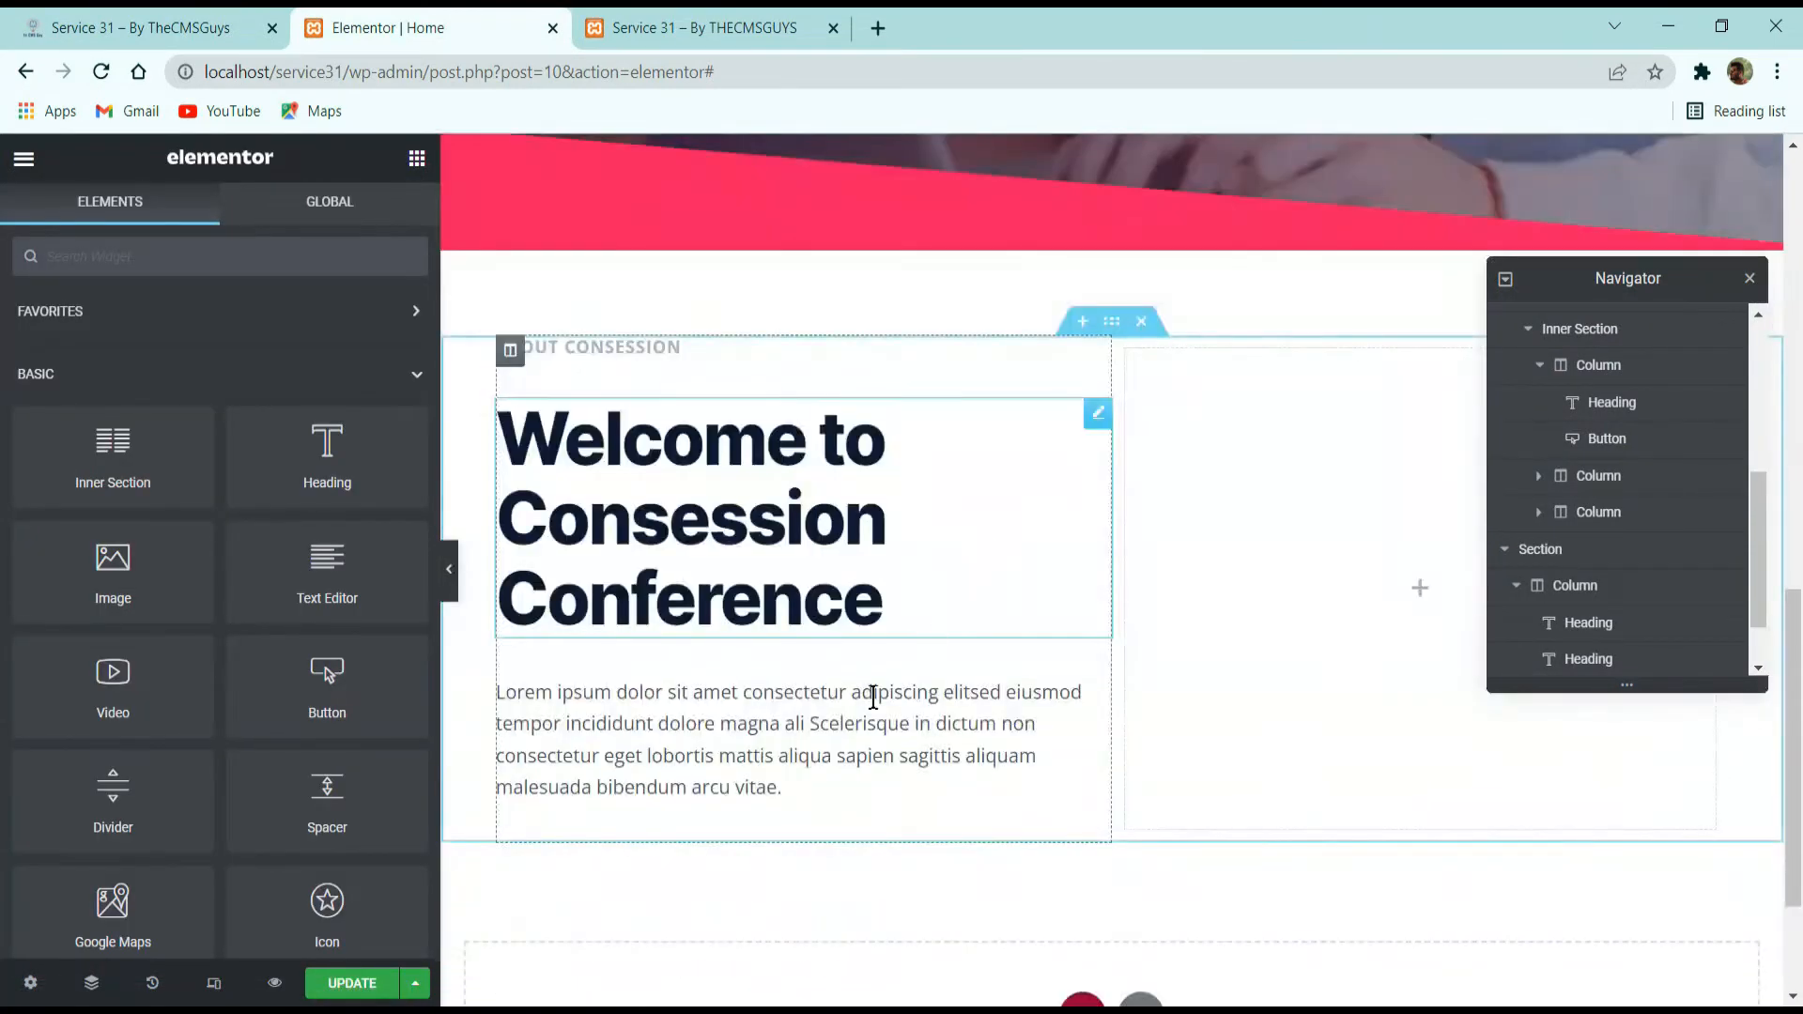
right_click(809, 706)
left_click(859, 768)
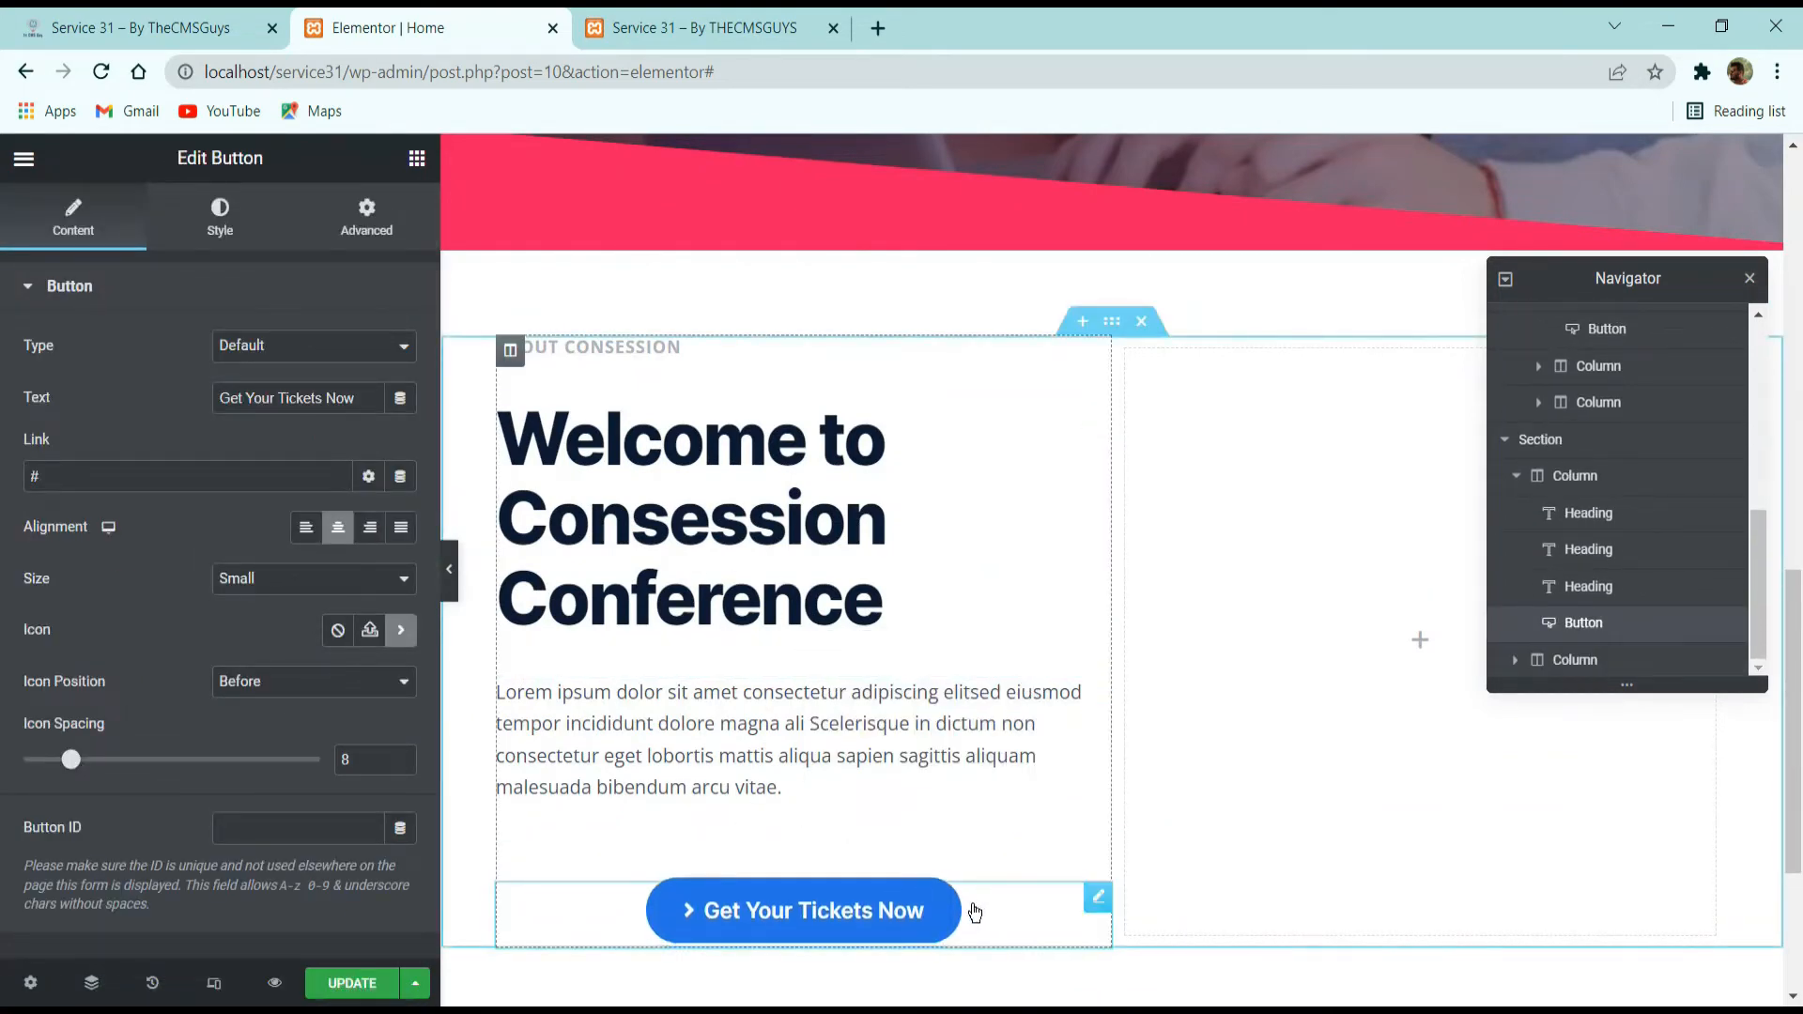
Check the demo site, then in Elementor change the pasted button's text to "Read More".
left_click(106, 14)
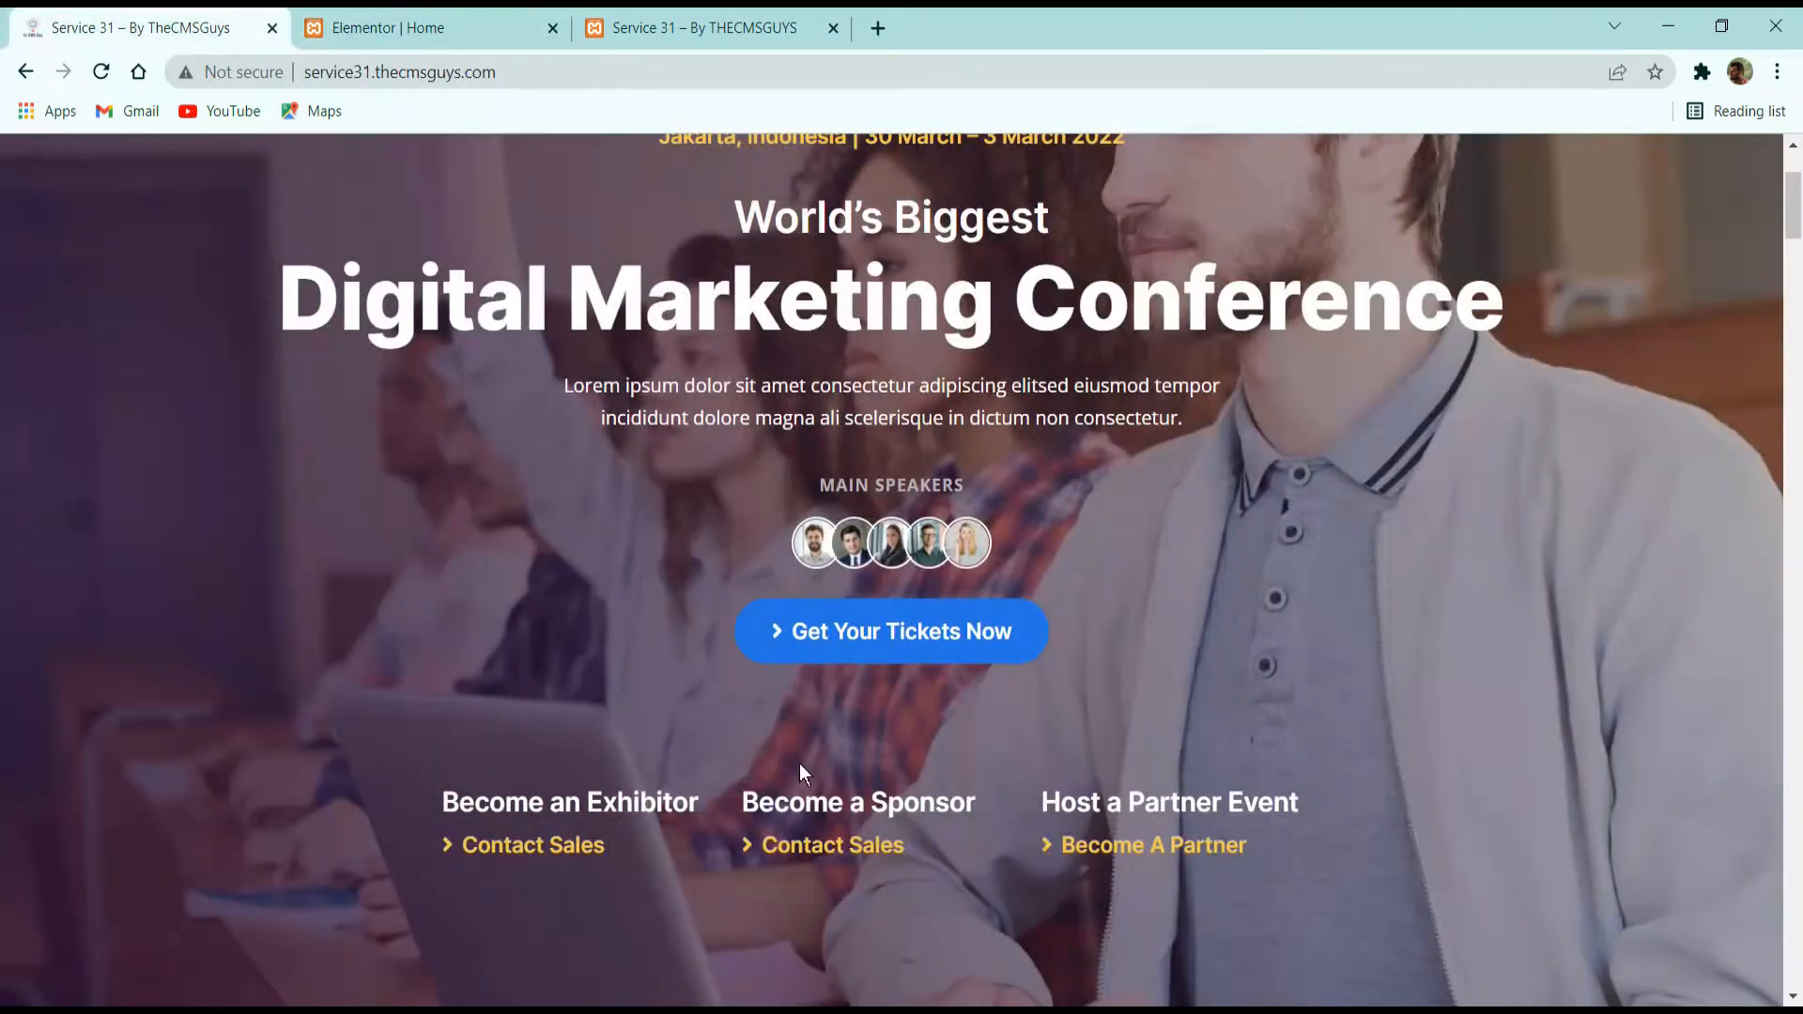
scroll(798, 764, "down", 10)
left_click(343, 20)
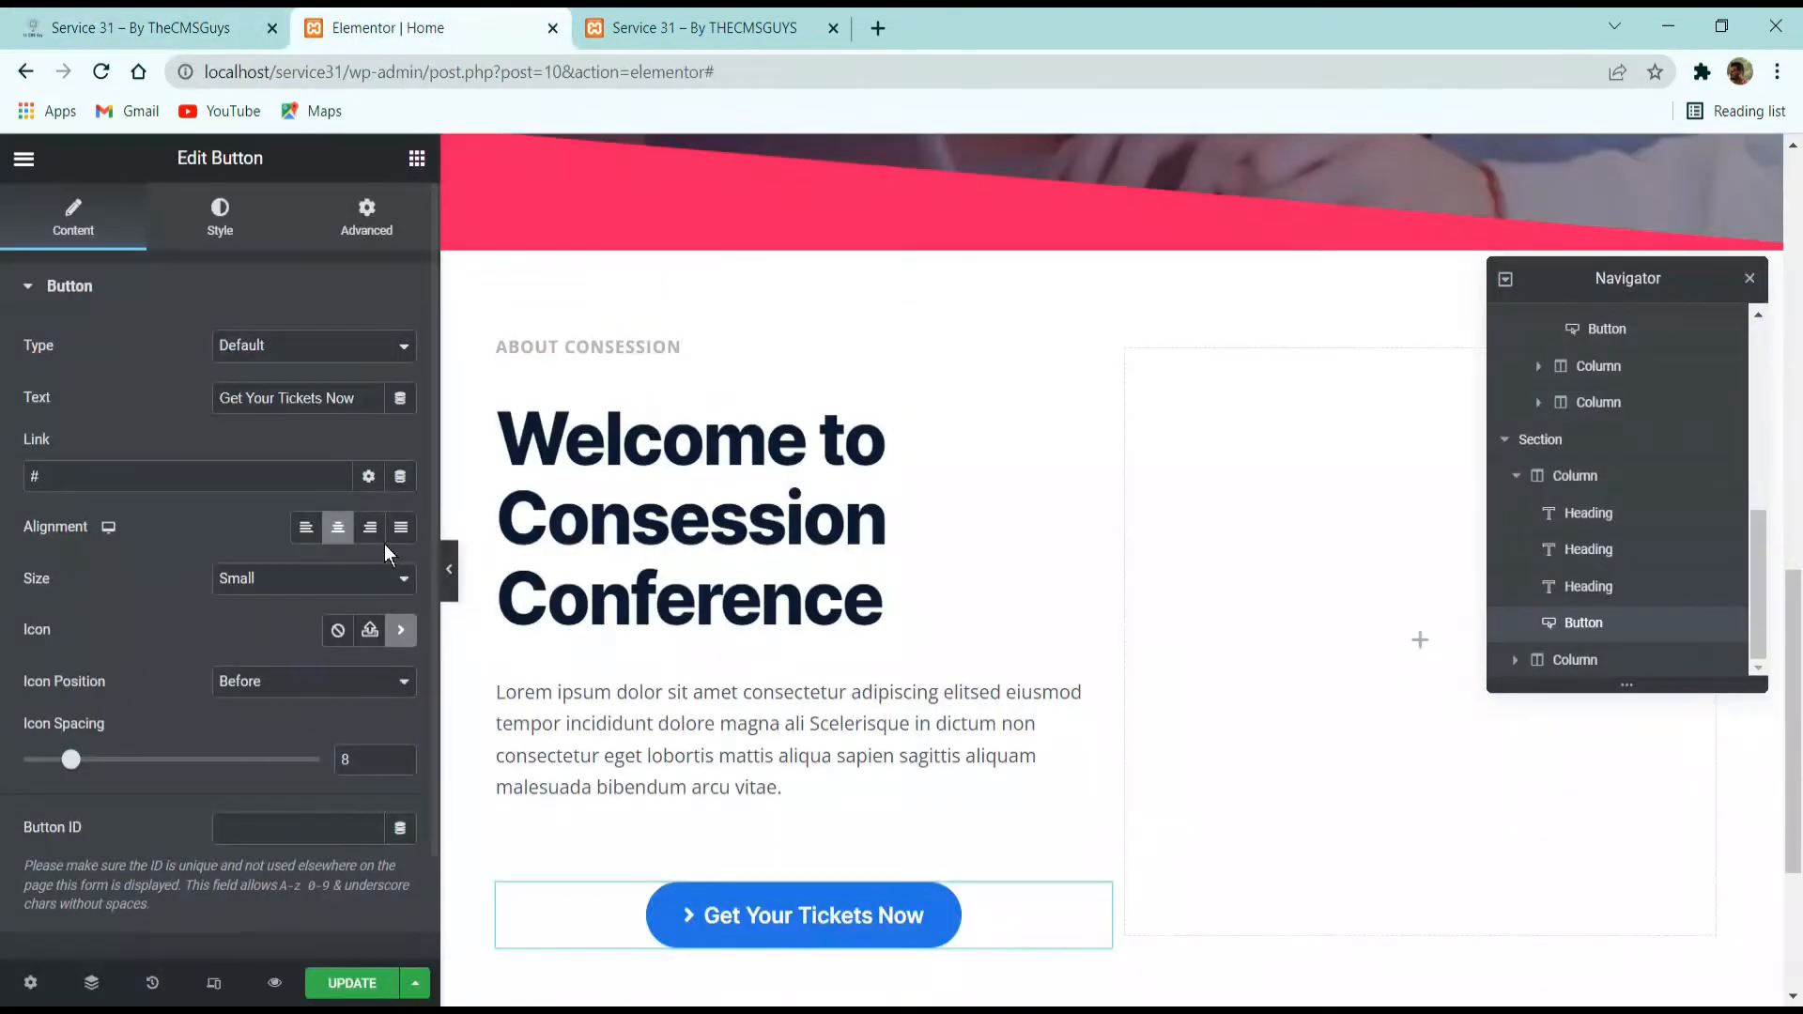
triple_click(317, 399)
type("R")
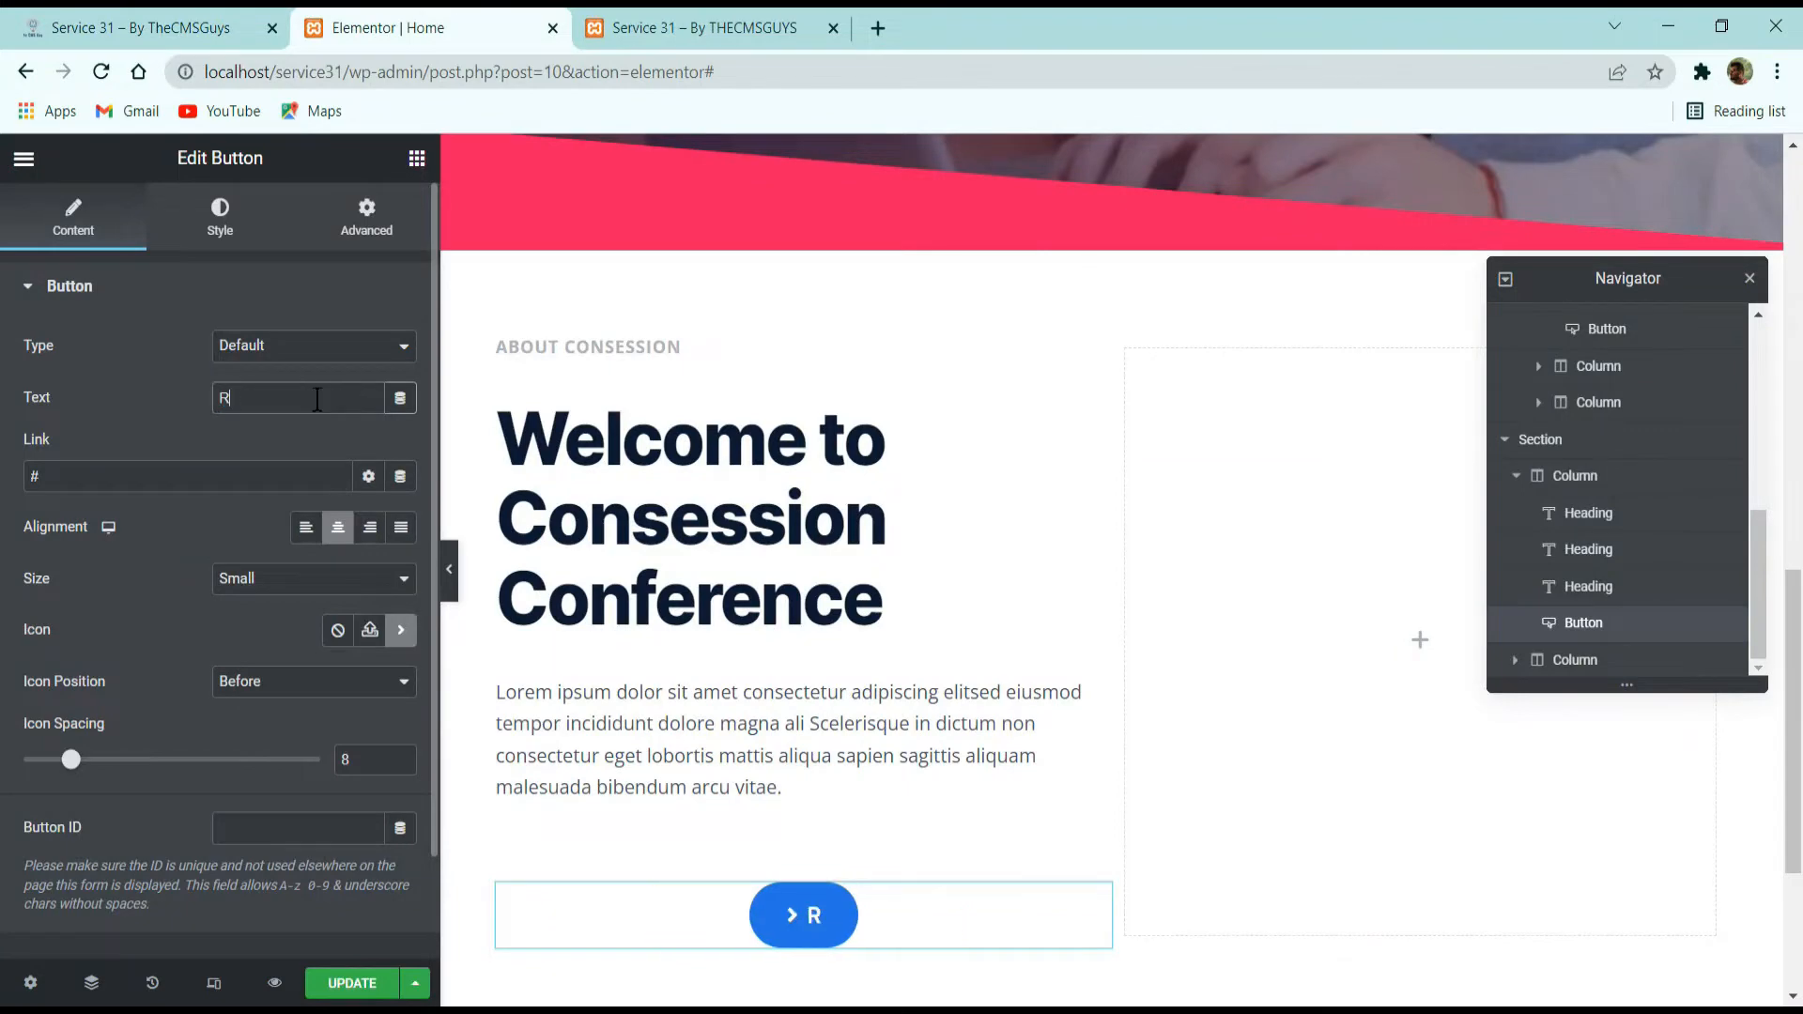
type("ead More")
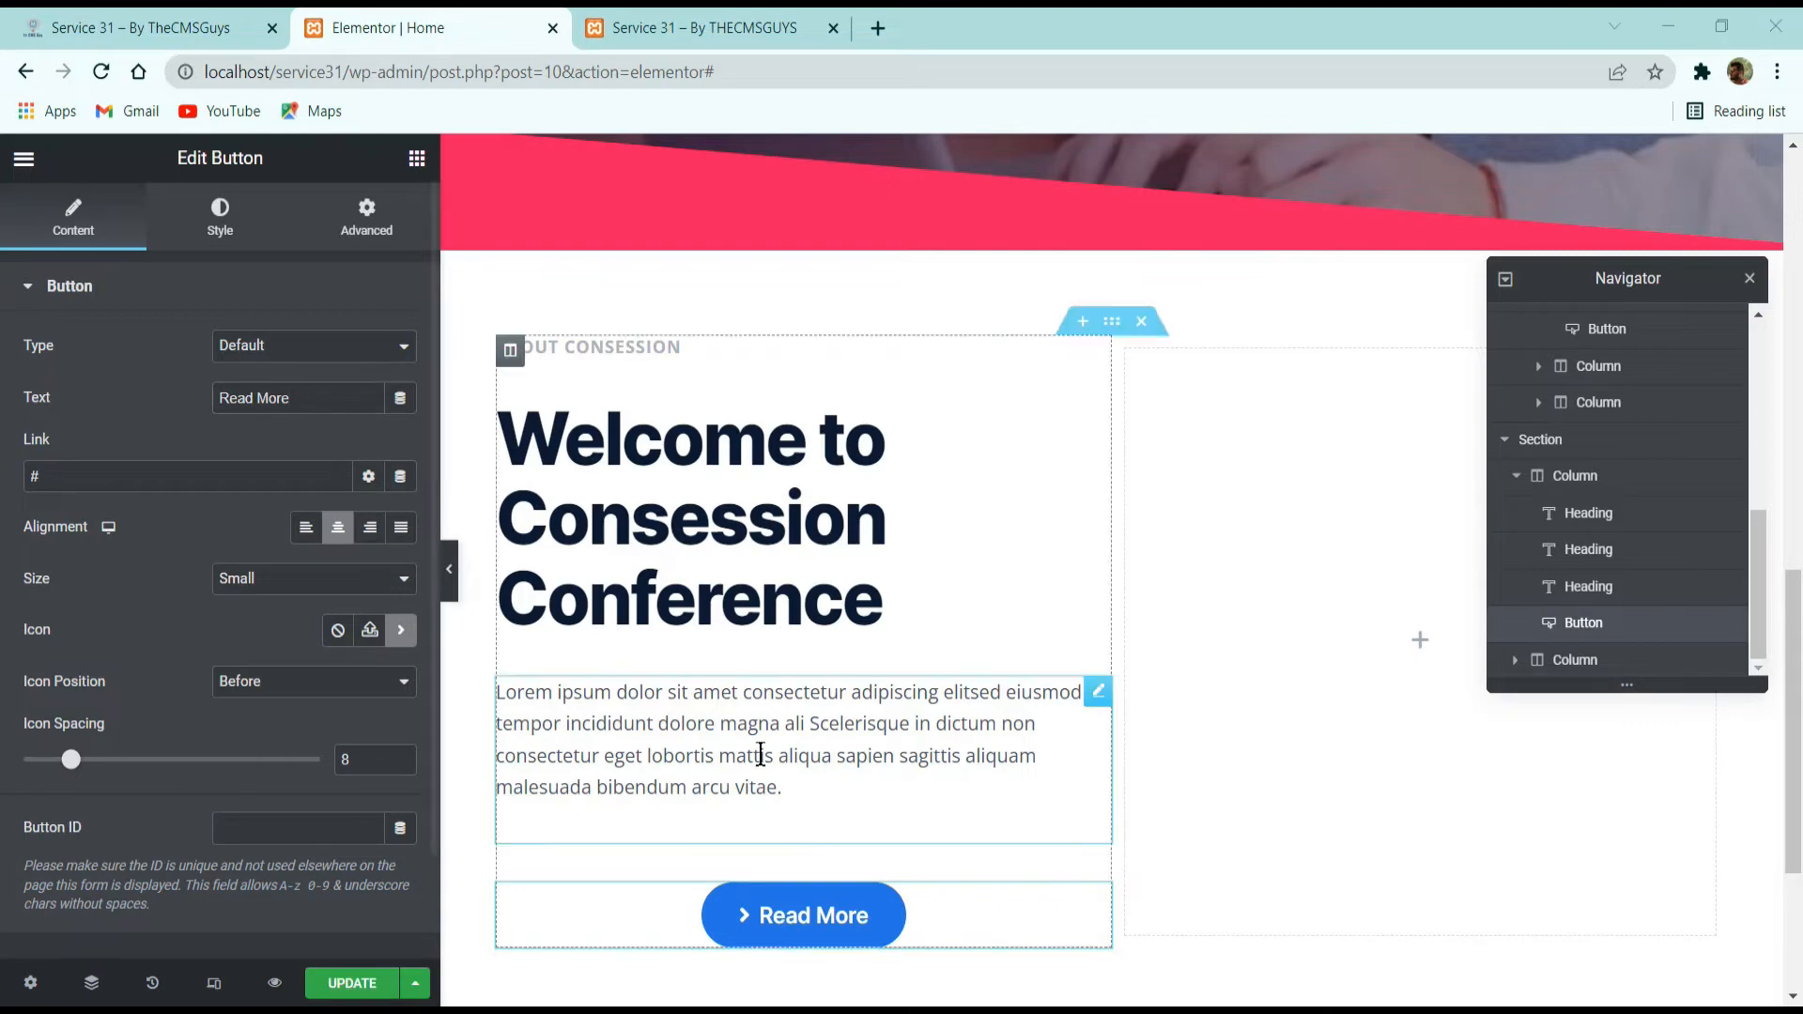
Compare the Read More button with the demo site's version and align it left in Elementor.
scroll(757, 749, "down", 3)
left_click(242, 13)
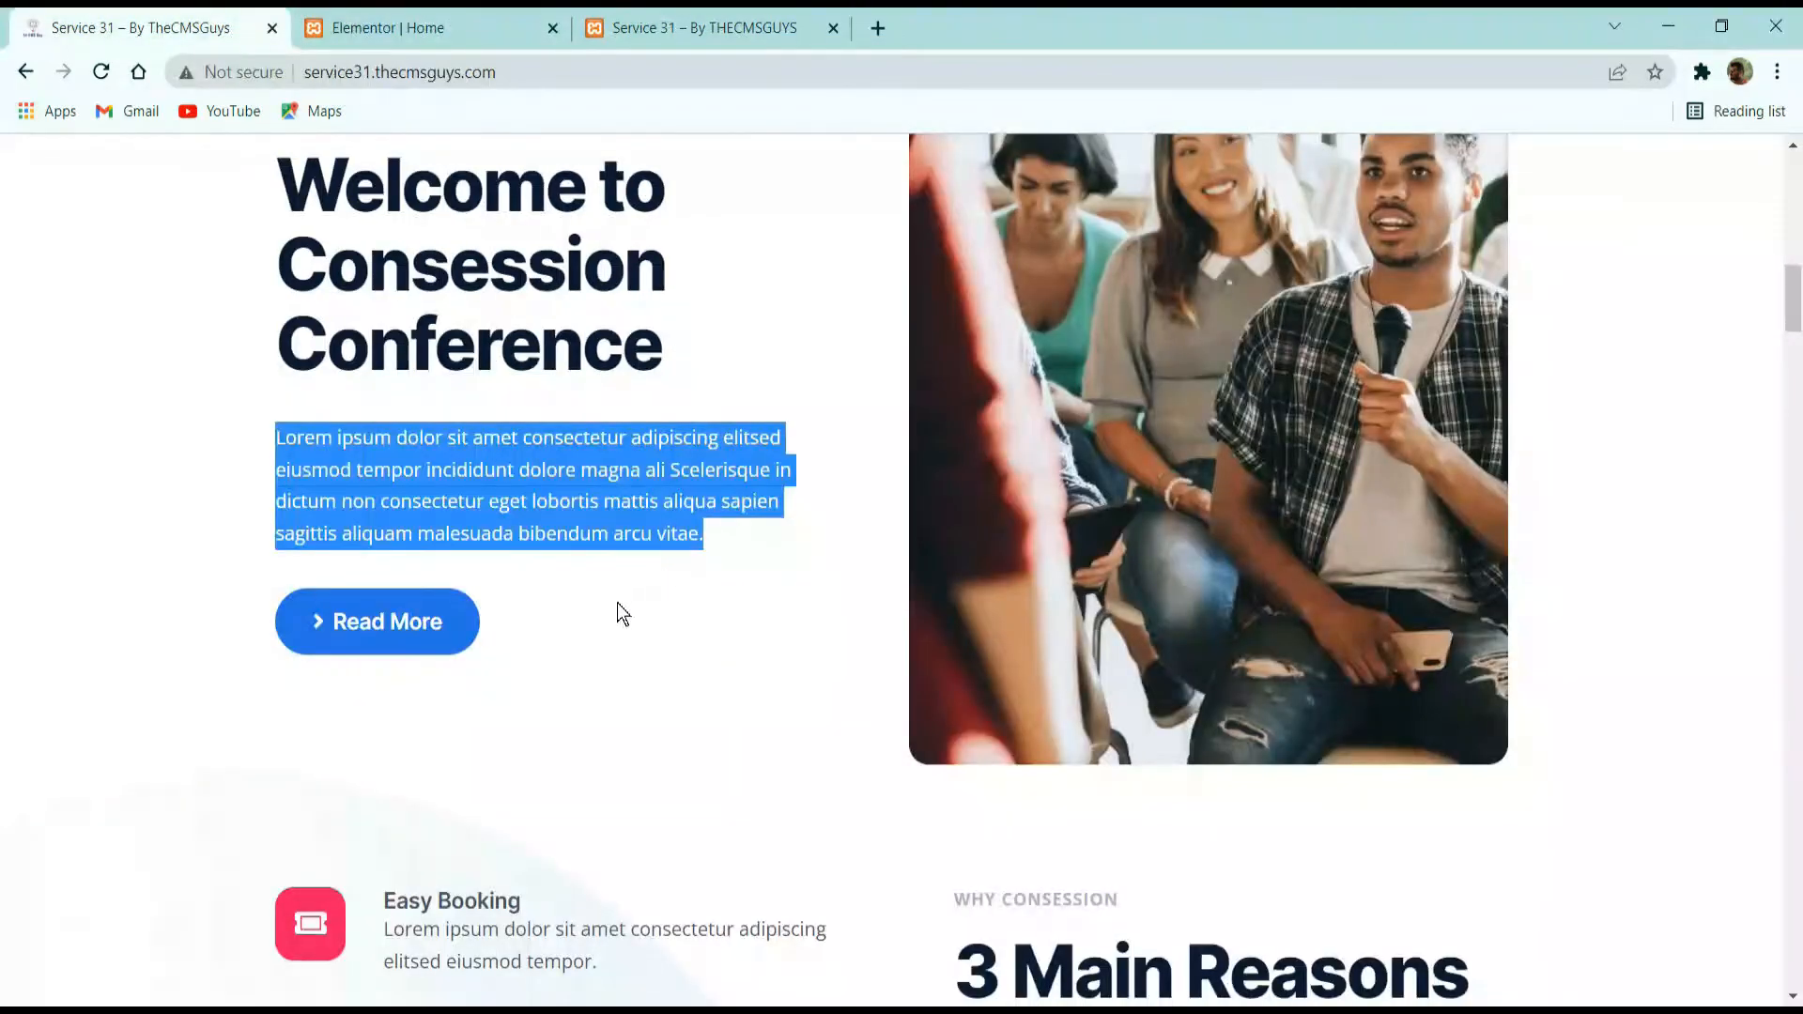
left_click(465, 23)
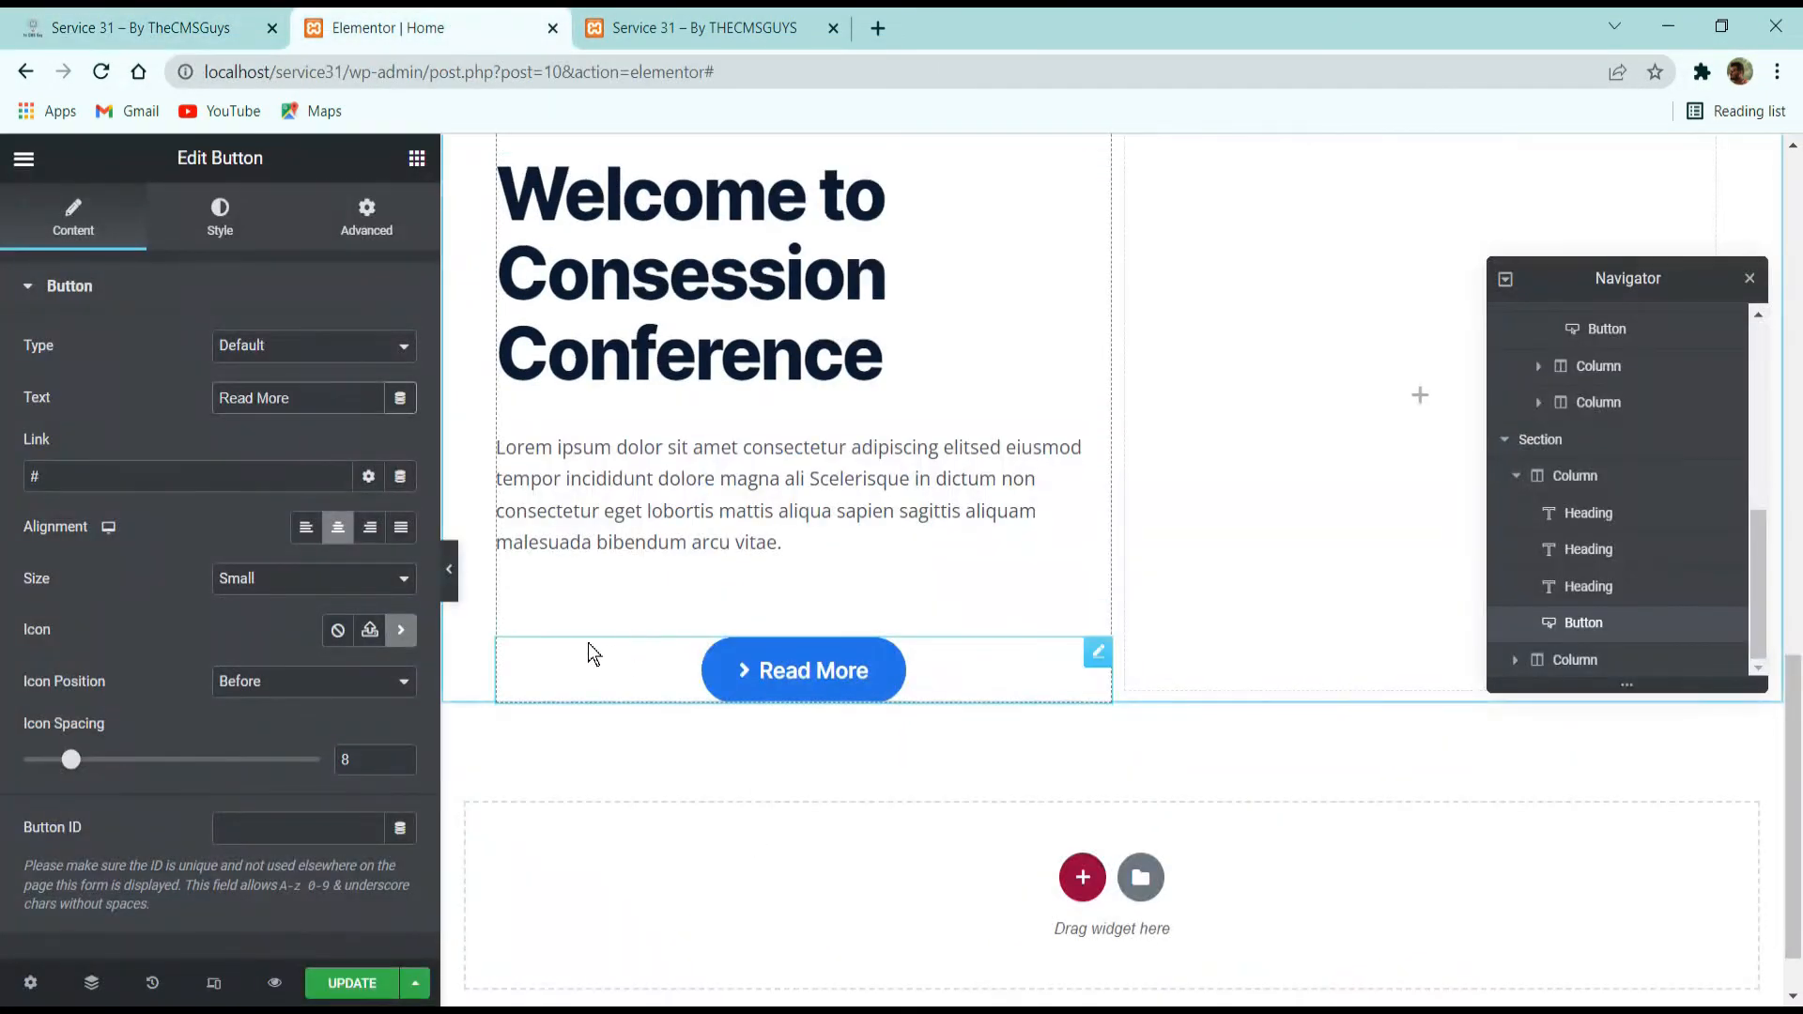
left_click(306, 527)
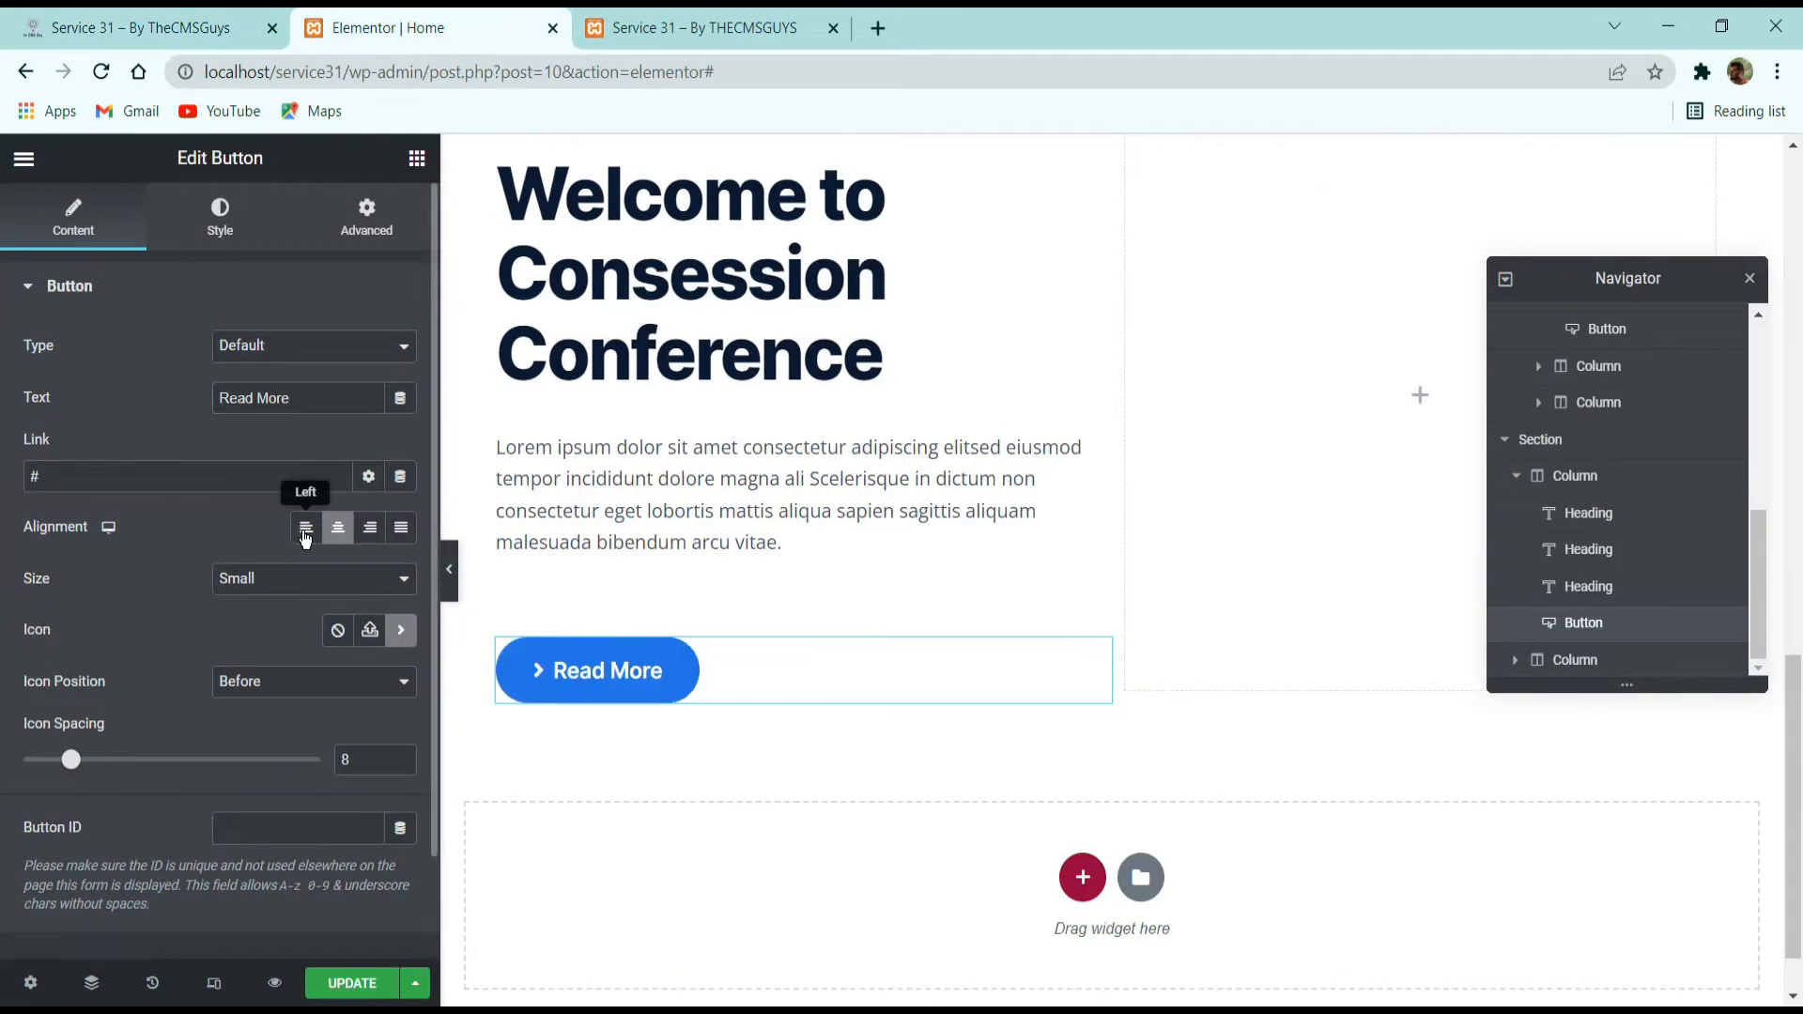
Review the Lorem ipsum and welcome headings in Elementor against the demo site's About Consession section.
left_click(667, 571)
left_click(72, 220)
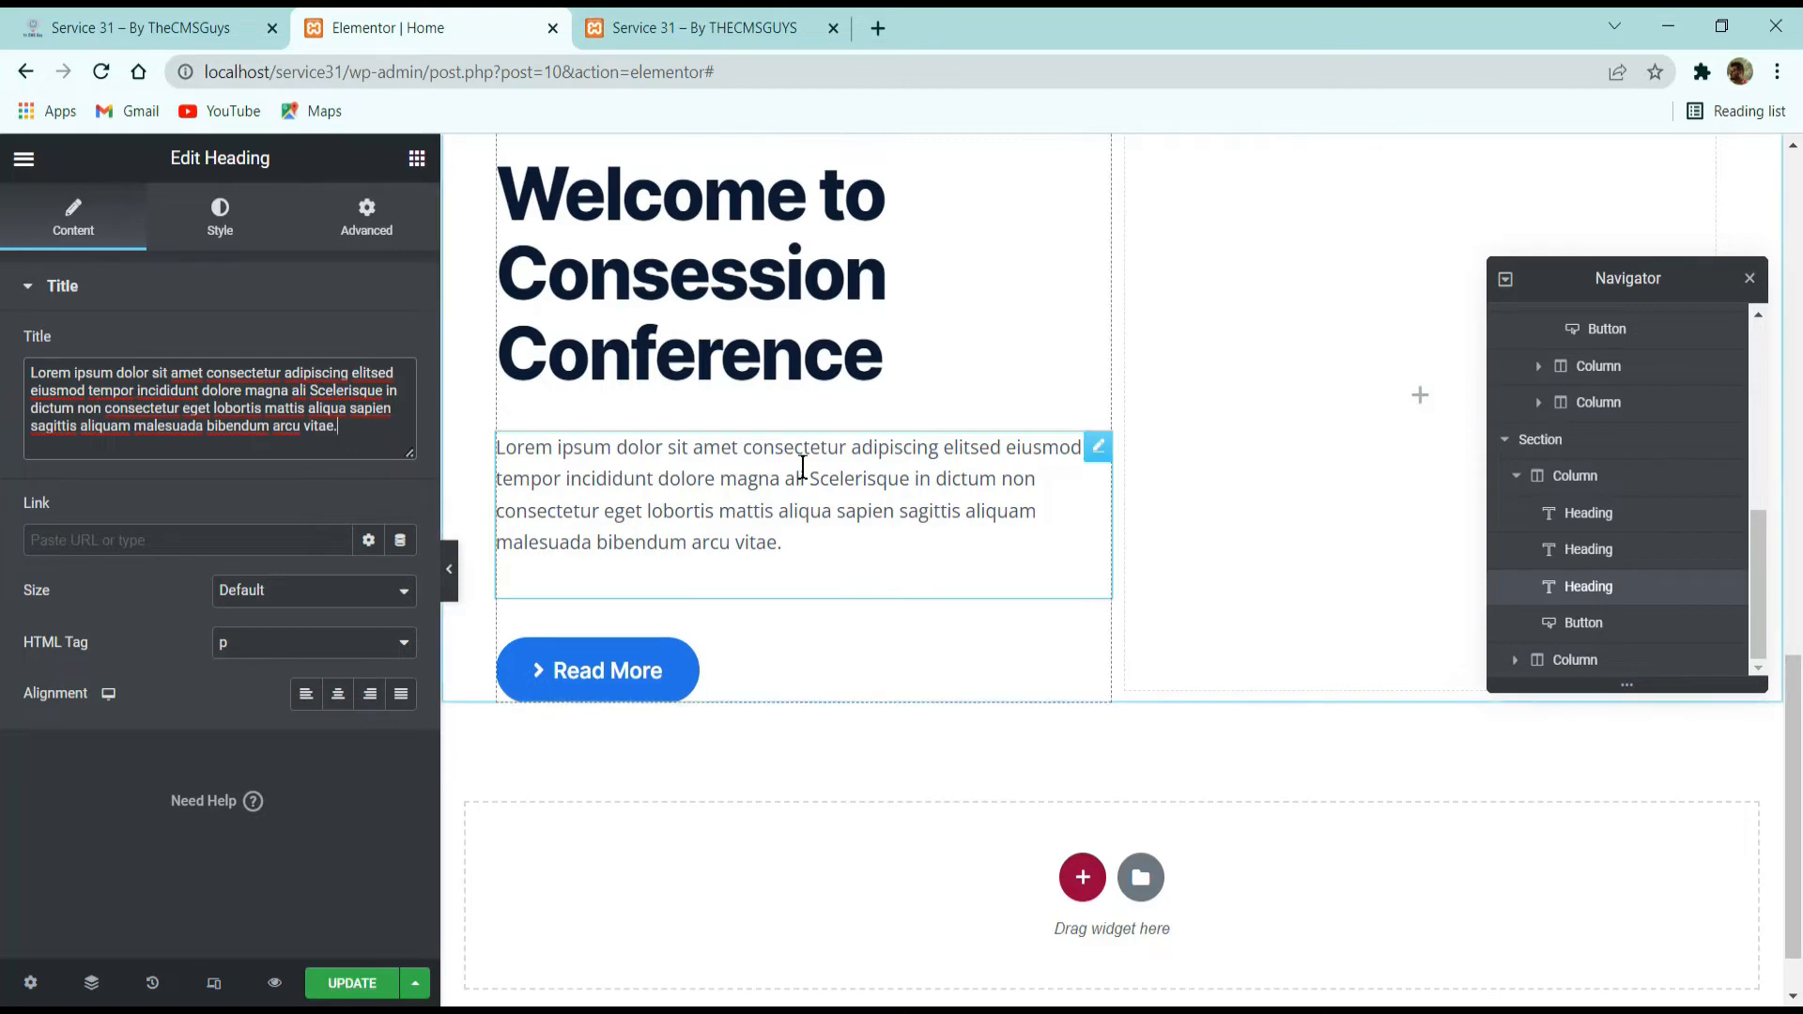
left_click(729, 361)
scroll(724, 398, "up", 3)
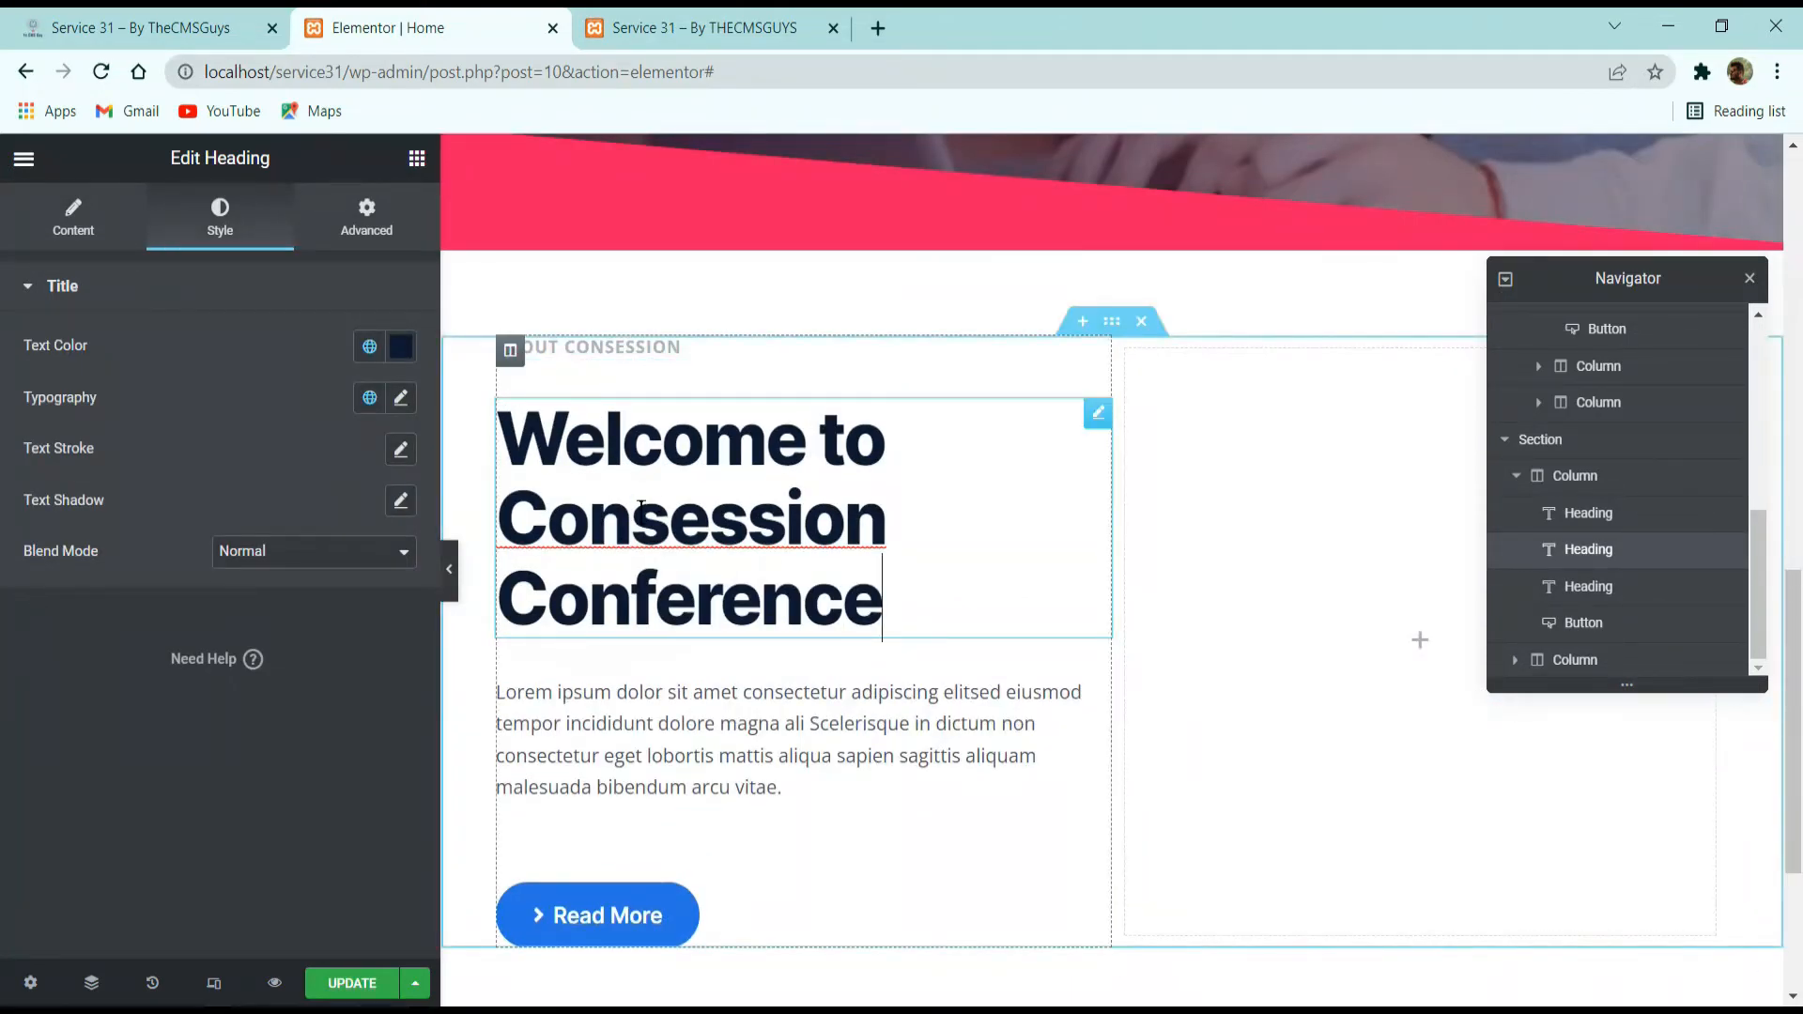
left_click(169, 17)
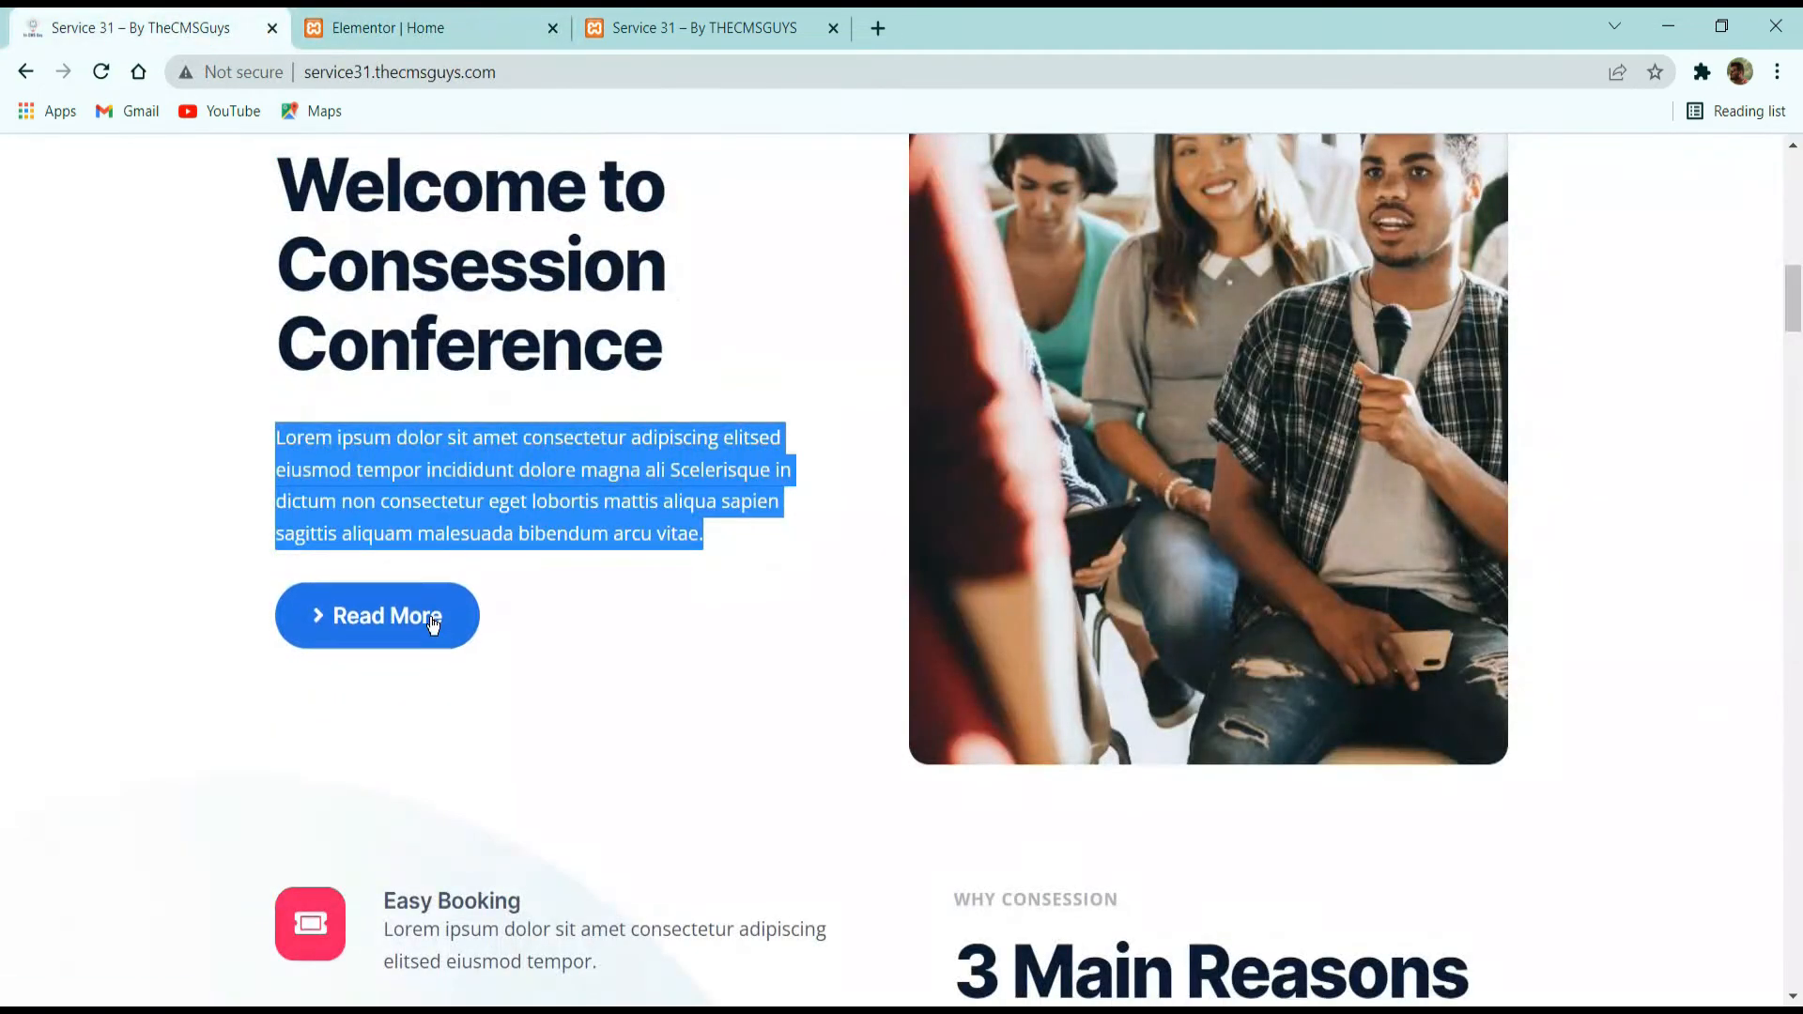
scroll(752, 594, "up", 3)
key("alt+Tab")
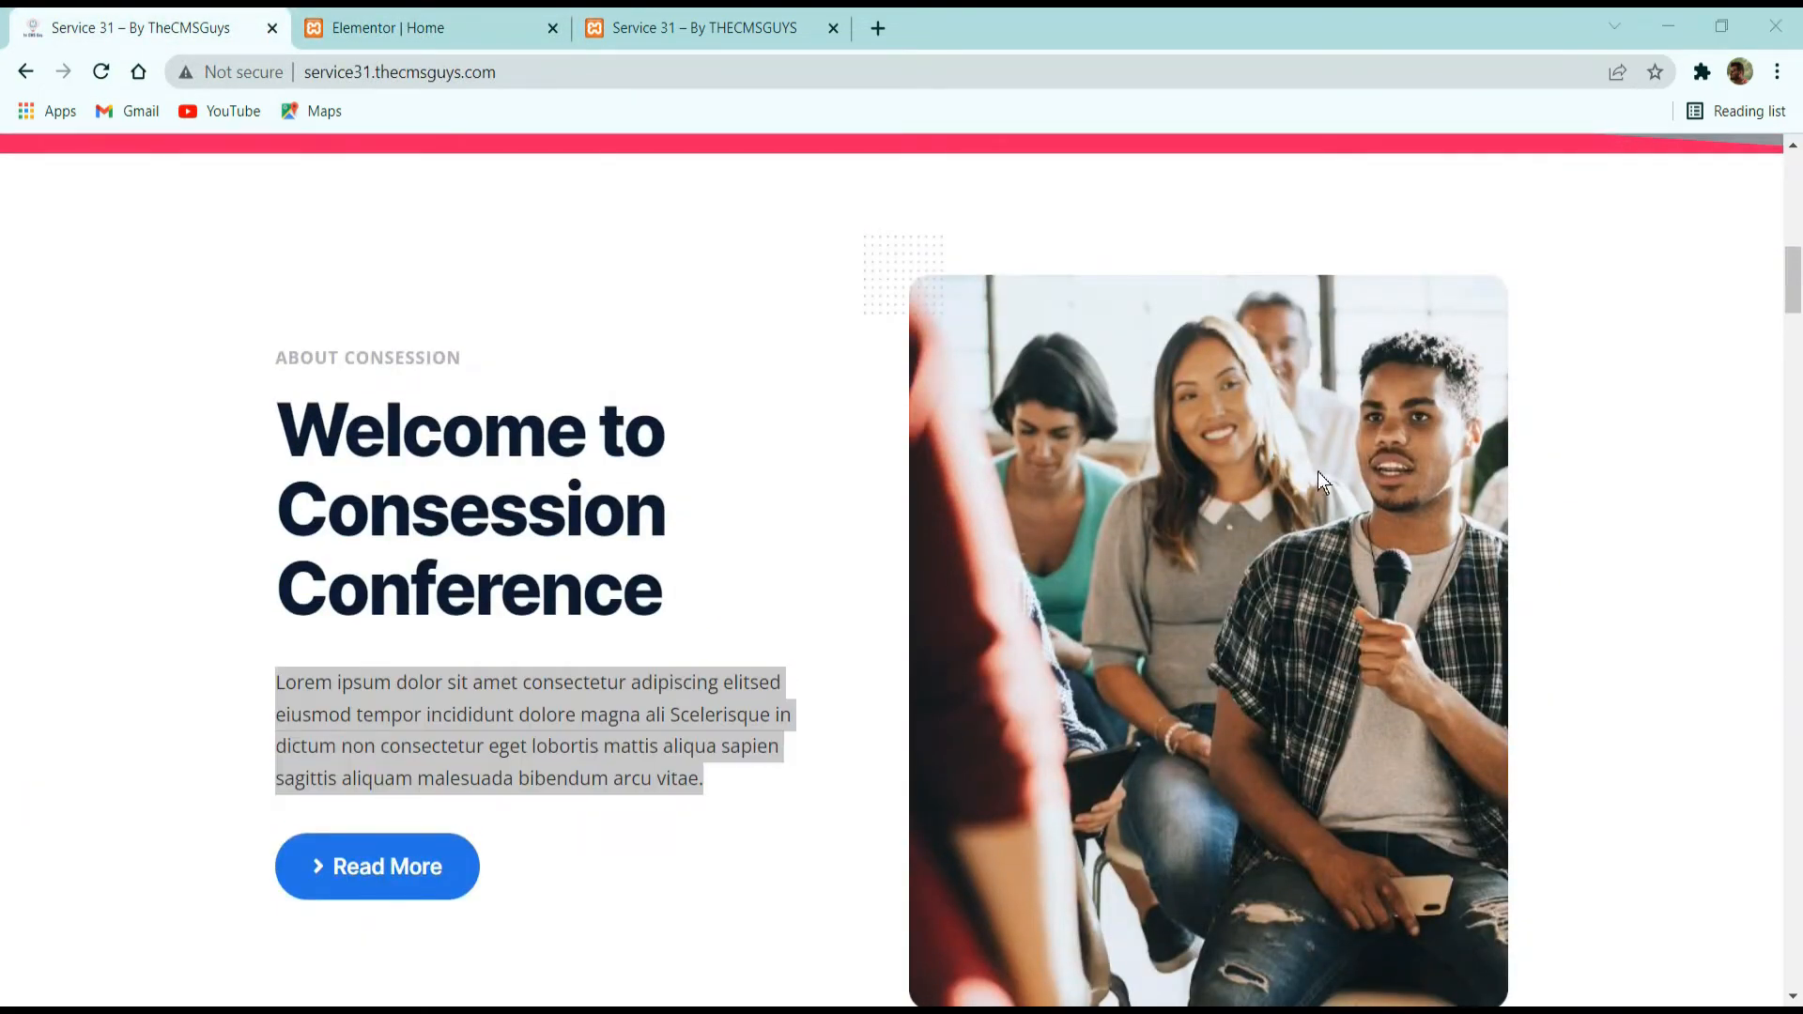
Return to Elementor and add an Image widget to the section's empty second column.
left_click(454, 23)
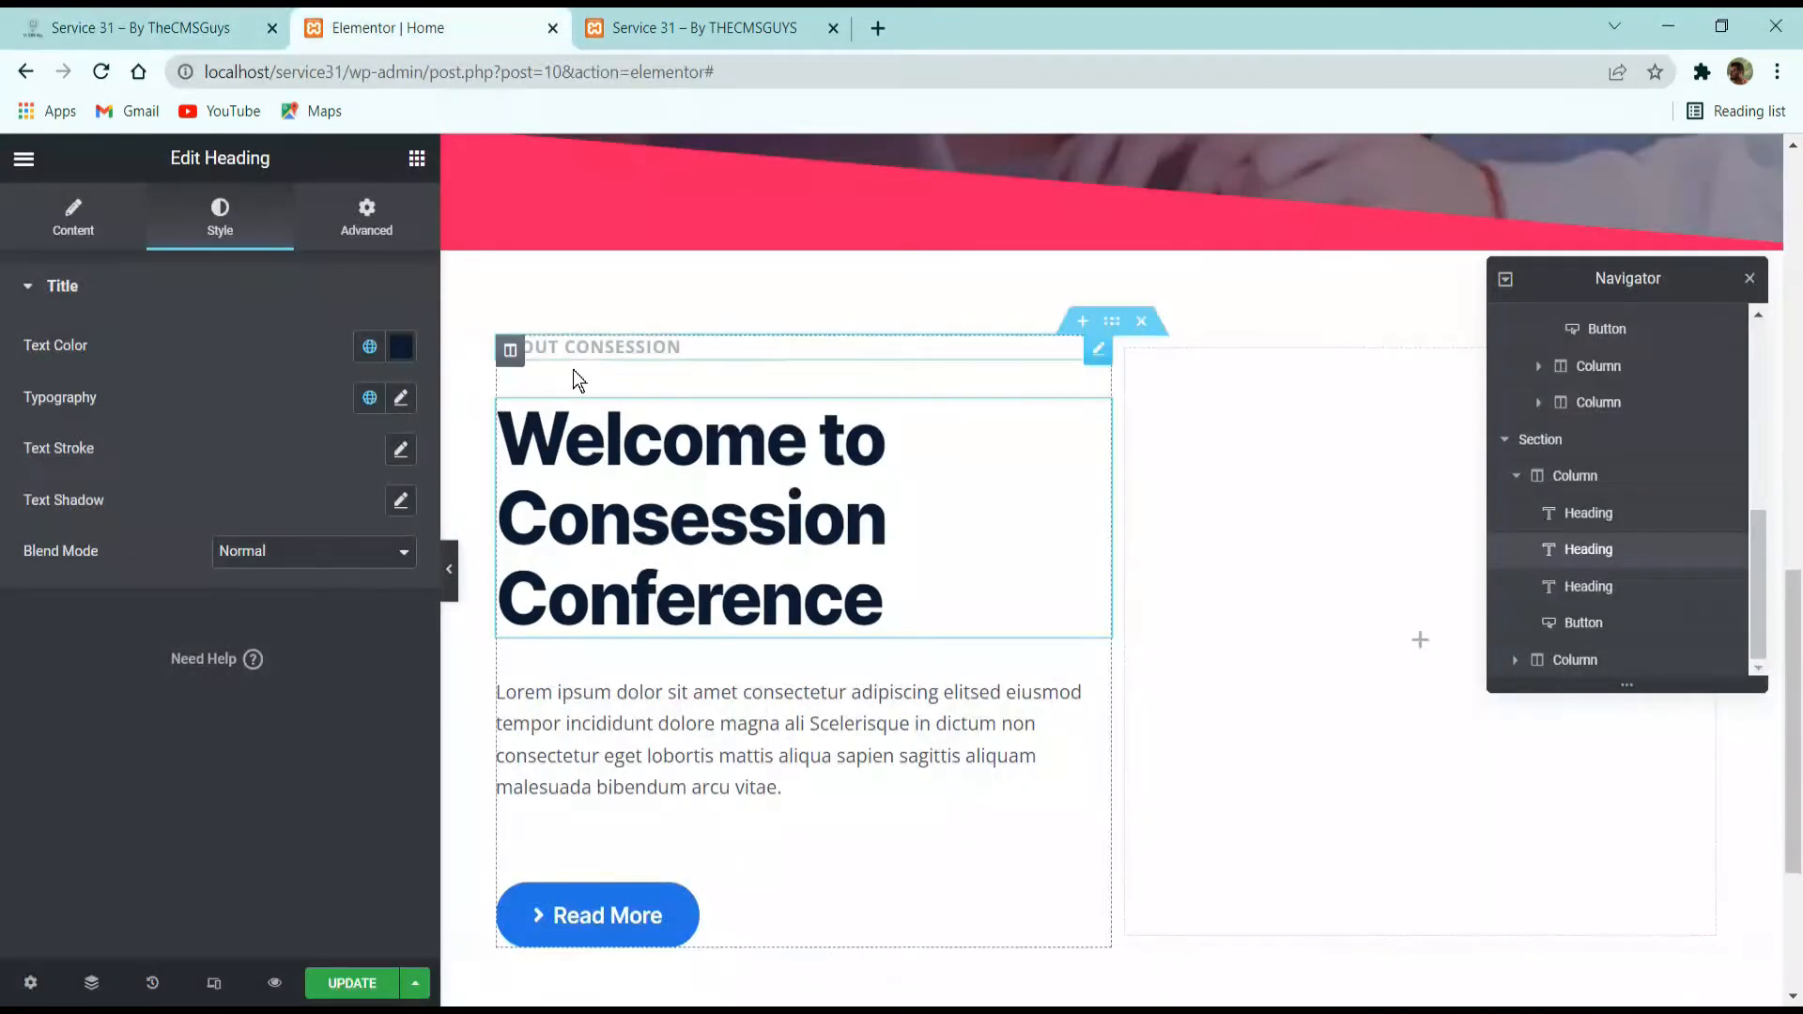
left_click(417, 156)
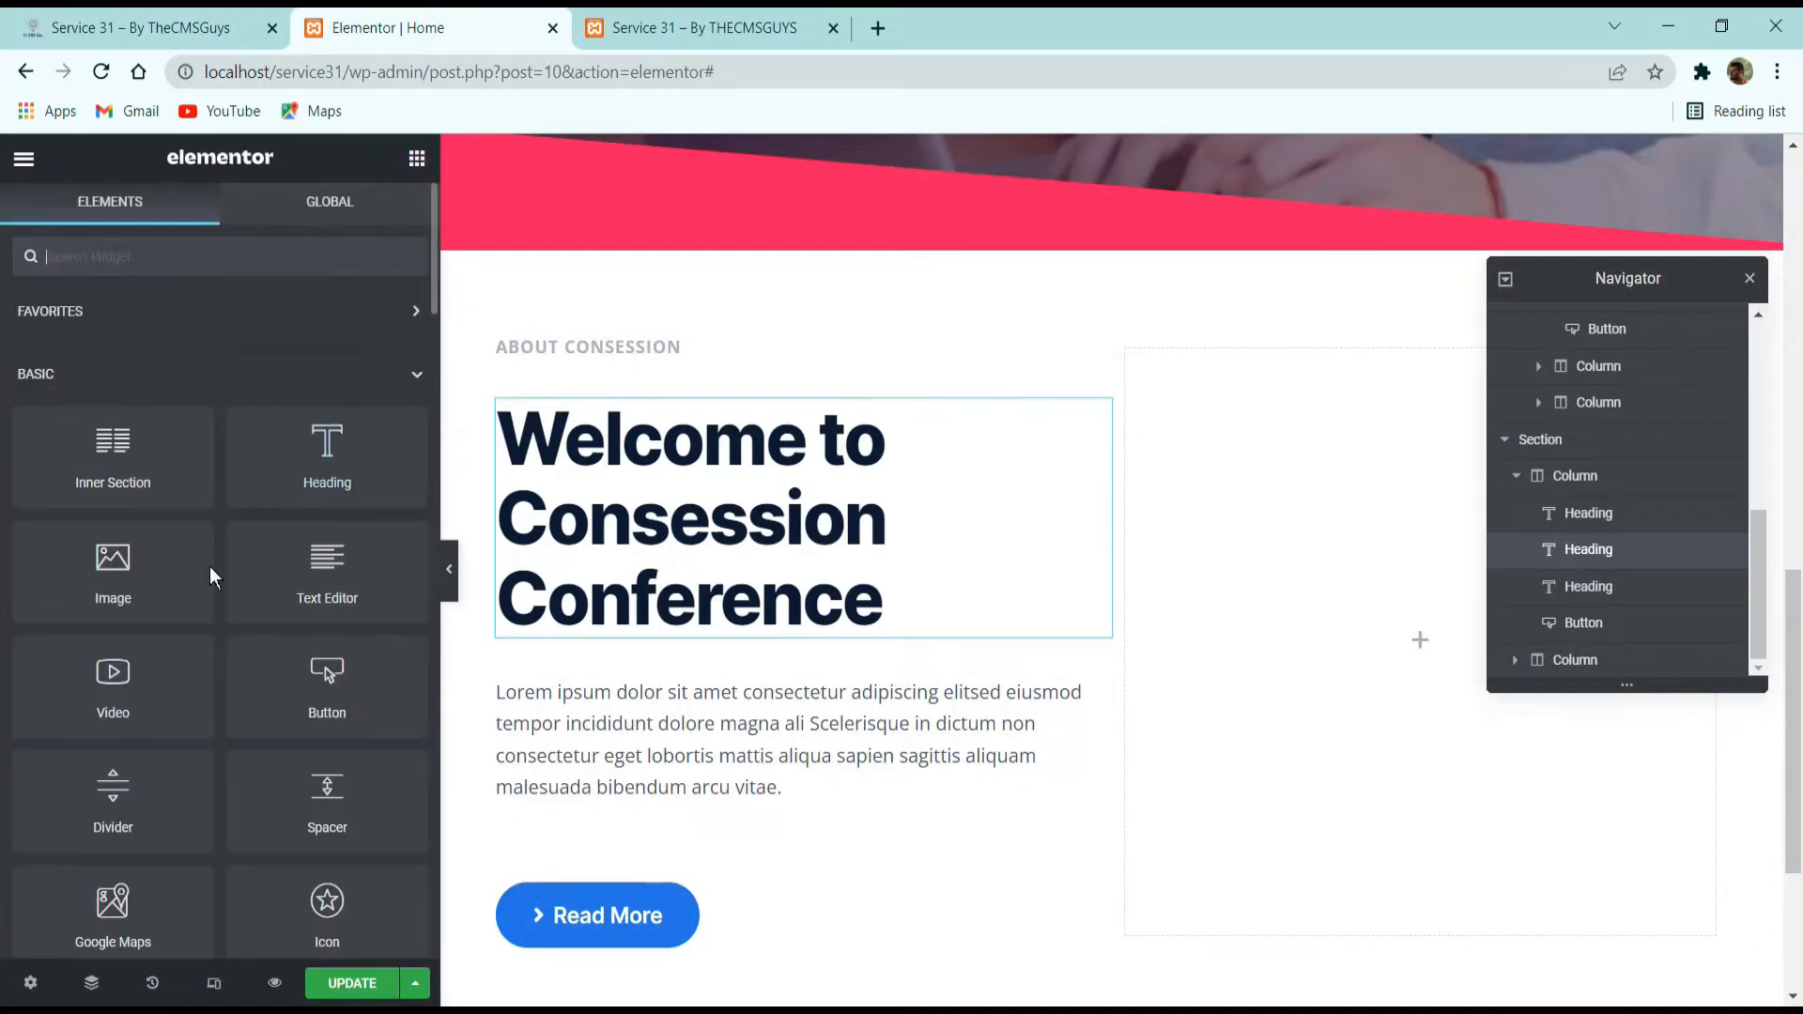
left_click_drag(150, 575, 1316, 647)
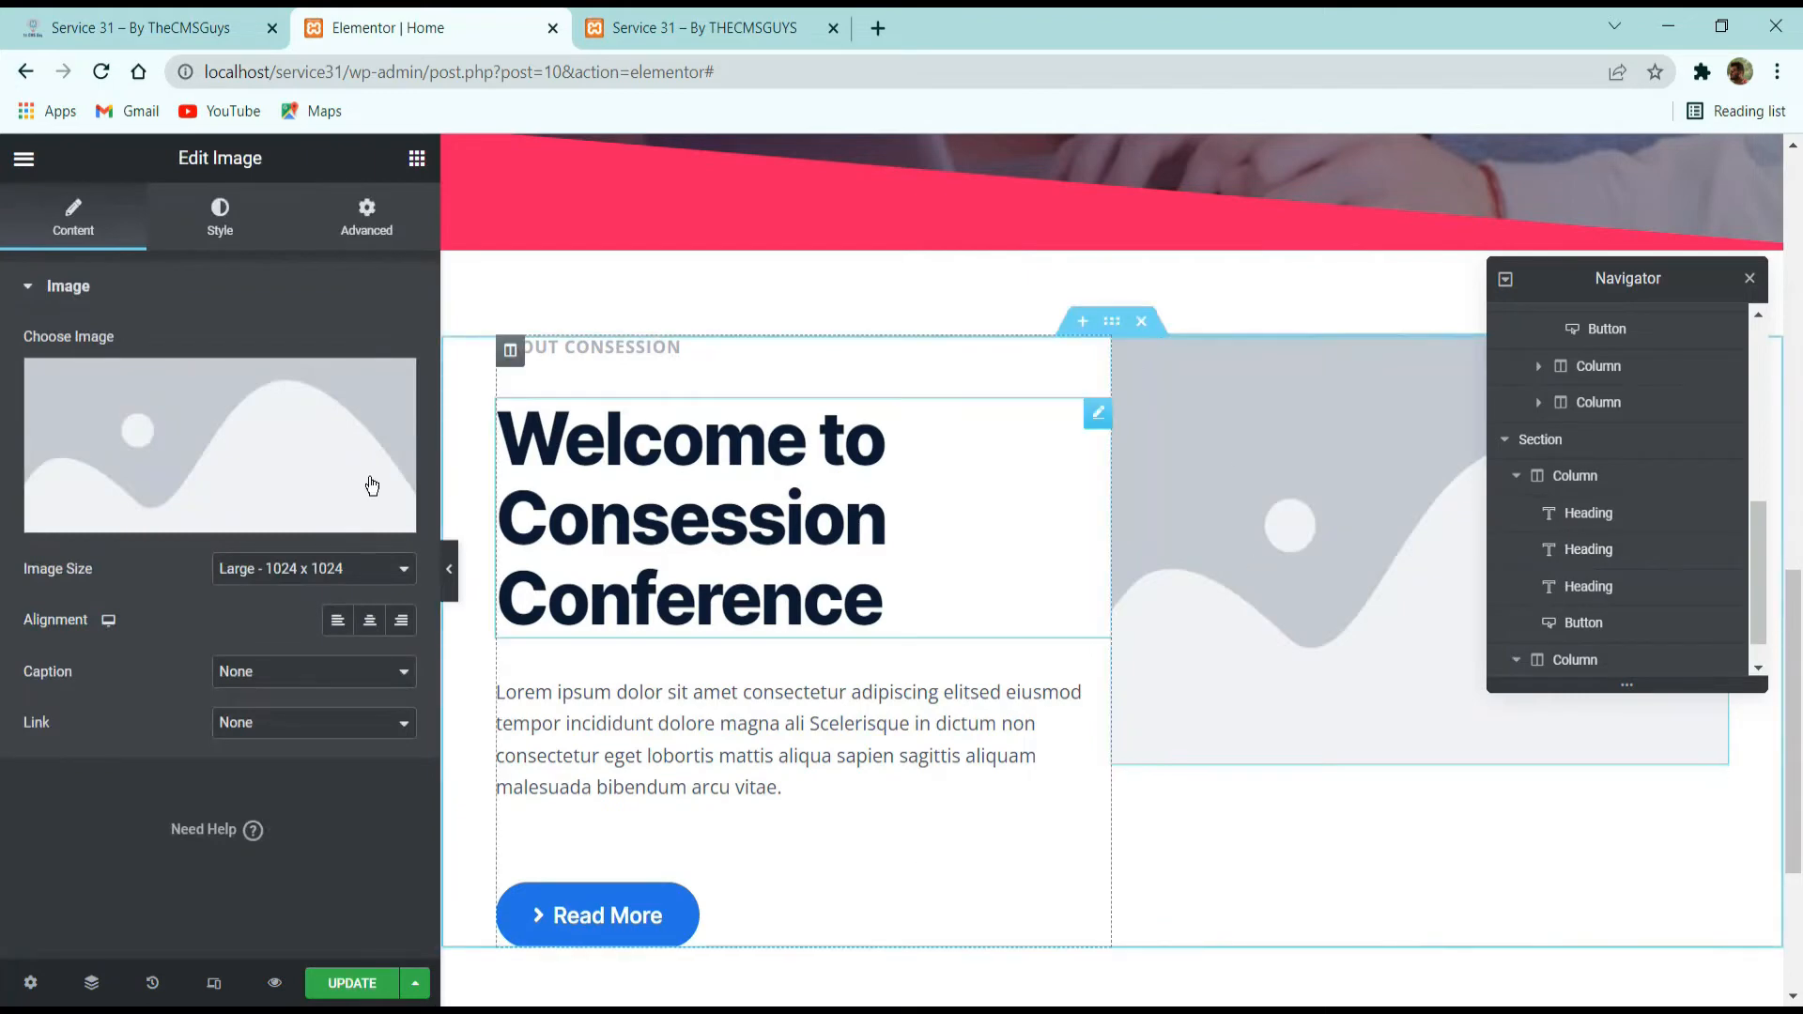
Open the image widget's media library and look through it for a suitable conference photo.
left_click(241, 430)
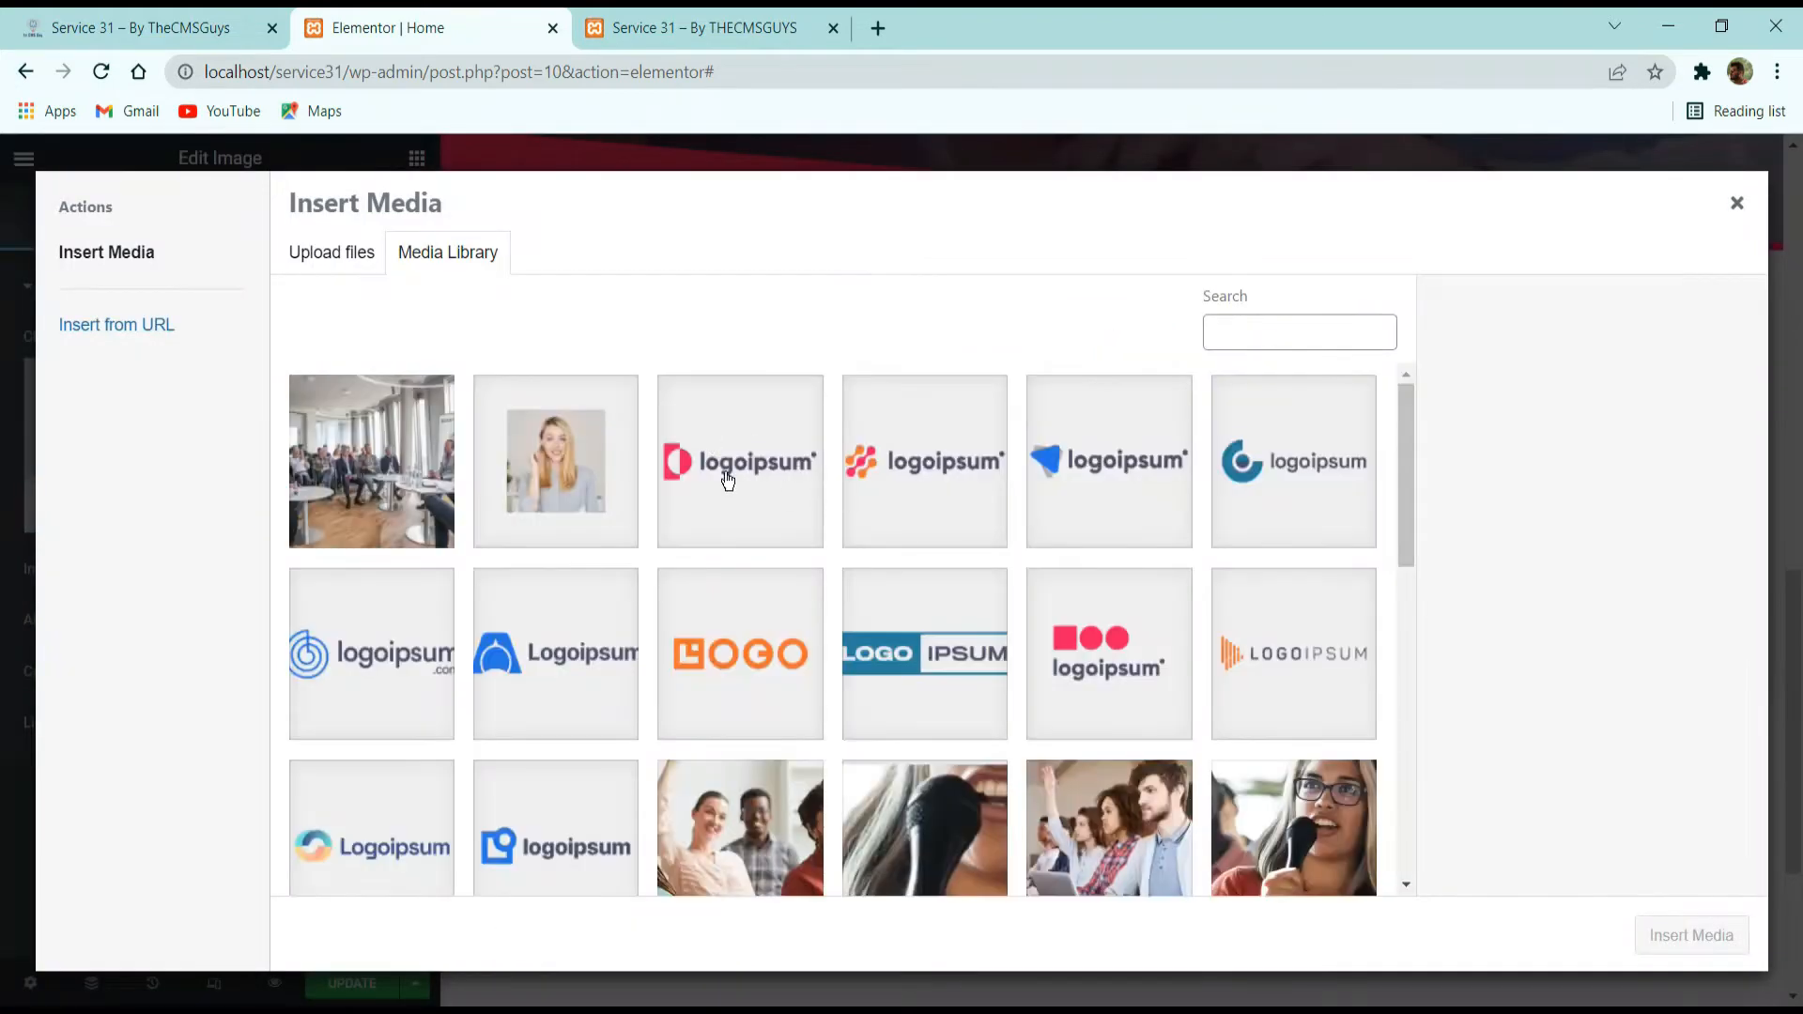
scroll(817, 523, "down", 10)
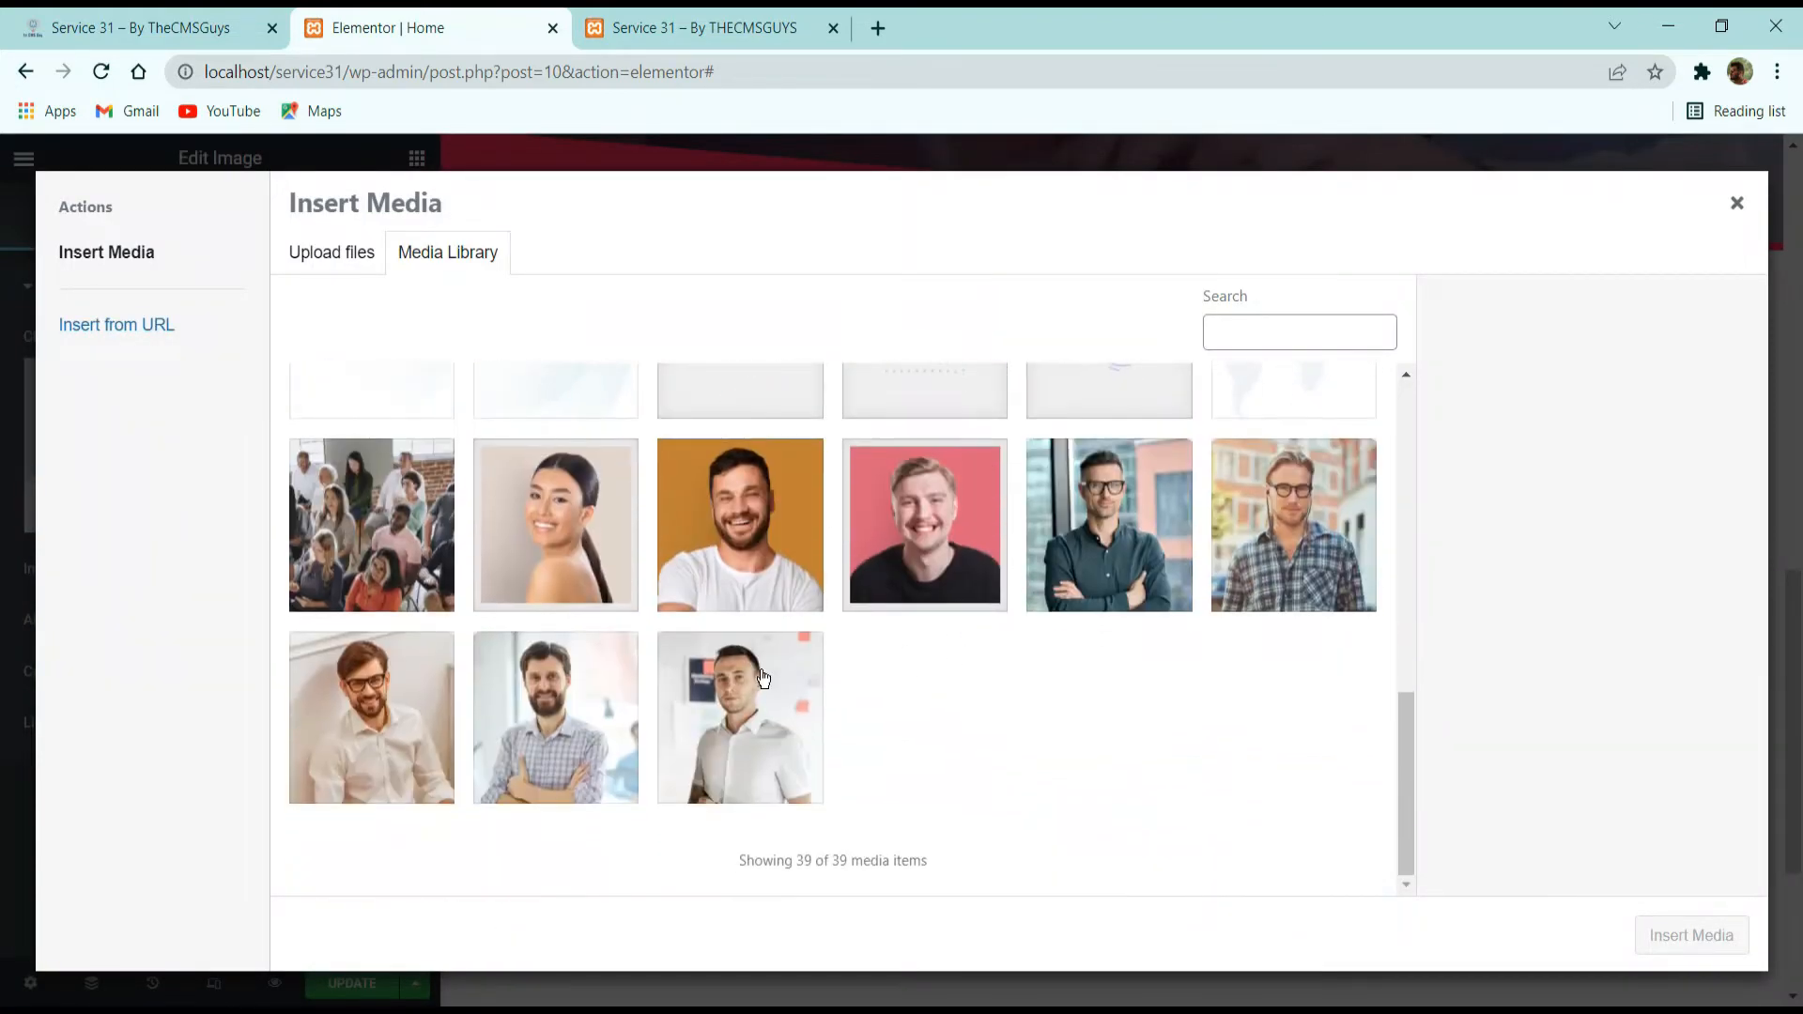
scroll(763, 678, "up", 8)
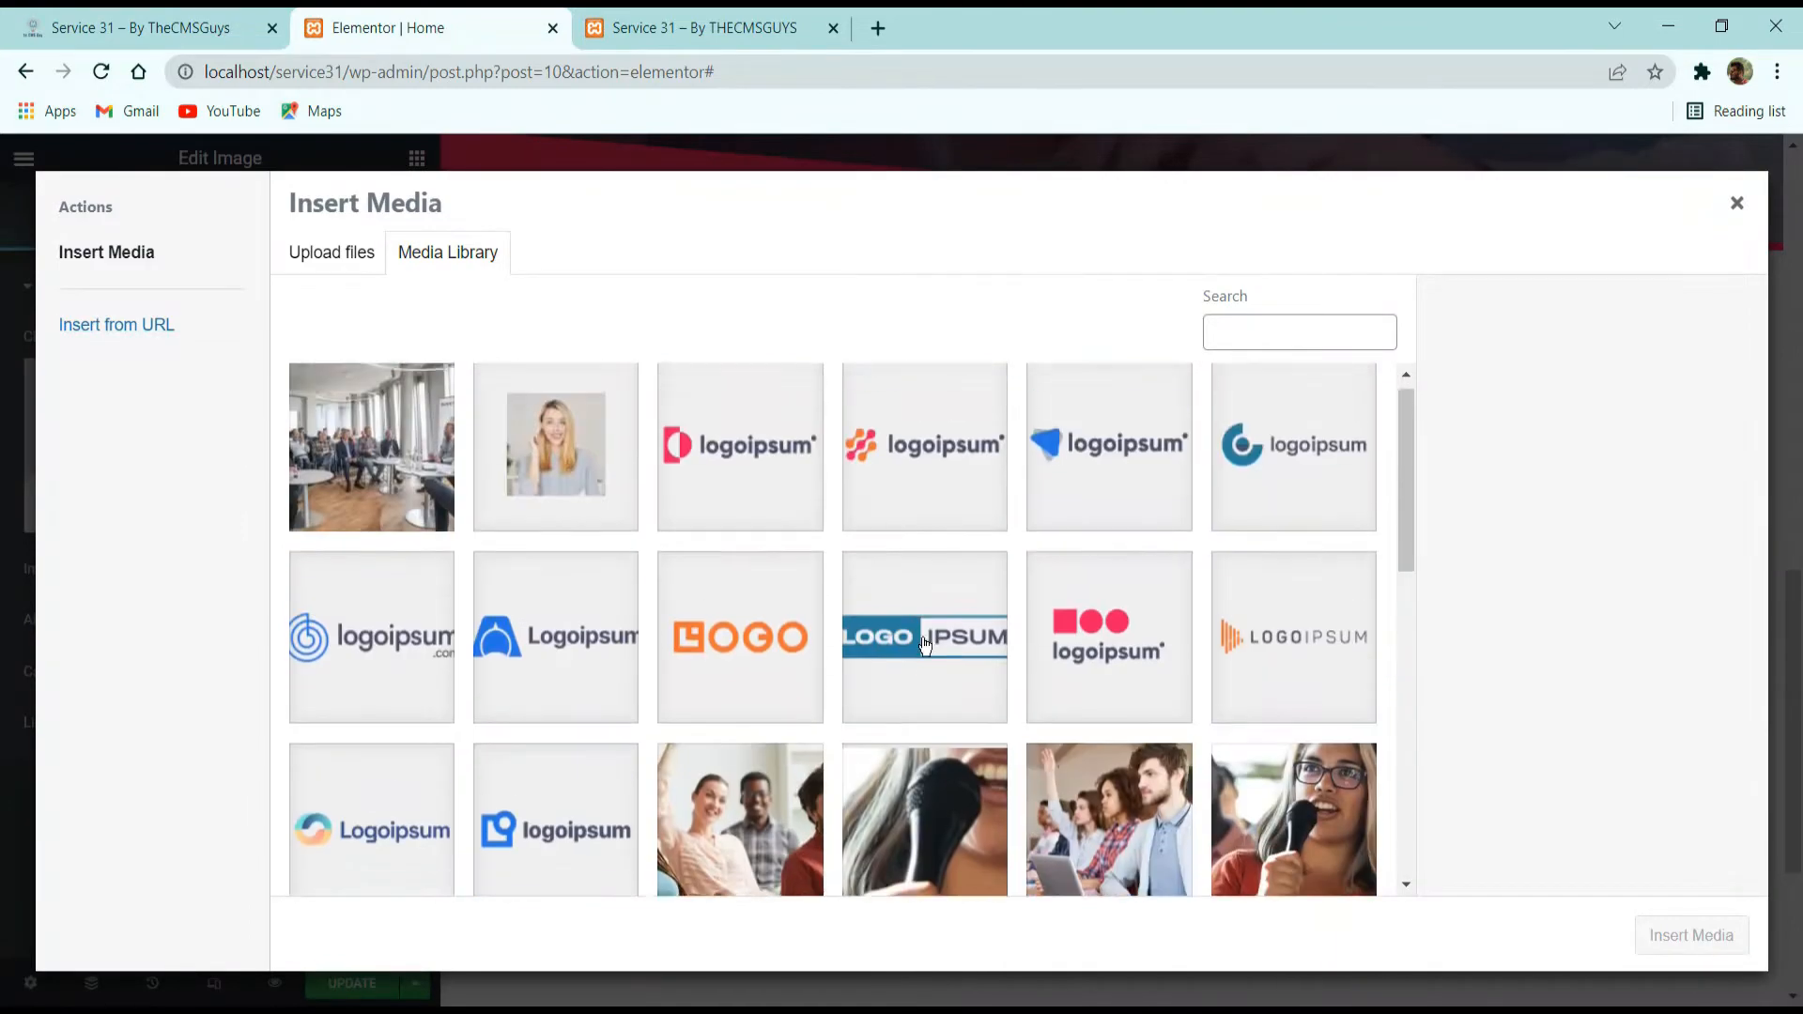
scroll(717, 549, "down", 8)
scroll(1202, 681, "up", 8)
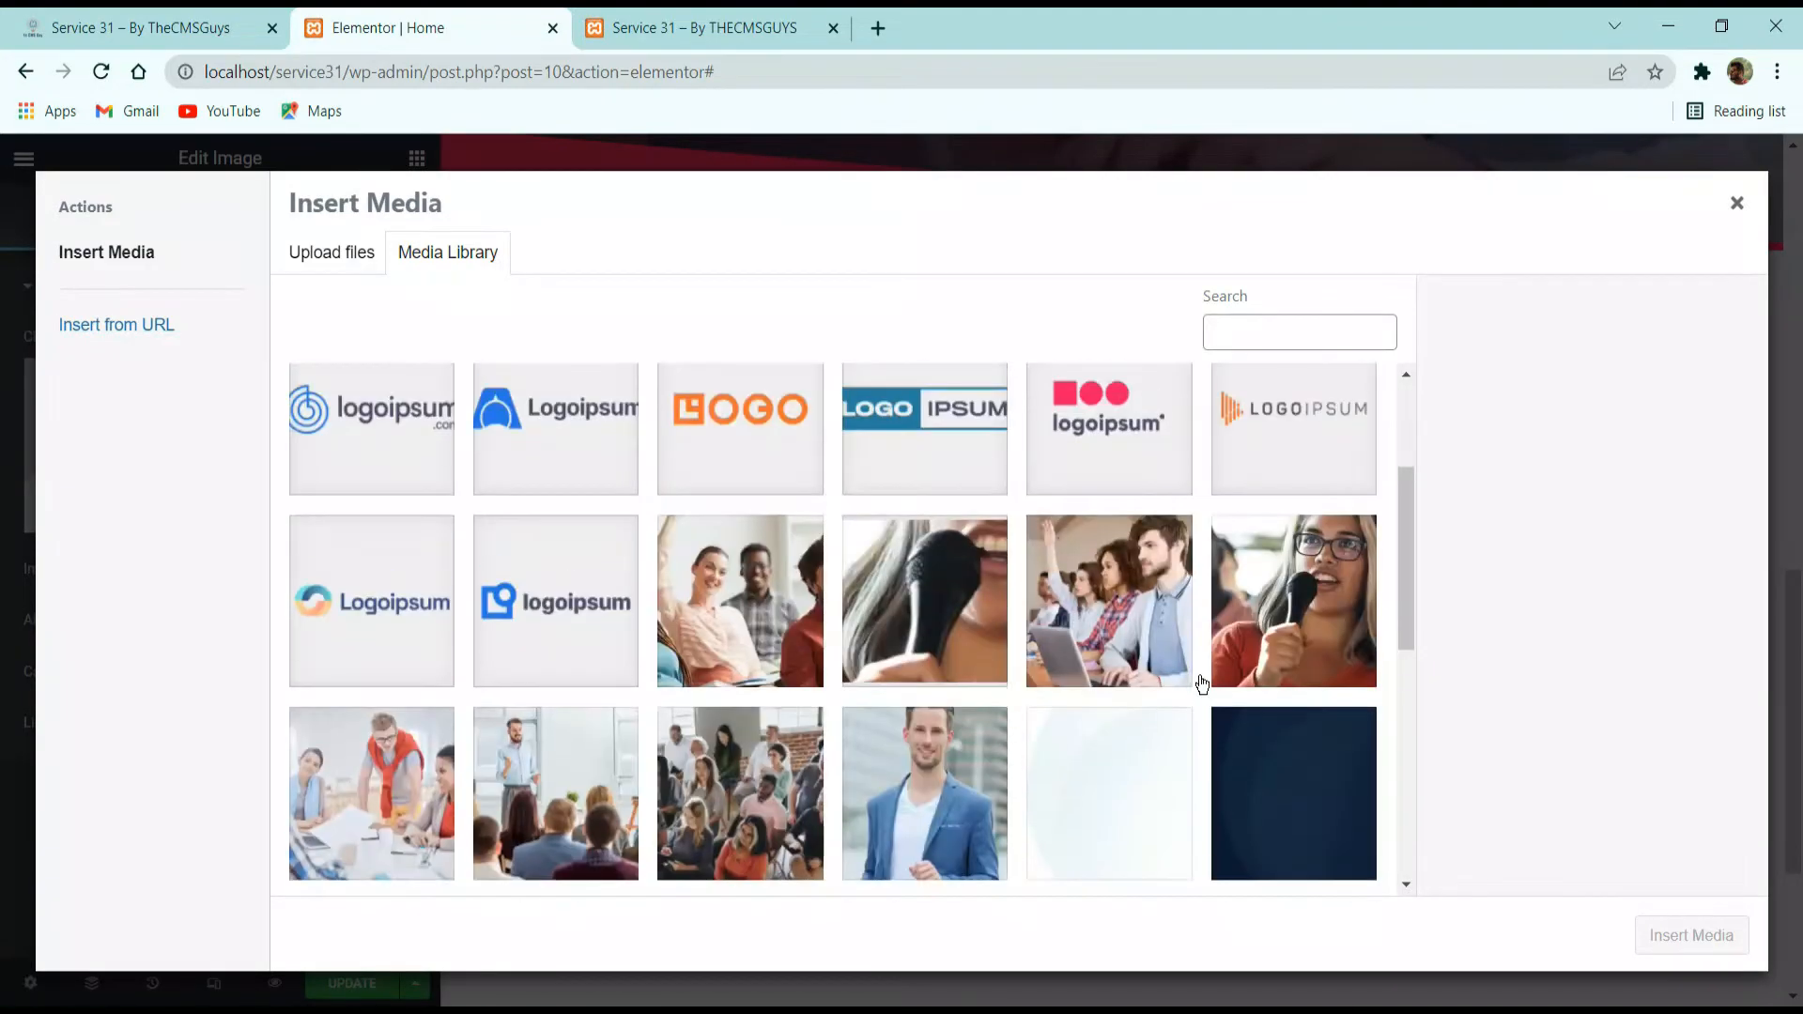
scroll(1127, 667, "down", 5)
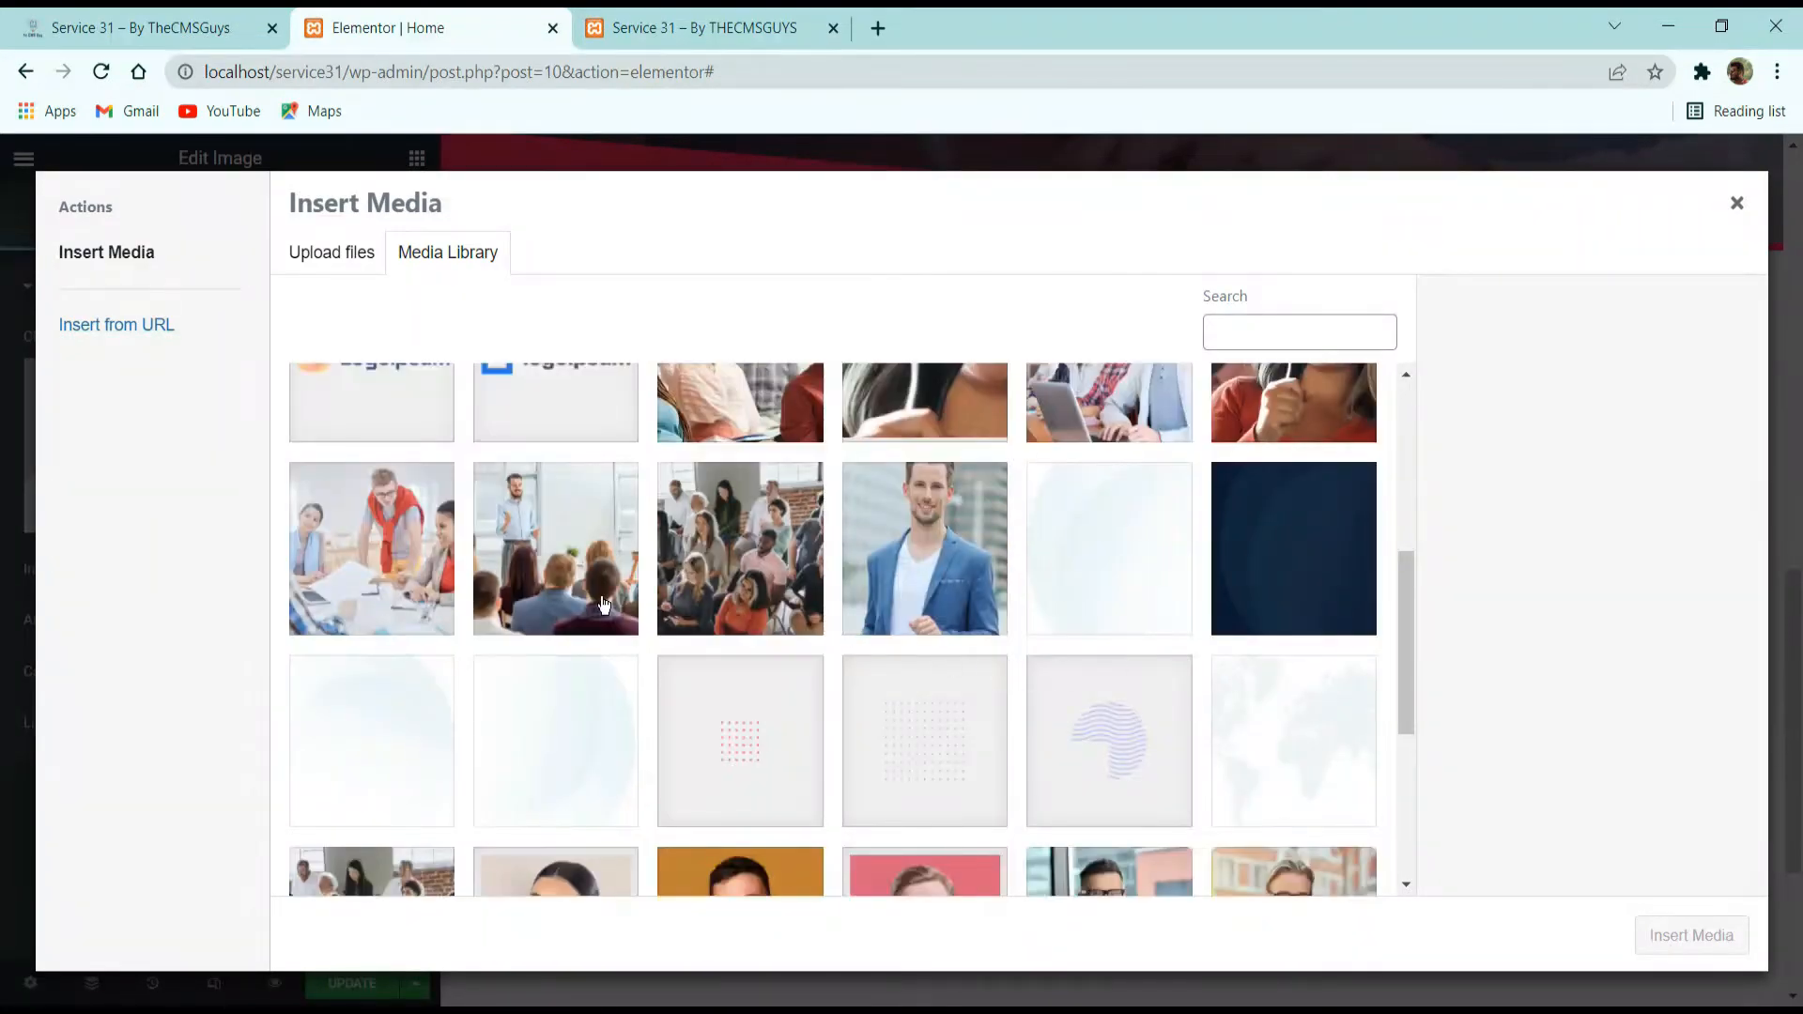
scroll(605, 608, "down", 5)
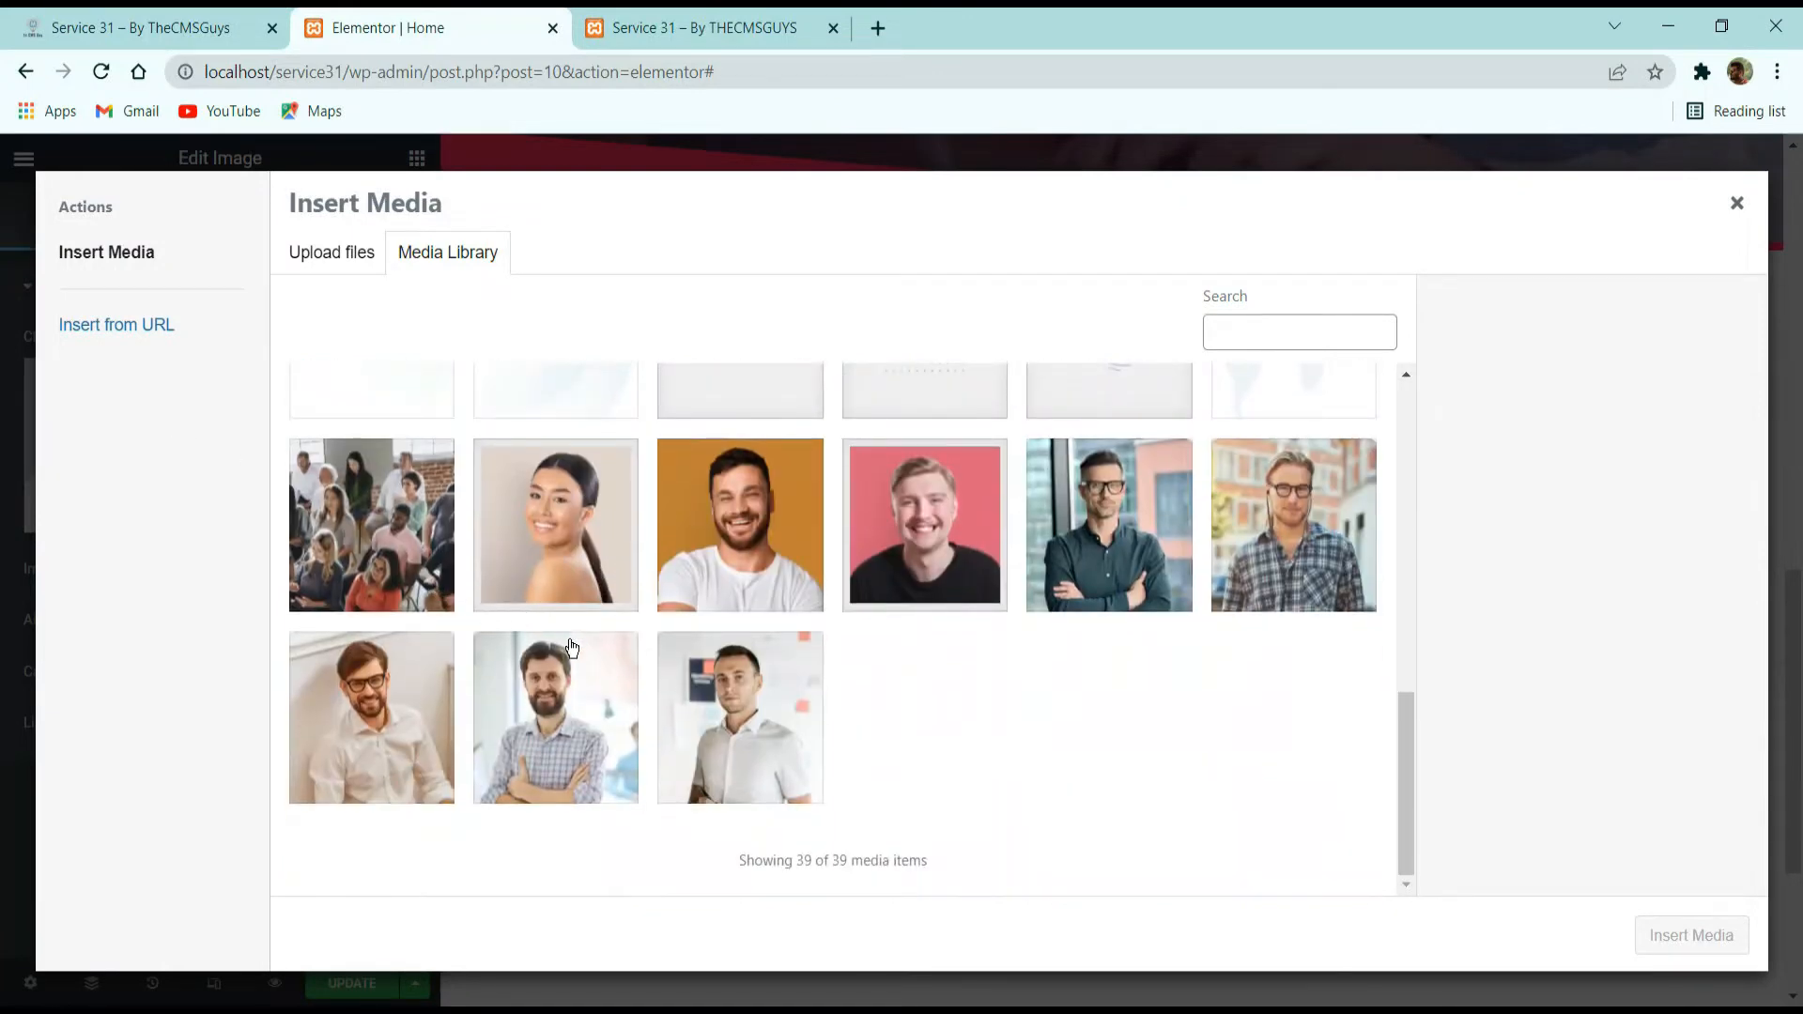
scroll(1139, 735, "up", 6)
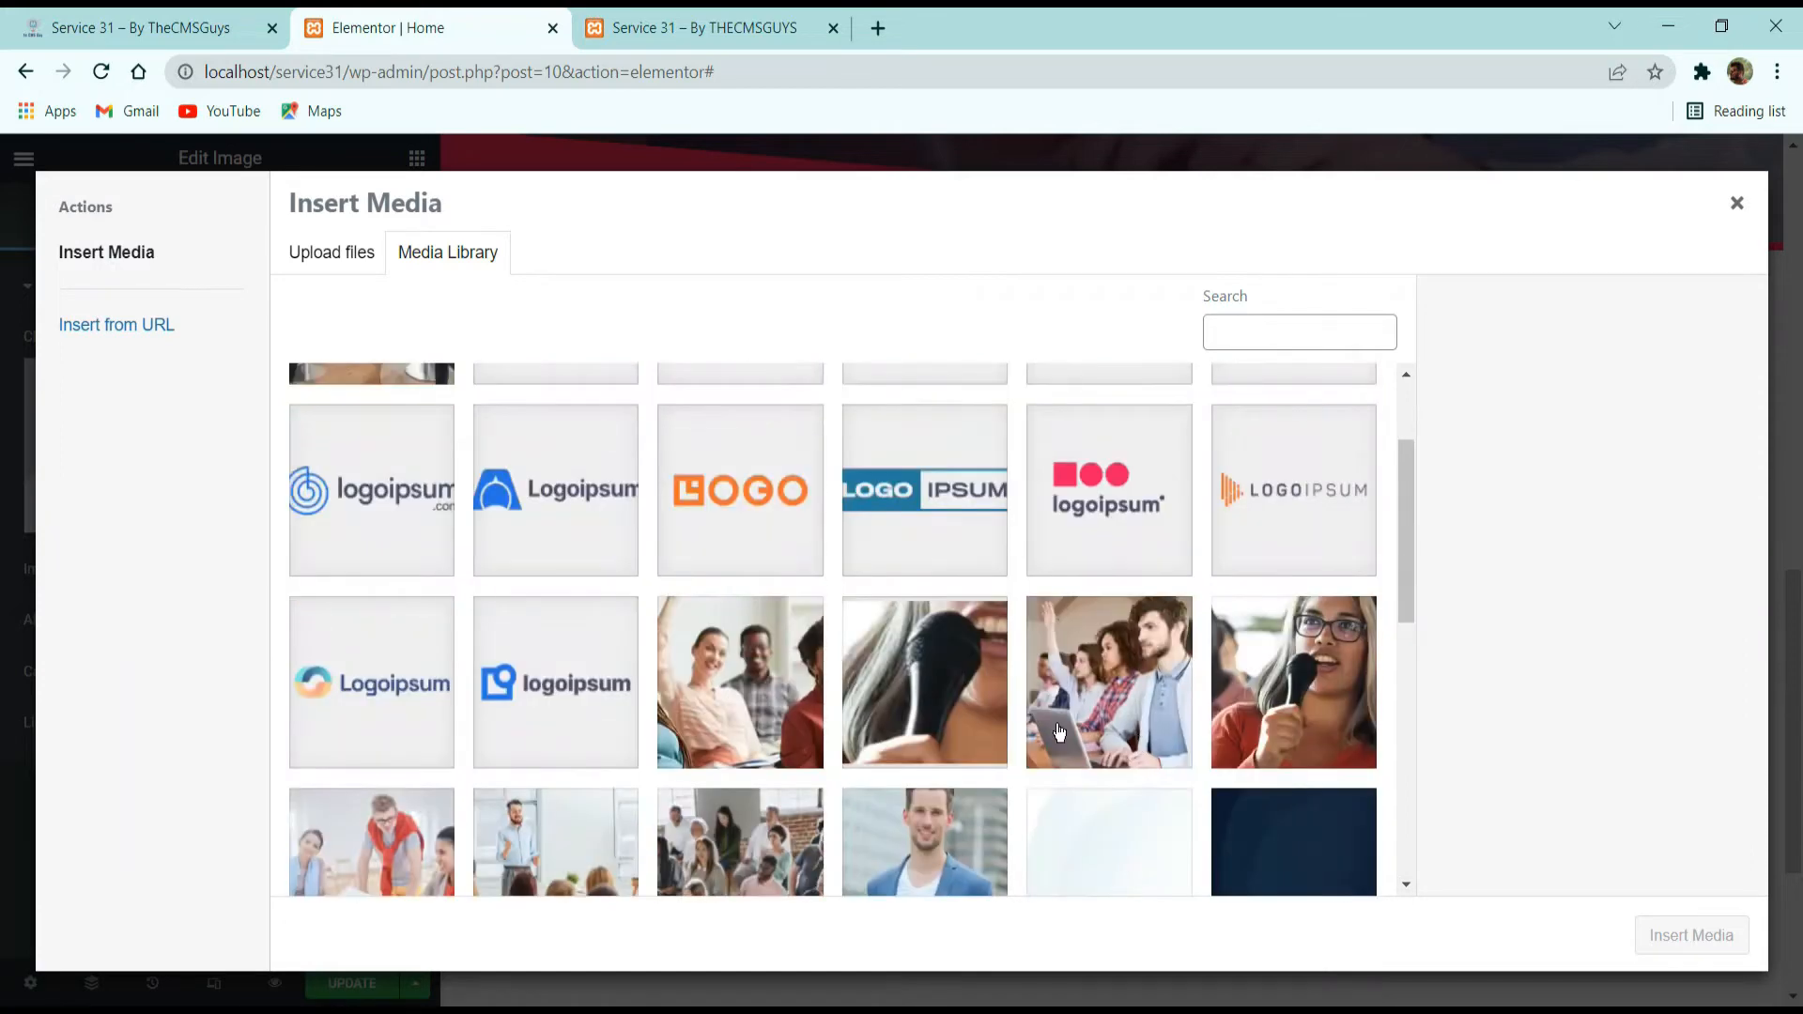
scroll(1080, 706, "down", 3)
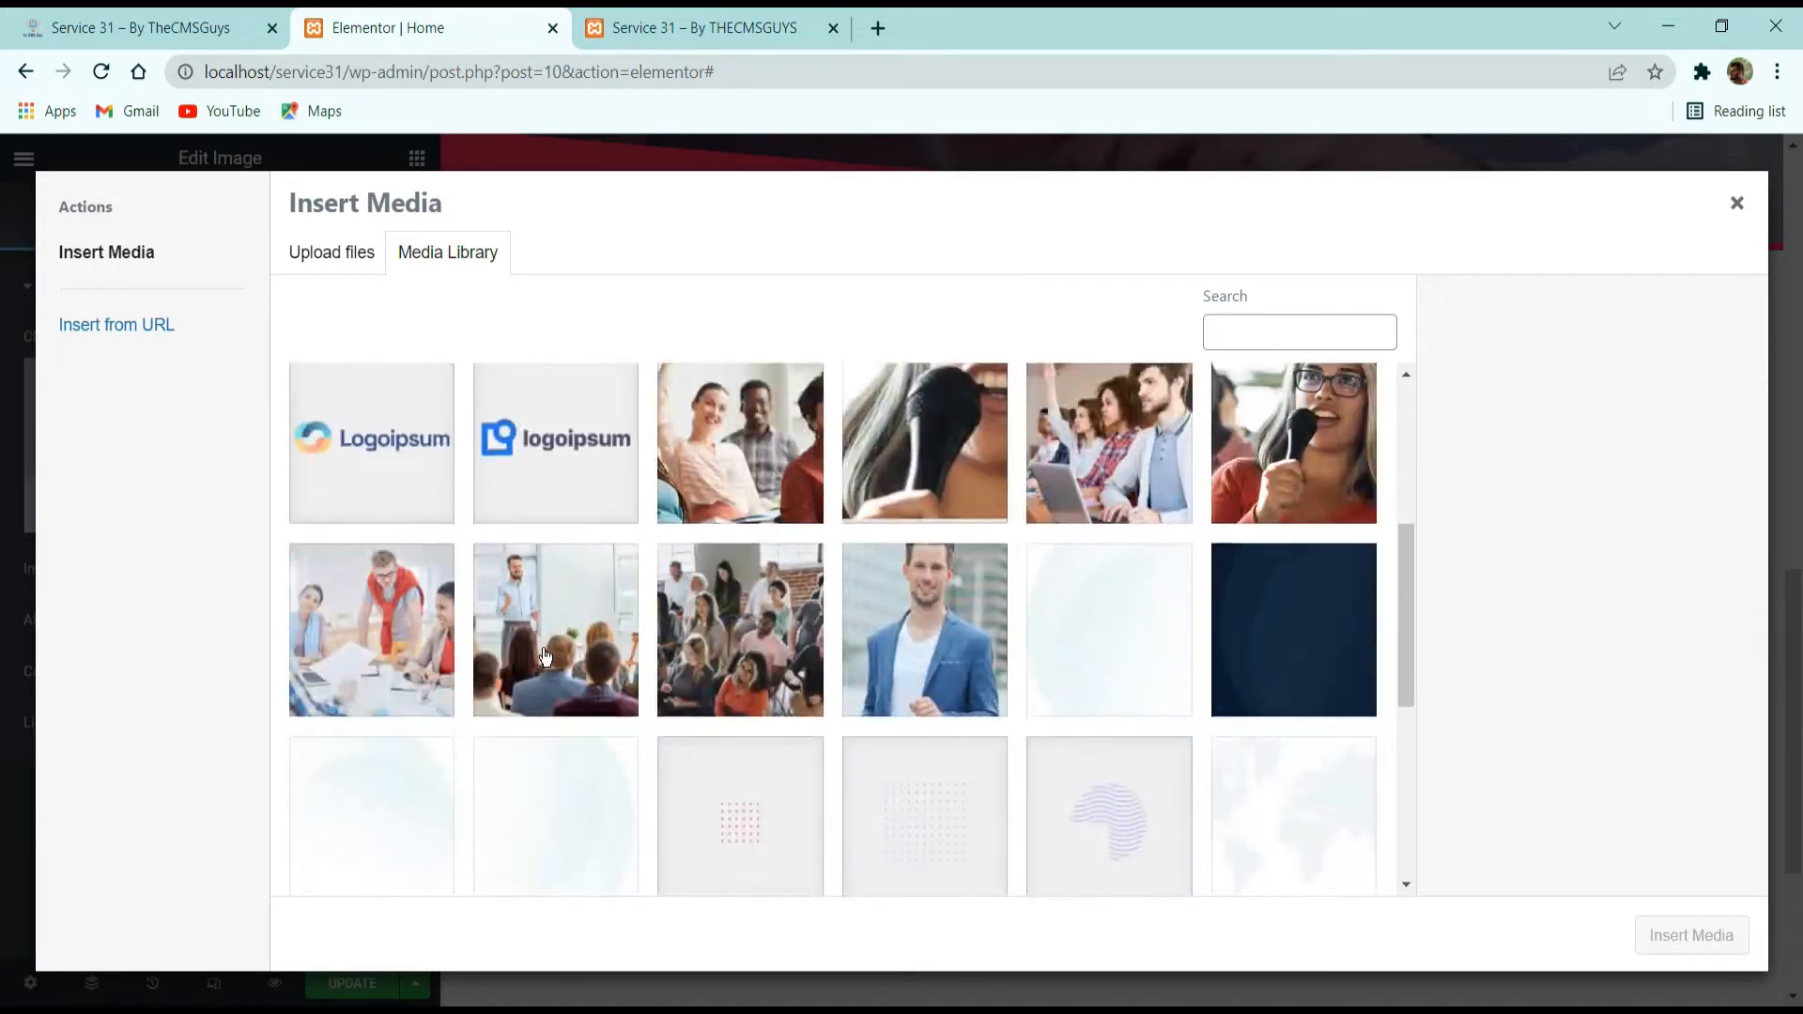
Compare several conference photos in the media library and insert conference-about2.jpg into the image widget.
left_click(1157, 475)
left_click(913, 473)
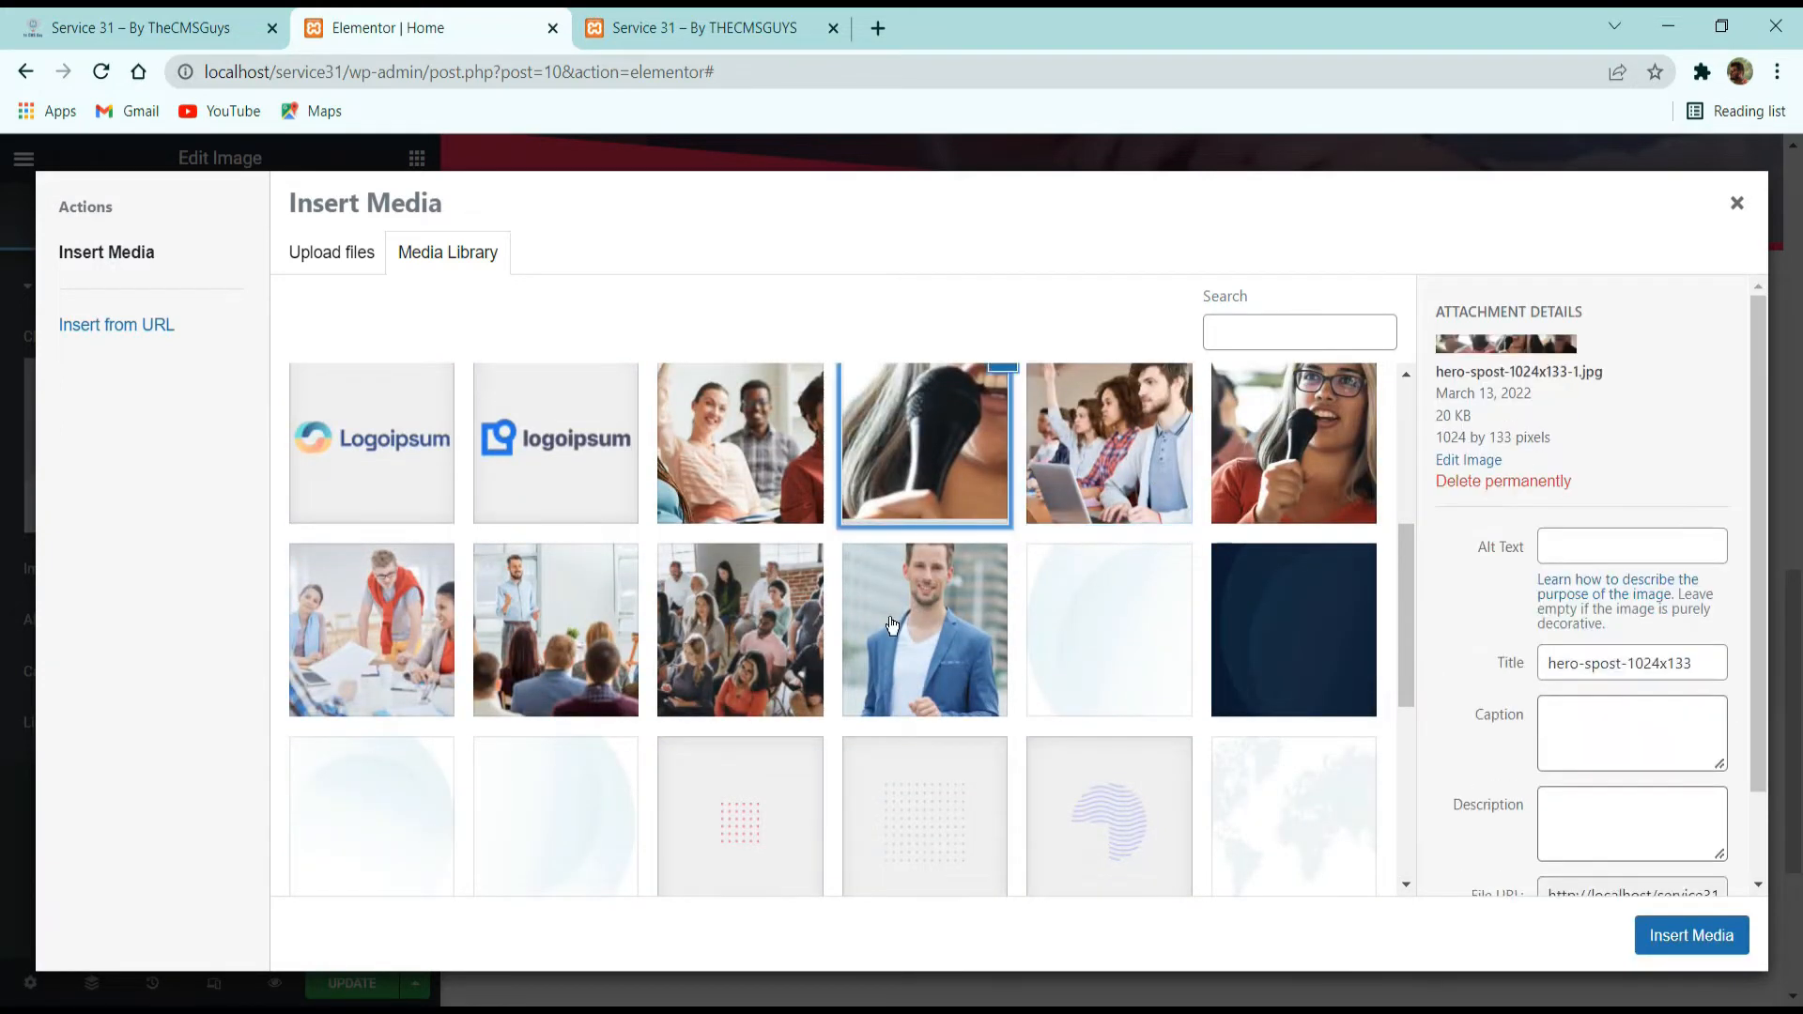
left_click(895, 626)
left_click(763, 625)
left_click(569, 638)
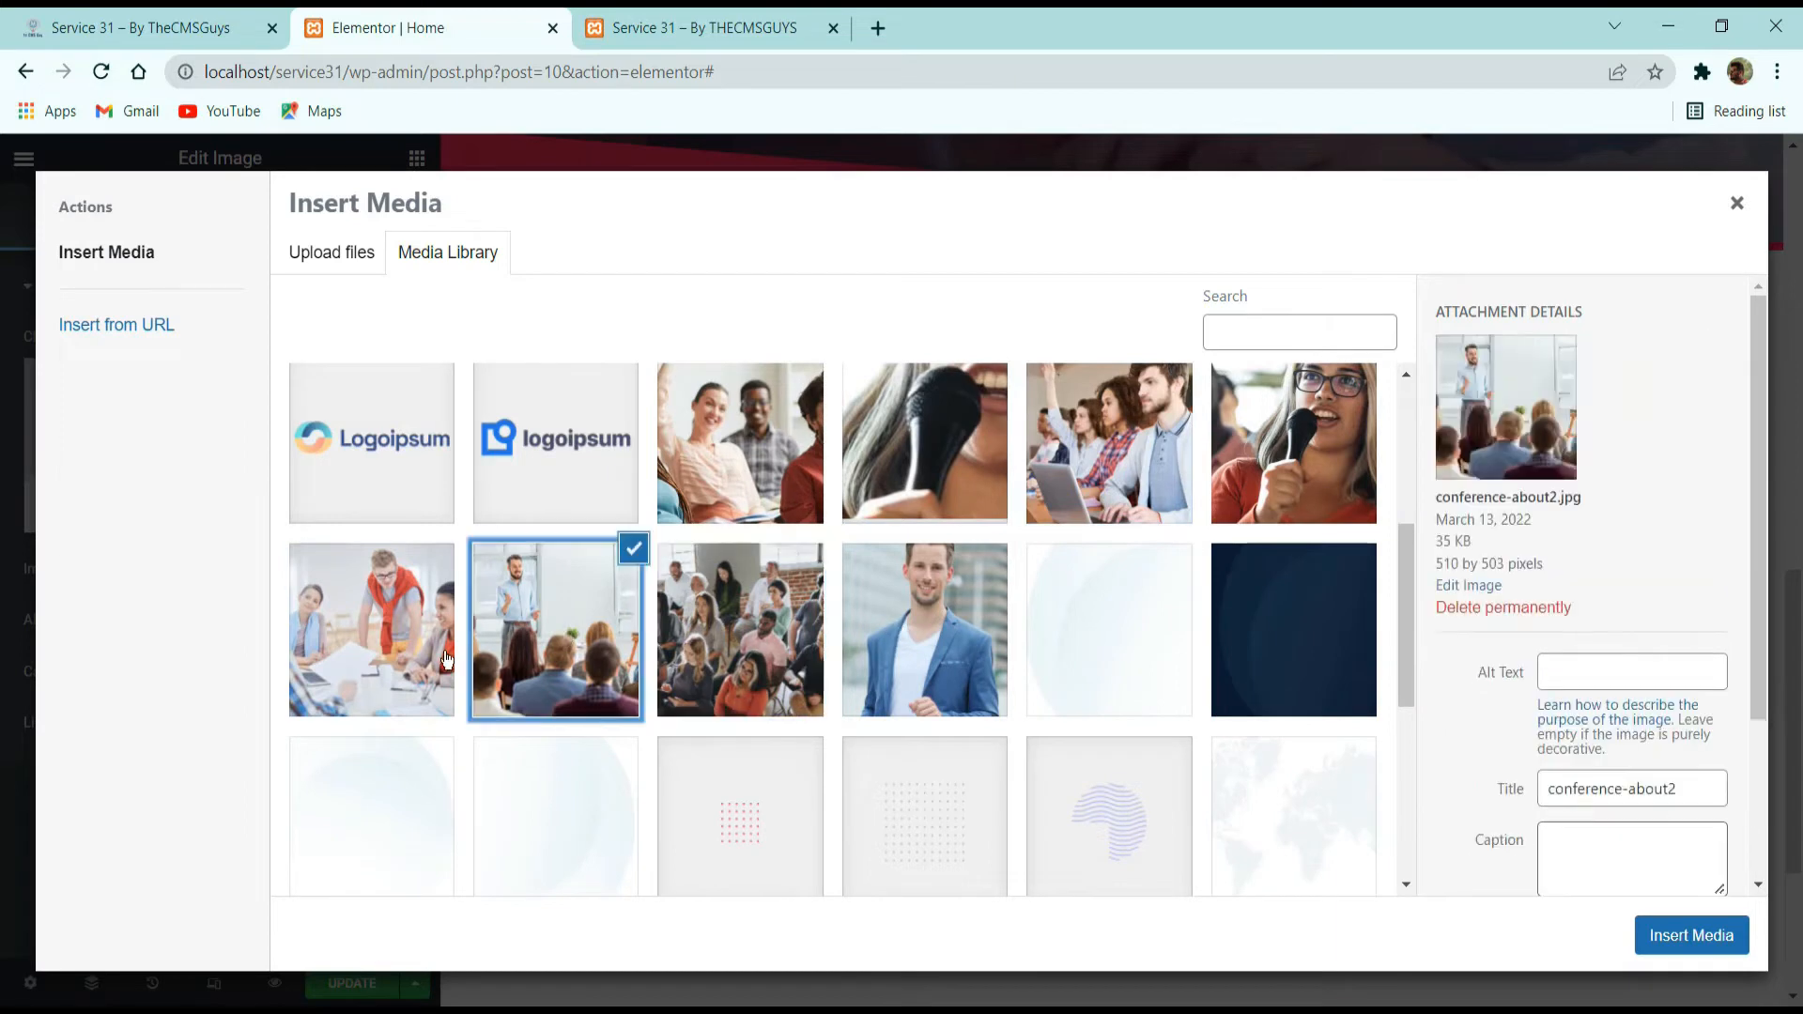
left_click(306, 663)
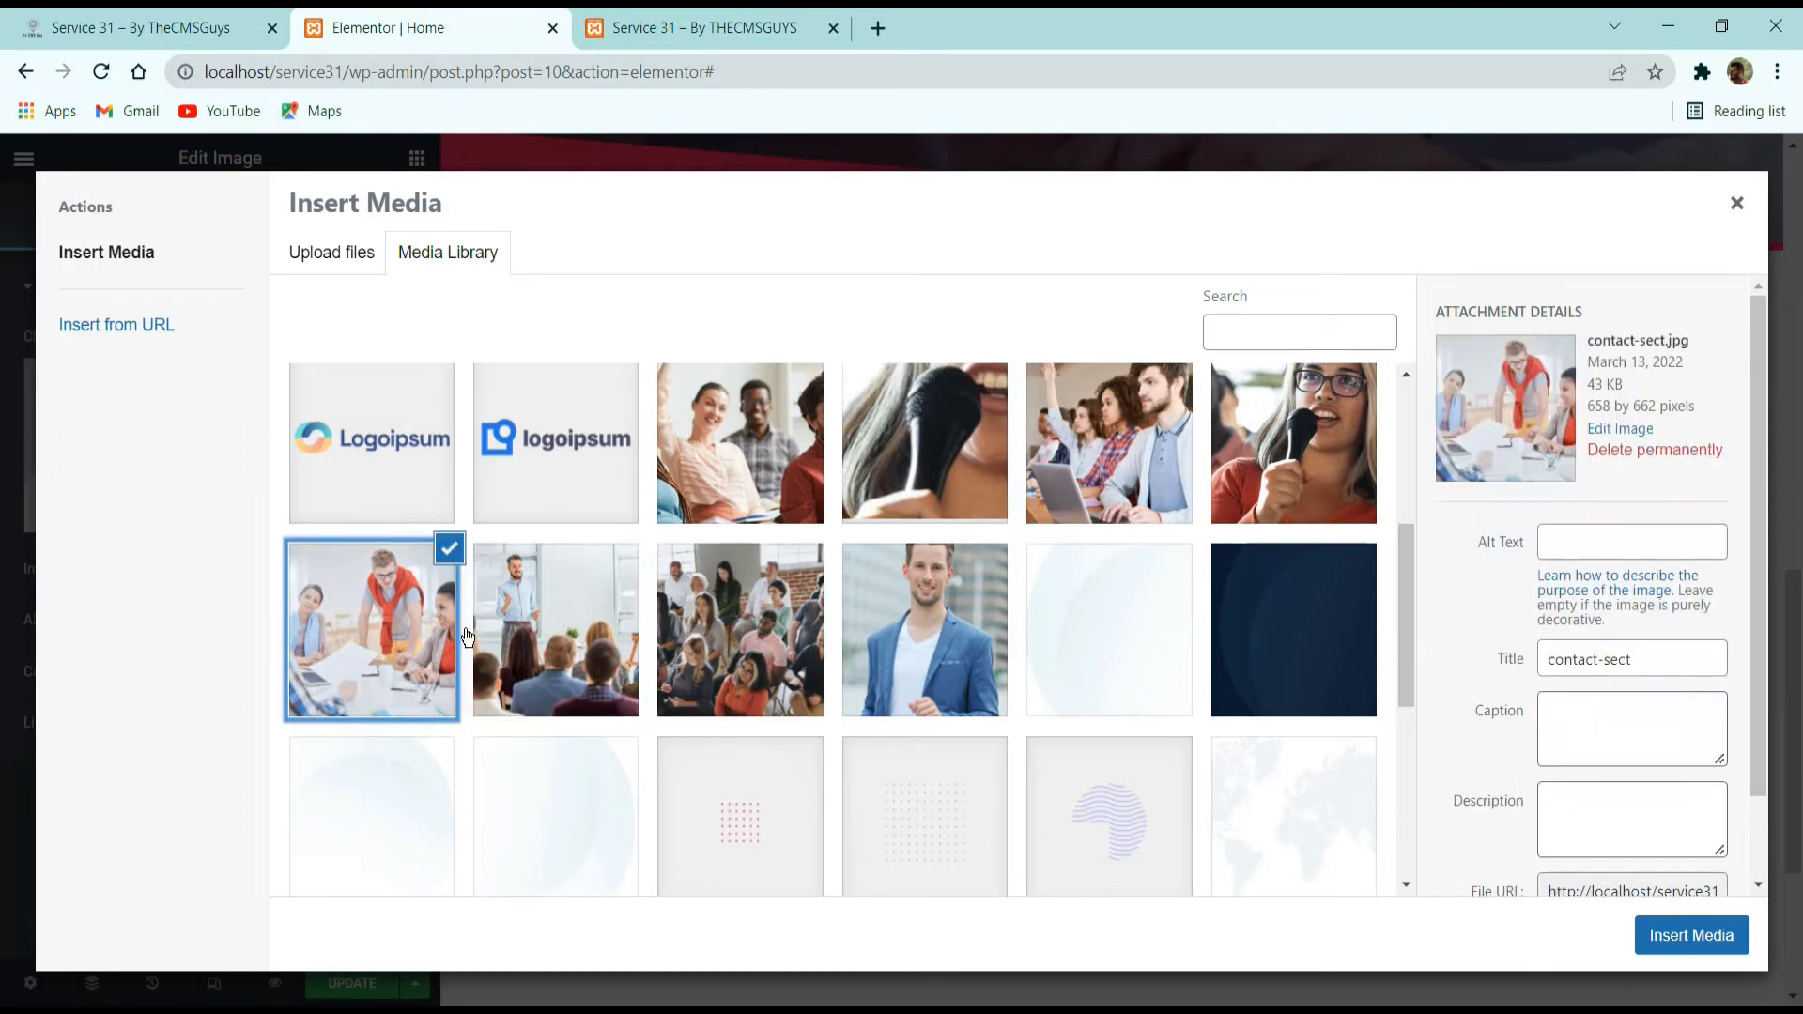
left_click(612, 627)
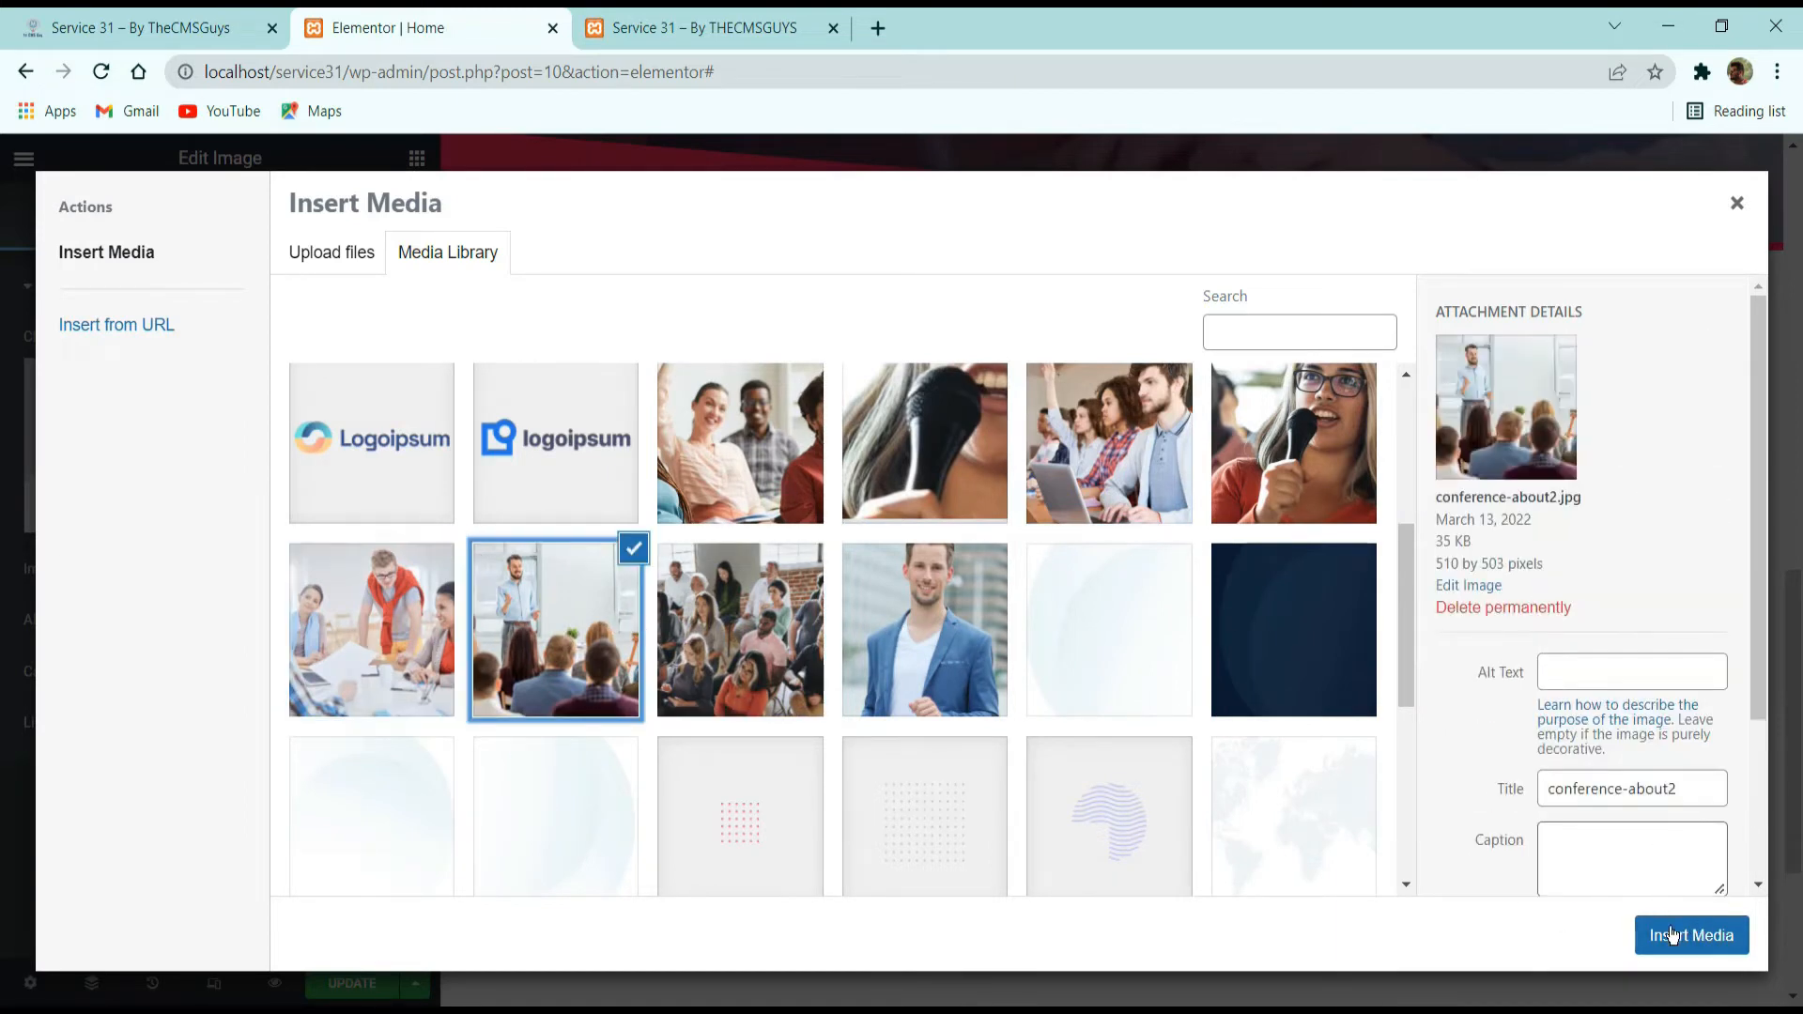
left_click(1686, 936)
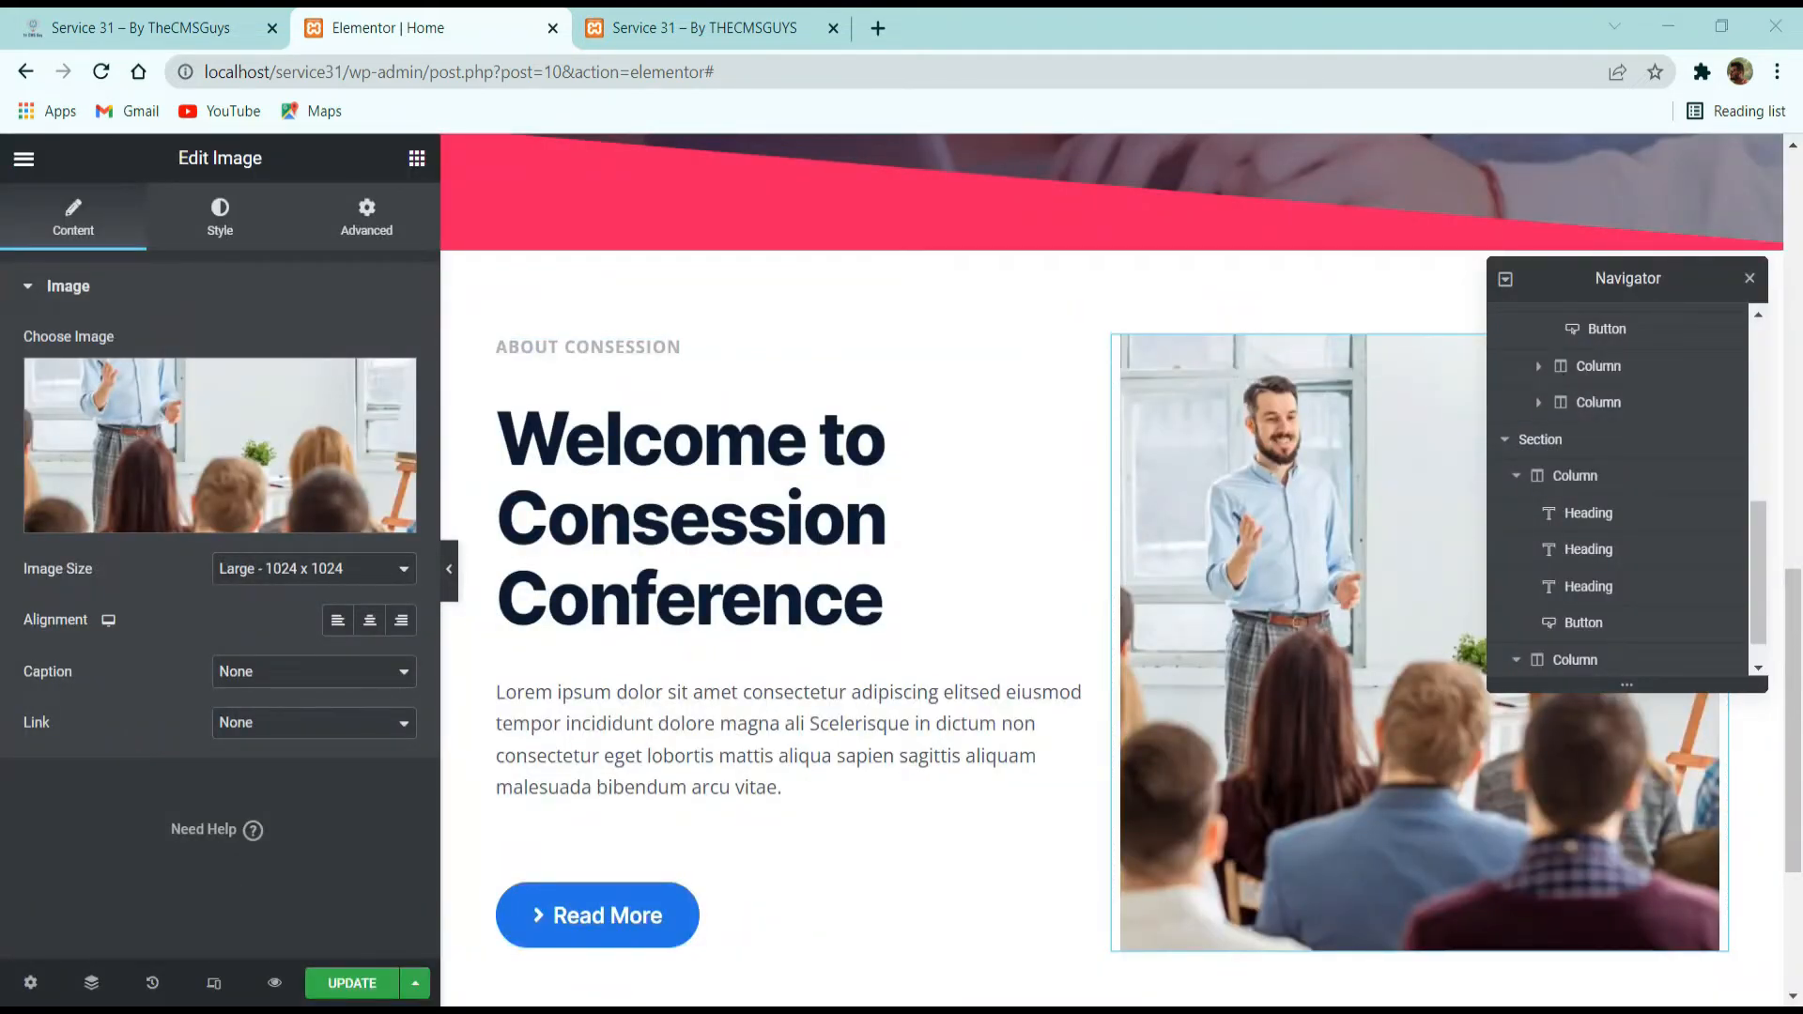
Set the conference image's maximum width to 520 px in its style settings.
left_click(246, 220)
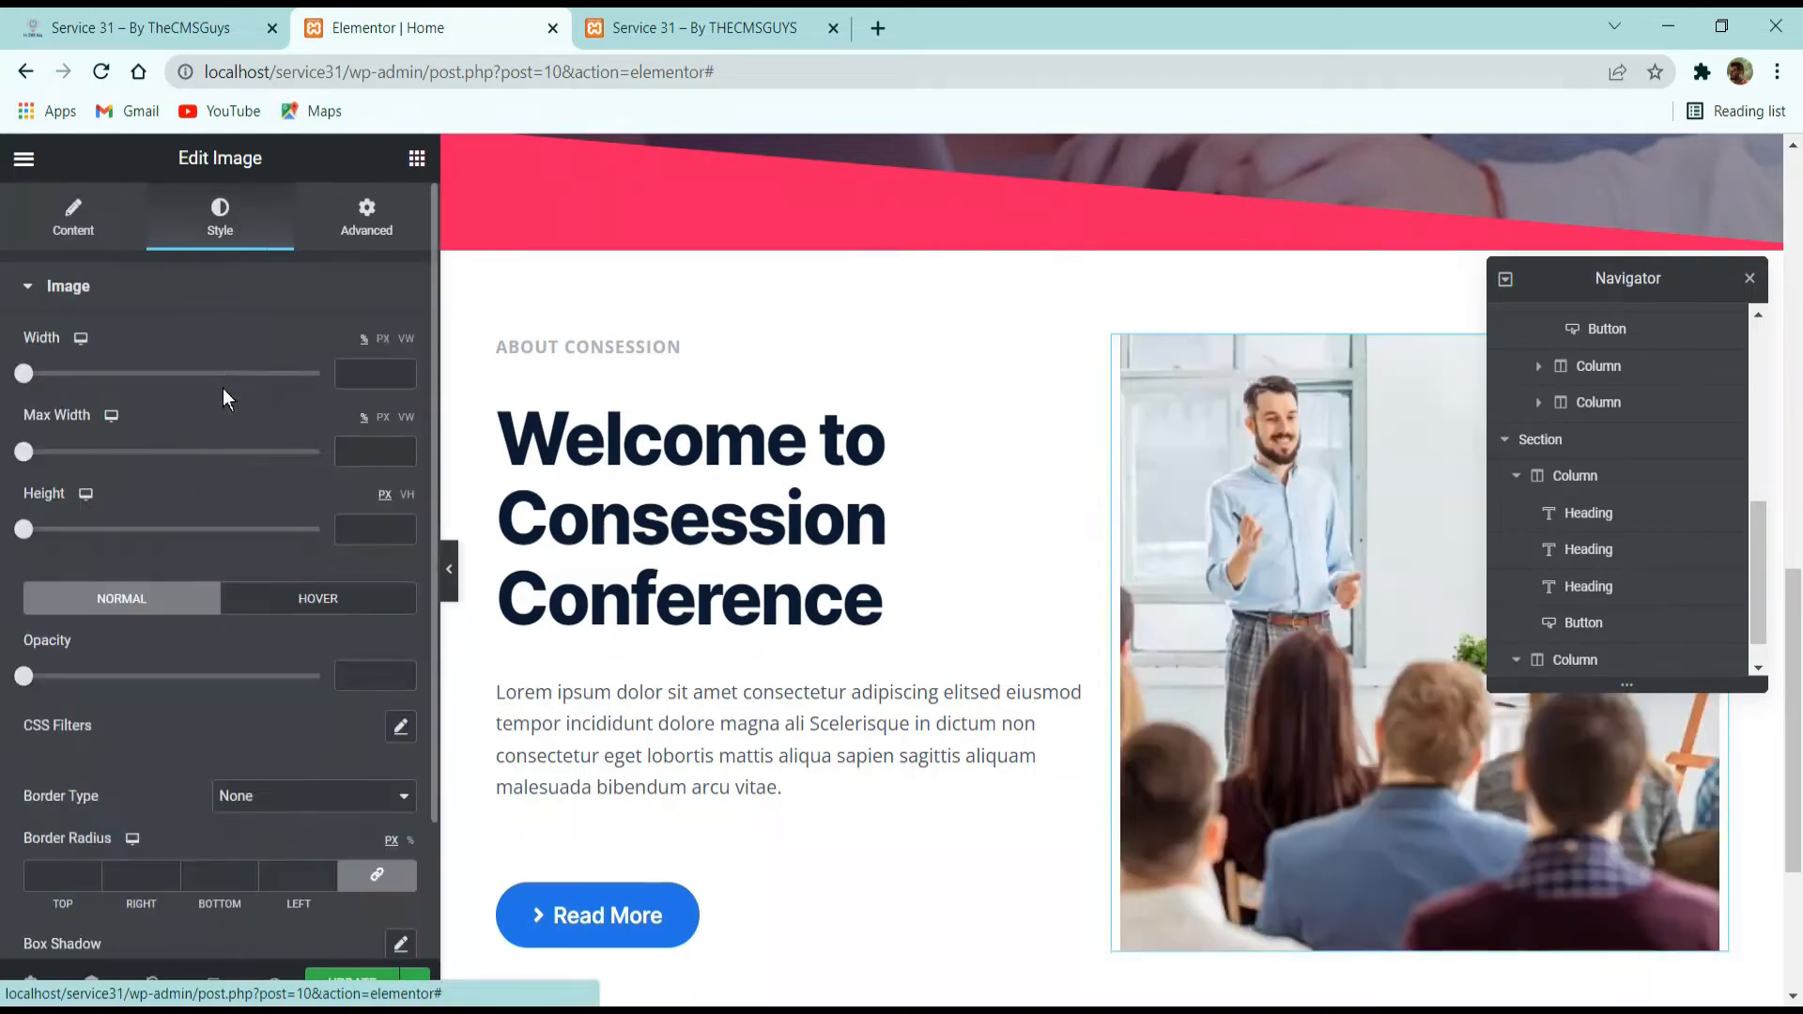
left_click(383, 418)
left_click(371, 452)
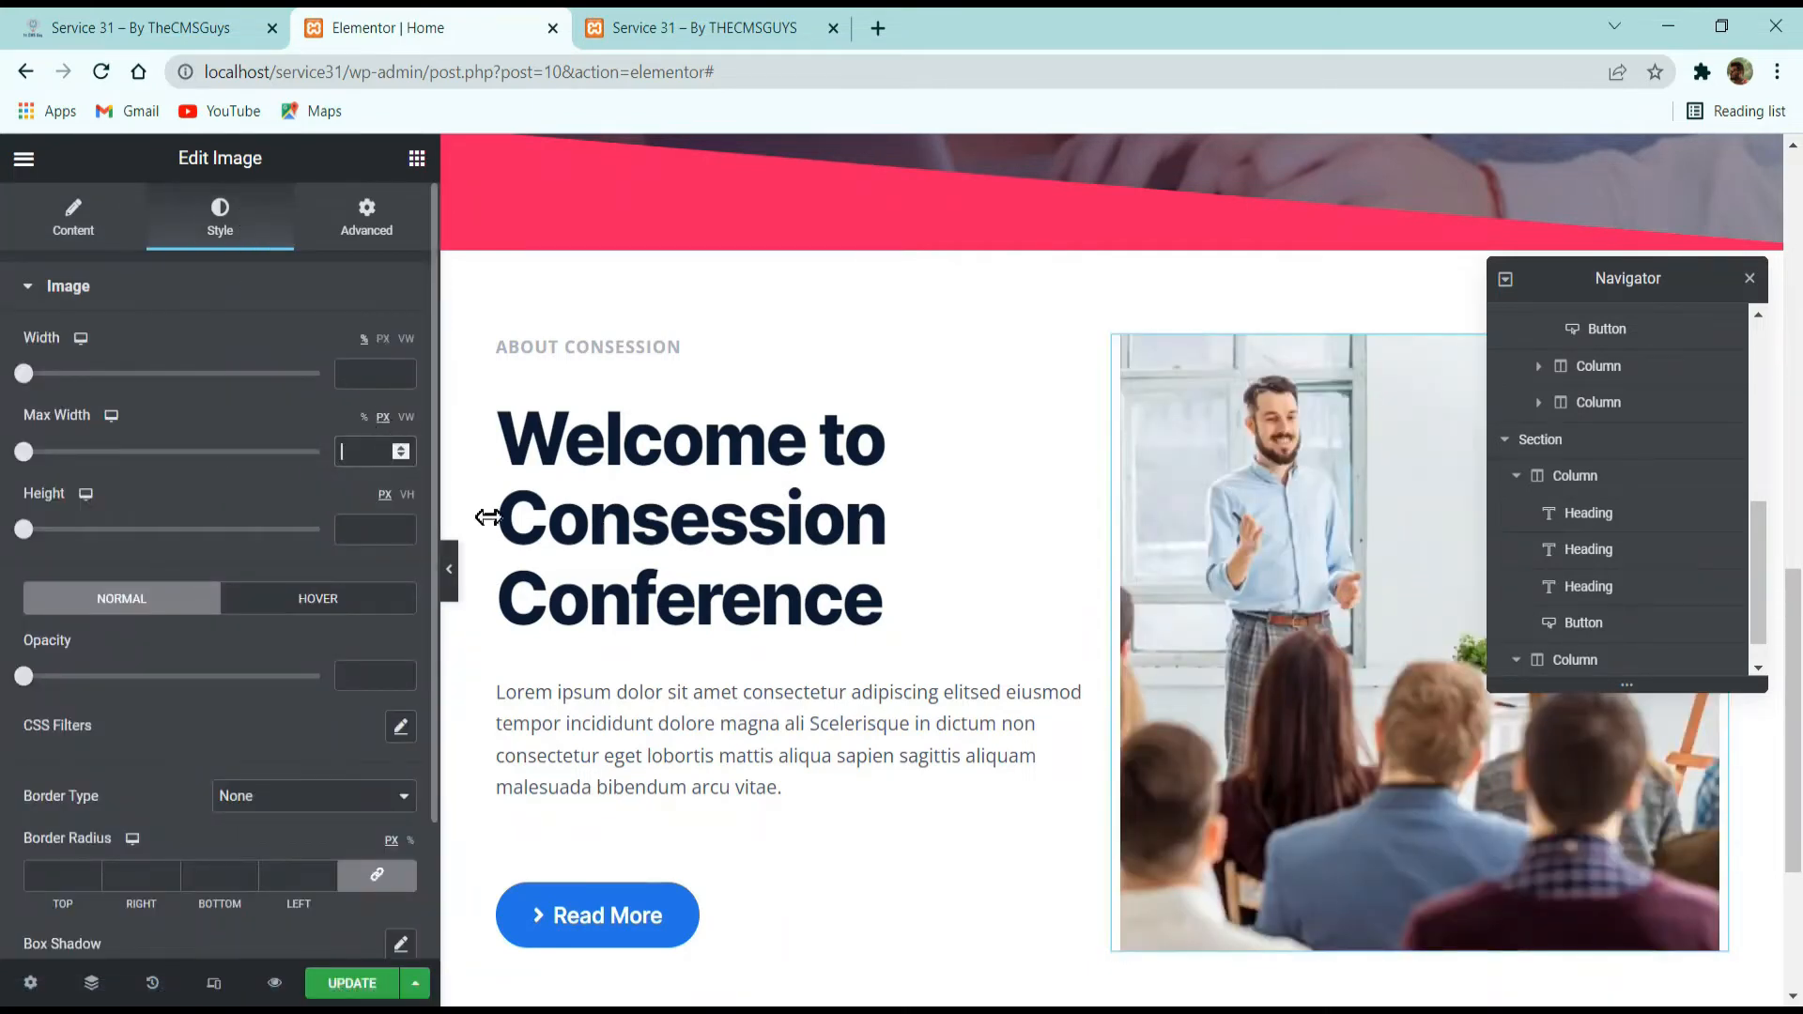
type("520")
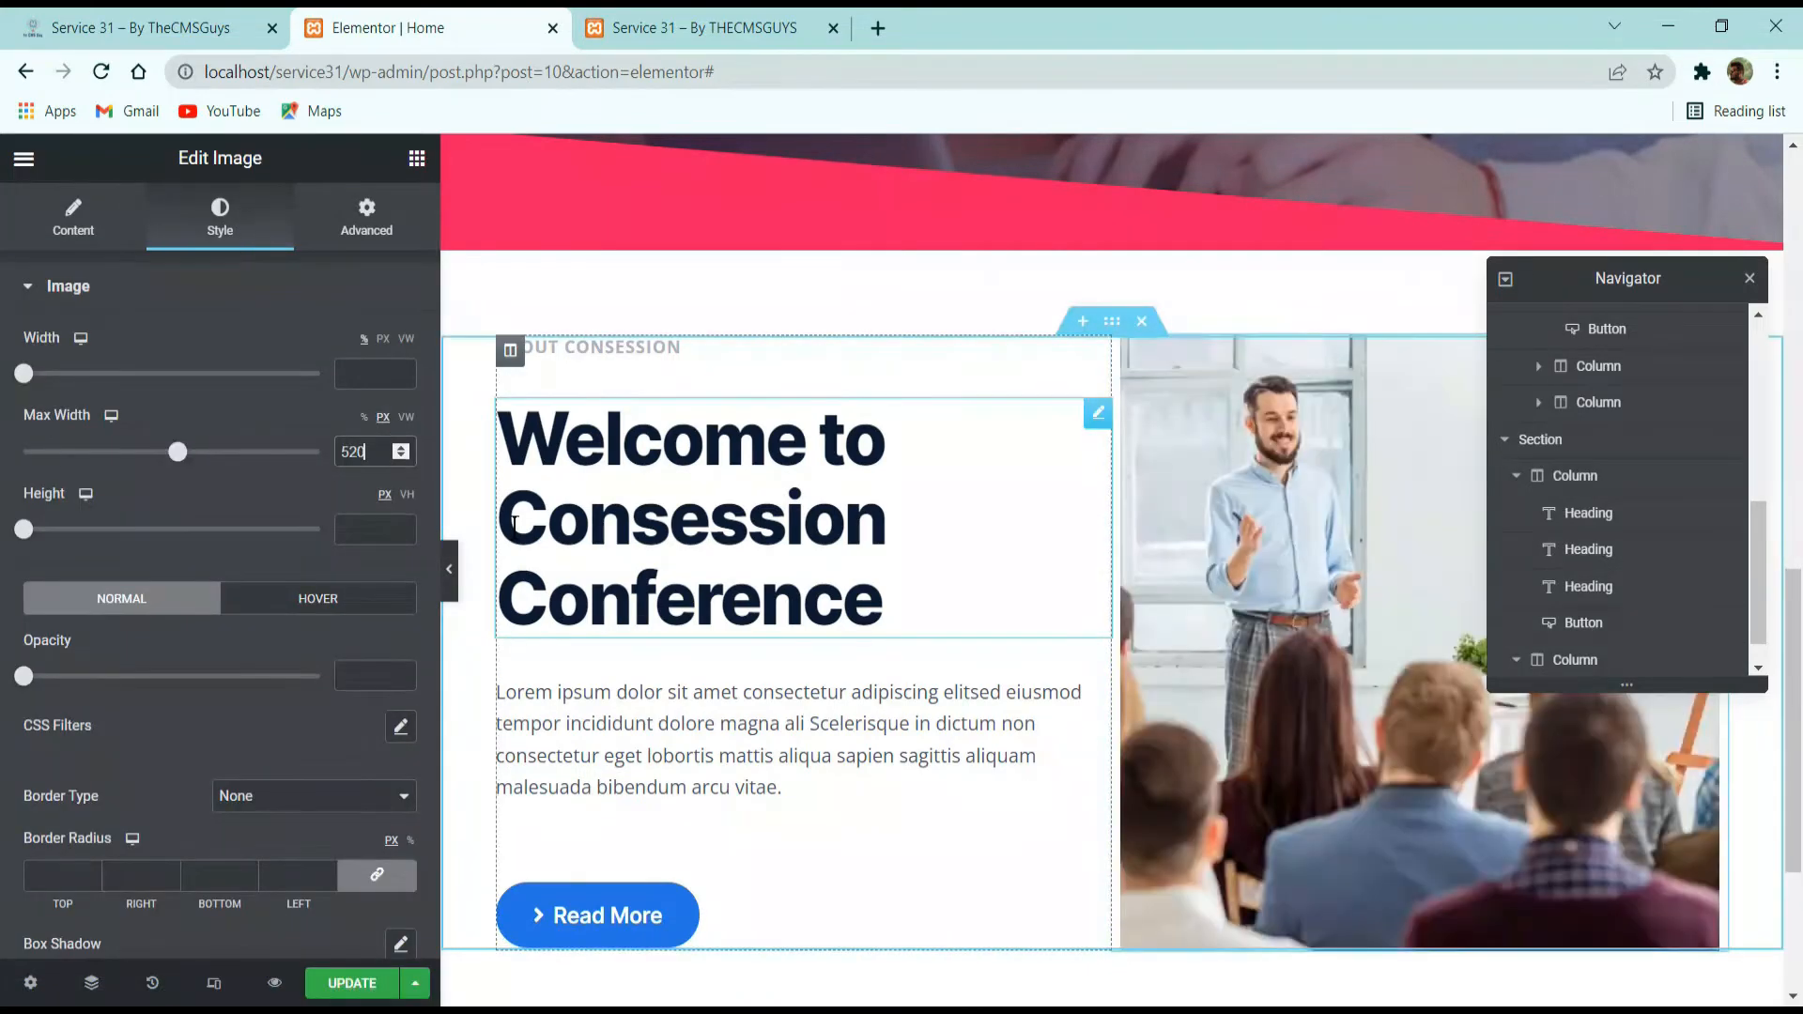
Move the Navigator away from the conference image and close it.
left_click_drag(1691, 274, 1306, 215)
left_click(1122, 221)
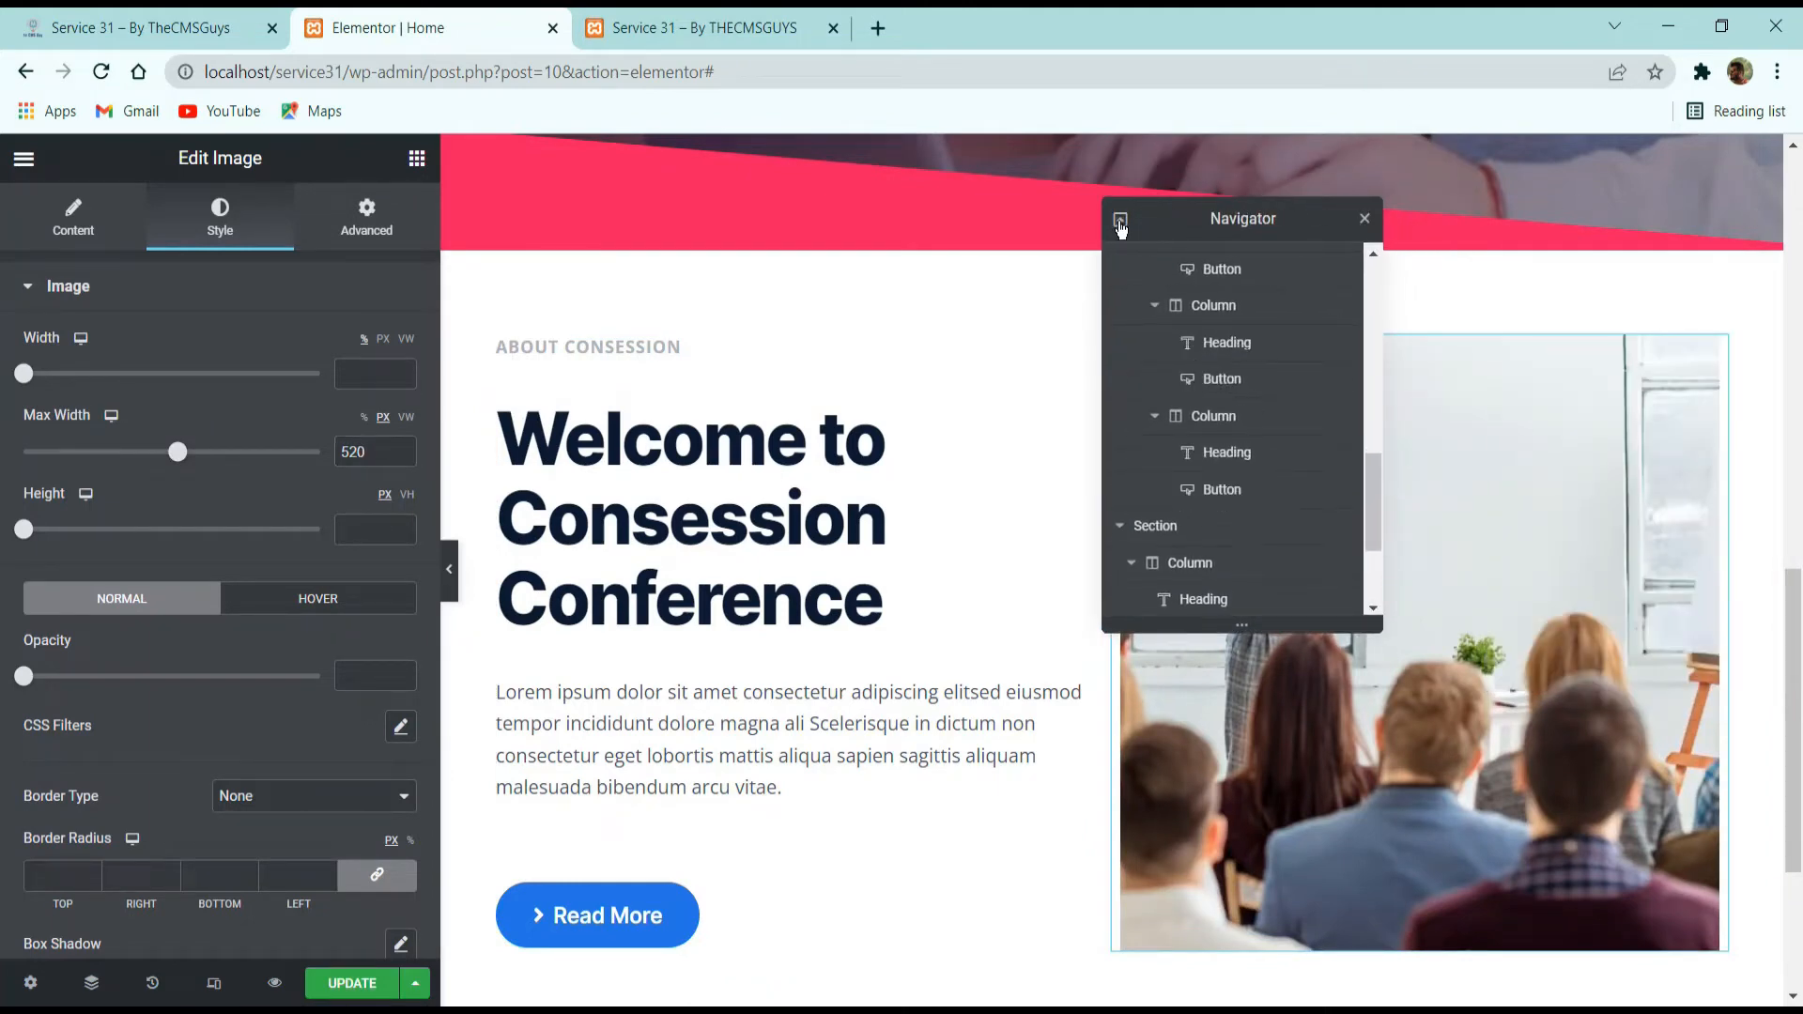
left_click(1364, 219)
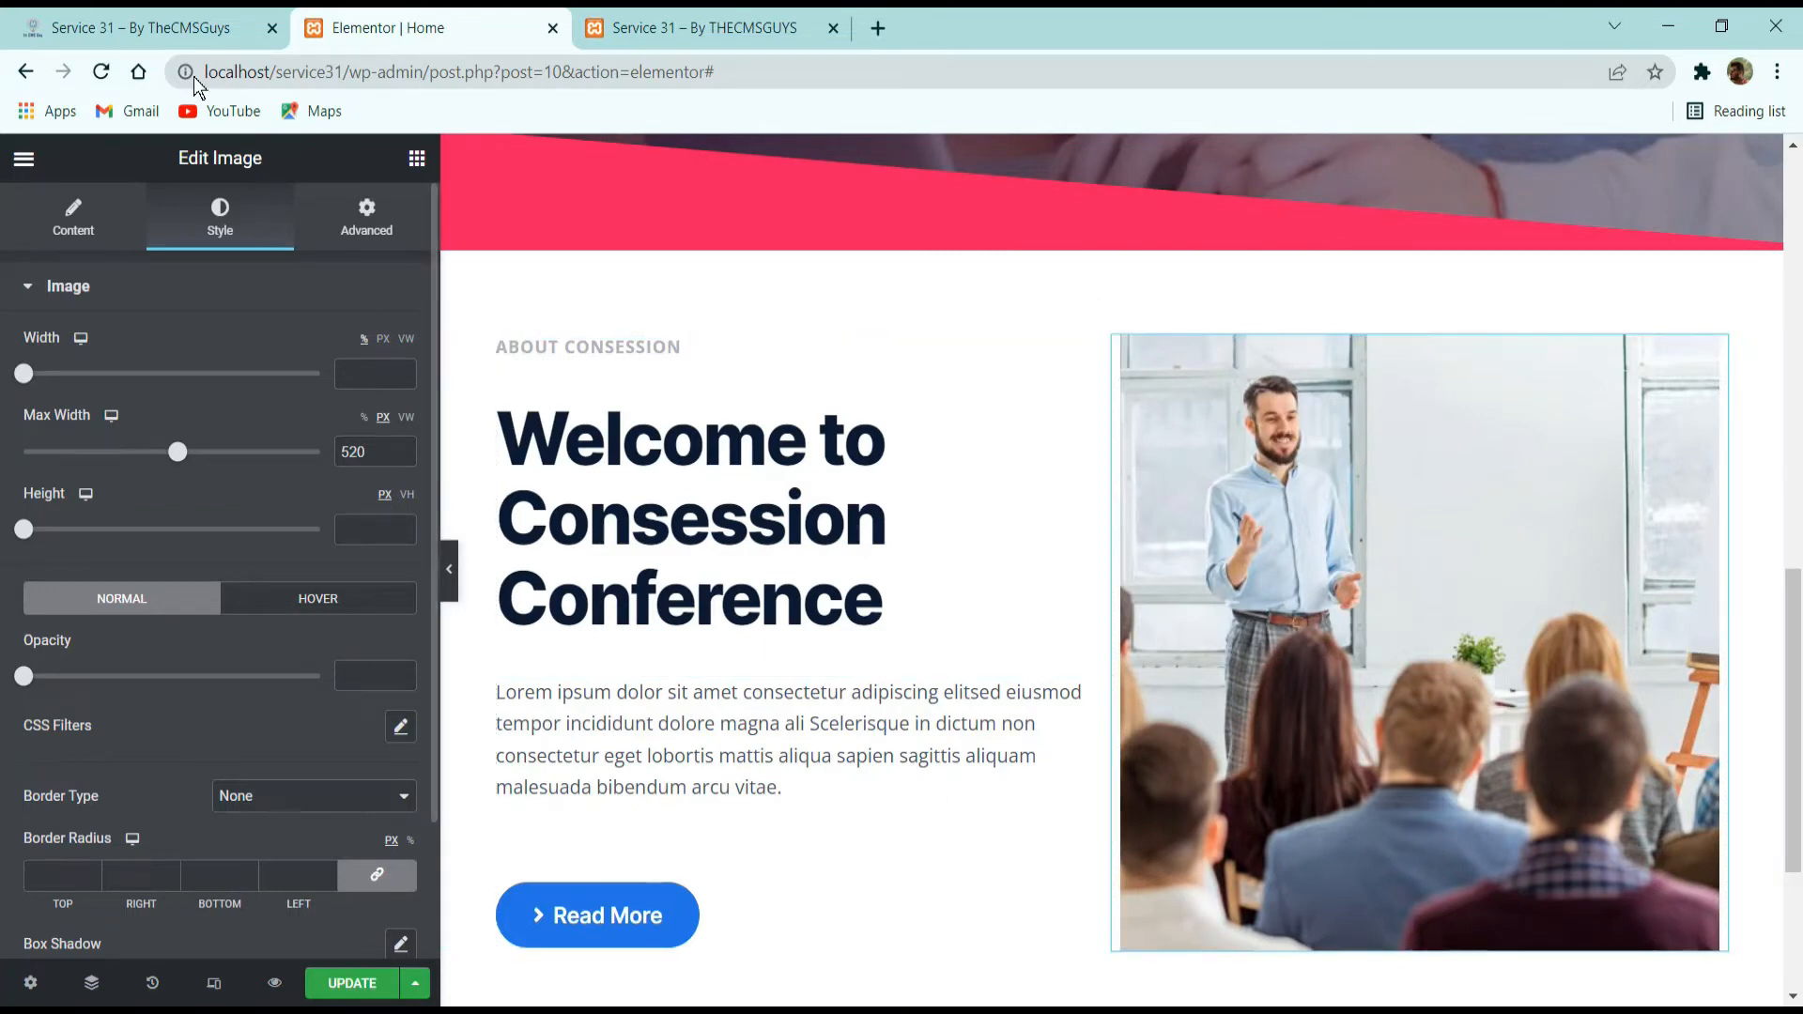
Check the demo image's rounded corners, then in Elementor set the conference image's border radius to 16 px on all corners.
left_click(150, 27)
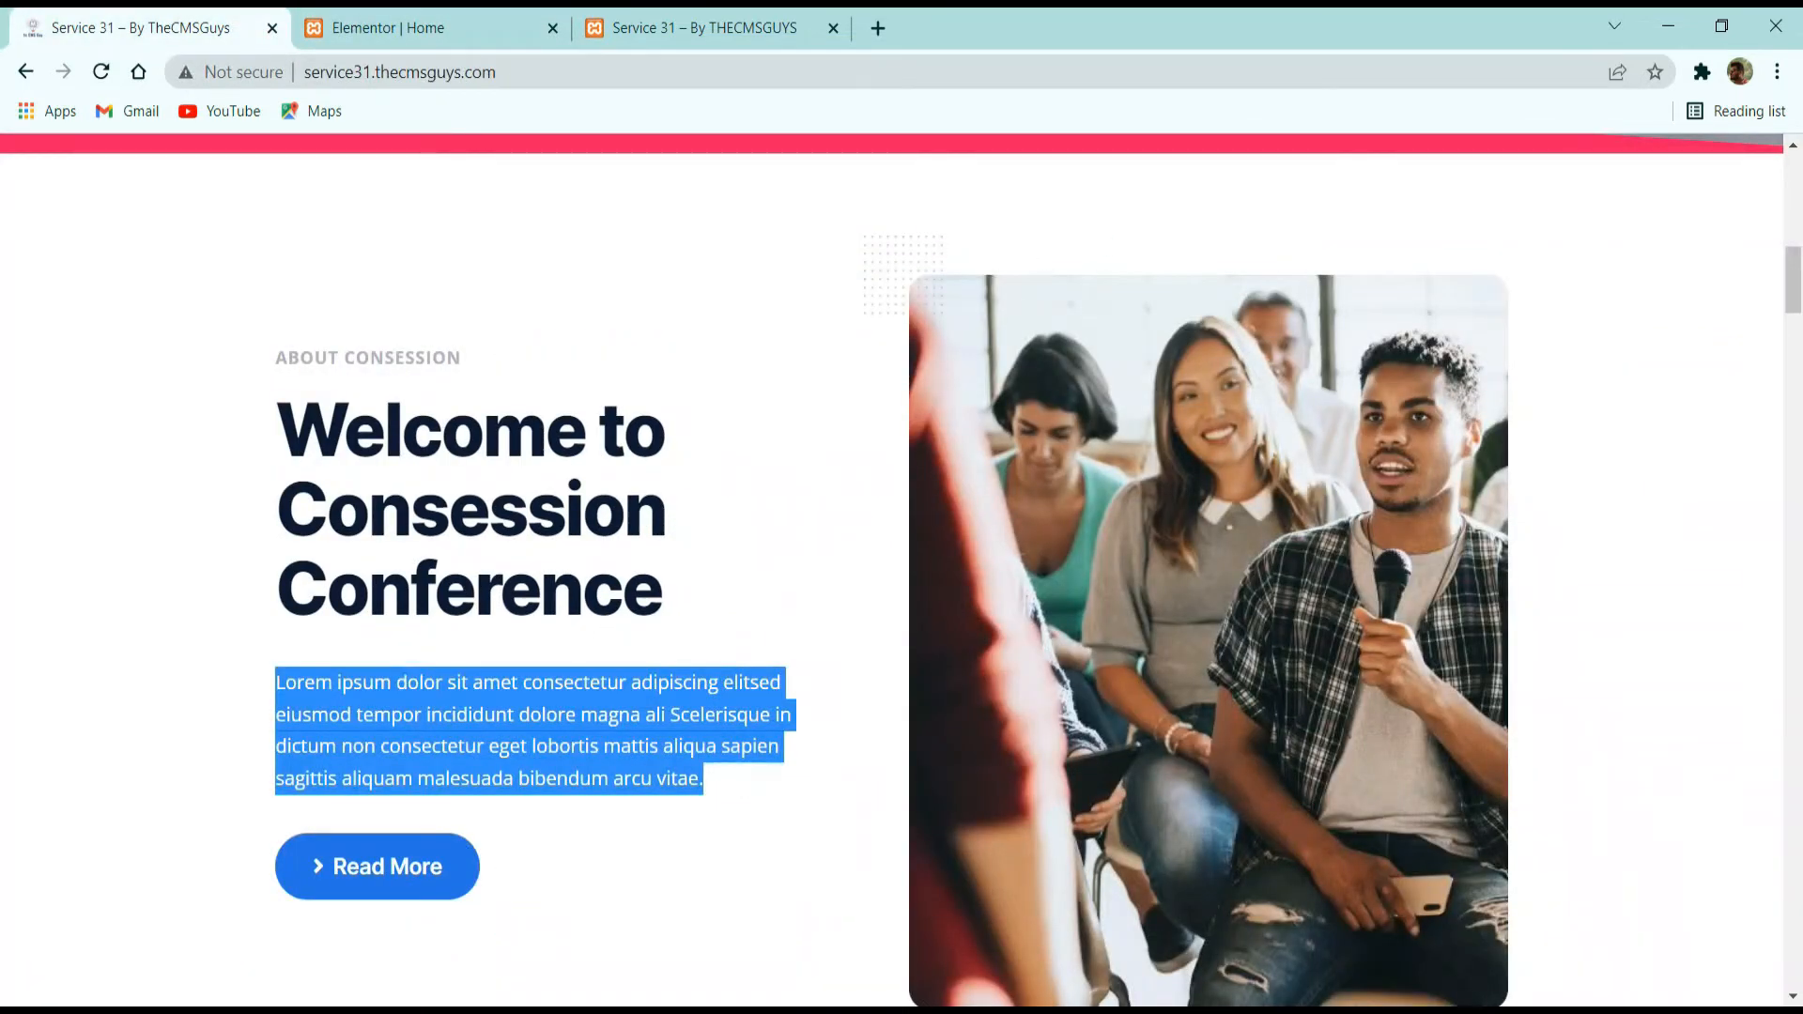
left_click(402, 28)
scroll(231, 588, "down", 3)
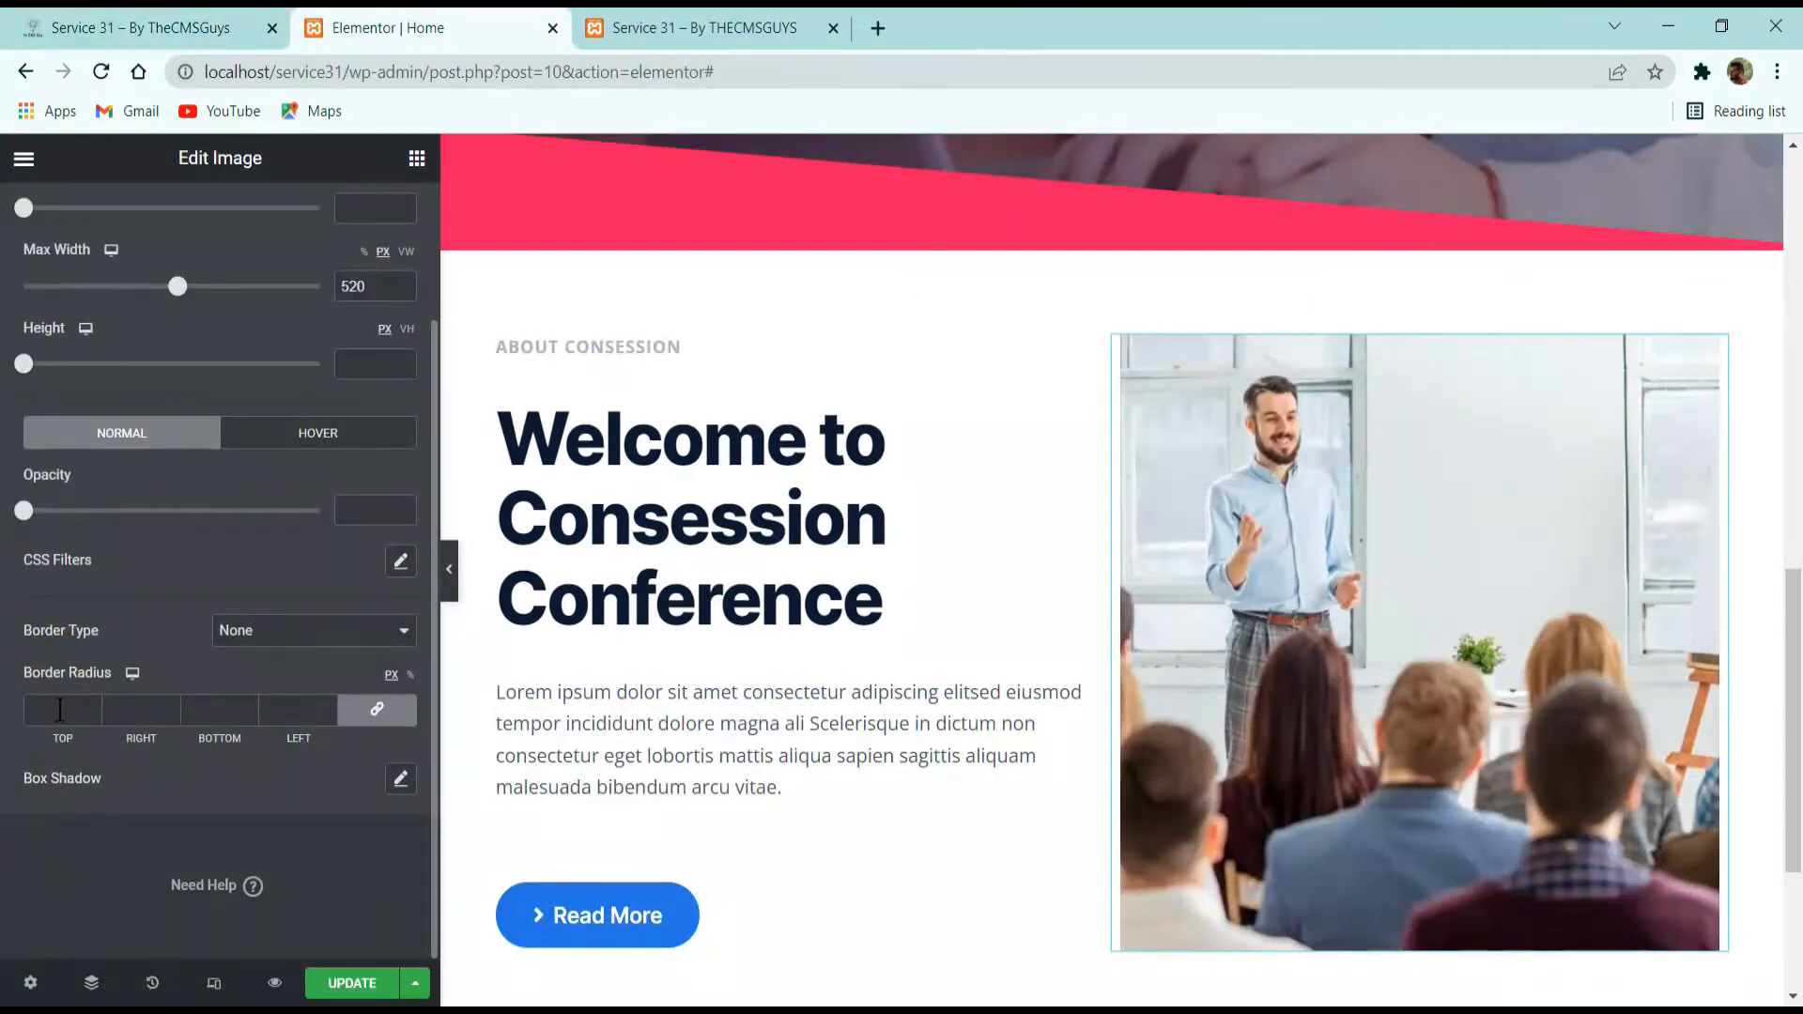
left_click(52, 714)
type("16")
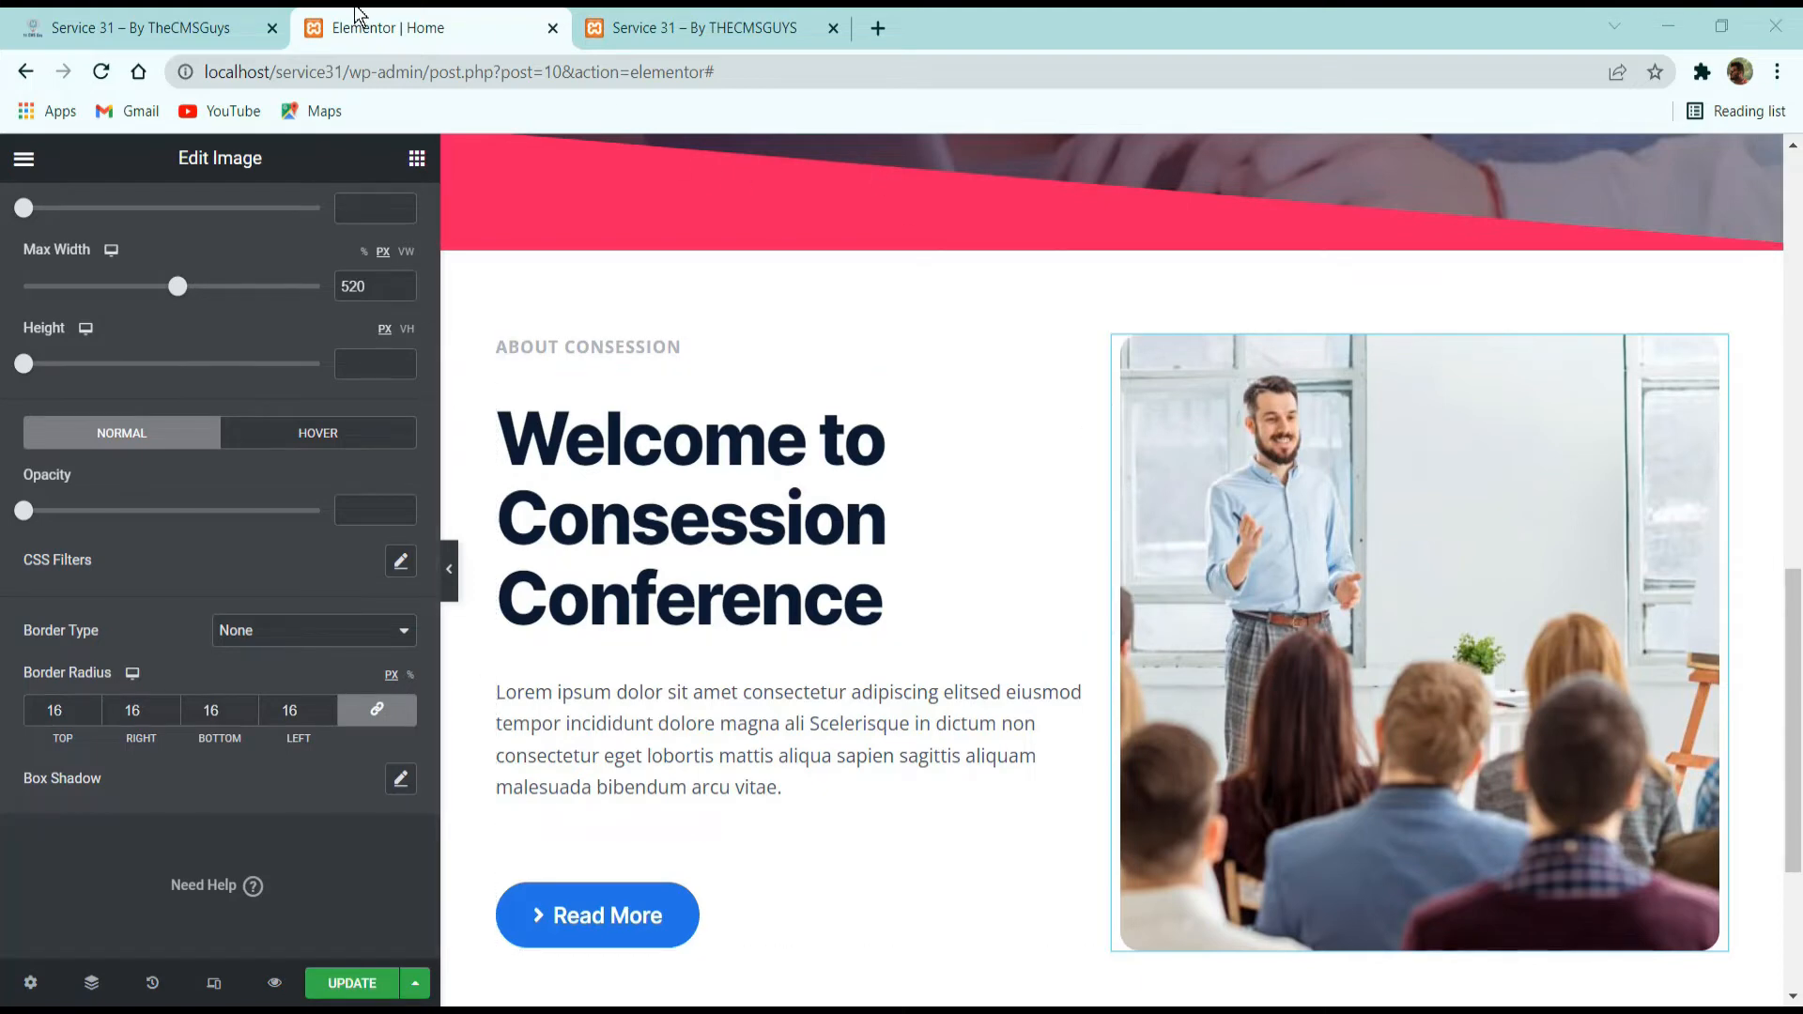
Add an image widget above the conference photo and insert the grey dot pattern from the media library.
left_click(141, 28)
left_click(442, 38)
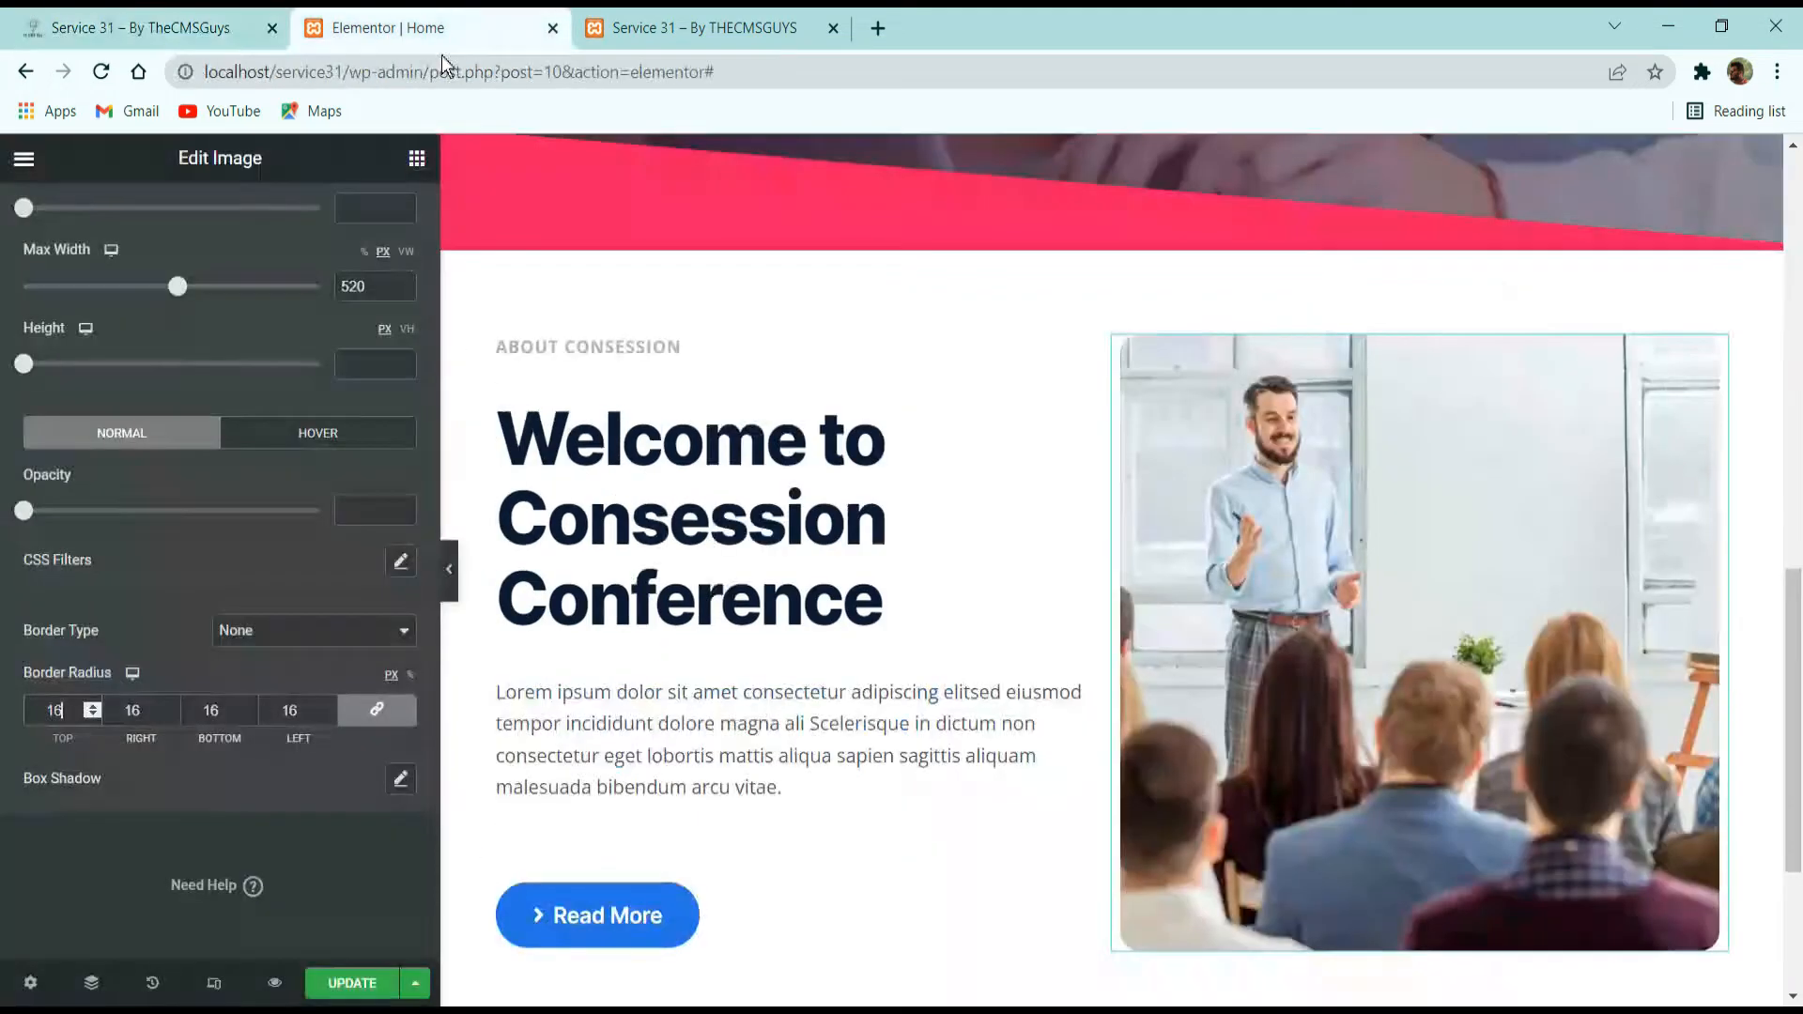
left_click(420, 161)
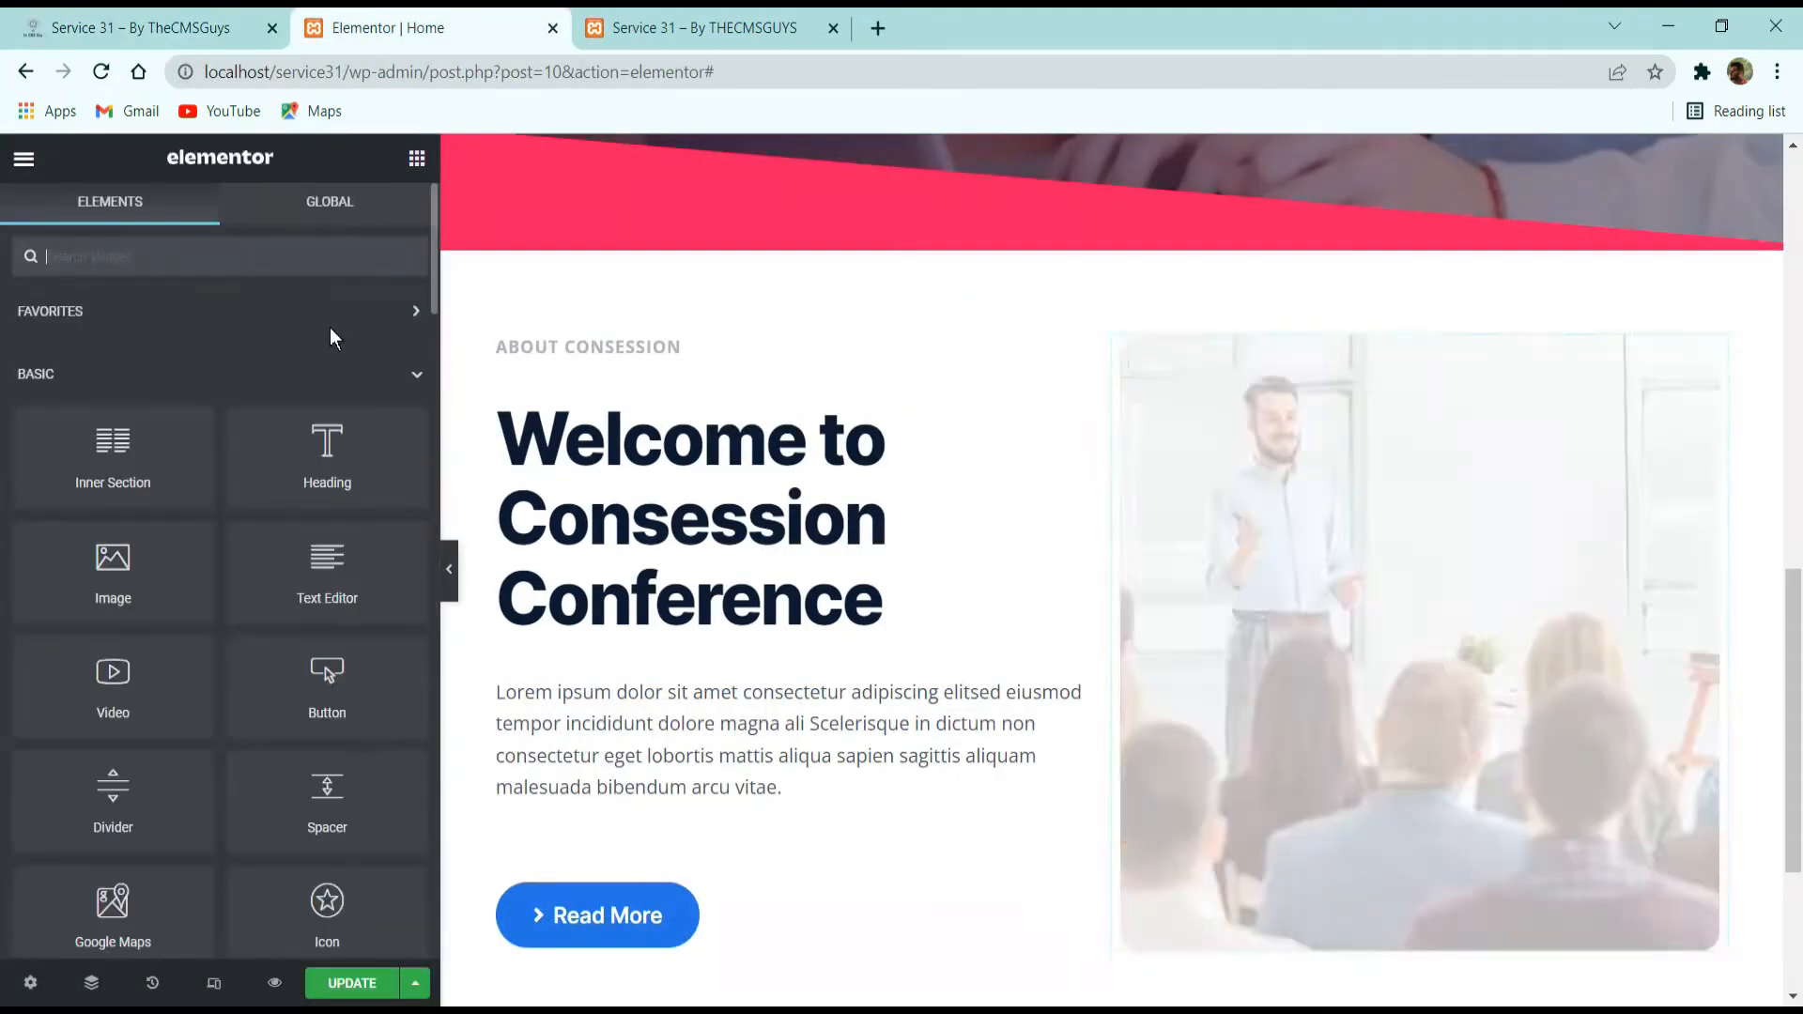
left_click_drag(113, 568, 1291, 346)
left_click(227, 392)
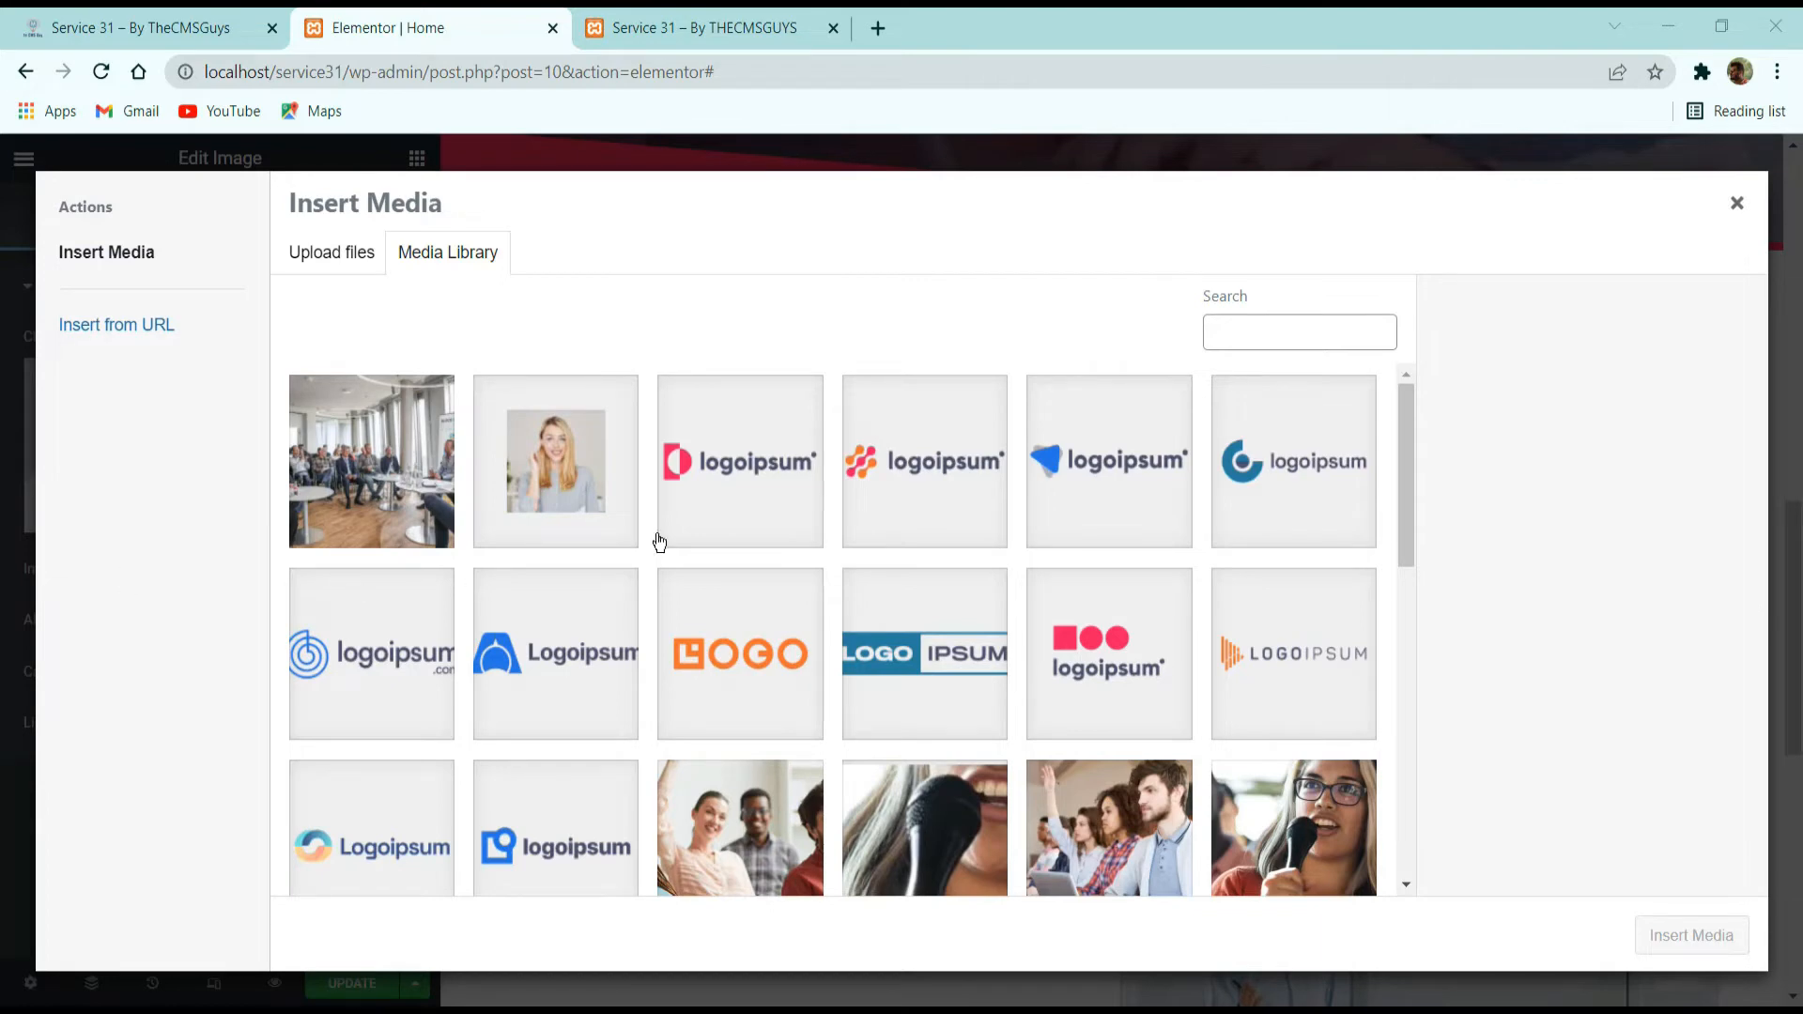
scroll(557, 631, "down", 5)
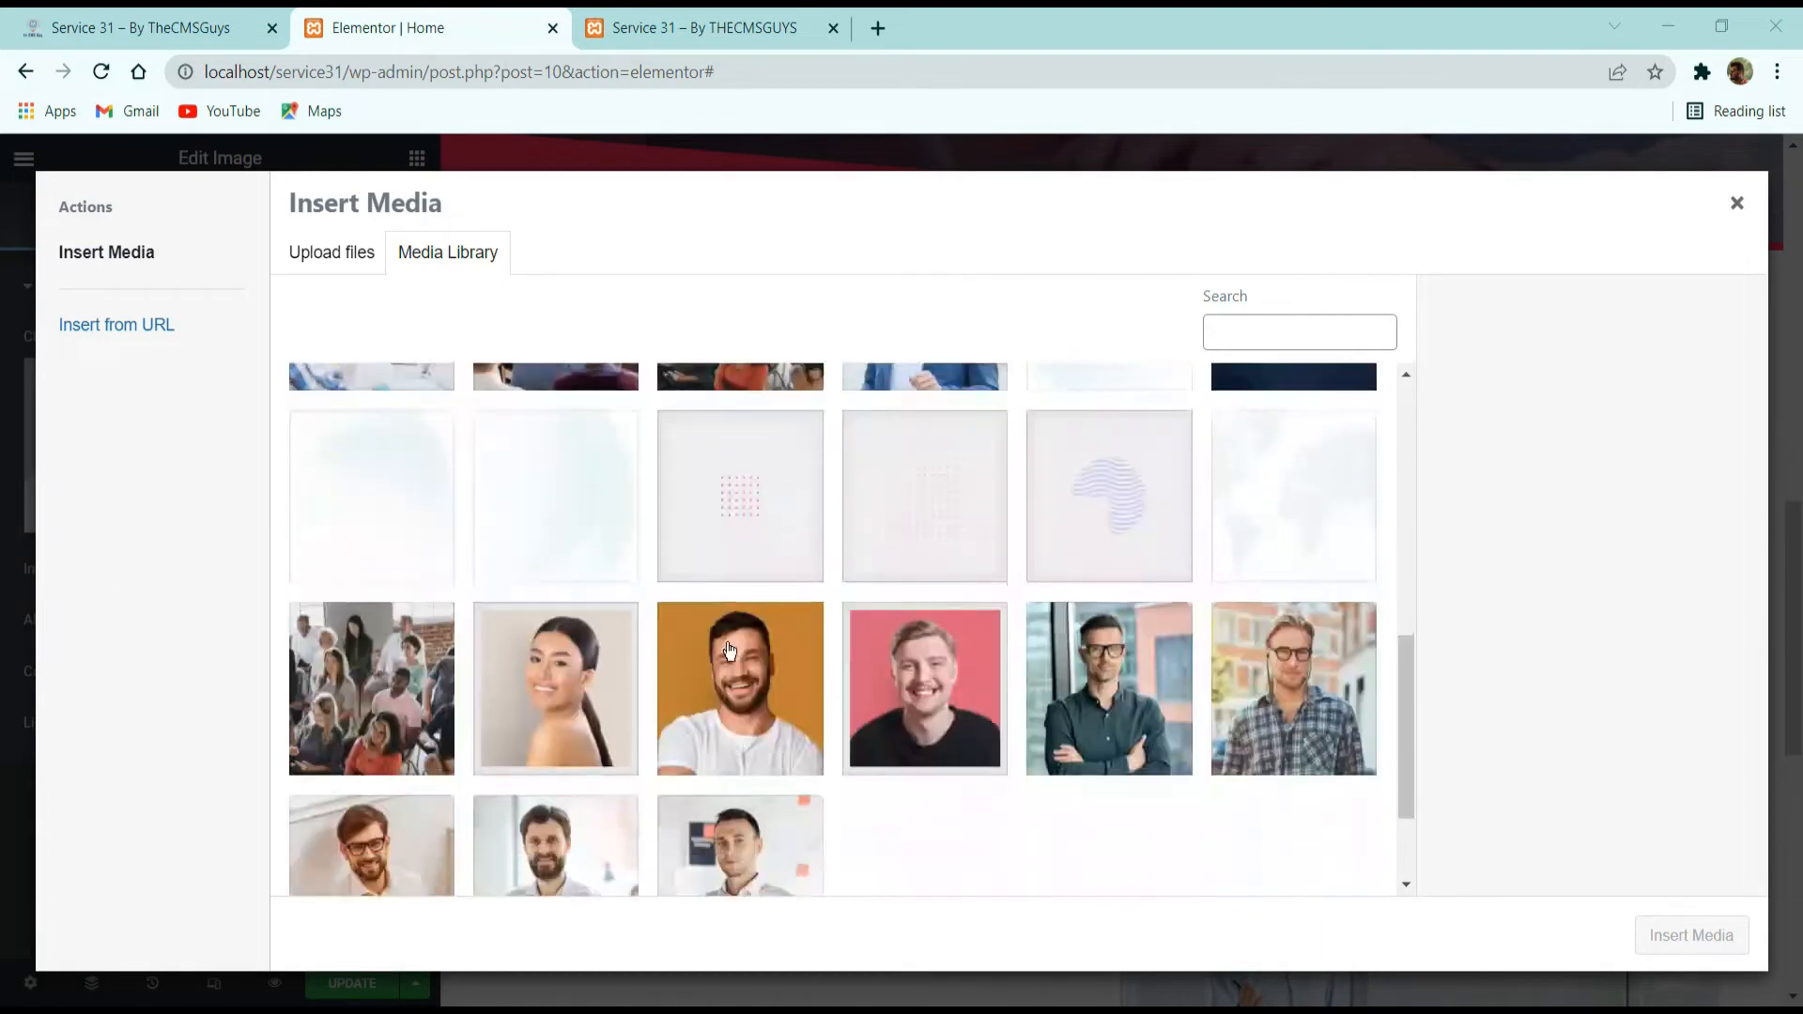
left_click(712, 490)
left_click(893, 490)
left_click(1691, 935)
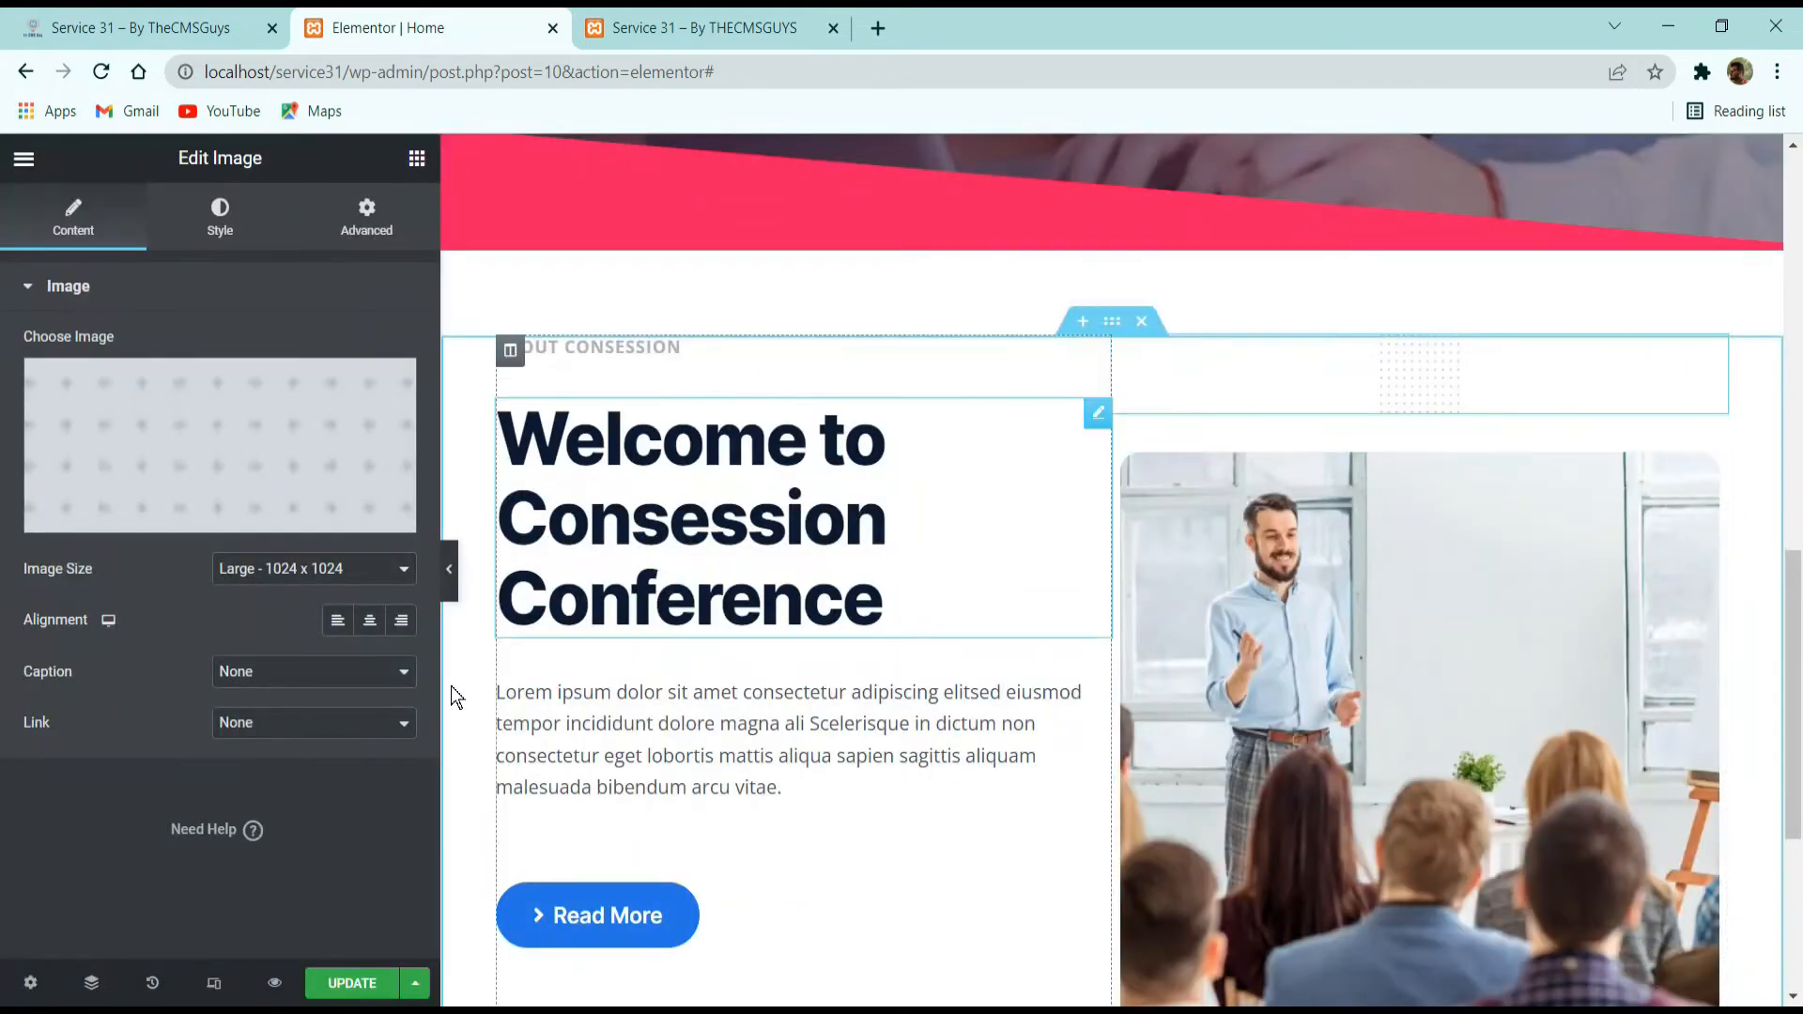
Left-align the dot pattern image and set its bottom margin to -45 px, checking the overlap against the demo page.
left_click(337, 620)
left_click(385, 209)
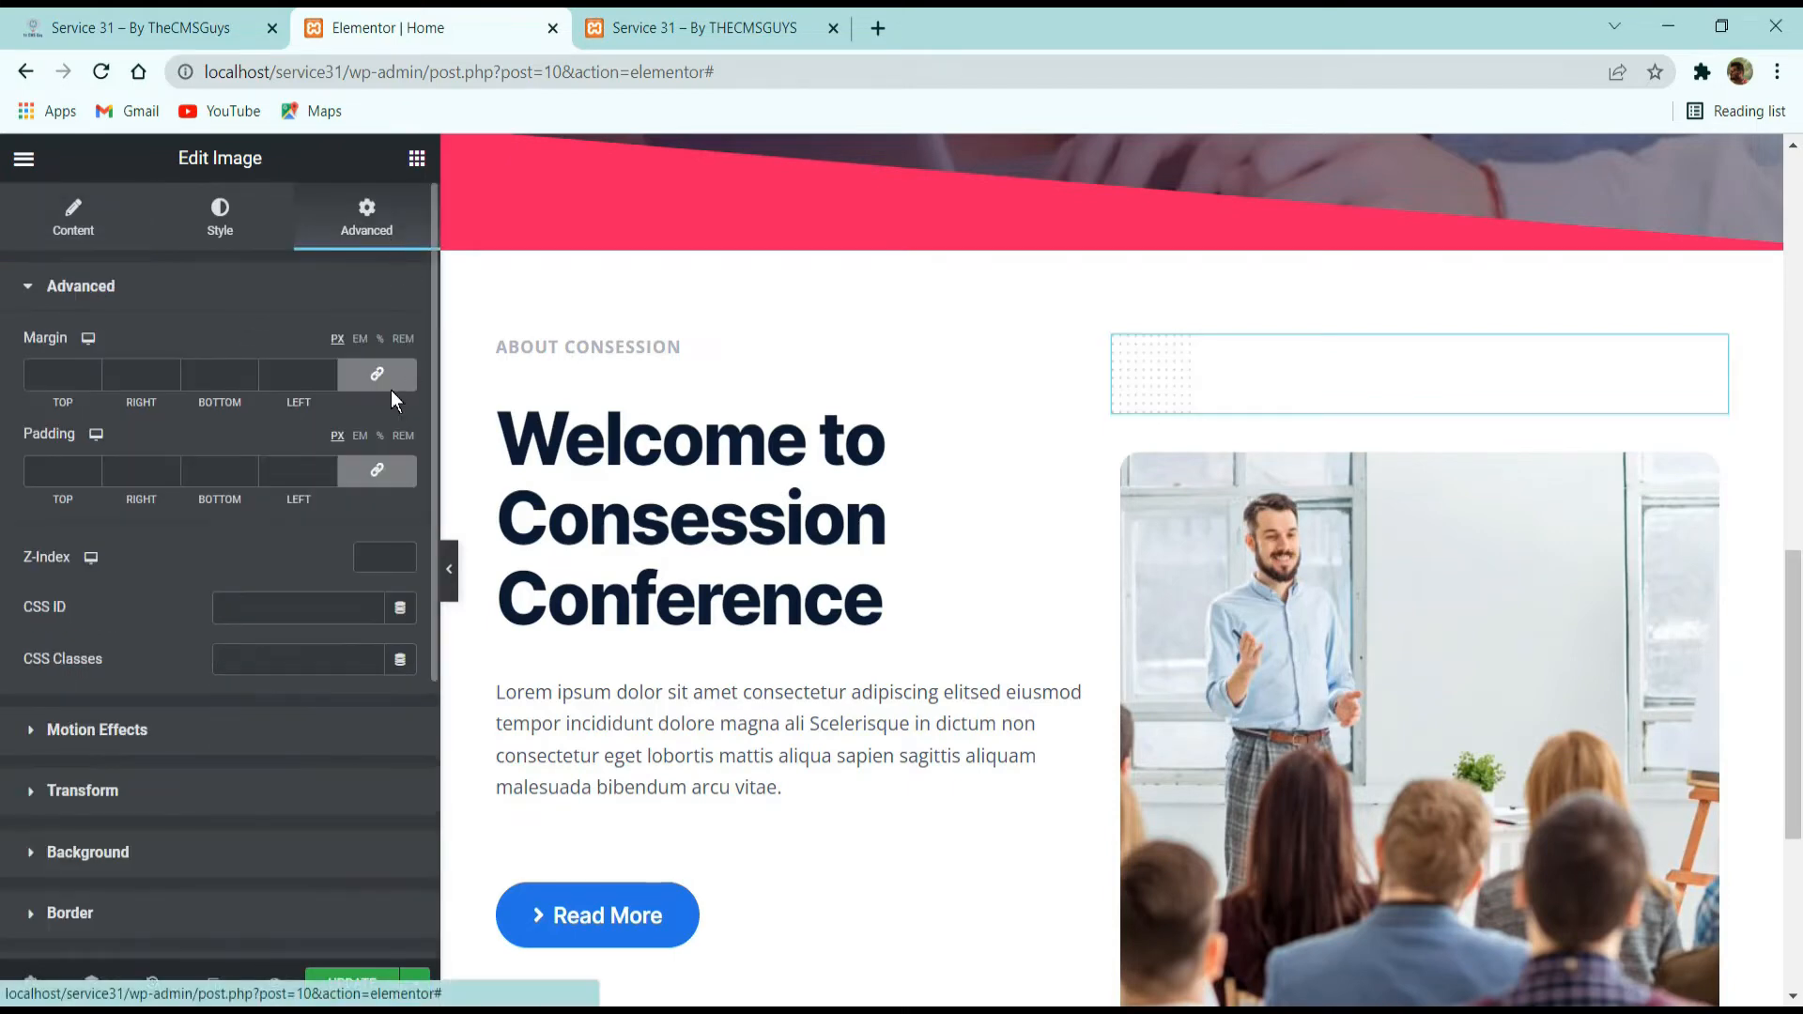
left_click(393, 380)
left_click(250, 379)
left_click(250, 379)
left_click(250, 380)
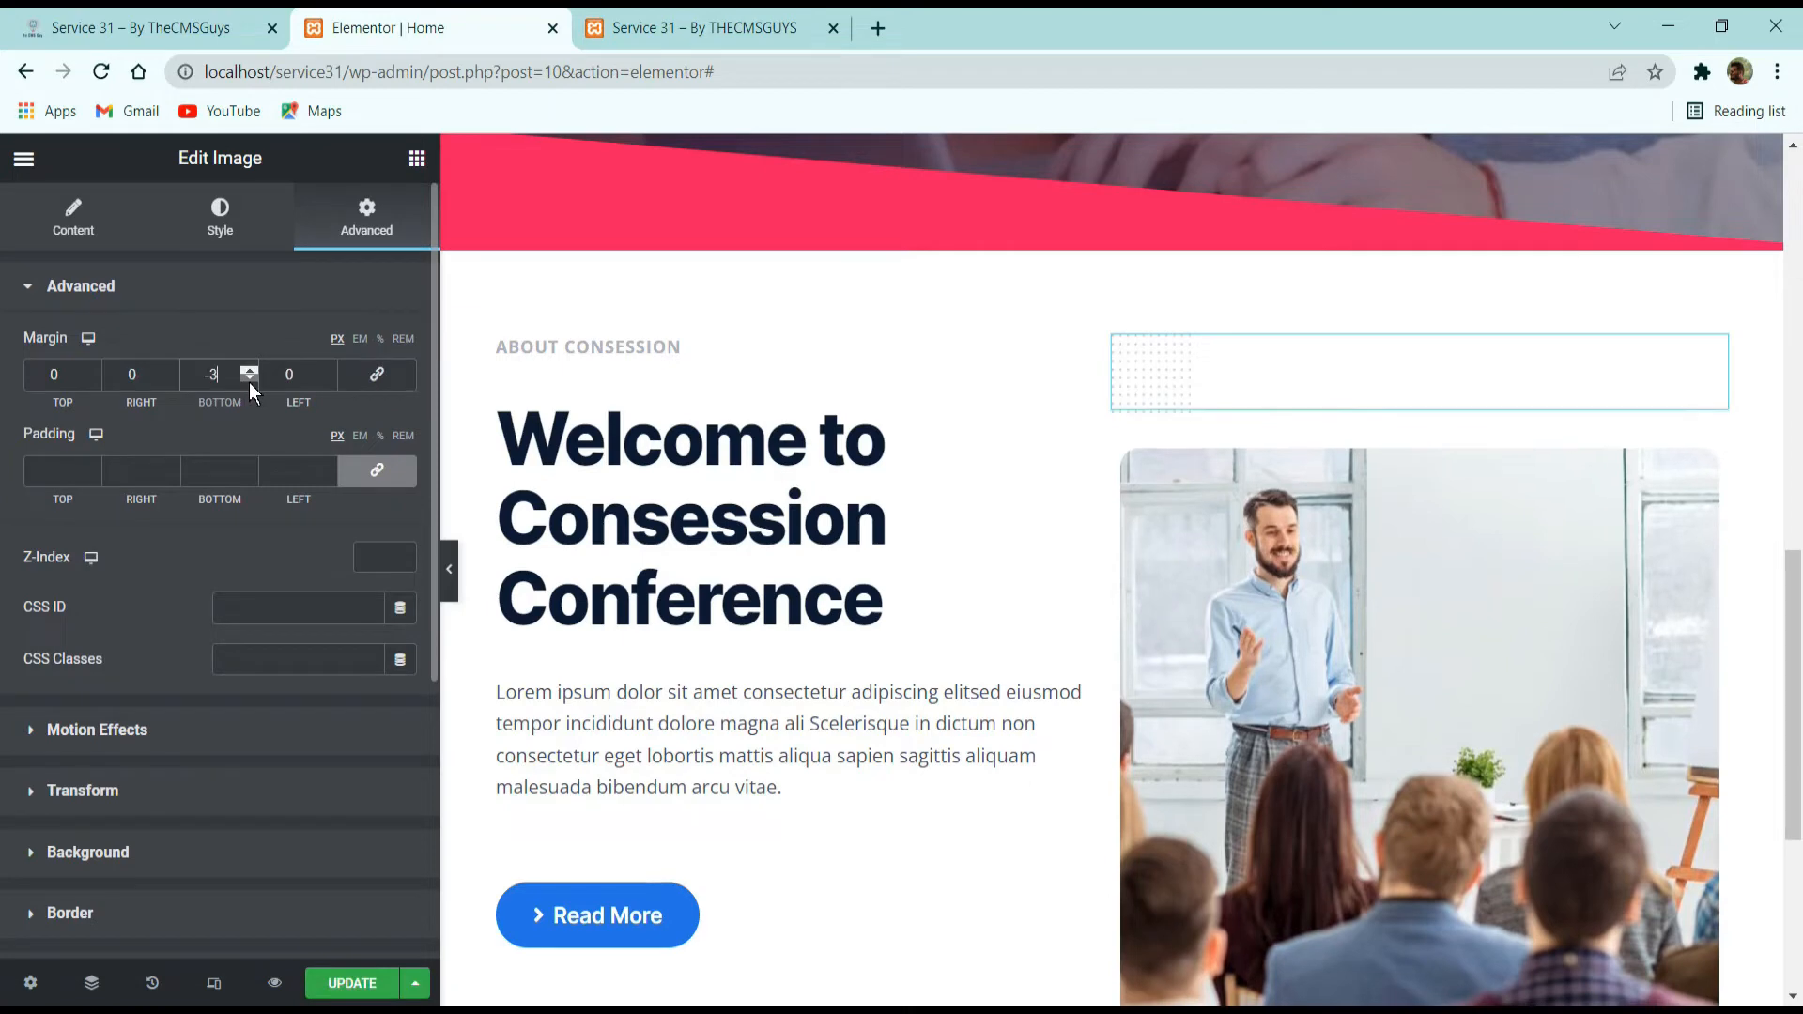
left_click_drag(249, 381, 255, 382)
left_click(150, 27)
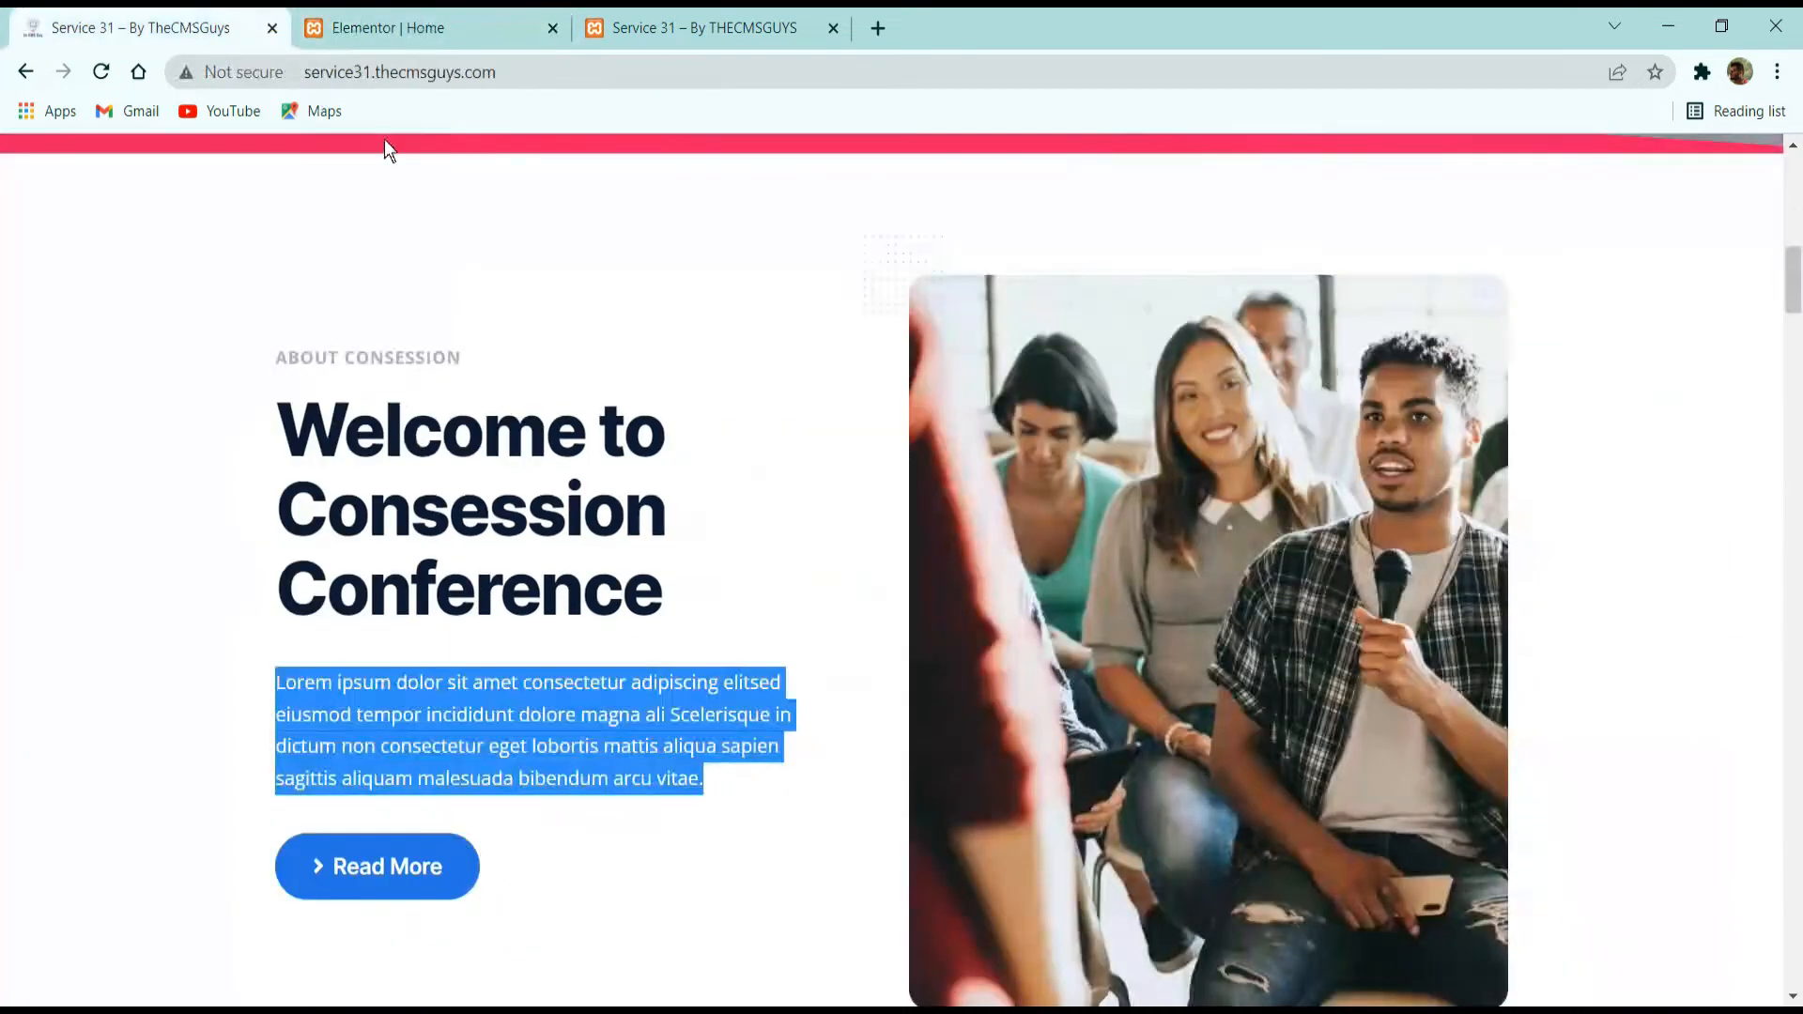
left_click(357, 44)
left_click_drag(250, 374, 249, 379)
left_click(250, 373)
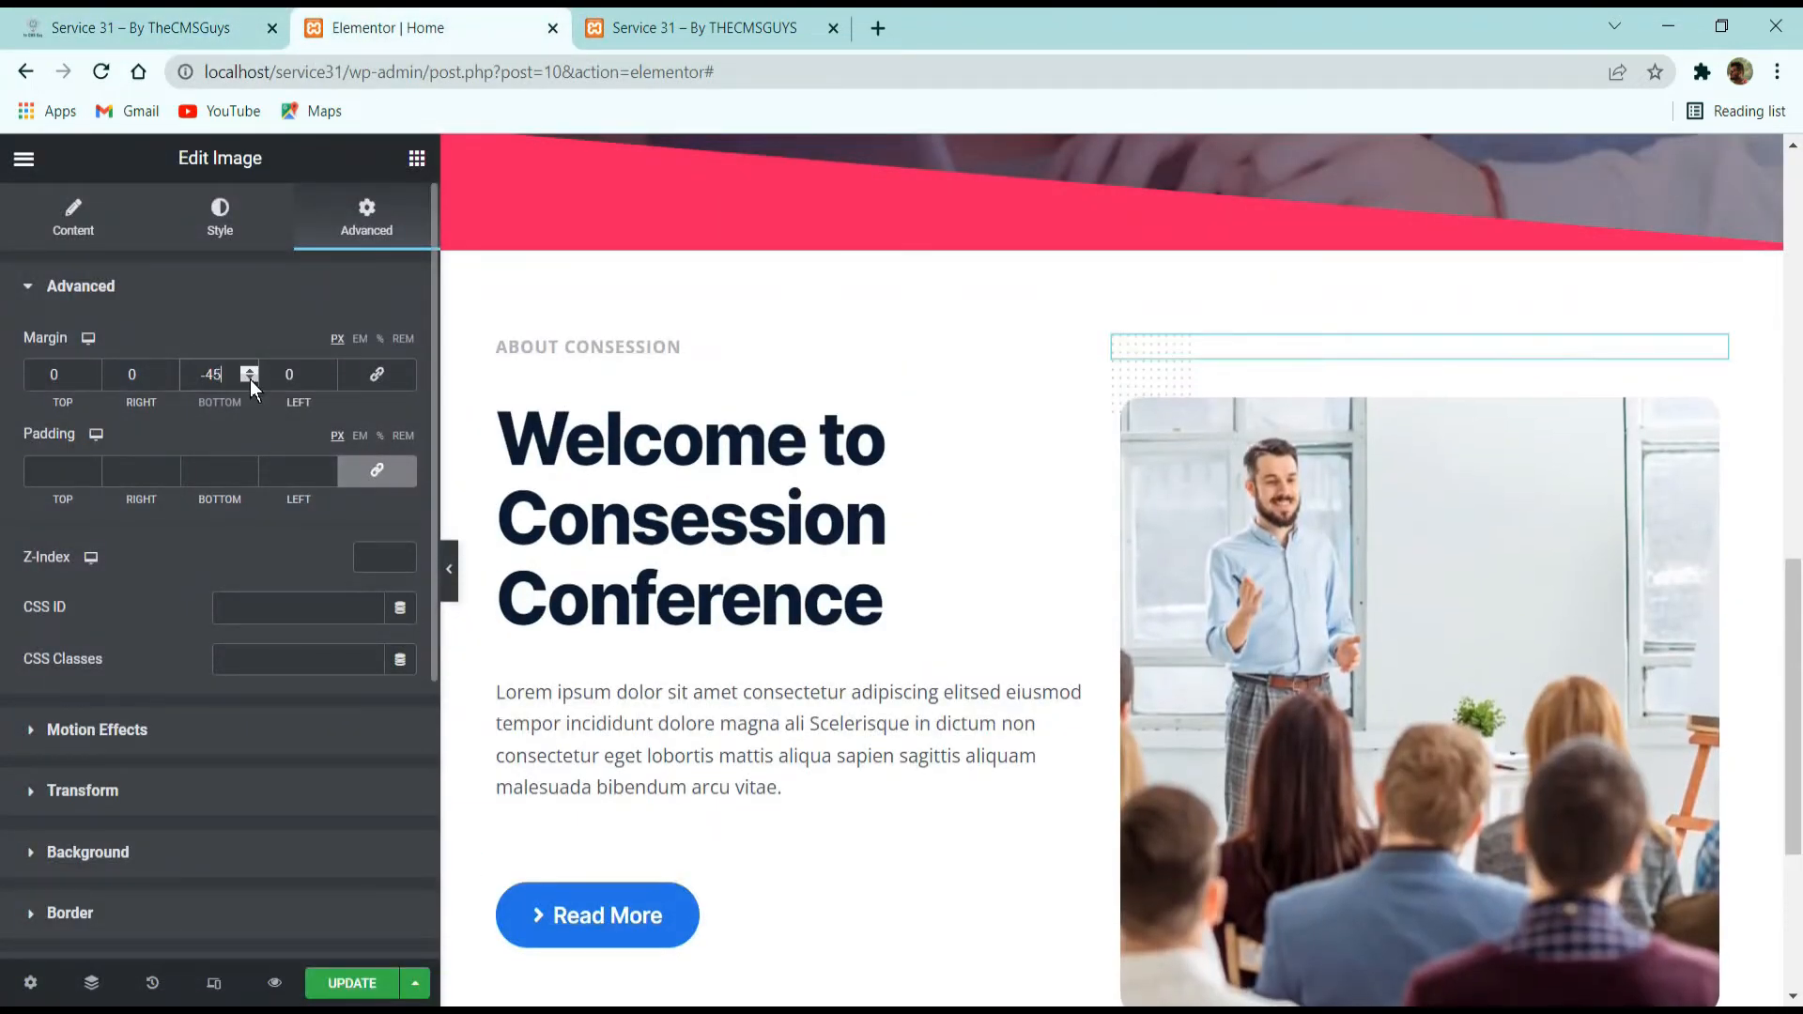
Set the dot pattern's left margin to -25 px and its z-index to 2, then compare the layout with the demo page.
left_click(328, 380)
left_click(402, 553)
left_click(449, 570)
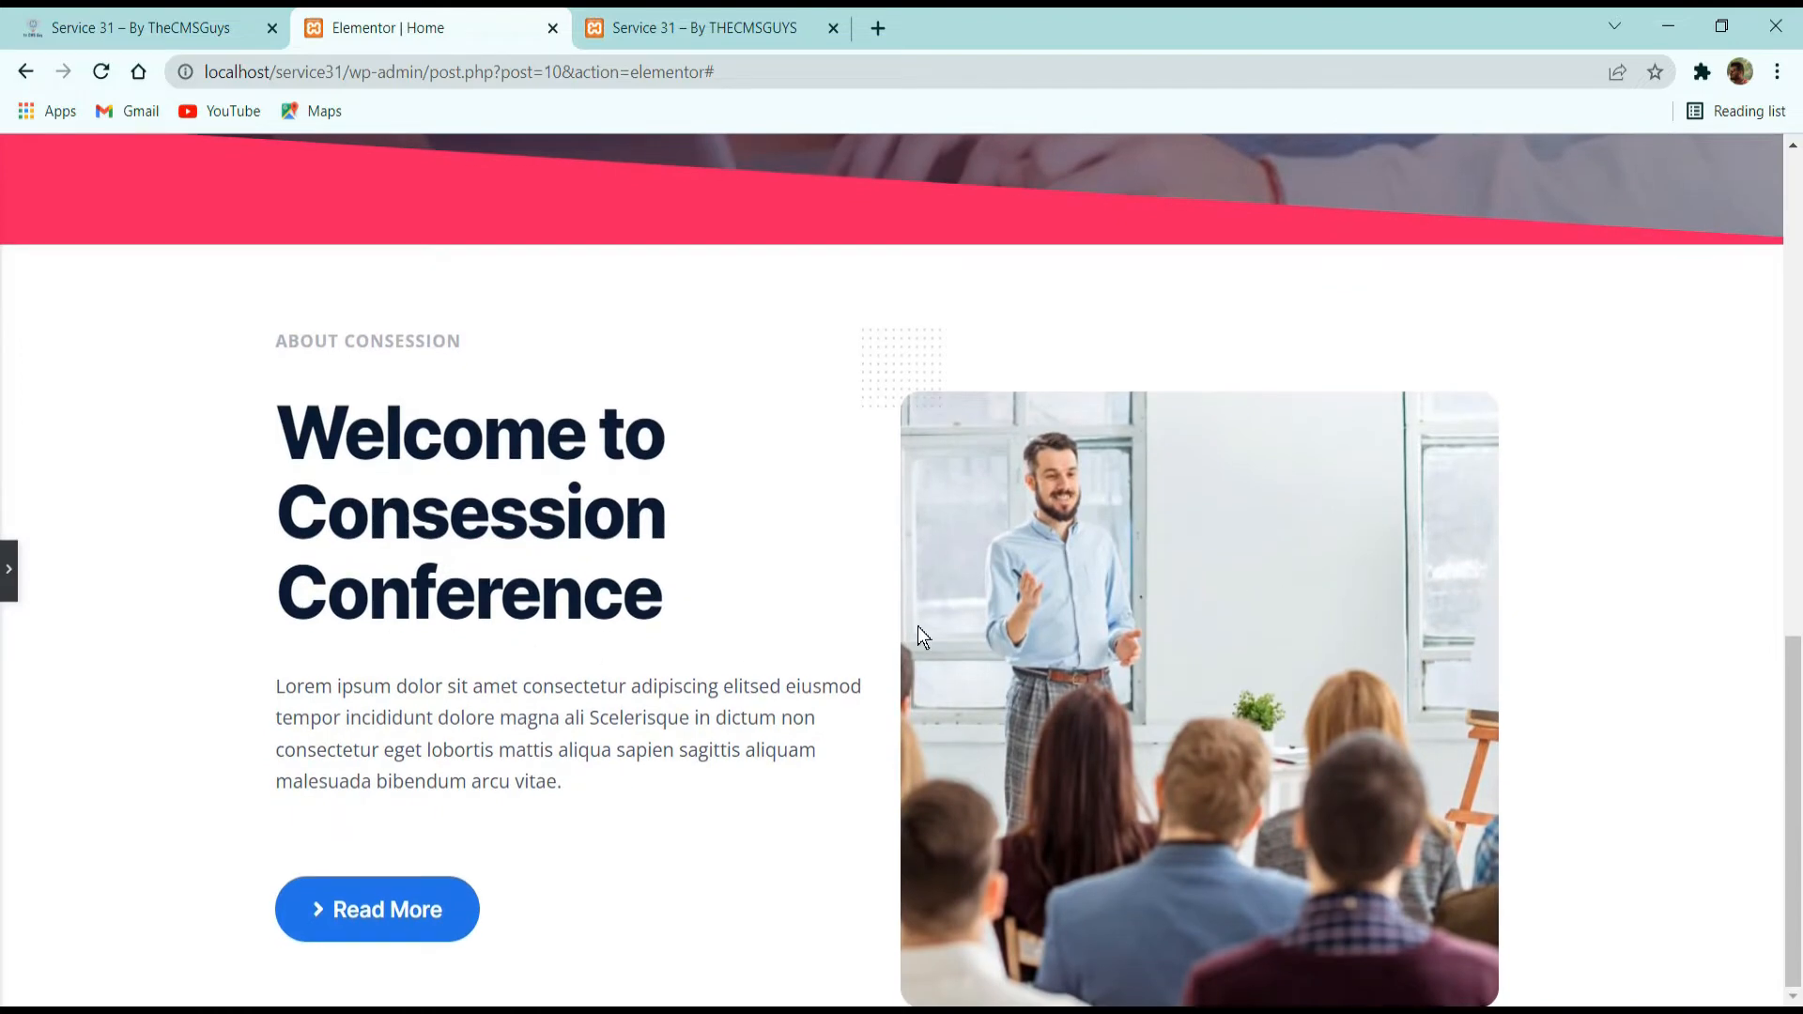
left_click(155, 26)
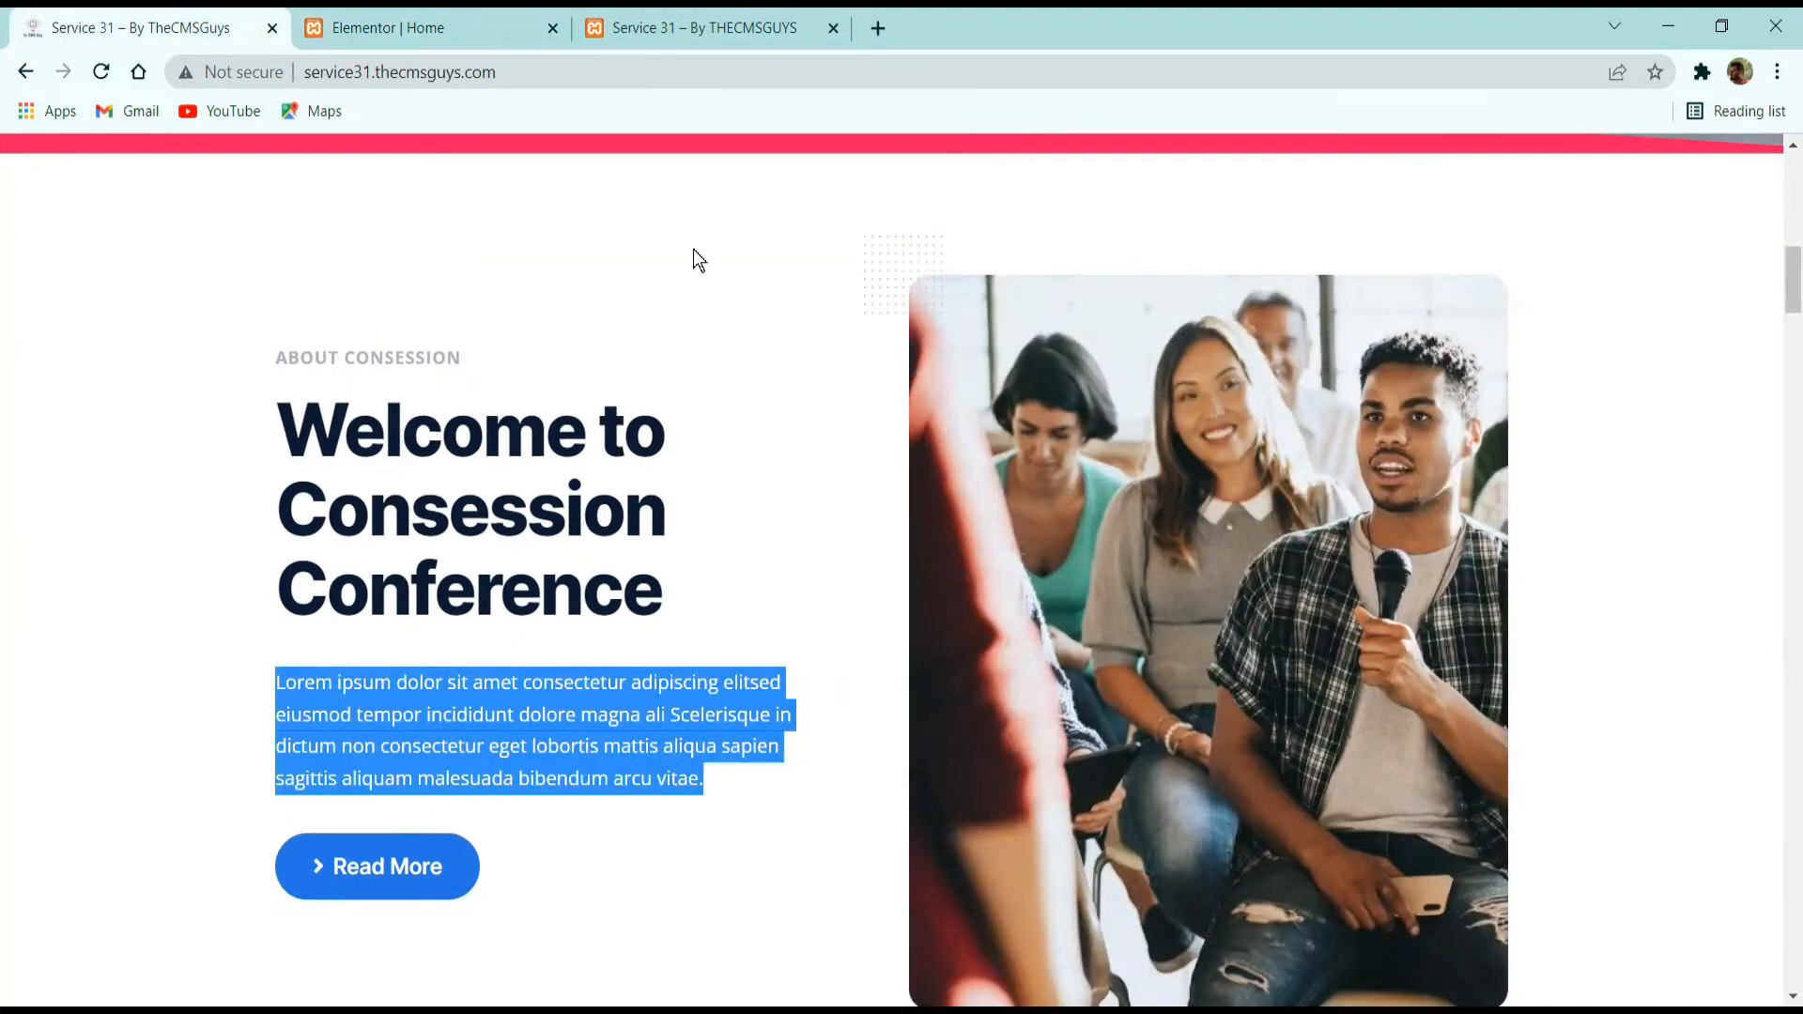
left_click(441, 28)
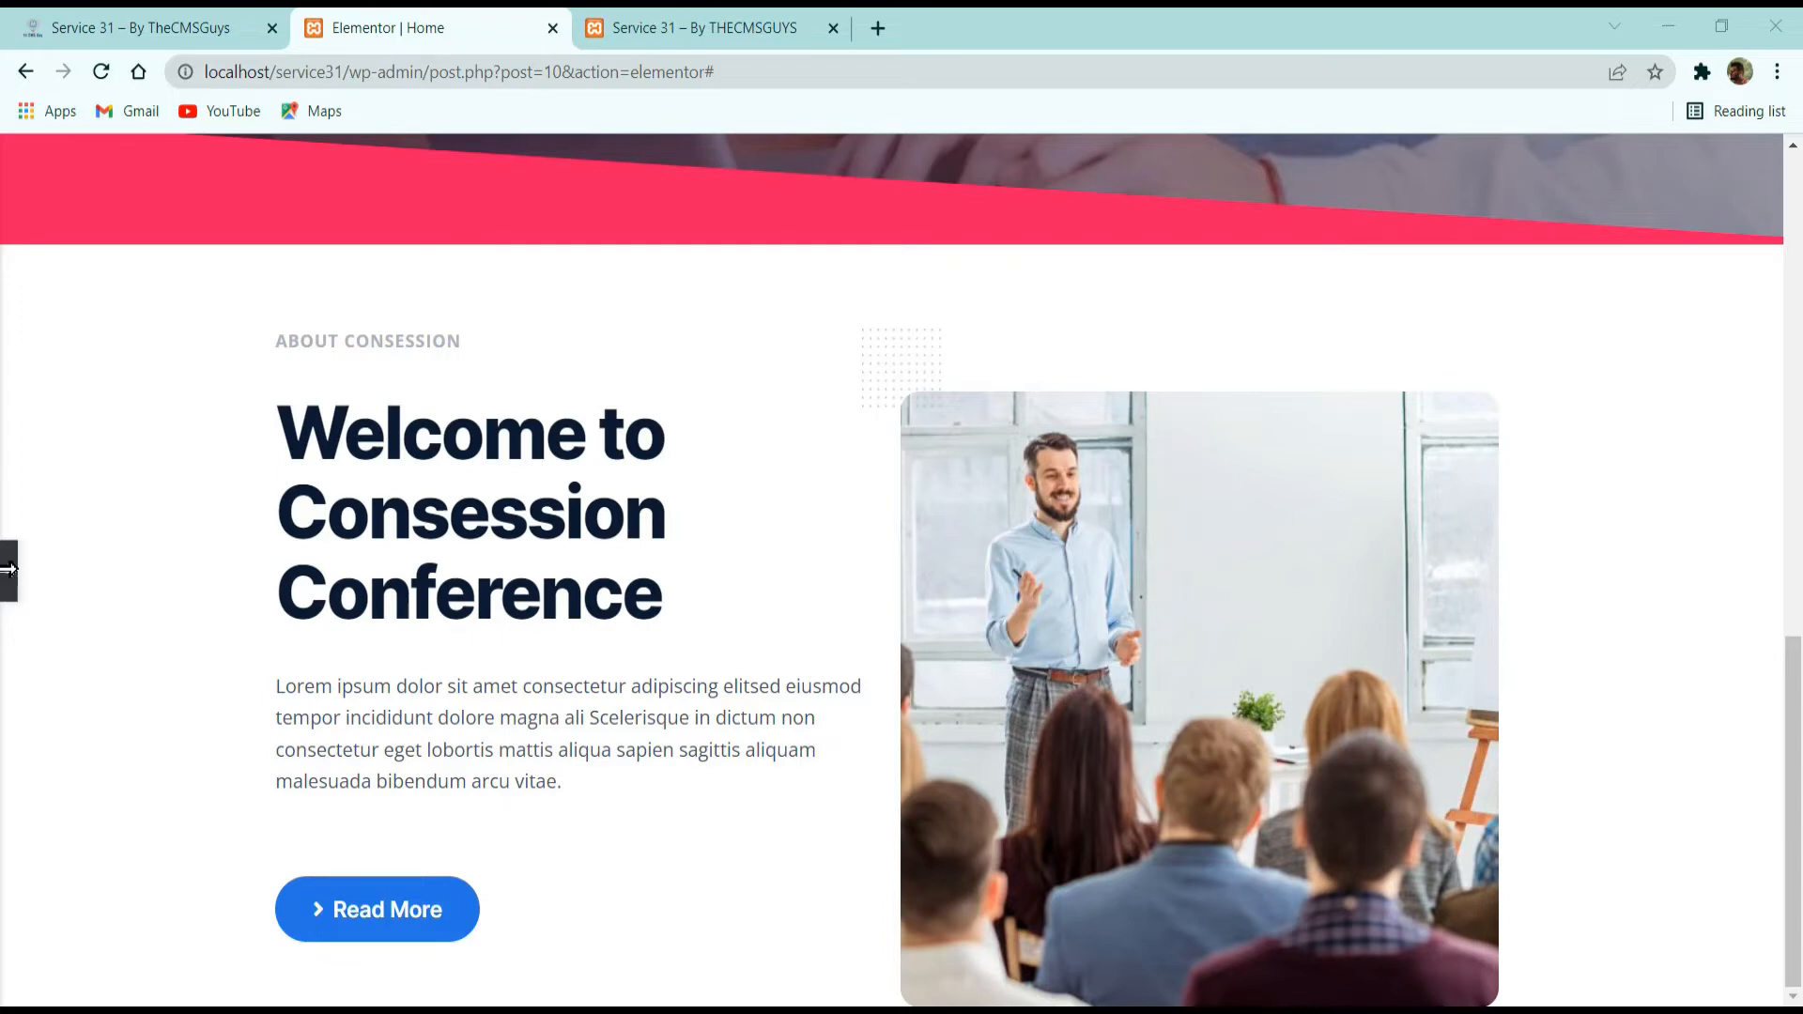
Set the columns gap of the About Consession section to Wide and preview the section at full width.
left_click(10, 569)
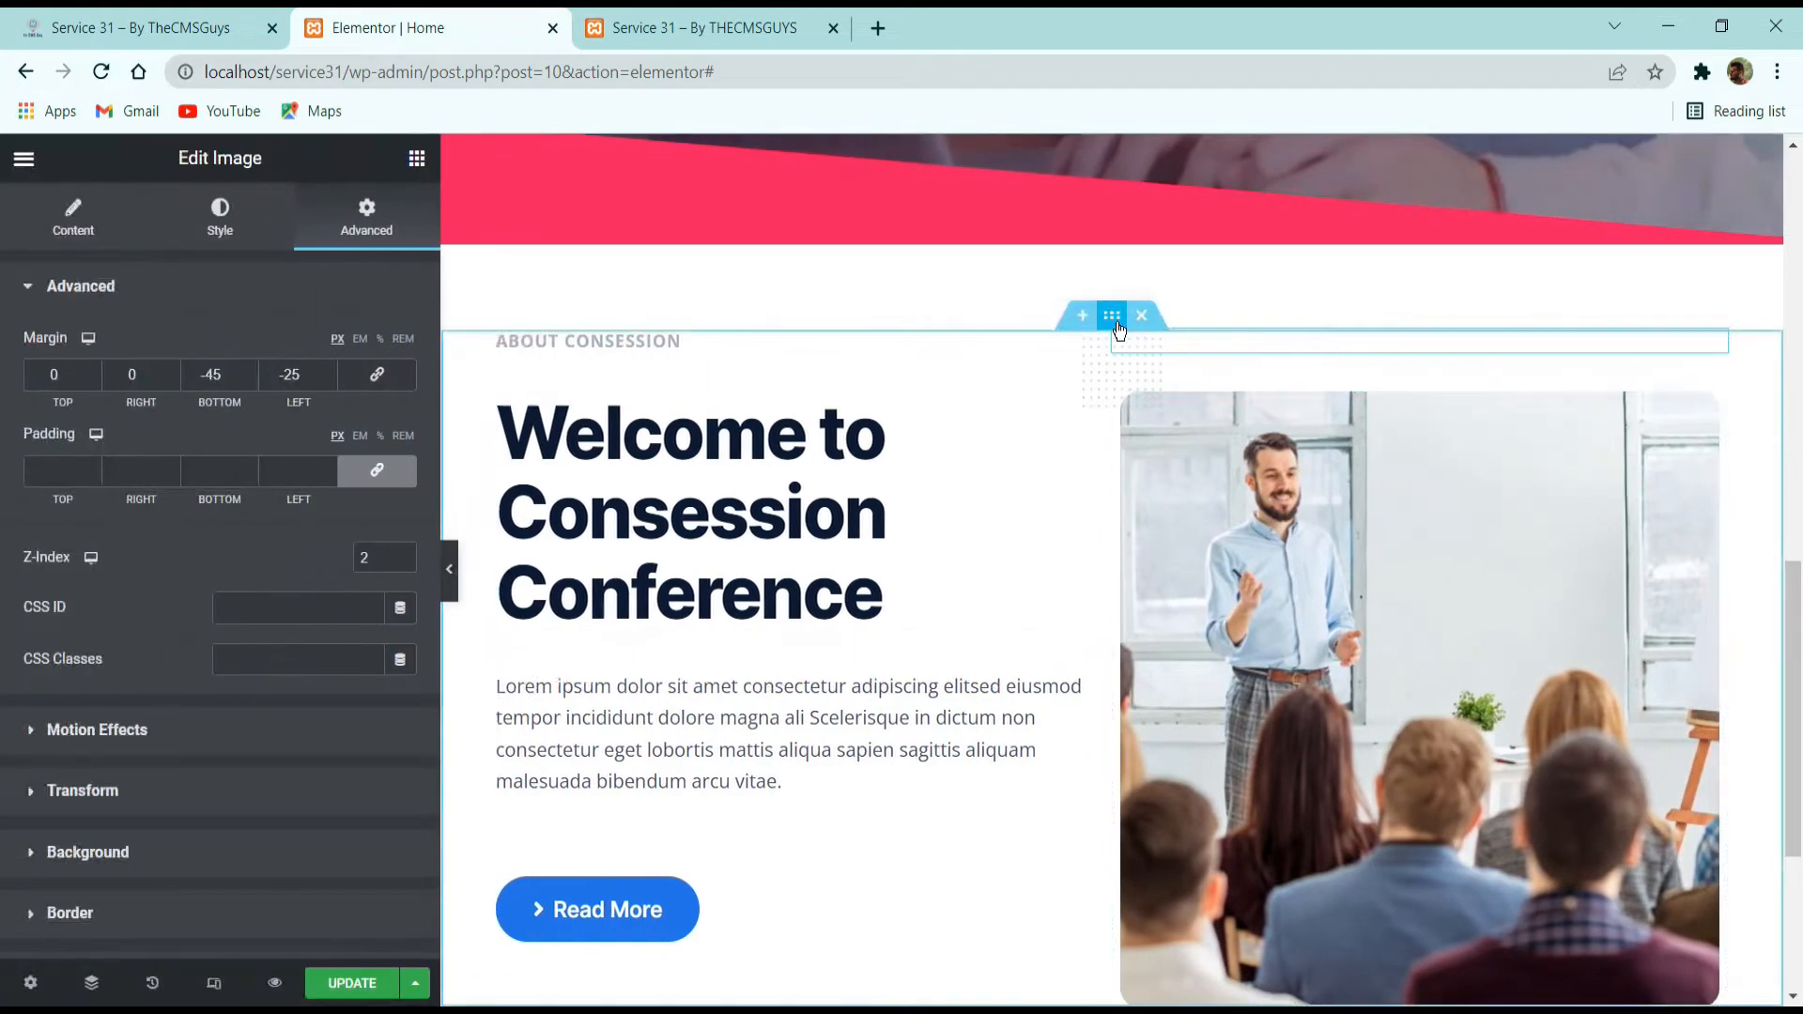
left_click(1114, 319)
left_click(73, 225)
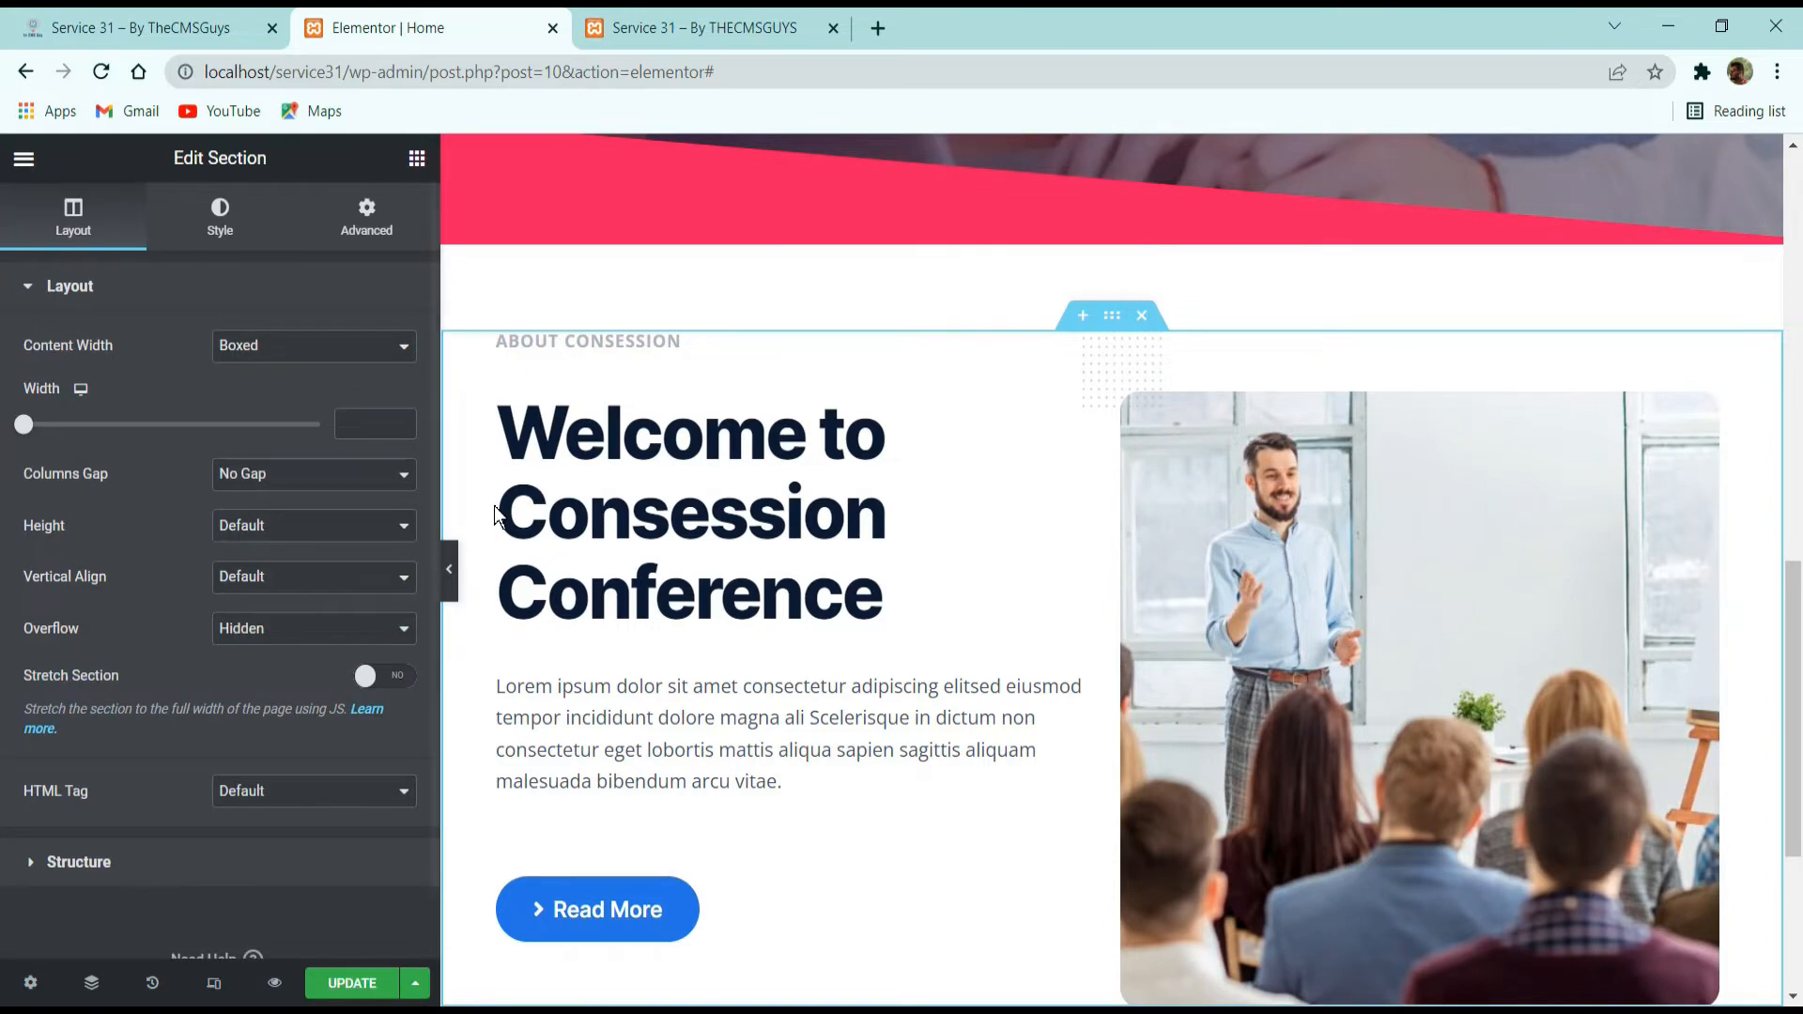
left_click(313, 485)
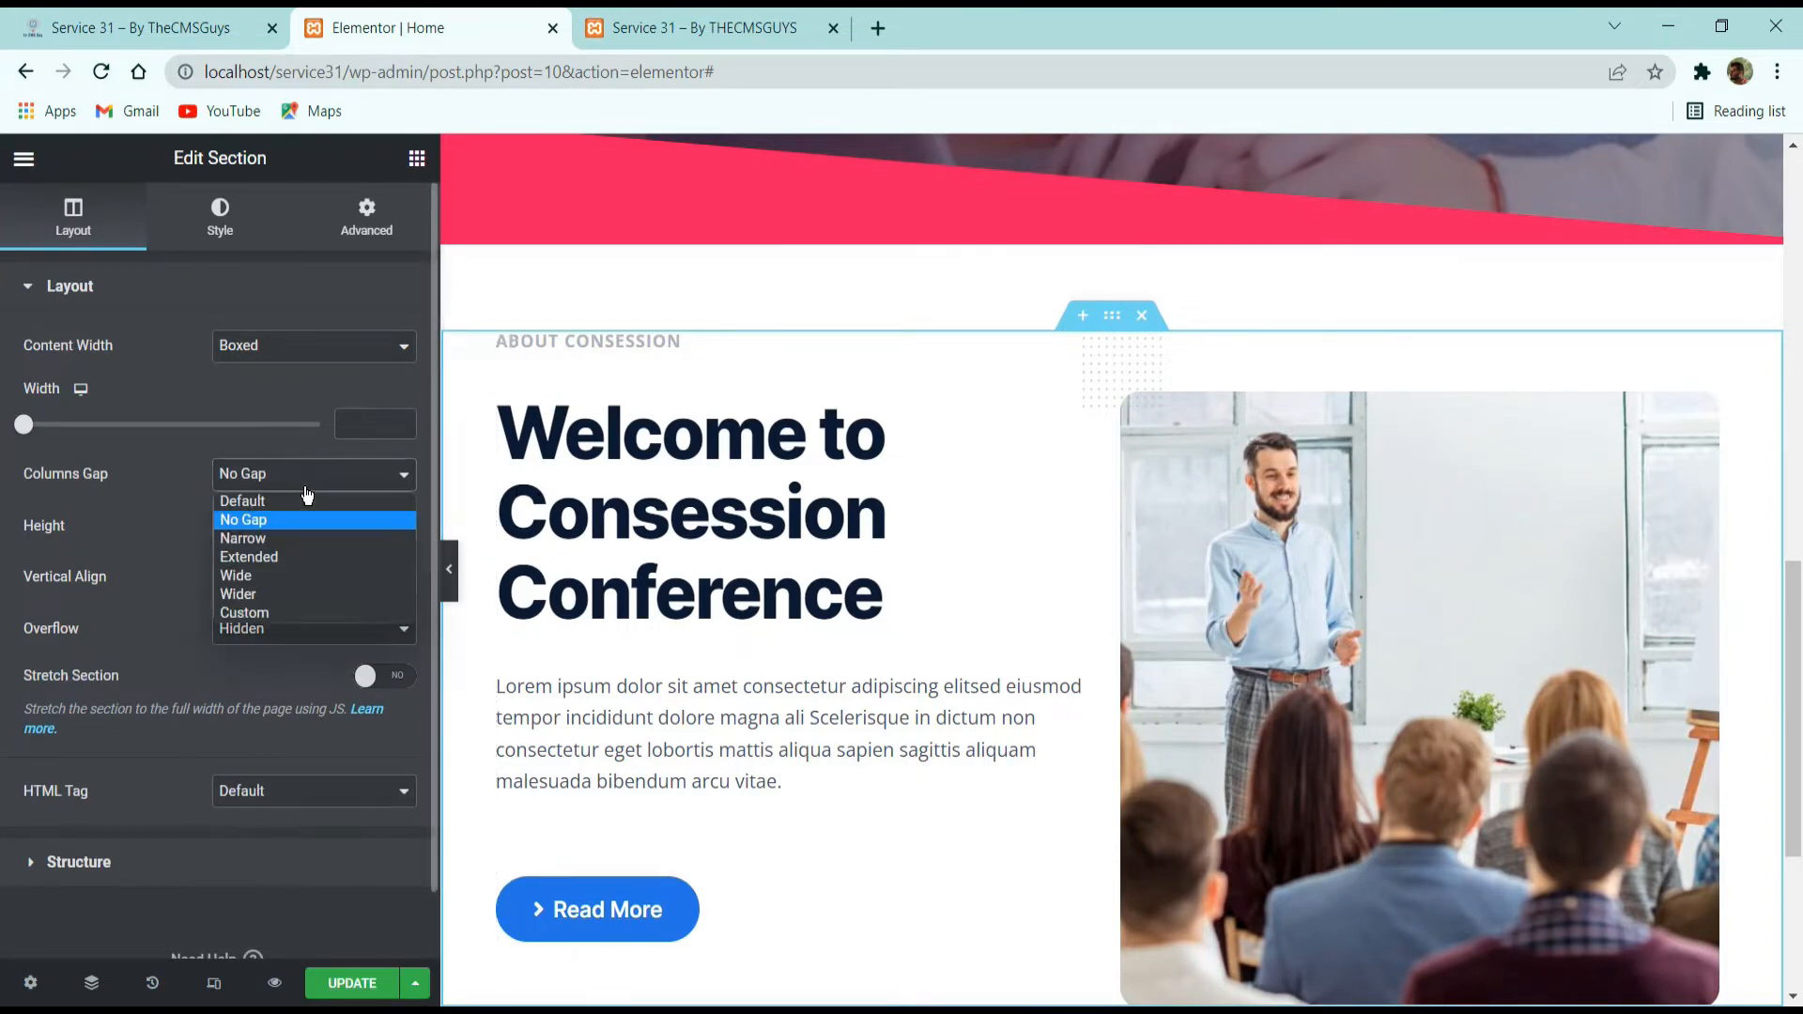
left_click(288, 567)
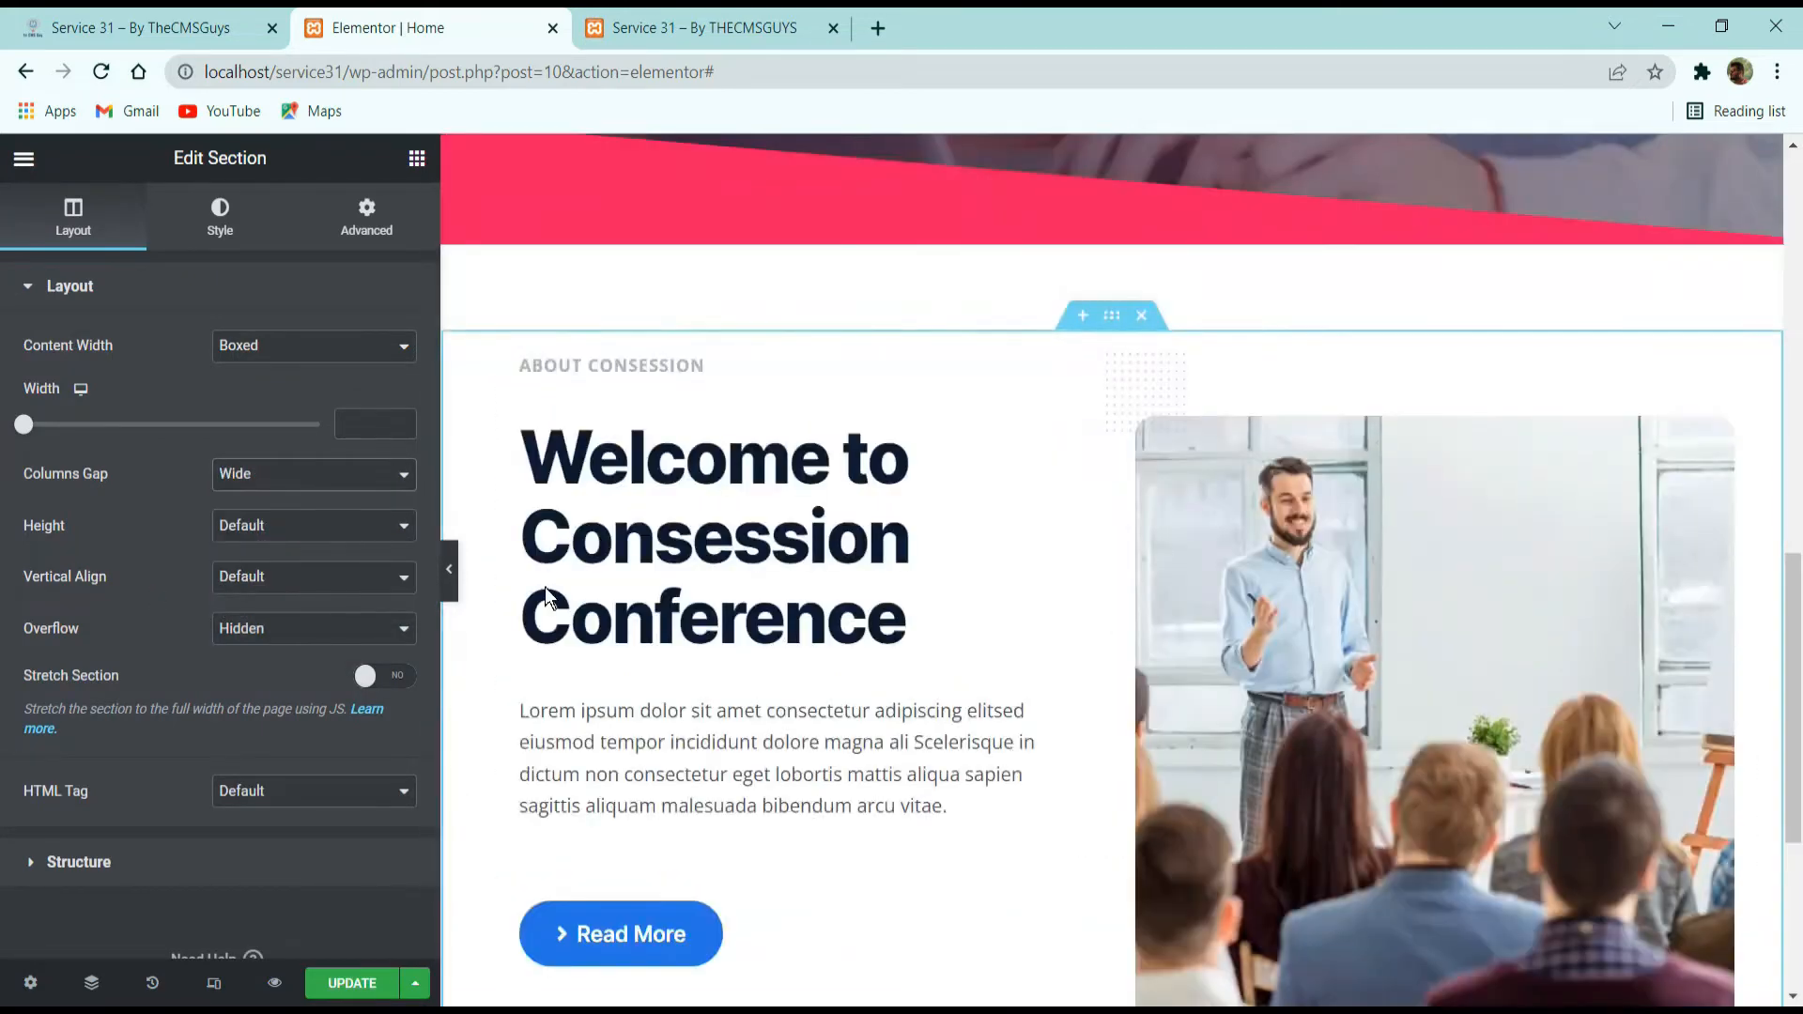
scroll(878, 536, "down", 3)
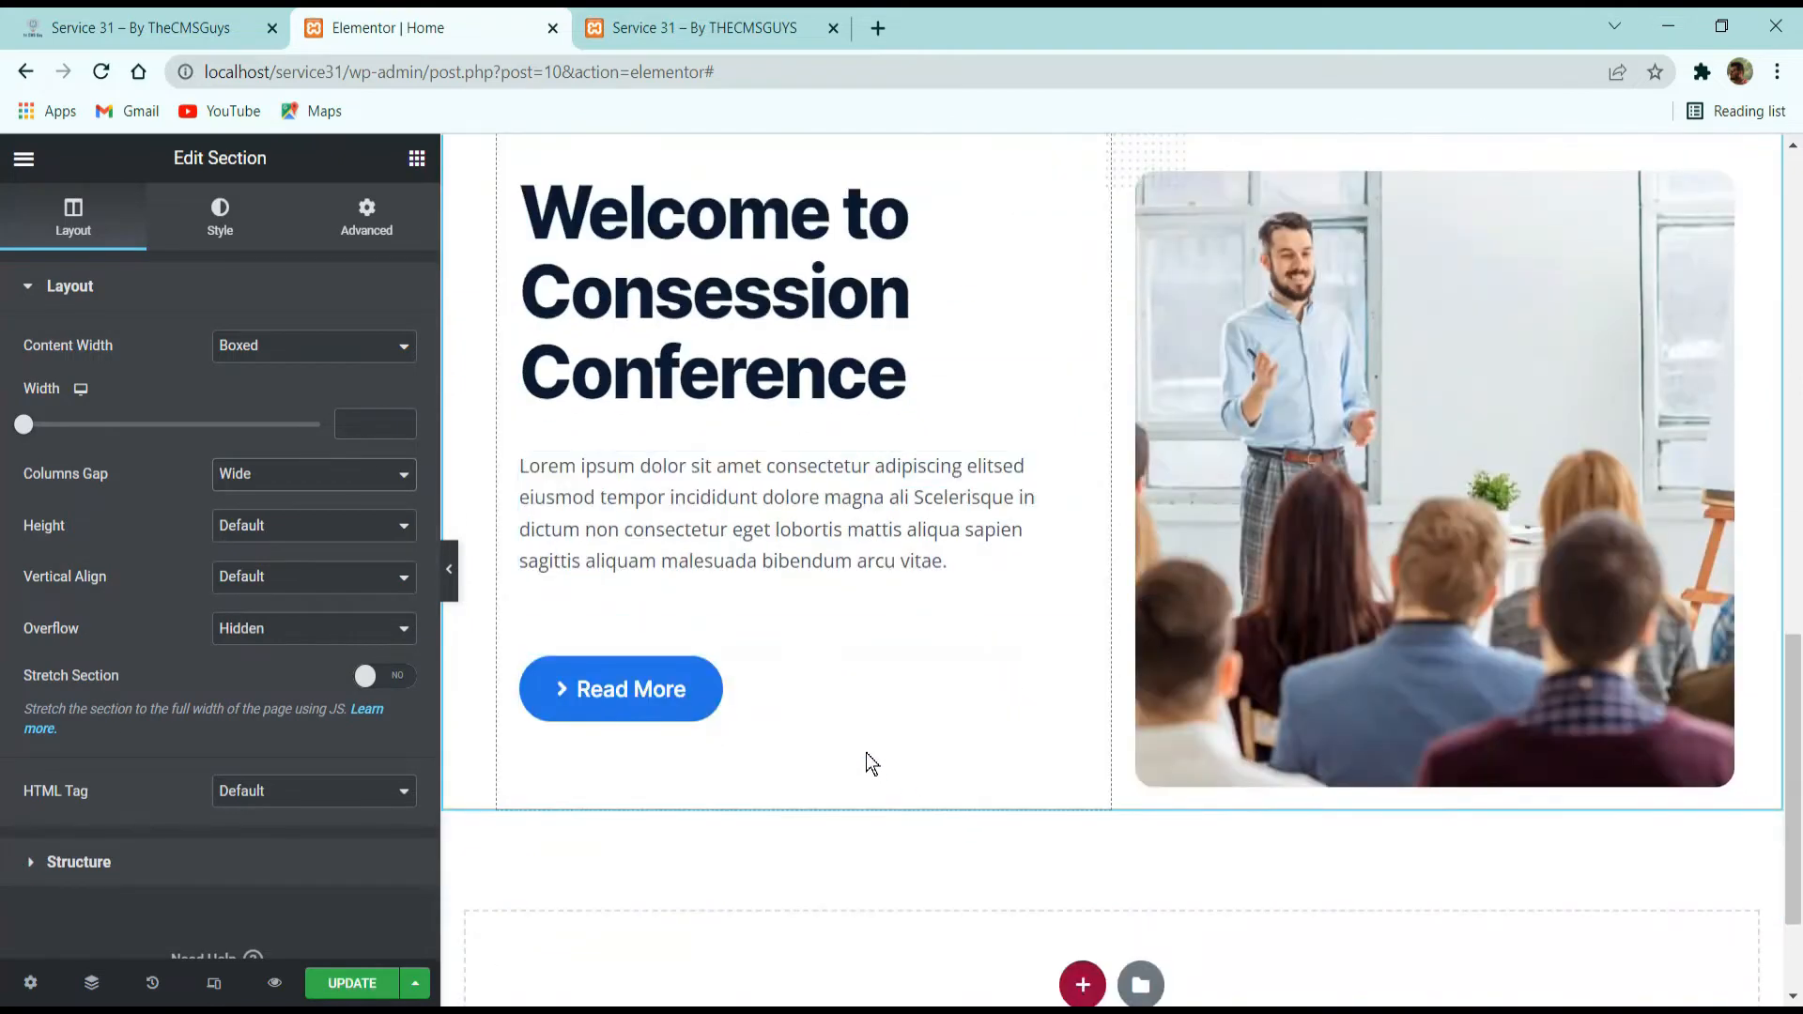
scroll(451, 610, "up", 2)
left_click(449, 569)
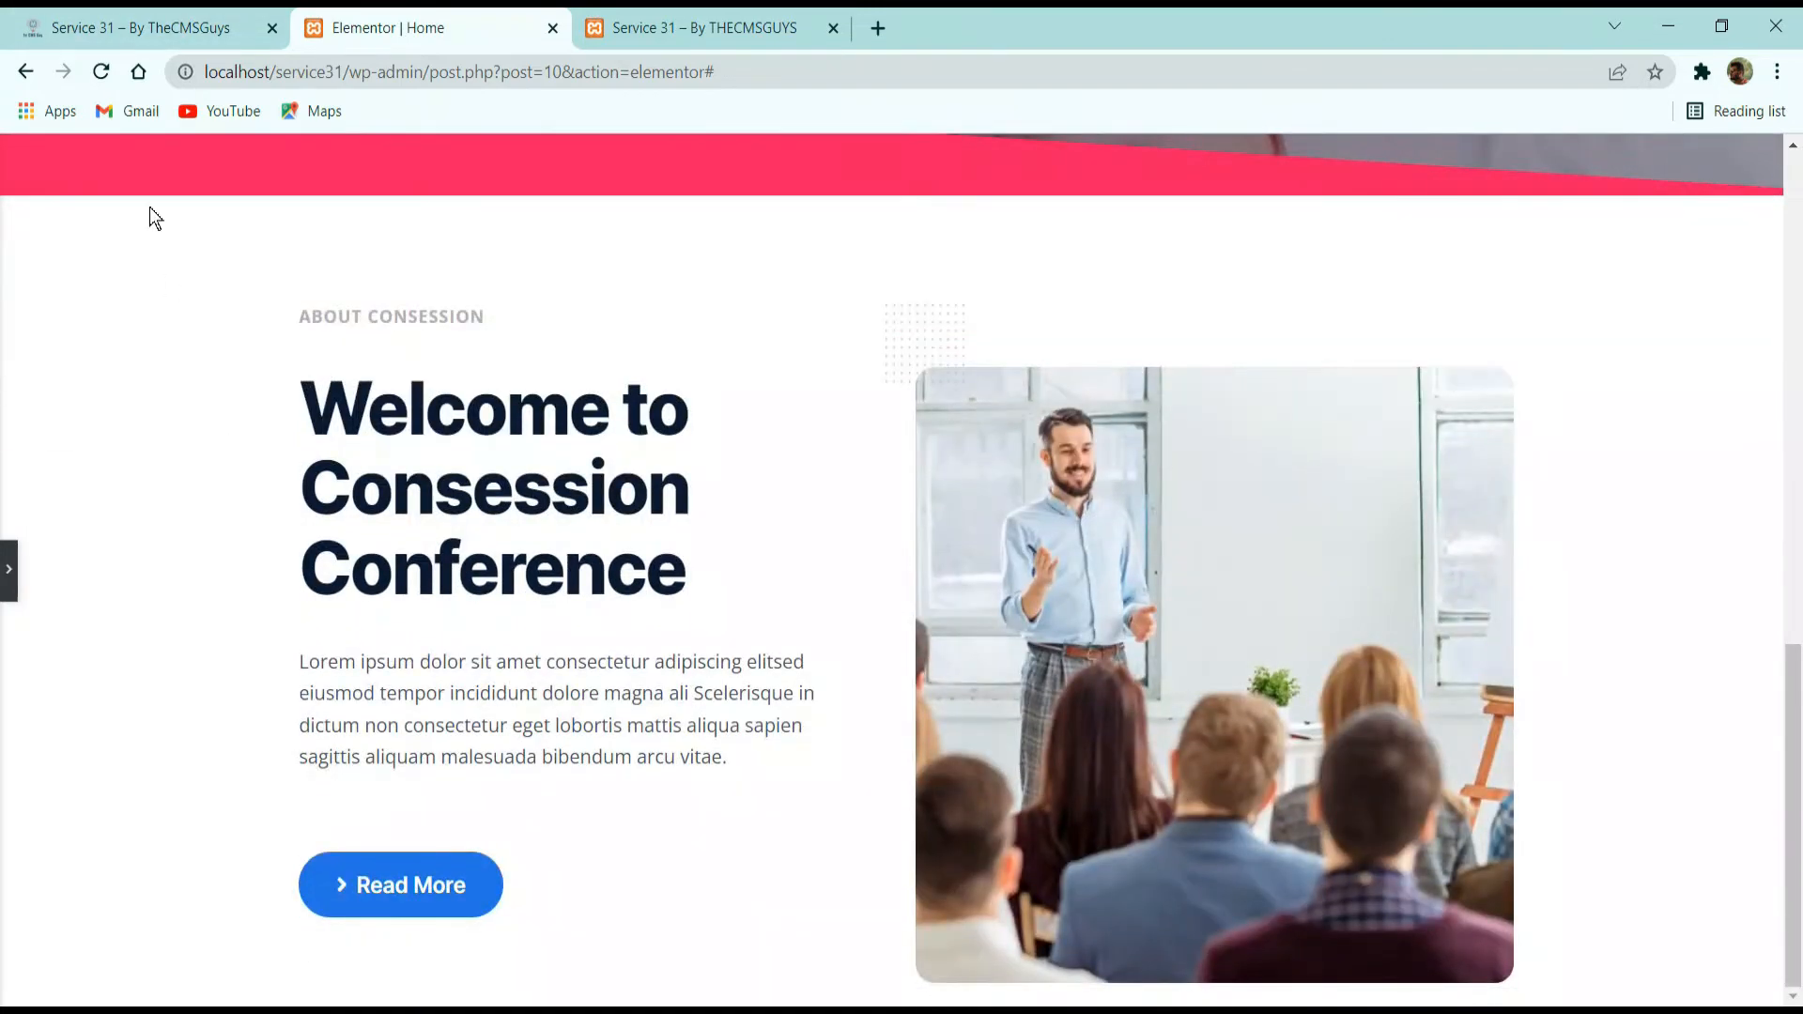
Check the "3 Main Reasons to Join" section on the demo page, then save the page in Elementor.
left_click(130, 14)
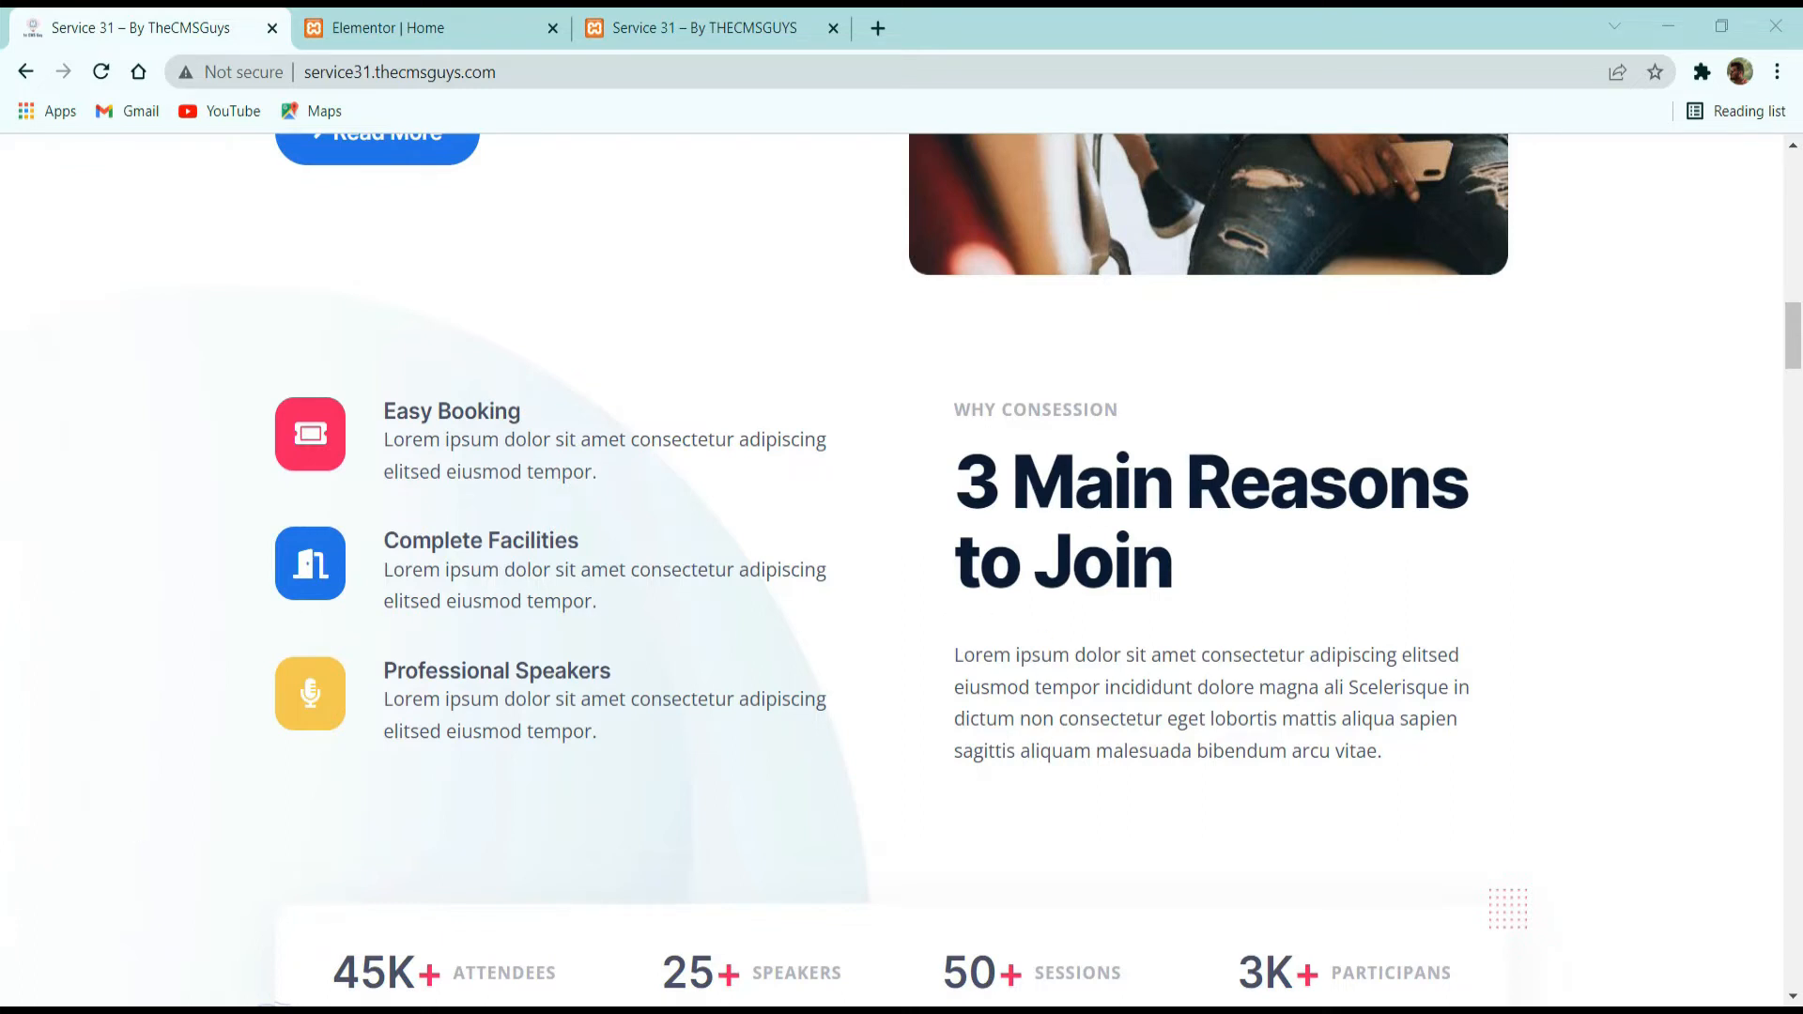
scroll(42, 150, "down", 2)
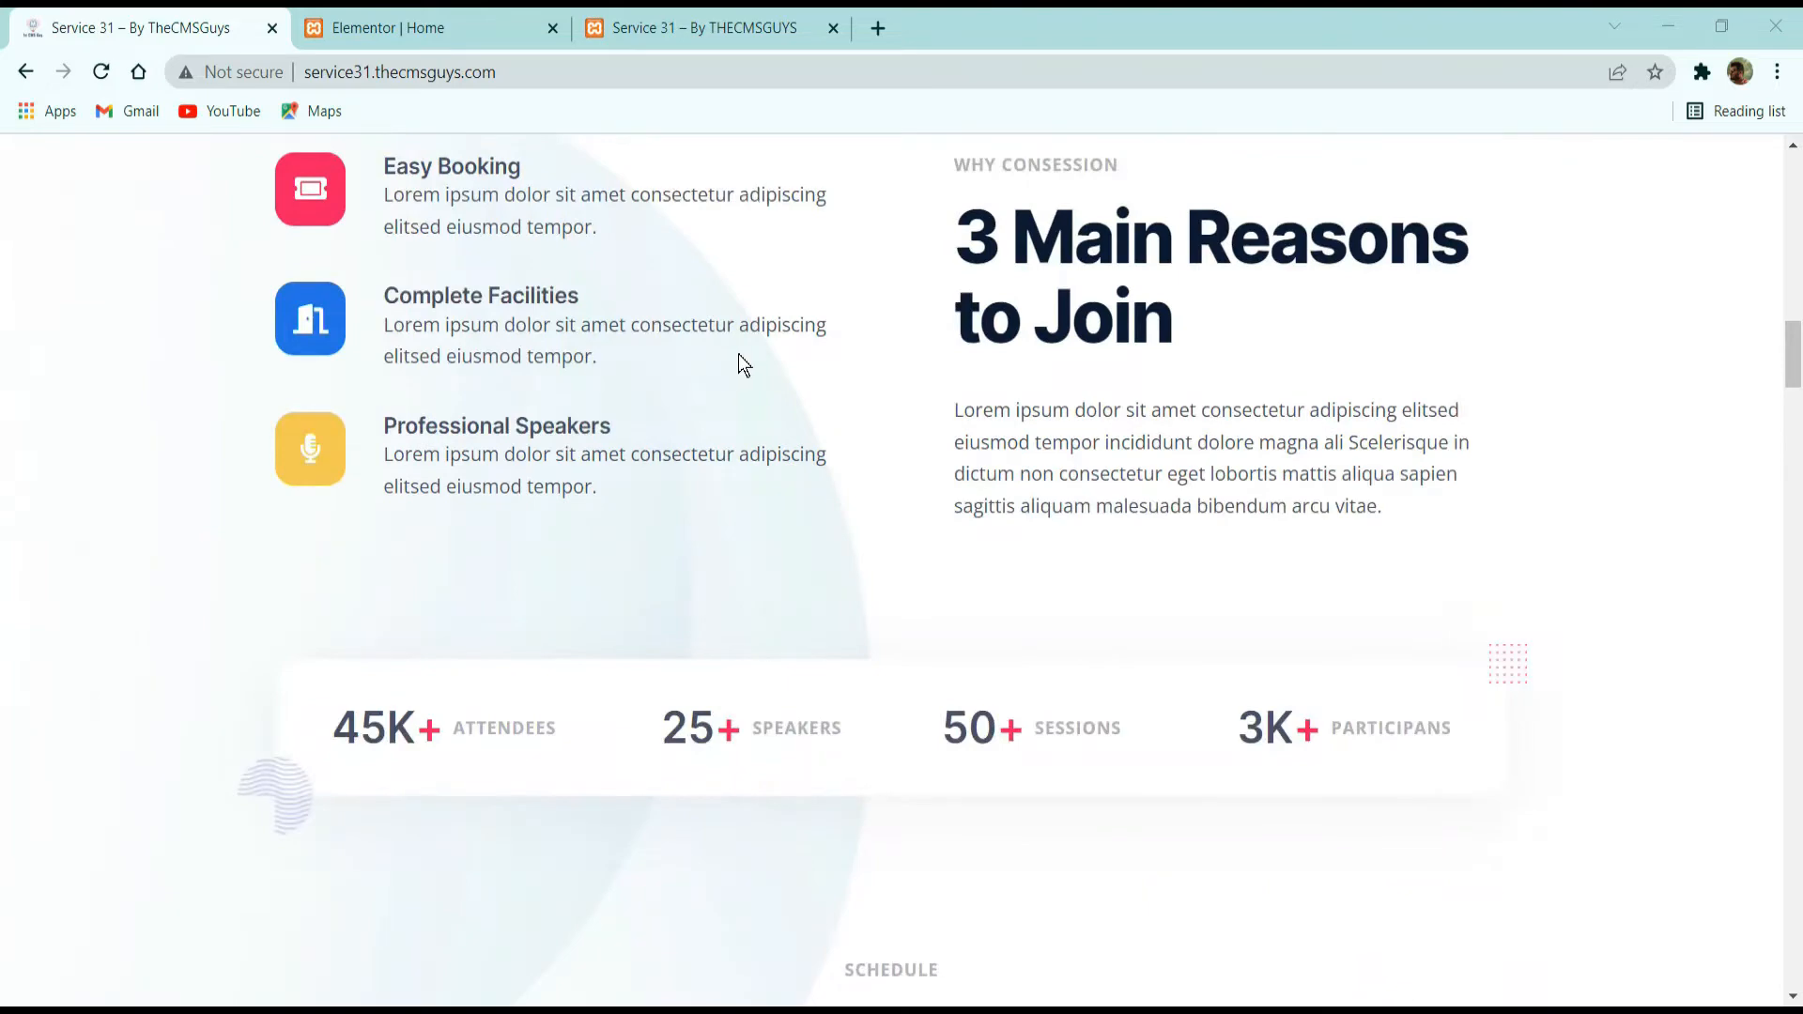
scroll(741, 363, "up", 2)
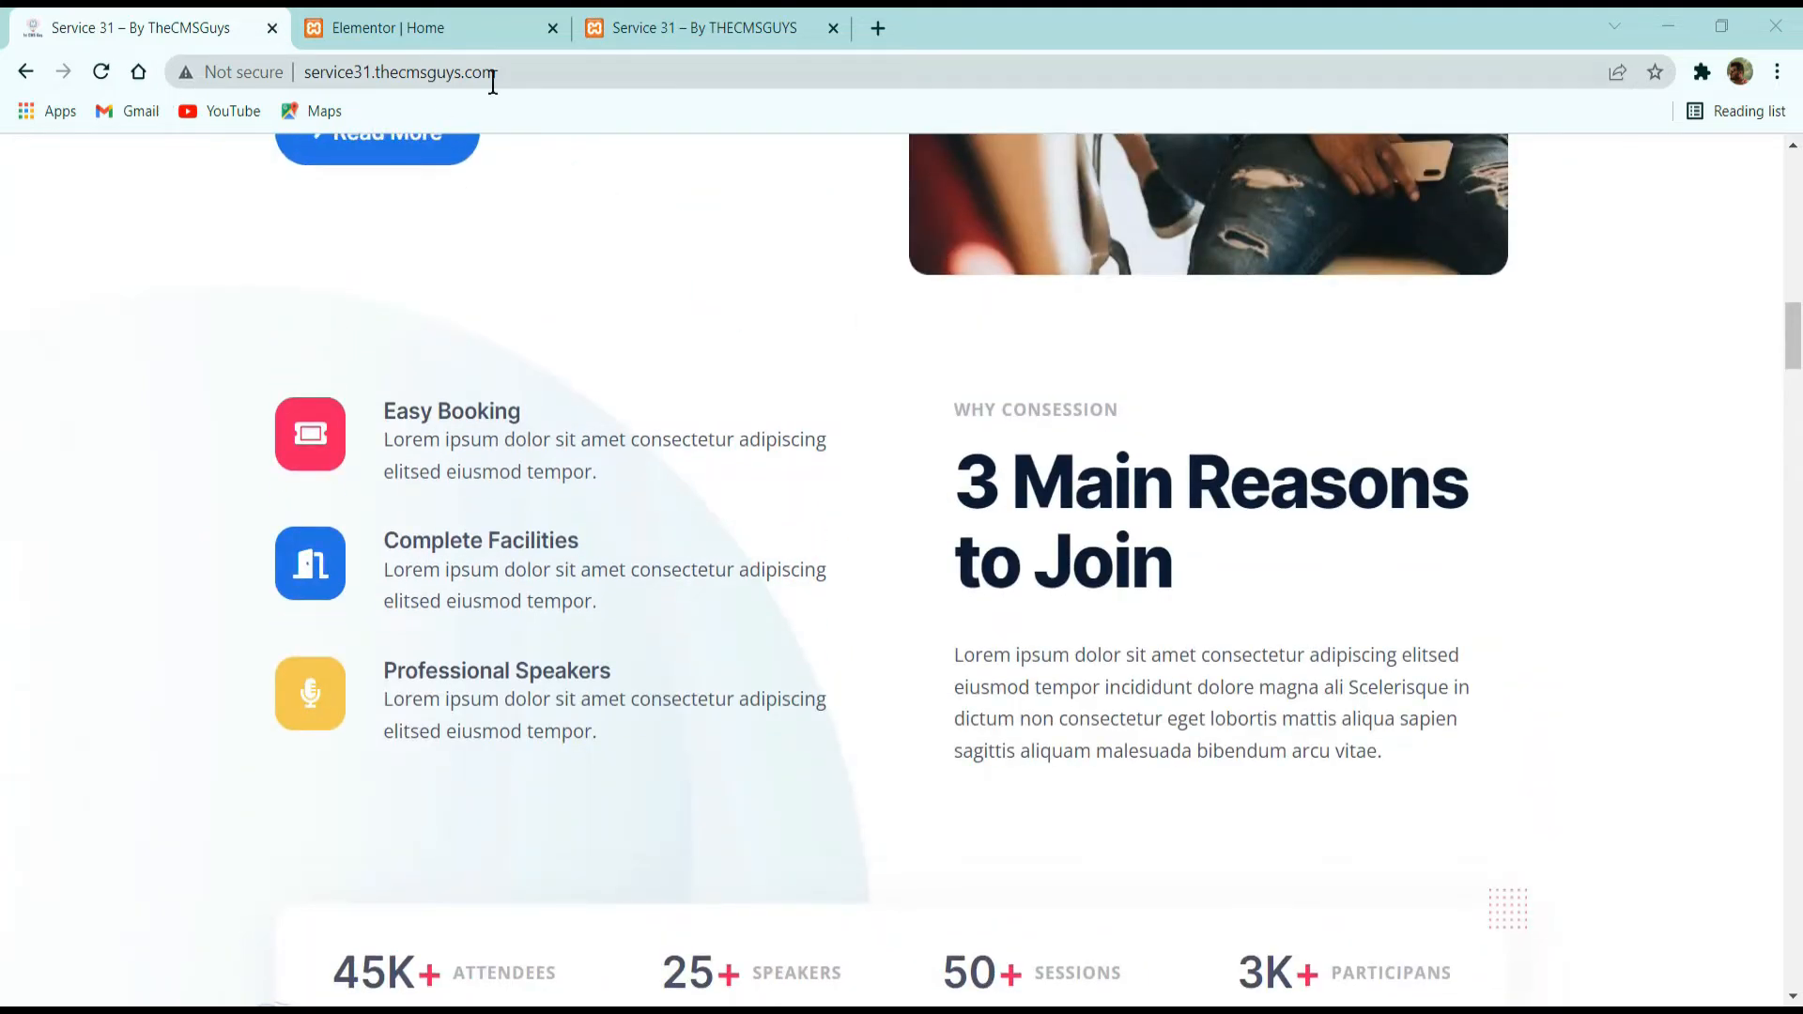
left_click(479, 25)
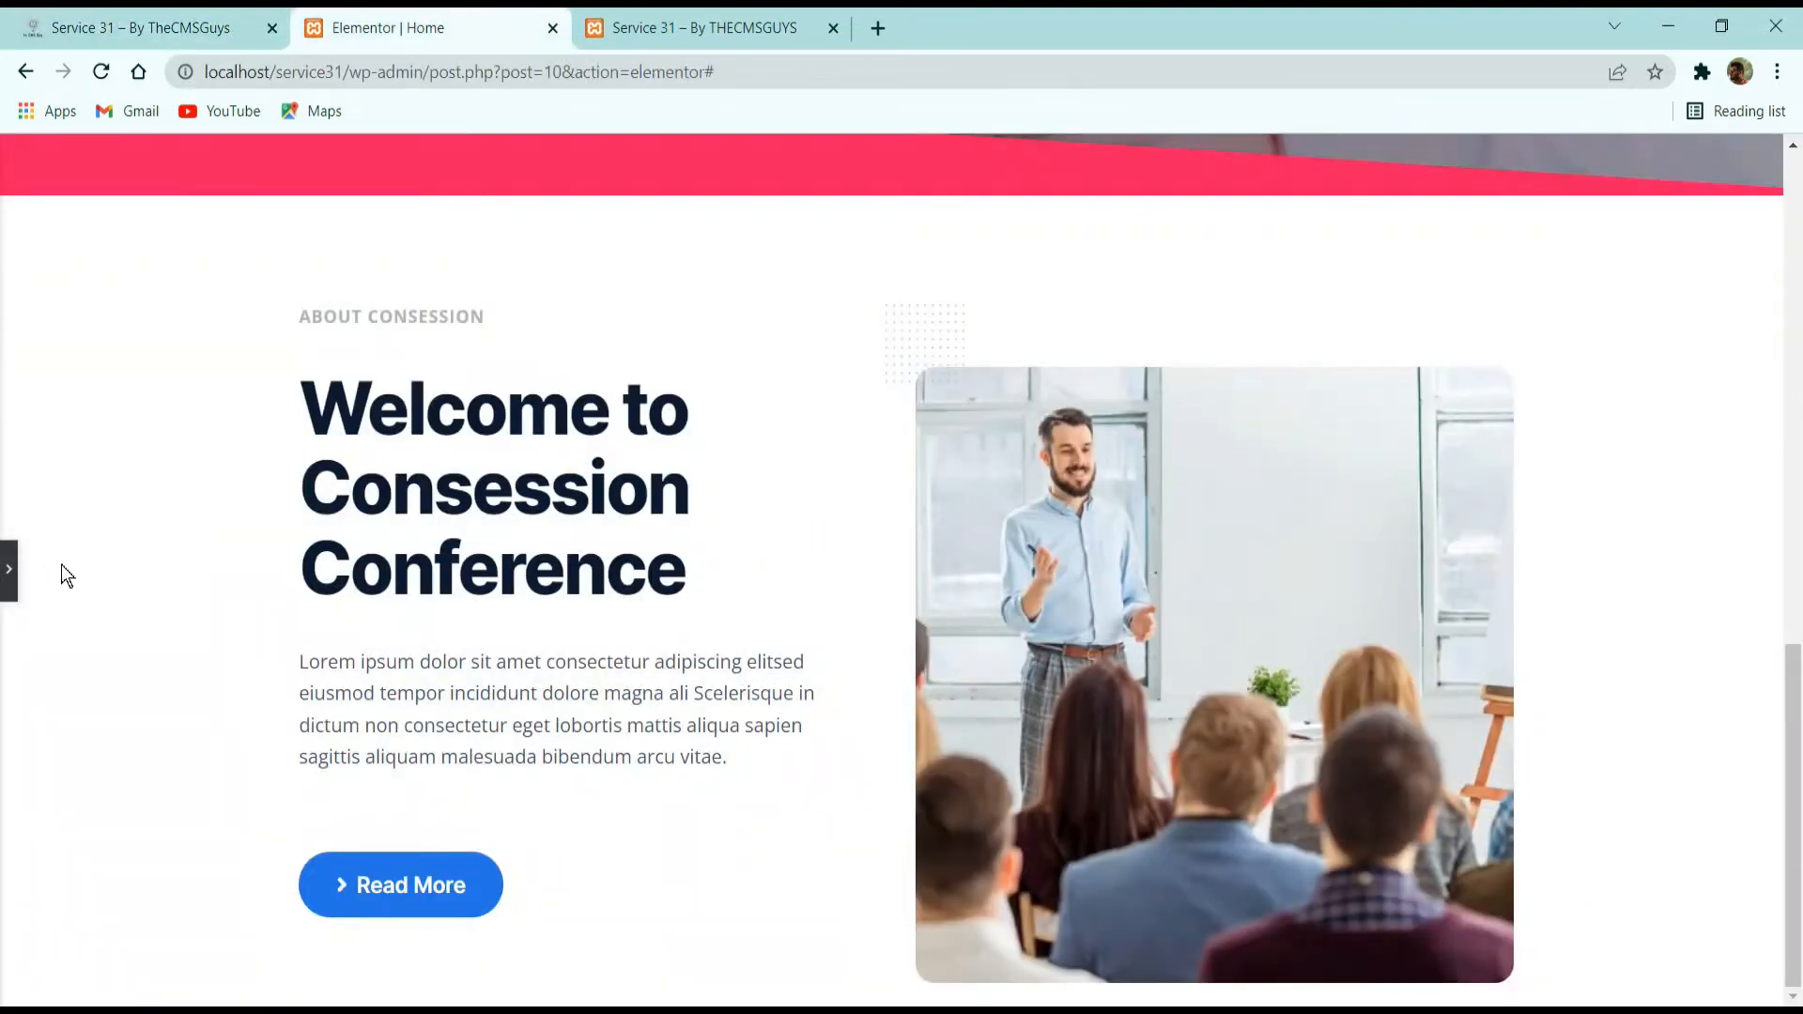
left_click(9, 570)
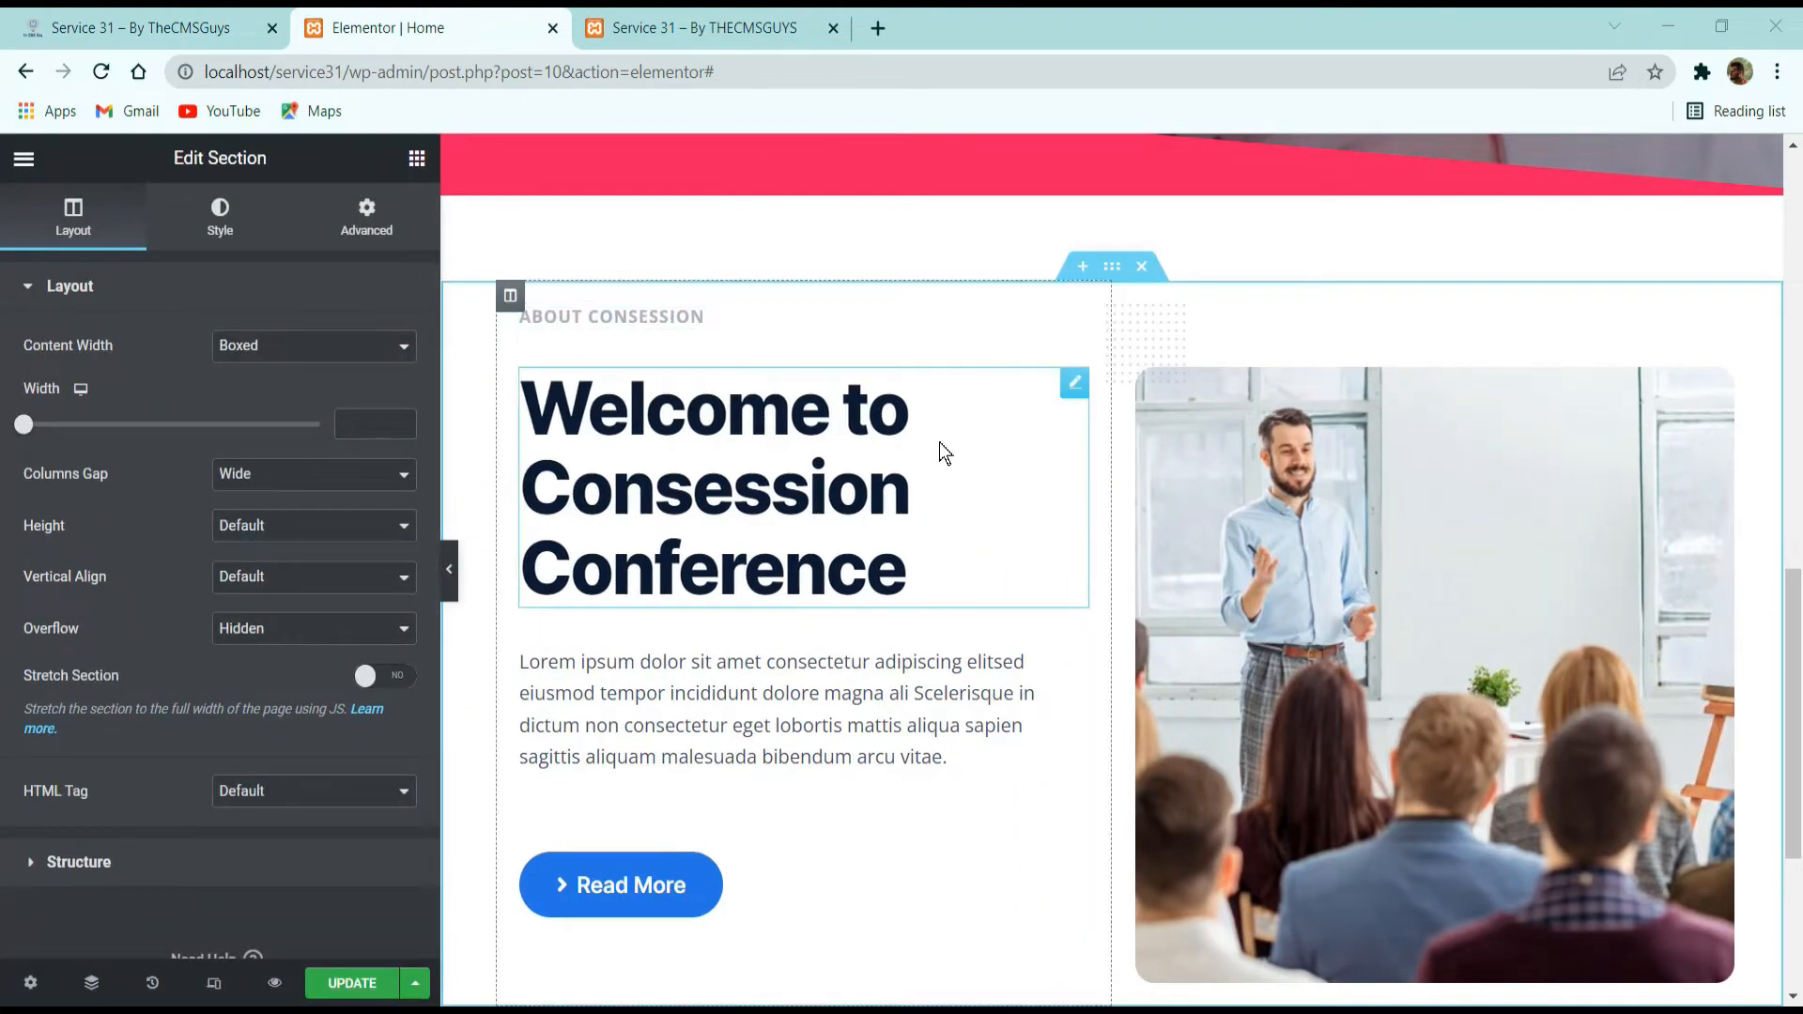
scroll(942, 450, "down", 2)
left_click(333, 983)
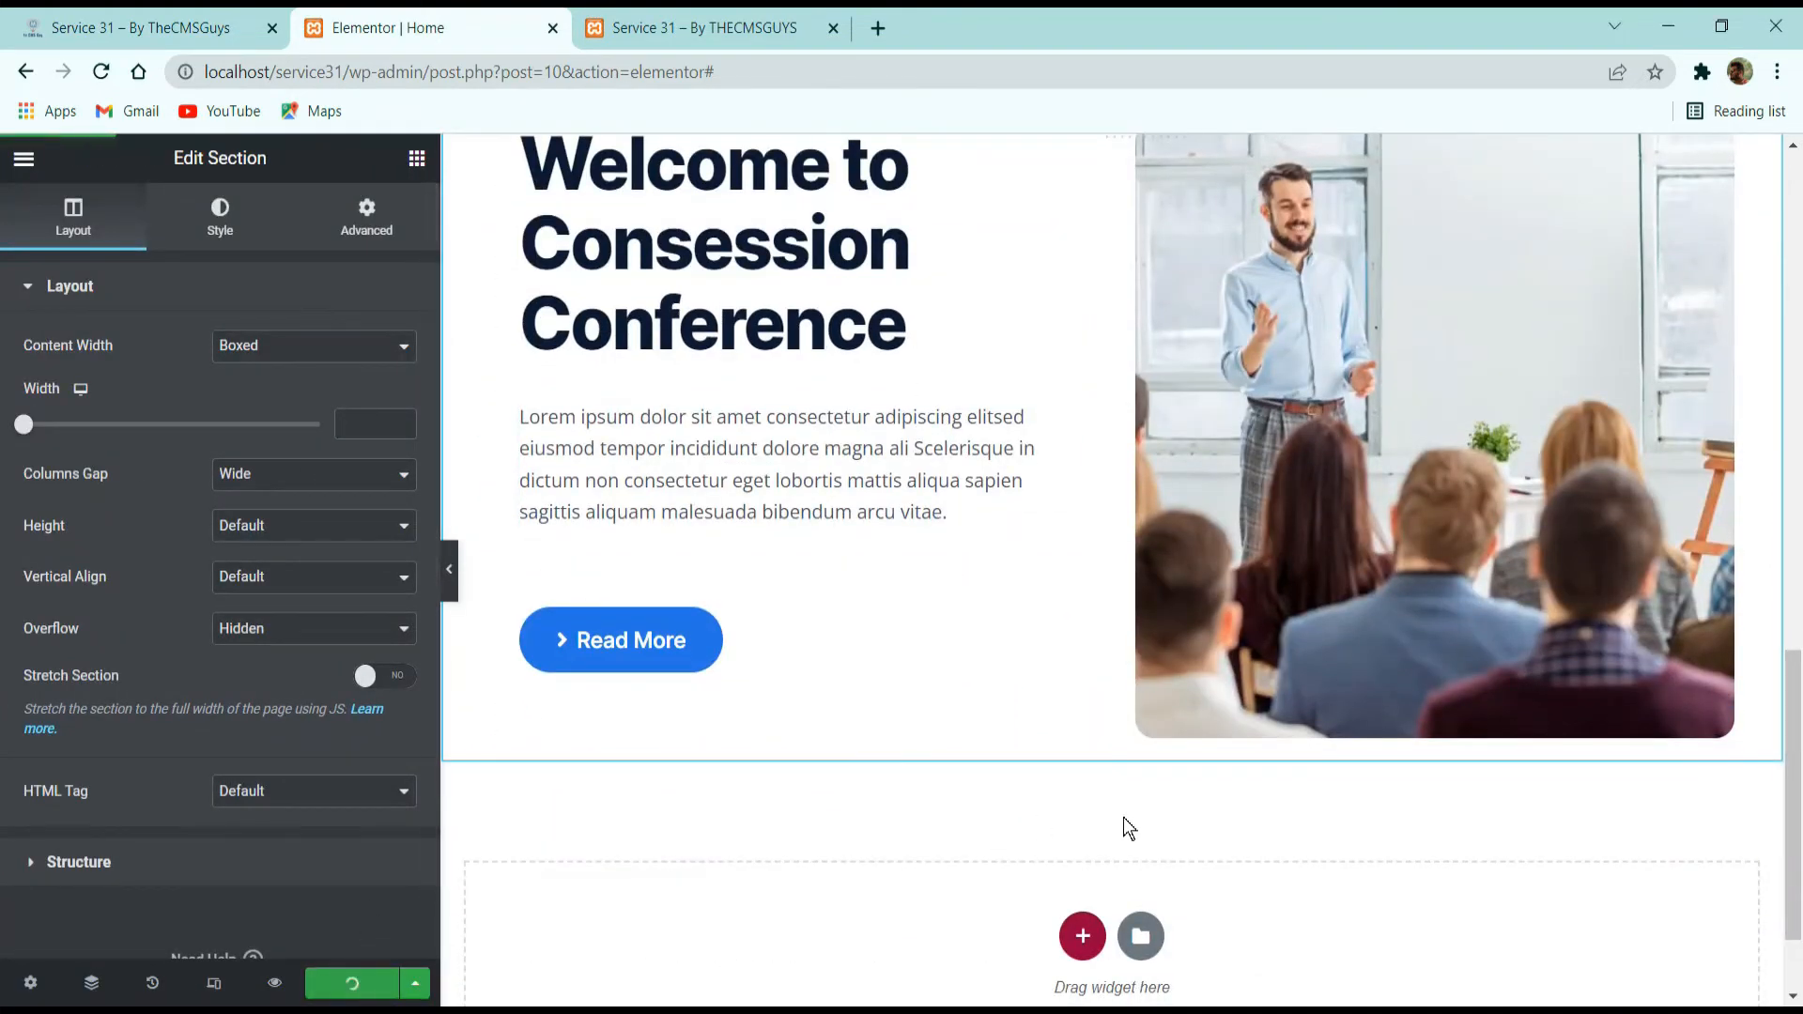
Add a single-column section below the About Consession section with columns gap No Gap and overflow Hidden.
left_click(1083, 937)
scroll(879, 817, "down", 2)
left_click(794, 751)
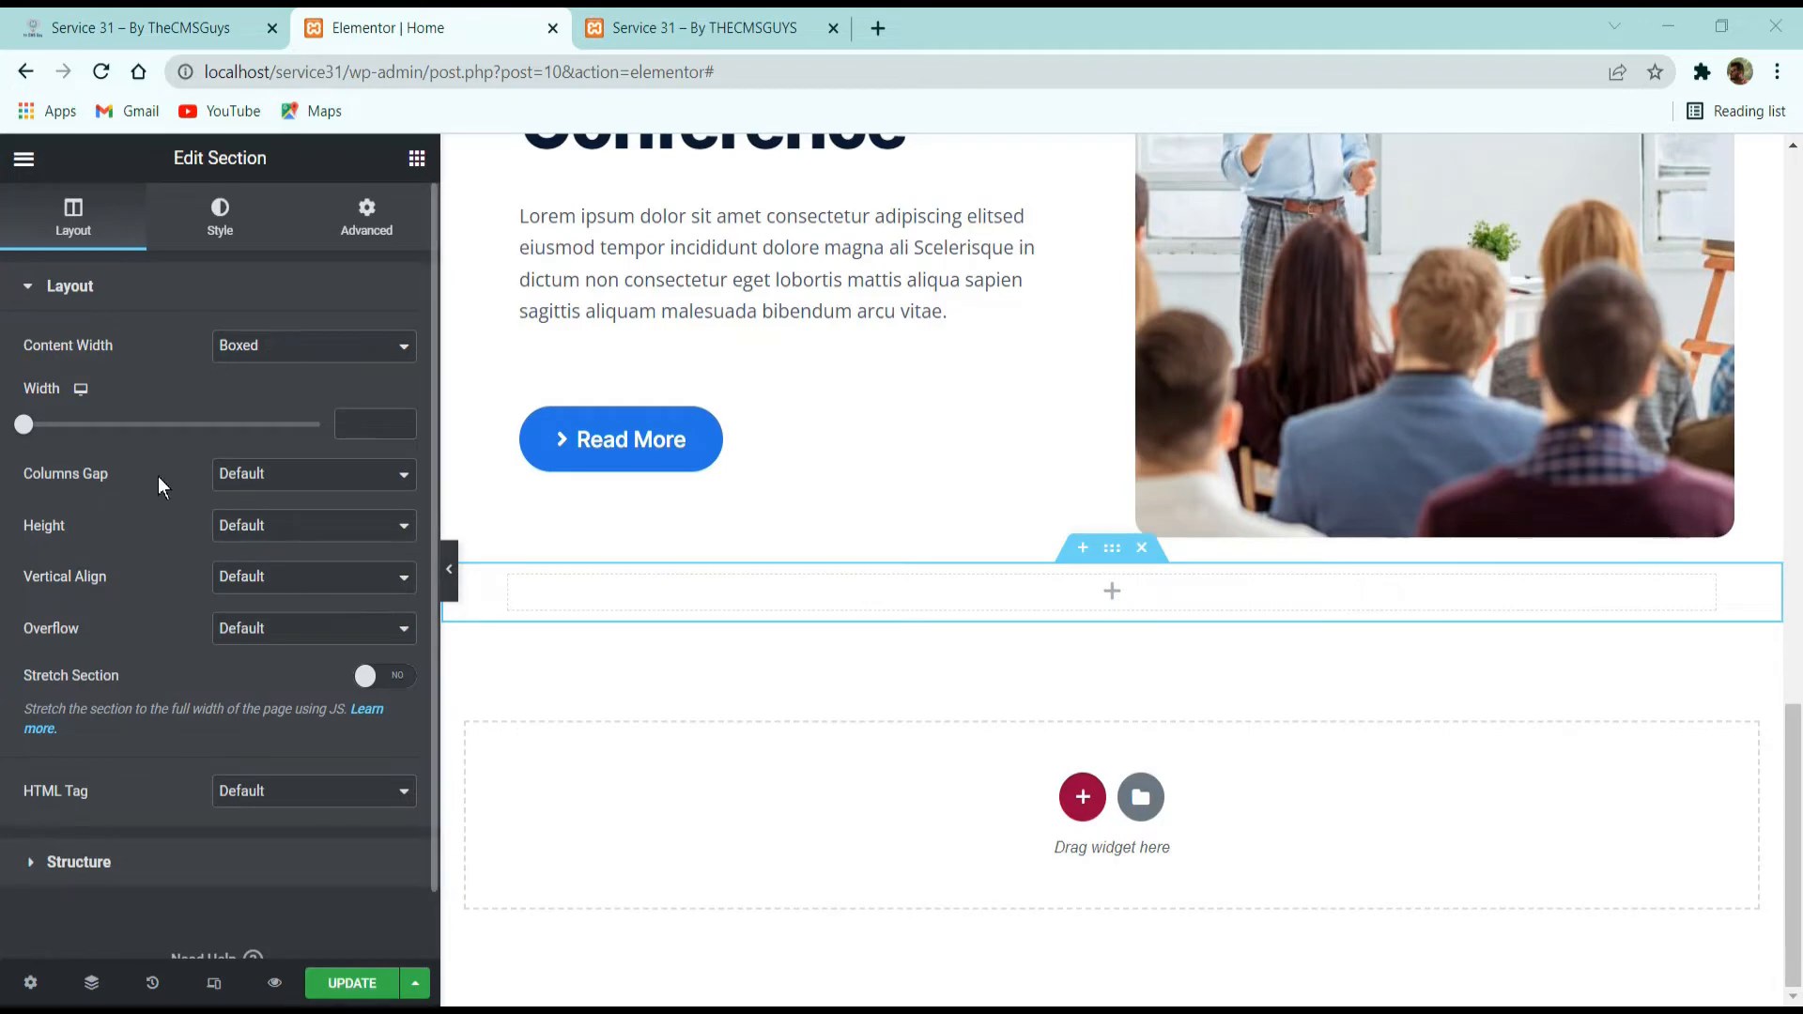
left_click(261, 483)
left_click(280, 517)
left_click(250, 628)
left_click(249, 672)
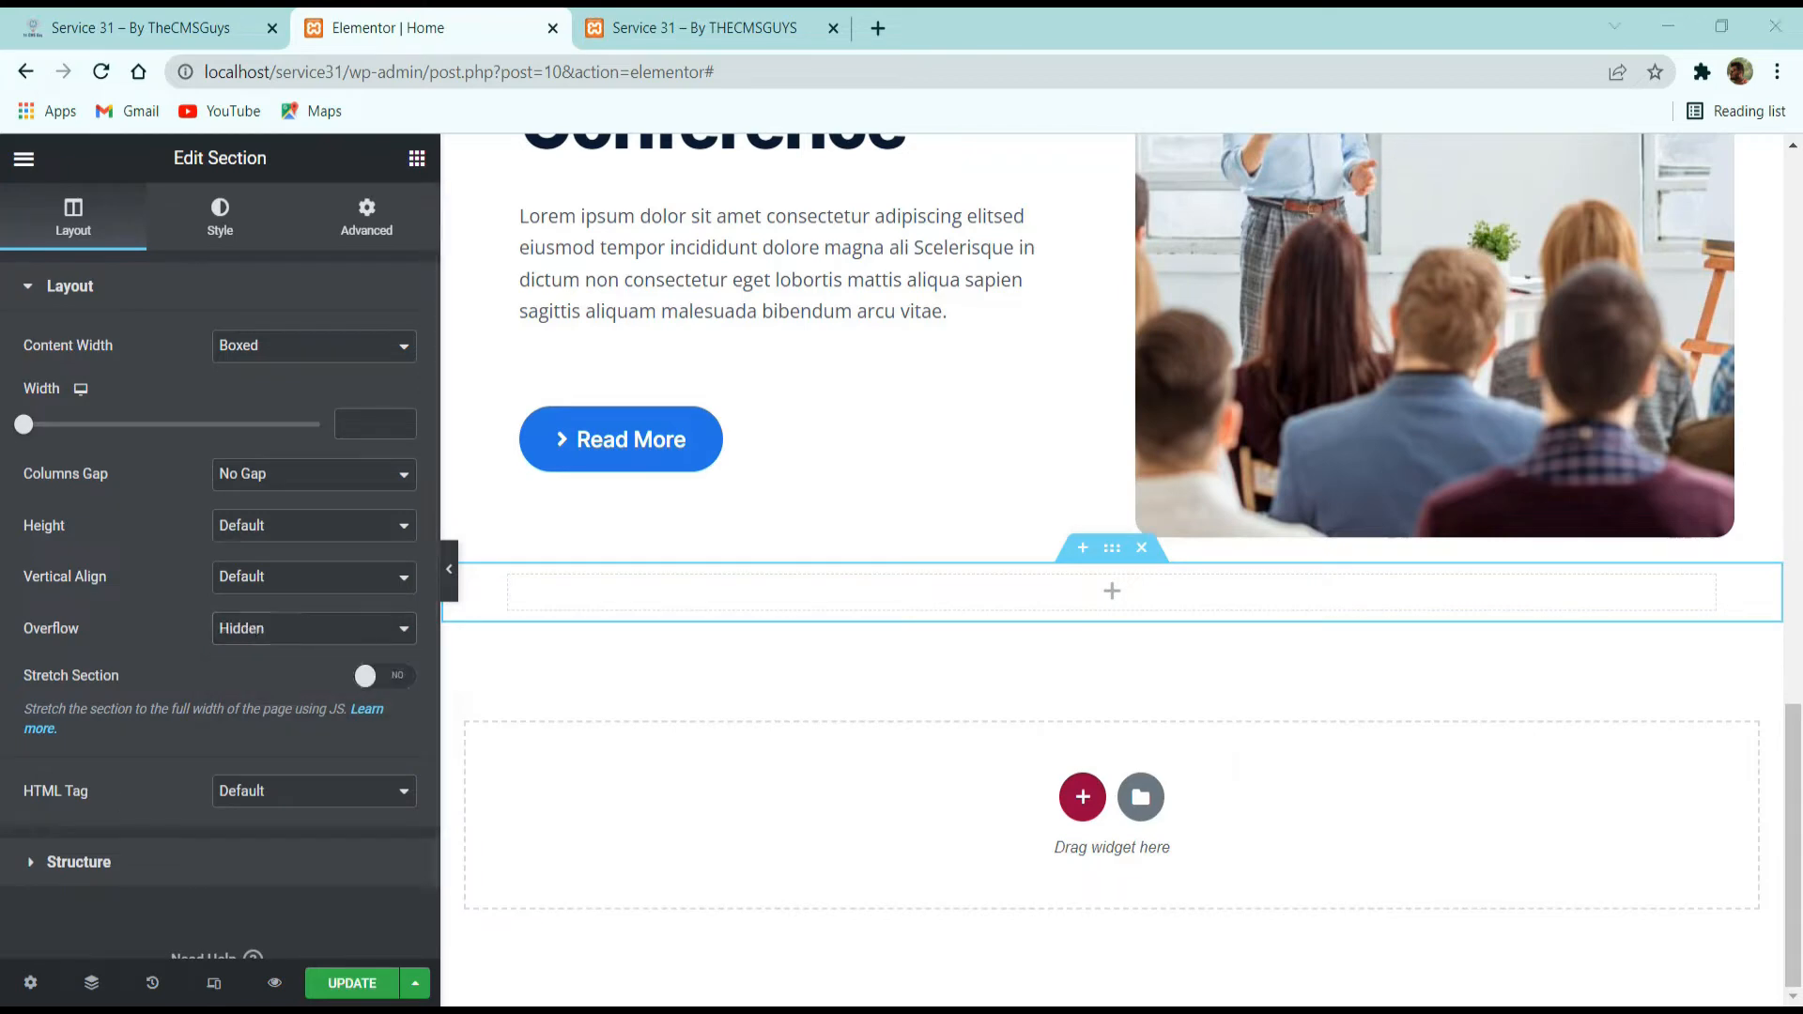
Set the new section's padding to 100 px at the top and 450 px at the bottom.
left_click(372, 214)
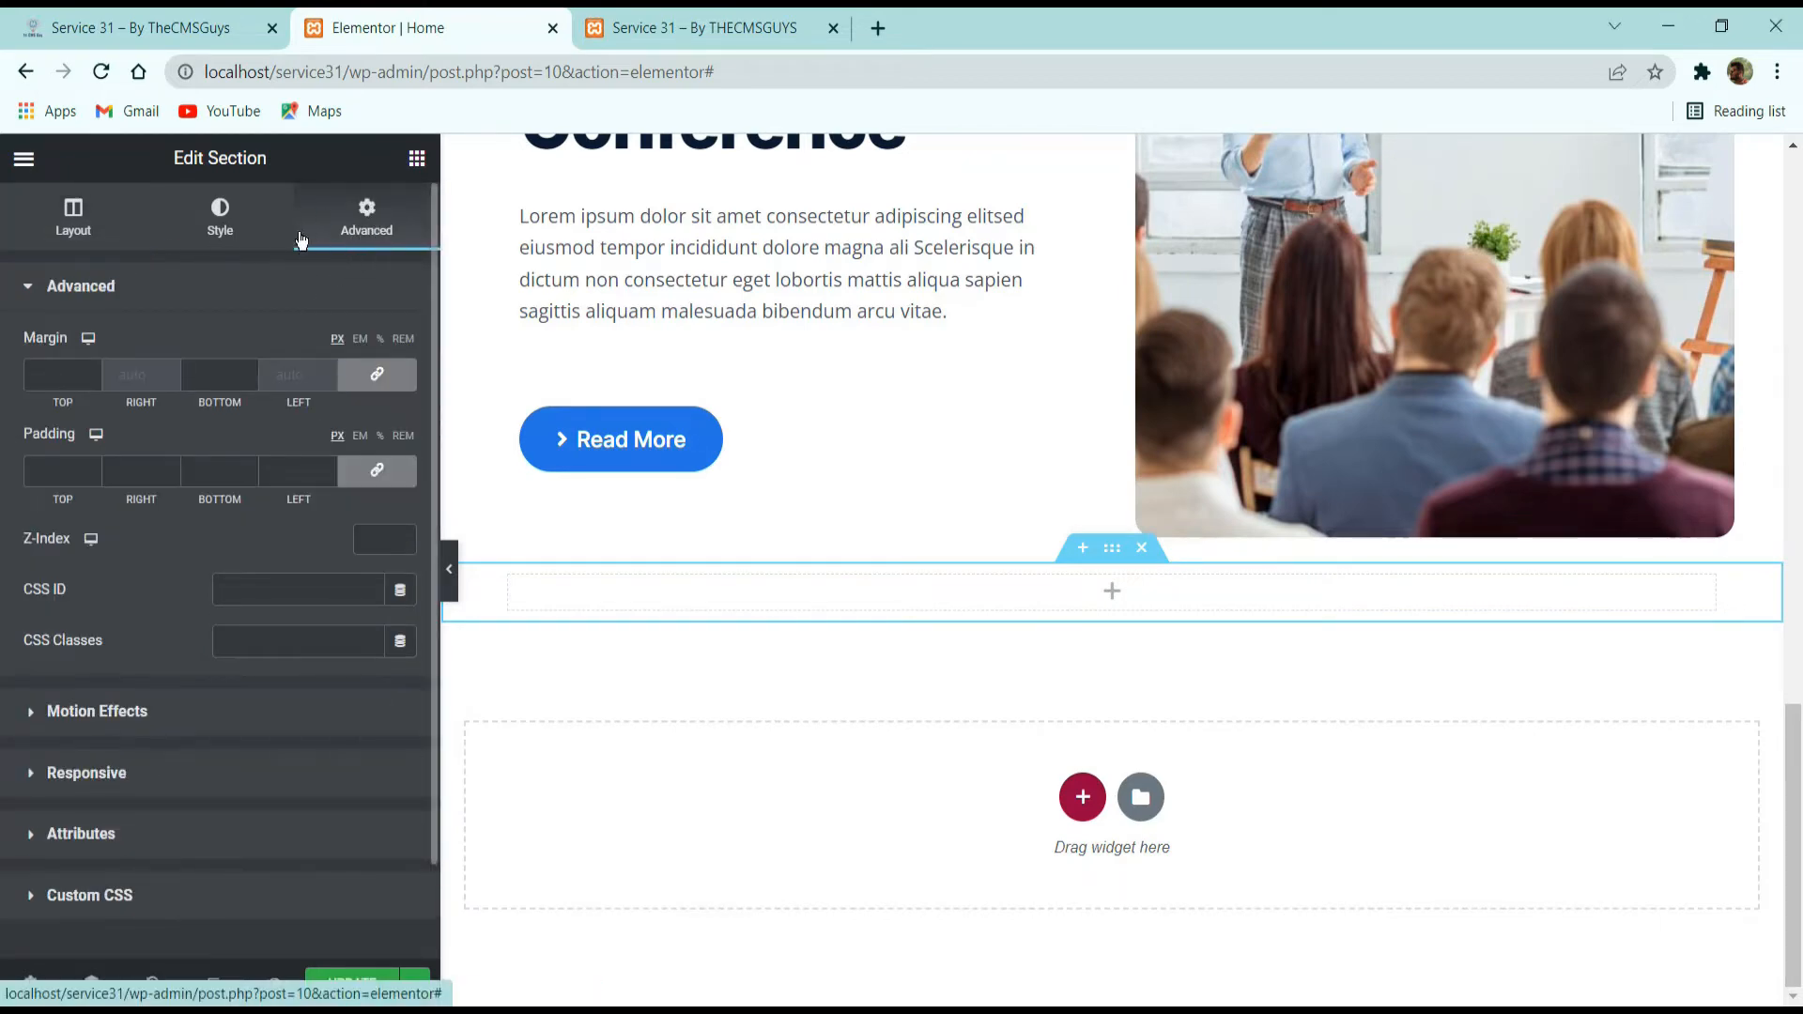
left_click(376, 471)
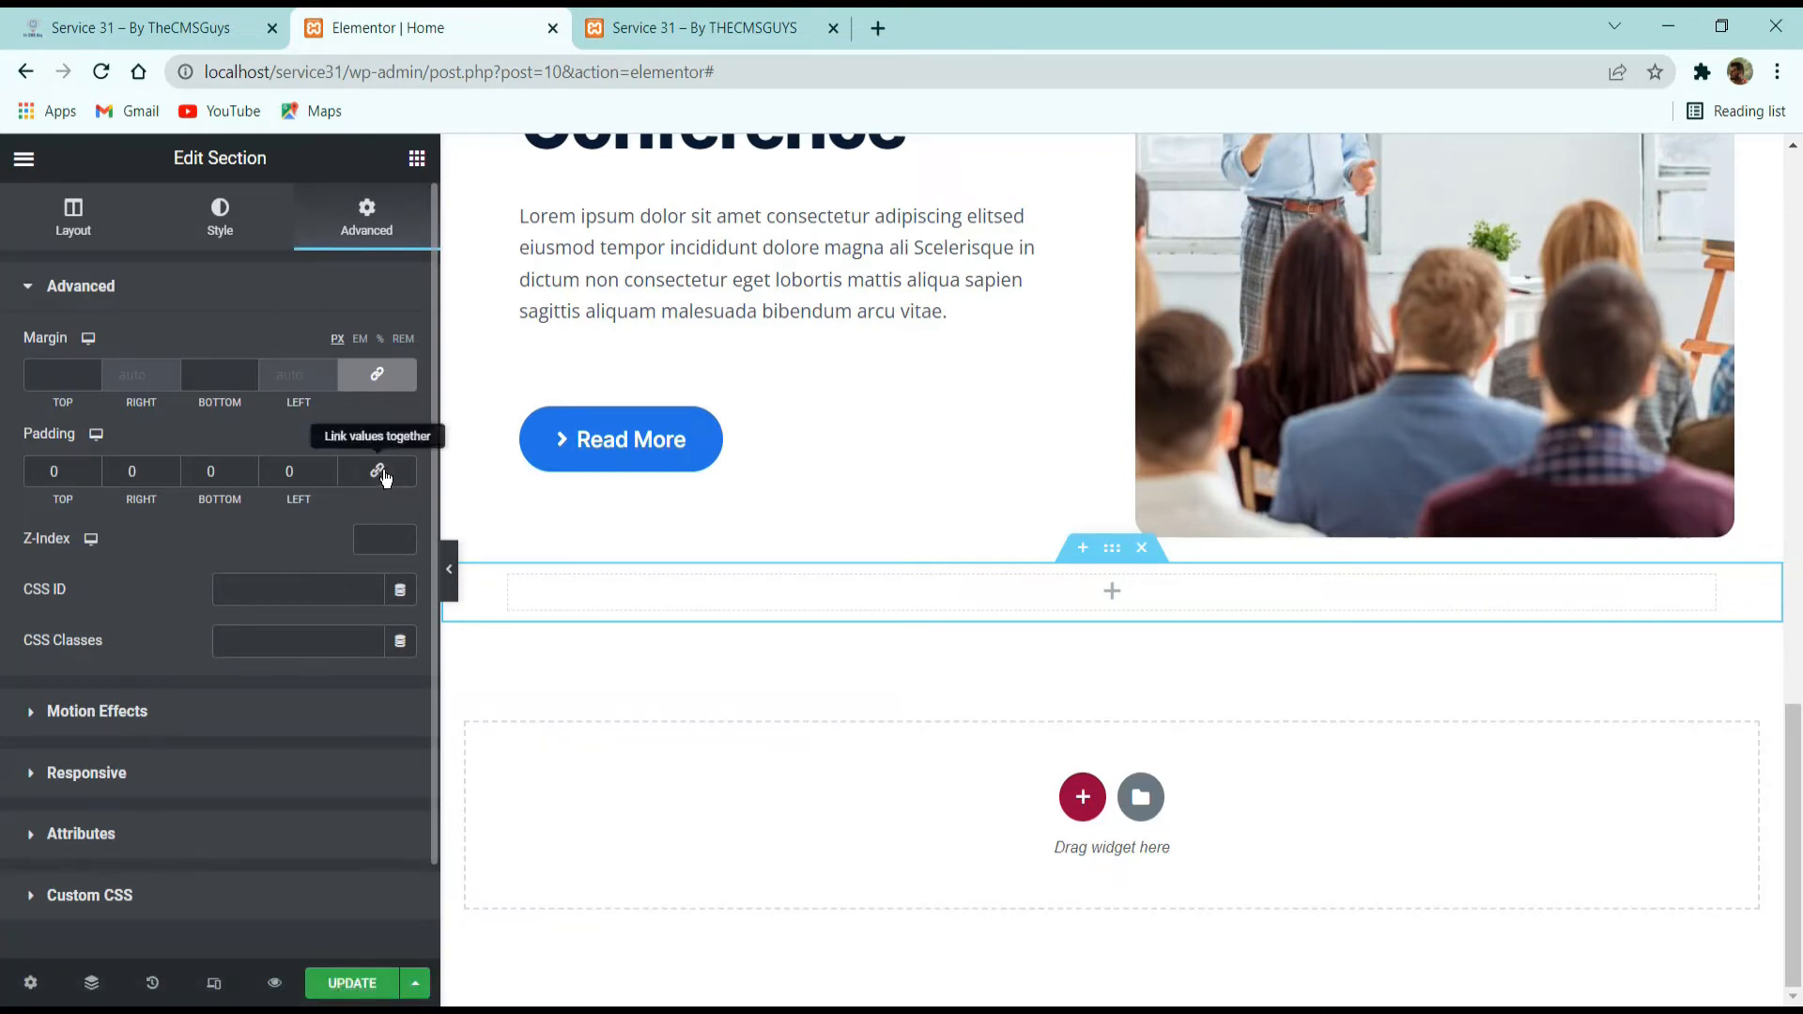
double_click(73, 471)
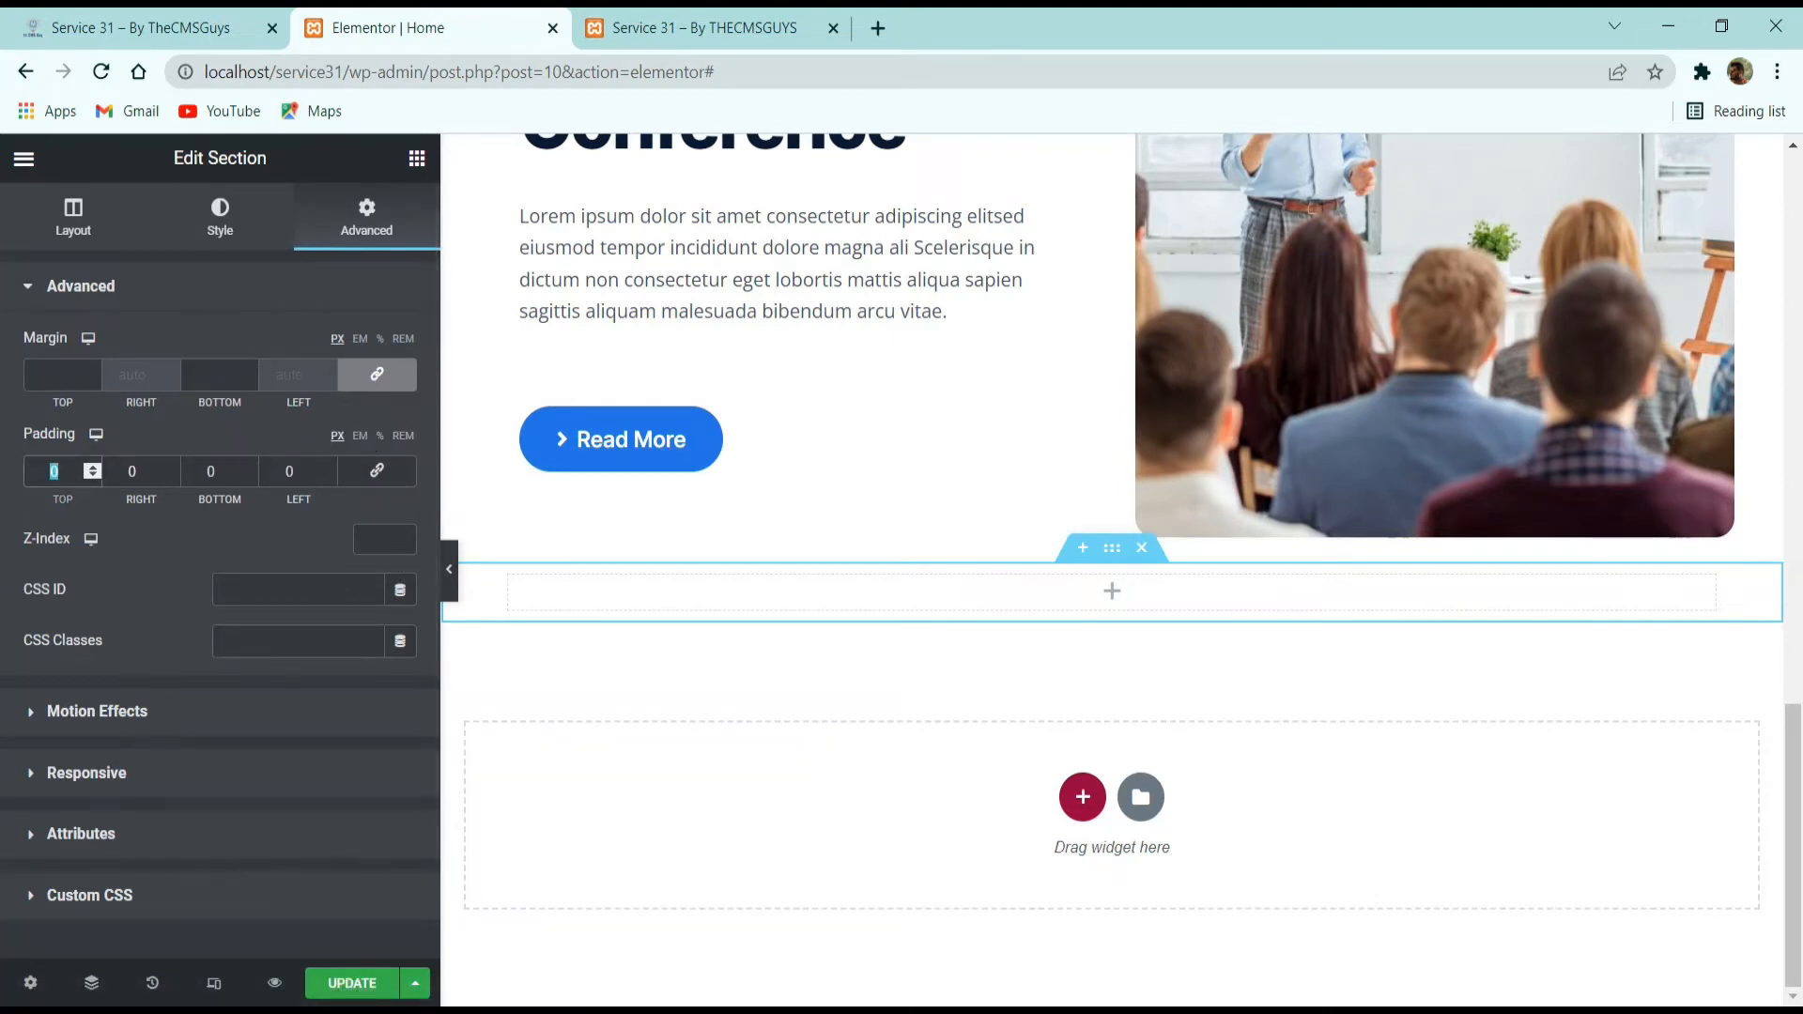
type("100")
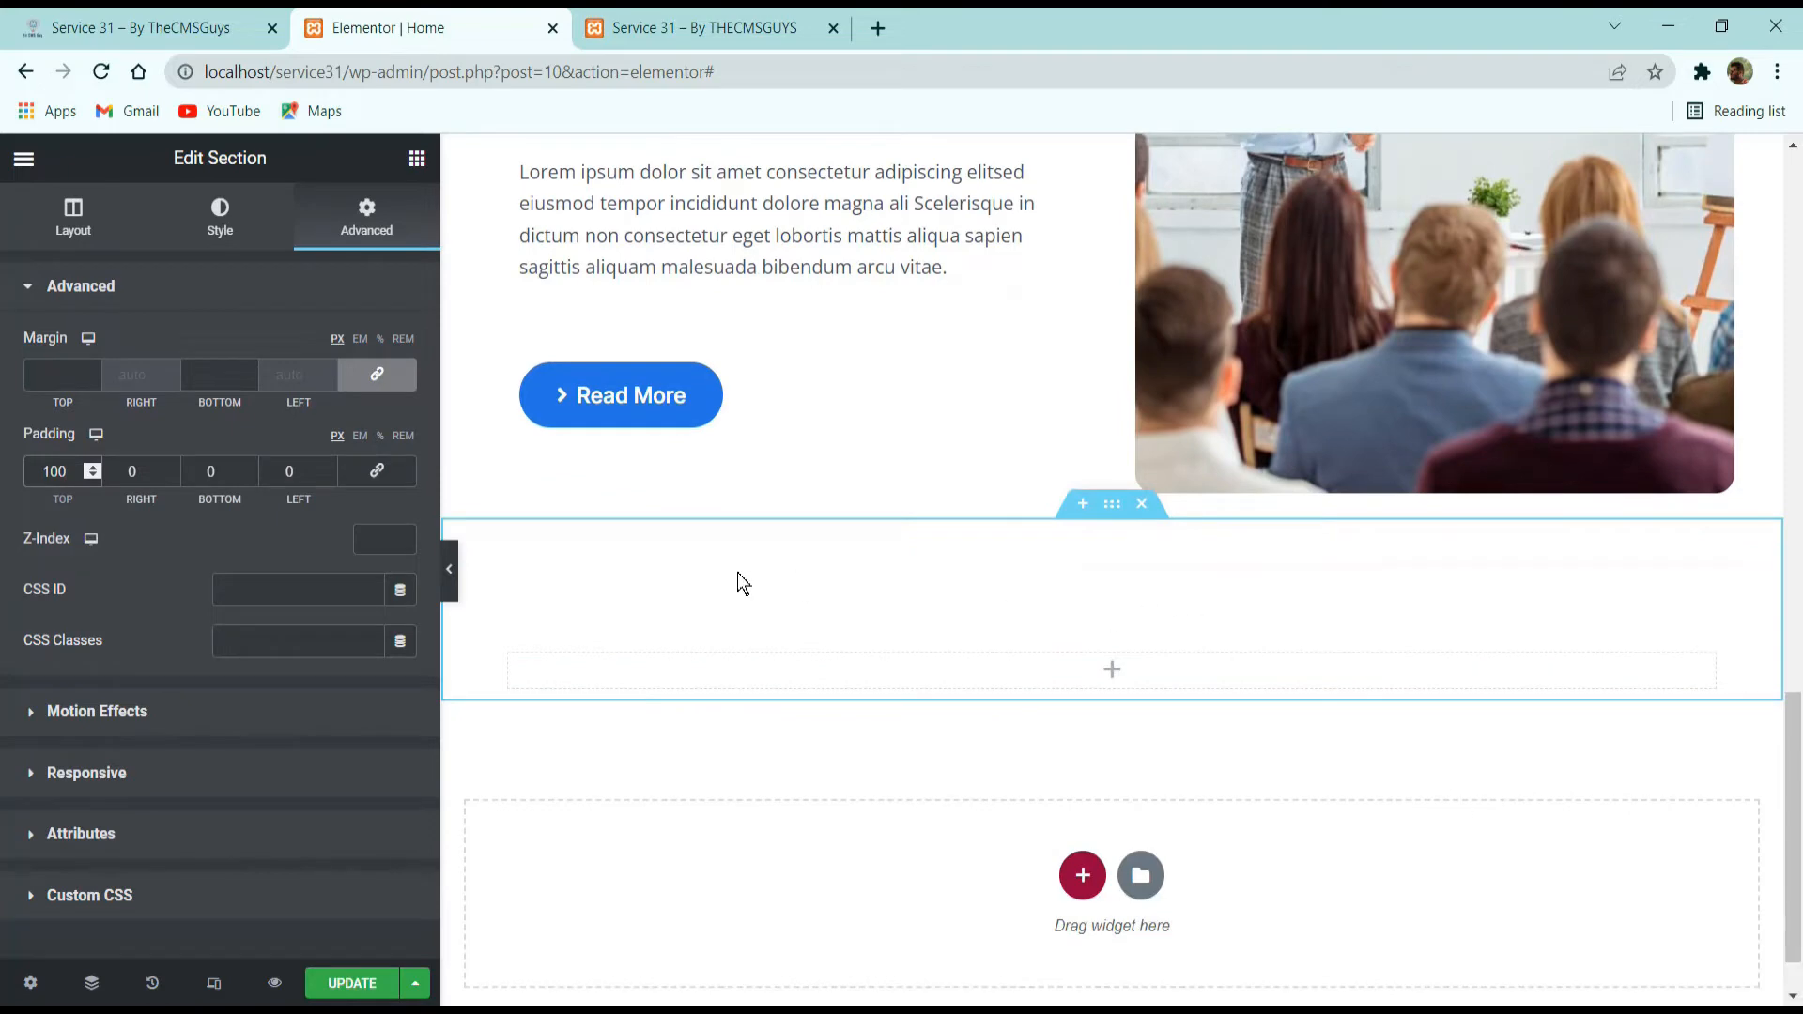
double_click(212, 471)
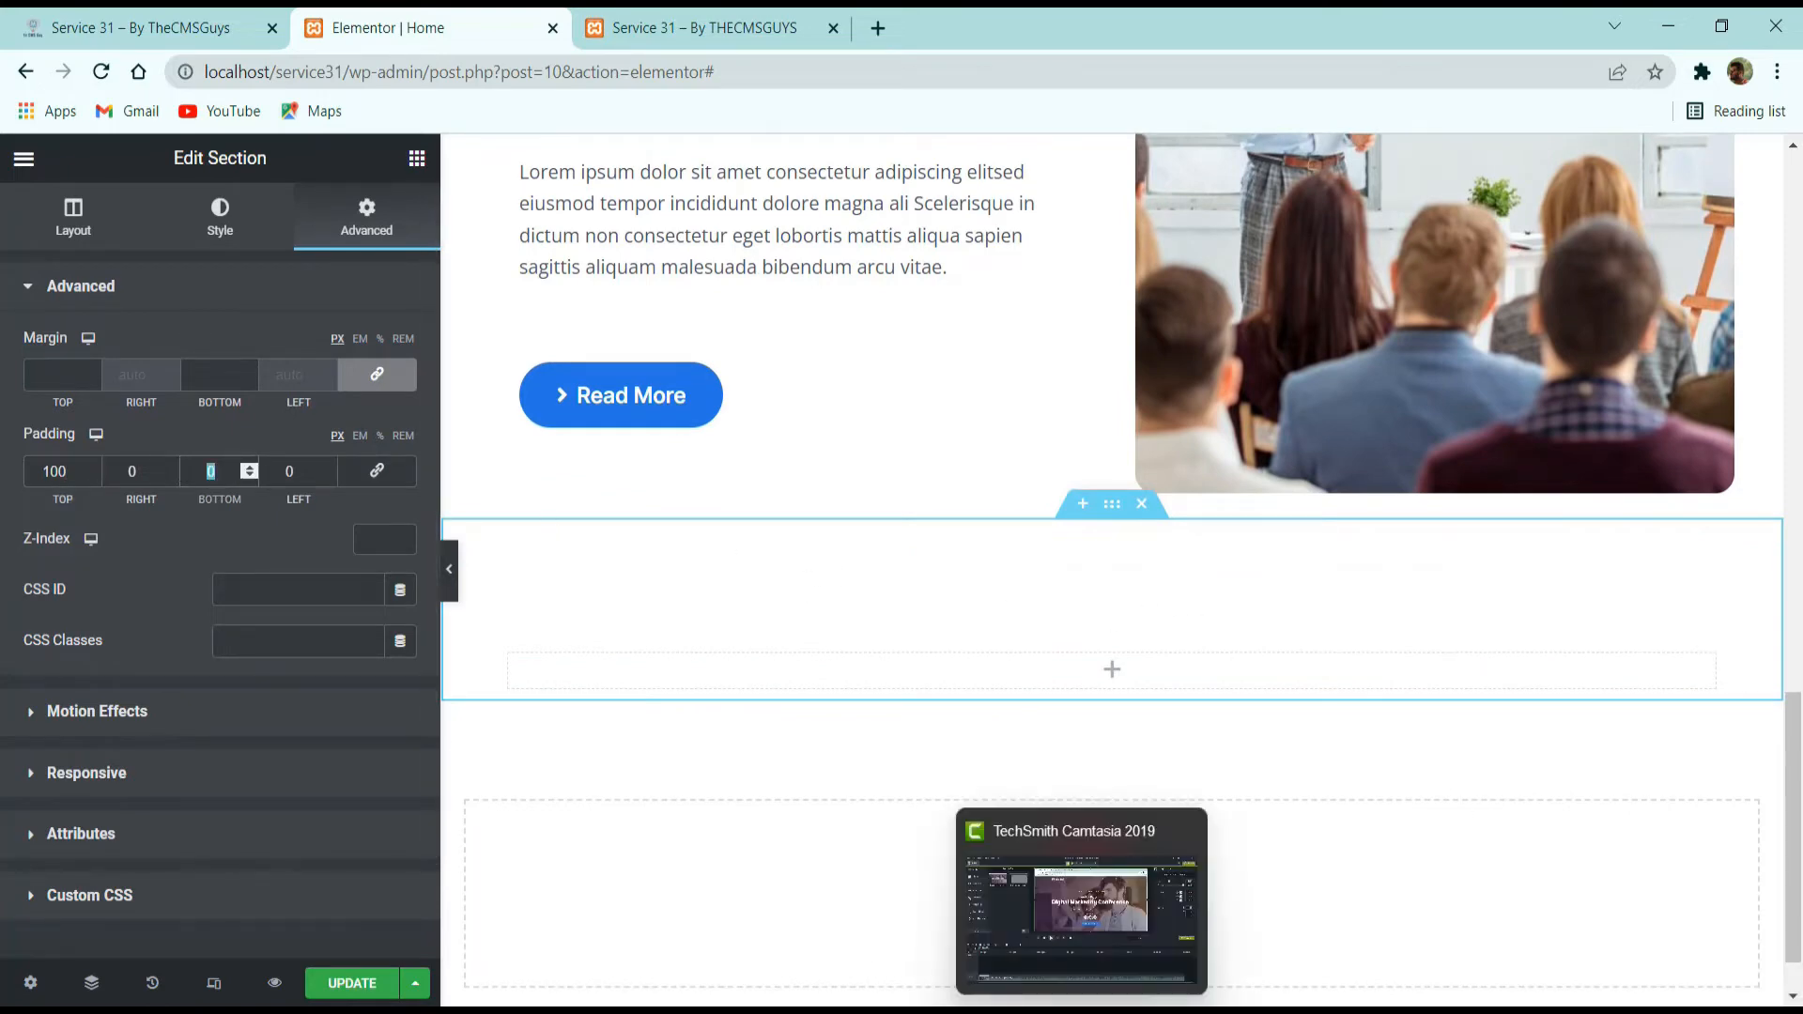
type("450")
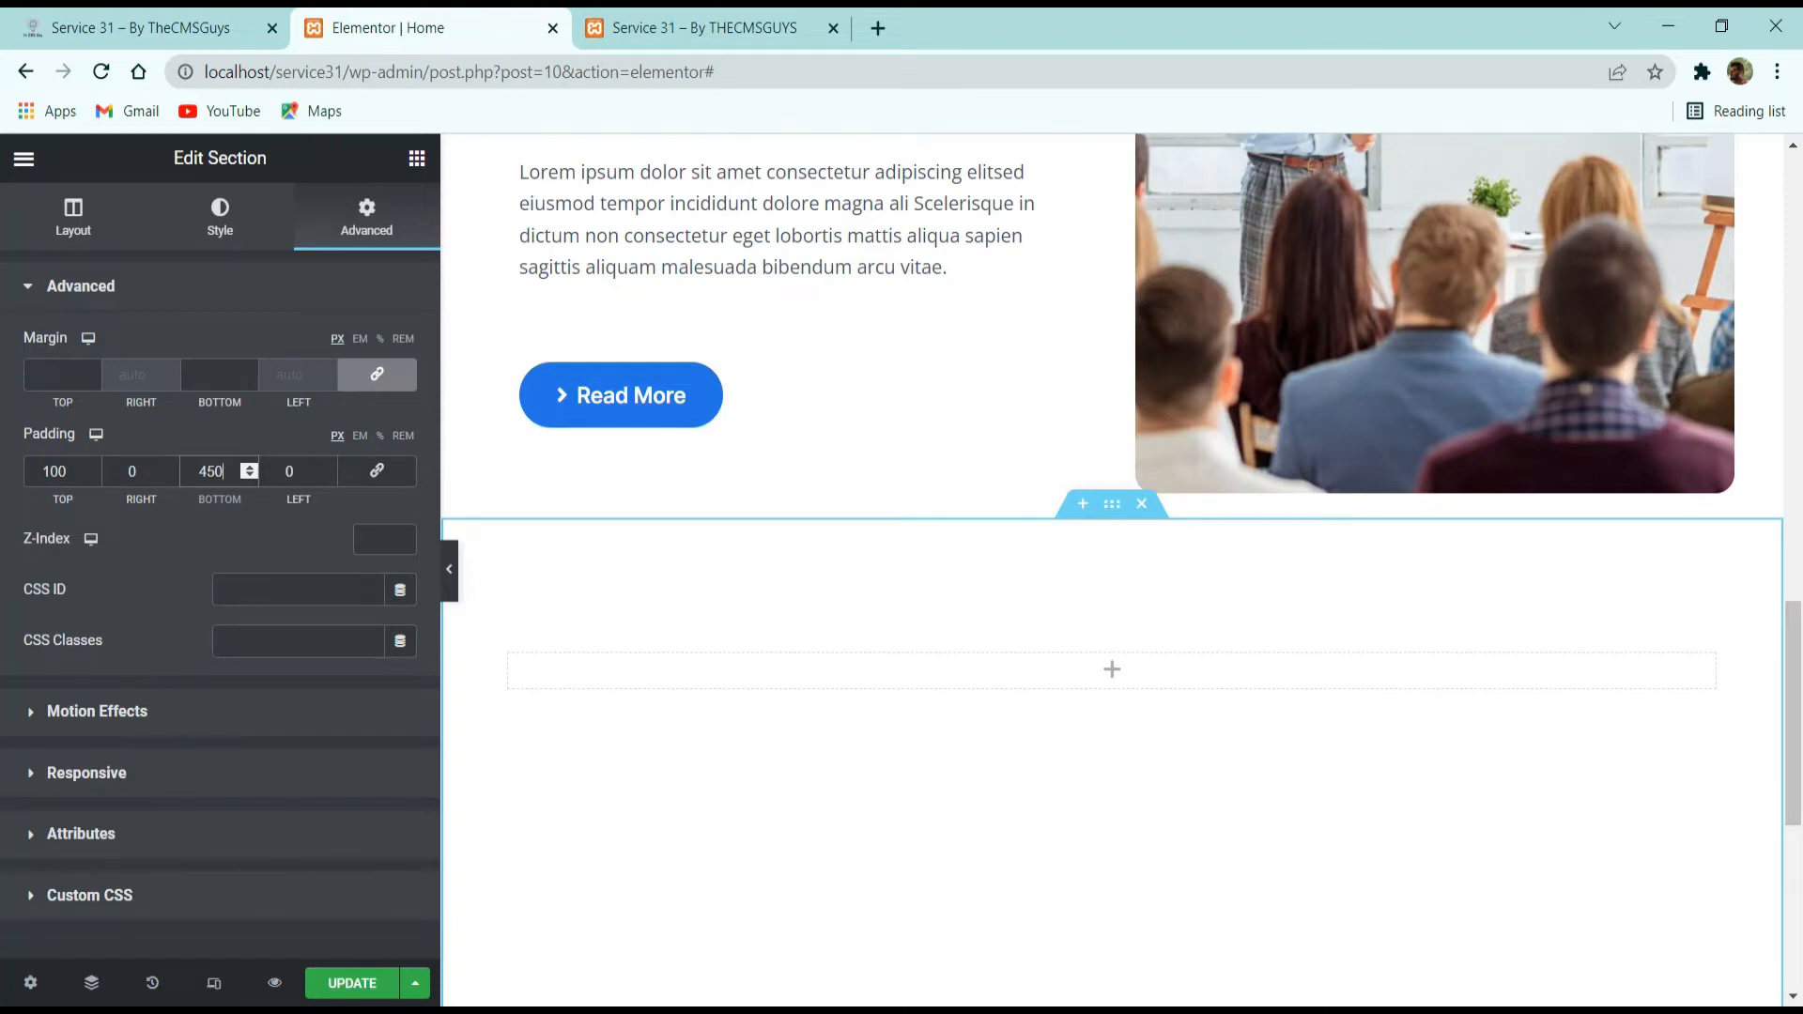
Examine the circle background behind the "3 Main Reasons to Join" and counter areas on the demo page.
key("alt+Tab")
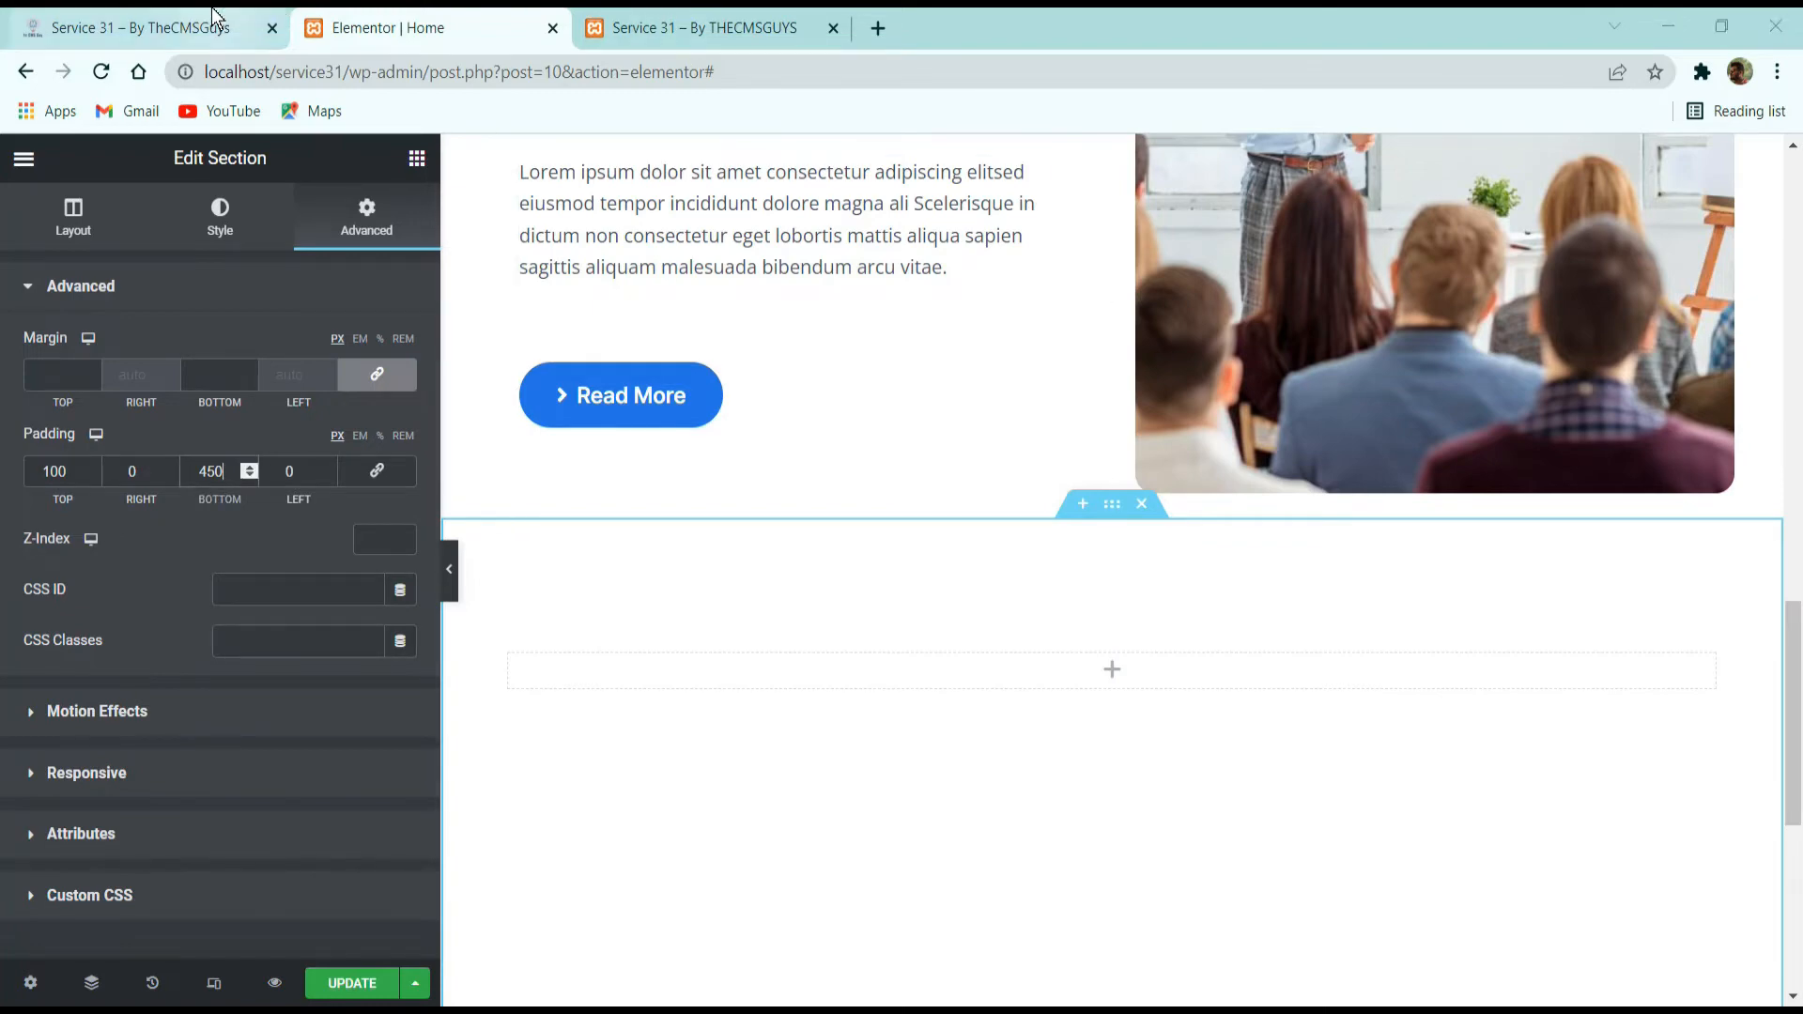
left_click(254, 23)
scroll(636, 342, "down", 5)
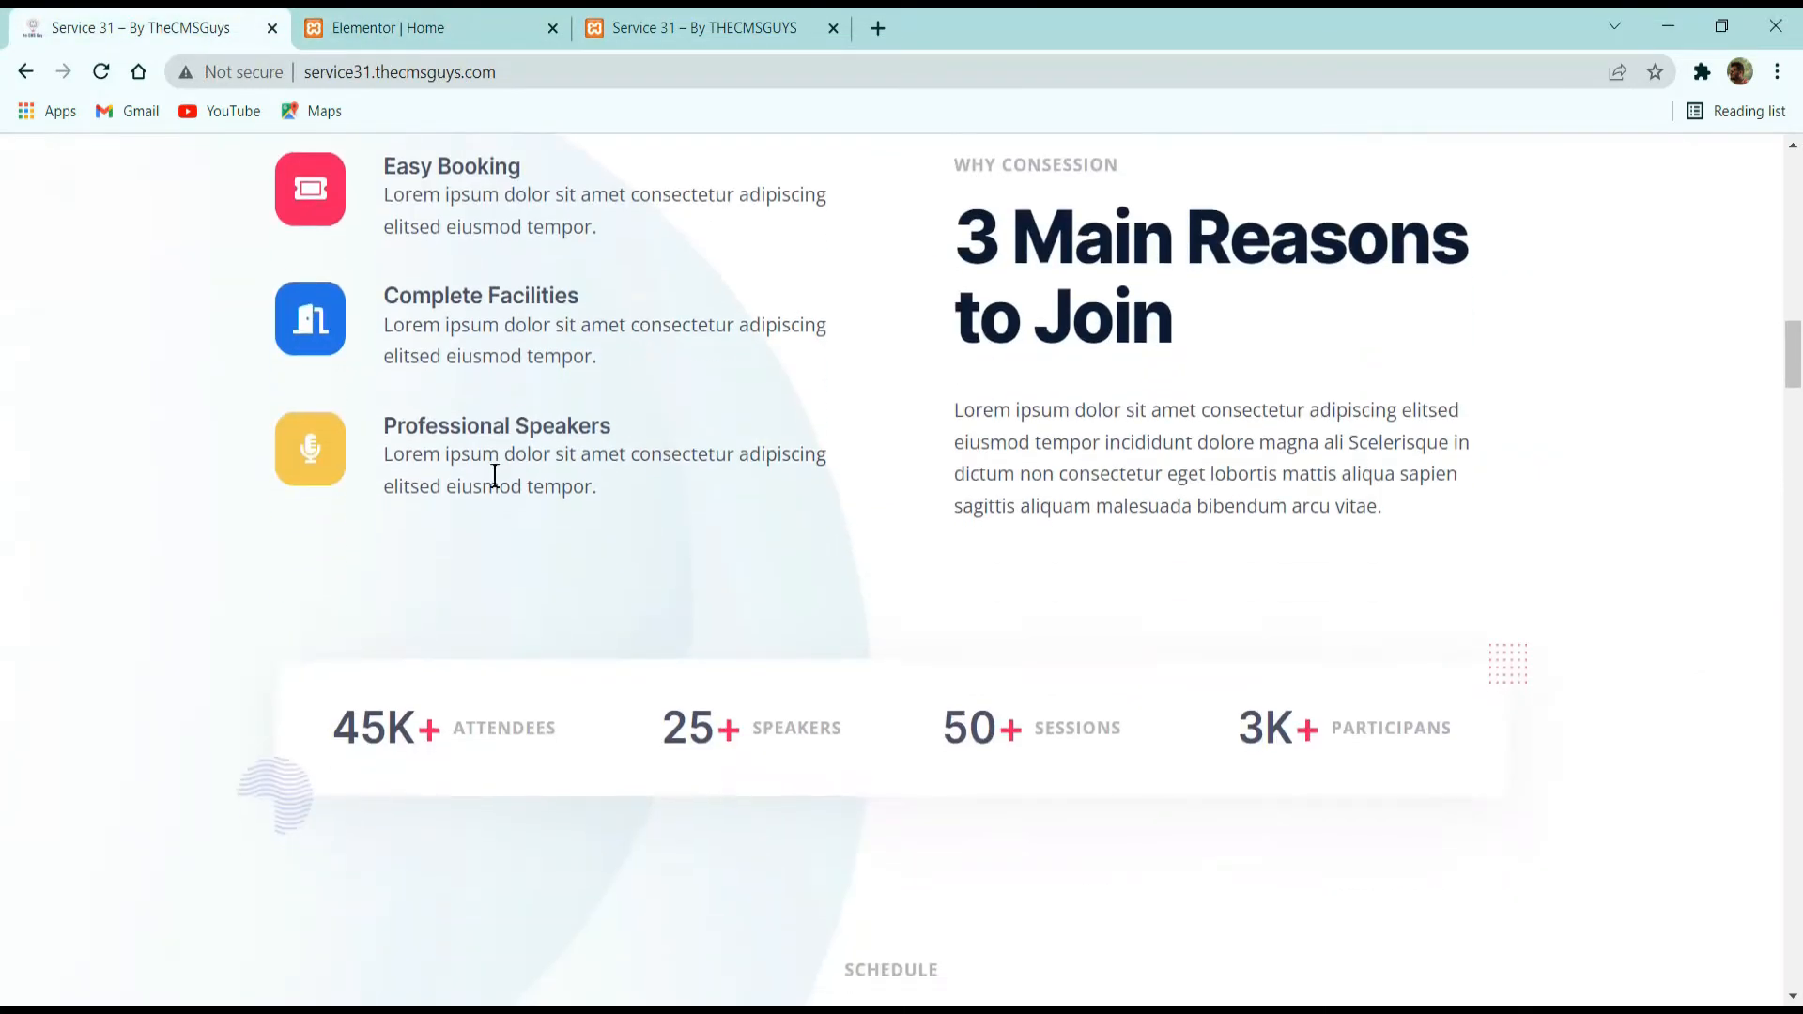
scroll(577, 746, "down", 3)
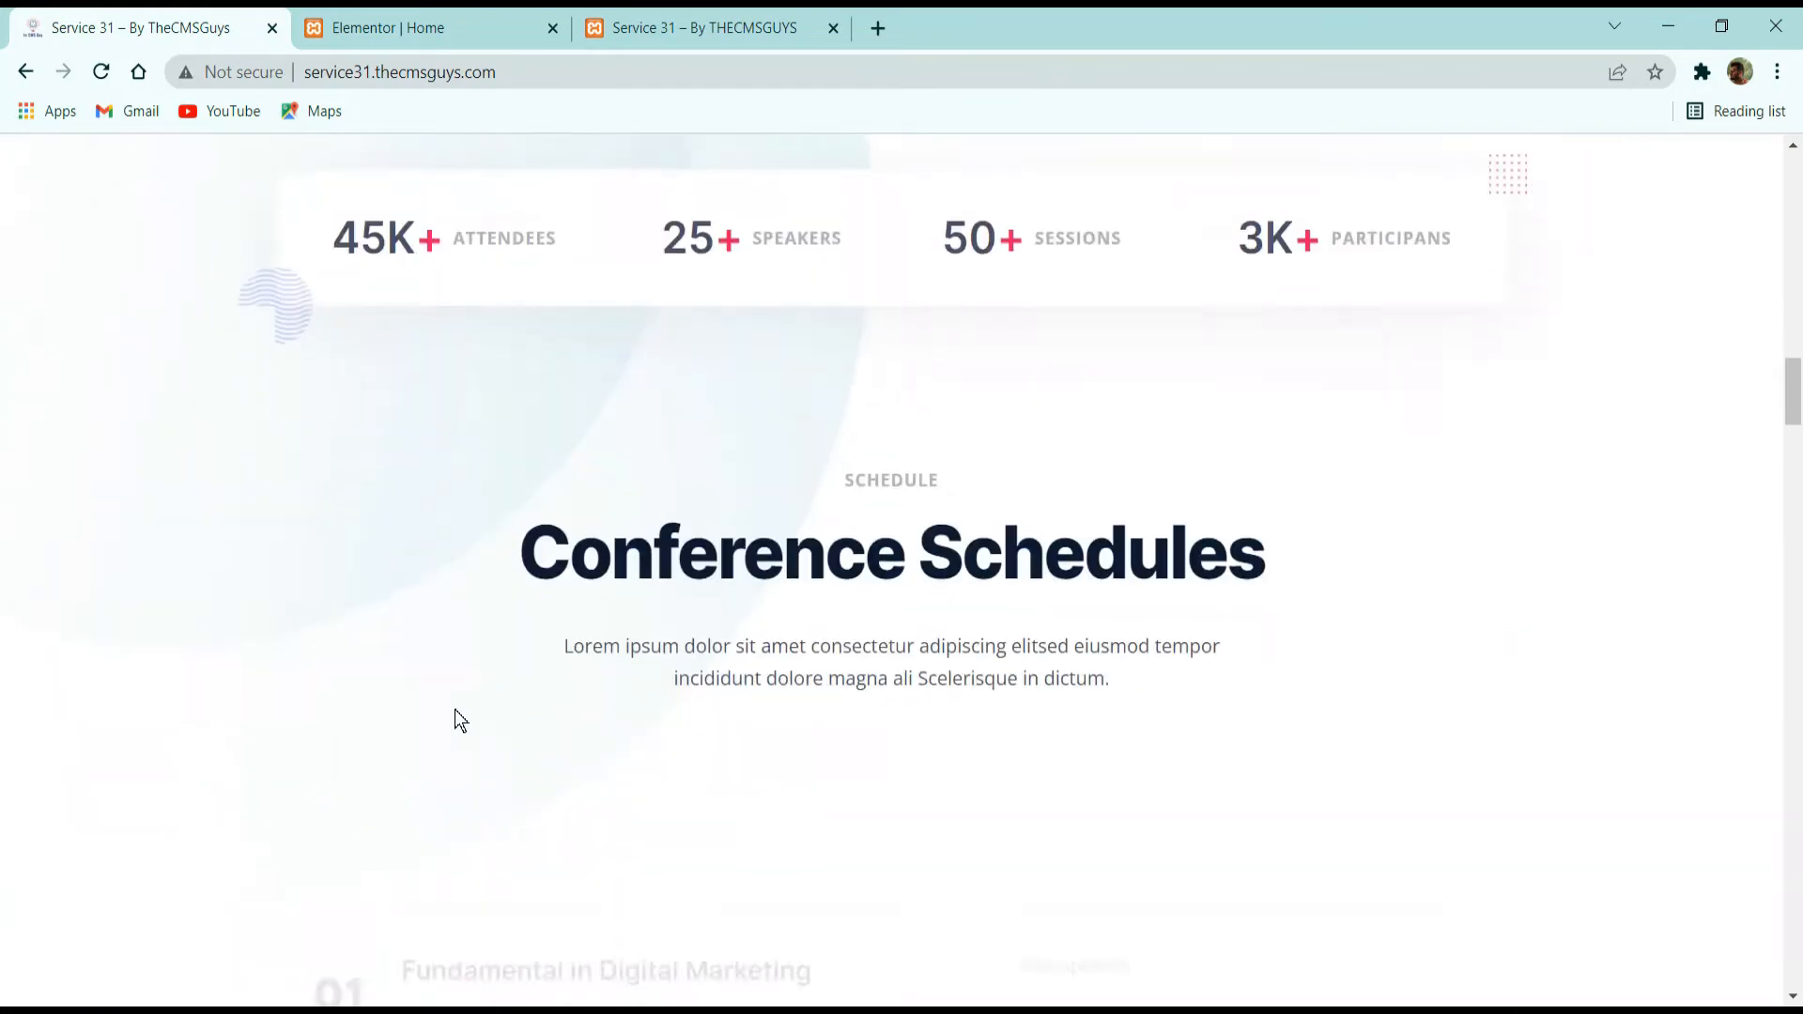
scroll(519, 575, "down", 2)
scroll(518, 575, "up", 7)
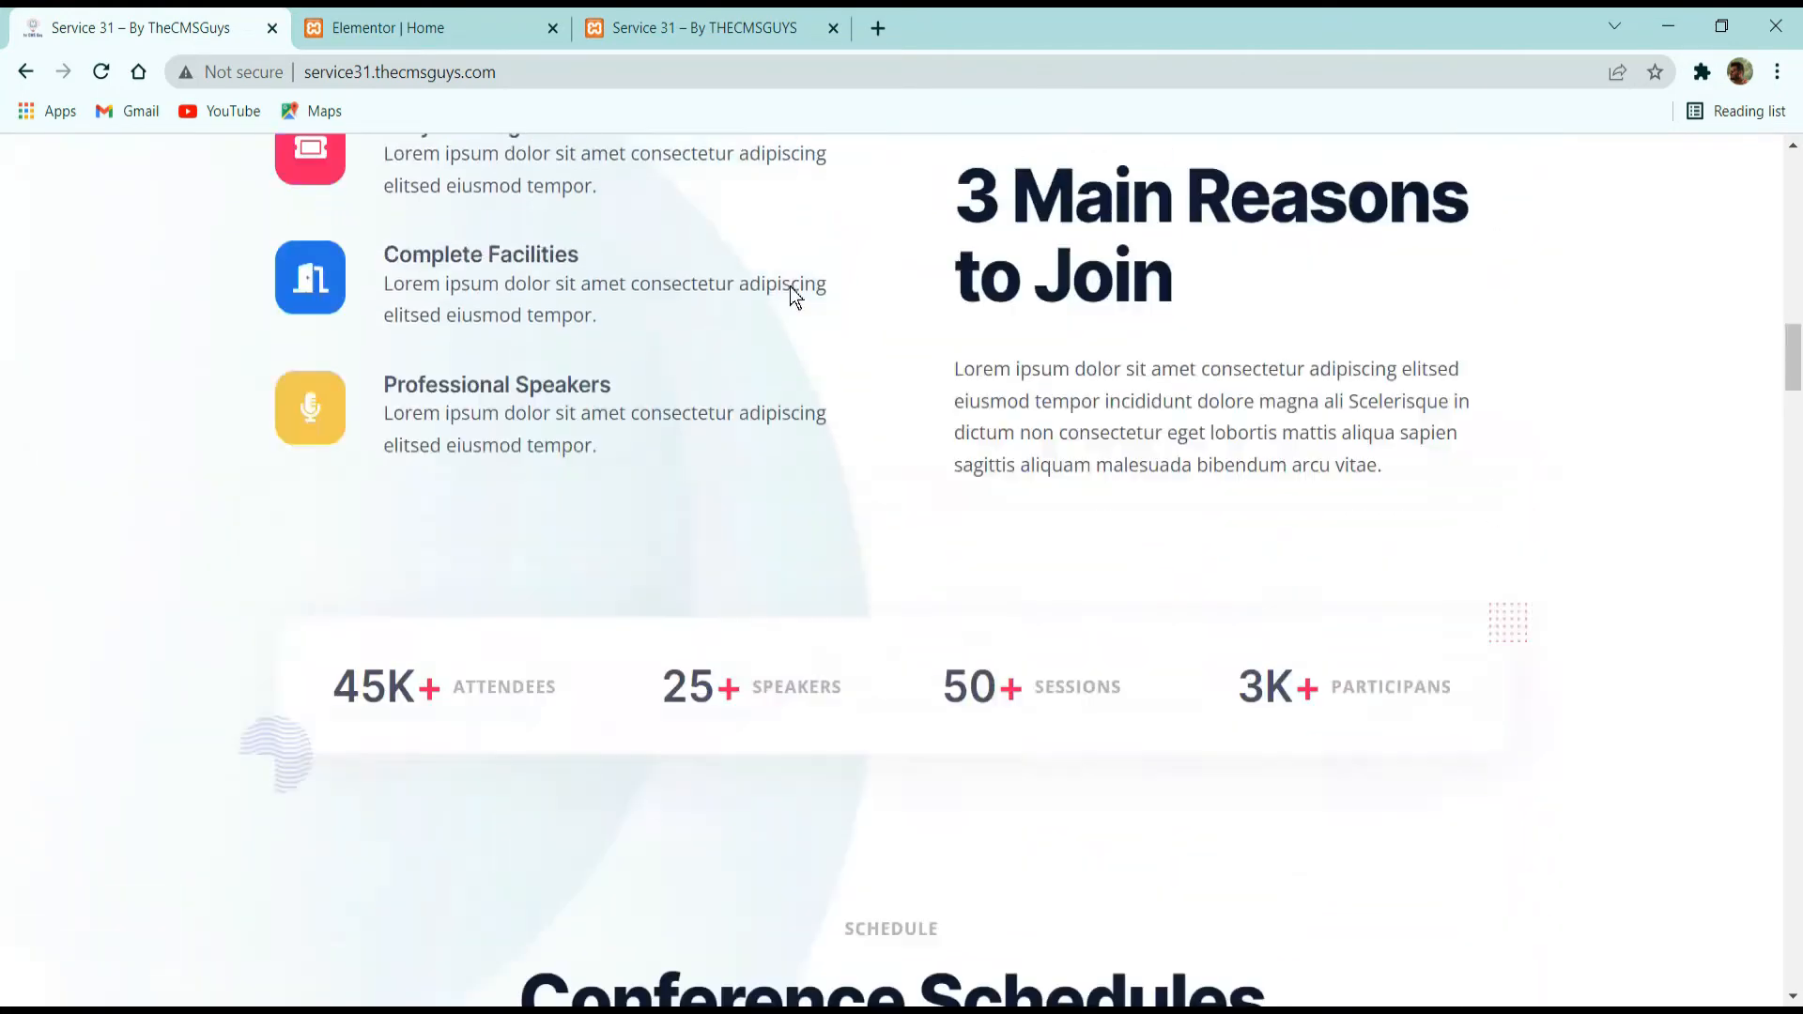
left_click(442, 27)
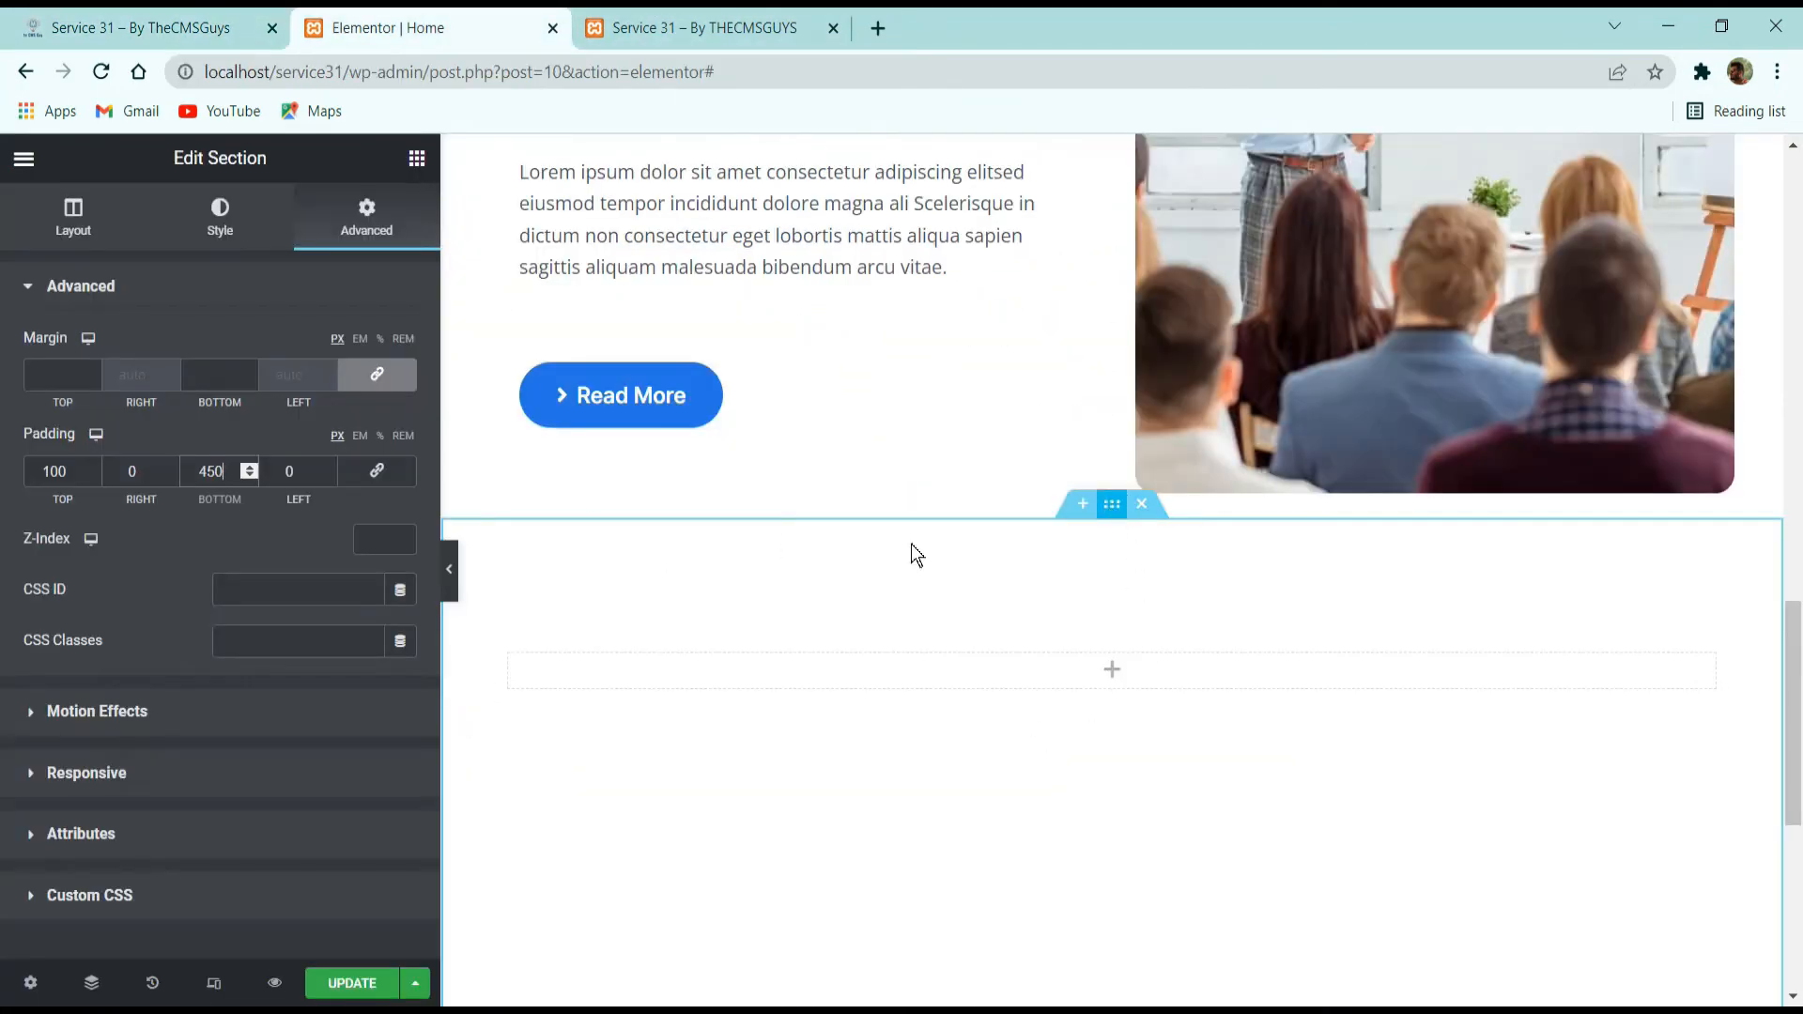
Give the new section a classic background using the image bg-circle1-703x1024-1.jpg from the media library.
left_click(221, 223)
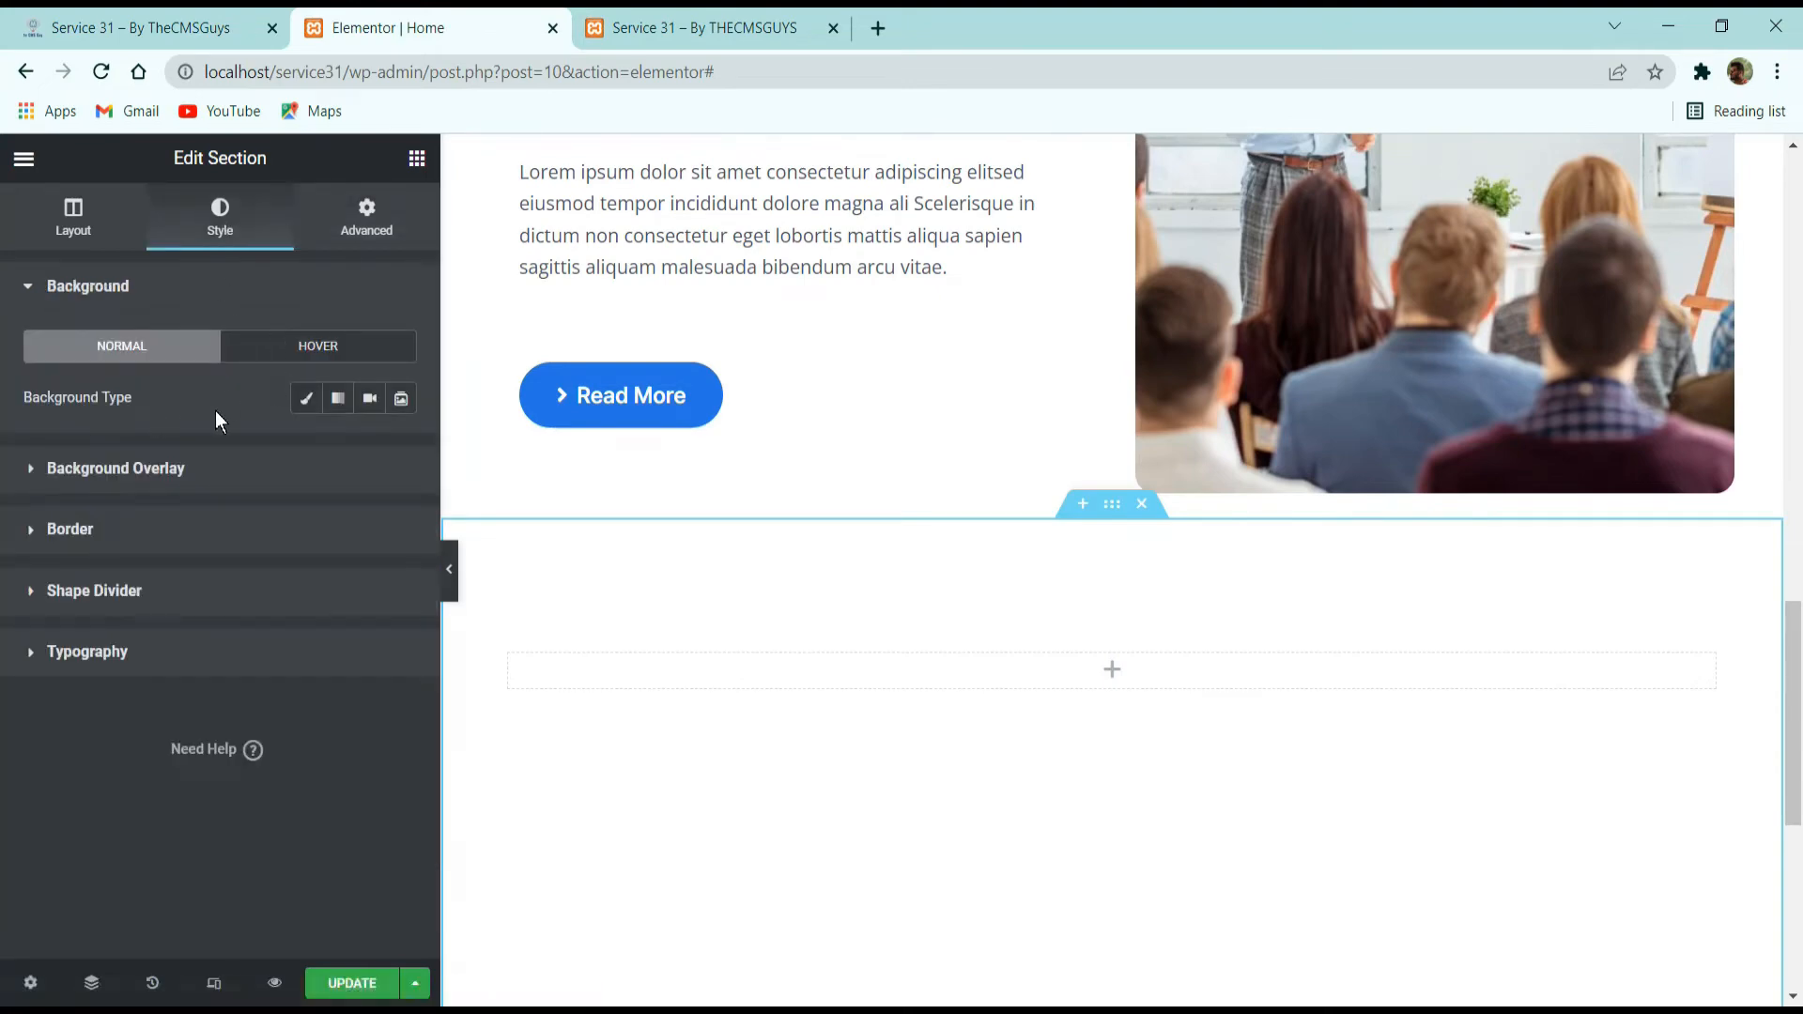
left_click(301, 402)
left_click(187, 594)
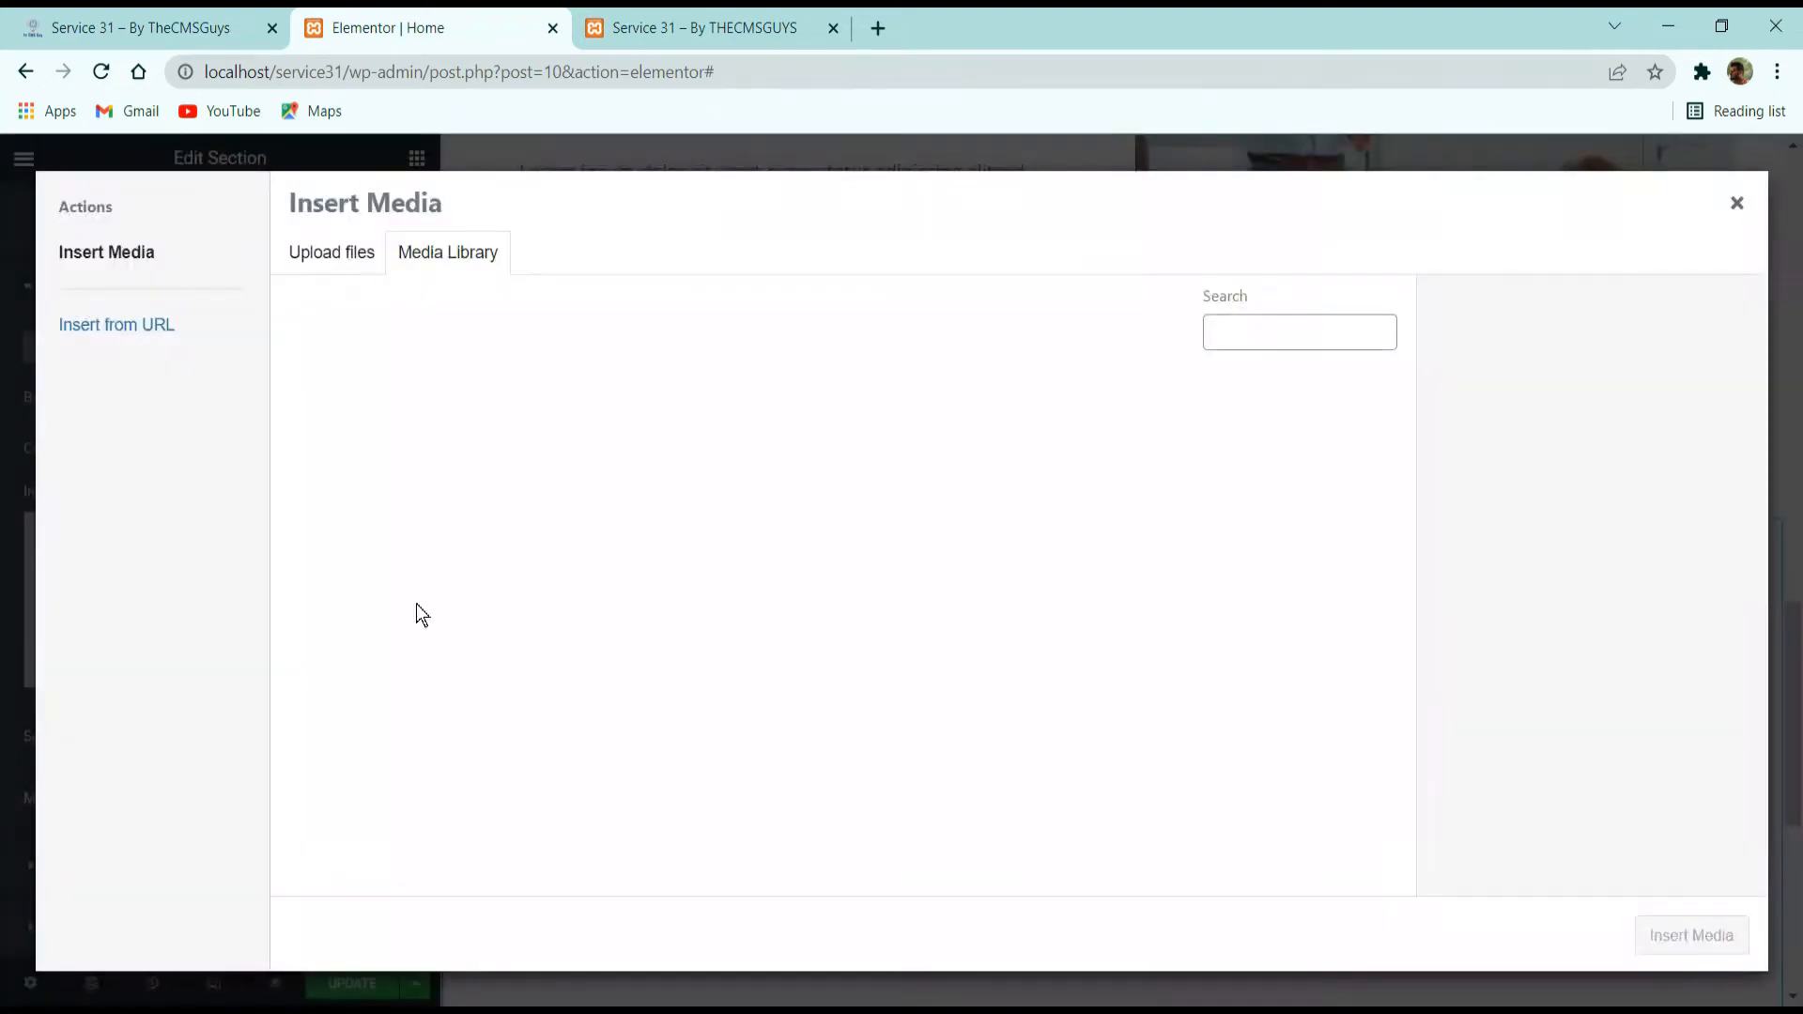
scroll(733, 491, "down", 10)
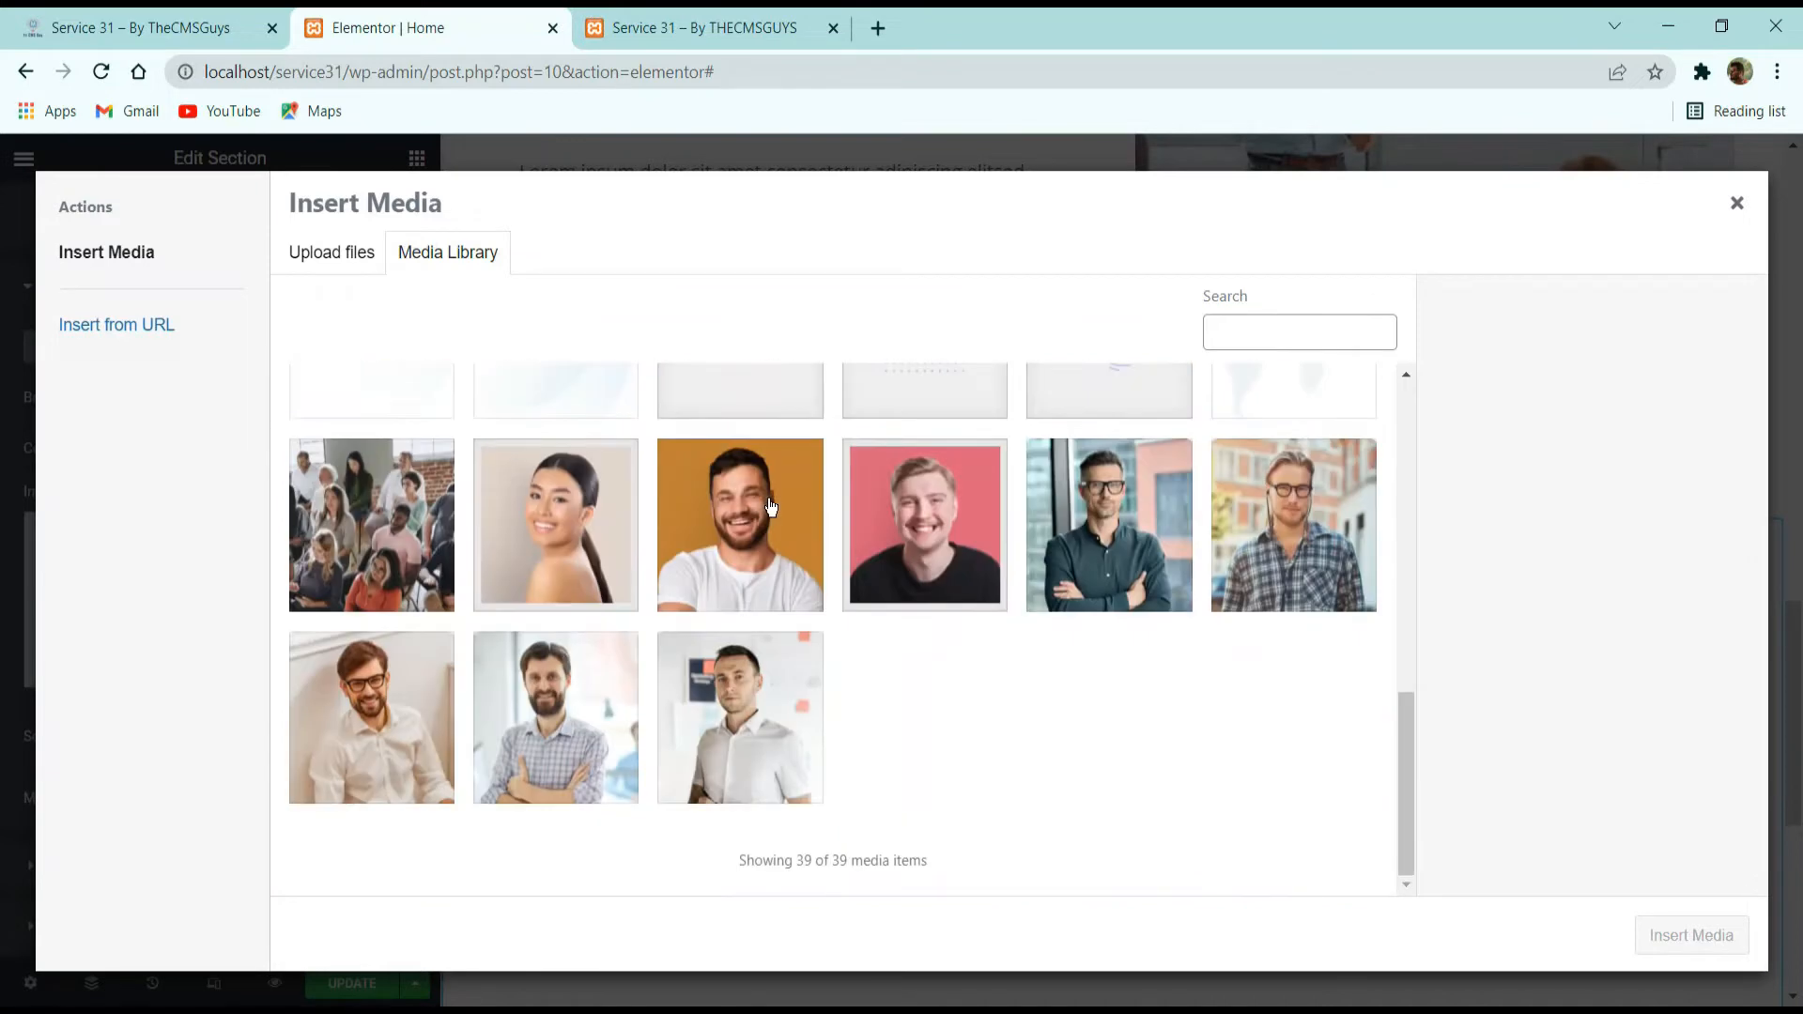
scroll(610, 585, "up", 3)
left_click(579, 576)
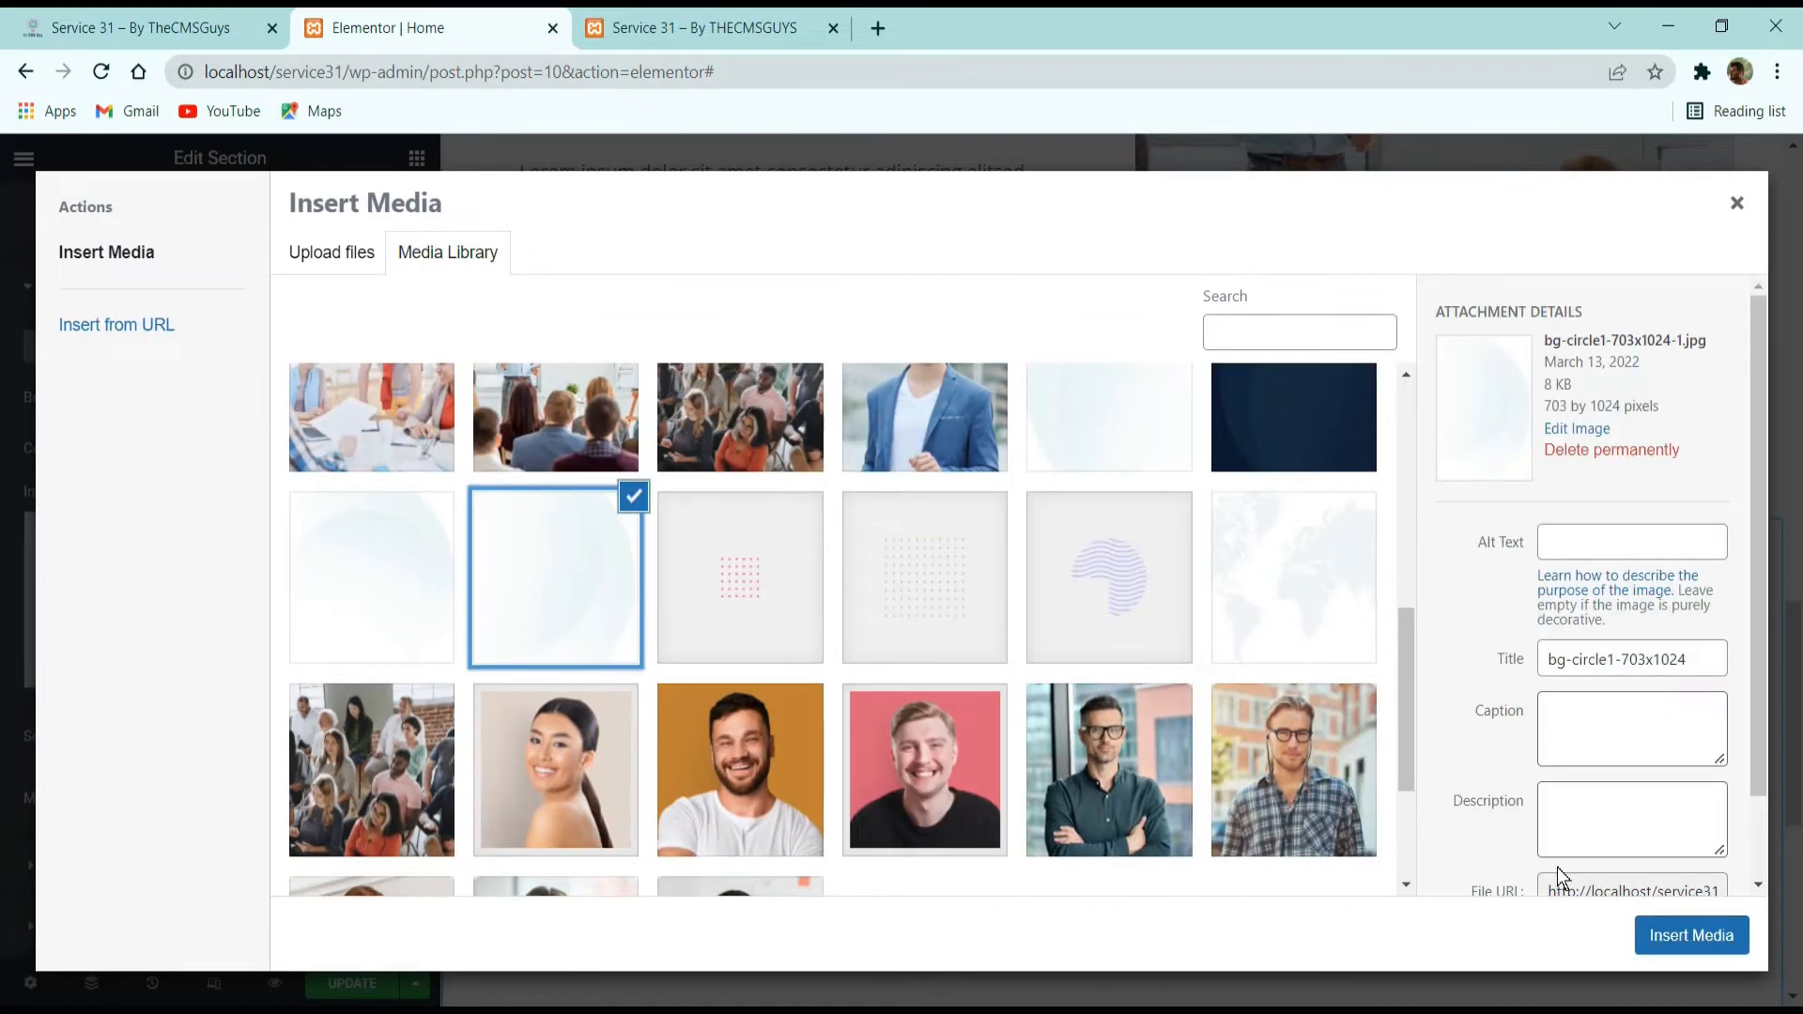
left_click(1717, 957)
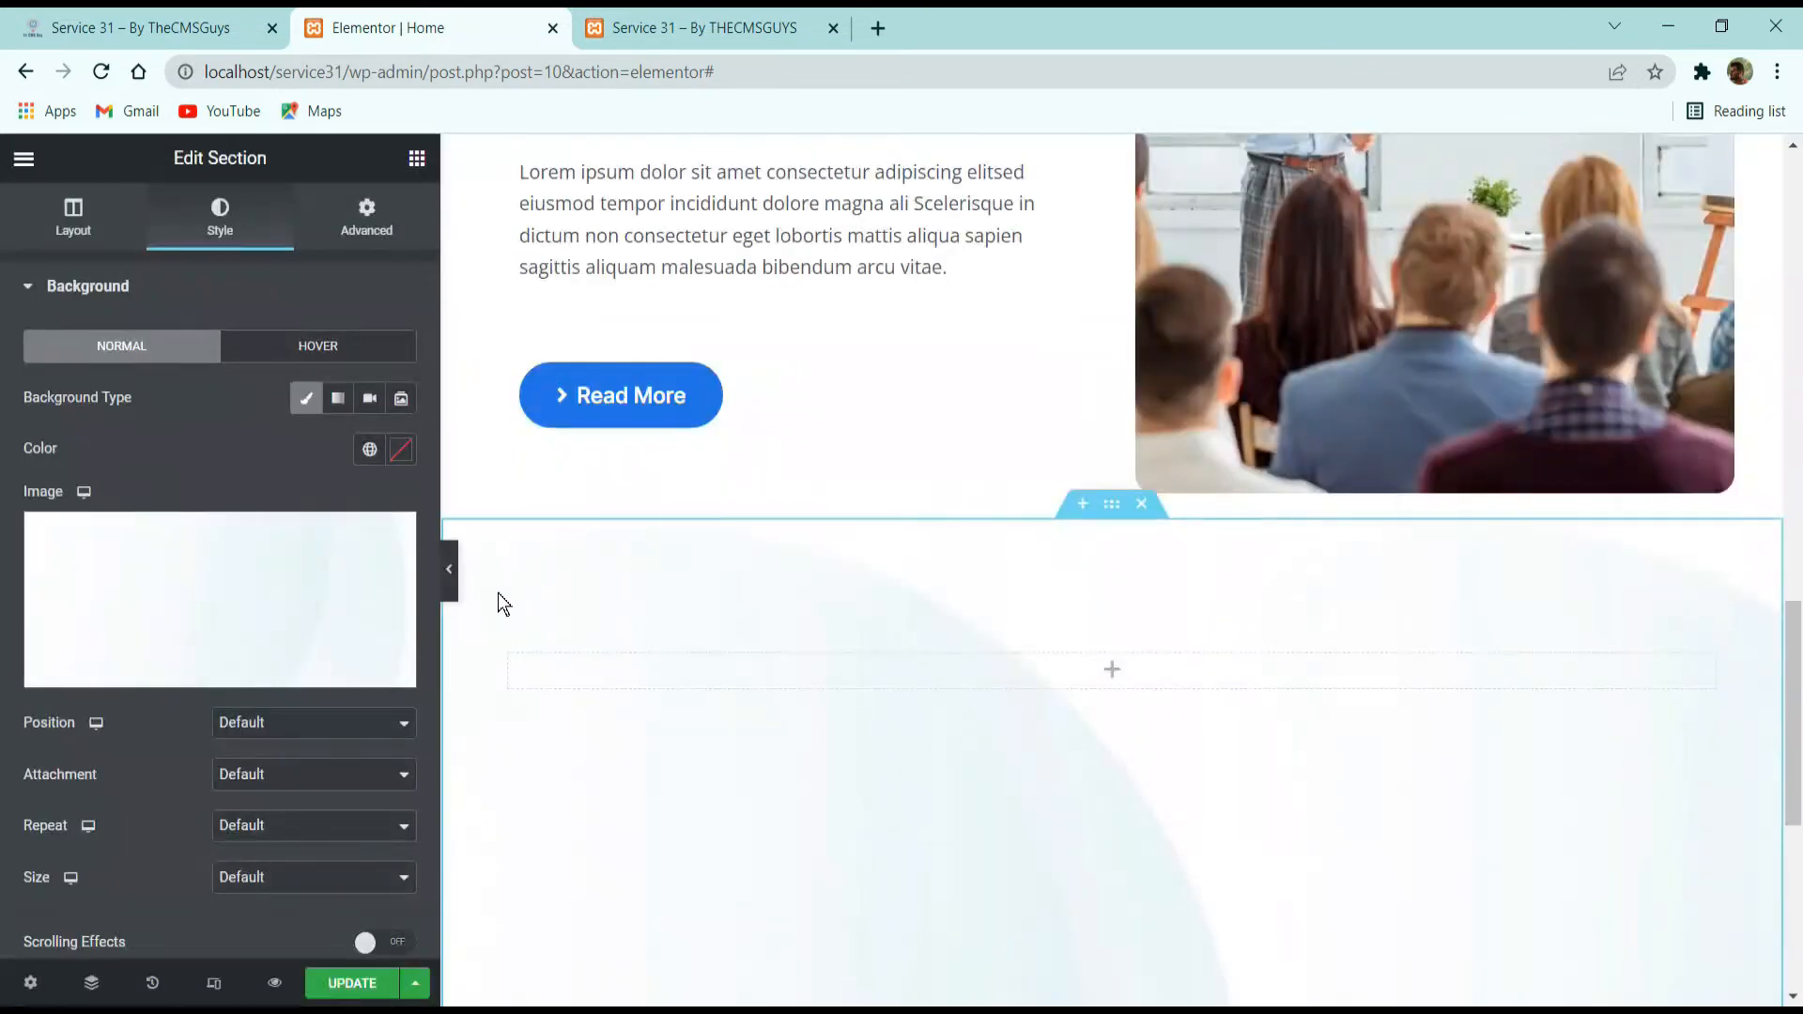
Set the section's background image to position Top Left, No-repeat, and a custom size with a width of 50%.
scroll(329, 483, "down", 3)
left_click(319, 416)
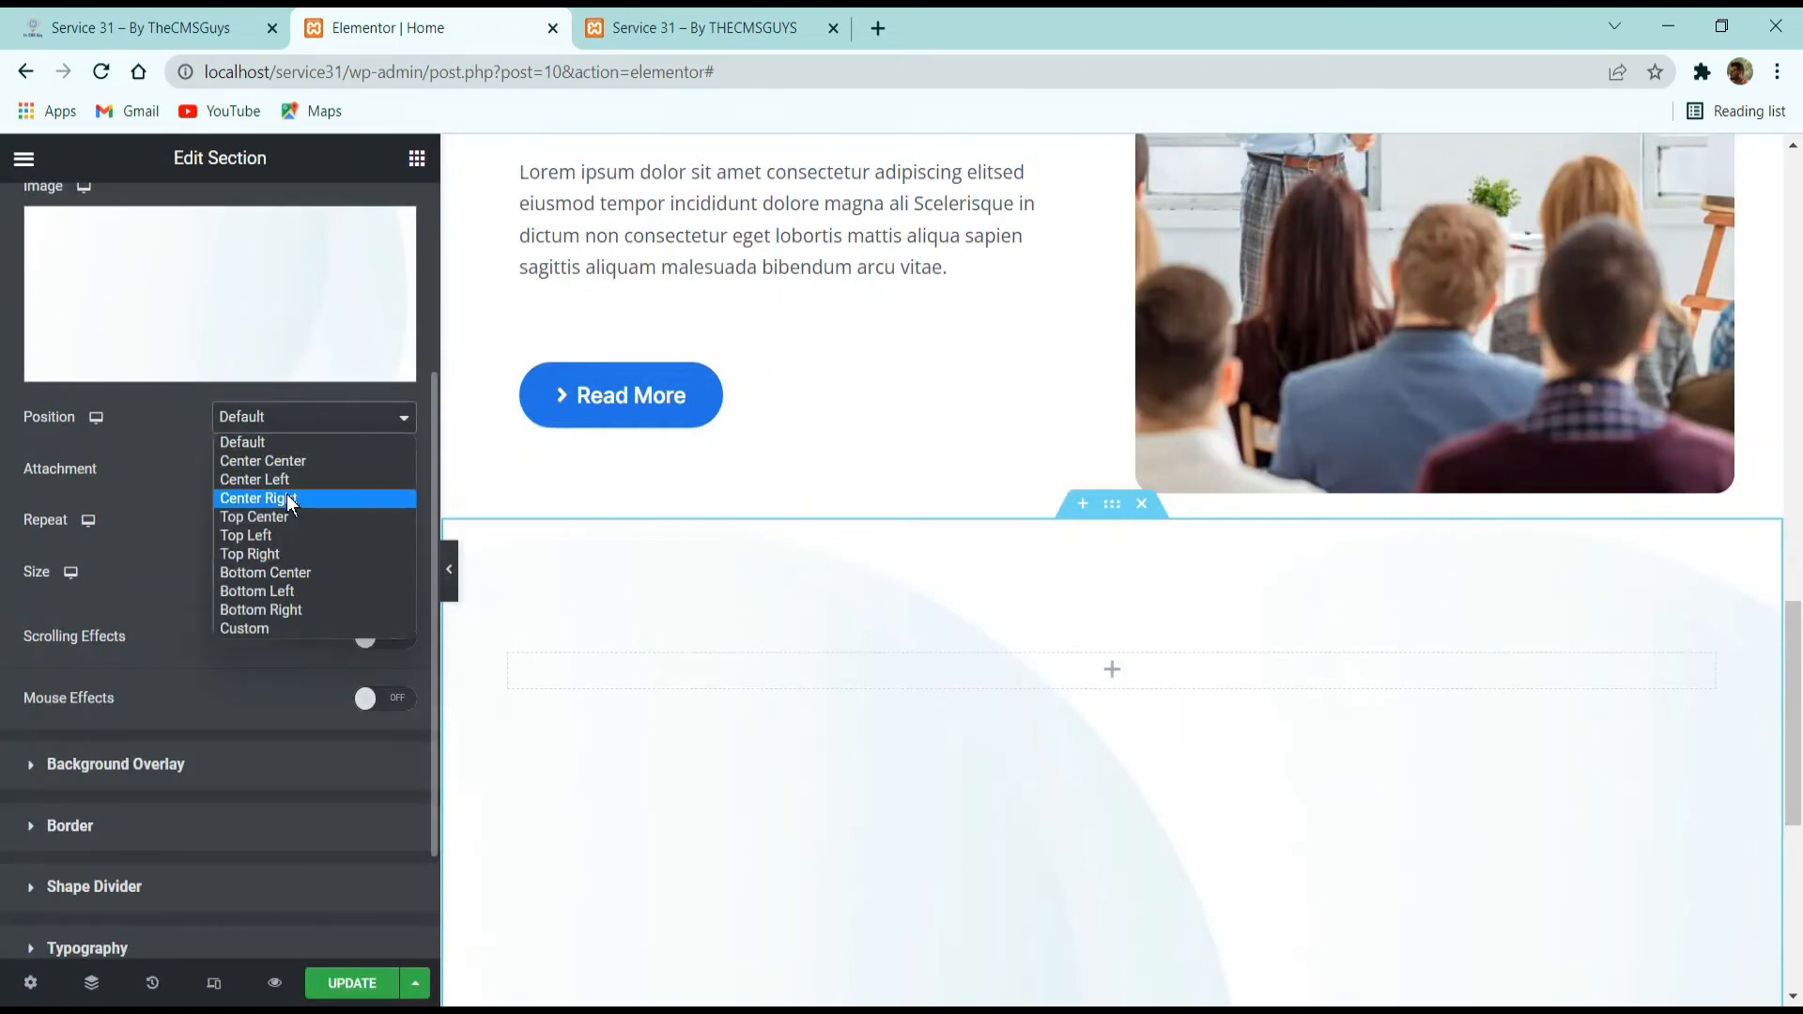
left_click(282, 535)
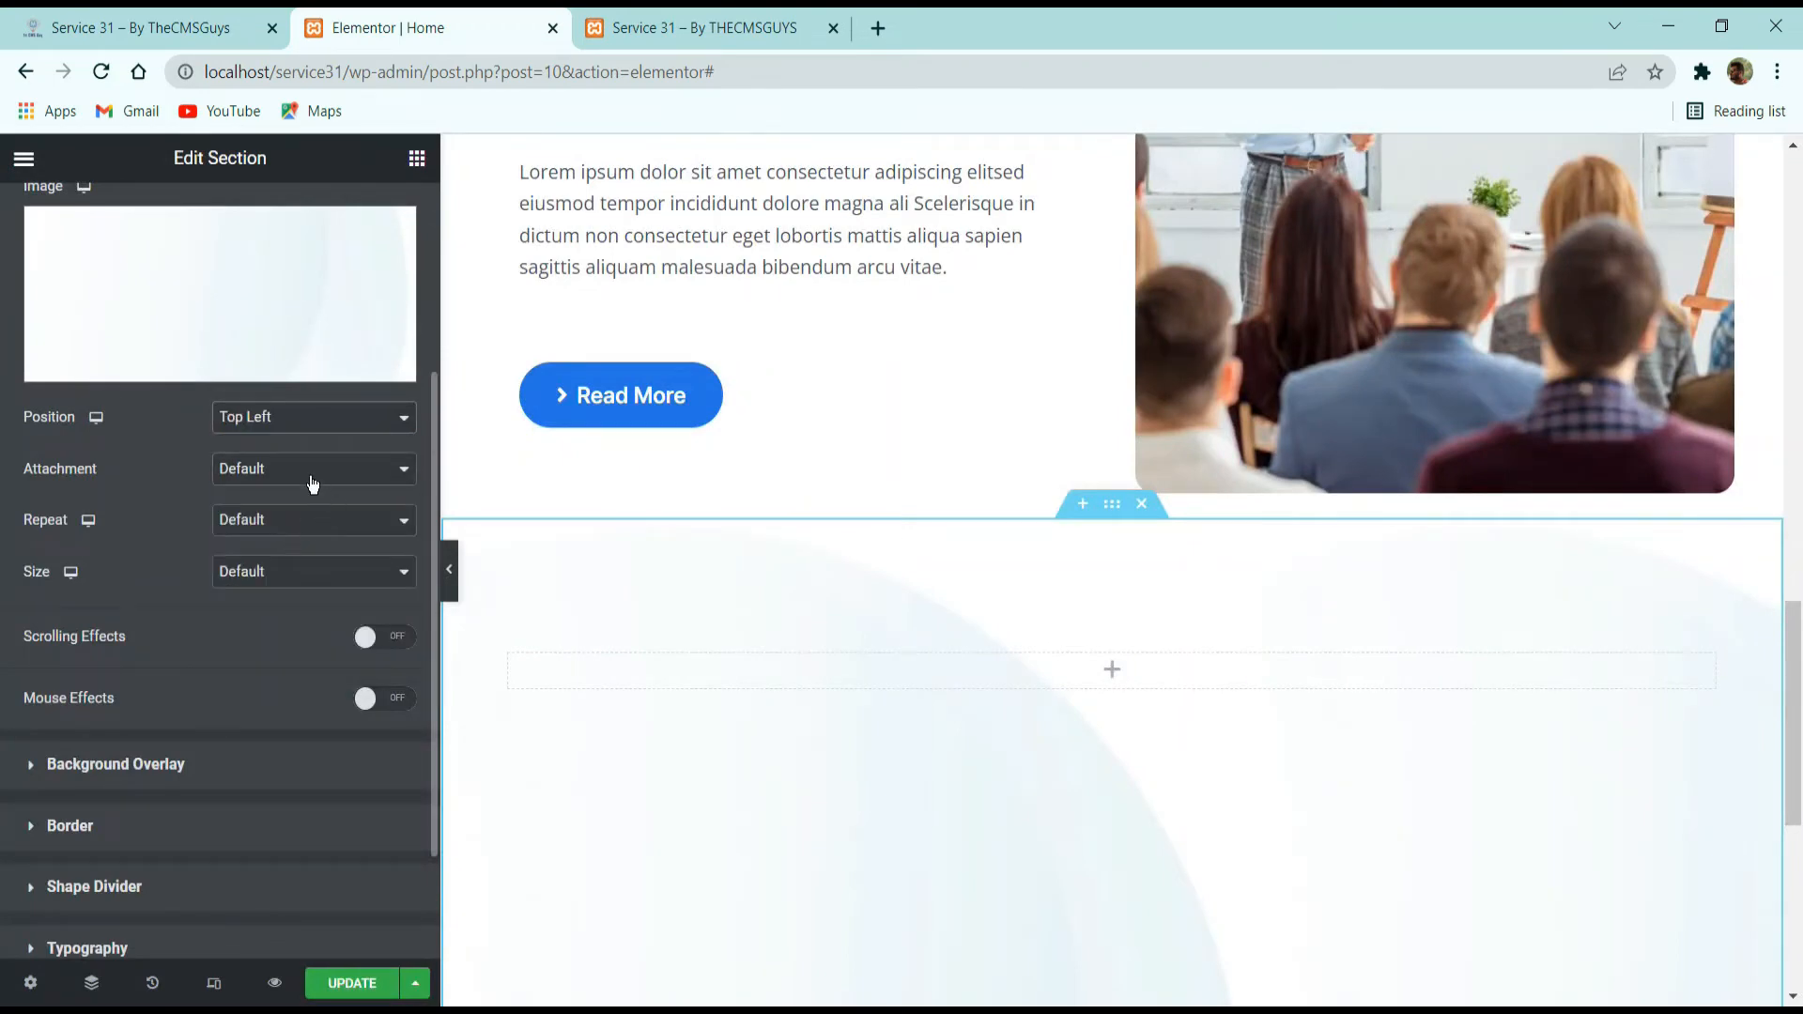
left_click(278, 523)
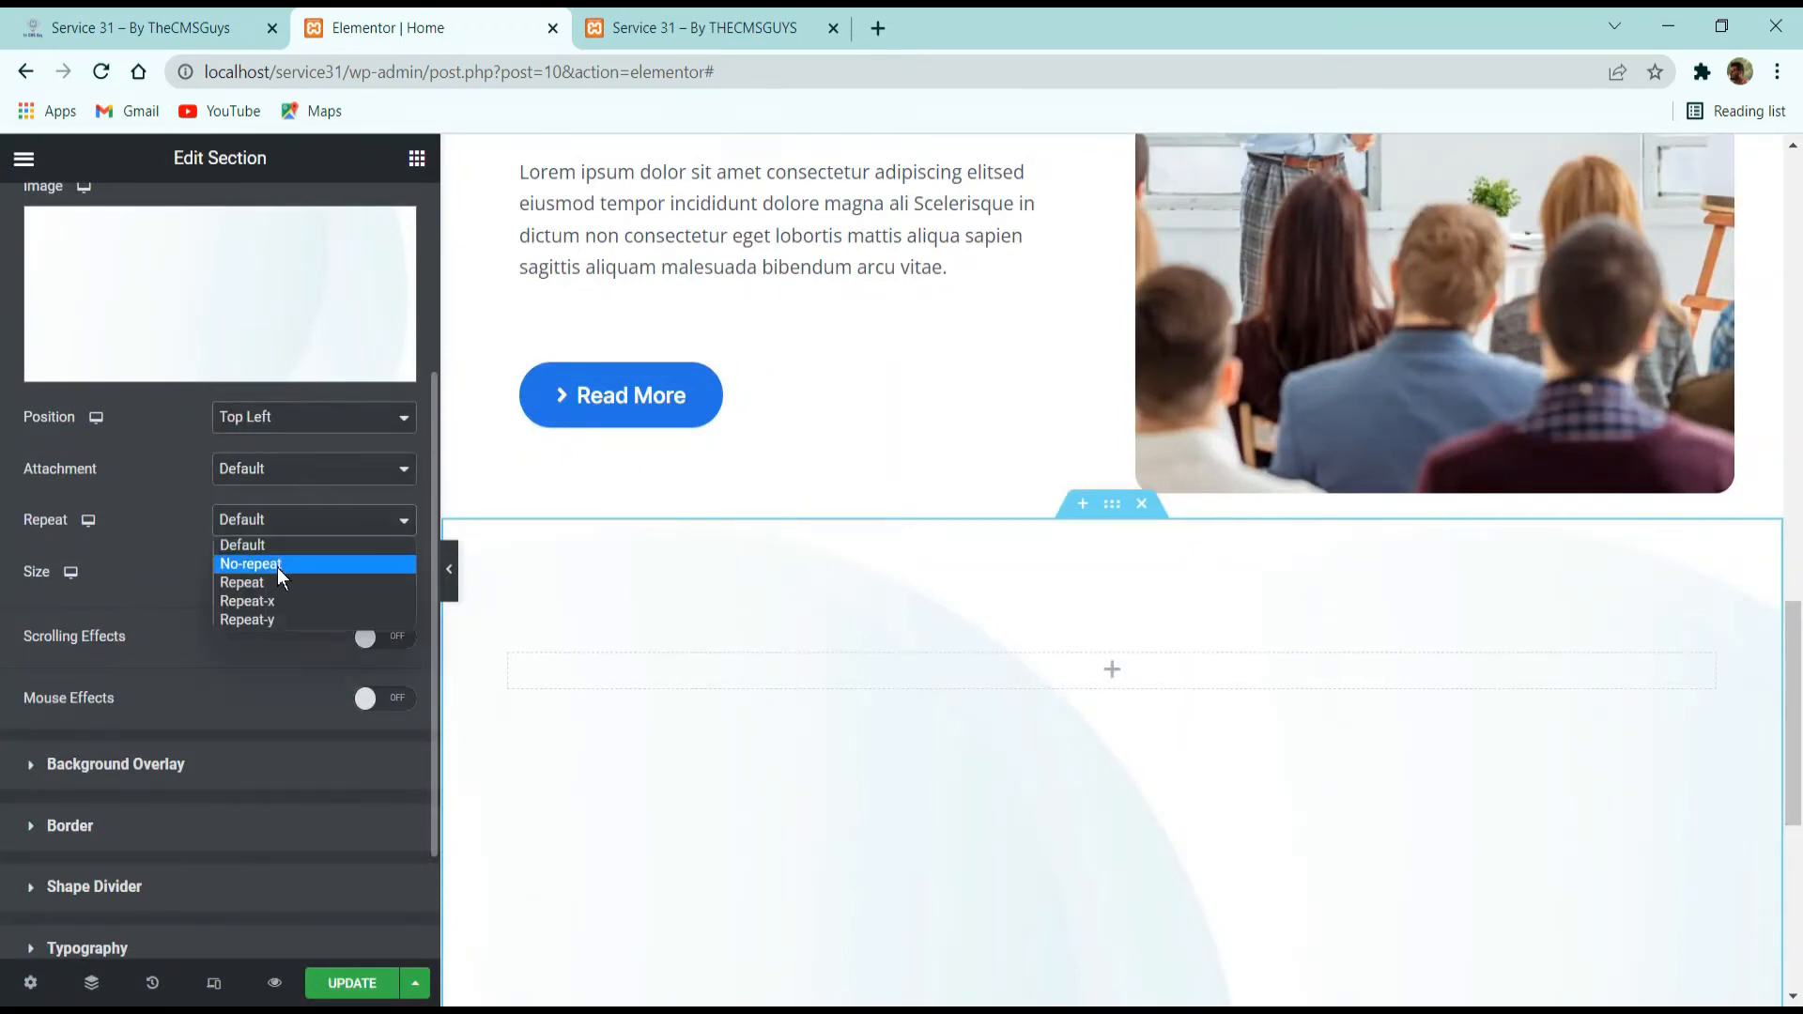
left_click(278, 567)
left_click(284, 575)
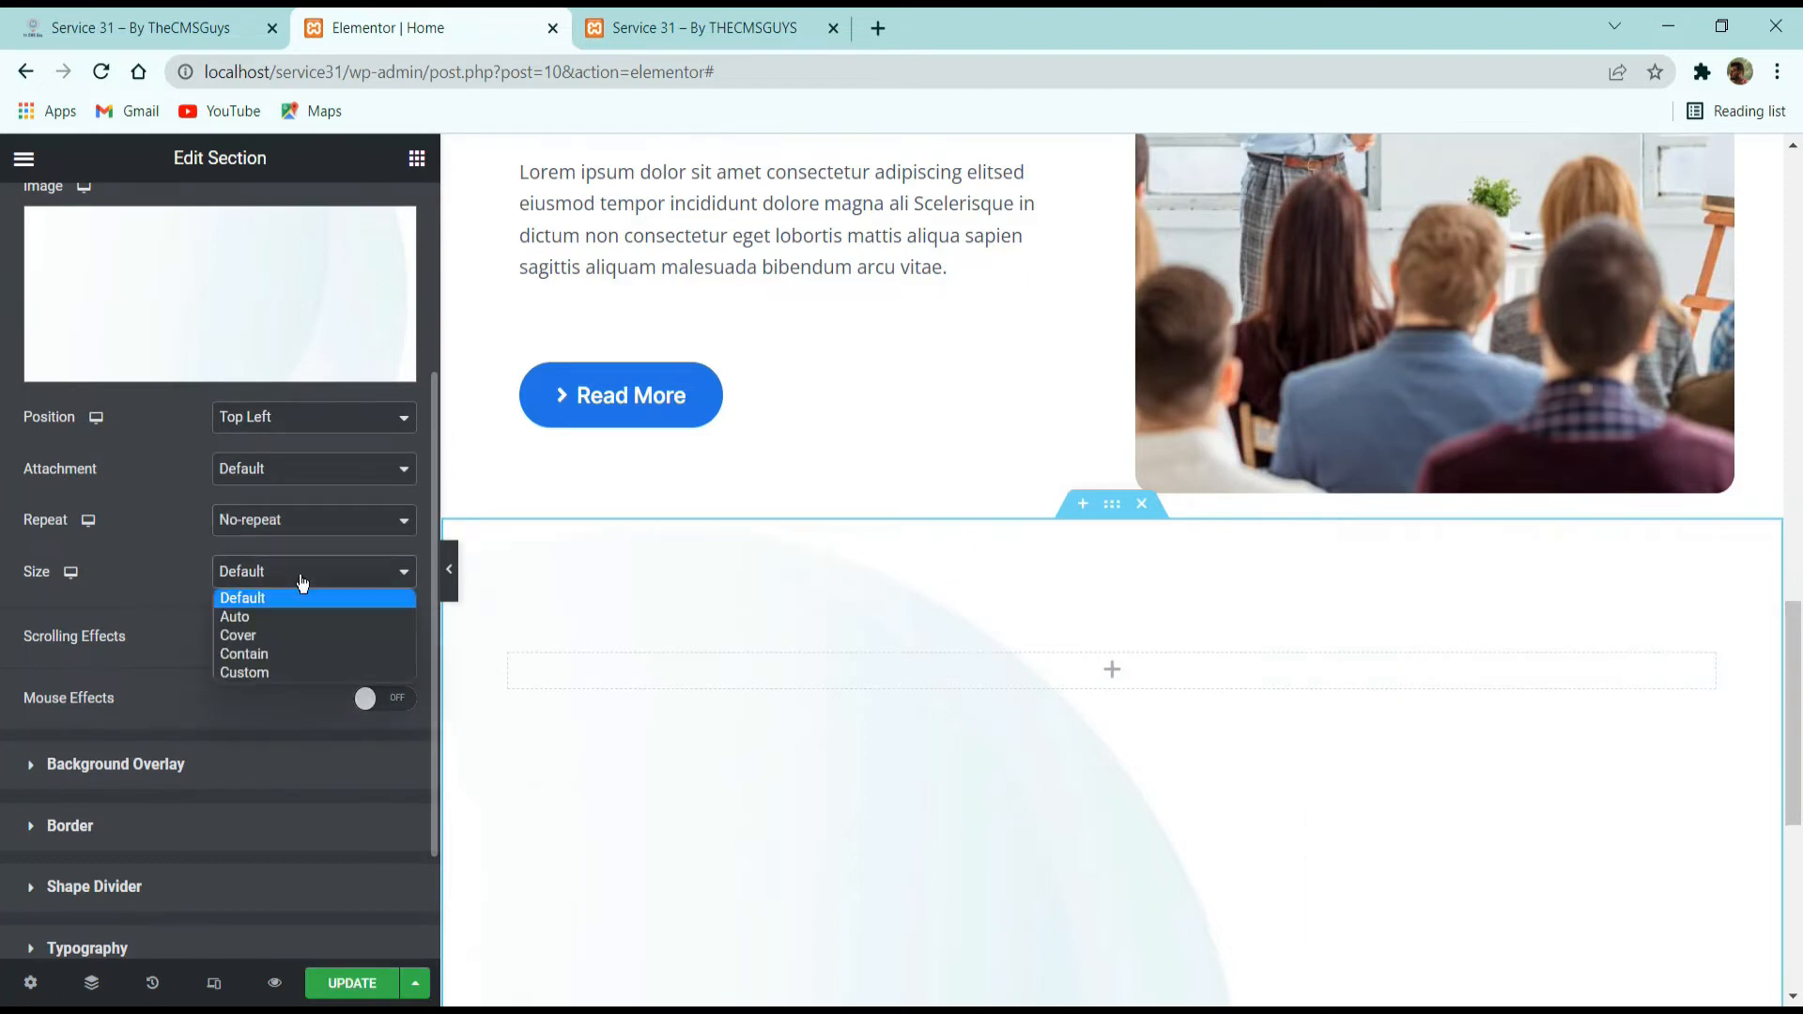
left_click(274, 668)
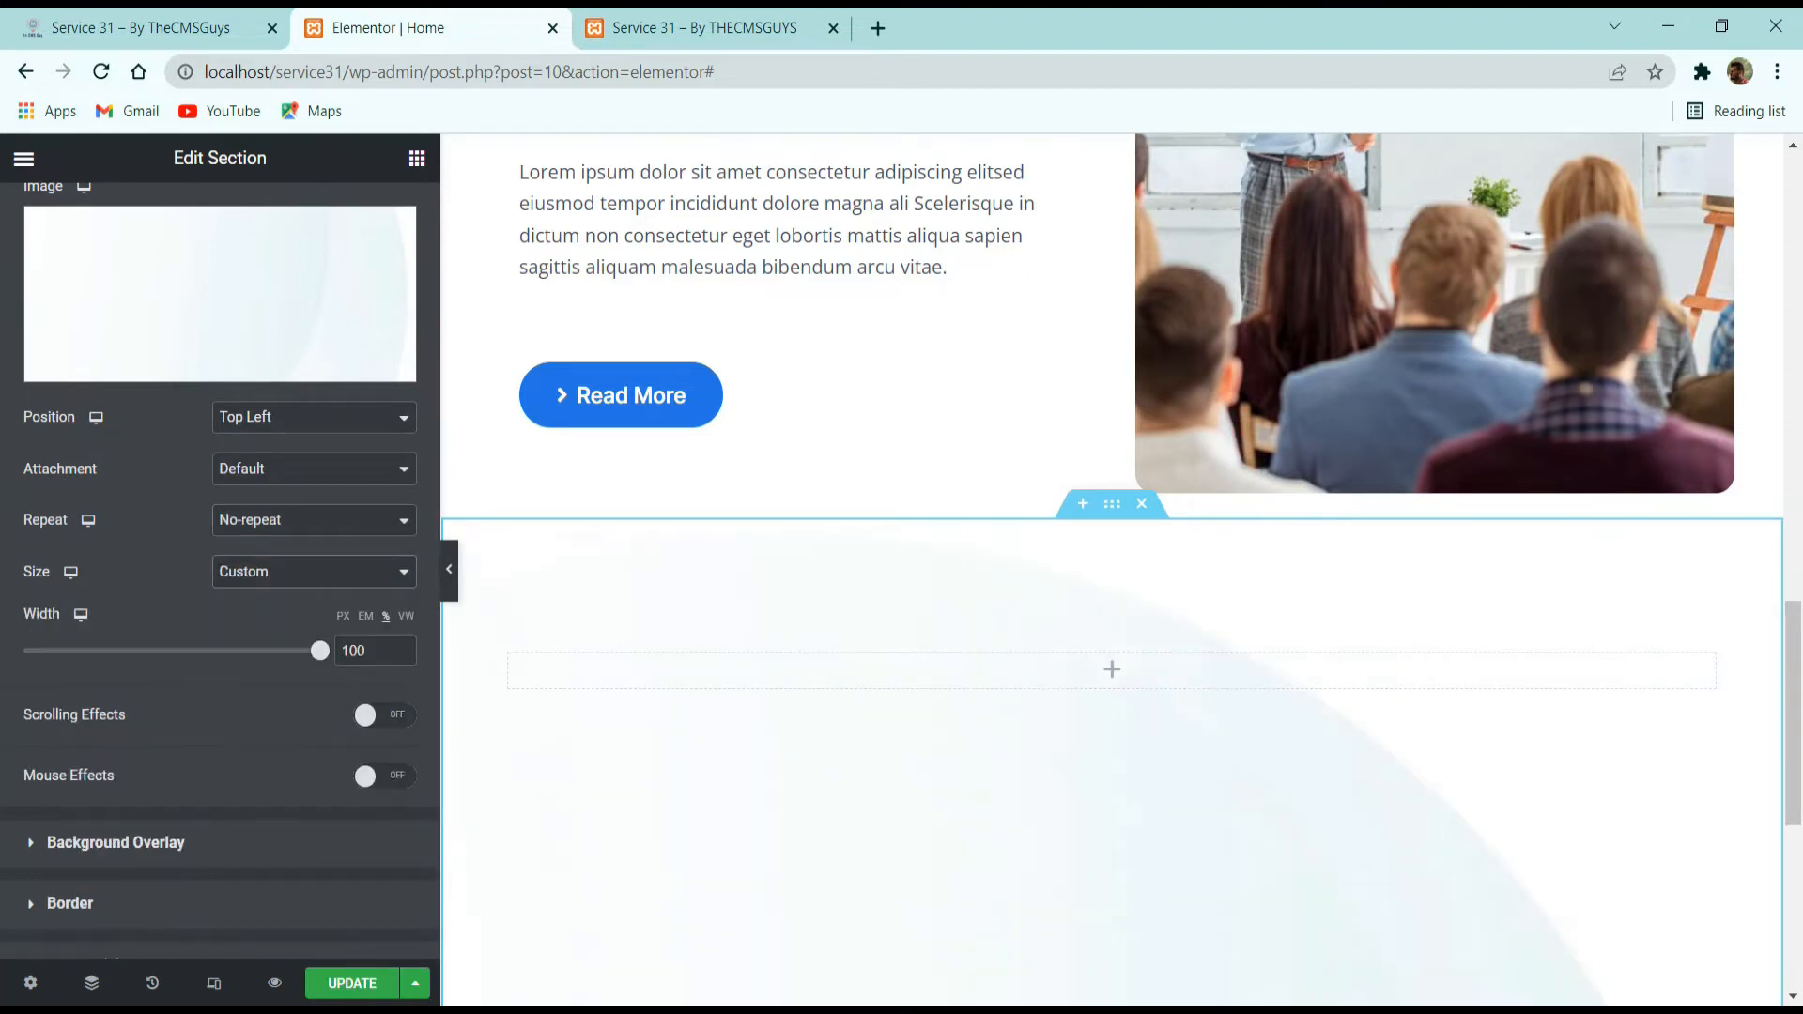
double_click(372, 650)
type("50")
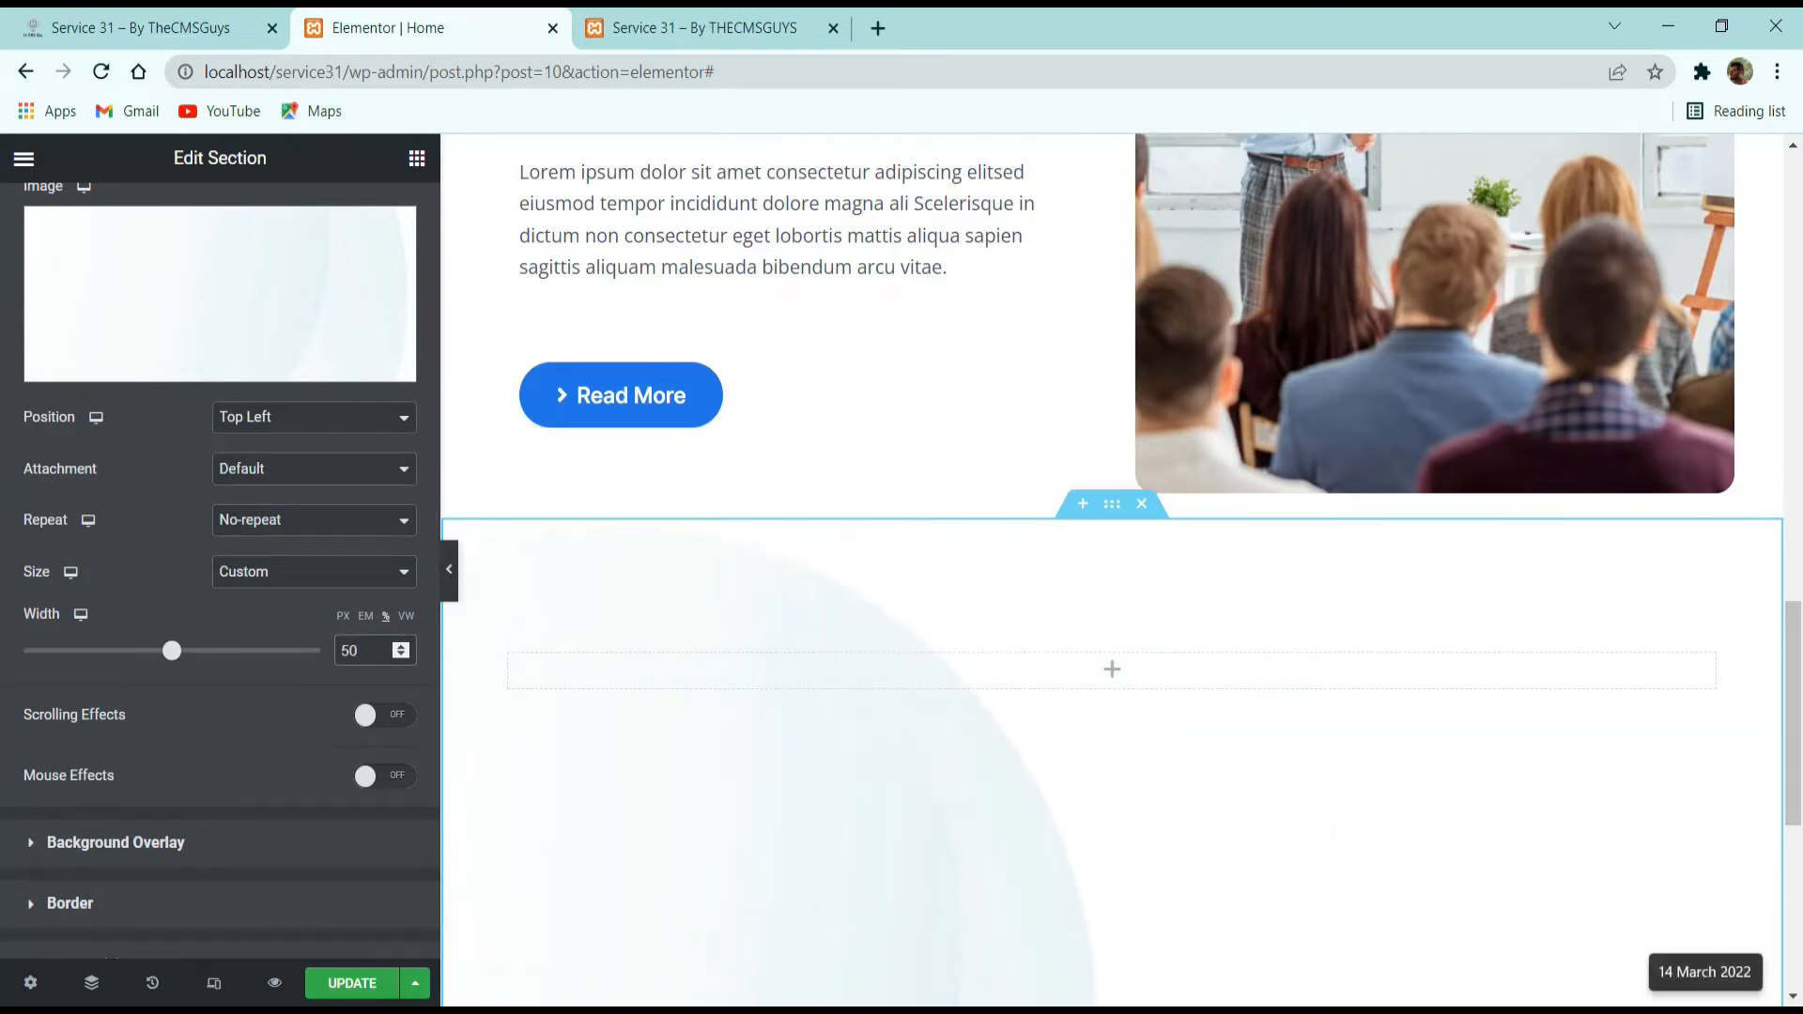
scroll(1112, 661, "down", 3)
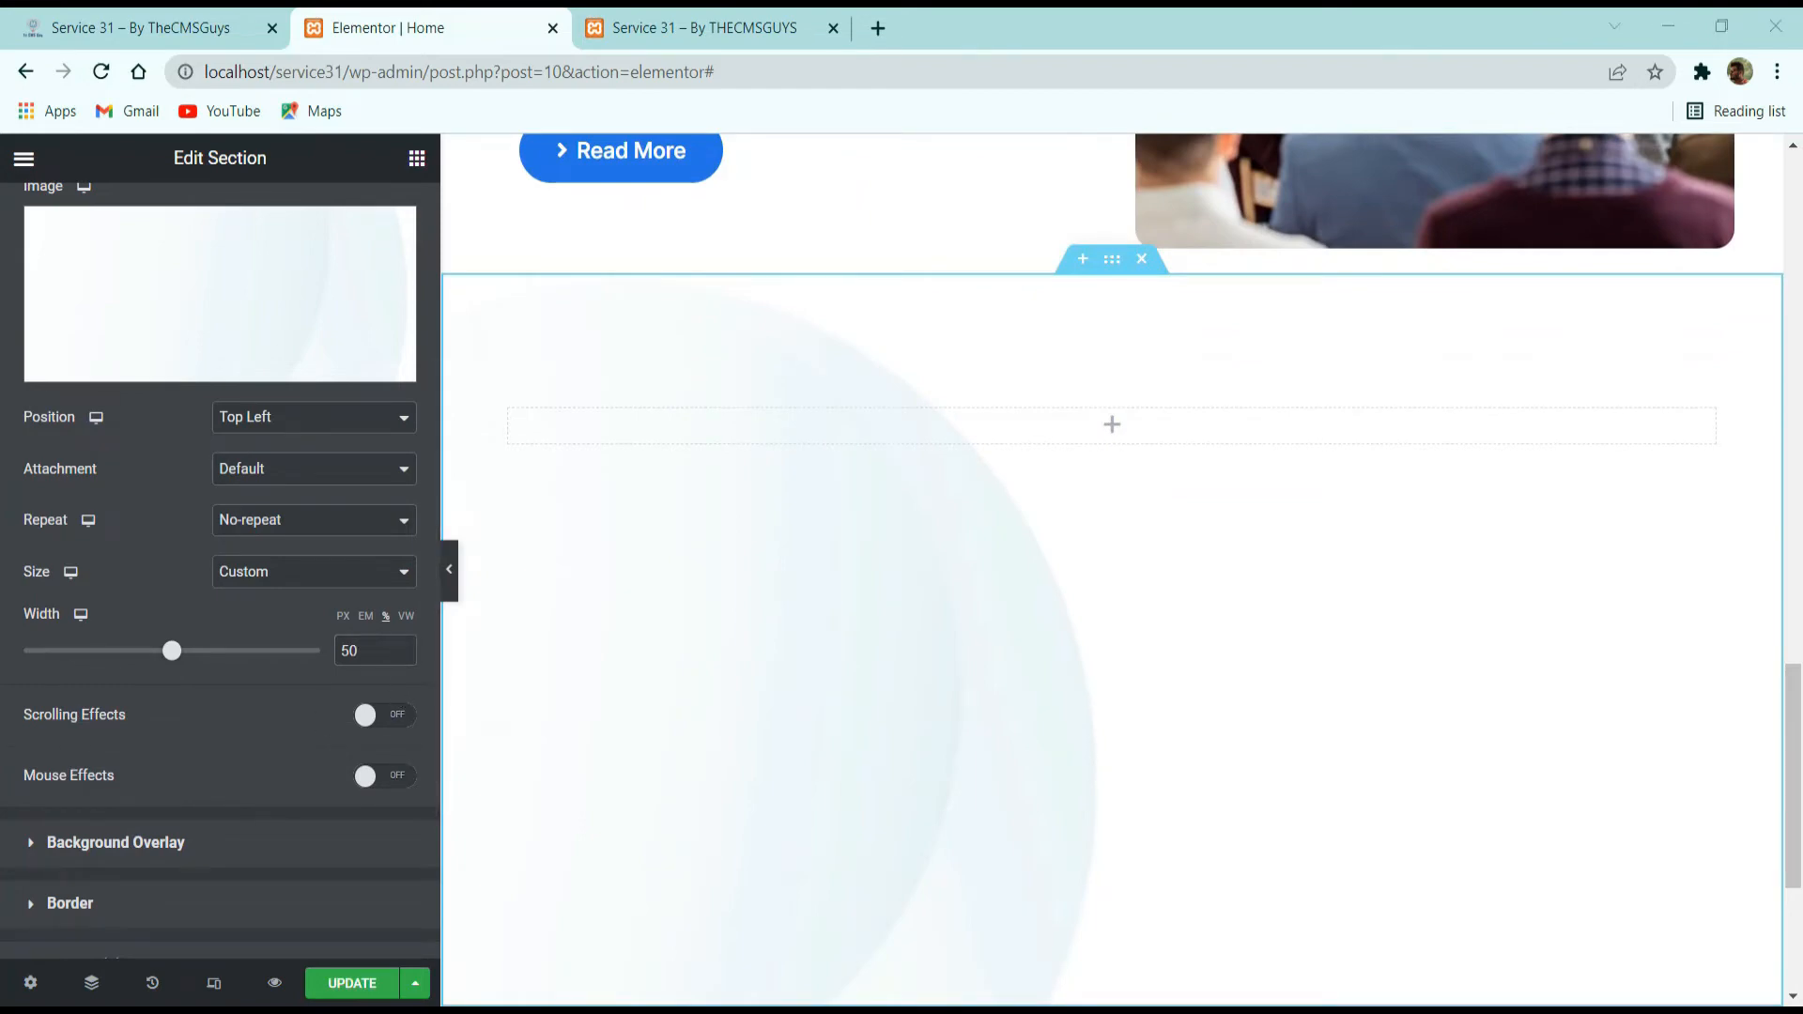
Check the section's two-column arrangement on the demo page, then add an Inner Section to the empty column of the new section.
left_click(172, 19)
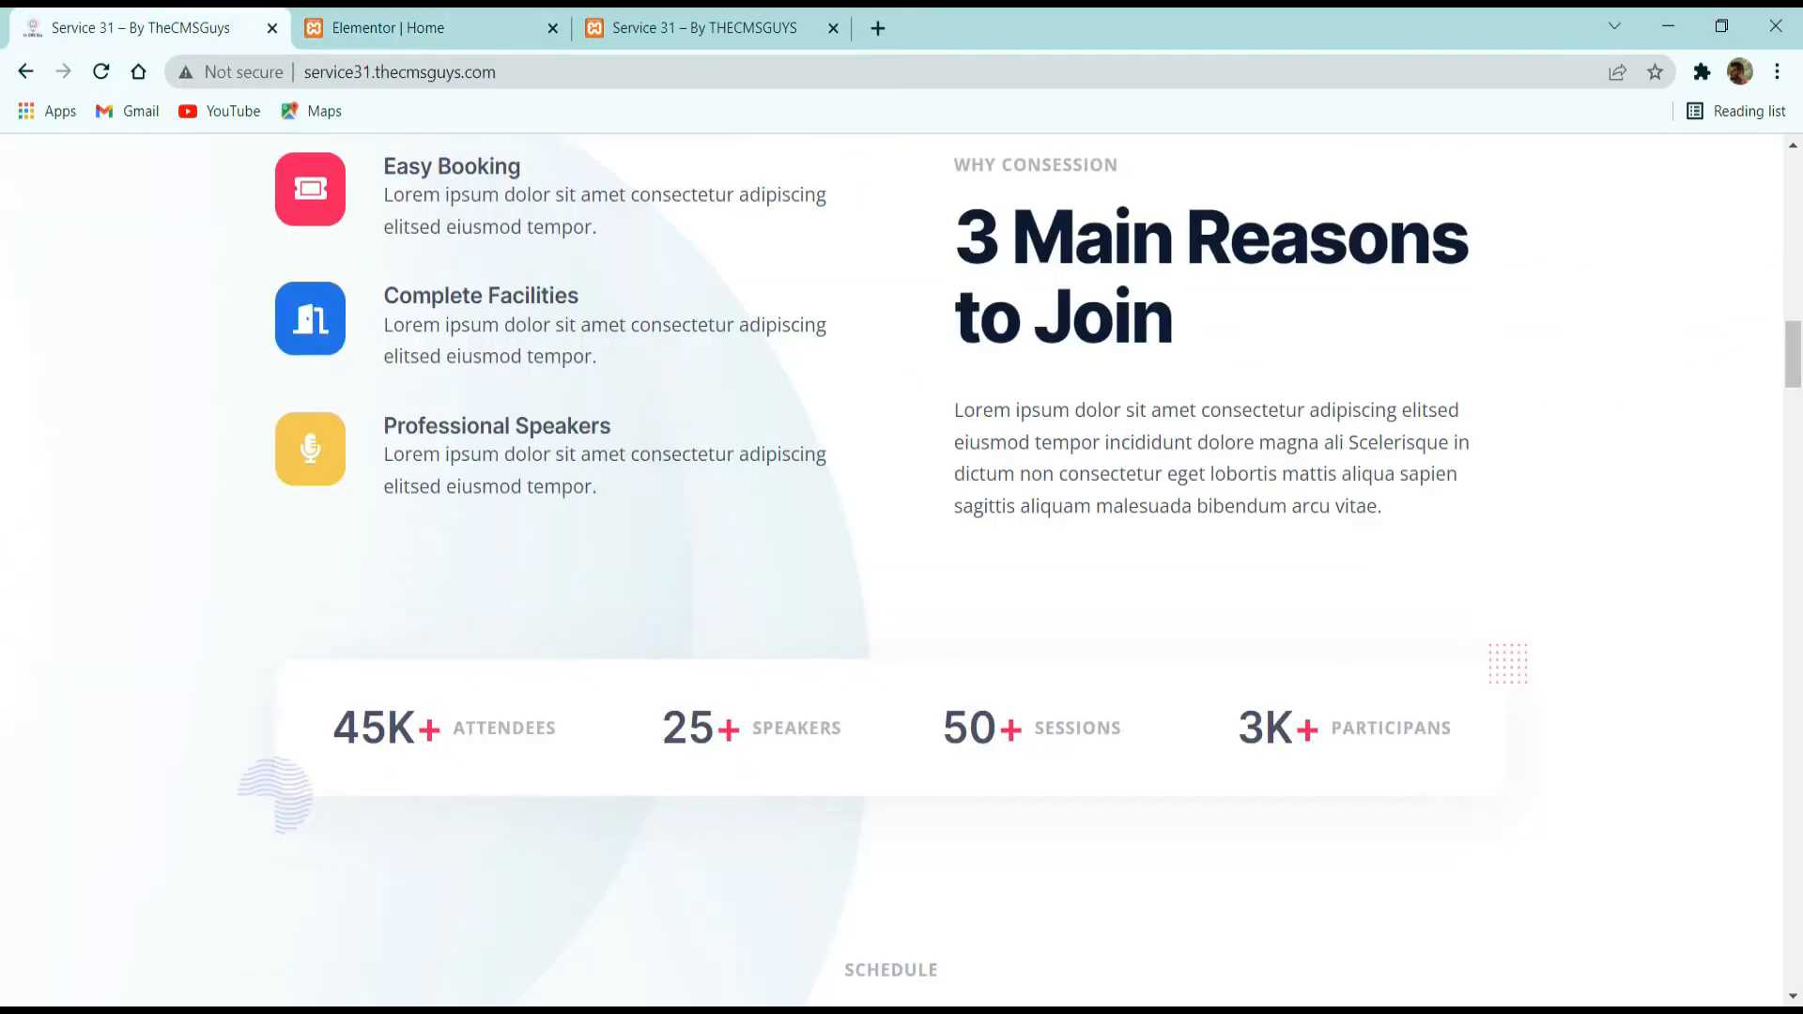
scroll(837, 564, "up", 3)
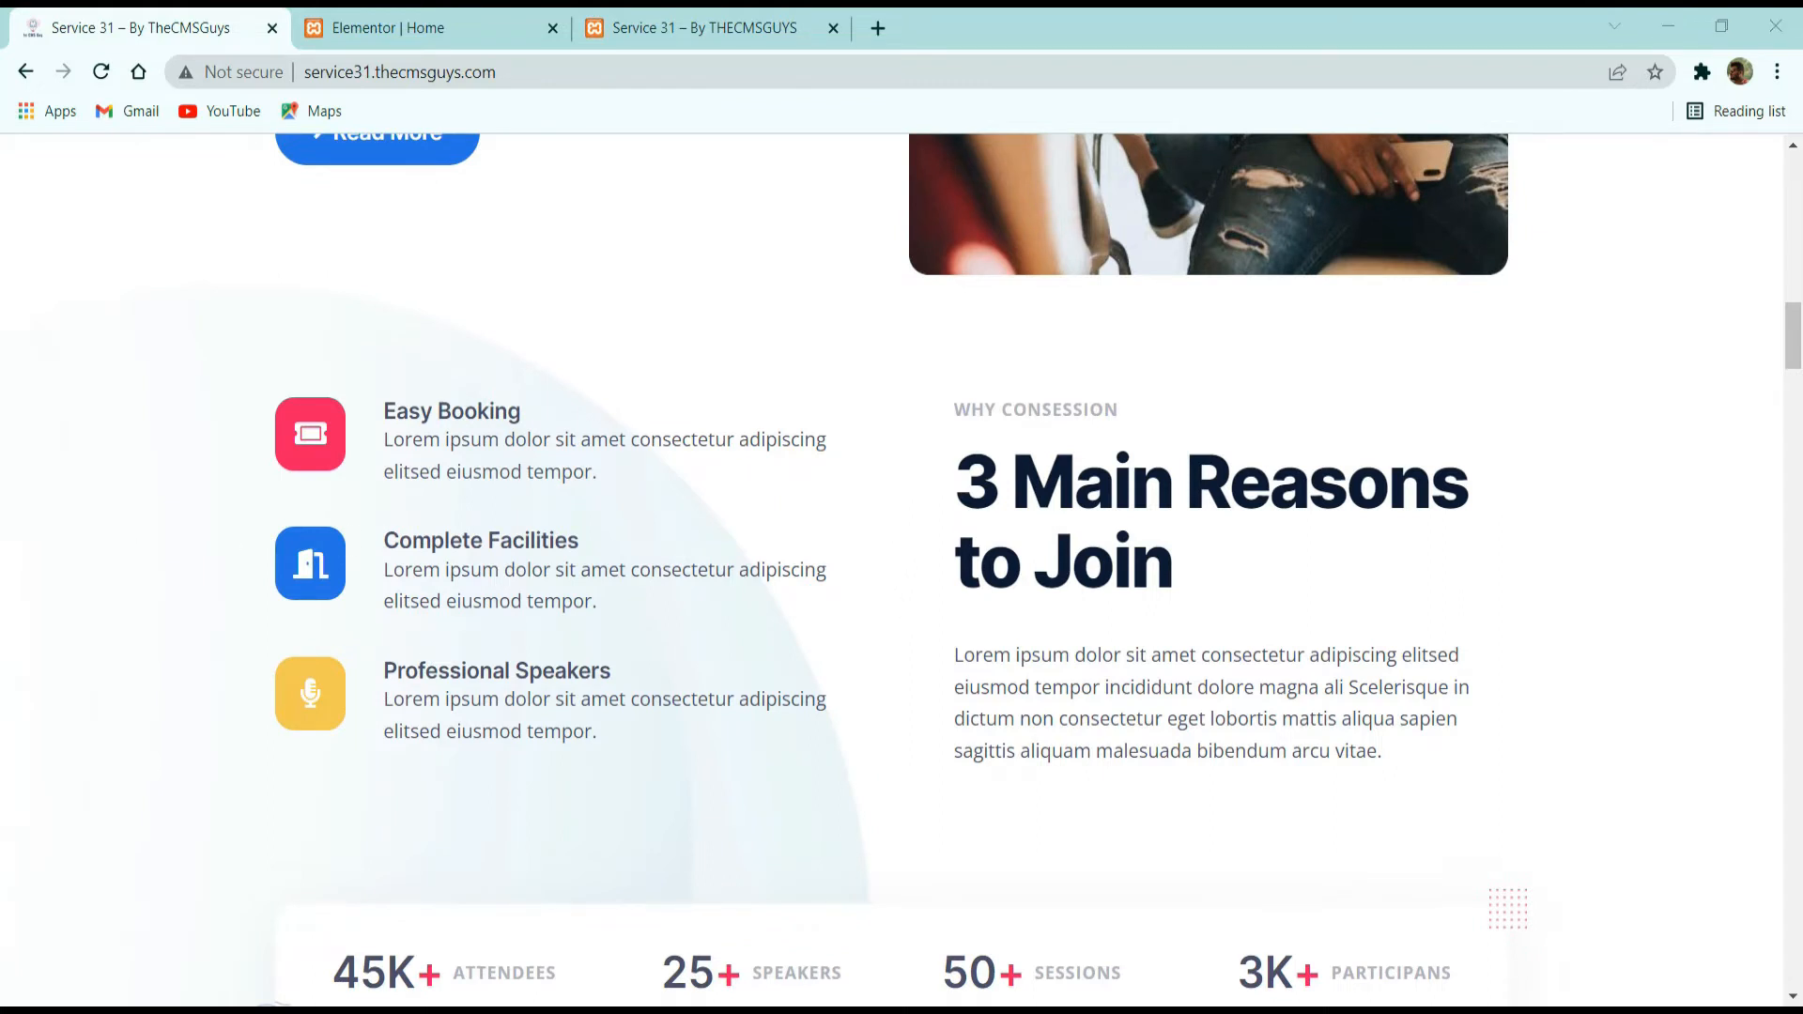
left_click(357, 28)
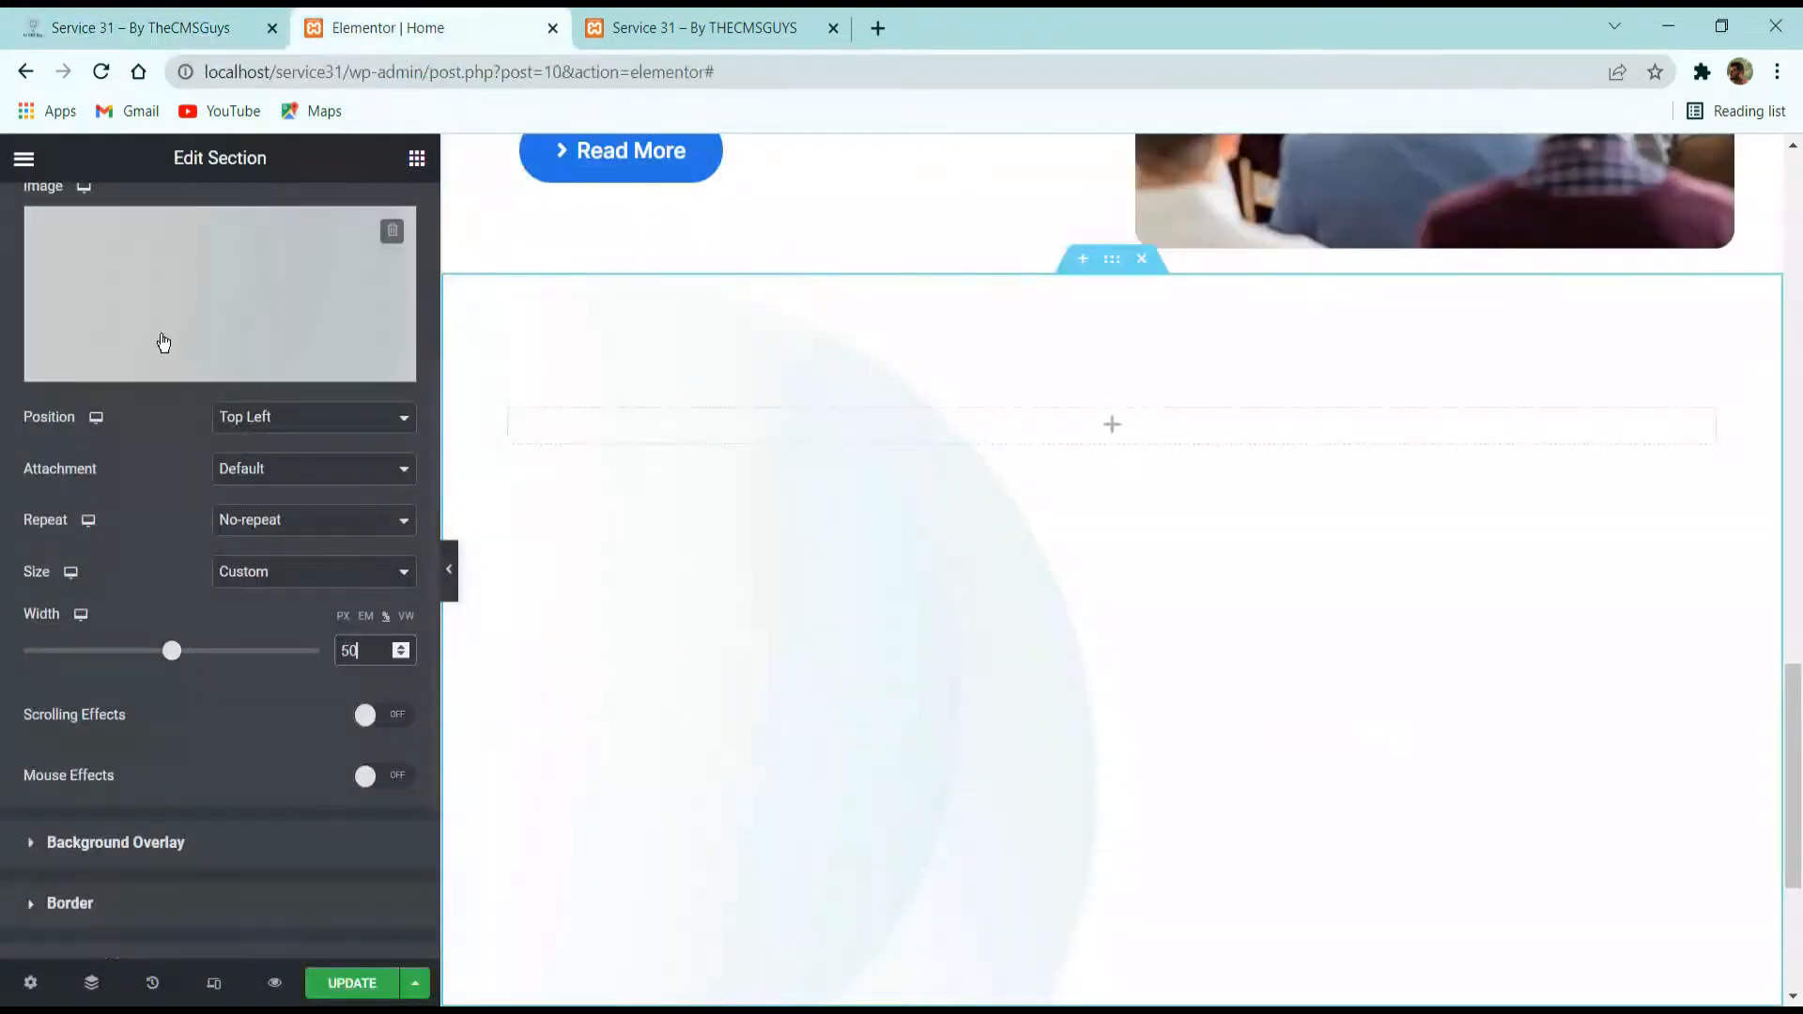
left_click(404, 162)
left_click_drag(117, 475, 999, 409)
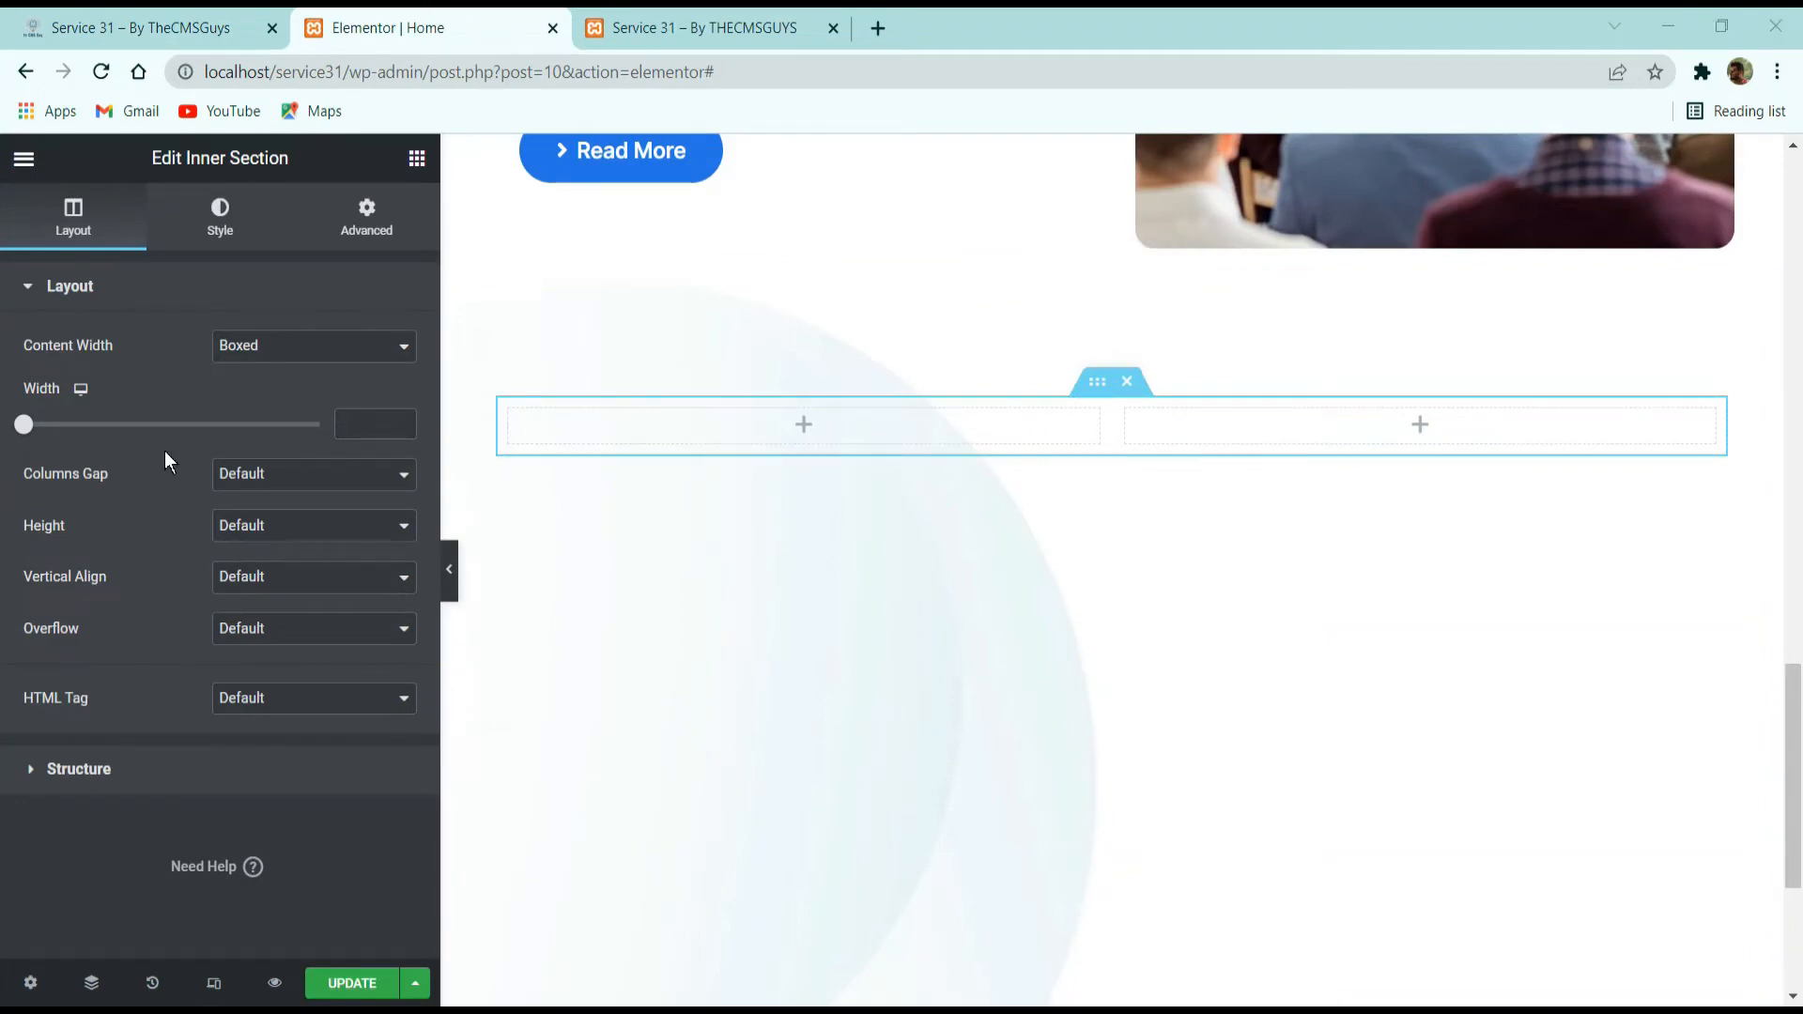
Search the widgets for "icon" and add an Icon Box to the first column of the inner section.
left_click(131, 27)
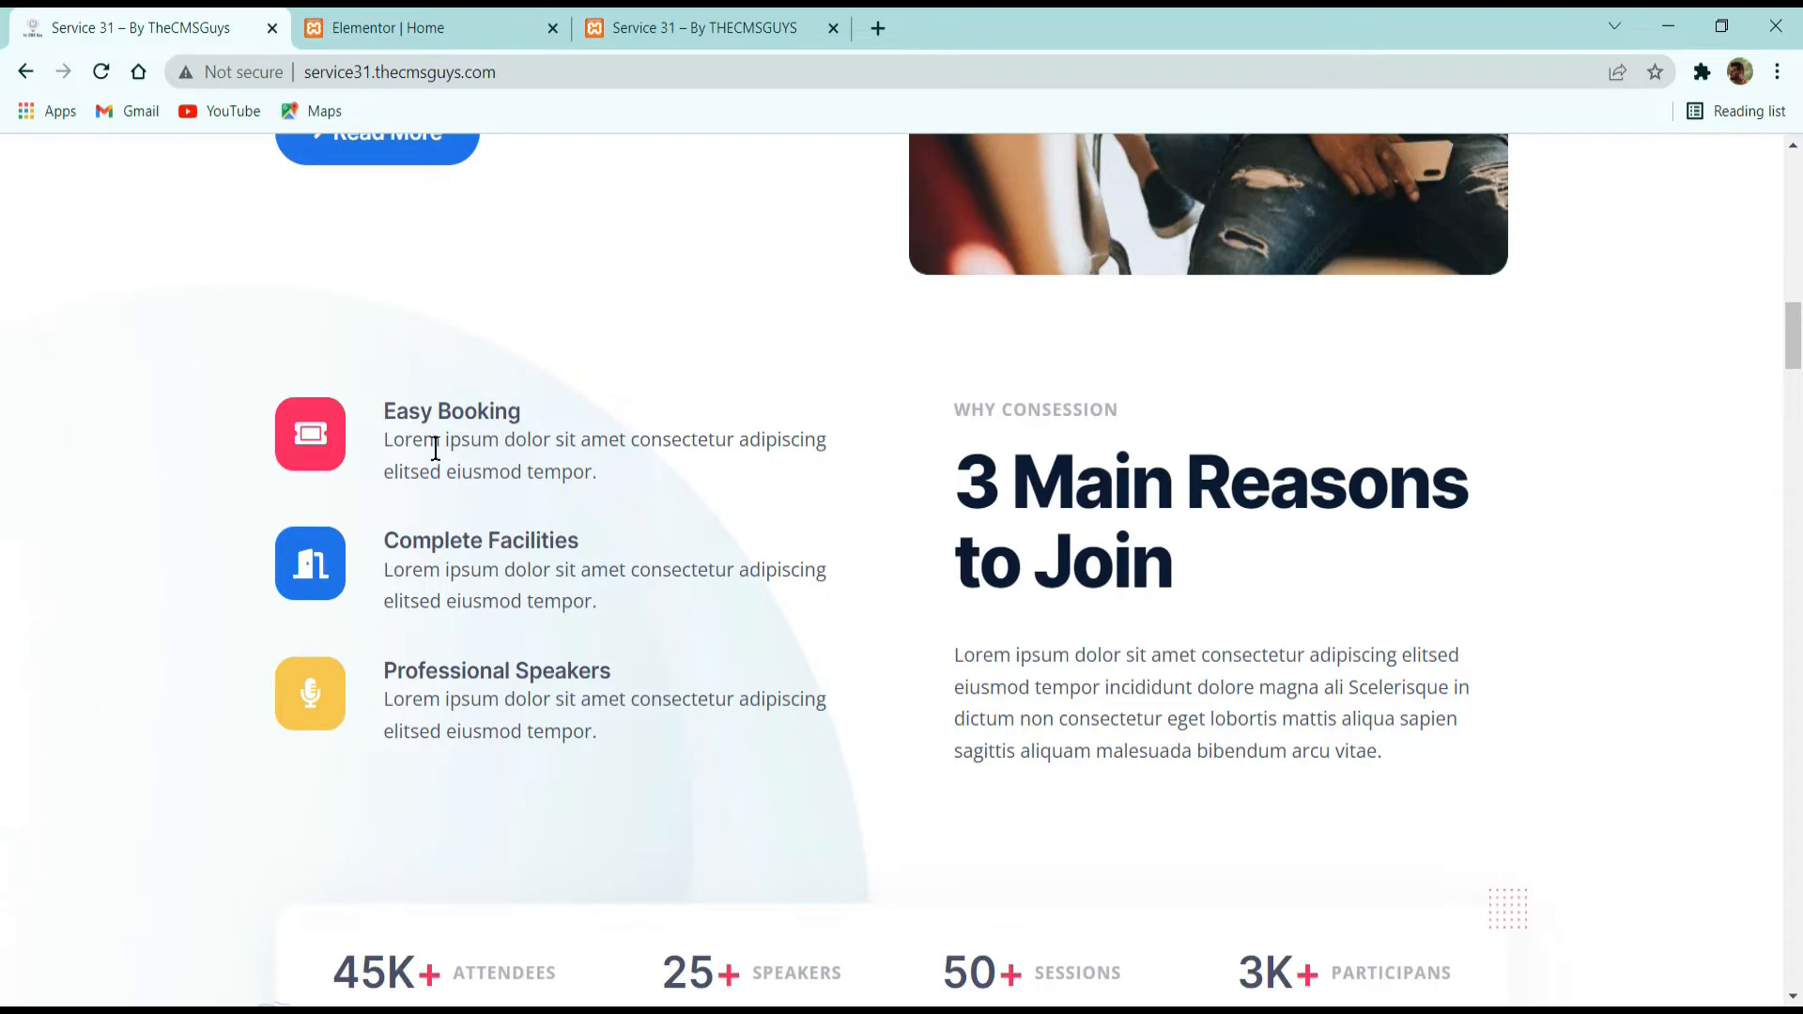
left_click(423, 27)
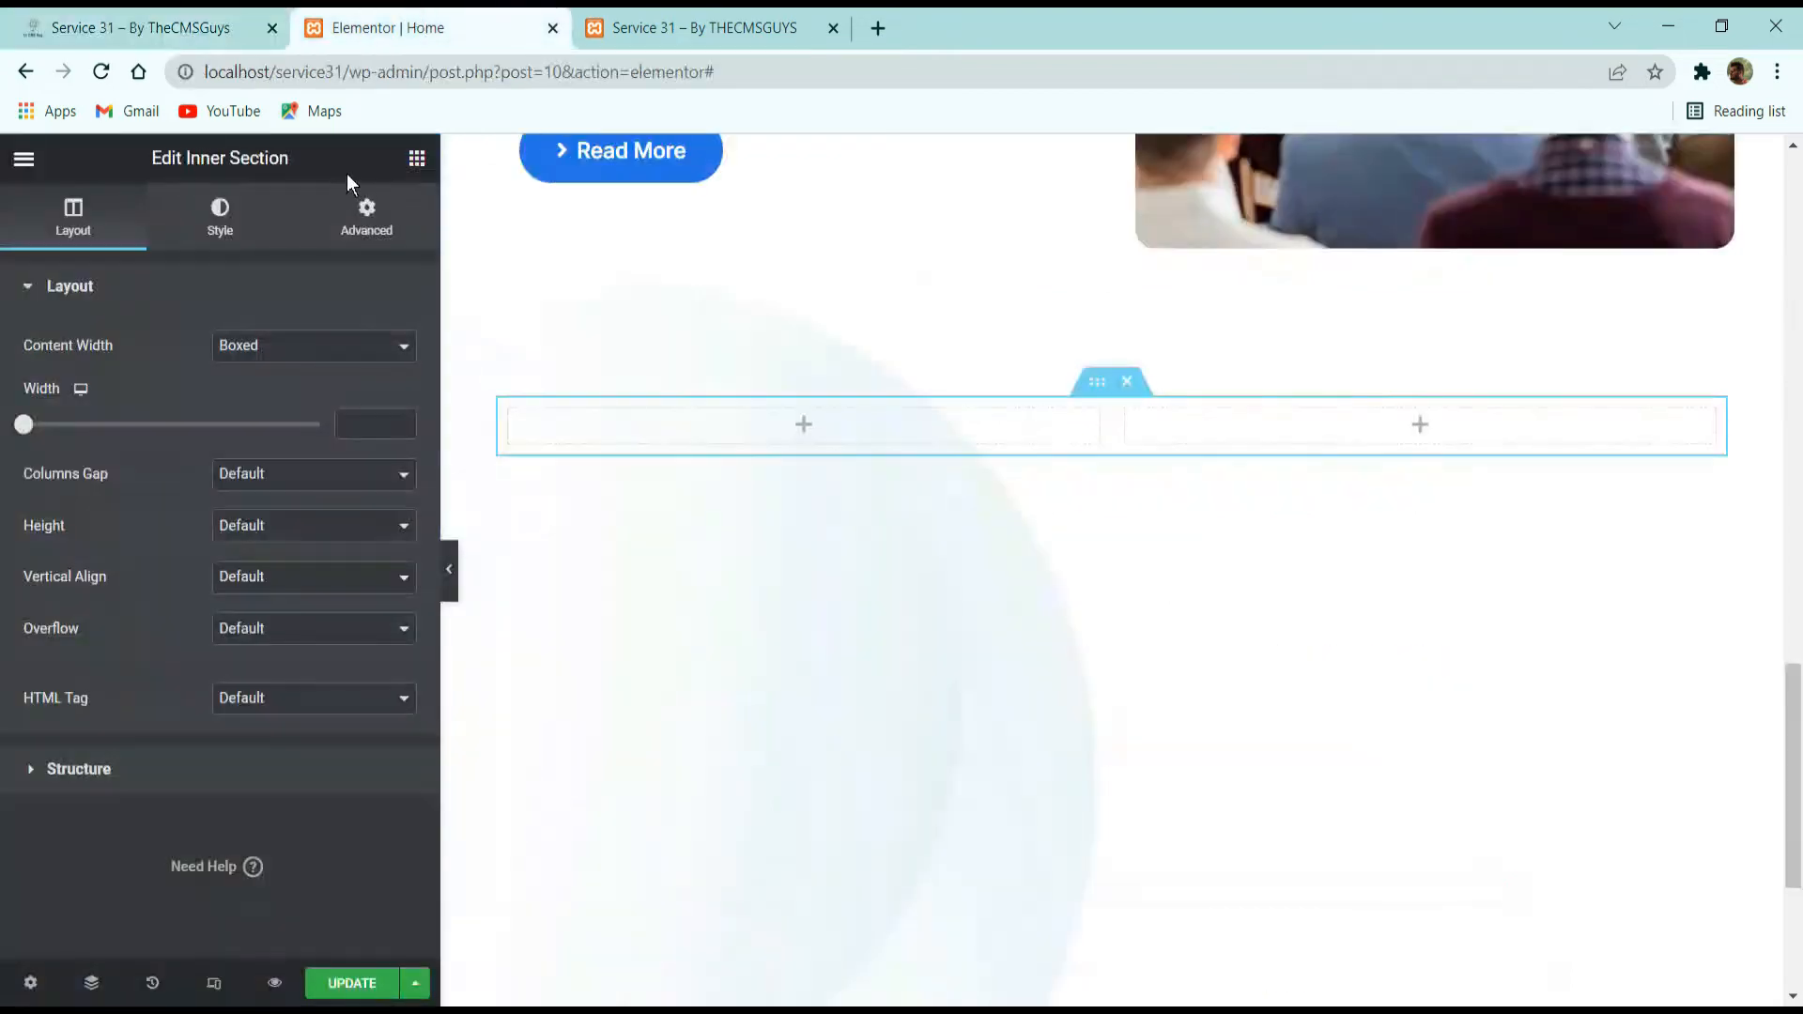
left_click(415, 158)
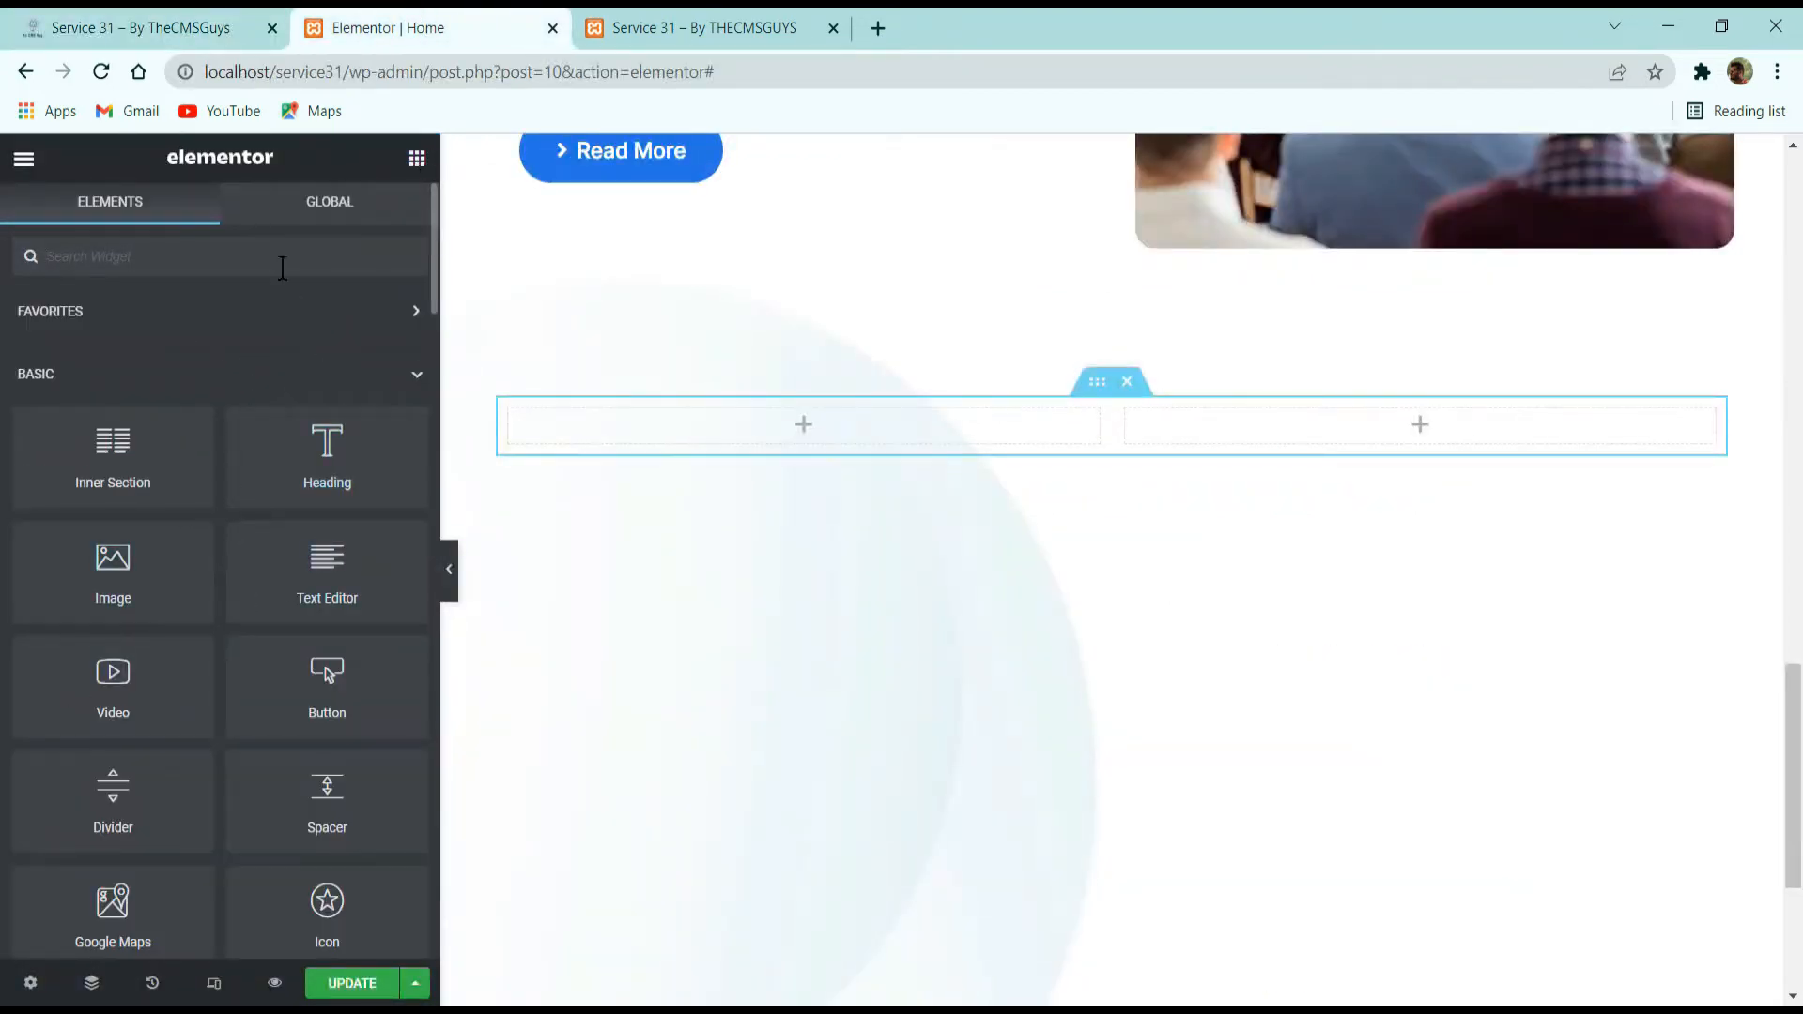
left_click(281, 246)
type("icon")
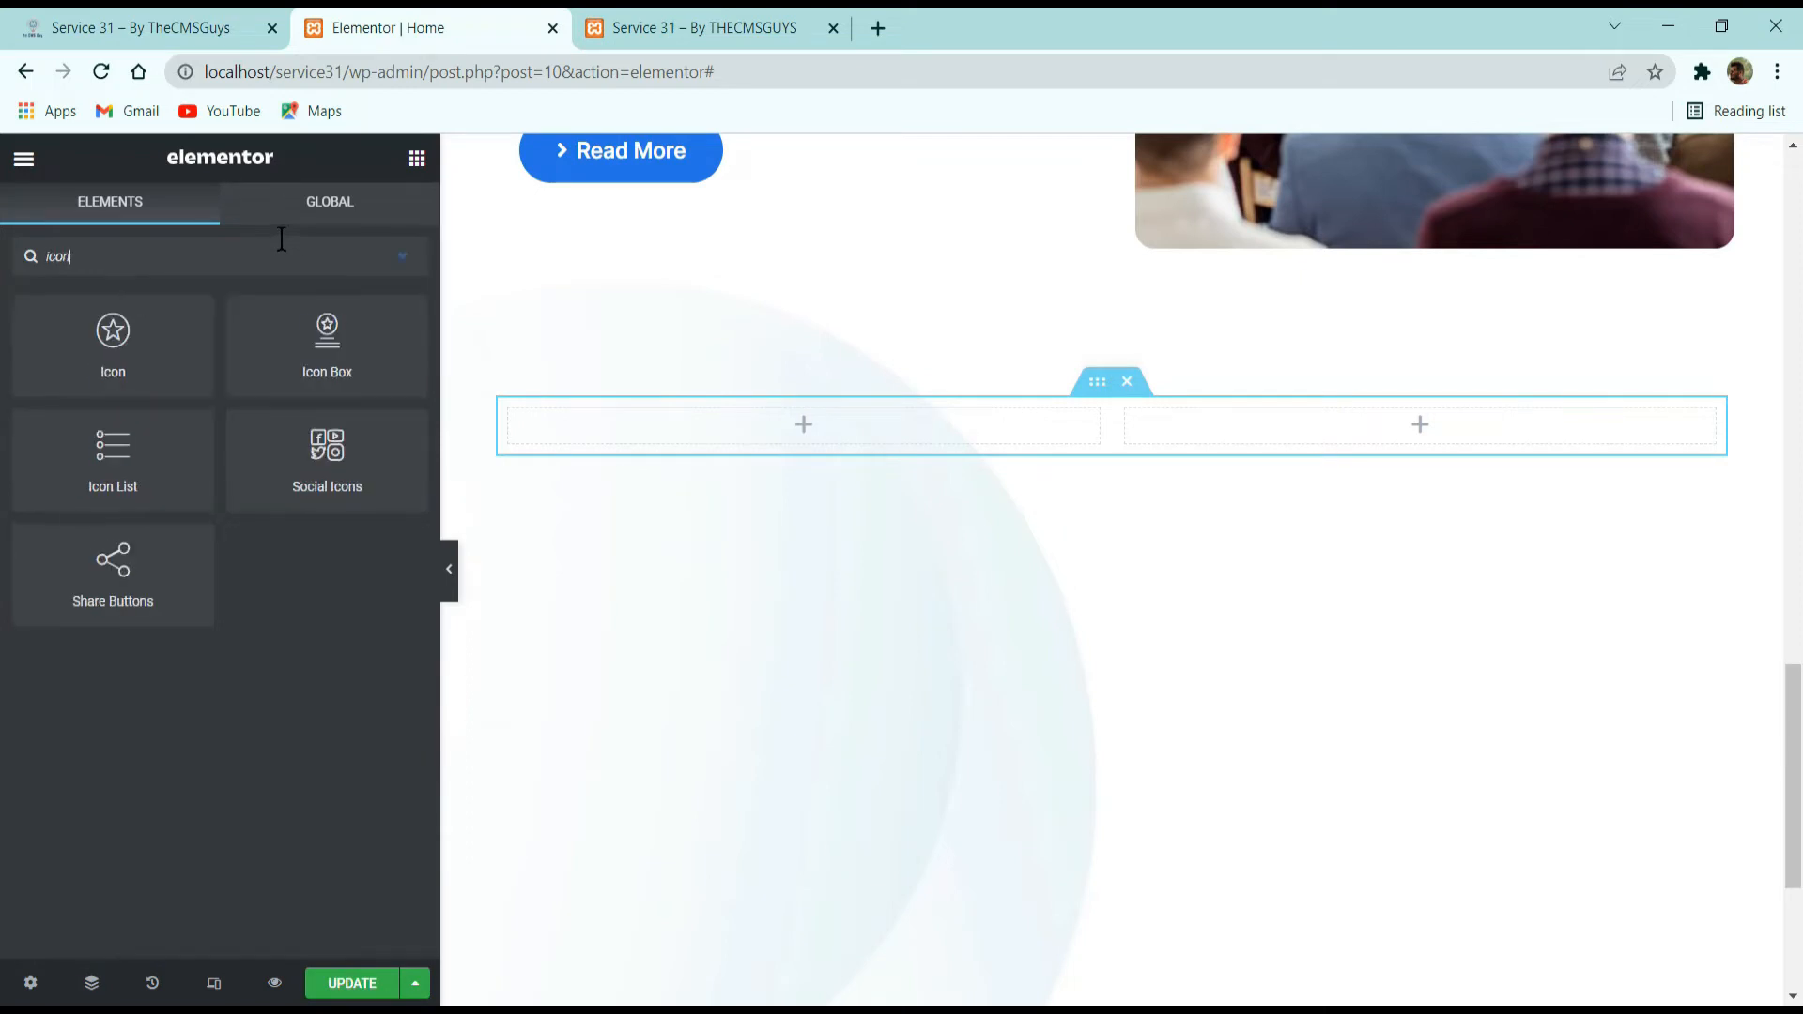
left_click_drag(275, 319, 826, 482)
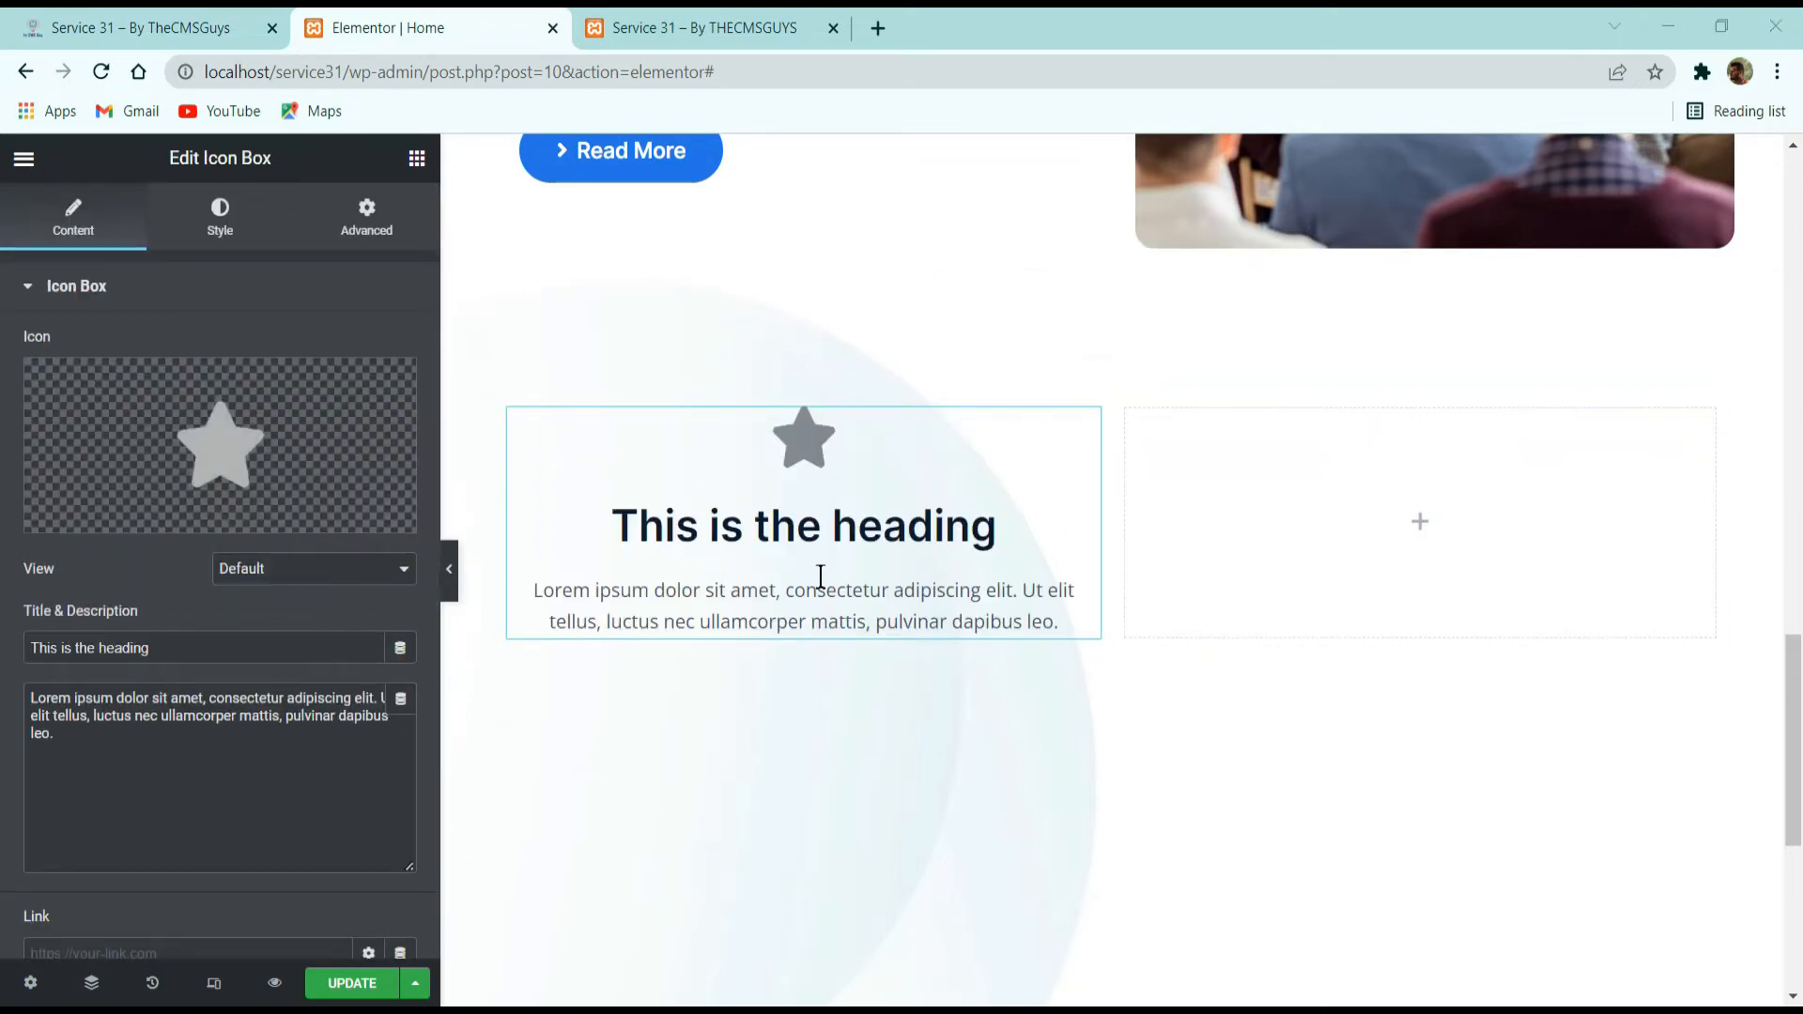
Replace the icon box's star with the "Ticket alt" icon from the icon library.
left_click(160, 23)
left_click(381, 11)
left_click(342, 451)
type("ticke")
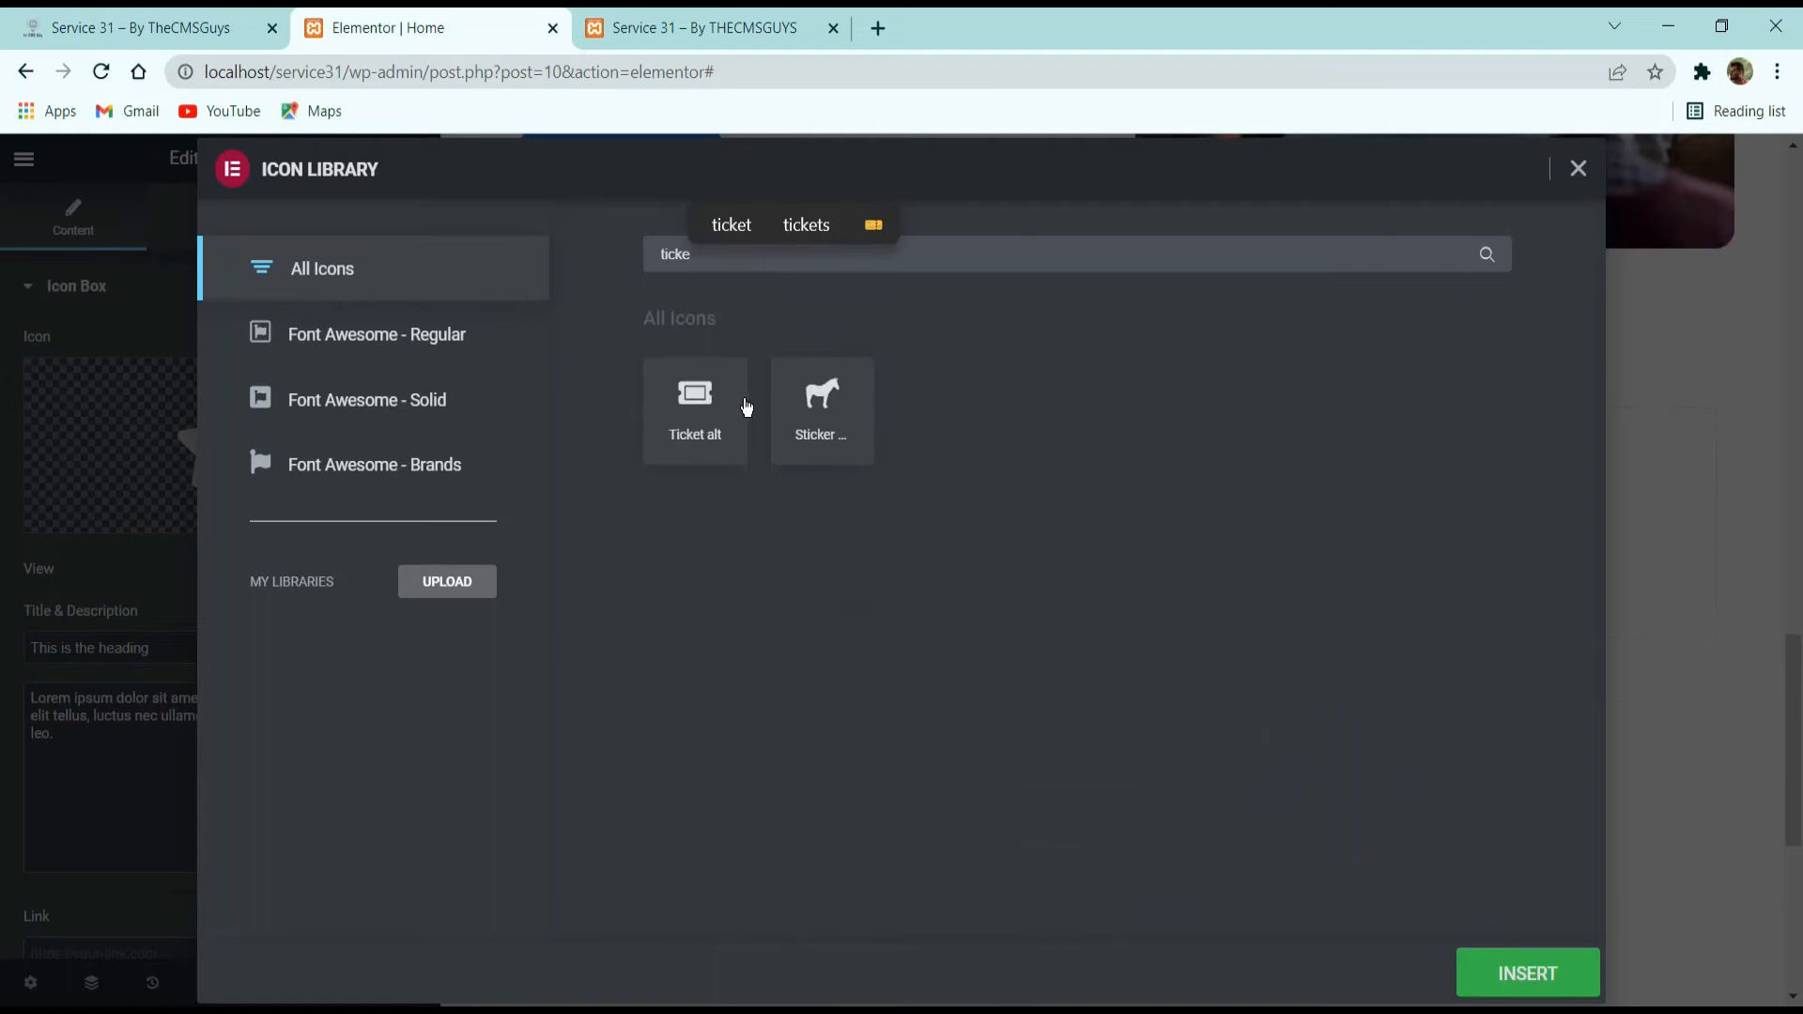
left_click(742, 409)
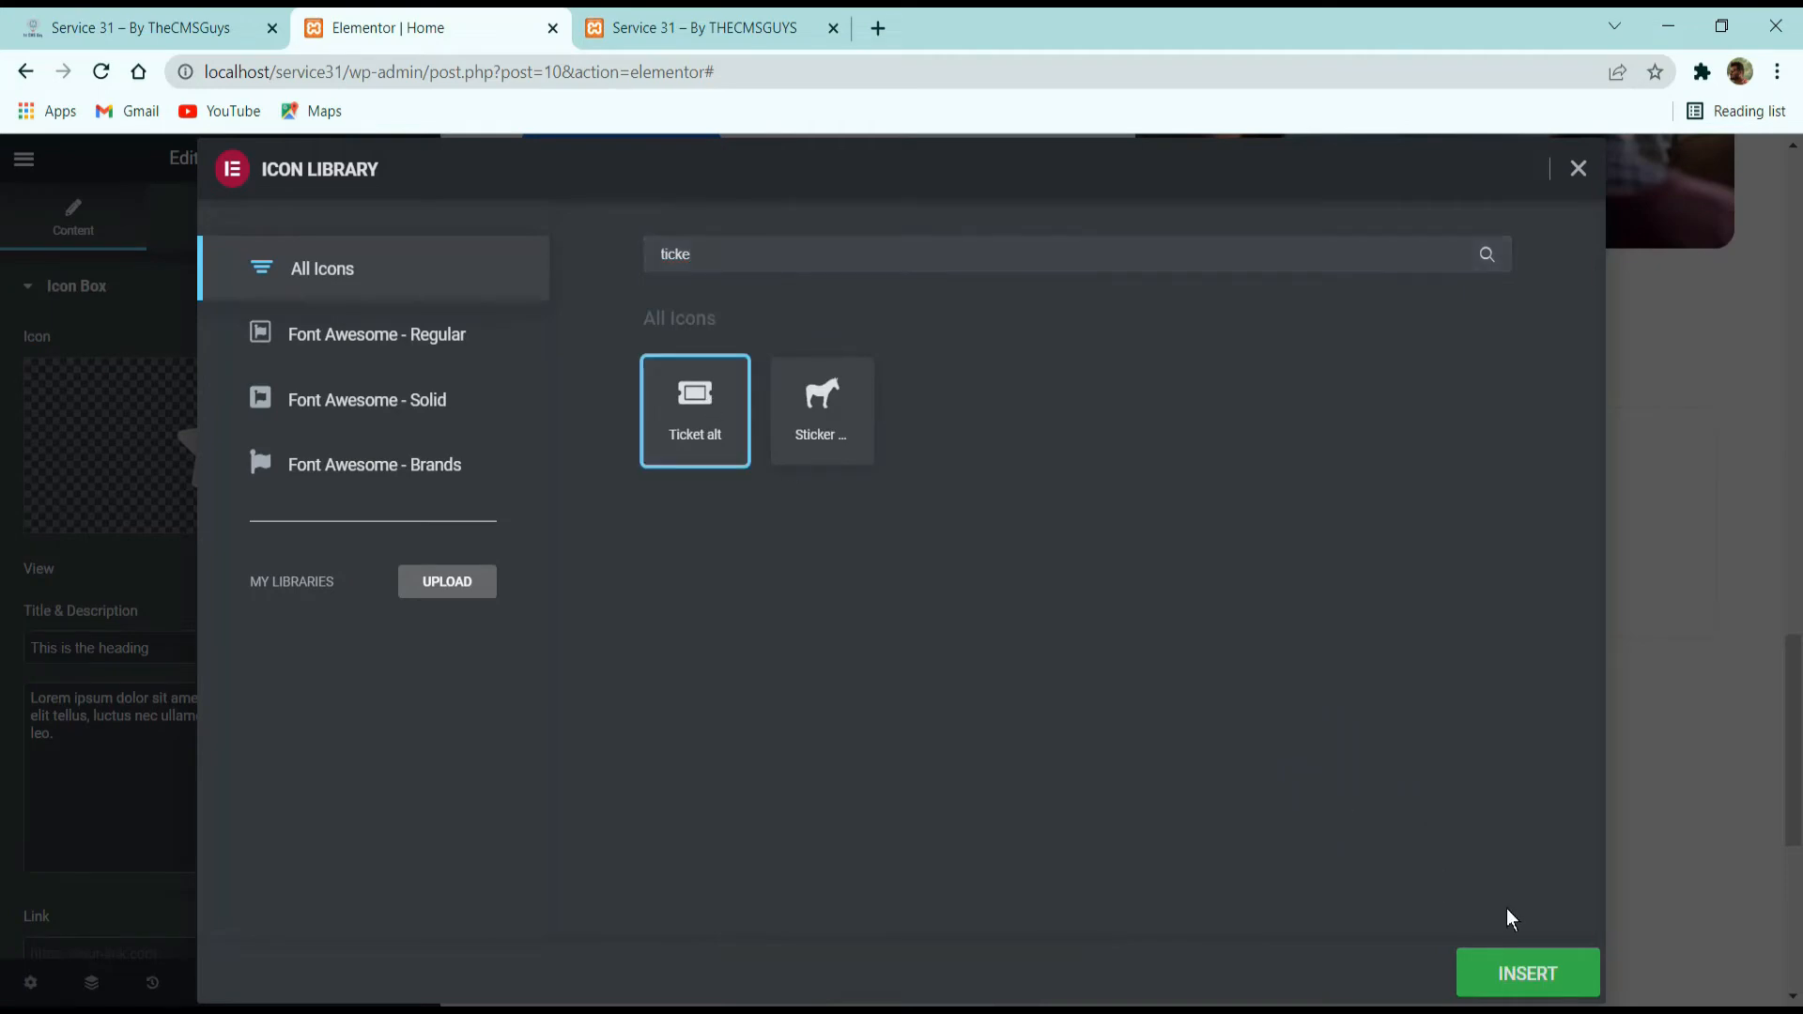
left_click(1497, 974)
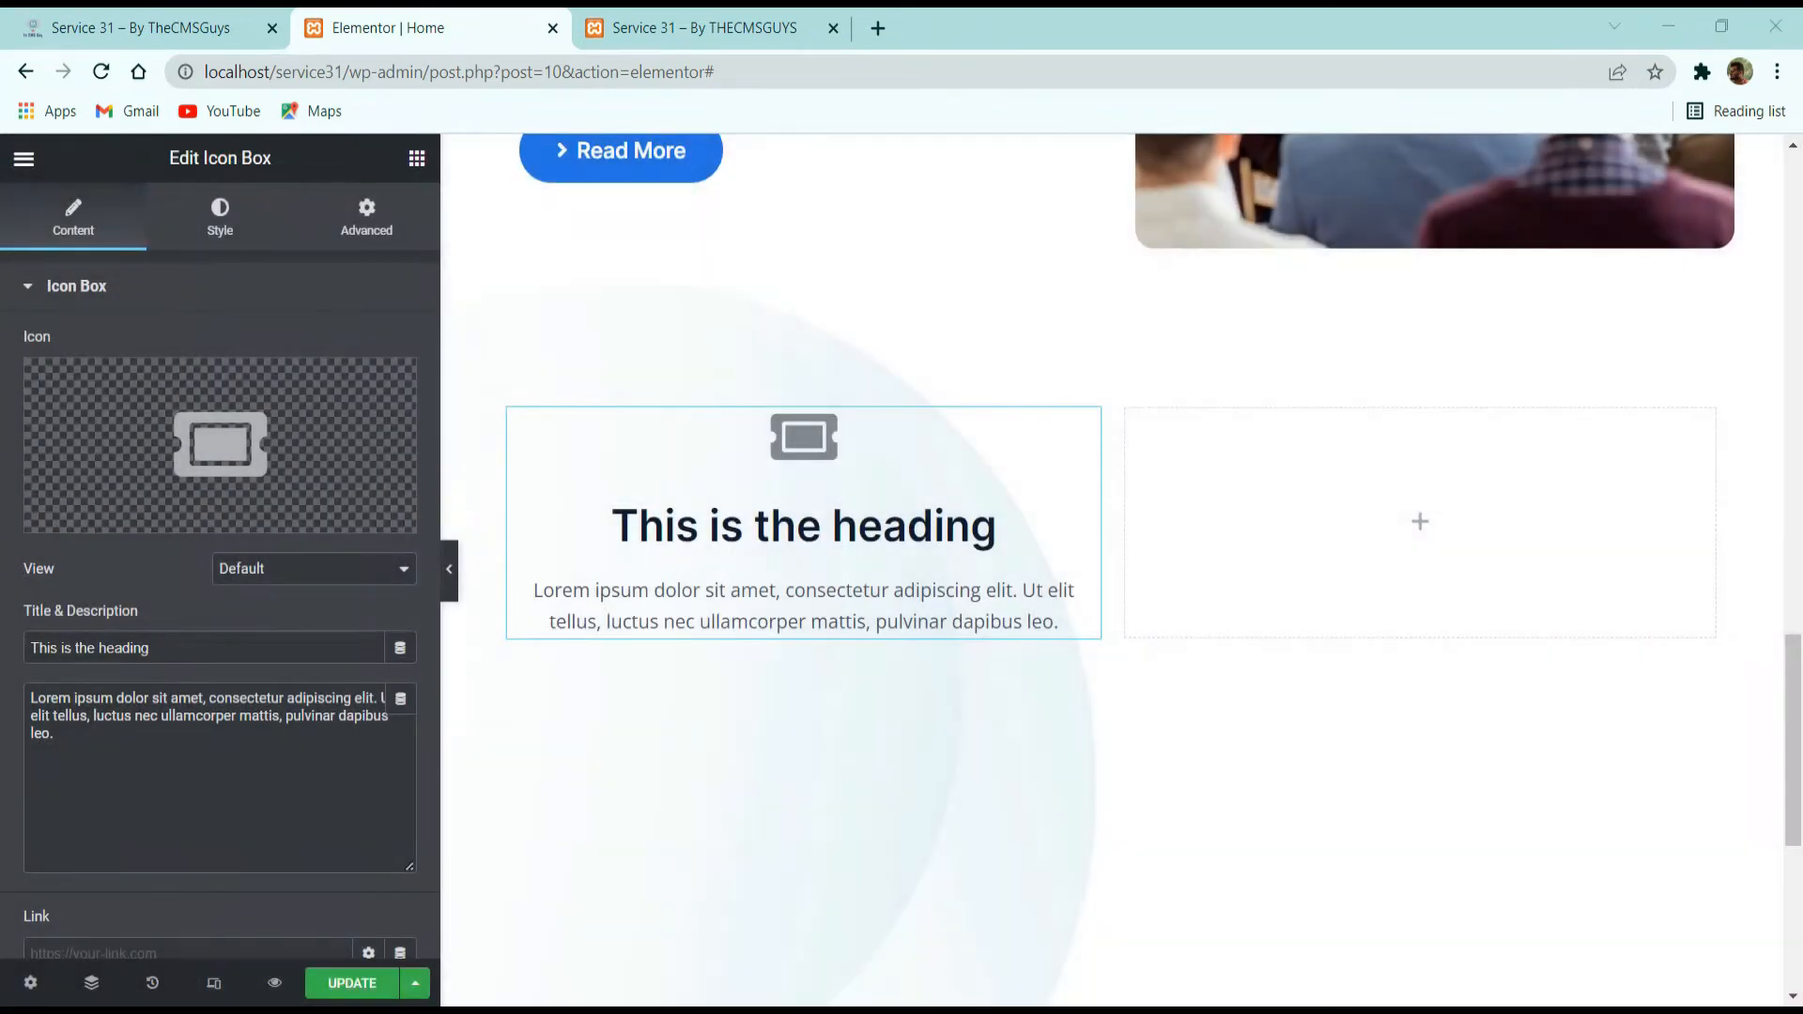
Copy the title "Easy Booking" from the demo page and use it as the icon box's title.
left_click(216, 27)
left_click_drag(519, 411, 376, 392)
key("ctrl+c")
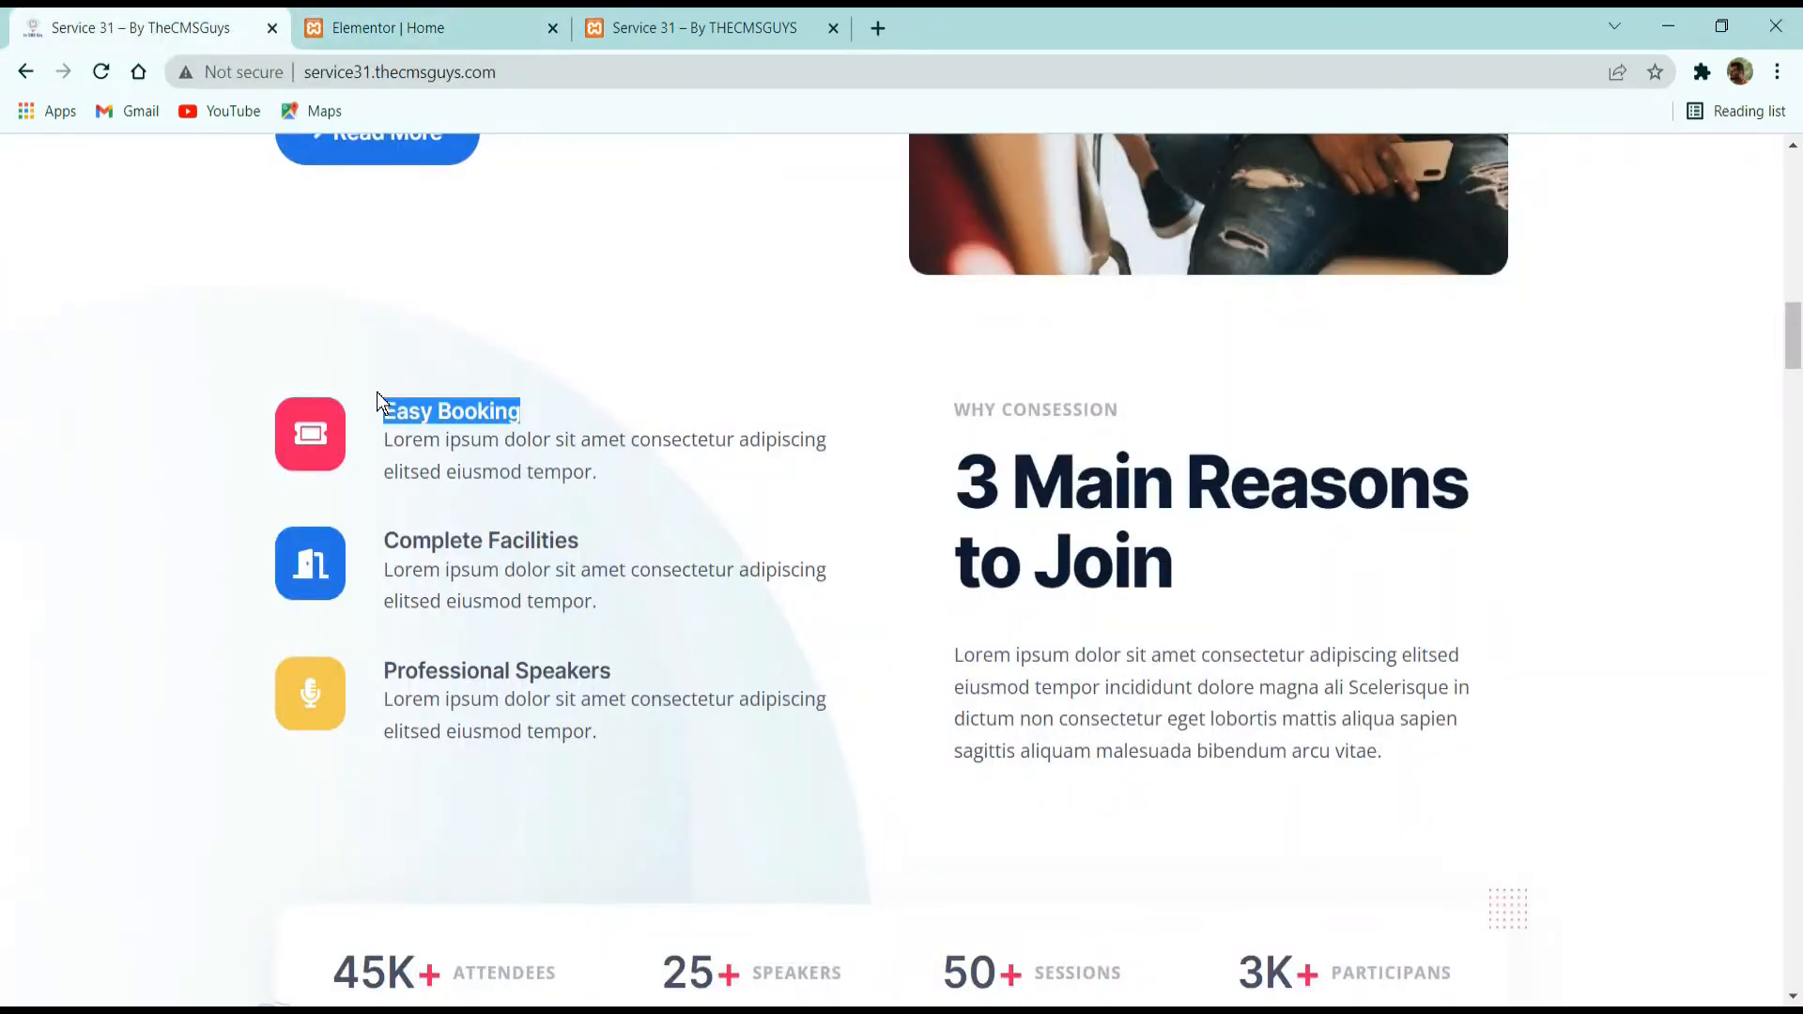
left_click(479, 27)
left_click(183, 639)
key("ctrl+a")
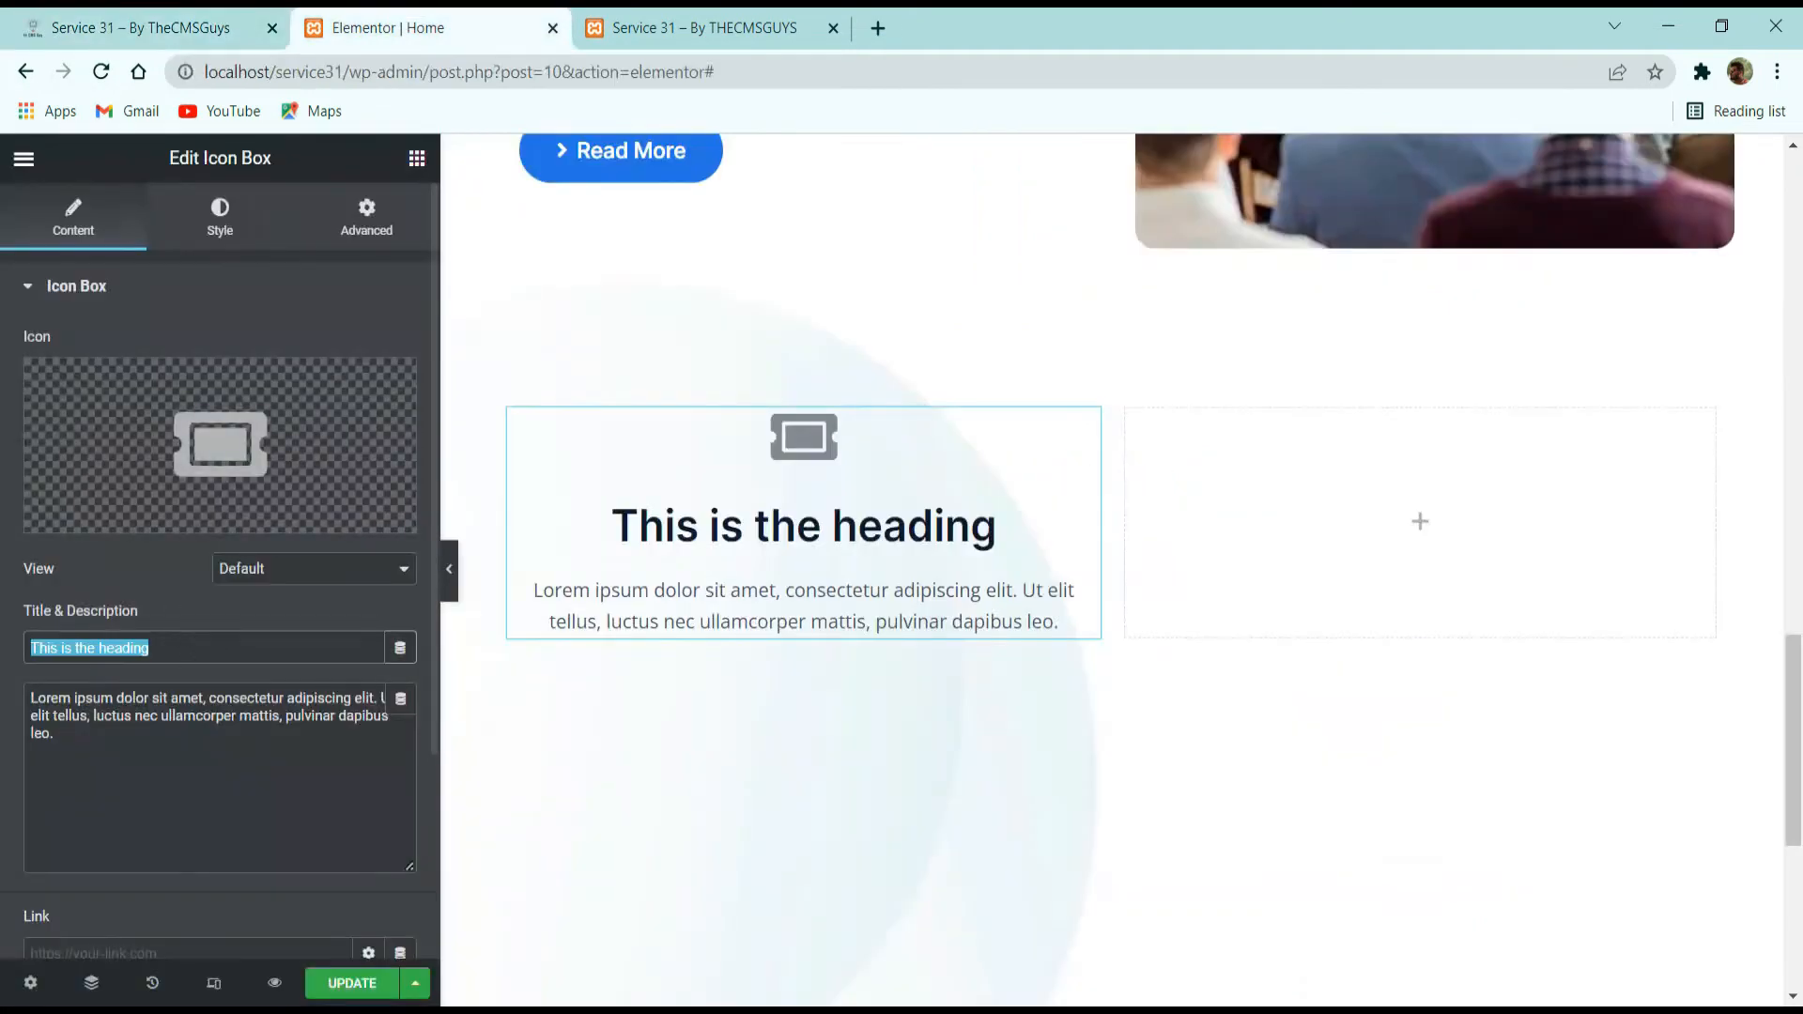
key("ctrl+v")
Replace the icon box's description with the demo's text "Lorem ipsum dolor sit amet consectetur adipiscing elitsed eiusmod tempor.".
left_click(169, 23)
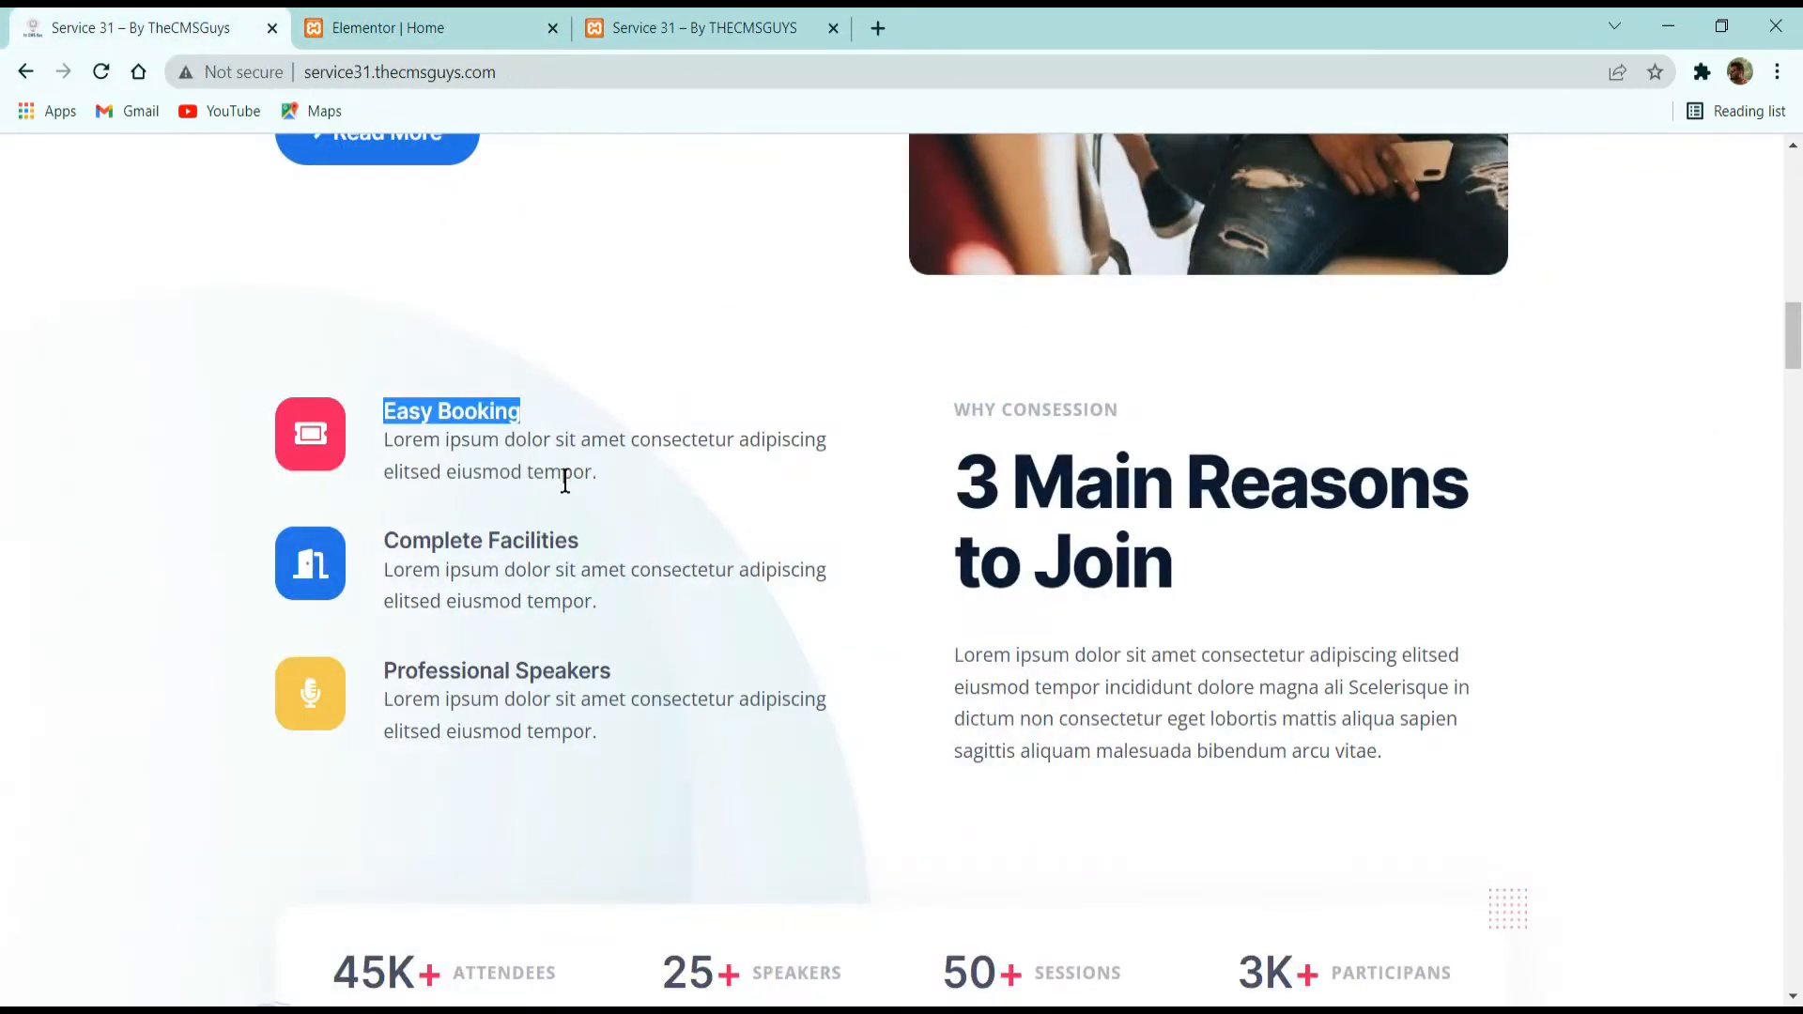
left_click_drag(599, 474, 382, 442)
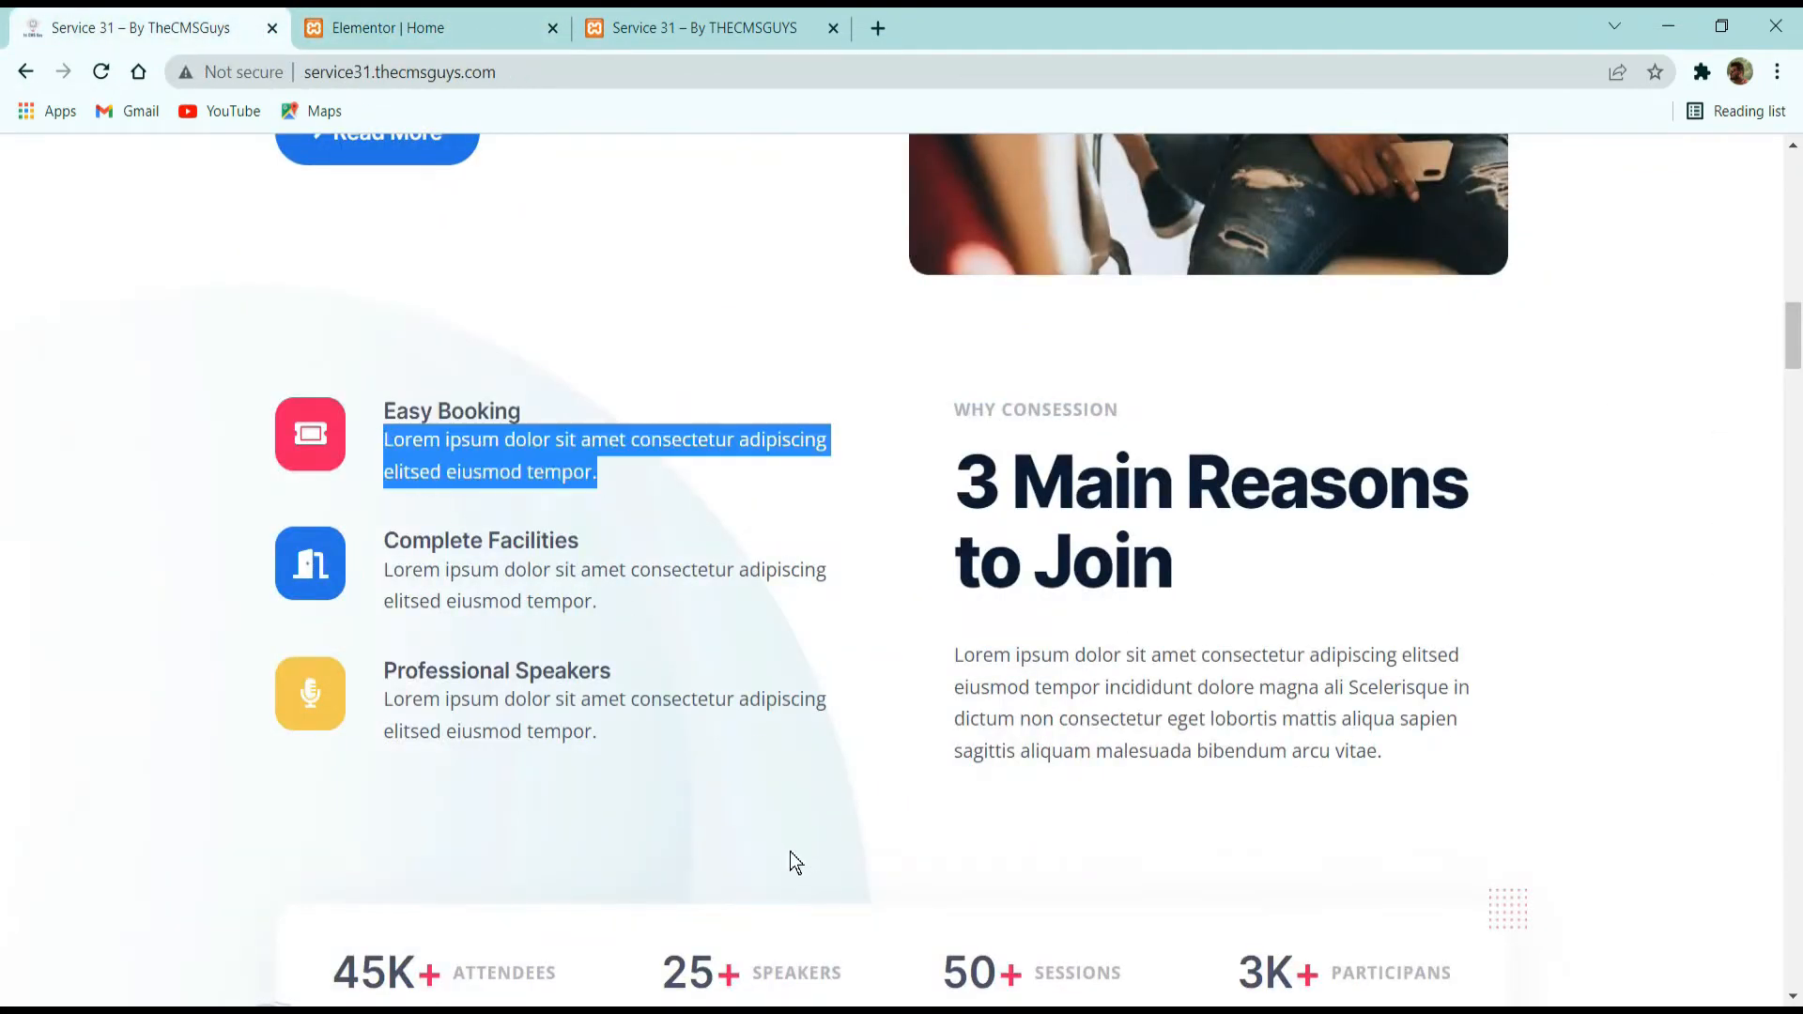
left_click(479, 27)
left_click(220, 757)
key("ctrl+a")
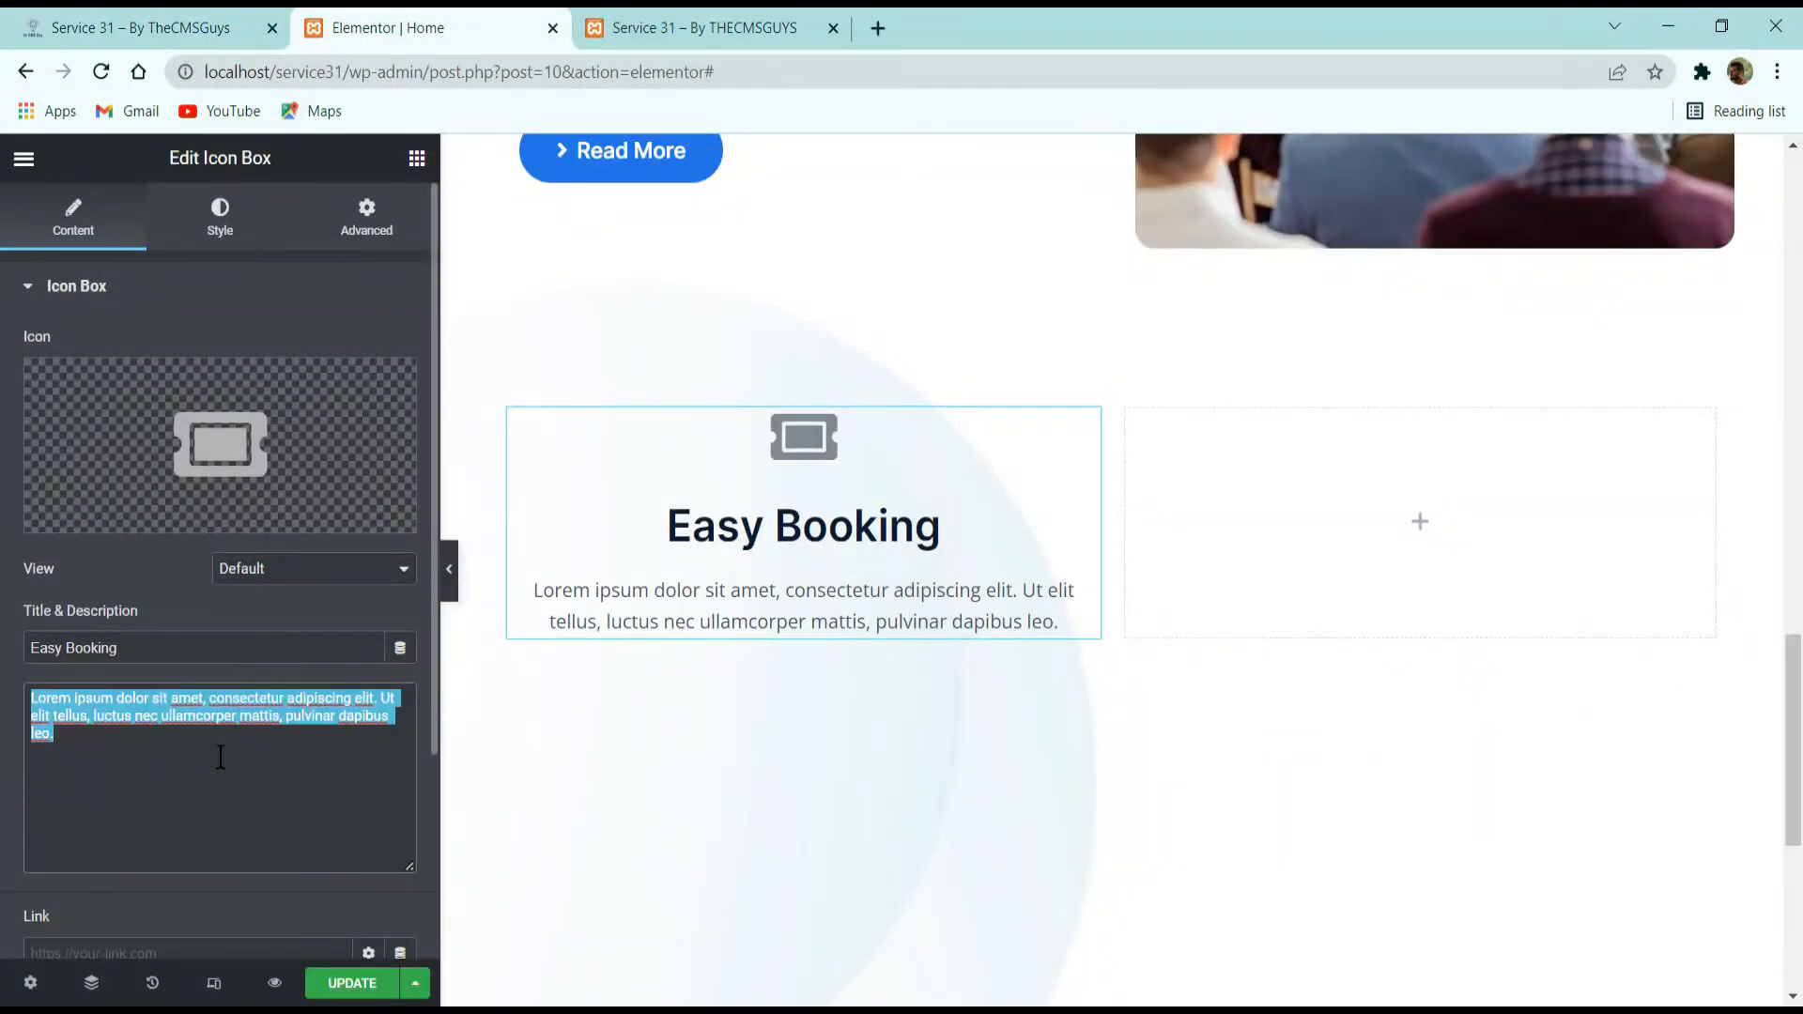
type("Lorem ipsum dolor sit amet consectetur adipiscing elitsed eiusmod tempor.")
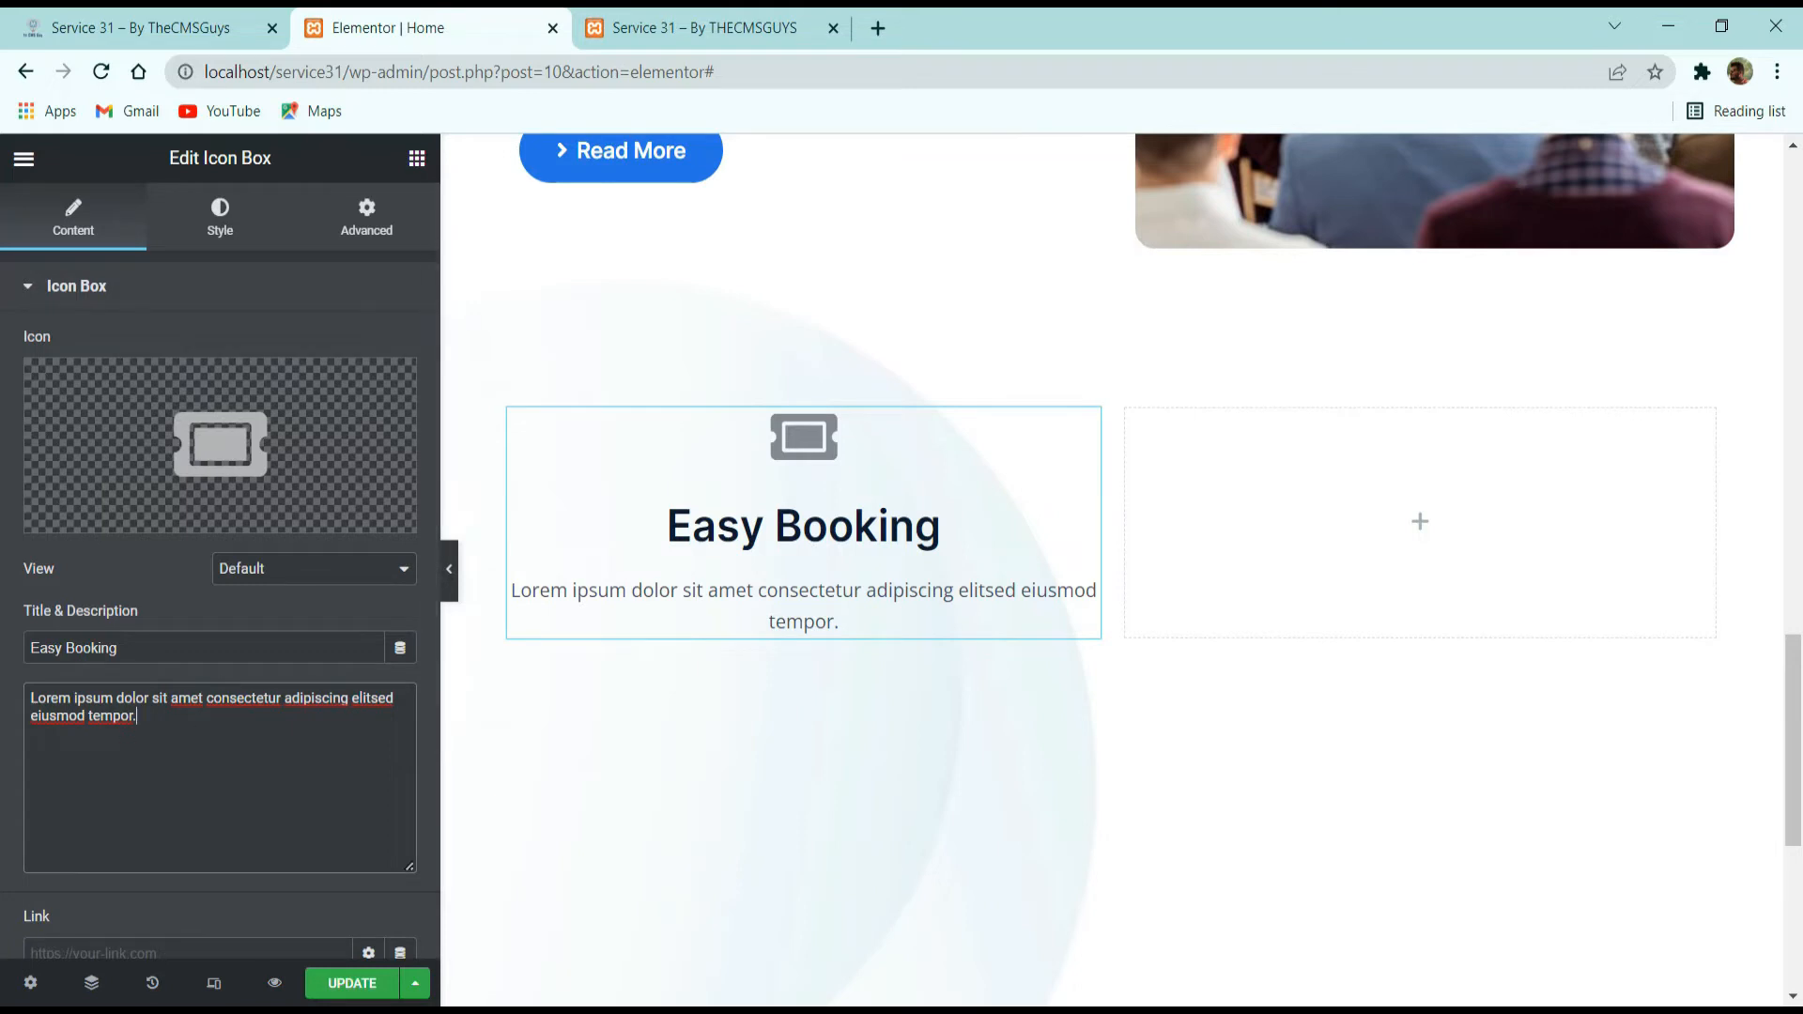
Set the Easy Booking icon box's view to Stacked, its icon position to left and its title HTML tag to div.
left_click(266, 576)
left_click(272, 611)
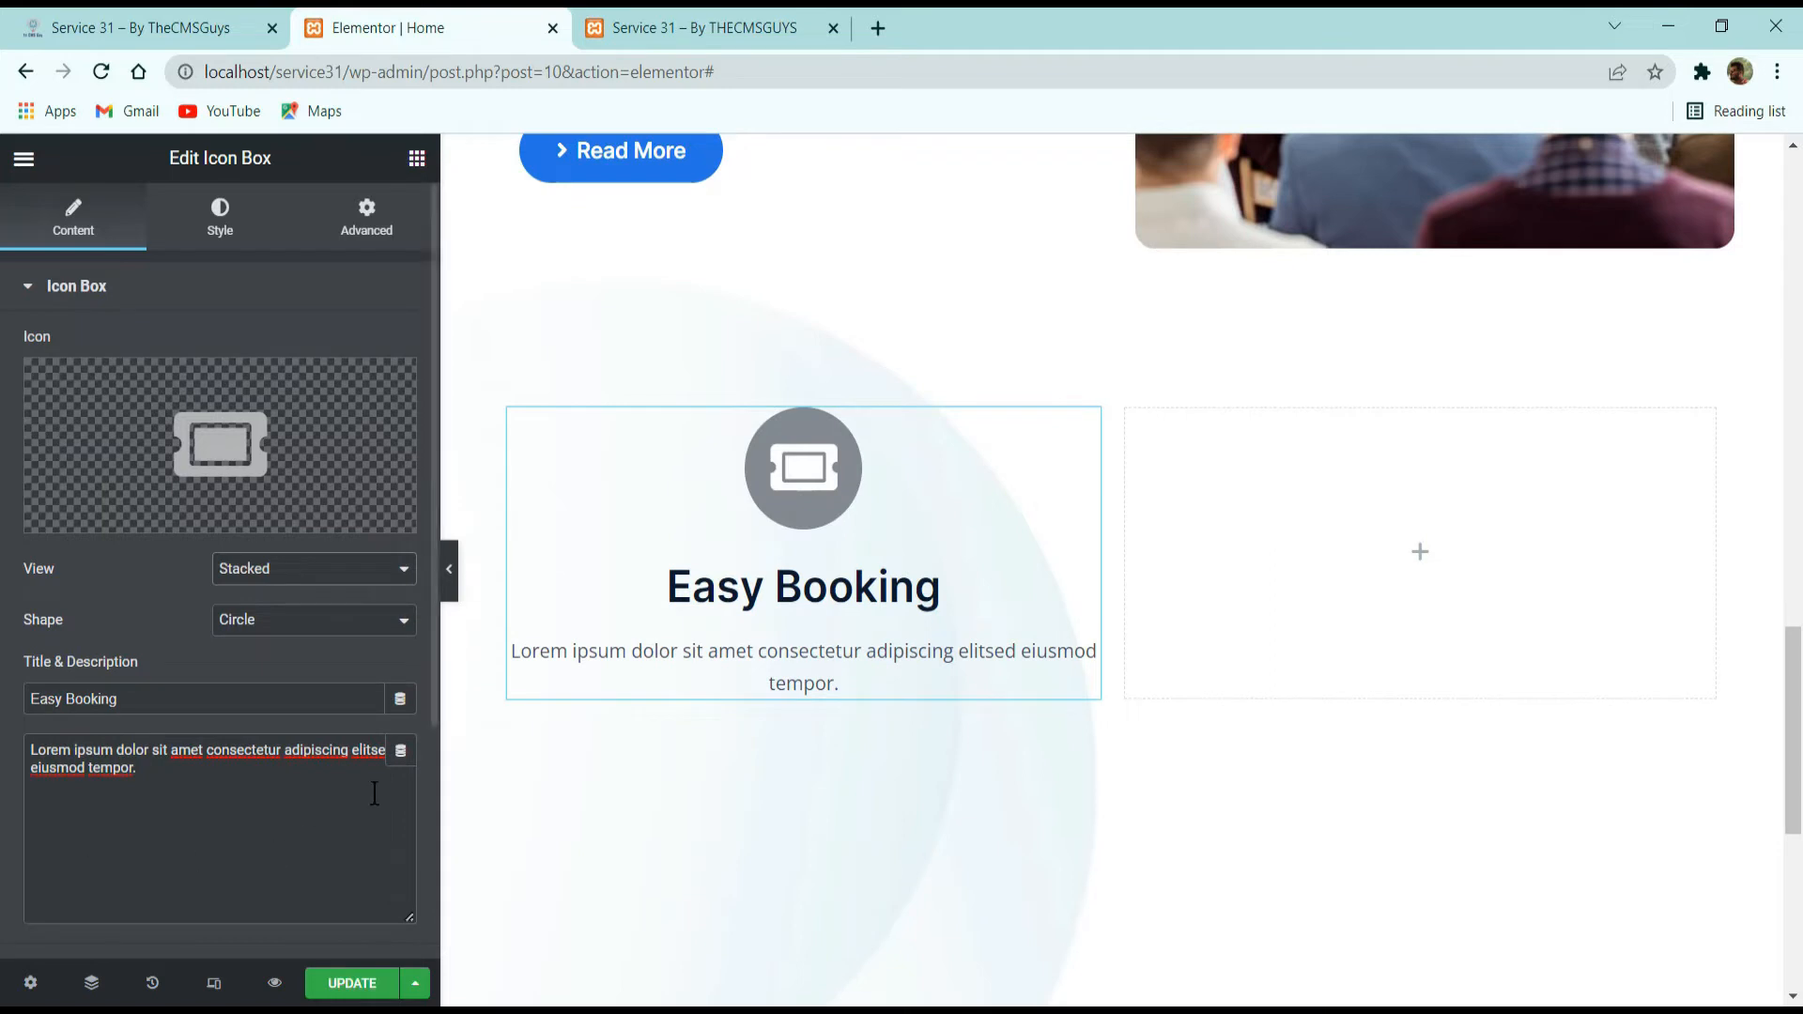
scroll(205, 733, "down", 4)
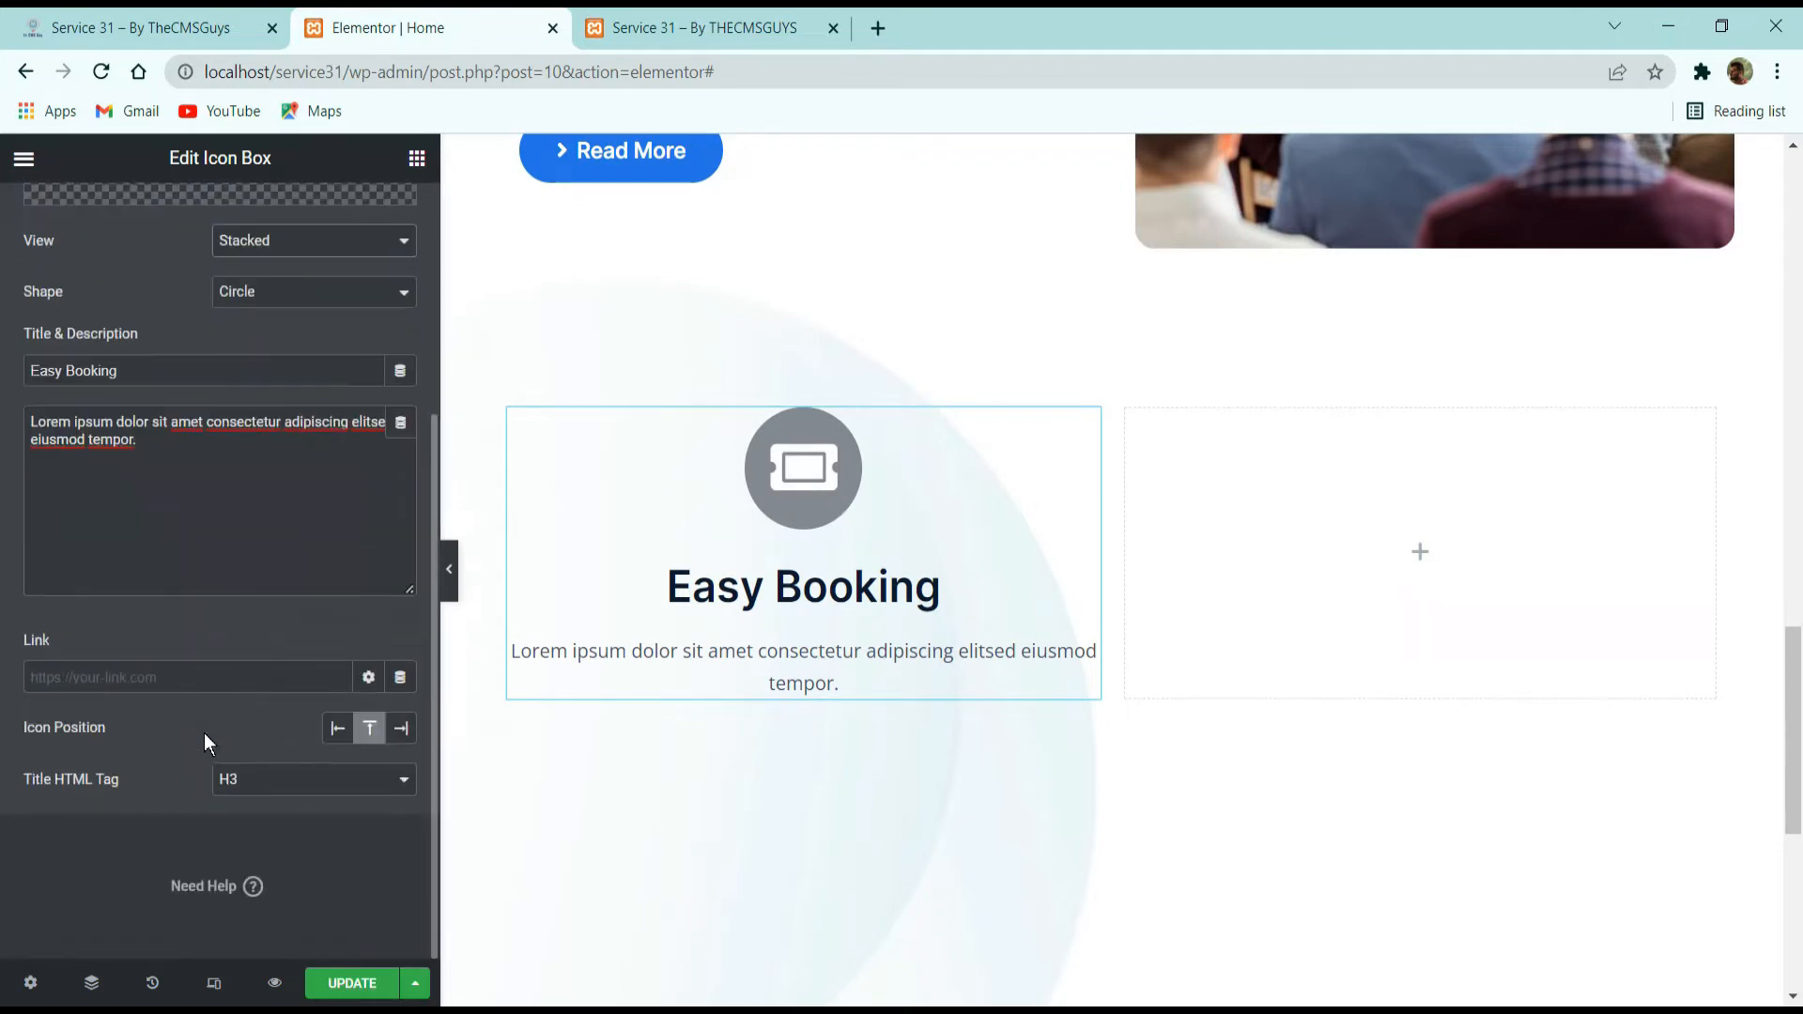
left_click(338, 730)
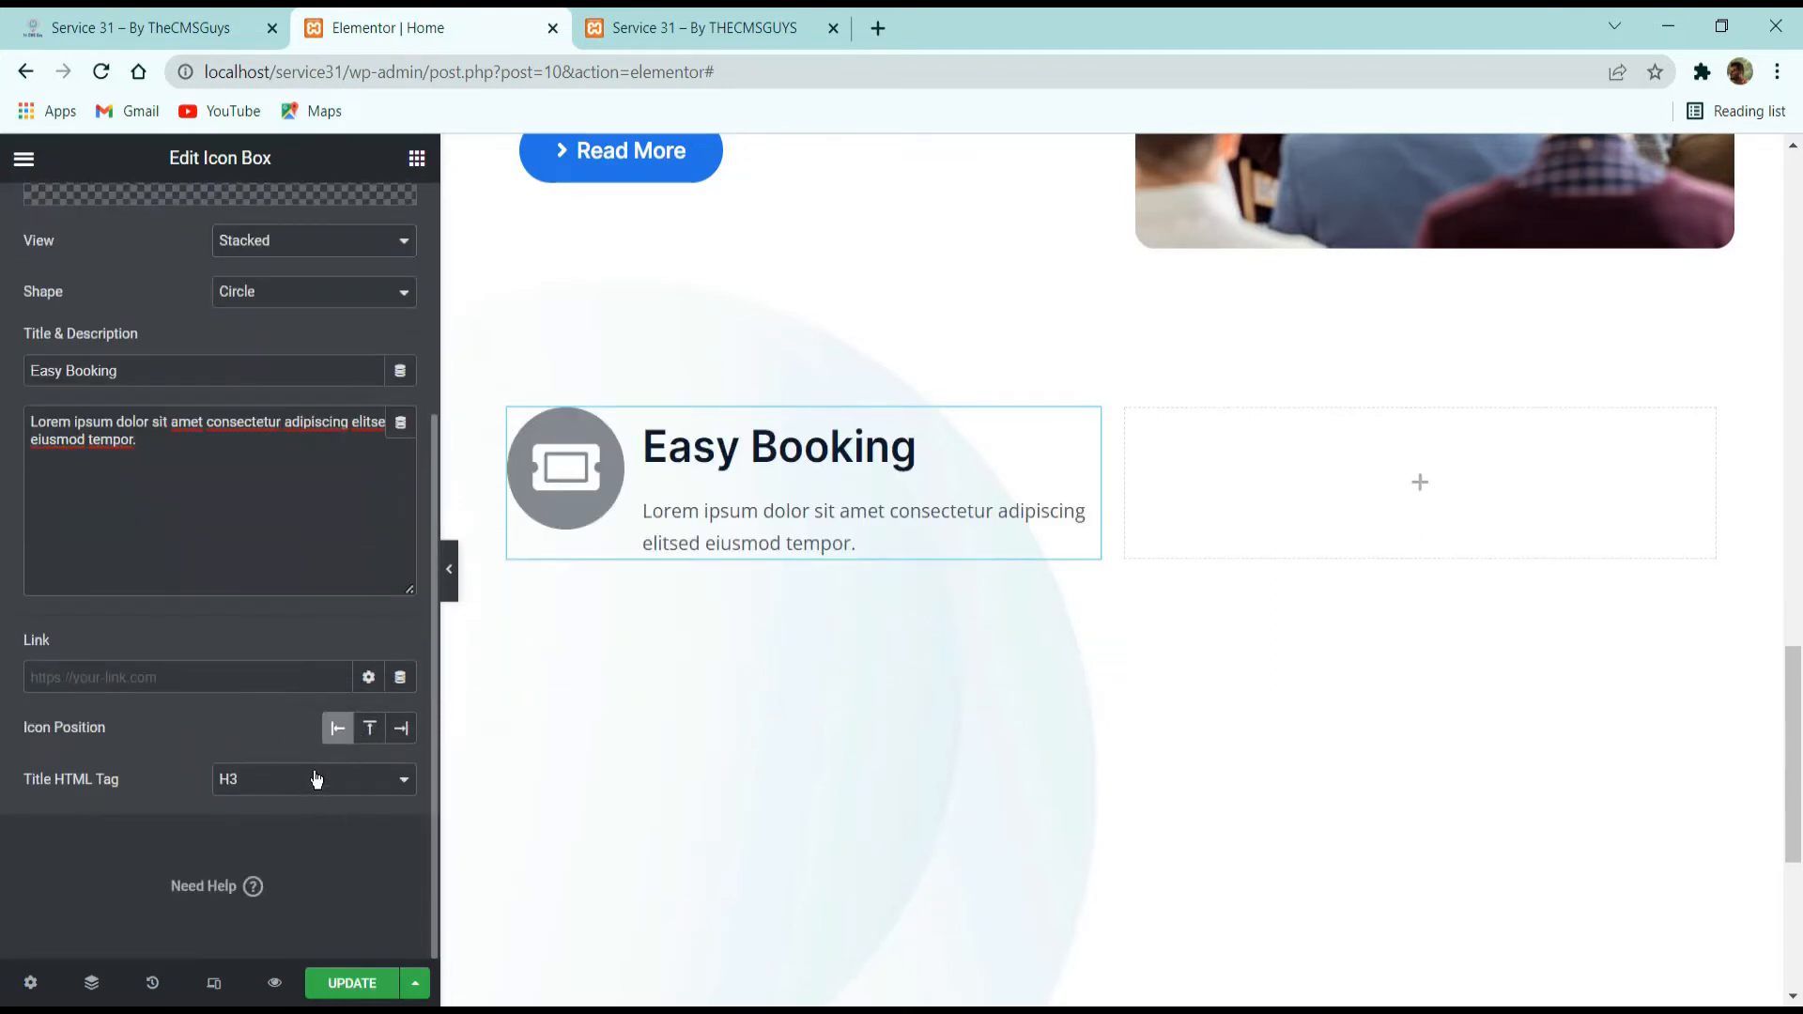
left_click(316, 779)
left_click(280, 923)
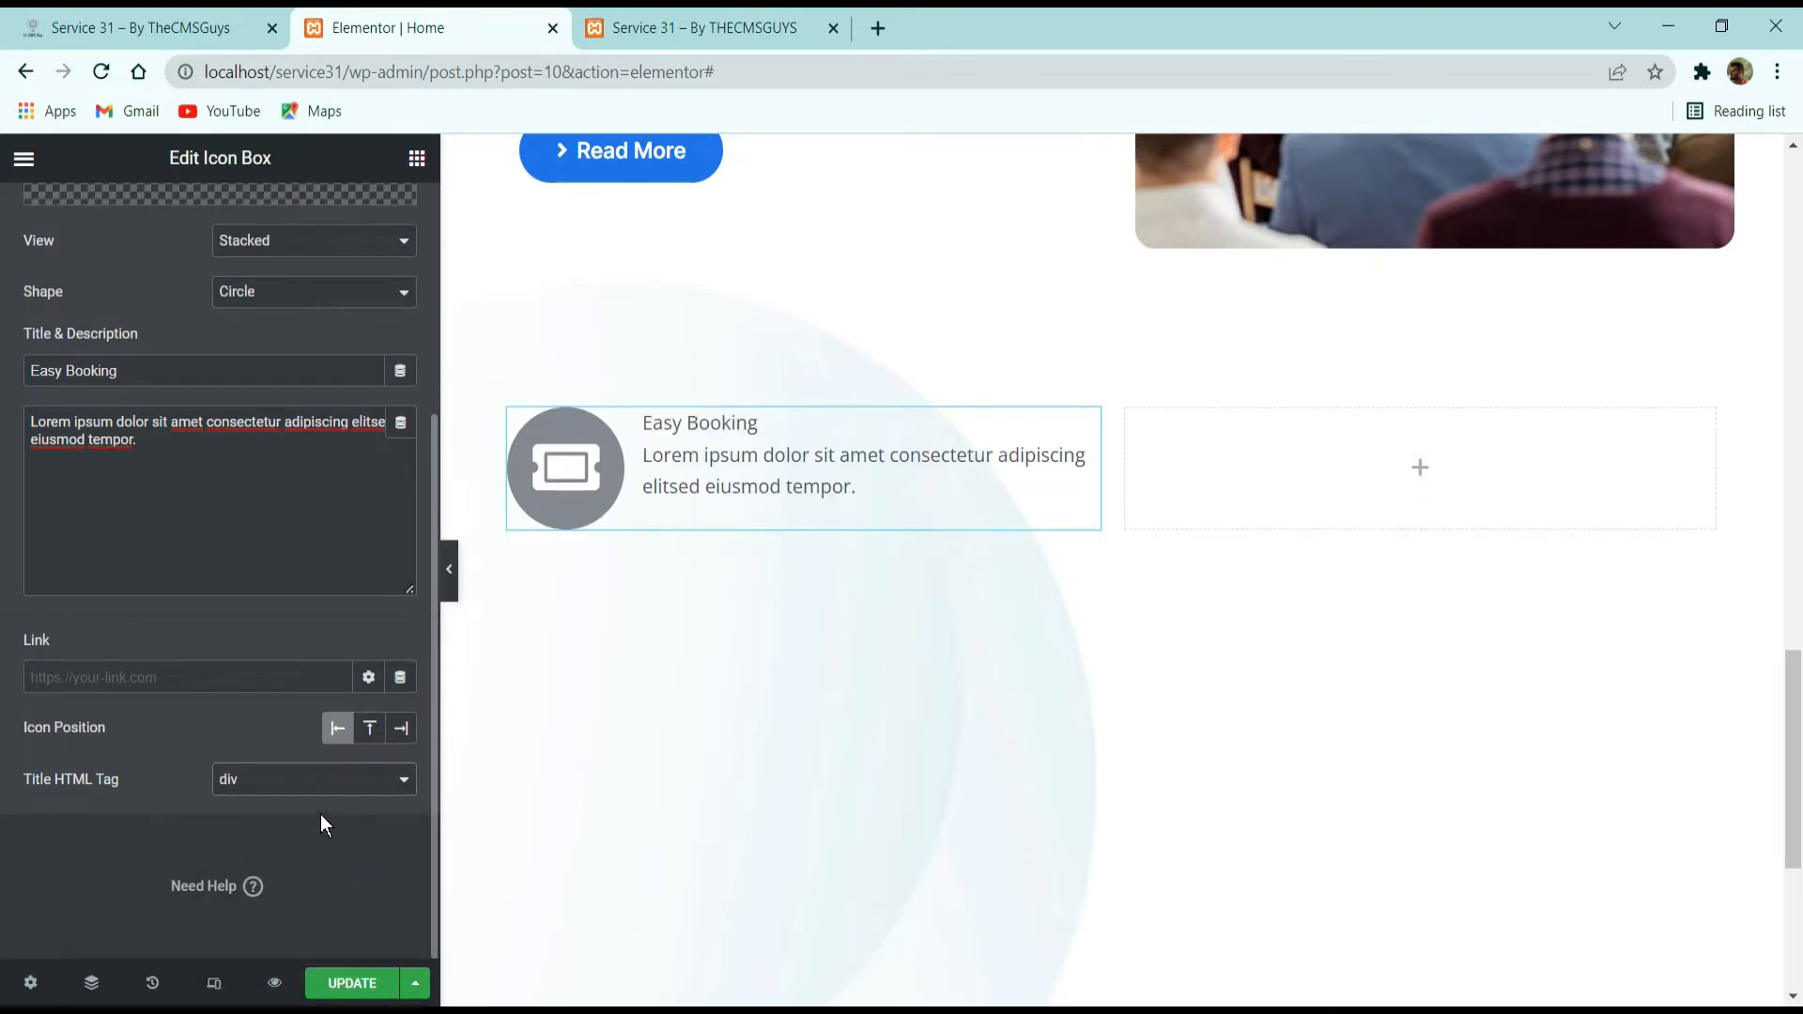
Set the icon's primary color to the global Primary color and its secondary color to global white.
scroll(223, 328, "up", 5)
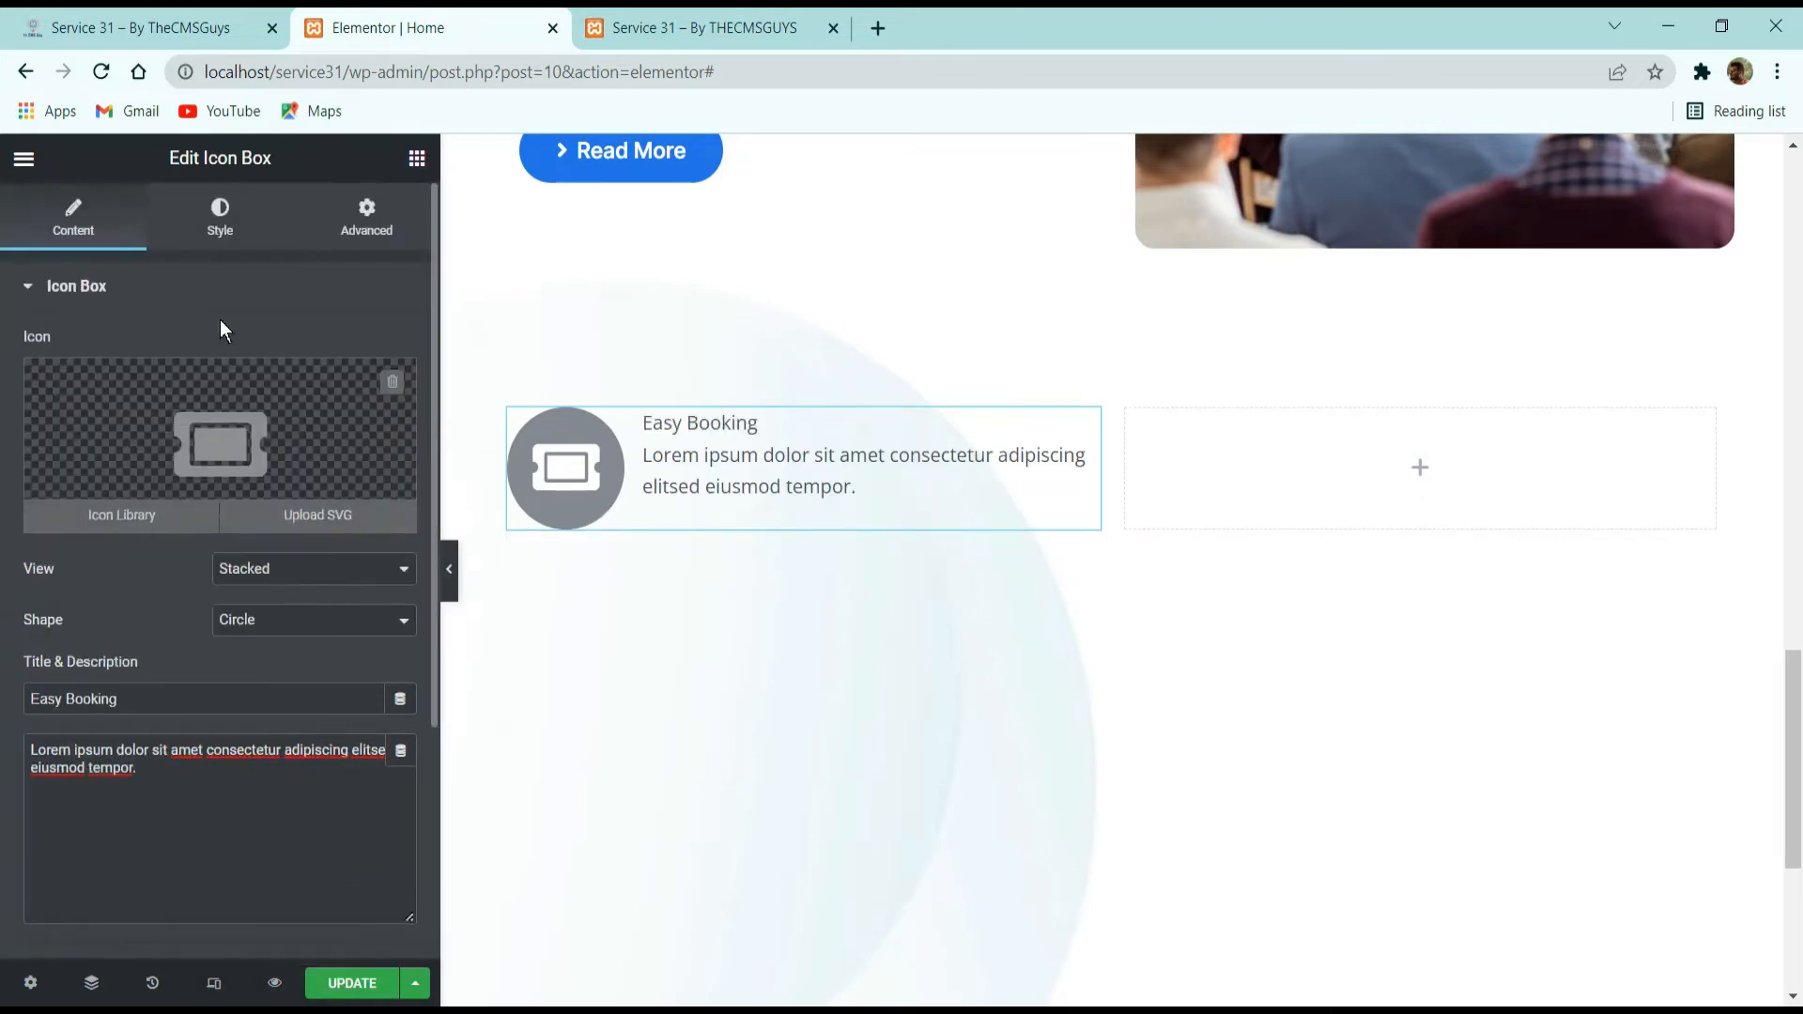
left_click(229, 216)
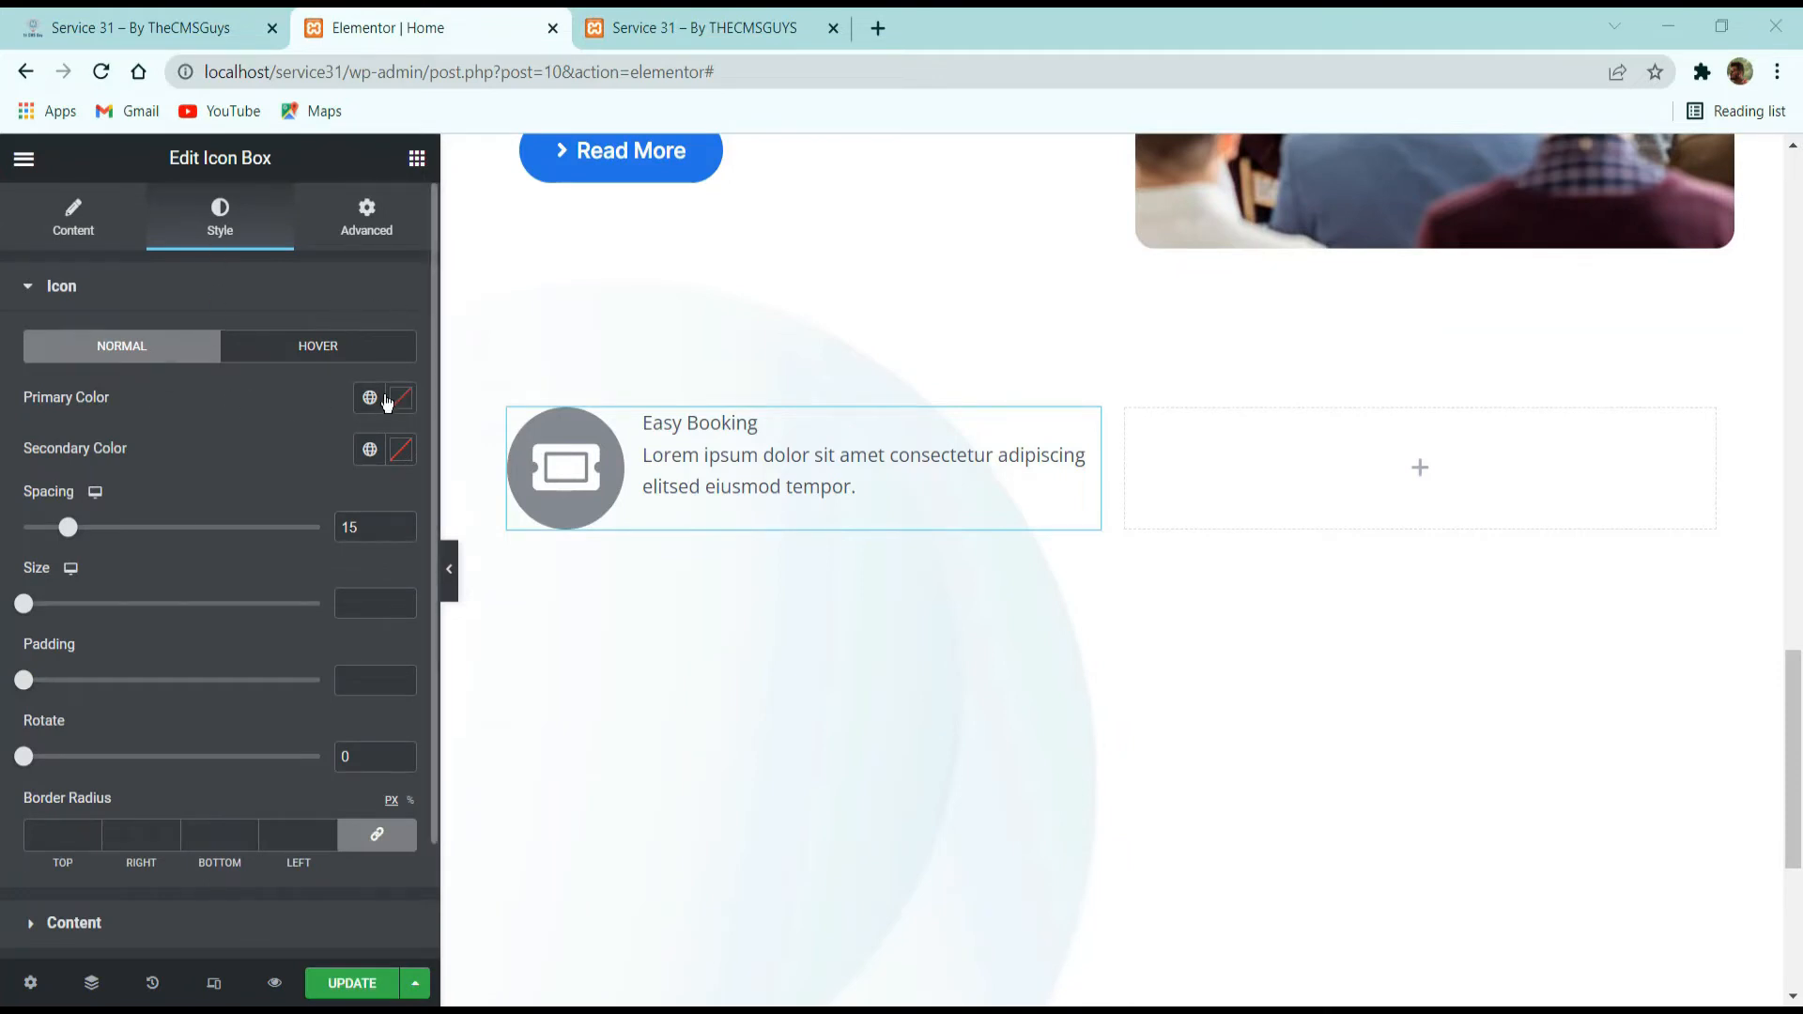
left_click(376, 398)
left_click(191, 599)
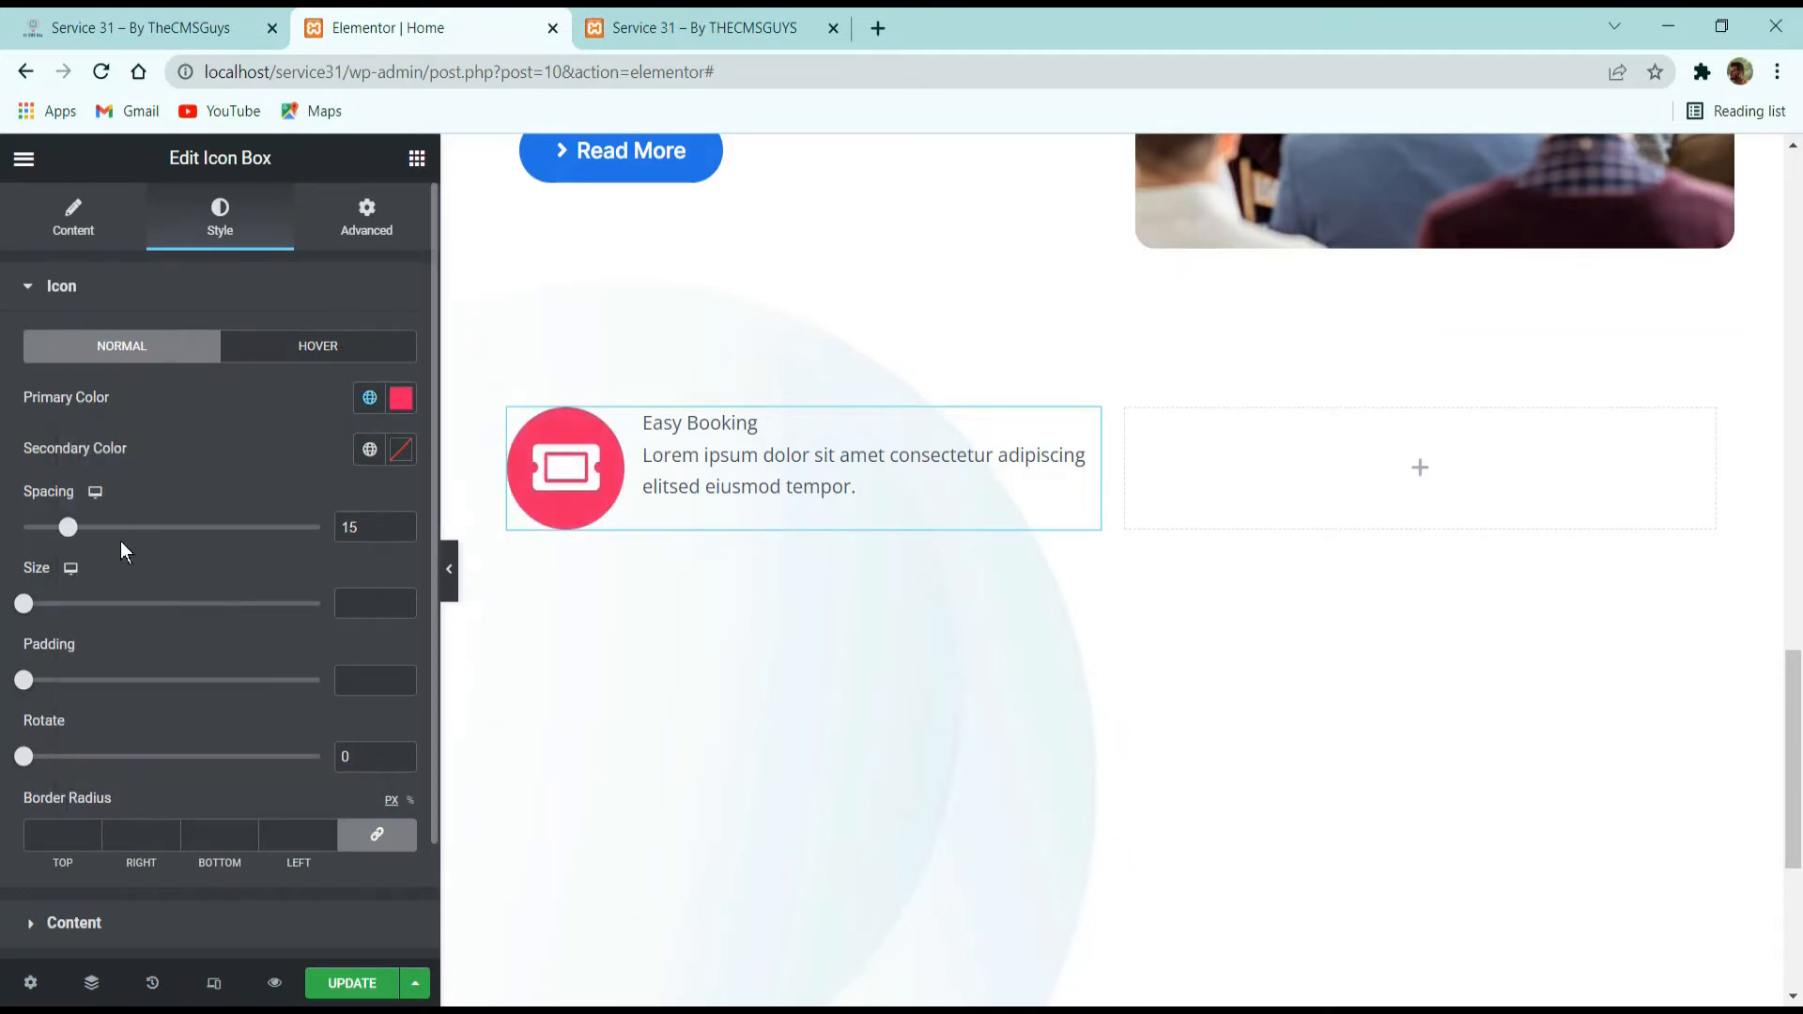
left_click(369, 449)
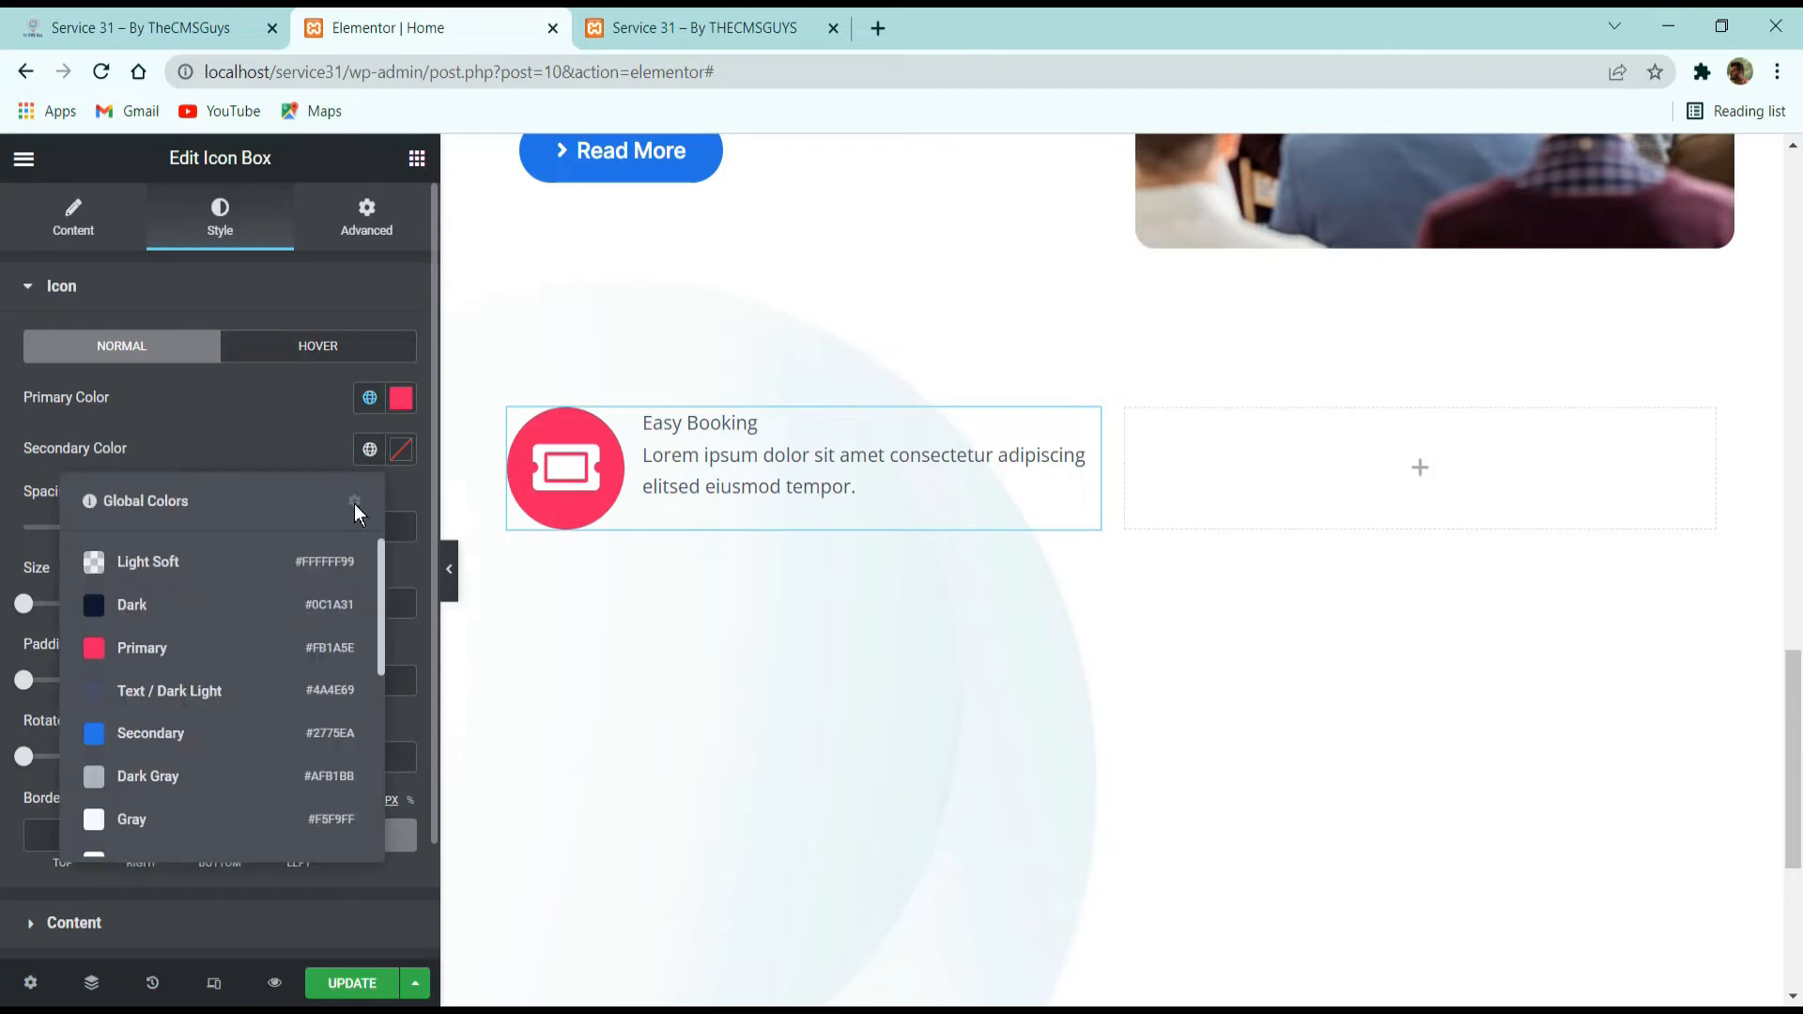
scroll(194, 773, "down", 3)
left_click(178, 616)
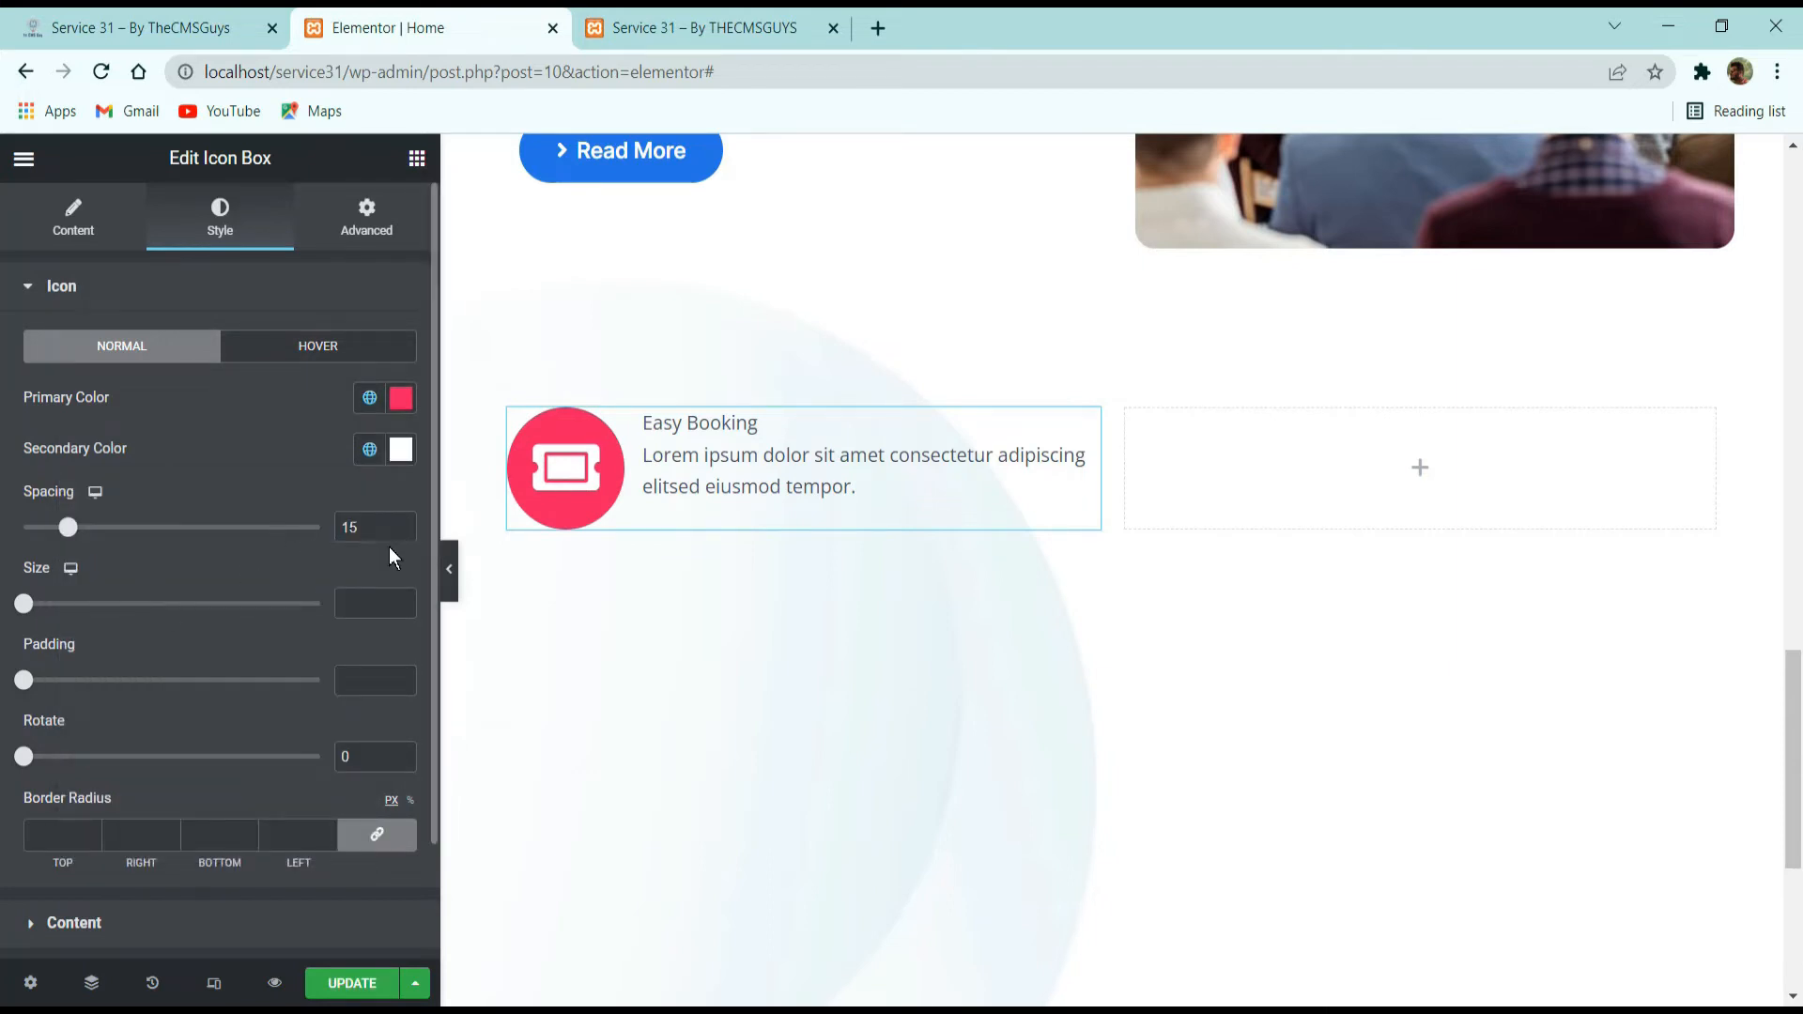
Set the icon's spacing to 32, its size to 24 and its padding to 18.
double_click(363, 531)
type("32")
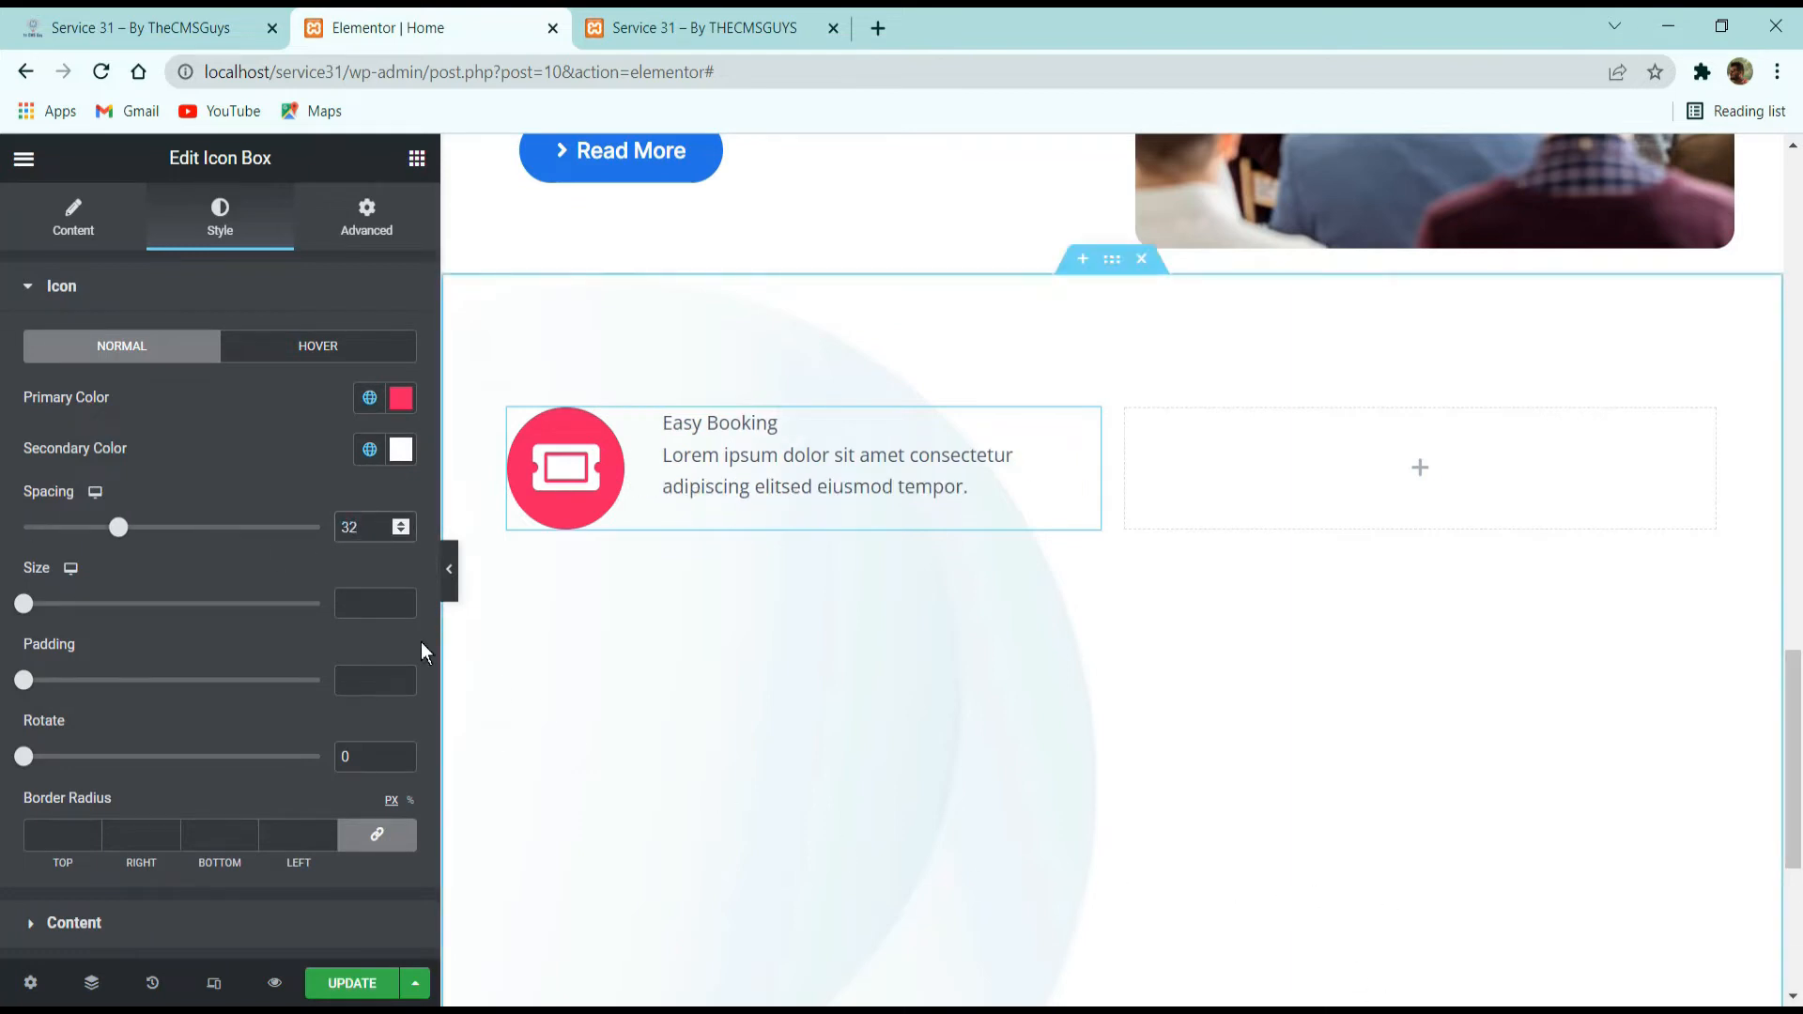
left_click(366, 603)
type("4")
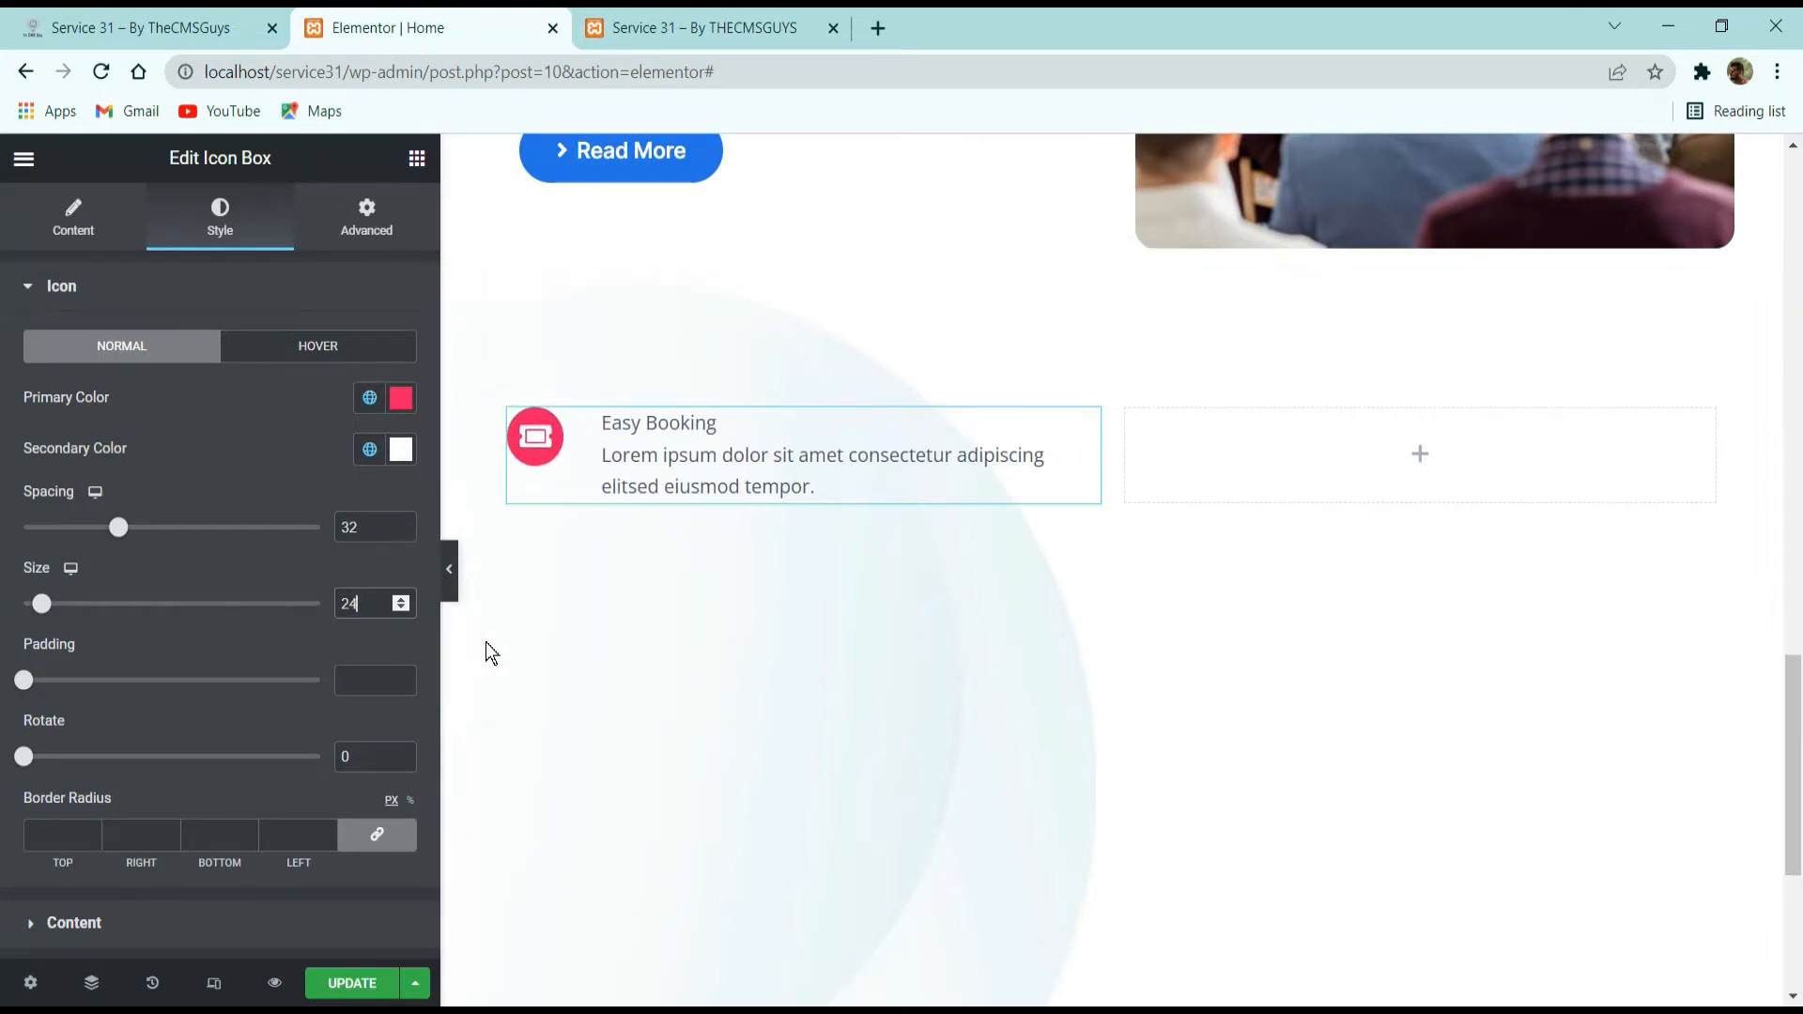
left_click_drag(28, 683, 57, 680)
double_click(361, 668)
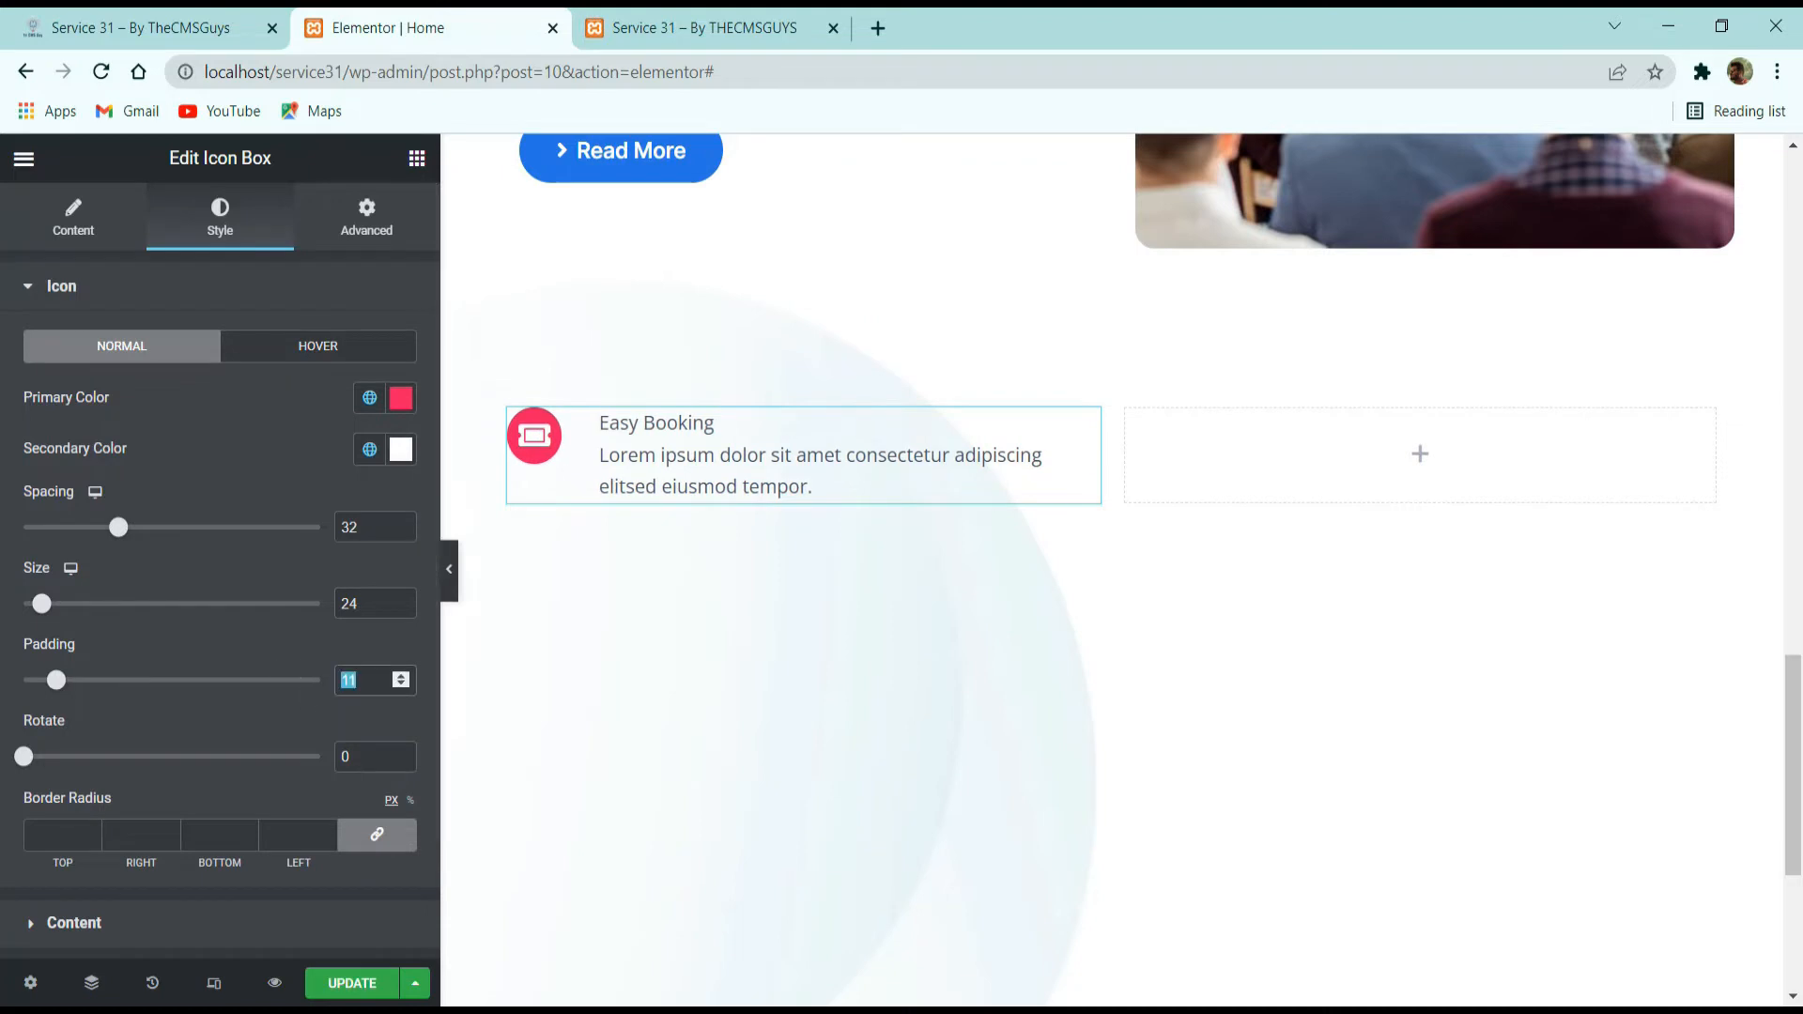
type("18")
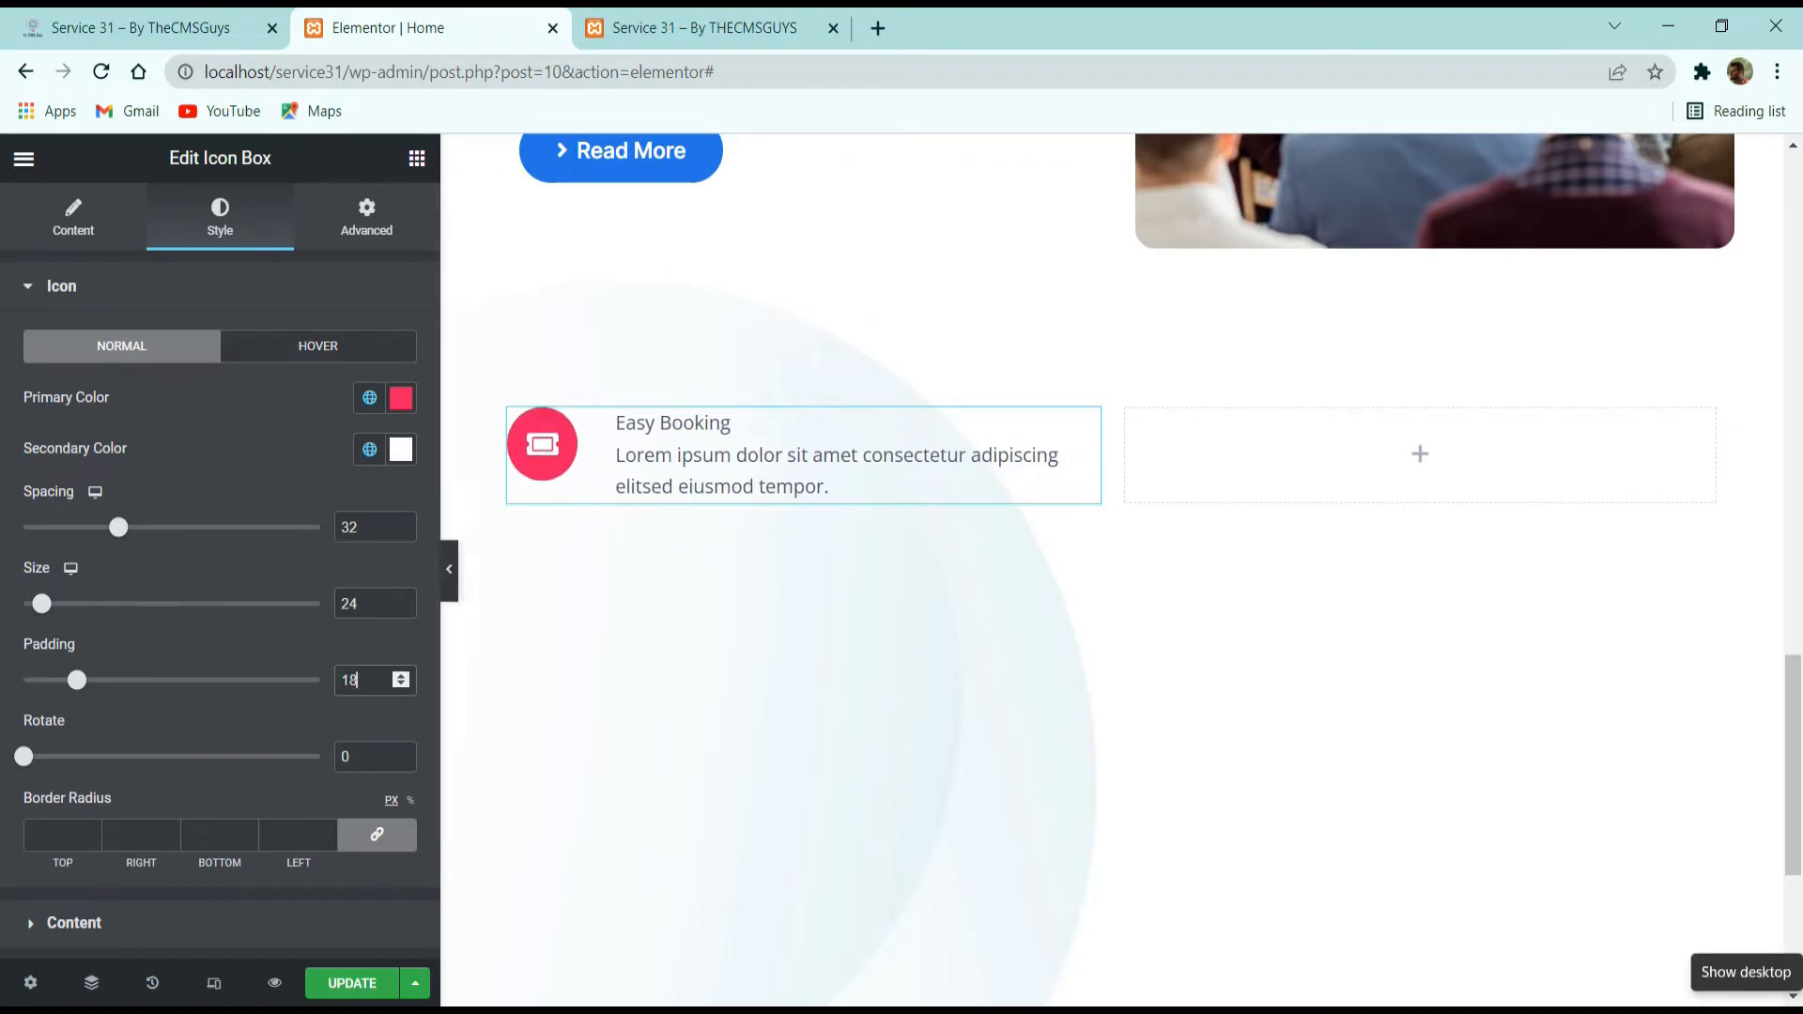
Give the icon a border radius of 16 px on all corners and compare it with the demo page.
scroll(398, 649, "down", 2)
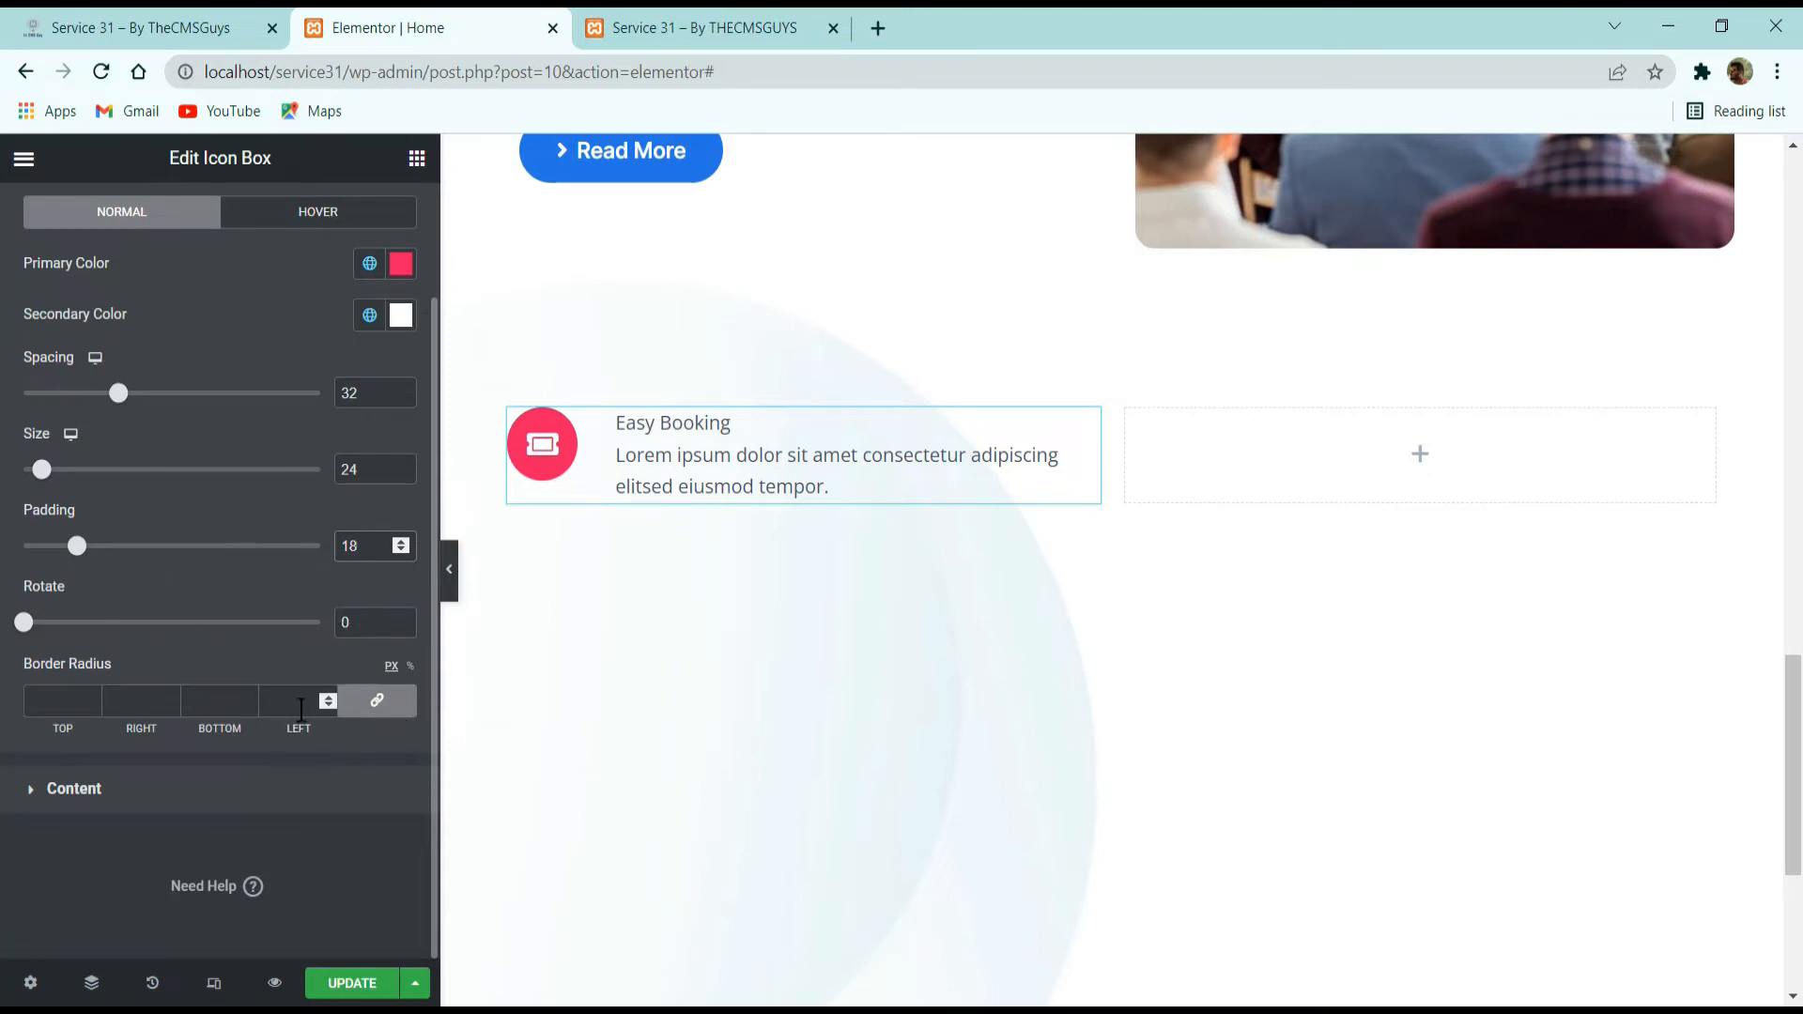
left_click(304, 702)
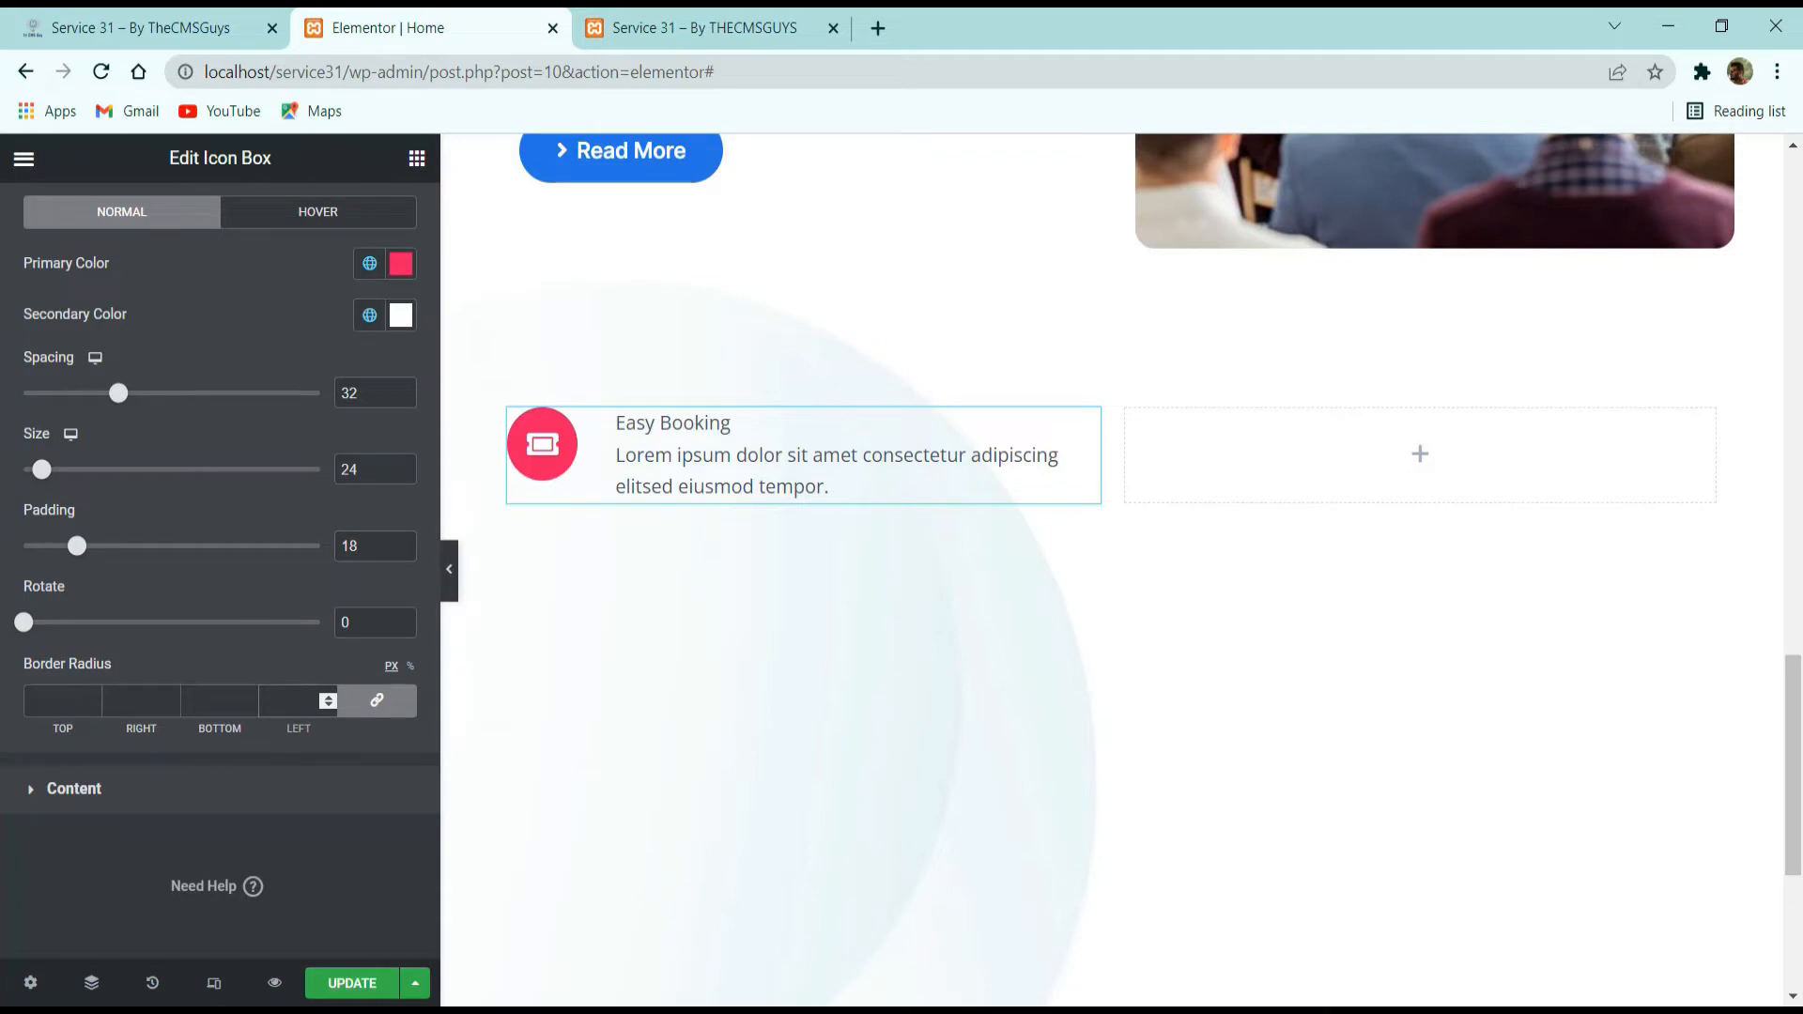
type("16")
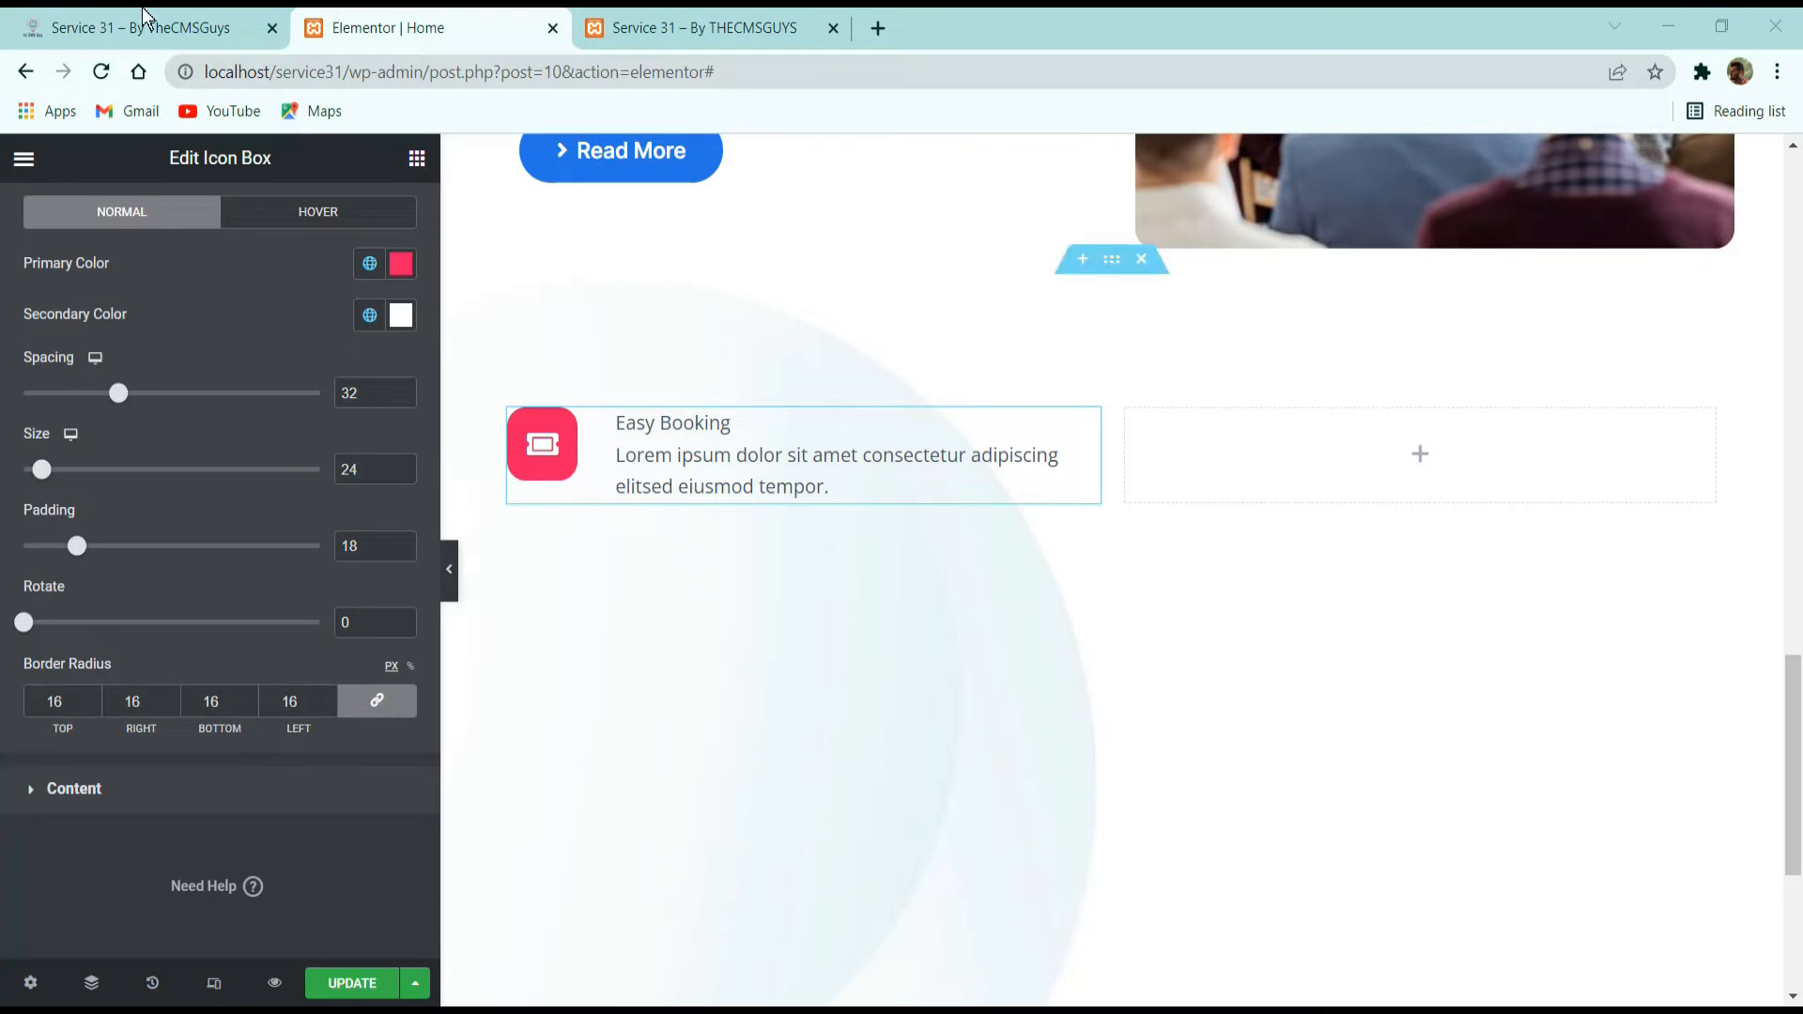
left_click(222, 30)
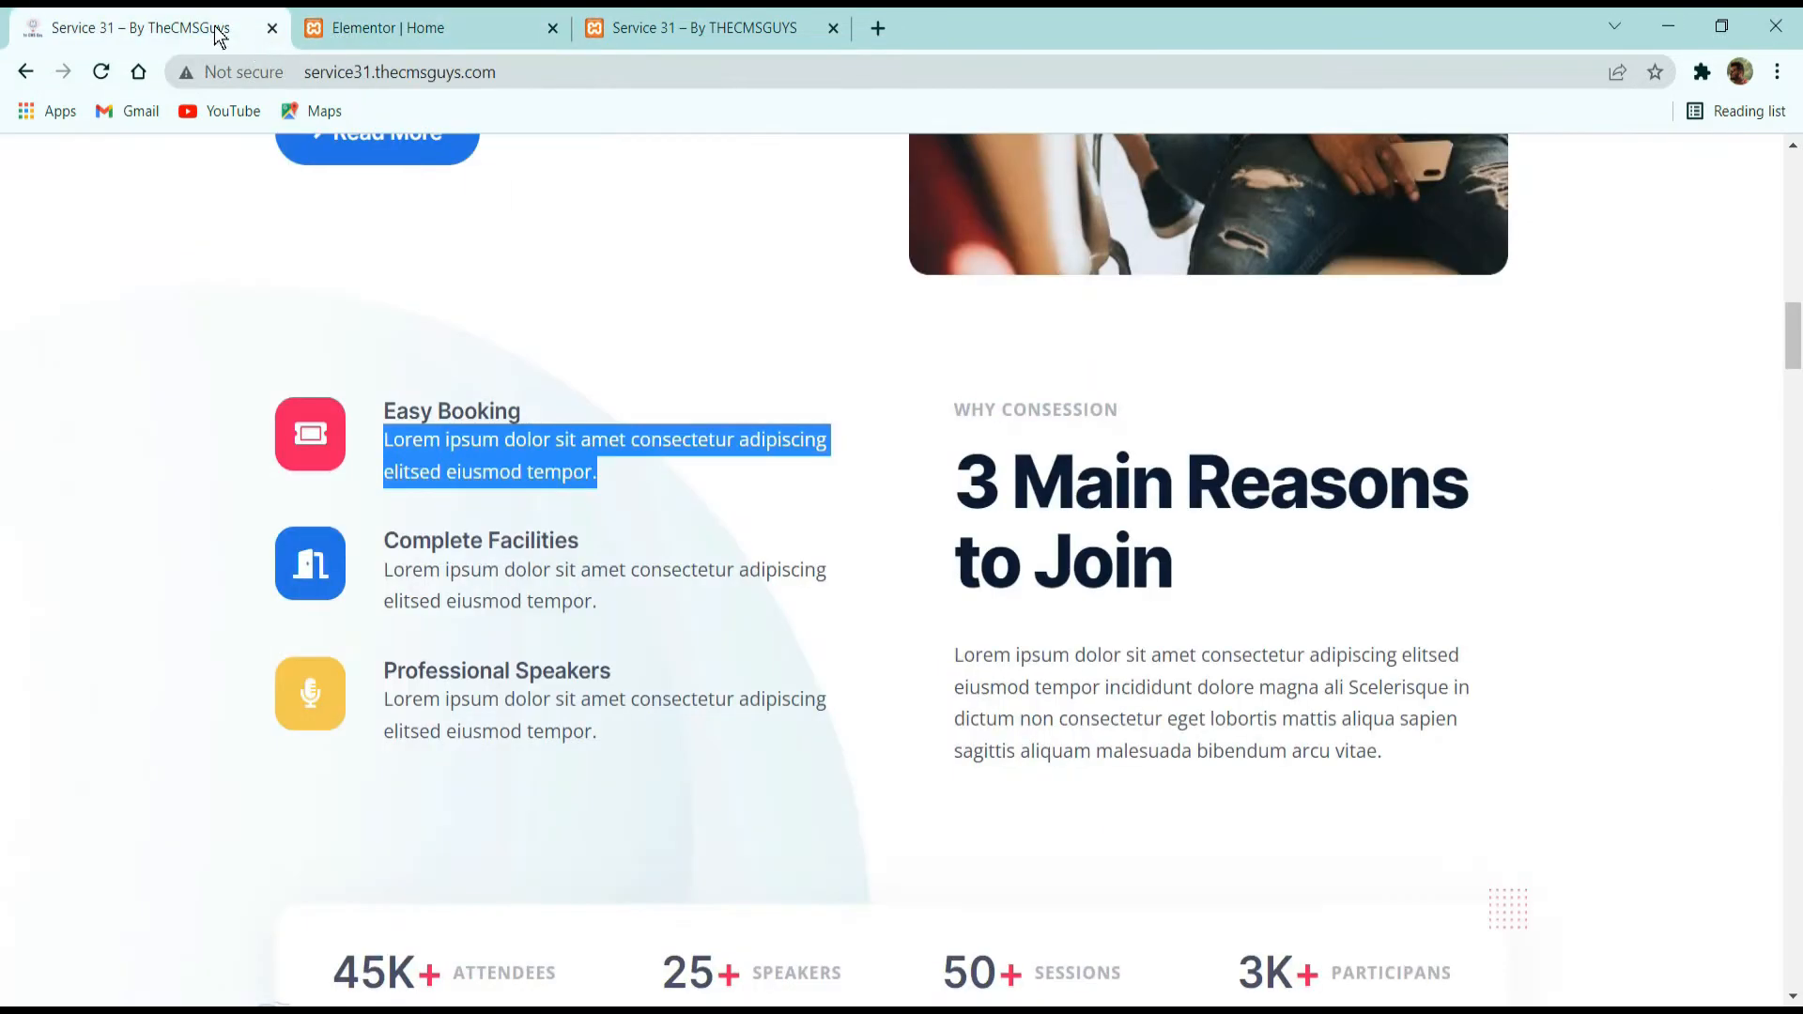
left_click(402, 20)
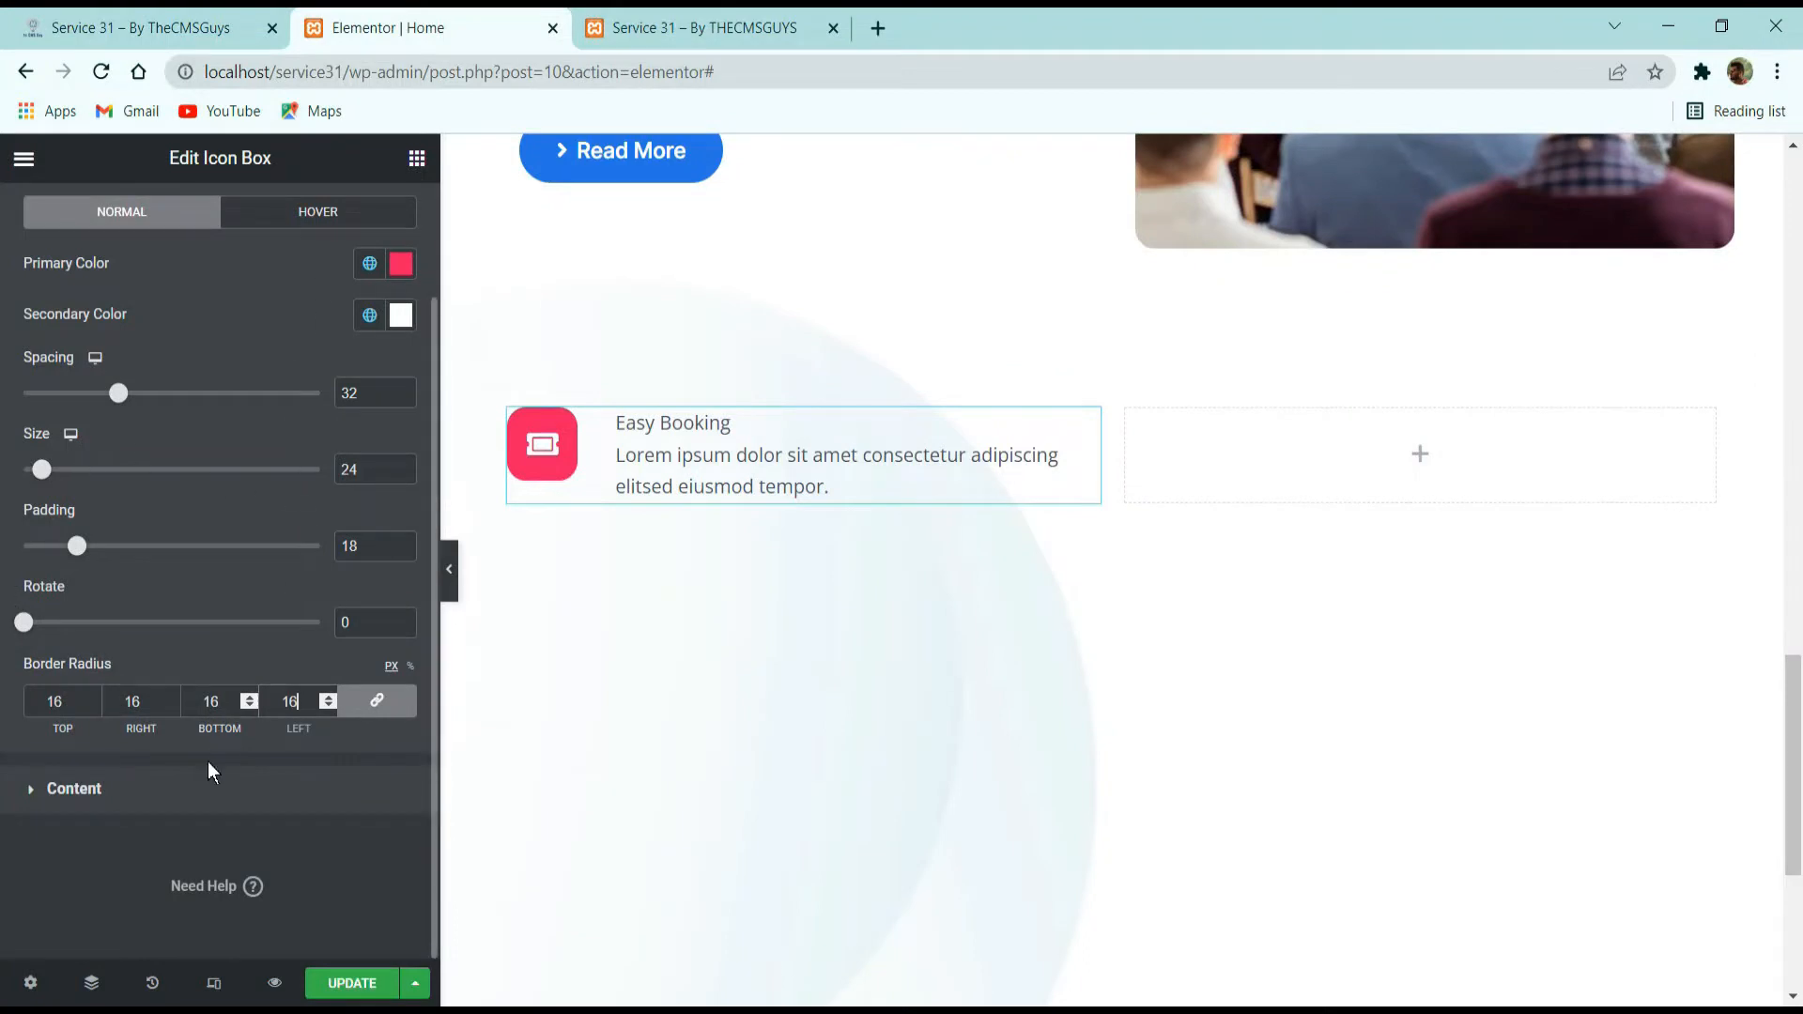
Keep the content's vertical alignment at Top, apply the global font matching the demo to the icon box's title, and compare it with the demo page.
left_click(191, 799)
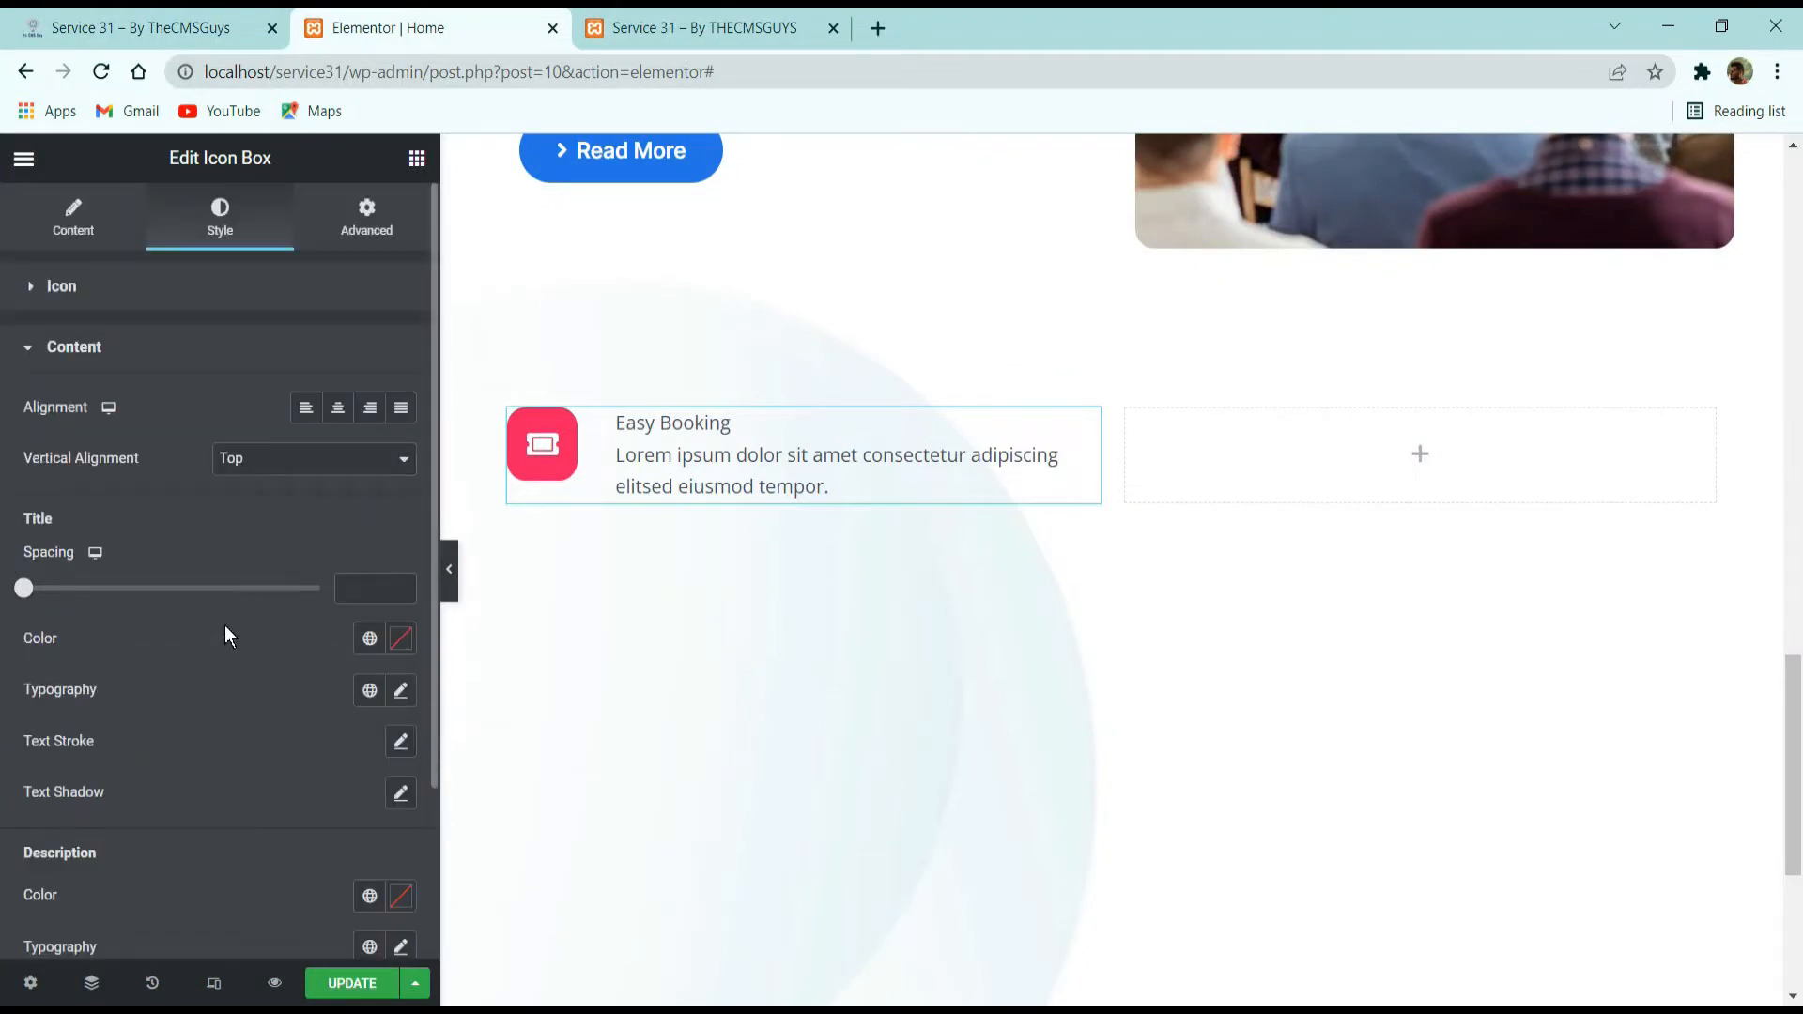
left_click(248, 456)
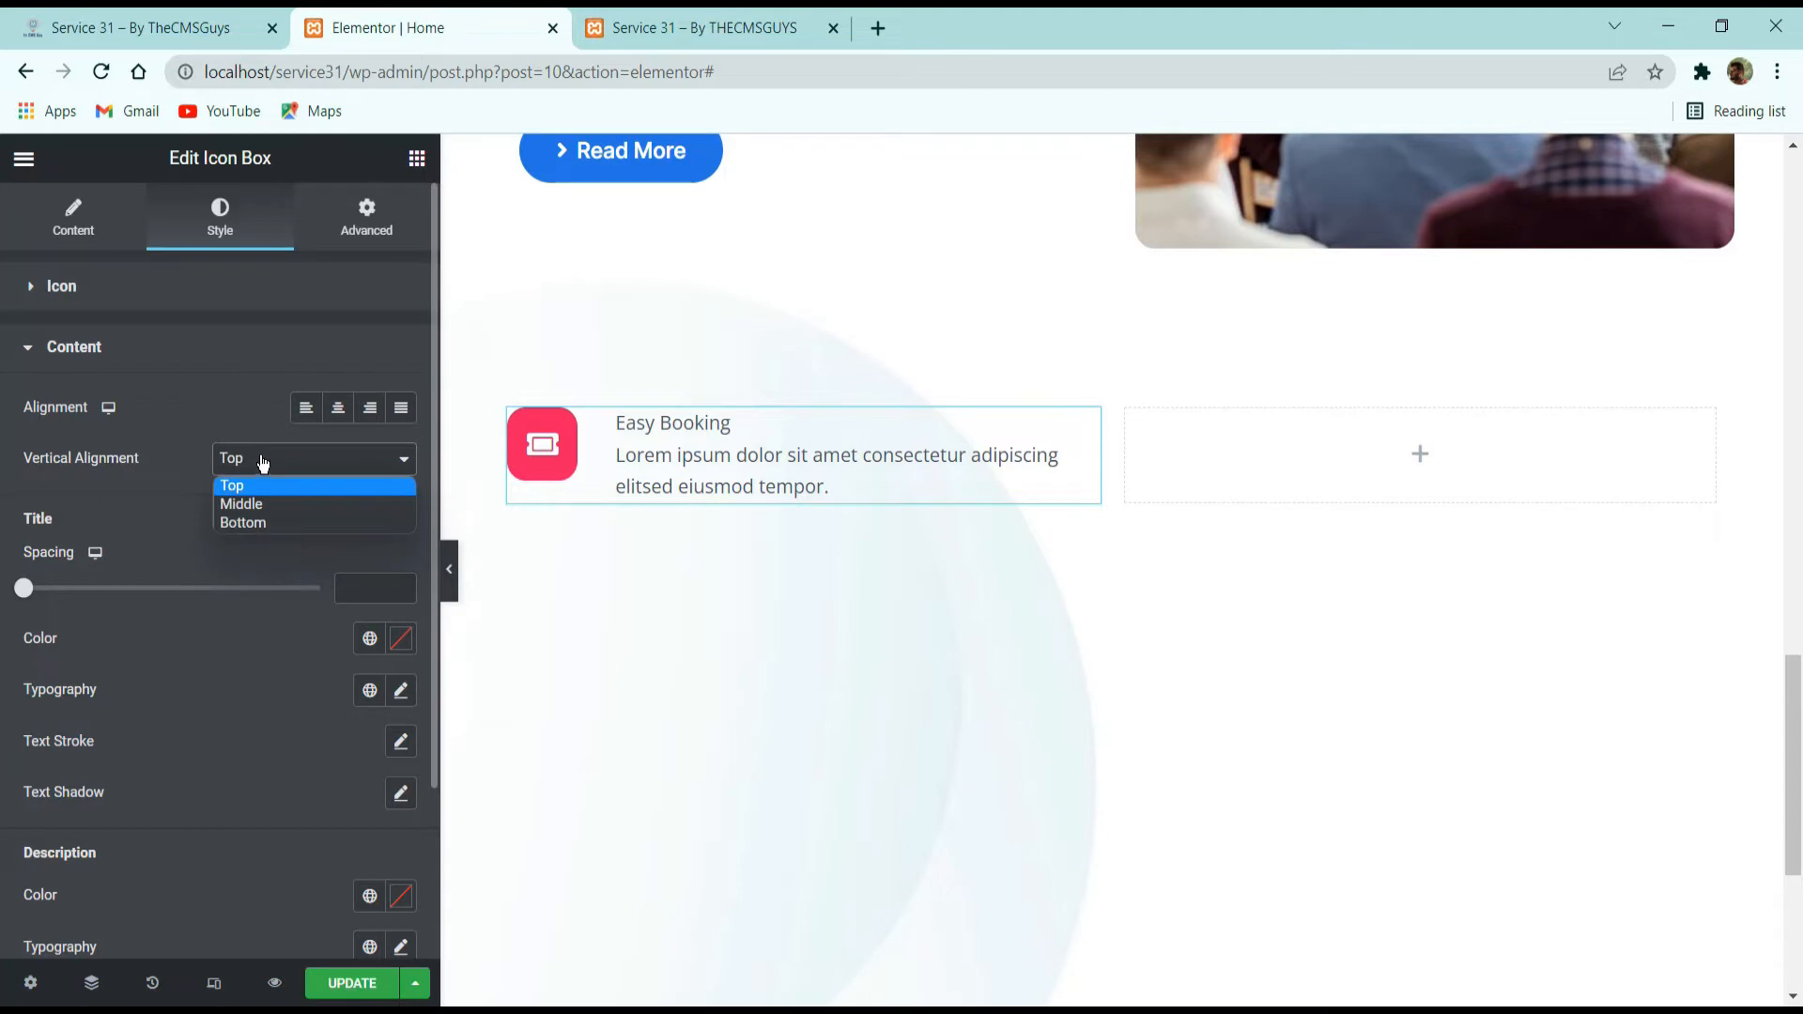
left_click(269, 483)
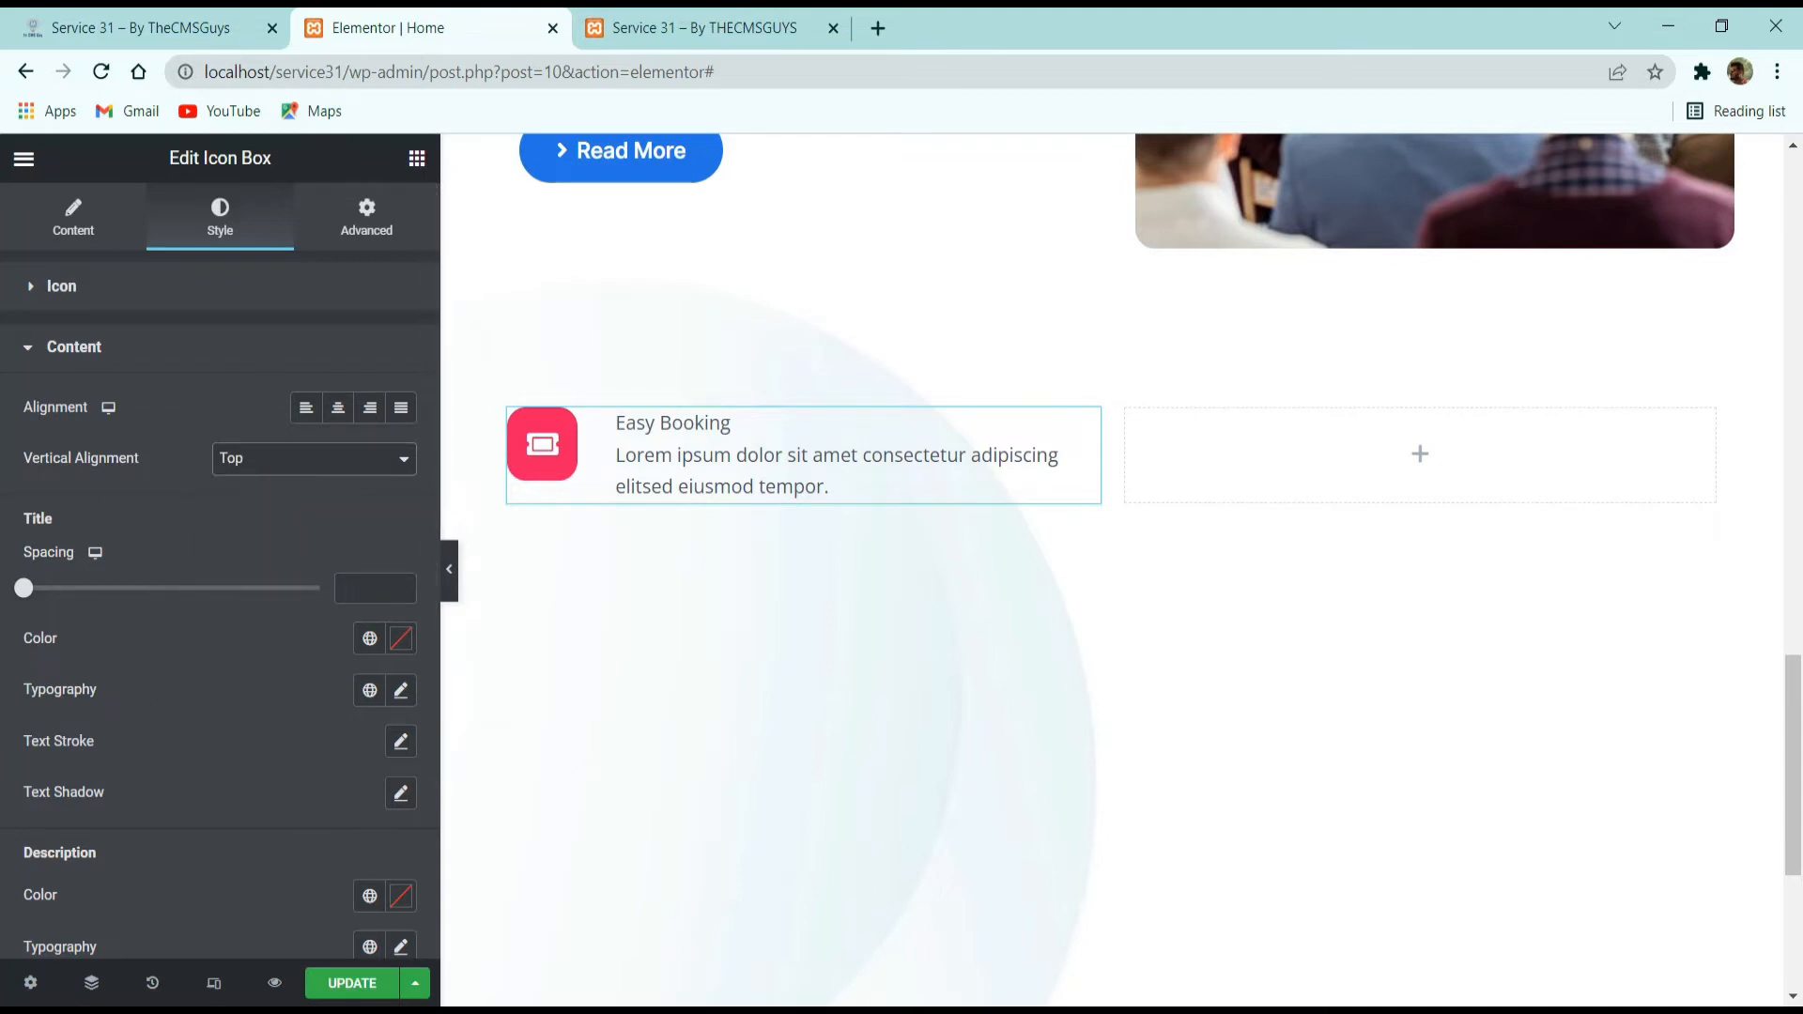
left_click(369, 691)
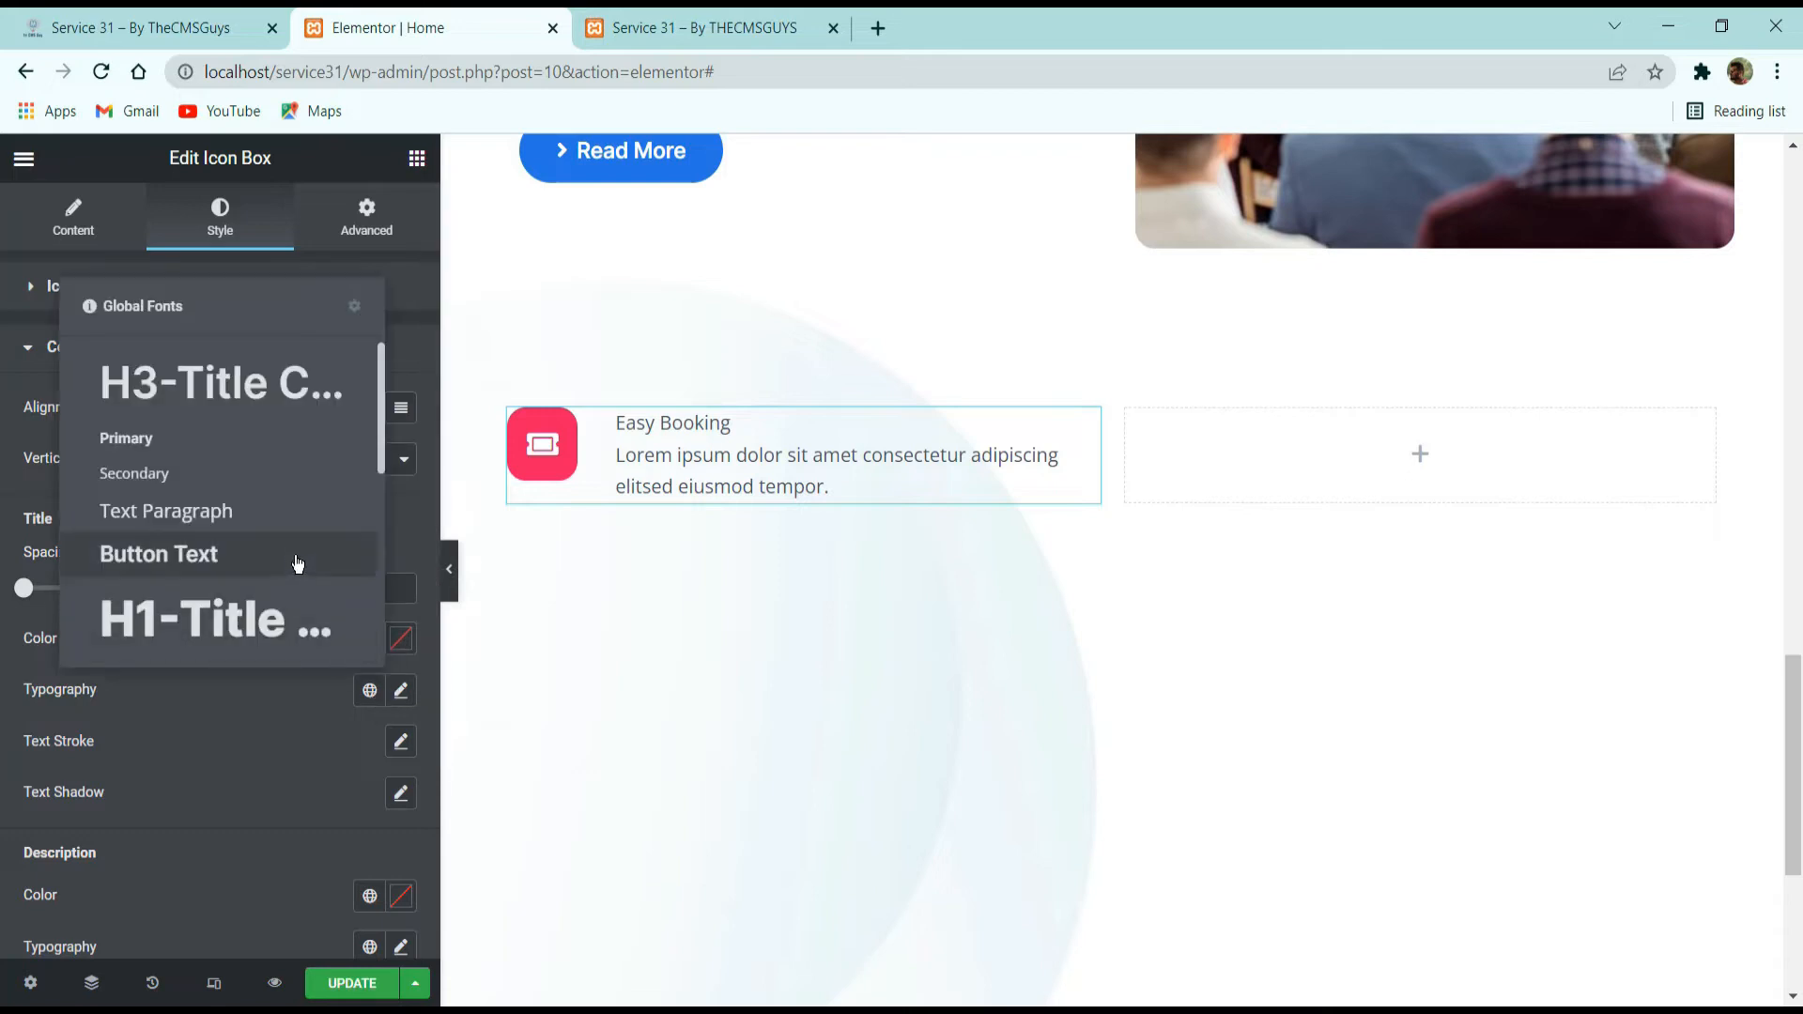
scroll(298, 564, "down", 3)
left_click(179, 579)
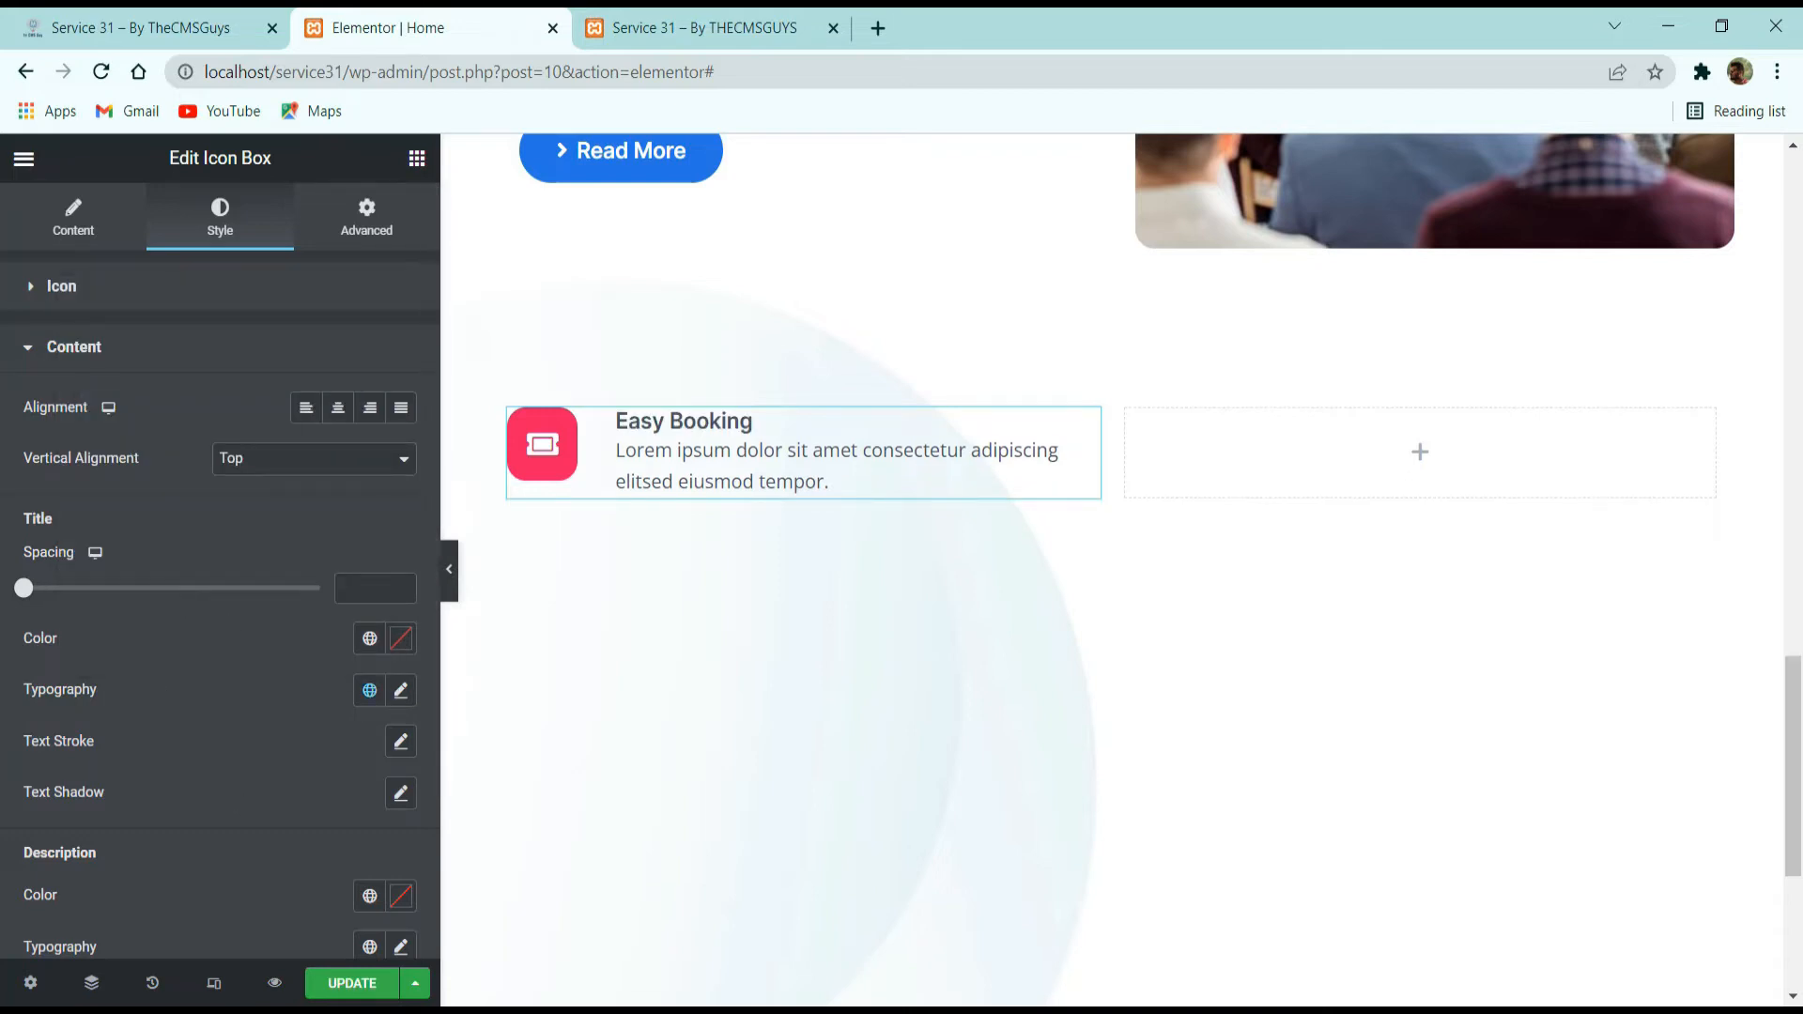
left_click(218, 14)
left_click(628, 417)
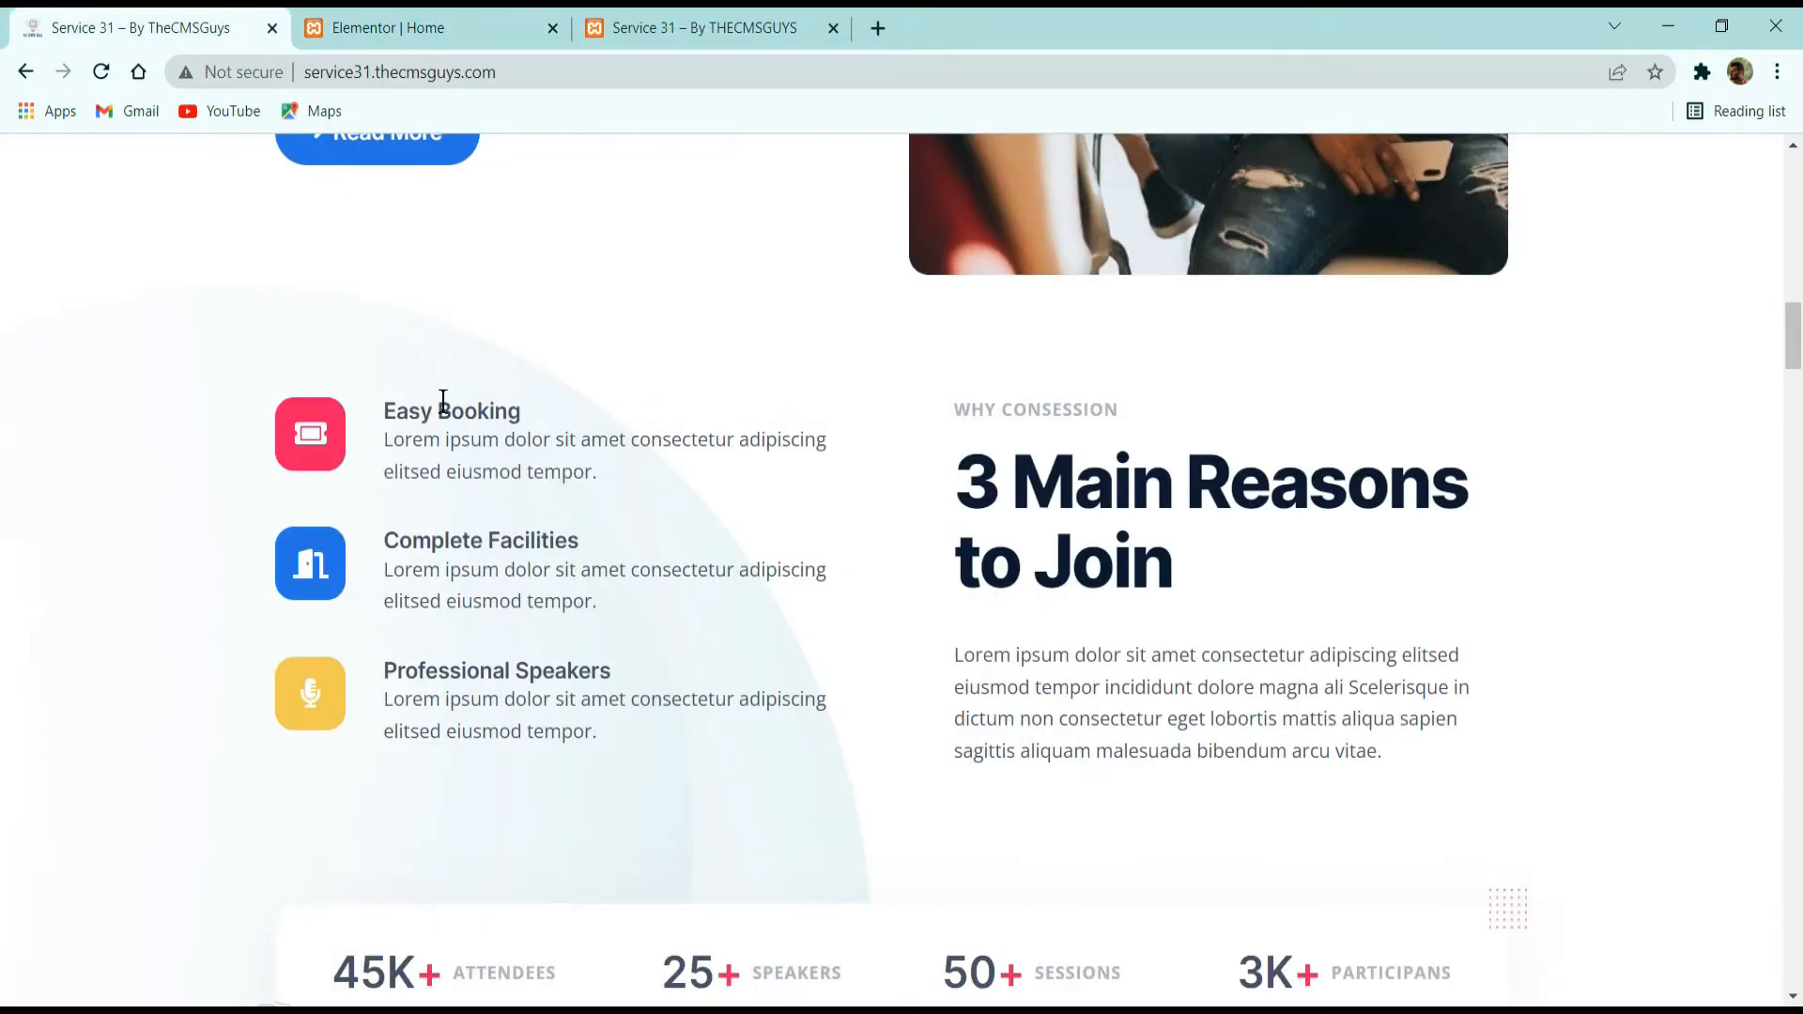
Duplicate the Easy Booking icon box twice to get three stacked icon boxes in the column.
left_click(409, 28)
right_click(654, 427)
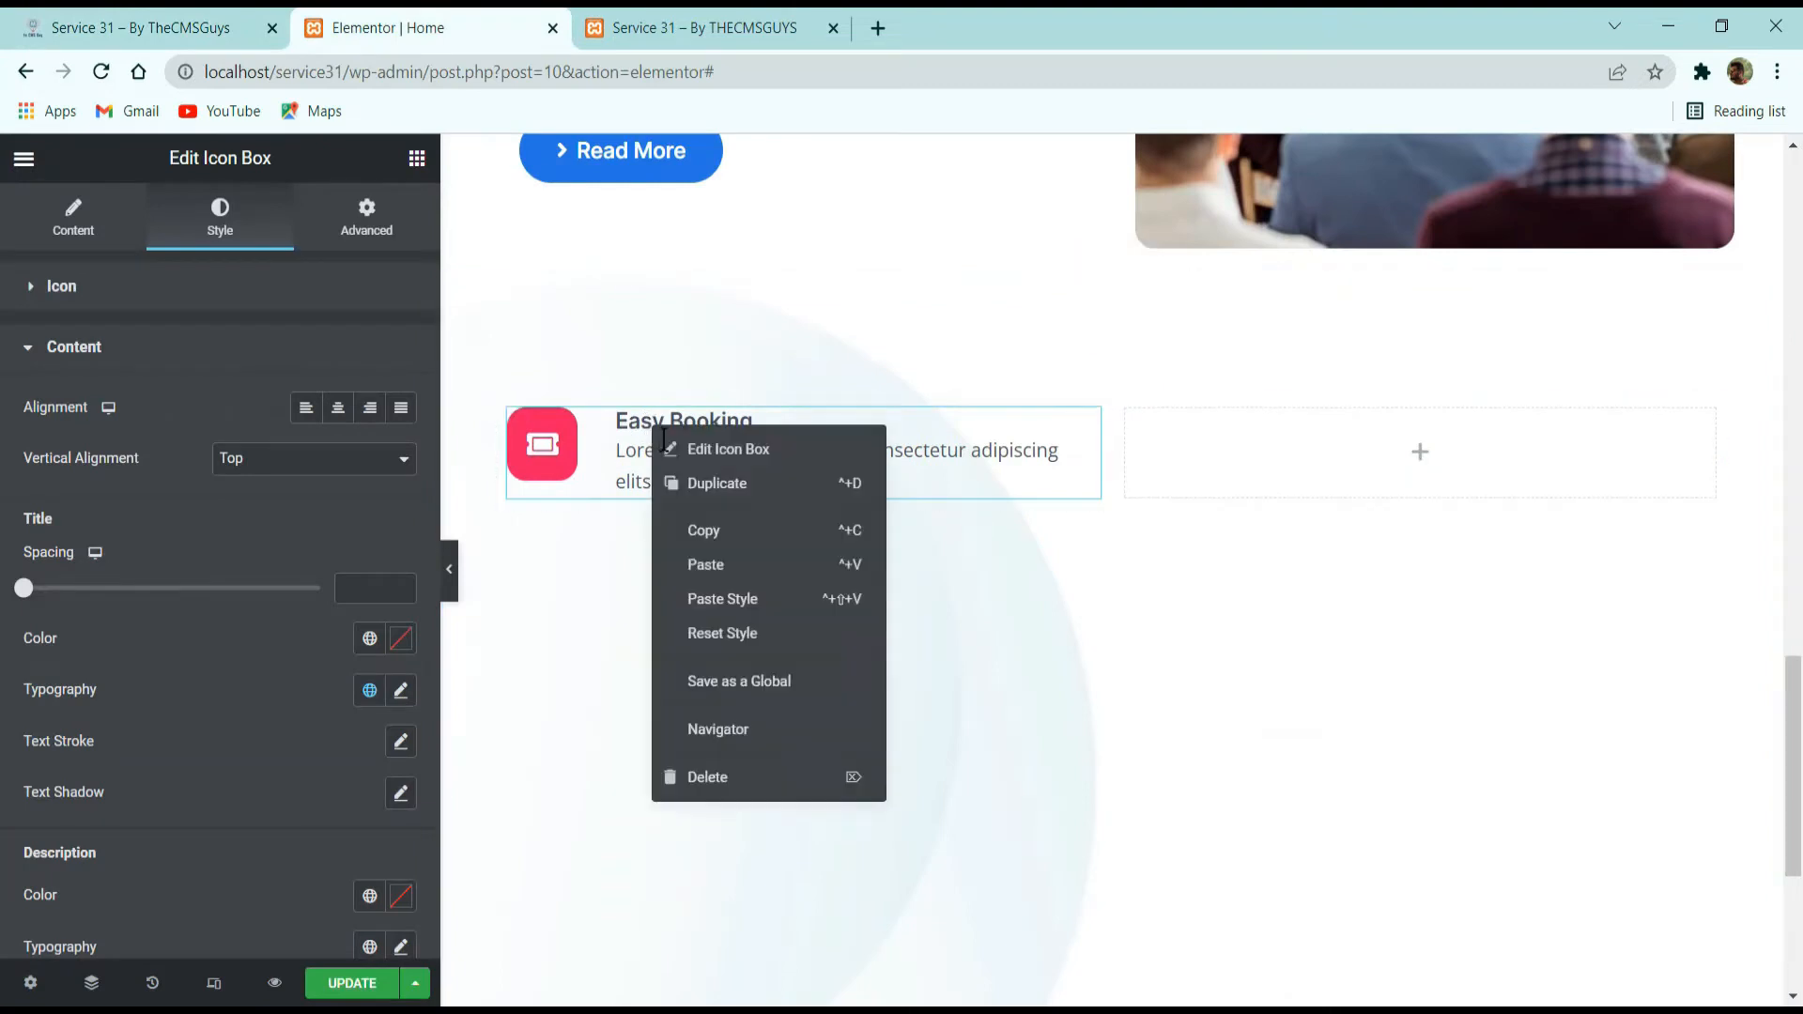
left_click(702, 485)
right_click(620, 445)
left_click(684, 510)
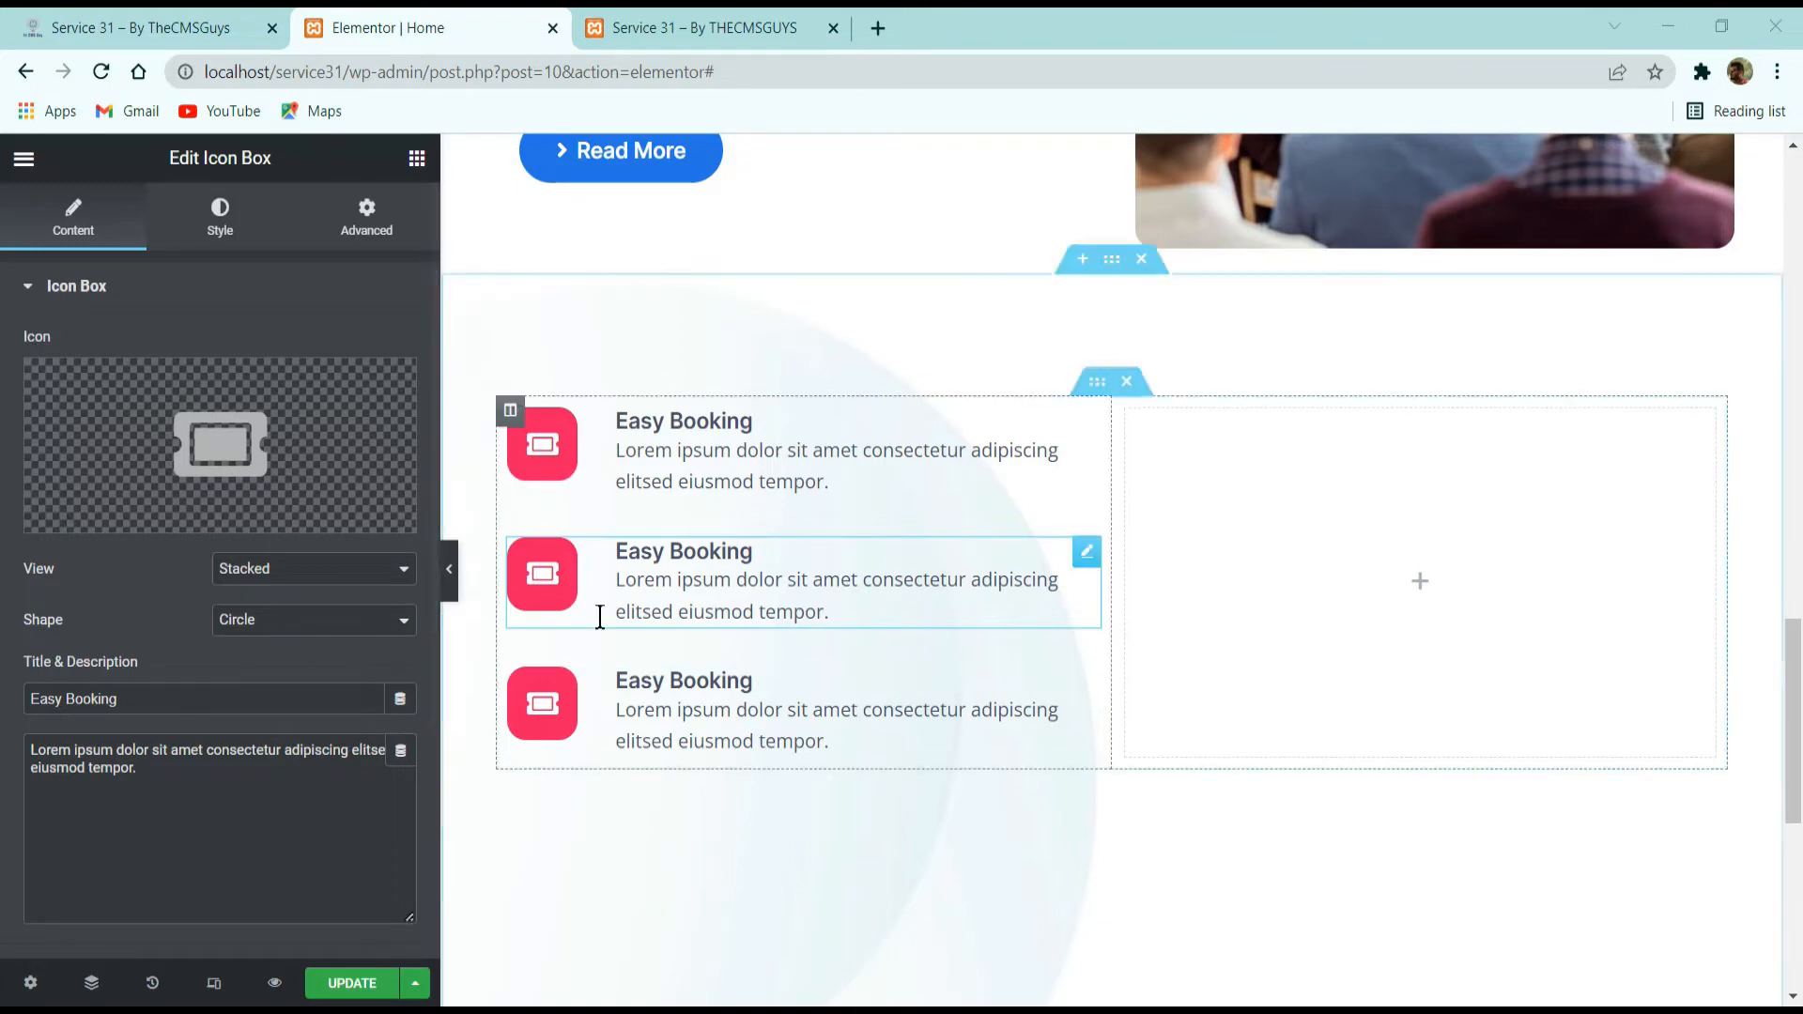
Check the demo's second icon, search the icon library for "doo" and insert the "Door open" icon in the second icon box.
left_click(183, 27)
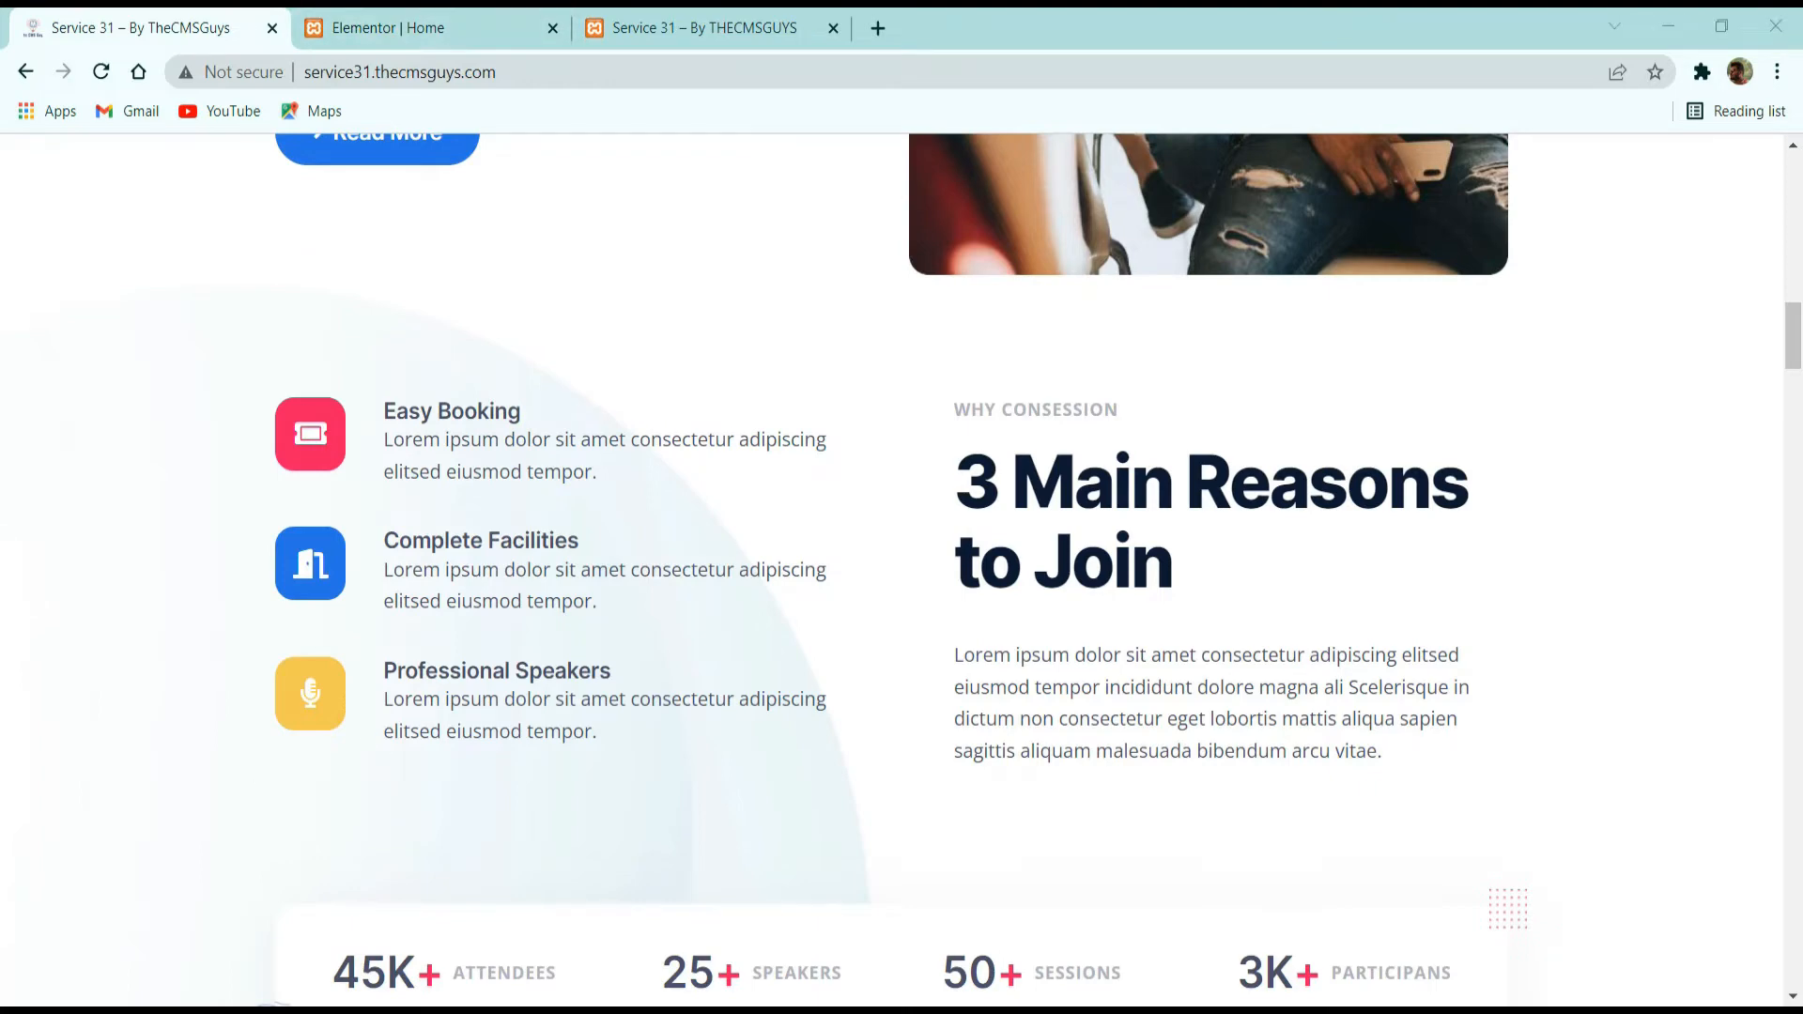
left_click(414, 27)
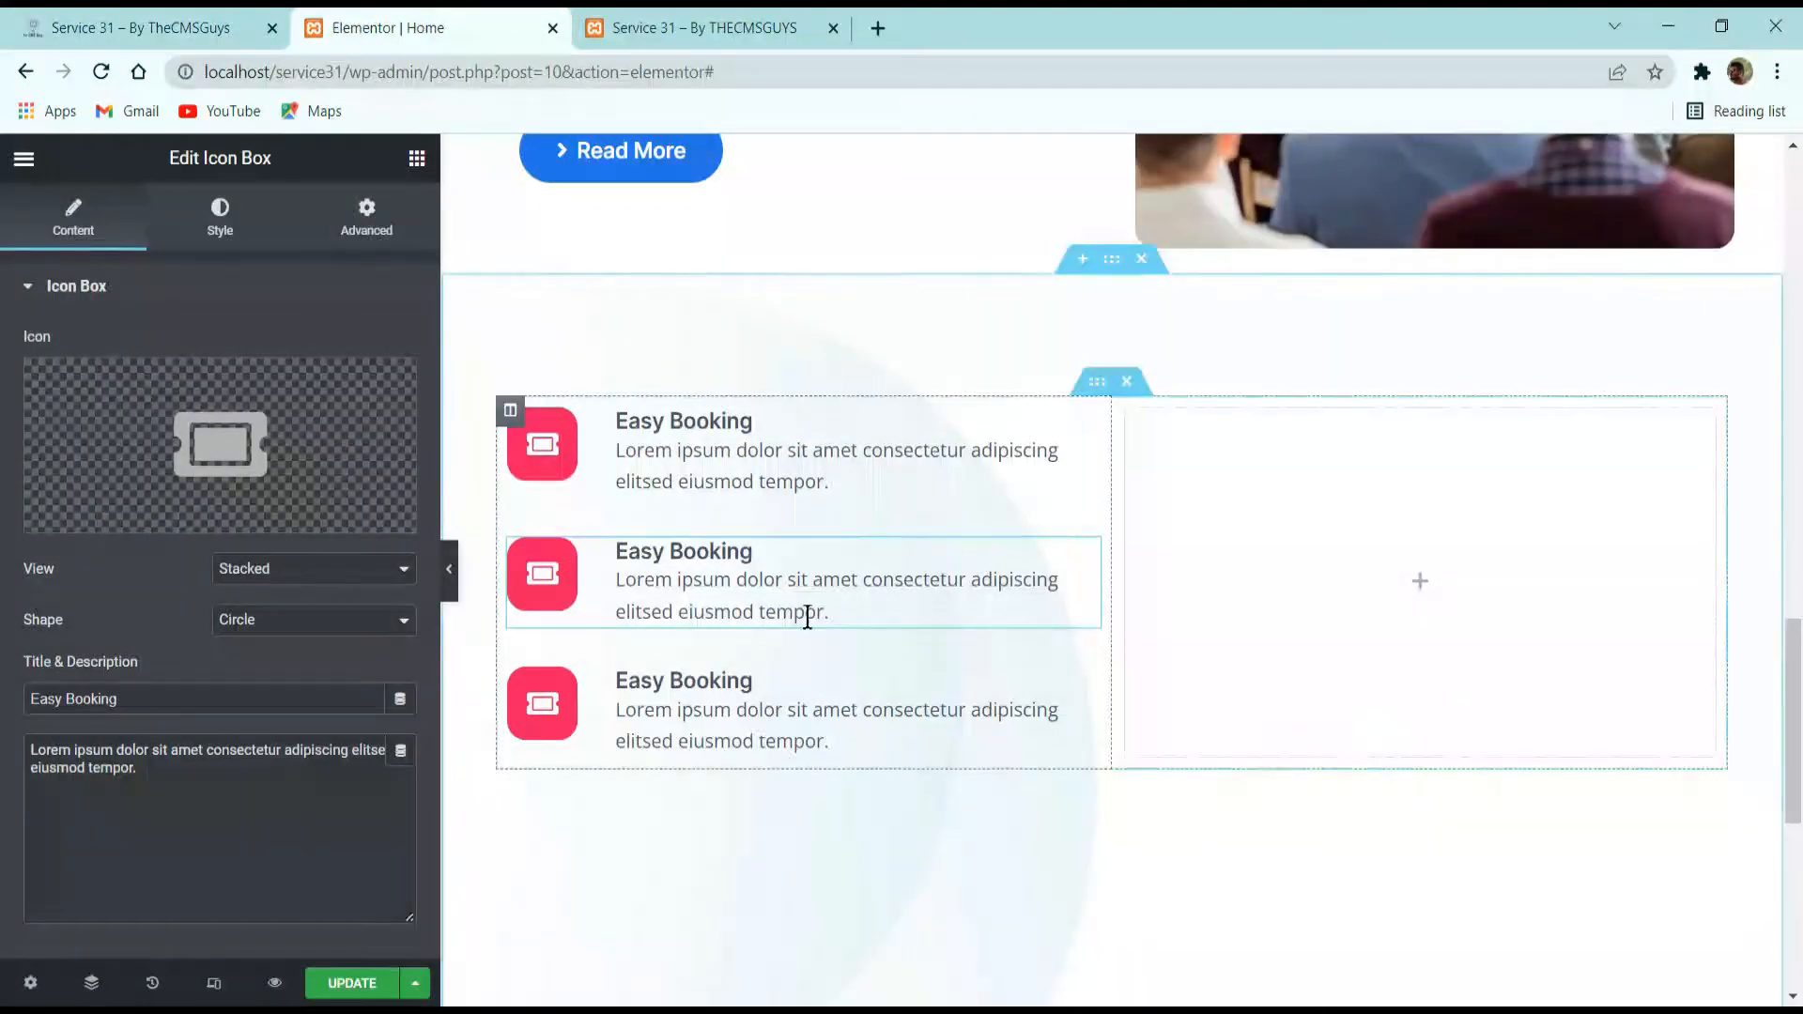
left_click(128, 403)
type("doo")
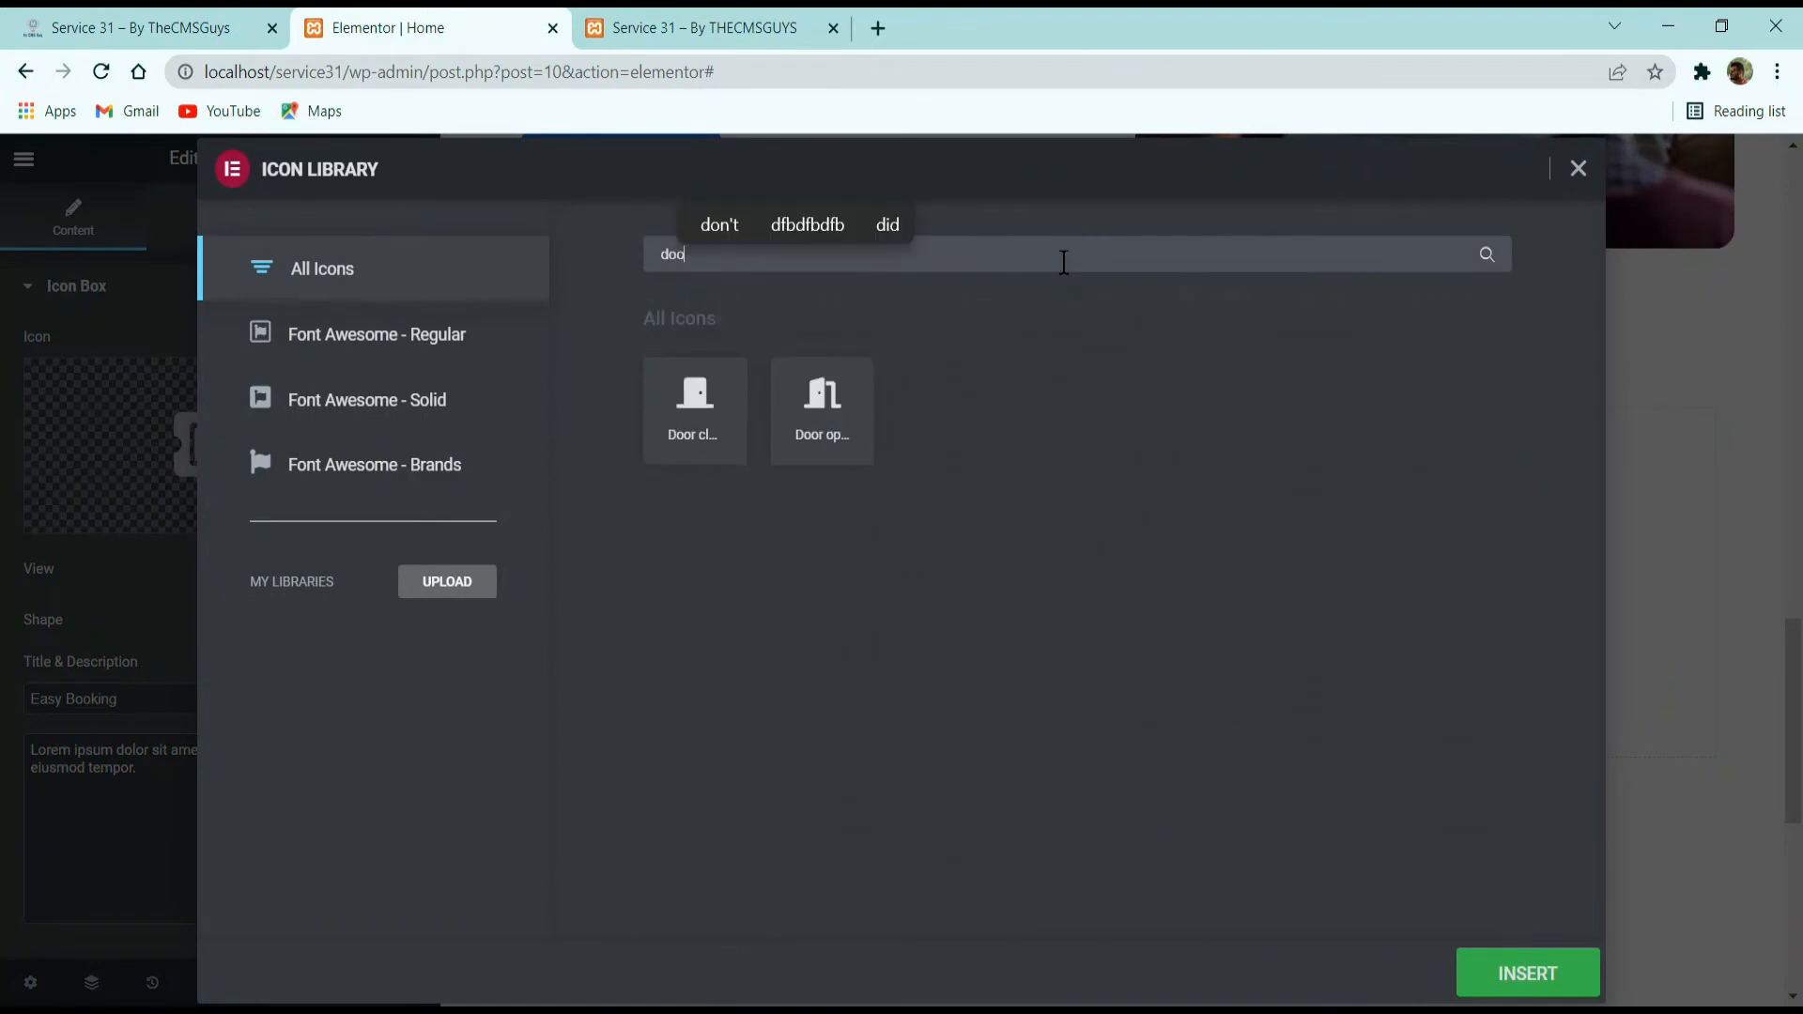
left_click(831, 434)
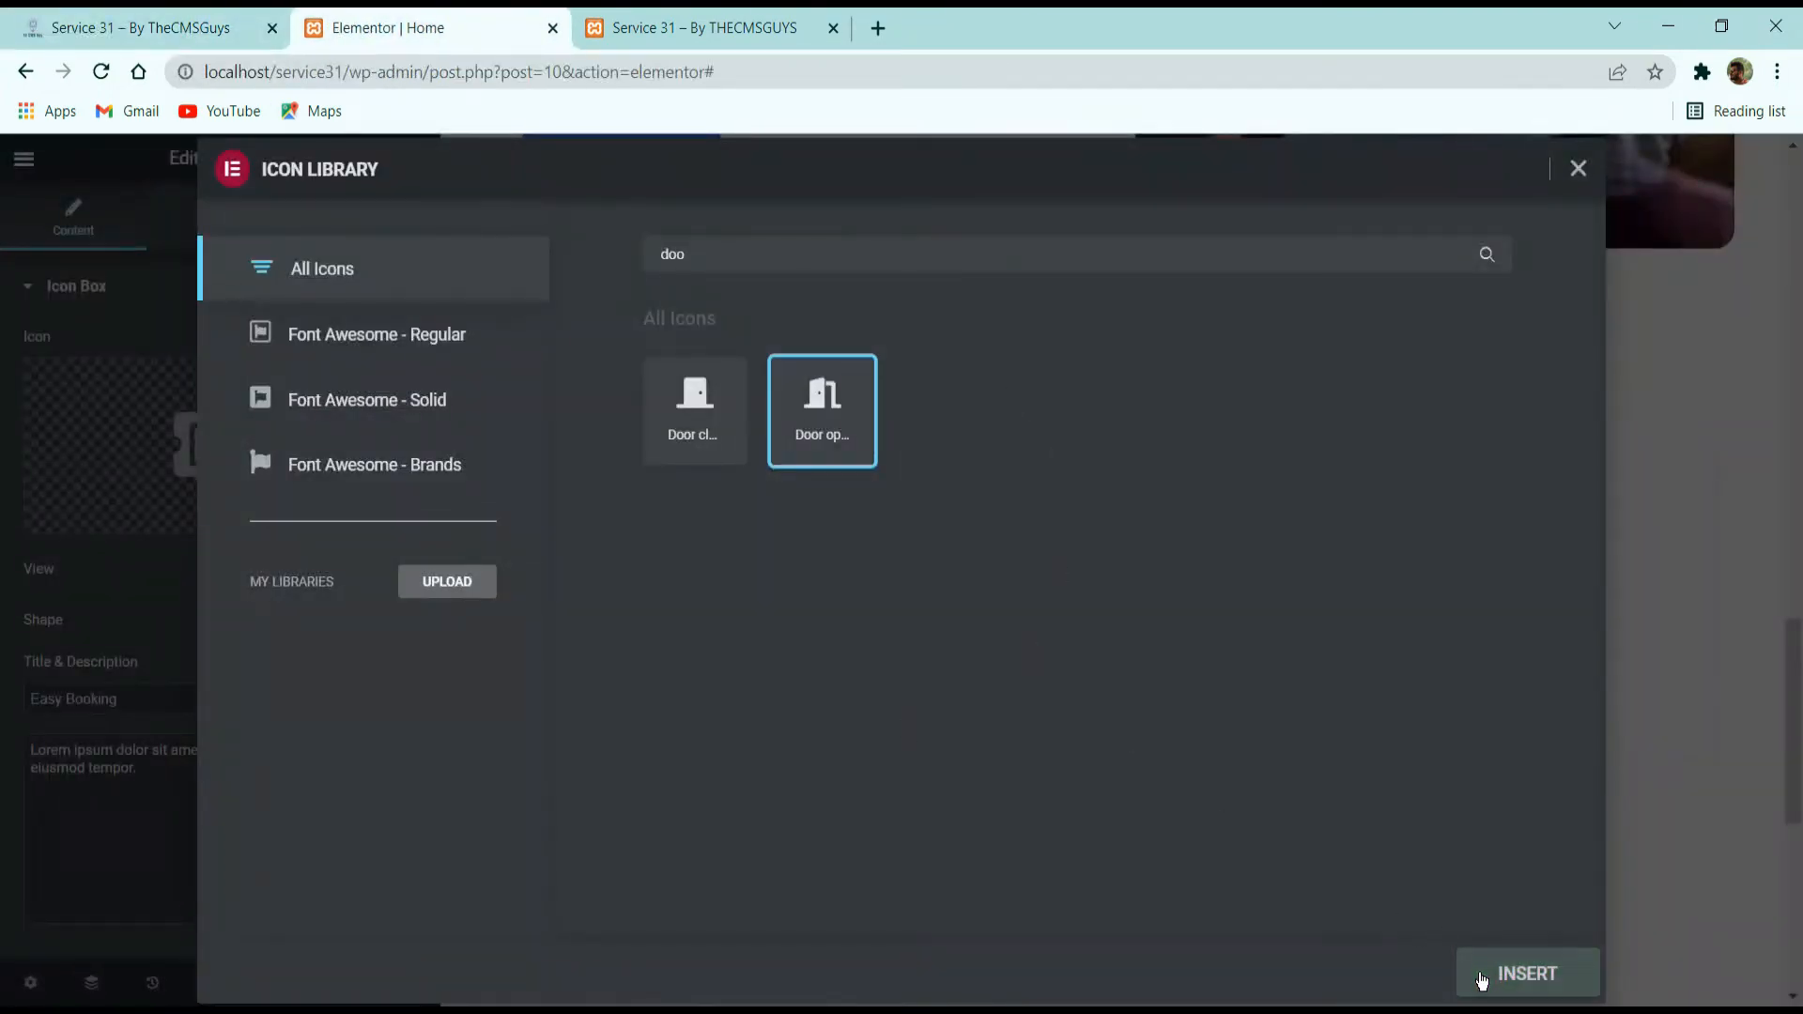
left_click(1528, 973)
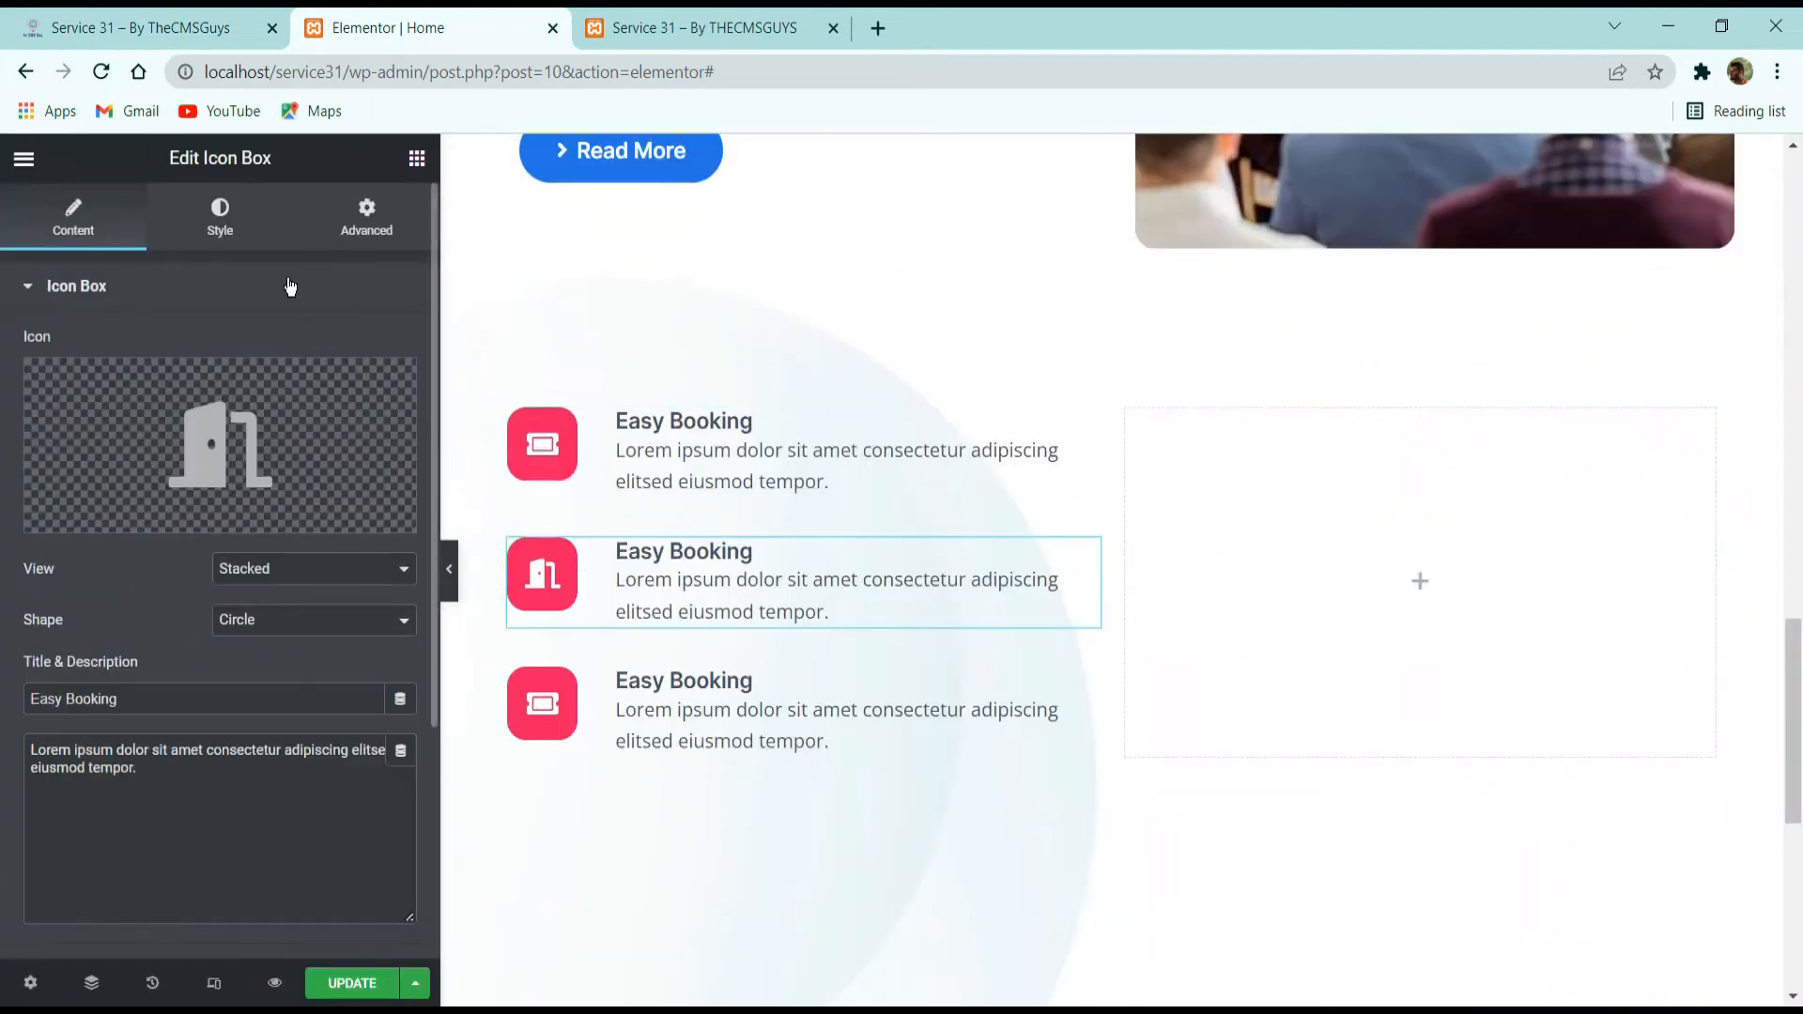
Set the second icon's primary color to the global Secondary color, update the page, and return to the demo page.
left_click(240, 224)
left_click(365, 414)
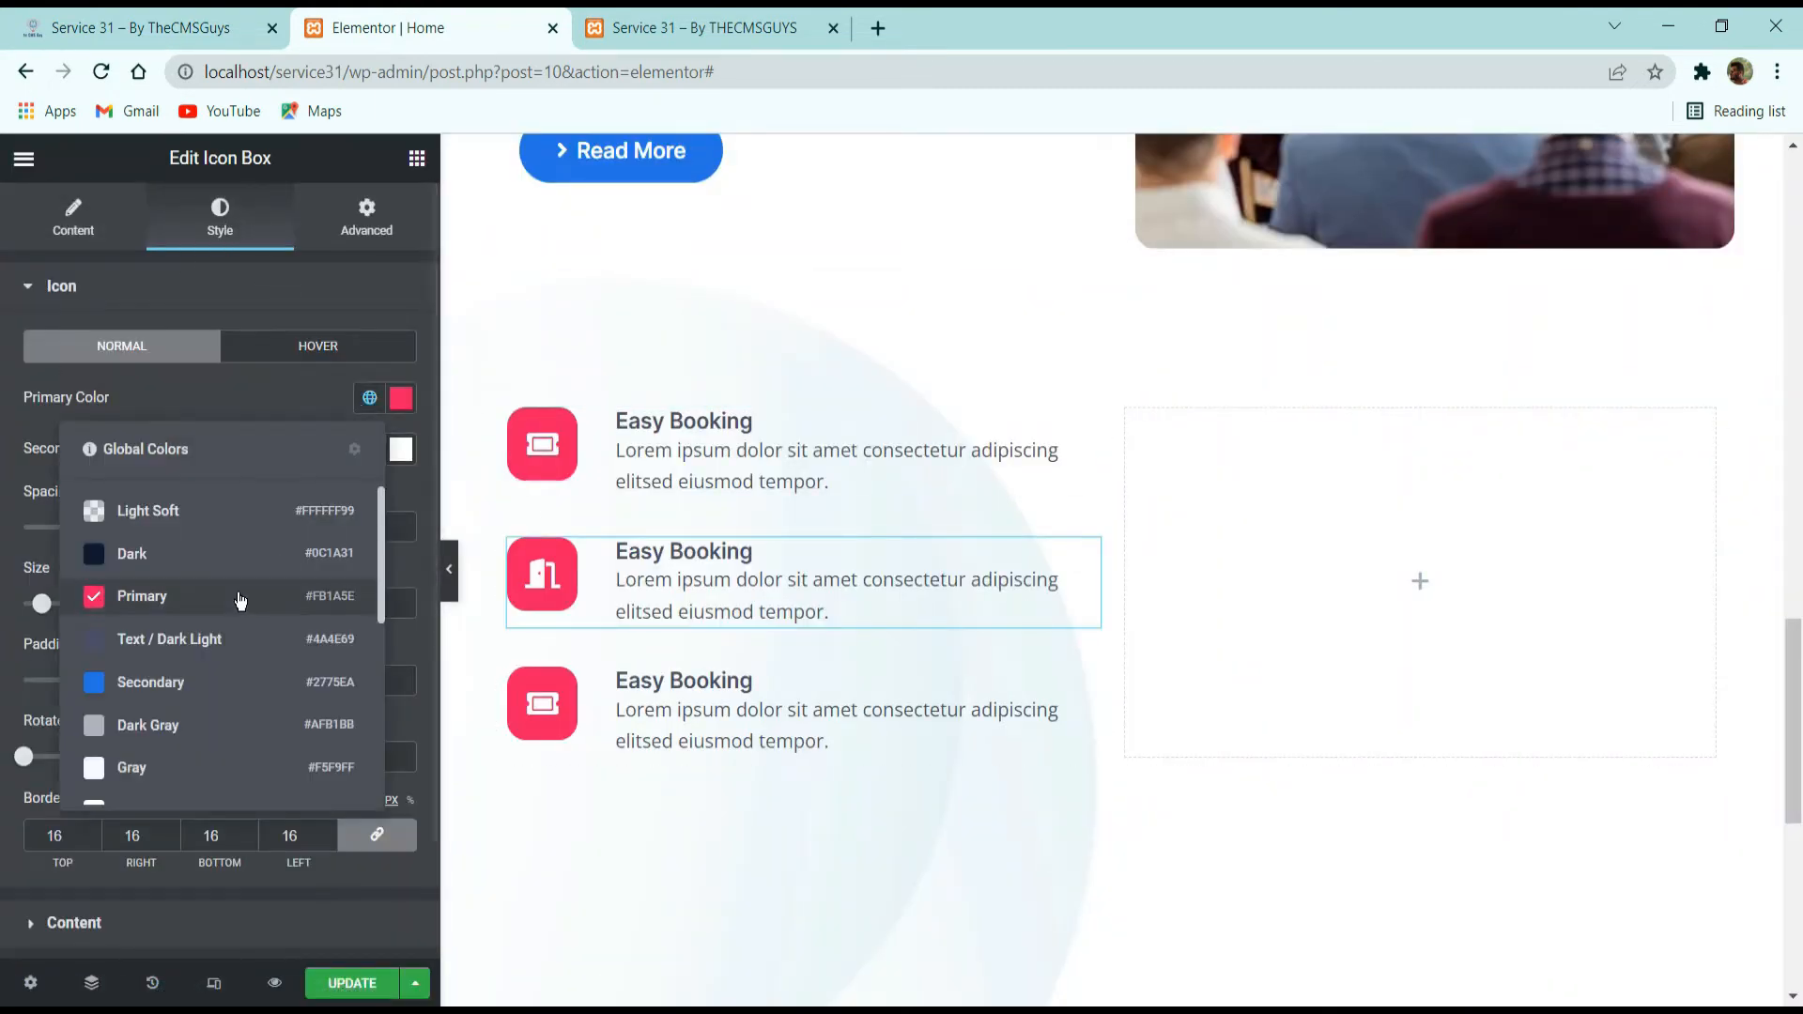
left_click(250, 692)
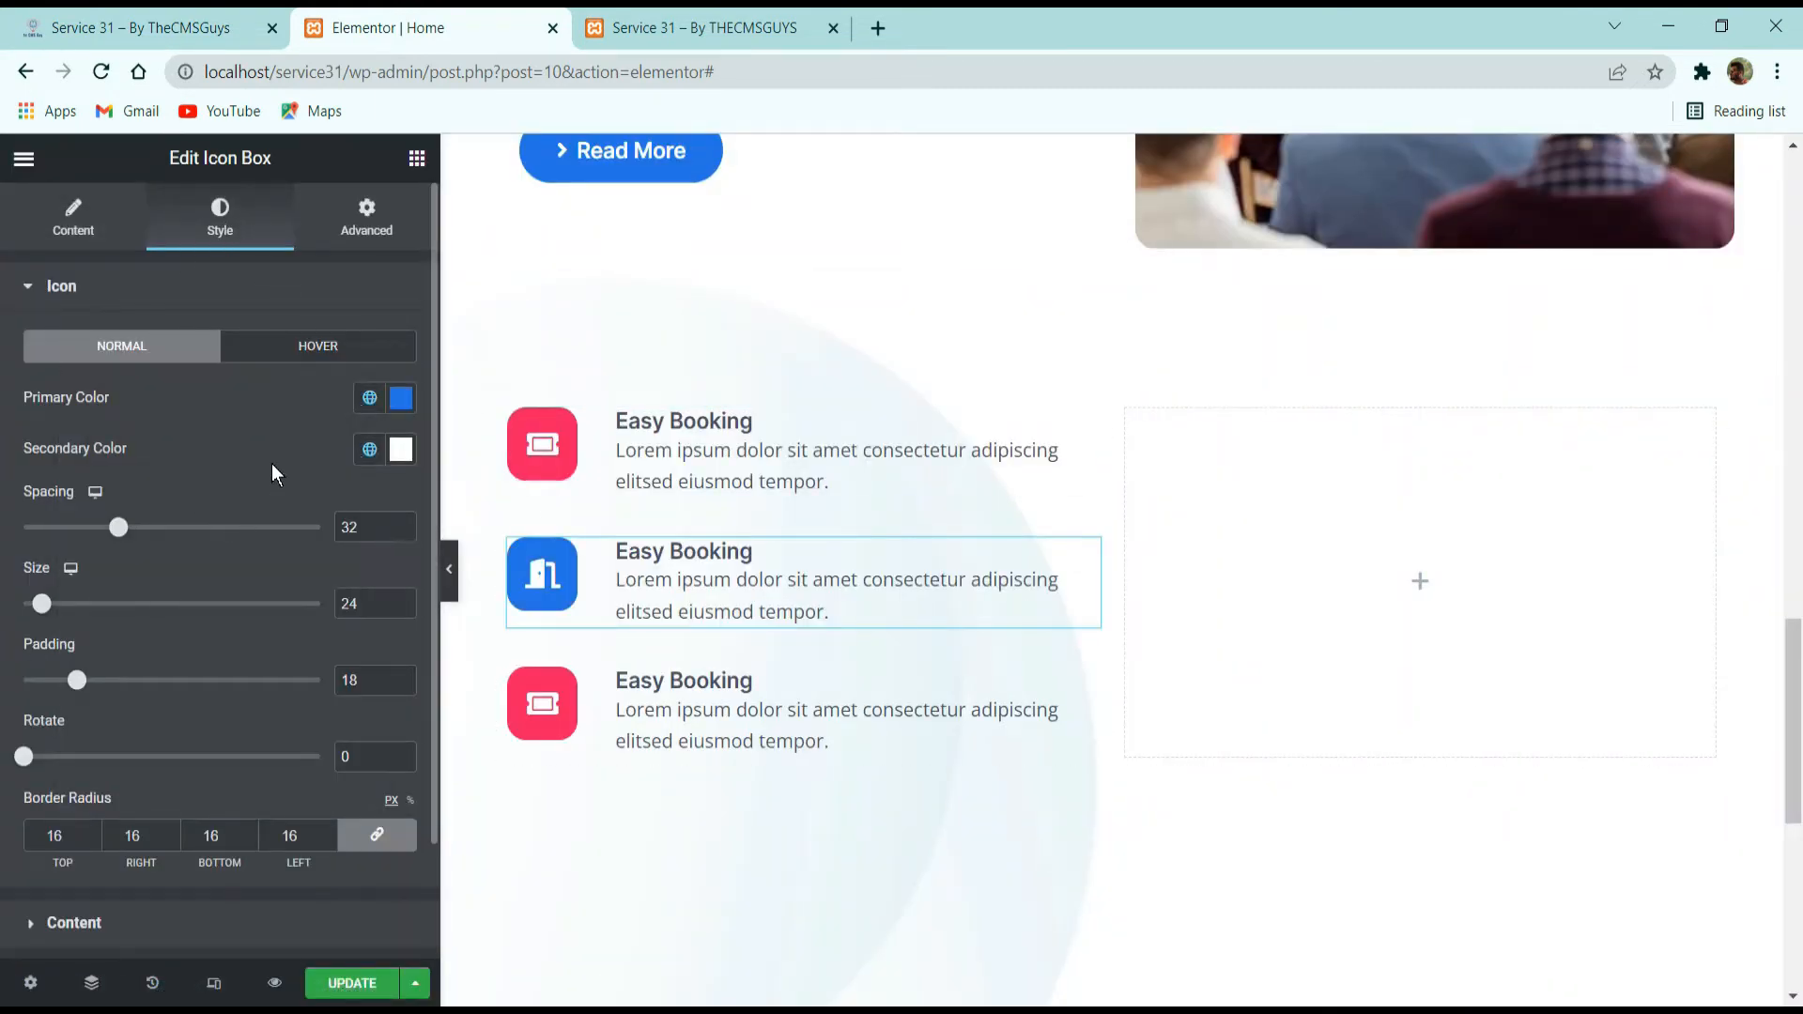
left_click(340, 982)
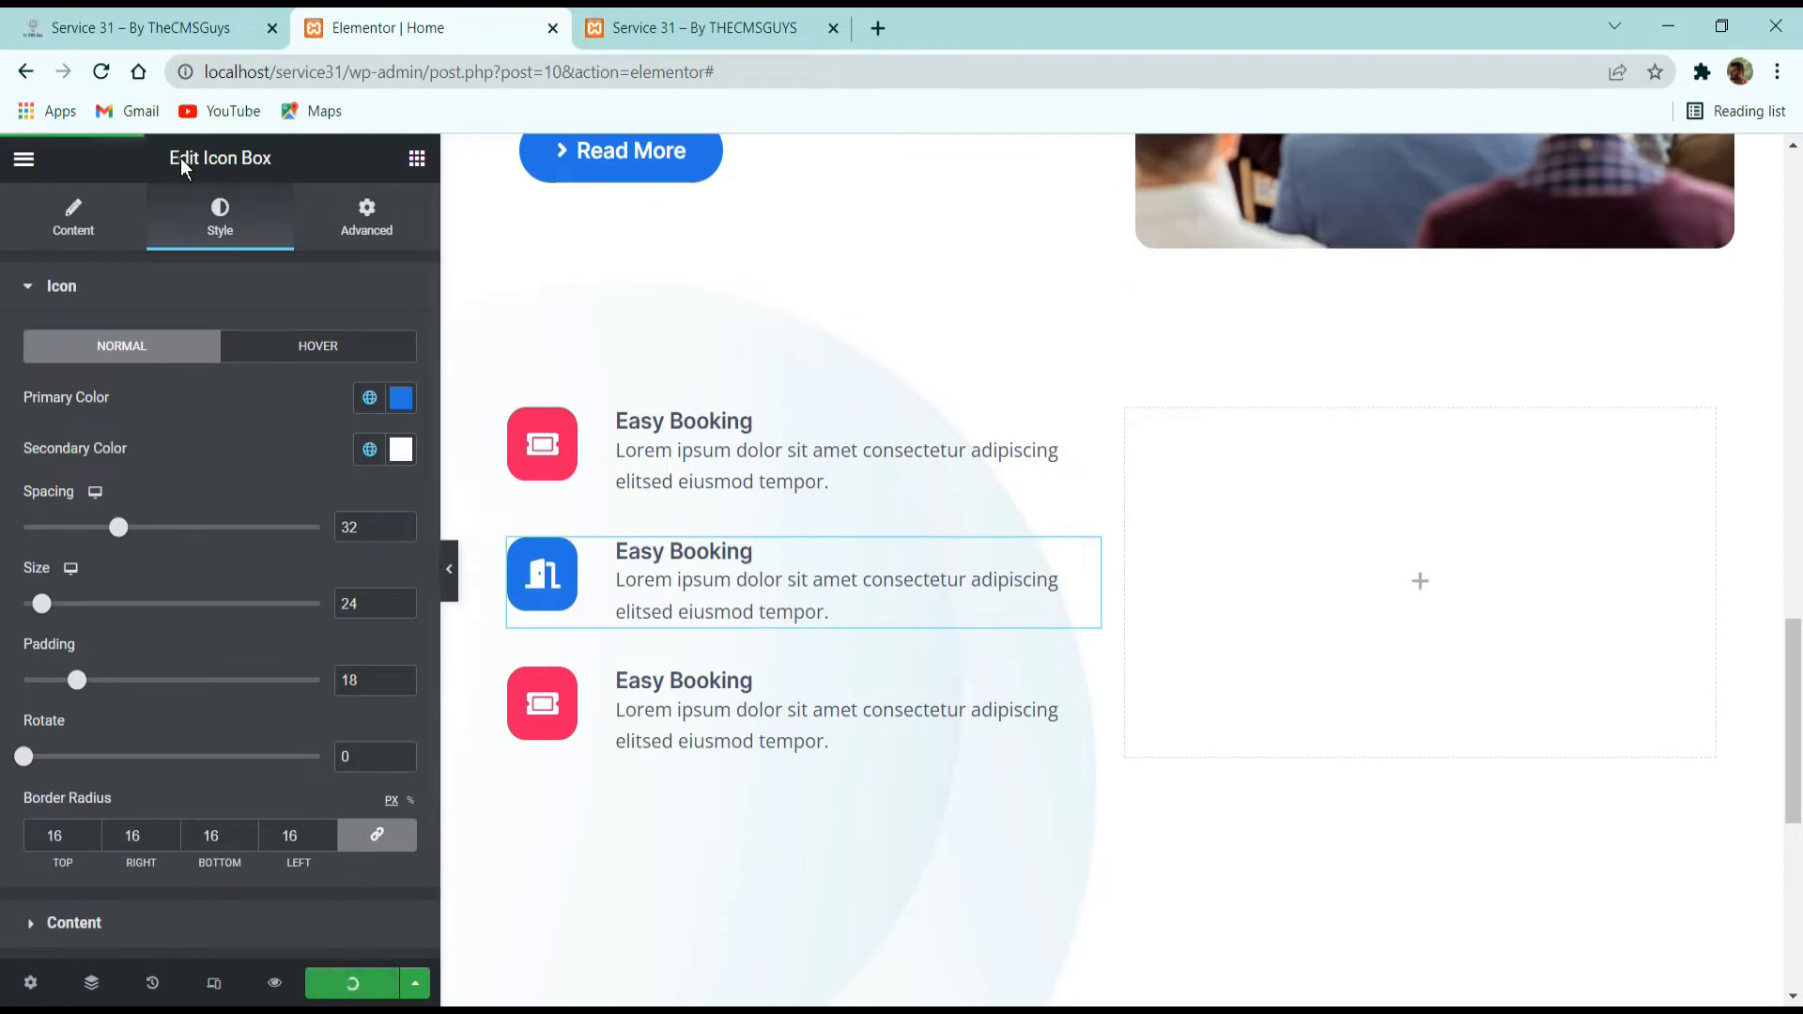
left_click(136, 14)
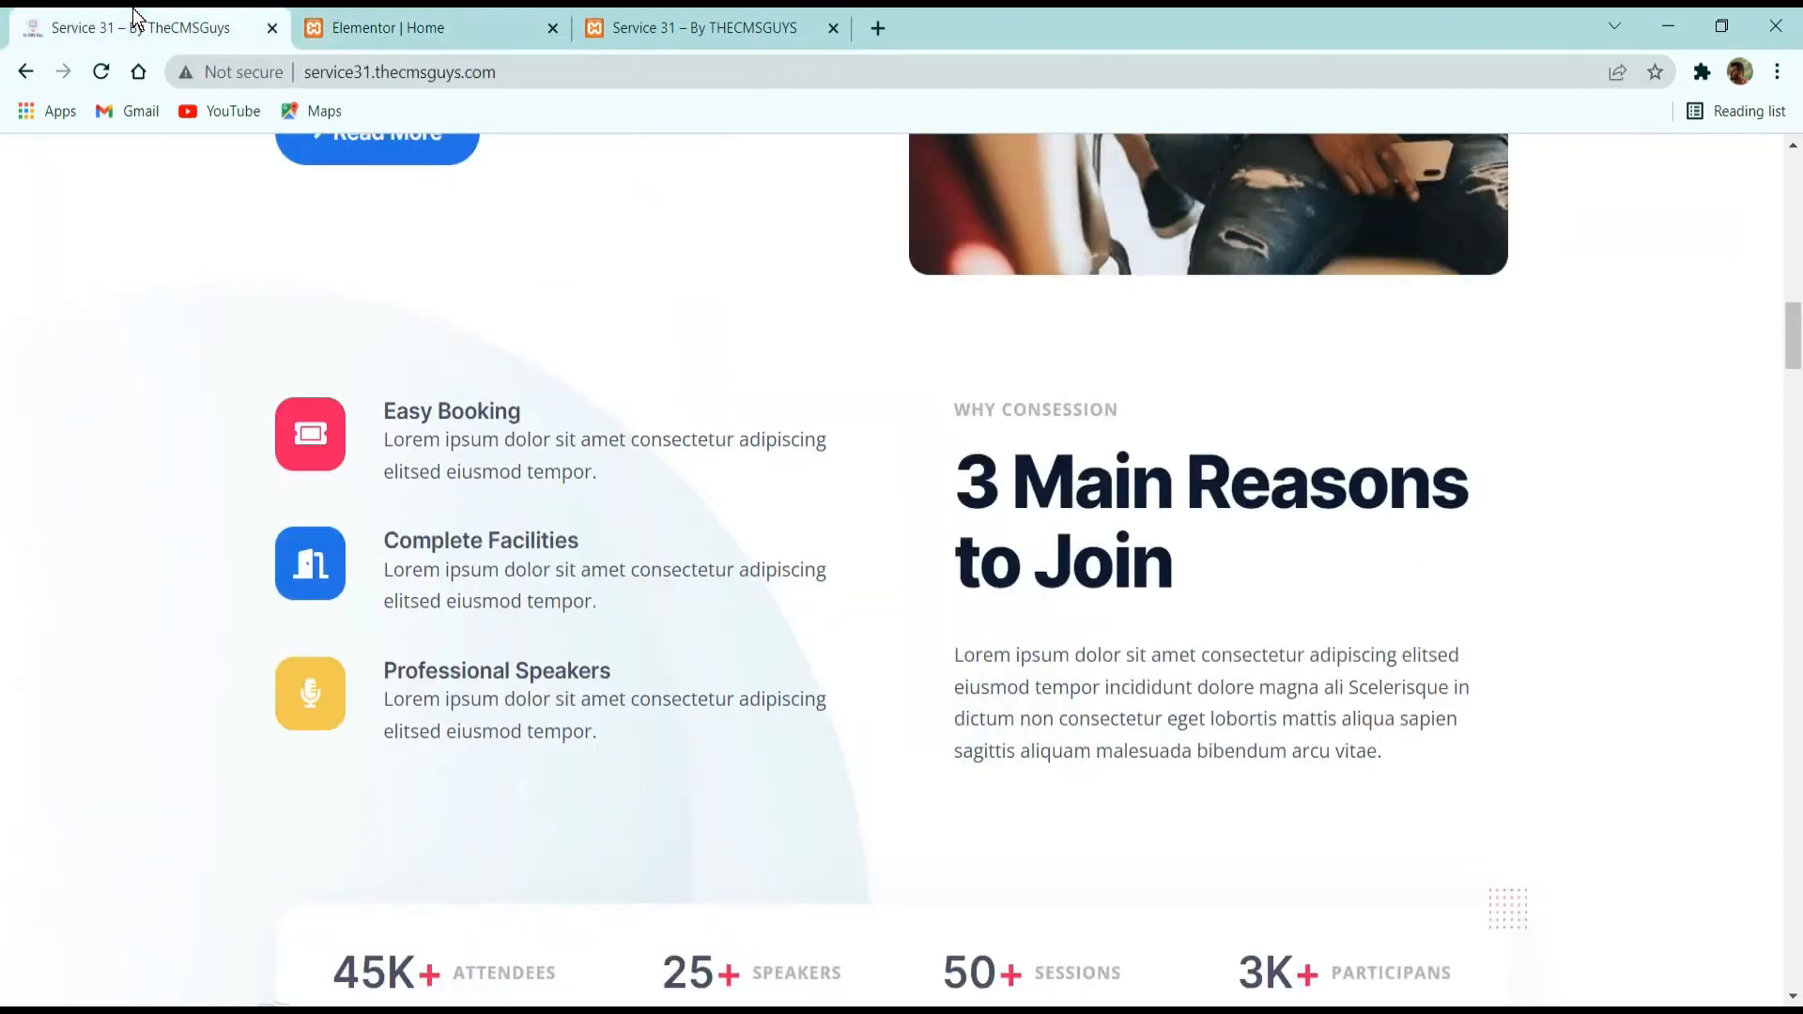
Return to the Elementor editor and set the width of the column holding the icon boxes to 52%.
left_click(416, 12)
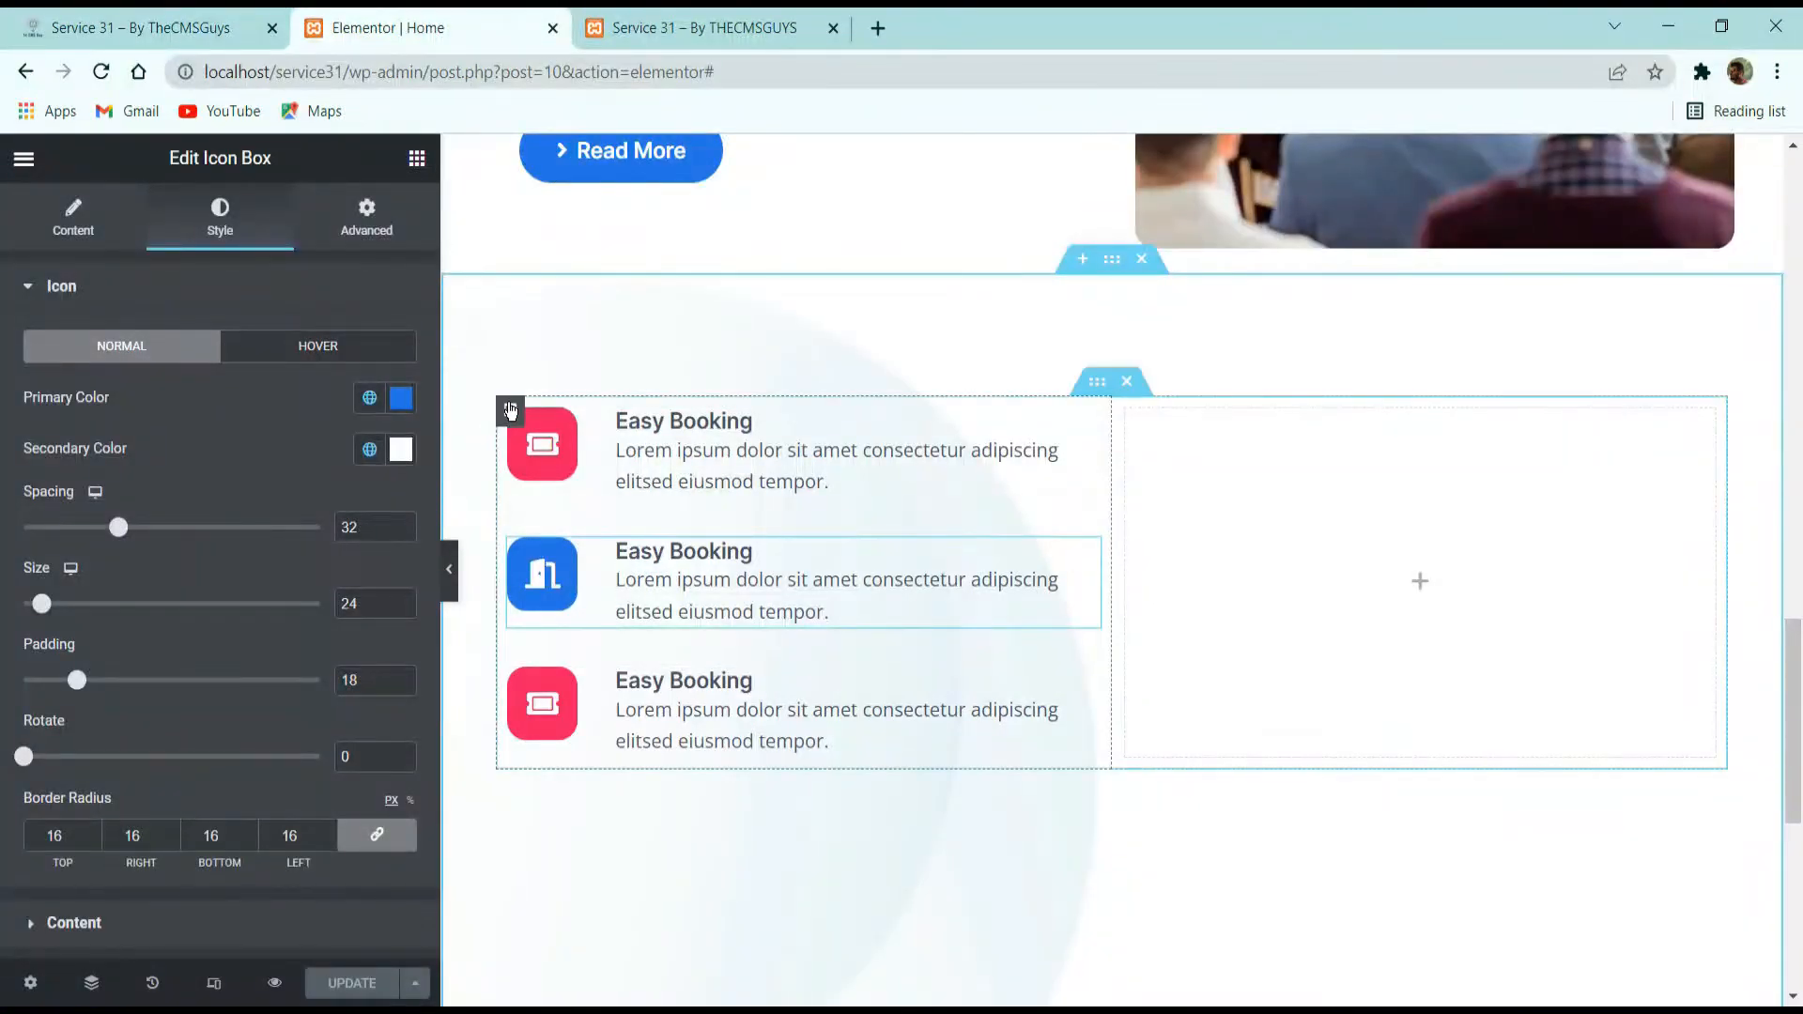
left_click(510, 409)
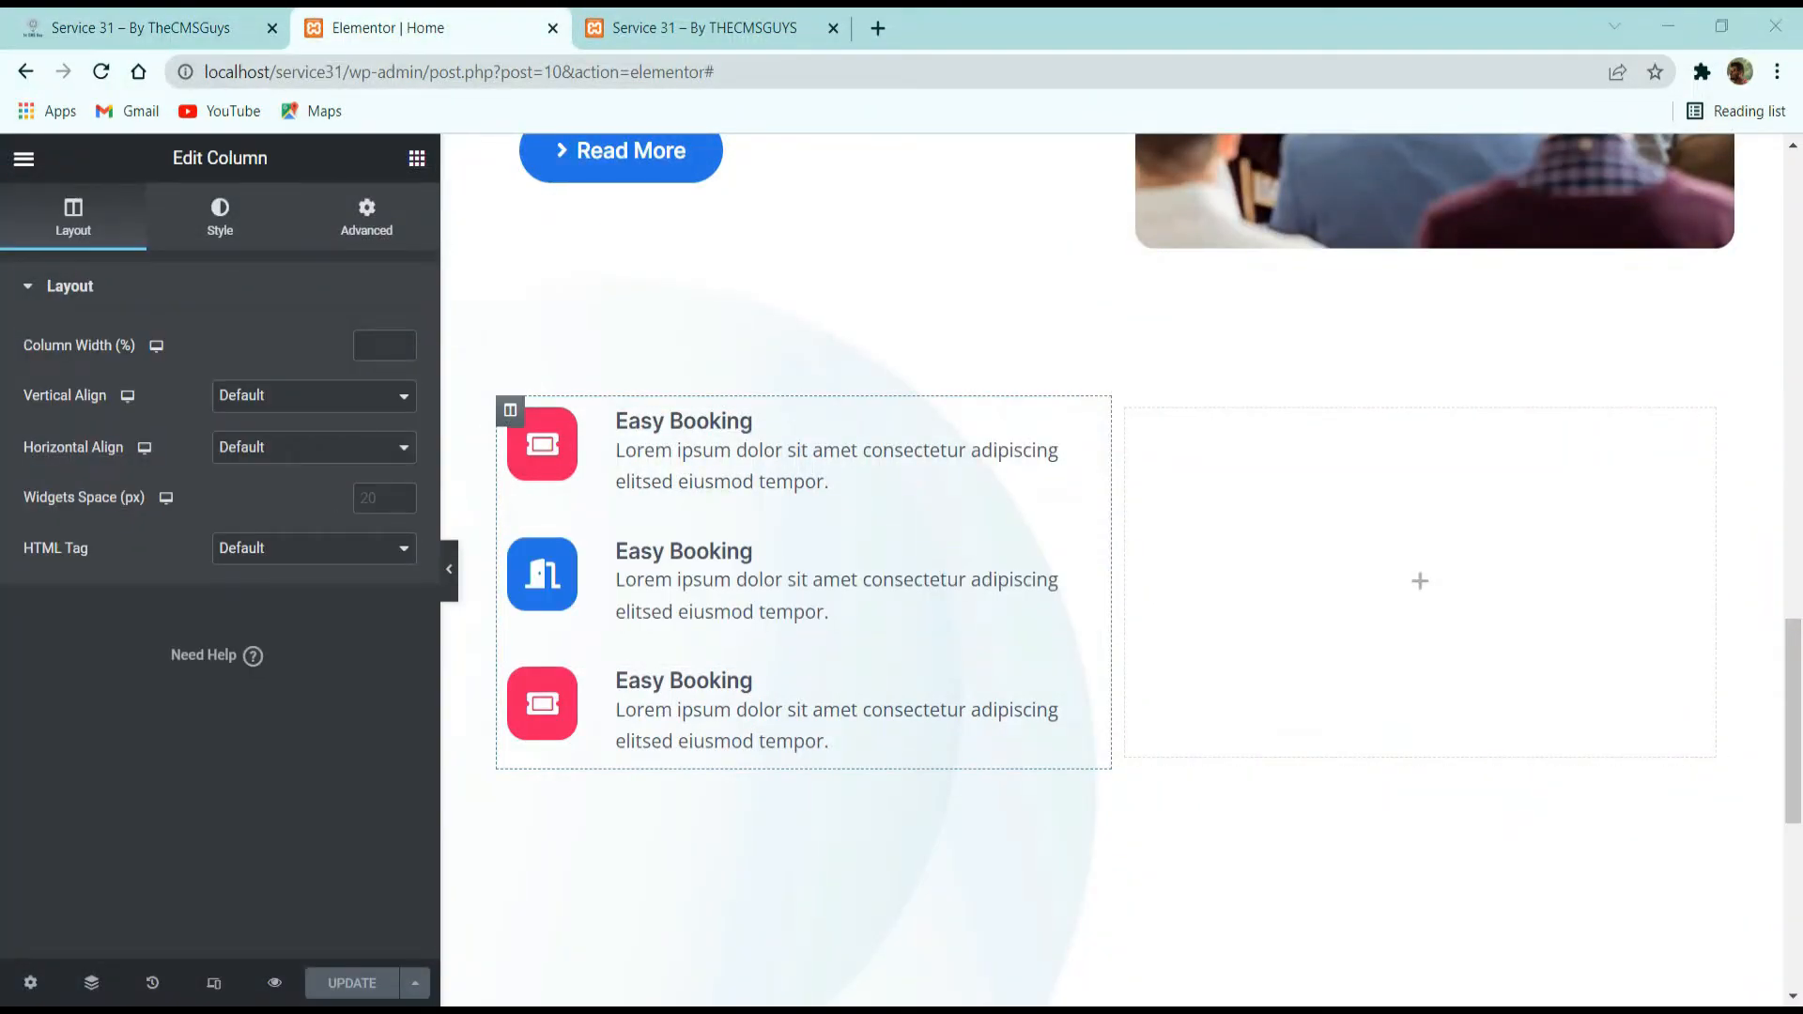
left_click(356, 356)
type("52")
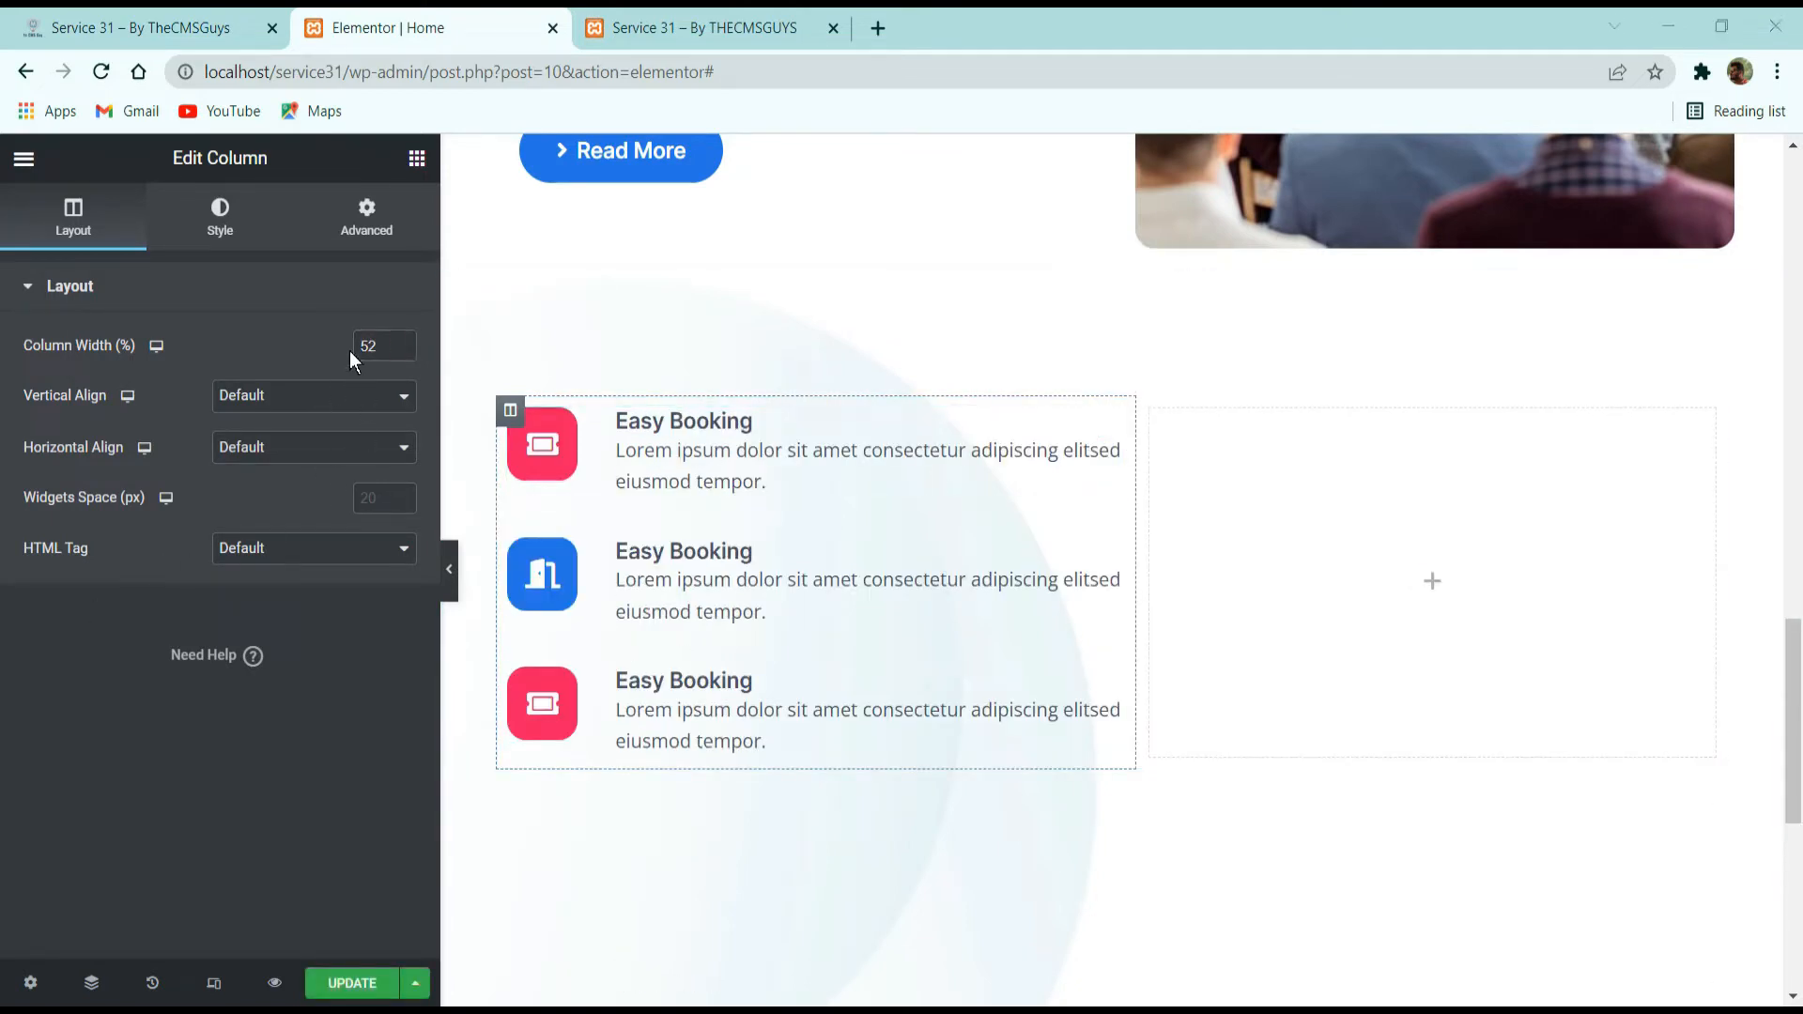
Unlink the icon box column's padding, set 32 px right and 0 on the other sides, and compare it with the demo page.
left_click(374, 212)
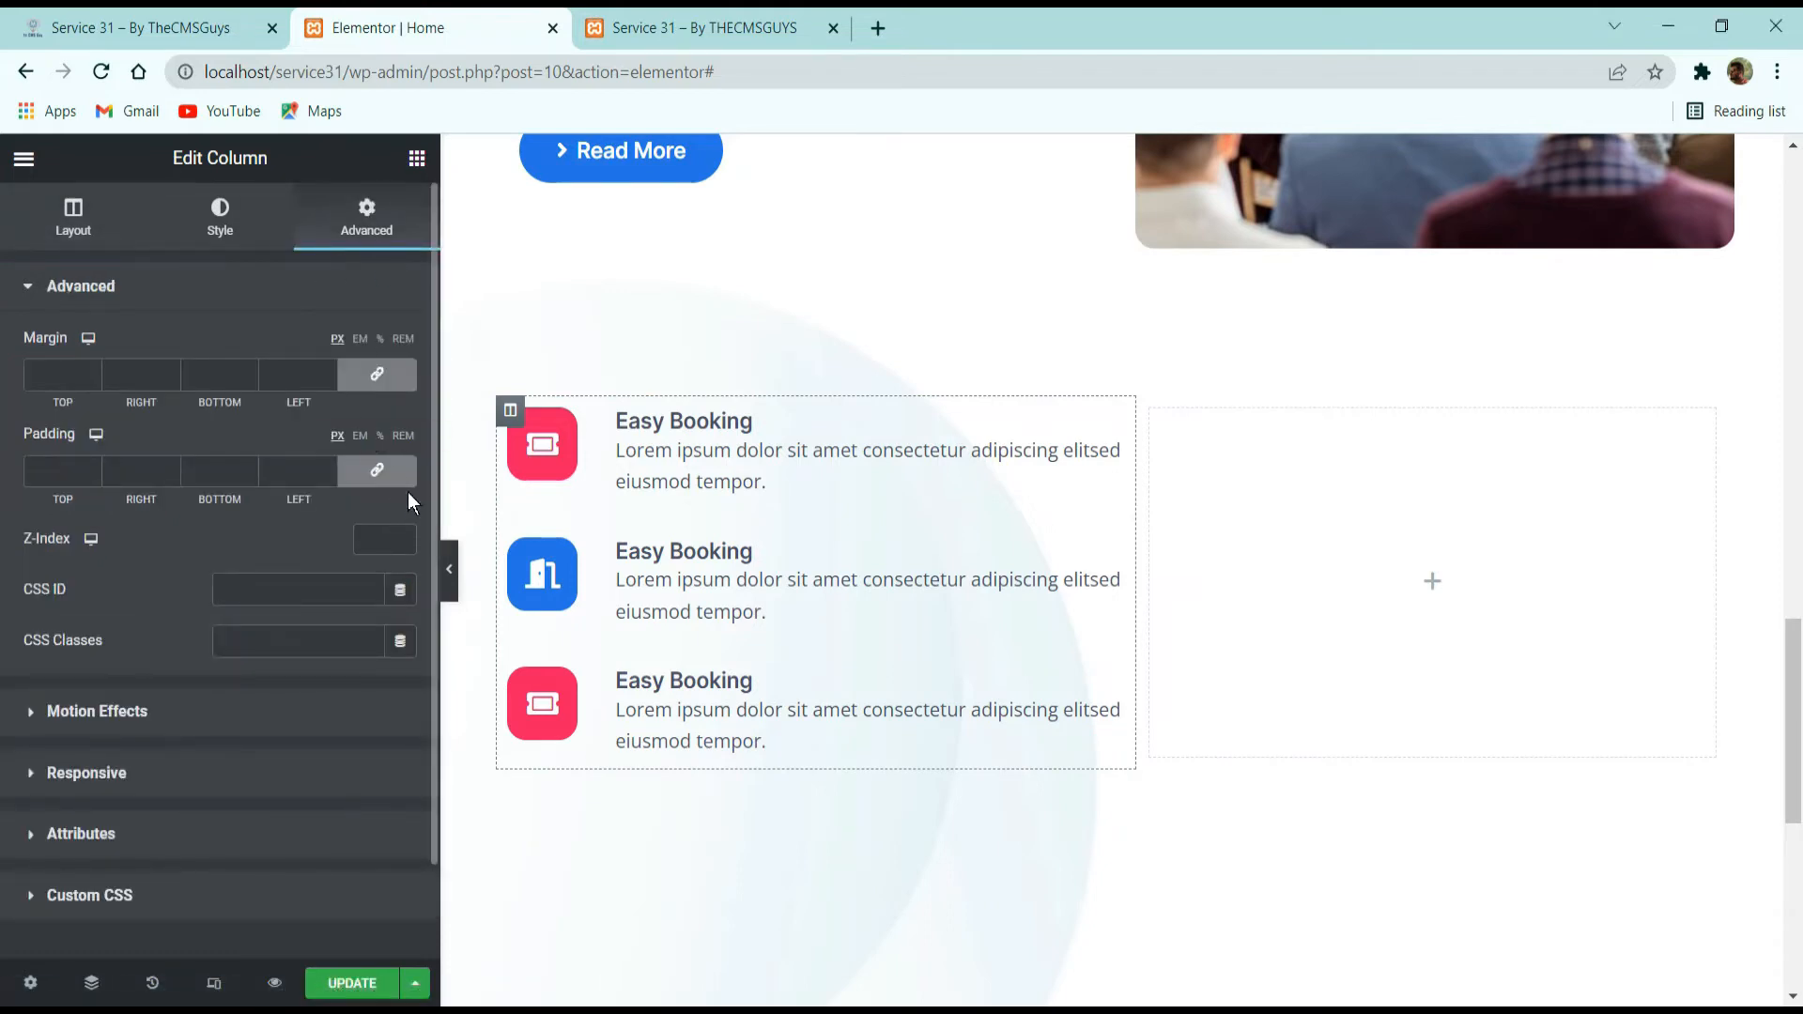
left_click(377, 470)
double_click(131, 471)
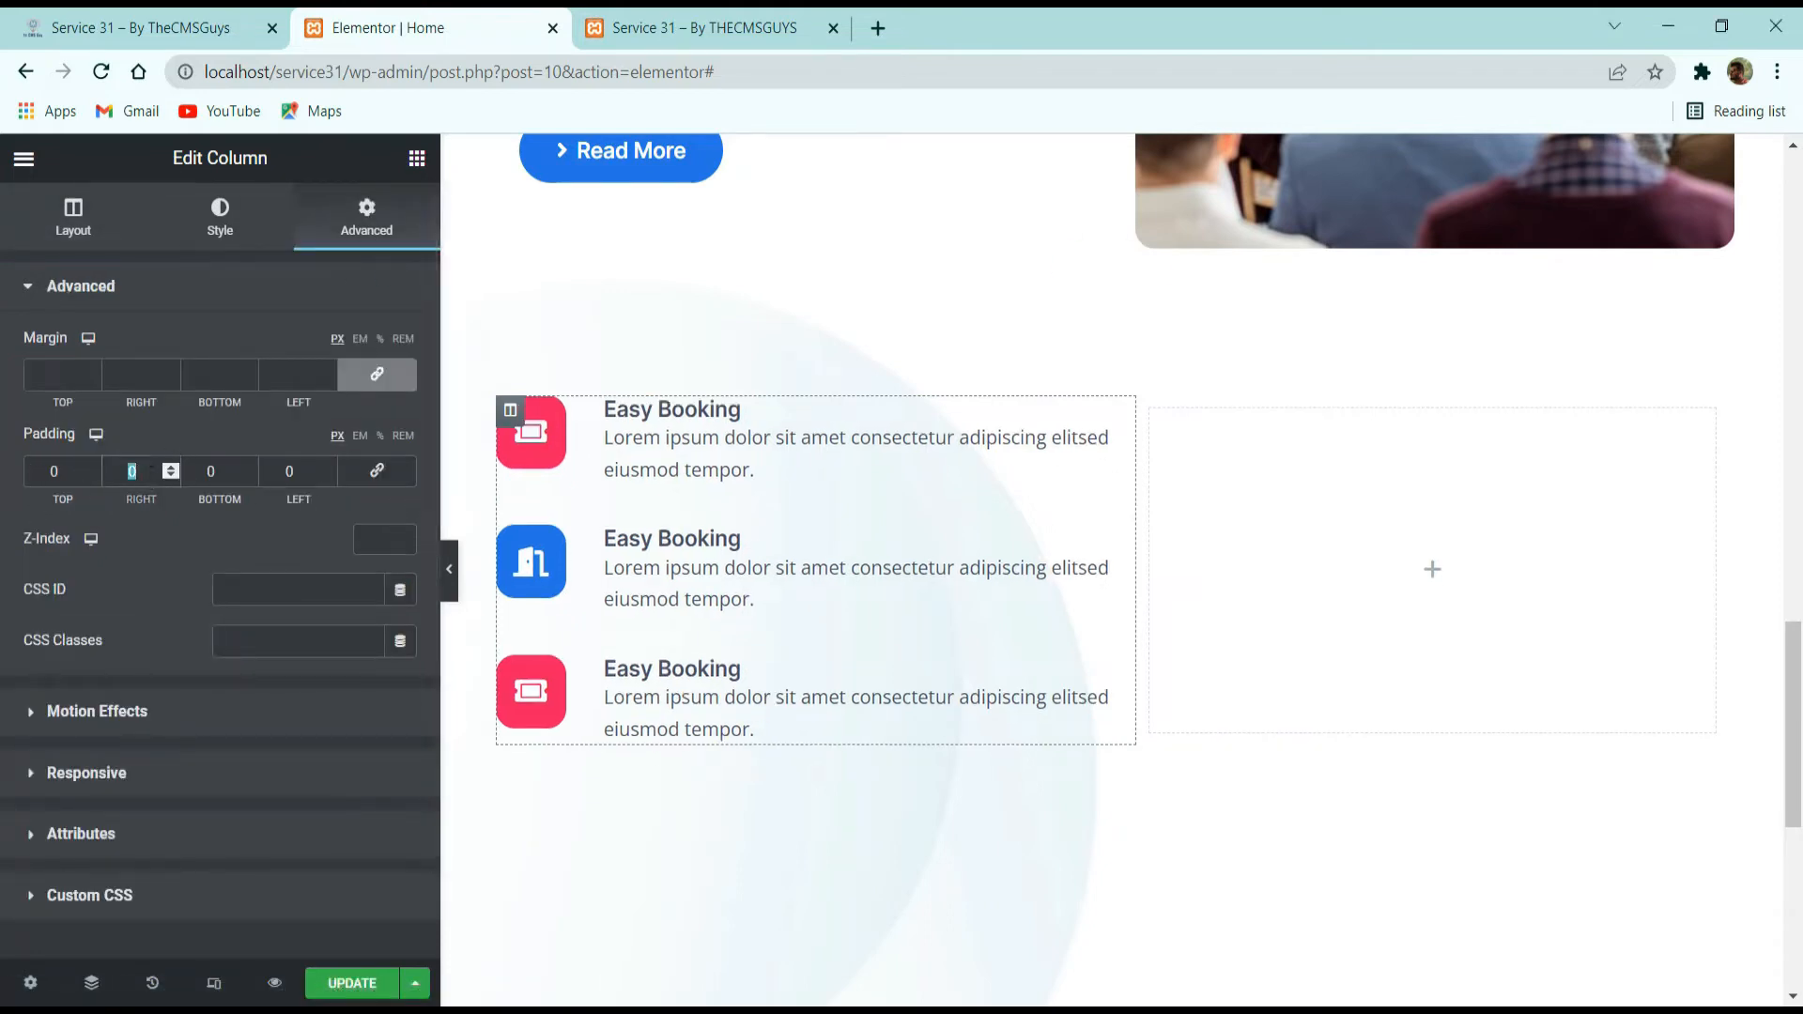
type("32")
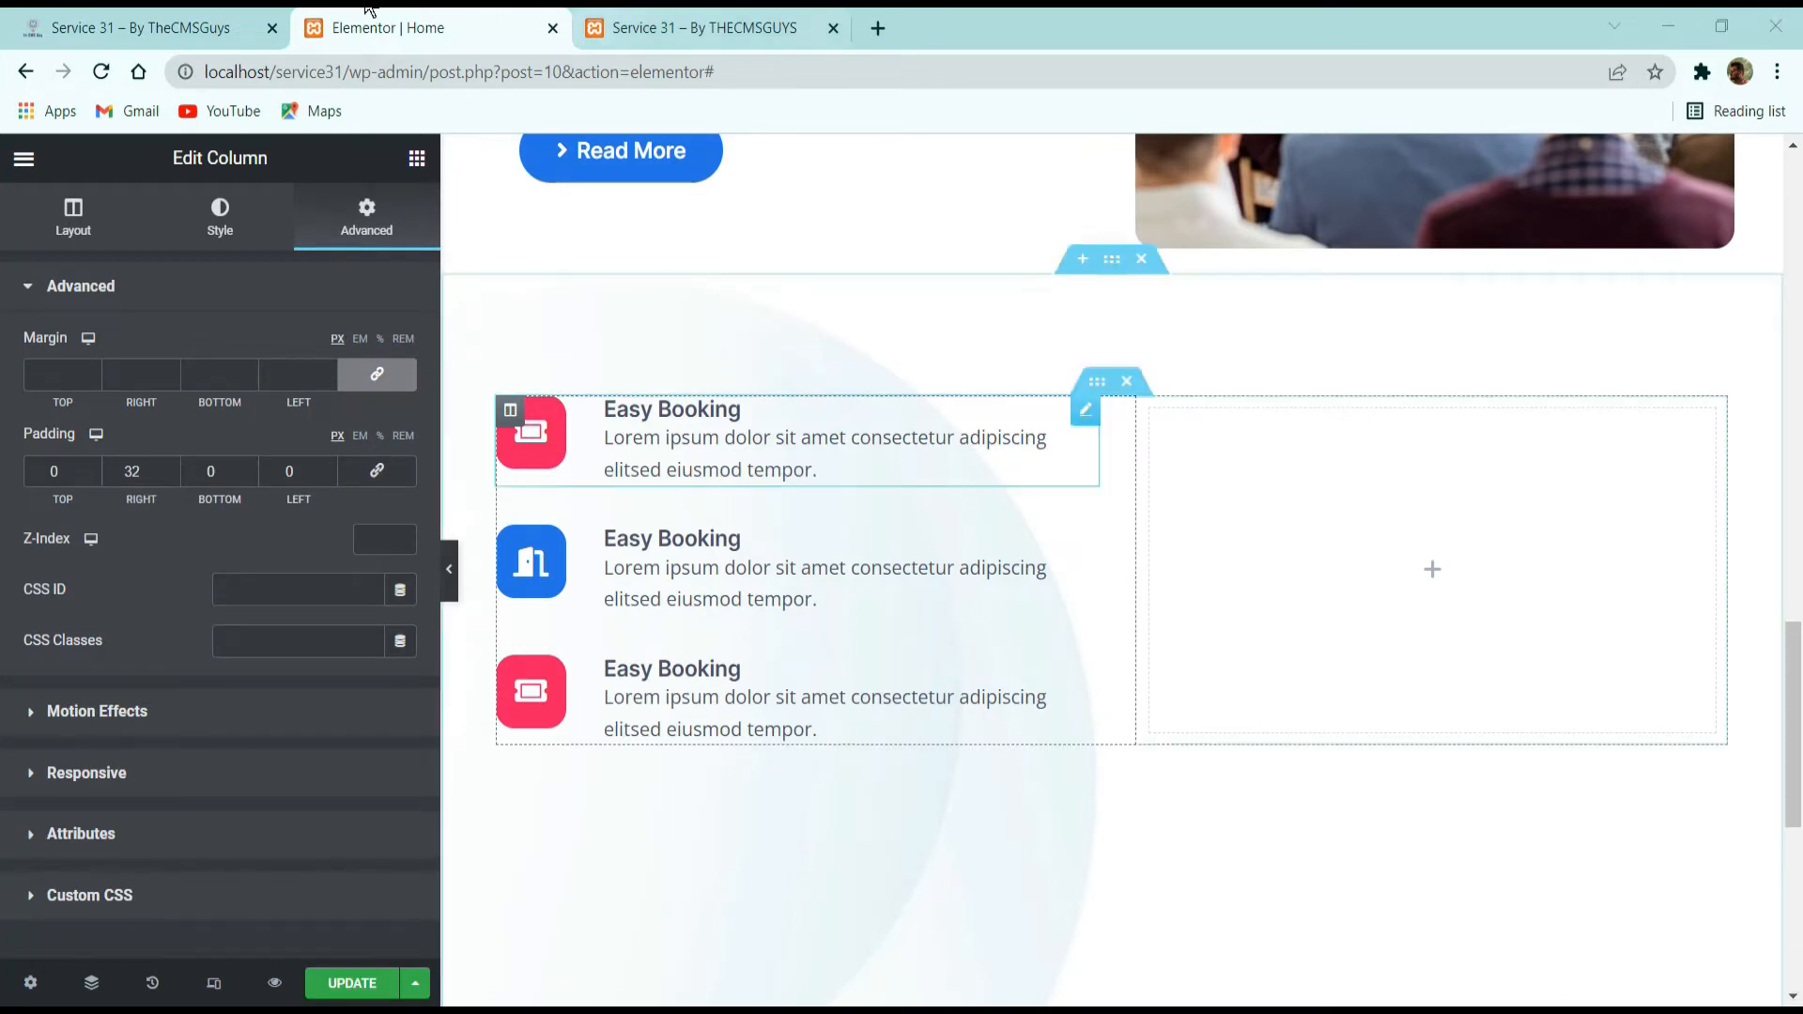
left_click(96, 20)
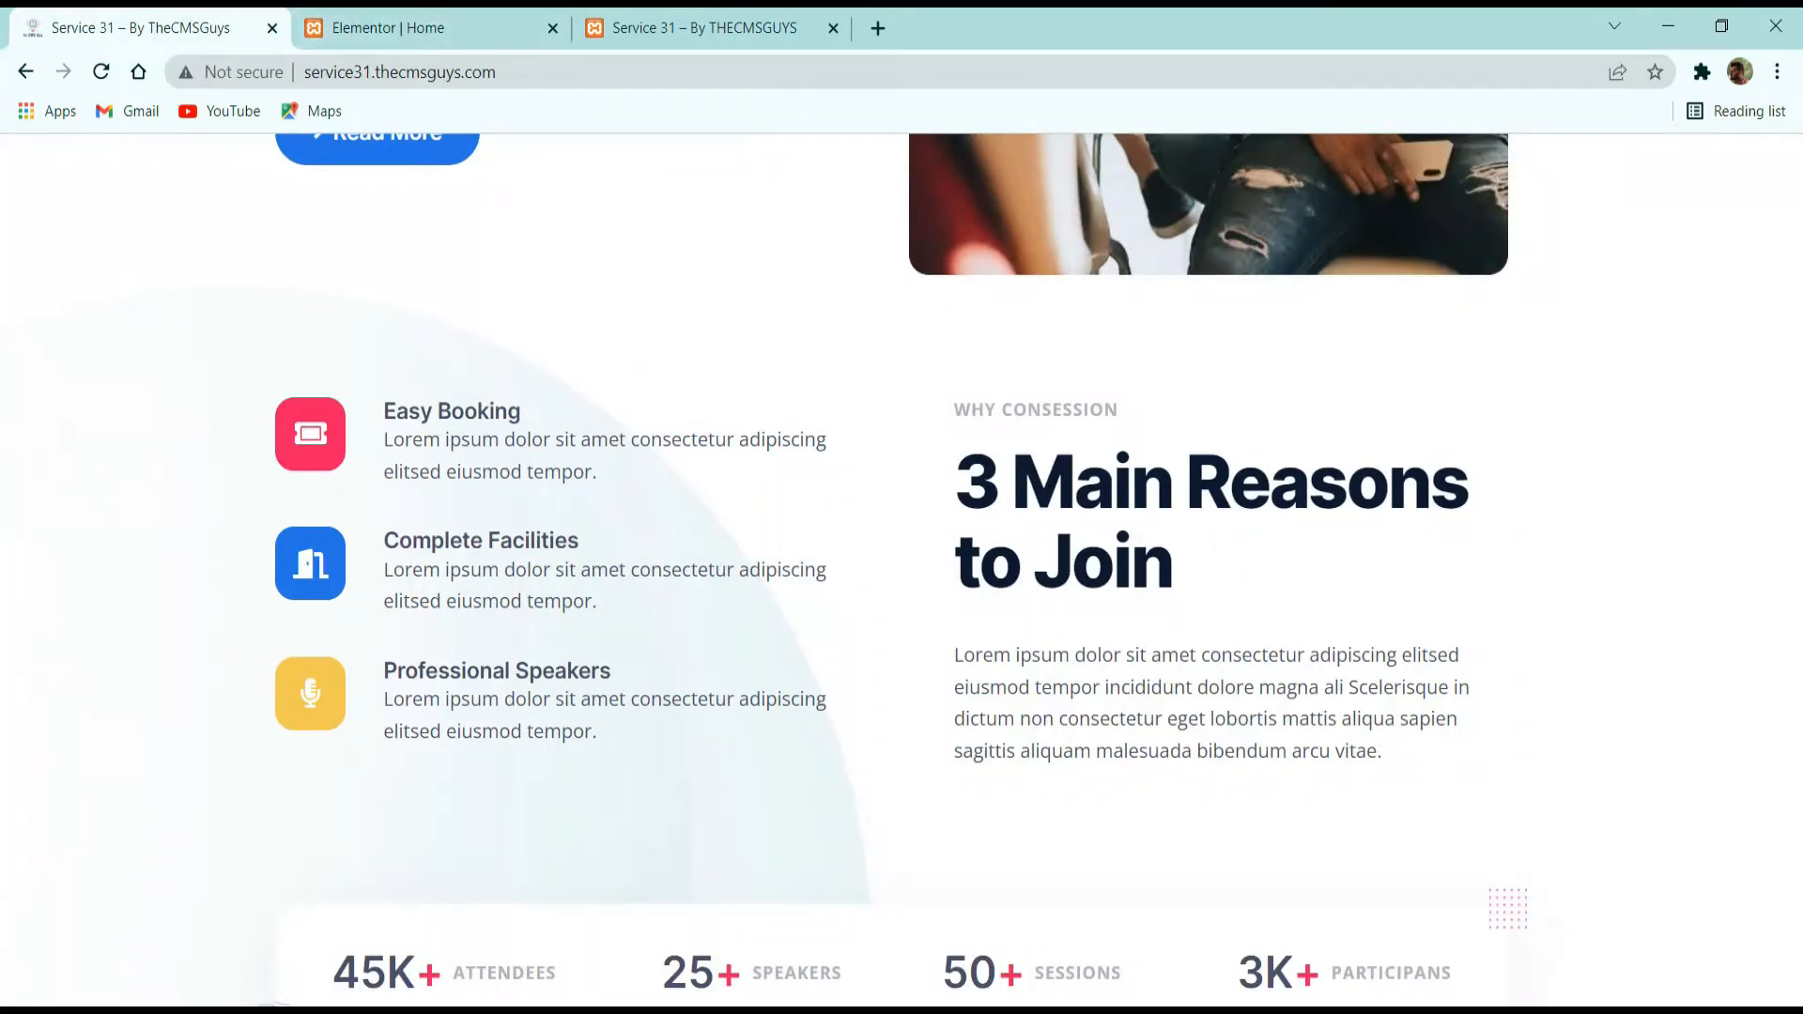
Back in the editor, copy the "ABOUT CONSESSION" heading and paste it into the empty column beside the icon boxes.
left_click(475, 21)
scroll(1165, 469, "up", 8)
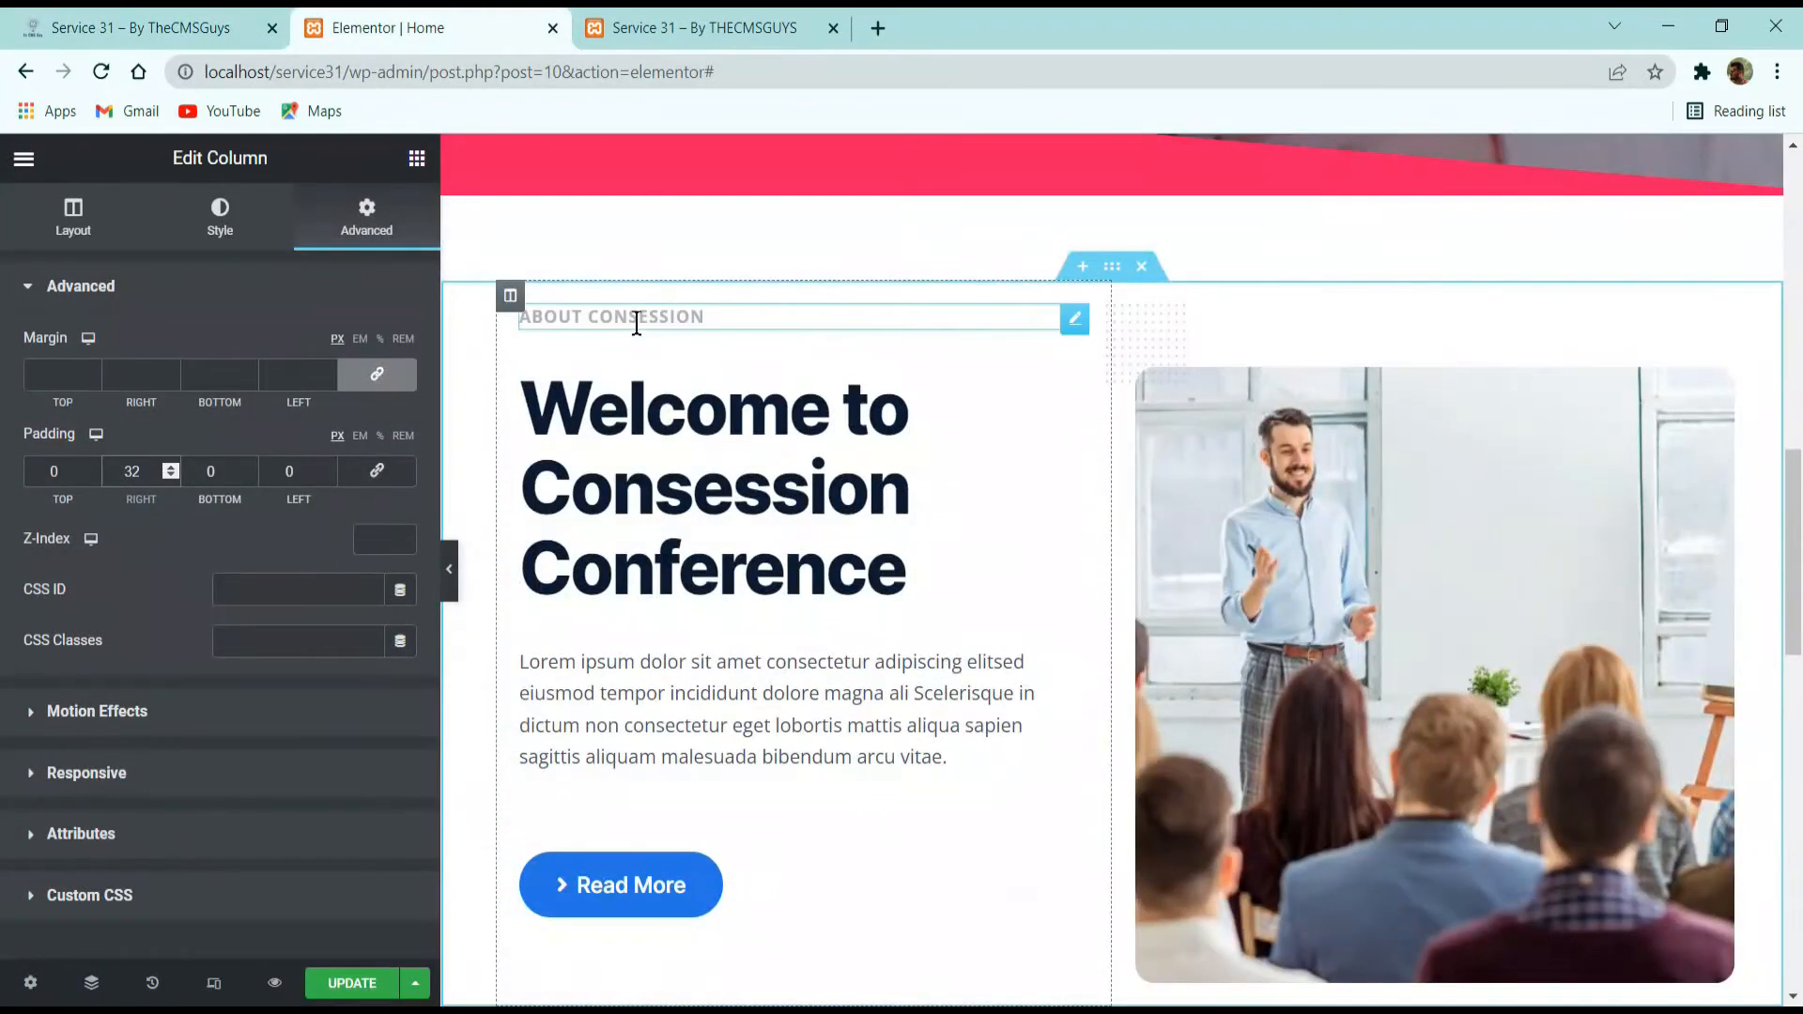
right_click(637, 324)
left_click(733, 428)
scroll(1296, 567, "down", 8)
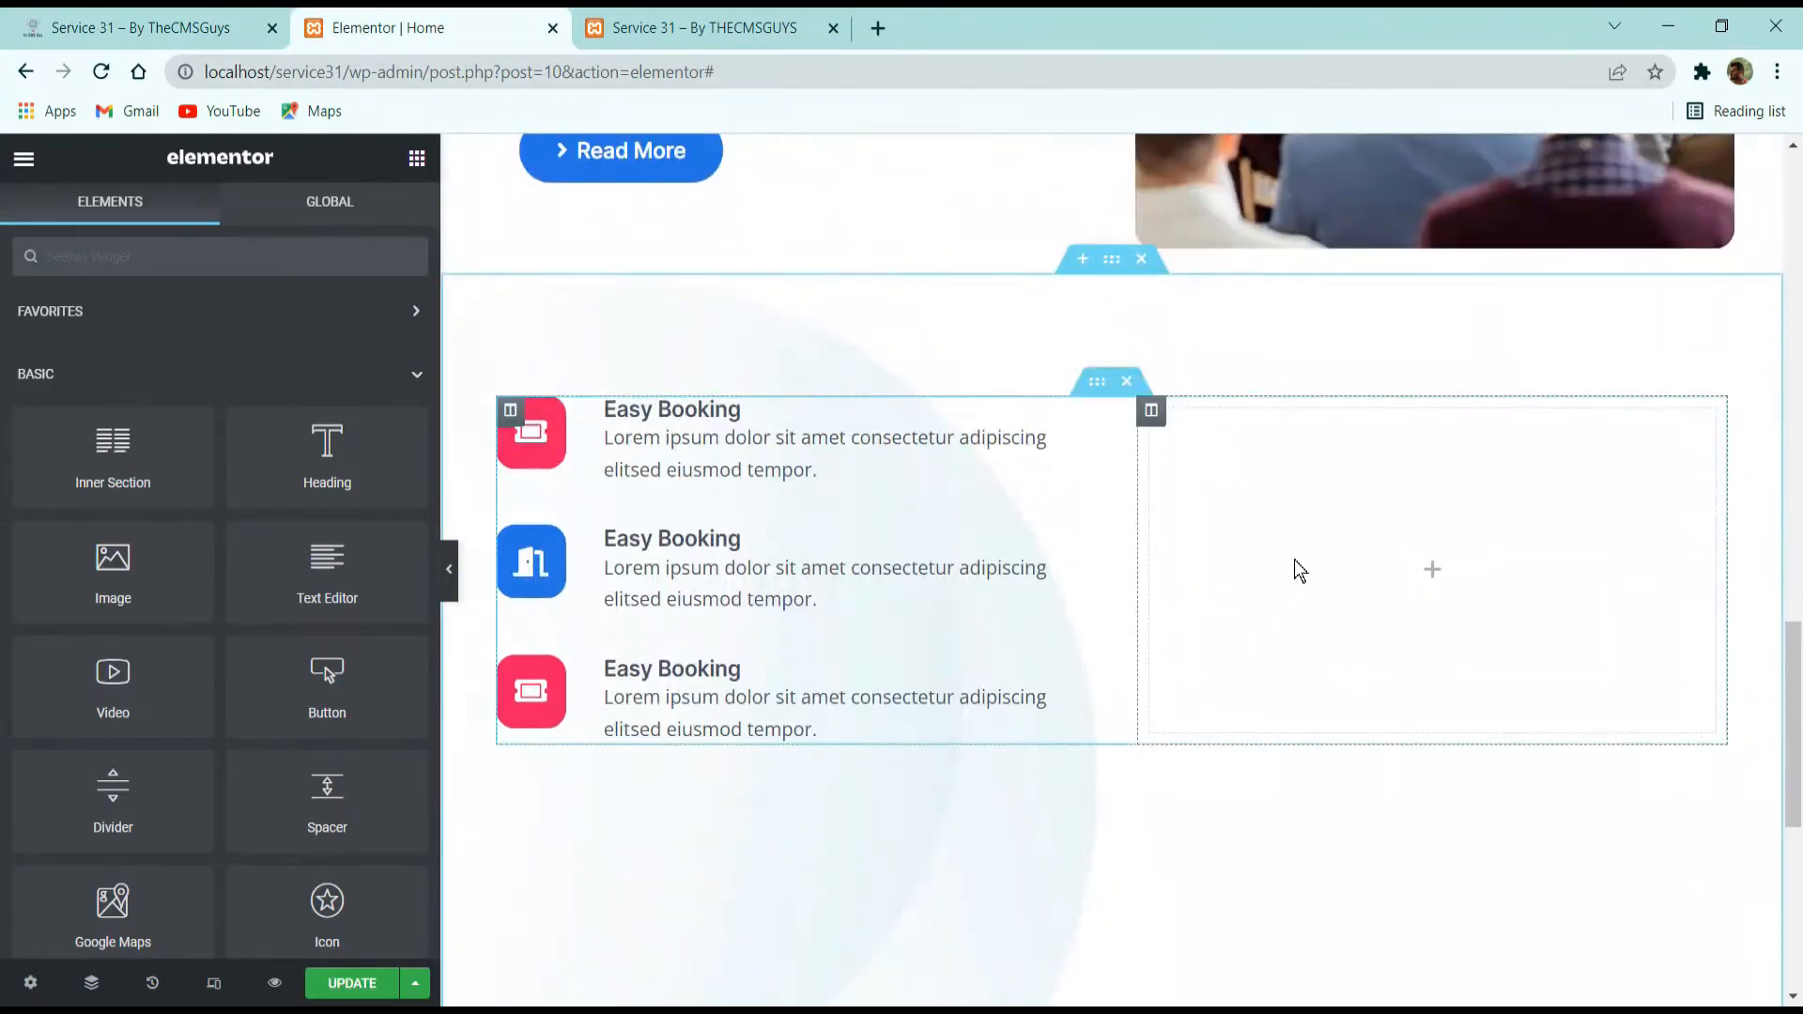
right_click(1296, 567)
left_click(1369, 745)
Copy the "Welcome to Consession Conference" heading and paste it below the small heading in the column beside the icon boxes.
scroll(806, 526, "up", 2)
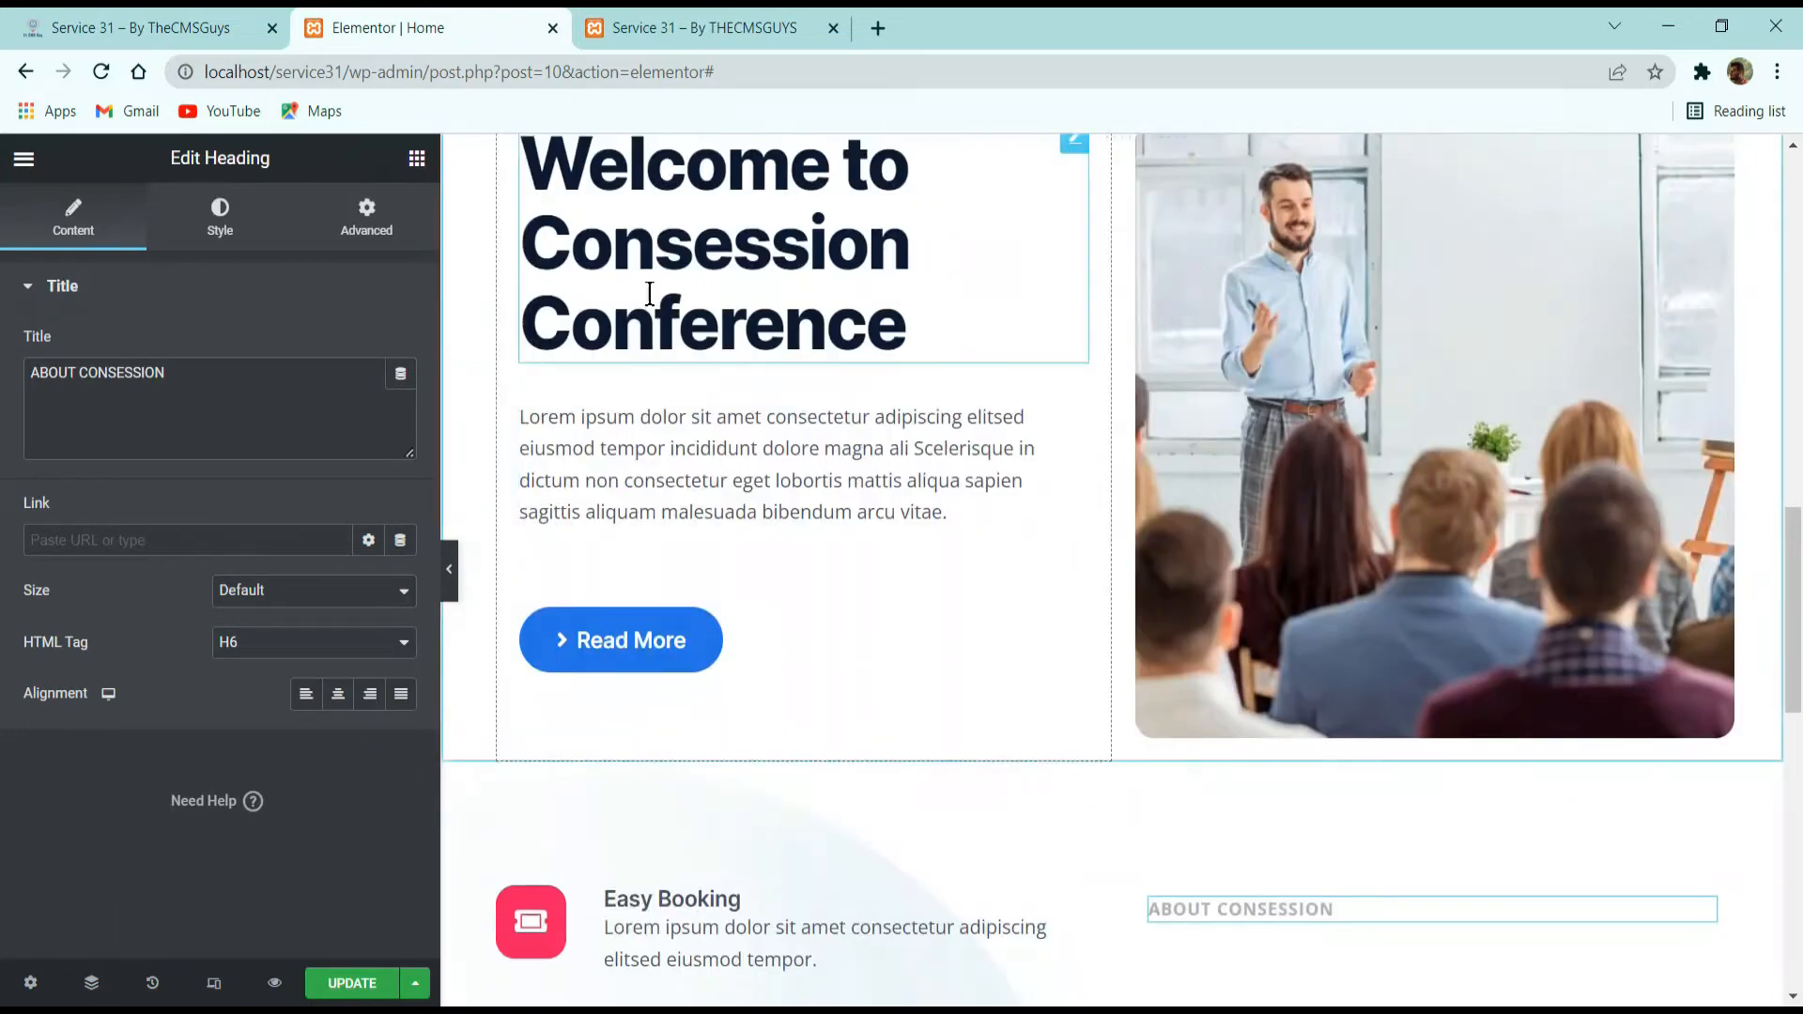
right_click(652, 293)
left_click(740, 397)
scroll(1454, 597, "down", 8)
scroll(1284, 366, "up", 3)
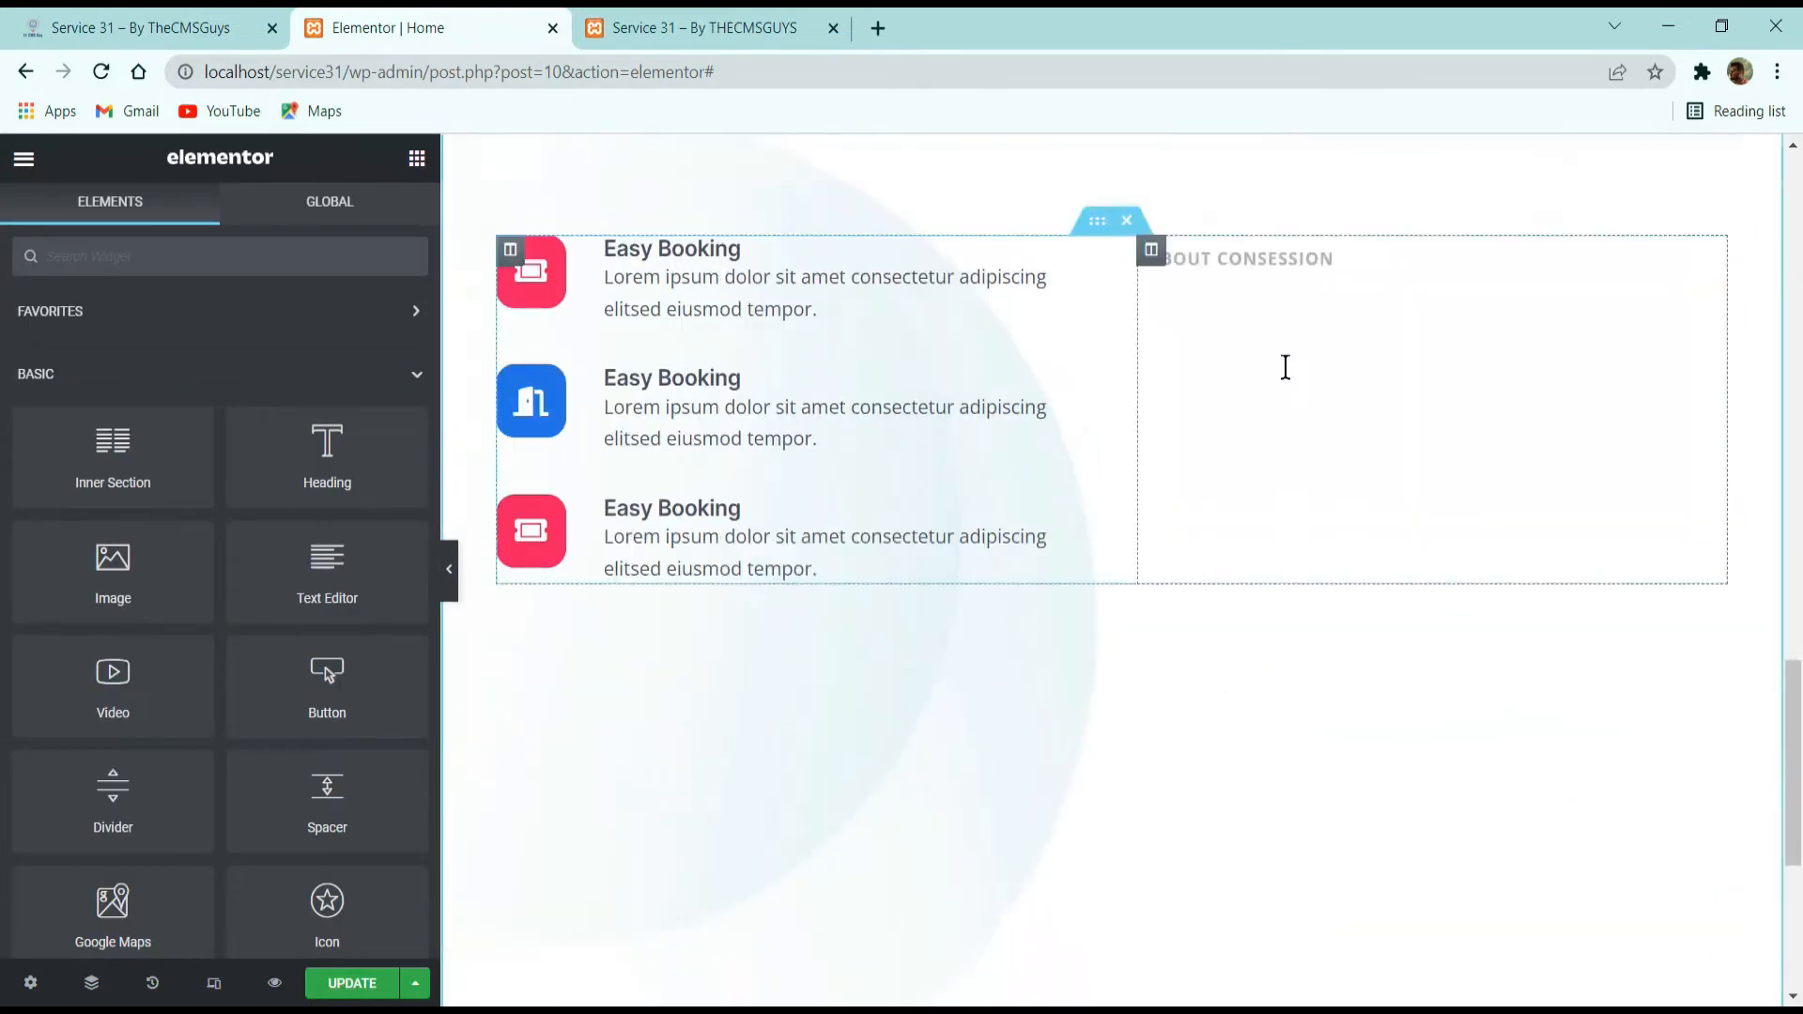
right_click(1276, 511)
left_click(1357, 701)
Copy the lorem ipsum paragraph above the Read More button and paste it below the large heading beside the icon boxes.
scroll(1004, 588, "up", 4)
scroll(1003, 588, "up", 1)
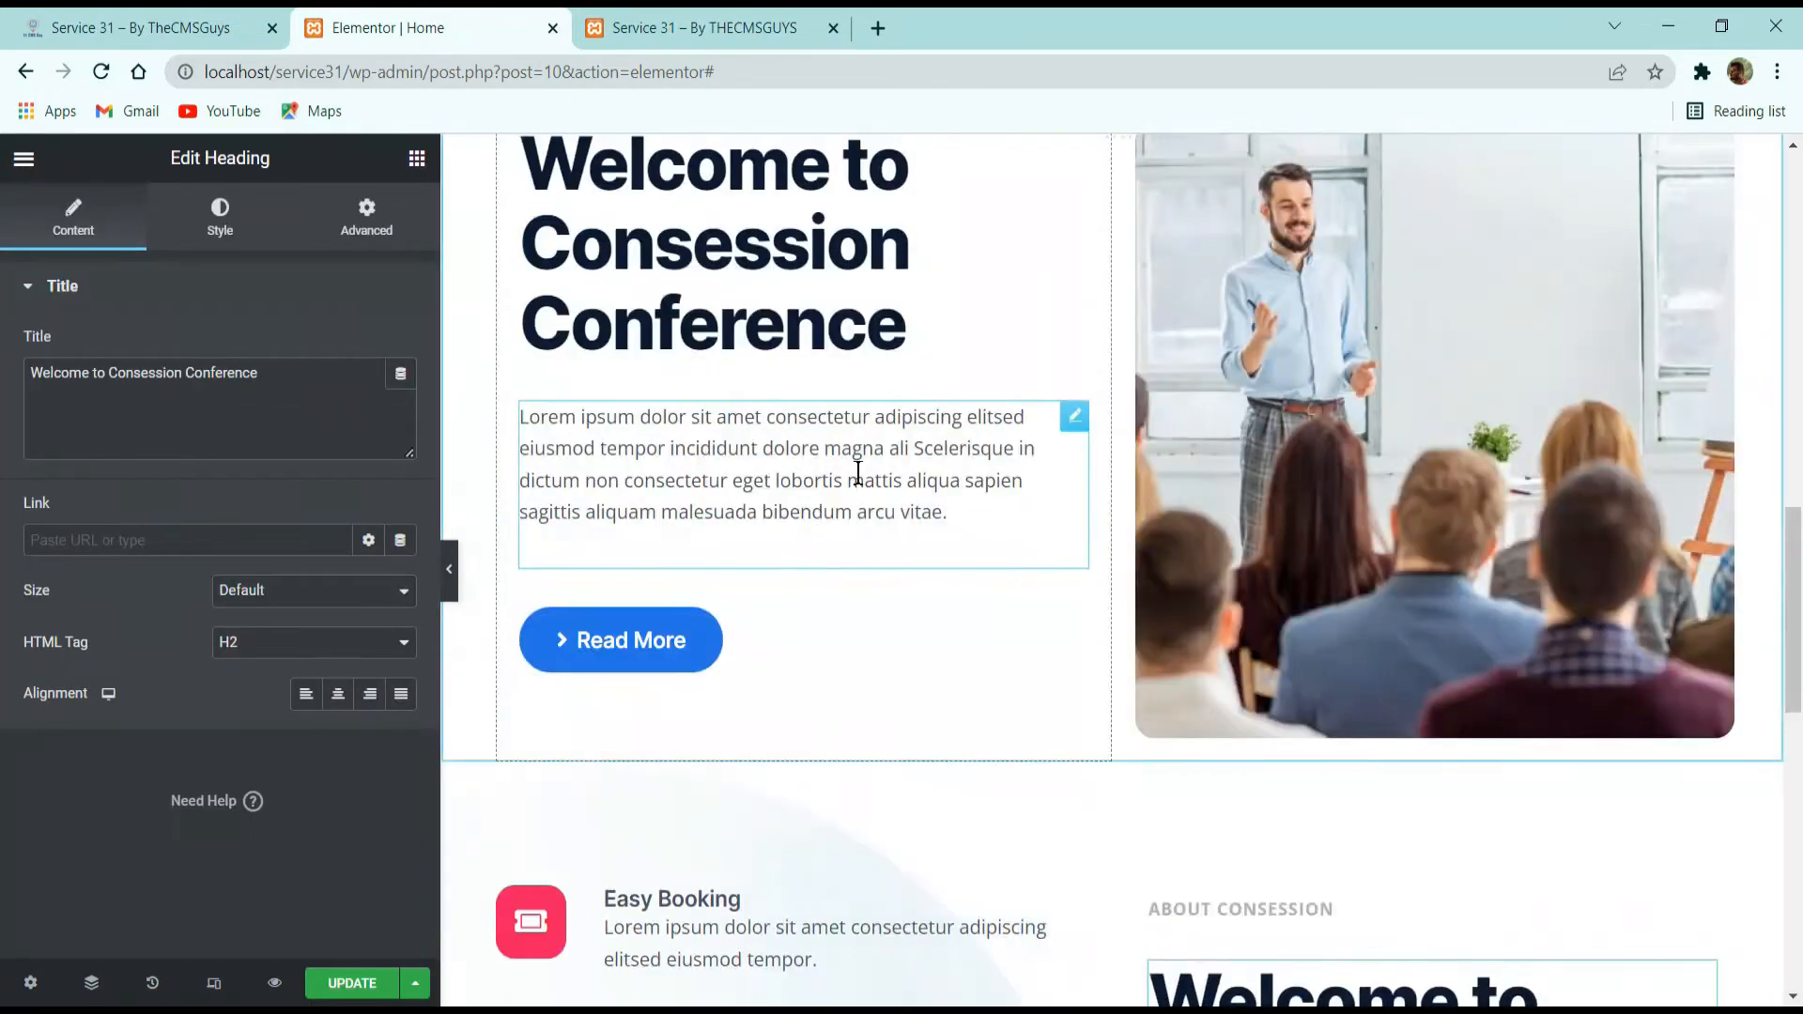
right_click(804, 454)
left_click(907, 557)
scroll(1340, 584, "down", 5)
right_click(1340, 580)
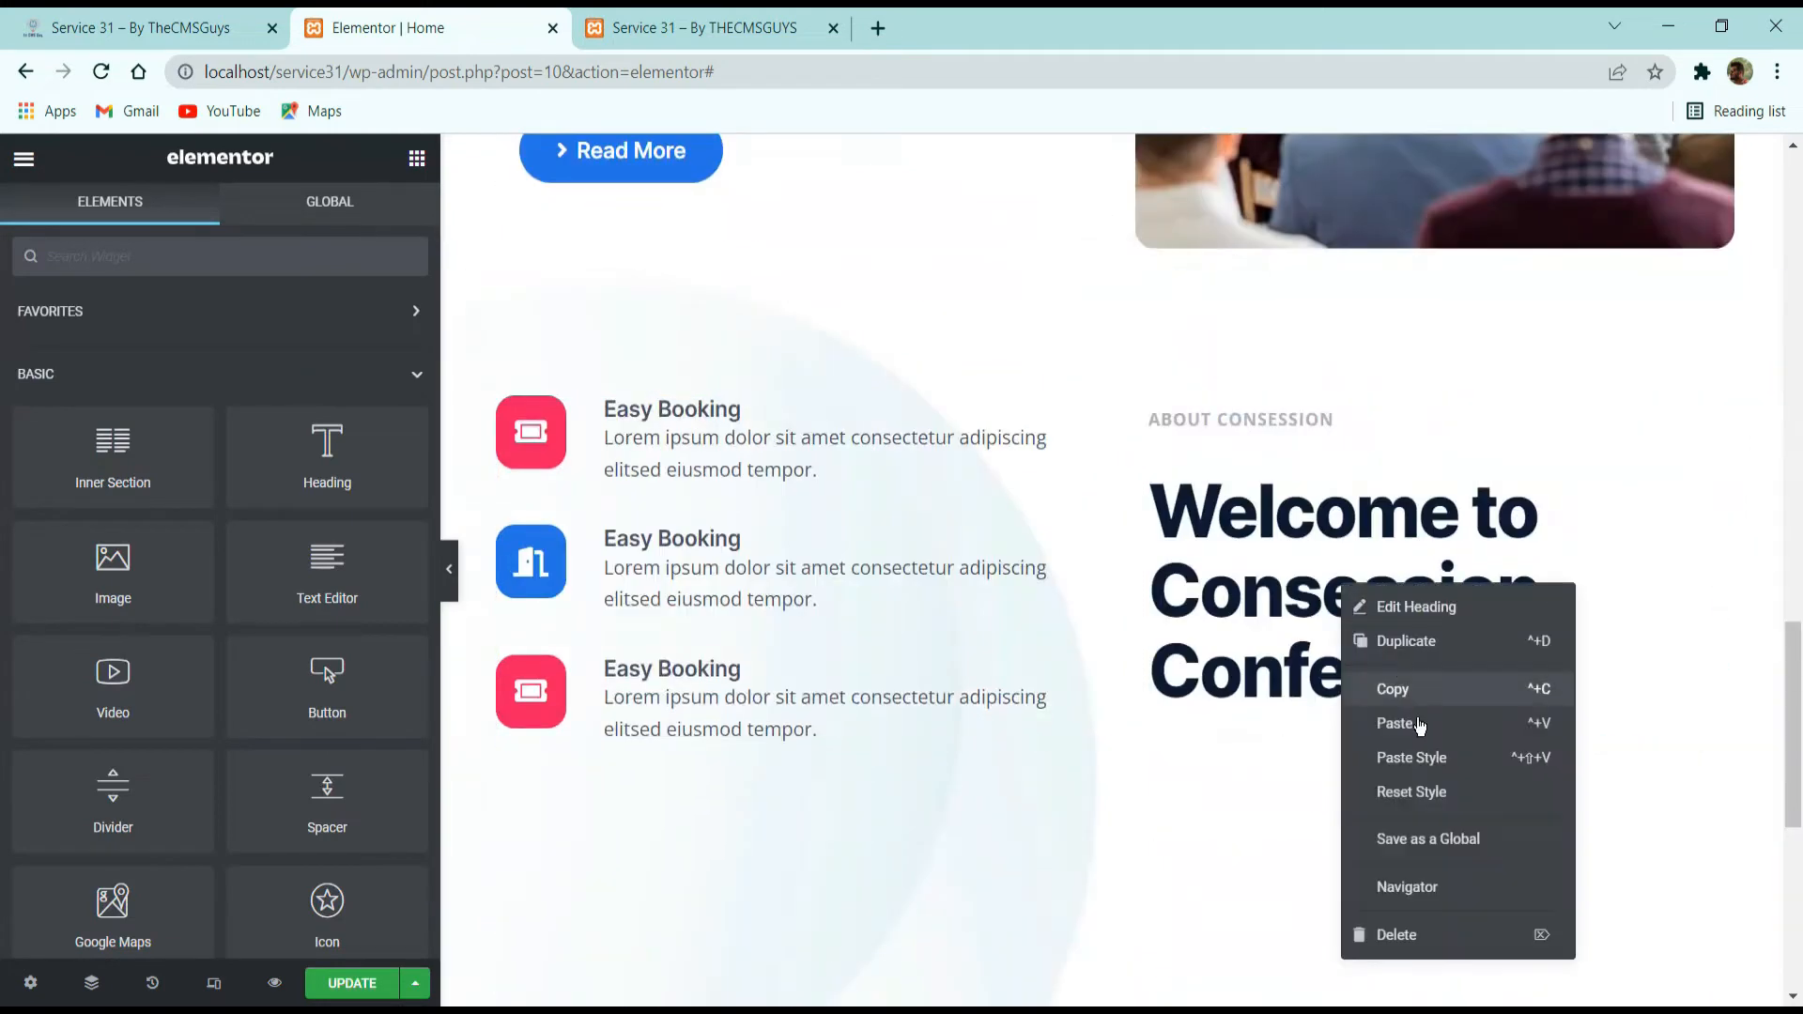
left_click(1420, 725)
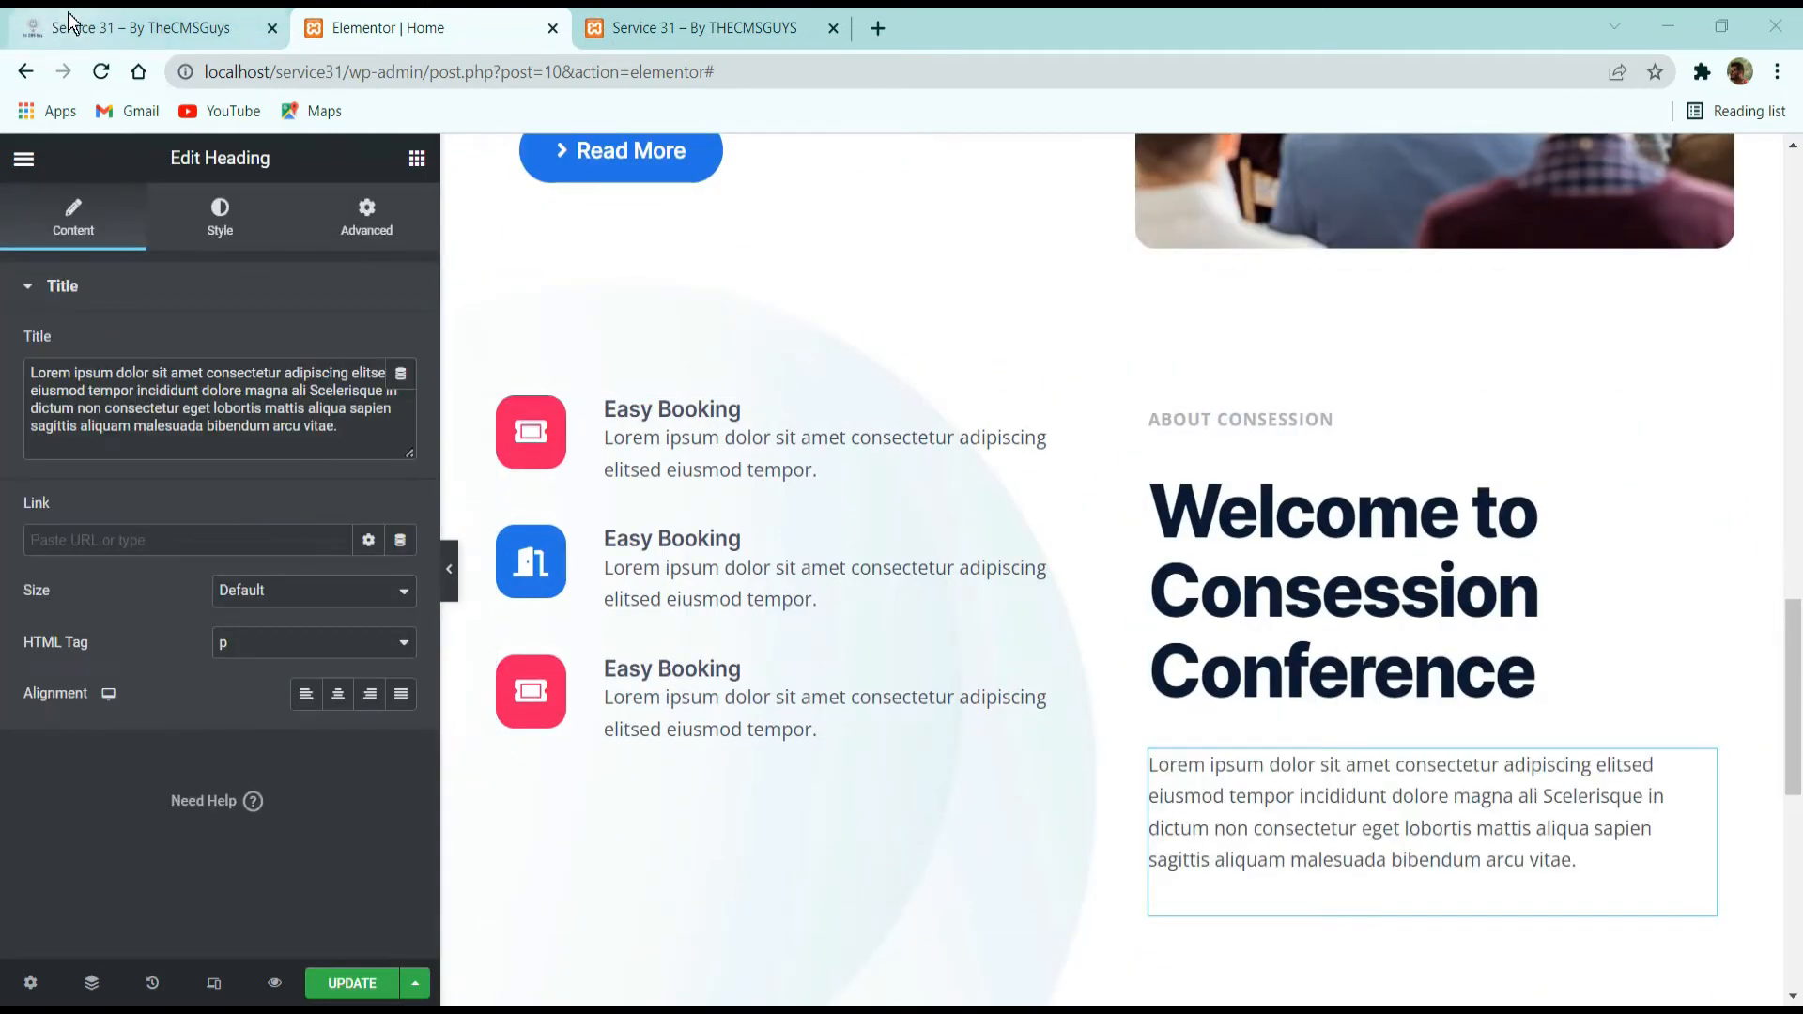
Copy the demo's "3 Main Reasons to Join" title and use it to replace the pasted large heading's text.
left_click(38, 24)
left_click_drag(1203, 561, 940, 478)
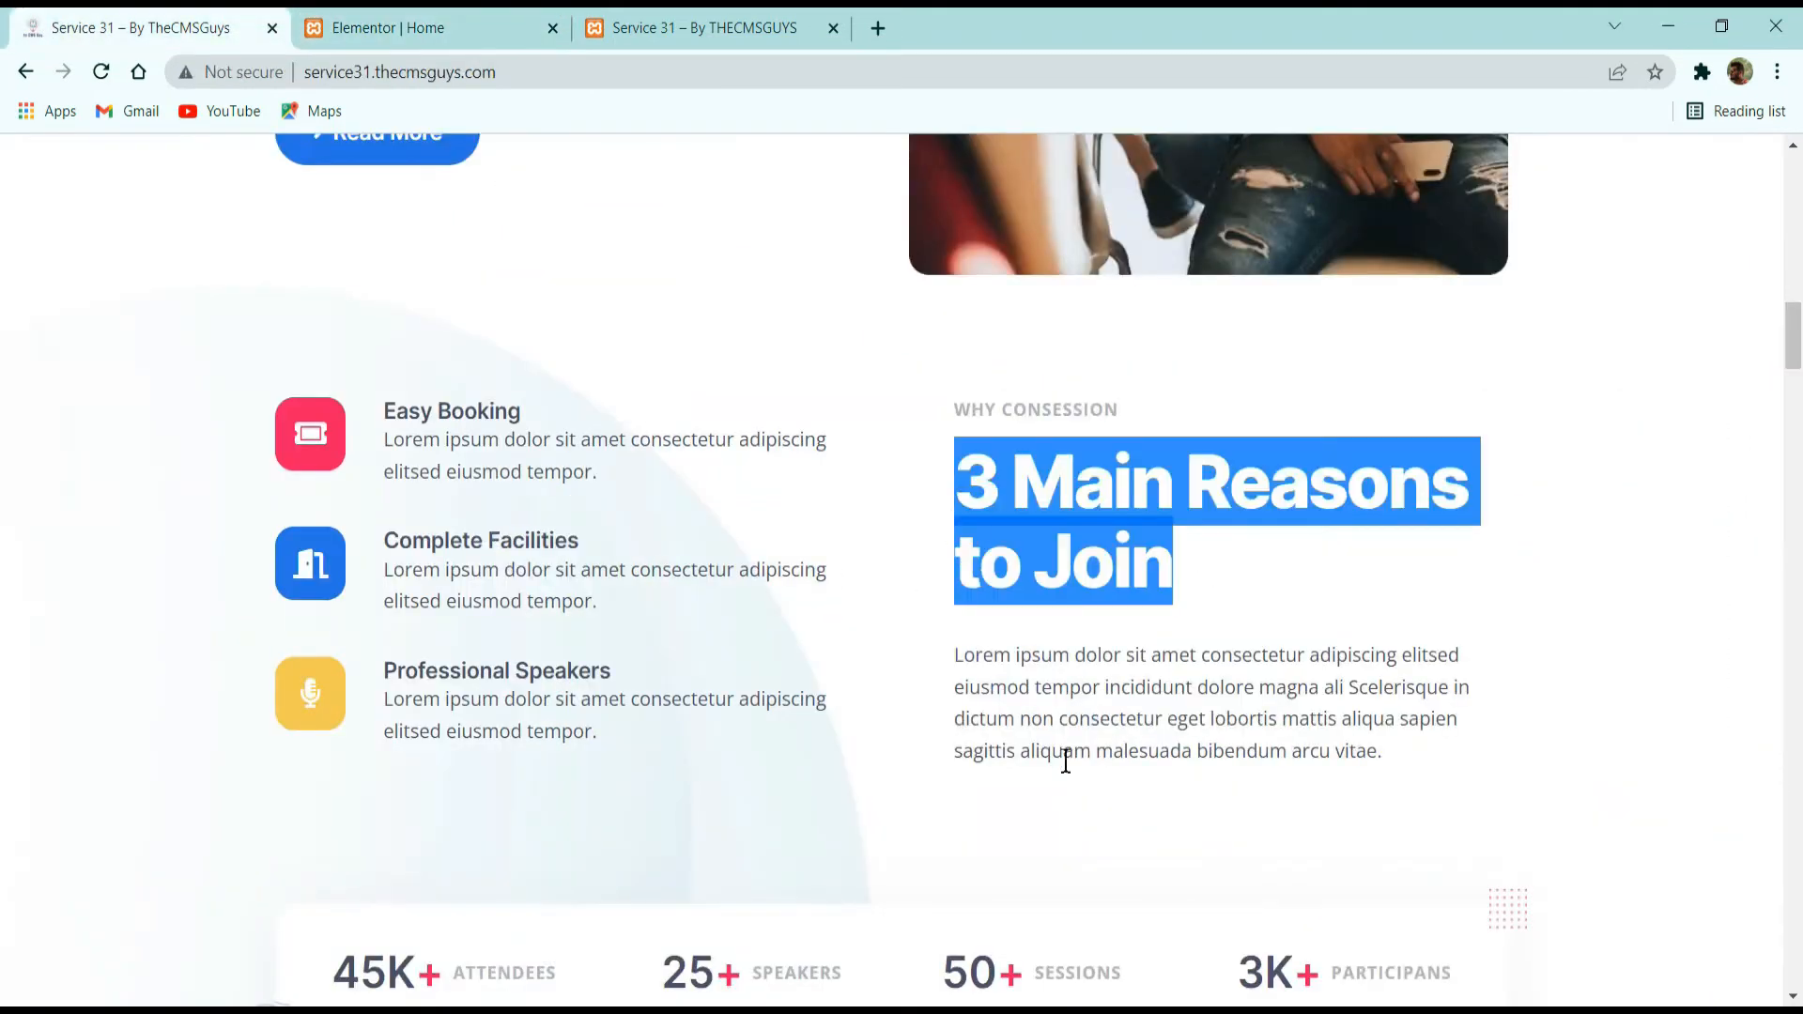
left_click(366, 27)
triple_click(232, 448)
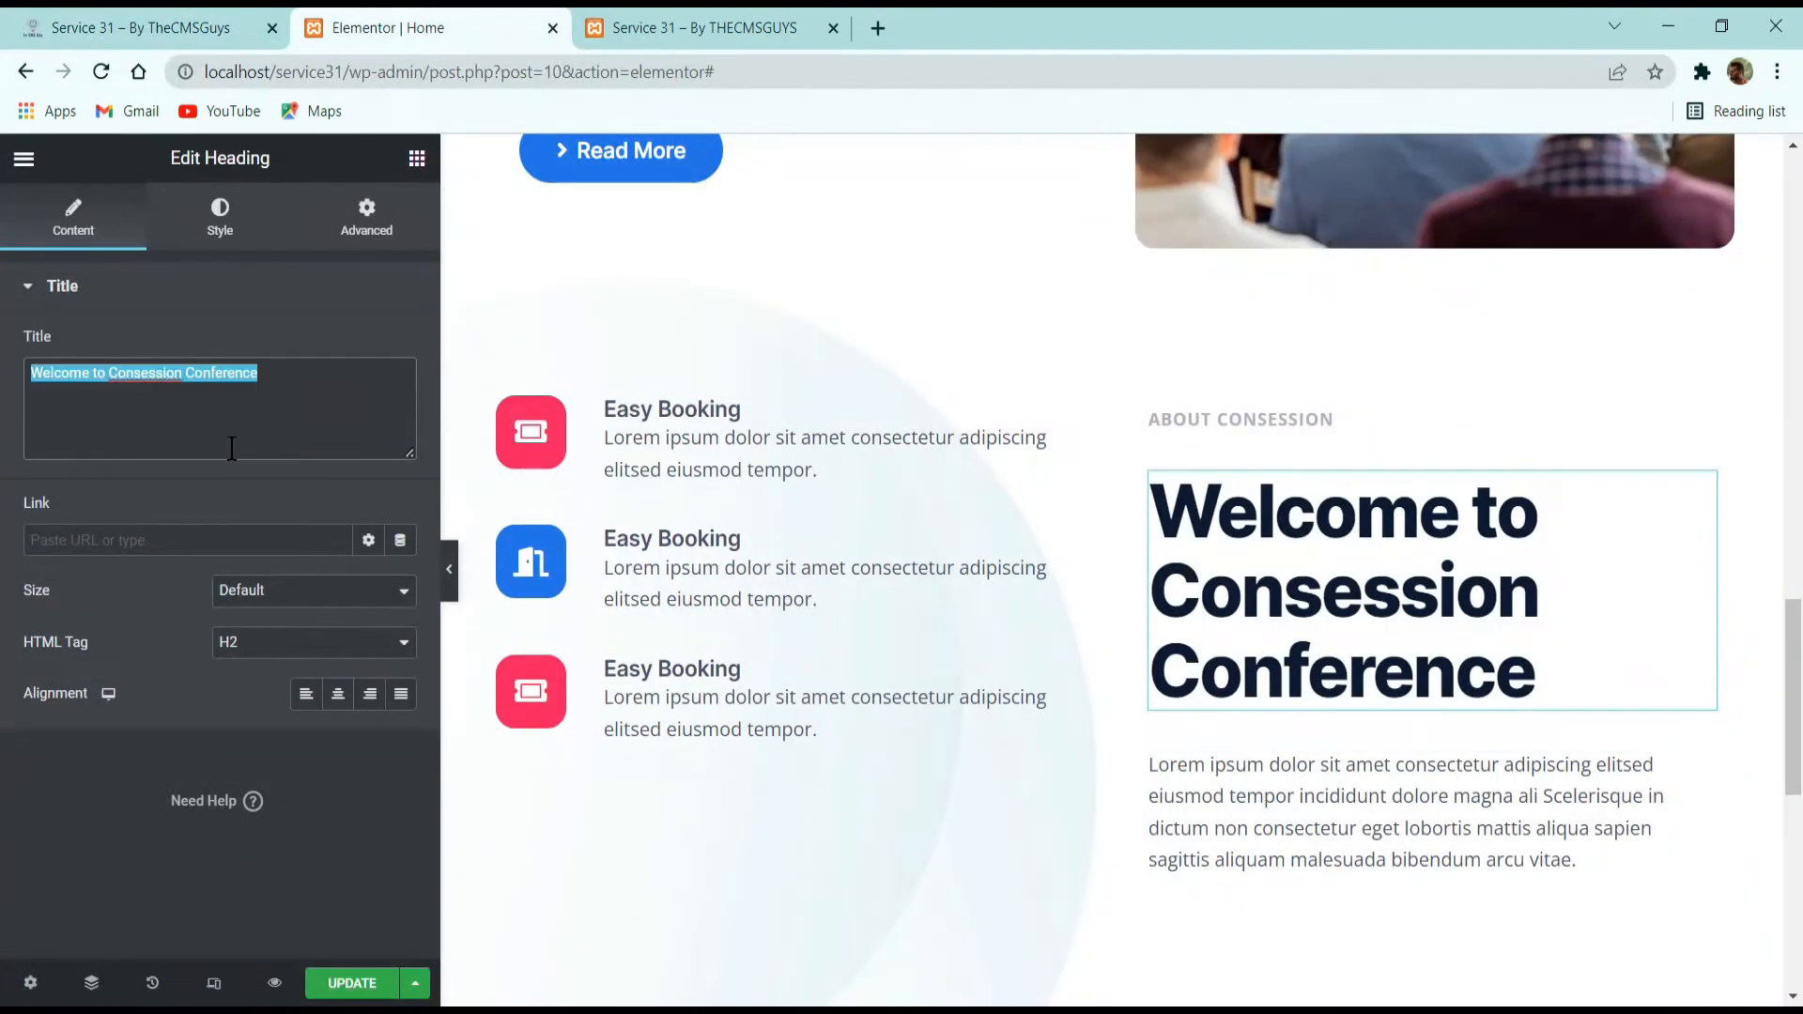
key("ctrl+v")
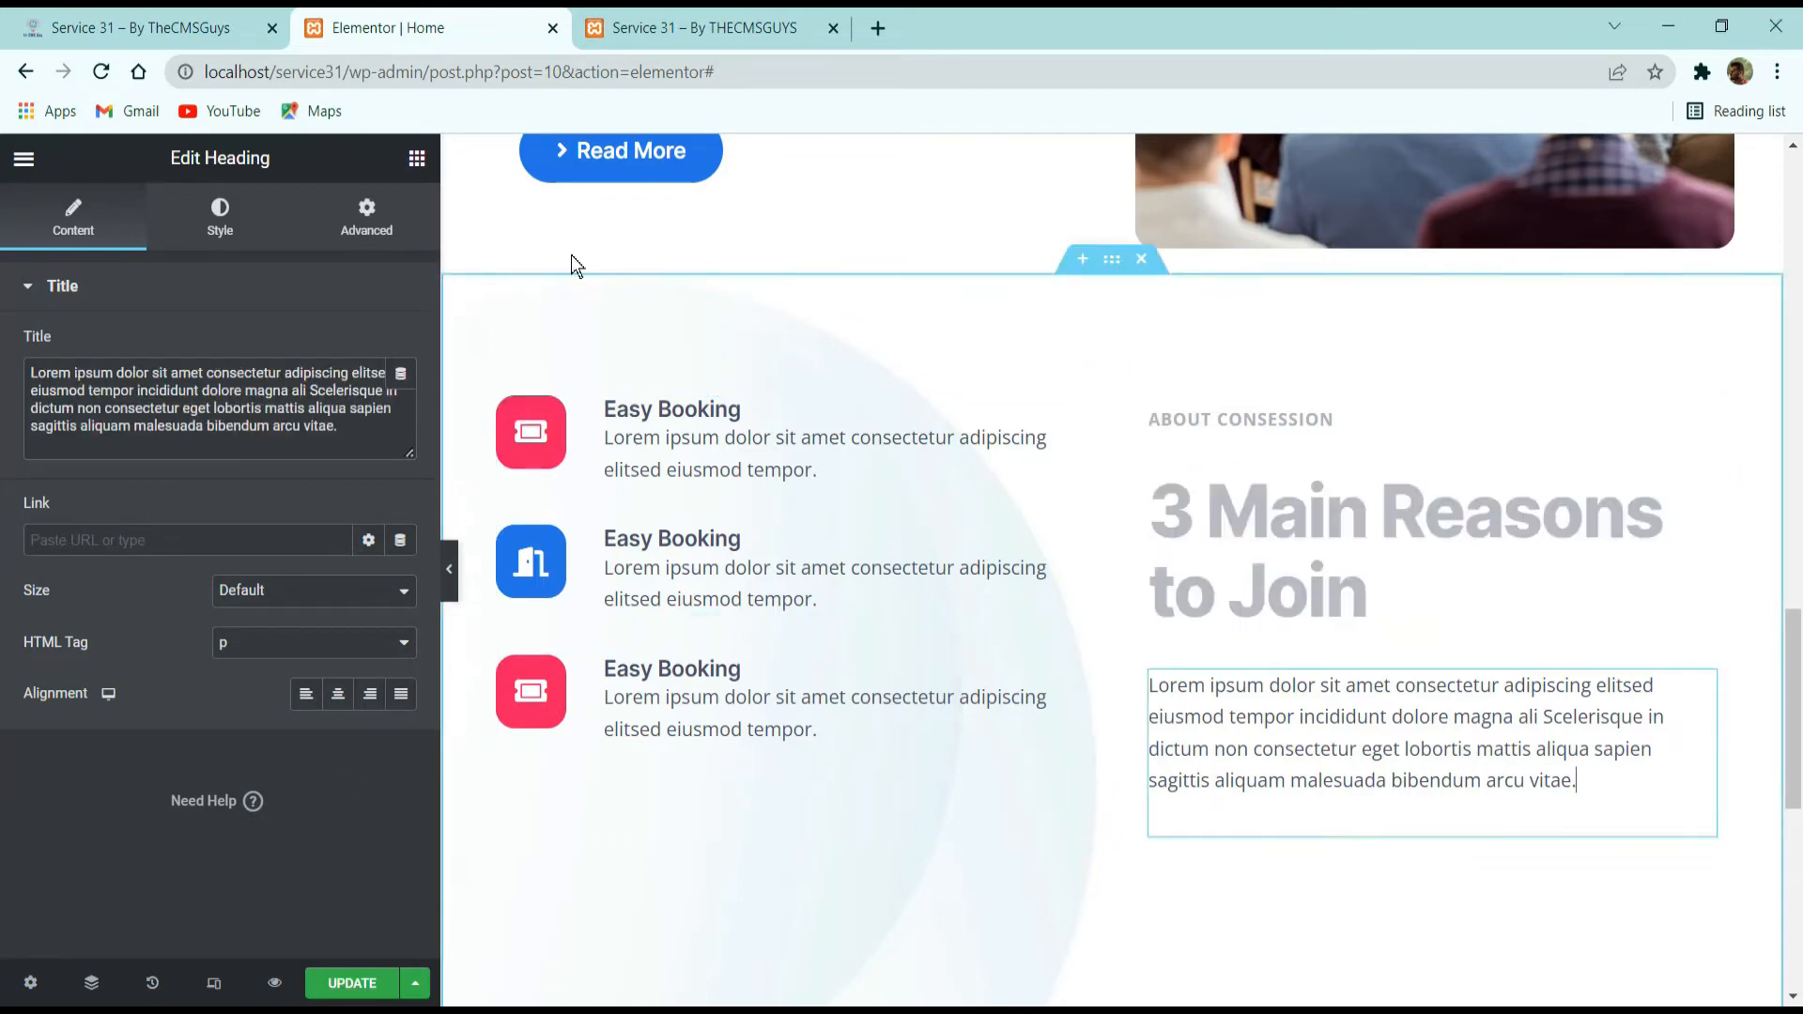
Check the demo's text column, then give the matching heading column 32 px of left padding and 0 on the other sides.
left_click(141, 27)
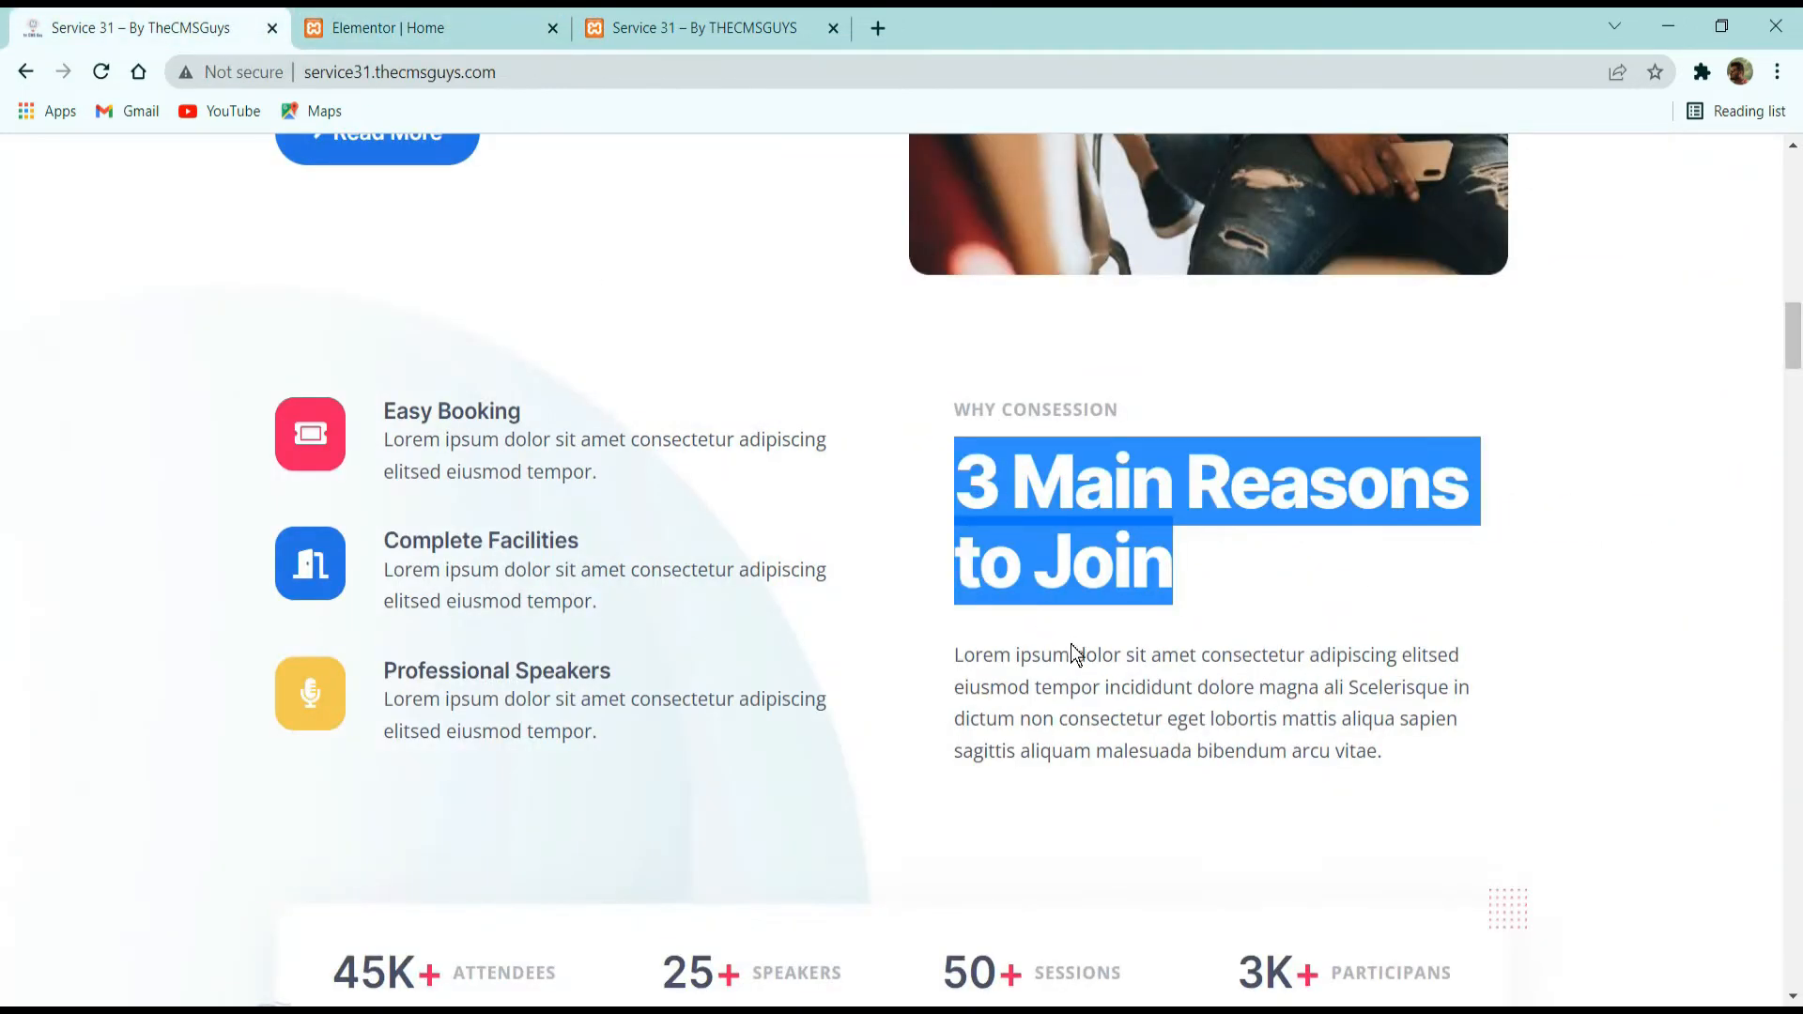
left_click(1139, 573)
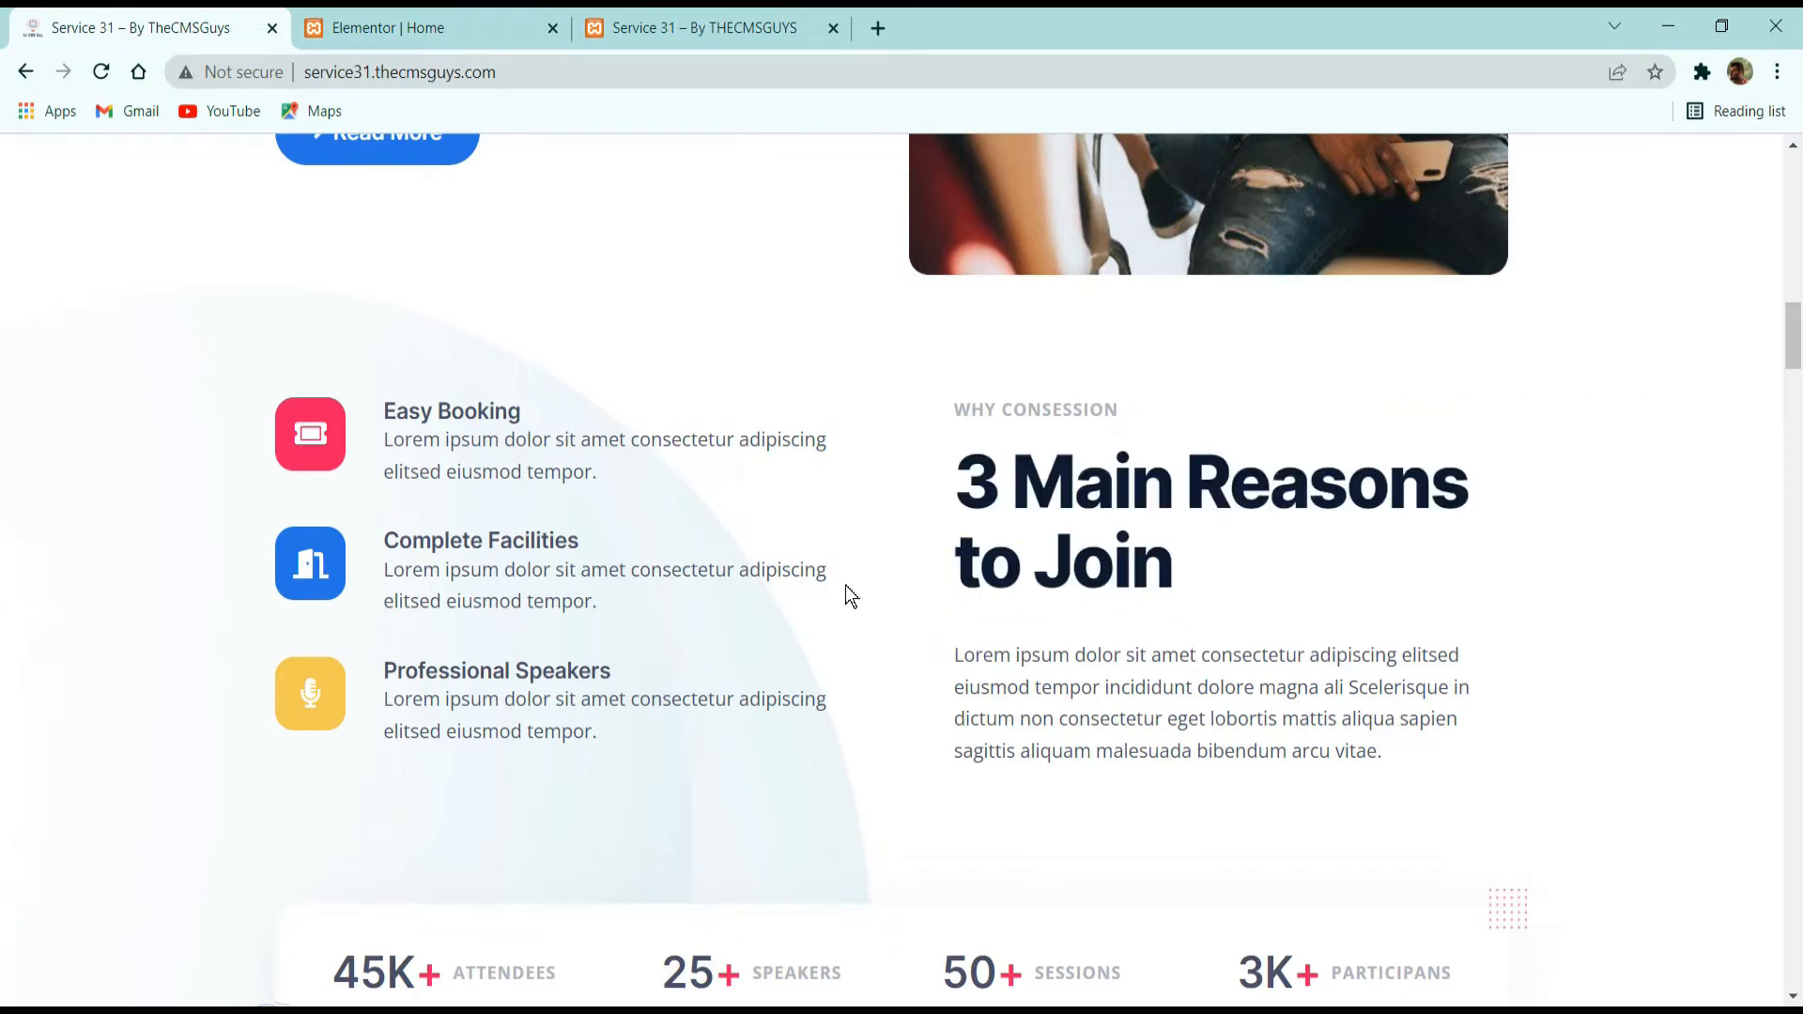
left_click(357, 27)
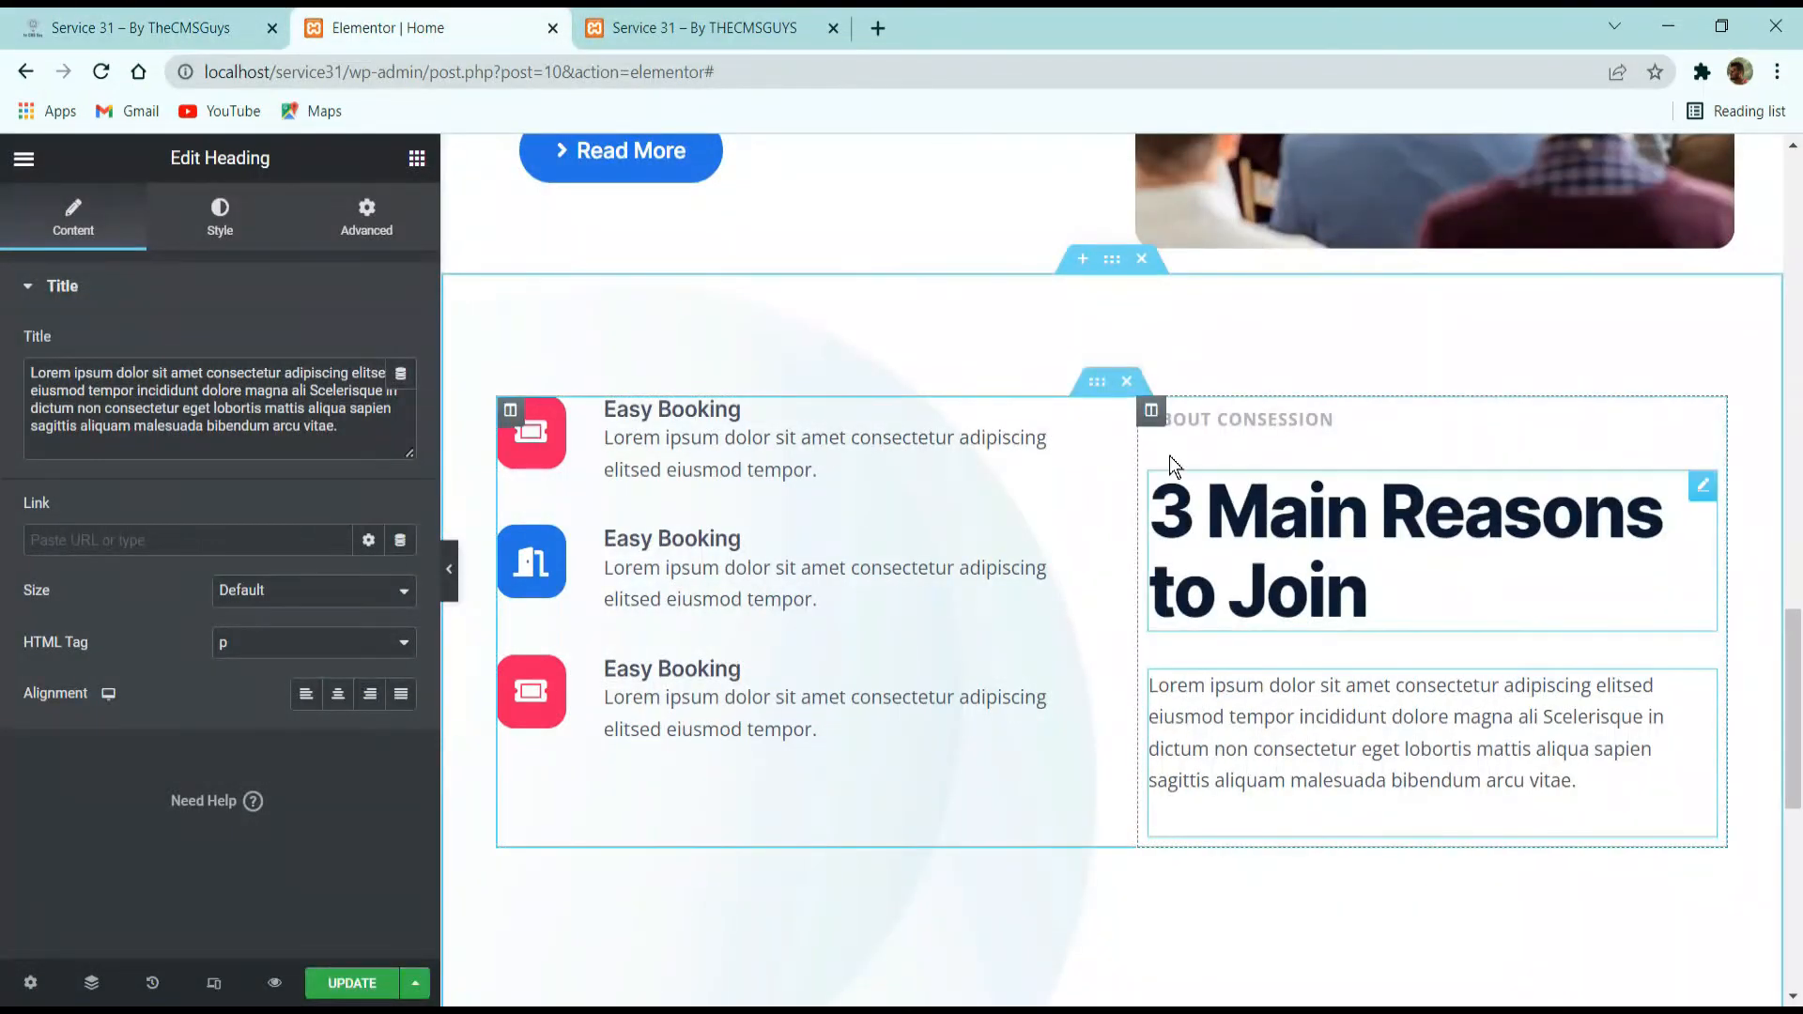
left_click(1150, 410)
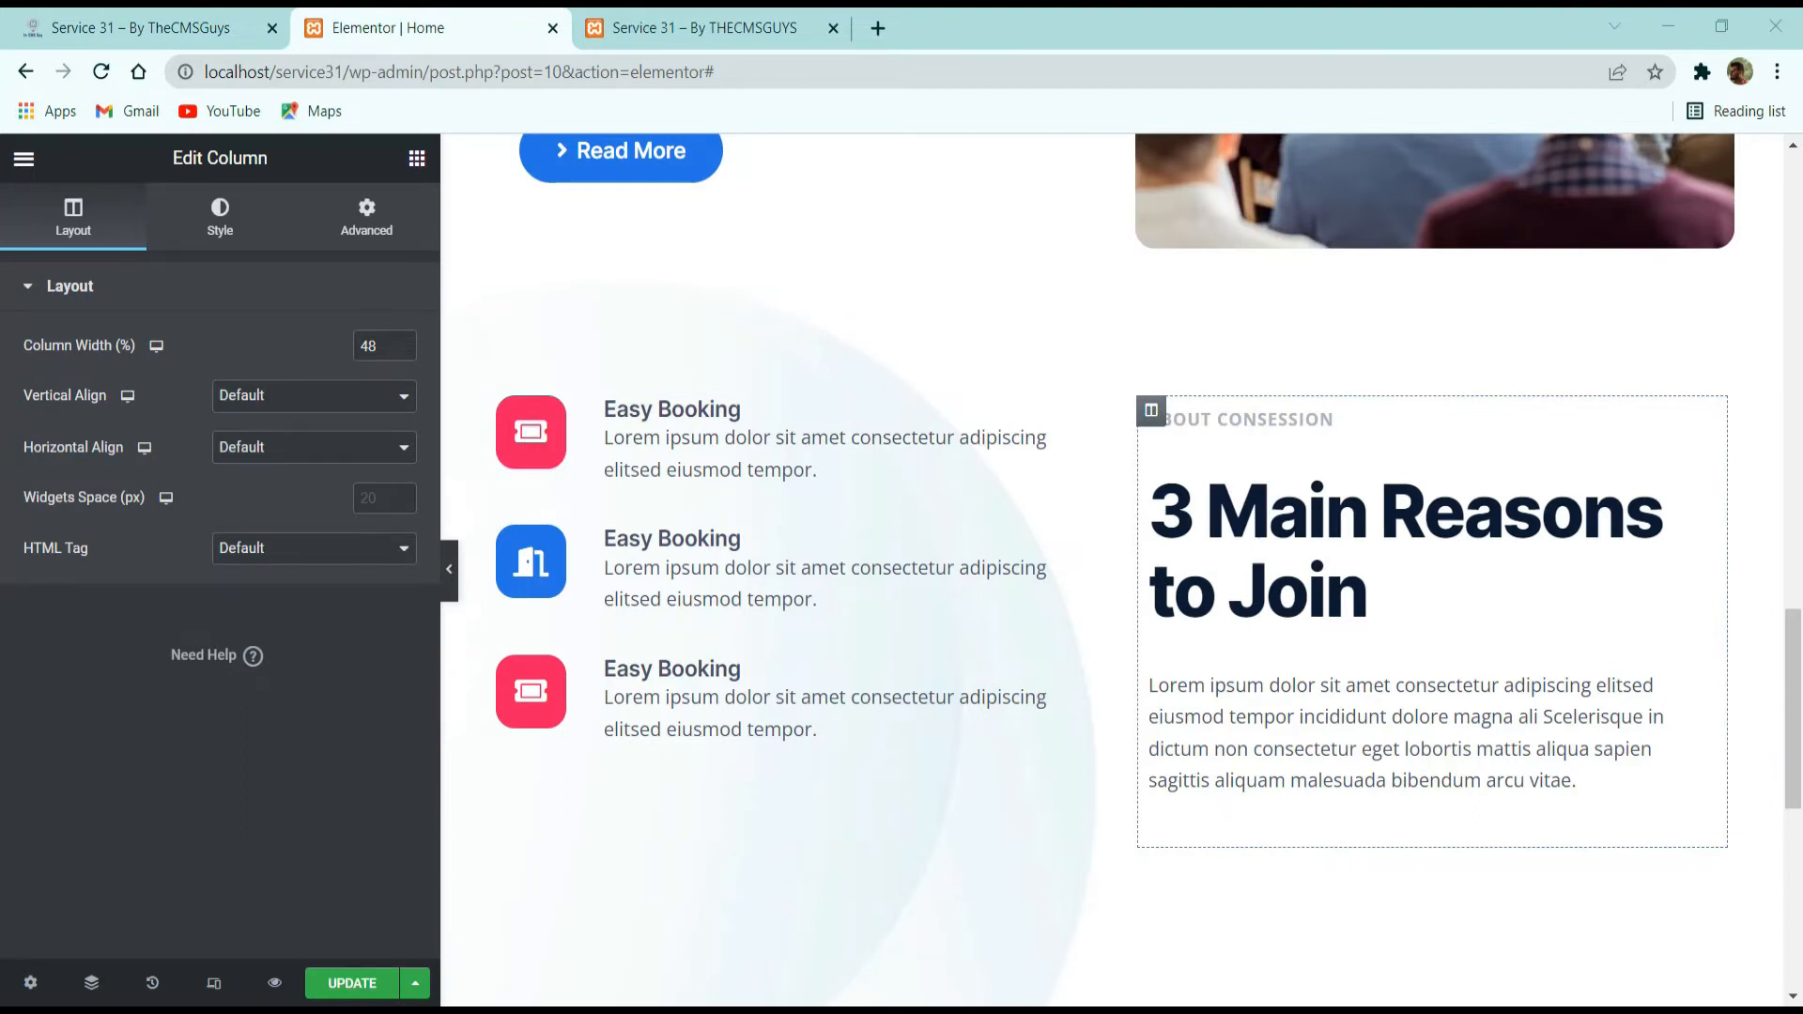
left_click(406, 207)
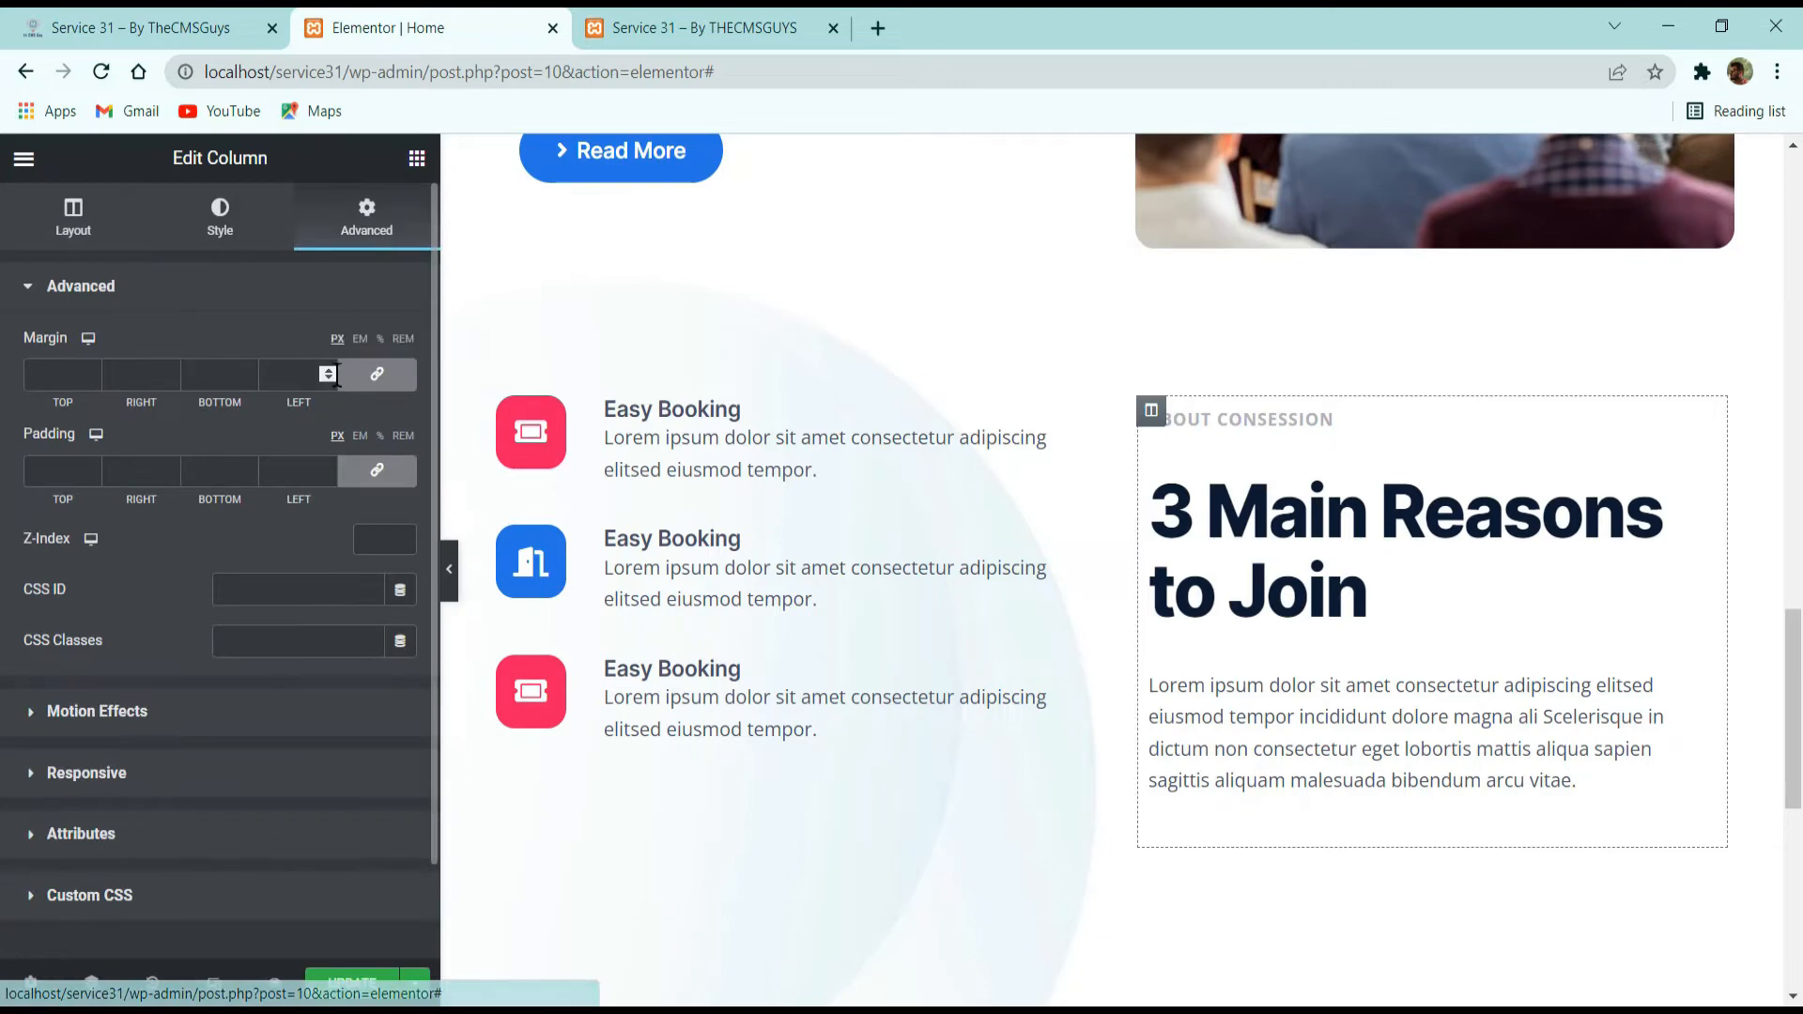
left_click(366, 474)
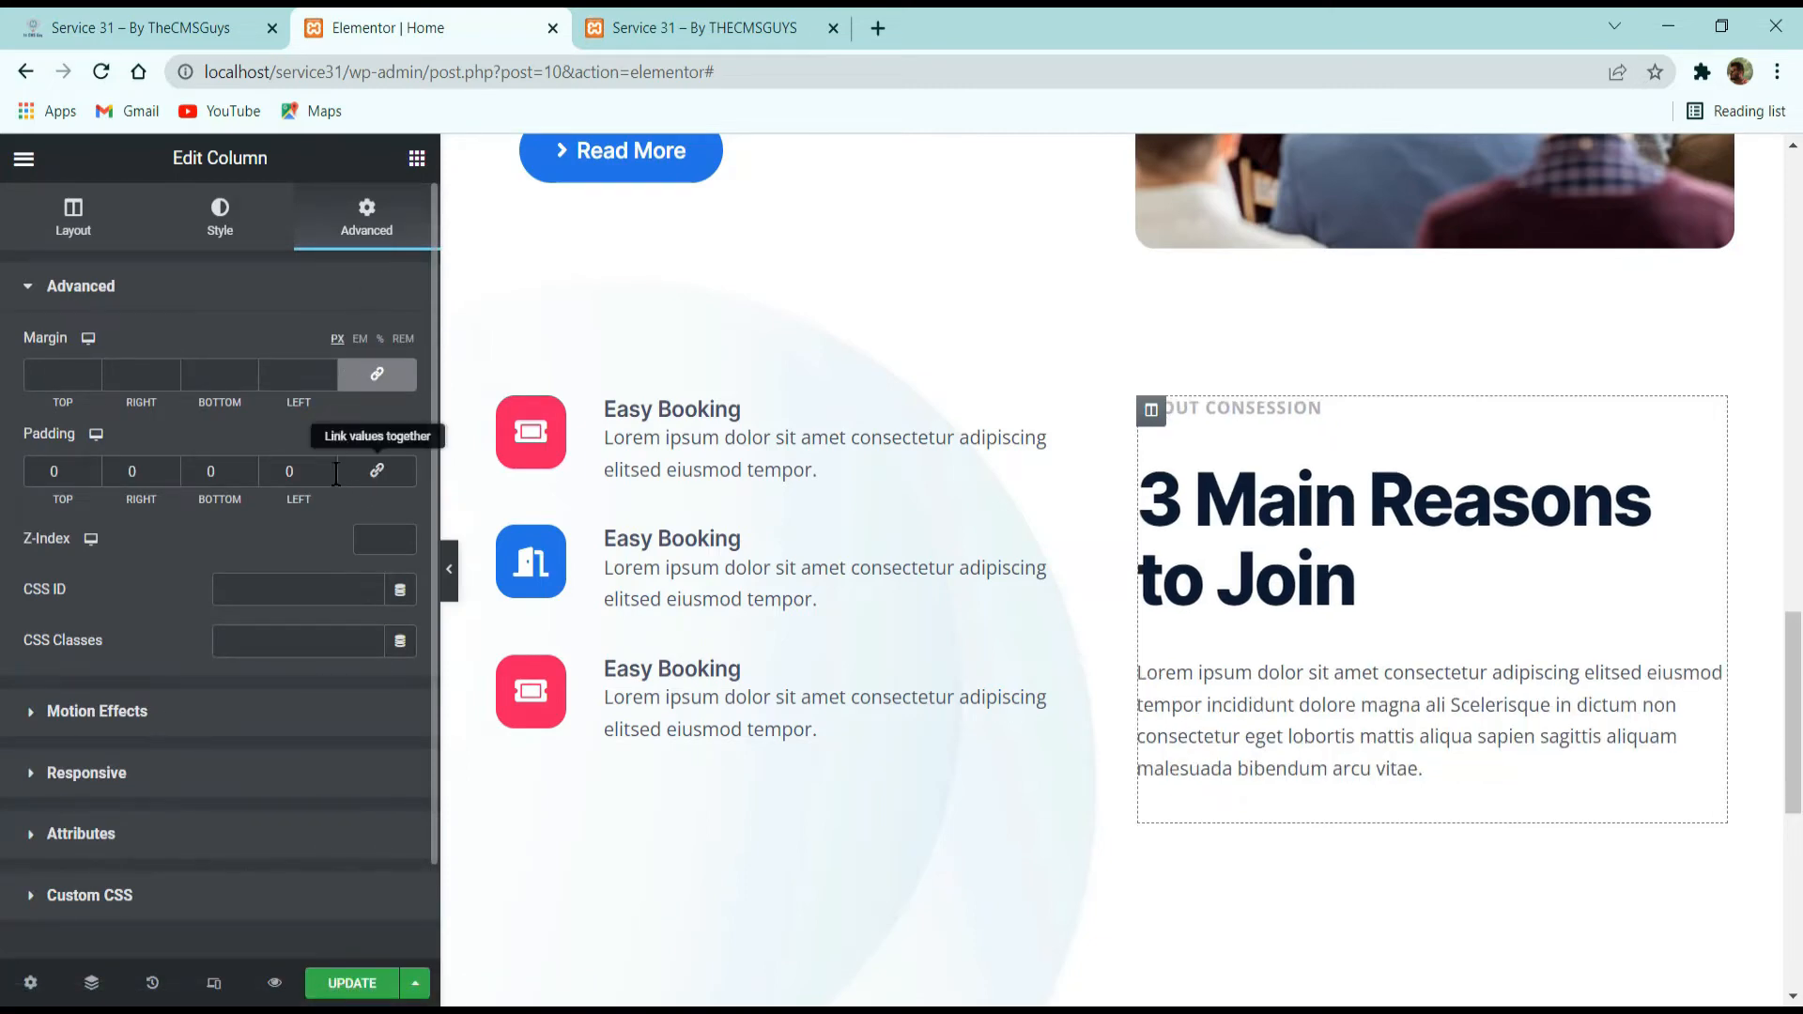
left_click_drag(305, 471, 137, 492)
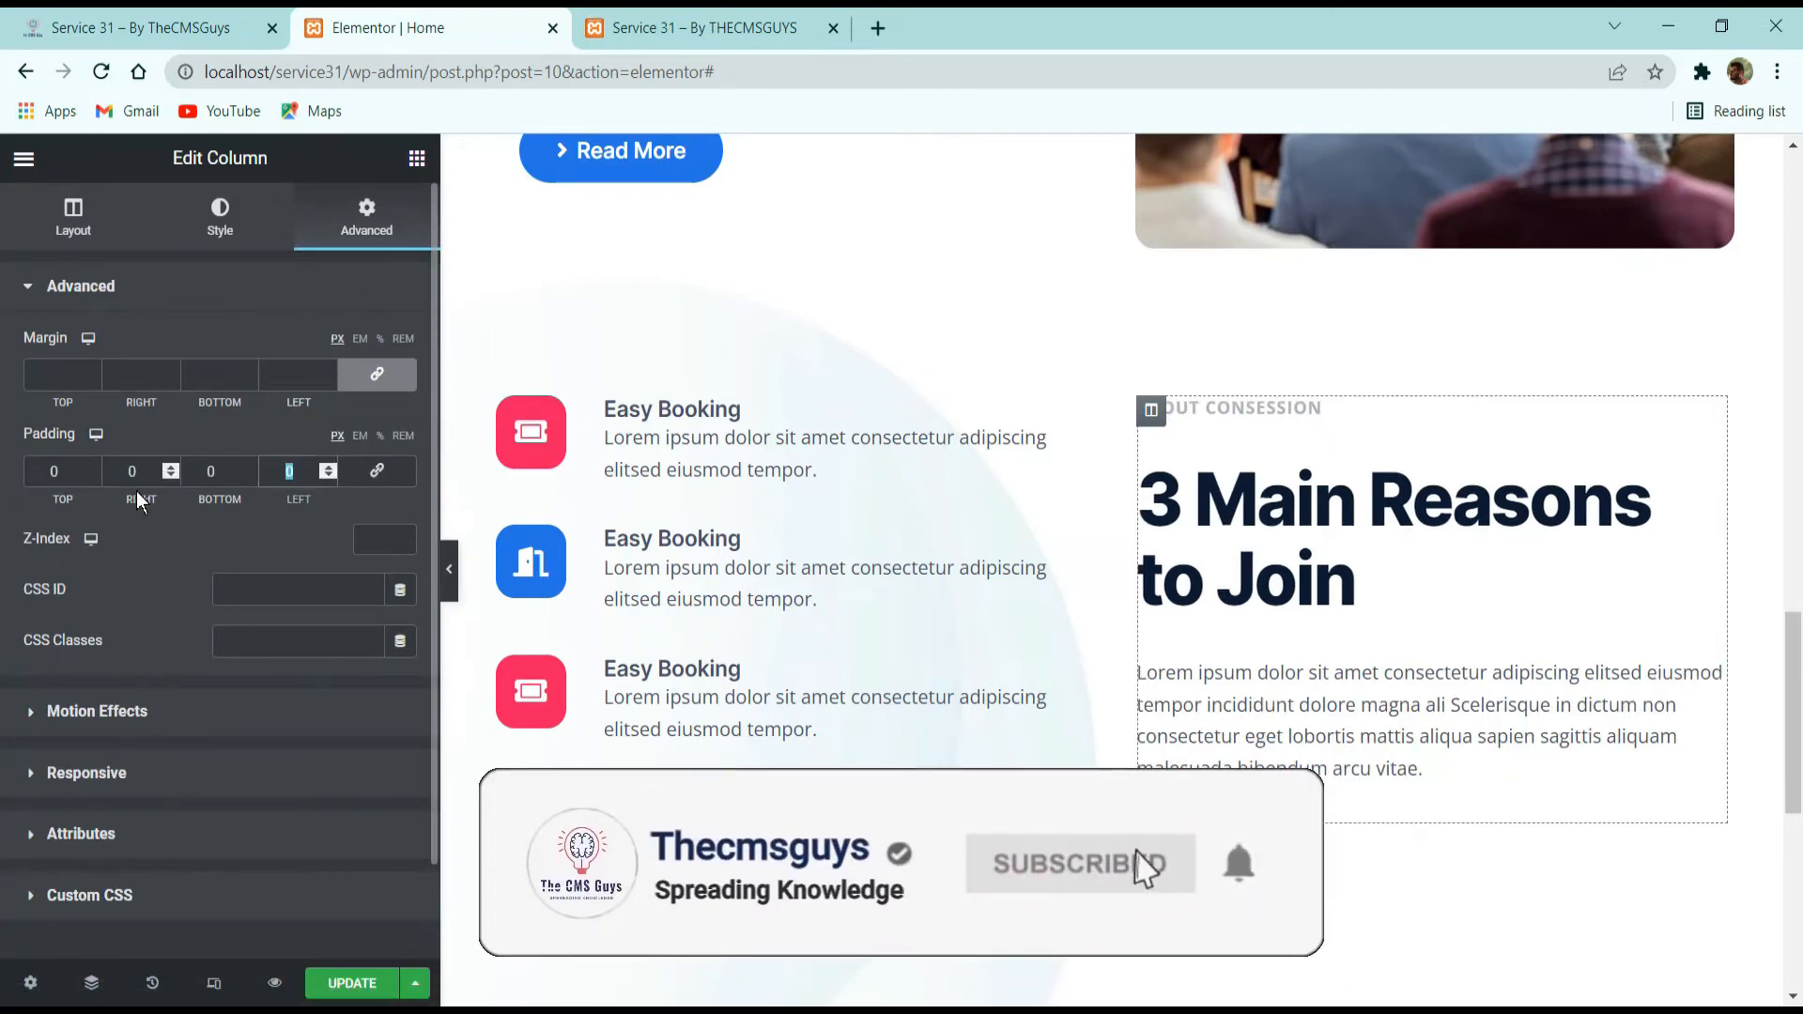
type("32")
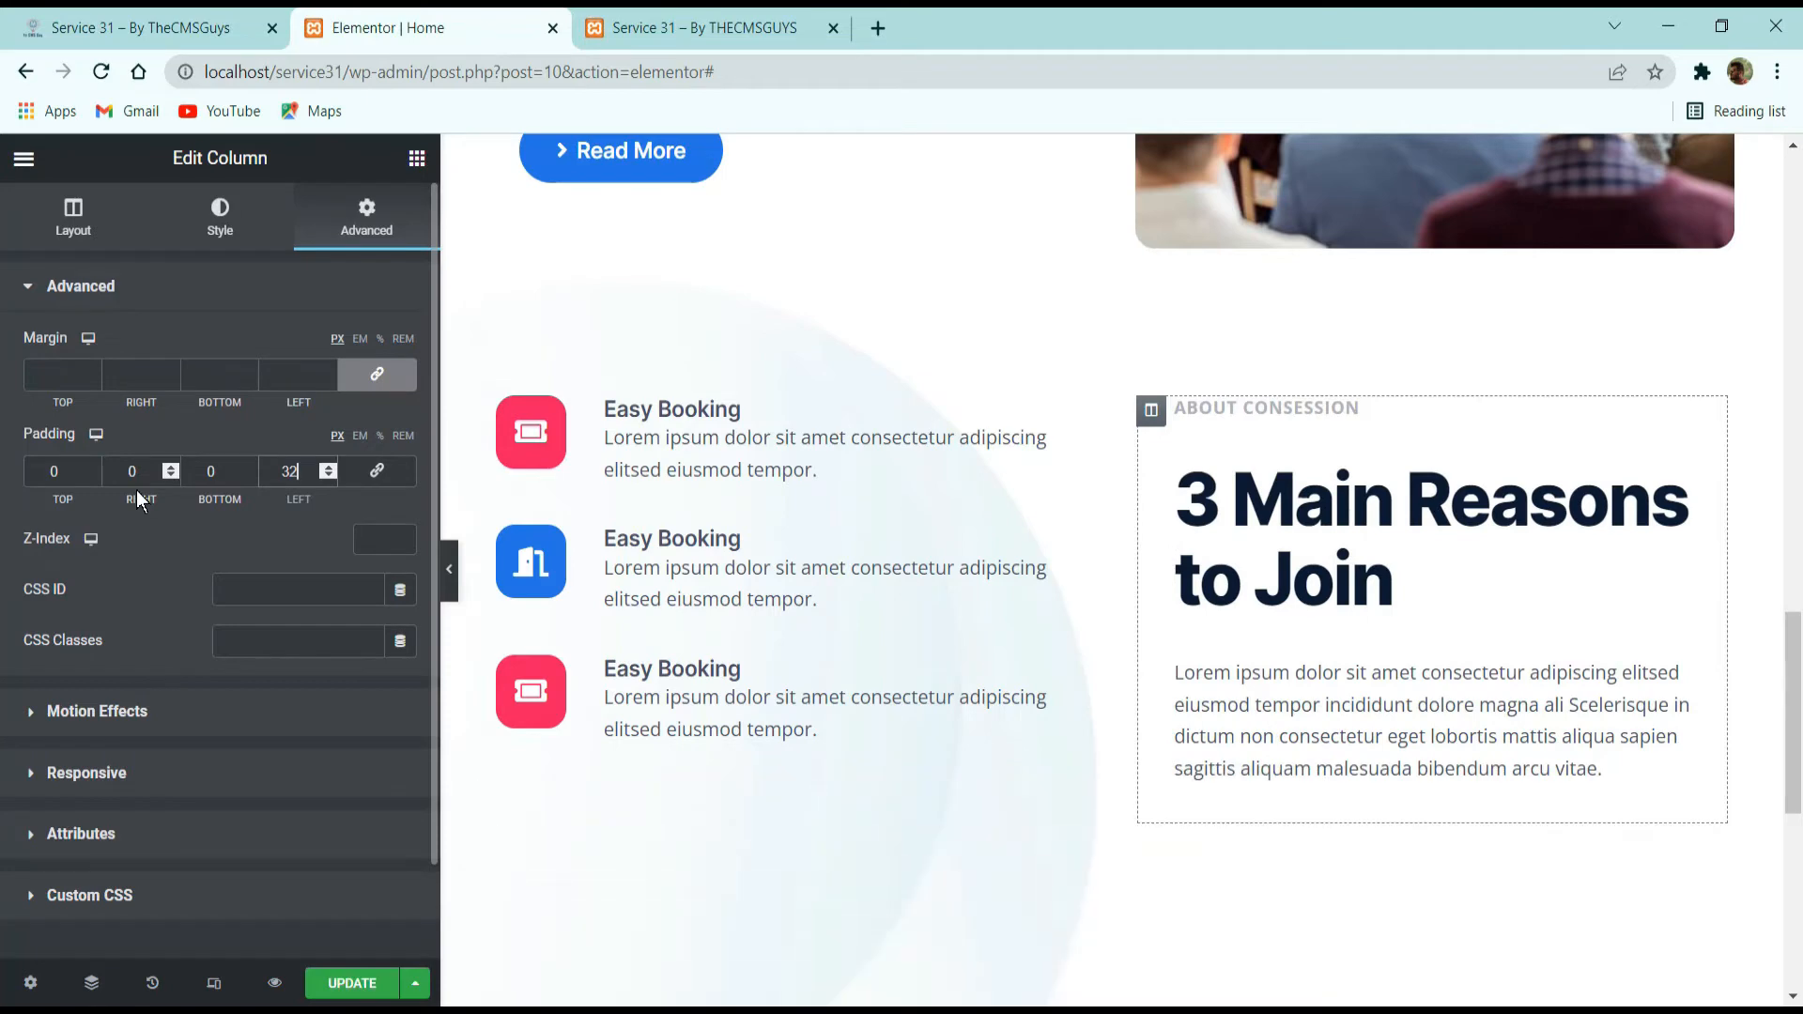
Check the demo's spacing, then set the inner section's padding to 0, its top margin to 0 and its bottom margin to 100 px.
left_click(268, 20)
scroll(710, 532, "down", 3)
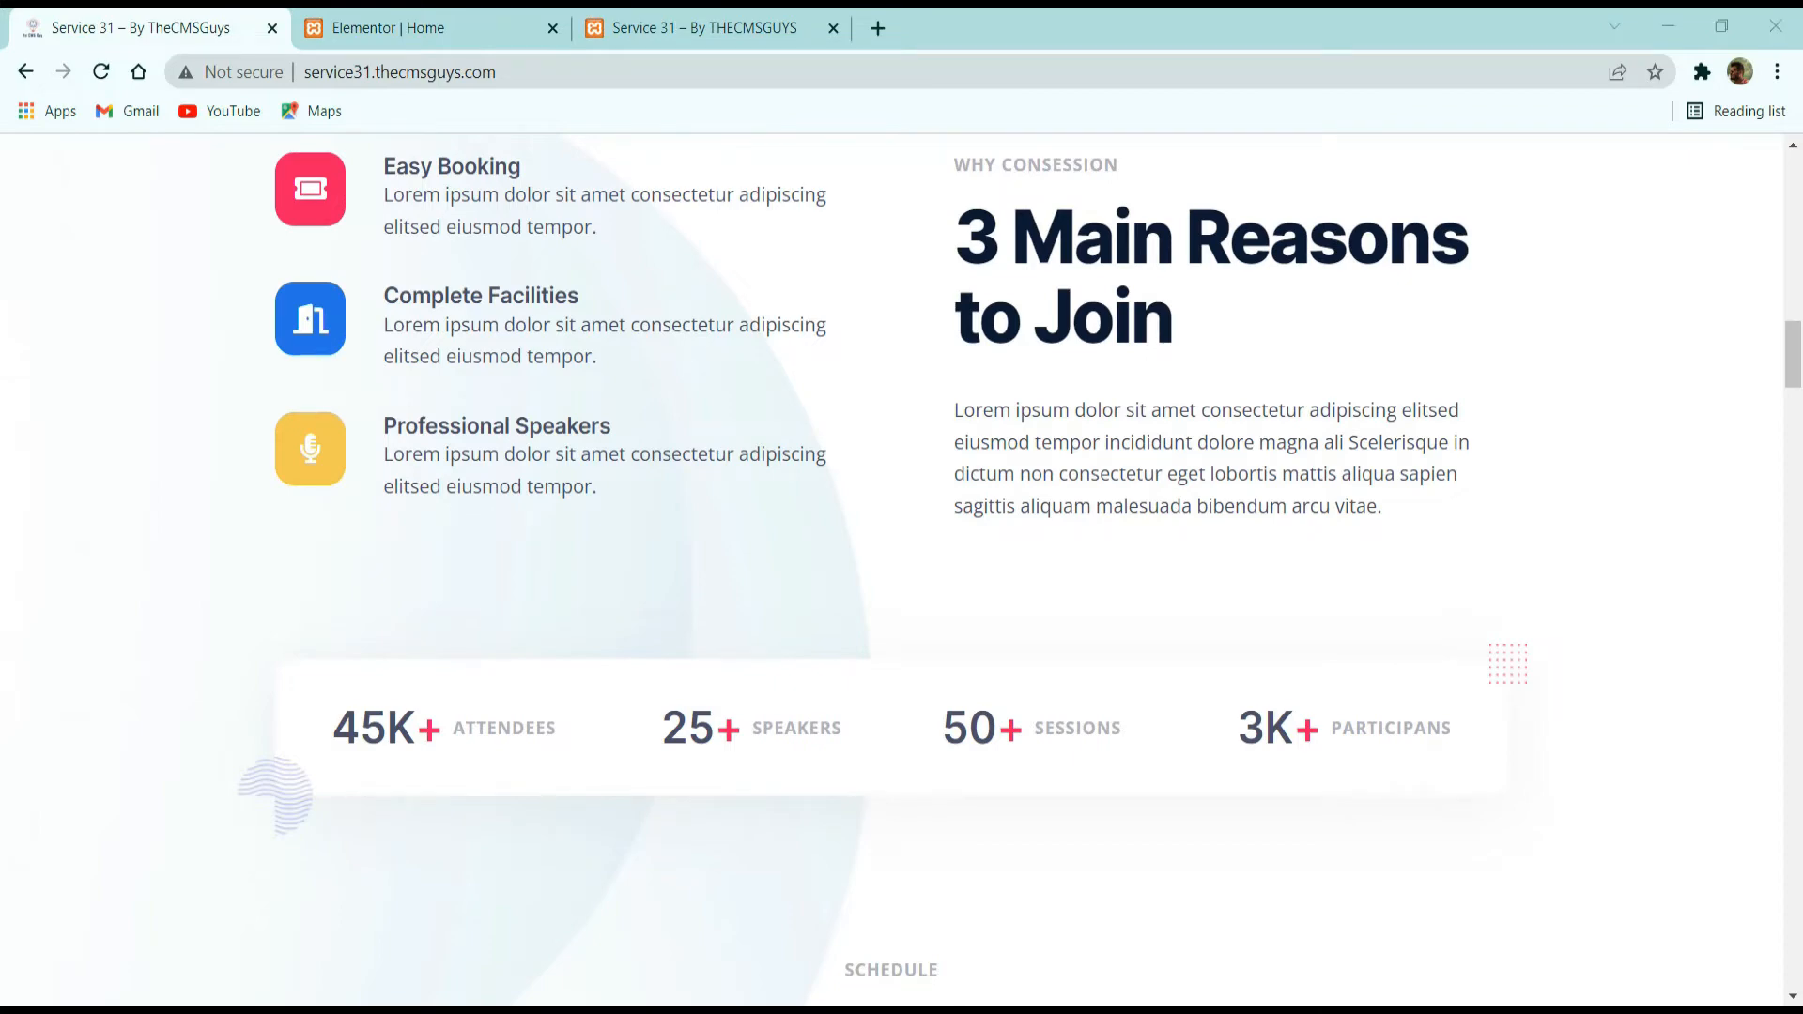
left_click(420, 30)
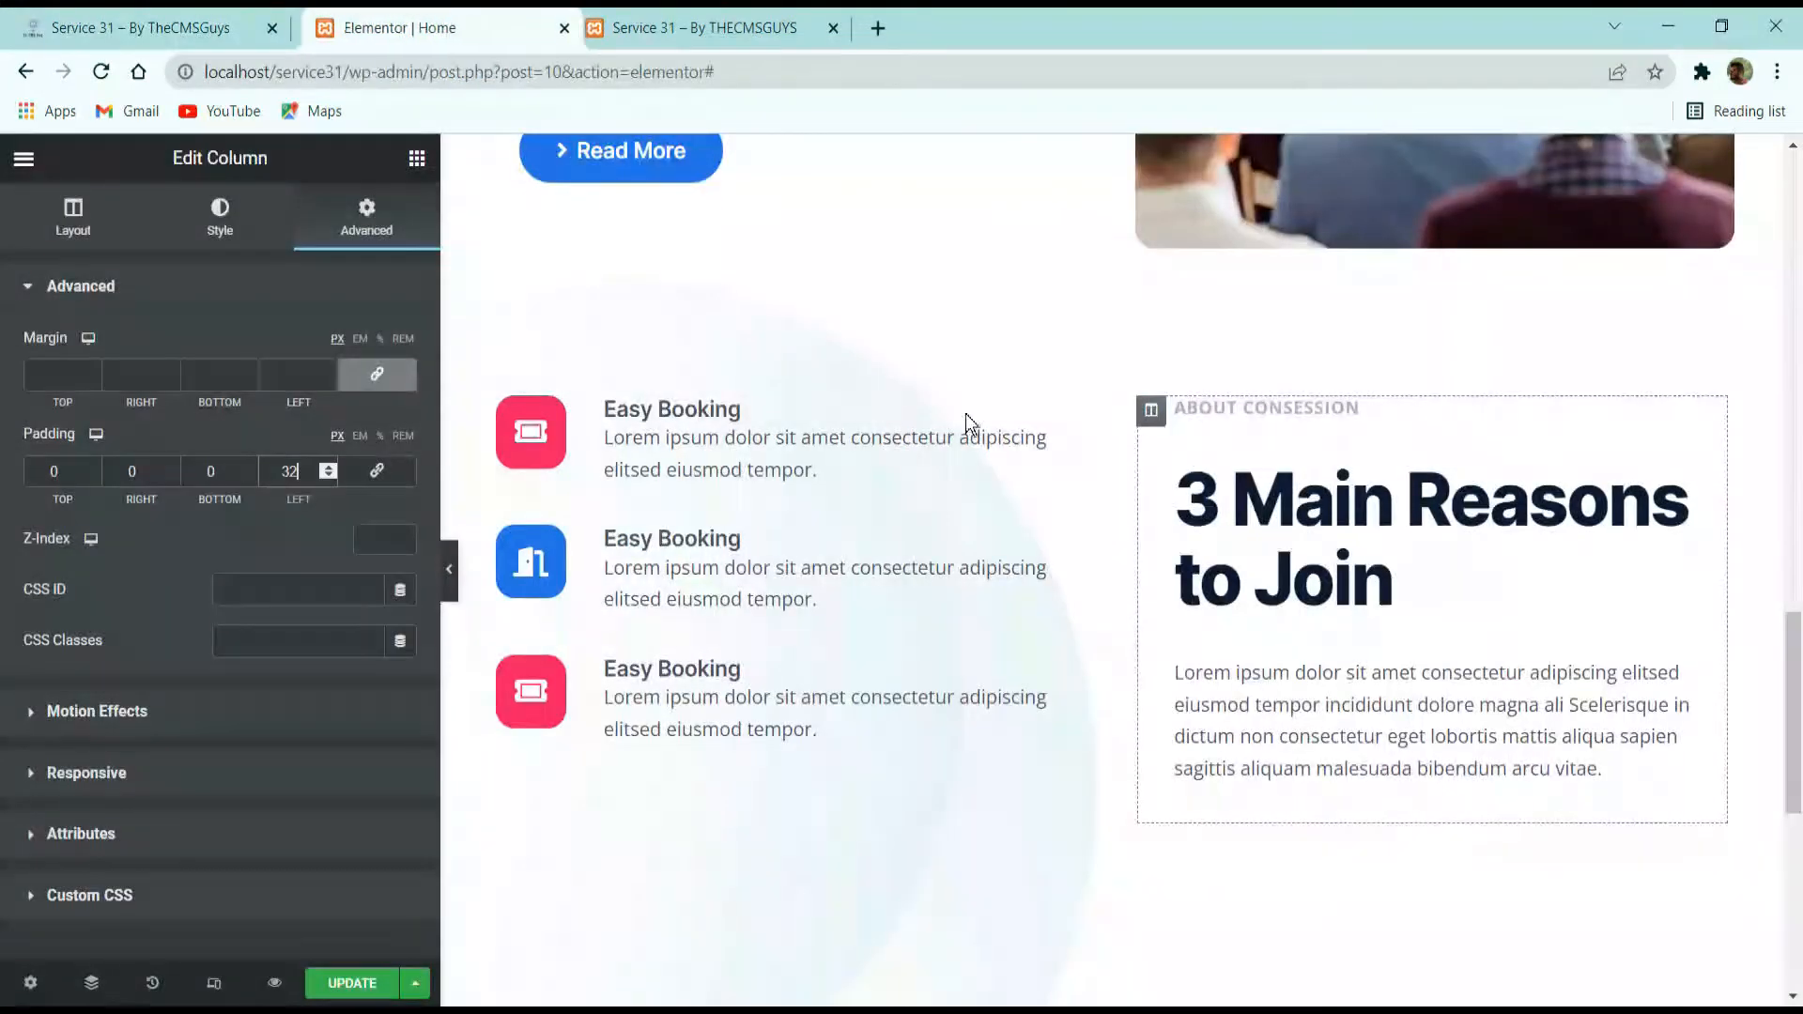
left_click(1107, 389)
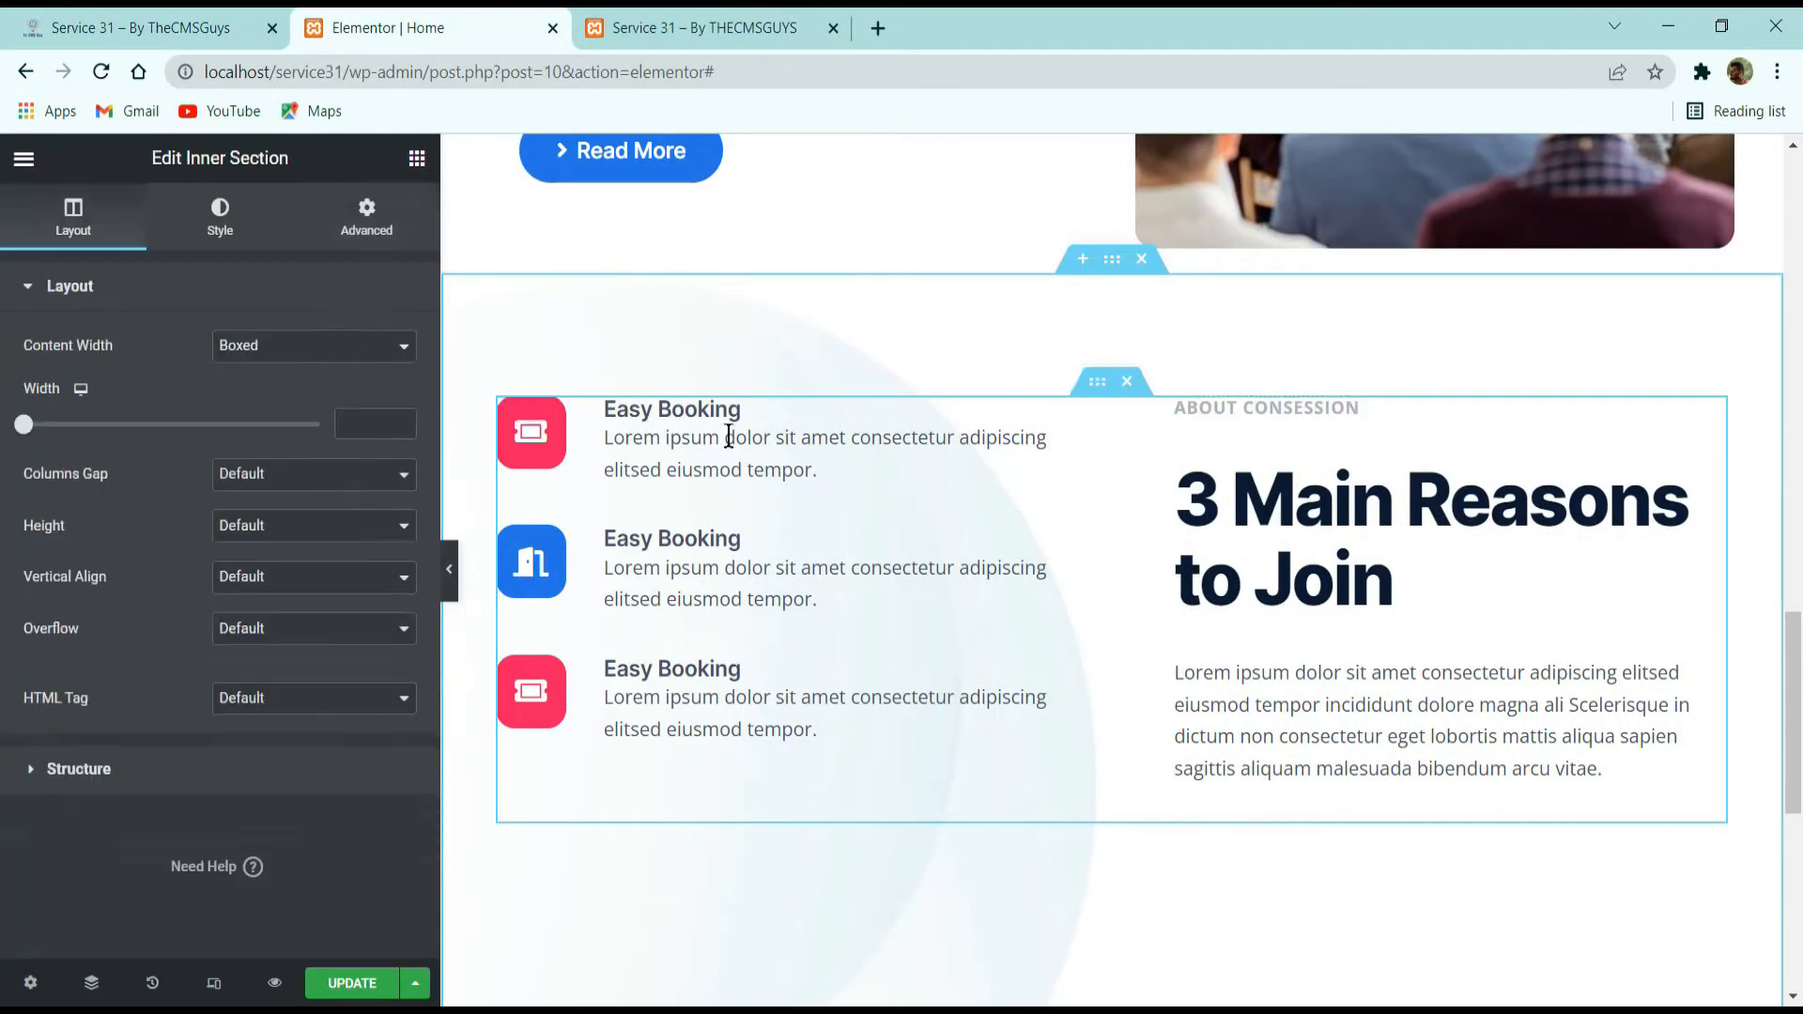
left_click(337, 232)
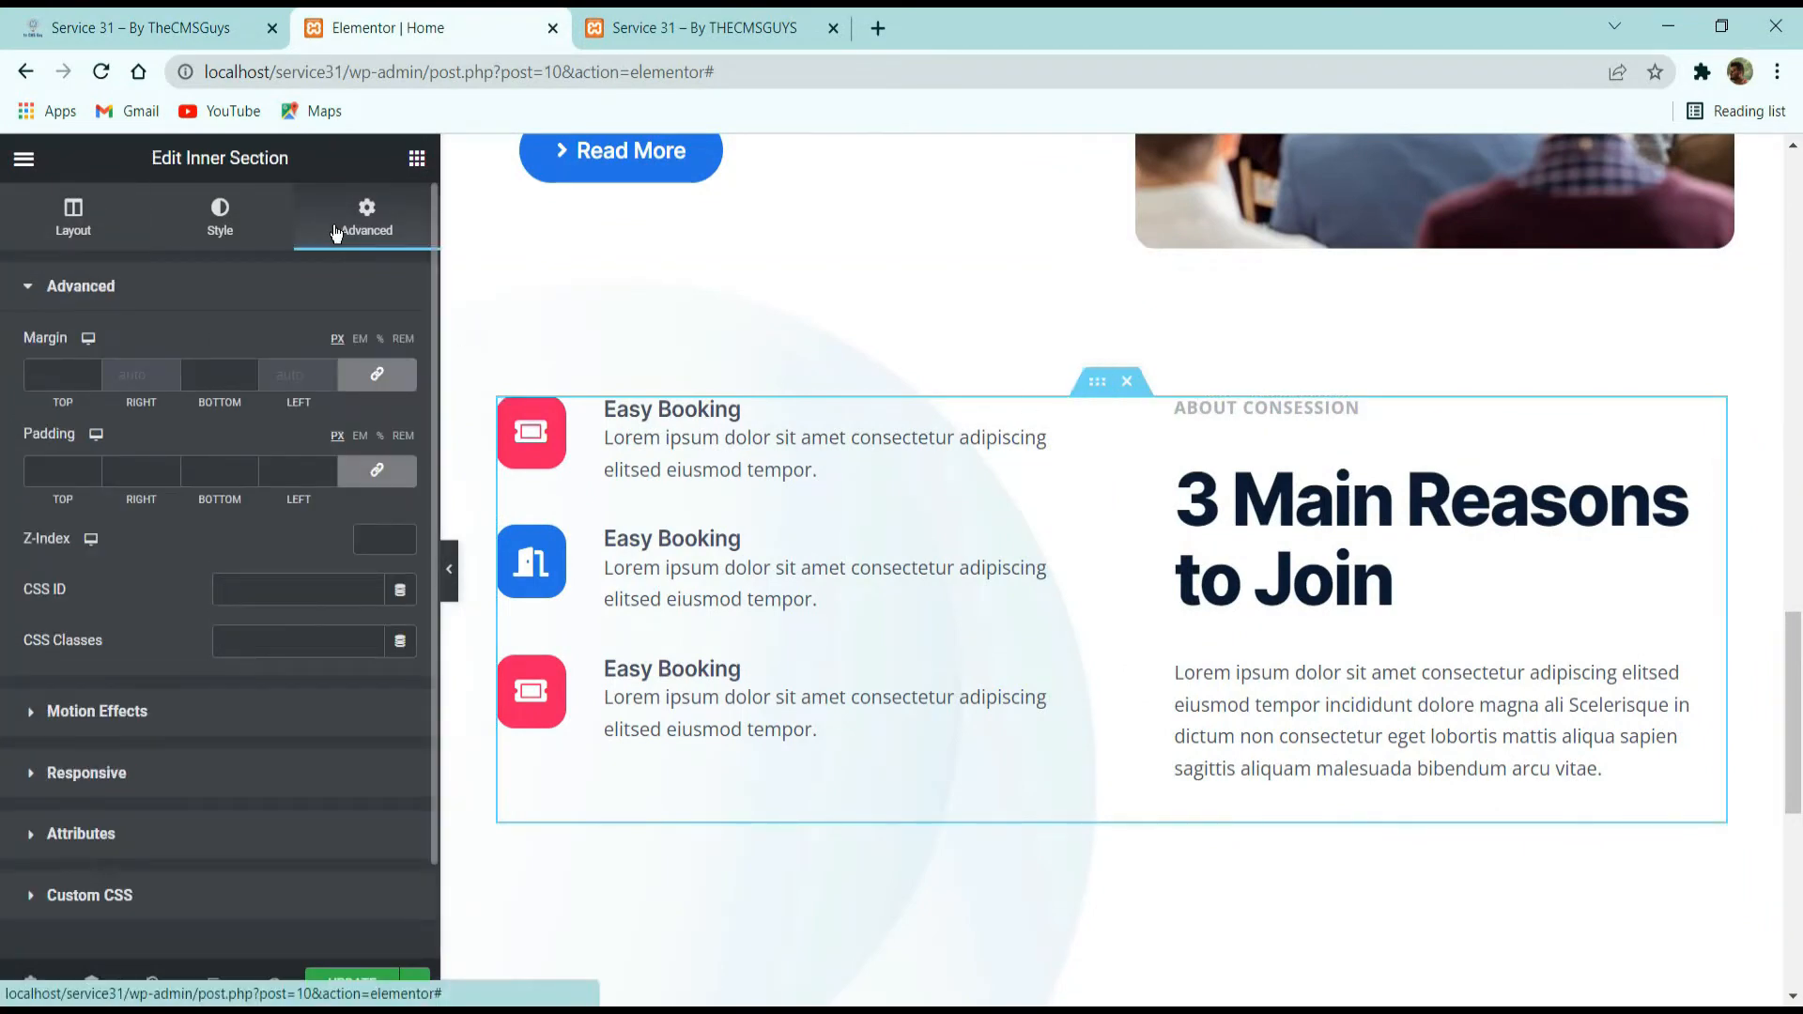
left_click(379, 472)
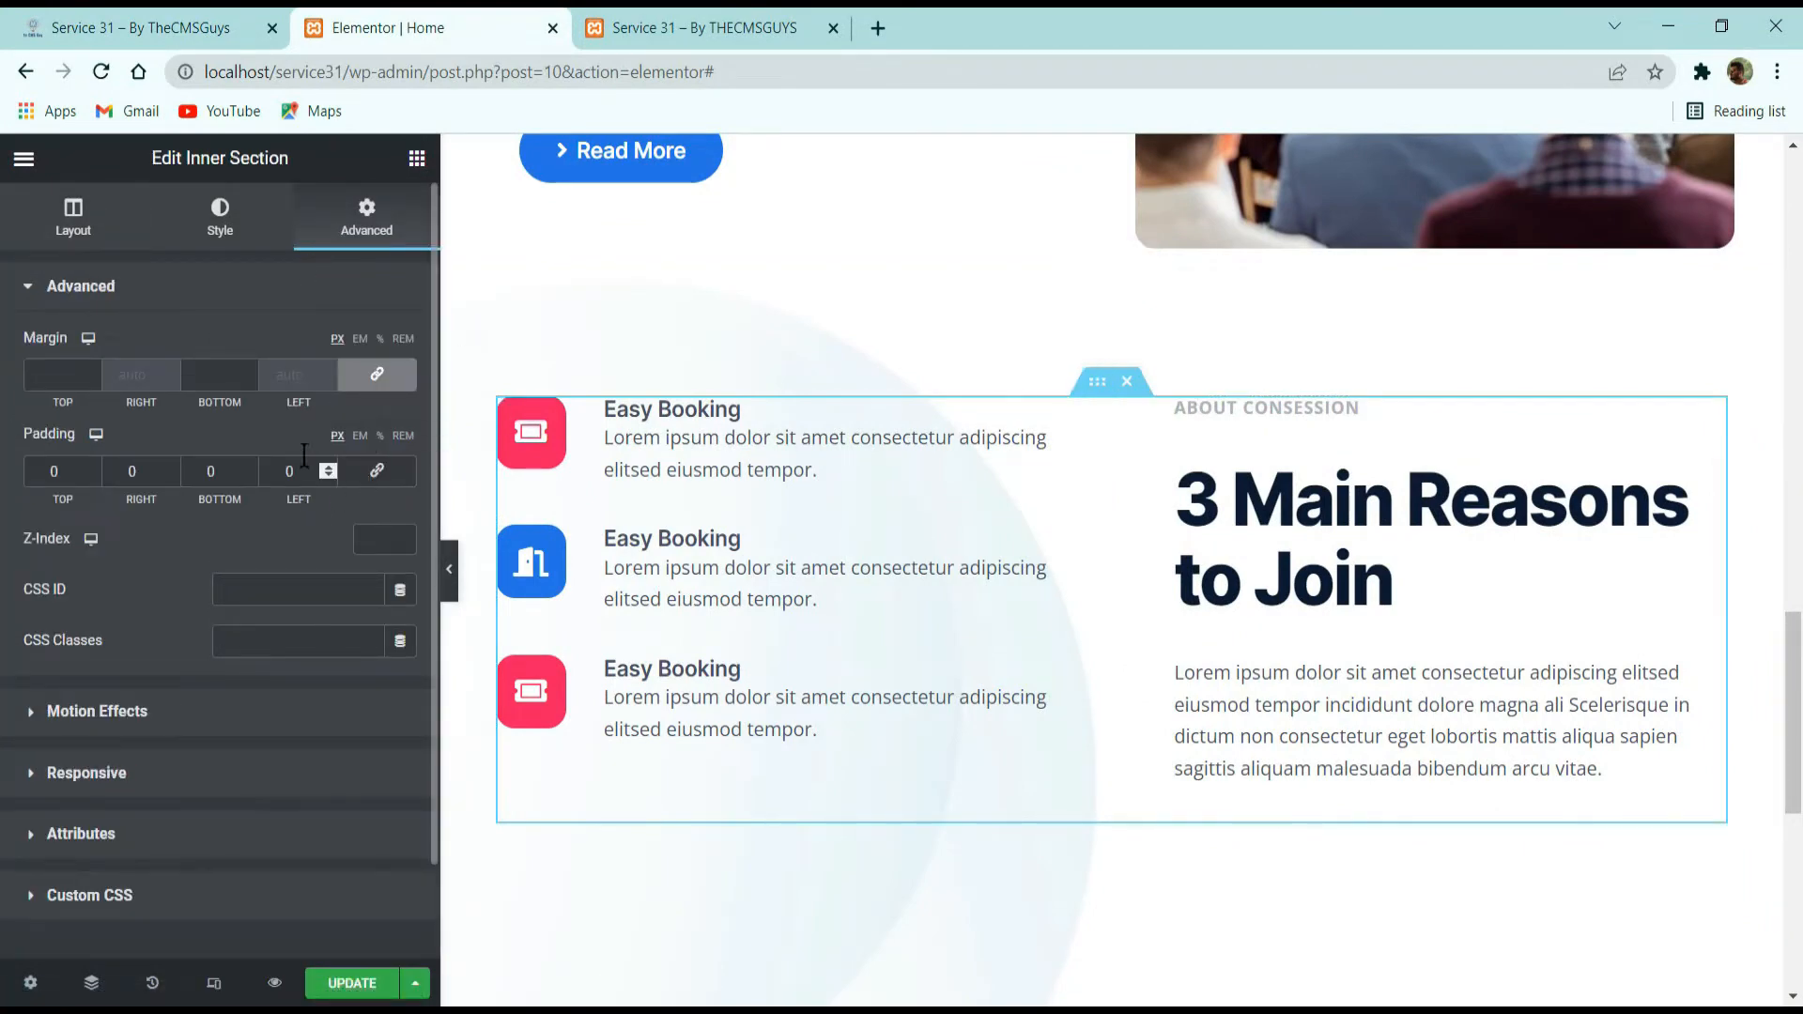
left_click(377, 373)
left_click(224, 375)
key("BackSpace")
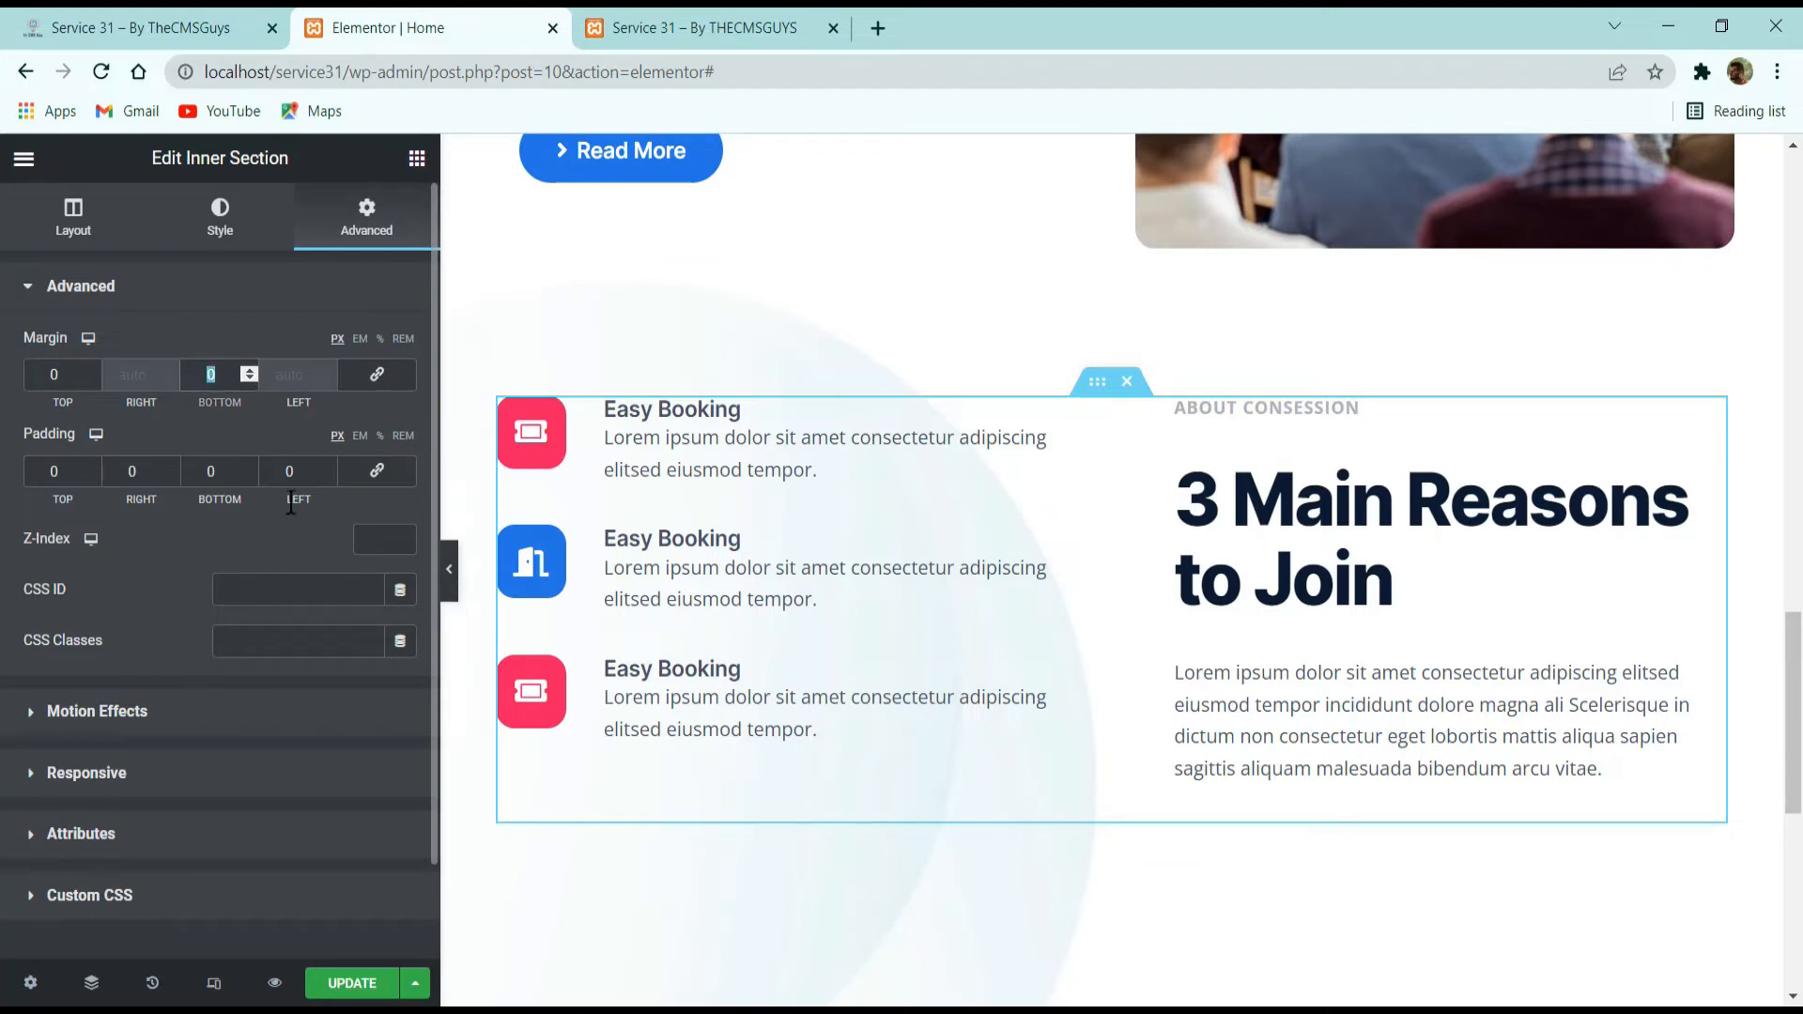
type("100")
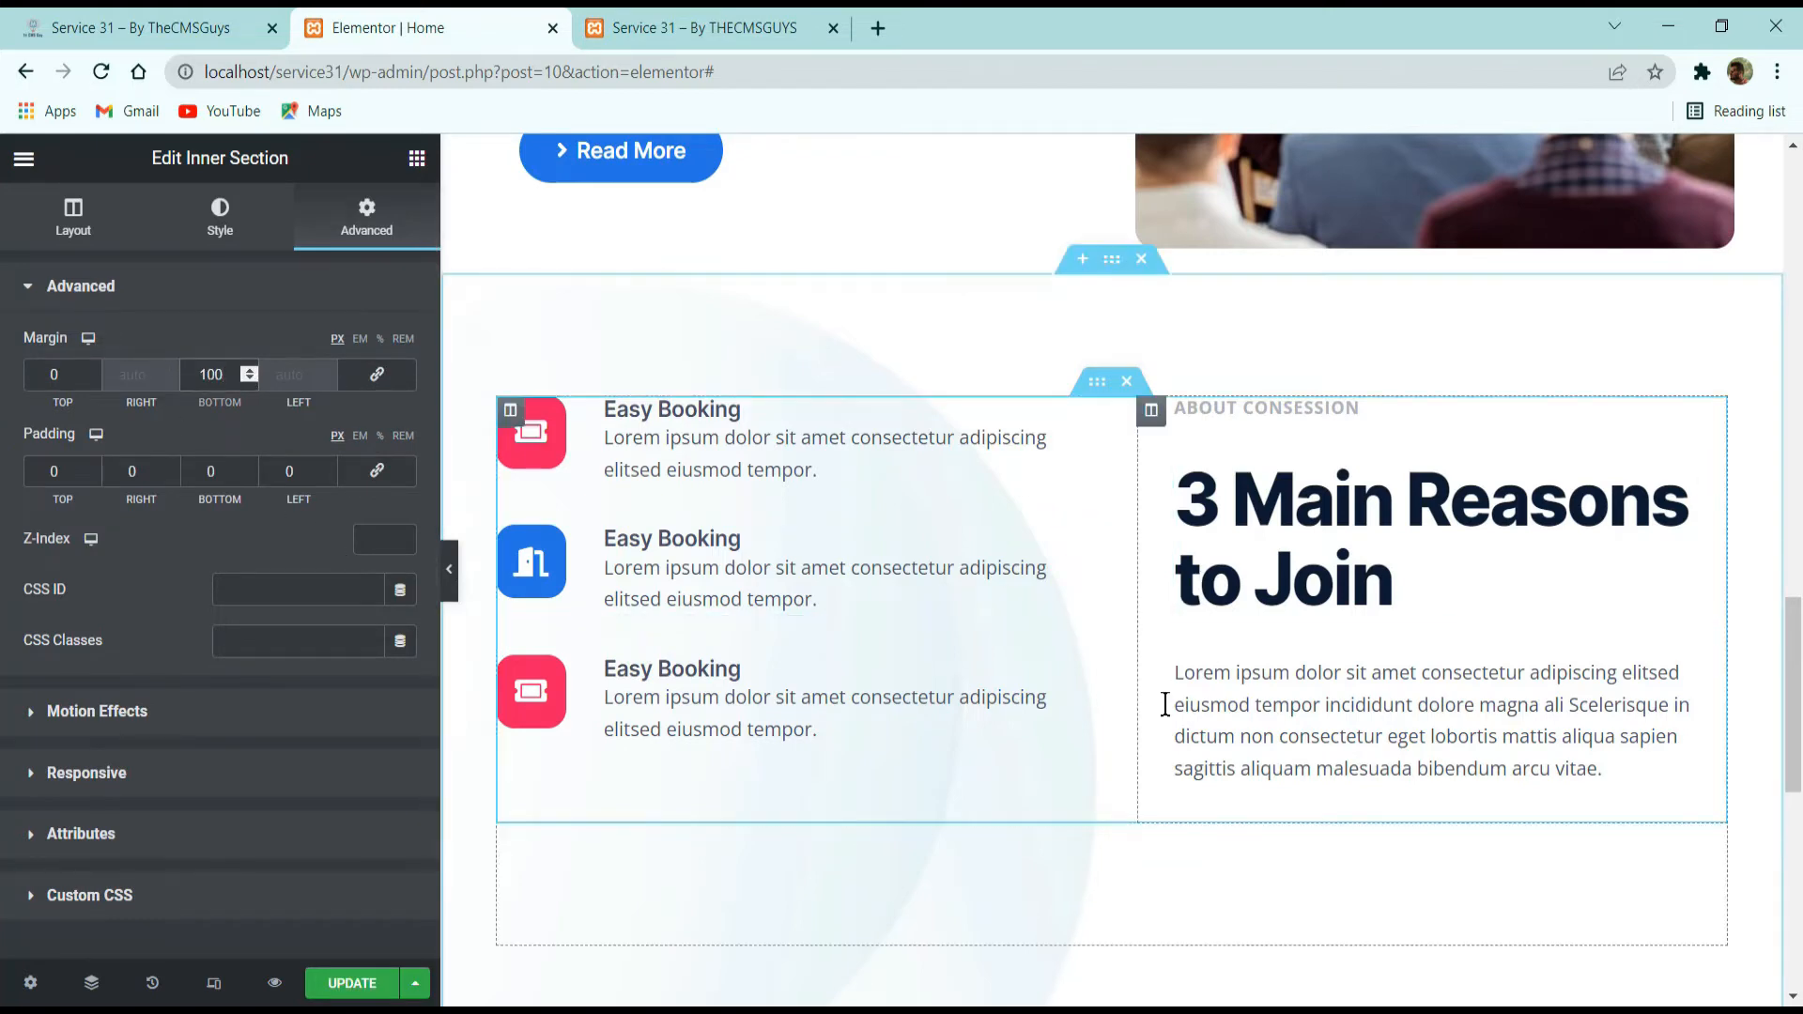
Compare the spacing below the inner section with the demo and examine the demo's statistics bar.
left_click(169, 14)
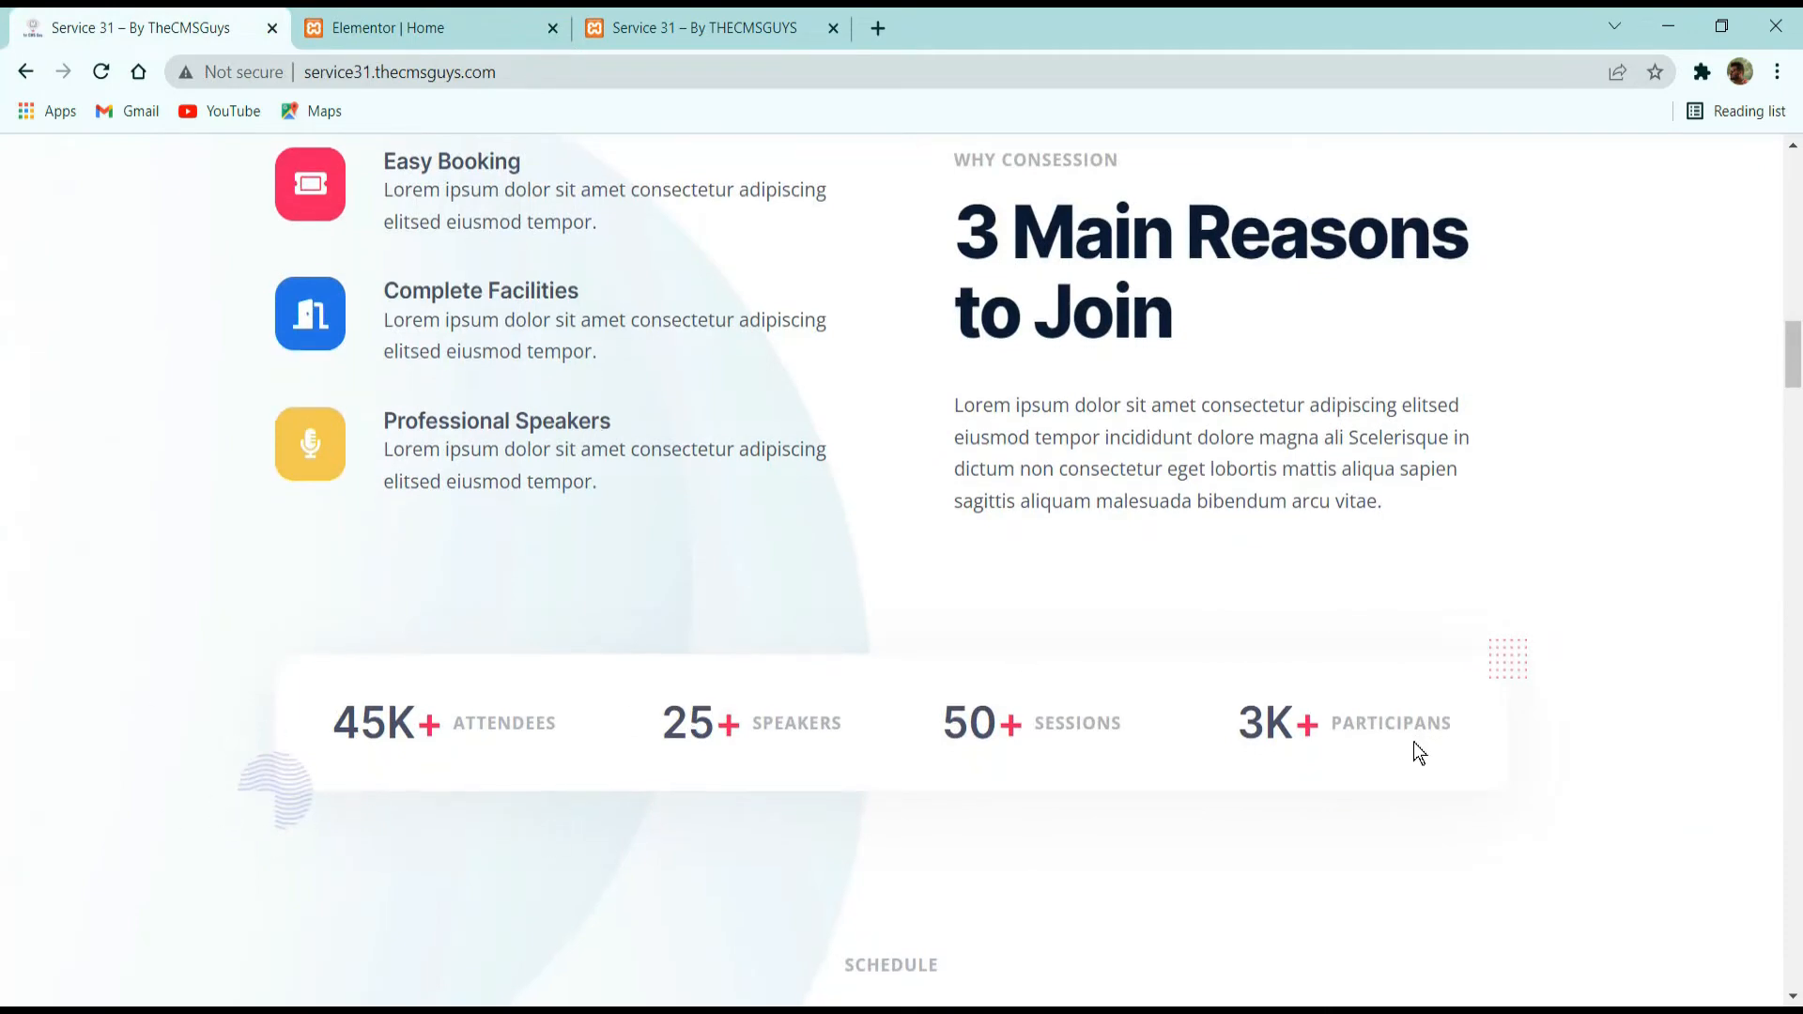
scroll(1412, 742, "down", 2)
left_click(375, 21)
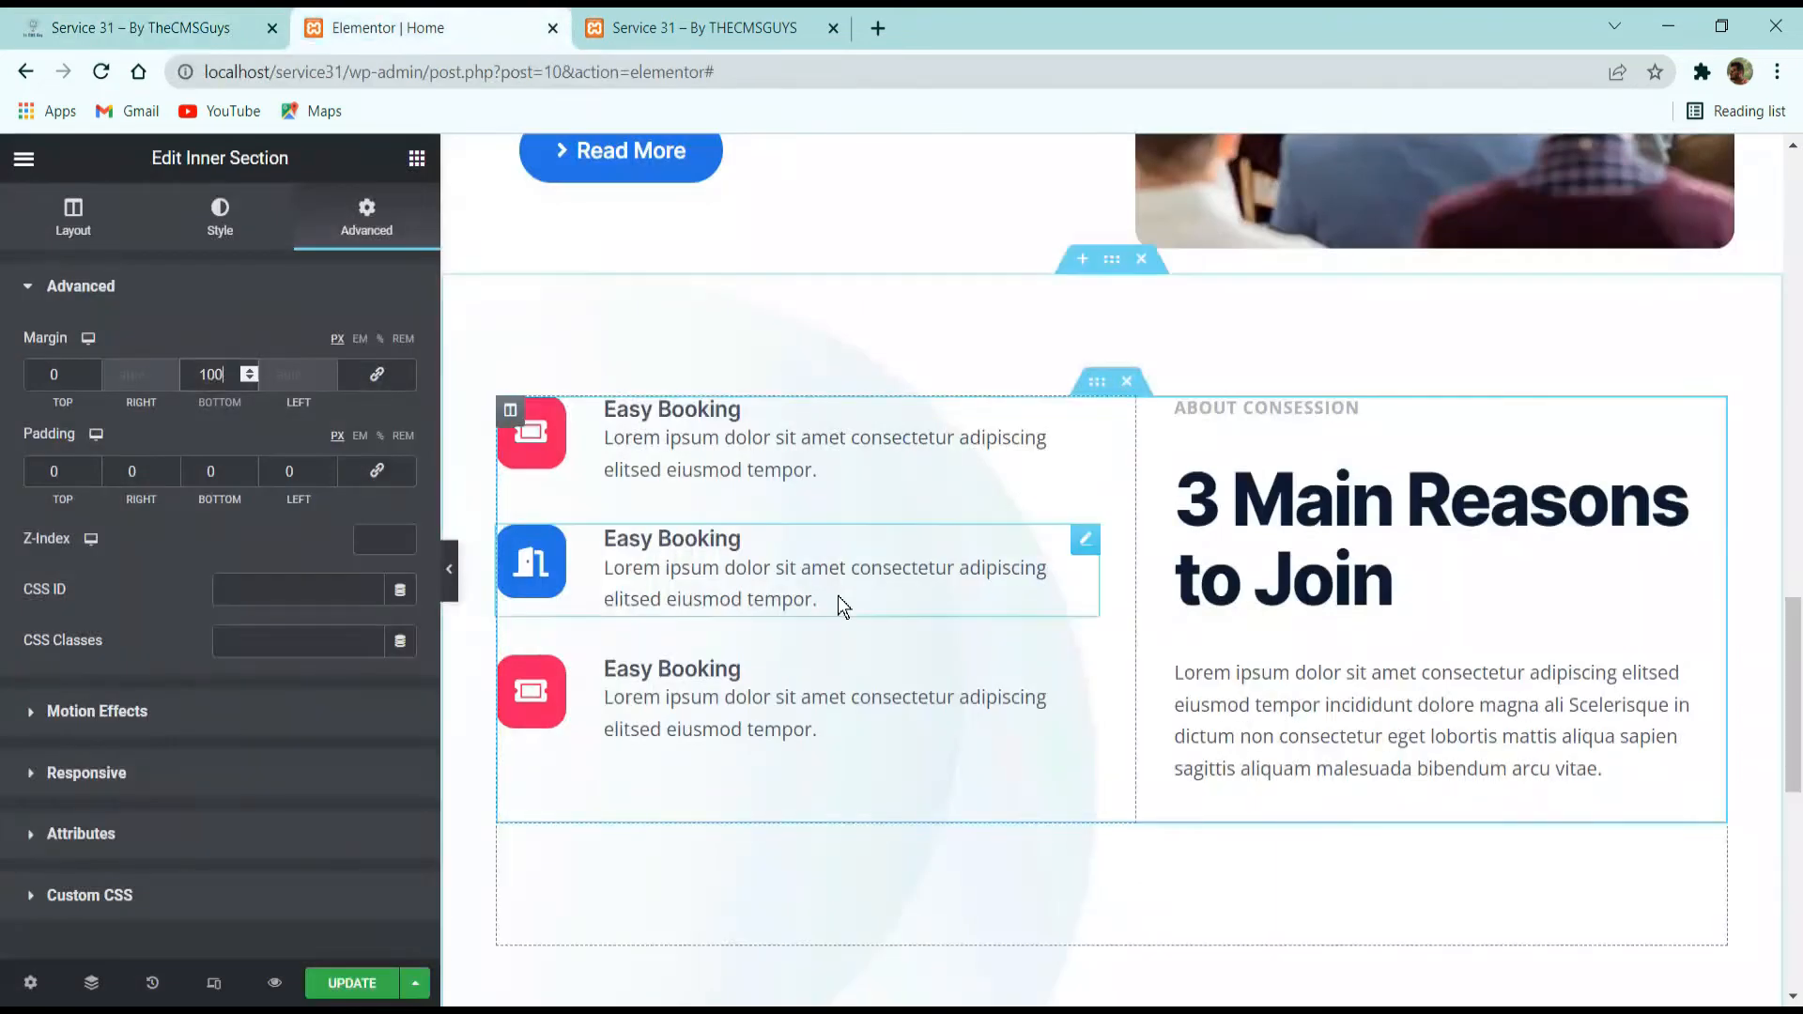
left_click(150, 28)
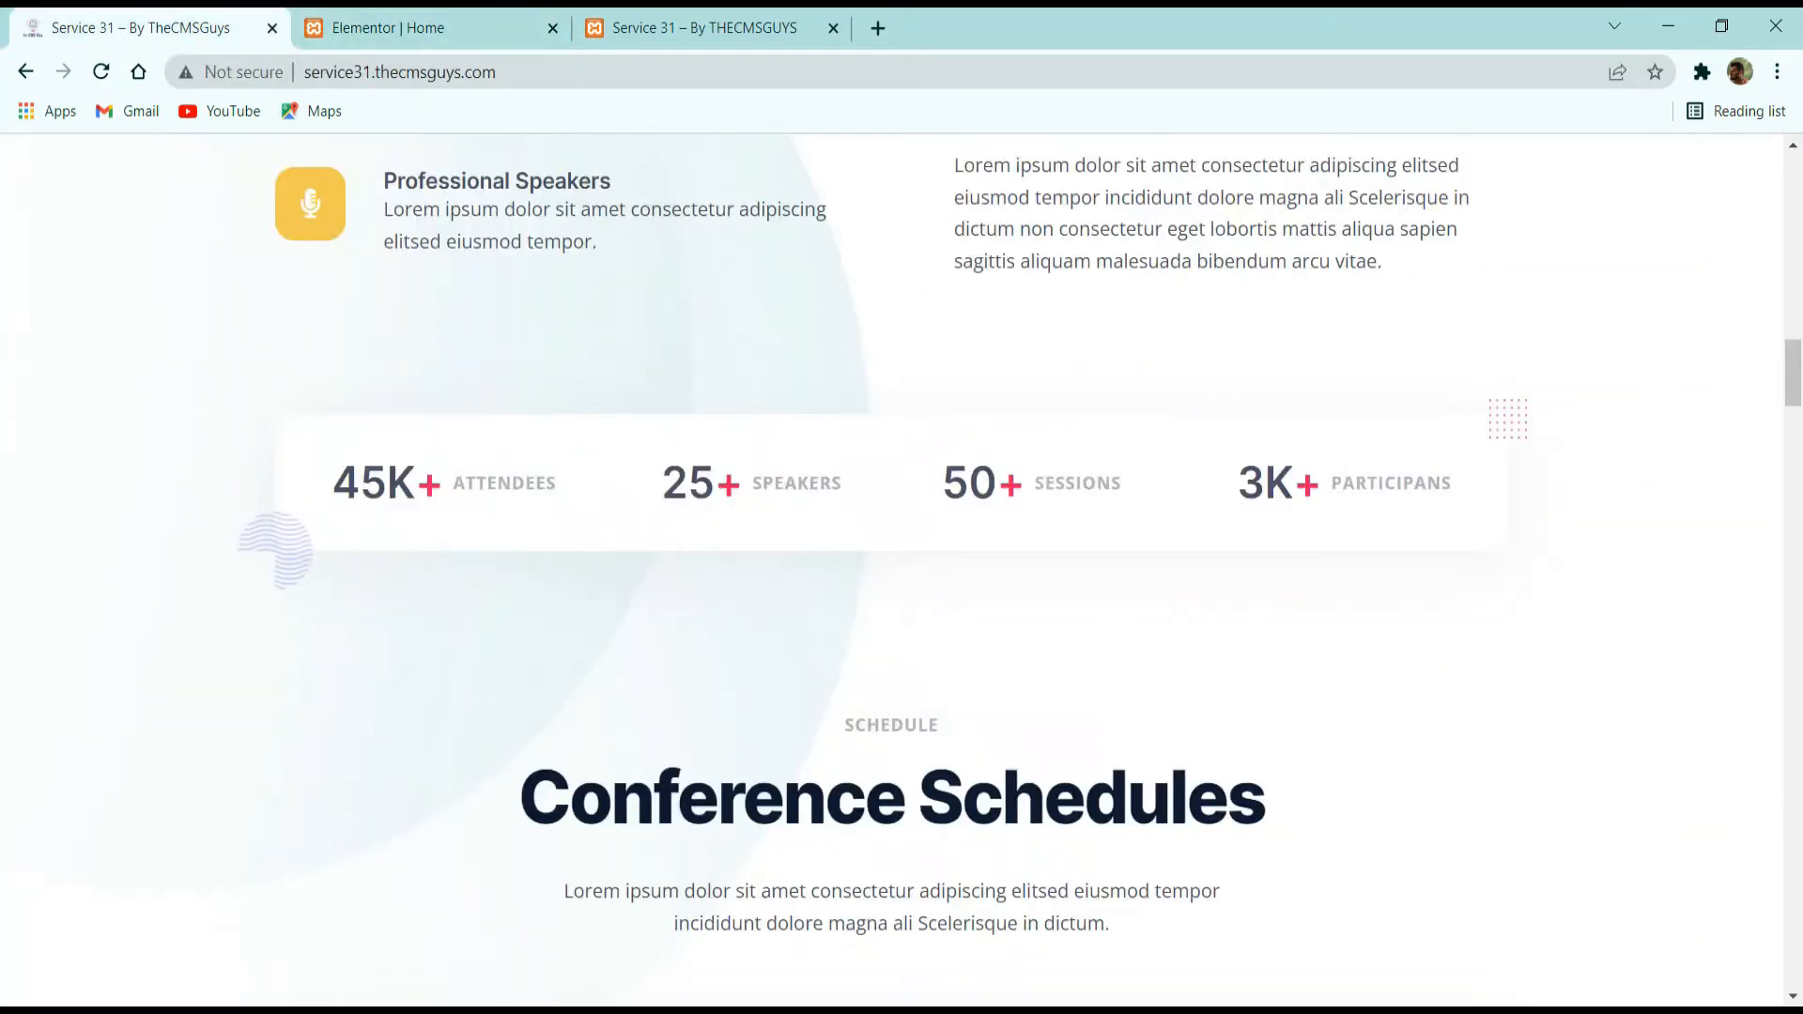
Return to the Elementor editor and add an Image widget directly below the "3 Main Reasons to Join" inner section.
left_click(379, 20)
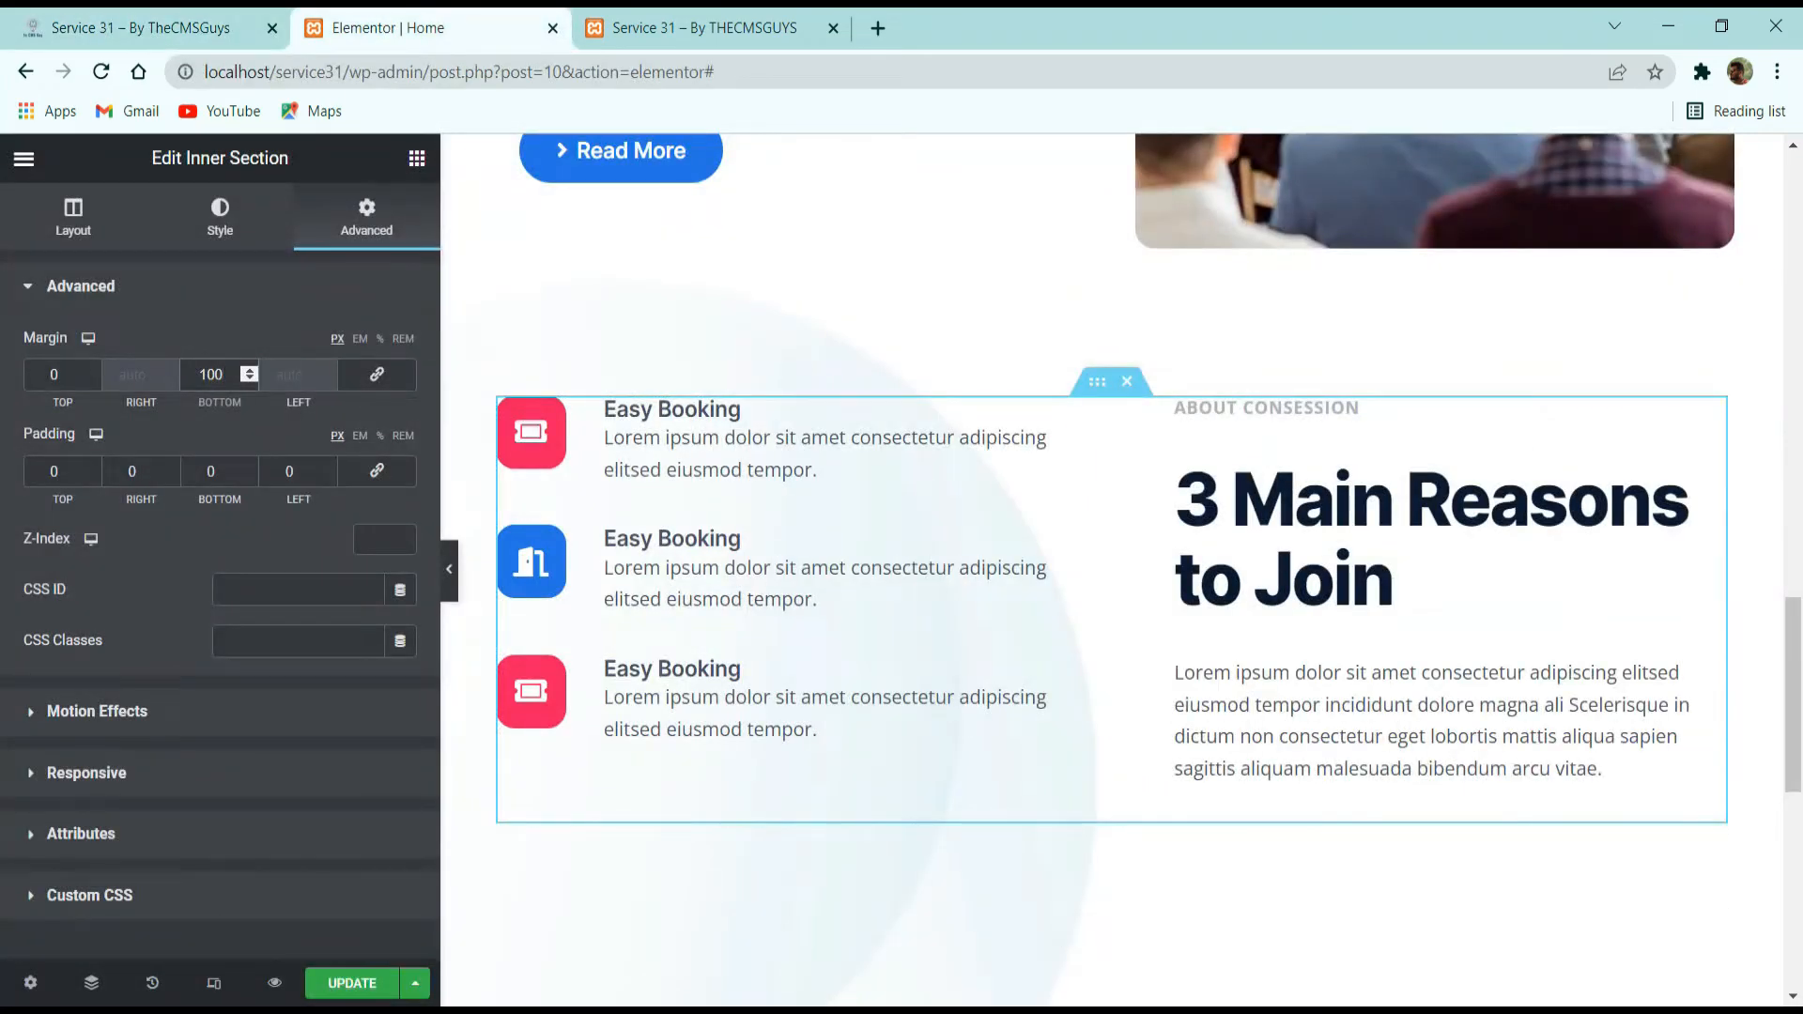
key("alt+Tab")
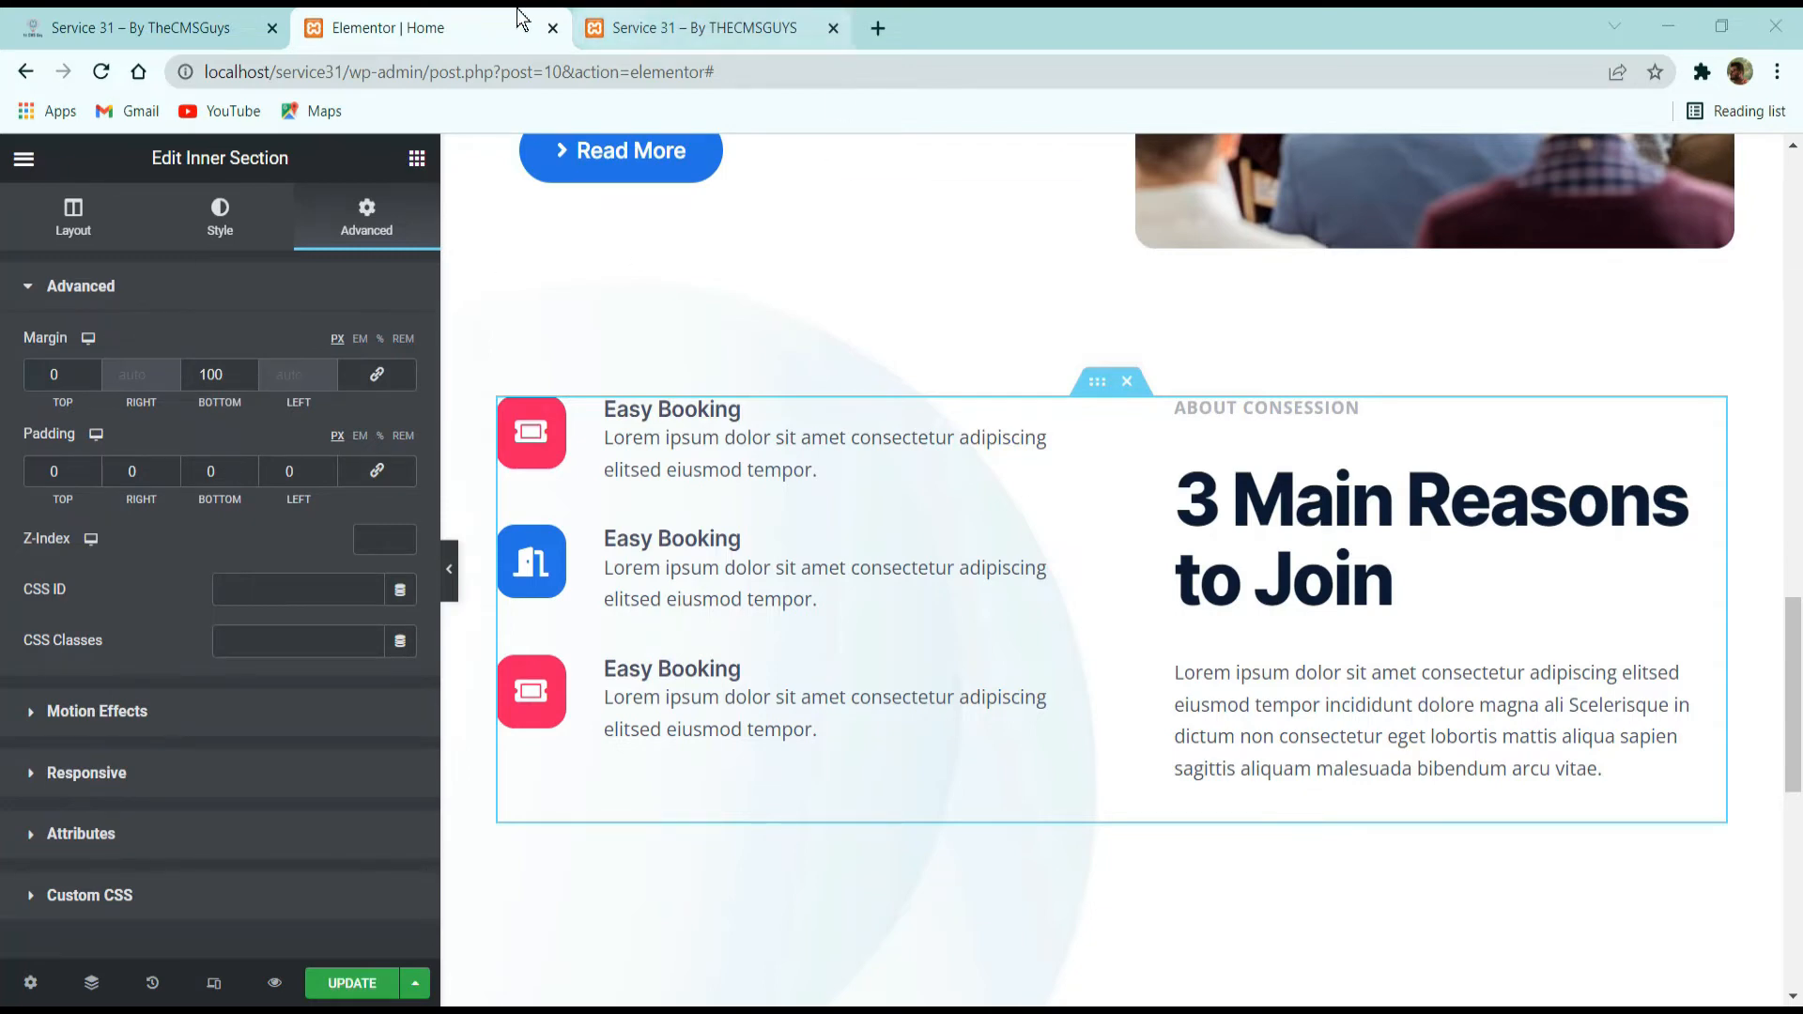
left_click(705, 27)
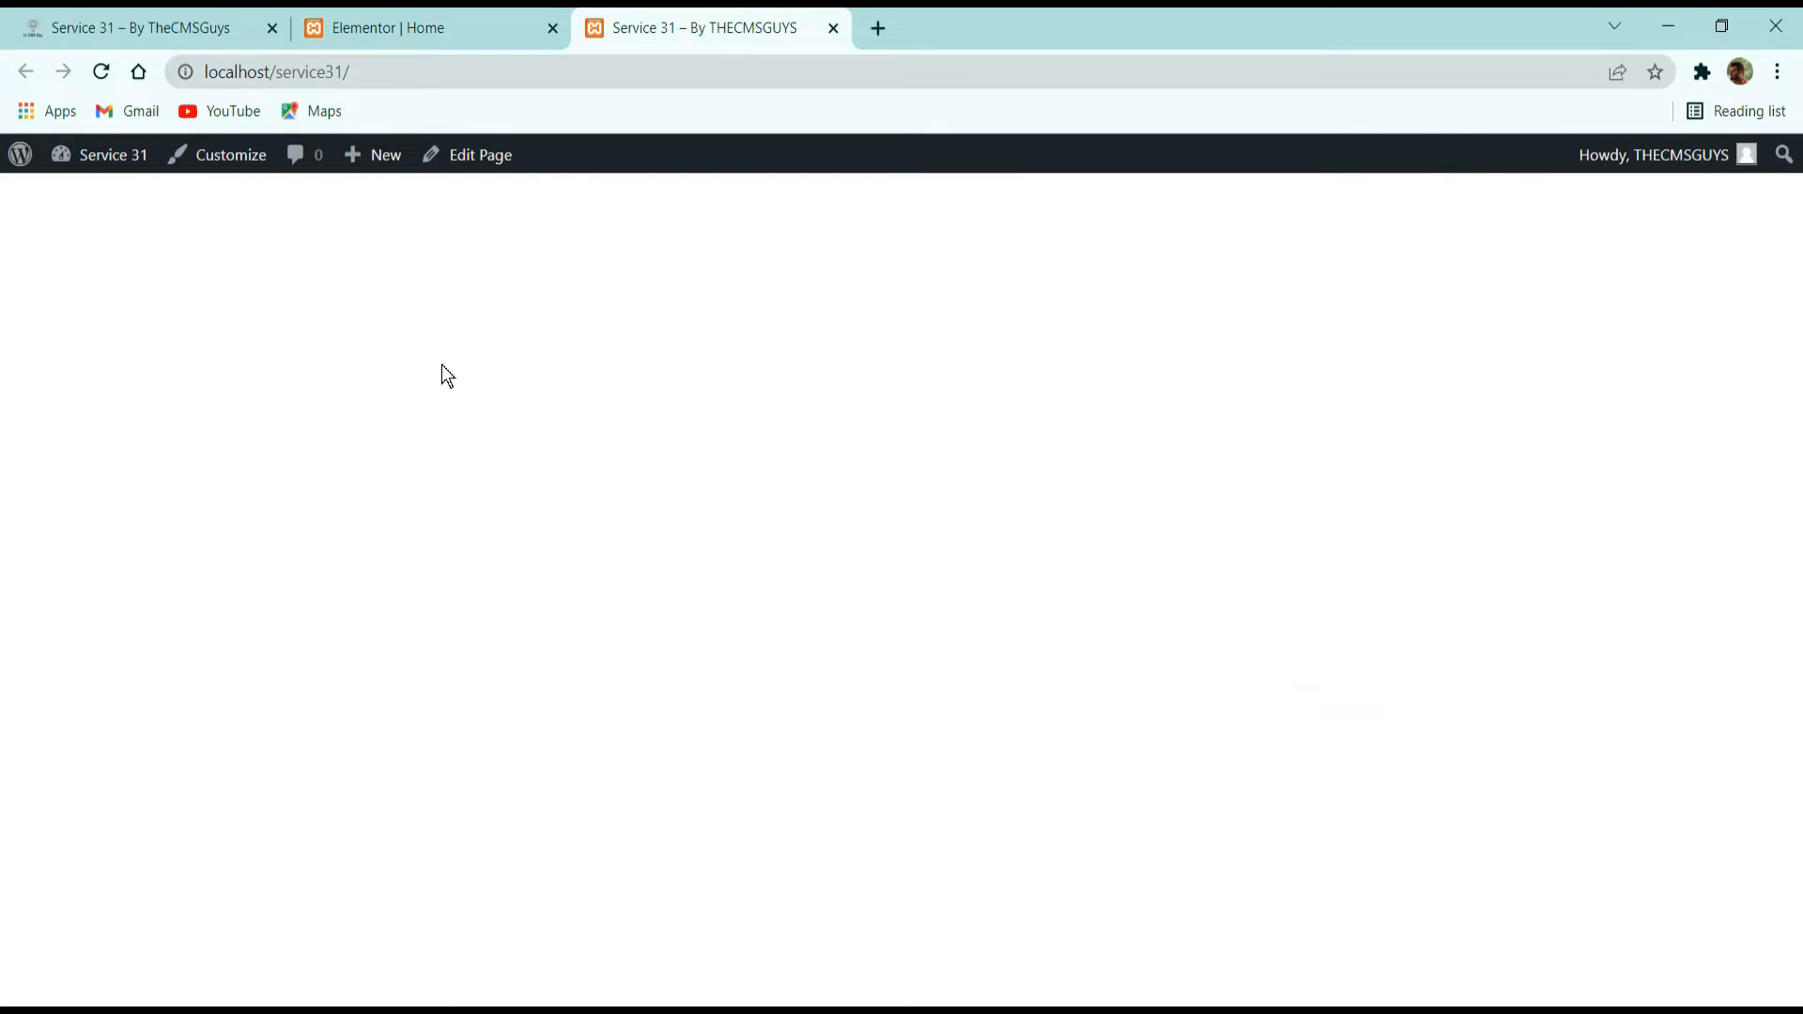
left_click(428, 20)
scroll(1062, 616, "down", 3)
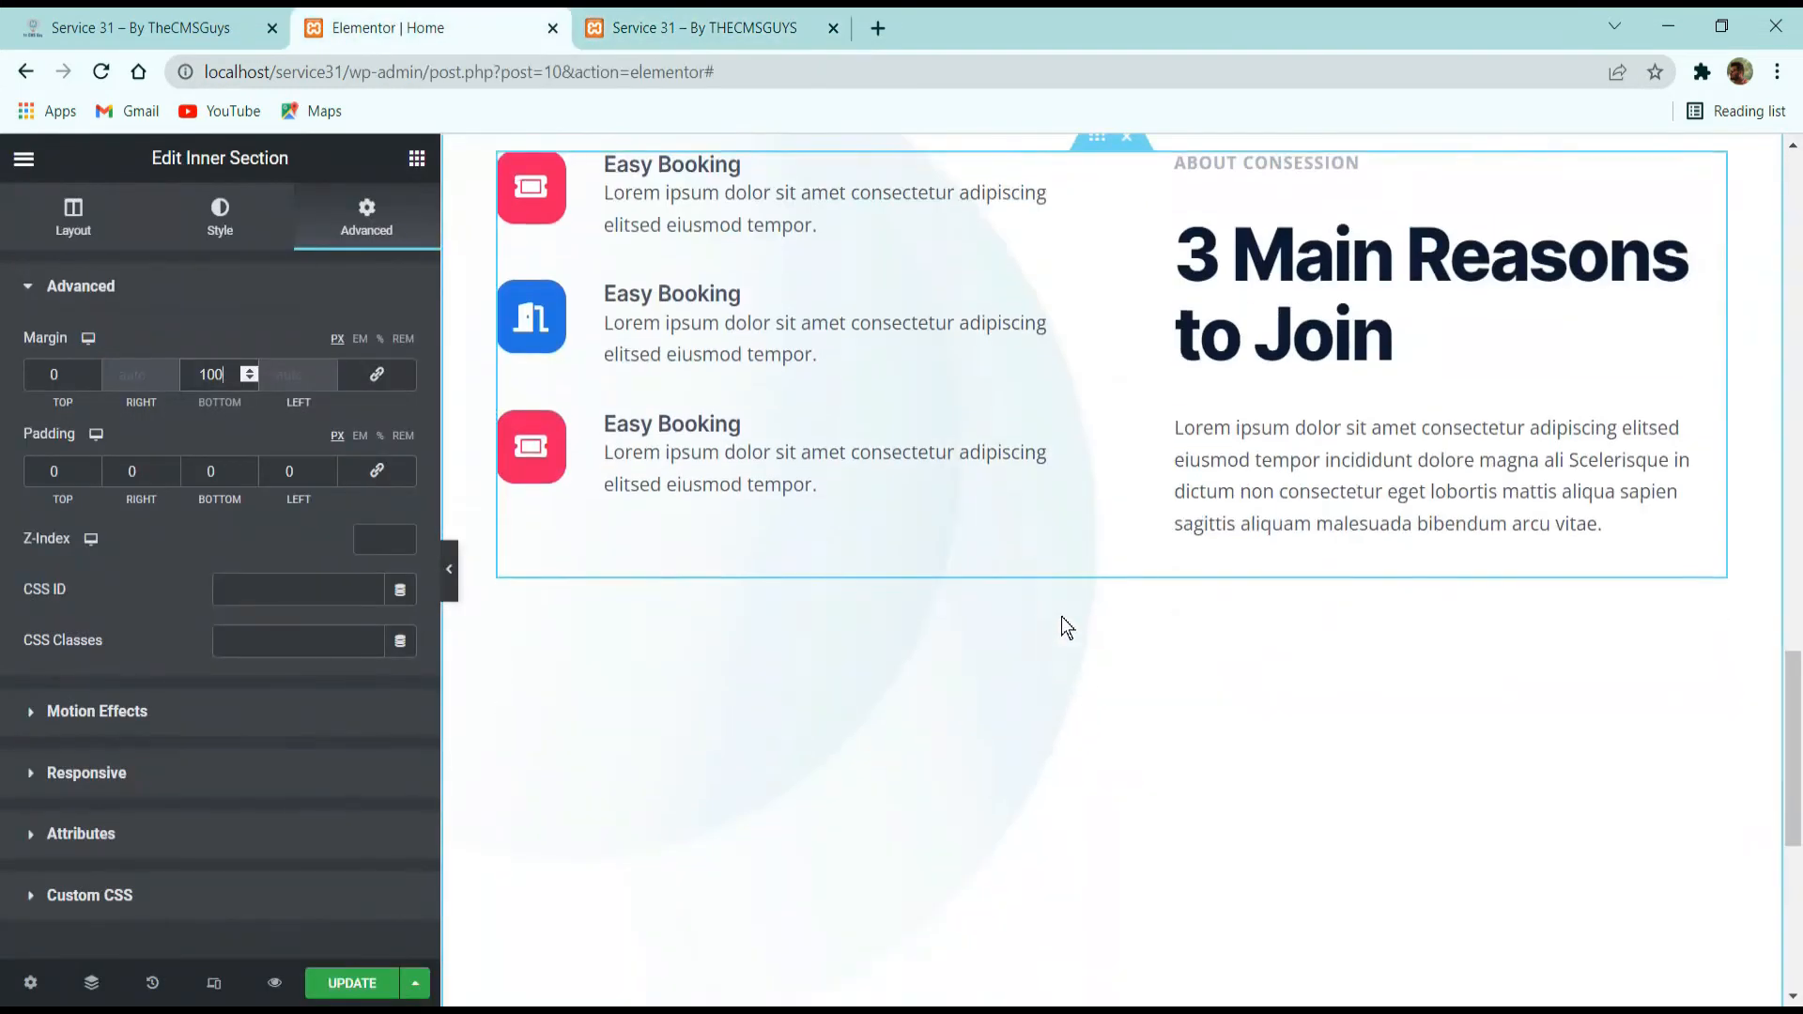
left_click(416, 160)
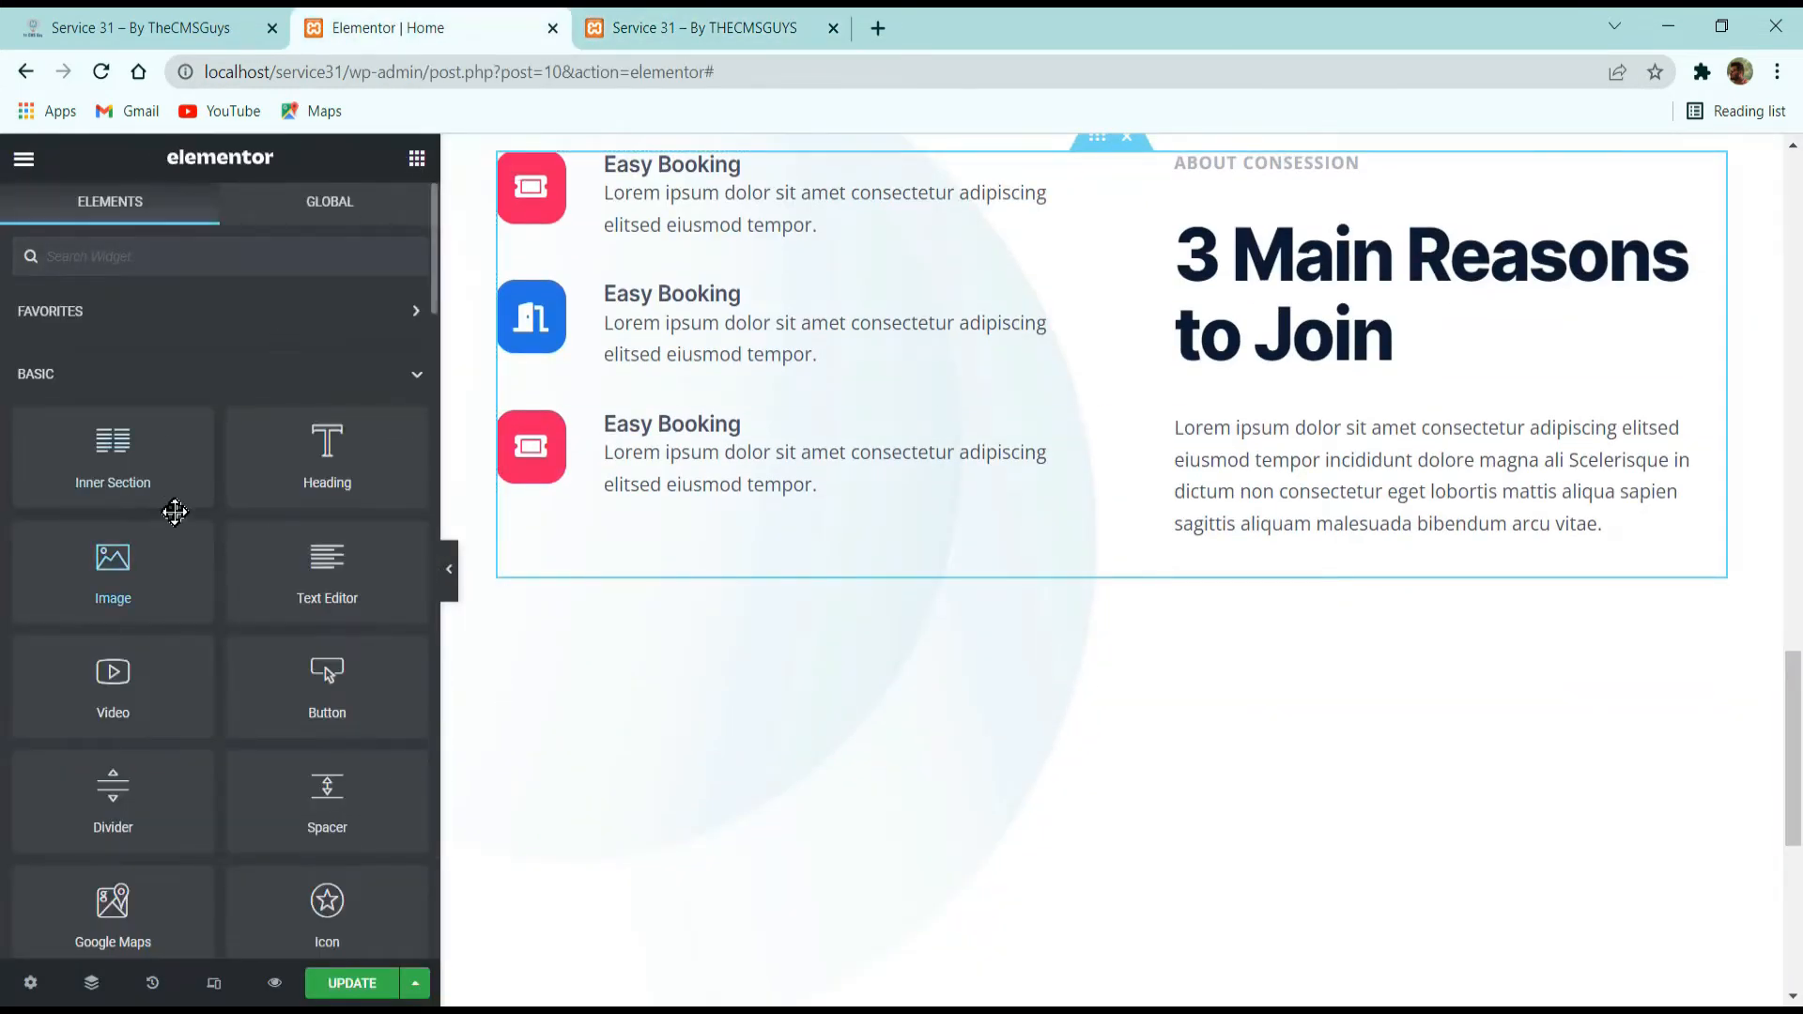
left_click_drag(125, 612, 1128, 565)
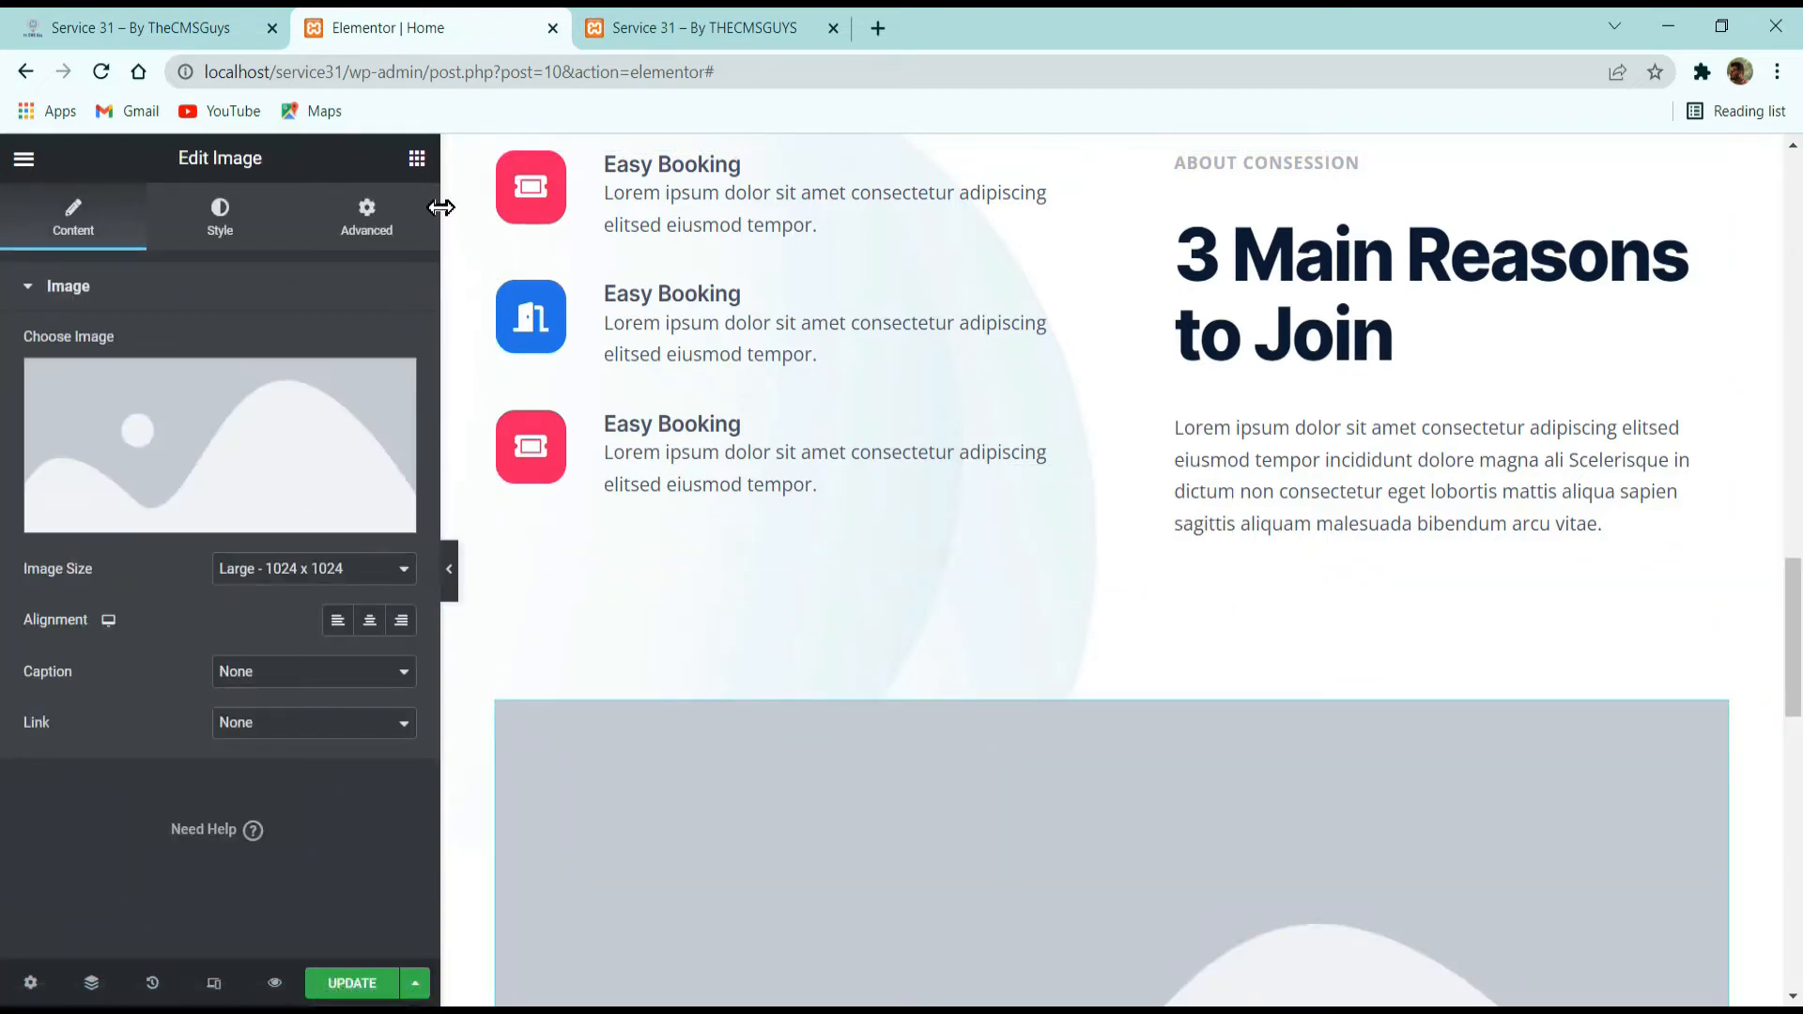
Add a two-column inner section directly below the new placeholder image.
left_click(417, 158)
scroll(561, 489, "down", 6)
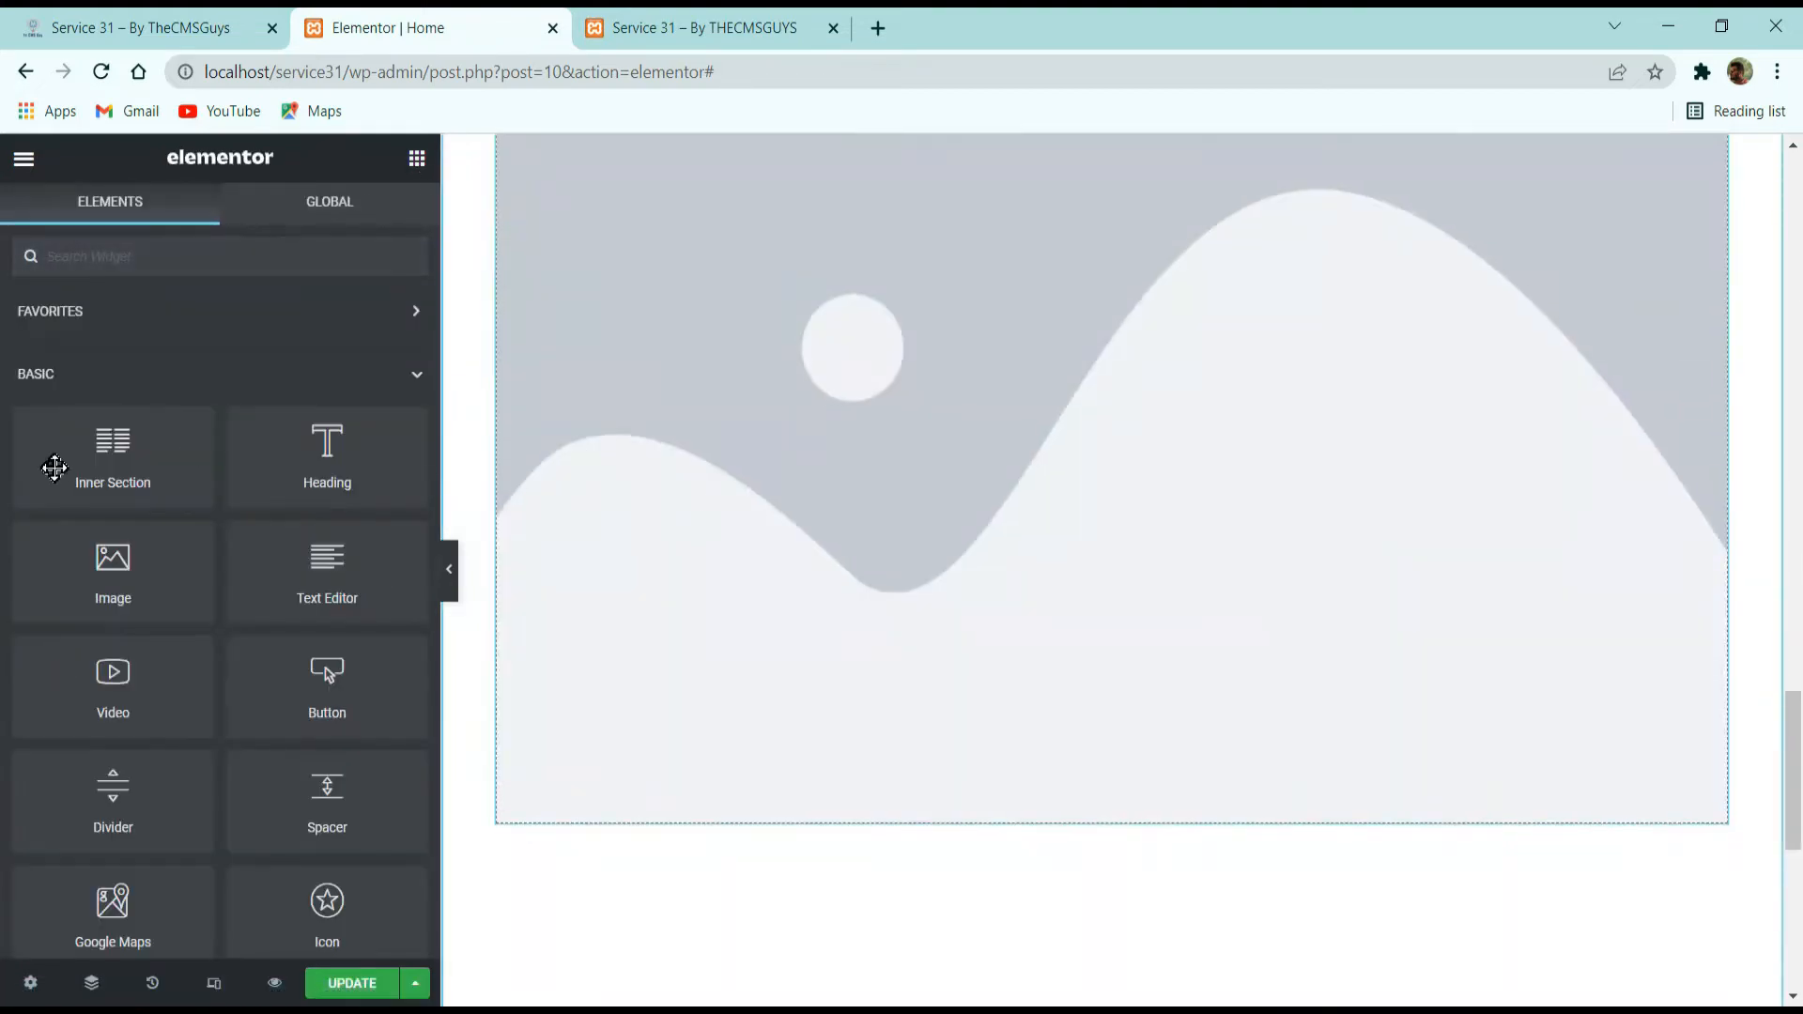
left_click_drag(48, 467, 978, 742)
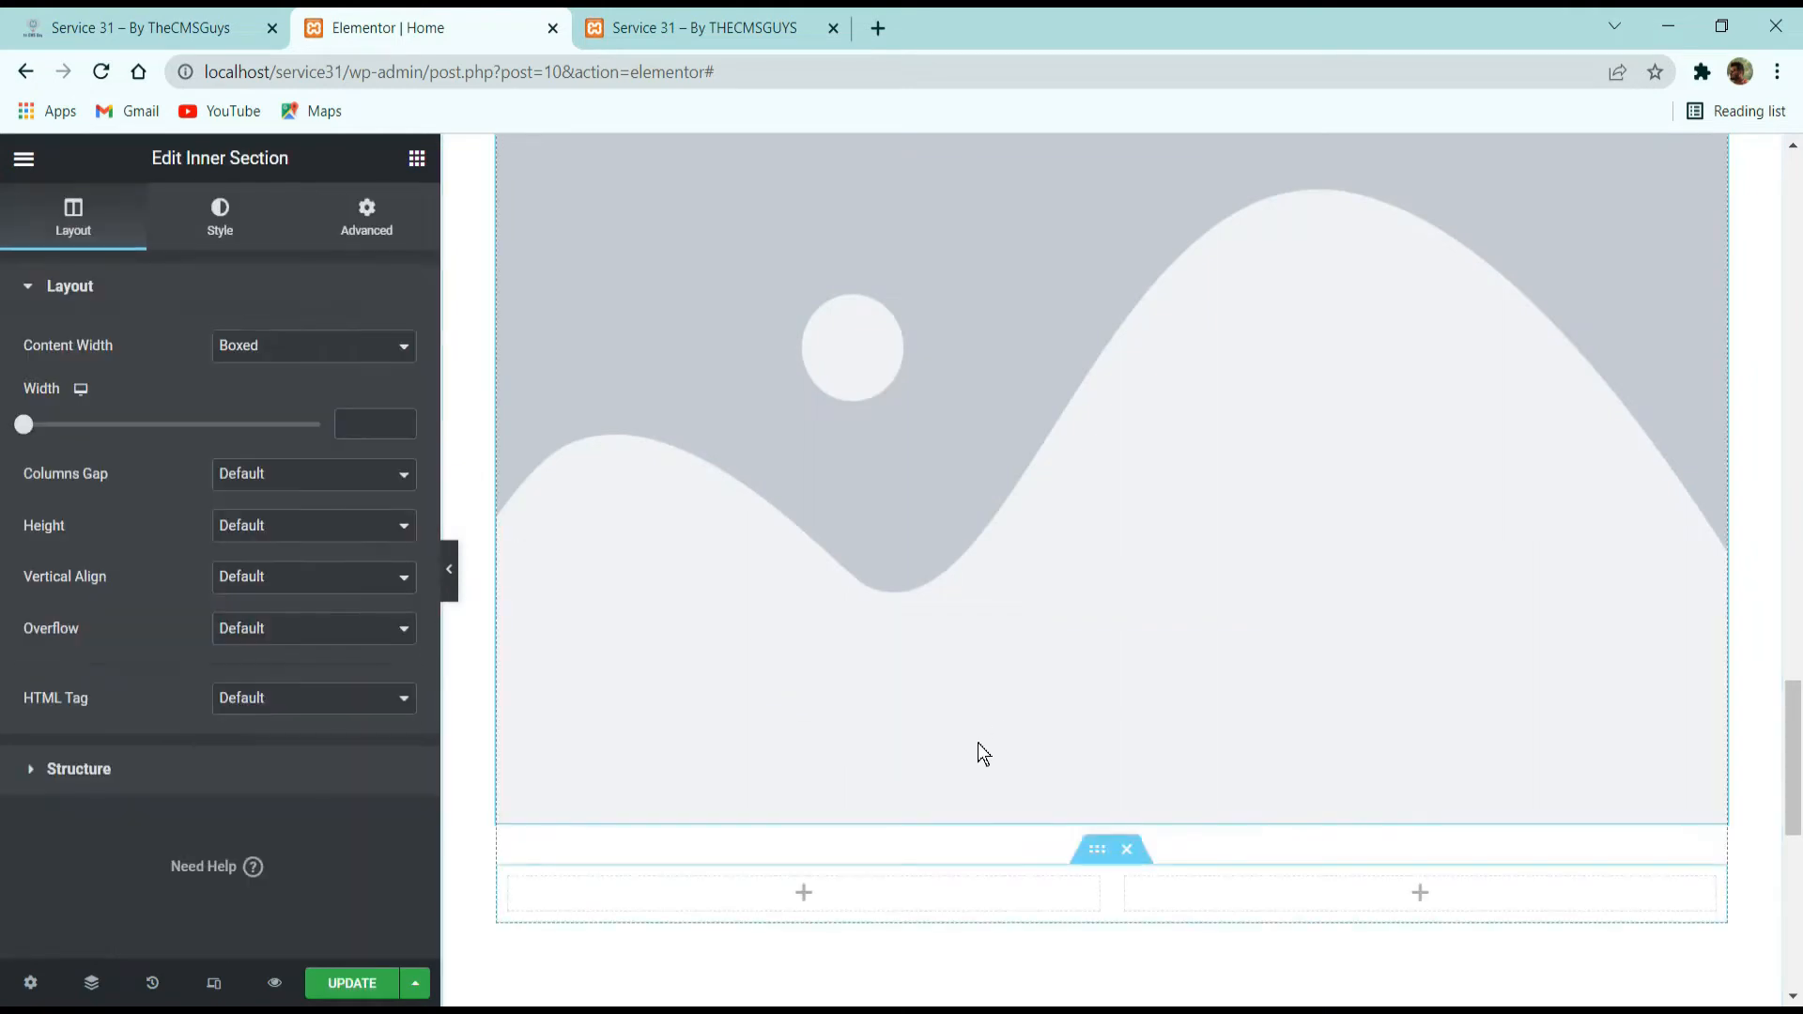
Replace the placeholder image with accent-dot2.png from the media library.
right_click(965, 504)
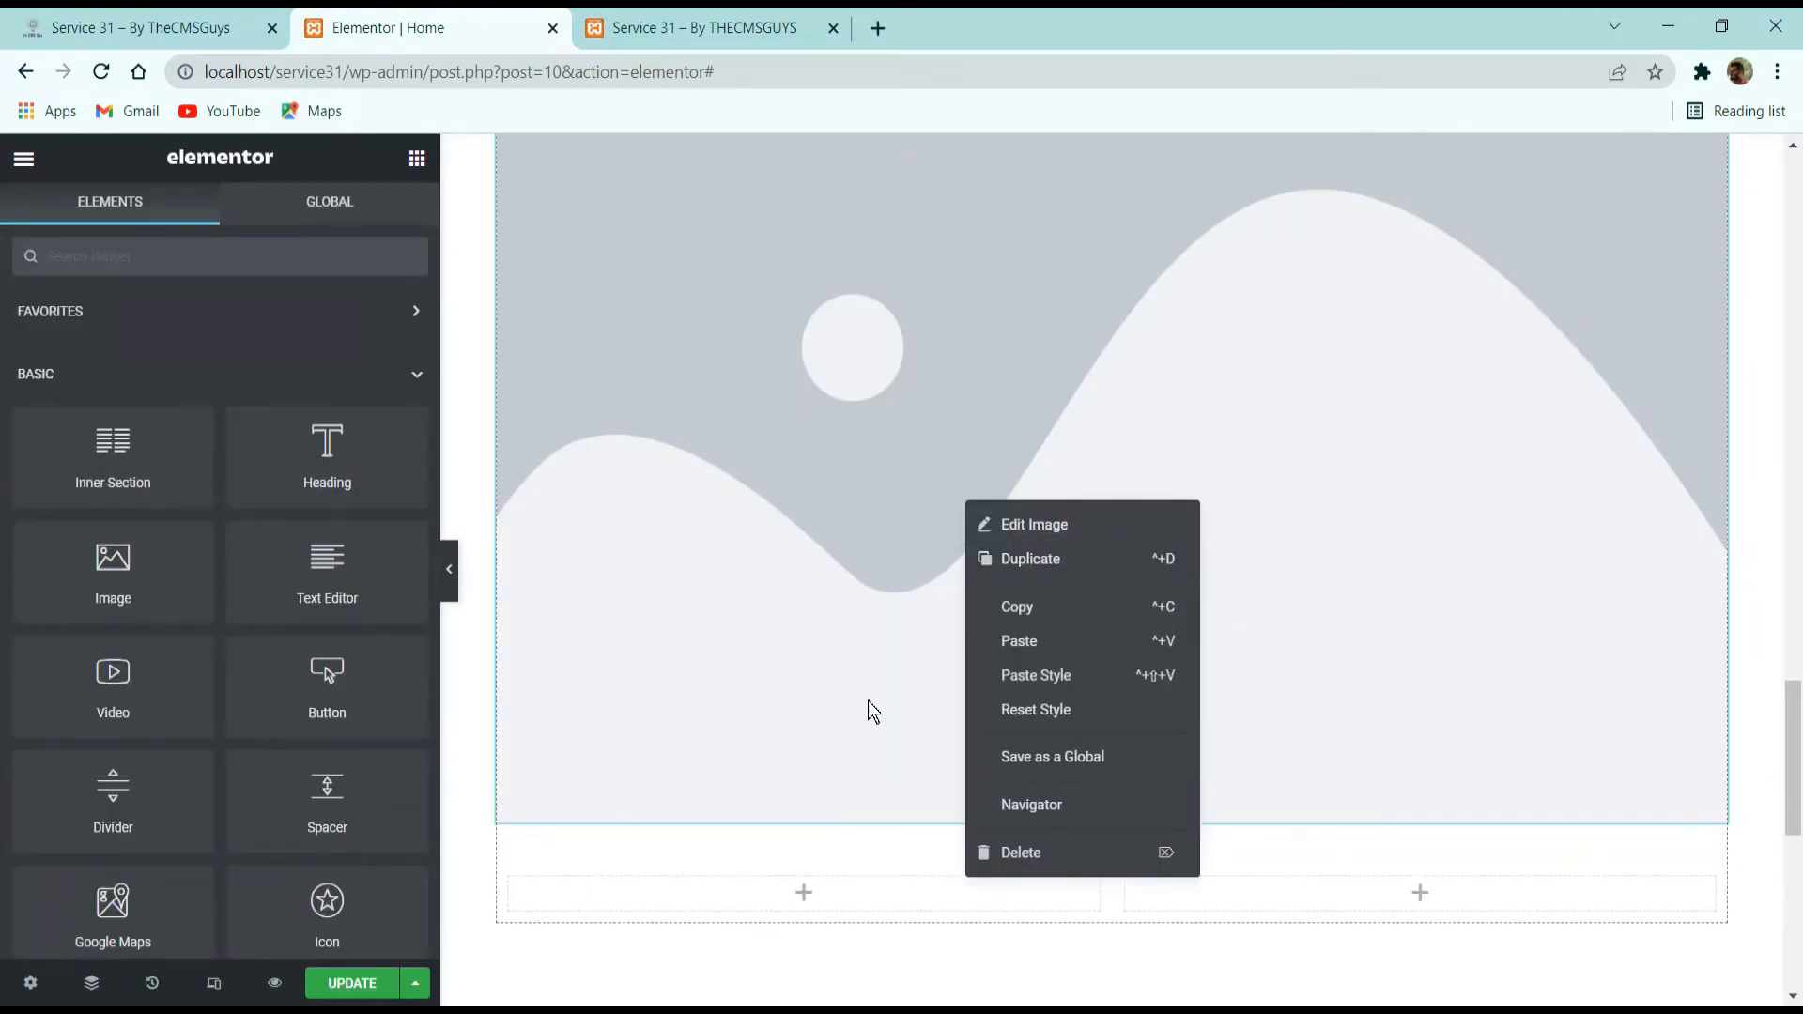
left_click(881, 636)
left_click(242, 413)
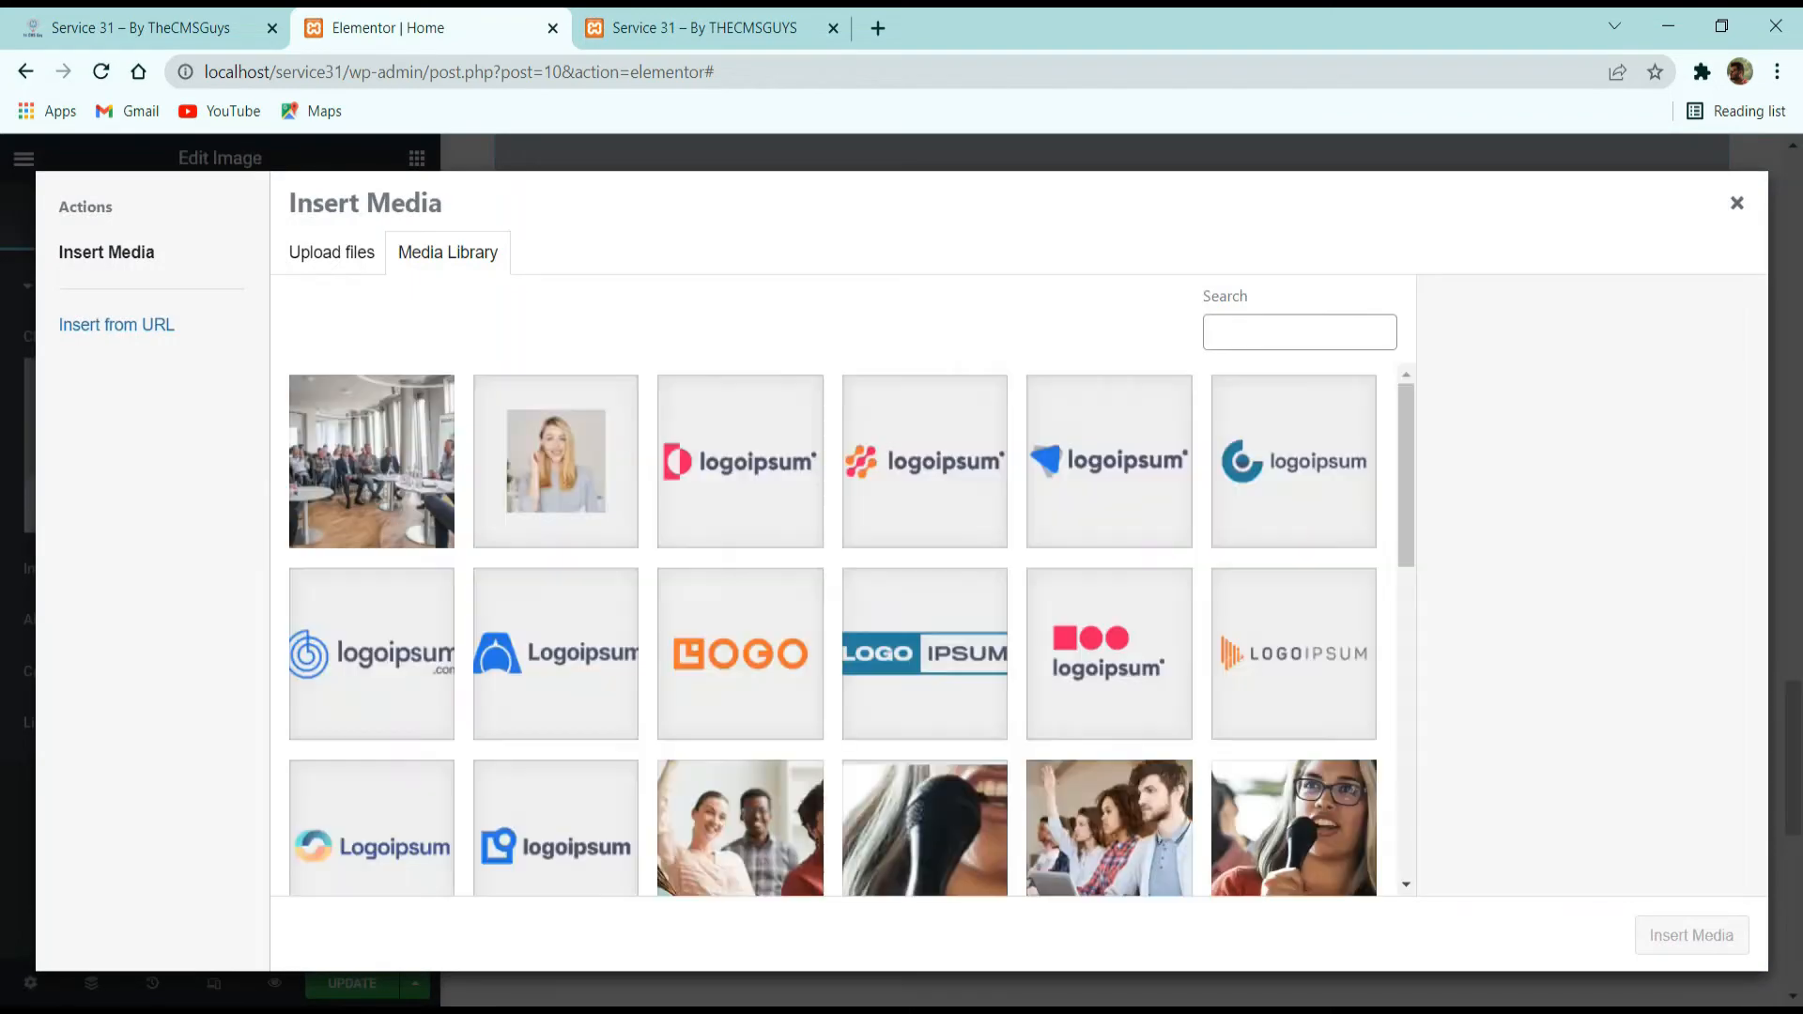
scroll(873, 587, "down", 5)
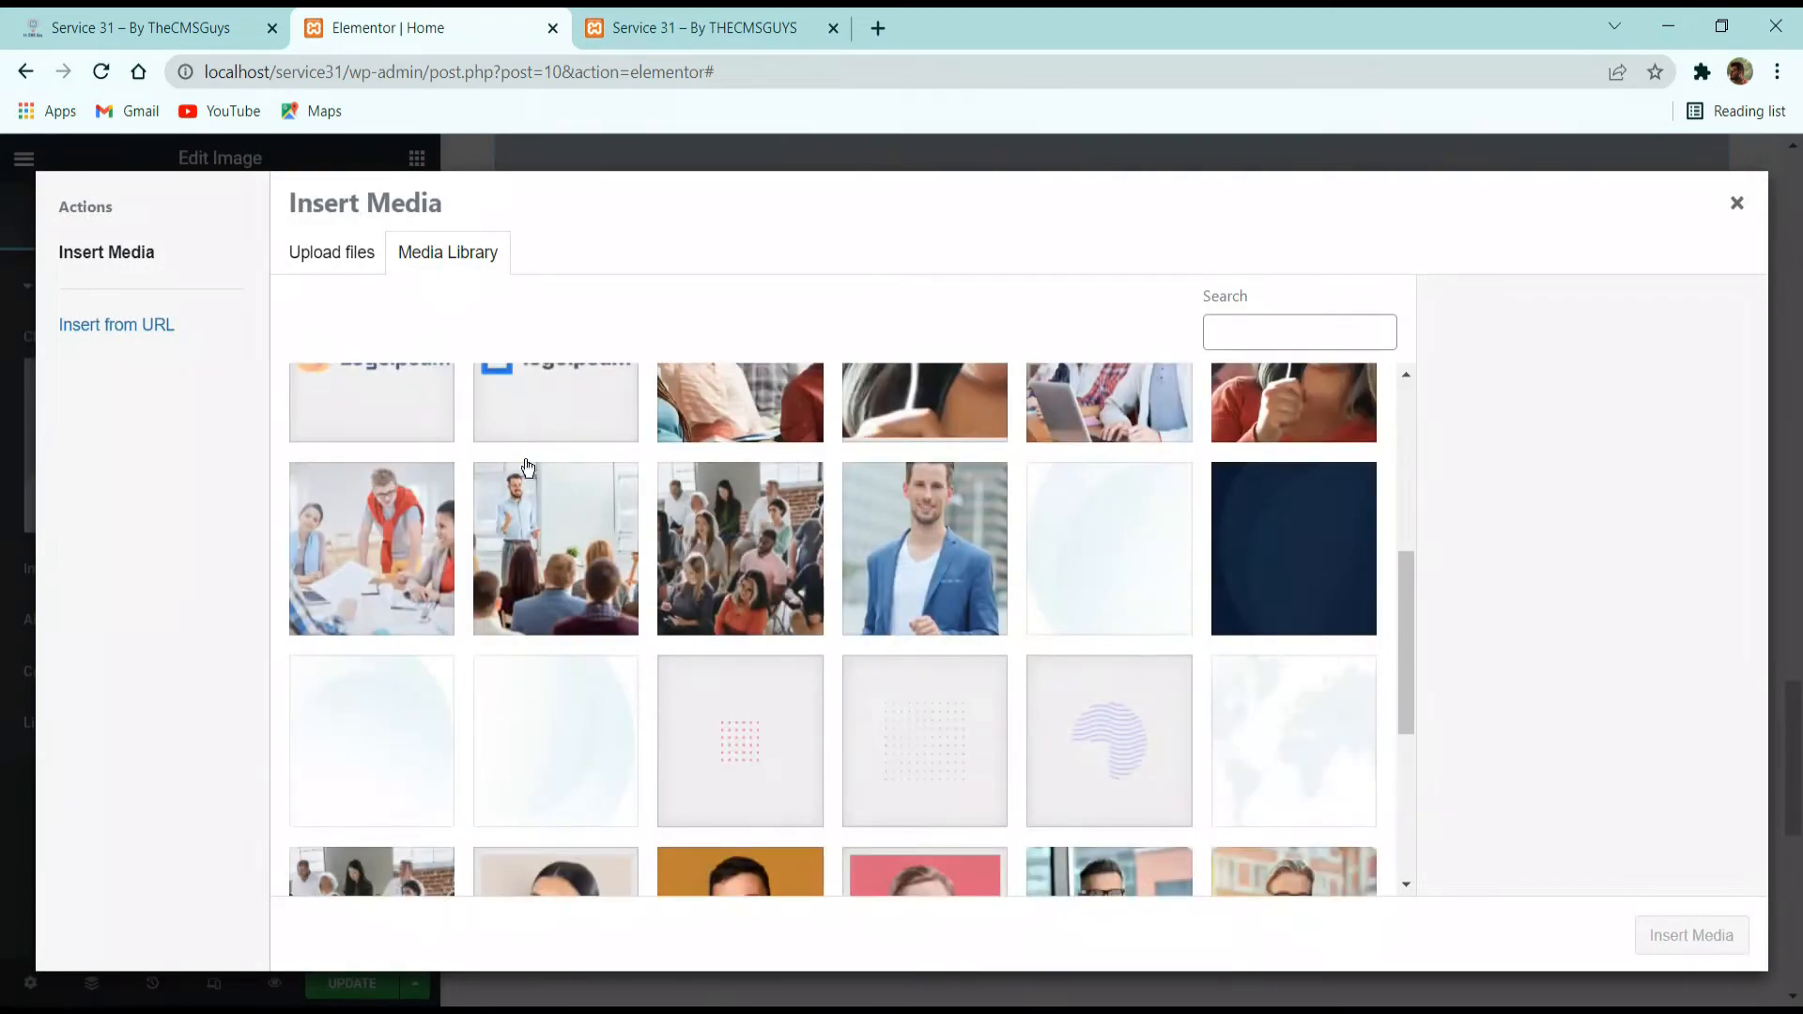
left_click(751, 748)
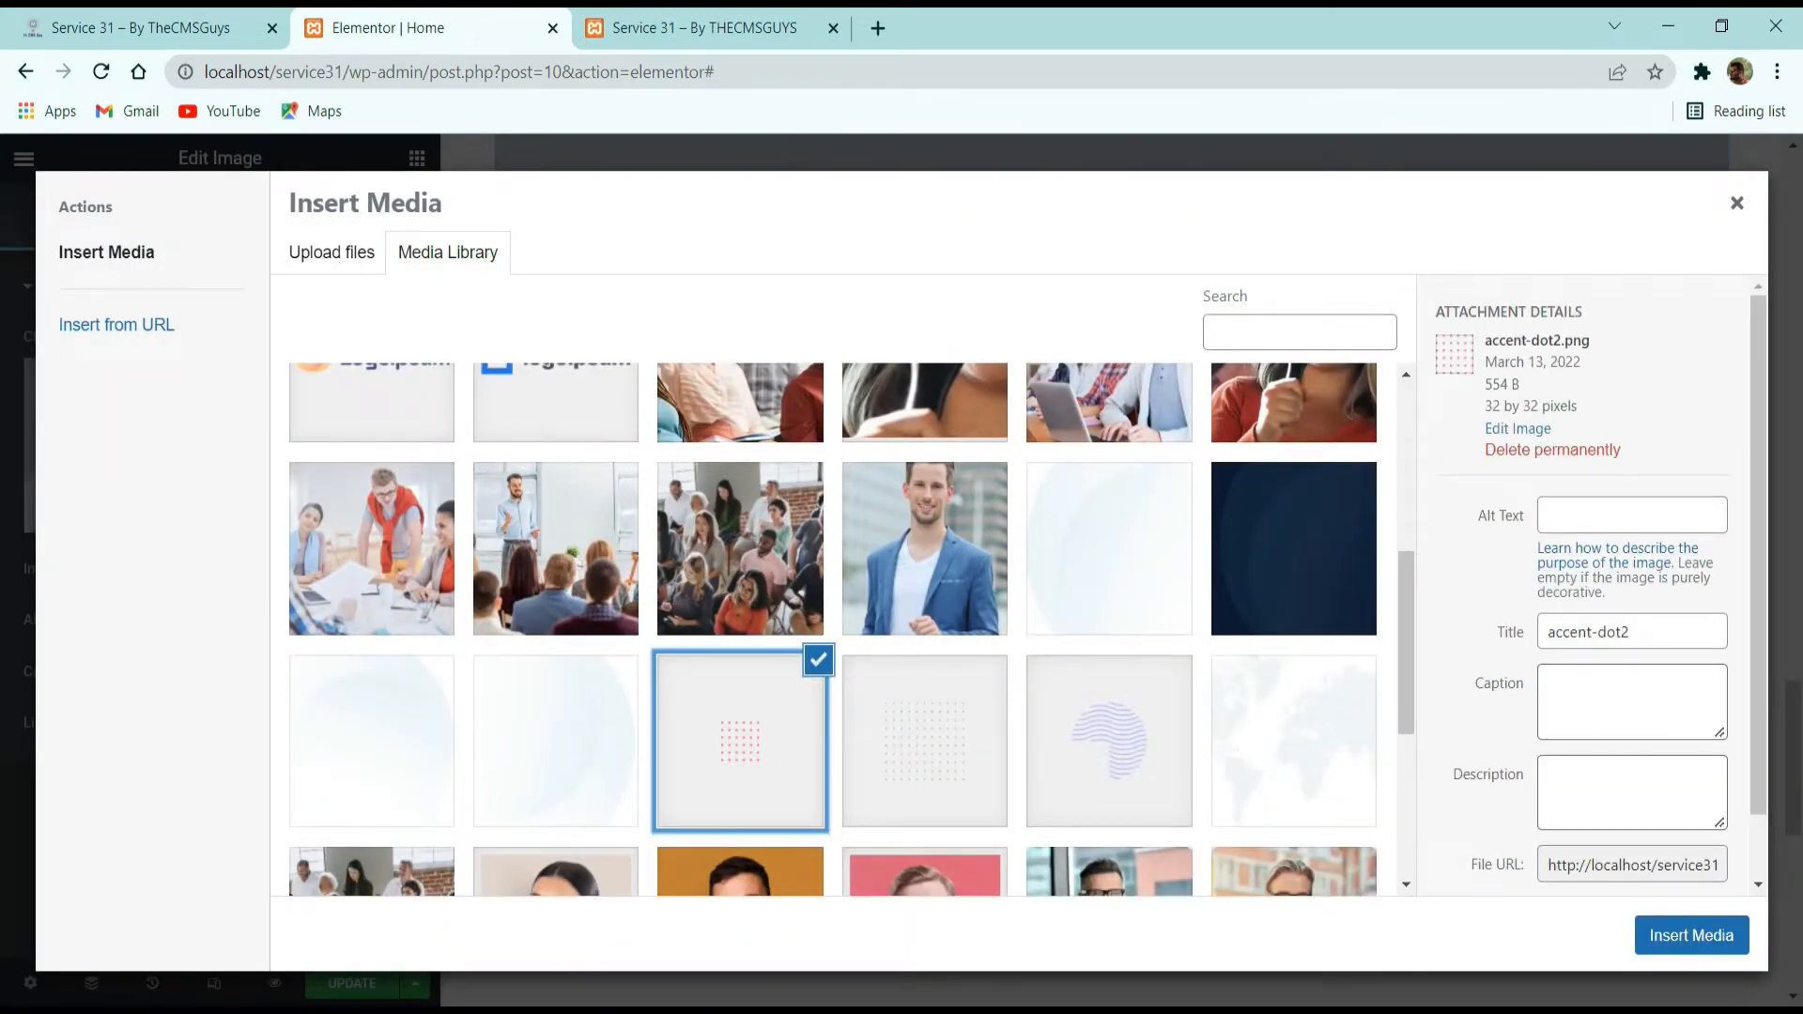
left_click(1691, 935)
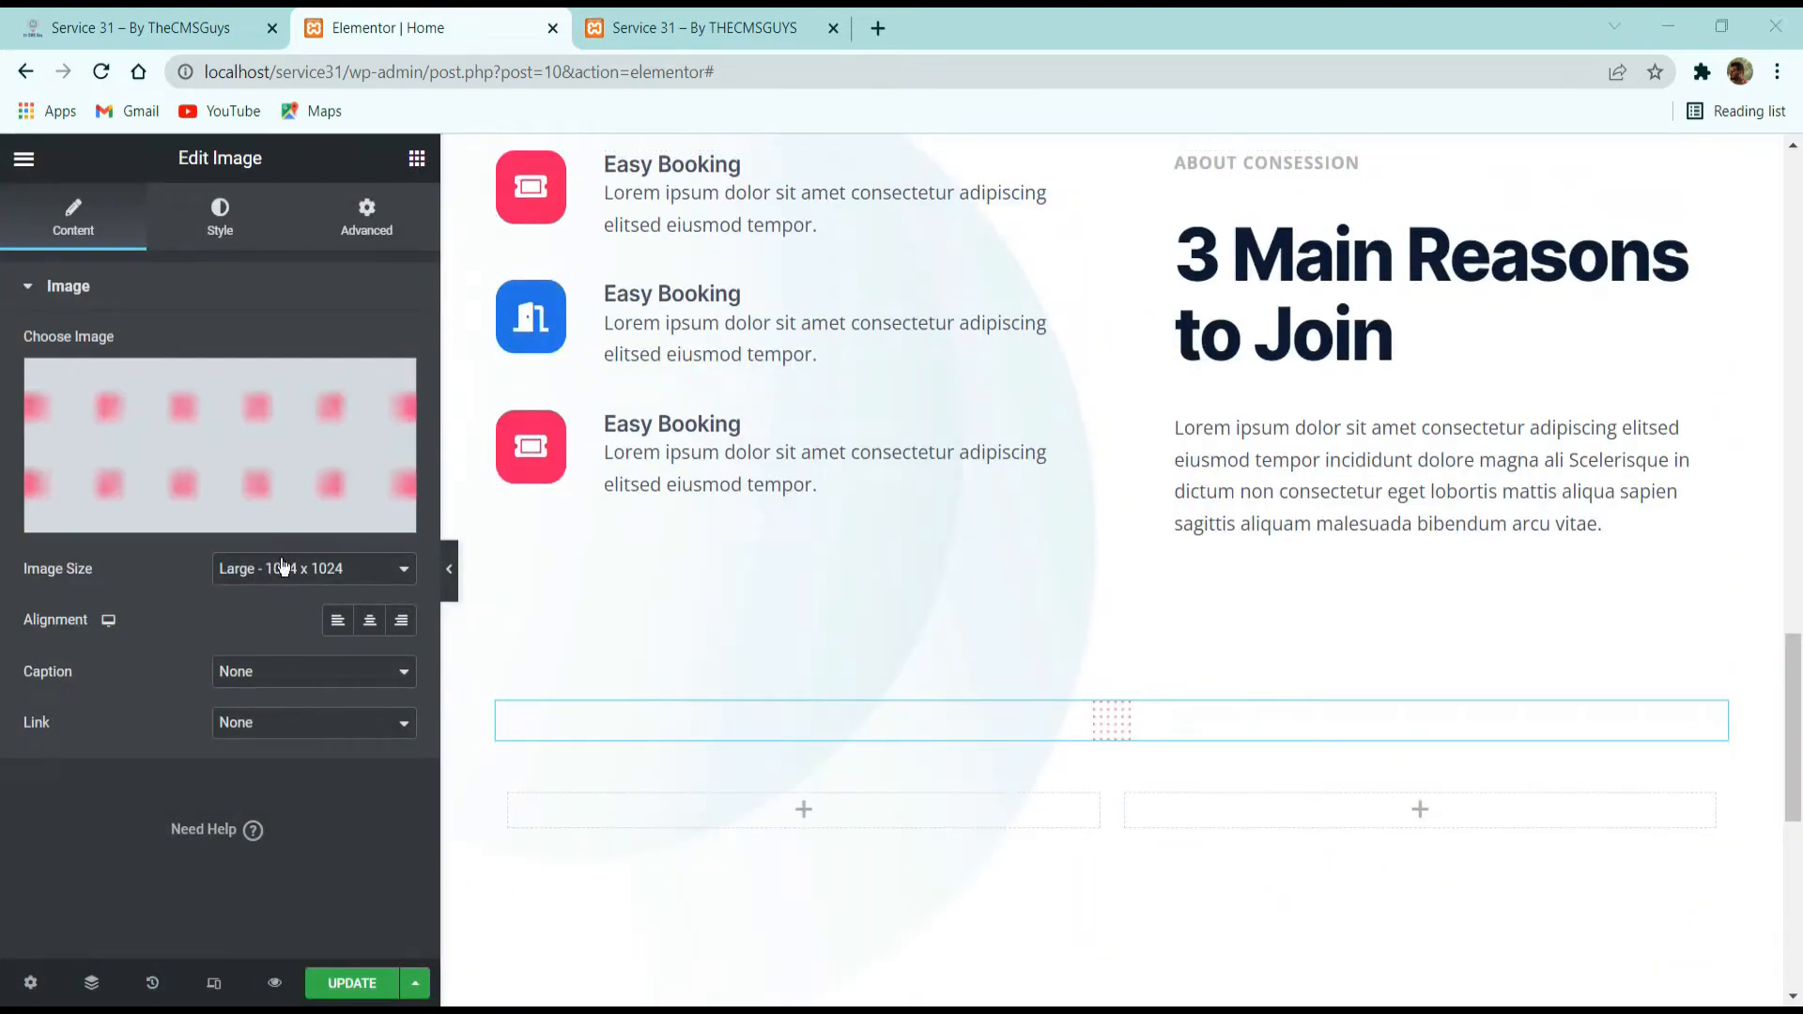
Align the dot image to the right and set its right margin to -16 px with 0 on the other sides.
left_click(399, 618)
left_click(376, 226)
left_click(376, 374)
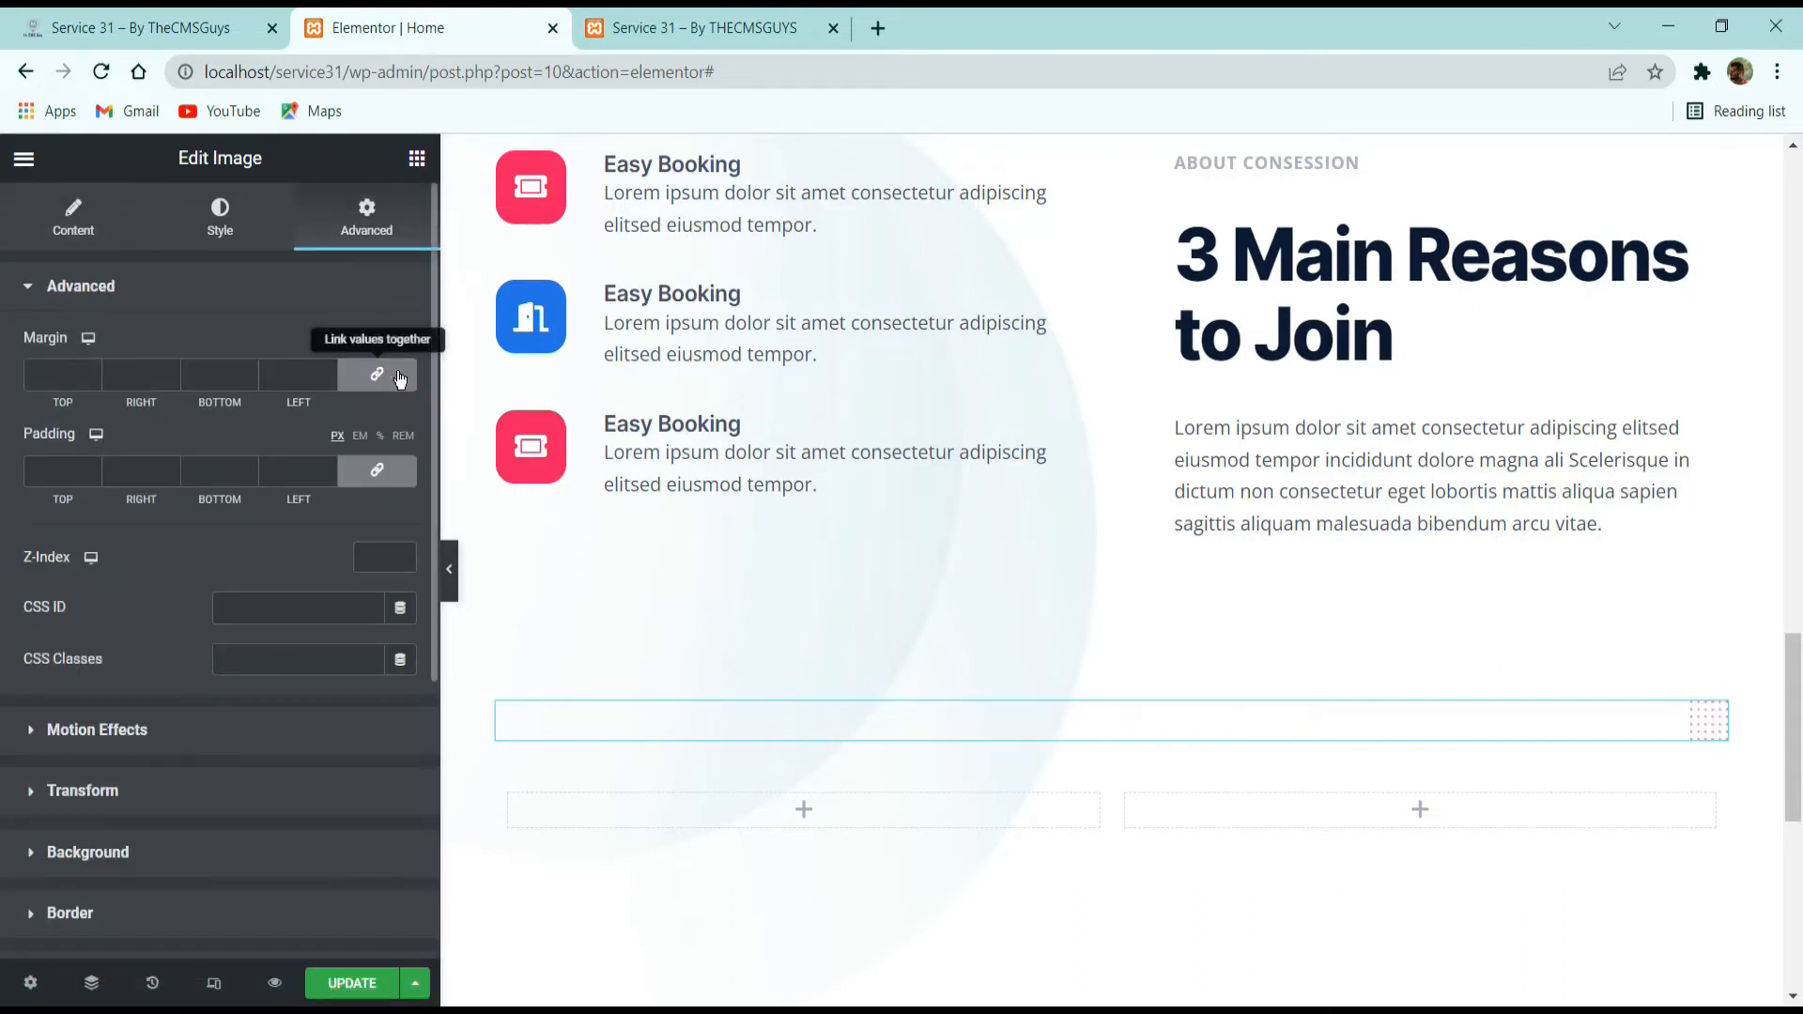
left_click(170, 379)
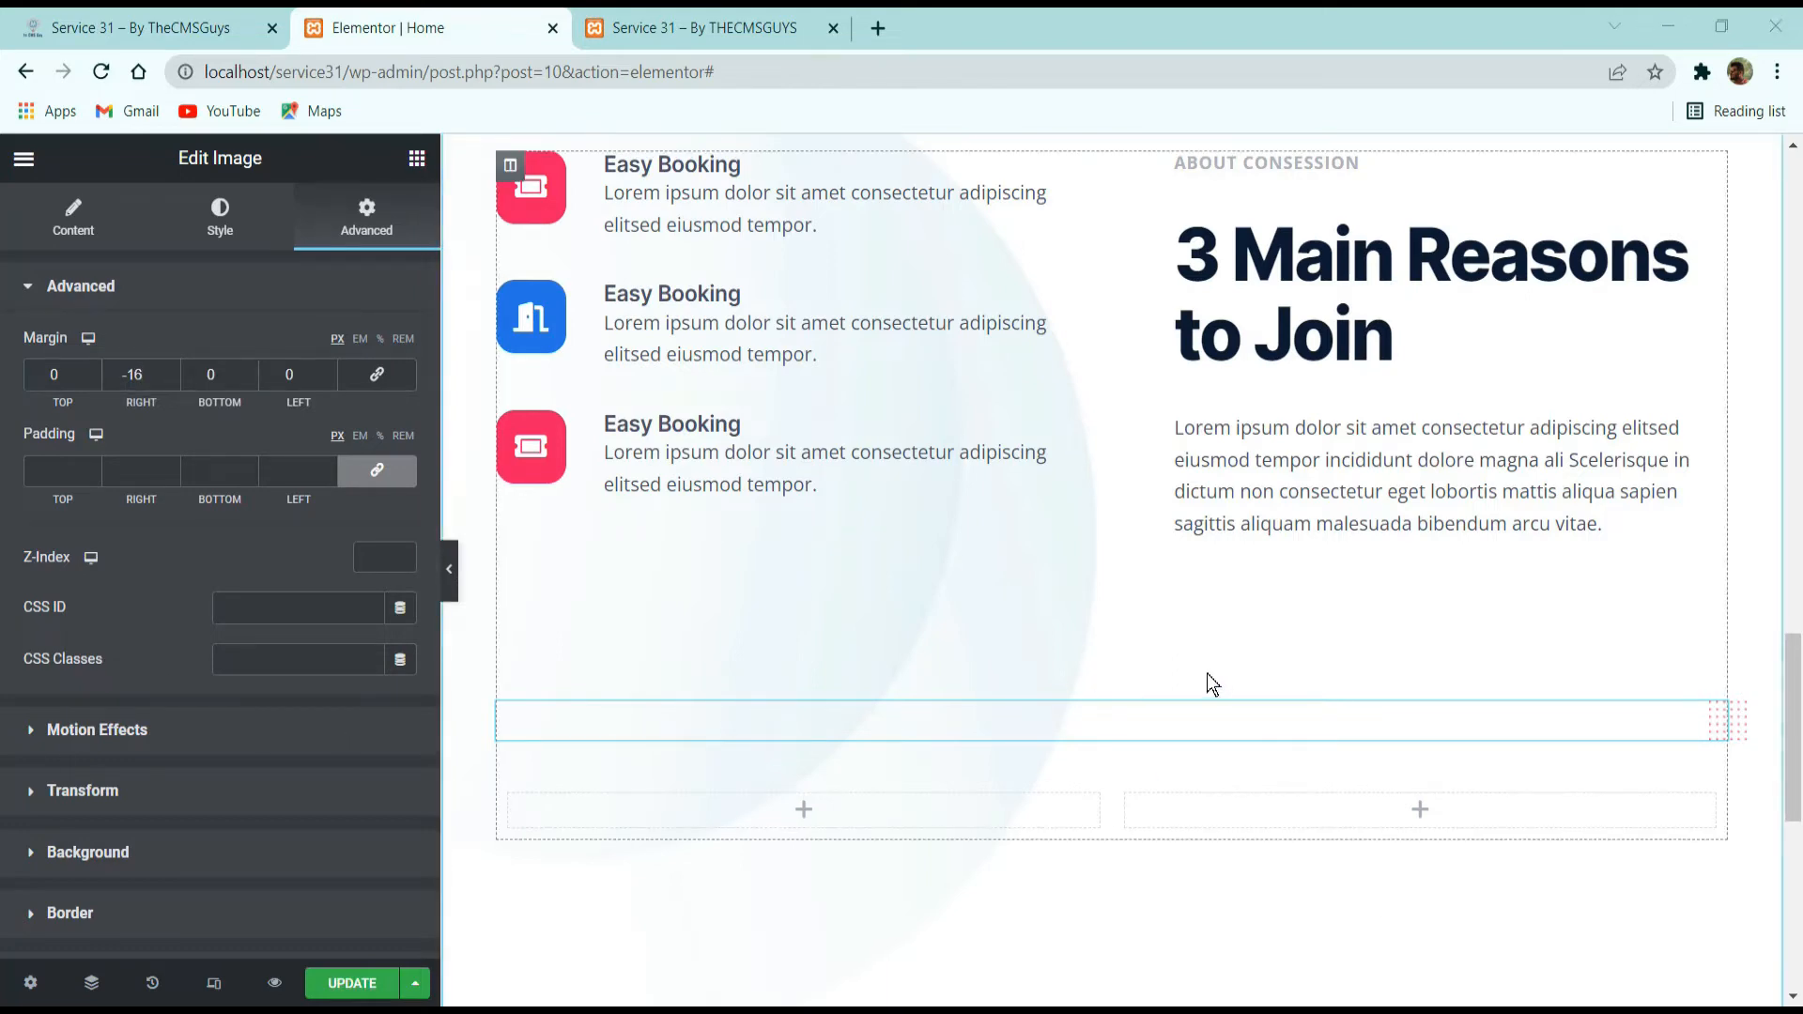
Open the settings of the empty two-column inner section below the dot image.
left_click(1101, 769)
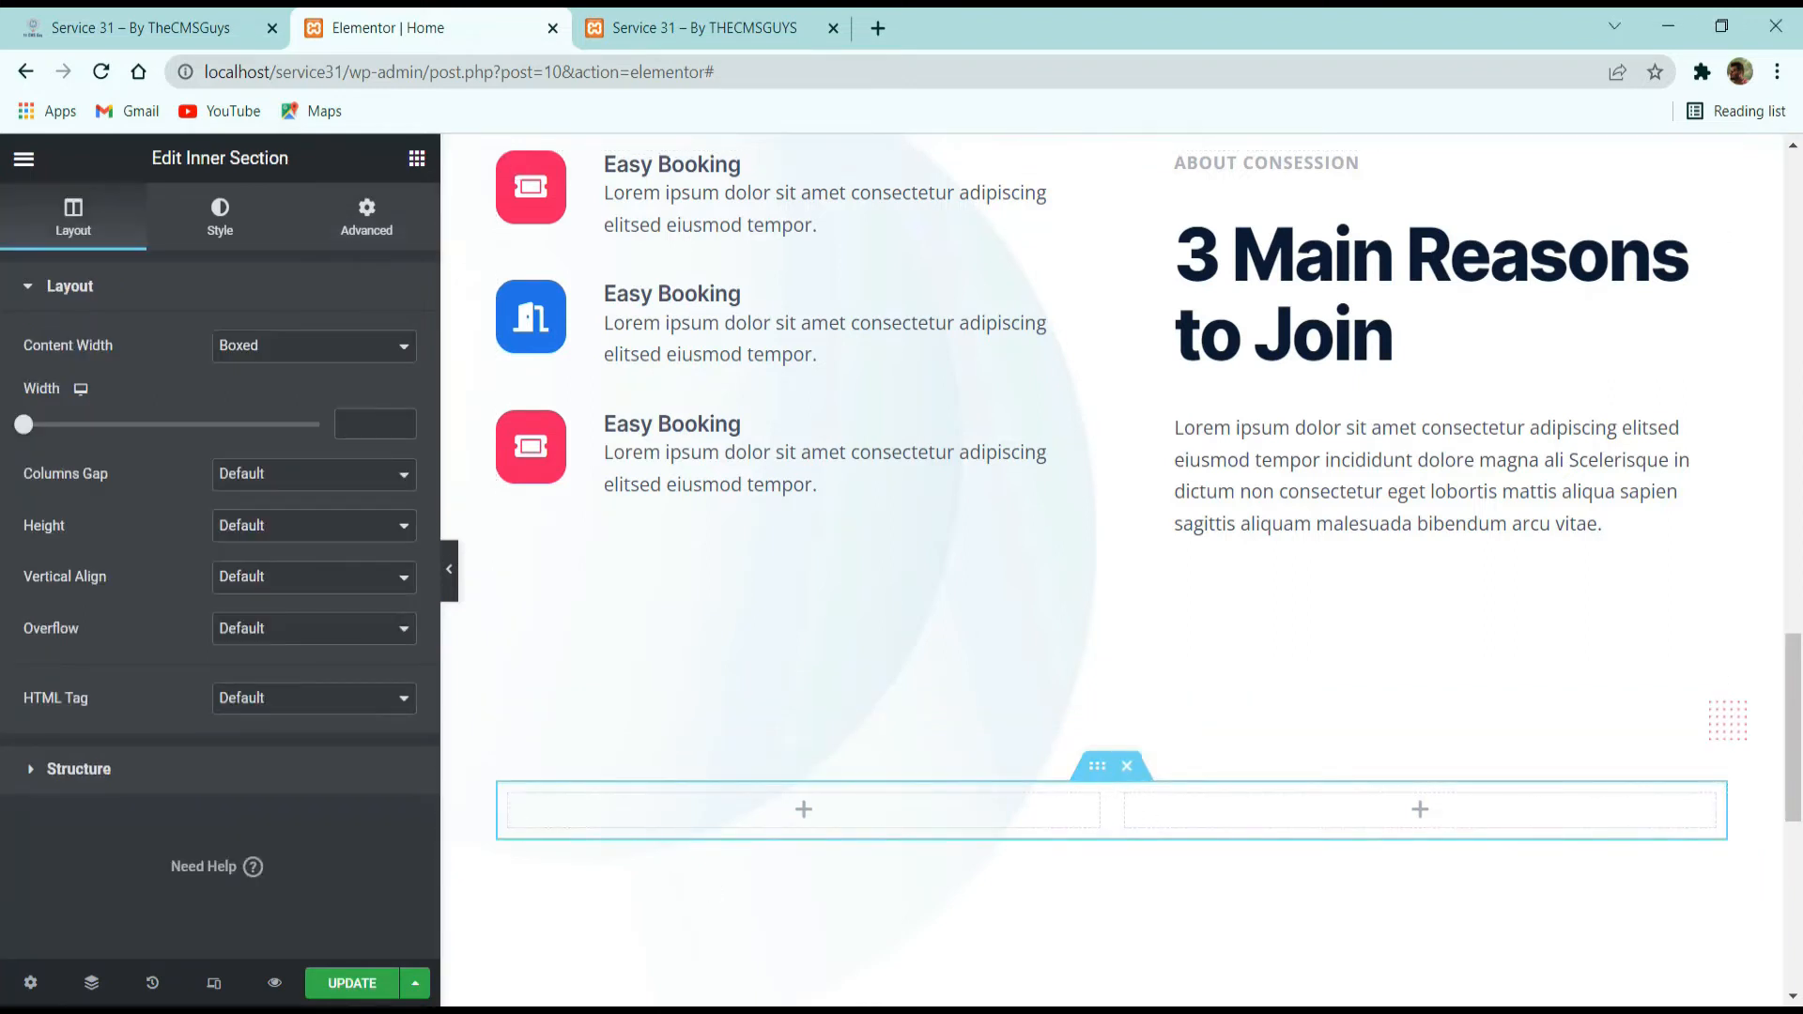
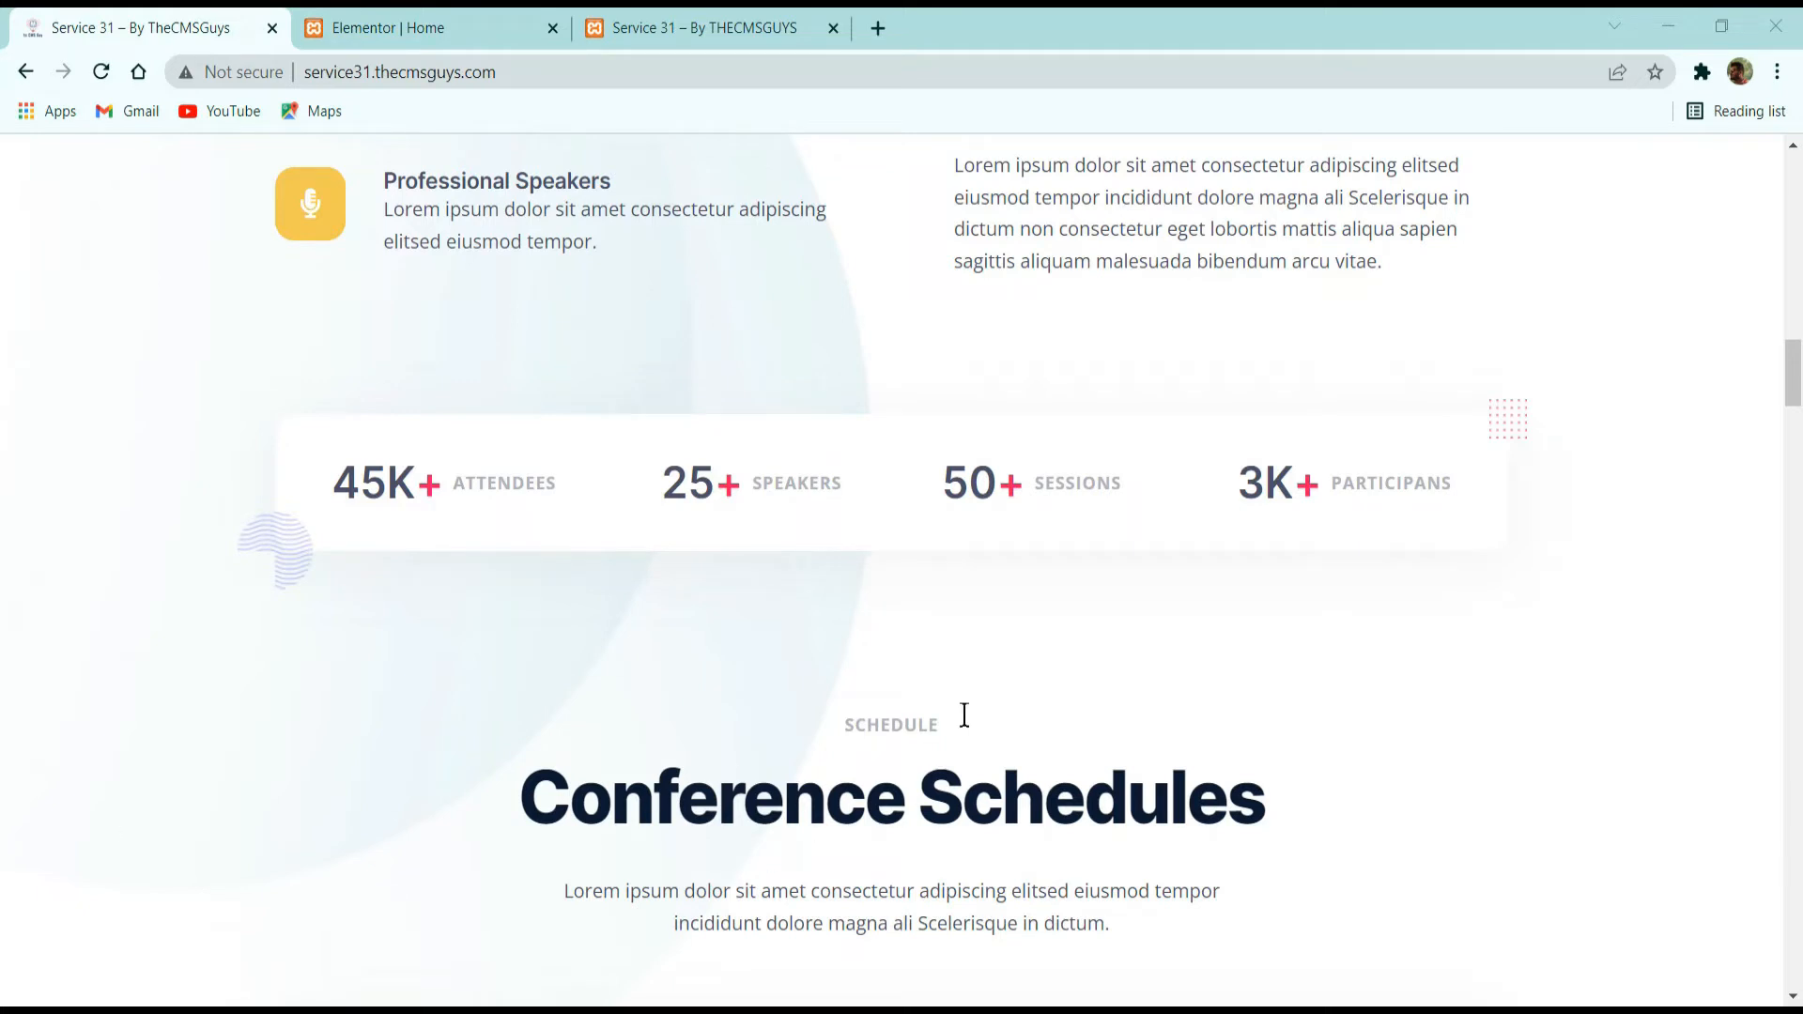
Check the reference page's statistics row, switch to the Elementor editor, and add a Counter widget to the empty two-column section's first column.
left_click_drag(407, 486, 284, 523)
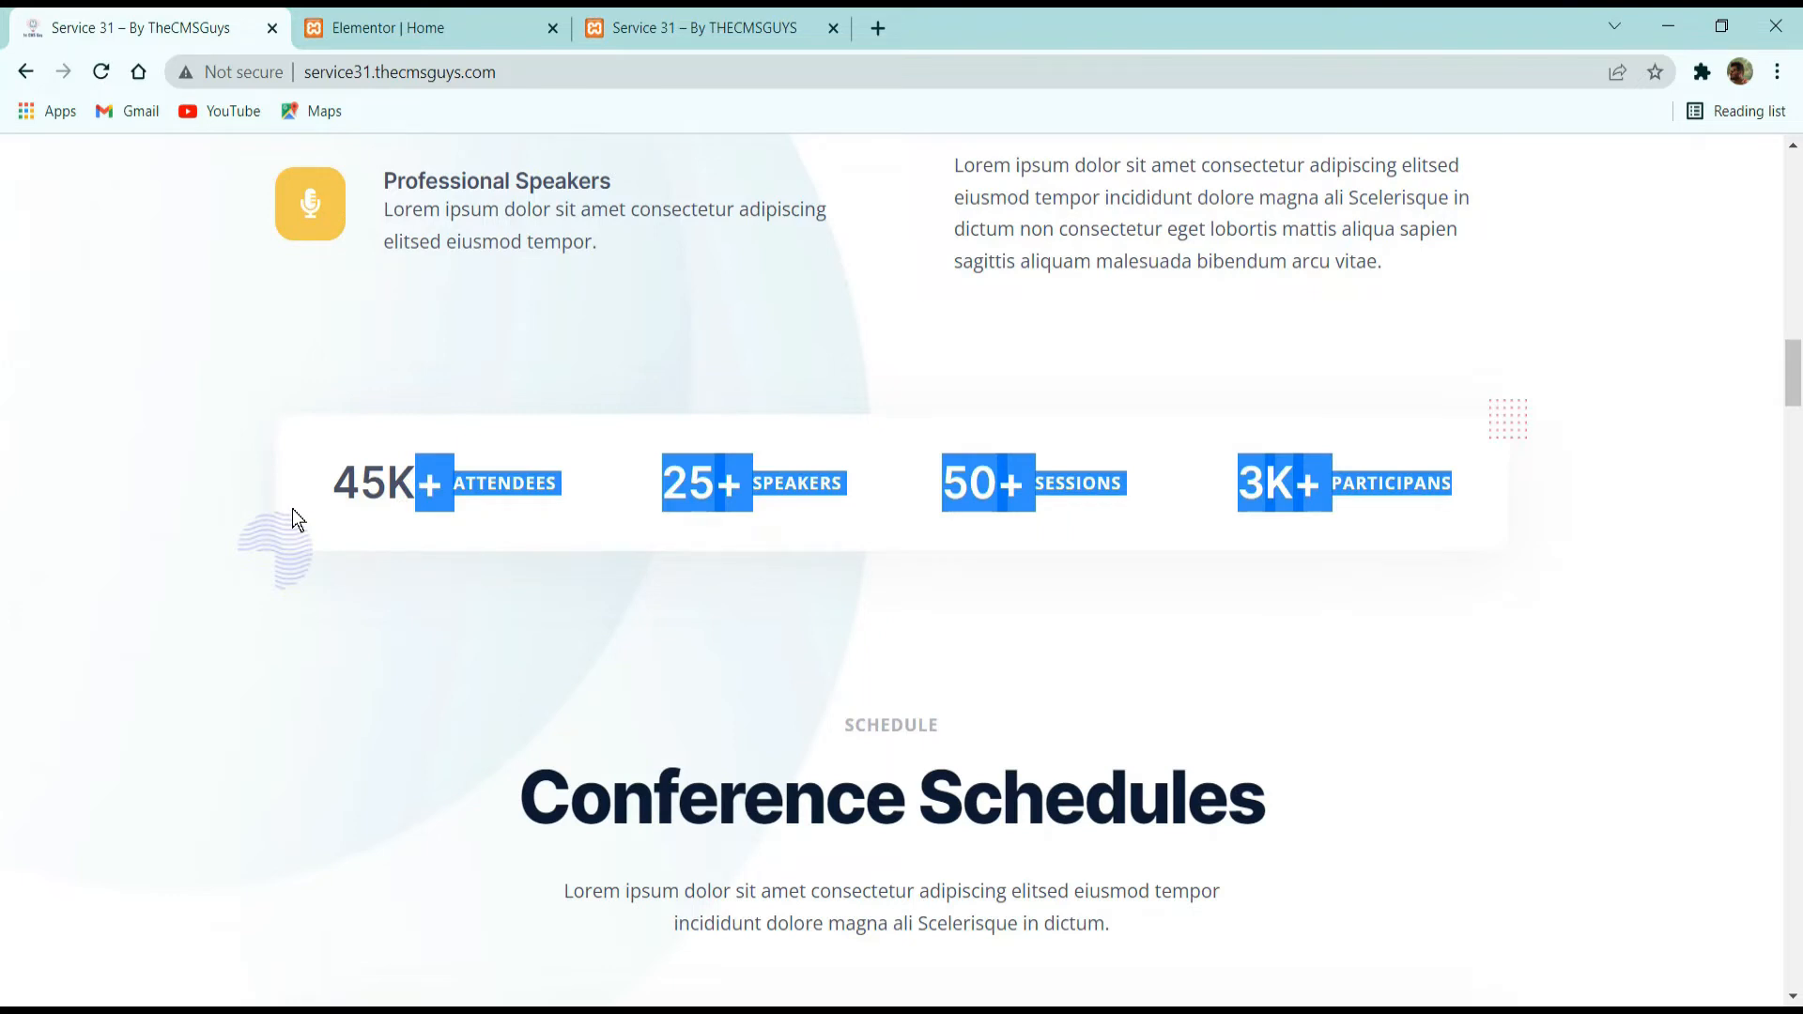
key("alt+Tab")
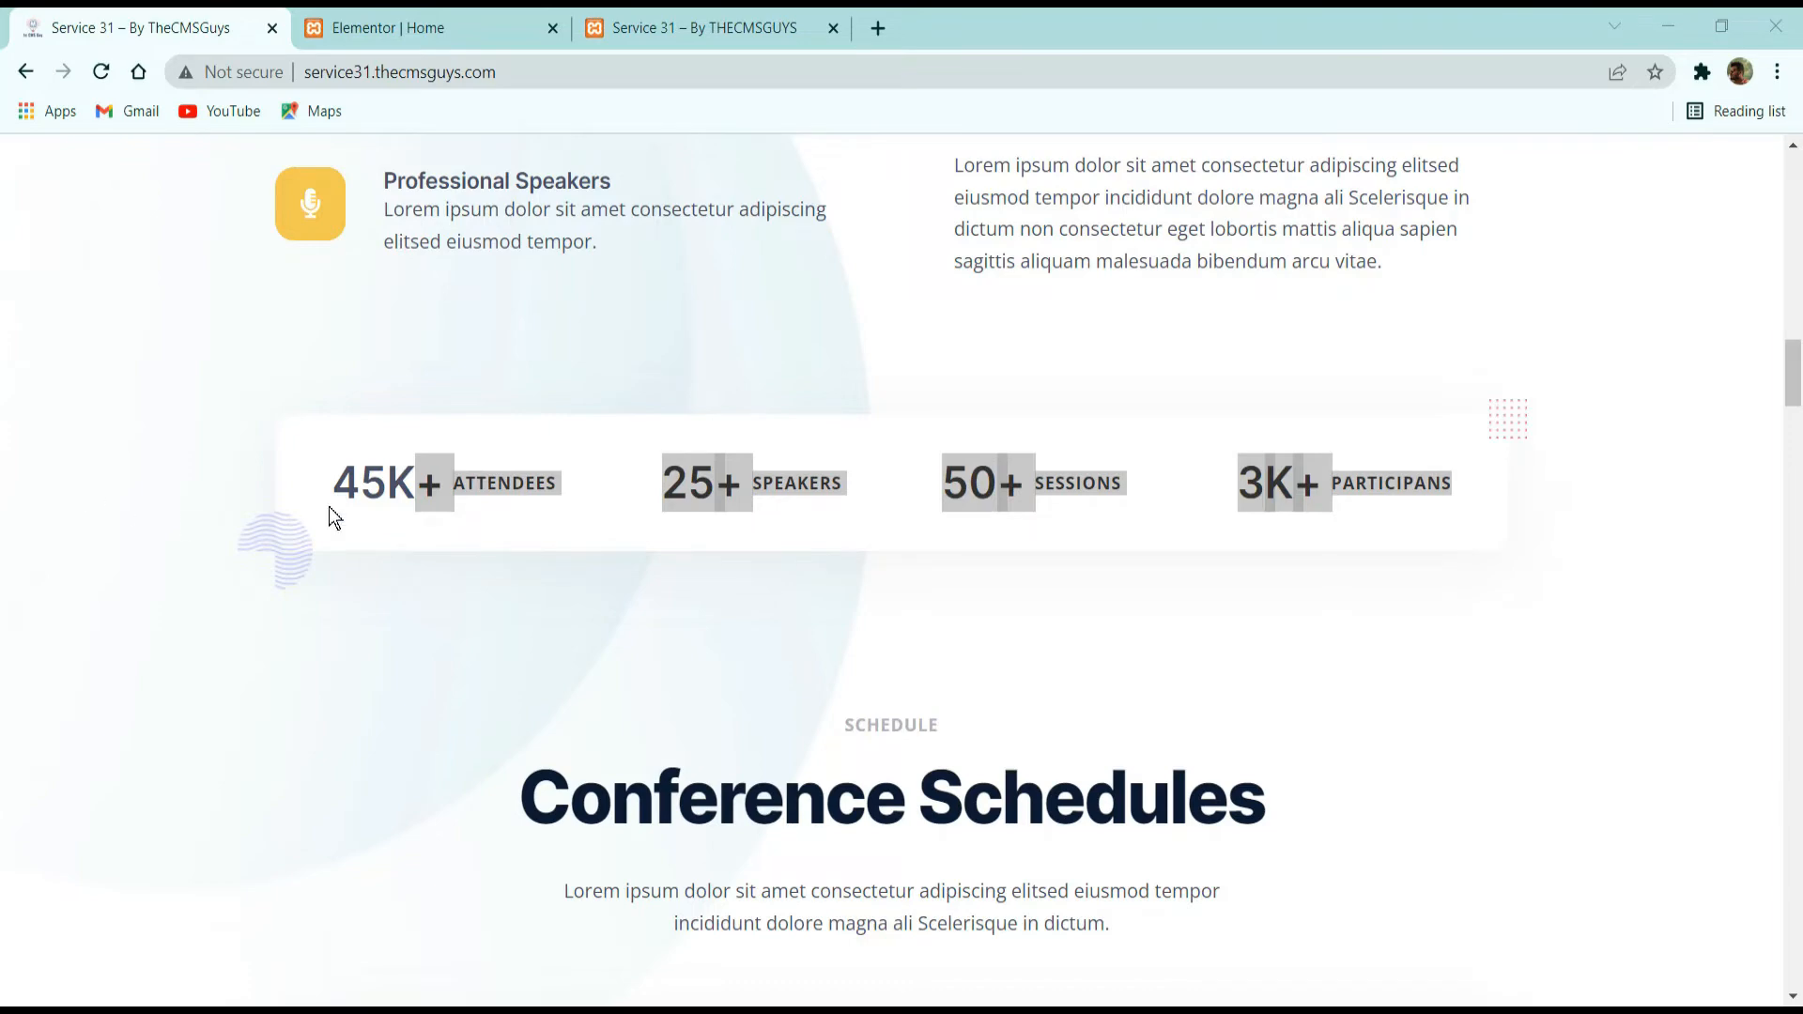
left_click_drag(576, 482, 329, 482)
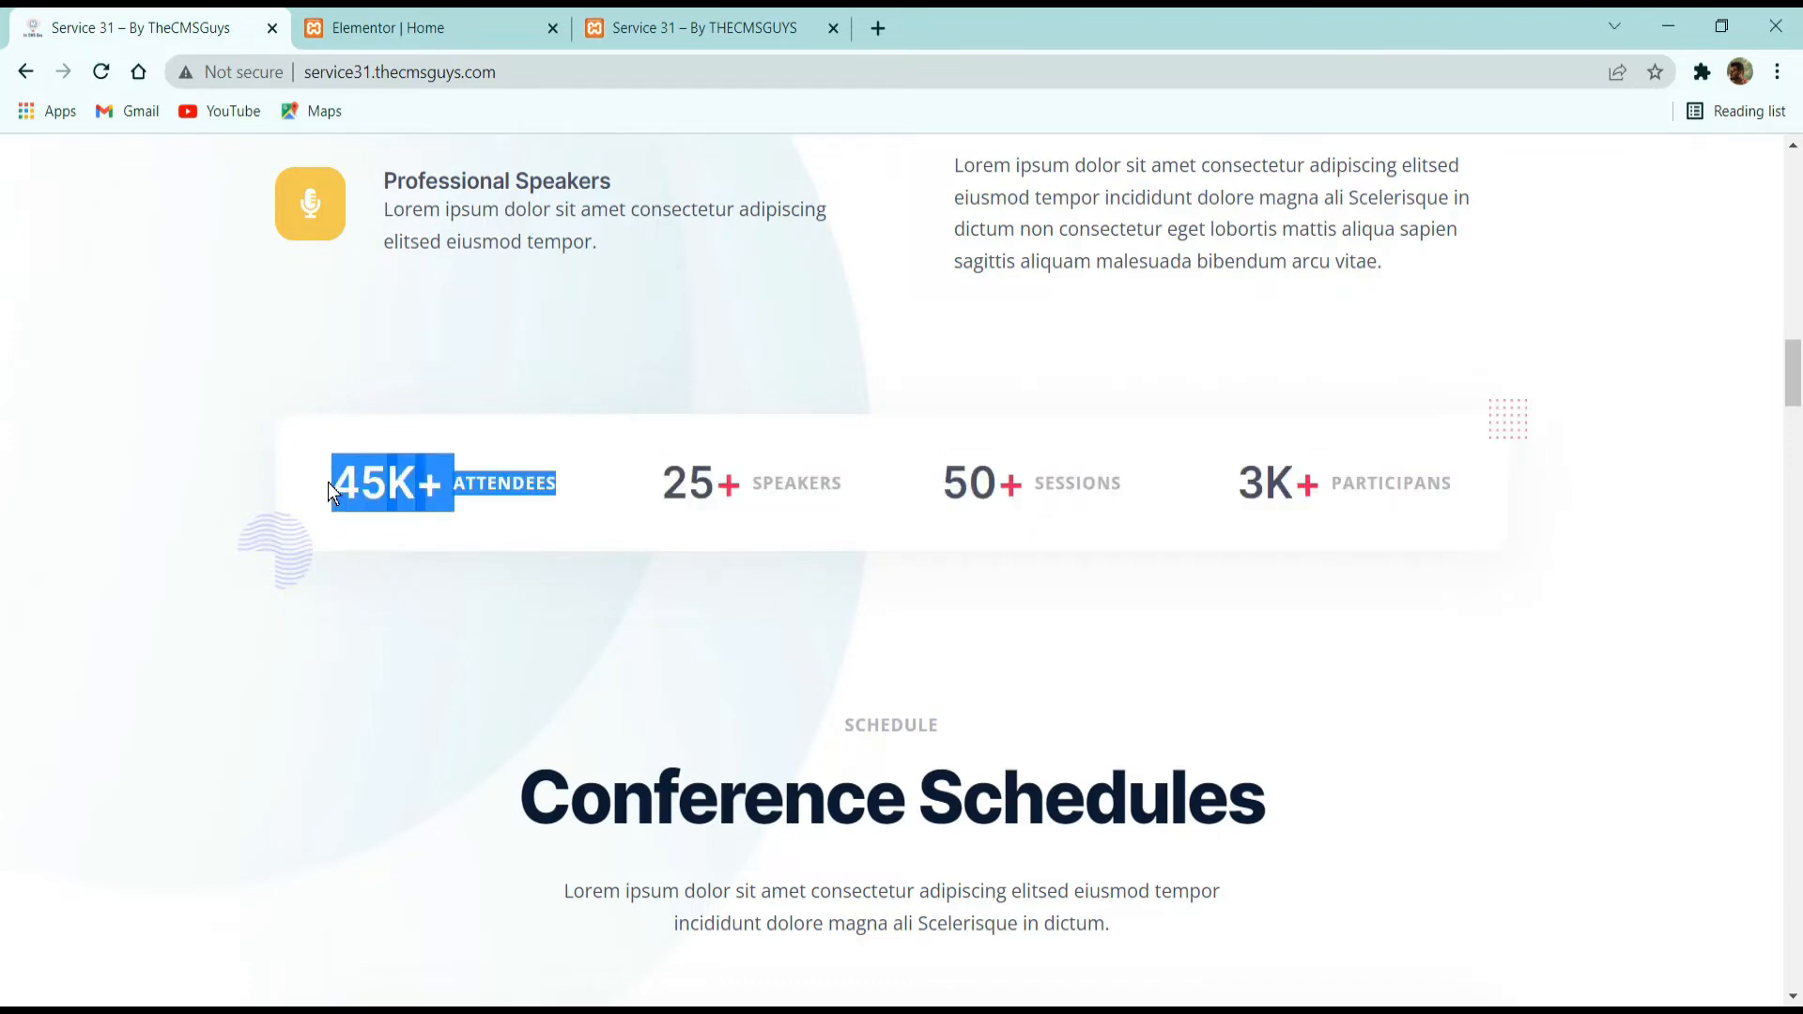
left_click(451, 25)
left_click(416, 158)
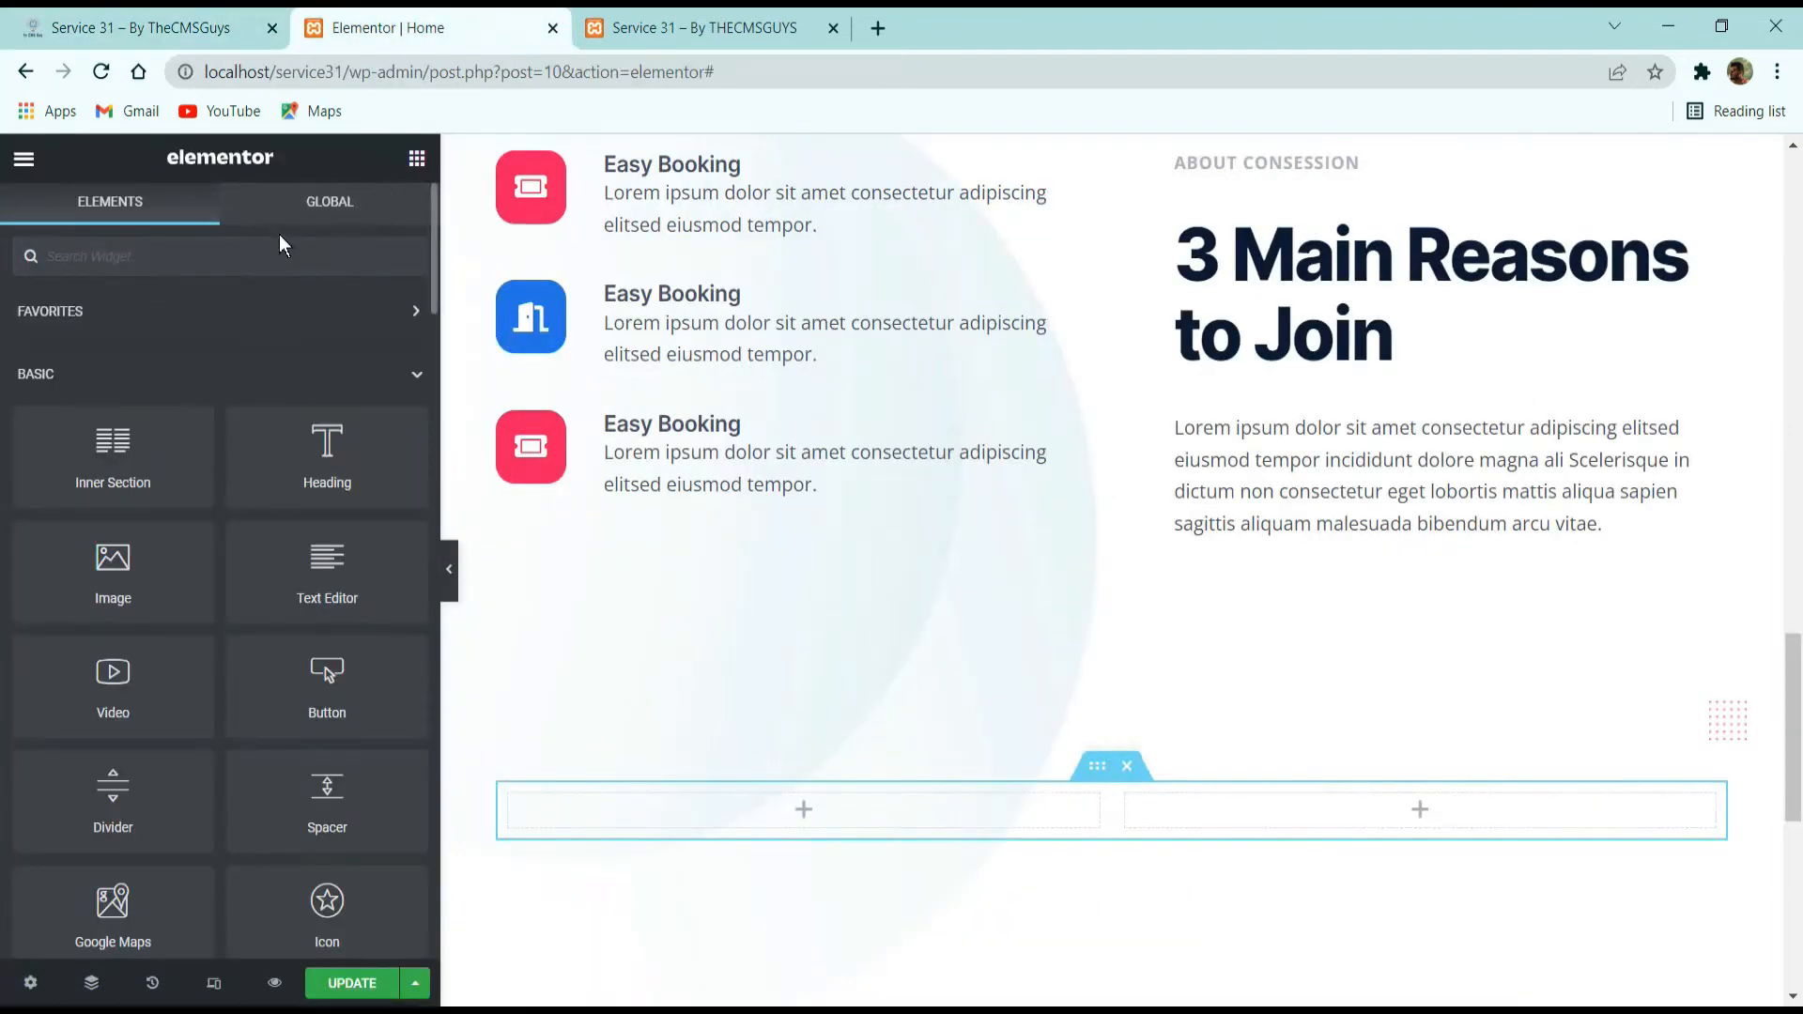
left_click(341, 265)
type("counter")
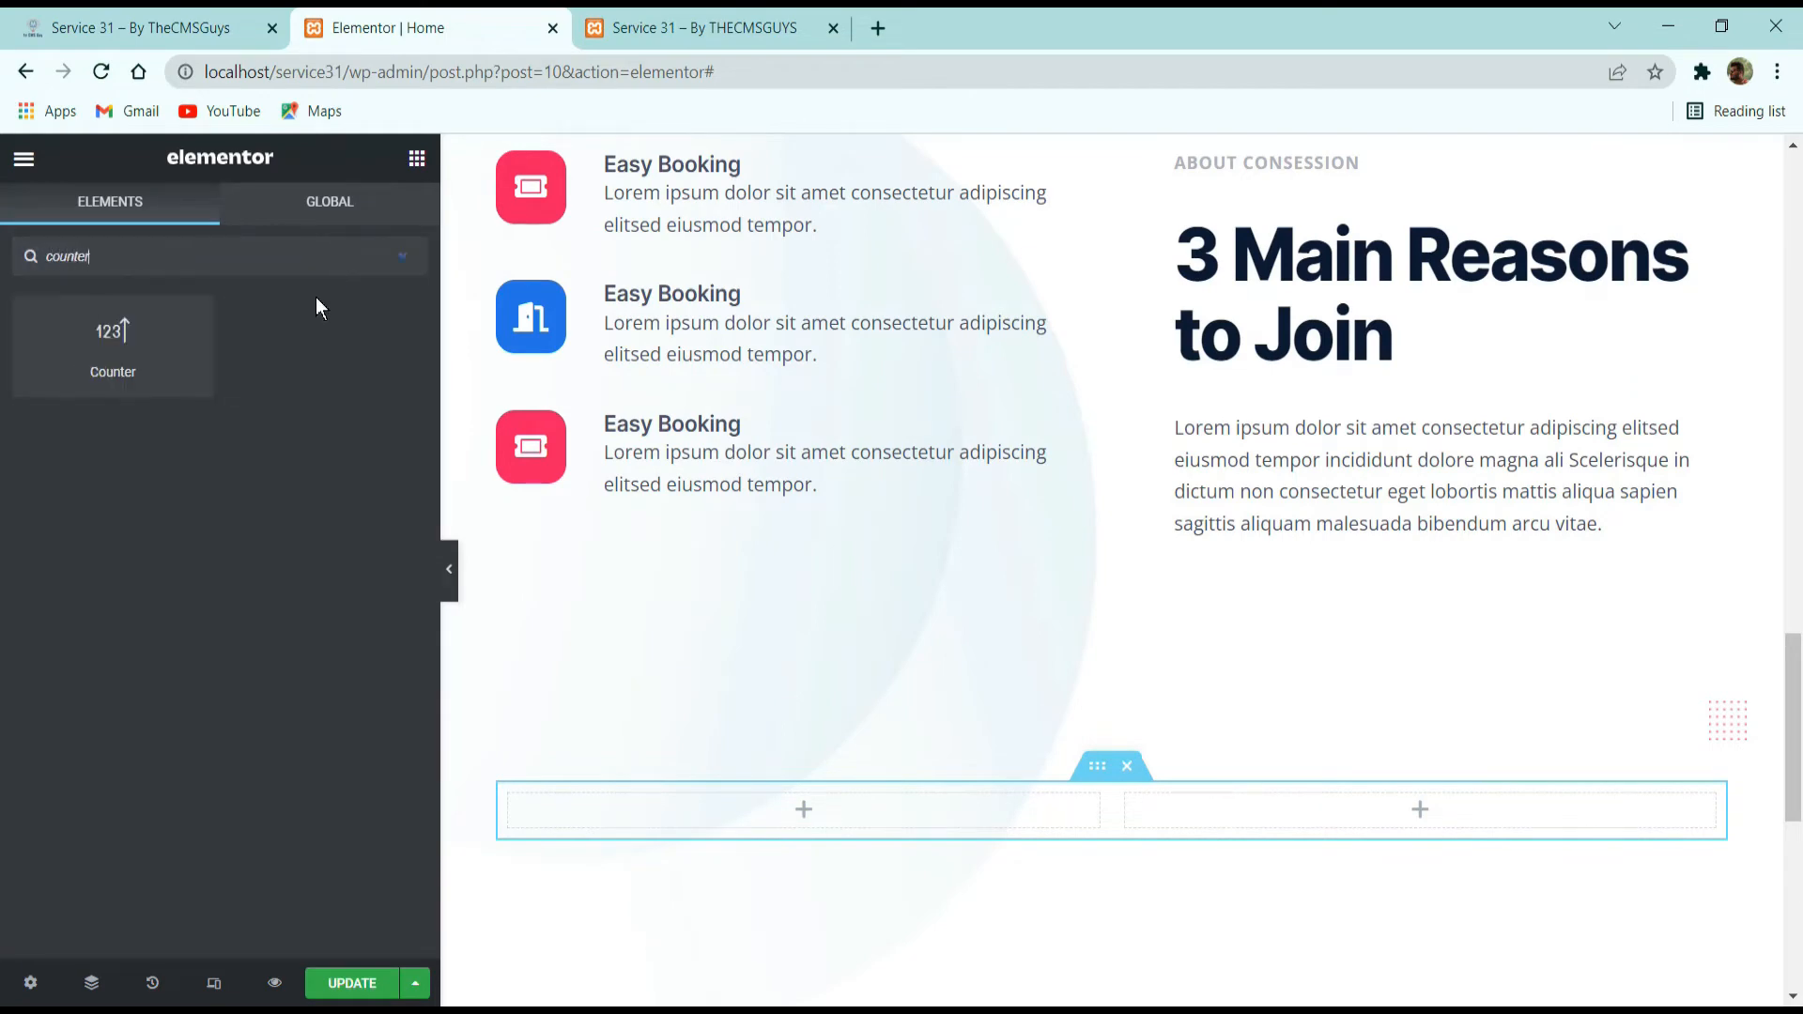
left_click_drag(111, 333, 653, 826)
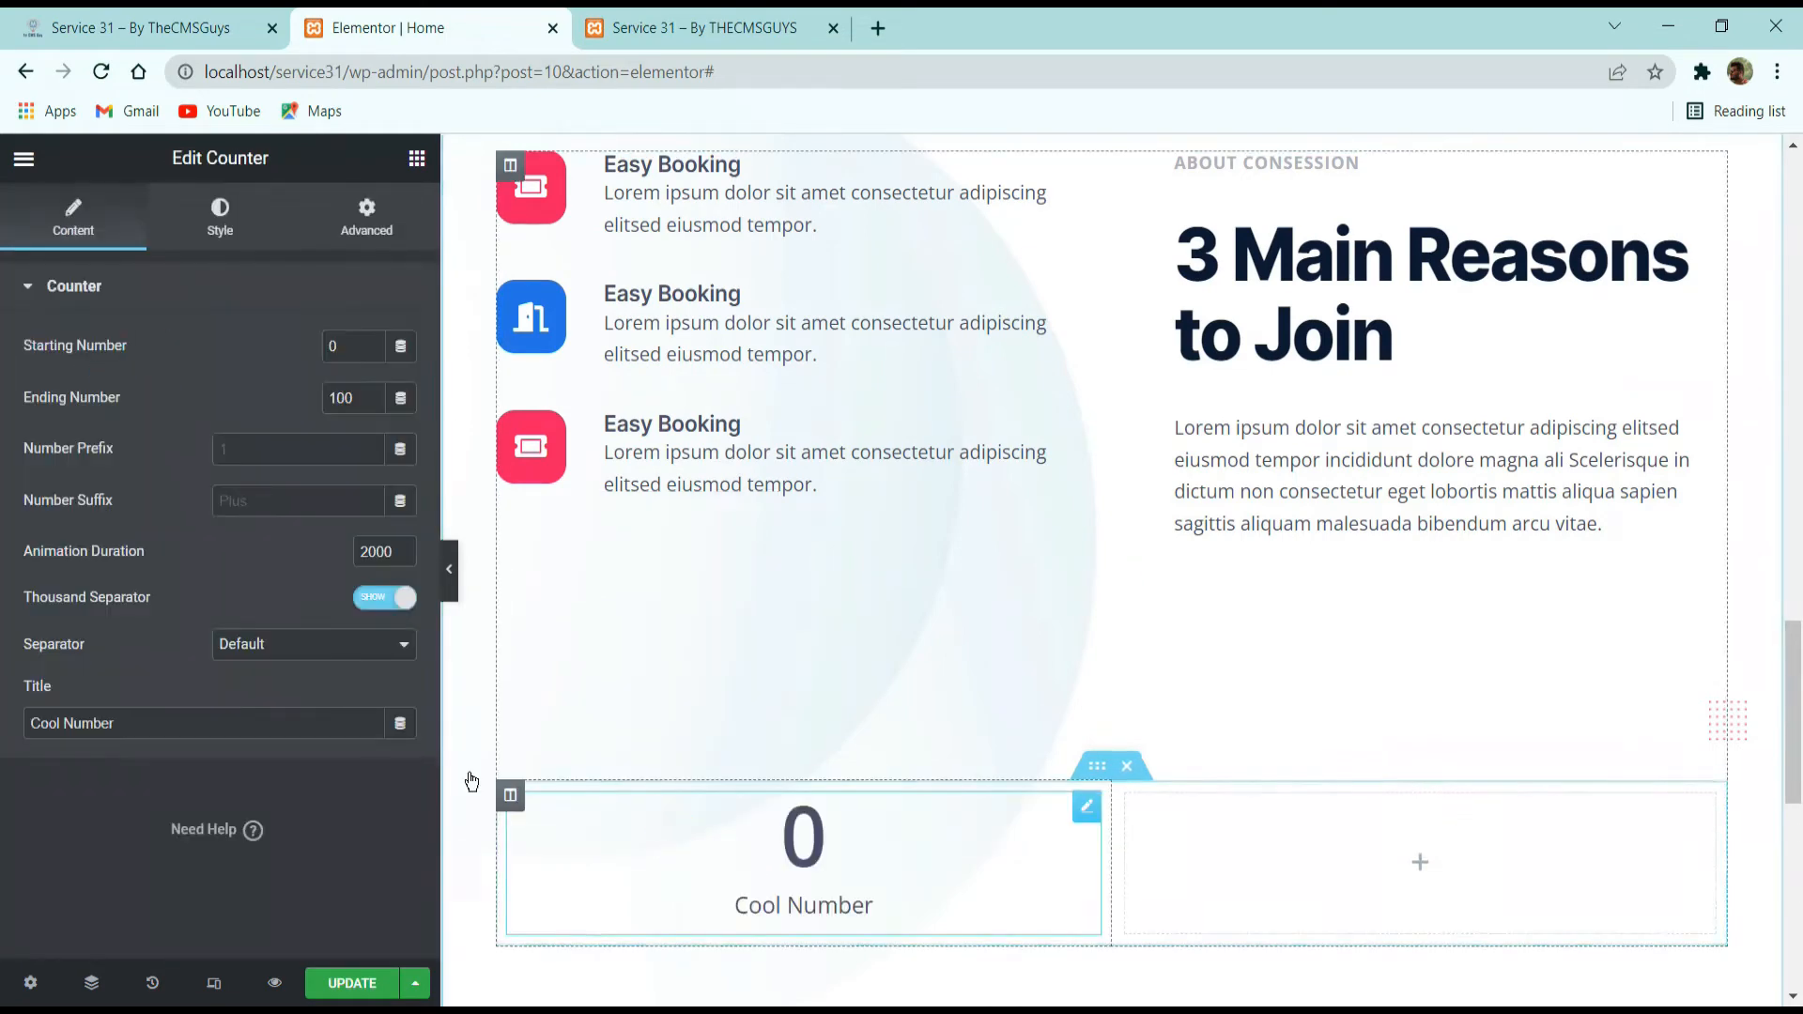
Clear the counter's title, set its ending number to 45 and its number suffix to K.
triple_click(215, 727)
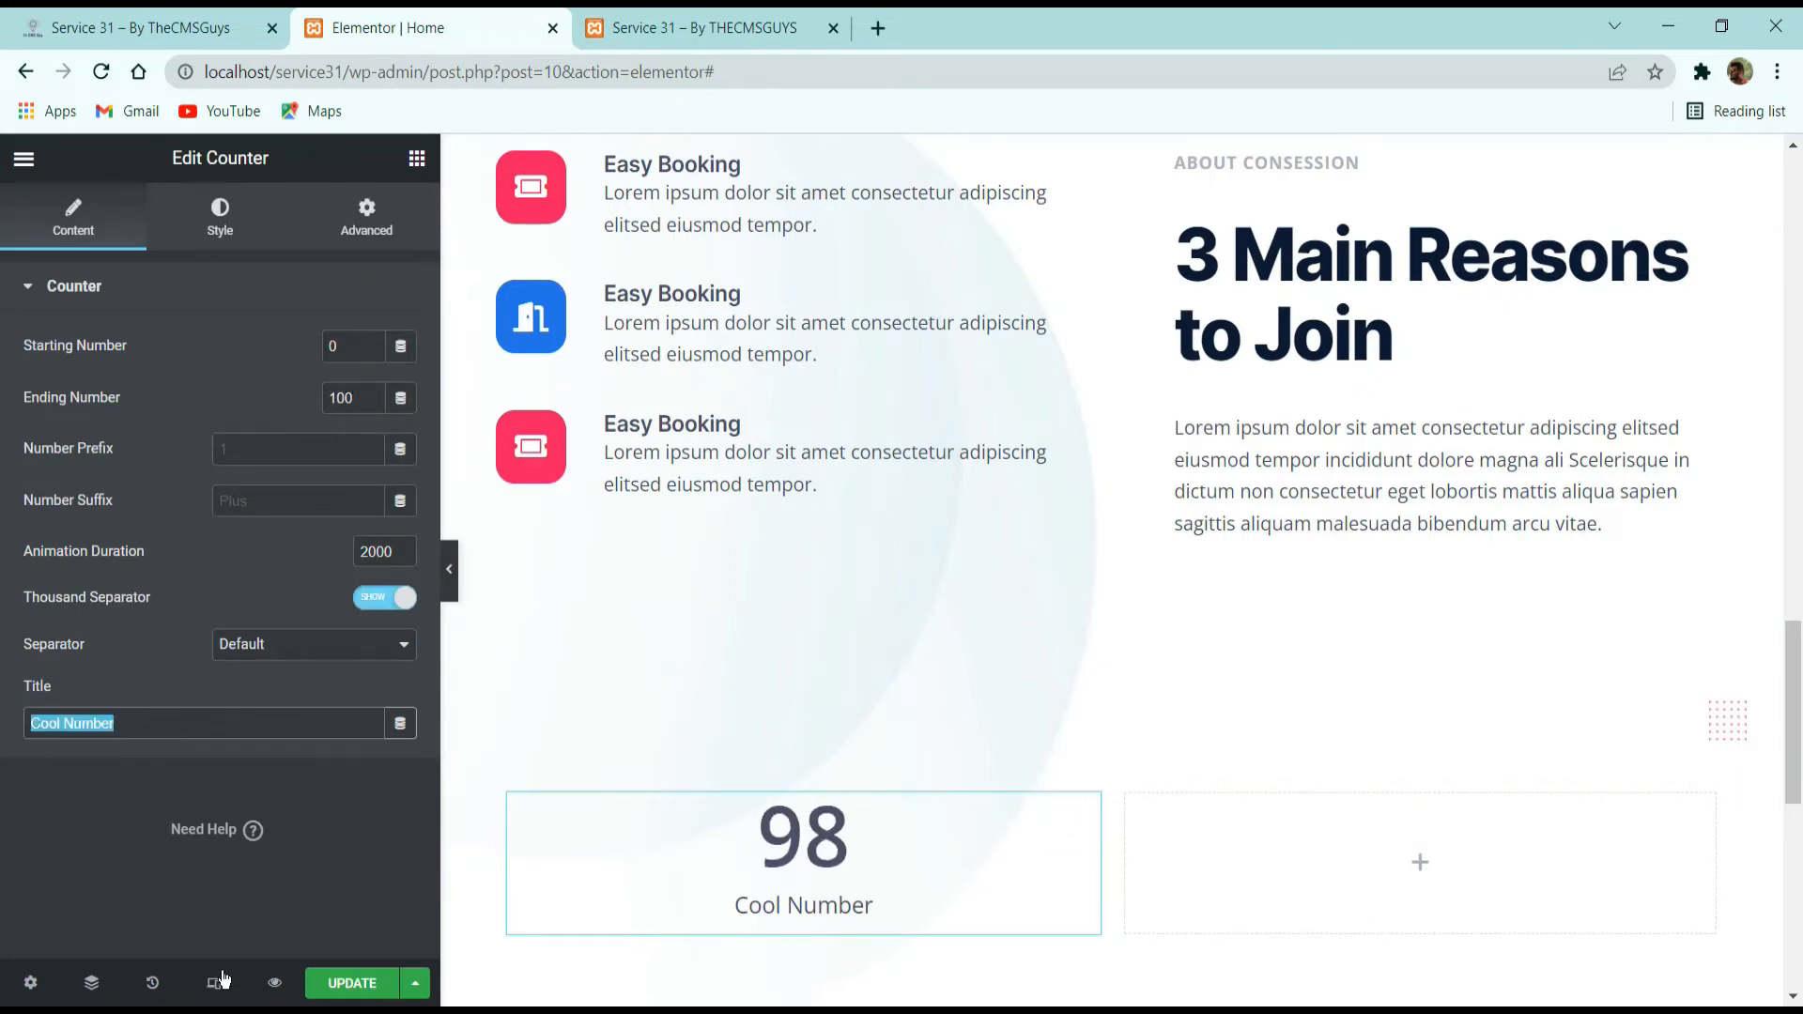
key("BackSpace")
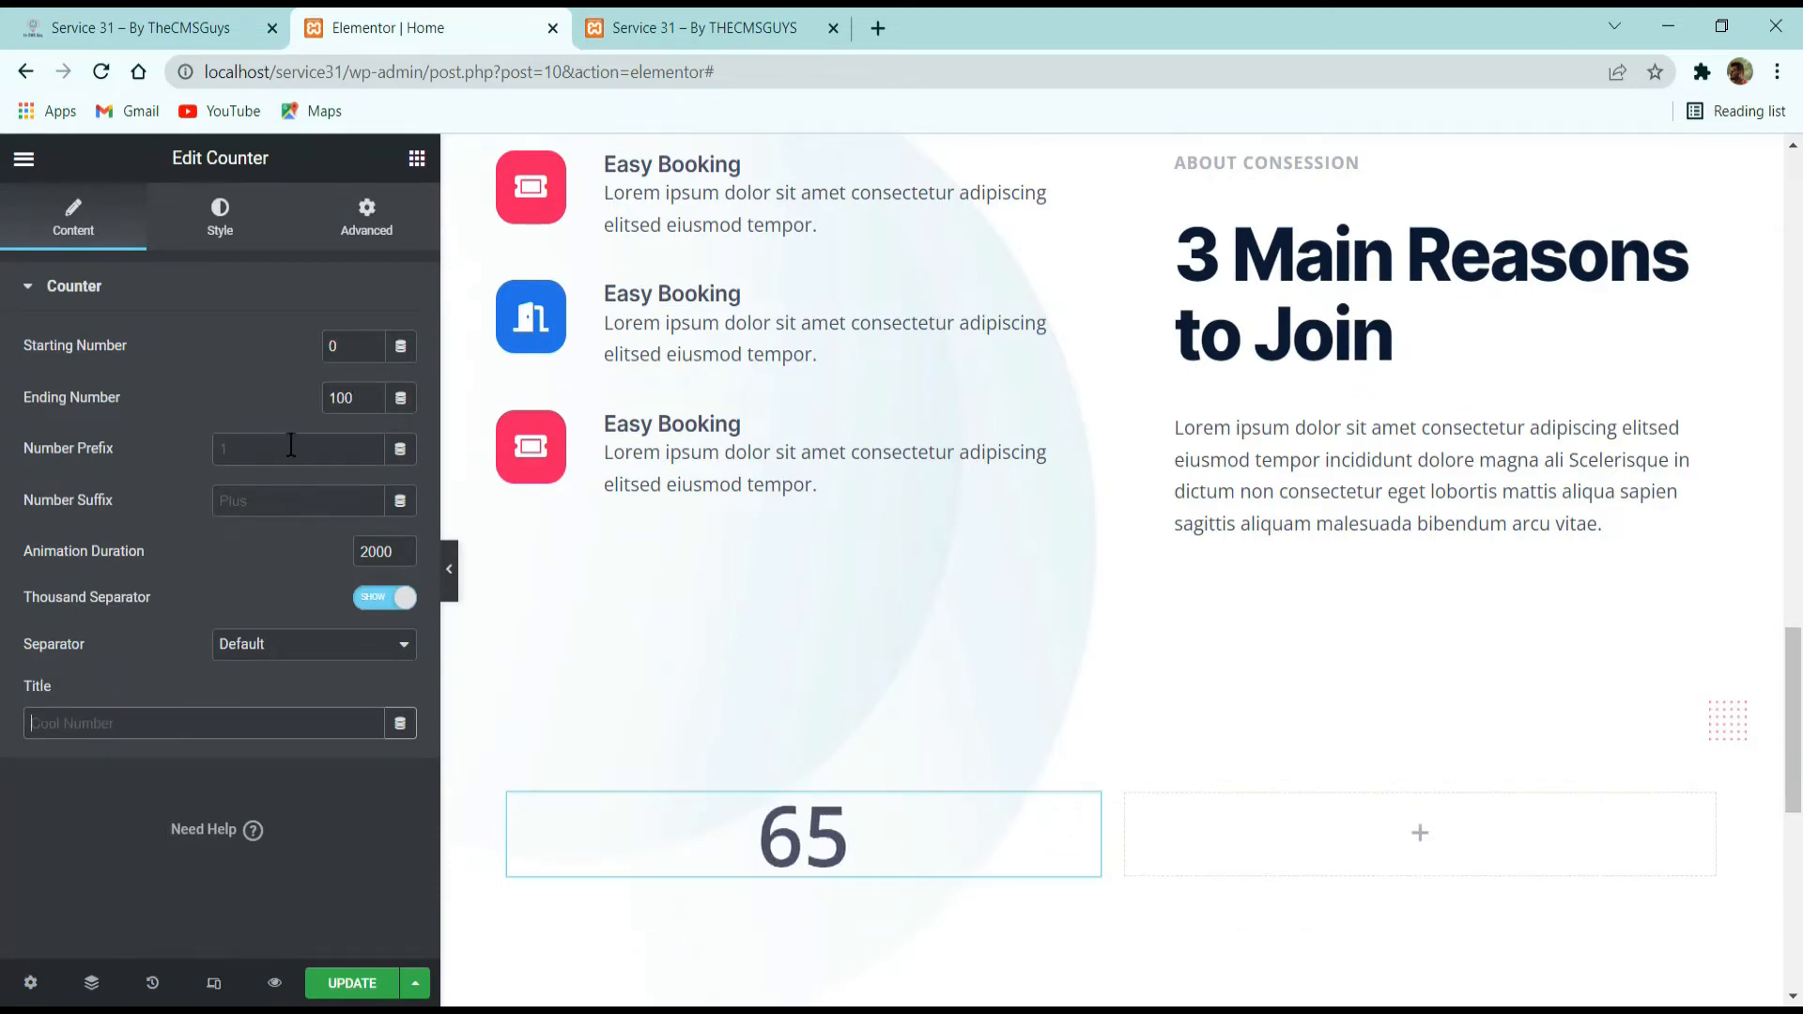
double_click(338, 395)
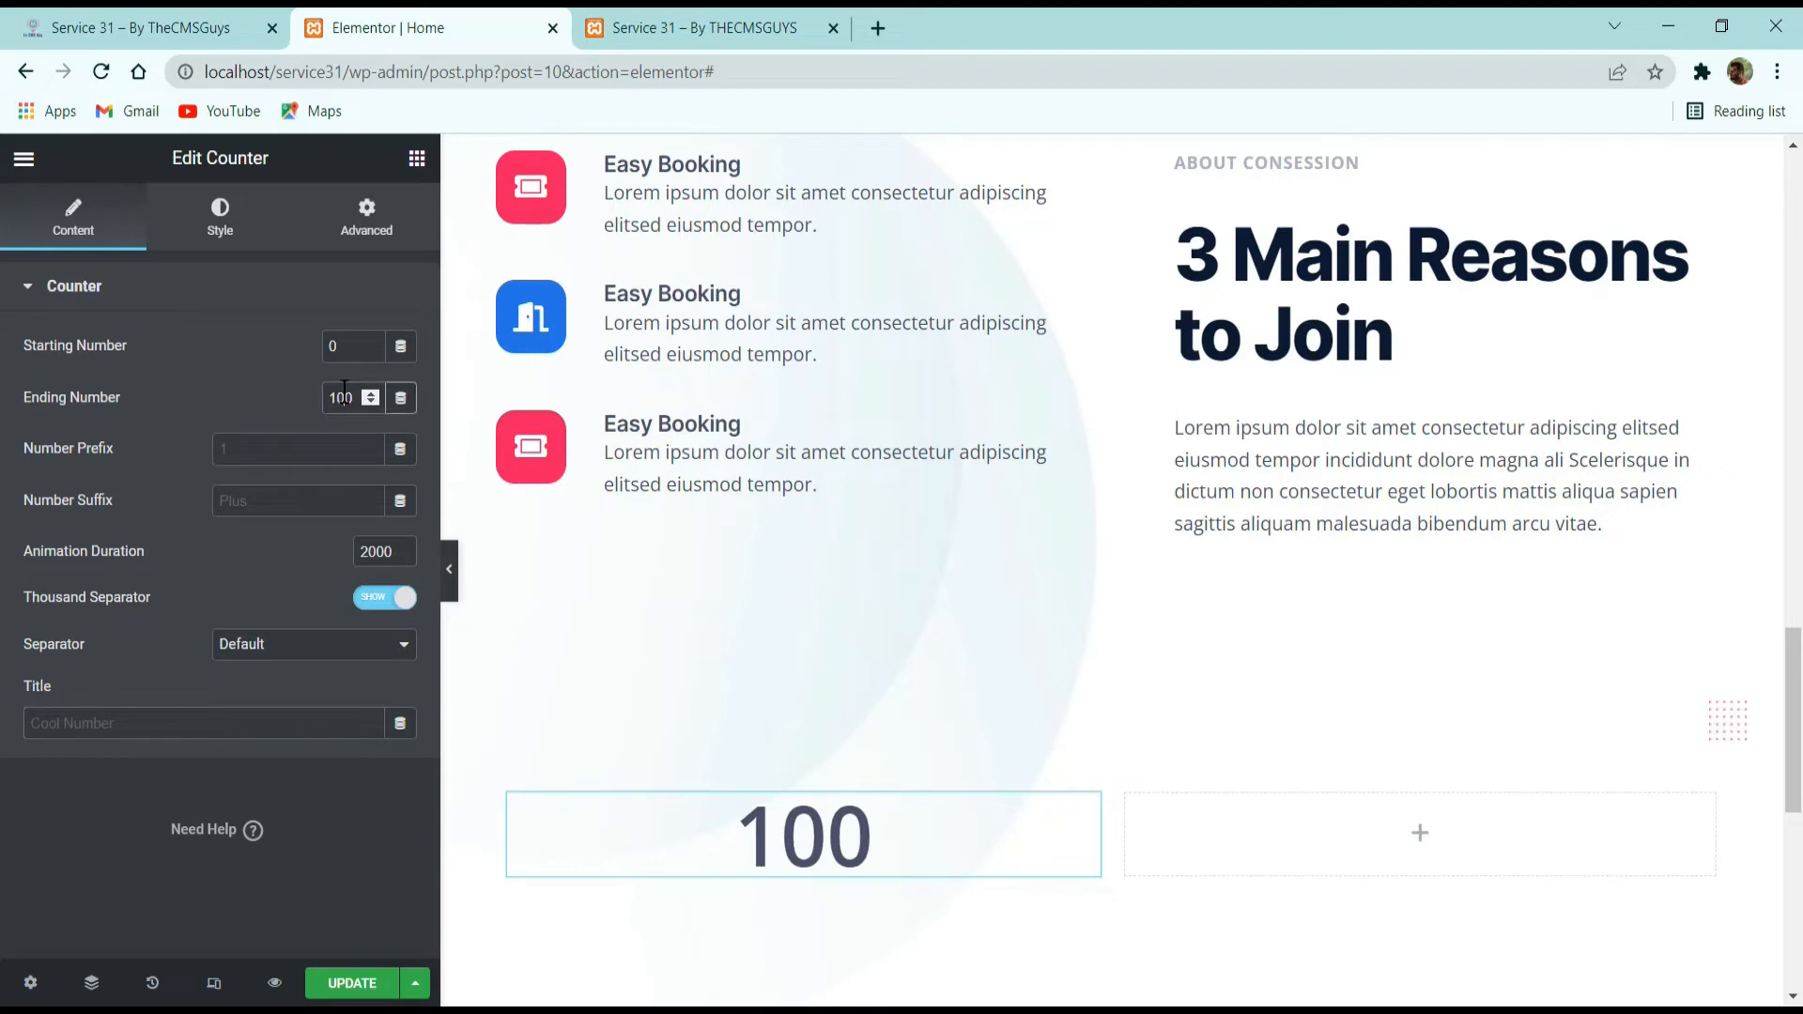
type("45")
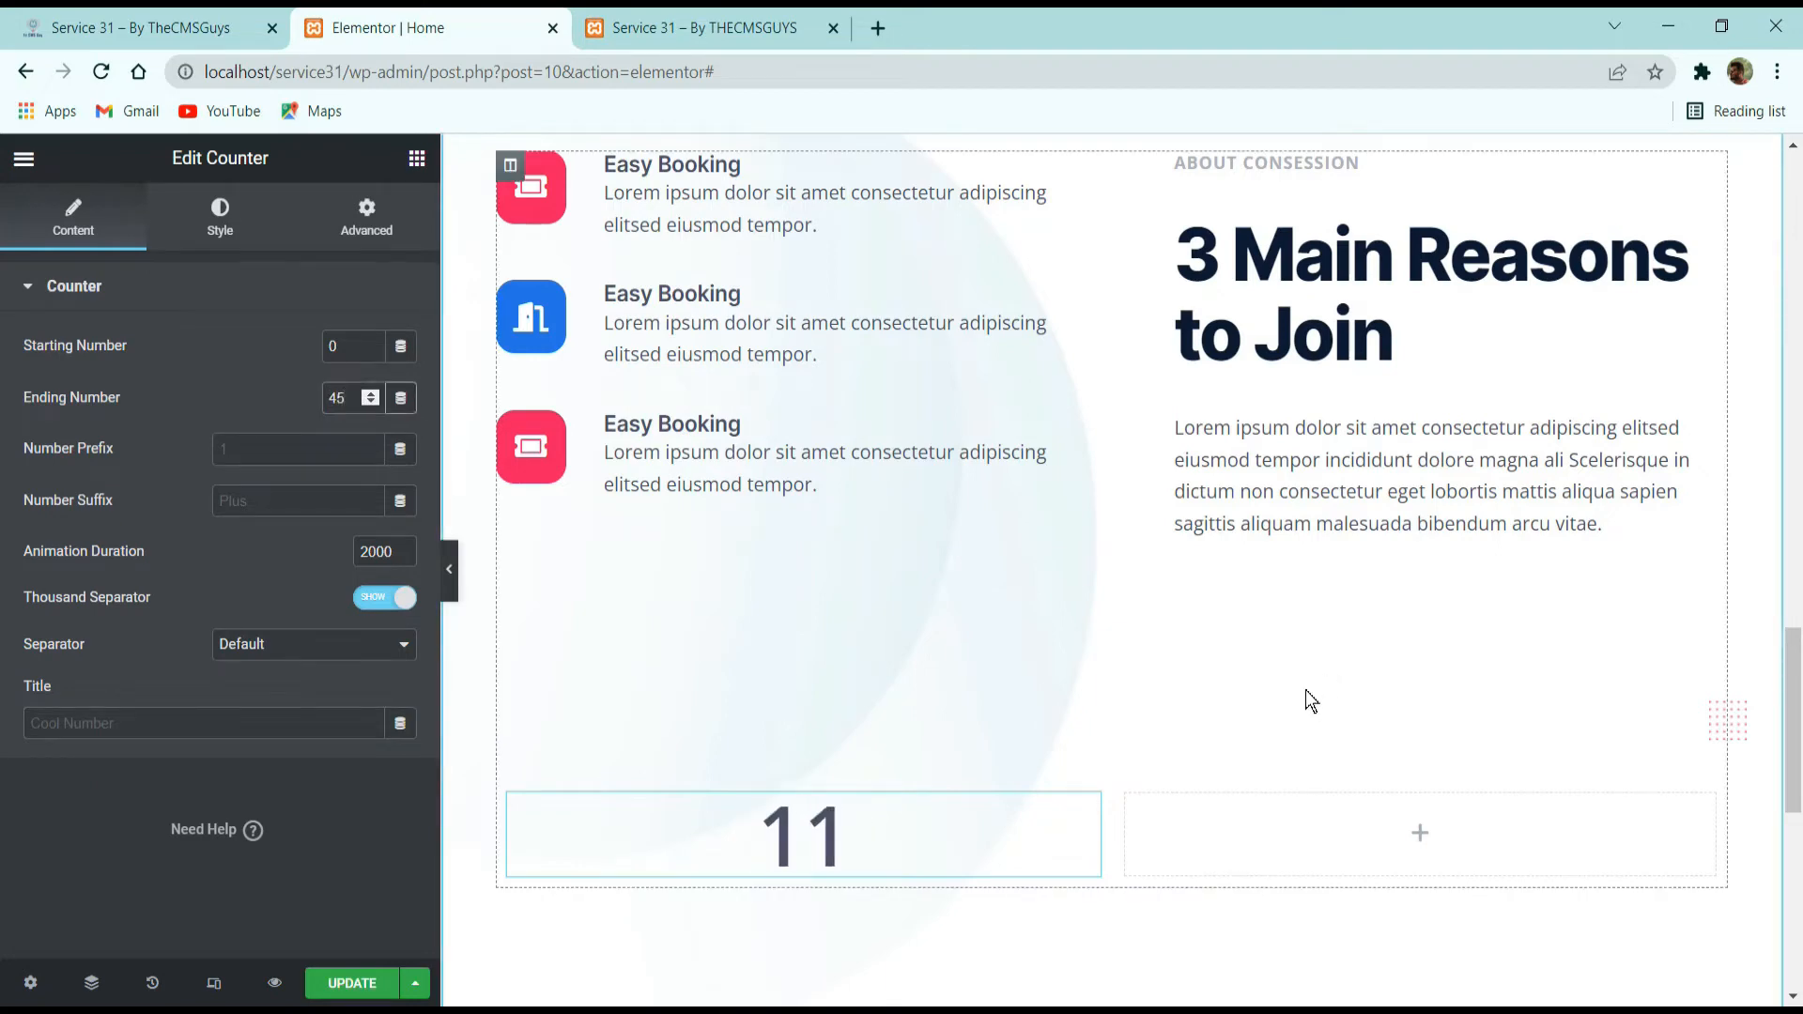
left_click(271, 493)
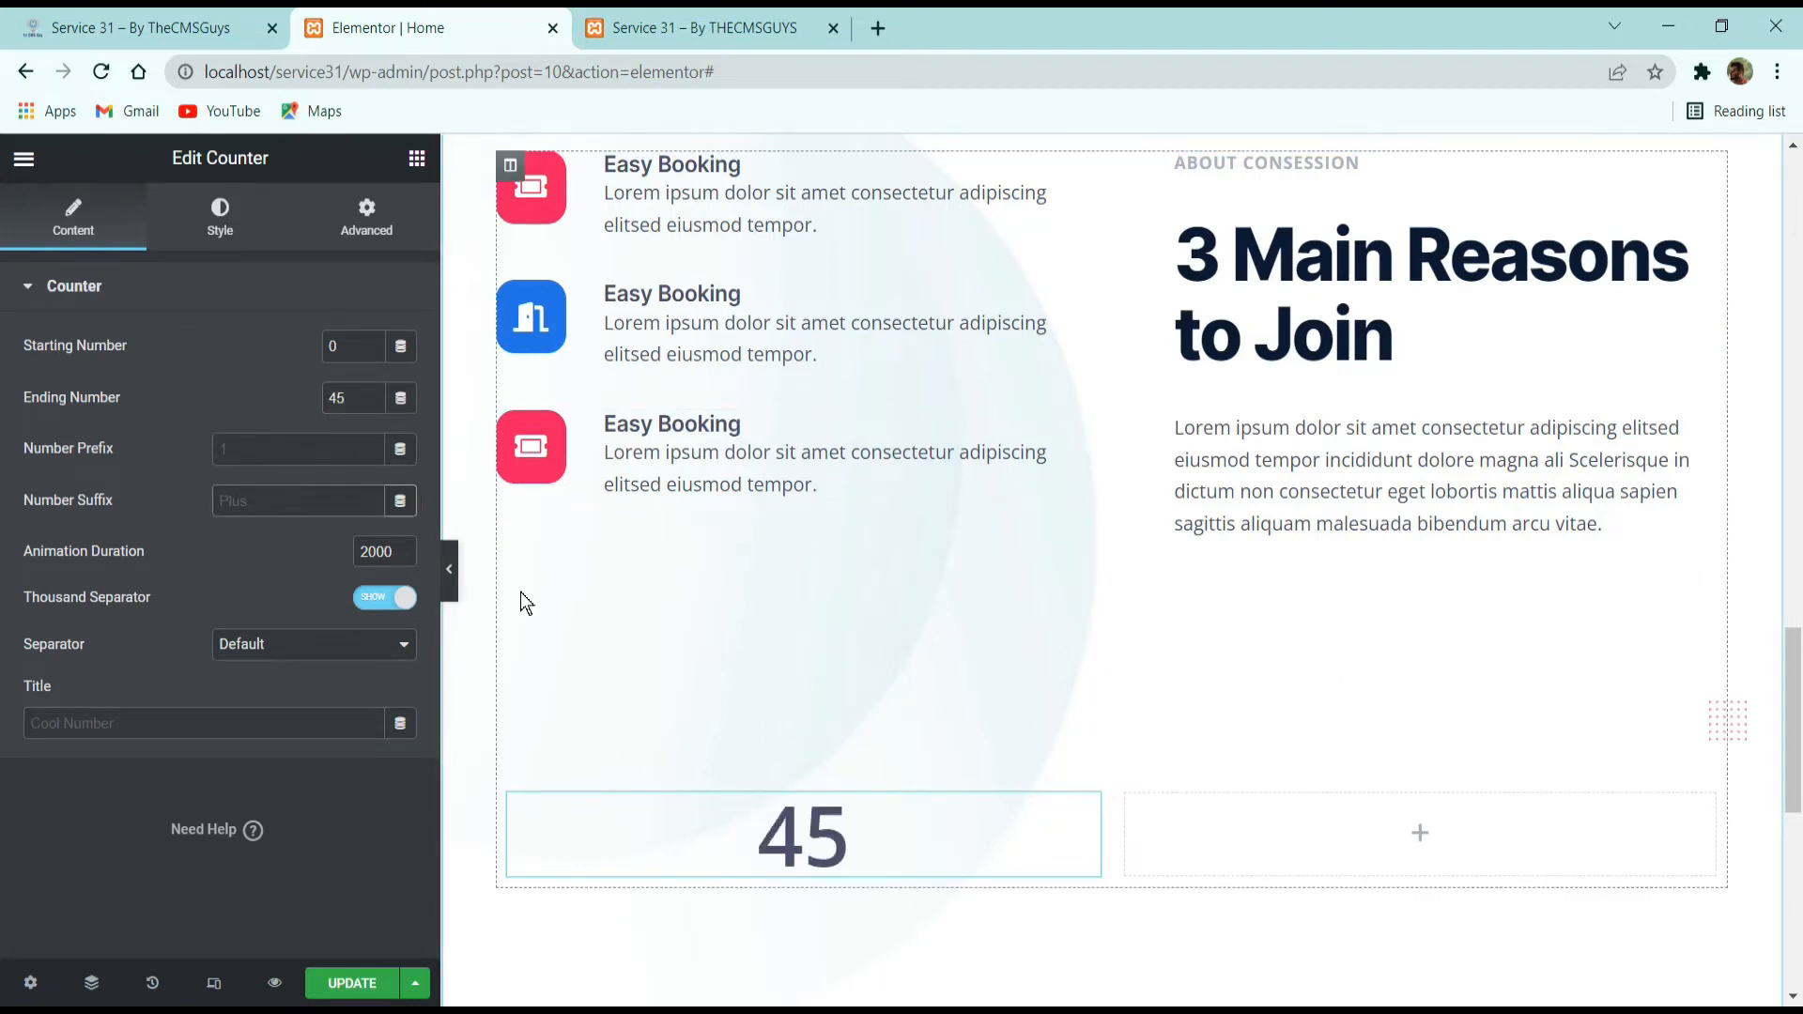
type("K")
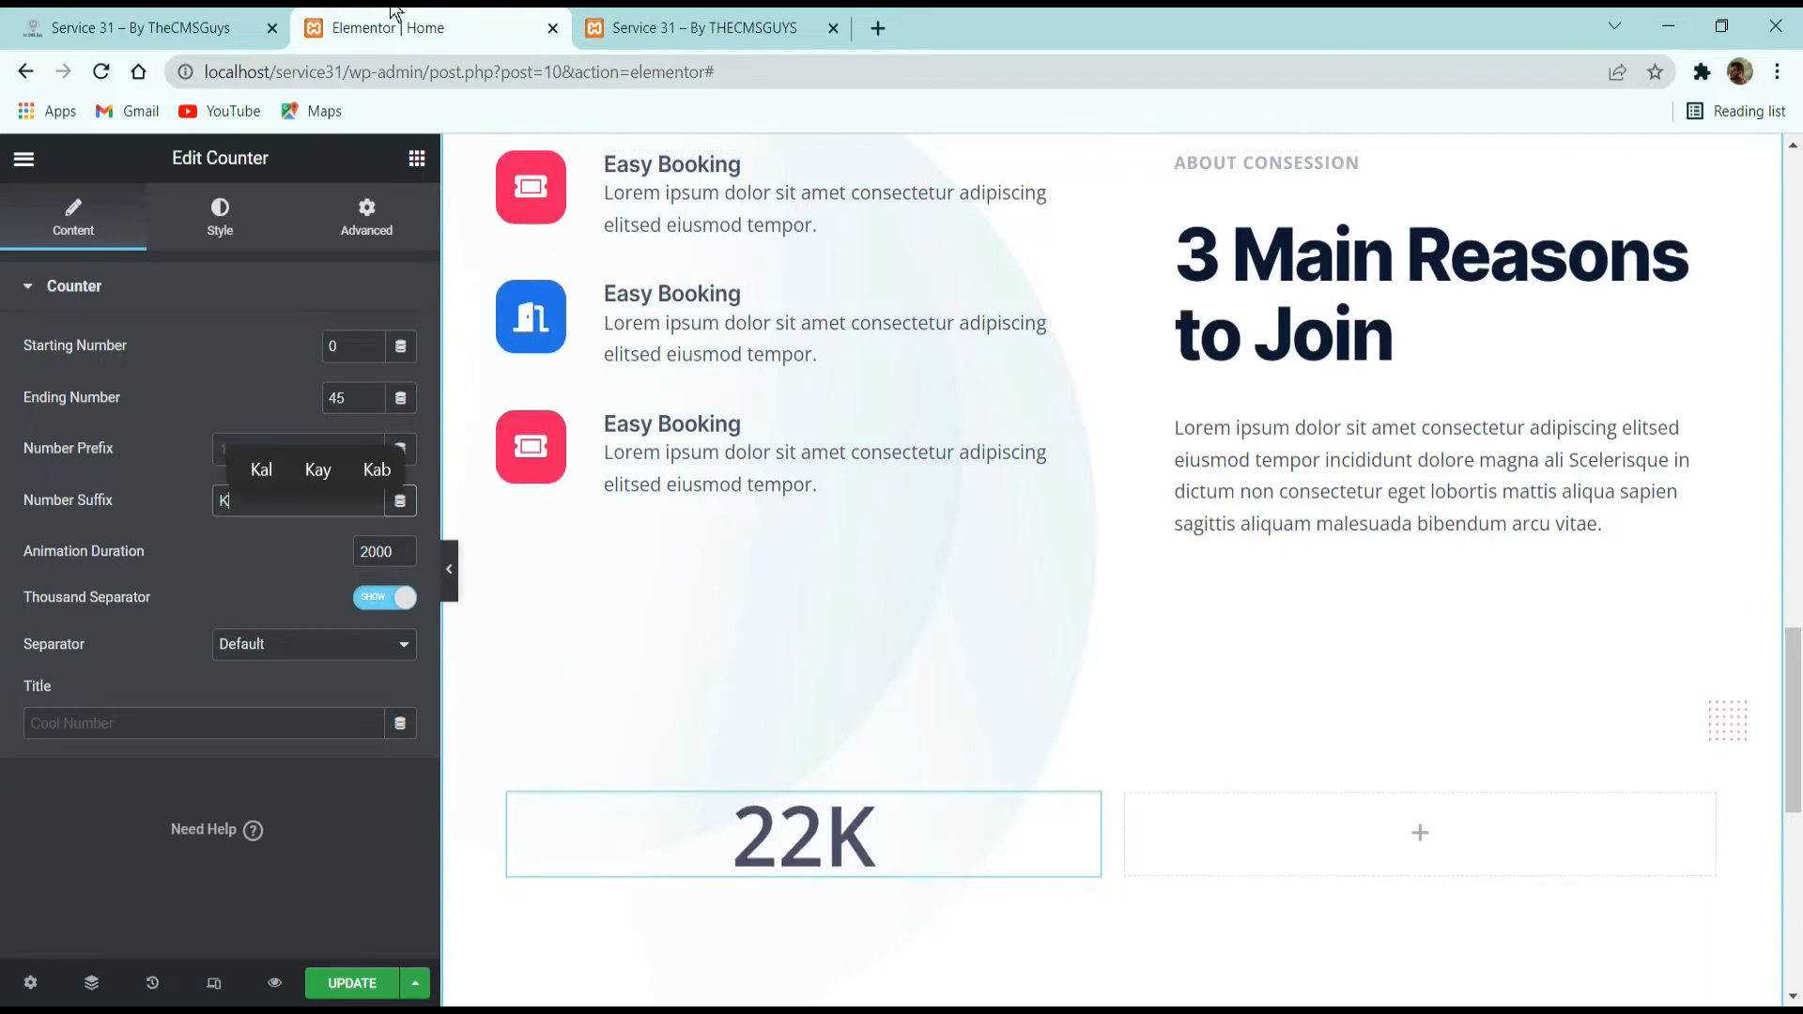
Compare with the reference page and apply a smaller global typography preset to the counter's number.
left_click(140, 27)
left_click(477, 17)
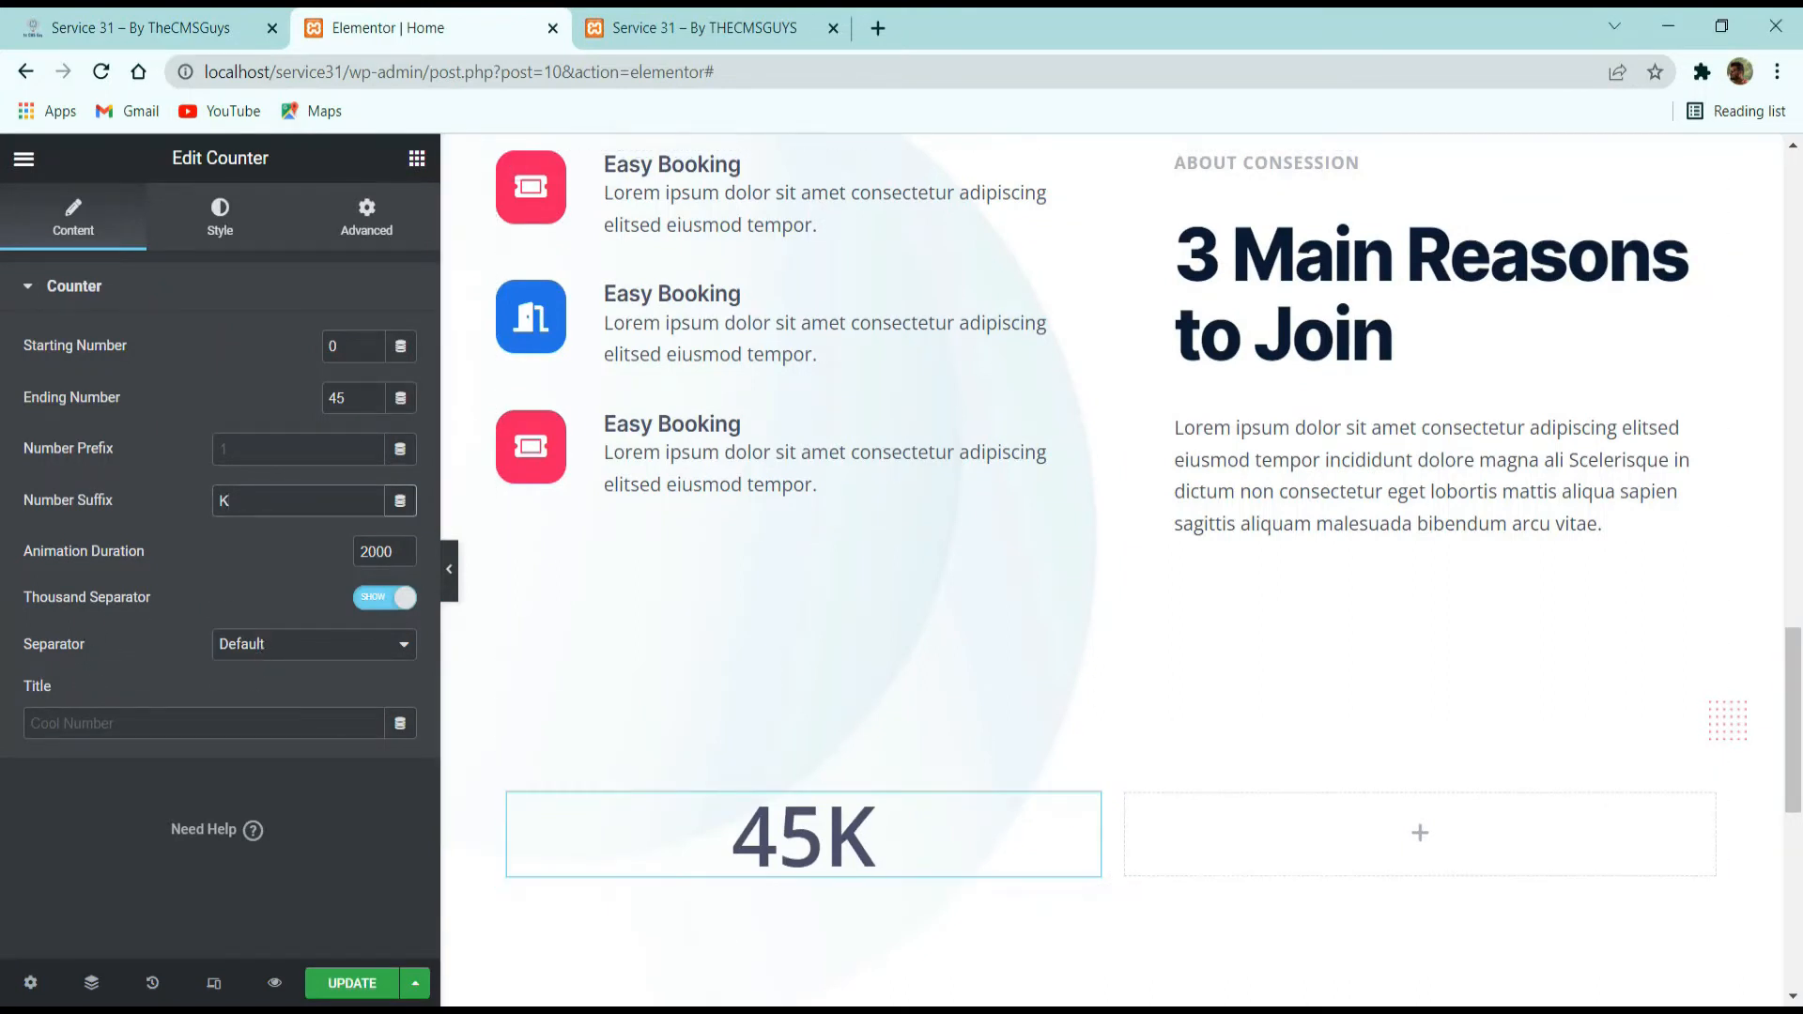
left_click(224, 237)
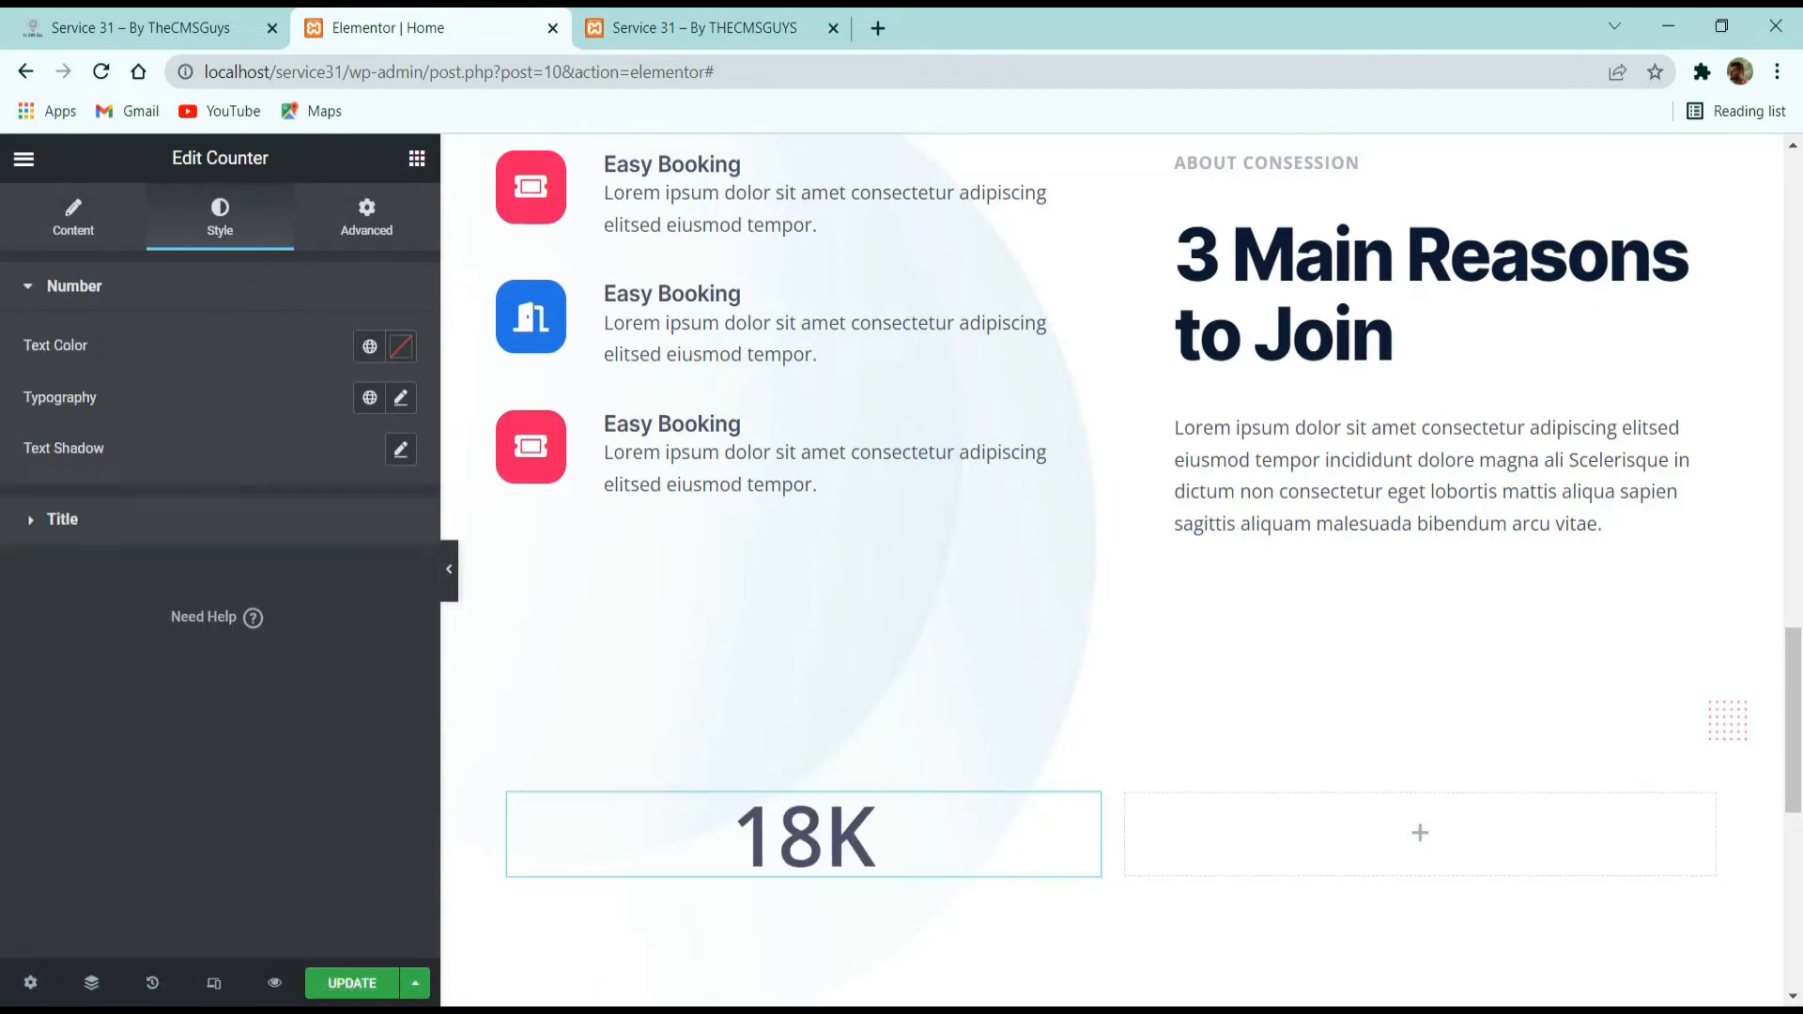
left_click(370, 411)
left_click(261, 552)
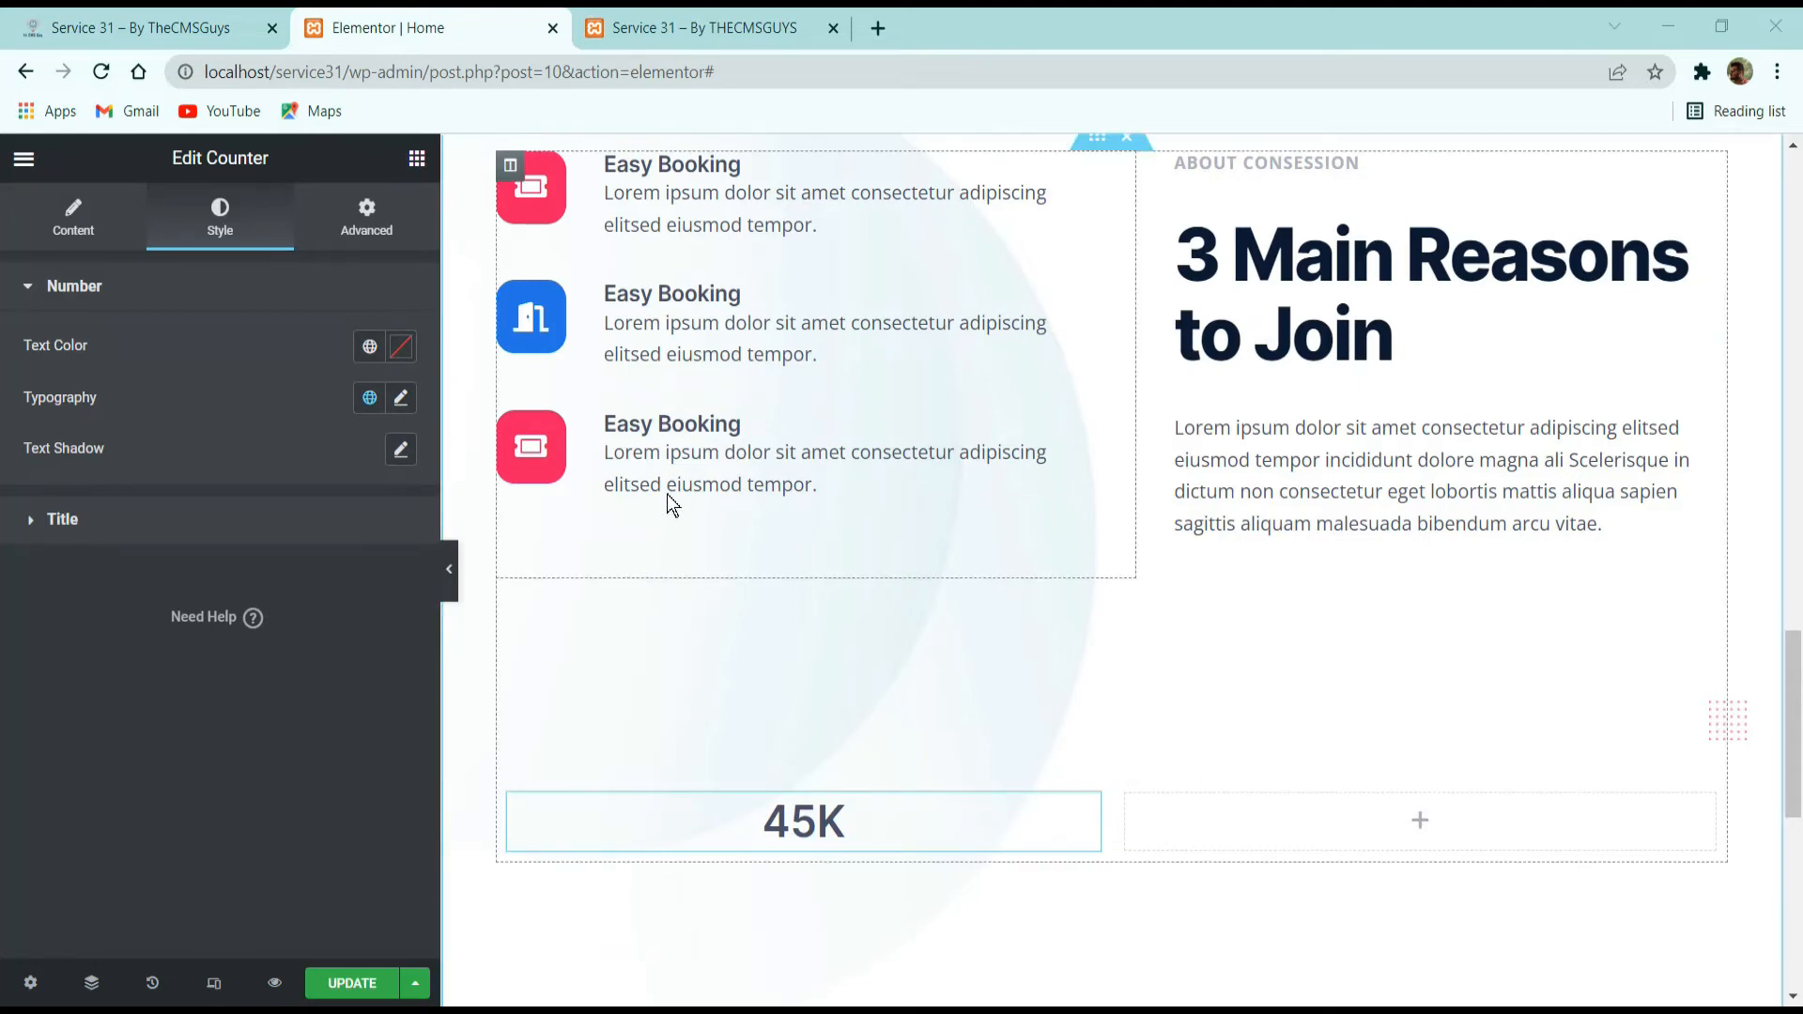
Add a Heading widget below the 45K counter with "+" as its title.
left_click(178, 26)
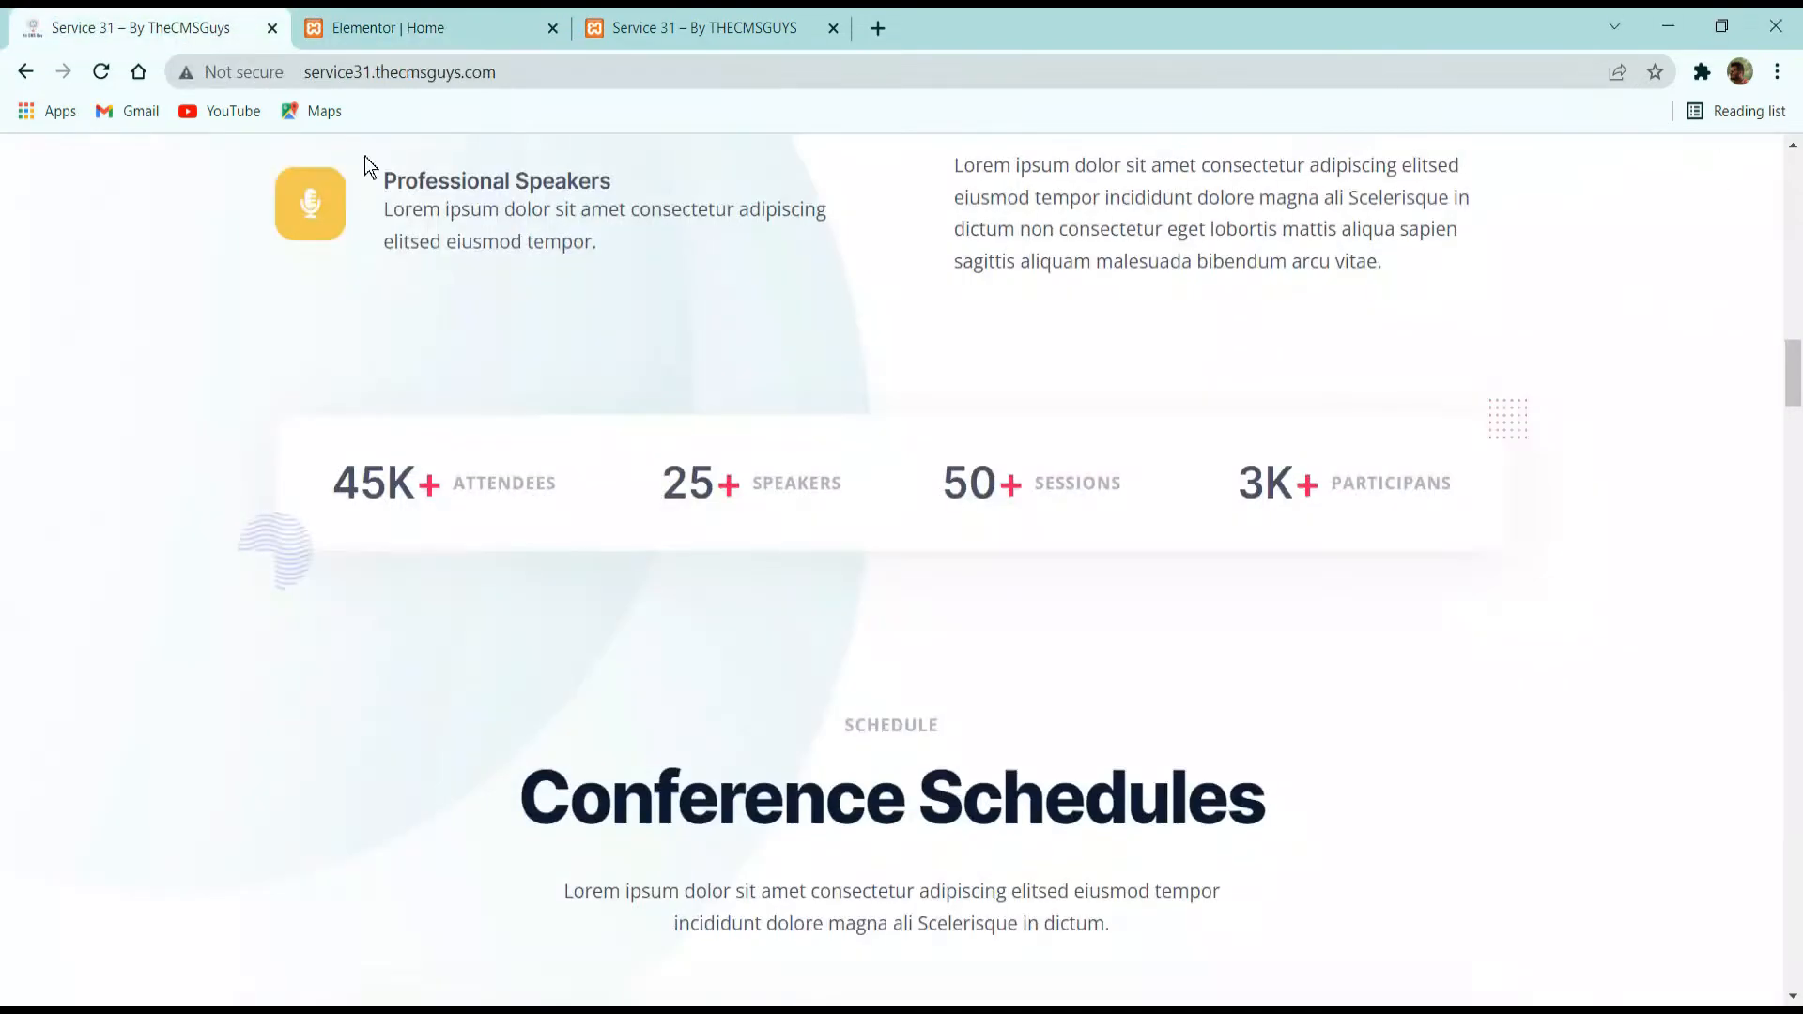
left_click(376, 26)
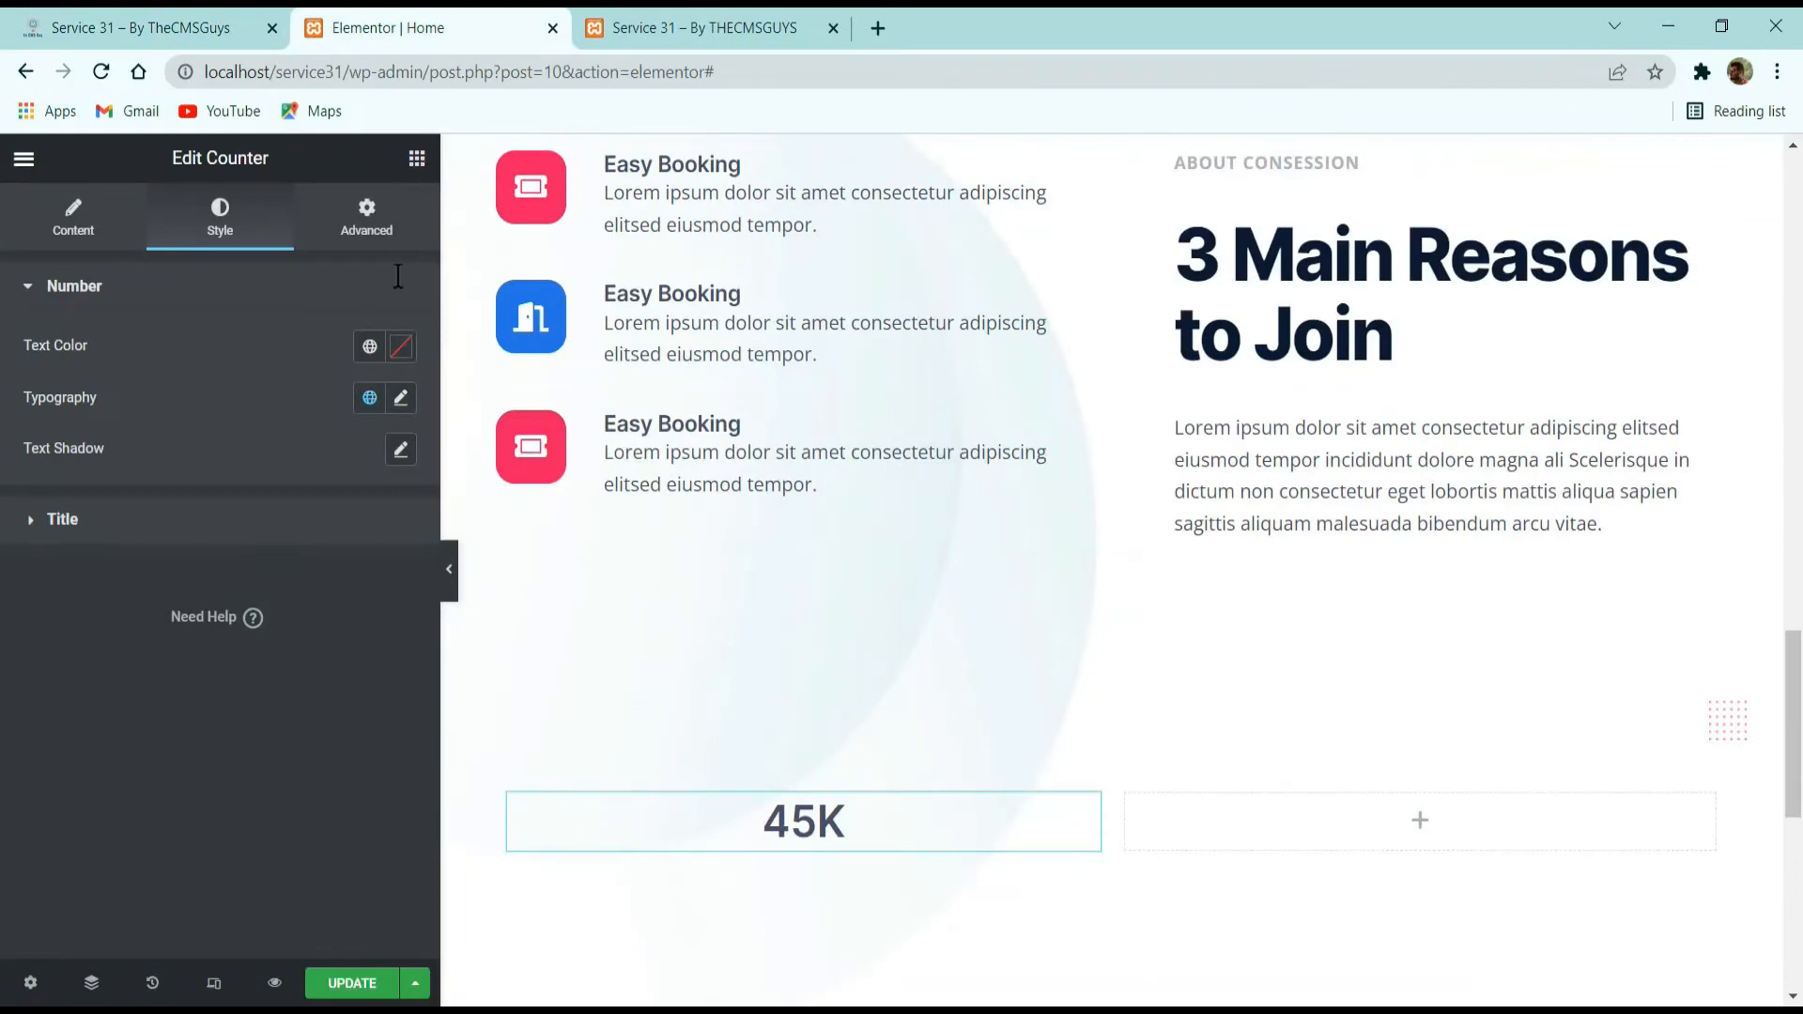
left_click(416, 158)
left_click_drag(319, 469, 916, 844)
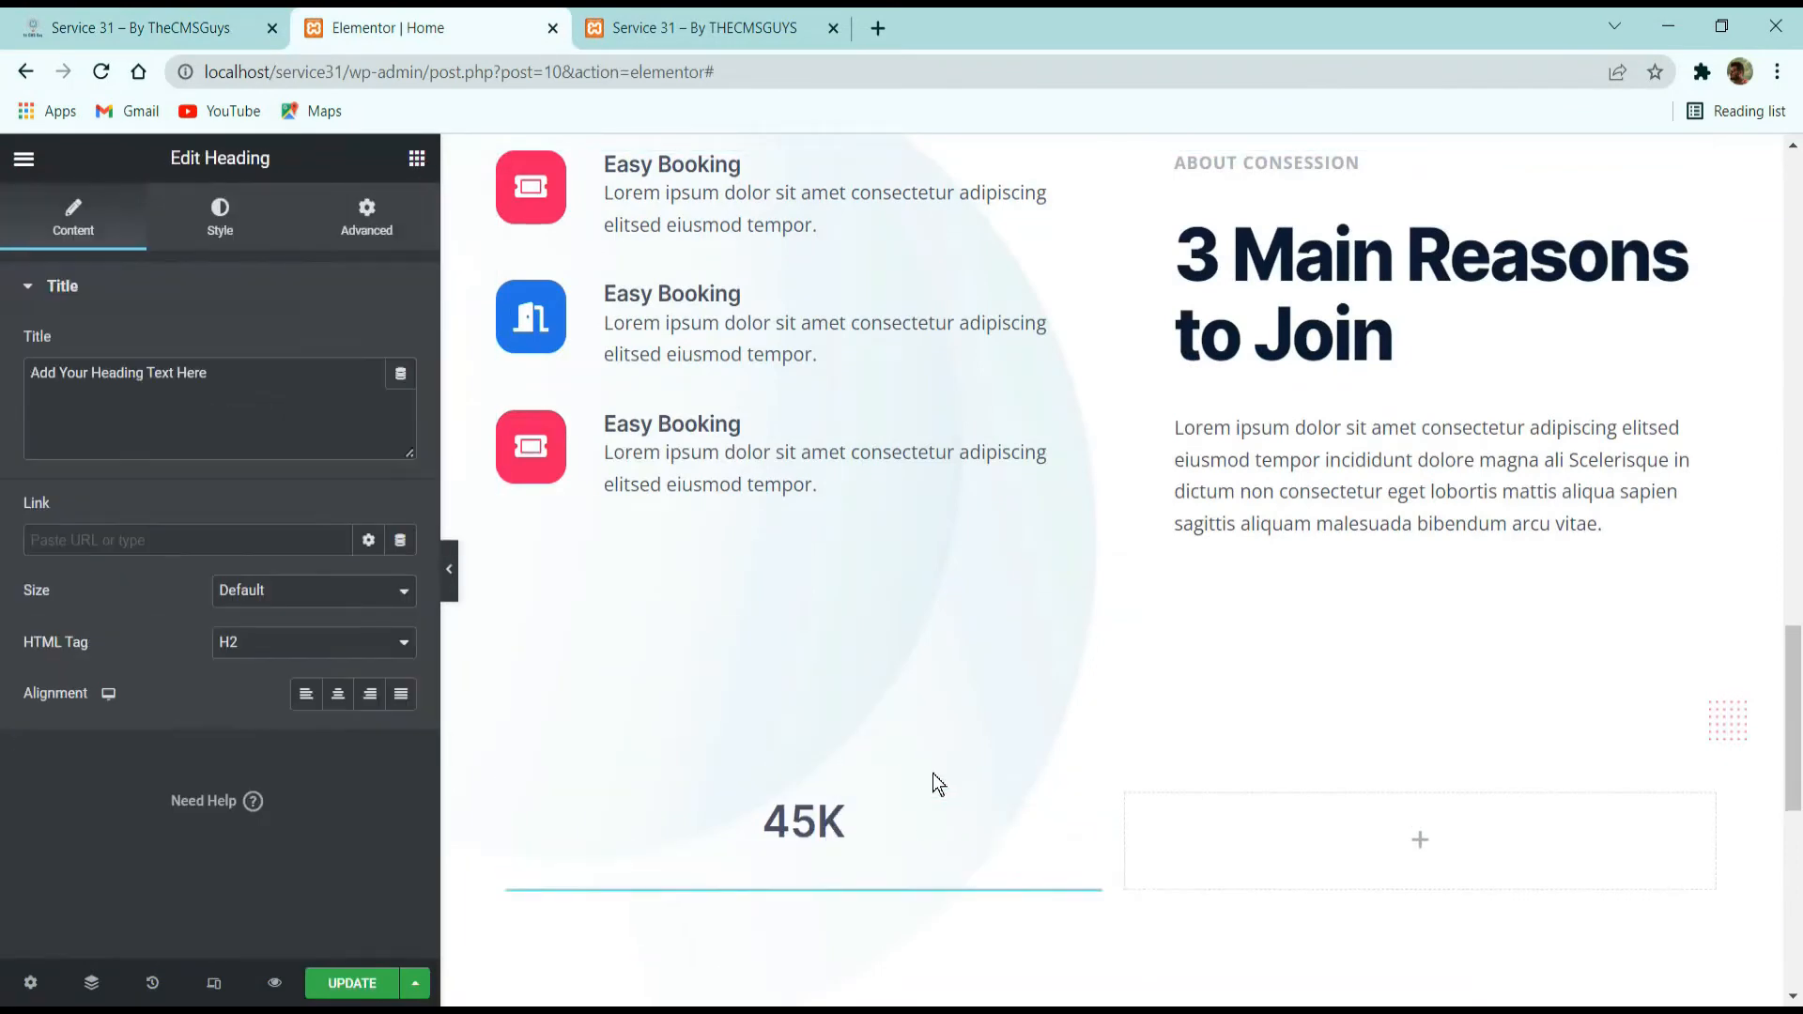
triple_click(146, 376)
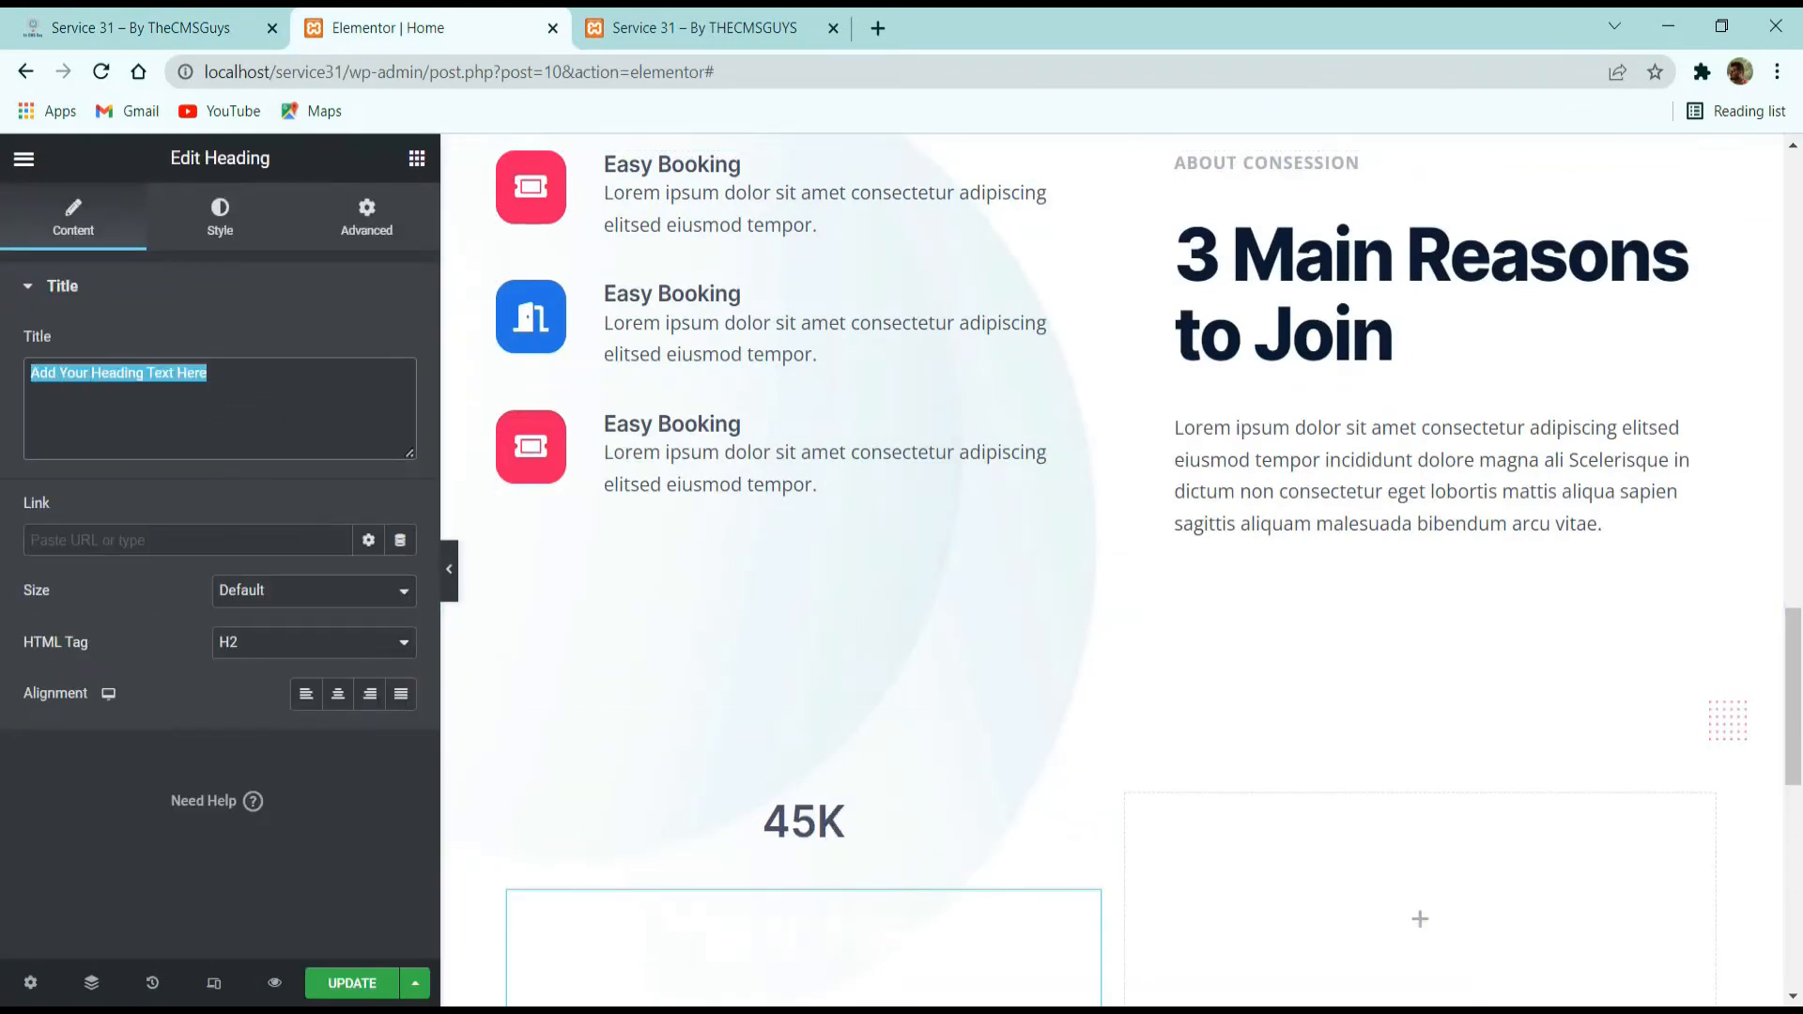
type("+")
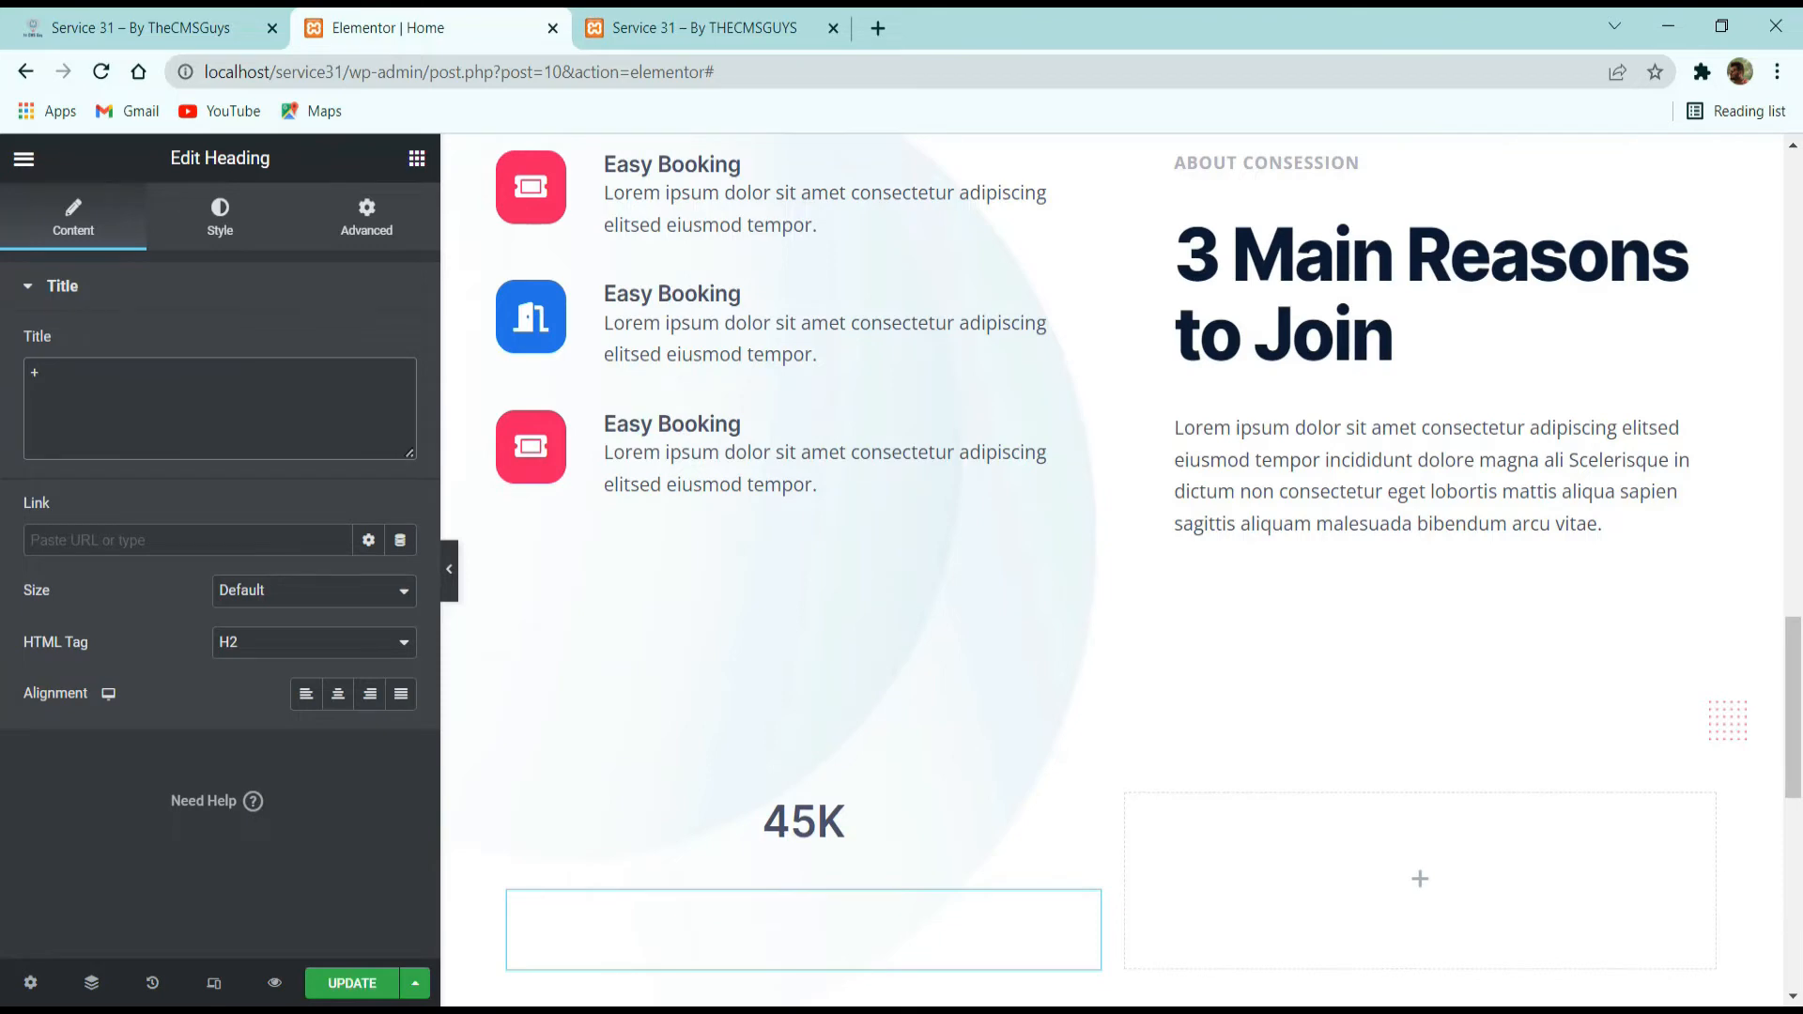
Set the plus heading's HTML tag to H3 and its text color to the global Primary color.
key("alt+Tab")
left_click(308, 642)
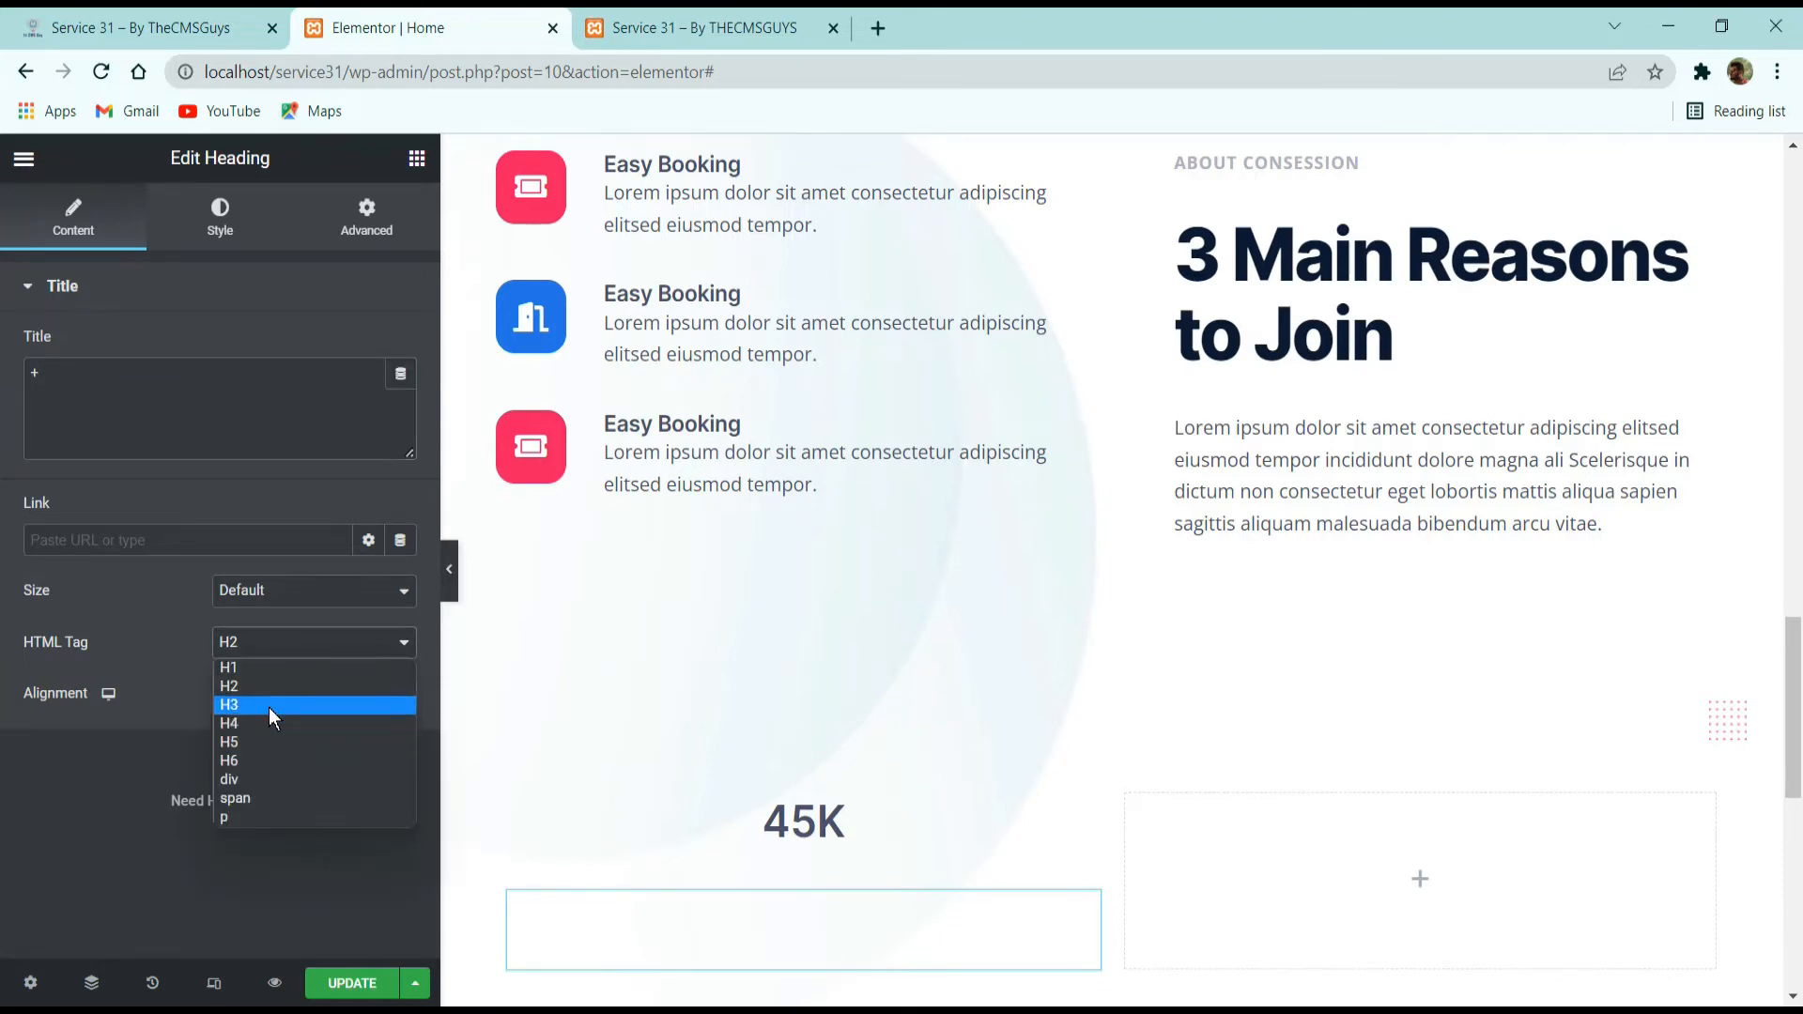
left_click(268, 705)
left_click(226, 220)
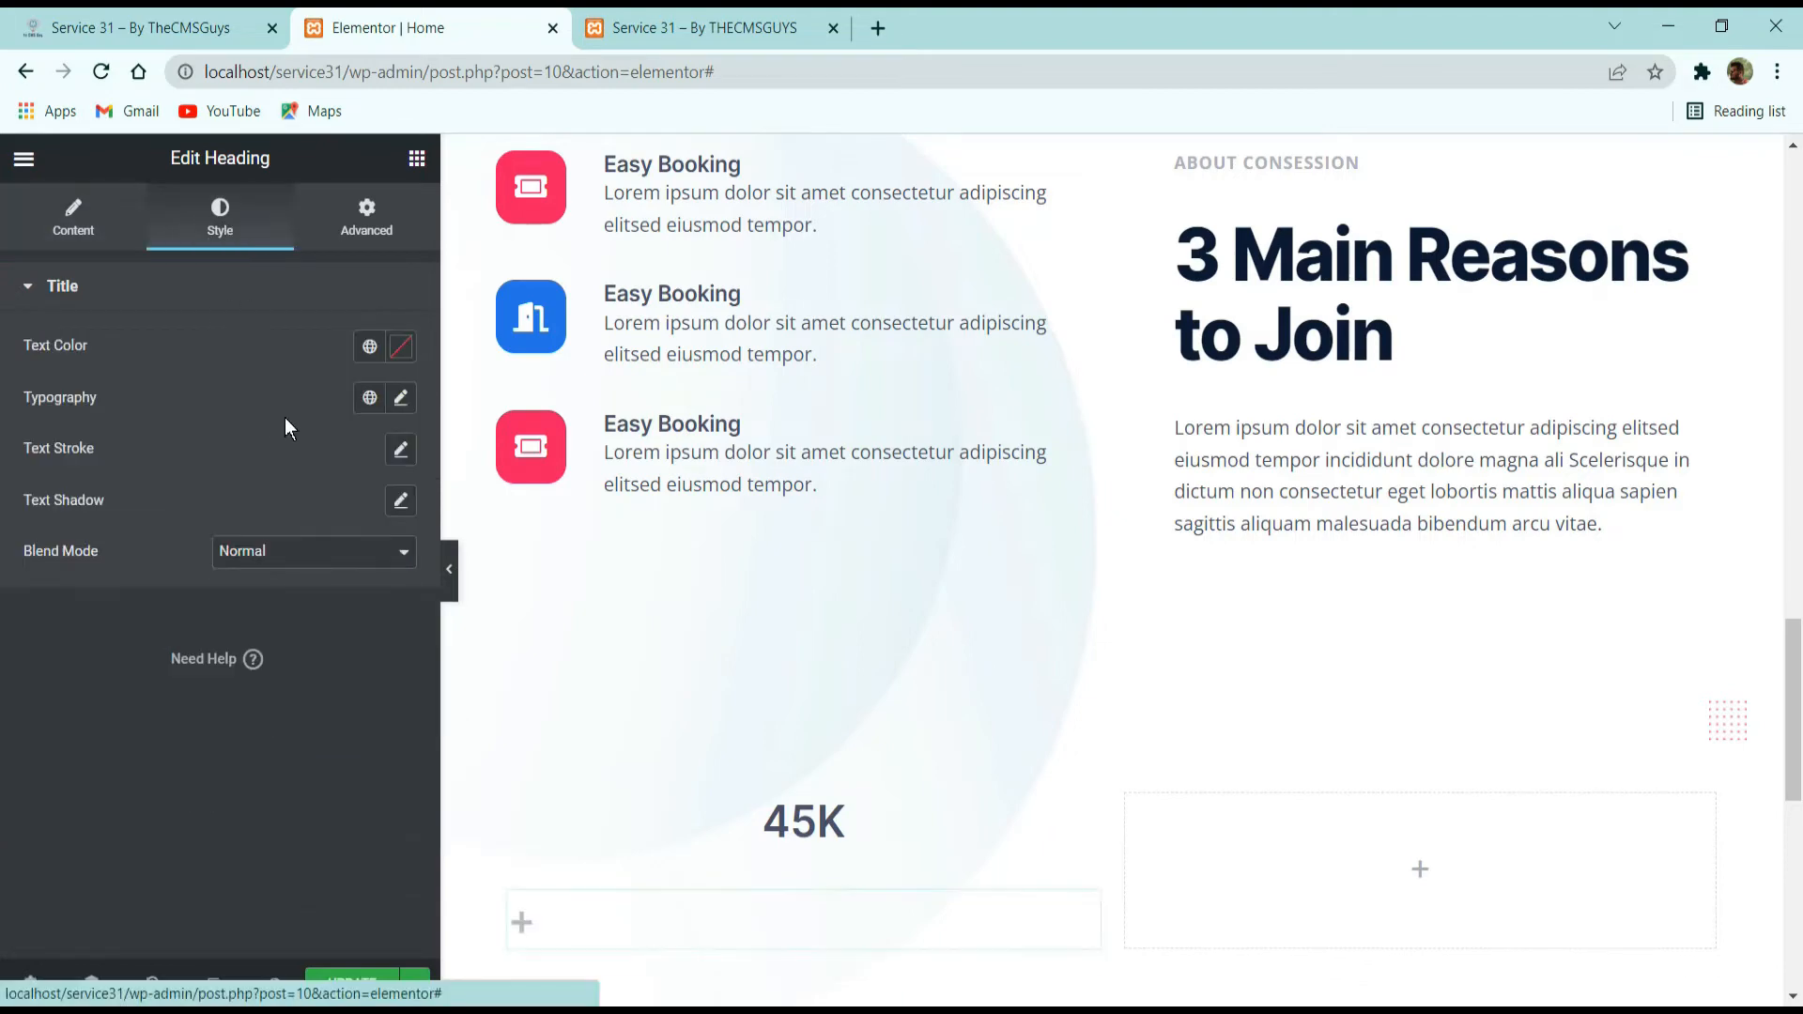
left_click(401, 349)
left_click(369, 346)
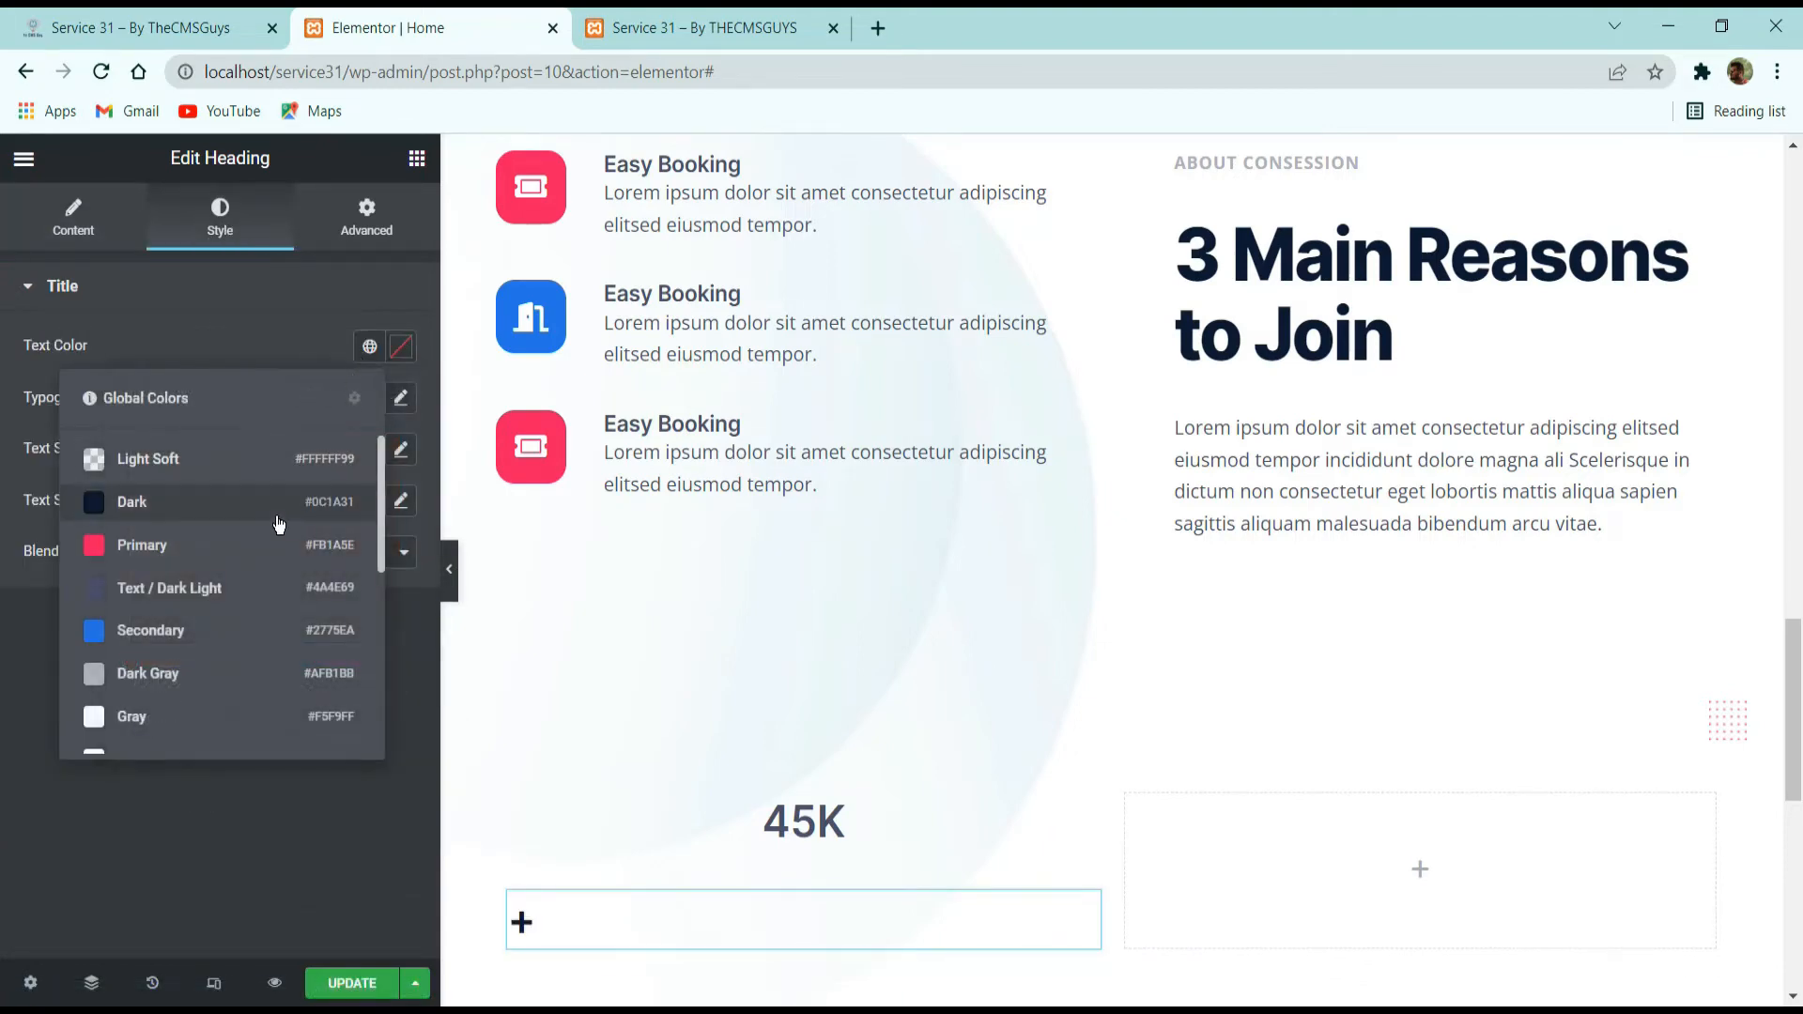
left_click(269, 556)
Check the reference label style, then copy the ABOUT CONSESSION heading and paste it below the plus heading.
left_click(200, 21)
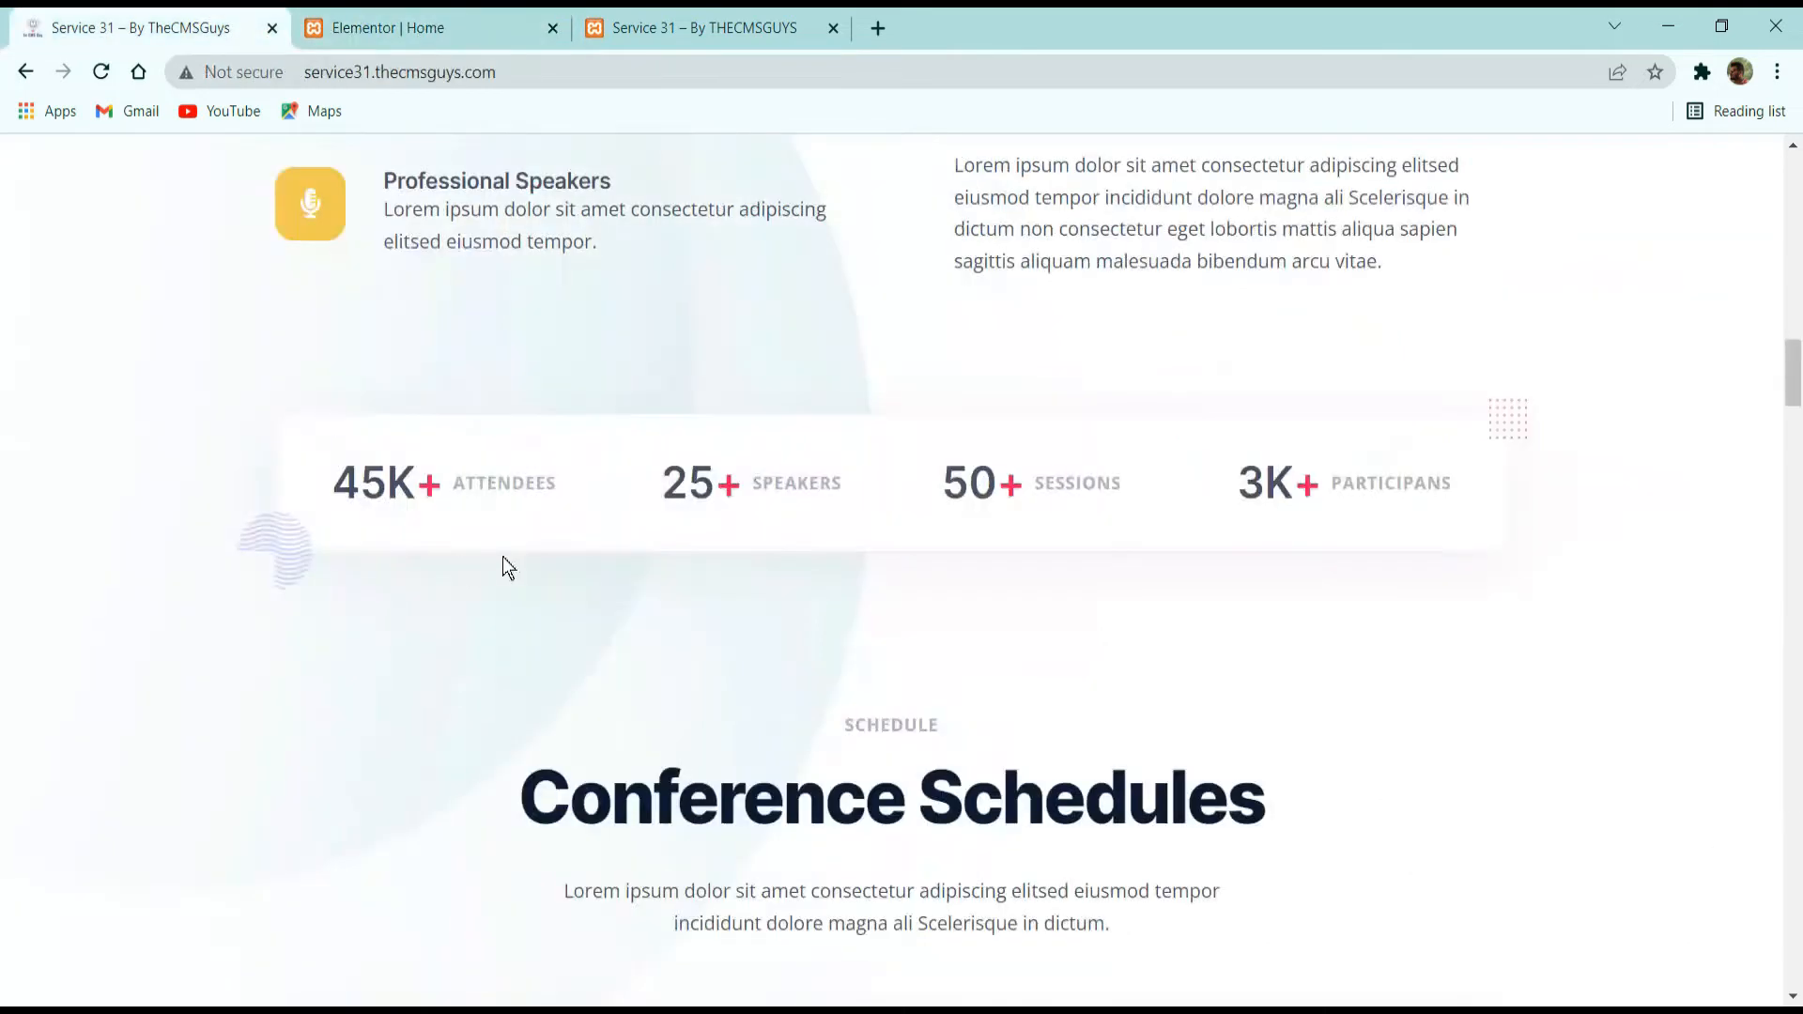
left_click(390, 19)
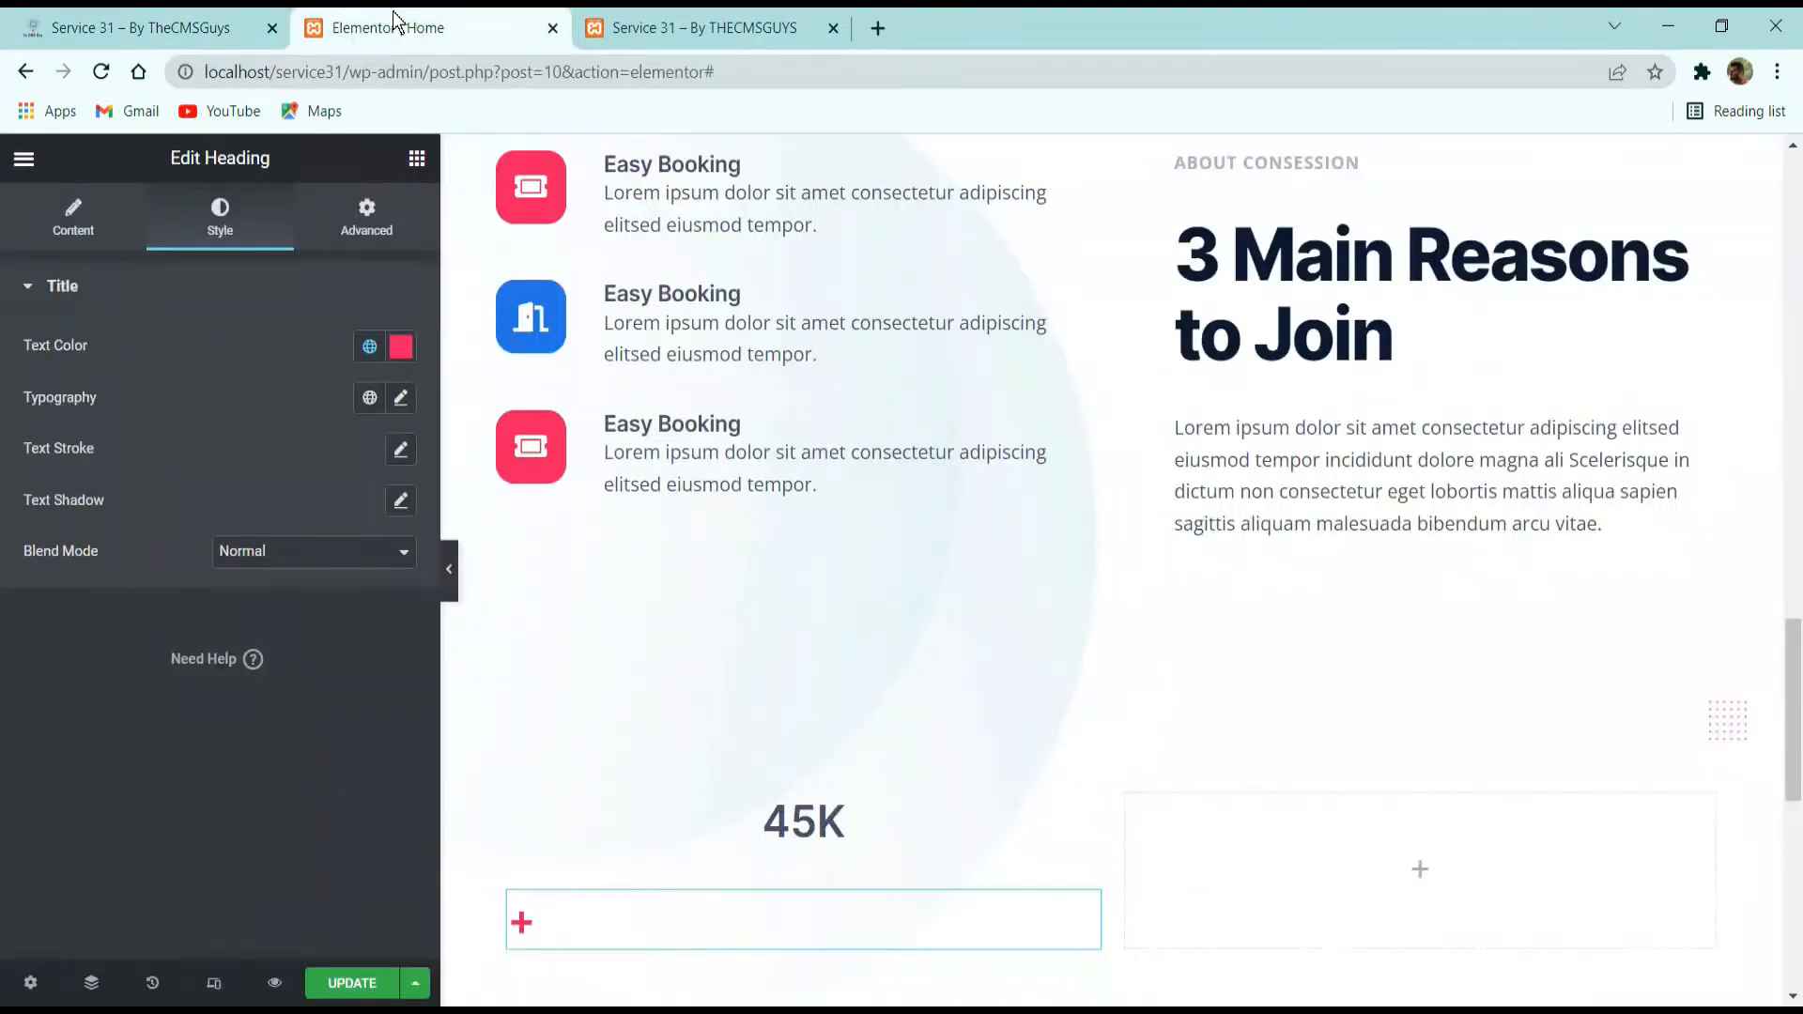
left_click(215, 12)
double_click(476, 482)
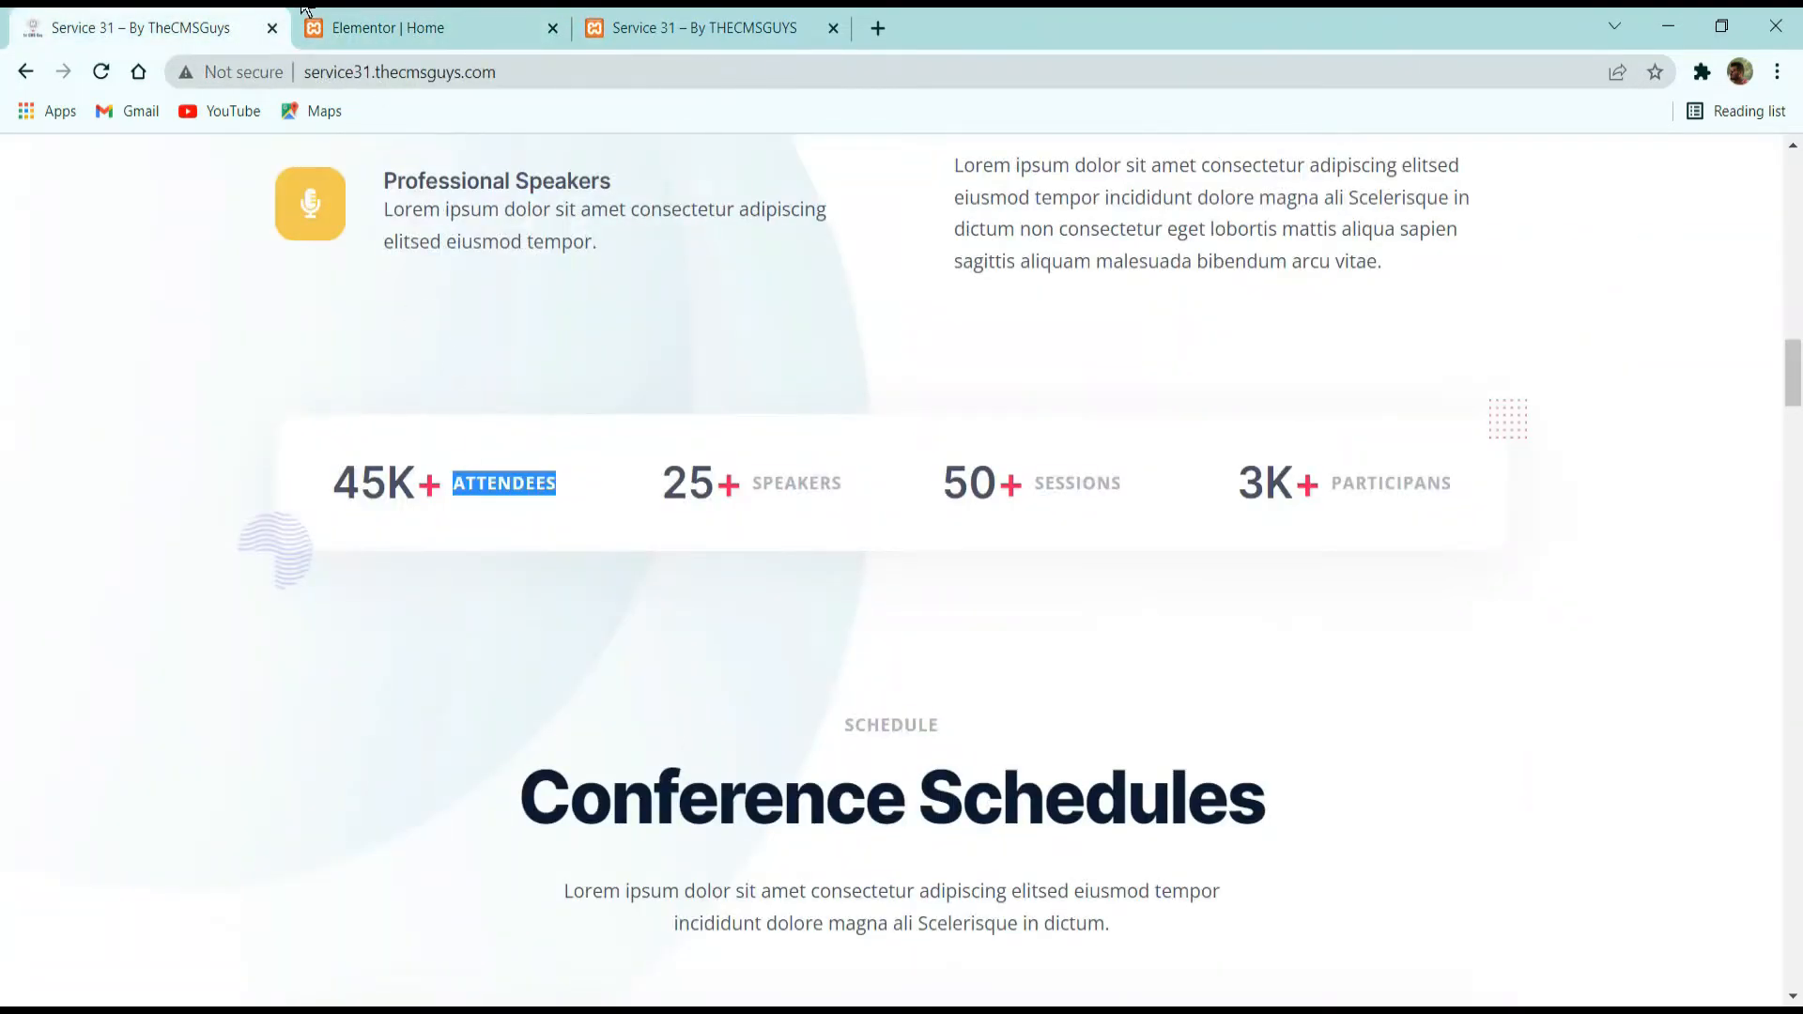
left_click(441, 16)
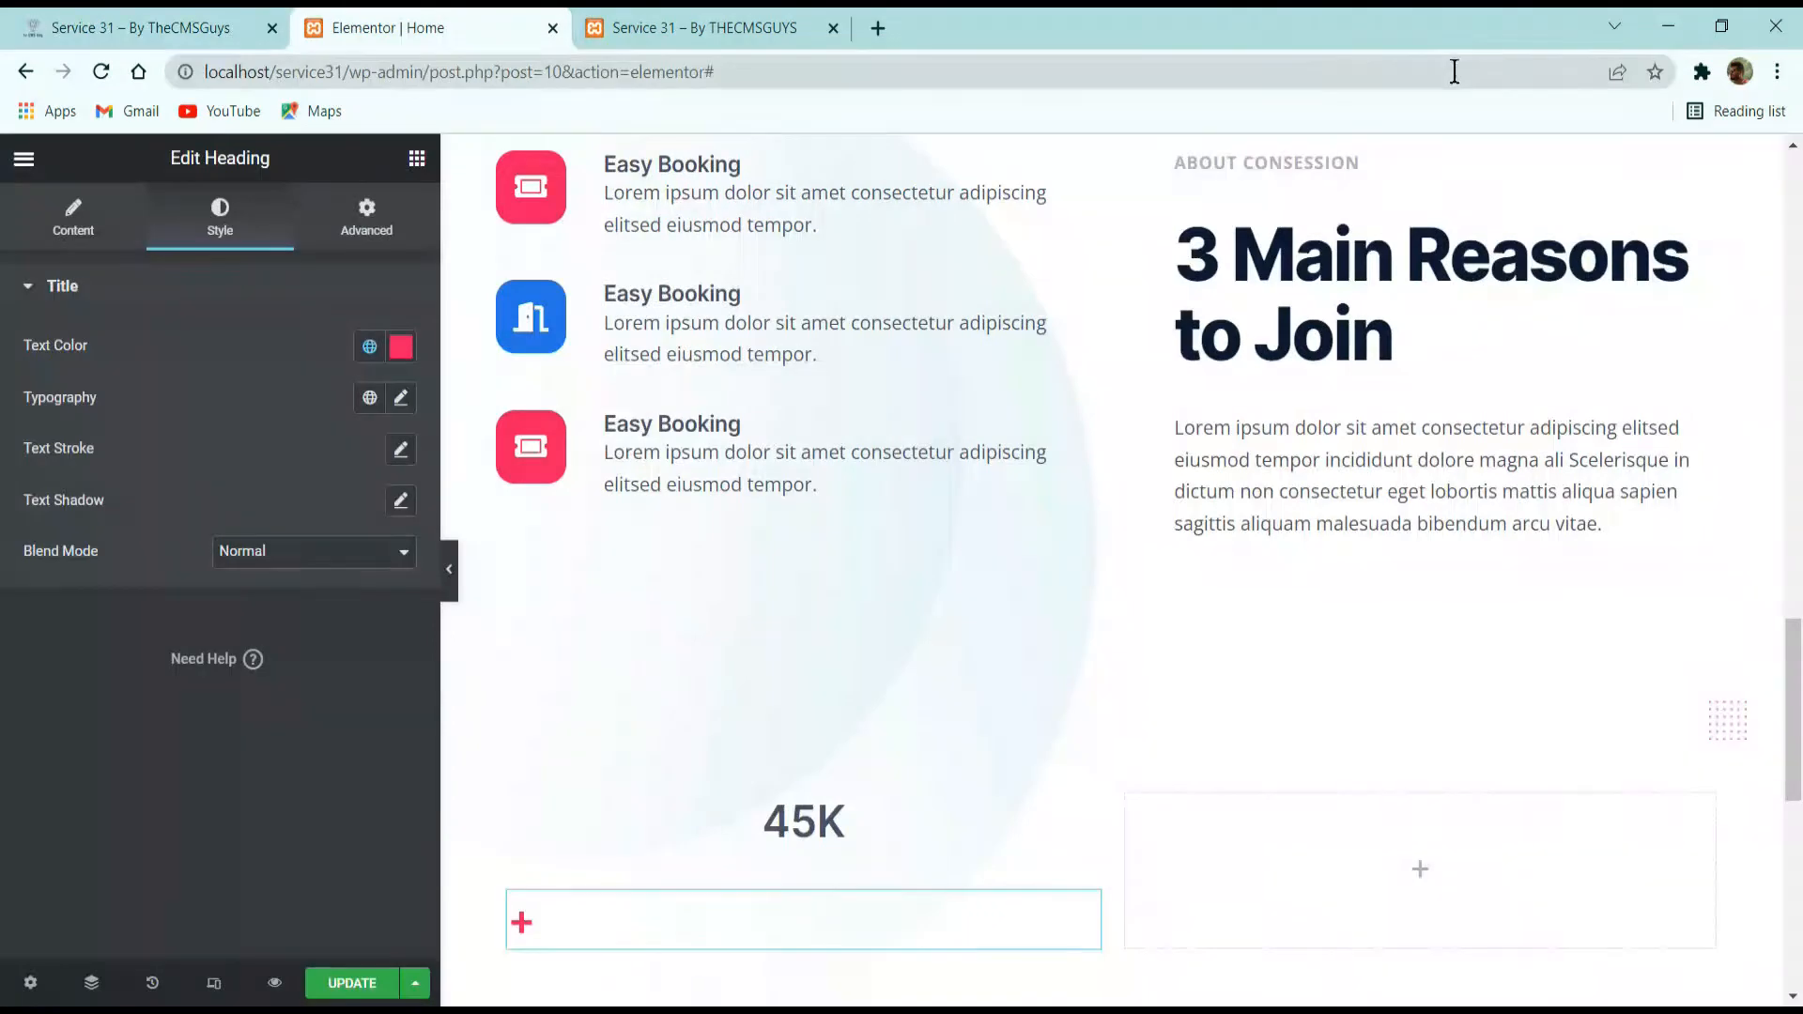
right_click(1310, 160)
left_click(1357, 259)
scroll(1051, 263, "down", 3)
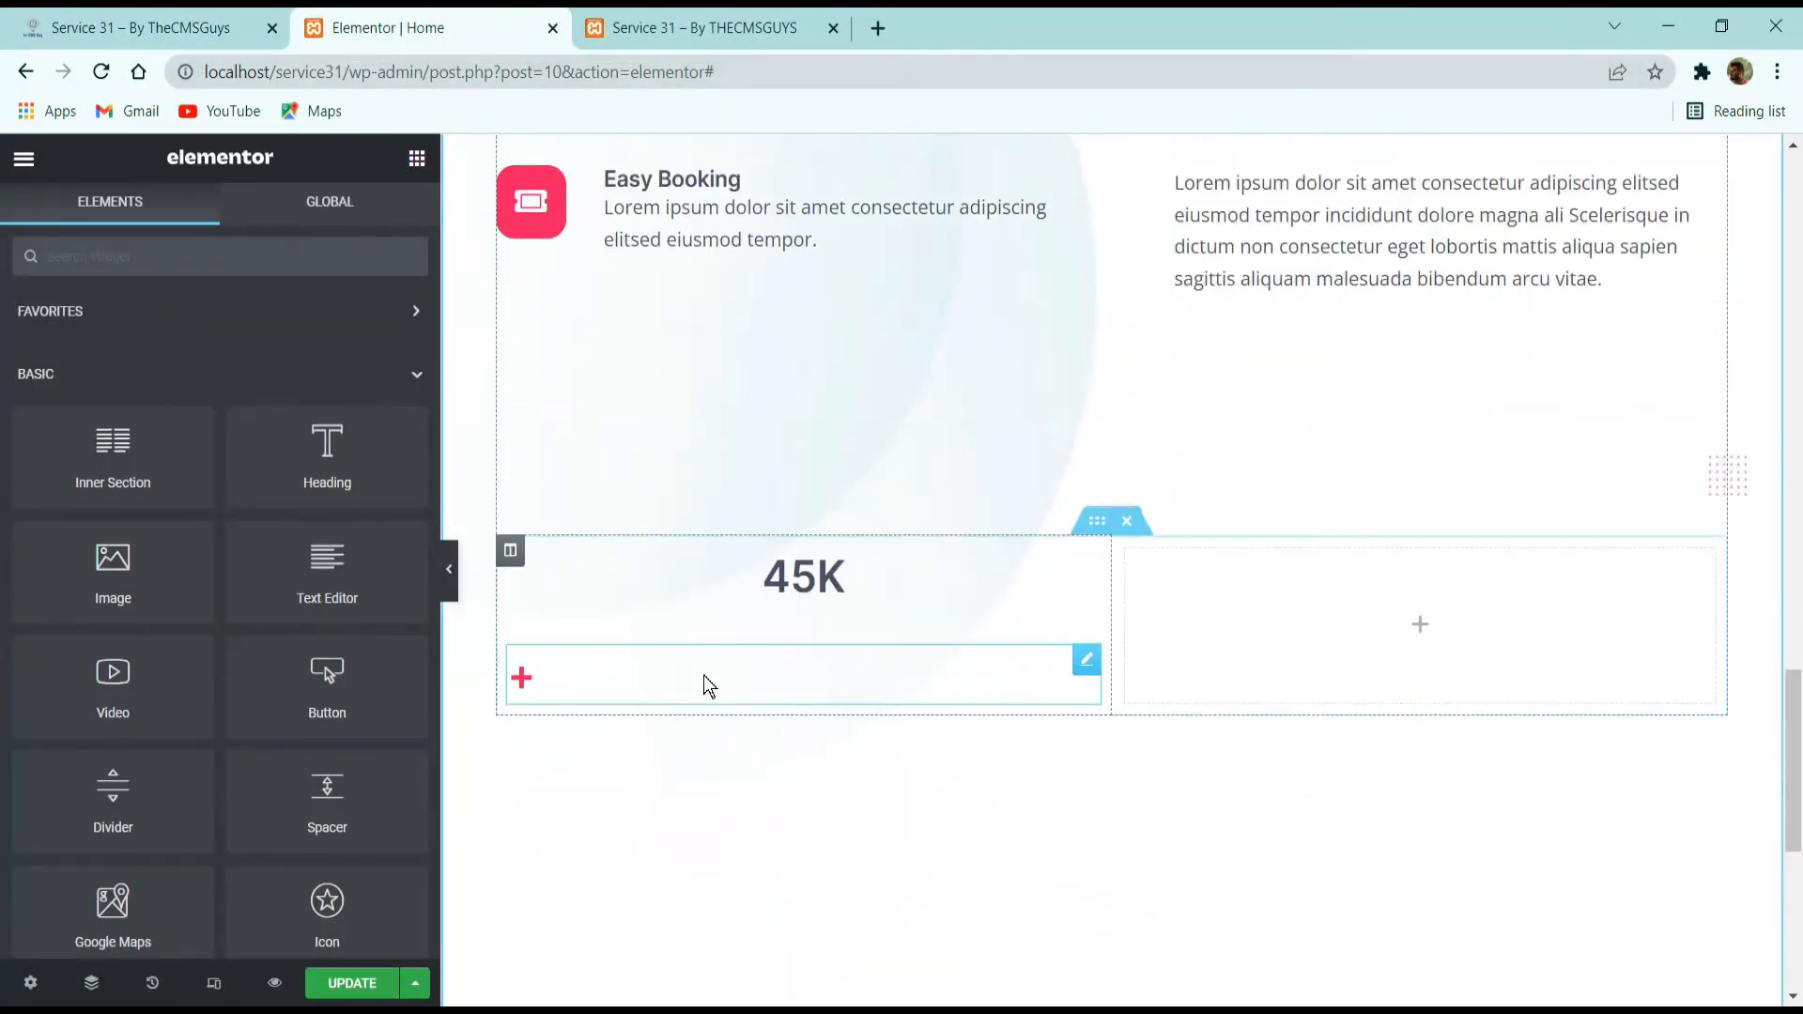
right_click(703, 674)
left_click(786, 769)
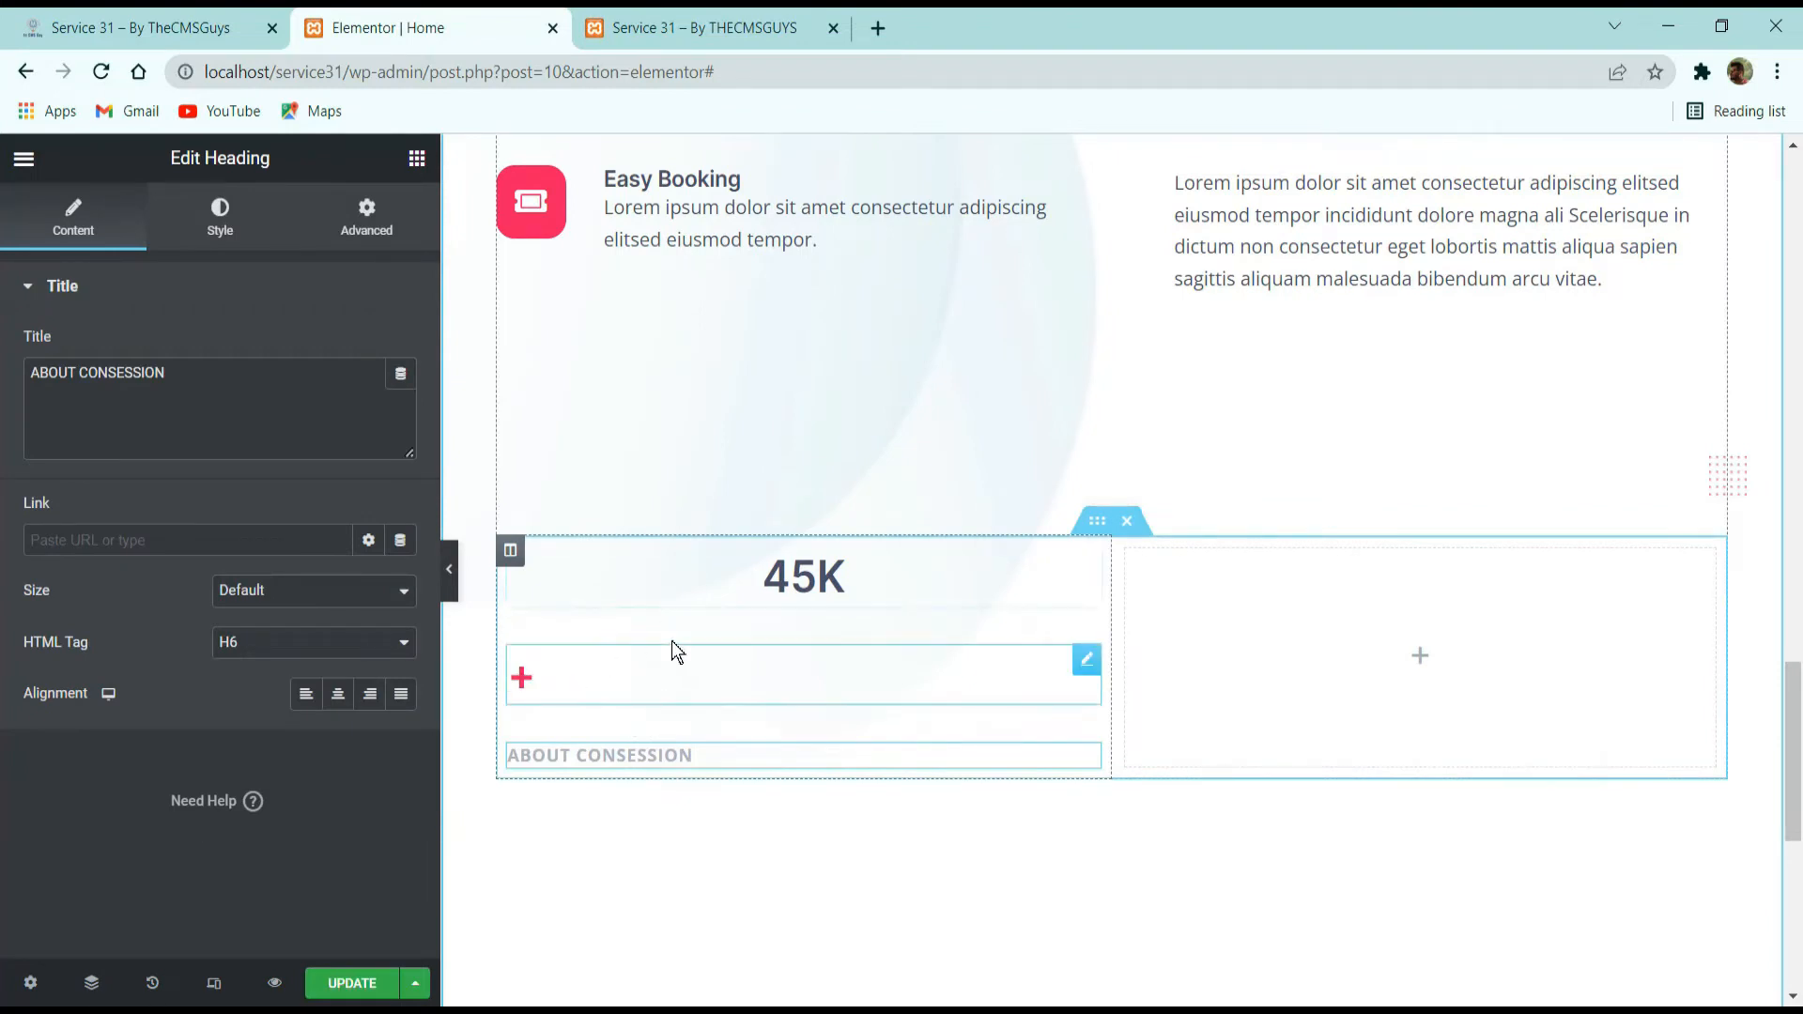
Set the 45K counter's positioning width to Inline (auto).
left_click(717, 606)
left_click(385, 235)
scroll(203, 821, "down", 5)
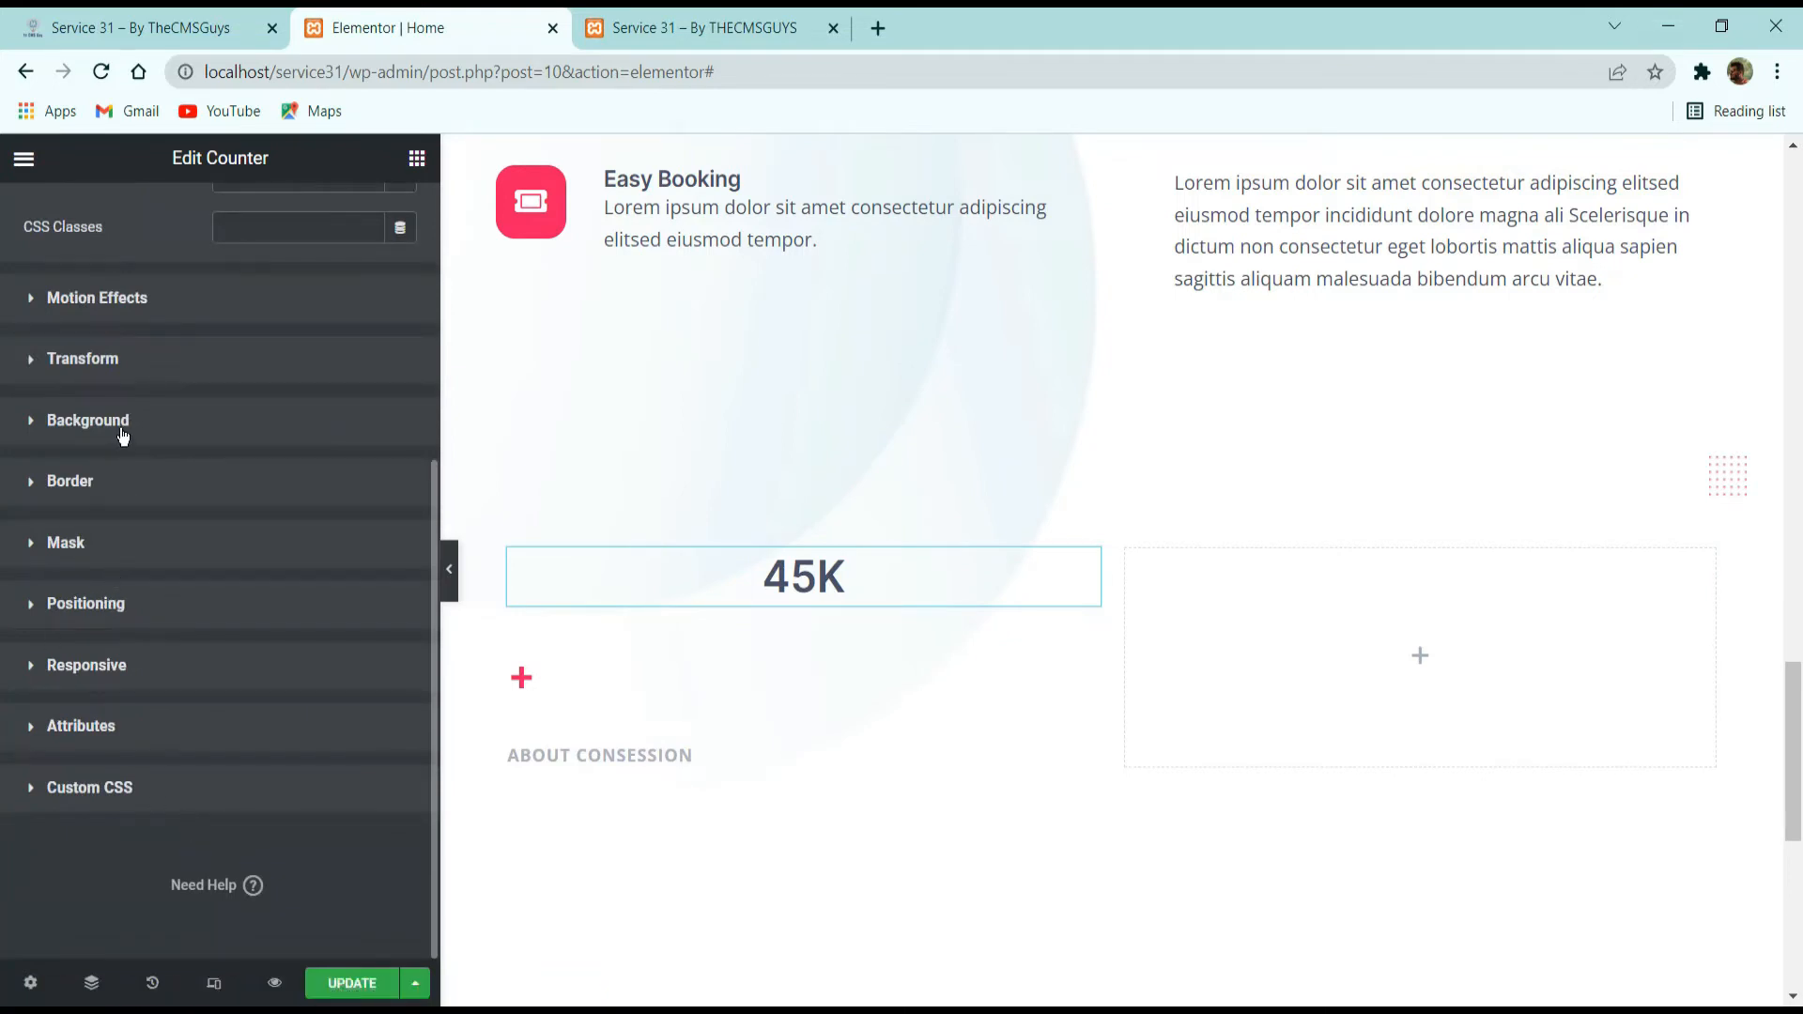
left_click(131, 622)
left_click(319, 714)
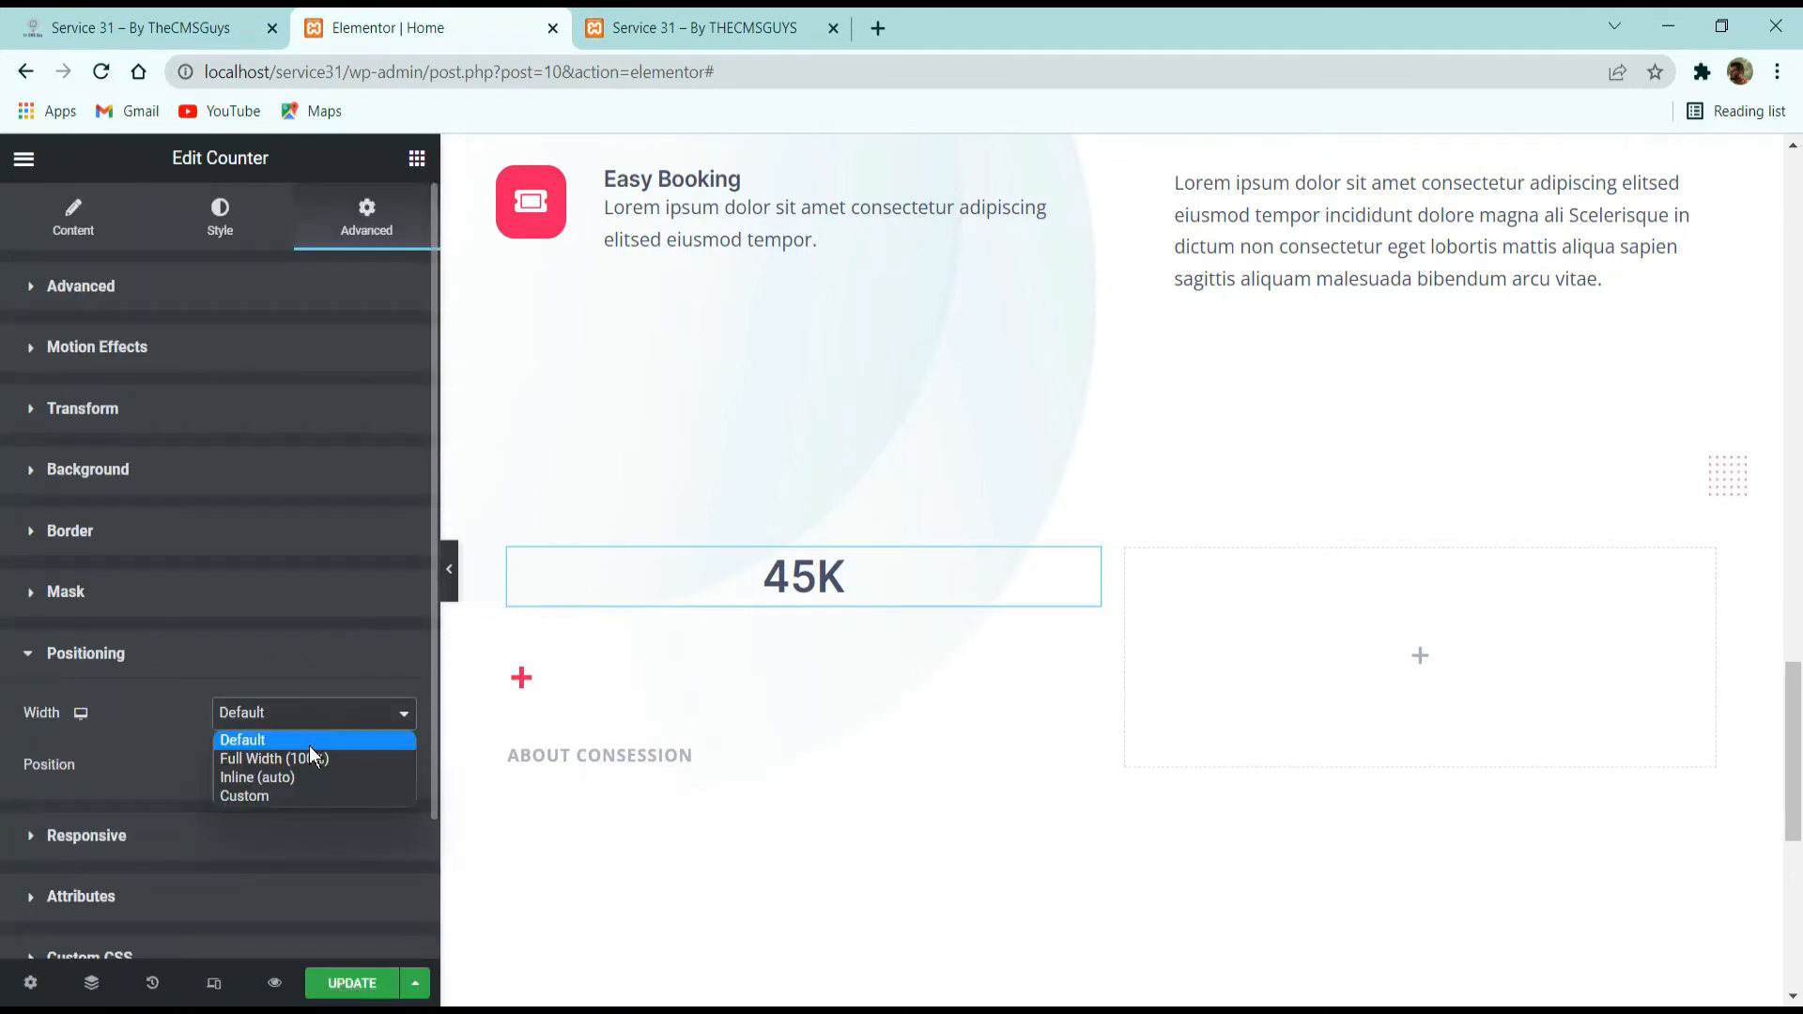
left_click(306, 757)
left_click(307, 729)
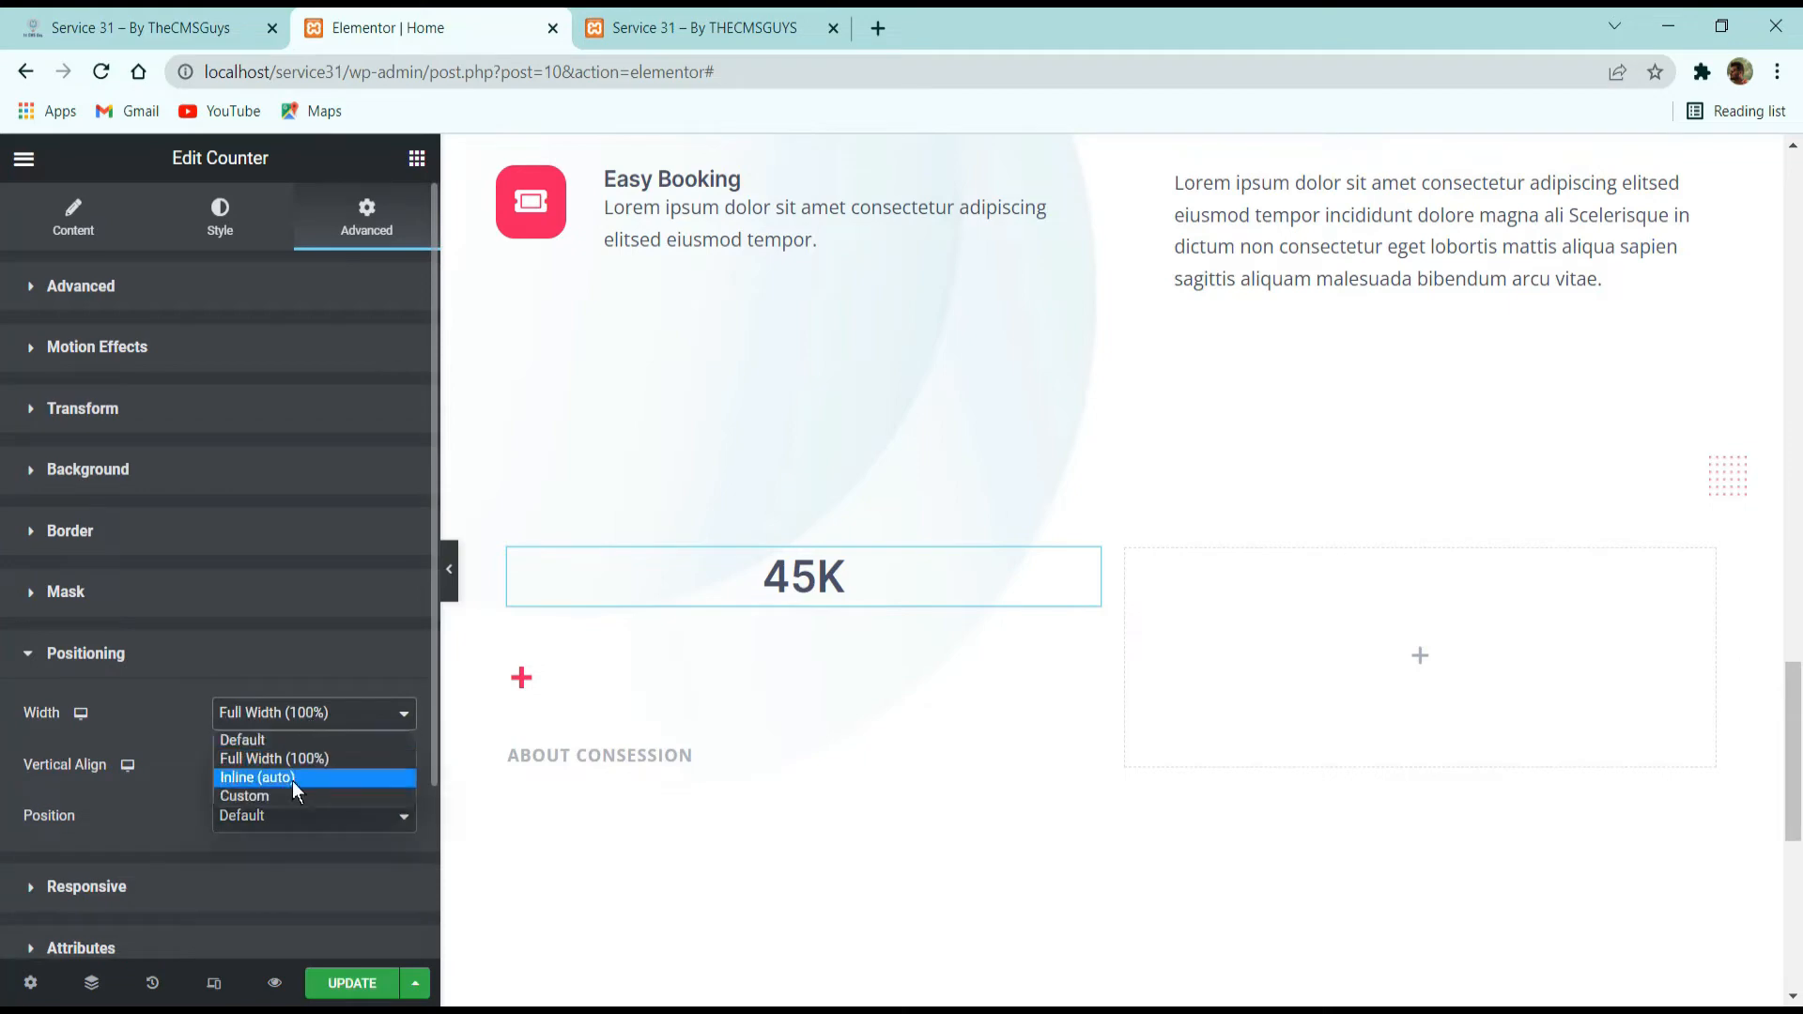
left_click(291, 777)
Set the plus heading's positioning width to Inline (auto) so it sits beside the counter.
left_click(618, 644)
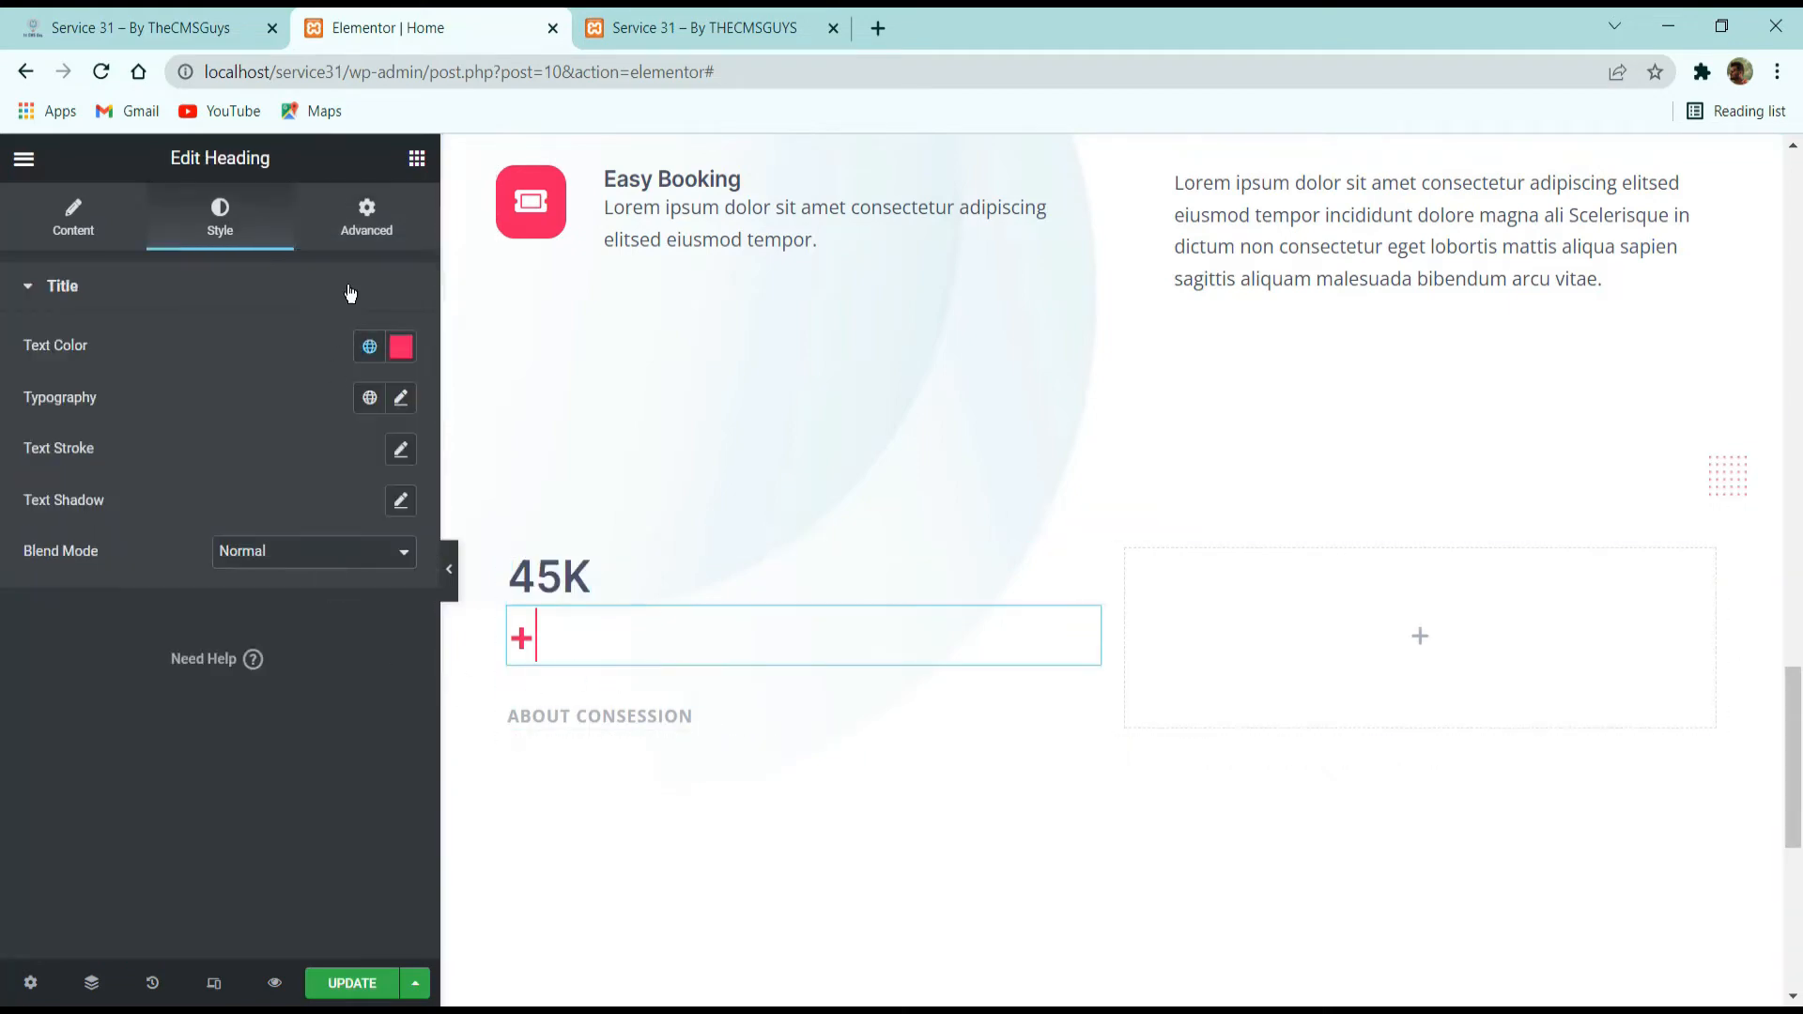
left_click(367, 218)
scroll(244, 663, "down", 5)
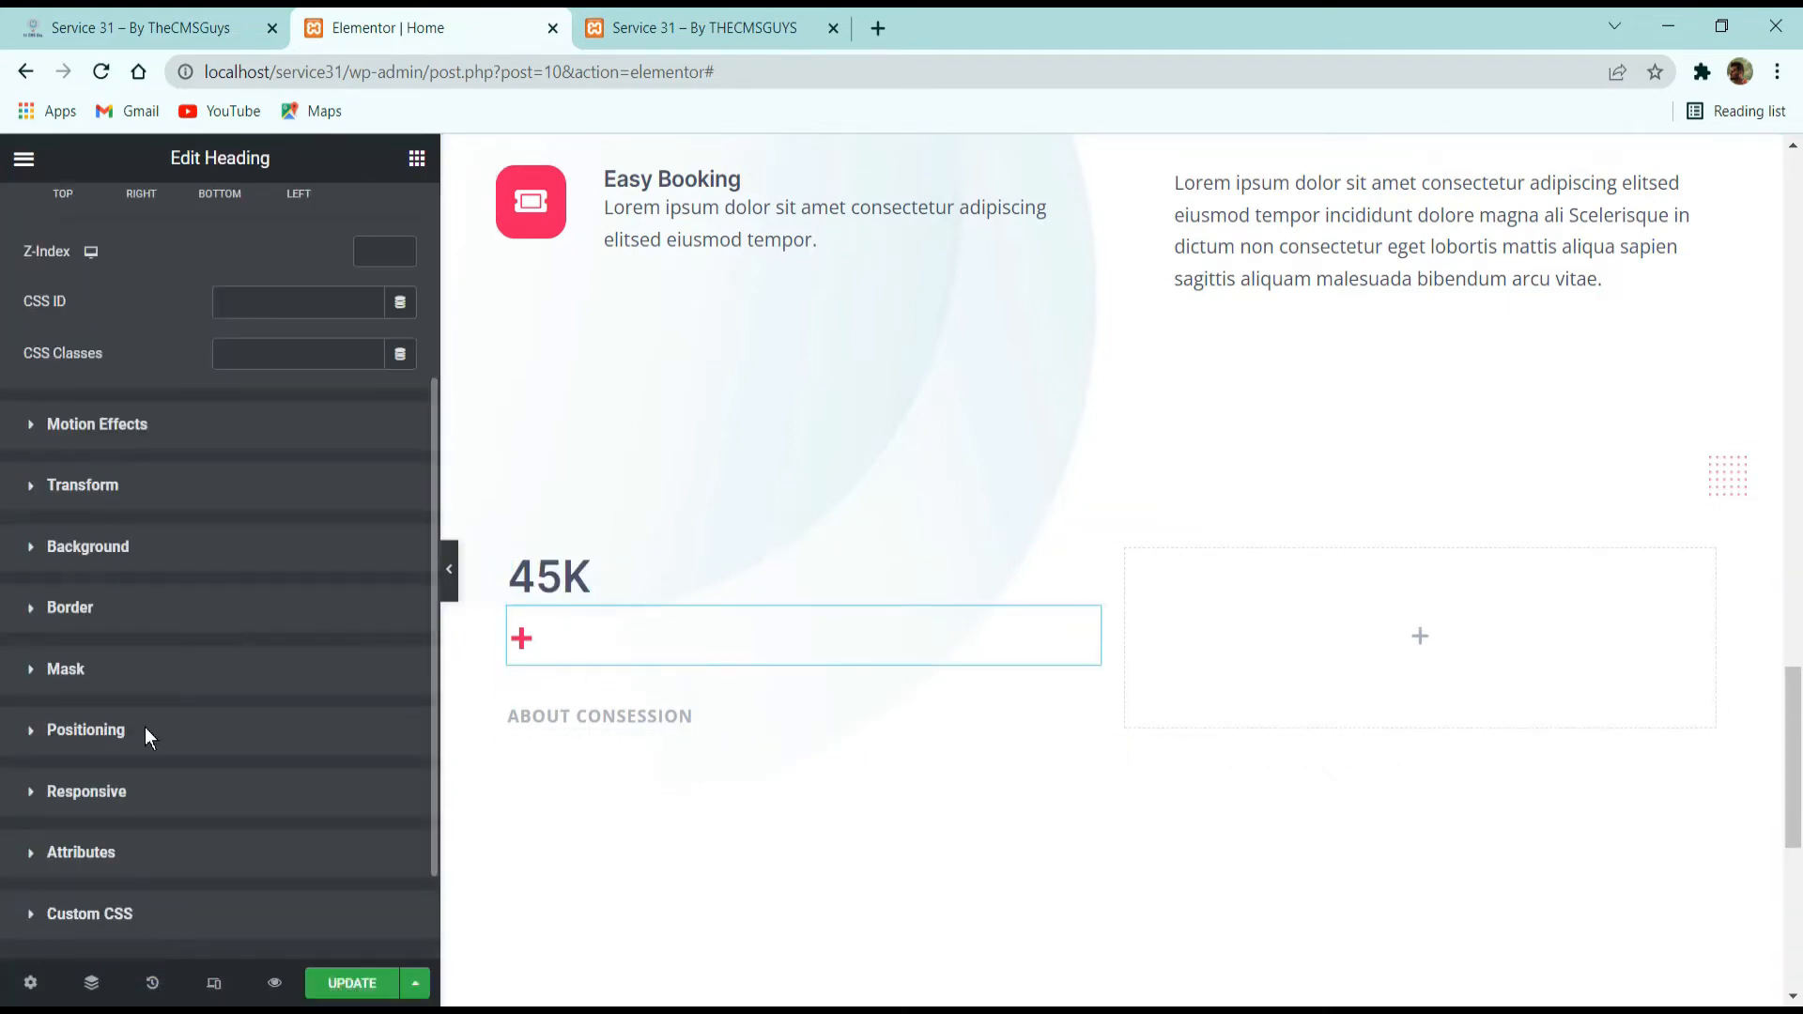
left_click(86, 730)
left_click(281, 712)
left_click(282, 776)
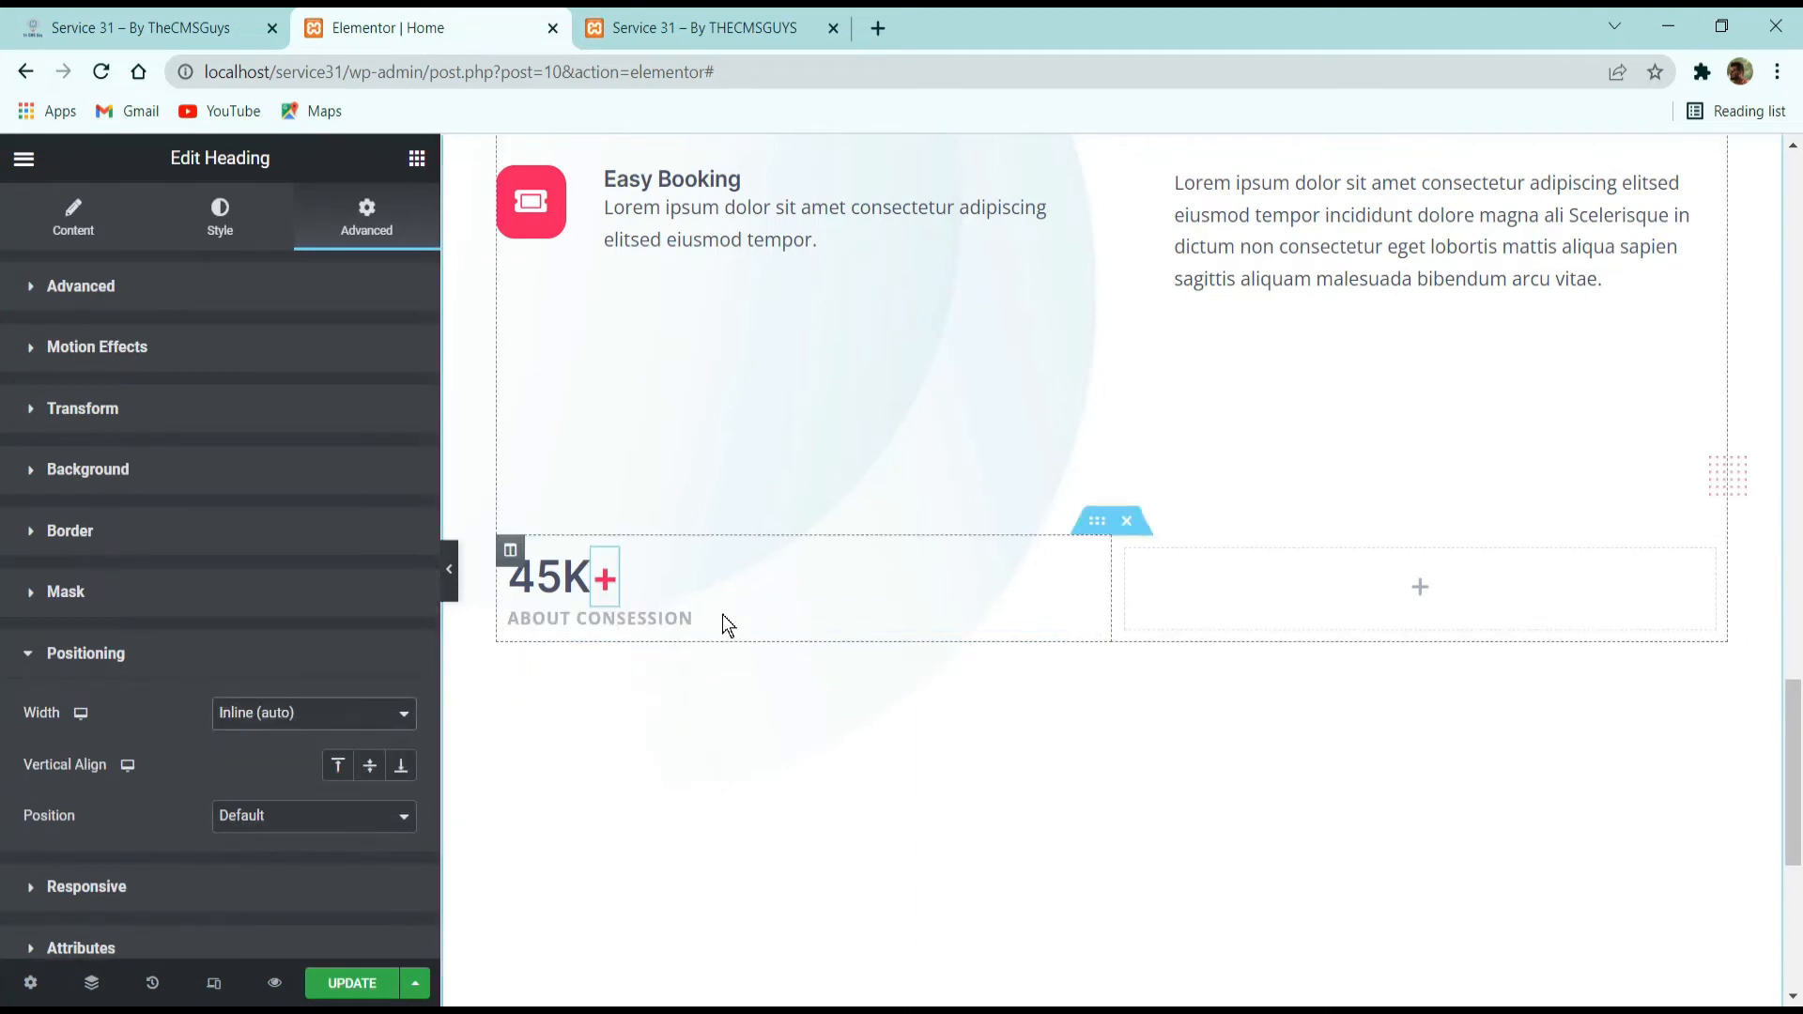
Set the ABOUT CONSESSION heading's positioning width to Inline (auto).
left_click(721, 617)
left_click(364, 220)
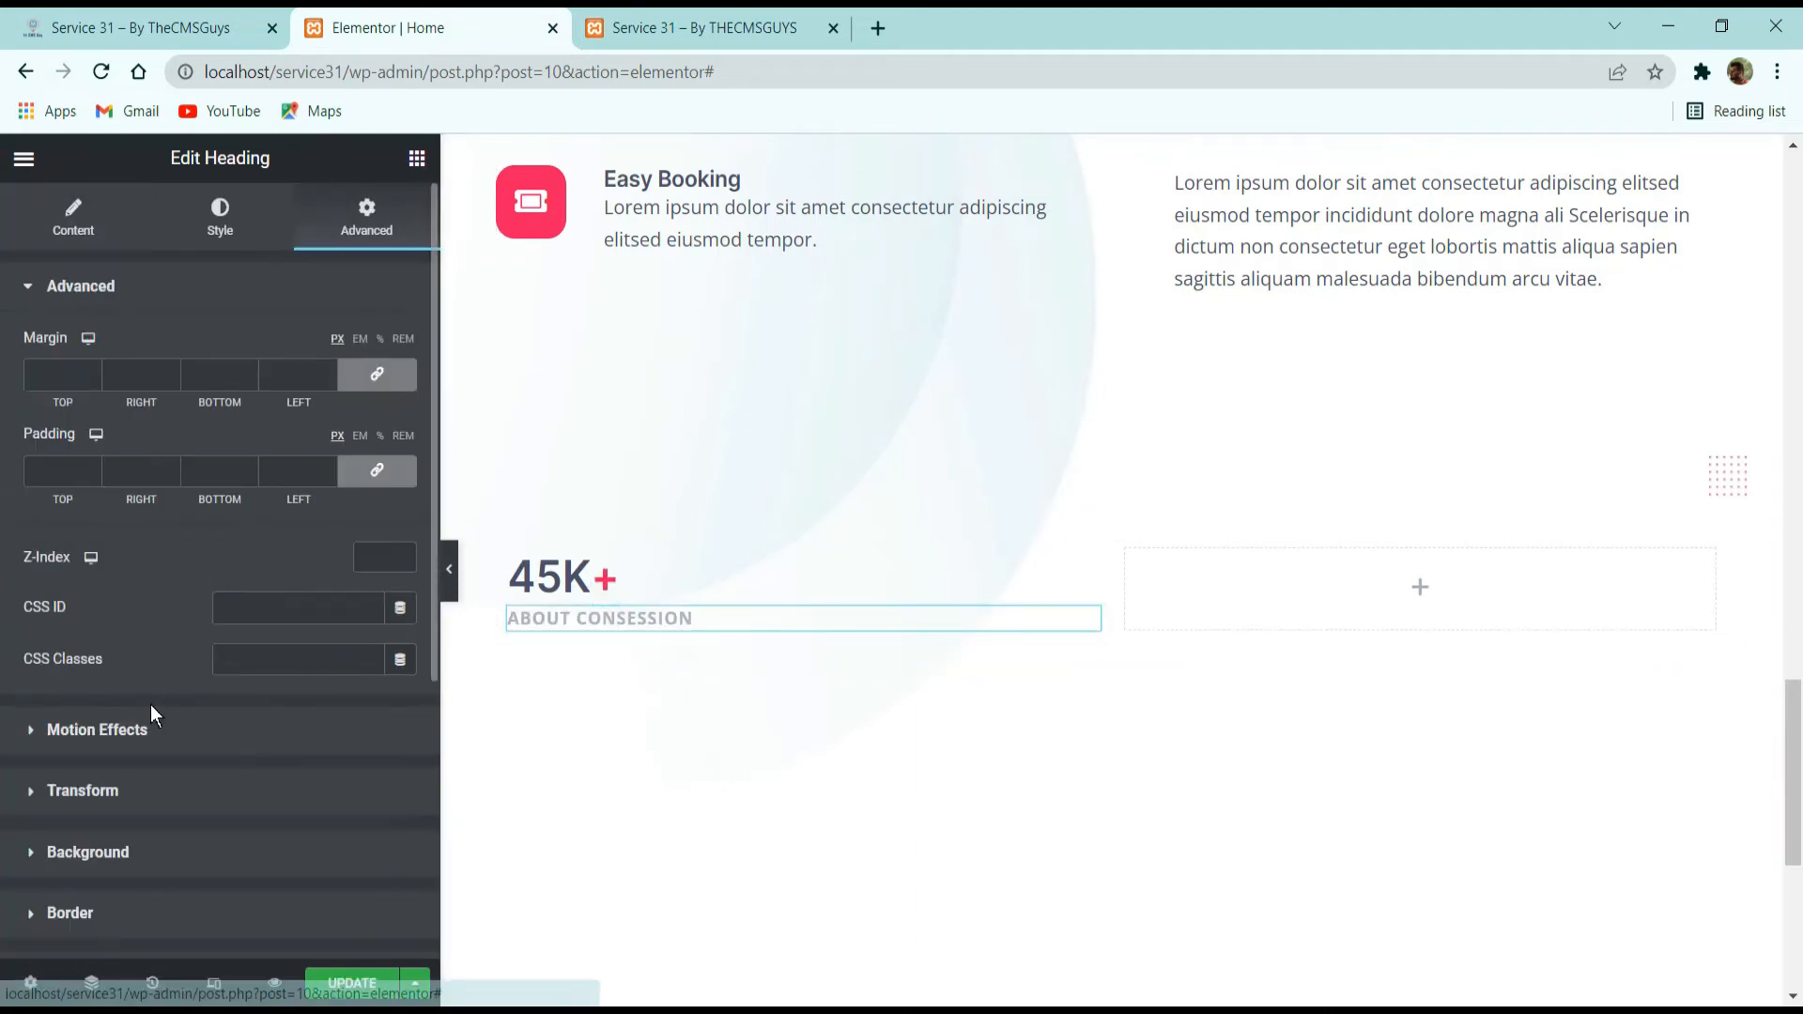
scroll(141, 752, "down", 5)
left_click(131, 606)
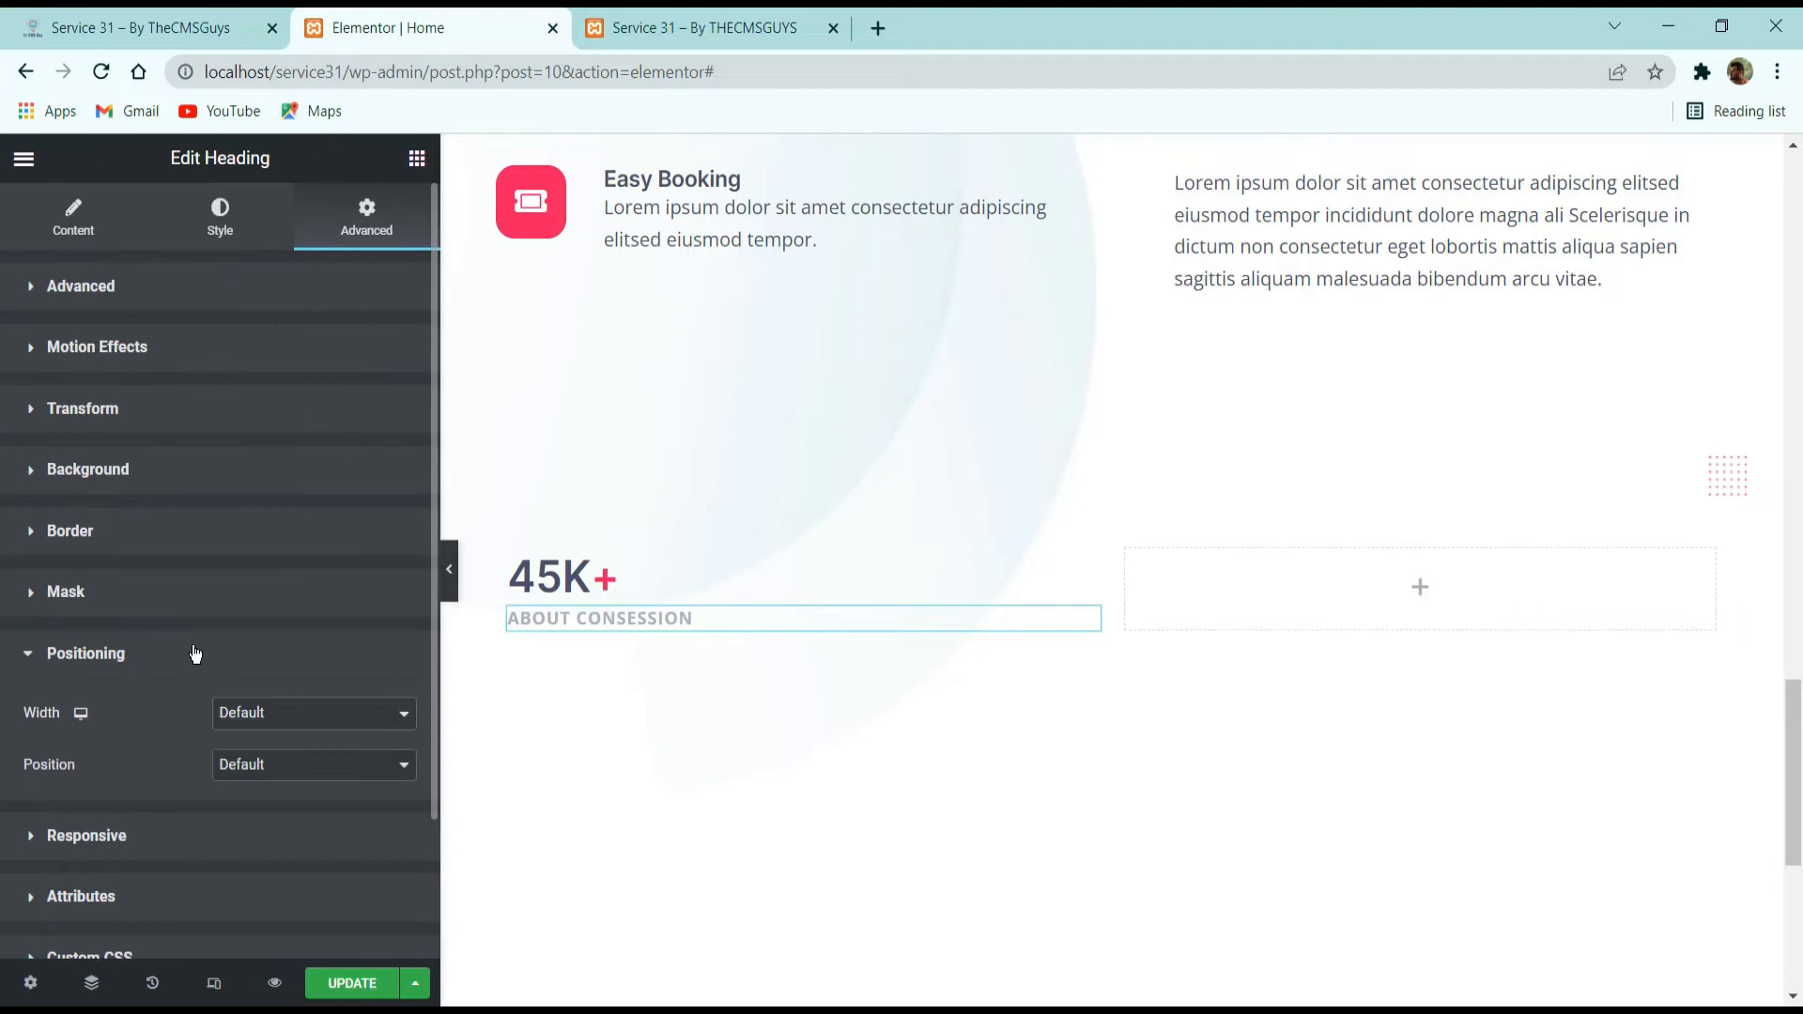
left_click(254, 719)
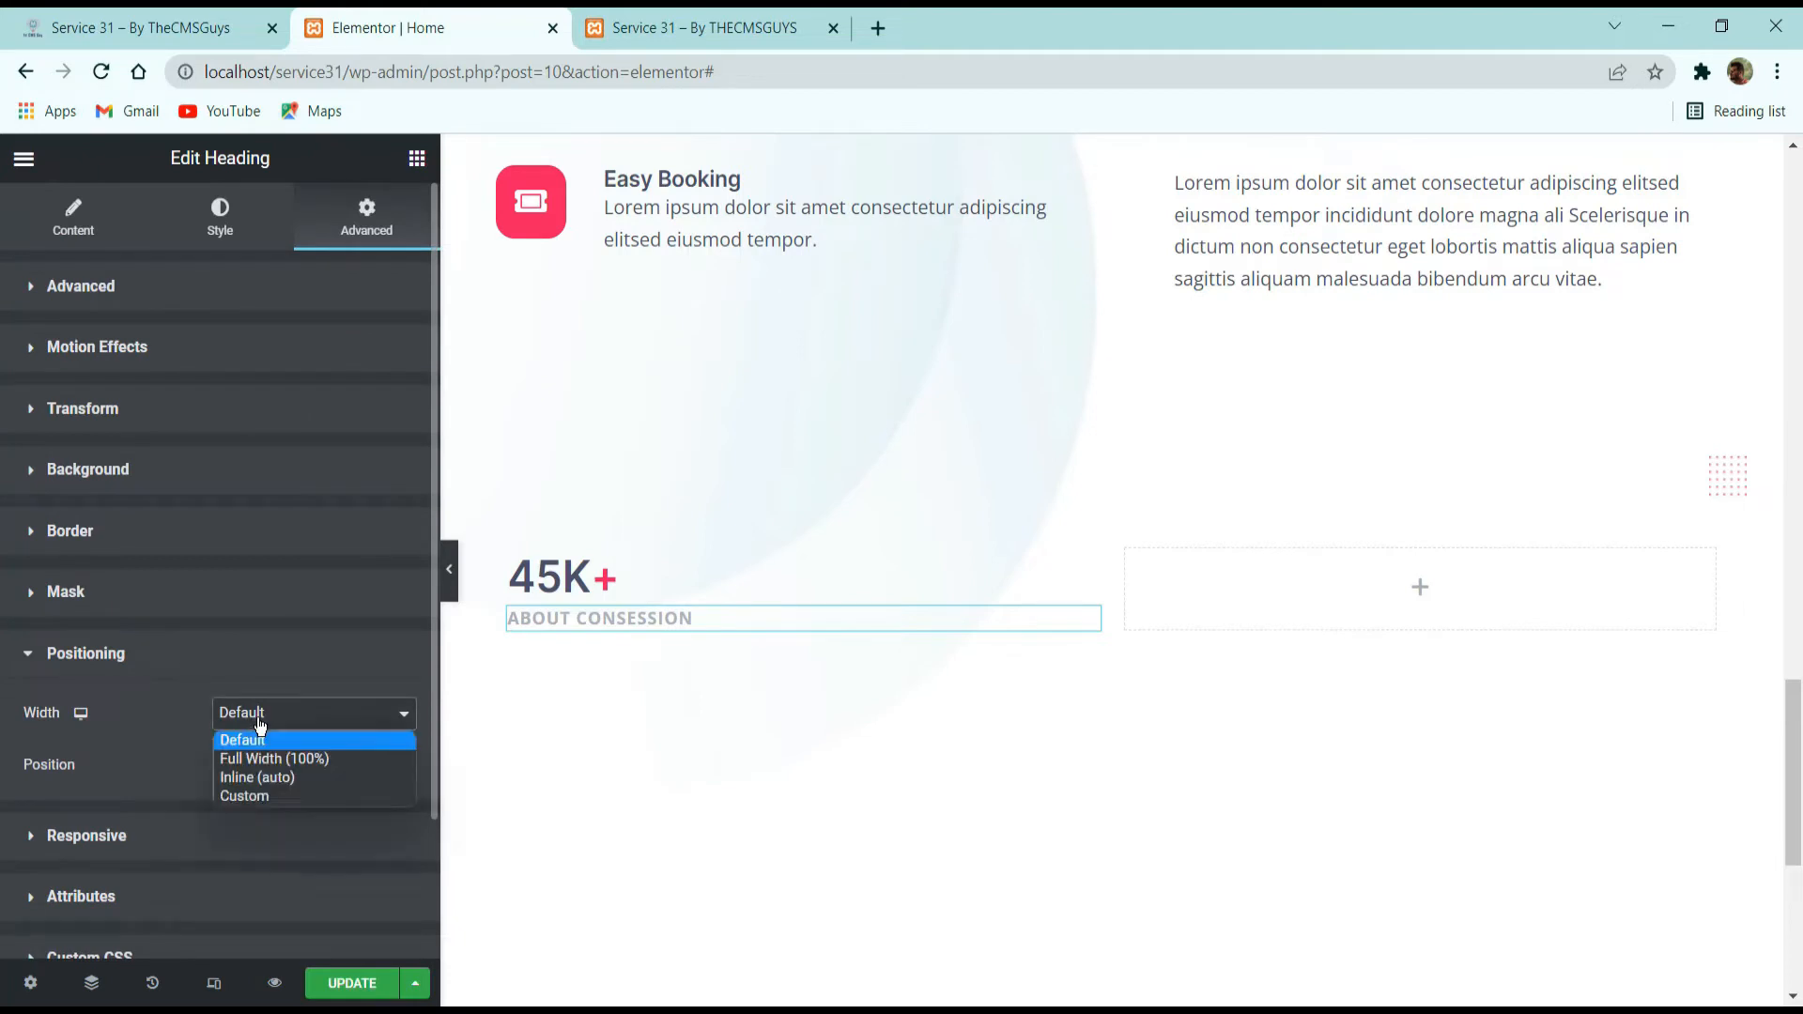
left_click(284, 776)
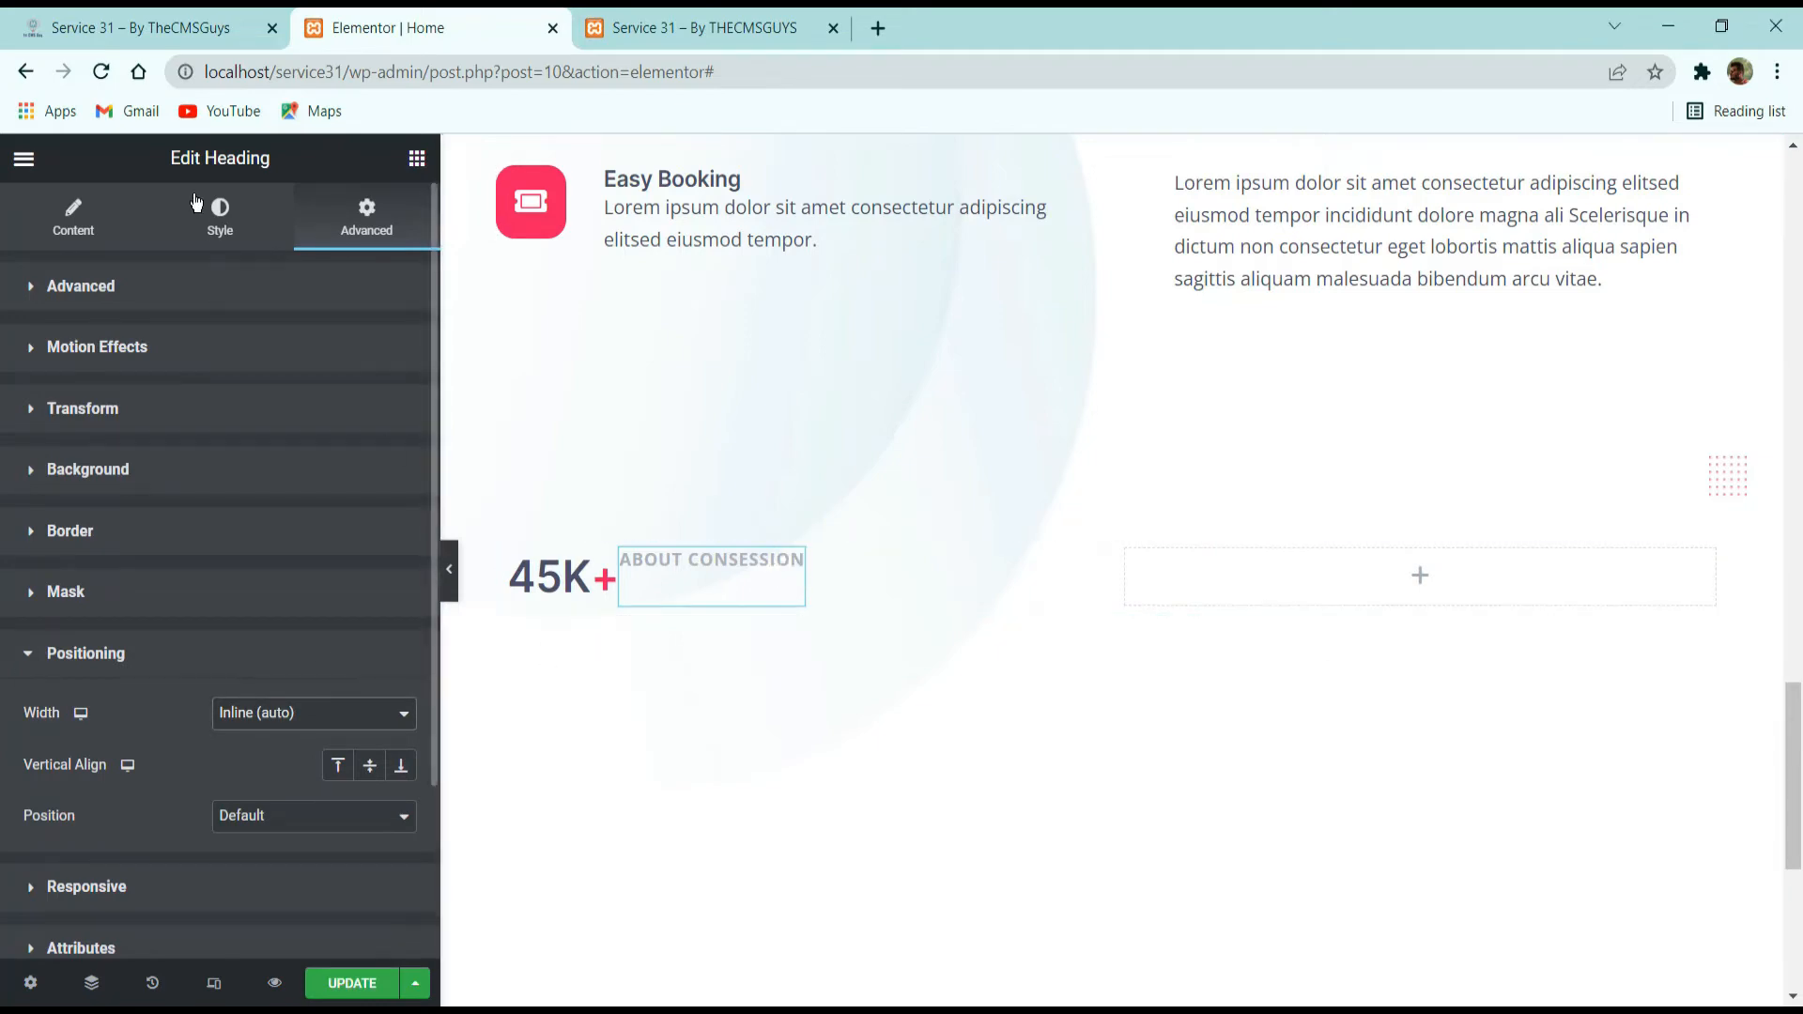
Apply the global font H6-Subtitle Section to the ABOUT CONSESSION heading's typography.
left_click(220, 217)
left_click(369, 397)
scroll(207, 629, "down", 3)
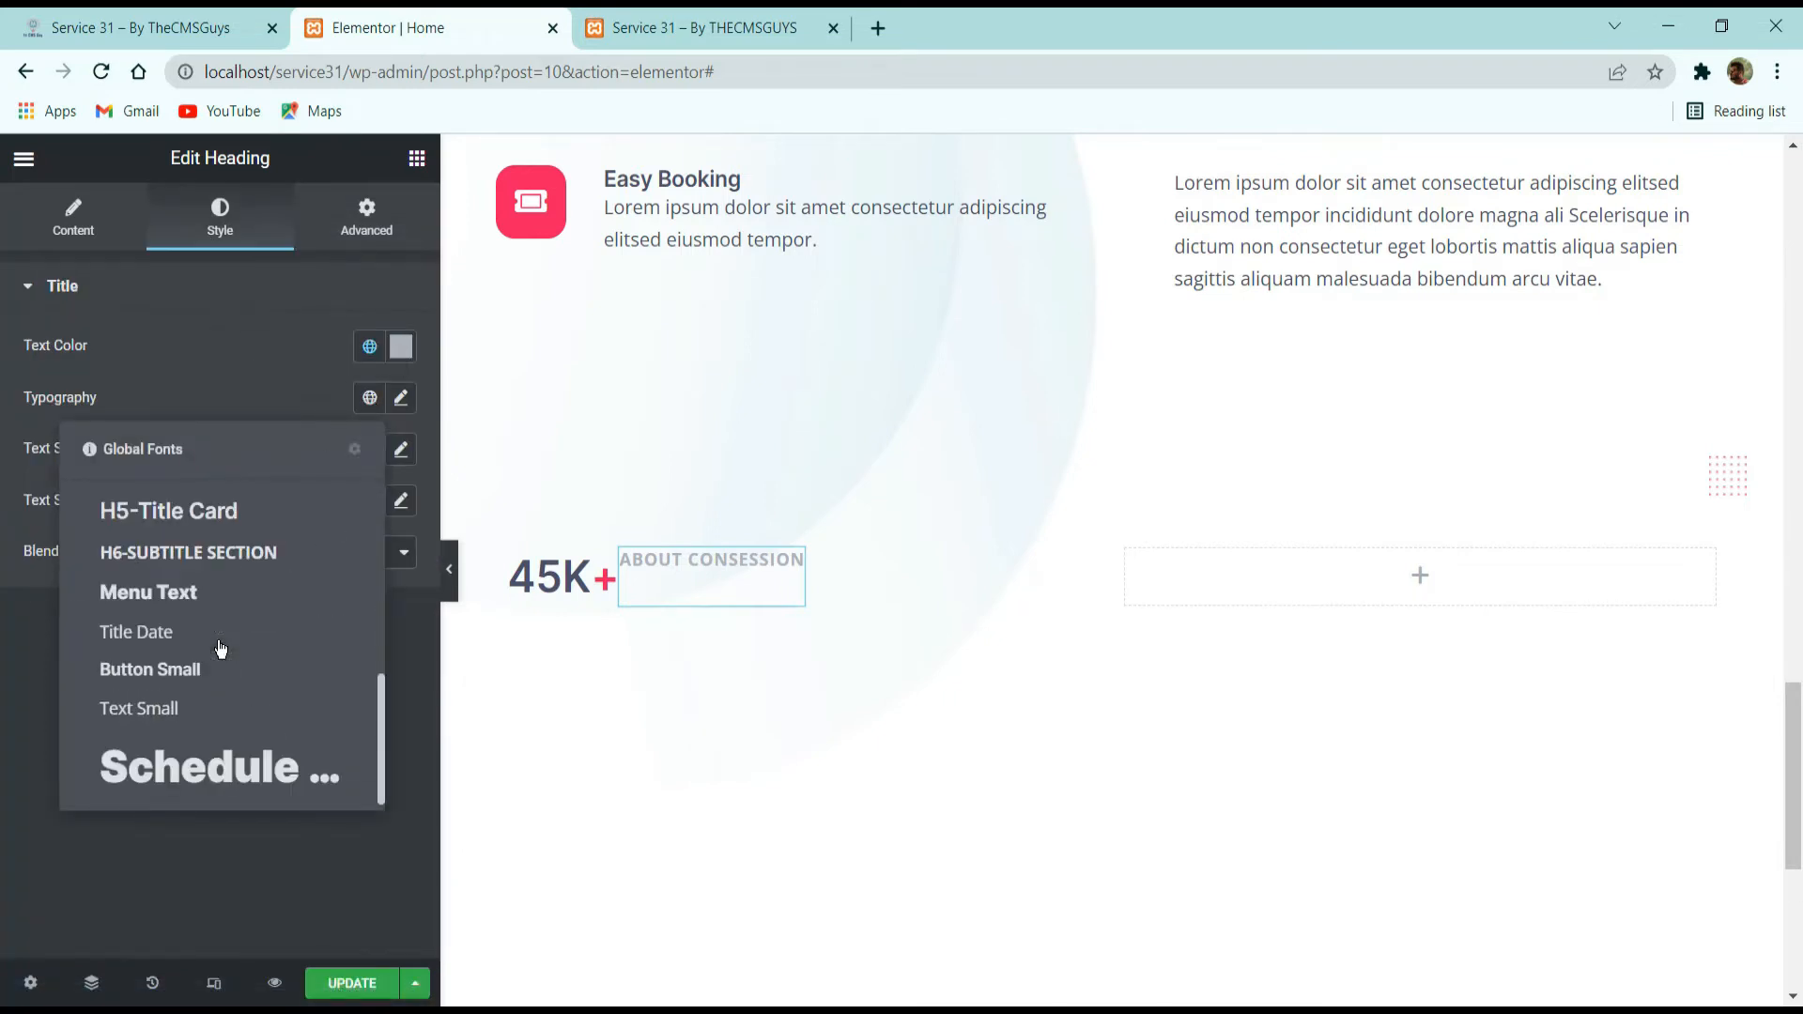
scroll(202, 647, "up", 3)
scroll(209, 643, "down", 3)
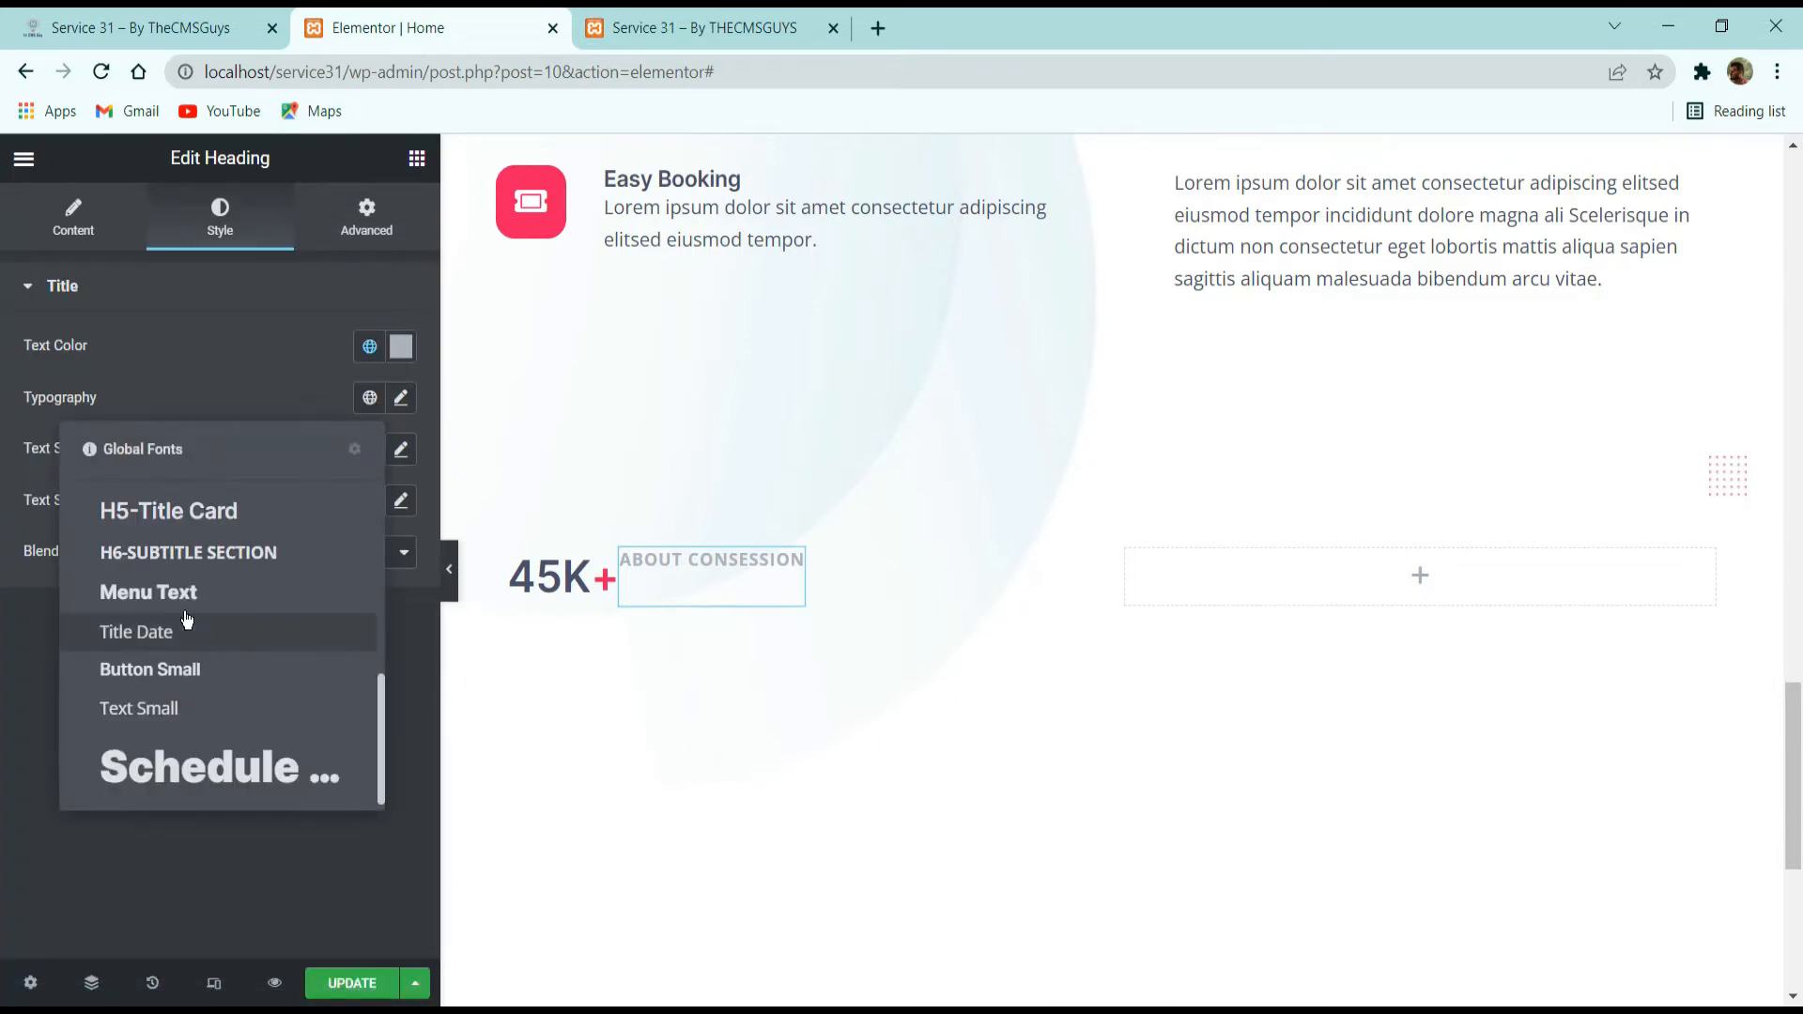
left_click(173, 550)
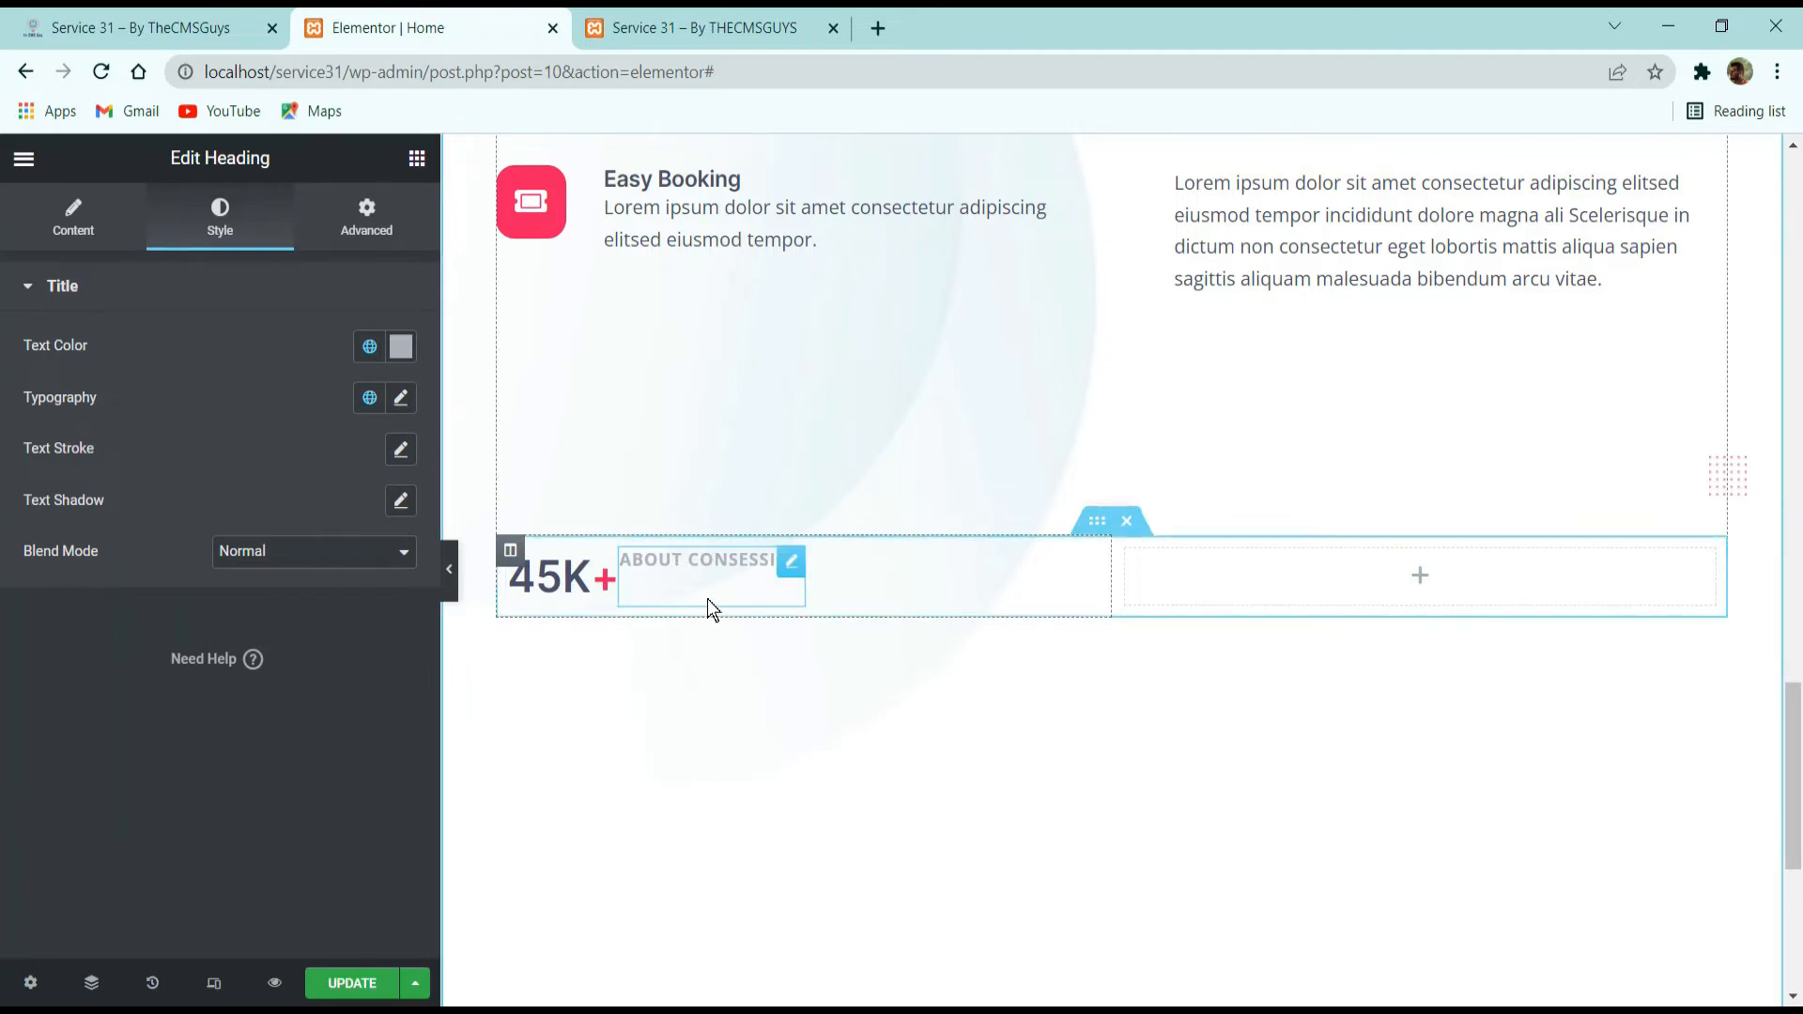
Retype the last two letters of the ABOUT CONSESSION title in lowercase as "on".
left_click(77, 211)
left_click(184, 415)
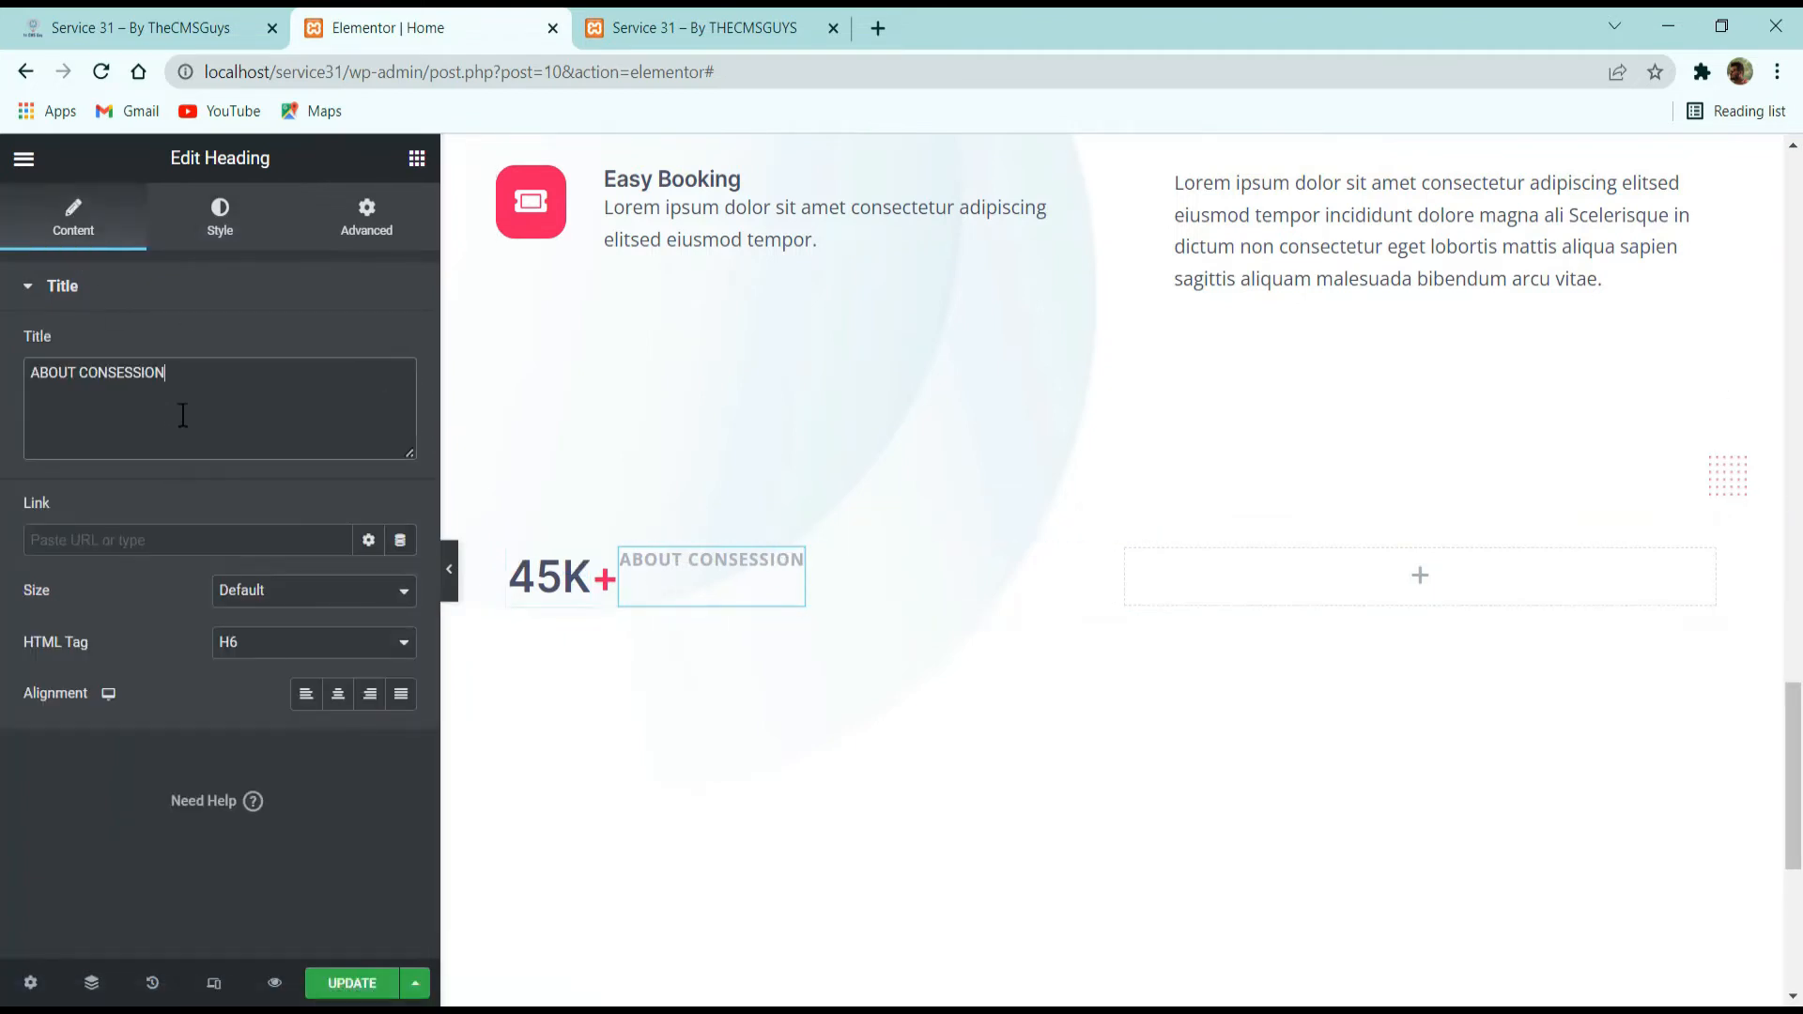
key("BackSpace")
key("BackSpace")
type("on")
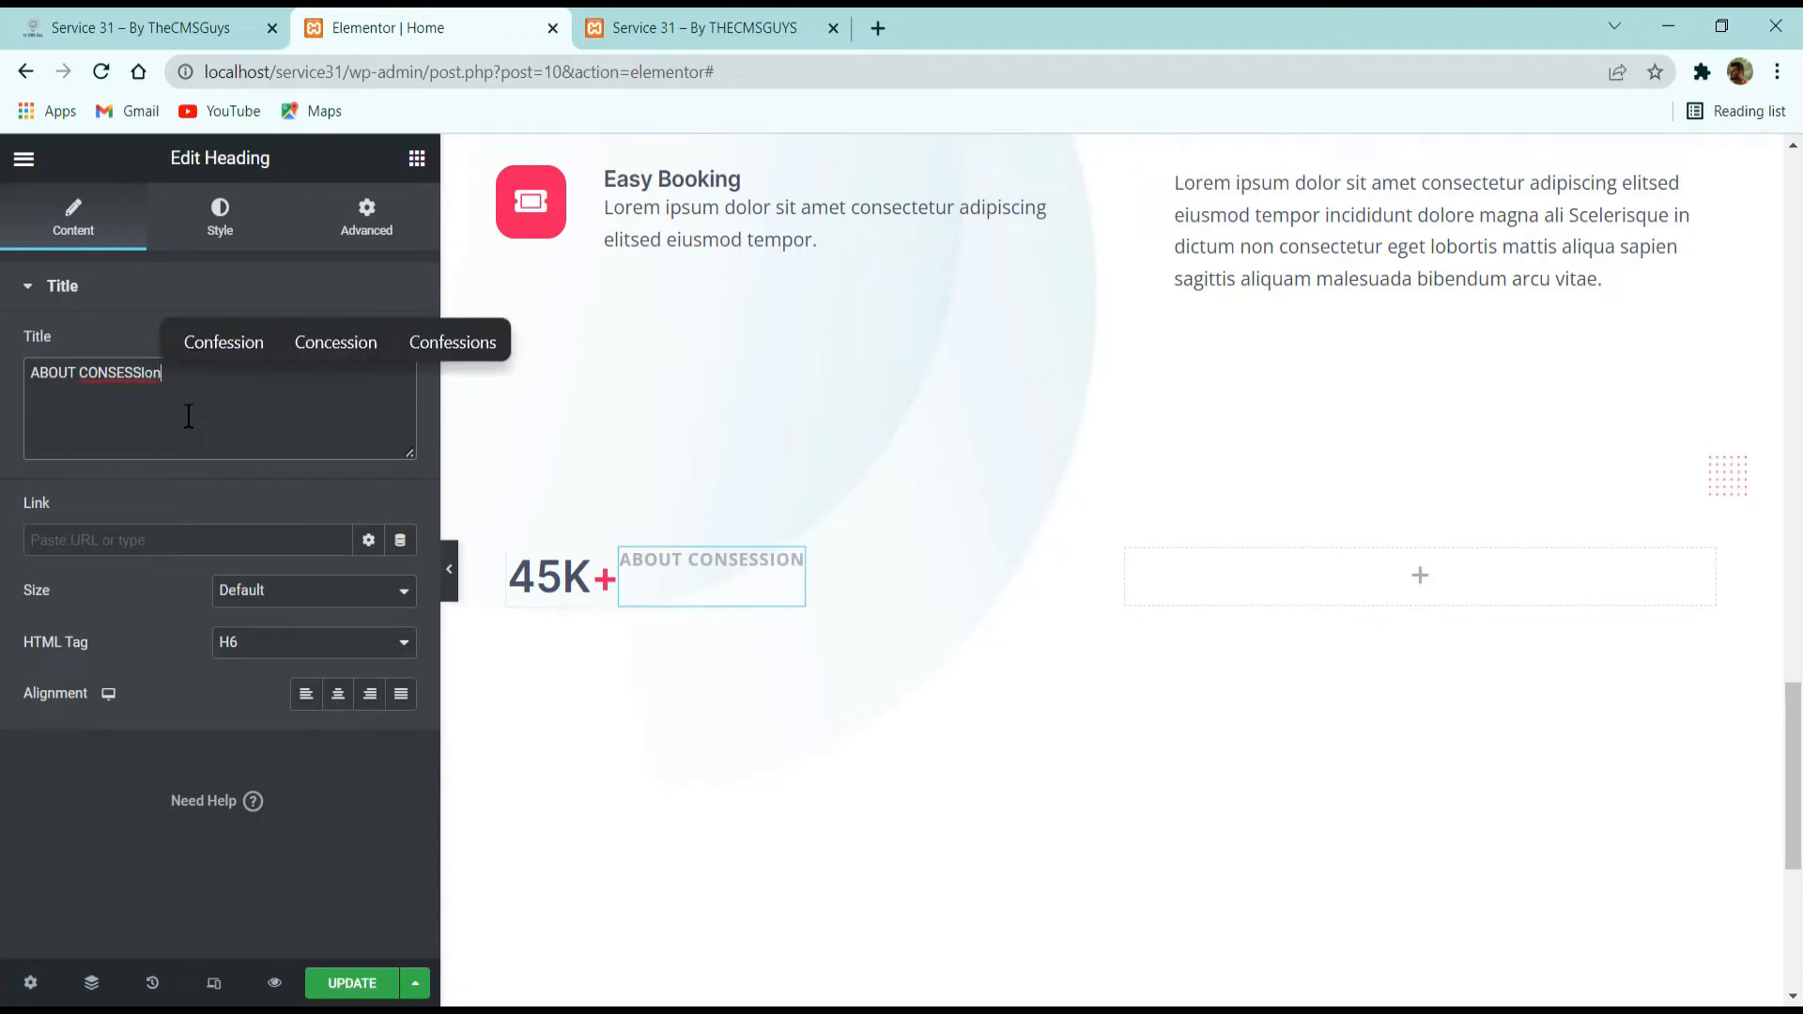
Set the ABOUT CONSESSION heading's alignment to Left and its column's vertical alignment to Middle.
left_click(338, 697)
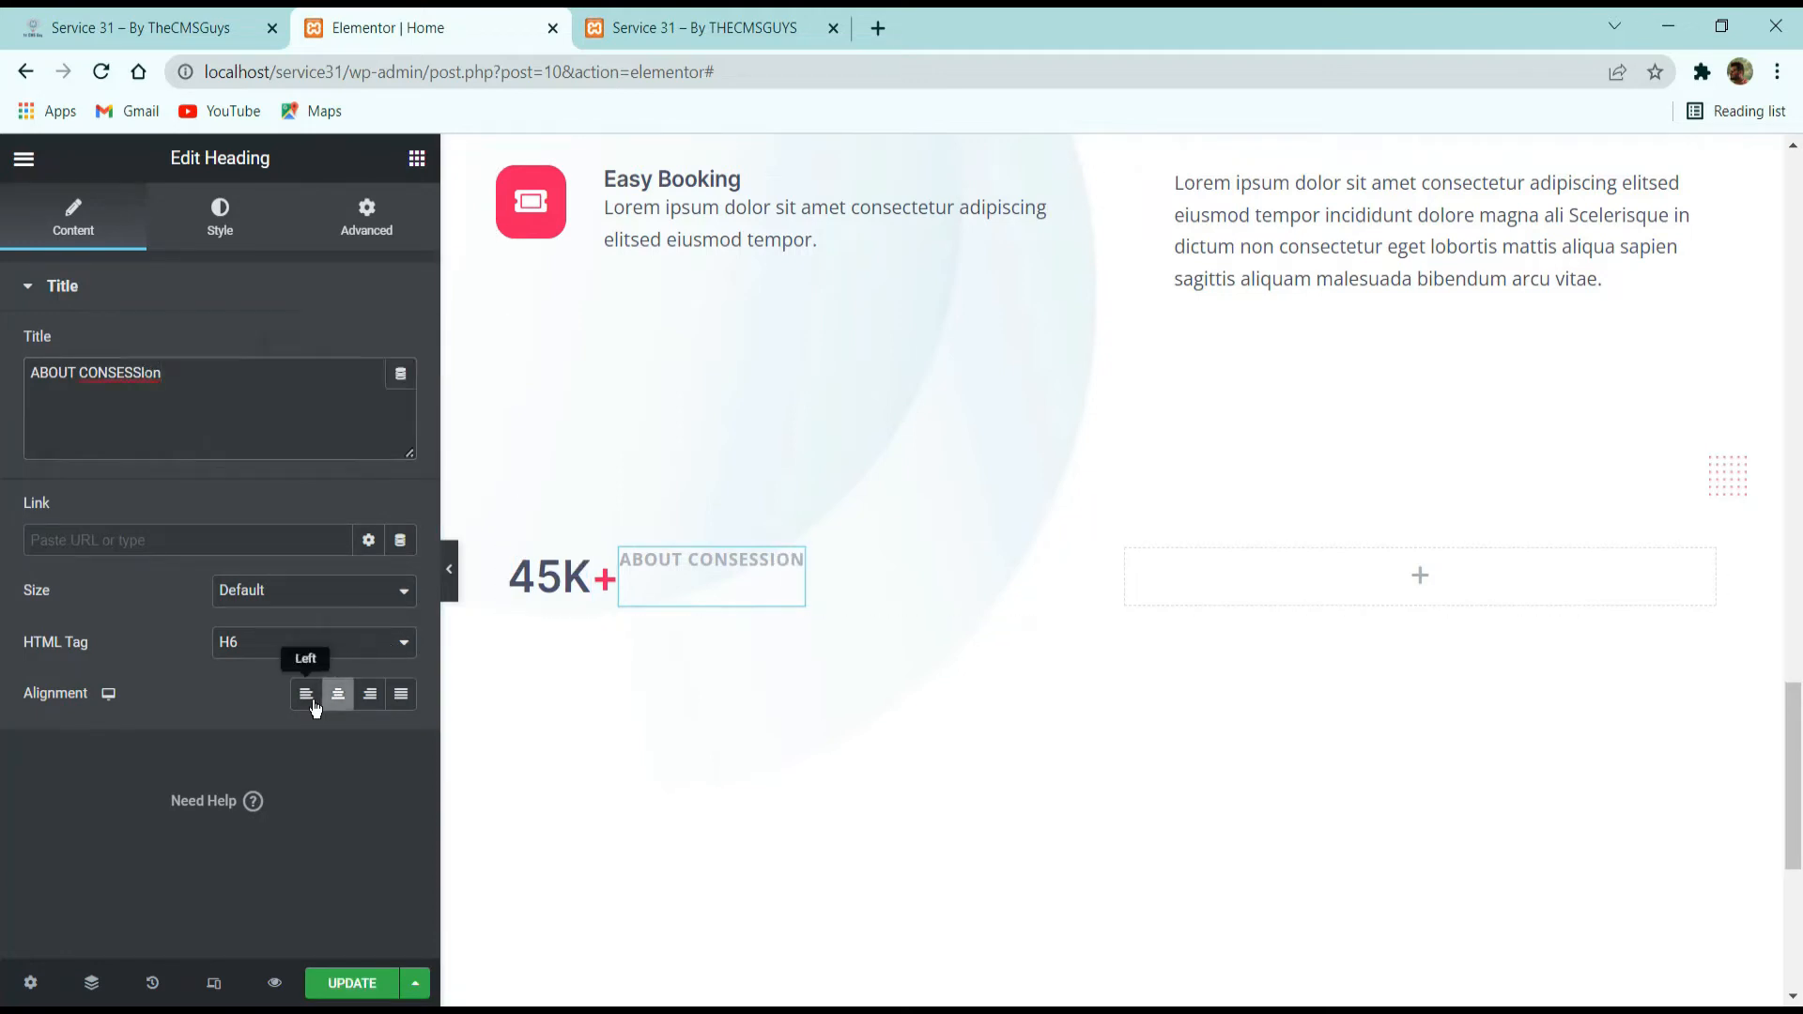
left_click(510, 549)
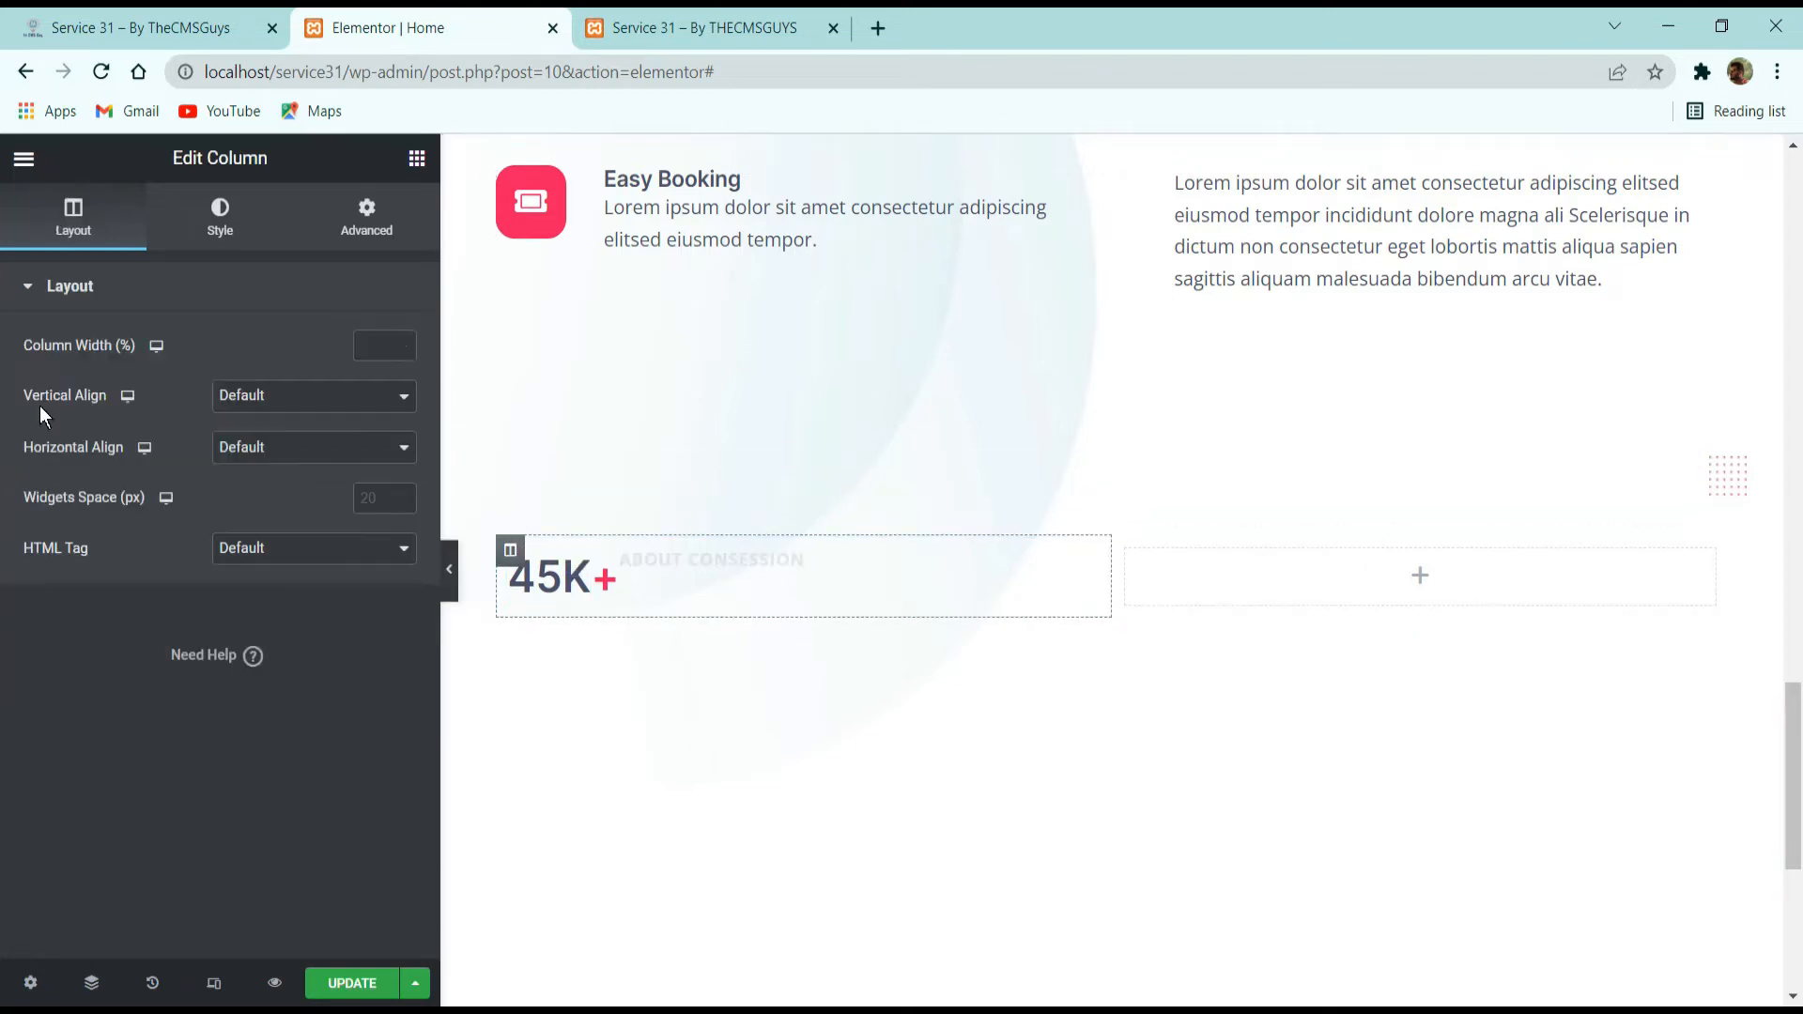
left_click(246, 399)
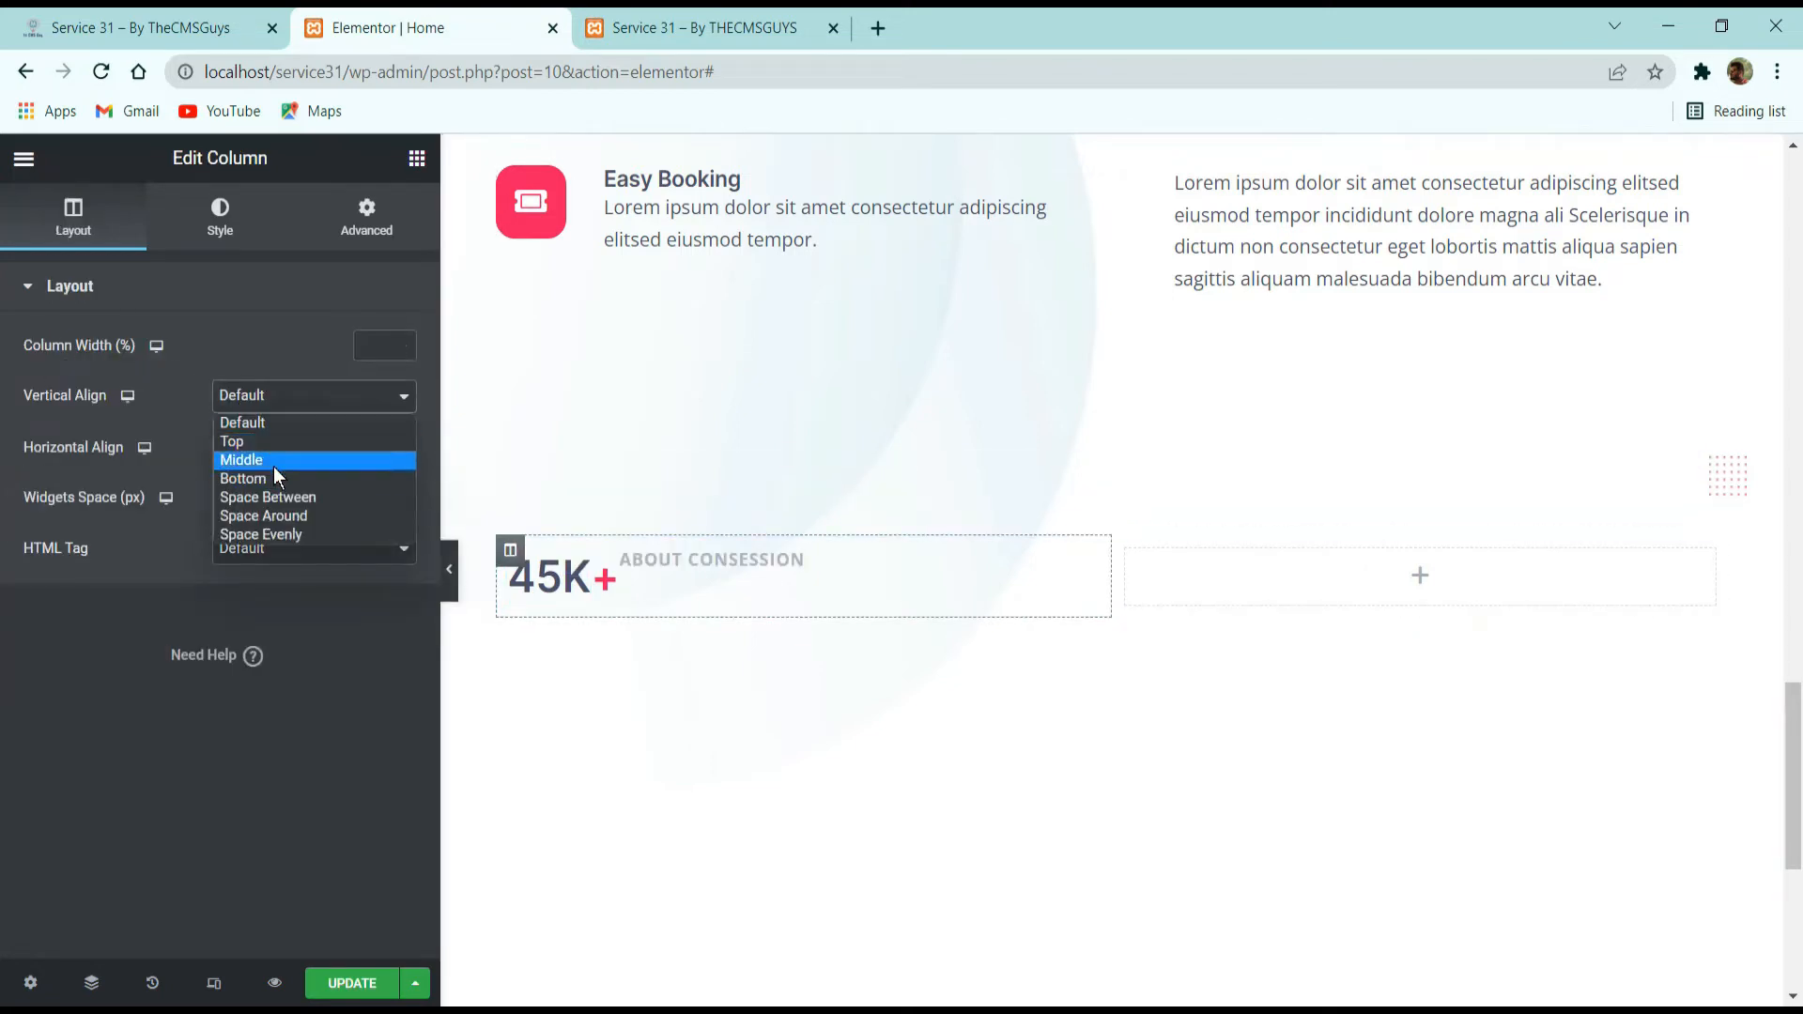
left_click(274, 461)
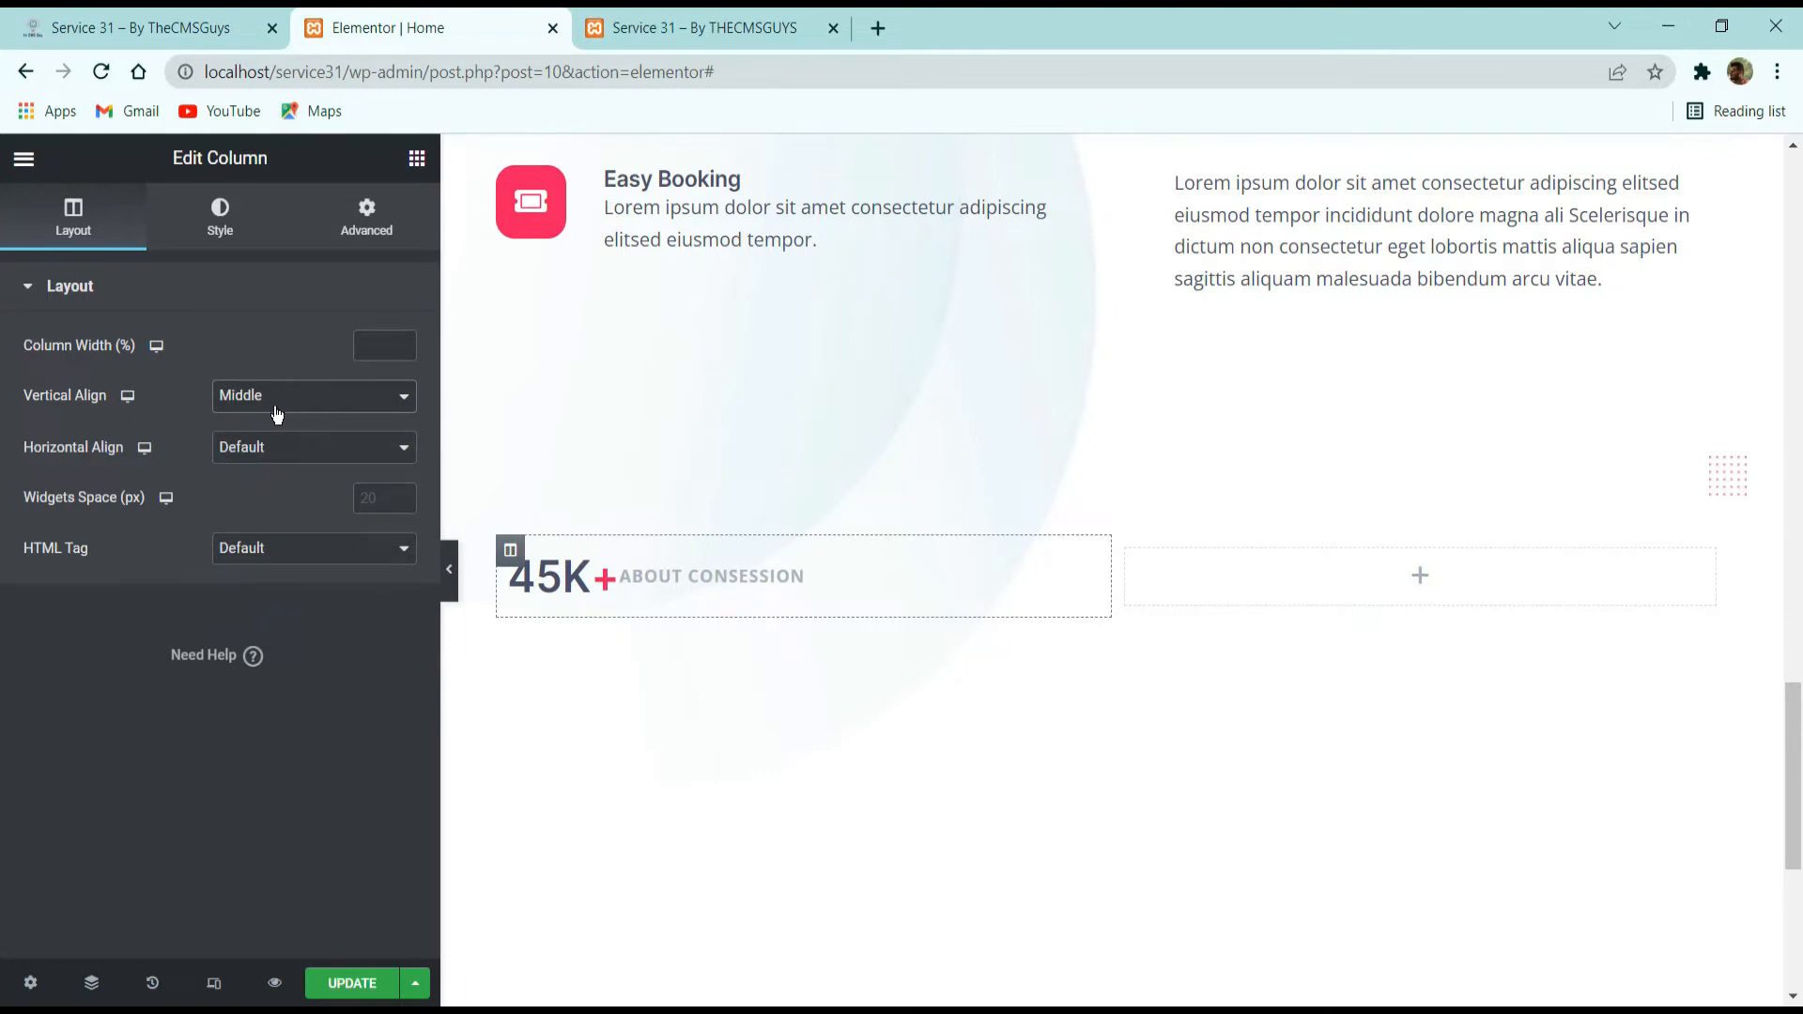
Check the label on the reference site and replace the ABOUT CONSESSION title with ATTENDEES.
left_click(625, 590)
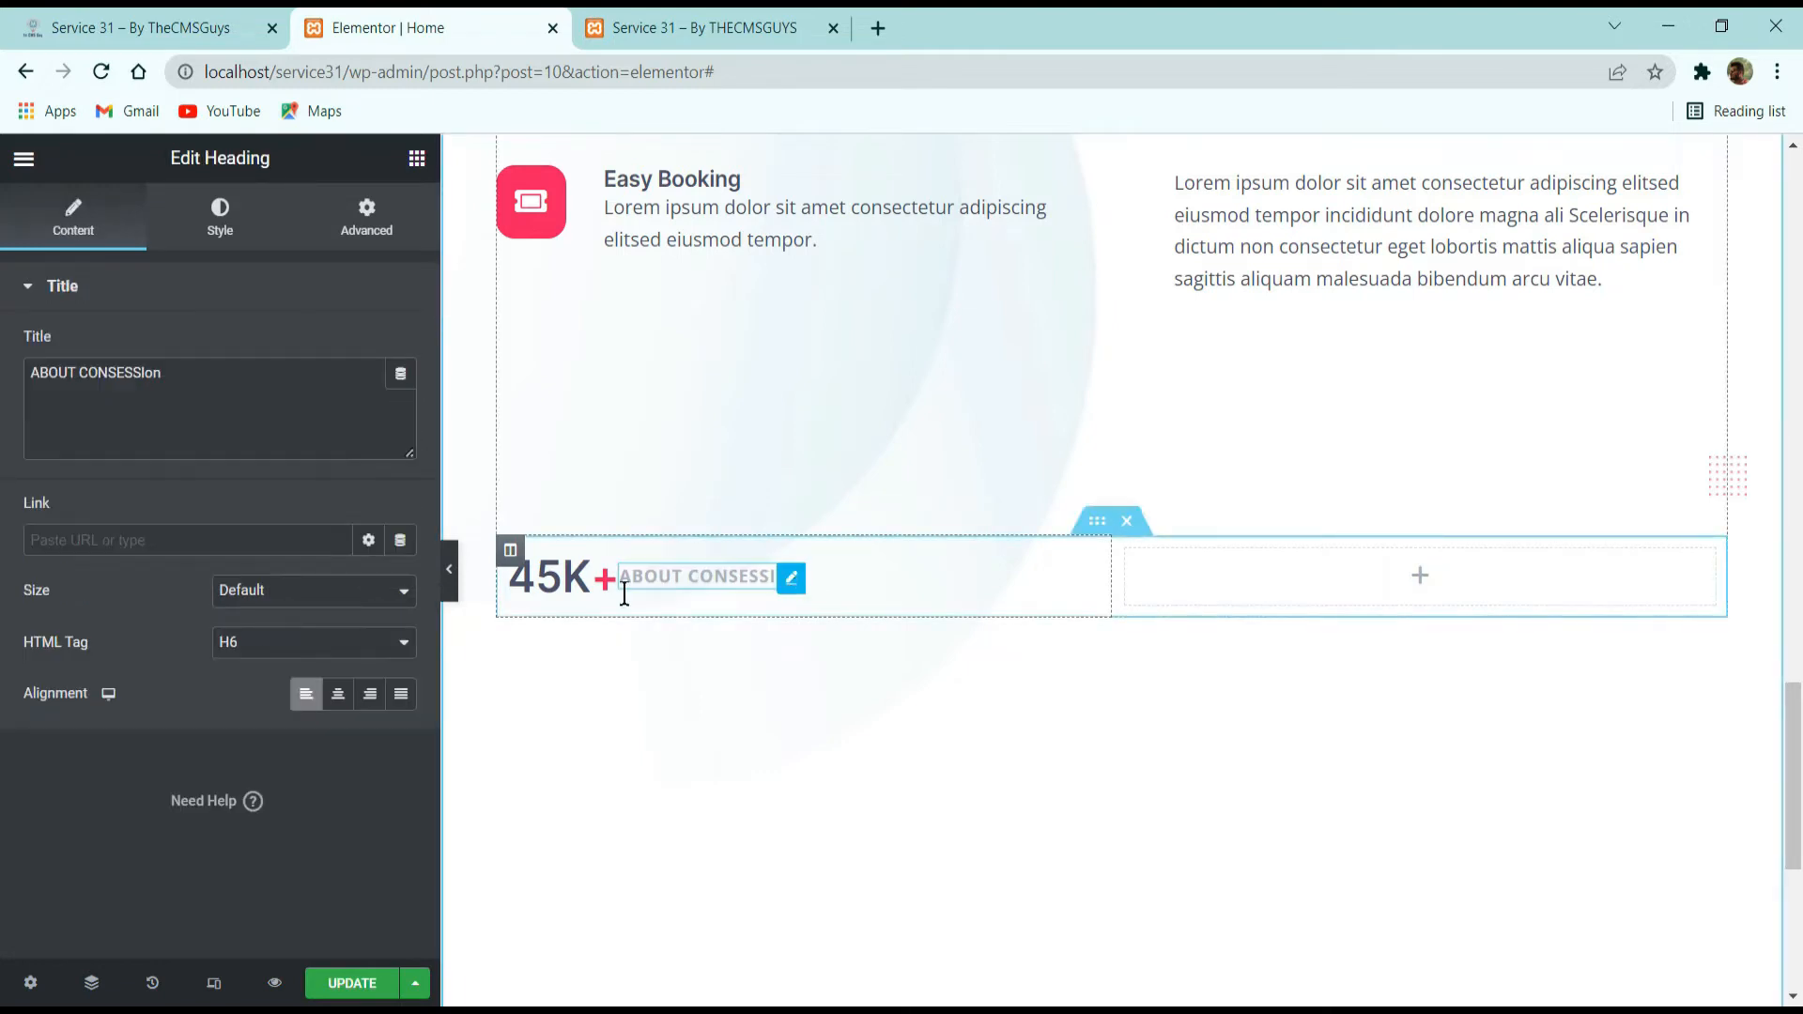
left_click(231, 17)
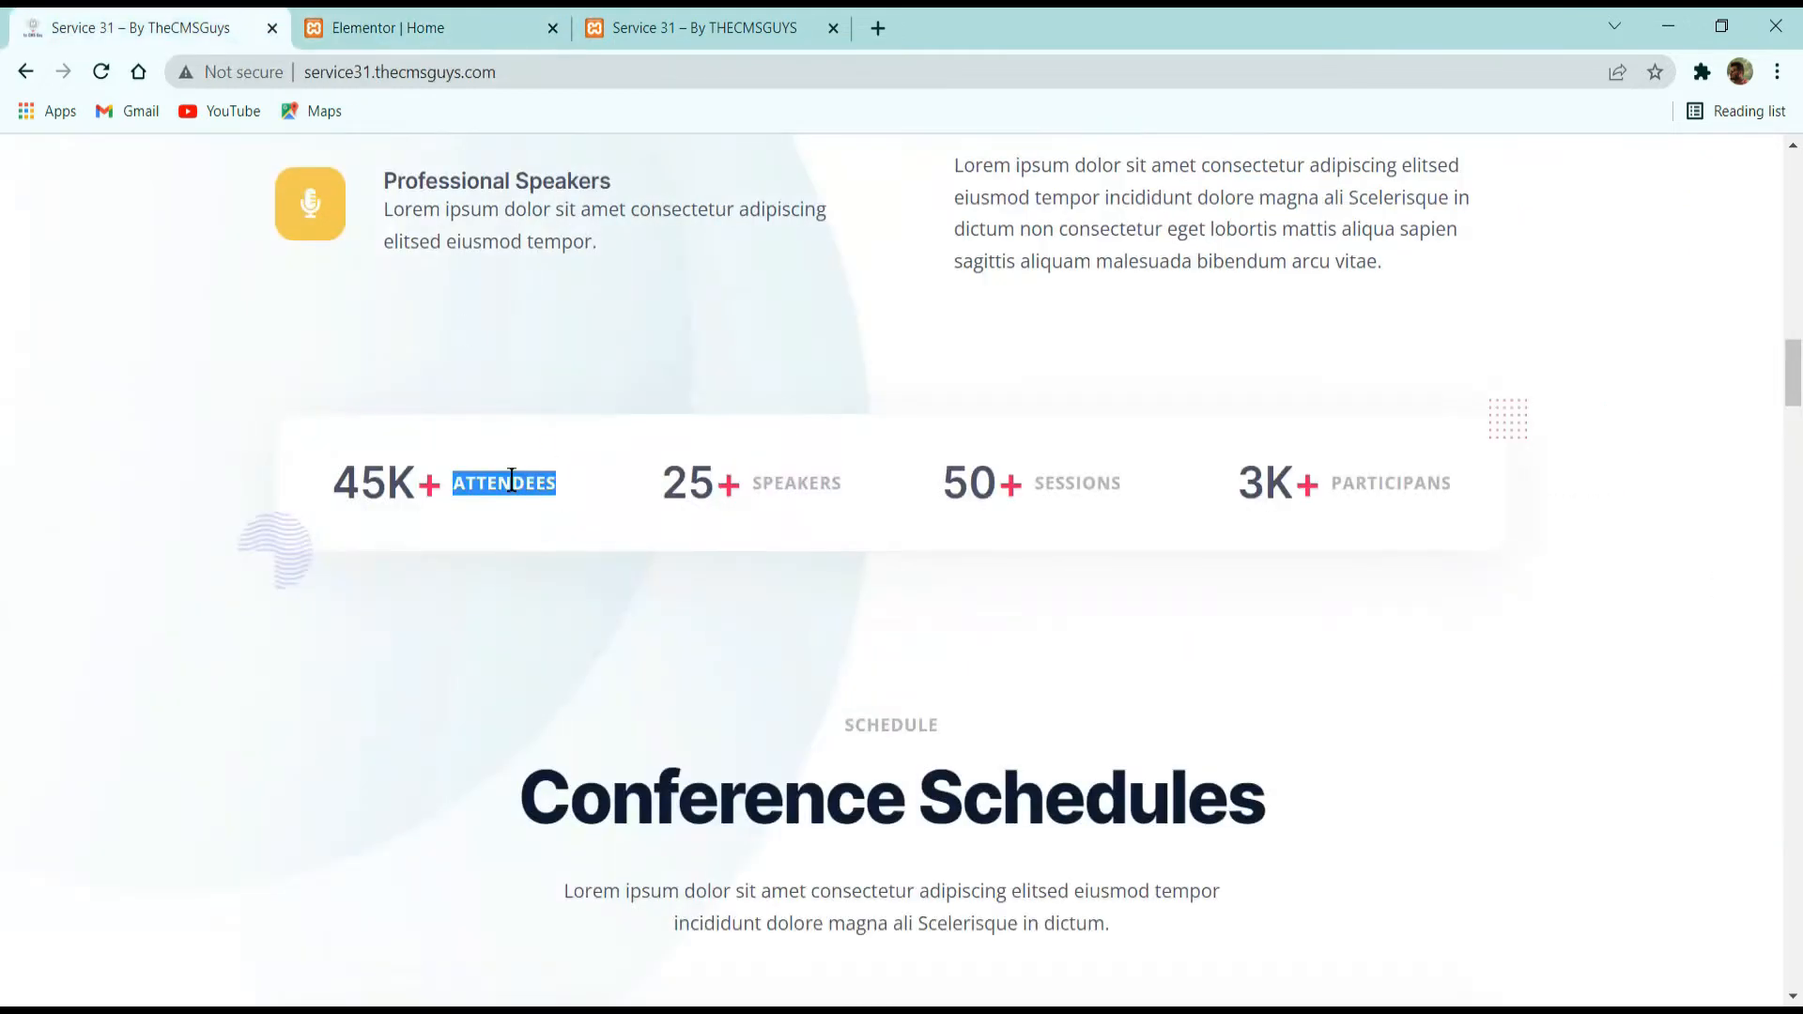
left_click(472, 13)
triple_click(310, 391)
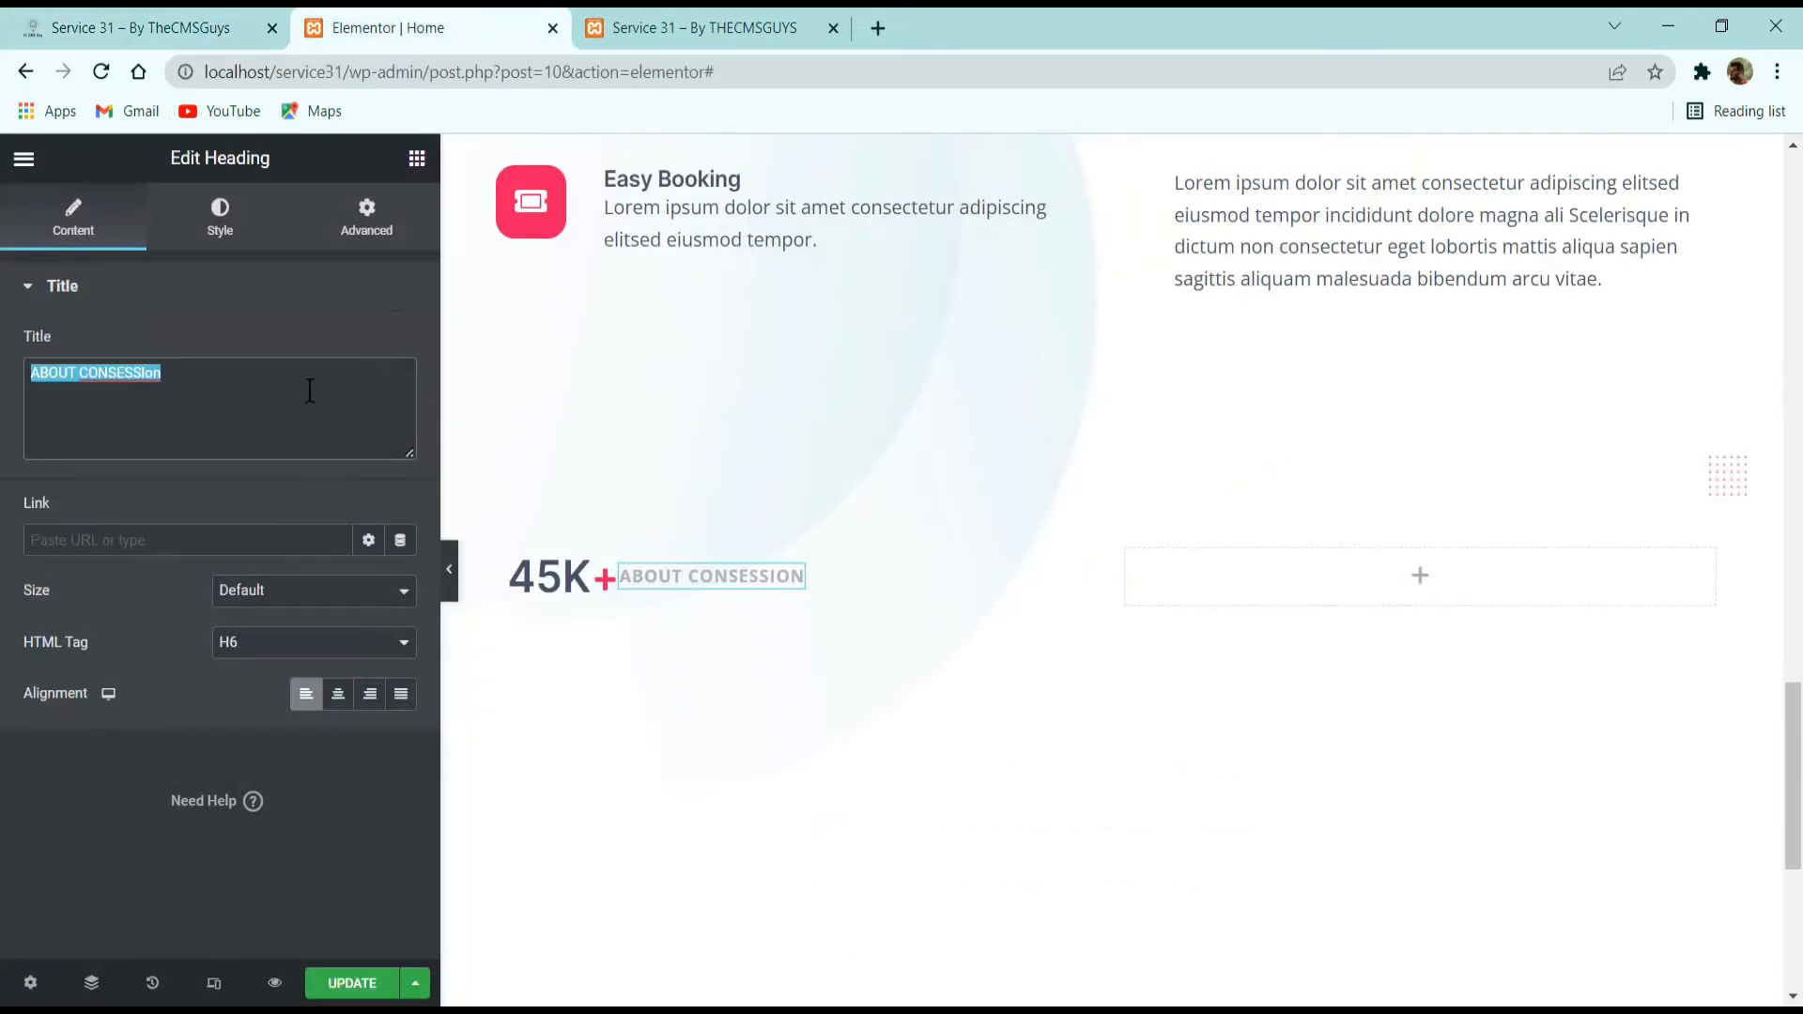
type("ATTENDEES")
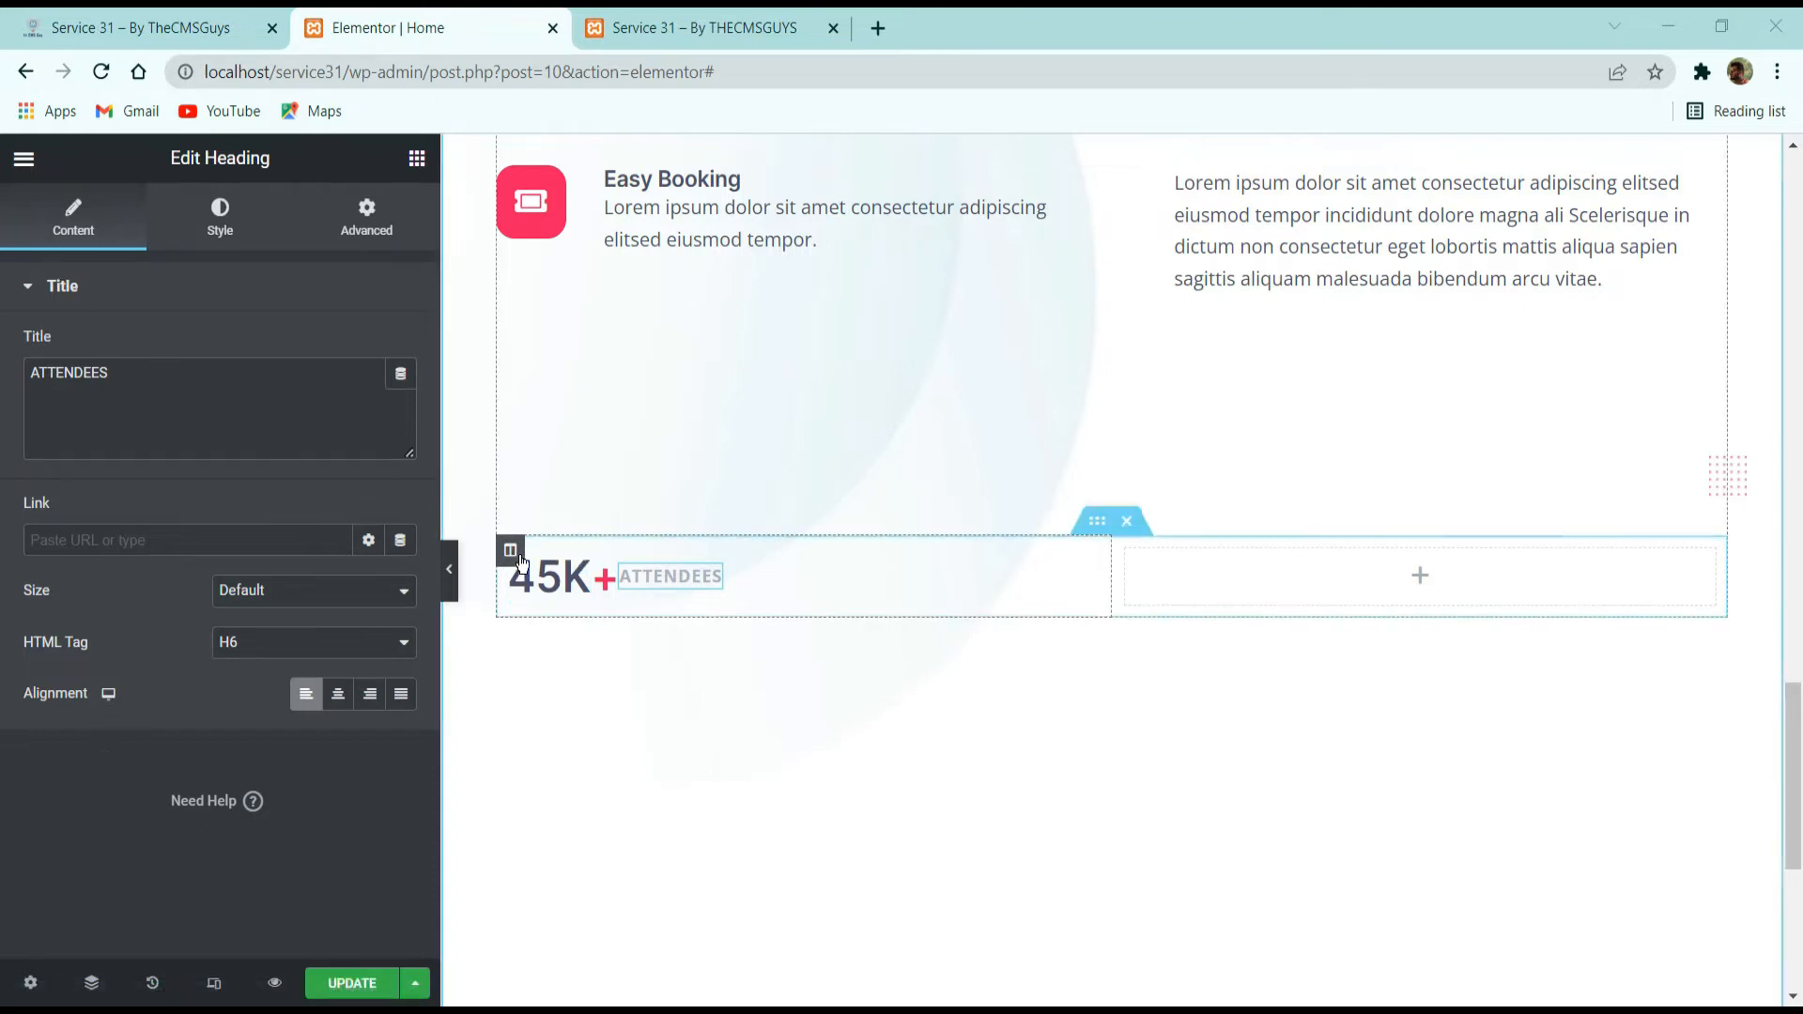
Try Center as the counter column's horizontal alignment, and settle on Start.
left_click(510, 550)
left_click(262, 445)
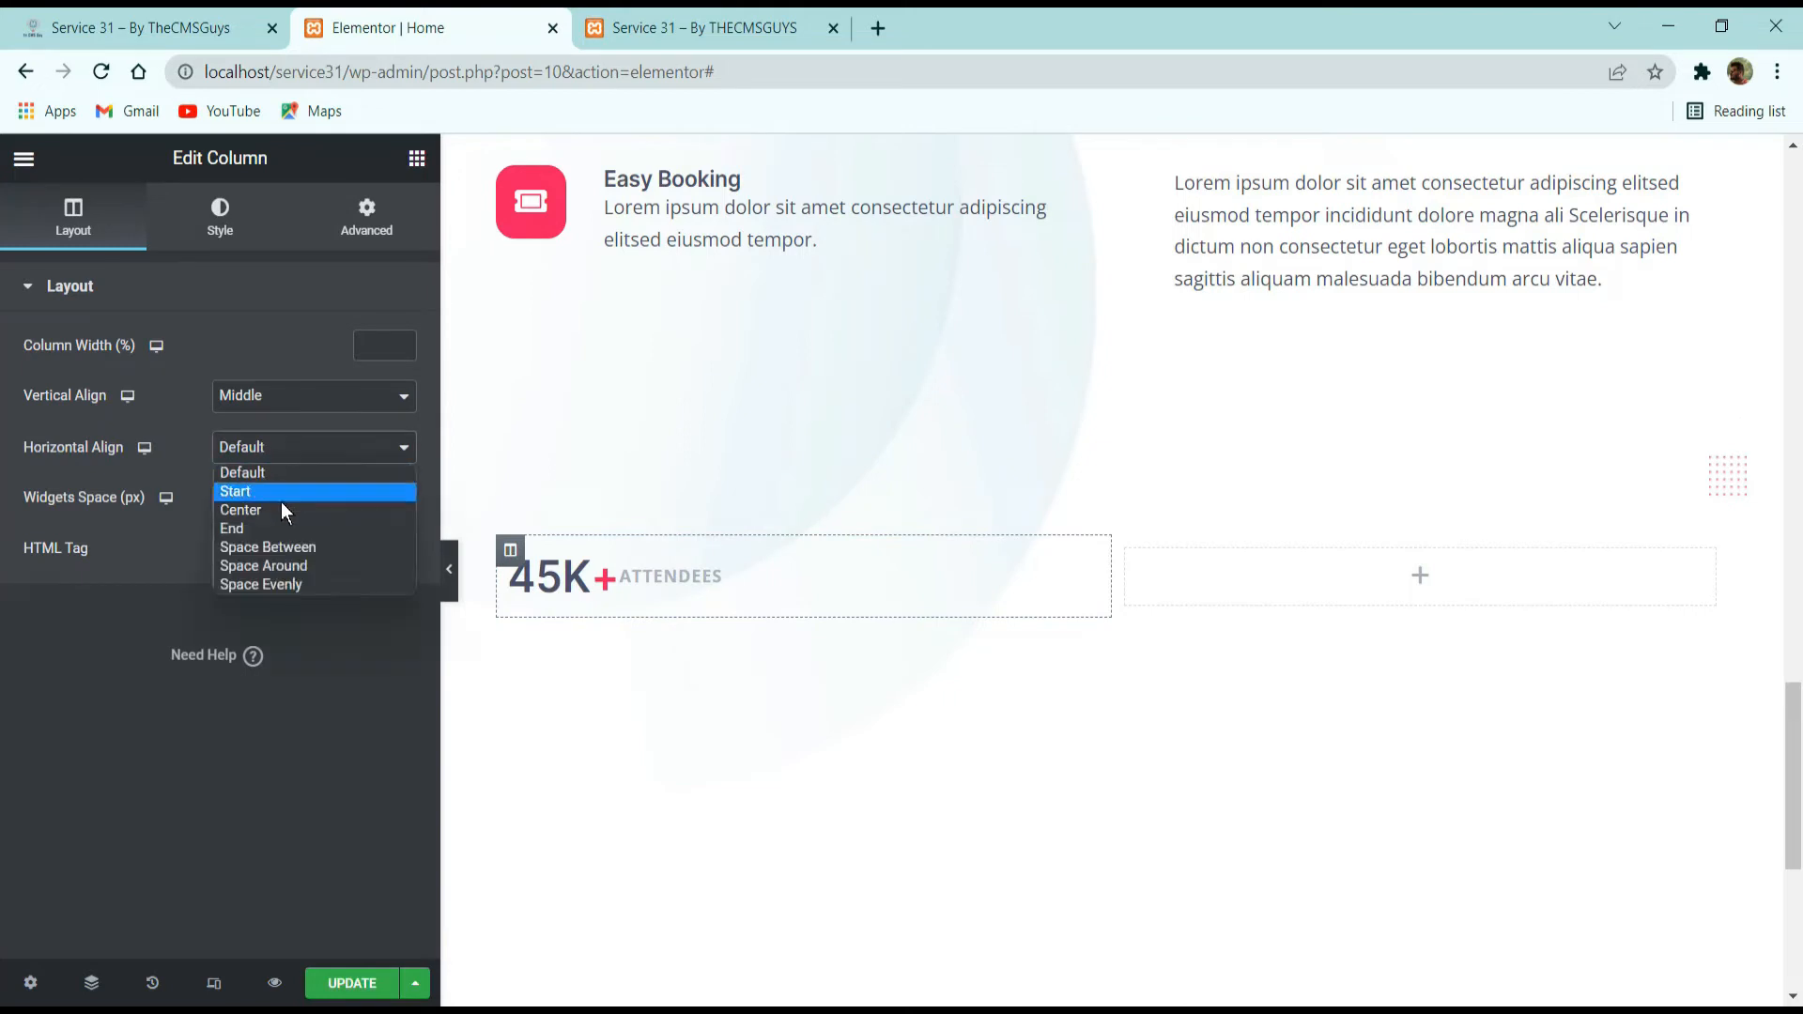
left_click(280, 507)
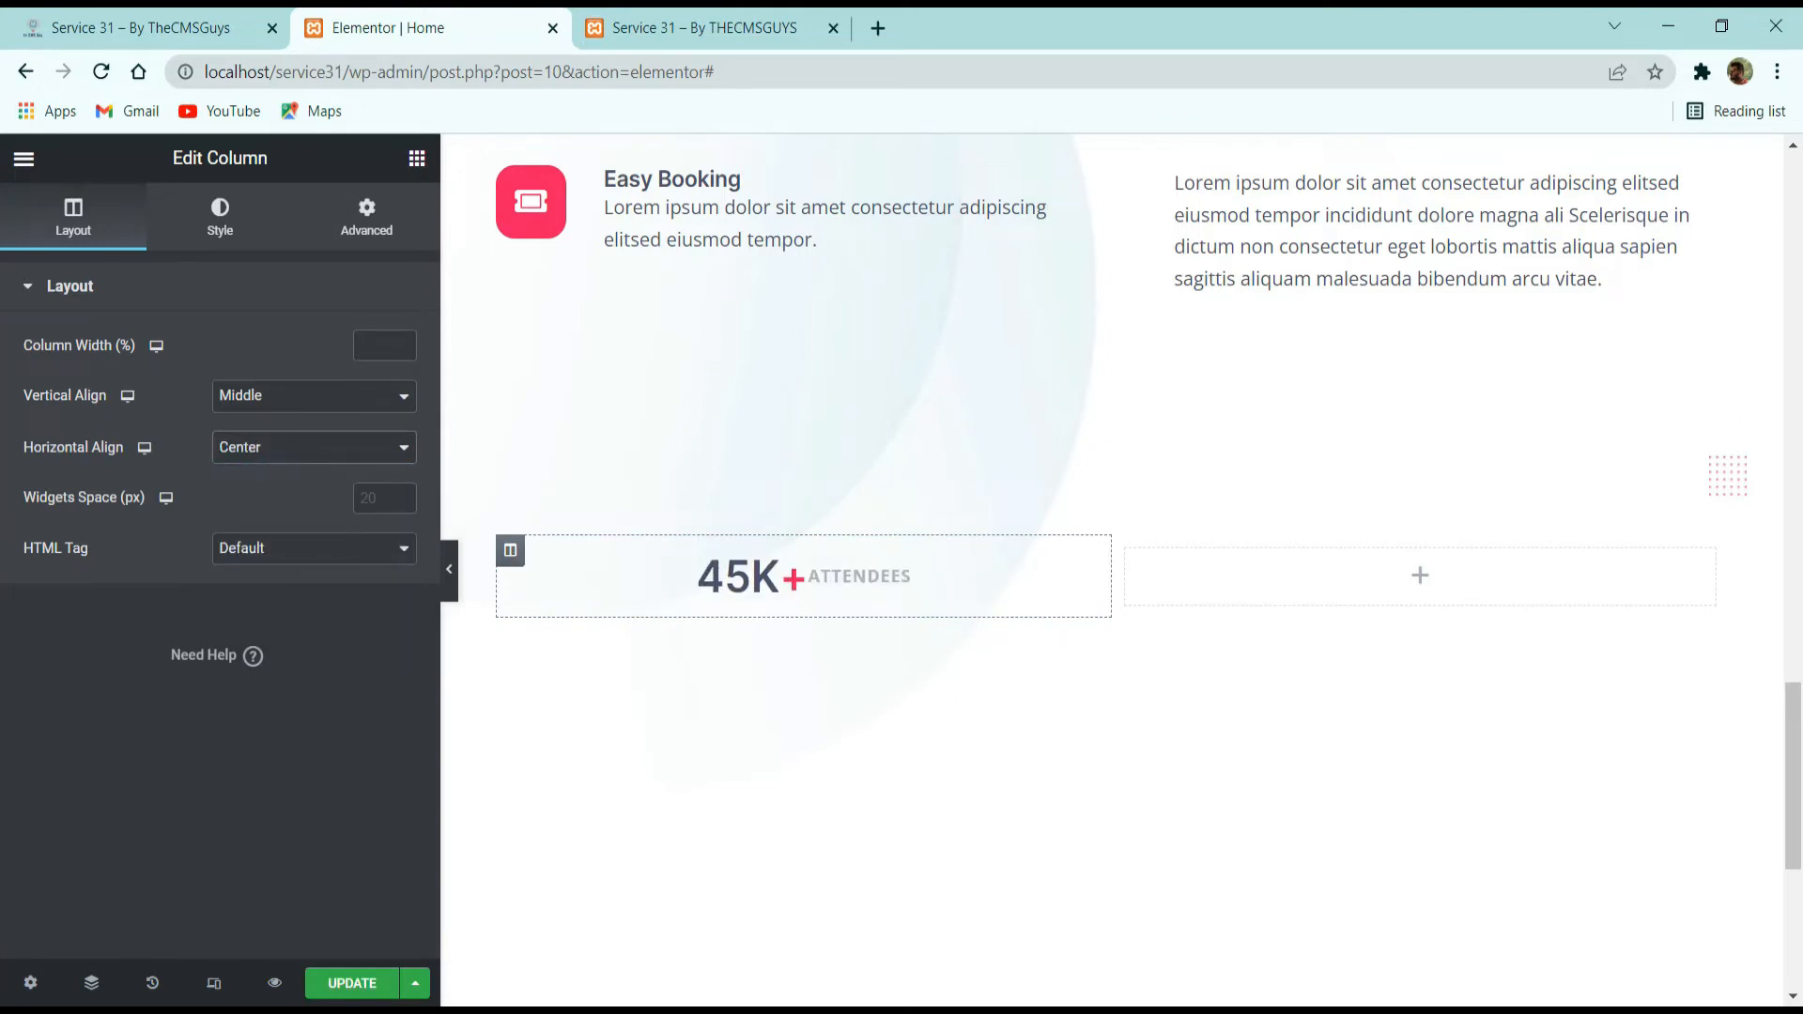
left_click(273, 443)
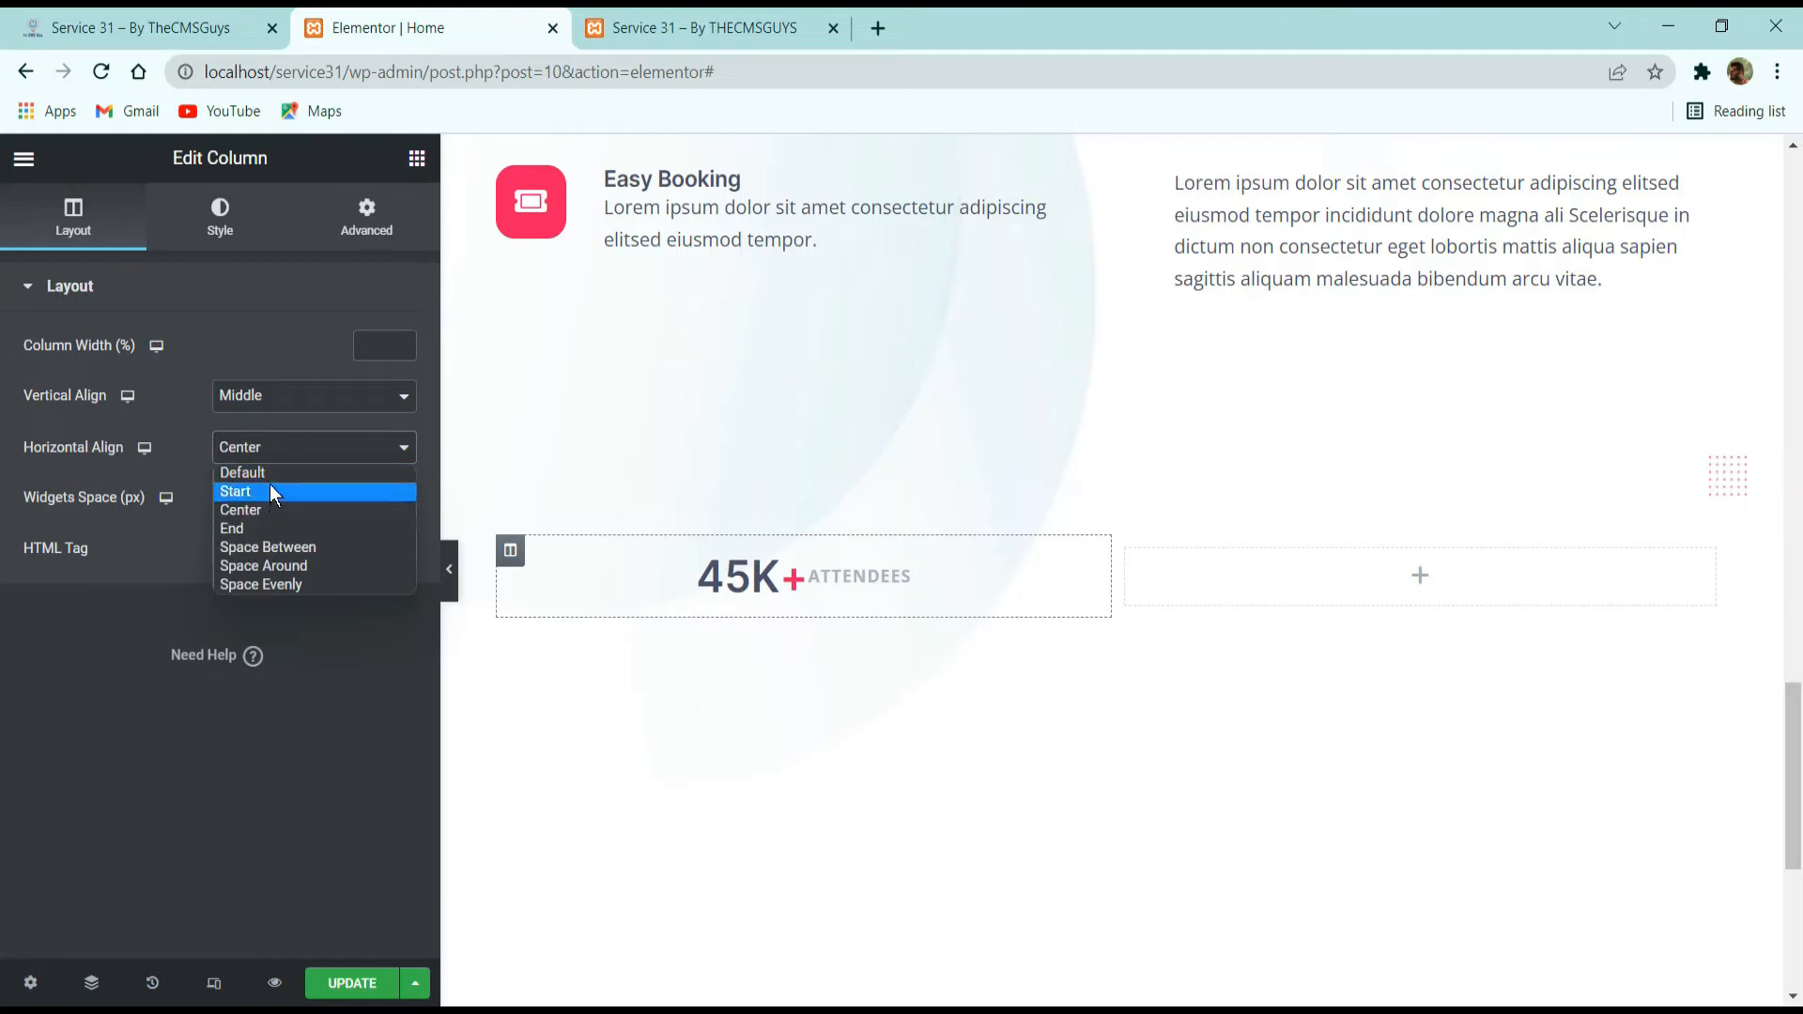
left_click(270, 494)
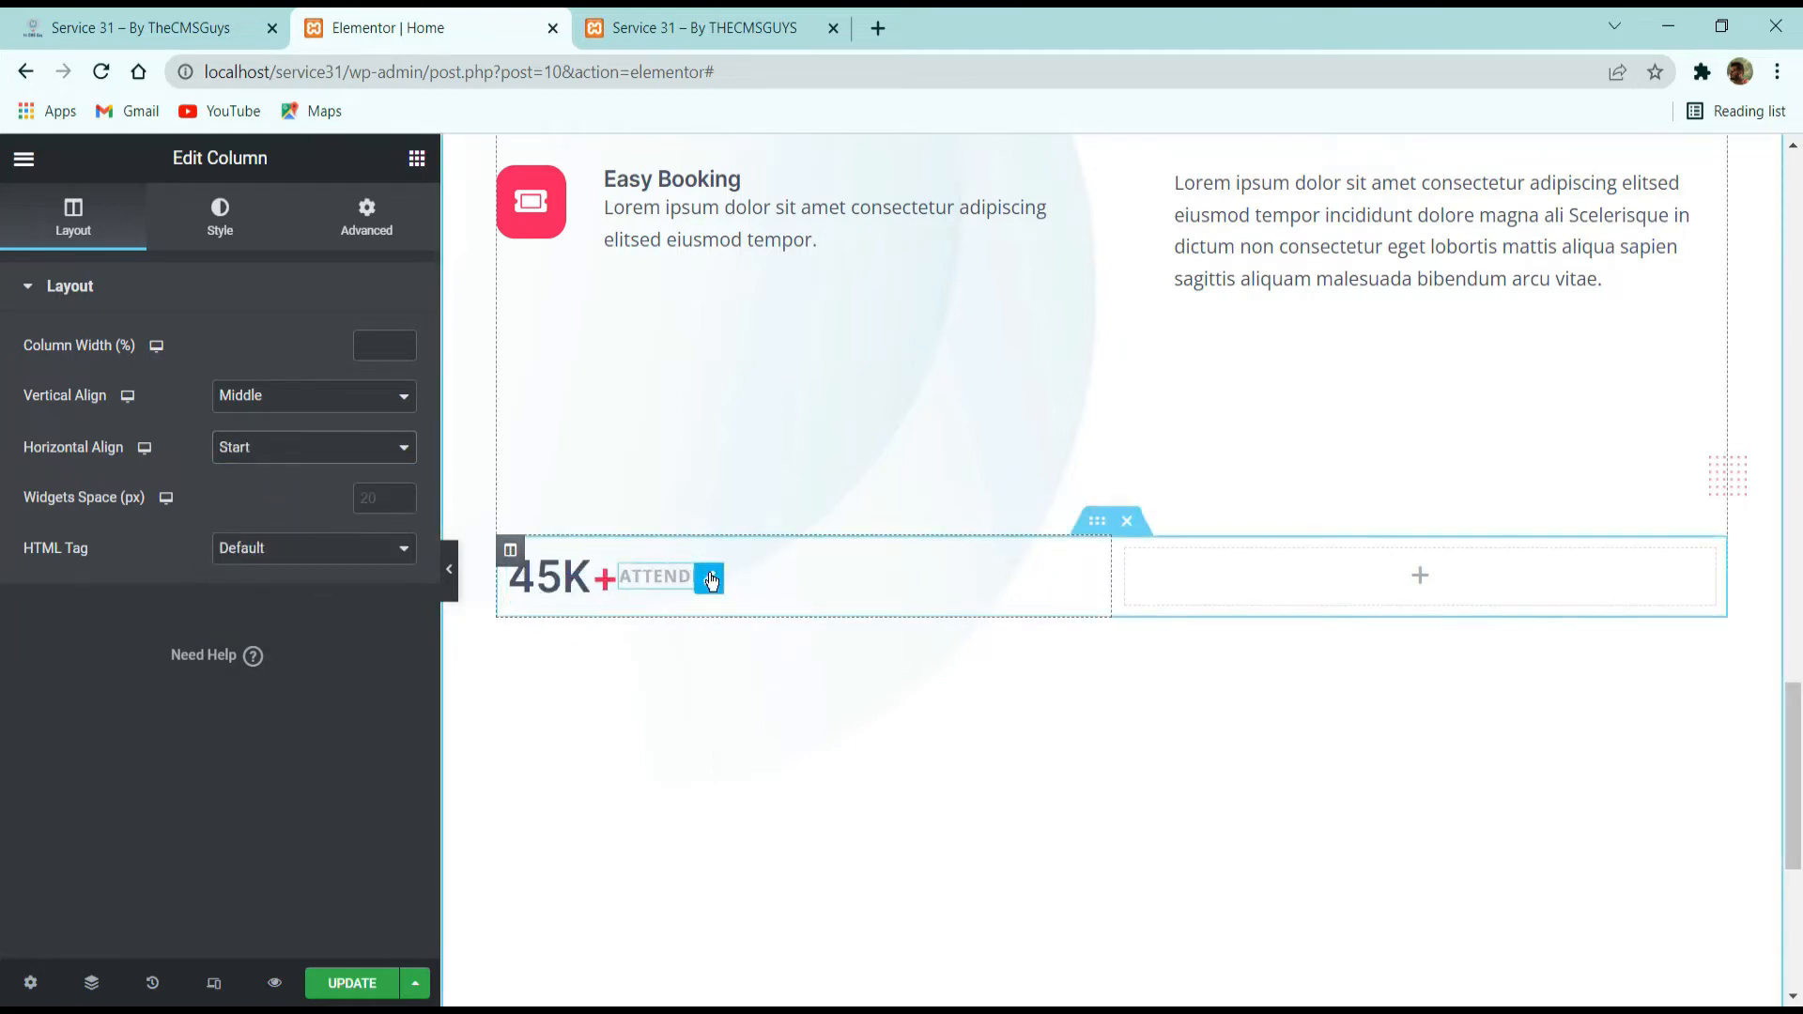
Set the ATTENDEES heading's left margin to 8 px.
left_click(709, 573)
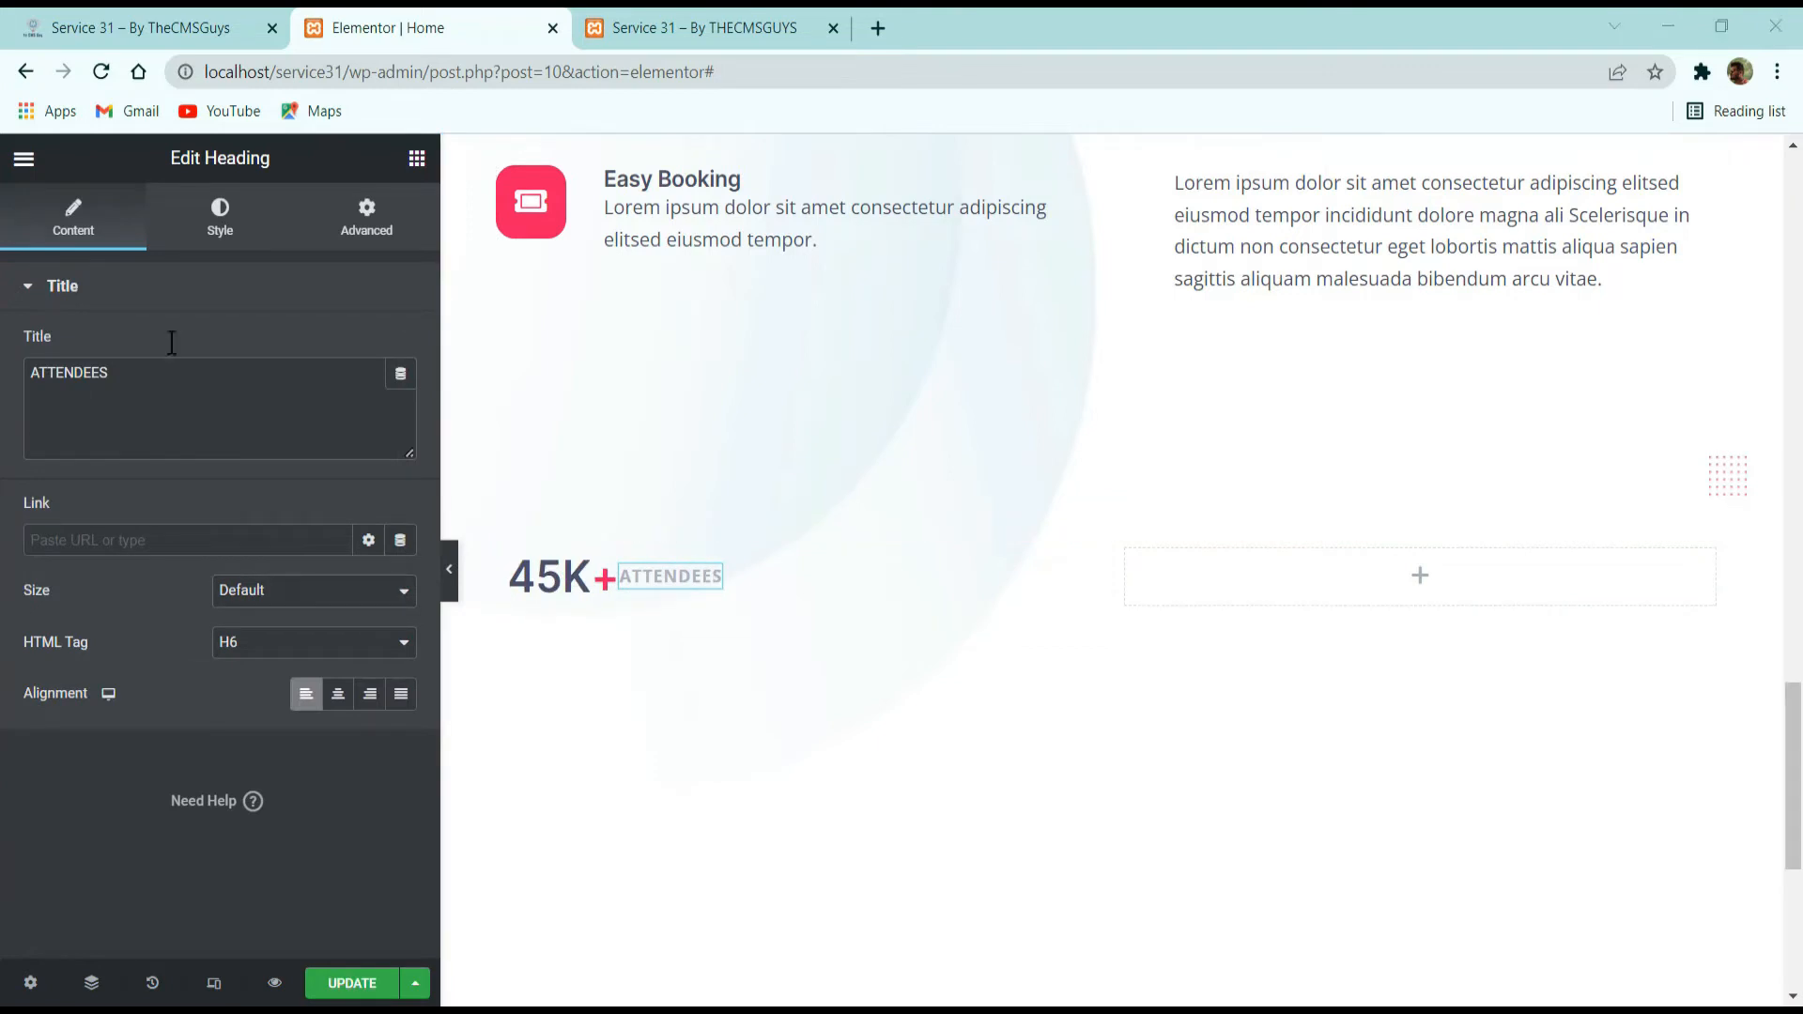
left_click(355, 224)
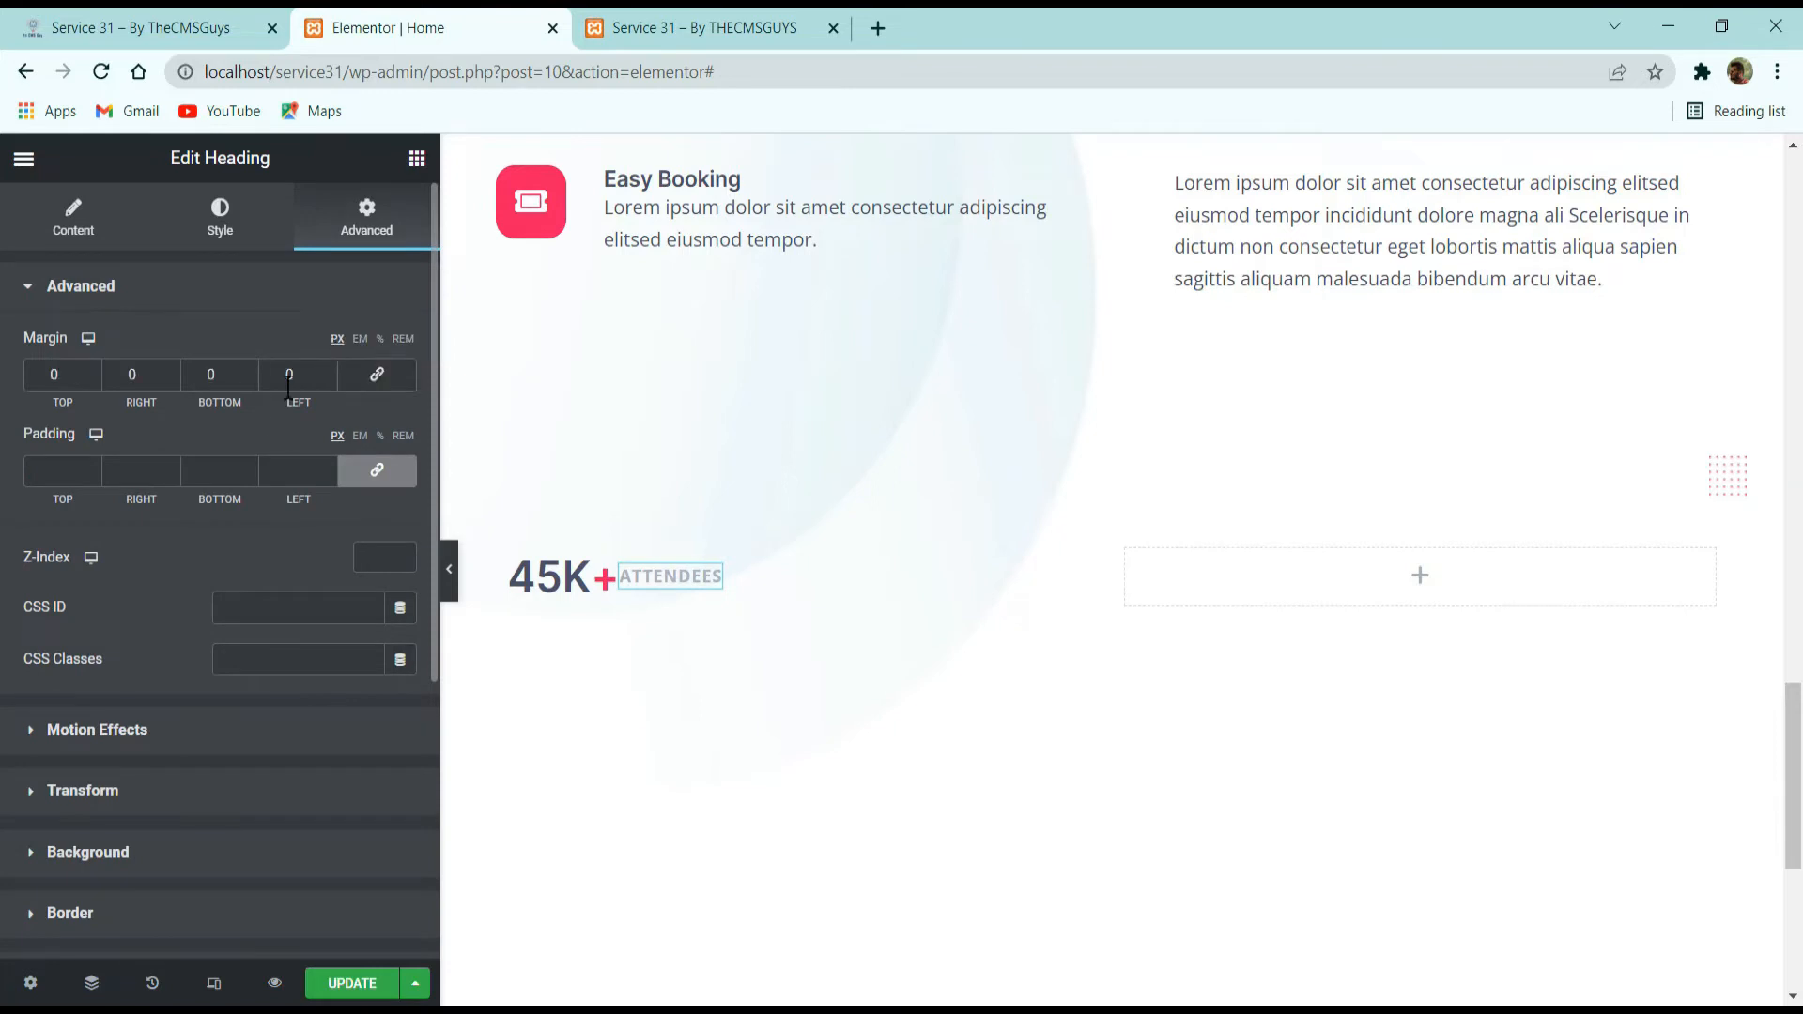
left_click(315, 373)
key("BackSpace")
type("8")
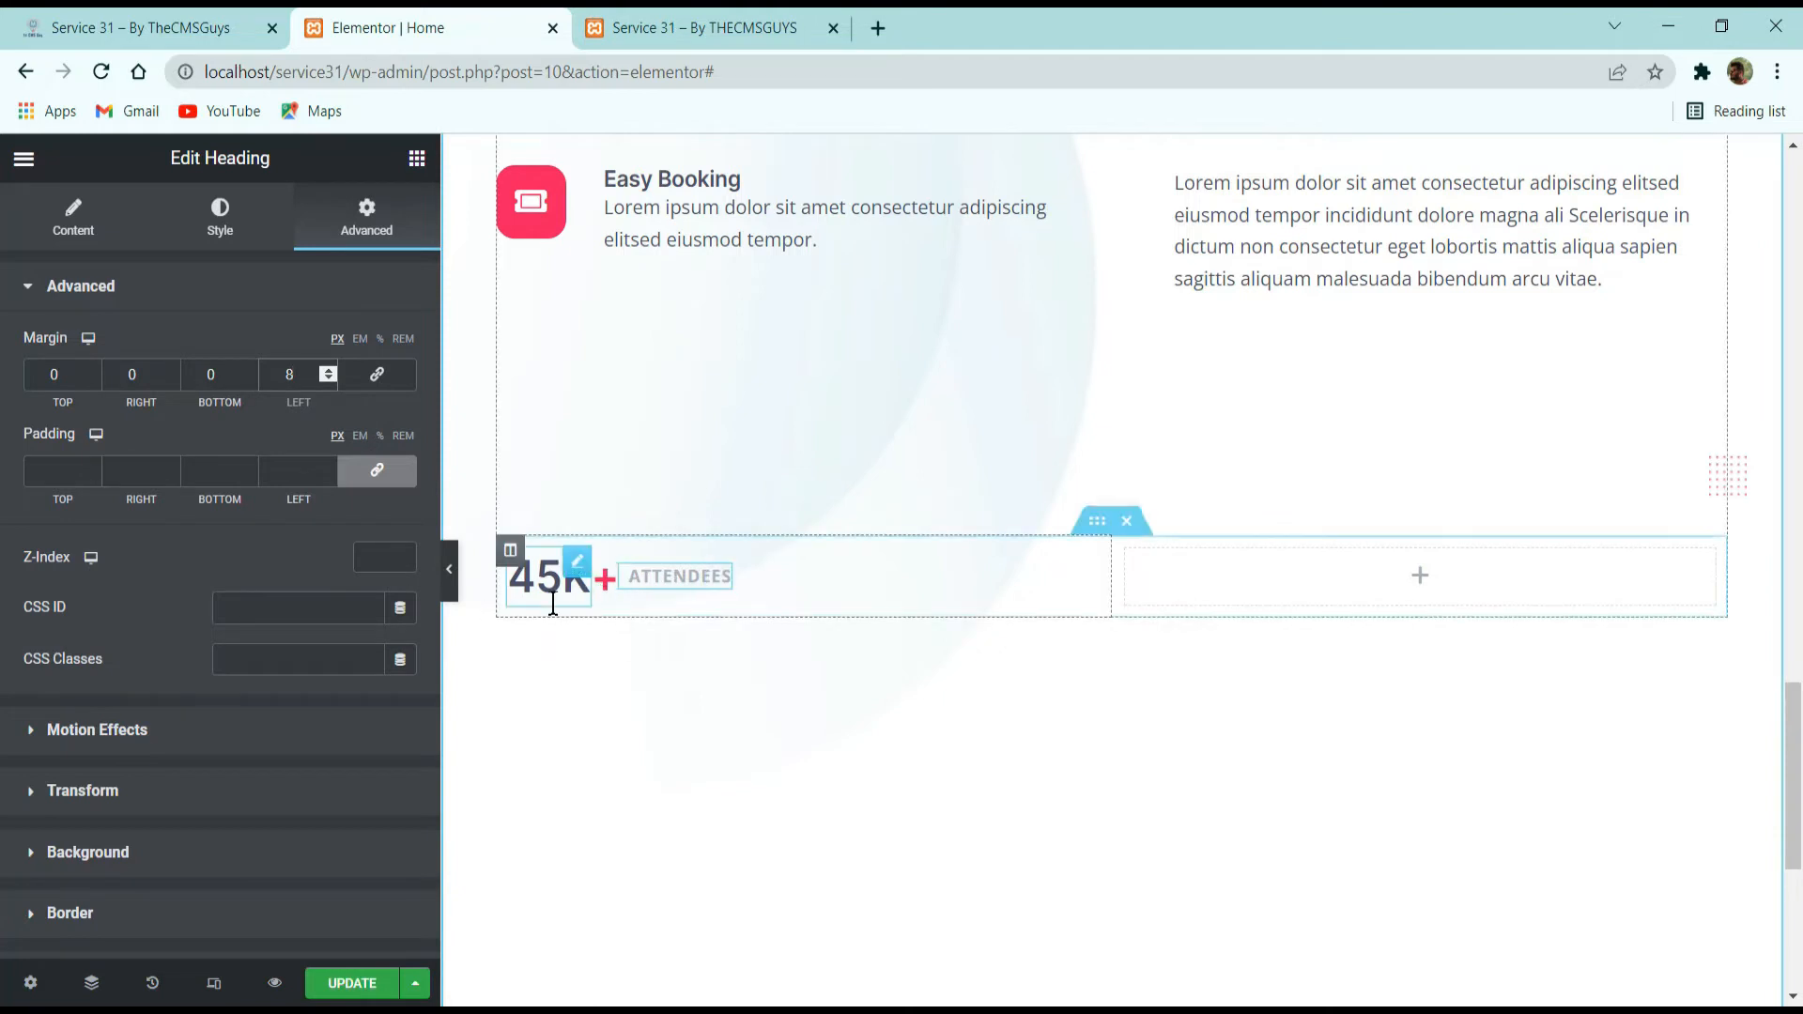
Duplicate the 45K+ ATTENDEES column three times and delete the empty column at the end of the row.
right_click(512, 560)
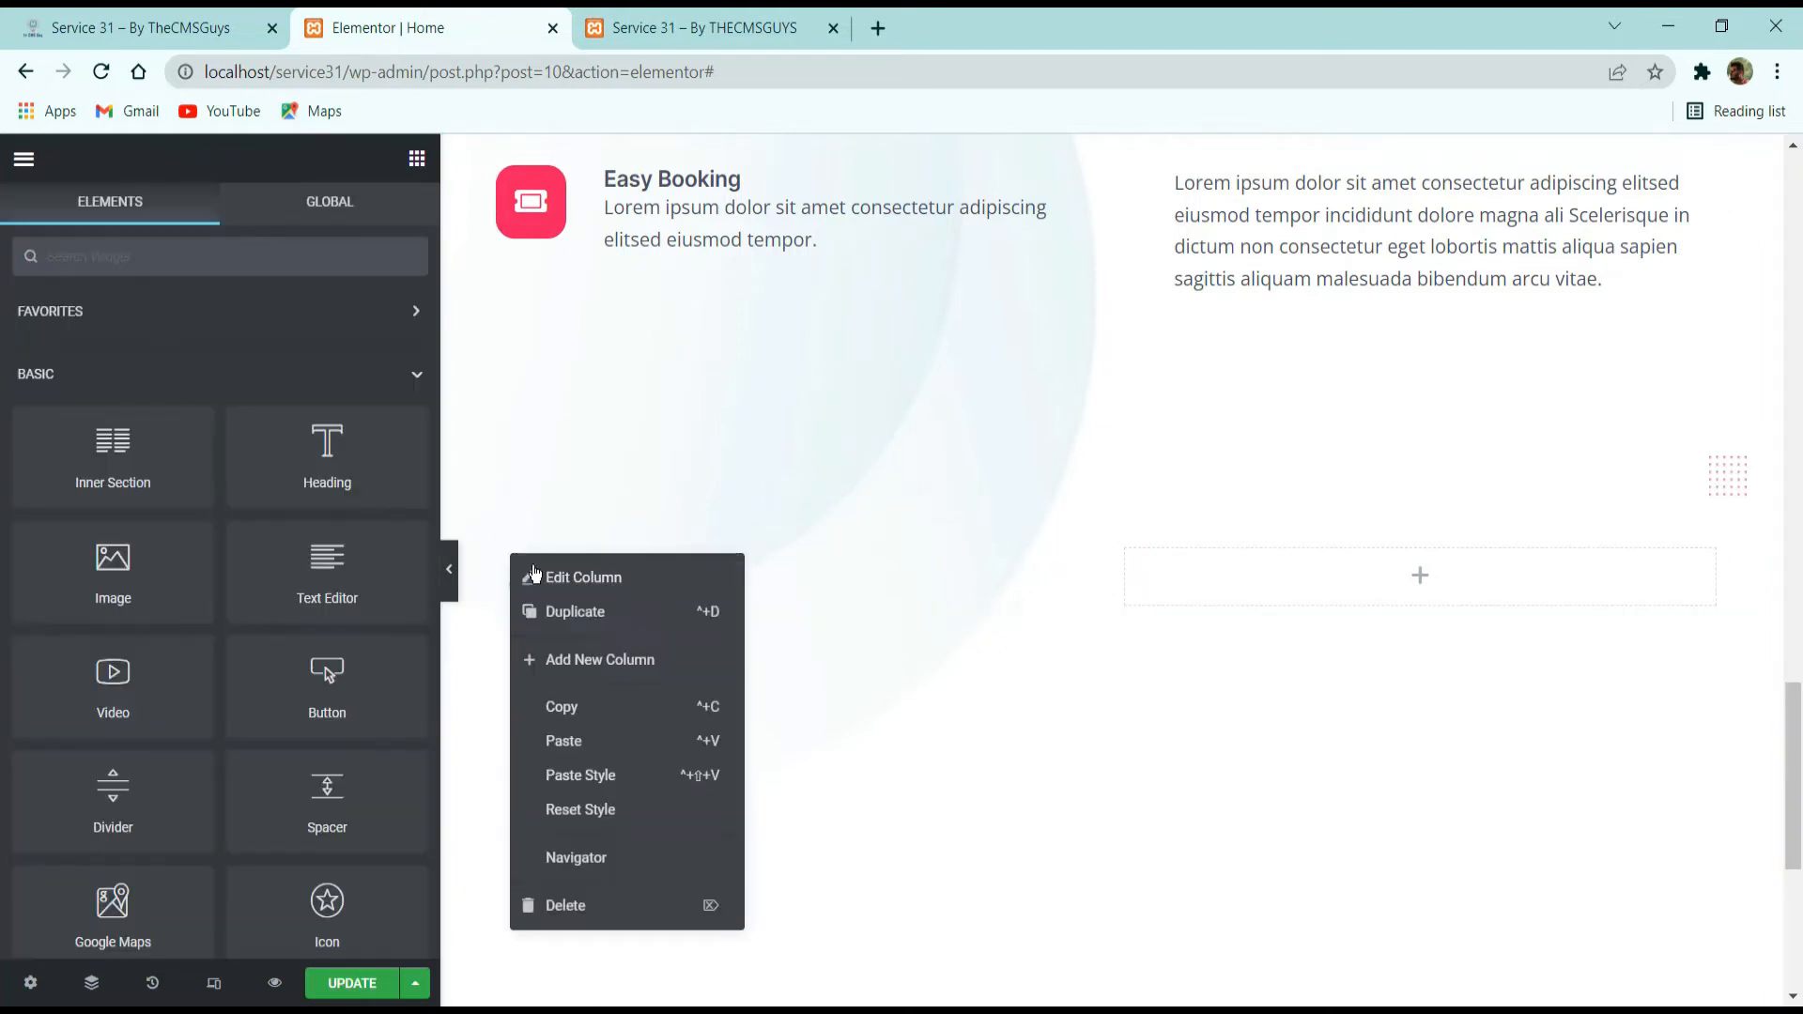
left_click(537, 612)
right_click(522, 561)
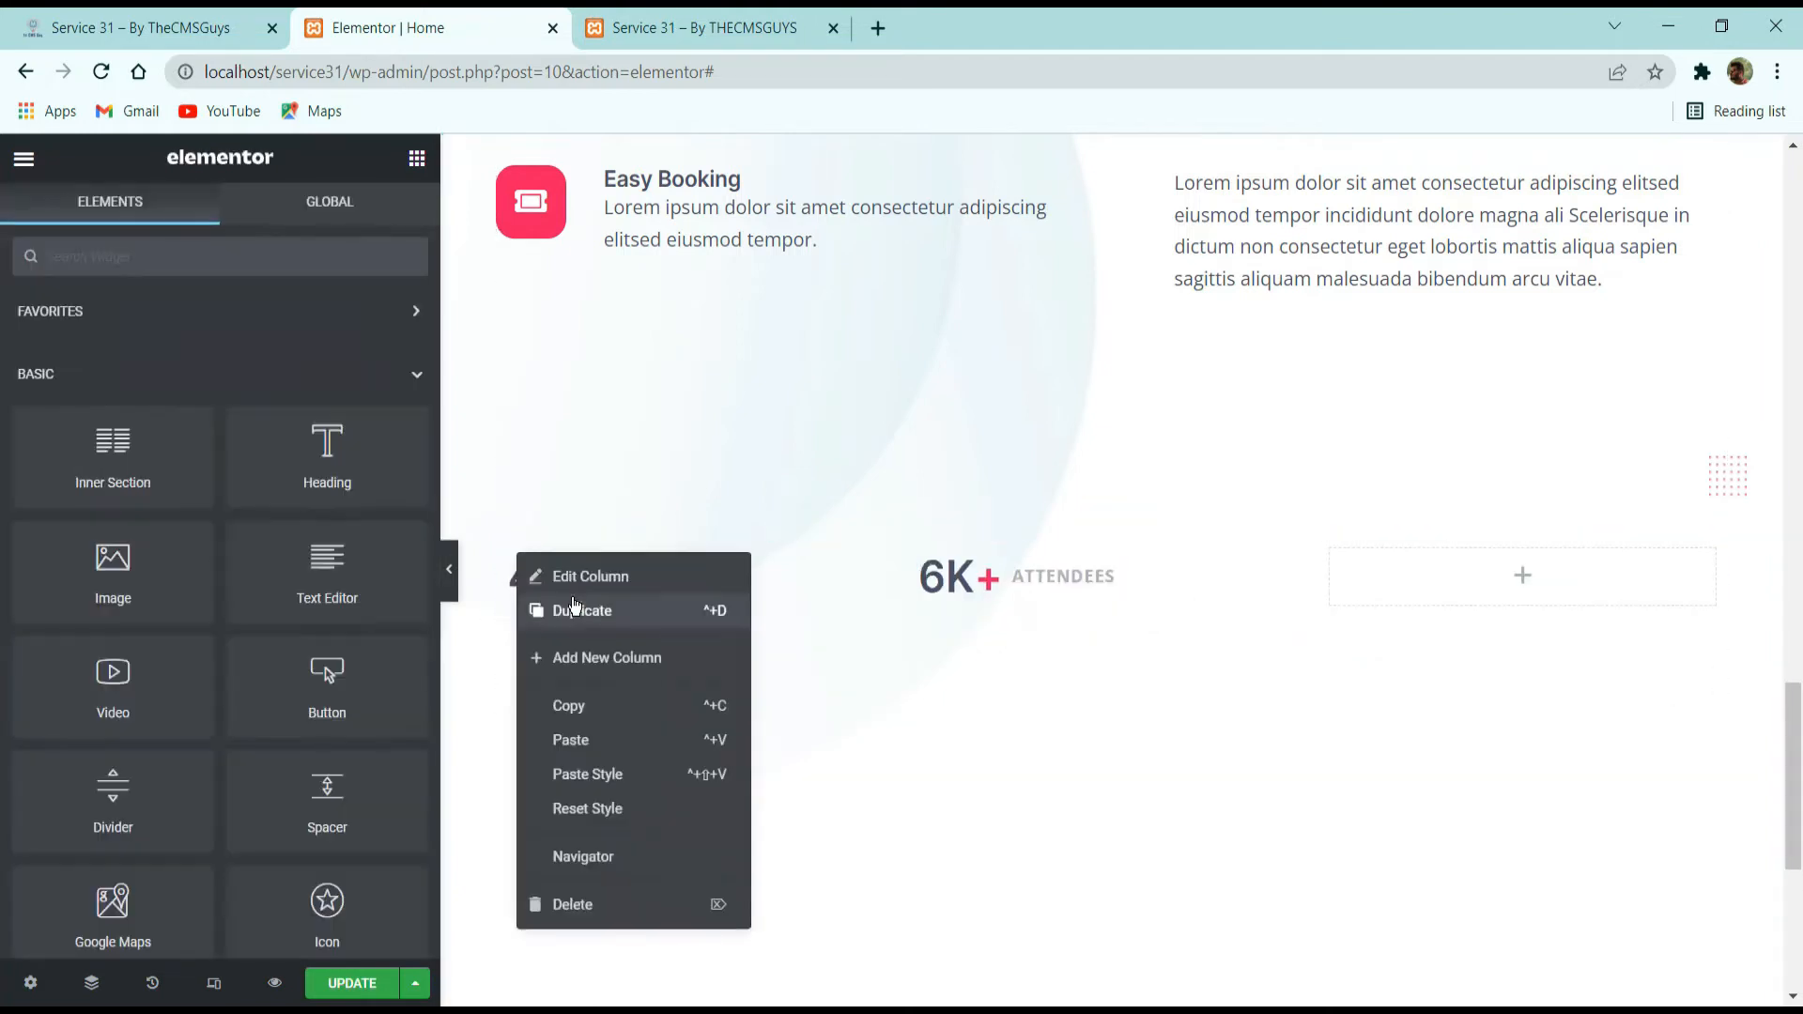
left_click(569, 606)
right_click(513, 552)
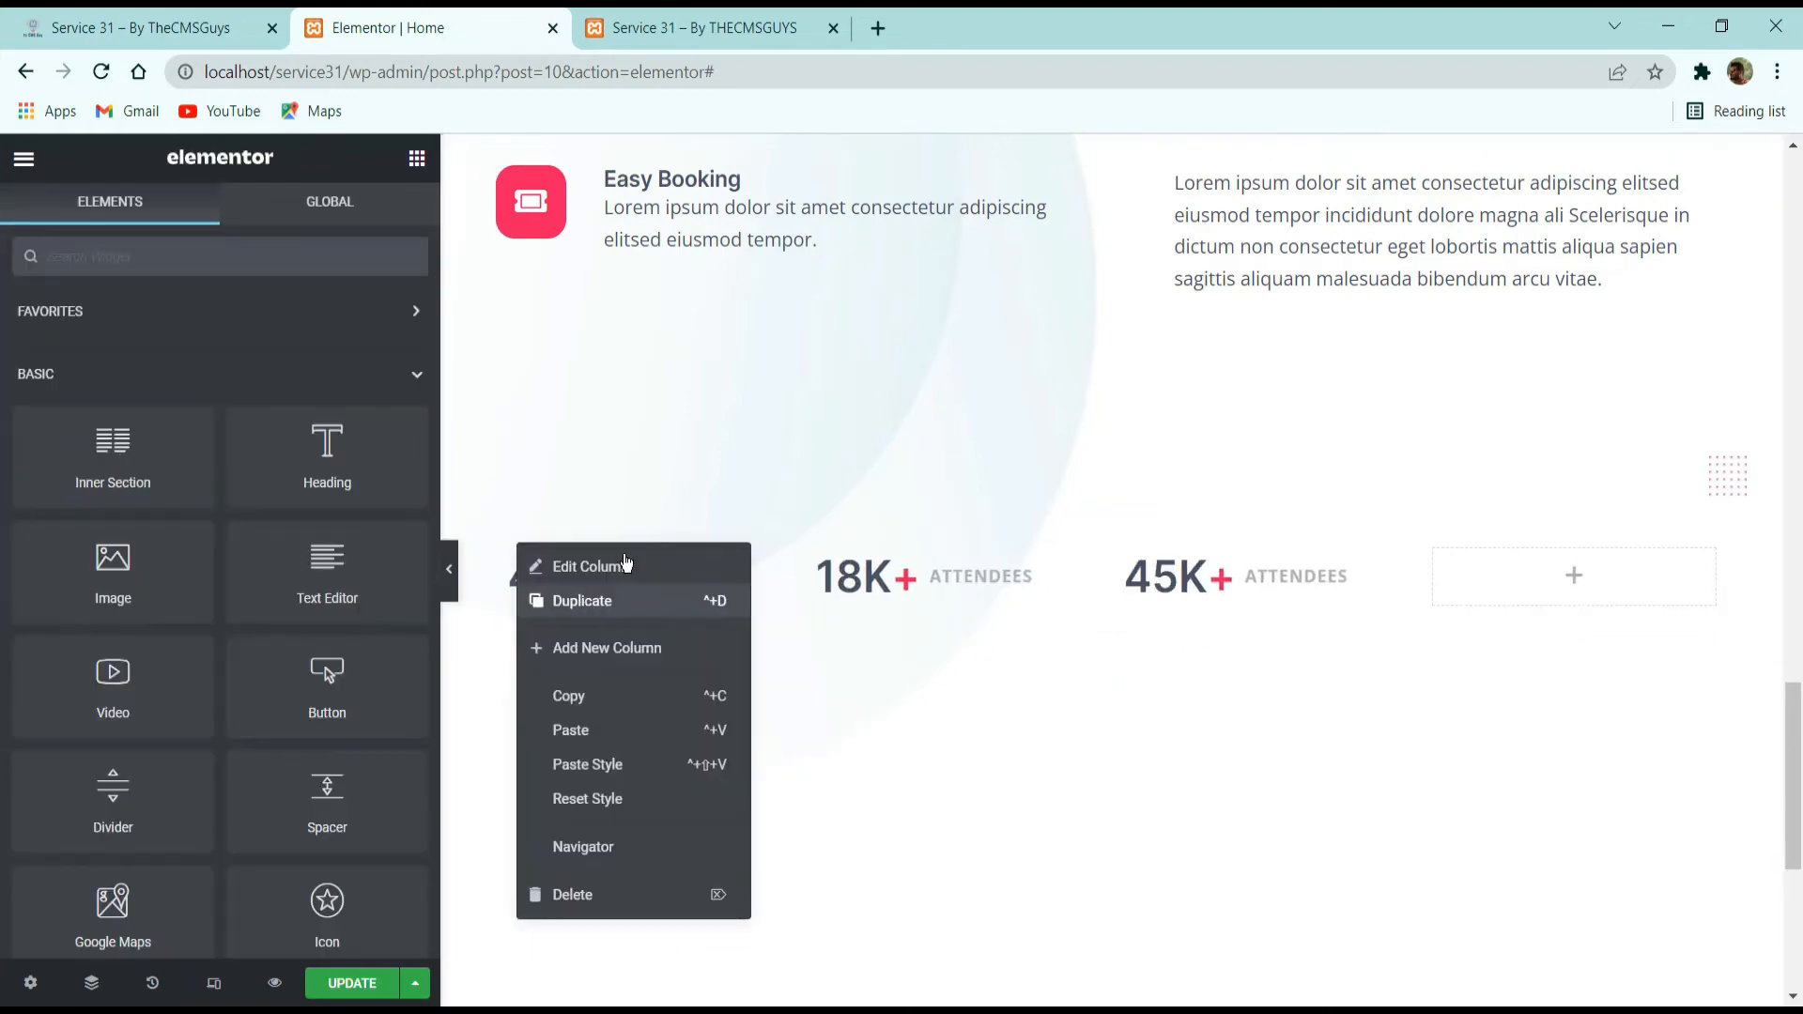
left_click(580, 598)
right_click(1578, 581)
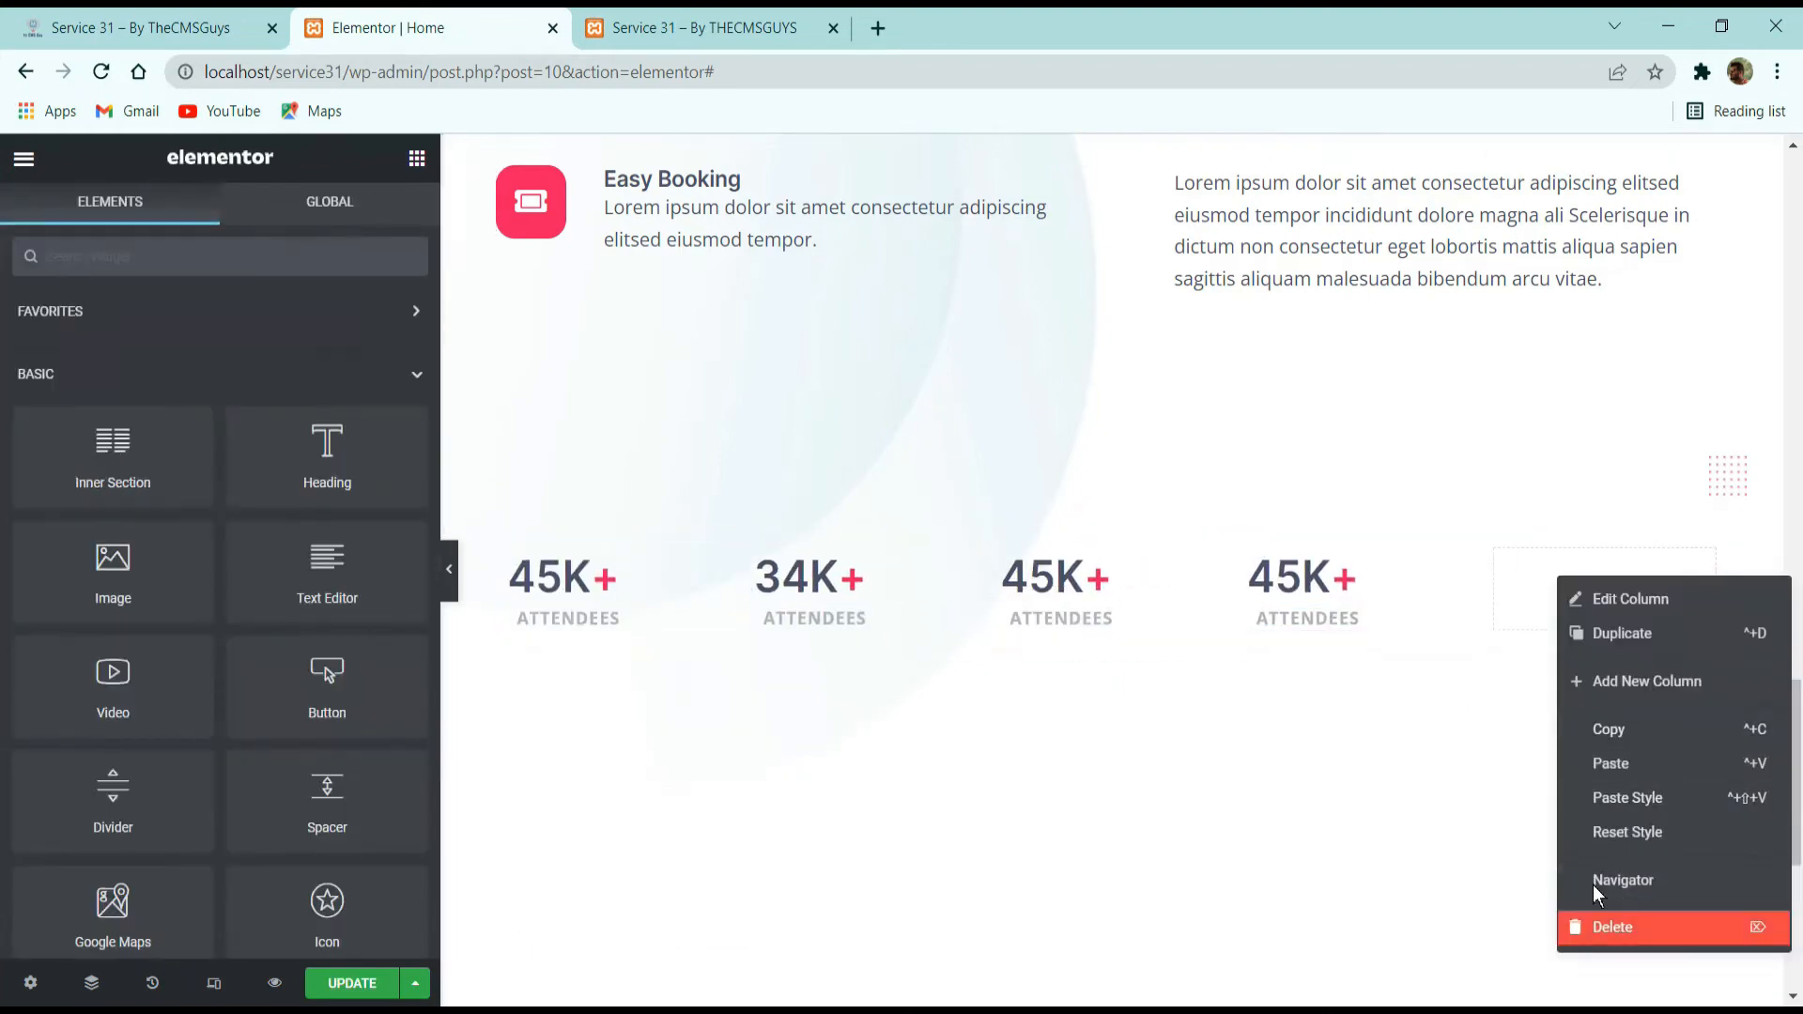
left_click(1613, 926)
Check the statistics row on the reference site, and set the inner section's columns gap to No Gap.
left_click(293, 11)
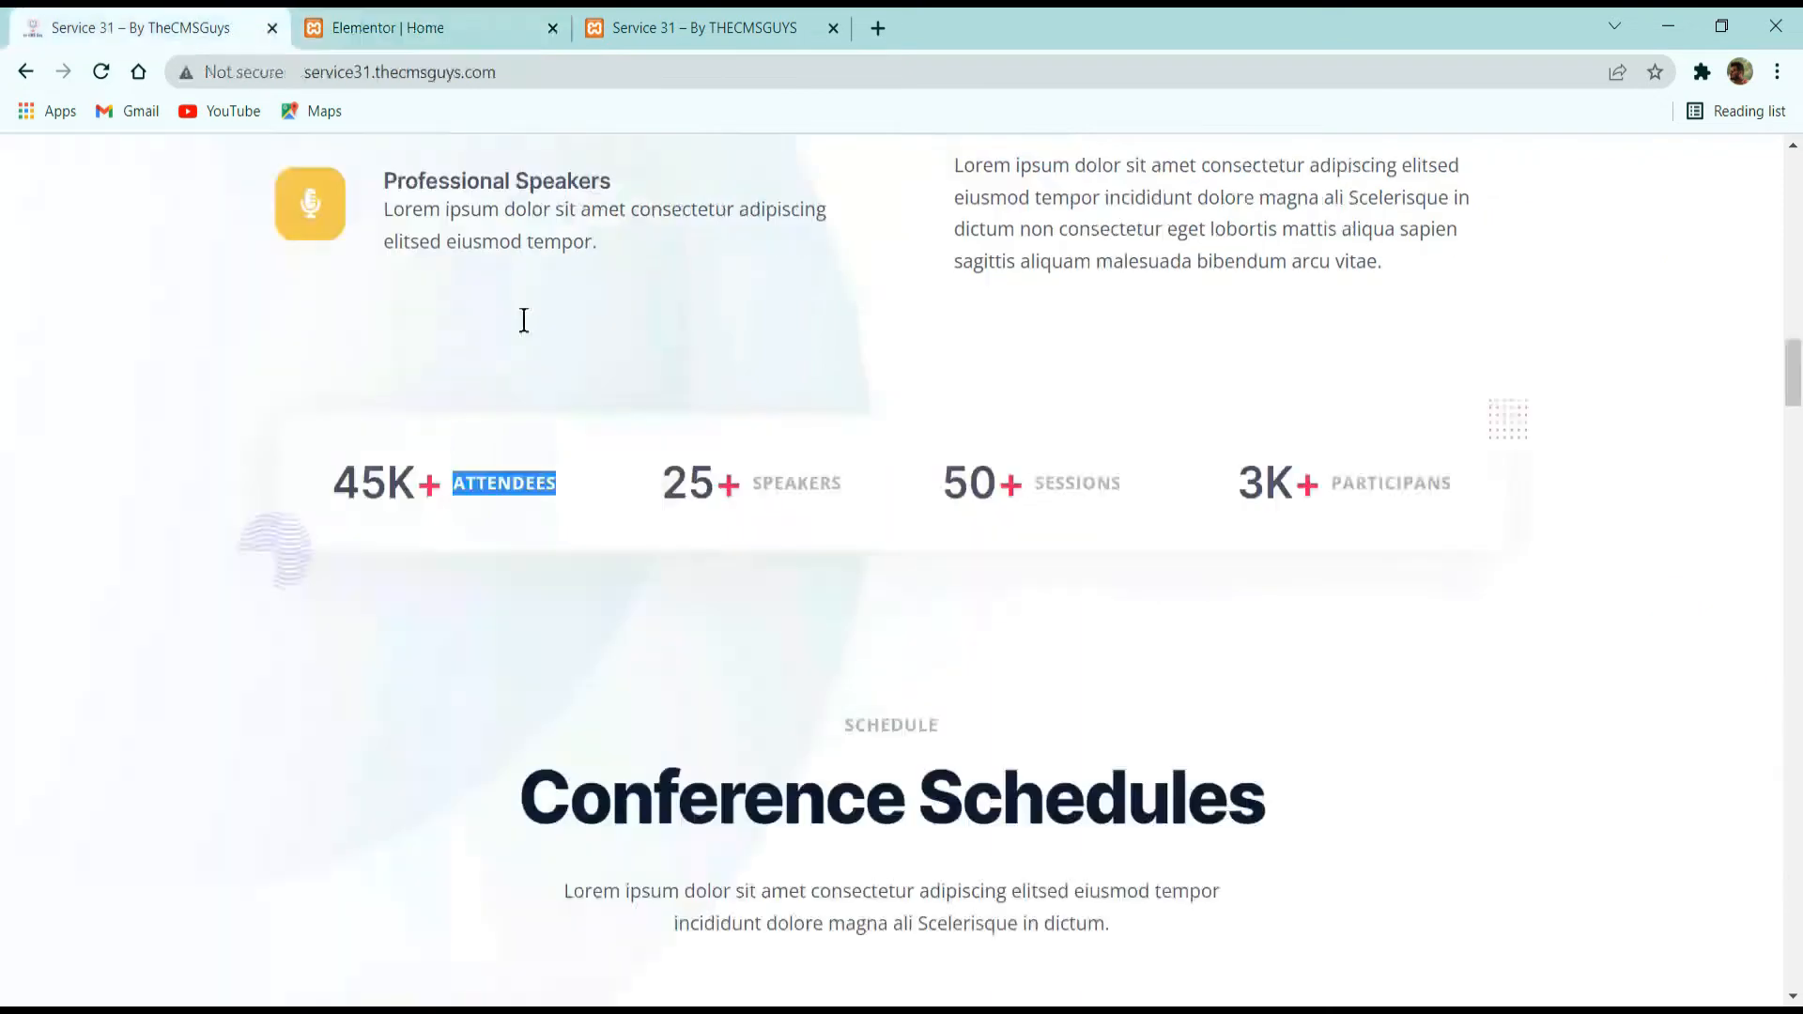
left_click(475, 481)
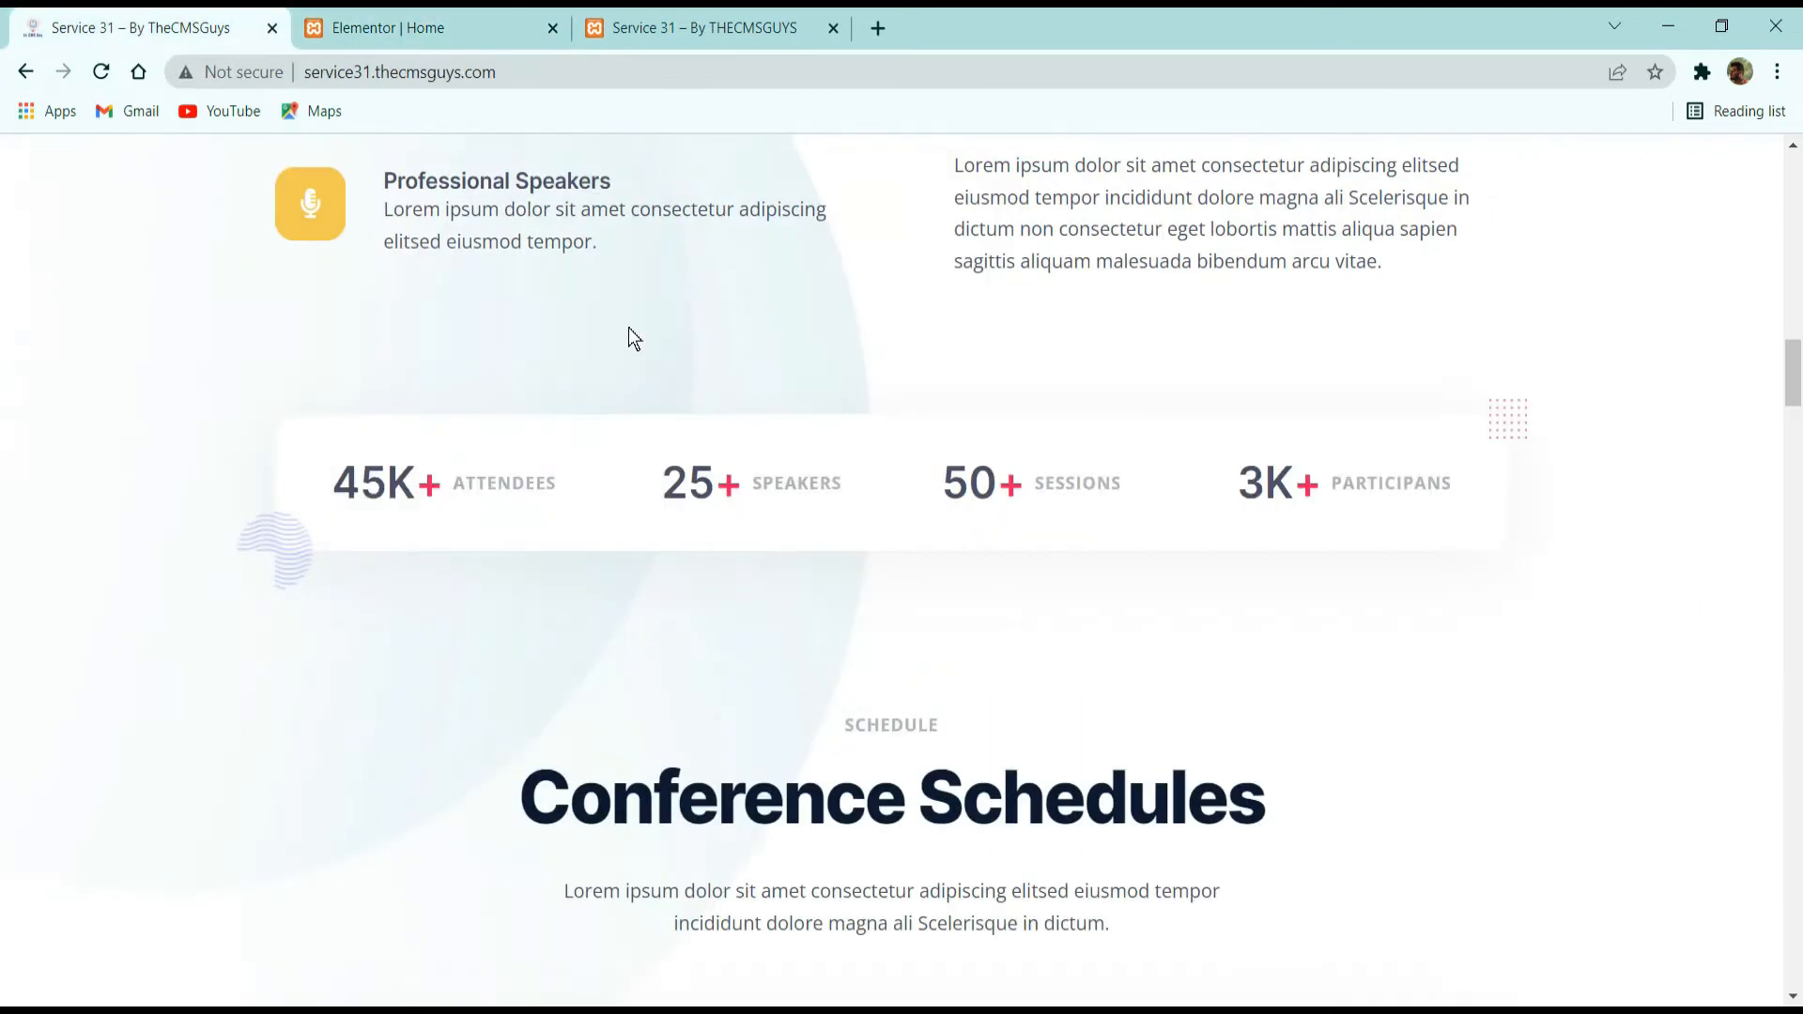
left_click(395, 27)
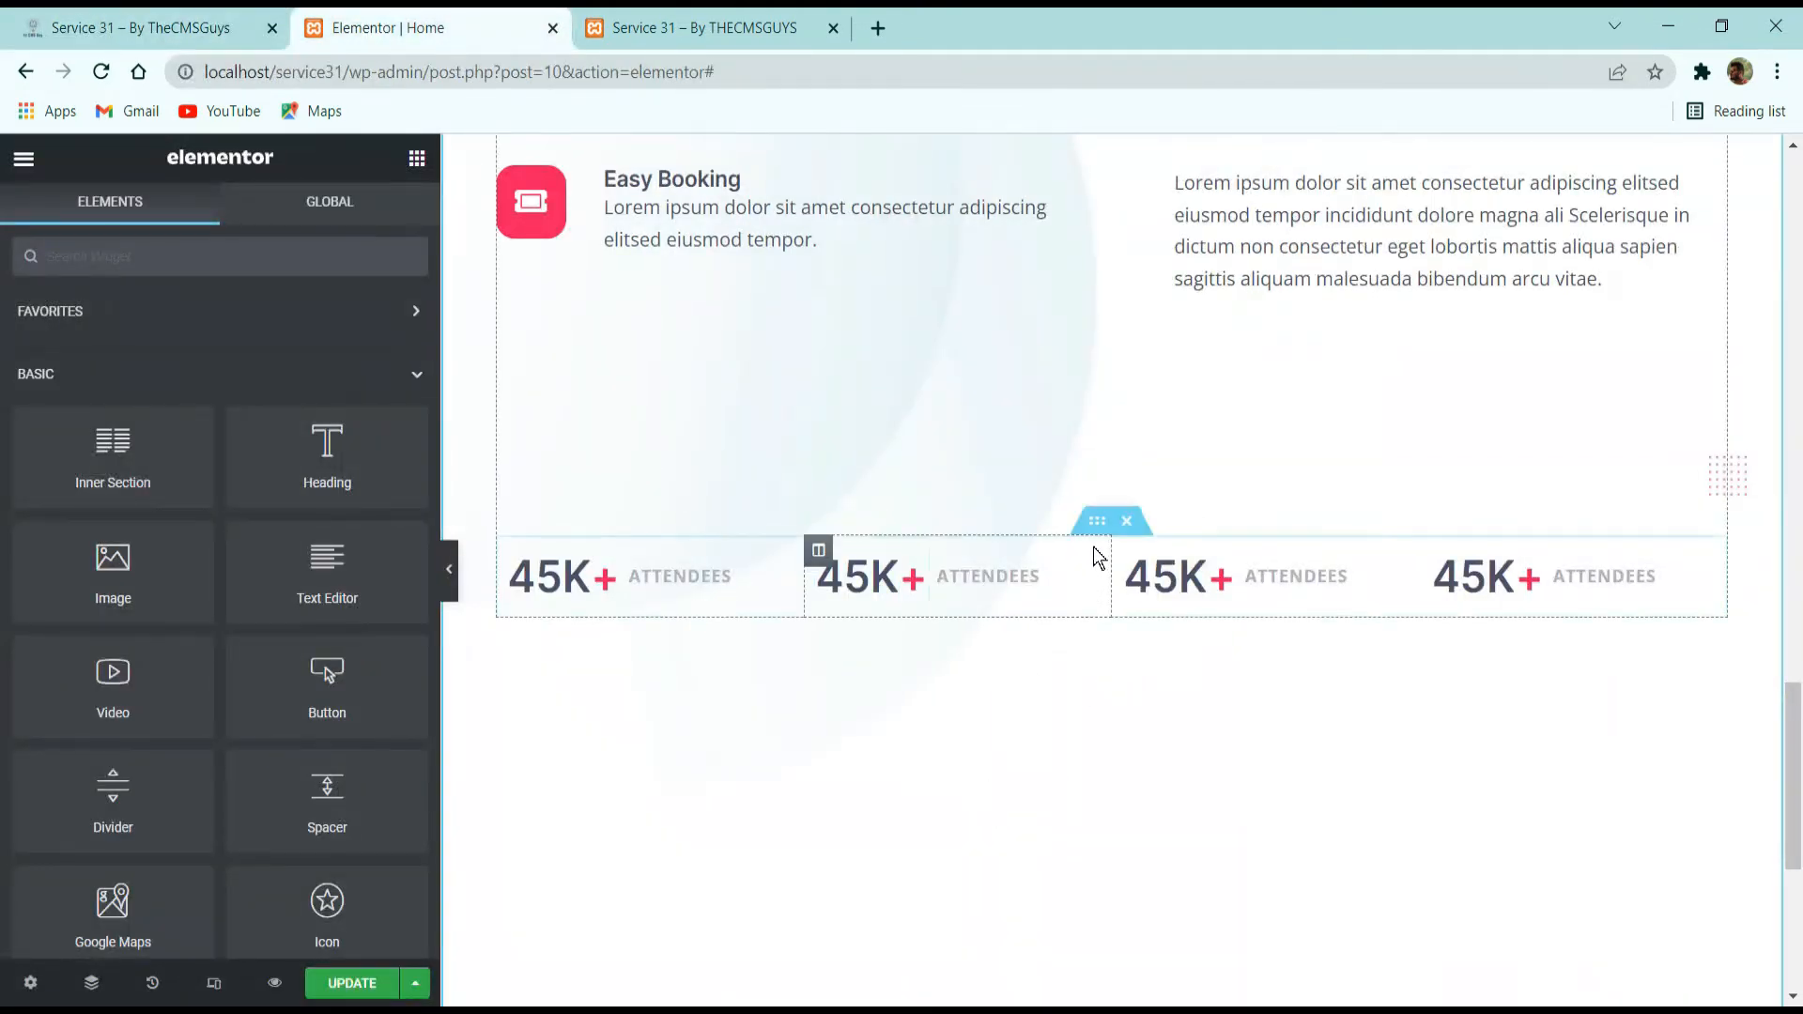
left_click(1097, 520)
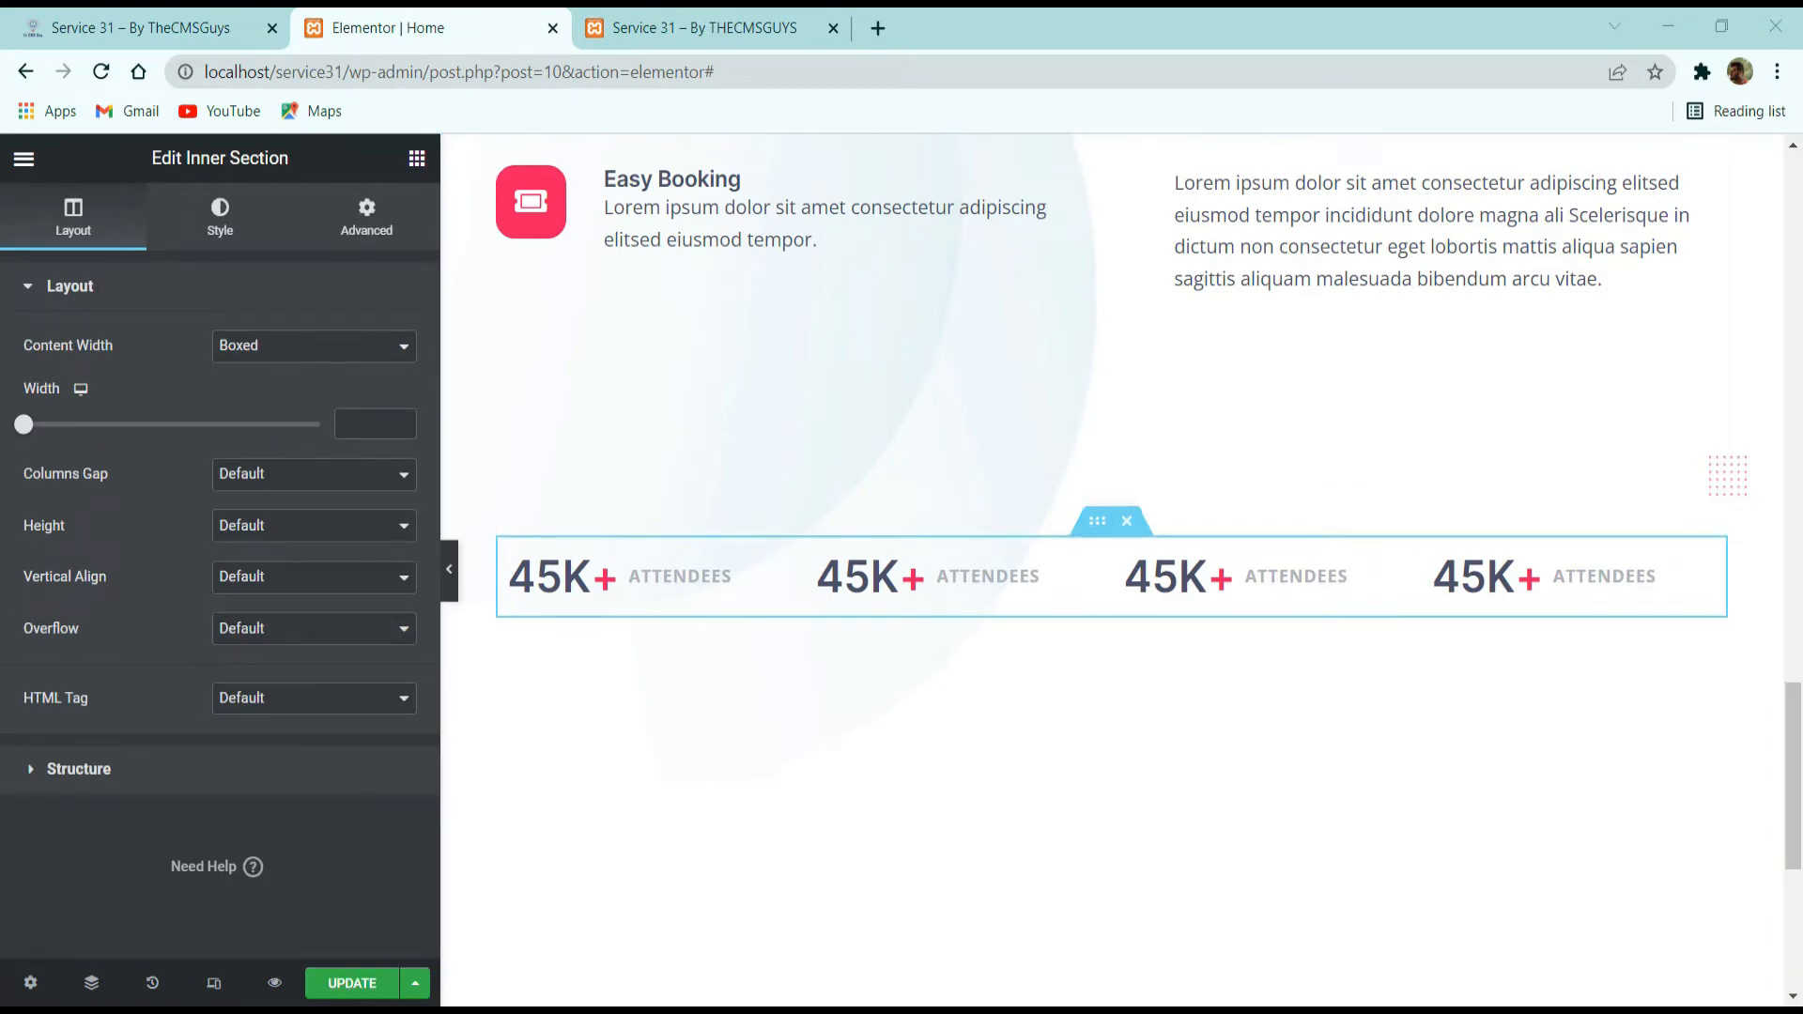
left_click(270, 484)
left_click(272, 517)
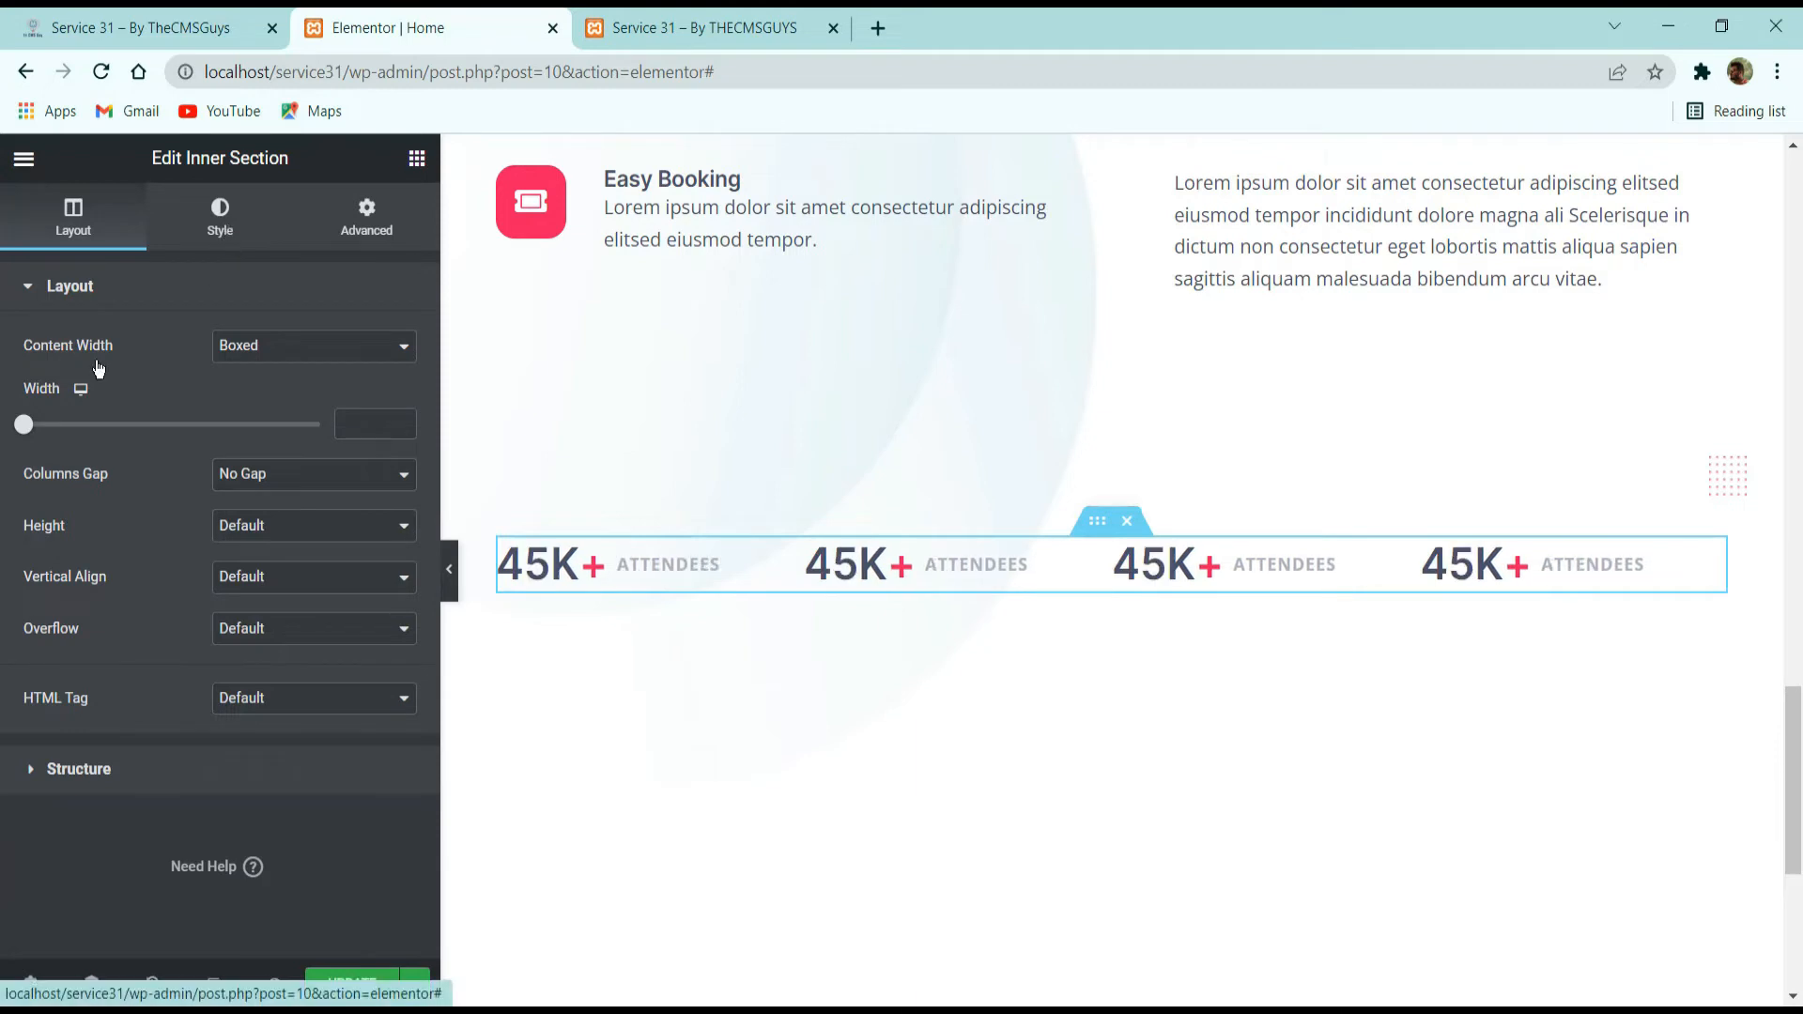
Give the inner section a classic background in the global color Gray.
left_click(220, 216)
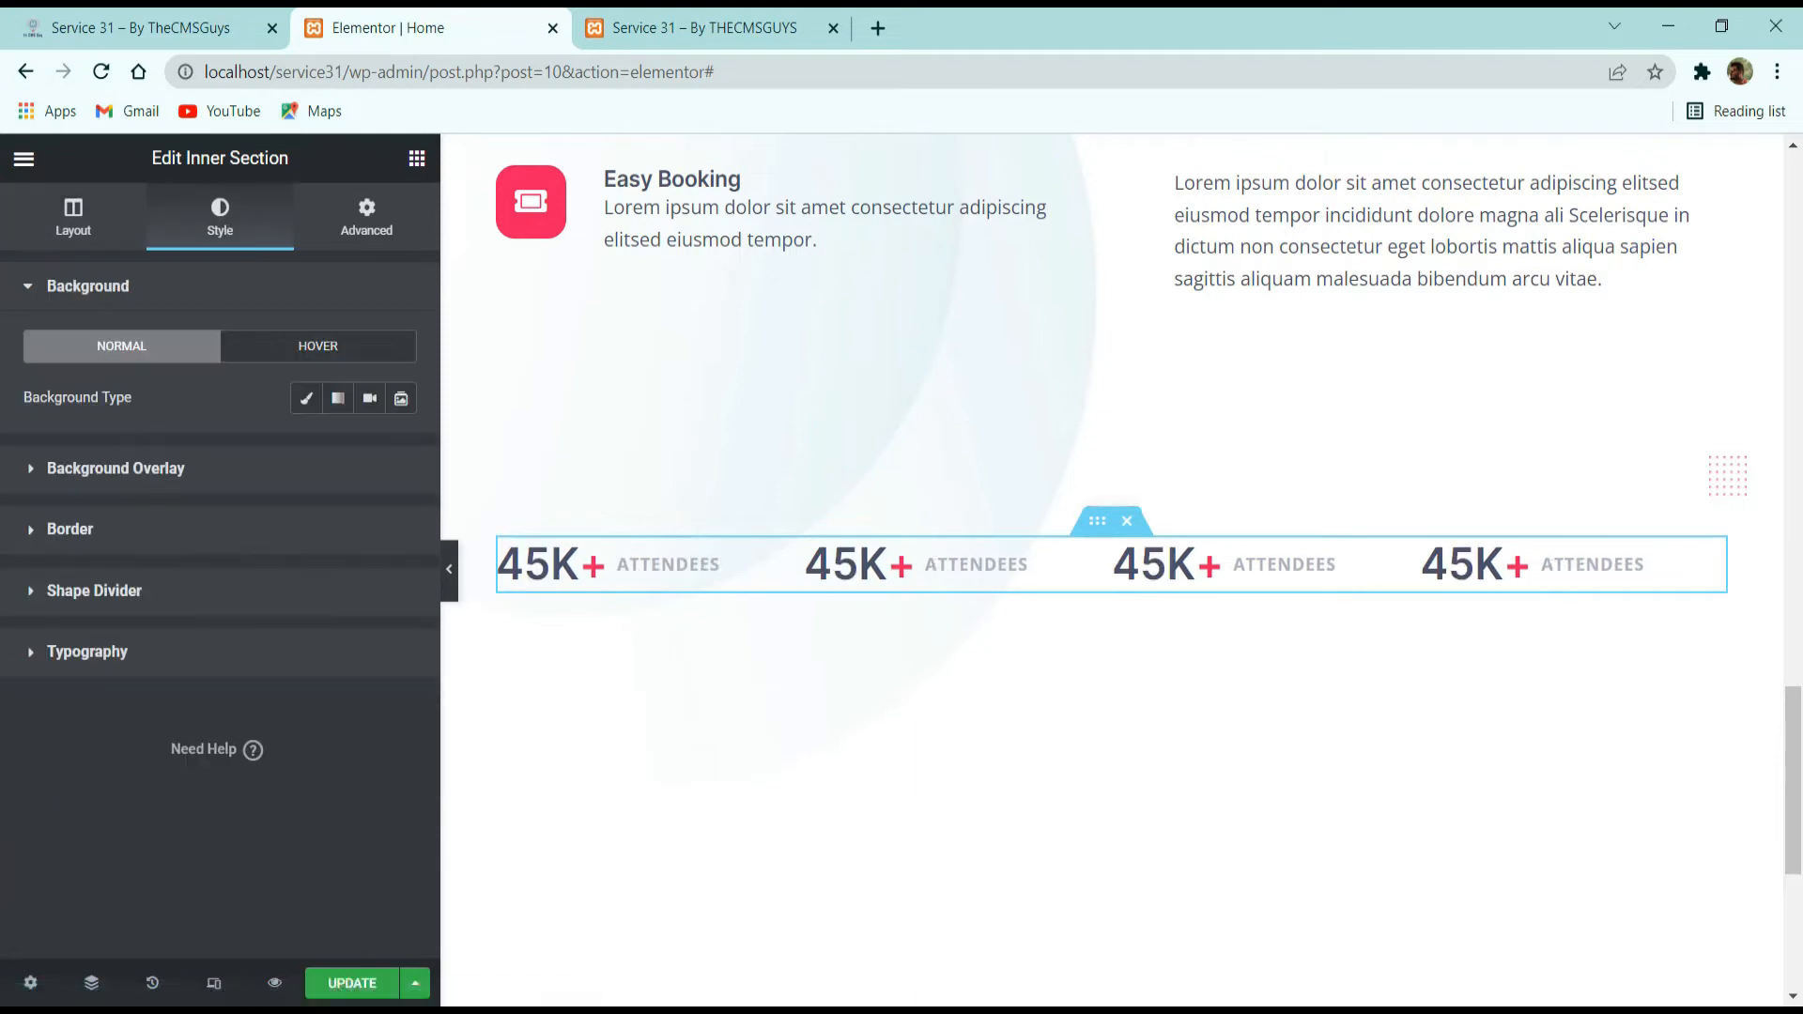
left_click(306, 398)
left_click(369, 449)
scroll(175, 680, "down", 3)
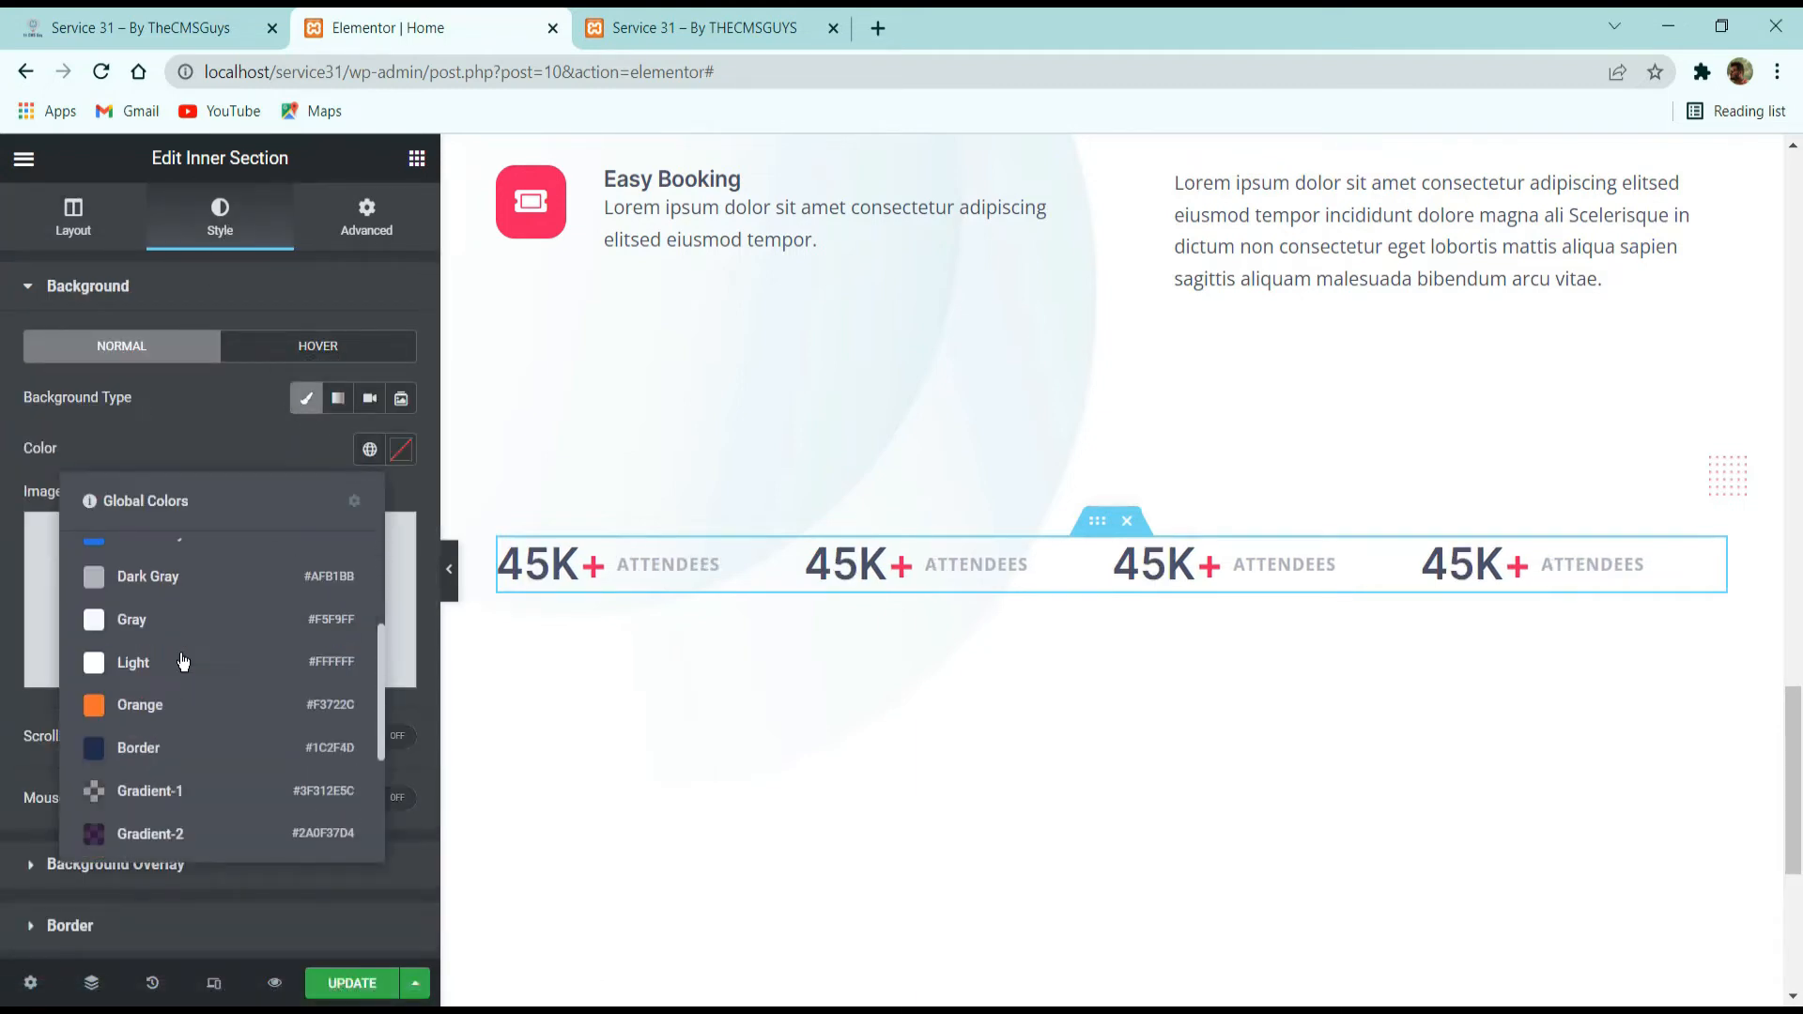
left_click(160, 620)
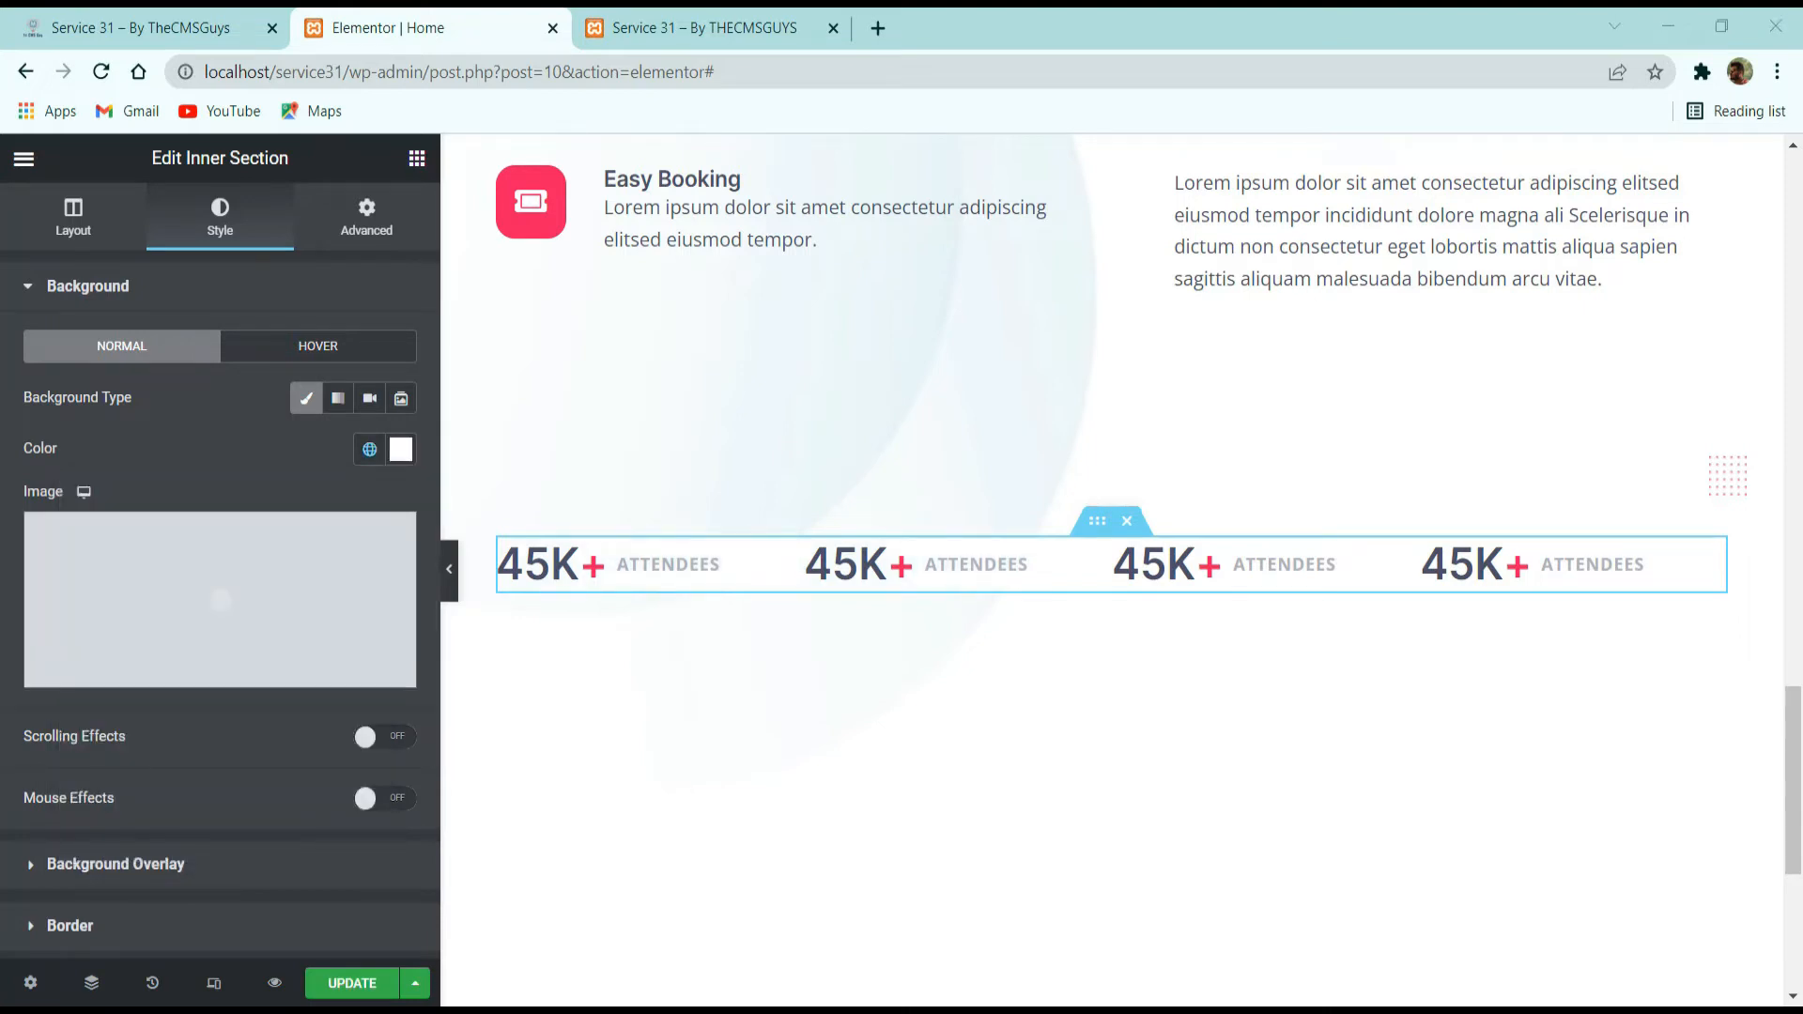
Check the statistics card's corners on the reference site, and set the inner section's border radius to 16 px on all corners.
scroll(38, 692, "down", 3)
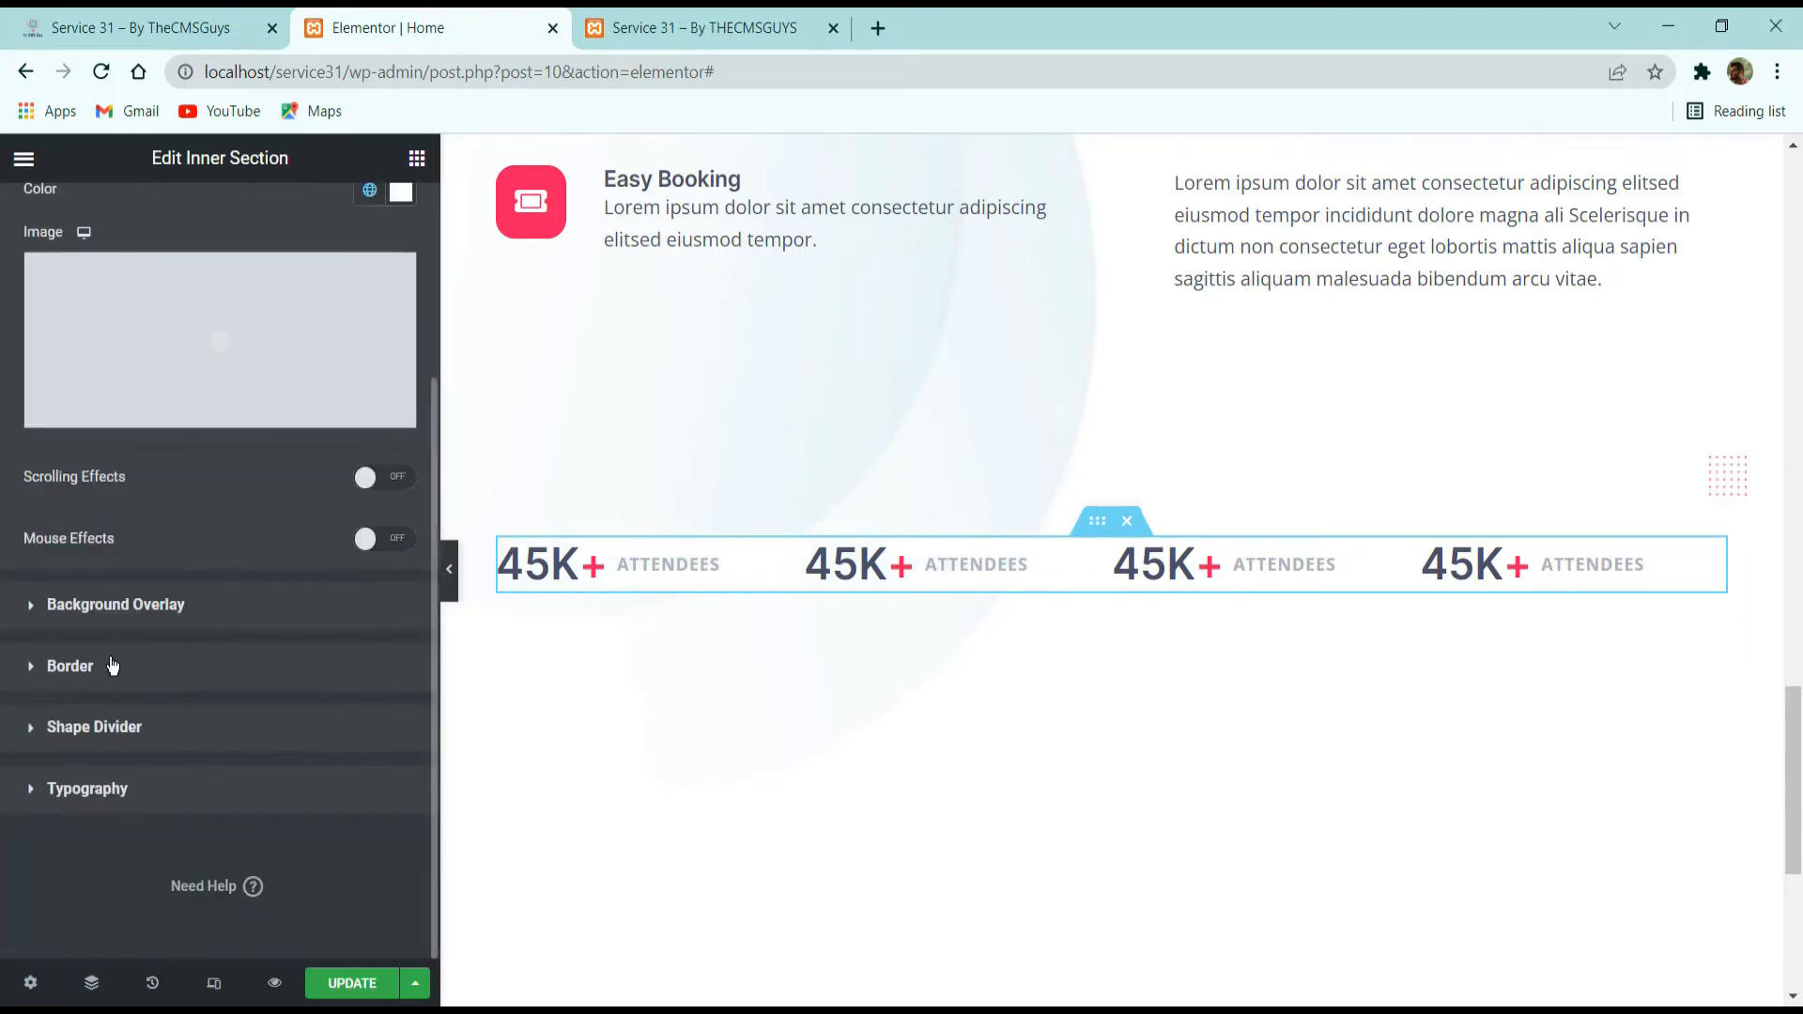
left_click(111, 665)
left_click(141, 27)
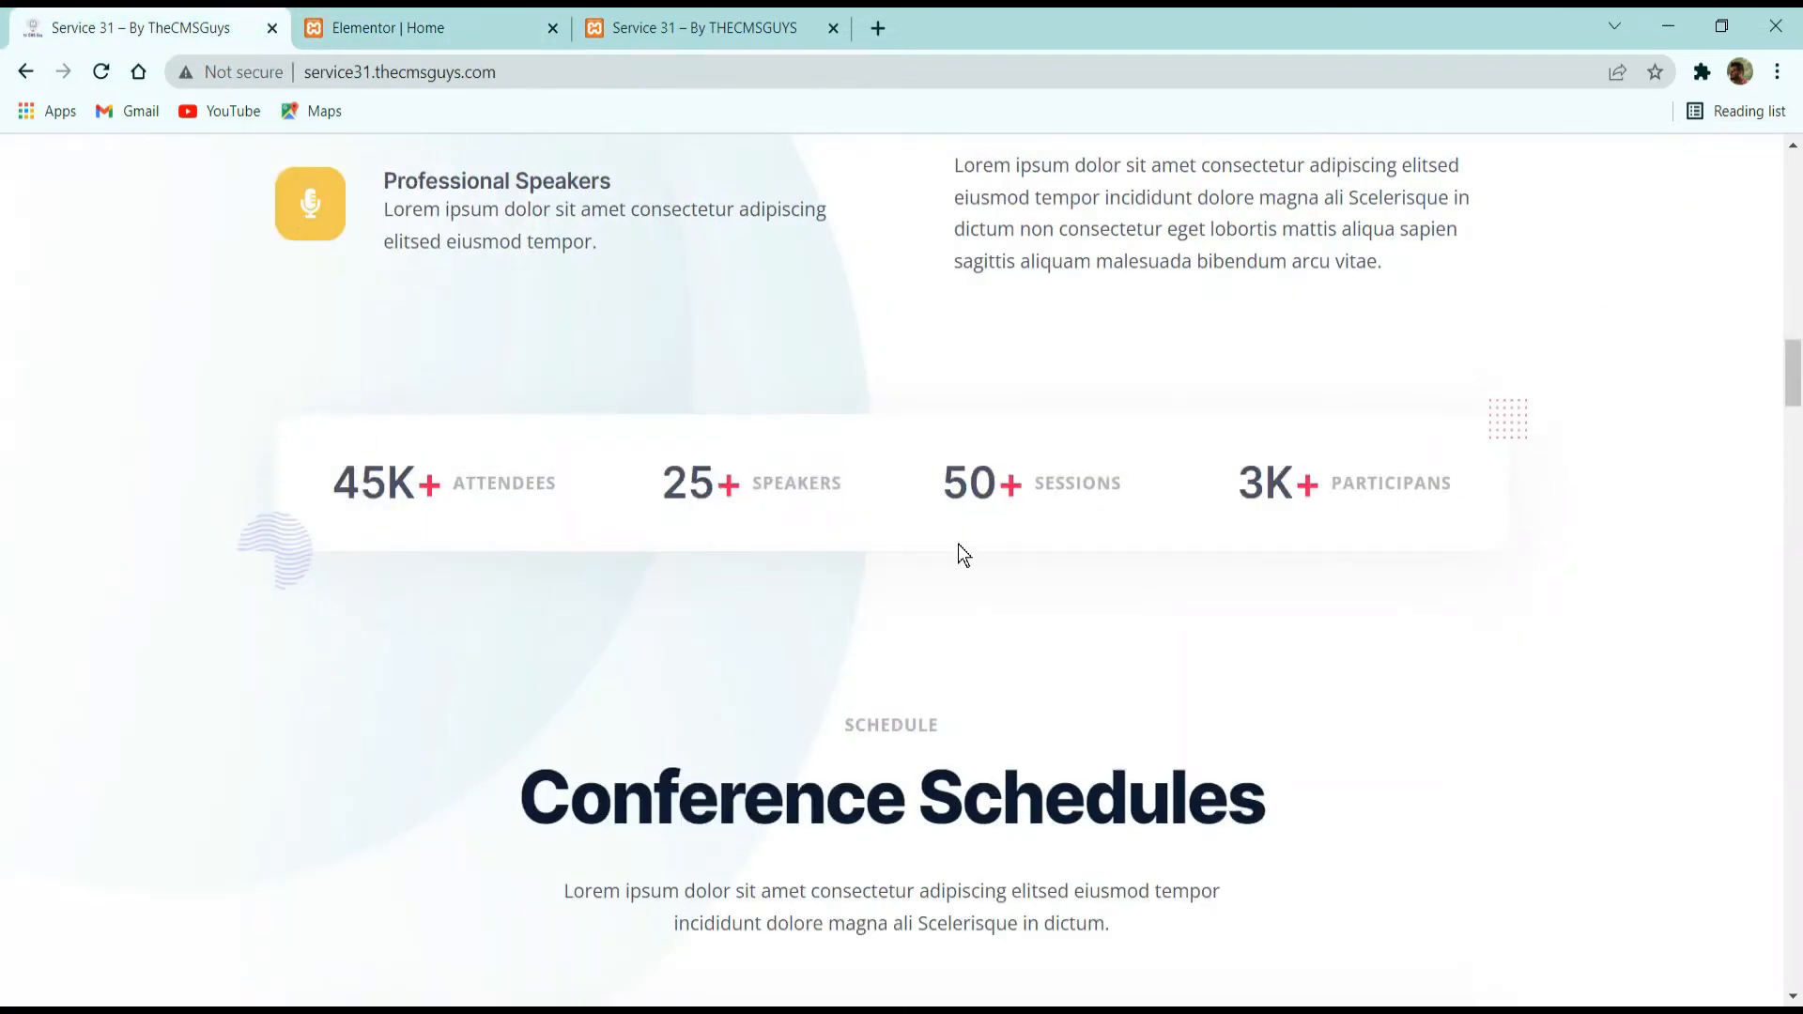
left_click(503, 44)
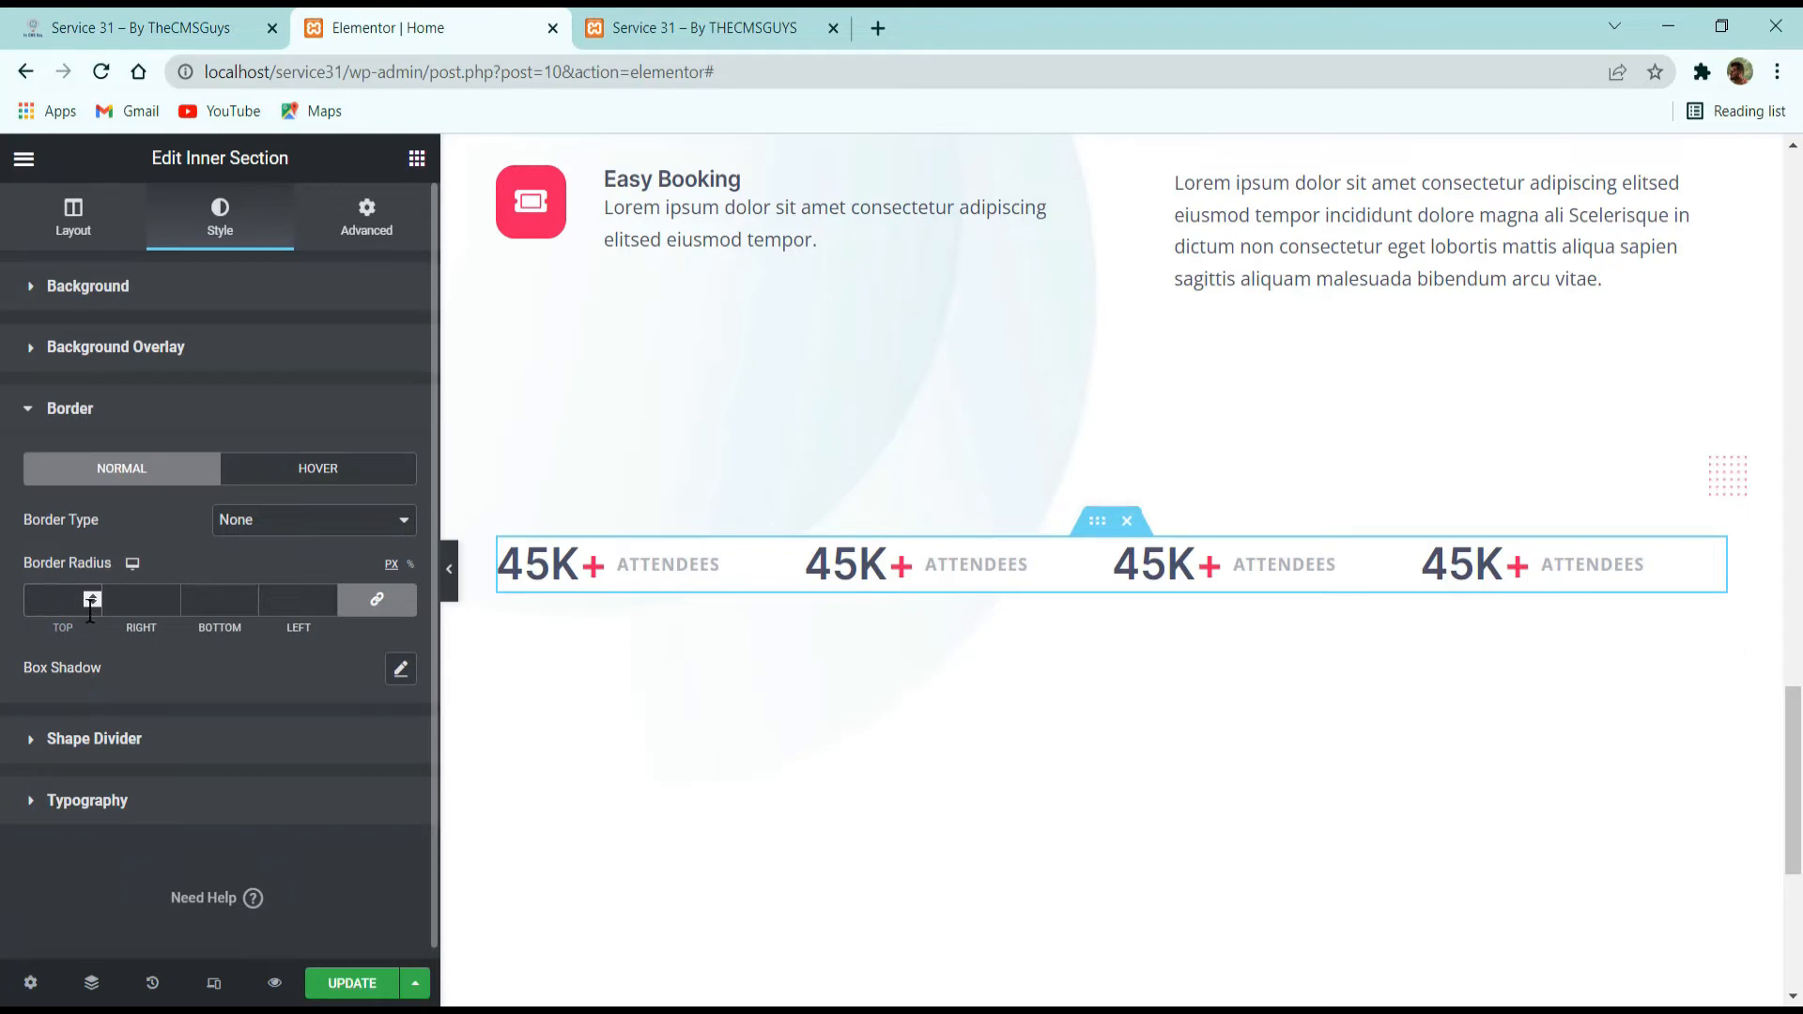
type("6")
Add a box shadow to the inner section and replace its color with the copied color value.
left_click(401, 669)
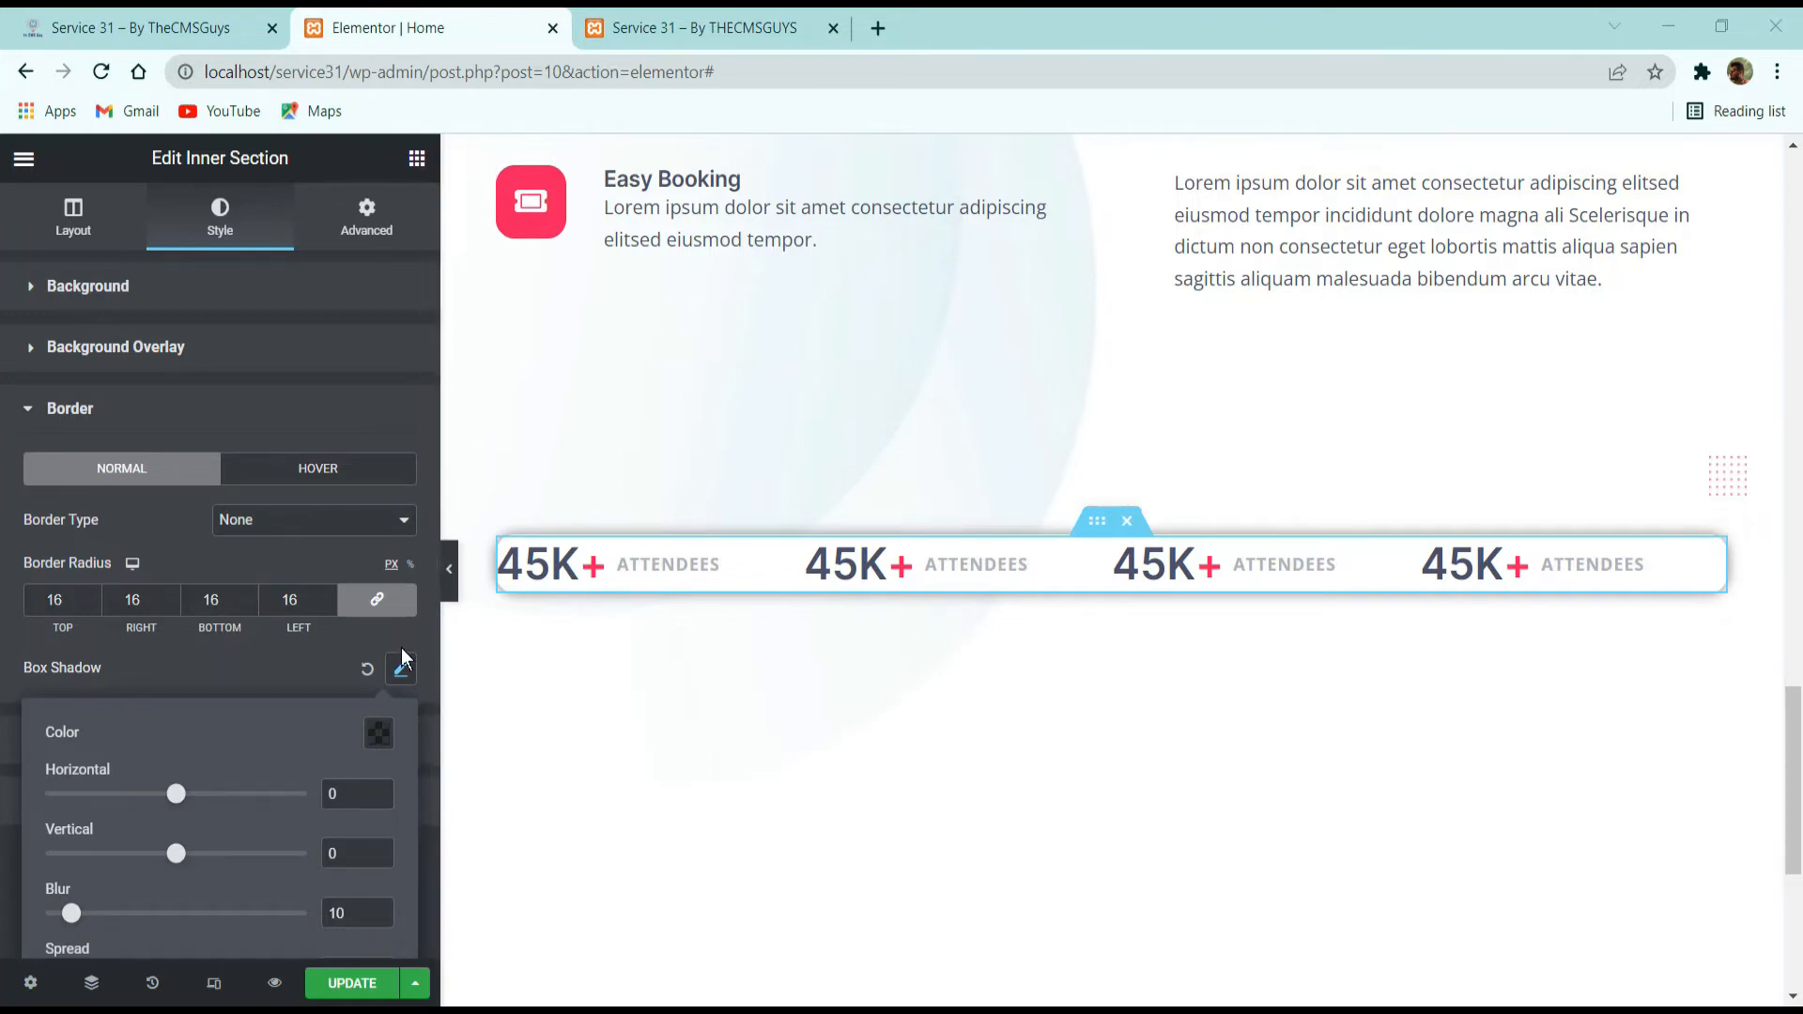
left_click(378, 733)
left_click(116, 671)
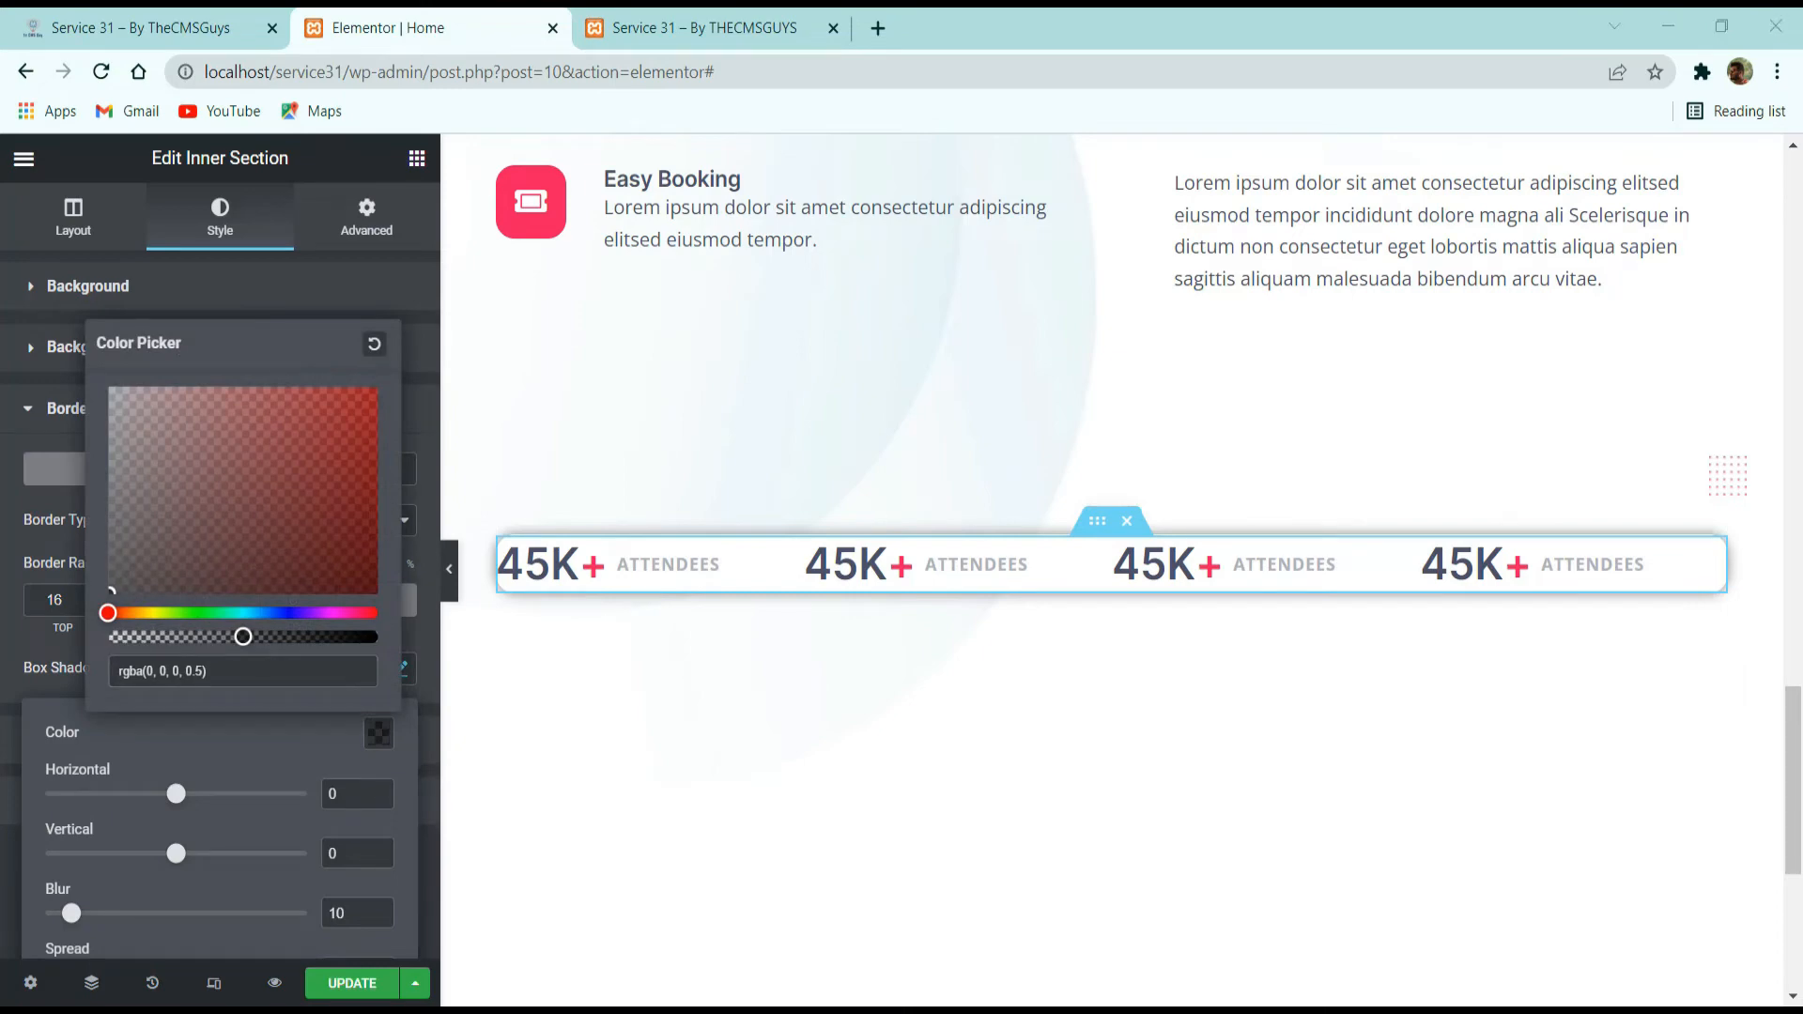
left_click_drag(273, 673, 71, 672)
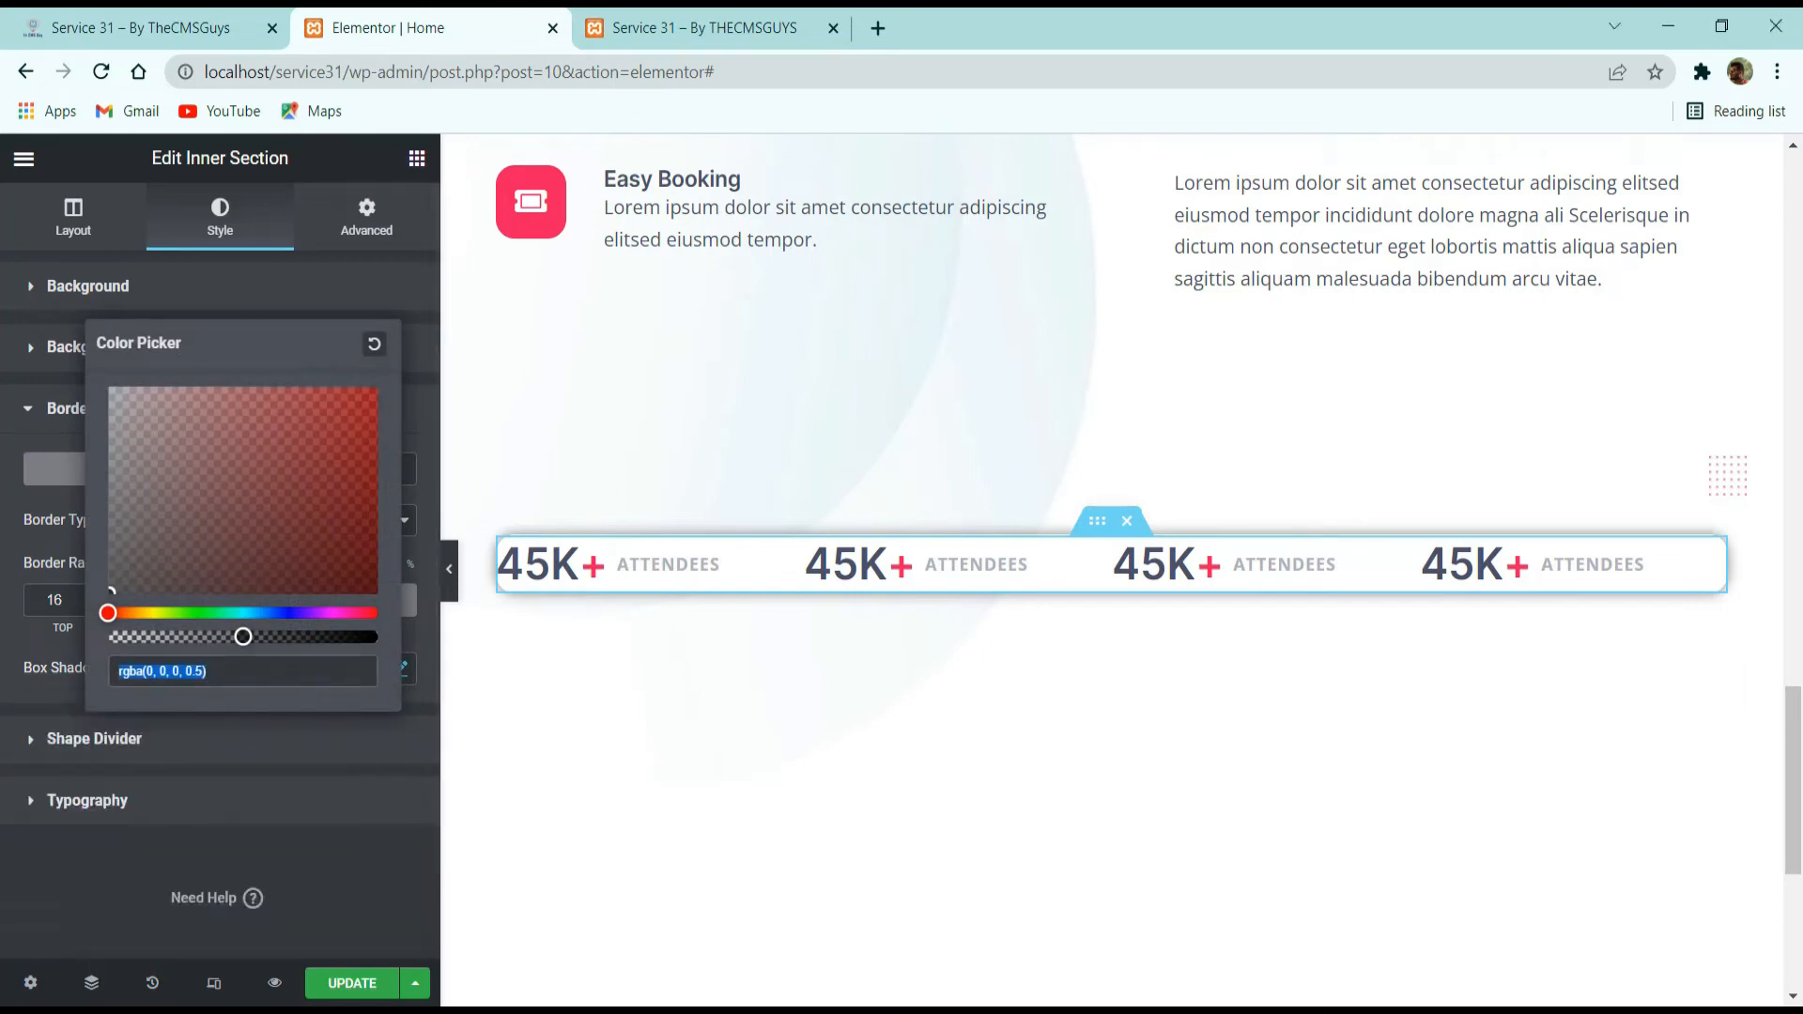
type("rgba(128, 134, 142, 0.1)")
left_click(242, 763)
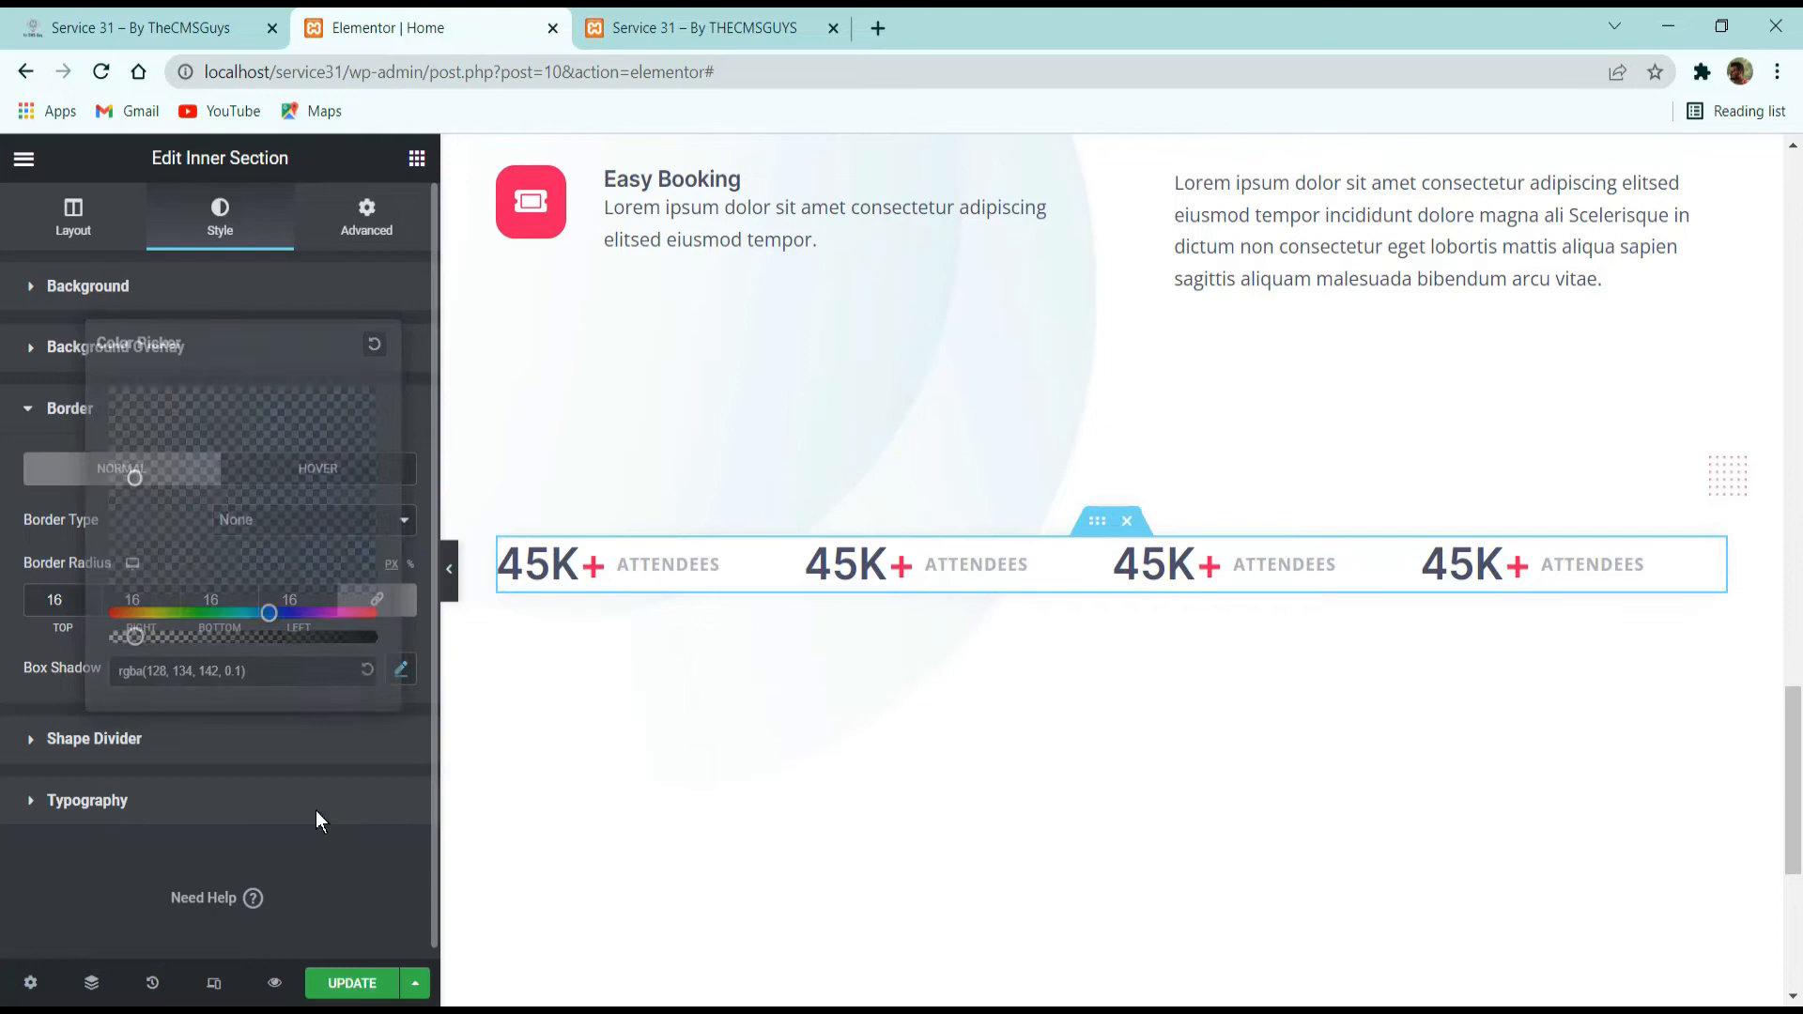
Set the inner section's box shadow to a blur of 50 and a vertical offset of 10.
left_click(400, 669)
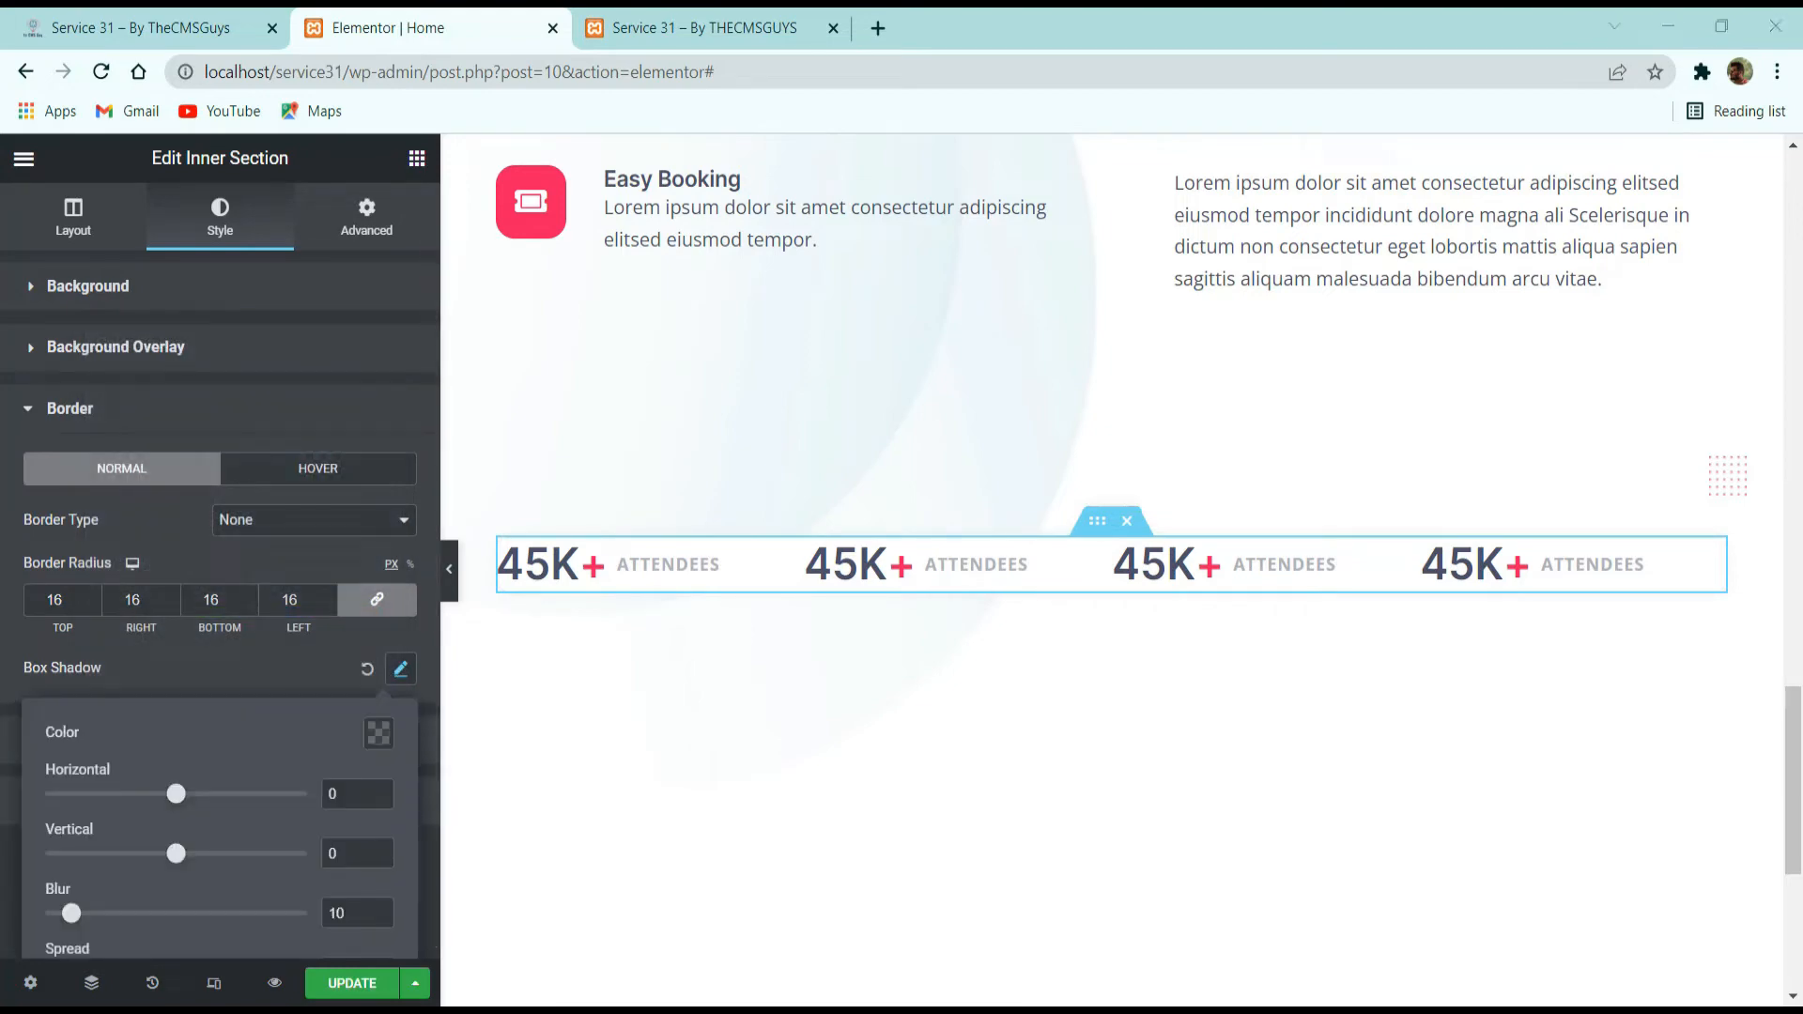
scroll(249, 631, "down", 1)
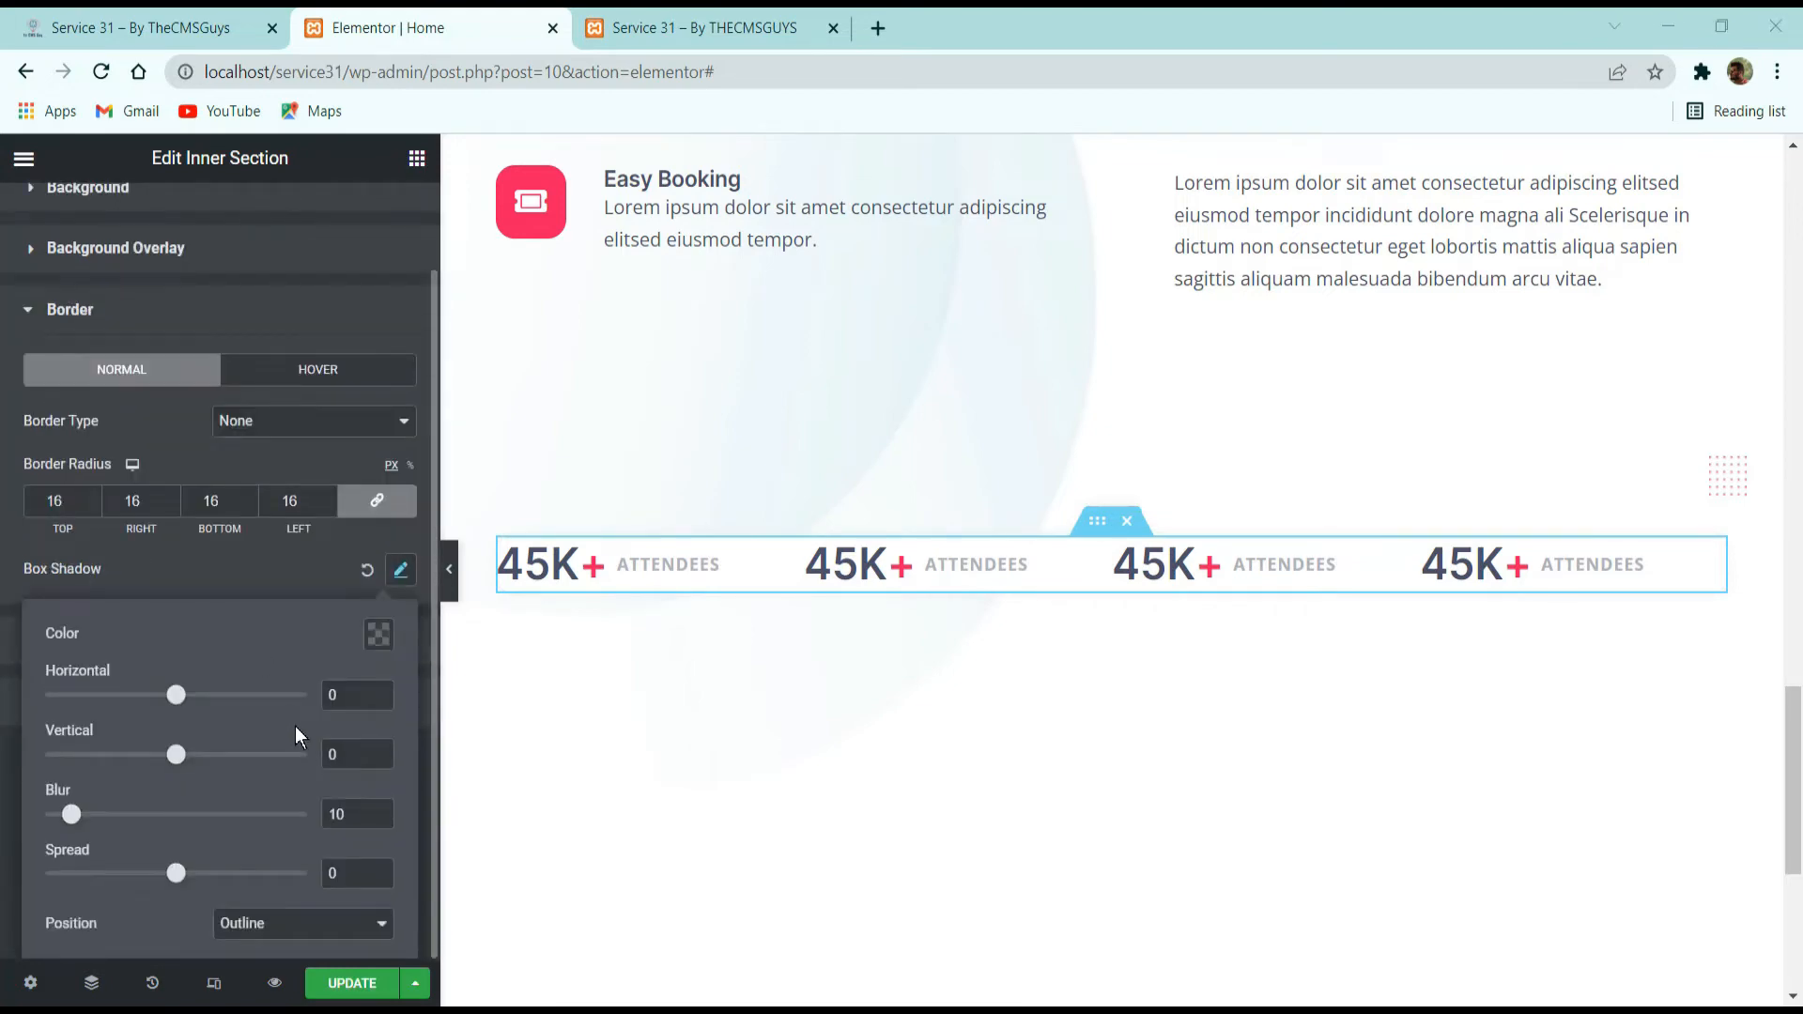
left_click_drag(71, 814, 108, 814)
double_click(365, 803)
type("50")
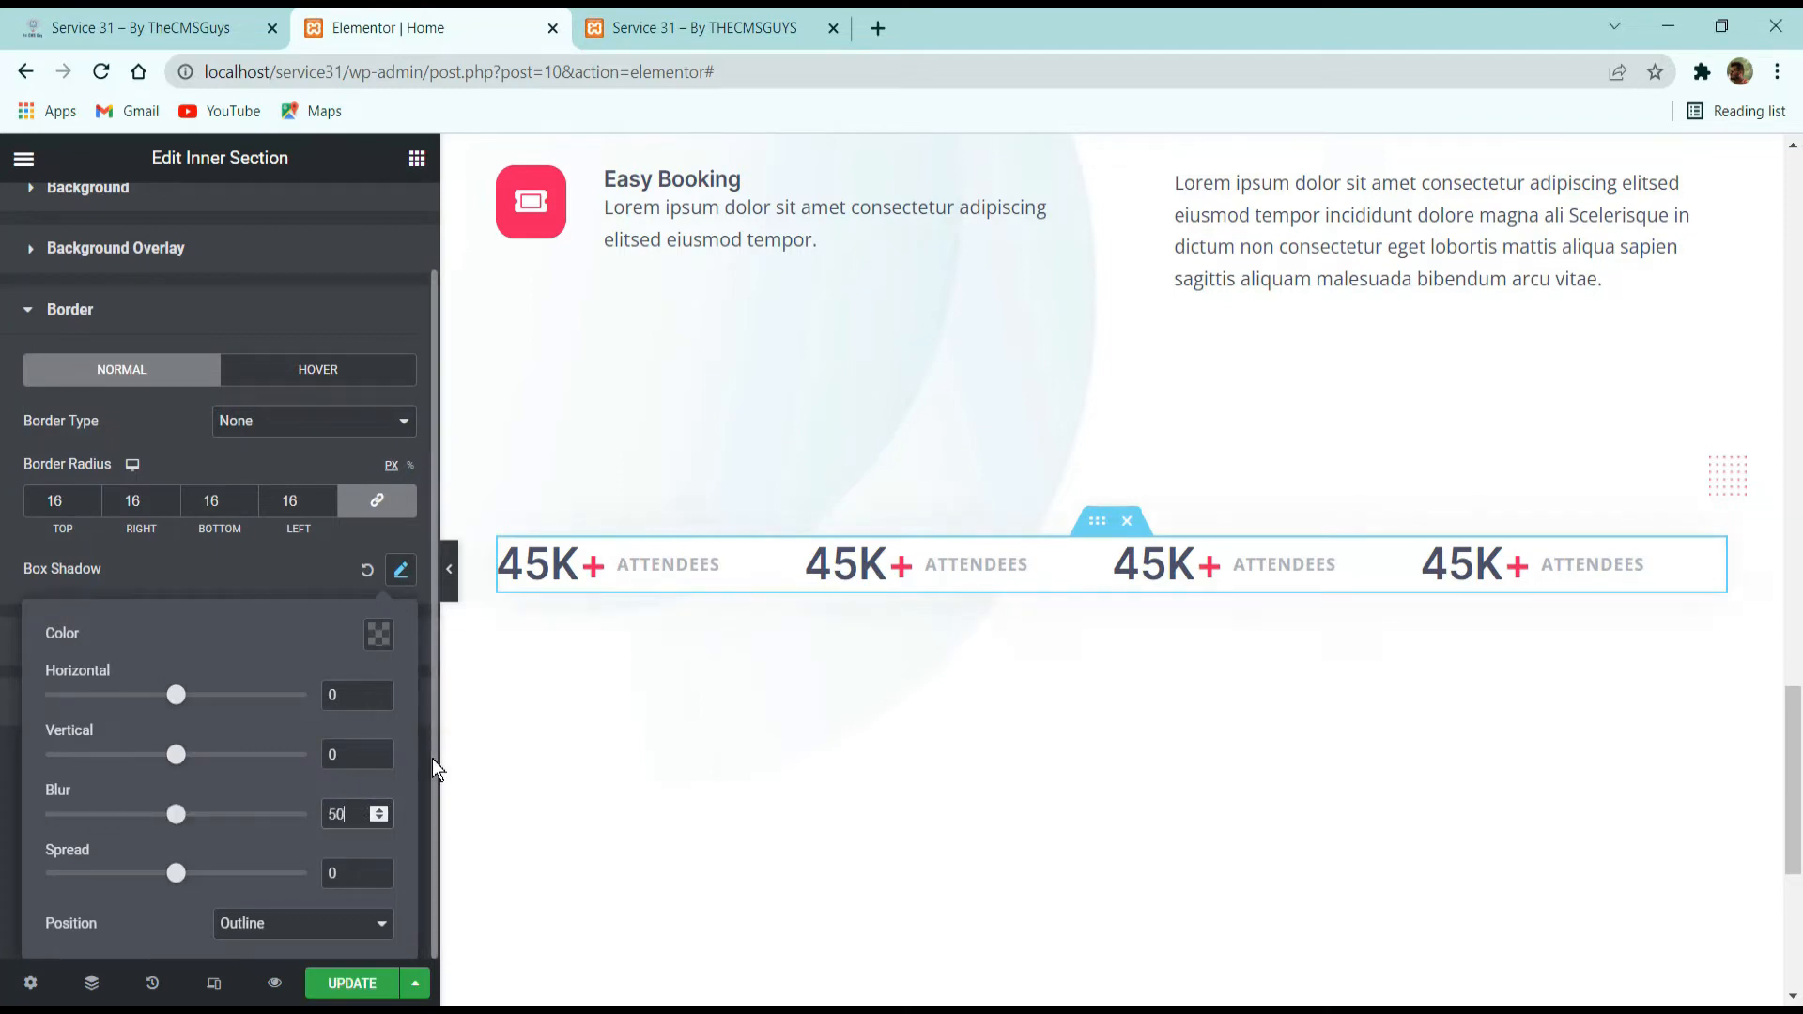
double_click(344, 757)
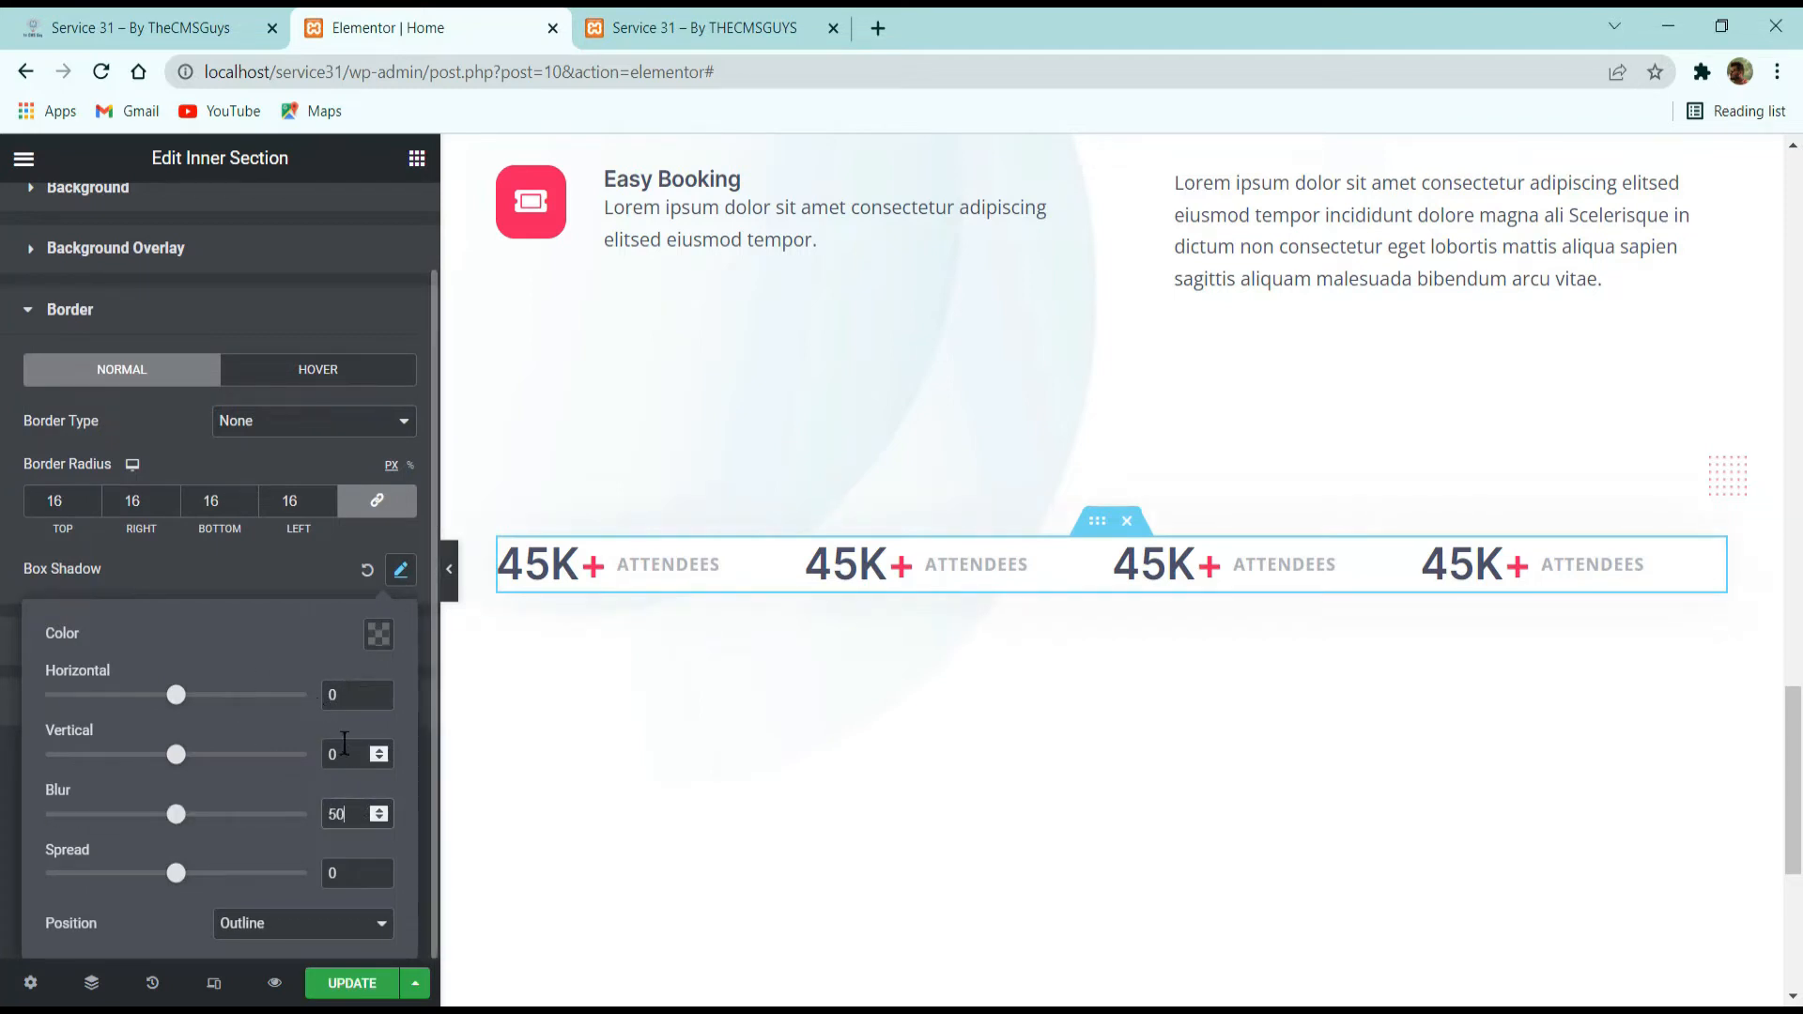
type("10")
left_click(225, 567)
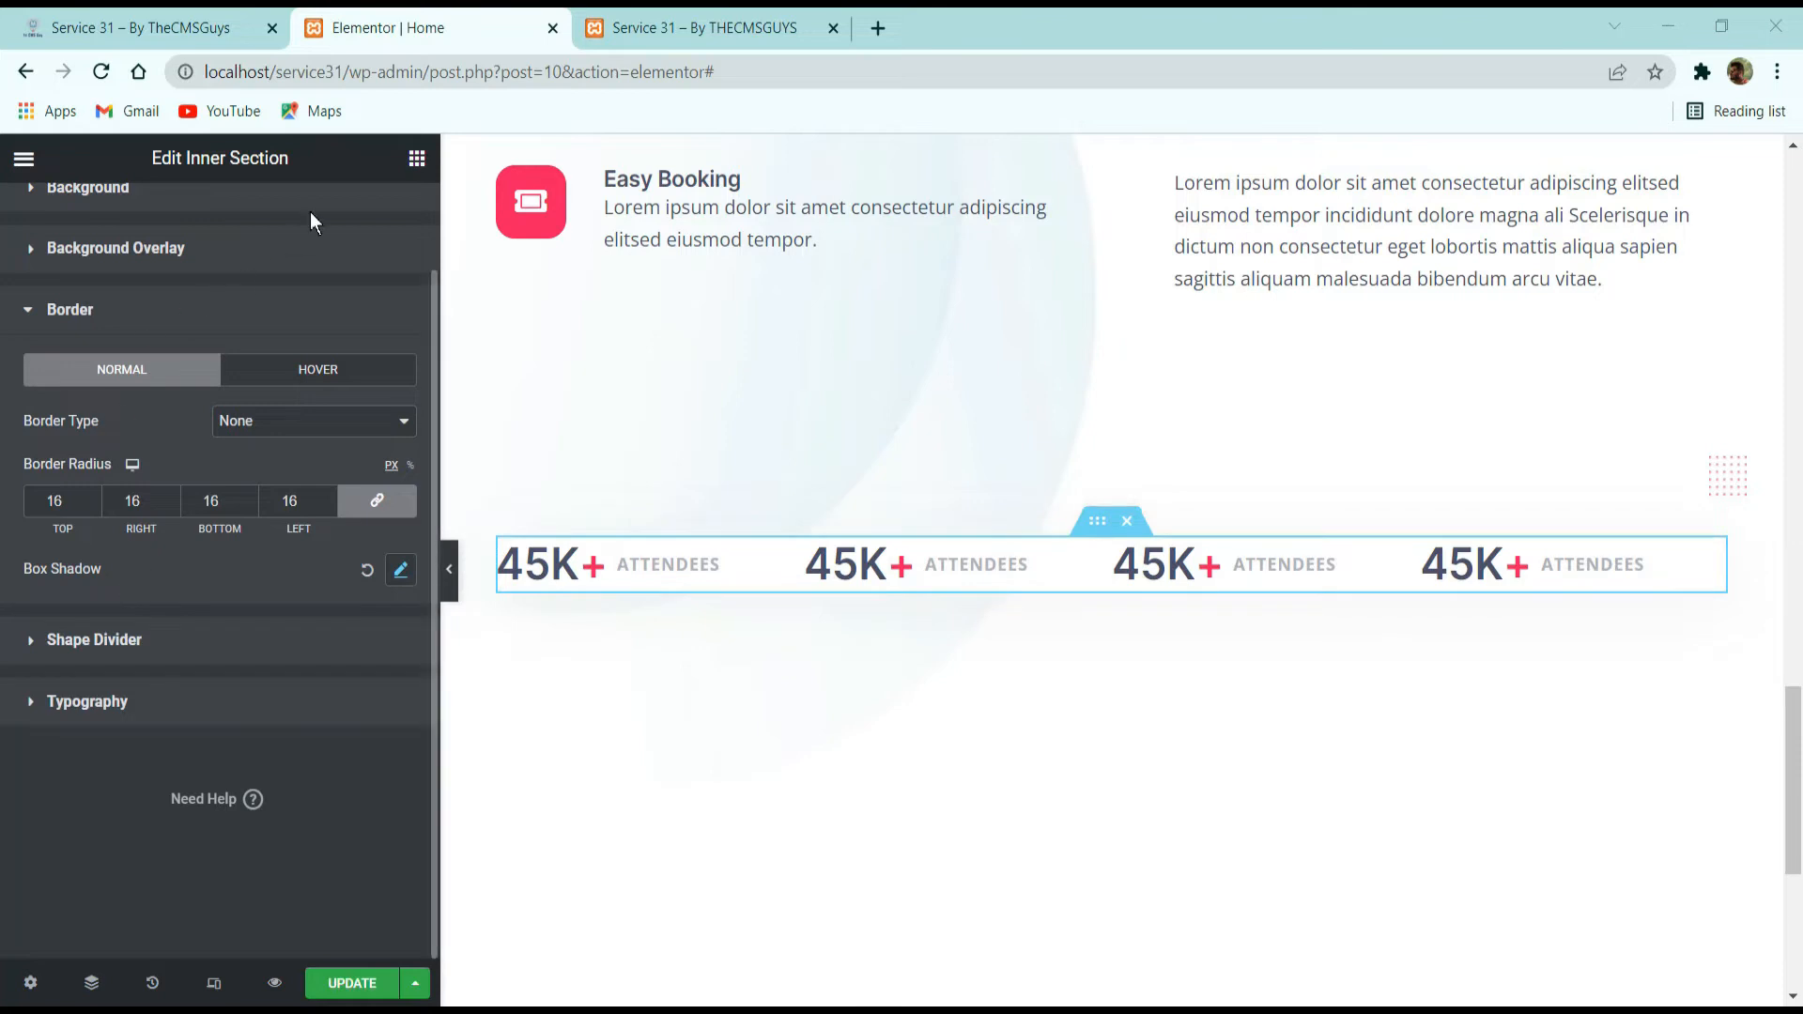
Set the inner section's padding to 48 px on all sides.
scroll(310, 217, "up", 2)
left_click(371, 224)
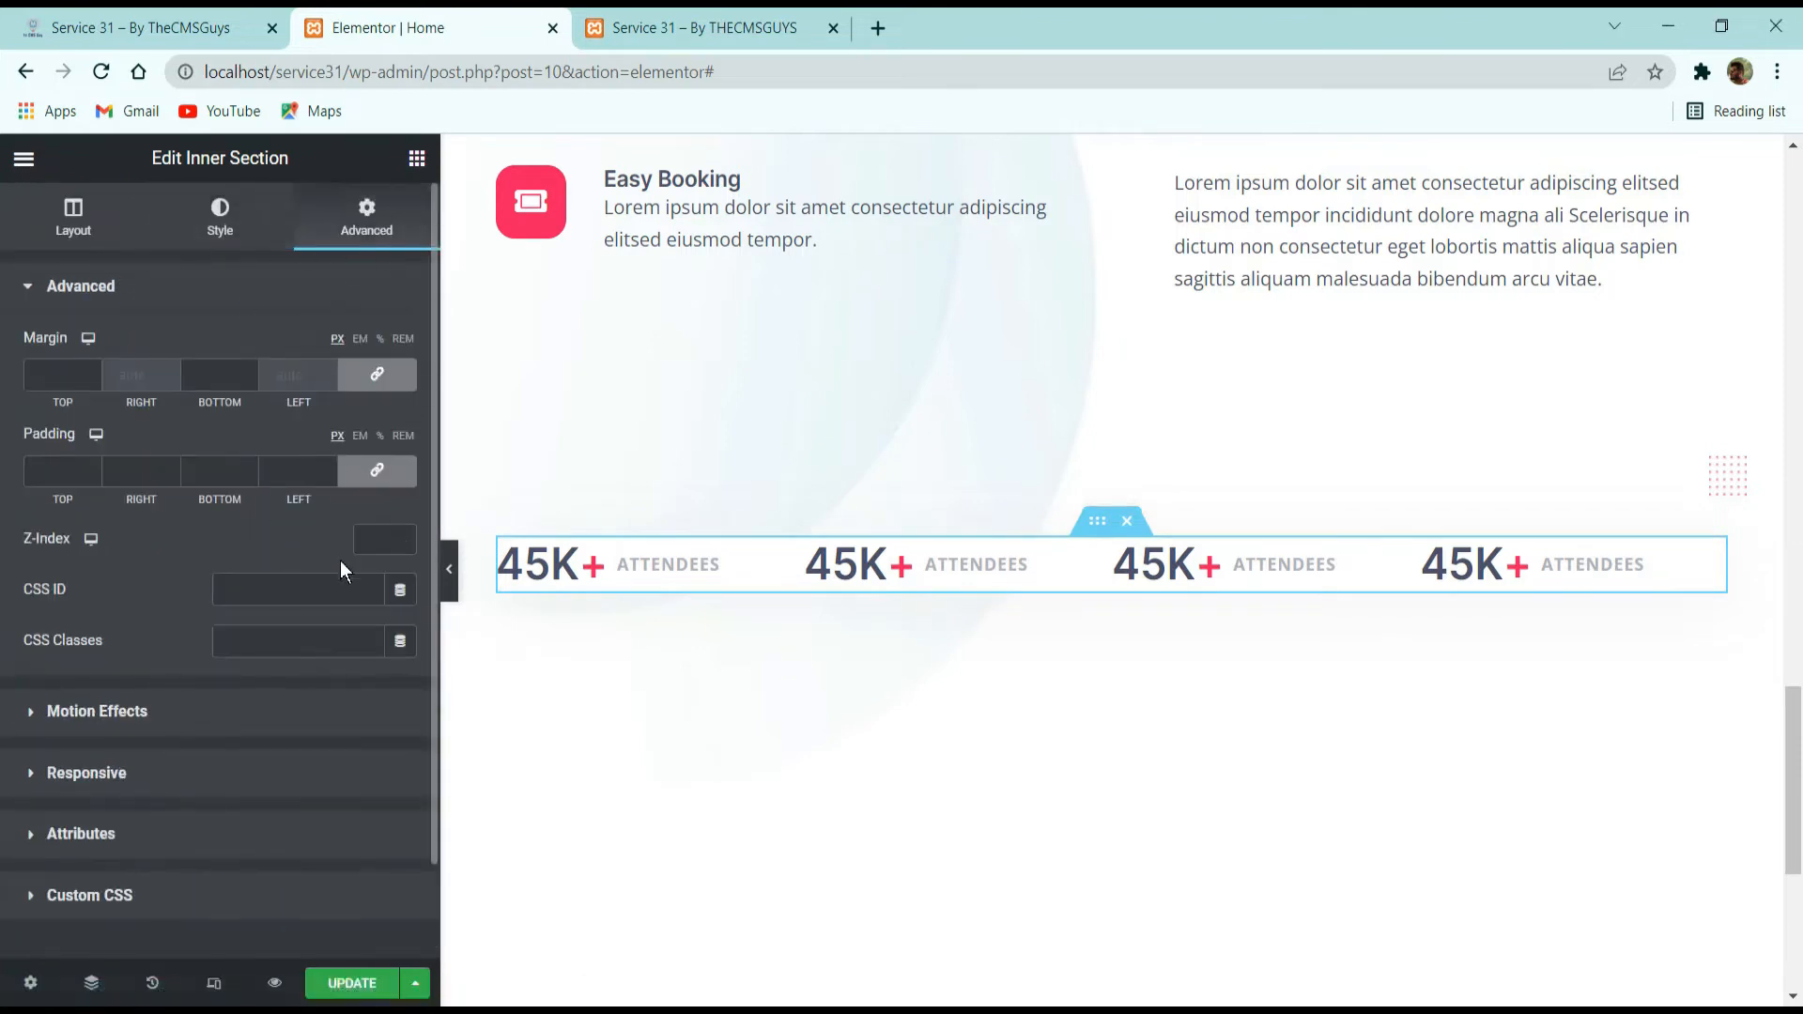
left_click(275, 474)
type("48")
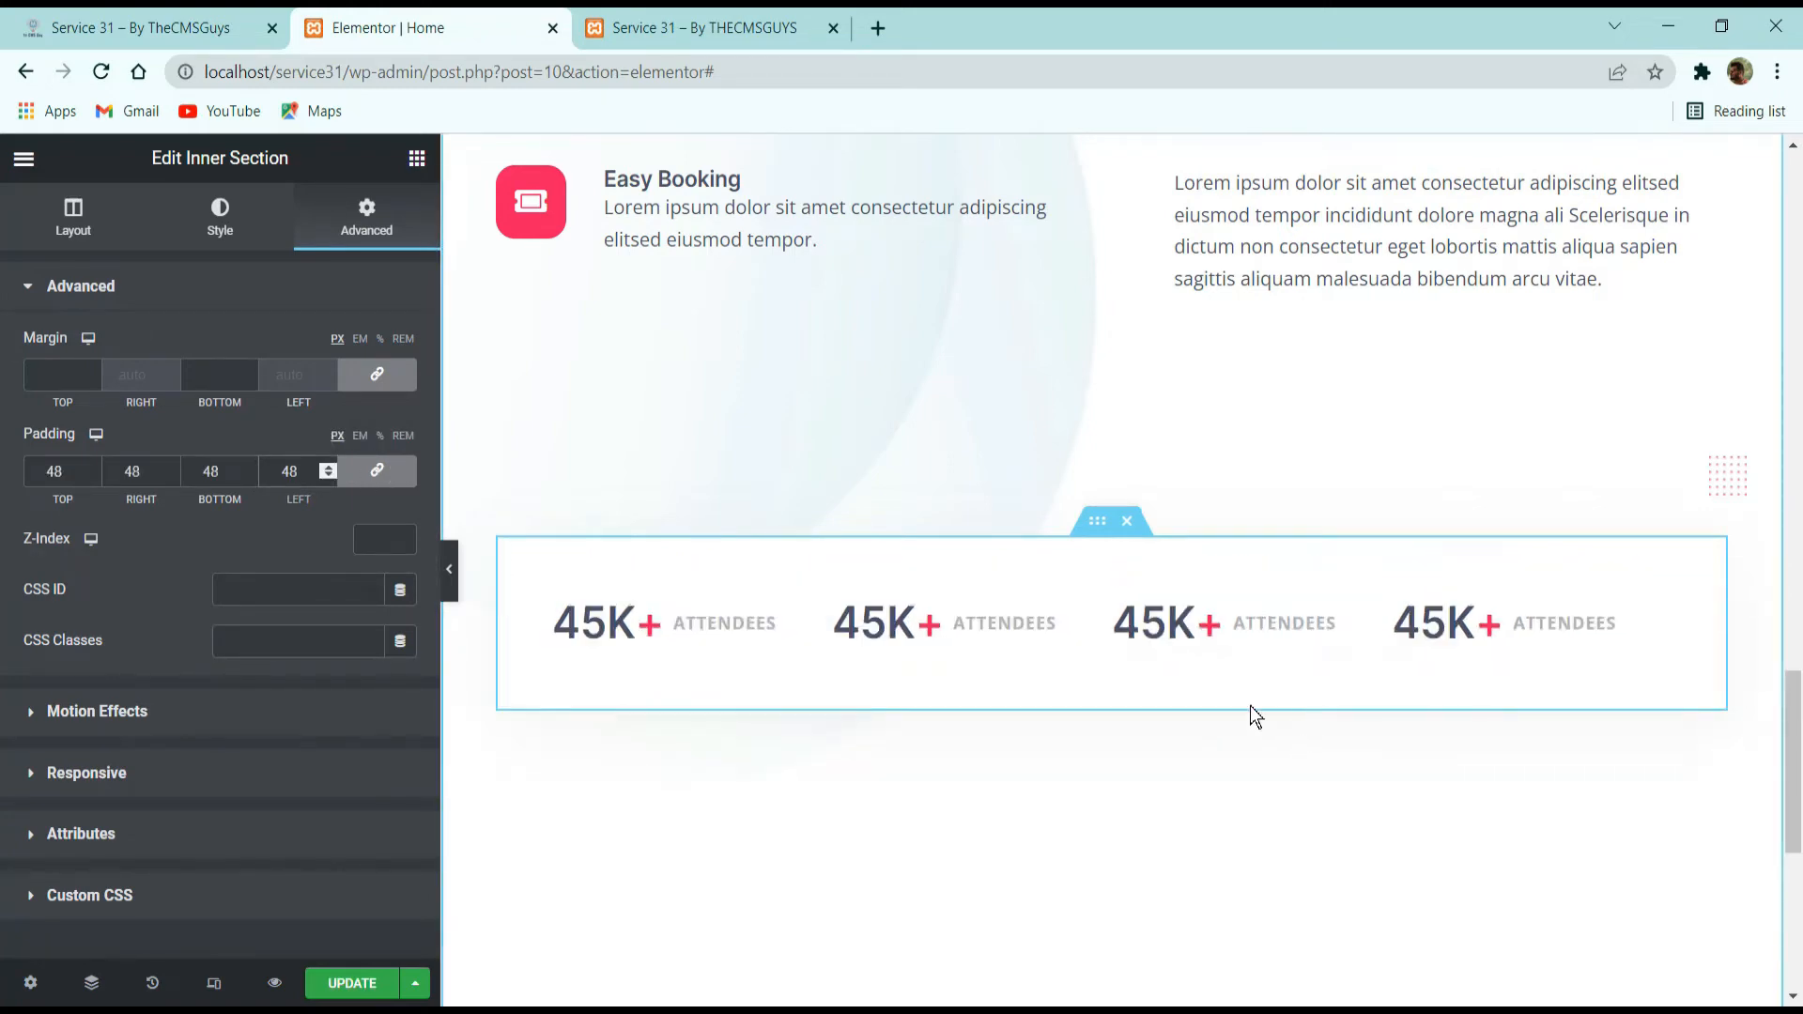
Unlink the inner section's padding values and set the top and bottom padding to 32 px.
left_click(377, 471)
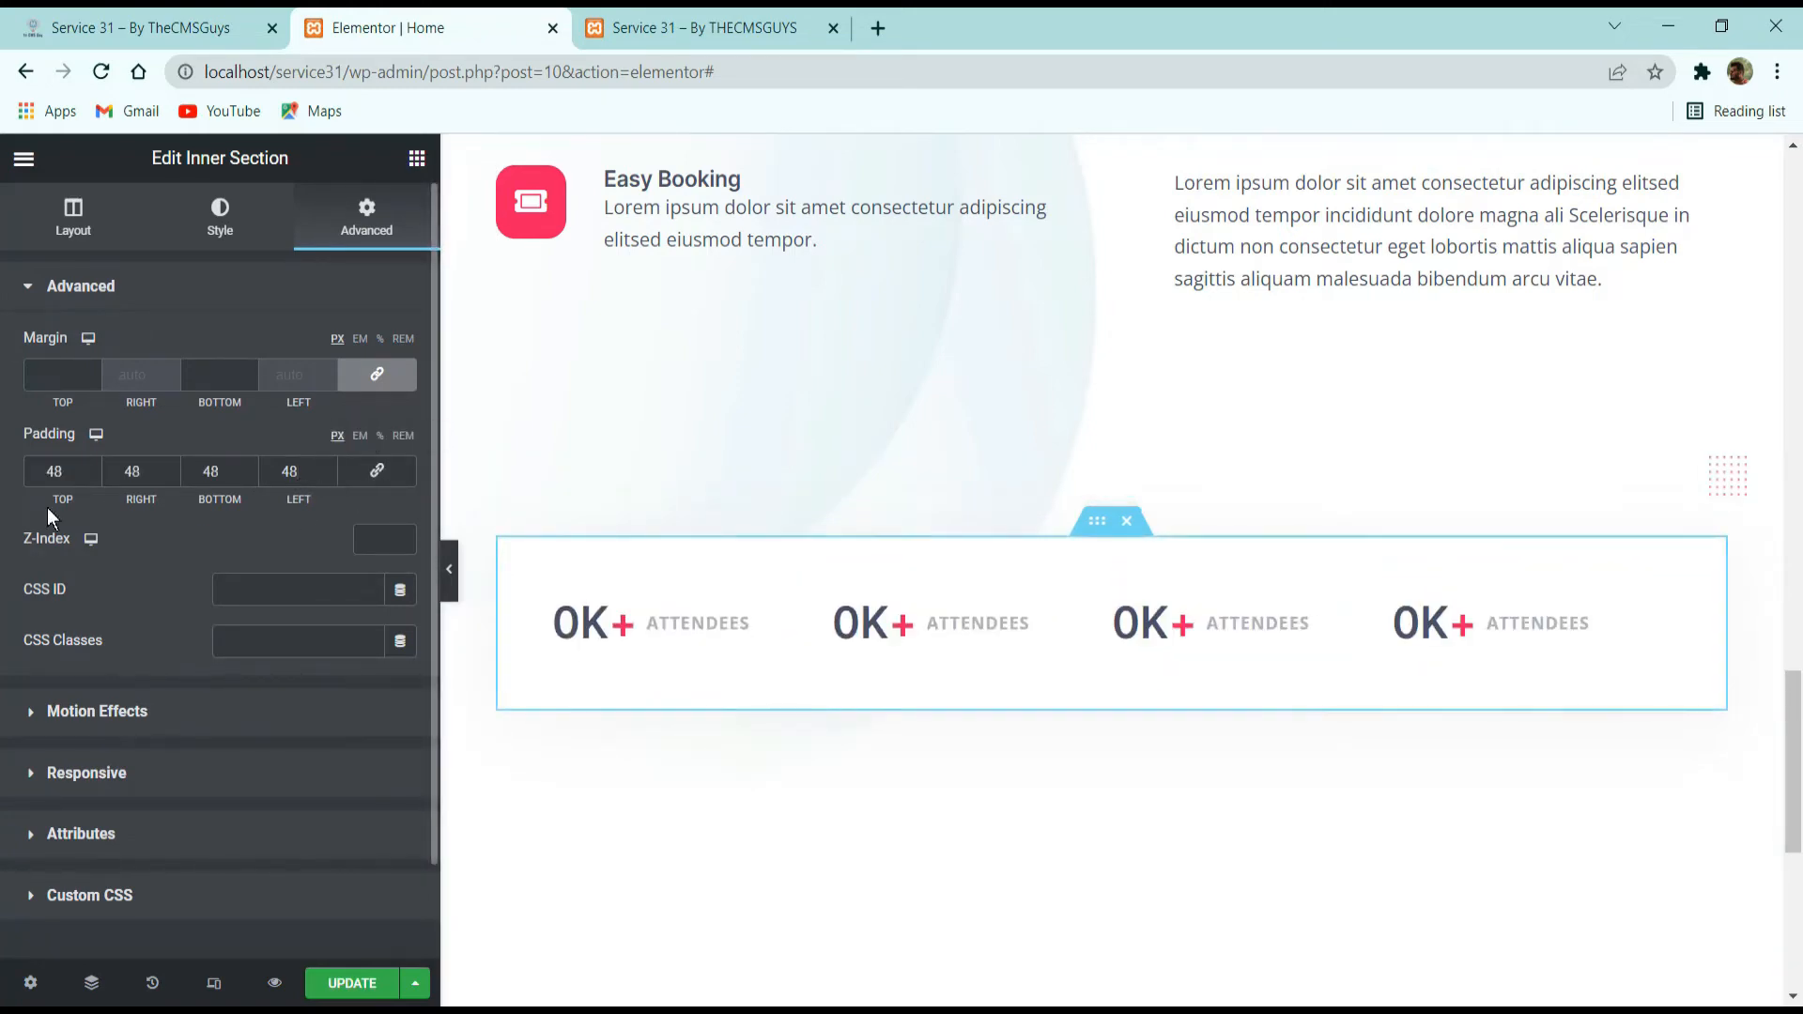
double_click(54, 472)
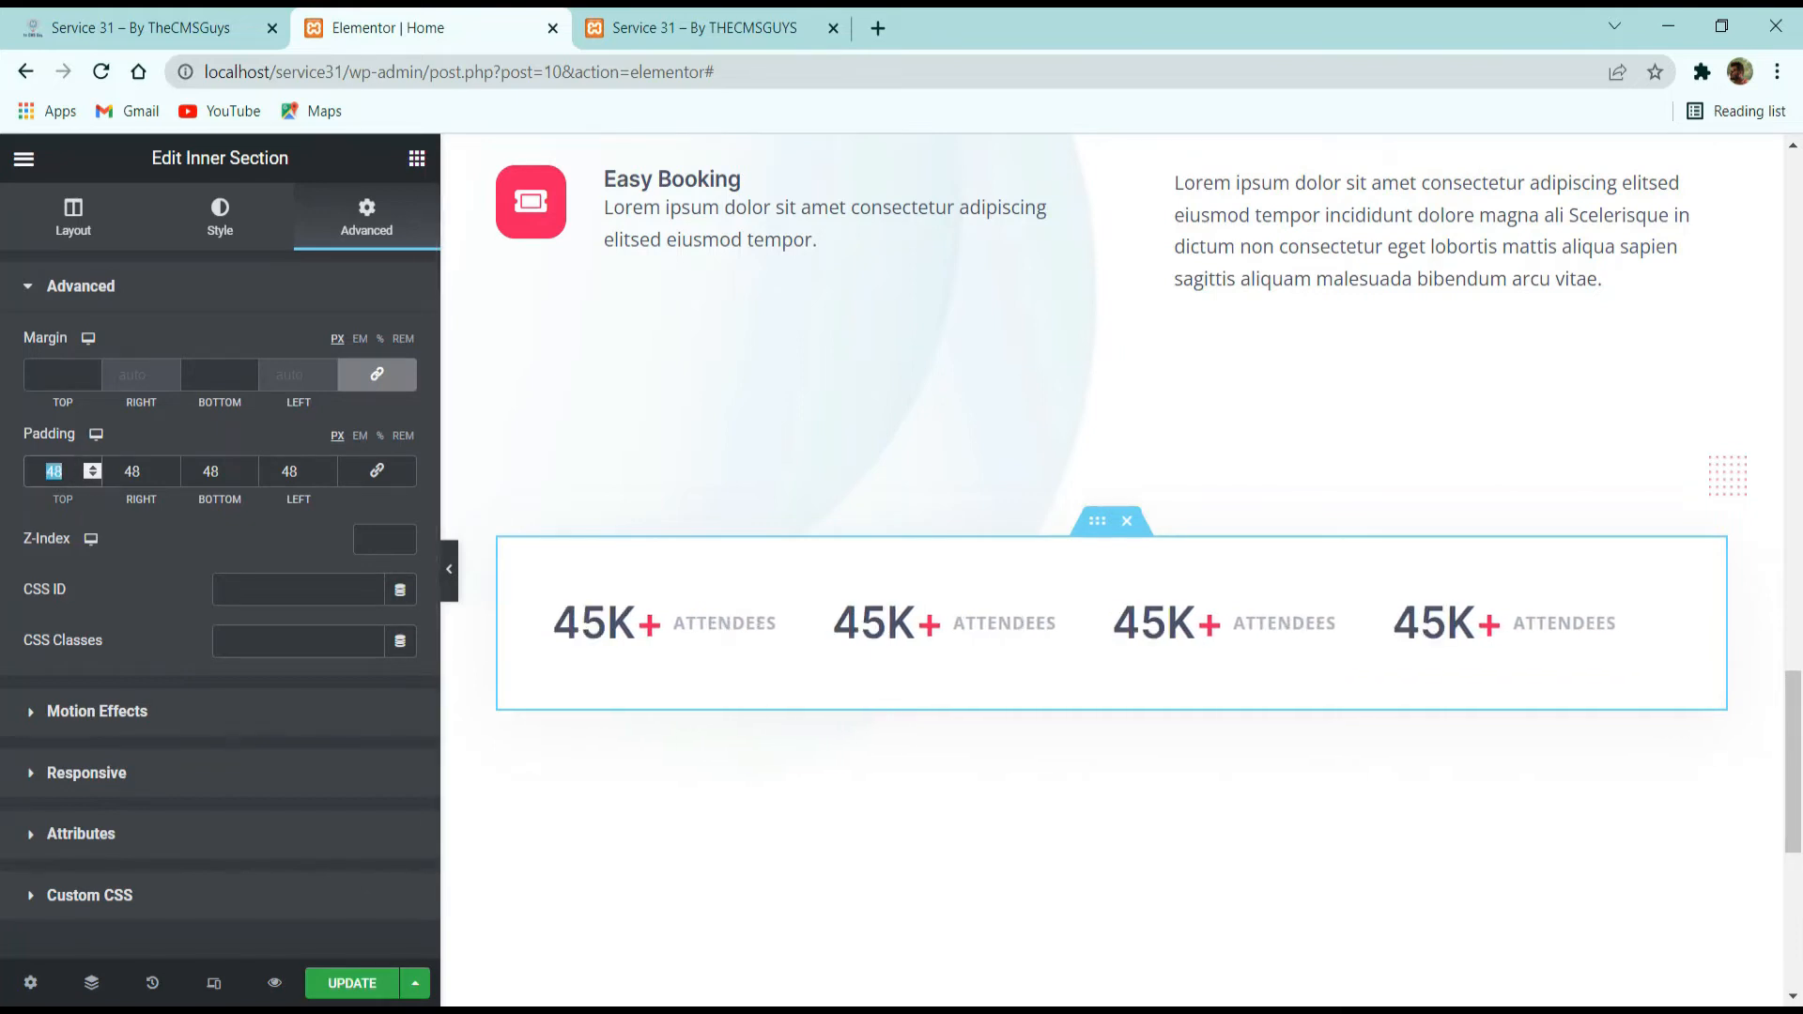
type("32")
key("Tab")
key("Tab")
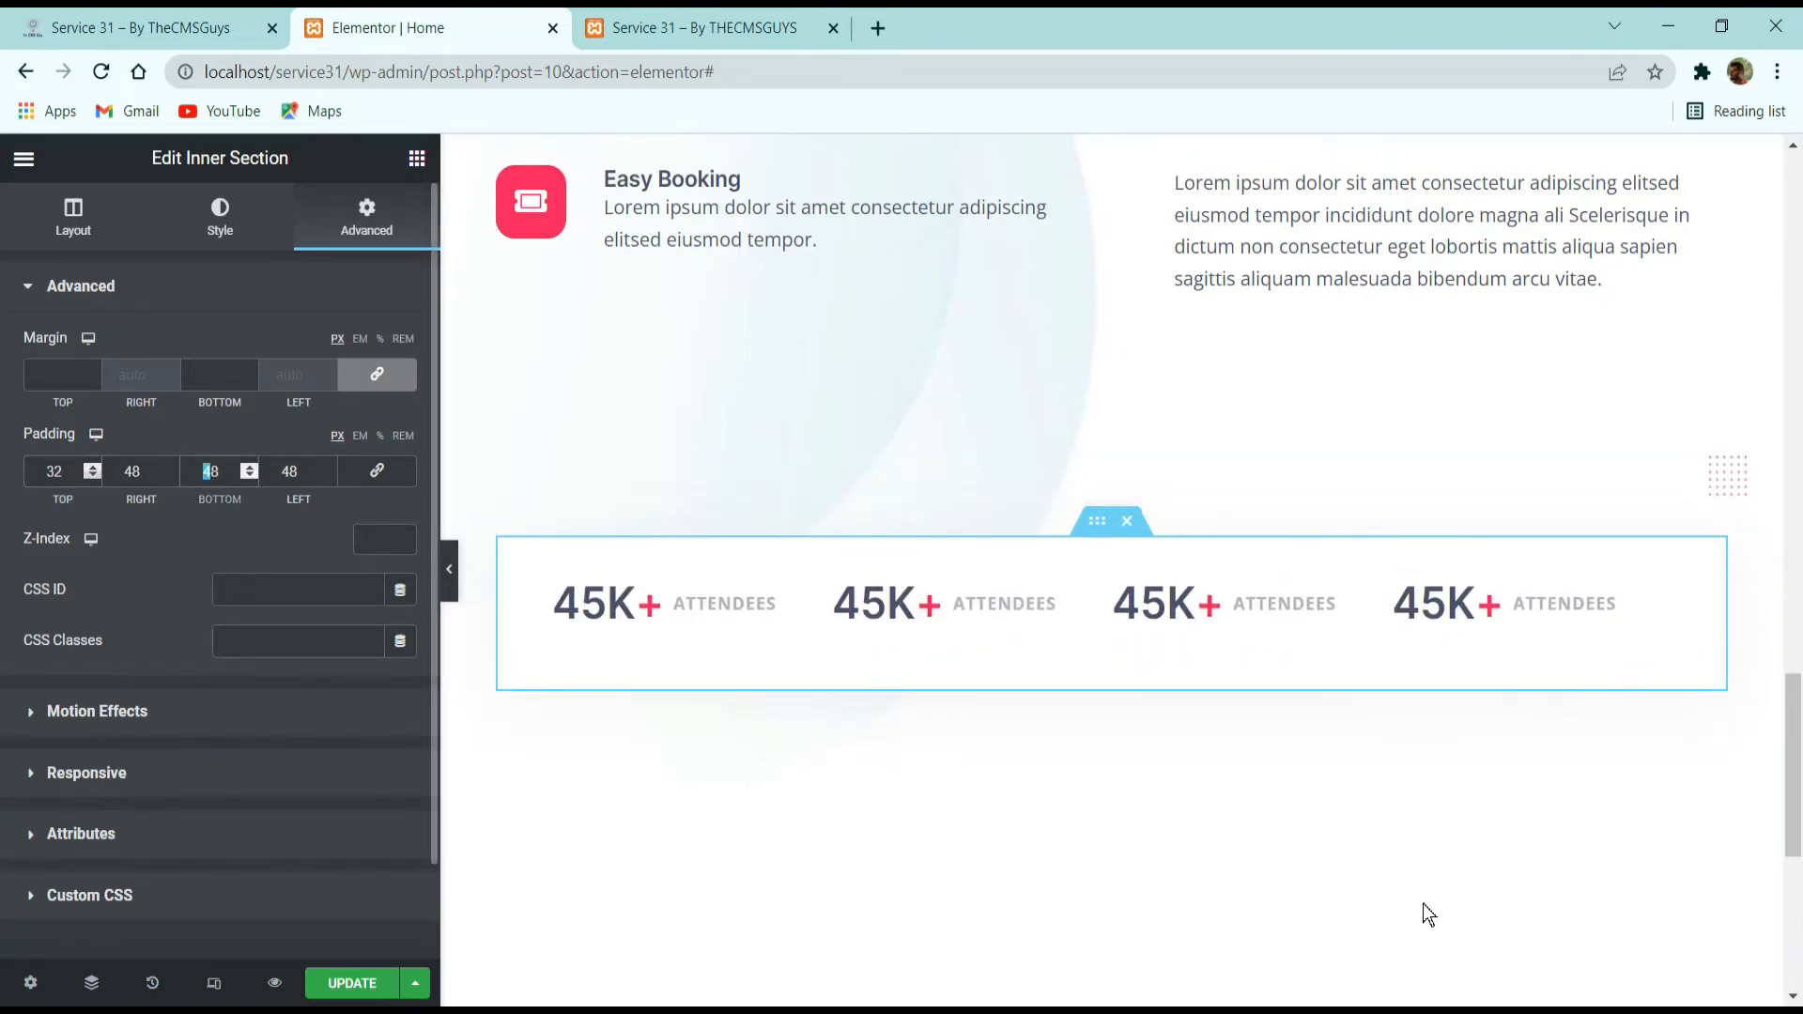
type("032")
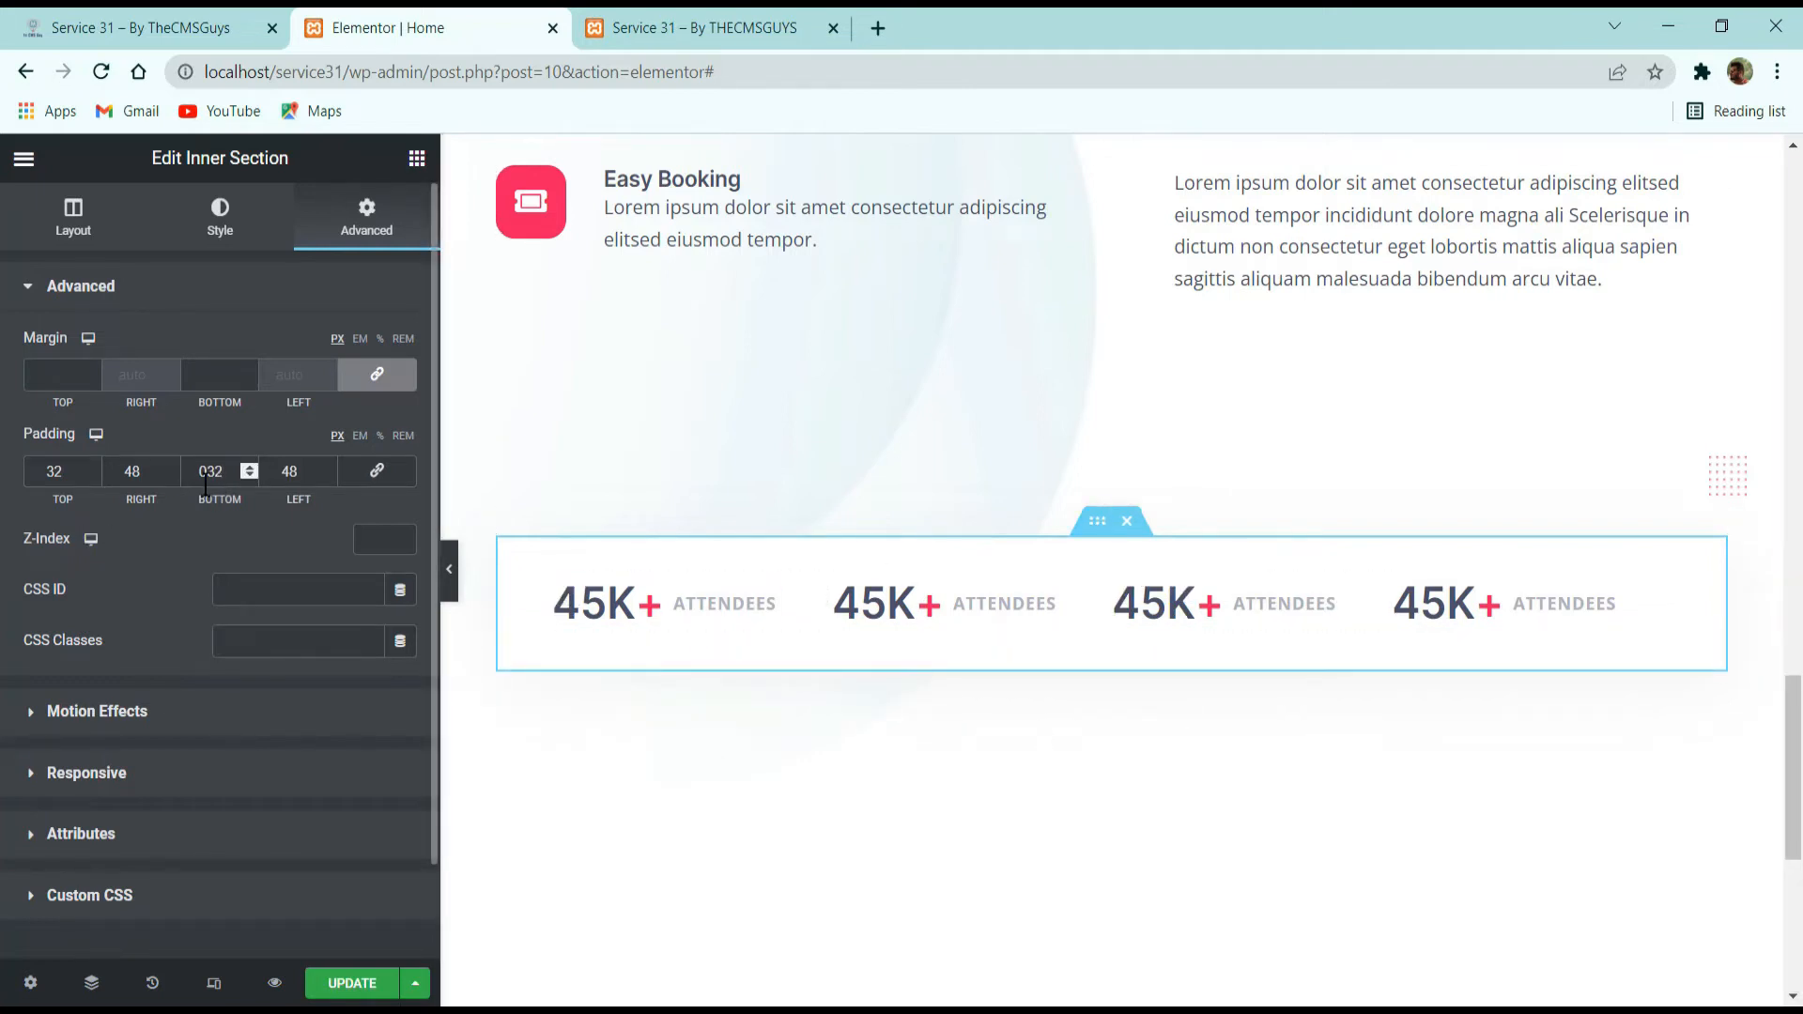
Check the card's position on the reference site, and set the inner section's unlinked top margin to -52 px.
left_click(153, 19)
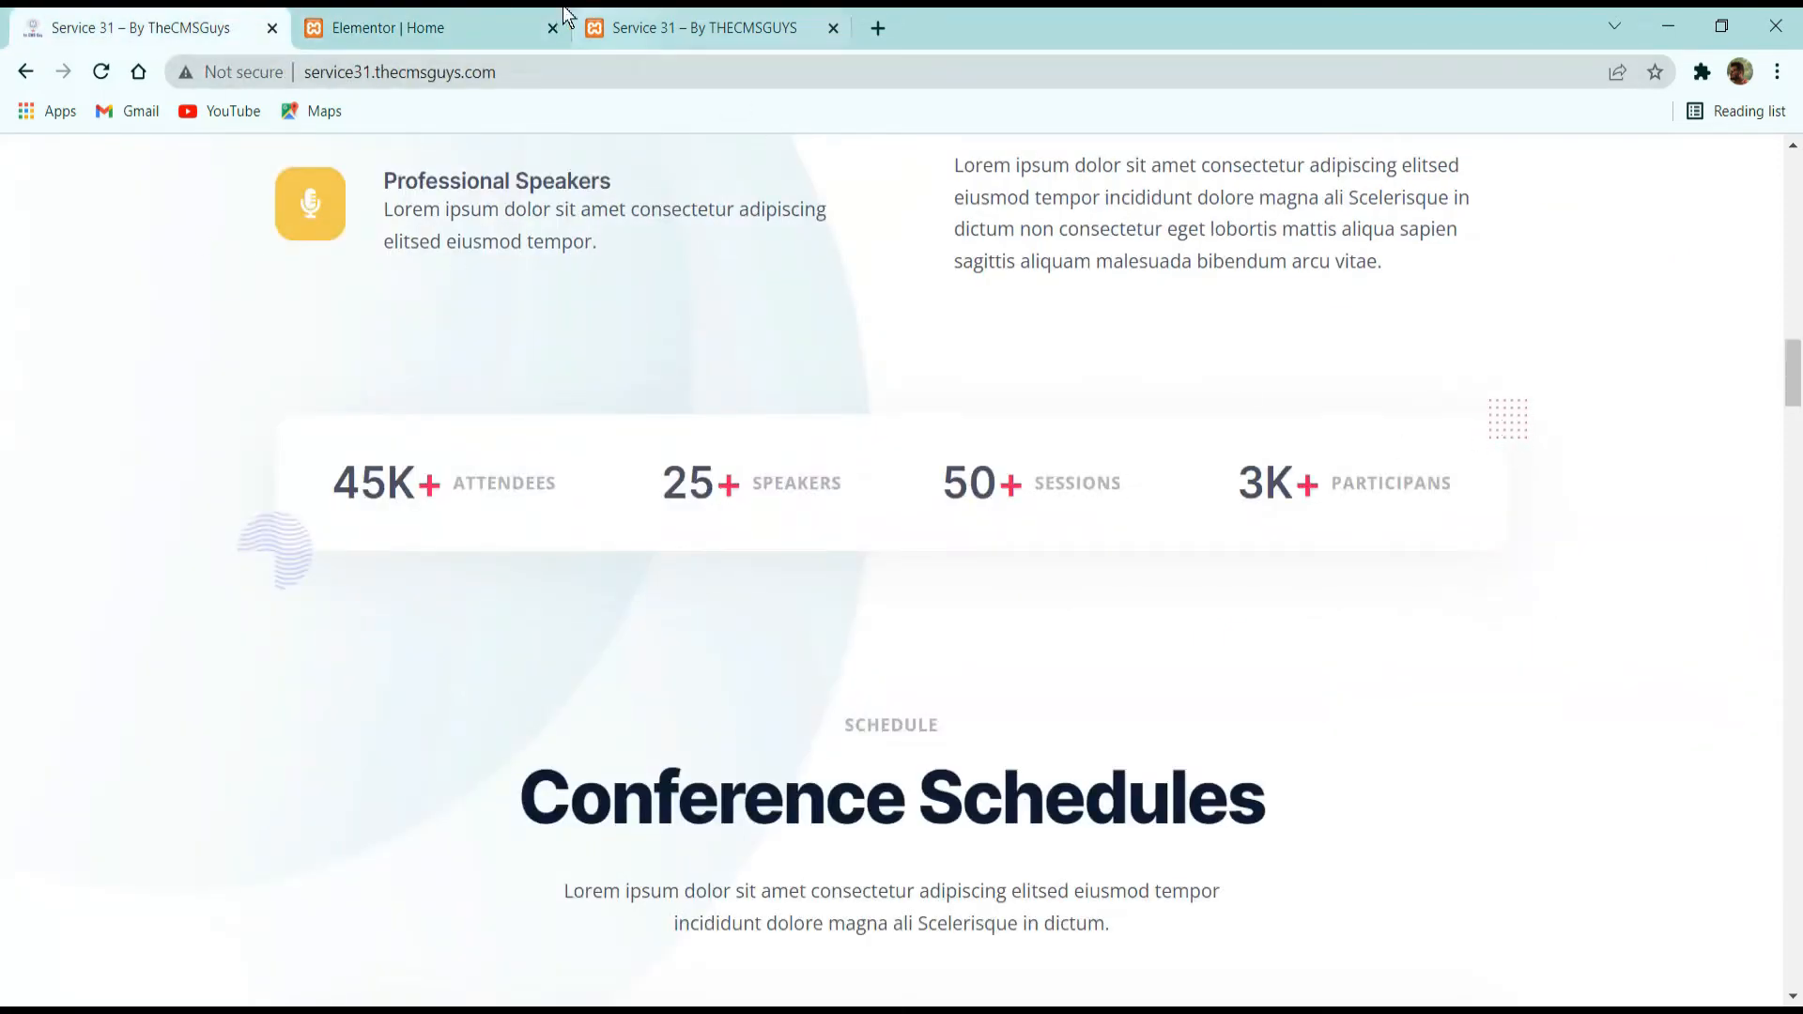
key("ctrl+Tab")
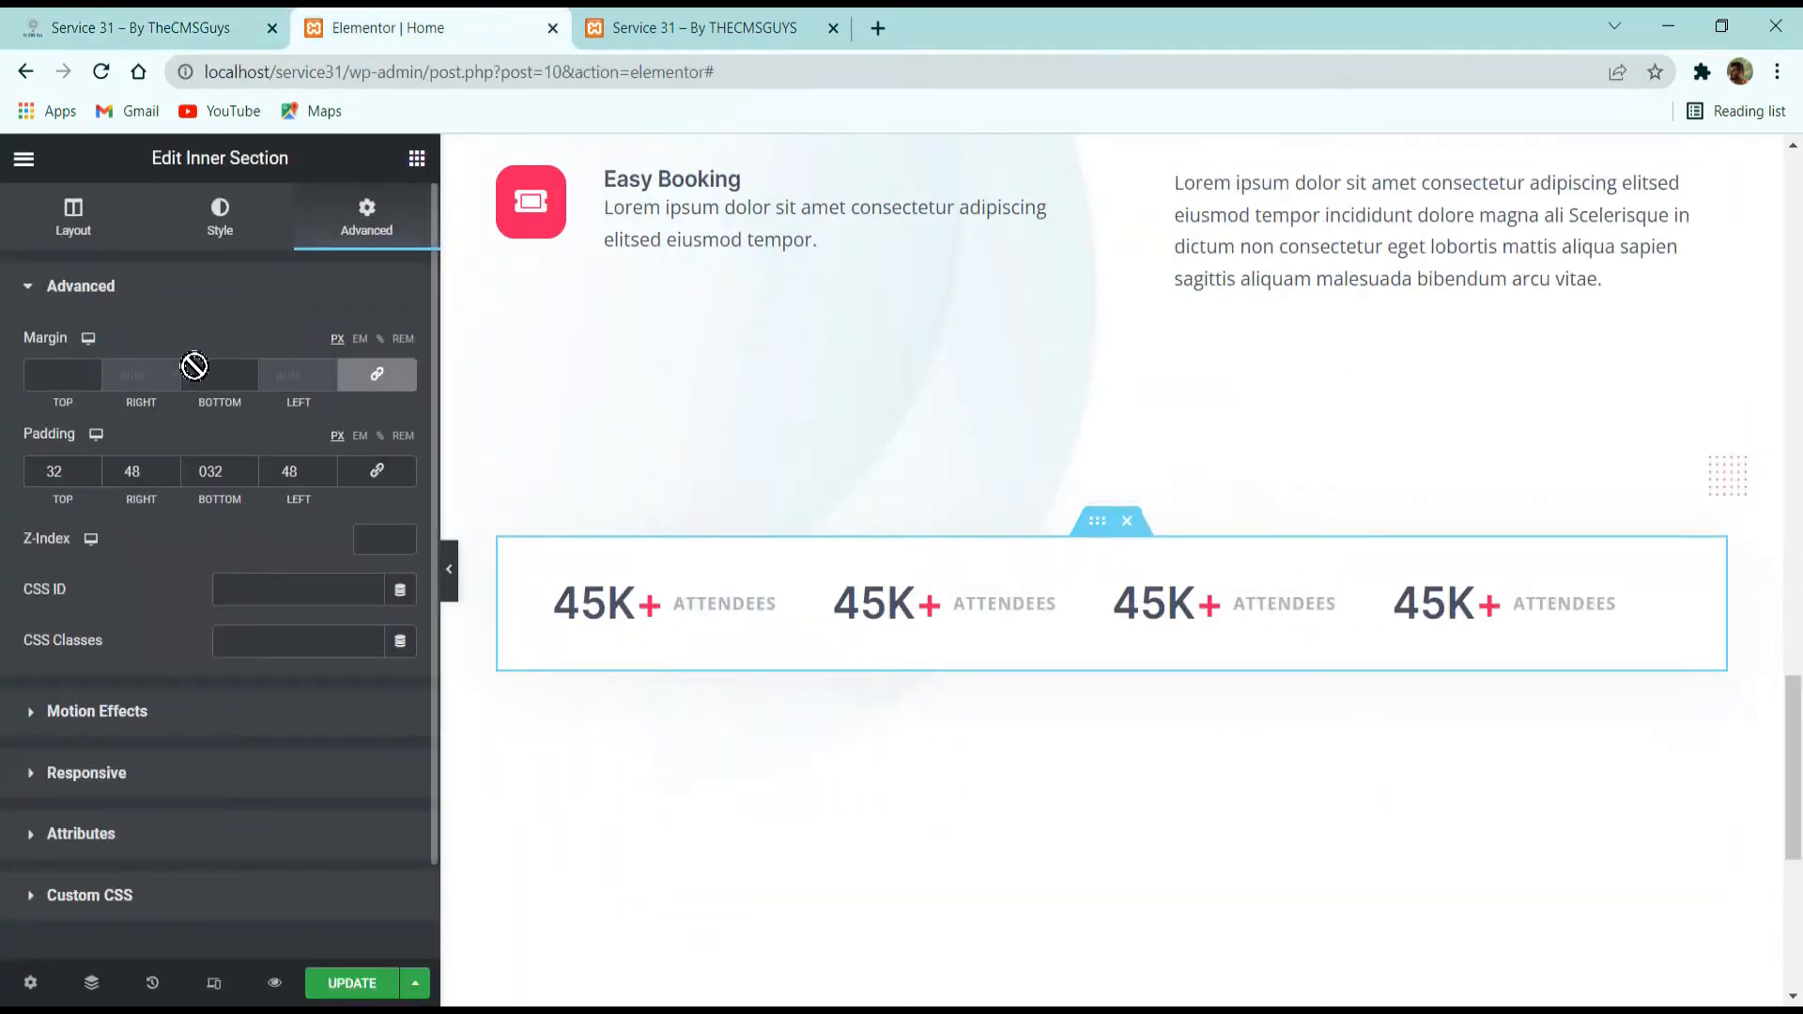
left_click(377, 375)
left_click(92, 379)
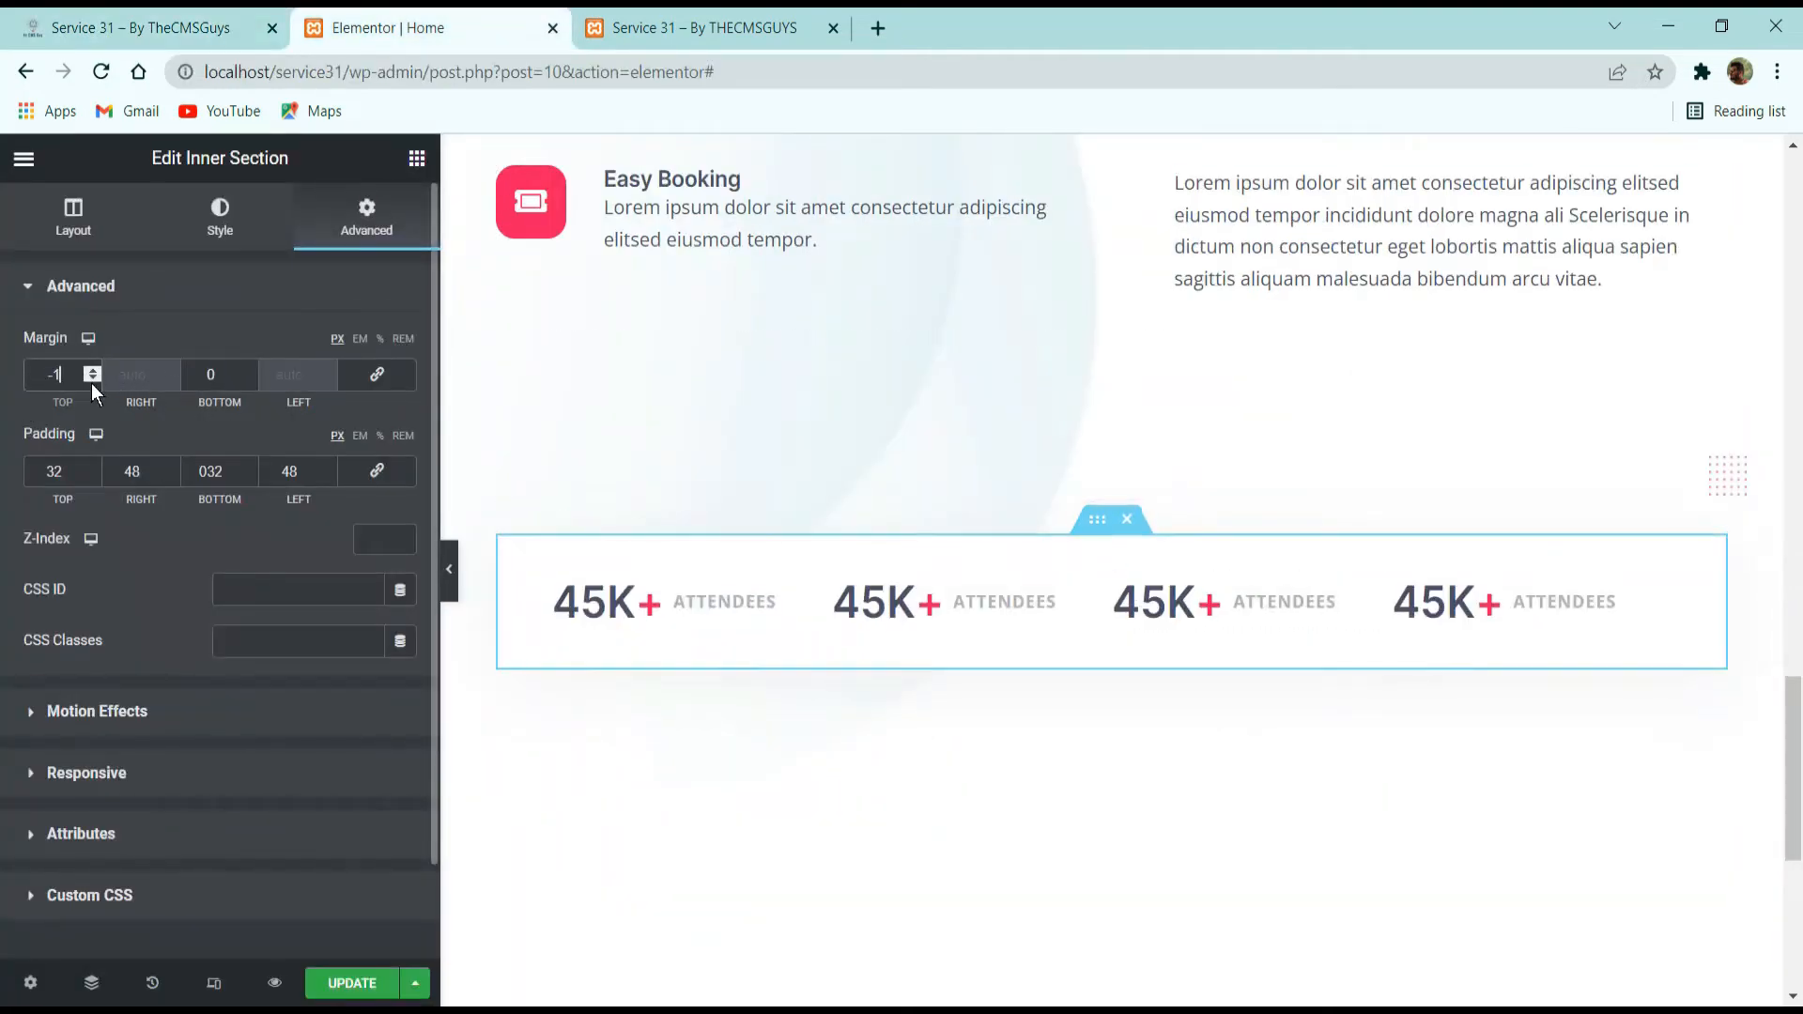
left_click(94, 378)
left_click(94, 379)
left_click(94, 378)
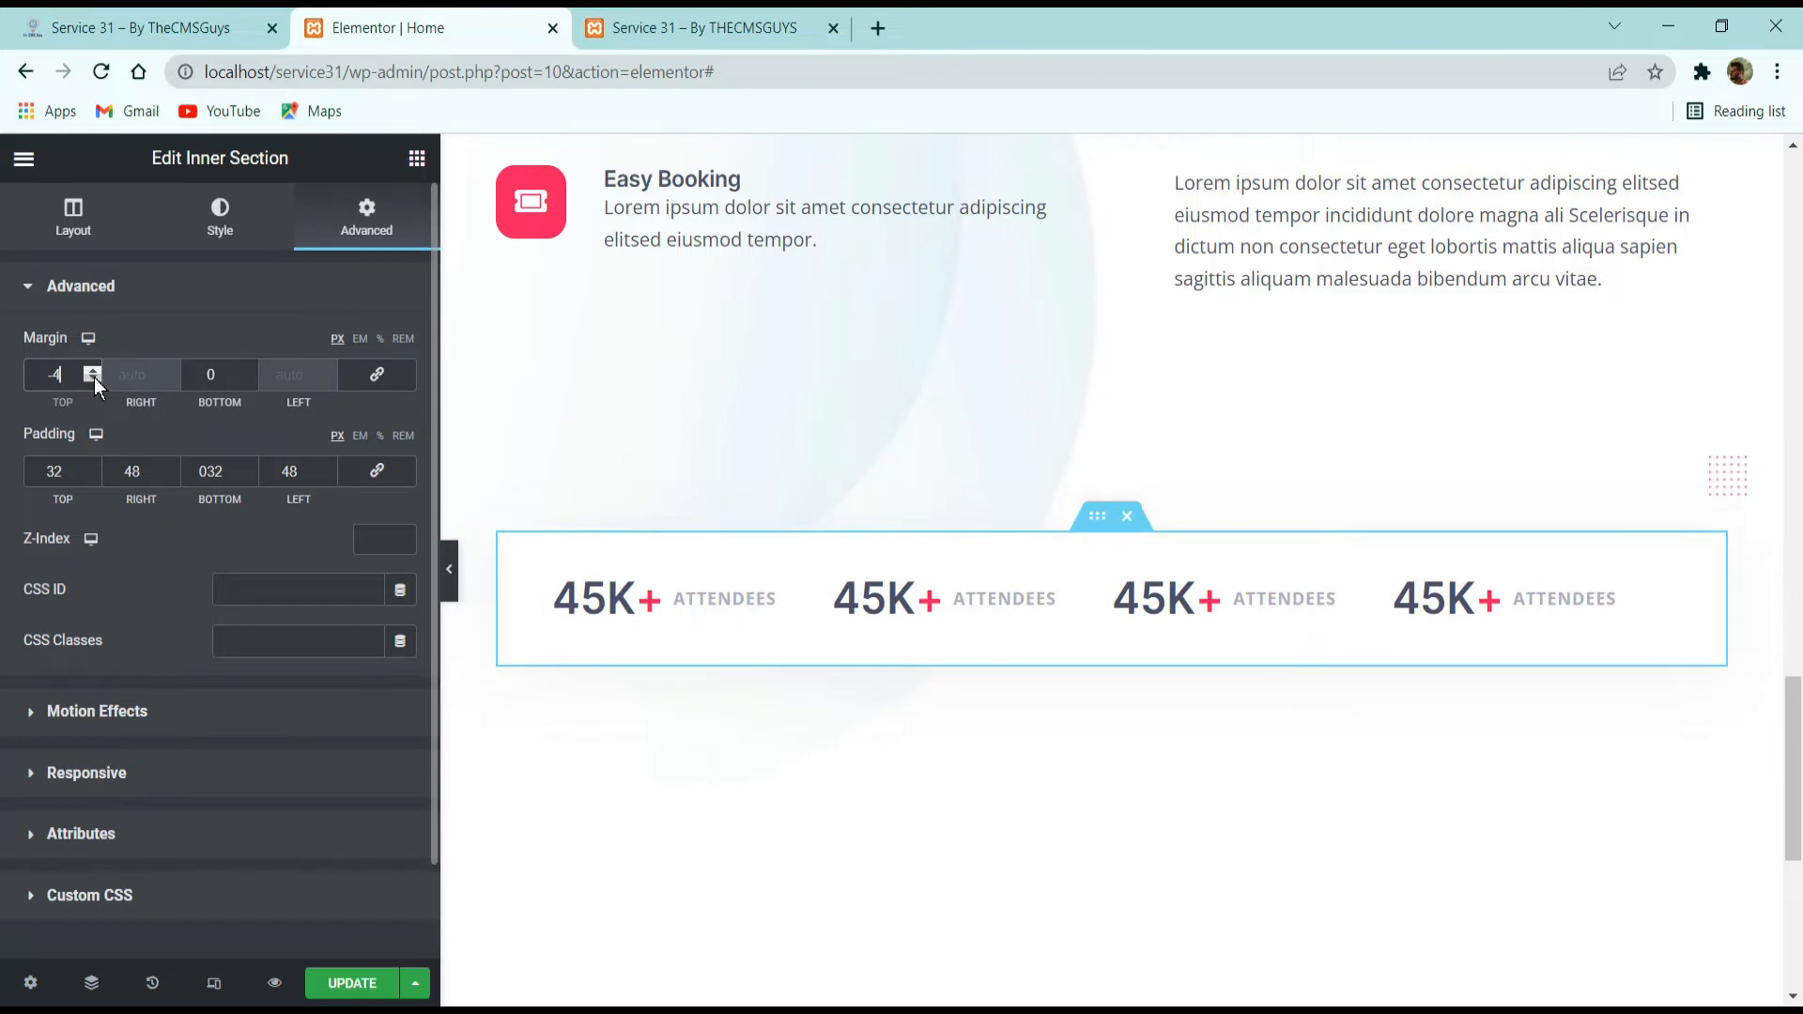
left_click(93, 377)
type("2")
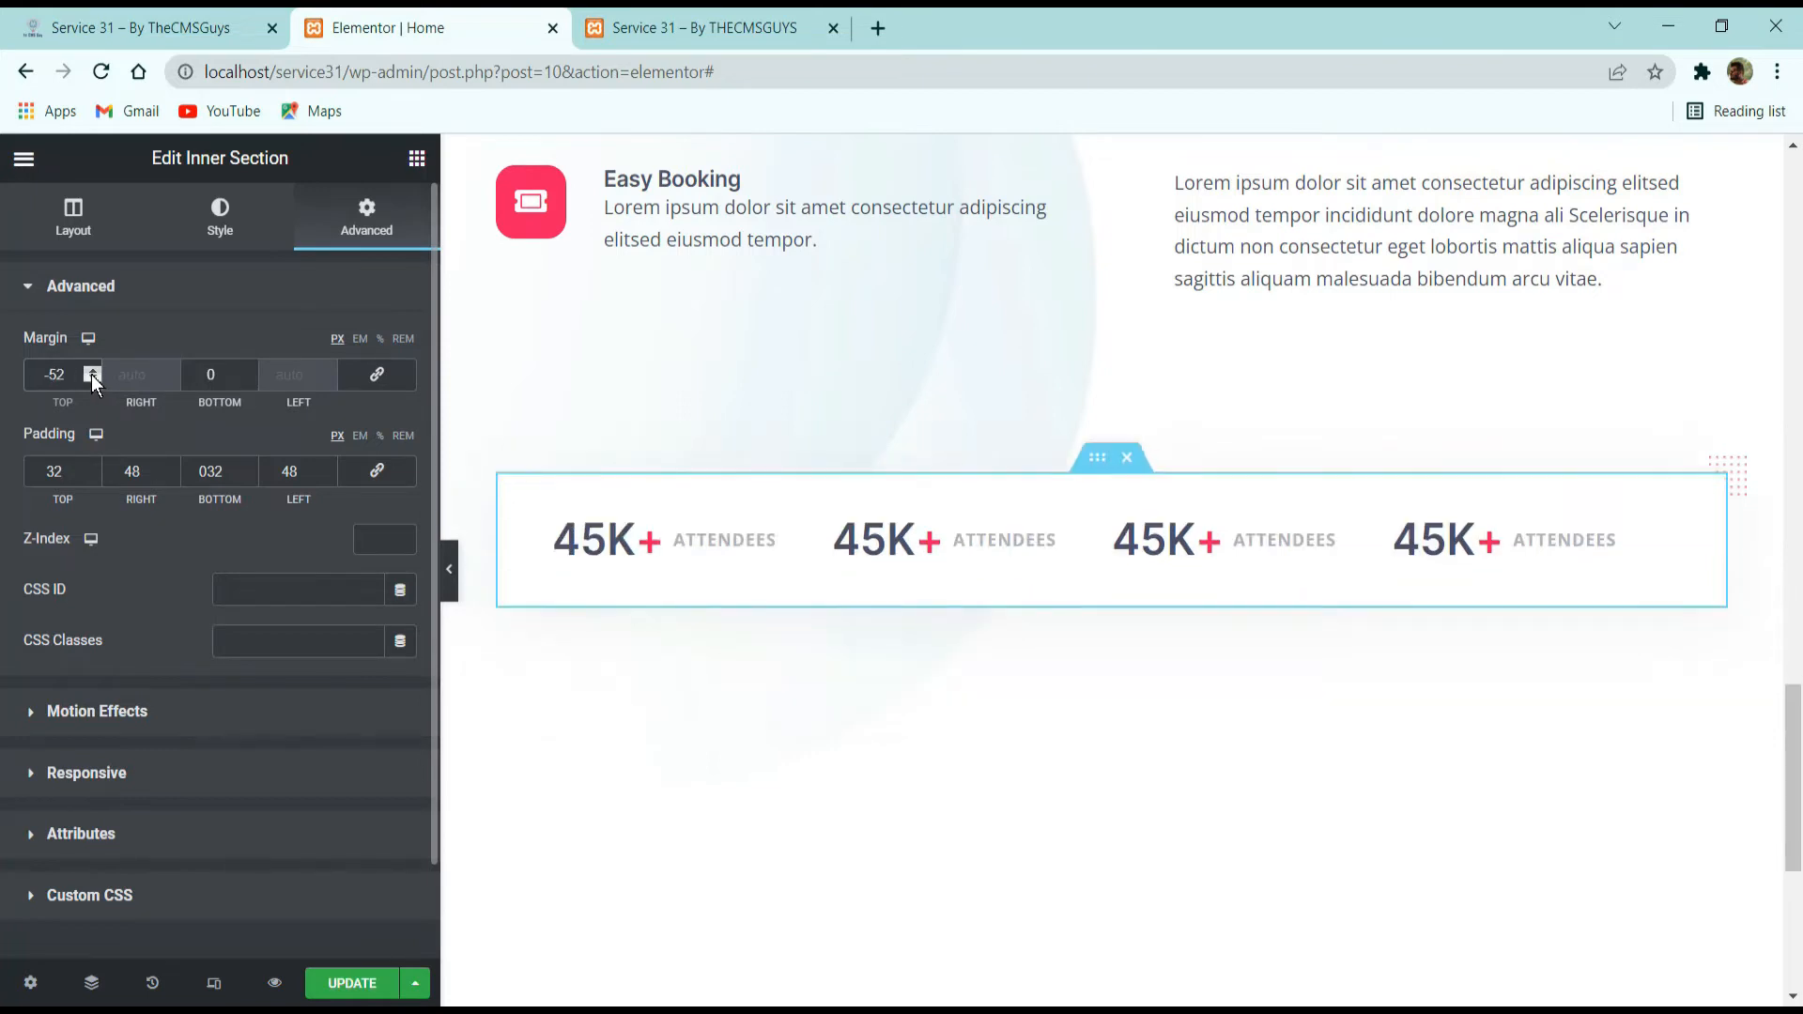
Set the dotted pattern image's z-index to 1, and compare the full-width statistics row with the reference site.
left_click(1487, 460)
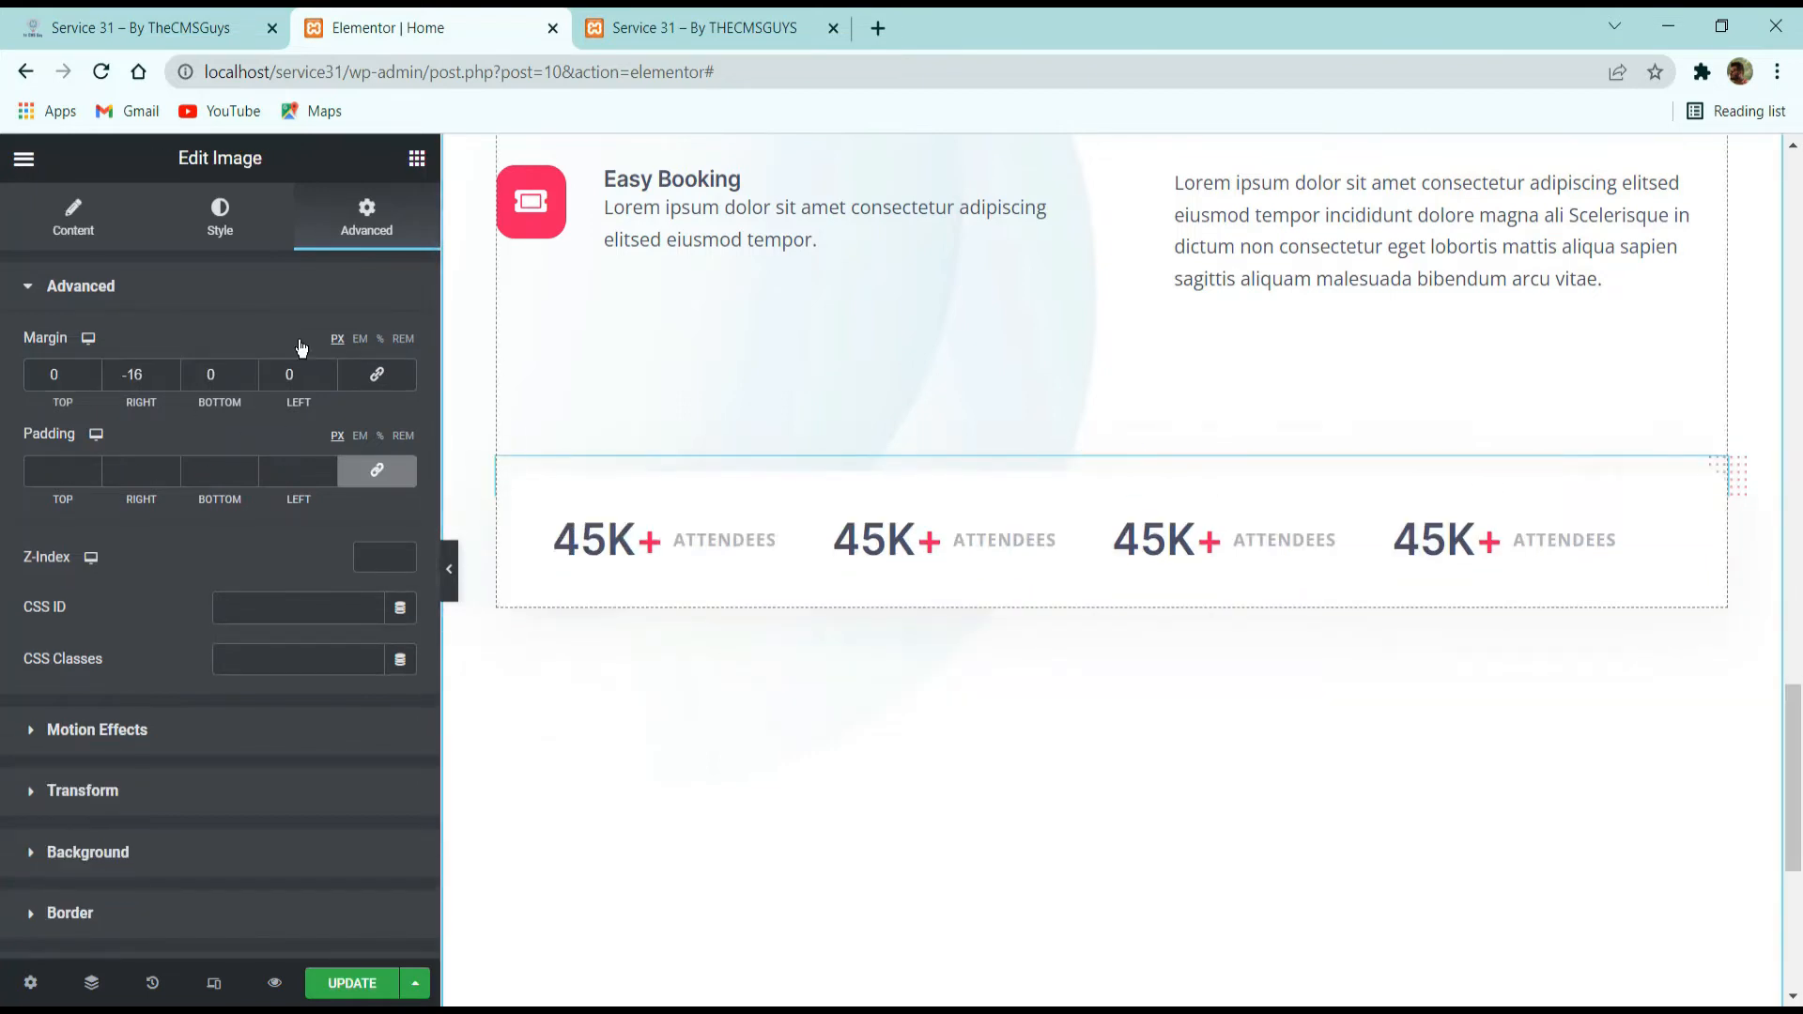
left_click(404, 555)
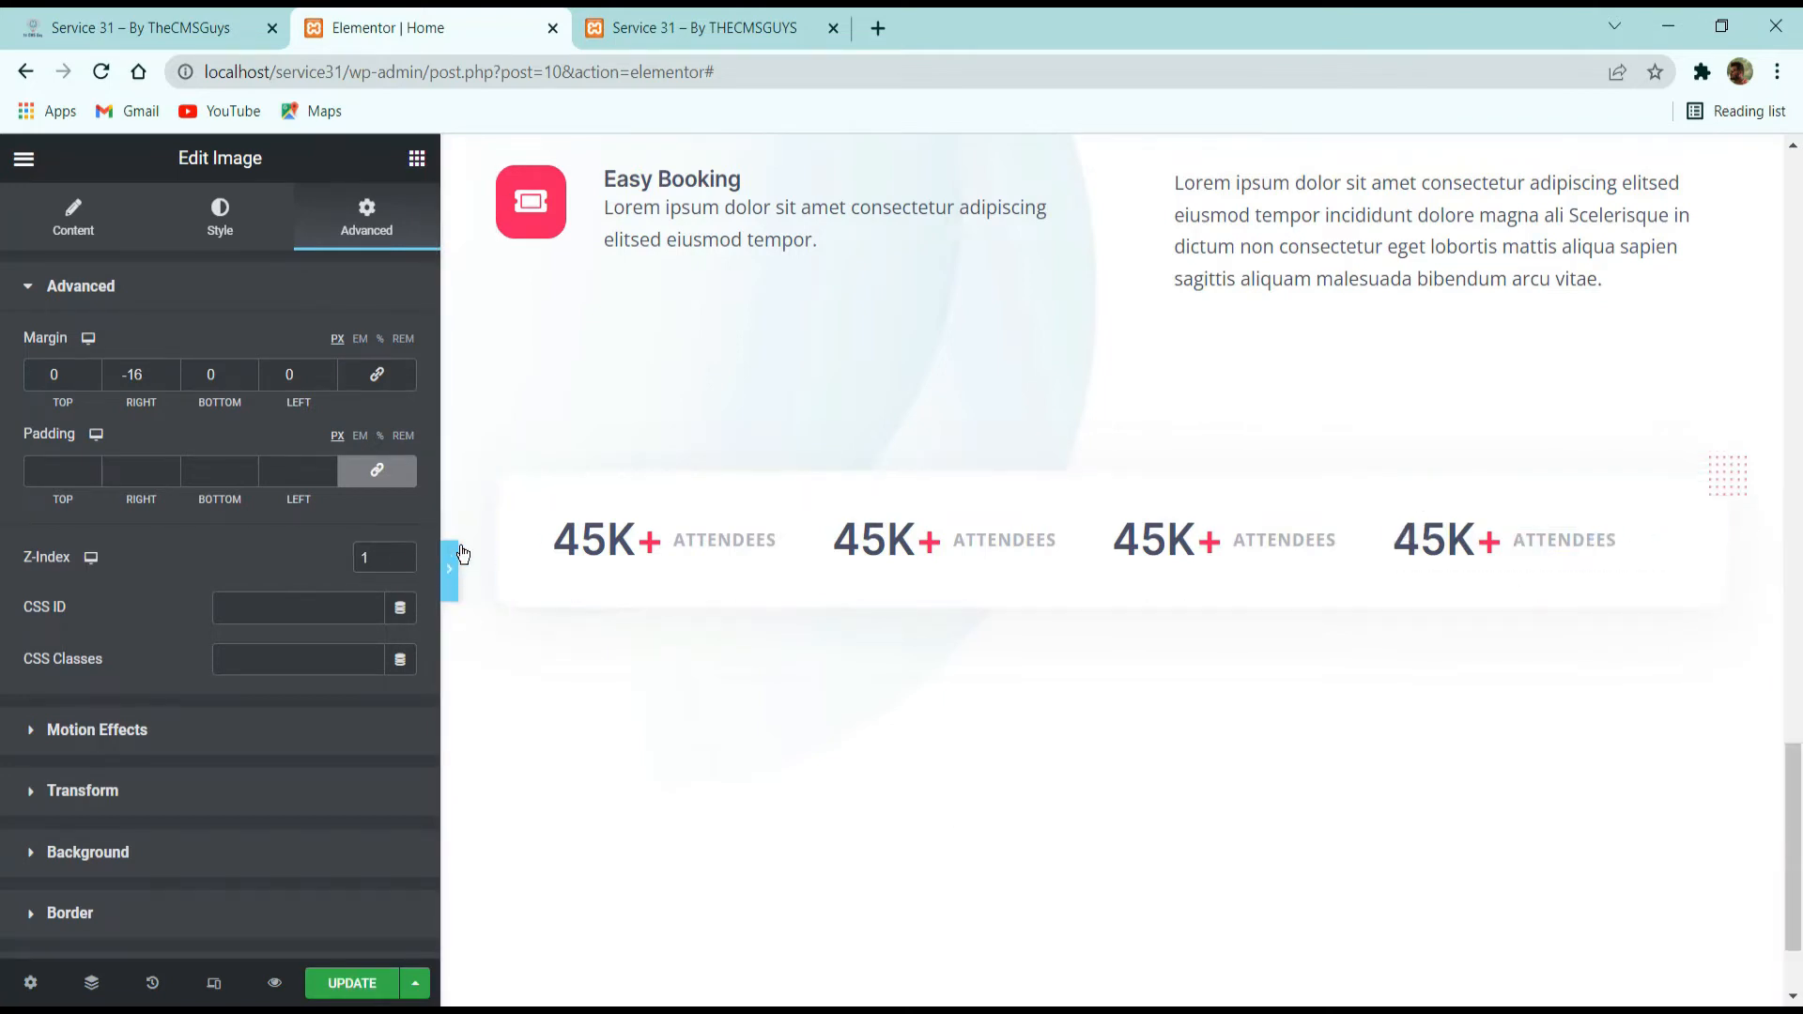
left_click(448, 569)
left_click(186, 13)
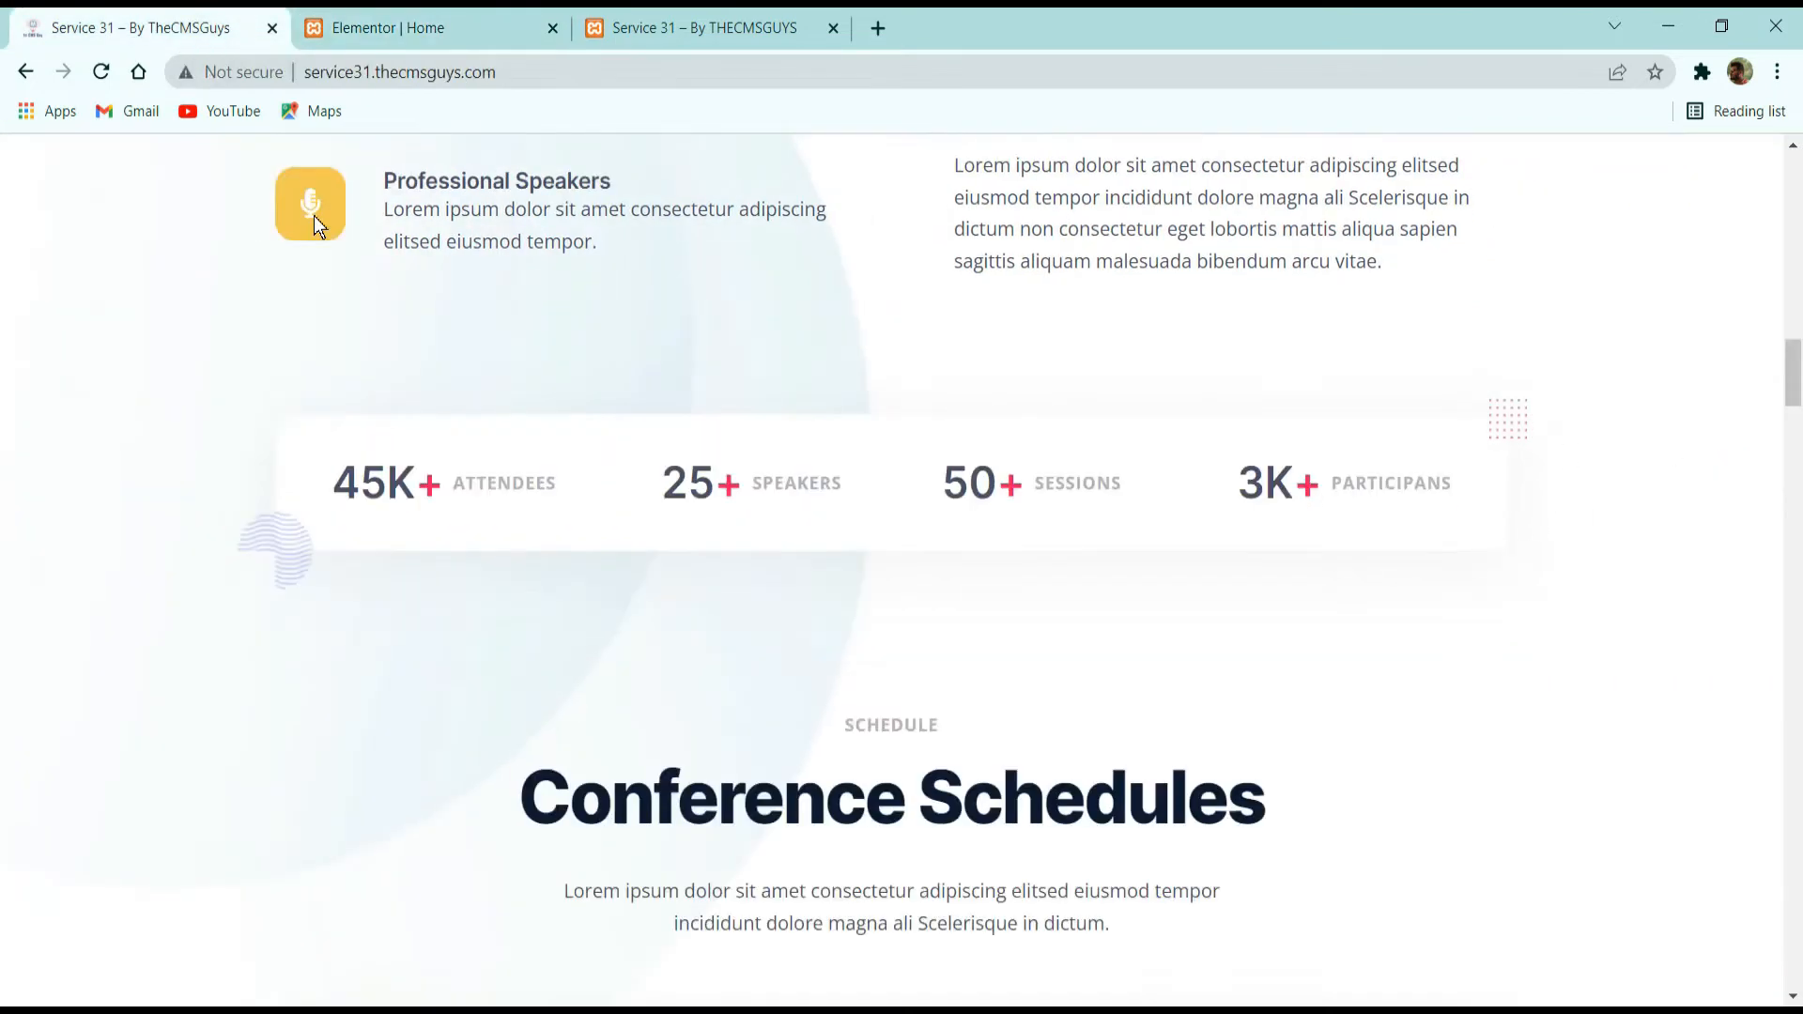
left_click(385, 27)
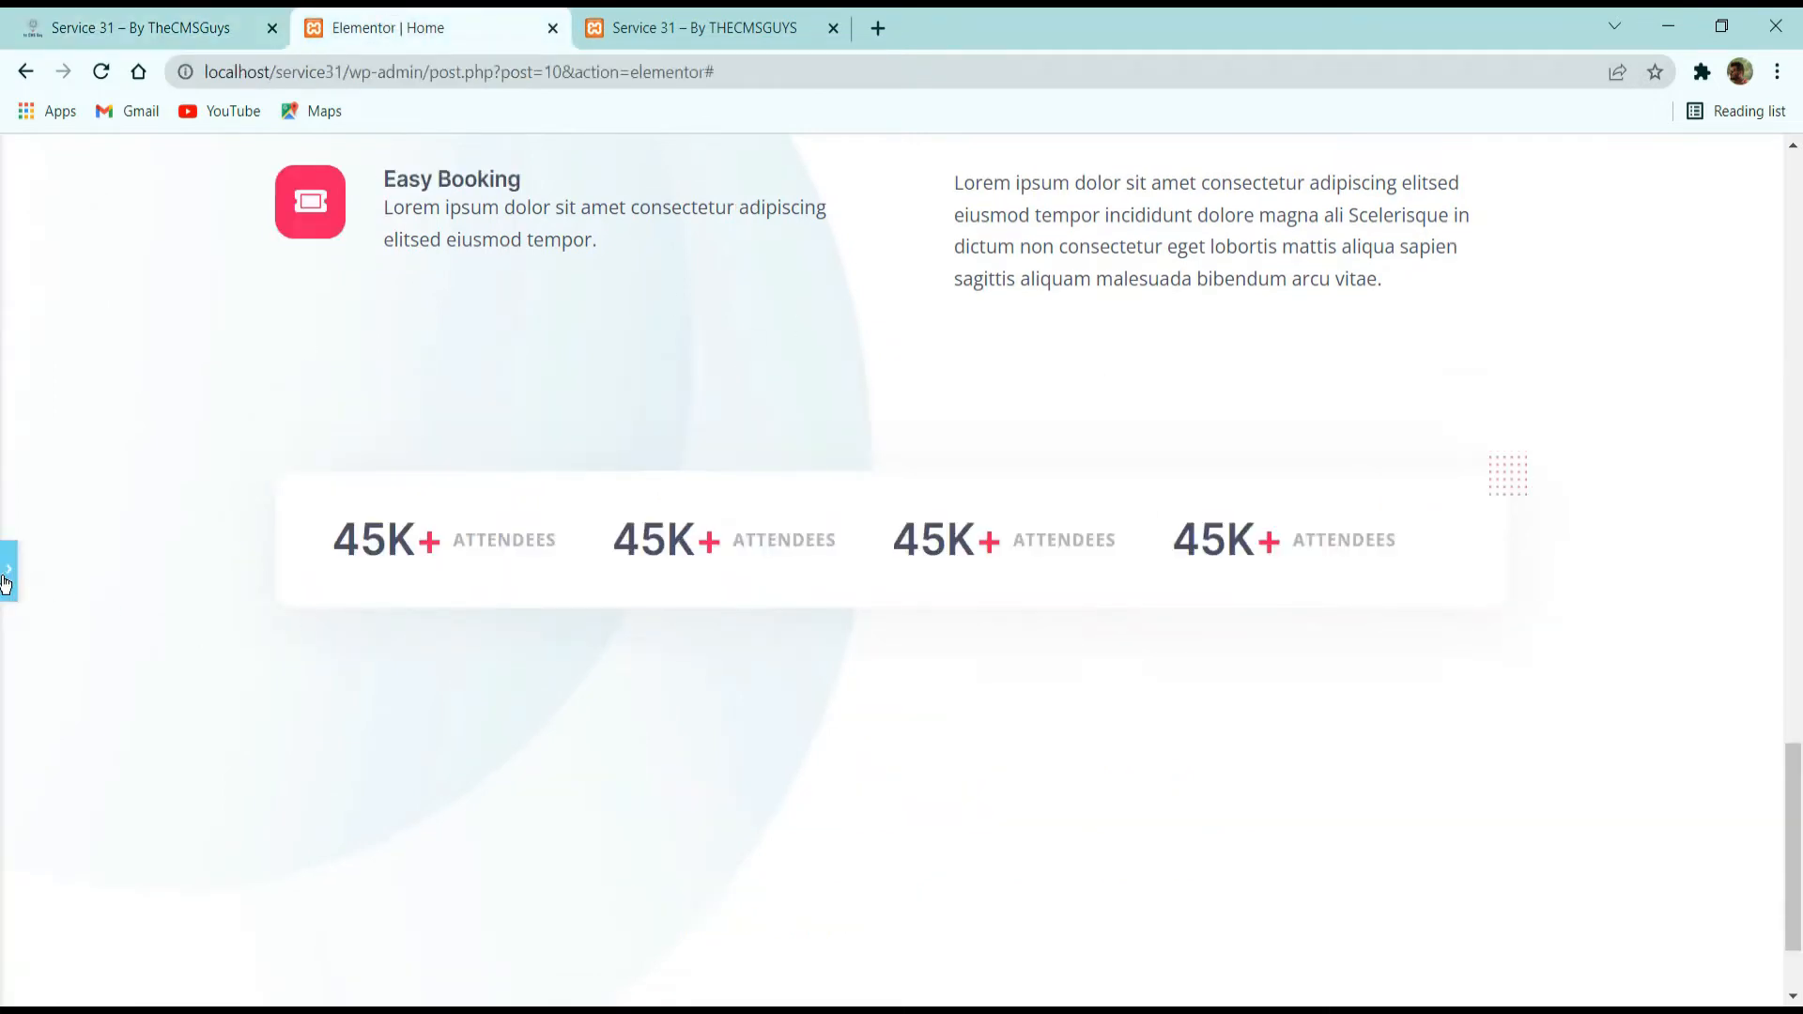
Recheck the reference statistics card, and add a new Image widget above the statistics row.
left_click(186, 18)
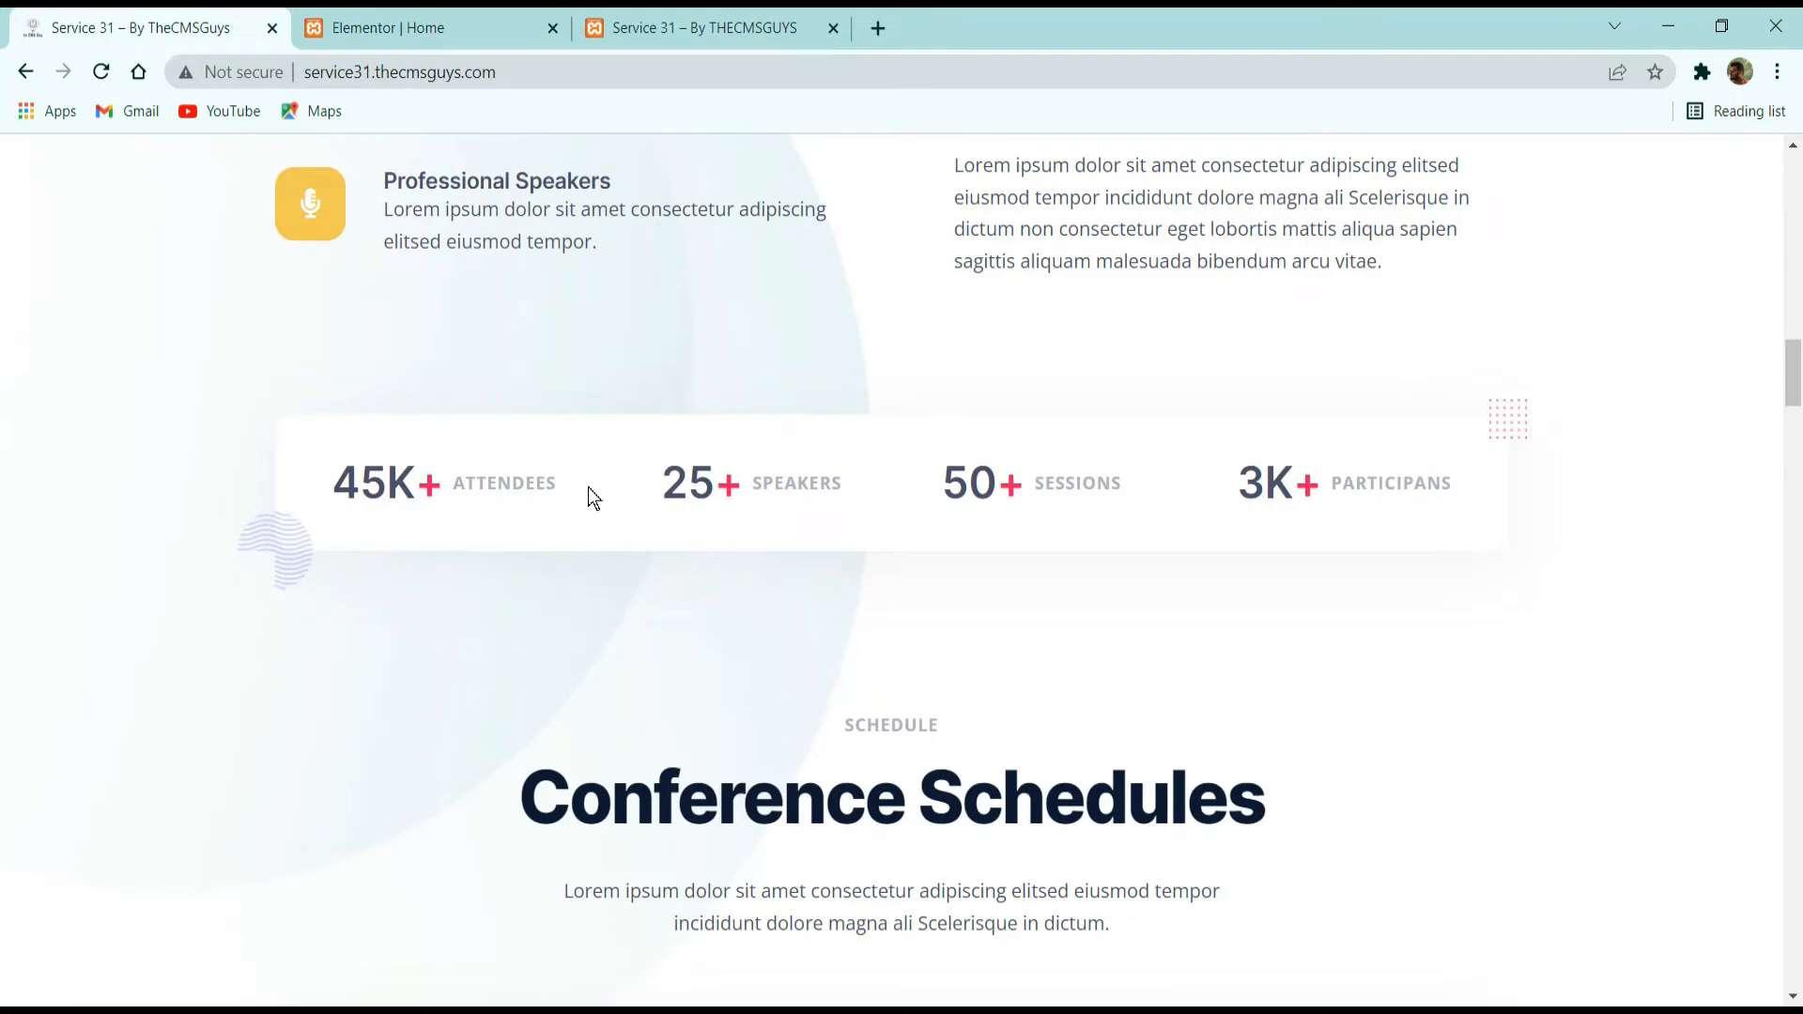
left_click(394, 24)
left_click(11, 572)
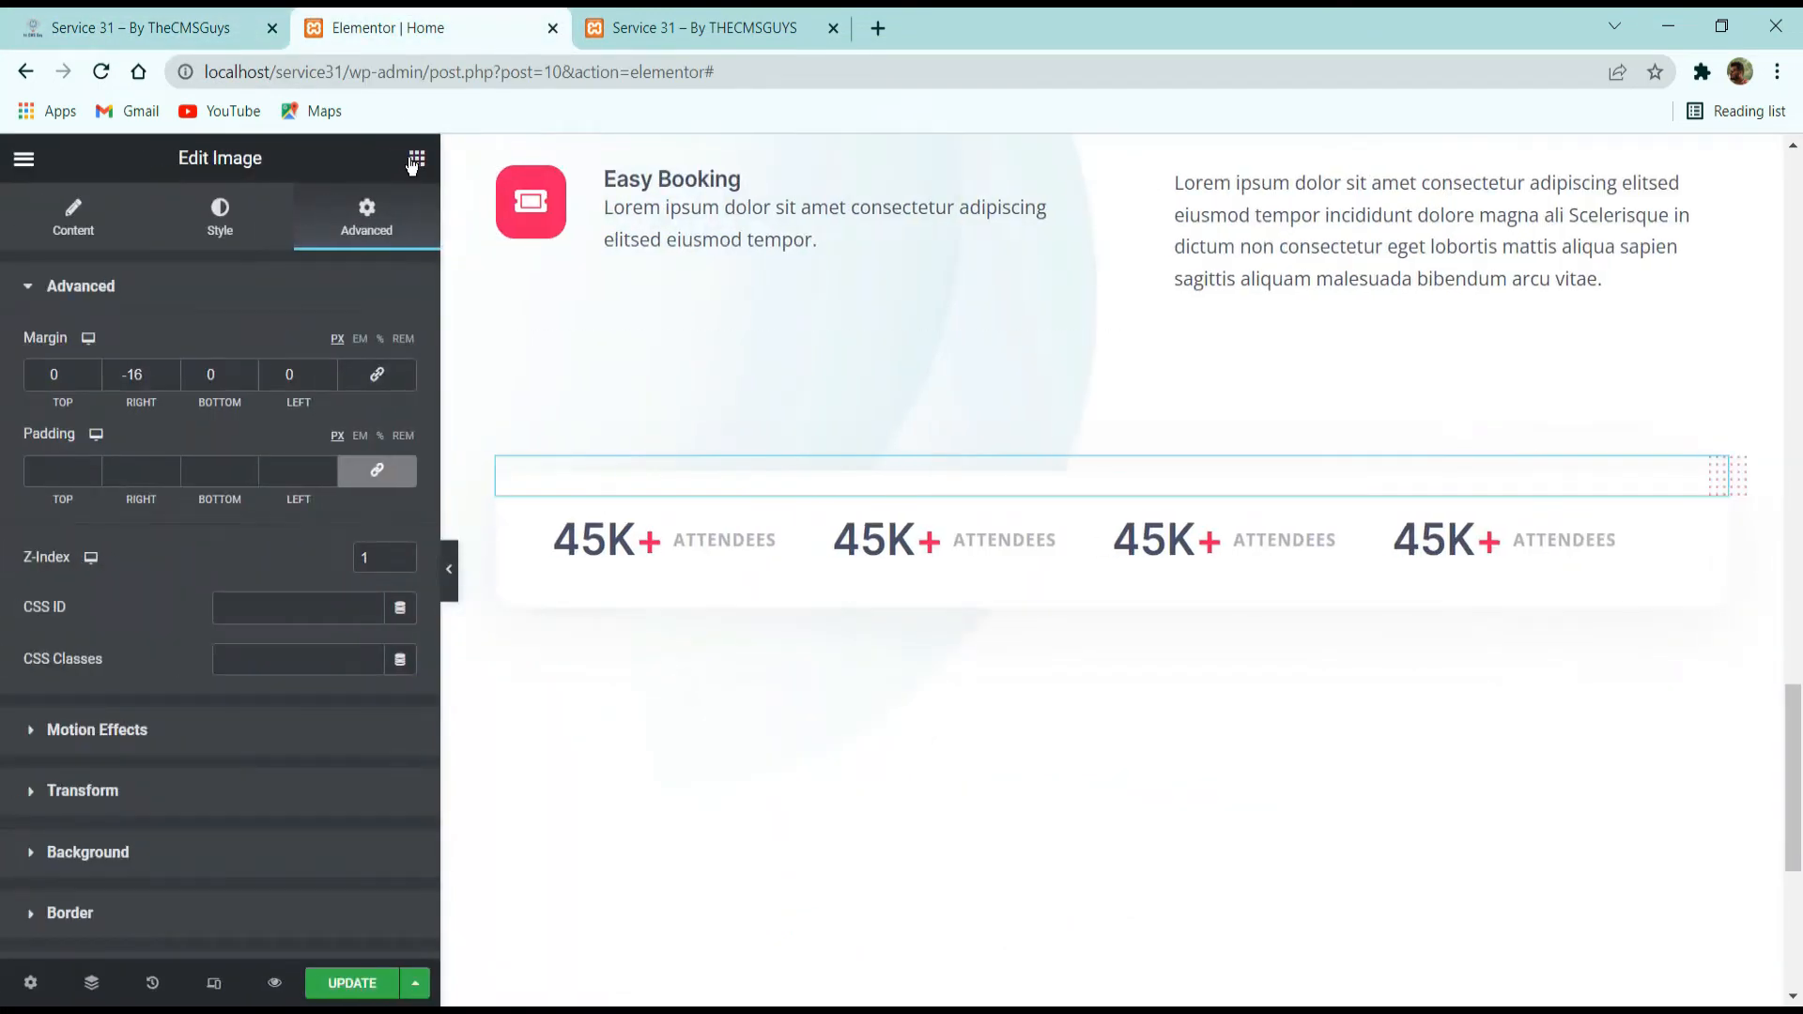
left_click(416, 159)
left_click_drag(113, 569, 924, 443)
Move the new placeholder image below the counters' inner section in the page structure, collapsing the other sections.
left_click(91, 983)
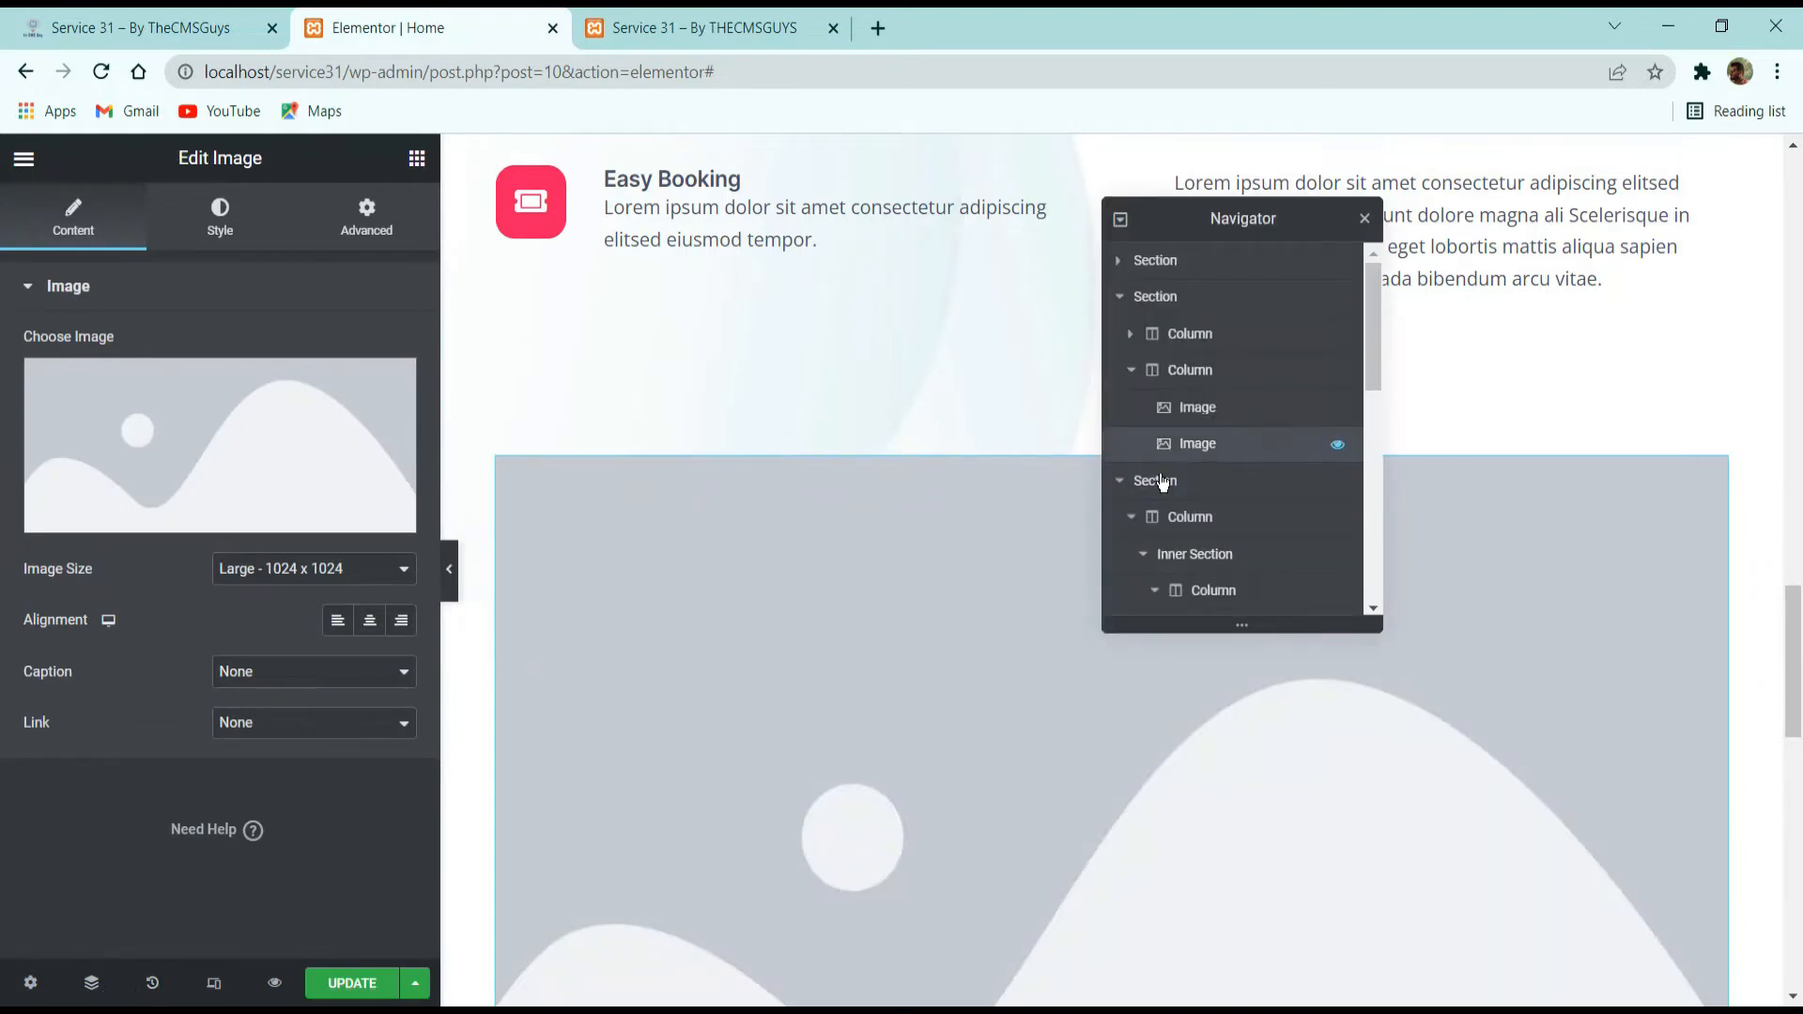
left_click(1120, 296)
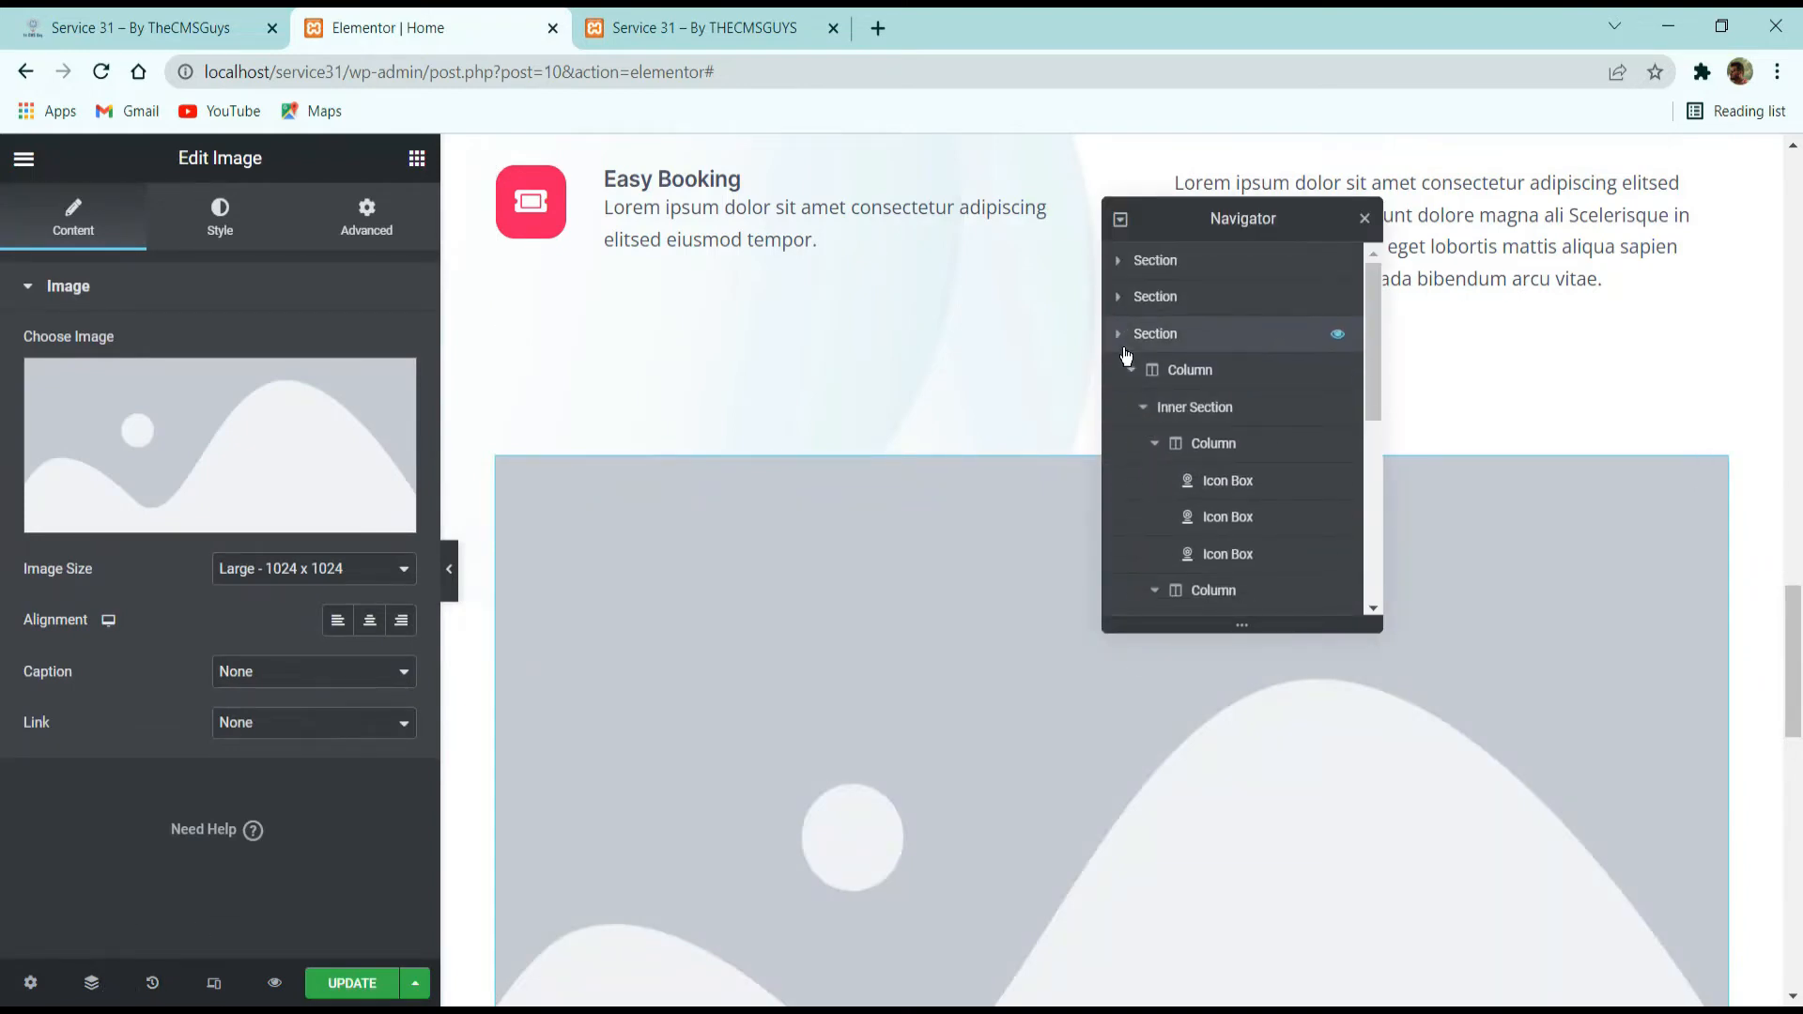
left_click(1119, 334)
left_click(1146, 372)
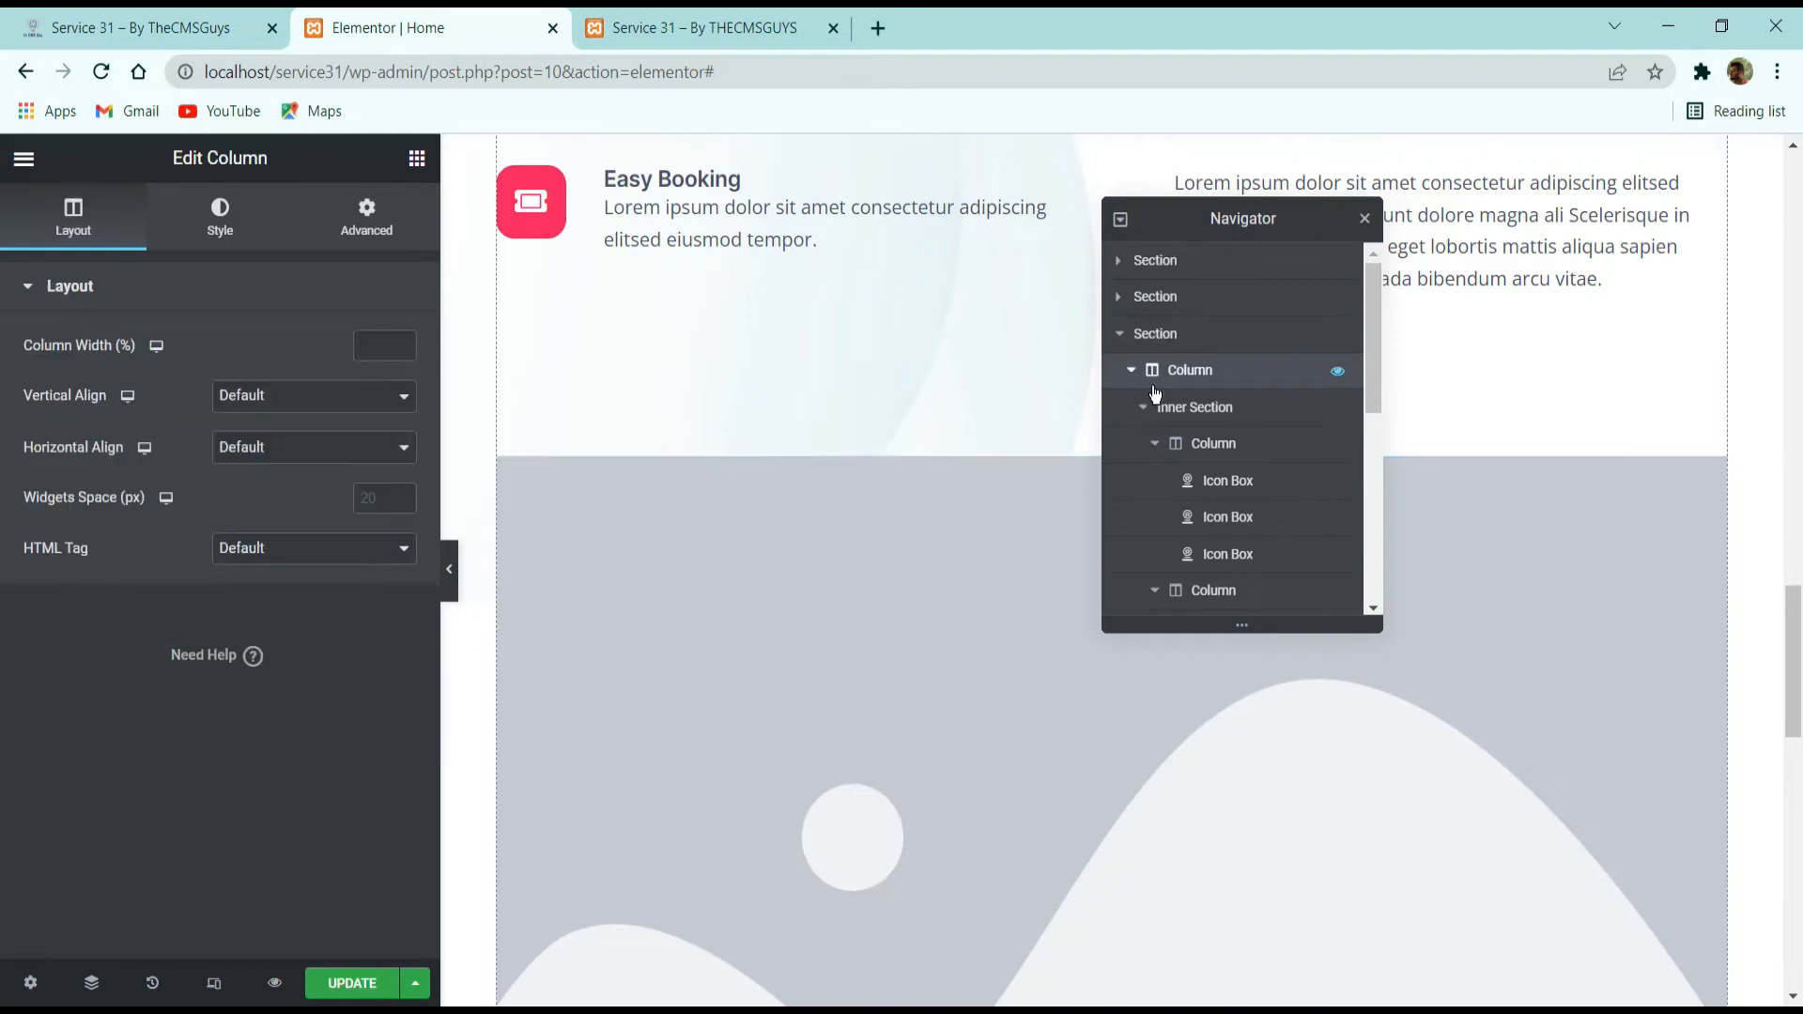
left_click(1143, 407)
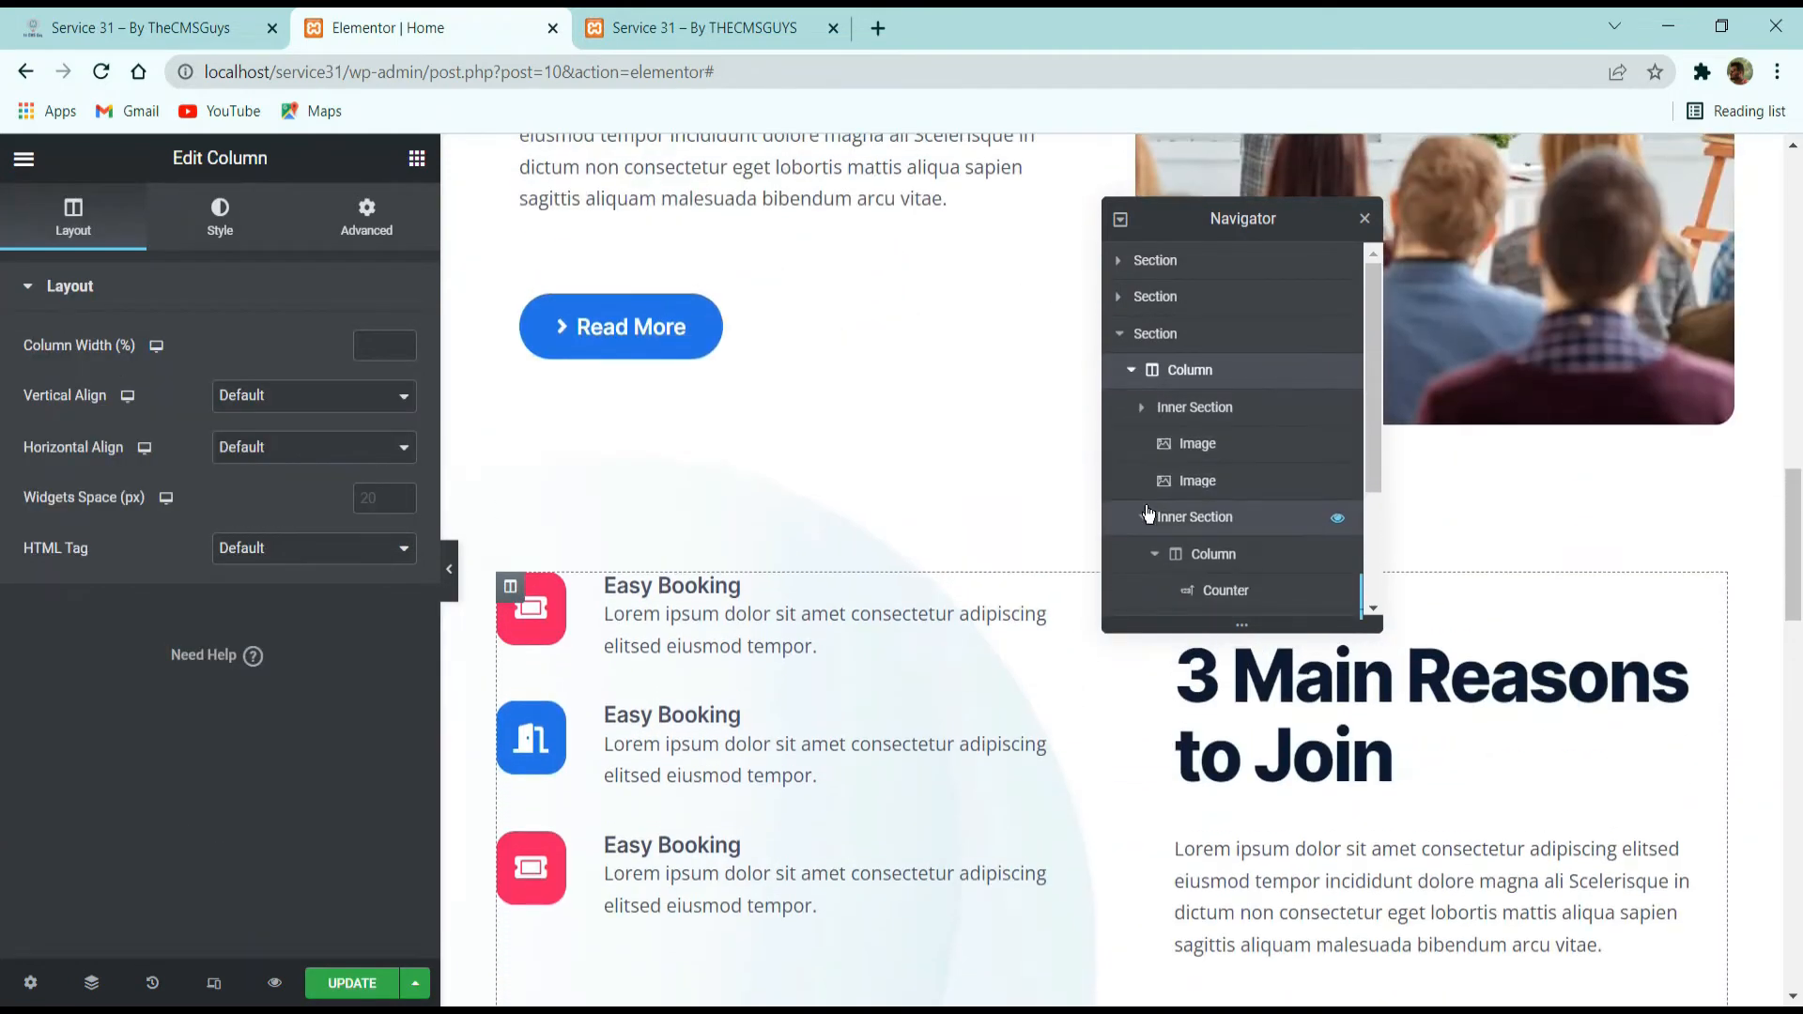
left_click(1159, 515)
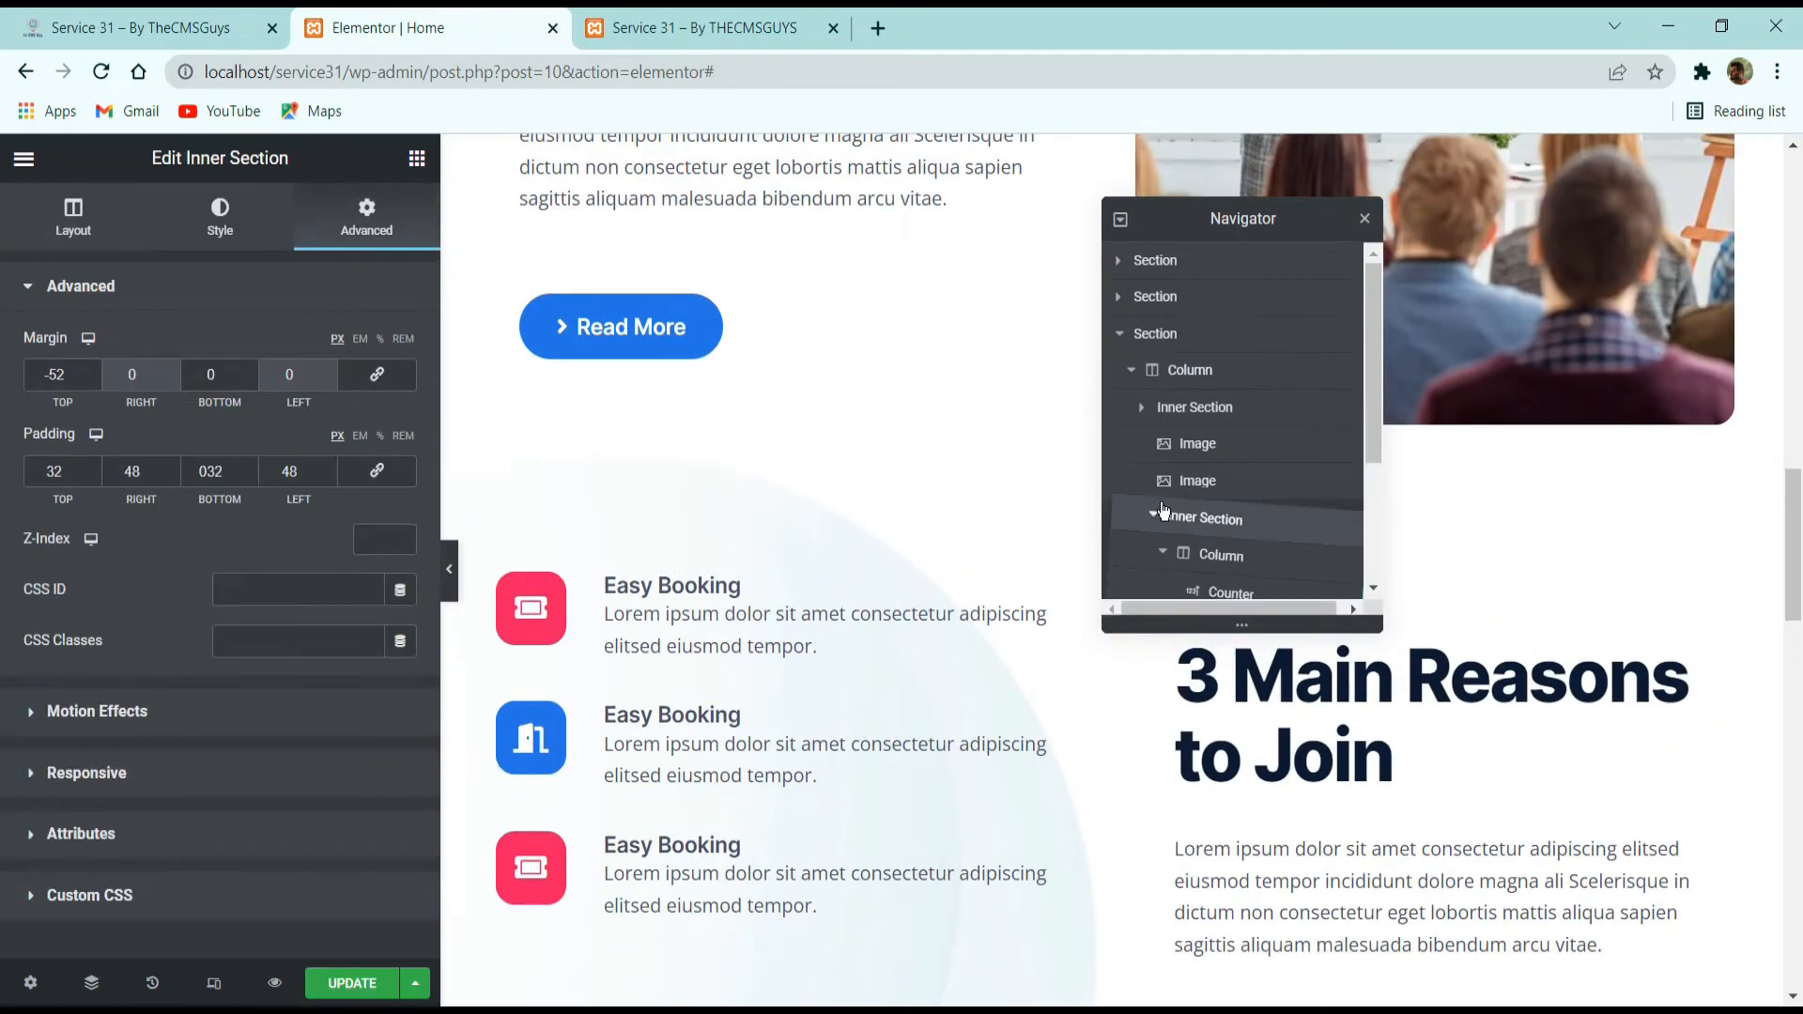
left_click(1142, 518)
left_click_drag(1181, 487, 1209, 564)
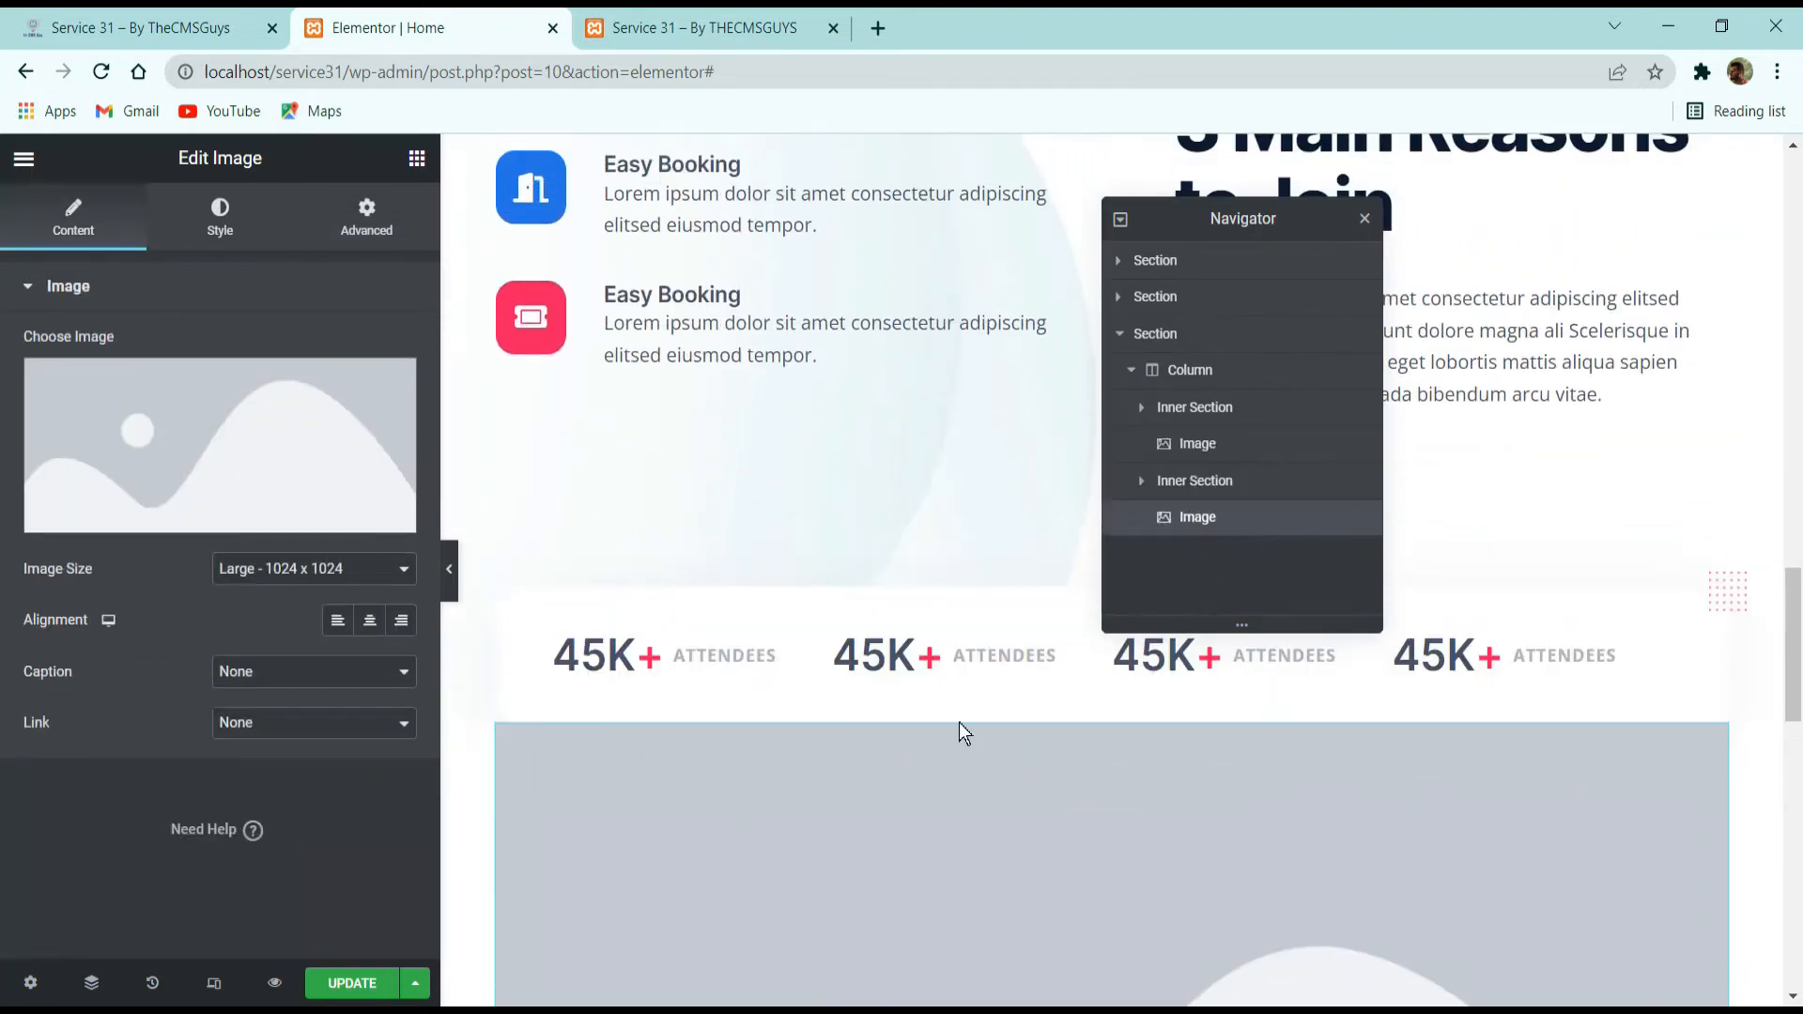
Use accent-circle-line.png from the media library for the image below the counters and align it left.
left_click(161, 387)
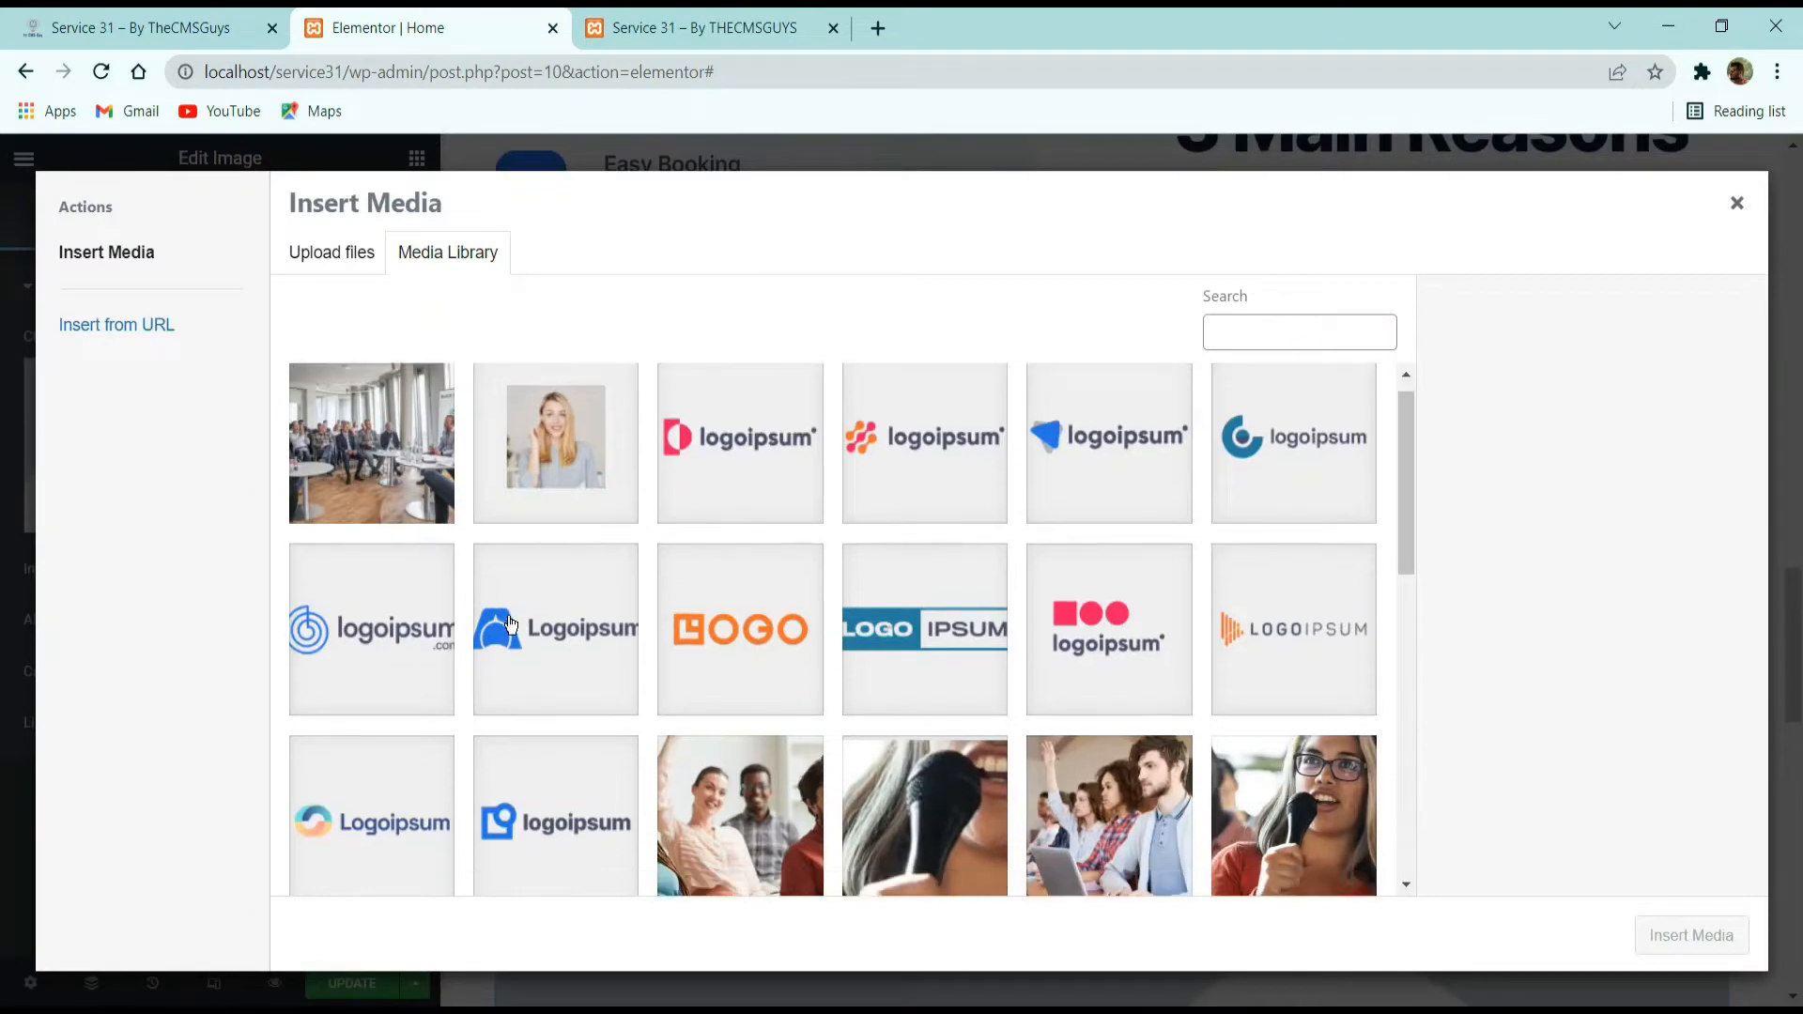
scroll(510, 658, "down", 5)
left_click(1137, 742)
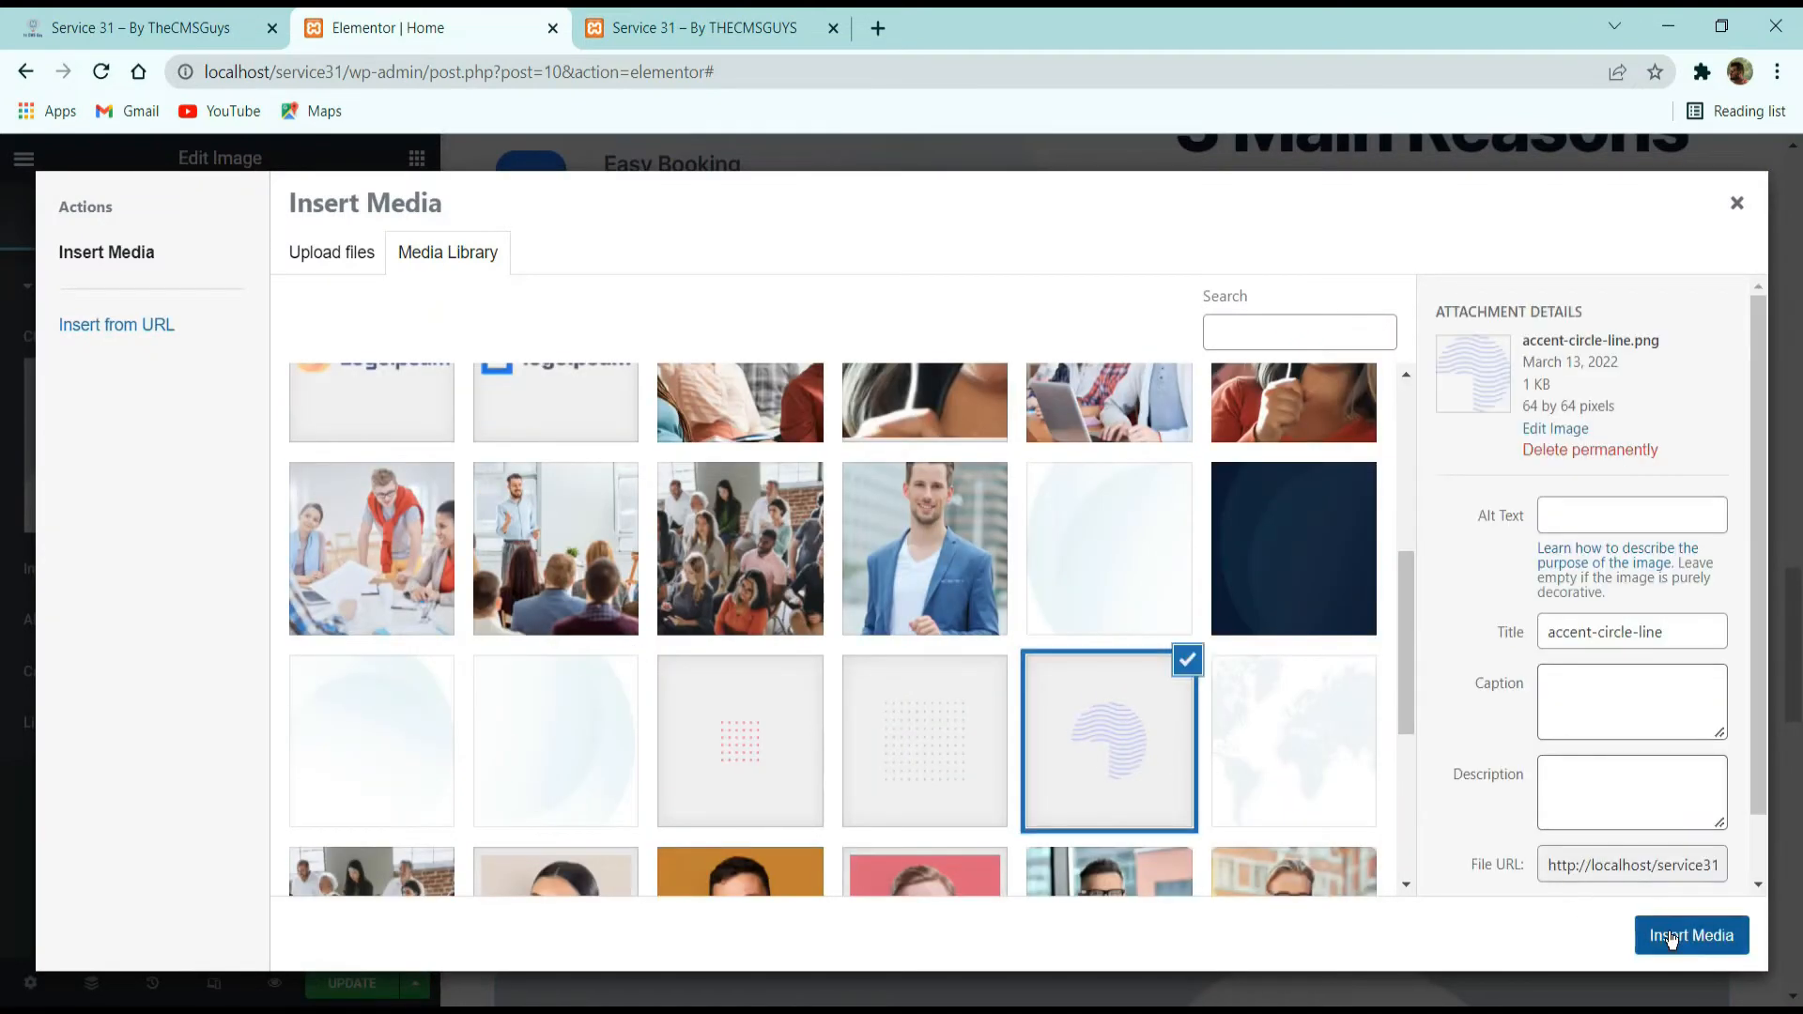
left_click(1671, 940)
left_click(340, 624)
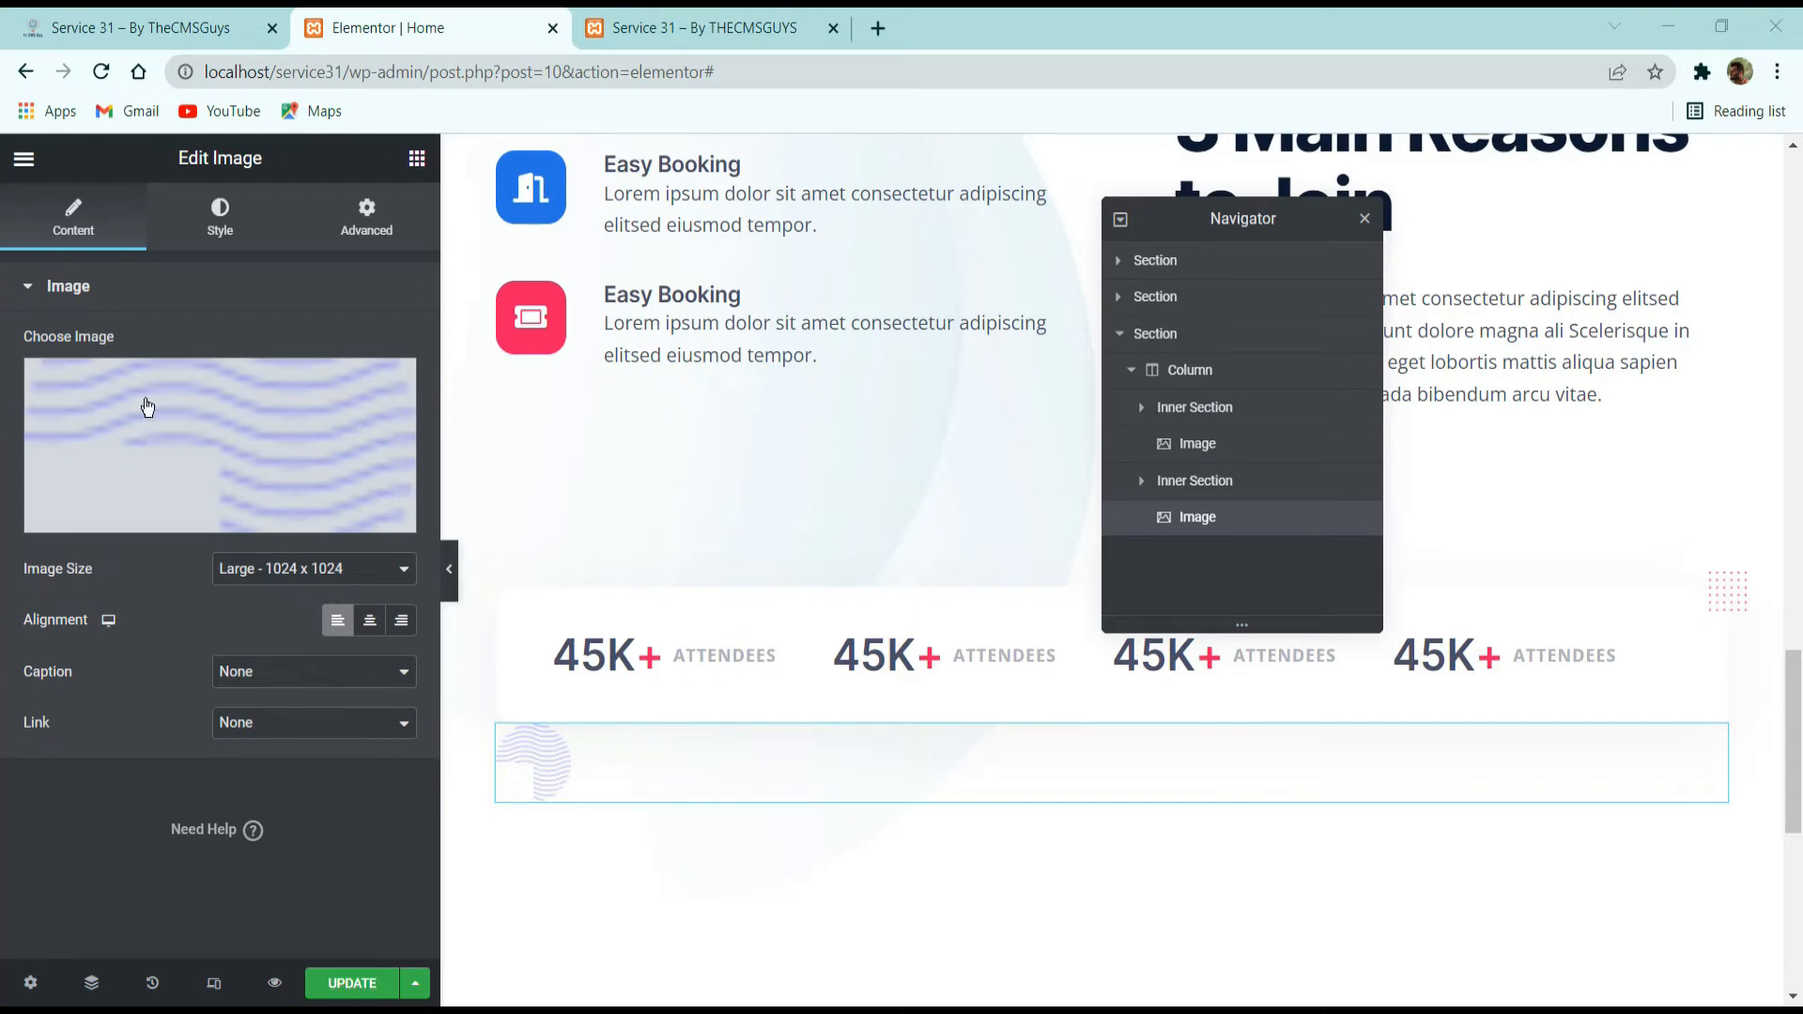
Unlink the wavy circle image's margin values and set the top and left margins to -32 px.
left_click(369, 224)
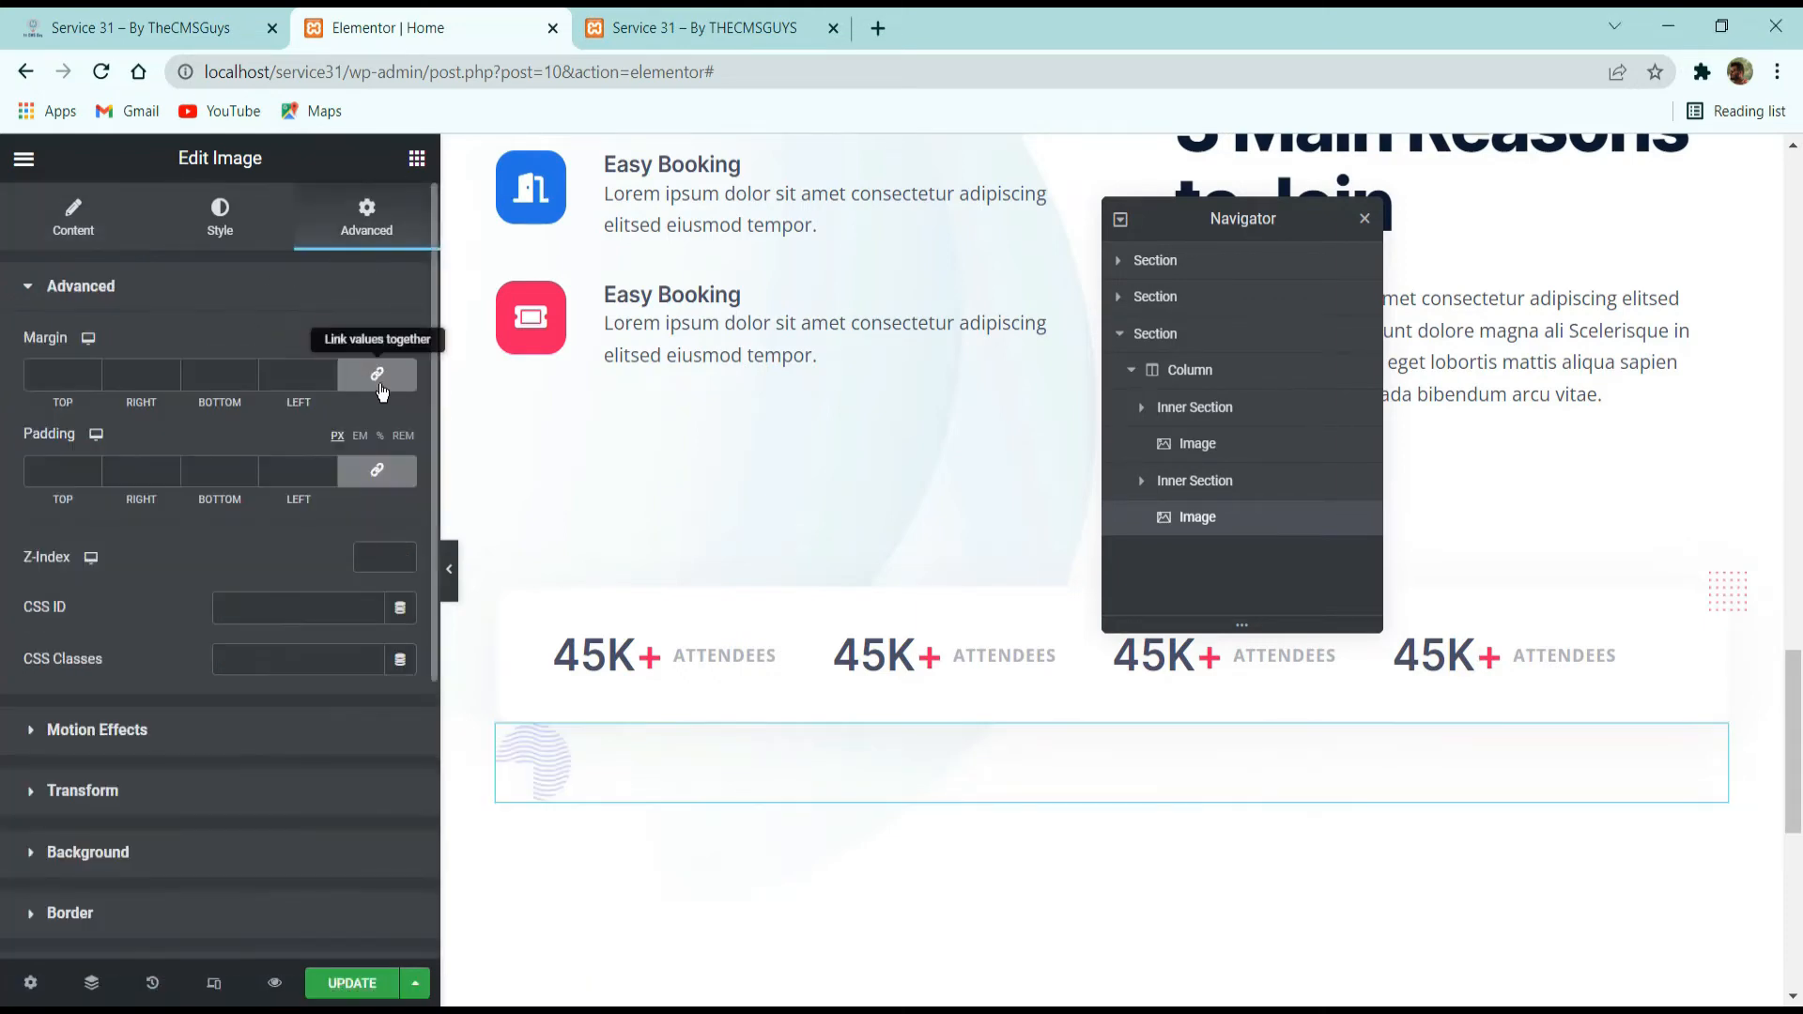
left_click(377, 375)
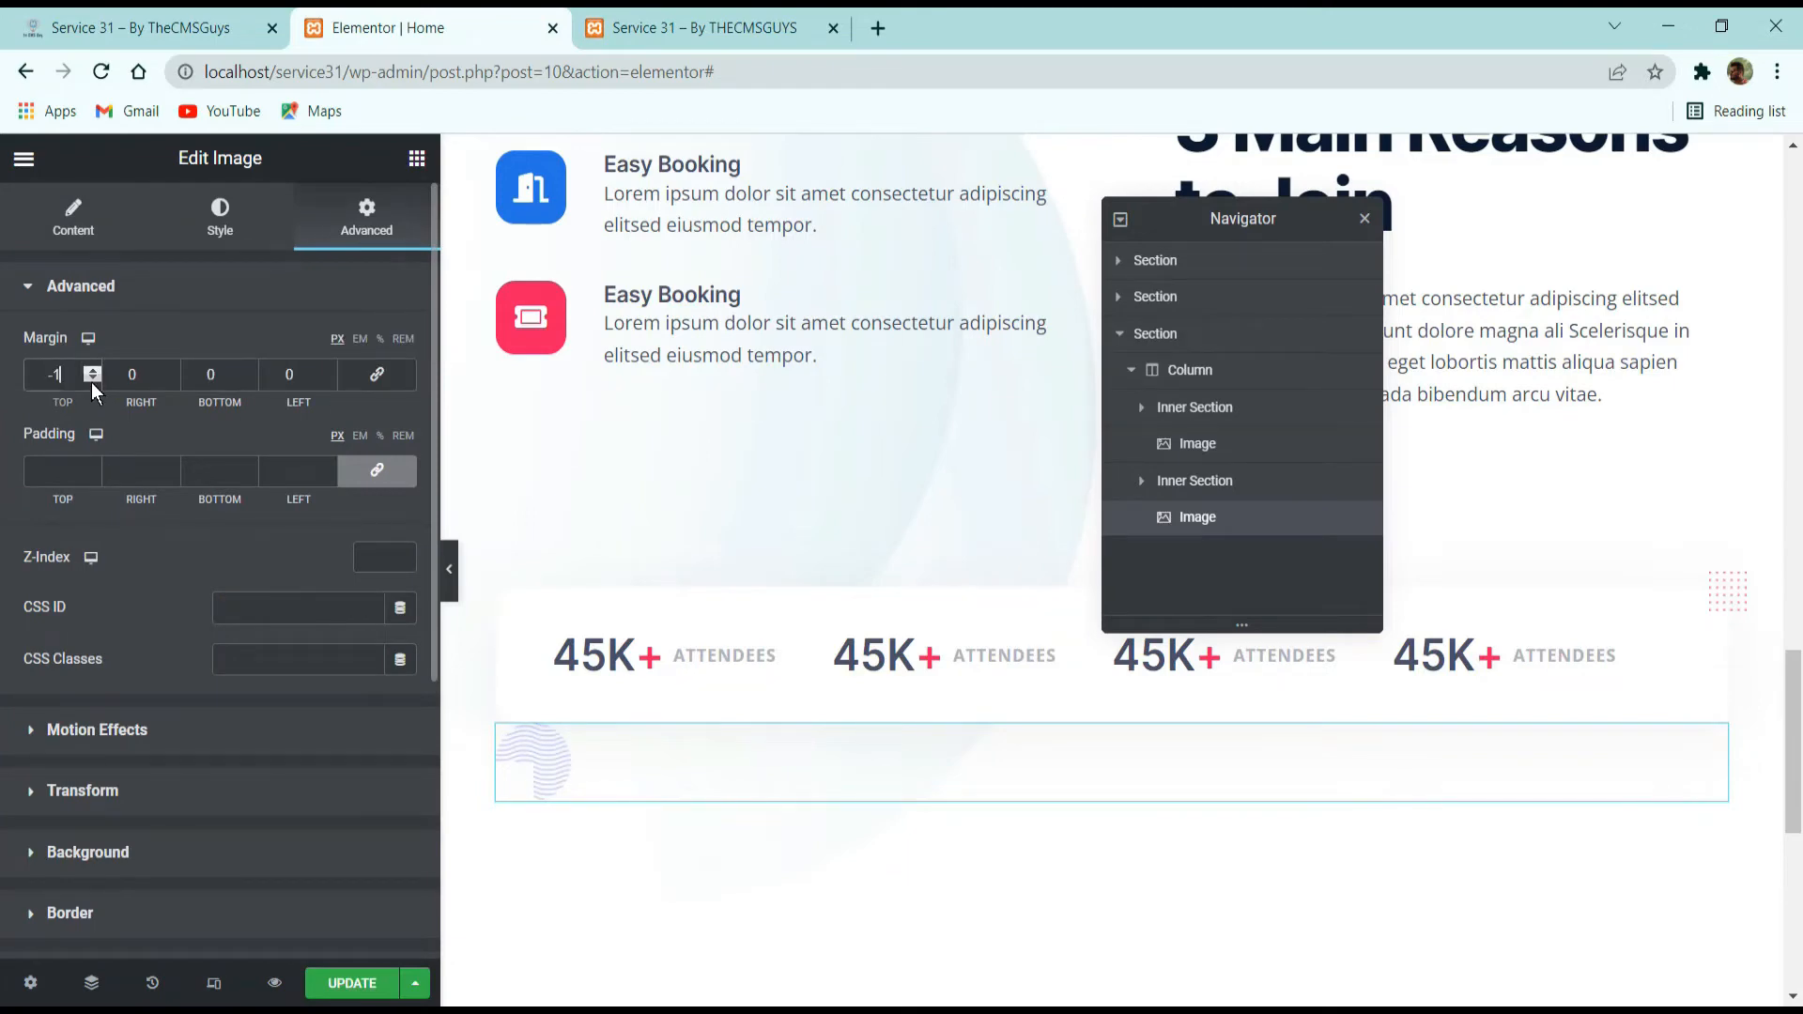
double_click(92, 381)
type("2")
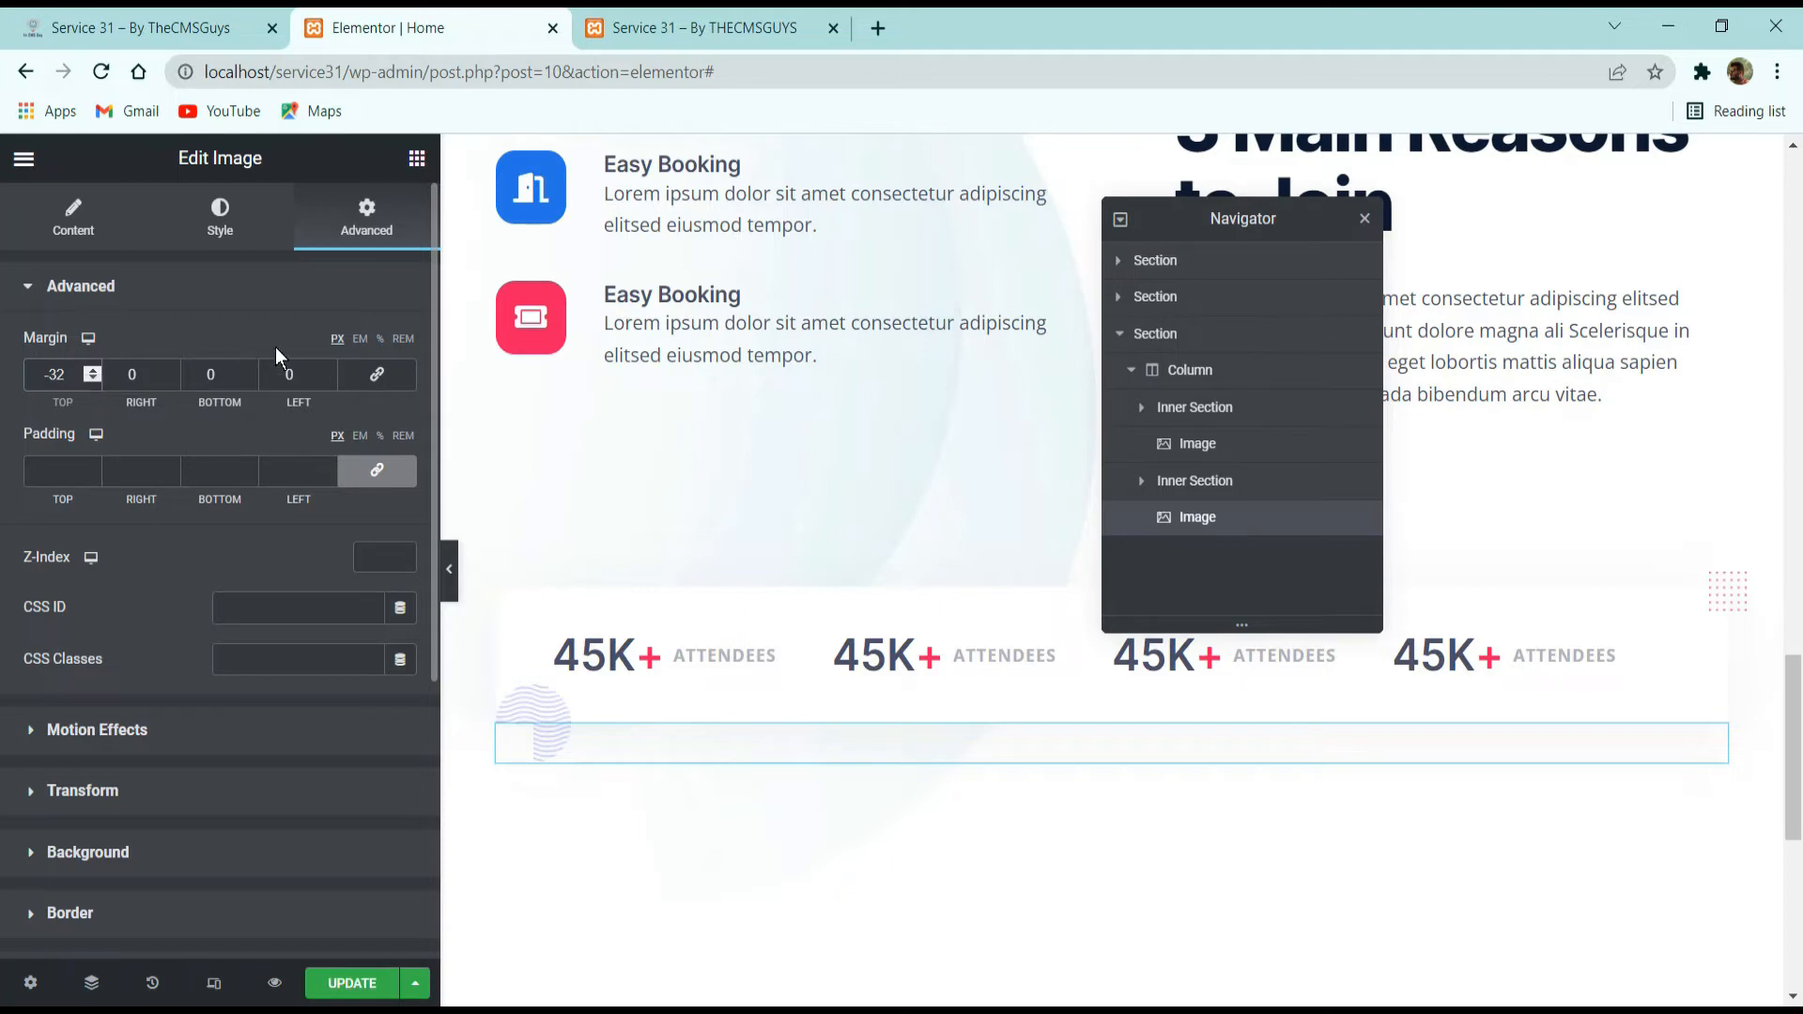
left_click(329, 379)
type("2")
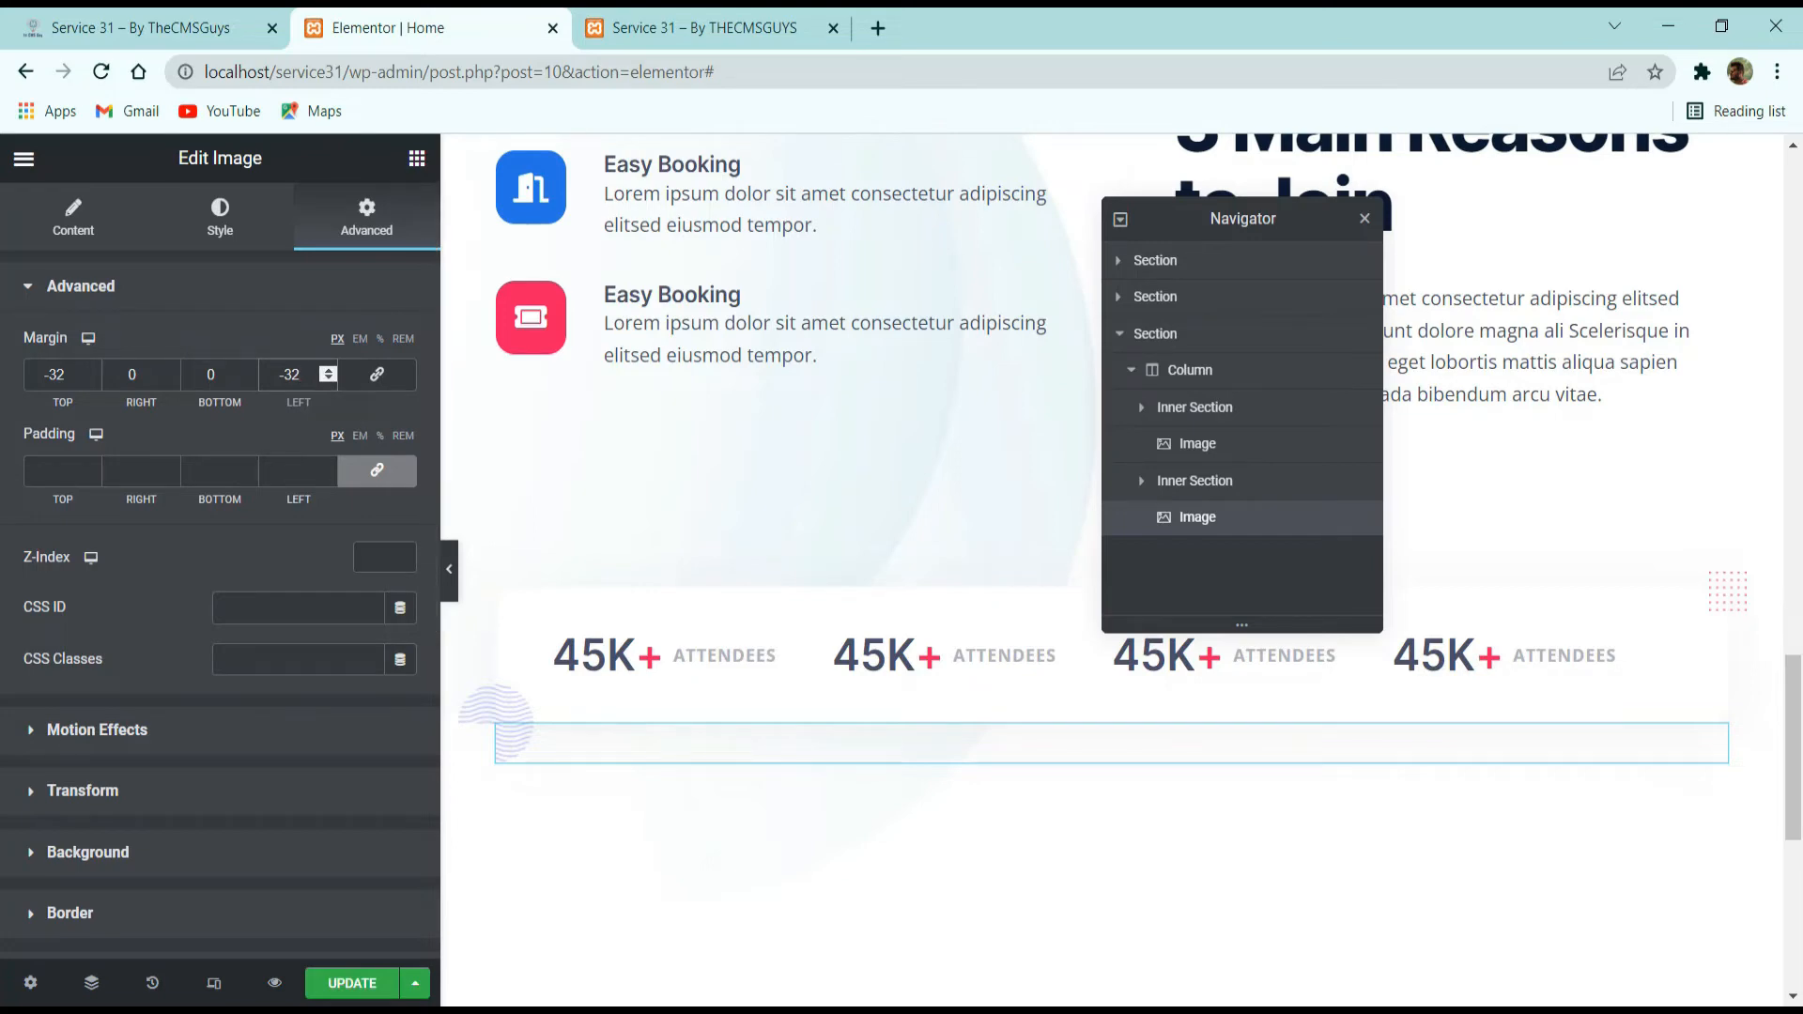
Update the page and review the statistics card and the sections above it, including at full width with the editing panel hidden.
scroll(909, 676, "down", 3)
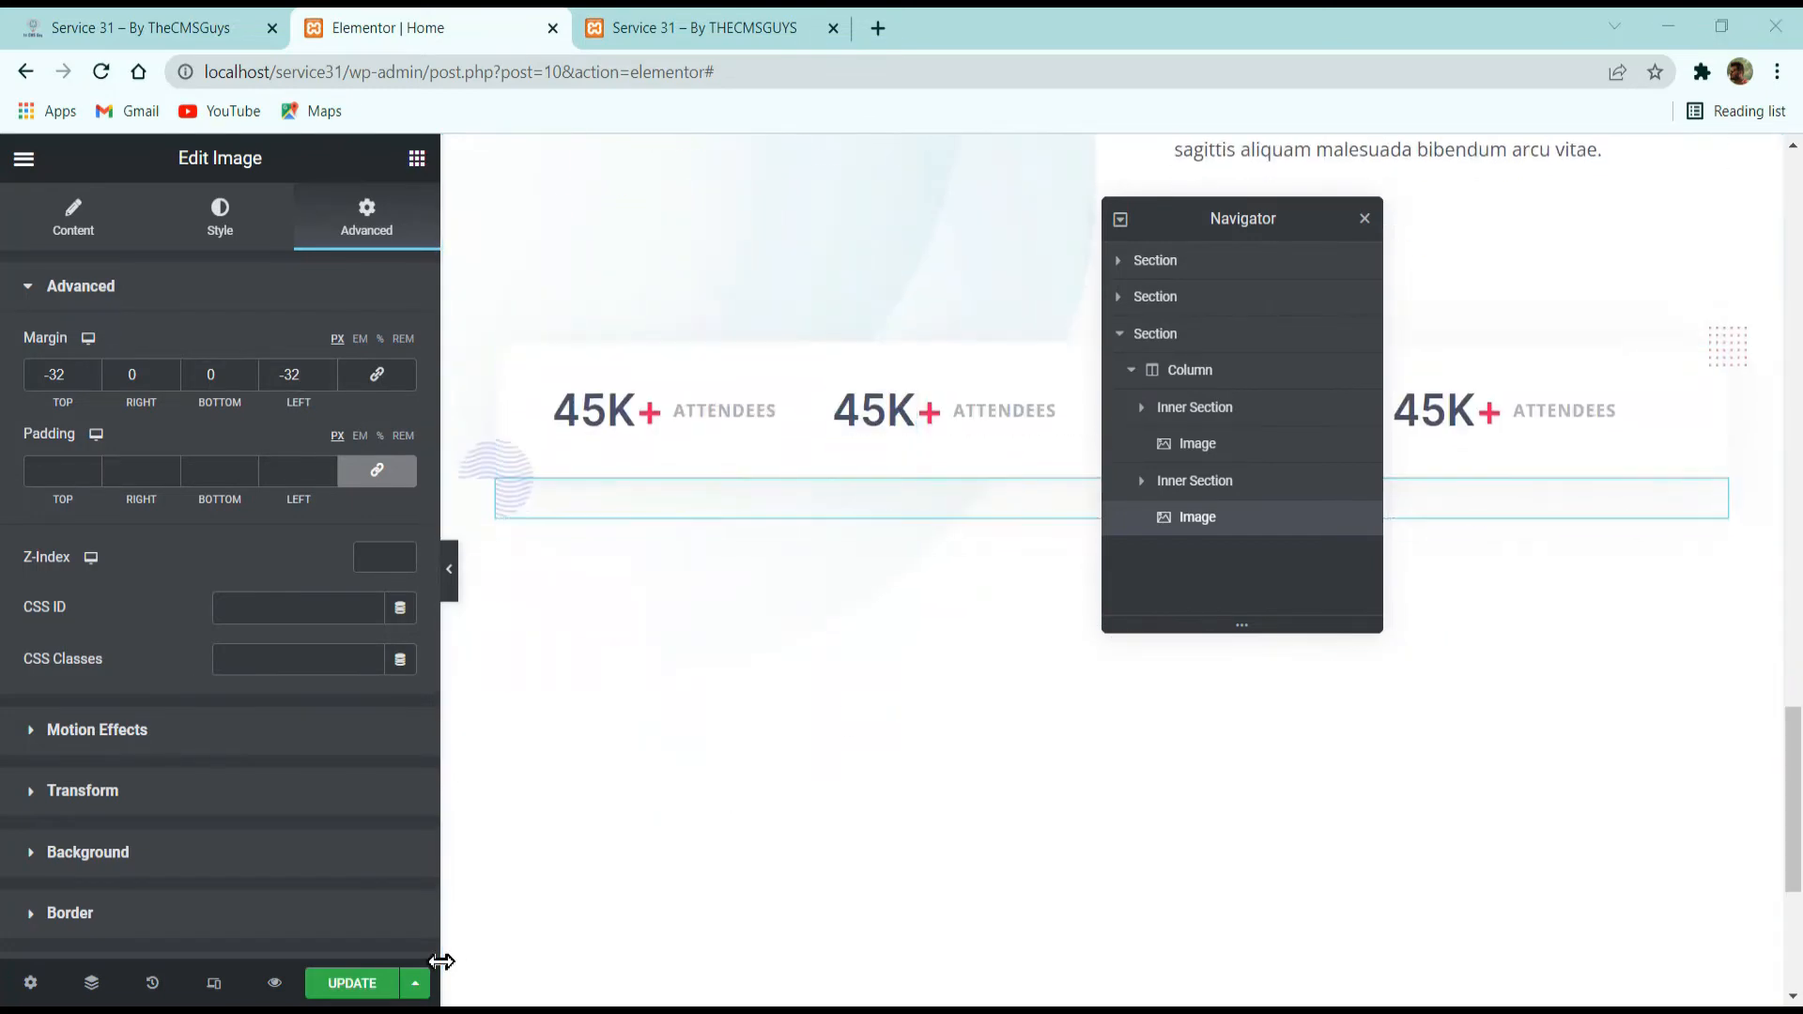
left_click(340, 983)
left_click(450, 571)
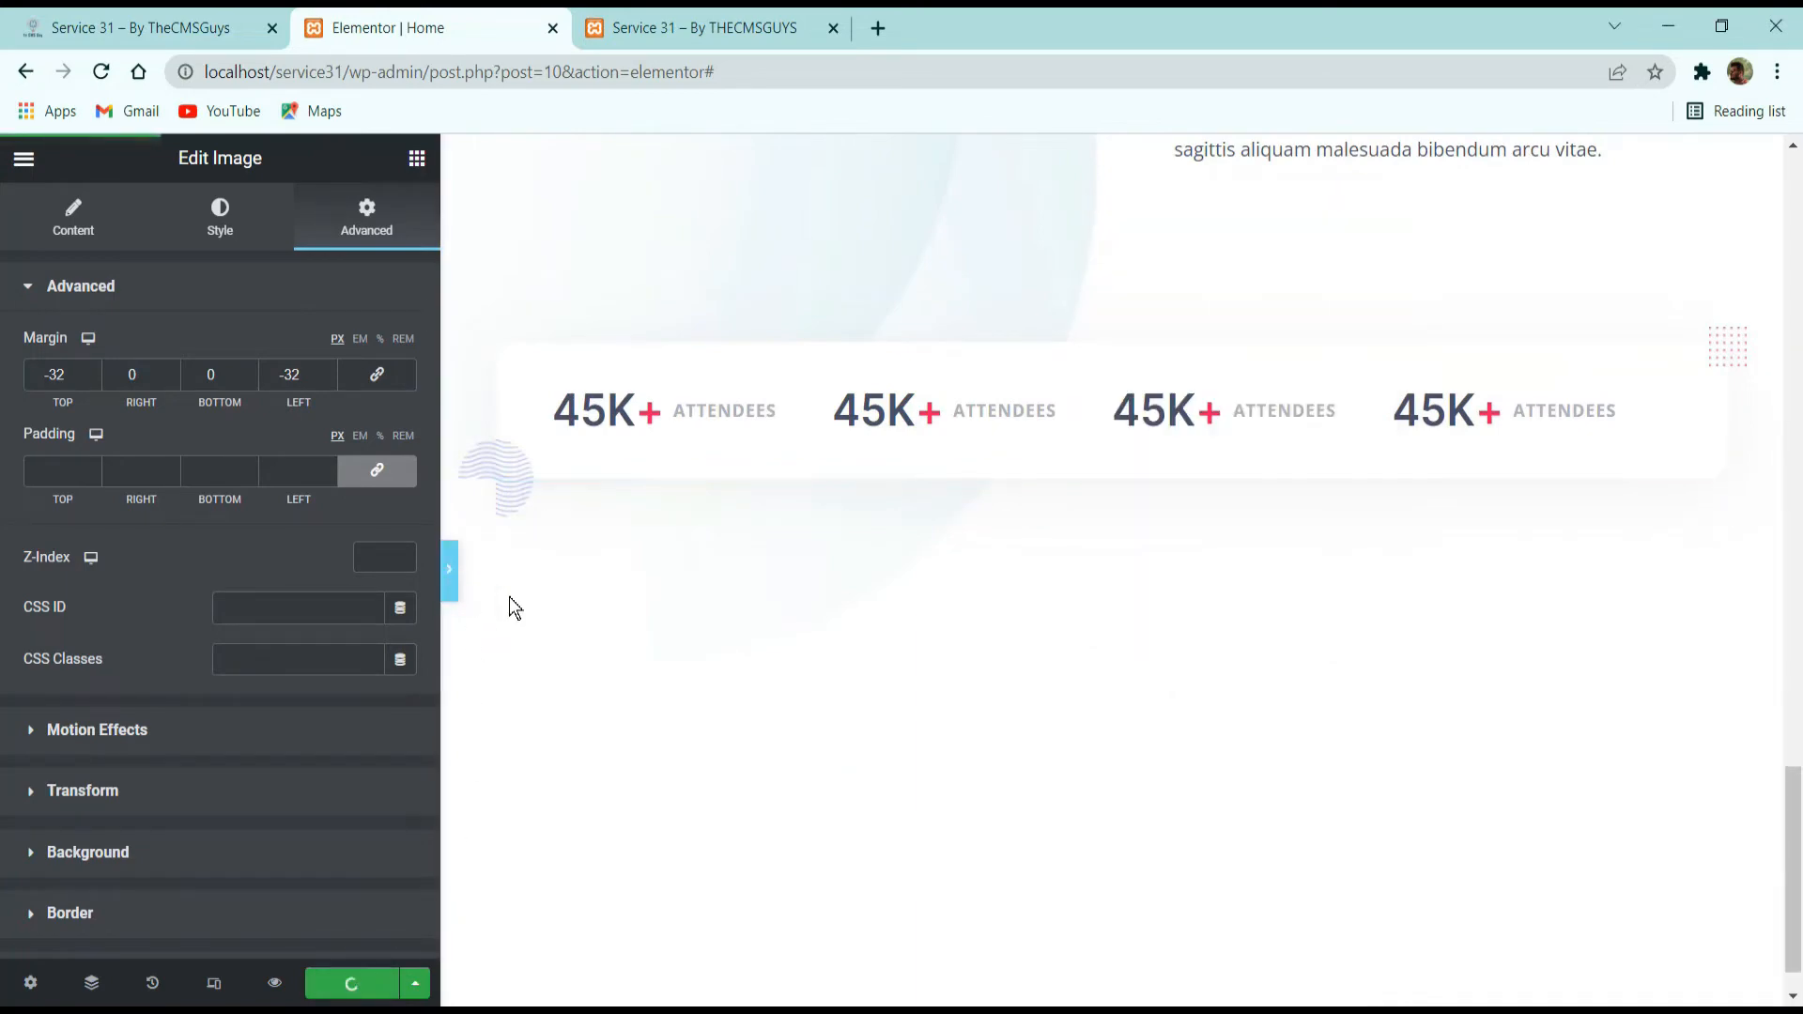
scroll(753, 699, "down", 1)
scroll(755, 699, "up", 2)
scroll(759, 699, "down", 3)
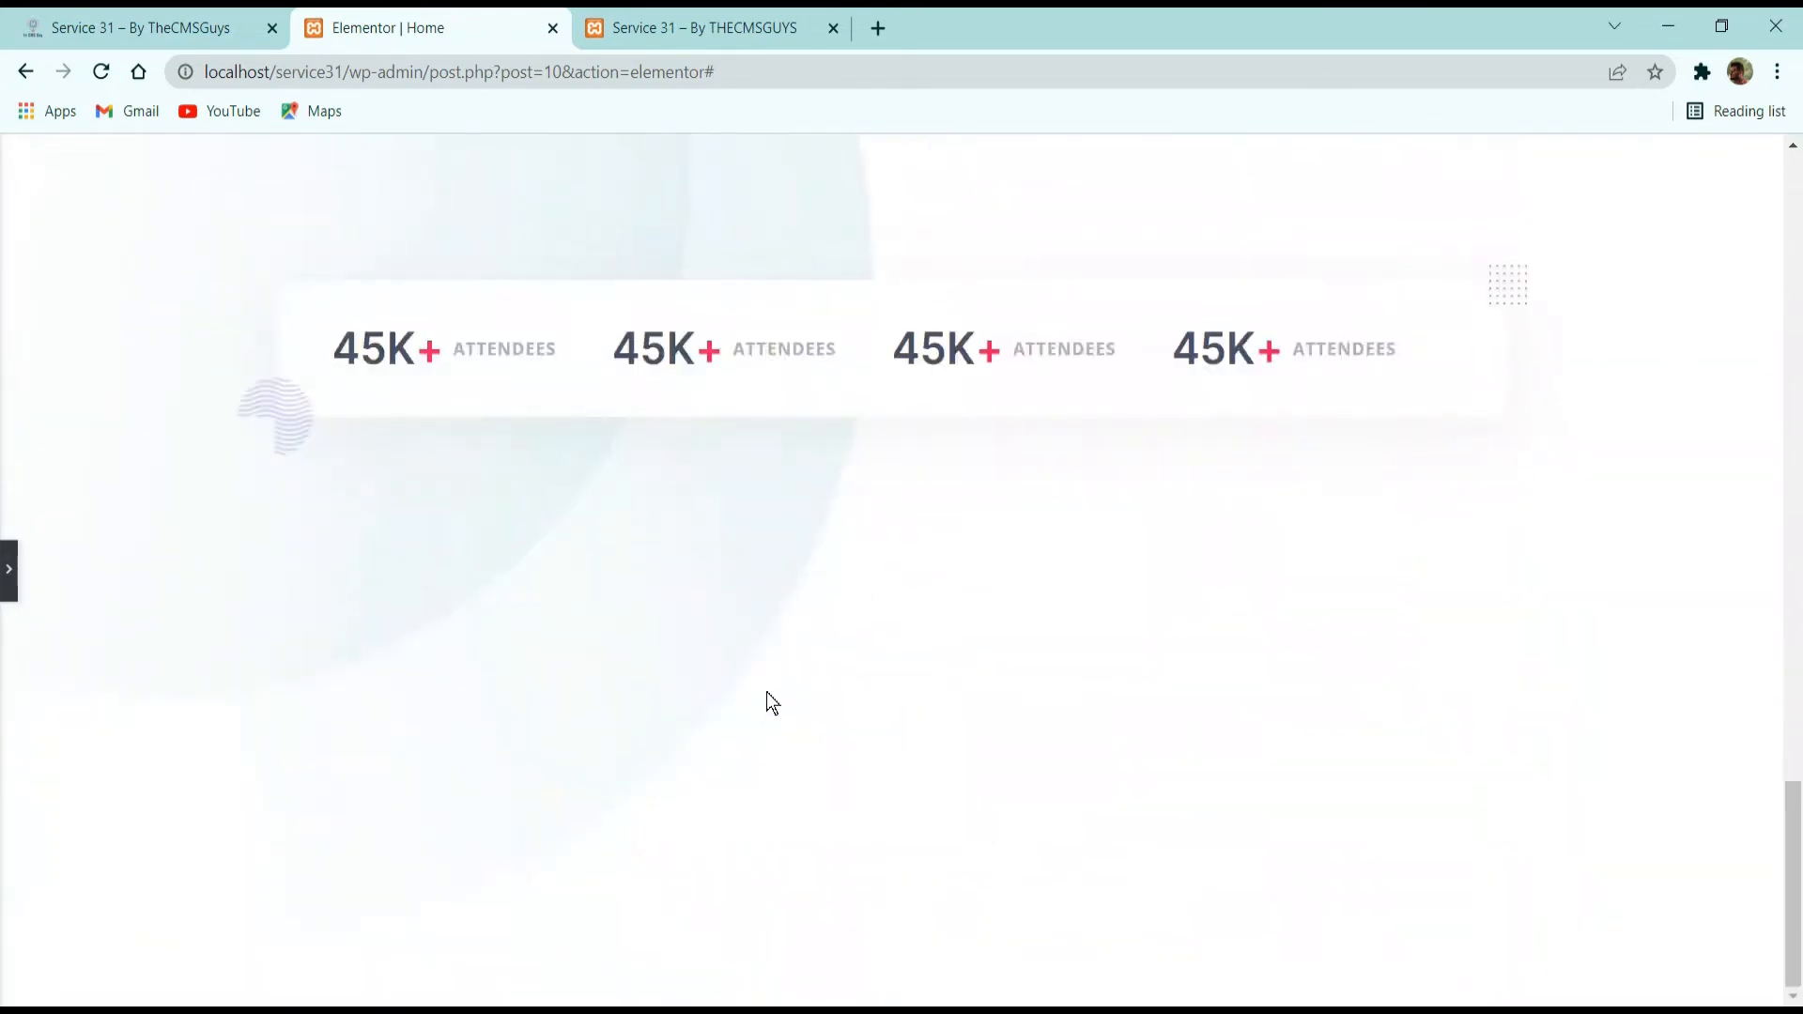
scroll(767, 687, "up", 10)
scroll(769, 686, "up", 6)
scroll(768, 680, "down", 12)
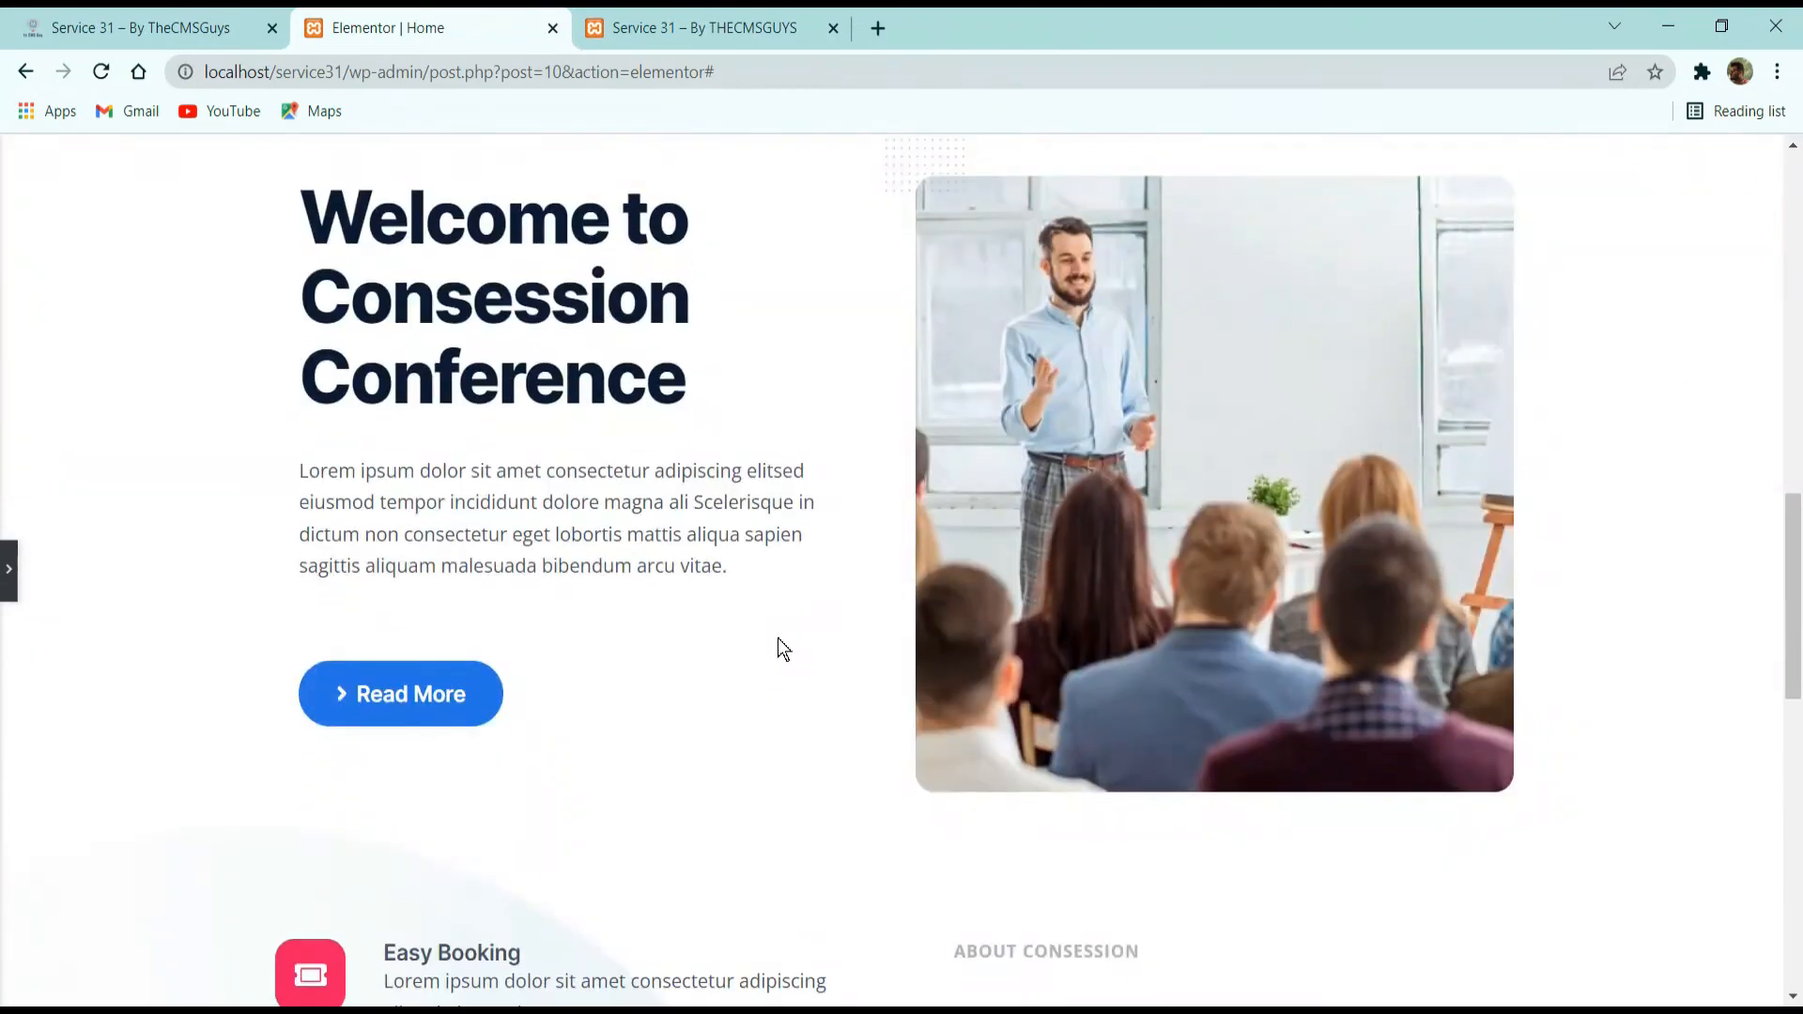
scroll(780, 650, "down", 5)
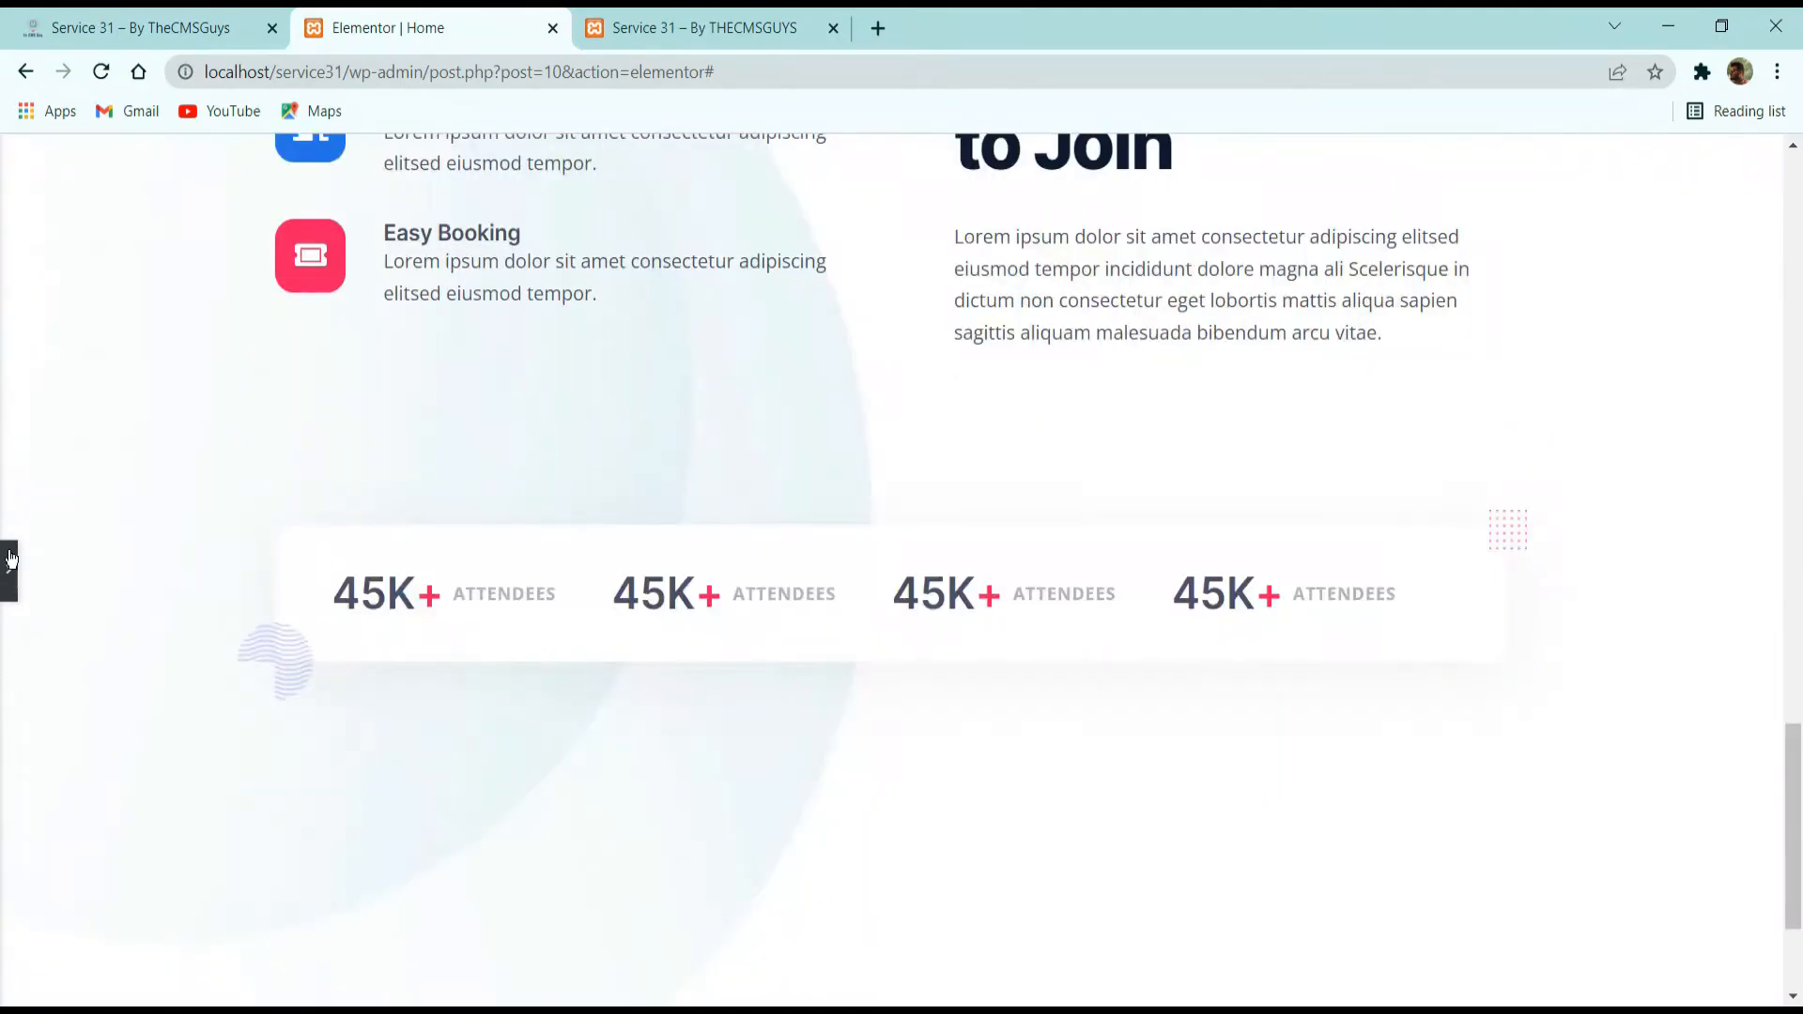
left_click(10, 575)
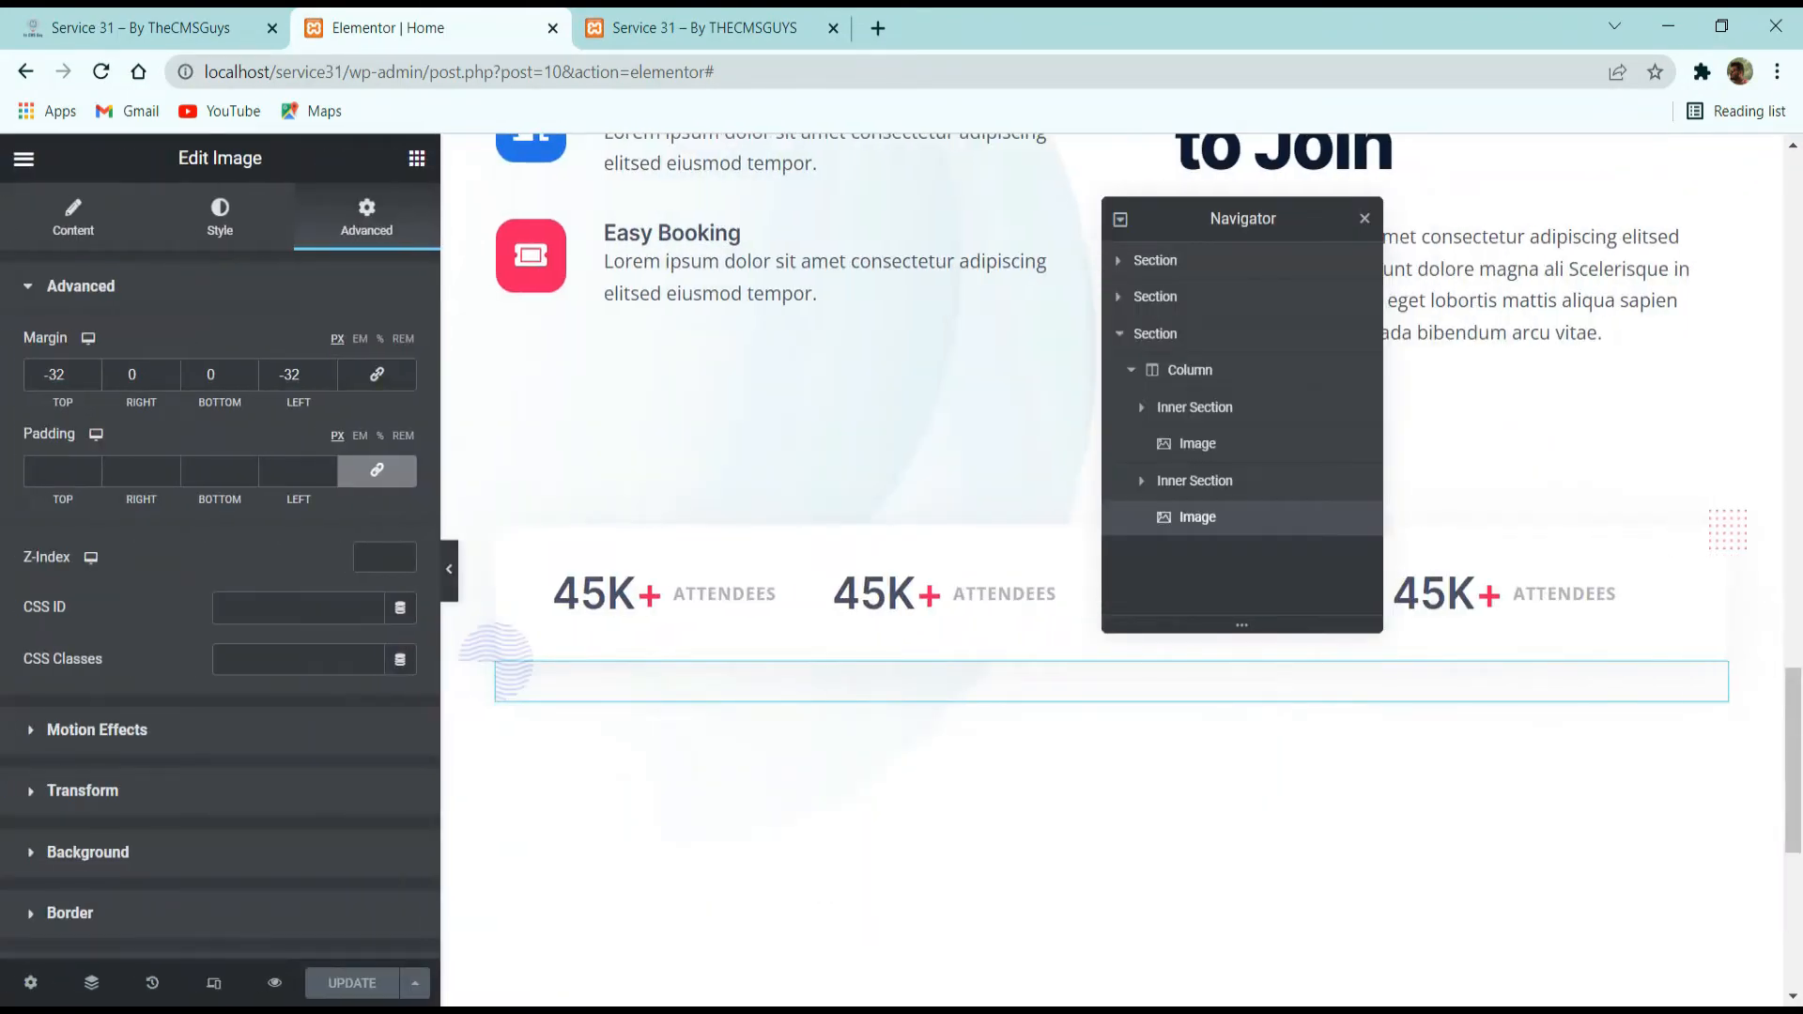
scroll(606, 644, "up", 15)
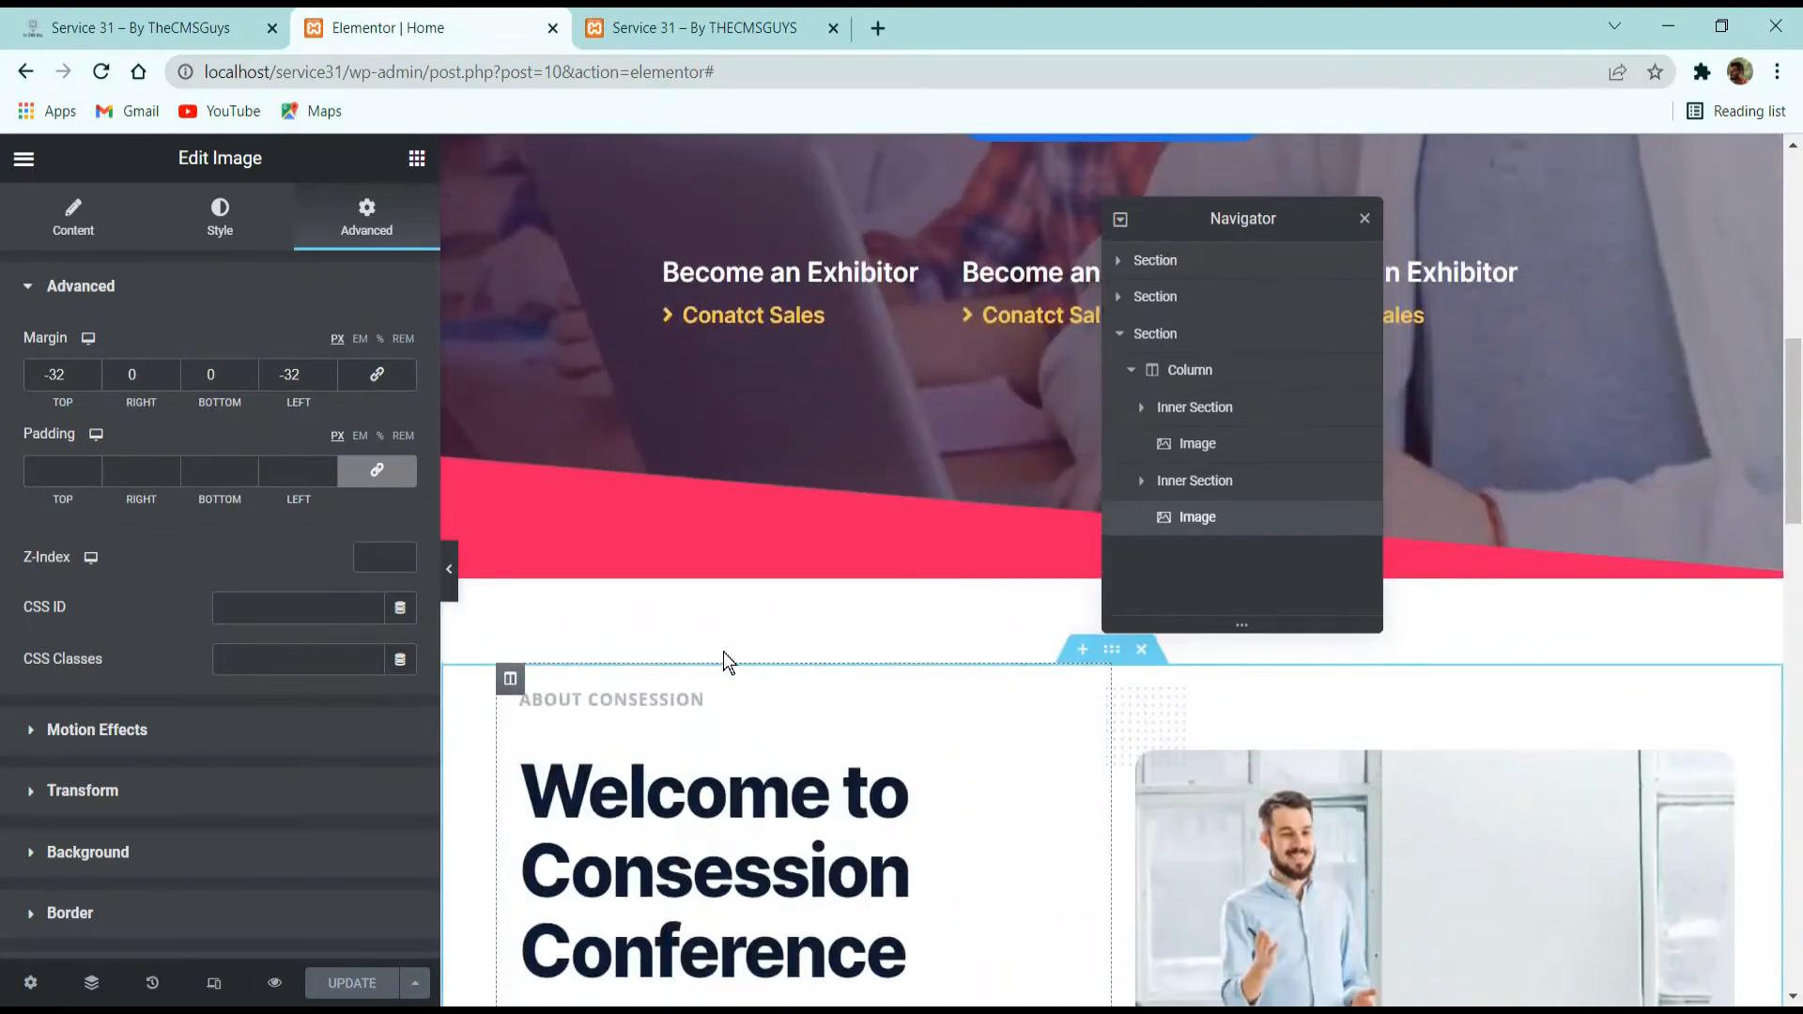
scroll(726, 652, "down", 15)
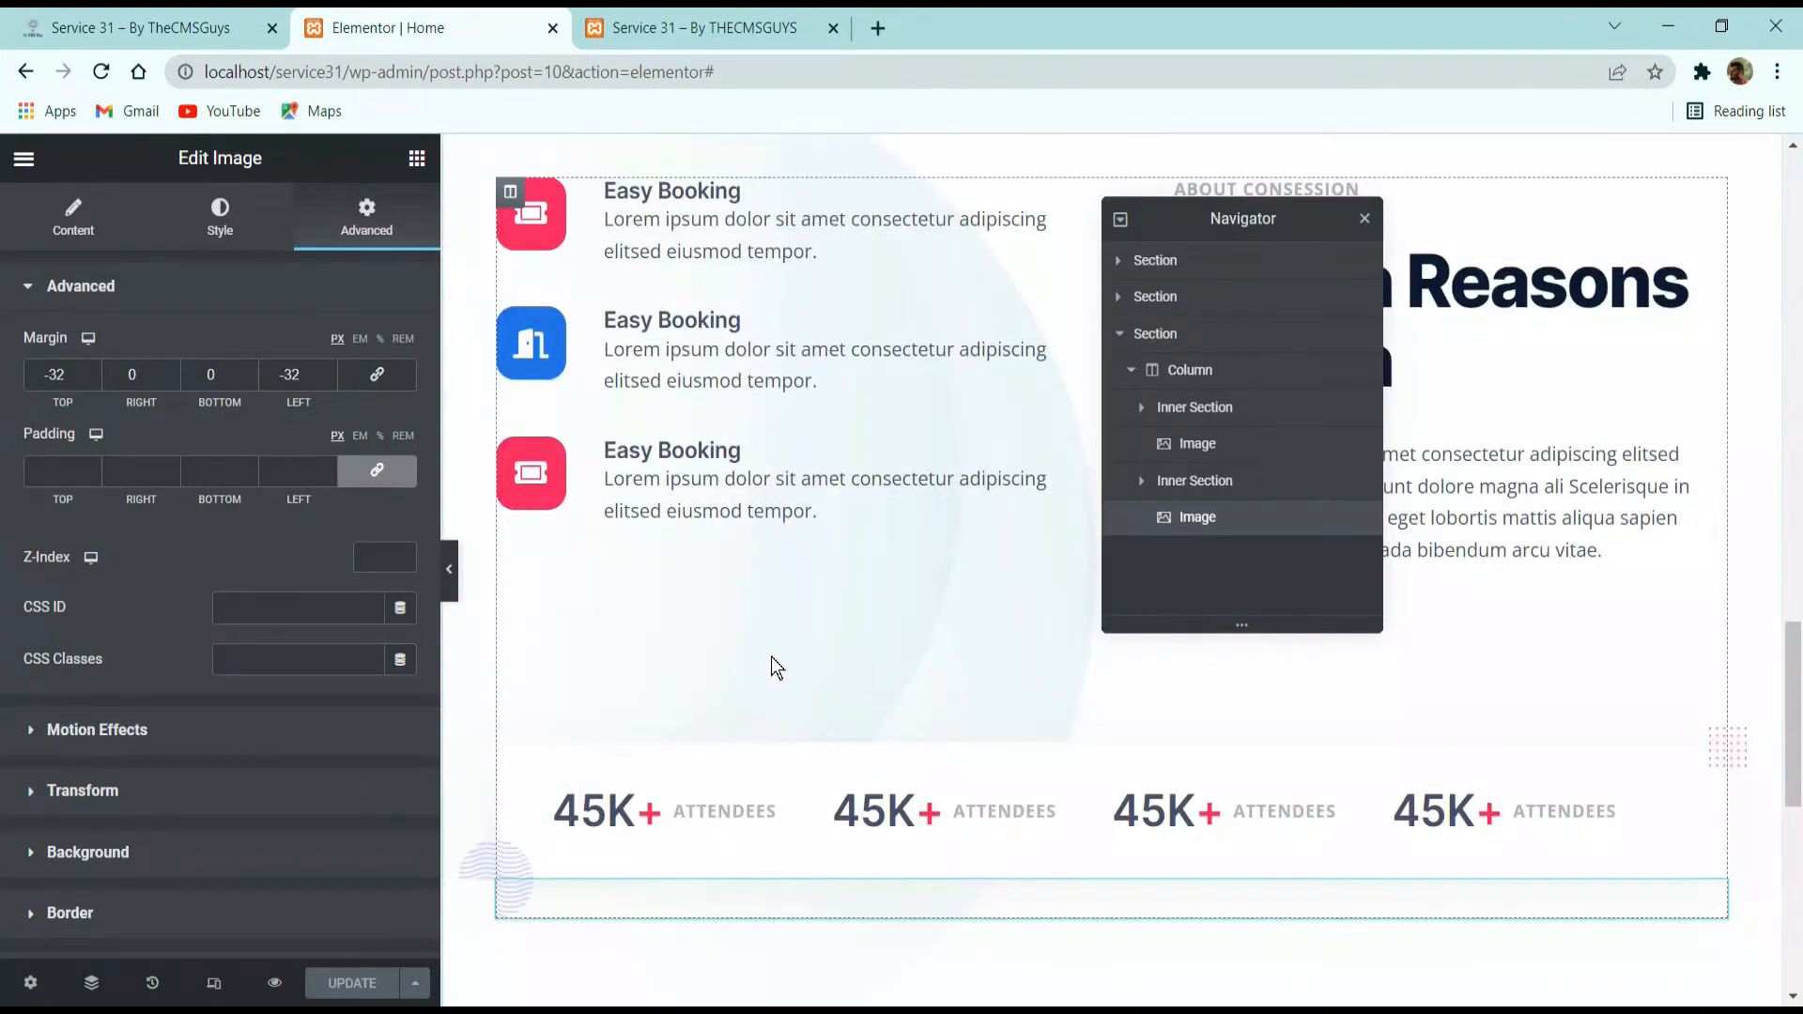
Check what follows the statistics card on the reference site, and add a new single-column section beneath the card's section.
key("ctrl+shift+Tab")
scroll(742, 282, "down", 3)
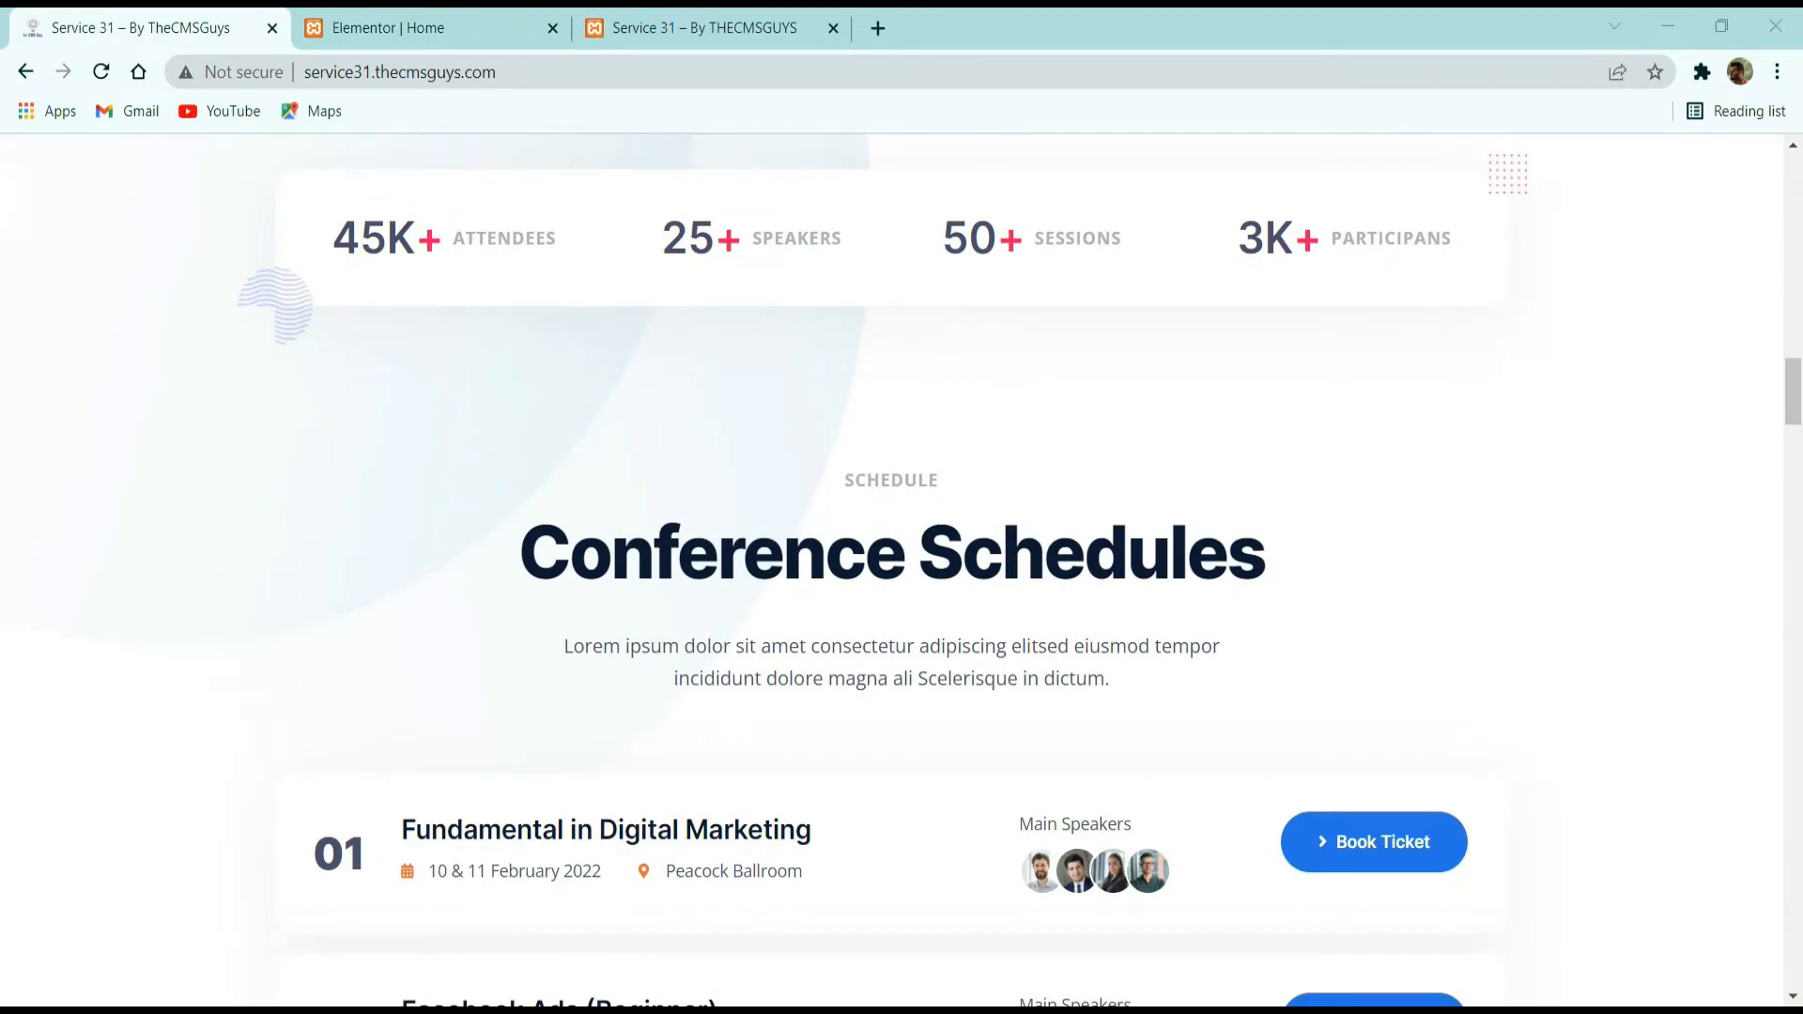
scroll(619, 429, "down", 2)
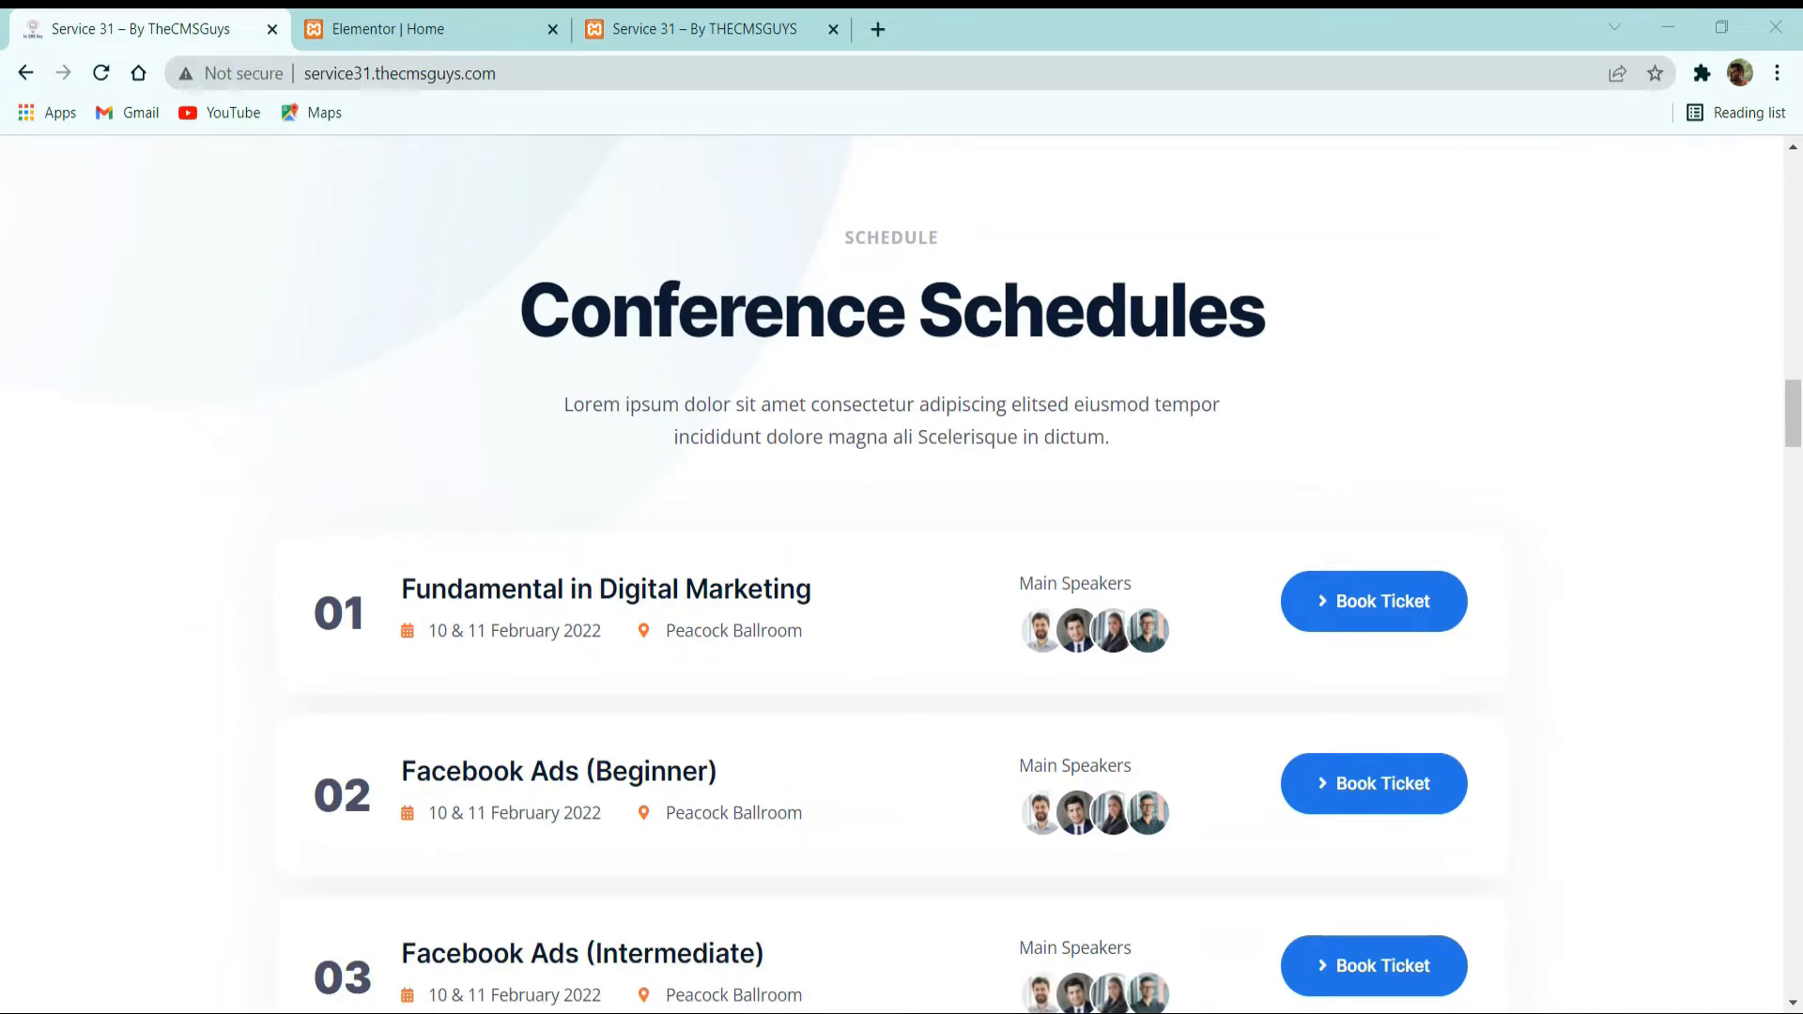
left_click(465, 28)
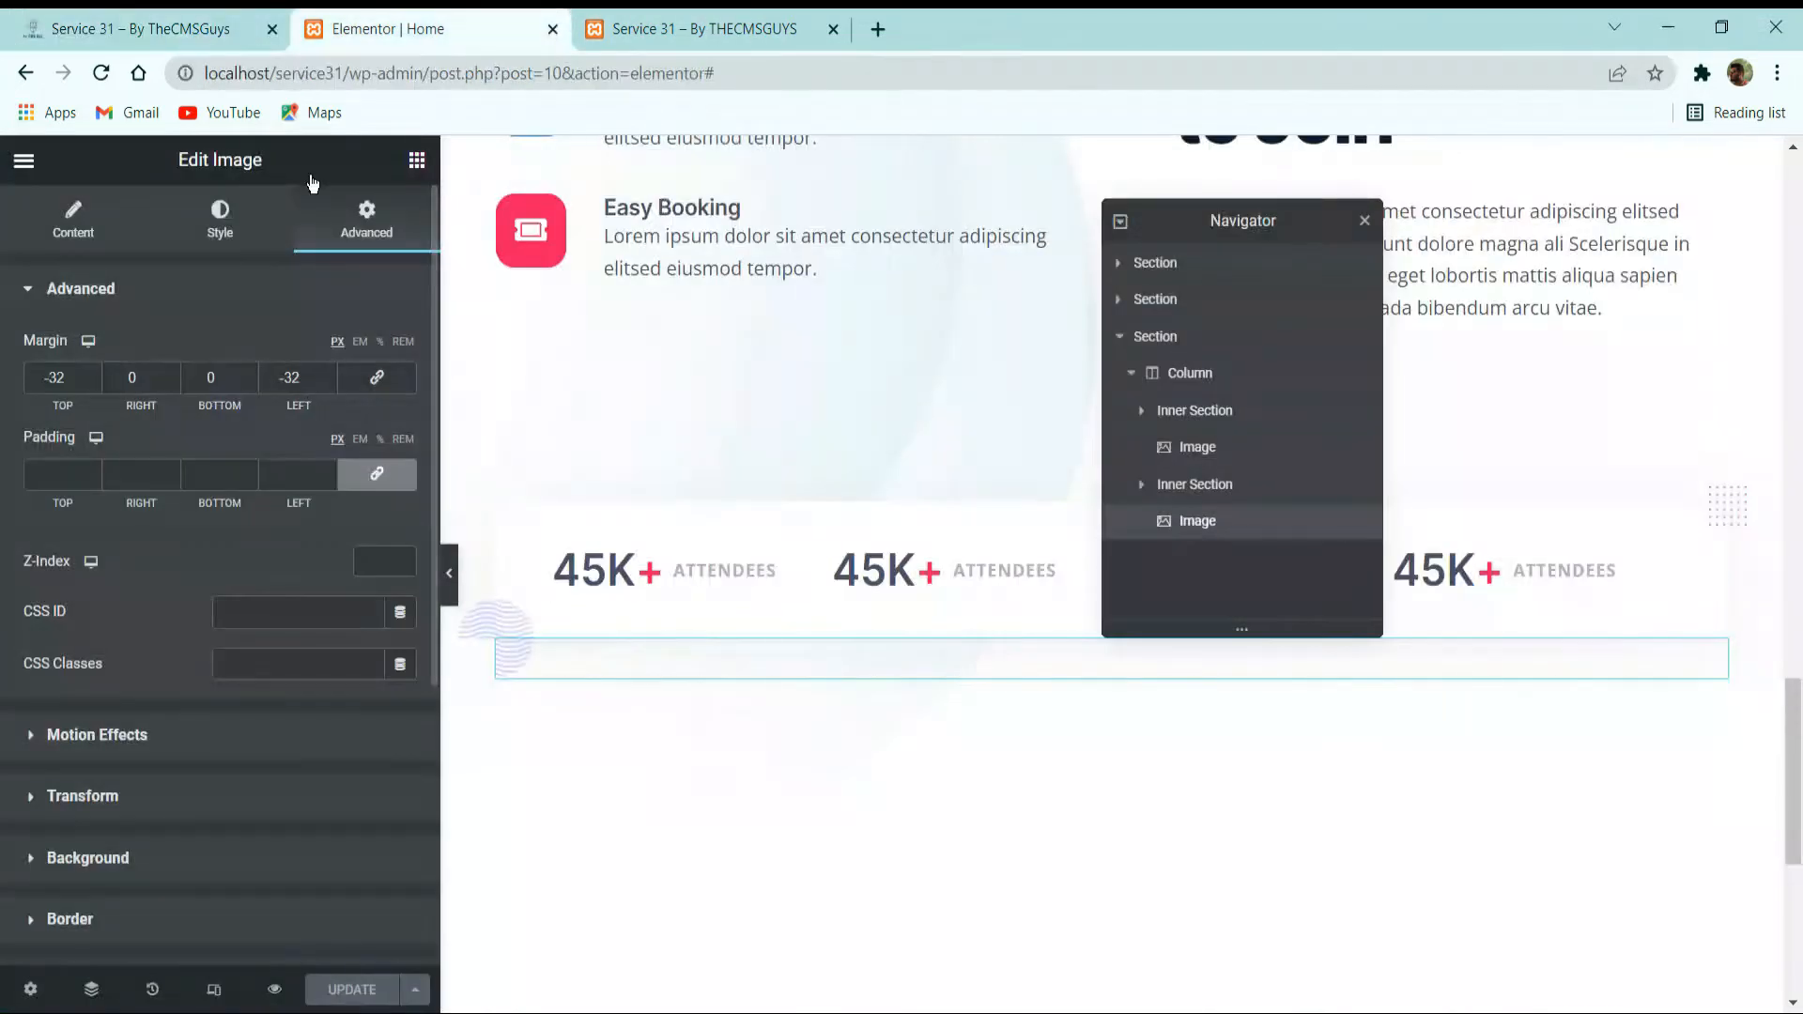
scroll(1118, 846, "down", 2)
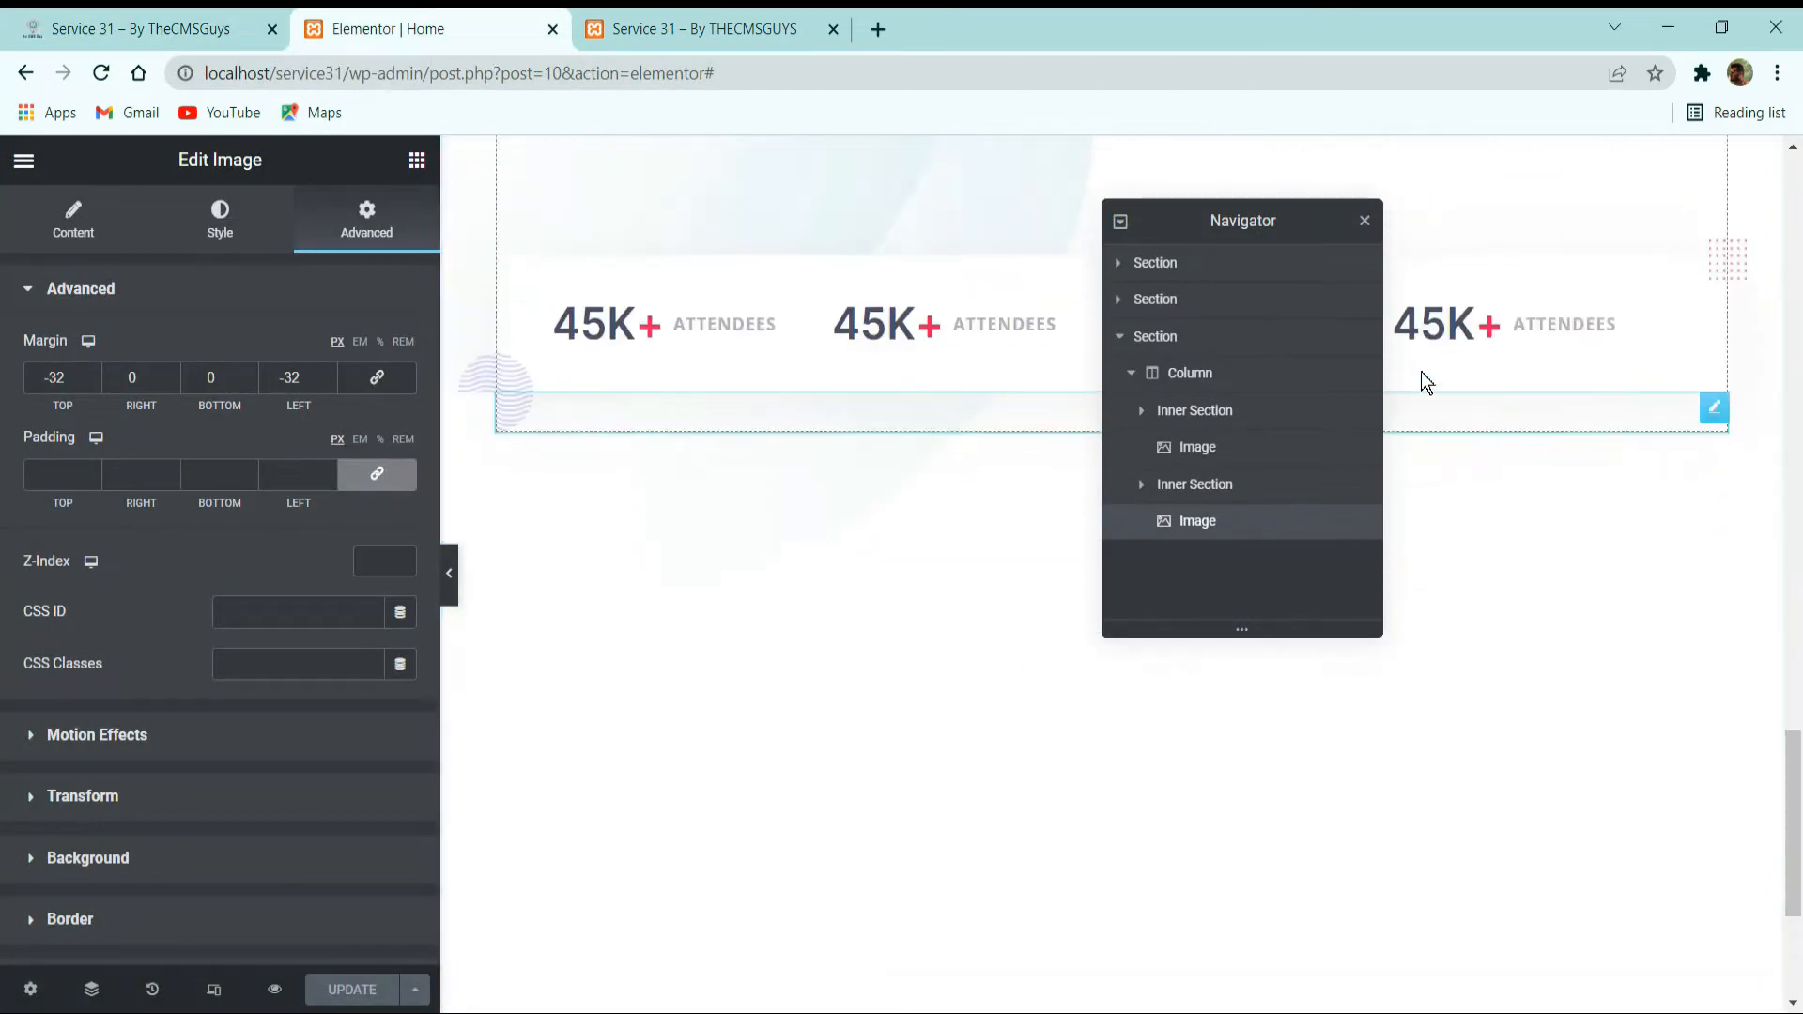
left_click(1364, 221)
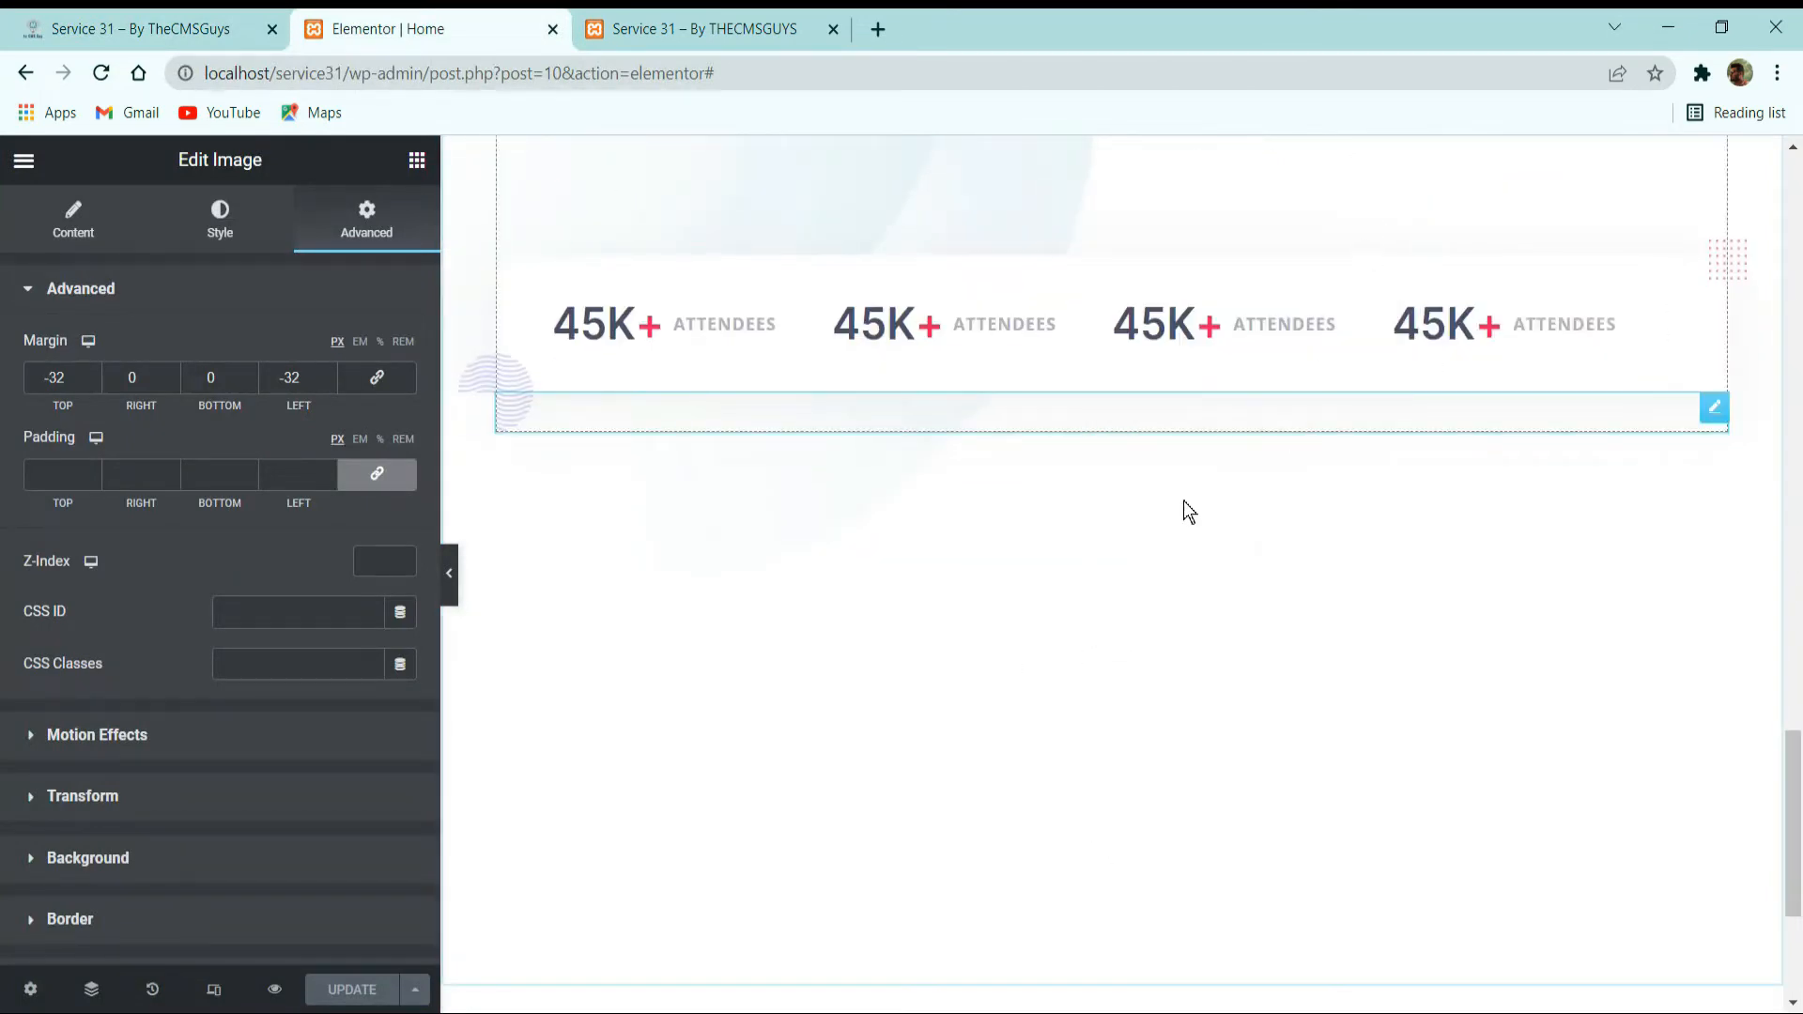
scroll(1092, 562, "down", 3)
left_click(1080, 801)
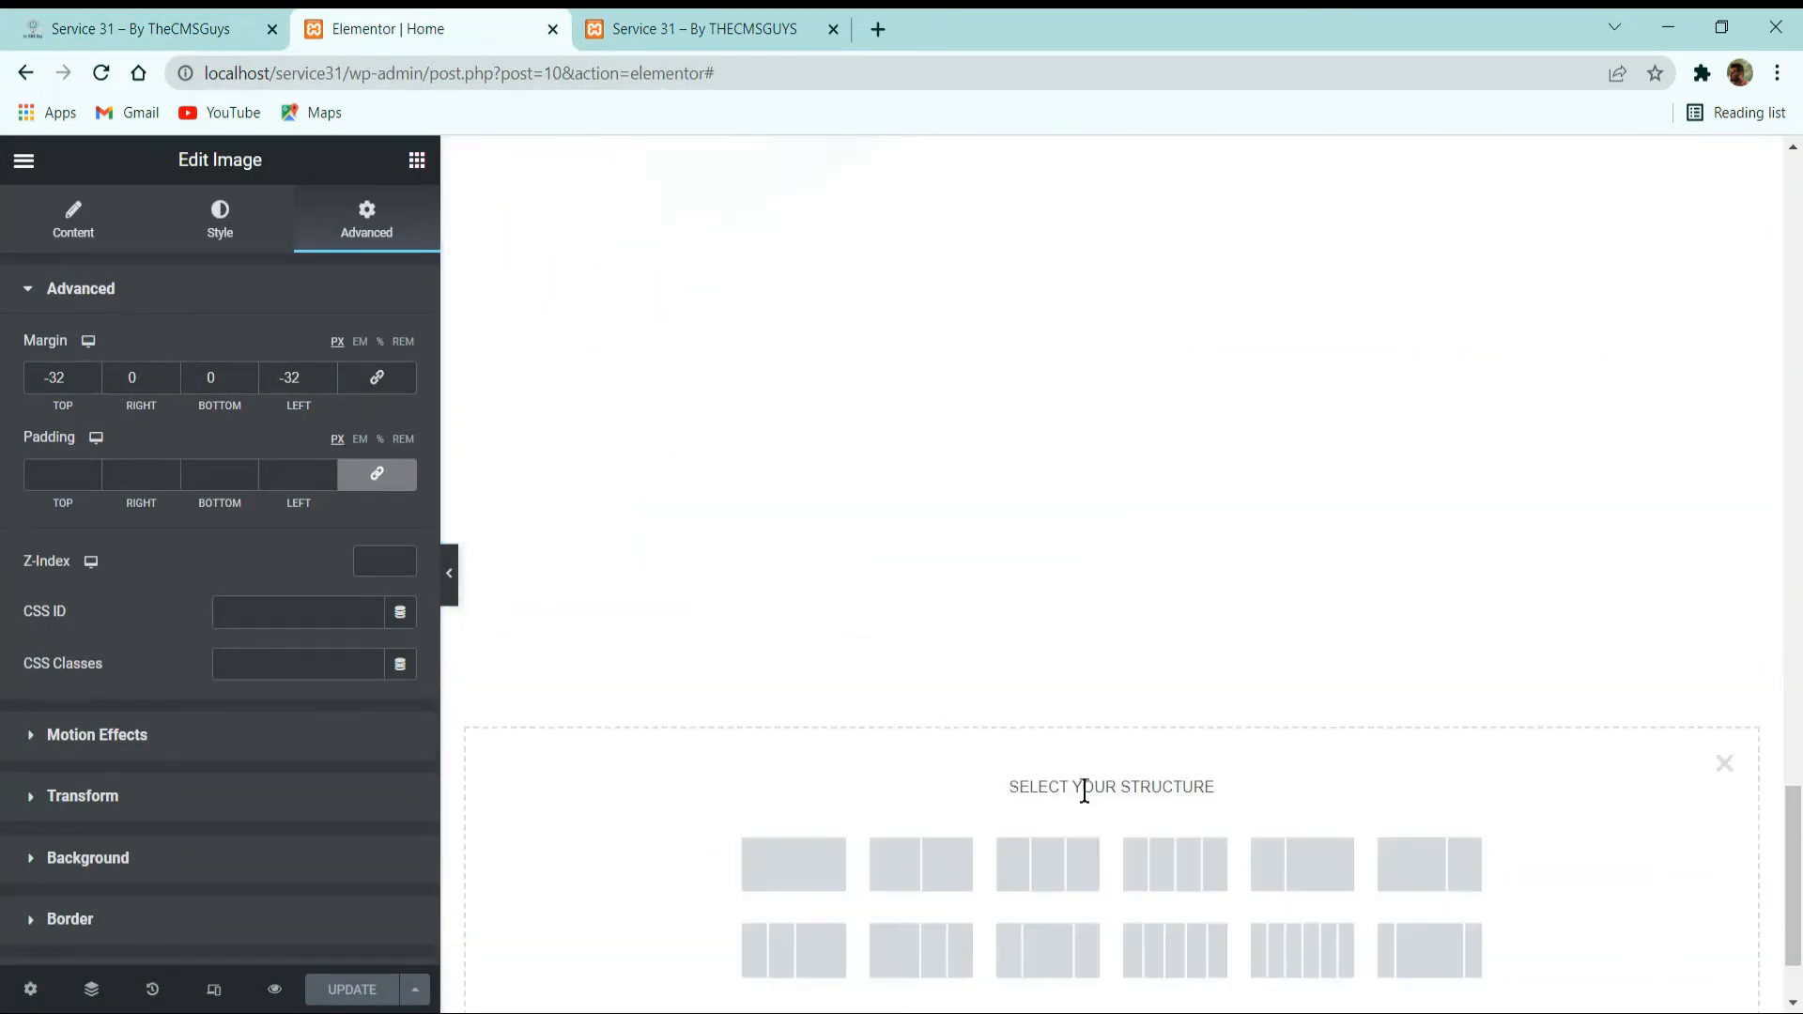
left_click(830, 883)
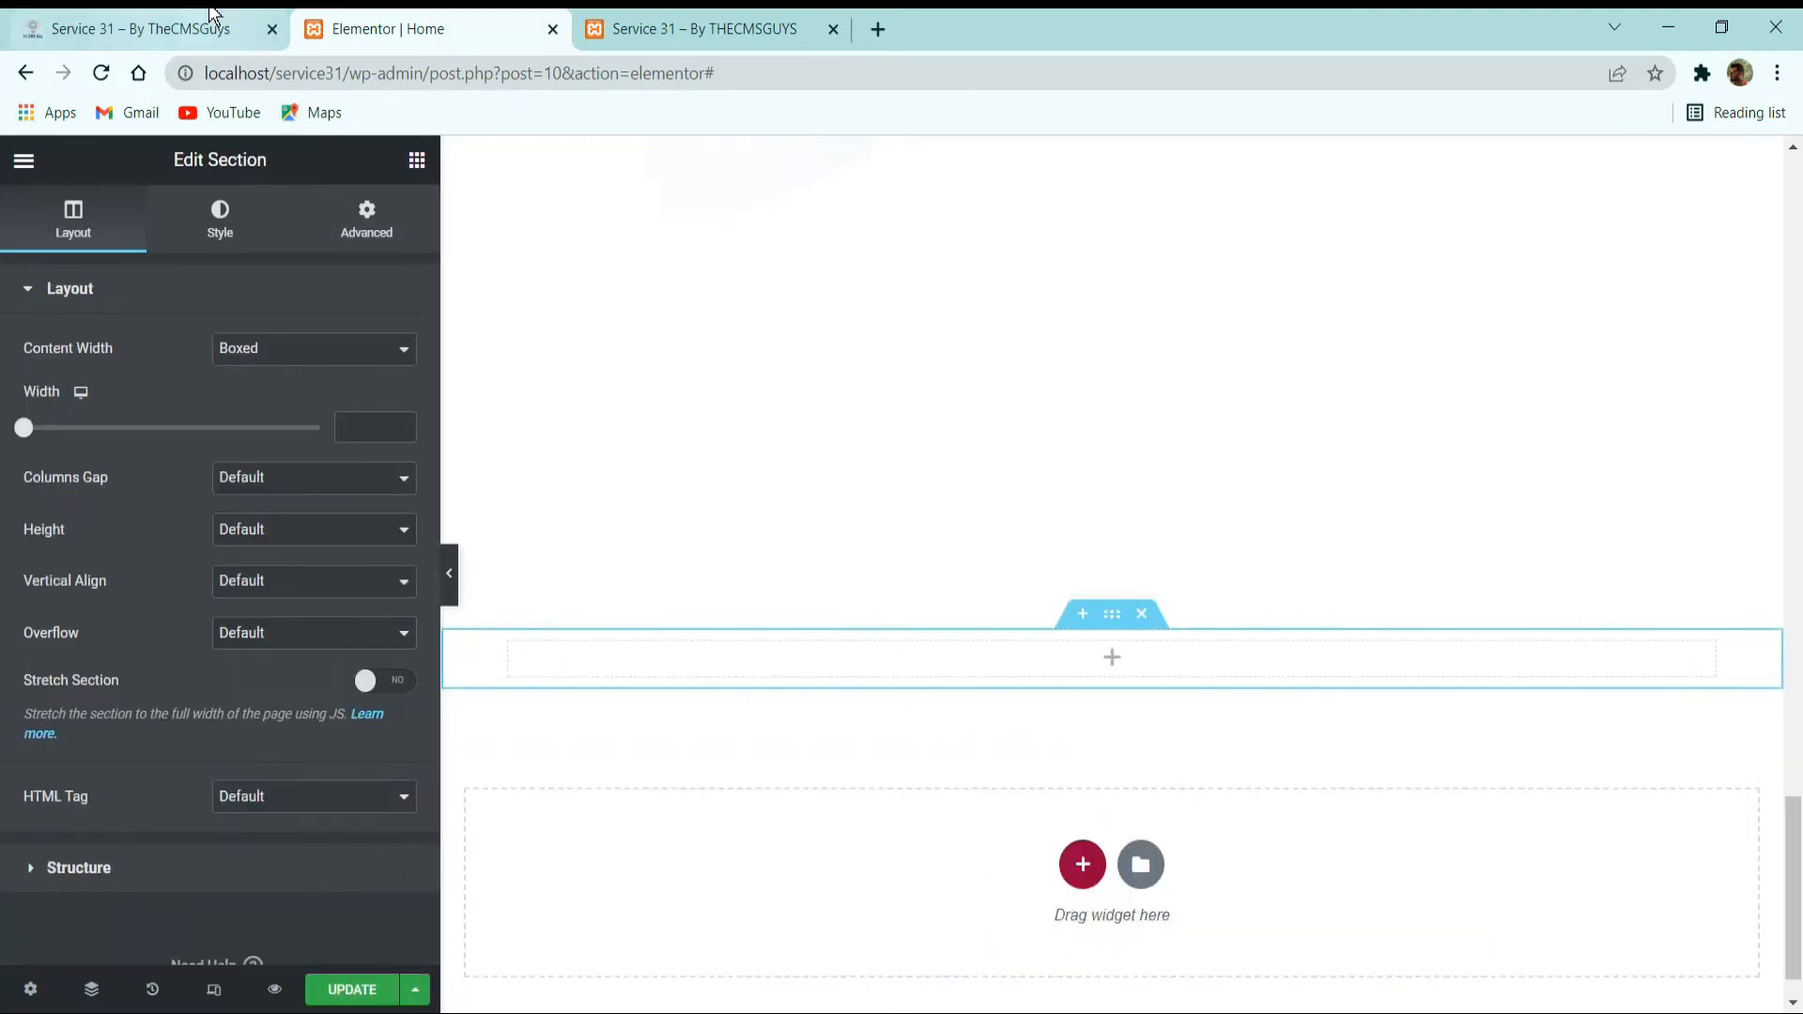
Examine the Conference Schedules heading block, the schedule rows and the statistics card on the reference site.
left_click(141, 28)
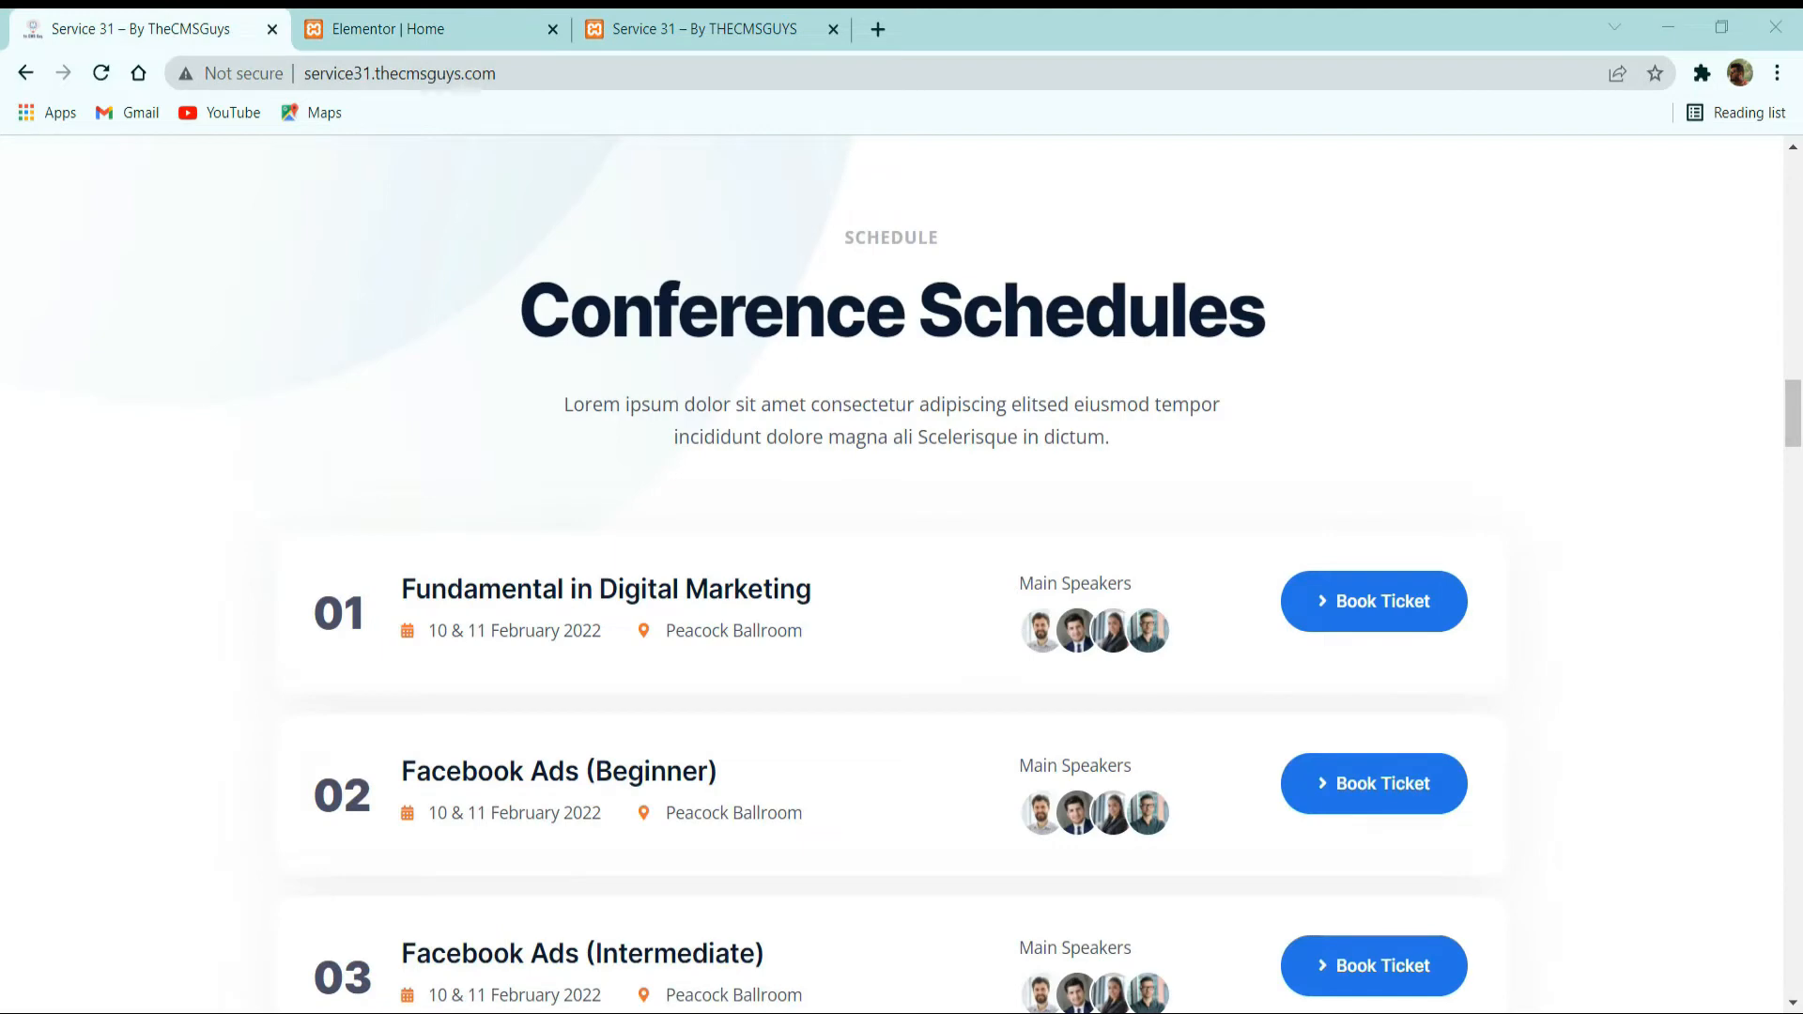
scroll(938, 578, "down", 3)
scroll(897, 587, "up", 5)
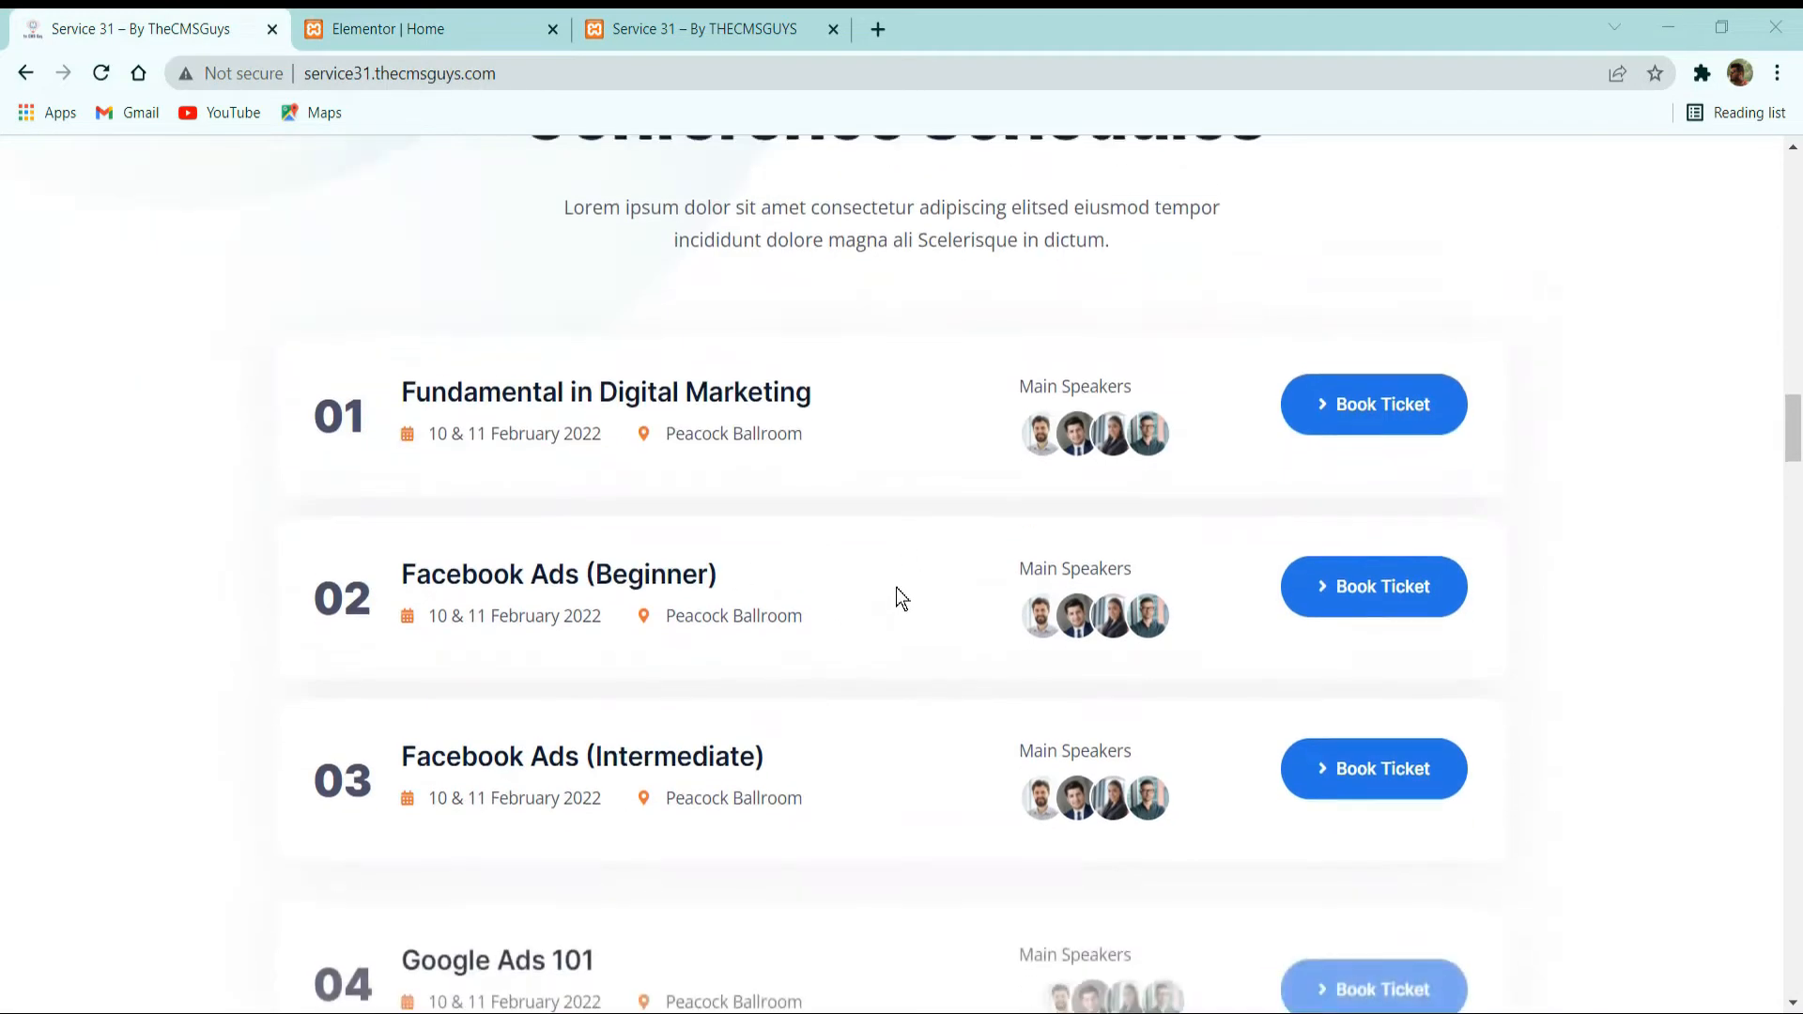
left_click_drag(850, 475, 876, 513)
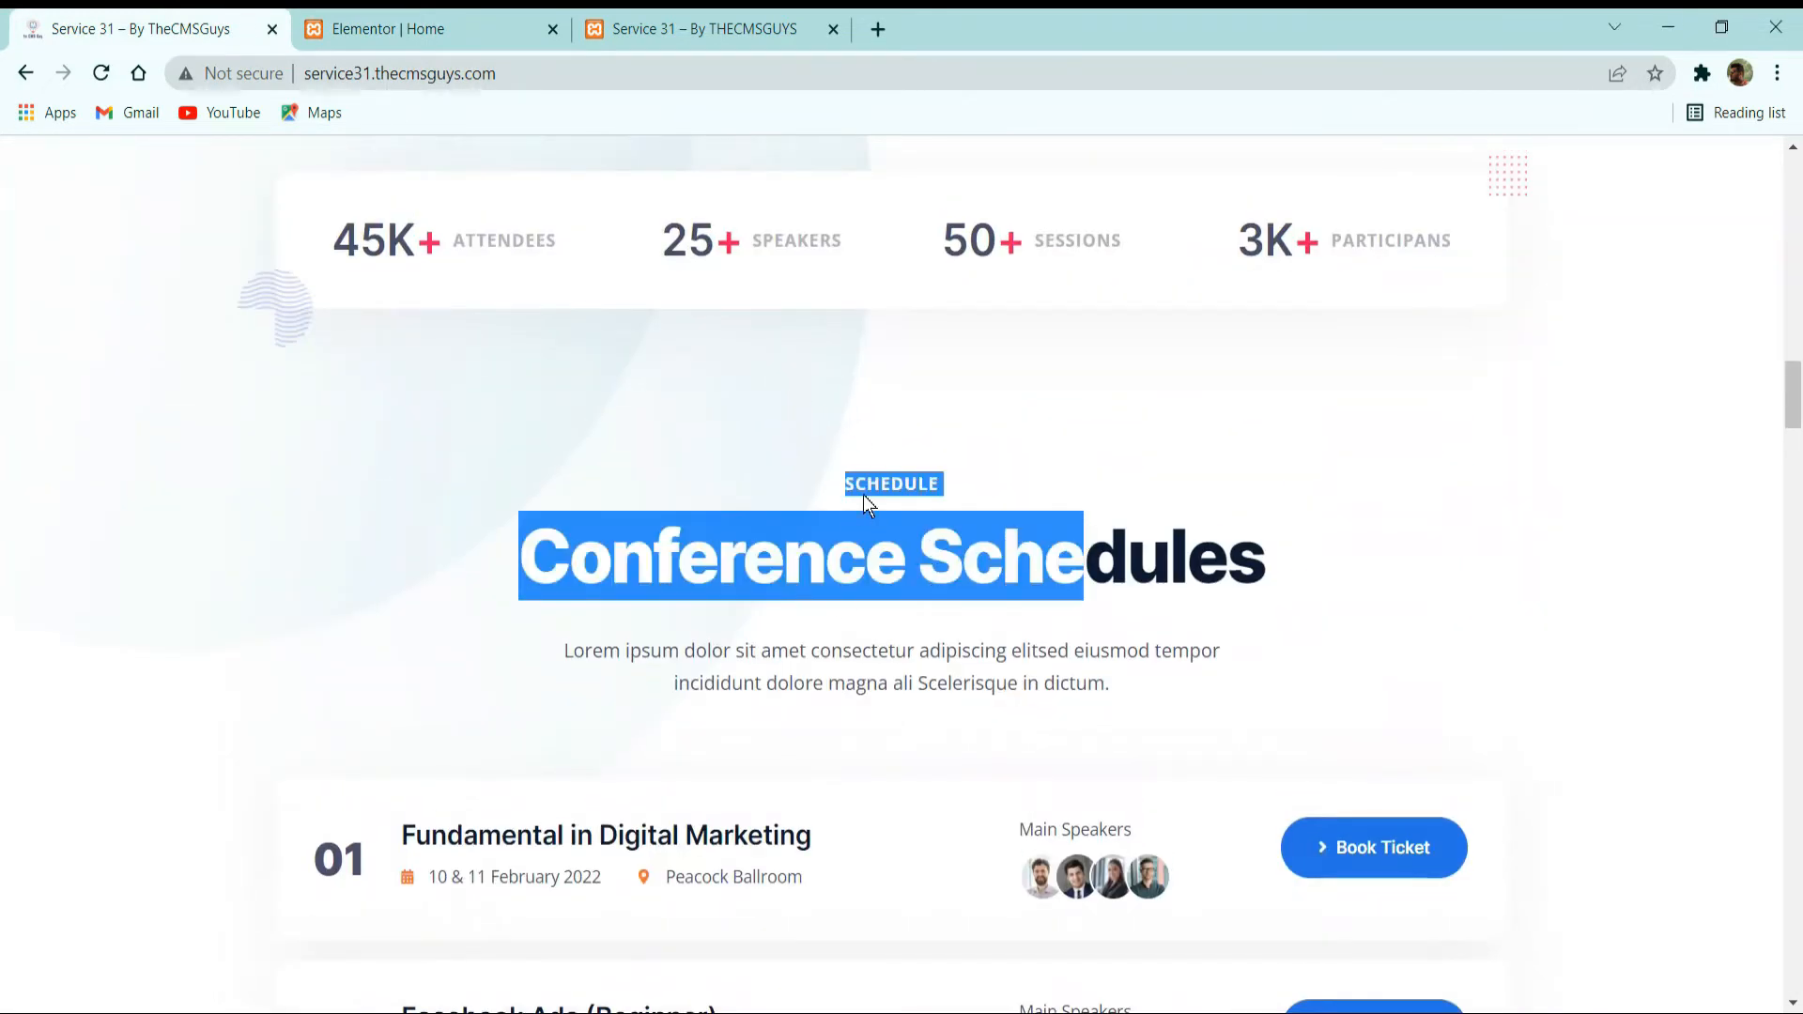
left_click(864, 498)
scroll(867, 597, "up", 8)
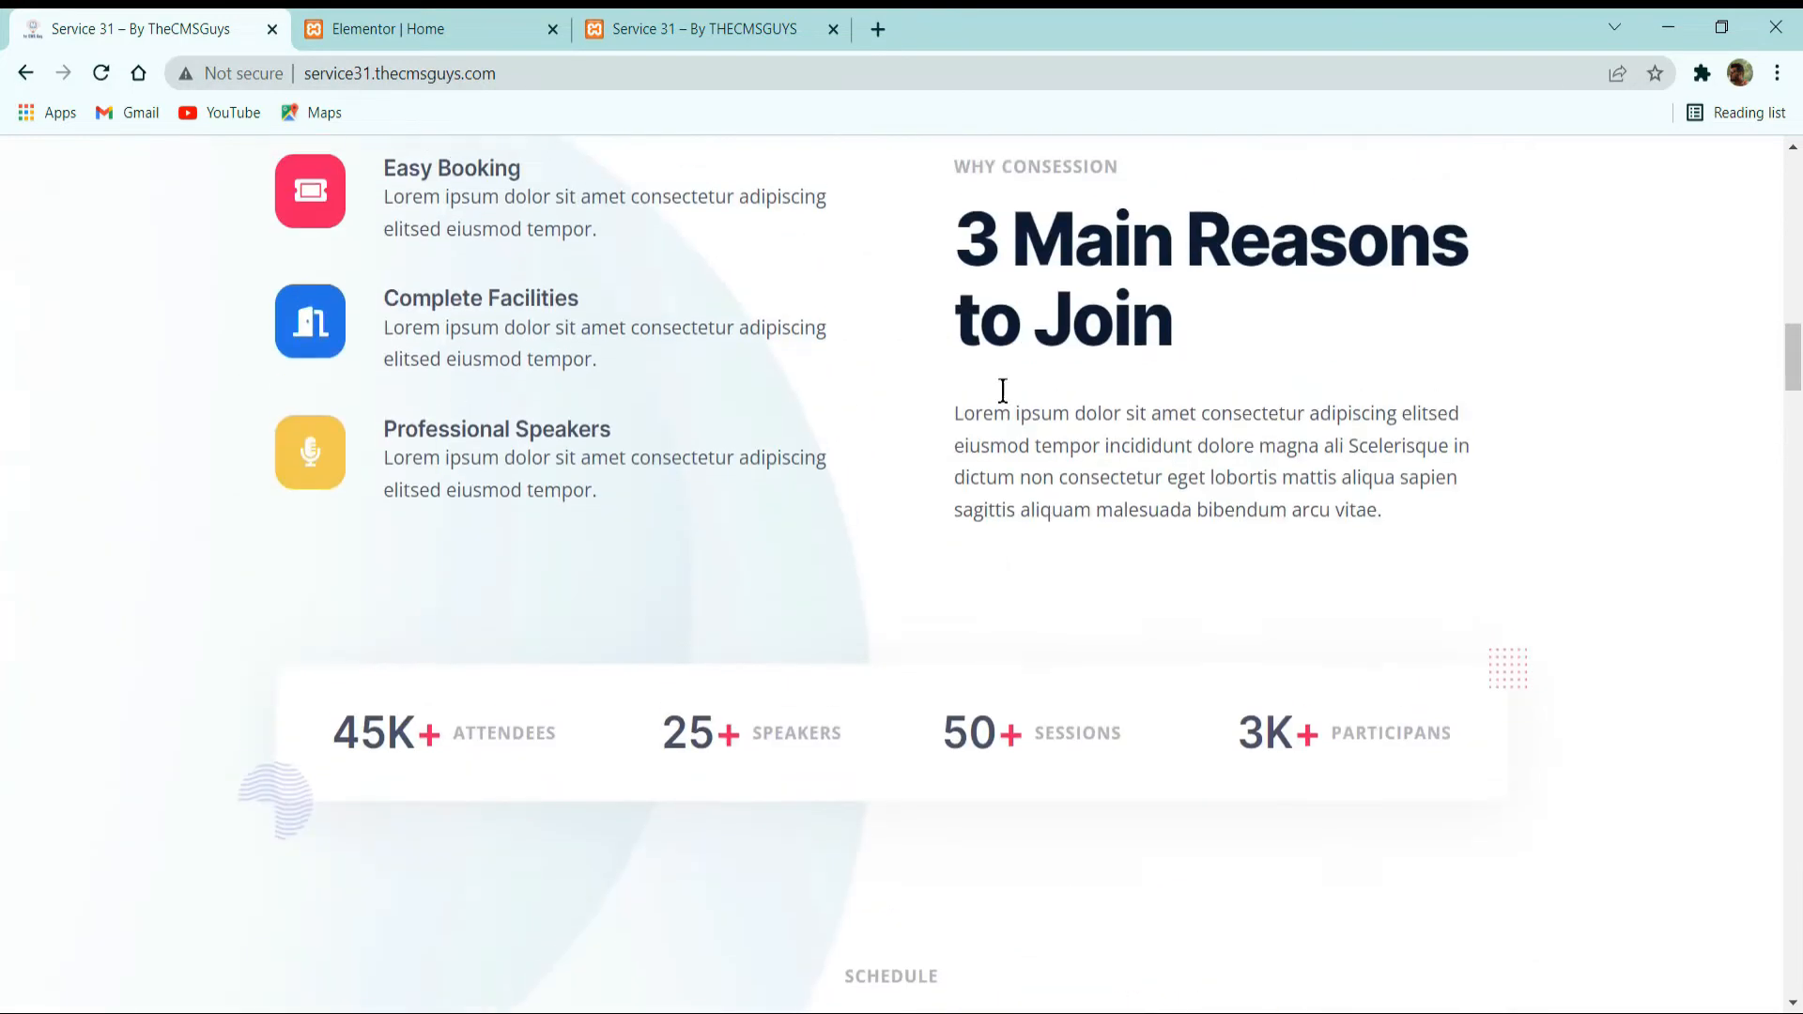
left_click(432, 28)
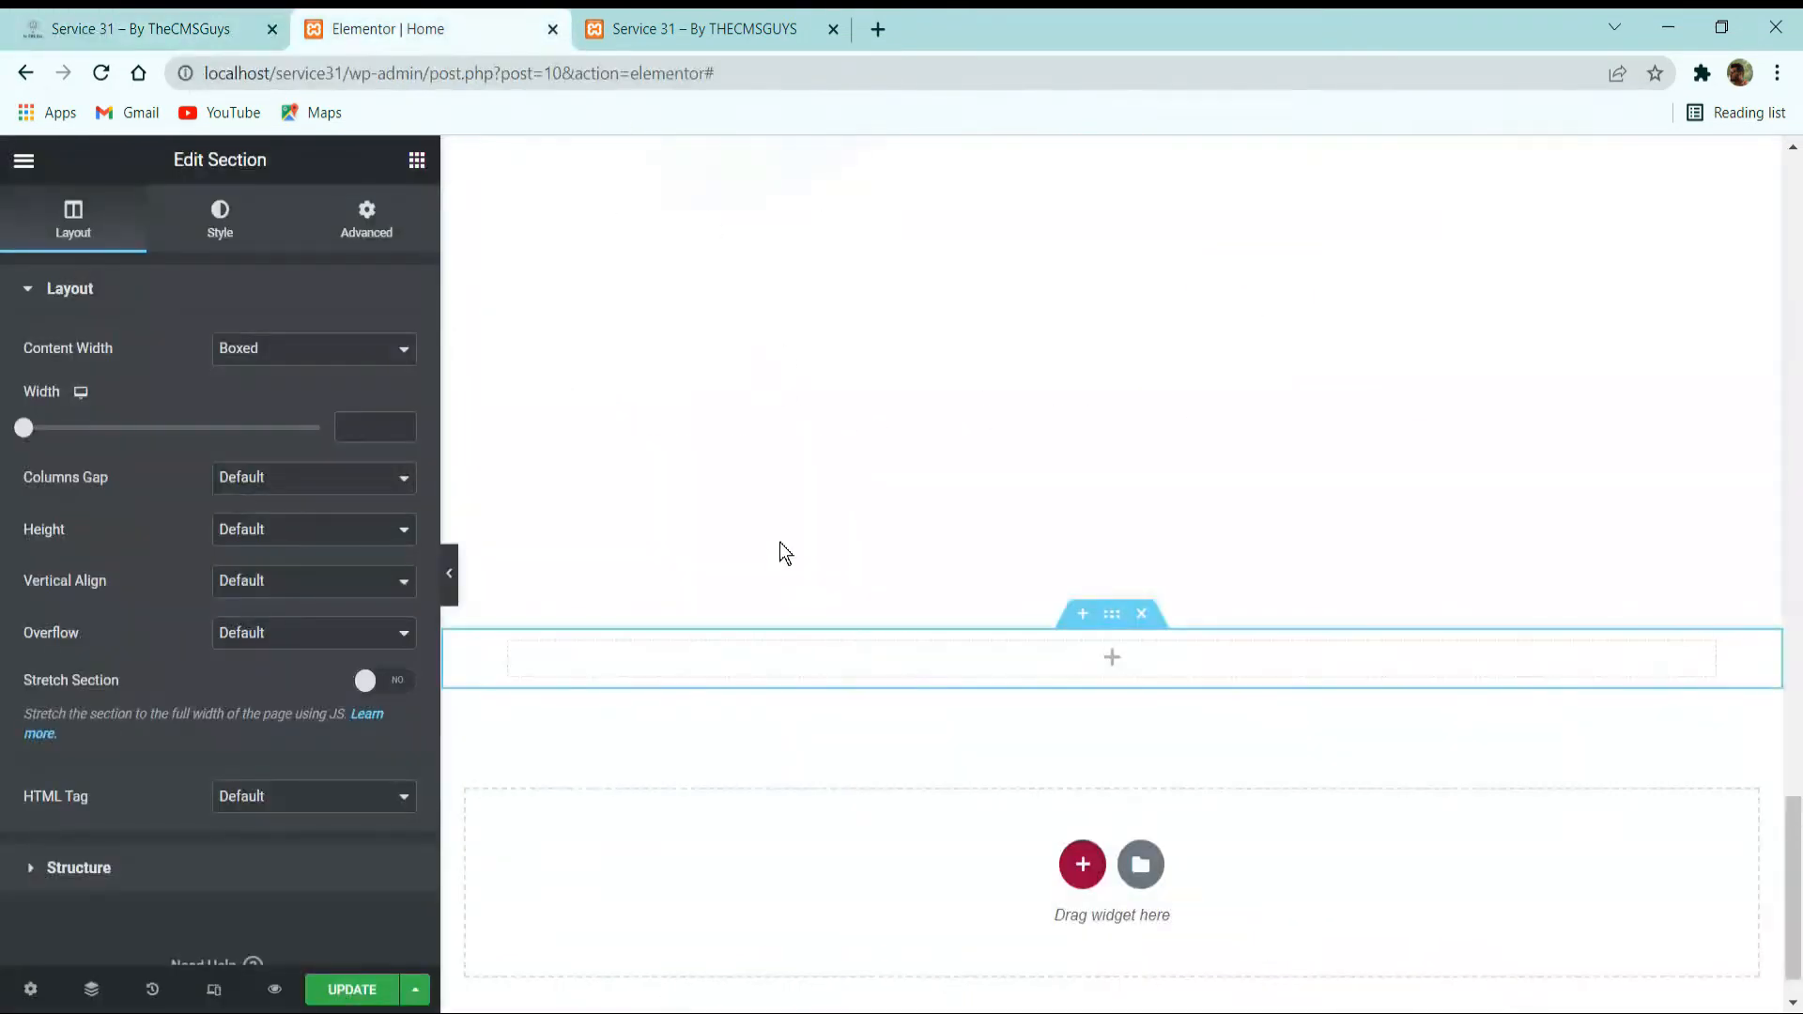
Add an Inner Section to the new section, delete one of its two columns, and select the outer section.
left_click(417, 162)
left_click_drag(122, 456, 1108, 671)
right_click(1124, 638)
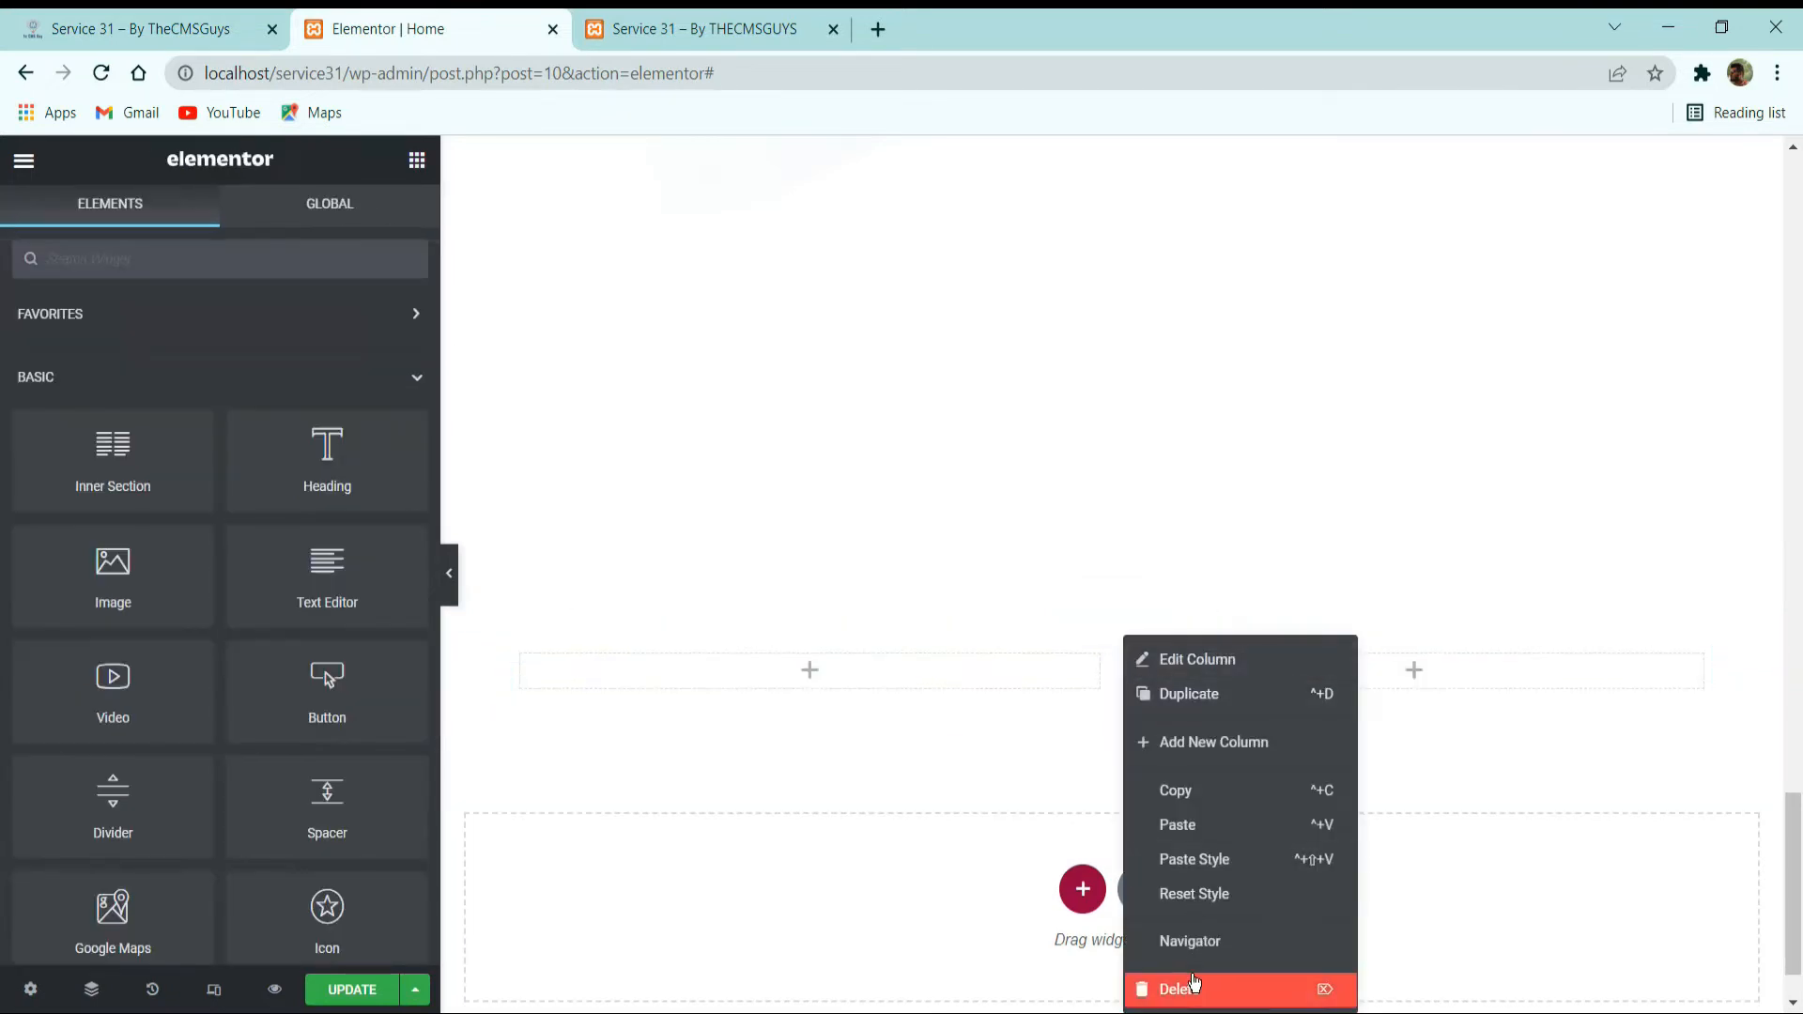
left_click(1193, 984)
left_click(1108, 615)
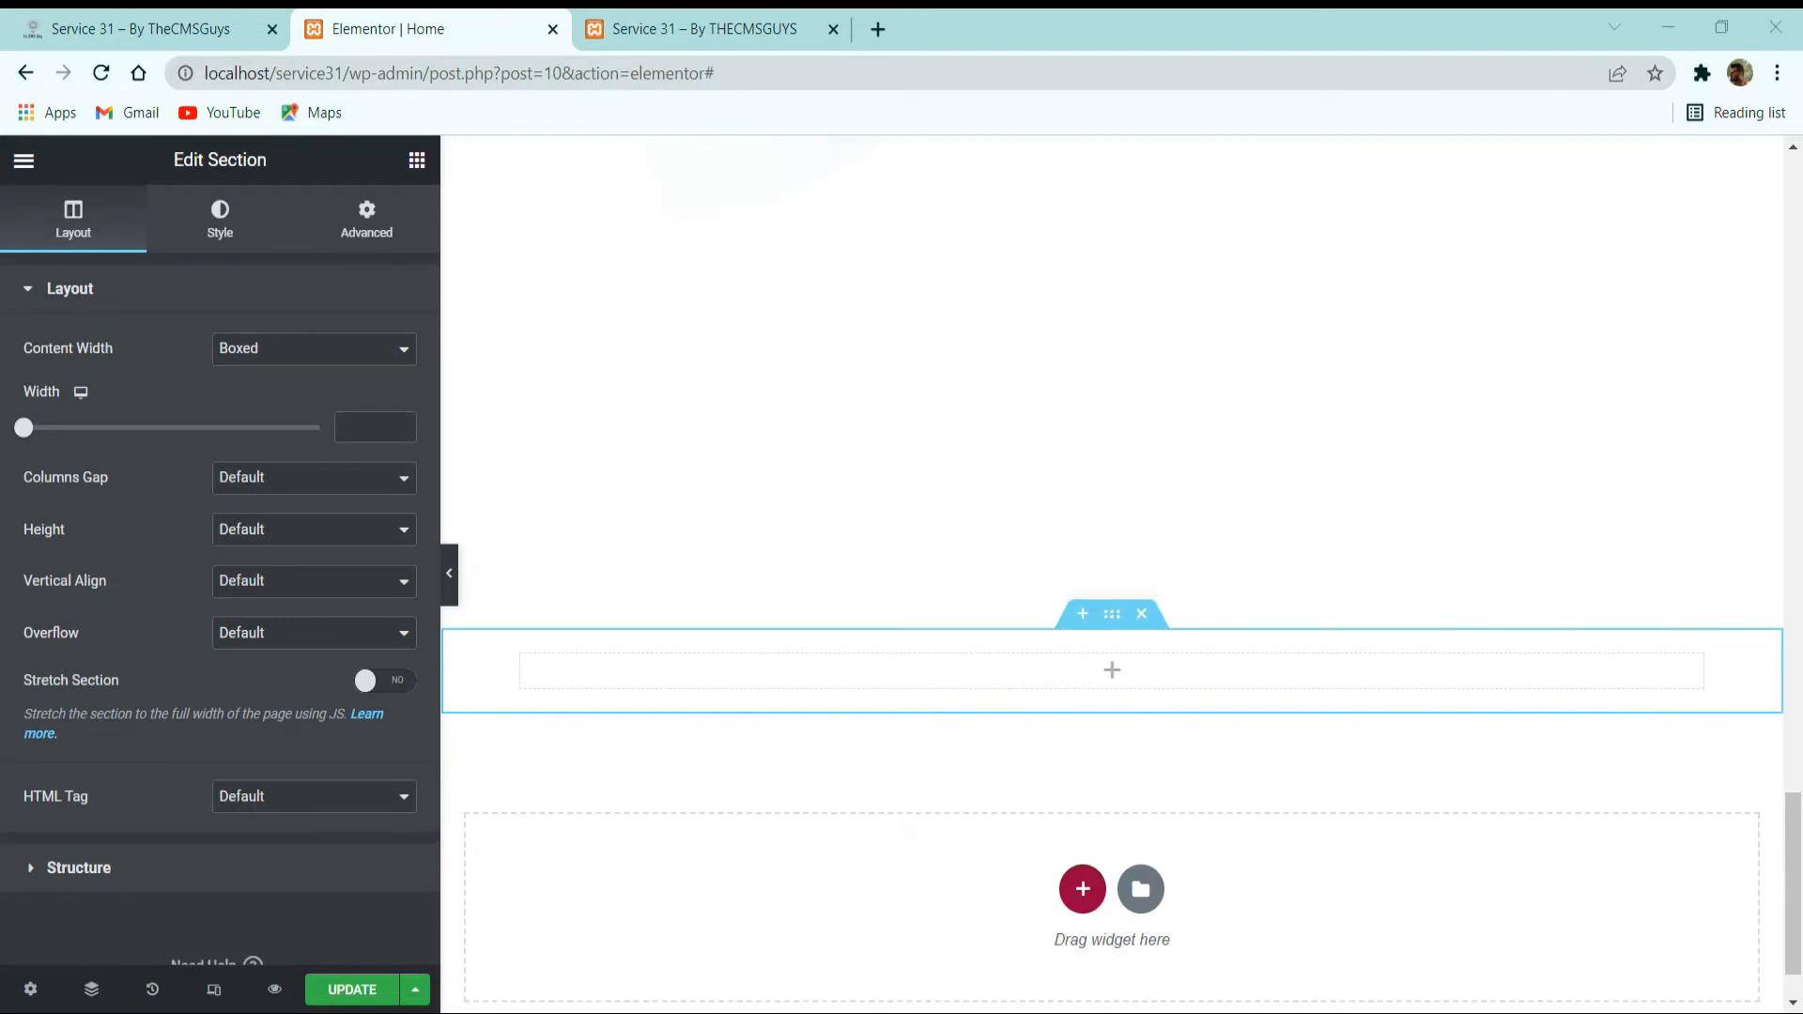
Set the new outer section's columns gap to No Gap and select the inner section inside it.
left_click(261, 483)
left_click(268, 521)
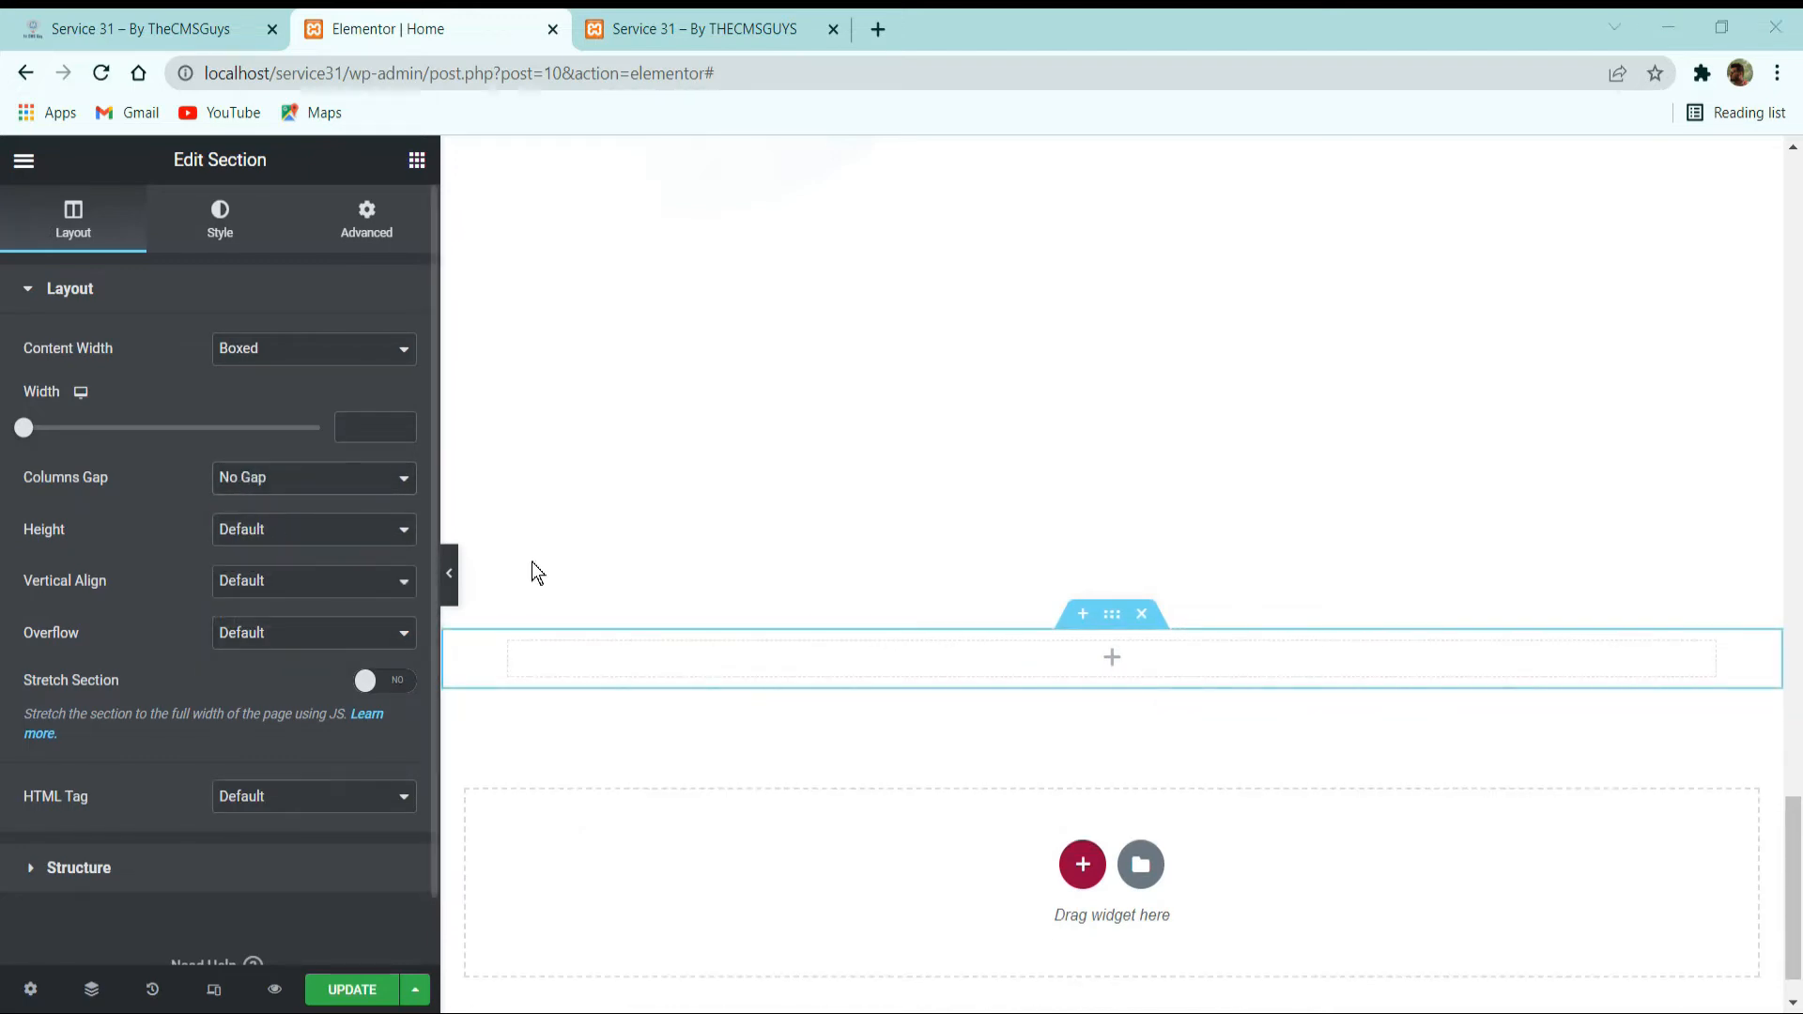
left_click(1094, 616)
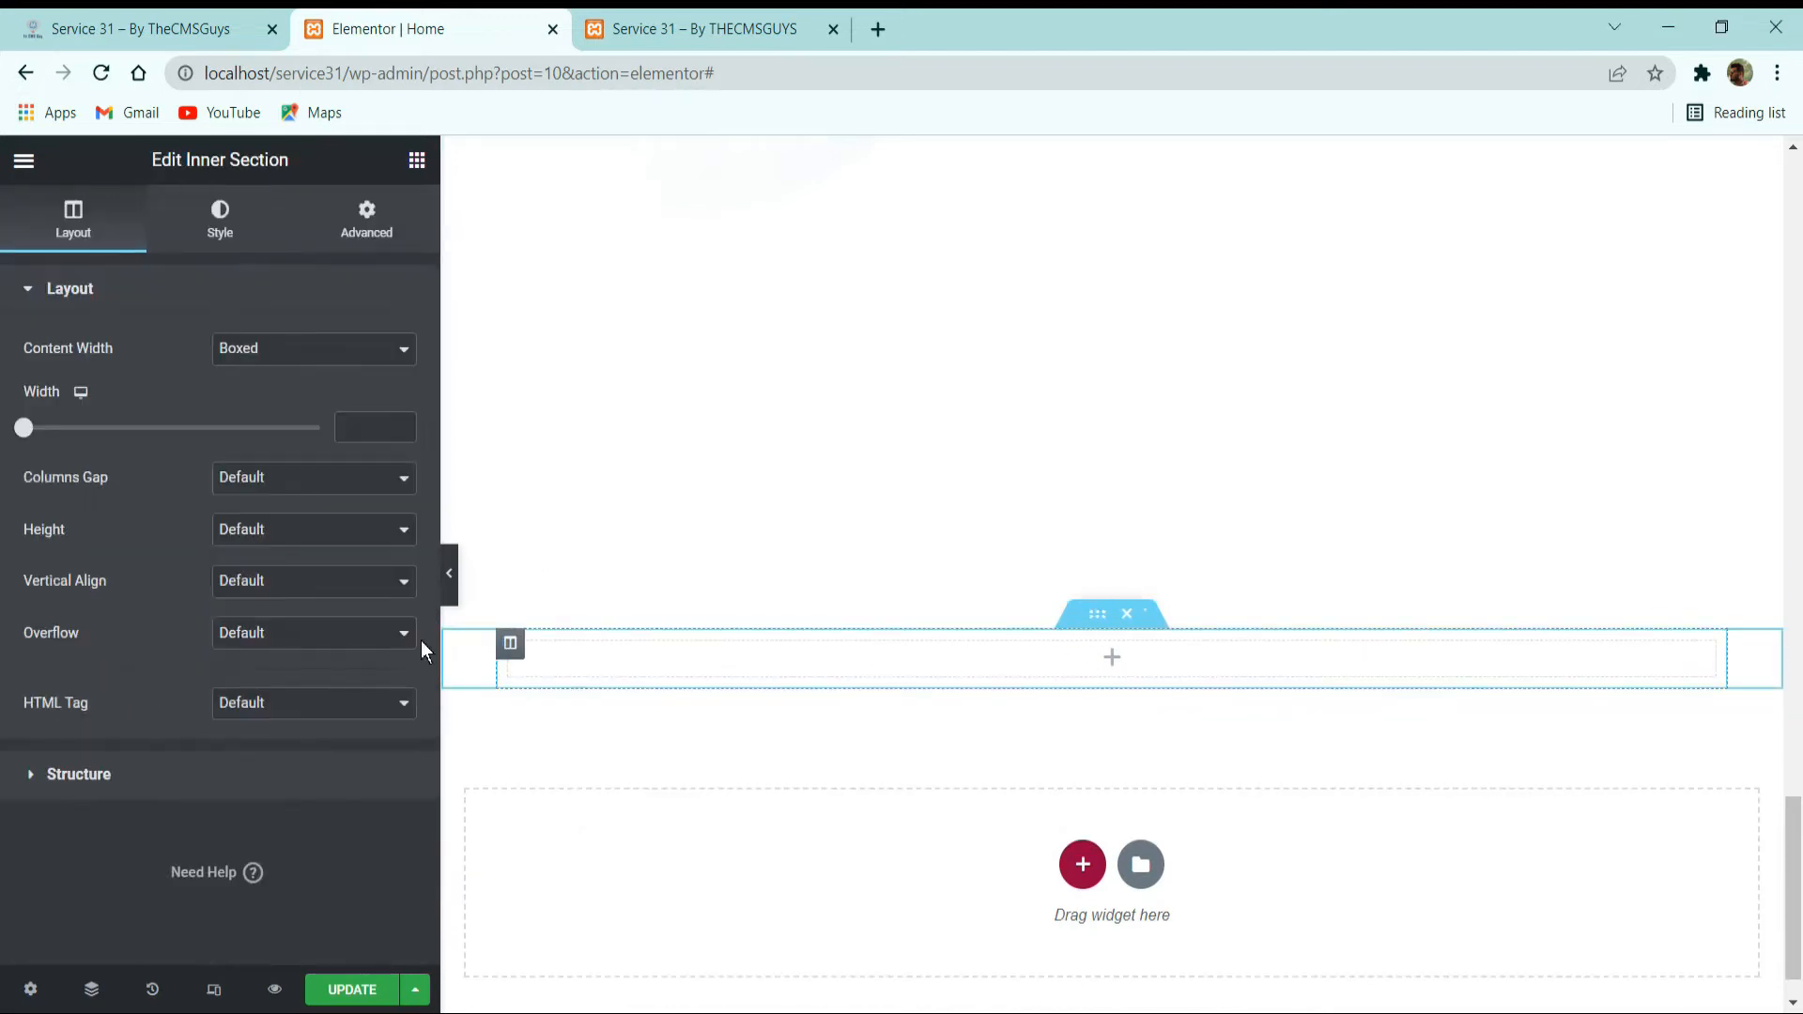
Copy the column holding the ABOUT CONSESSION label, the 3 Main Reasons to Join heading and its paragraph.
scroll(1315, 460, "up", 5)
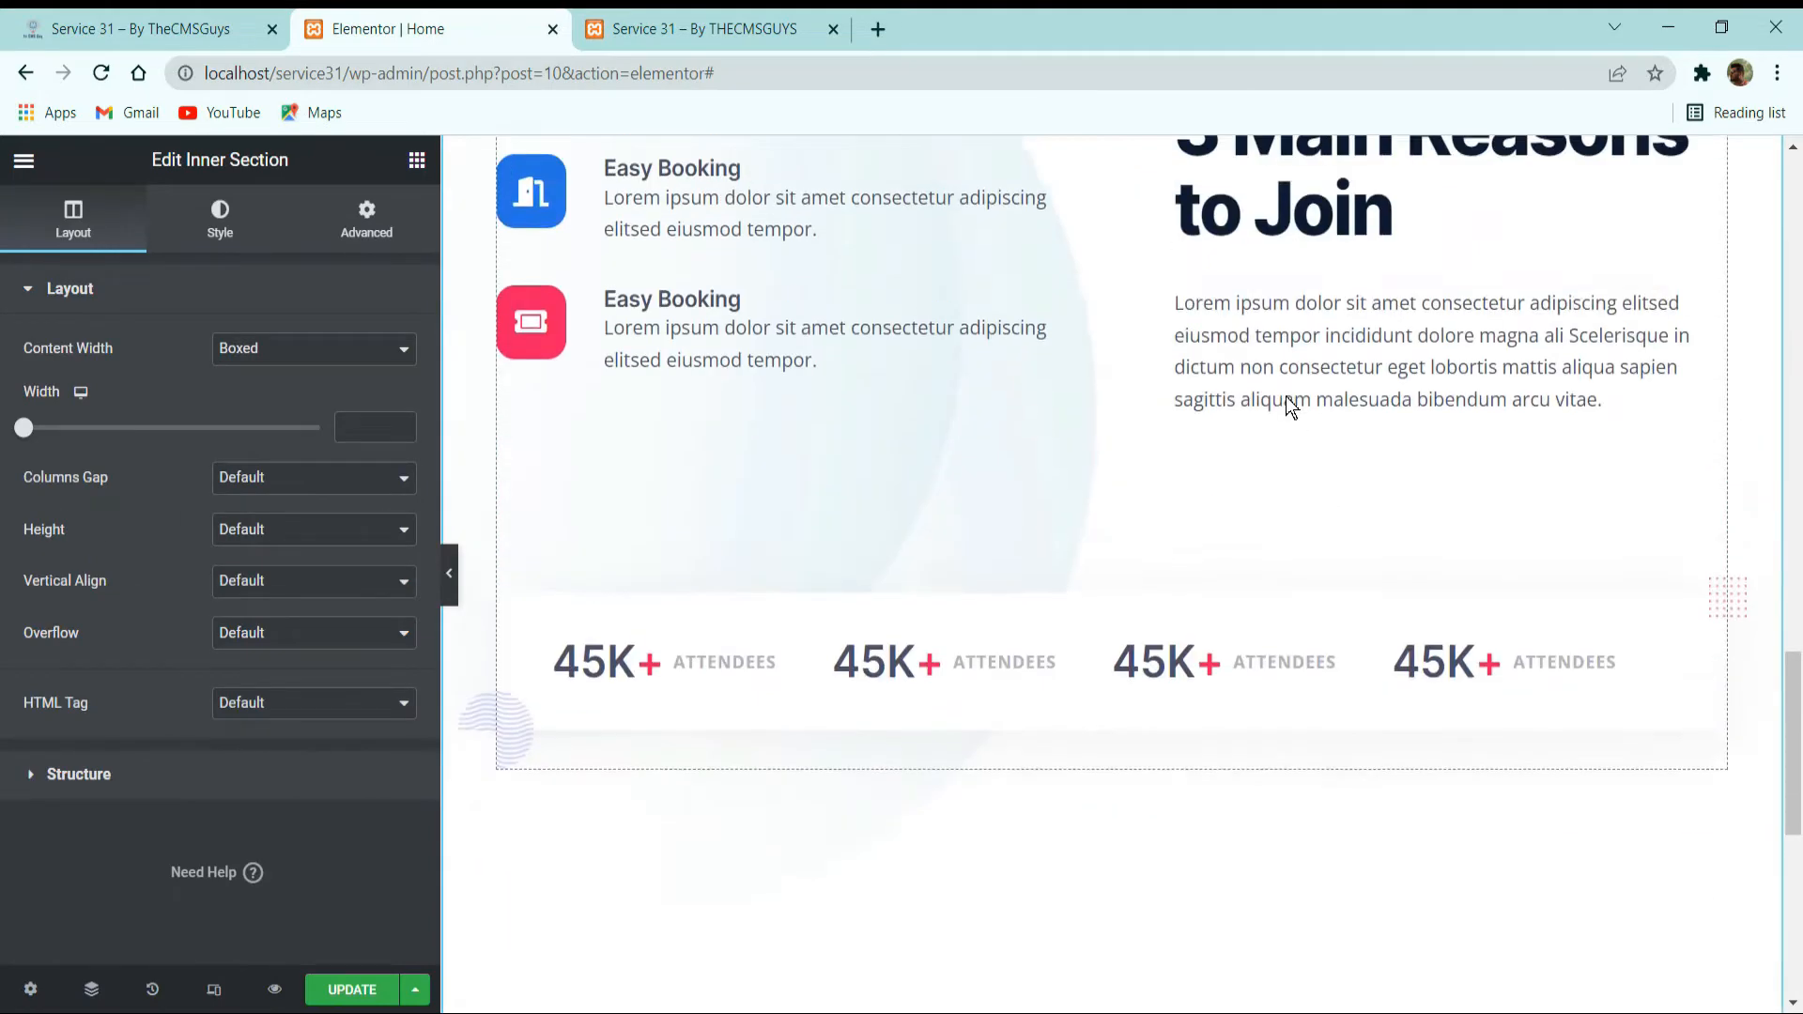
right_click(1152, 328)
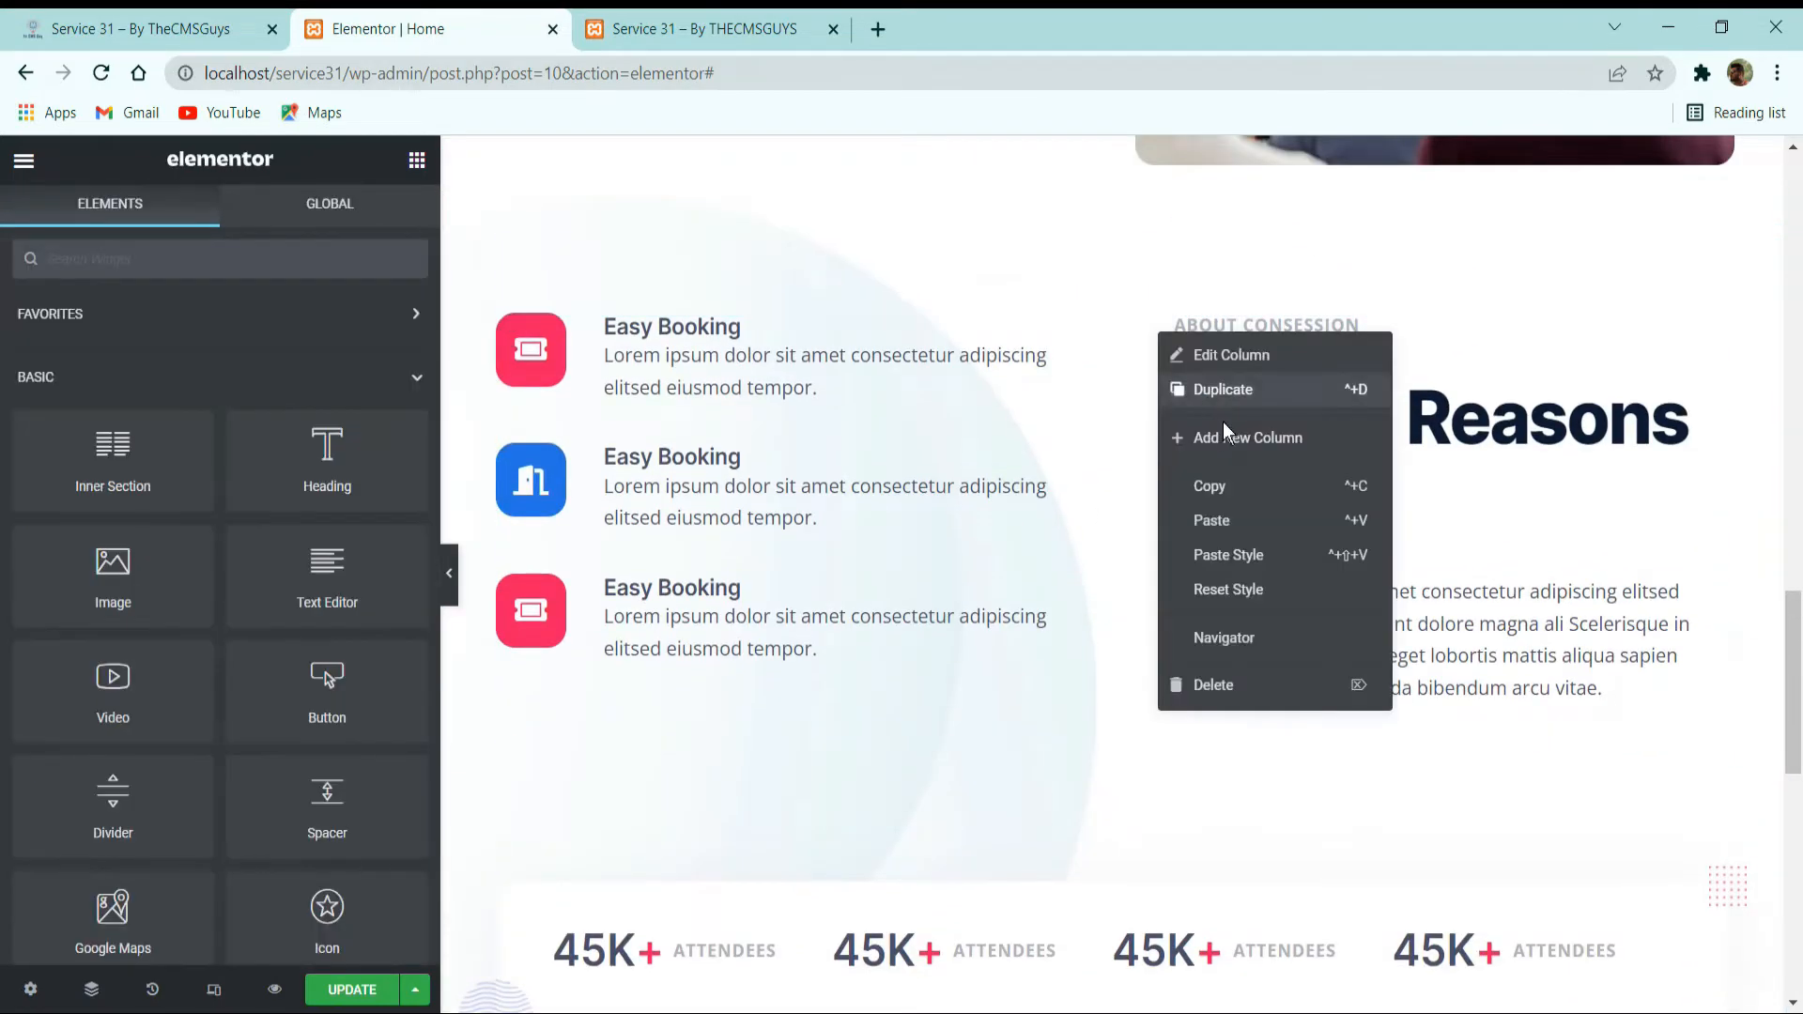
left_click(1221, 483)
scroll(1295, 498, "down", 10)
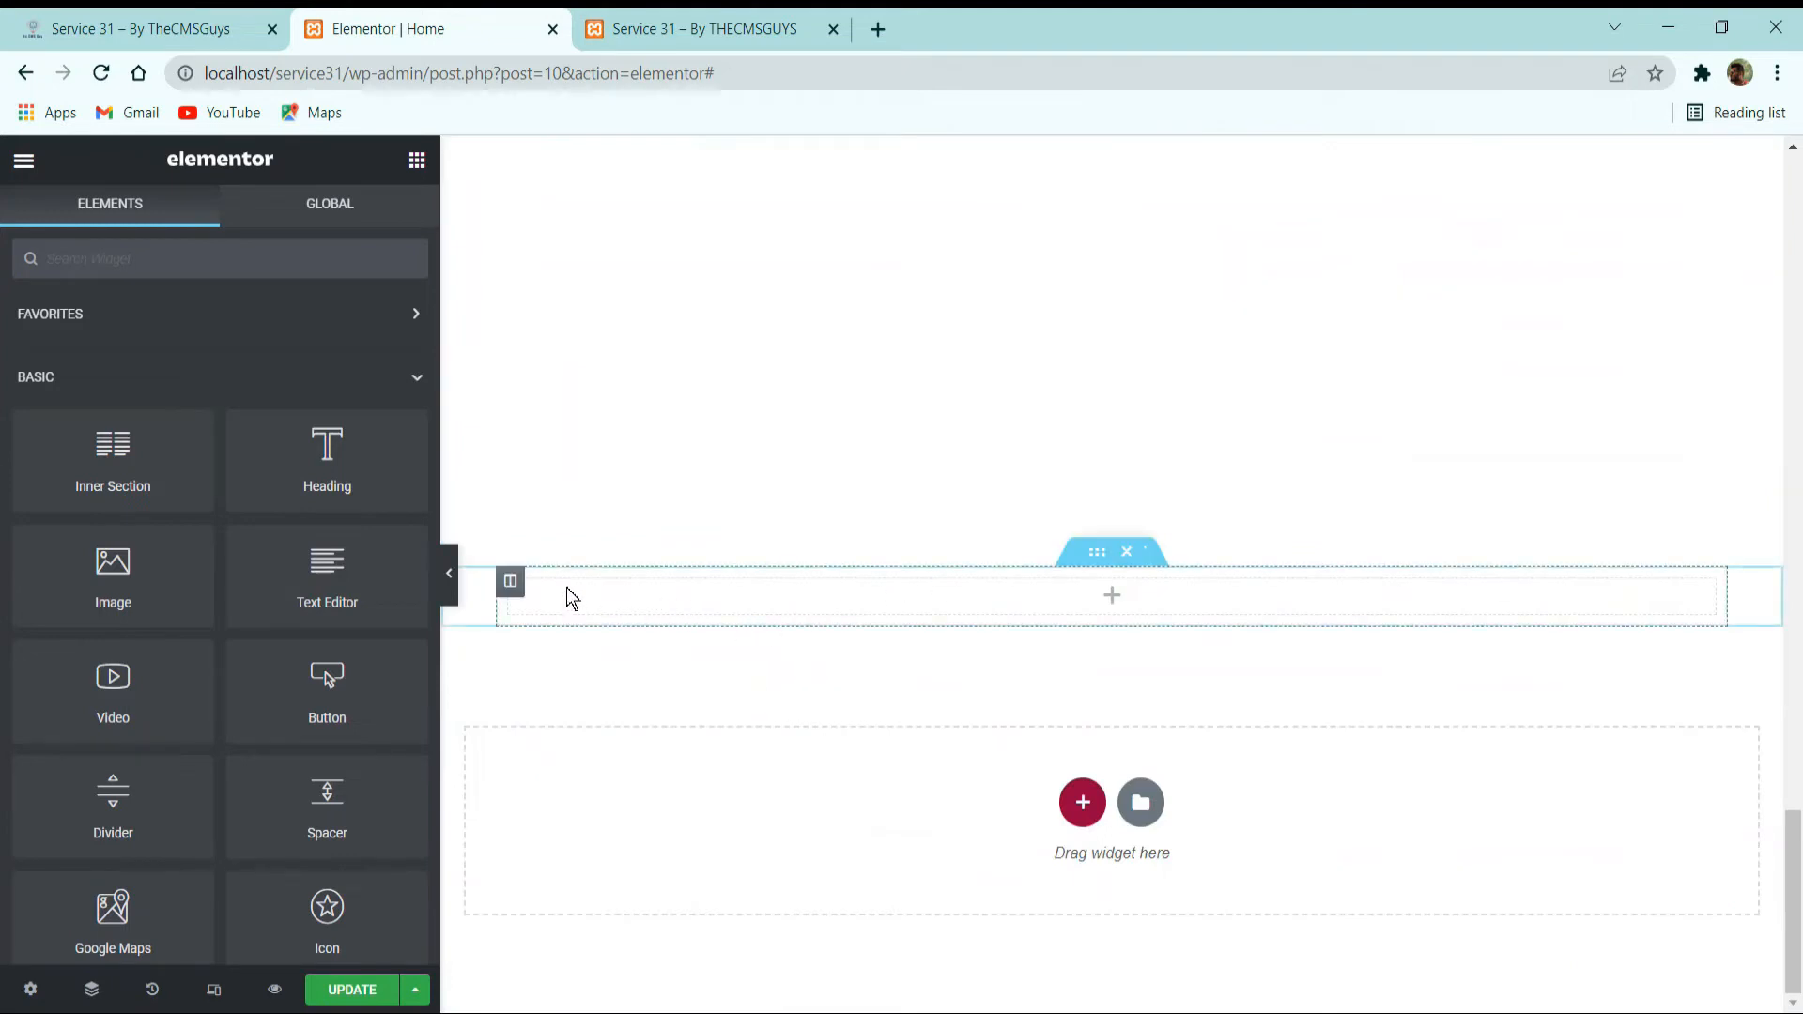
Try to paste the copied column next to the empty column of the new inner section, and undo the paste.
right_click(509, 583)
left_click(596, 769)
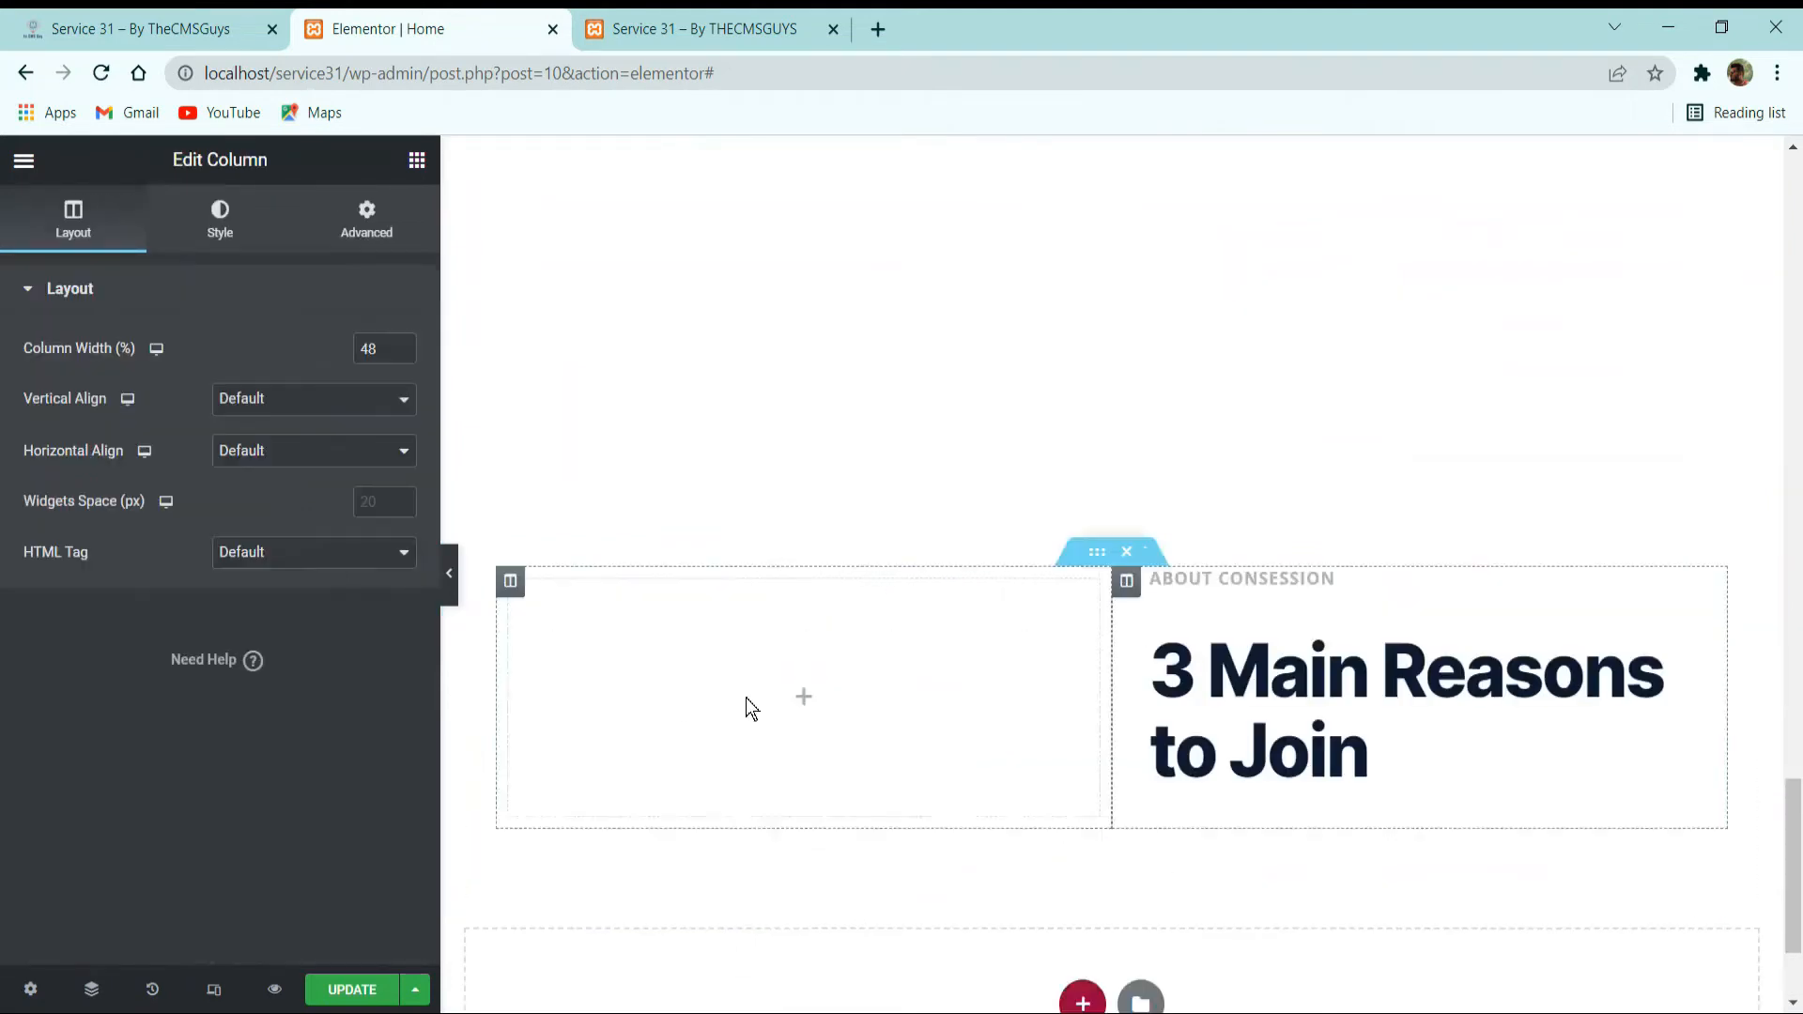
right_click(937, 675)
key("ctrl+z")
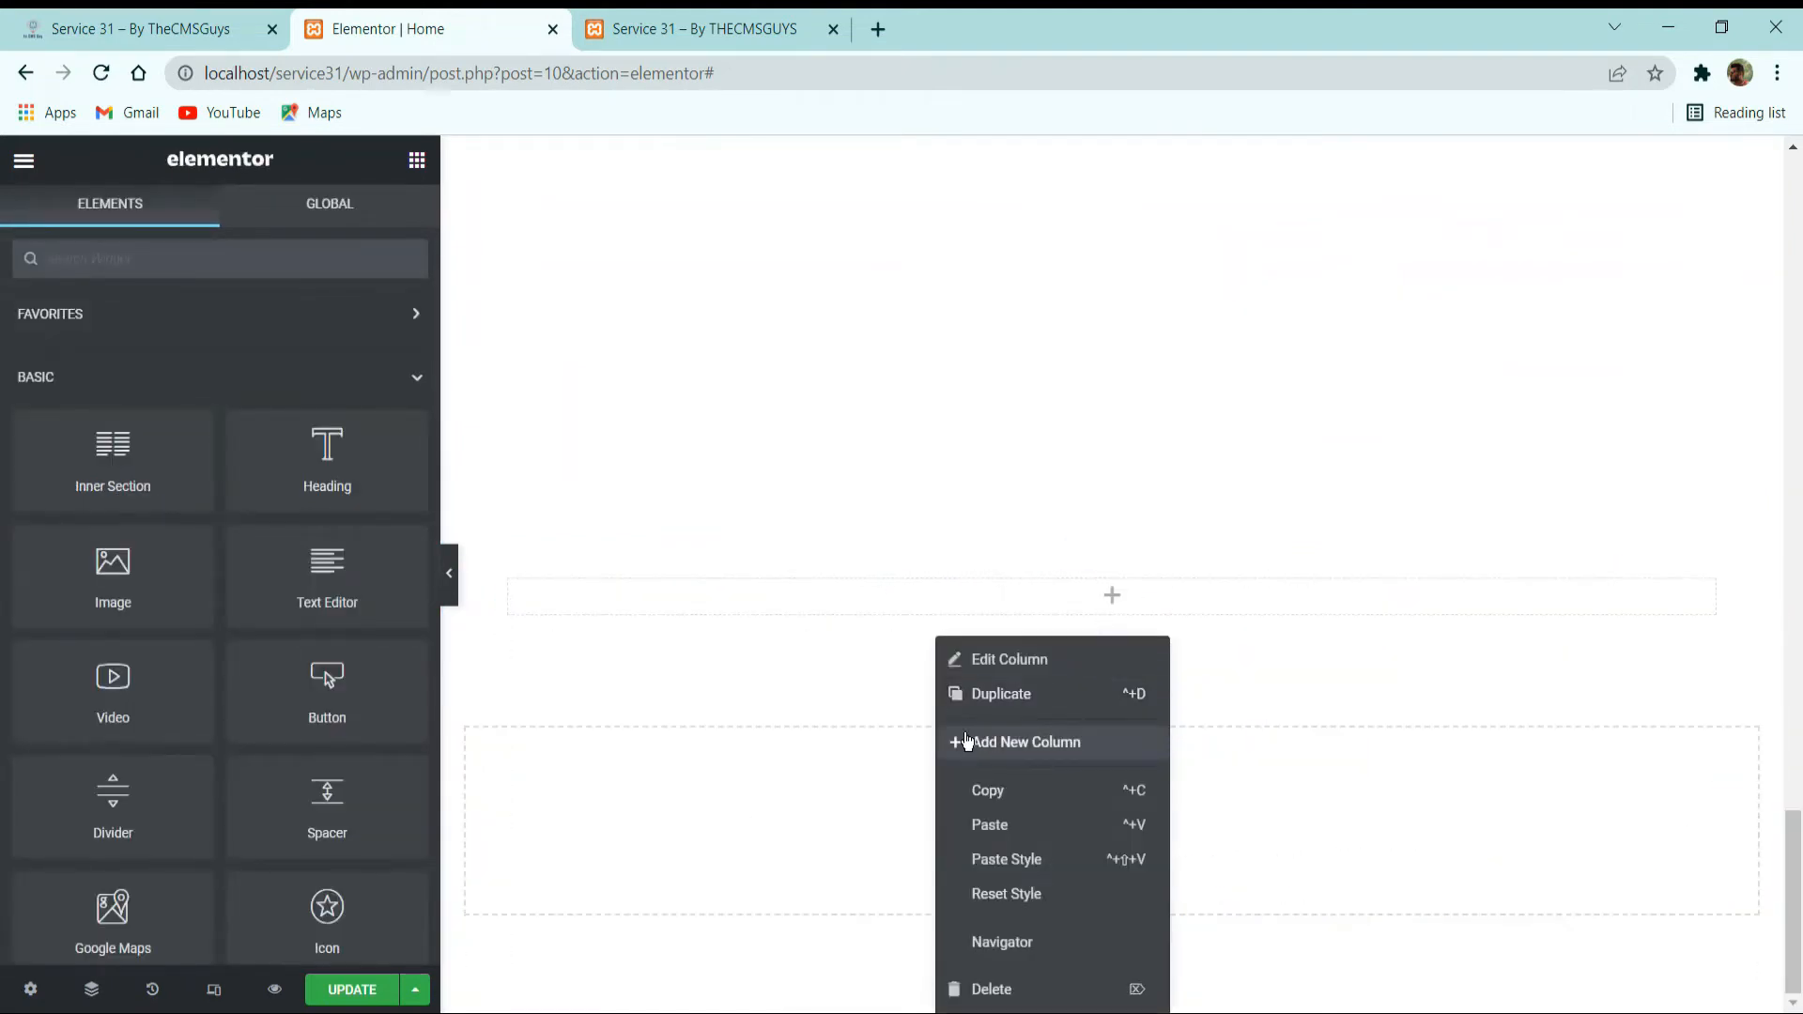
Paste the copied heading column into the new inner section and delete the empty column beside it.
left_click(1104, 561)
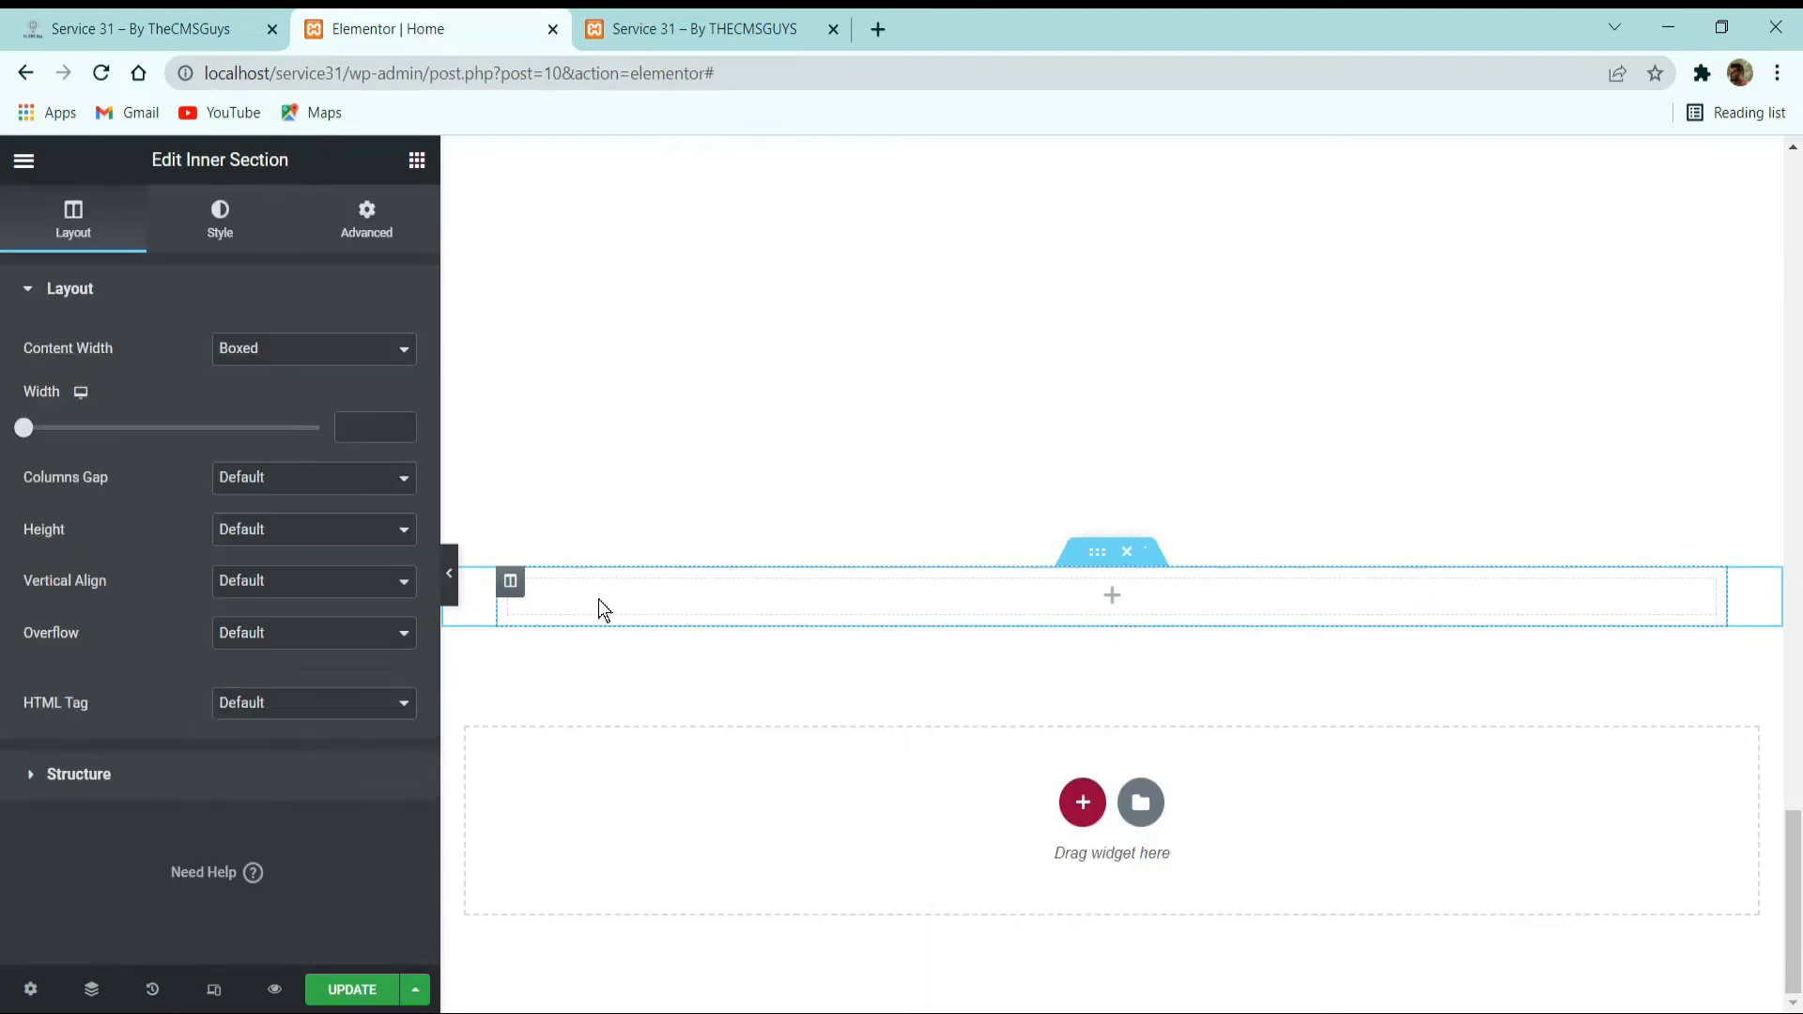
right_click(515, 588)
left_click(594, 768)
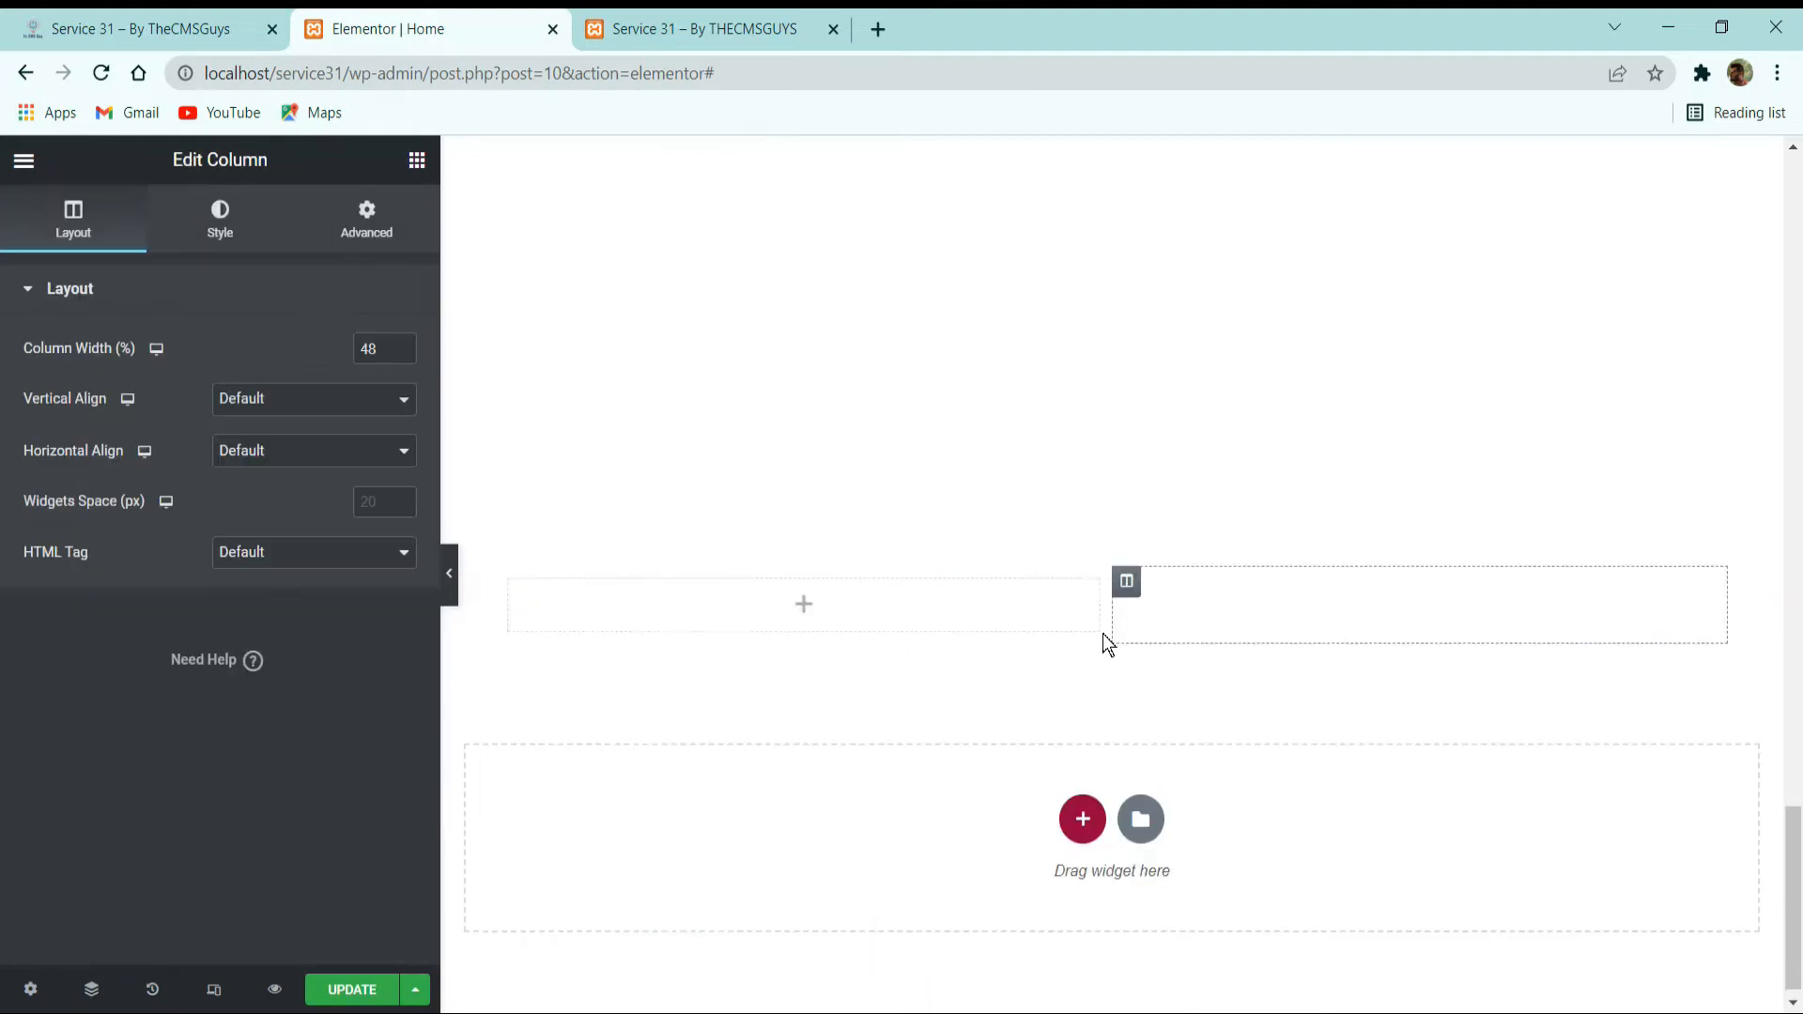
right_click(1003, 601)
left_click(1071, 951)
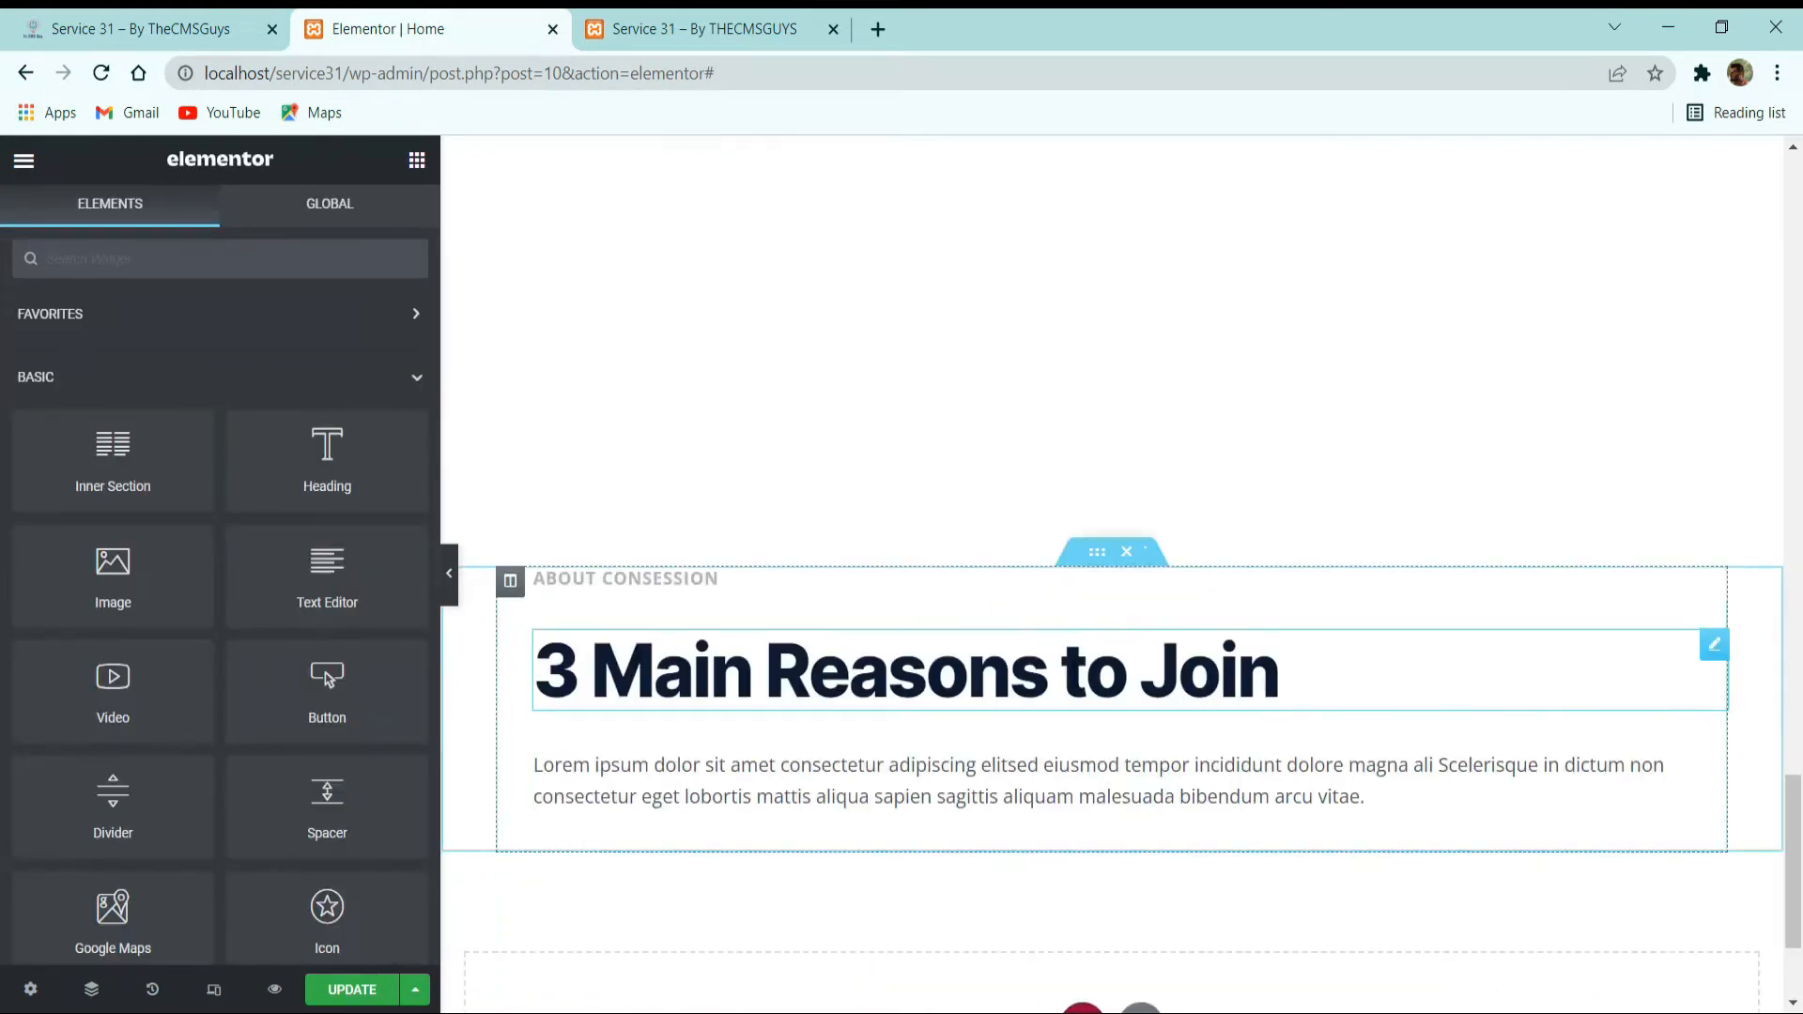
Centre-align the label, heading and paragraph of the pasted block, following the Conference Schedules block on the reference site.
left_click(1100, 649)
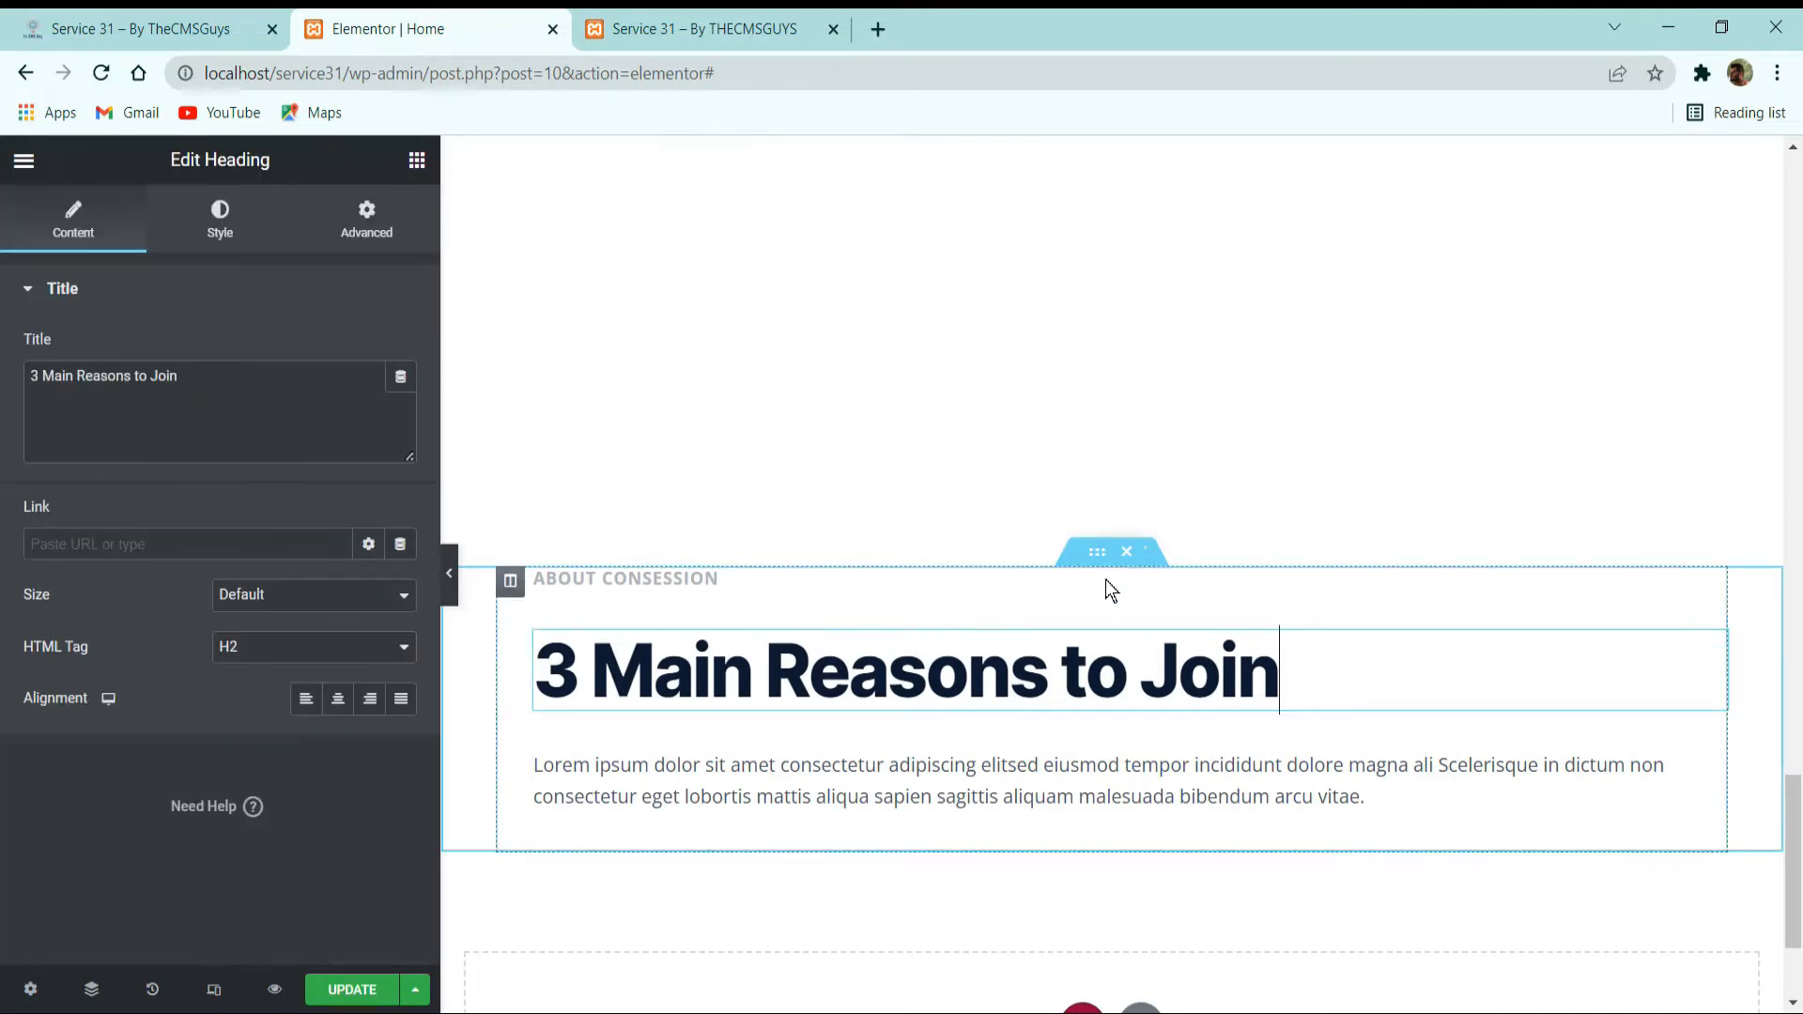
left_click(1095, 556)
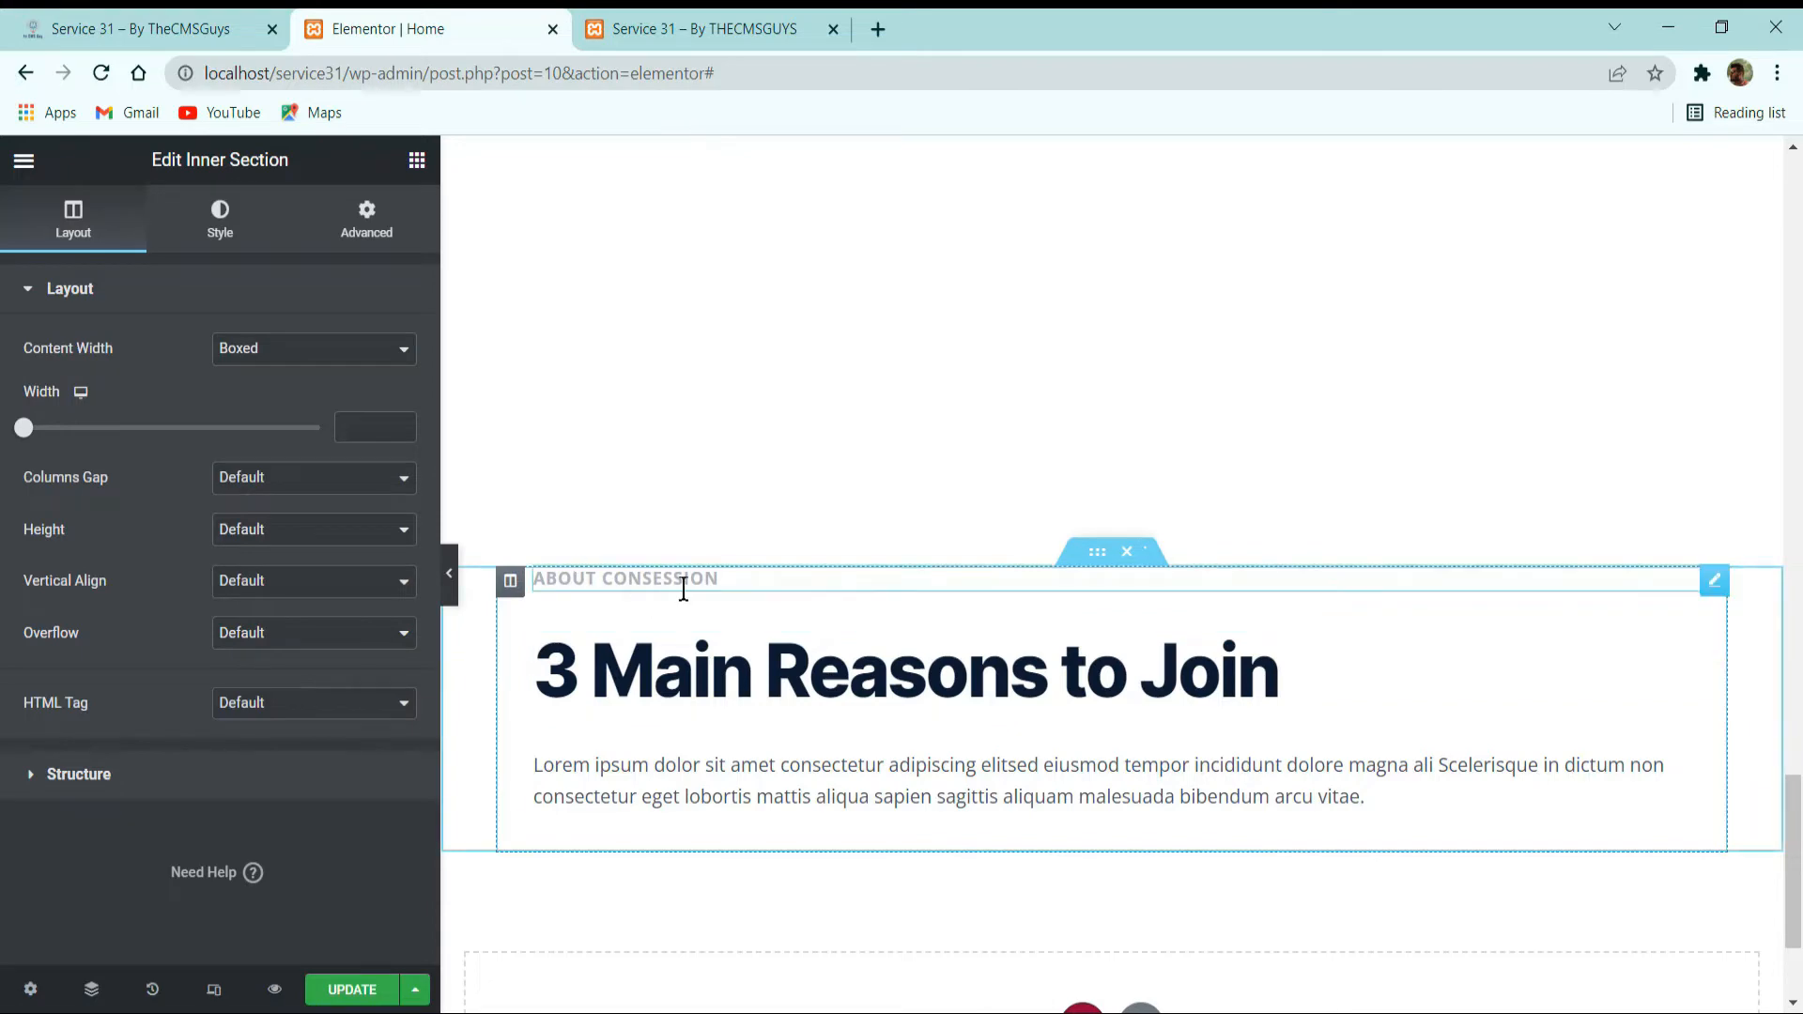
left_click(173, 25)
scroll(1034, 564, "down", 6)
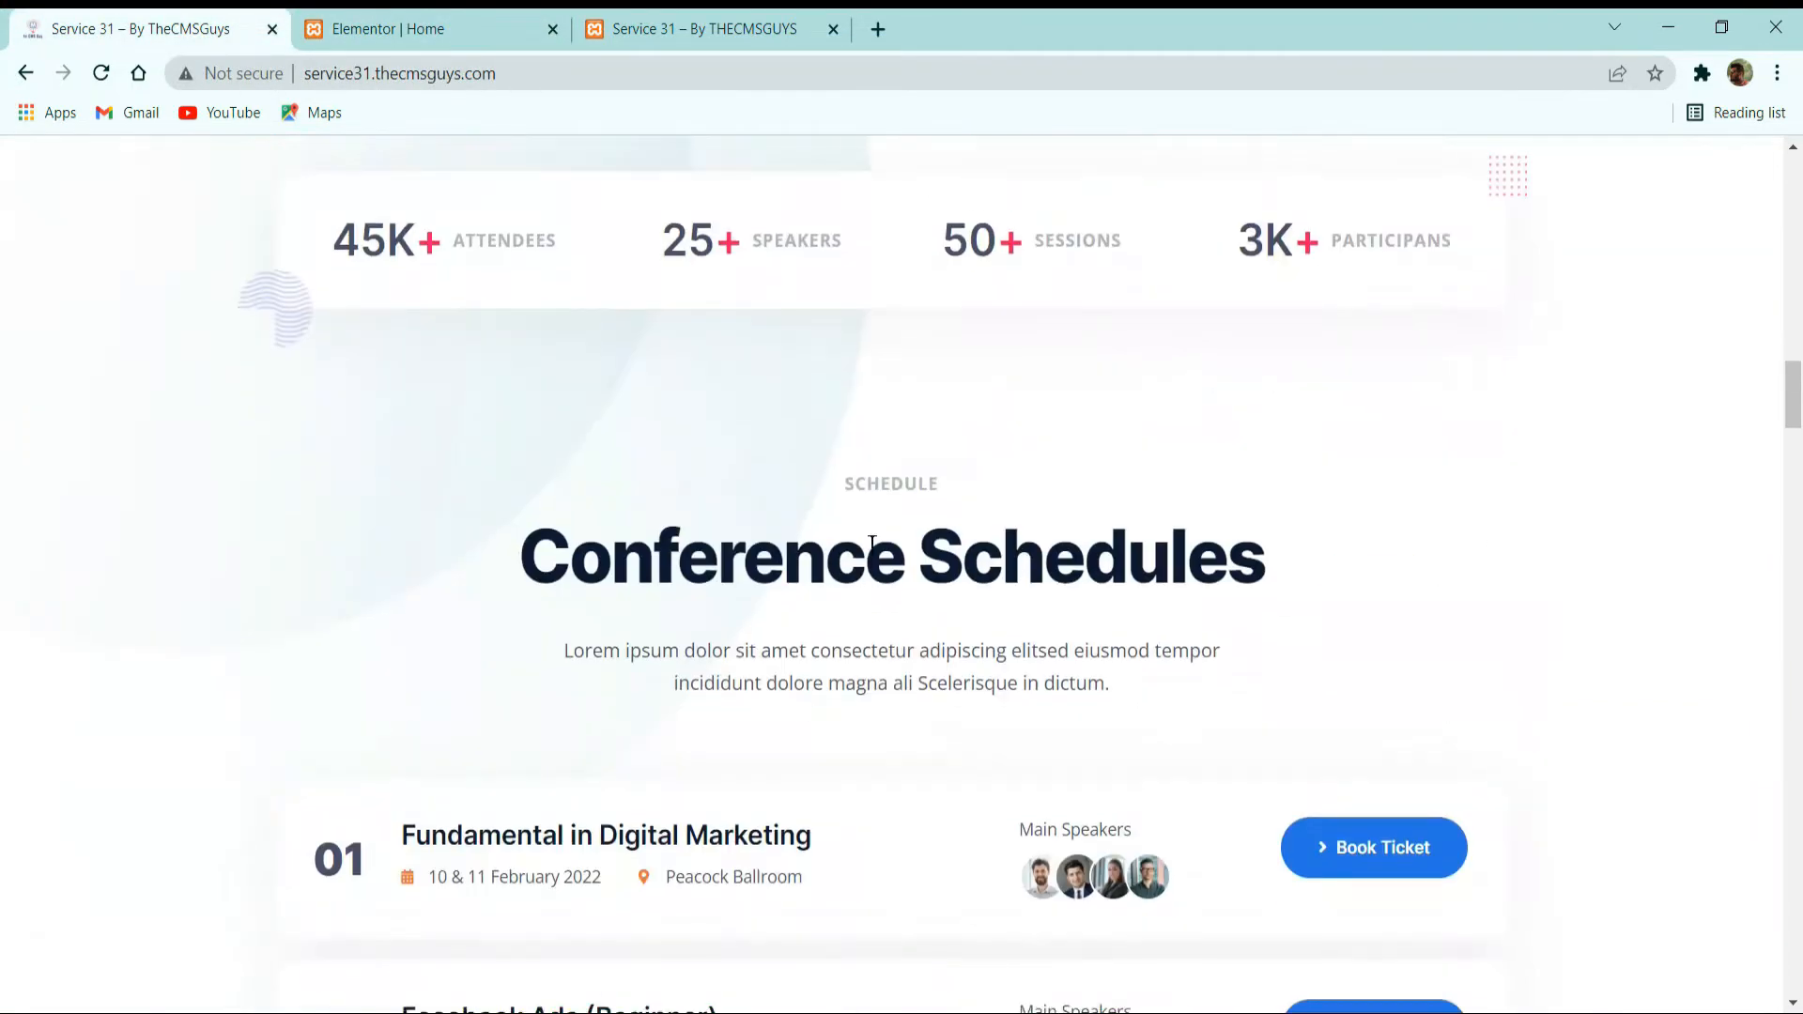
left_click(402, 26)
left_click(808, 577)
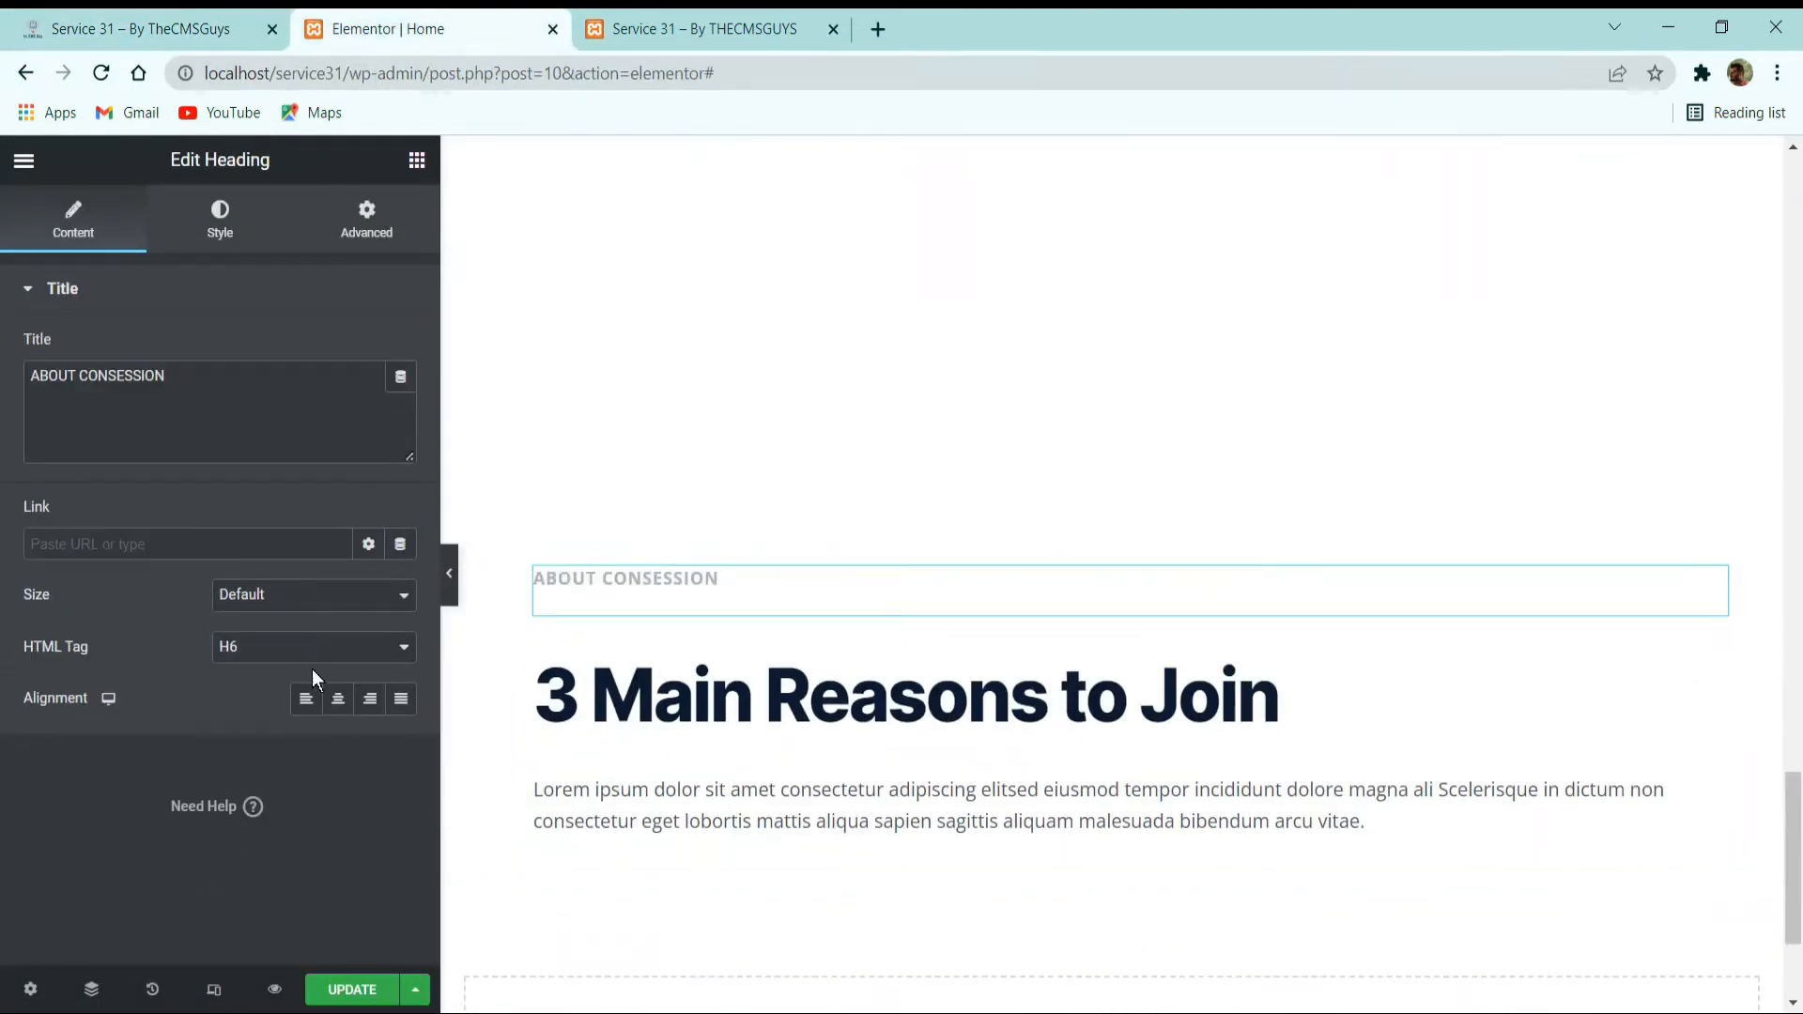
left_click(337, 698)
left_click(724, 692)
left_click(337, 698)
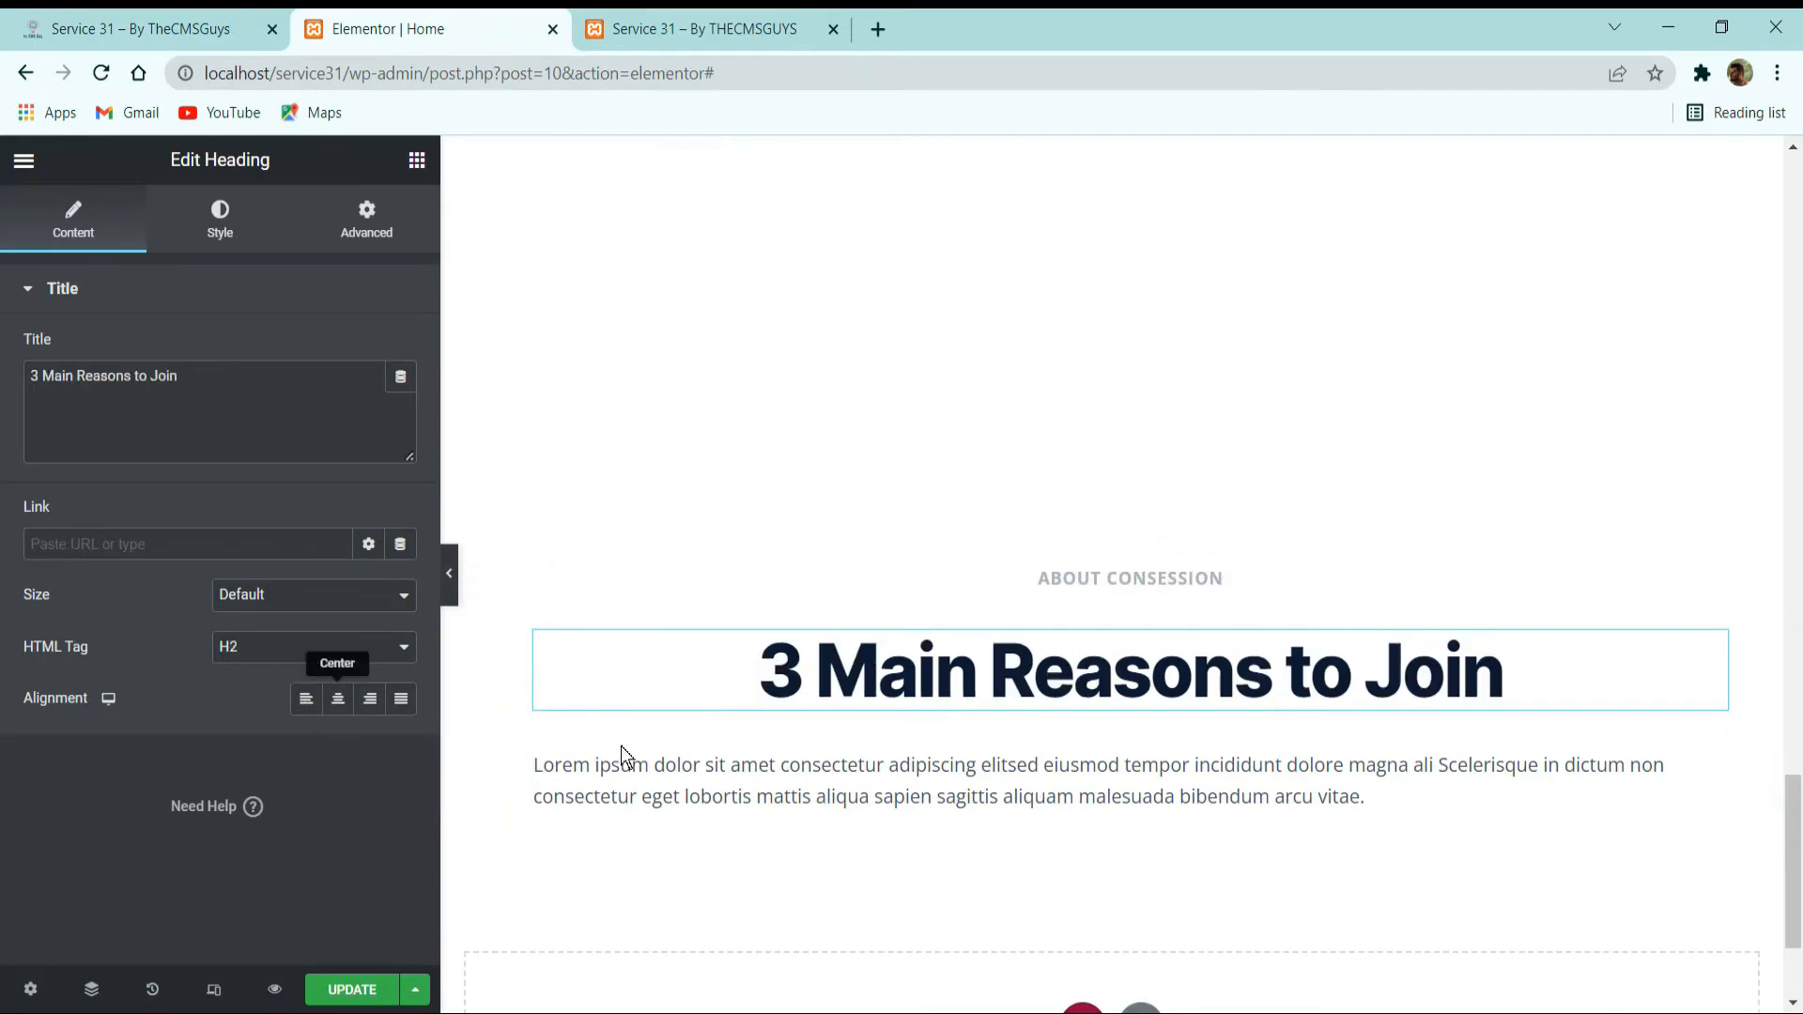
left_click(564, 798)
left_click(340, 700)
Replace the ABOUT CONSESSION label text in the pasted block with SCHEDULE copied from the reference site.
left_click(176, 16)
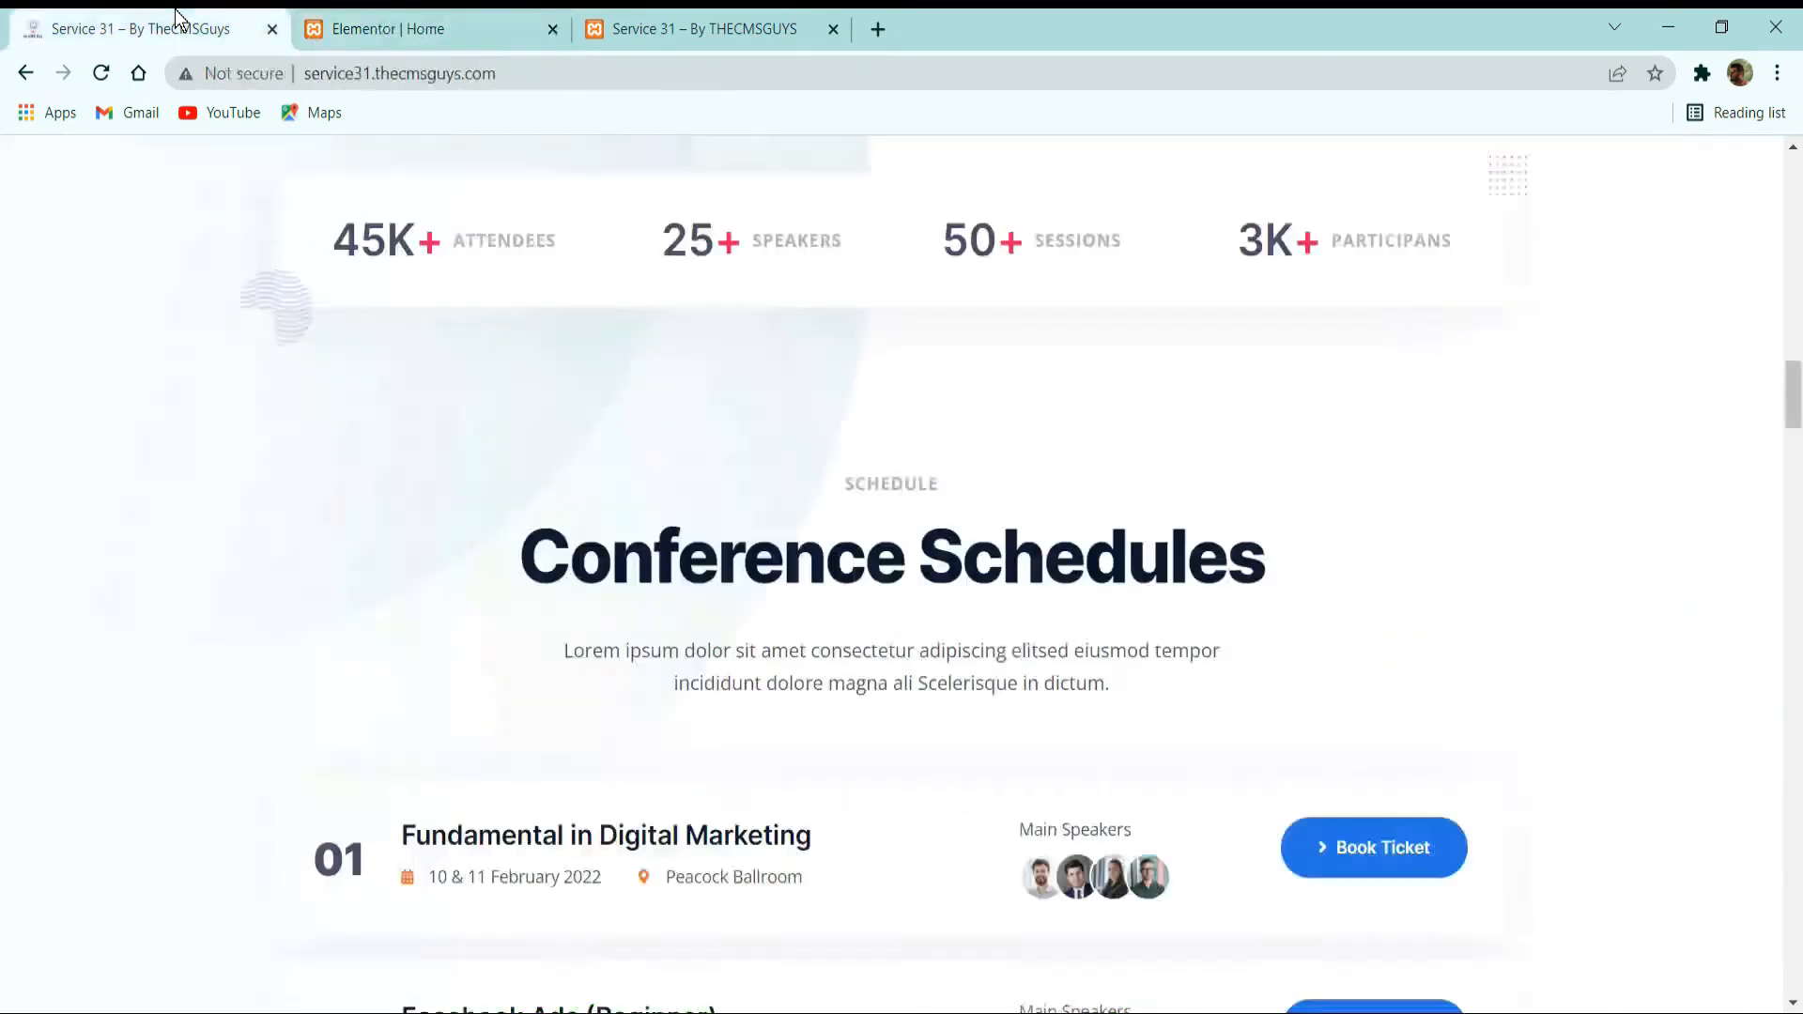
double_click(893, 484)
key("ctrl+c")
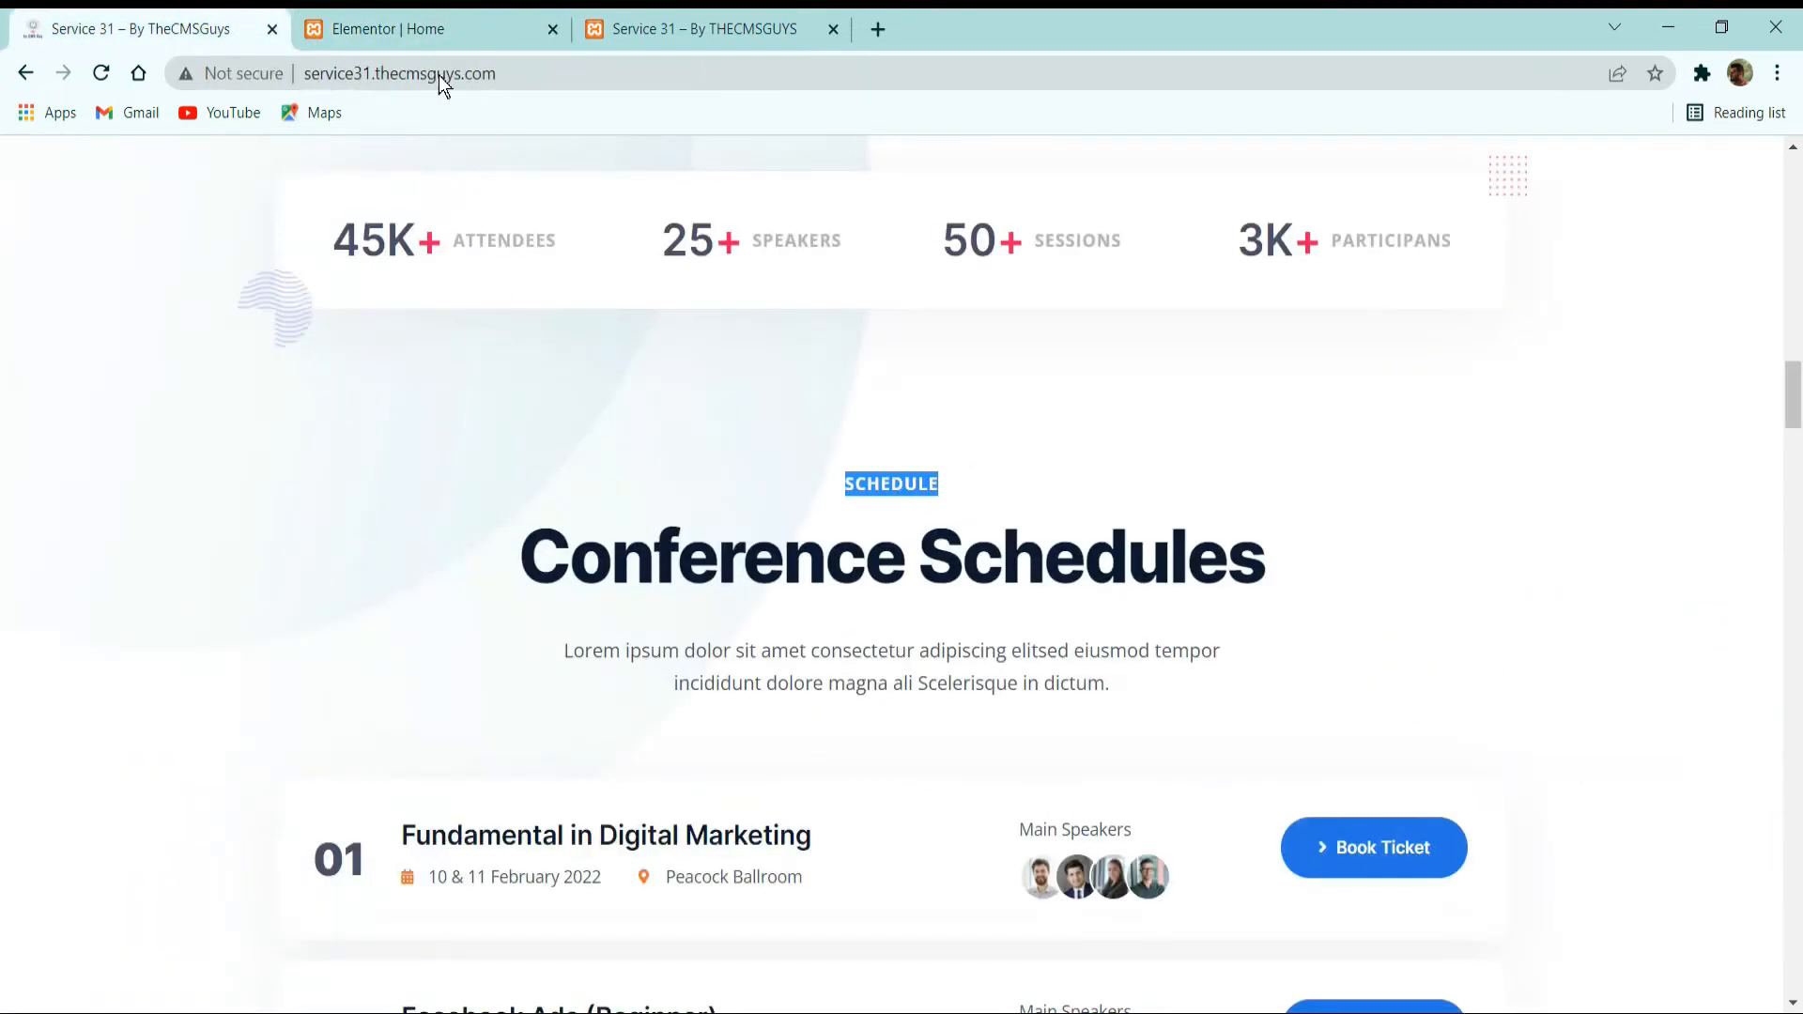
left_click(413, 29)
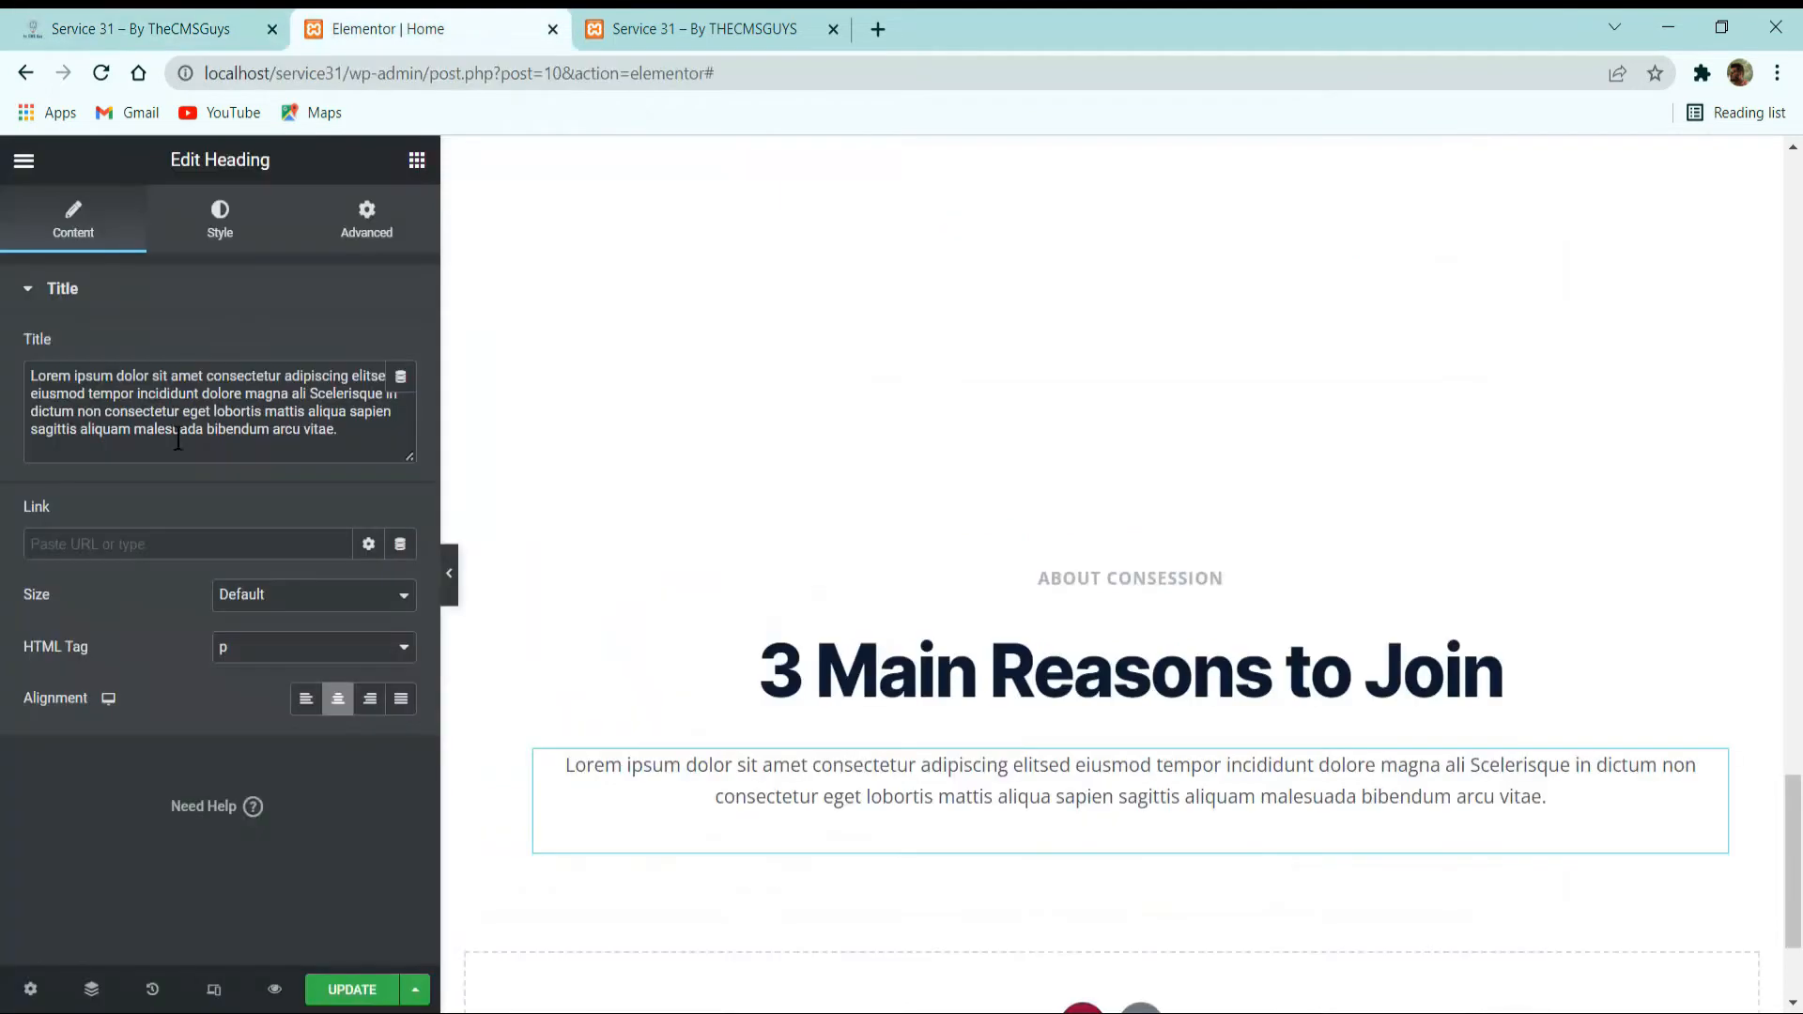
left_click(1067, 581)
triple_click(278, 425)
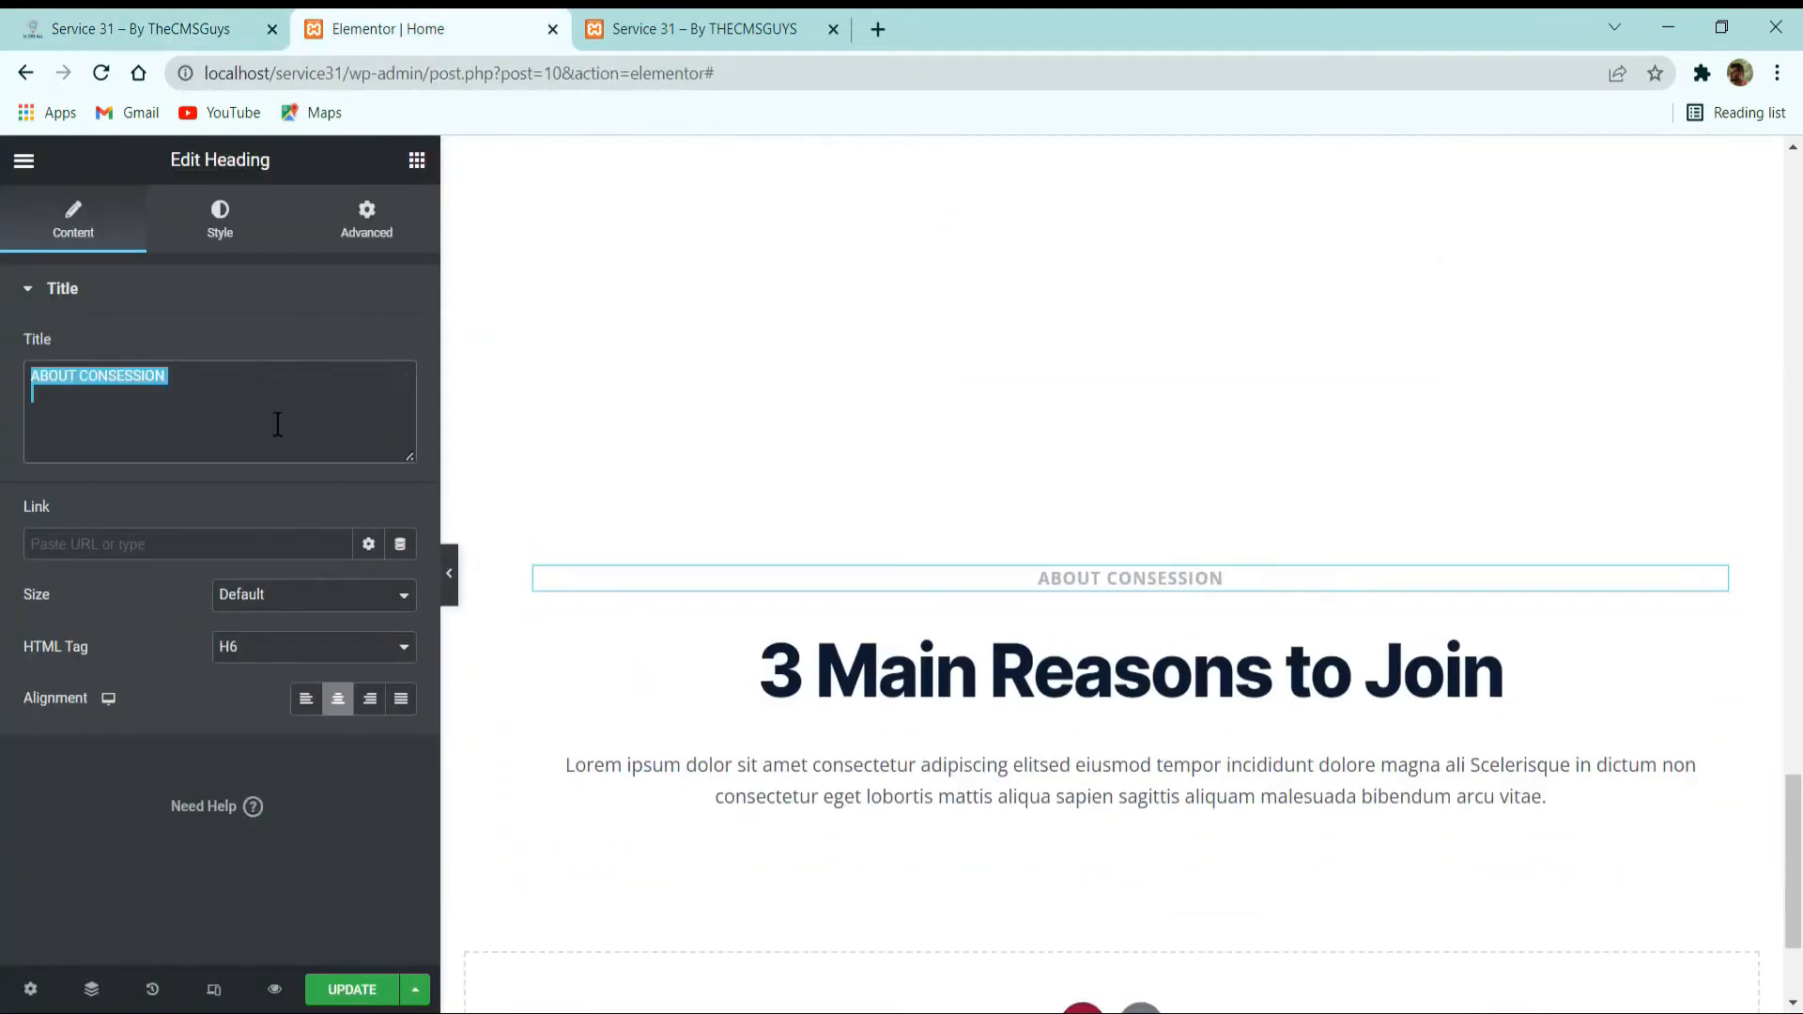
key("ctrl+v")
Replace the pasted block's main heading text with Conference Schedules copied from the reference site.
left_click(857, 657)
left_click(141, 30)
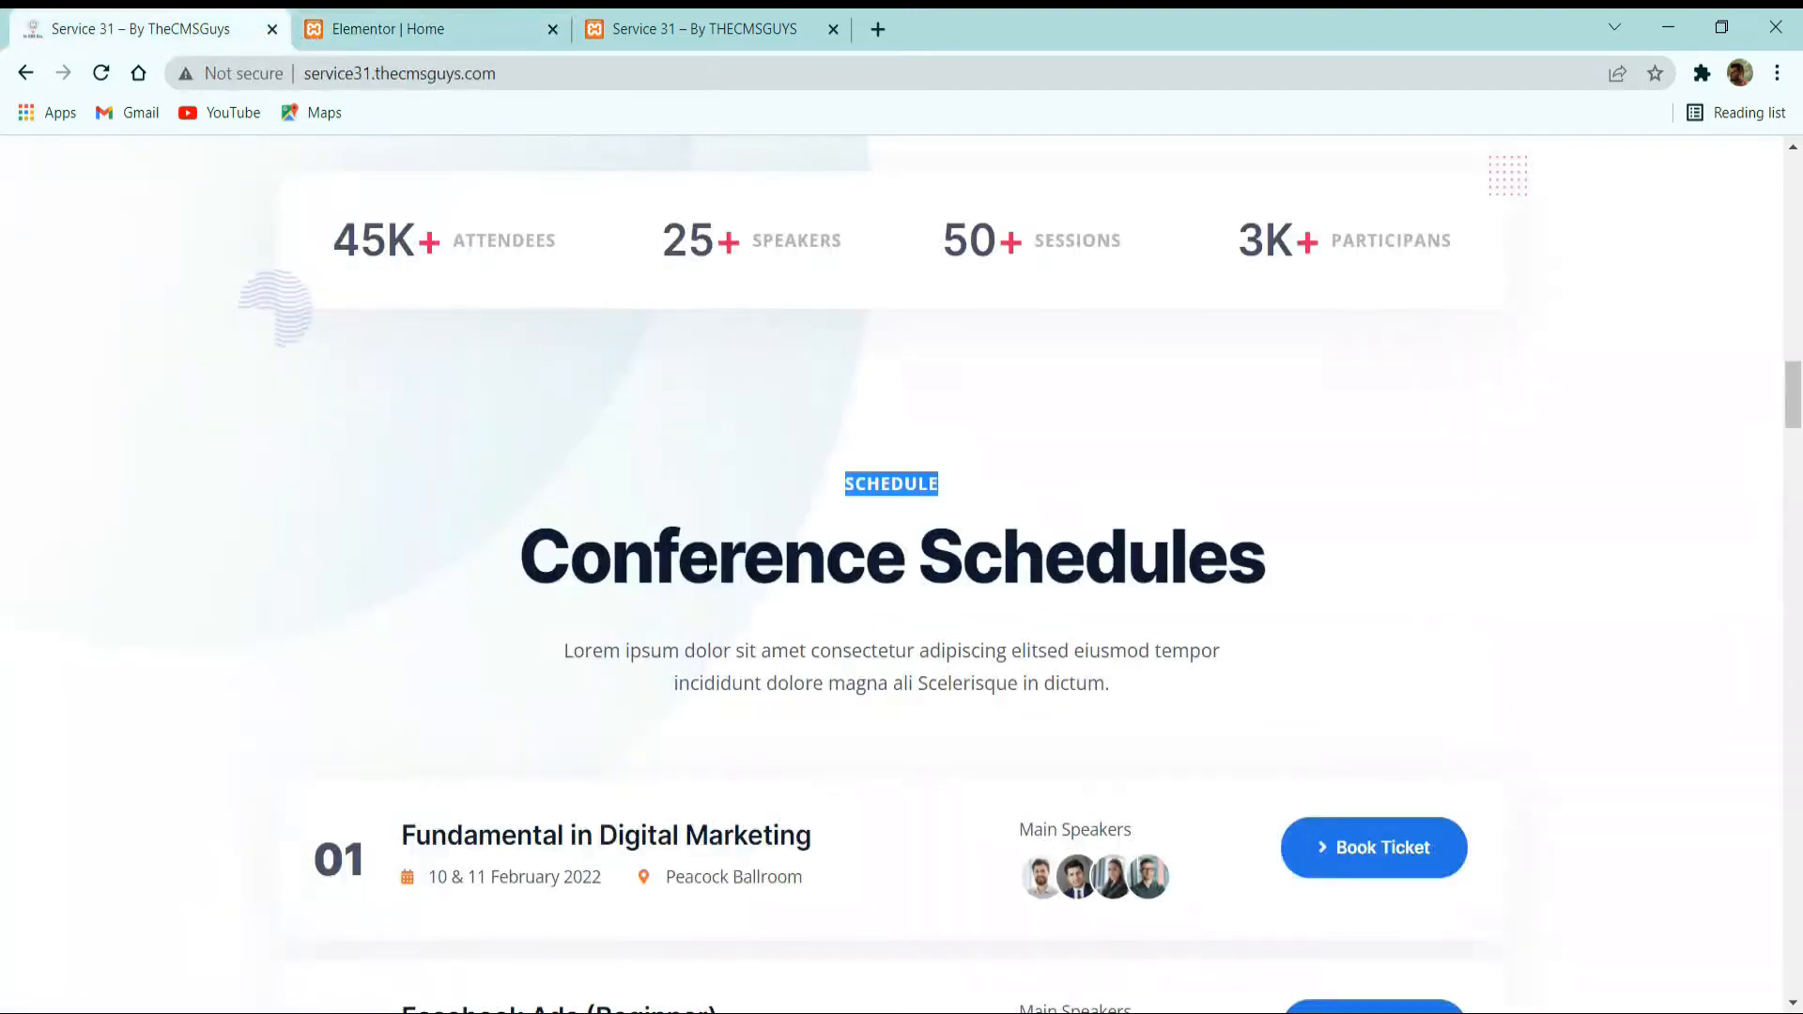
triple_click(708, 573)
key("ctrl+c")
left_click(380, 24)
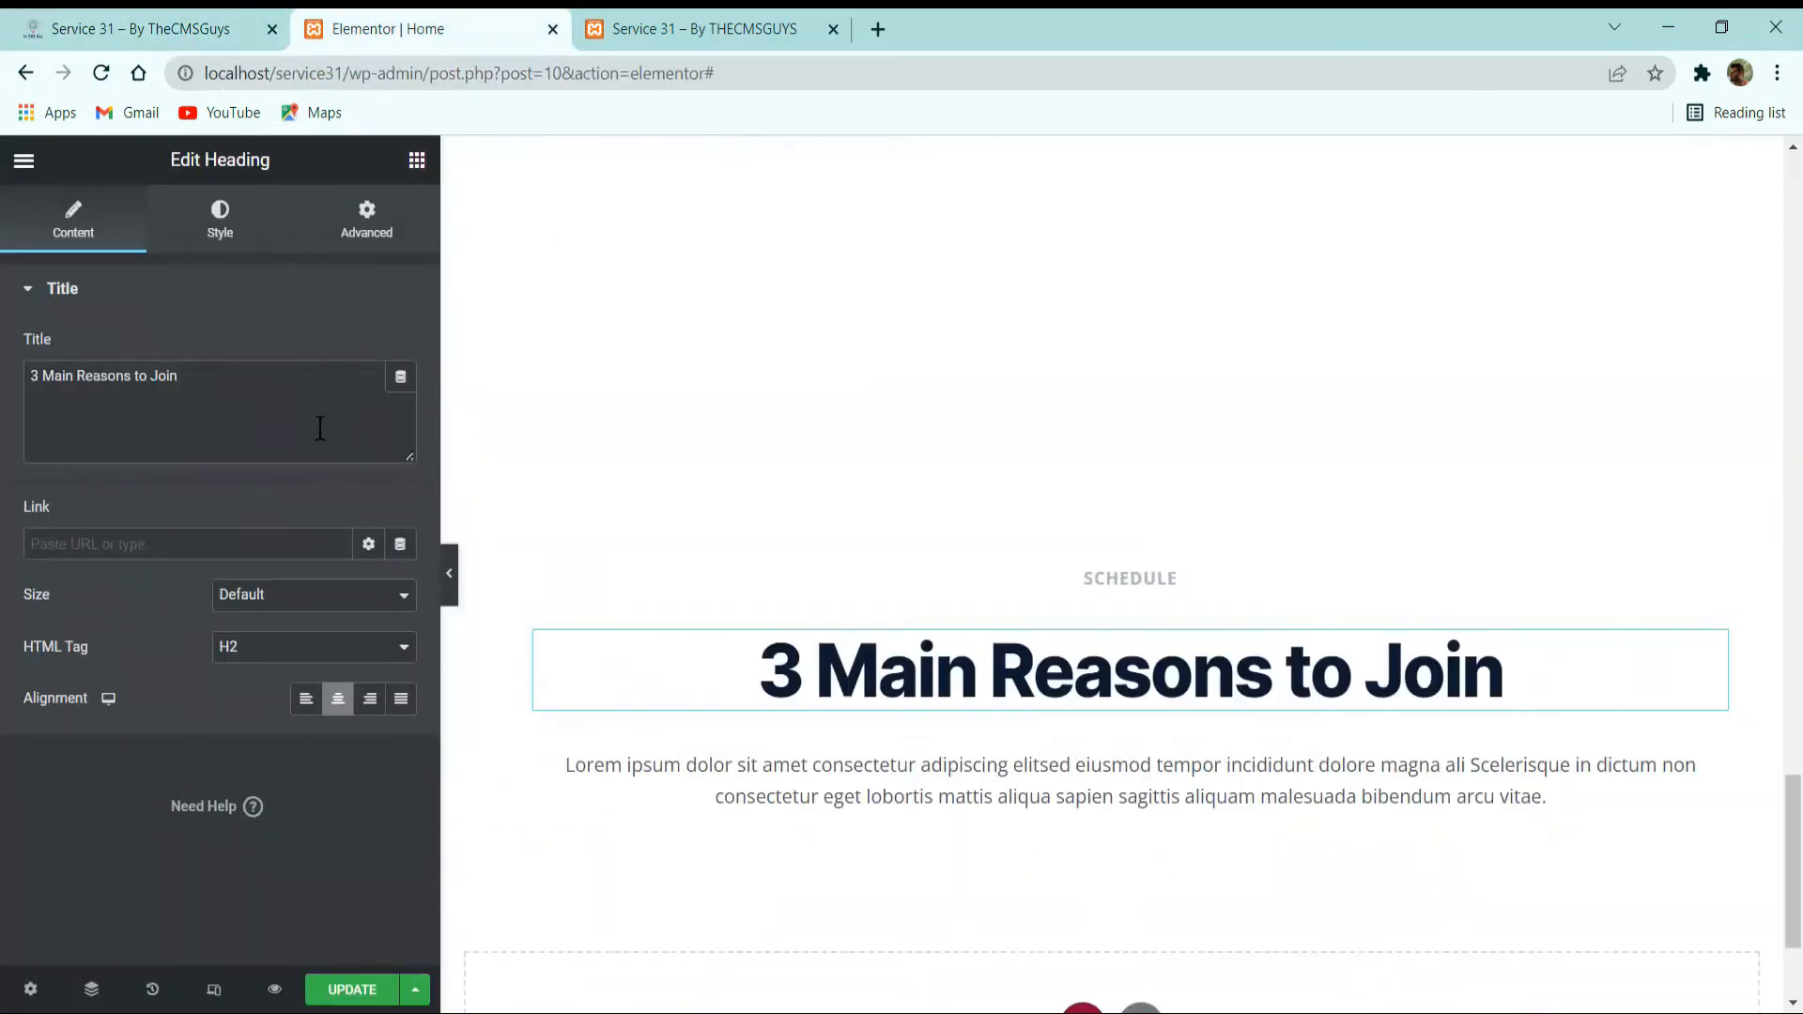
triple_click(322, 429)
key("ctrl+v")
Replace the pasted block's paragraph with the text beneath Conference Schedules on the reference site, ending in "Scelerisque in dictum.".
left_click(178, 26)
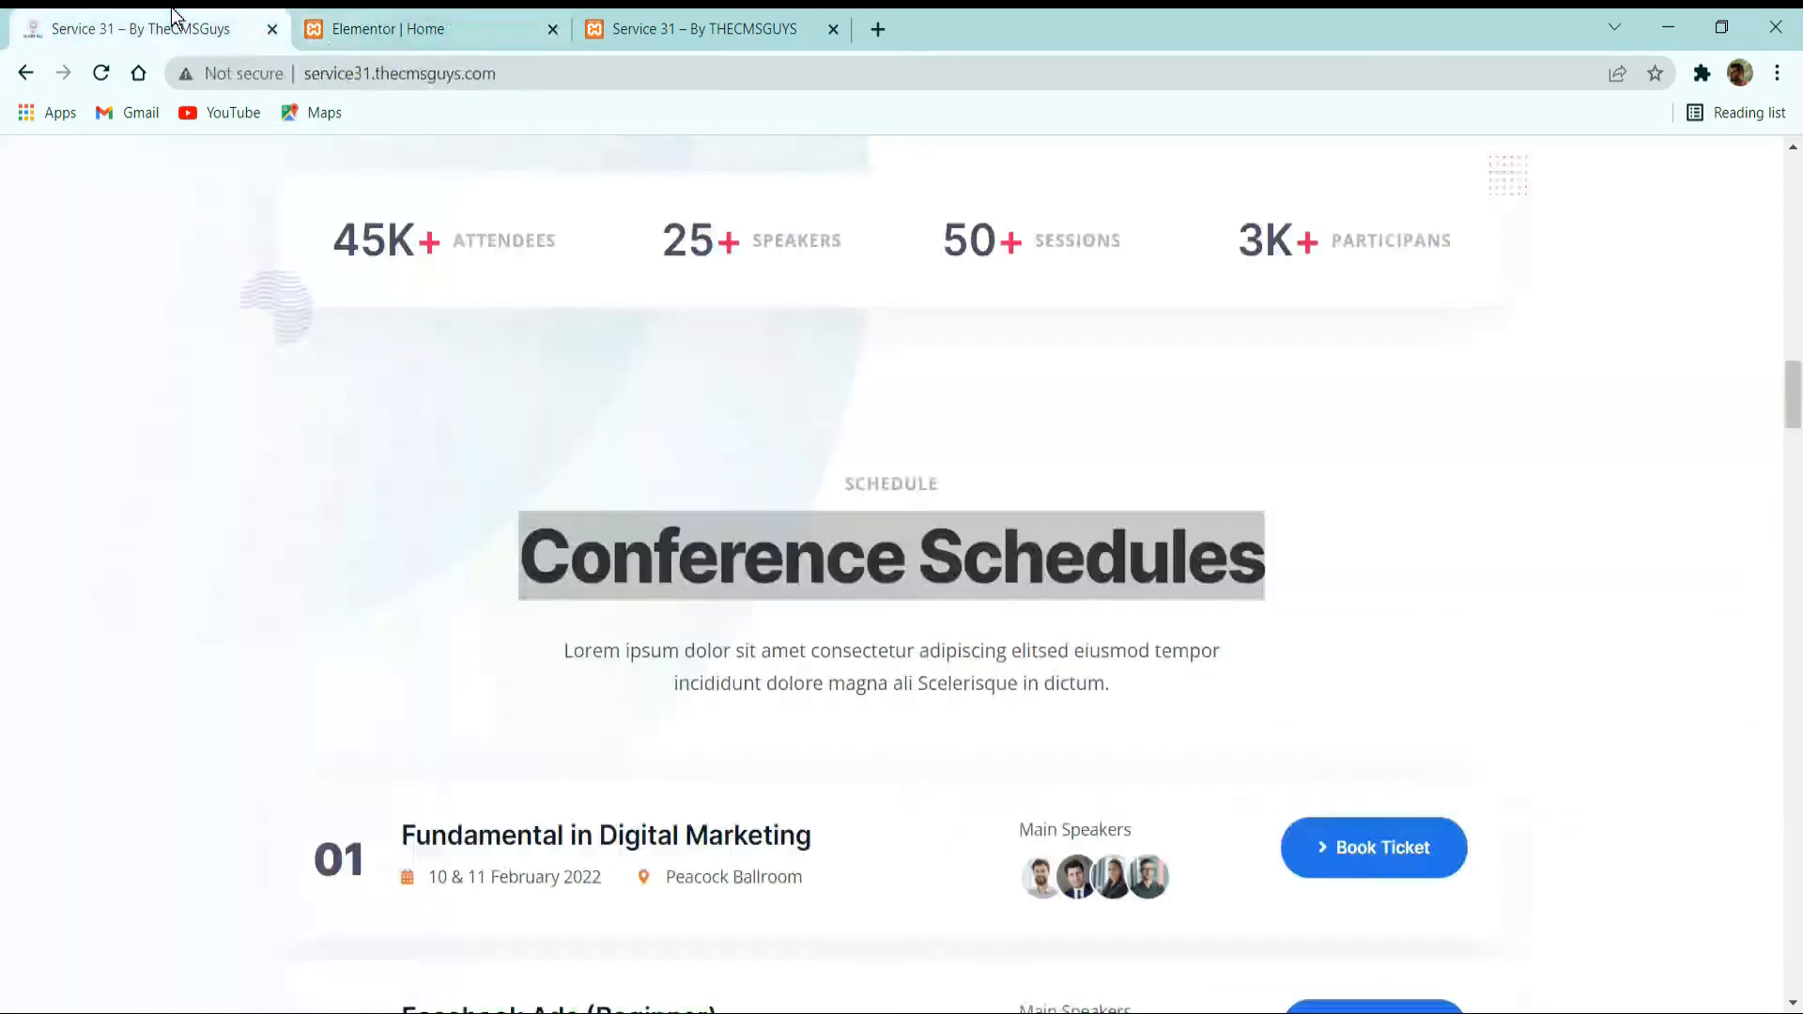
triple_click(721, 648)
left_click(423, 23)
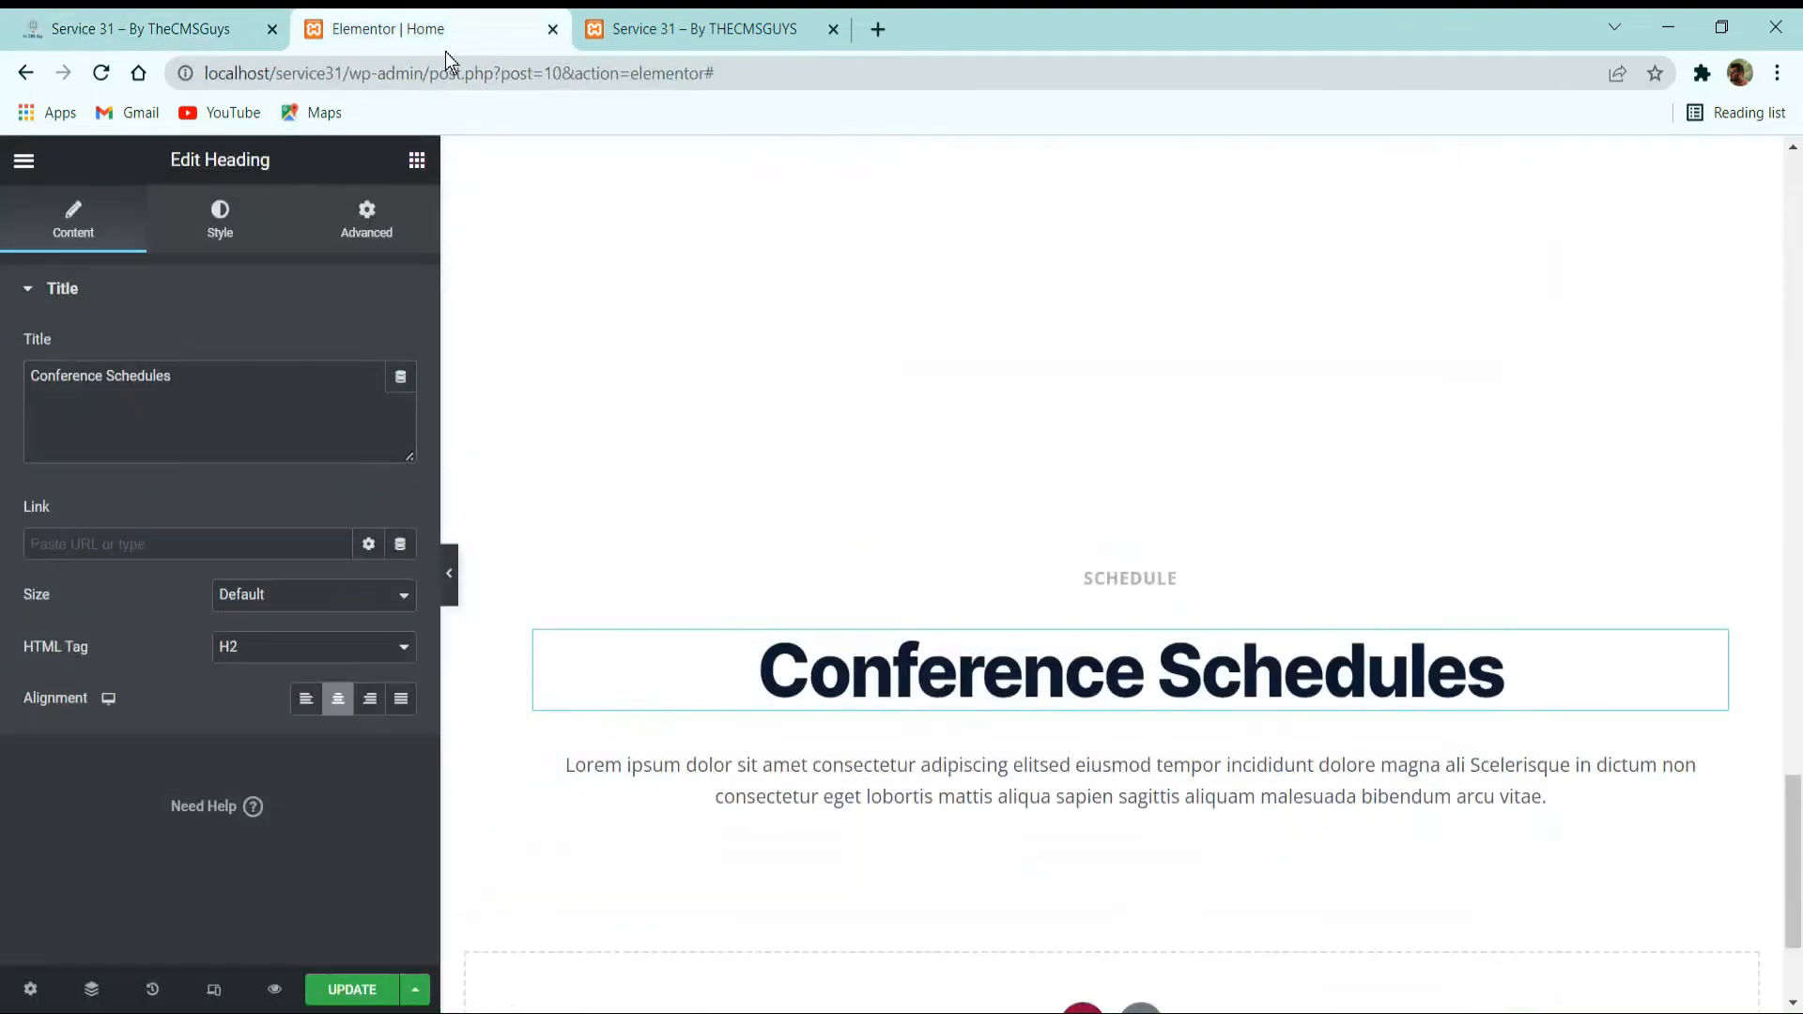
left_click(846, 793)
triple_click(260, 419)
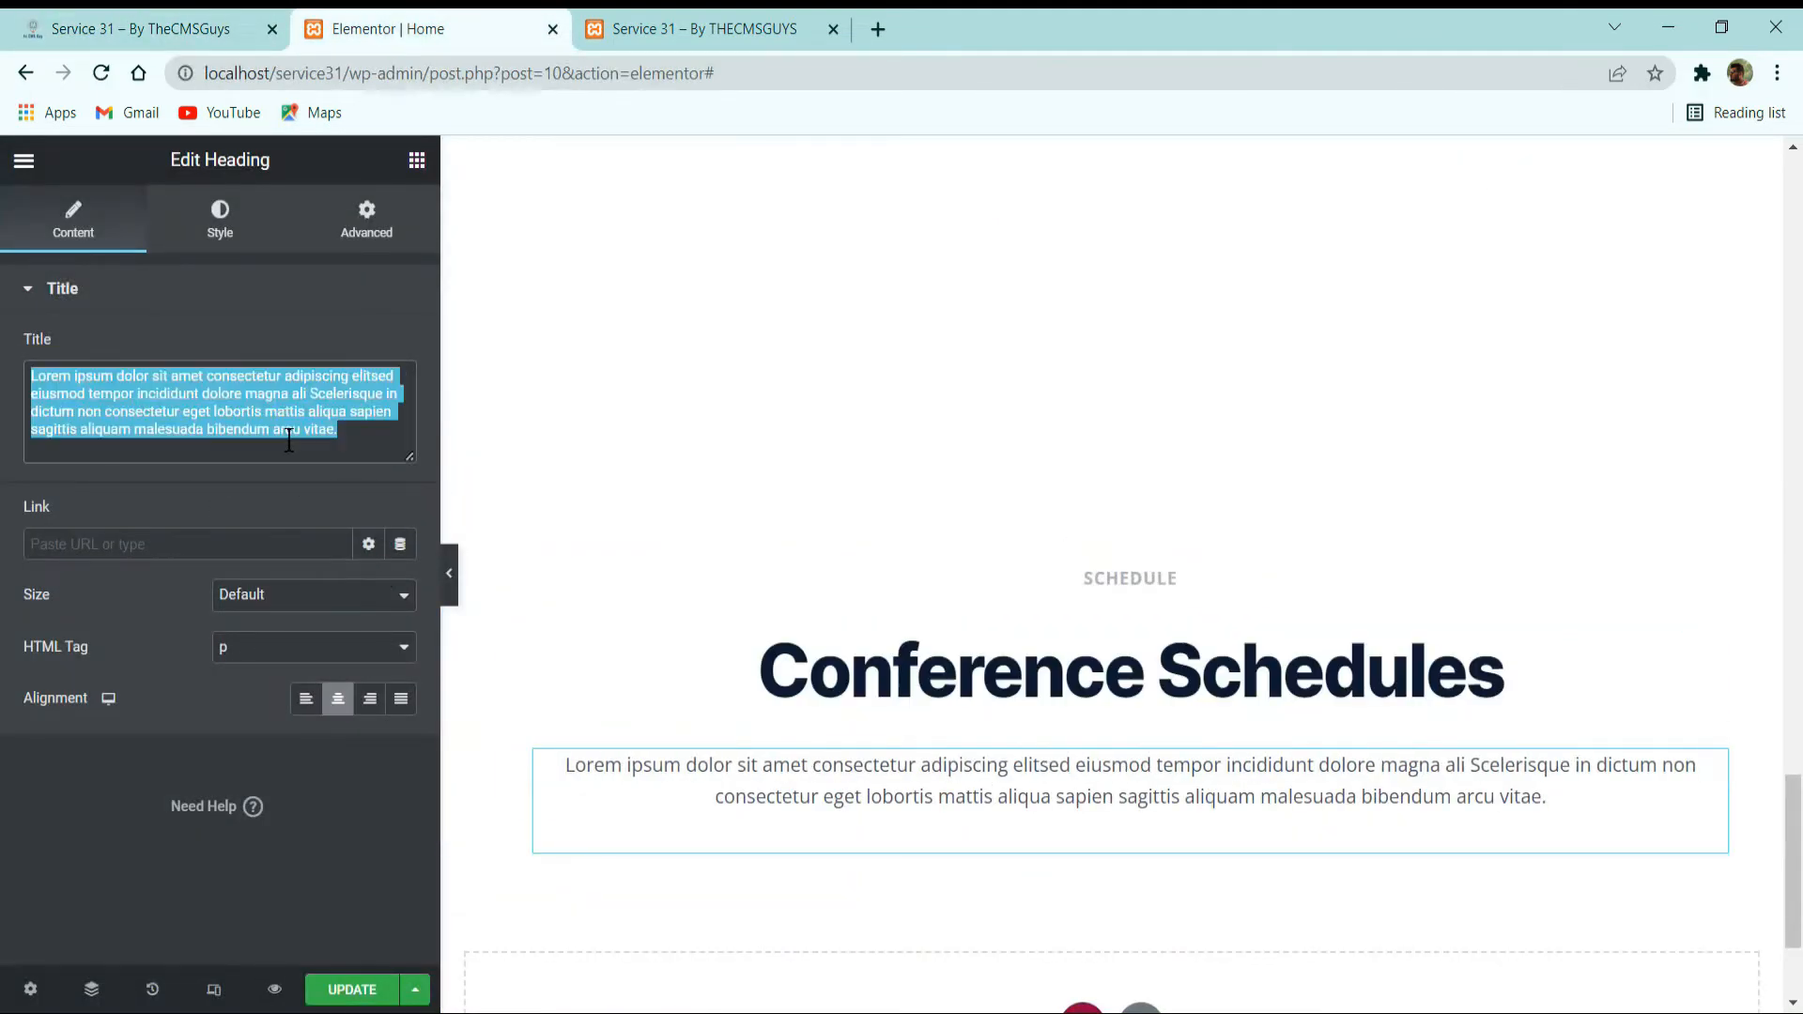
key("ctrl+v")
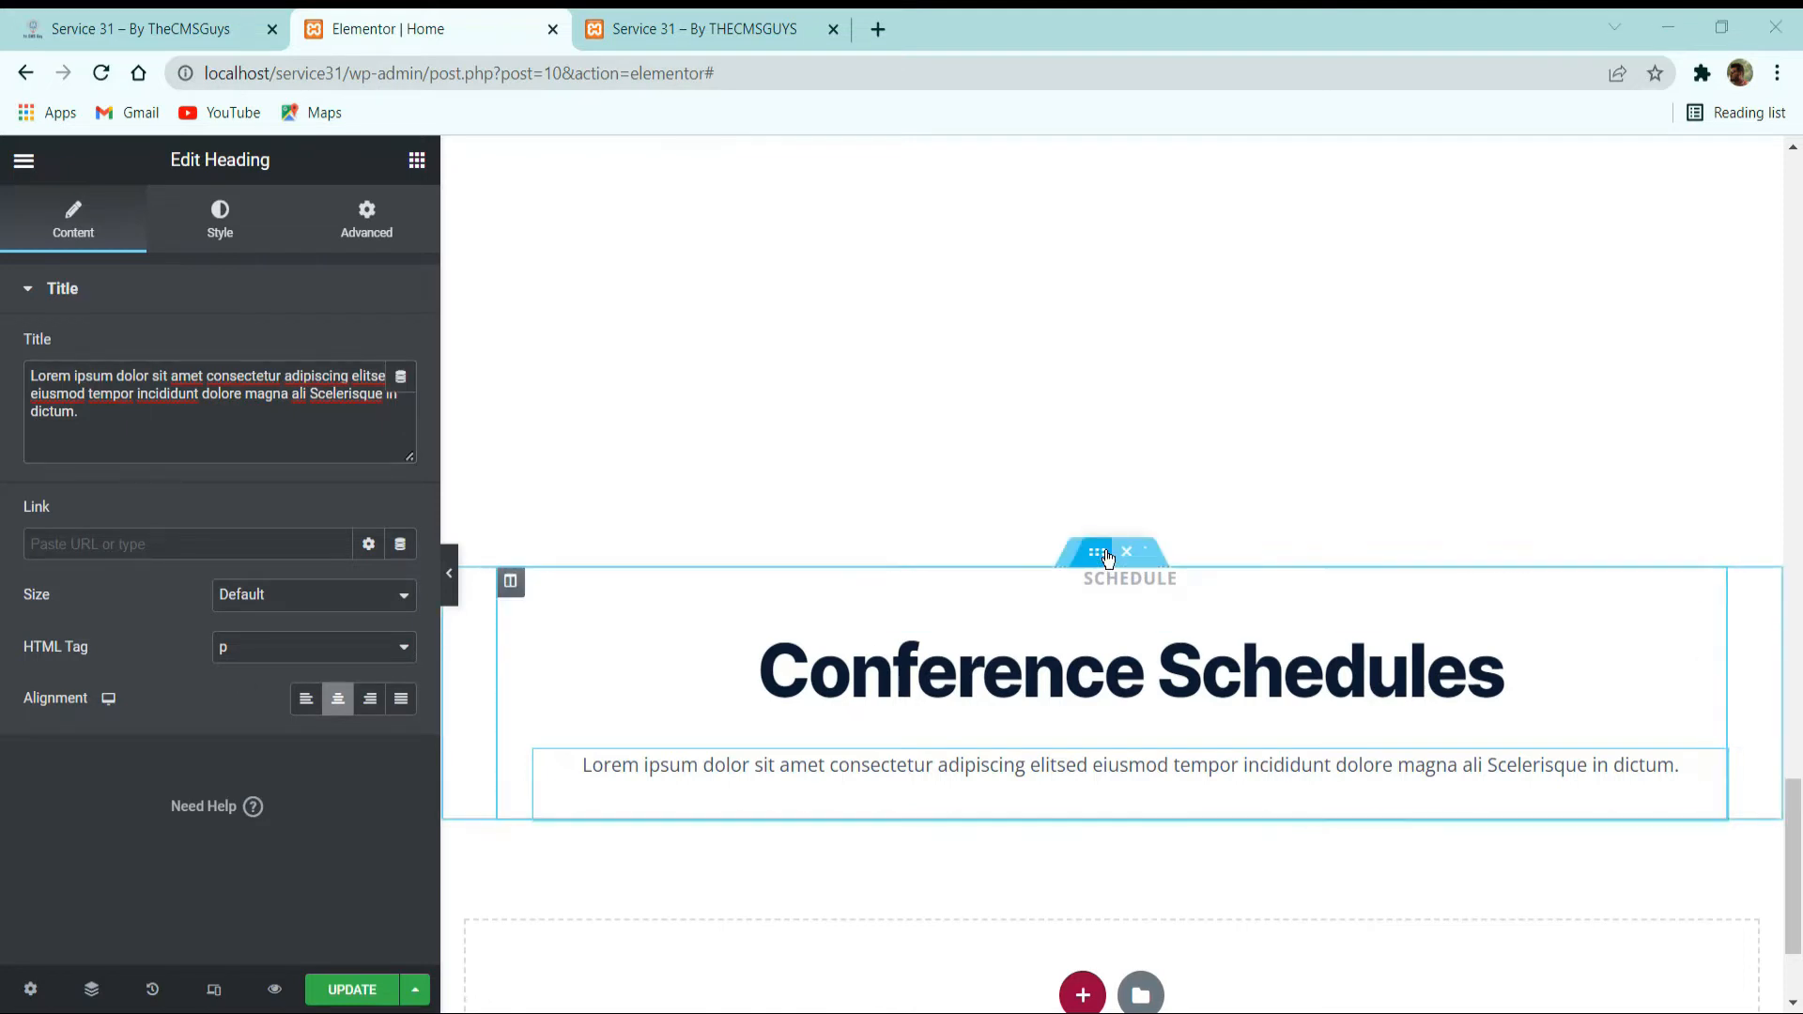
Set the heading block's inner section to a boxed width of 700 and a columns gap of No Gap.
left_click(1096, 555)
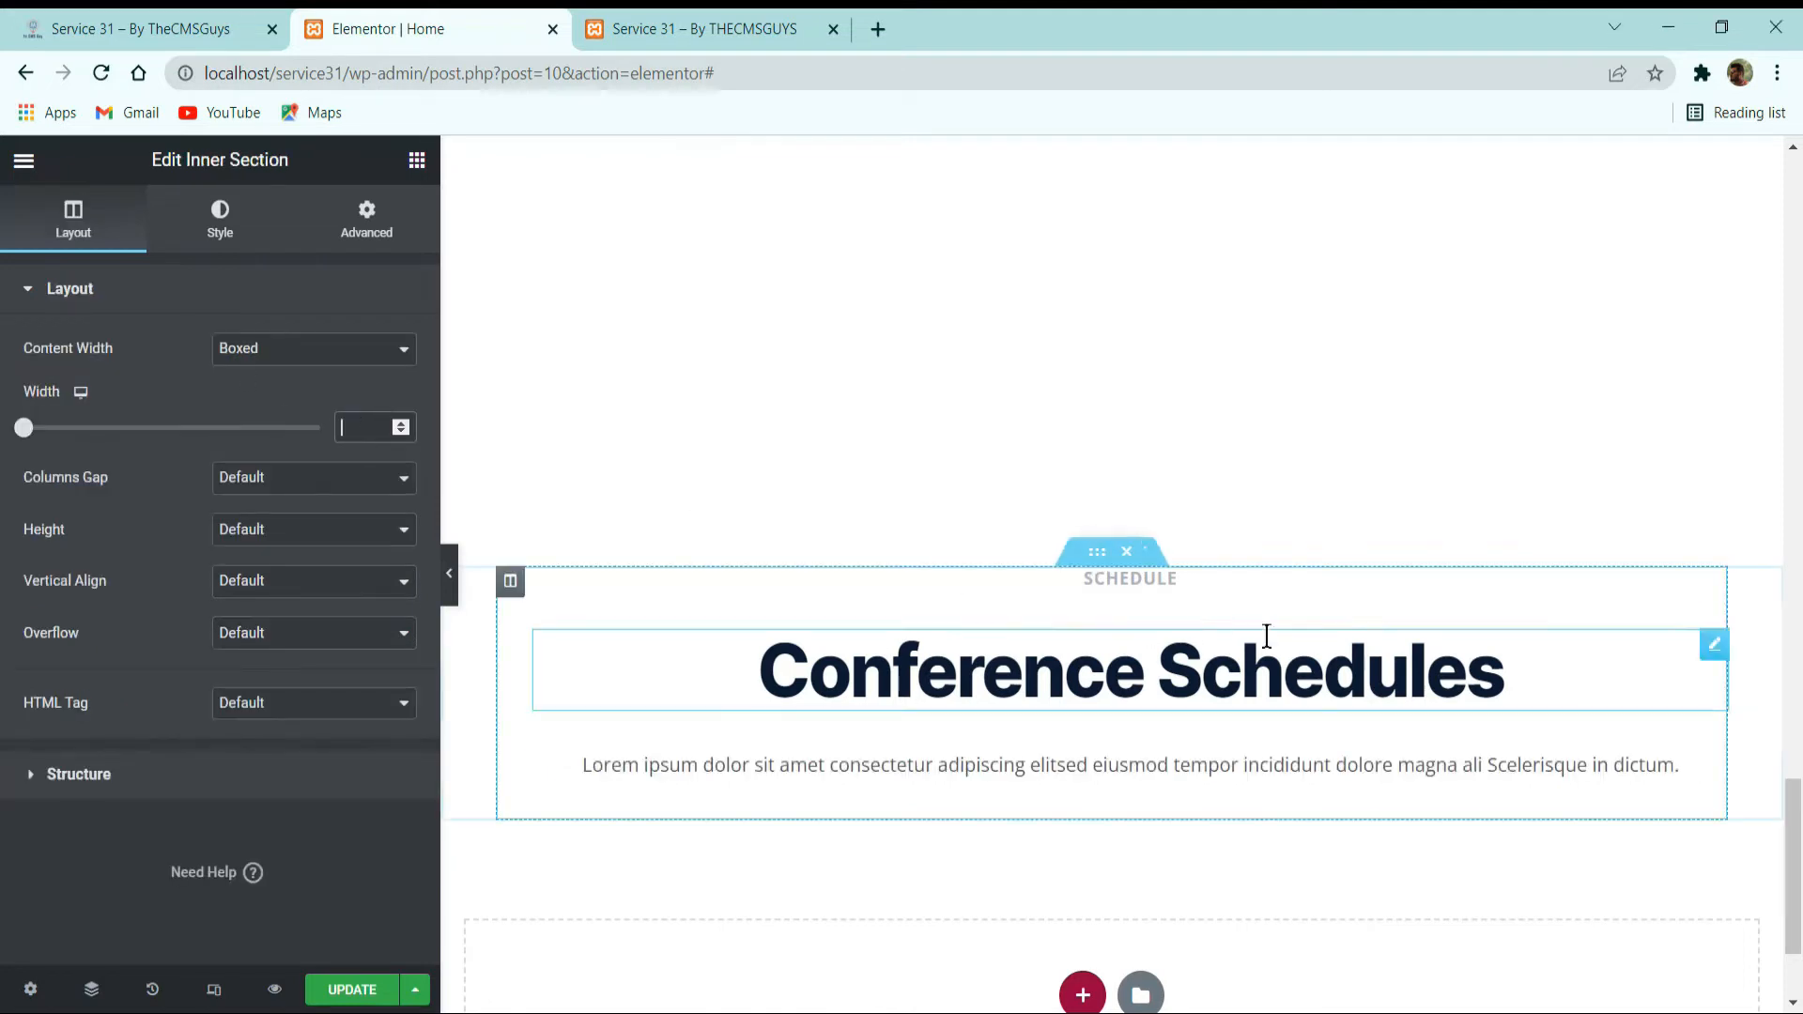
type("640")
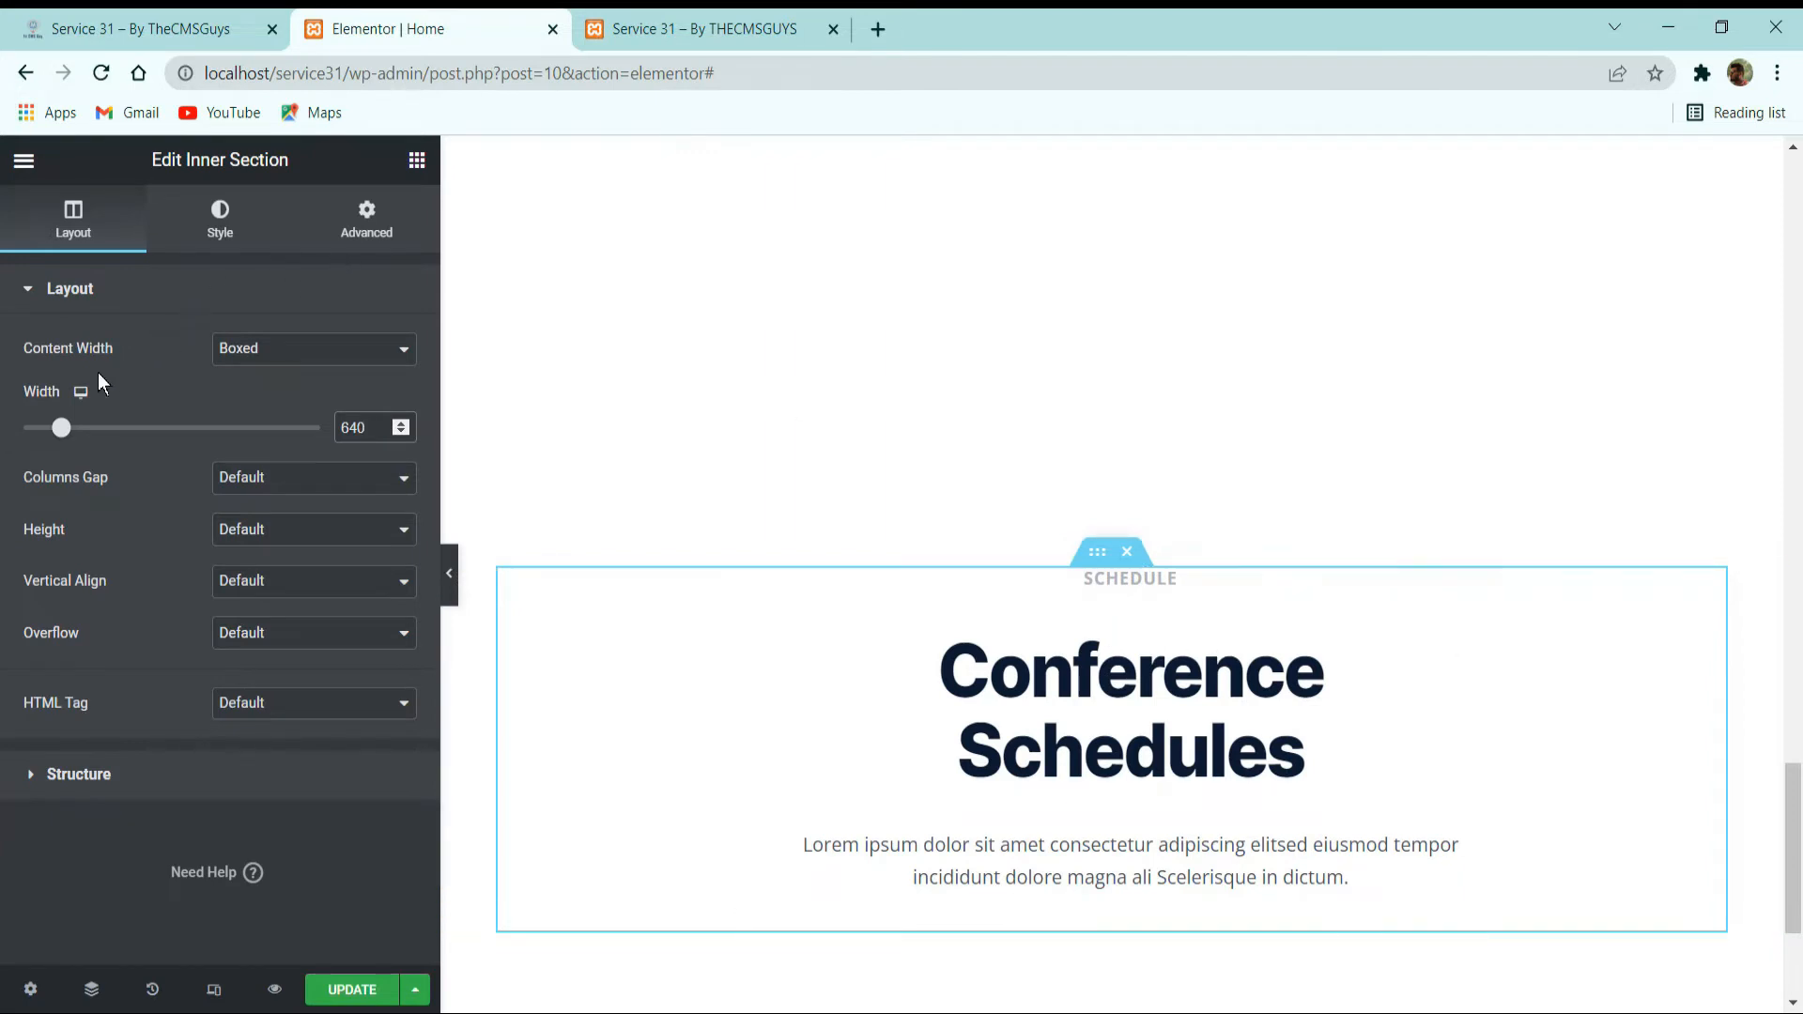
left_click_drag(75, 437, 102, 435)
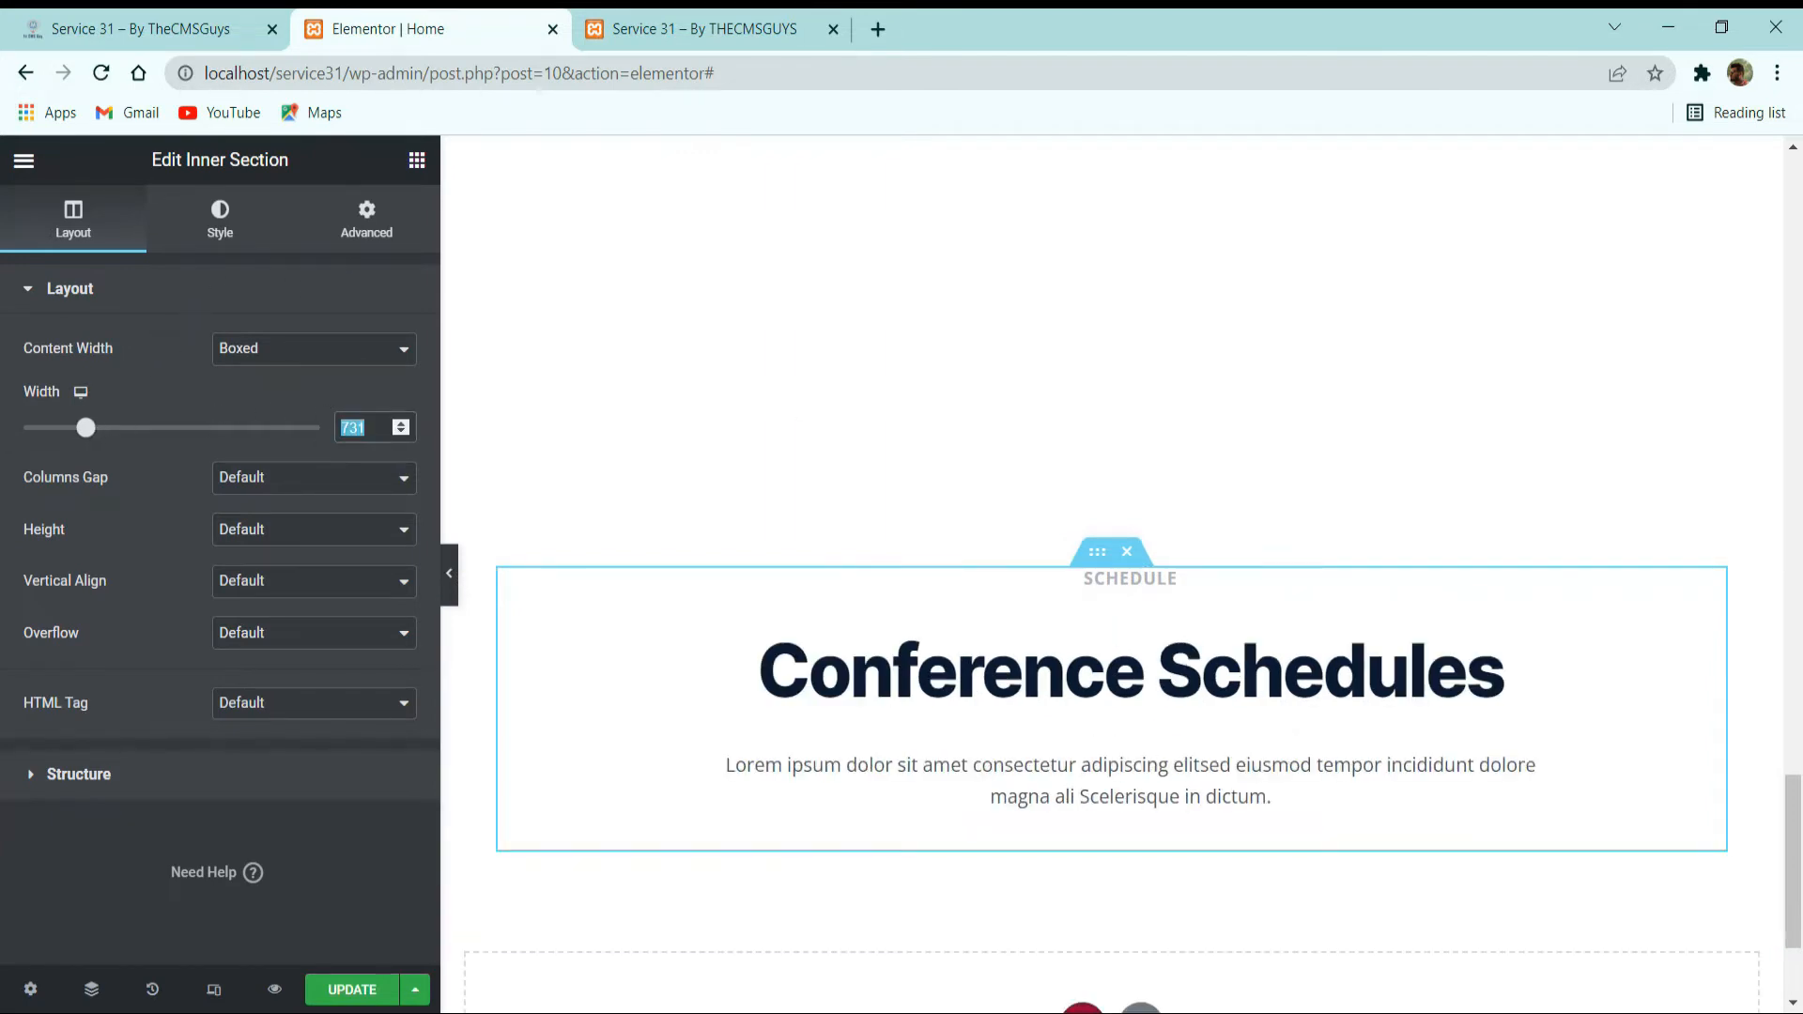
type("750")
left_click(299, 479)
left_click(300, 515)
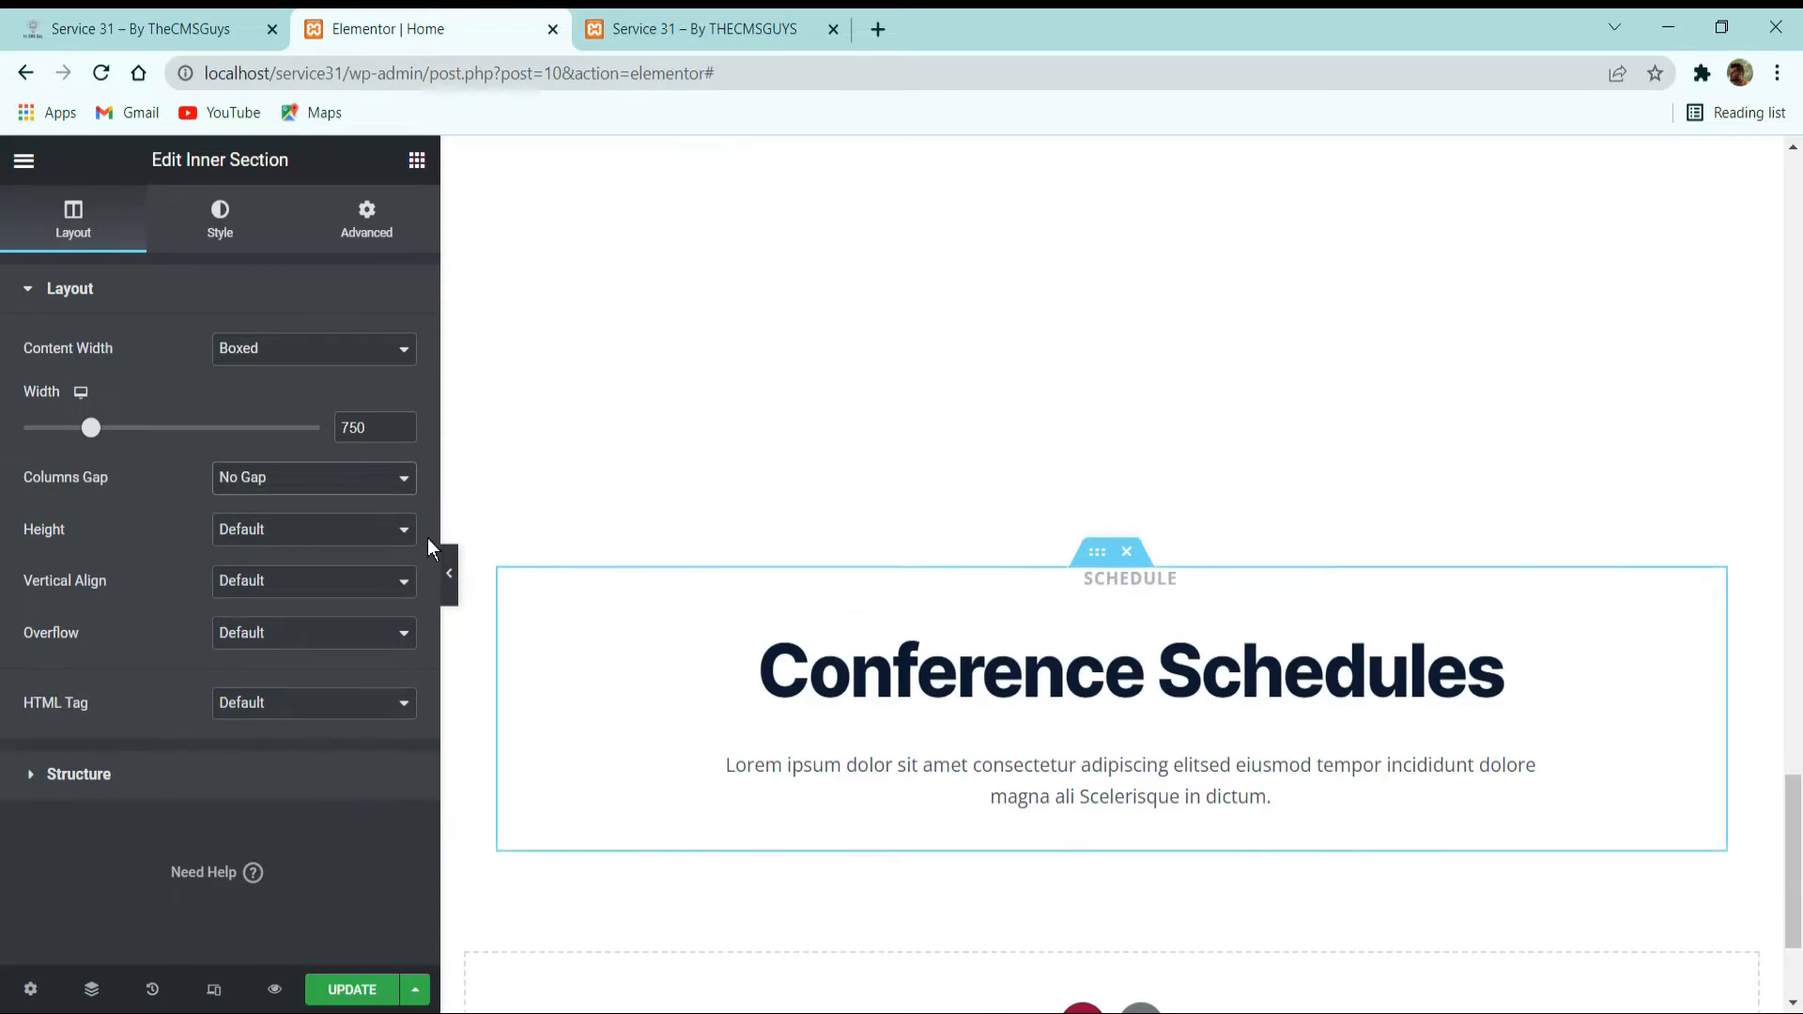
left_click(402, 432)
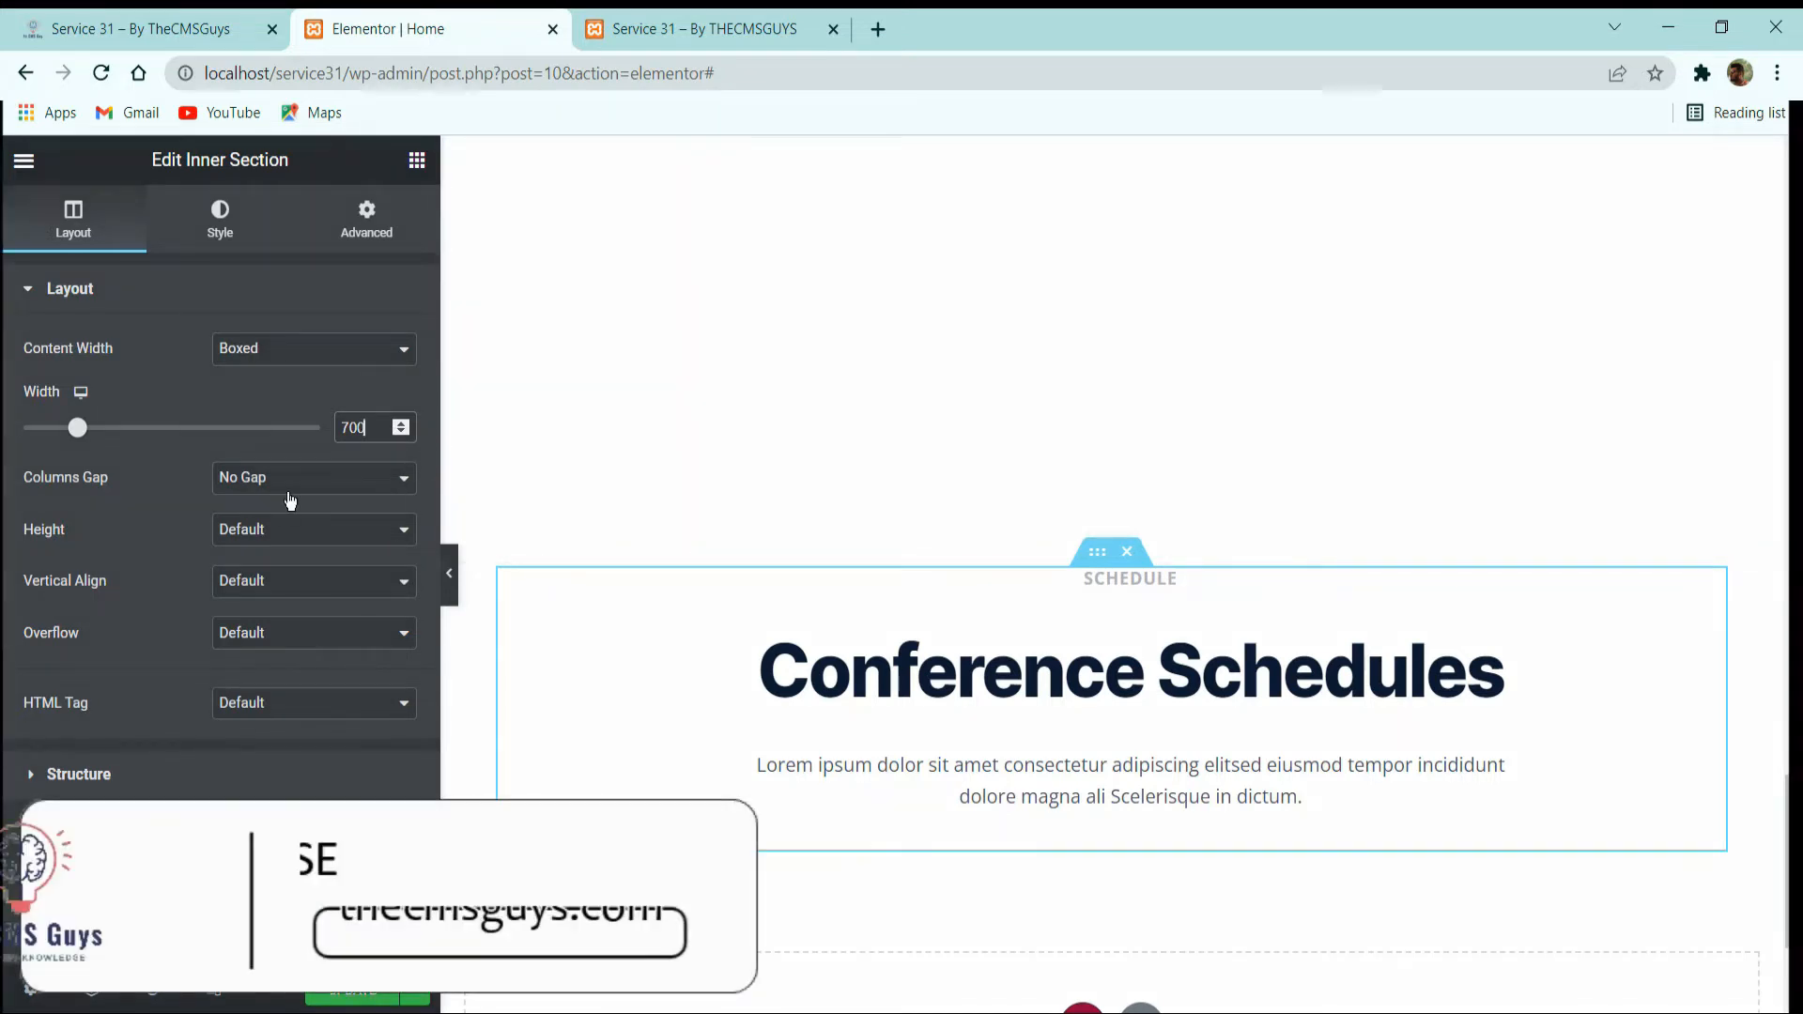
Check the schedule rows on the reference site, then open the Navigator collapsed to the Conference Schedules section's column and heading inner section.
left_click(134, 15)
scroll(774, 718, "down", 3)
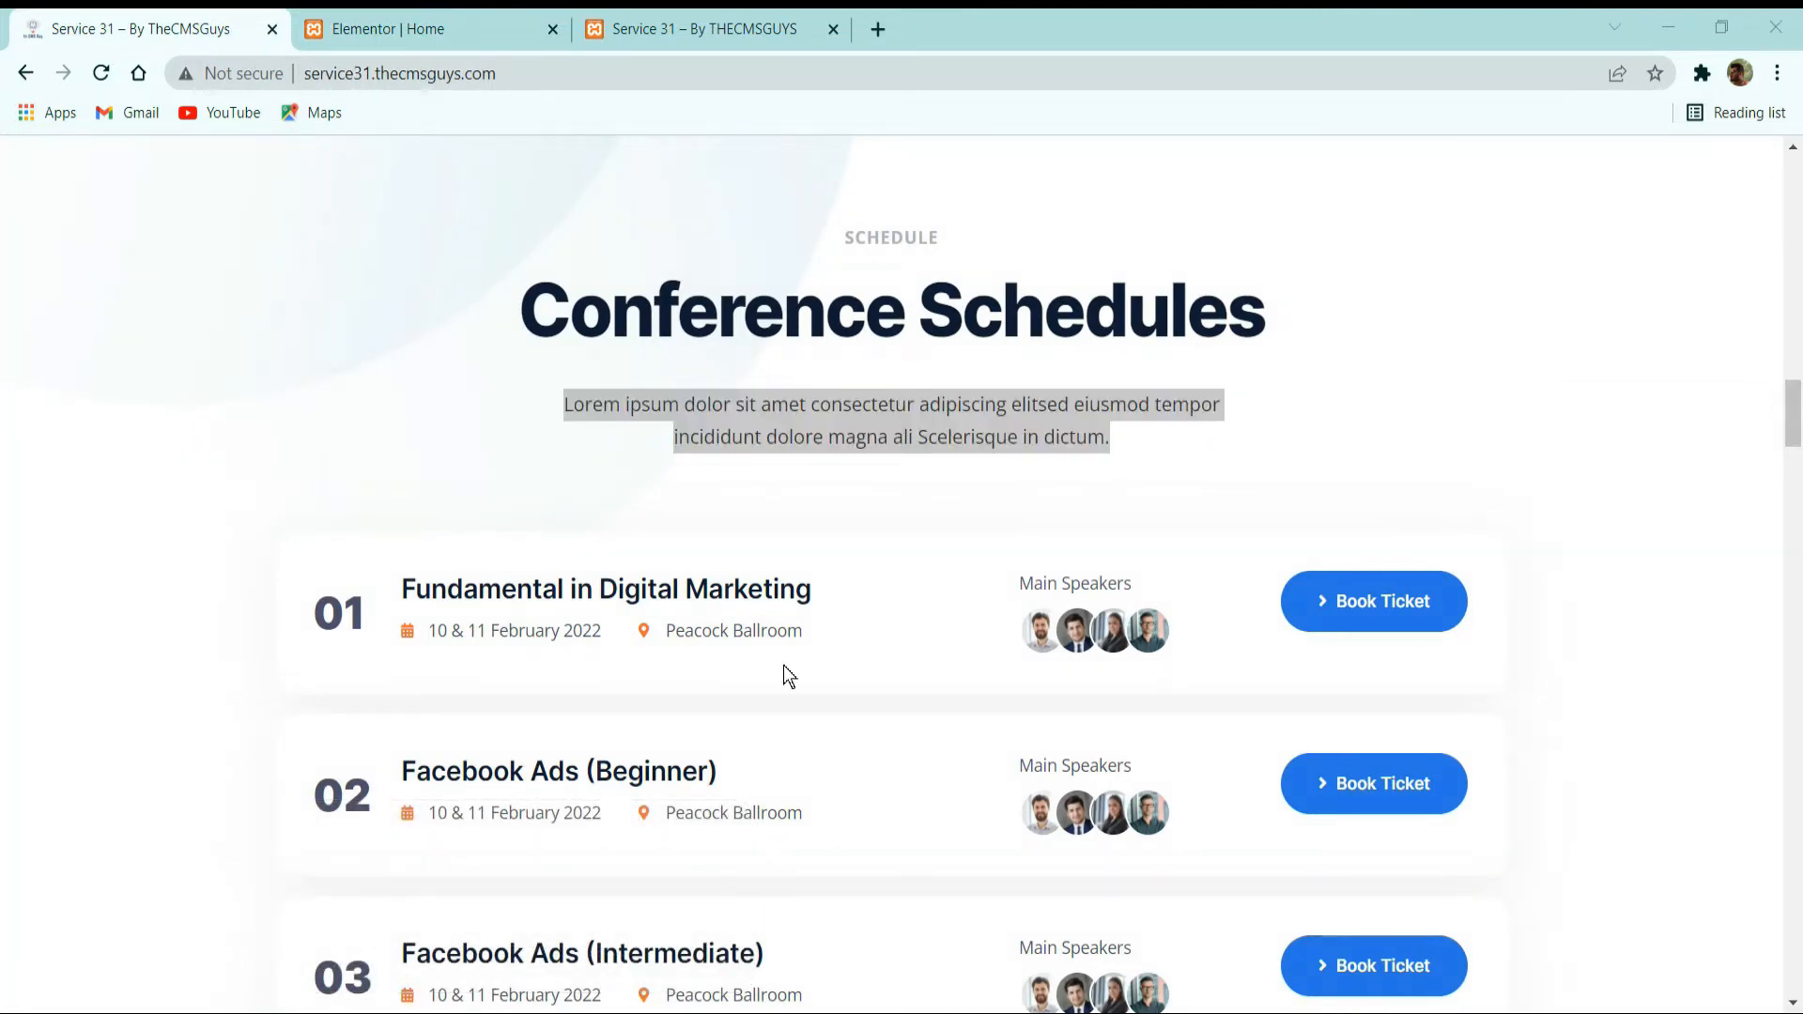
left_click(792, 407)
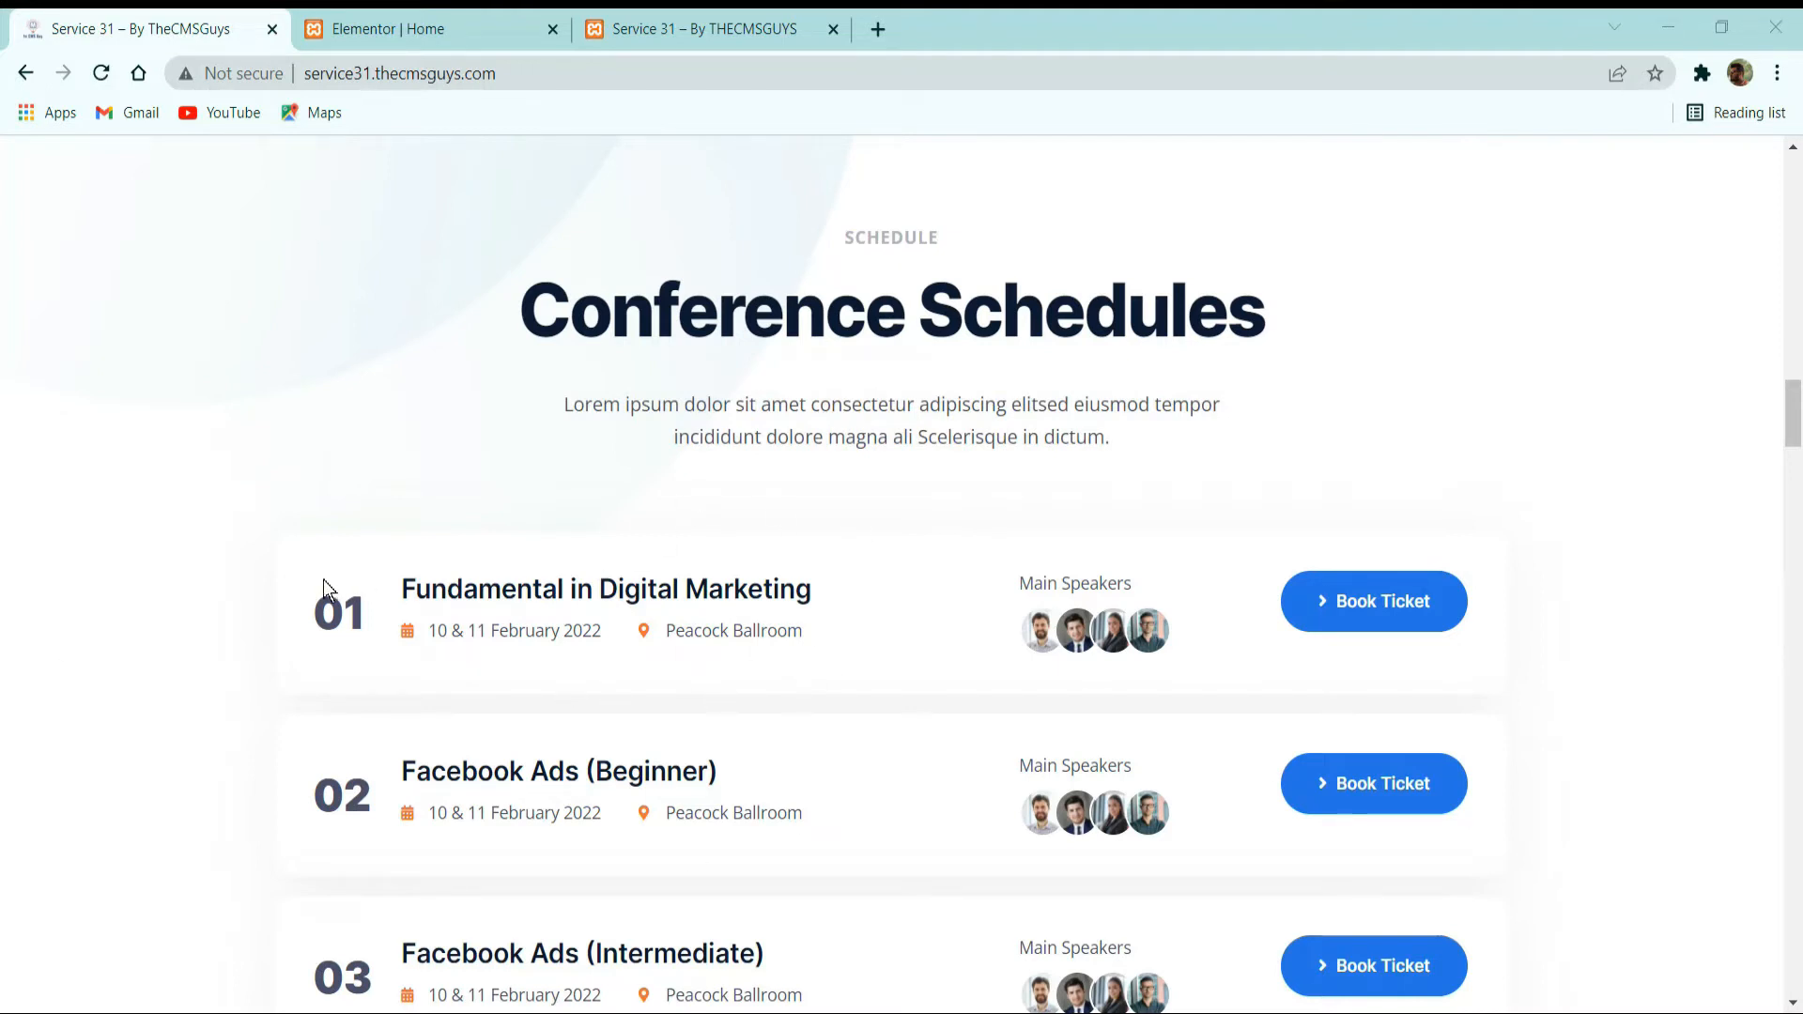
left_click(402, 29)
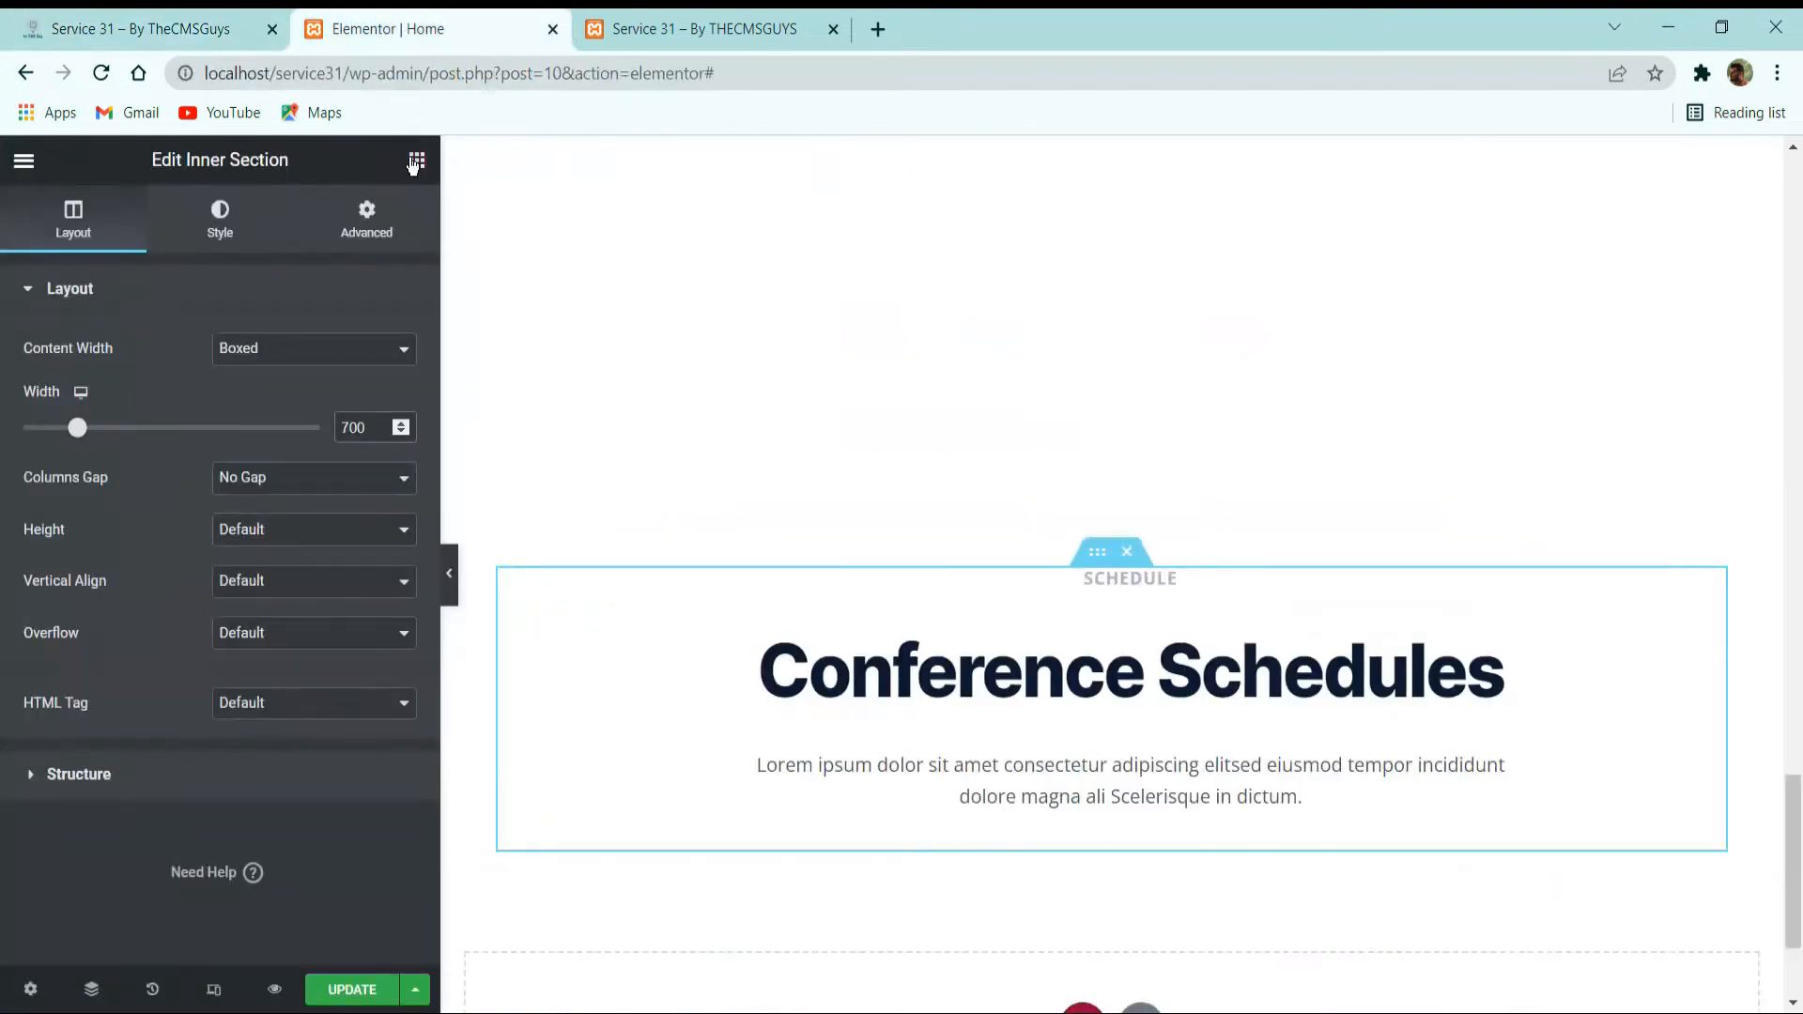
left_click(415, 161)
left_click_drag(150, 458, 322, 592)
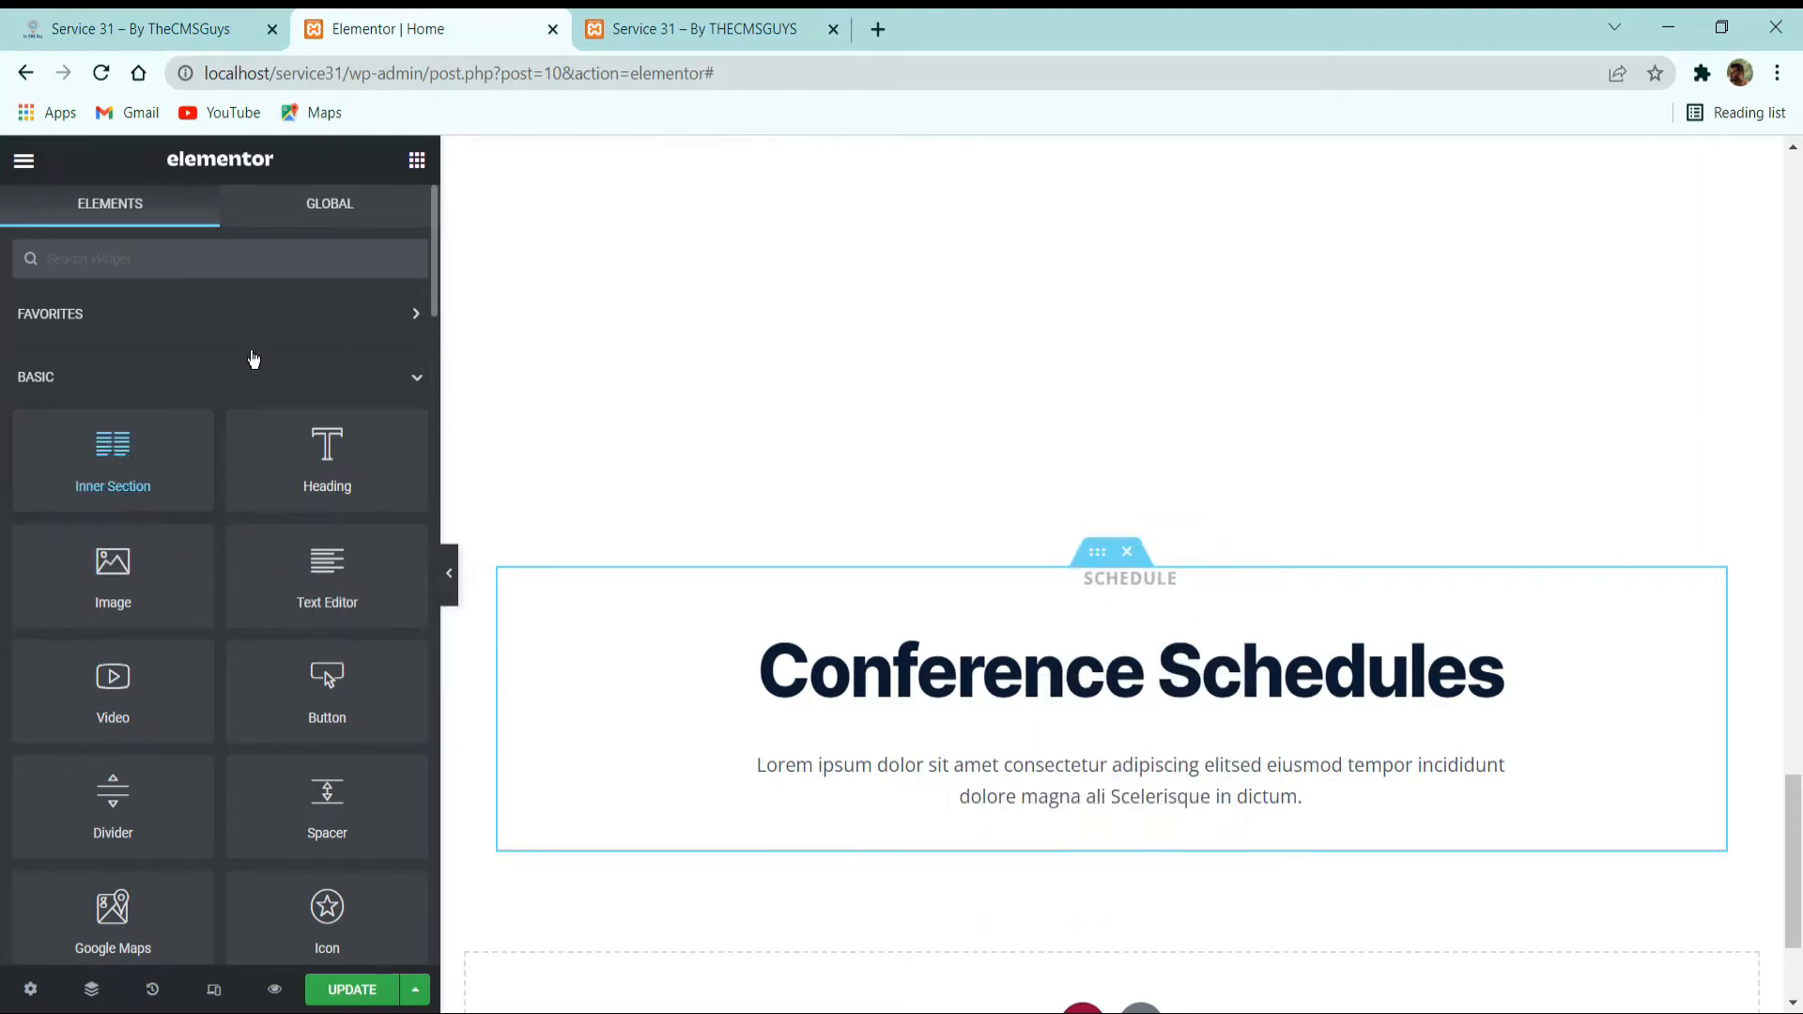
left_click(91, 990)
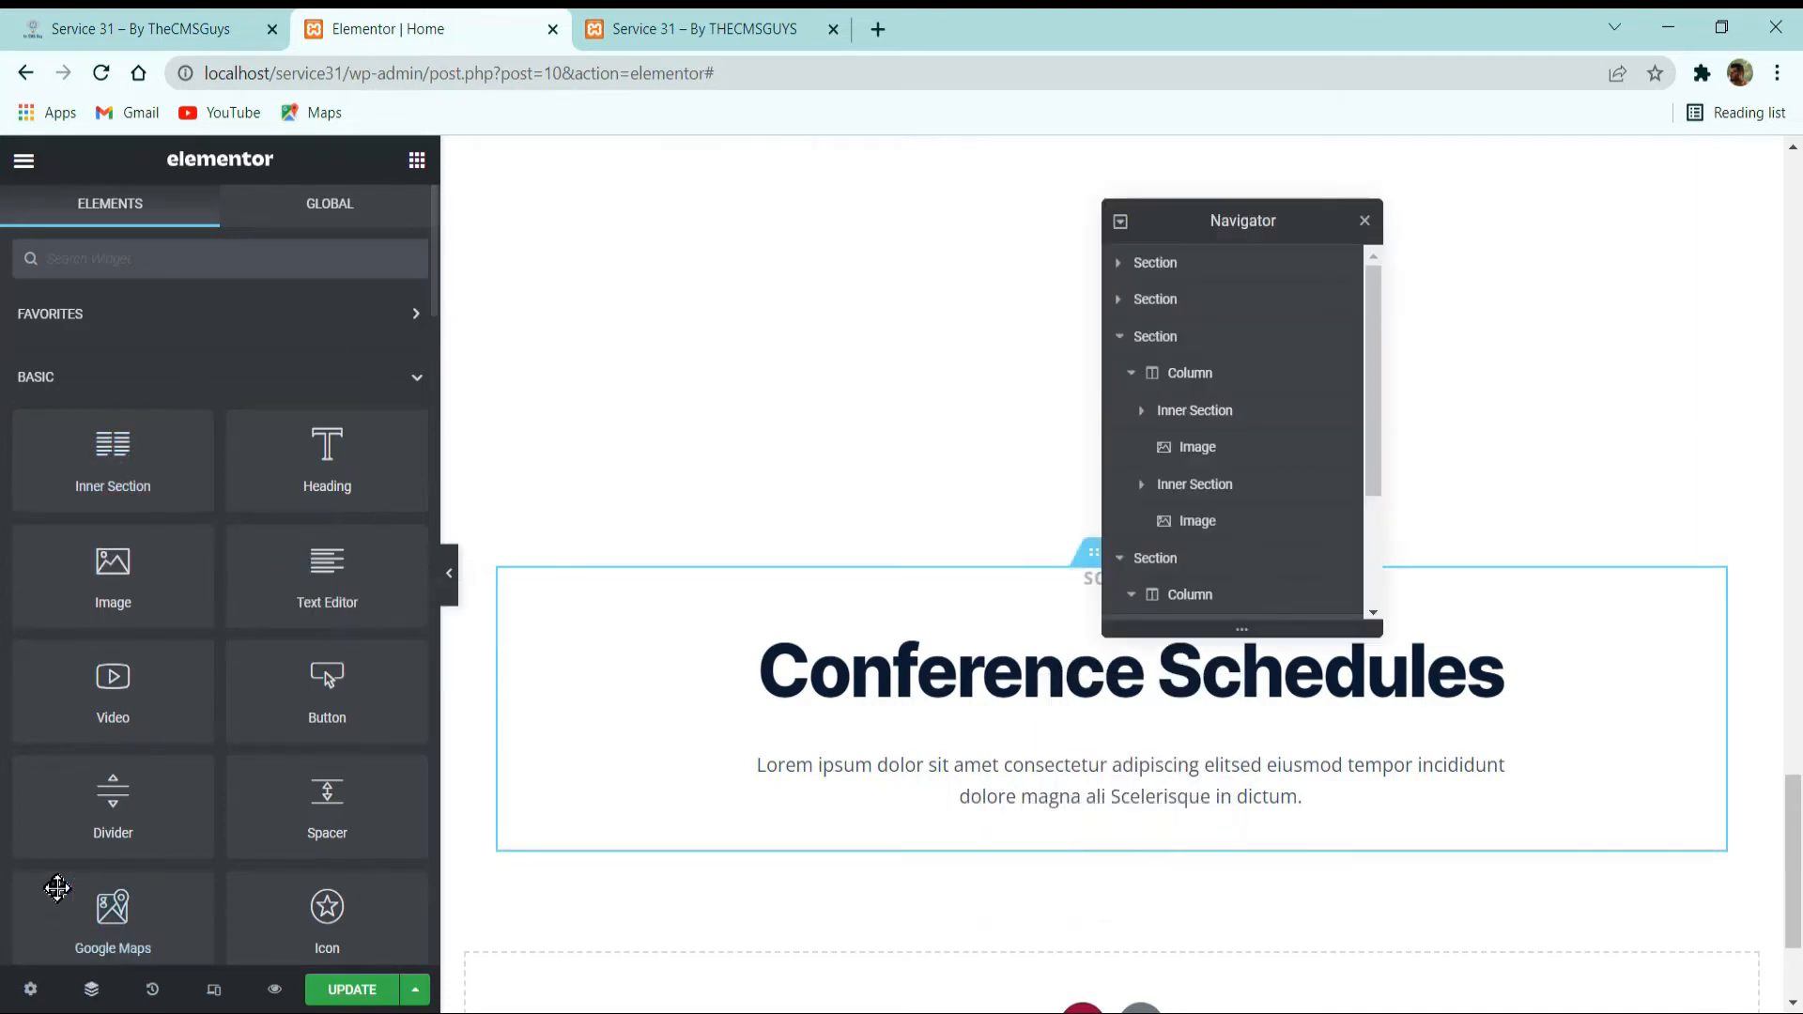
left_click(1147, 567)
left_click(1120, 337)
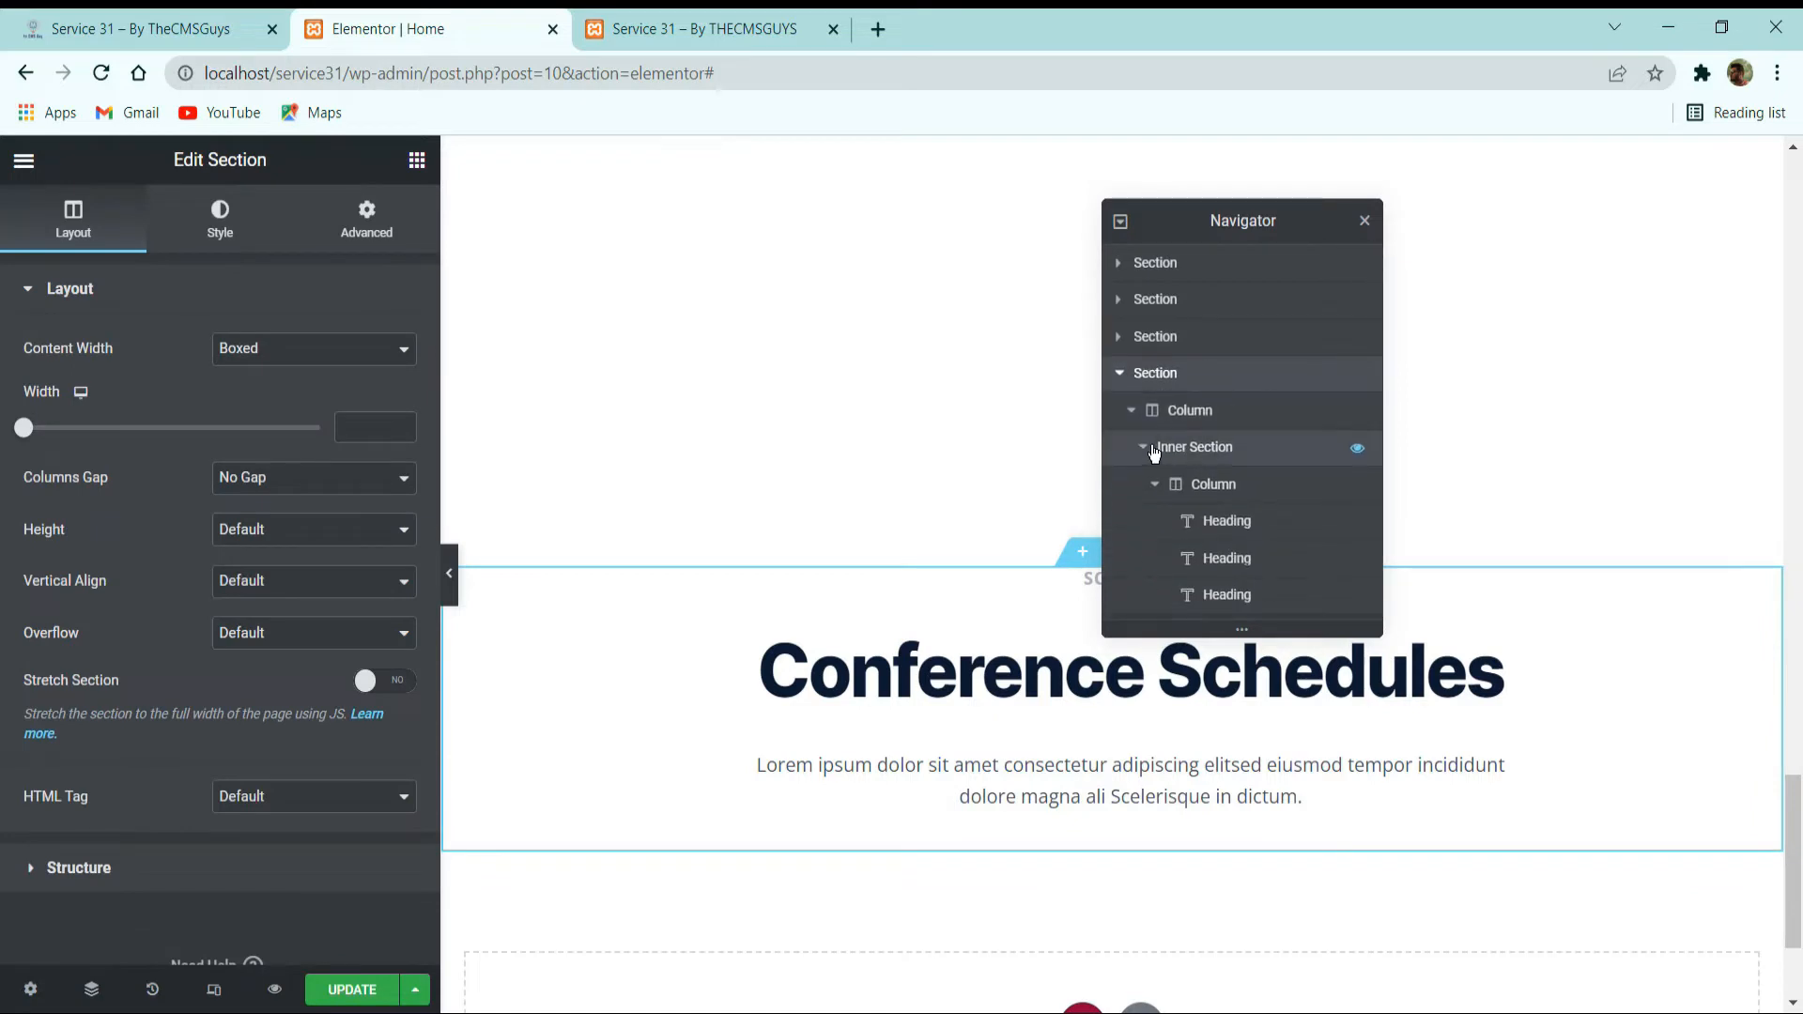
left_click(1120, 374)
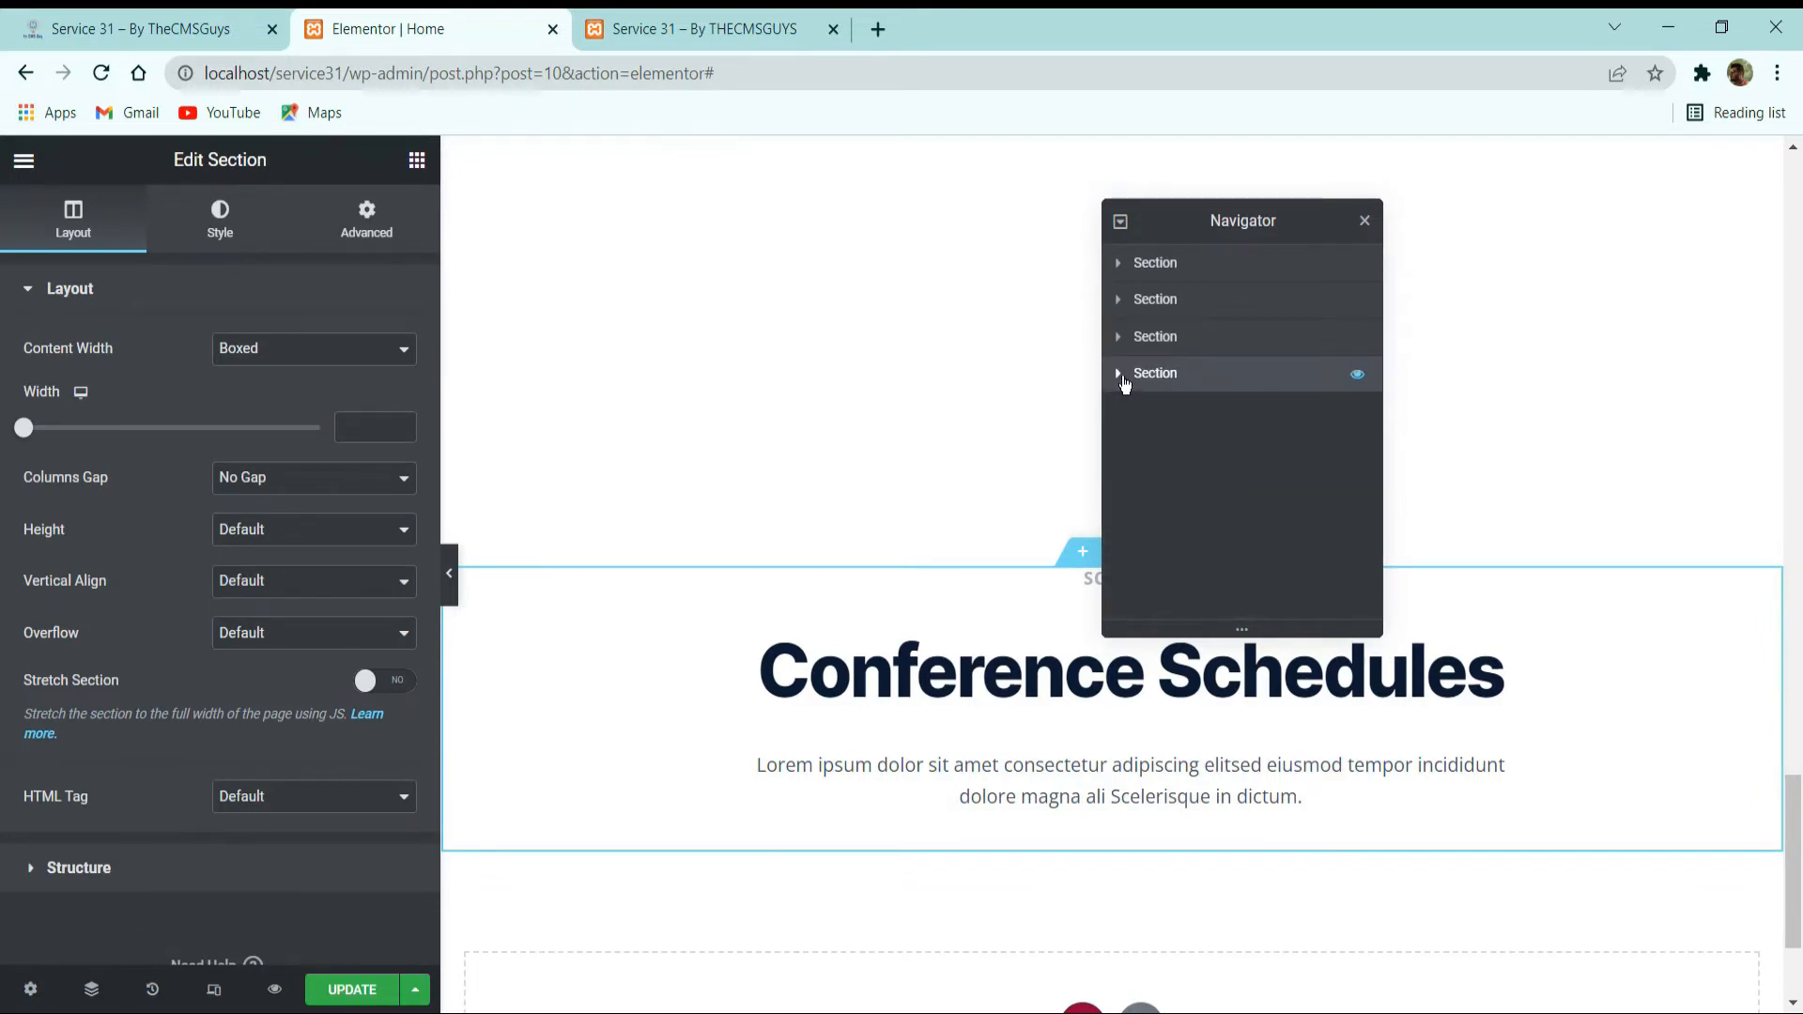
left_click(1119, 375)
left_click(1142, 449)
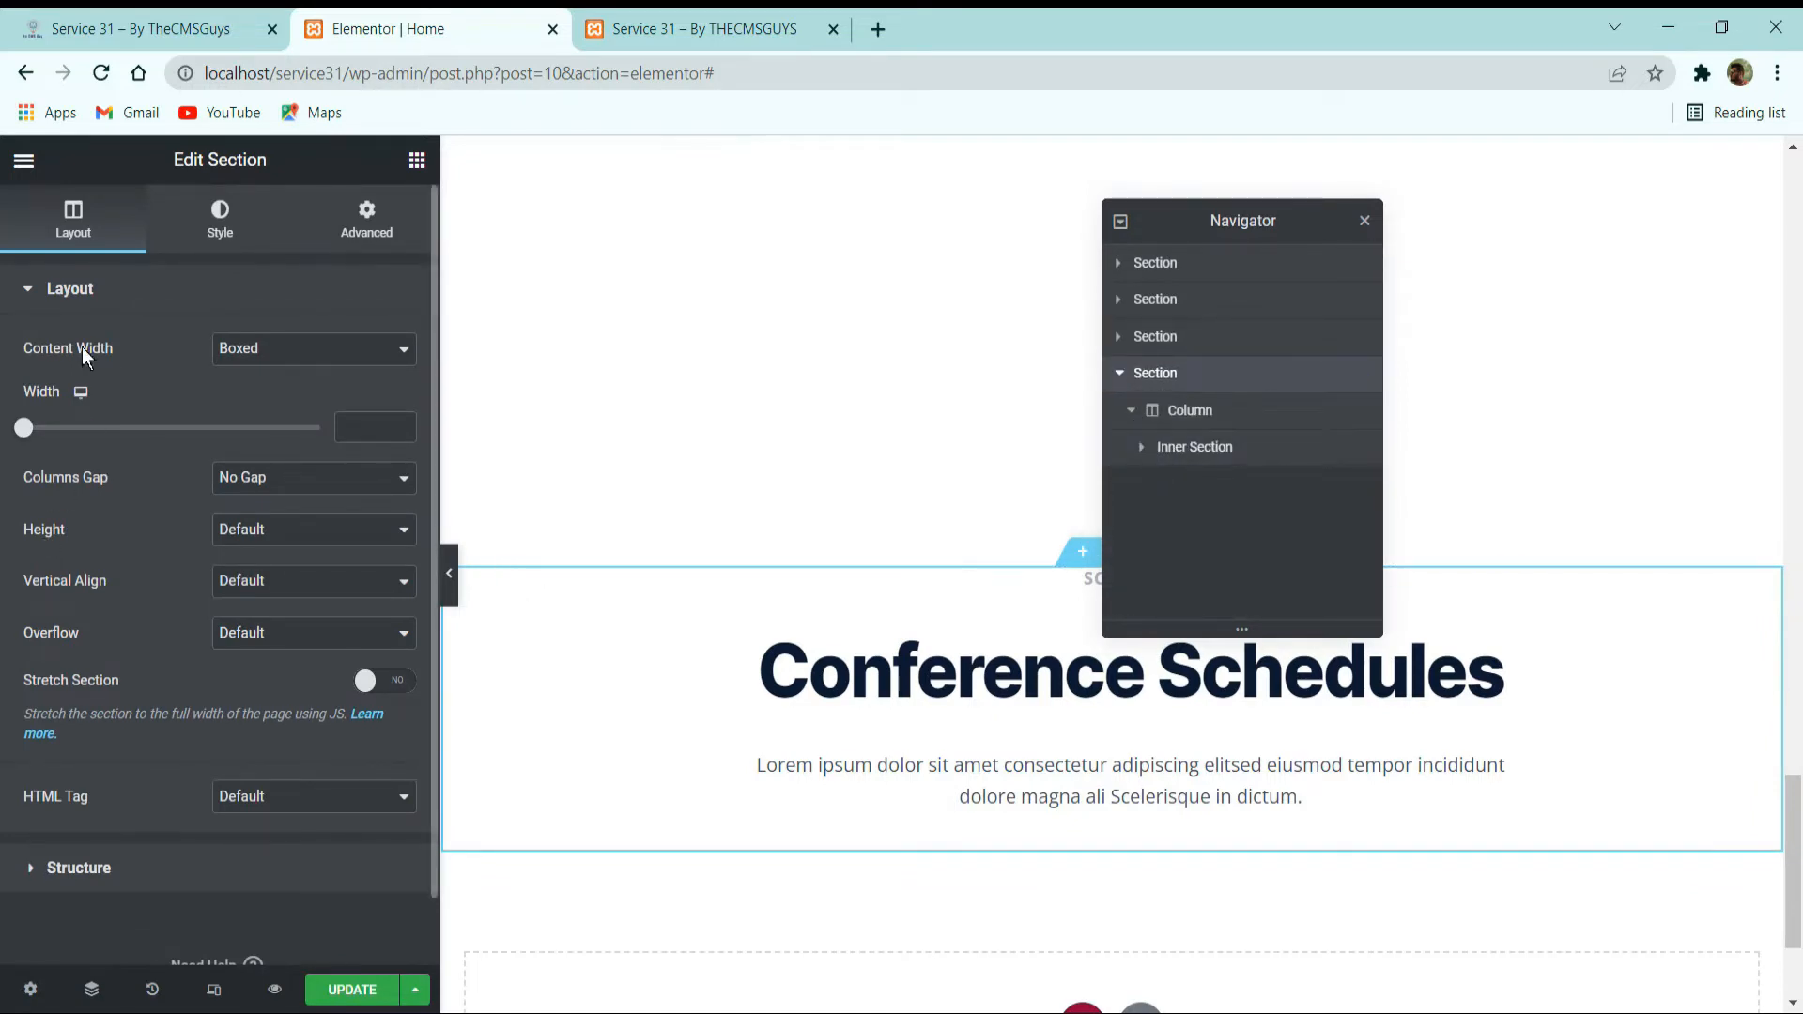
Add a new inner section to the Conference Schedules section and place it directly below the heading block's inner section.
left_click(416, 160)
left_click_drag(113, 453, 984, 606)
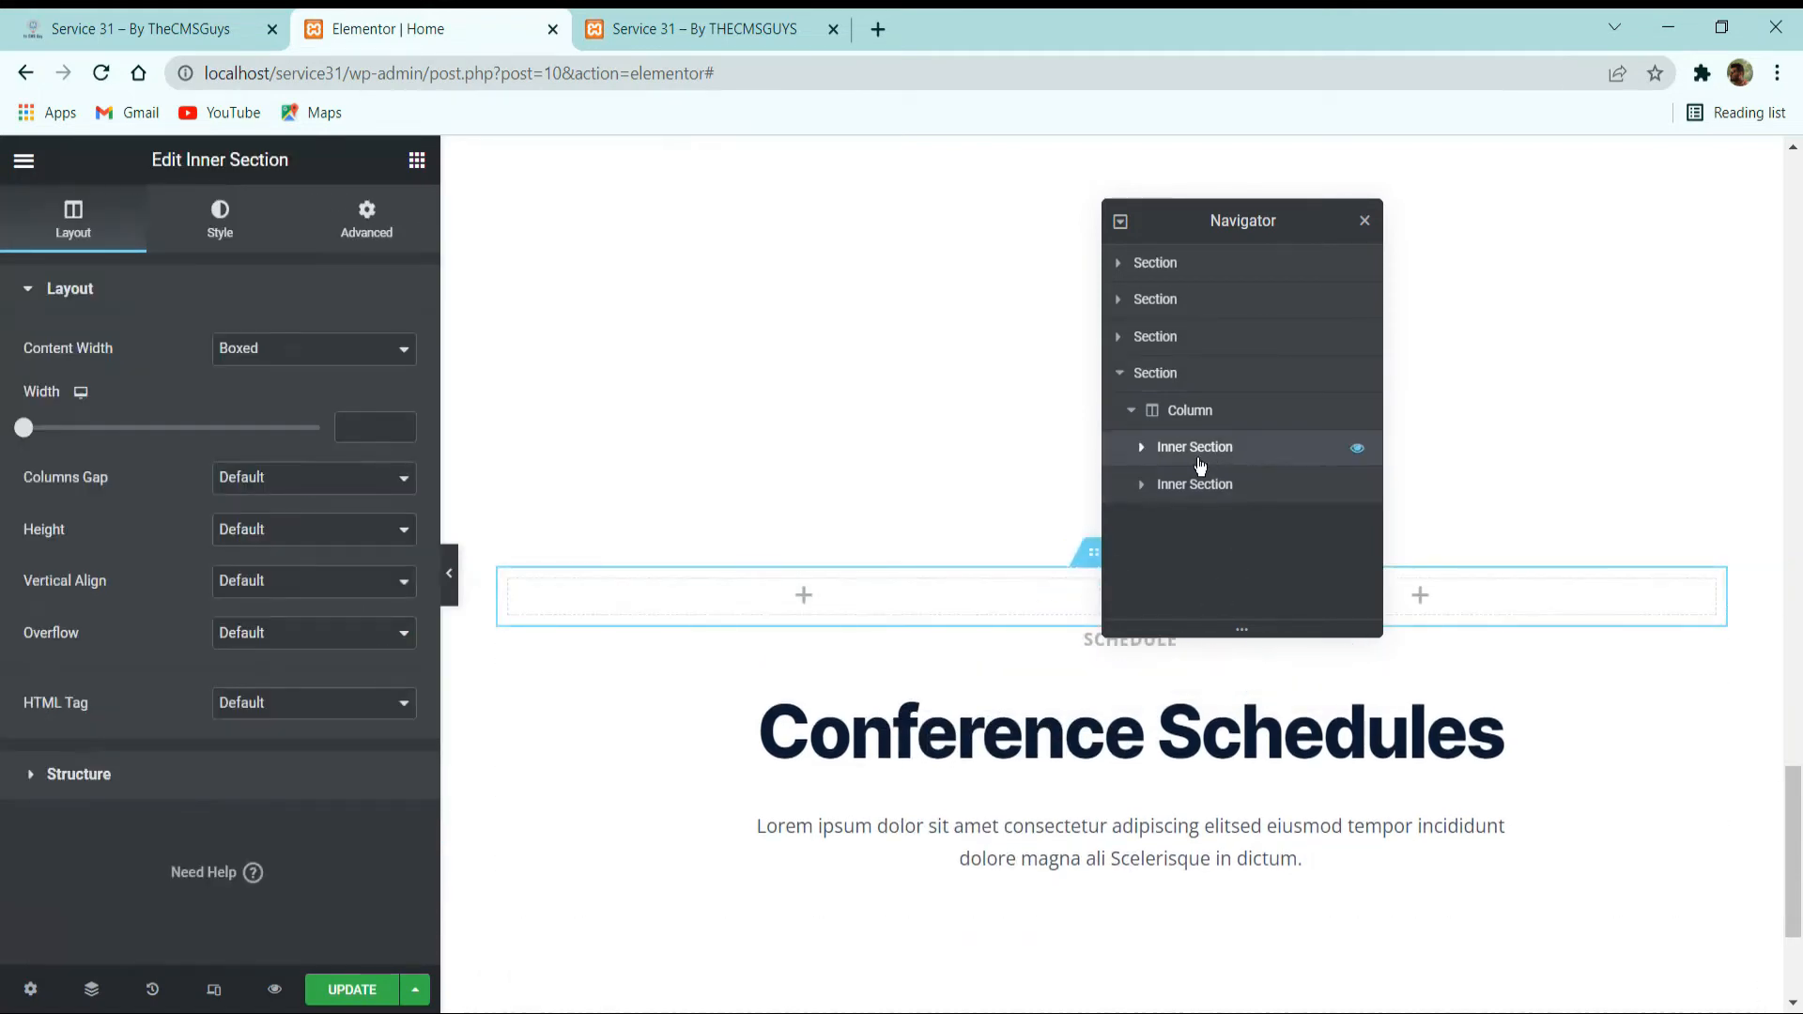
left_click_drag(1184, 474, 1192, 444)
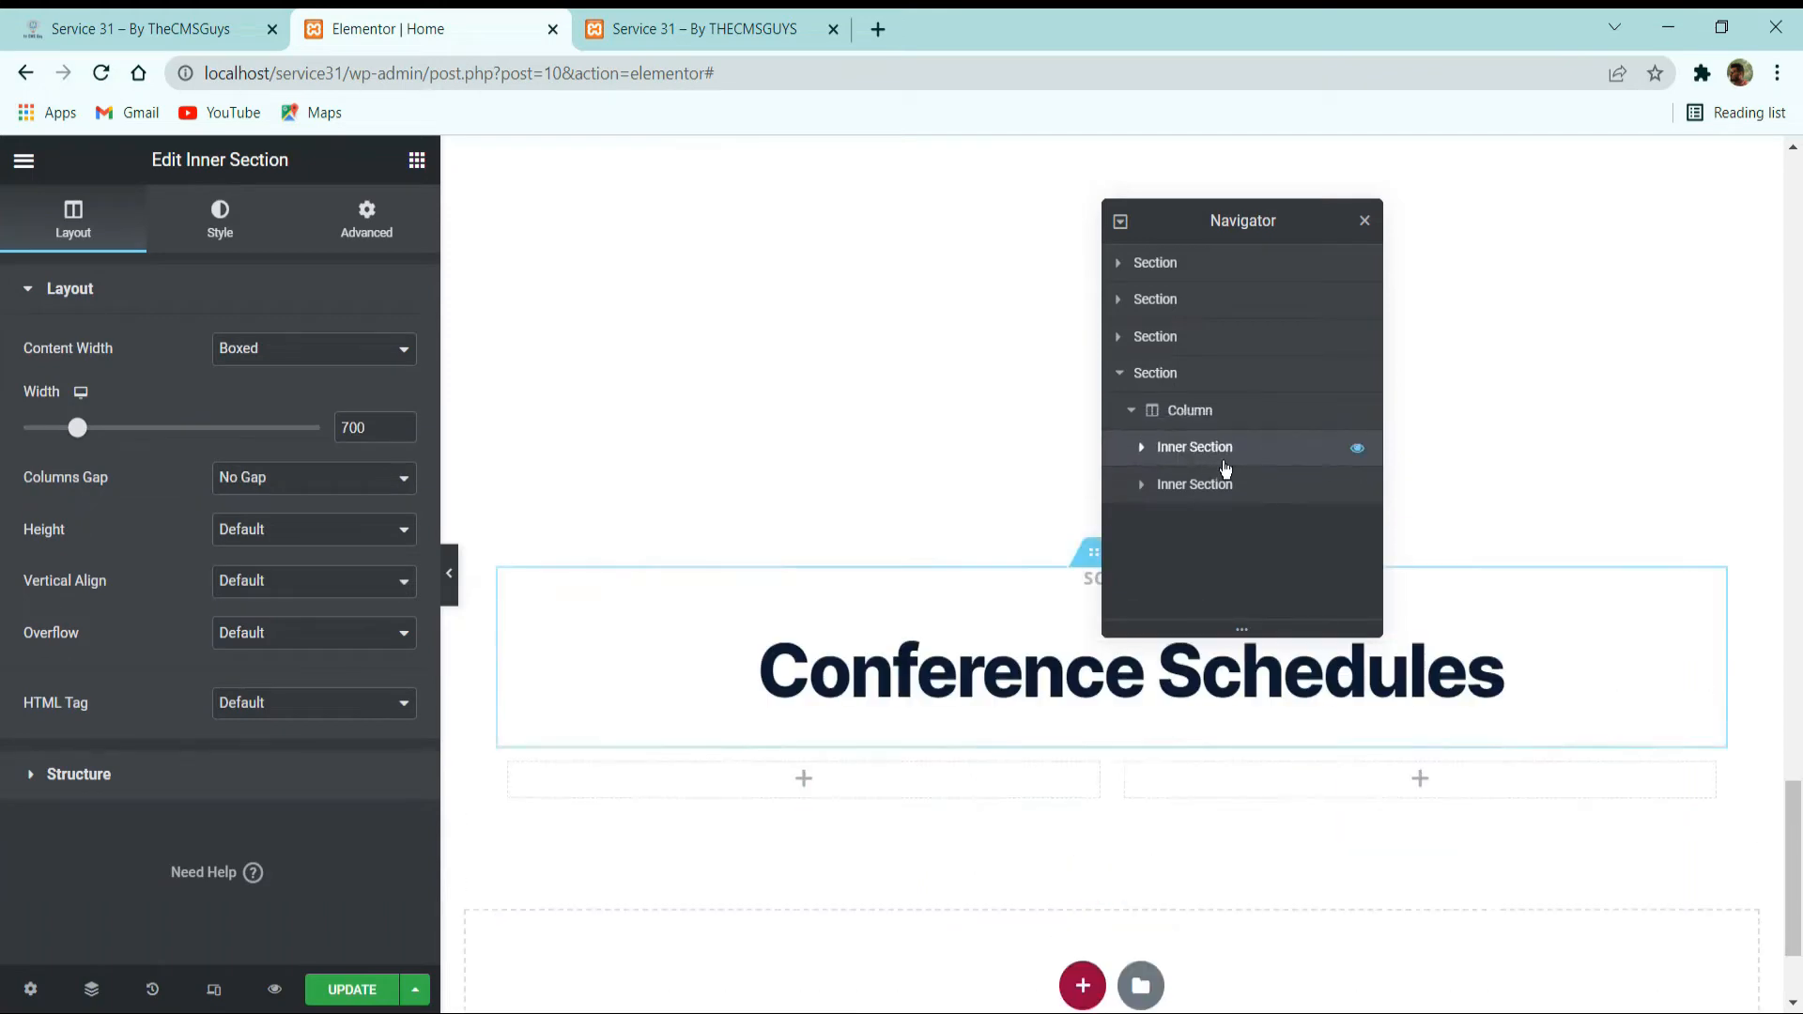
left_click(1226, 485)
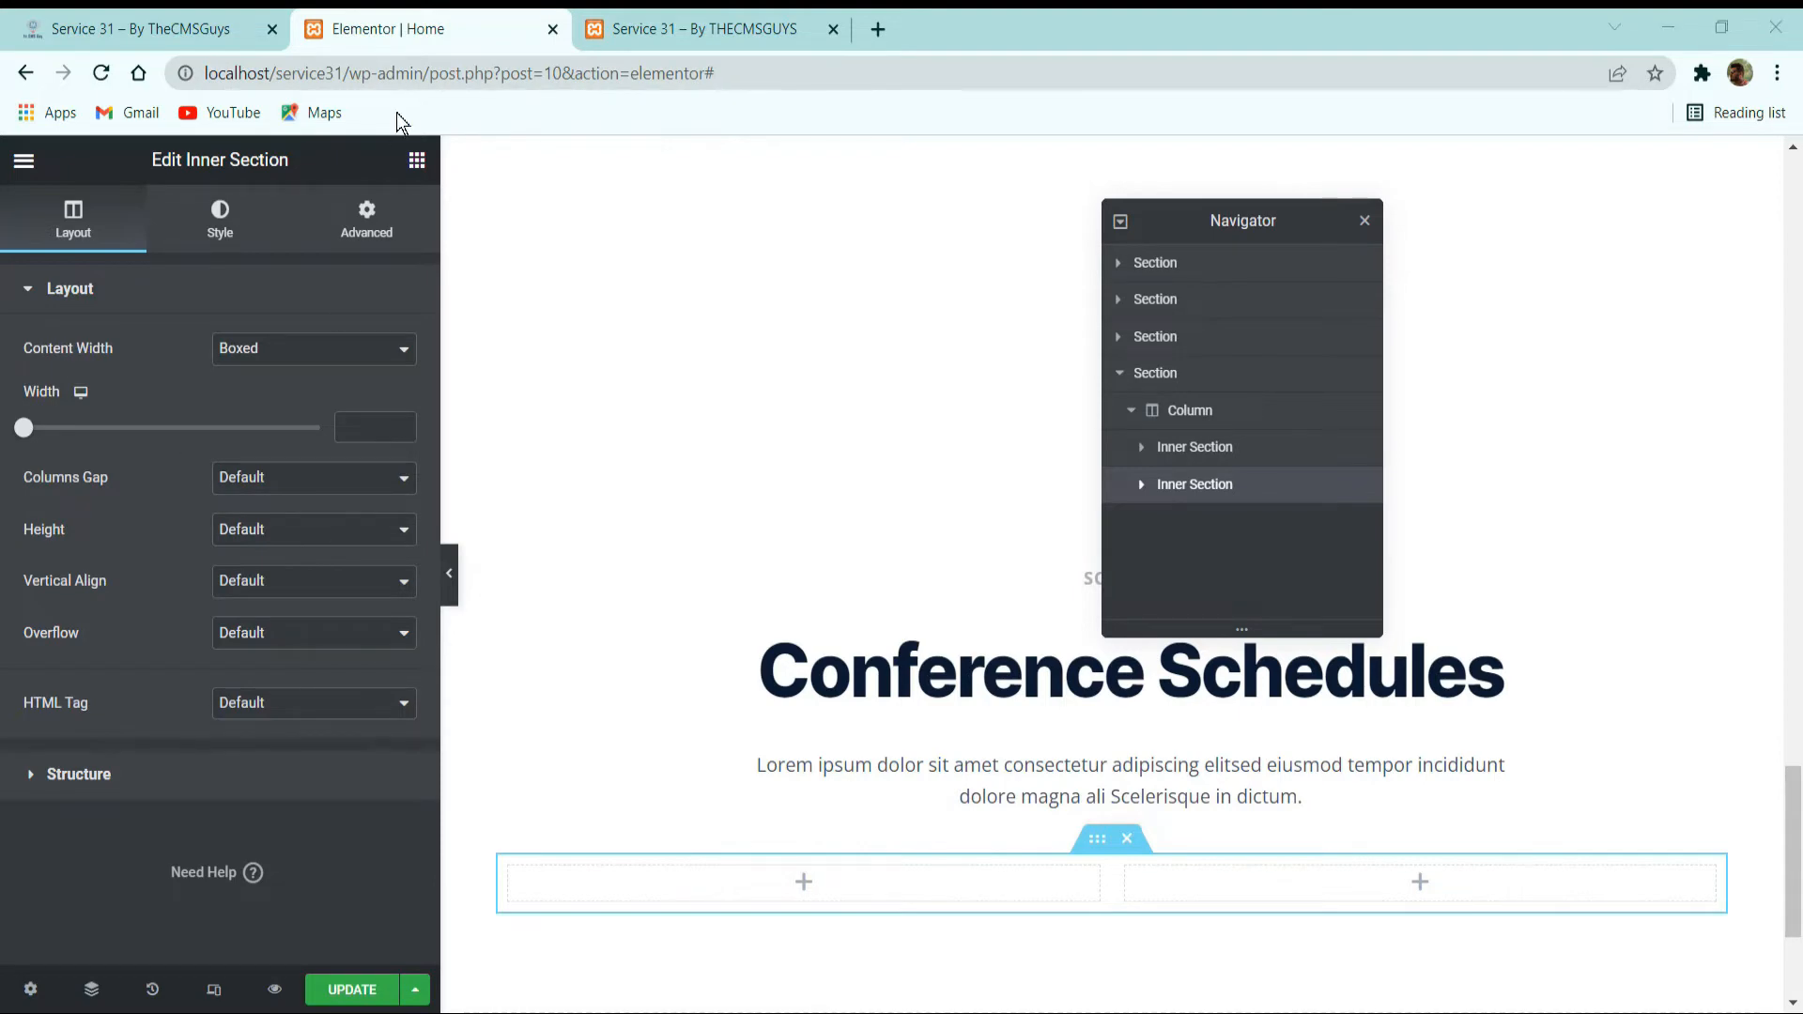
Compare the first schedule row on the reference site and add two more columns to the new inner section, making four.
left_click(222, 23)
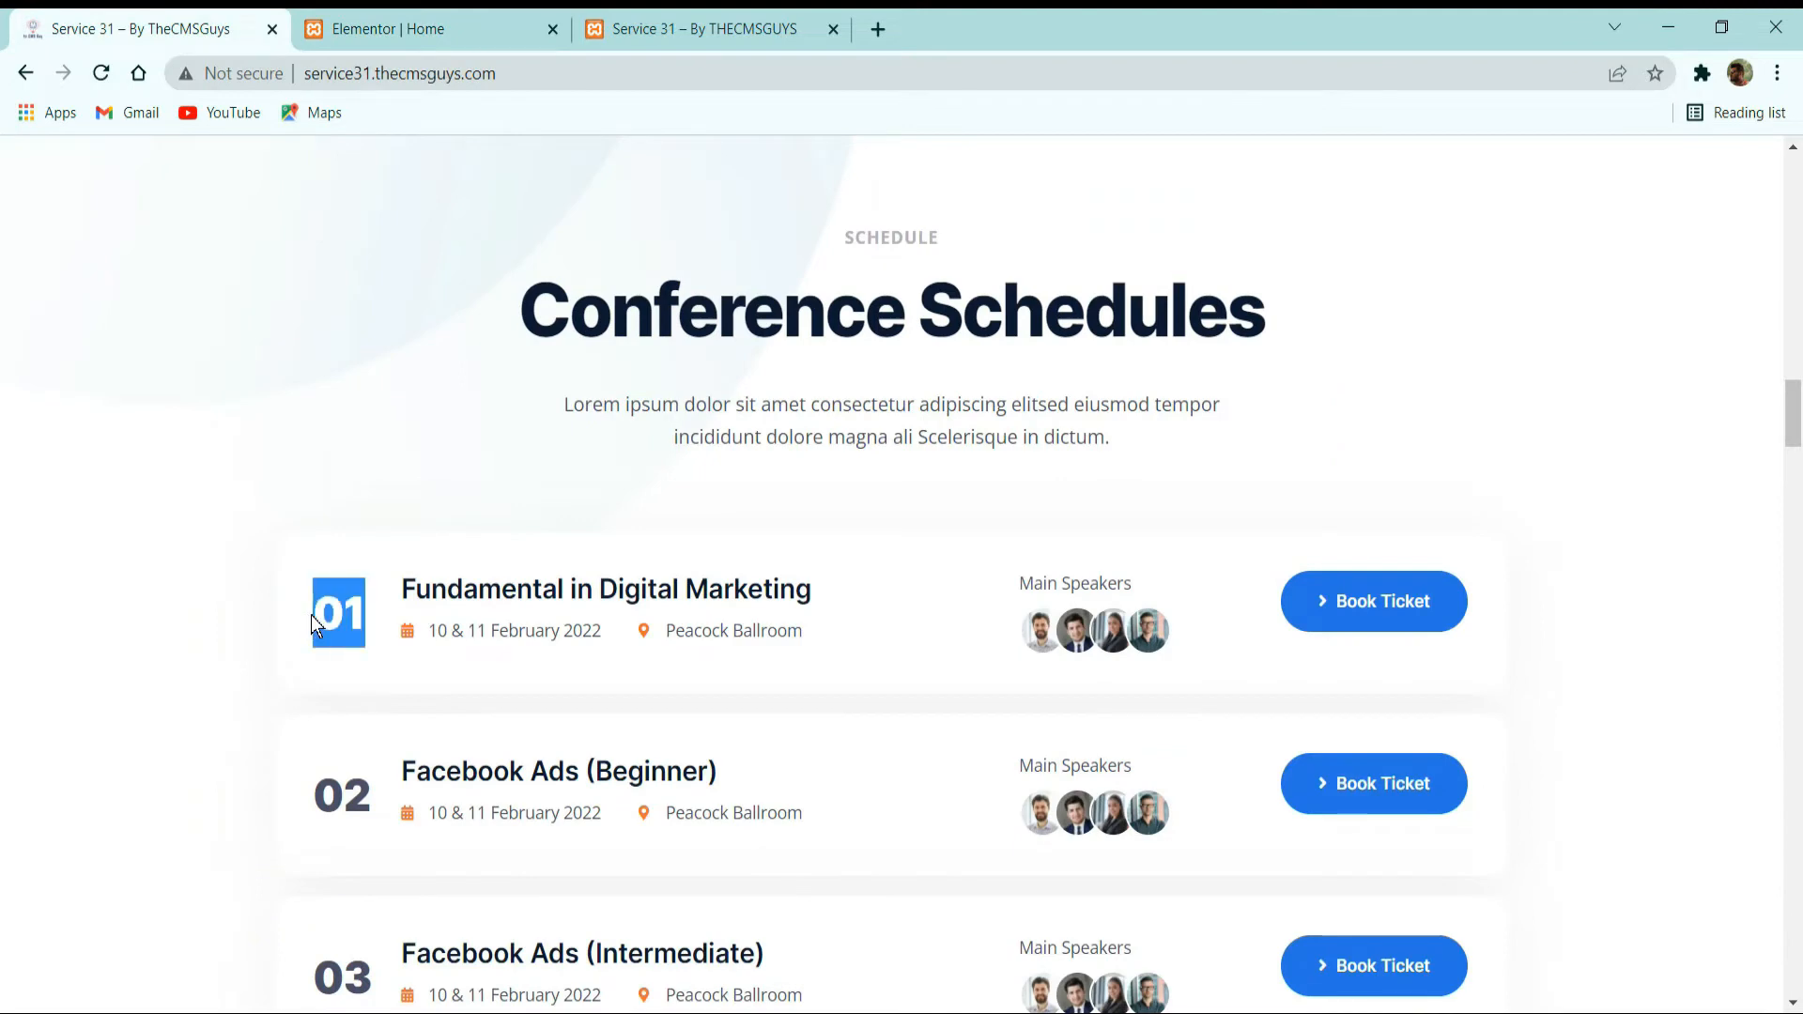
left_click_drag(401, 587, 821, 676)
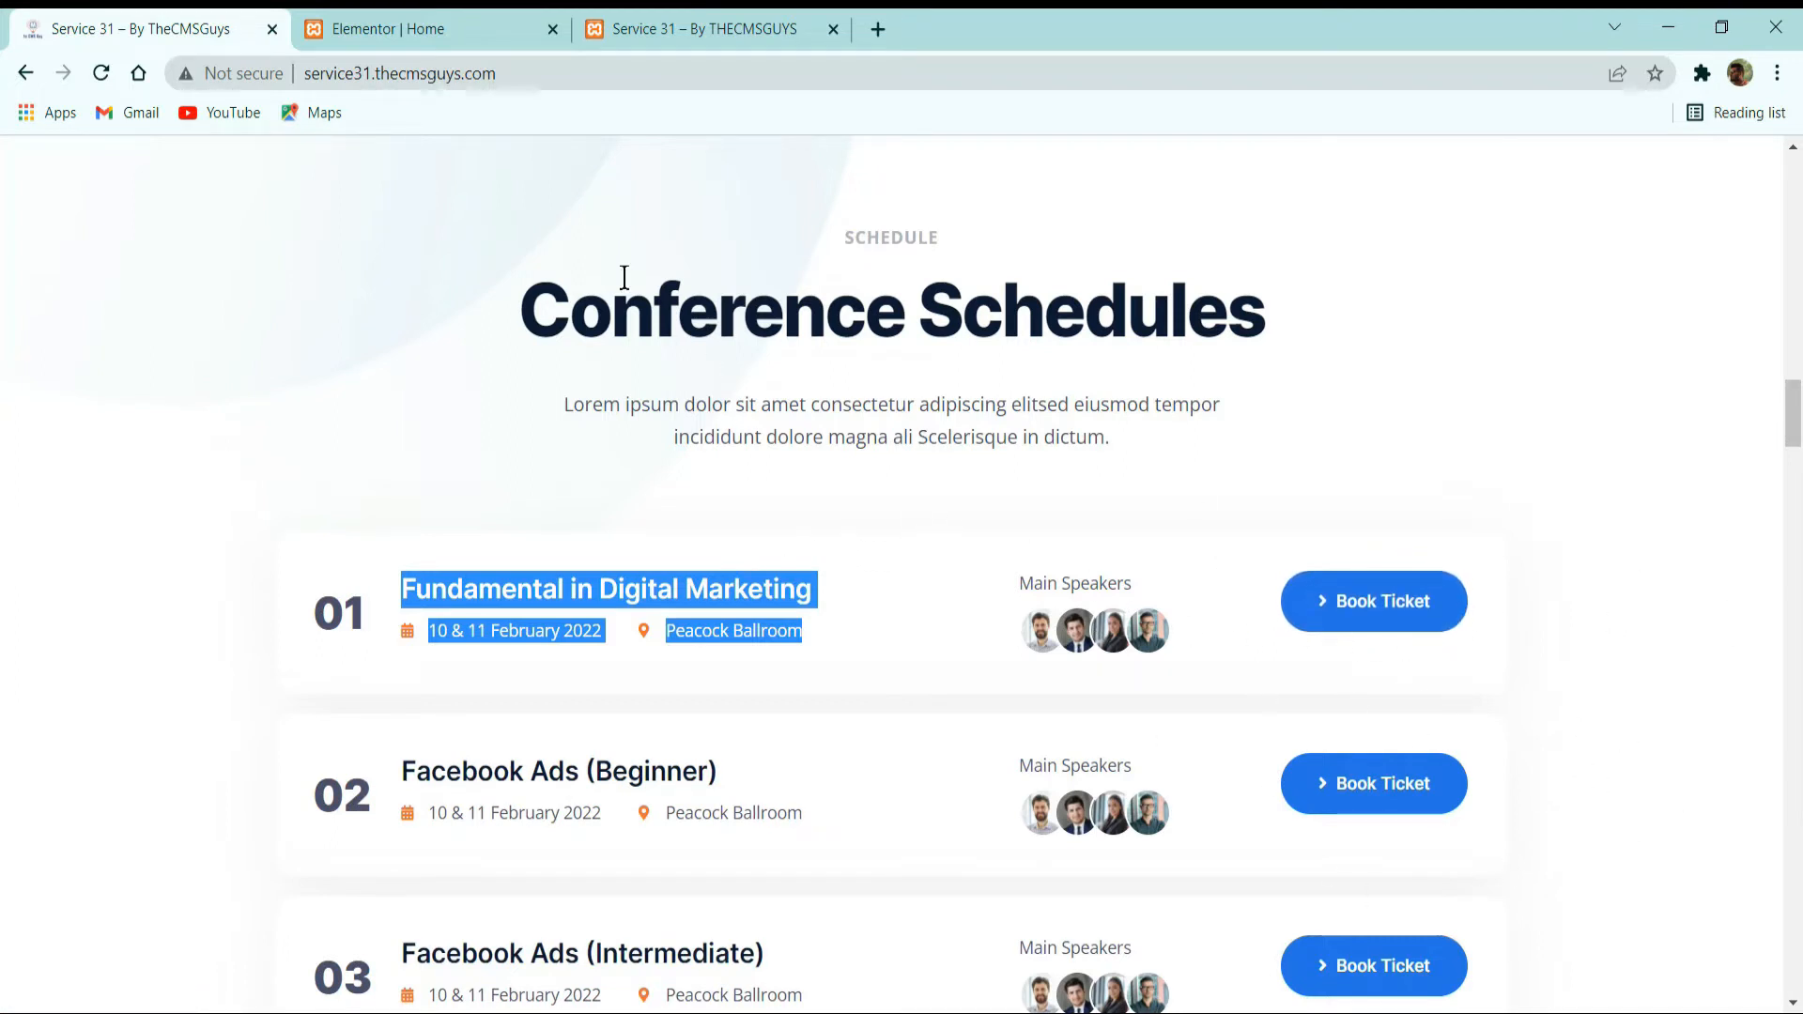
left_click(380, 28)
right_click(514, 868)
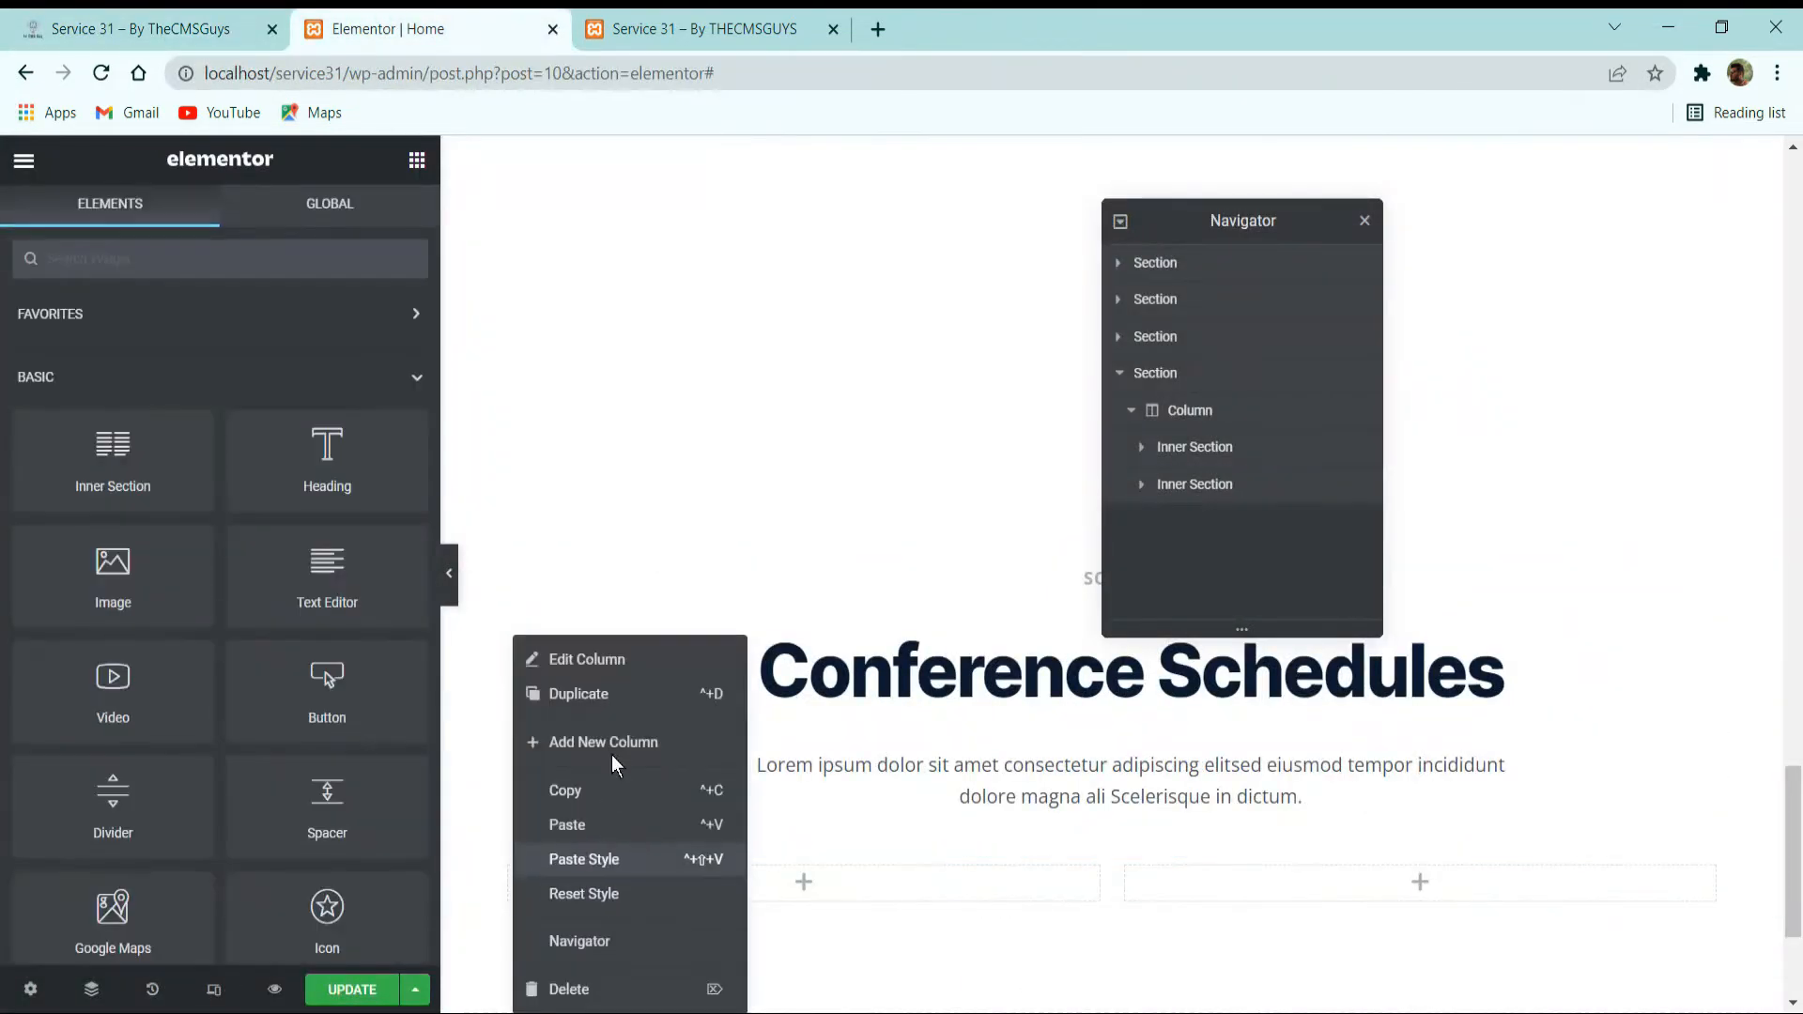
left_click(605, 744)
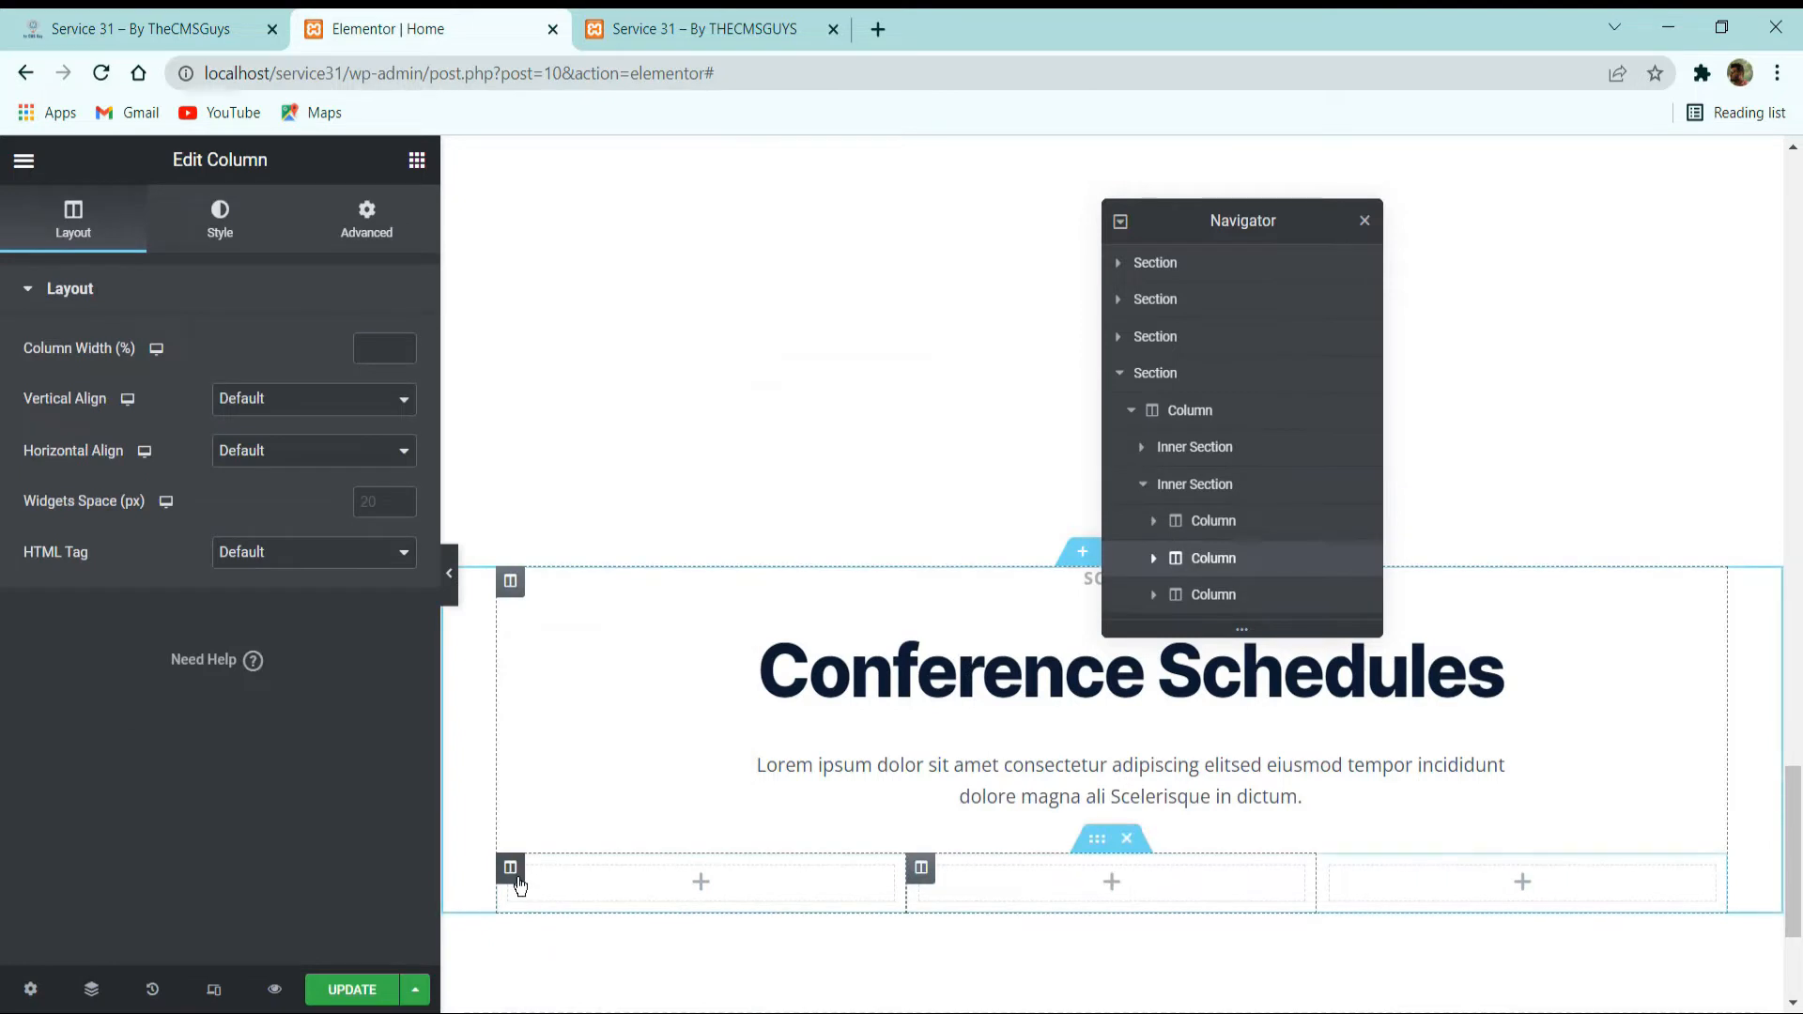
right_click(512, 869)
left_click(604, 744)
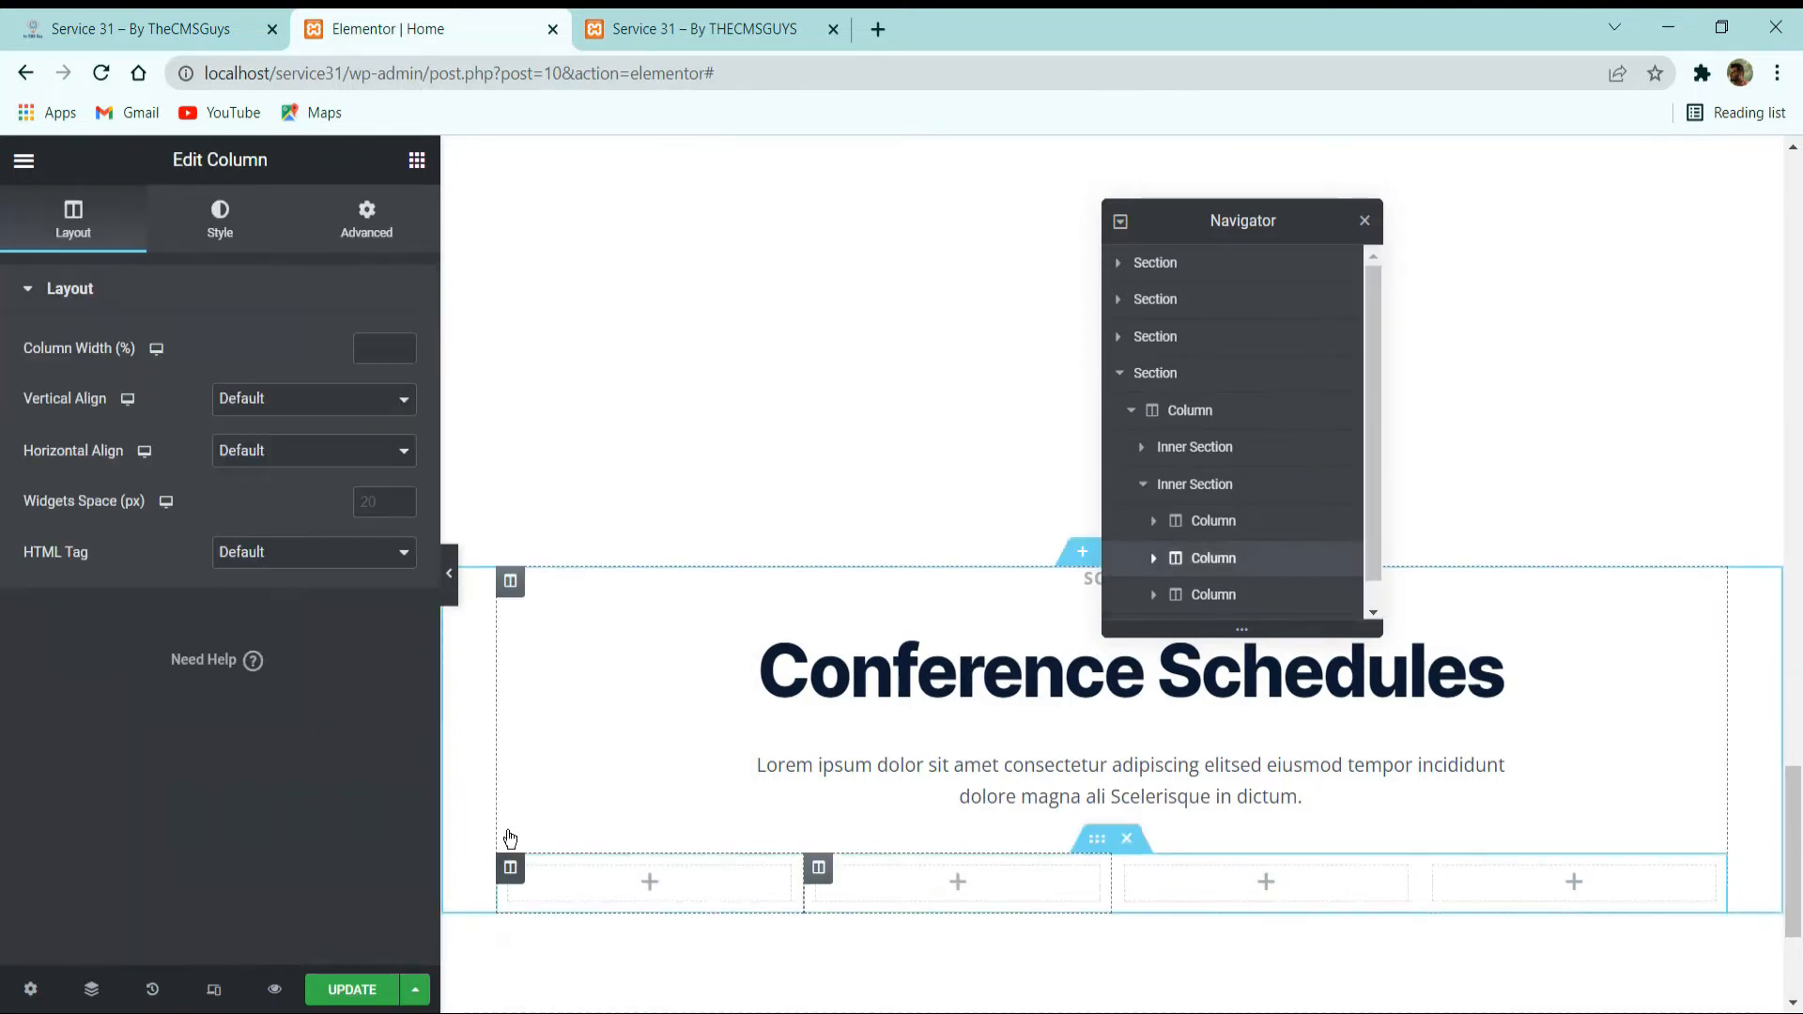
Set the new inner section's first column to a width of 6% and a vertical alignment of Middle.
left_click(512, 866)
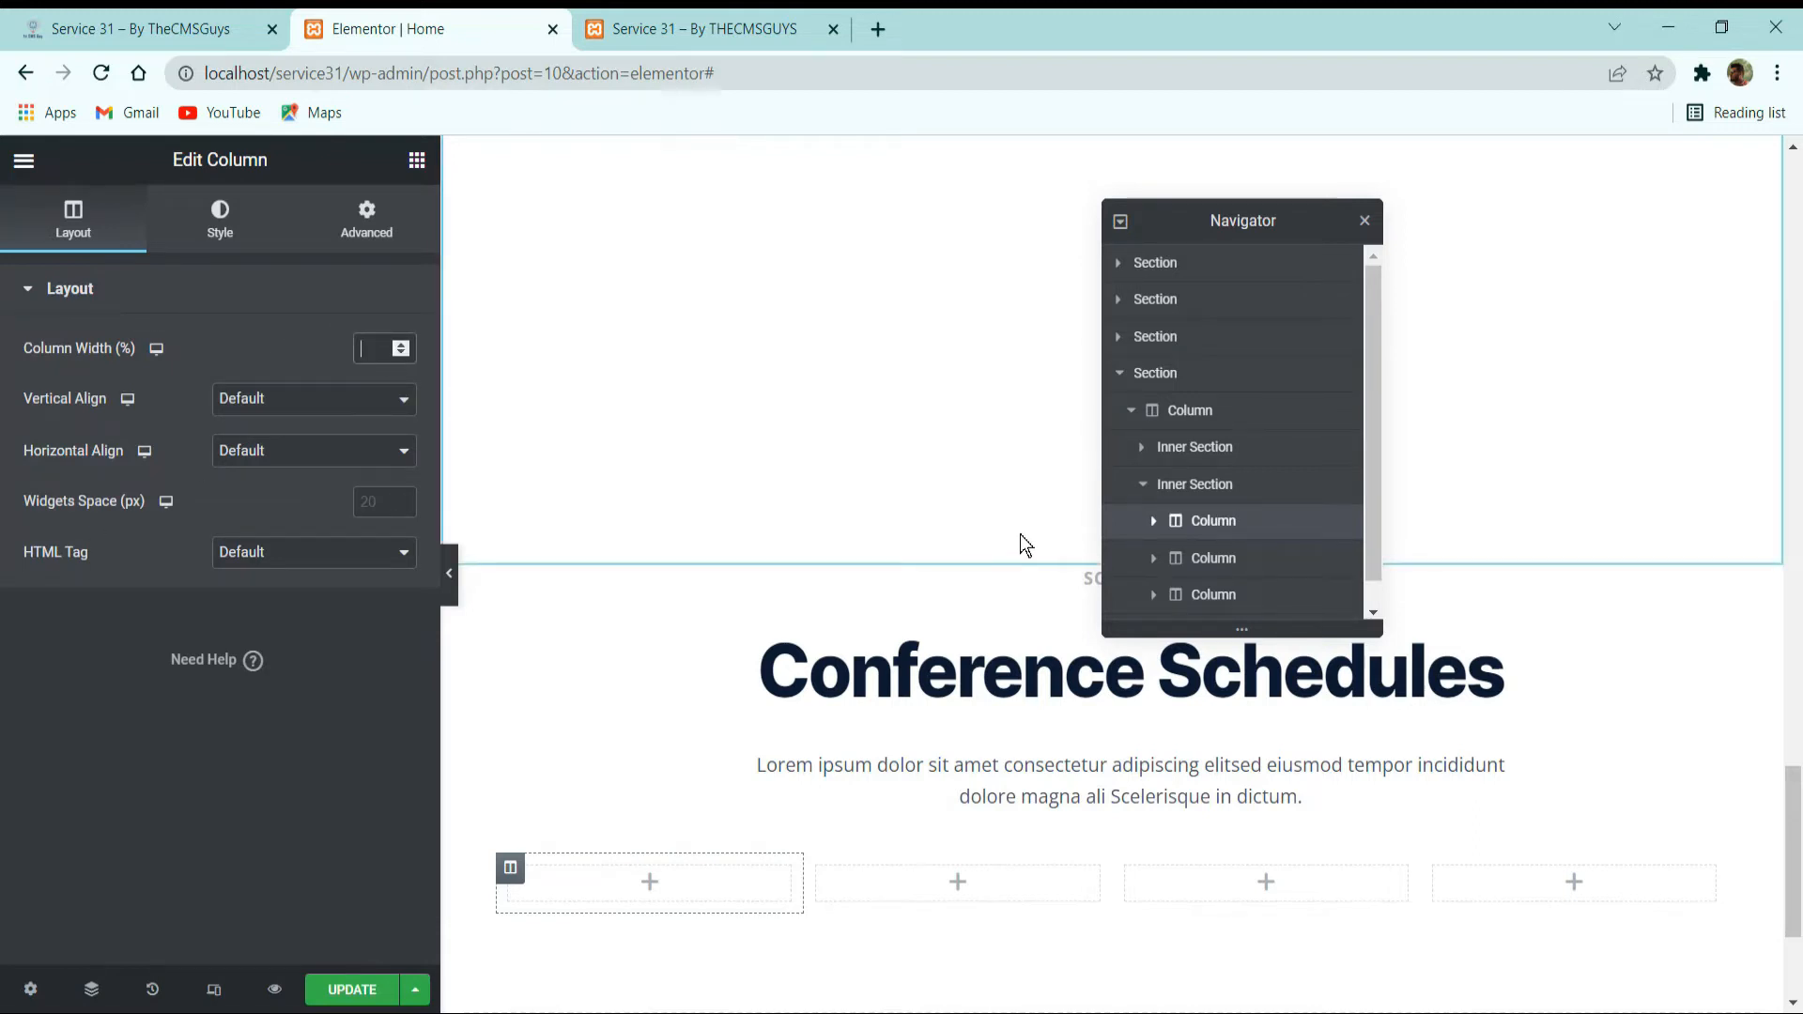
type("6")
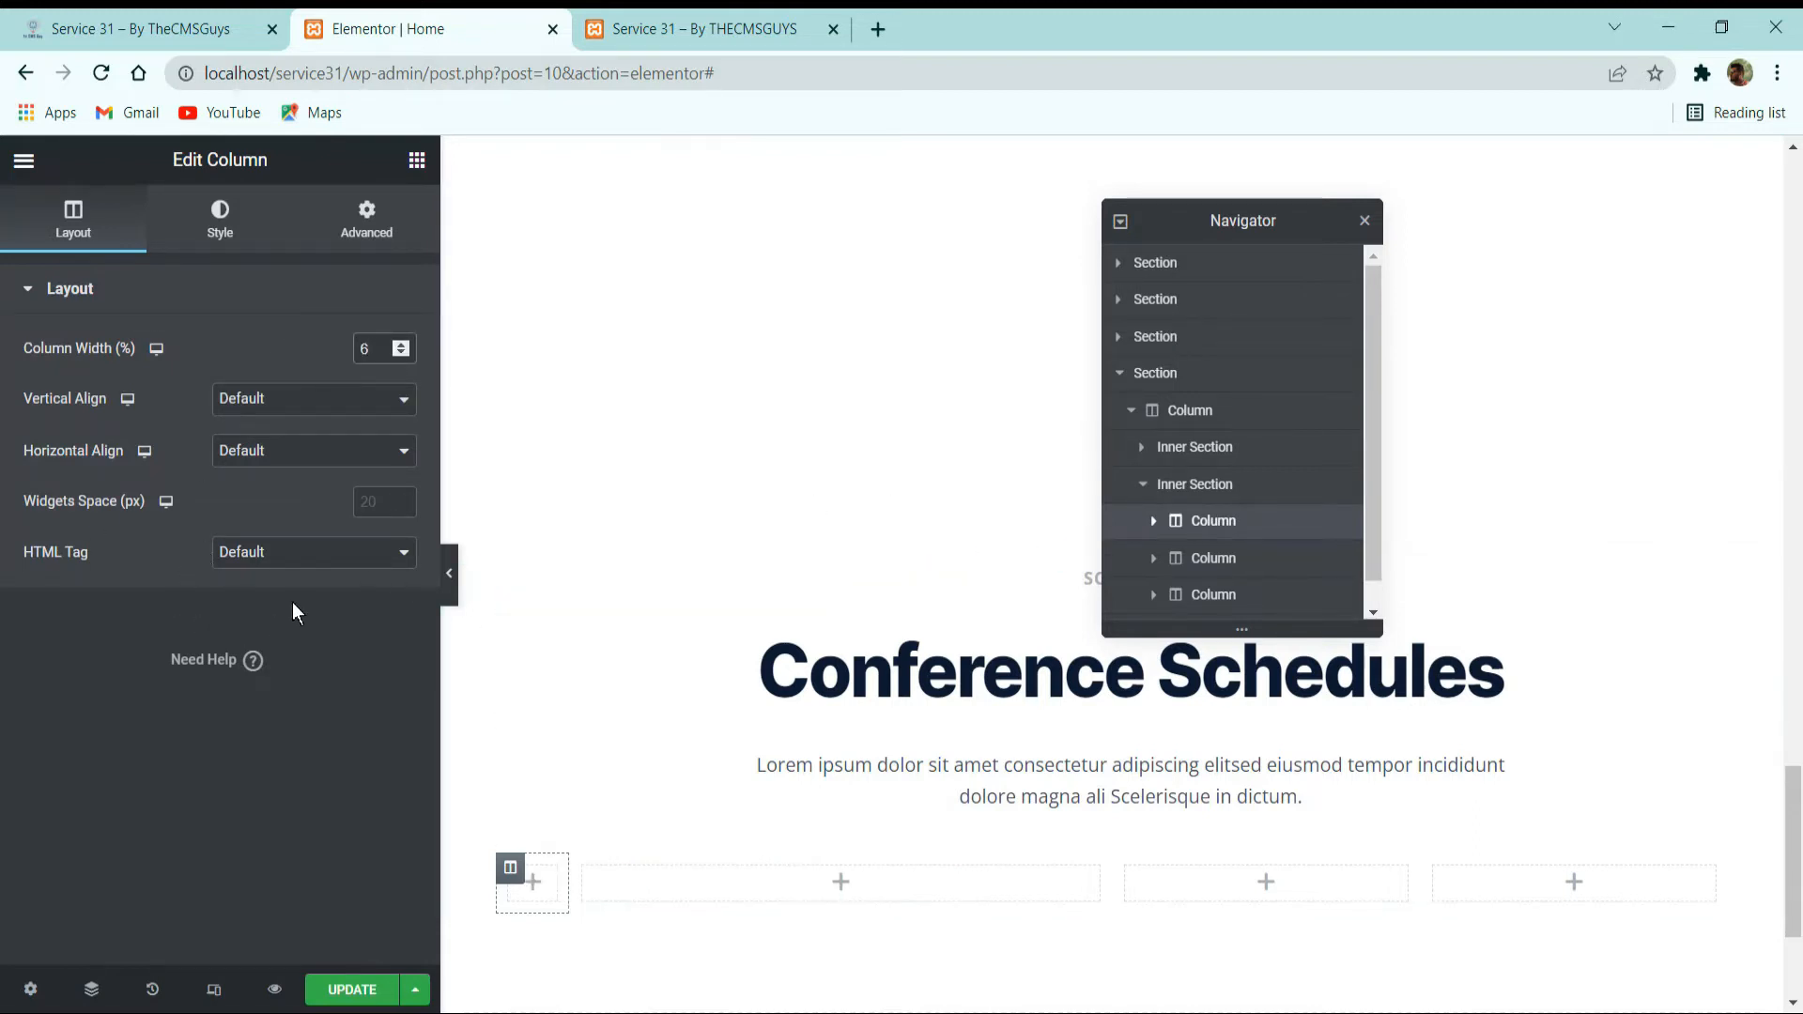
left_click(281, 399)
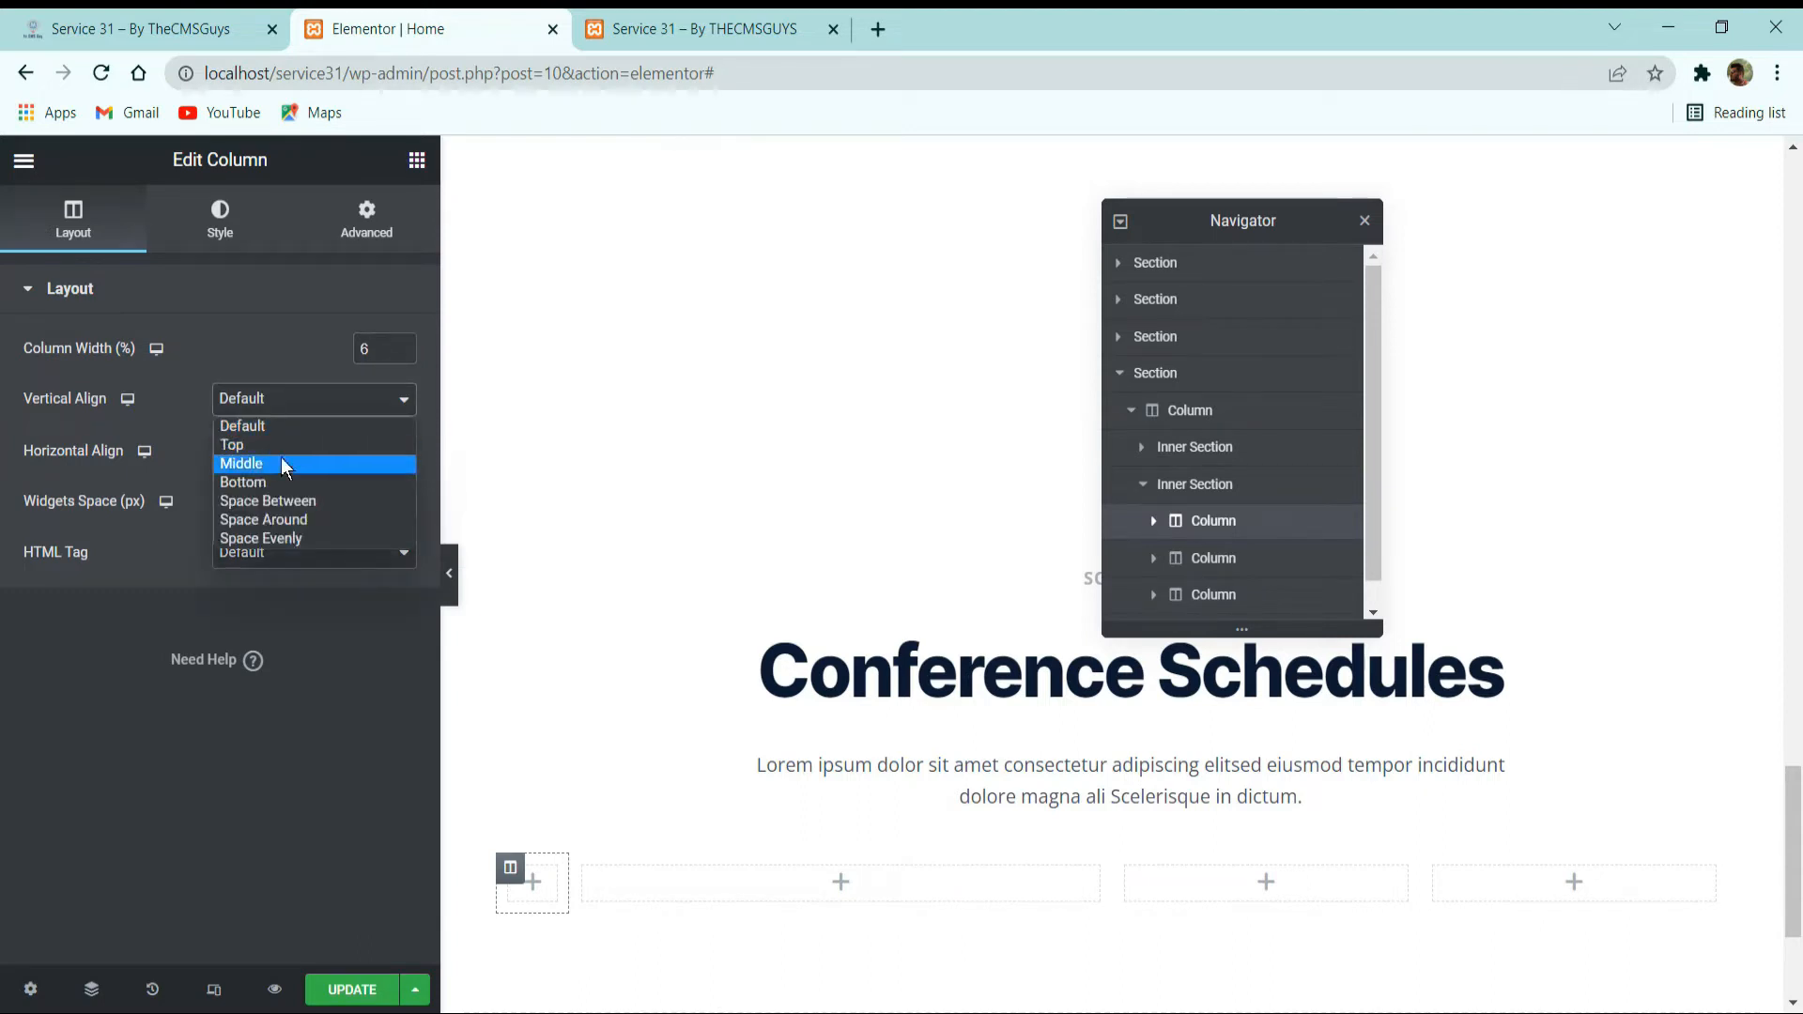
left_click(280, 458)
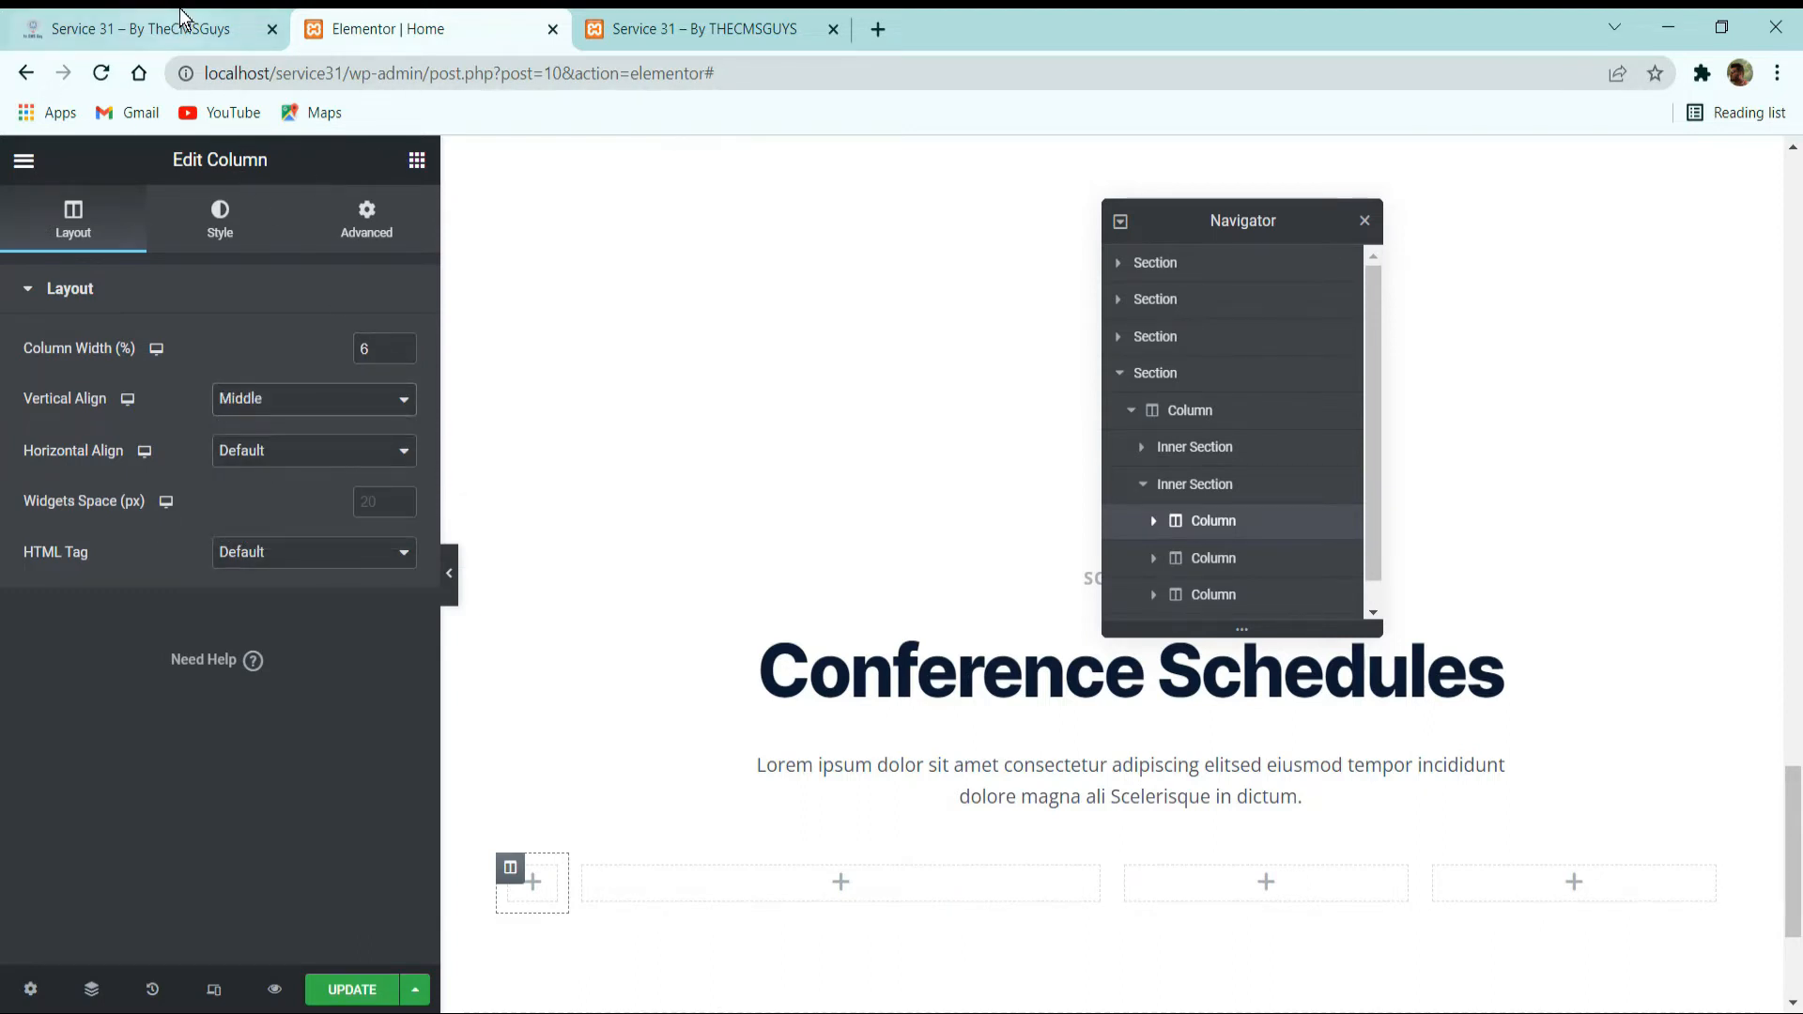
Add a heading to the row's first column with the title 01 and the HTML tag div.
left_click(141, 28)
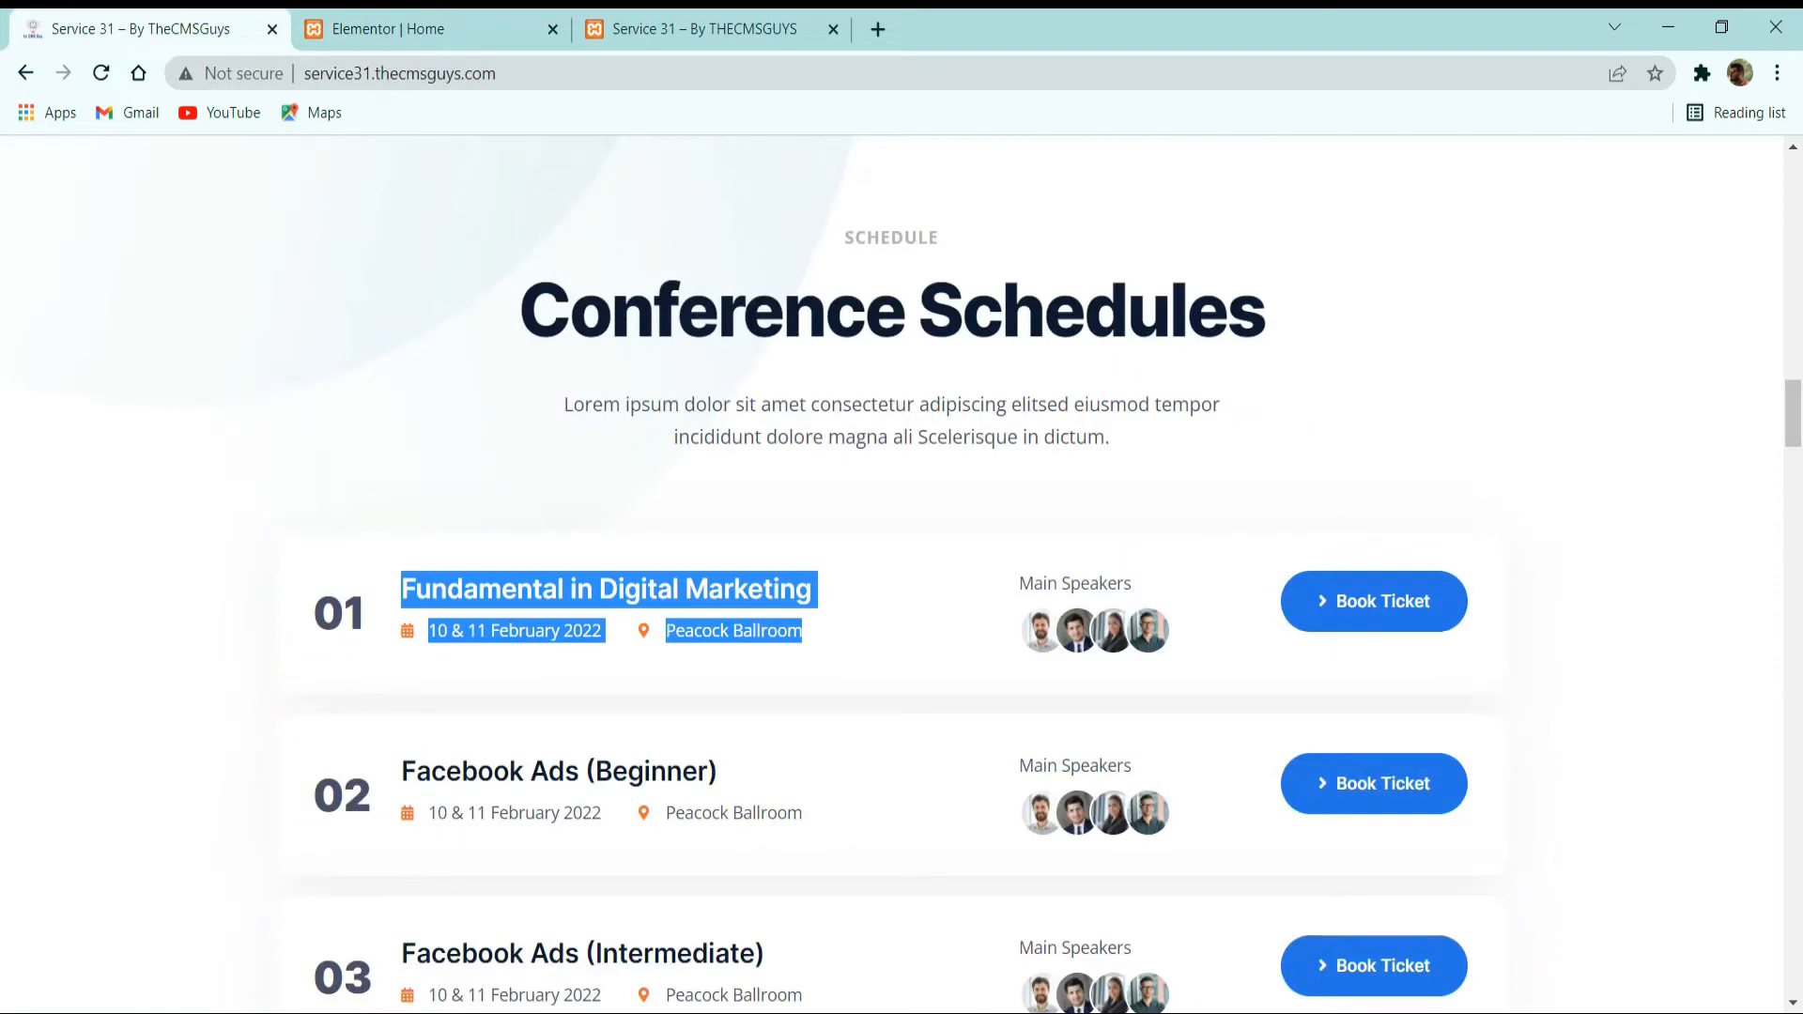
left_click(355, 27)
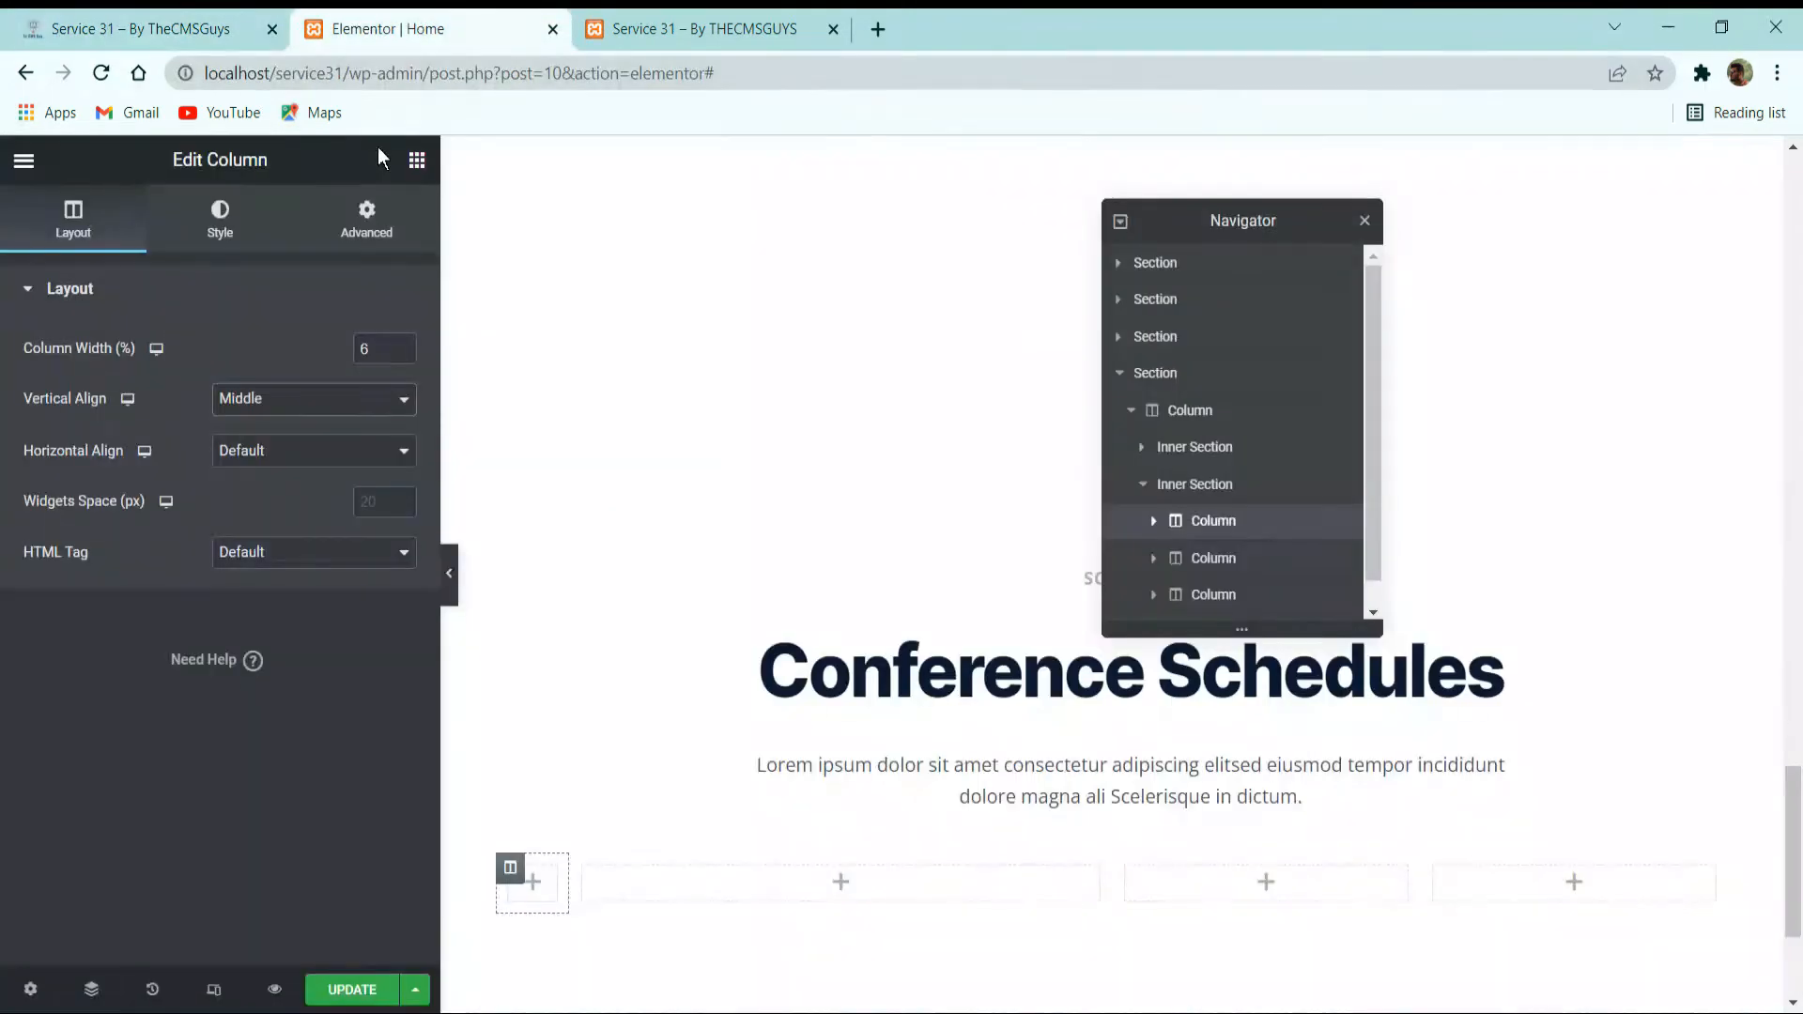
left_click(417, 160)
left_click_drag(327, 455, 540, 878)
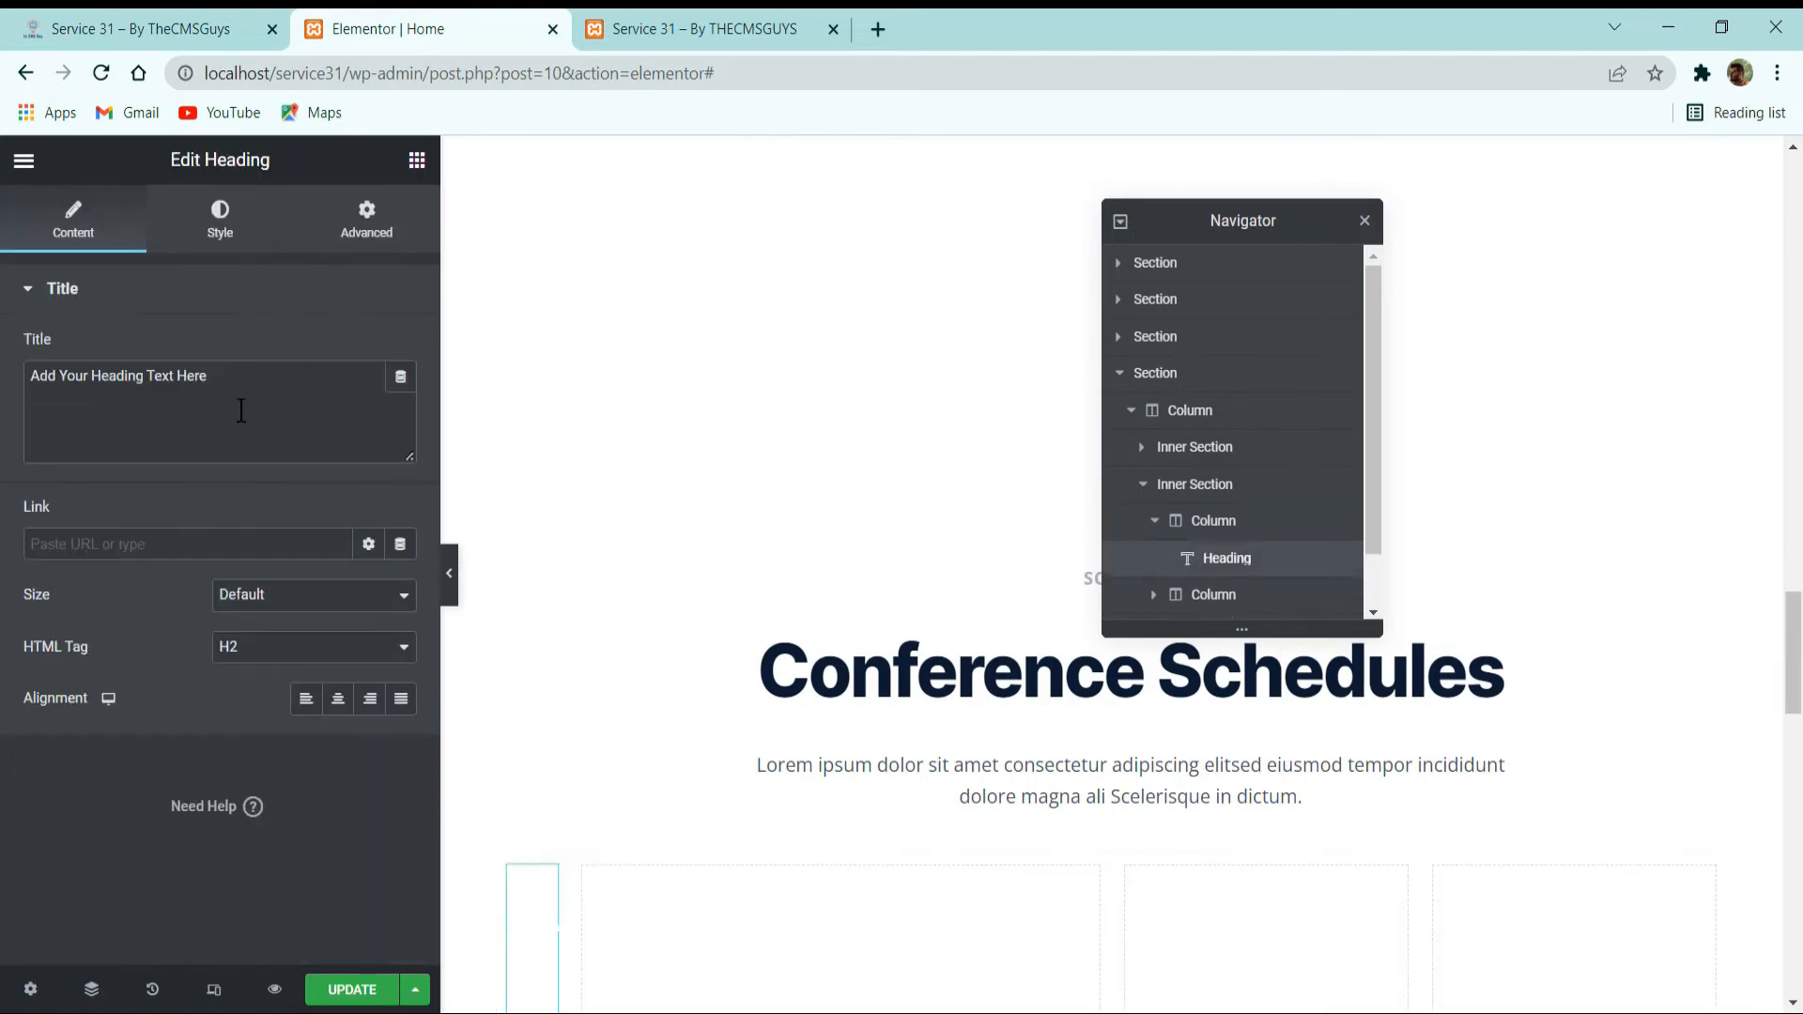
type("01")
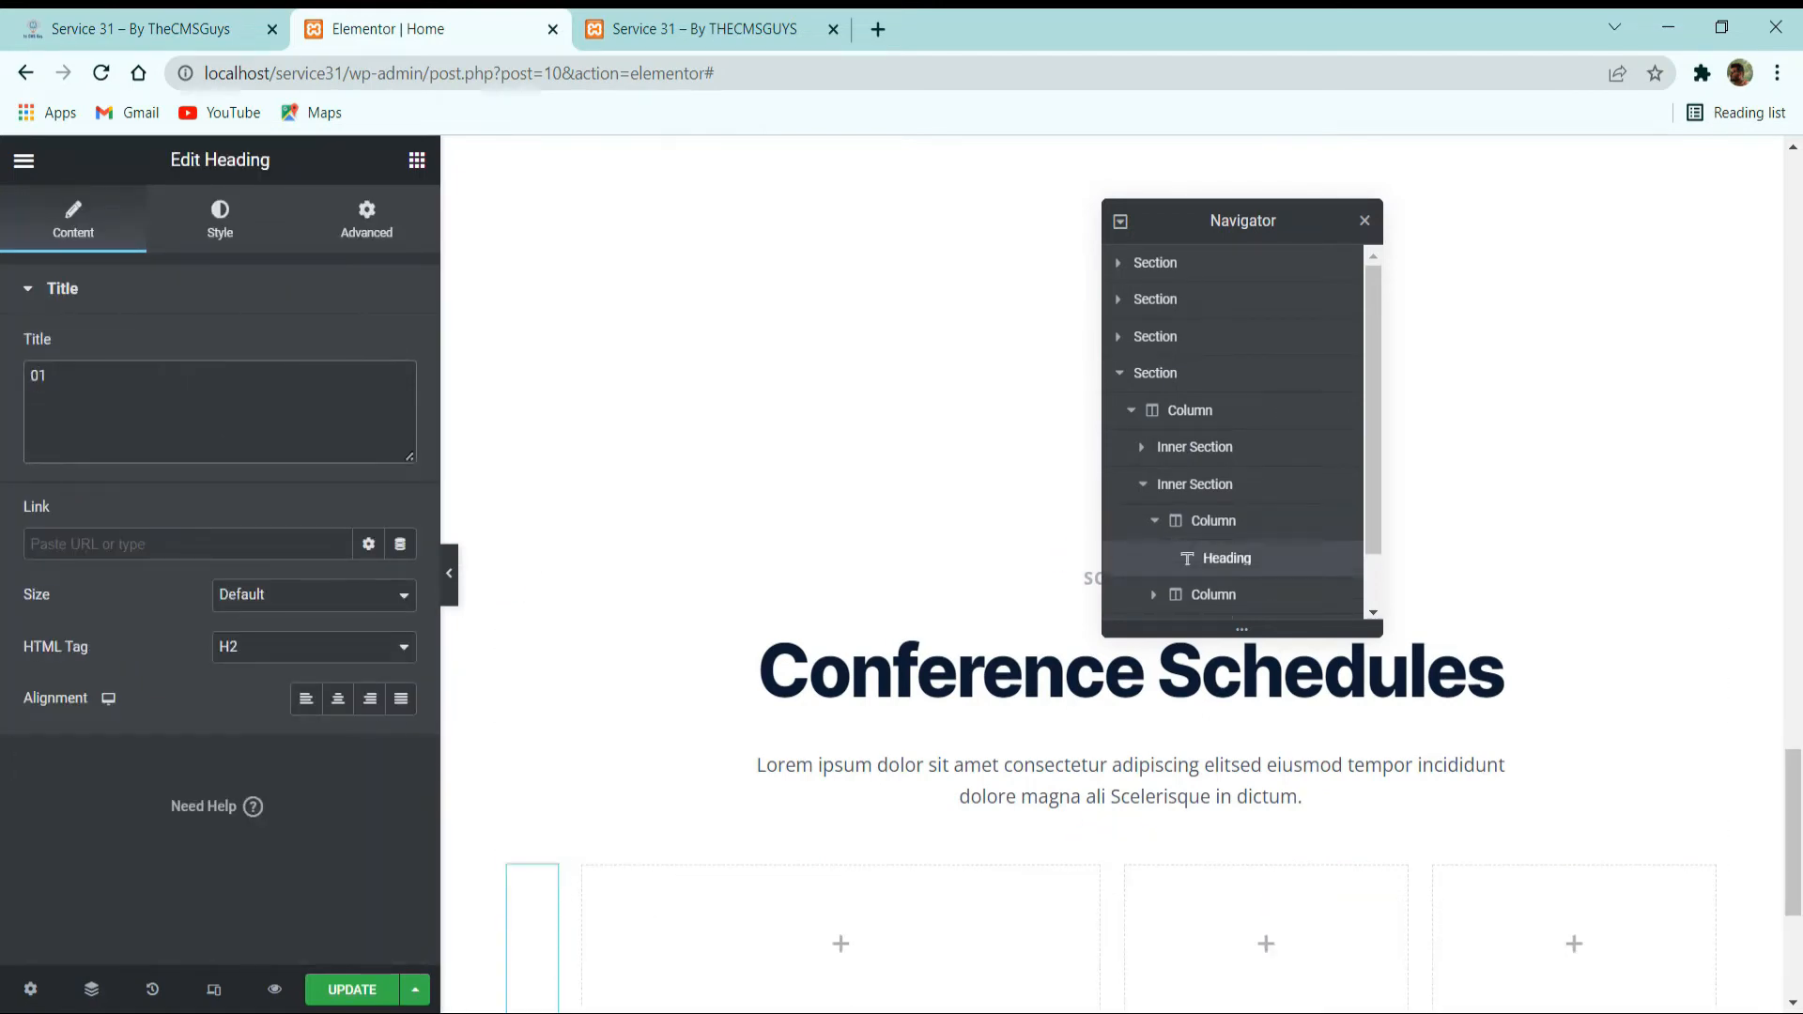
left_click(380, 645)
left_click(310, 786)
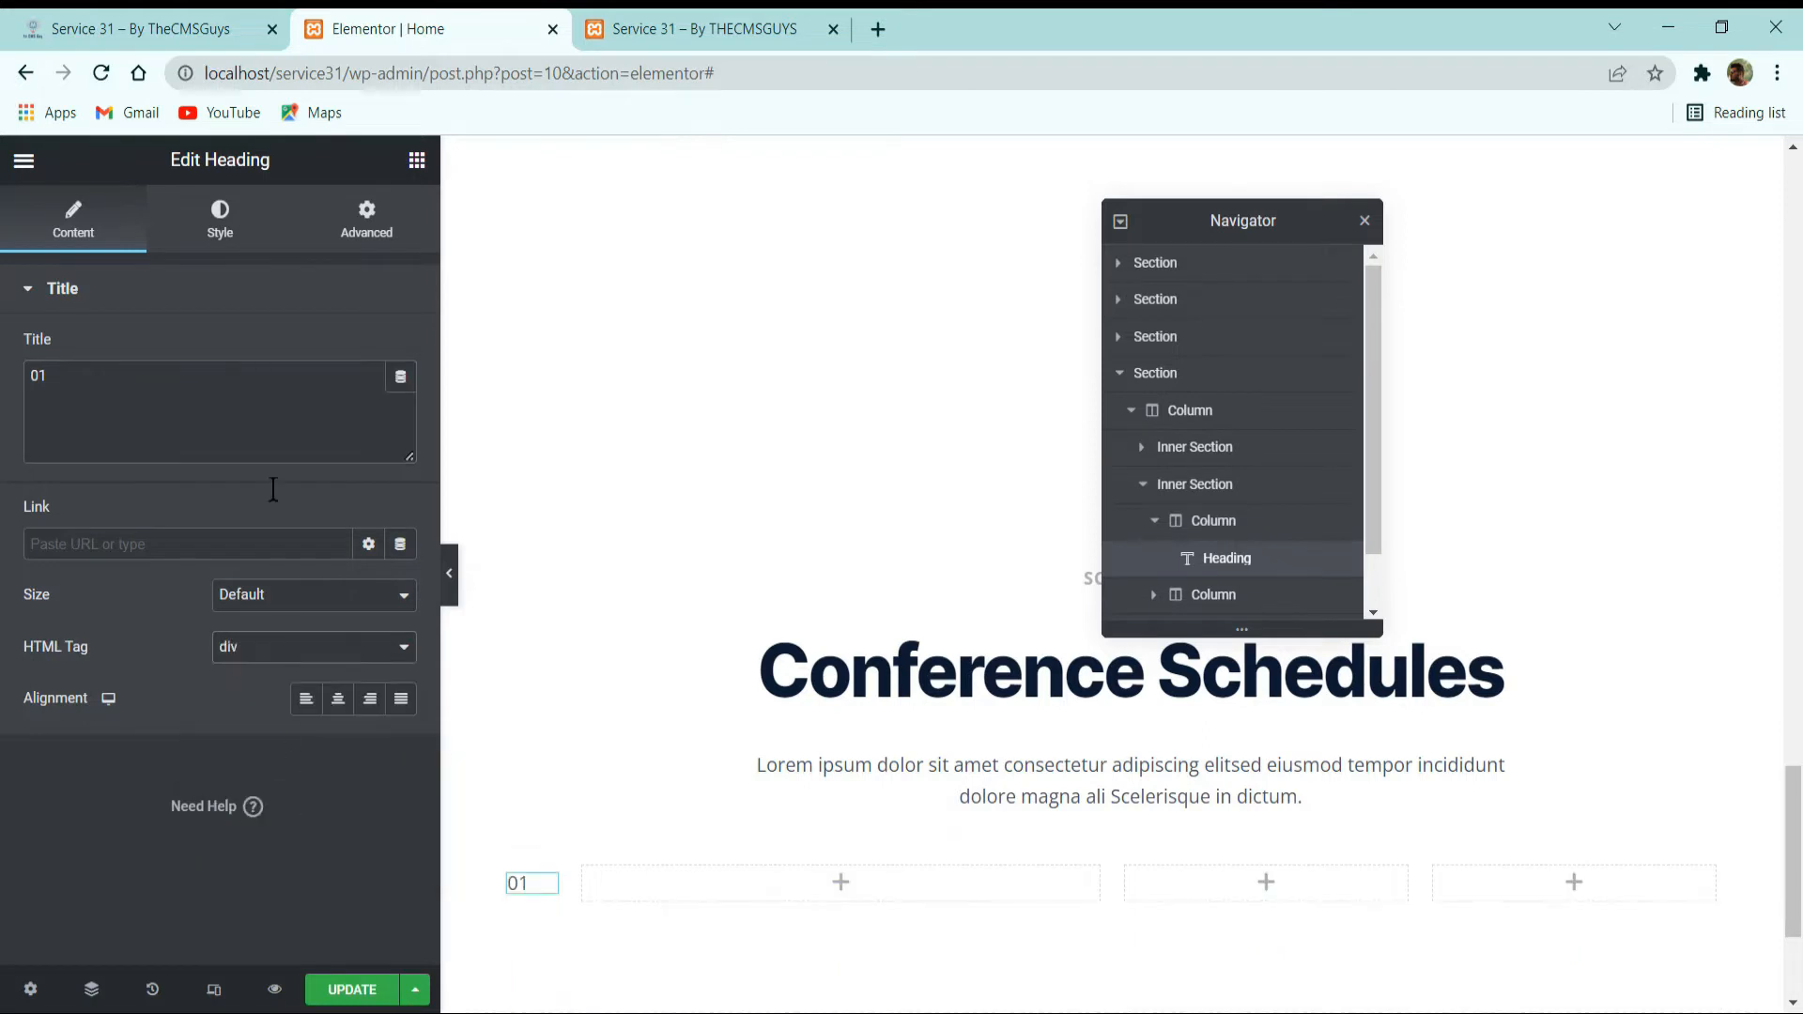
Apply the large global font whose name begins with Schedule to the 01 heading's typography.
left_click(222, 225)
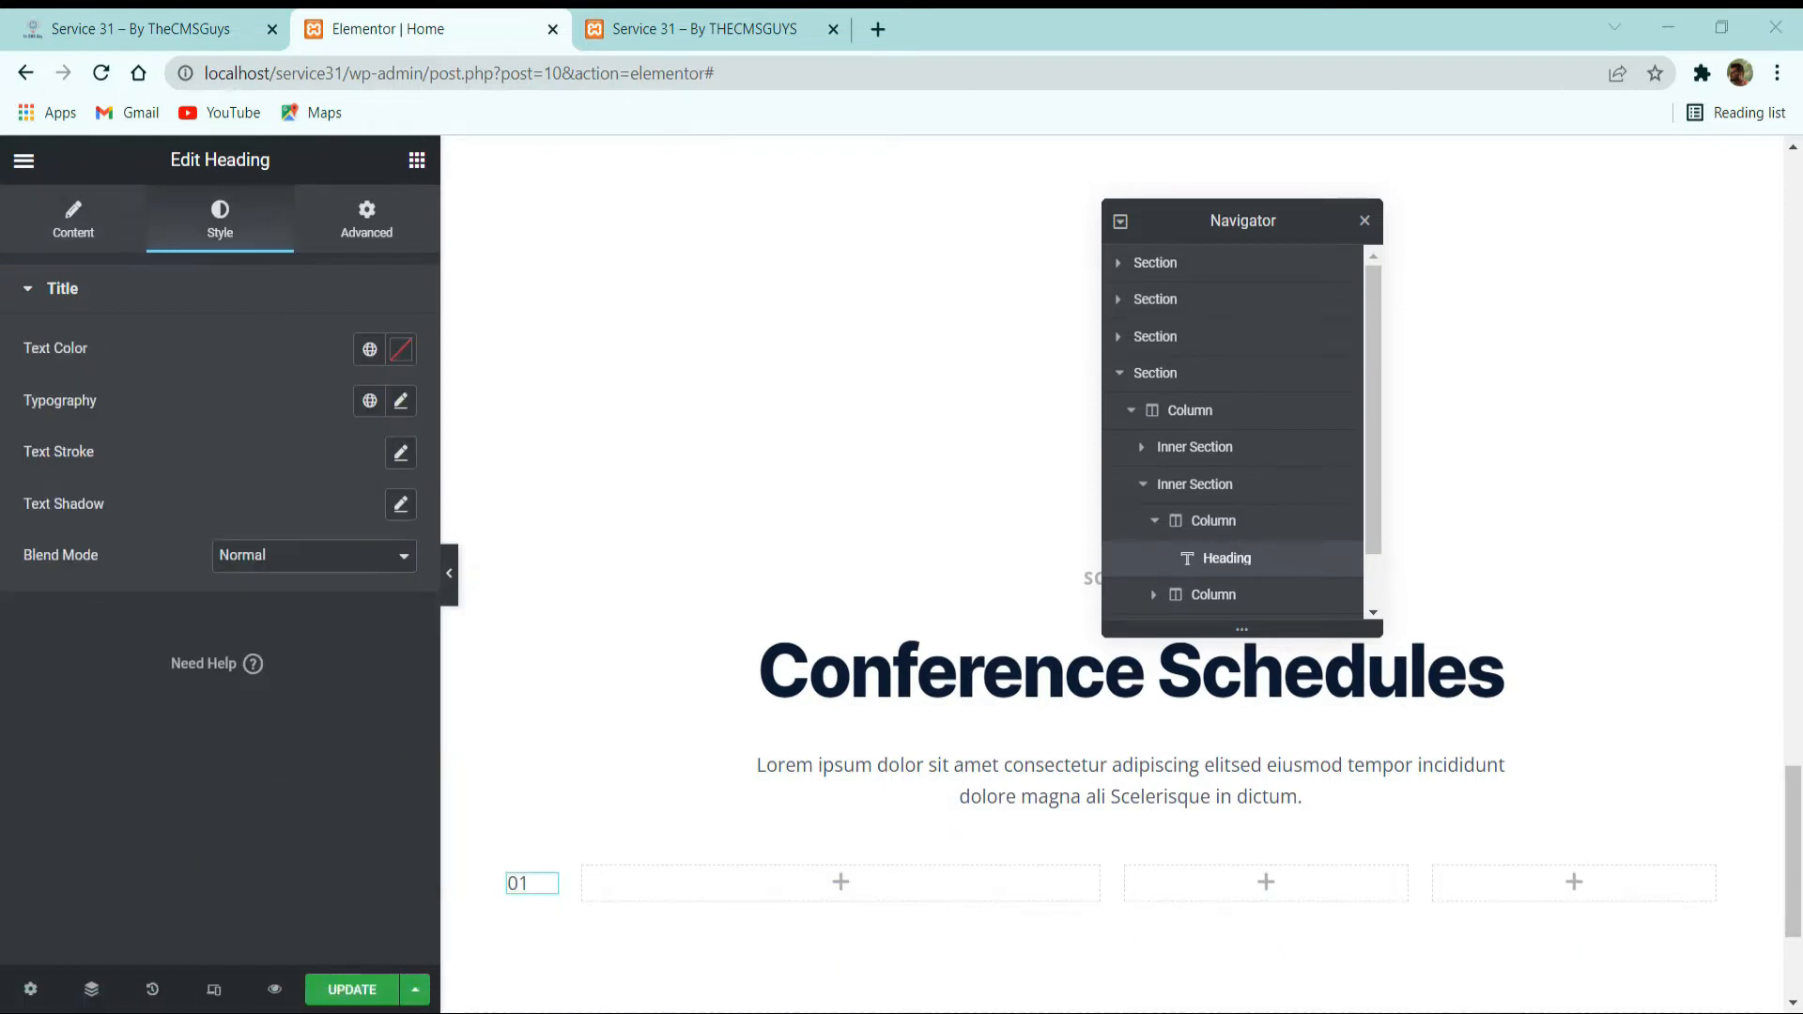
left_click(369, 401)
scroll(273, 644, "down", 3)
scroll(267, 642, "down", 3)
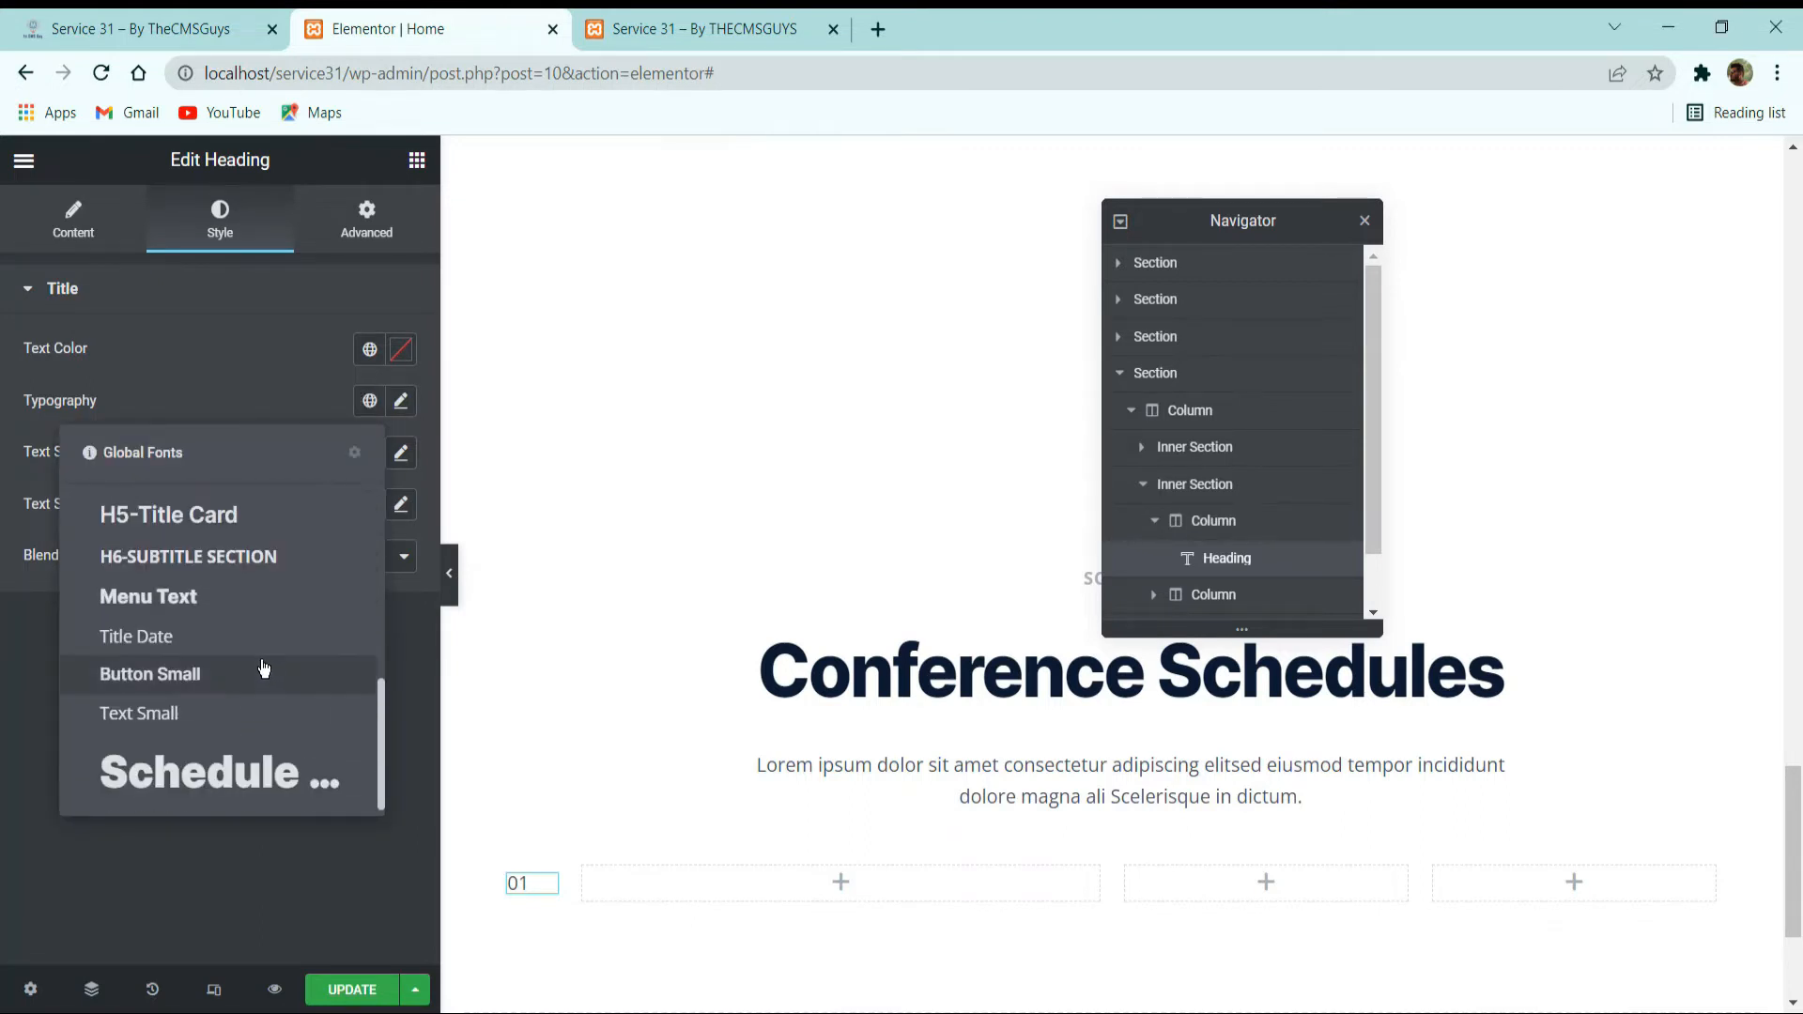
left_click(268, 769)
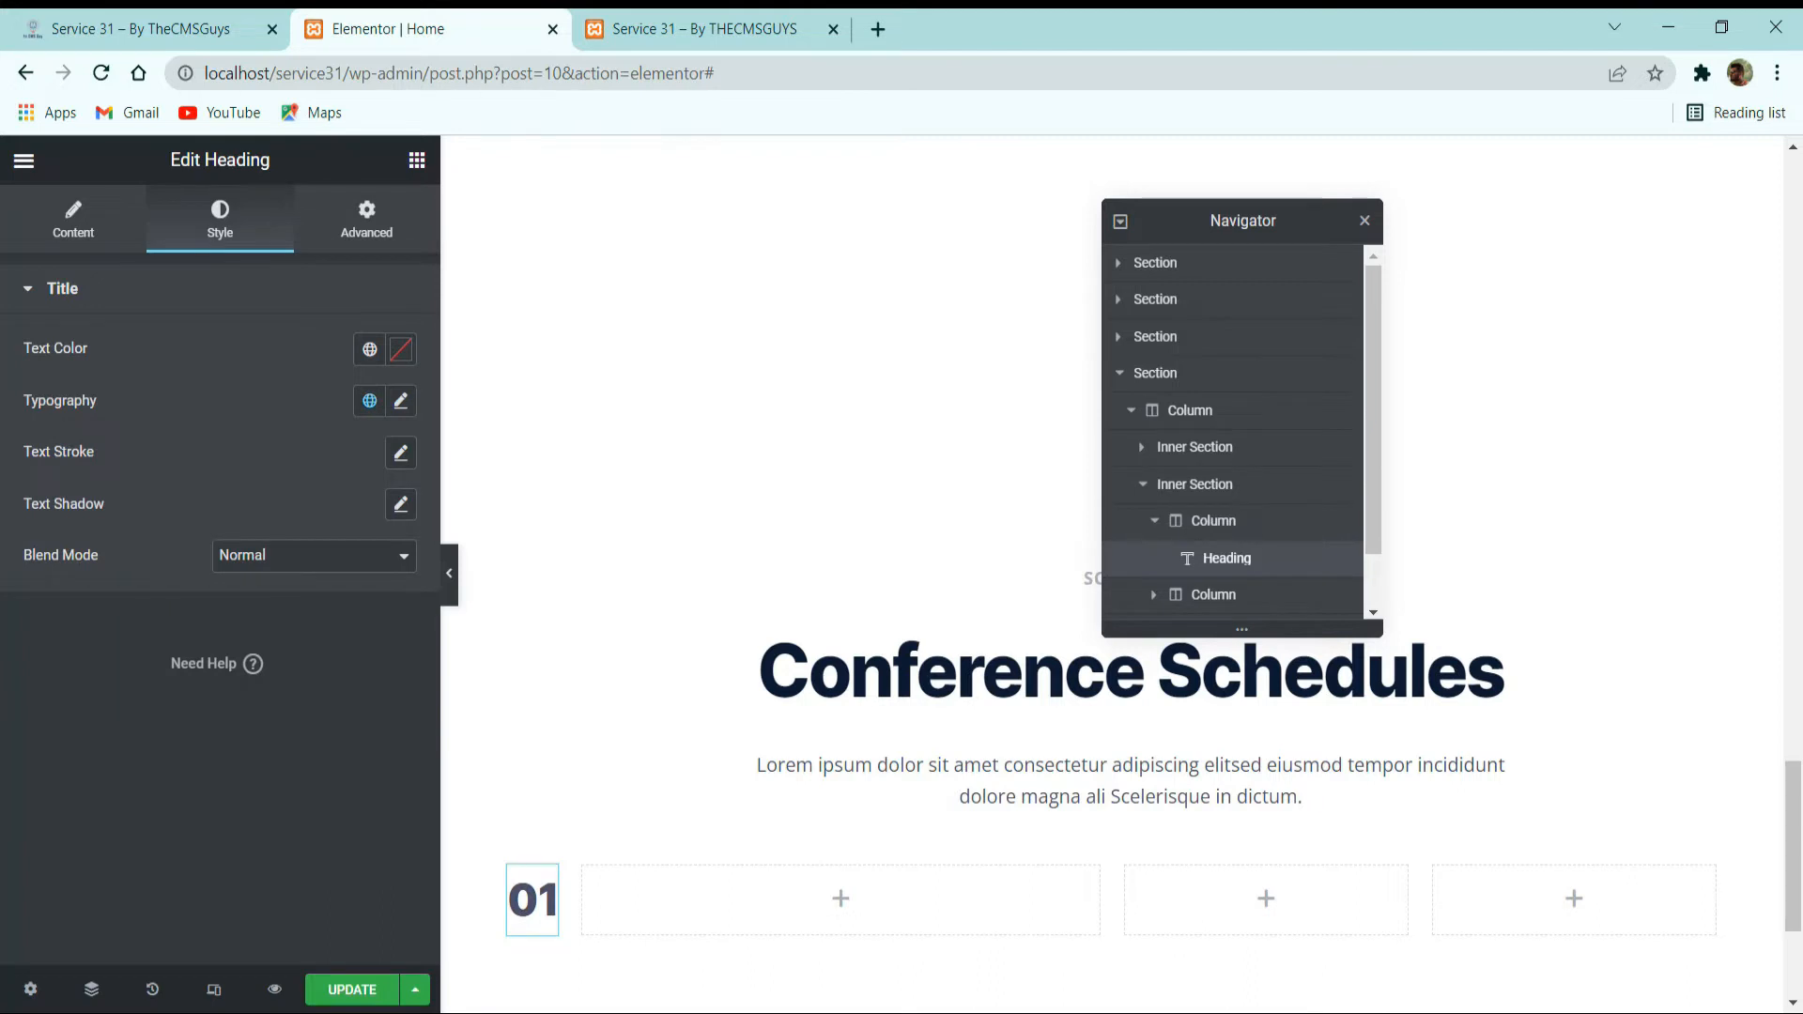
Check the first row's title on the reference site and add a heading widget to the row's second column.
left_click(150, 29)
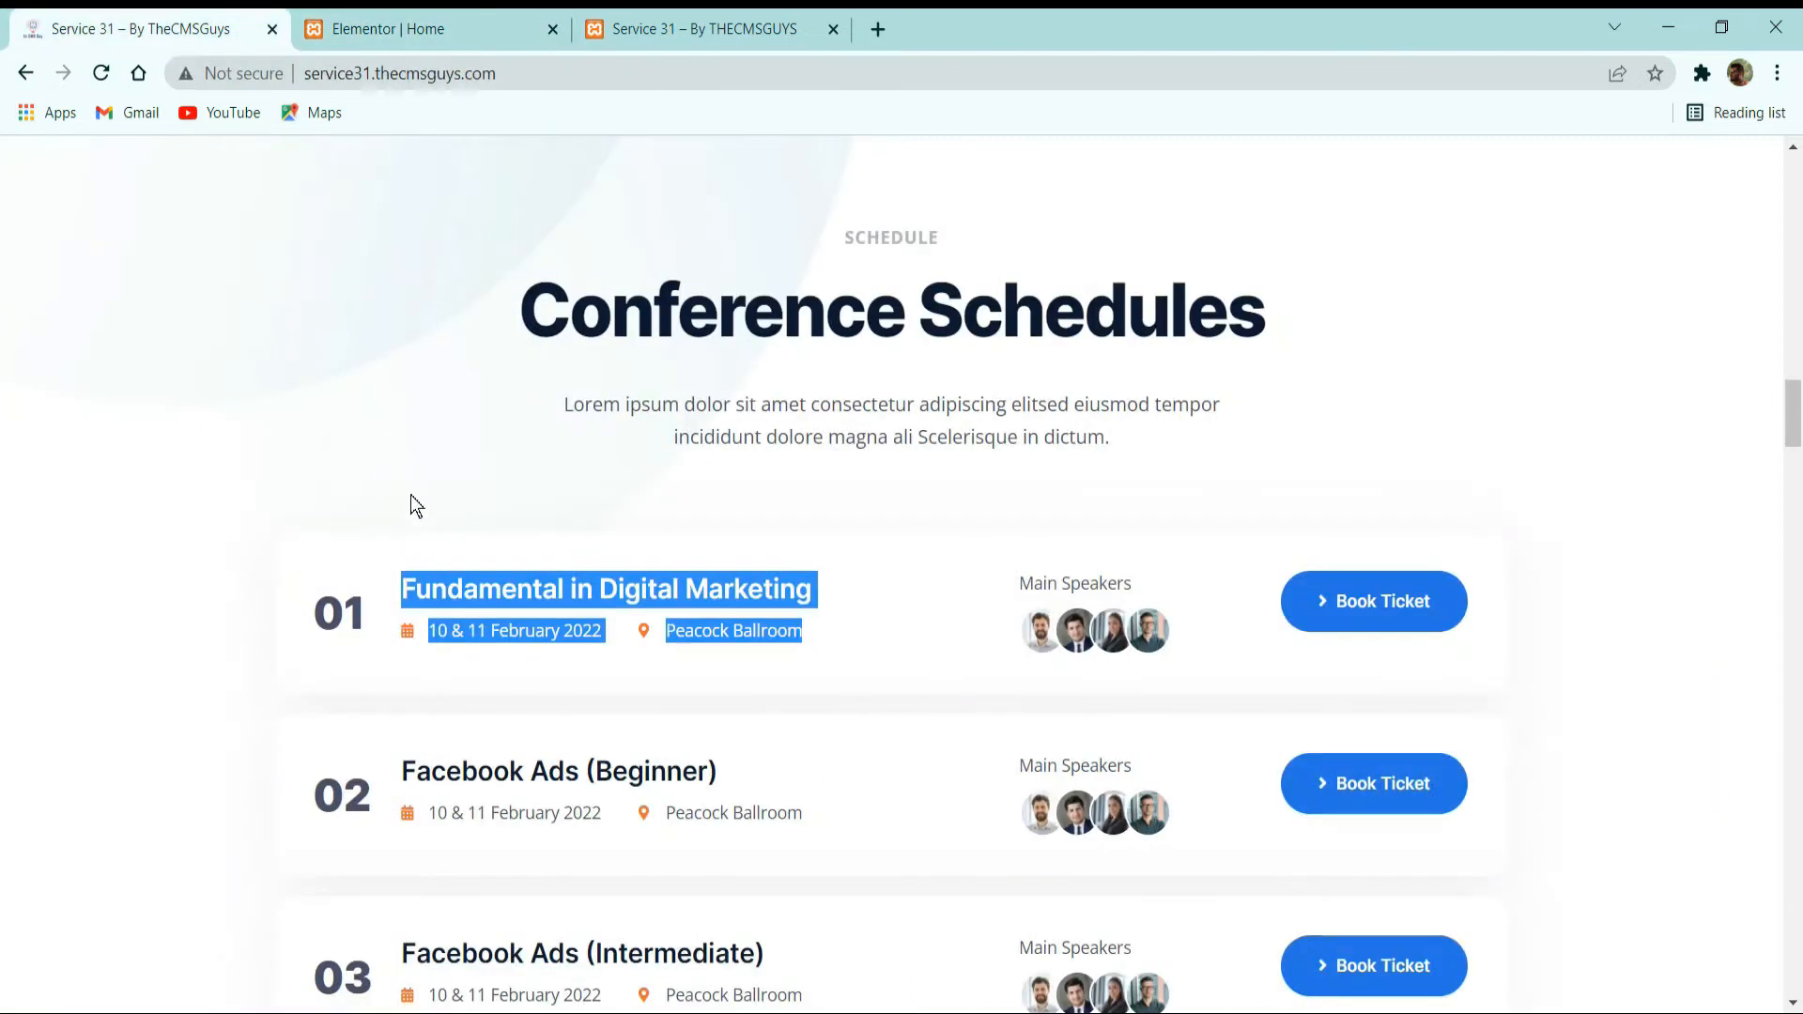
left_click(474, 641)
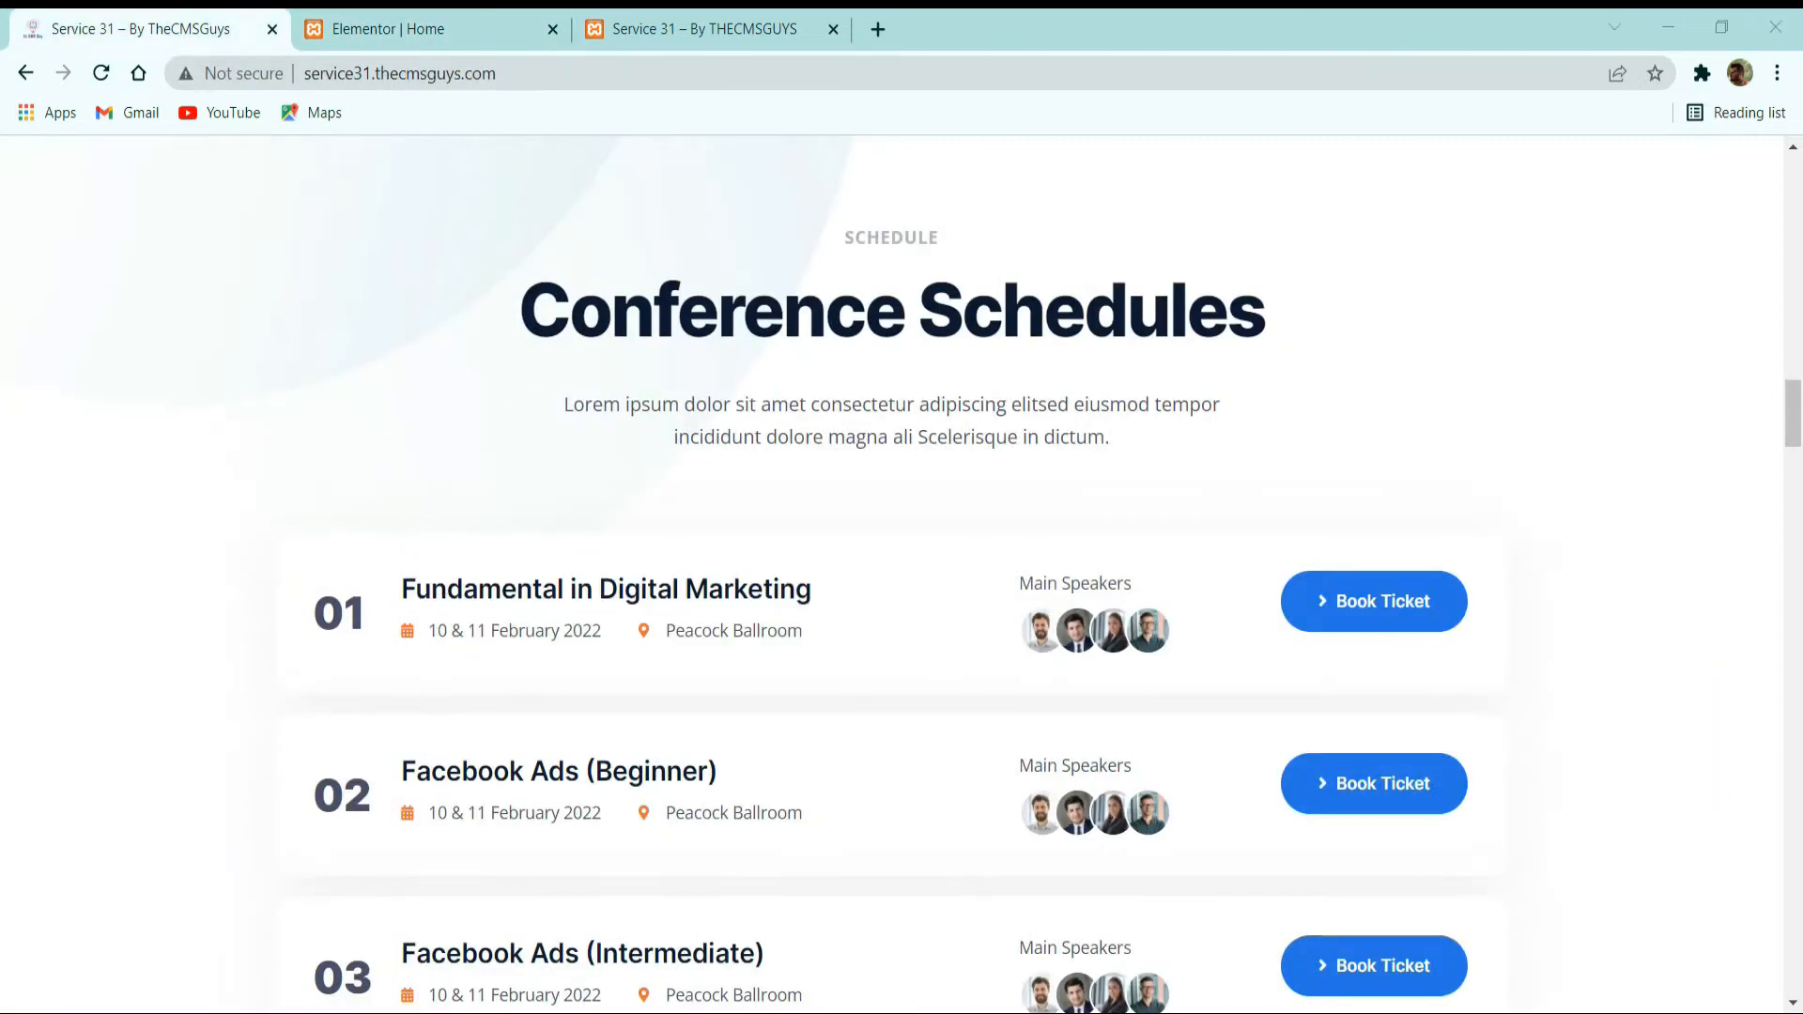
left_click(484, 16)
left_click(416, 160)
left_click_drag(275, 476, 865, 918)
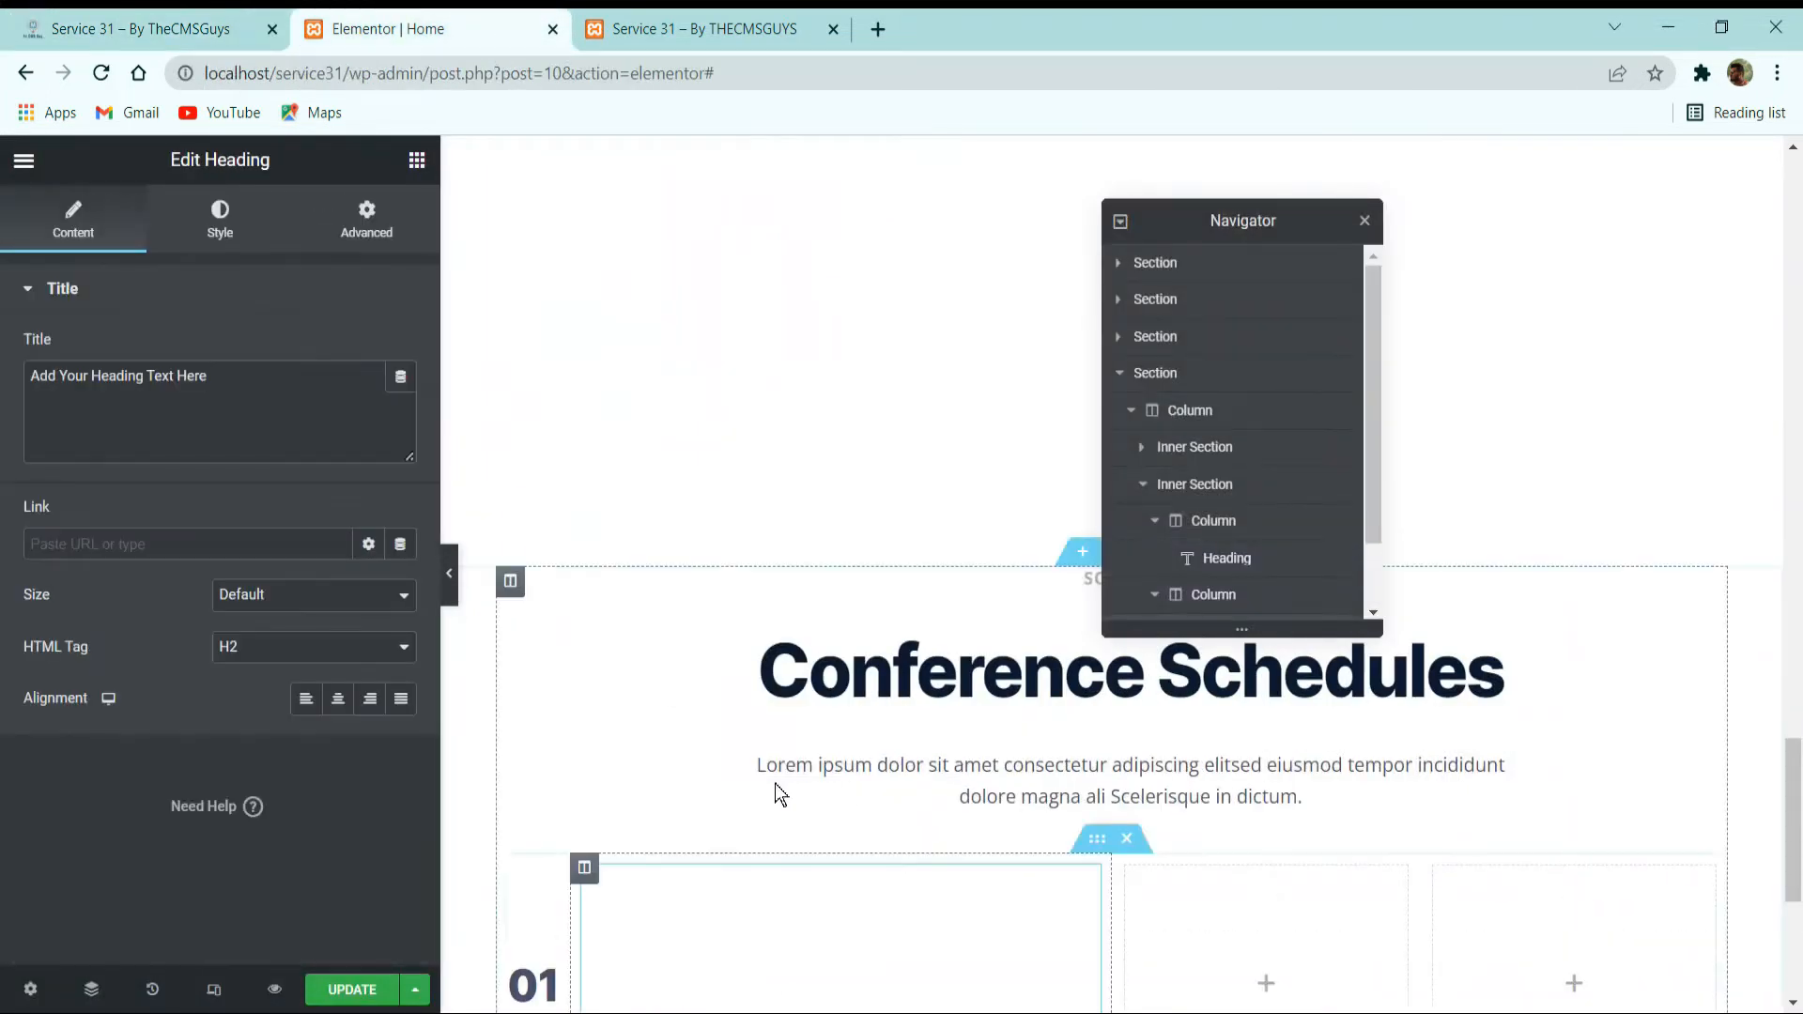
Set the width of the schedule row's second column to 55%.
left_click(585, 869)
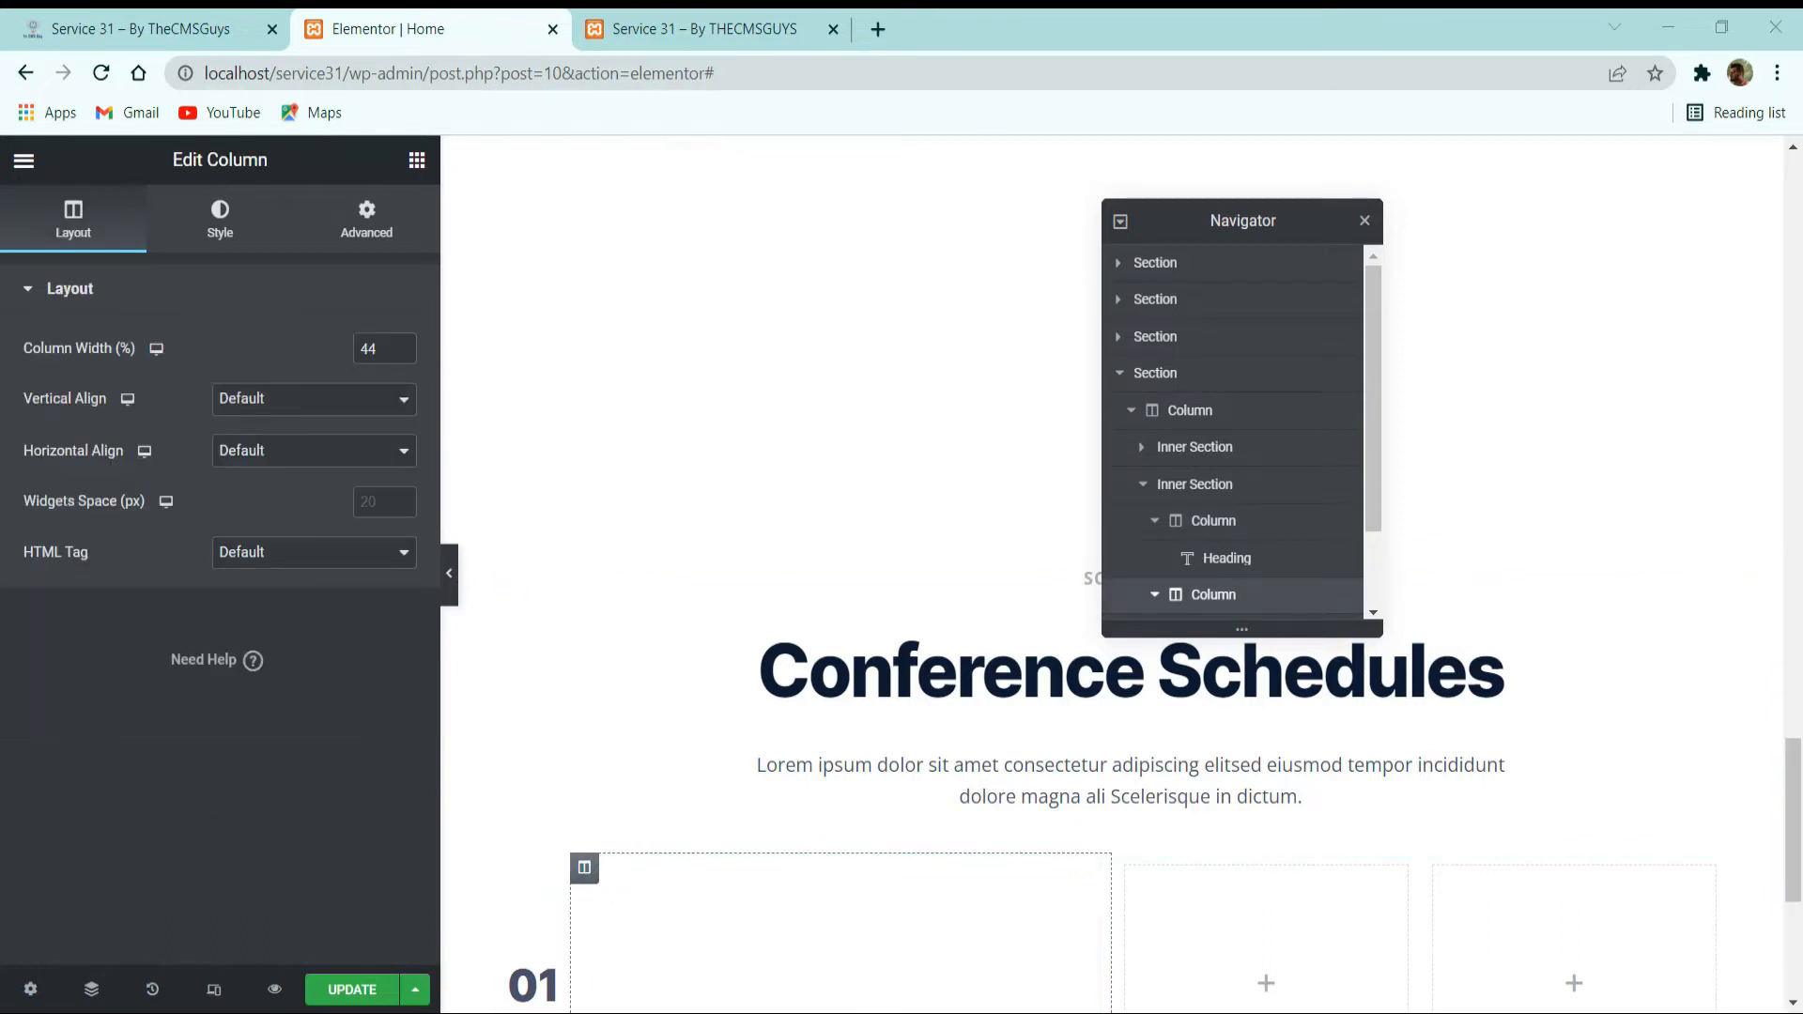
left_click_drag(371, 342, 278, 402)
key("BackSpace")
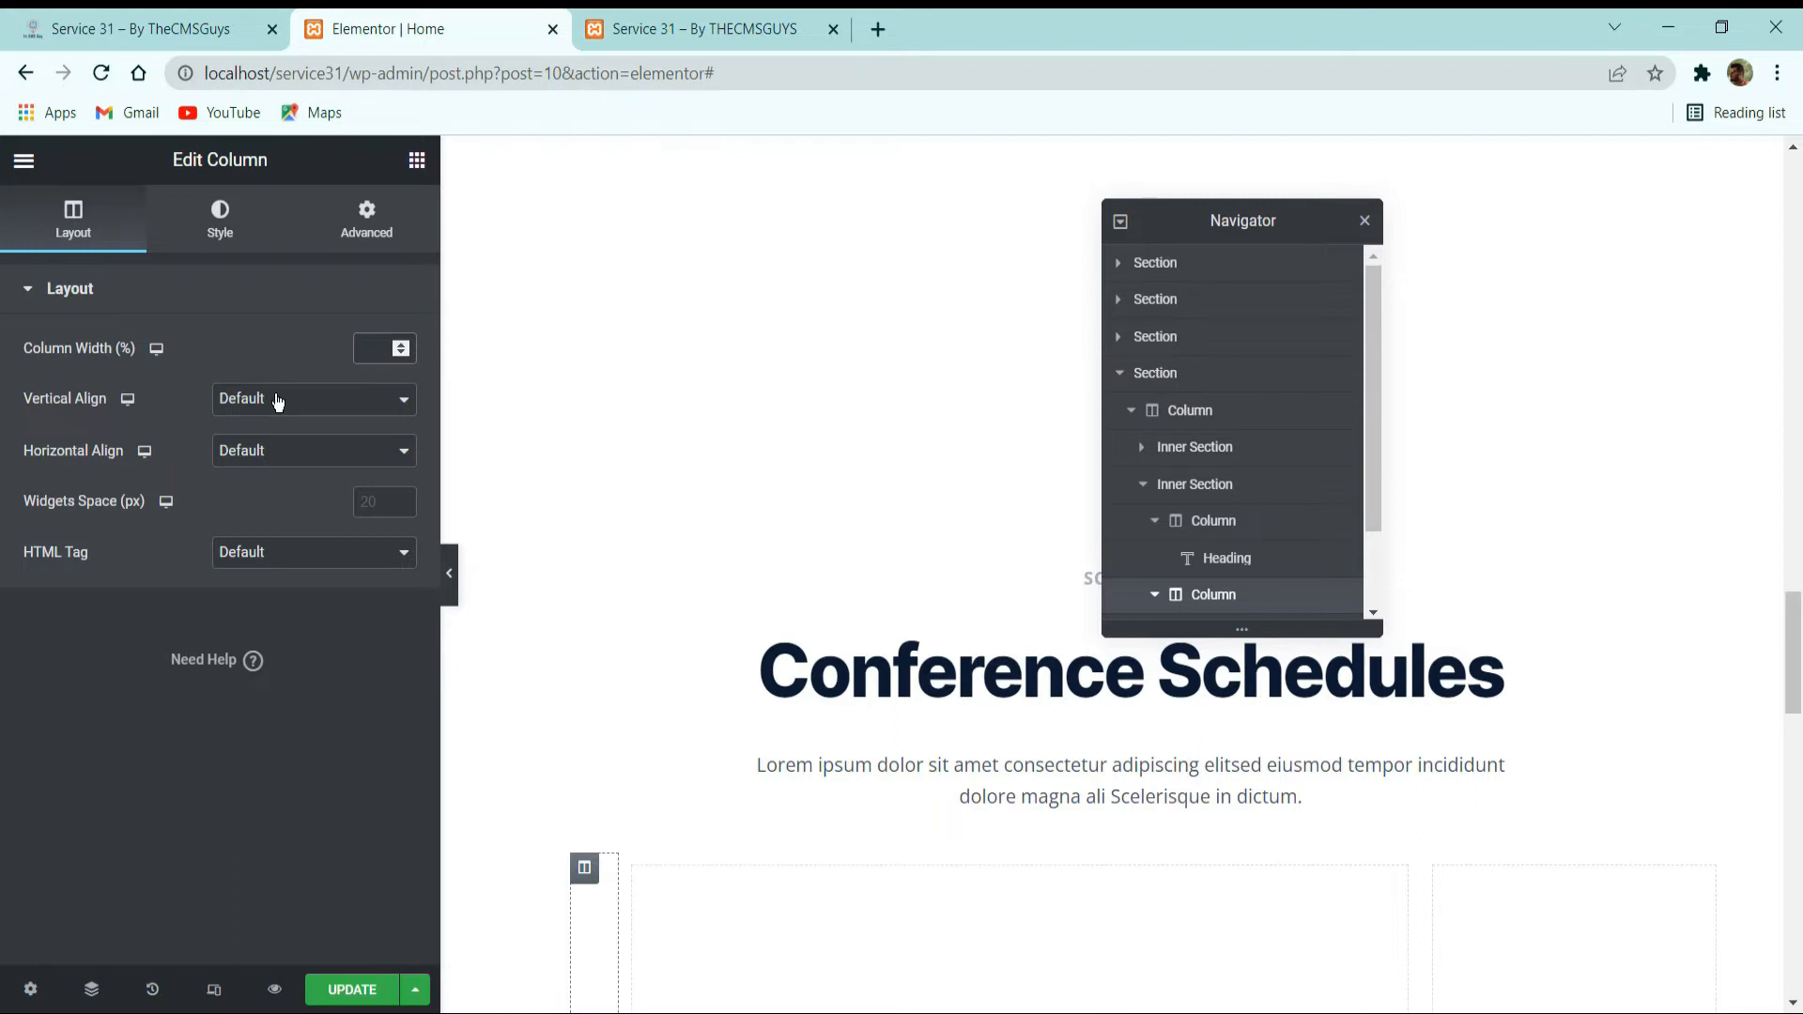
type("55")
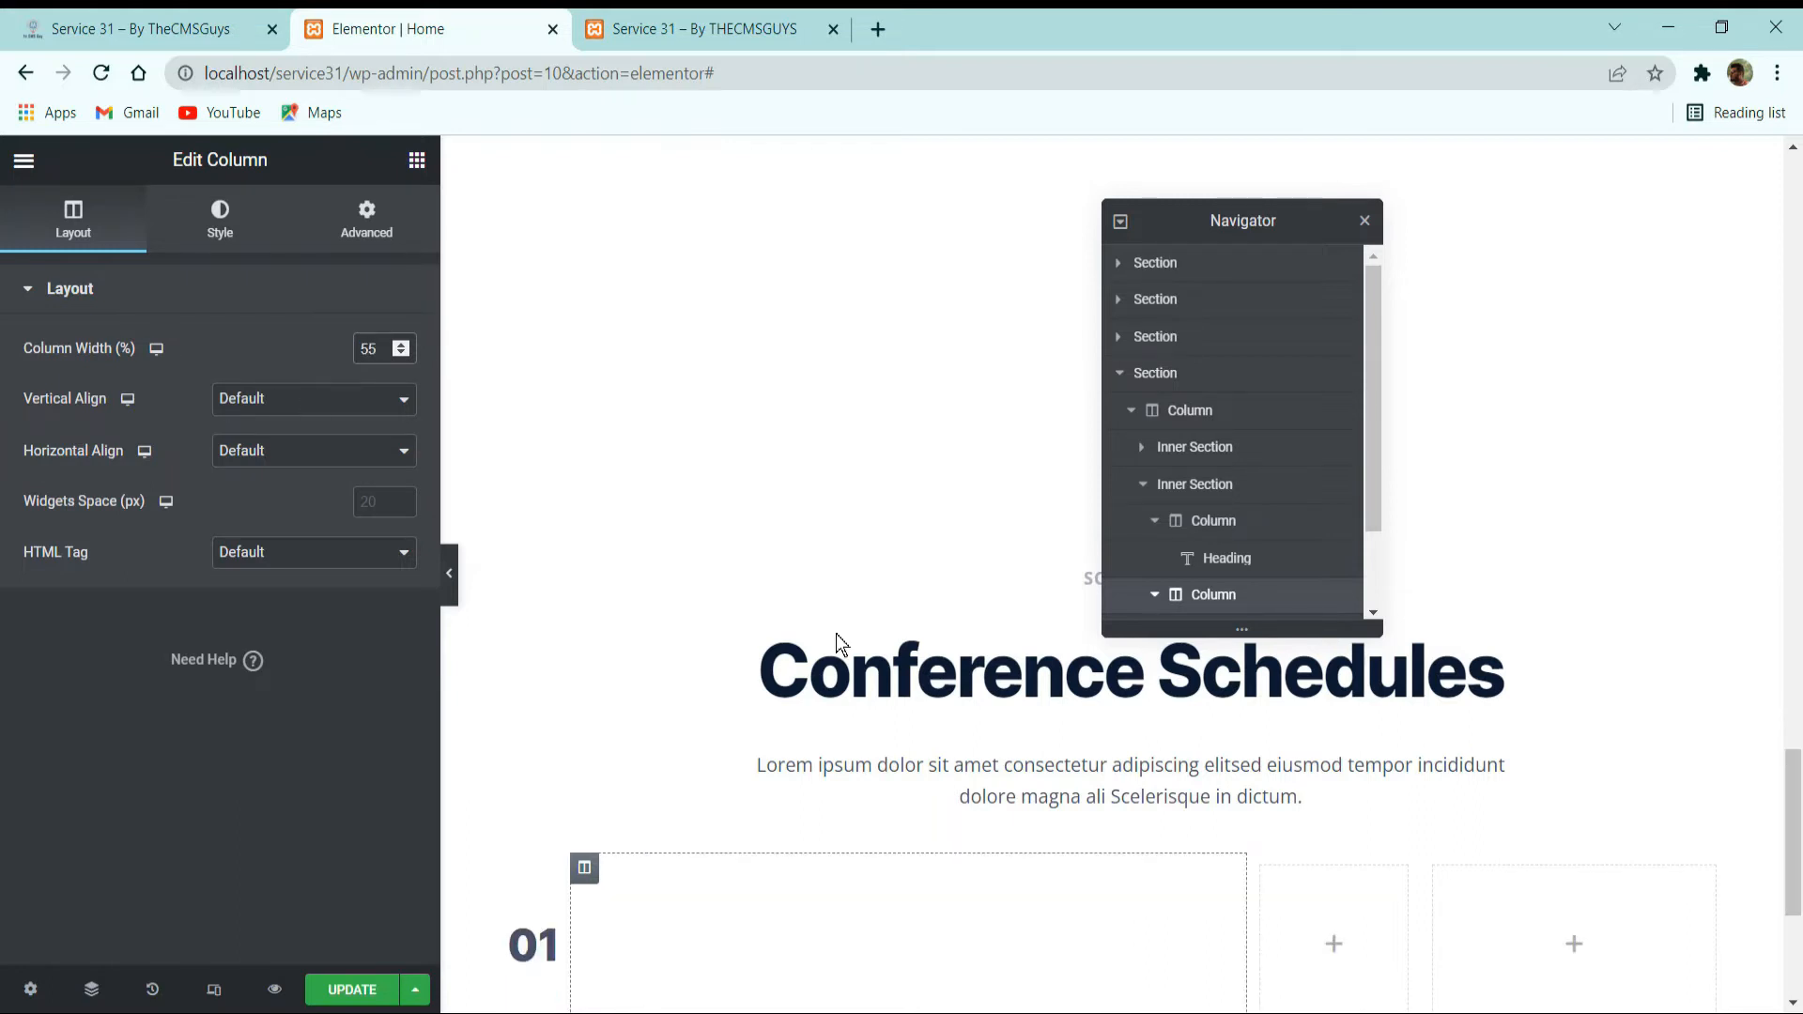
Set the HTML tag of the new heading in the schedule row's second column to H3.
scroll(869, 857, "down", 3)
left_click(790, 655)
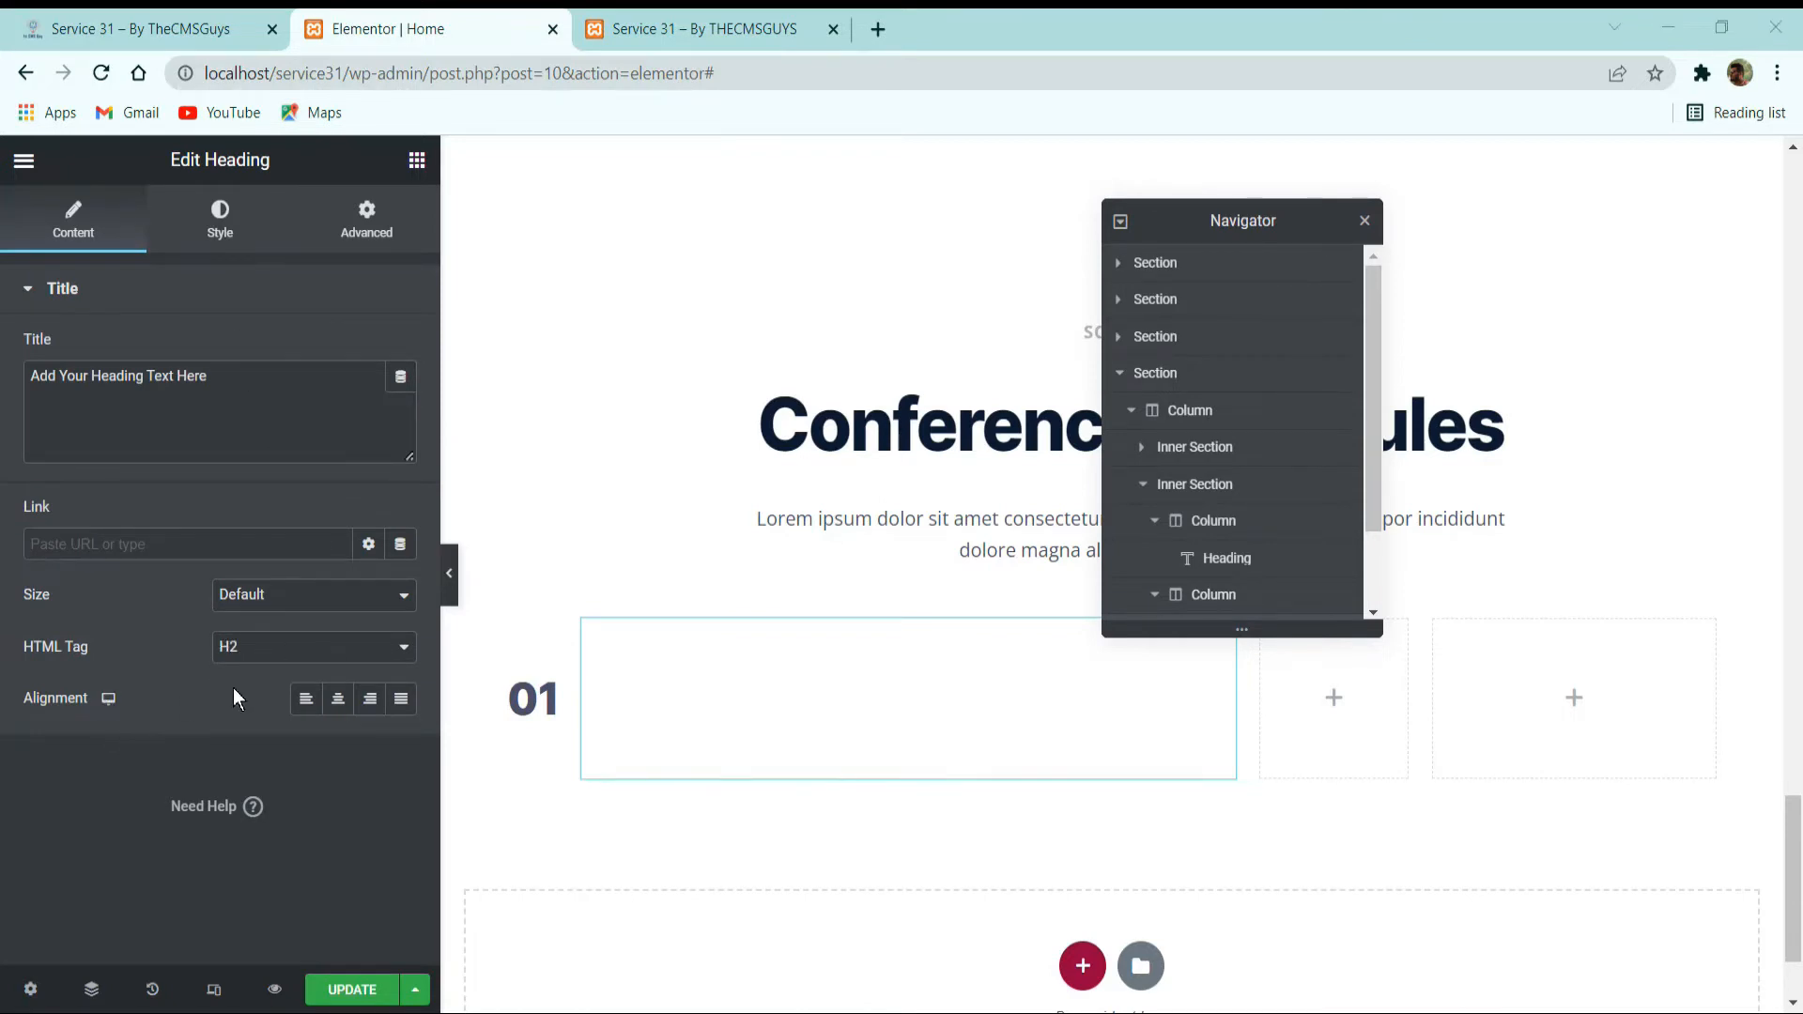
left_click(275, 648)
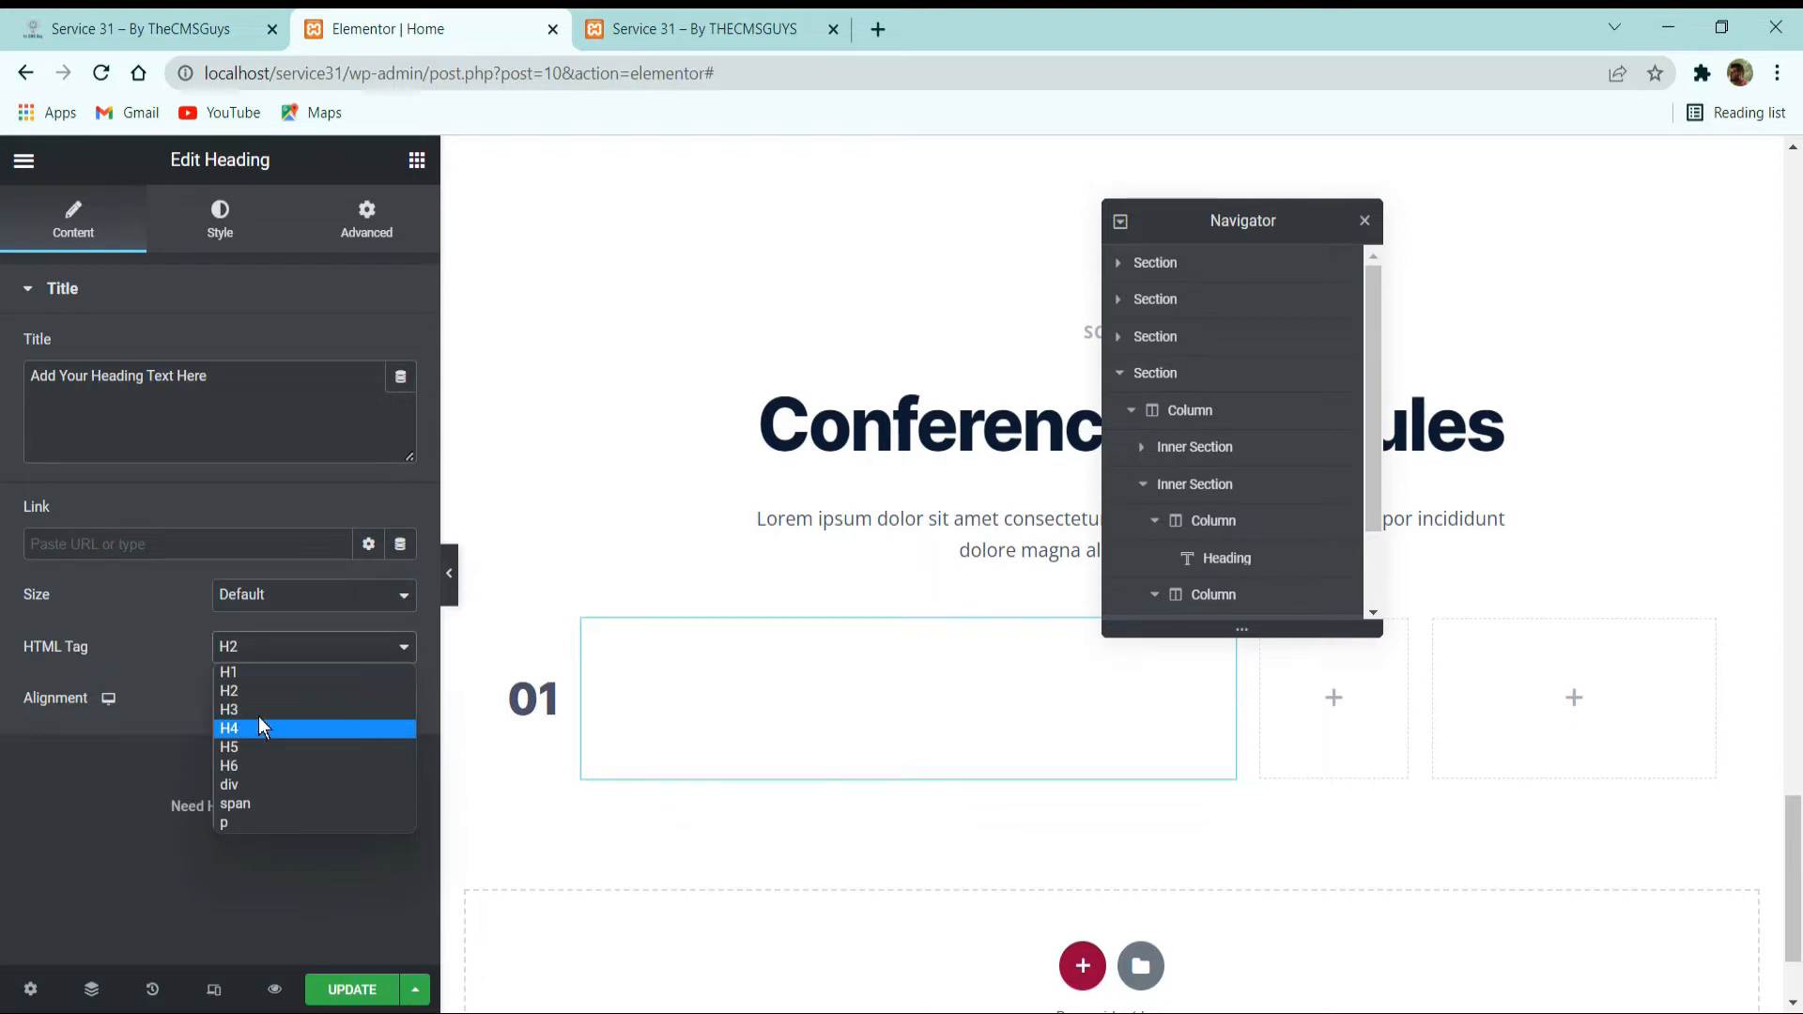
left_click(259, 716)
left_click(221, 207)
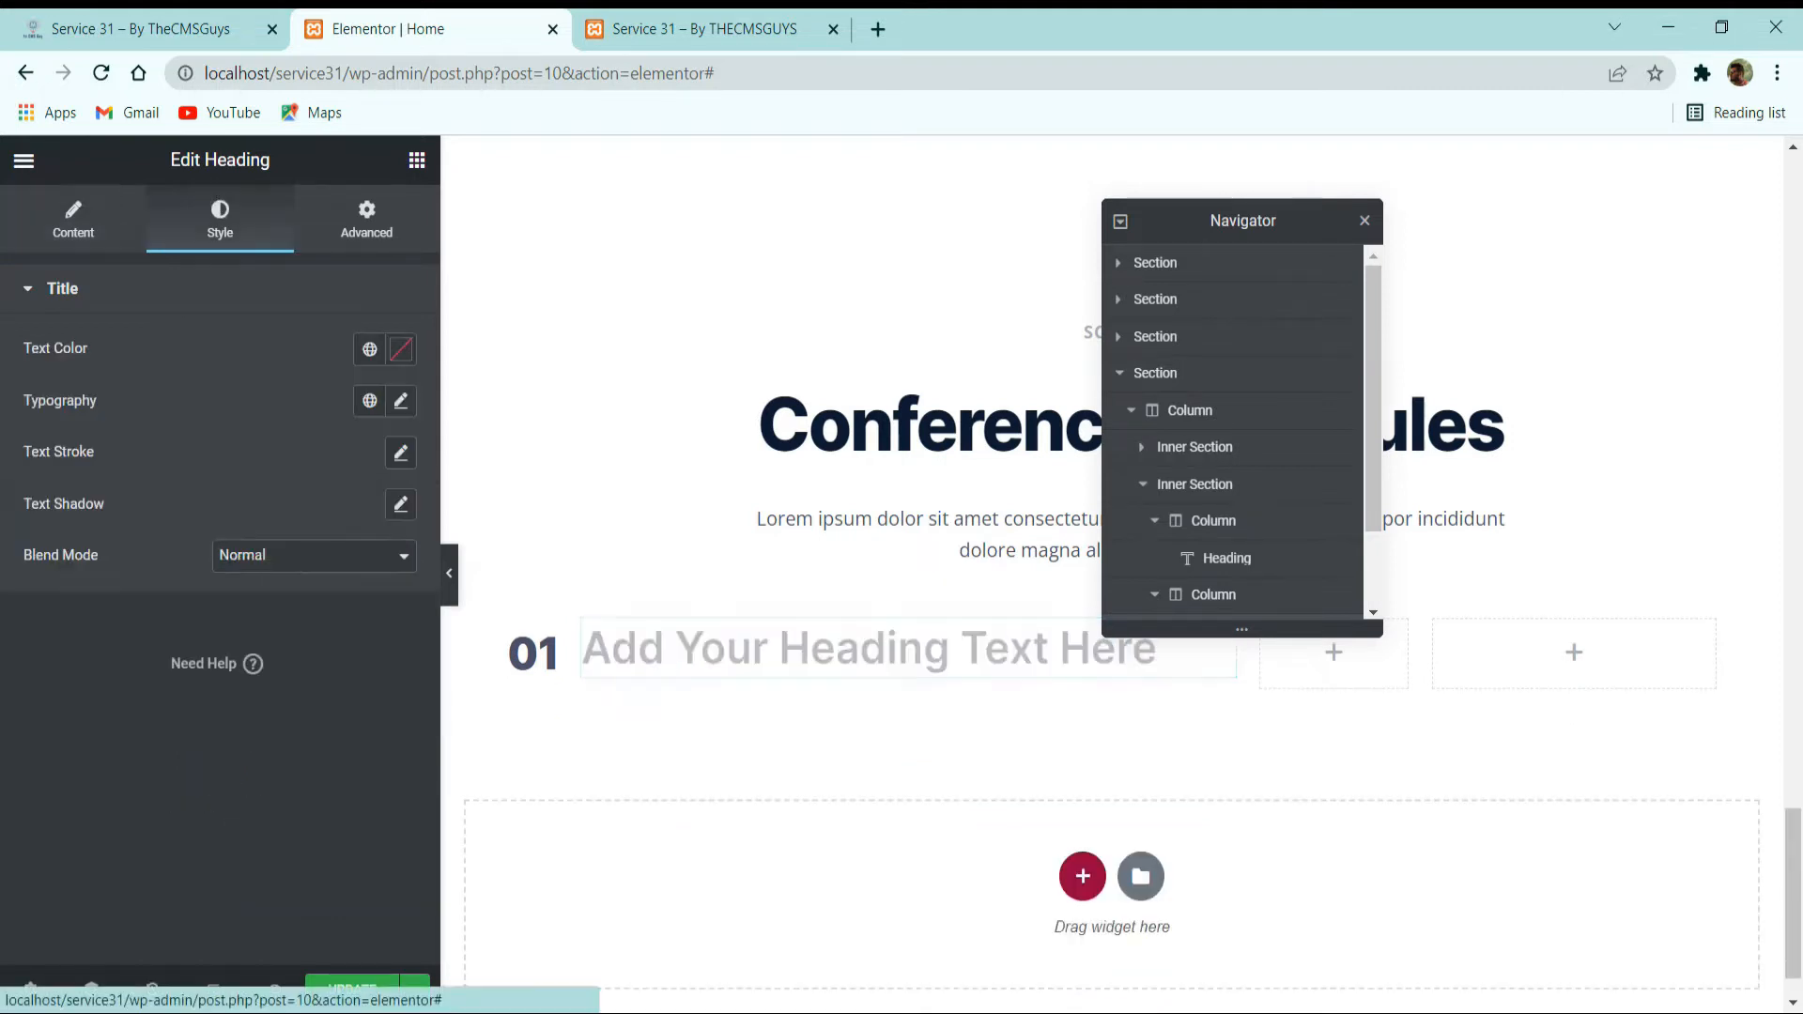
Copy the first schedule title from the reference site and set the heading's title to Fundamental in Digital Marketing.
left_click(122, 29)
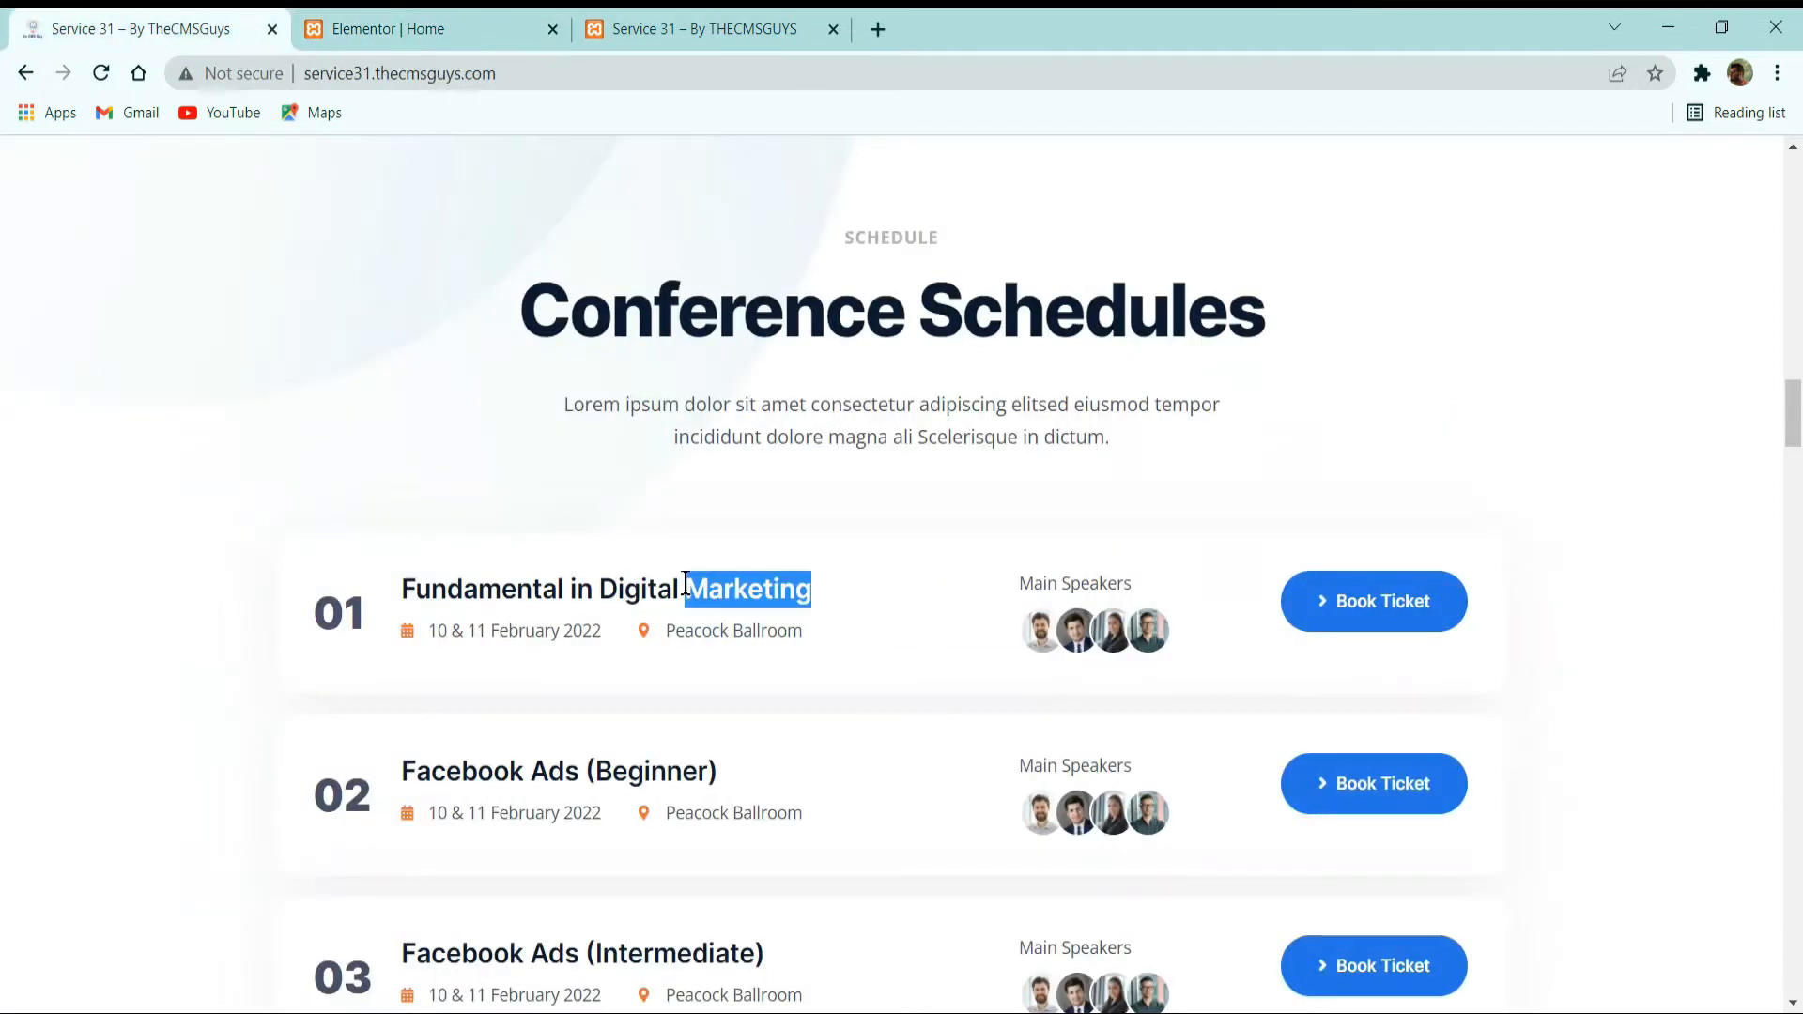
triple_click(679, 598)
key("ctrl+c")
left_click(404, 29)
left_click(73, 221)
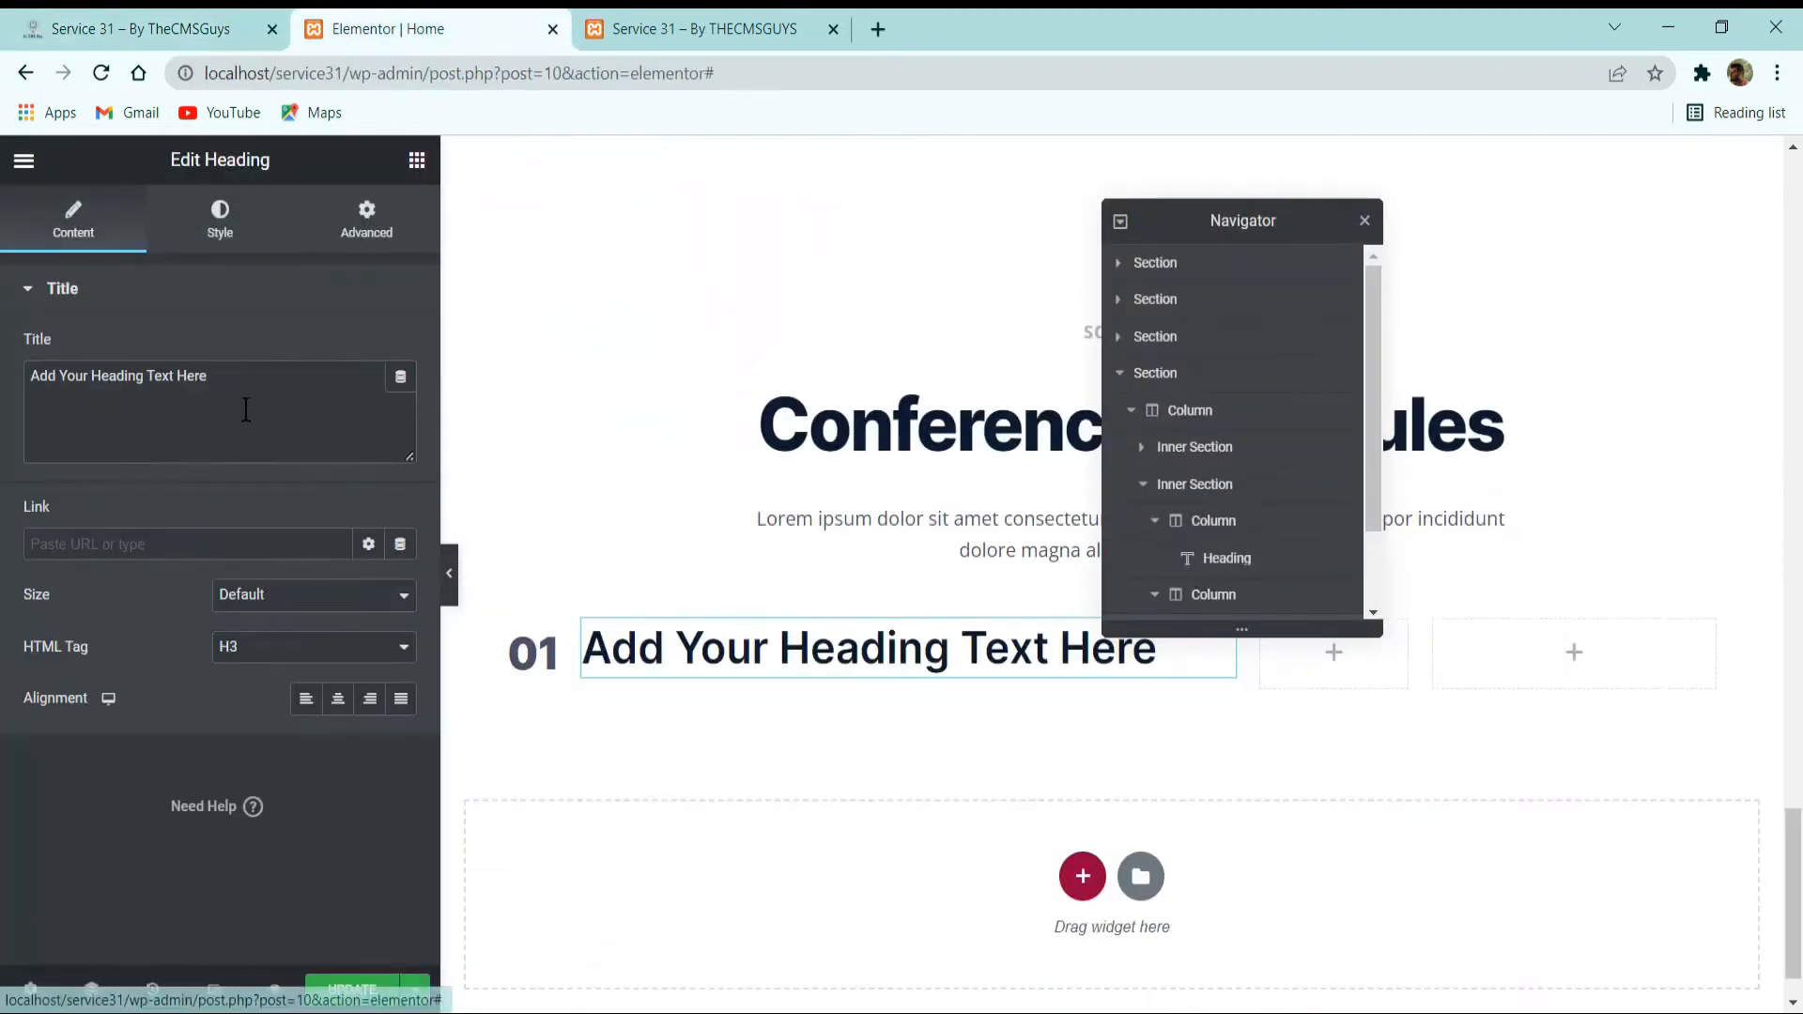
triple_click(259, 403)
key("ctrl+v")
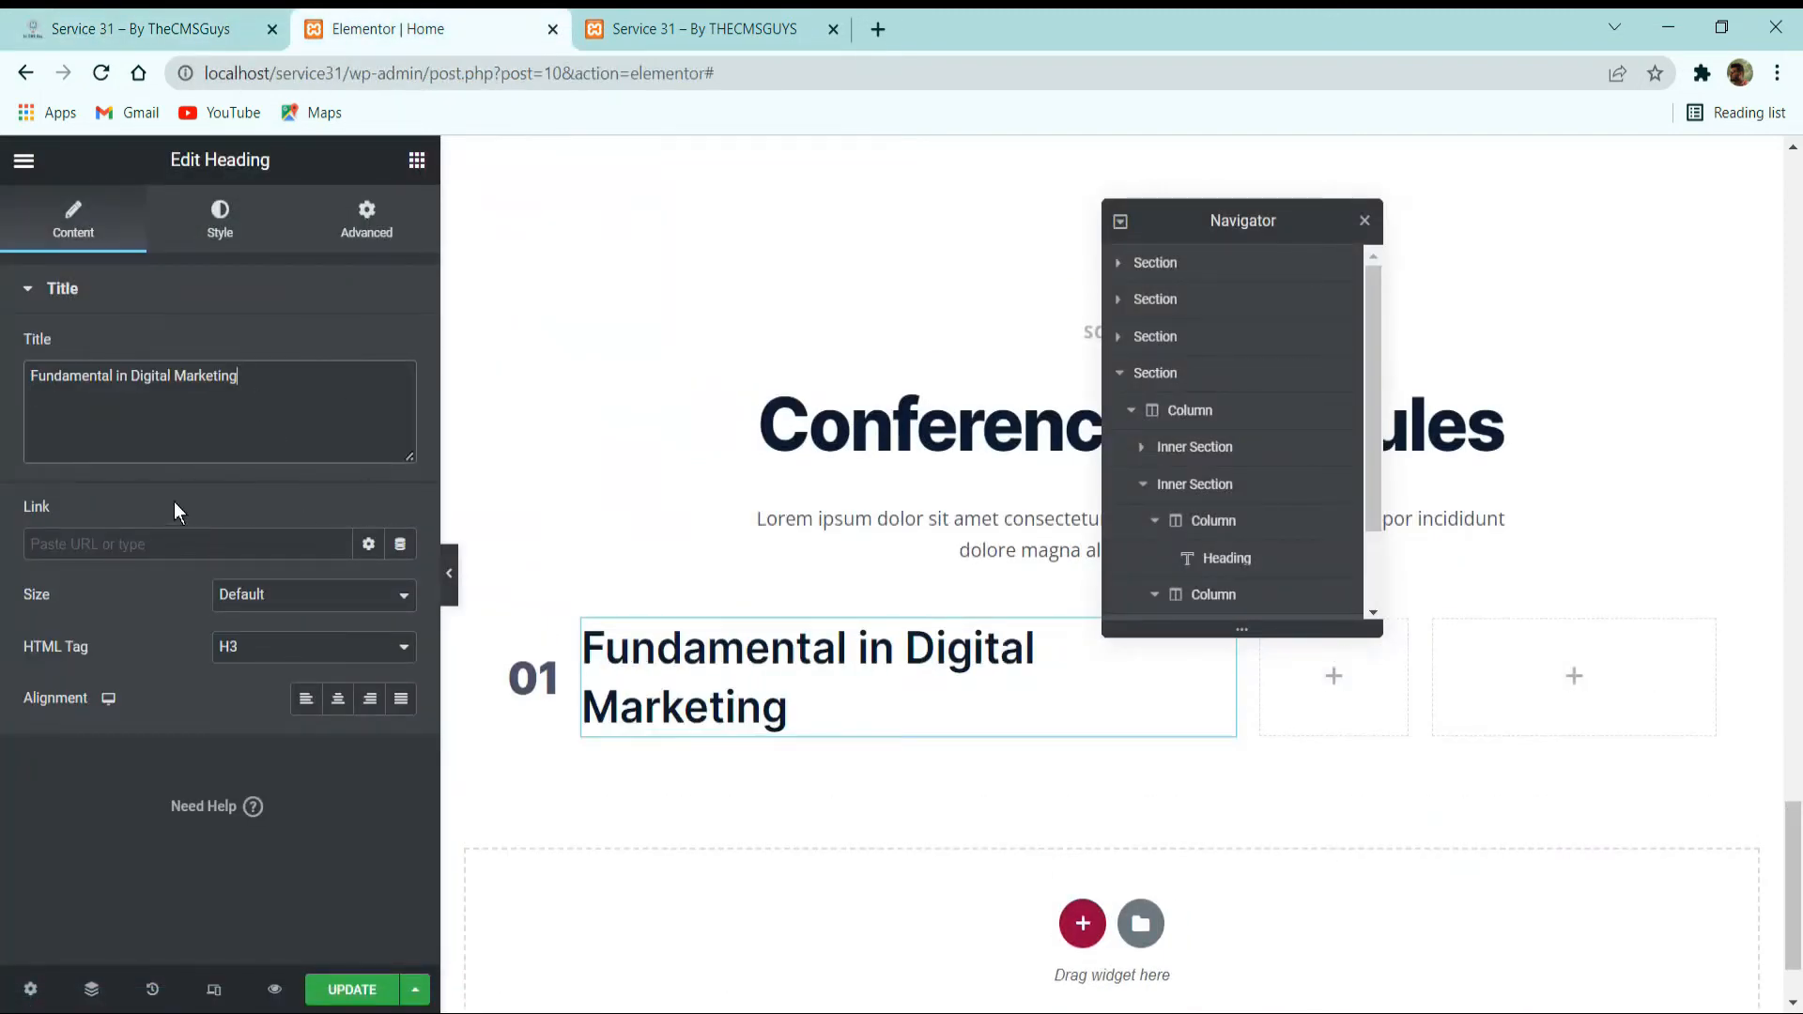
Apply a smaller global title font to the Fundamental in Digital Marketing heading's typography.
left_click(232, 225)
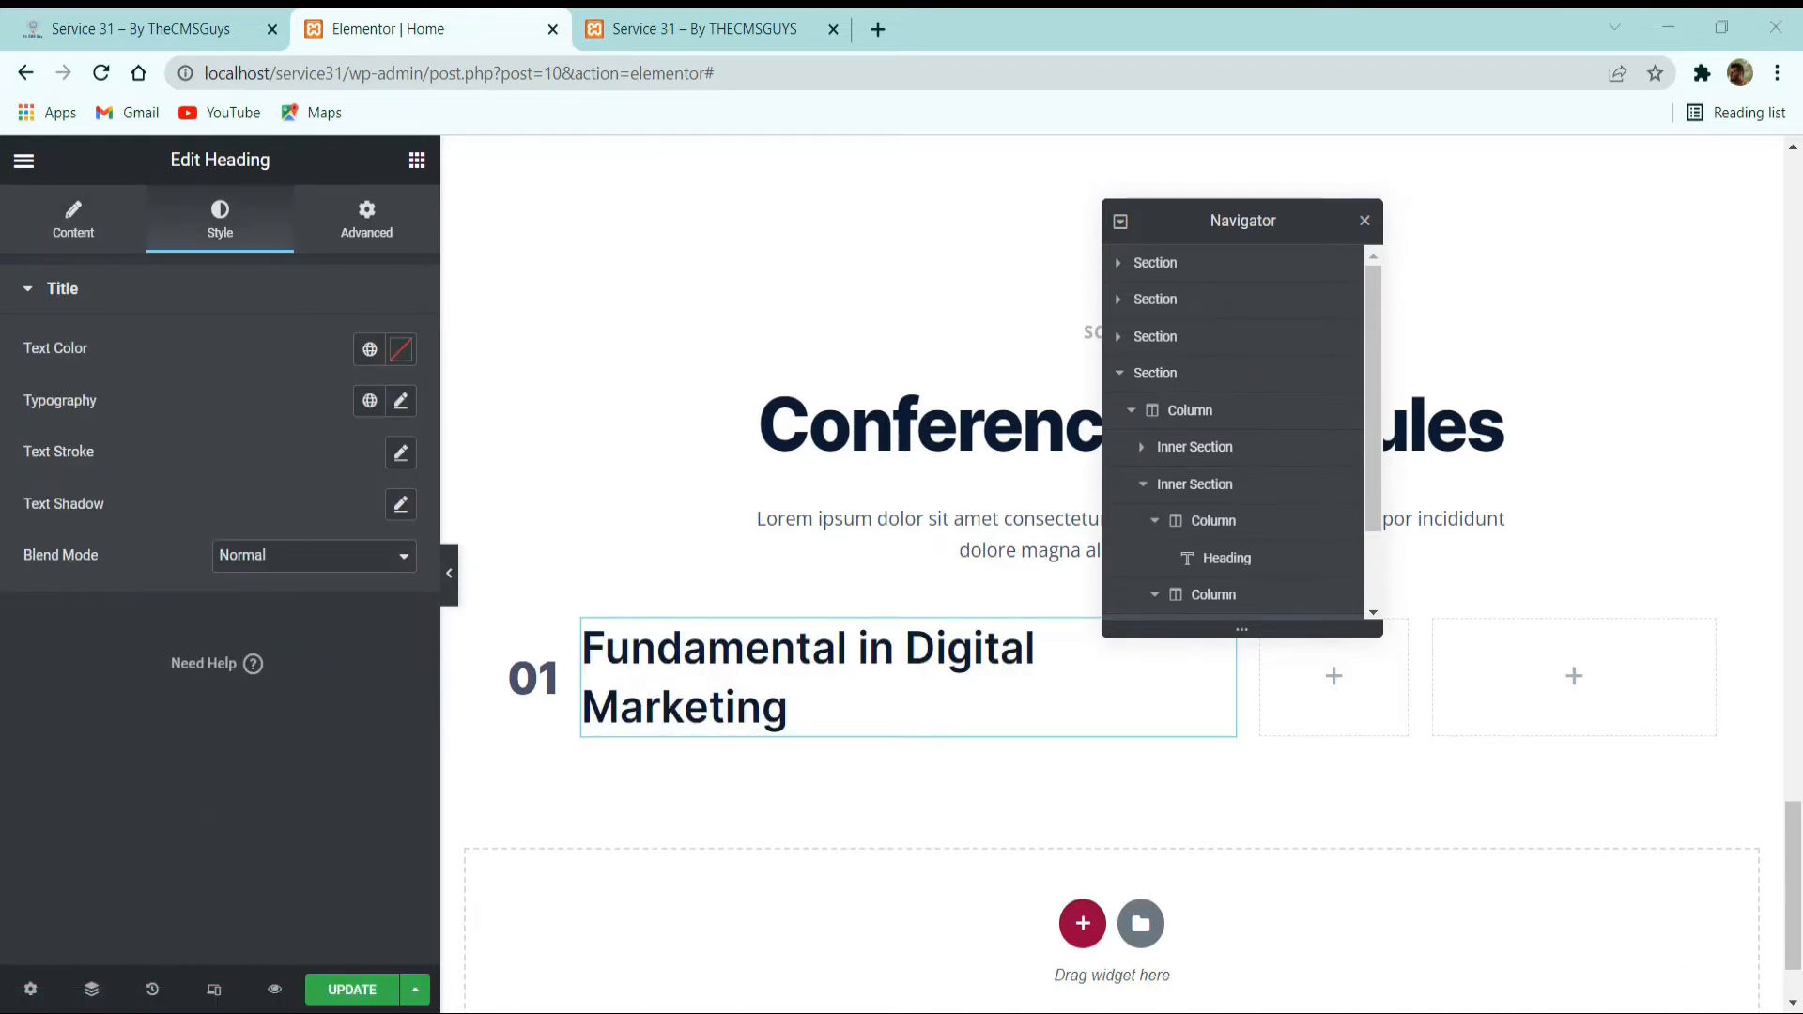
left_click(370, 401)
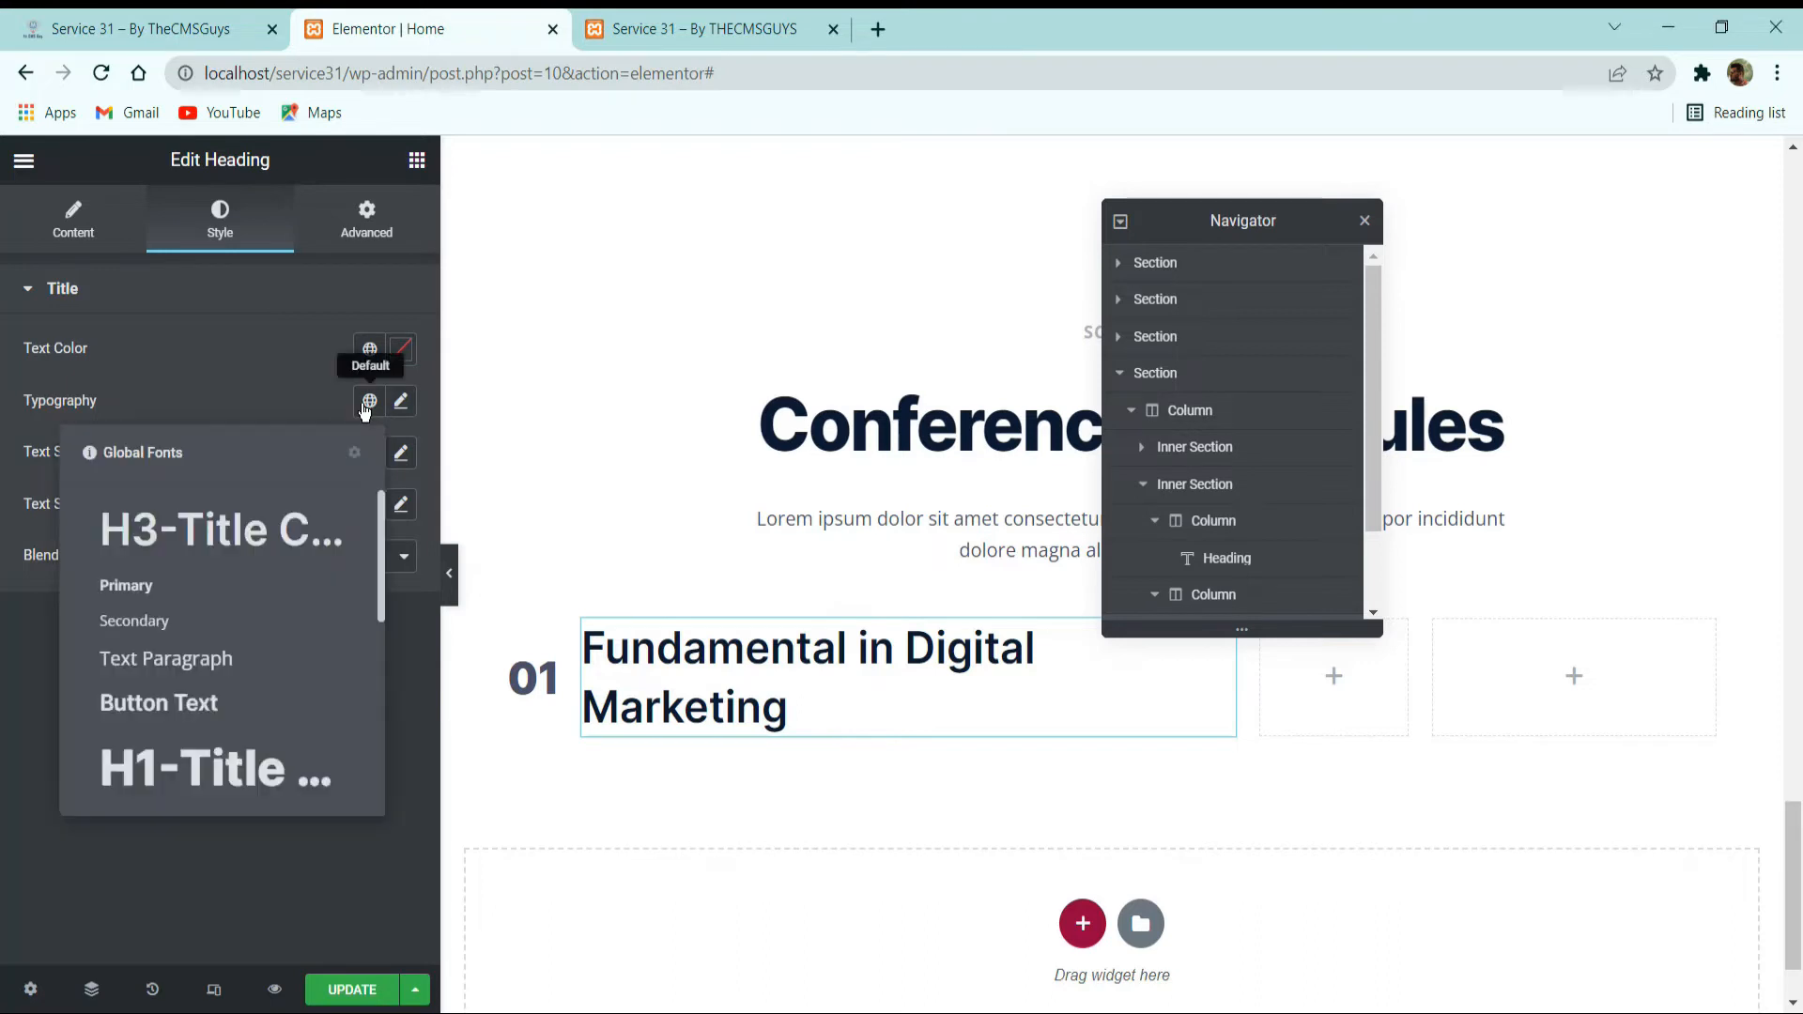
scroll(221, 718, "down", 3)
scroll(221, 718, "down", 2)
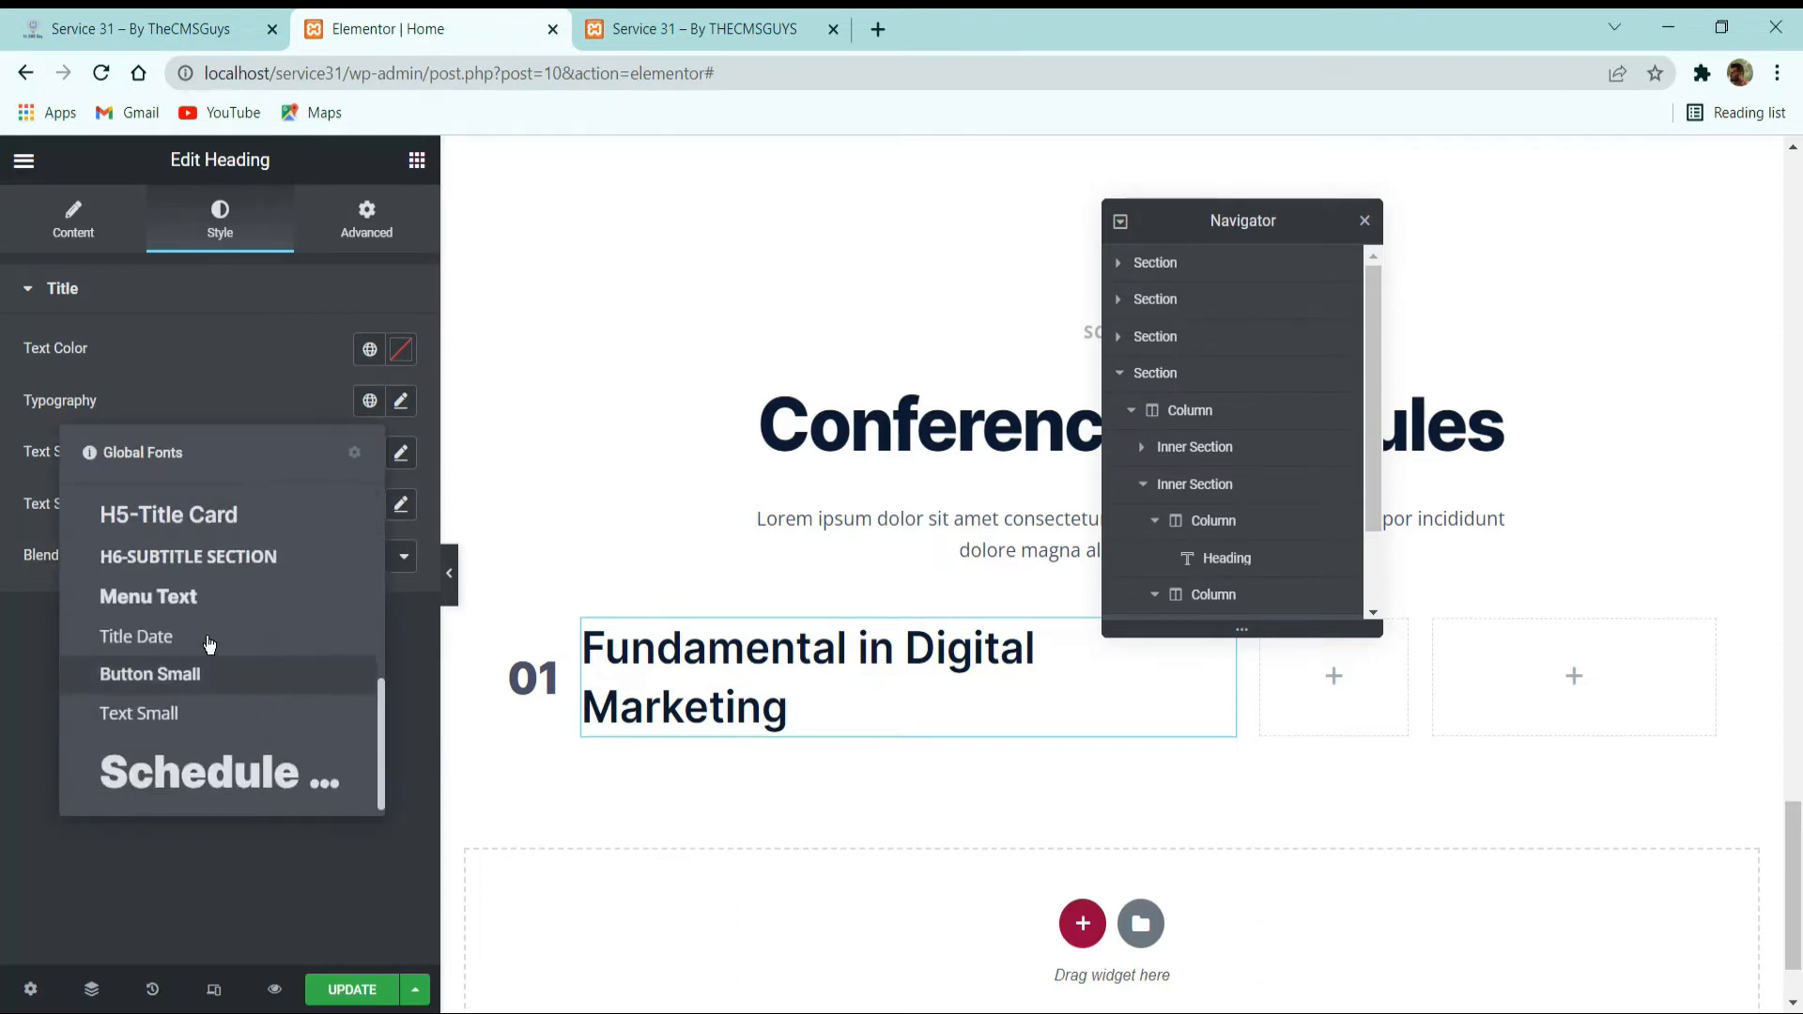
scroll(202, 719, "up", 3)
left_click(200, 717)
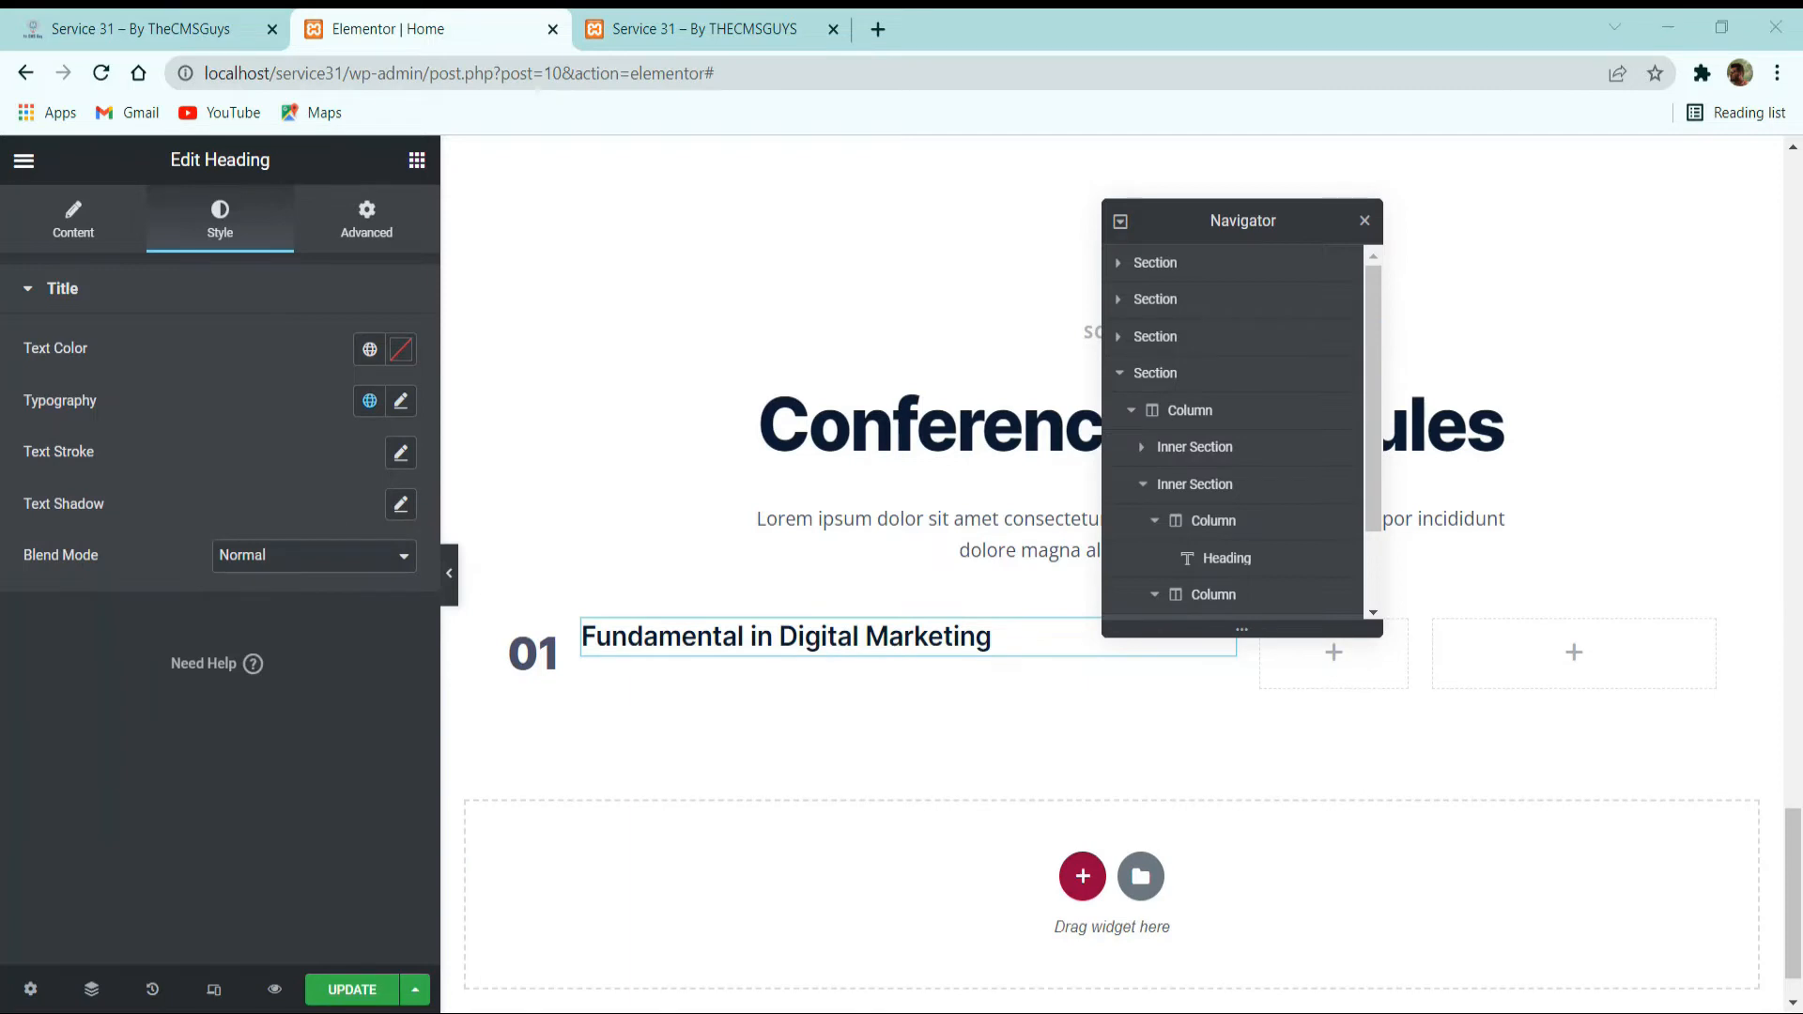
Check the date and venue line on the reference site, add an Icon List below the heading and delete its second item.
left_click(53, 26)
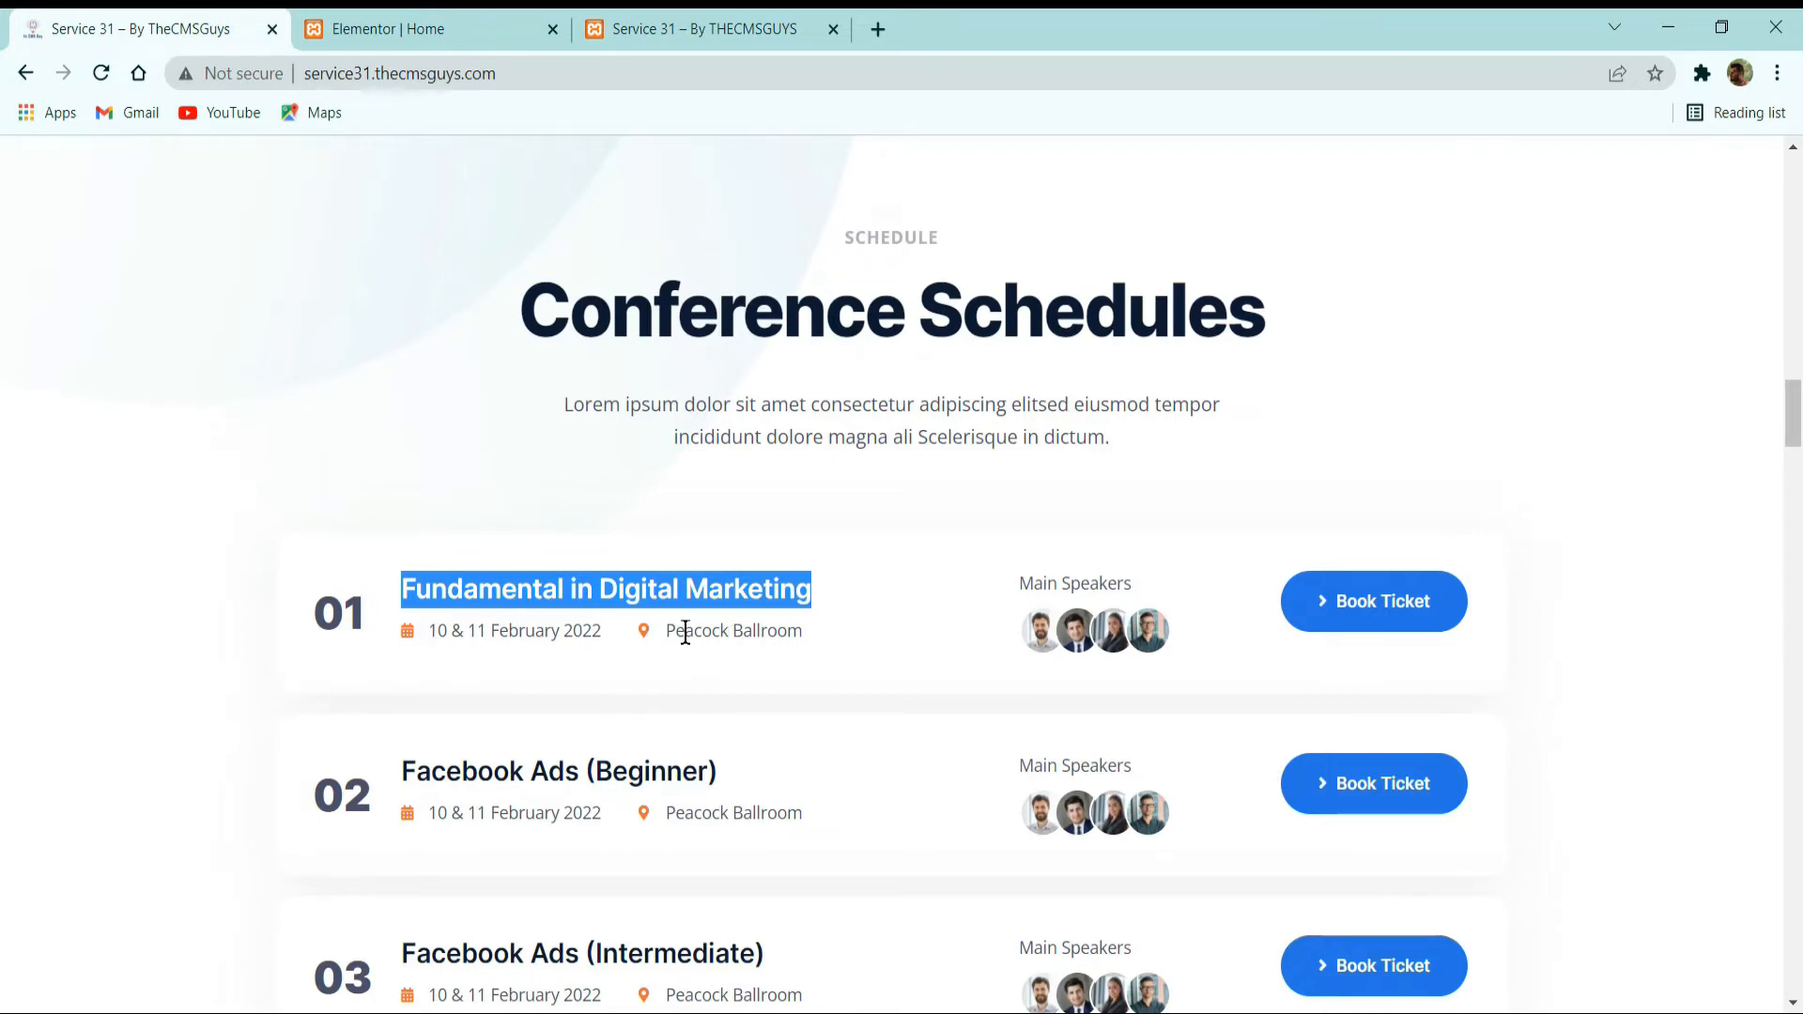
left_click_drag(685, 628, 837, 688)
left_click(344, 22)
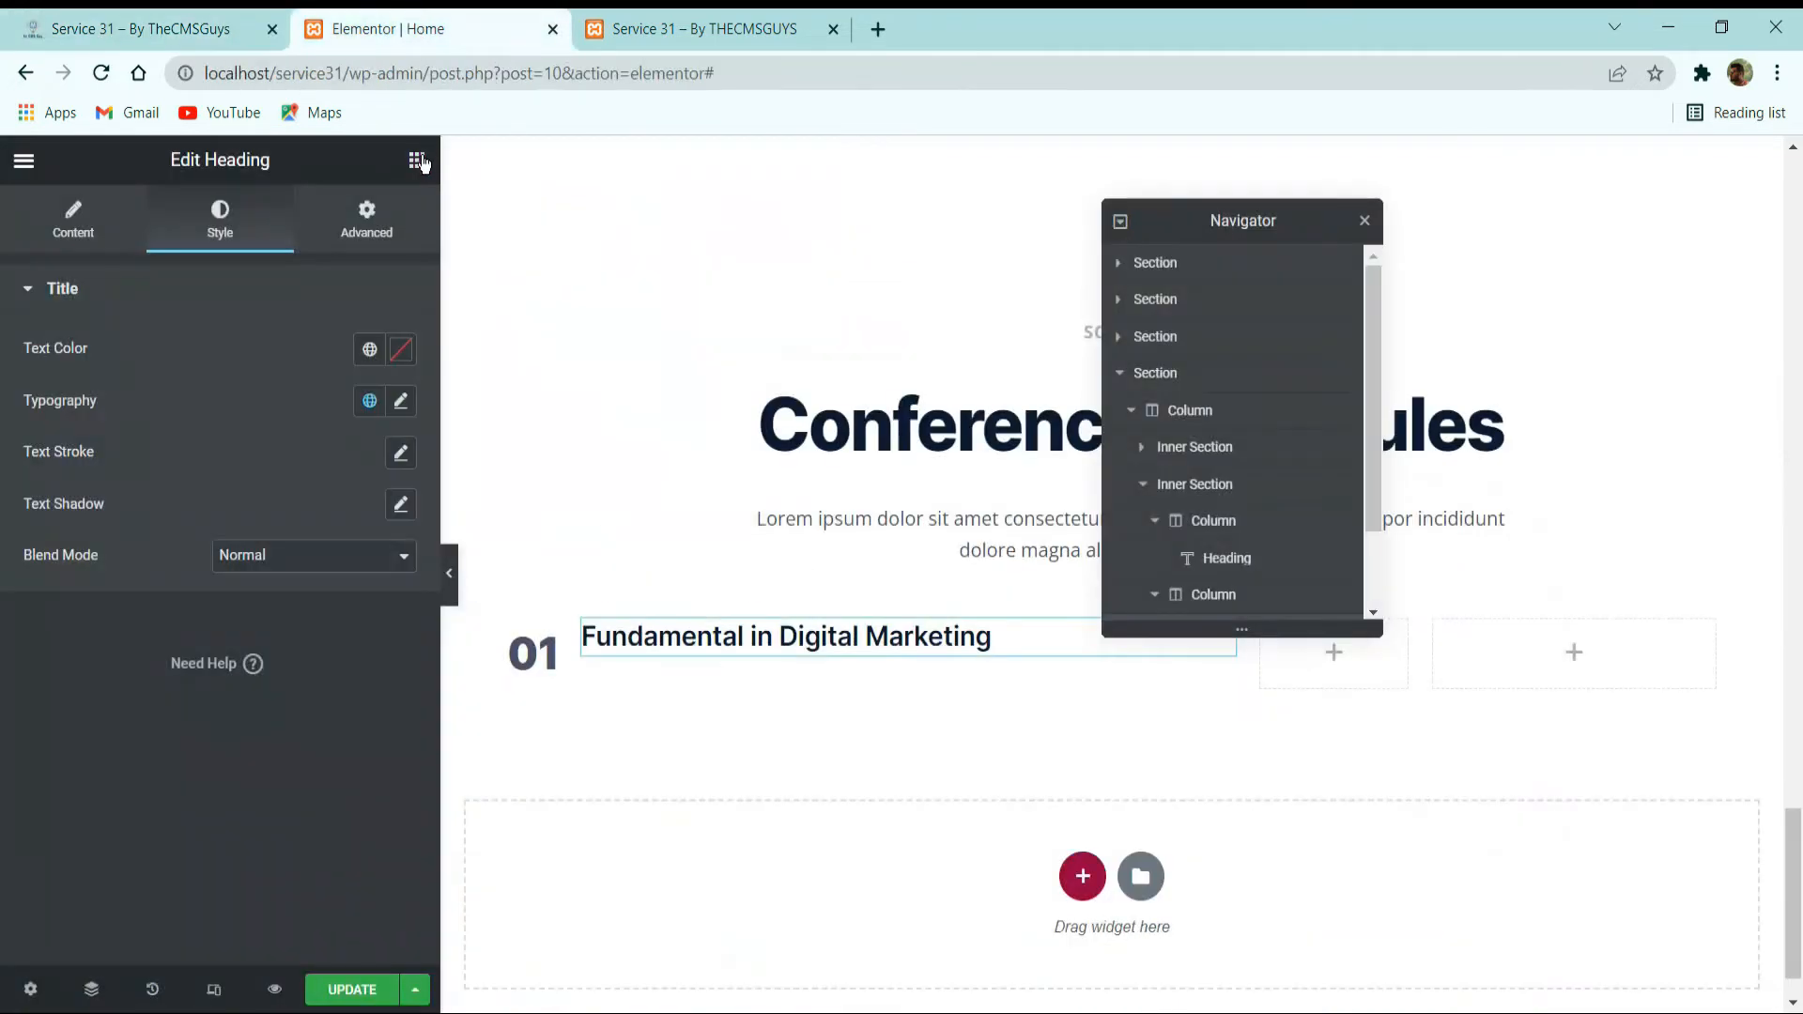
left_click(417, 162)
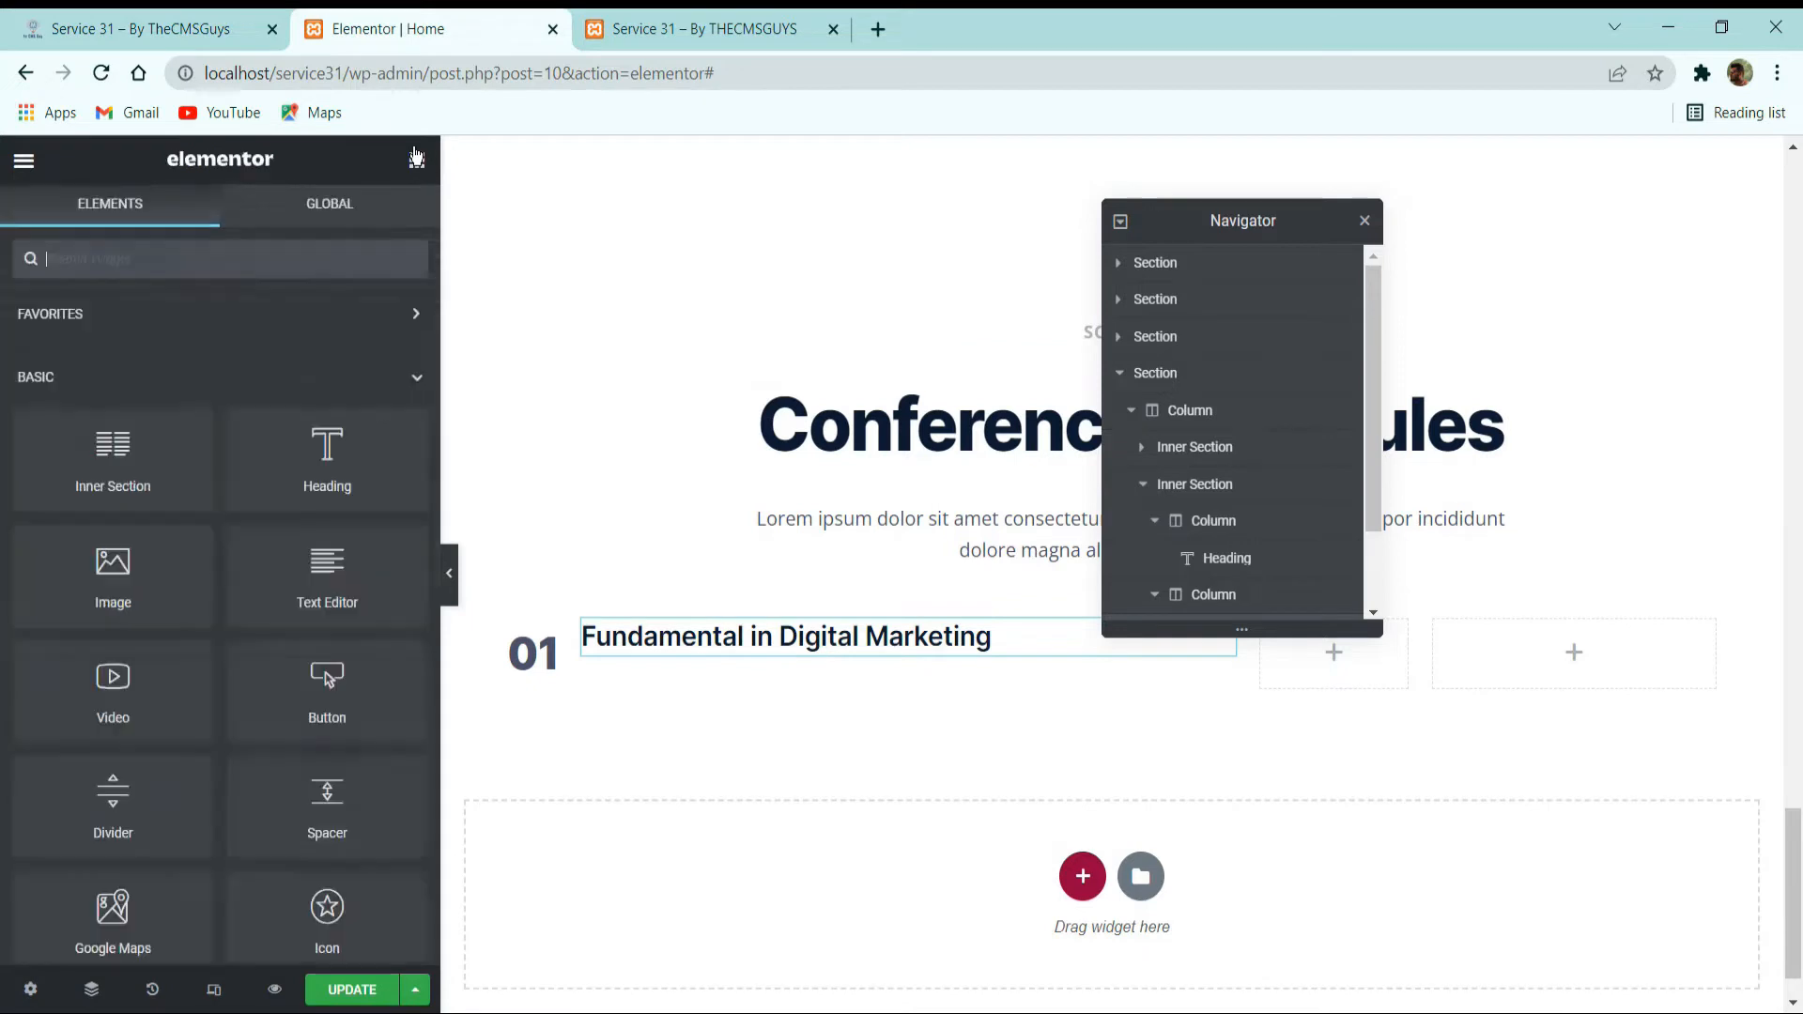
type("icon")
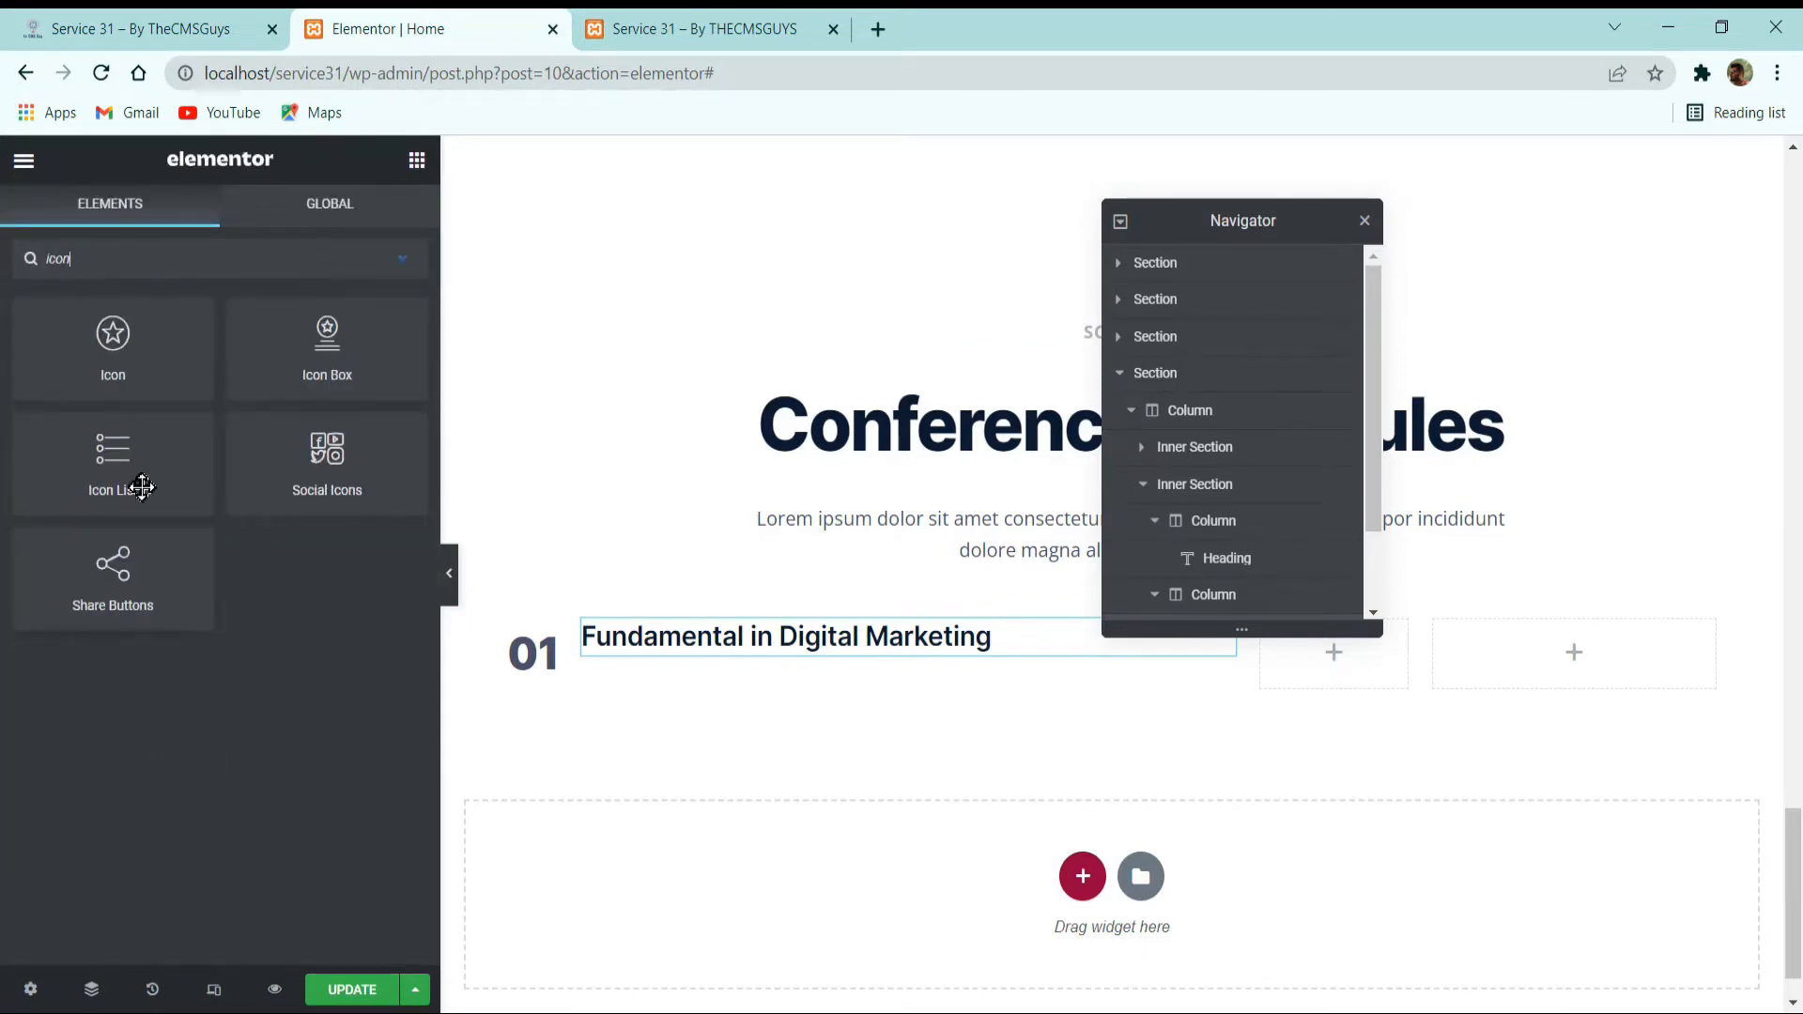
left_click_drag(141, 481, 667, 653)
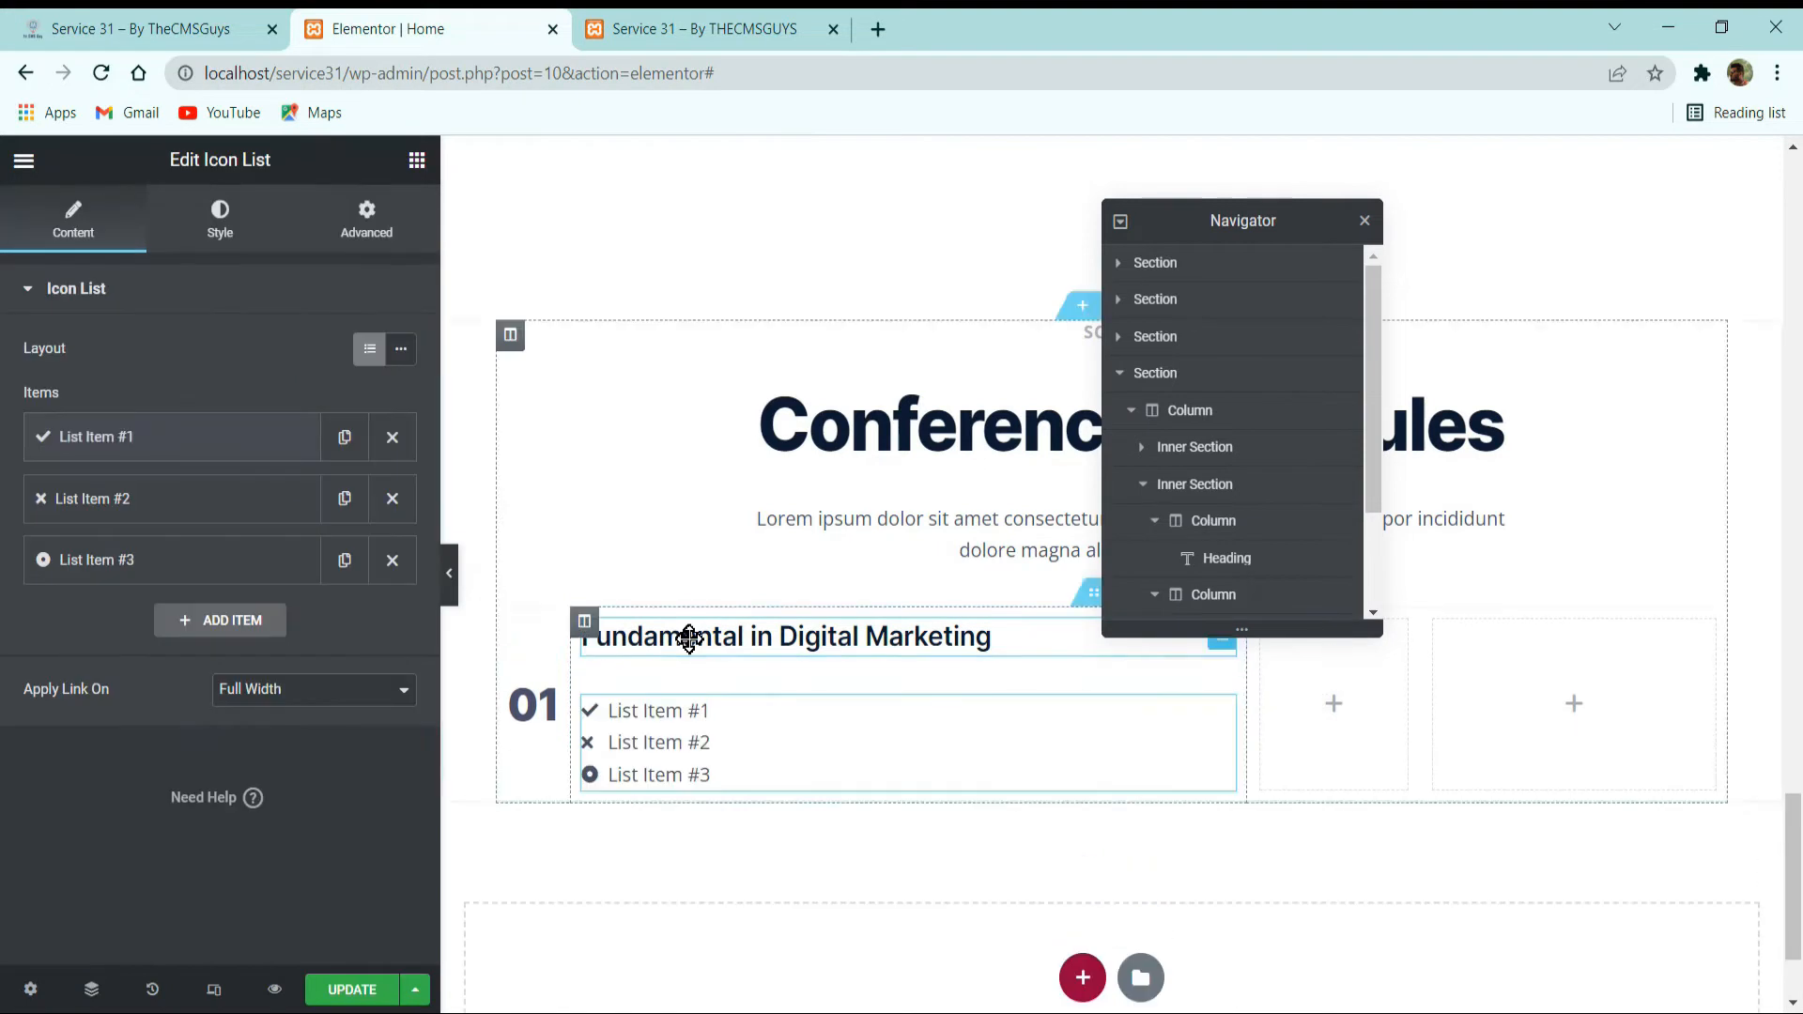
left_click(393, 499)
Copy the first row's date from the reference site and set the first list item's text to 10 & 11 February 2022.
left_click(199, 437)
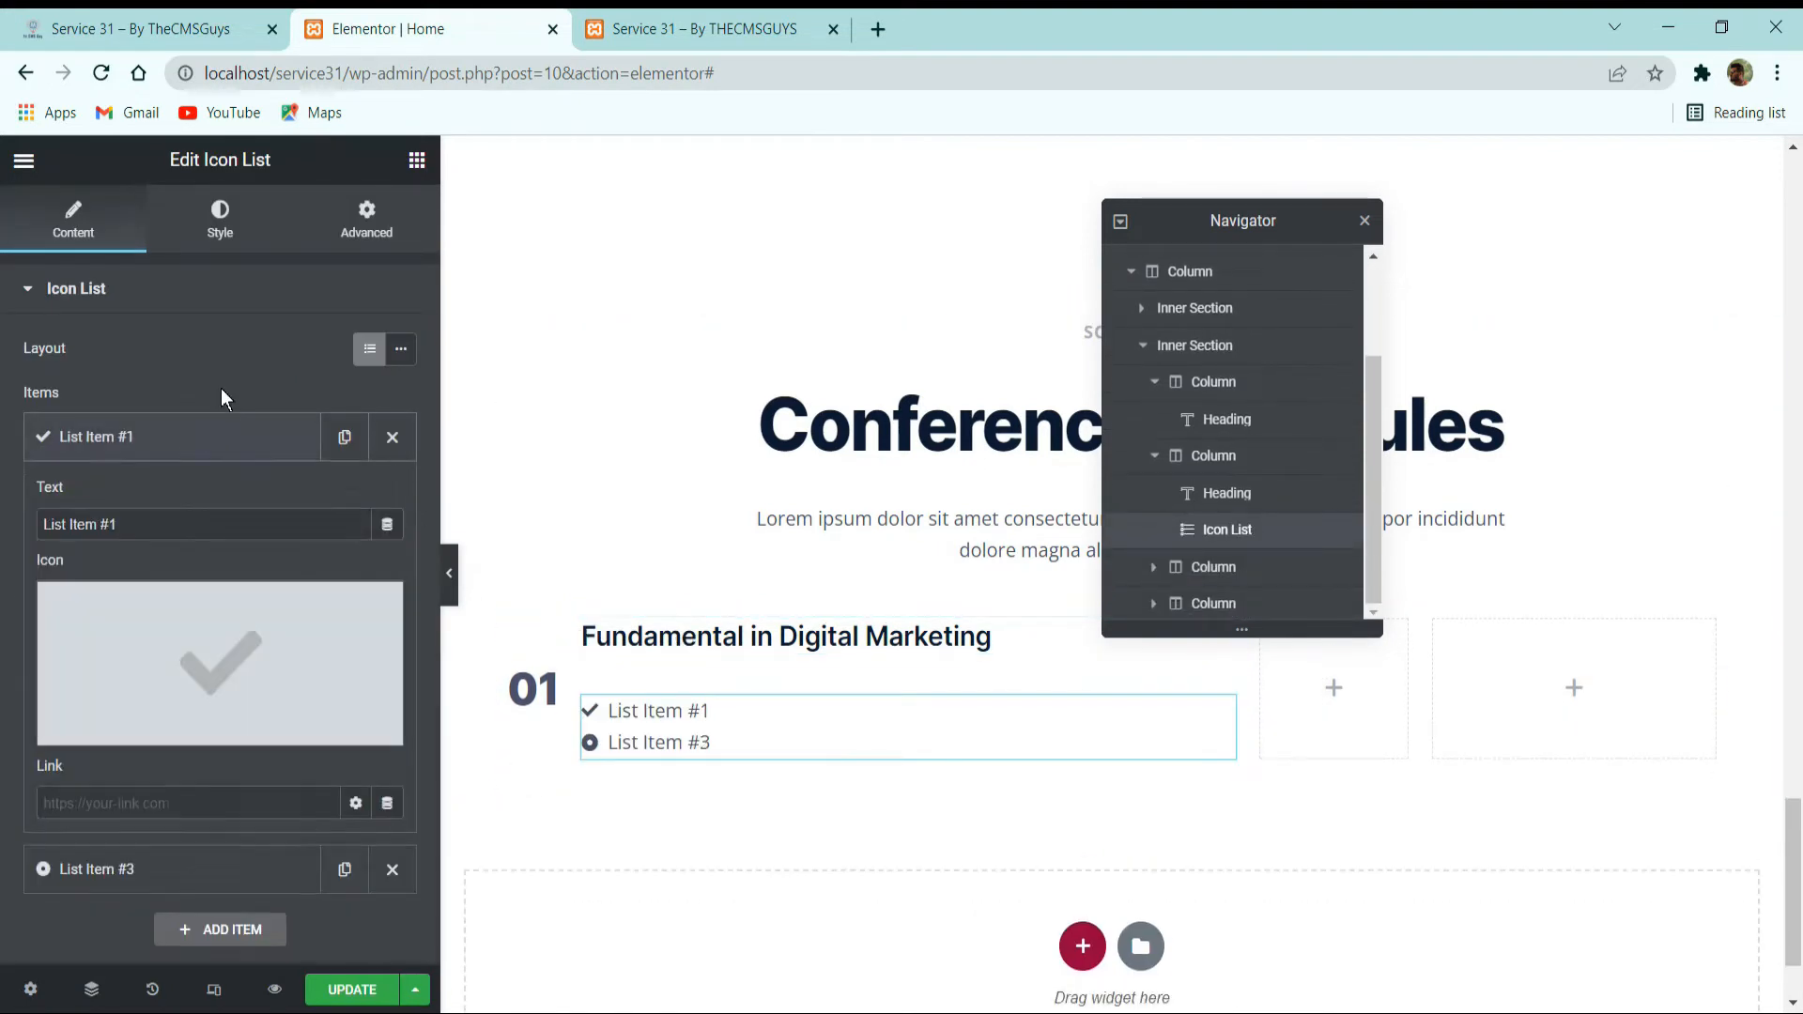
left_click(141, 28)
mouse_move(599, 635)
left_mouse_down()
mouse_move(432, 633)
mouse_move(605, 642)
left_mouse_up()
key("ctrl+c")
left_click(320, 28)
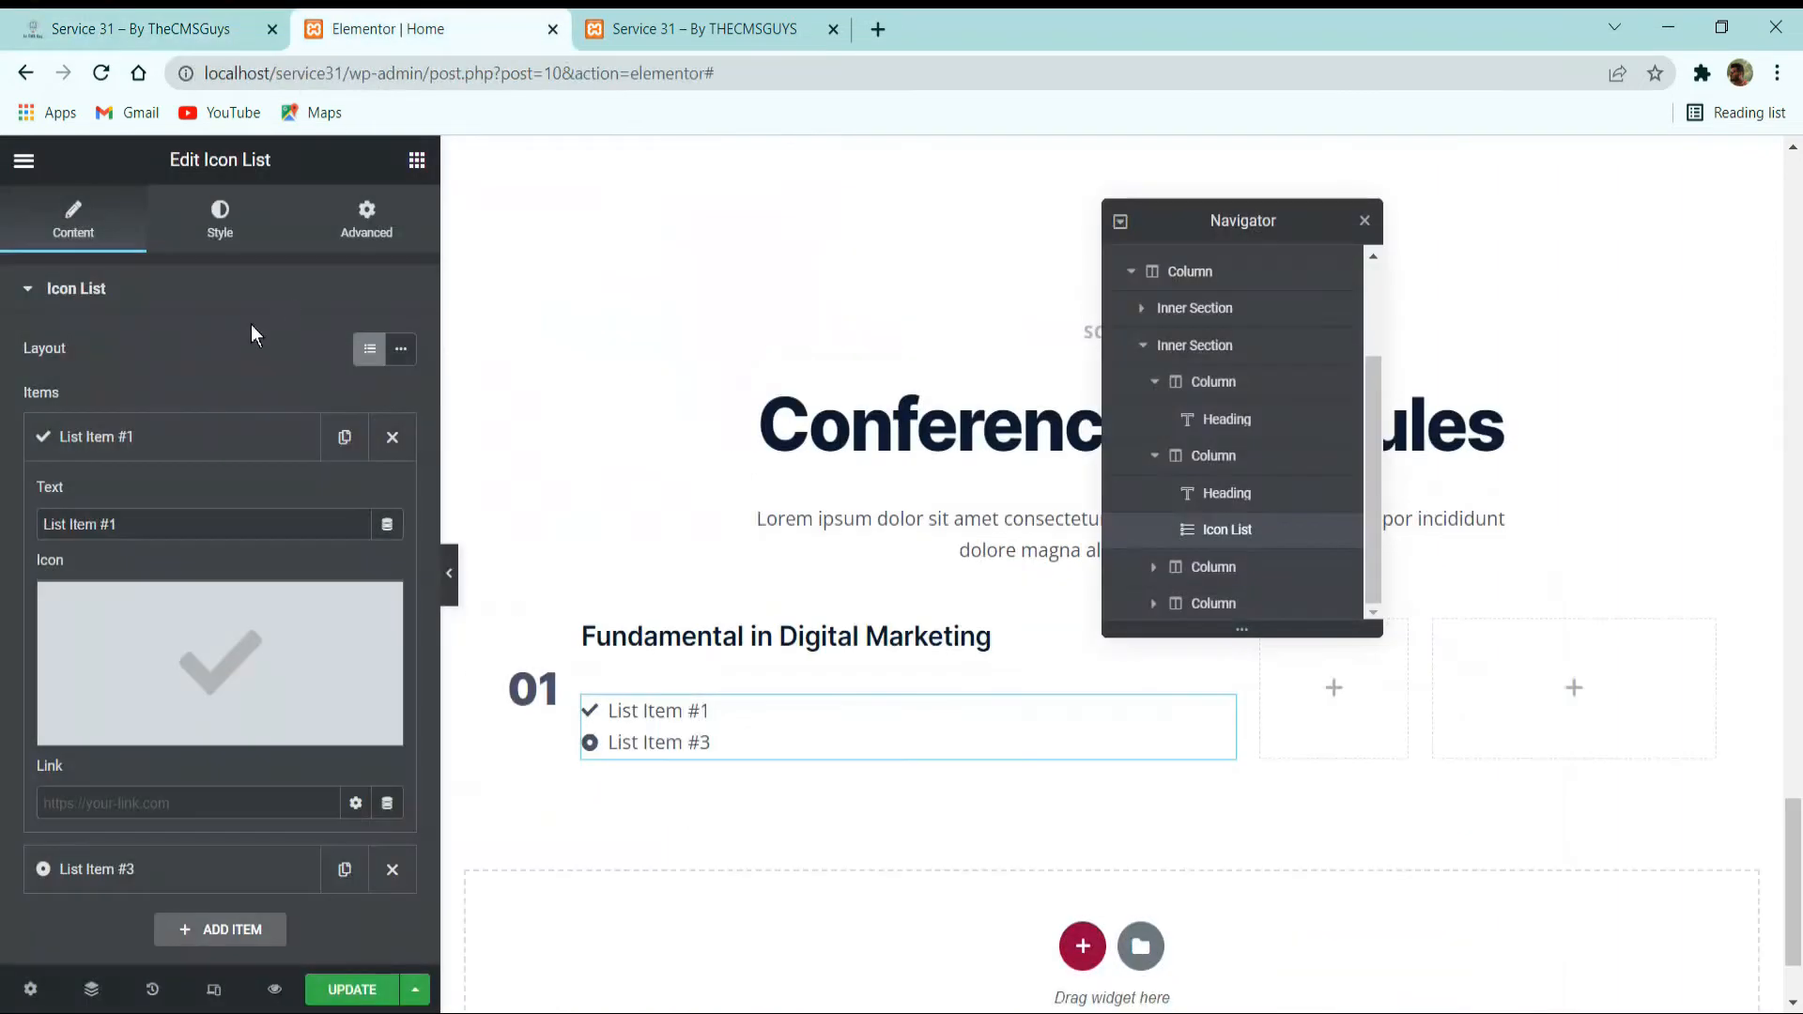
left_click(201, 439)
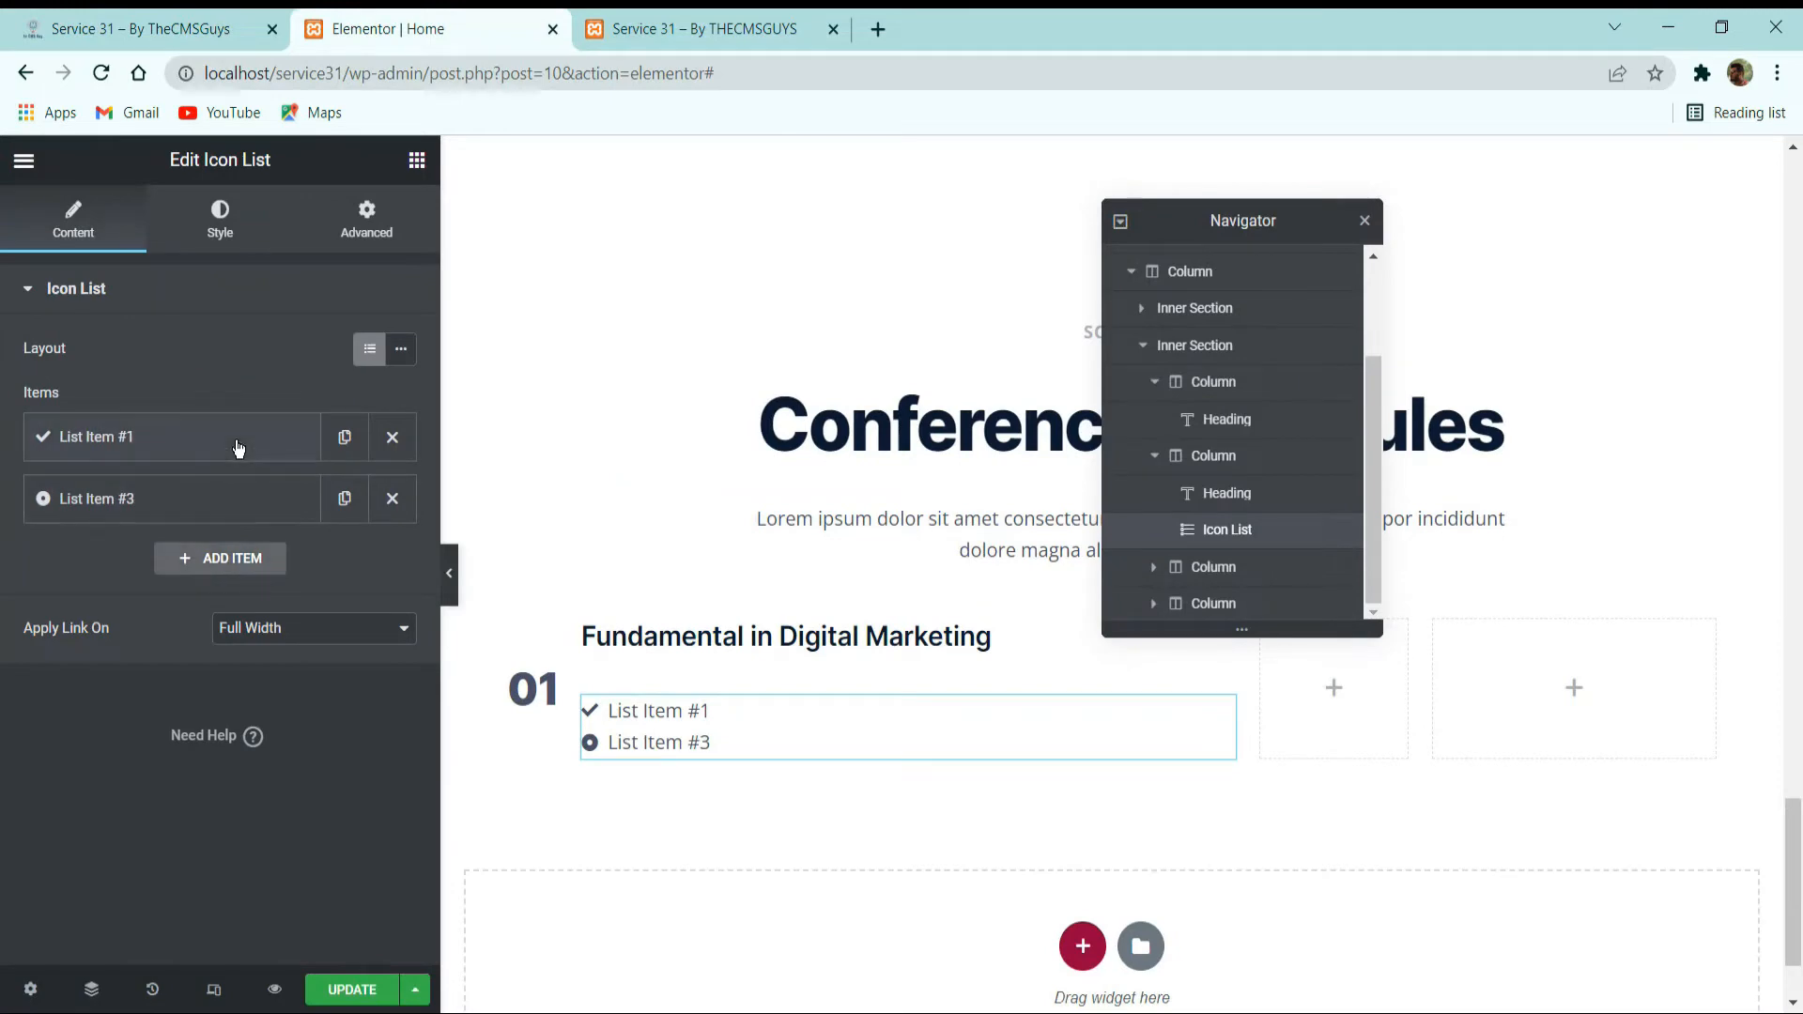
left_click(238, 451)
triple_click(233, 522)
key("ctrl+v")
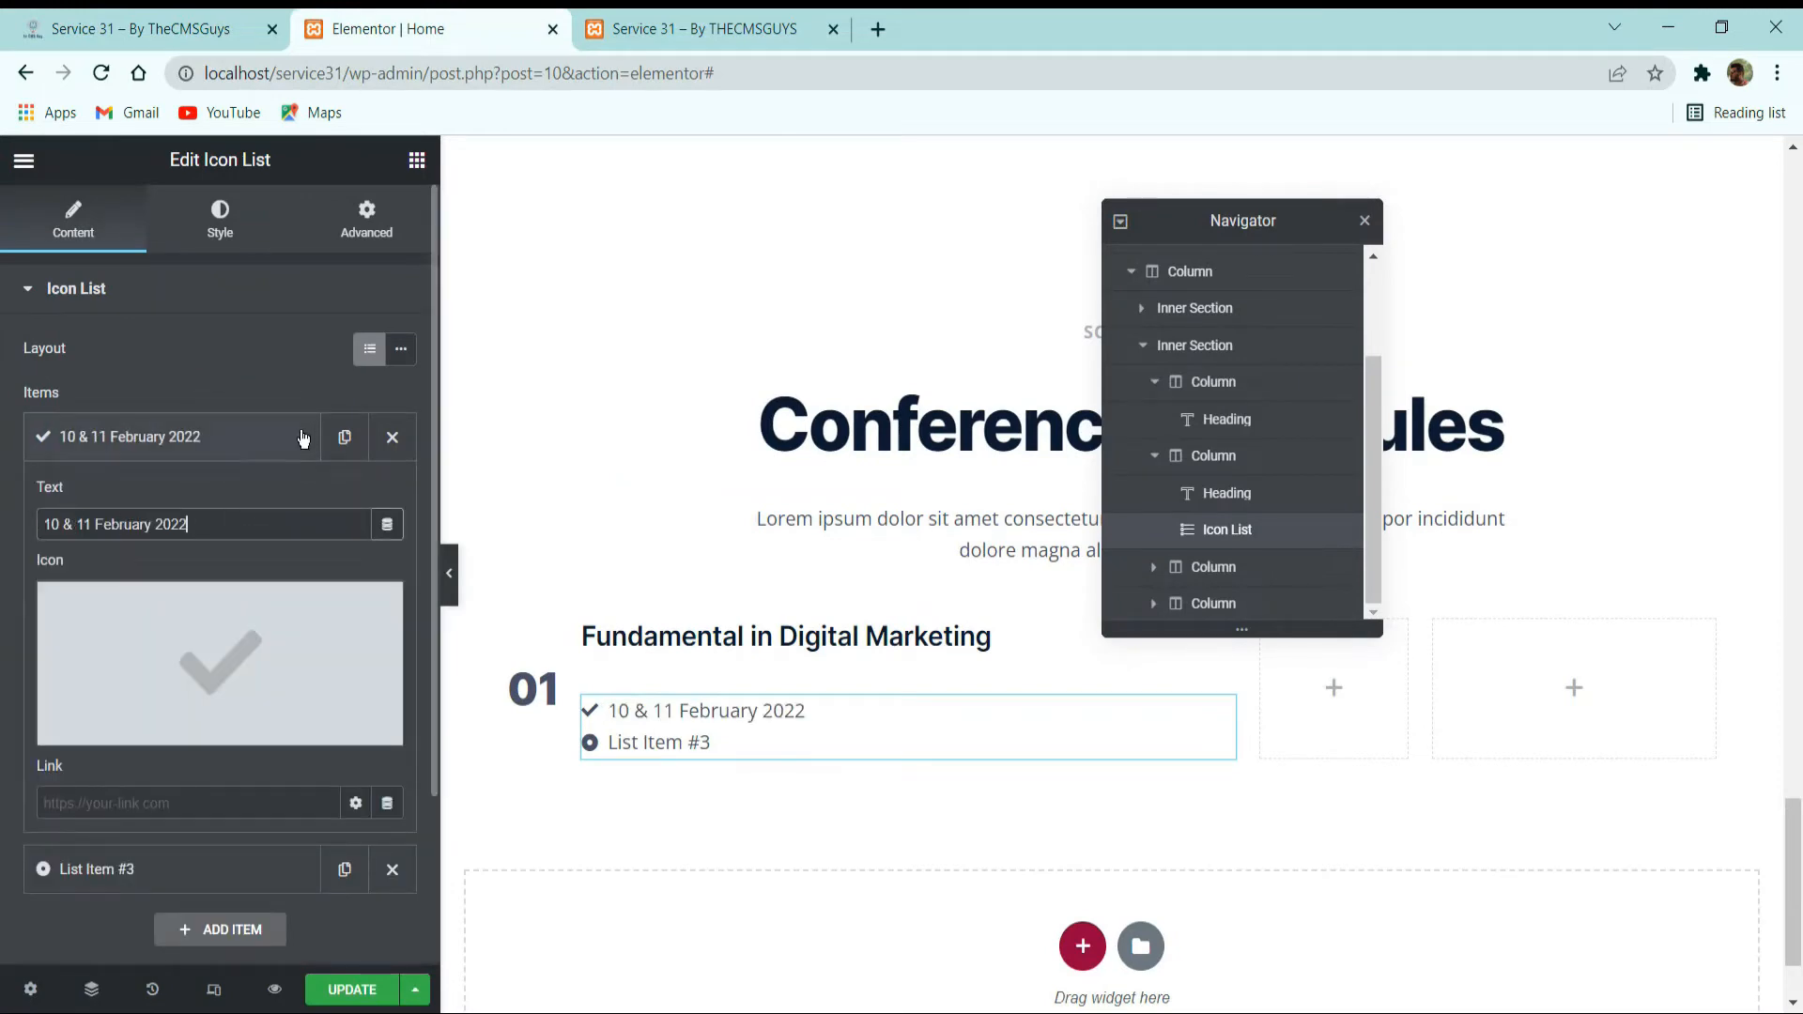
left_click(301, 437)
Find calendar icons in the icon library with calen and give the date item the solid calendar with a date grid.
left_click(219, 442)
left_click(201, 632)
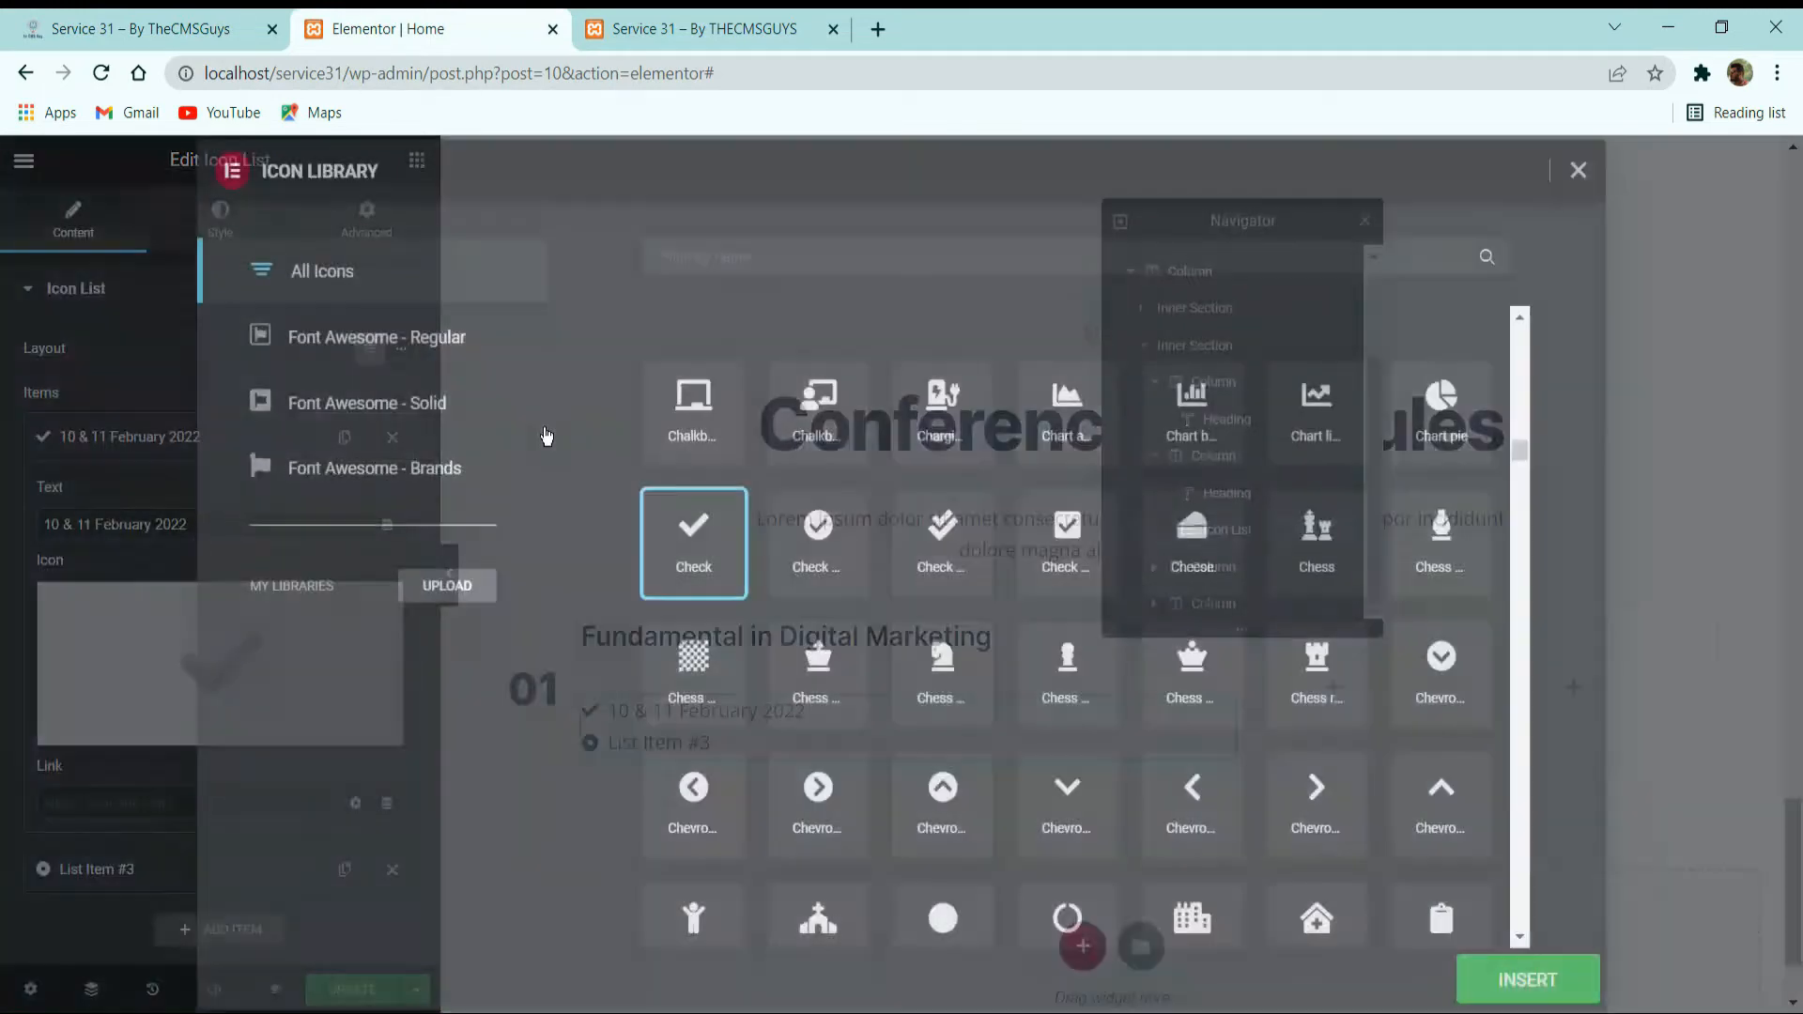
left_click(760, 258)
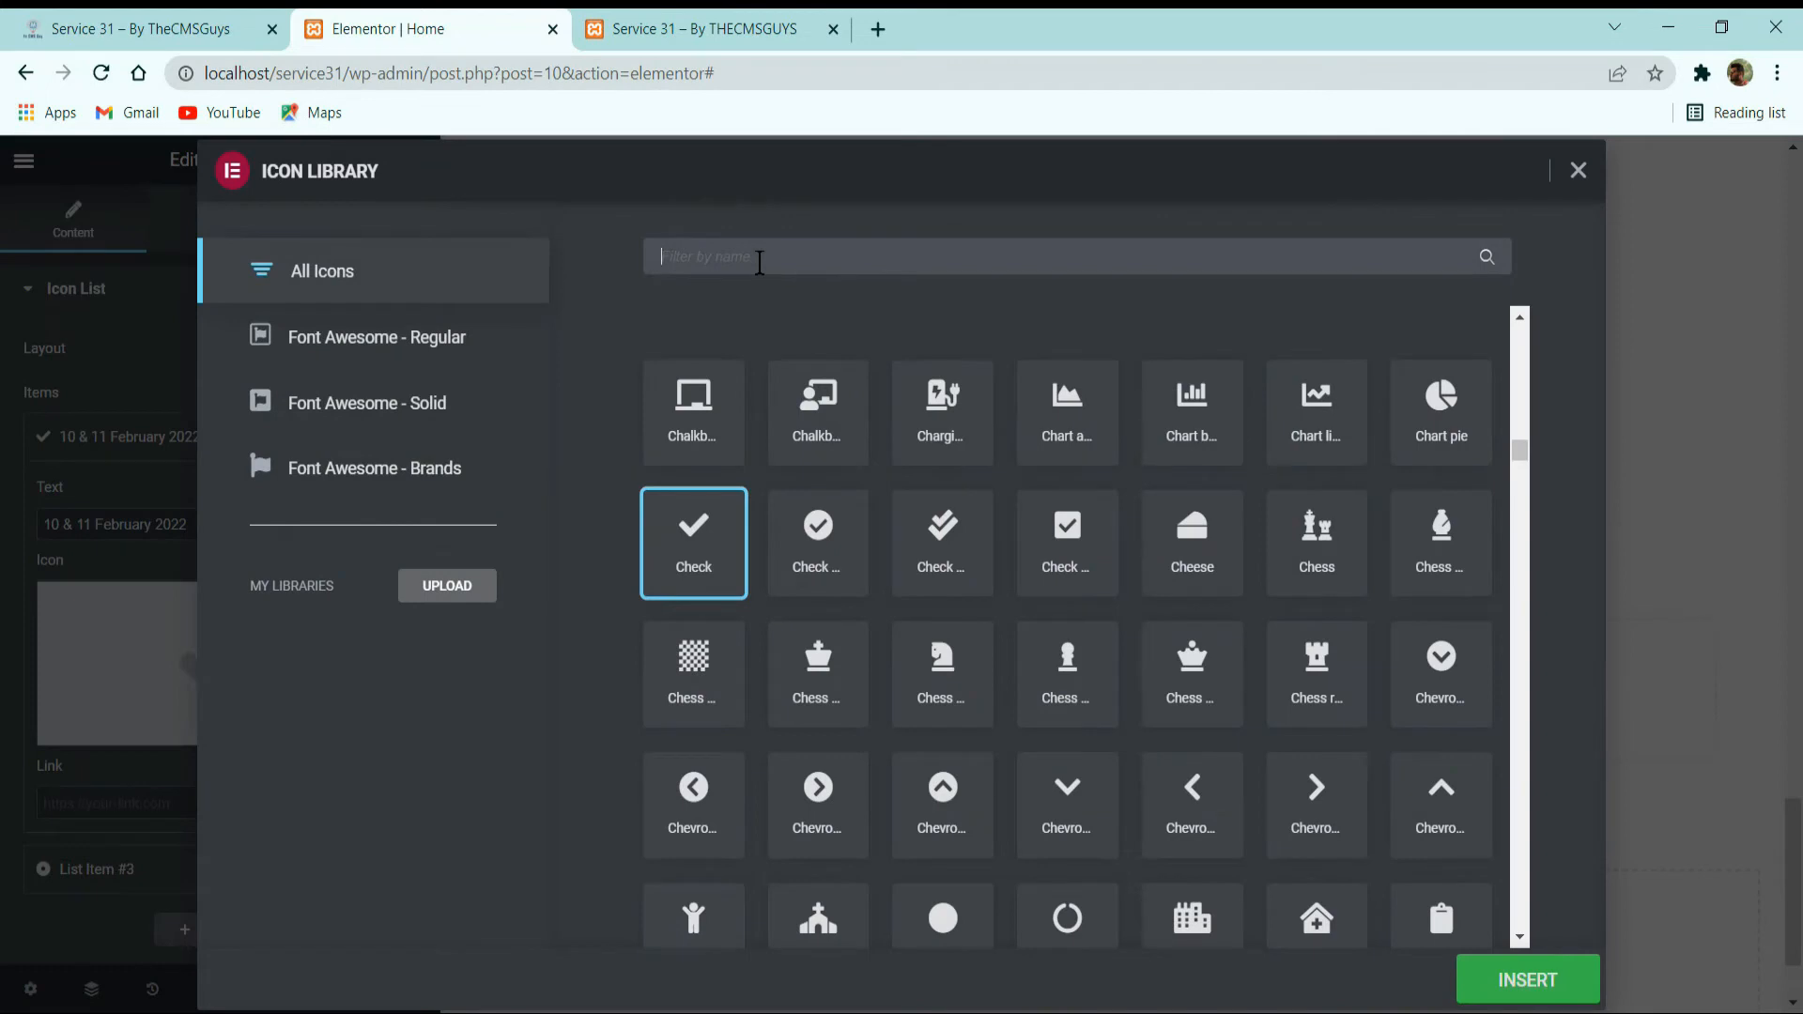
type("calen")
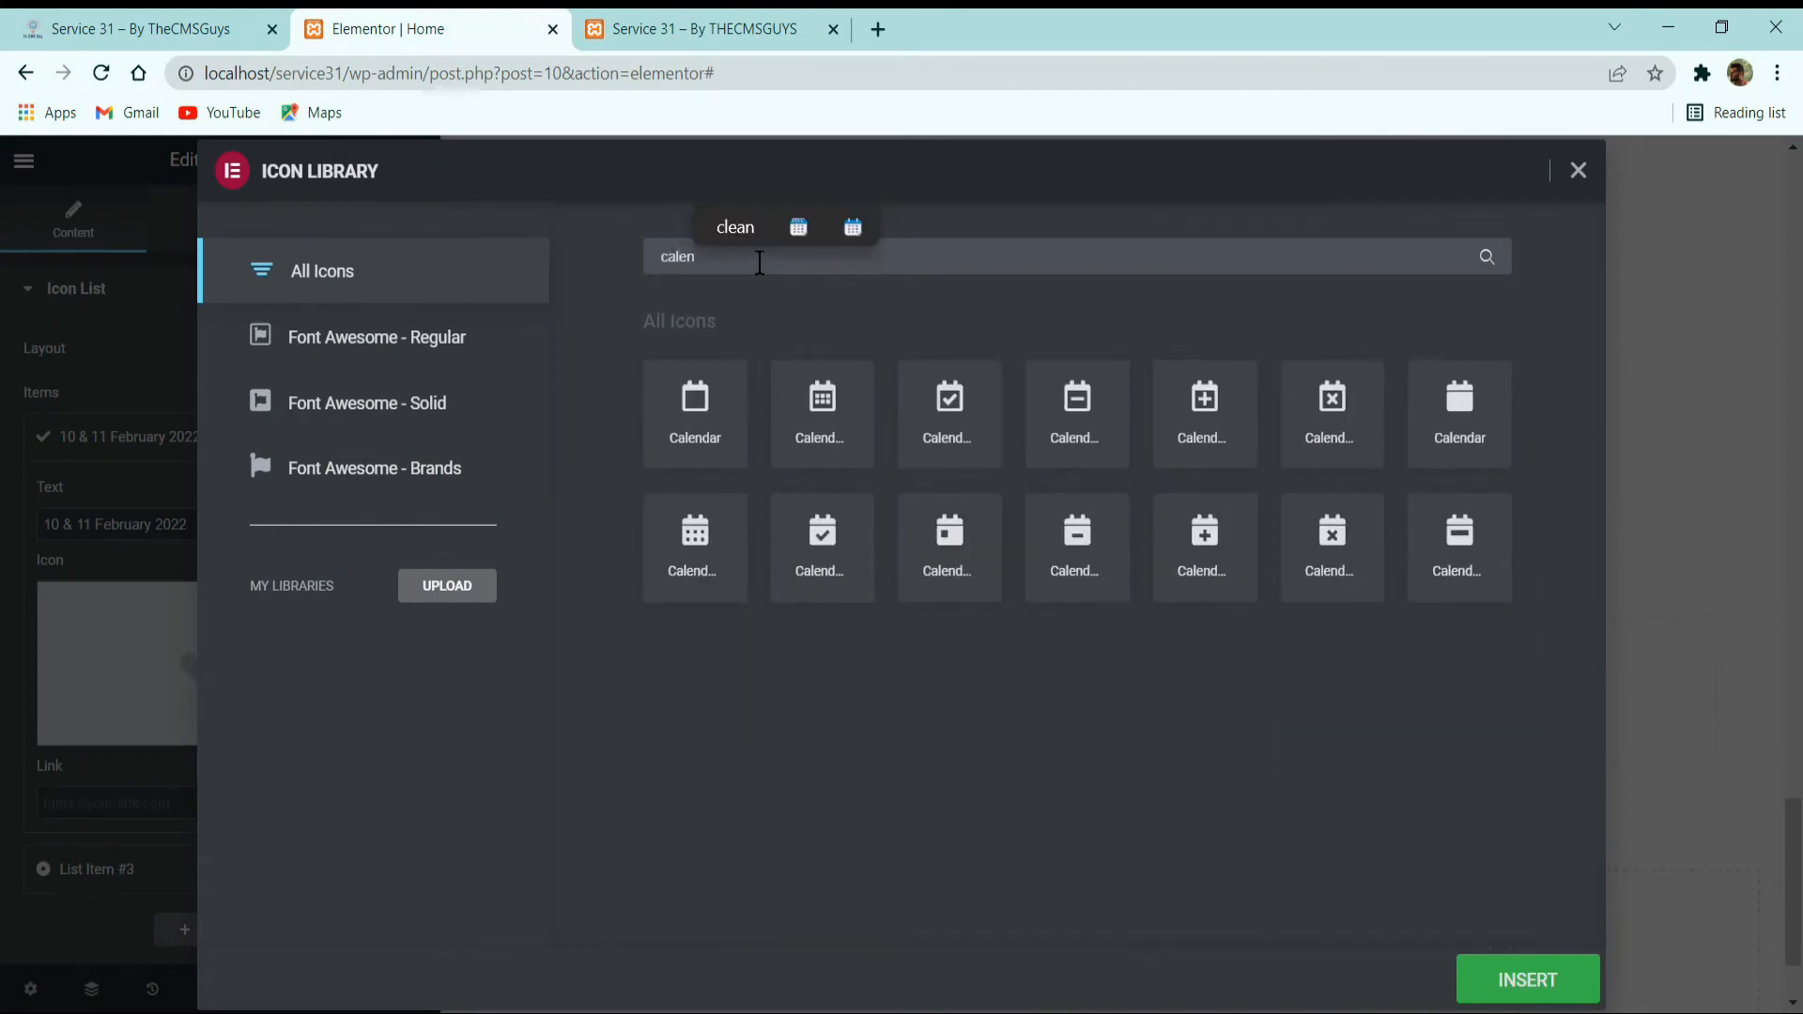
left_click(704, 540)
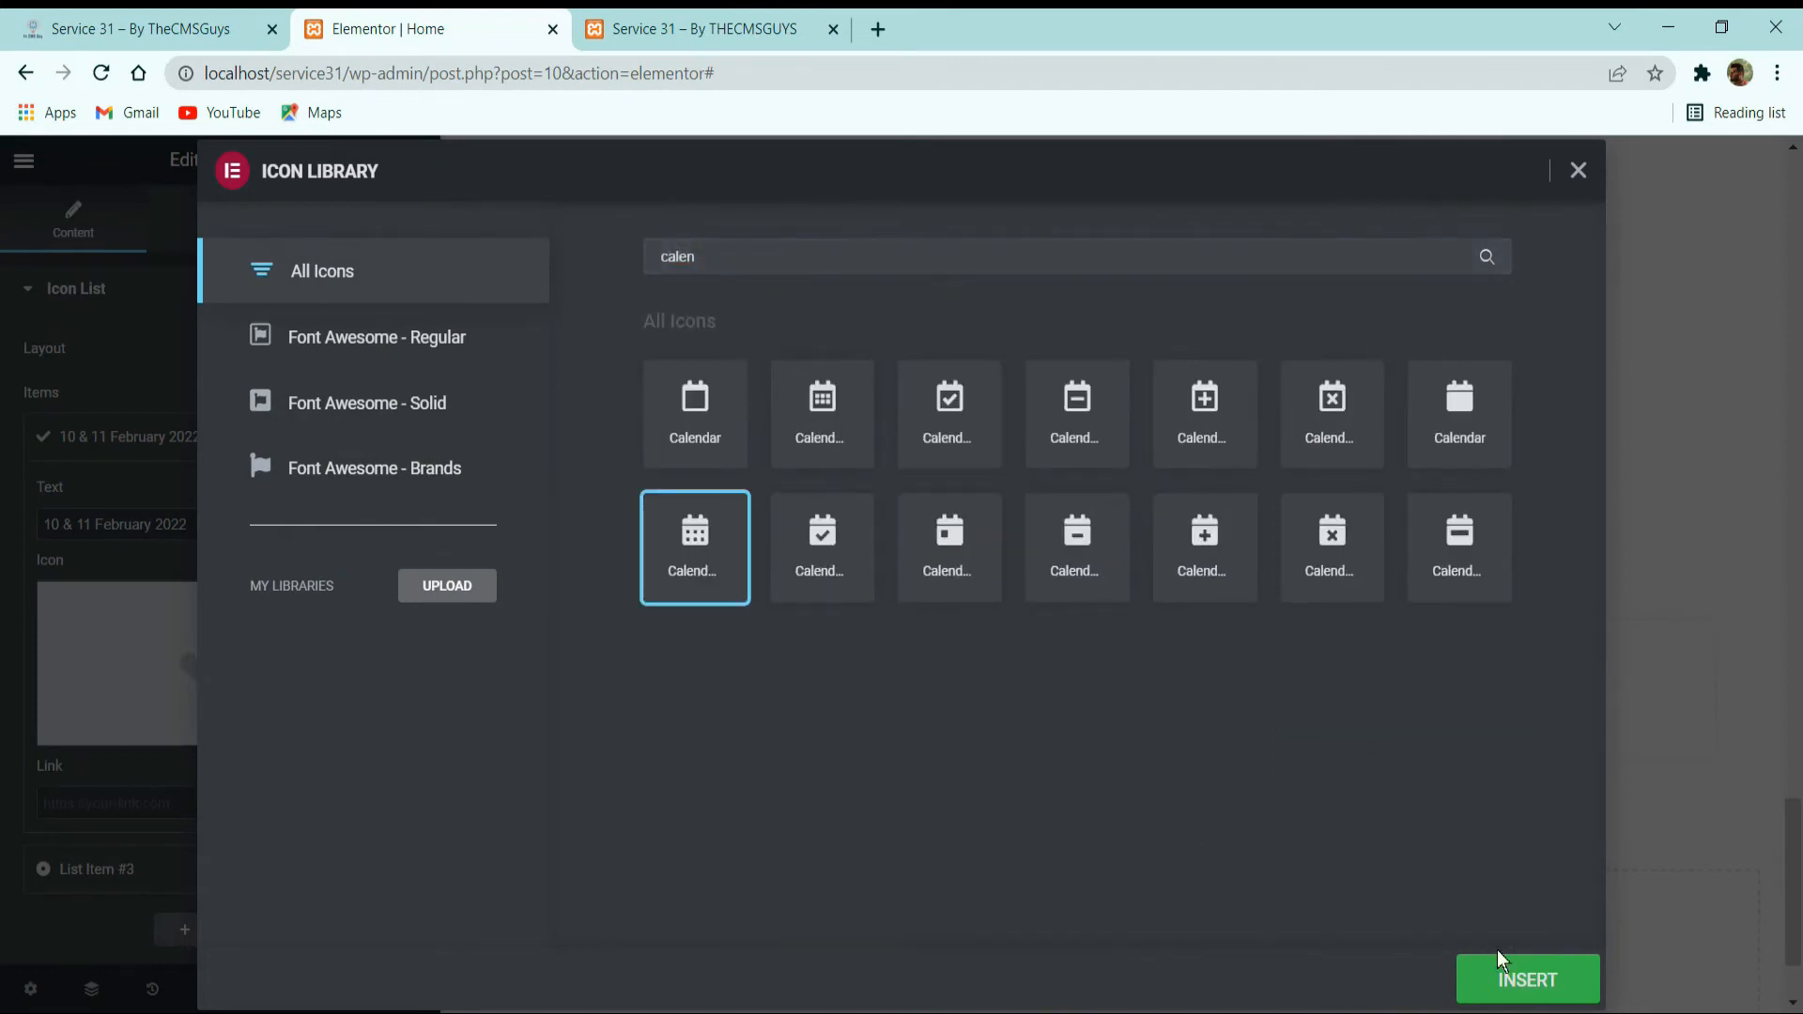
left_click(1531, 978)
left_click(139, 441)
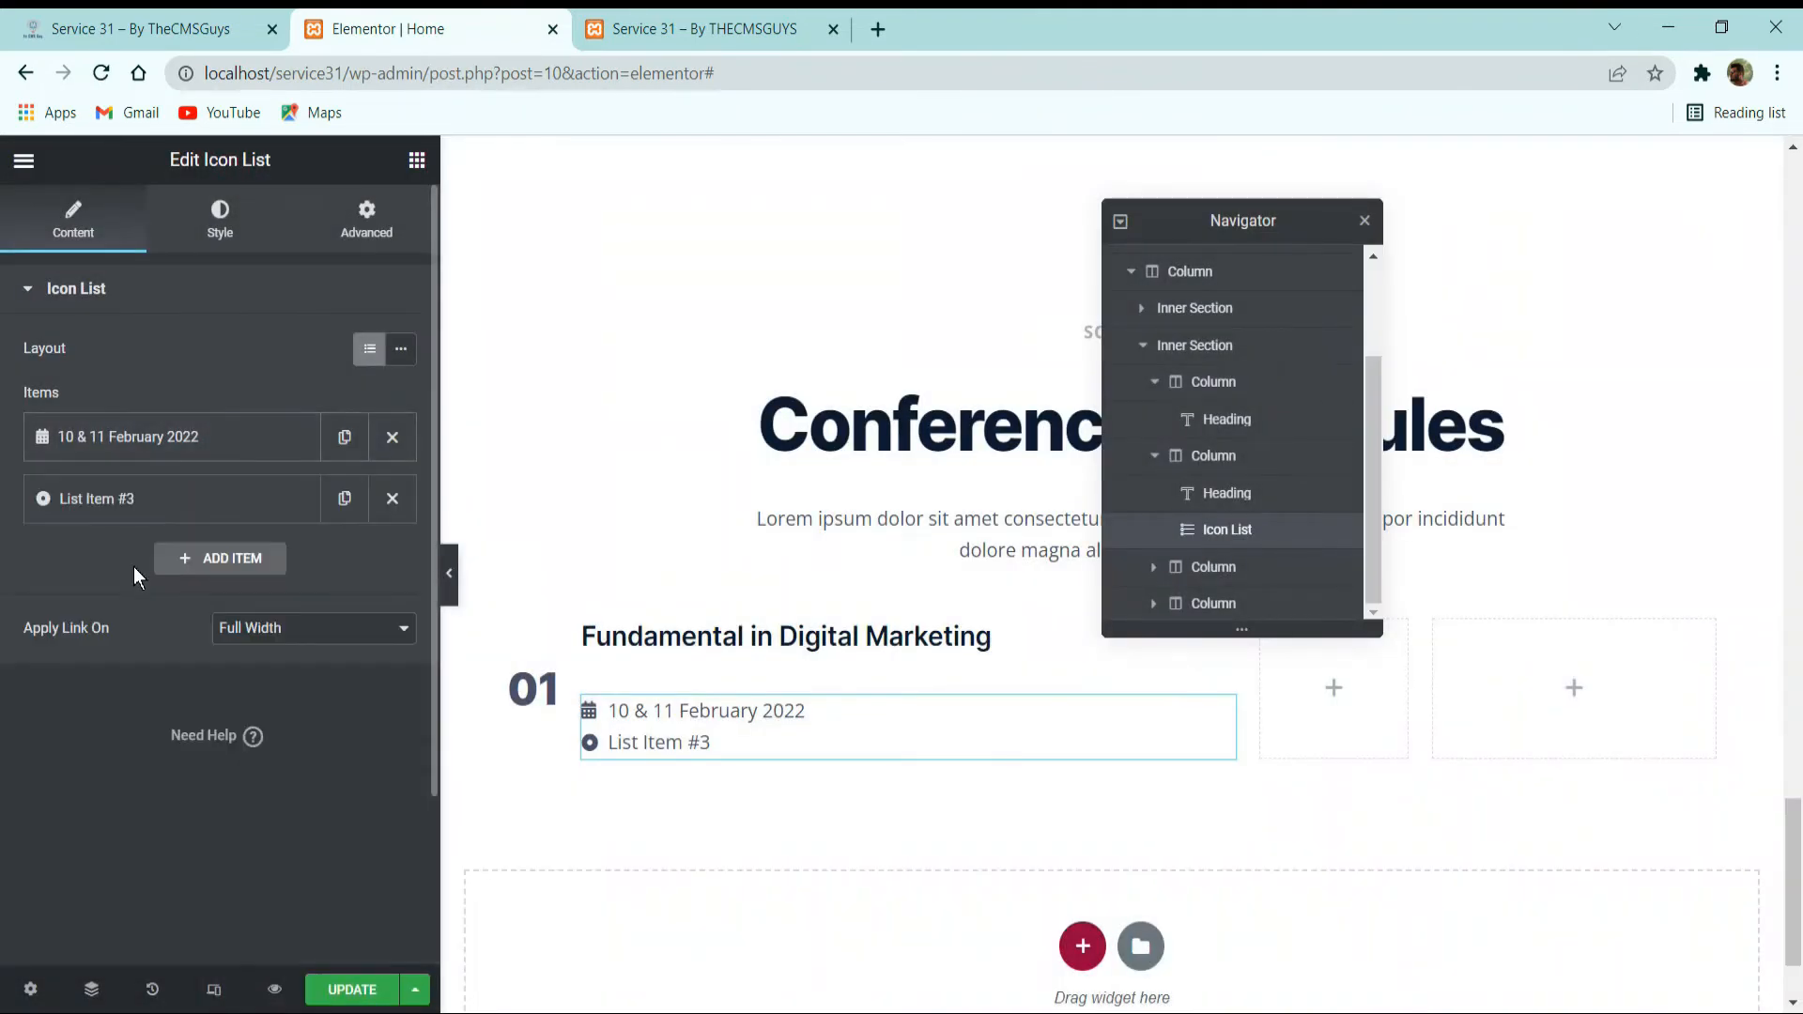
Copy the venue from the reference site's first row and set the remaining list item's text to Peacock Ballroom.
left_click(141, 501)
left_click(195, 29)
left_click(742, 624)
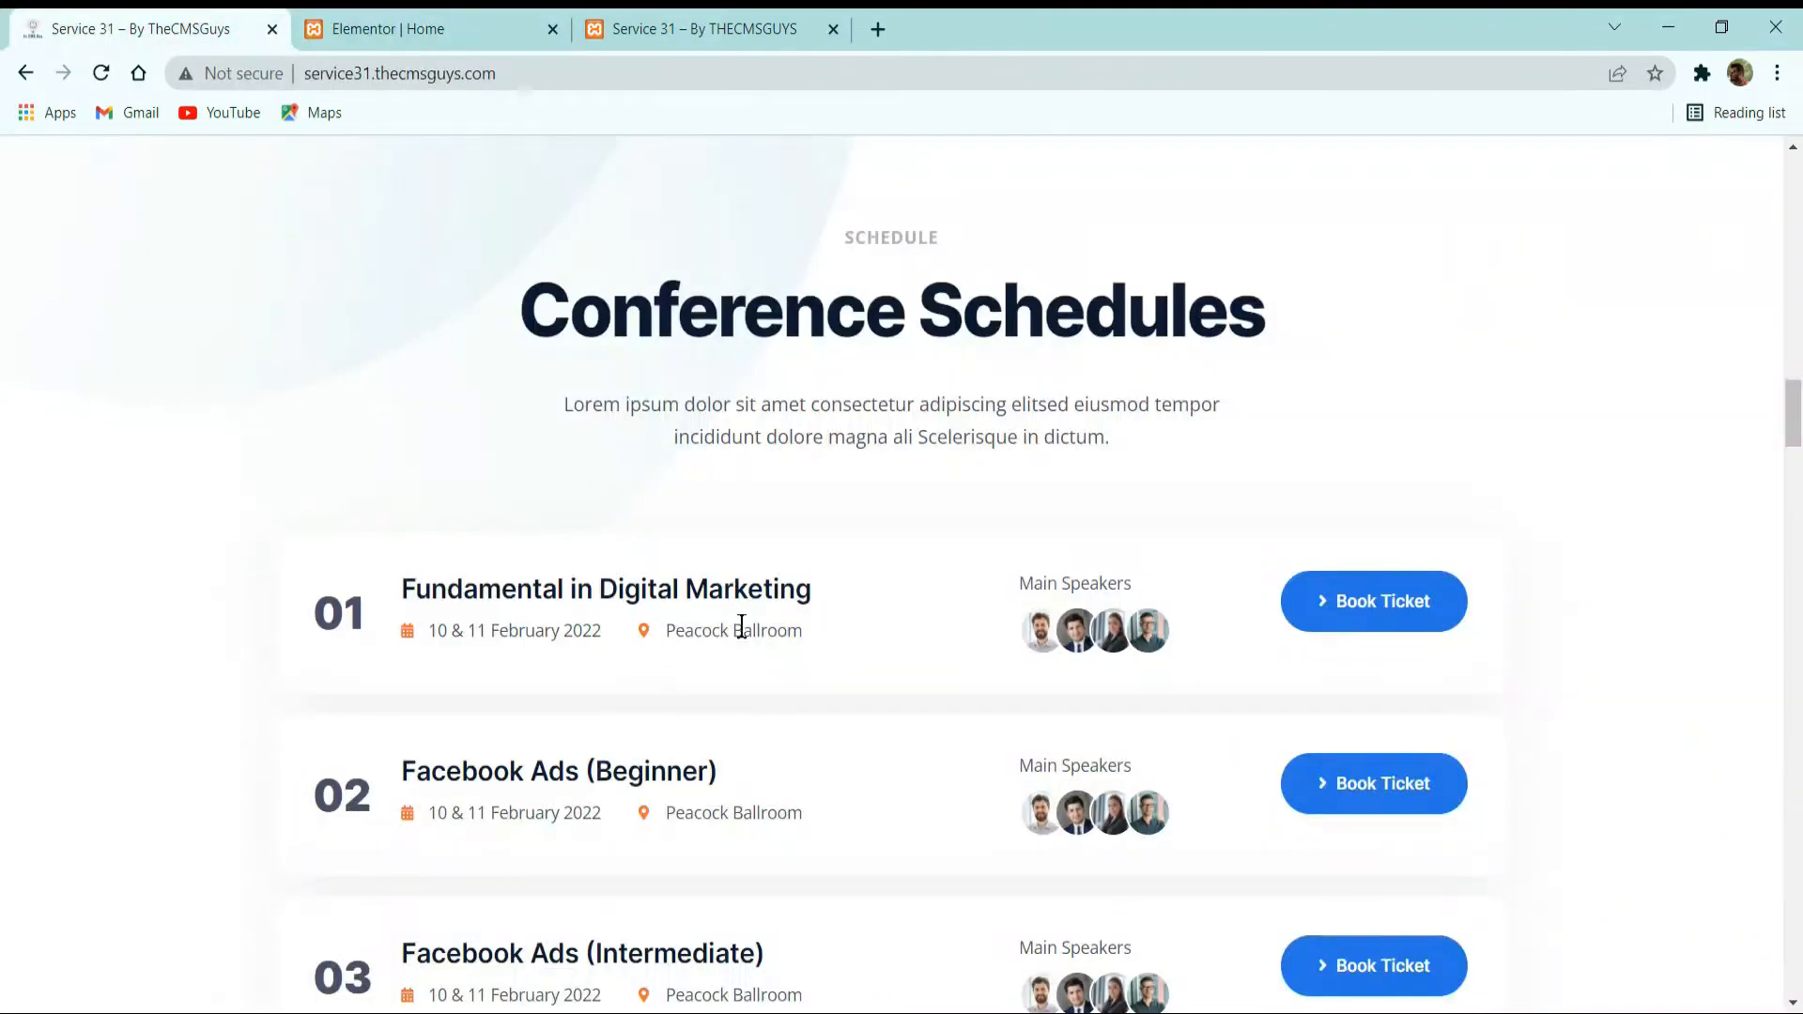
left_click_drag(803, 630, 677, 631)
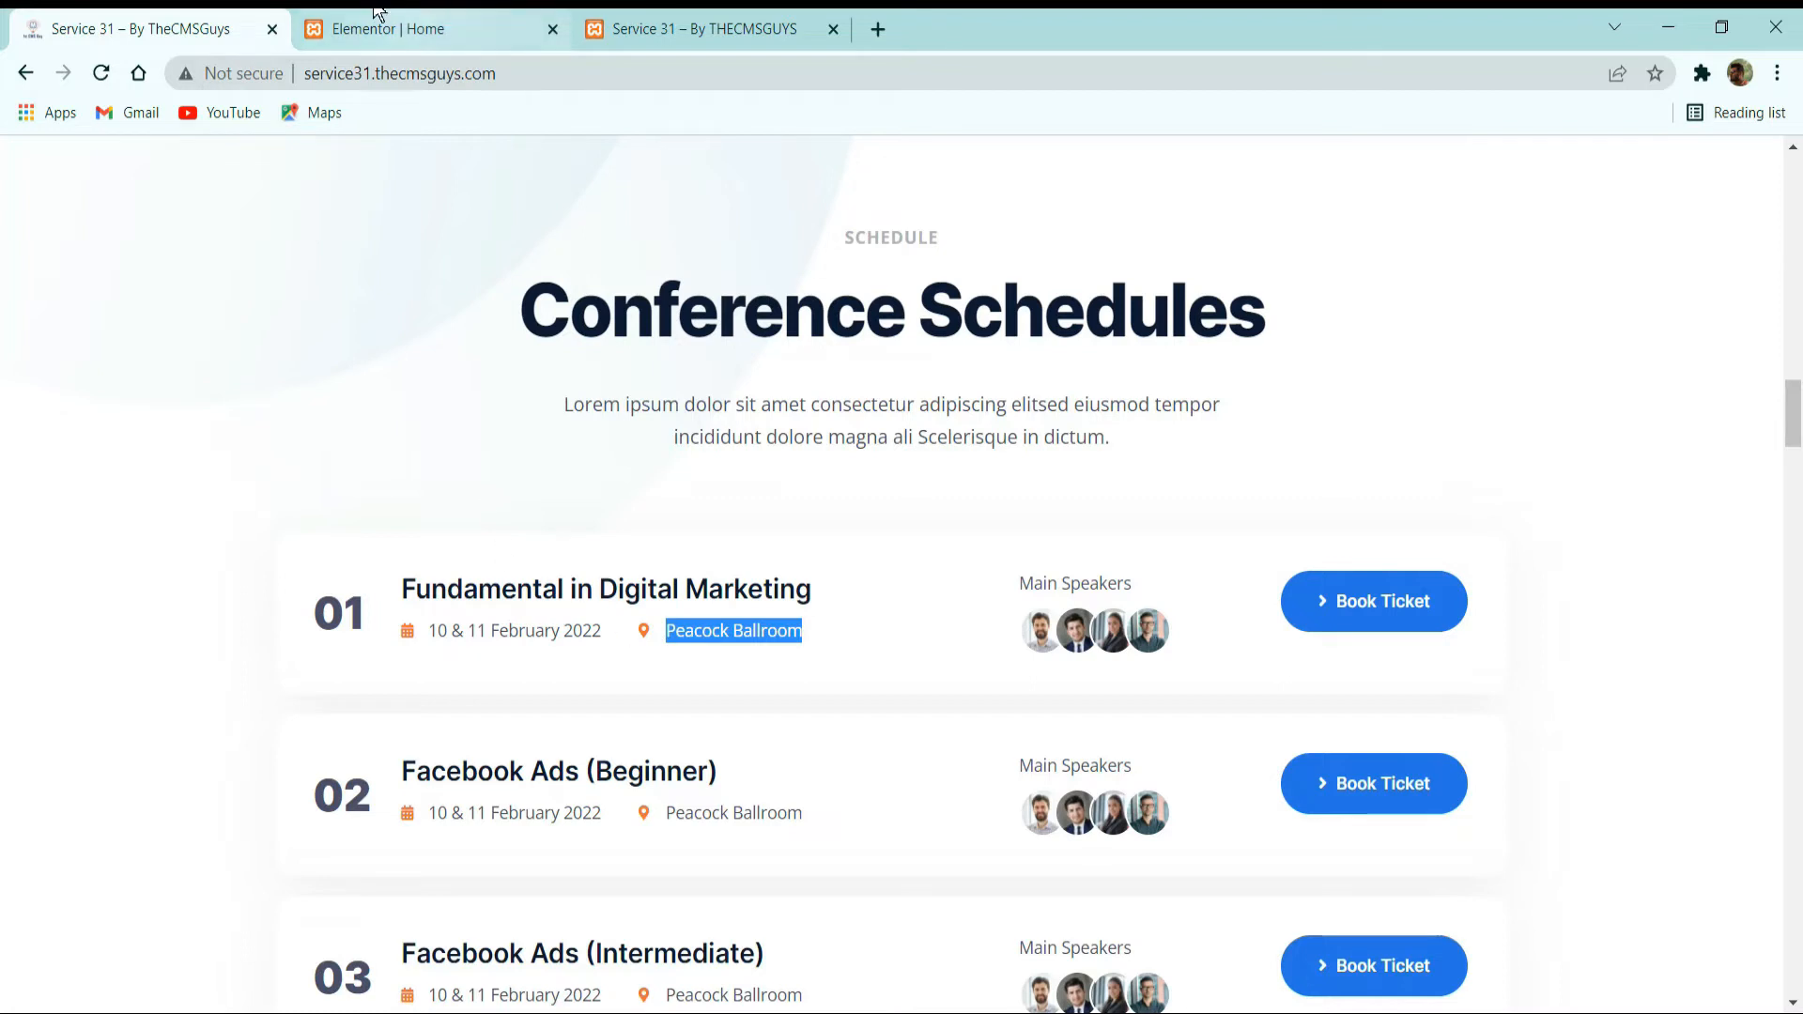
left_click(422, 29)
left_click(219, 573)
key("ctrl+a")
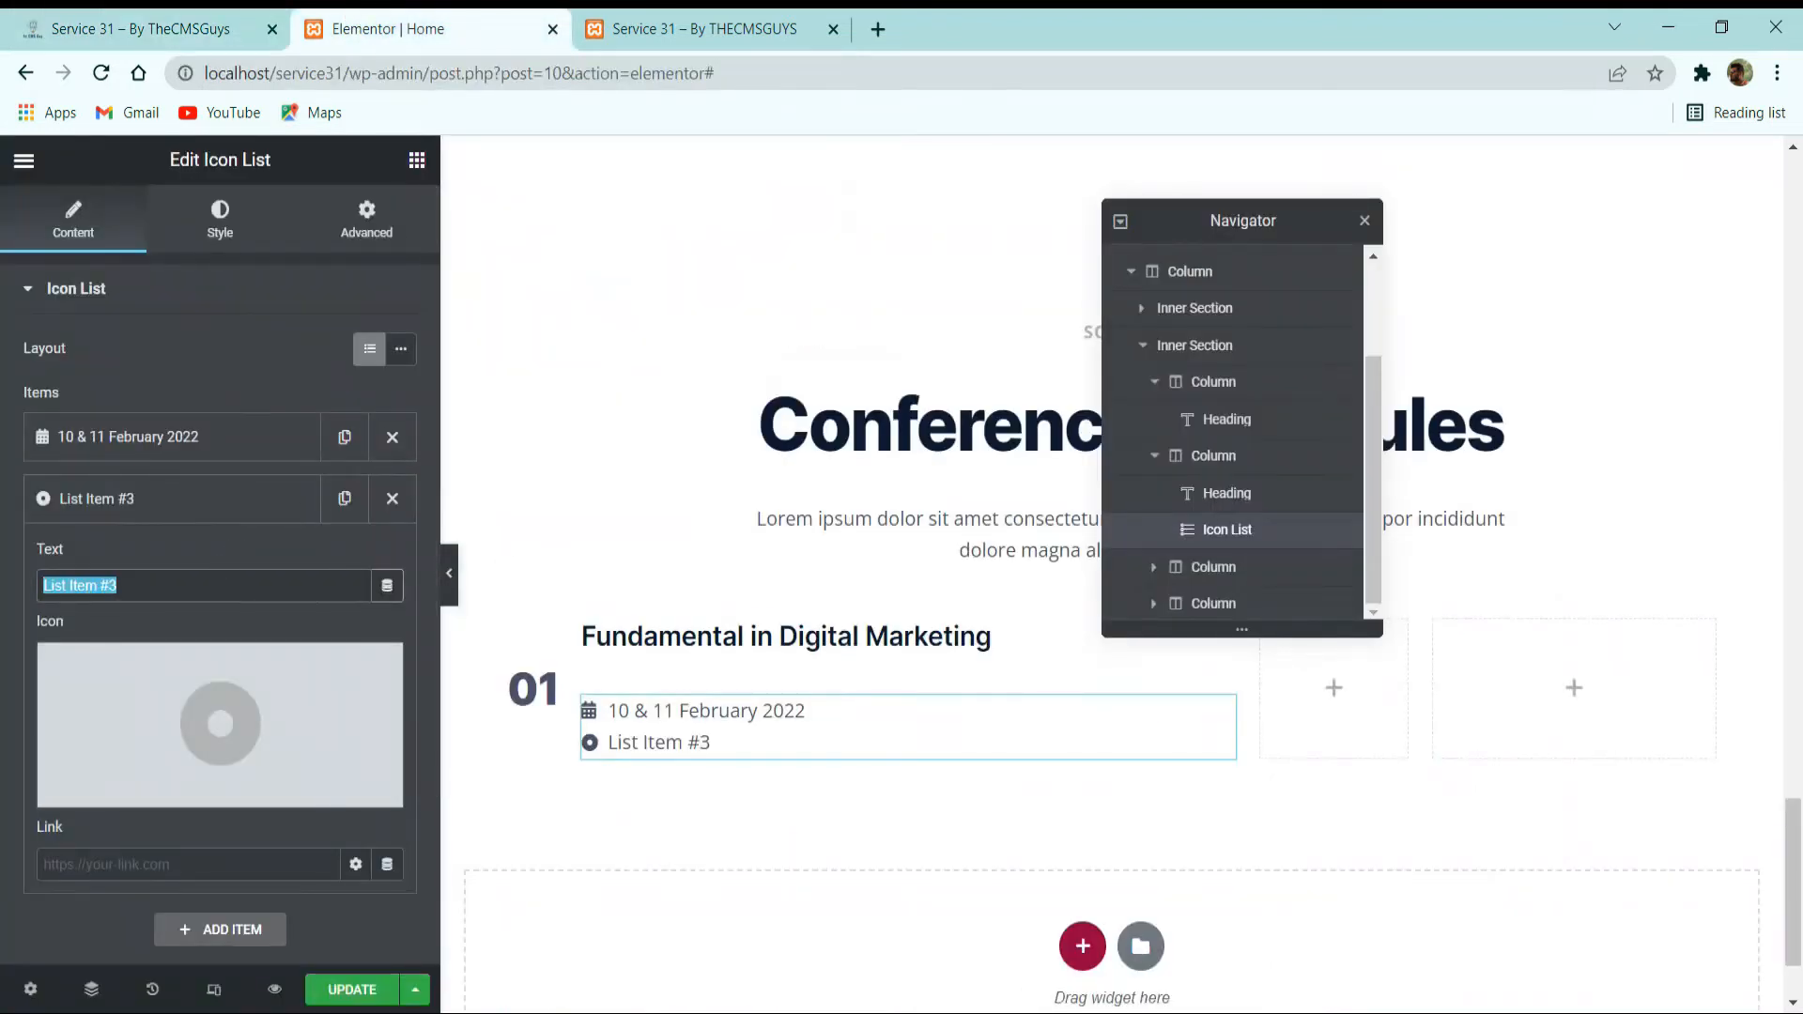
type("Peacock Ballroom")
left_click(188, 508)
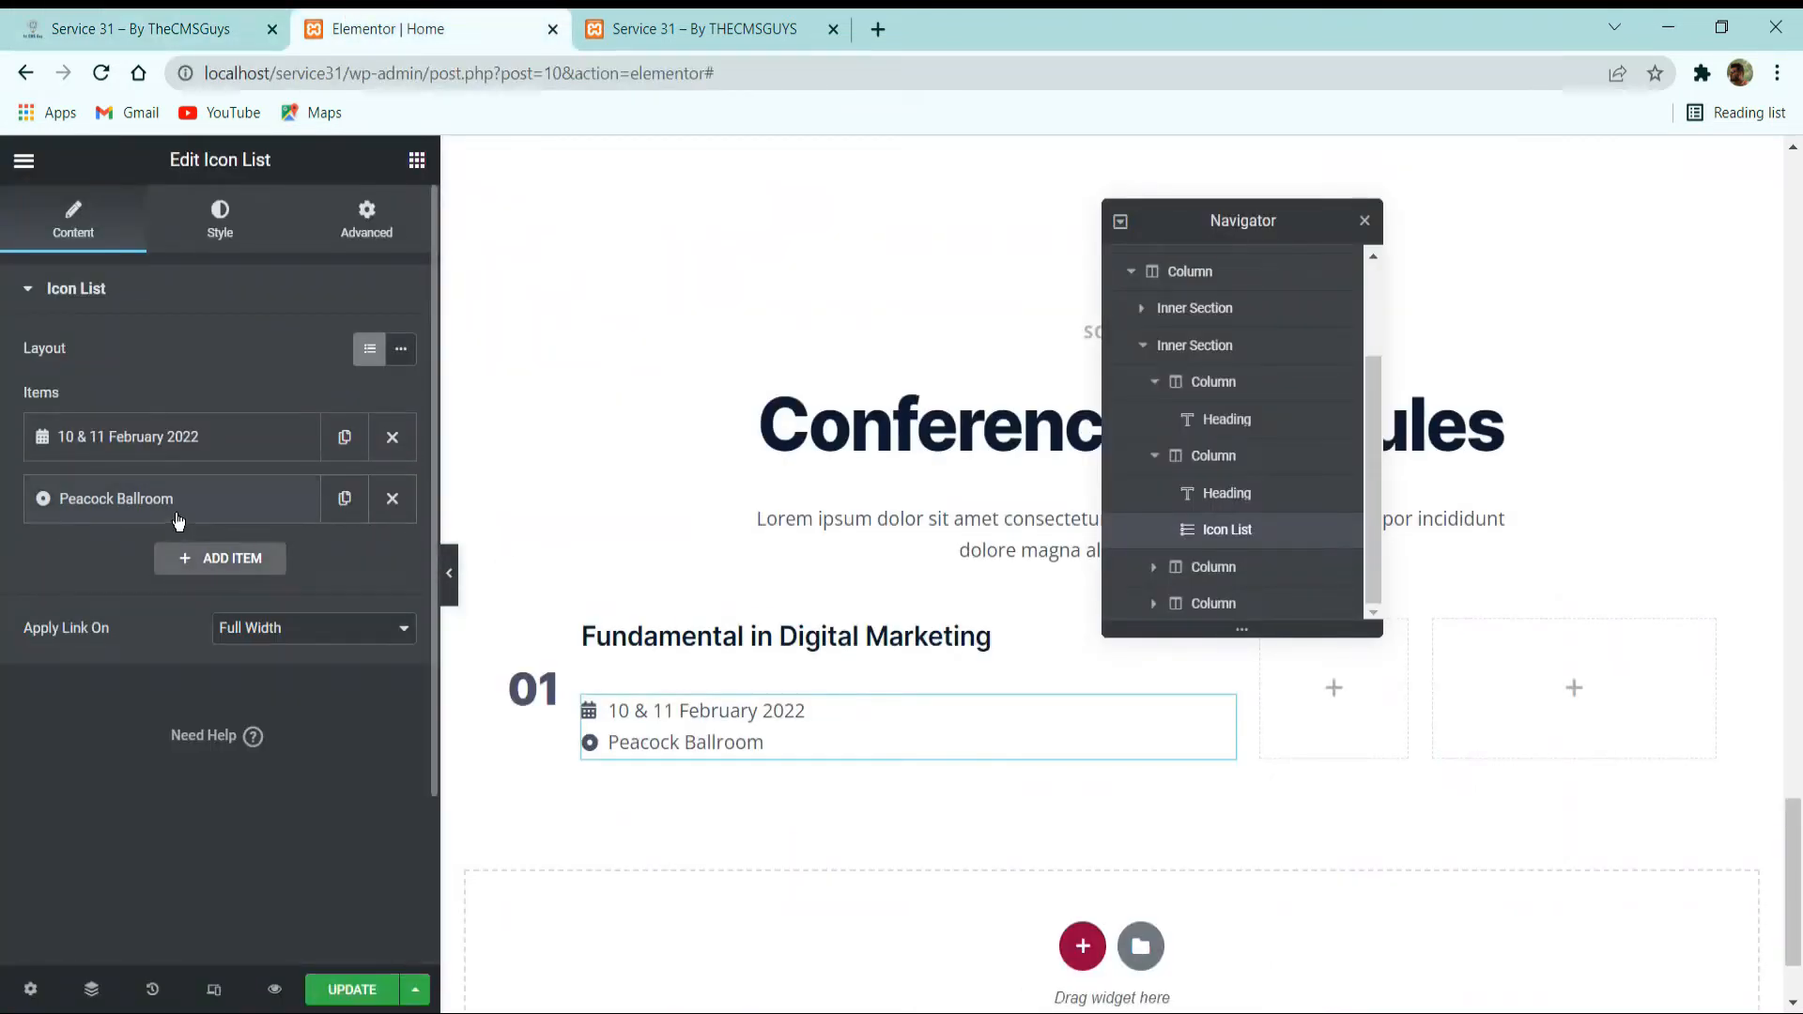
Filter the icon library by map and give the Peacock Ballroom item the map marker with a hollow centre.
left_click(174, 503)
left_click(120, 796)
left_click(916, 253)
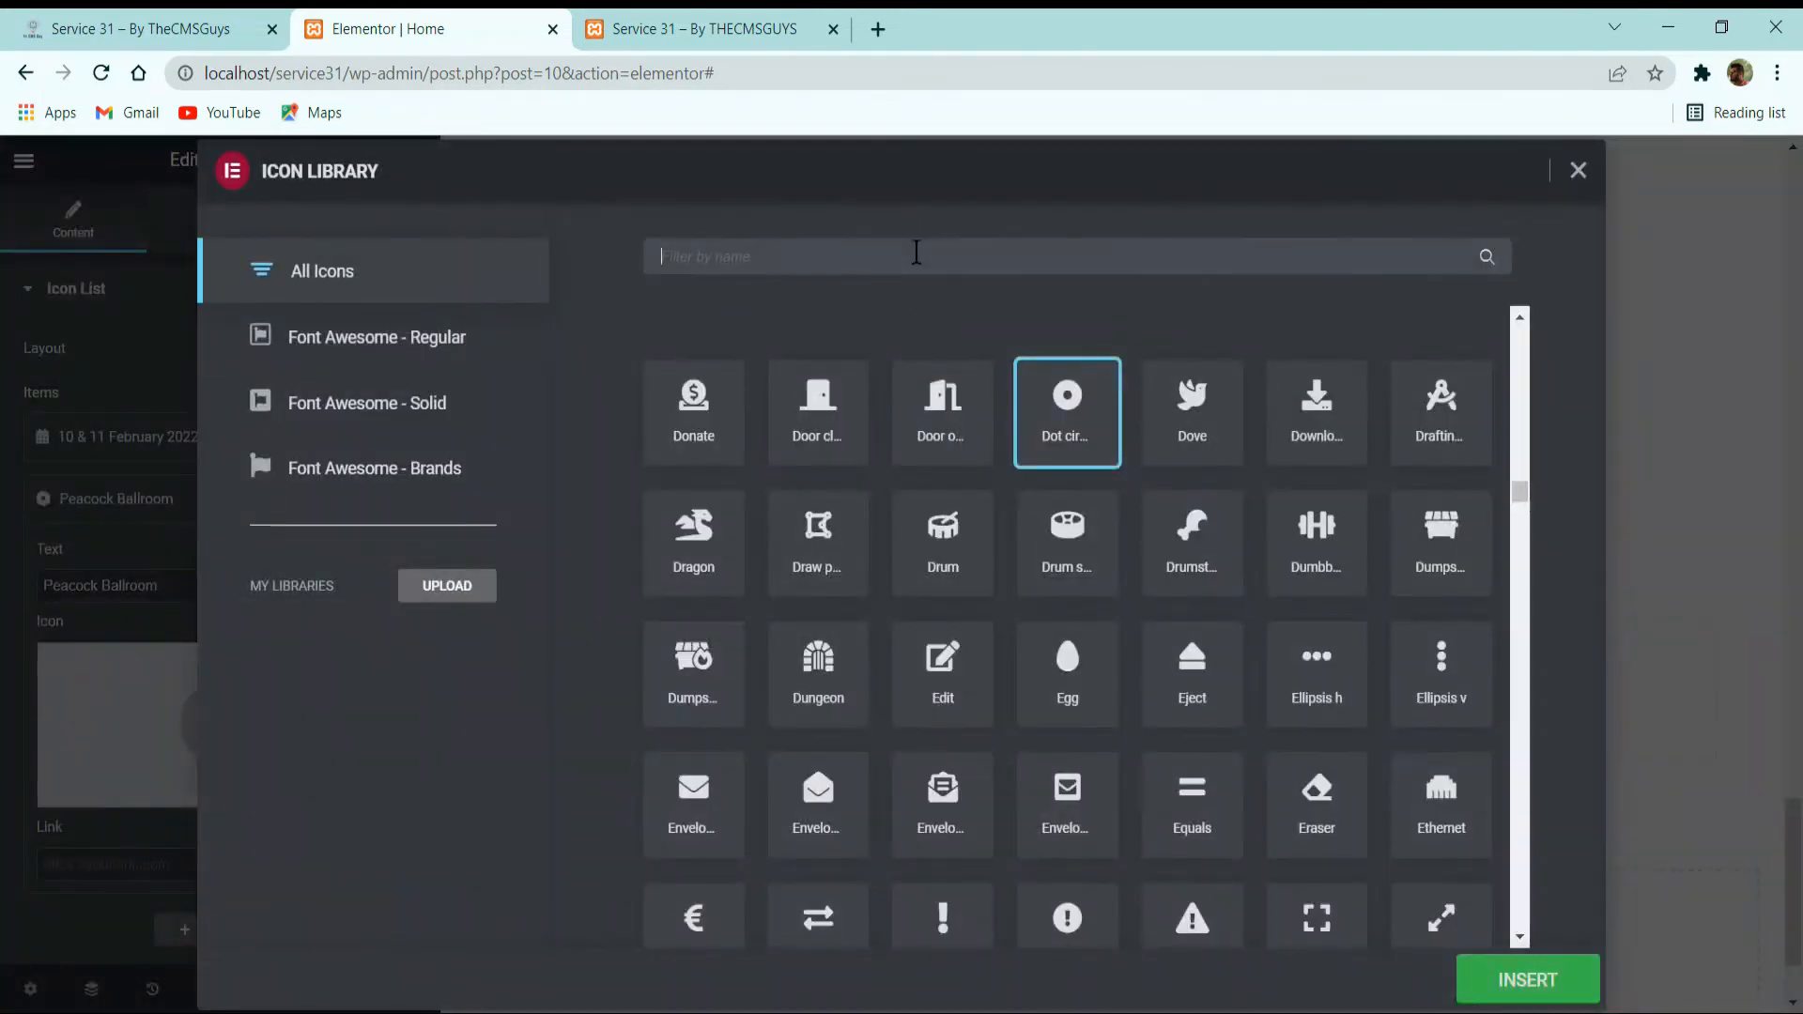
type("map")
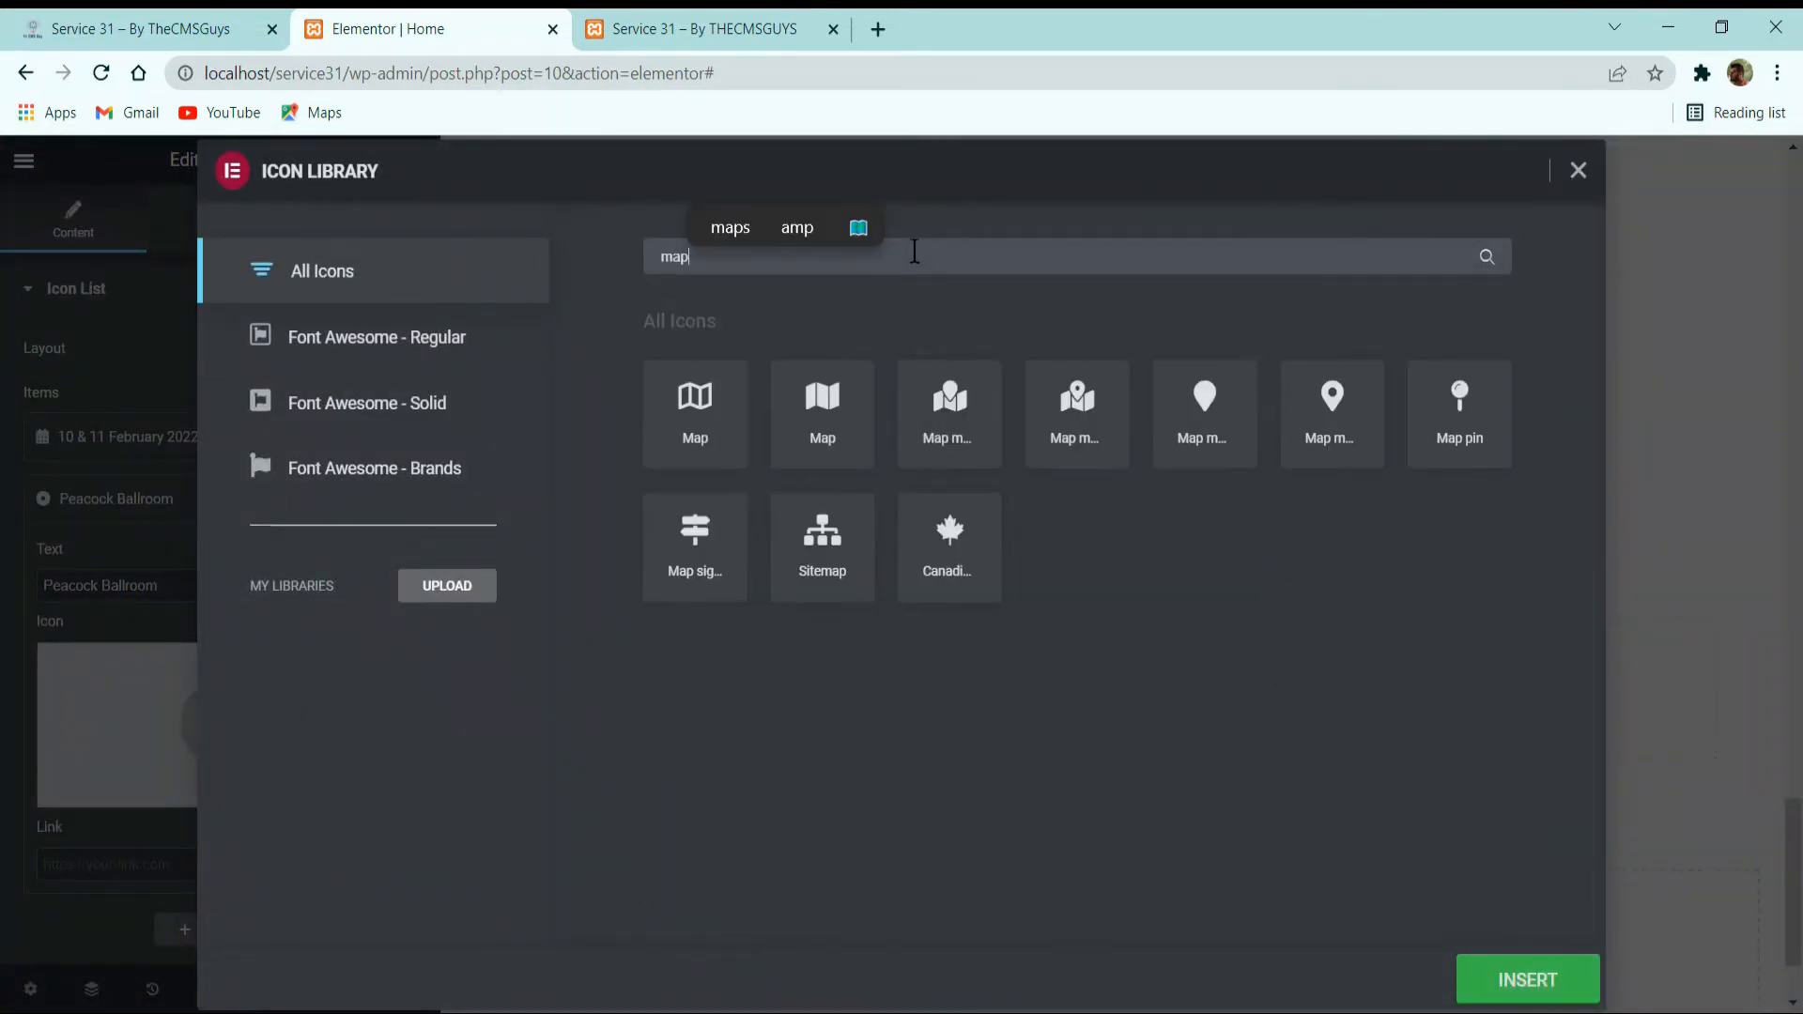
left_click(1332, 422)
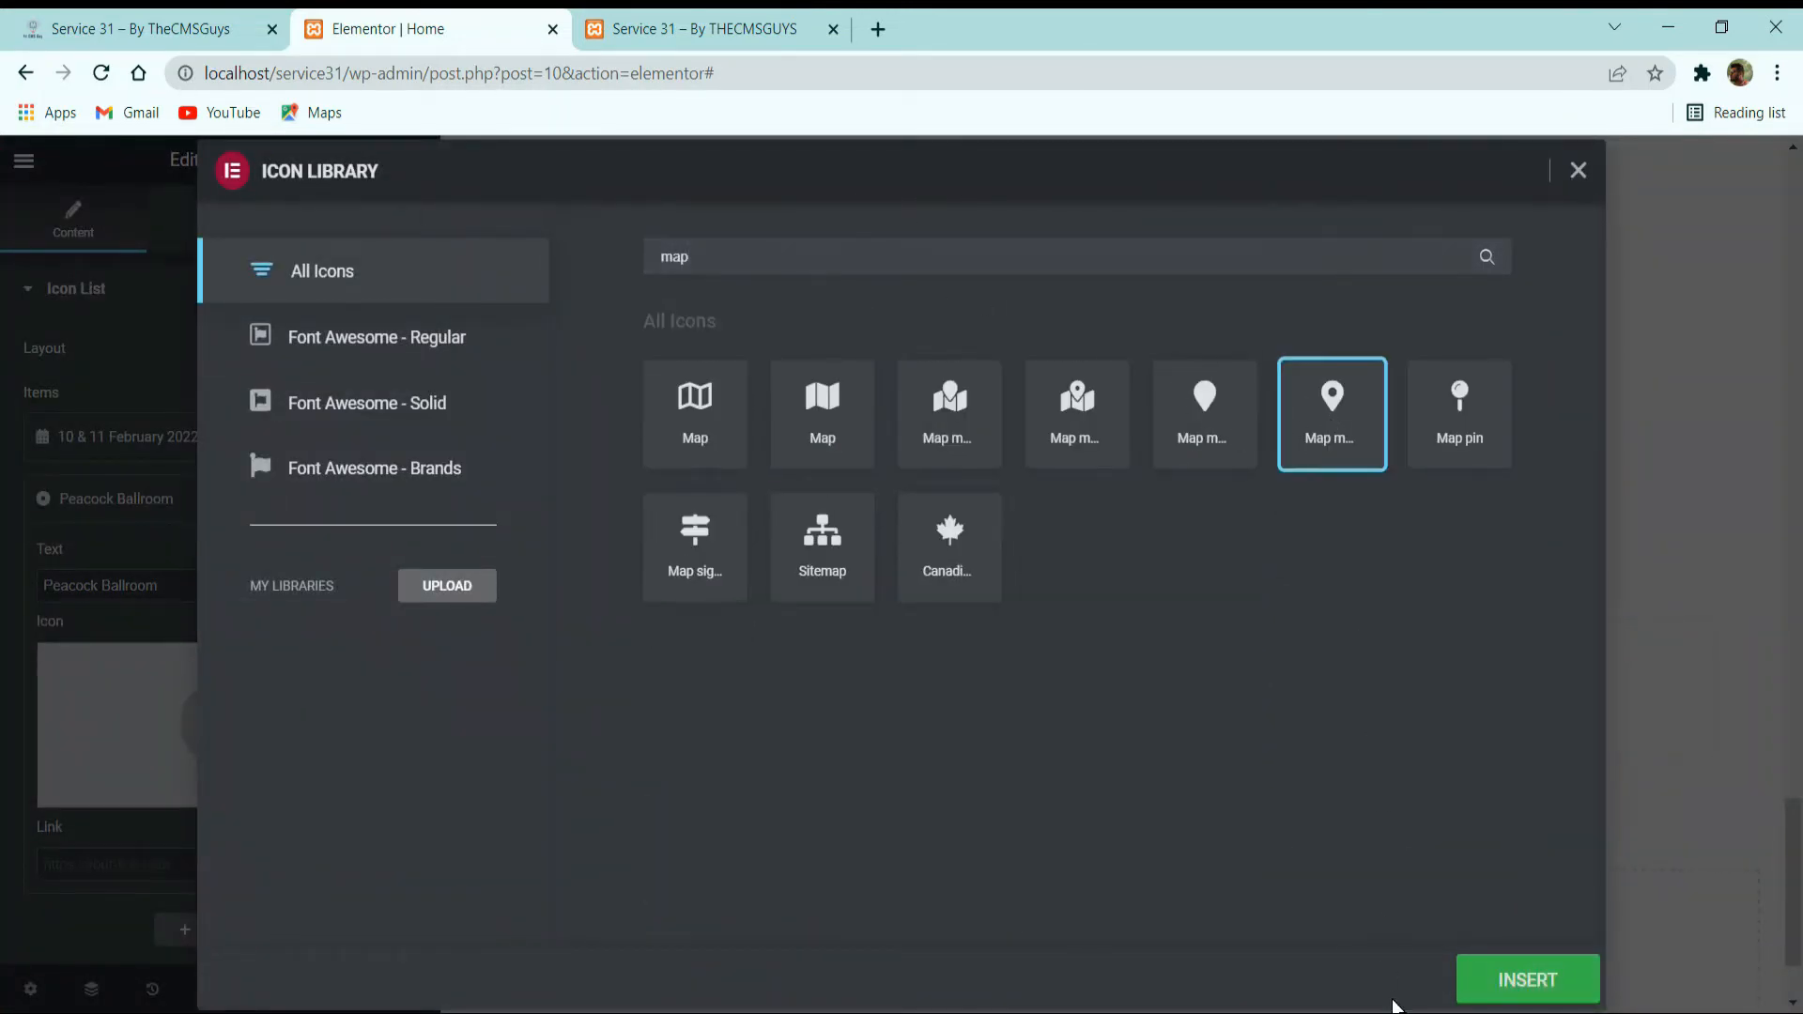
left_click(1522, 984)
Set the icon list's layout to Inline.
scroll(229, 673, "down", 2)
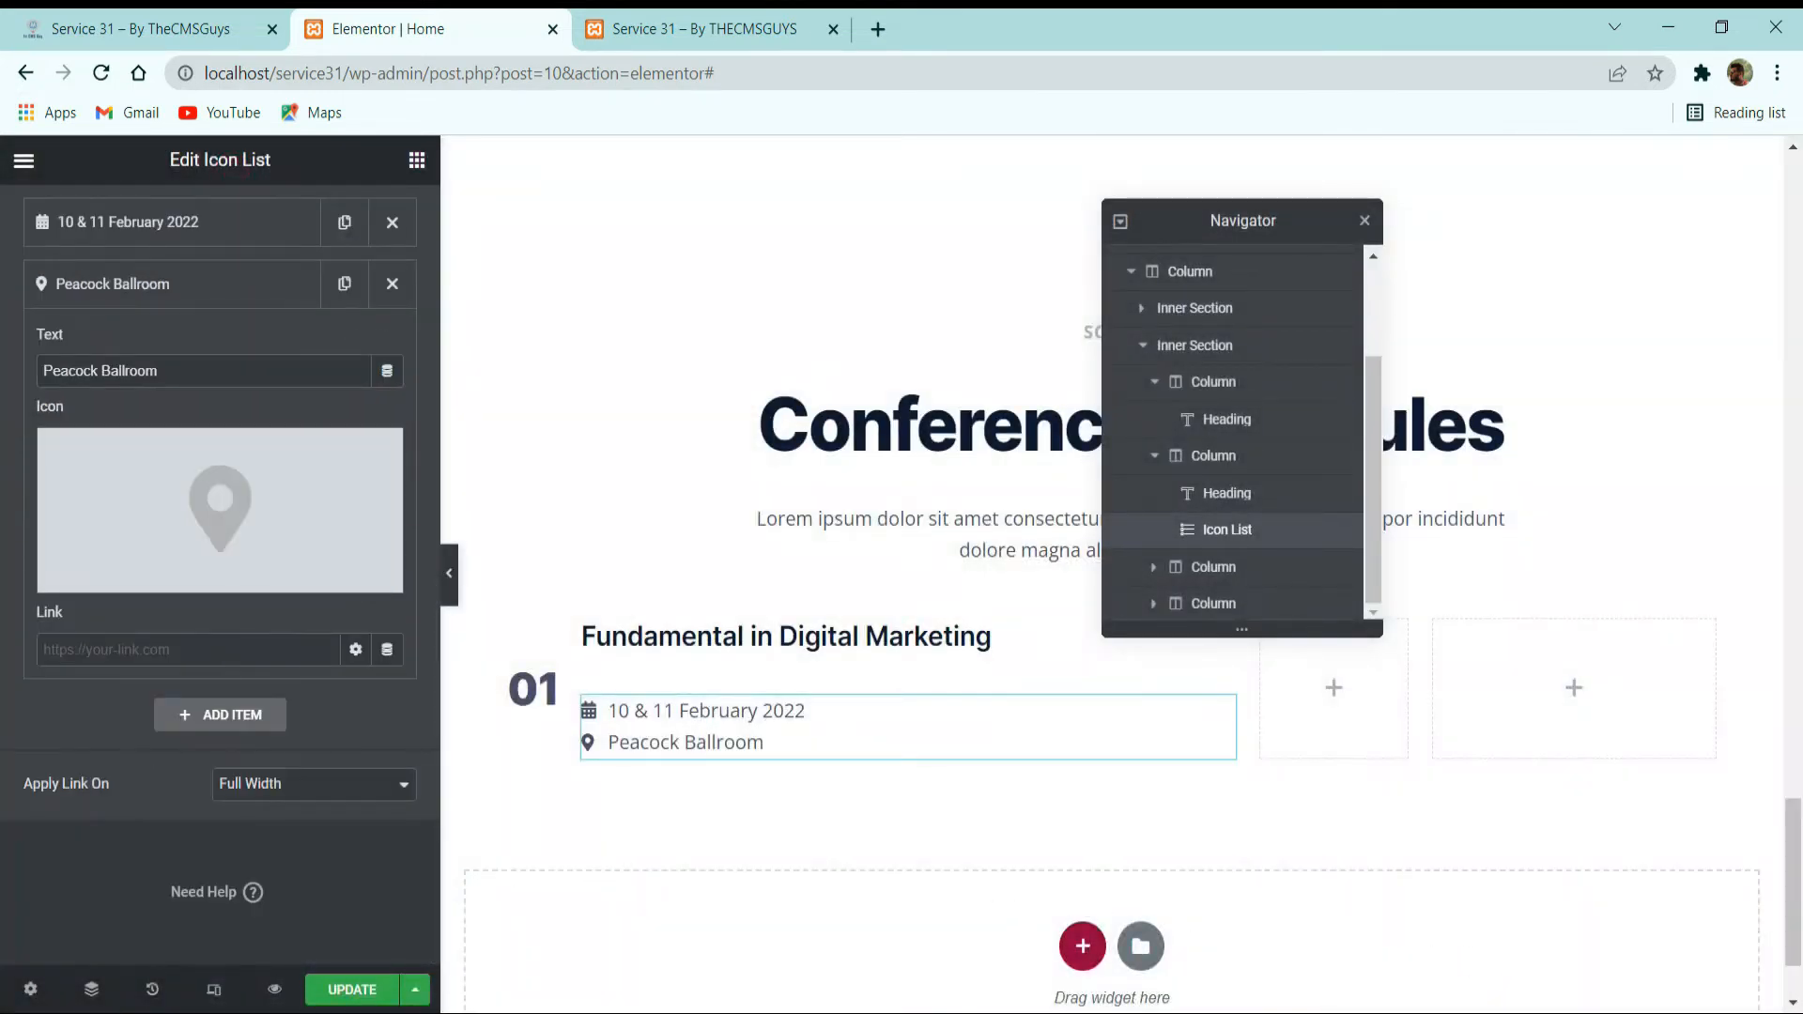
scroll(197, 286, "up", 2)
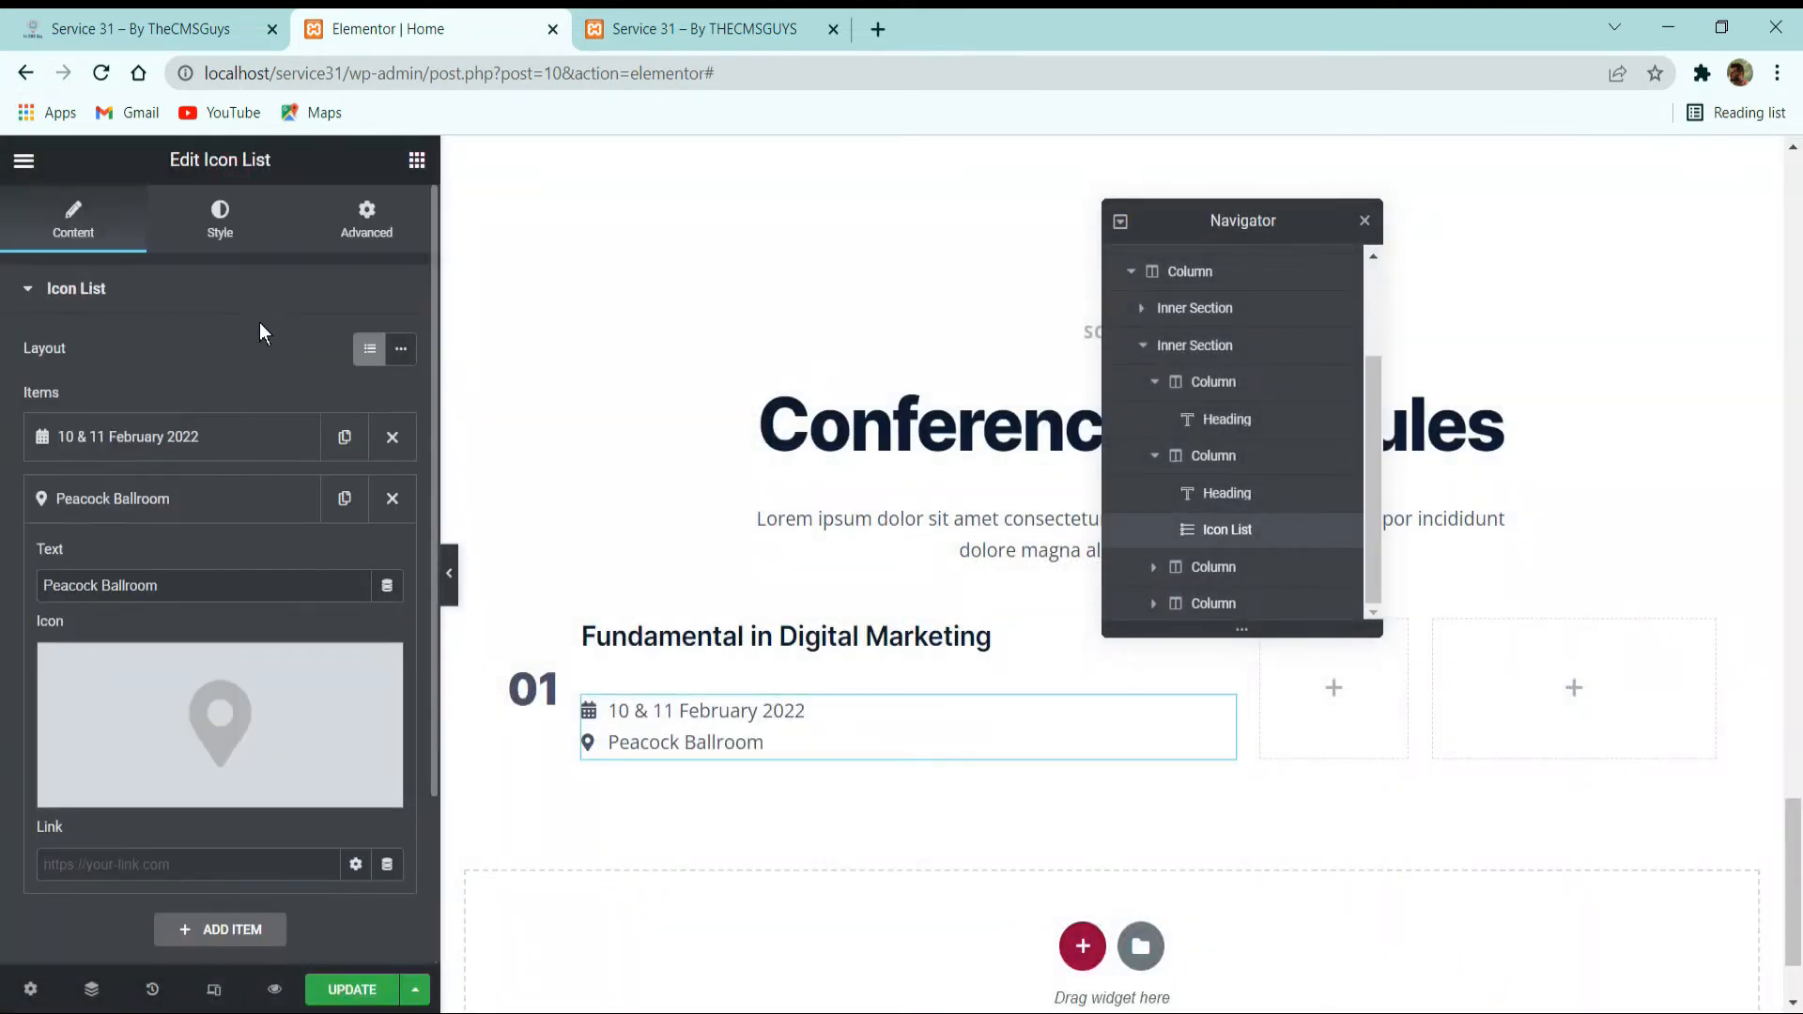
left_click(404, 350)
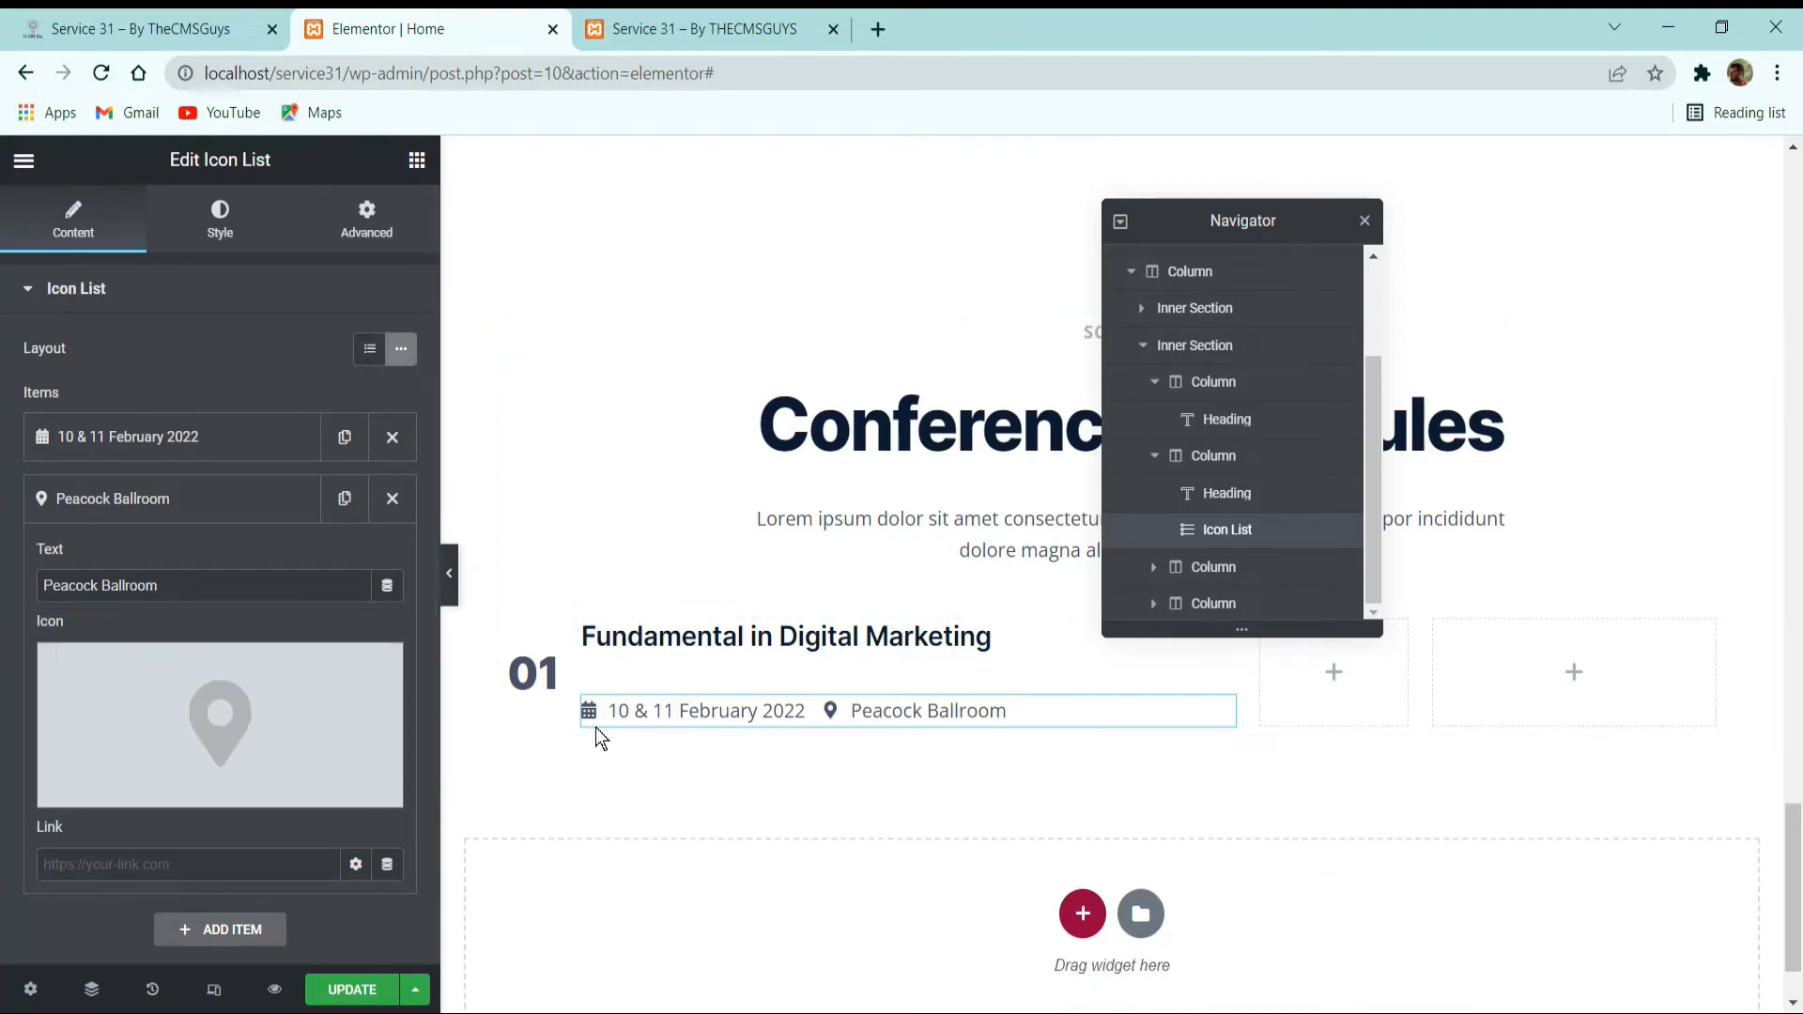
Set the widgets space of the column holding the Fundamental in Digital Marketing title to 8 px.
left_click(584, 622)
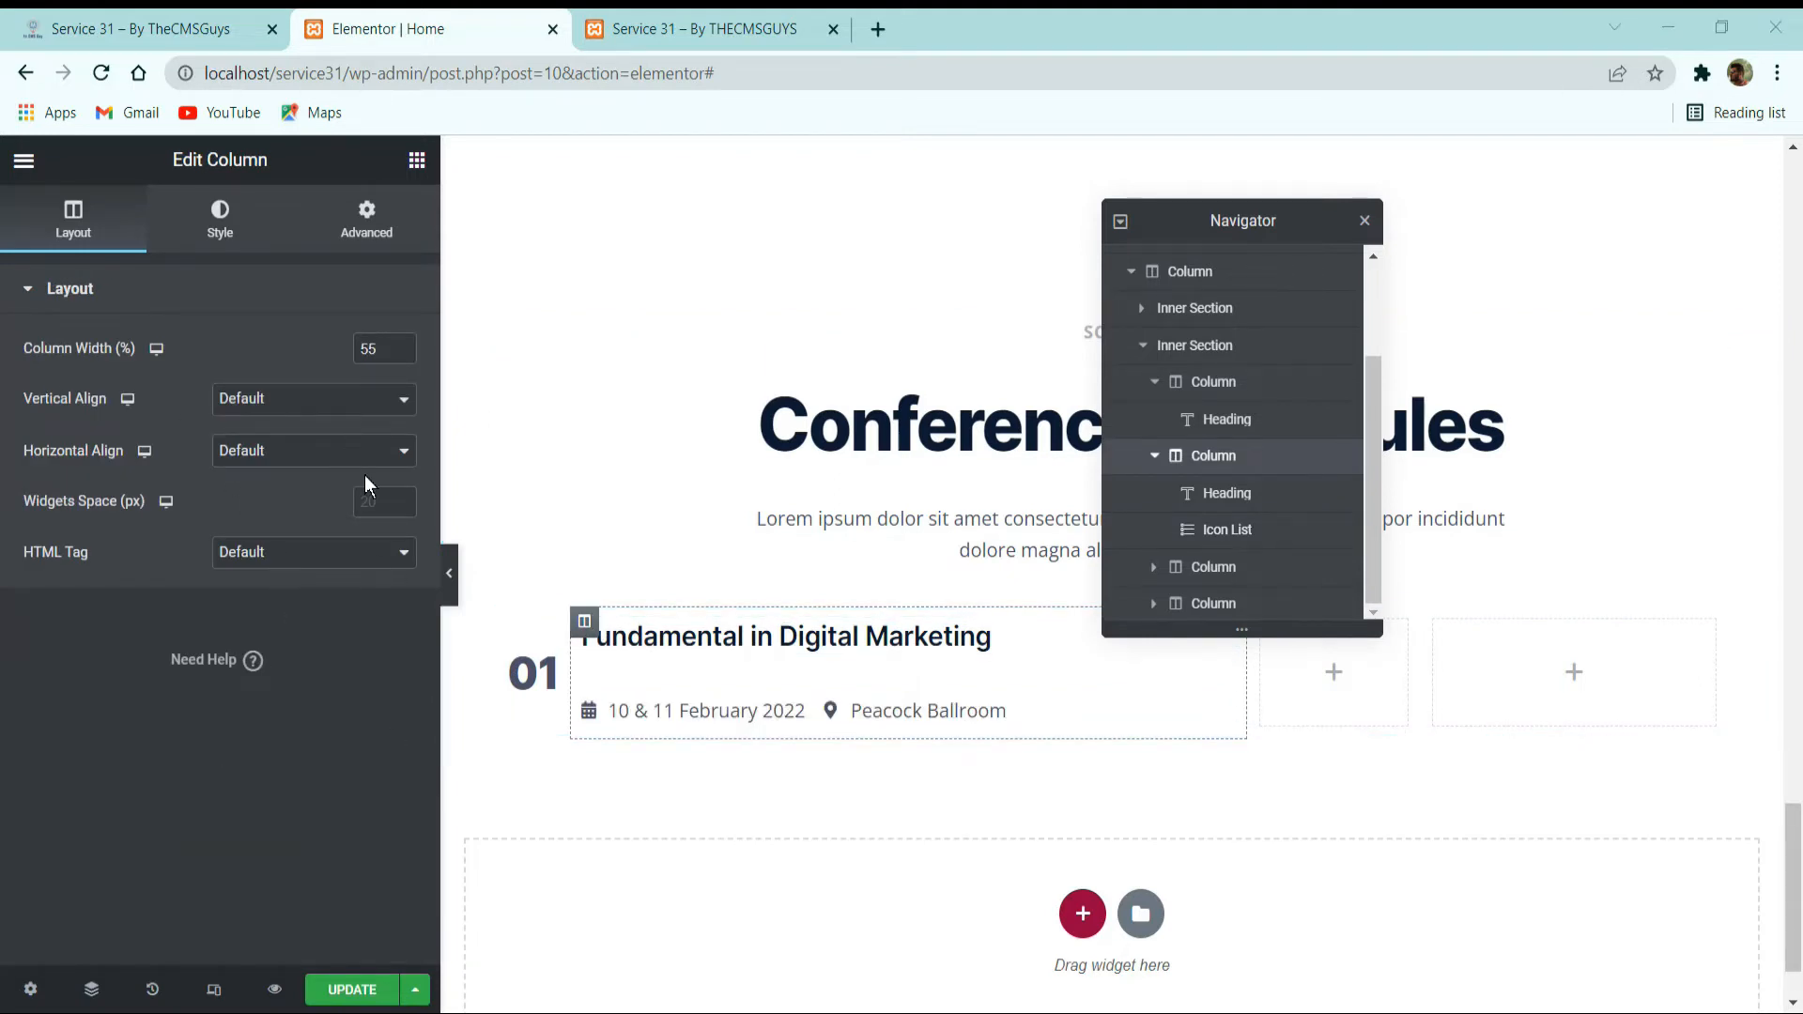
left_click(375, 501)
type("8")
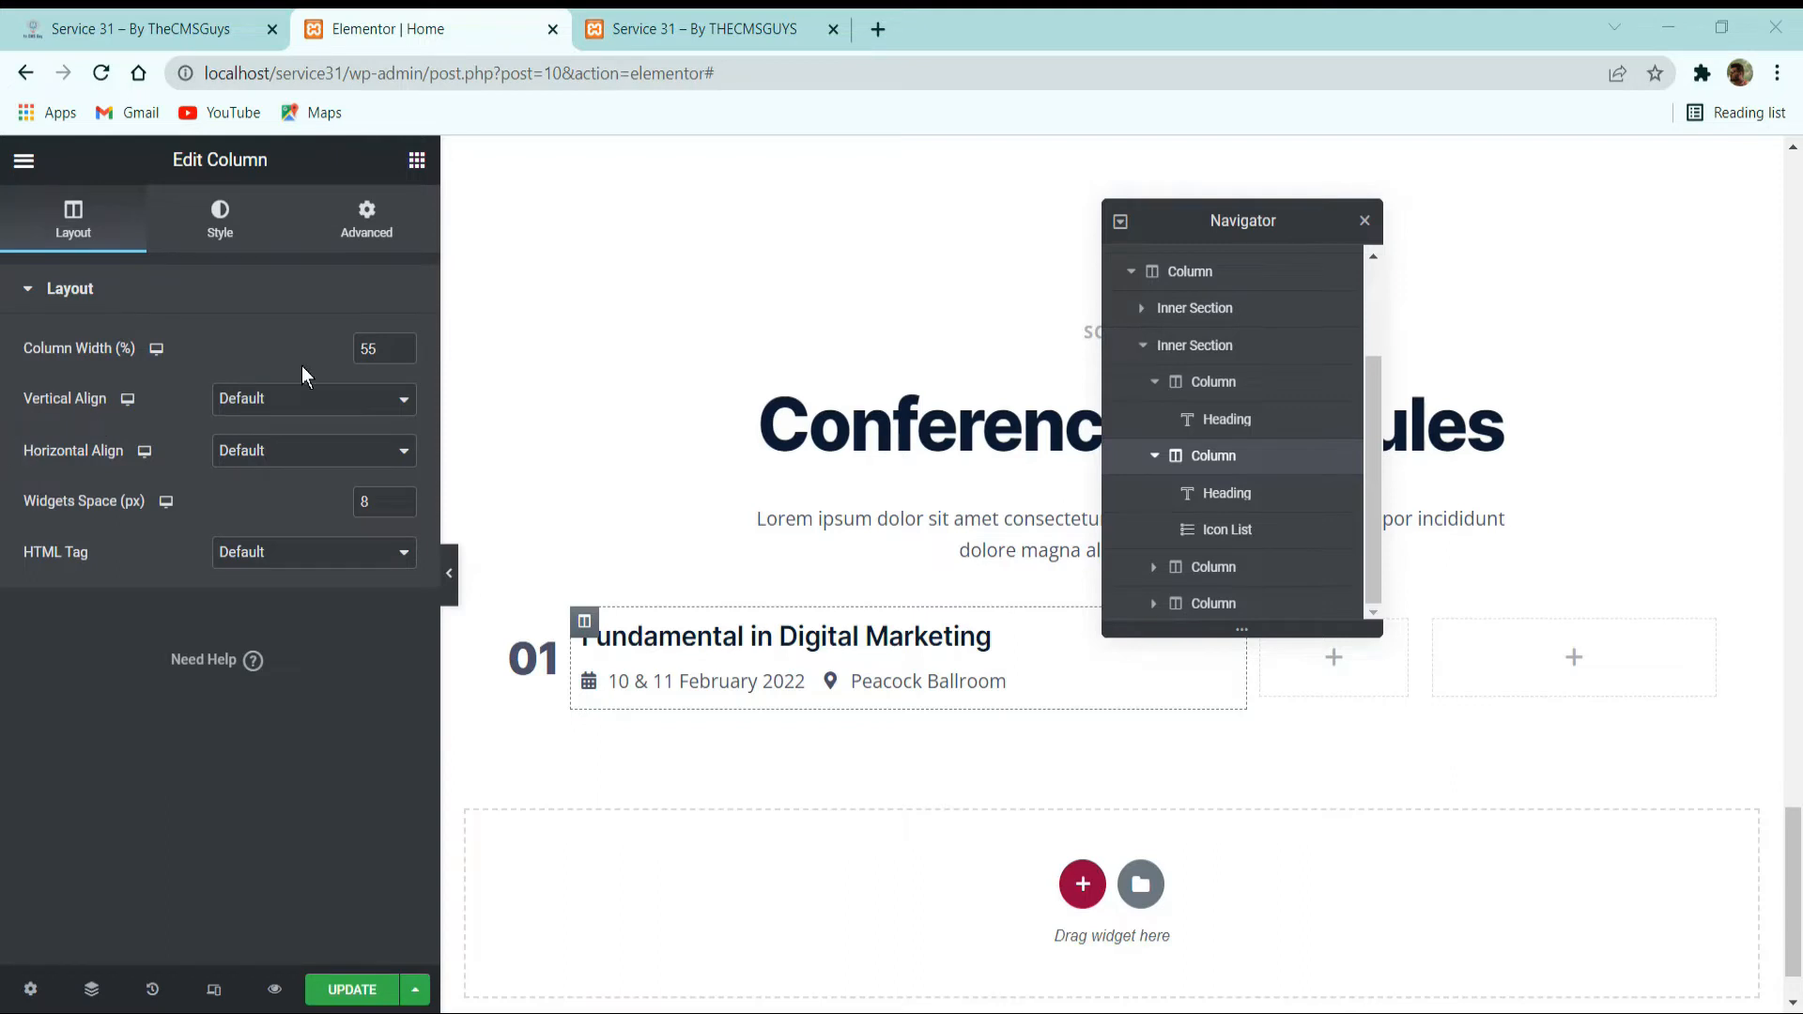
Give the title column unlinked padding of 0 top, 32 right, 0 bottom and 16 px left, and save the page.
left_click(386, 225)
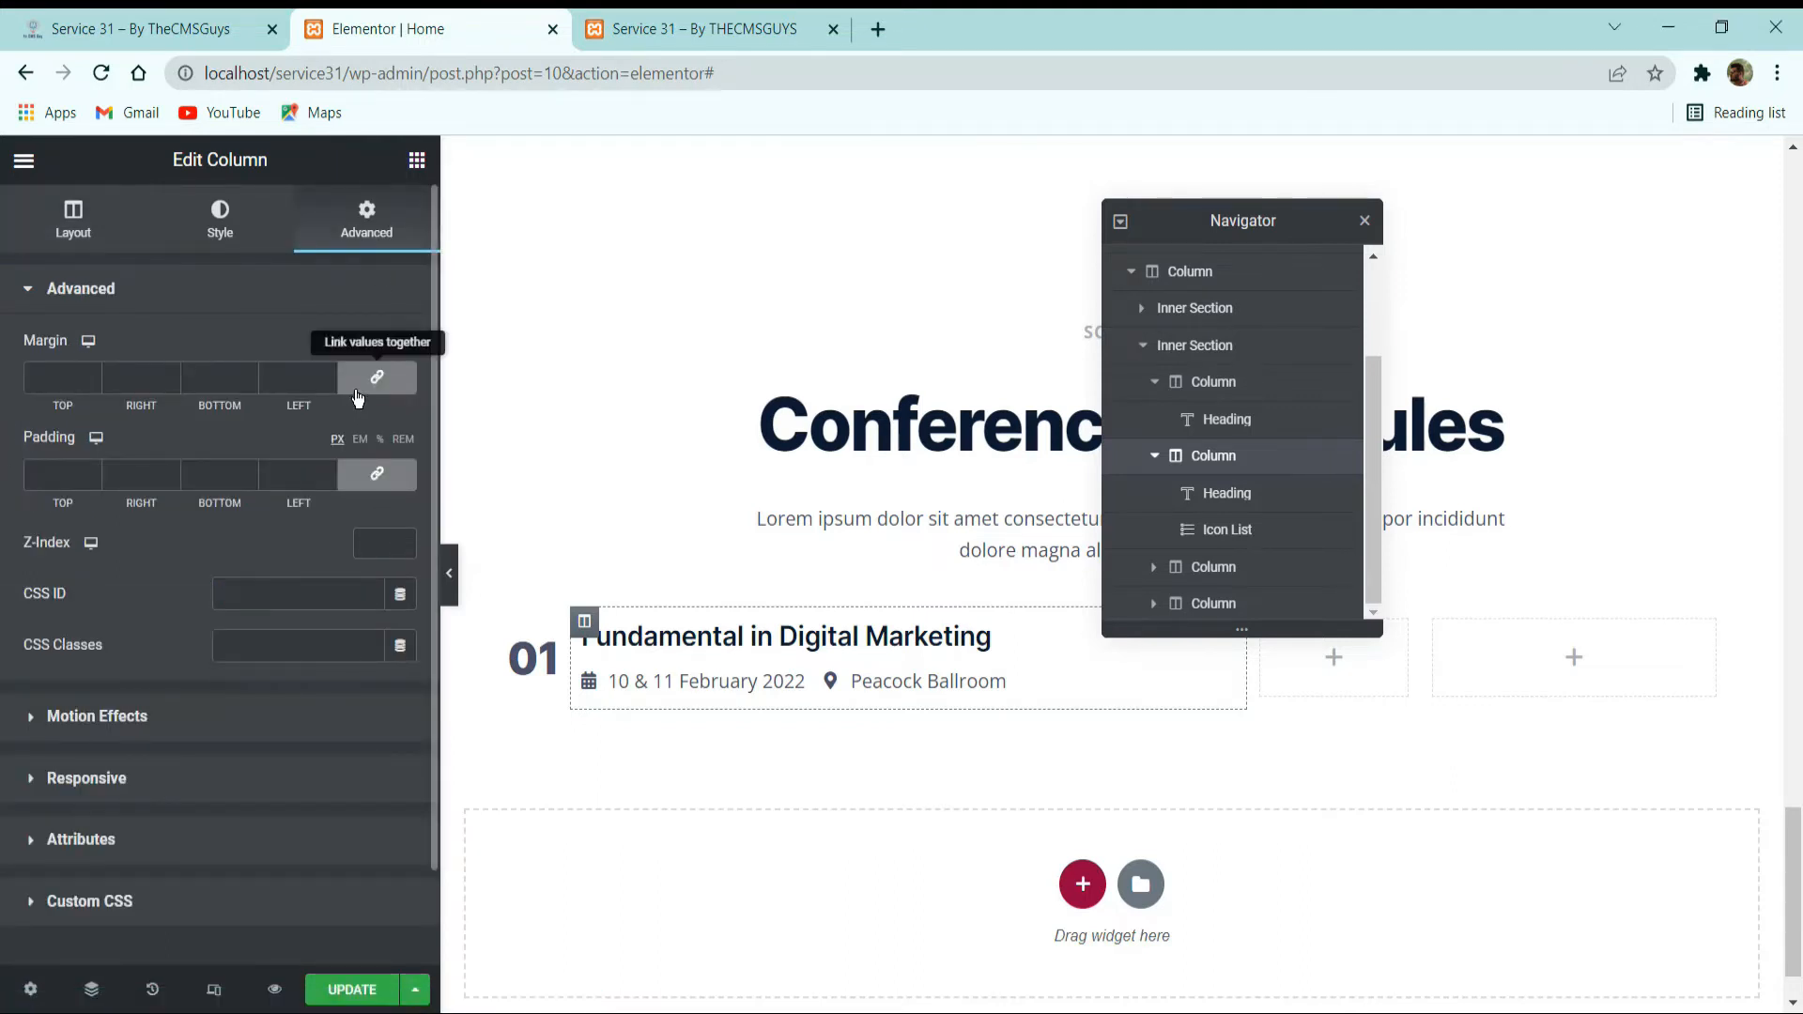
left_click(378, 485)
left_click_drag(149, 473, 94, 475)
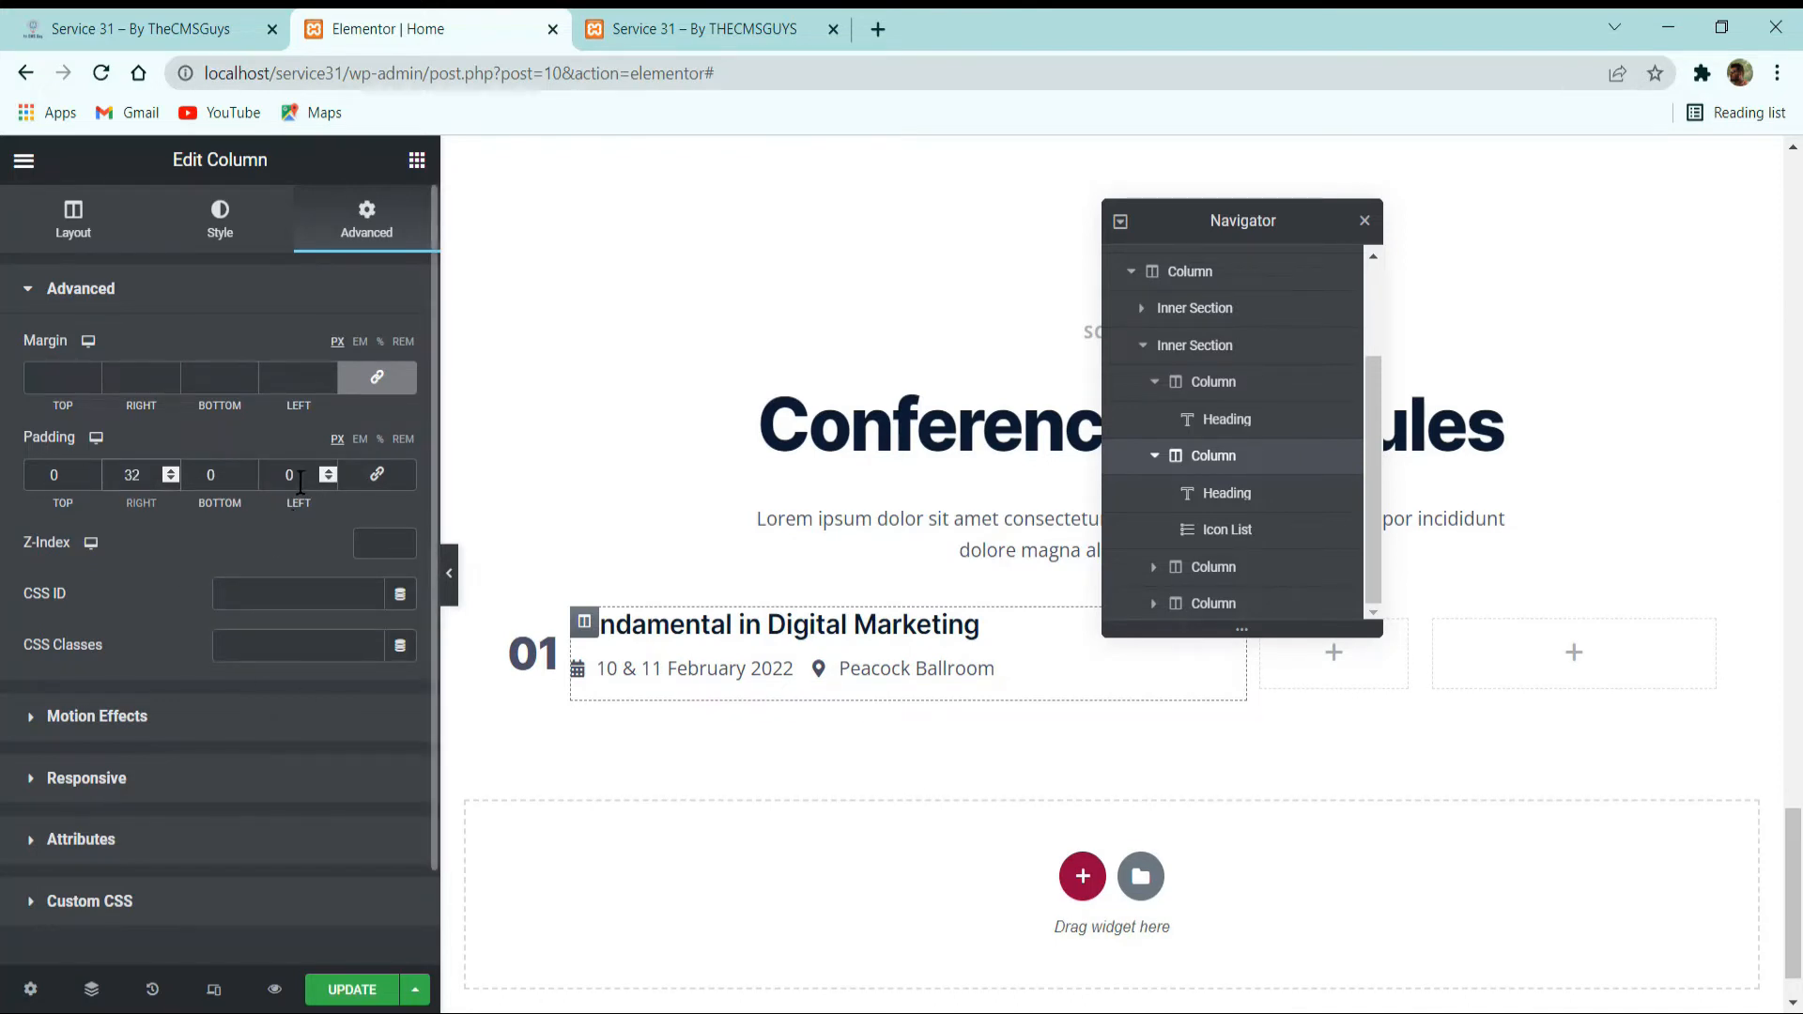
left_click_drag(304, 476, 269, 475)
type("16")
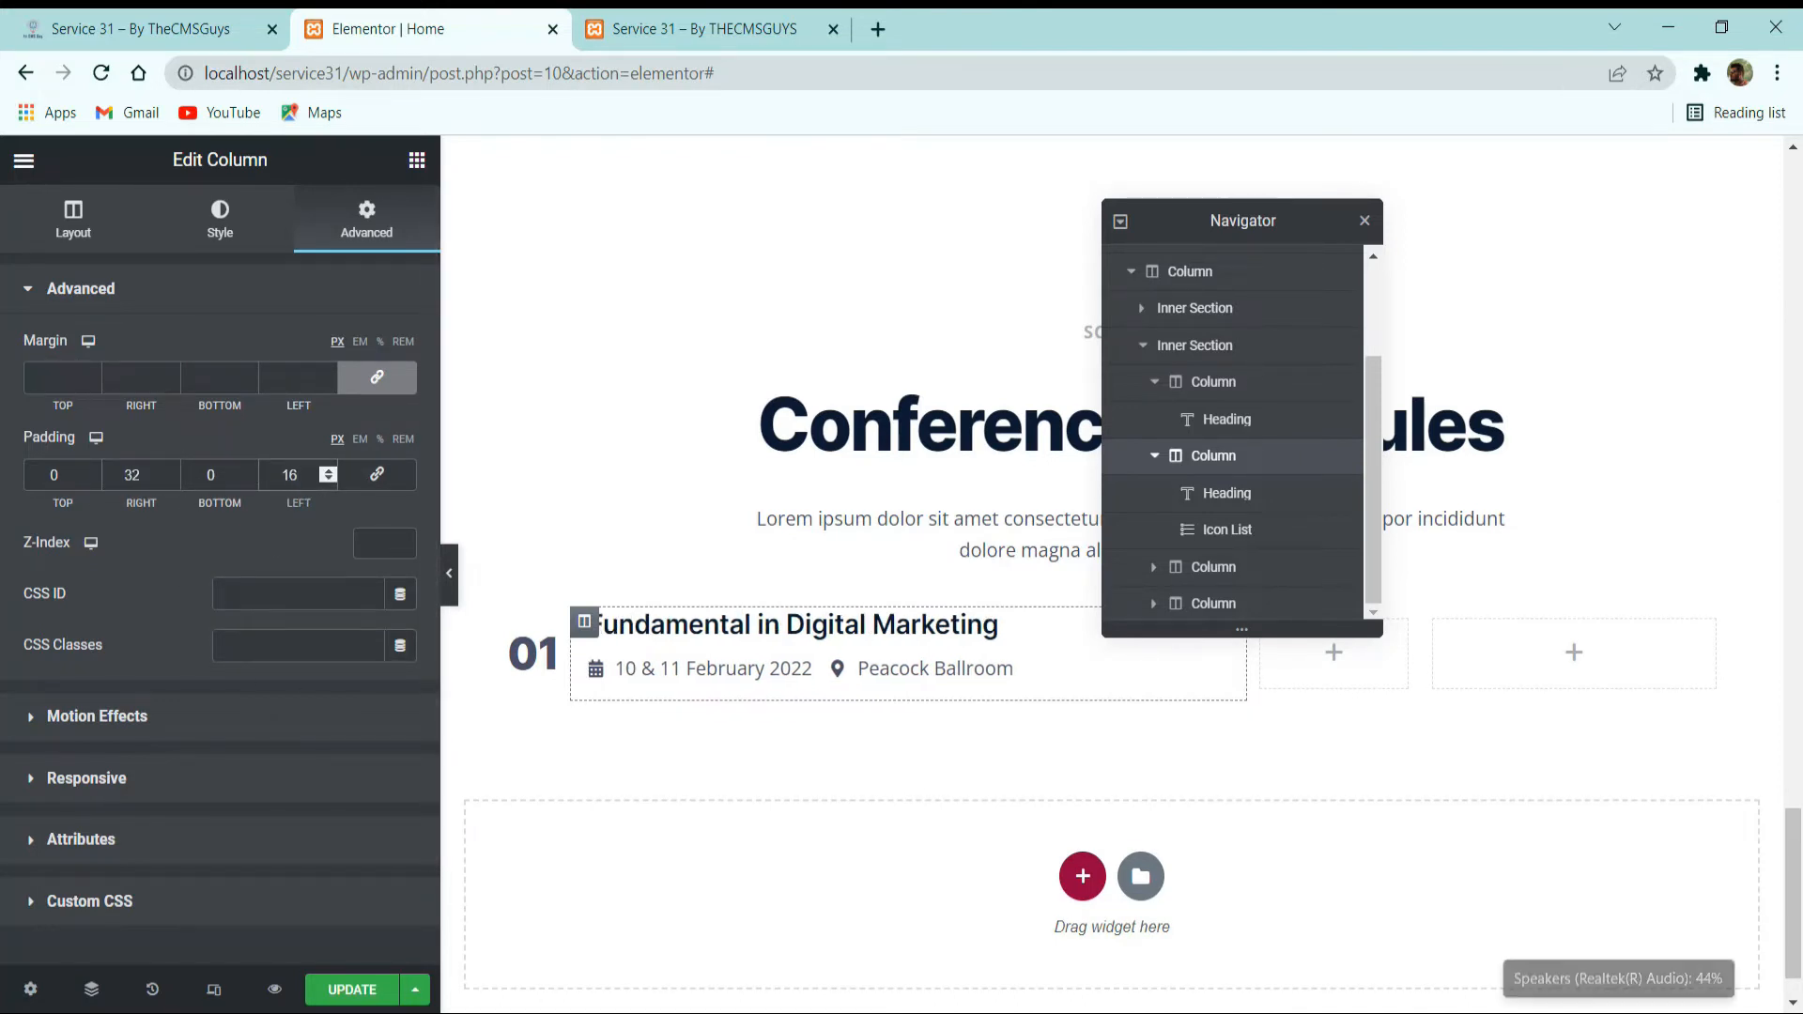
left_click(362, 990)
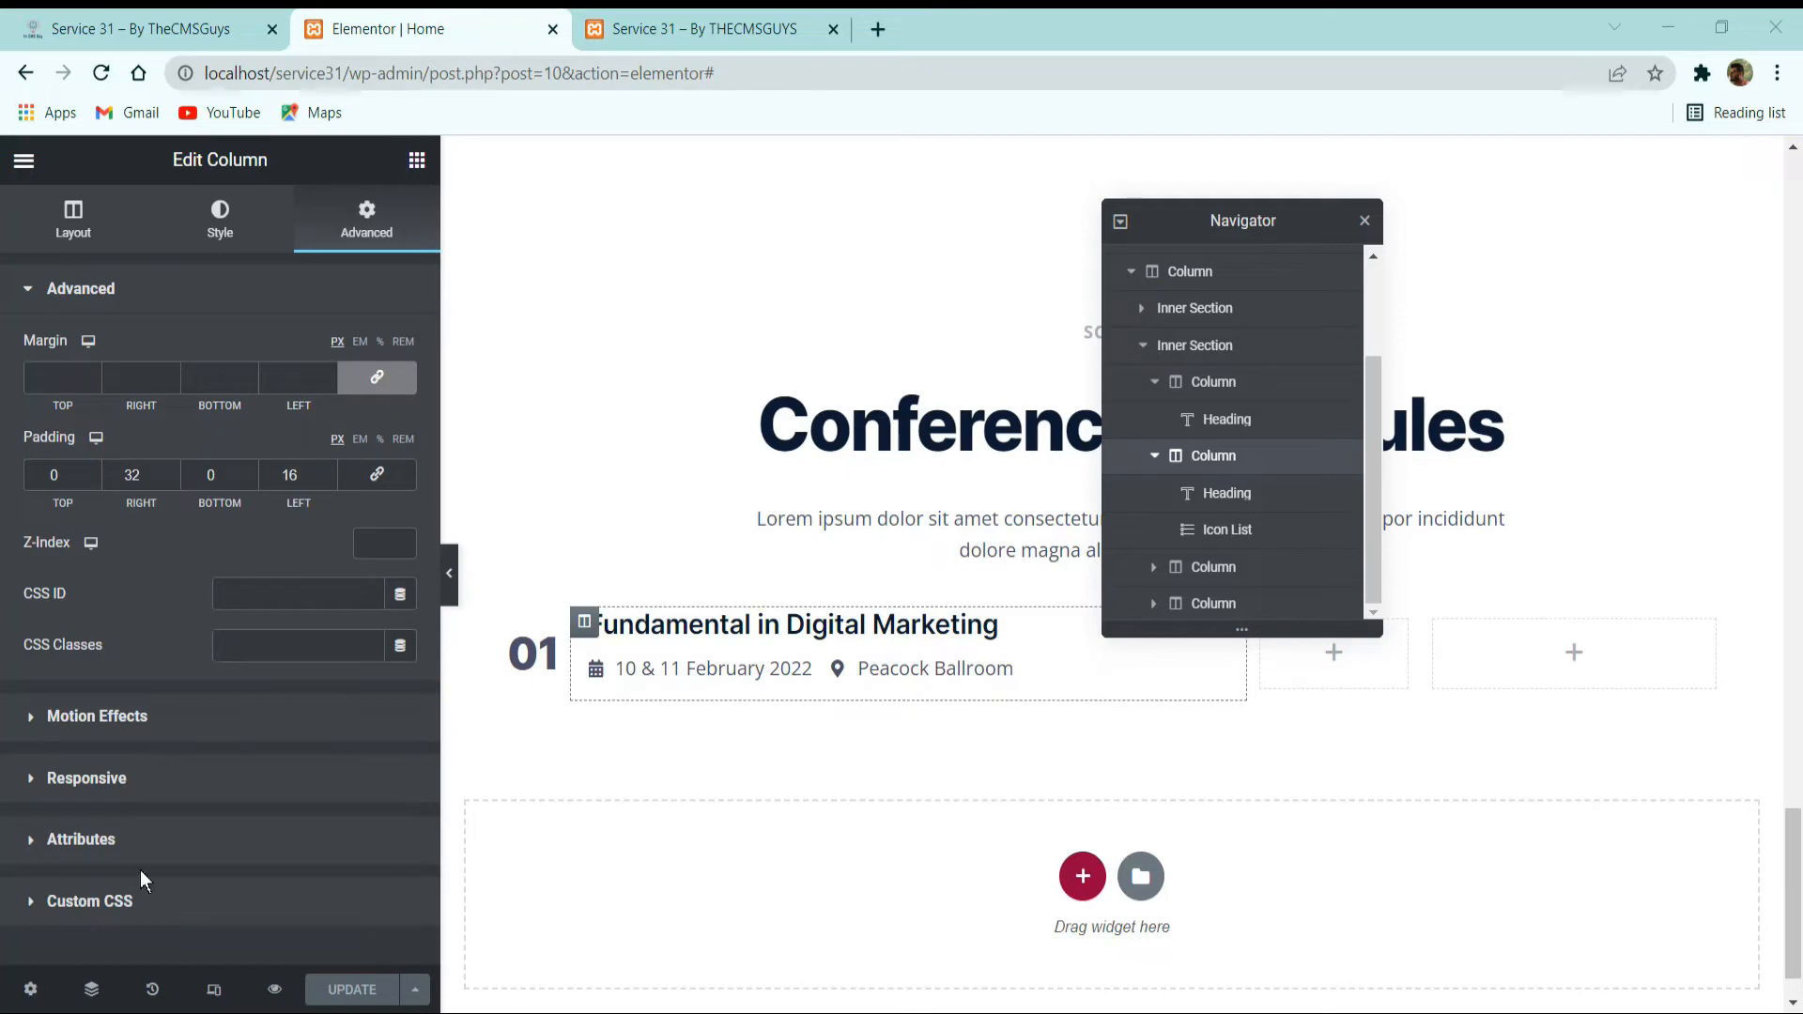
Set the space between the date and venue items of the icon list to 32.
left_click(705, 665)
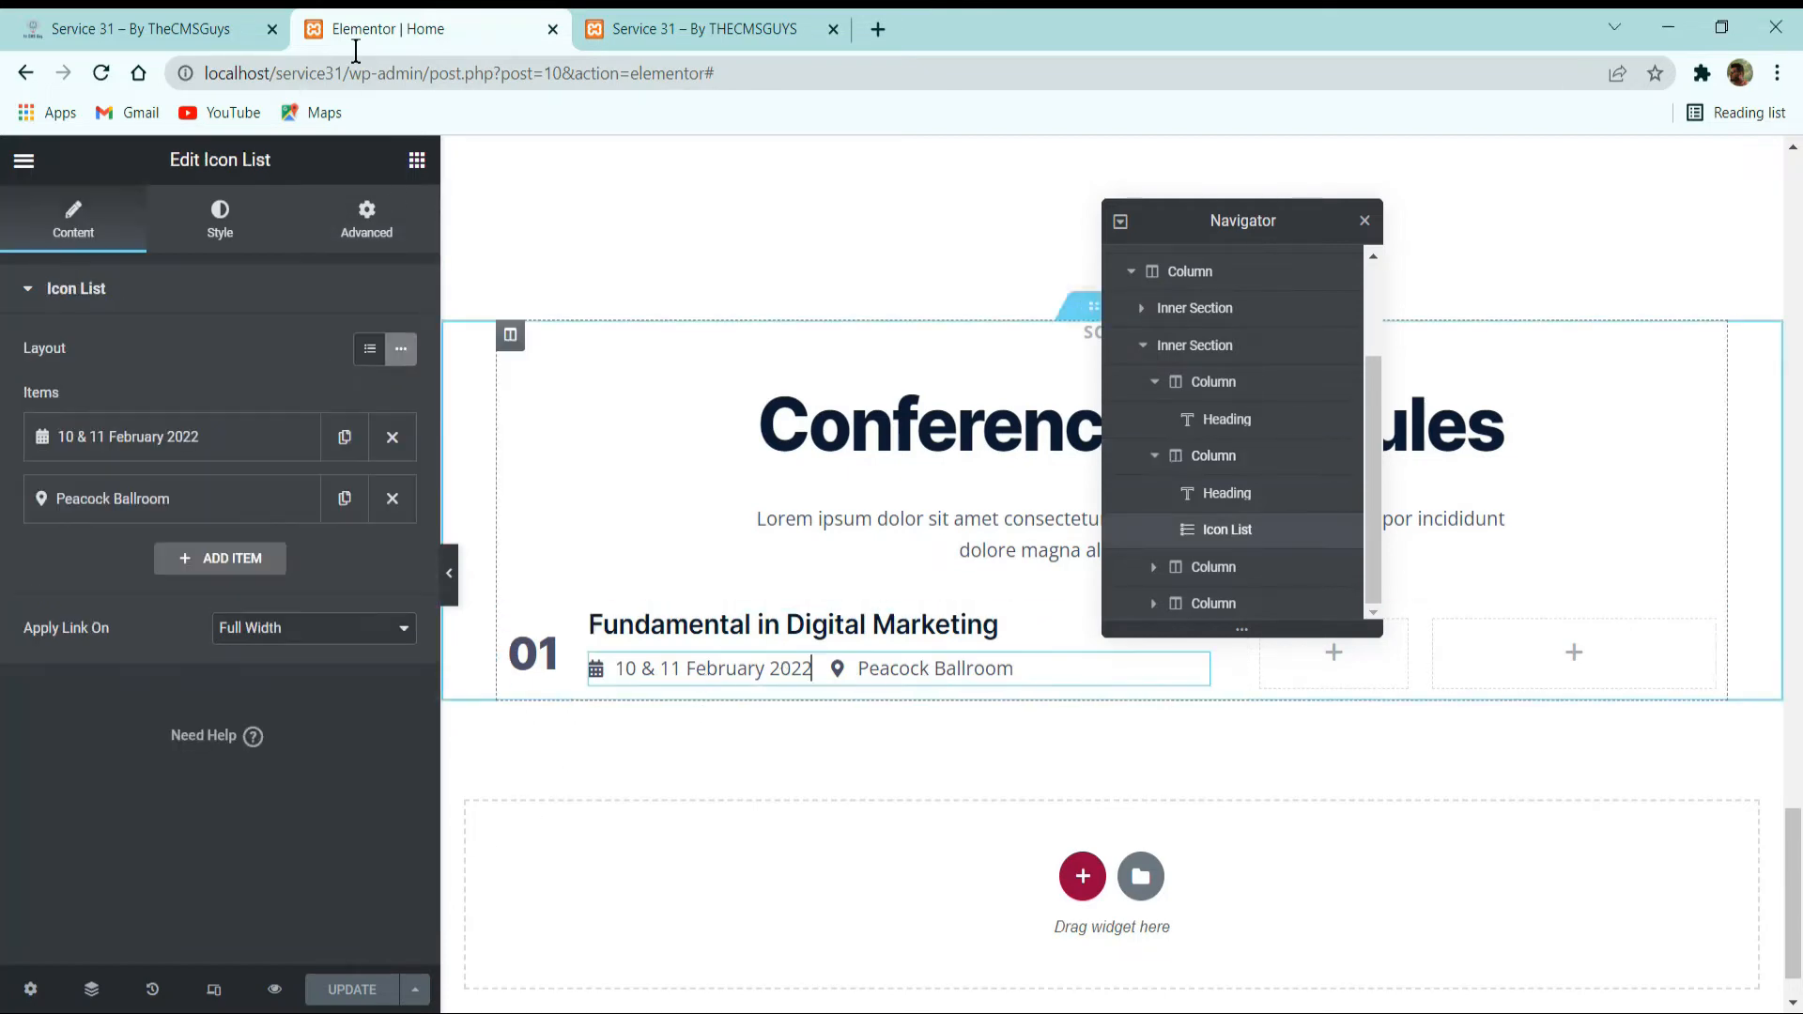
left_click(184, 29)
left_click(385, 13)
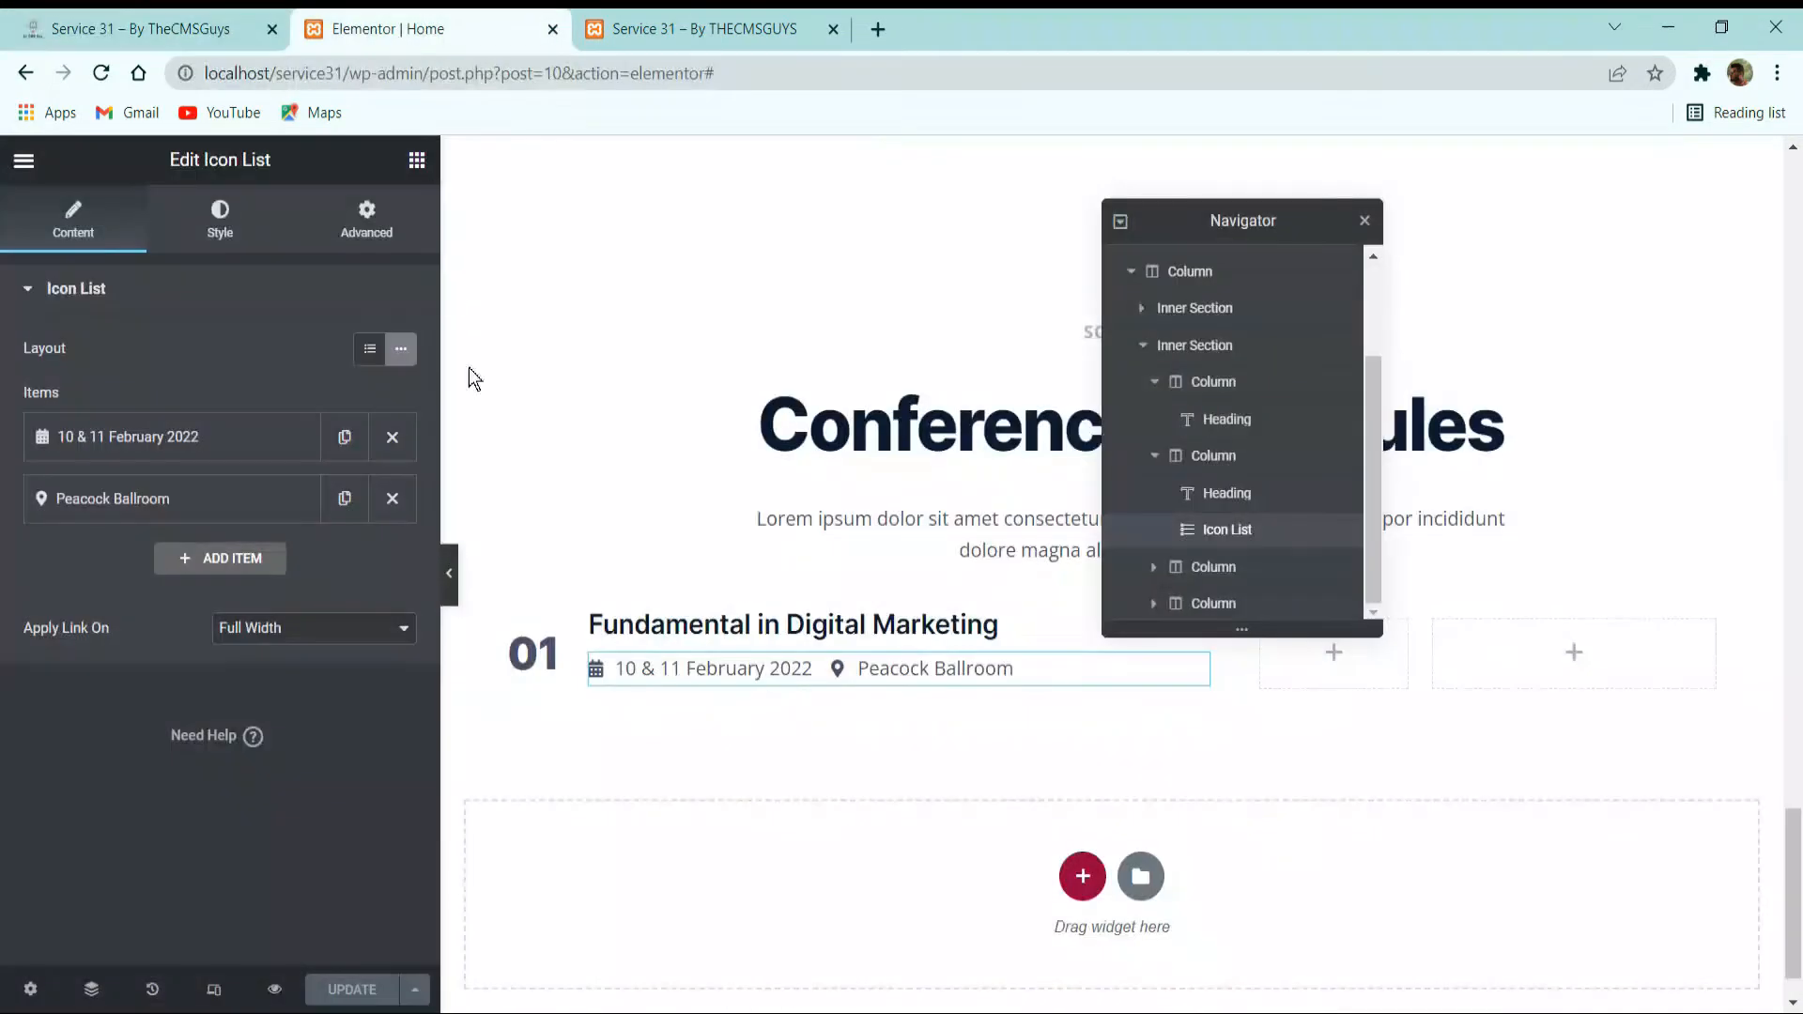
left_click(223, 226)
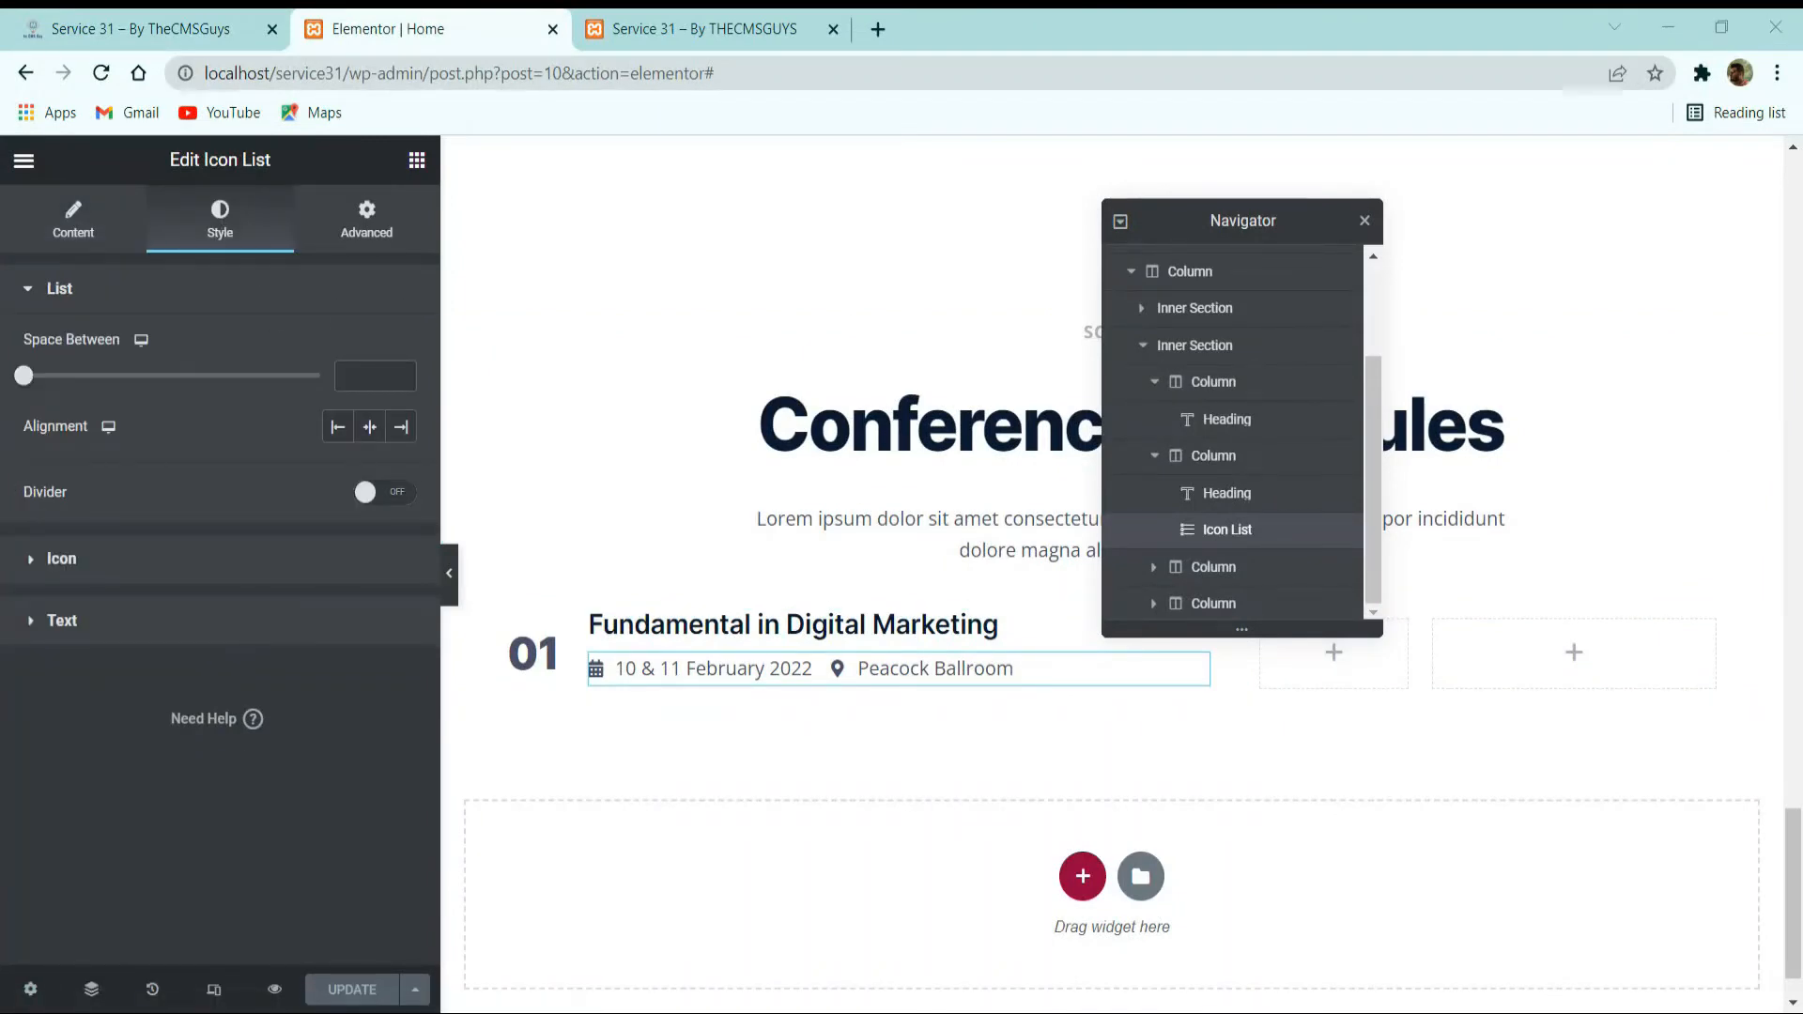
left_click(374, 375)
type("32")
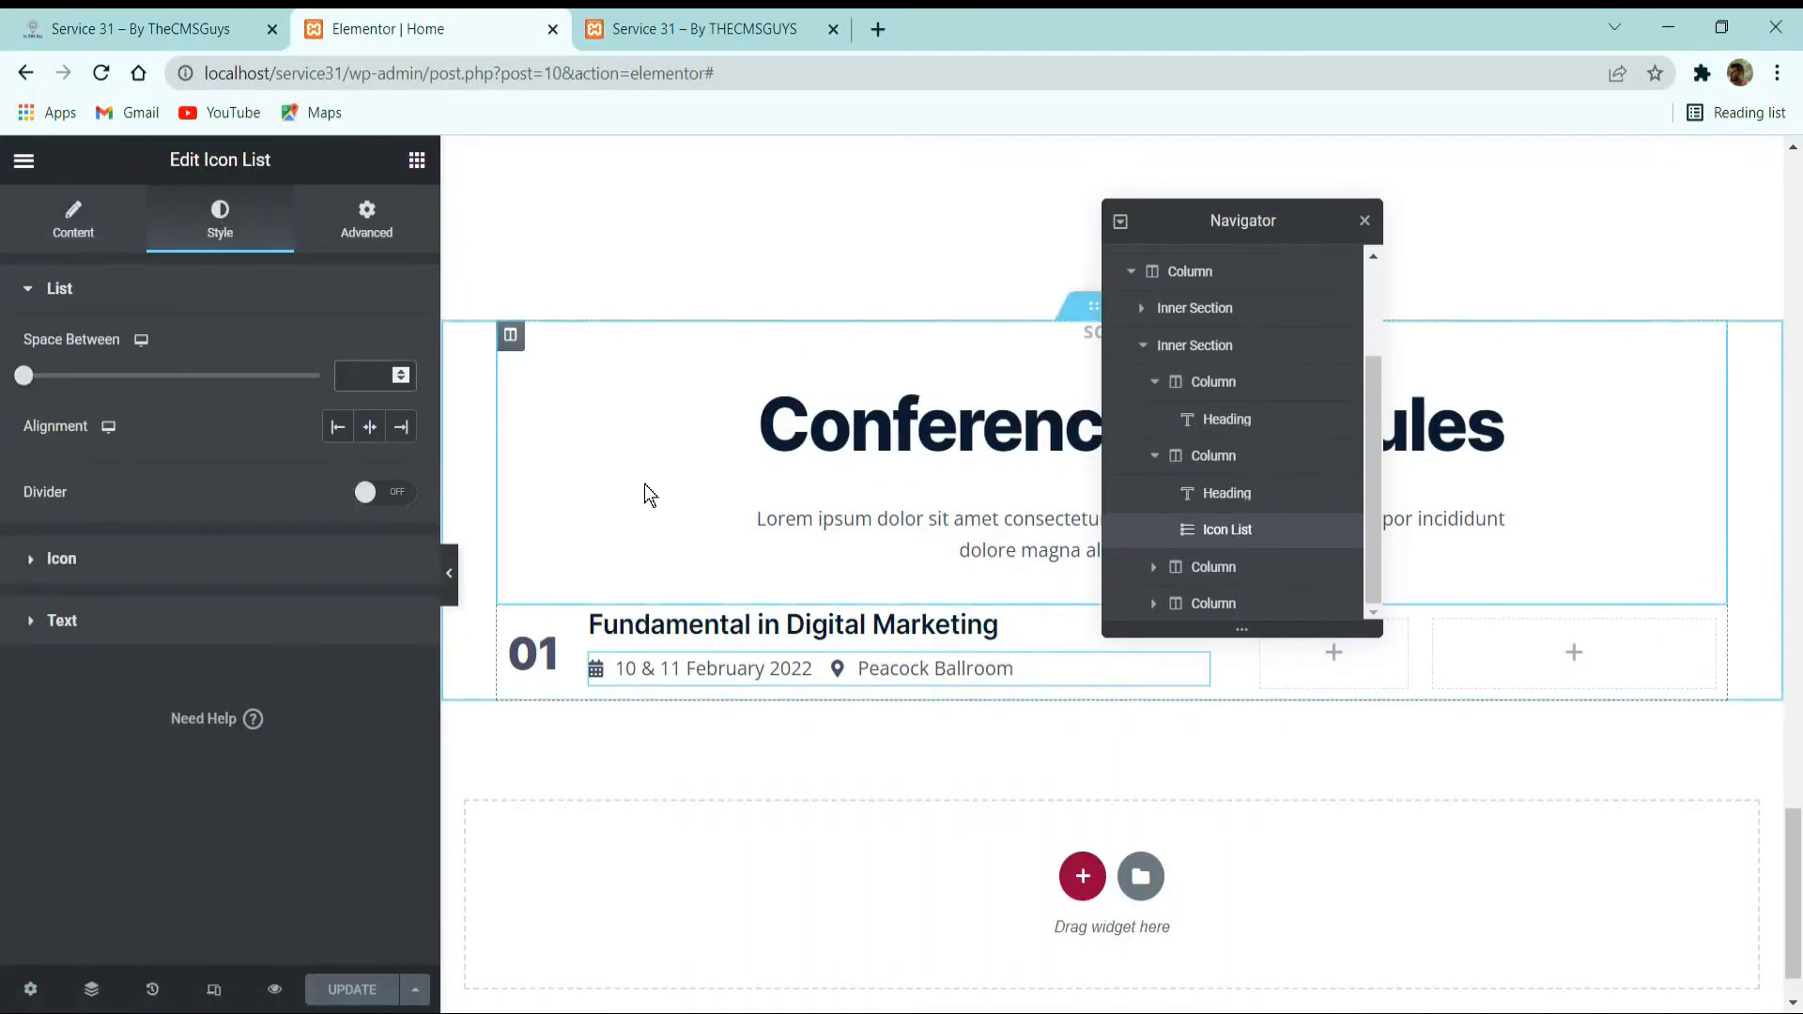
Apply the orange global color to the icon list's icons and set their size to 12.
left_click(193, 562)
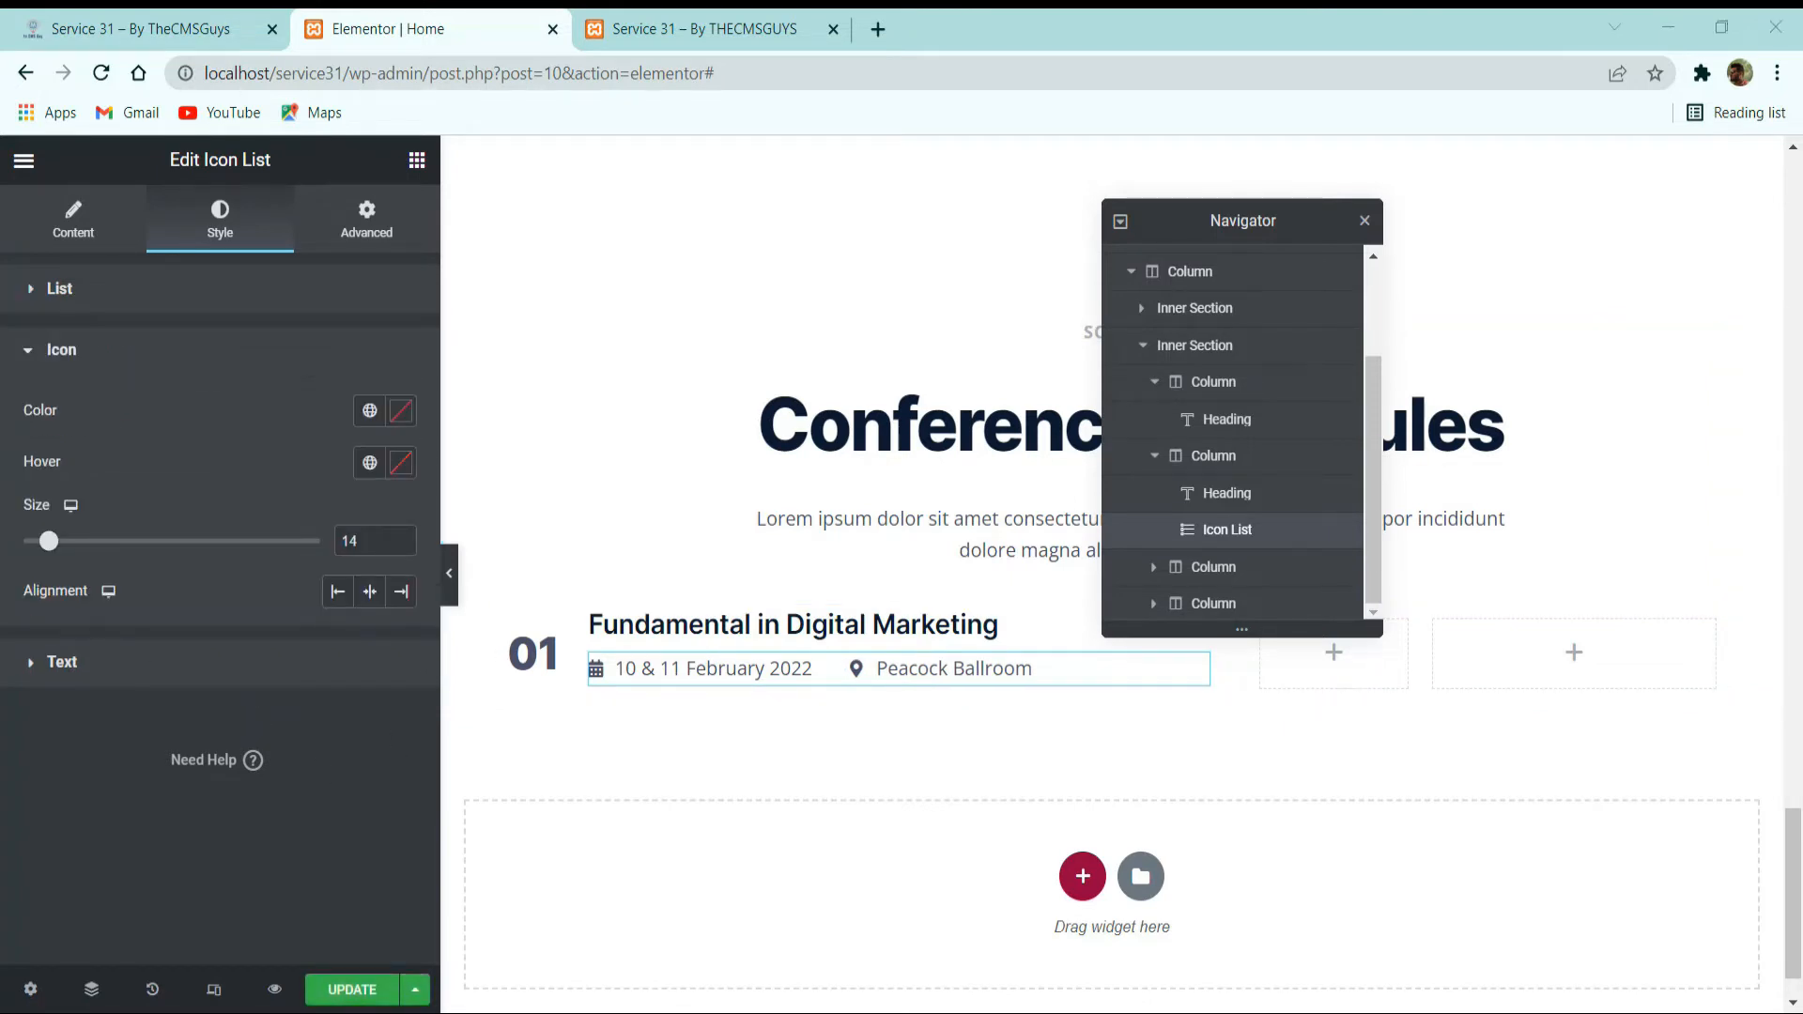
left_click(369, 411)
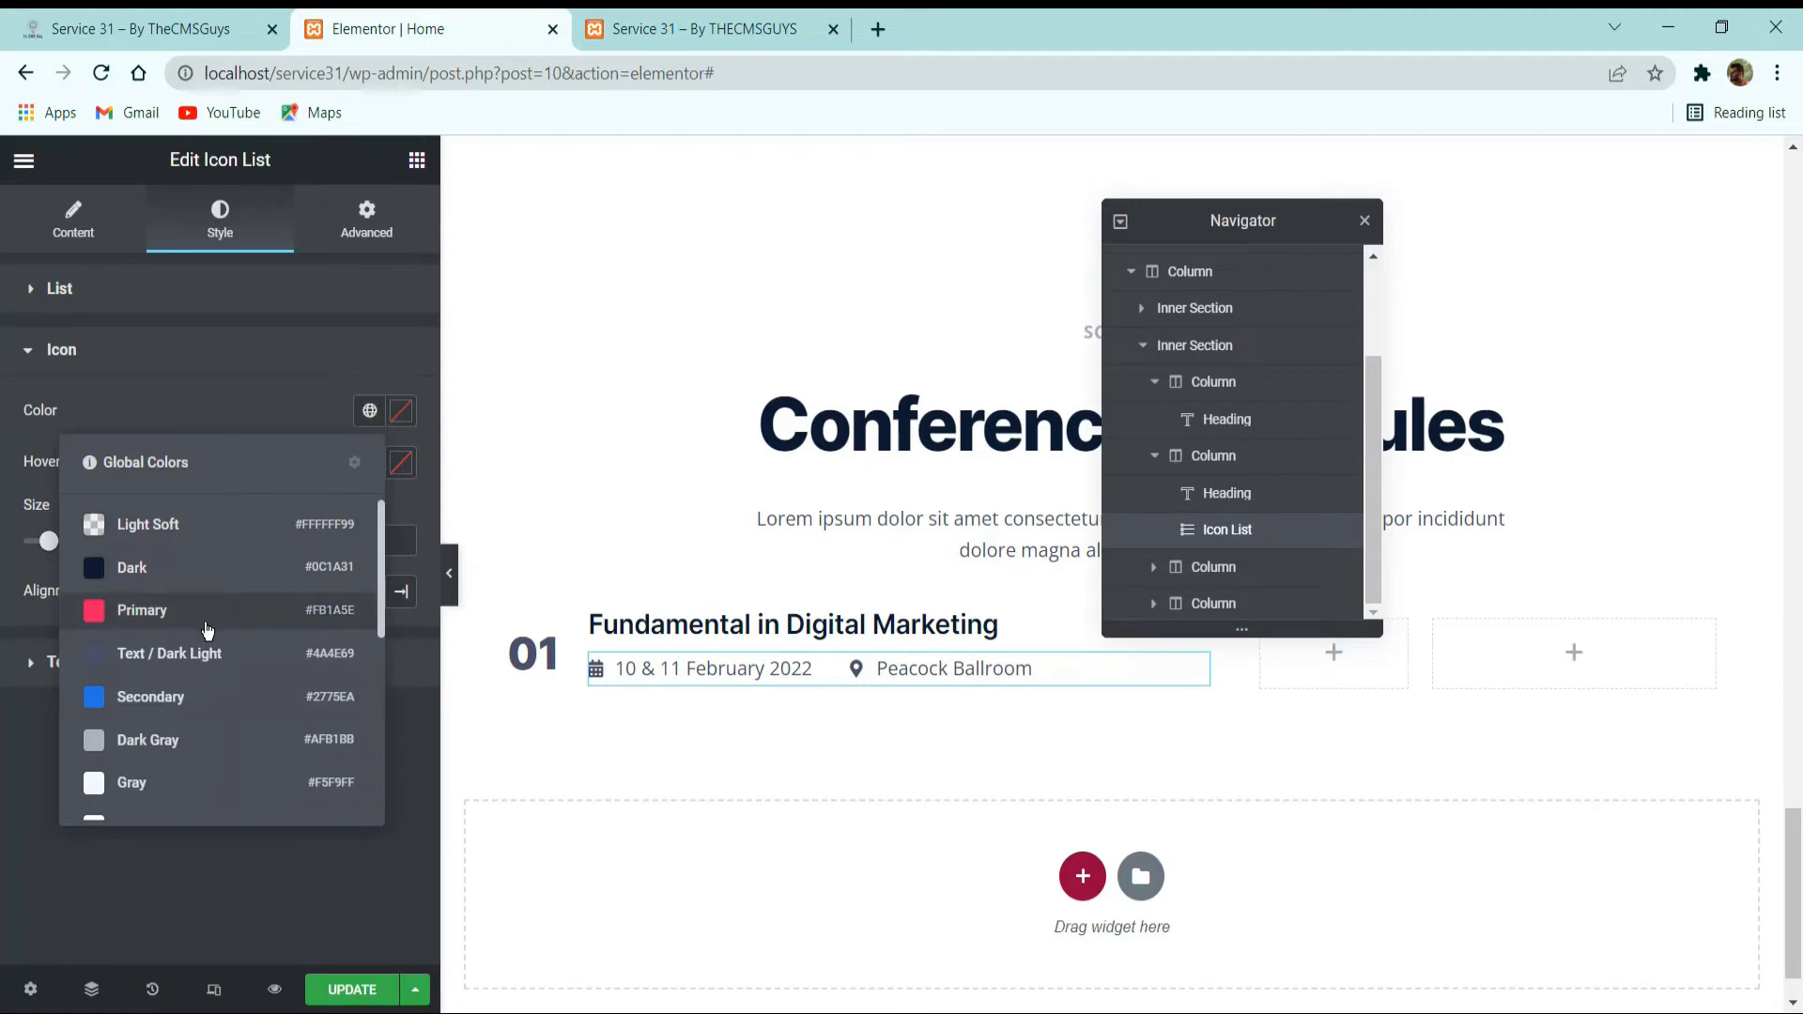
scroll(180, 657, "down", 3)
scroll(180, 662, "up", 3)
left_click(165, 693)
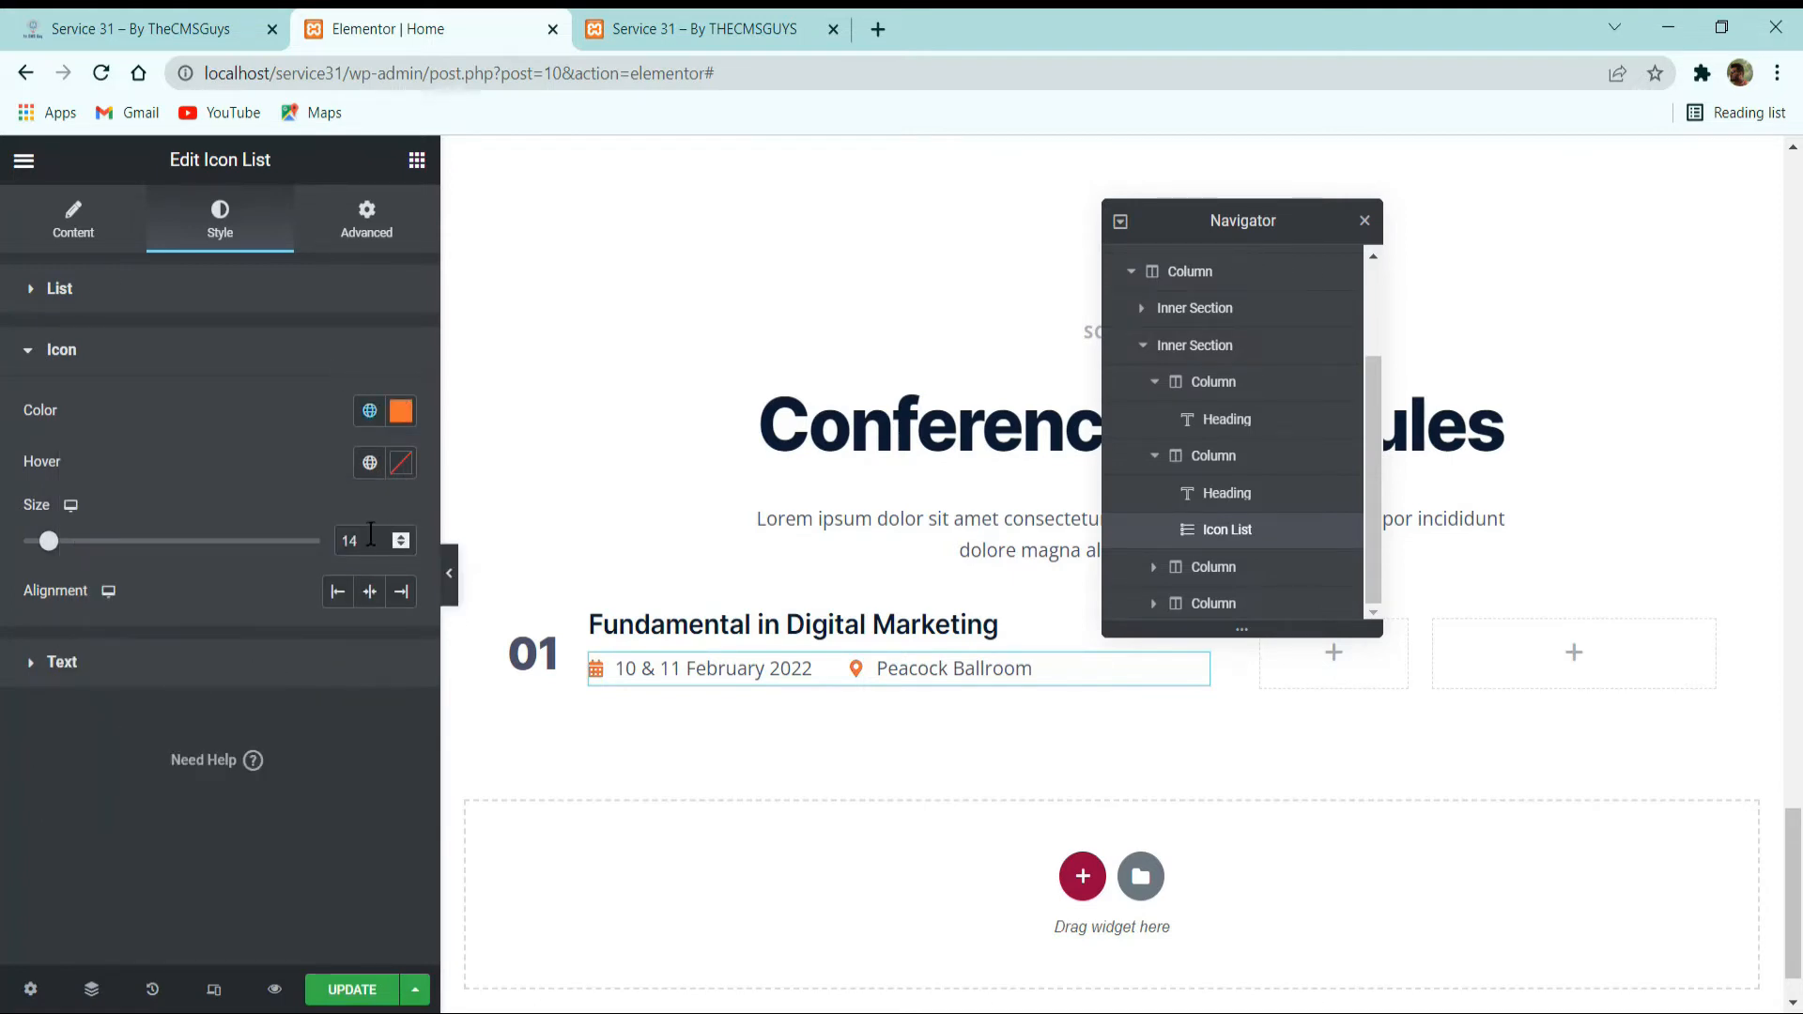
mouse_move(49, 541)
left_mouse_down()
mouse_move(25, 541)
mouse_move(42, 541)
left_mouse_up()
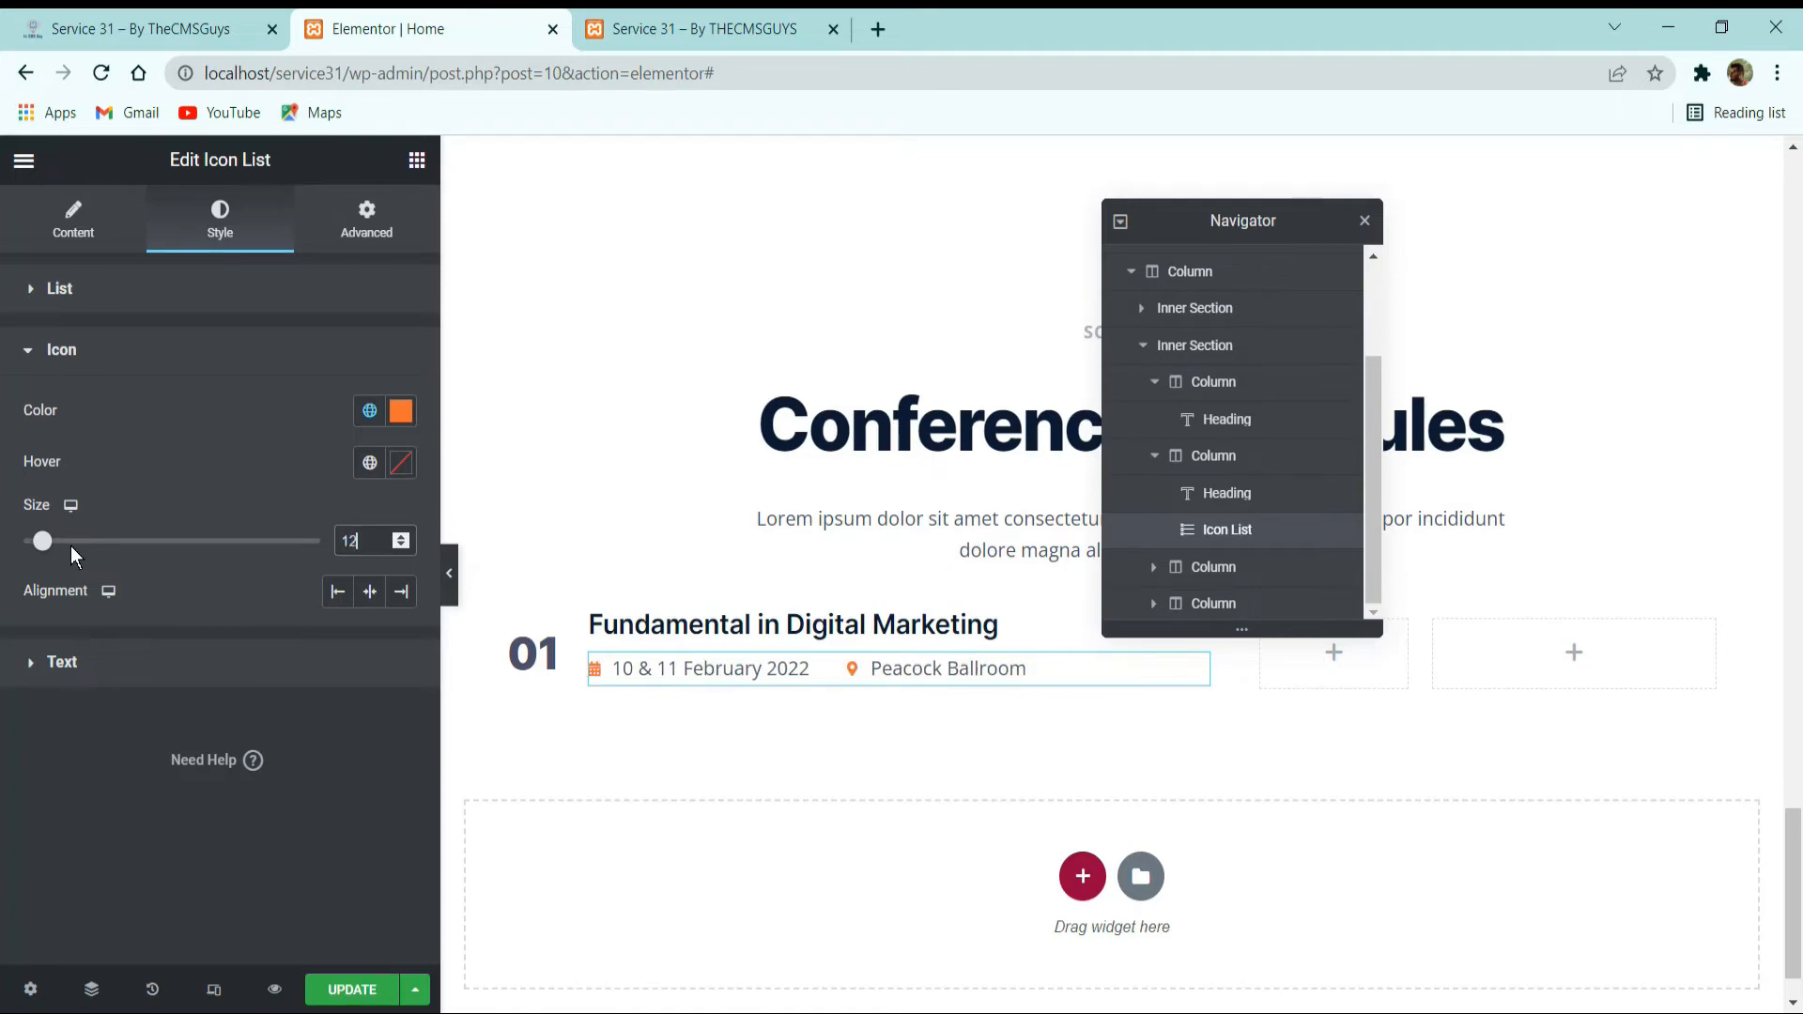
Apply the Text / Dark Light global color to the icon list's text and its hover state.
left_click(151, 664)
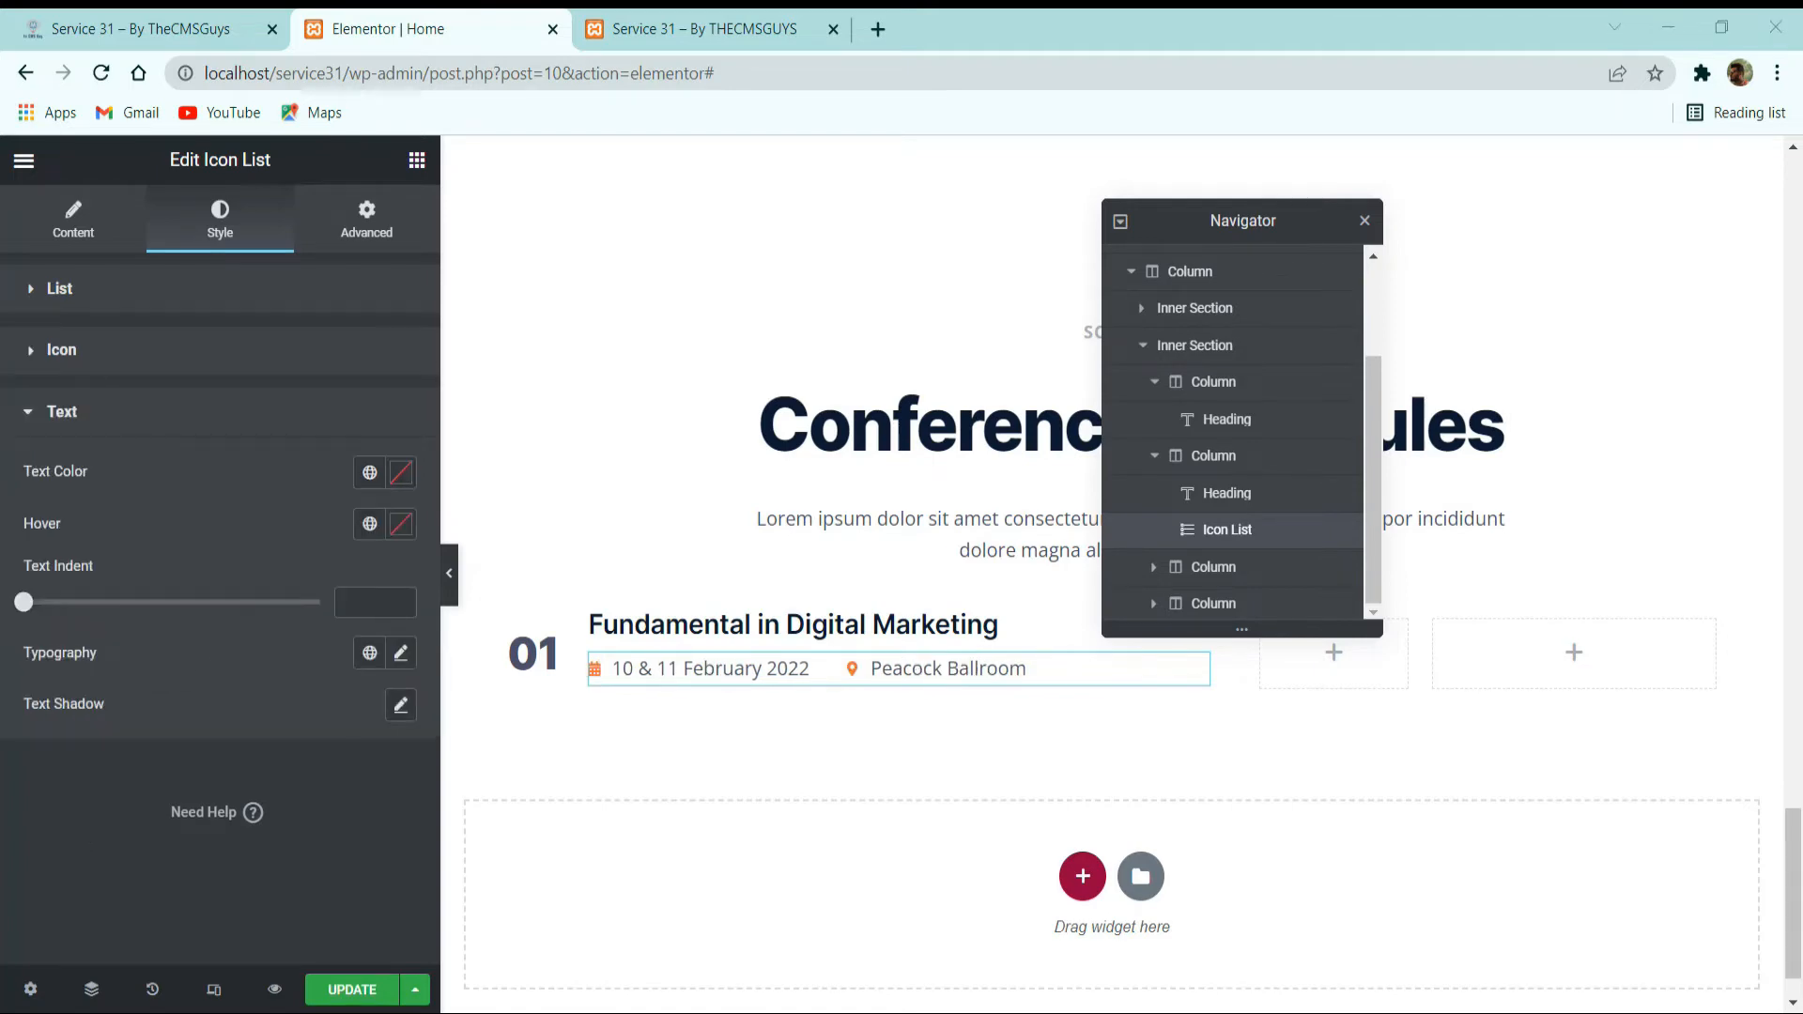
left_click(370, 473)
left_click(205, 721)
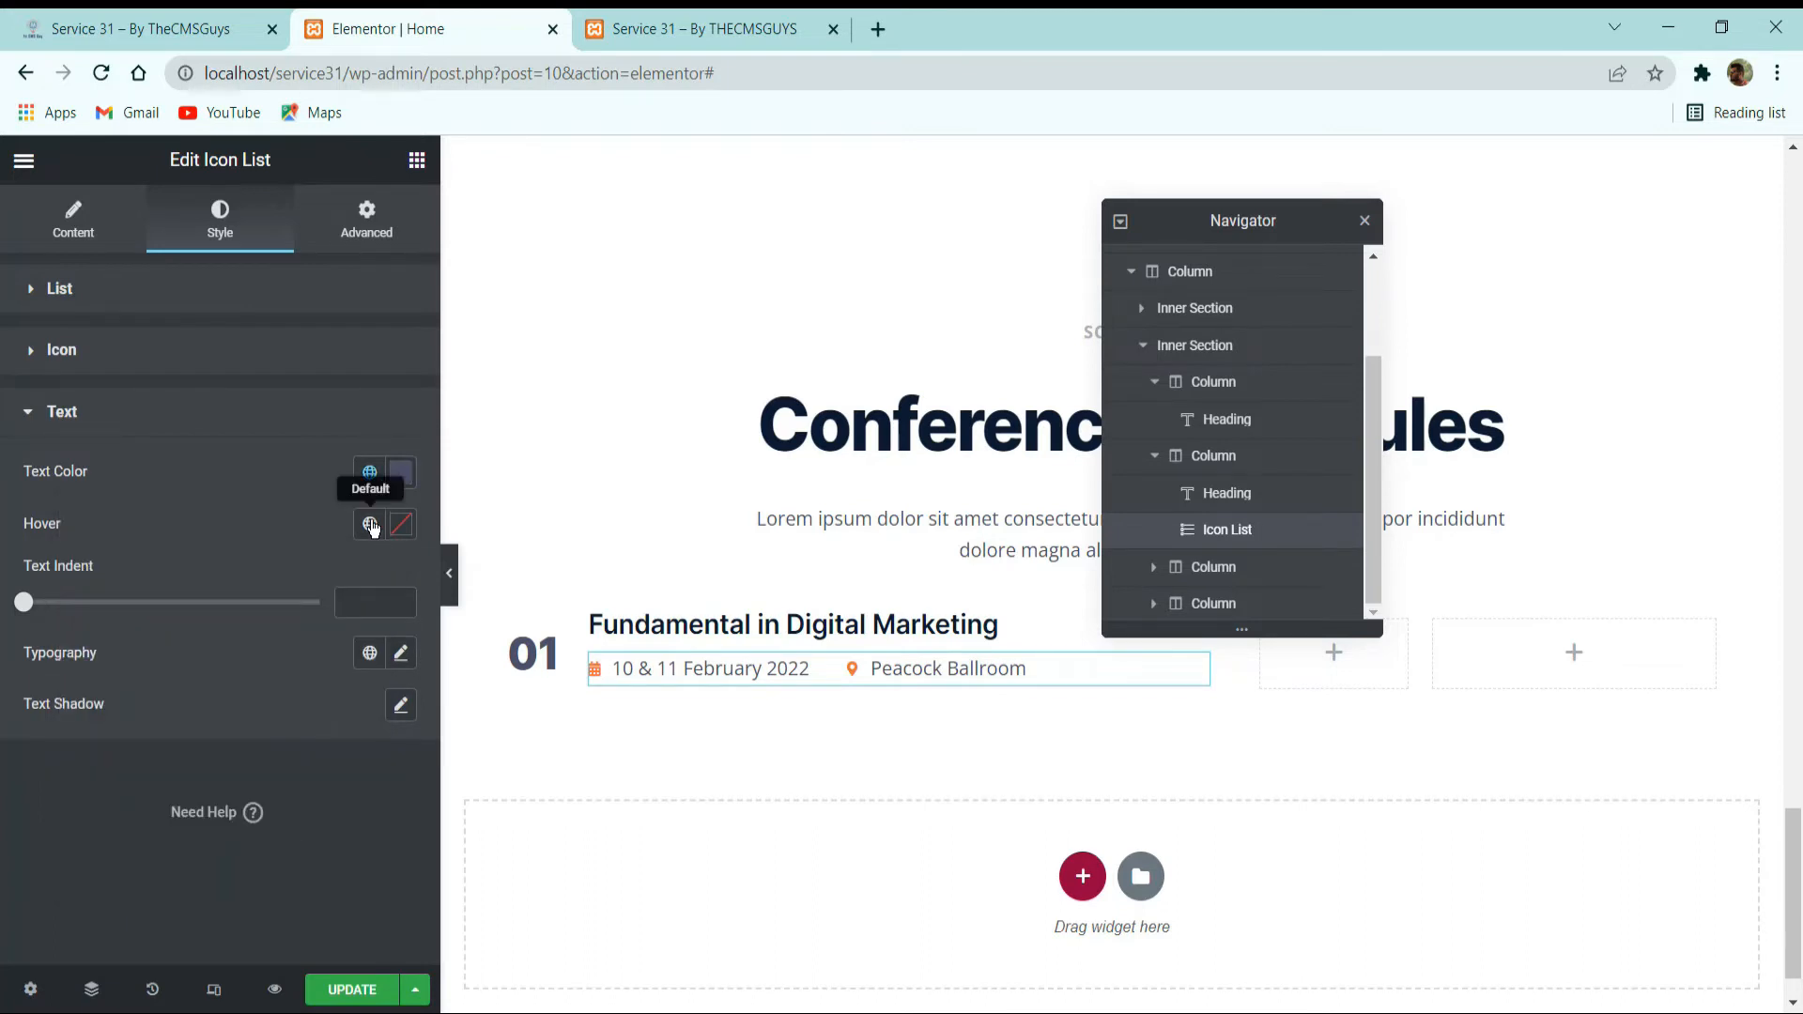
left_click(370, 523)
left_click(185, 769)
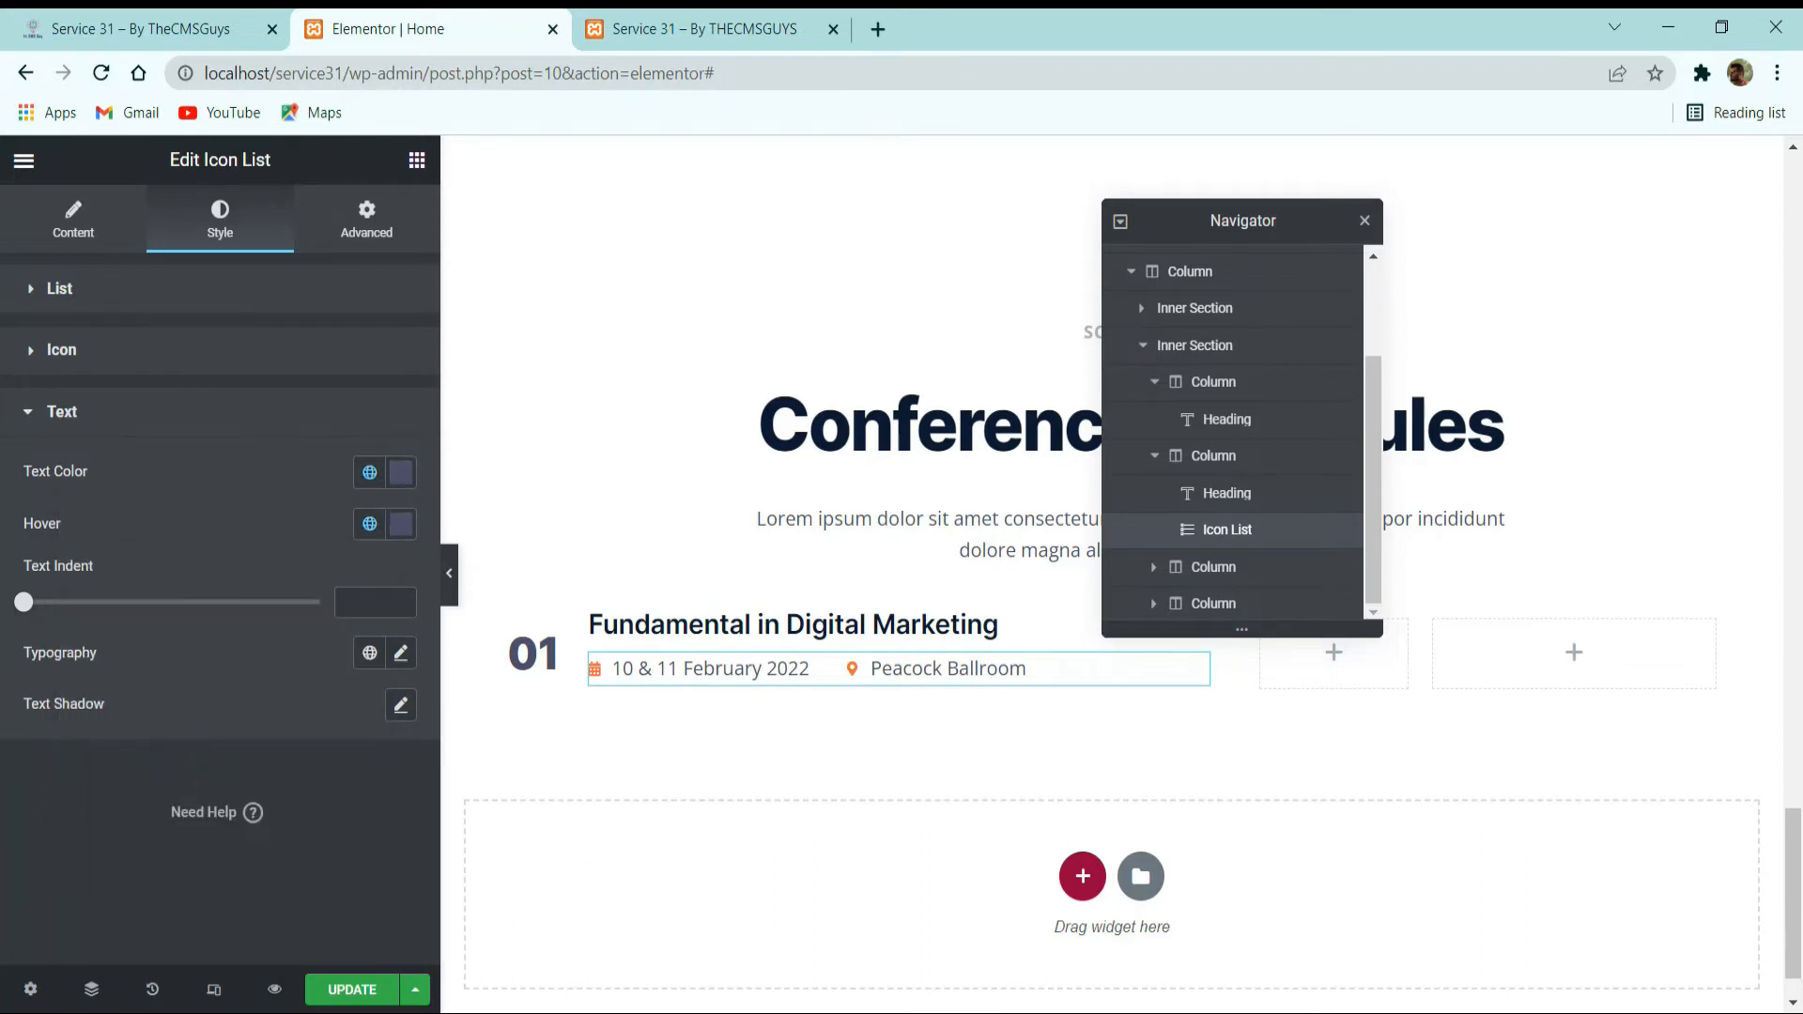
Set the icon list's text indent to 8 and apply the Title Date global font.
left_click(374, 602)
type("8")
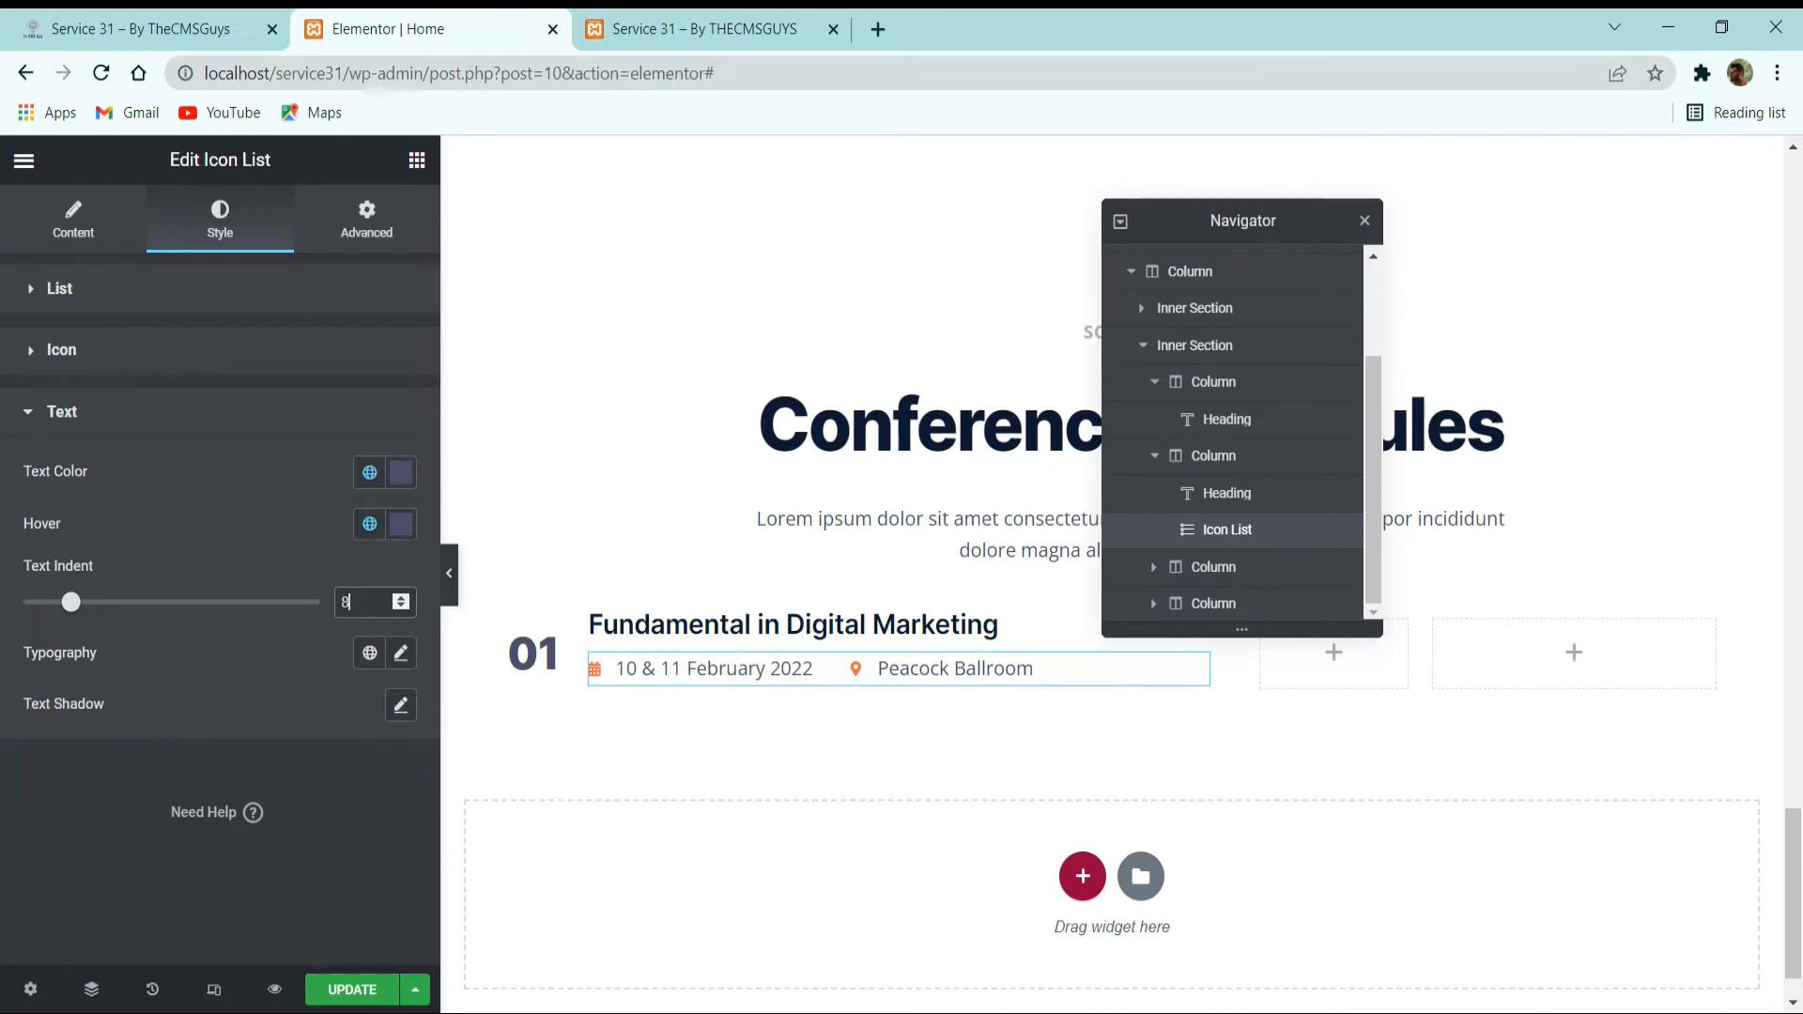
left_click(369, 652)
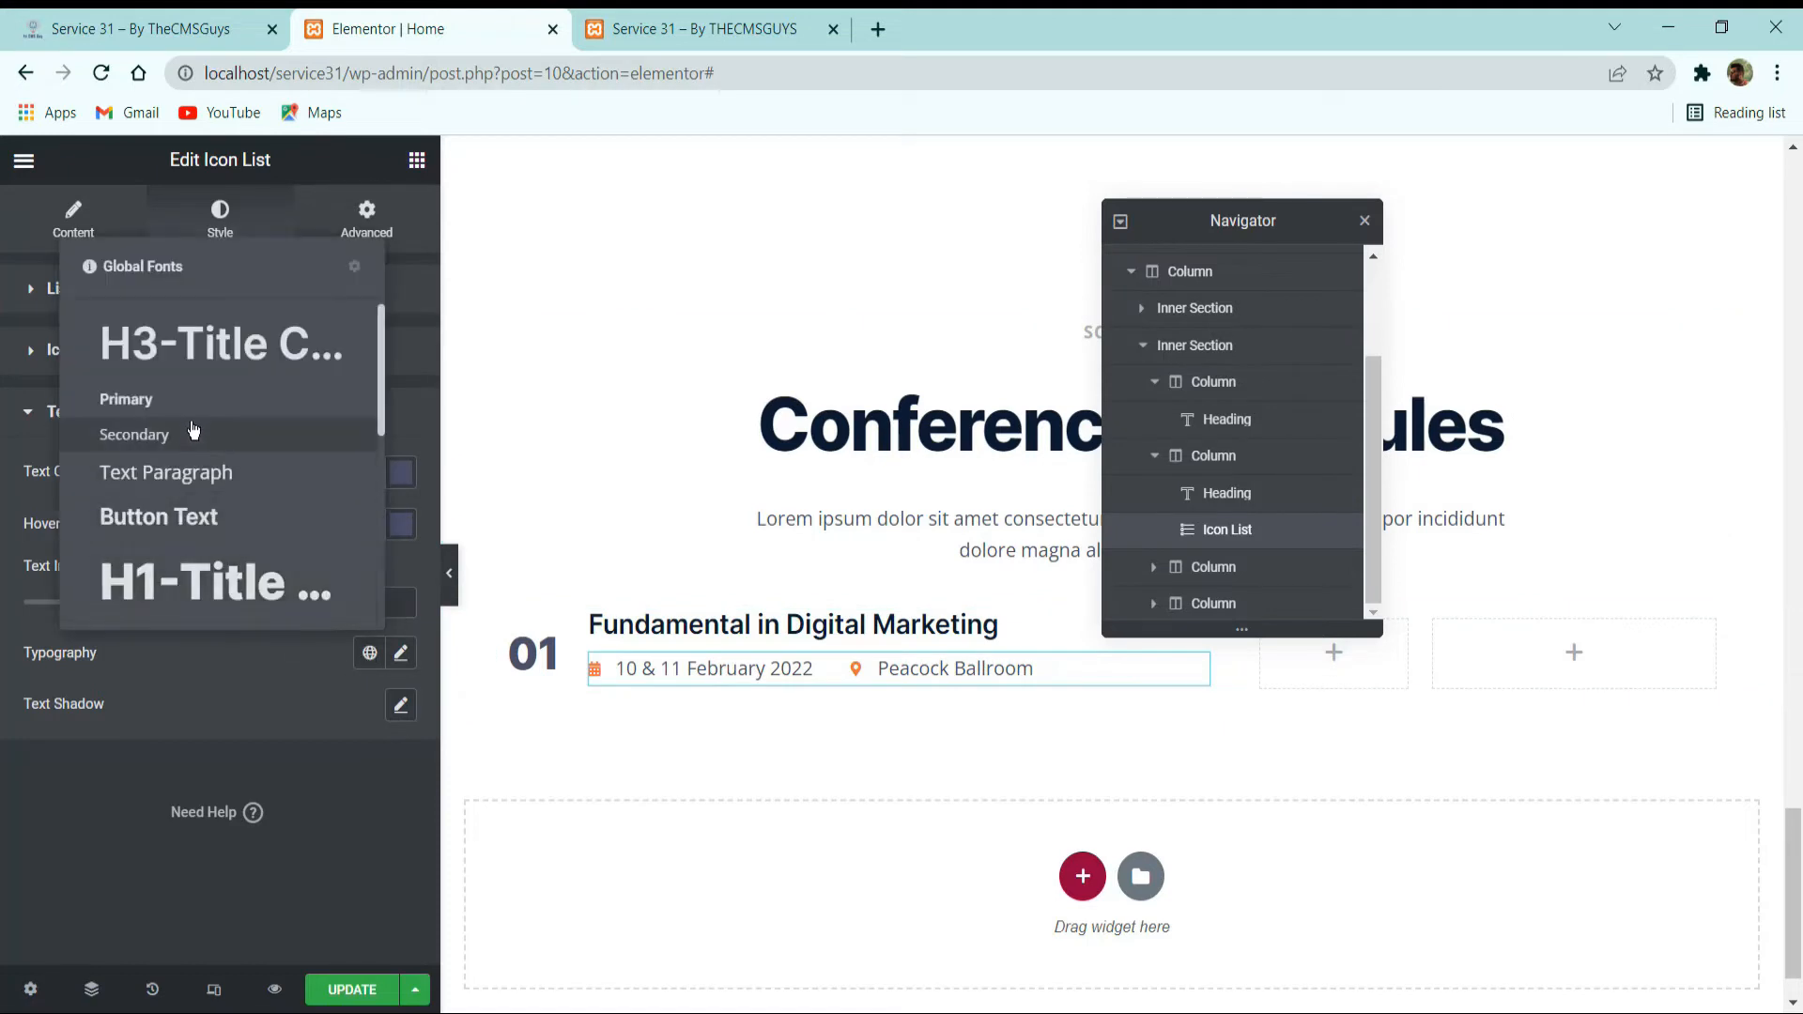
scroll(197, 428, "down", 5)
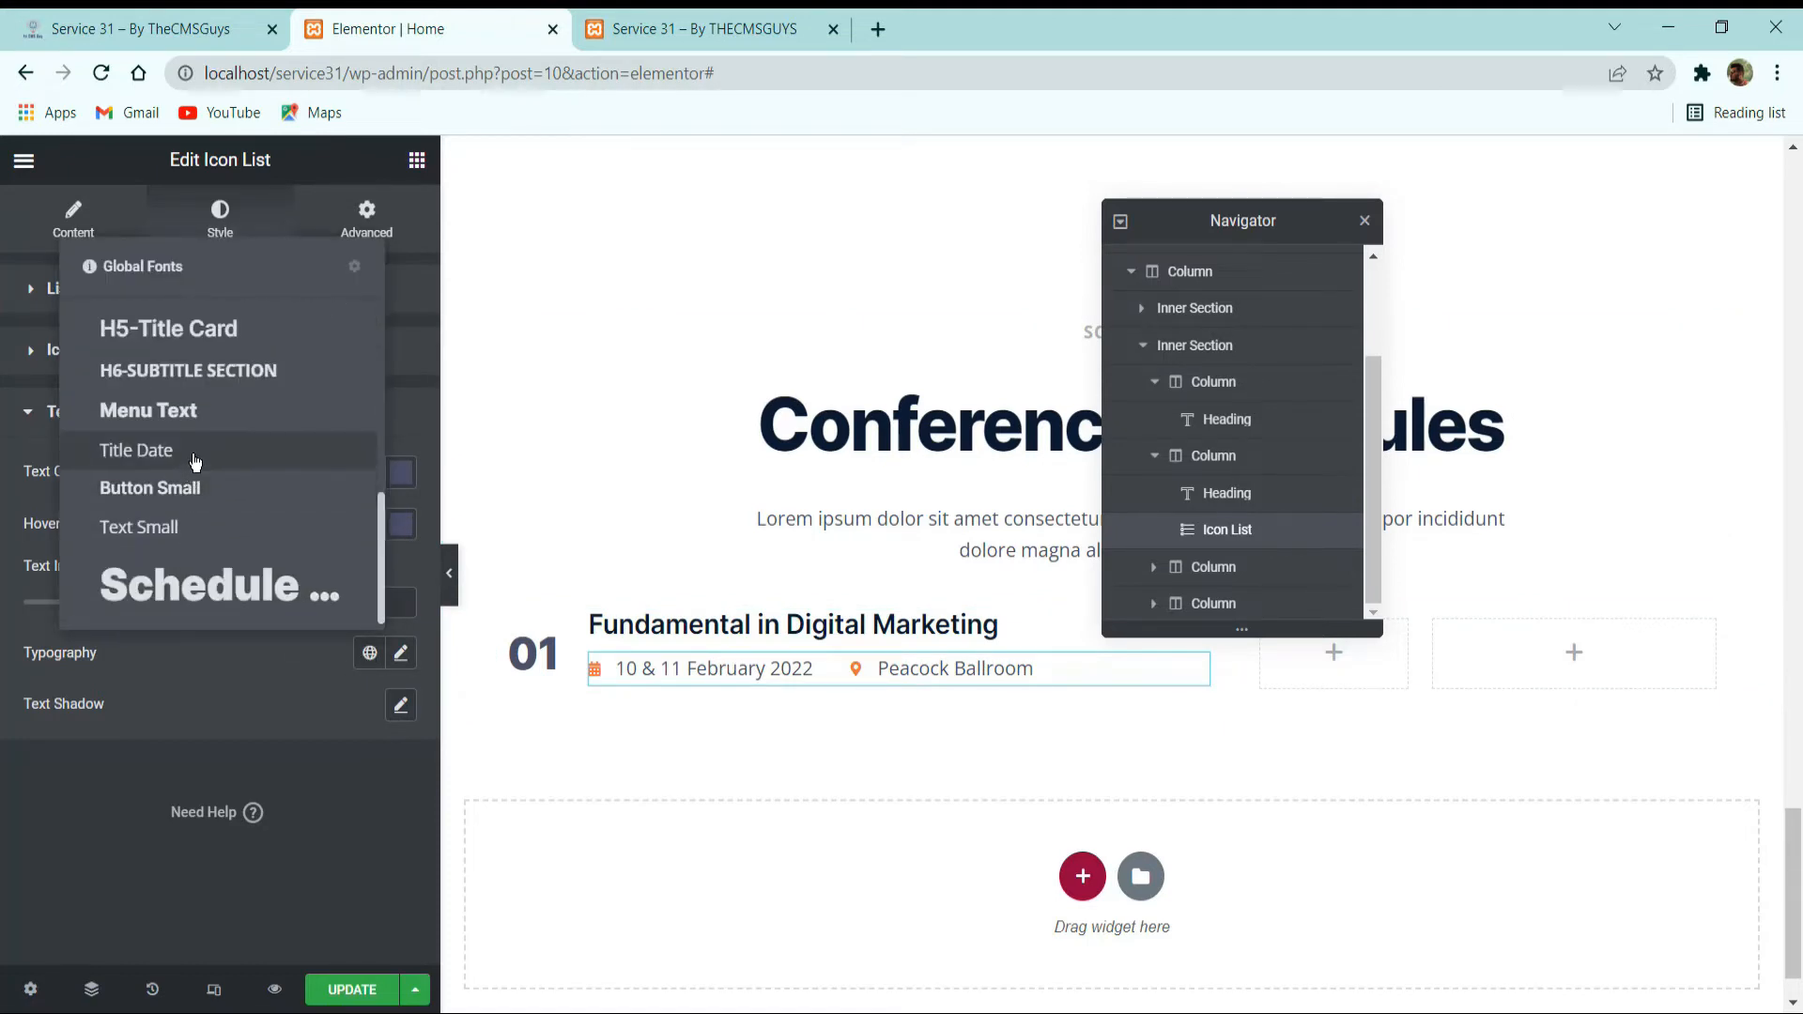
left_click(195, 456)
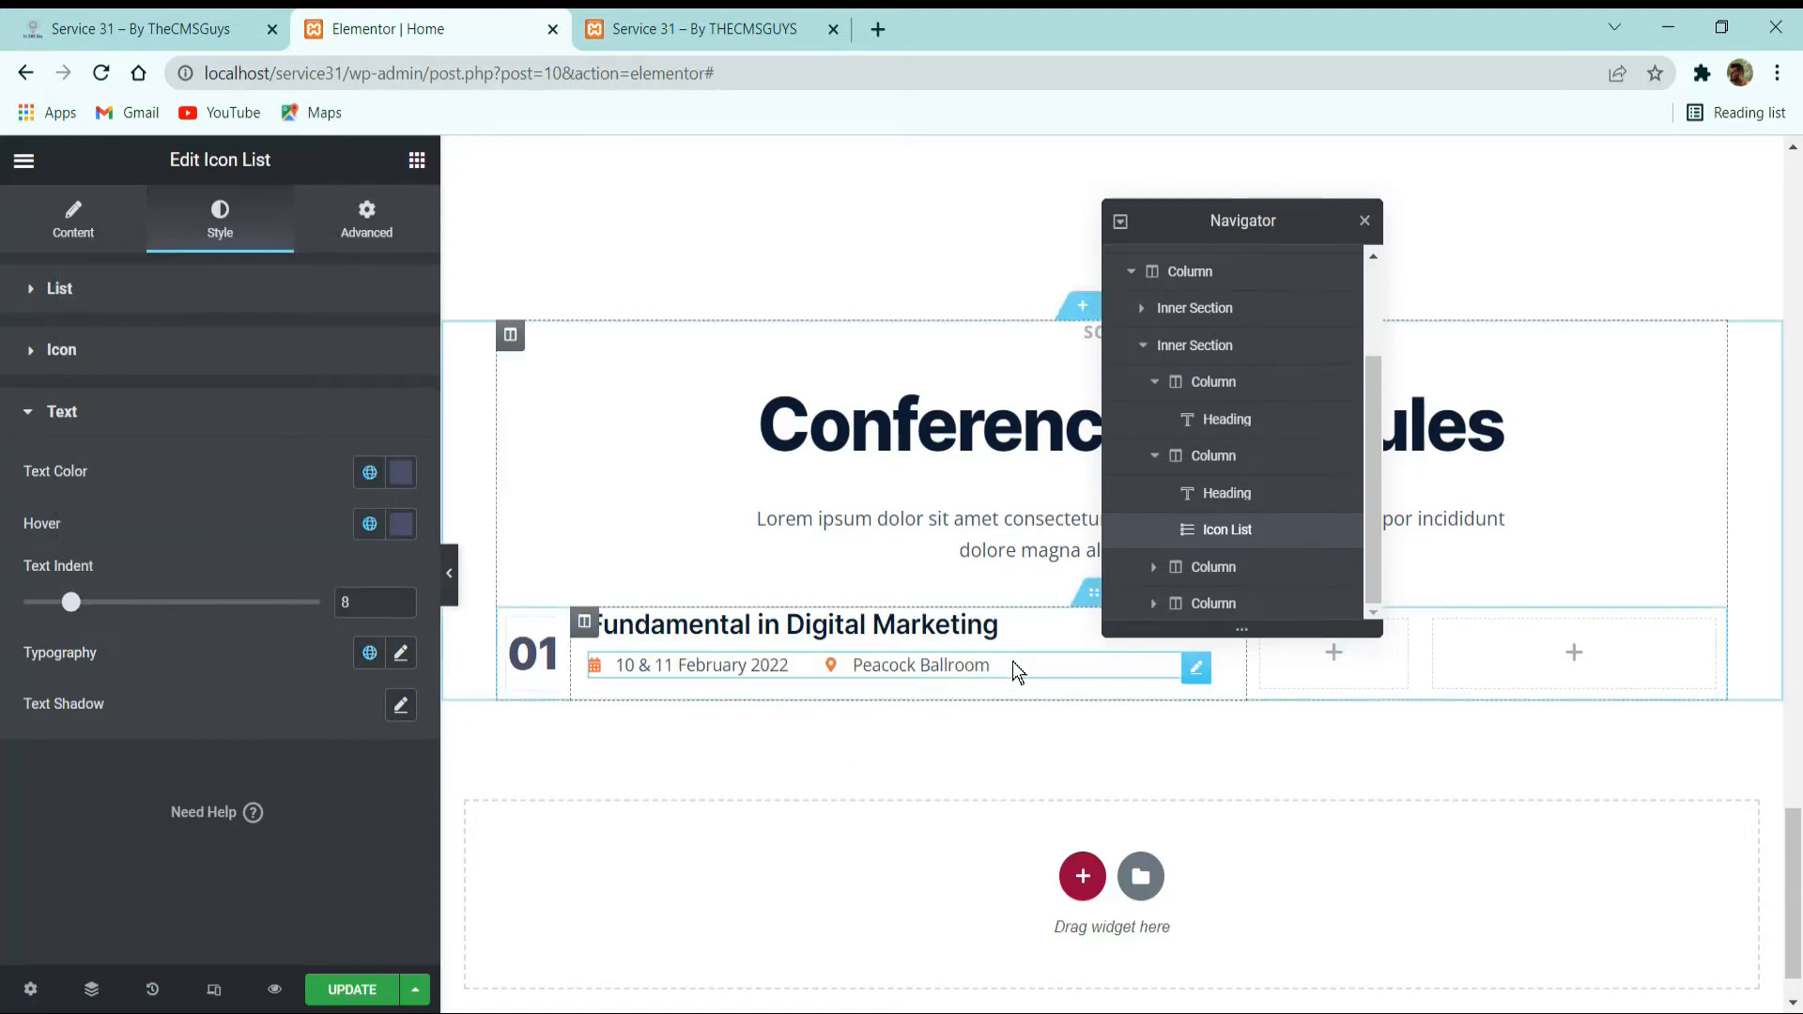
Set the vertical alignment of the column with the title and icon list to Middle.
left_click(584, 622)
left_click(55, 243)
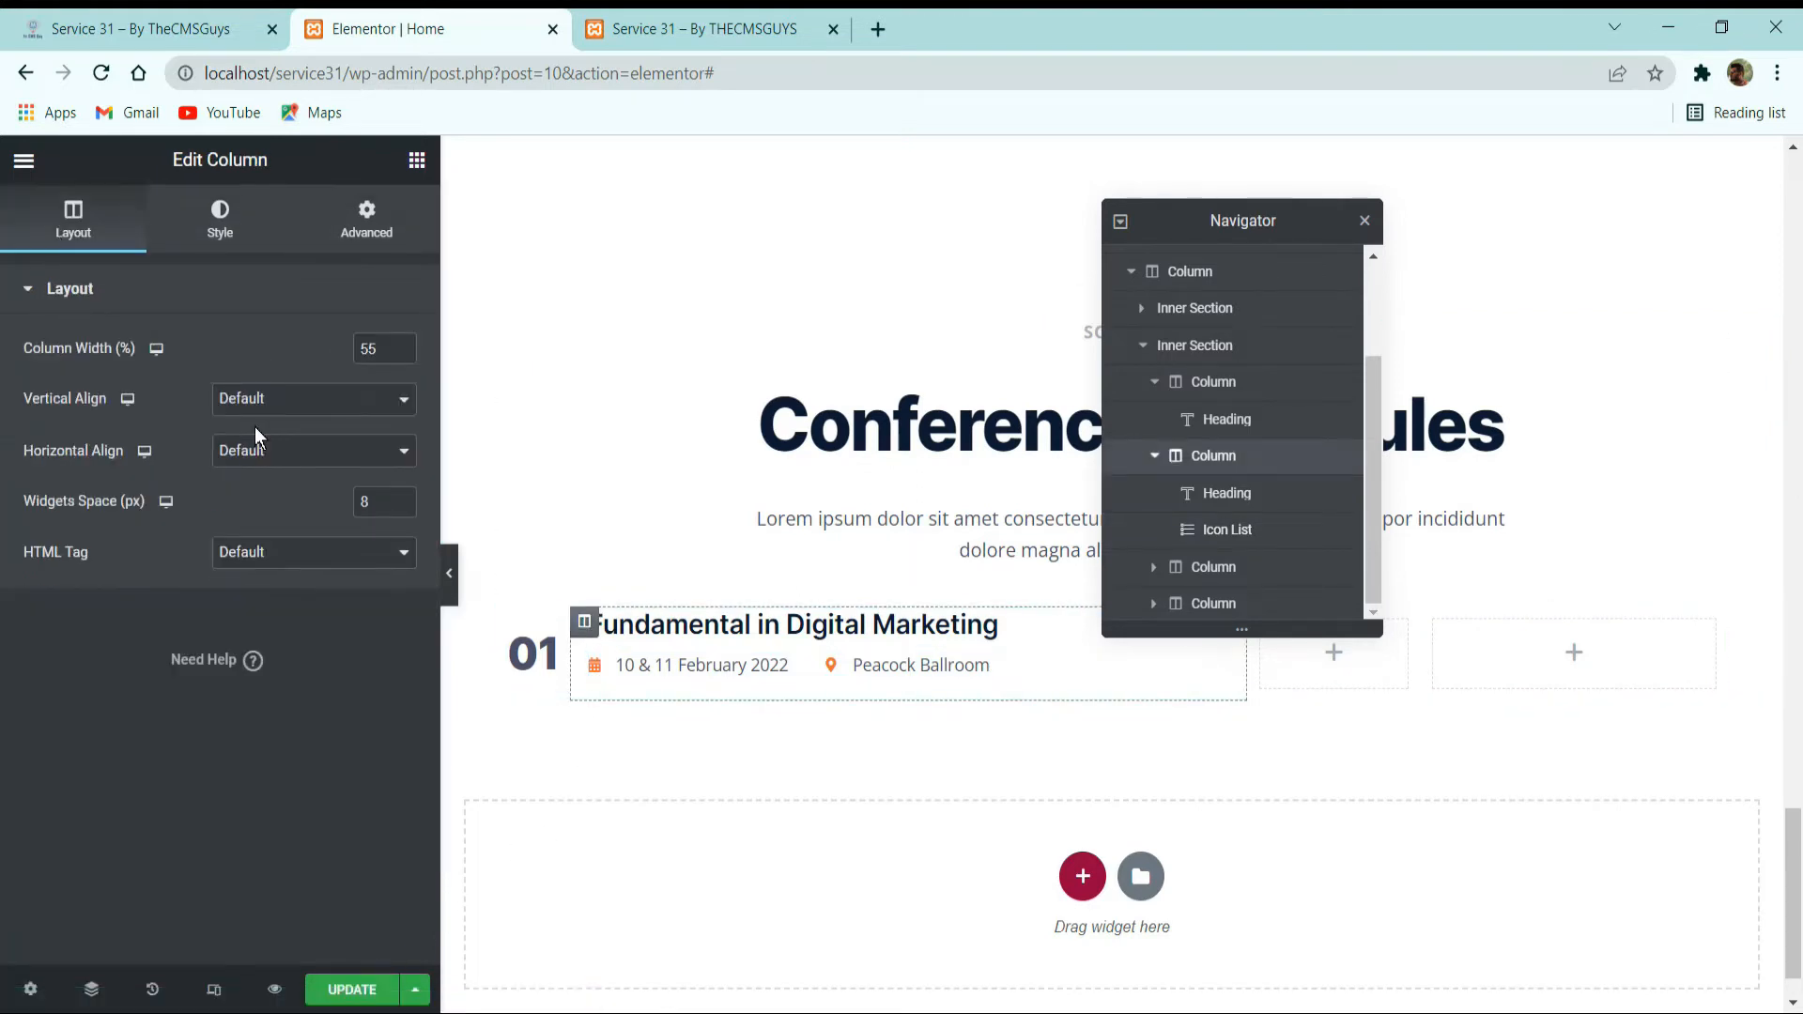
left_click(268, 400)
left_click(278, 462)
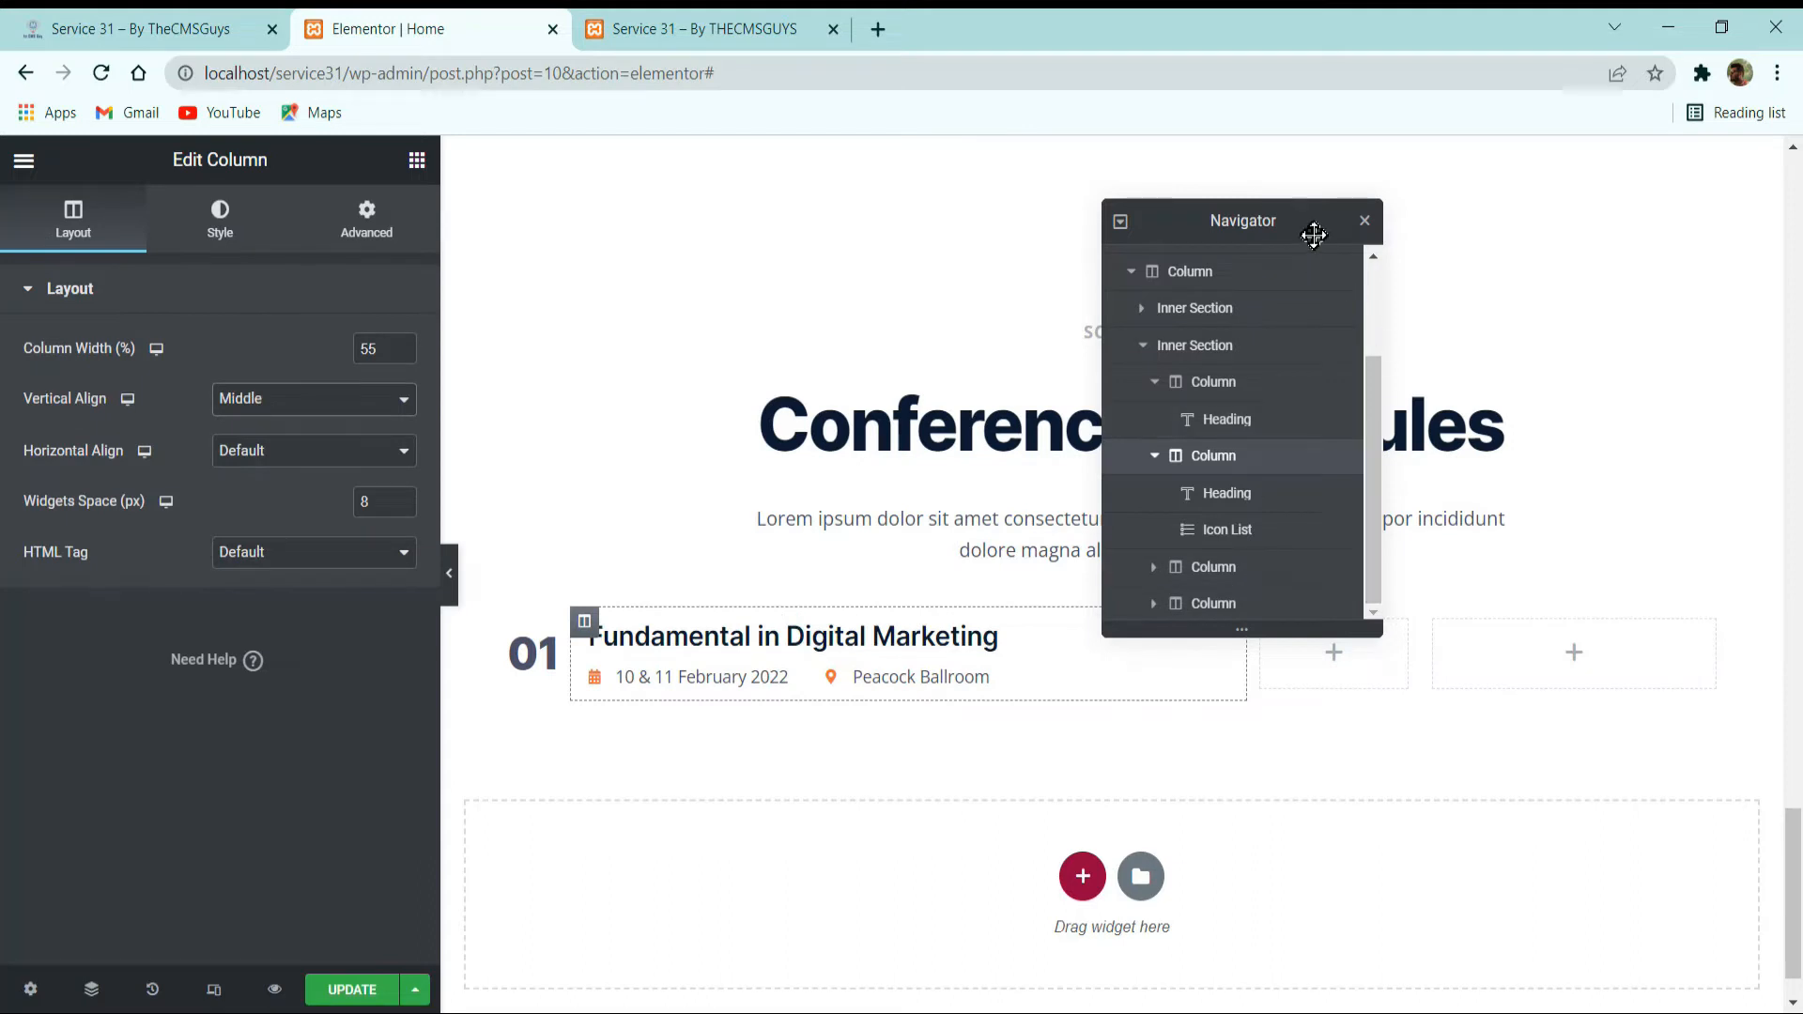
Move the Navigator clear of the heading and set the schedule row's inner section vertical alignment to Middle.
left_click_drag(1312, 230, 1650, 173)
left_click(1097, 592)
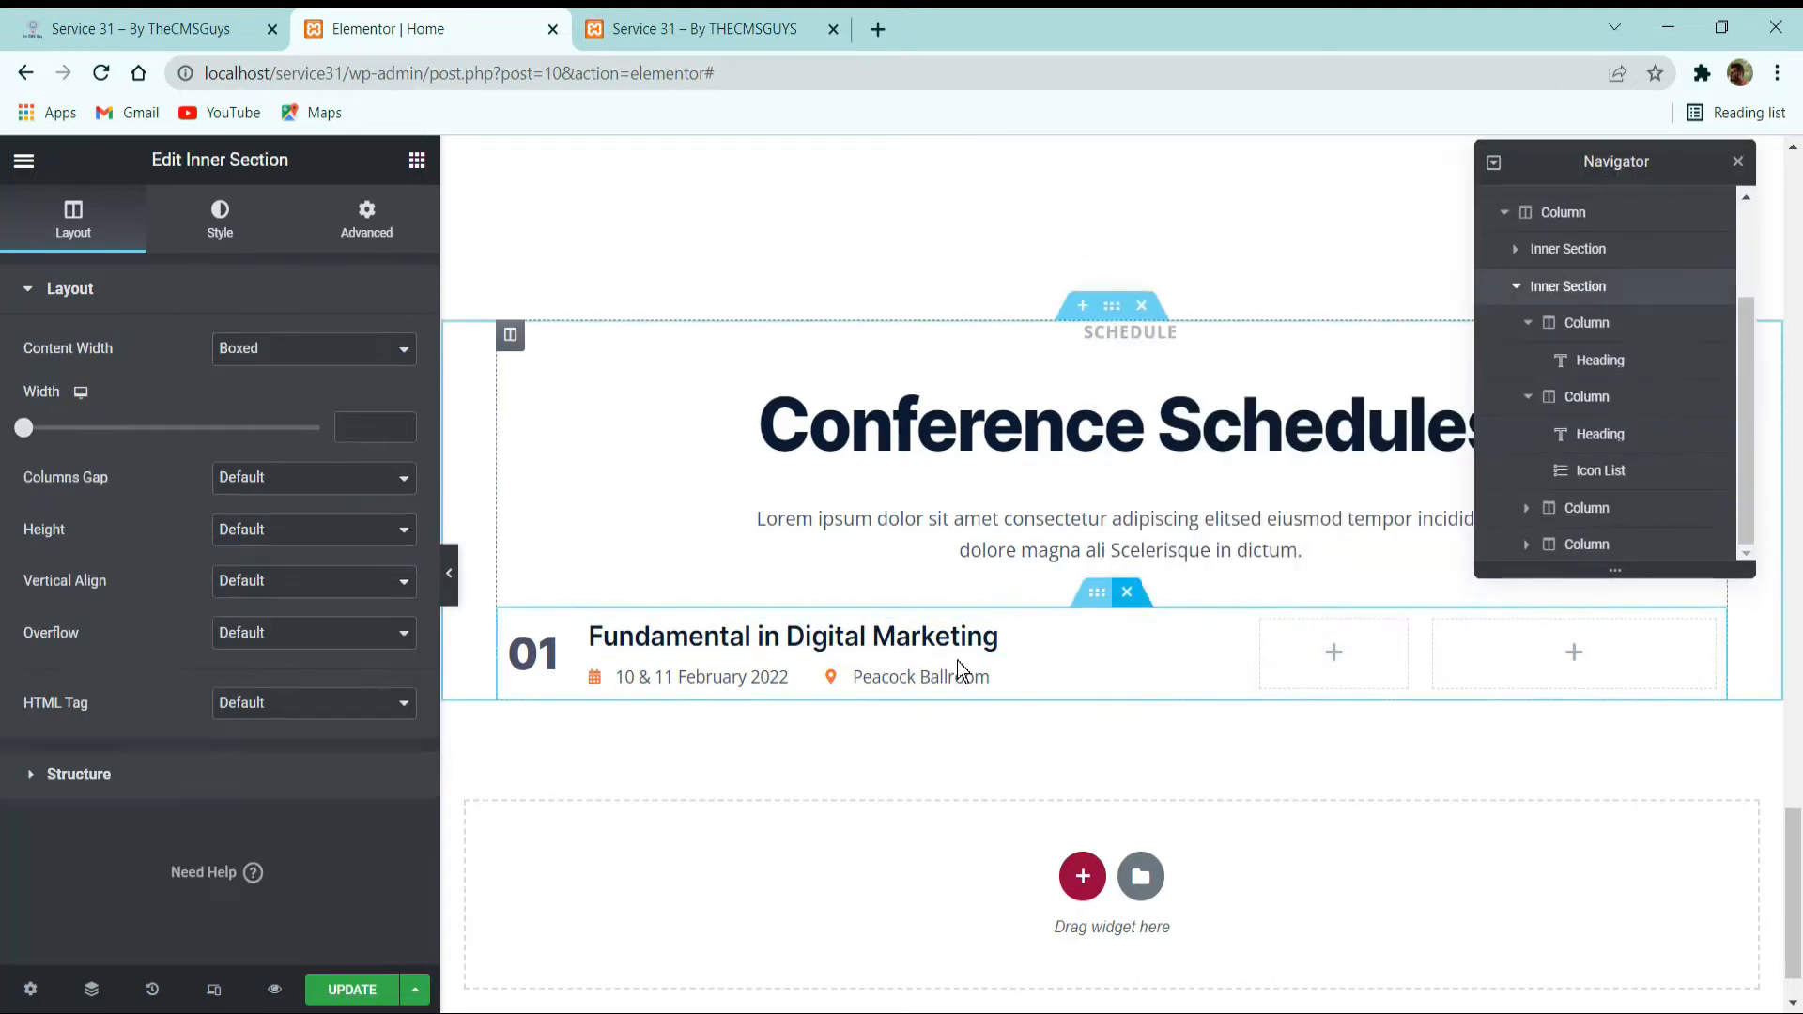
left_click(254, 582)
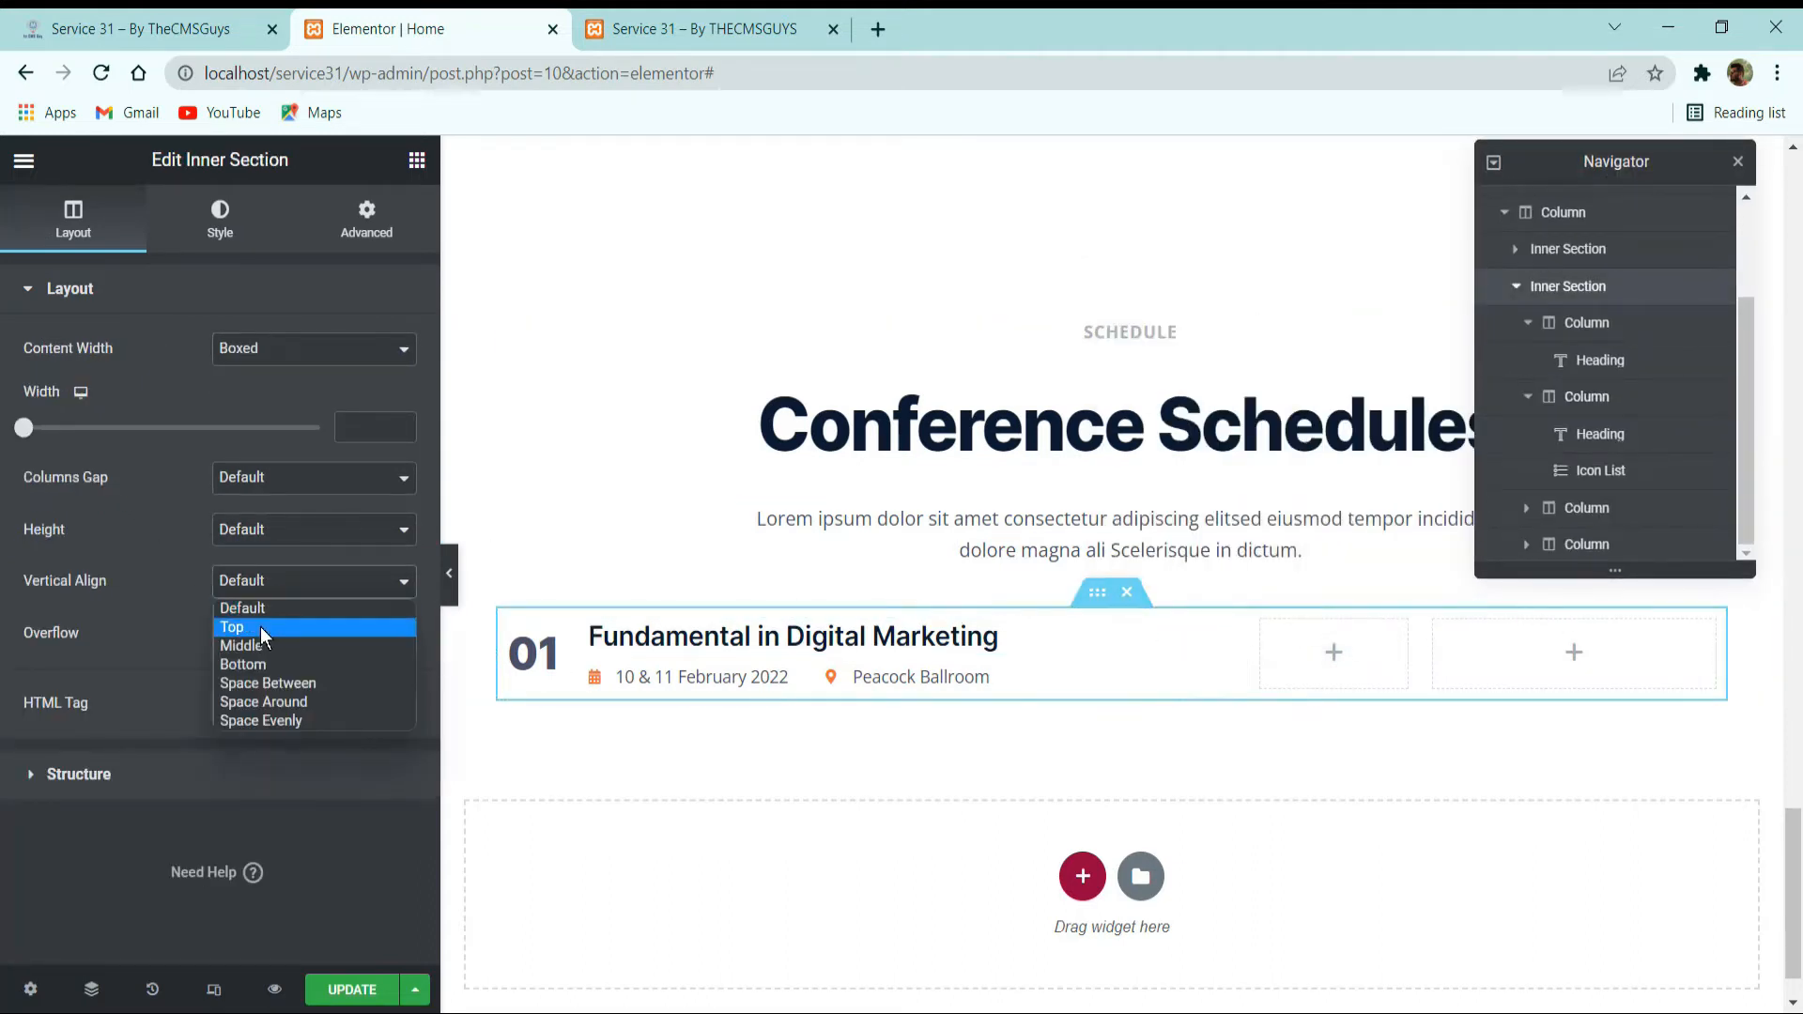
left_click(262, 643)
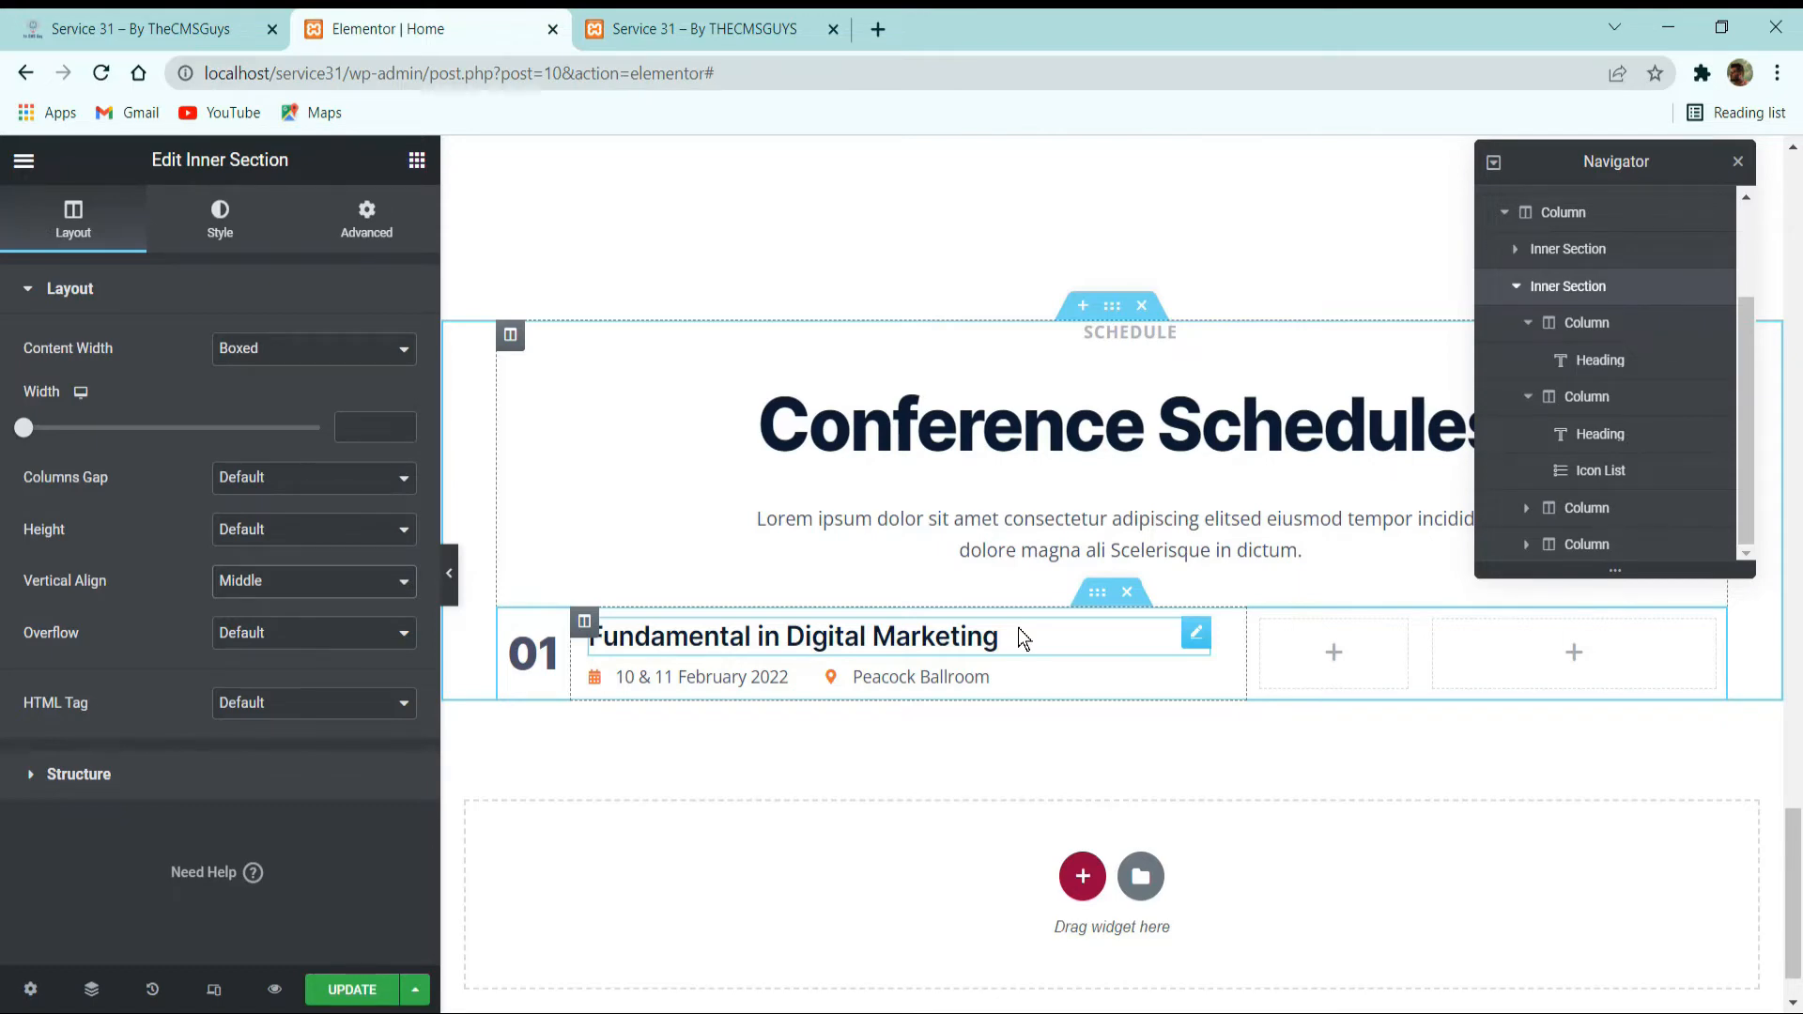
Check the schedule row on the reference site, and set the width of the row's third column to 22%.
left_click(193, 14)
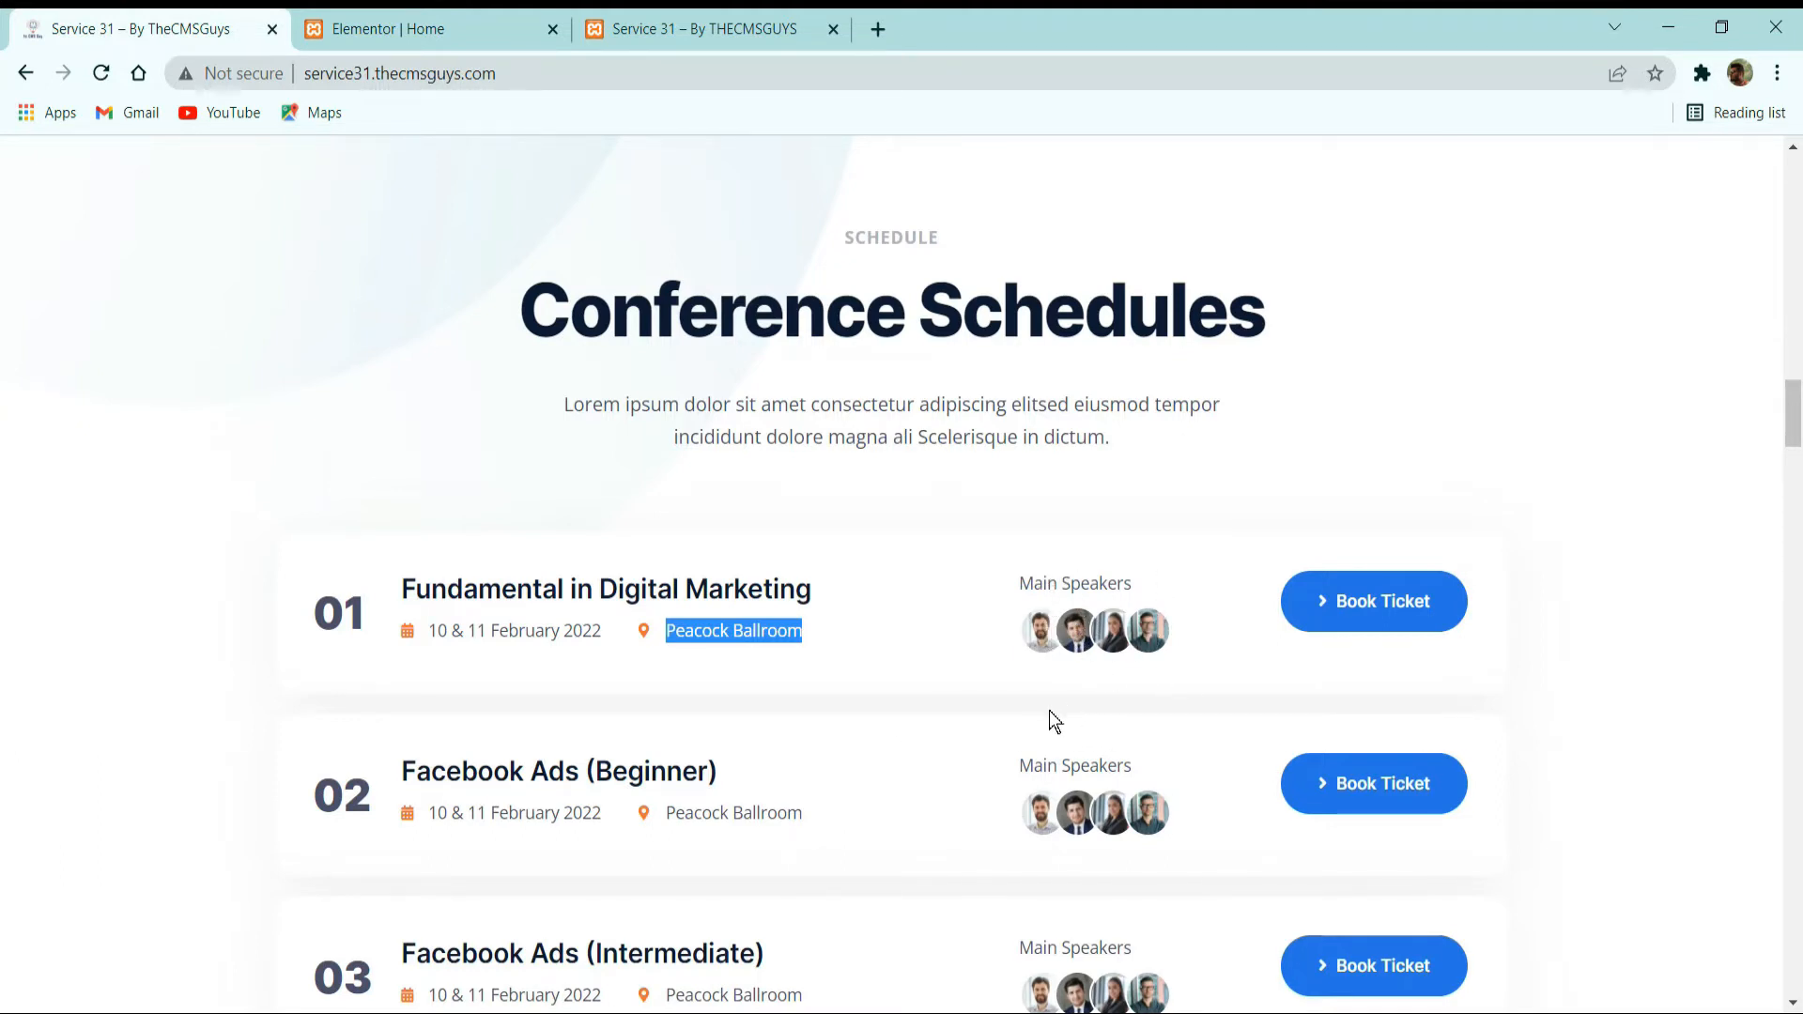
scroll(793, 838, "up", 15)
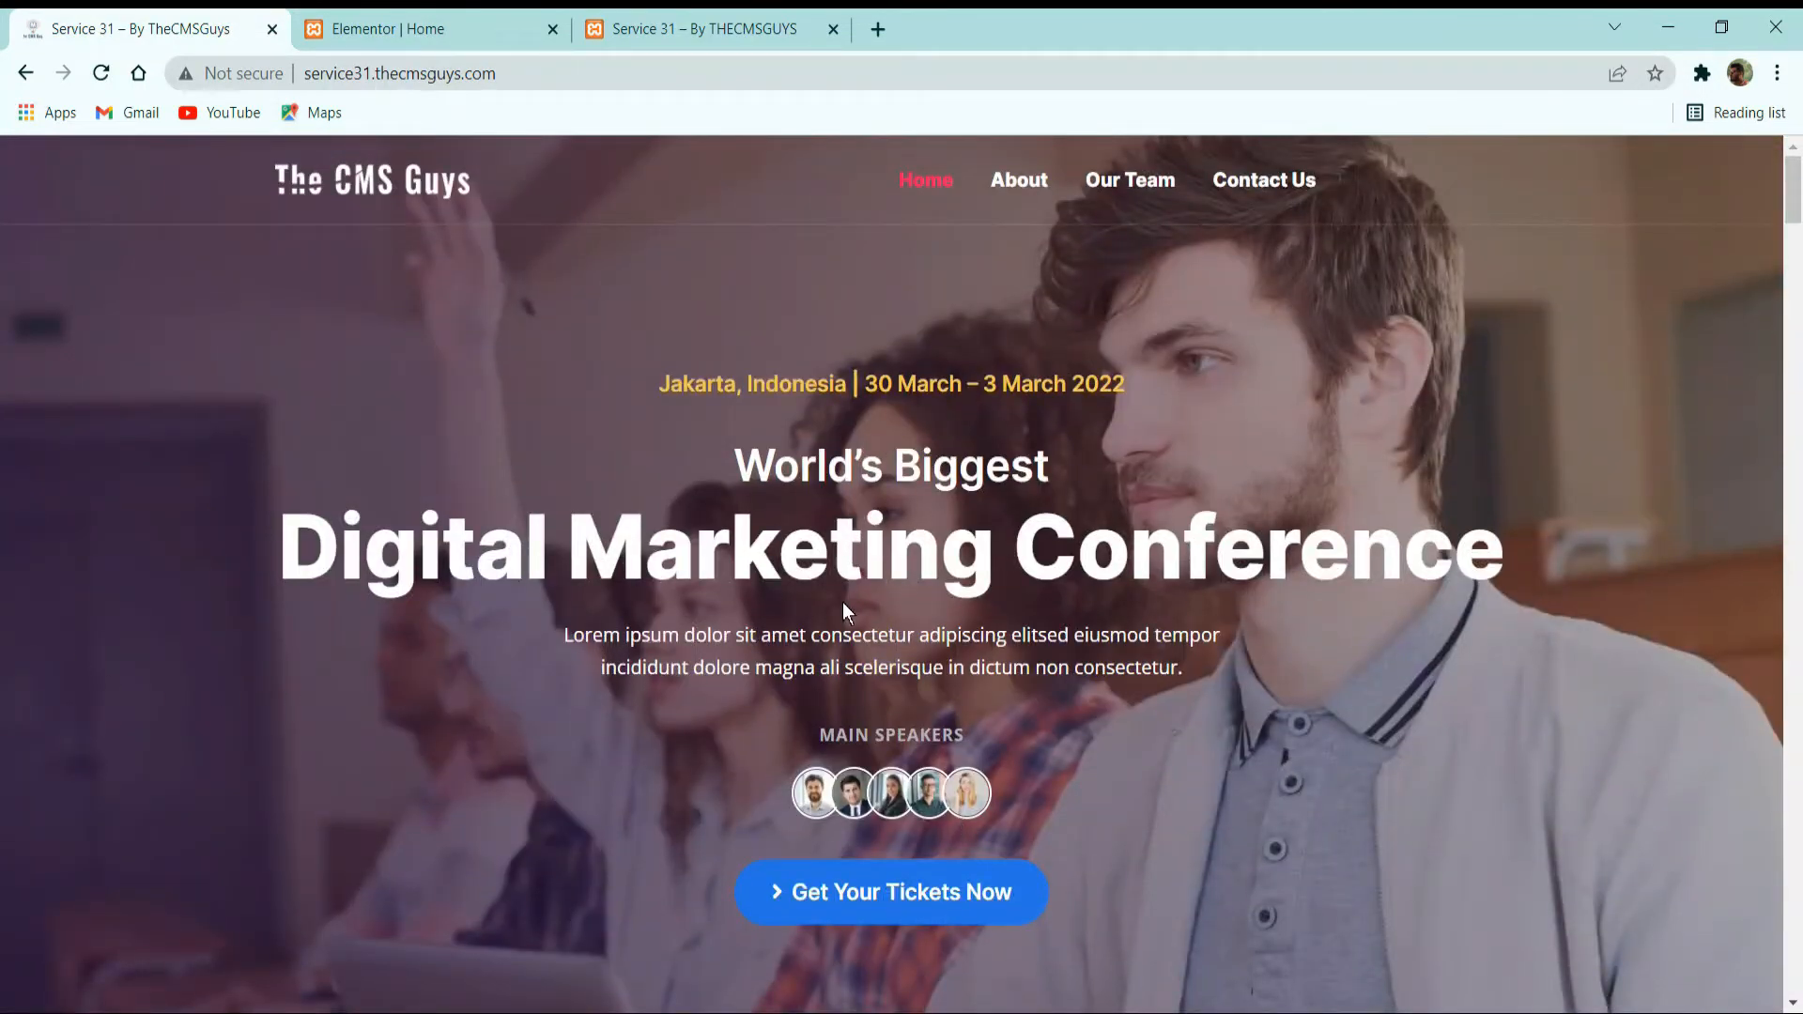
scroll(985, 742, "down", 20)
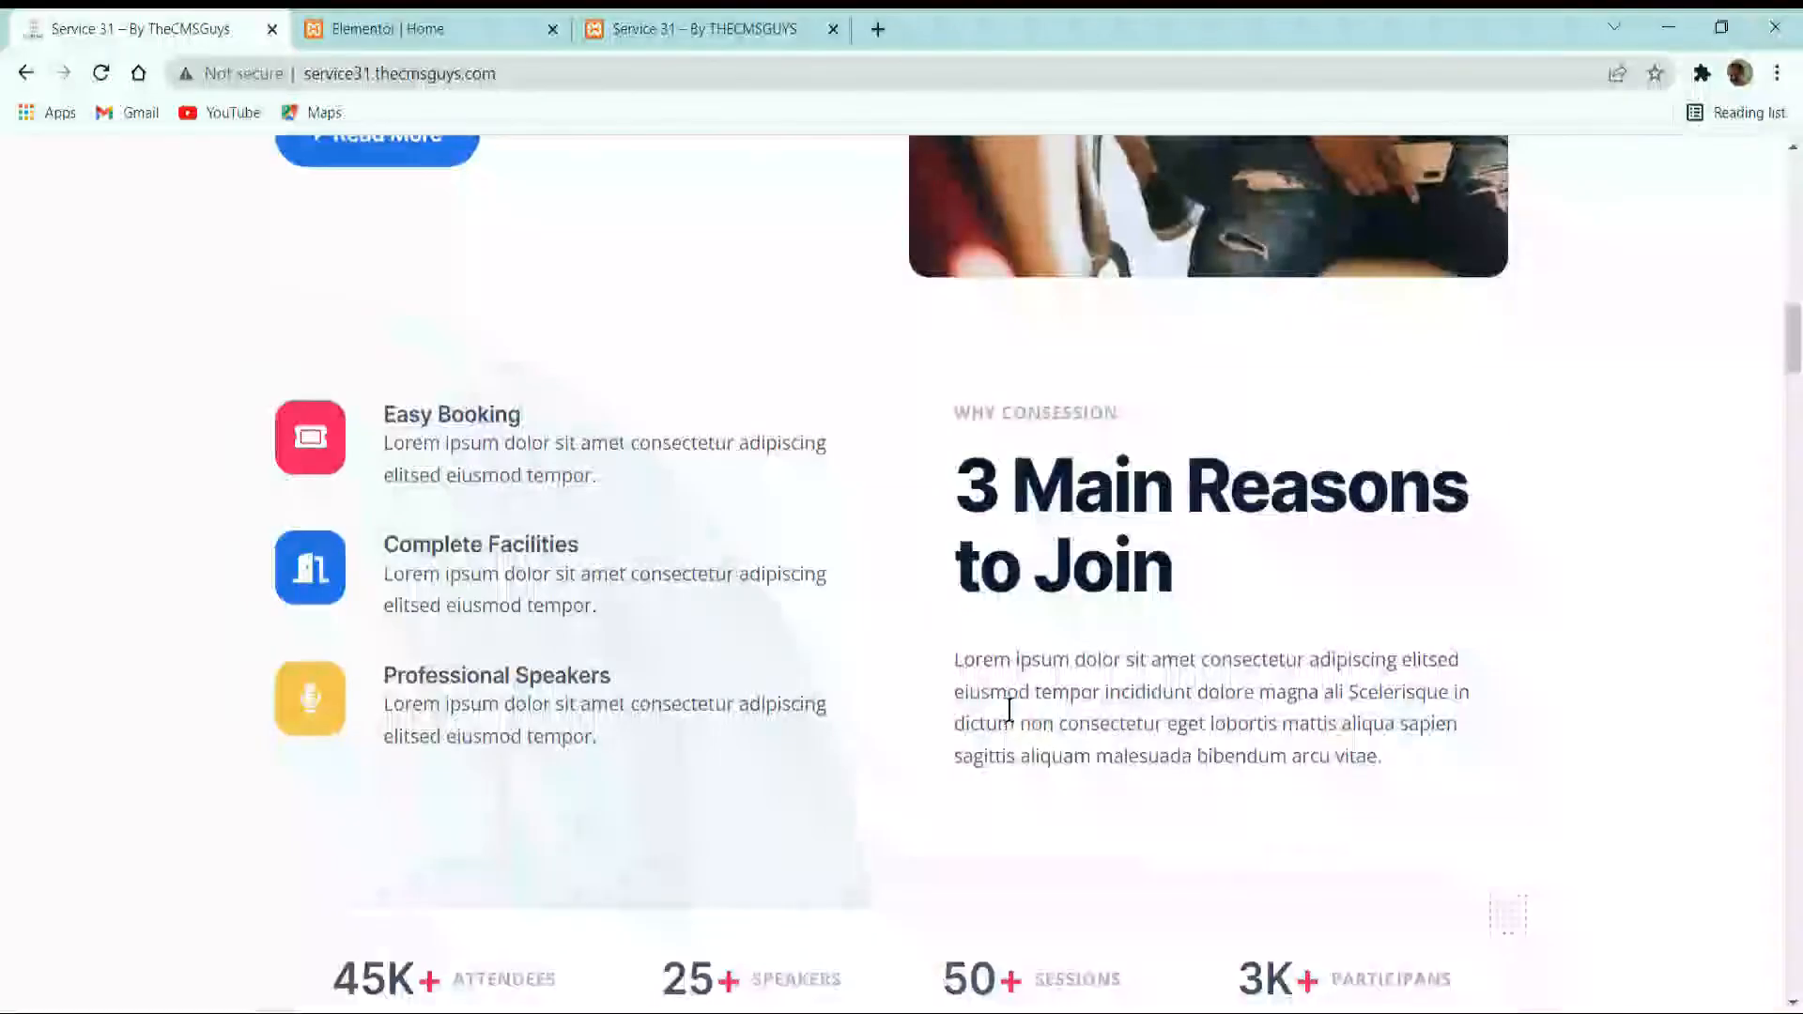
scroll(1029, 685, "down", 8)
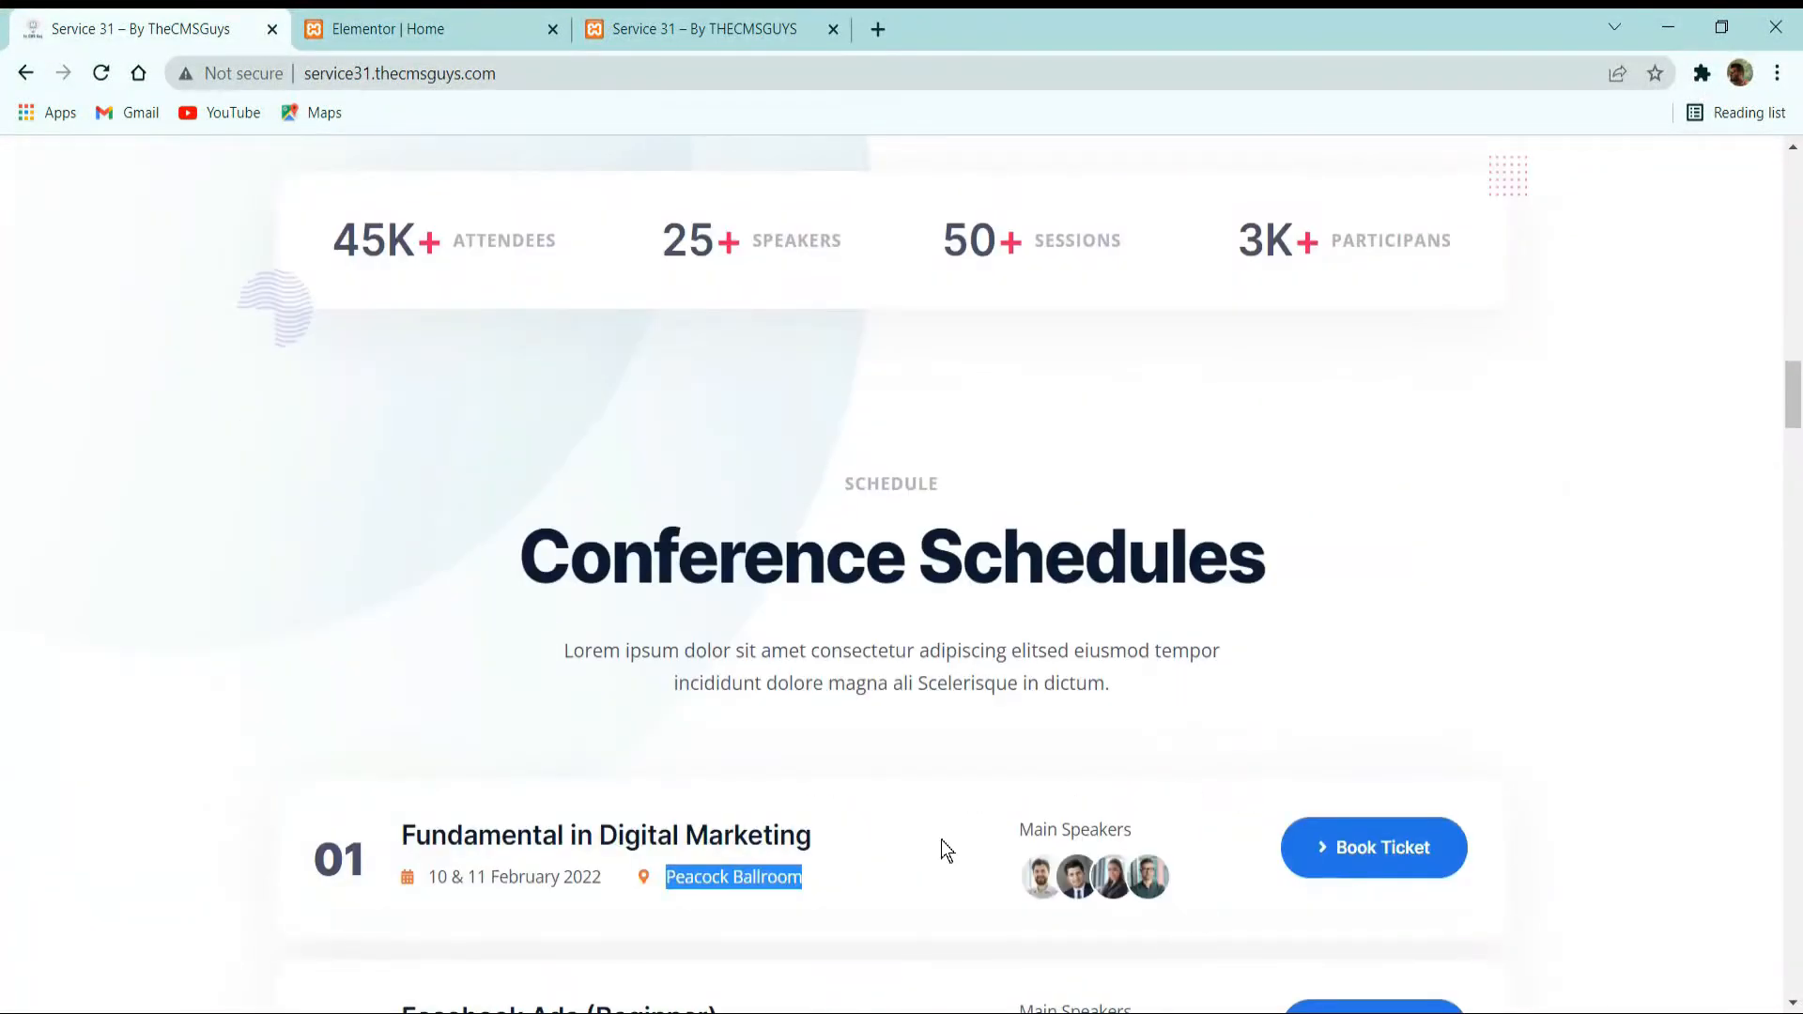
key("alt+Tab")
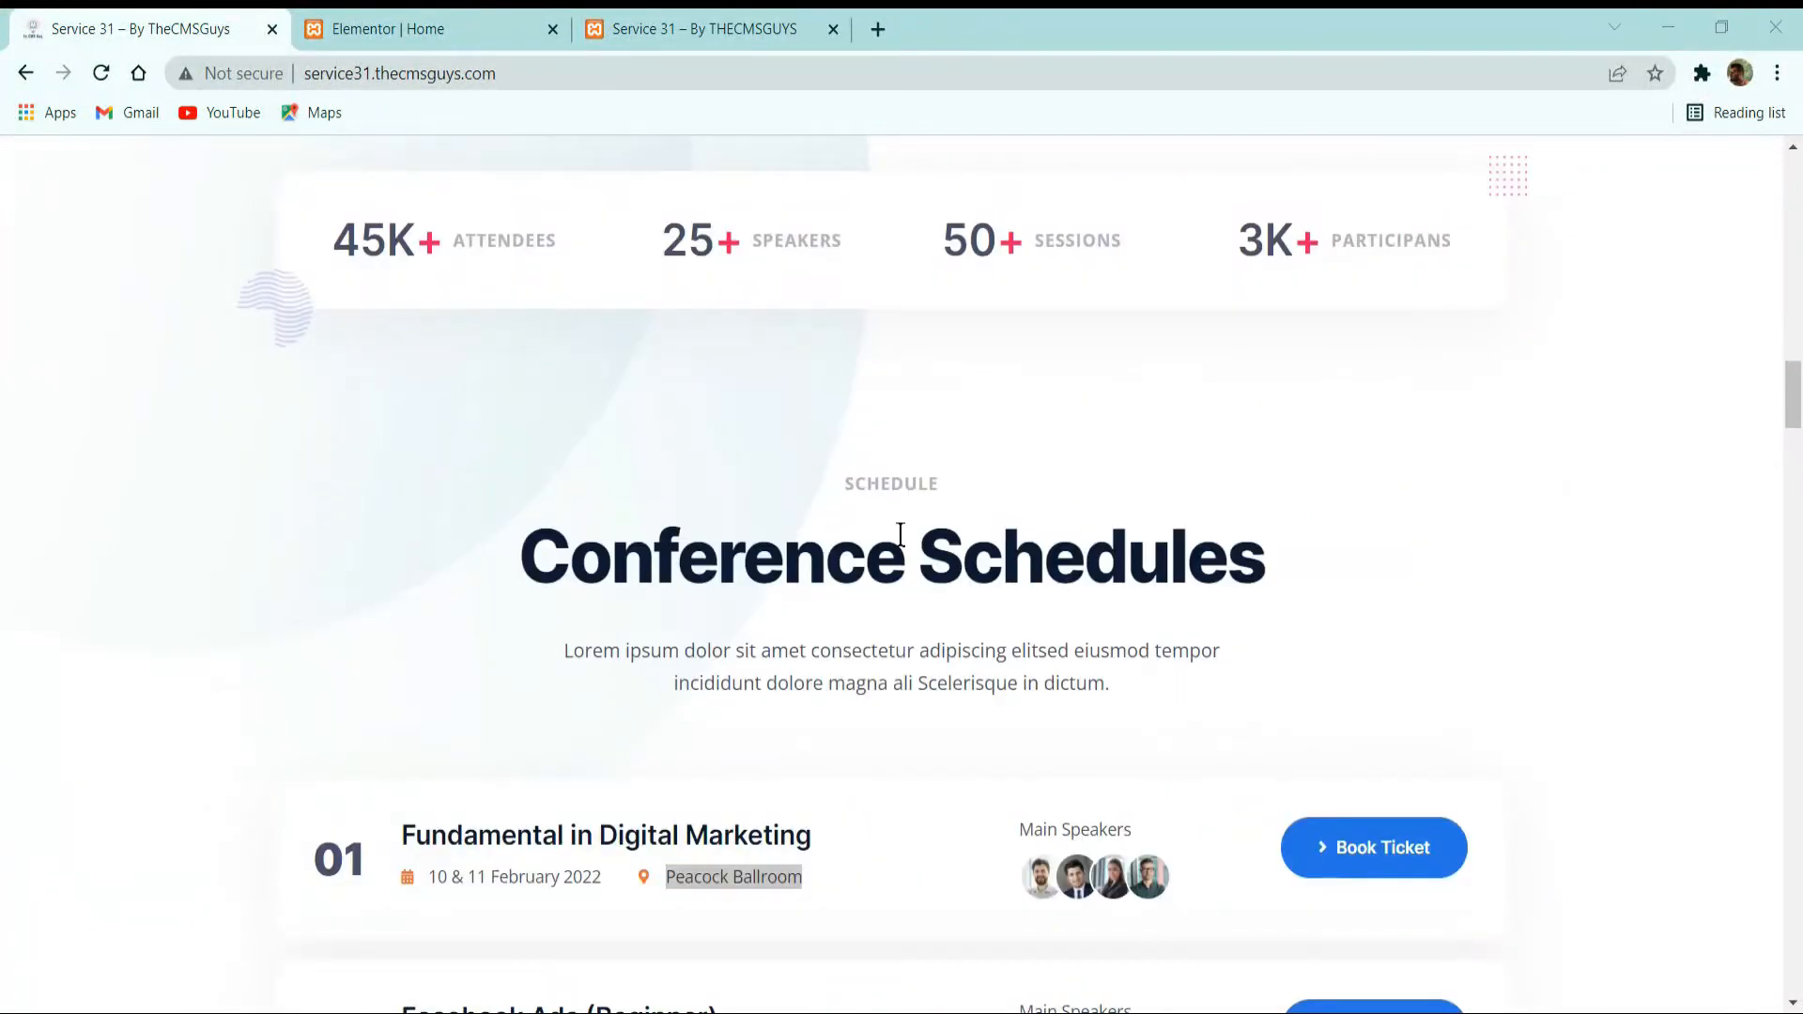
left_click(482, 26)
left_click(1263, 625)
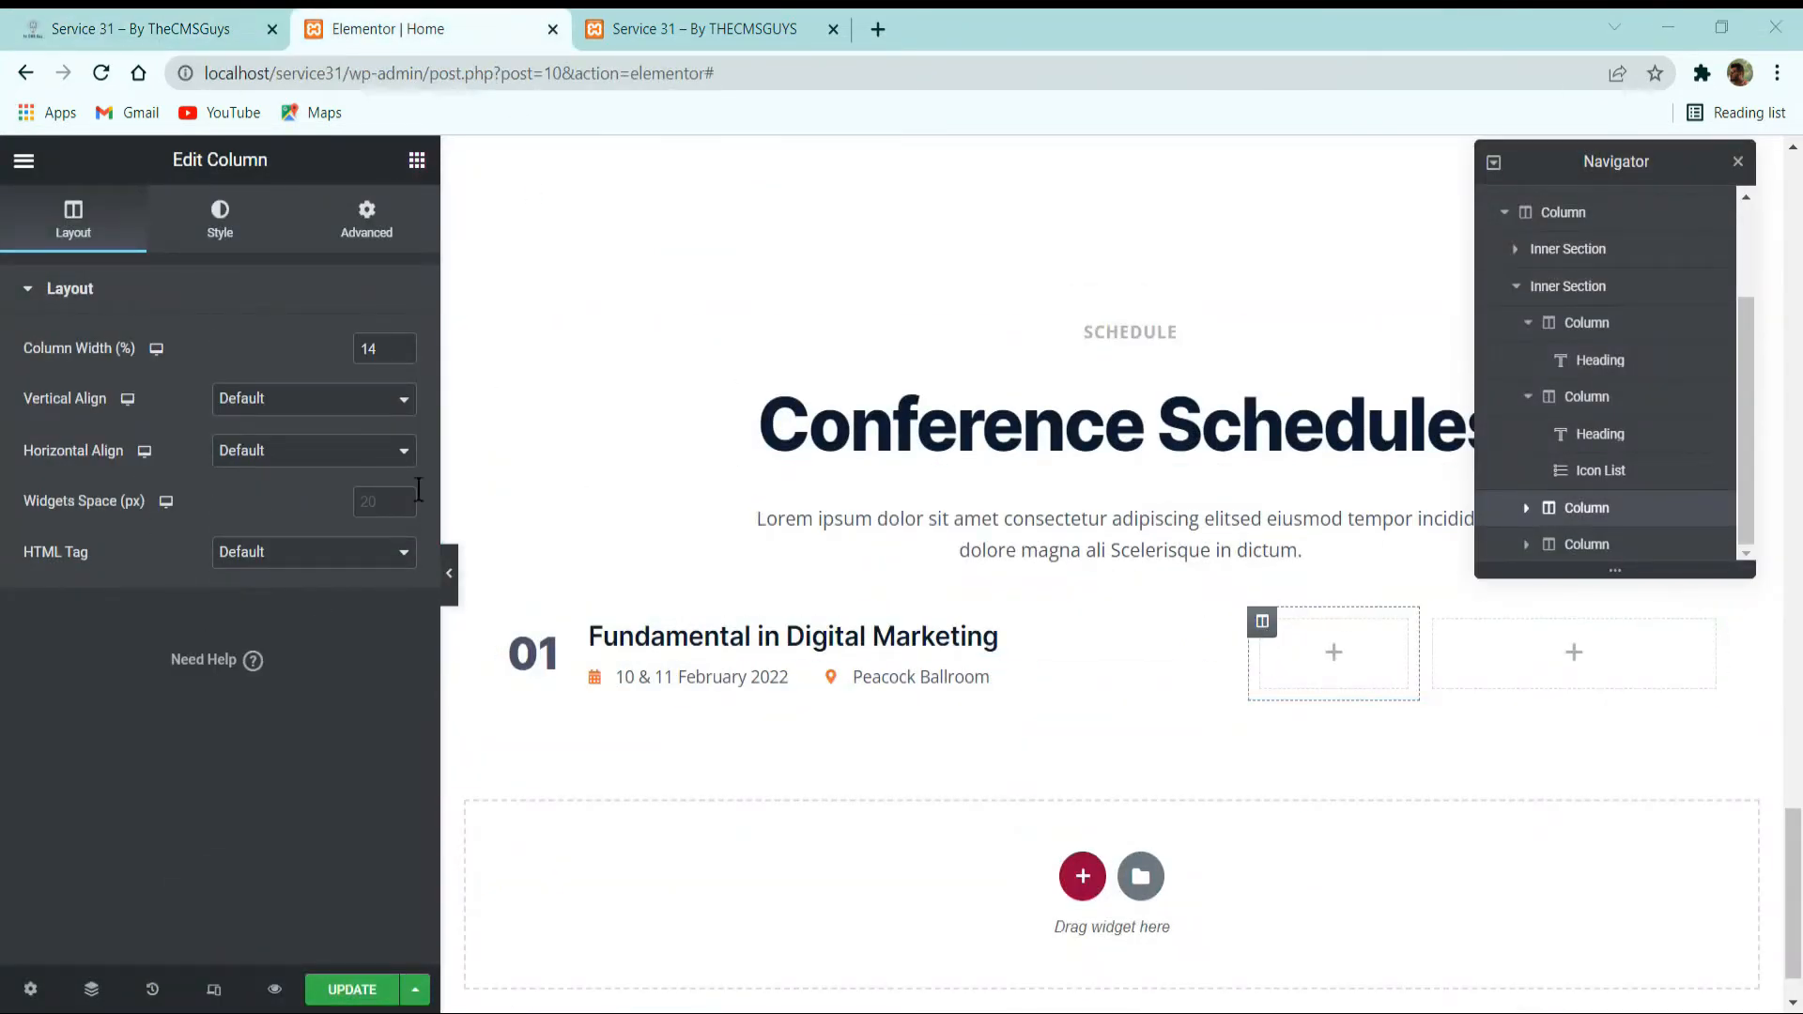
double_click(385, 351)
type("22")
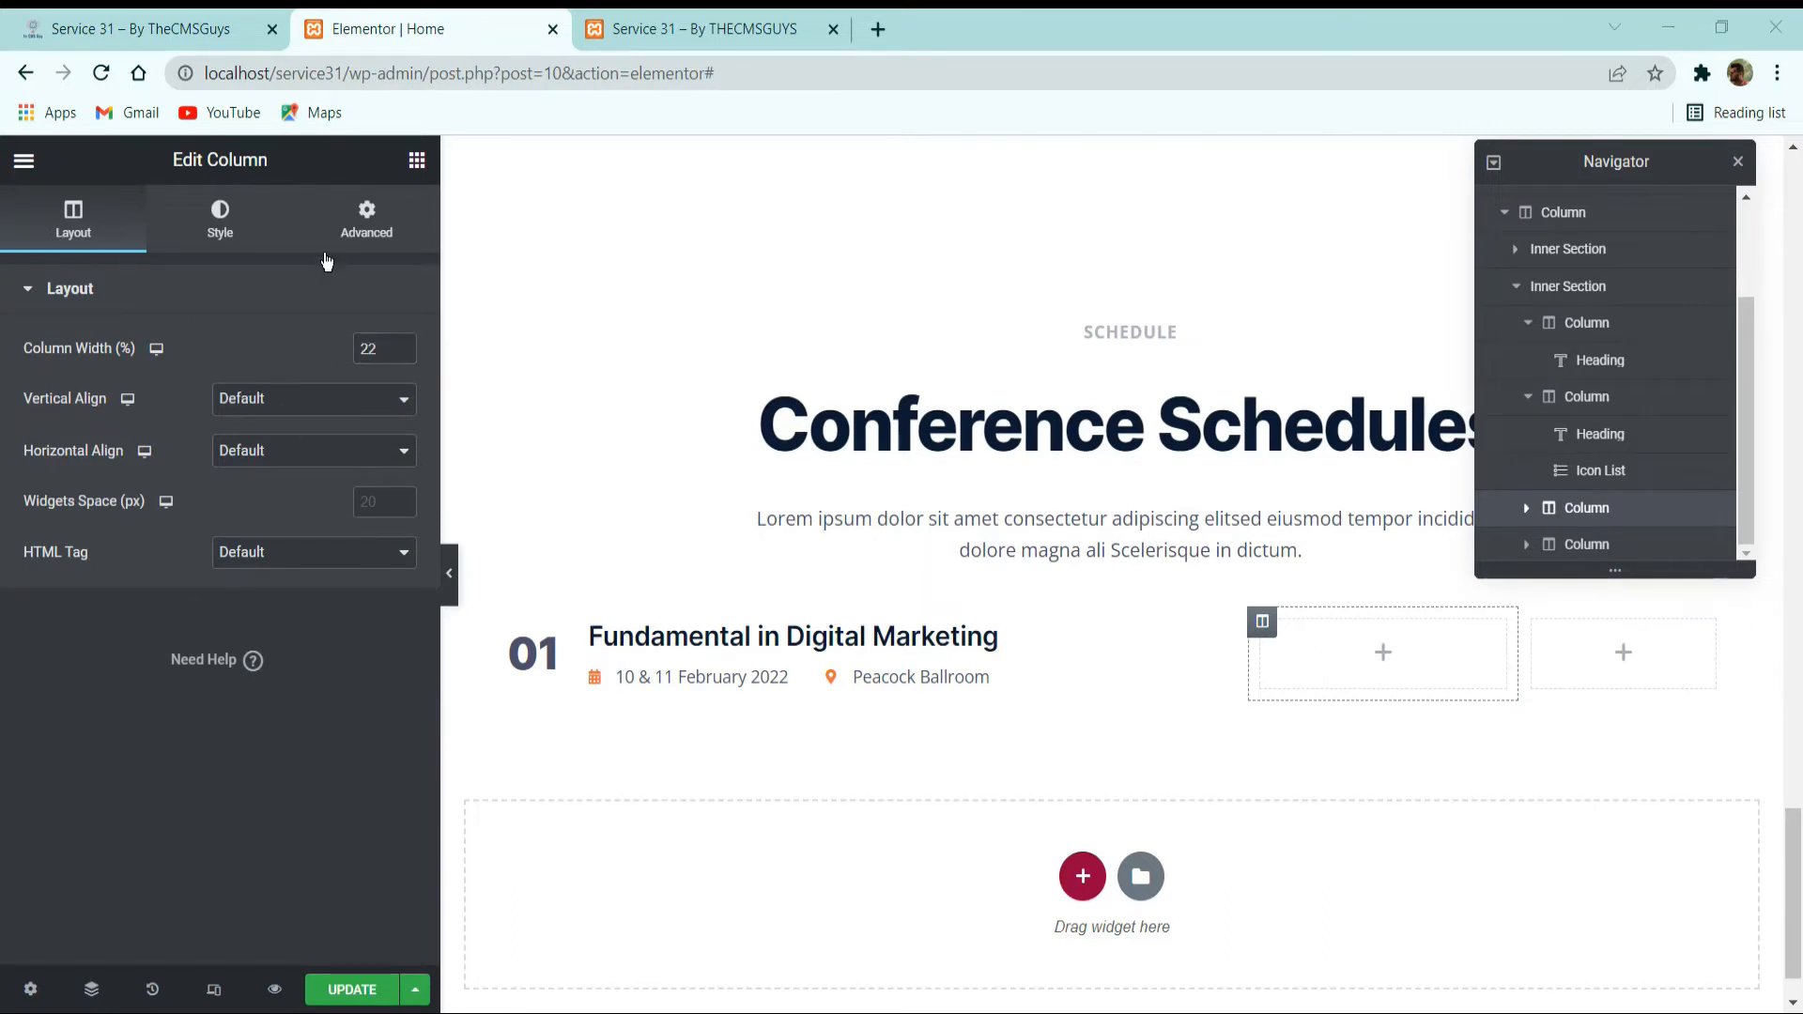
Add a left-aligned Heading to the third column with the text Main Speakers copied from the reference site.
left_click(417, 160)
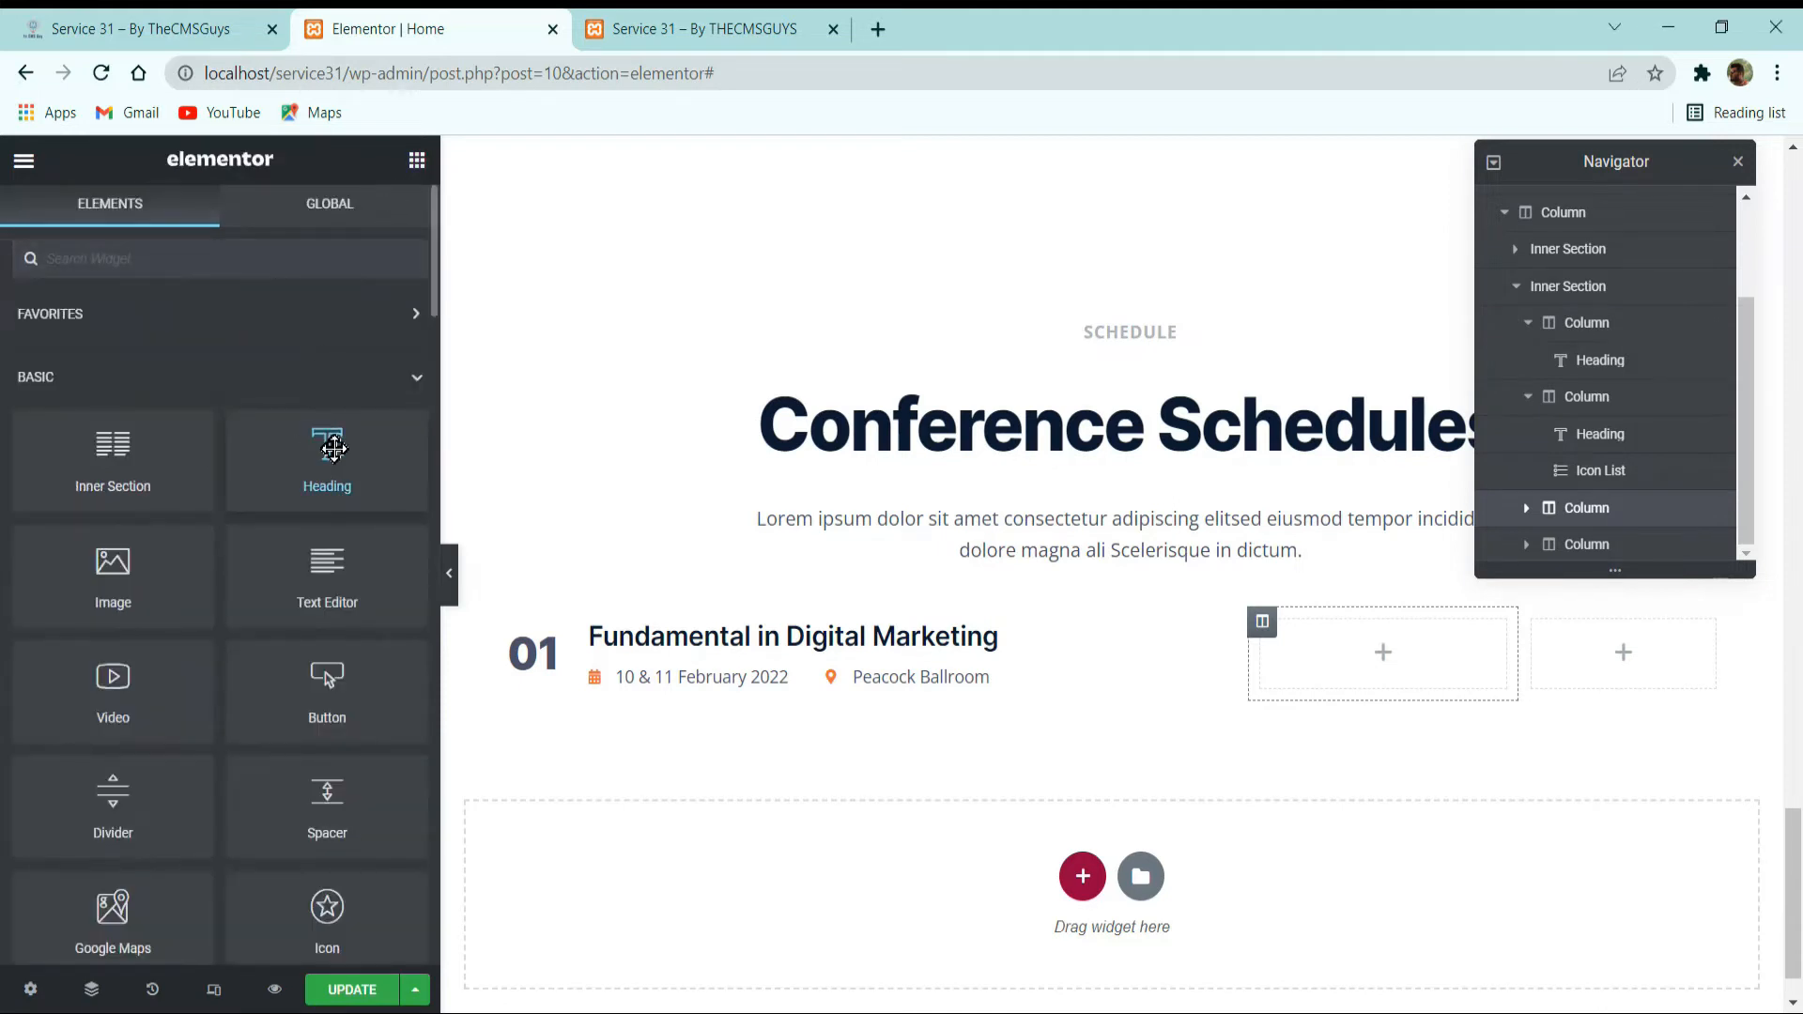
left_click_drag(327, 455, 1327, 622)
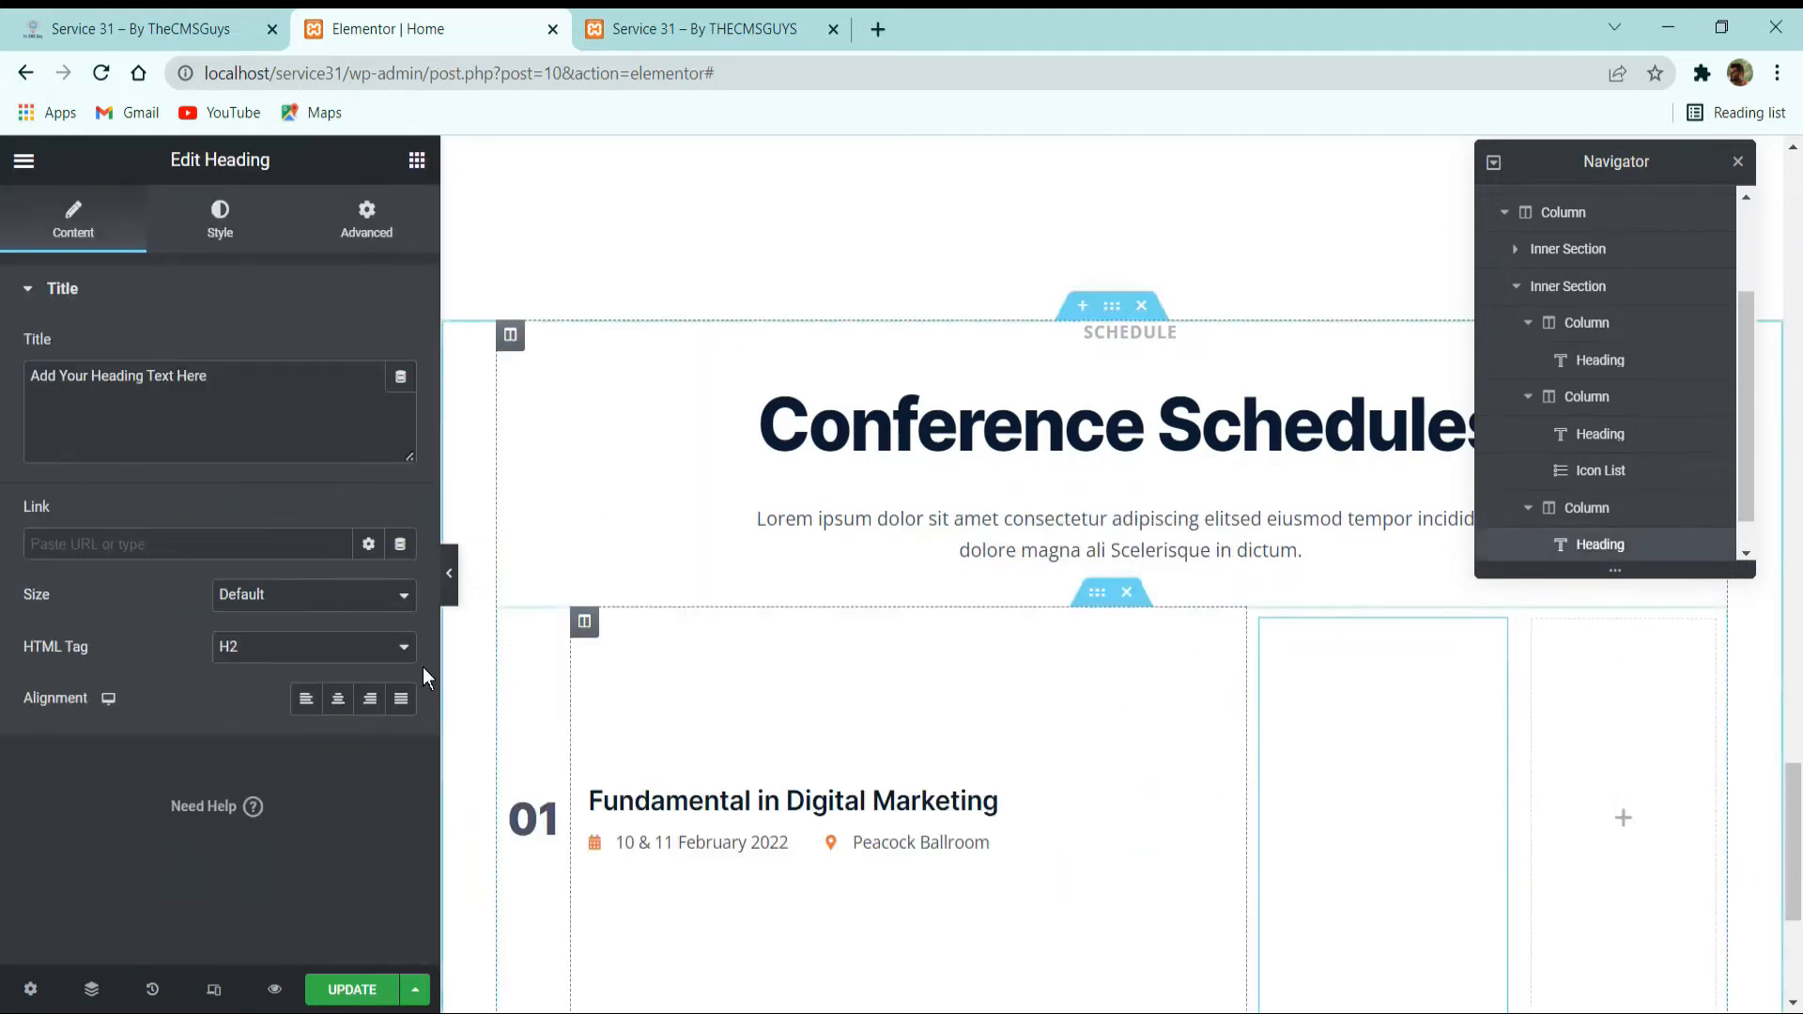
triple_click(253, 385)
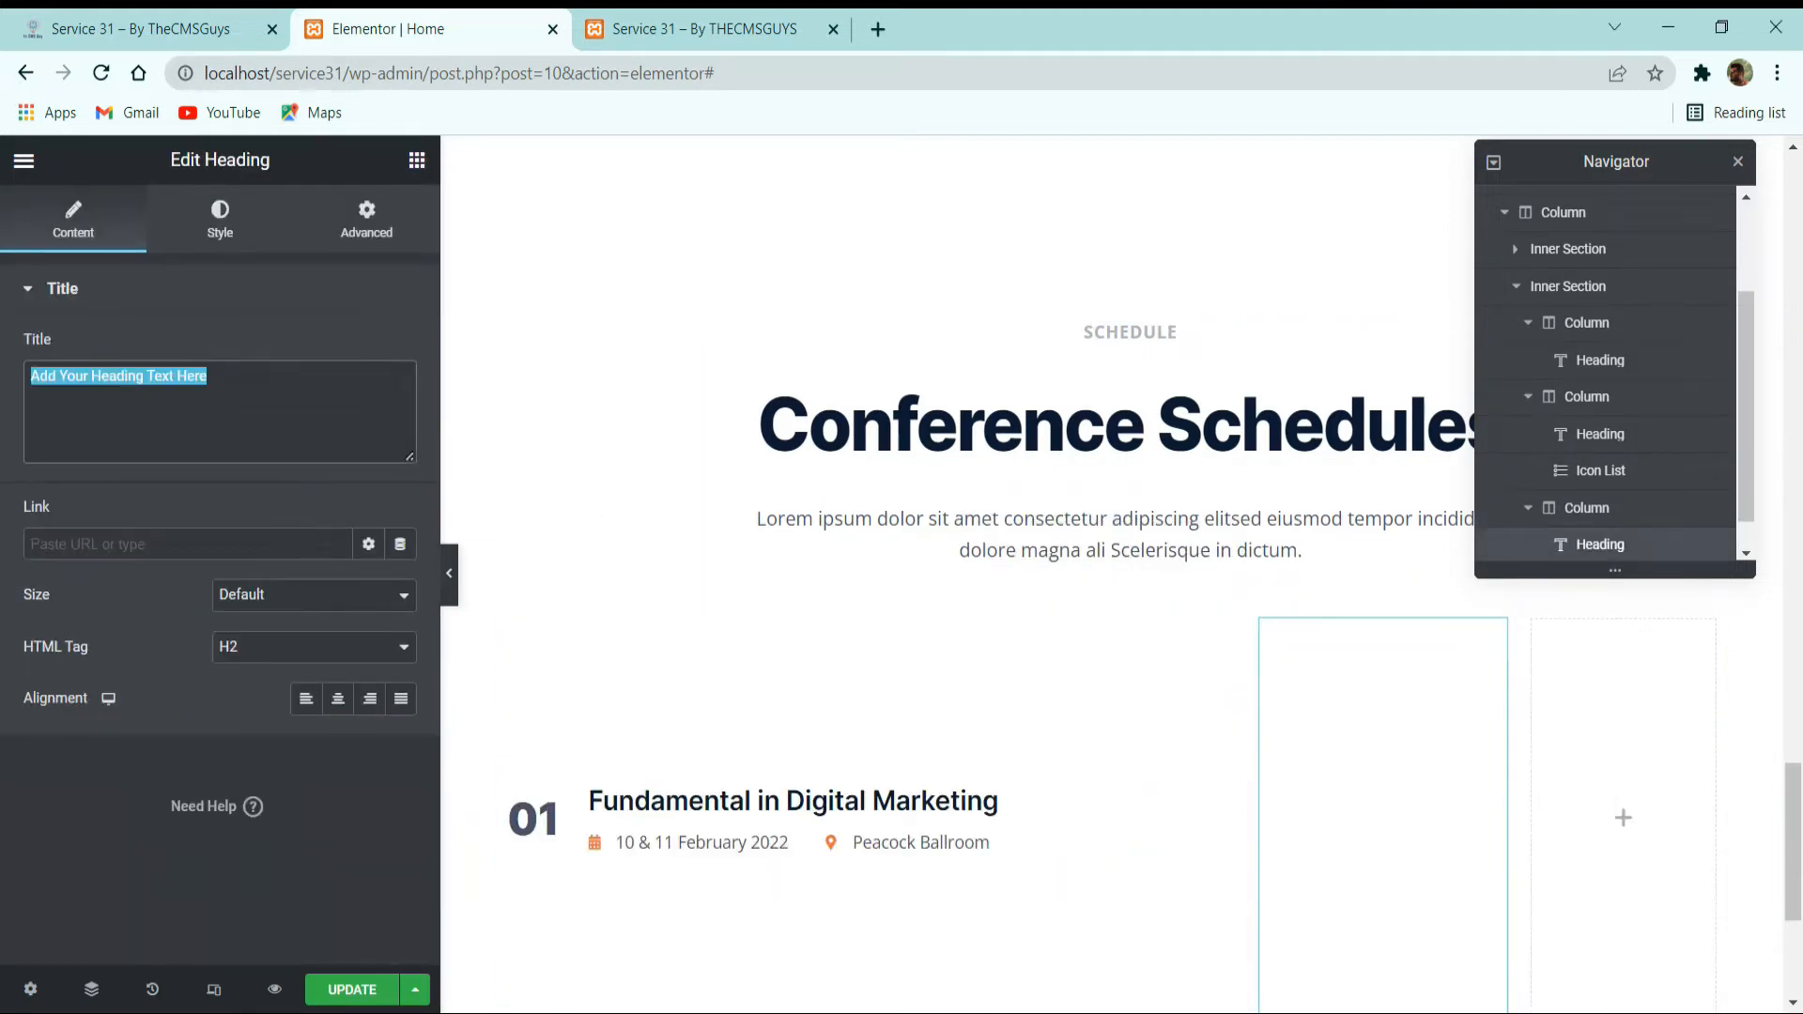
left_click(141, 28)
triple_click(1067, 827)
key("ctrl+c")
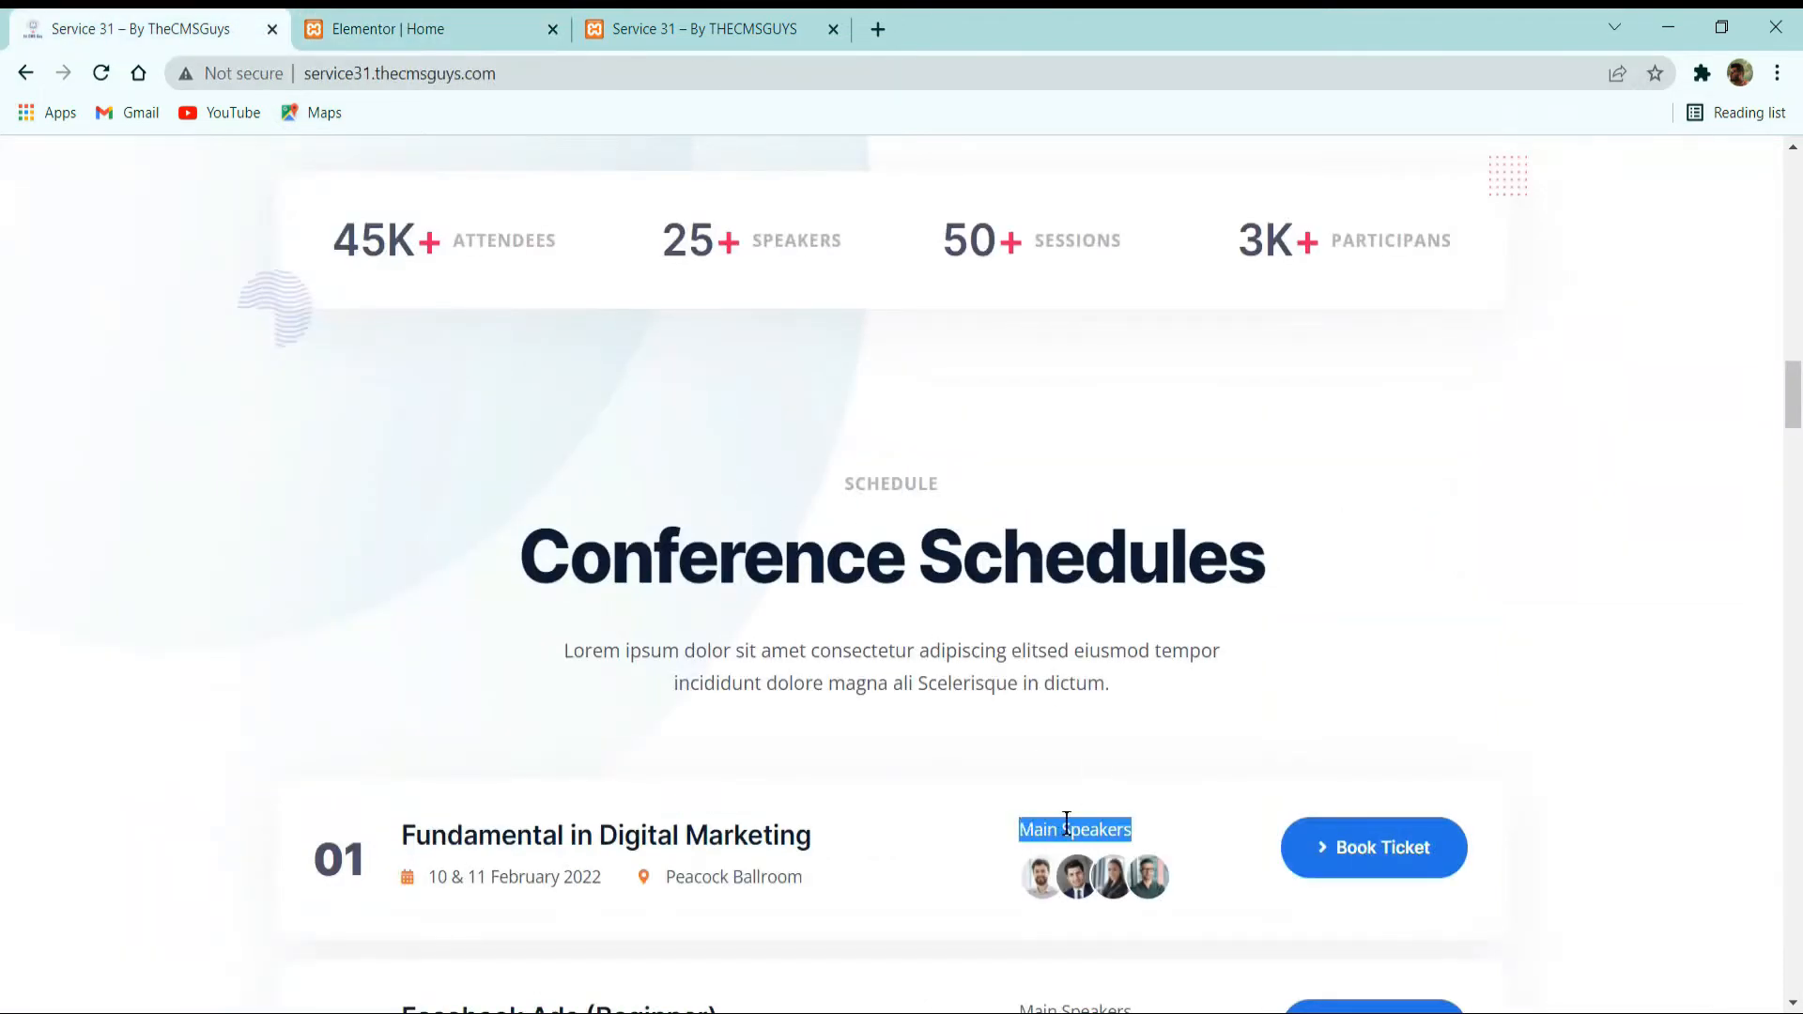
left_click(413, 28)
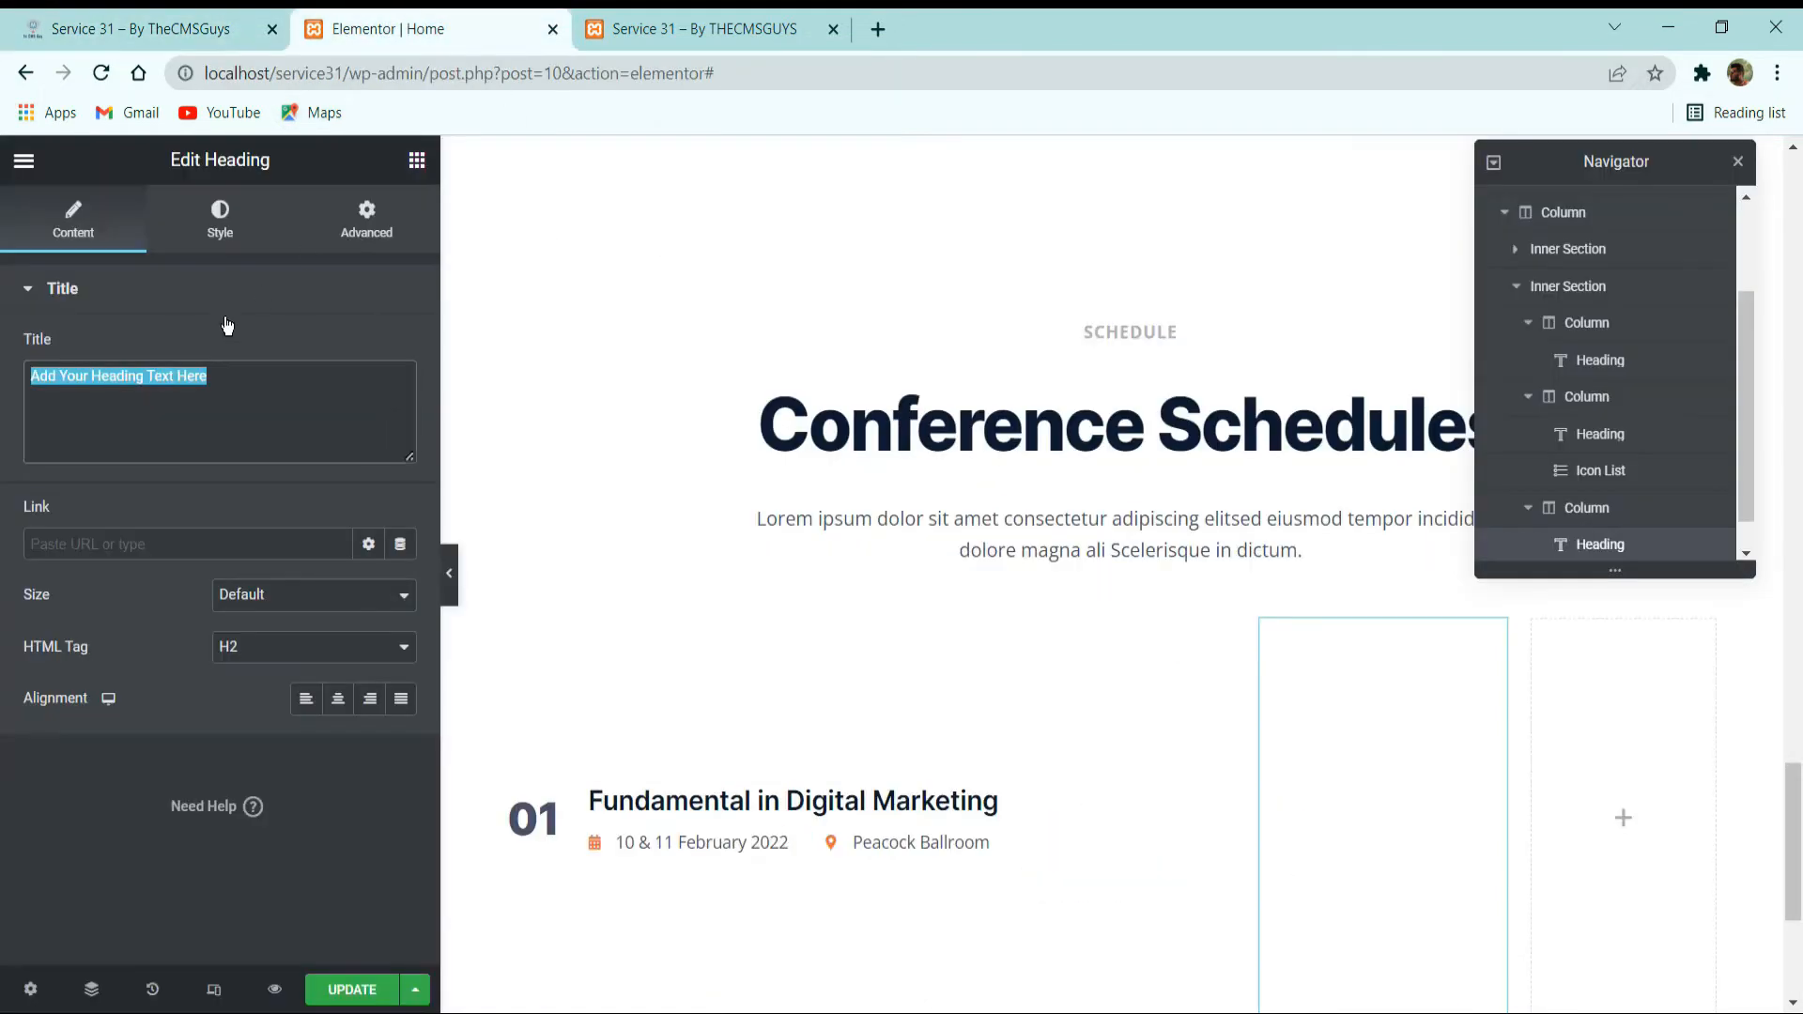
left_click(276, 392)
triple_click(276, 391)
key("ctrl+v")
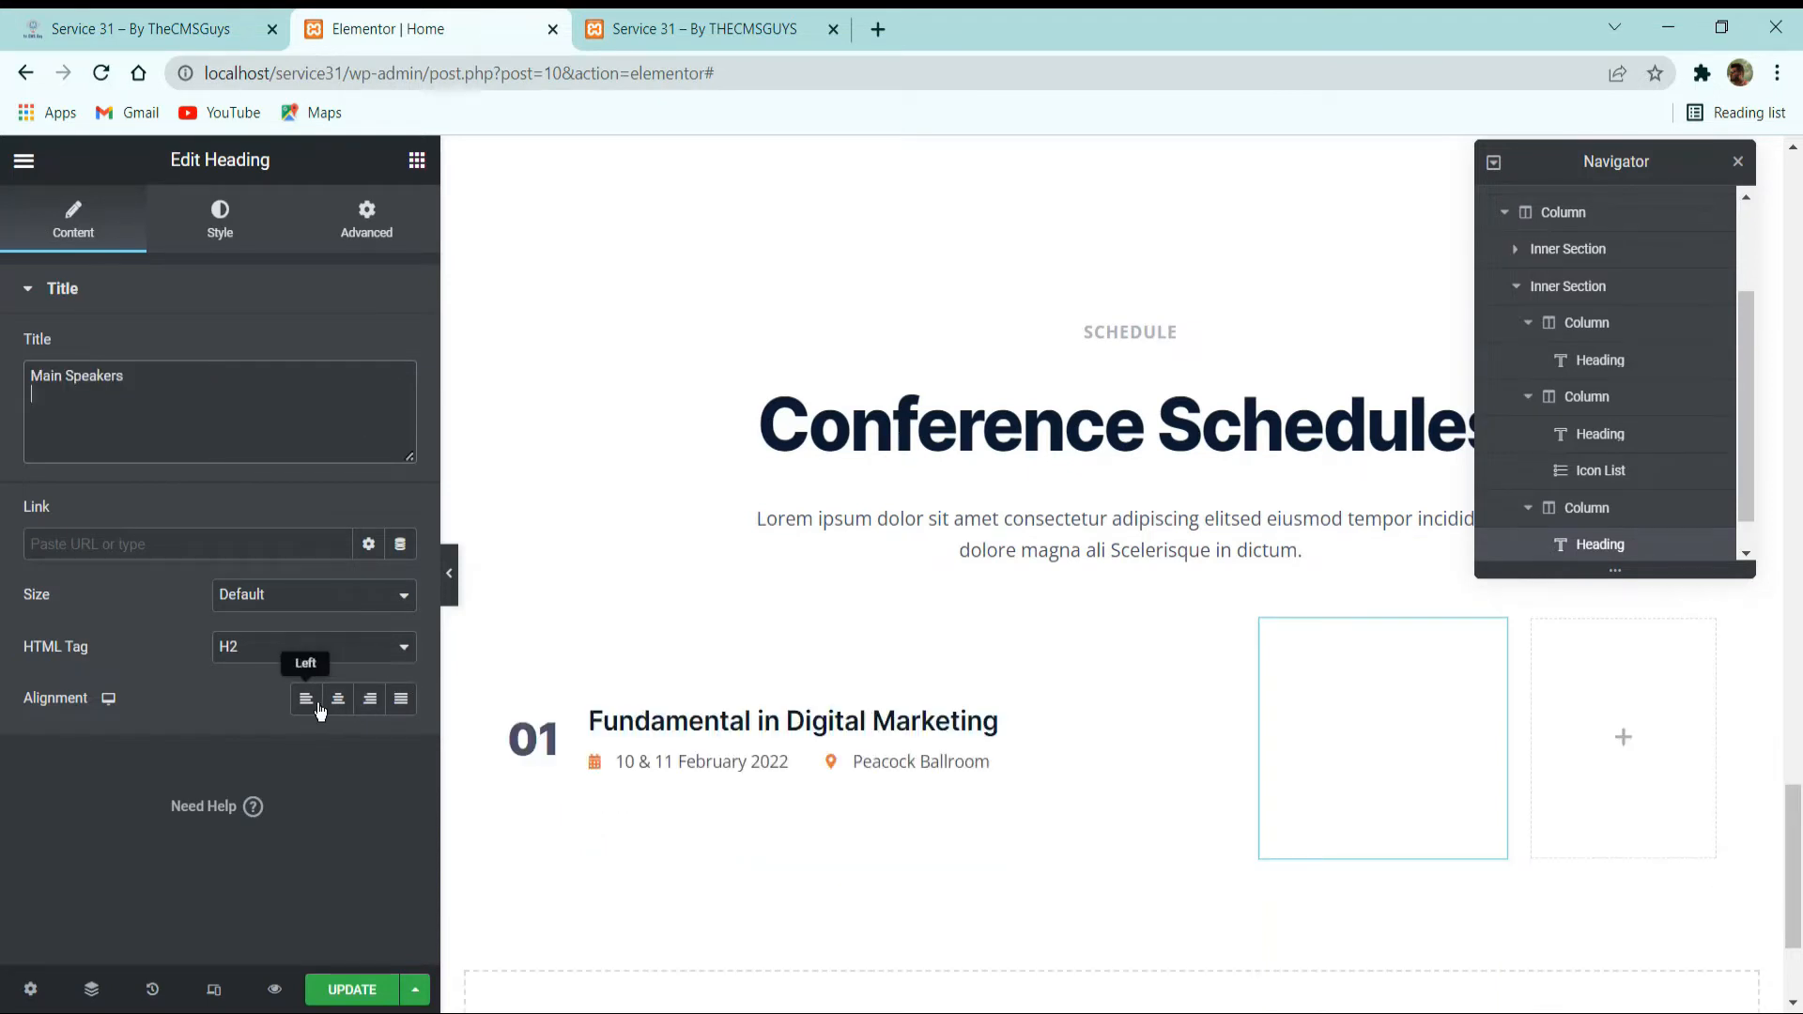
Apply the Text / Dark Light global color and the Title Date global font to the Main Speakers heading.
left_click(226, 212)
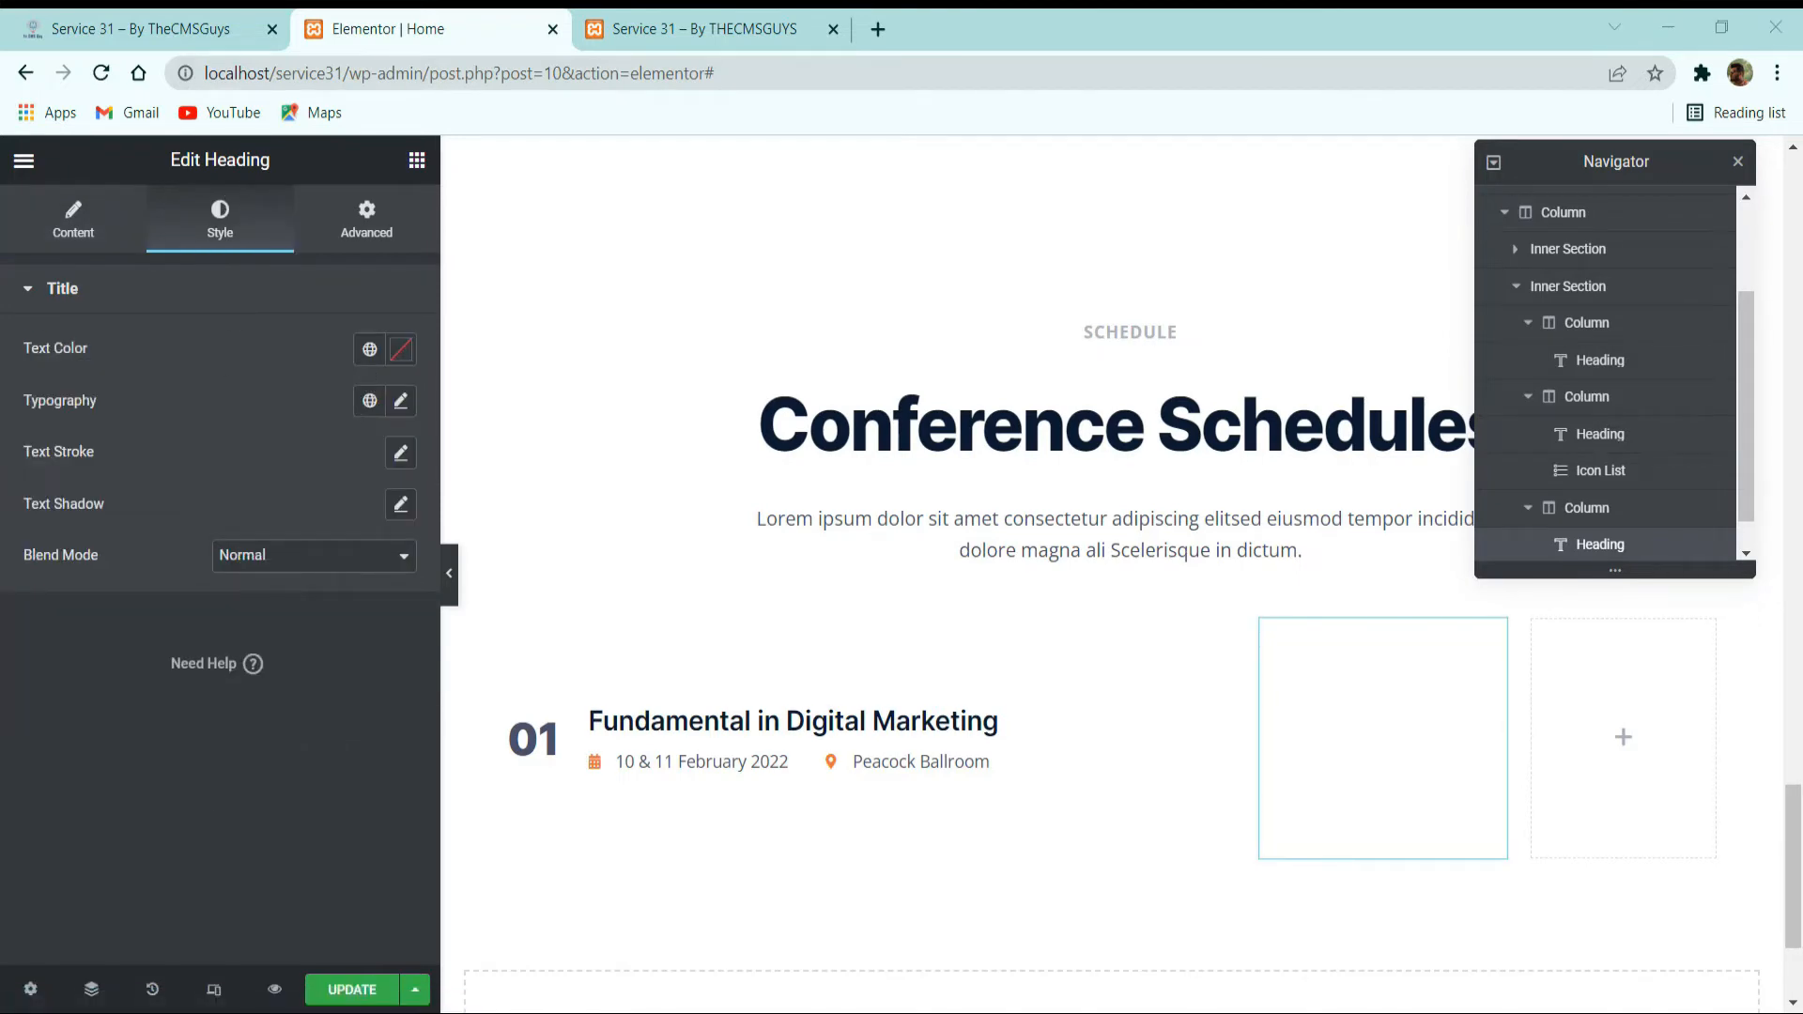
left_click(371, 349)
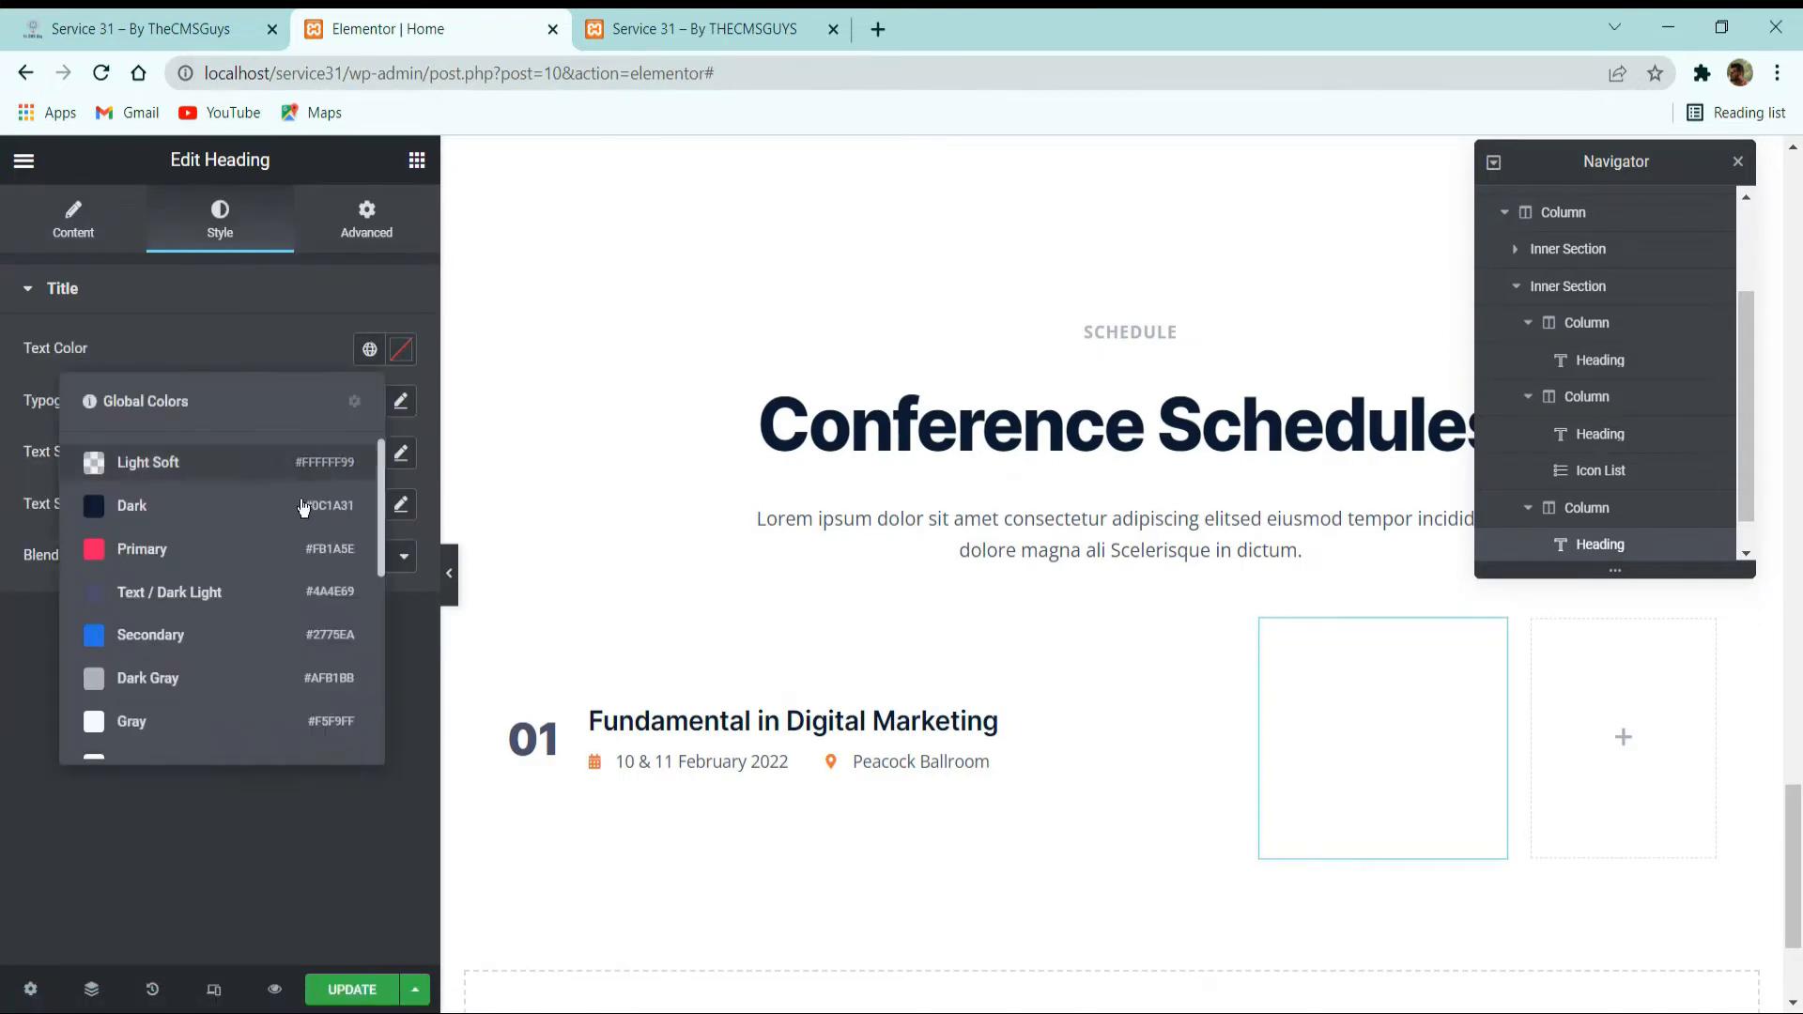
left_click(201, 597)
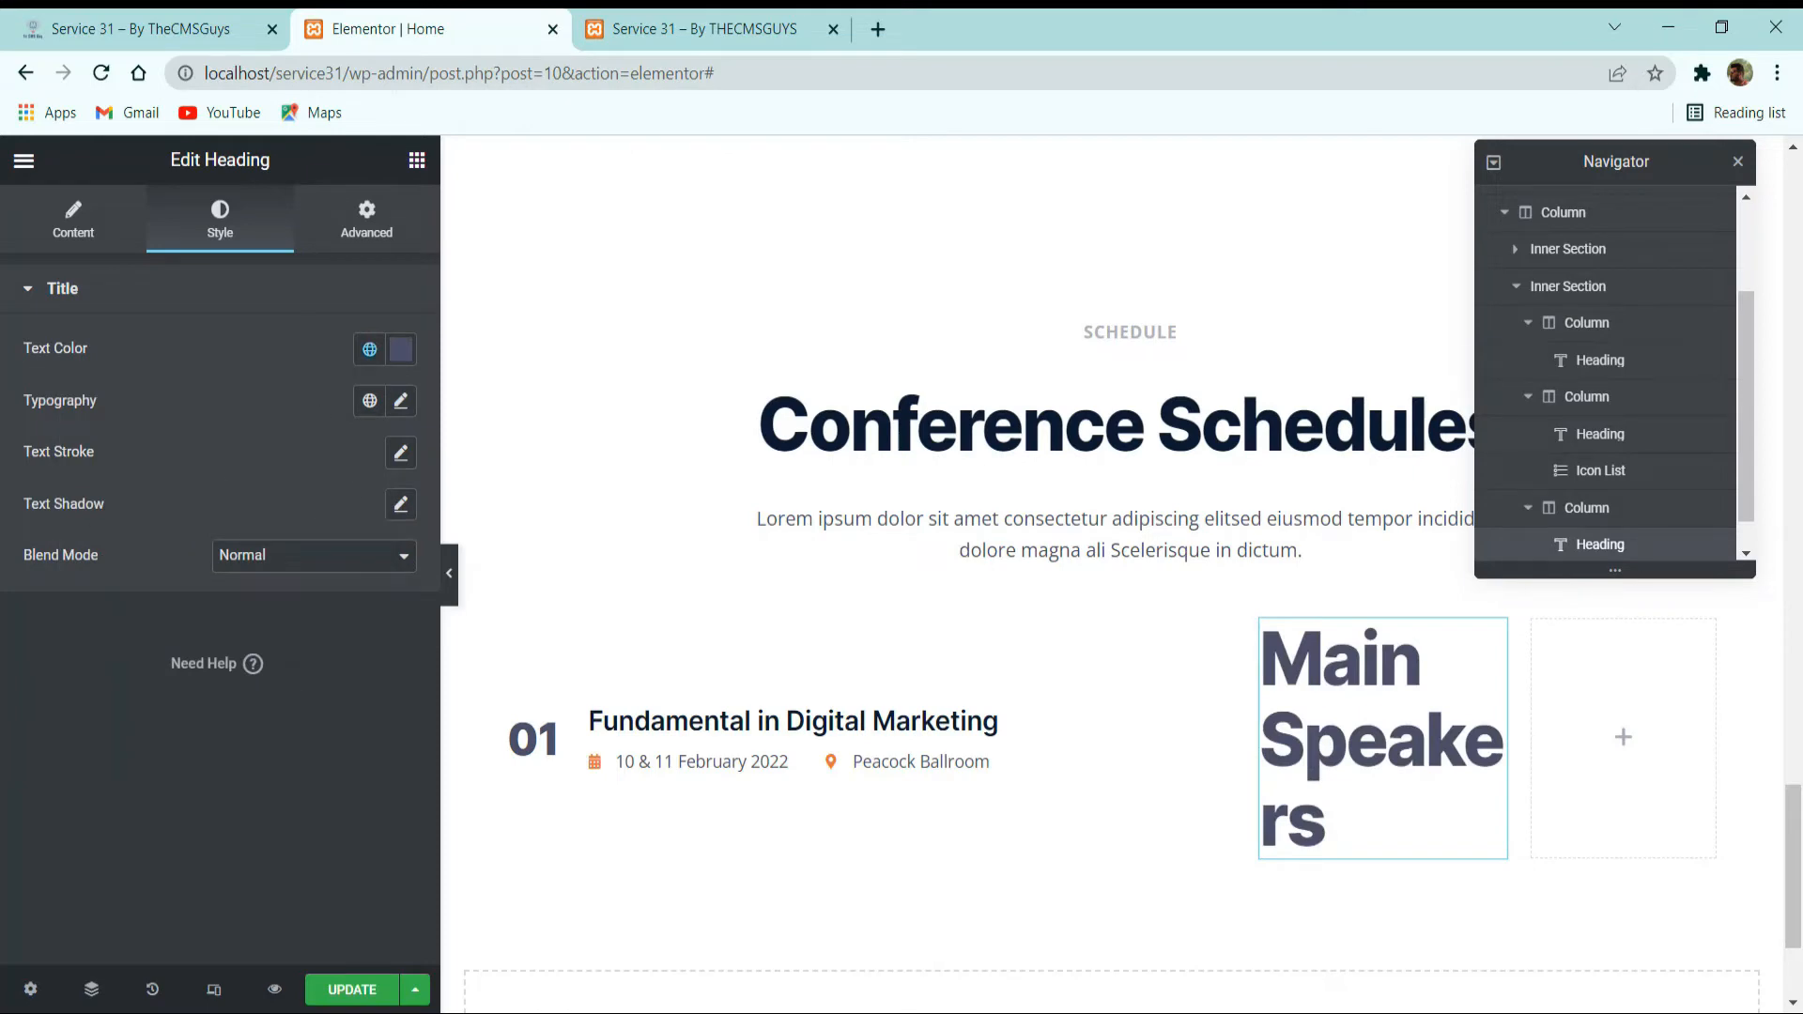
left_click(368, 401)
scroll(266, 648, "down", 5)
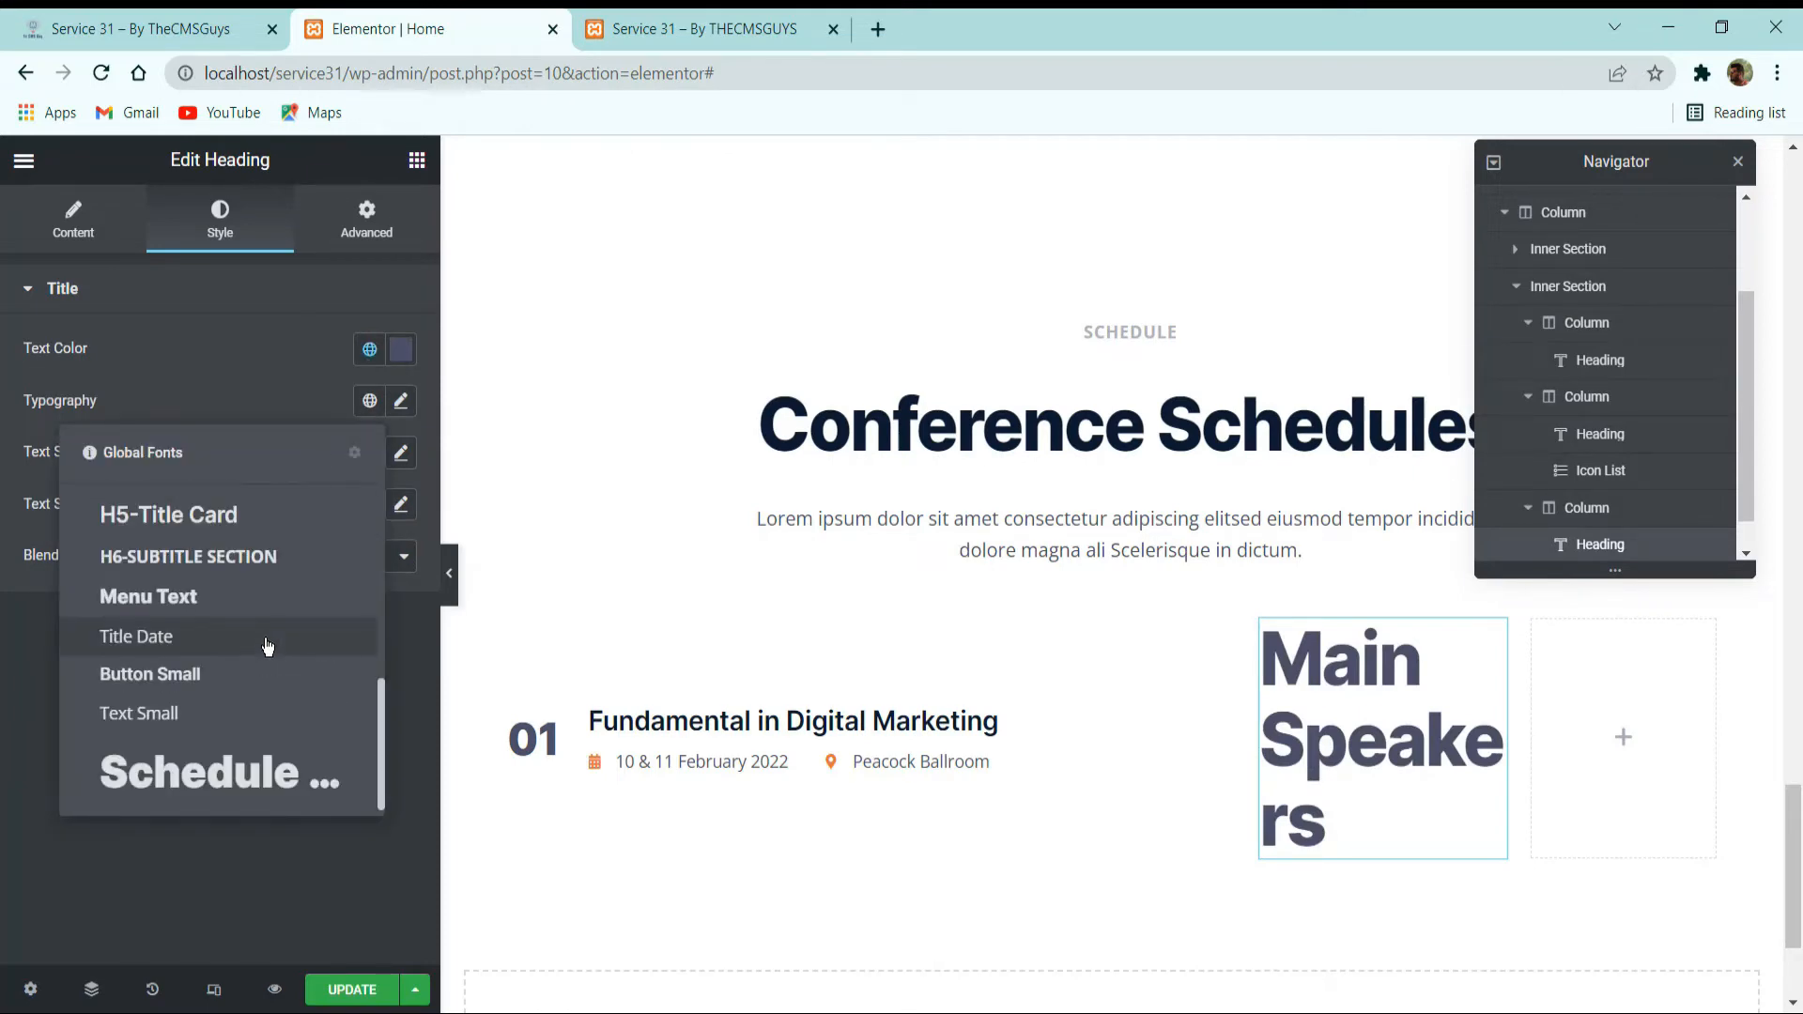
left_click(200, 648)
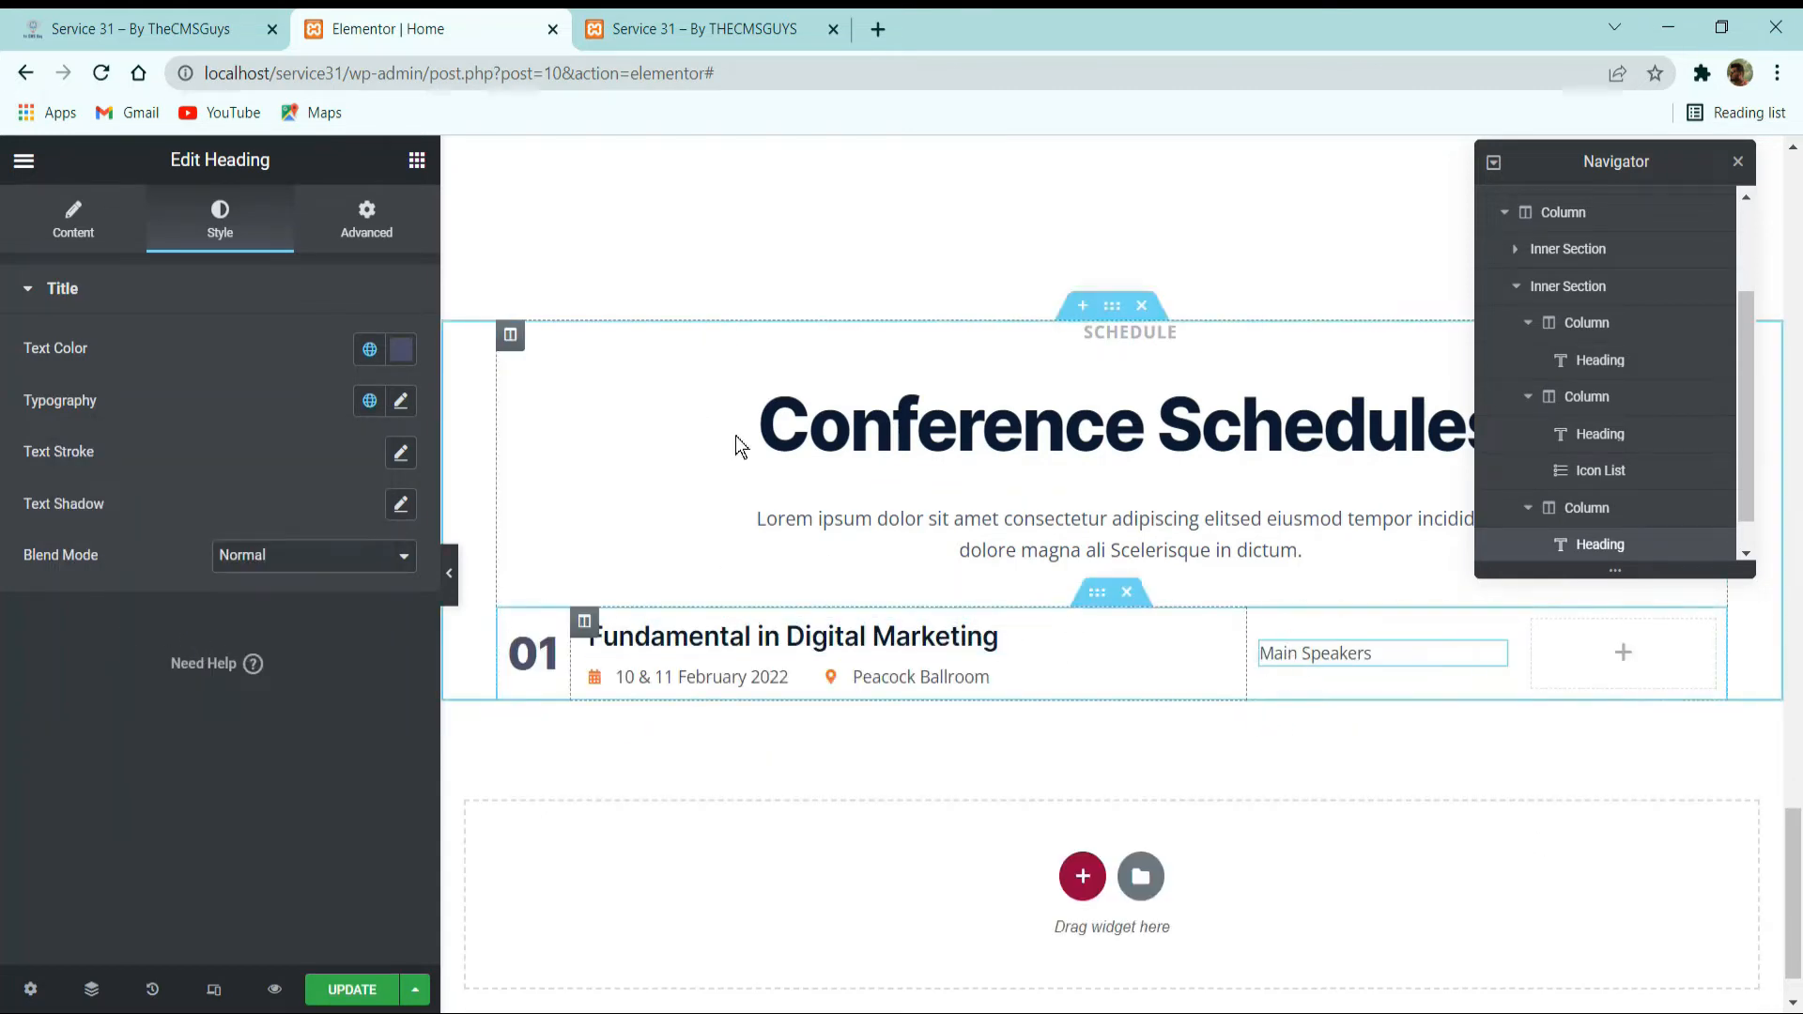
Copy the first speaker image from the hero section and paste it below the Main Speakers heading in the schedule row.
left_click(211, 30)
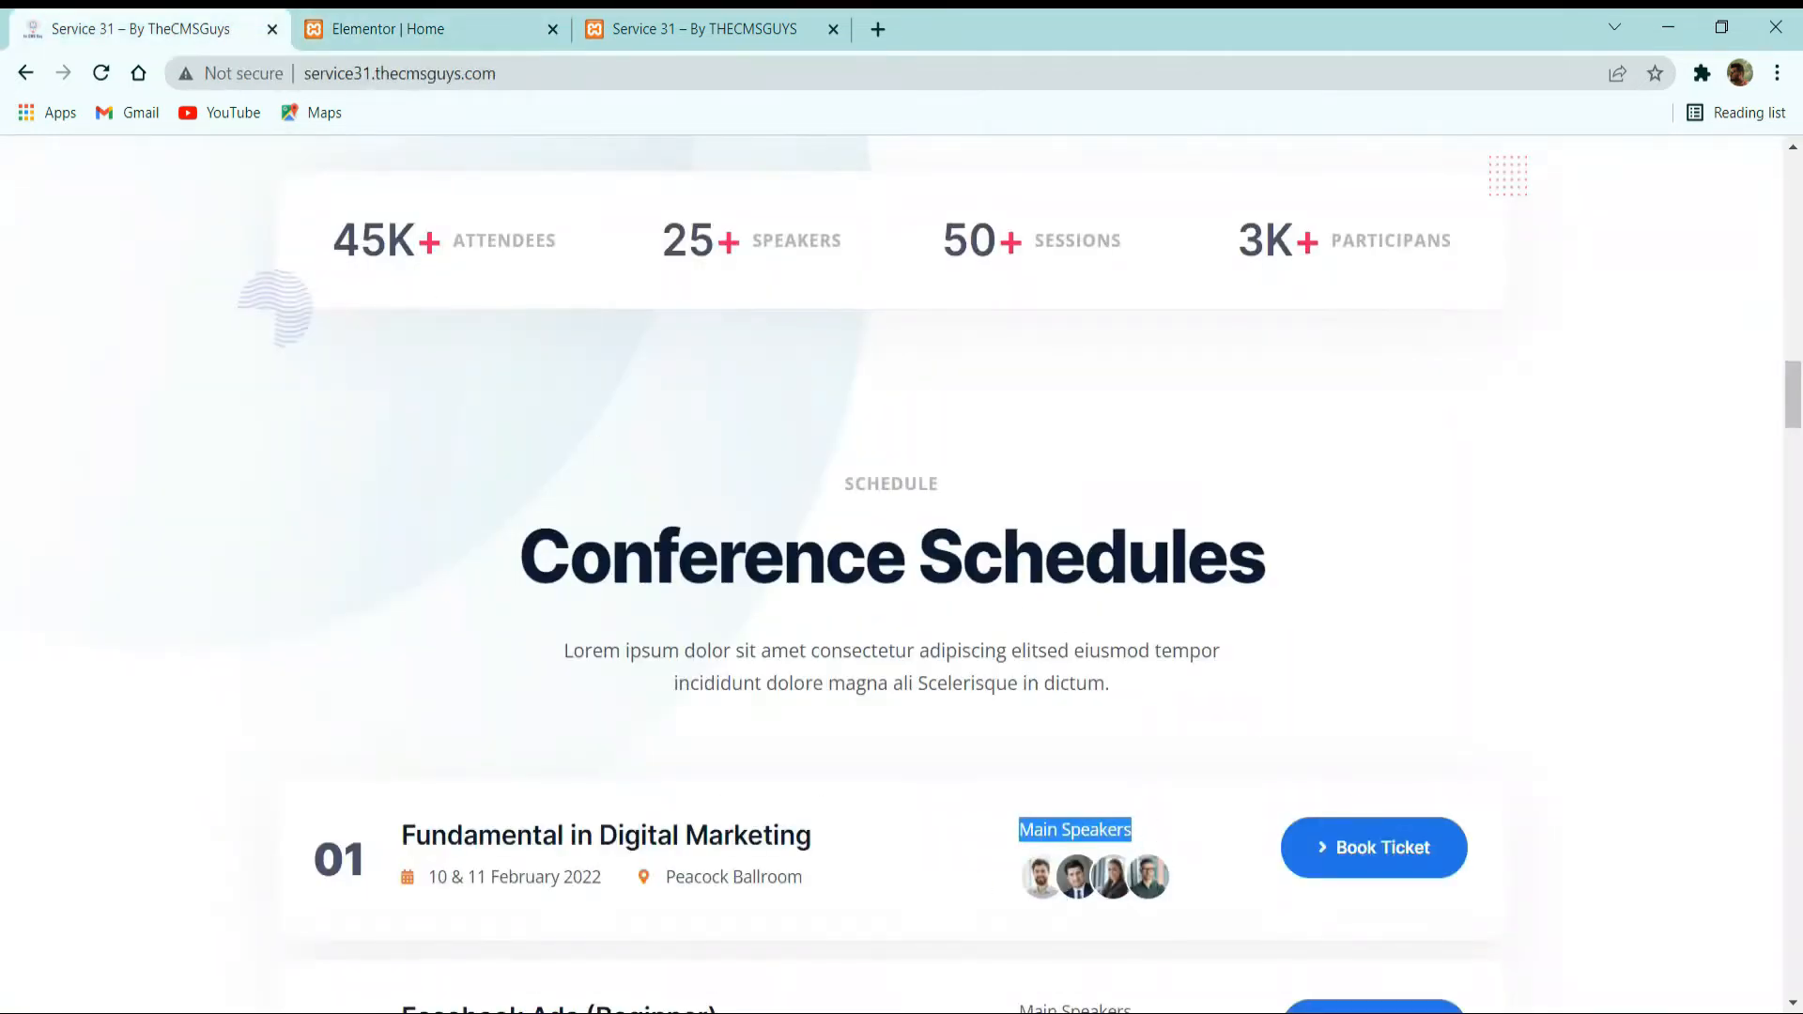
key("alt+Tab")
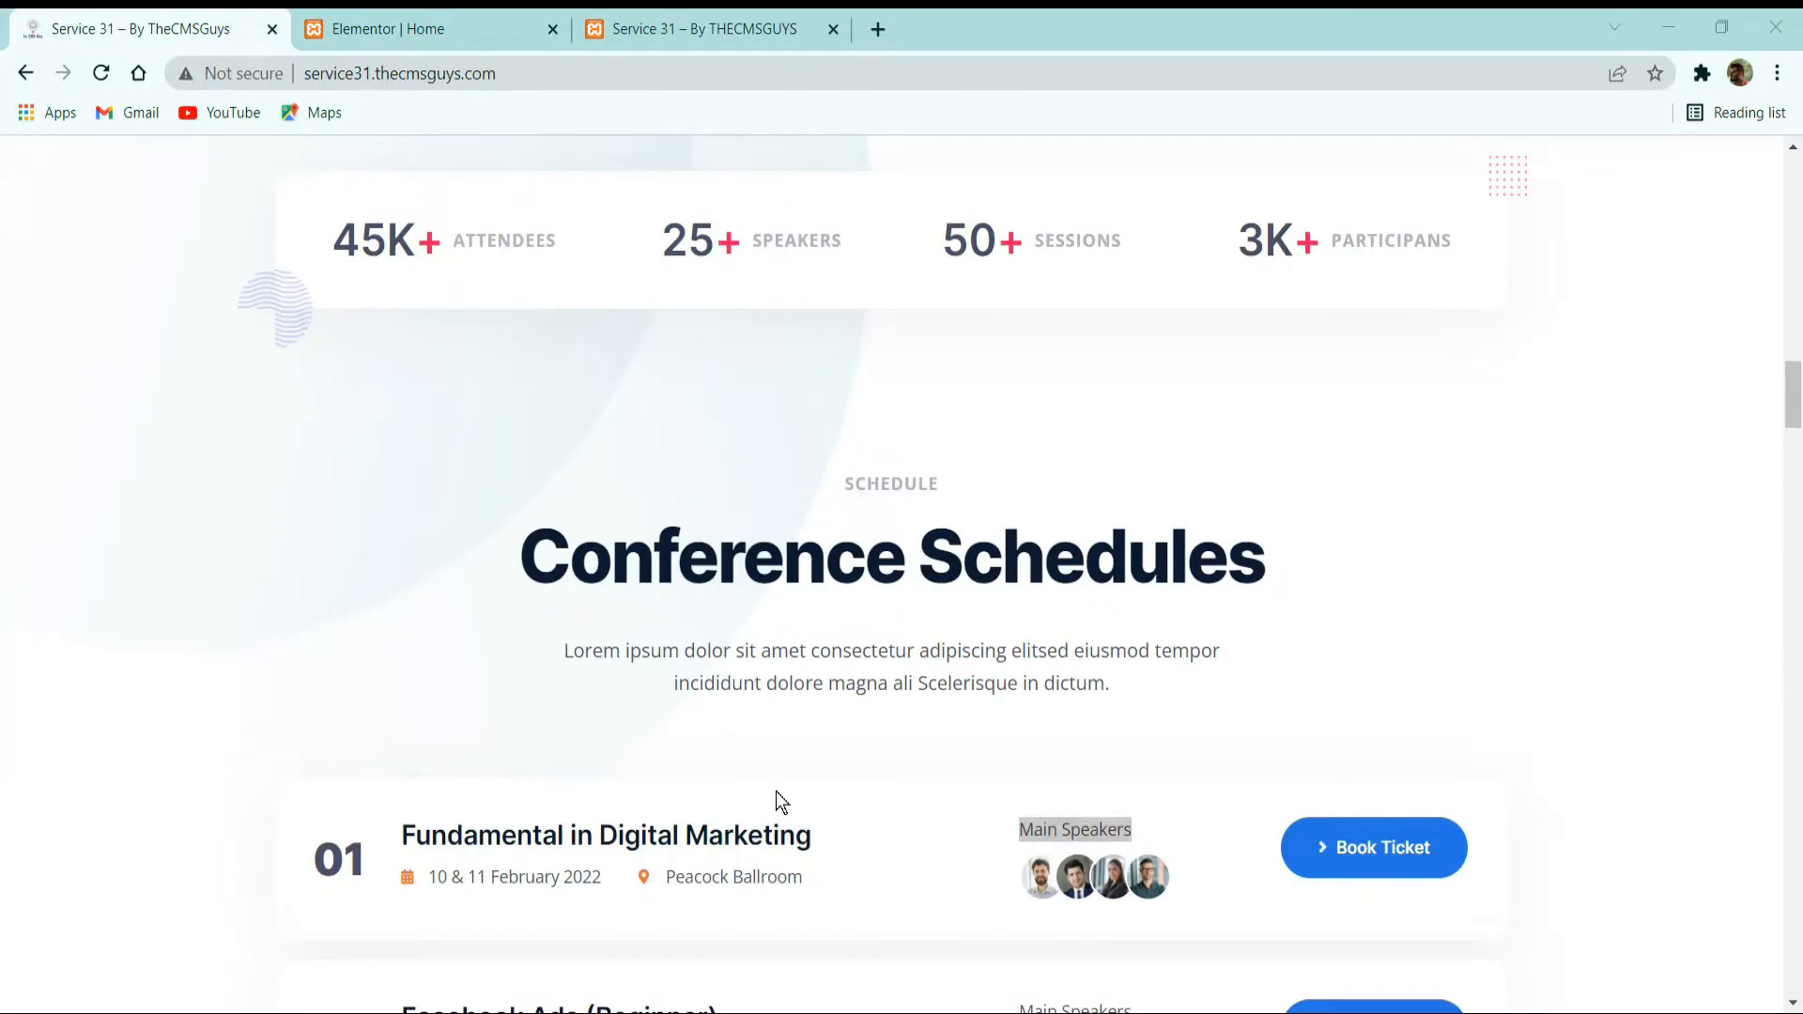
scroll(780, 801, "up", 8)
left_click(423, 29)
scroll(939, 545, "up", 5)
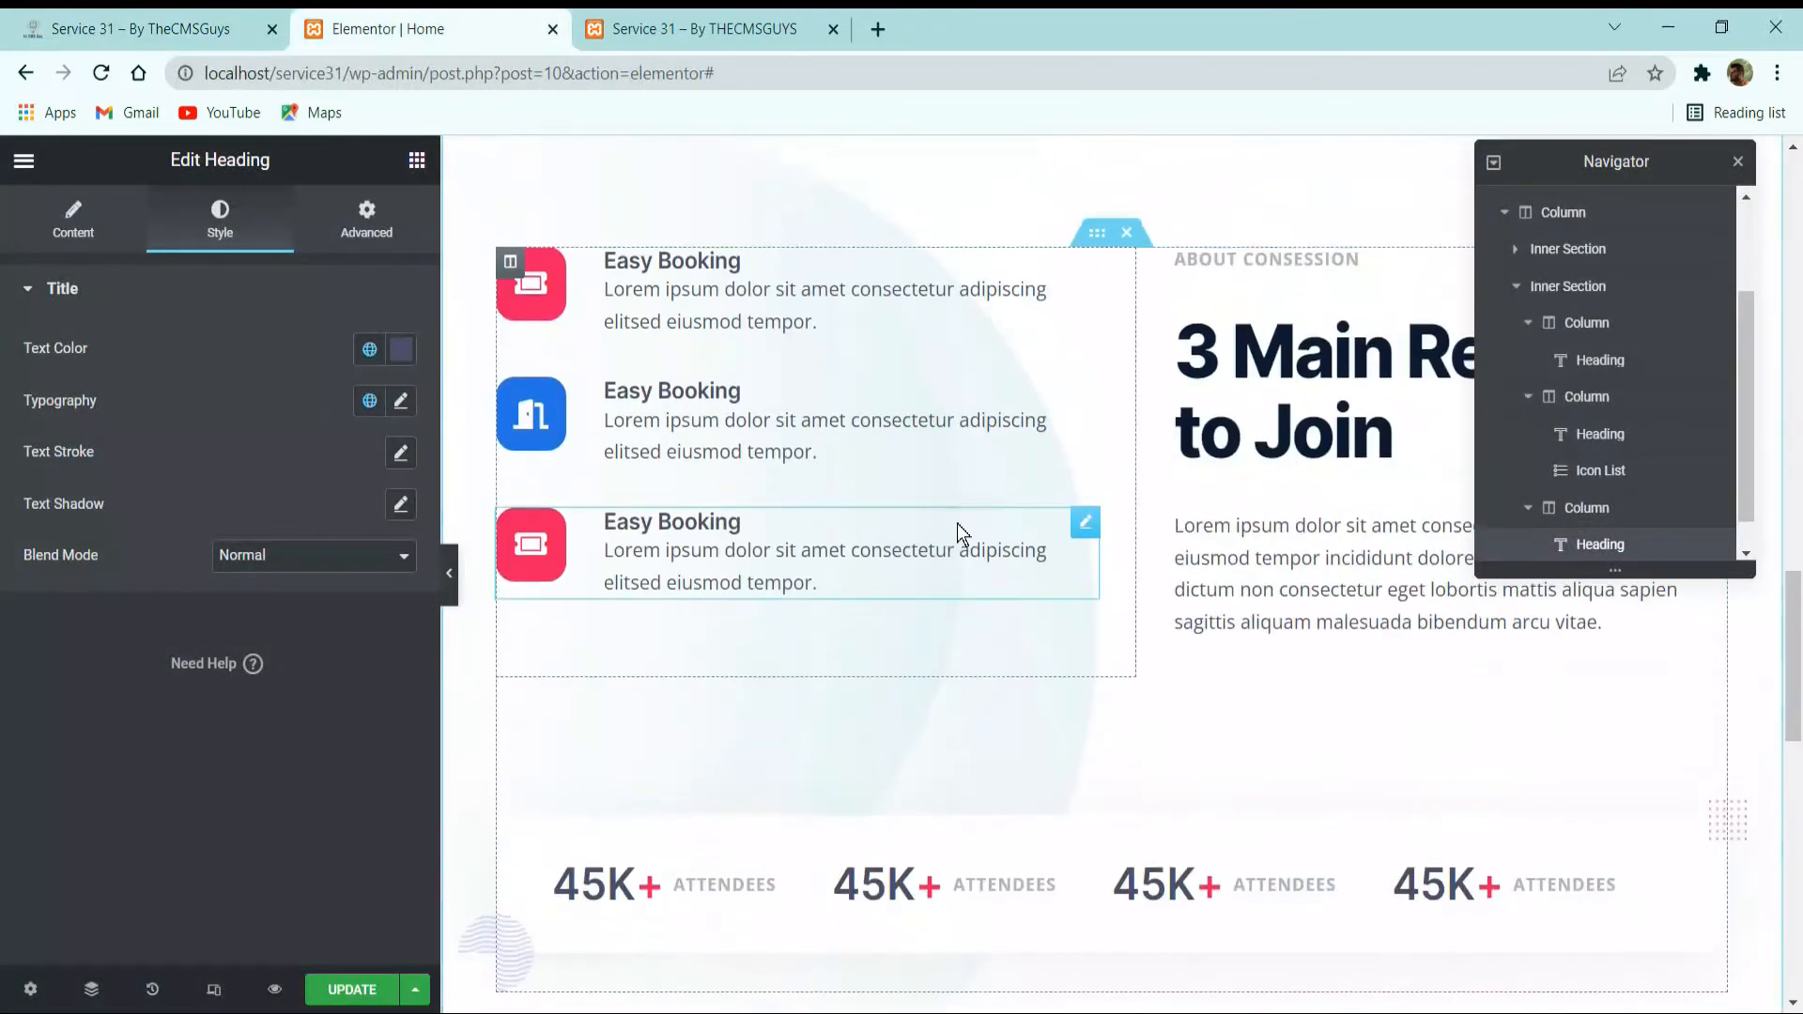
scroll(958, 526, "up", 15)
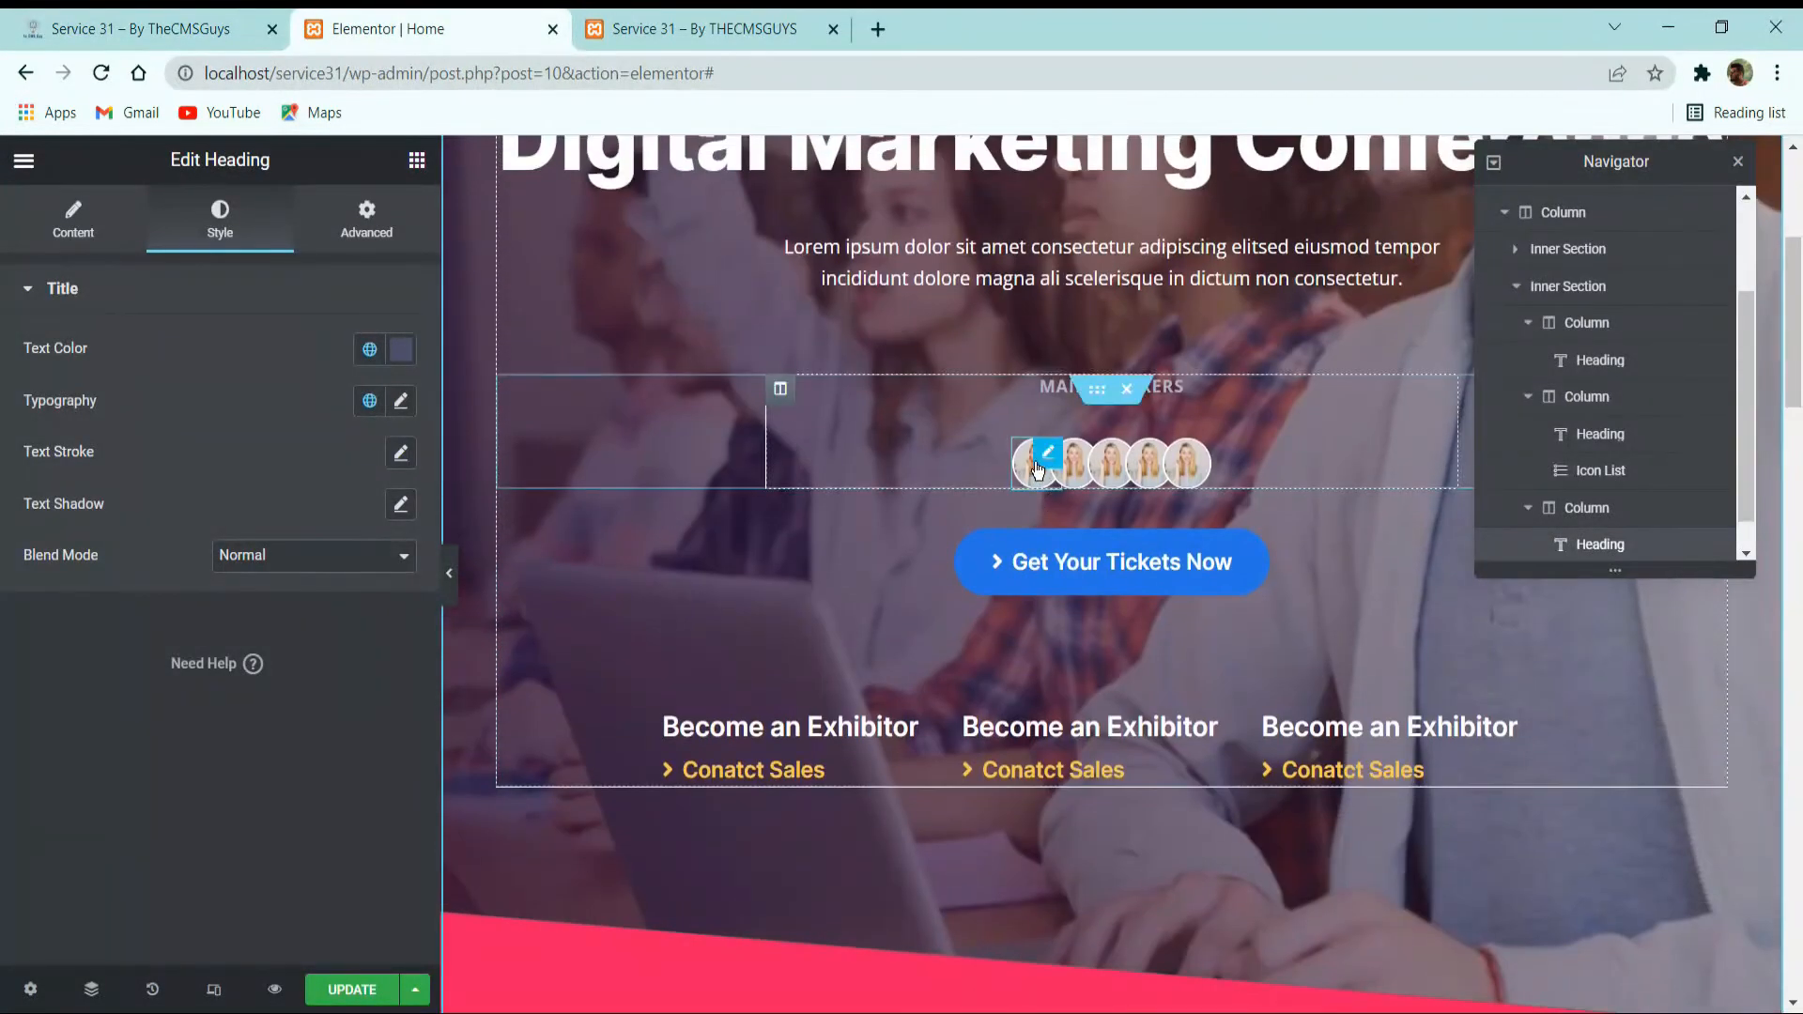
right_click(1043, 457)
left_click(1097, 555)
scroll(1110, 576, "down", 16)
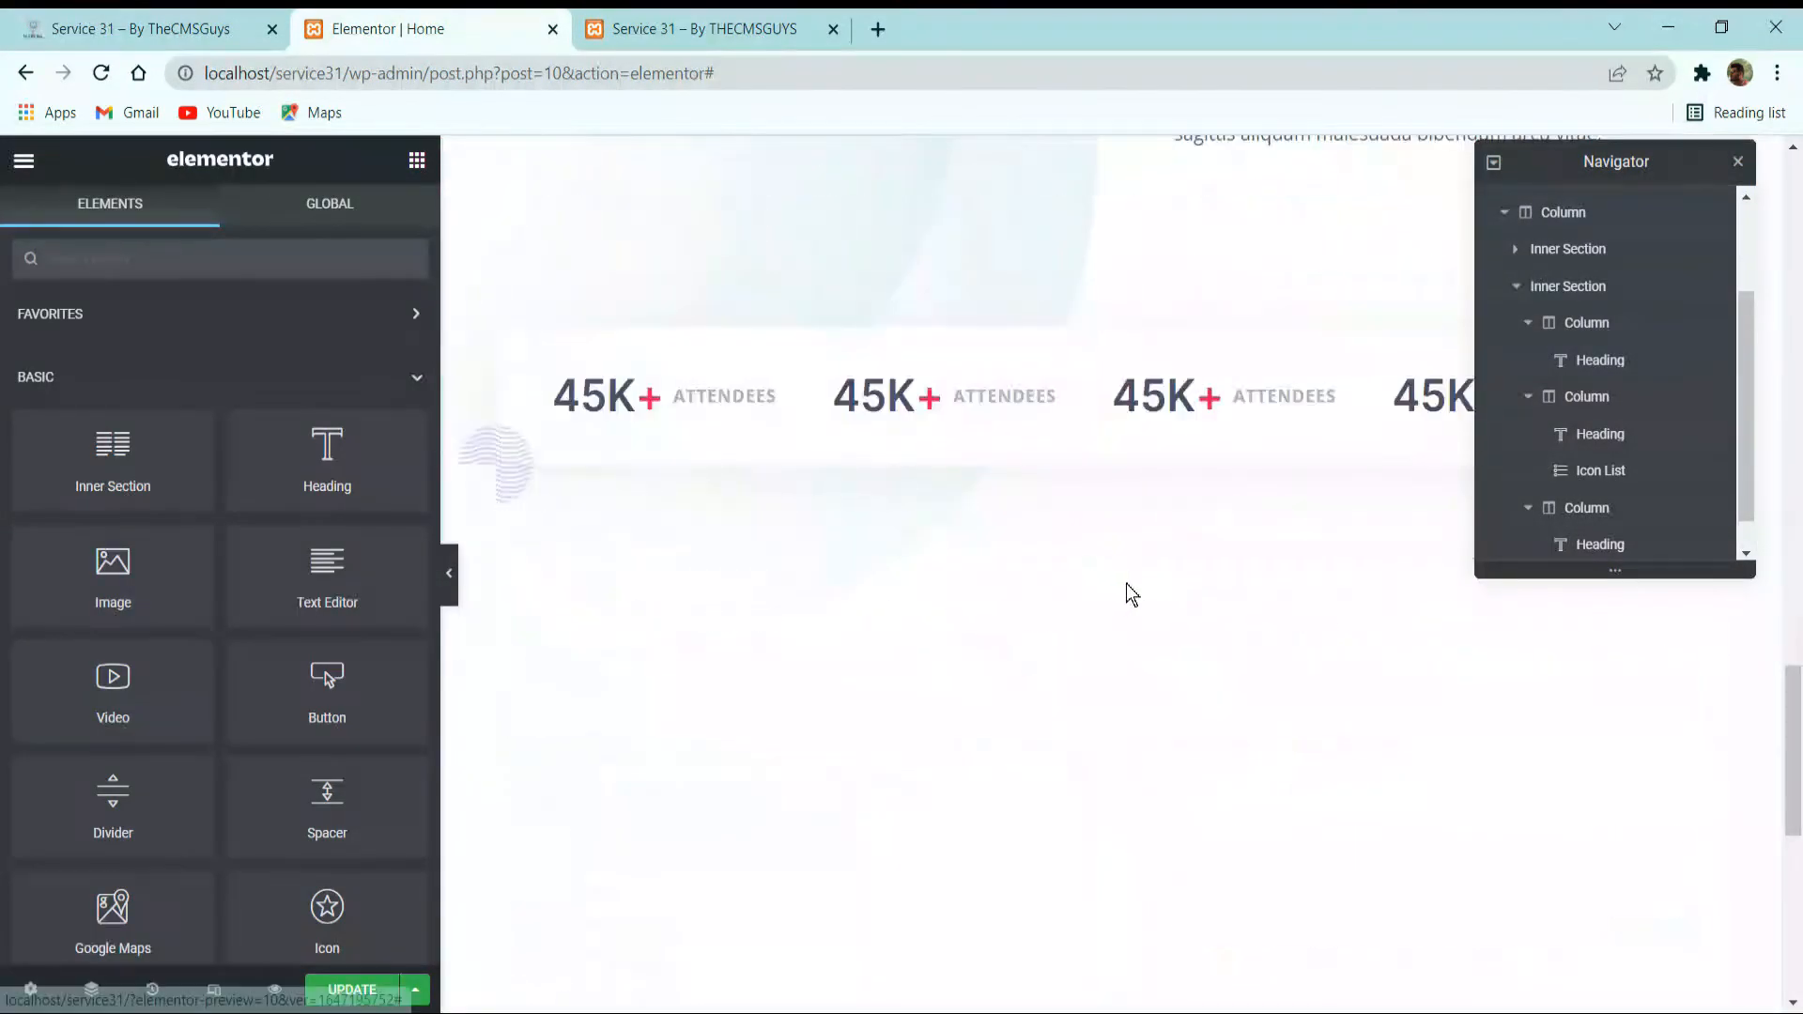
scroll(1185, 608, "down", 8)
right_click(1283, 650)
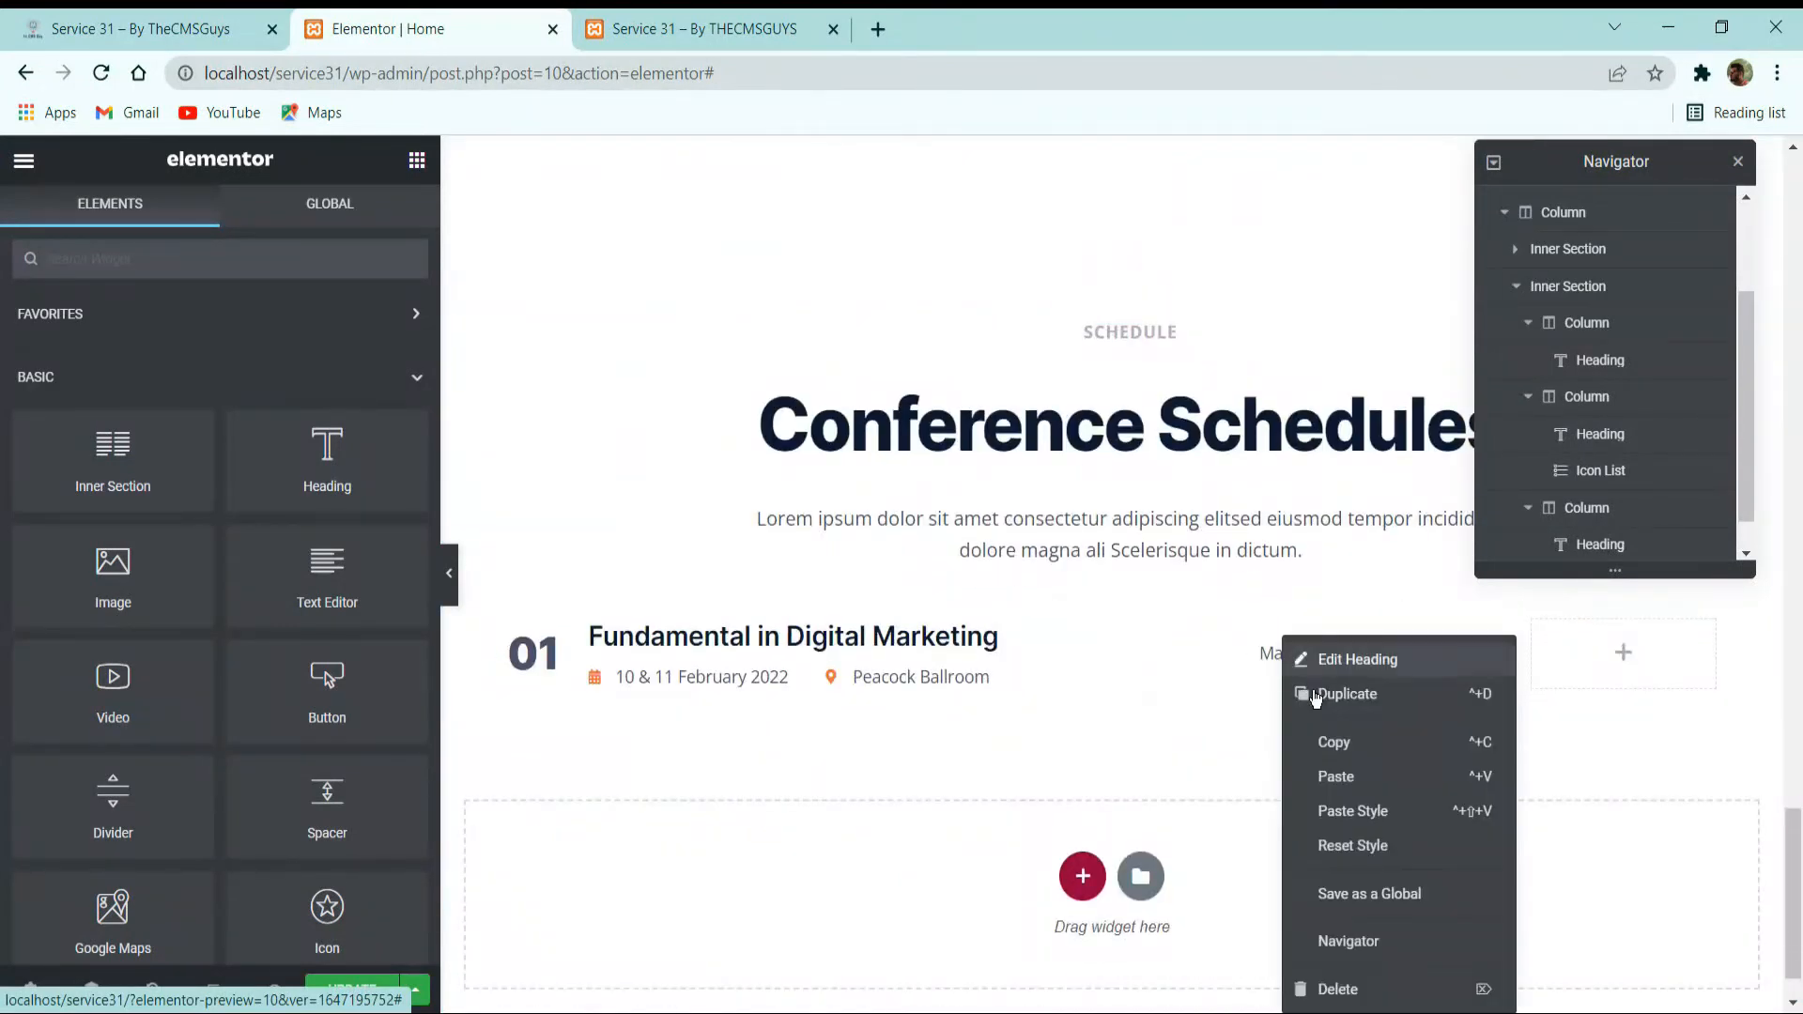
left_click(1349, 777)
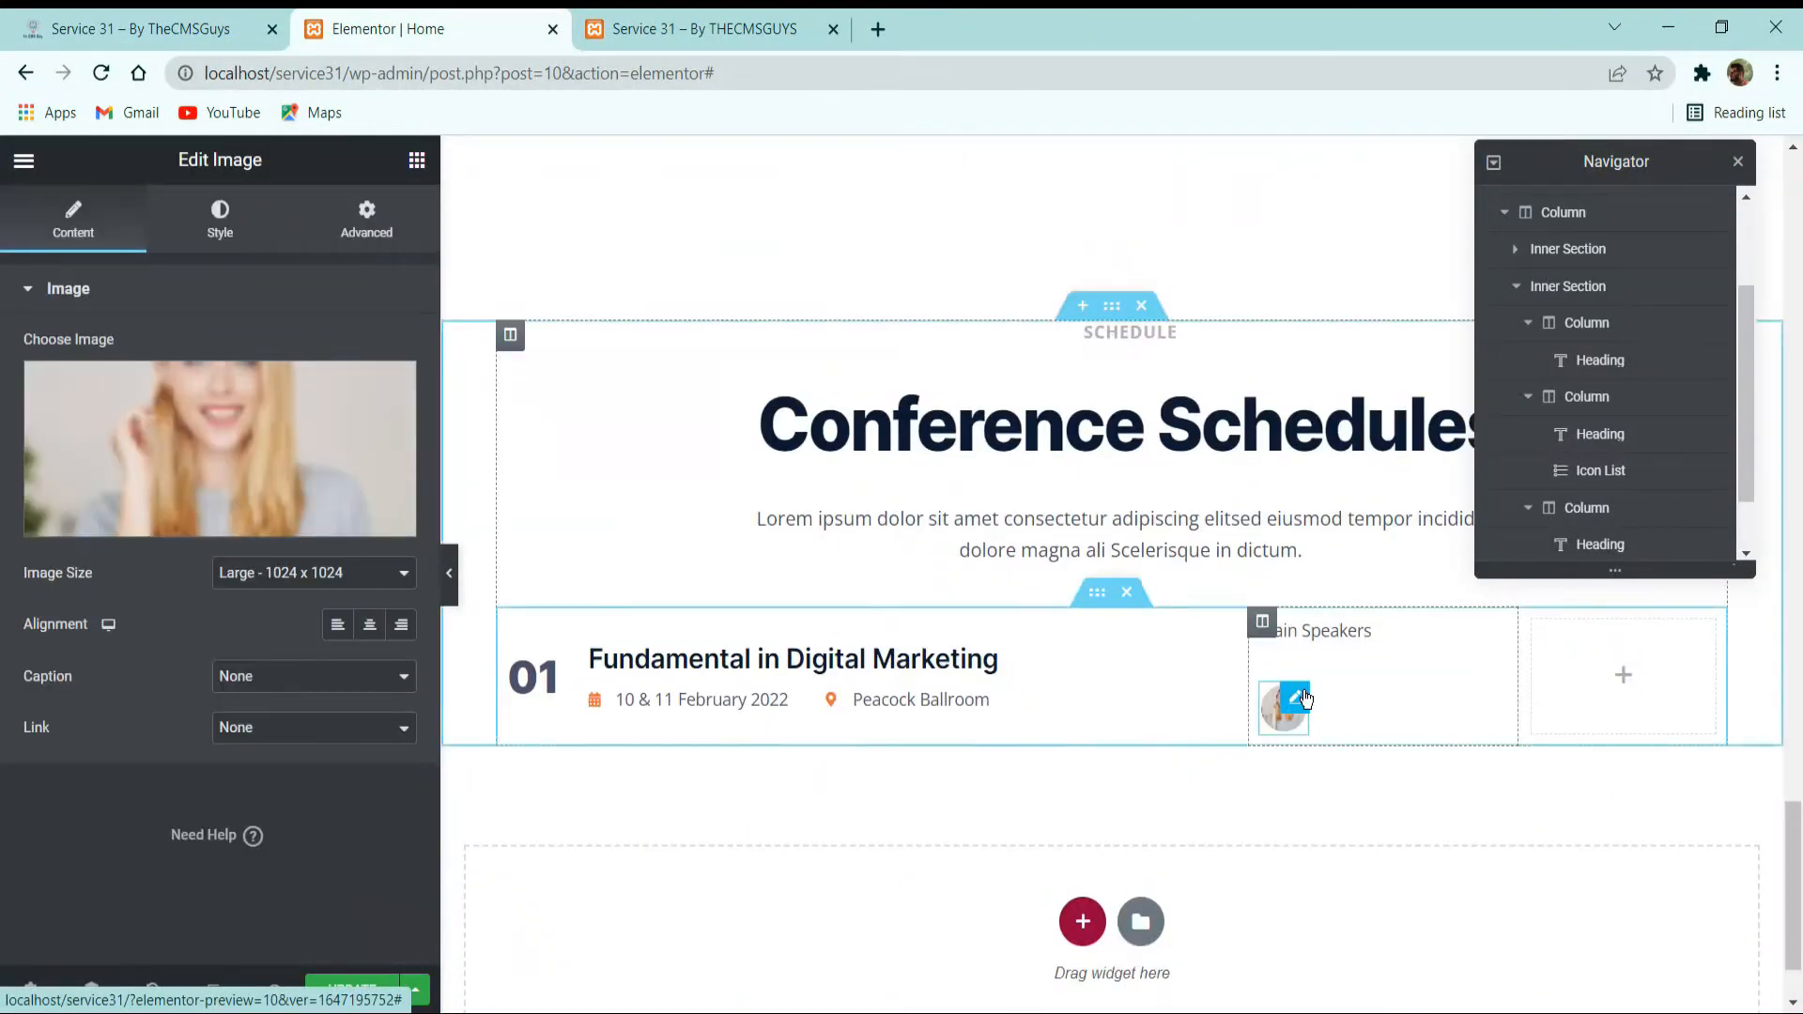
Set the pasted speaker image's width to 40 px and review its border settings.
left_click(226, 211)
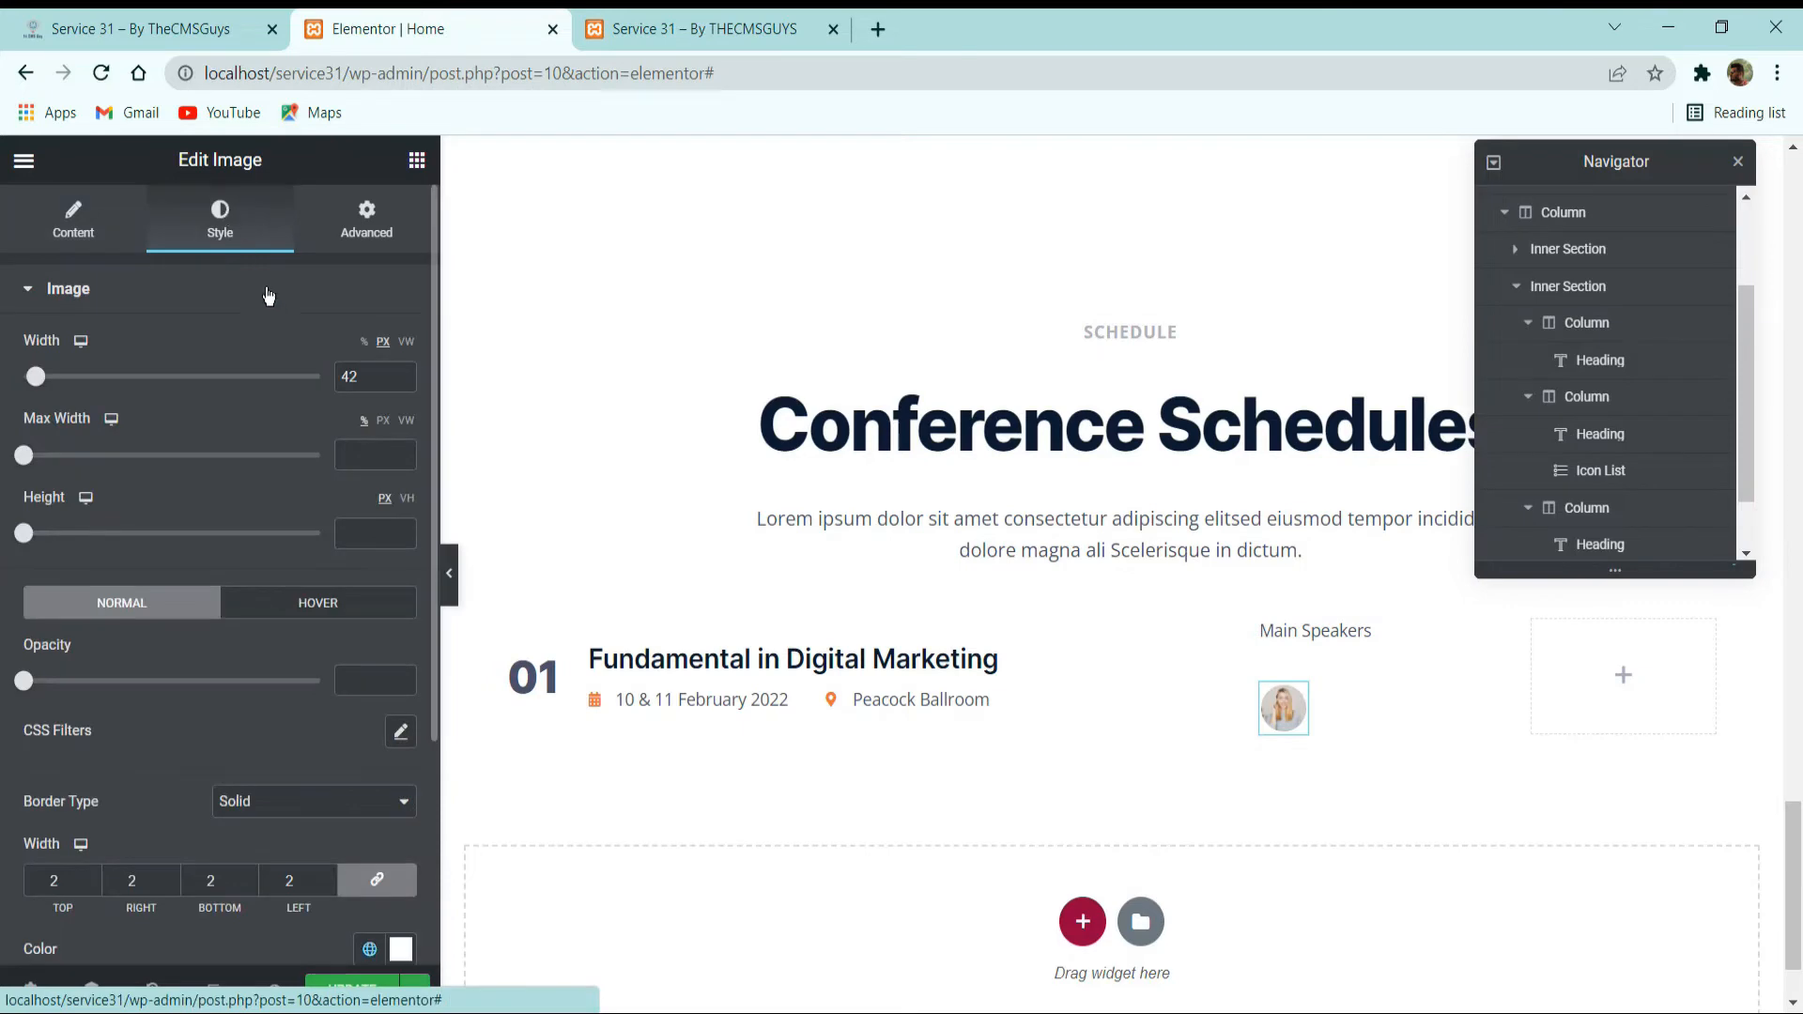
left_click(404, 374)
left_click(406, 382)
left_click(406, 383)
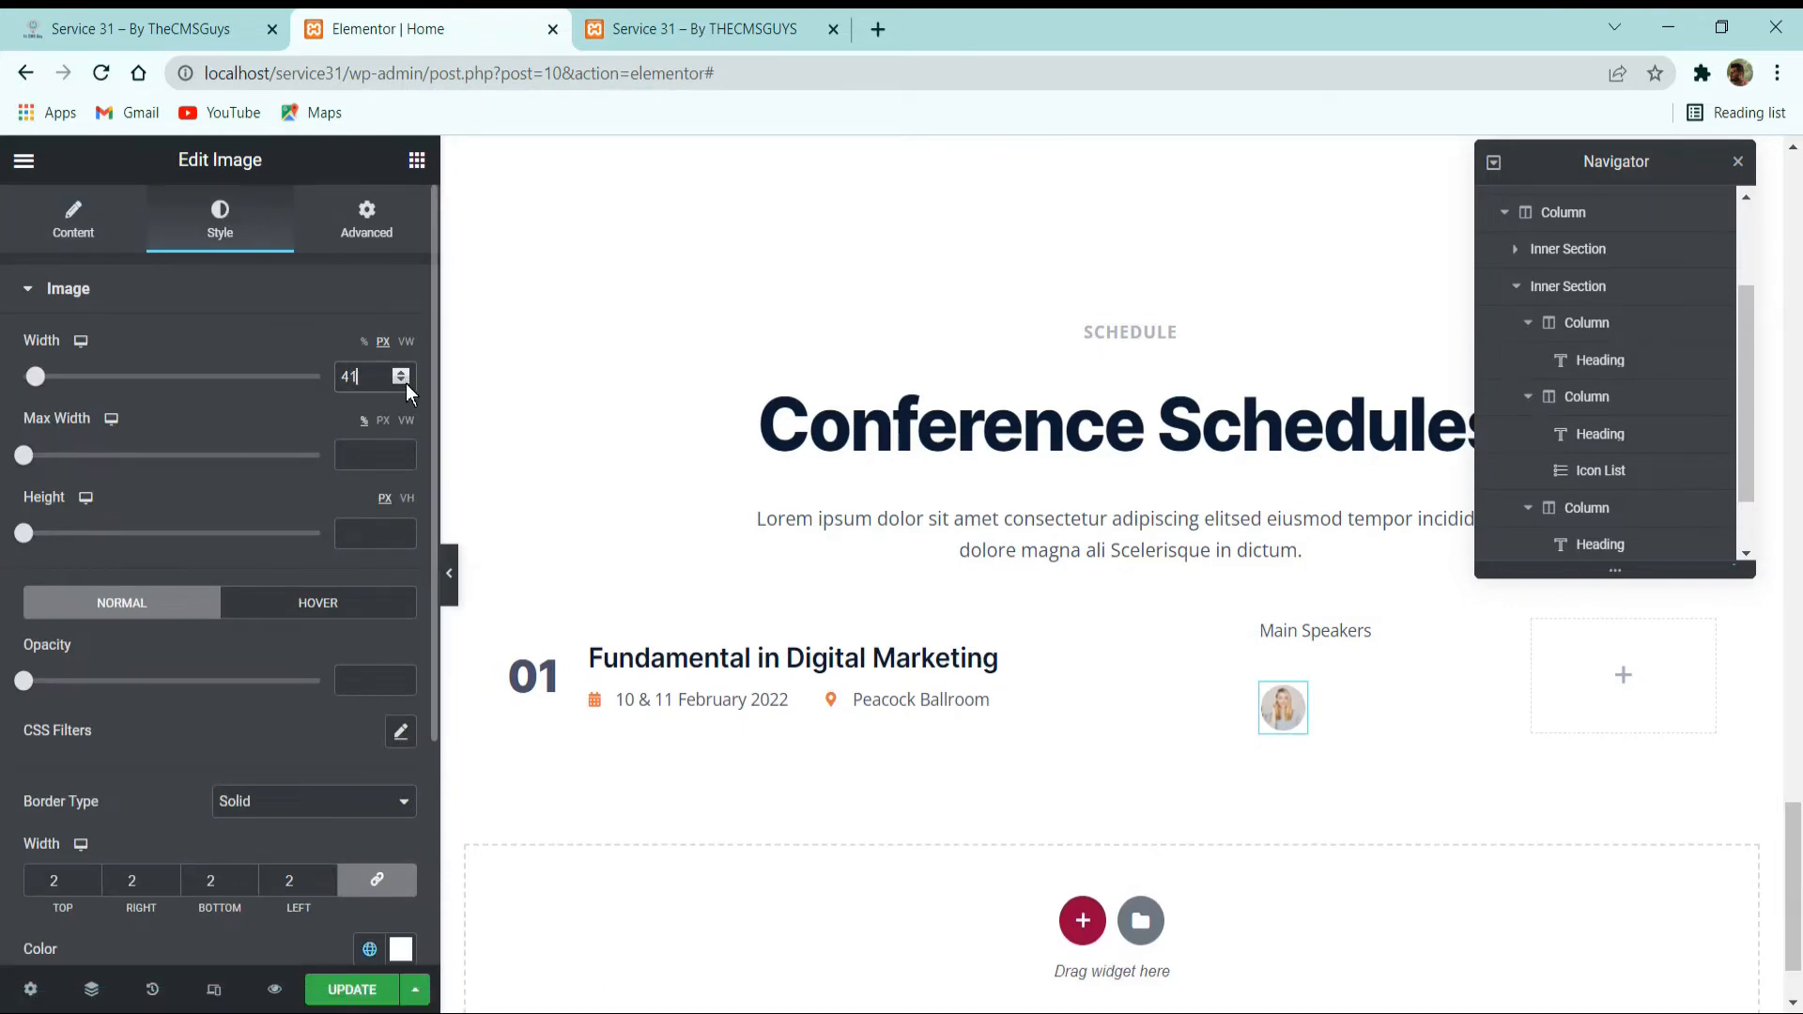
left_click(404, 382)
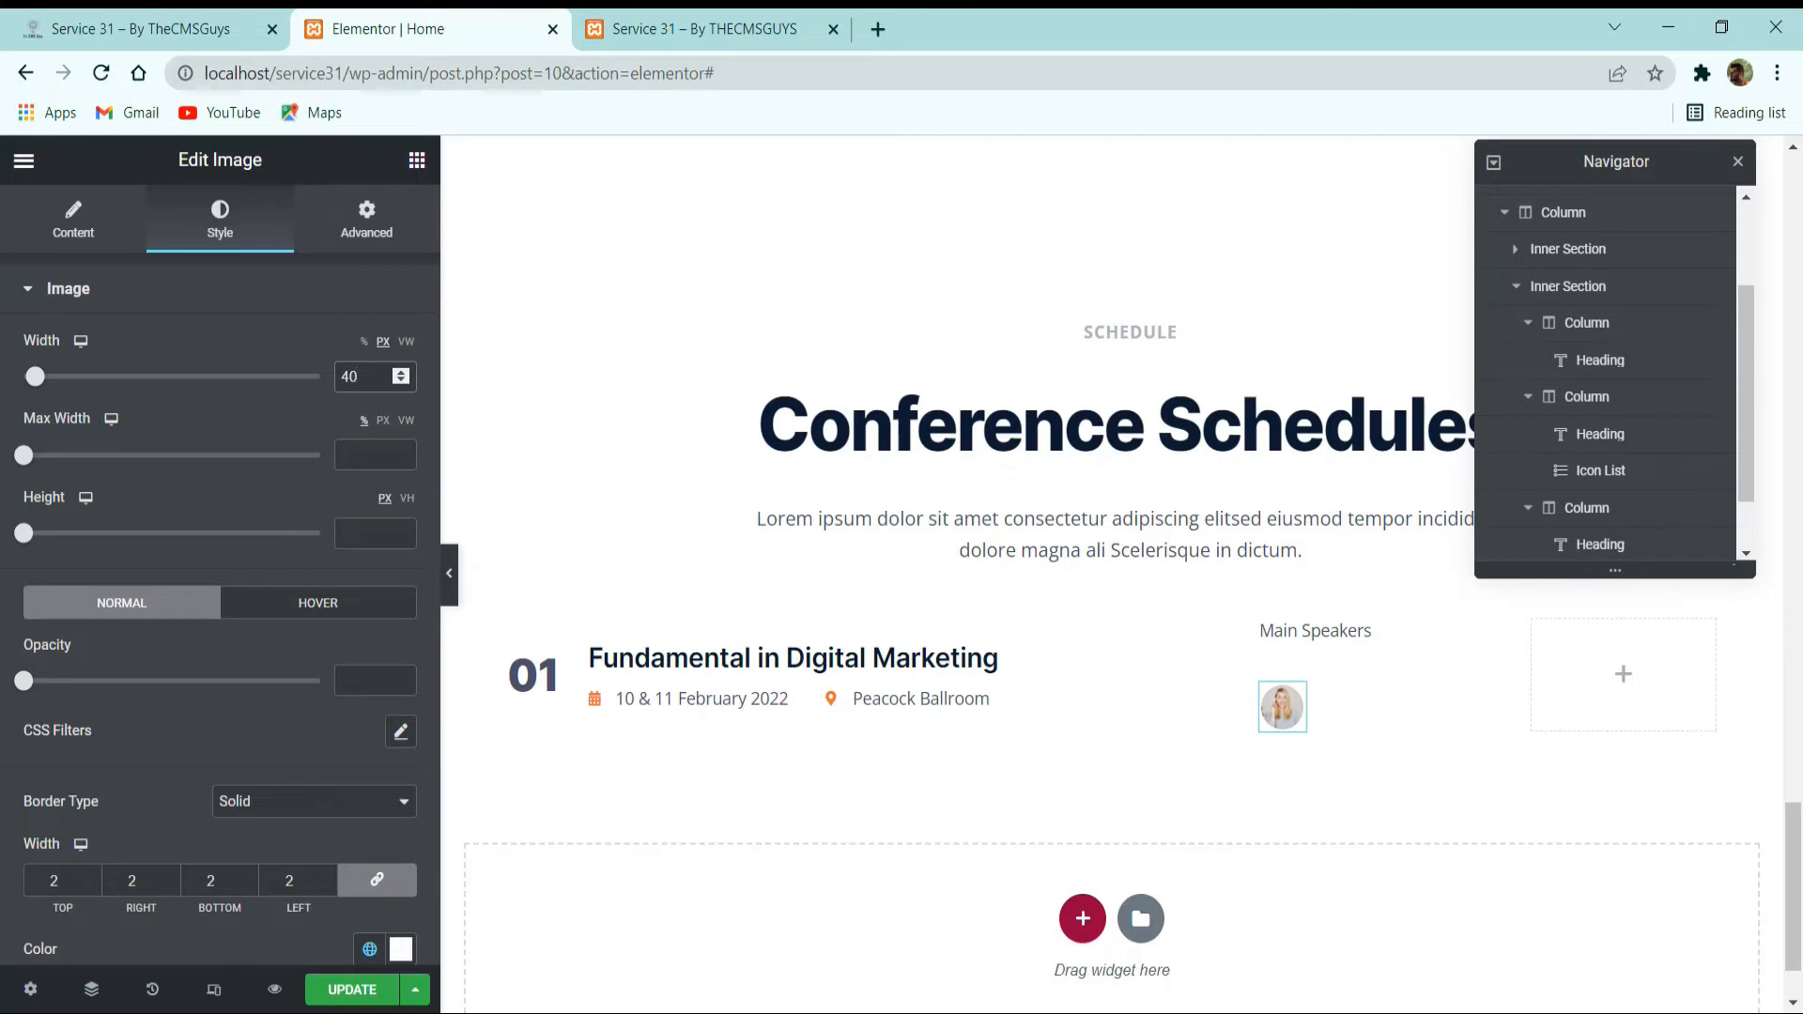
scroll(184, 646, "down", 3)
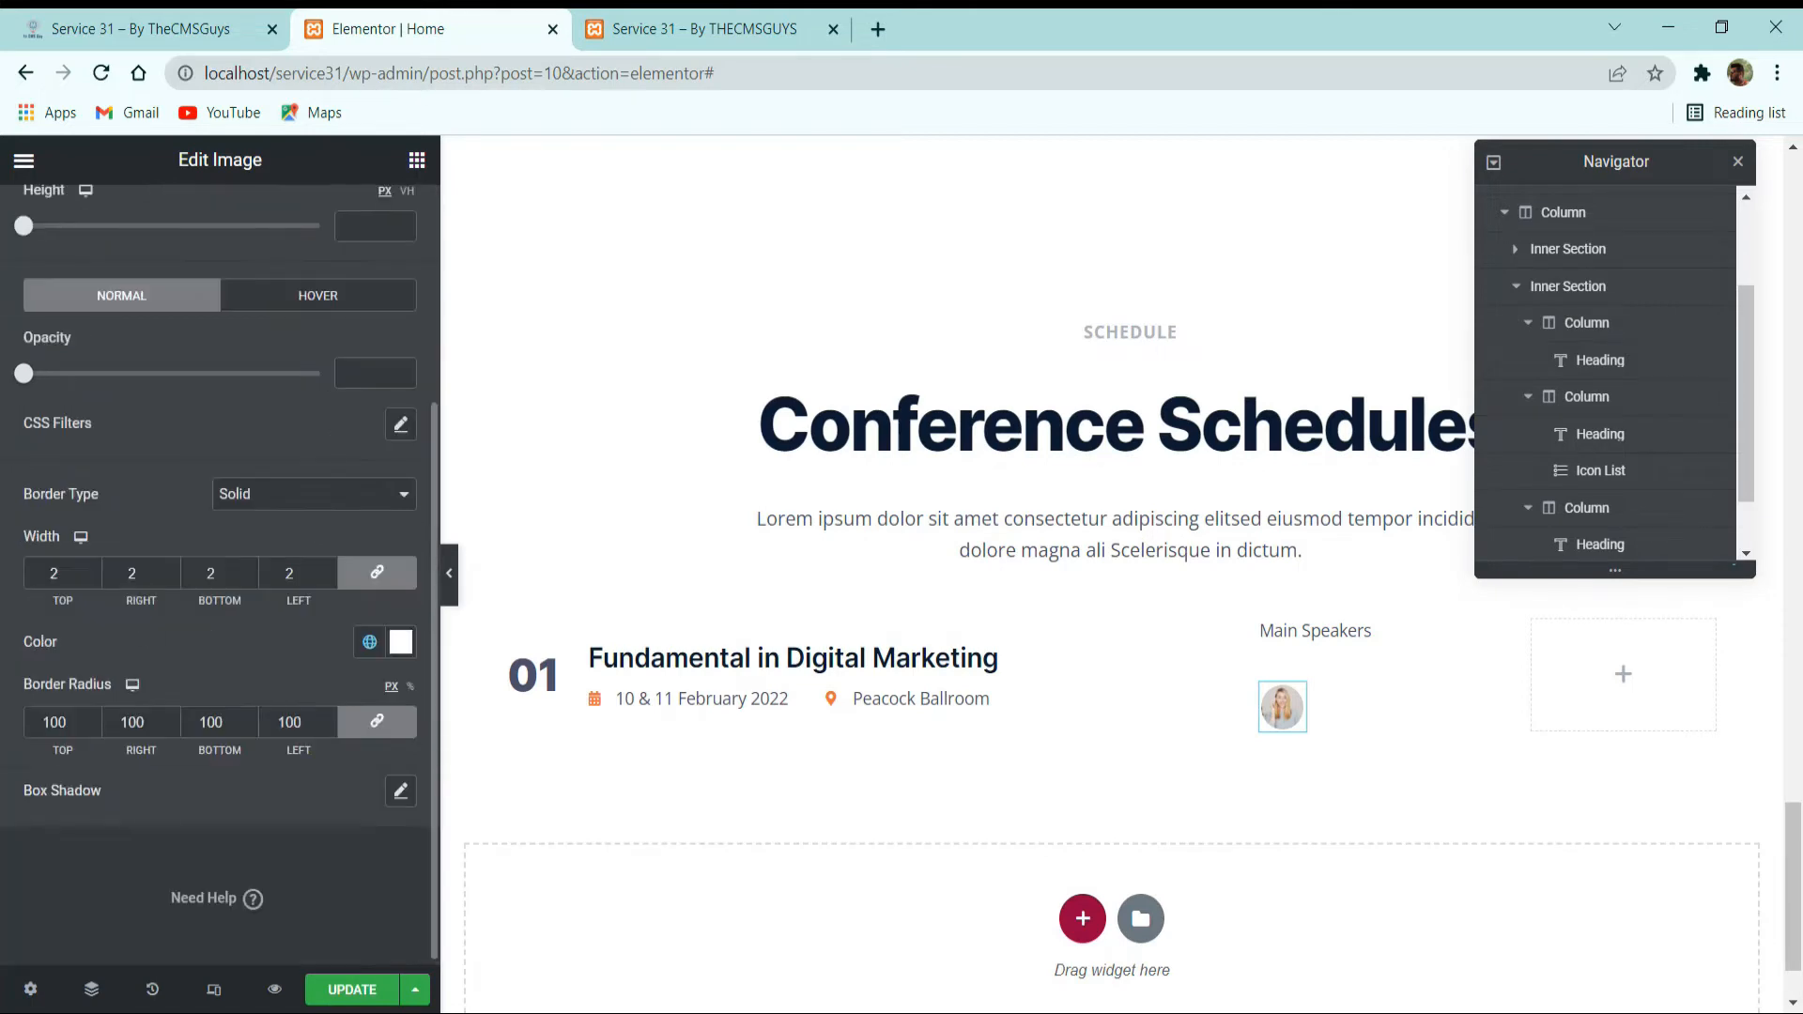
scroll(299, 825, "down", 1)
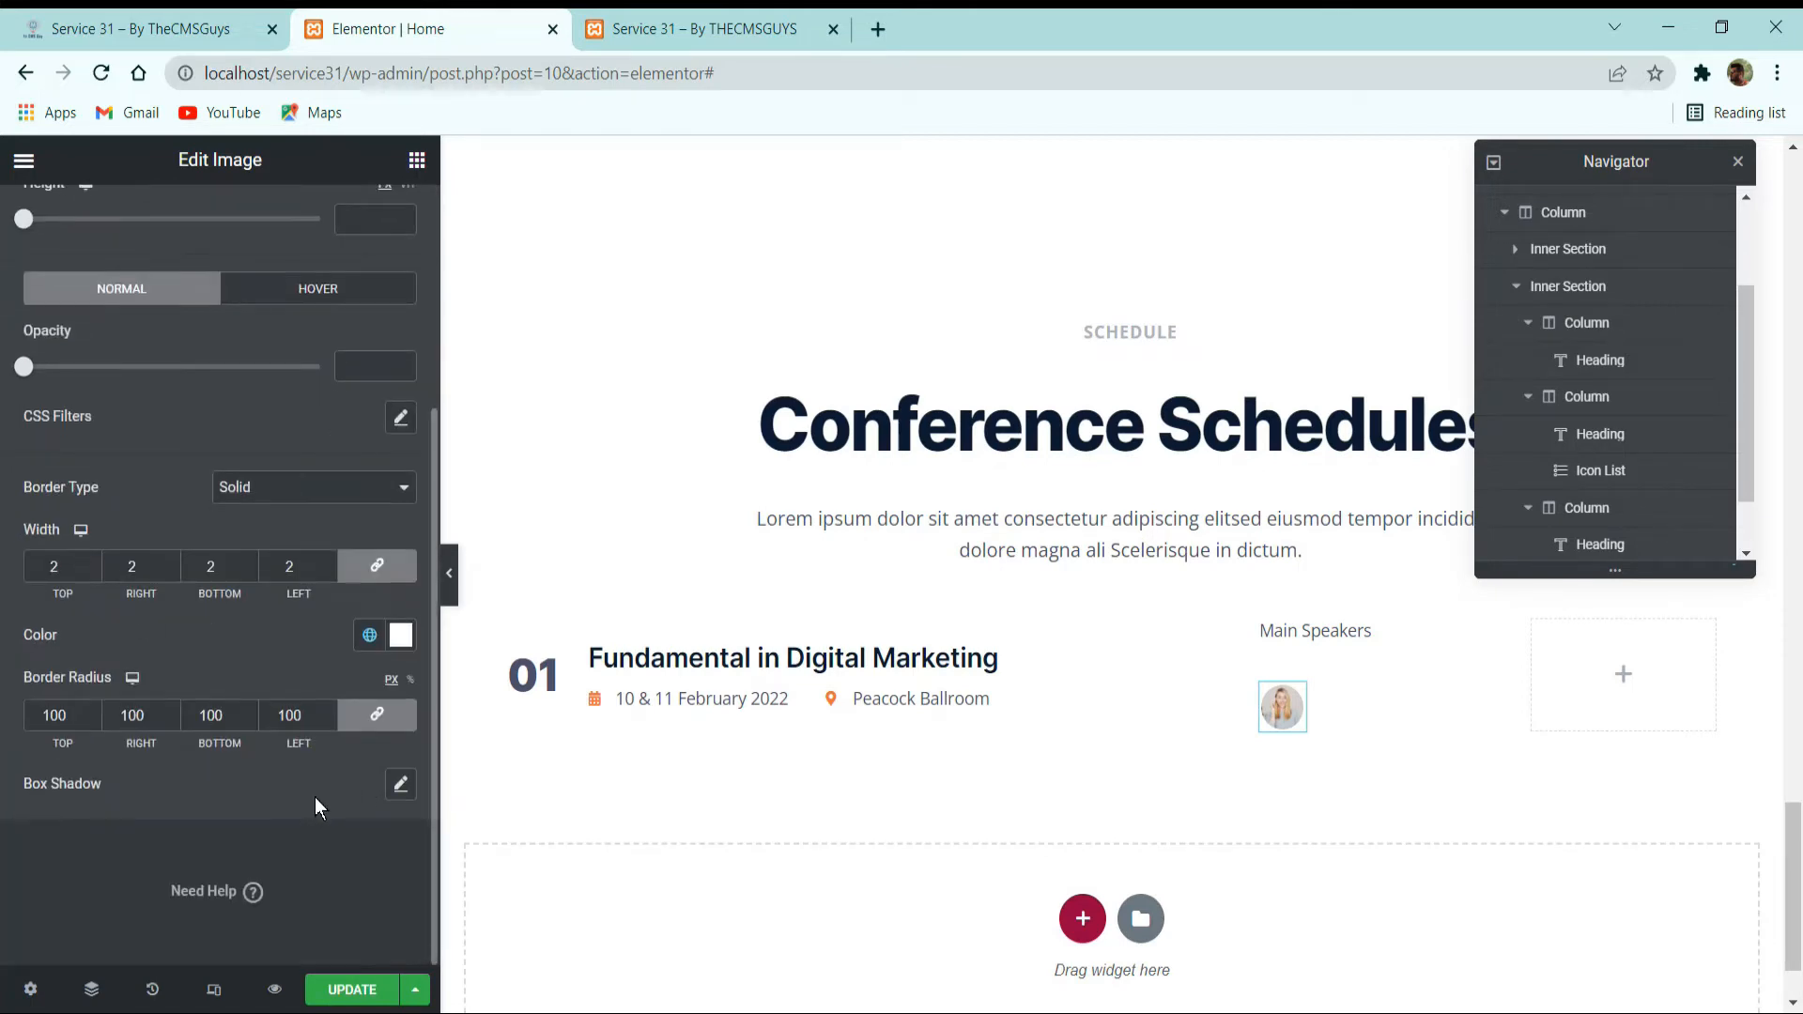
Duplicate the speaker image three times to make a row of four under Main Speakers.
right_click(1283, 706)
left_click(1343, 709)
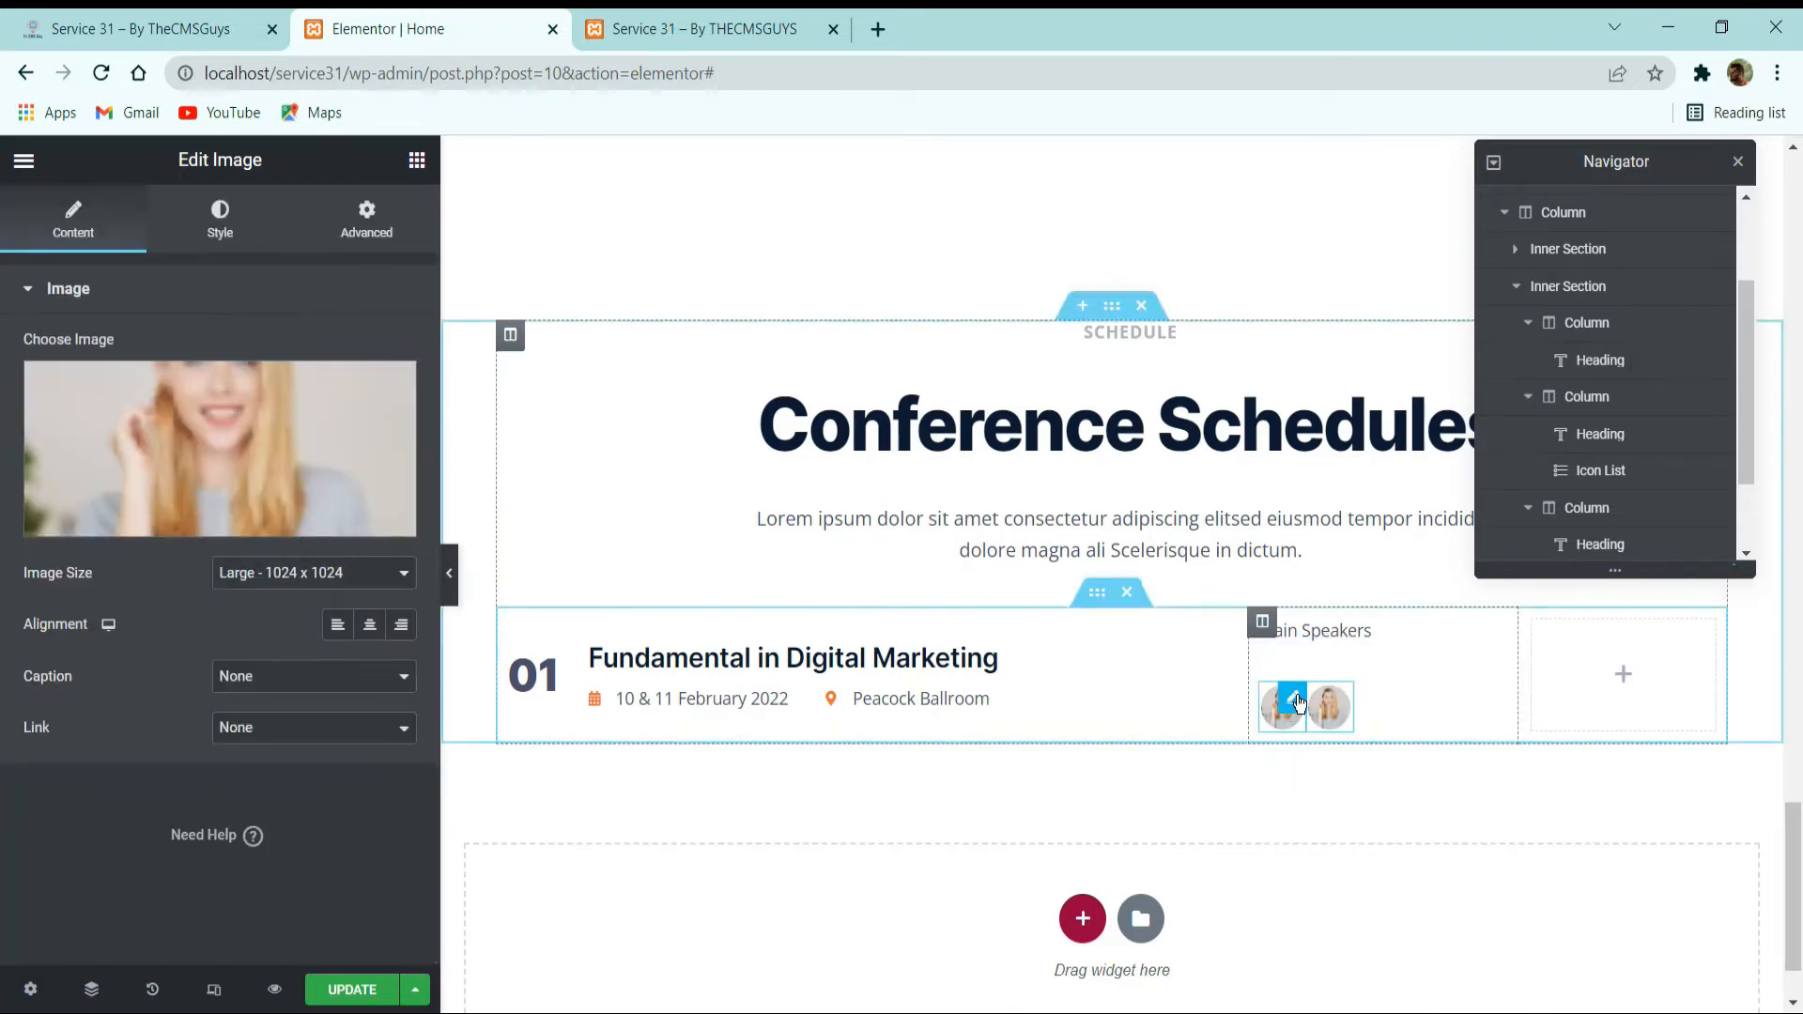
right_click(1304, 707)
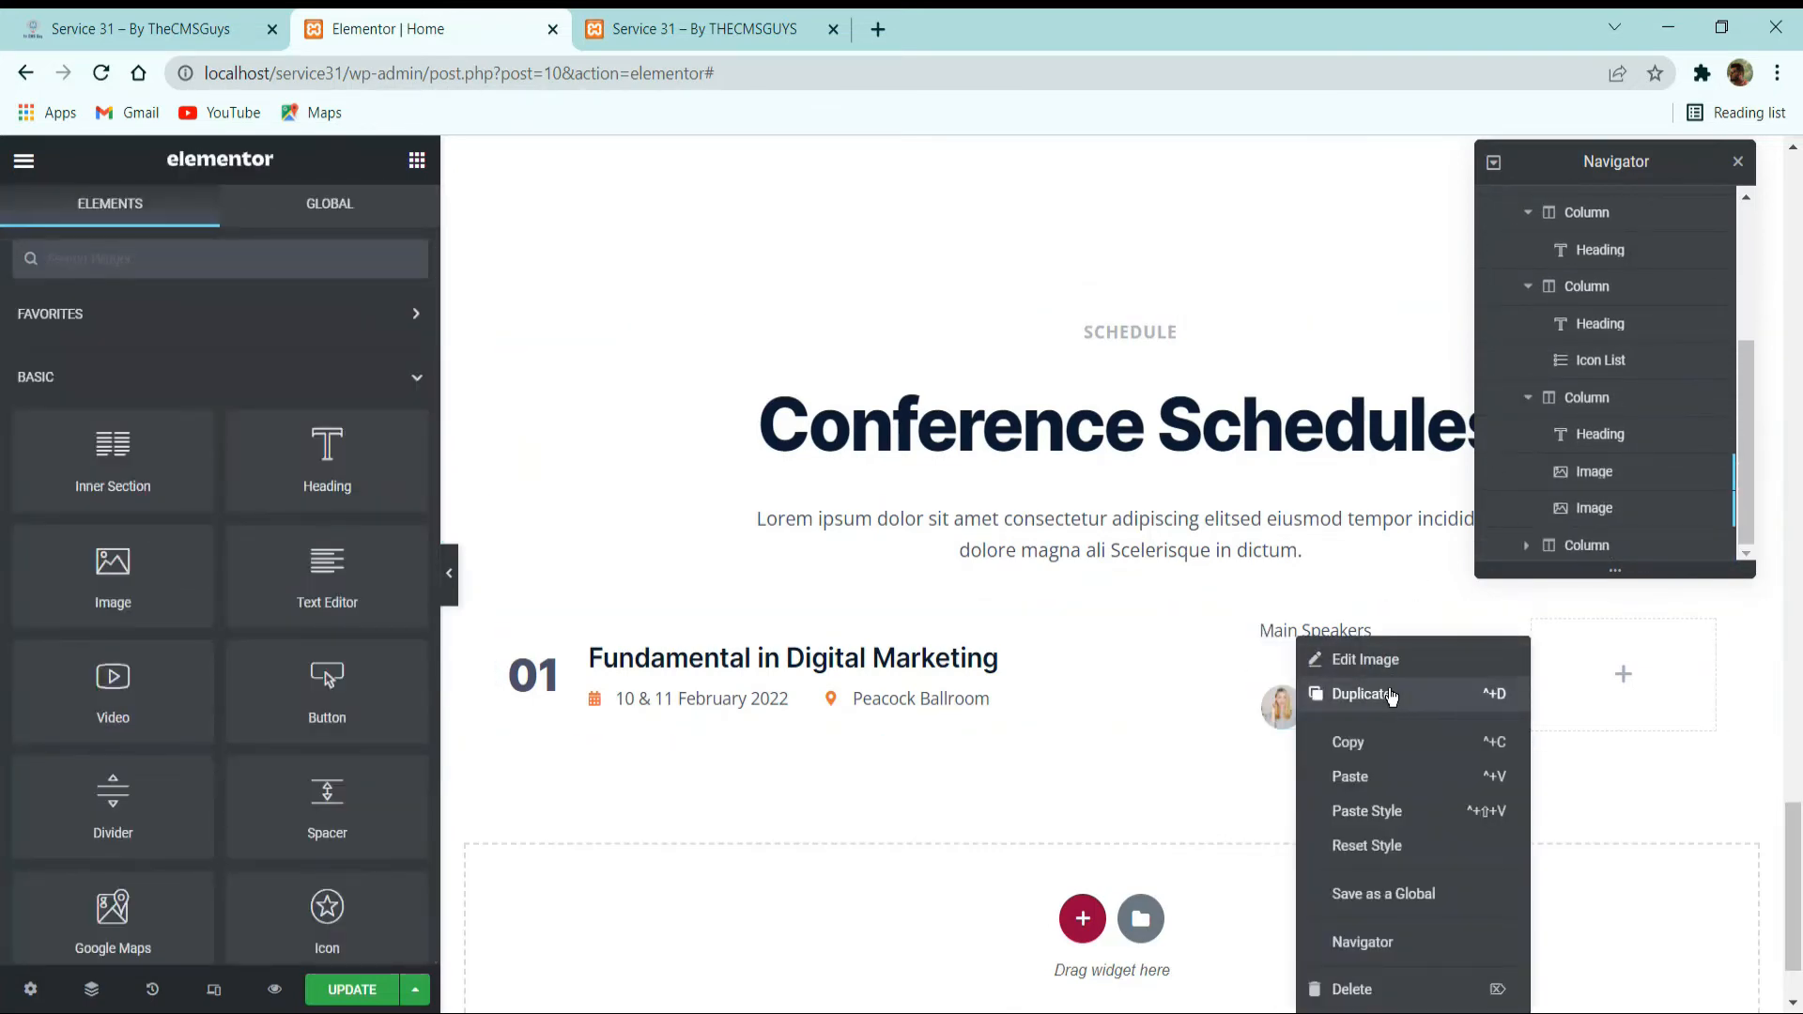
left_click(1351, 695)
right_click(1294, 706)
left_click(1353, 700)
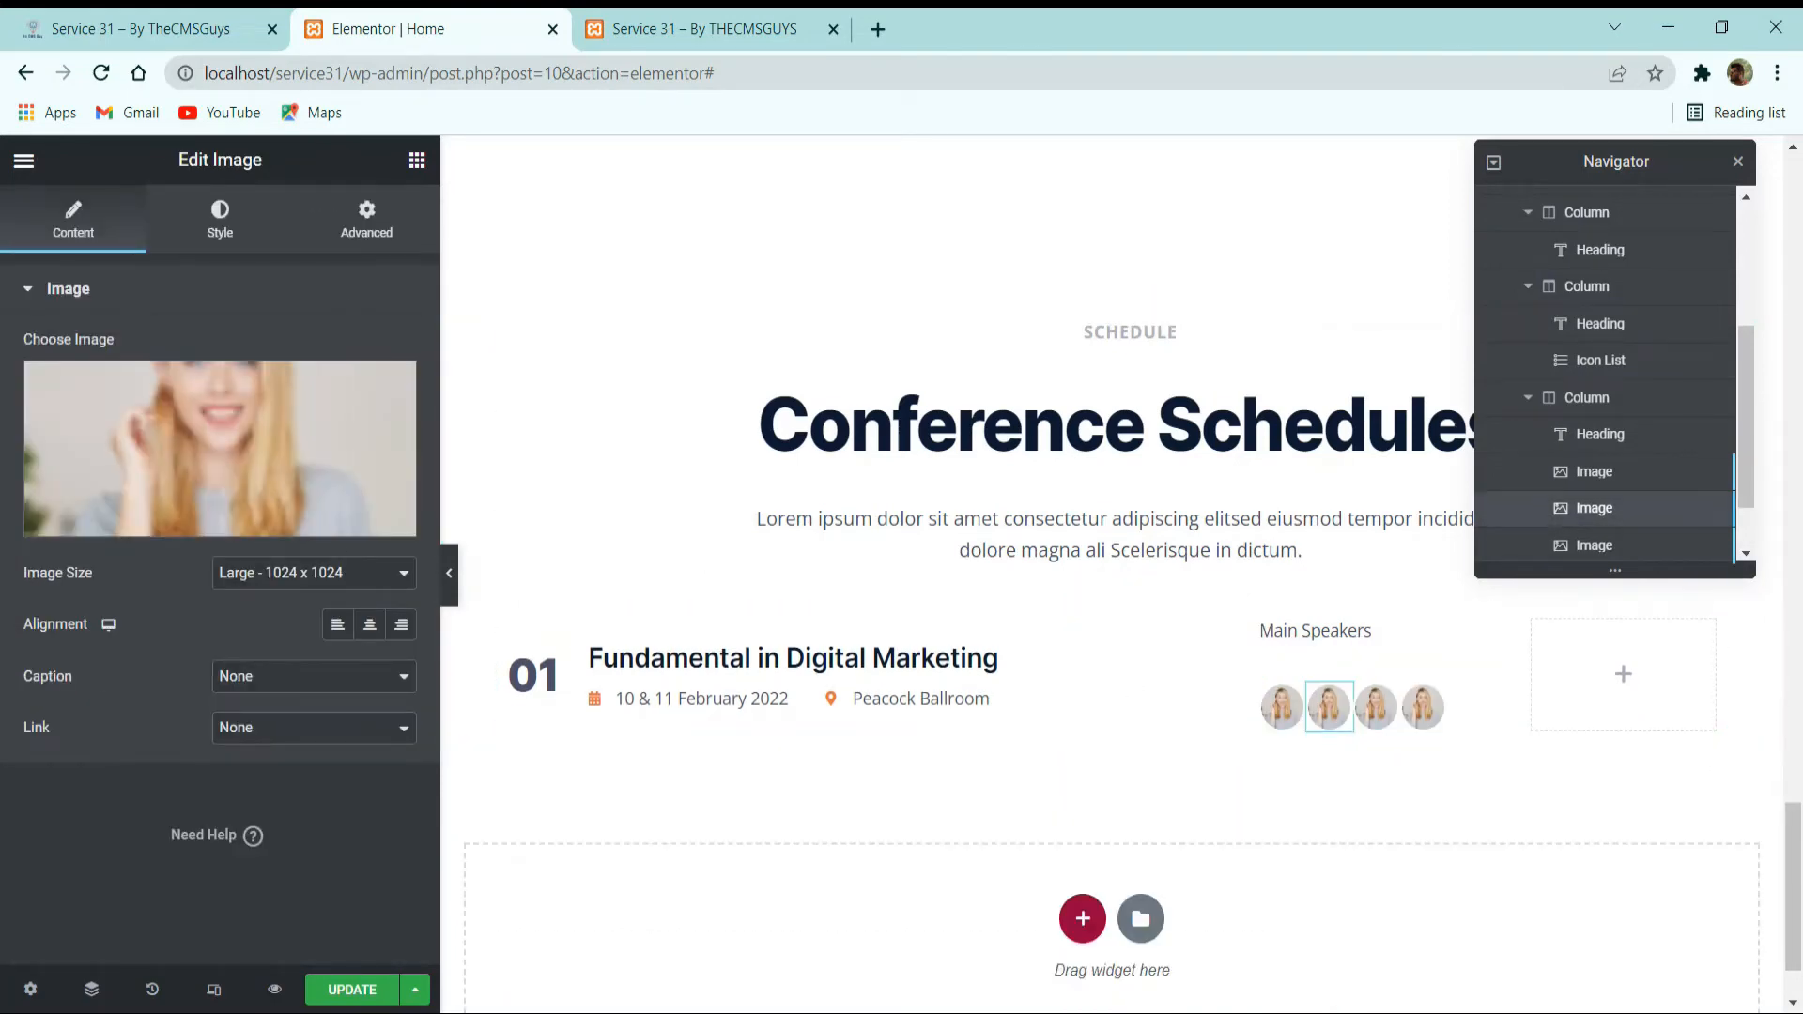
Unlink the second speaker image's margin values and set its left margin to -10 px.
left_click(365, 226)
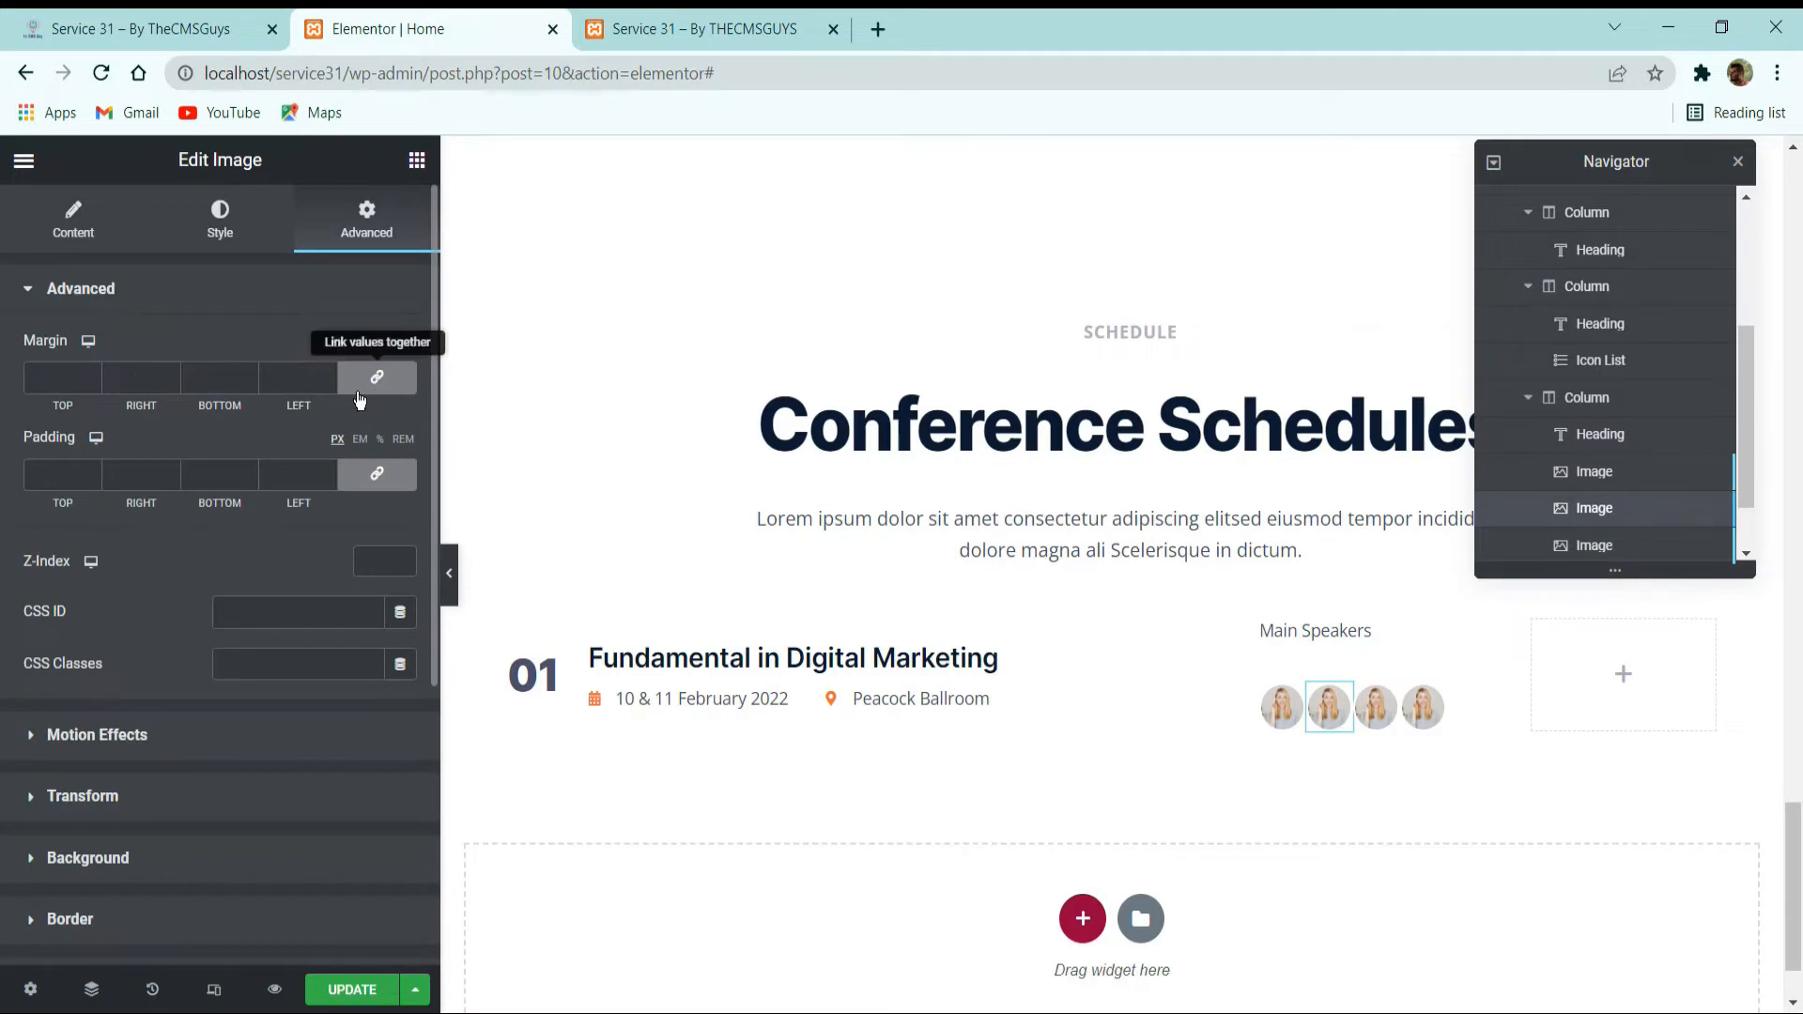
left_click(377, 377)
left_click(328, 383)
left_click(321, 385)
left_click(322, 385)
left_click(321, 385)
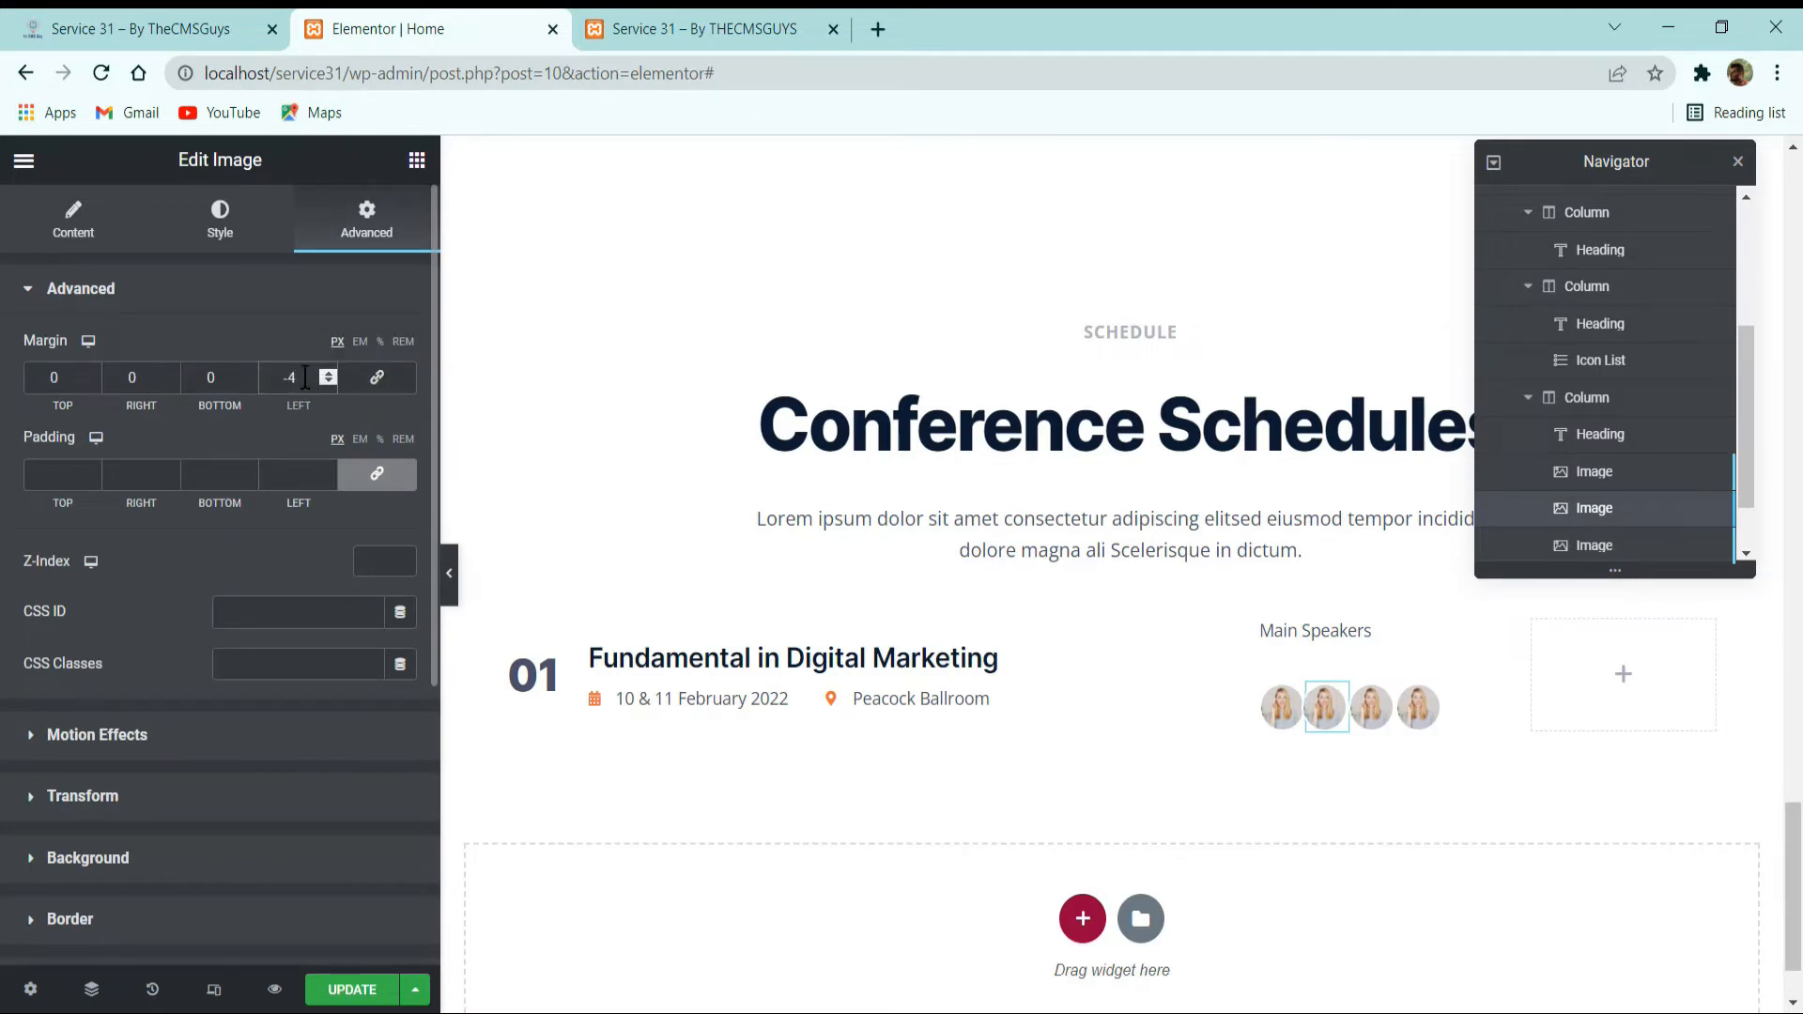
type("9")
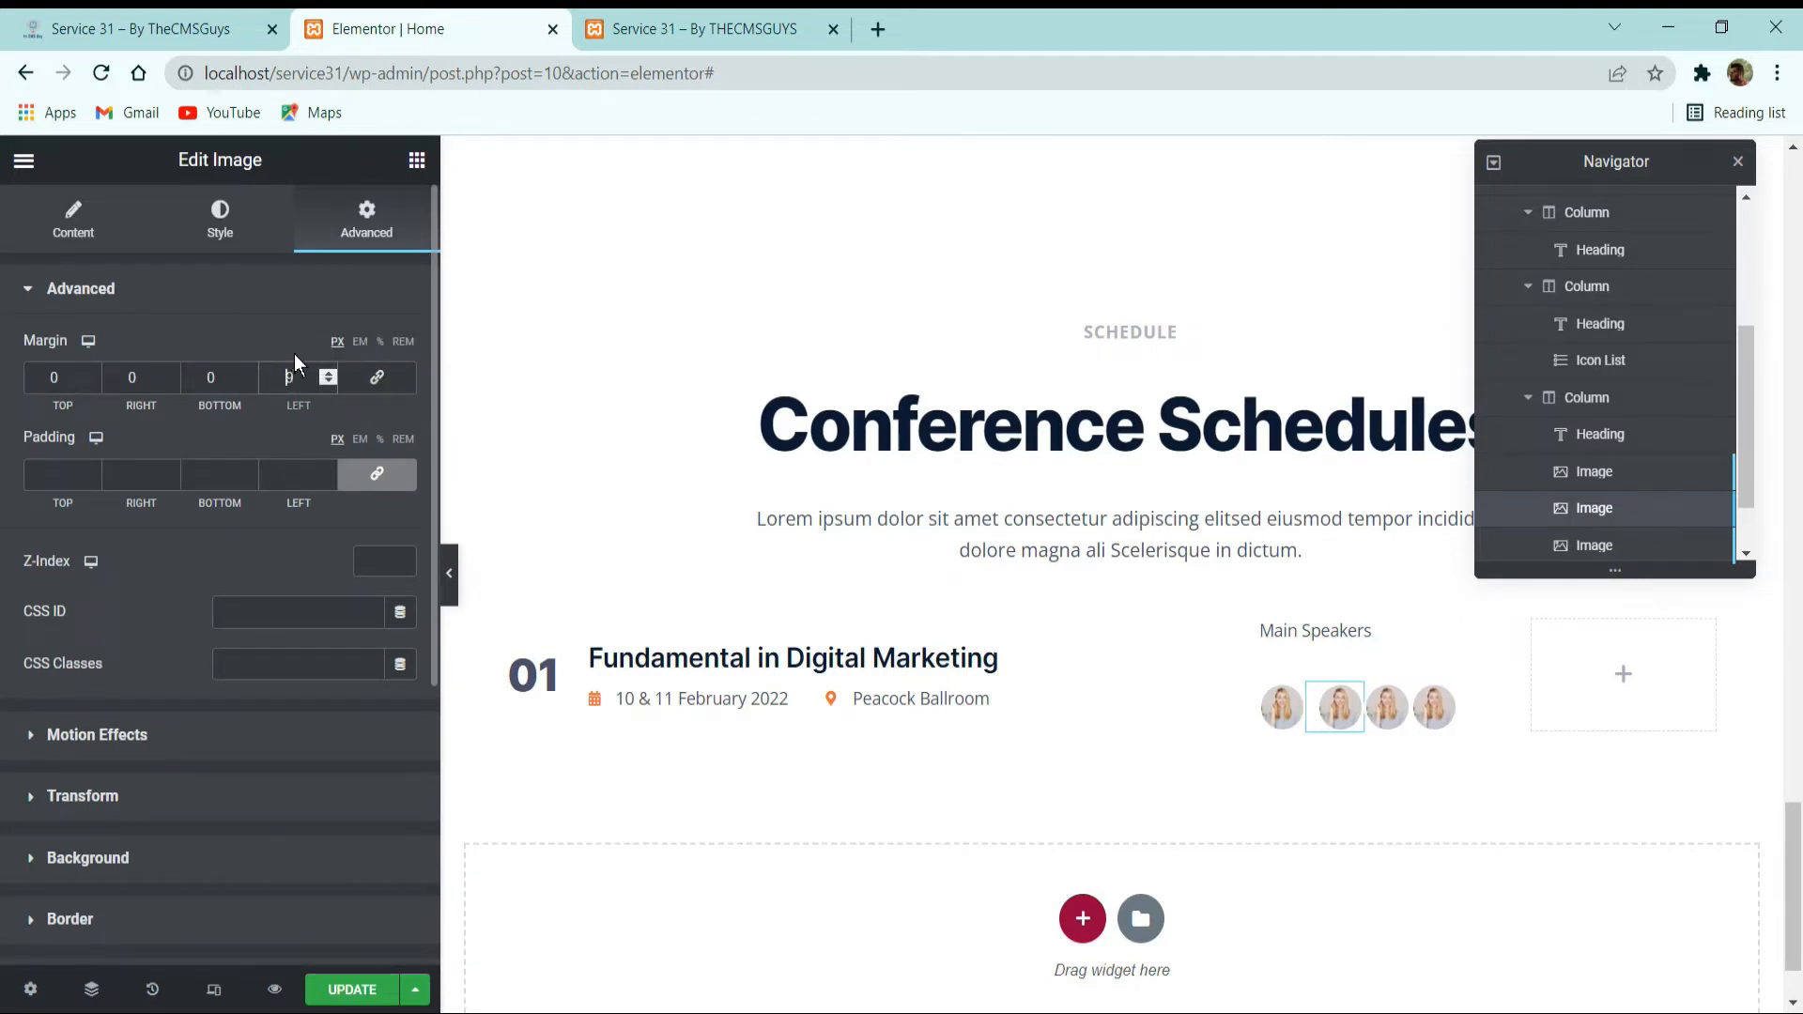
key("Up")
type("-")
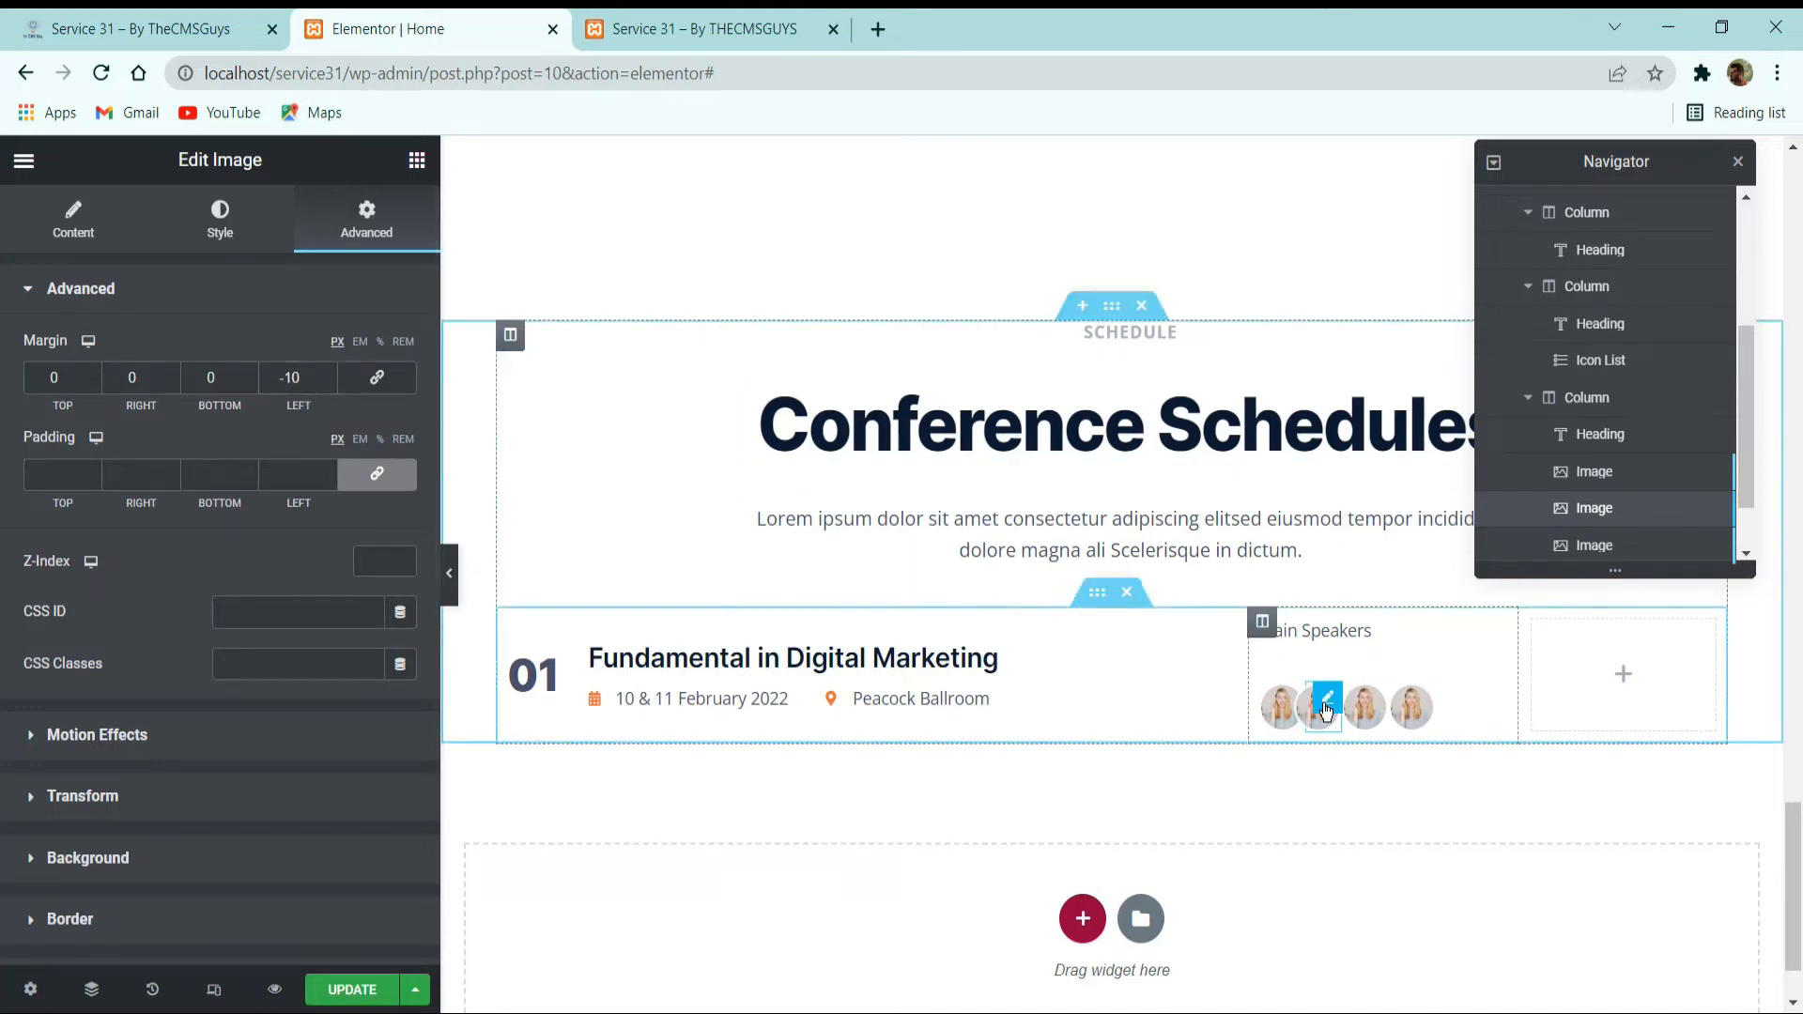
Copy the second speaker image and paste its style onto the third and fourth speaker images.
right_click(1326, 711)
left_click(1375, 742)
right_click(1365, 712)
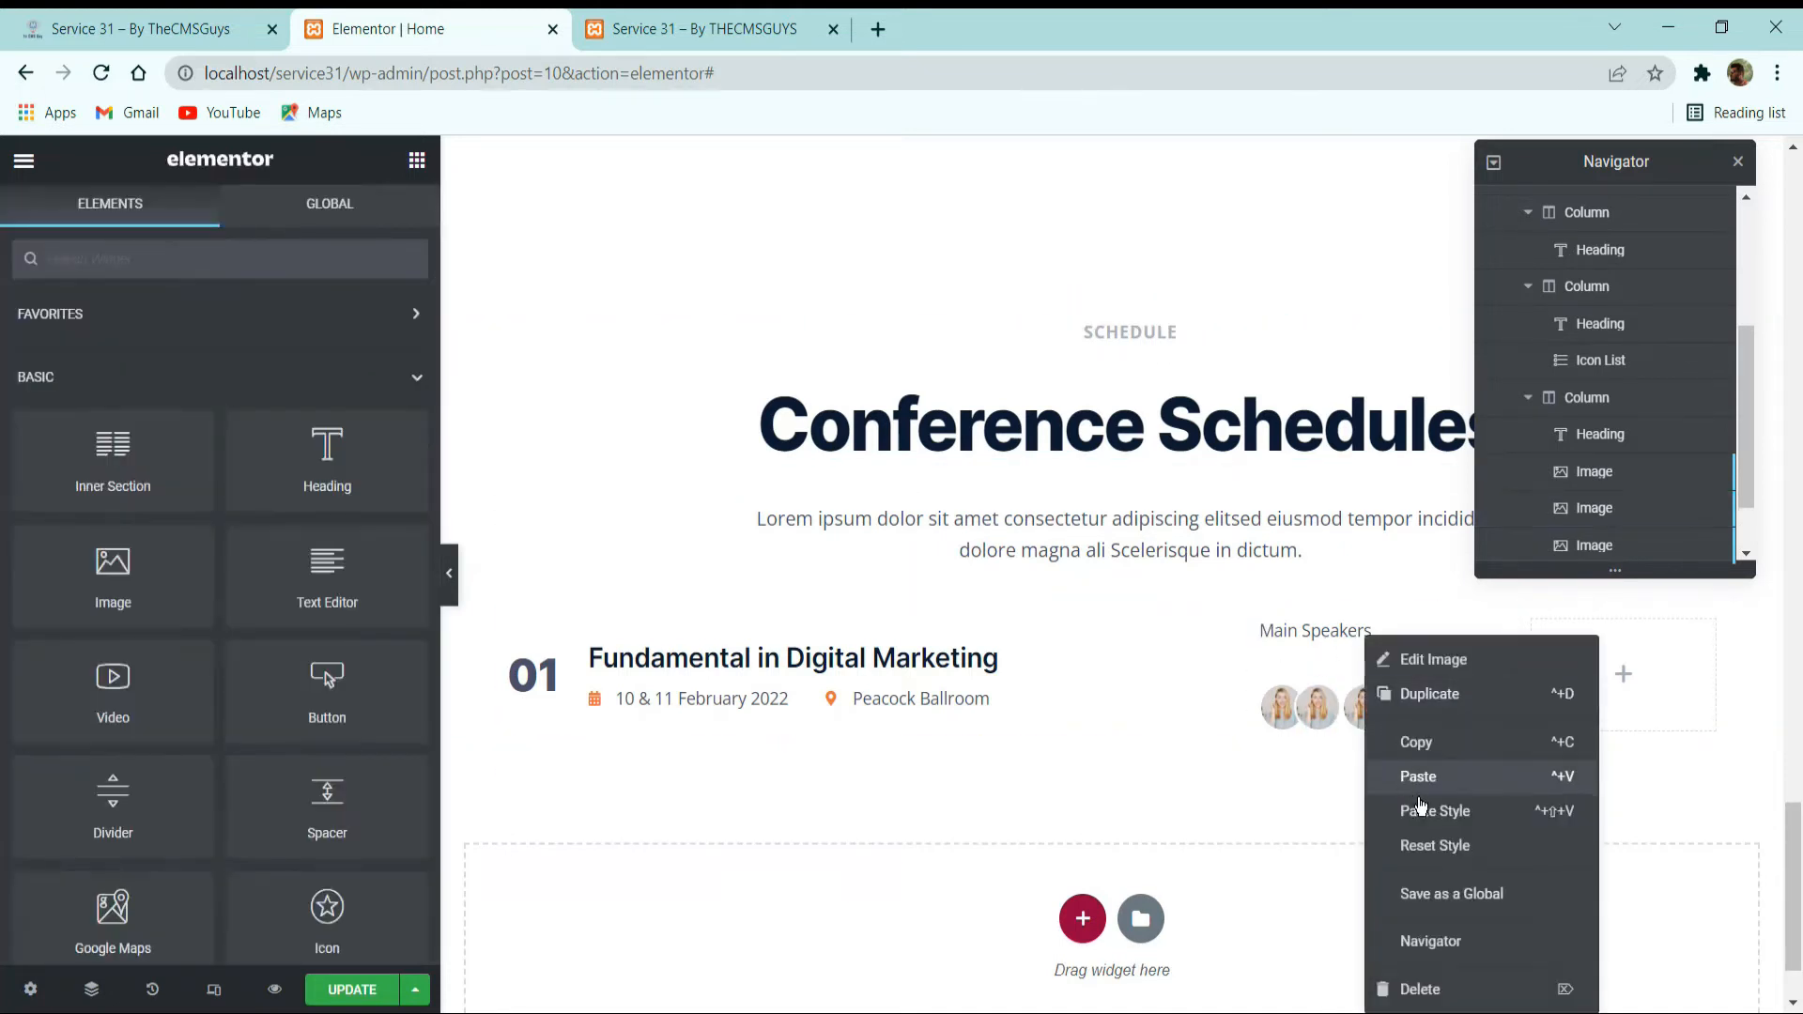
left_click(1421, 809)
right_click(1414, 711)
left_click(1456, 810)
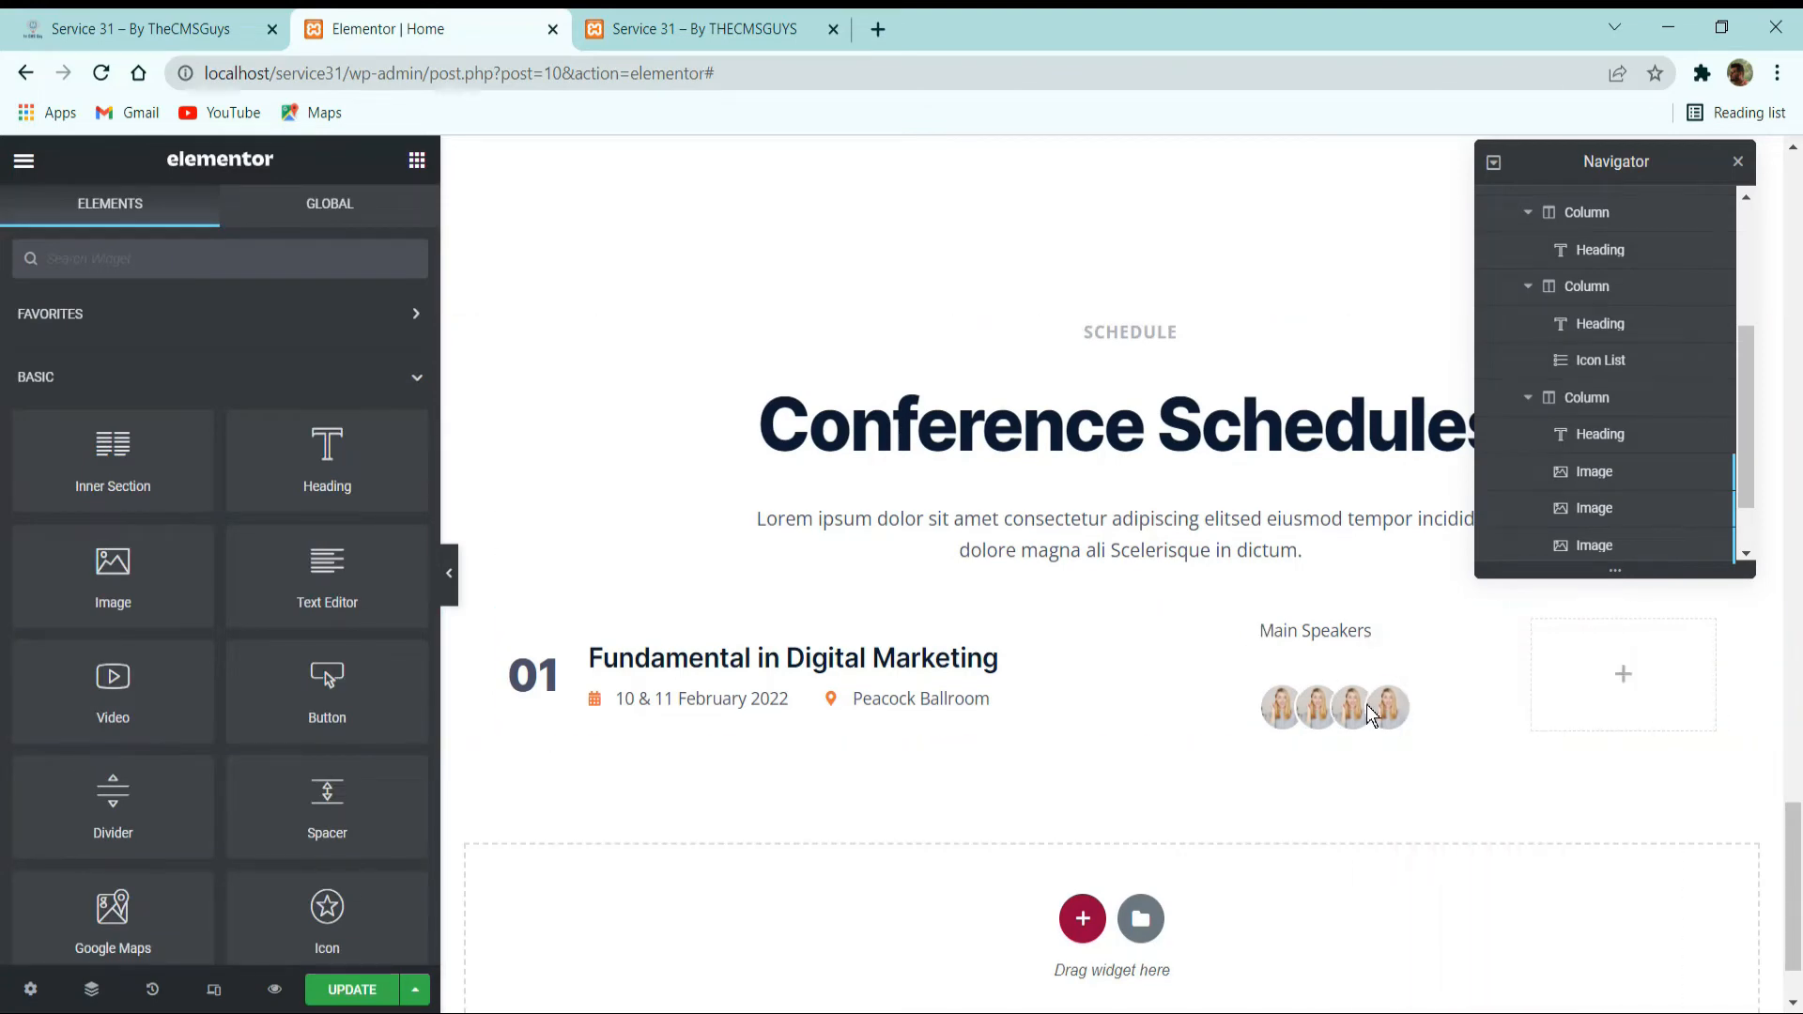
Set the widgets space of the Main Speakers column to 8 px.
left_click(1263, 621)
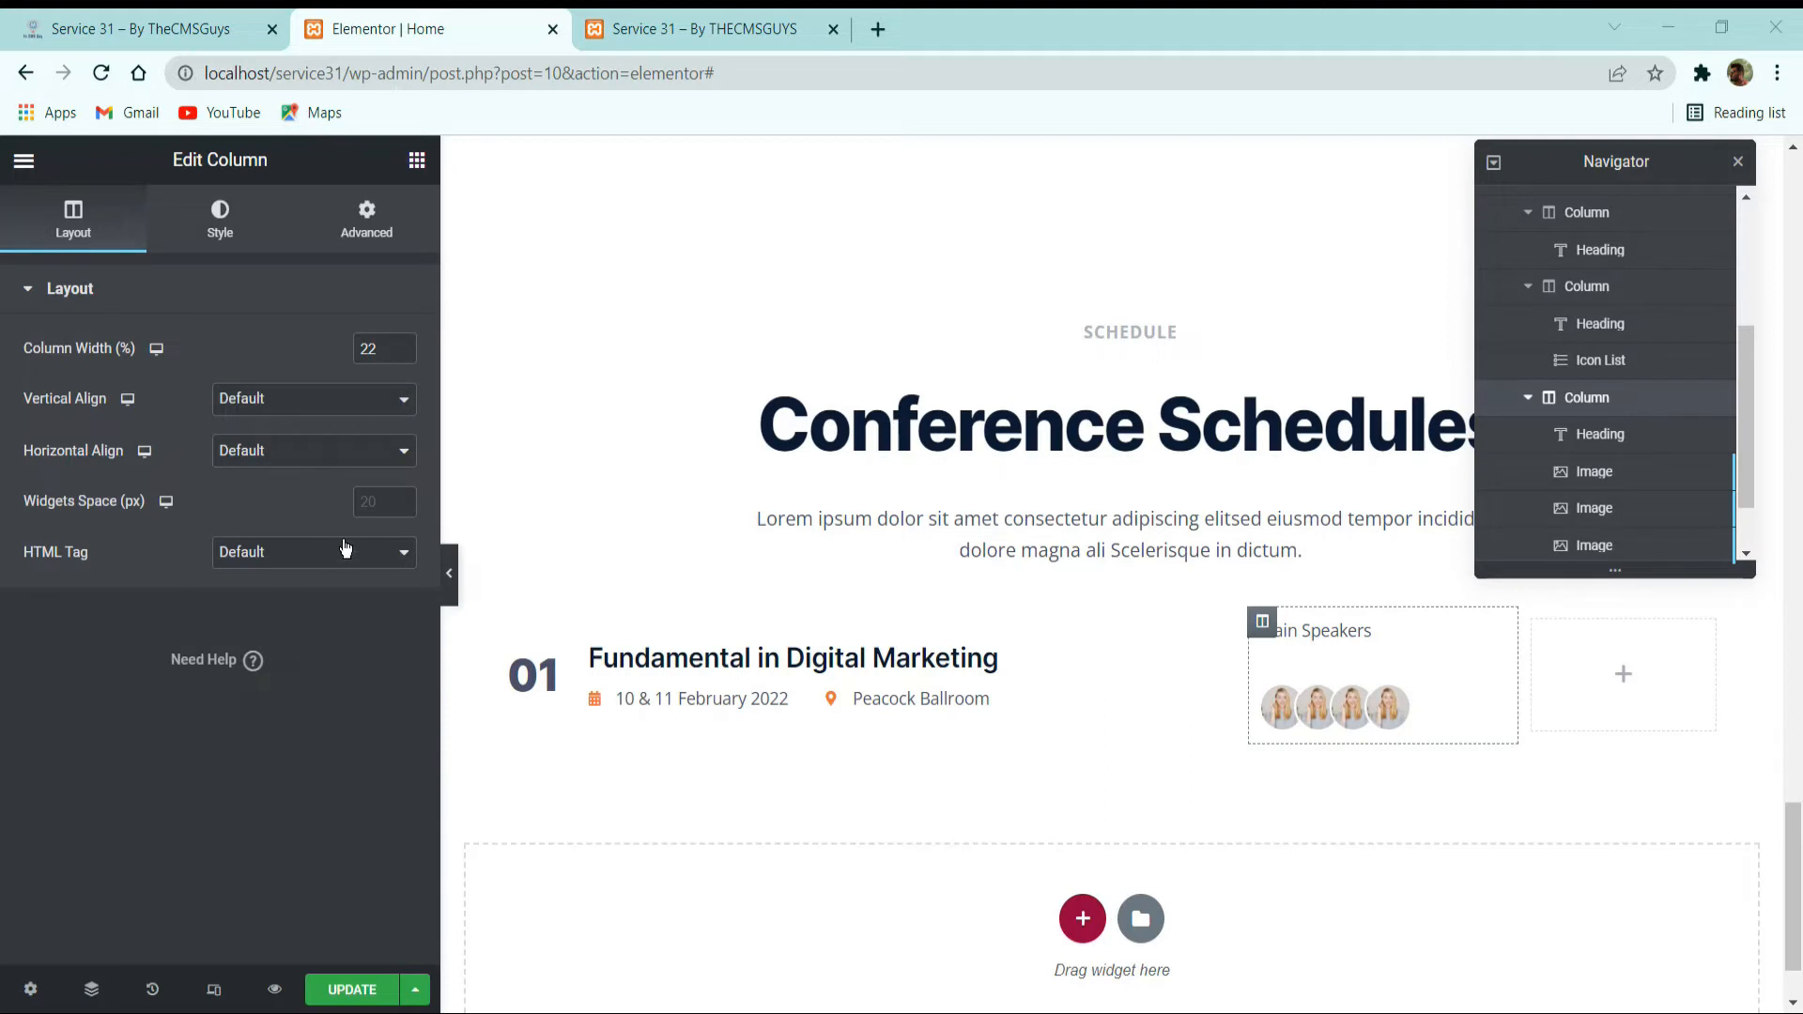
left_click(377, 497)
type("8")
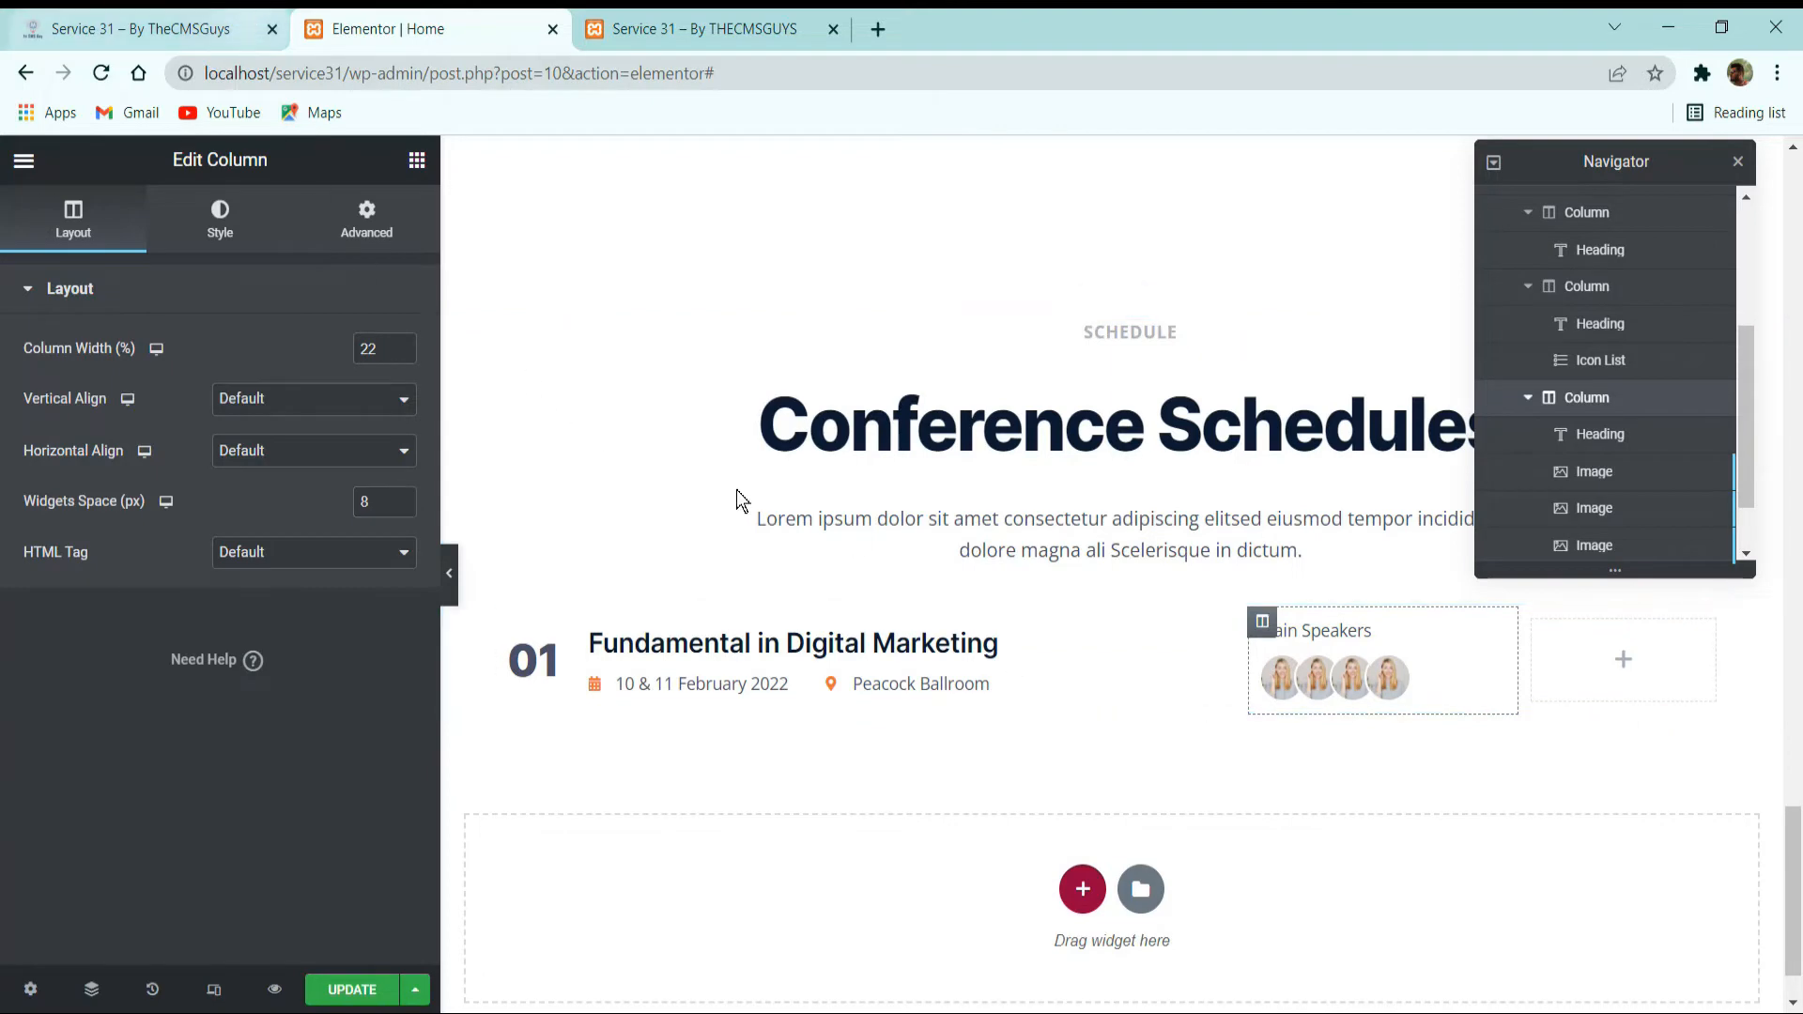
Copy the Read More button from the About Consession section and paste it into the schedule row's empty last column.
left_click(249, 17)
scroll(964, 758, "down", 10)
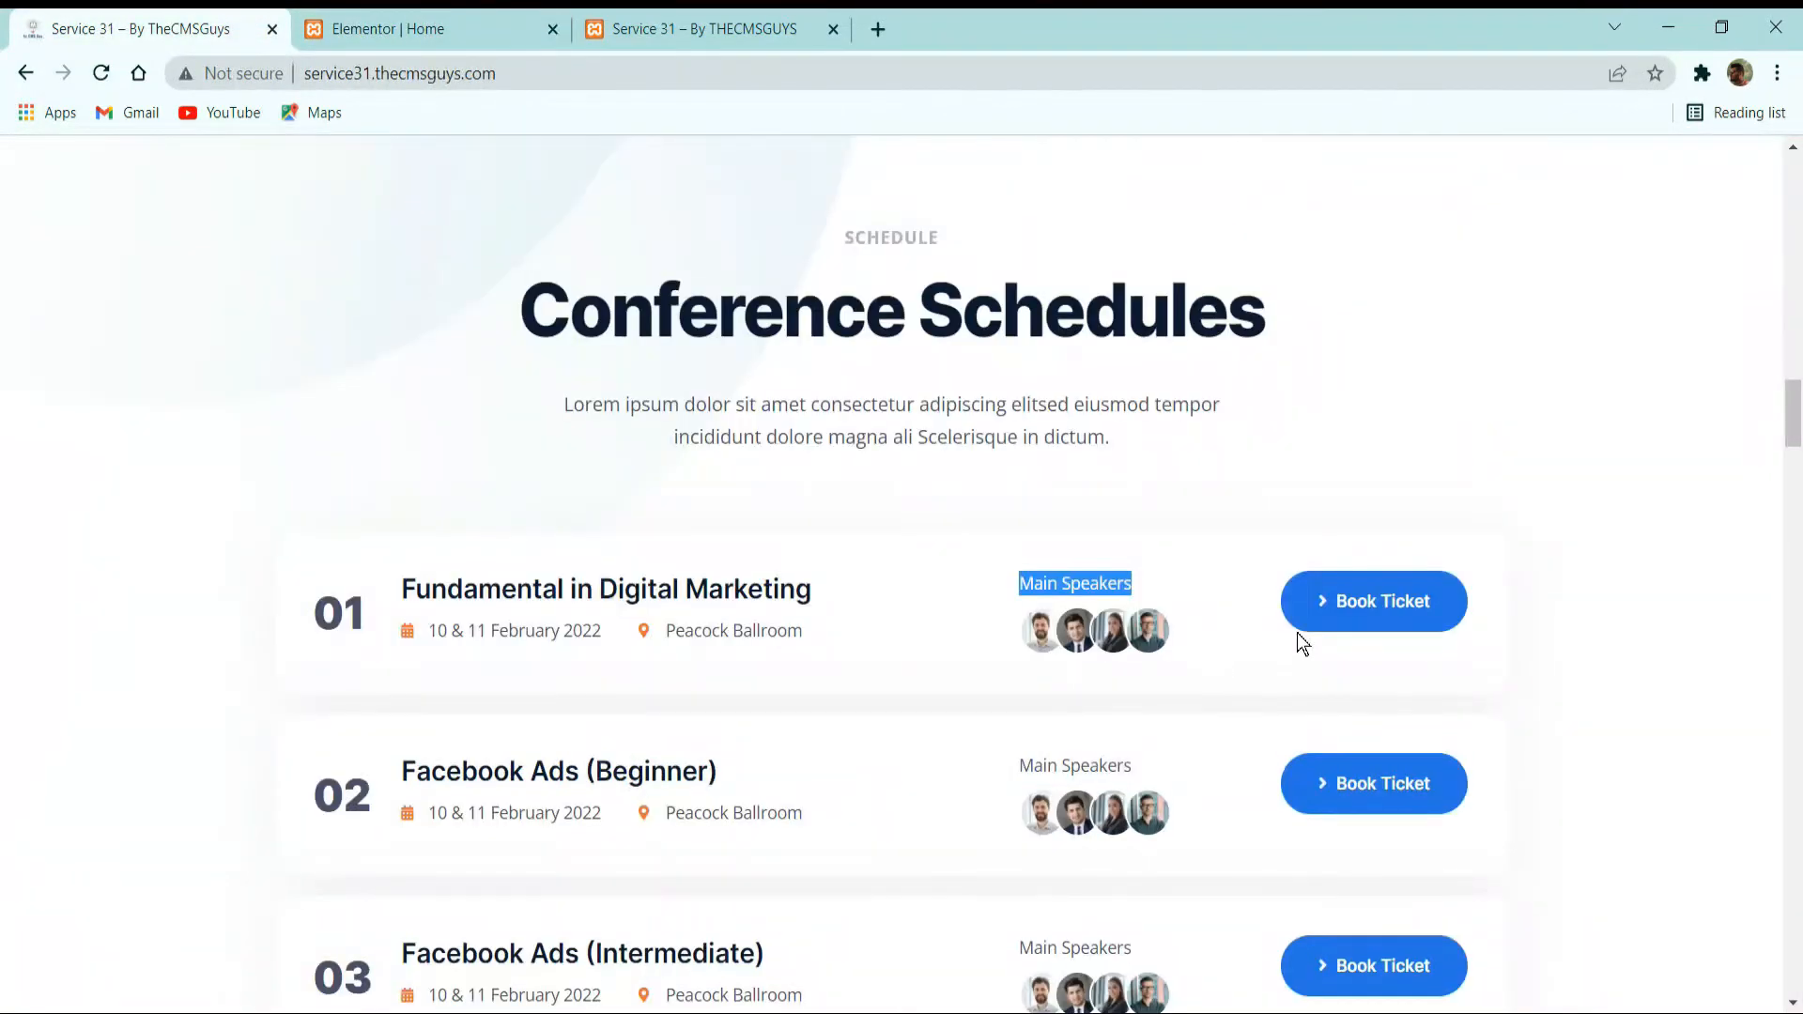
left_click(475, 41)
scroll(851, 568, "up", 10)
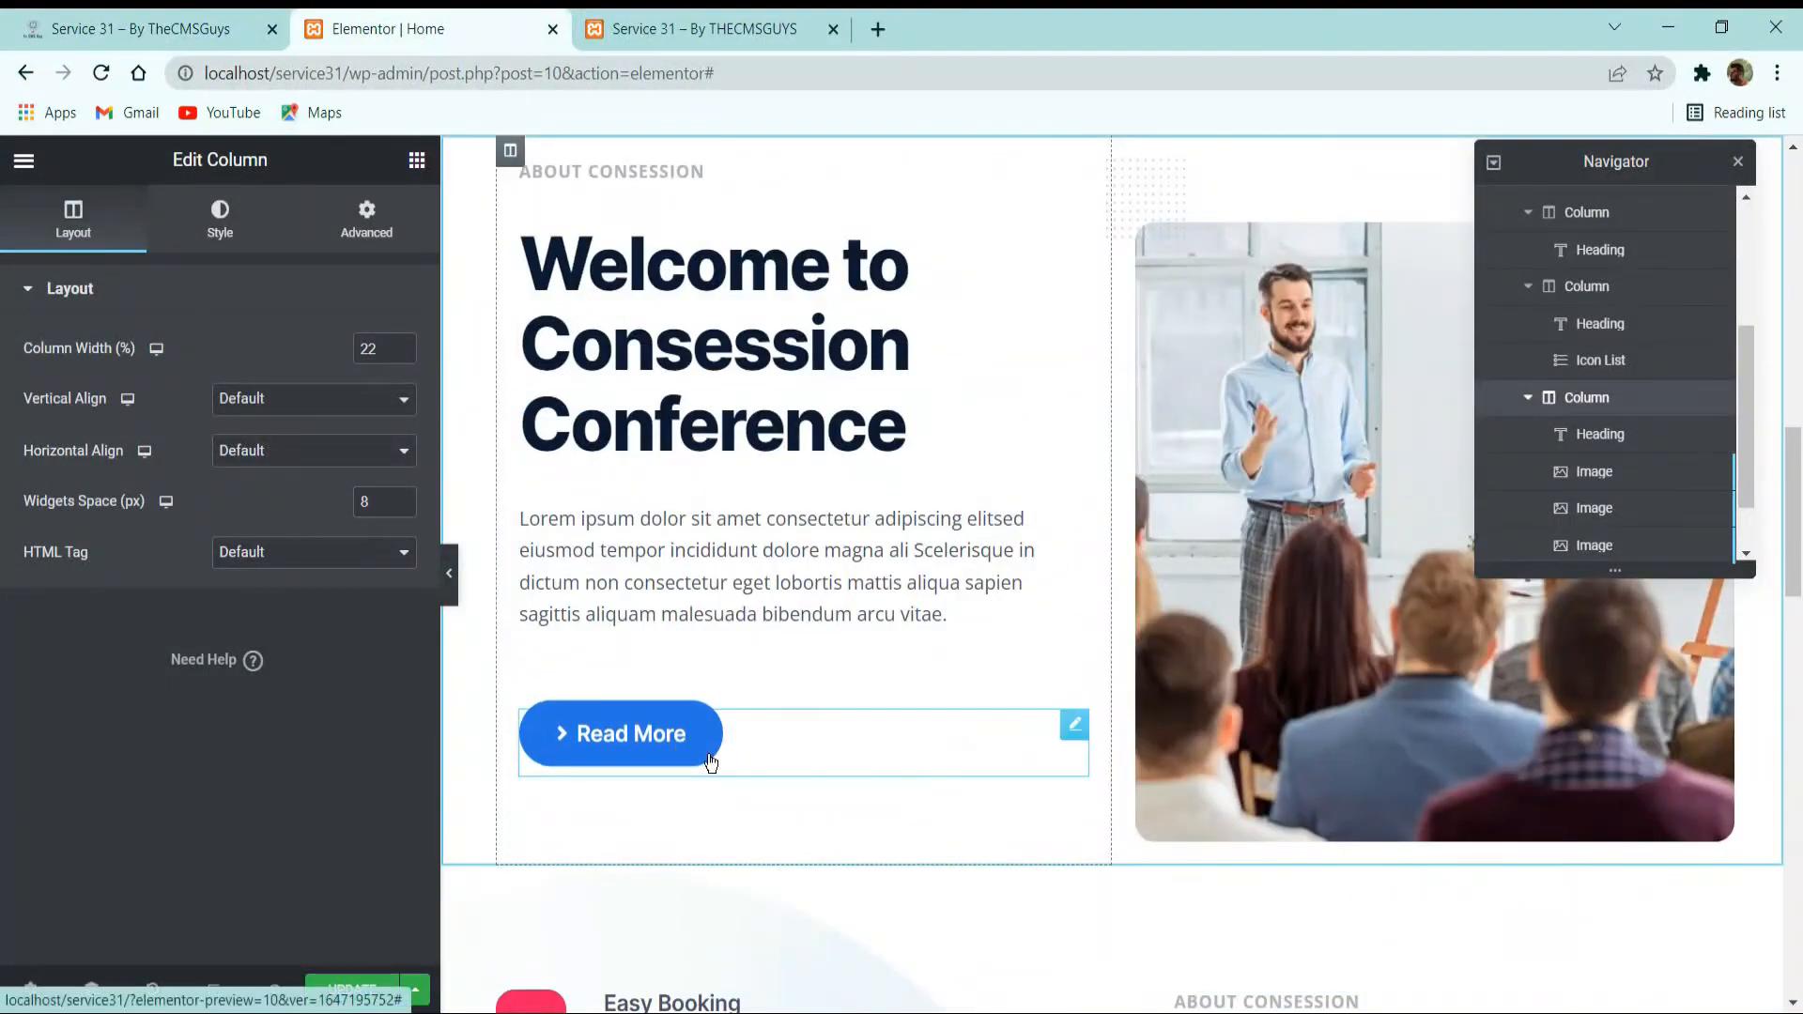
right_click(662, 742)
left_click(723, 741)
scroll(1244, 742, "down", 7)
scroll(1245, 739, "down", 8)
scroll(1548, 797, "up", 5)
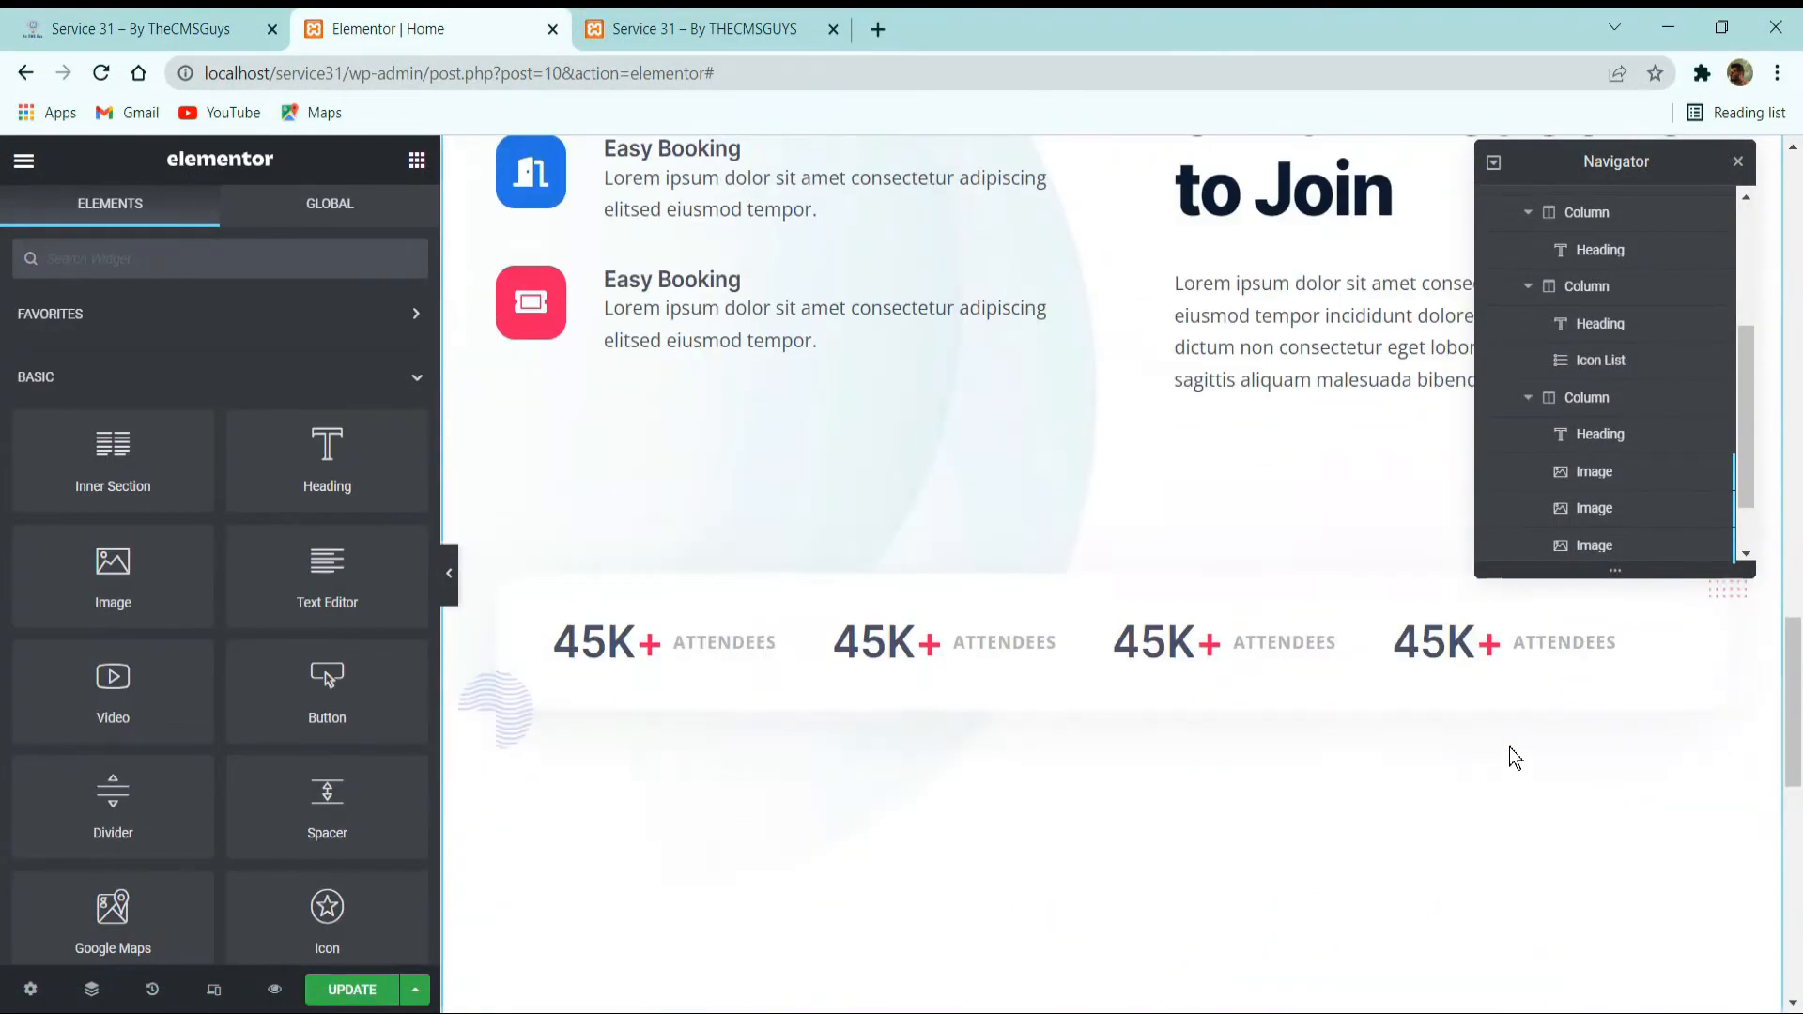
scroll(1509, 746, "down", 7)
right_click(1582, 901)
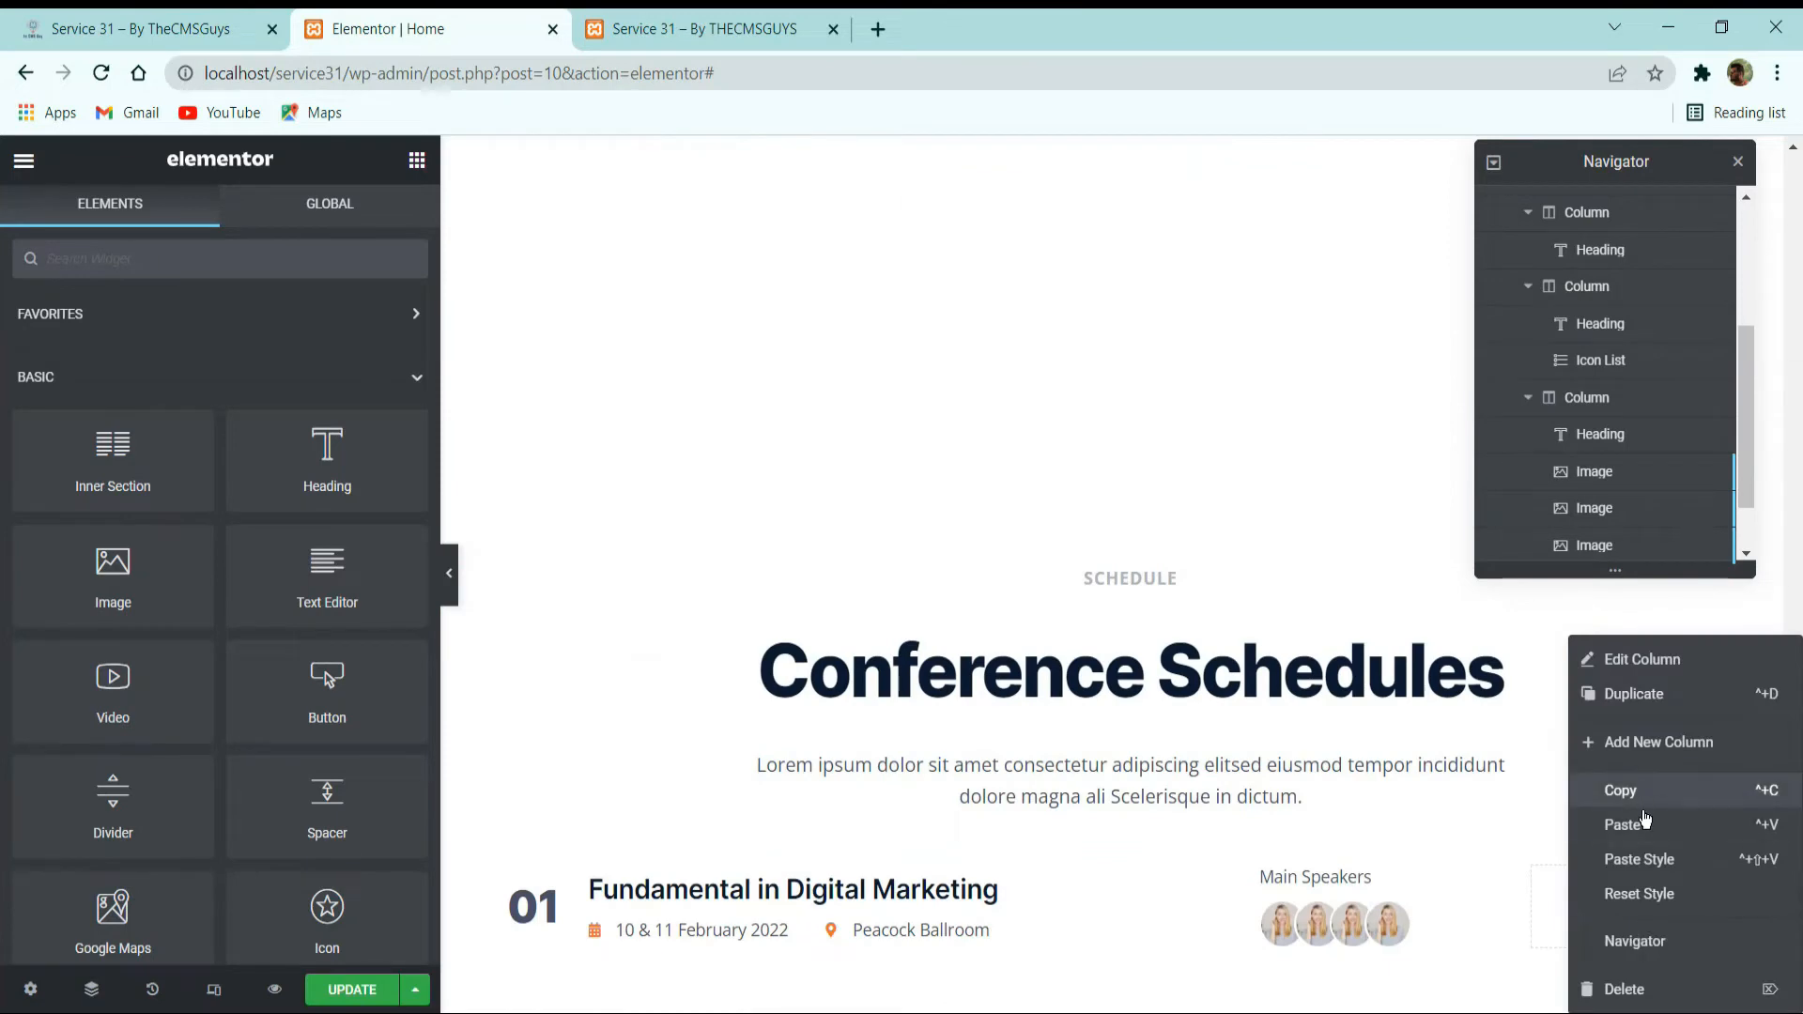
left_click(1608, 825)
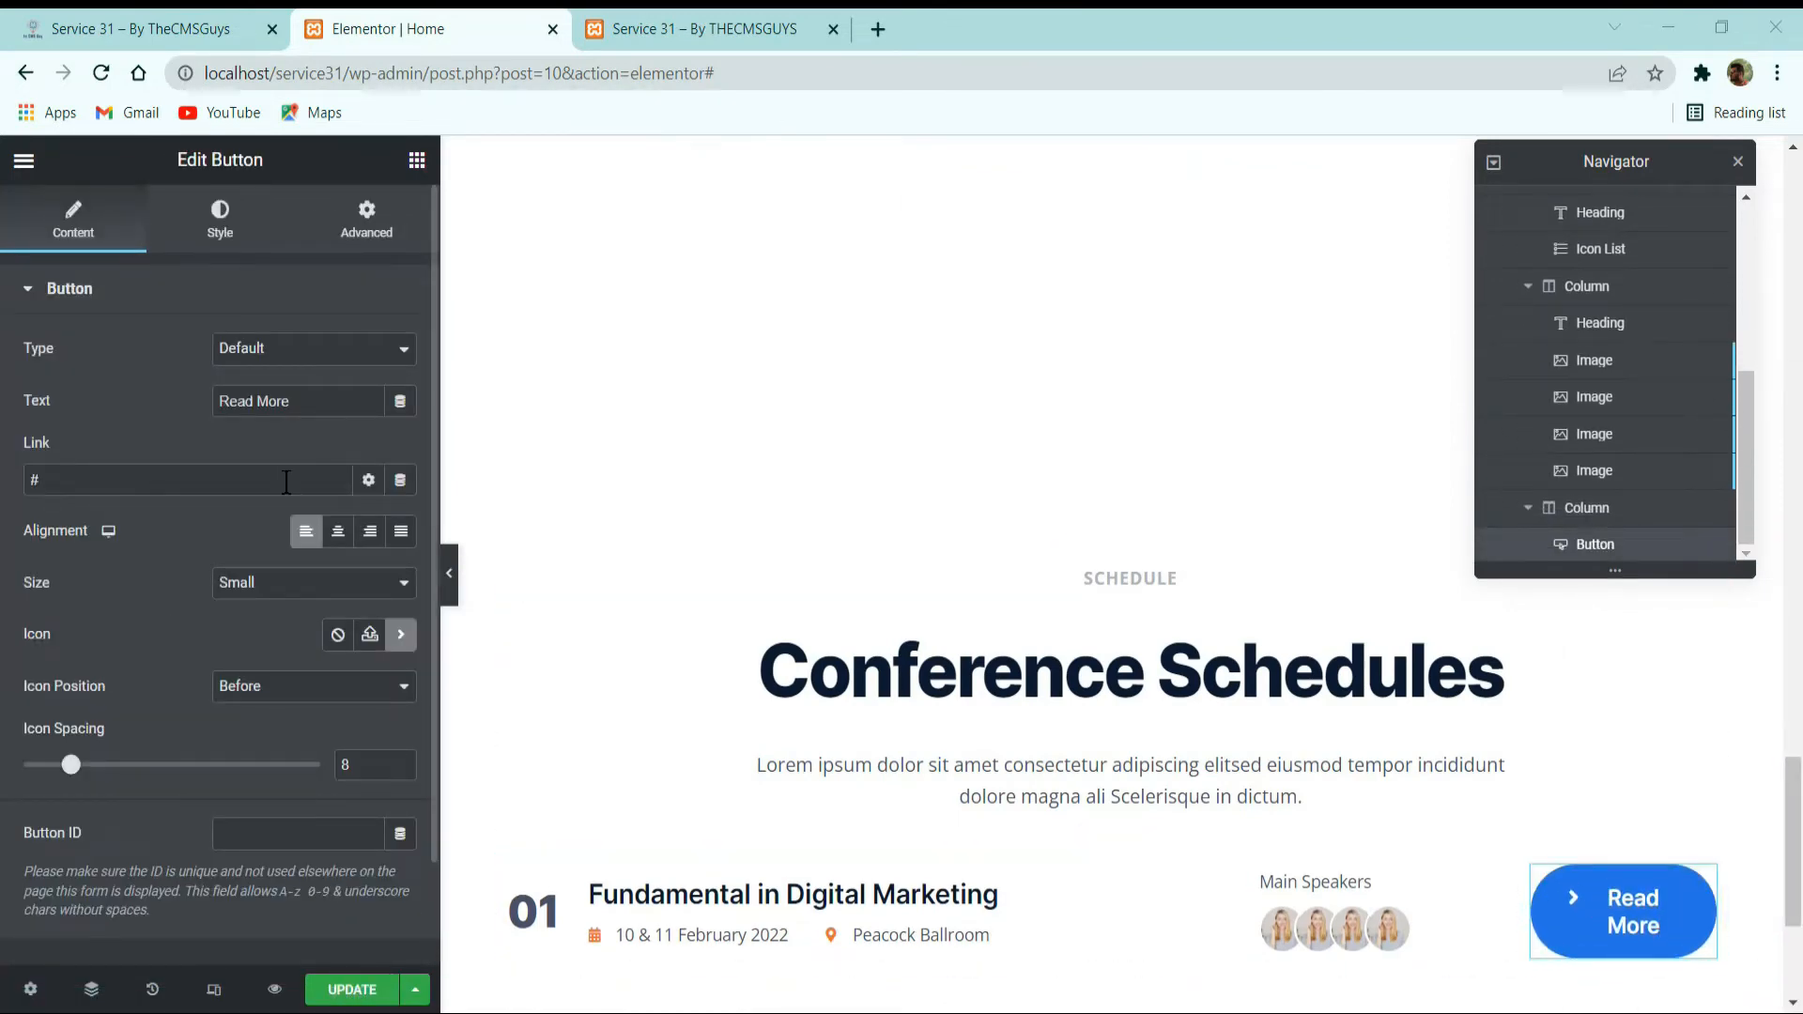
Change the pasted button's text to "Book Ticket".
left_click_drag(294, 404, 104, 418)
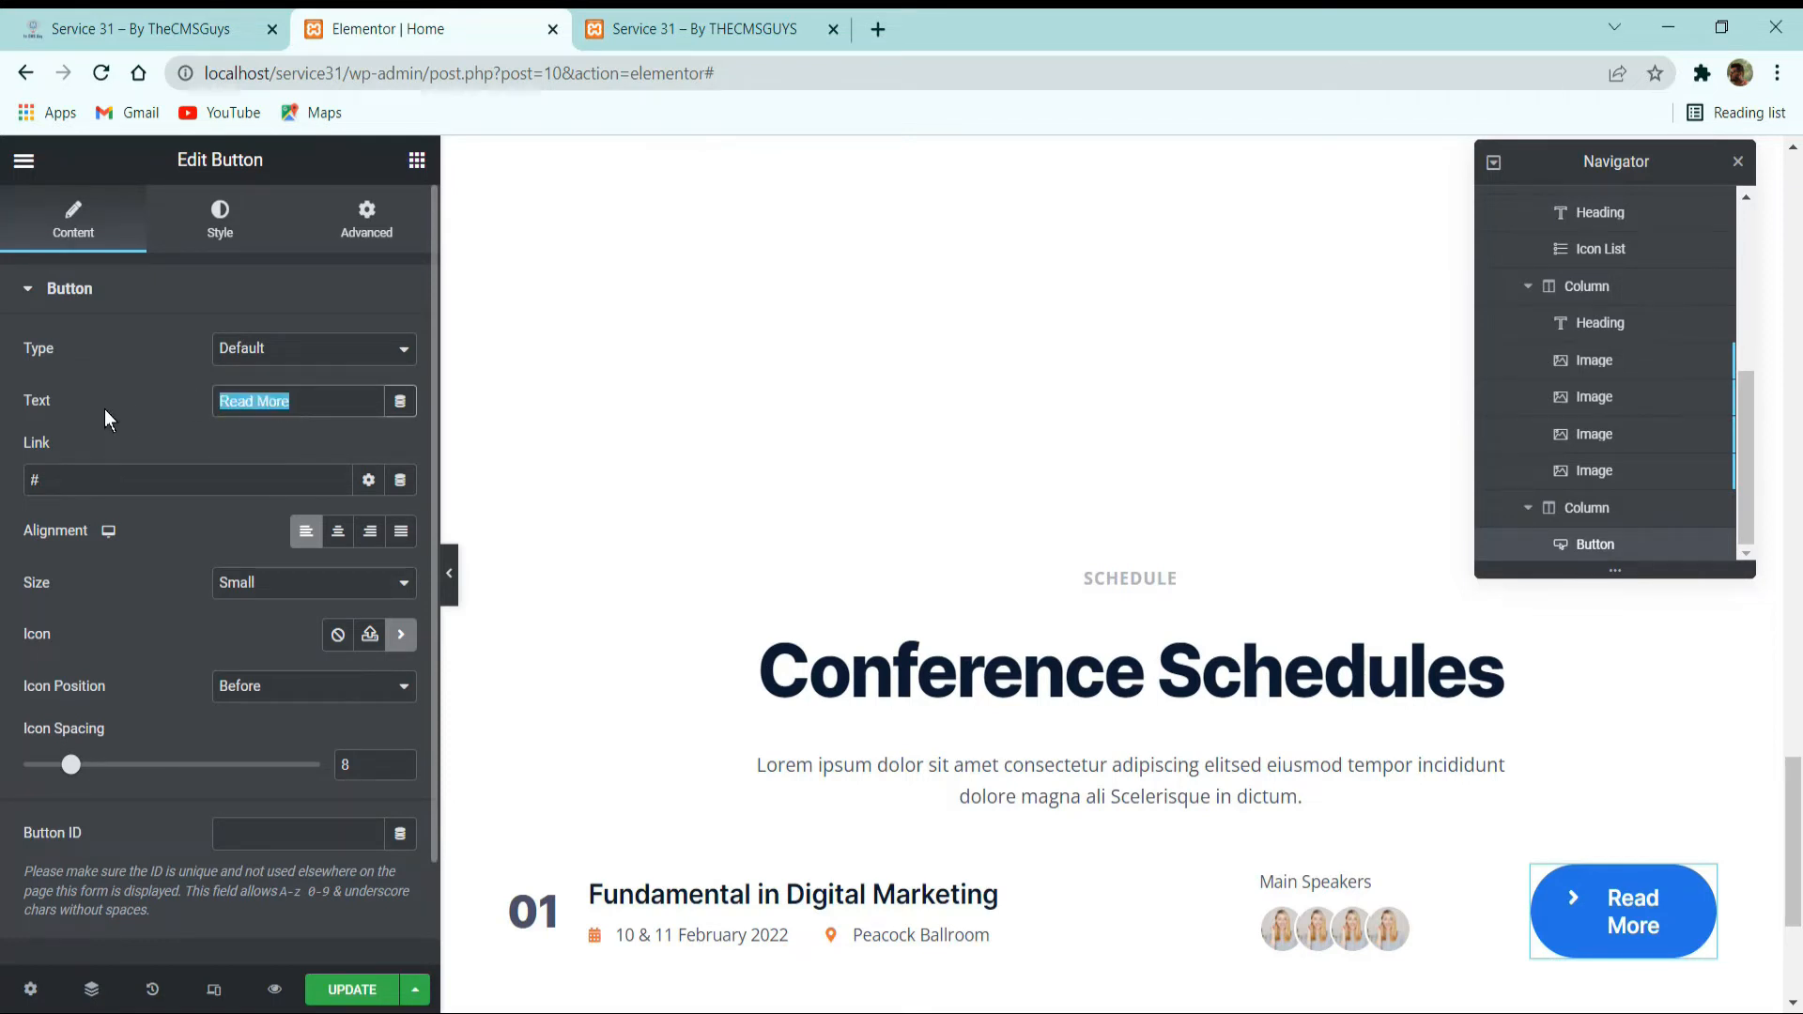
type("Book Ticket")
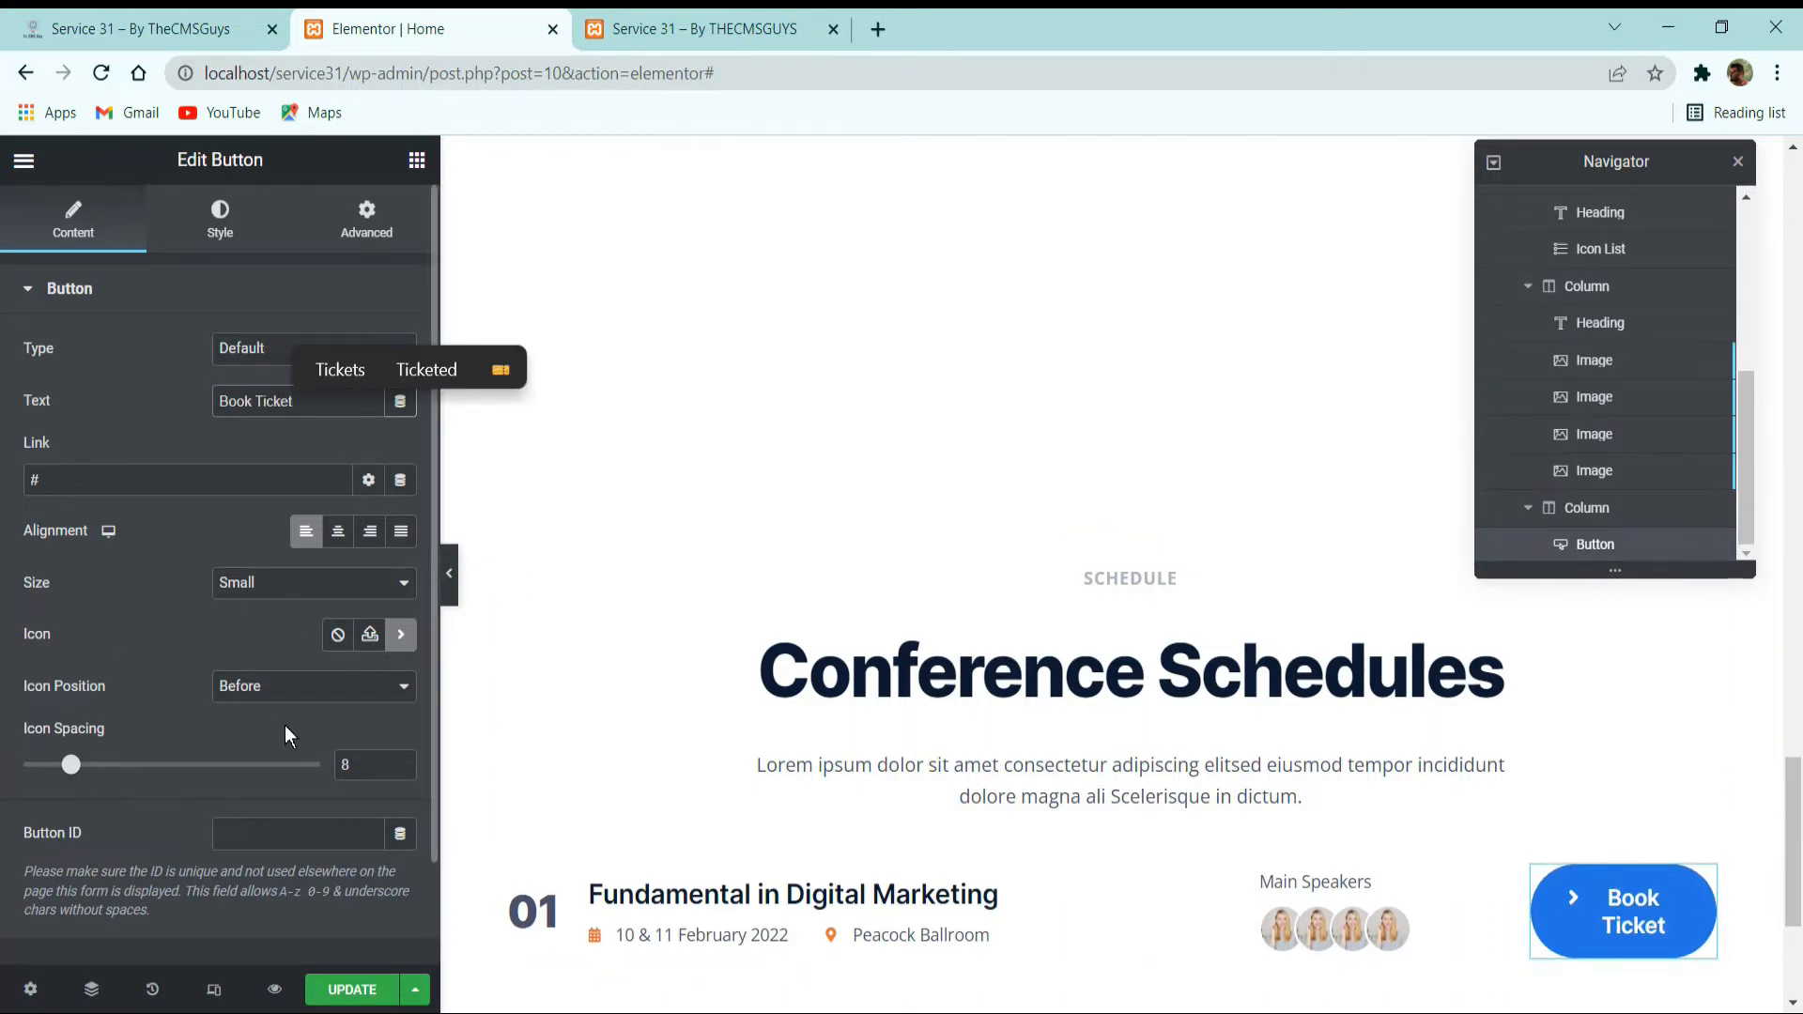
Apply the Button Small global font to the Book Ticket button.
left_click(220, 219)
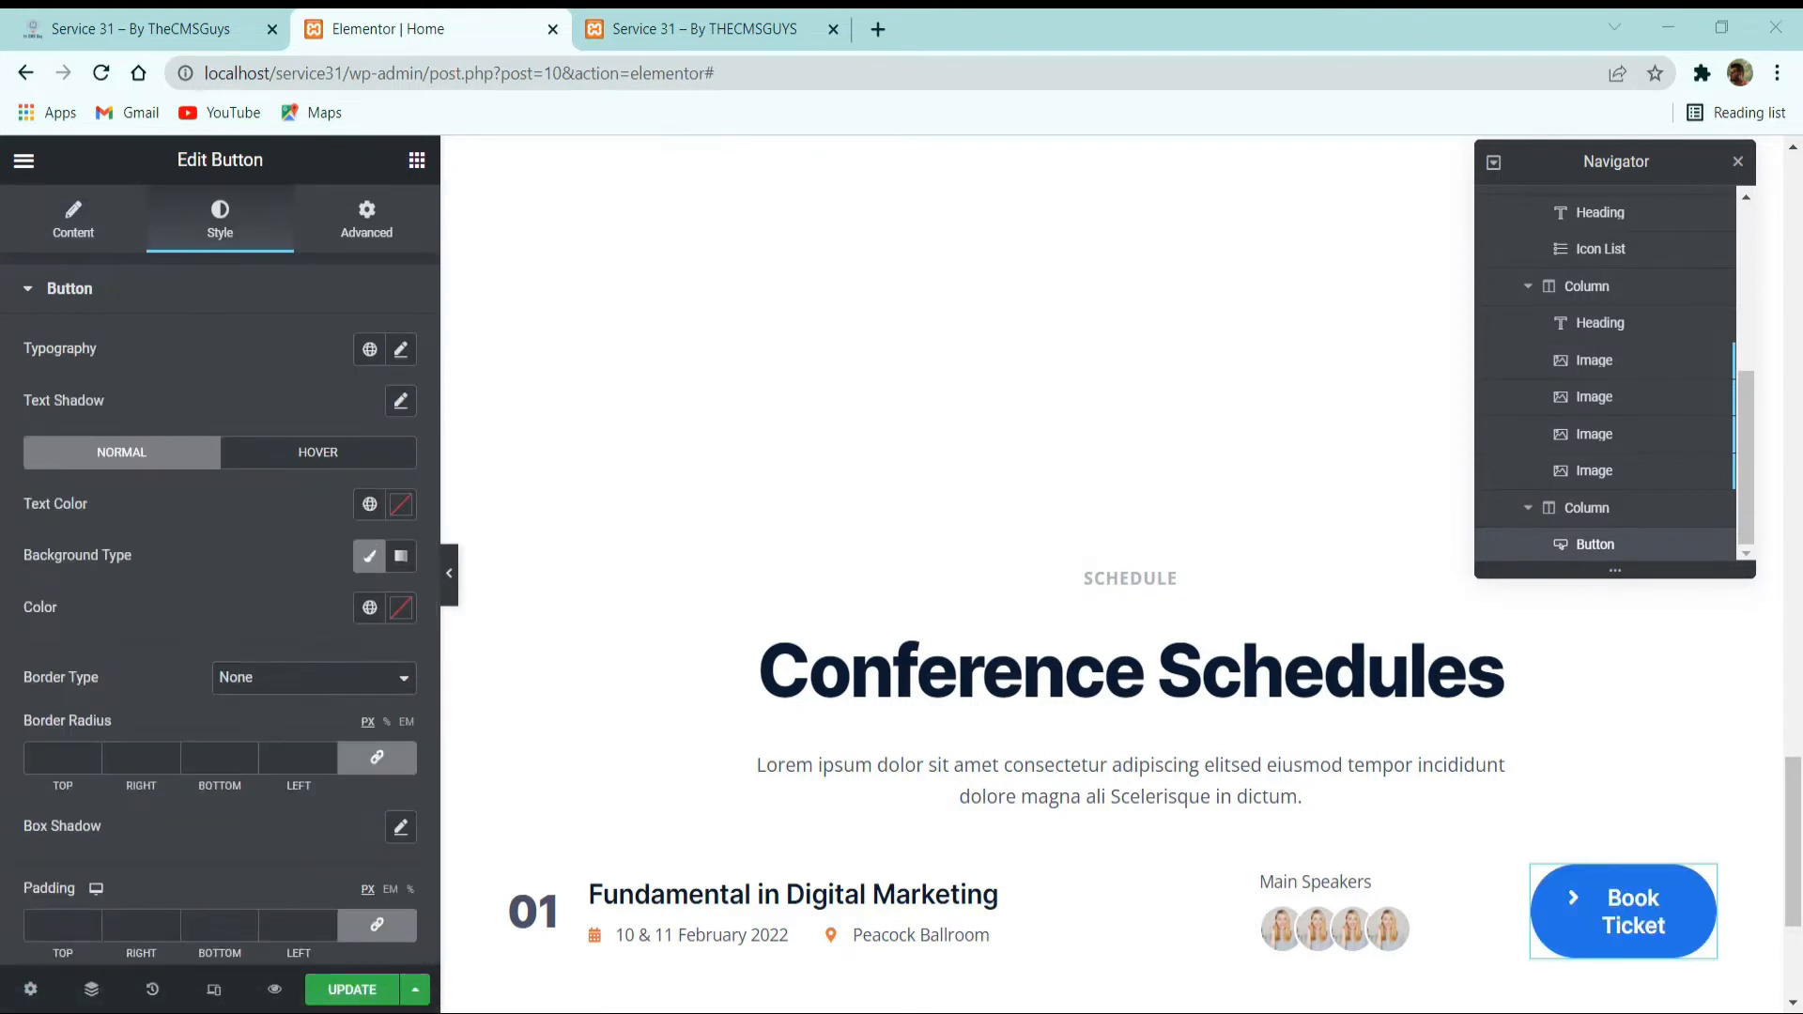
left_click(369, 348)
scroll(273, 568, "down", 3)
scroll(245, 568, "up", 3)
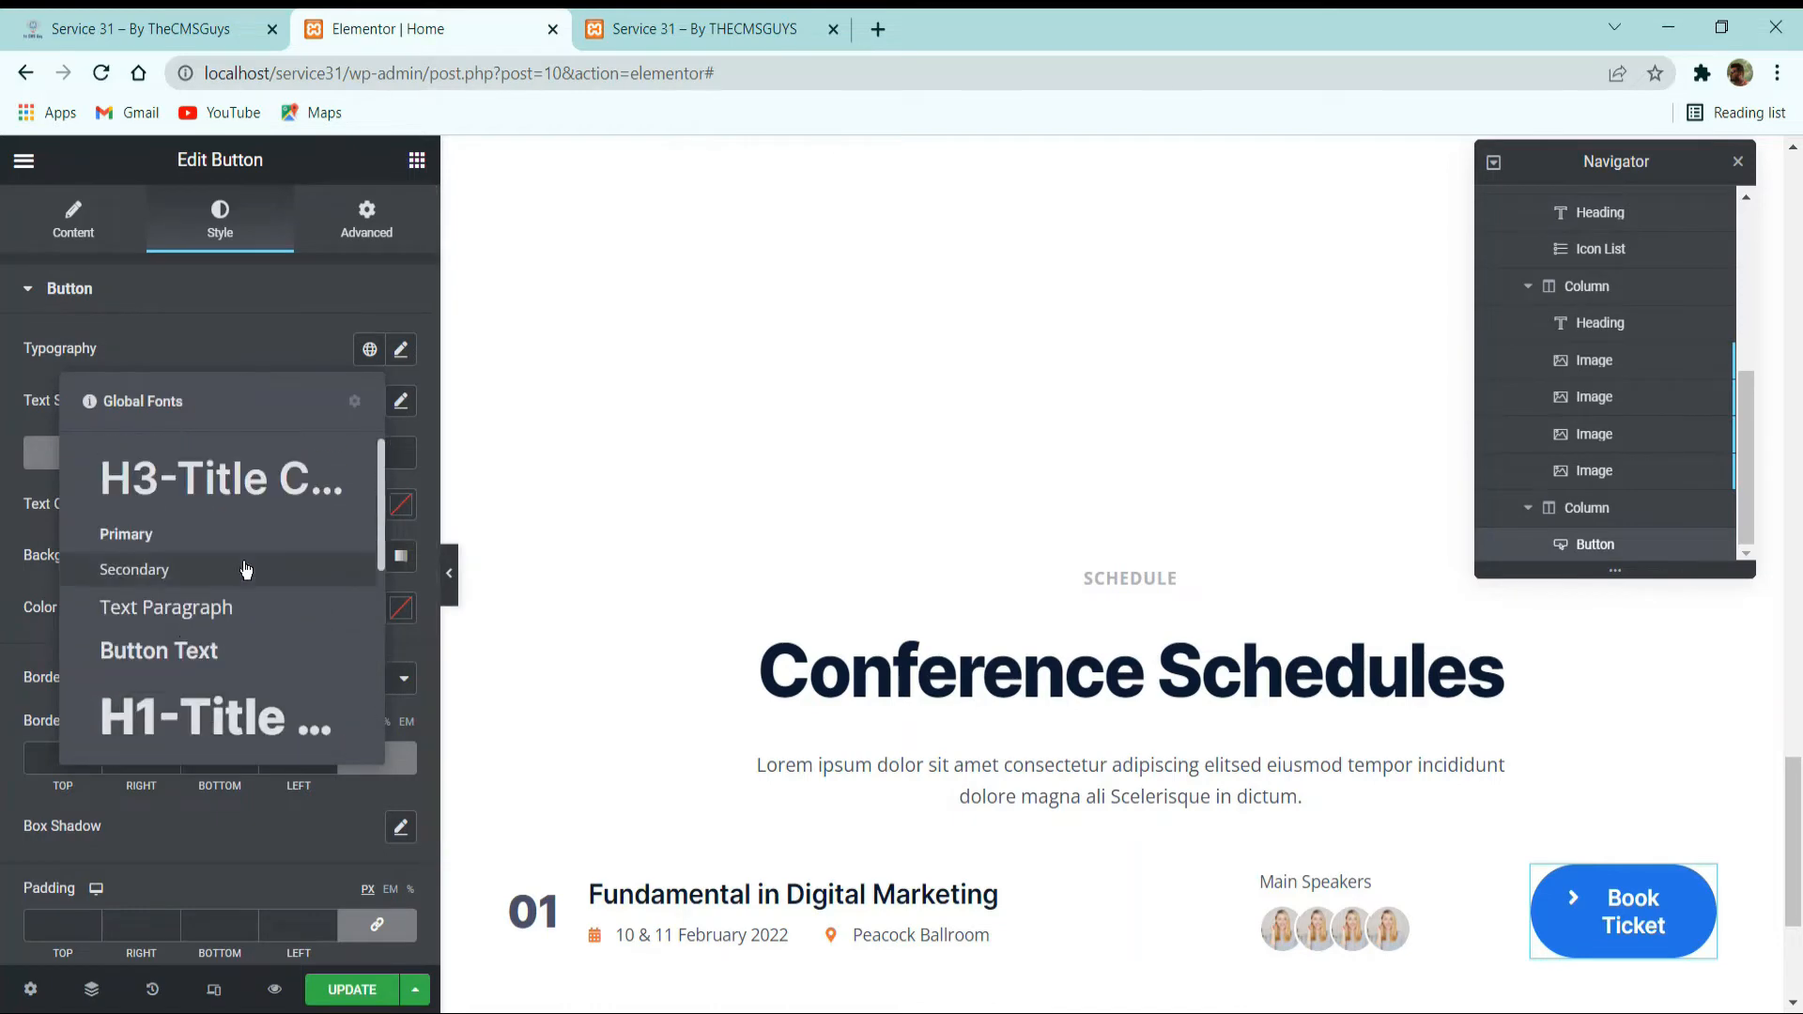
scroll(196, 639, "down", 3)
scroll(196, 642, "down", 3)
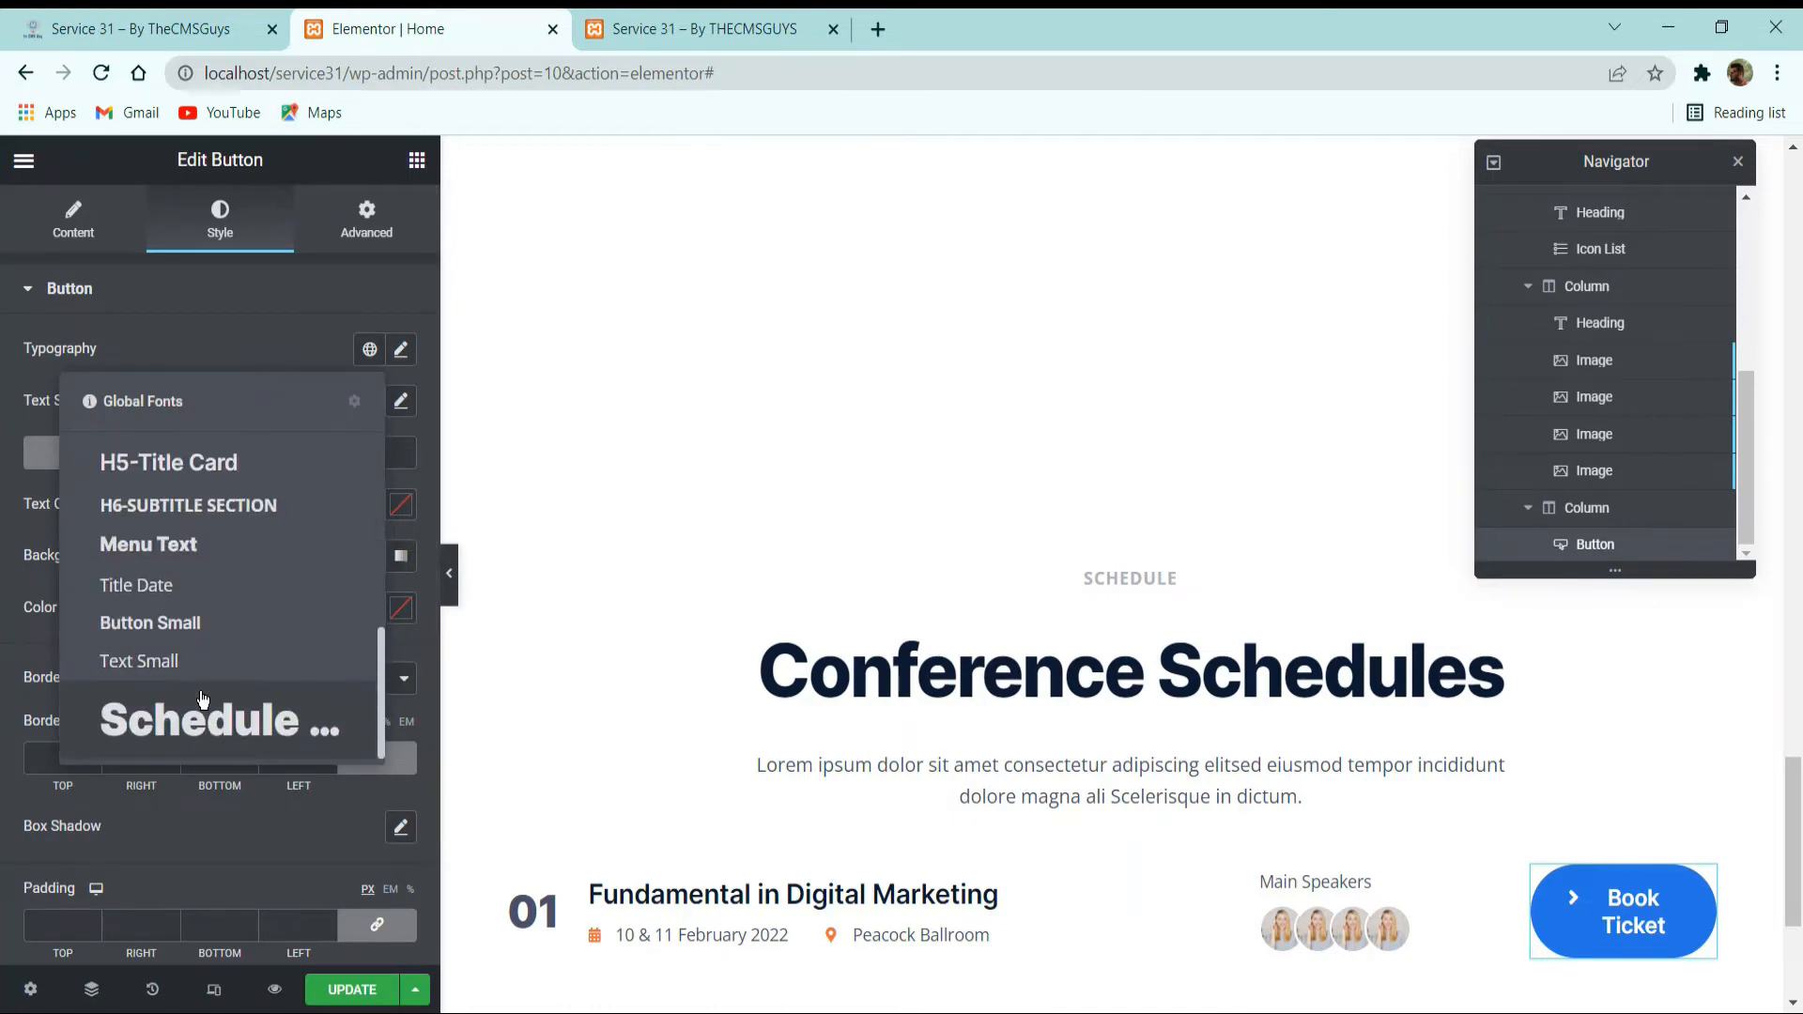
left_click(237, 626)
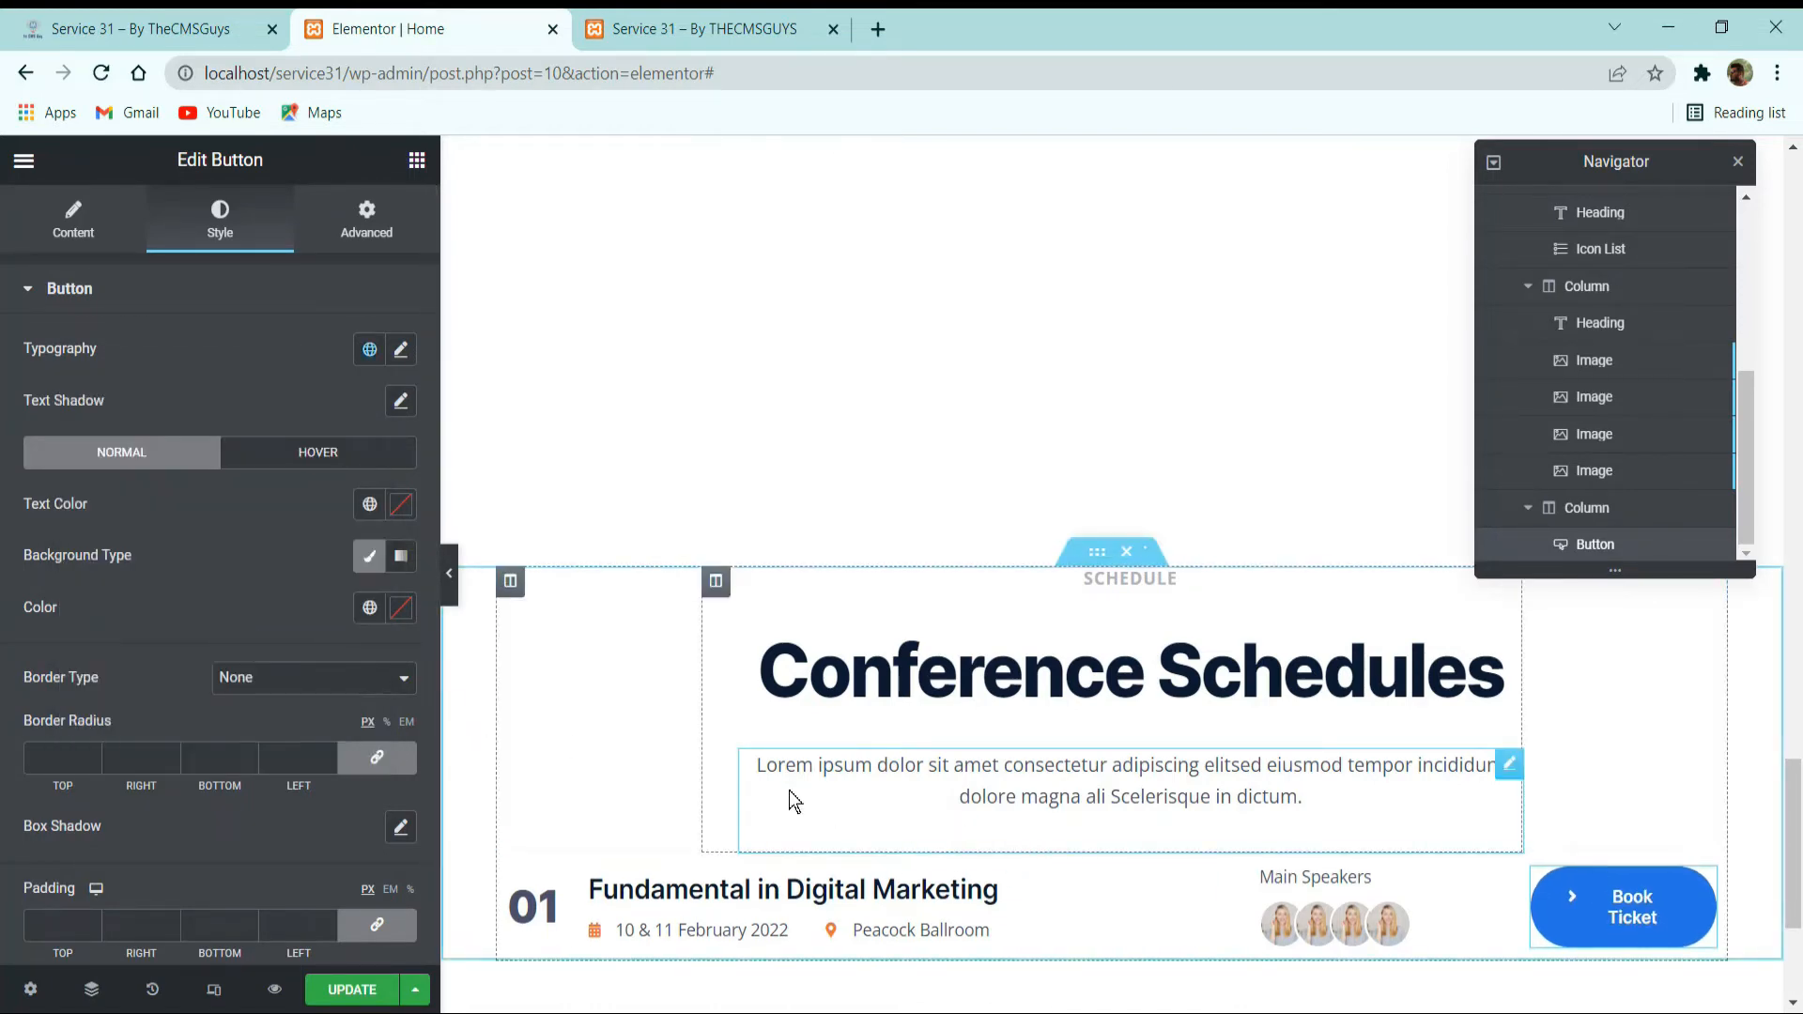
Set the Book Ticket button's size to Extra Small.
scroll(300, 623, "down", 2)
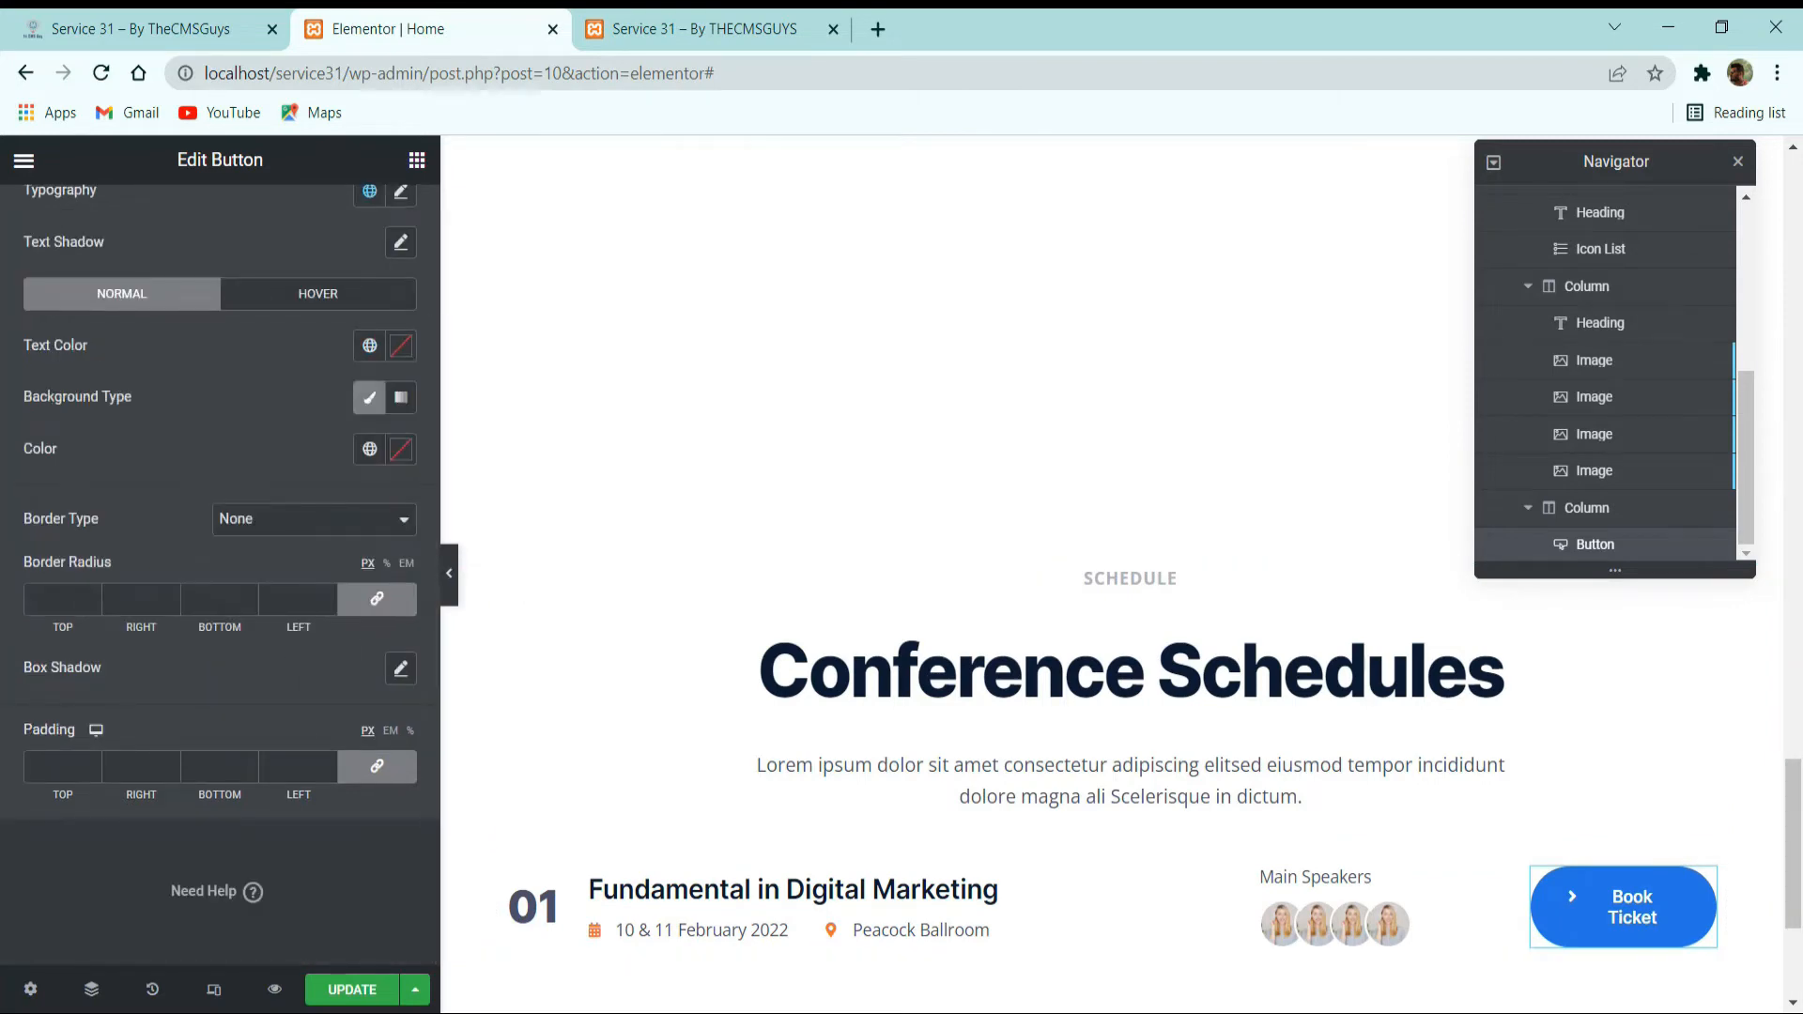
scroll(376, 742, "up", 2)
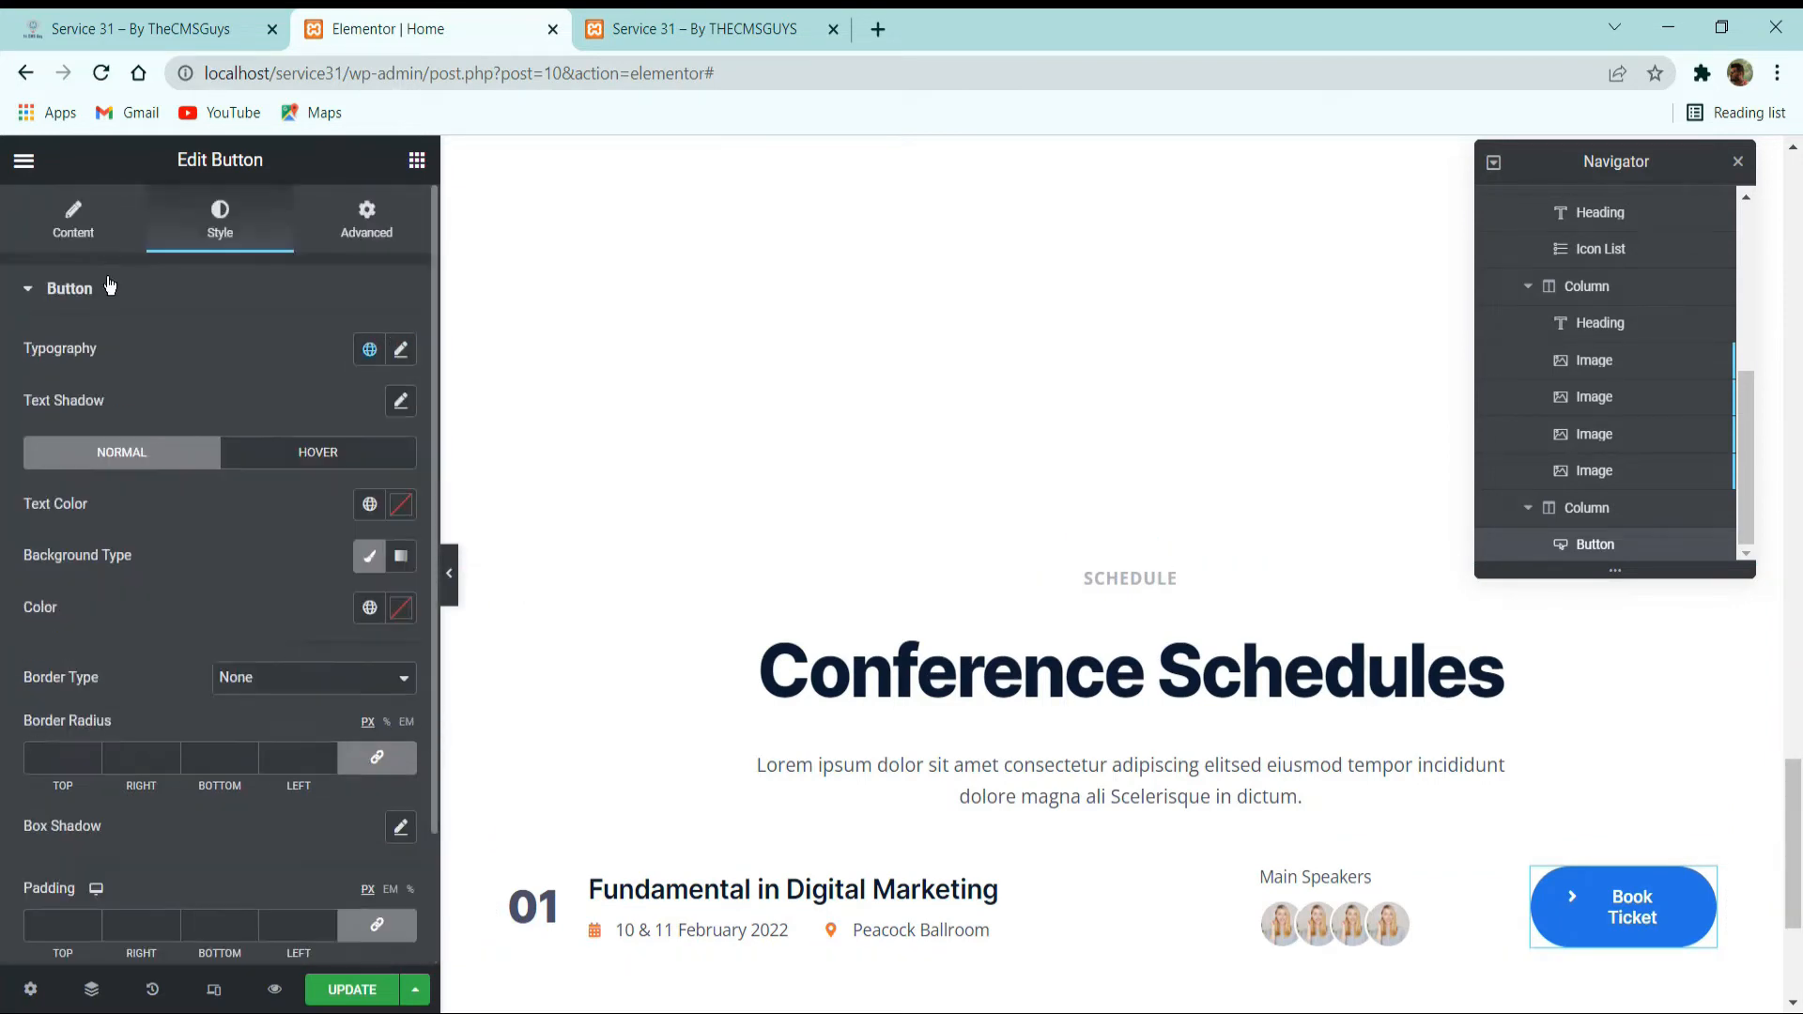
left_click(76, 225)
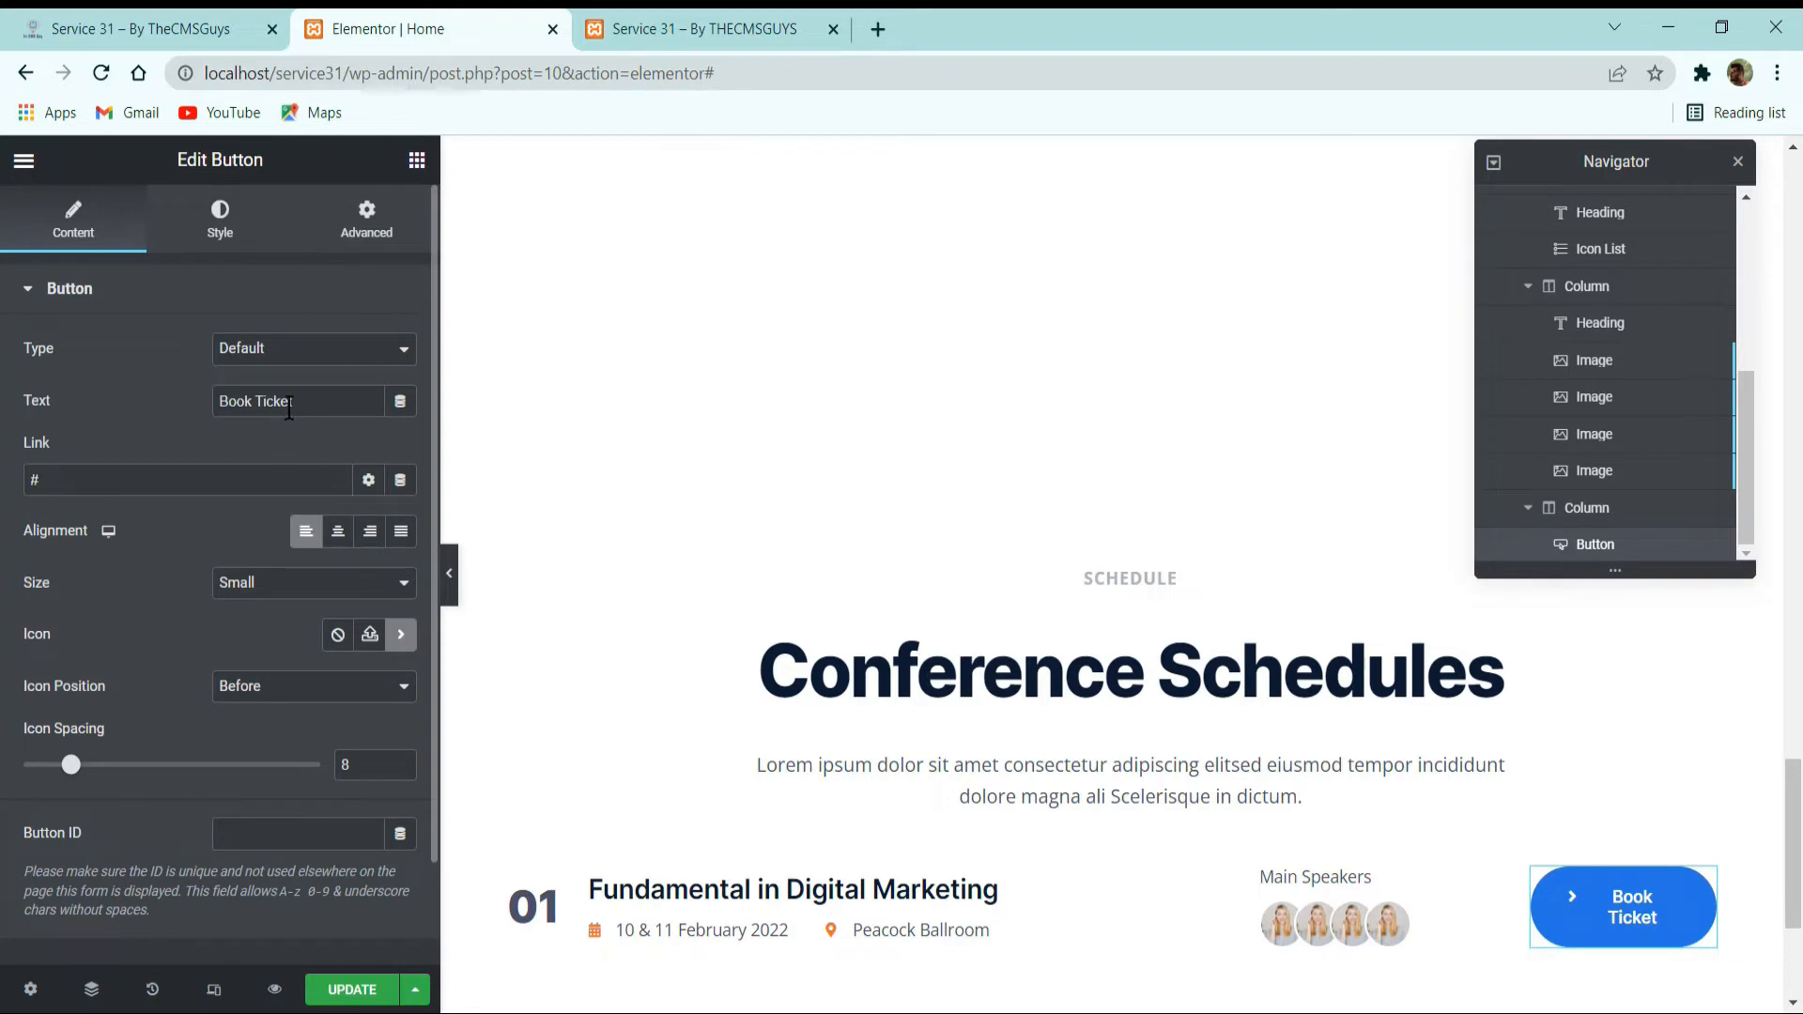
left_click(328, 590)
left_click(306, 638)
left_click(320, 590)
left_click(290, 609)
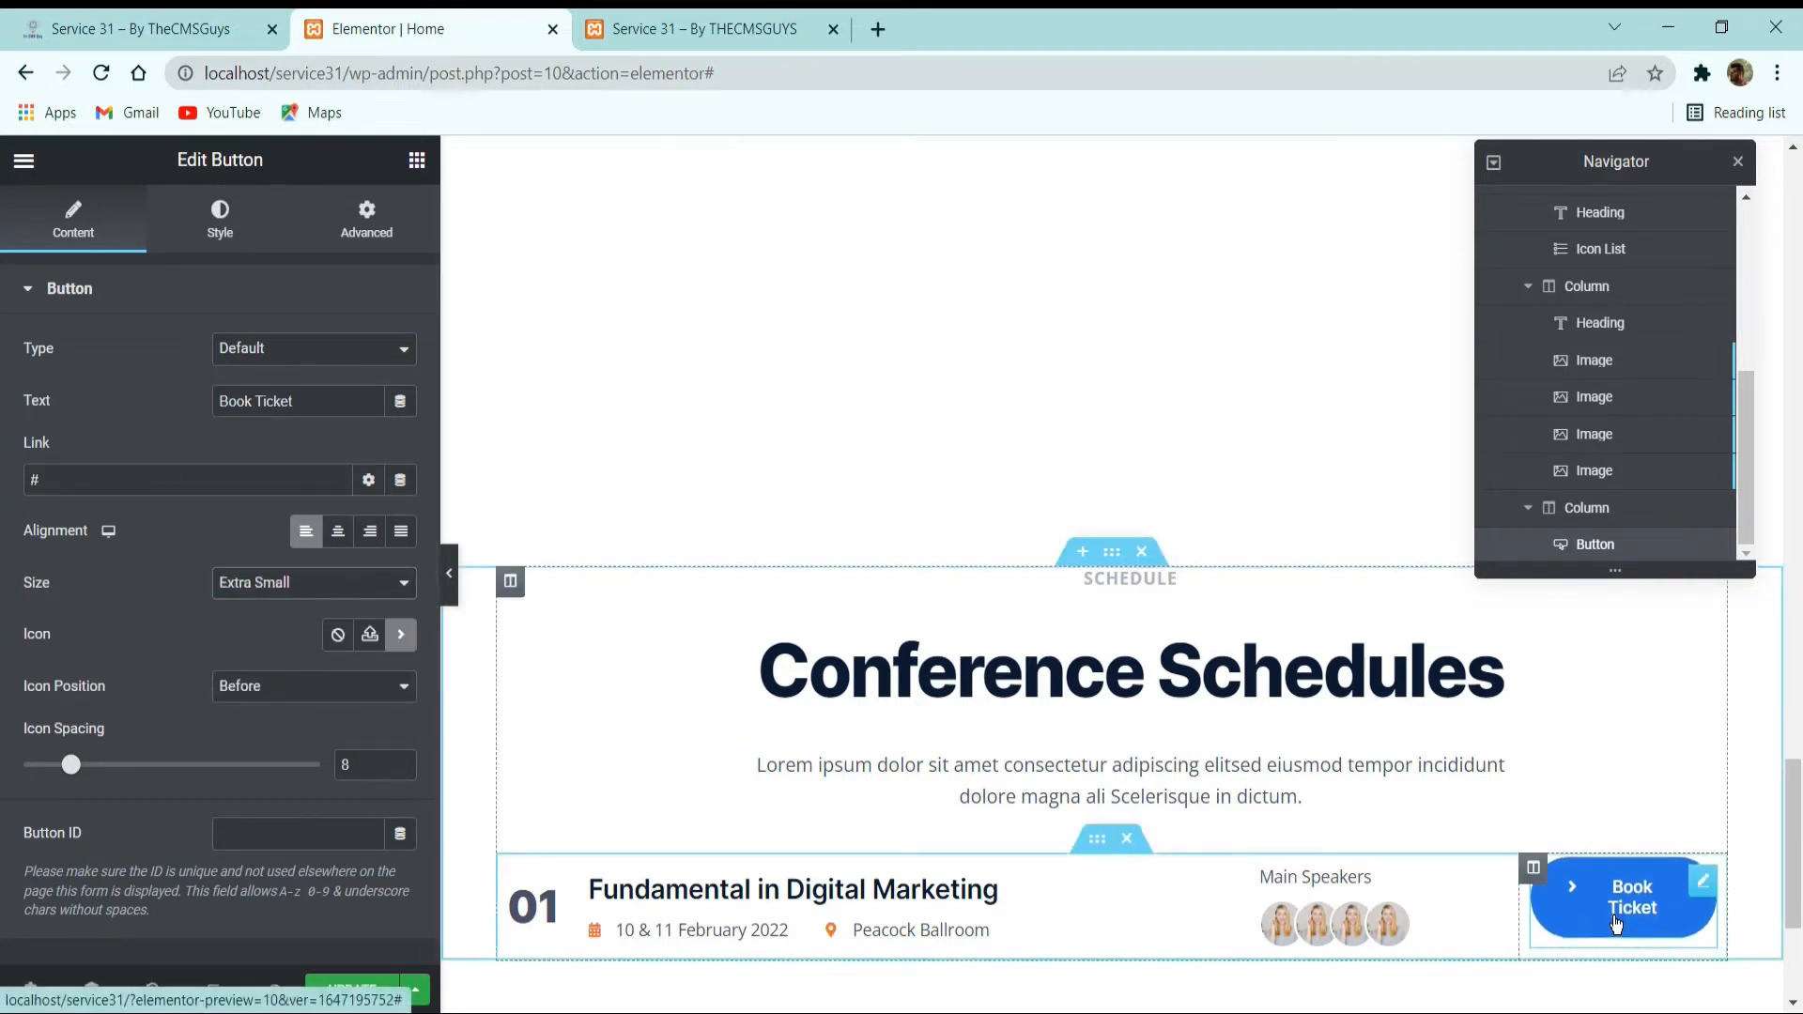
Set the Book Ticket button's icon spacing to 5.
left_click(222, 233)
left_click(74, 222)
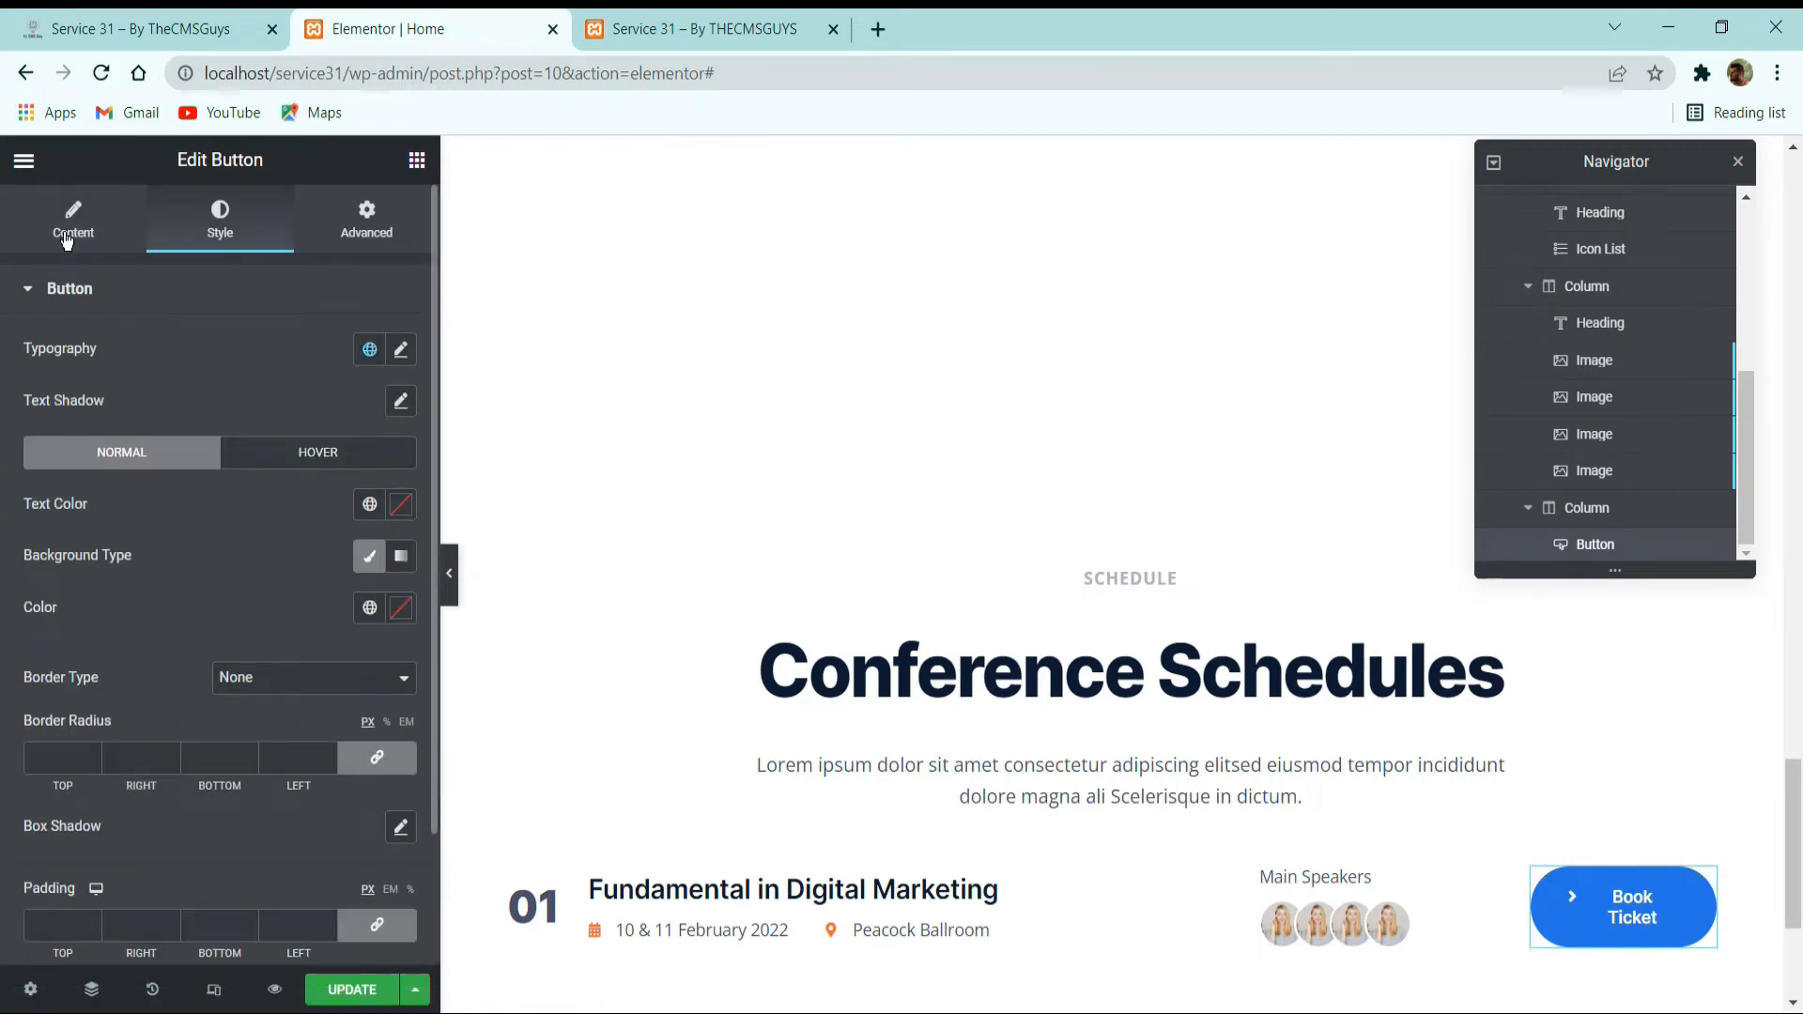
left_click_drag(73, 765, 65, 767)
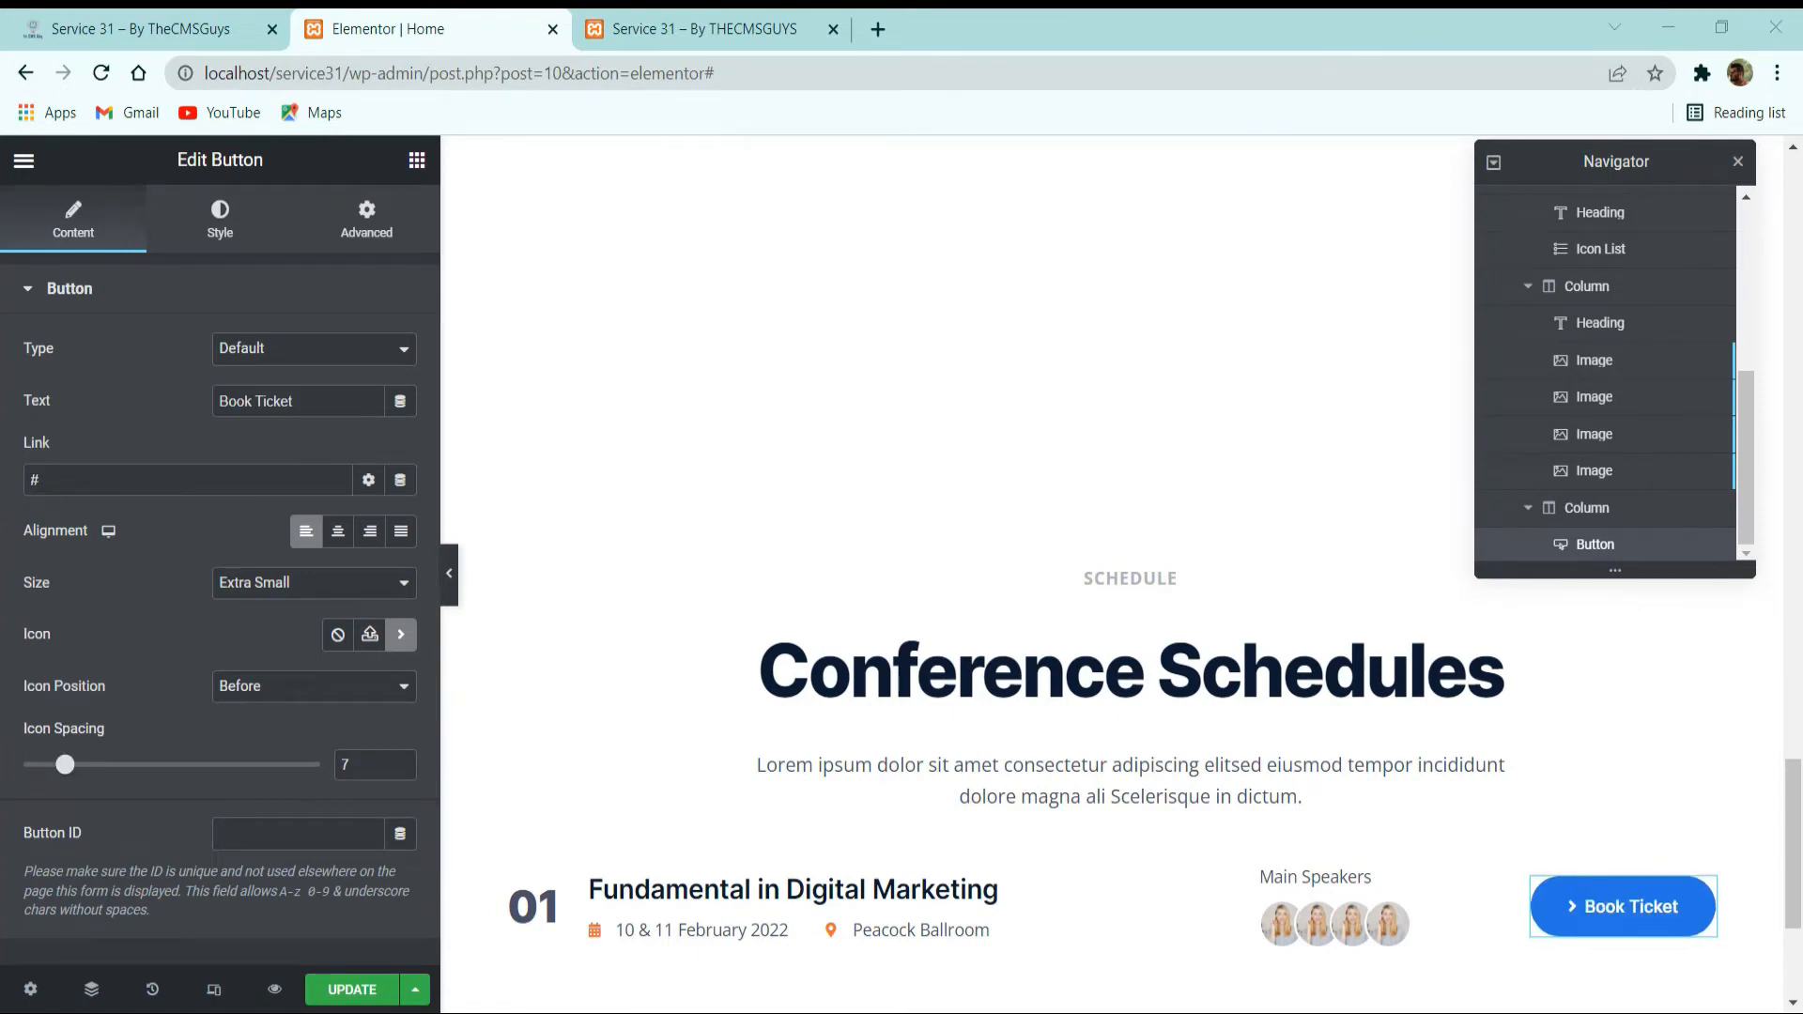
left_click(401, 771)
left_click(401, 771)
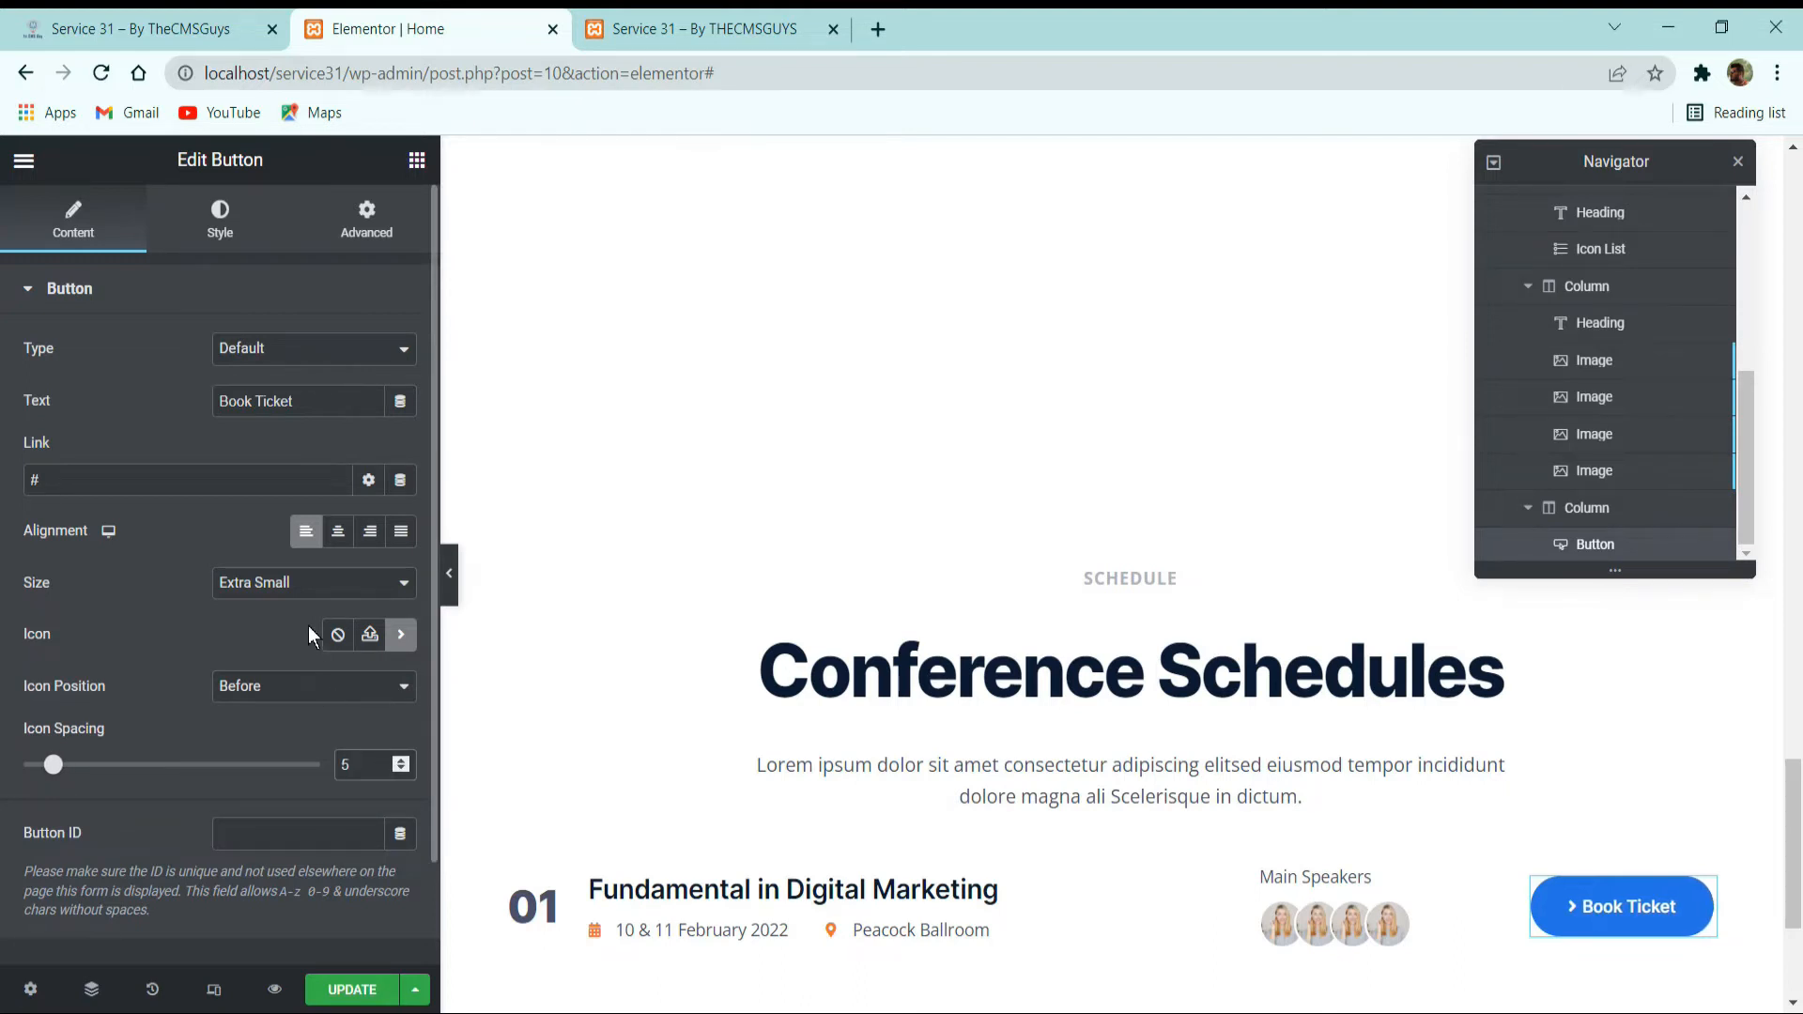
Compare the ticket button with the reference site and set the schedule row inner section's columns gap to No Gap.
left_click(220, 214)
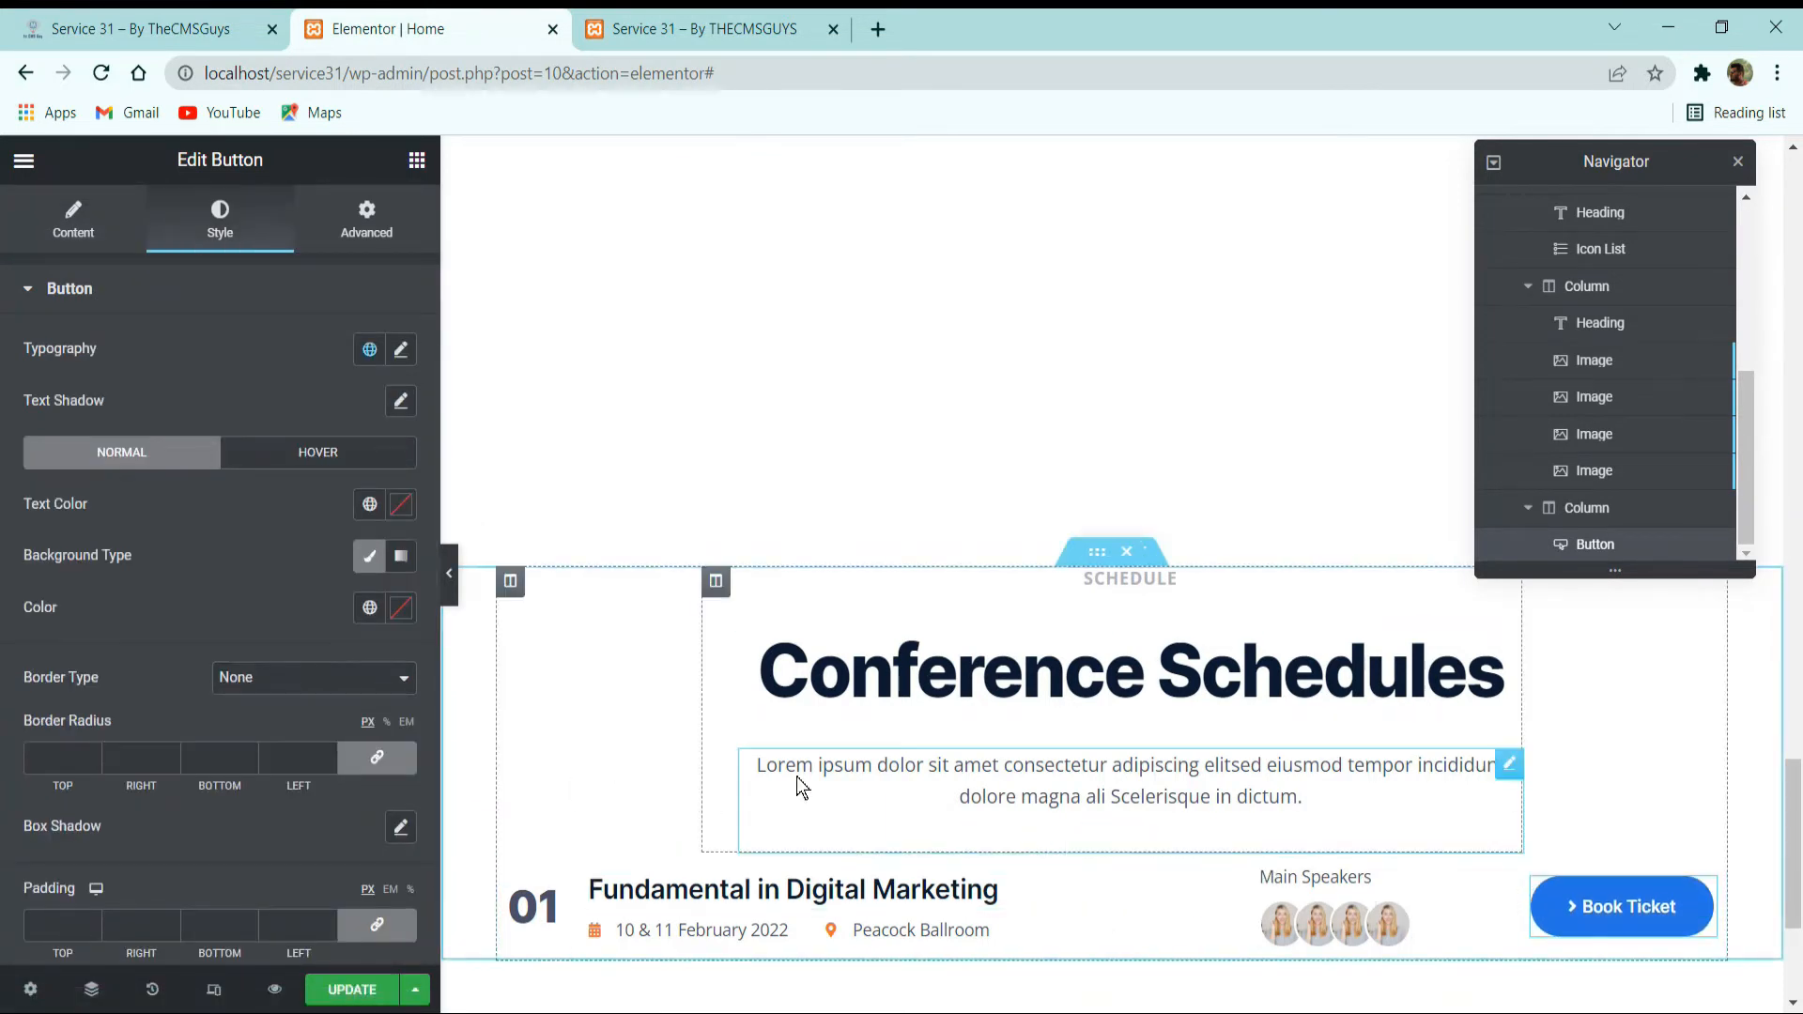
left_click(136, 16)
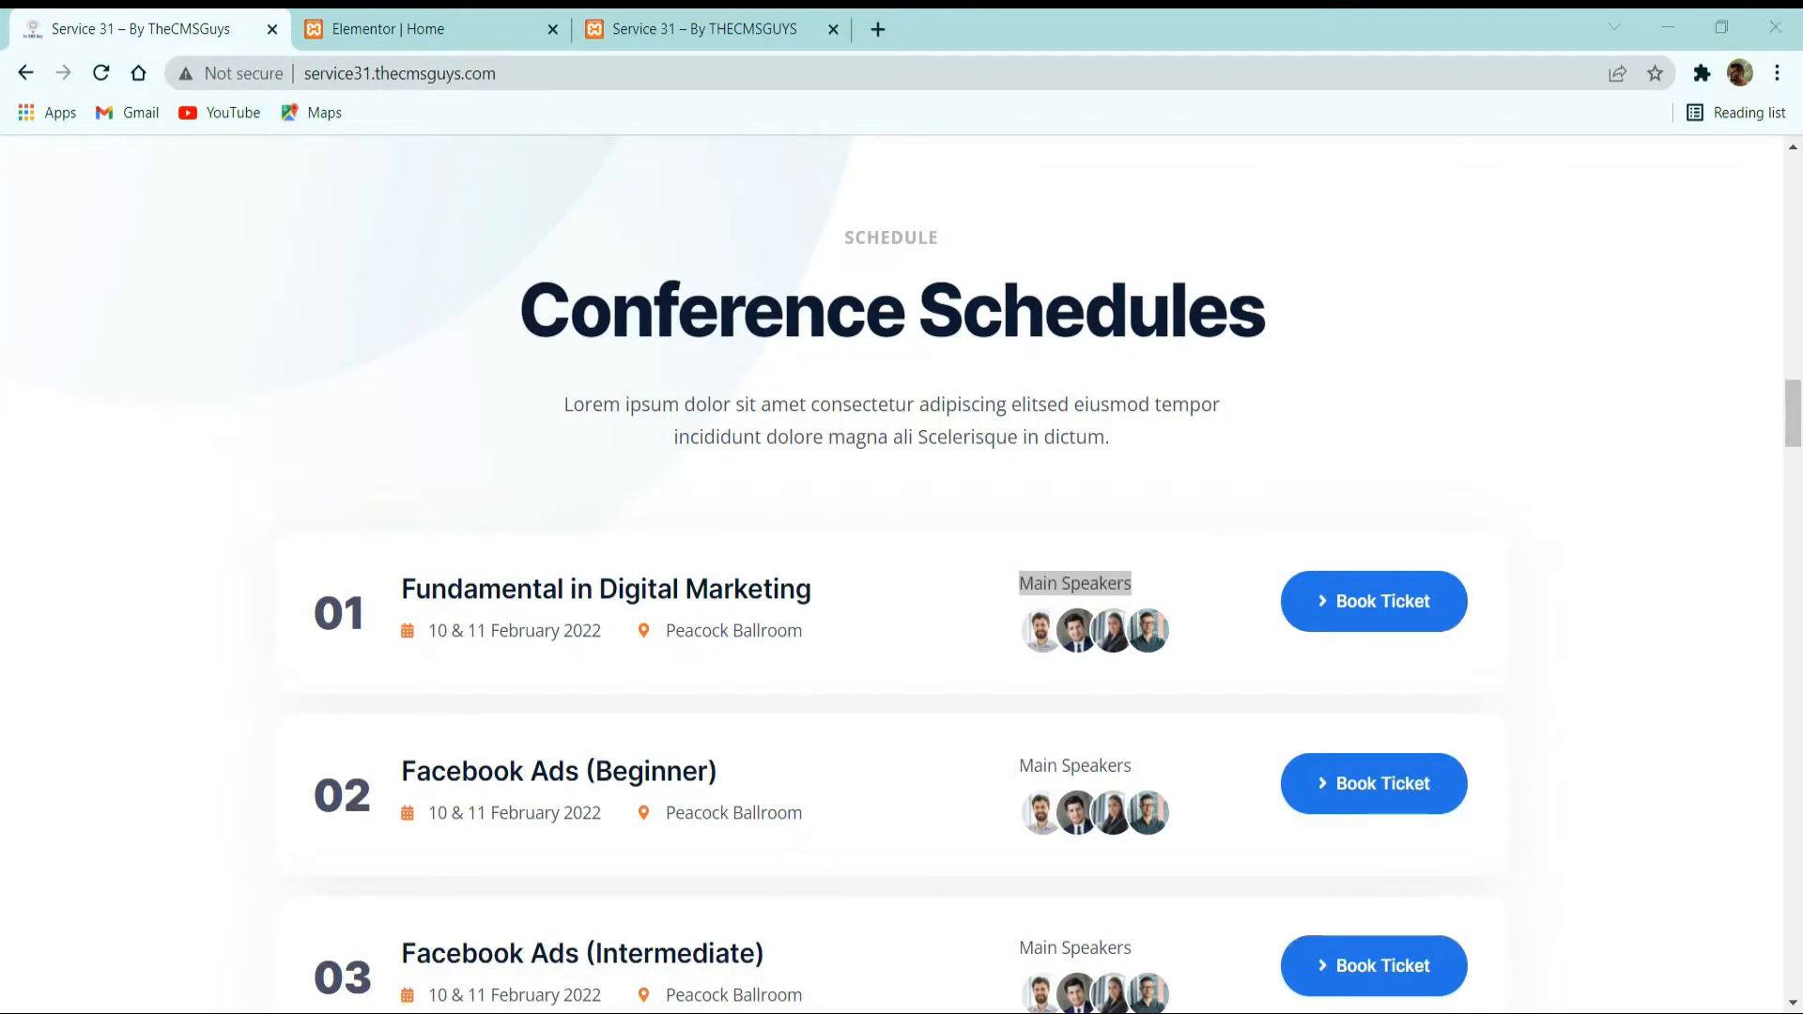
left_click(563, 21)
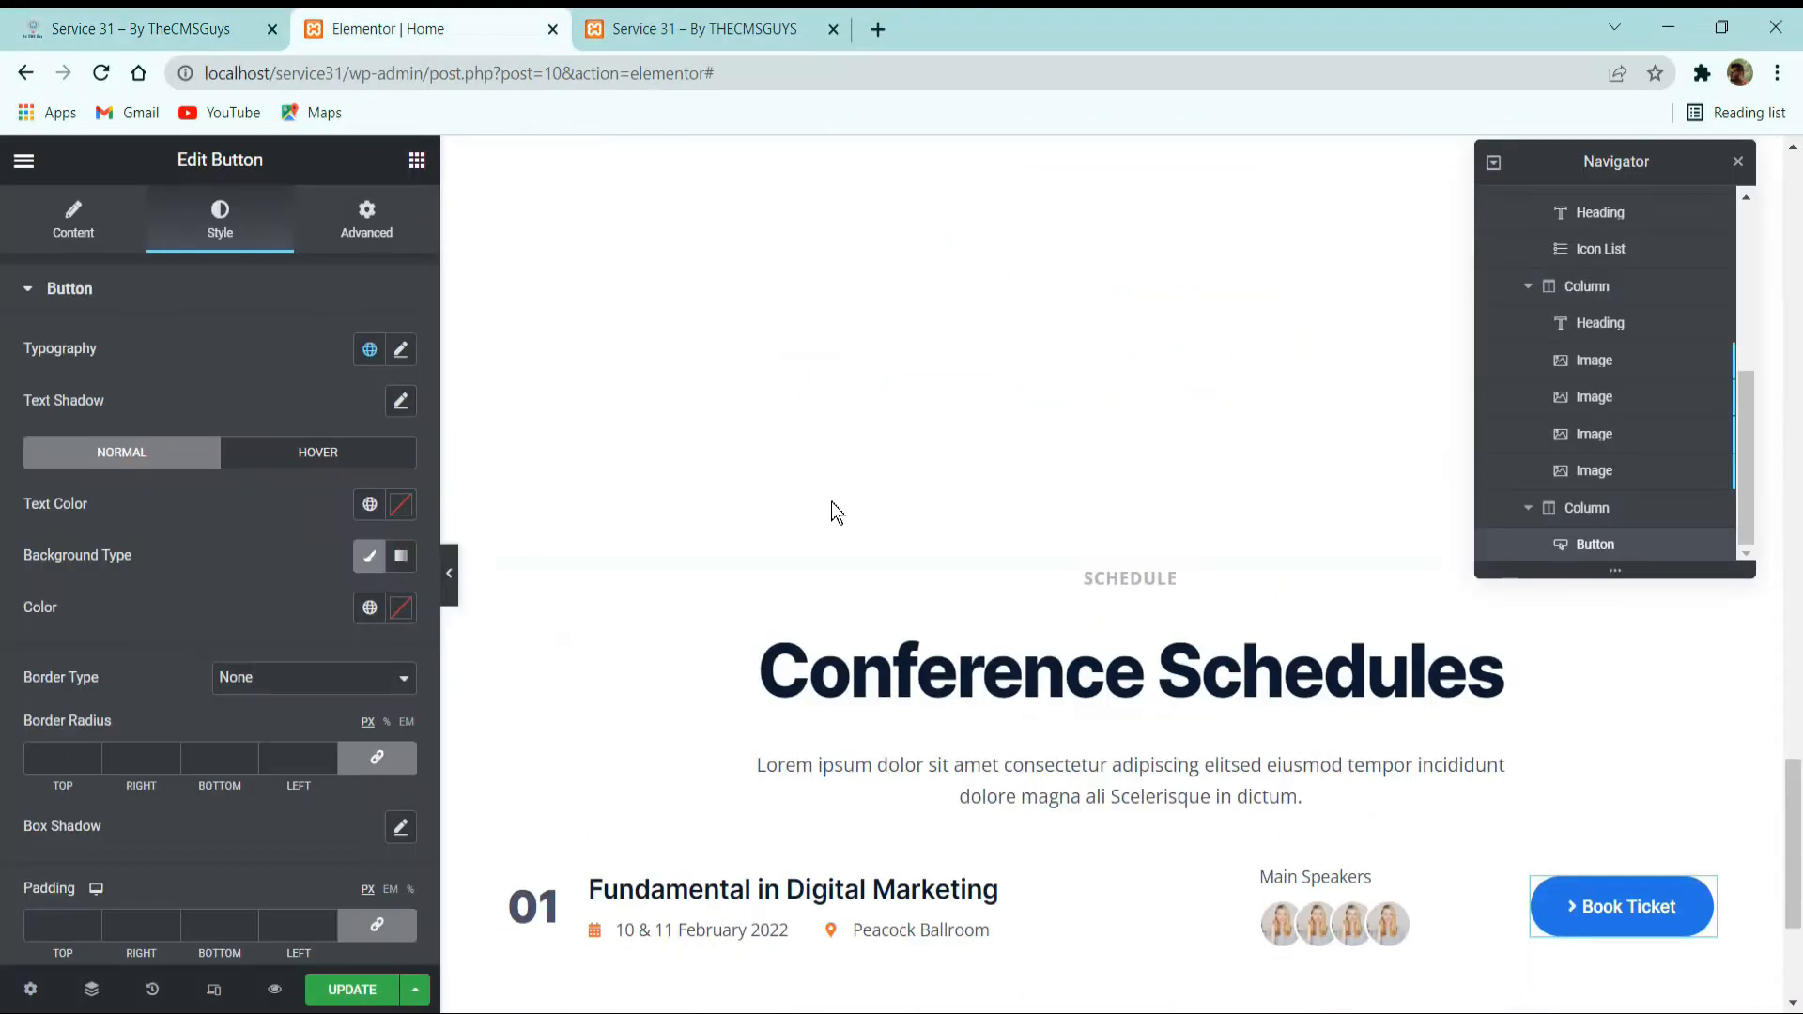
left_click(1097, 838)
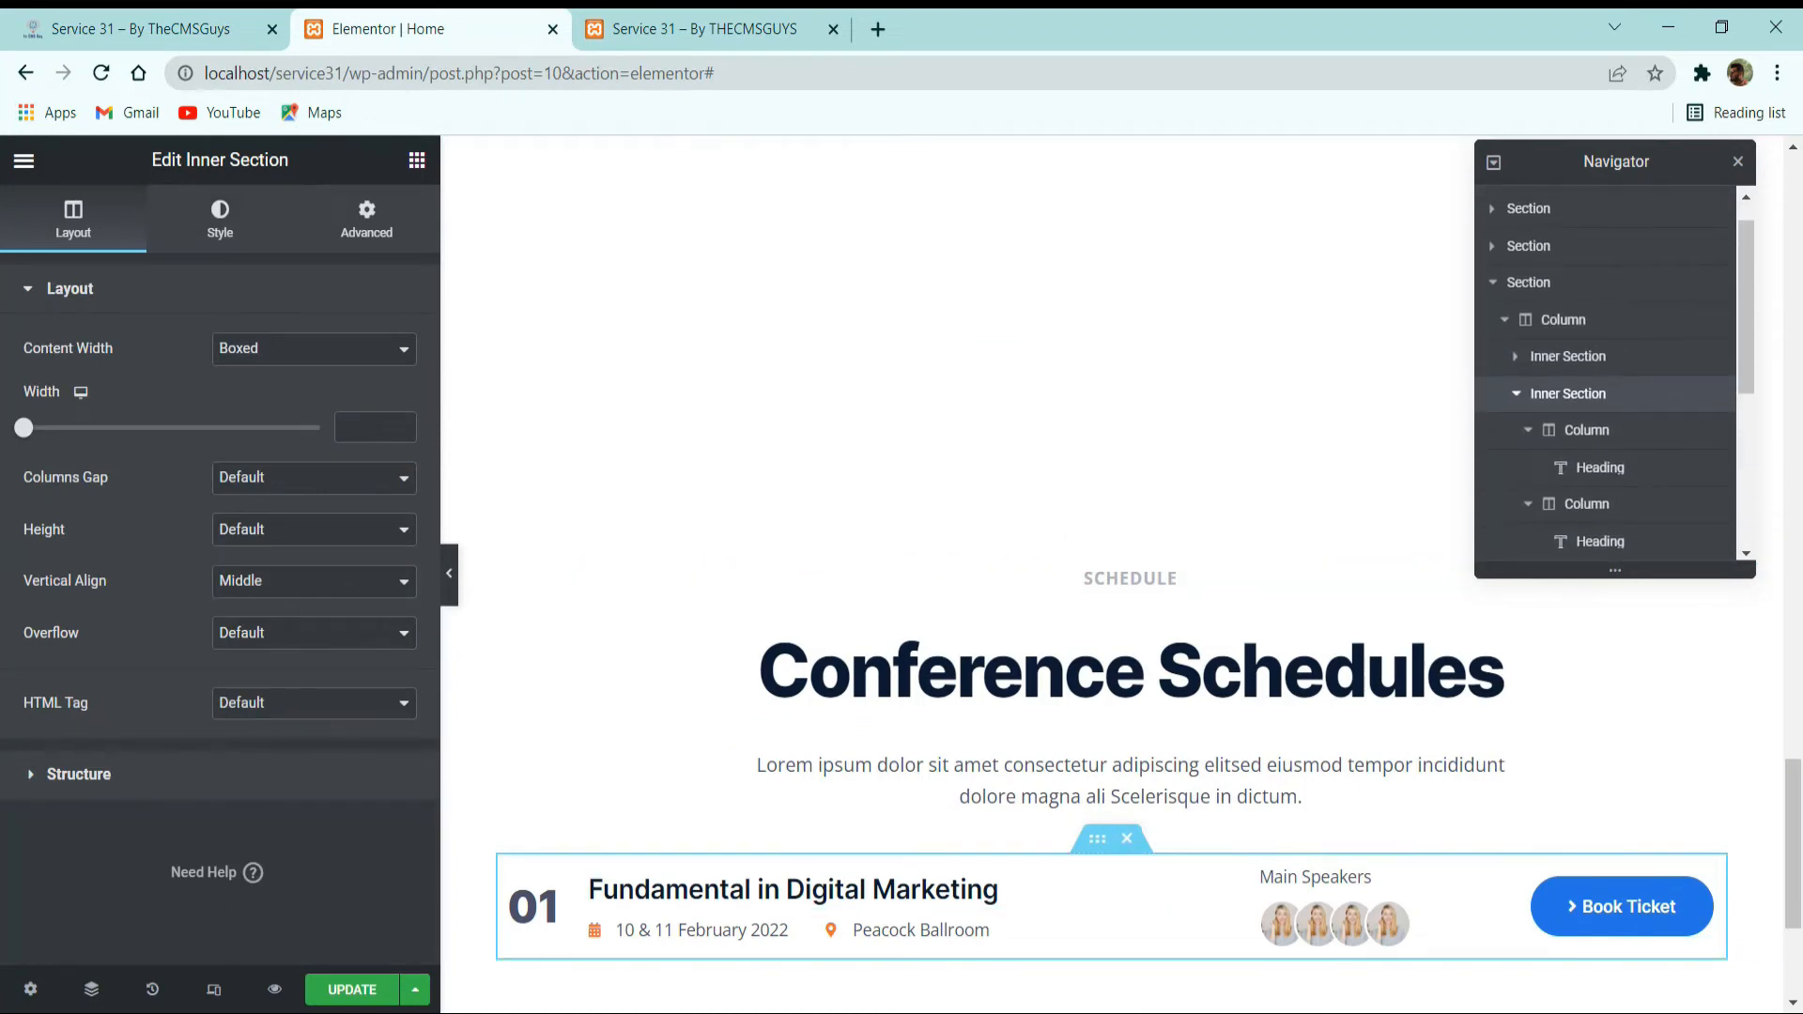
left_click(287, 480)
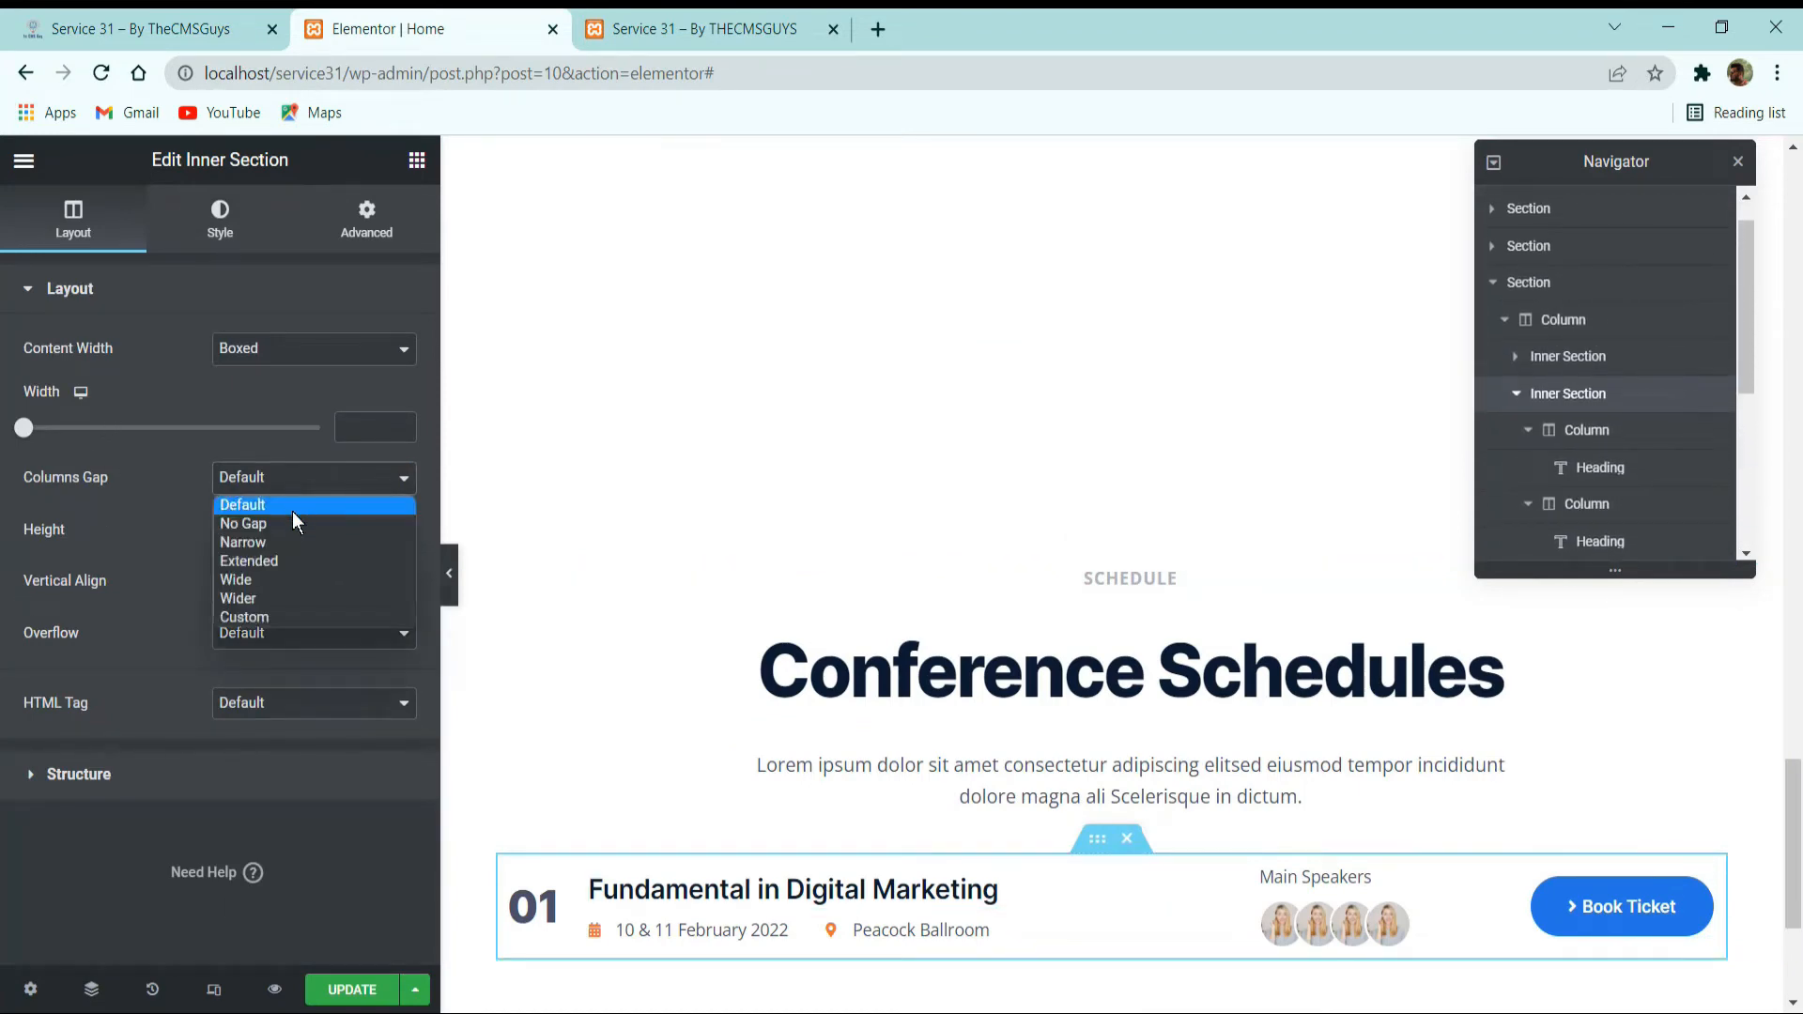
left_click(291, 519)
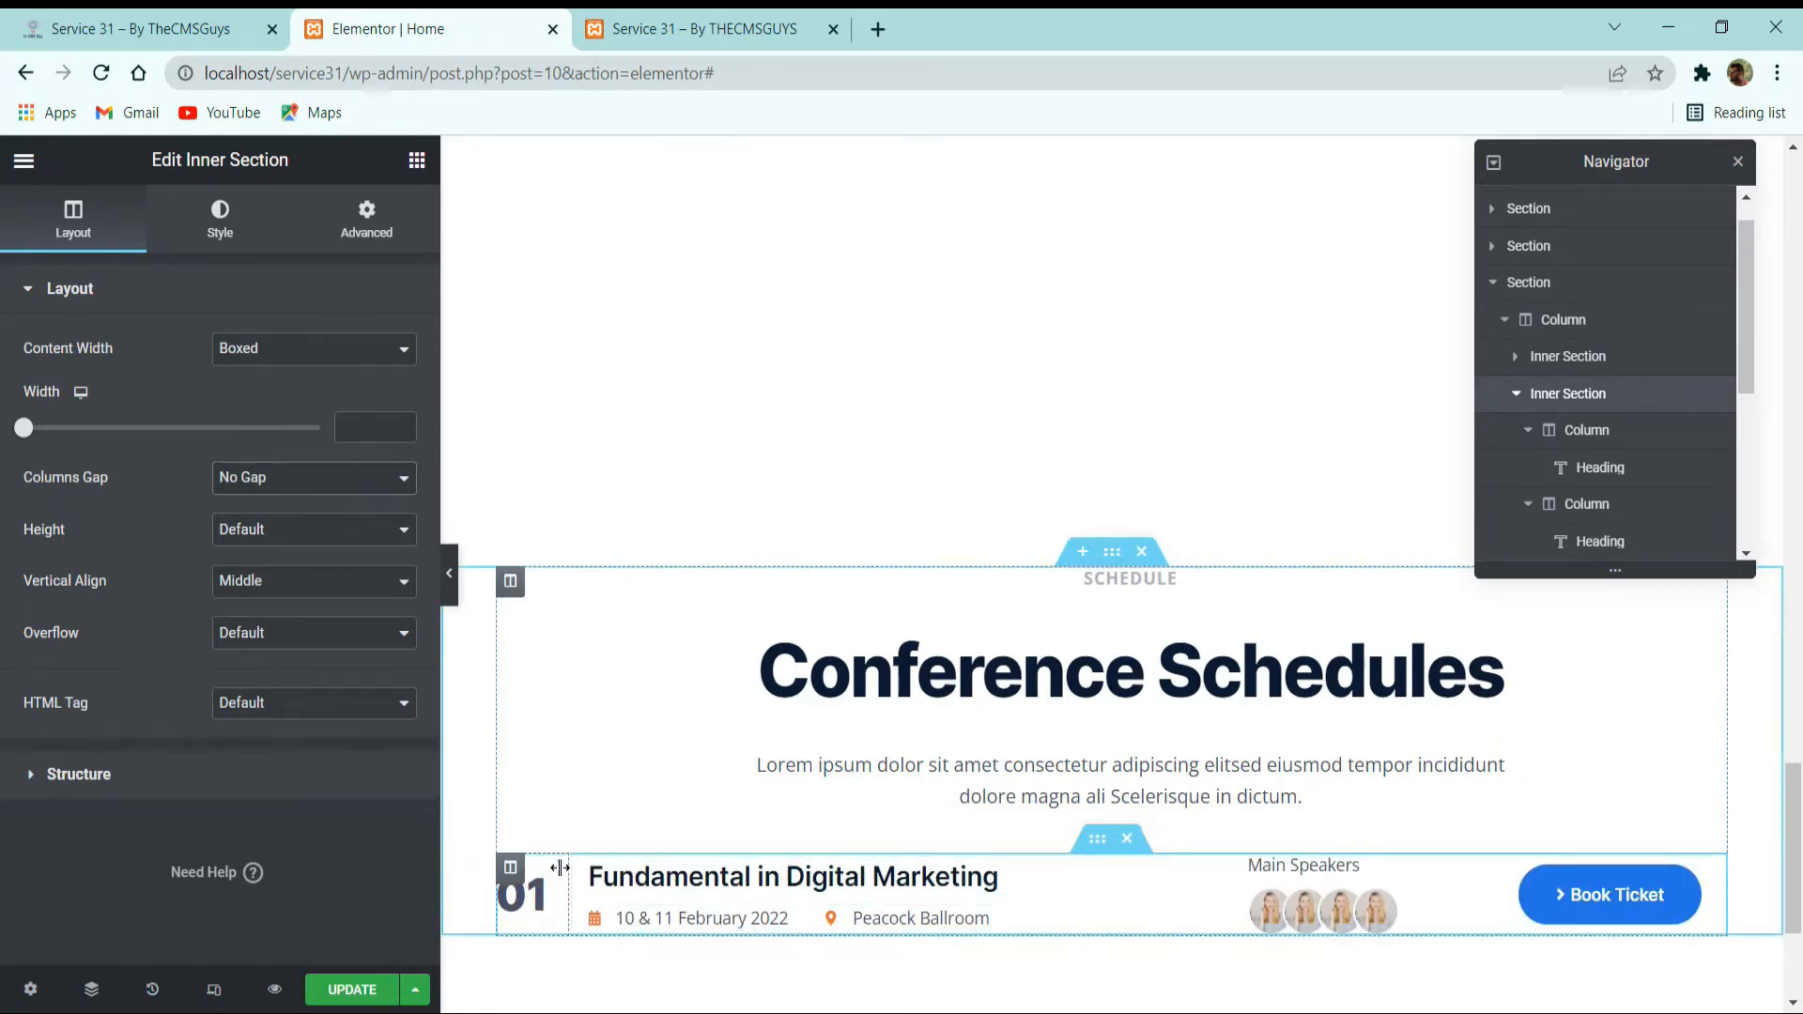
Give the schedule row's inner section a classic background in white.
left_click(219, 218)
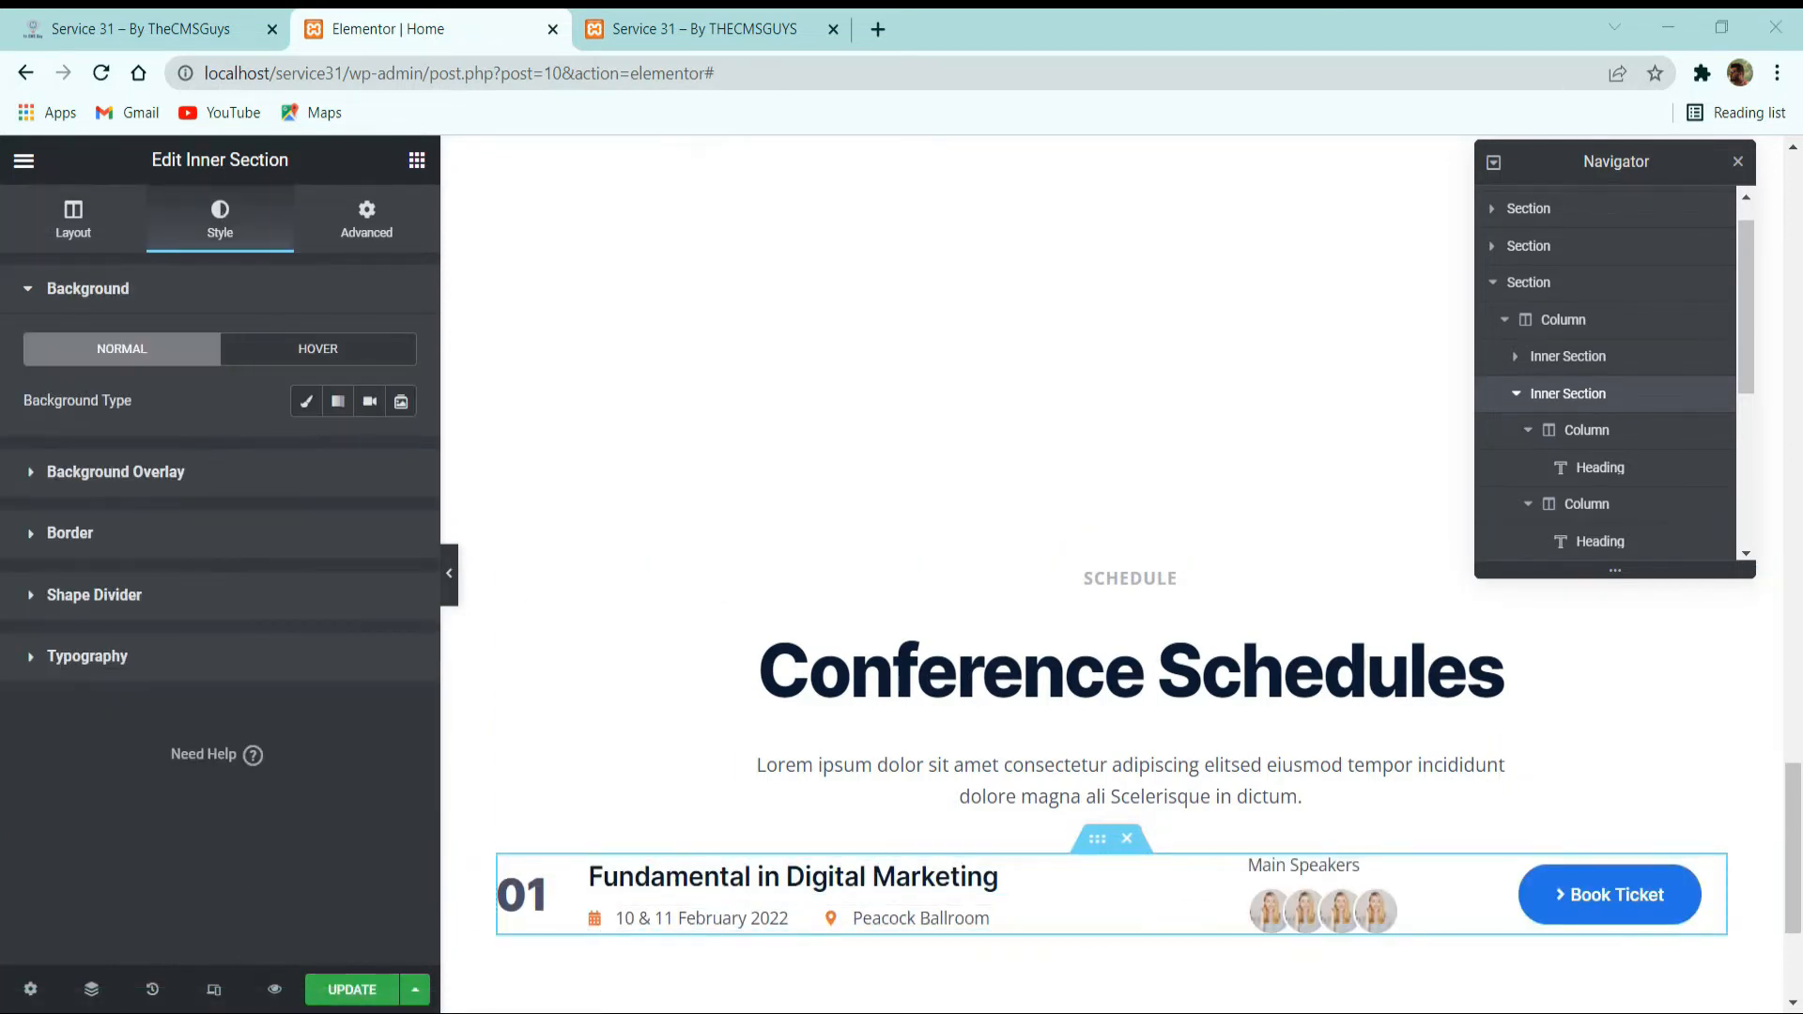
left_click(306, 401)
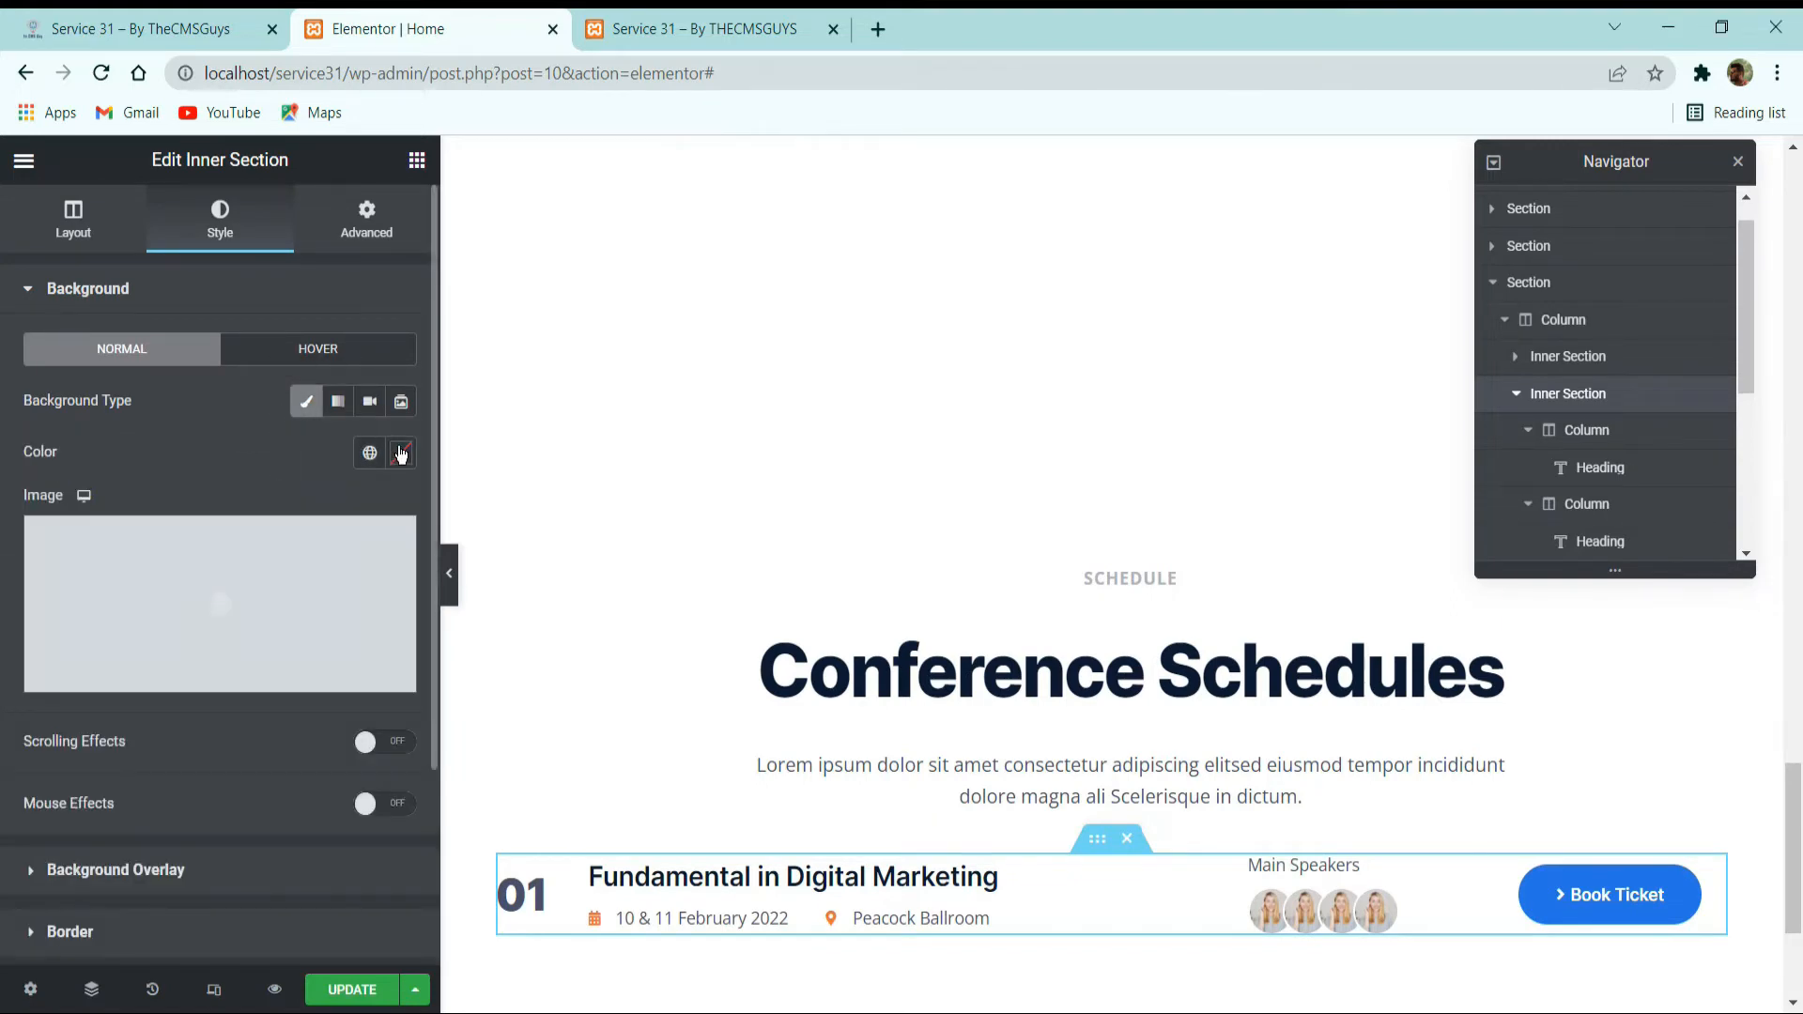
left_click(401, 454)
left_click_drag(212, 613, 65, 448)
left_click(185, 426)
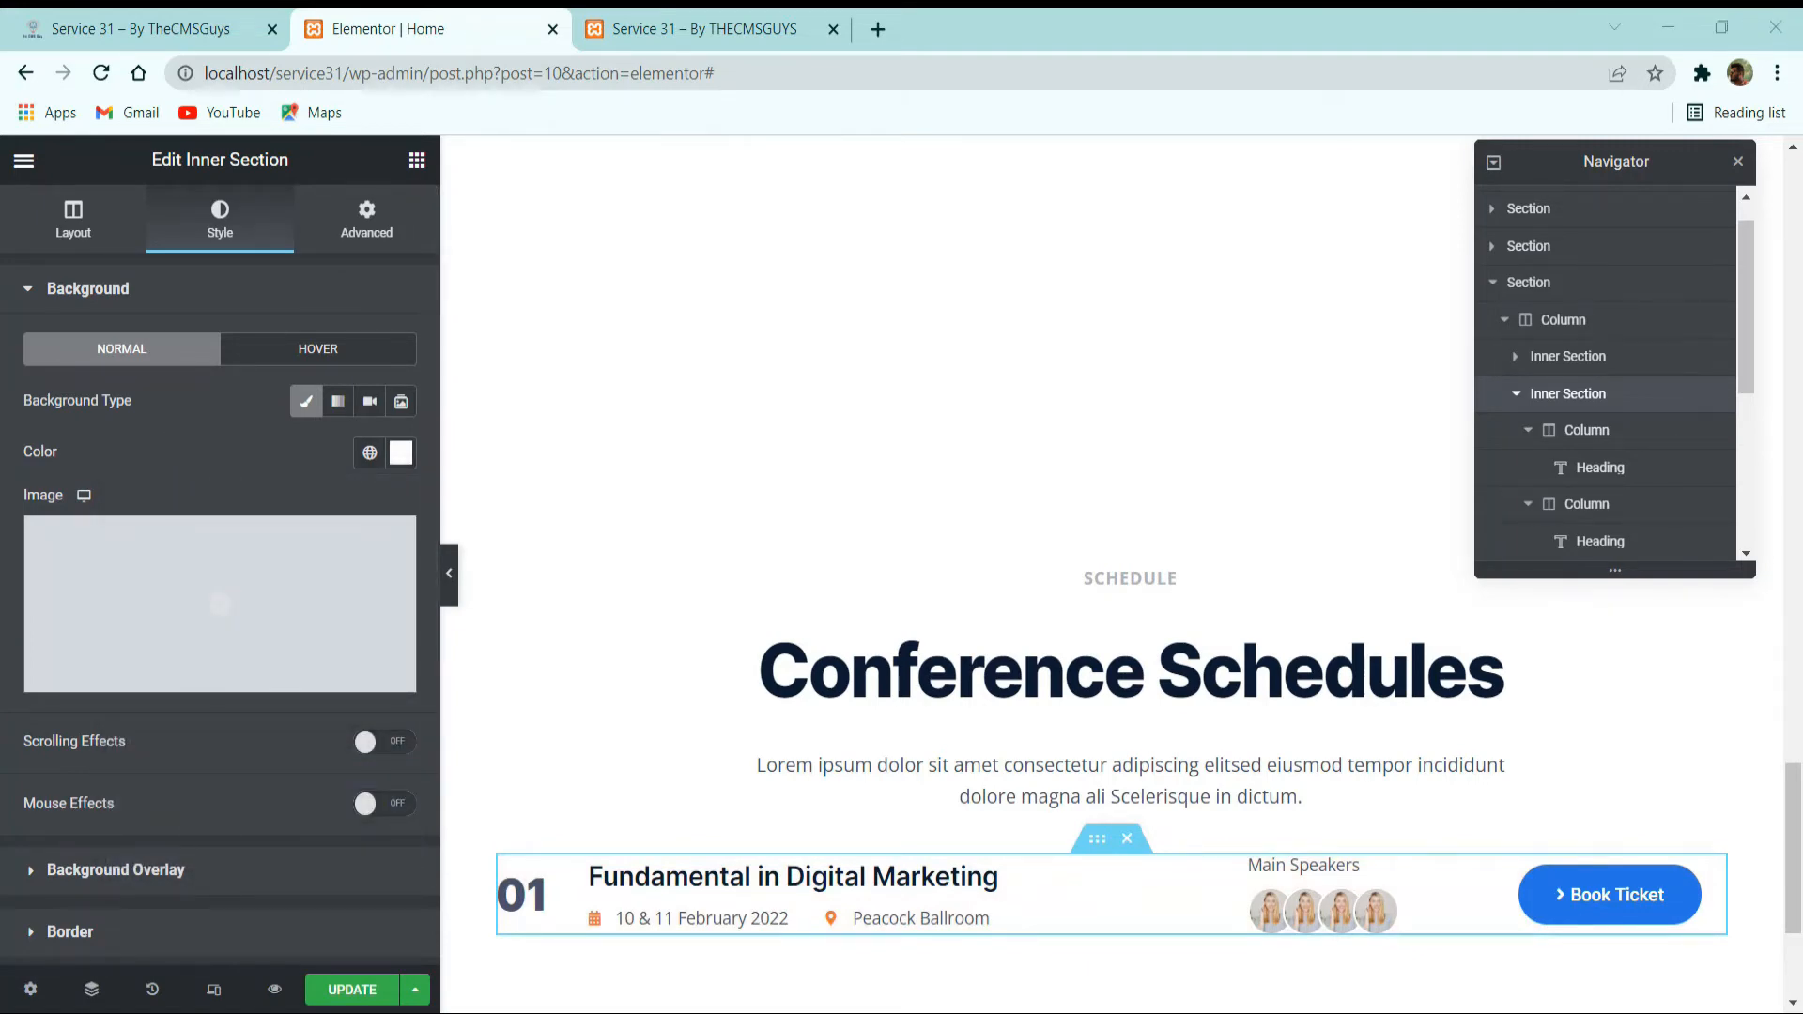
Round all corners of the schedule row's inner section with a 16 px border radius.
scroll(165, 705, "down", 3)
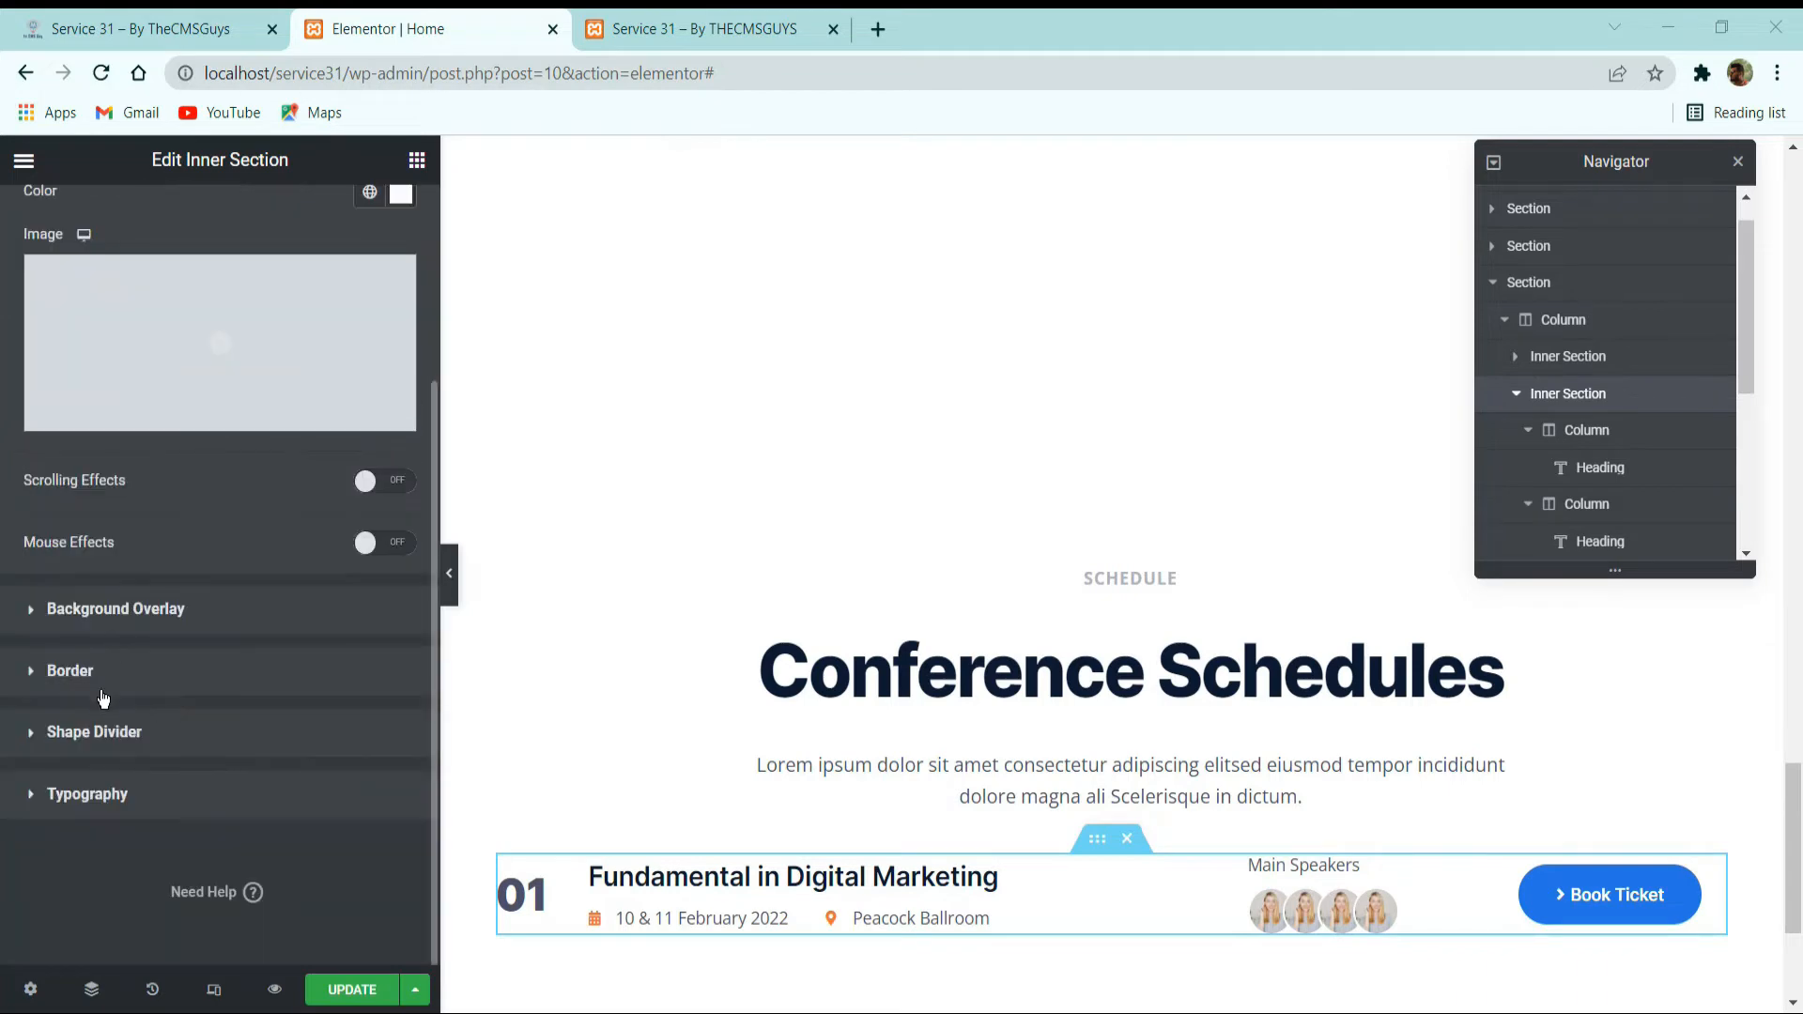
left_click(111, 685)
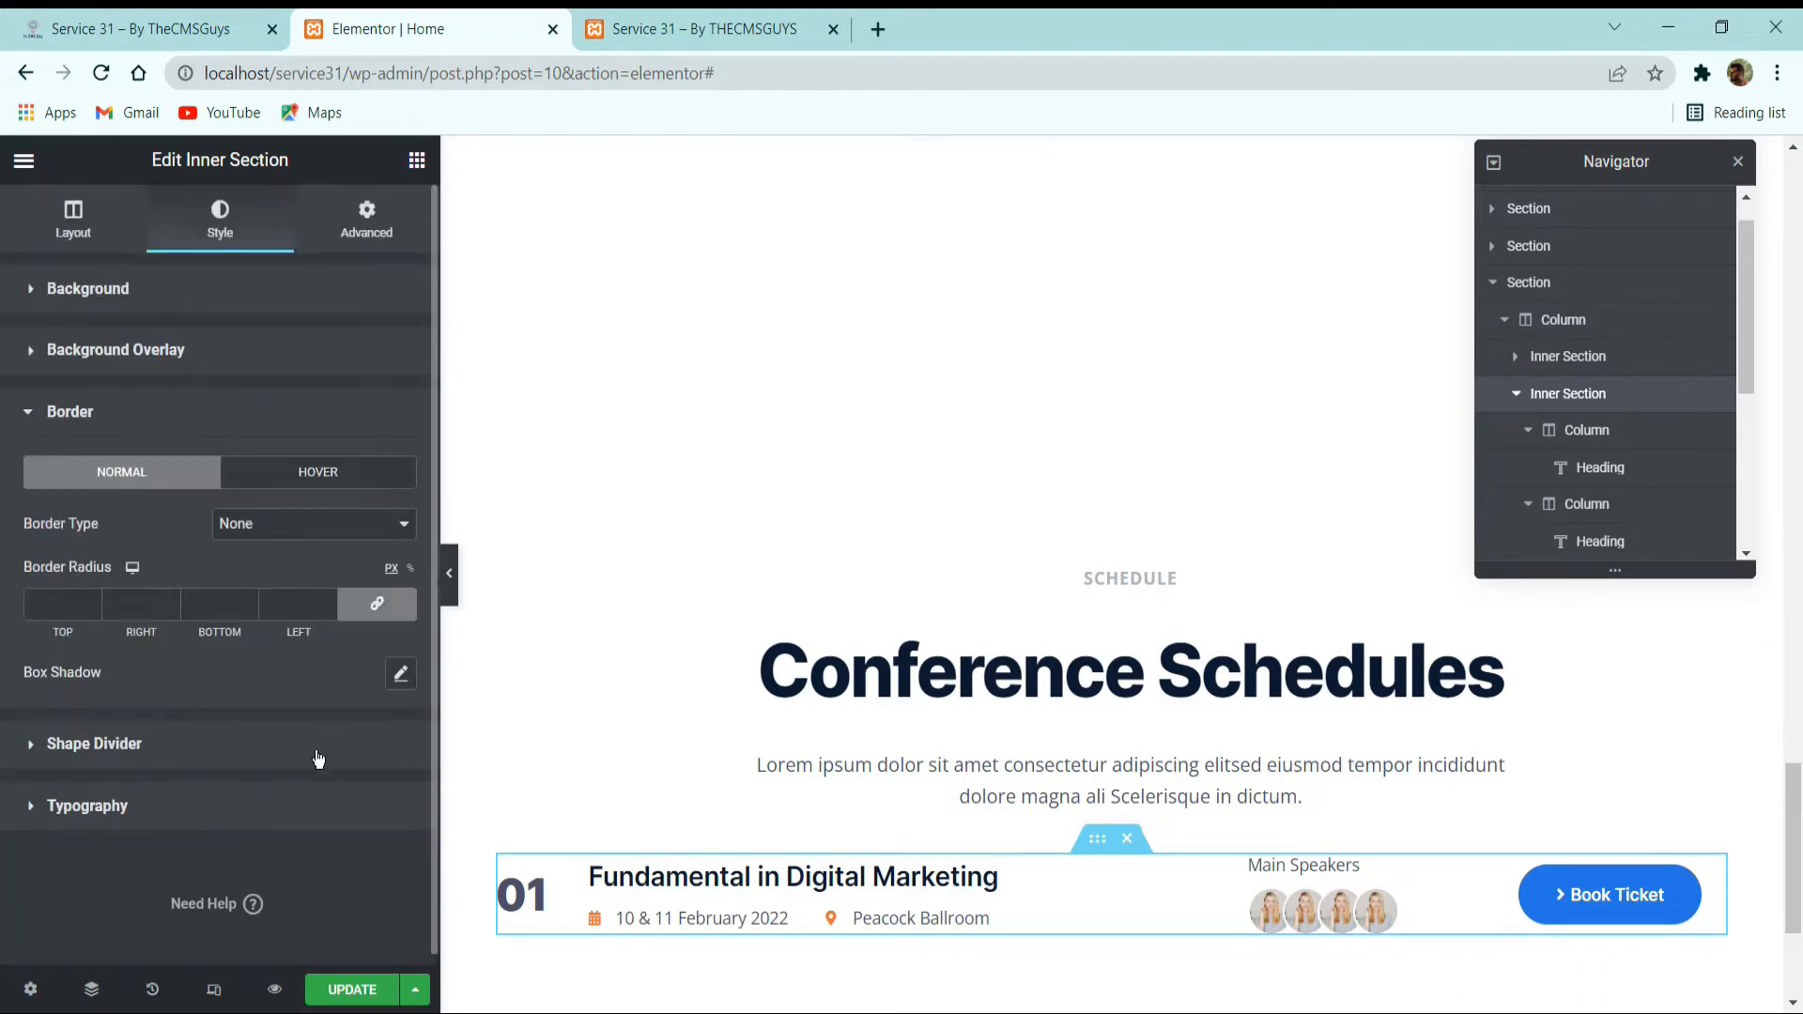
left_click(309, 615)
type("16")
Give the schedule row's inner section a box shadow with blur 50, vertical 10 and colour rgba(128, 134, 142, 0.1).
left_click(401, 674)
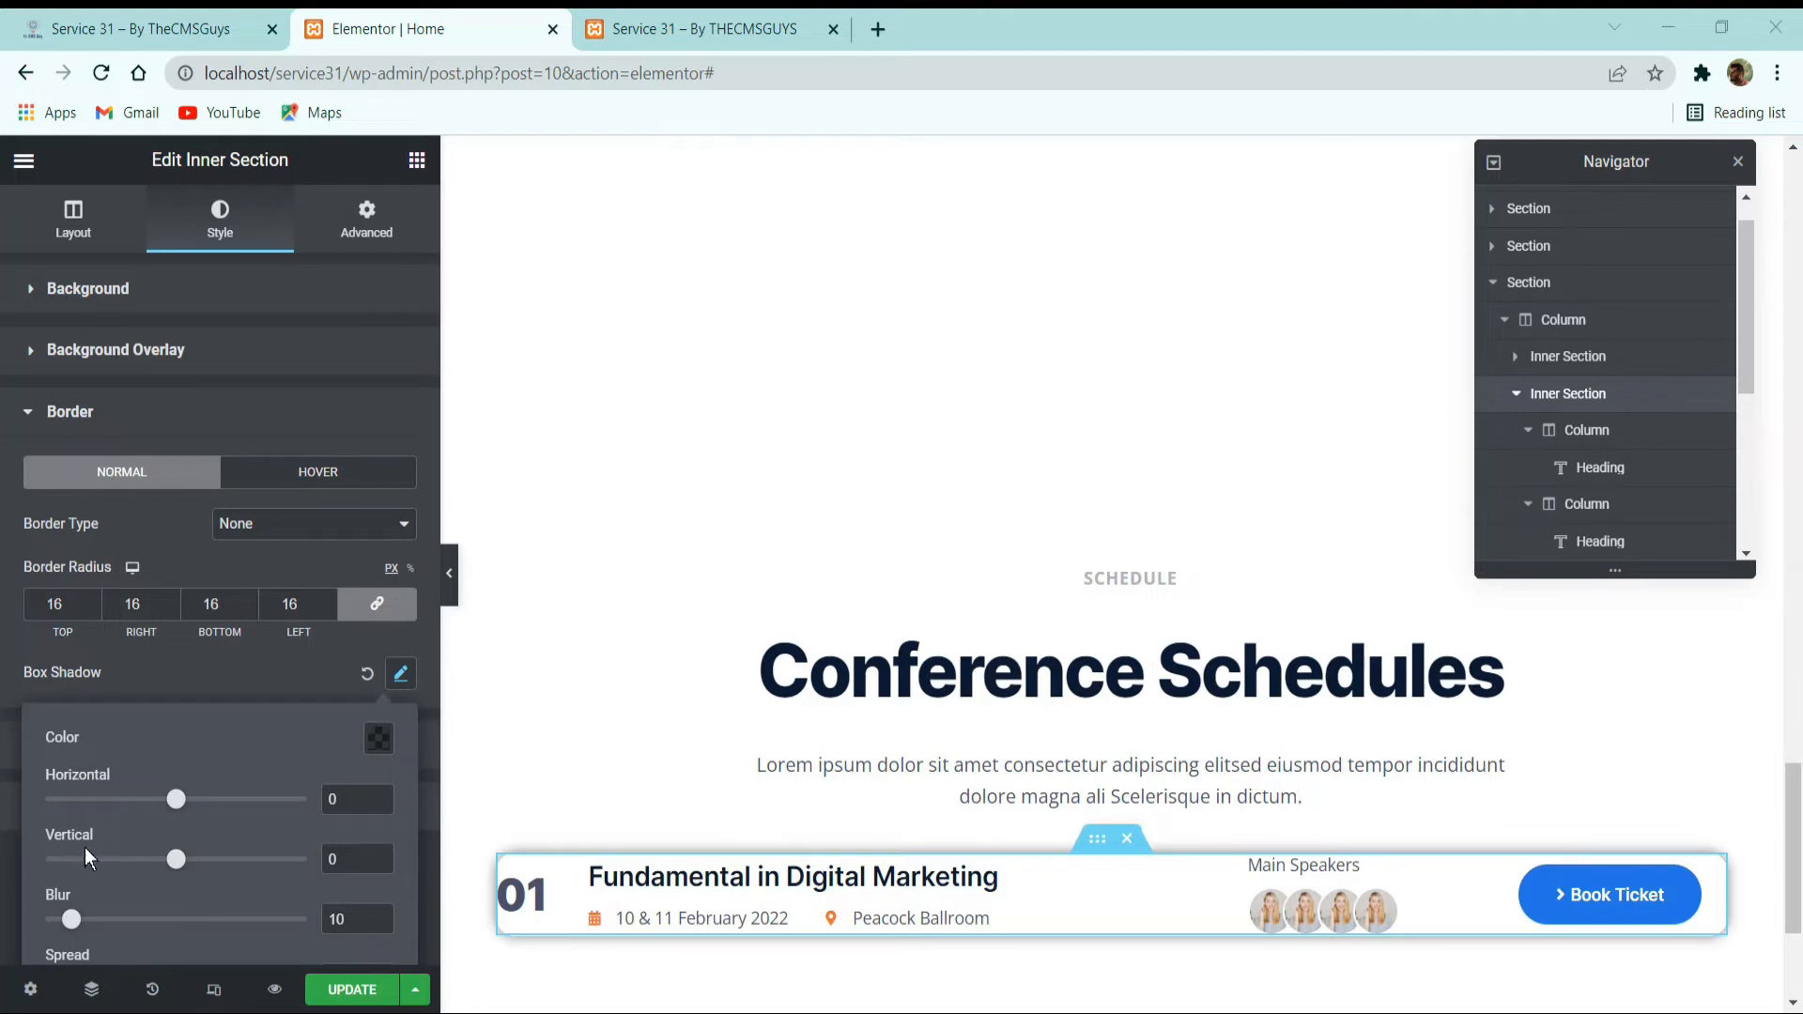
scroll(352, 794, "down", 1)
double_click(338, 820)
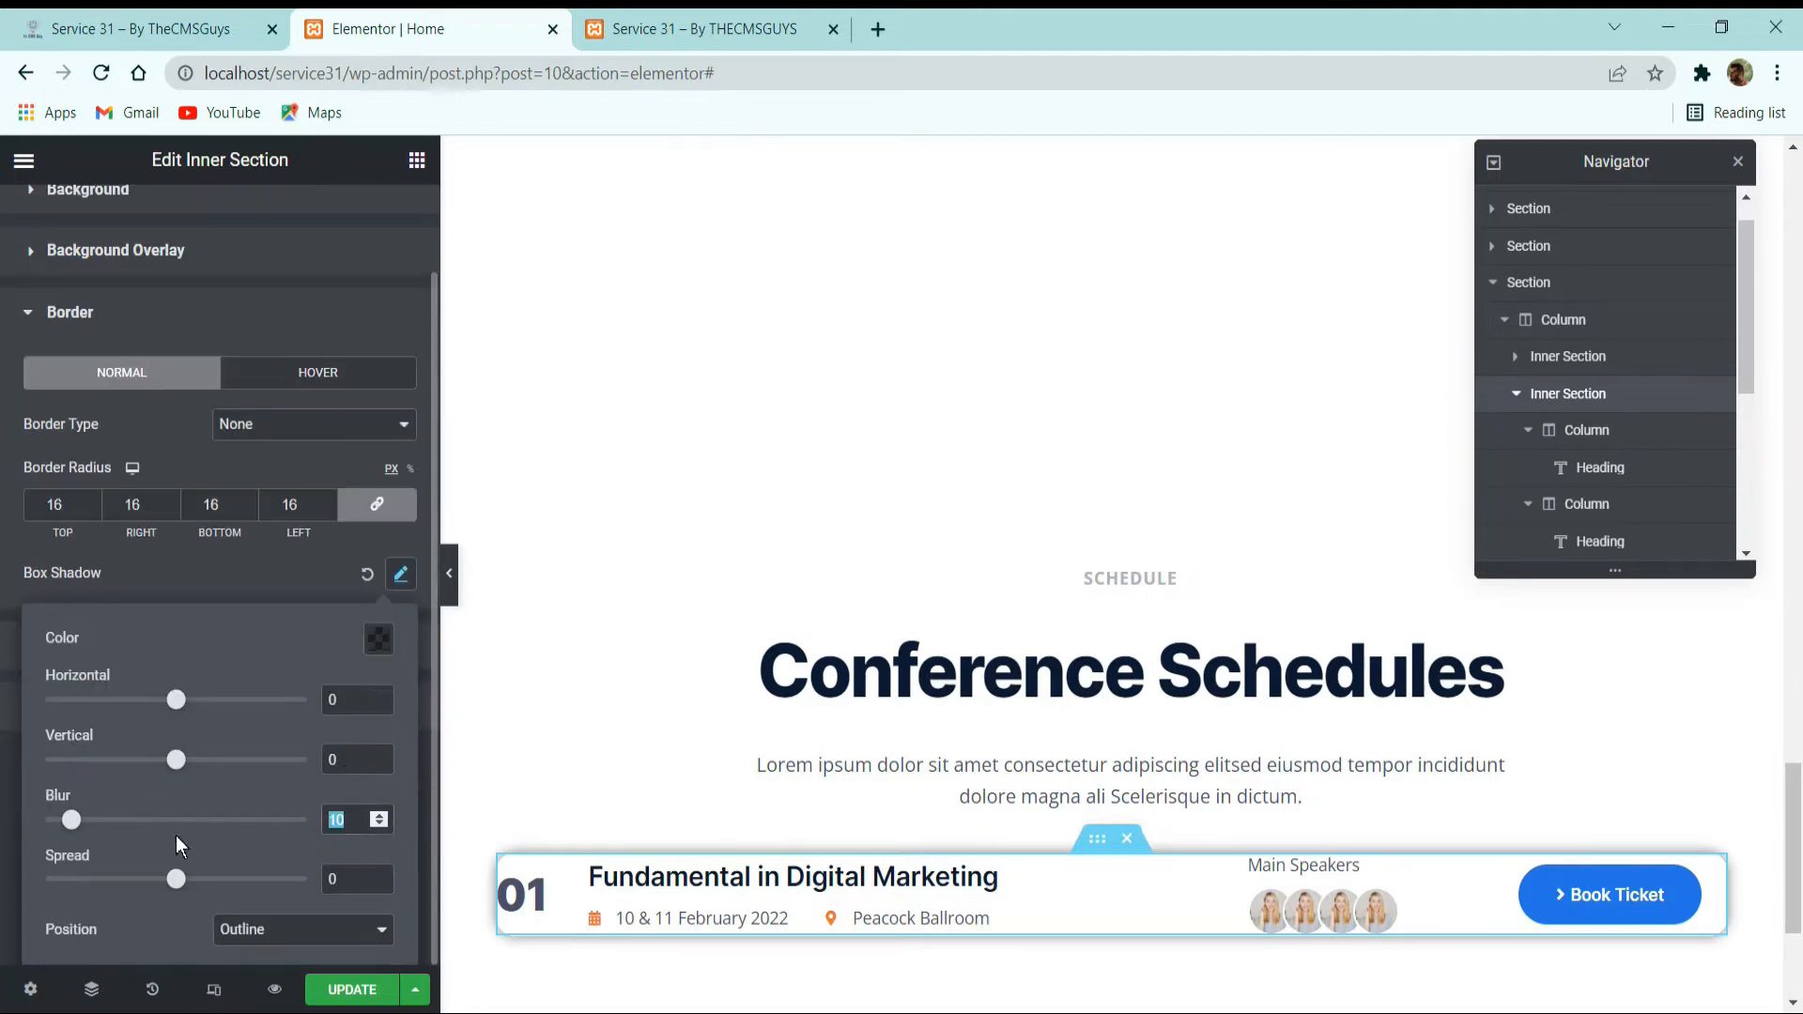
type("50")
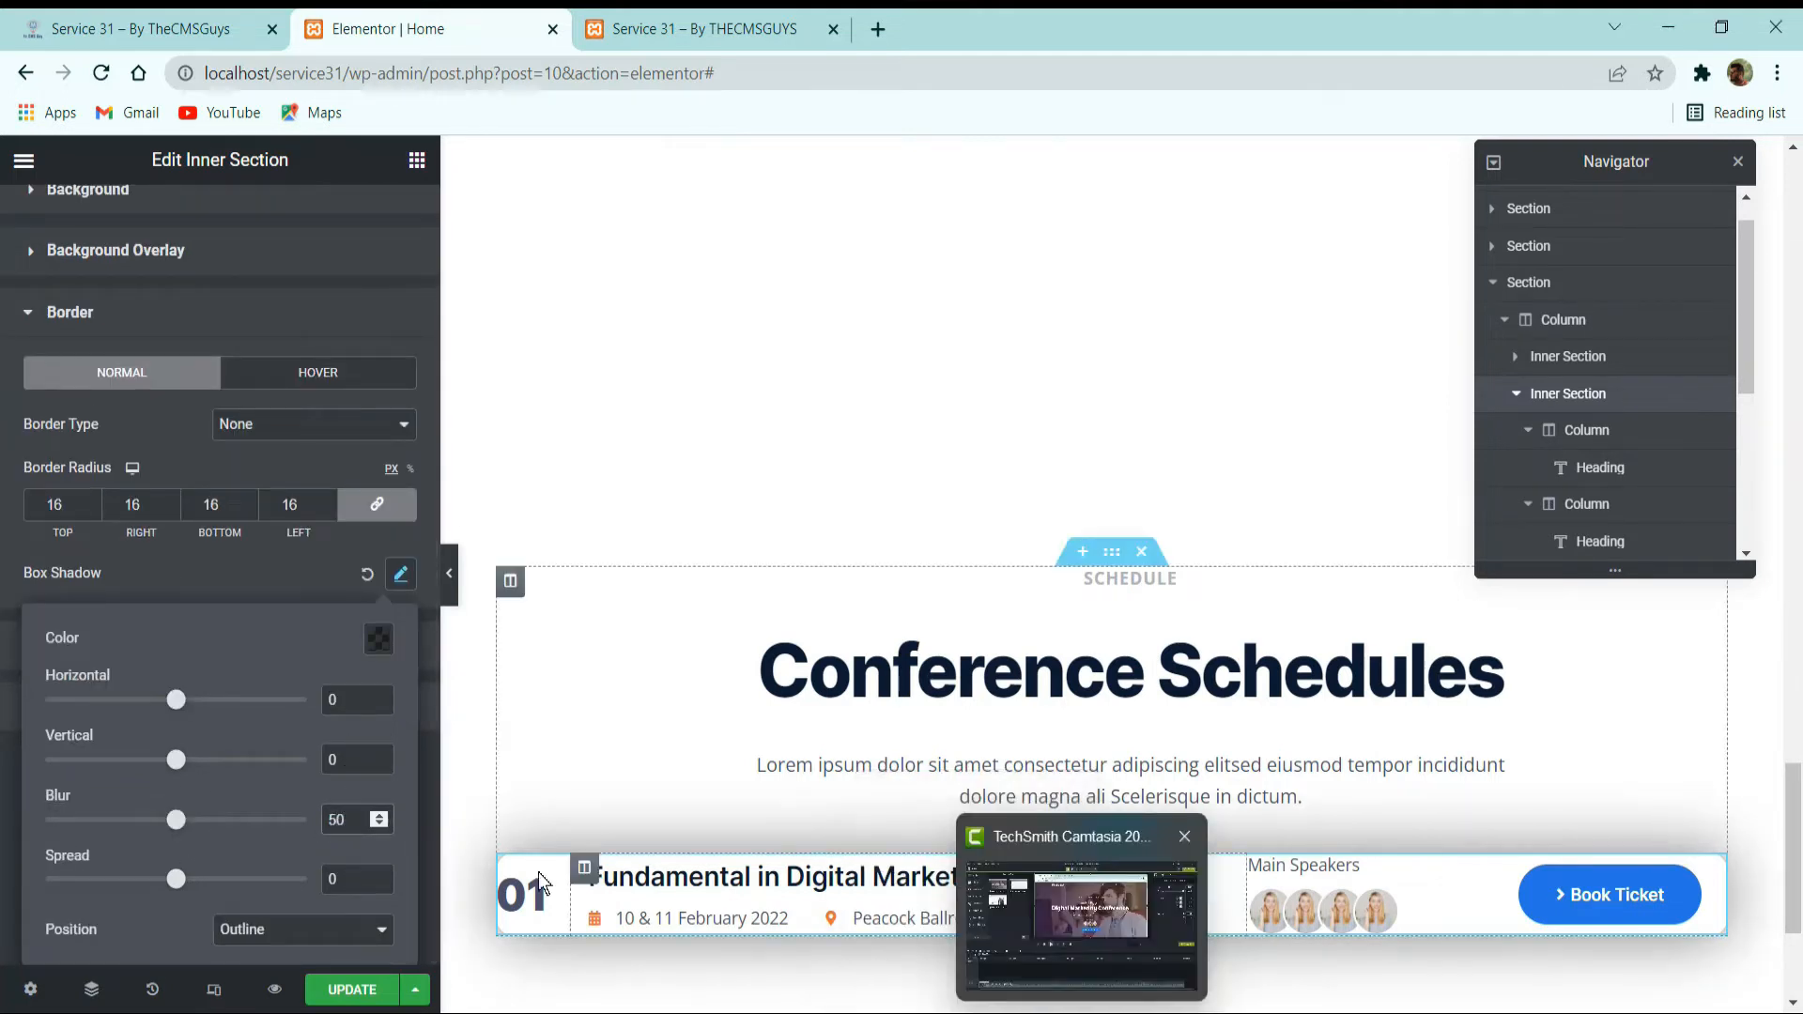
double_click(366, 760)
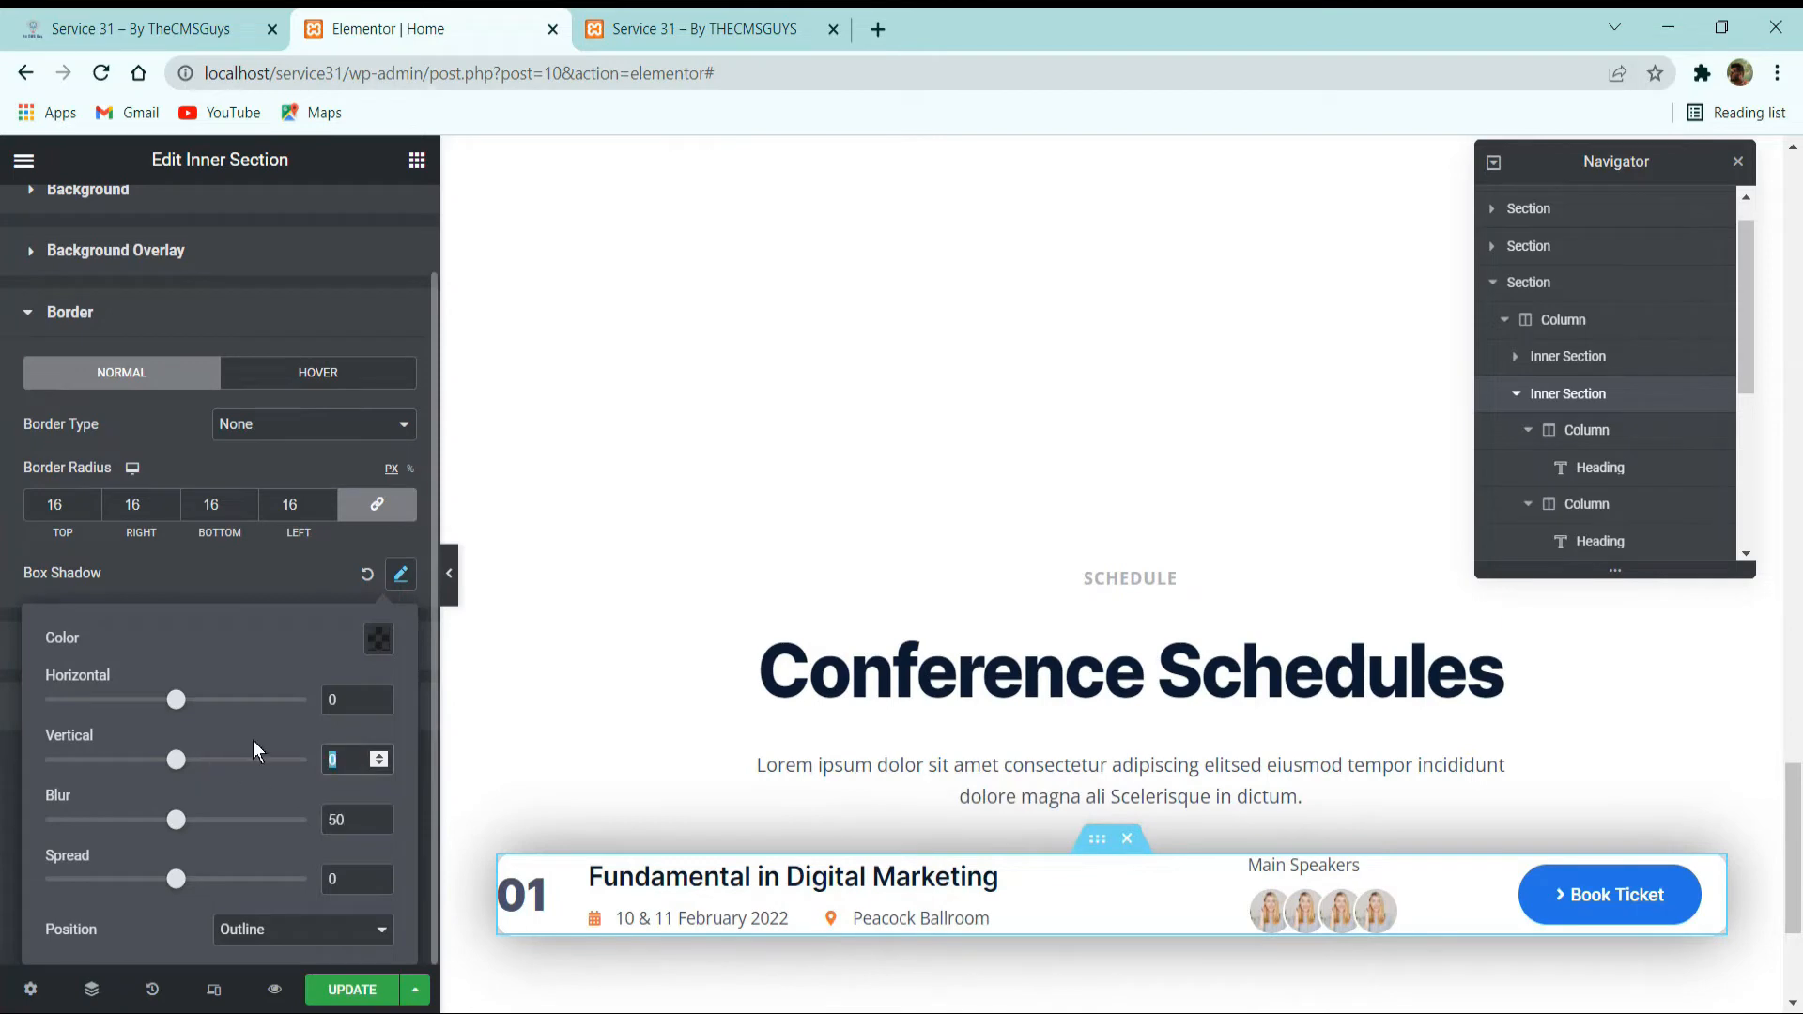
type("10")
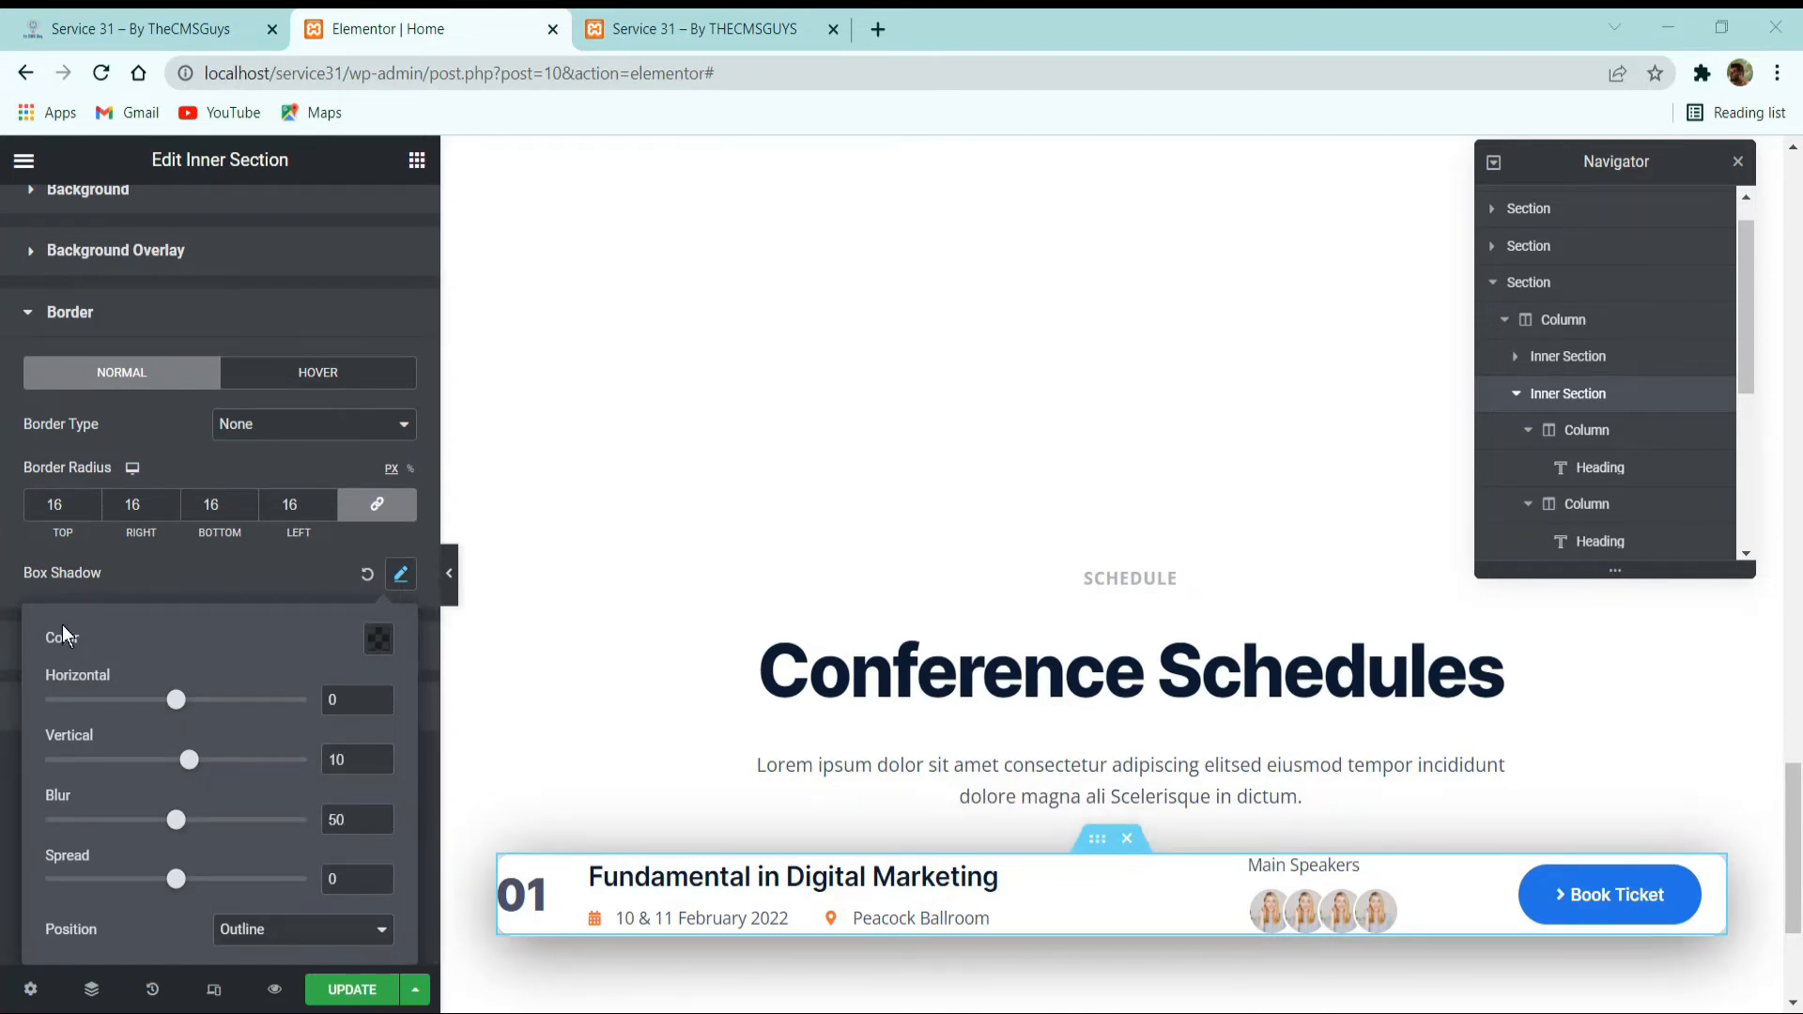
left_click(375, 641)
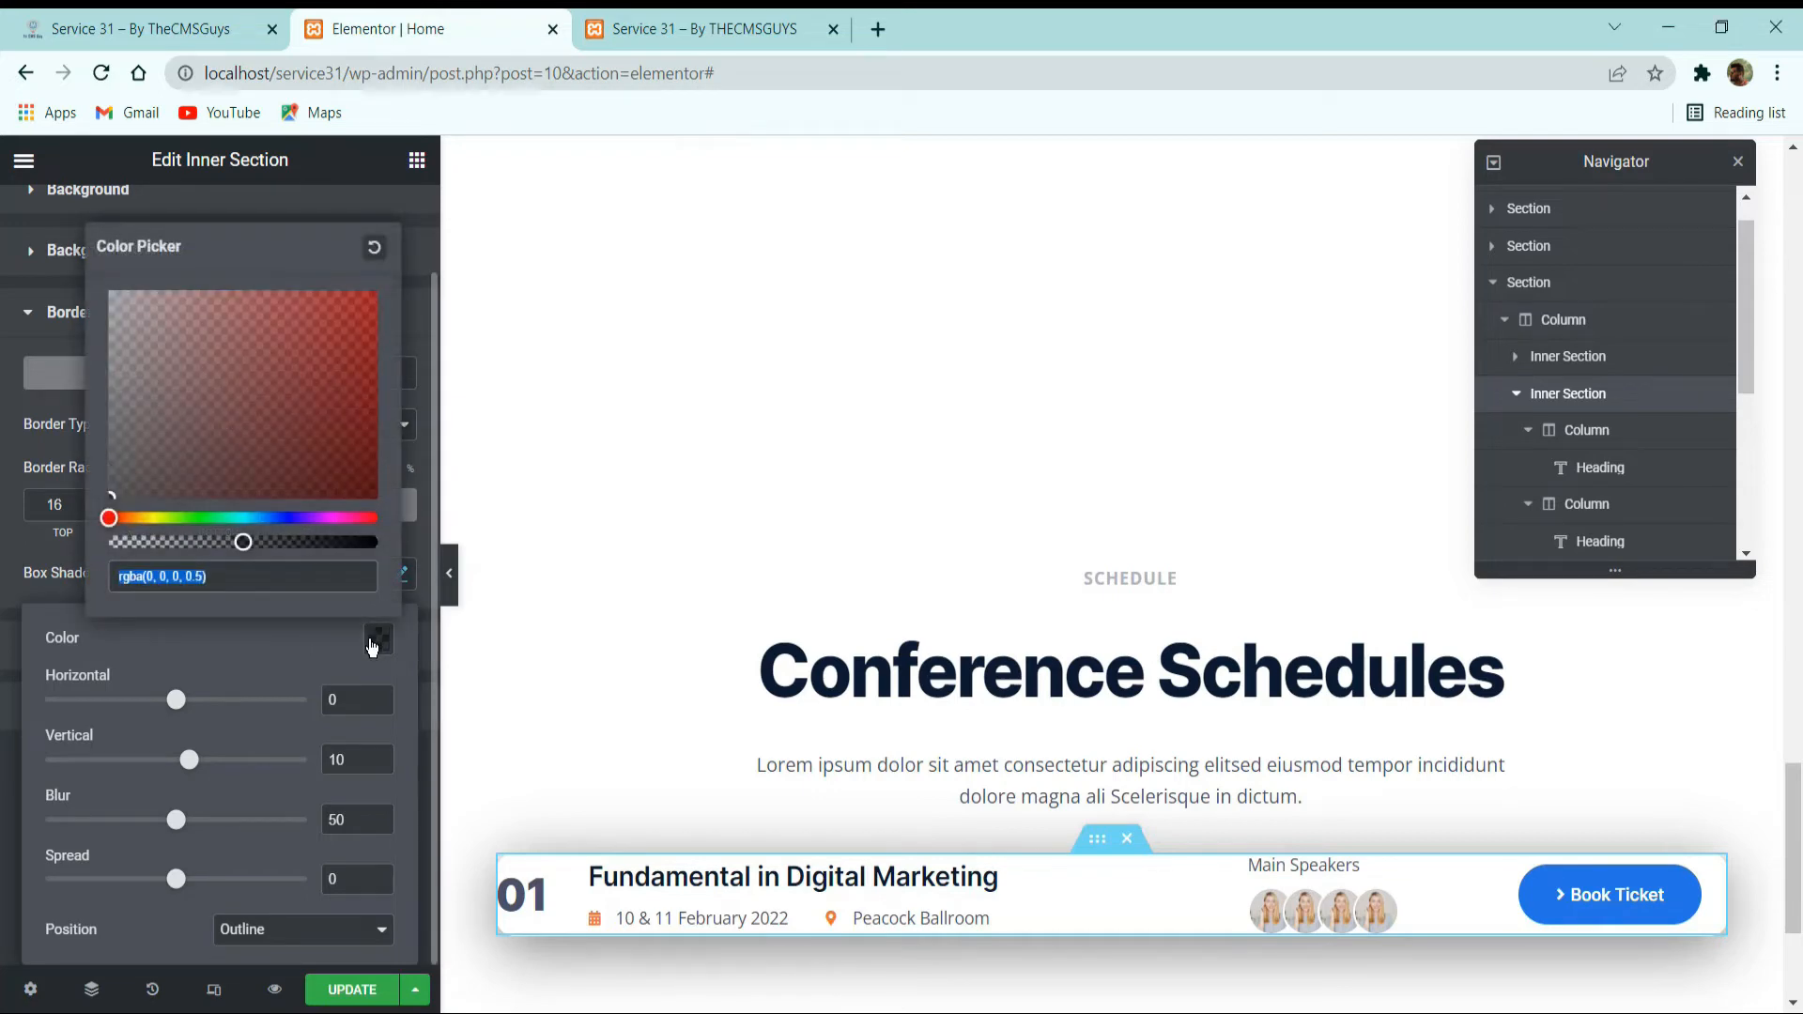
type("rgba(128, 134, 142, 0.1)")
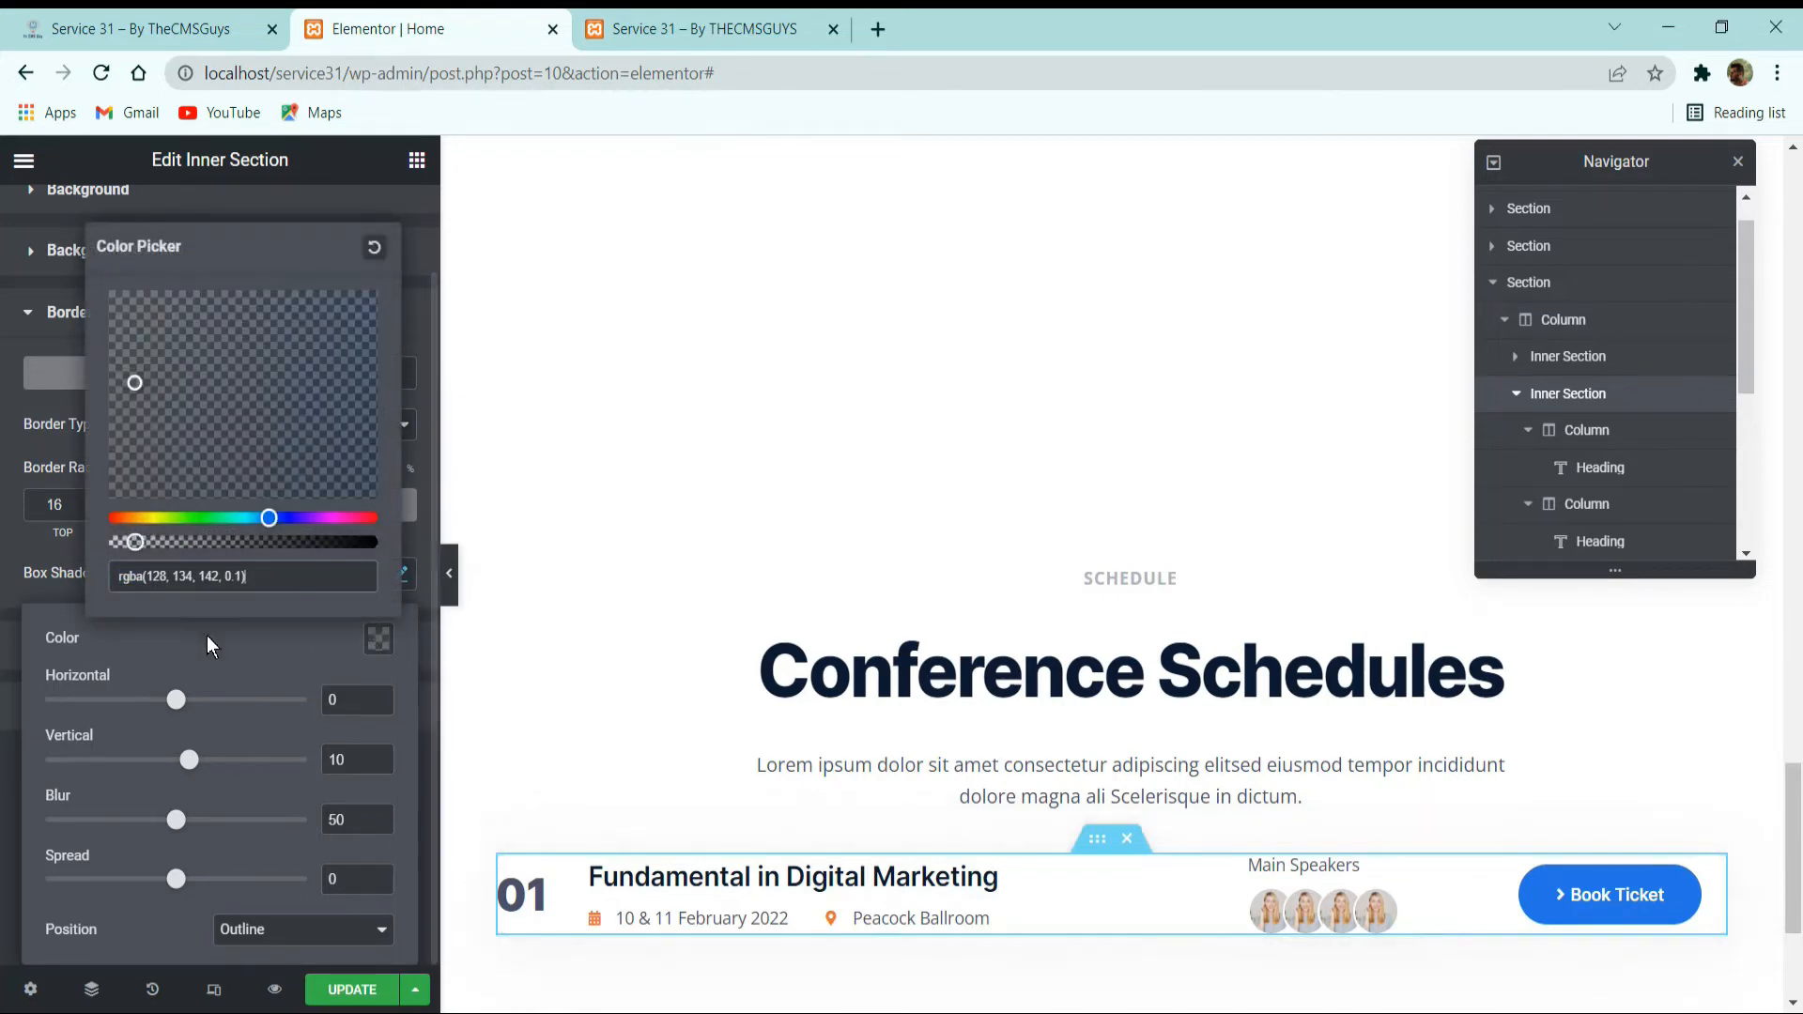
left_click(246, 645)
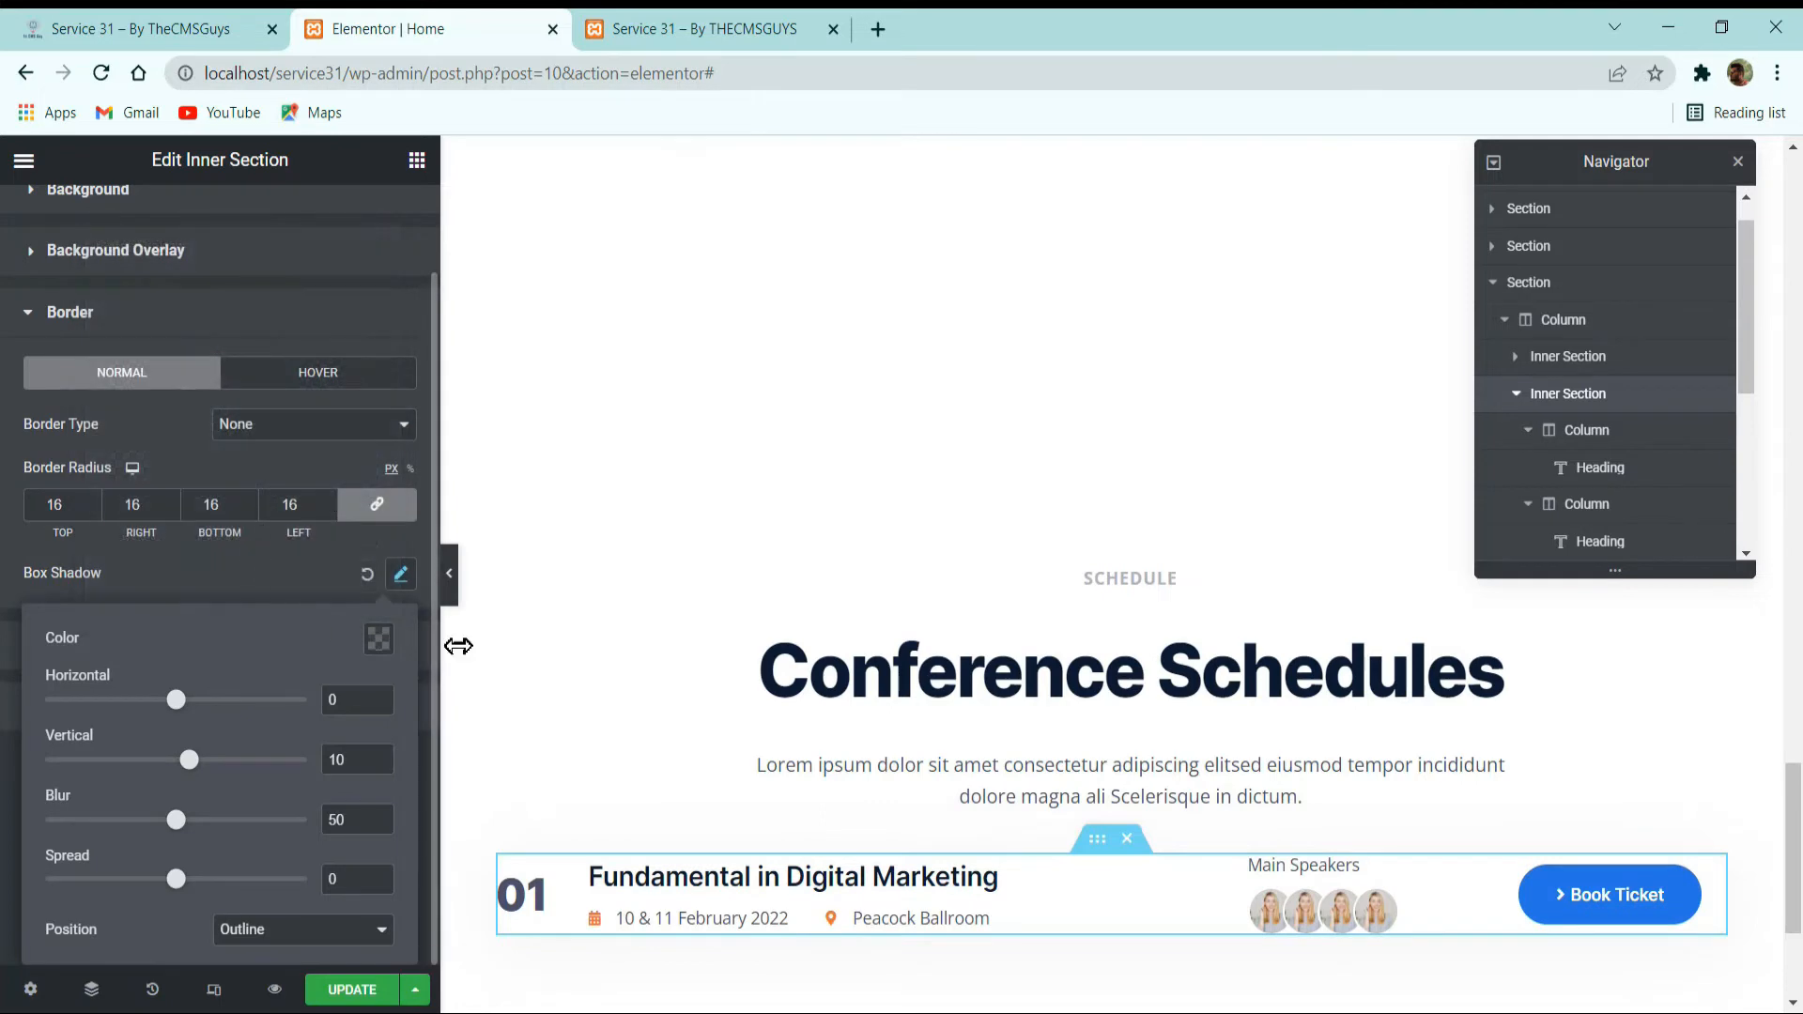
Set the schedule row inner section's padding to 32 px on all sides.
scroll(340, 235, "up", 2)
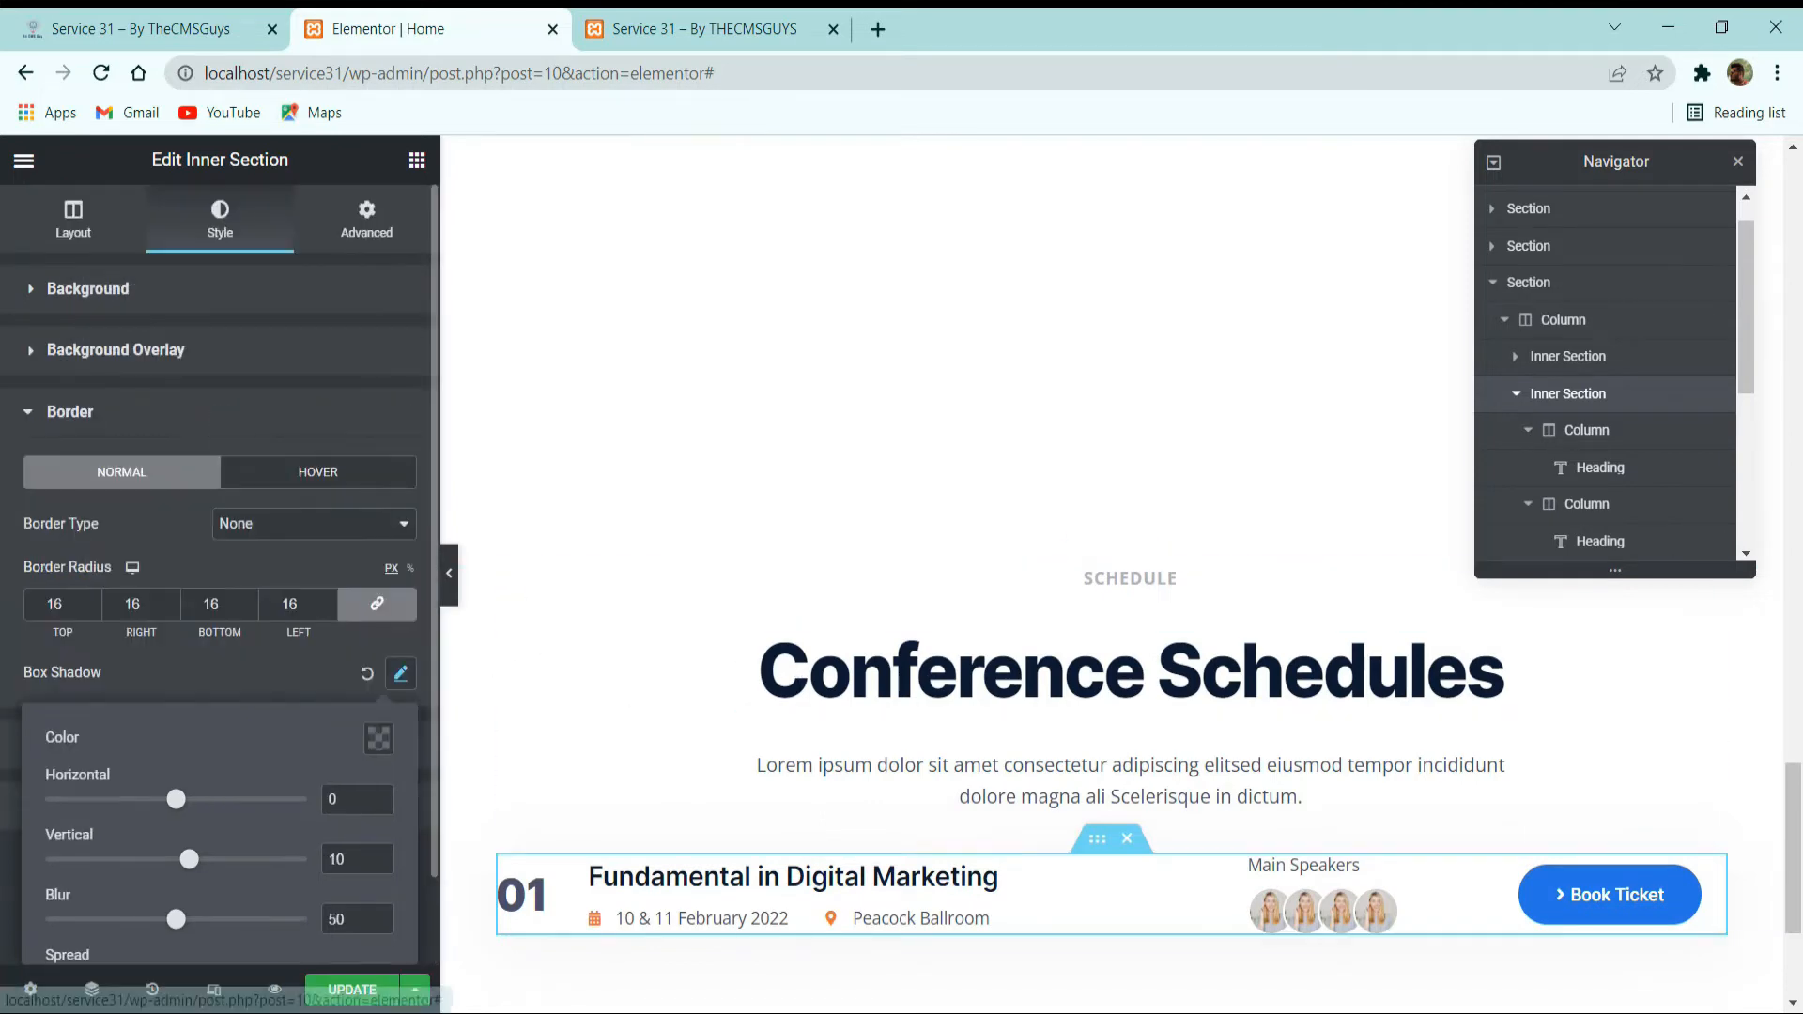
left_click(366, 221)
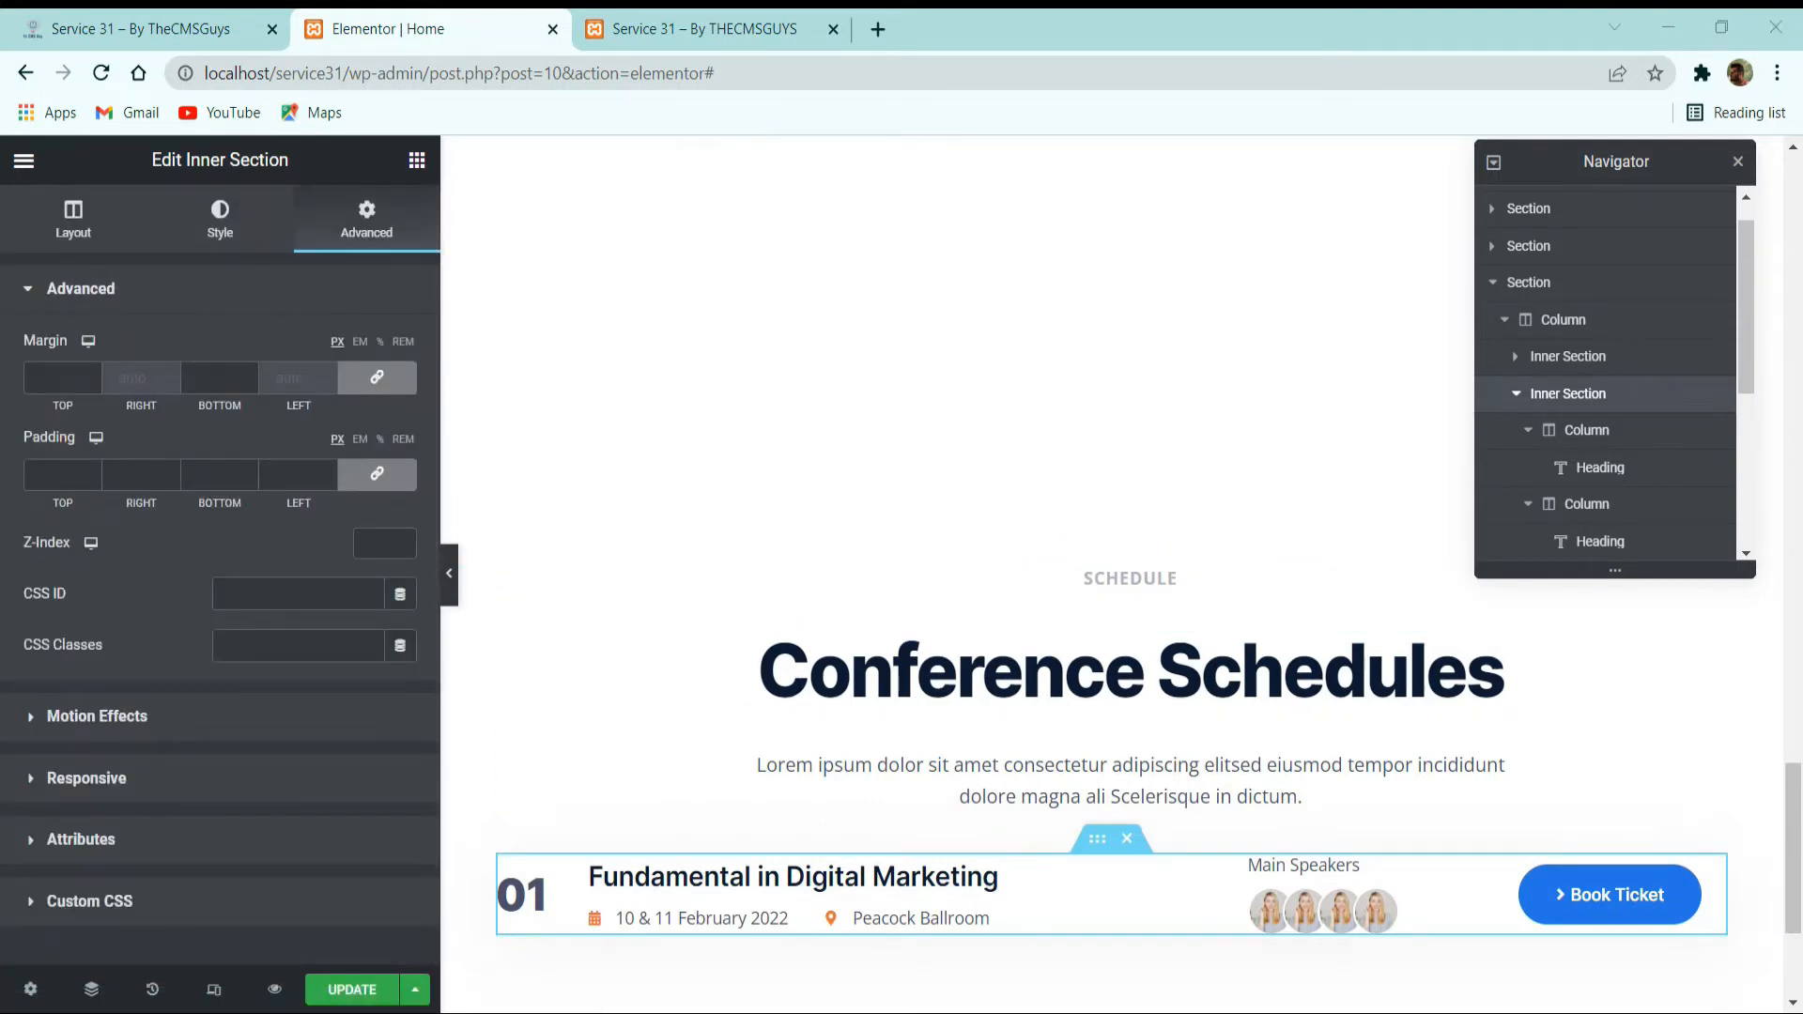
left_click(298, 475)
type("32")
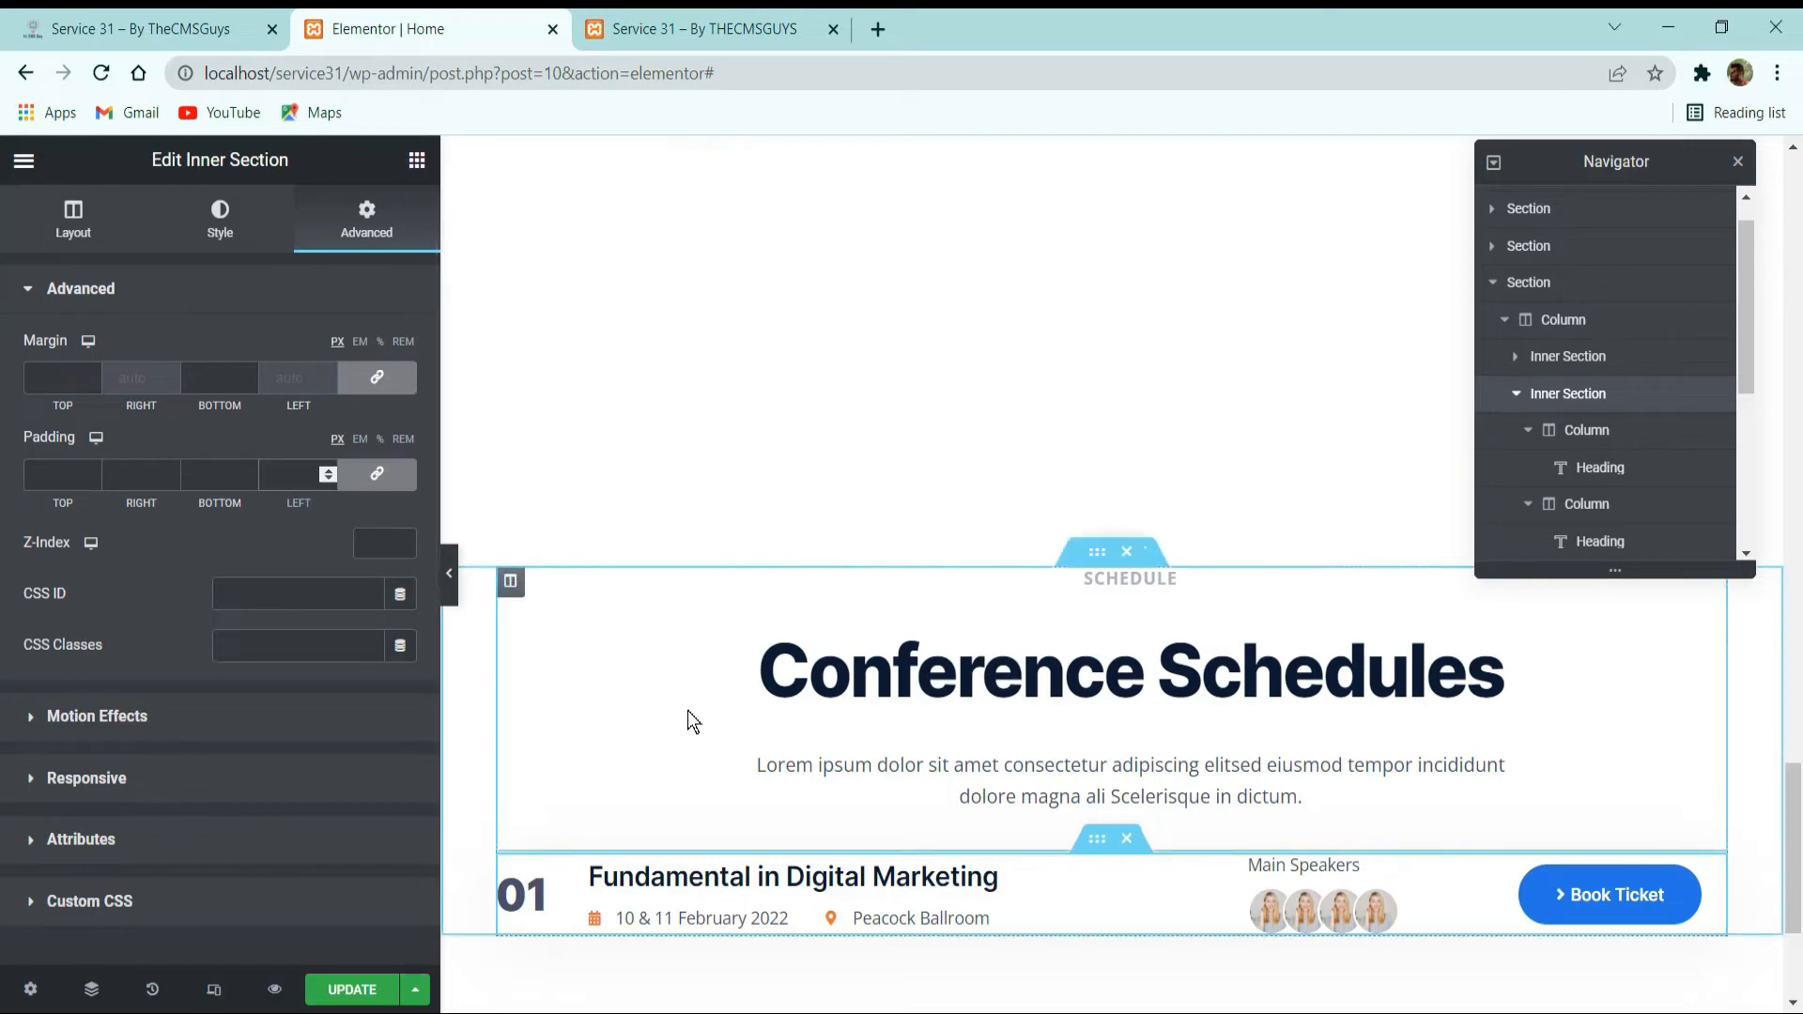
scroll(1312, 737, "down", 3)
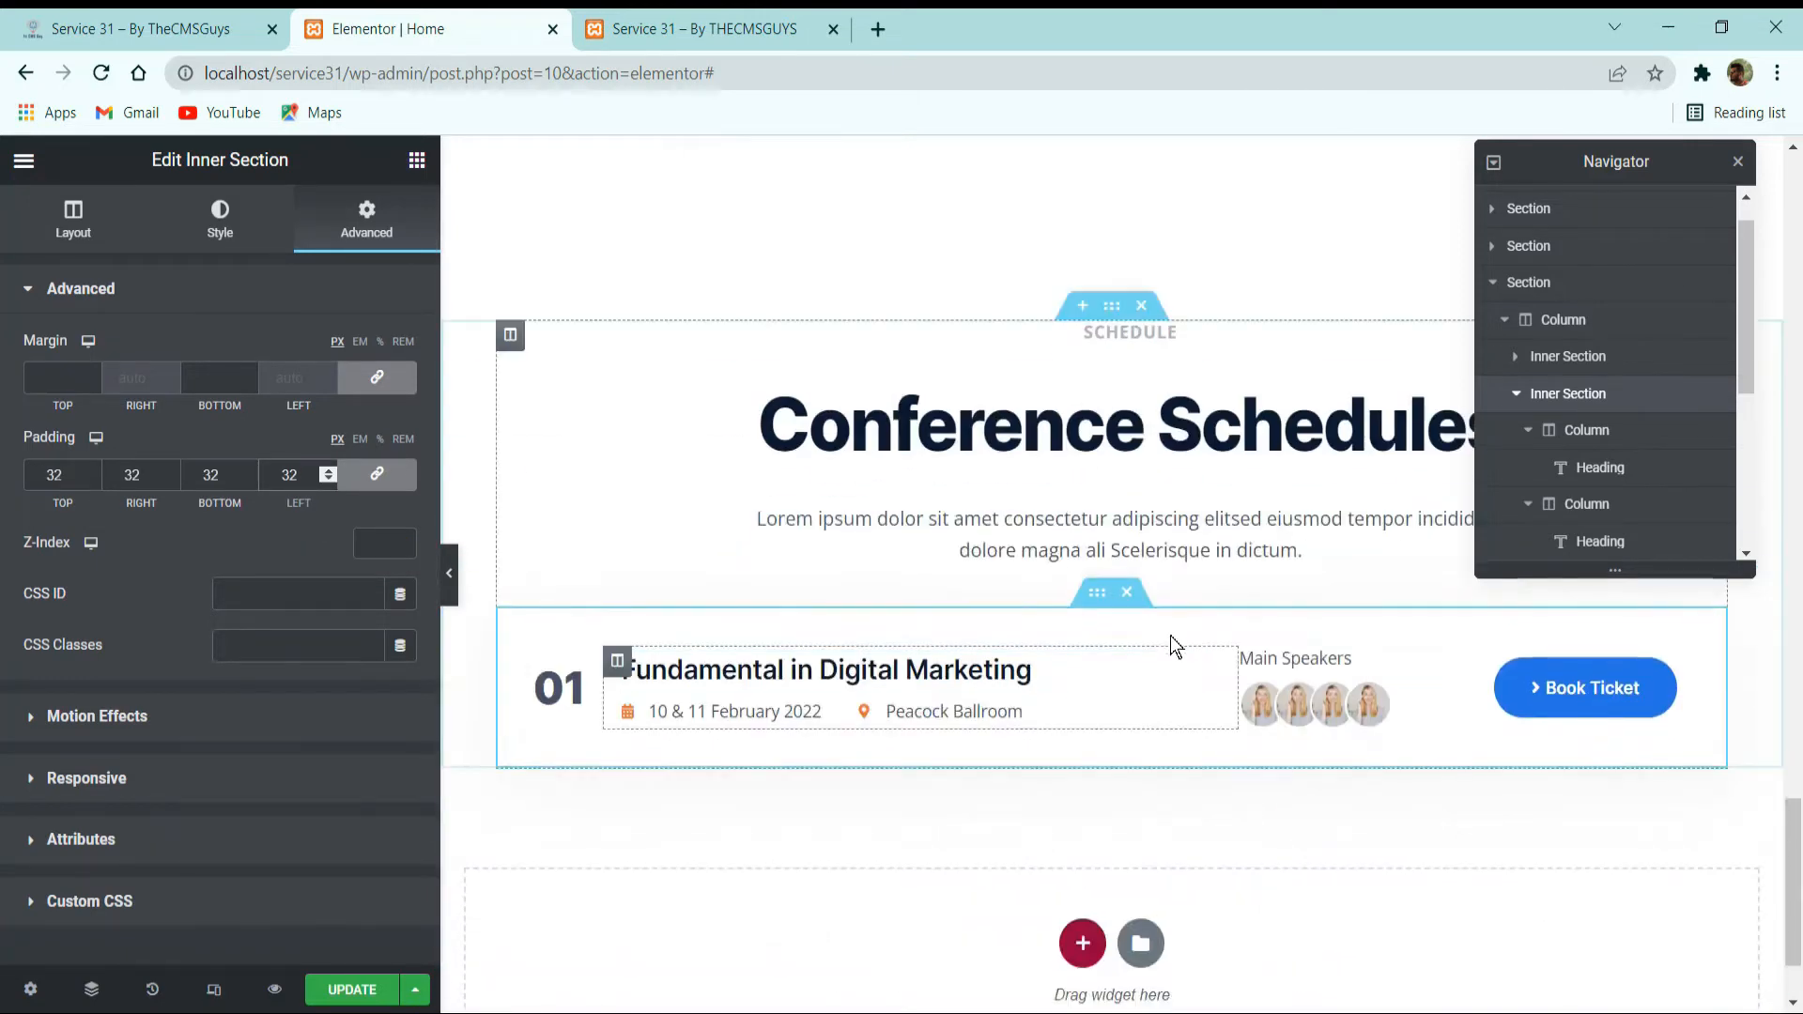
Check the reference site and set the bottom margin of the Conference Schedules heading's inner section to 65 px.
key("ctrl+1")
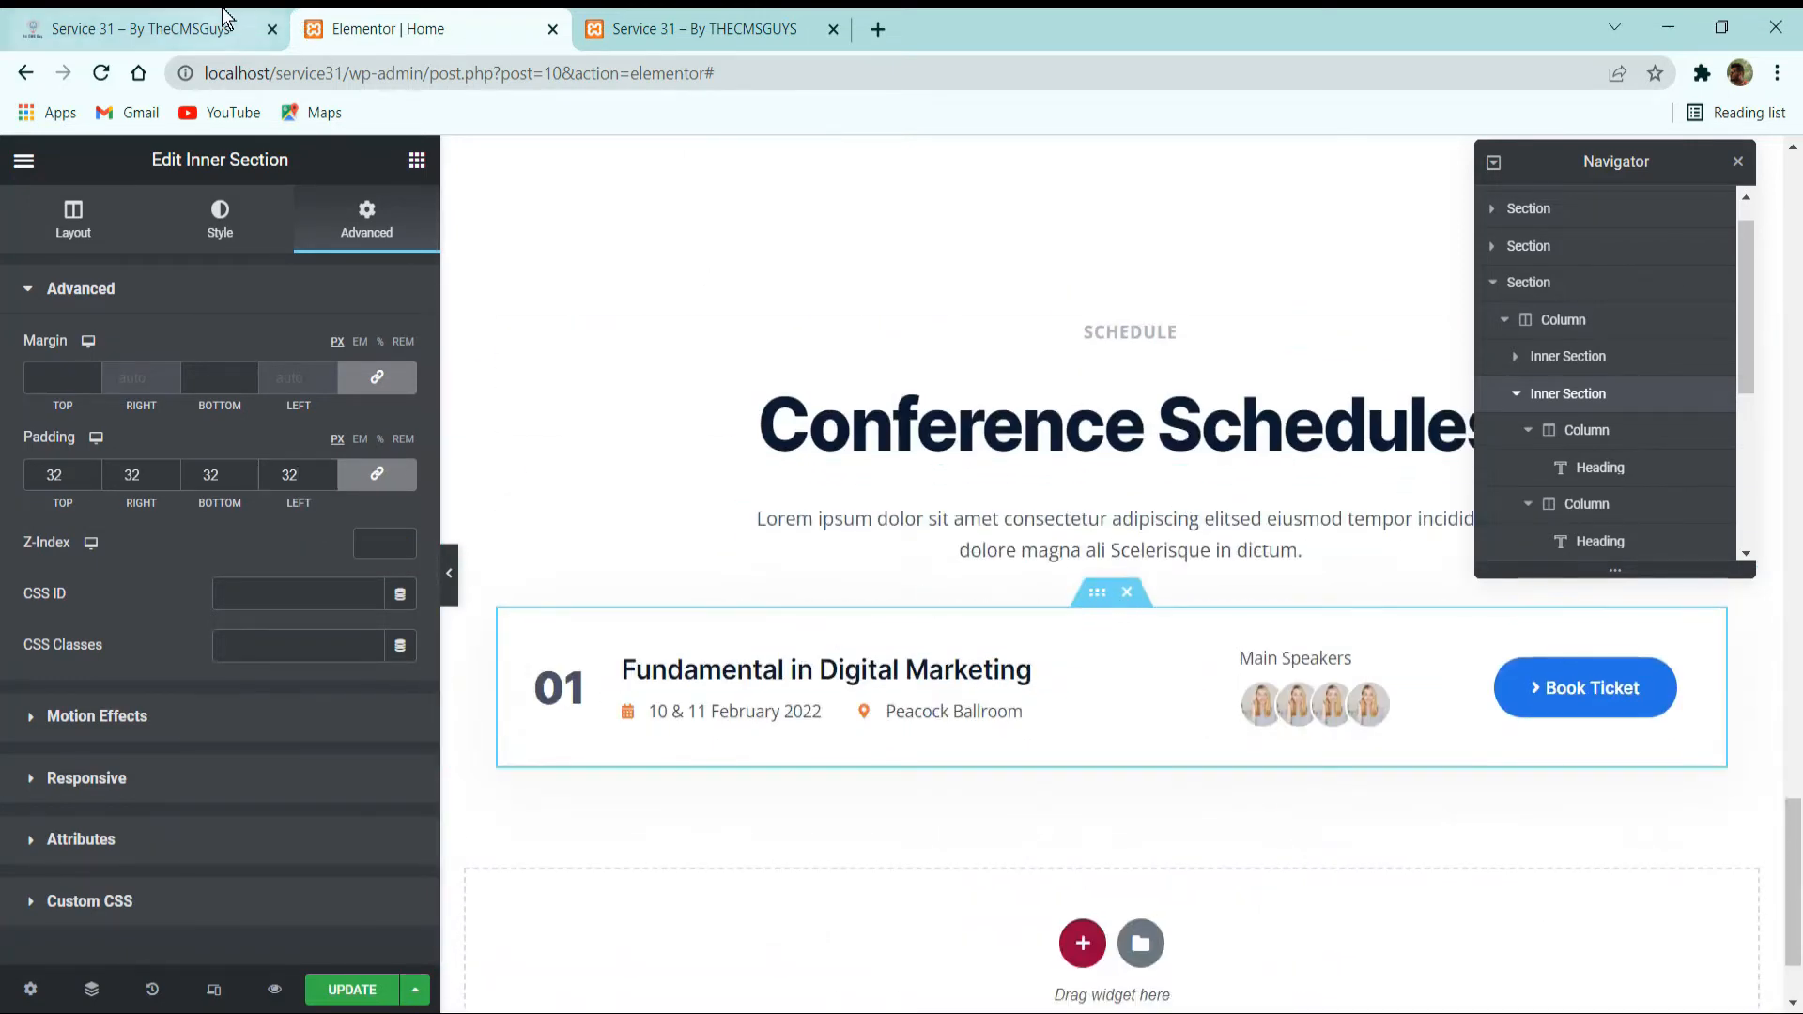
left_click(453, 9)
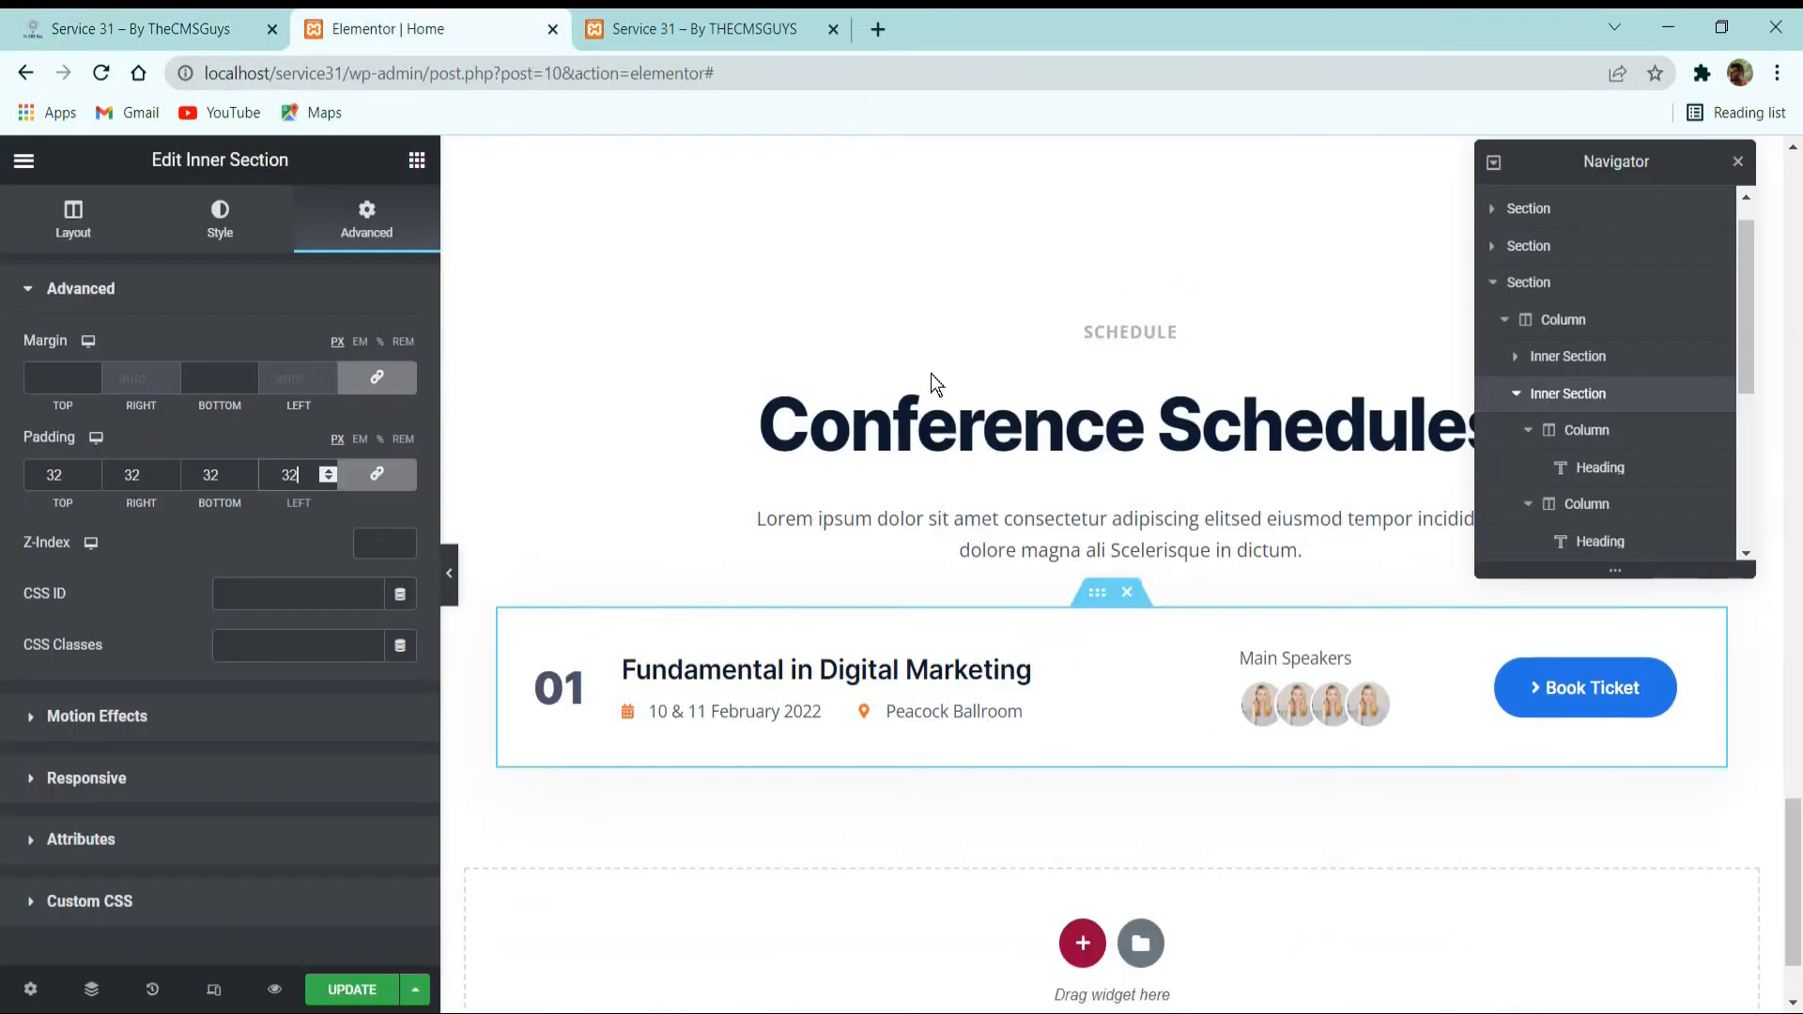
left_click(1089, 310)
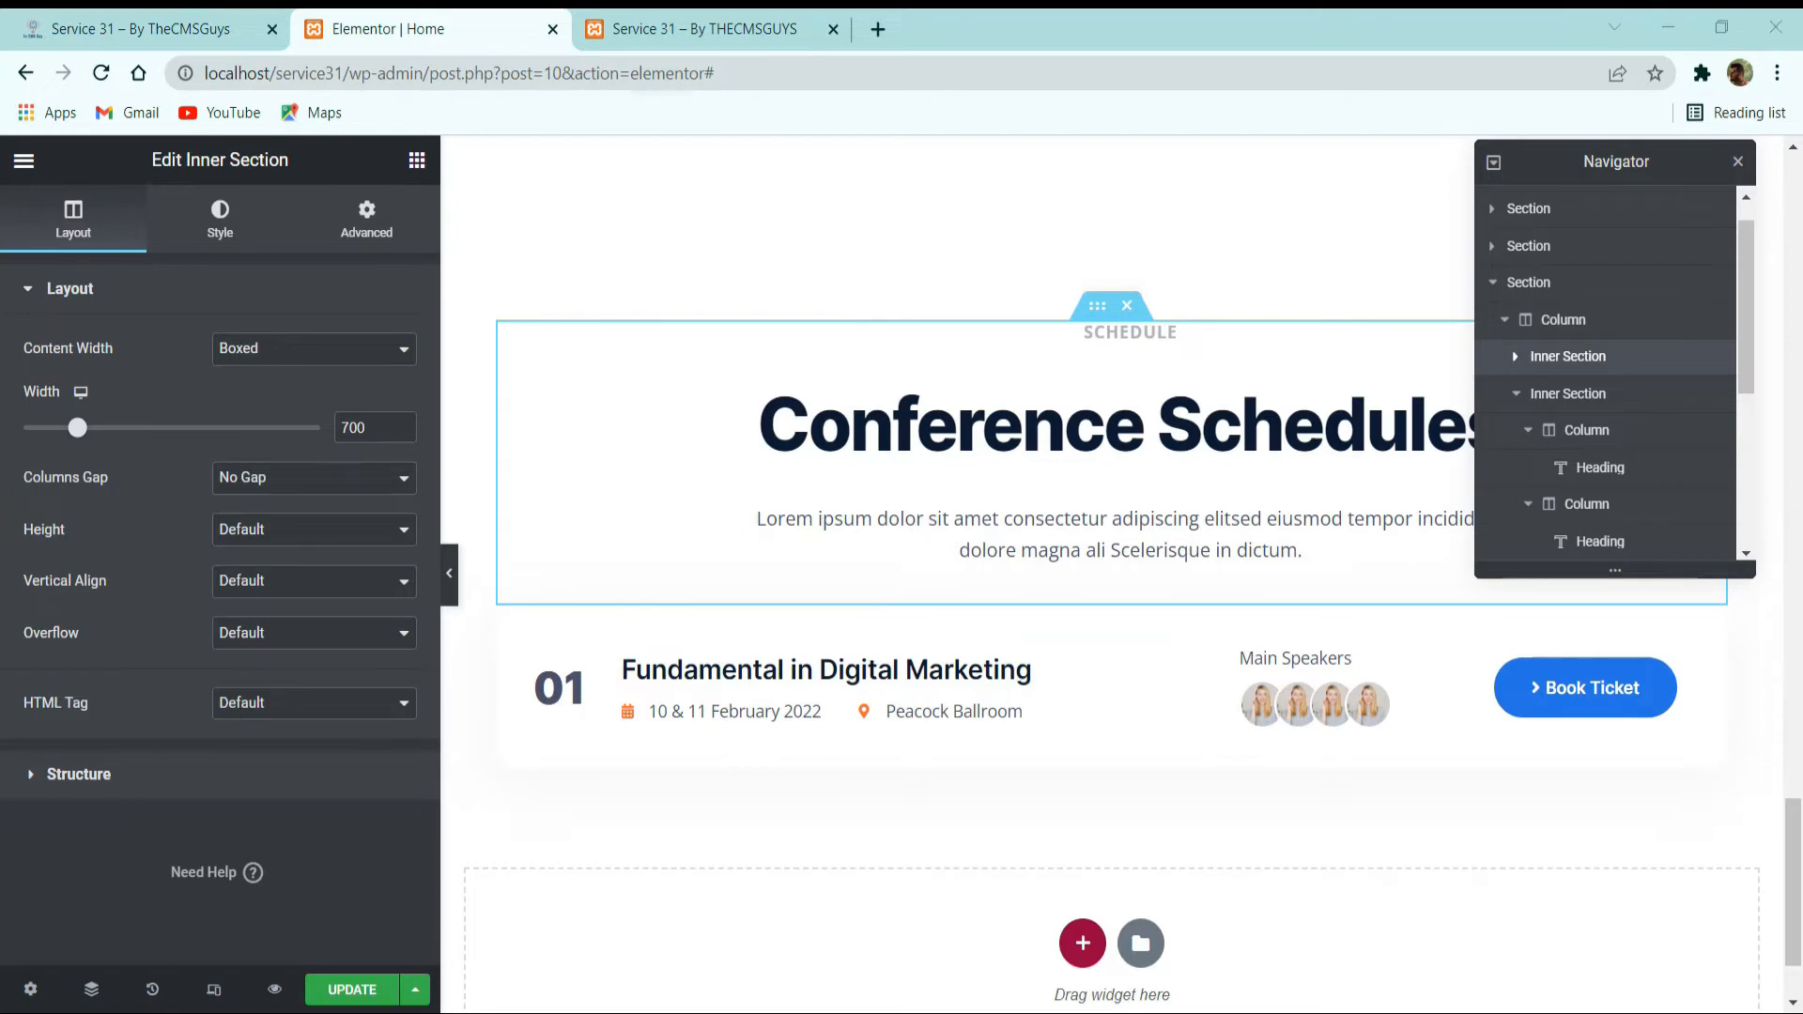
left_click(368, 225)
double_click(210, 378)
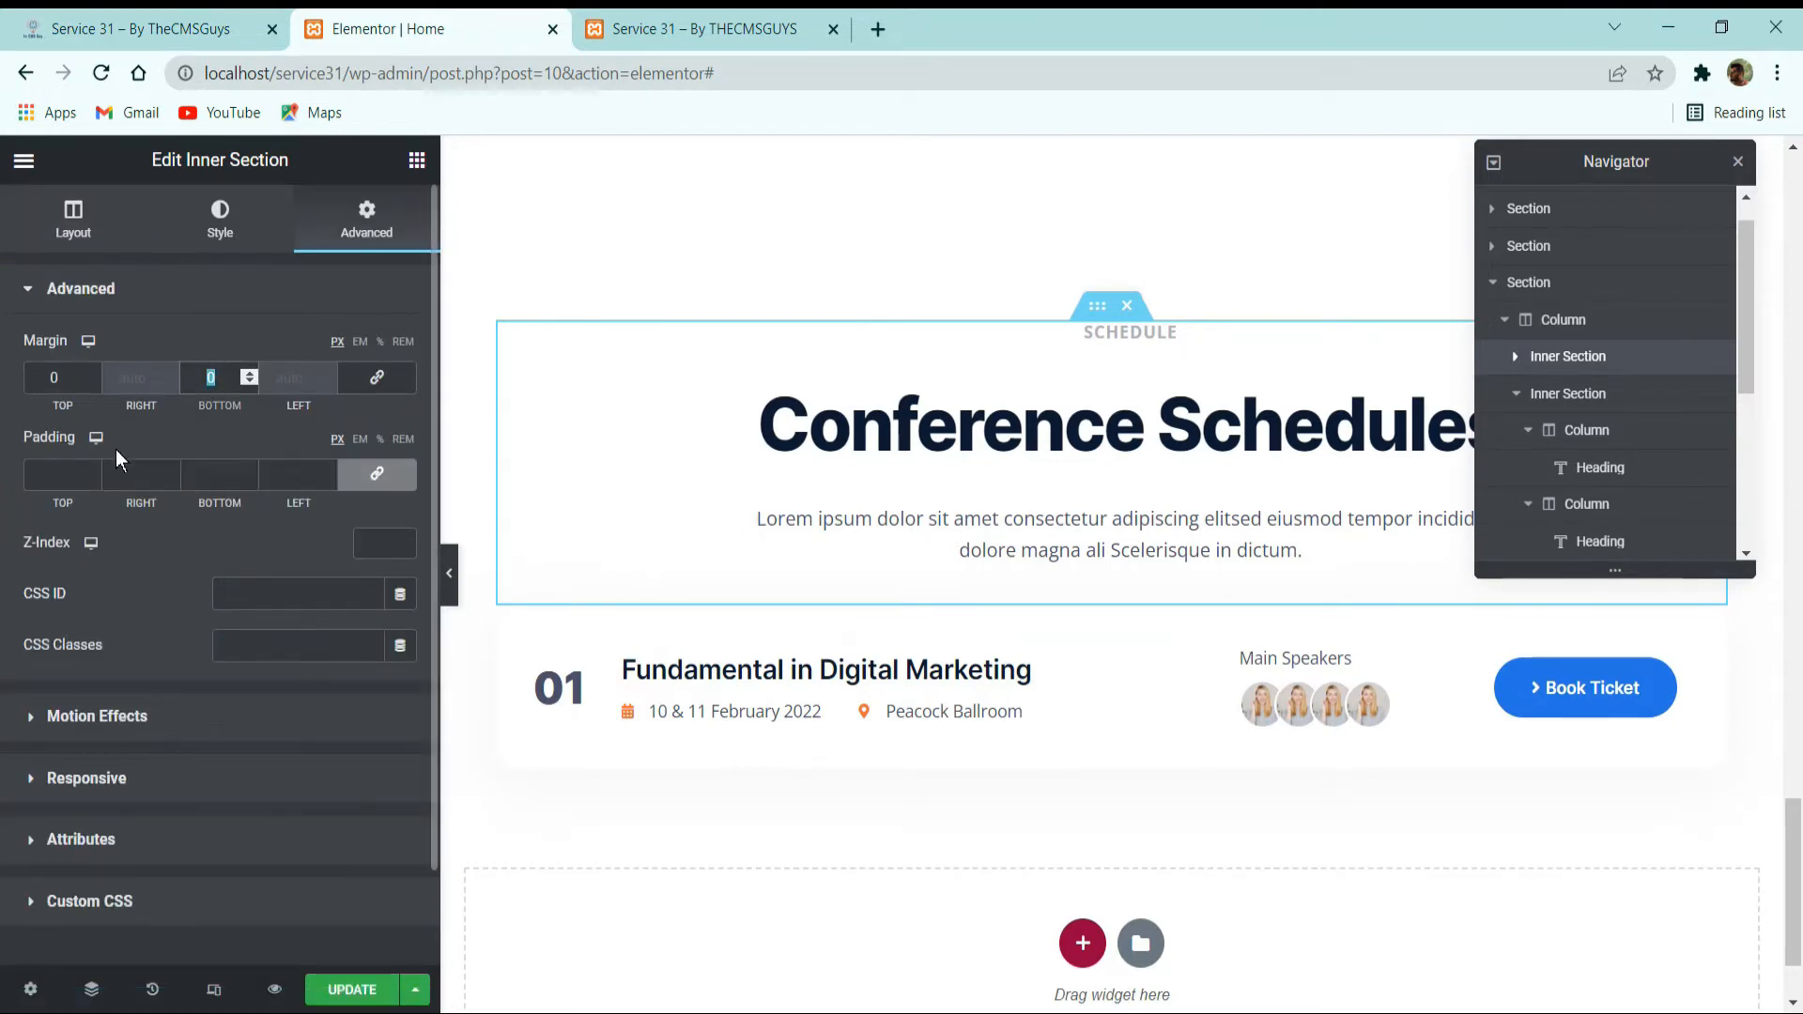
type("65")
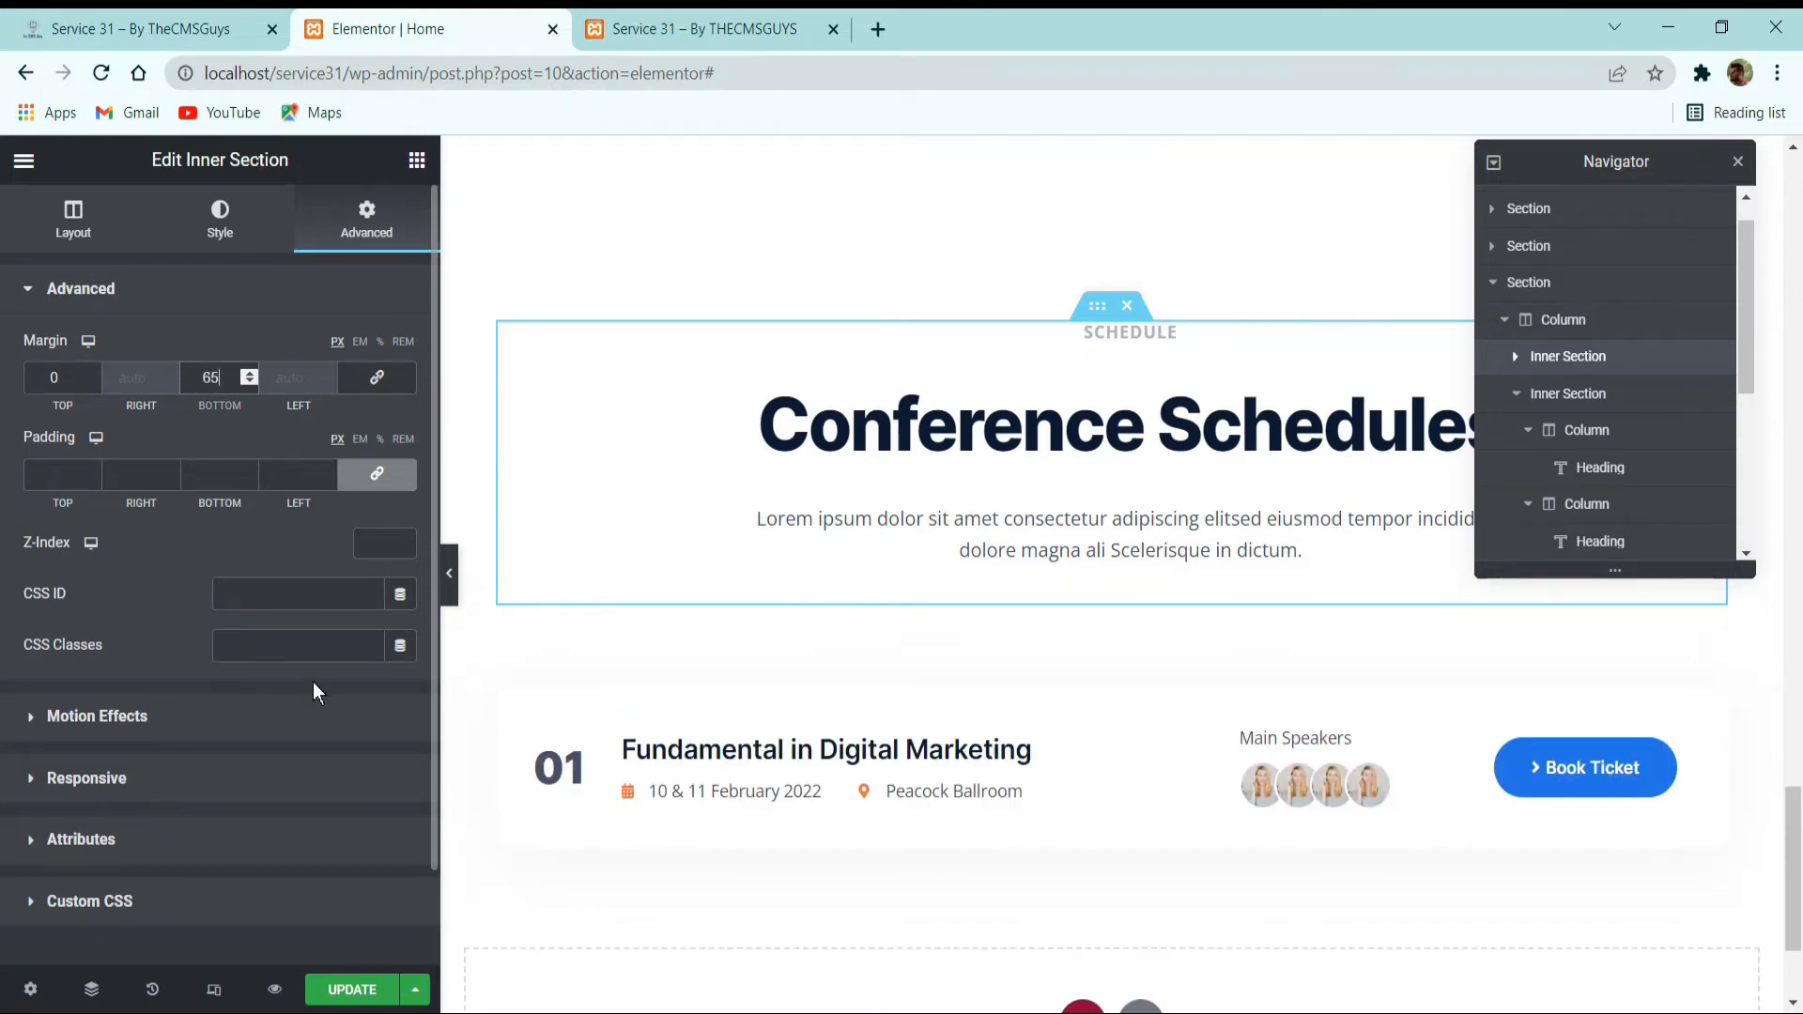
Examine the spacing and content of the schedule rows on the reference site, then return to the Elementor editor.
left_click(141, 28)
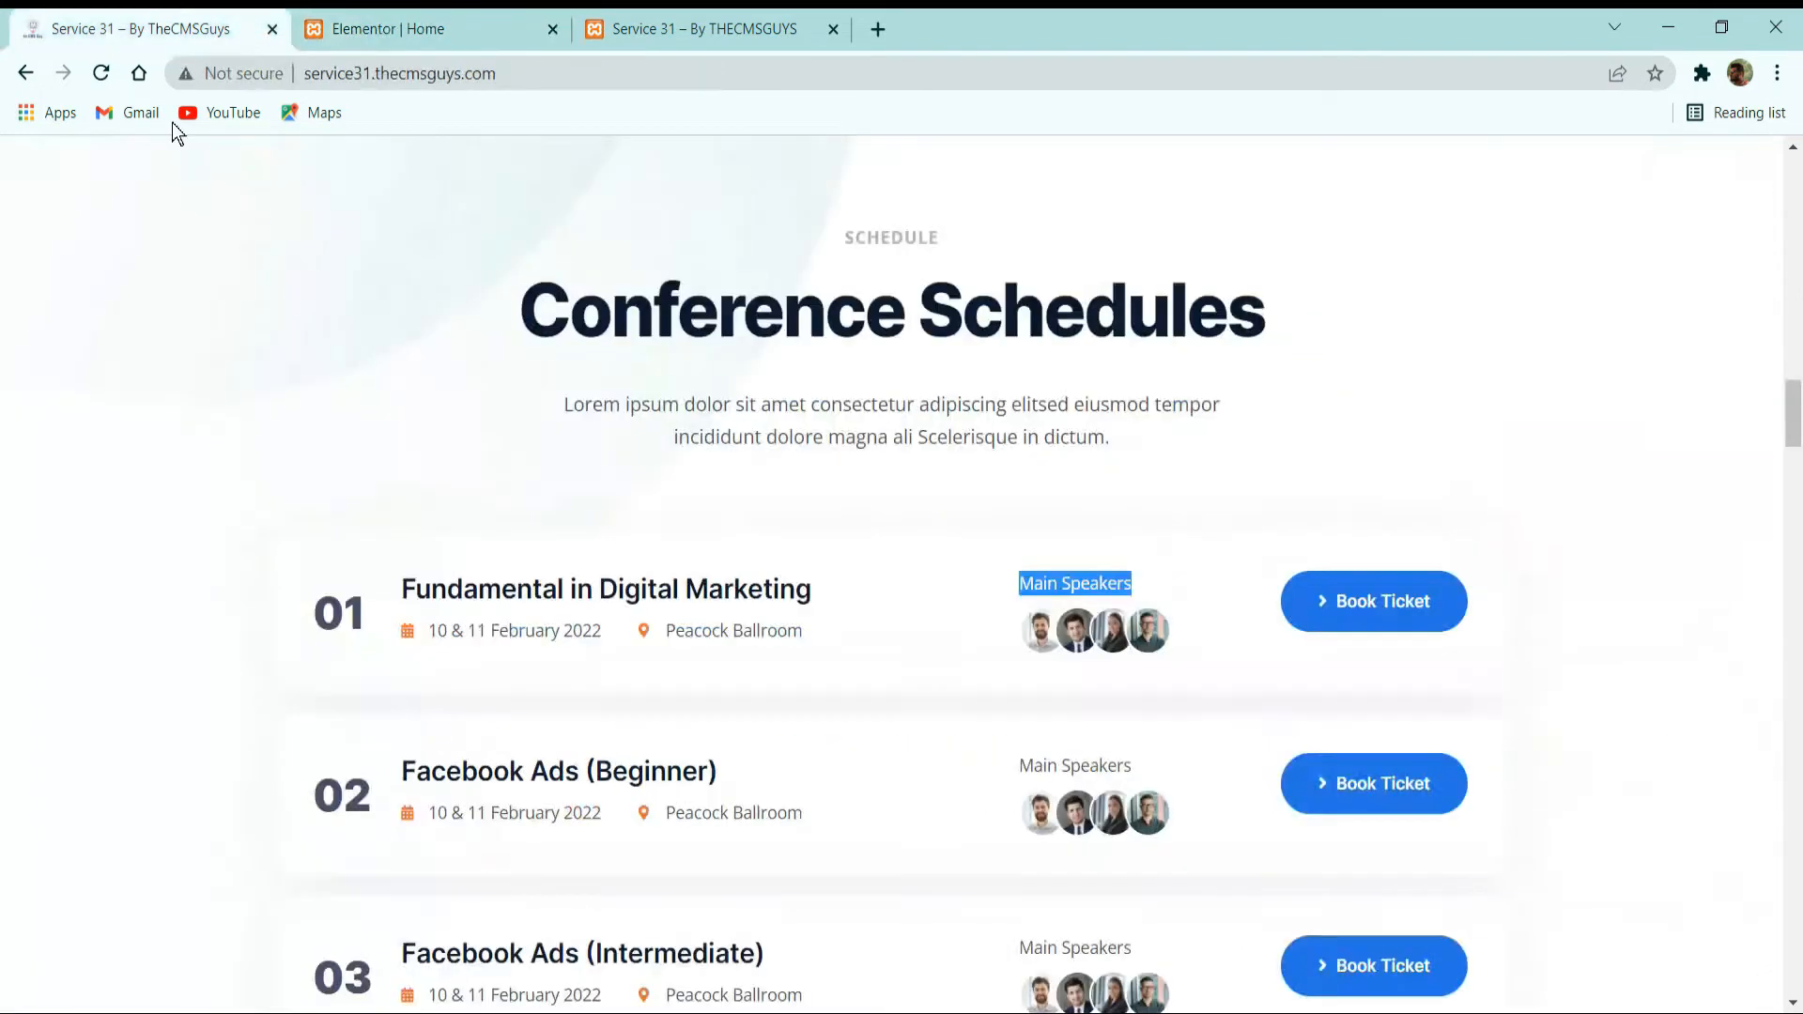
scroll(810, 569, "down", 2)
scroll(800, 595, "up", 2)
scroll(611, 404, "down", 2)
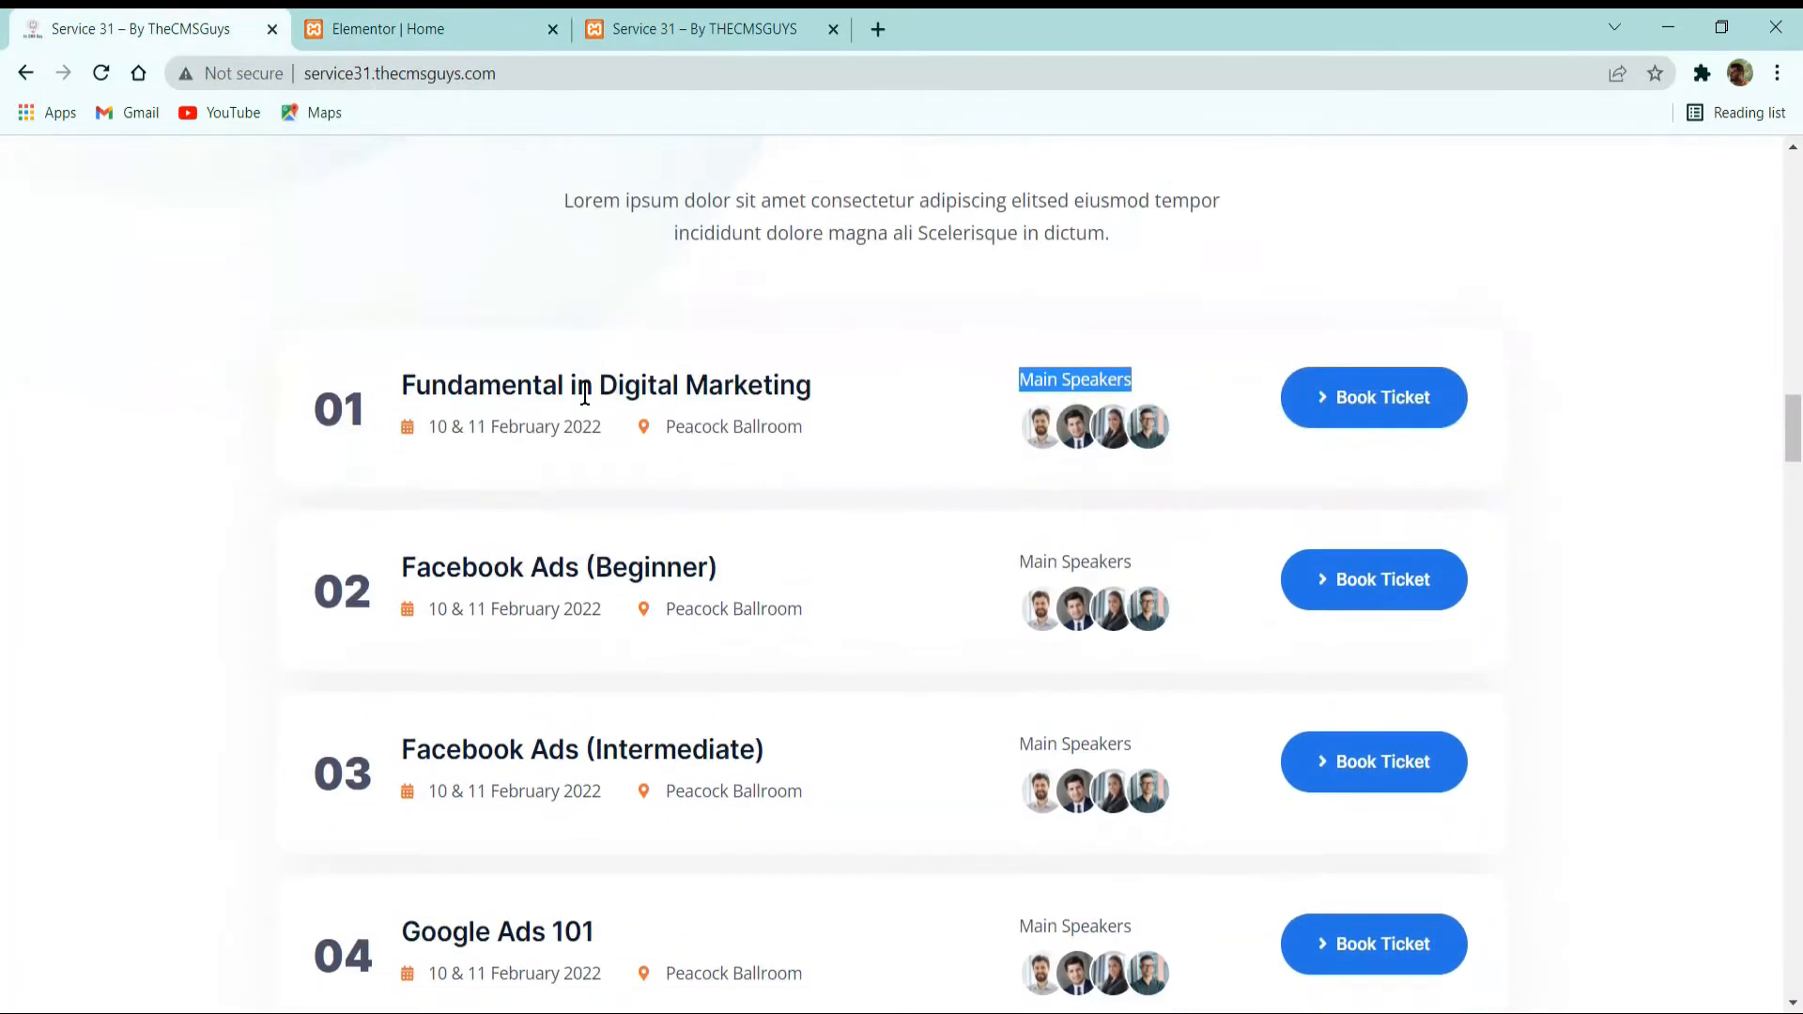
scroll(601, 389, "up", 2)
scroll(736, 388, "down", 5)
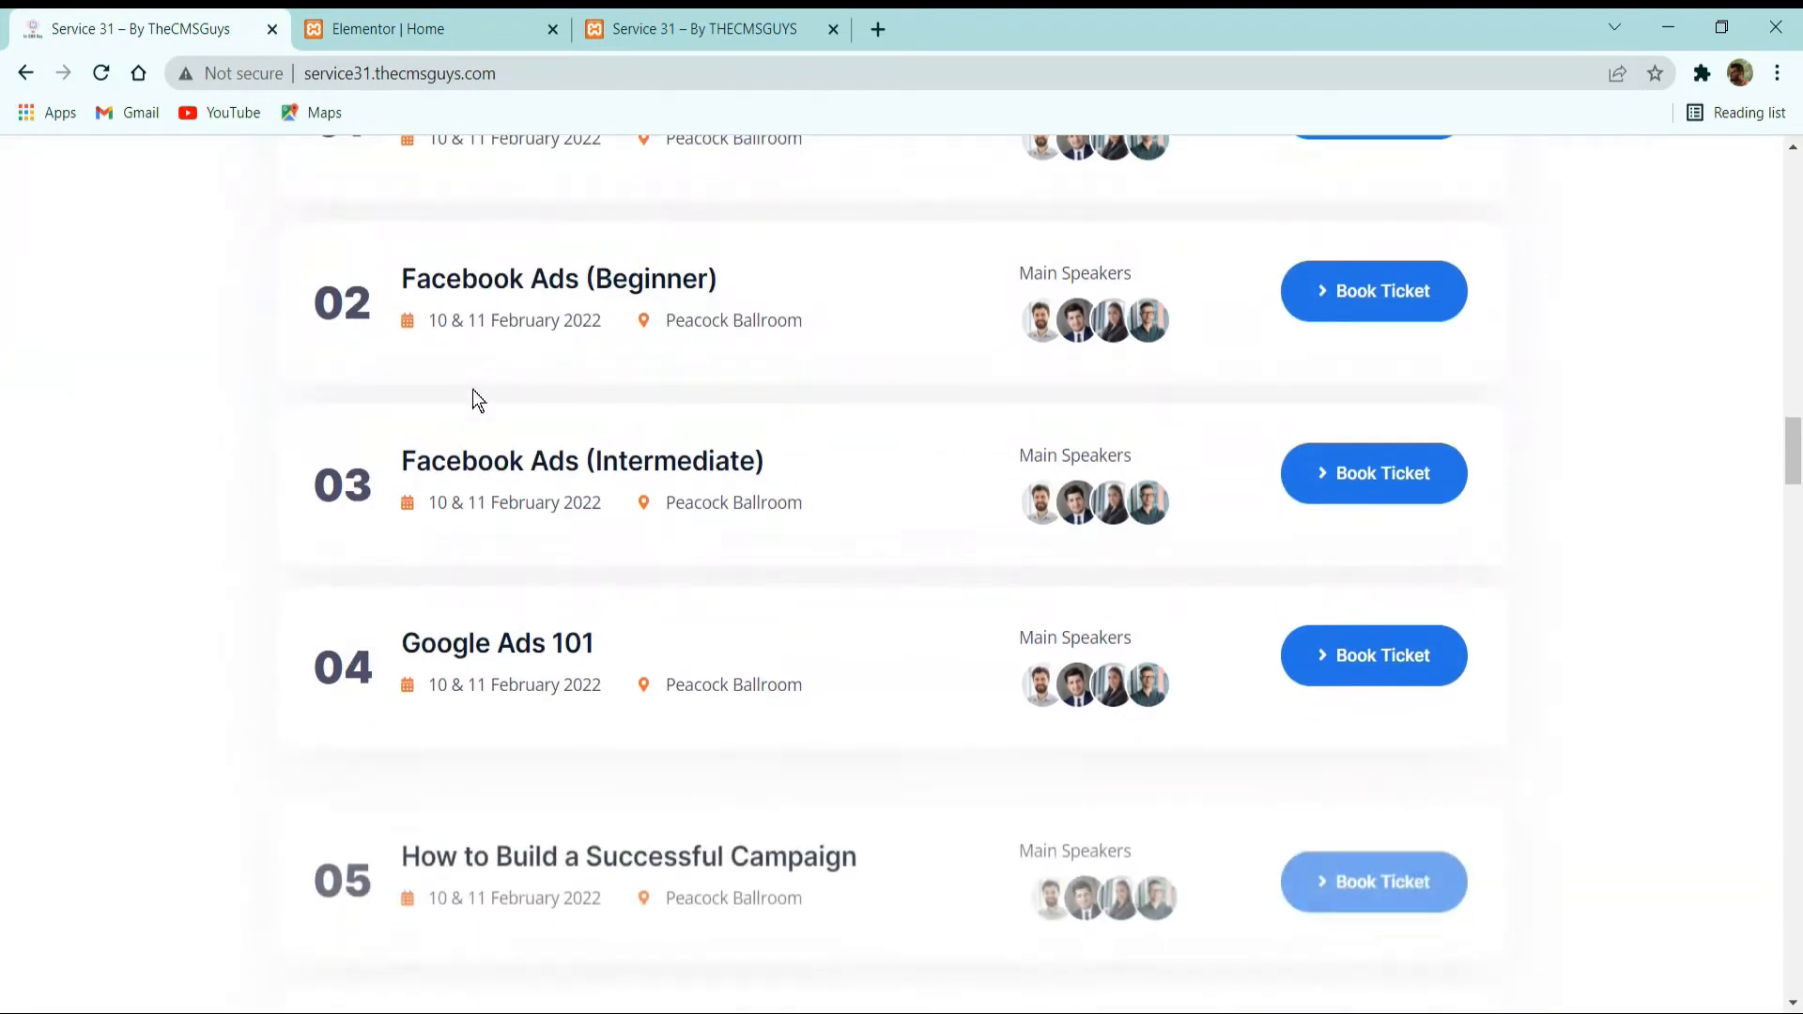
scroll(476, 409, "down", 5)
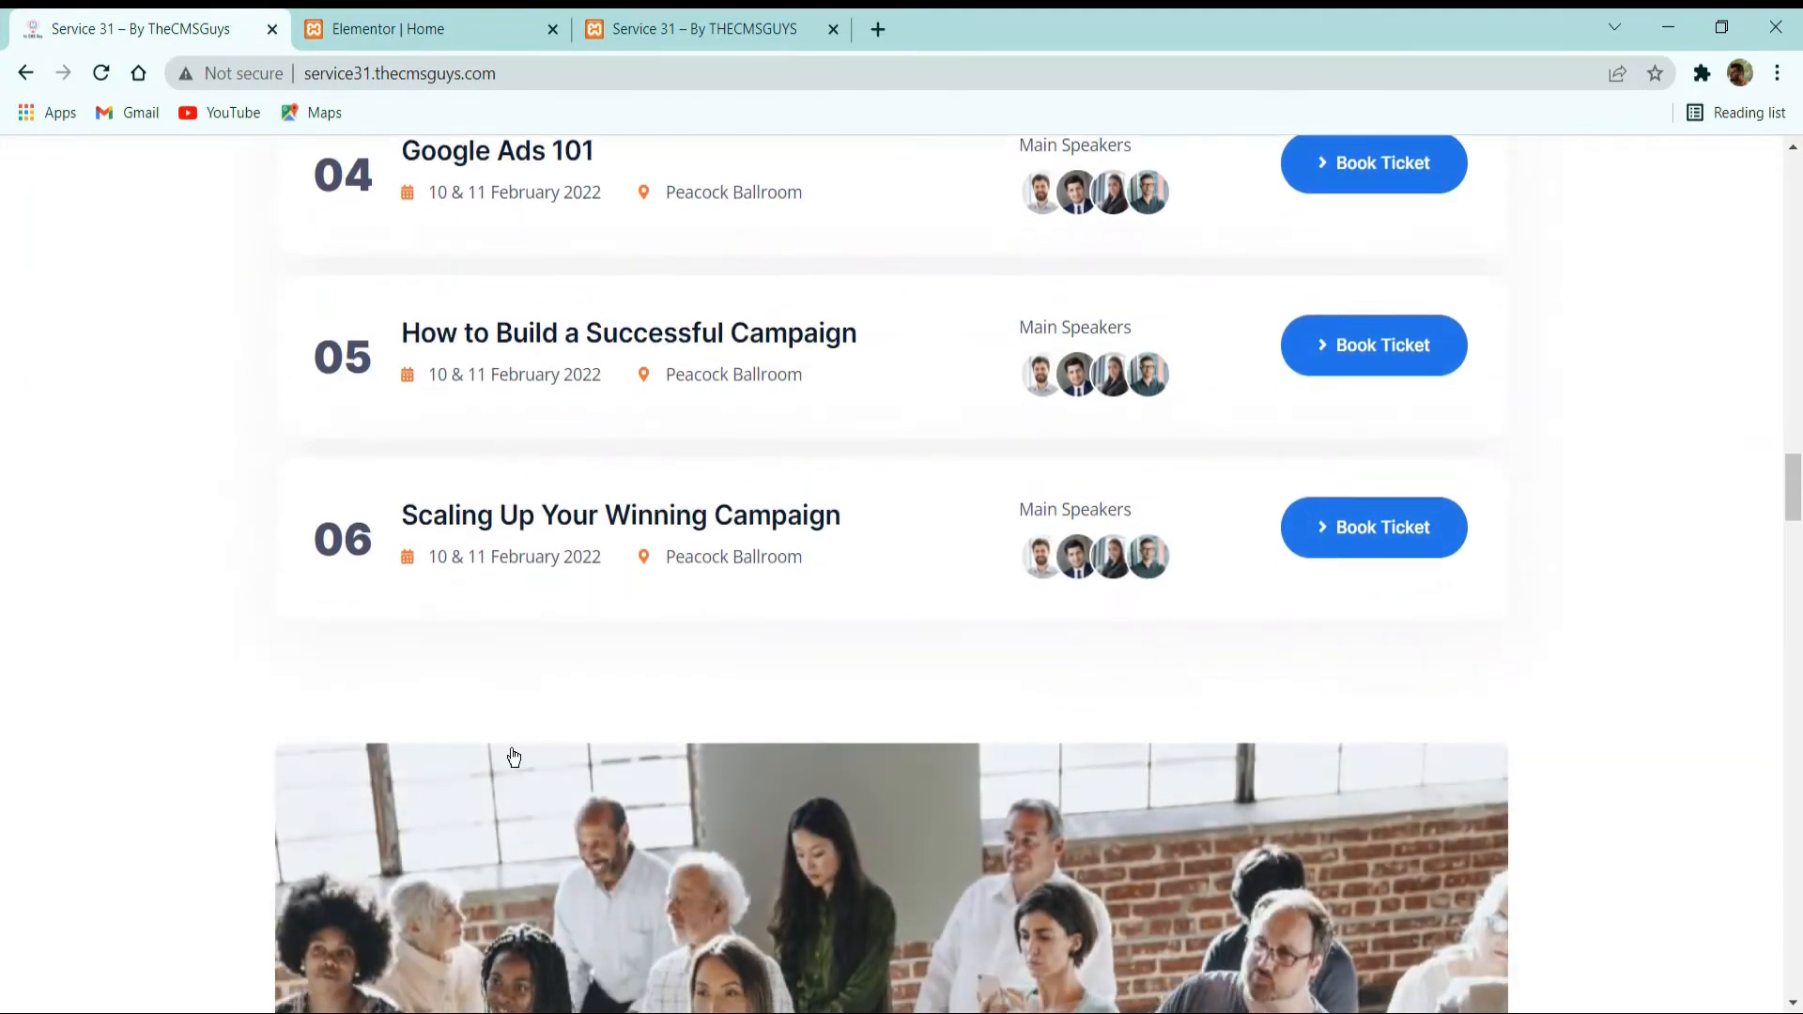
scroll(512, 757, "down", 3)
left_click(366, 13)
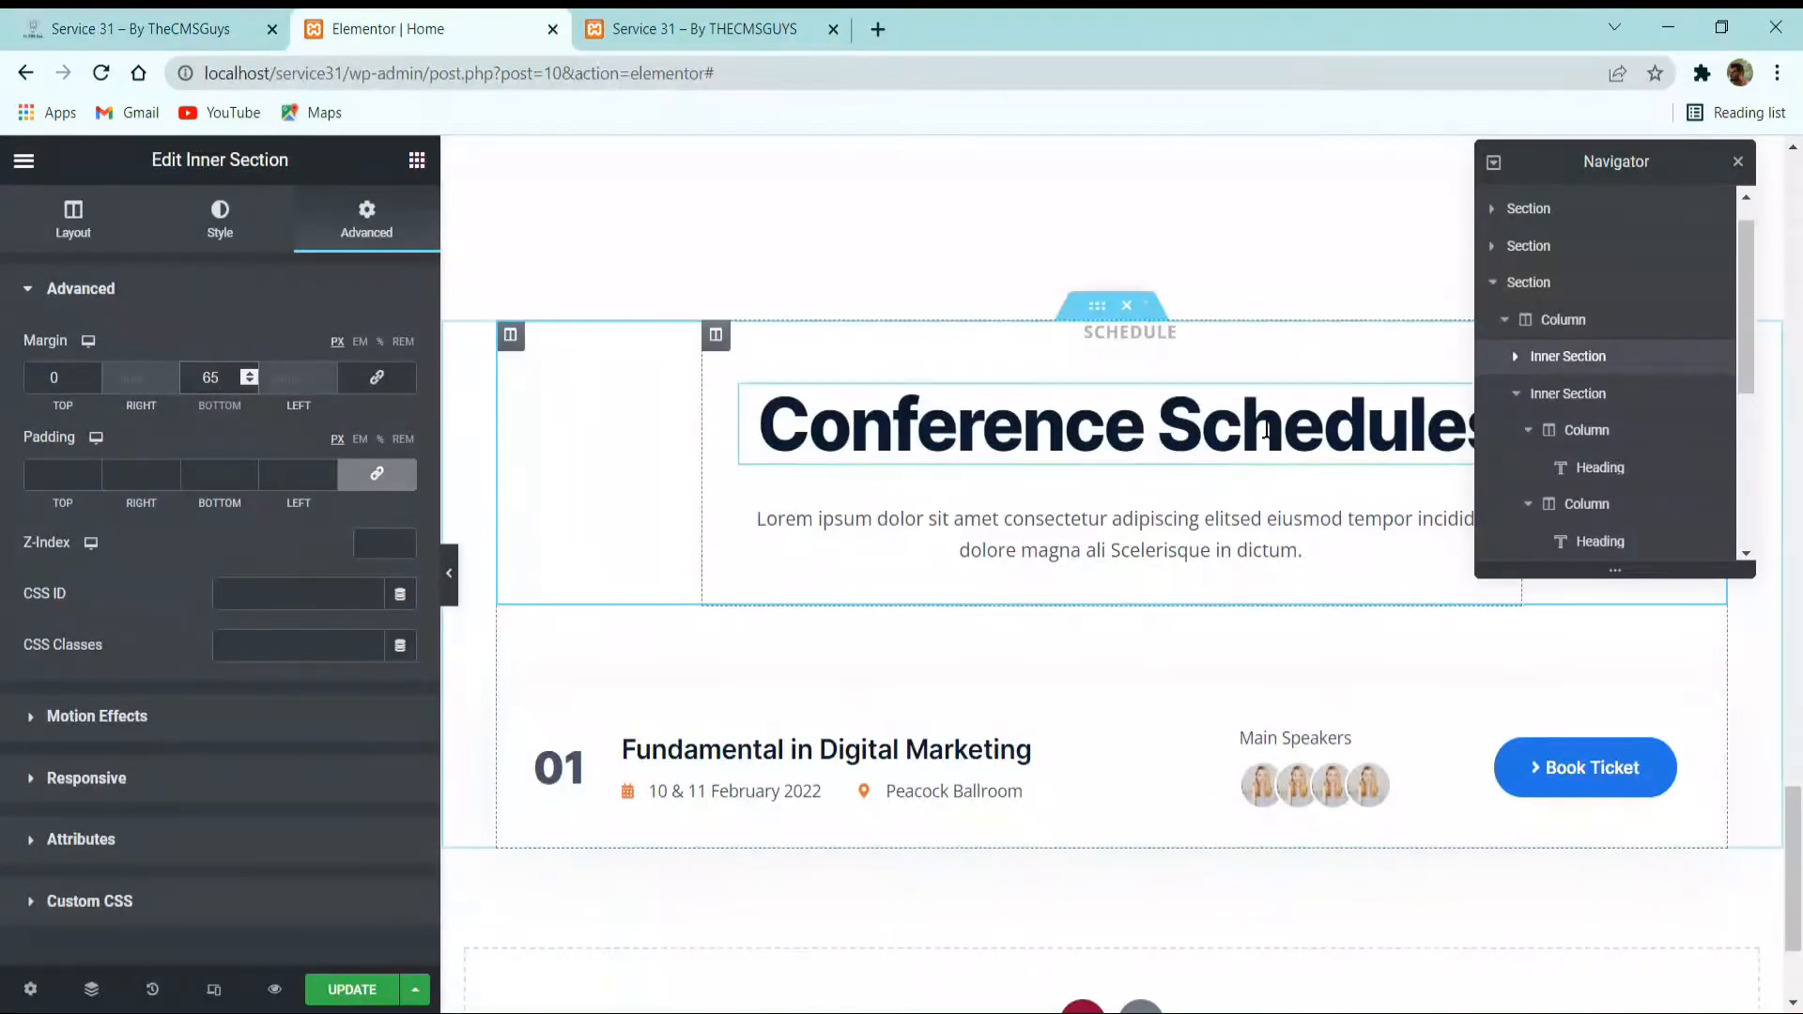
Duplicate the finished schedule row's inner section twice.
right_click(1096, 689)
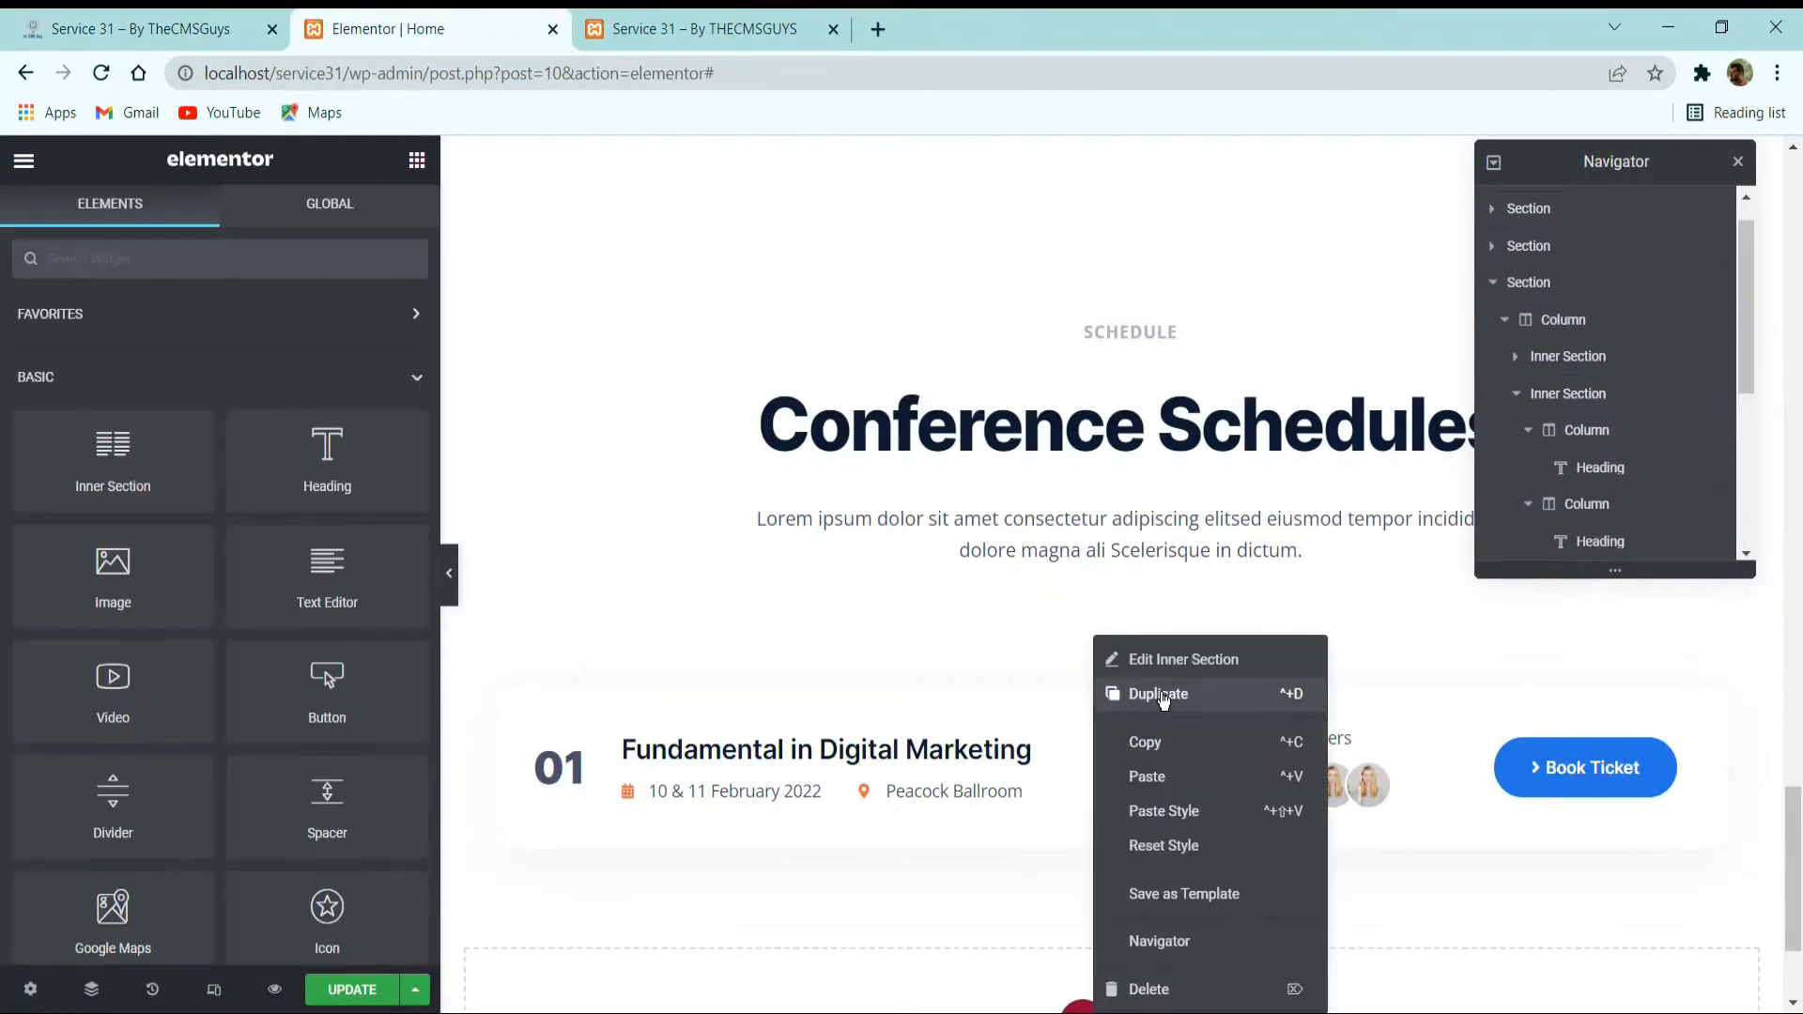
left_click(1106, 697)
right_click(1097, 674)
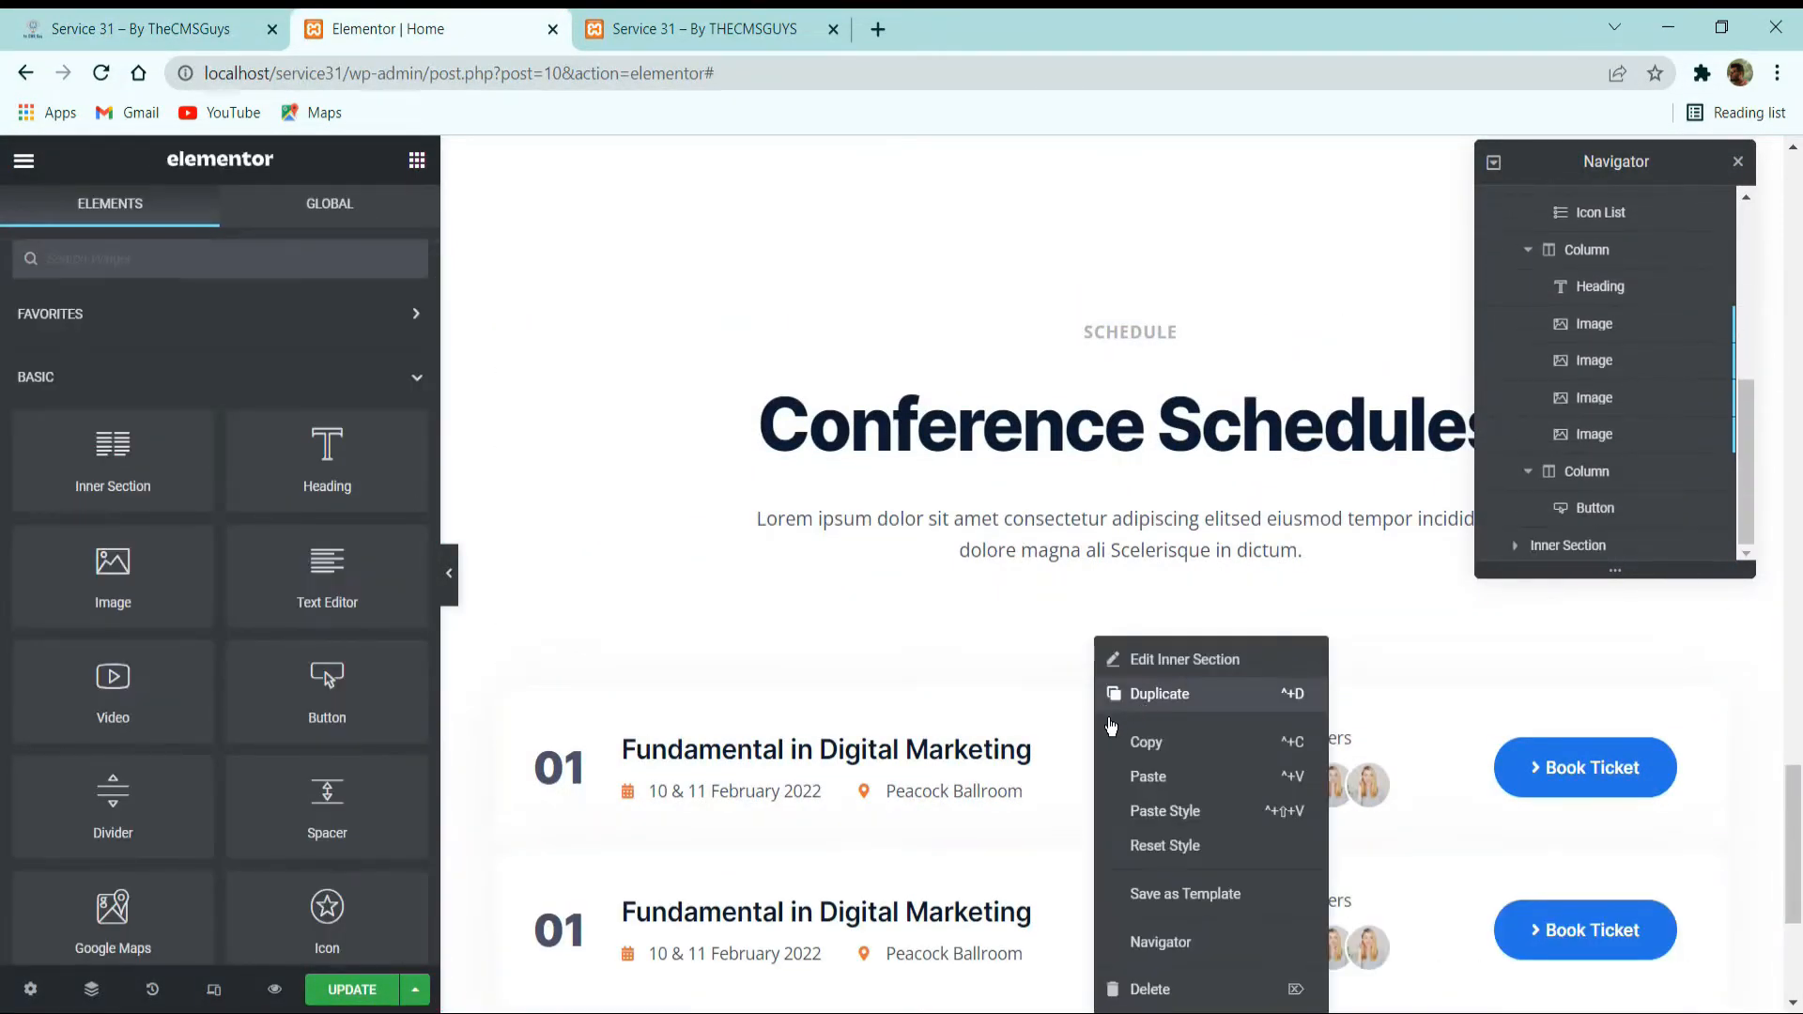
left_click(1111, 700)
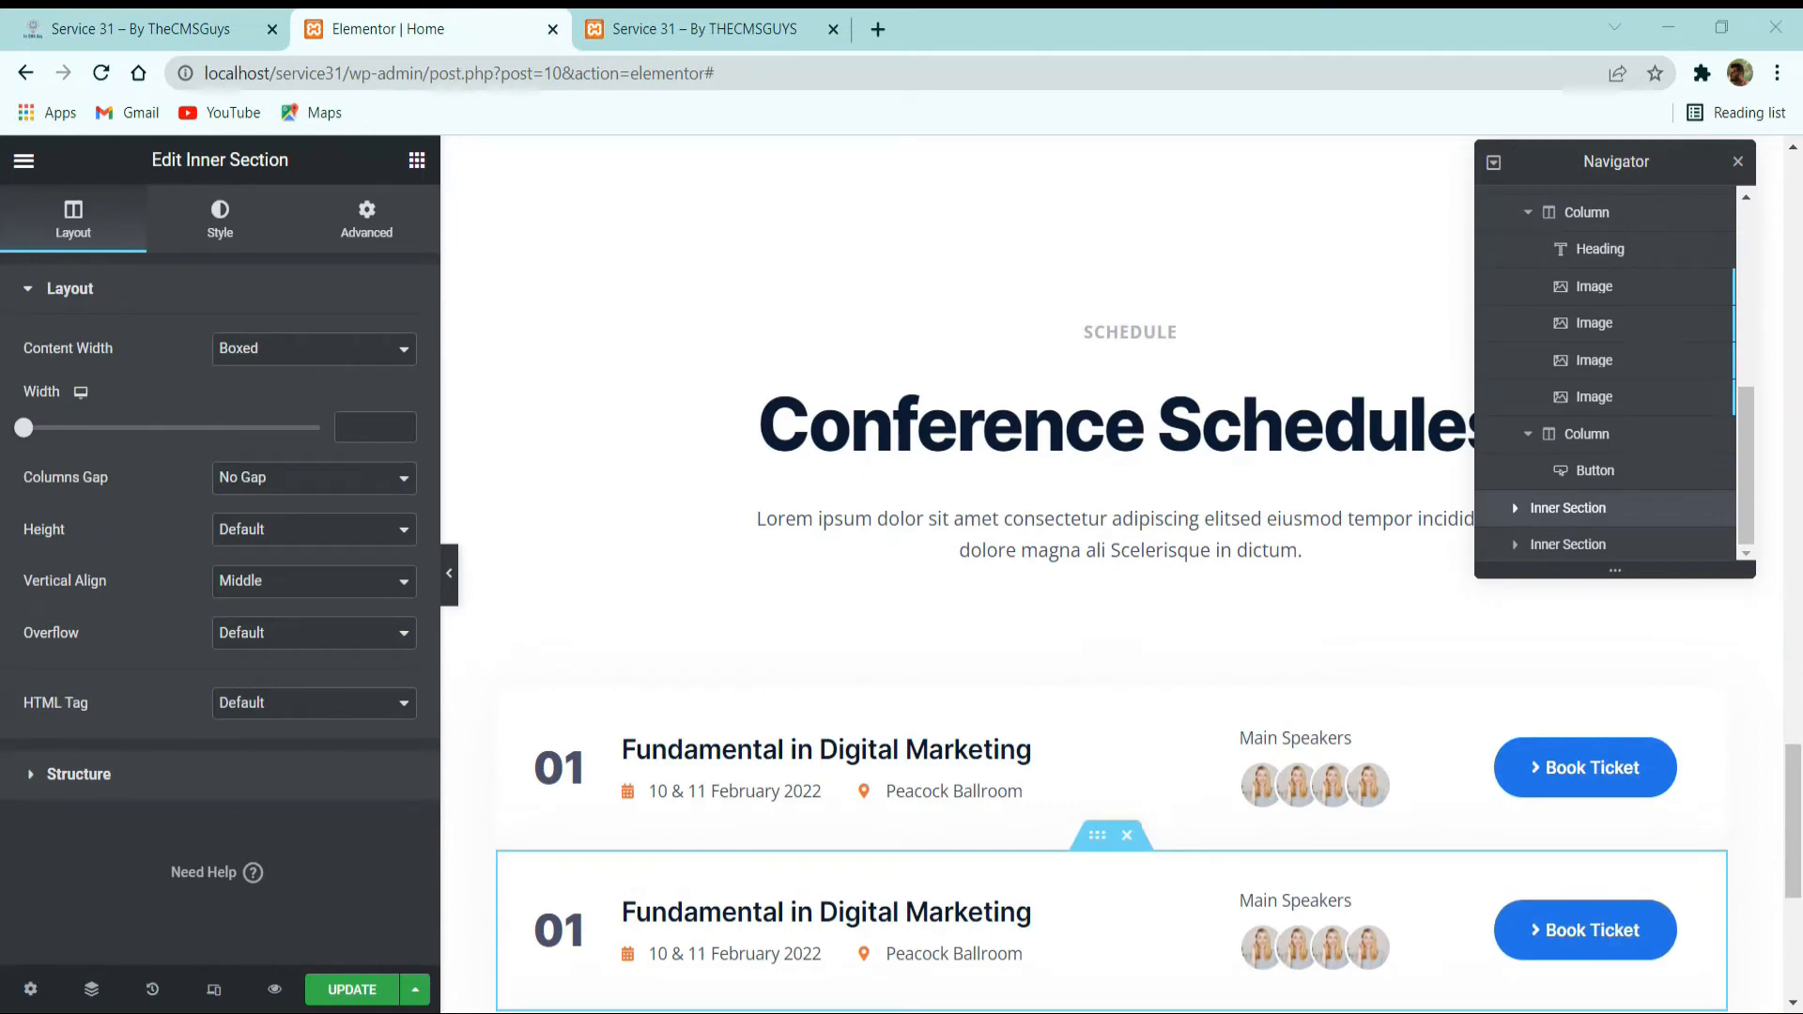
Set the second schedule row's top margin to 16 px.
scroll(907, 669, "down", 5)
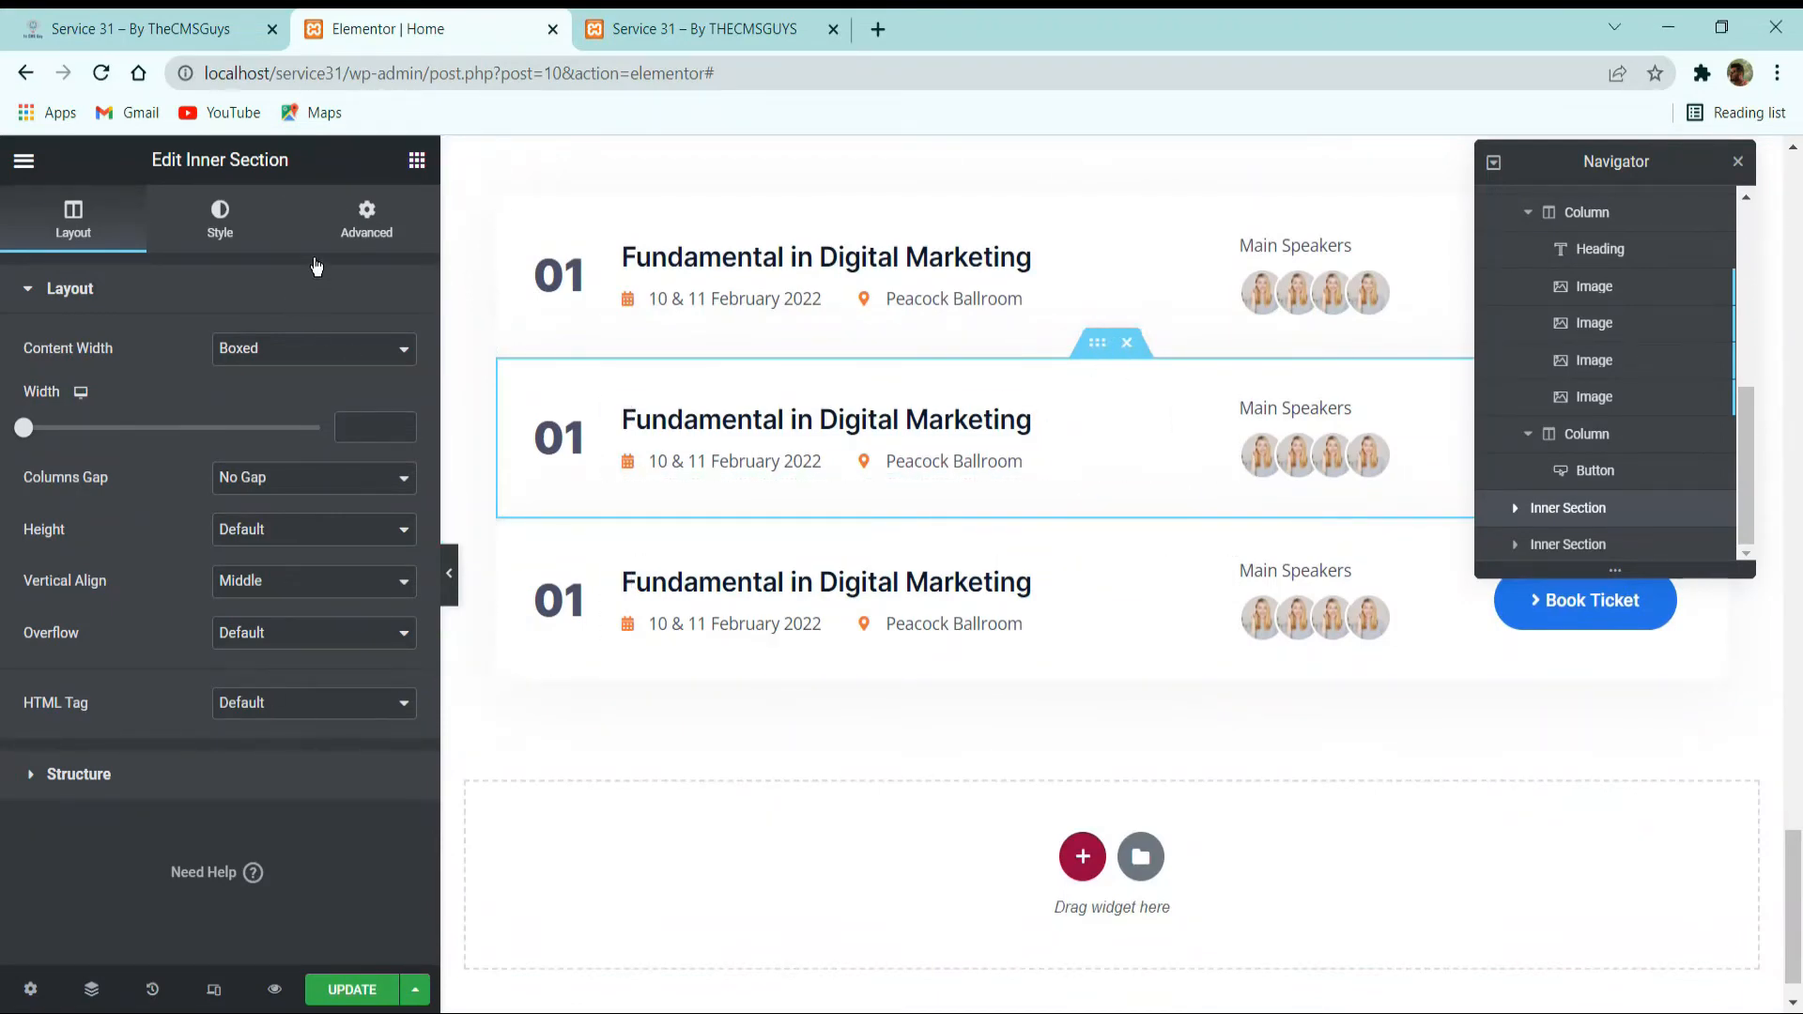
left_click(366, 221)
double_click(53, 376)
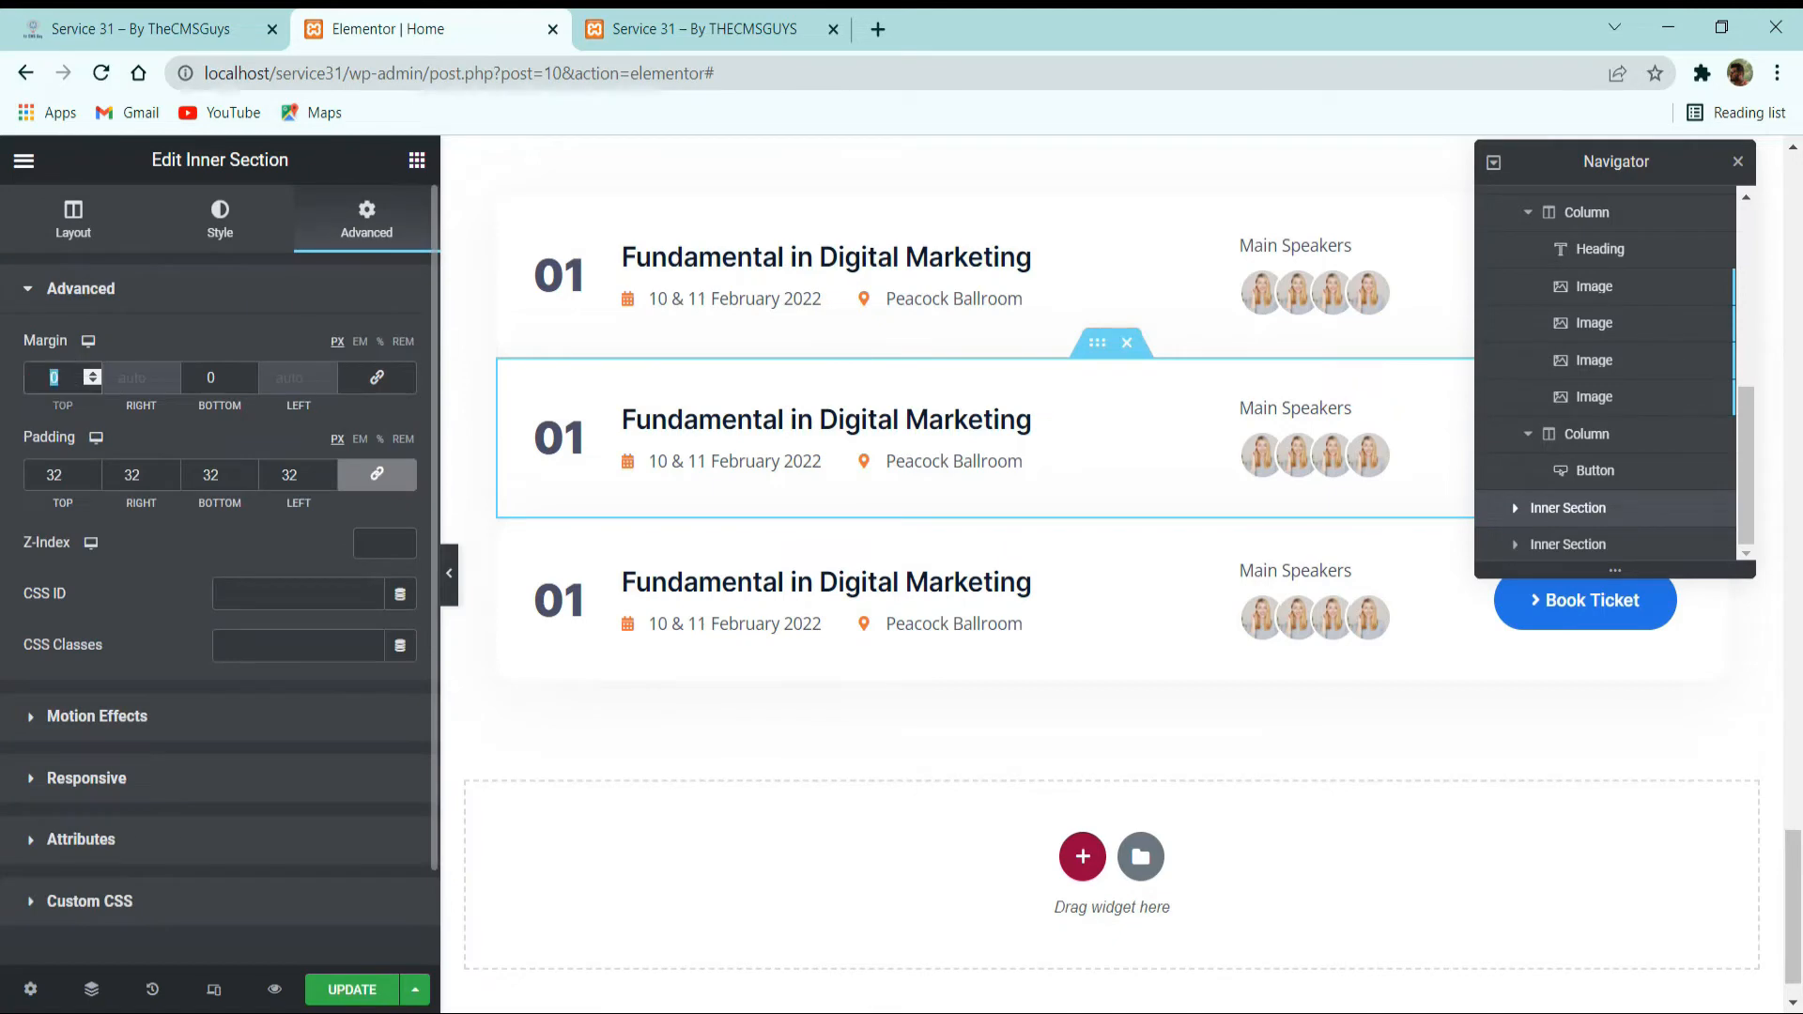
type("16")
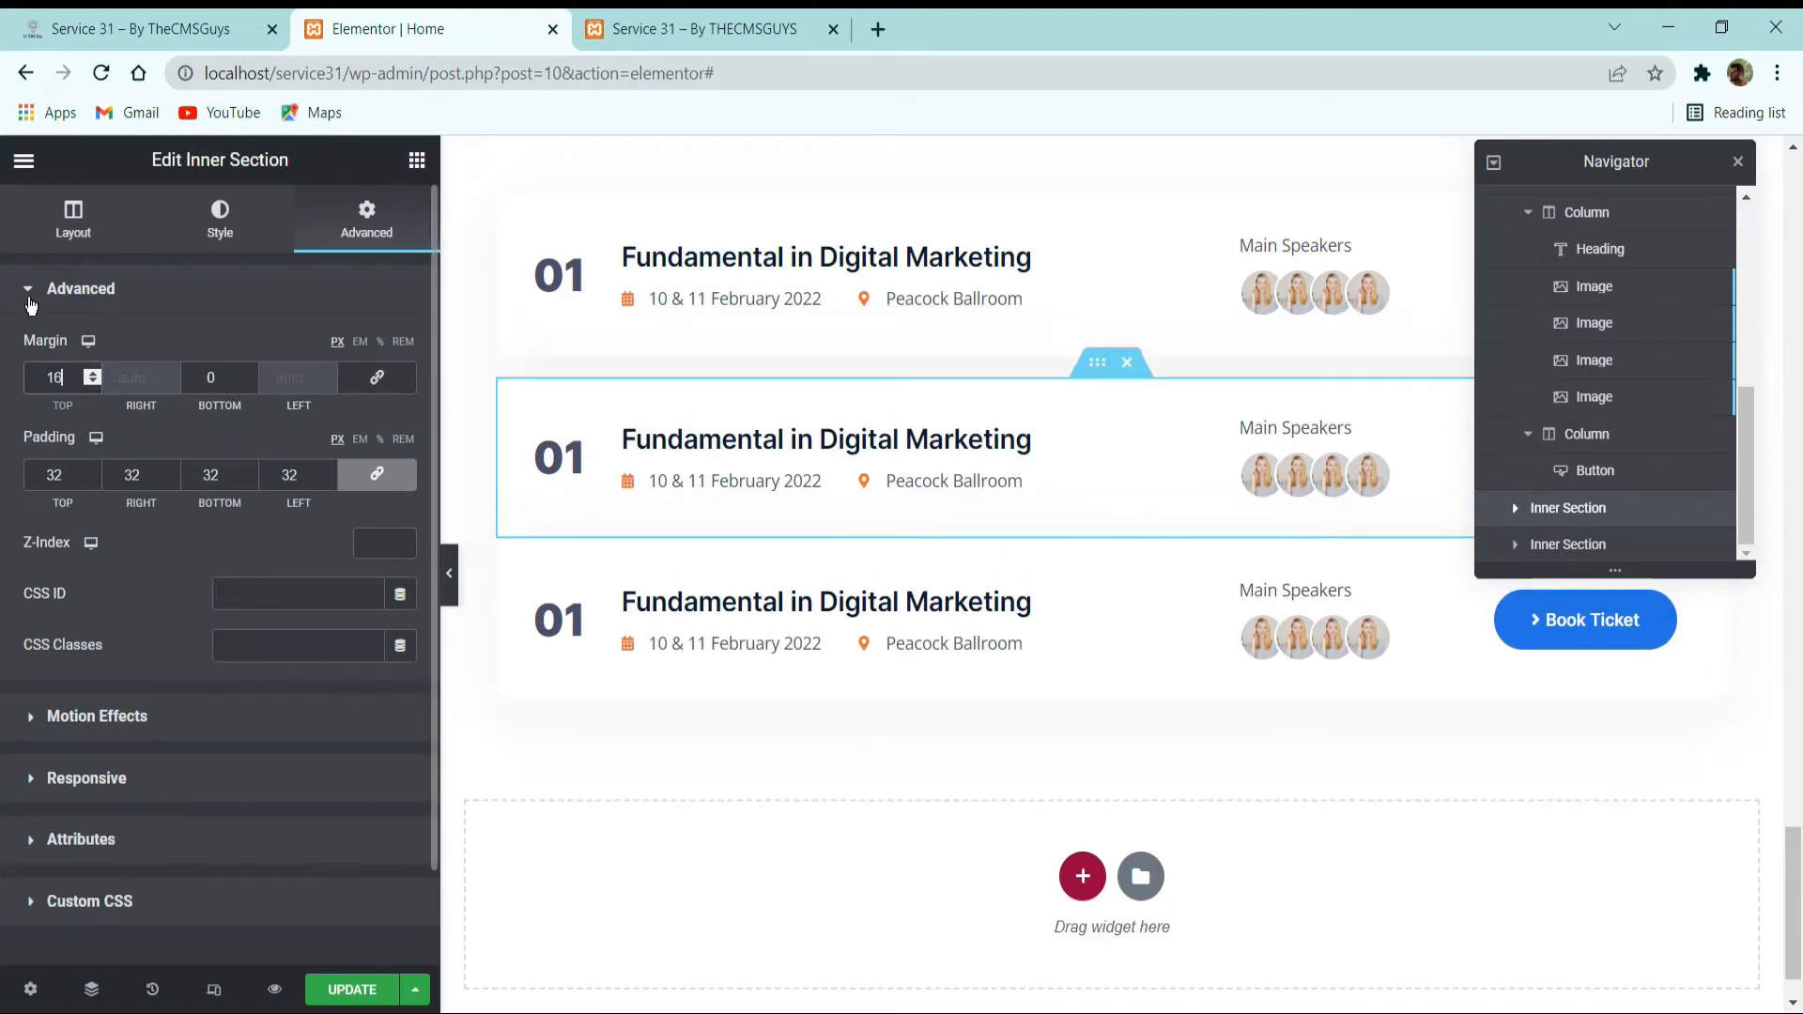
Duplicate the second schedule row with its top margin and delete the last row that lacks this spacing.
right_click(1094, 363)
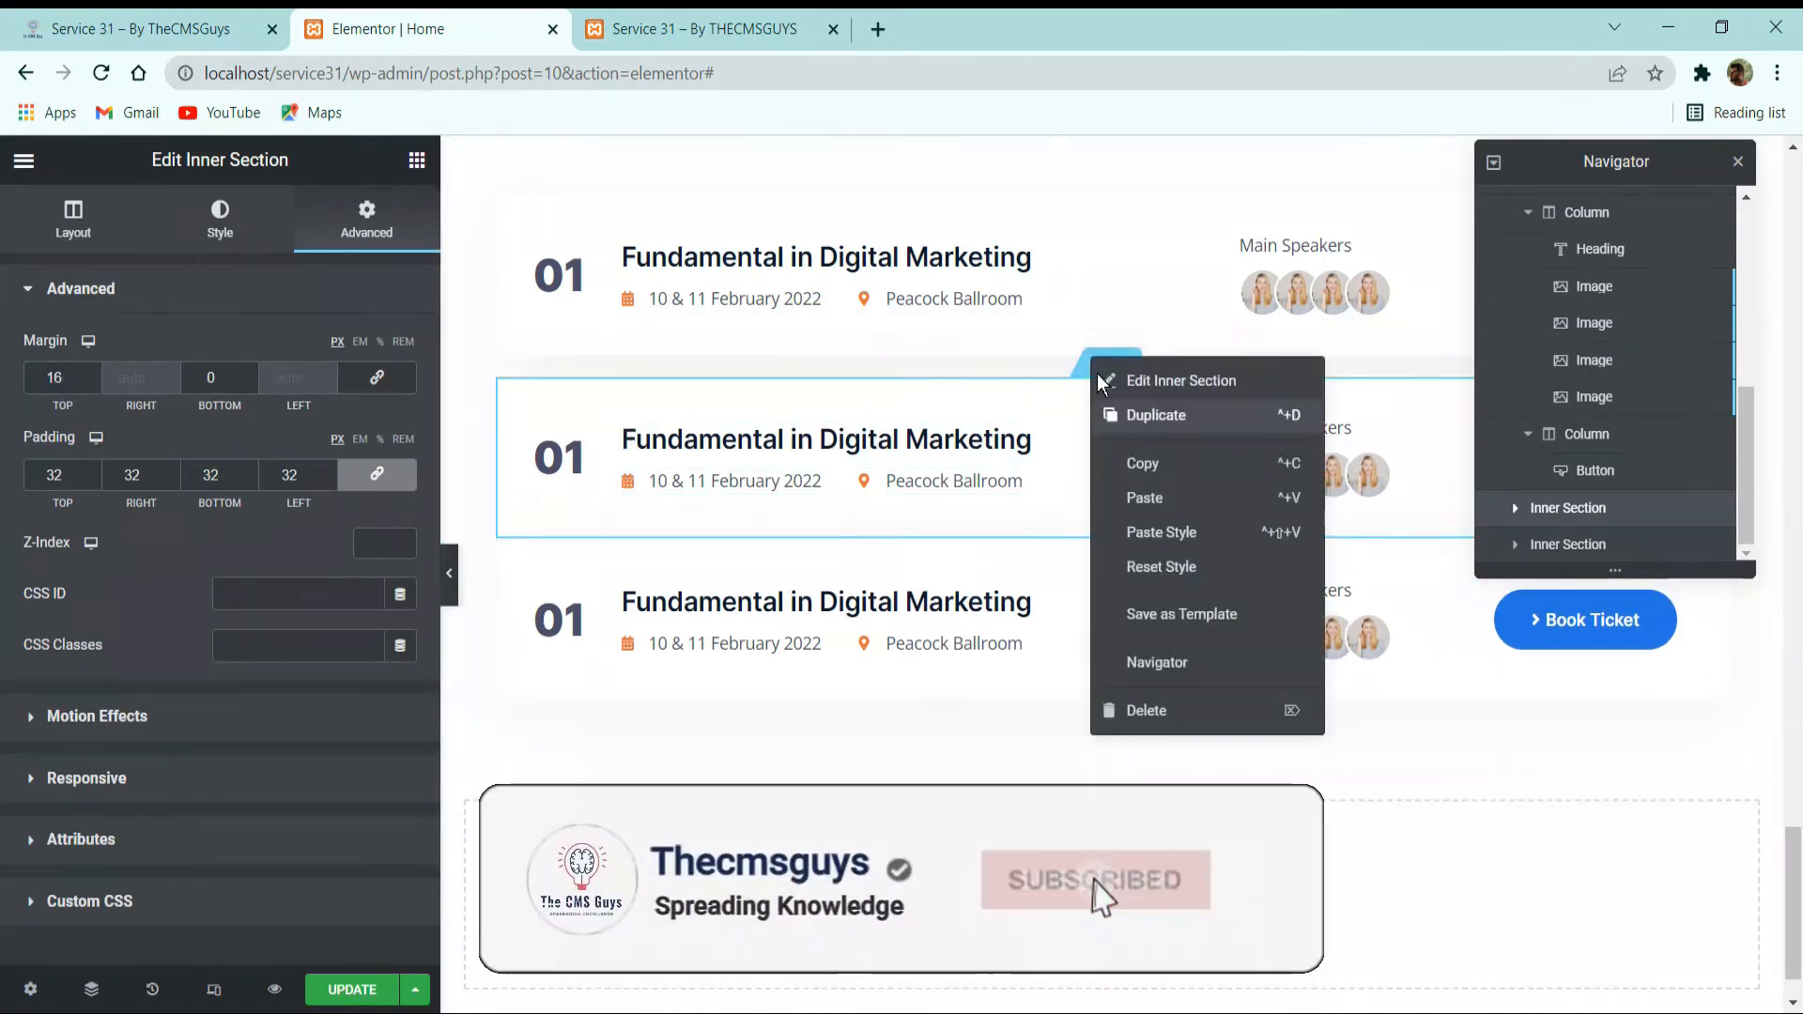
left_click(1101, 415)
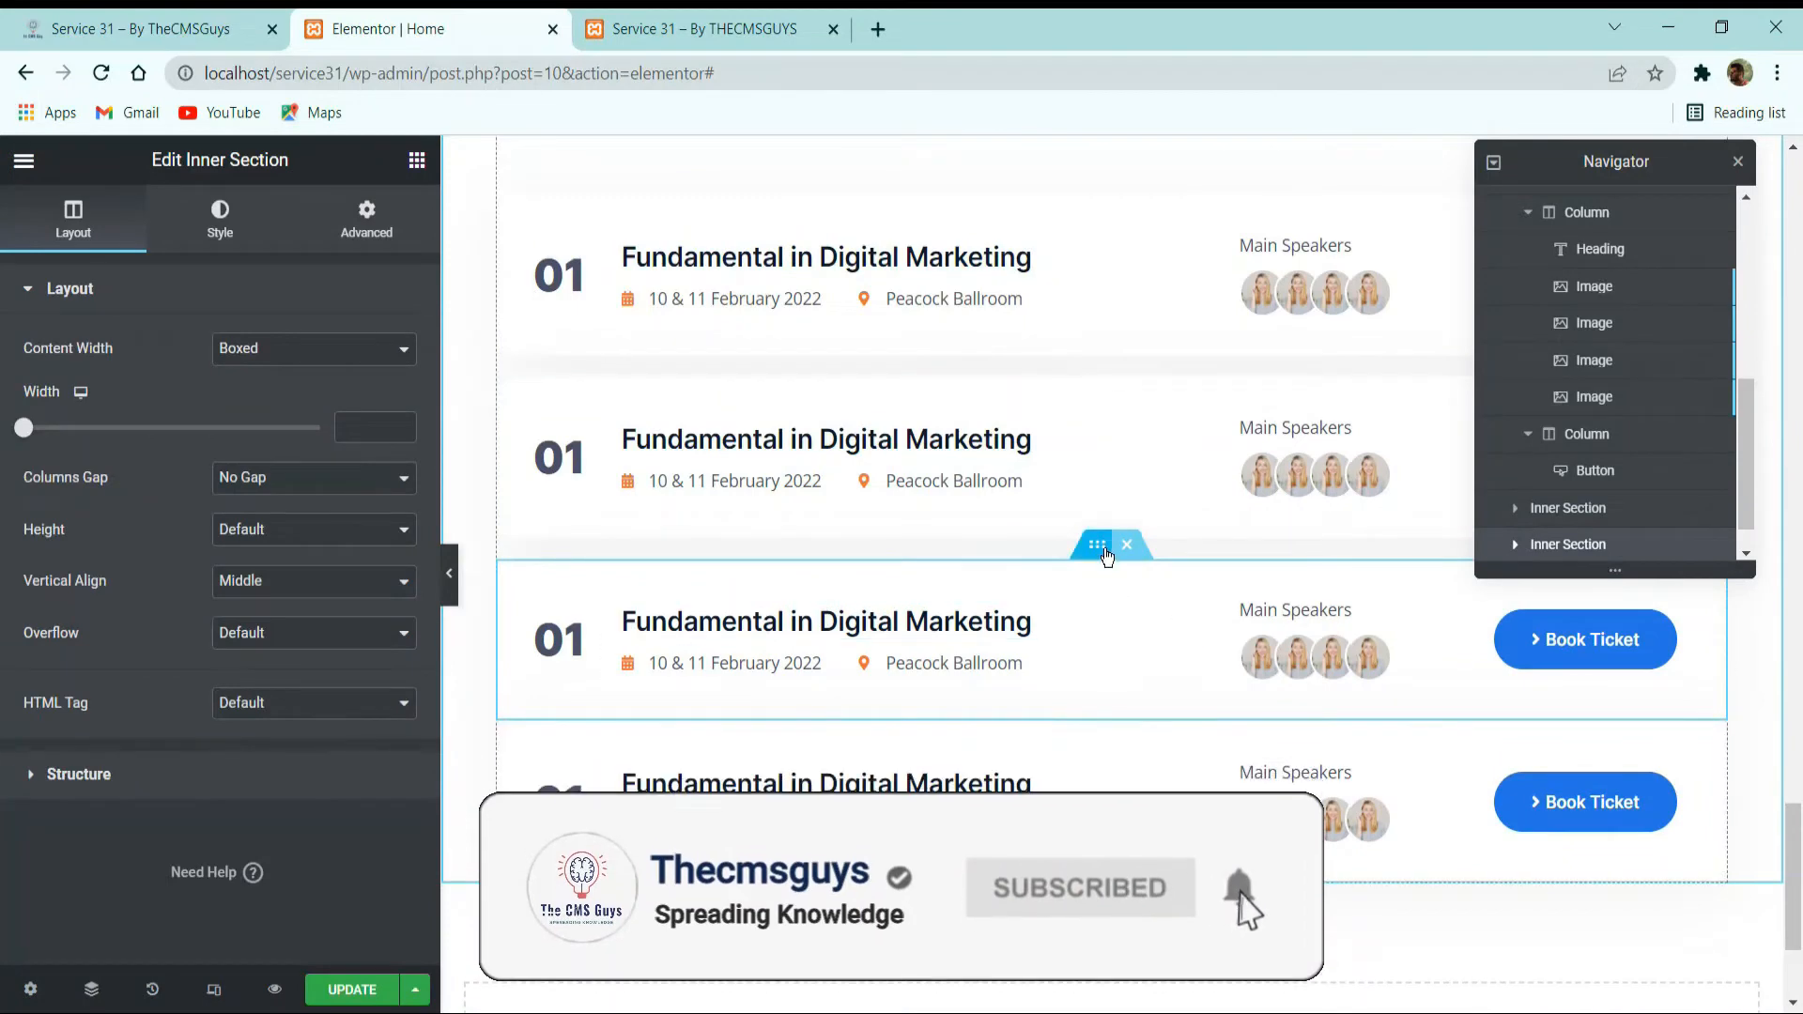
left_click(1127, 712)
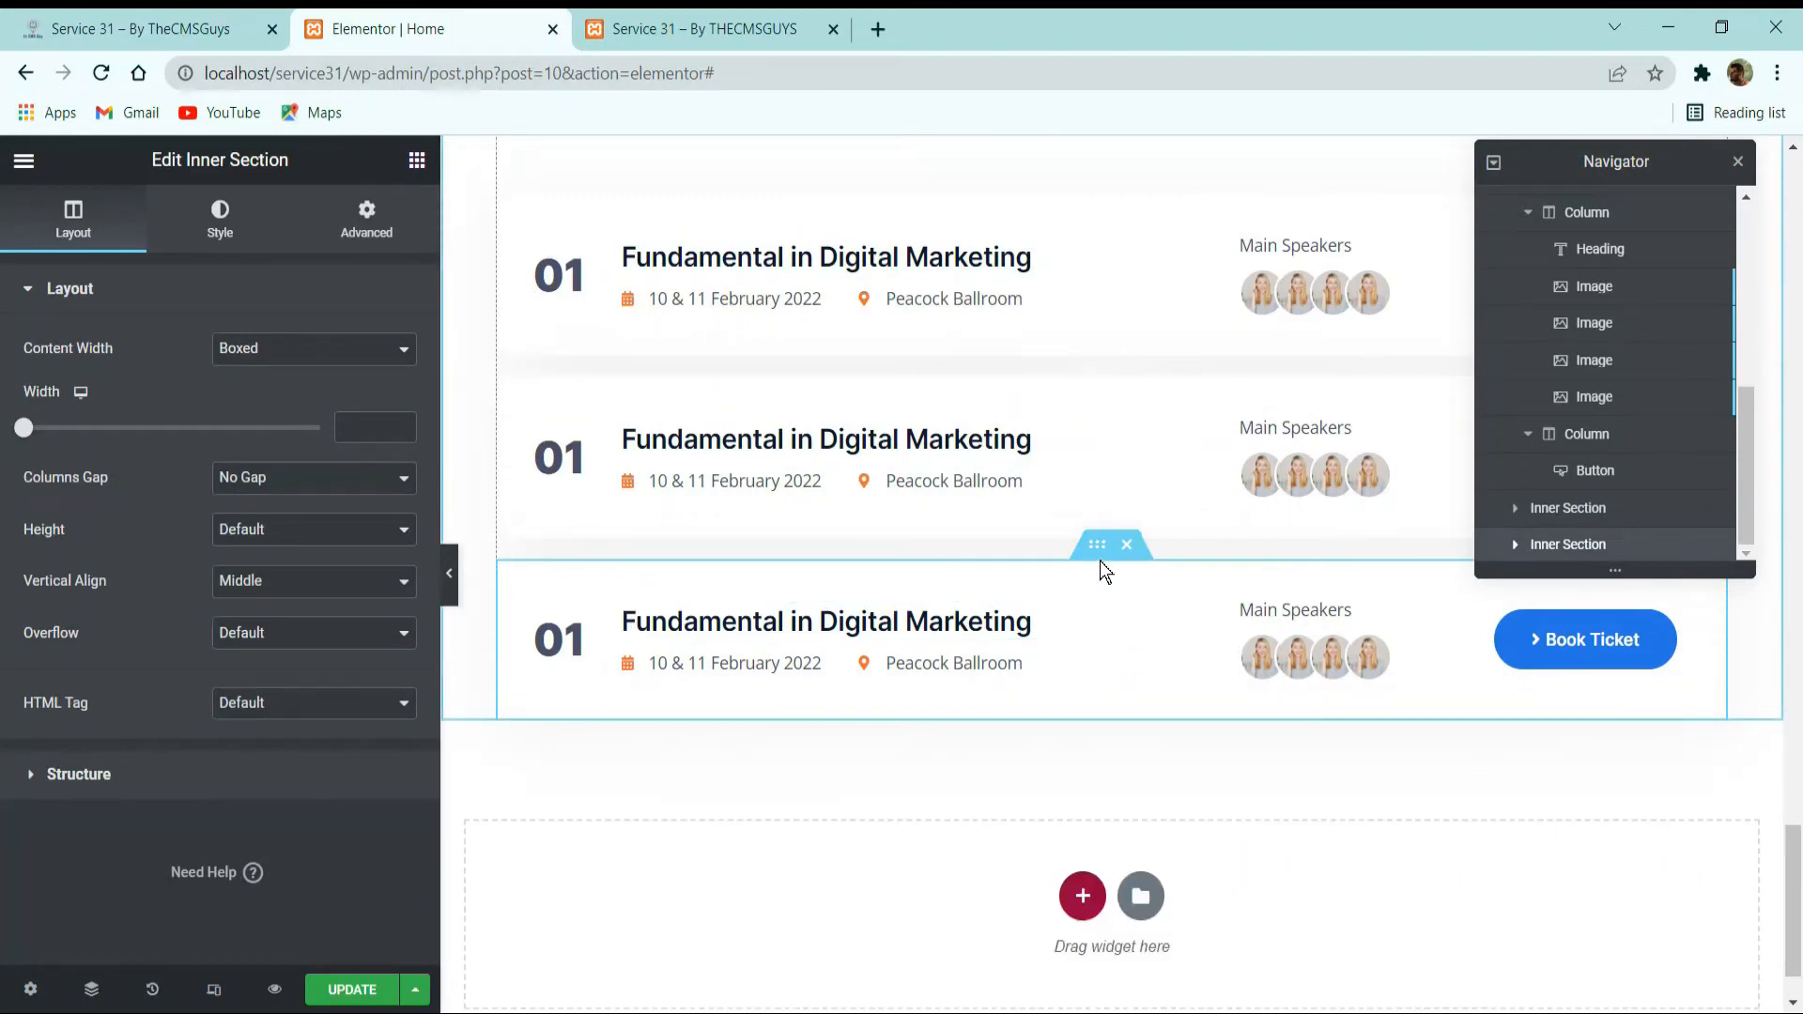
Duplicate the last schedule row repeatedly until the Conference Schedules list has six rows.
right_click(1101, 568)
left_click(1087, 590)
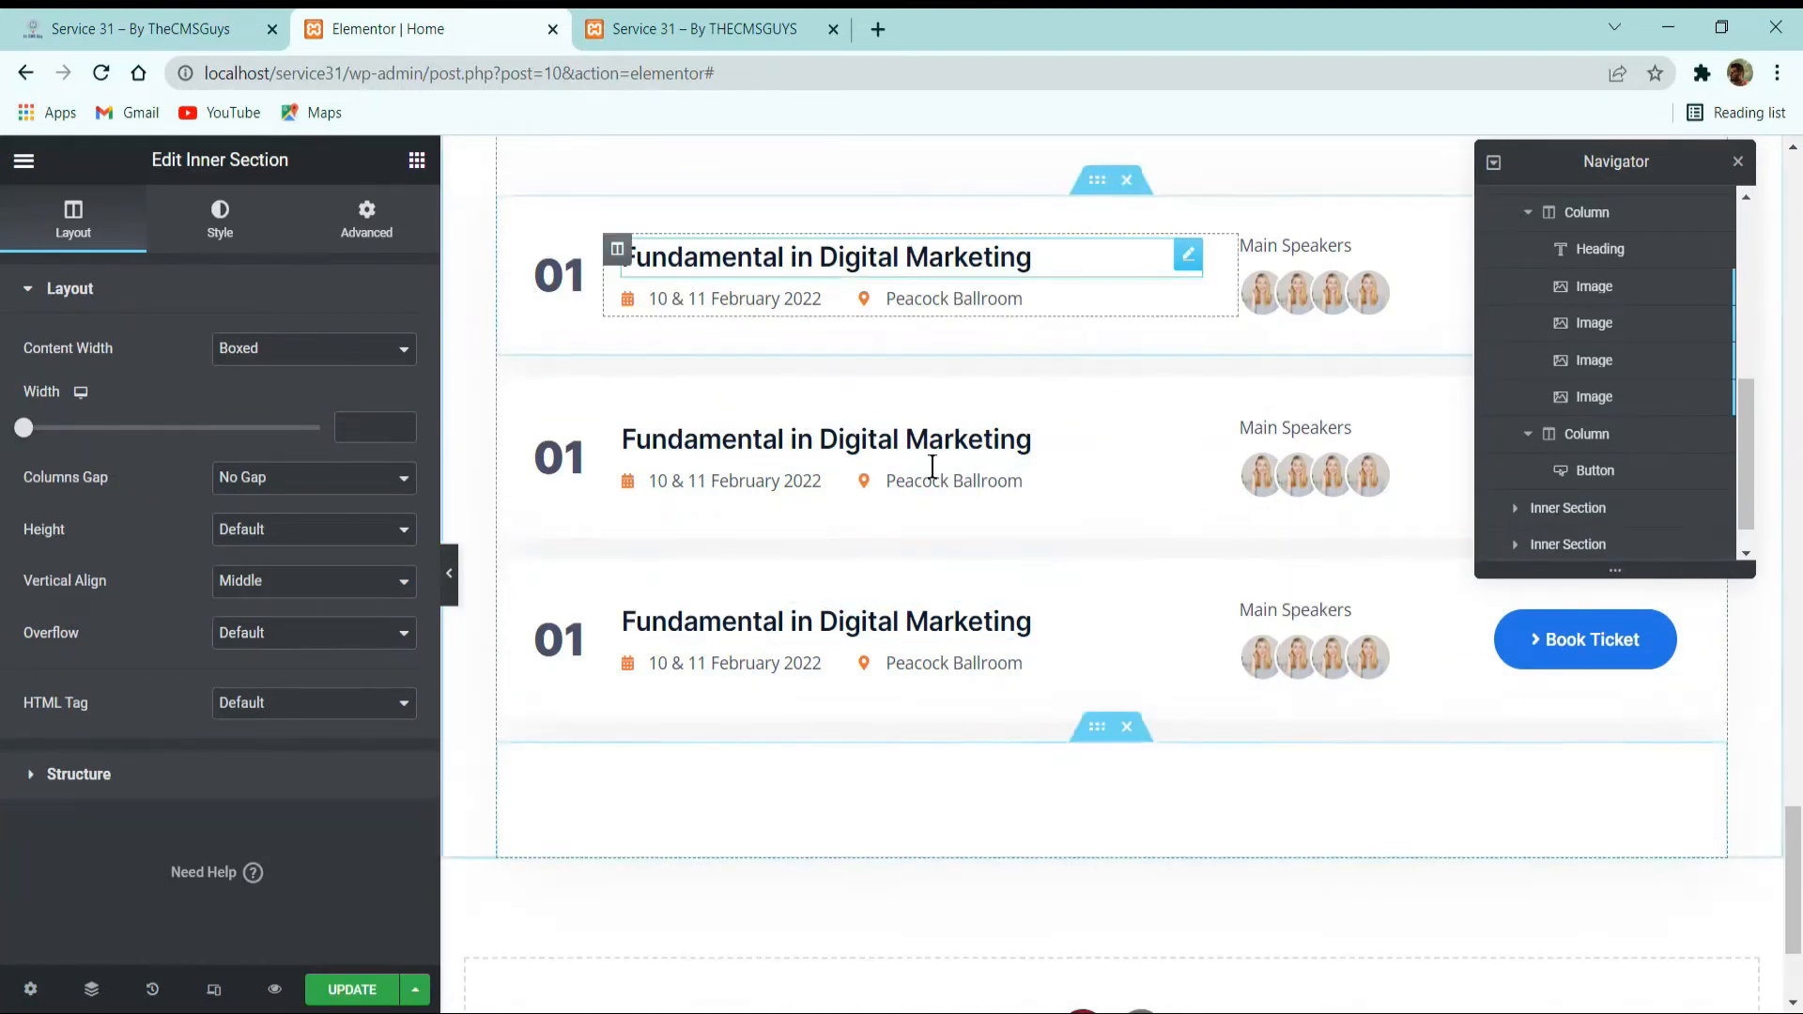
right_click(1101, 733)
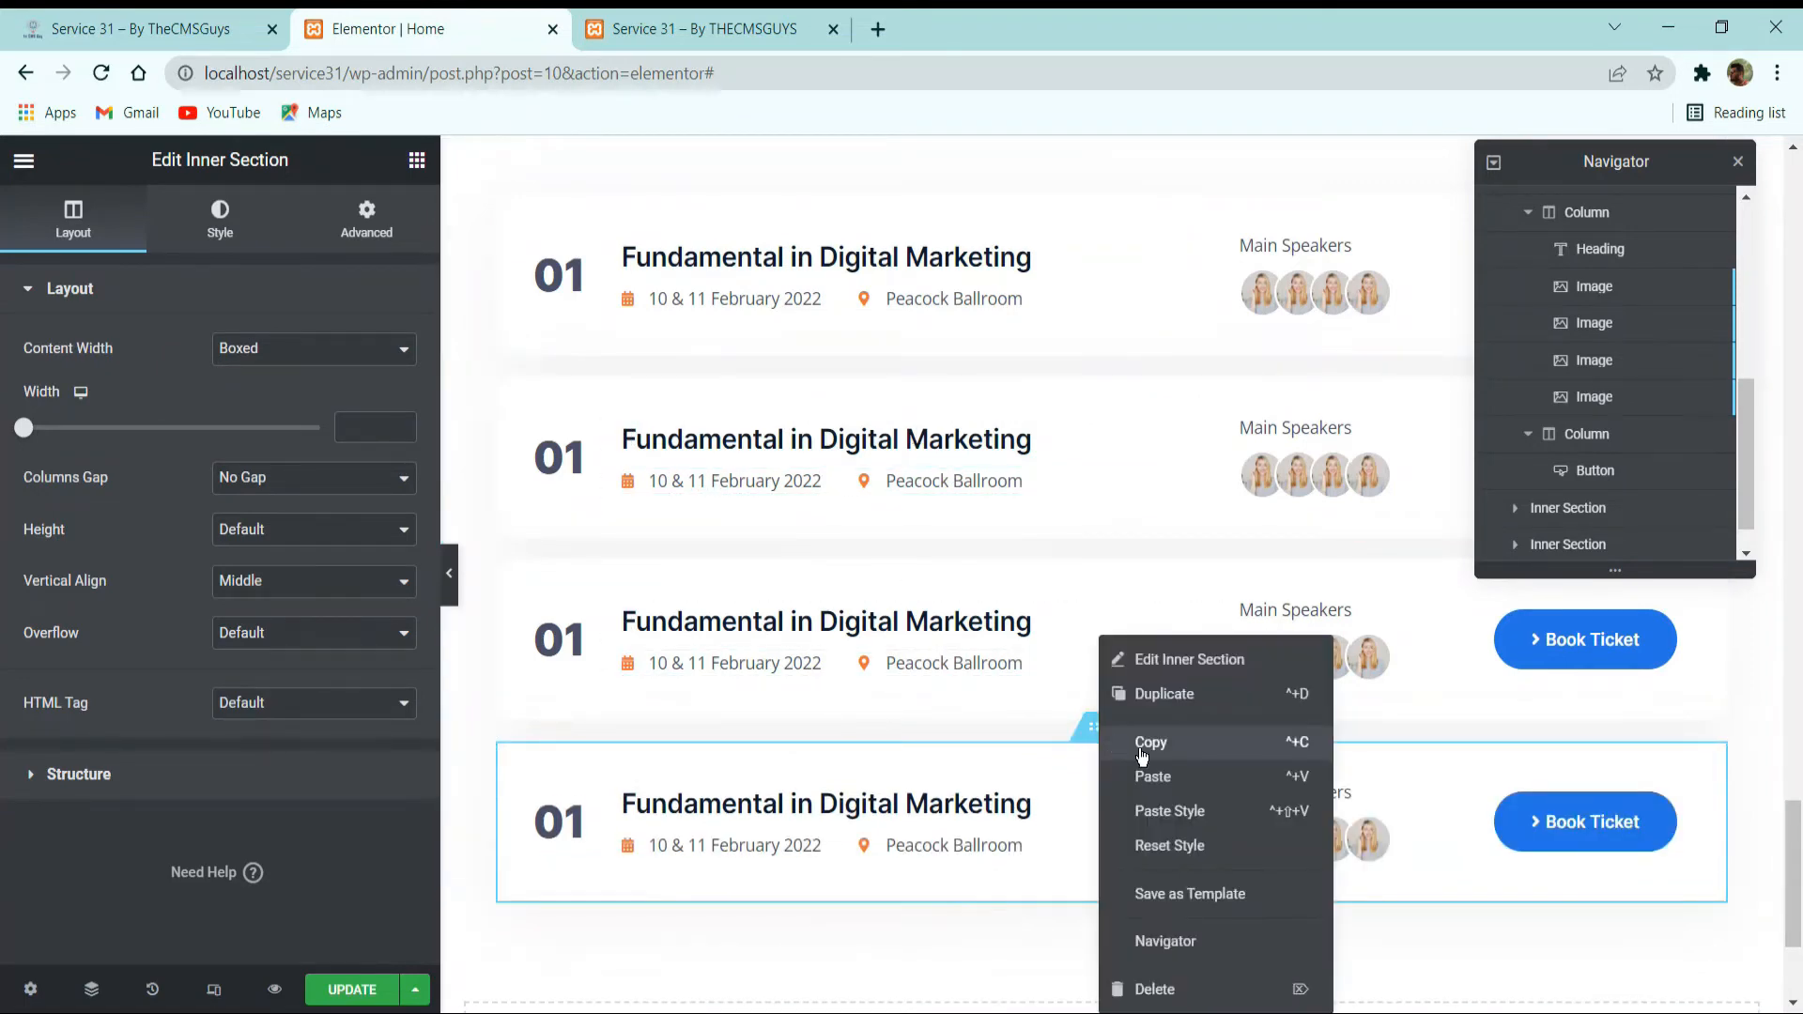
left_click(1148, 677)
right_click(1086, 747)
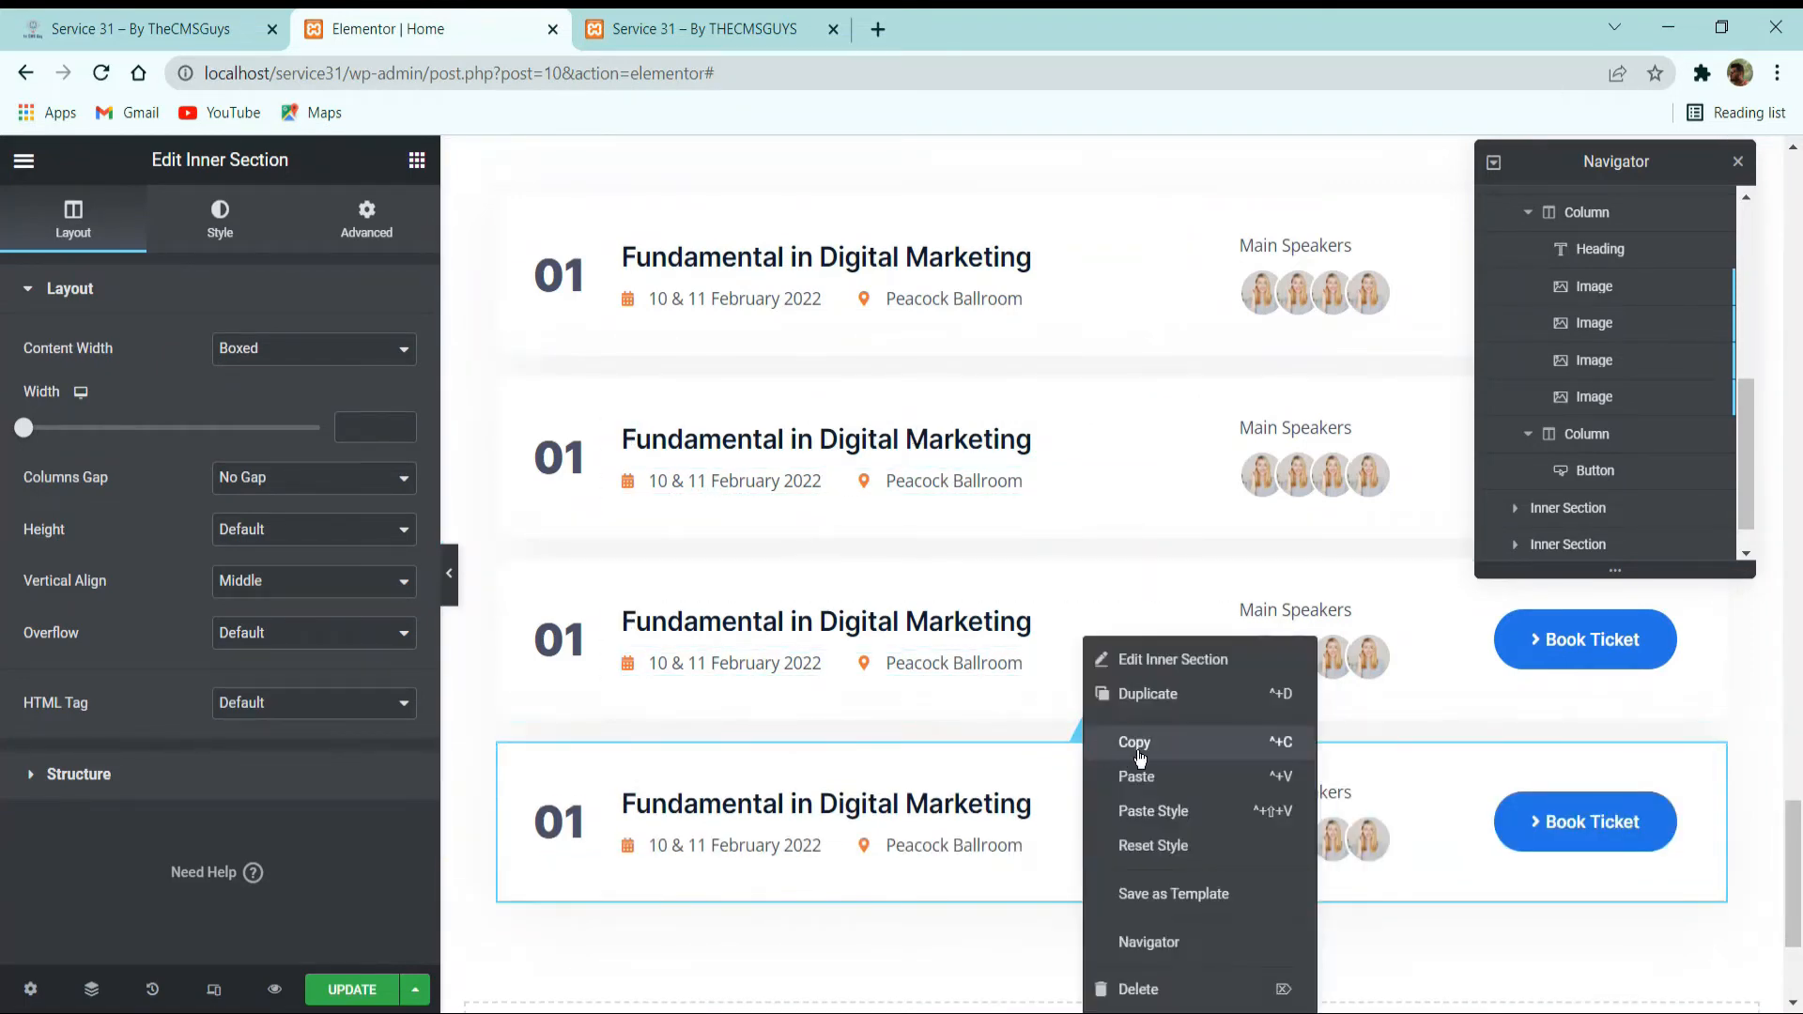
left_click(1128, 700)
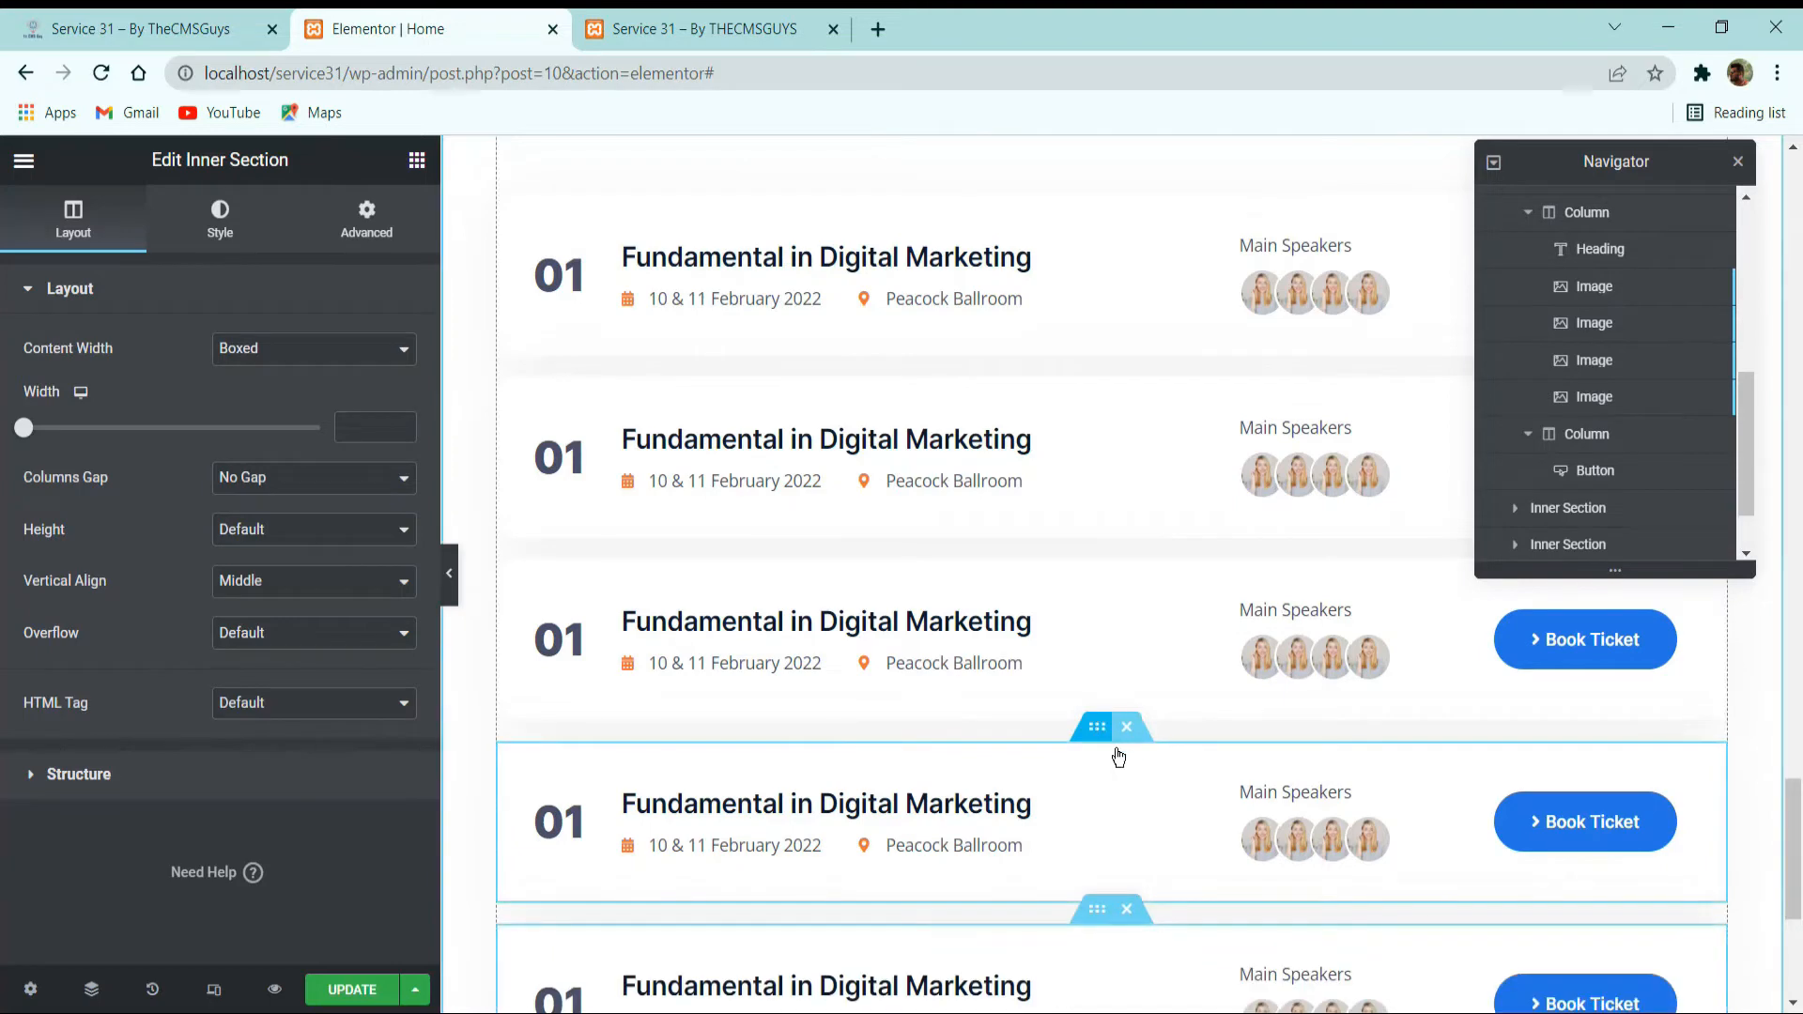
right_click(1108, 747)
scroll(963, 616, "down", 2)
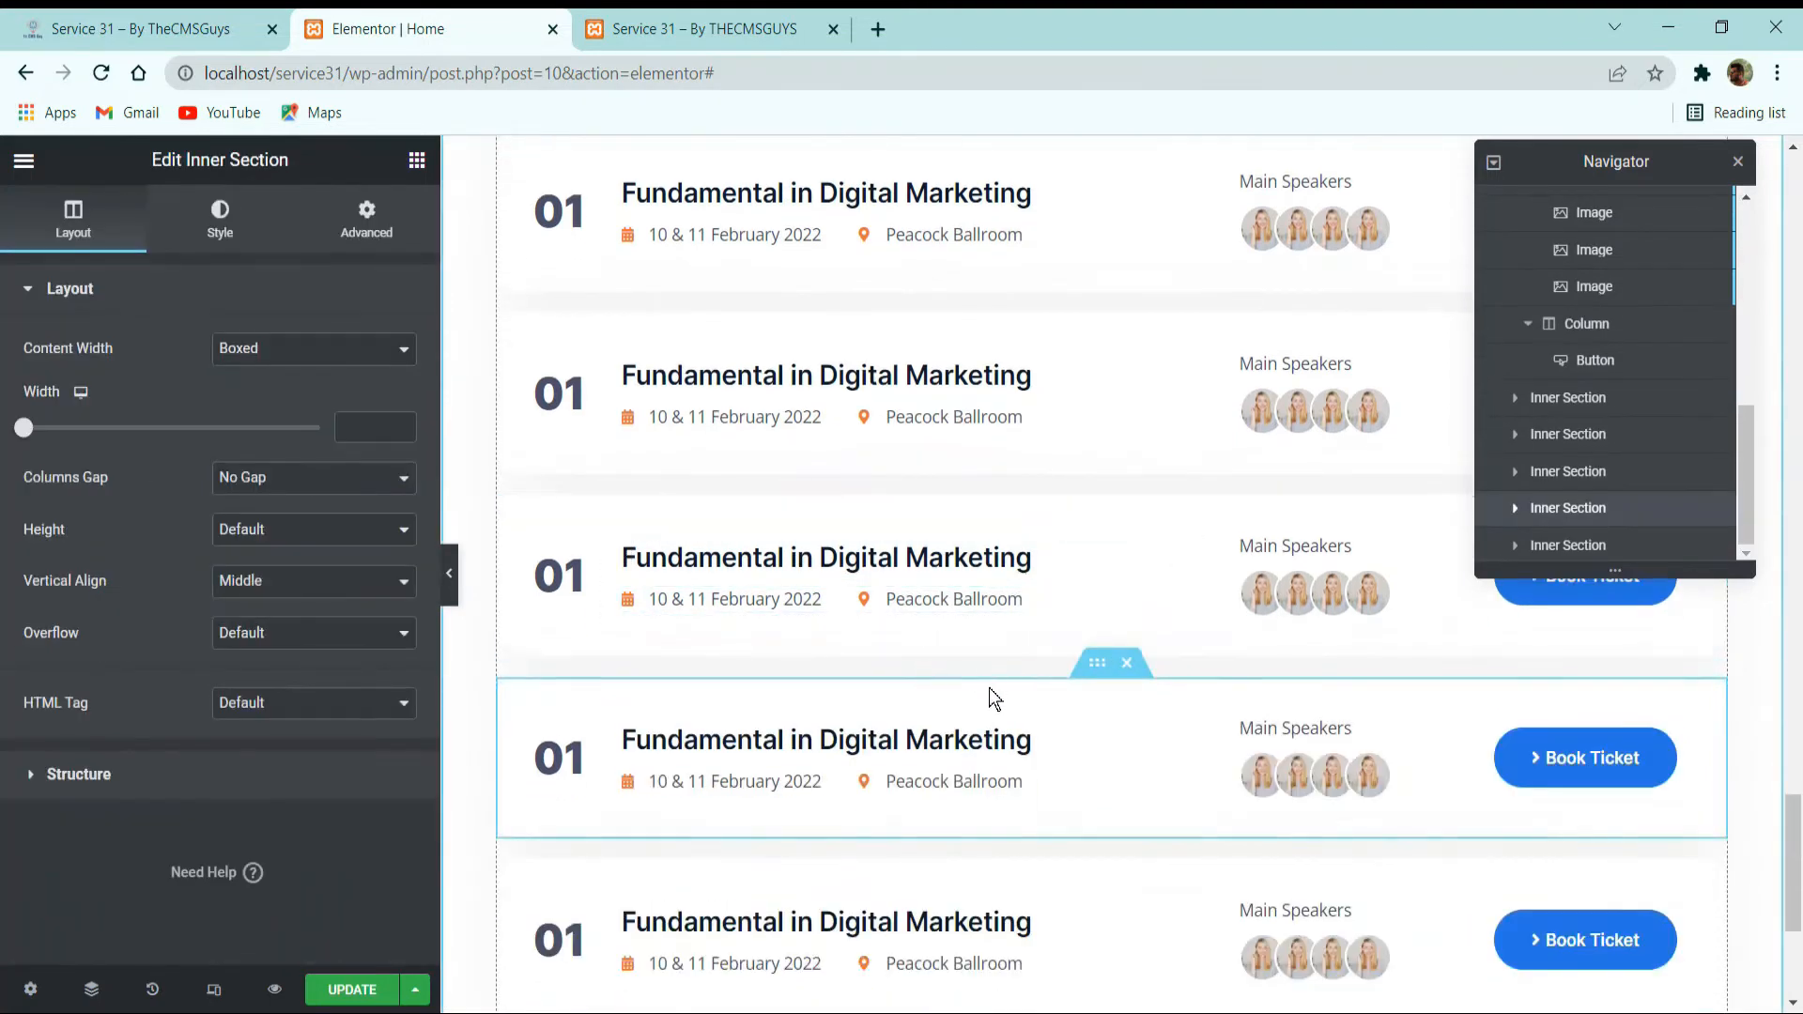
Compare the gap between the statistics bar and the Conference Schedules heading with the reference site, and return to the Elementor editor.
scroll(989, 695, "down", 2)
scroll(925, 762, "up", 4)
scroll(815, 699, "up", 3)
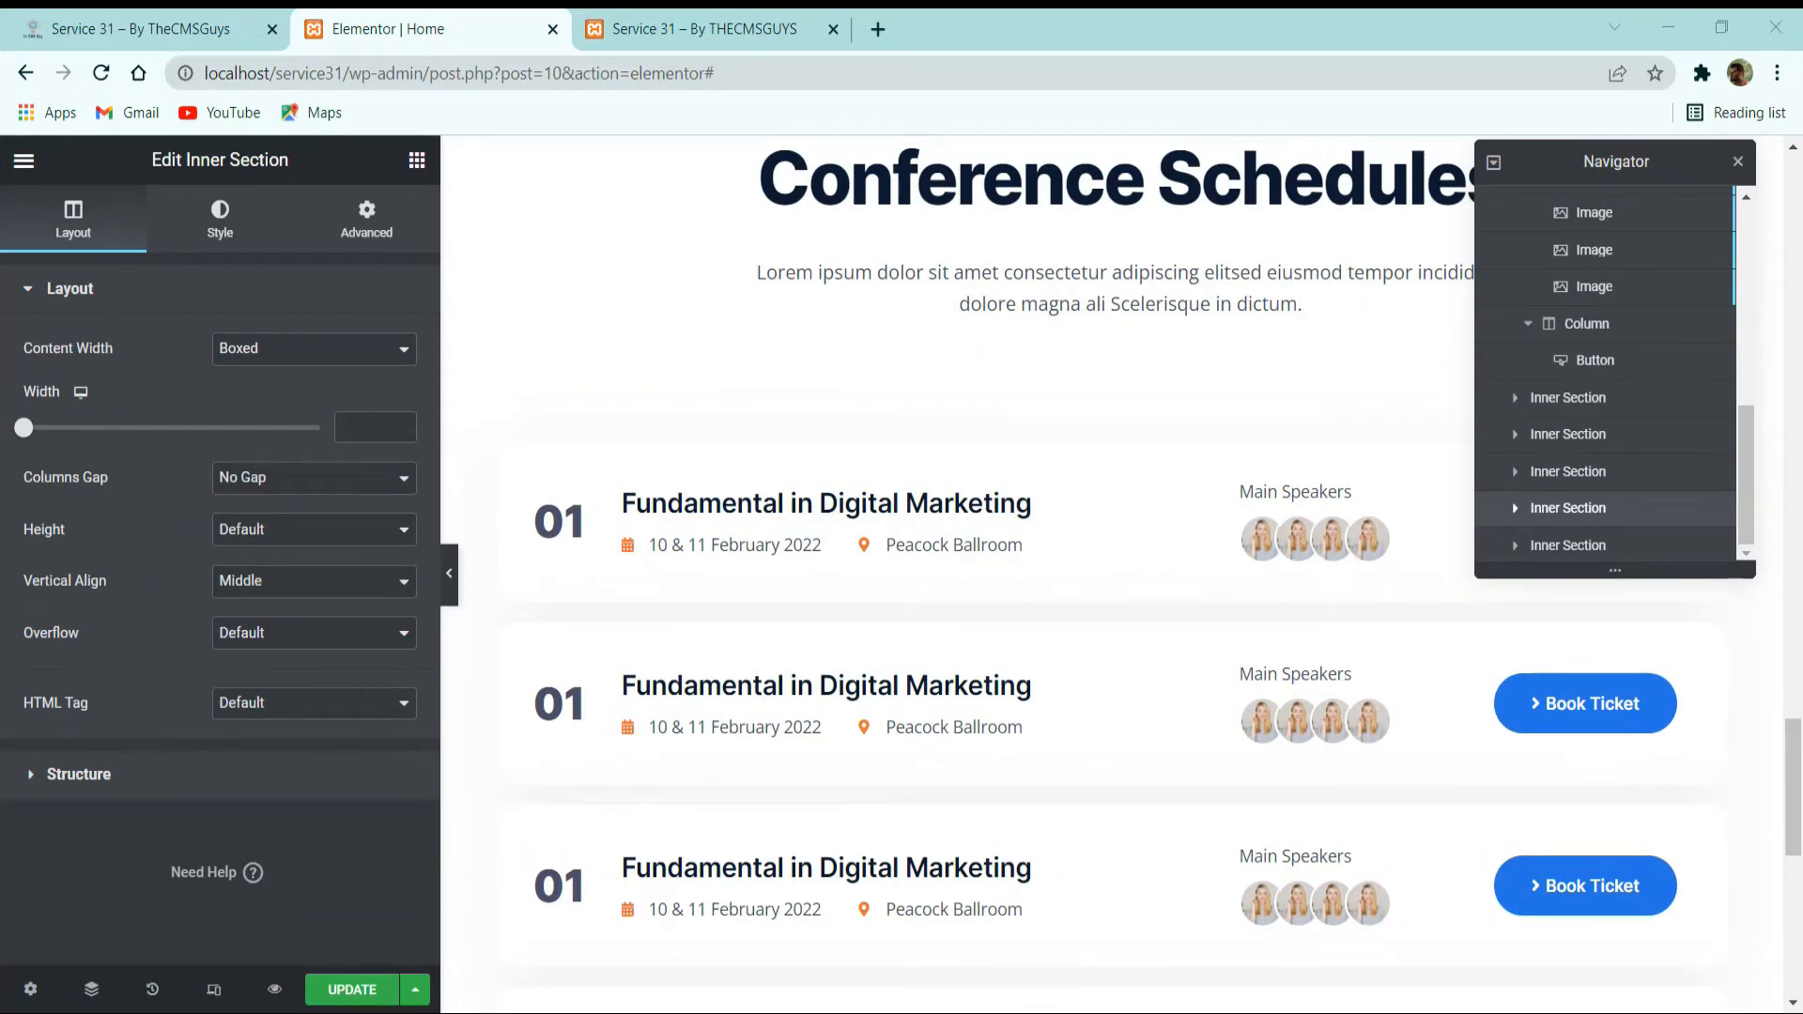
scroll(1140, 724, "up", 3)
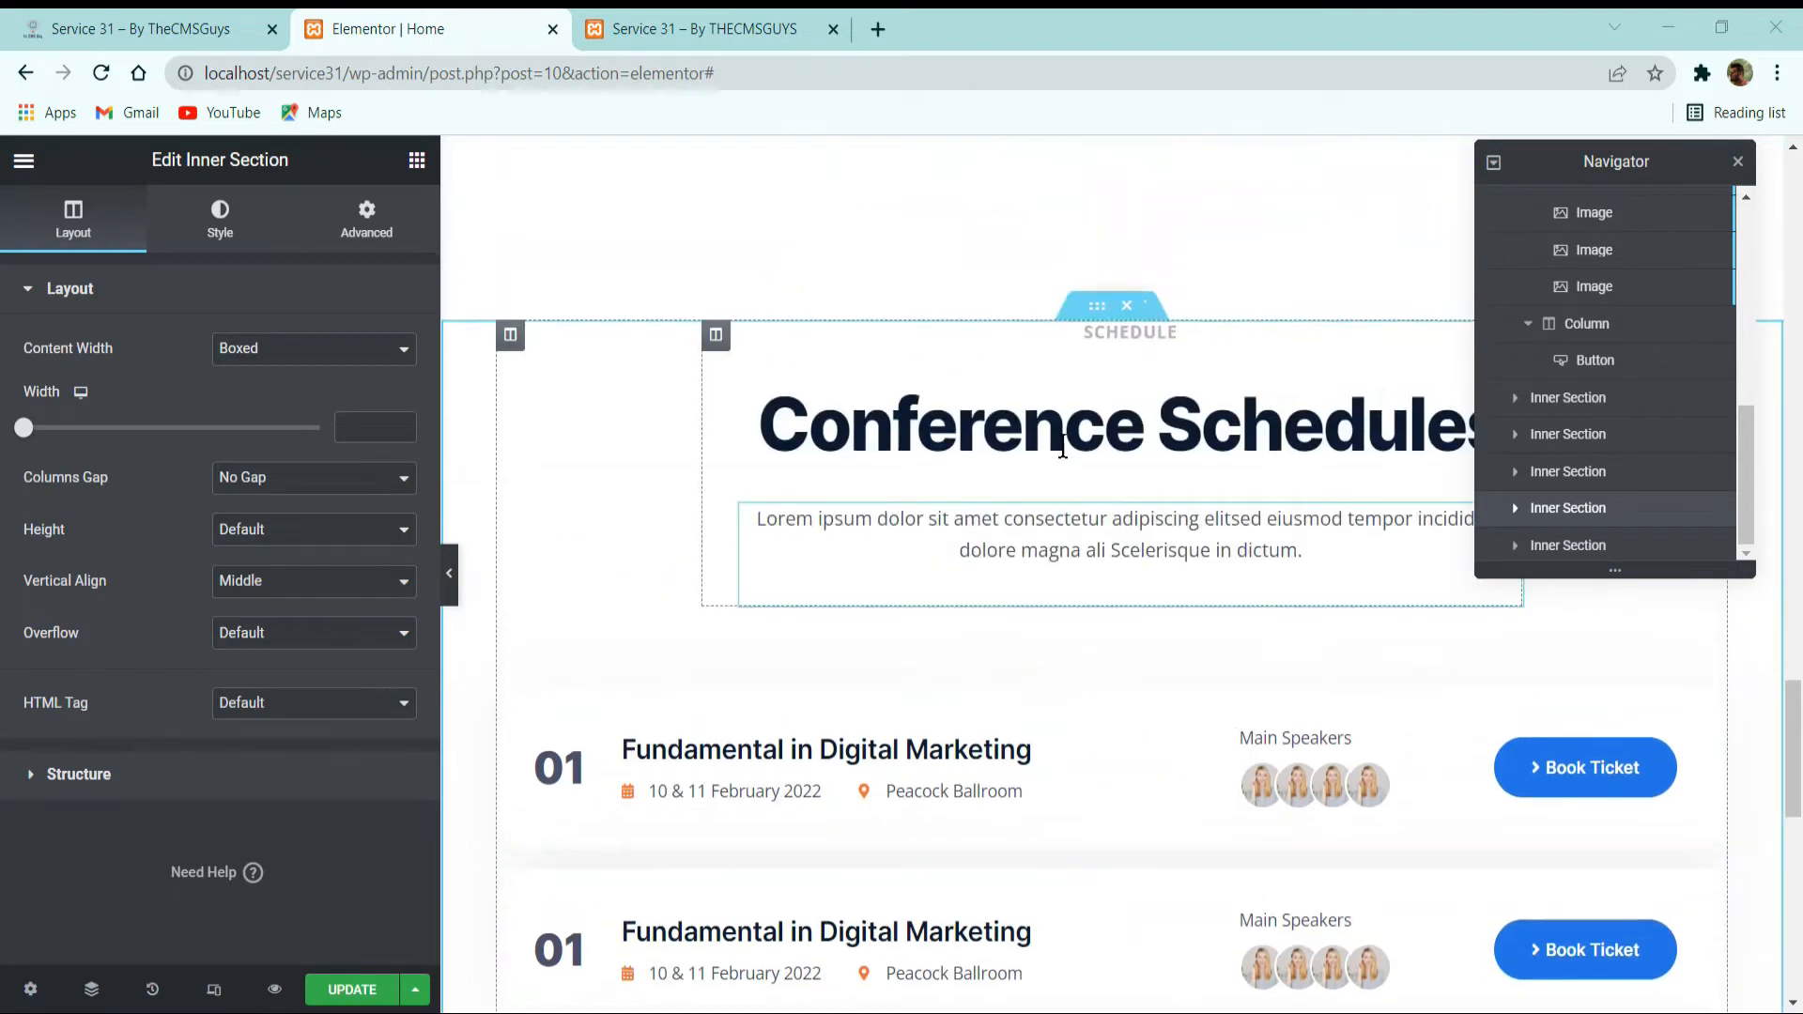
scroll(1124, 434, "up", 5)
left_click(227, 13)
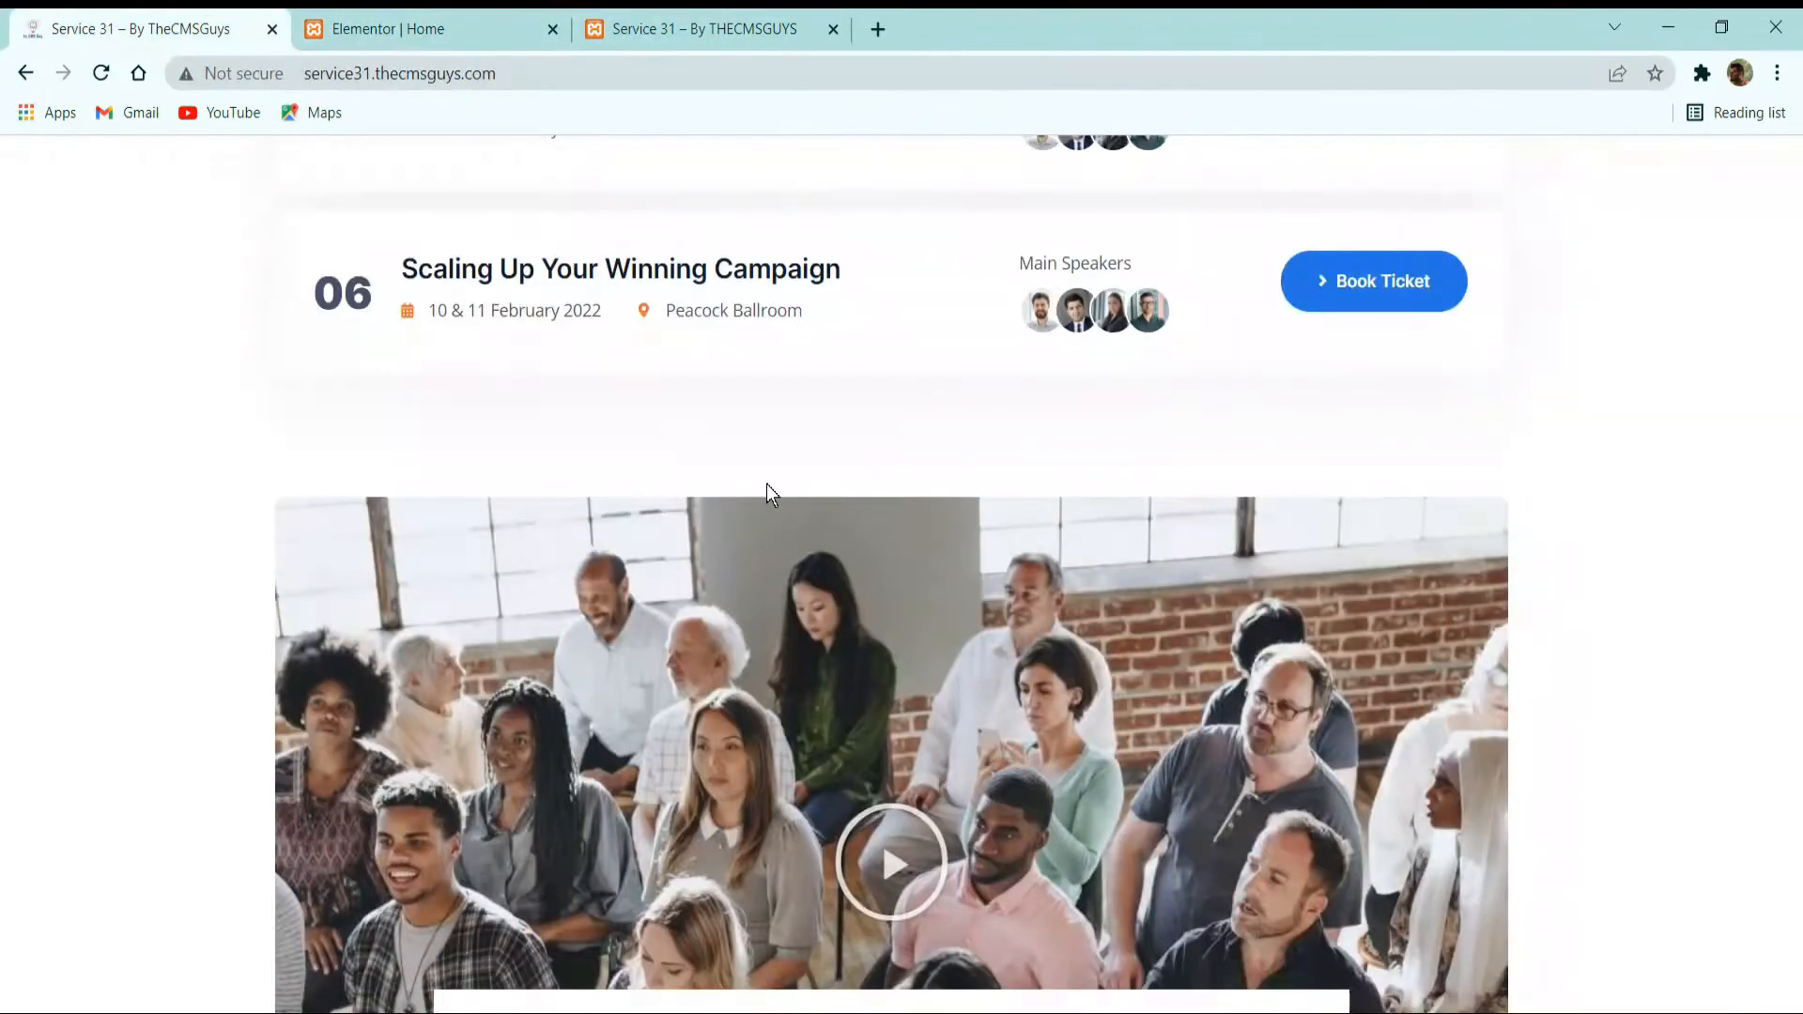
scroll(793, 509, "up", 3)
scroll(792, 509, "up", 10)
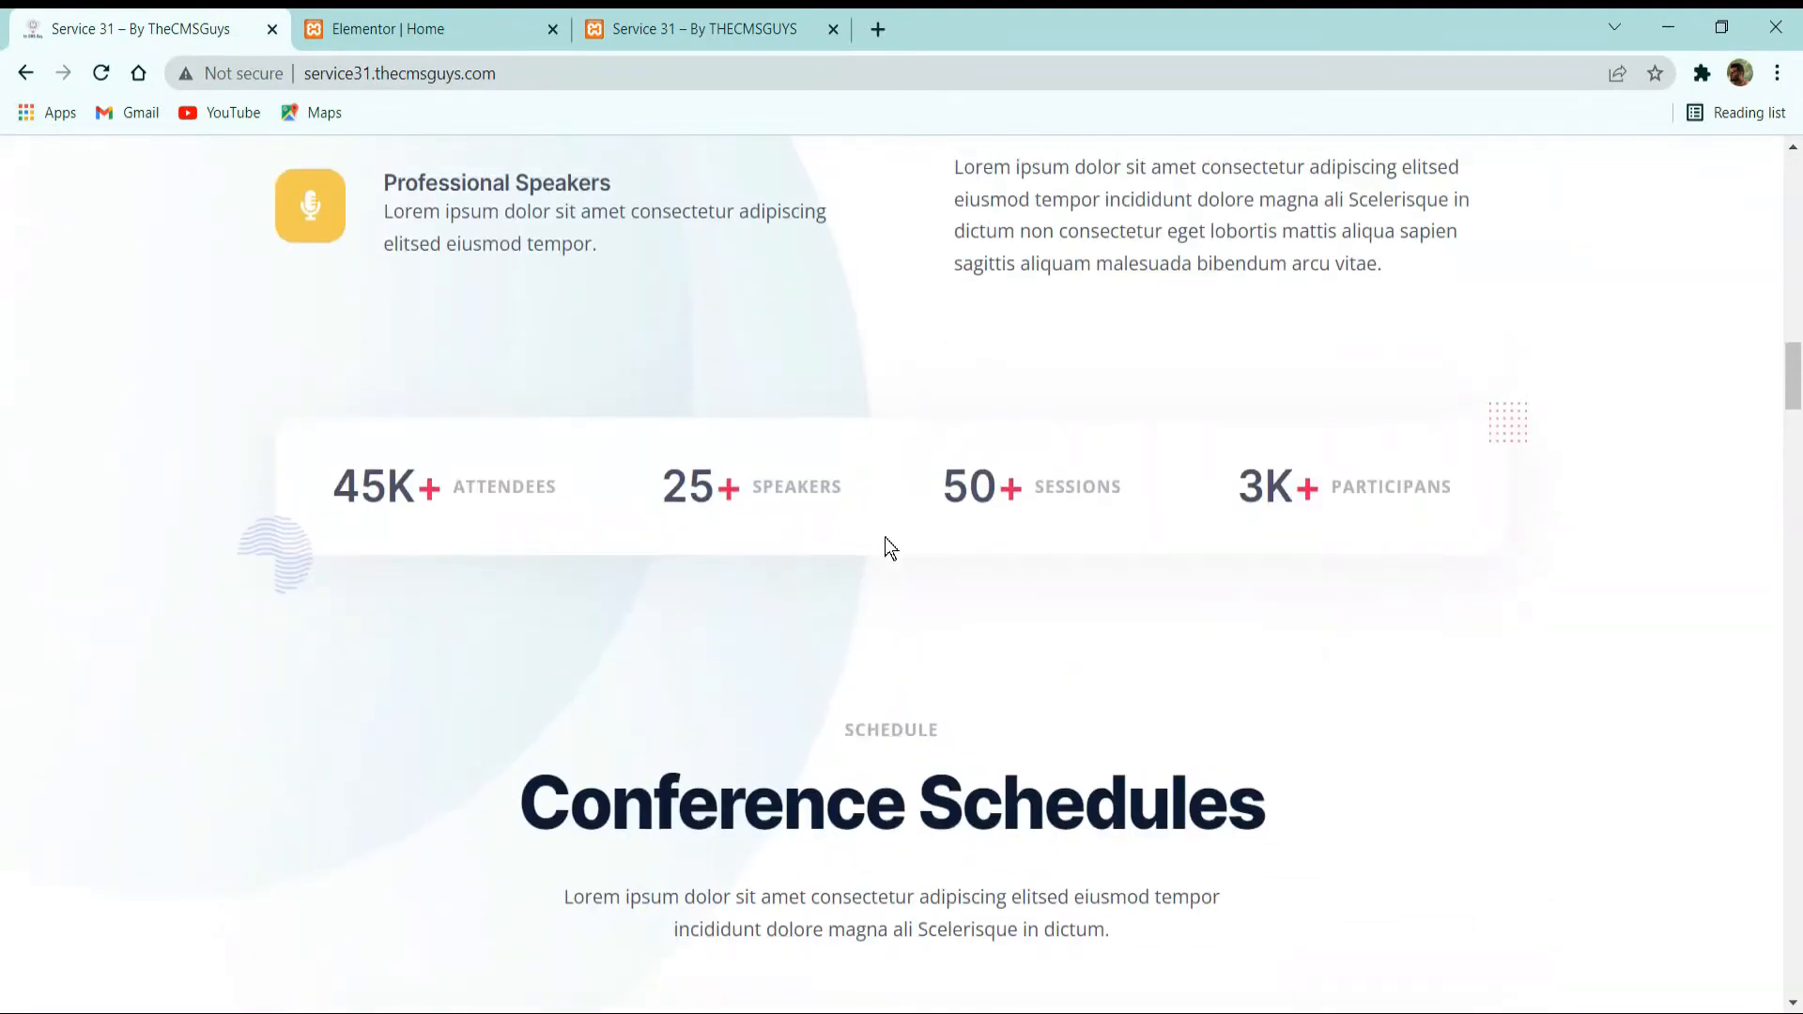
left_click(493, 15)
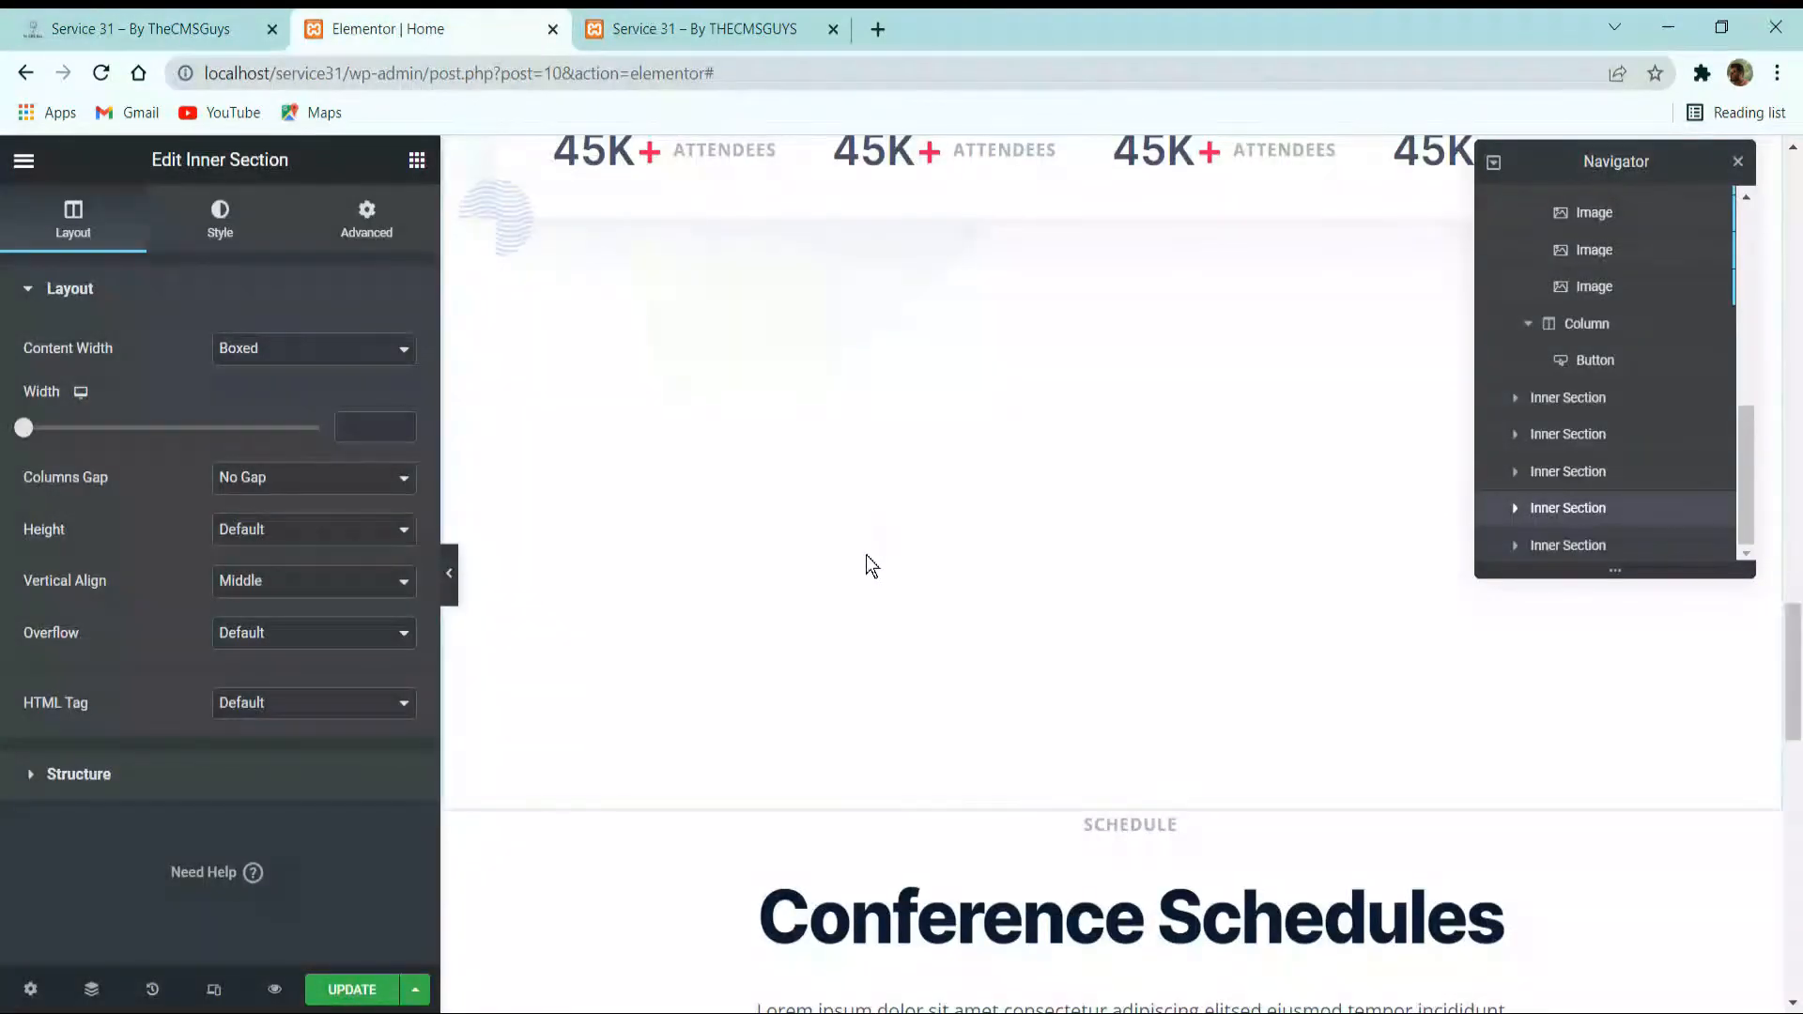
Open the spacing settings of the section containing "3 Main Reasons to Join" and unlink its margin values.
scroll(1055, 555, "up", 3)
scroll(1002, 551, "up", 8)
scroll(1052, 535, "up", 3)
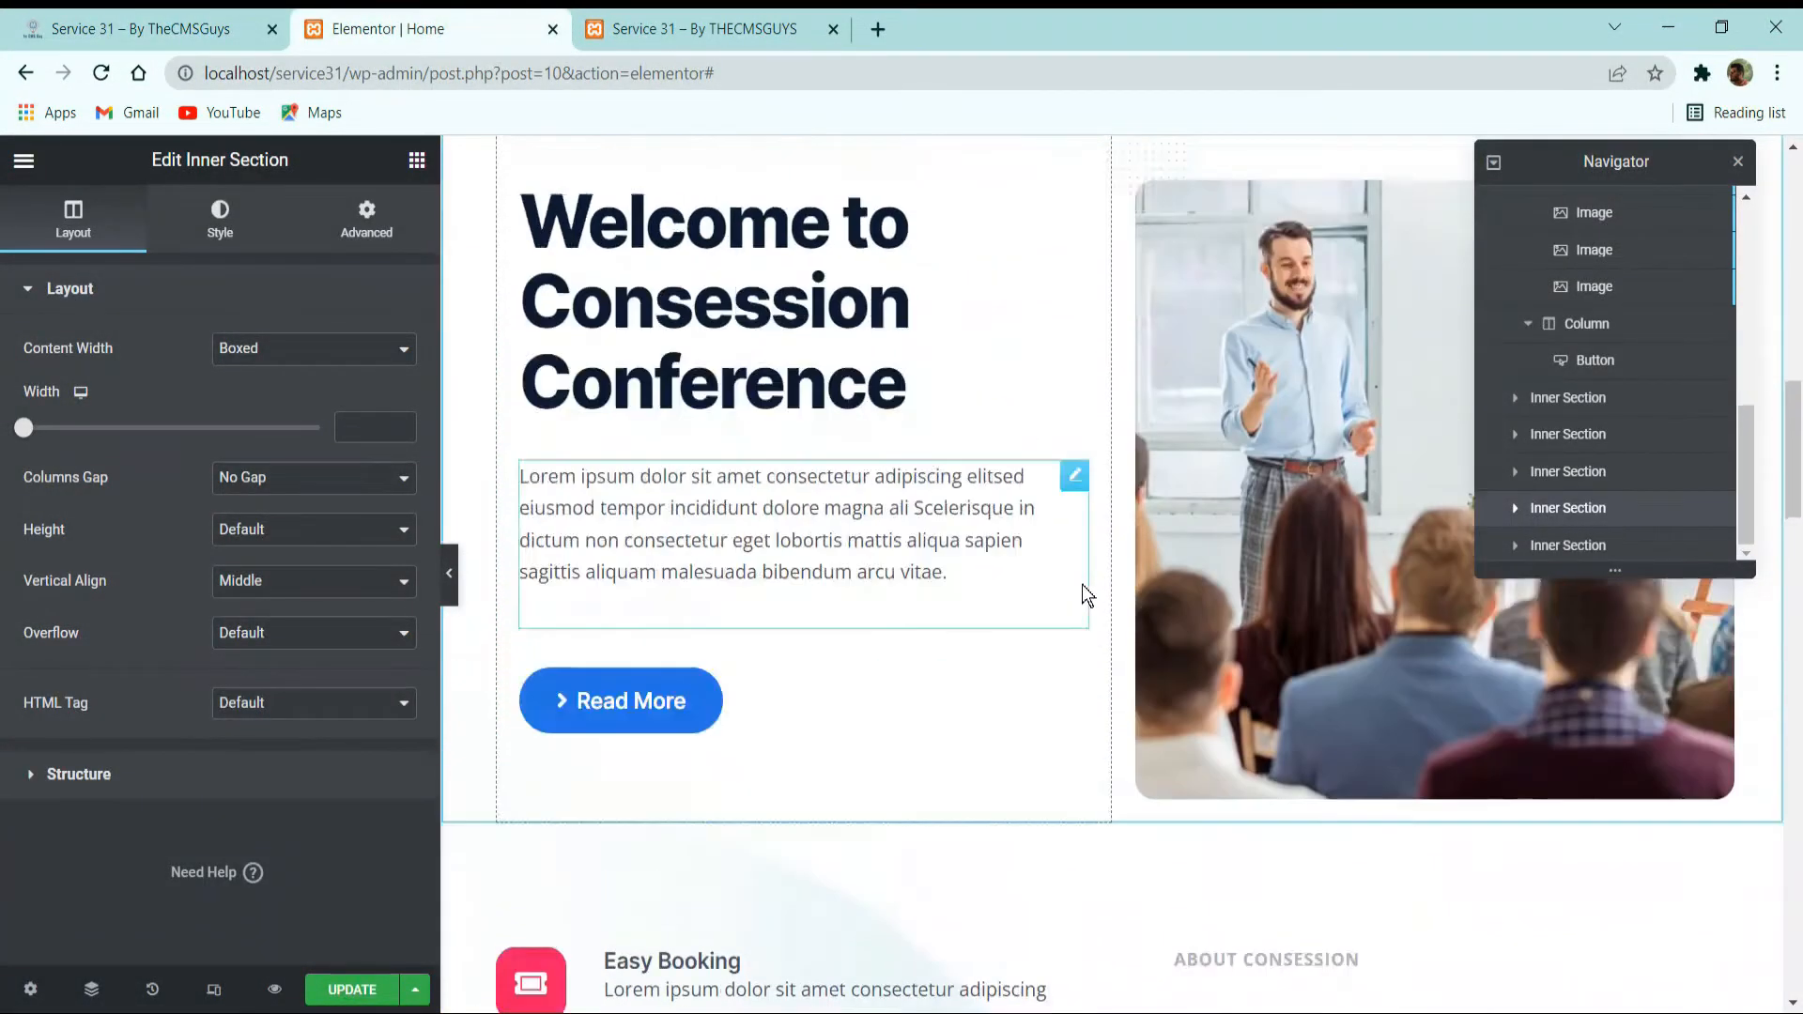
scroll(1080, 657, "down", 3)
left_click(1112, 608)
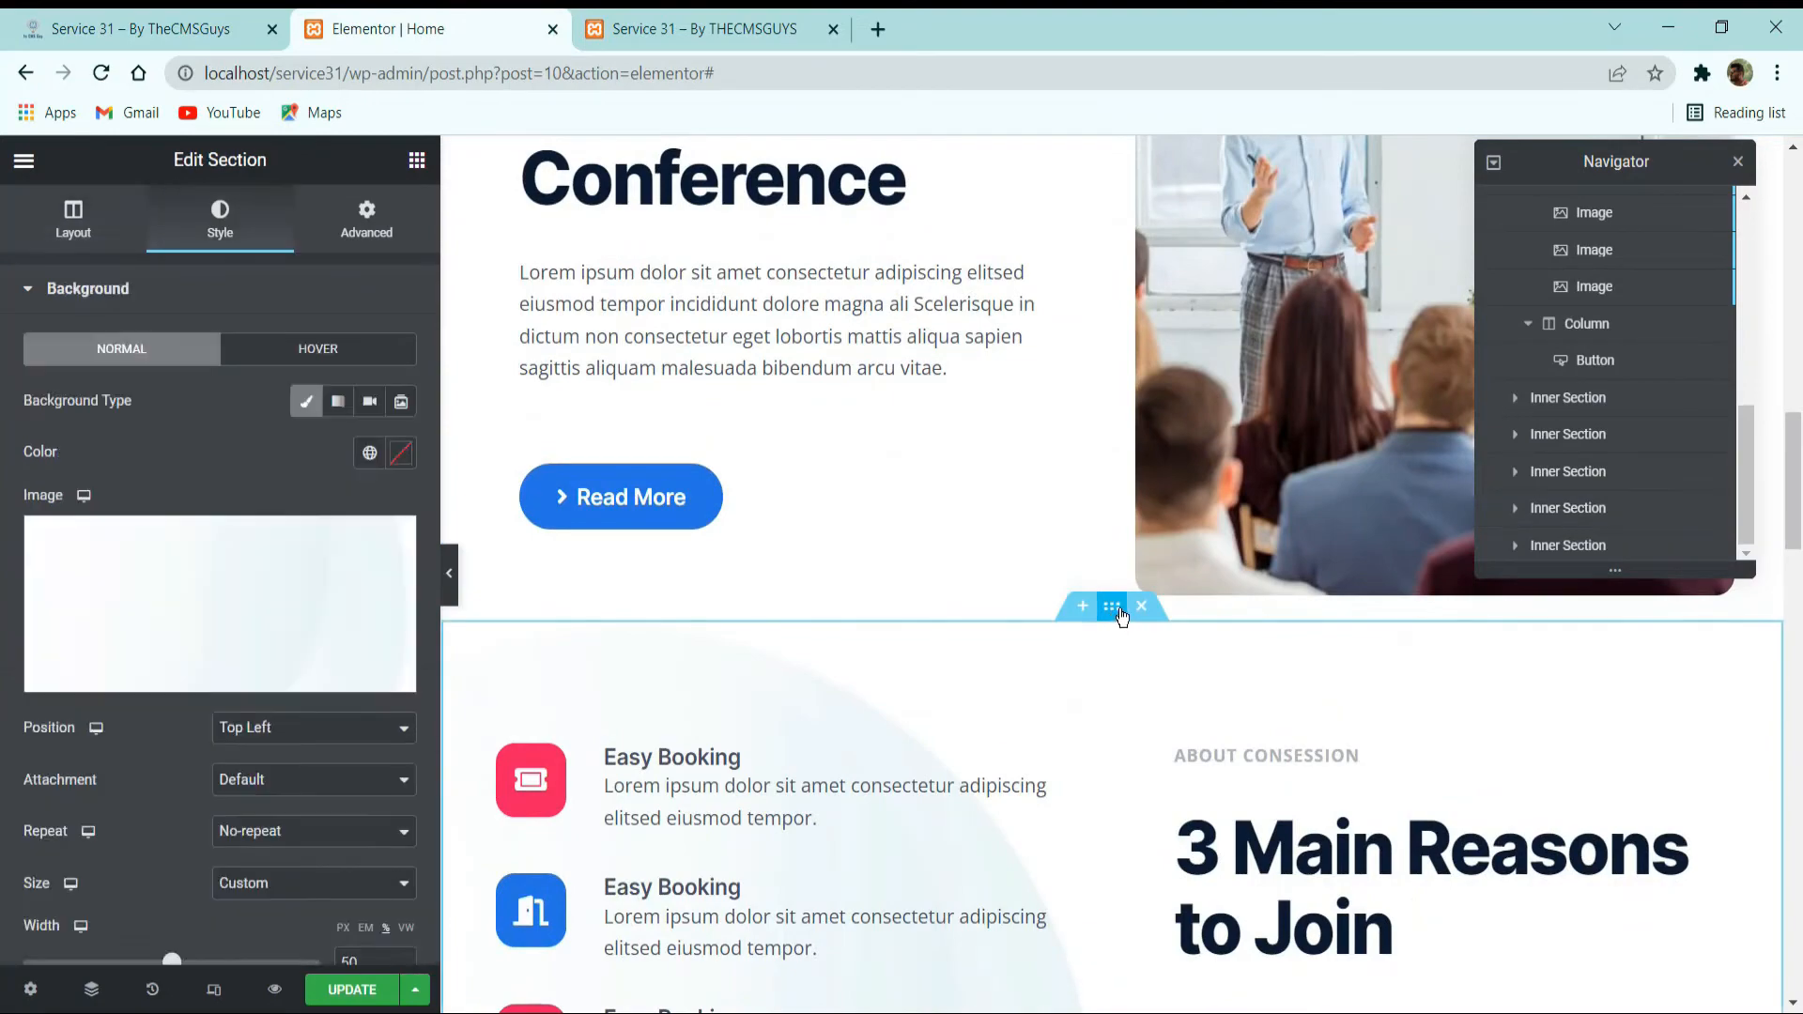
scroll(1041, 635, "up", 10)
scroll(1041, 635, "down", 10)
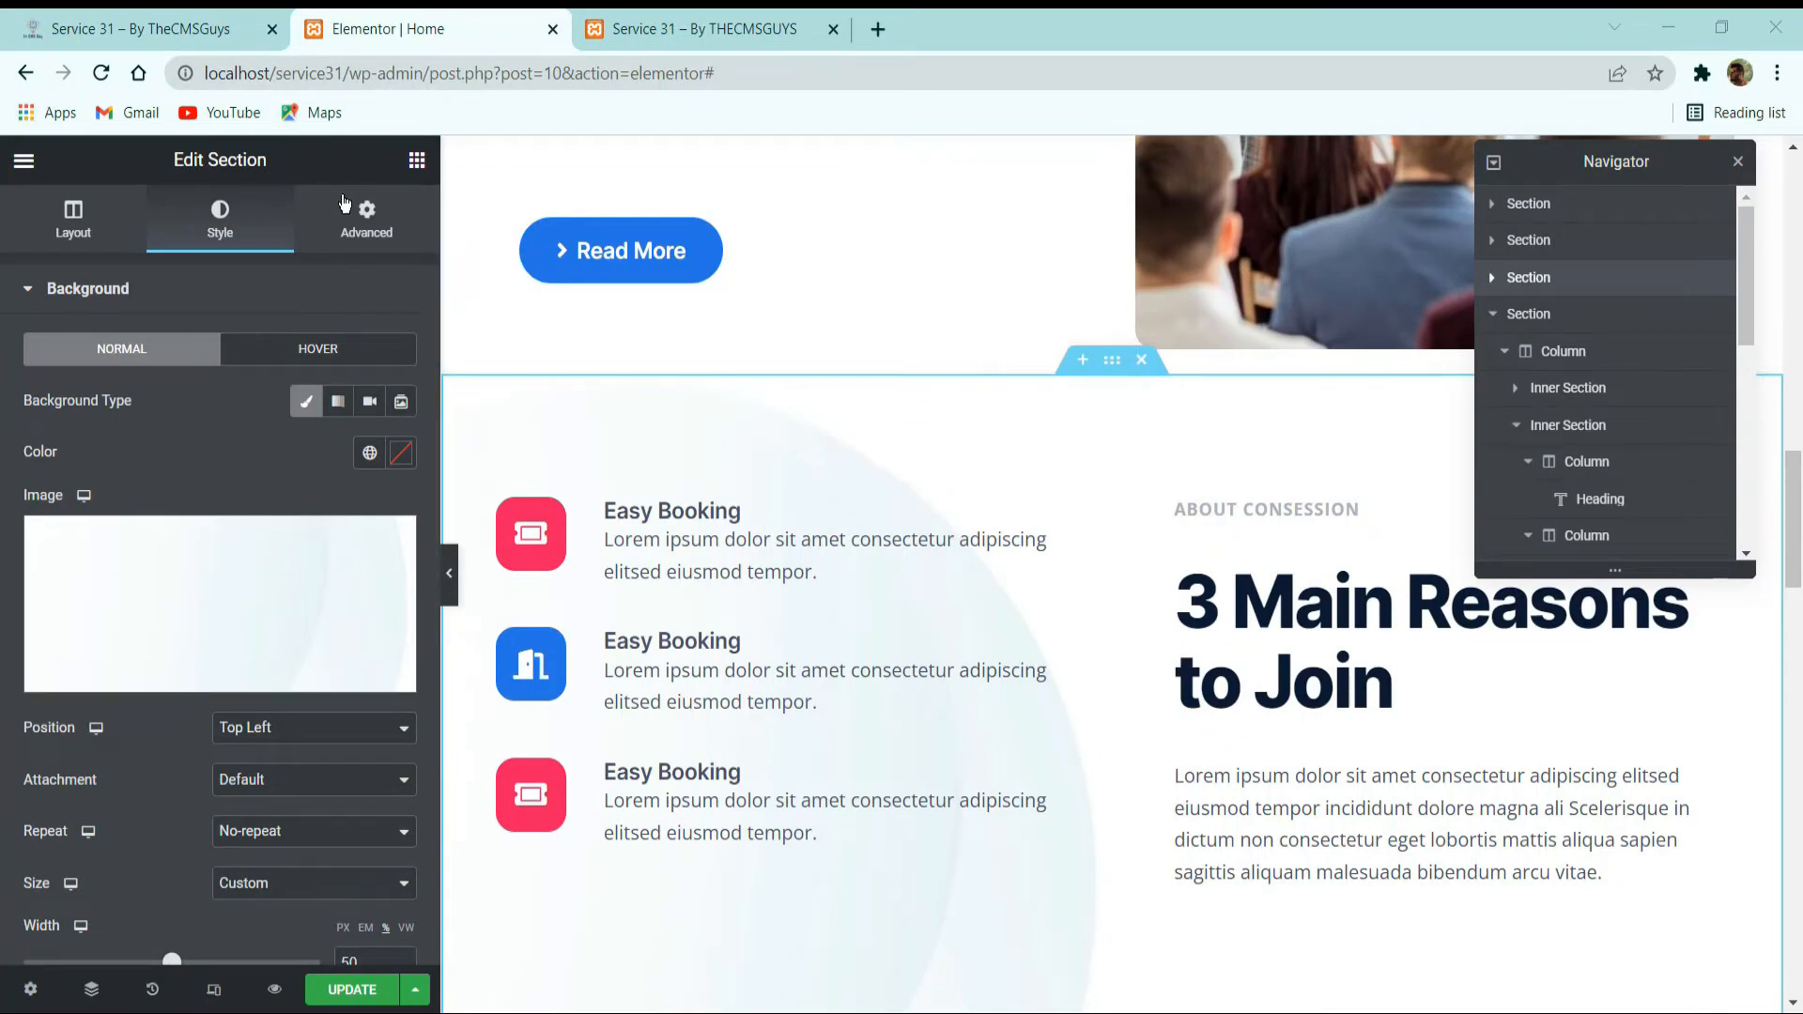
left_click(367, 221)
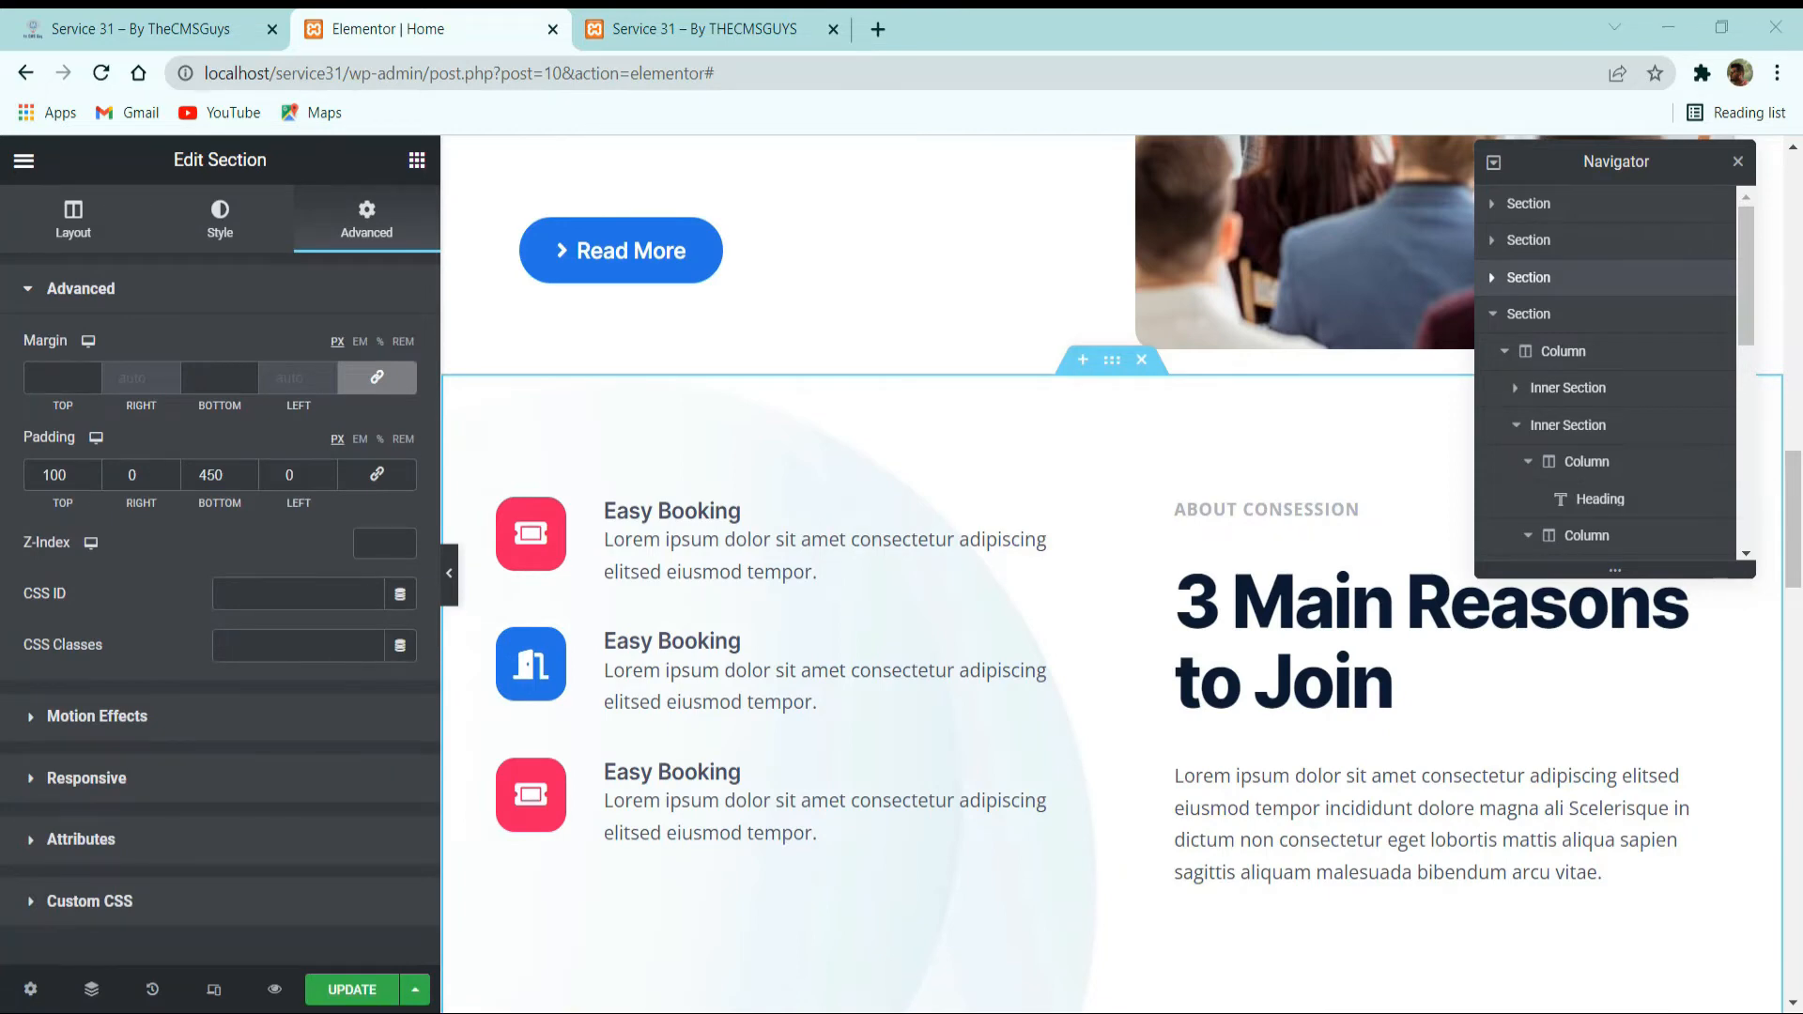
left_click(377, 378)
Set the bottom margin of the "3 Main Reasons to Join" section to -365 px to pull the schedule section upward.
scroll(824, 463, "down", 13)
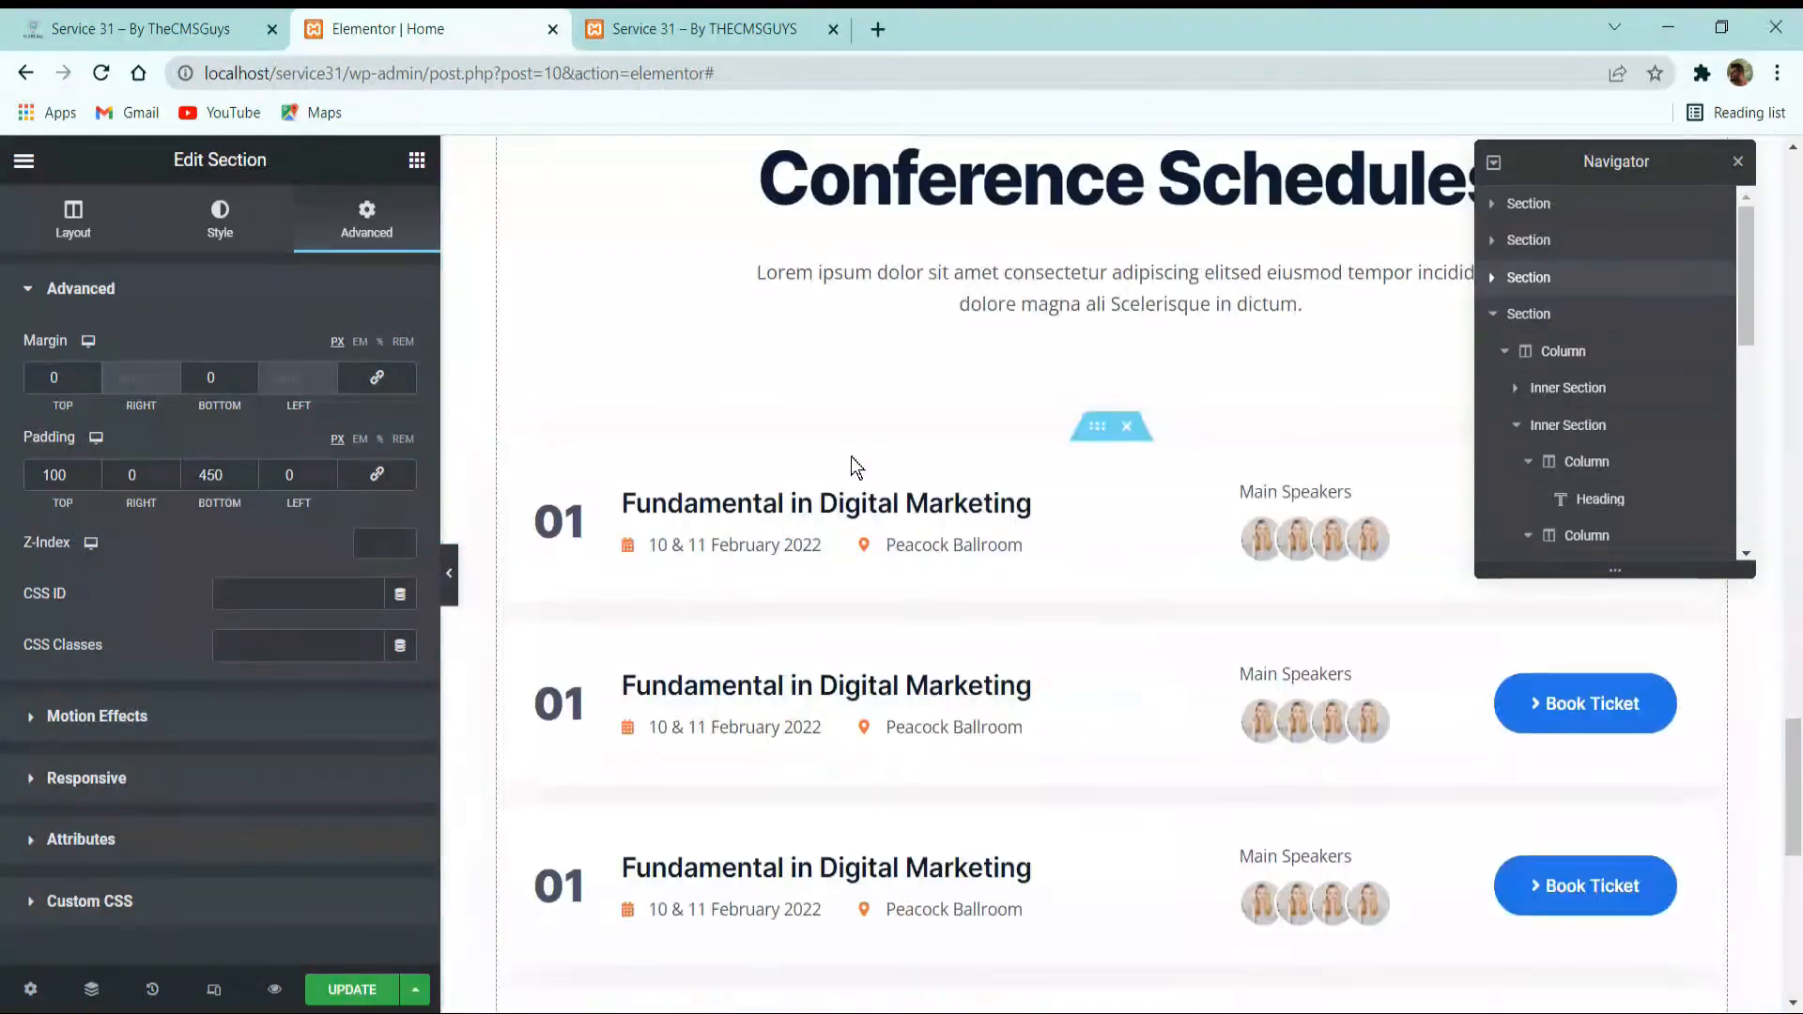
scroll(849, 458, "up", 6)
left_click(246, 383)
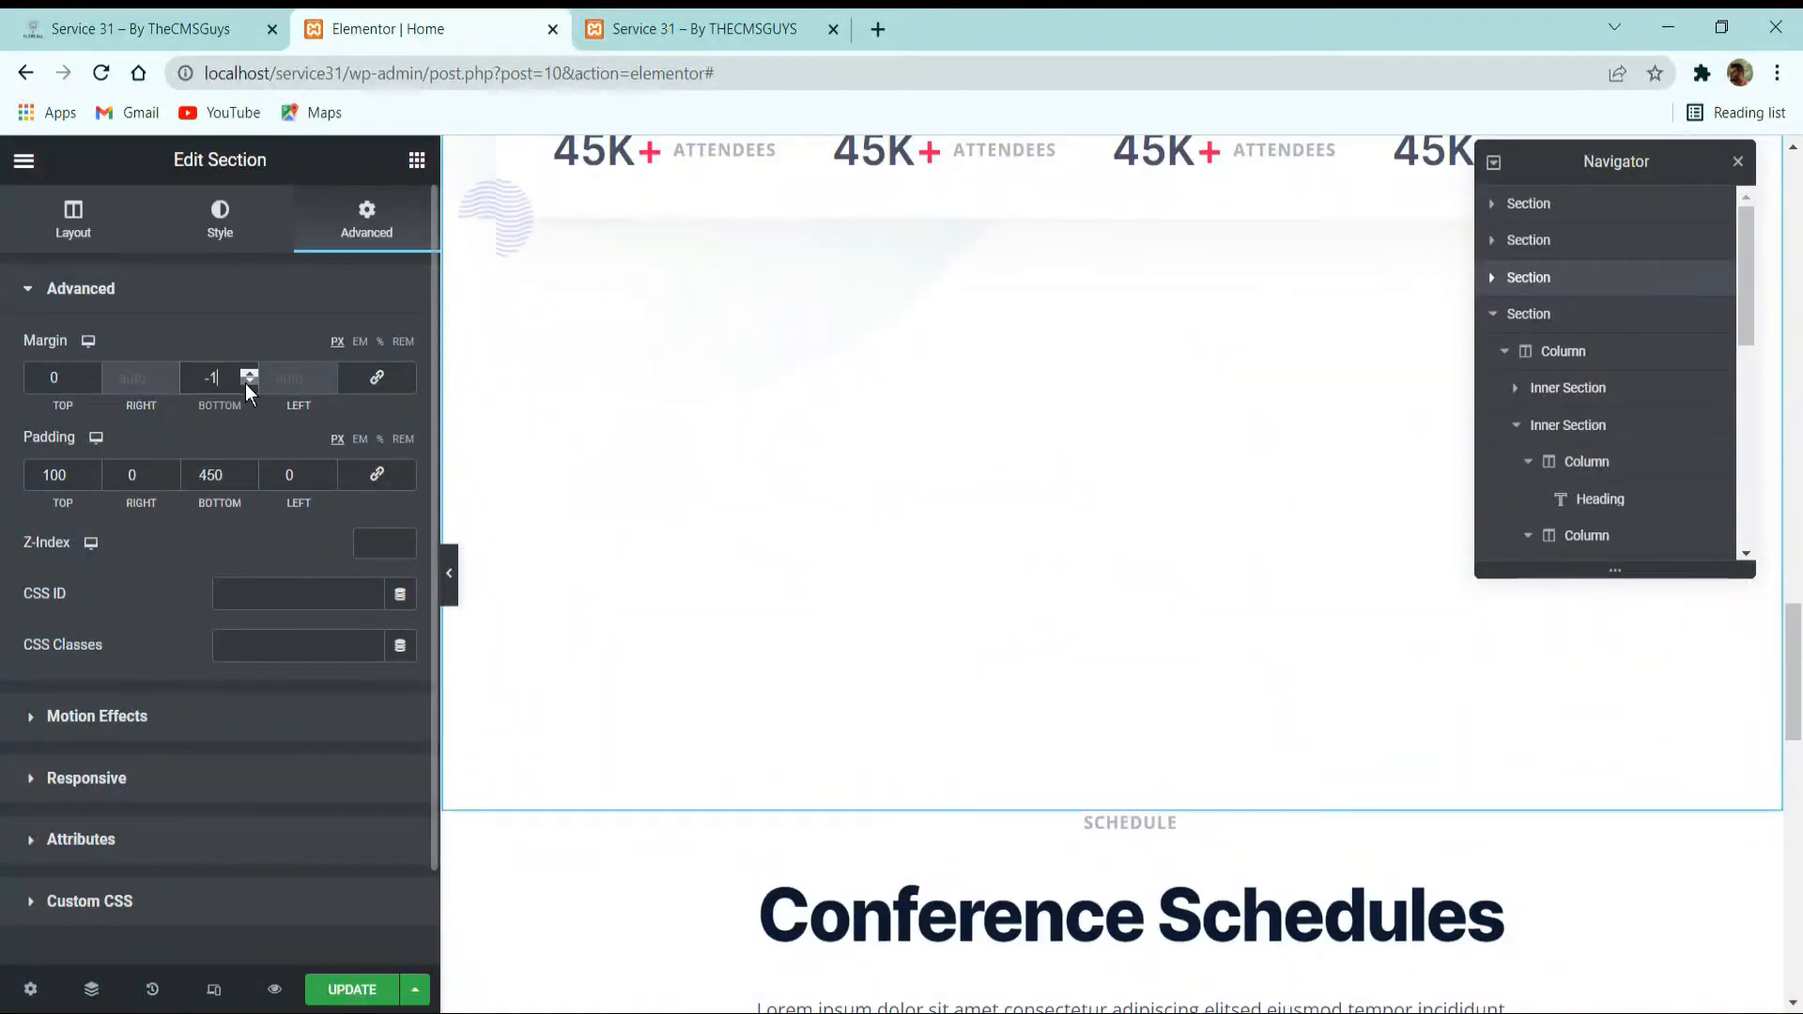
type("-350")
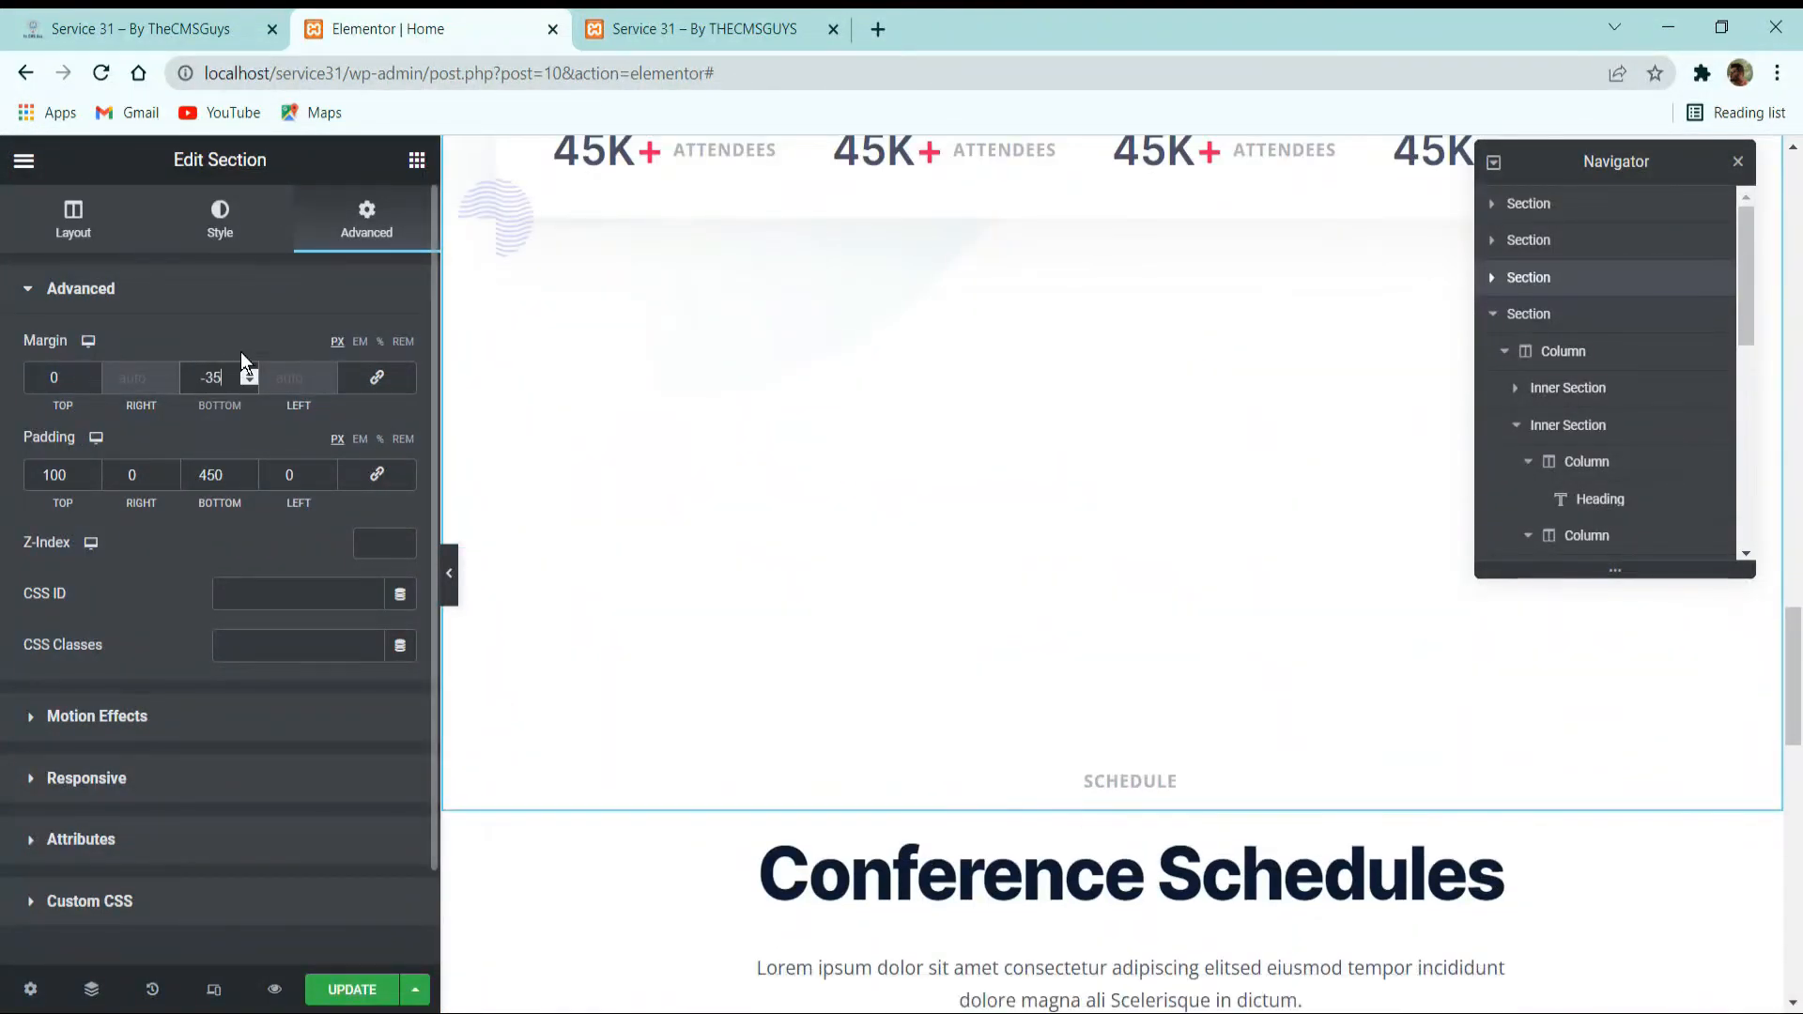
key("Down")
key("Down")
key("Down")
key("Down")
key("Down")
key("Down")
key("Down")
key("Down")
key("Down")
key("Down")
key("Down")
key("Down")
key("Down")
key("Down")
key("Down")
key("Down")
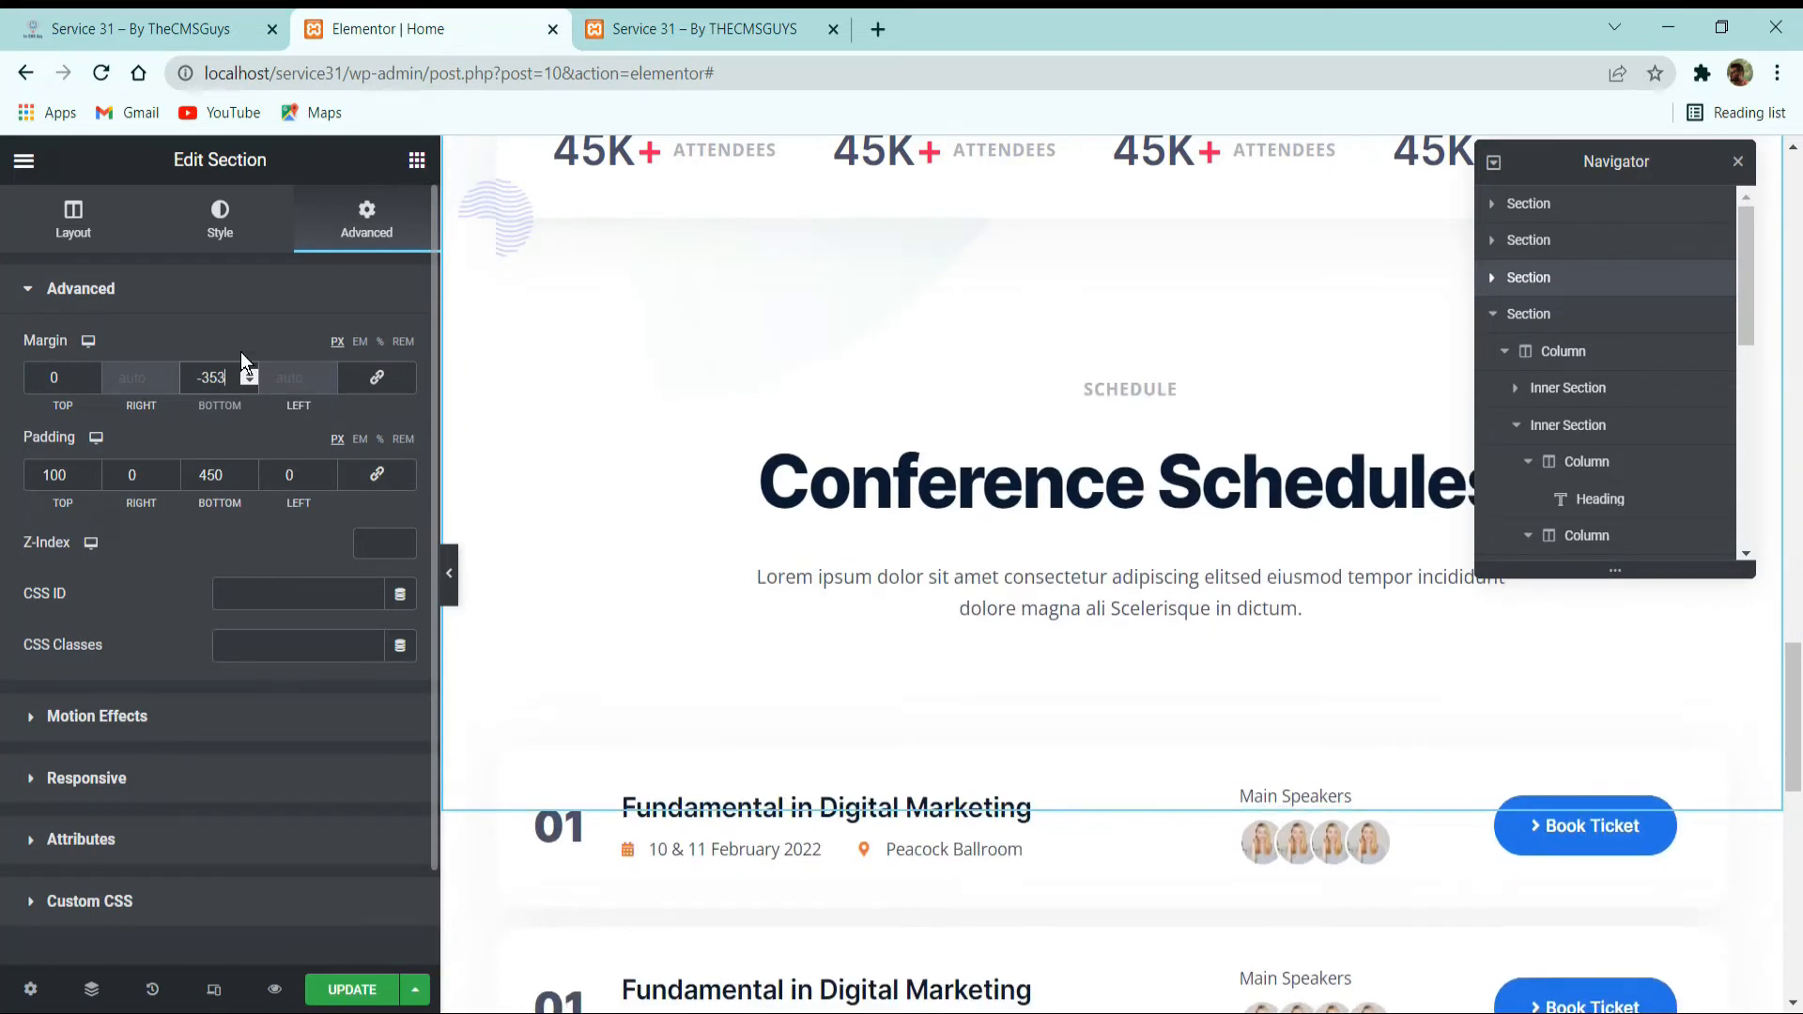
key("Up")
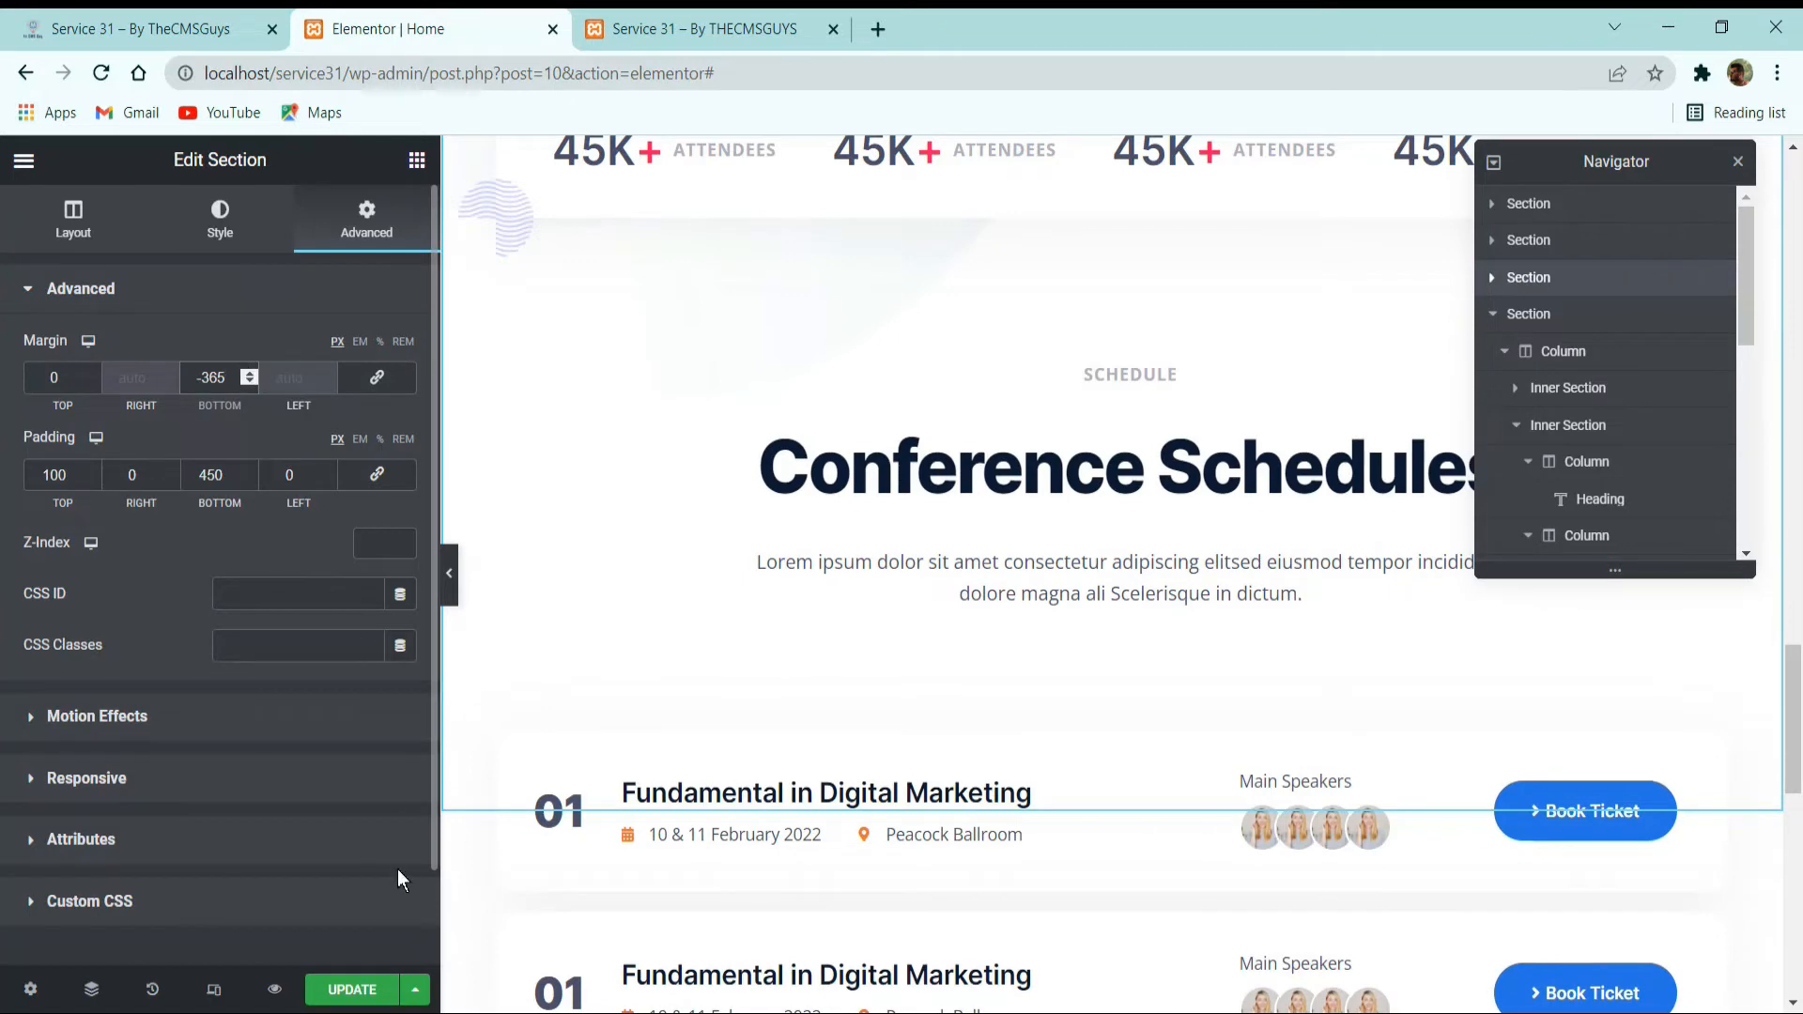
Update the page and review the schedule list at full width with the editing panel hidden.
left_click(348, 989)
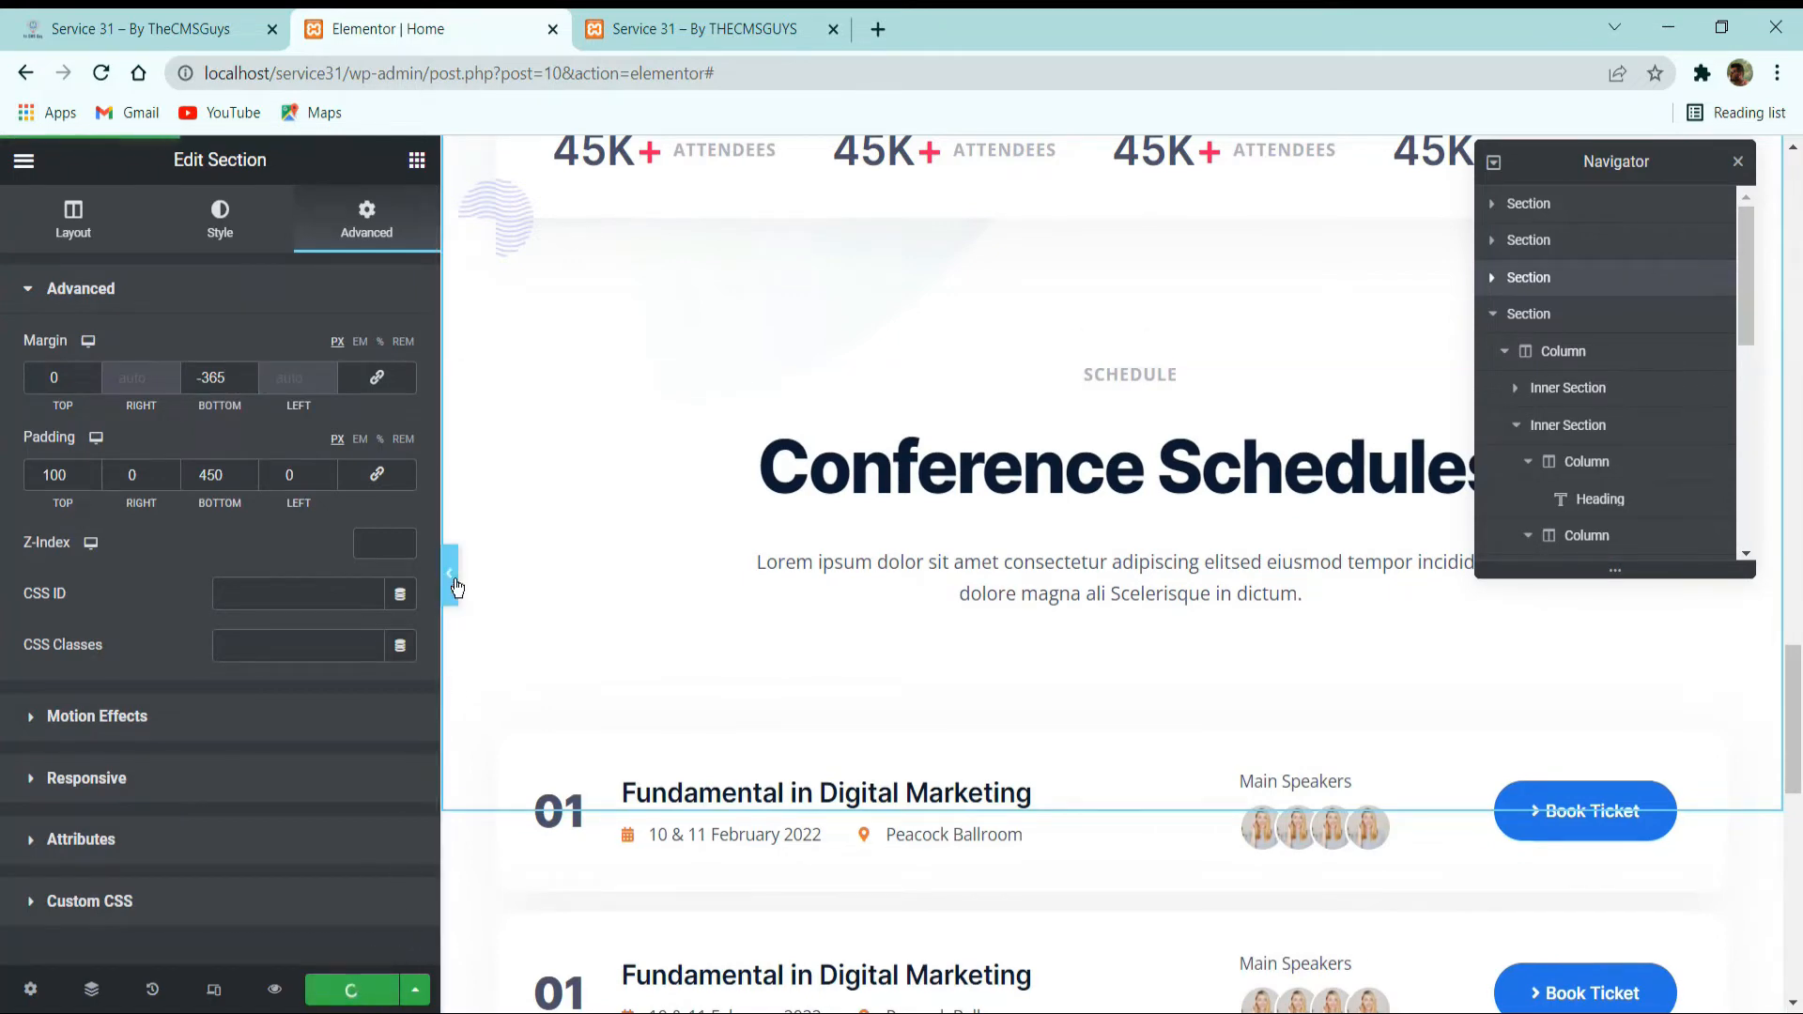
left_click(450, 575)
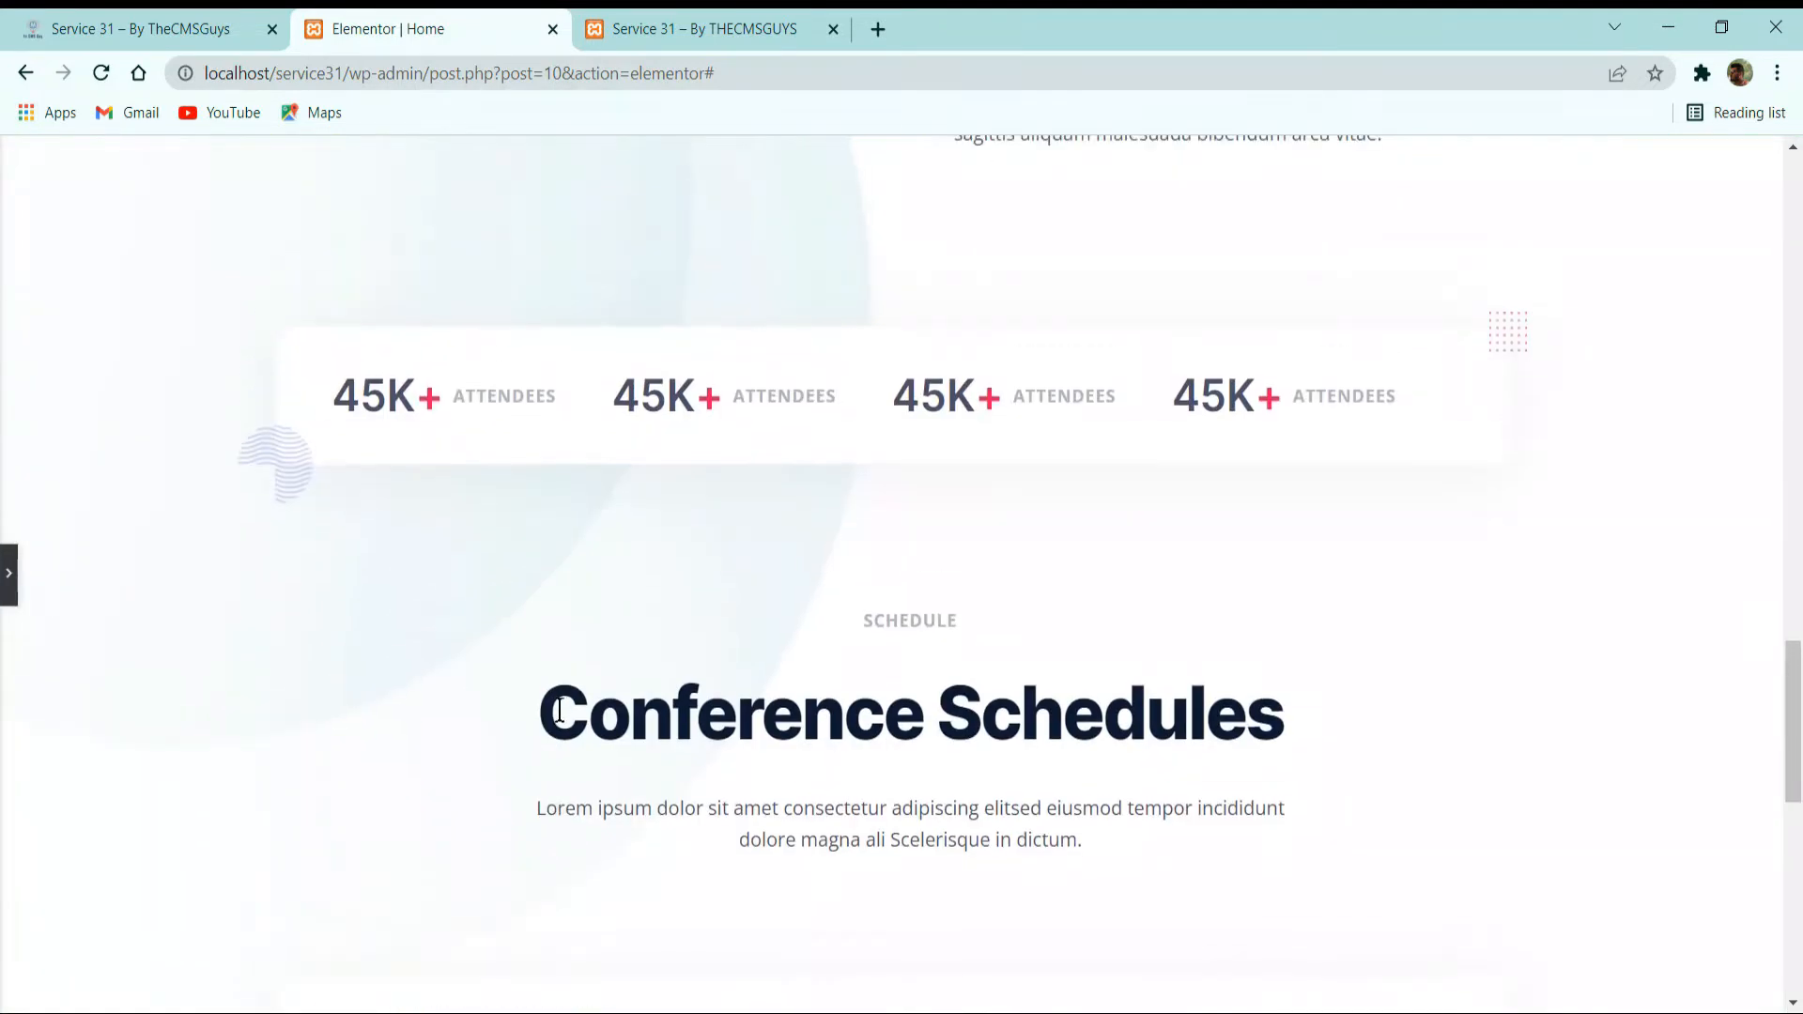
scroll(593, 673, "down", 5)
scroll(597, 681, "down", 5)
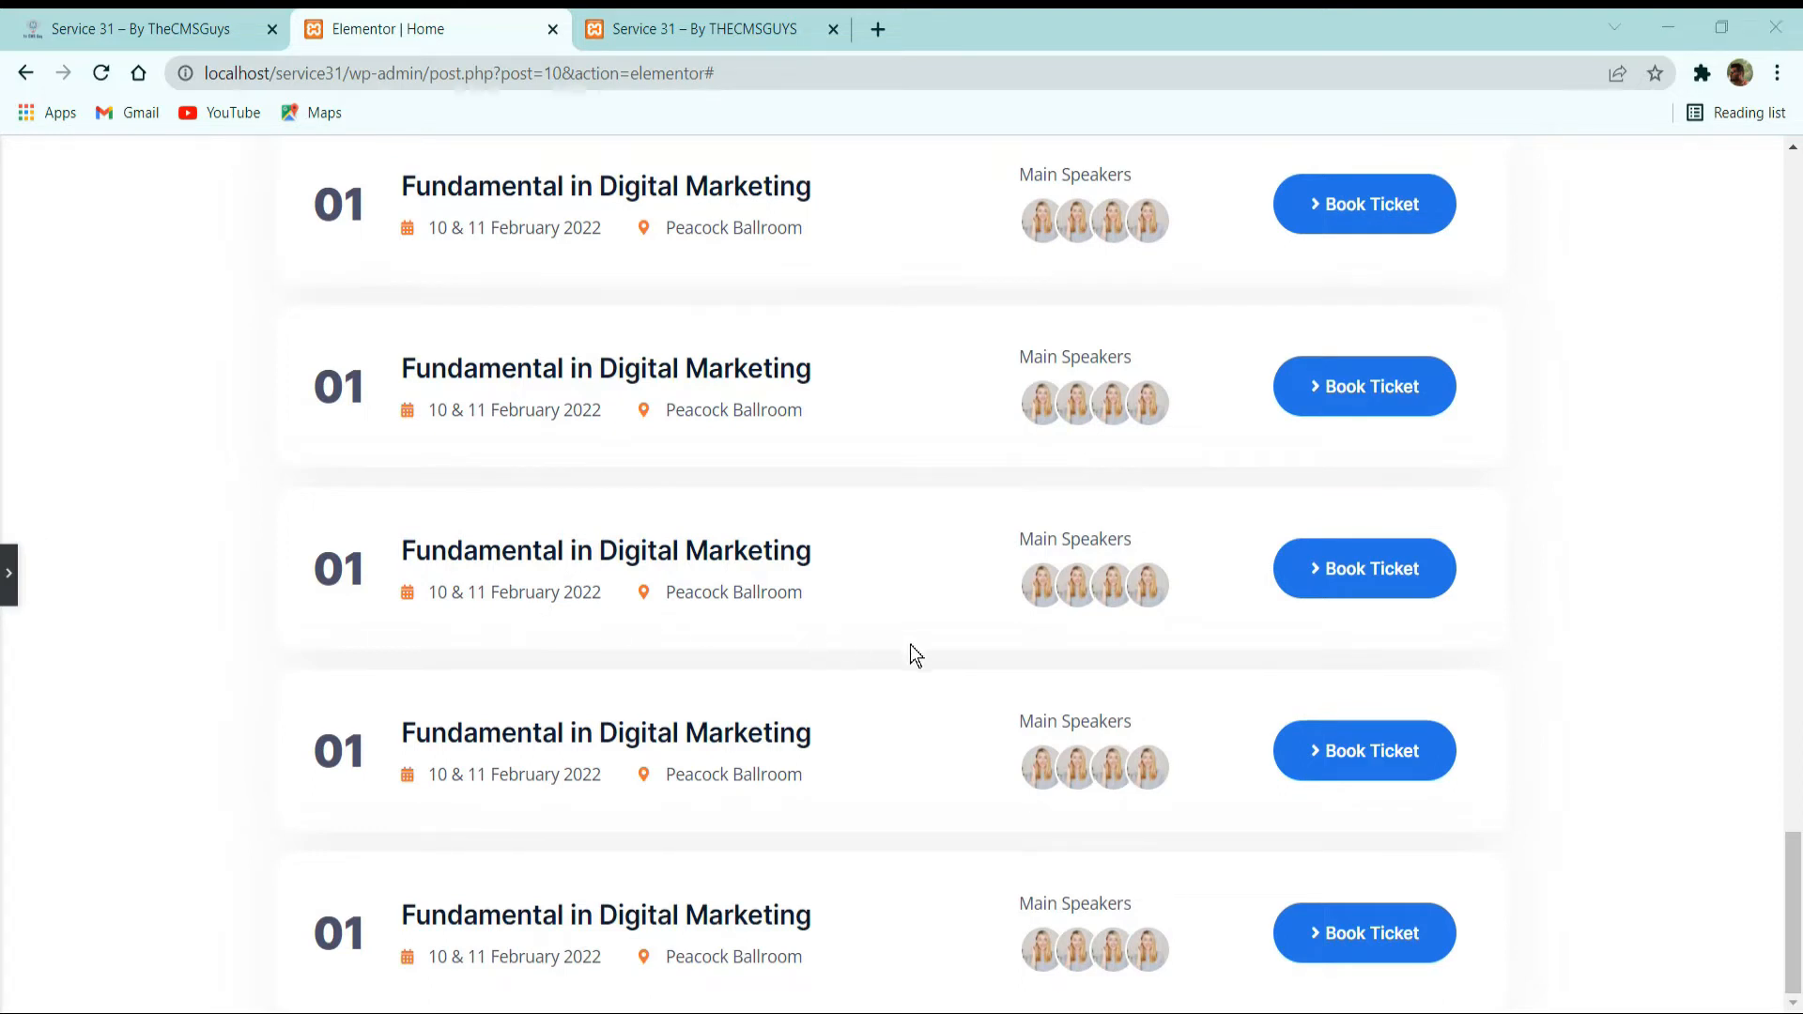
Examine the video image and overlapping "Impressions of the Previous Conferences" card on the reference site, then return to the Elementor editor.
left_click(104, 24)
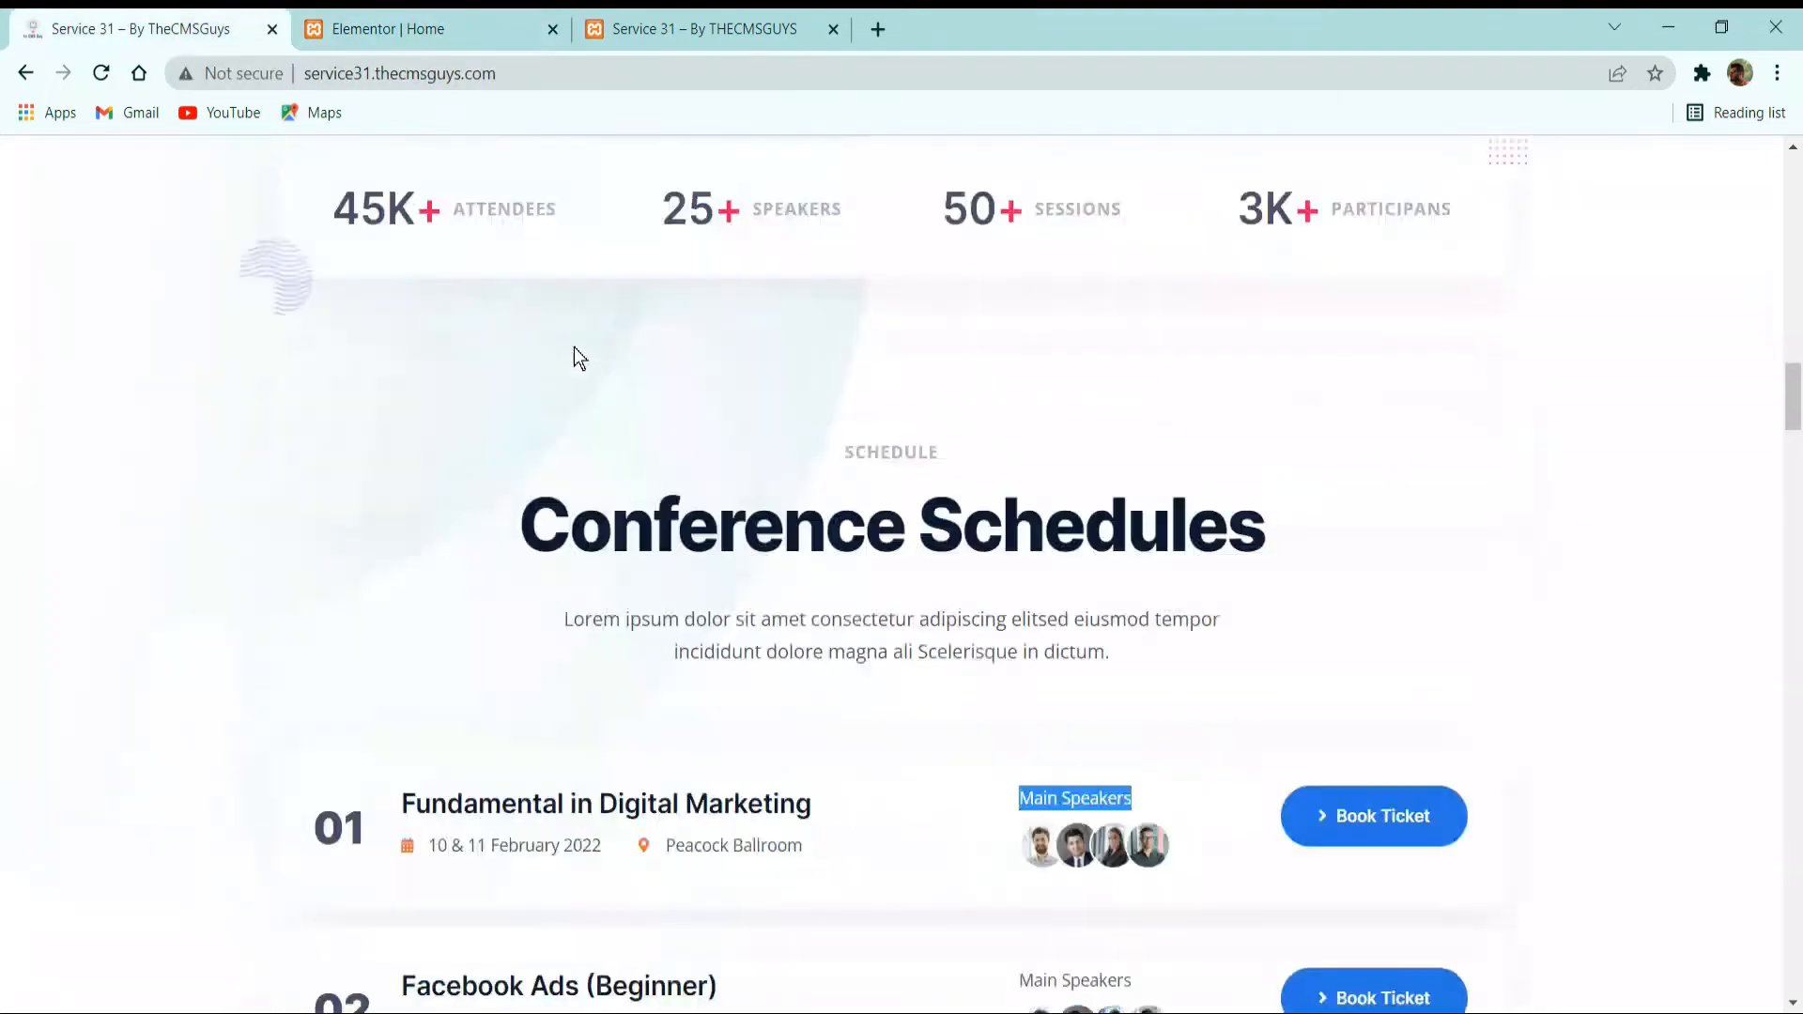
scroll(573, 353, "down", 10)
scroll(638, 436, "down", 5)
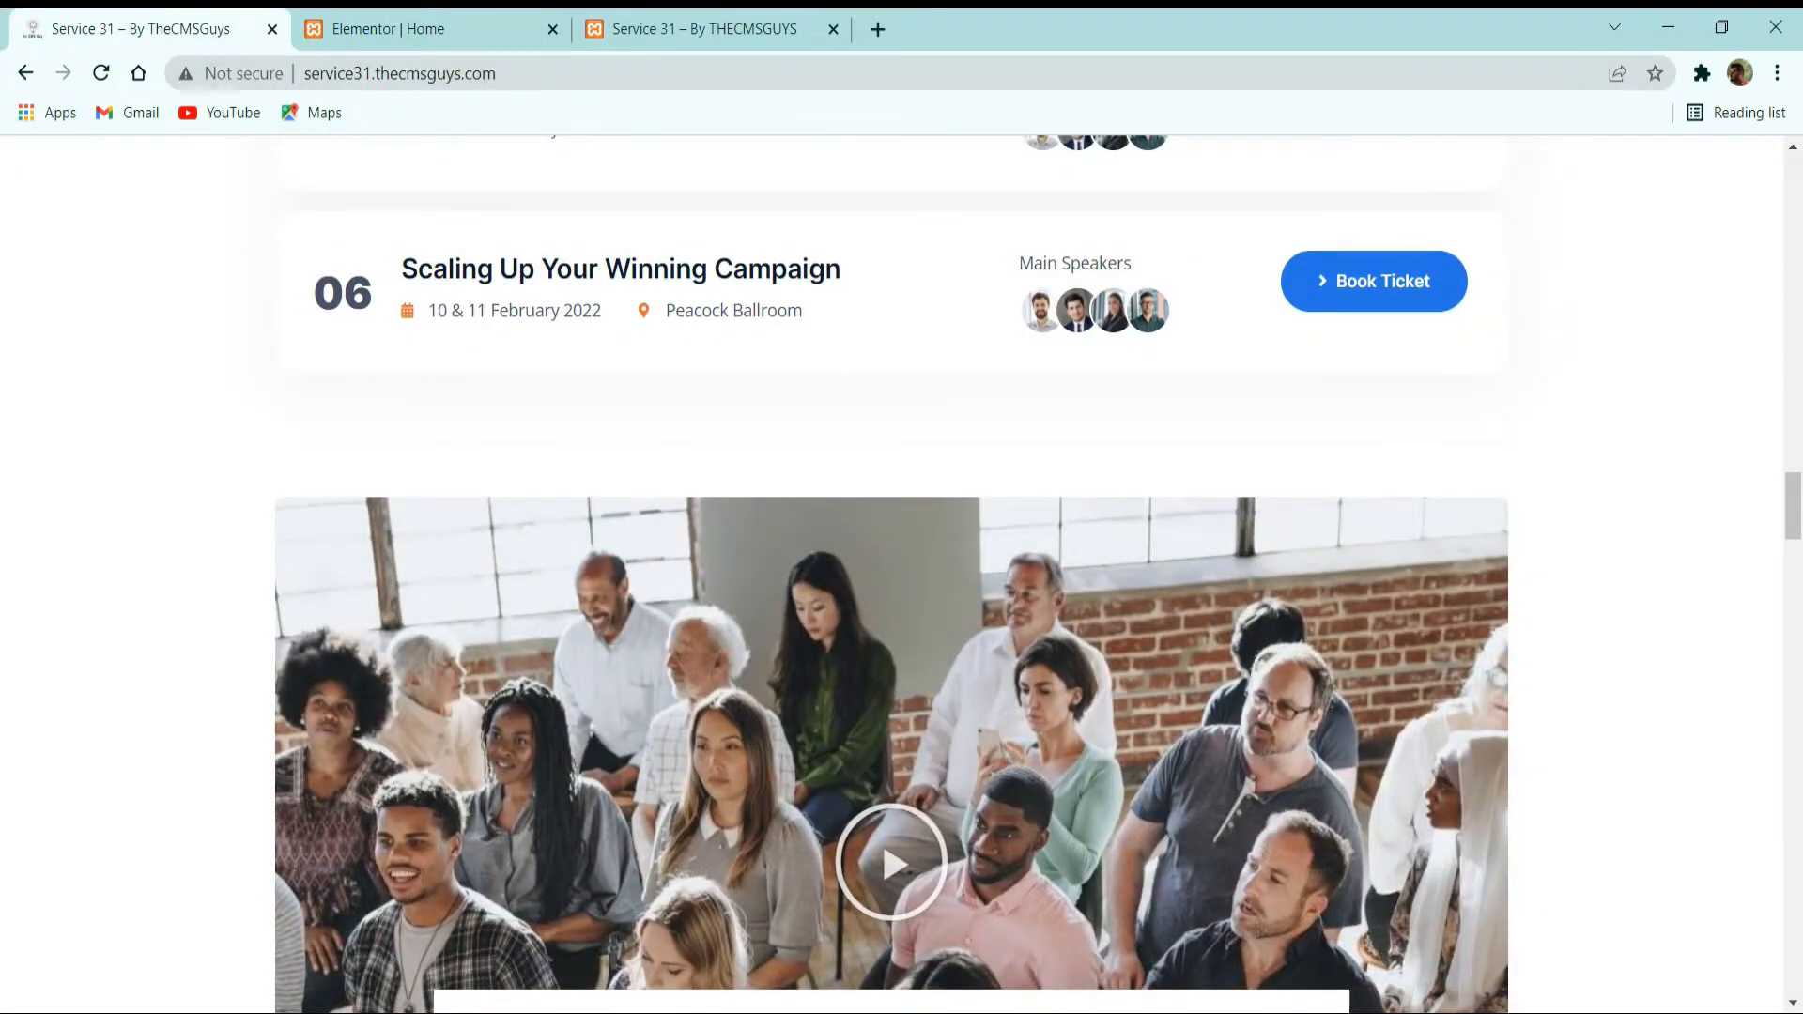
scroll(338, 561, "down", 5)
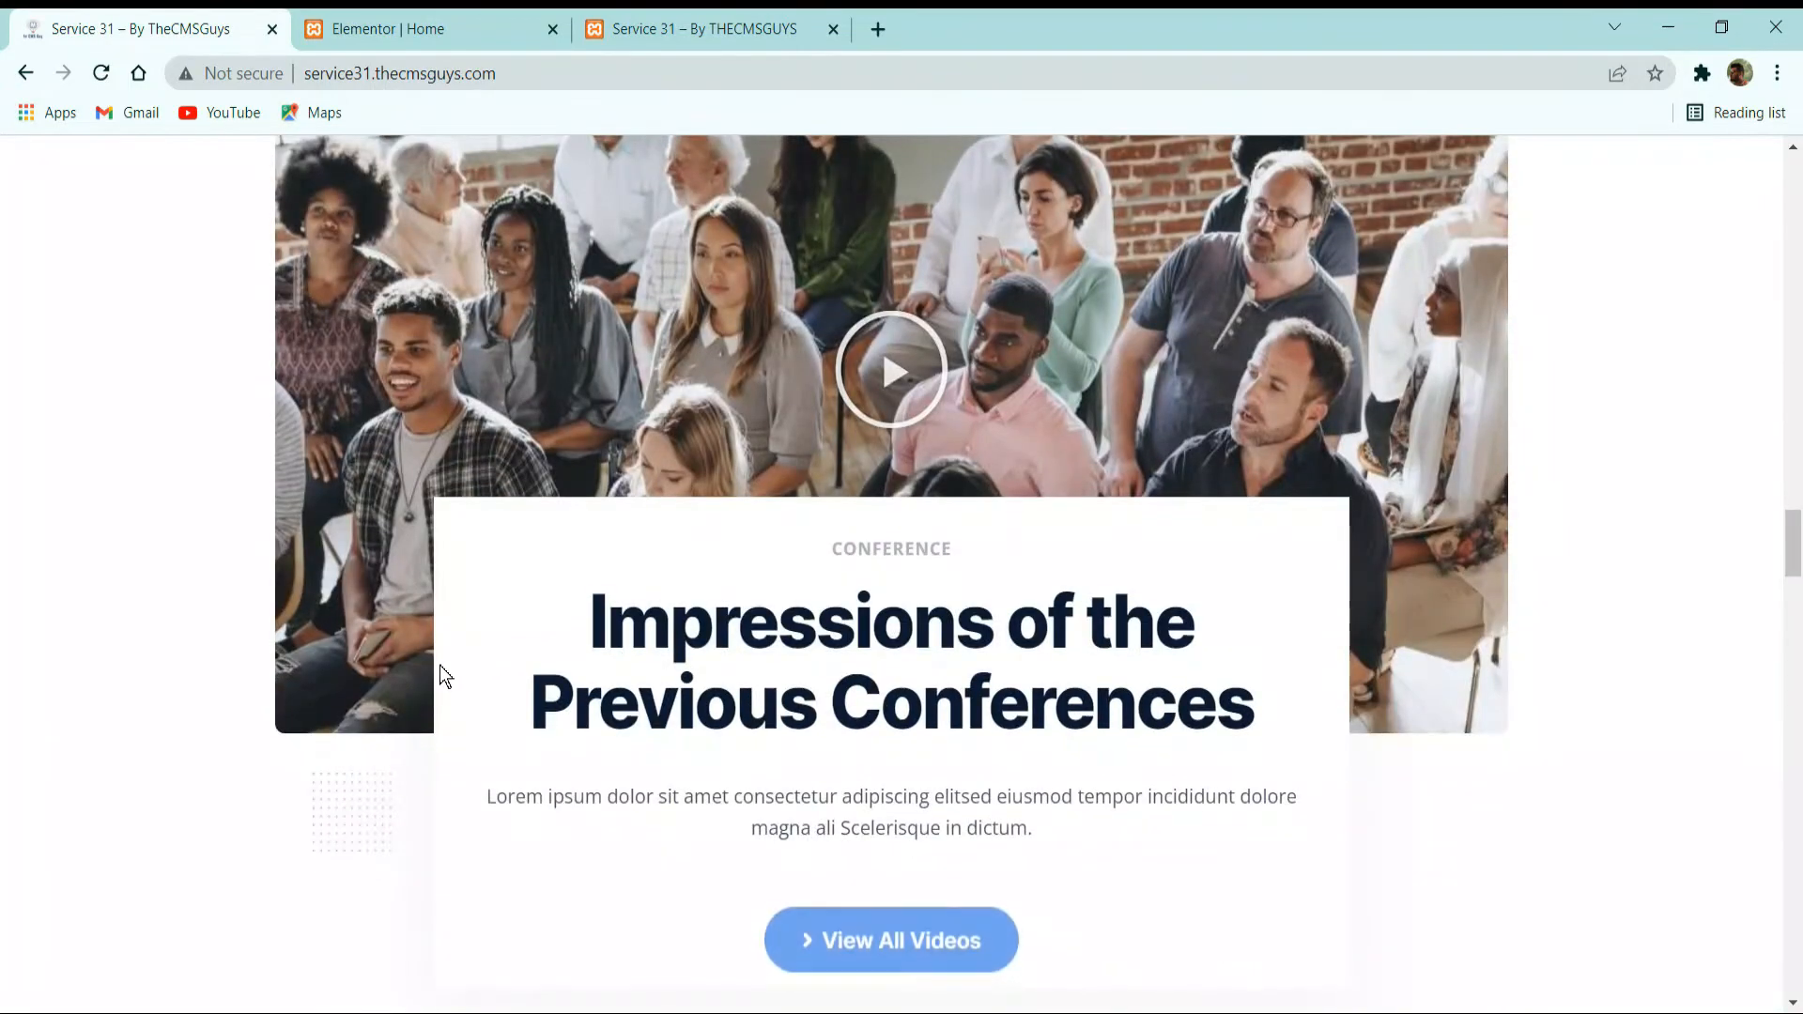
scroll(803, 376, "up", 3)
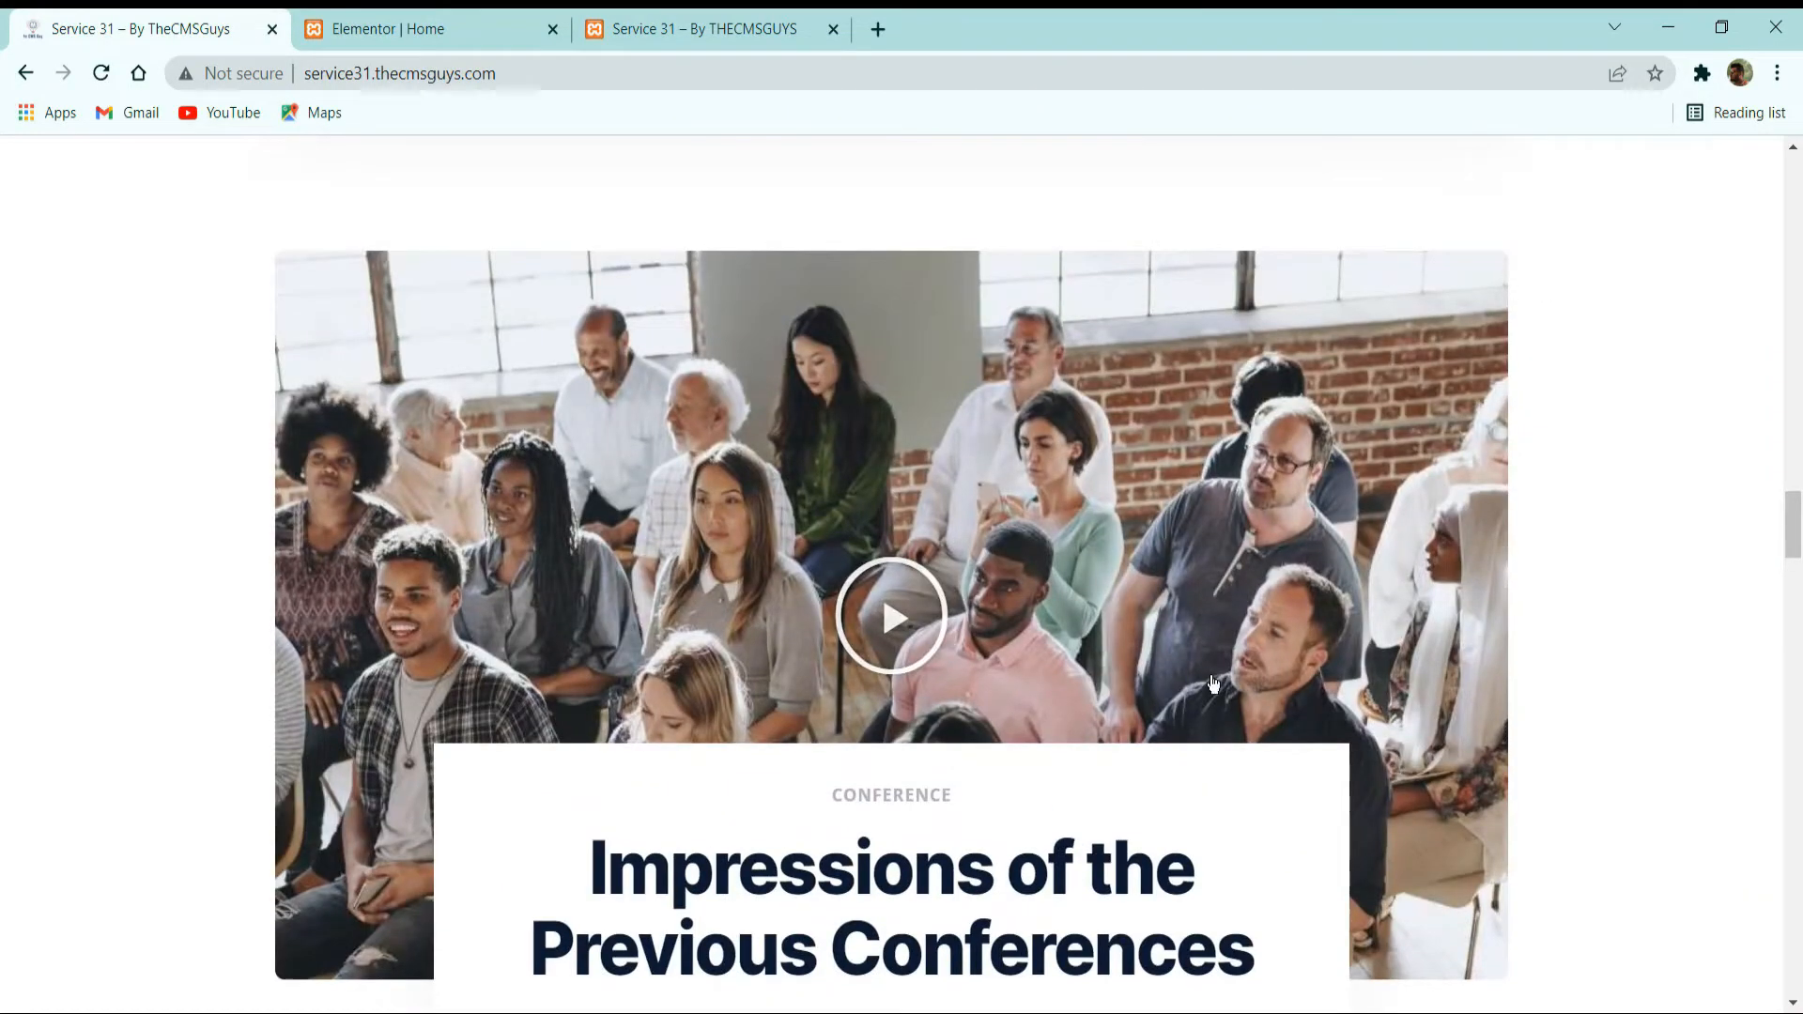
scroll(867, 624, "down", 1)
scroll(867, 625, "down", 2)
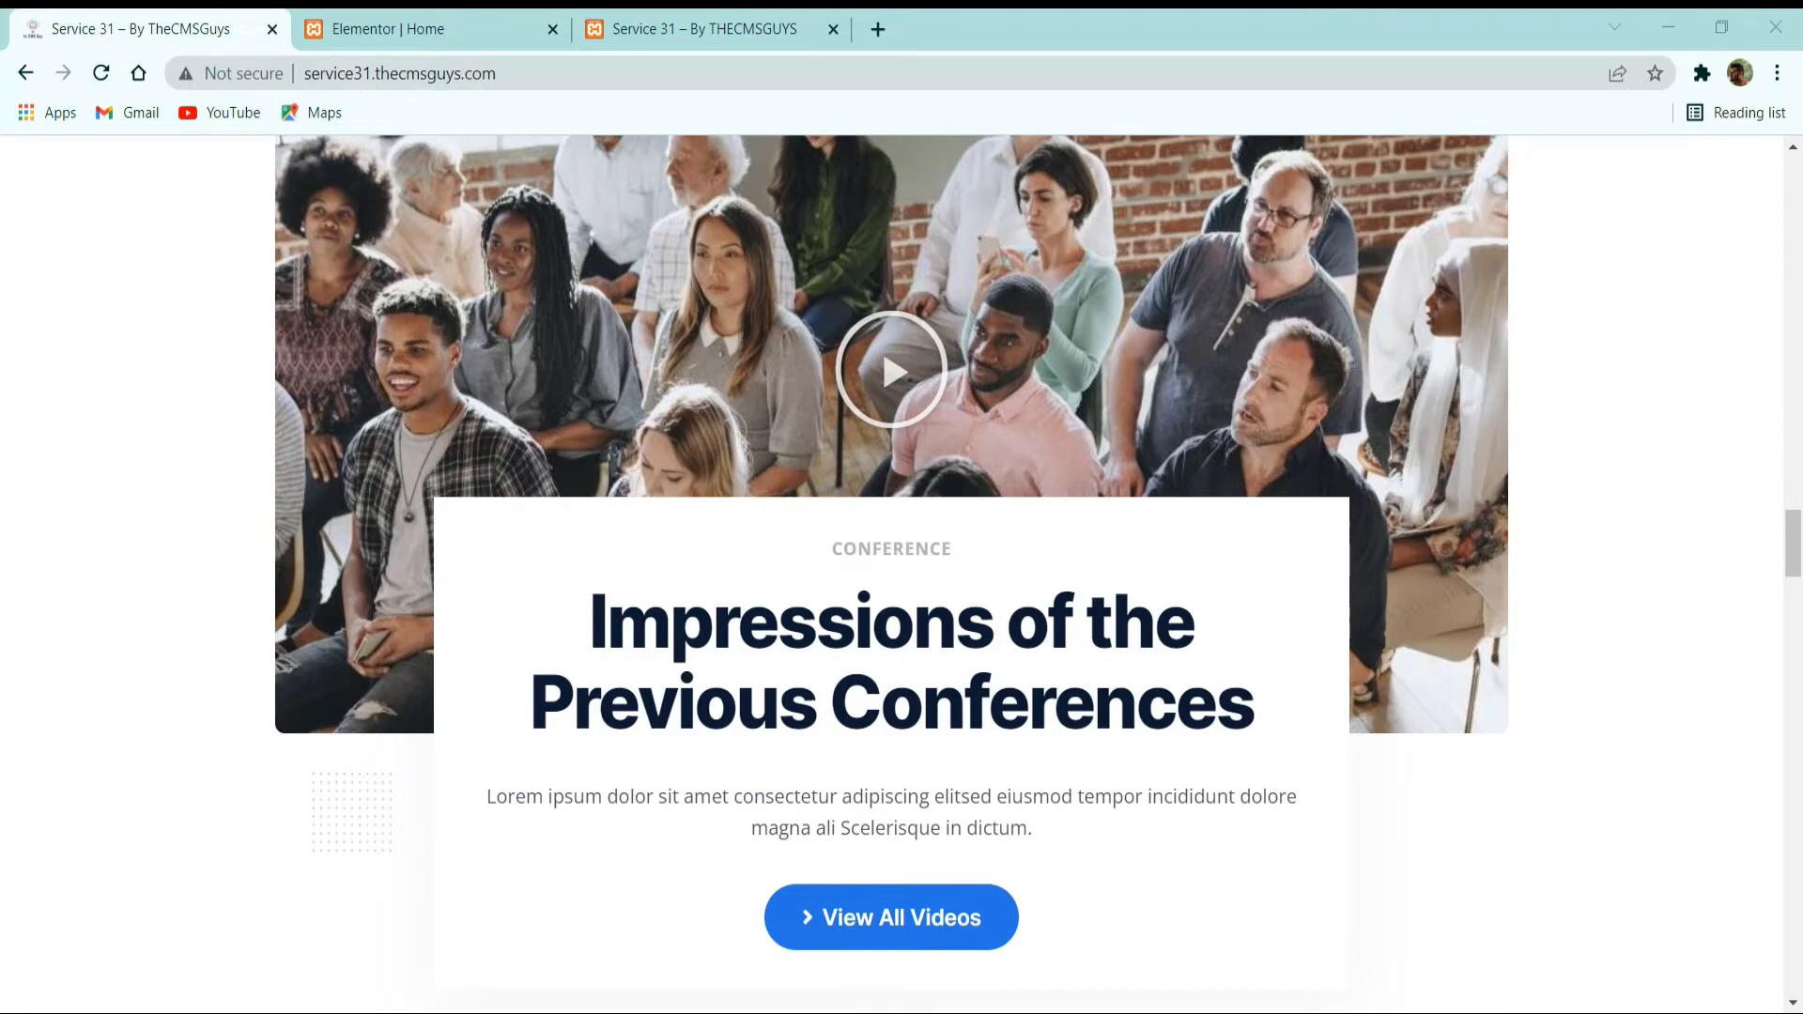
left_click(475, 26)
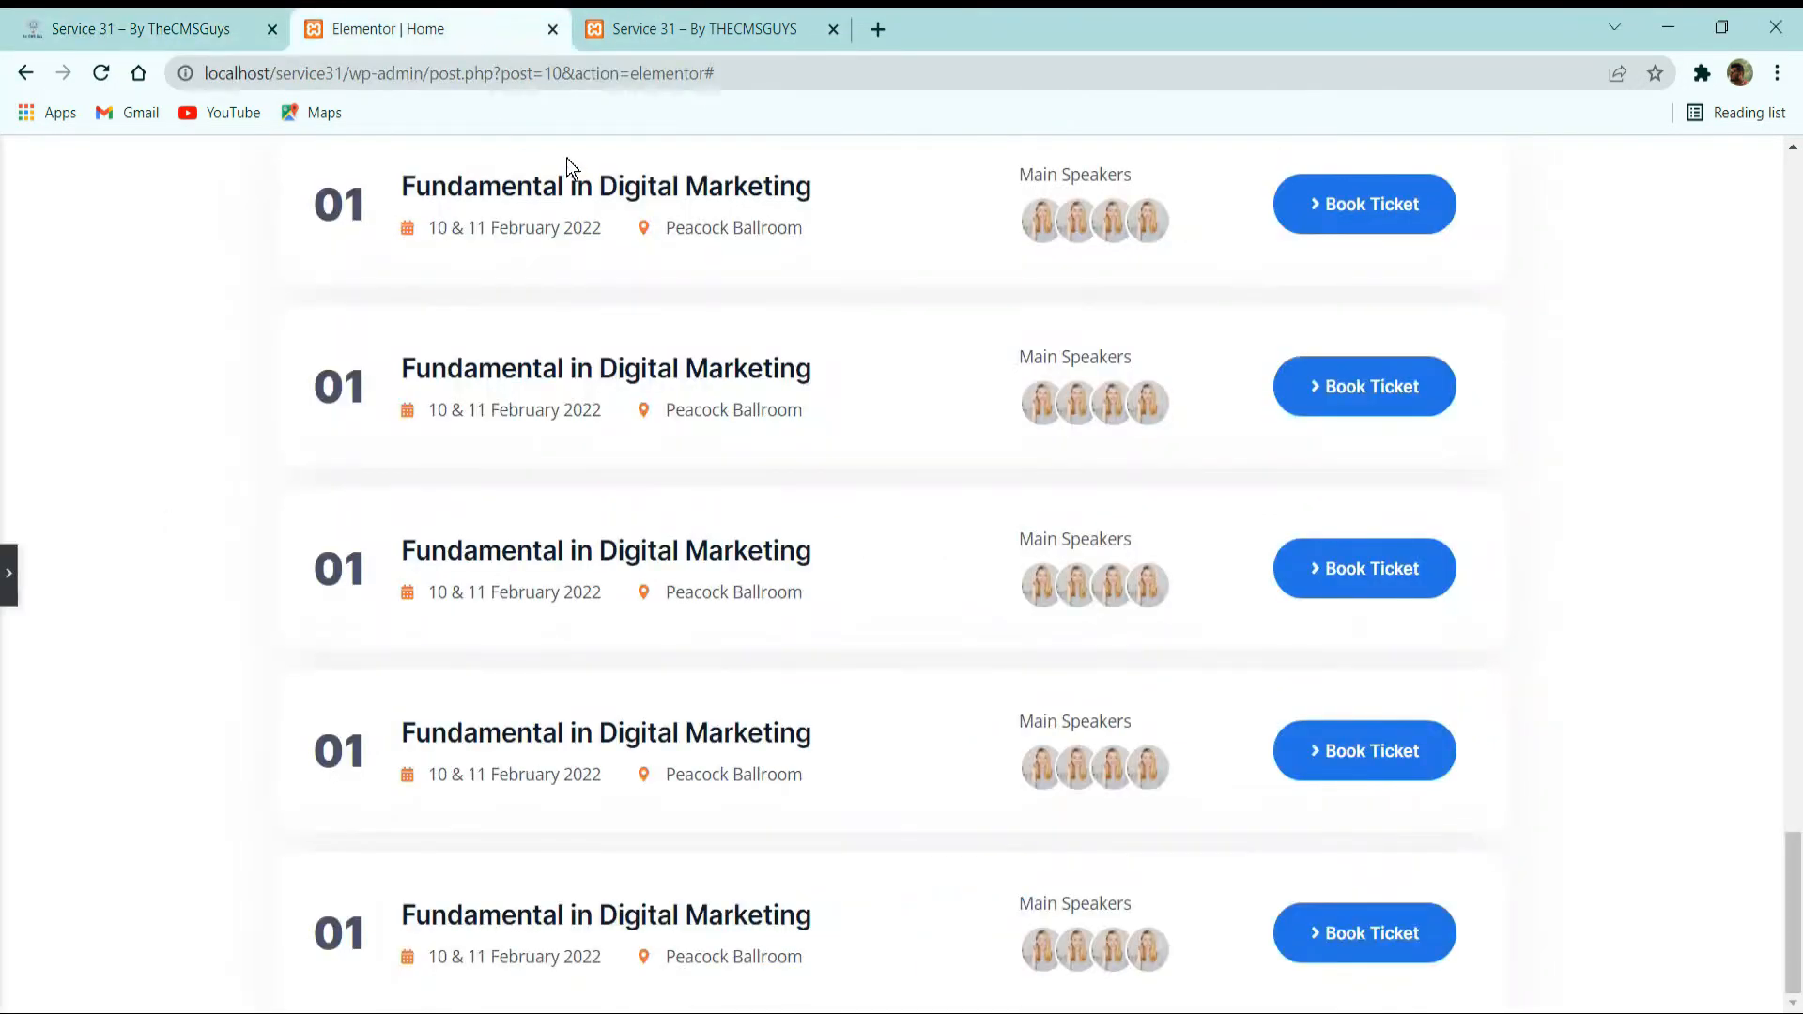
Restore the editing panel and add a single-column section below the schedule list with its columns gap set to No Gap.
left_click(14, 587)
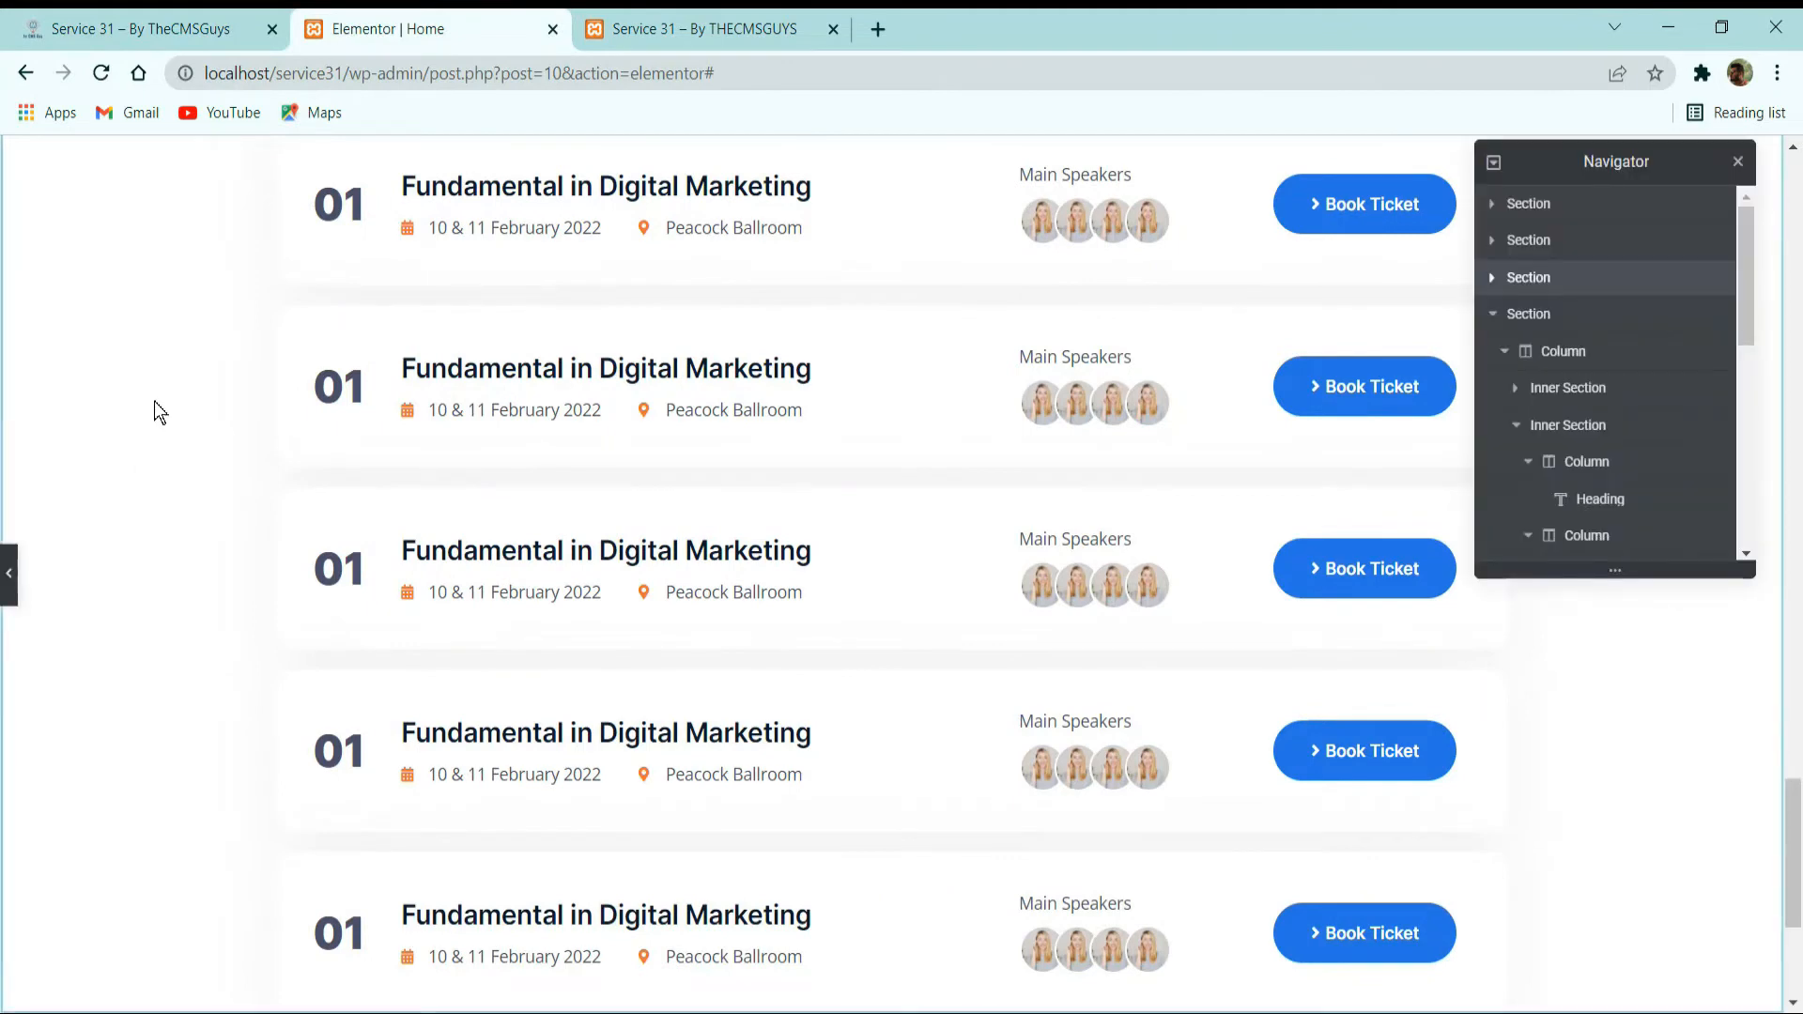
scroll(948, 450, "down", 4)
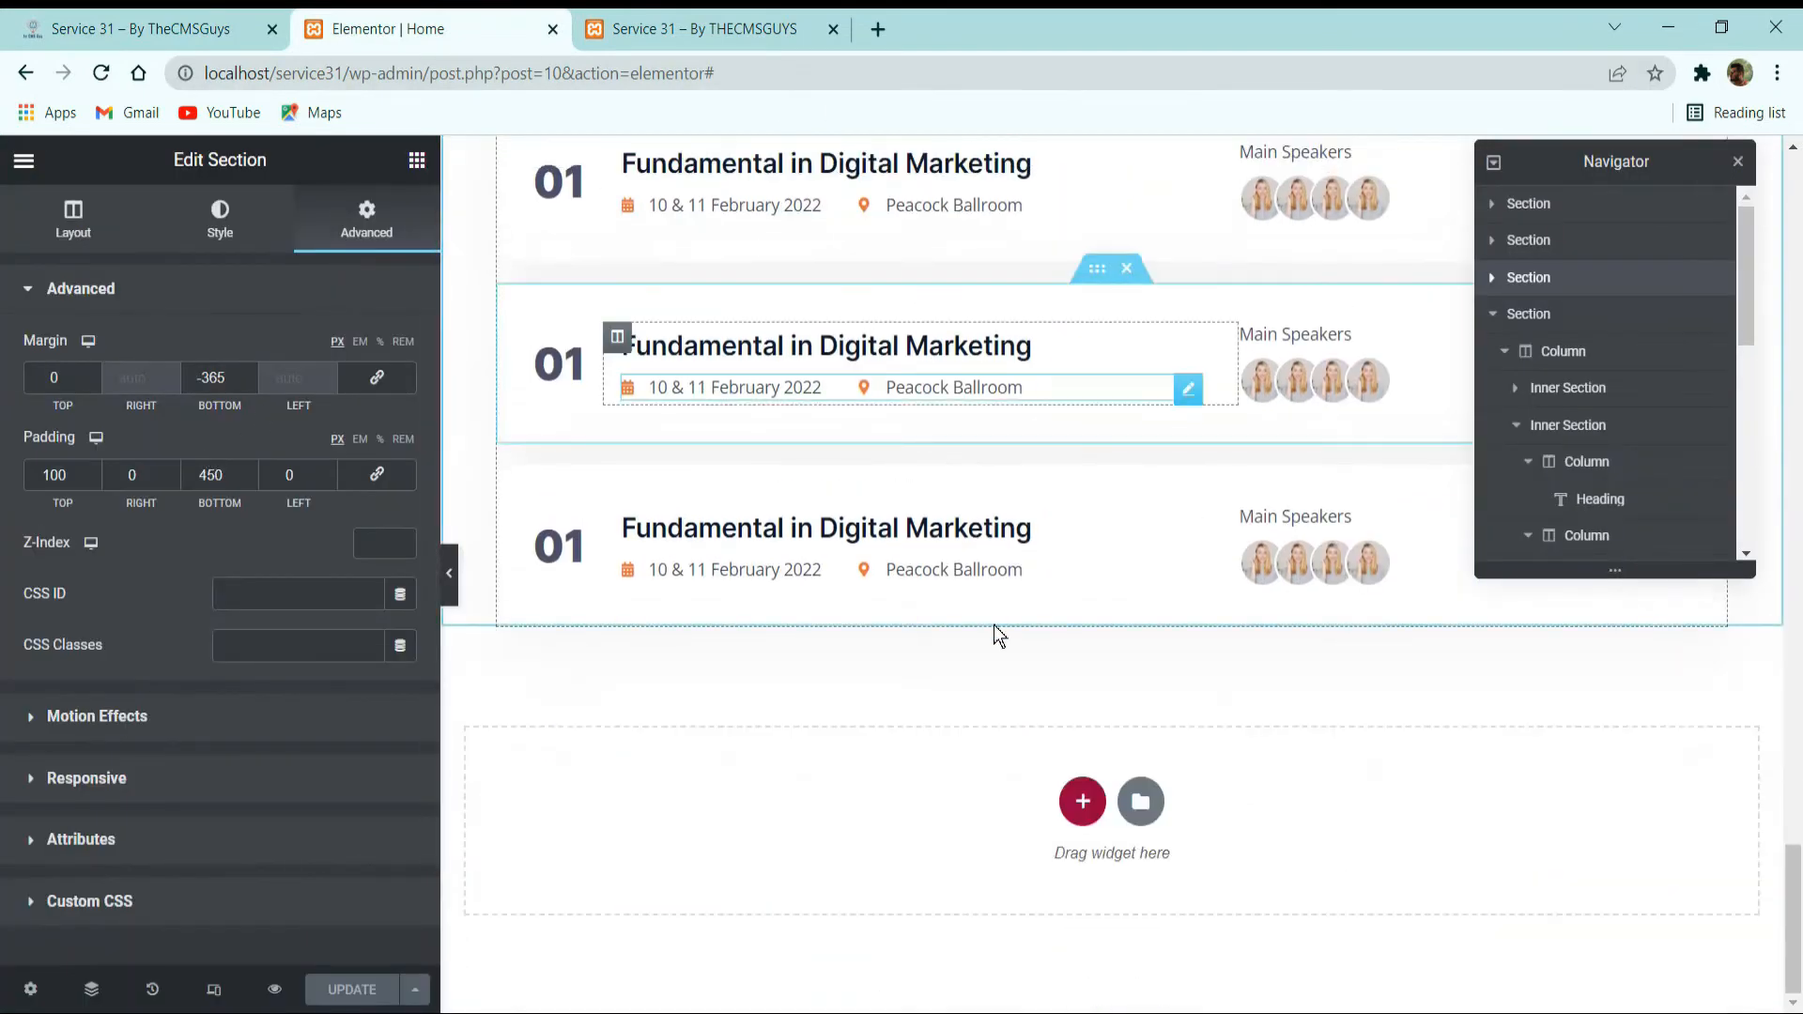
left_click(1077, 795)
scroll(990, 734, "down", 1)
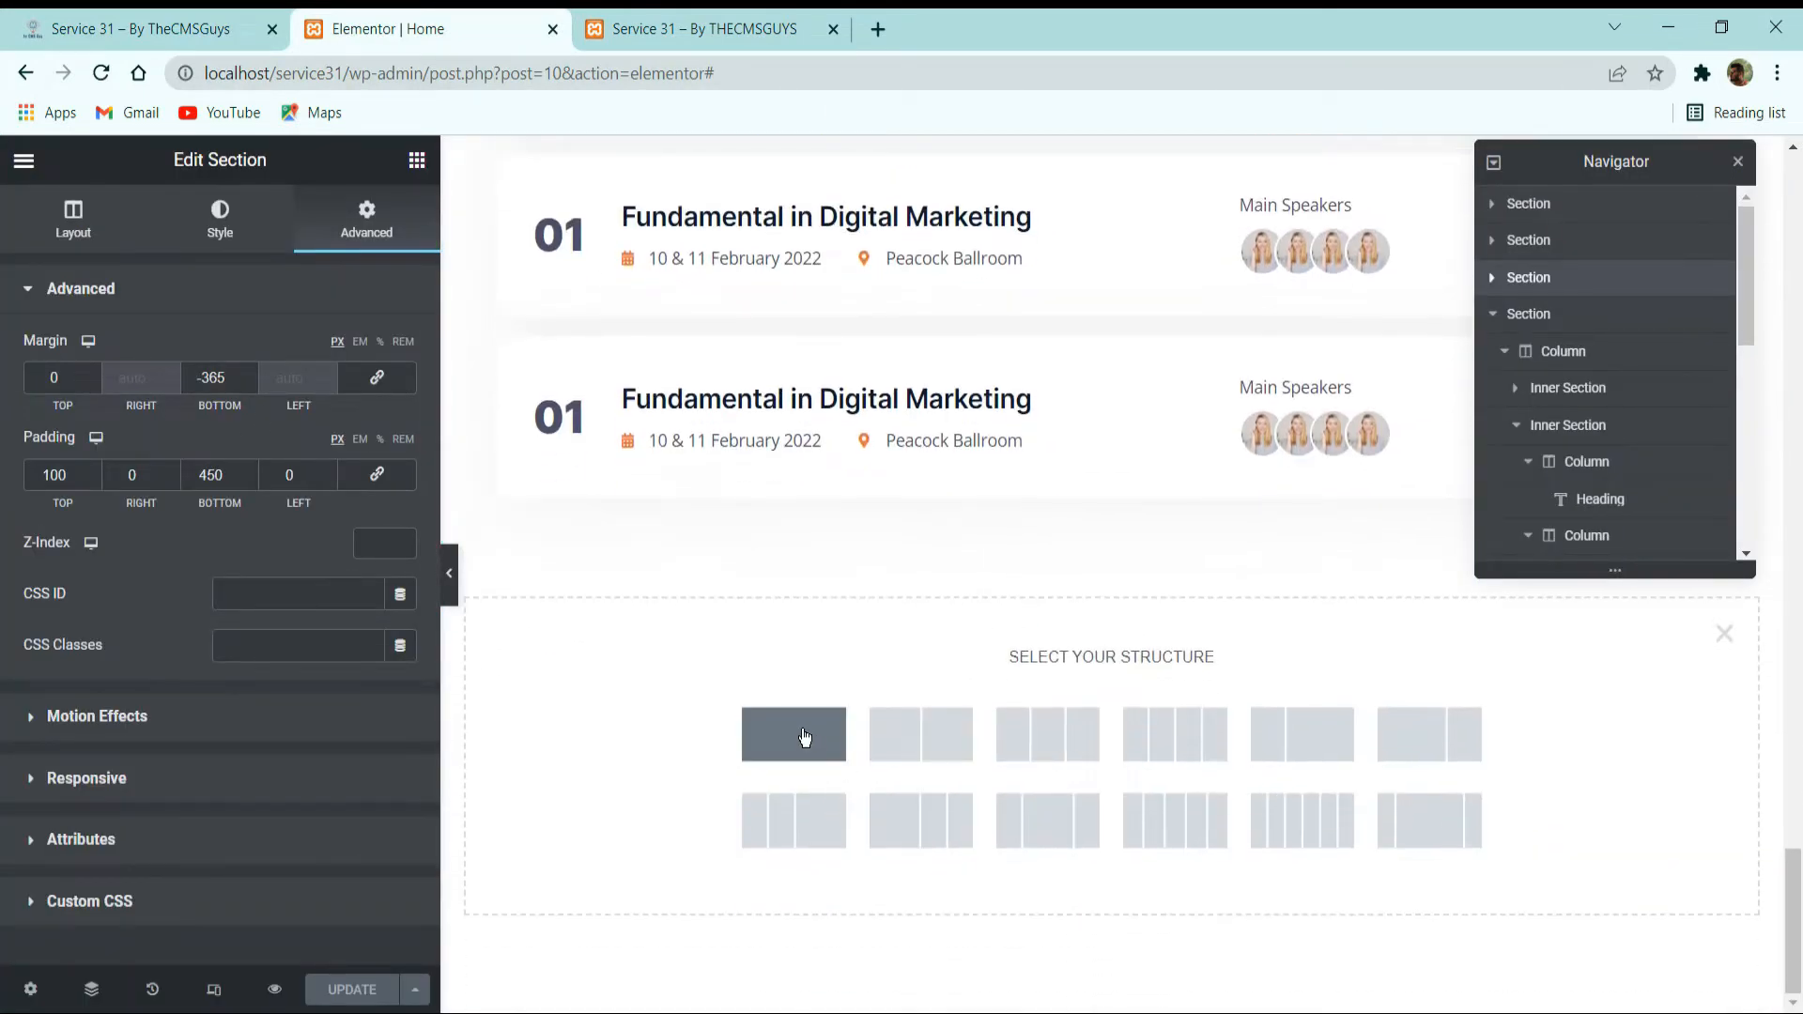
left_click(794, 733)
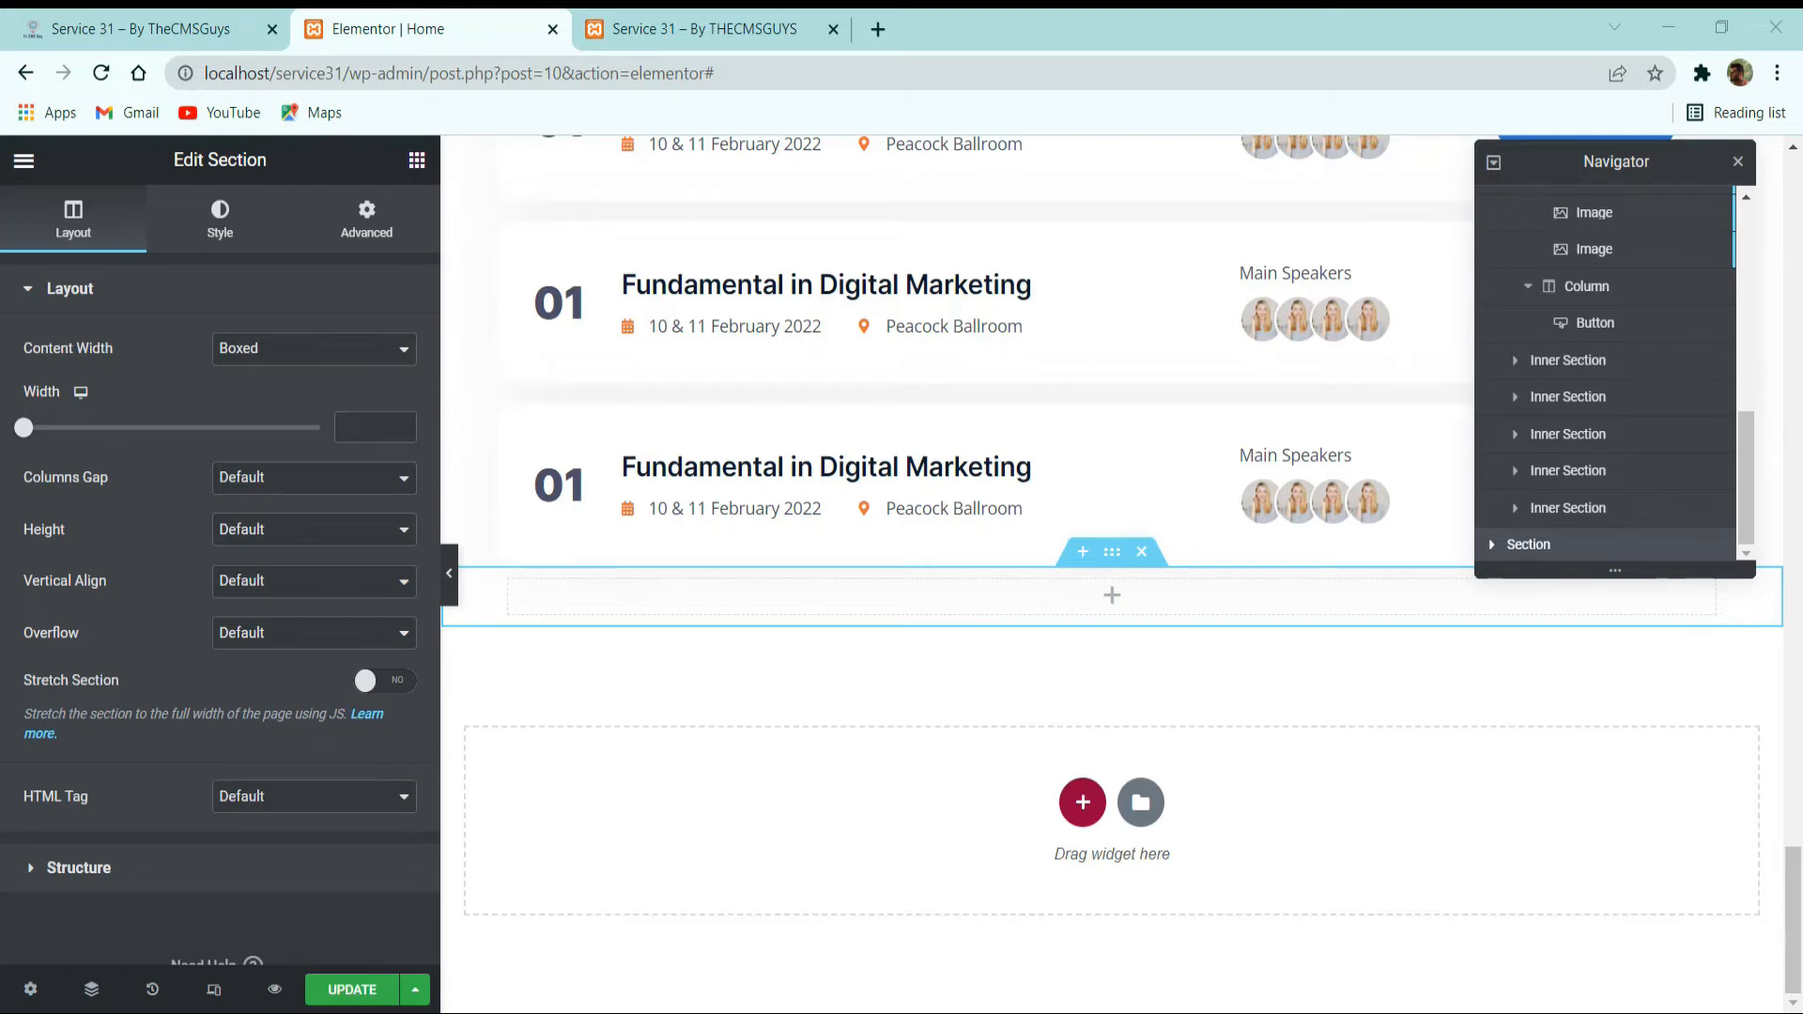
left_click(236, 481)
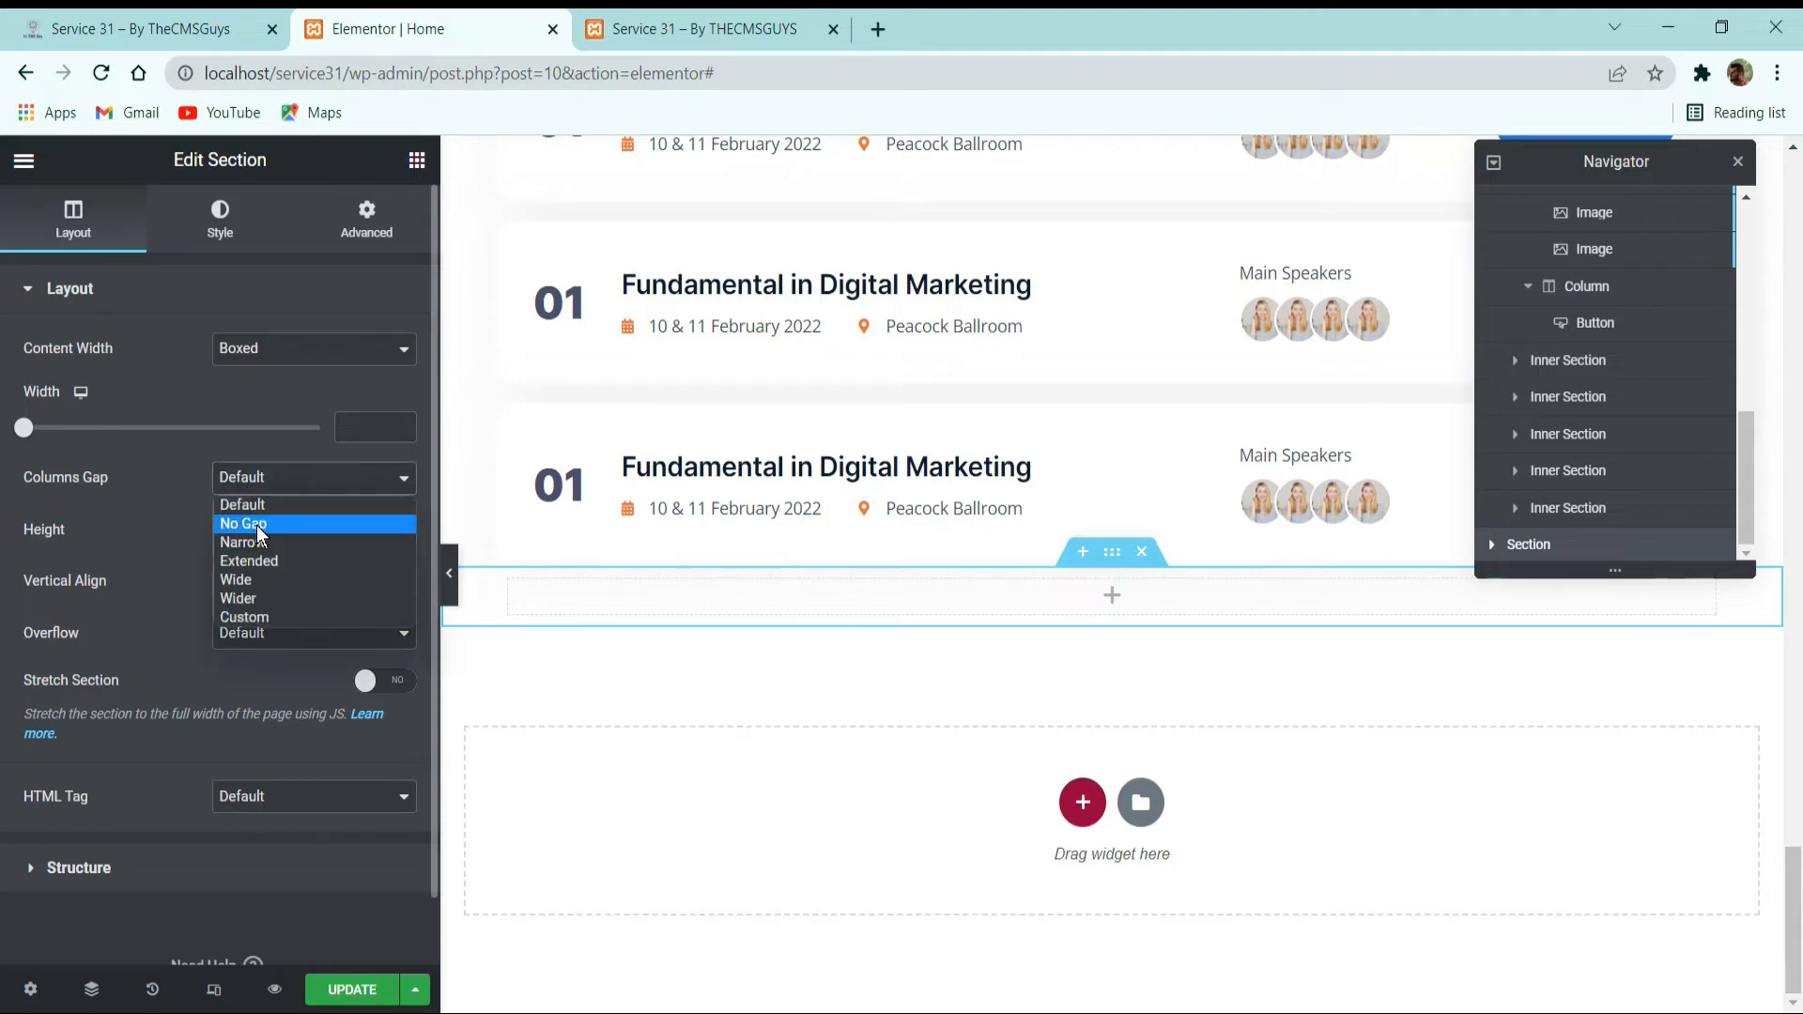
left_click(258, 526)
Set the new section's top and bottom margins to 100 px.
left_click(220, 221)
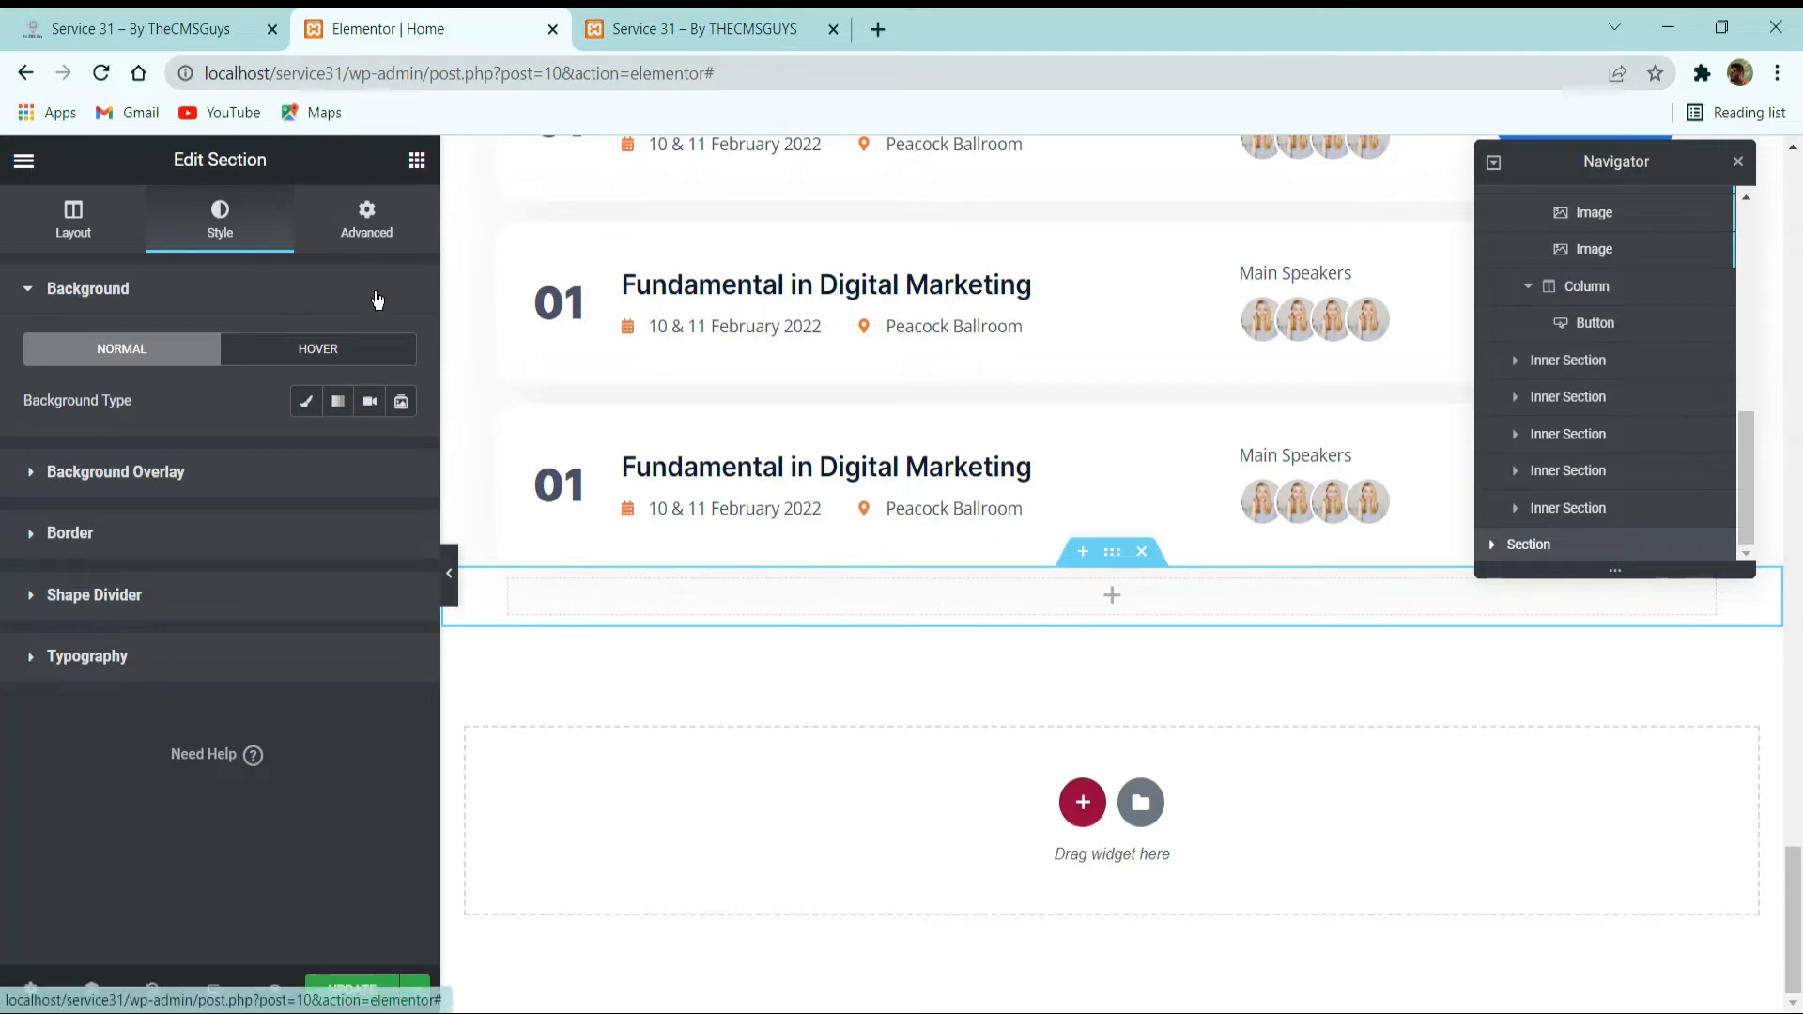
left_click(367, 218)
left_click(206, 377)
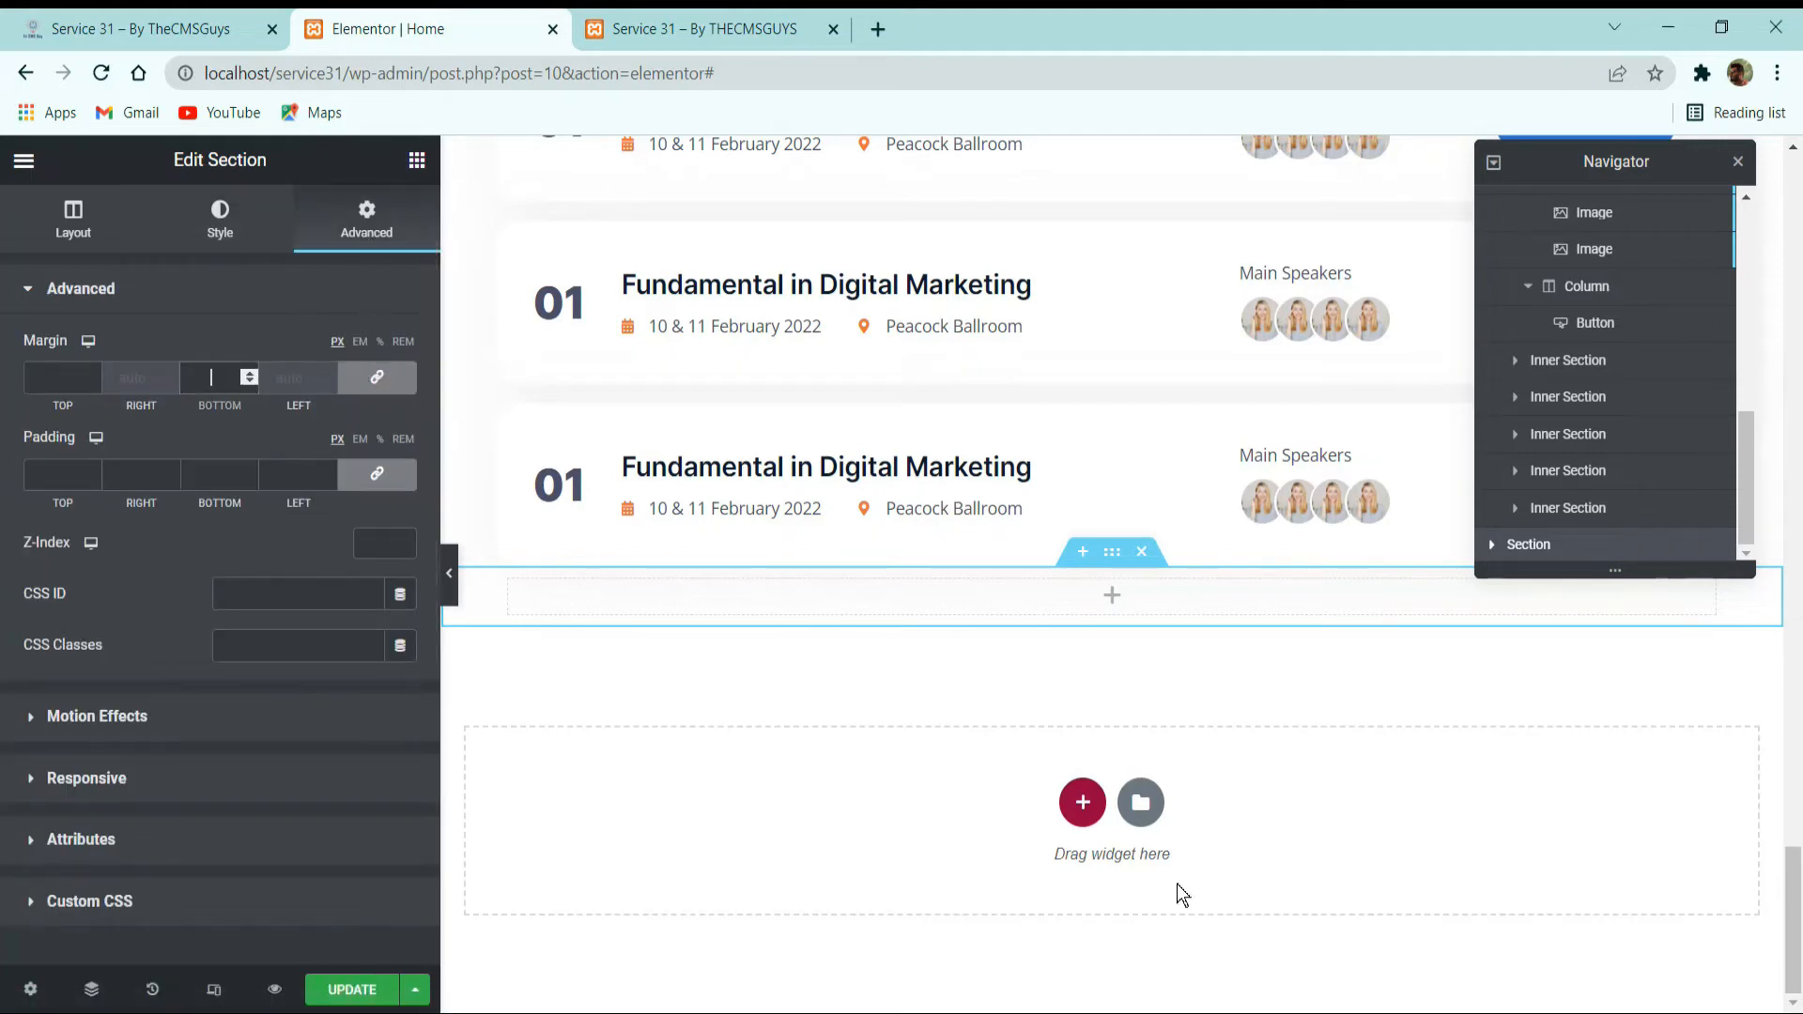
type("100")
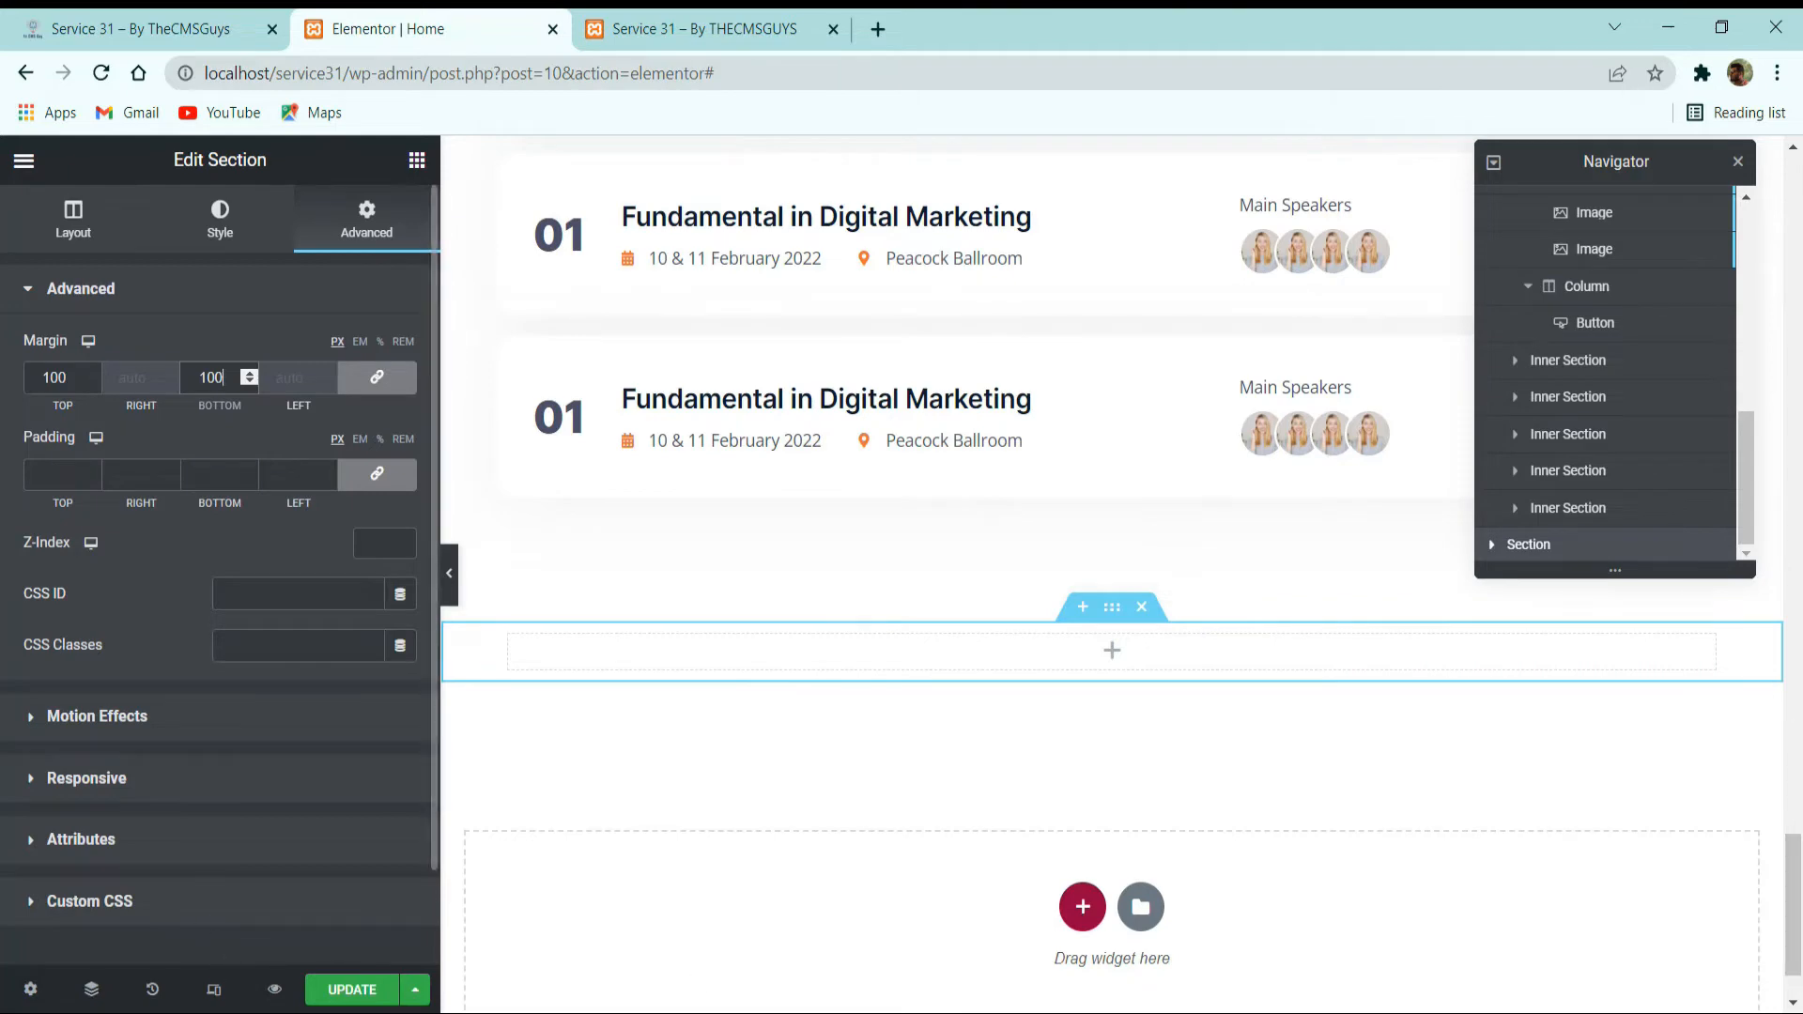
left_click(234, 1013)
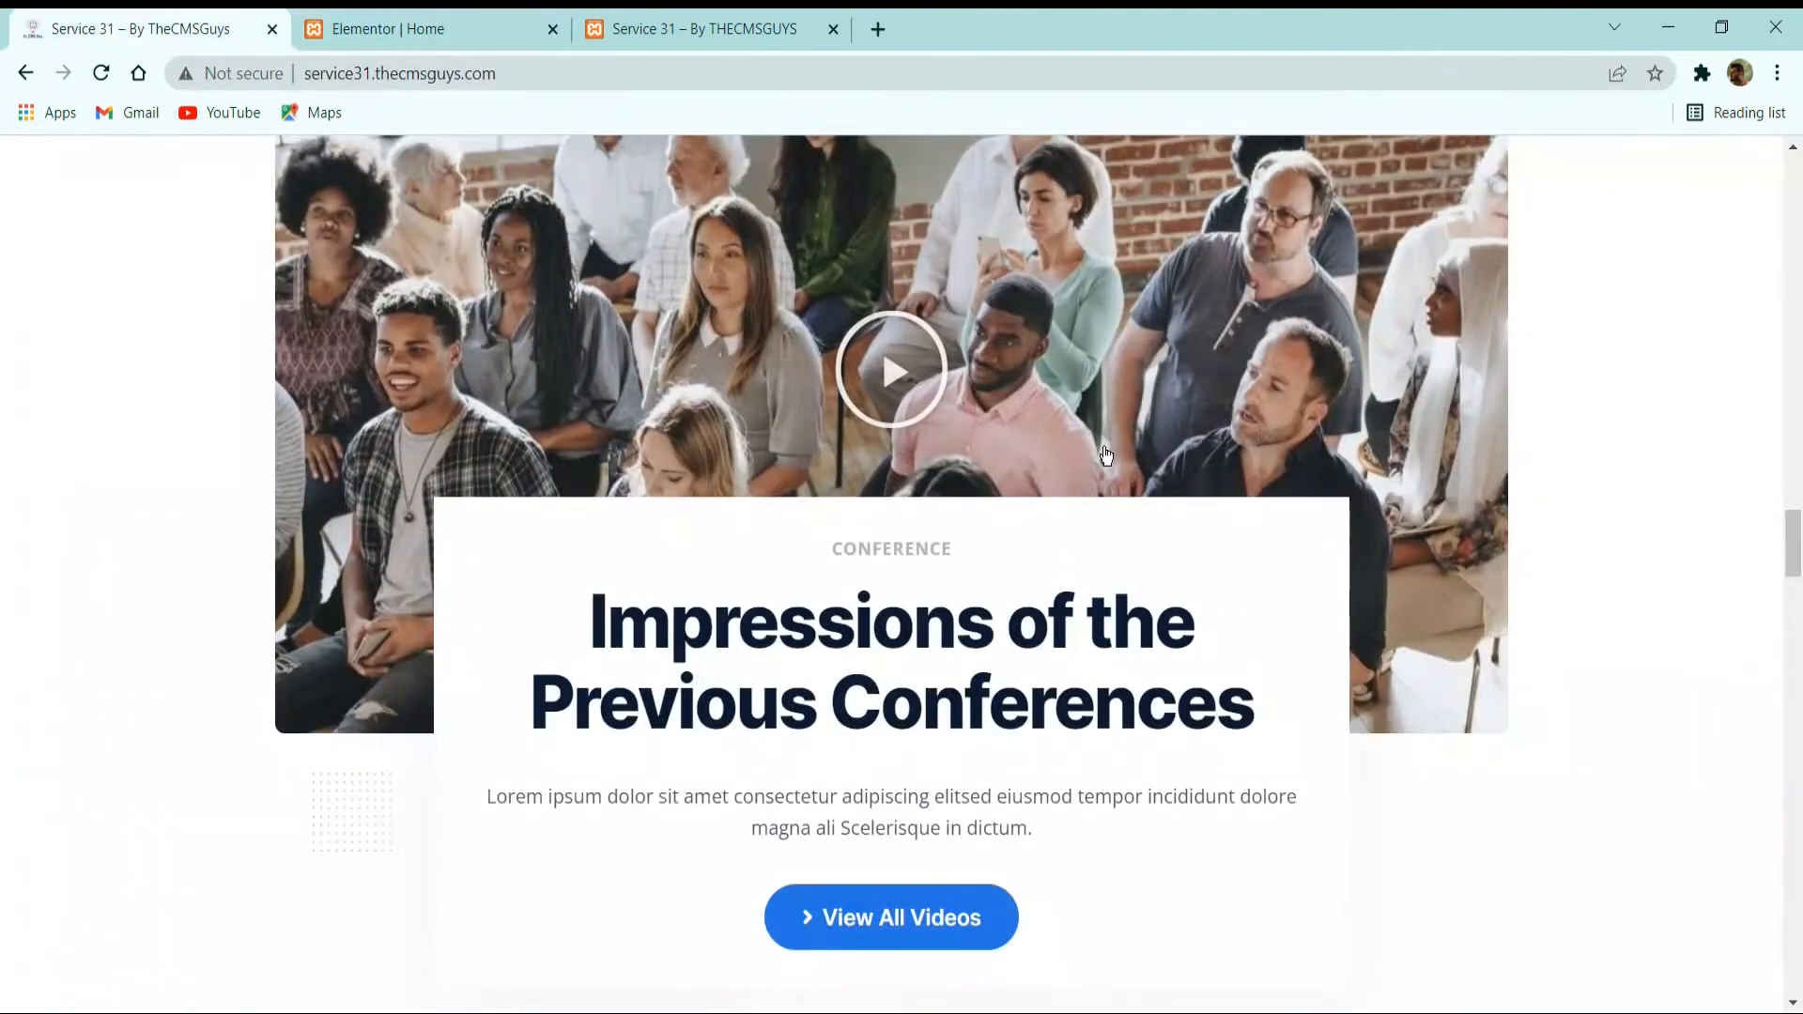
Find the Video widget and place it in the empty column of the new section.
scroll(875, 595, "up", 1)
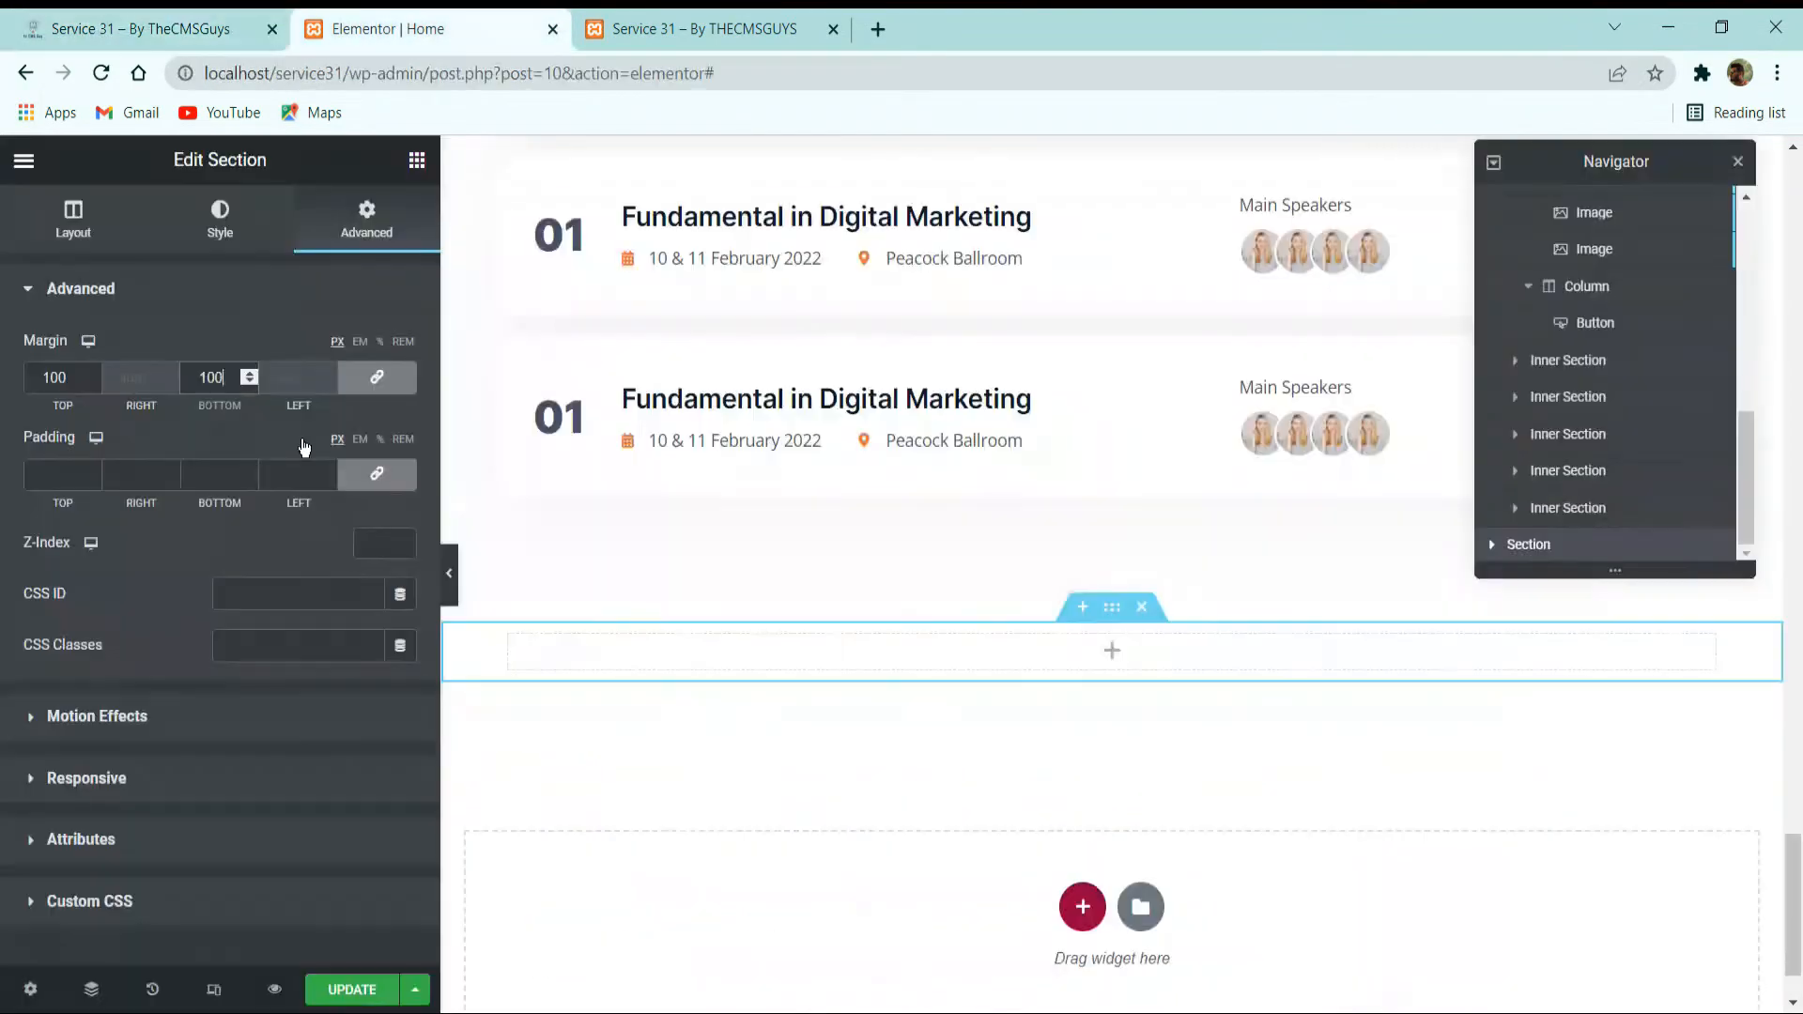
left_click(419, 161)
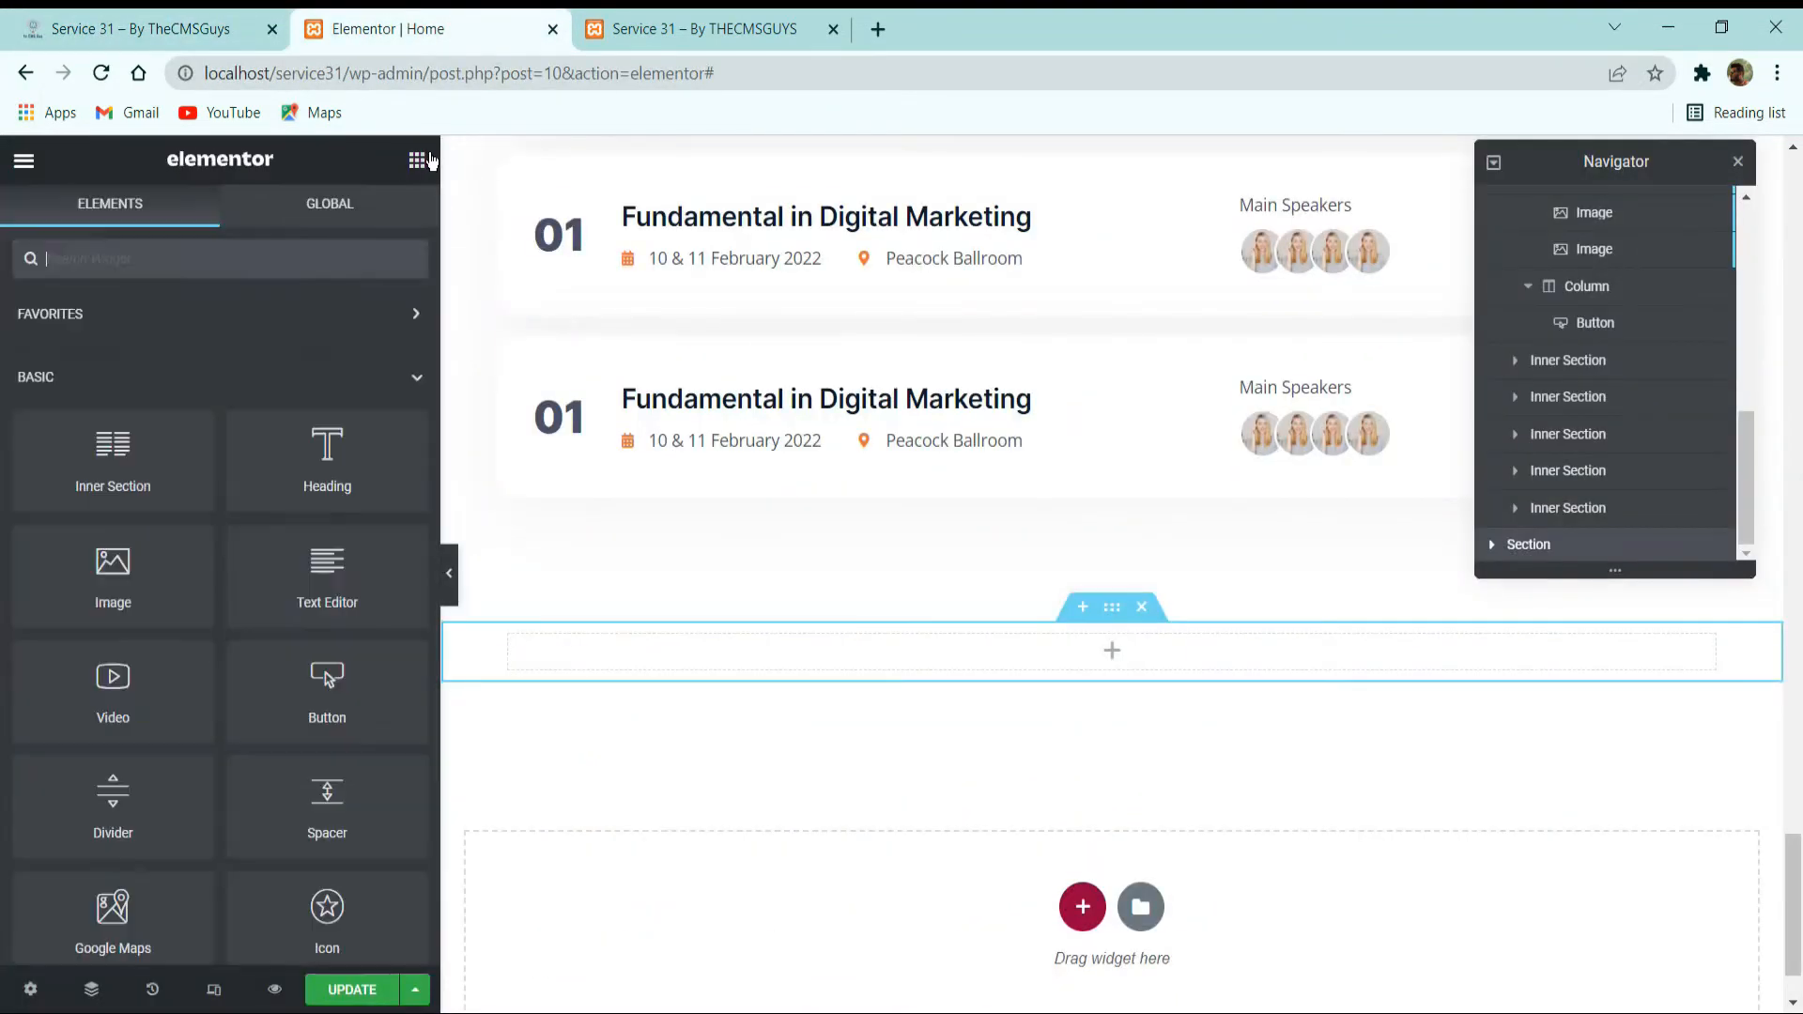
type("video")
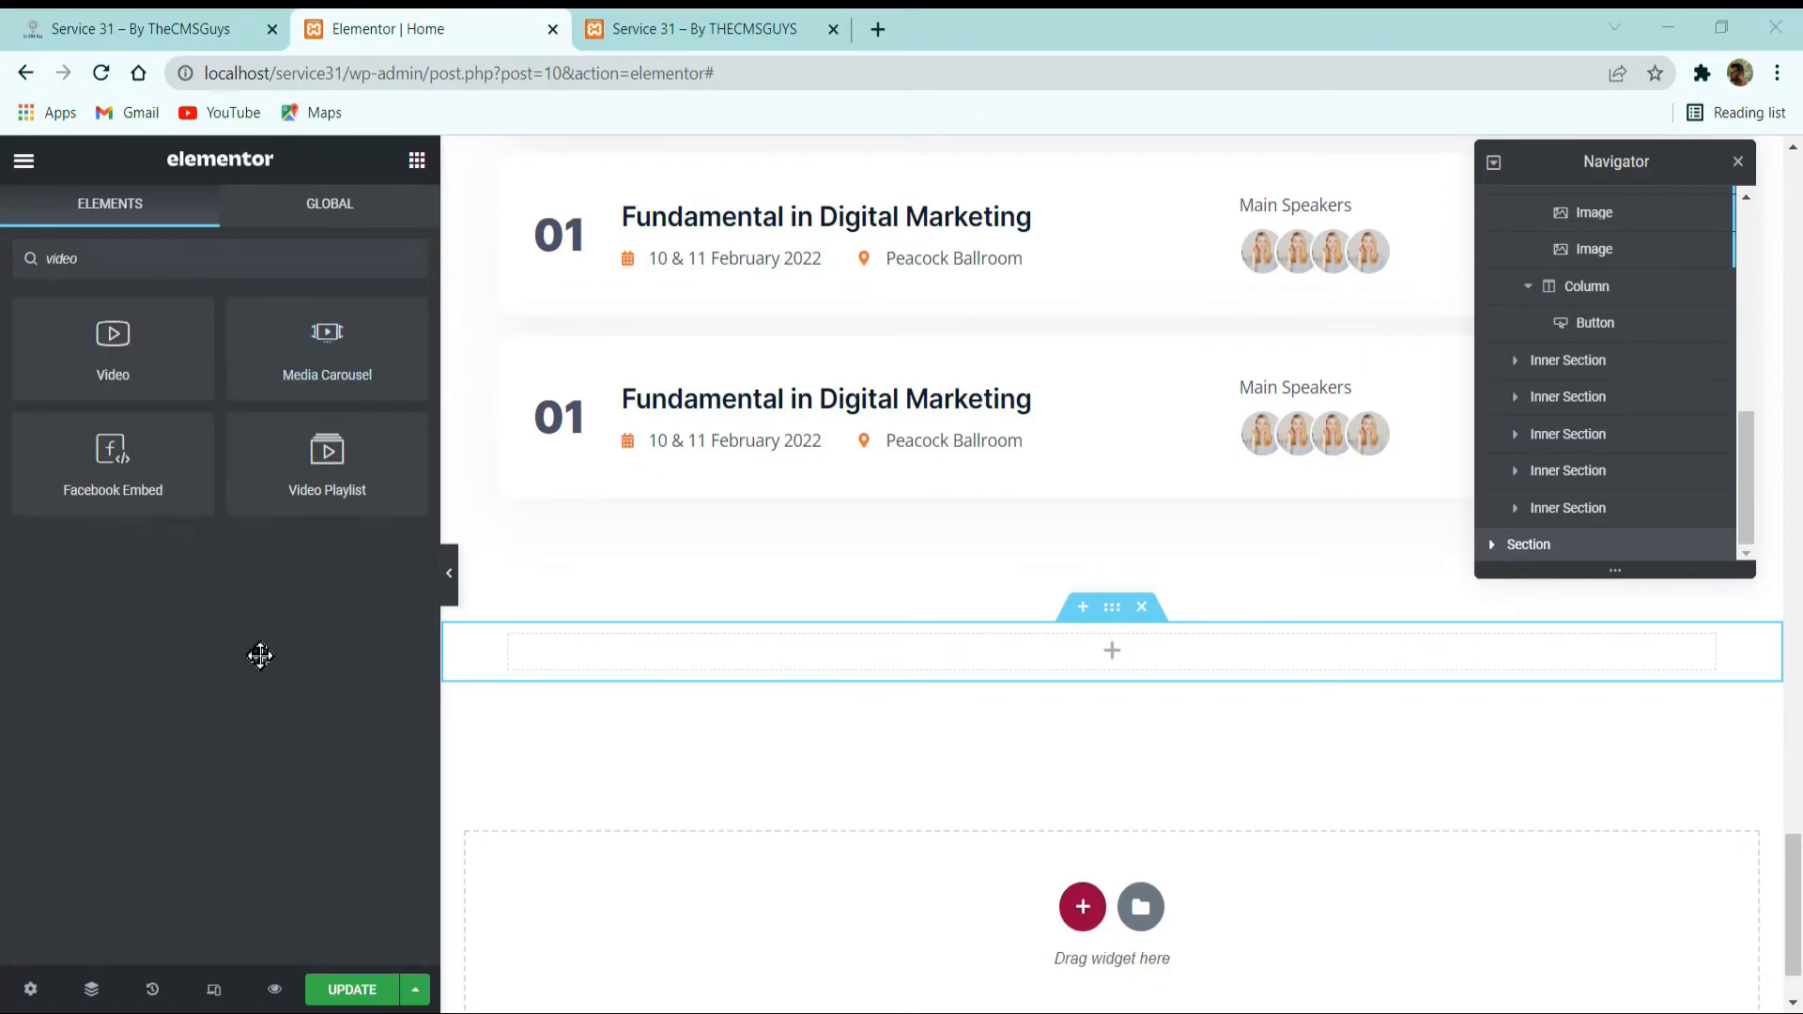
left_click_drag(122, 343, 1016, 651)
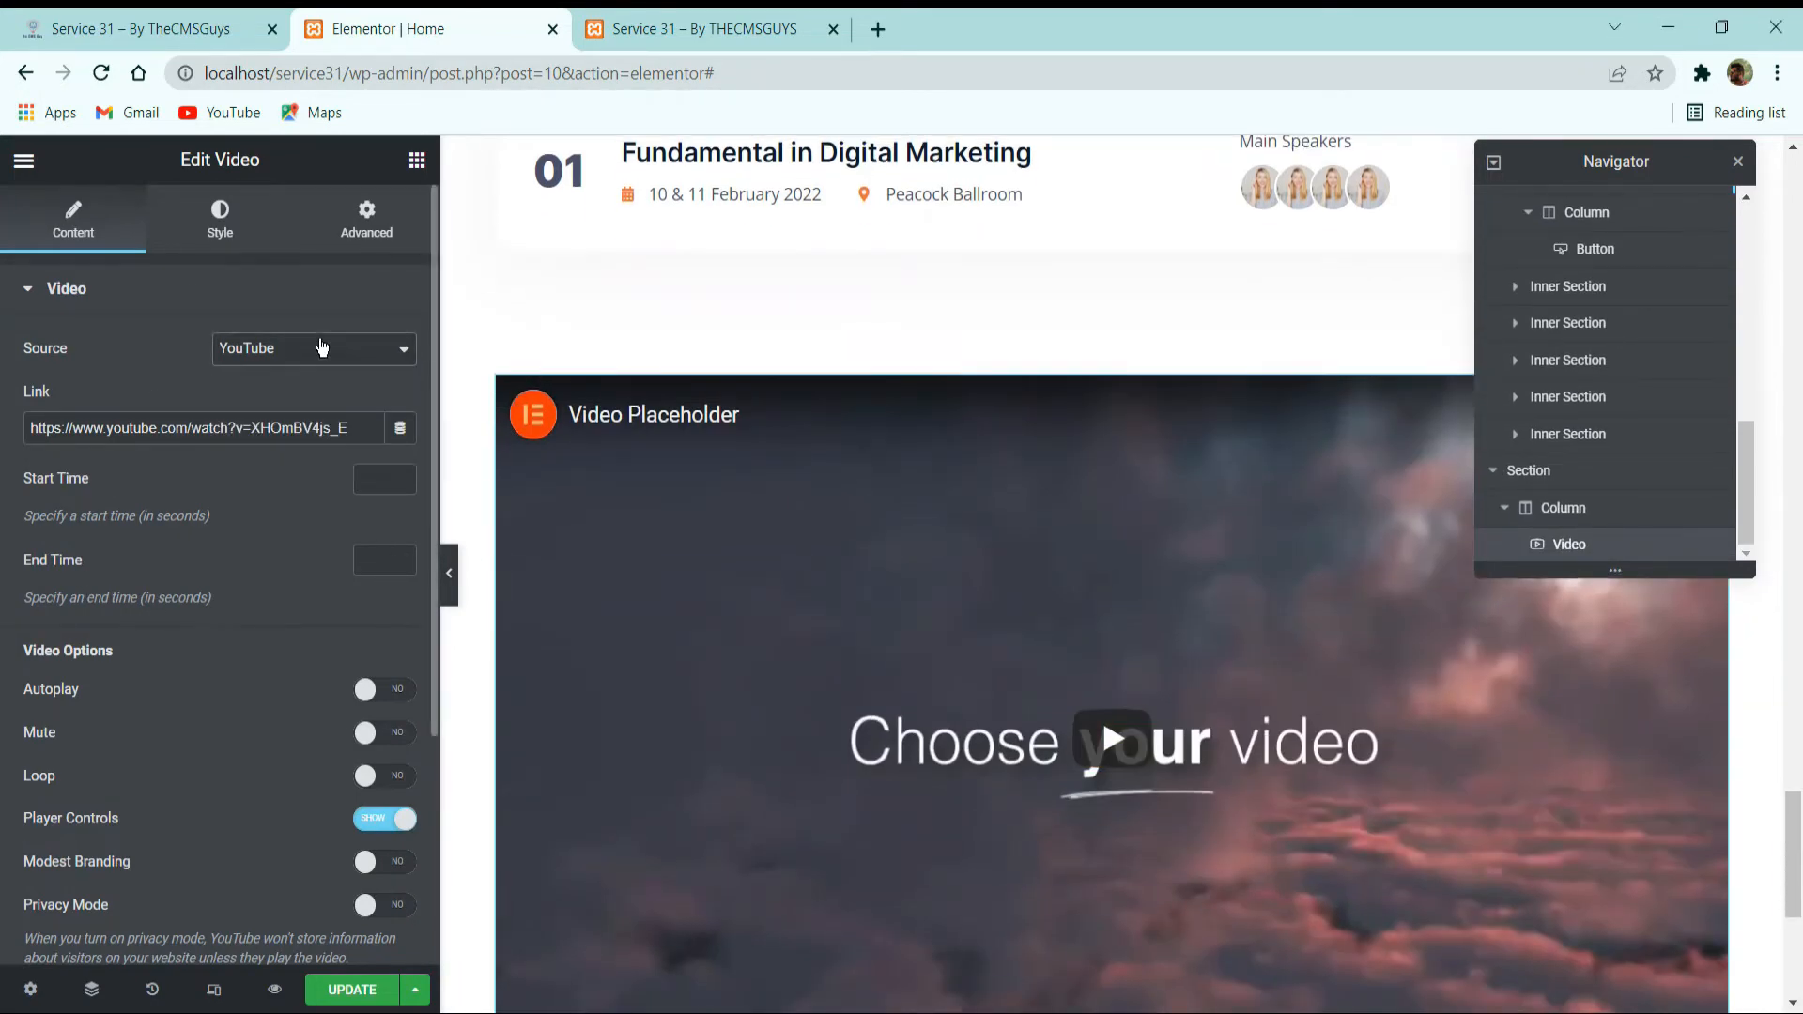
Try the Self Hosted source for the video, then set the source back to YouTube.
left_click_drag(133, 429, 483, 455)
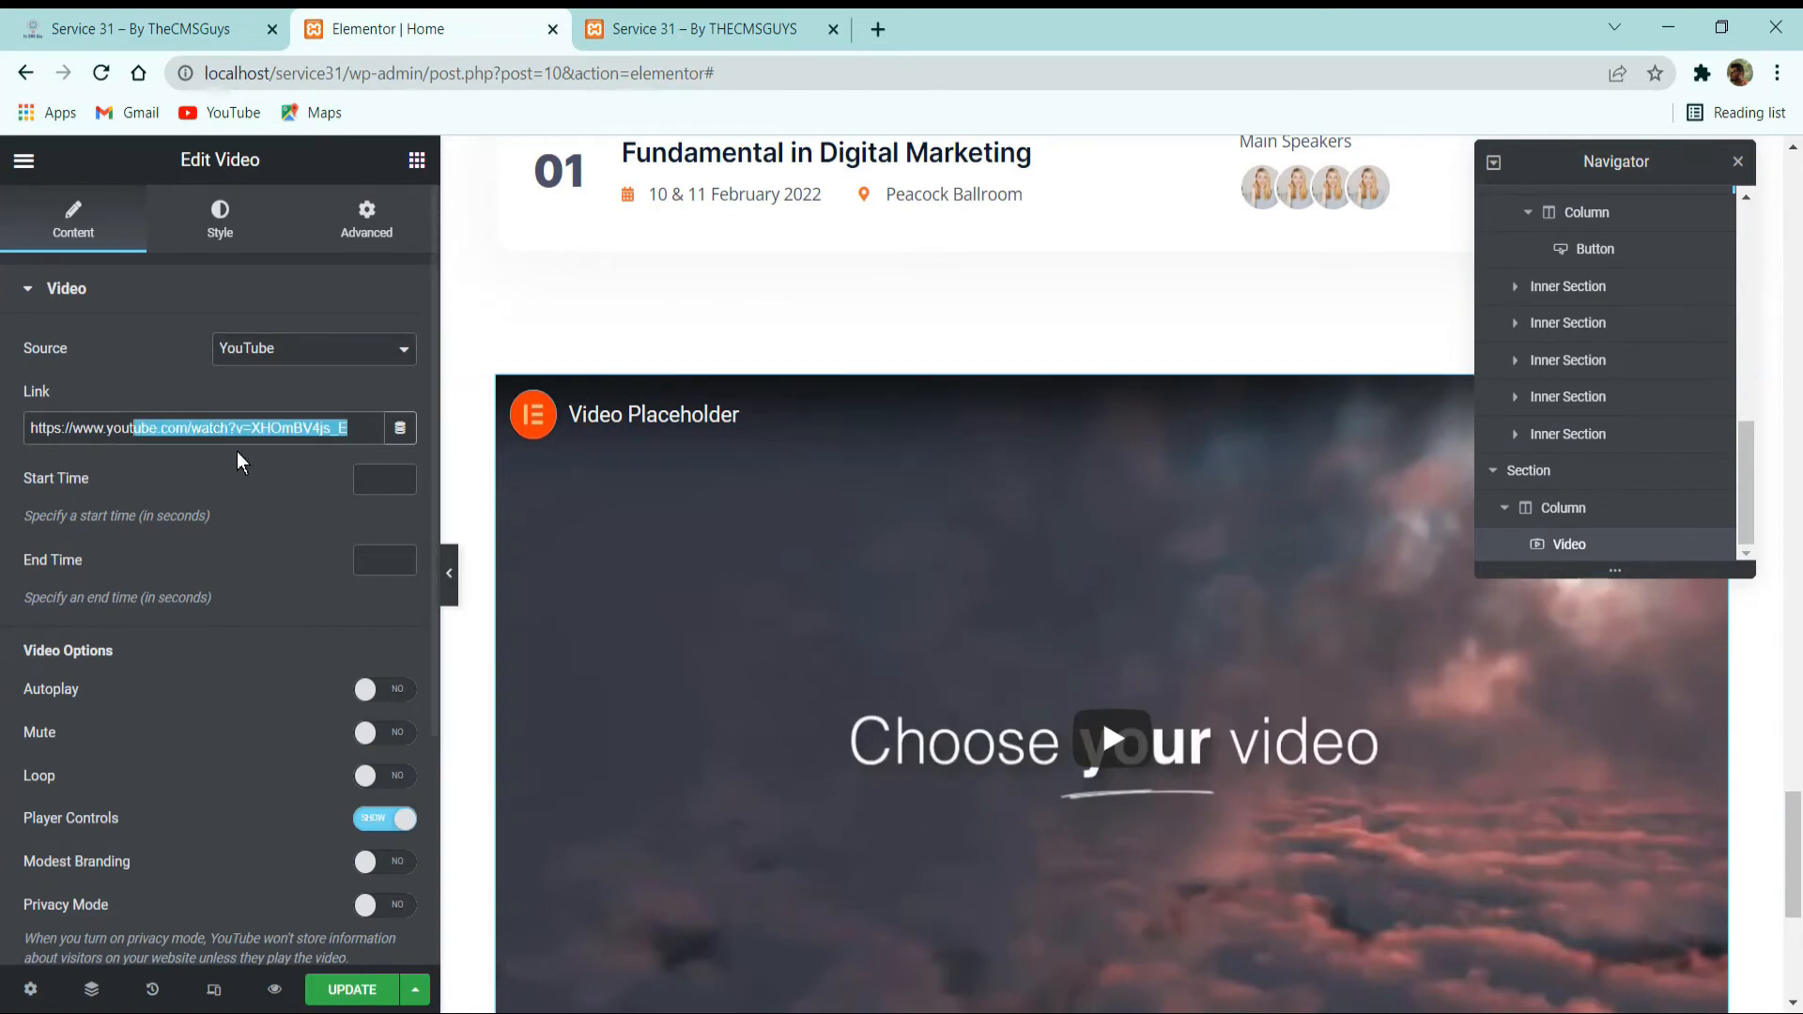
left_click(238, 457)
left_click_drag(235, 429, 331, 431)
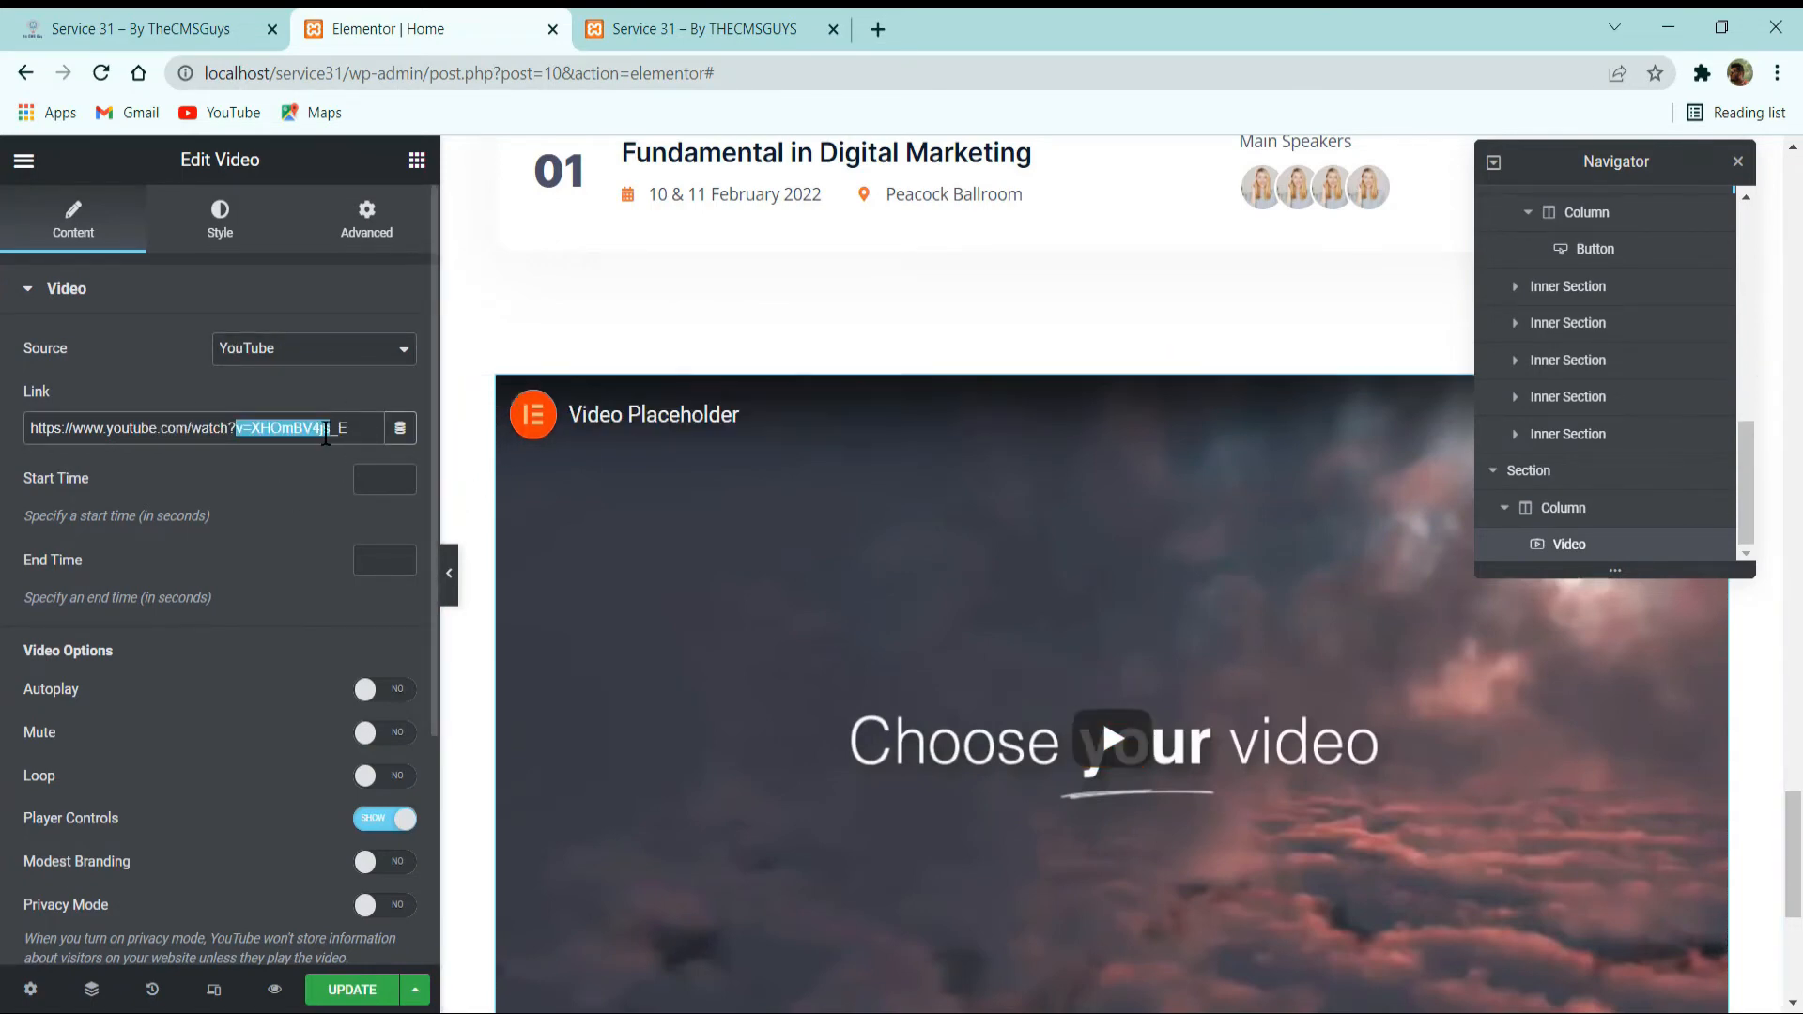
left_click(276, 356)
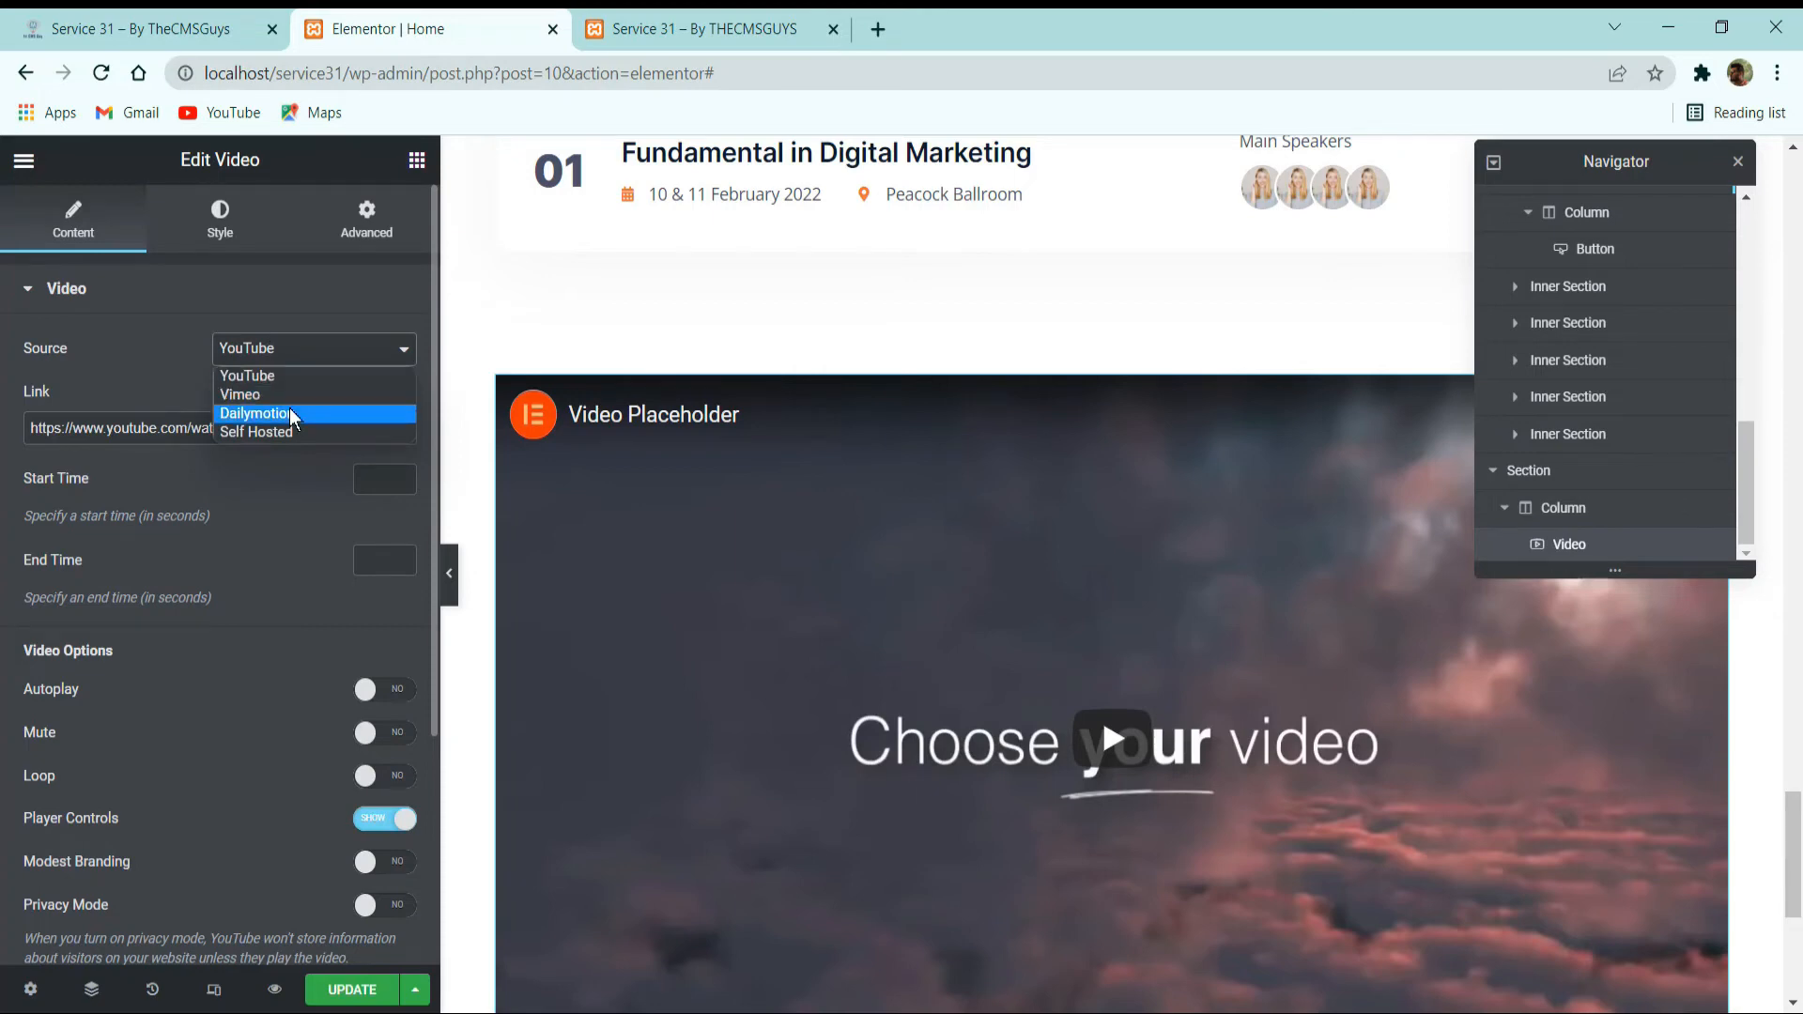
left_click(285, 433)
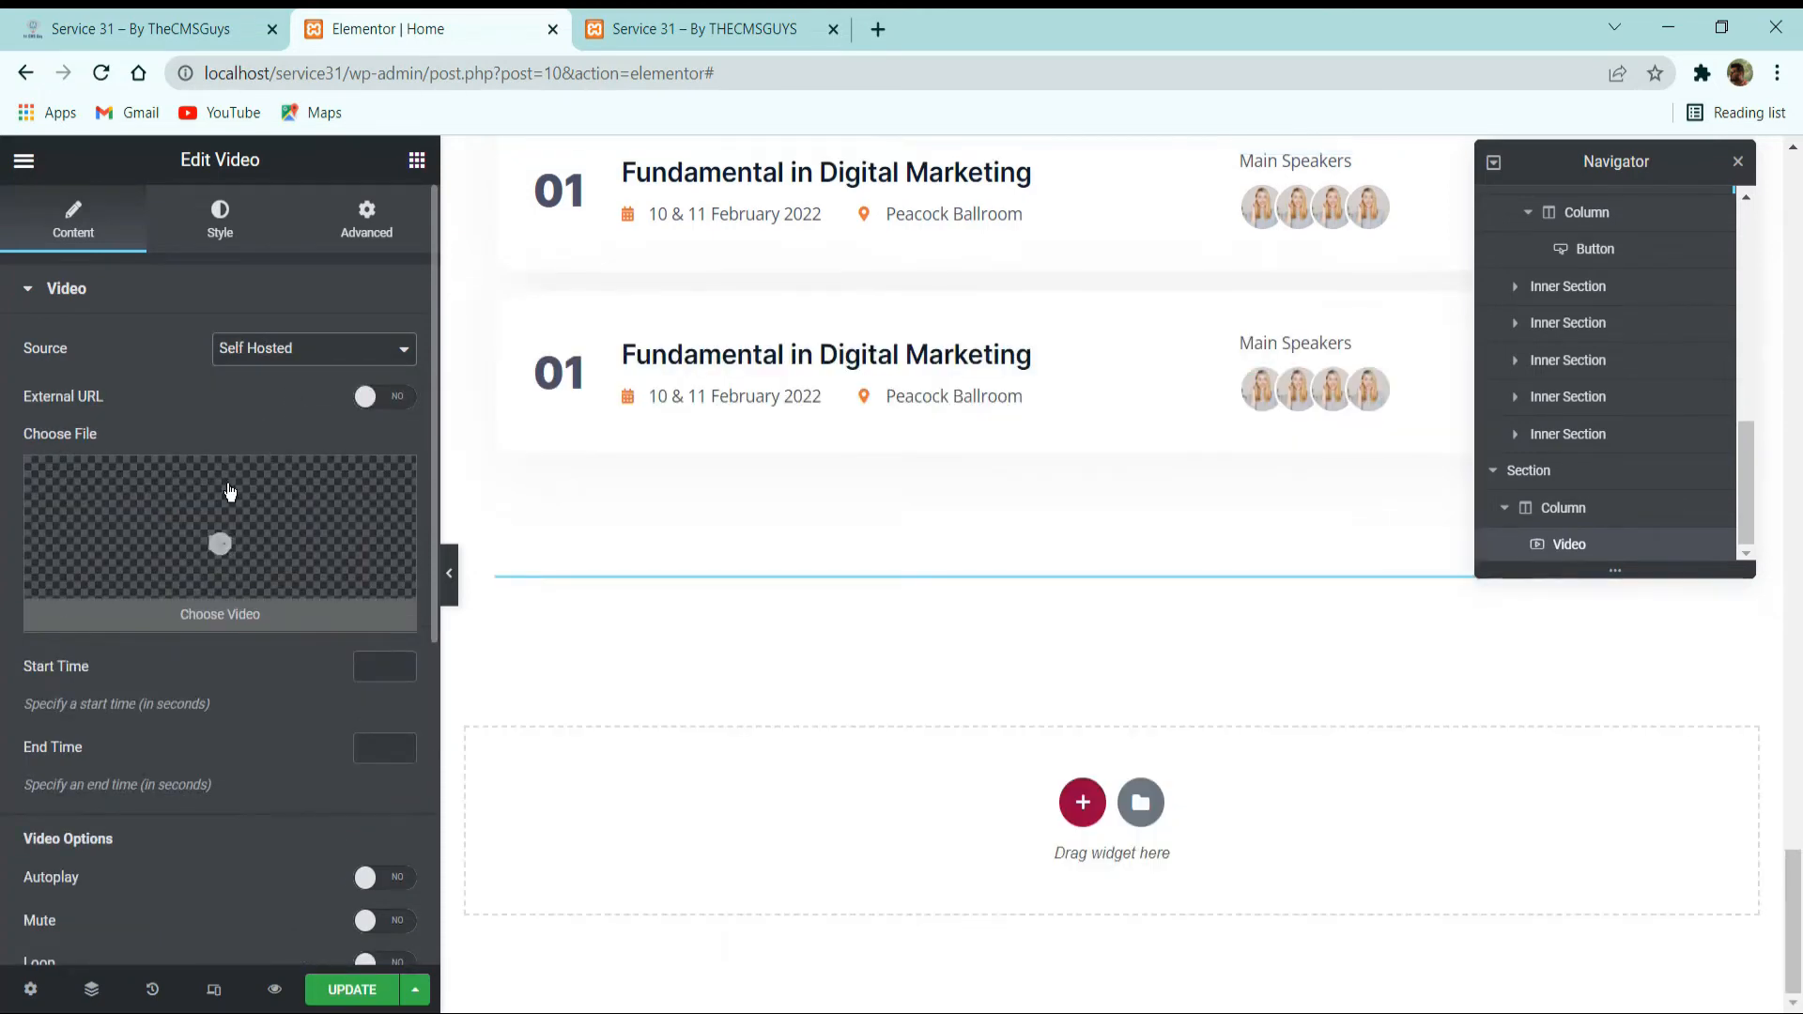
left_click(289, 365)
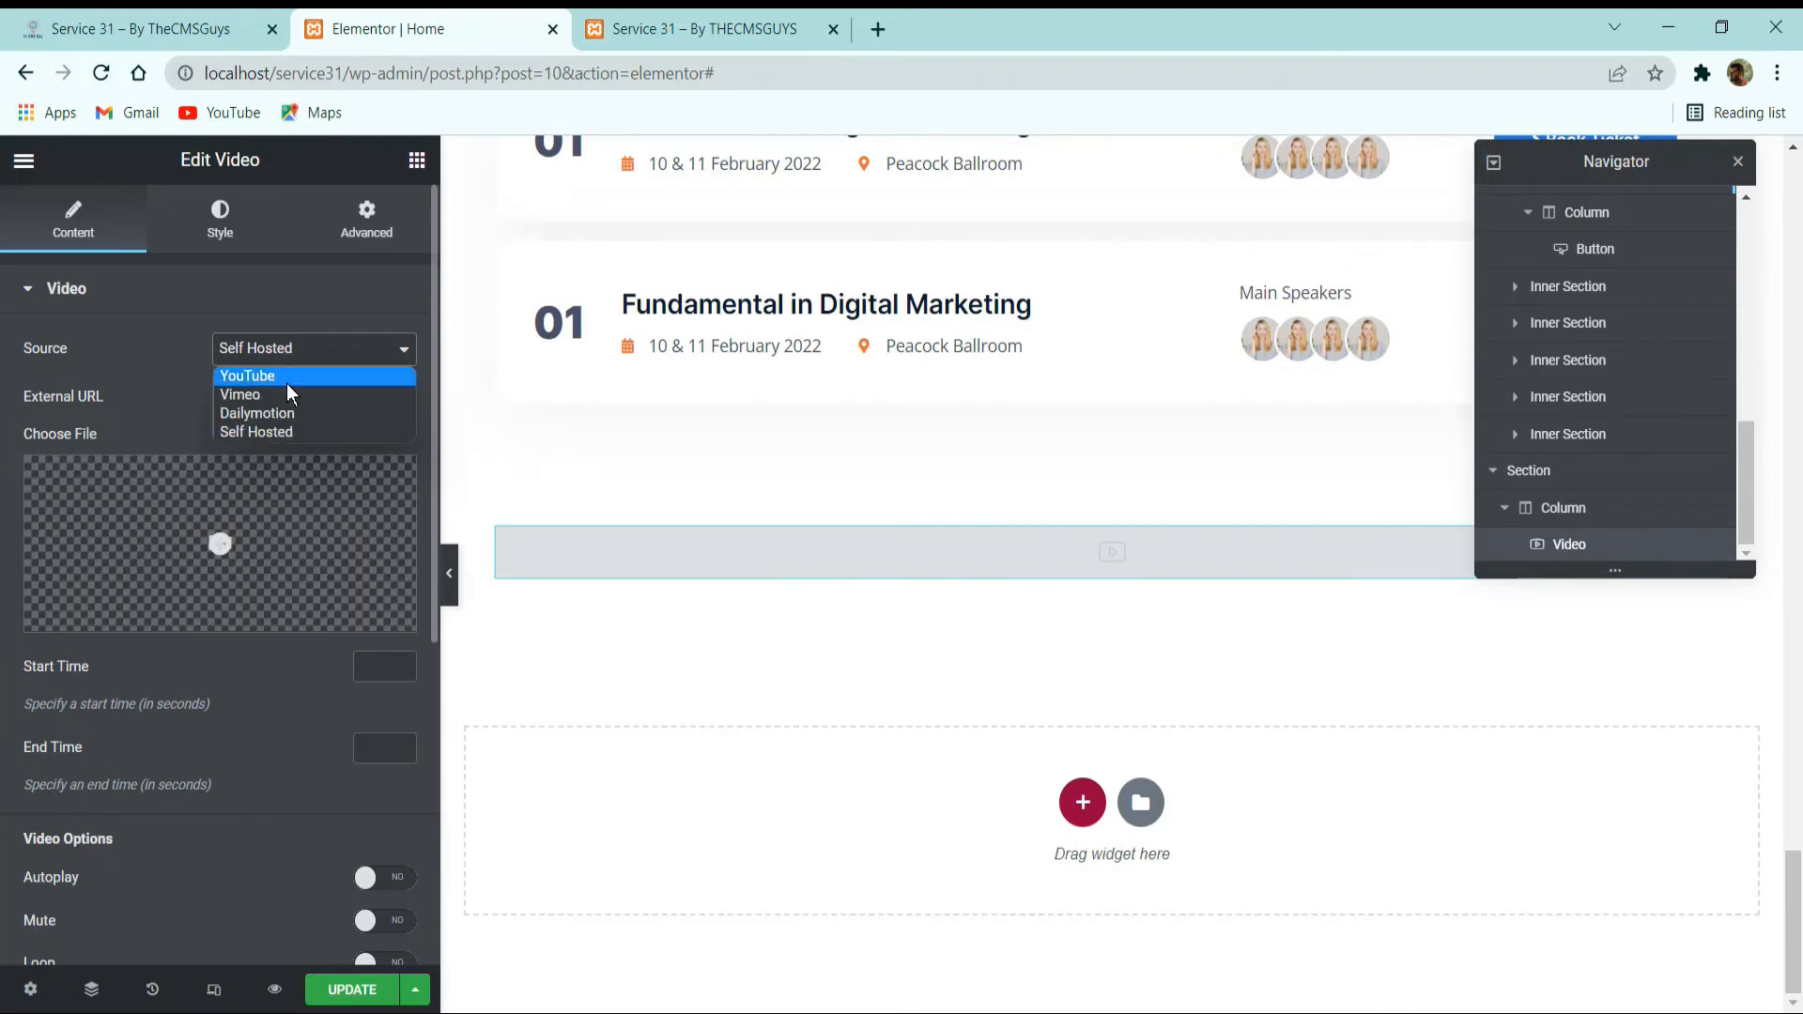
left_click(285, 384)
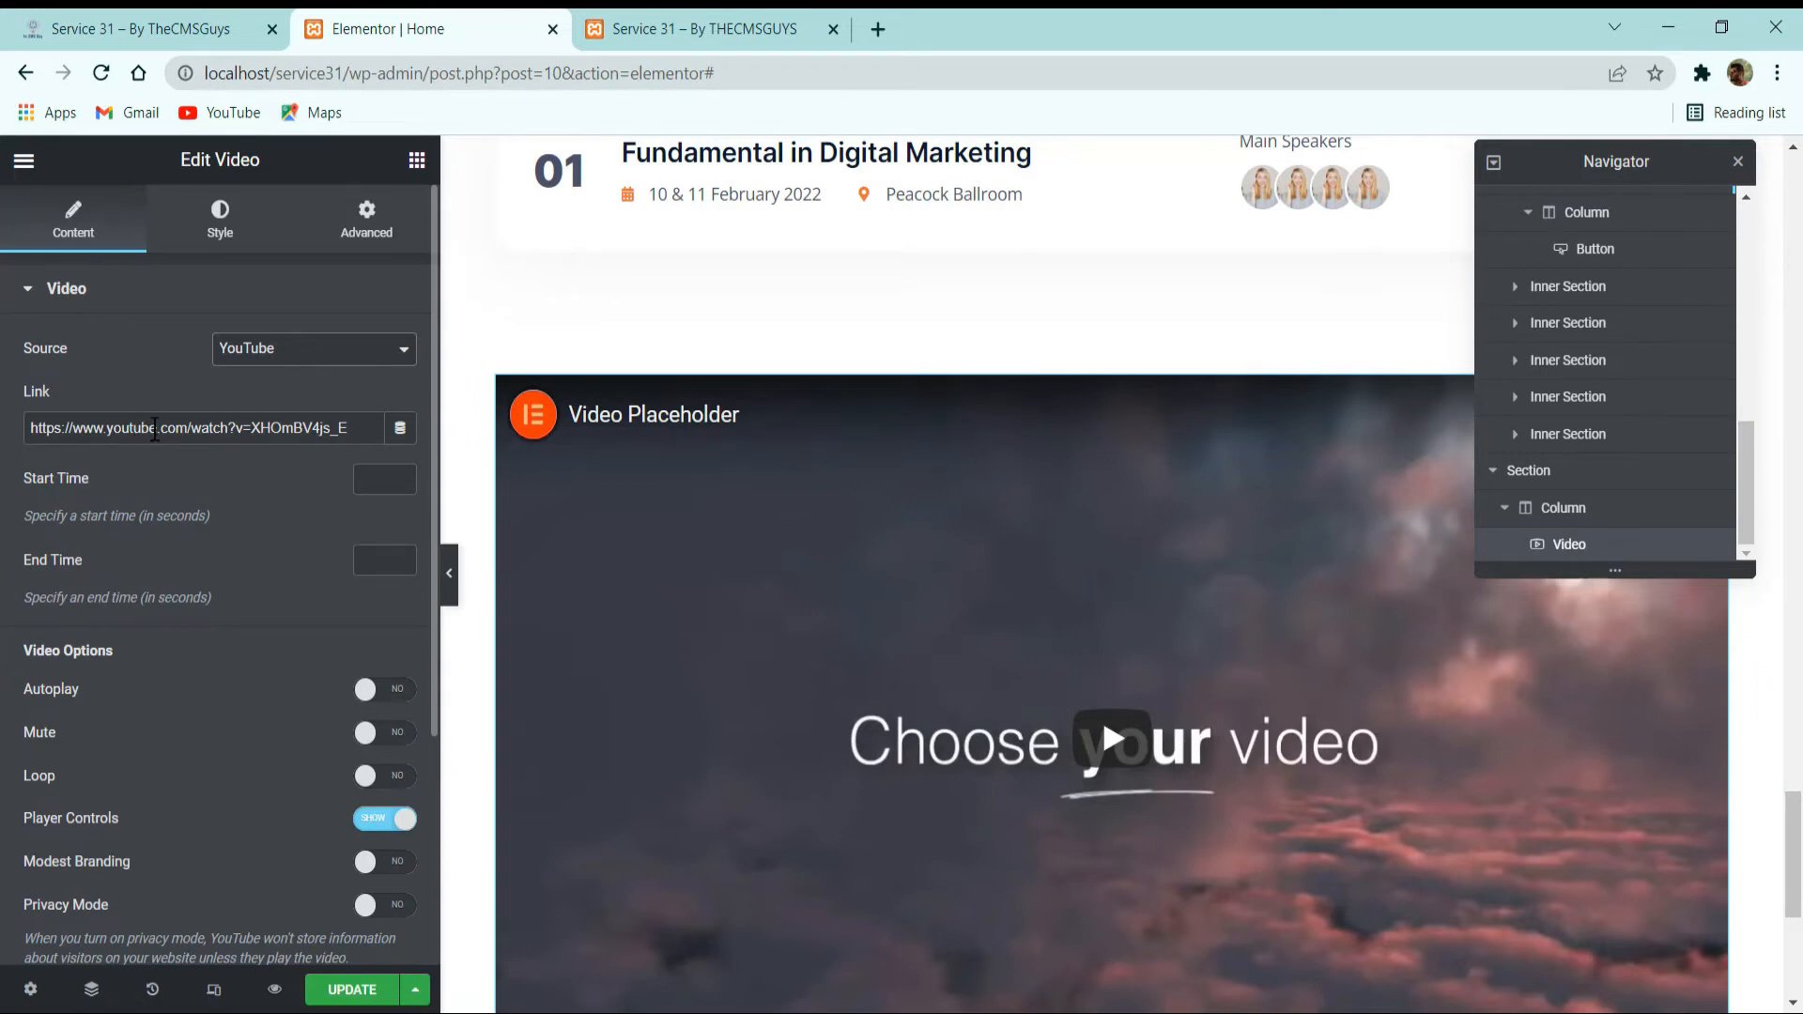
Enable the video's image overlay and use conference-about.jpg from the media library as its image.
scroll(155, 433, "down", 4)
left_click(114, 794)
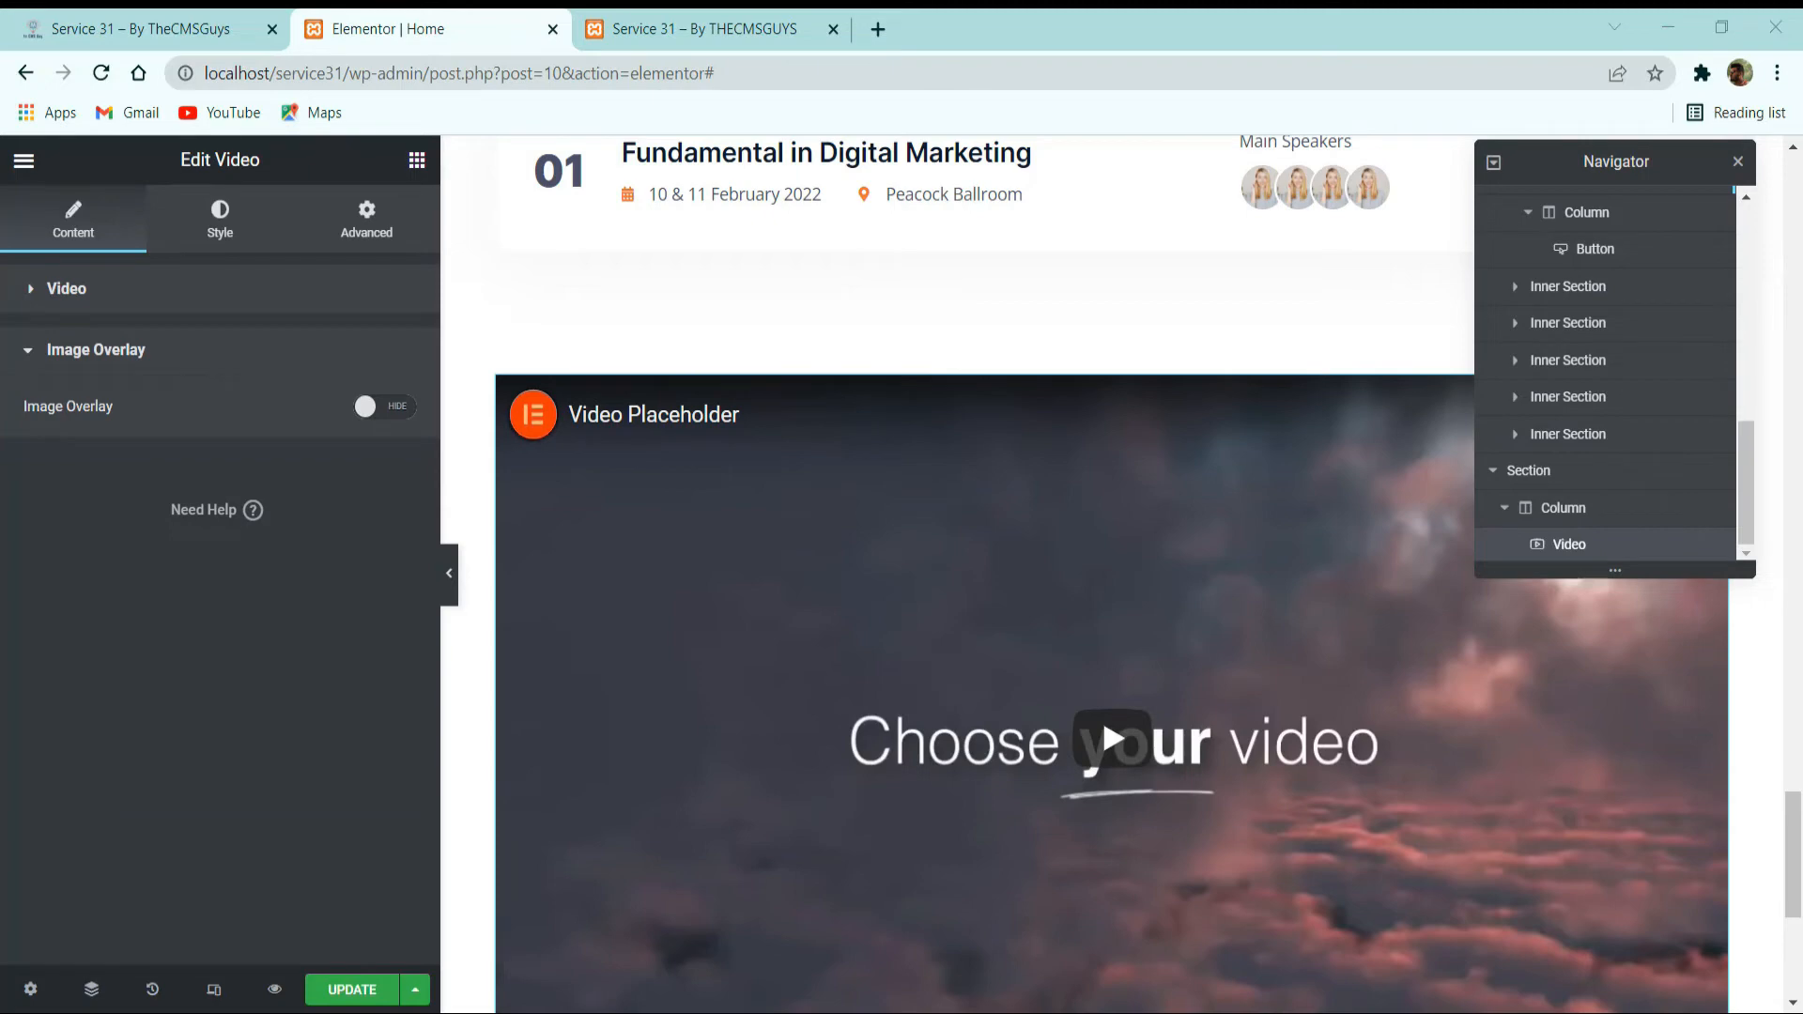
left_click(364, 406)
left_click(256, 499)
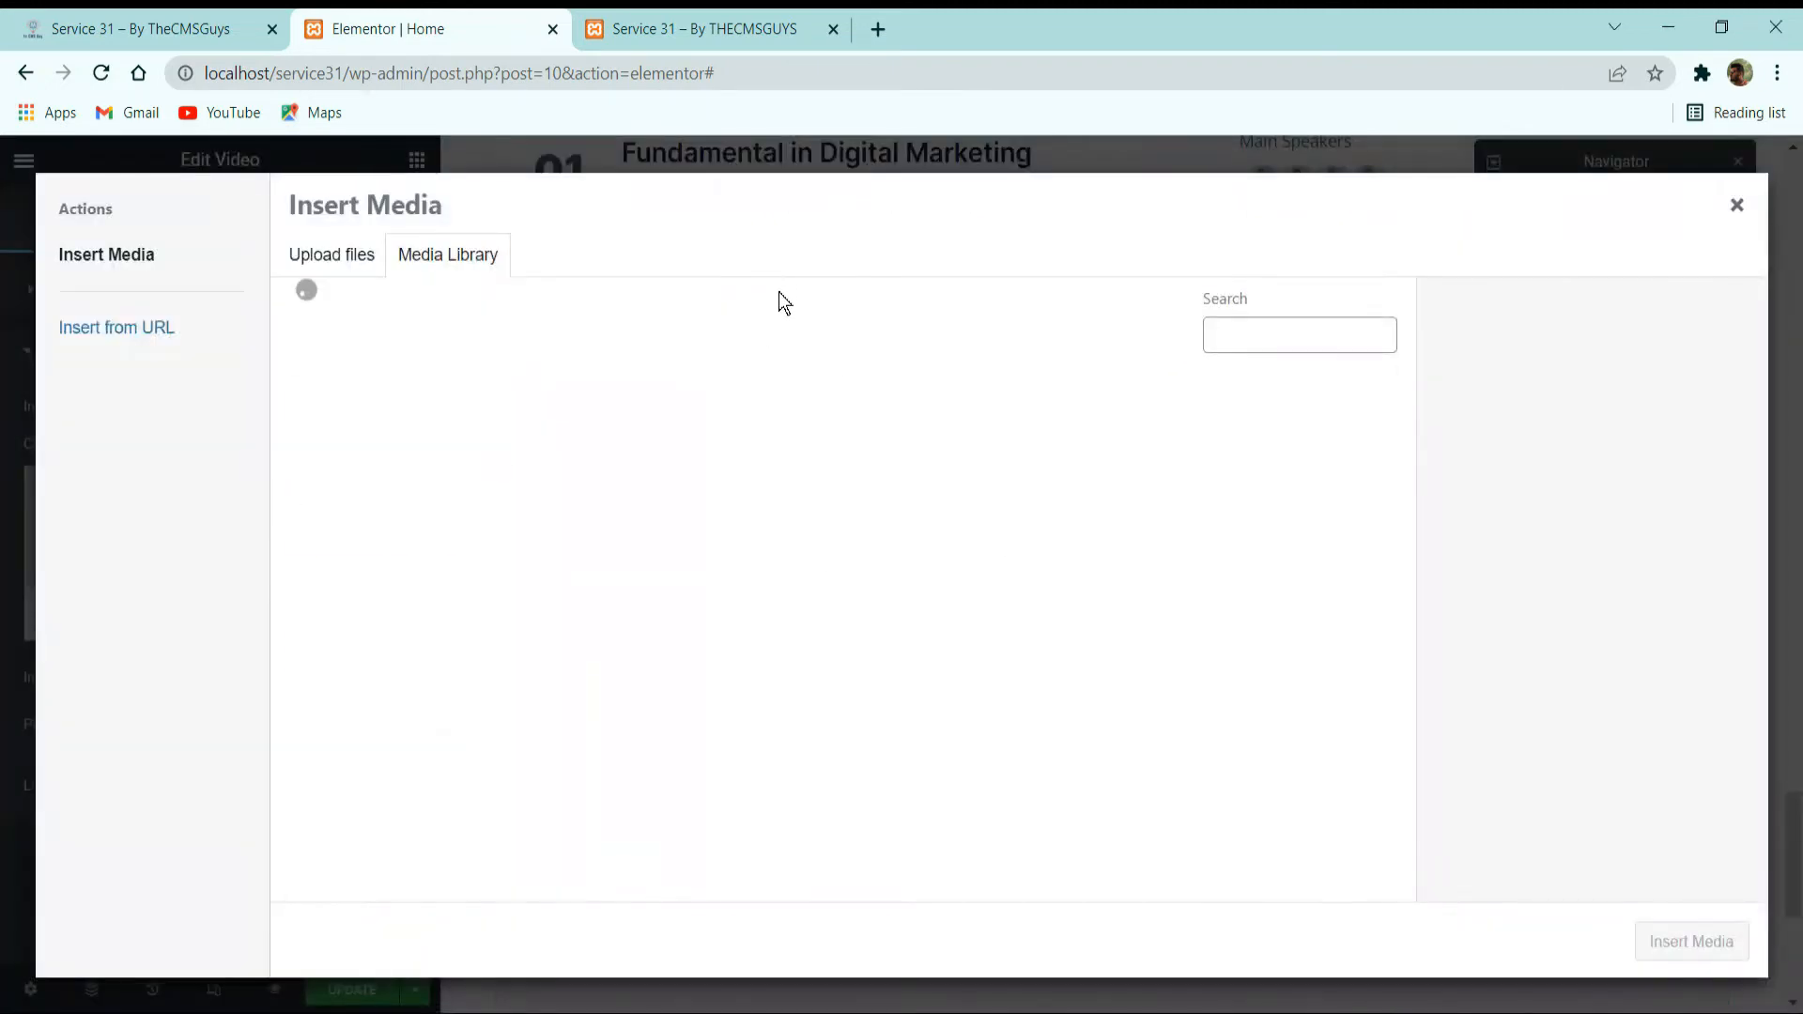
scroll(708, 507, "down", 5)
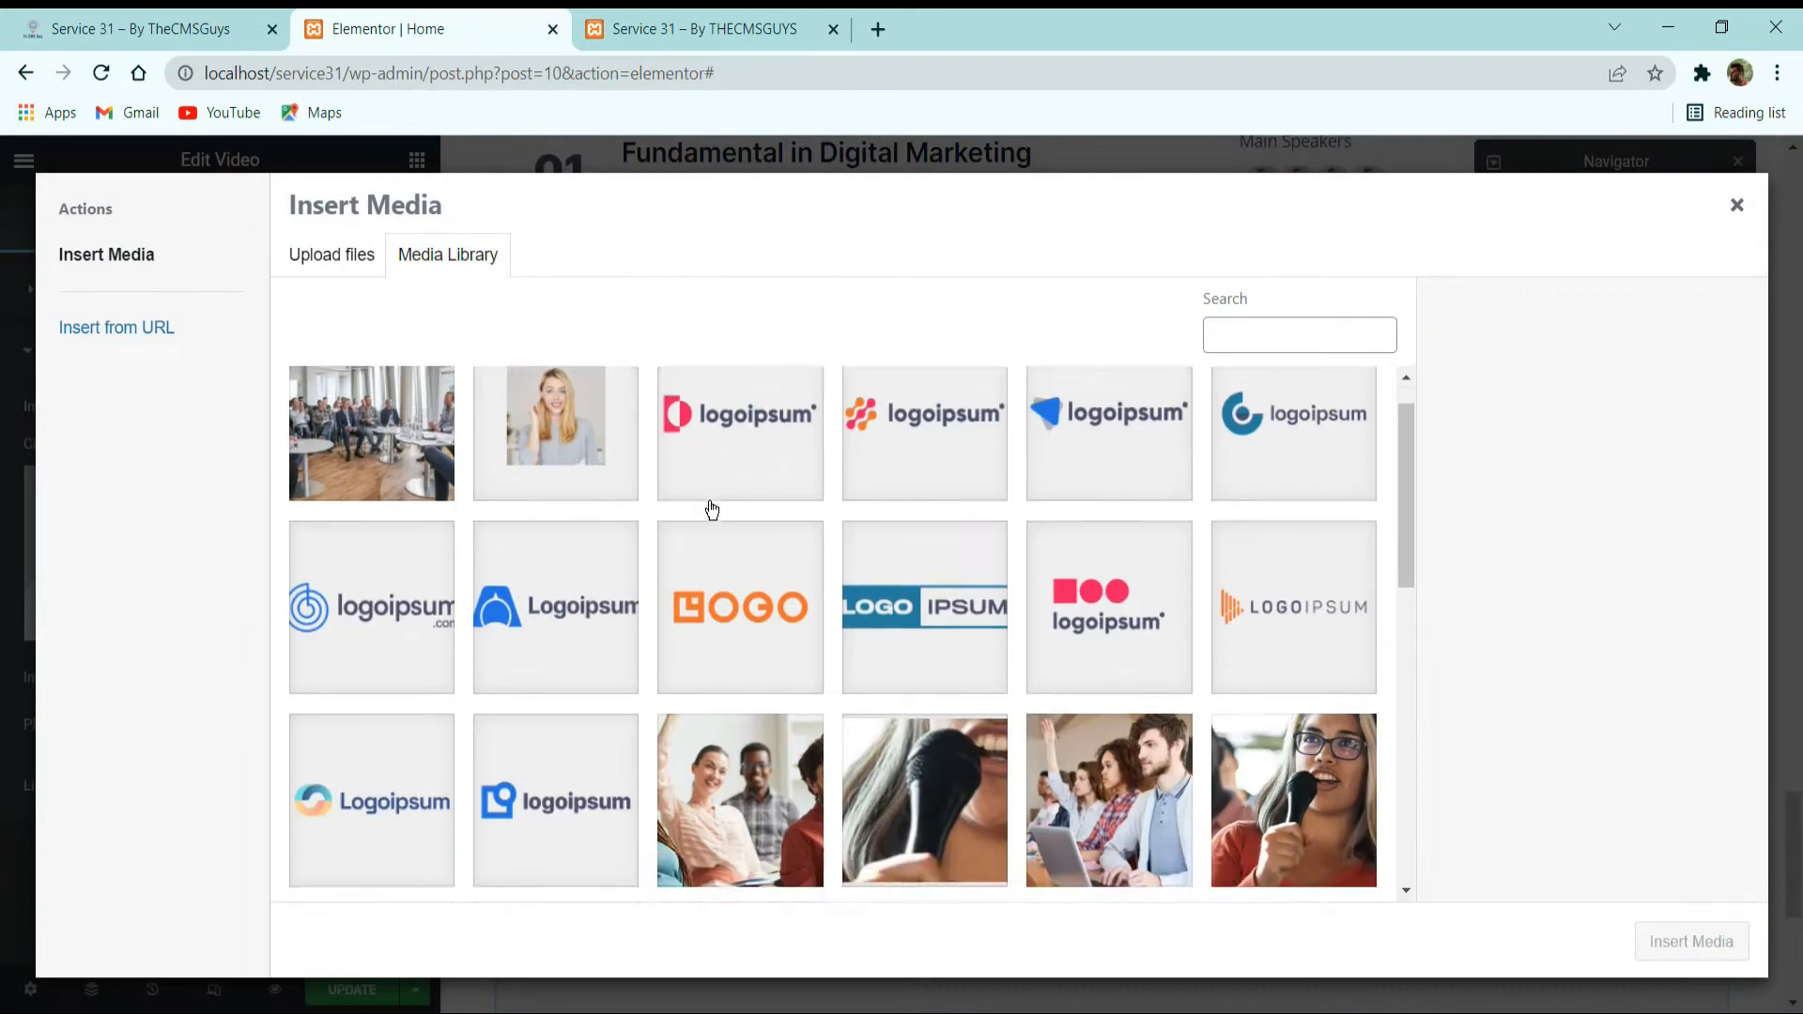
left_click(737, 556)
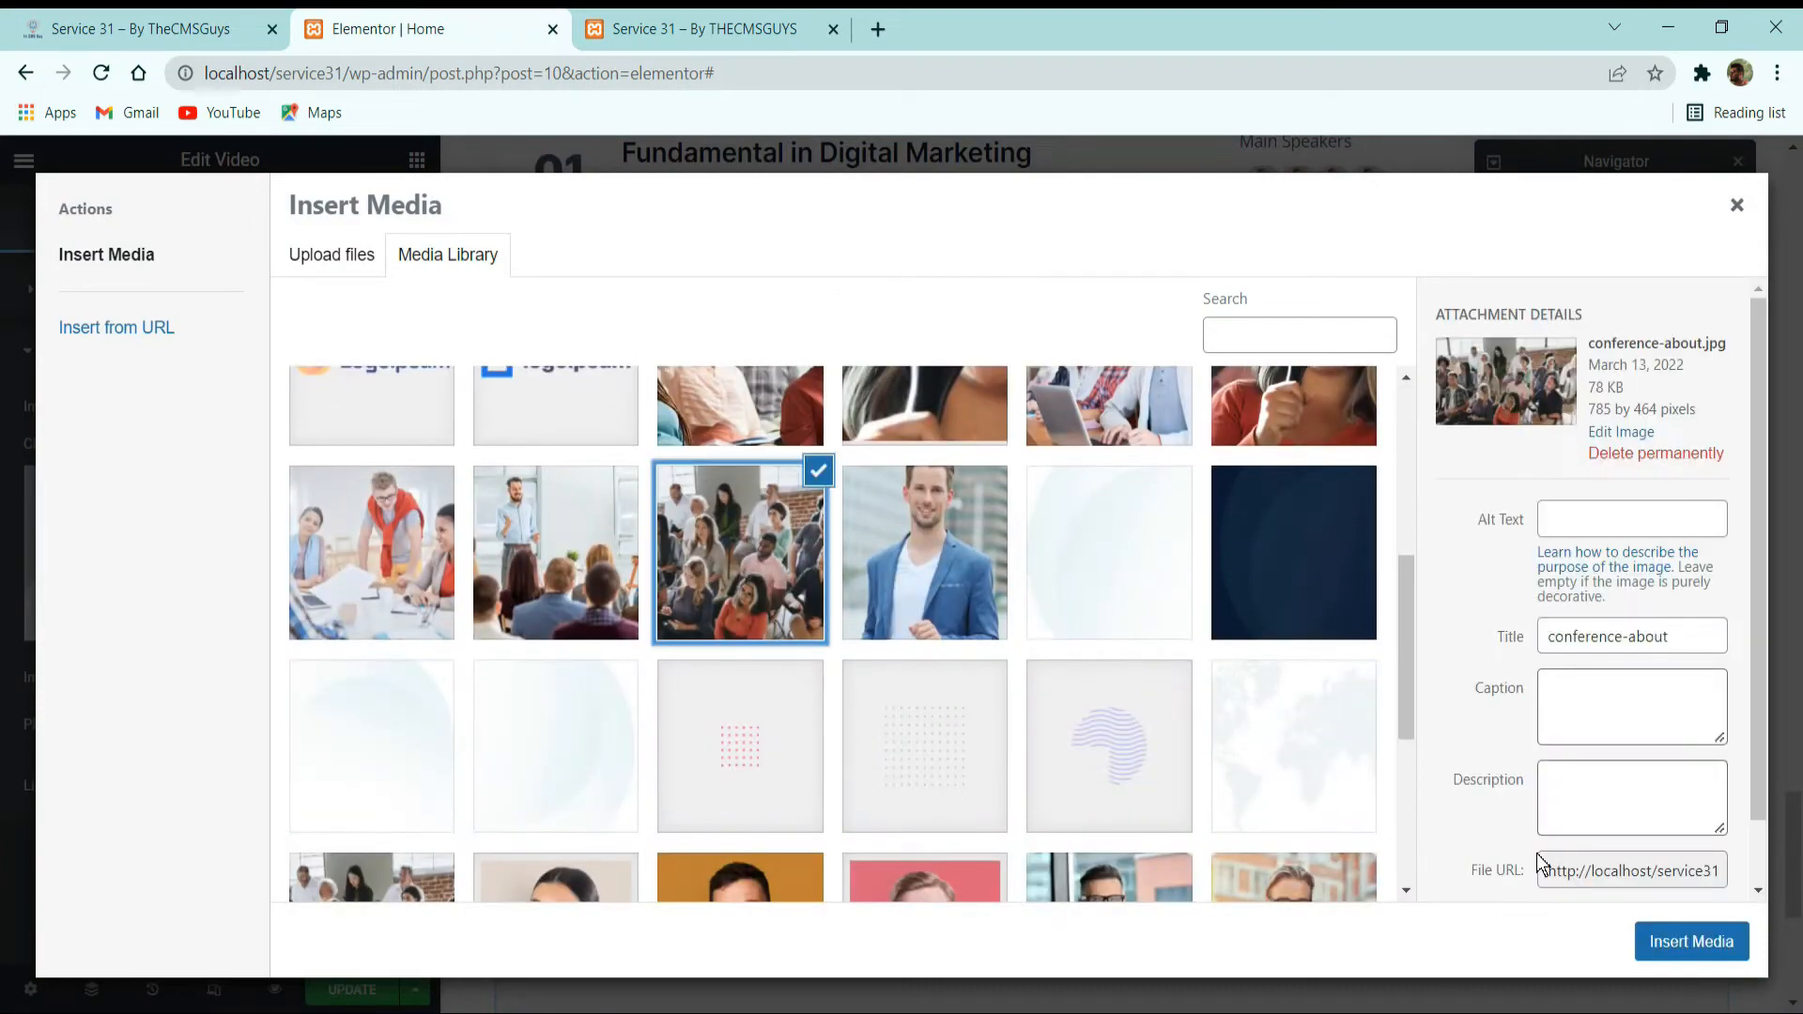
left_click(1692, 941)
Compare the video overlay with the video image on the reference site, then return to the Elementor editor.
scroll(1345, 630, "down", 3)
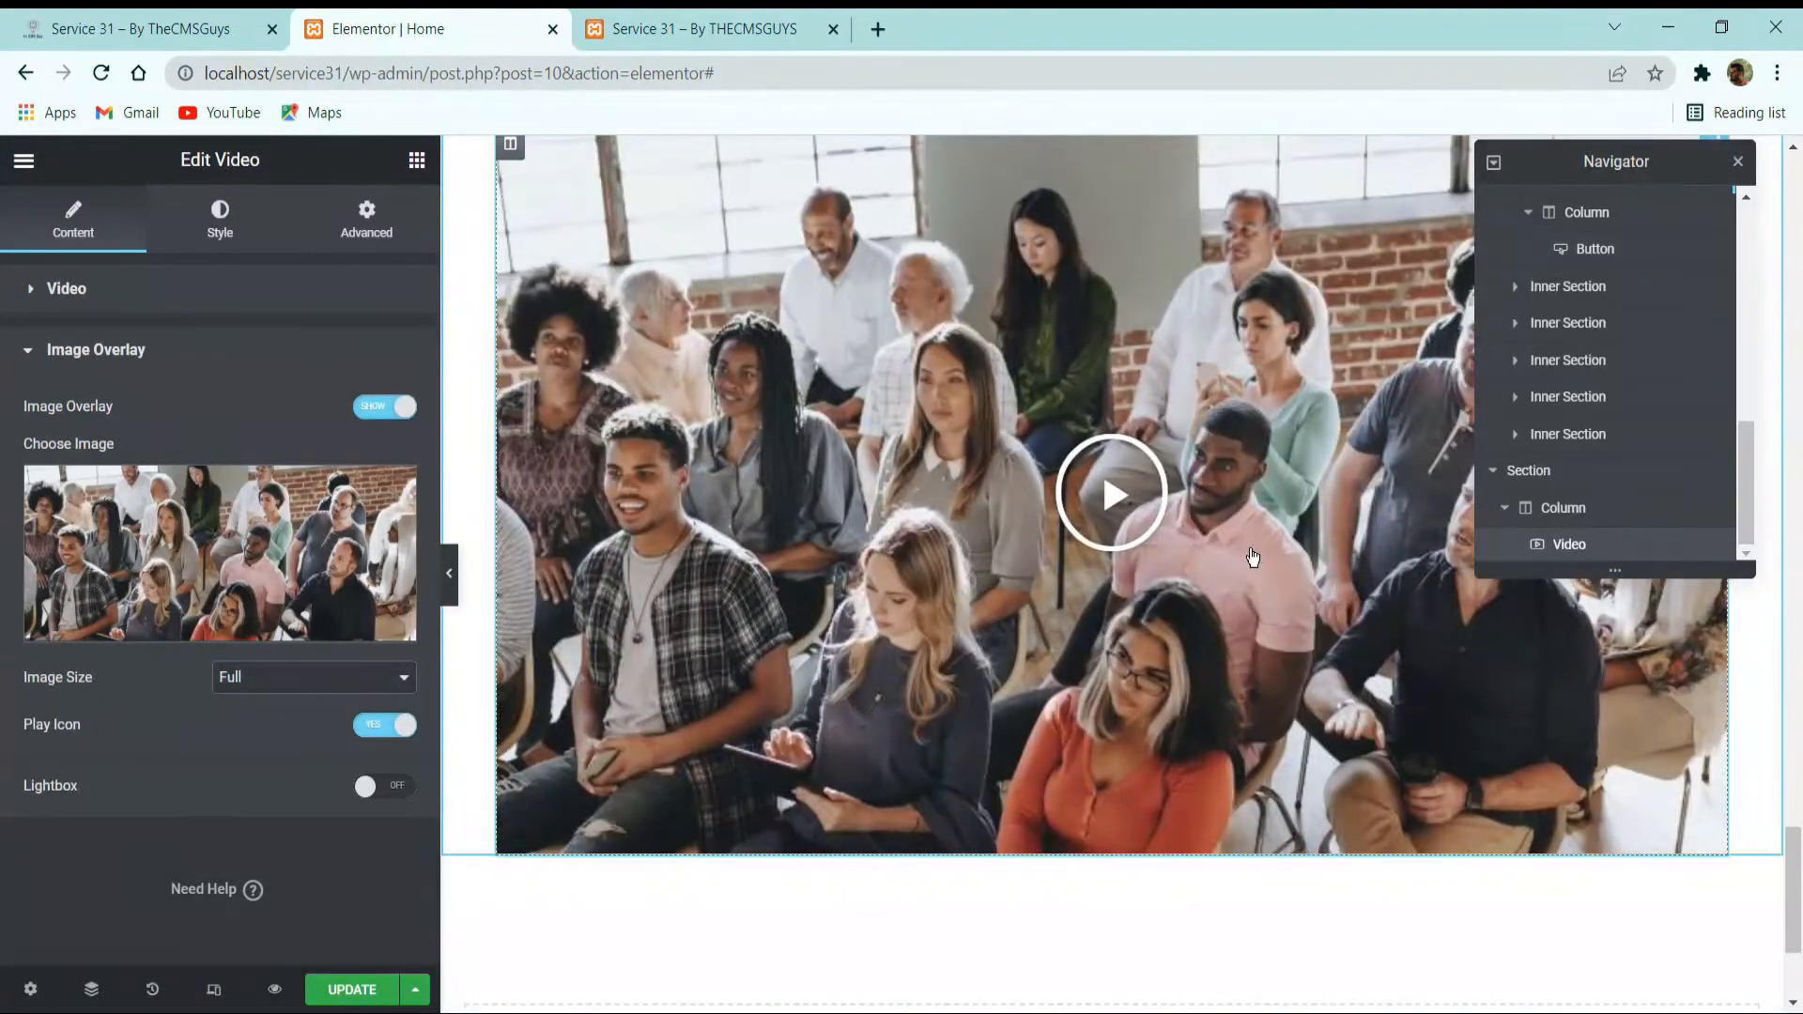
left_click(141, 28)
key("F5")
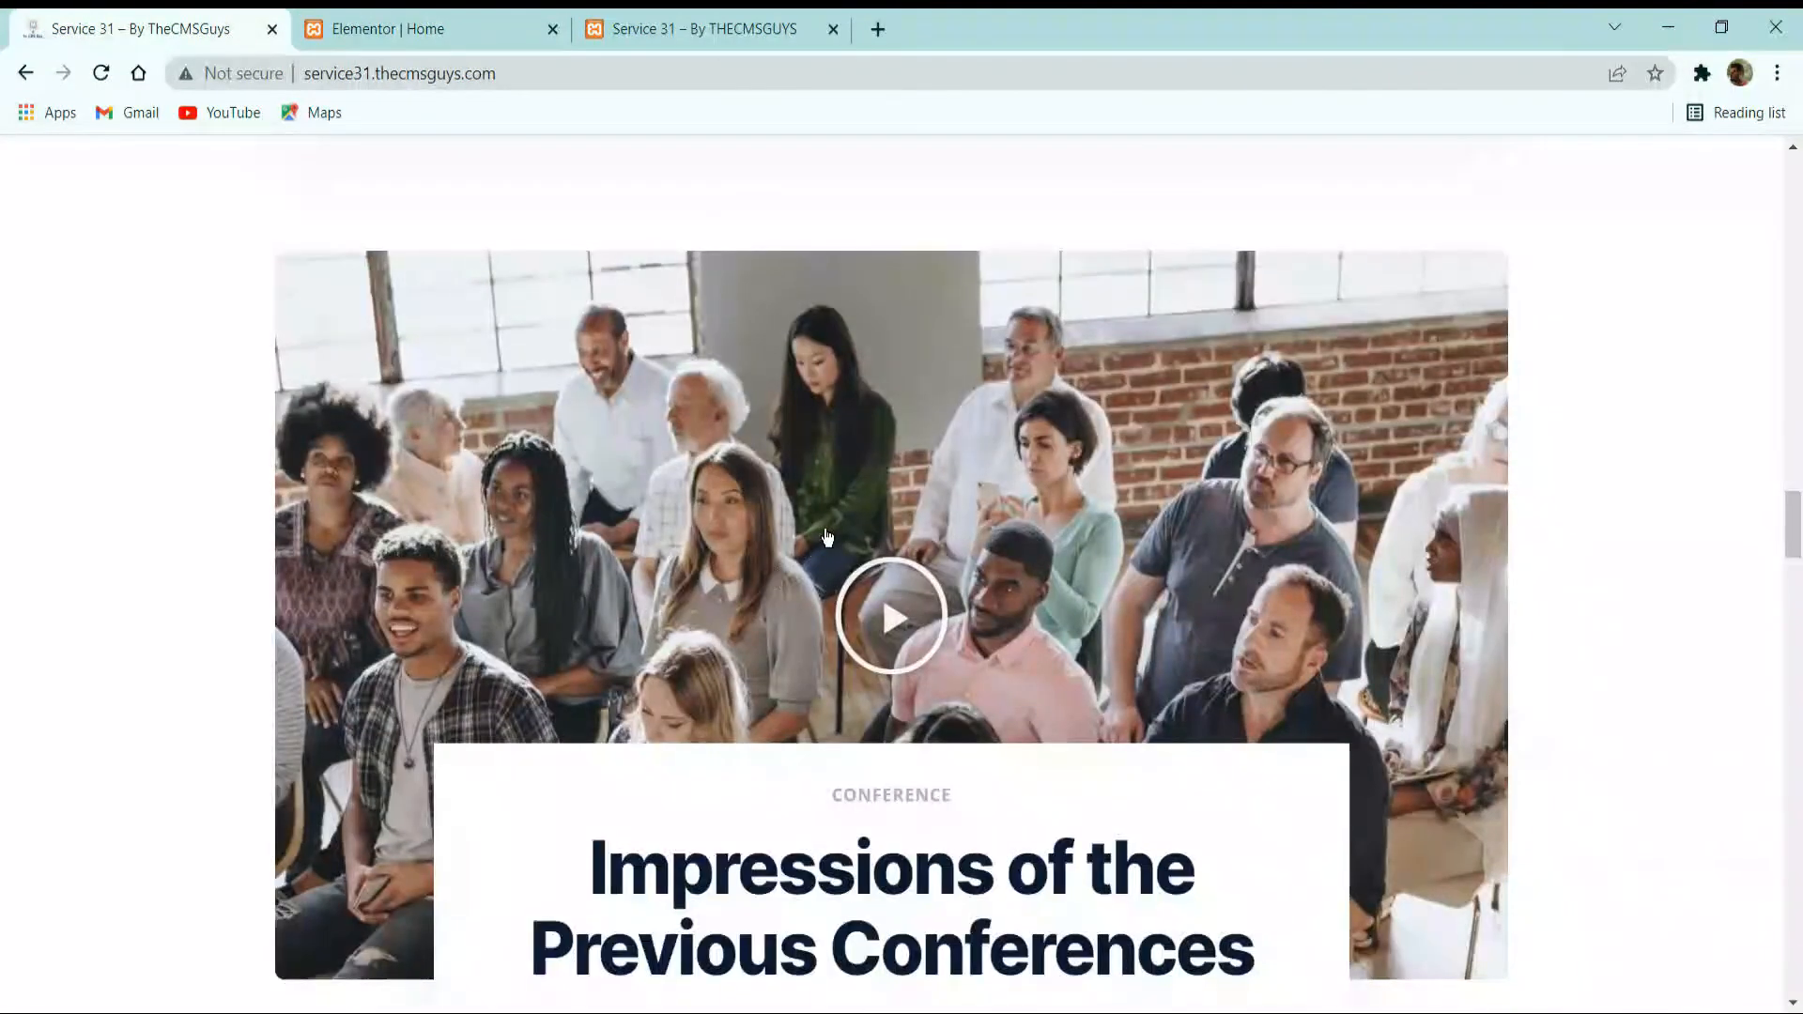
left_click(432, 28)
scroll(691, 534, "up", 3)
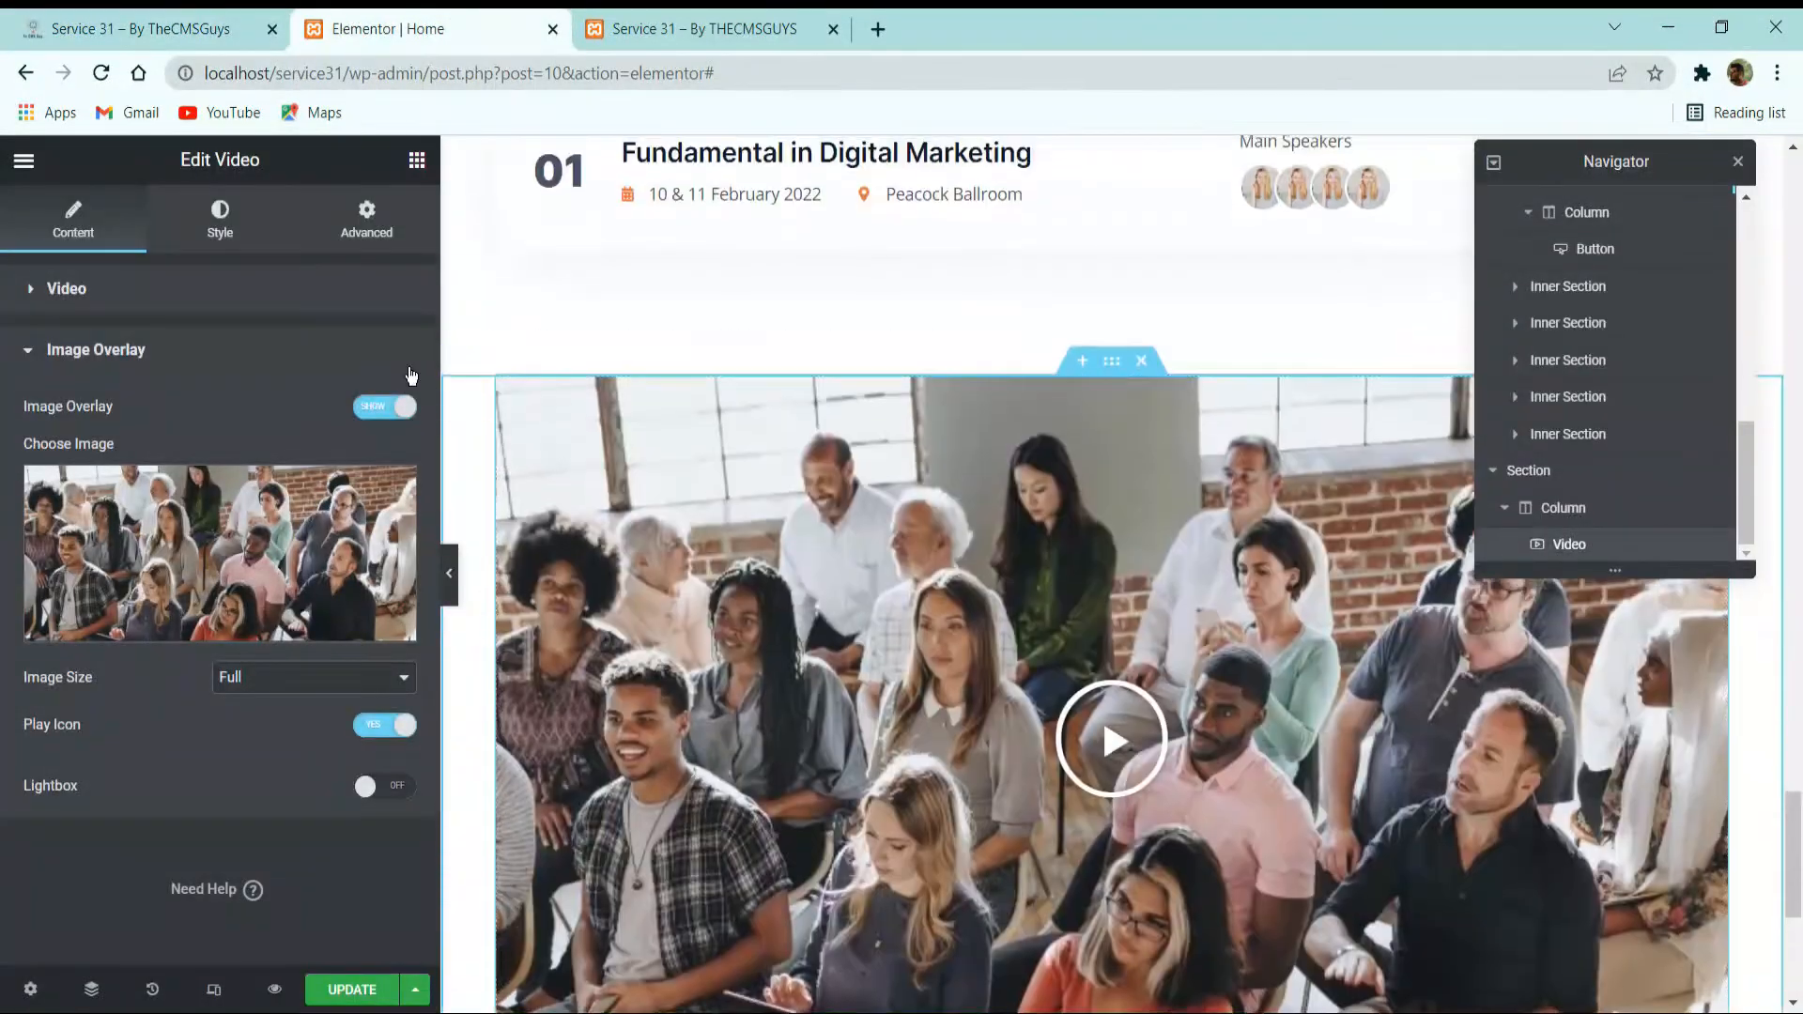
Turn on the lightbox for the video's image overlay and review its lightbox style options.
left_click(225, 225)
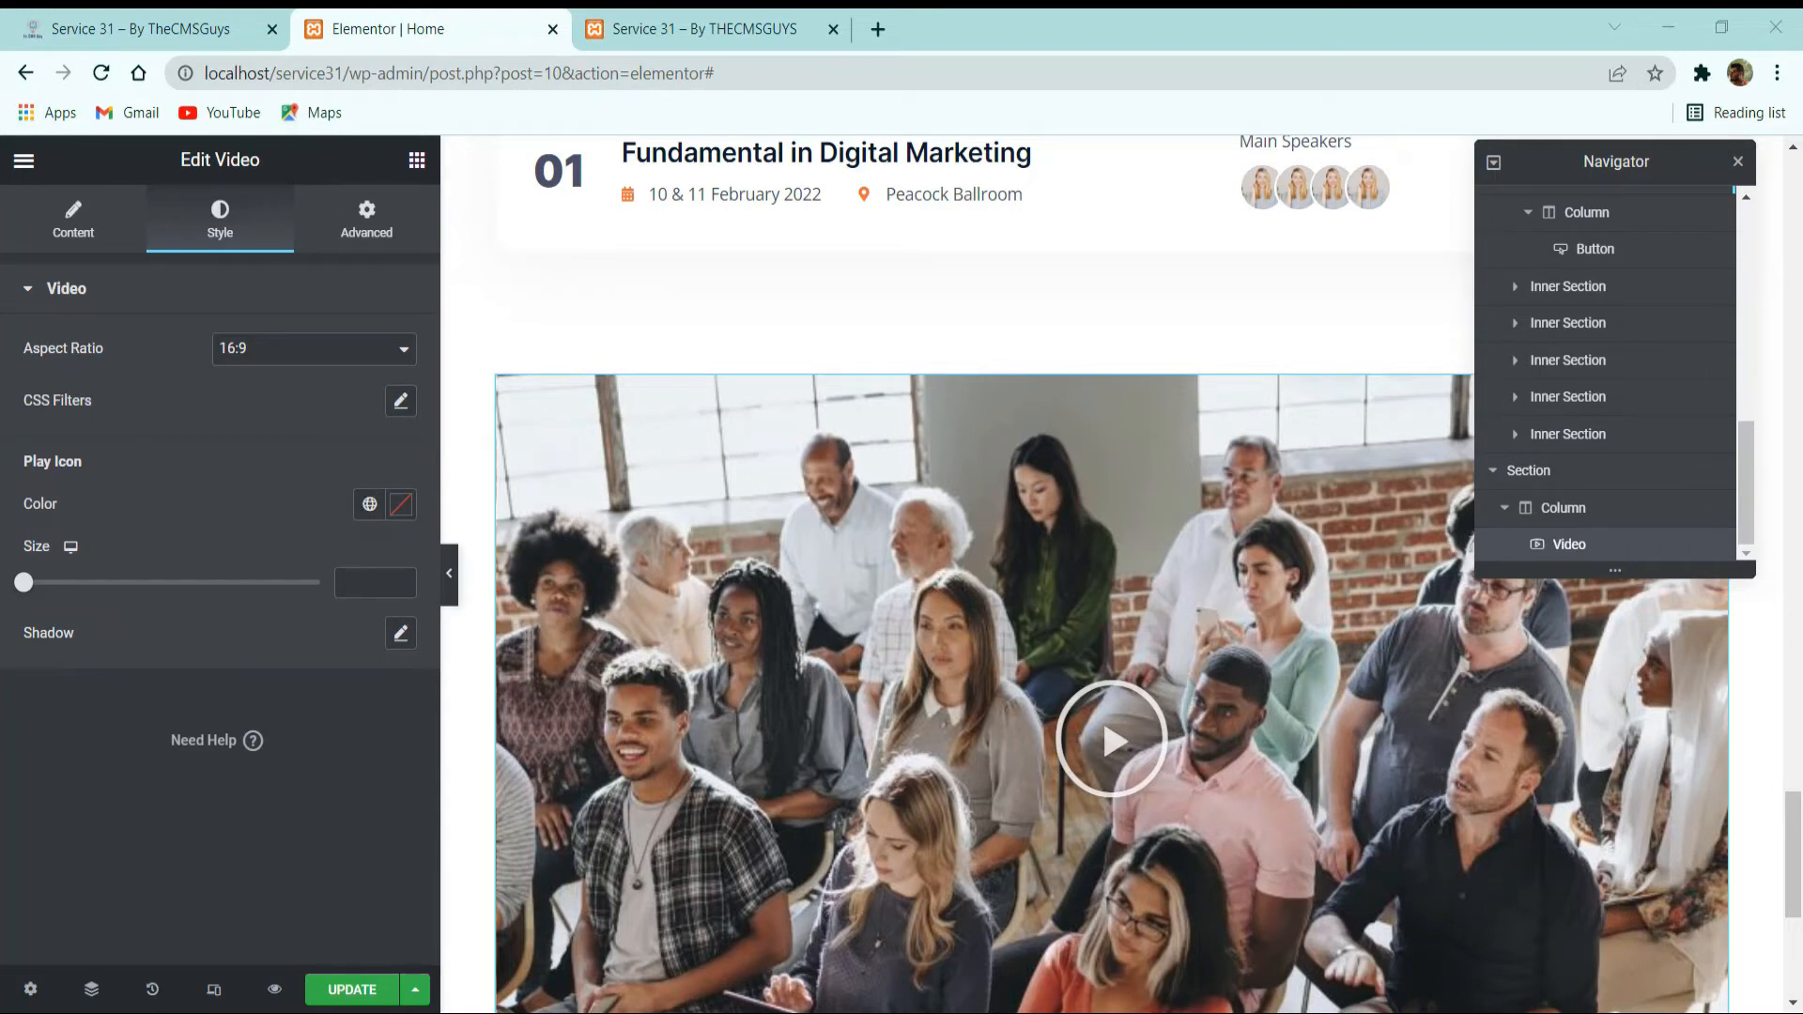
left_click(87, 237)
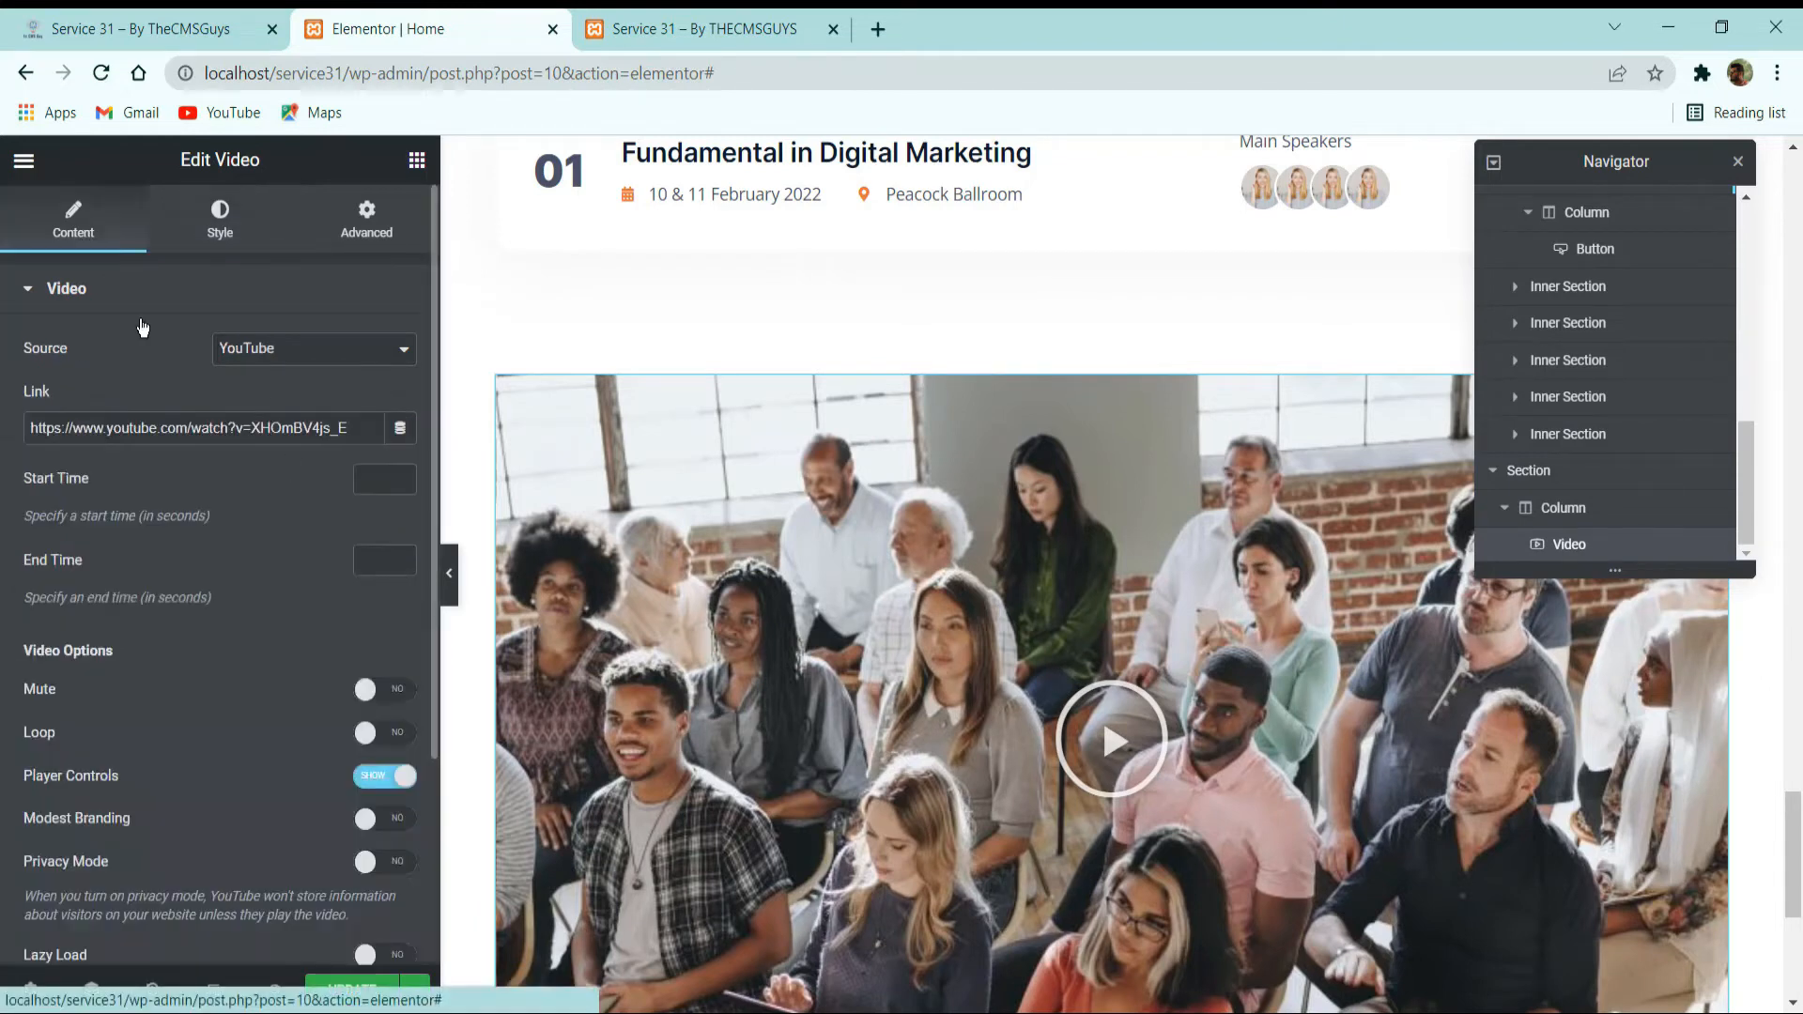
scroll(168, 618, "down", 3)
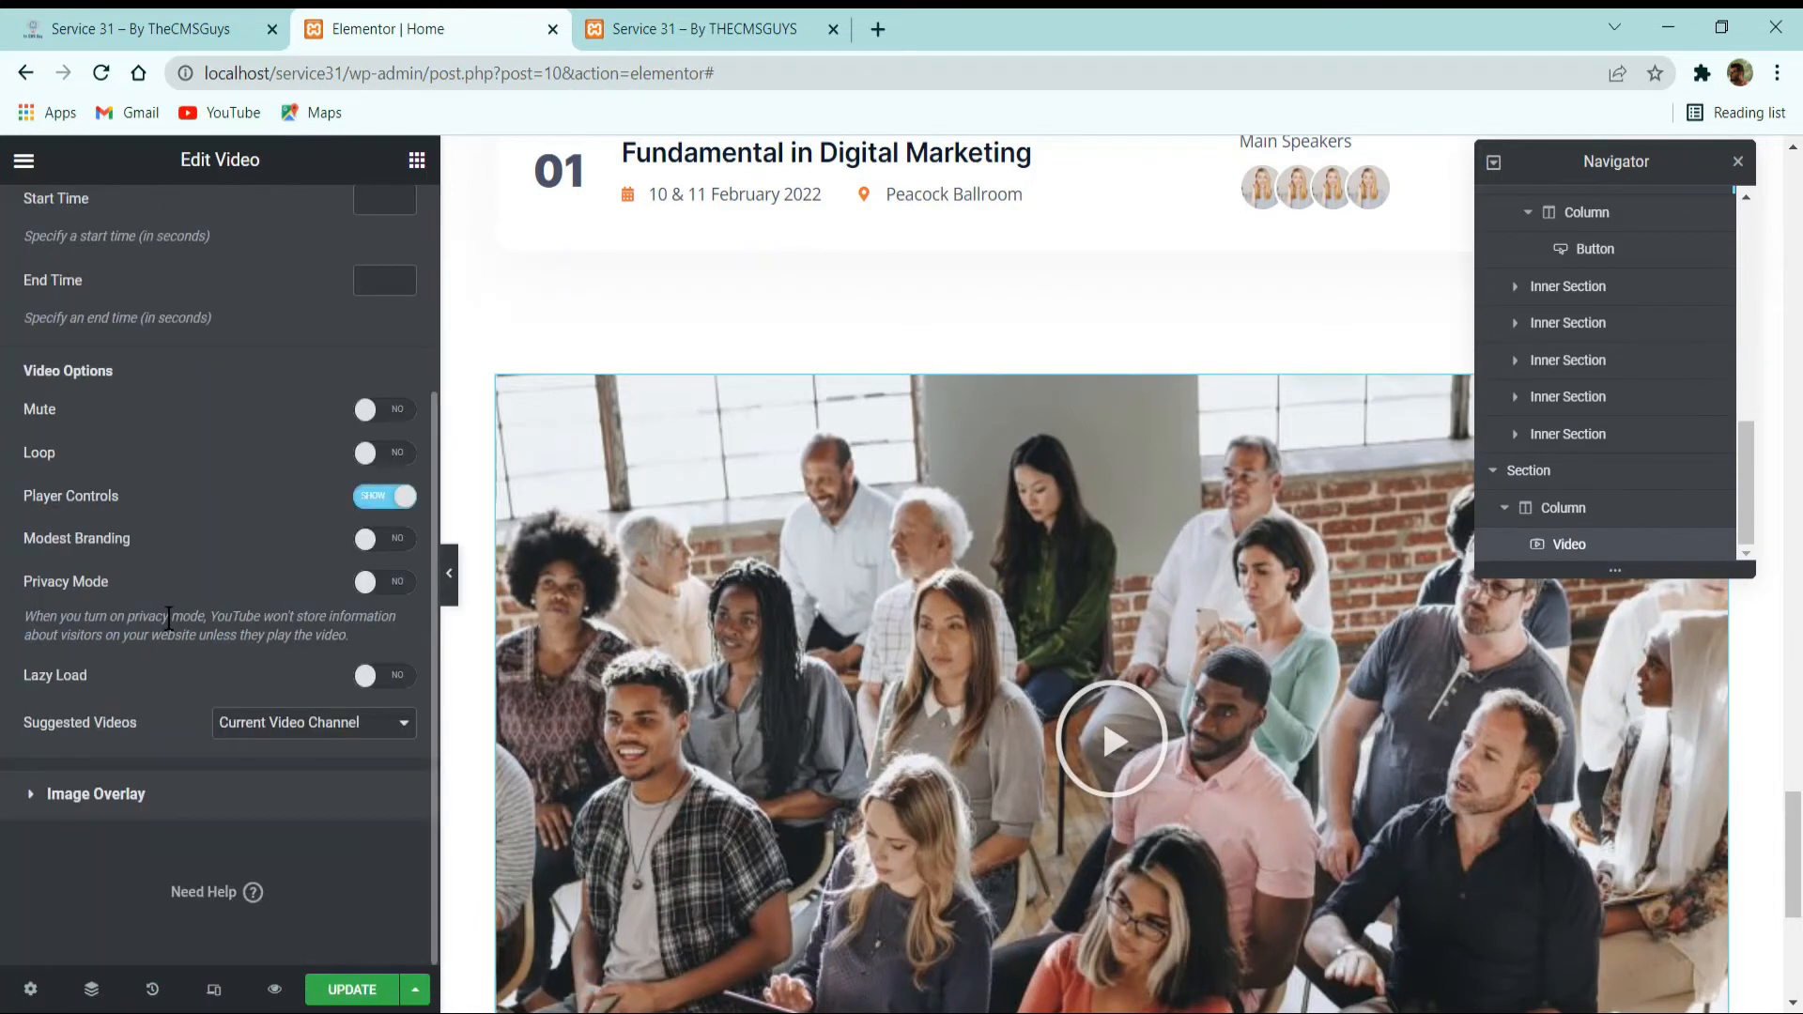
left_click(331, 797)
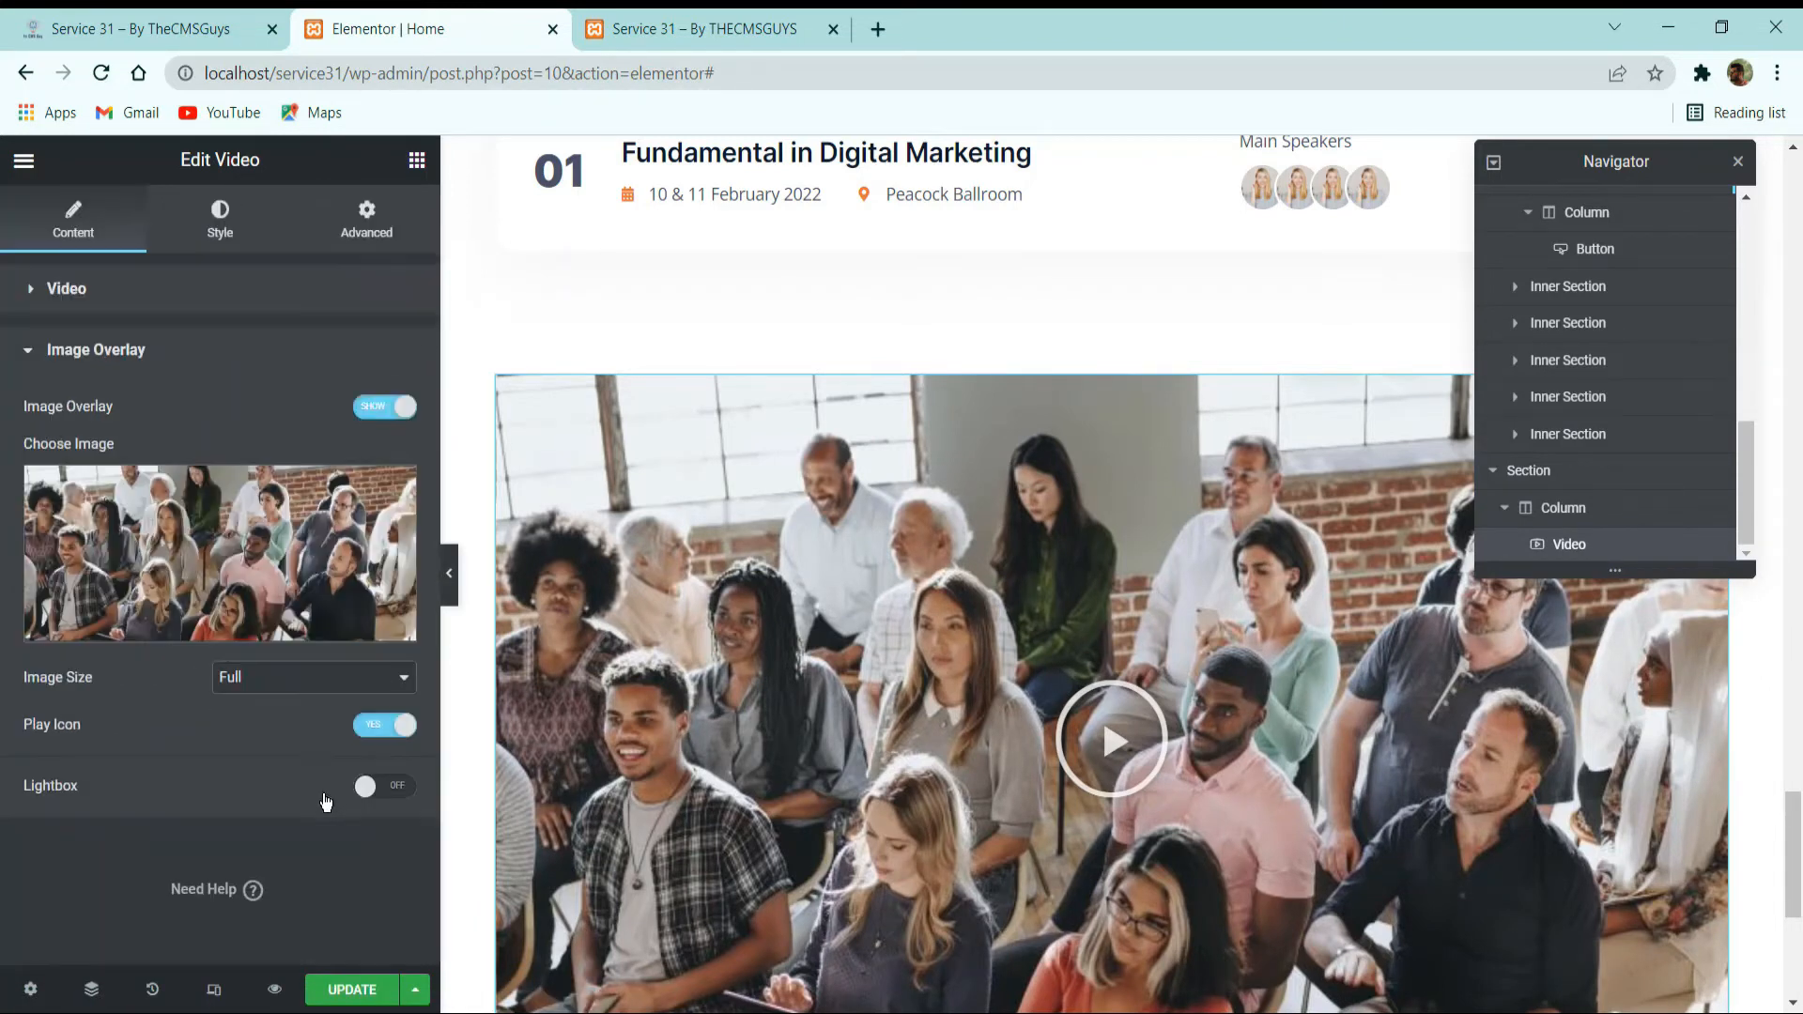
left_click(383, 797)
left_click(220, 220)
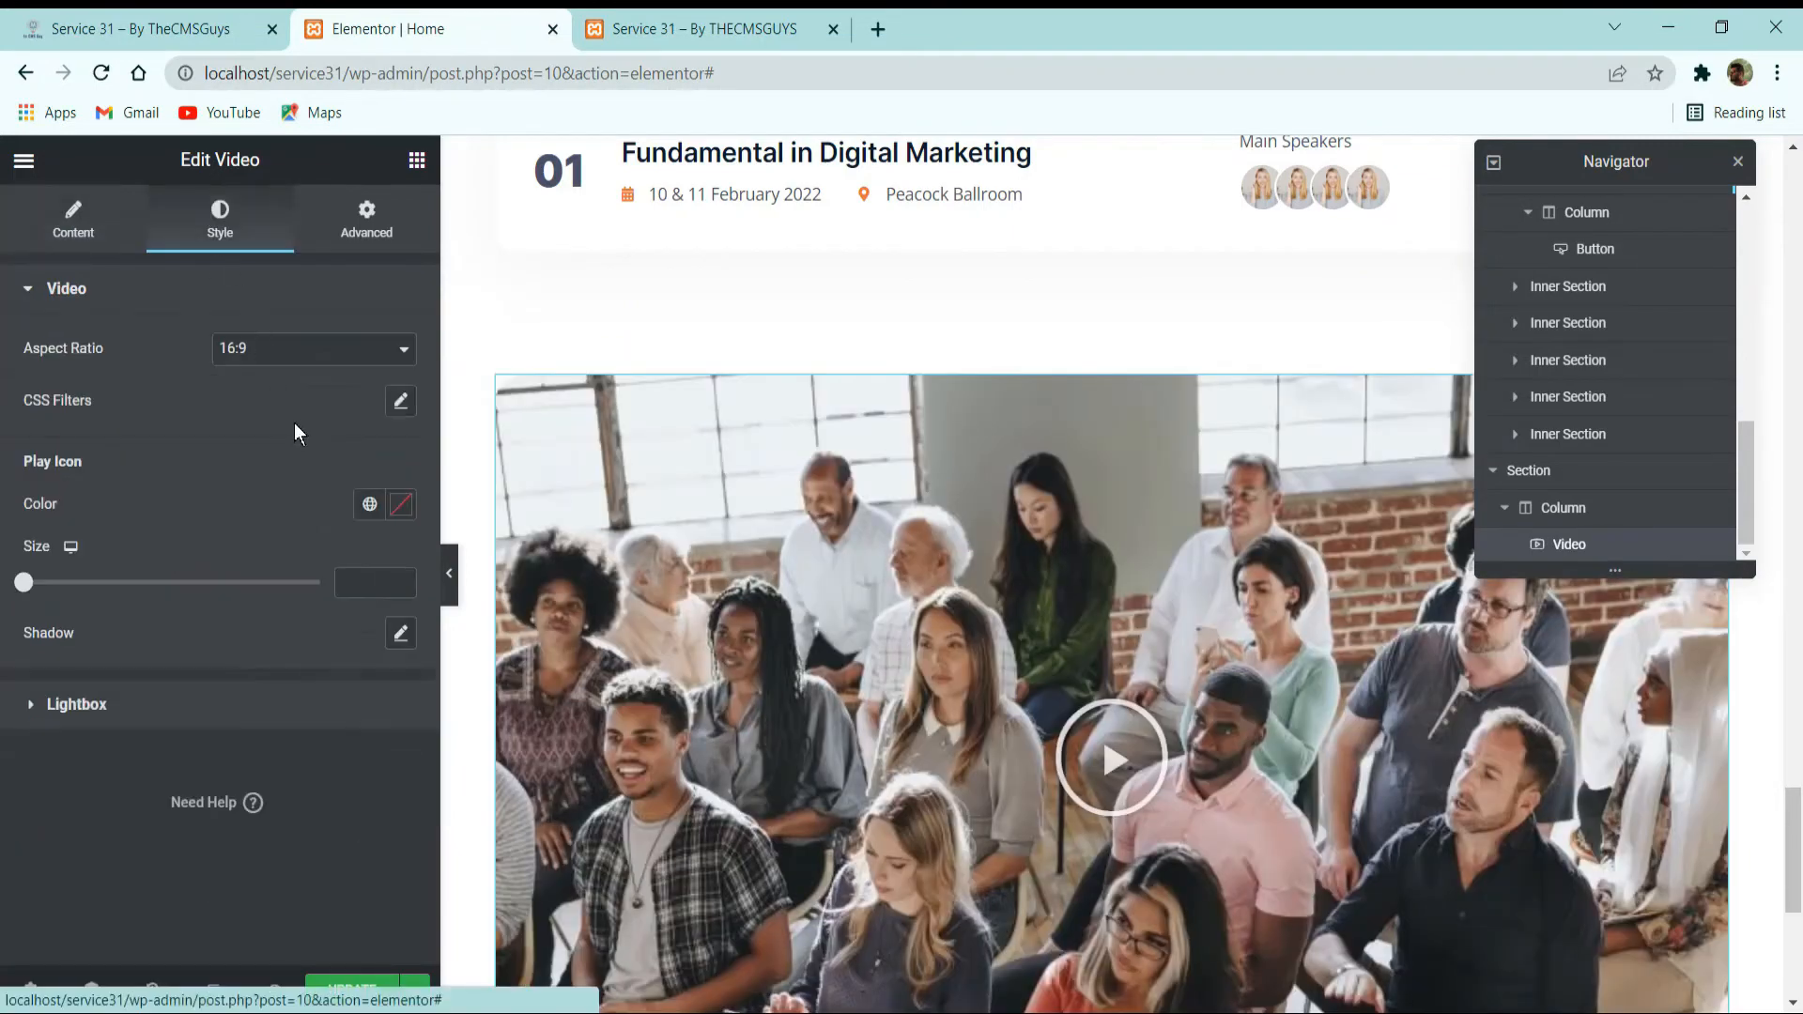
left_click(197, 705)
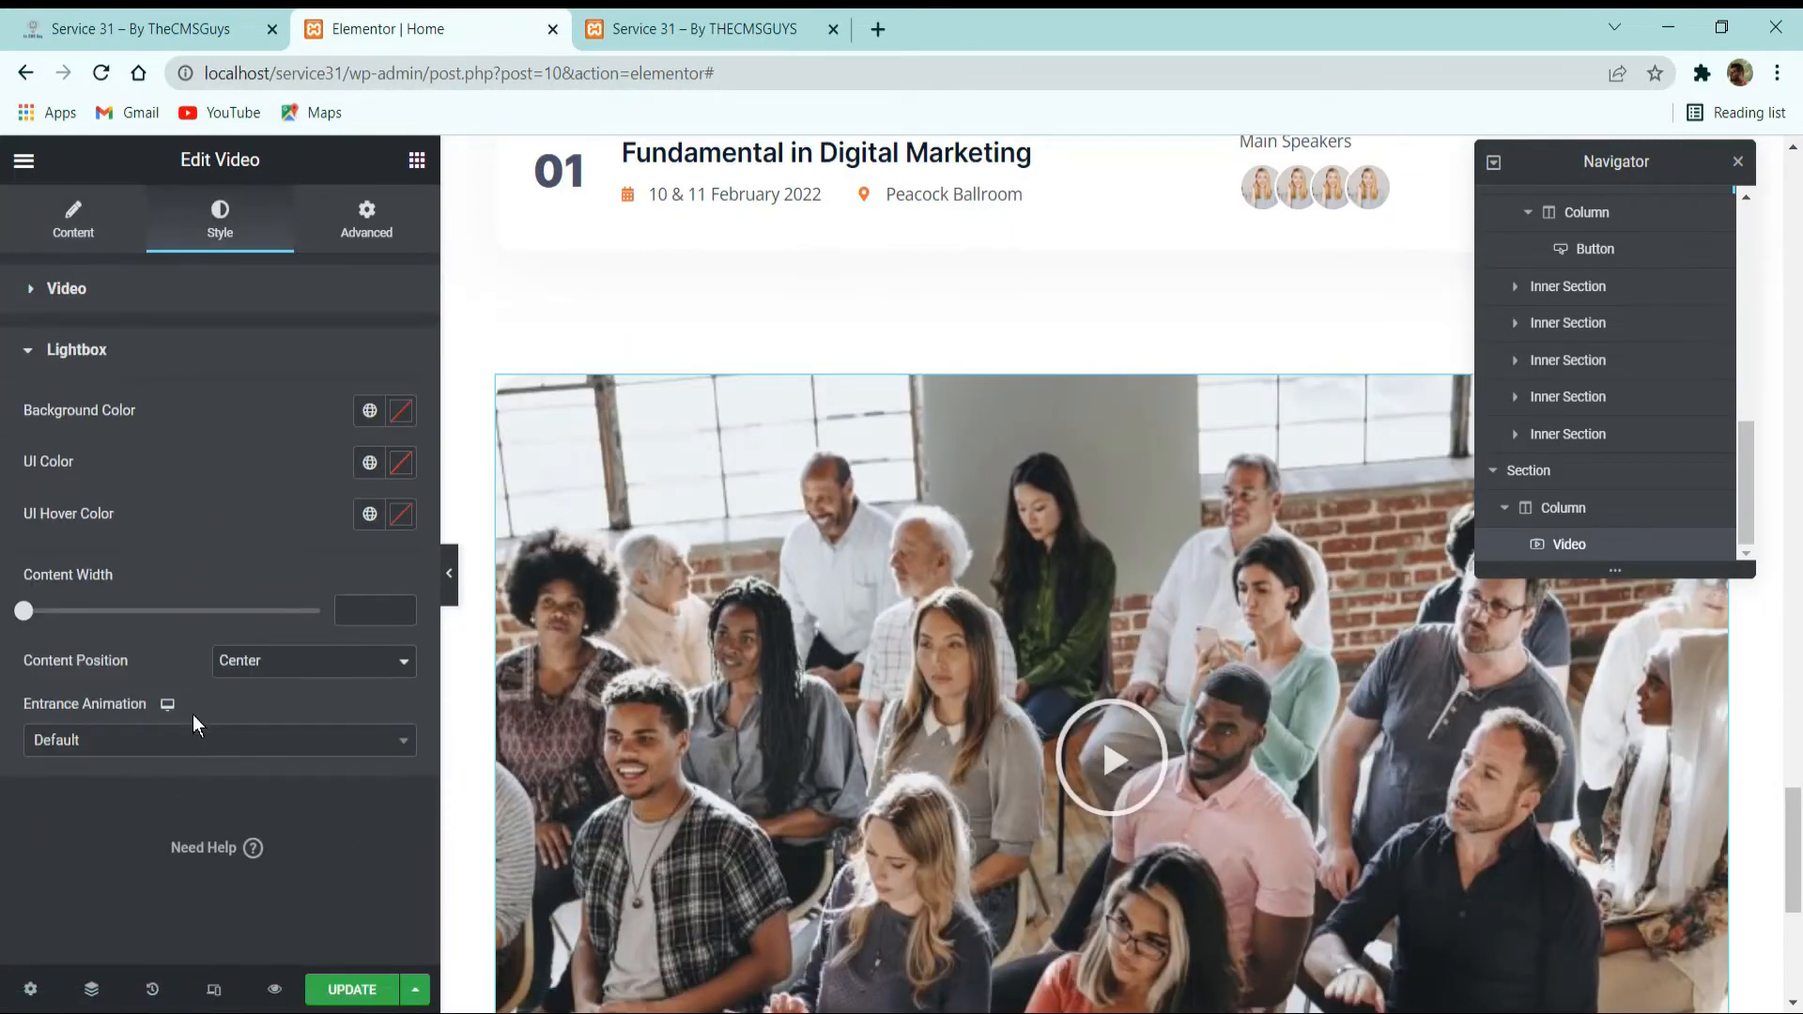
left_click(246, 742)
left_click(246, 742)
Check the reference video's corners and set the video widget's border radius to 8 px on all corners.
left_click(352, 228)
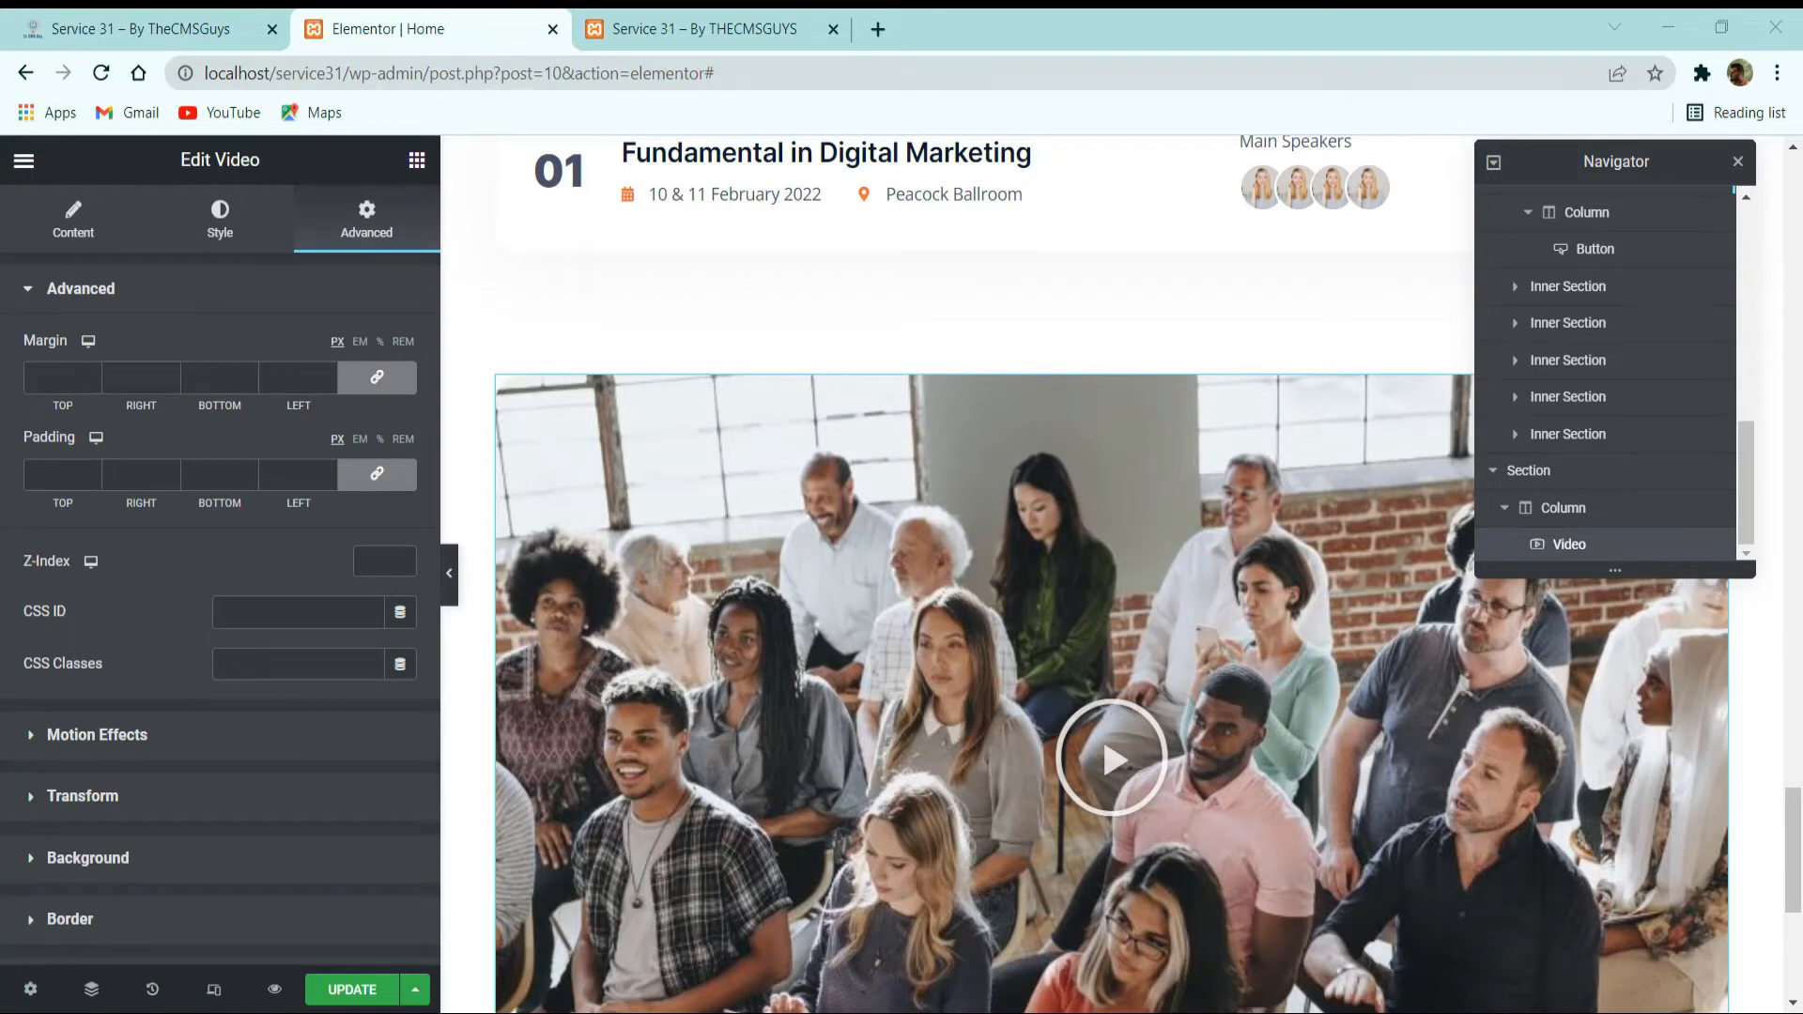
scroll(85, 639, "down", 3)
left_click(113, 610)
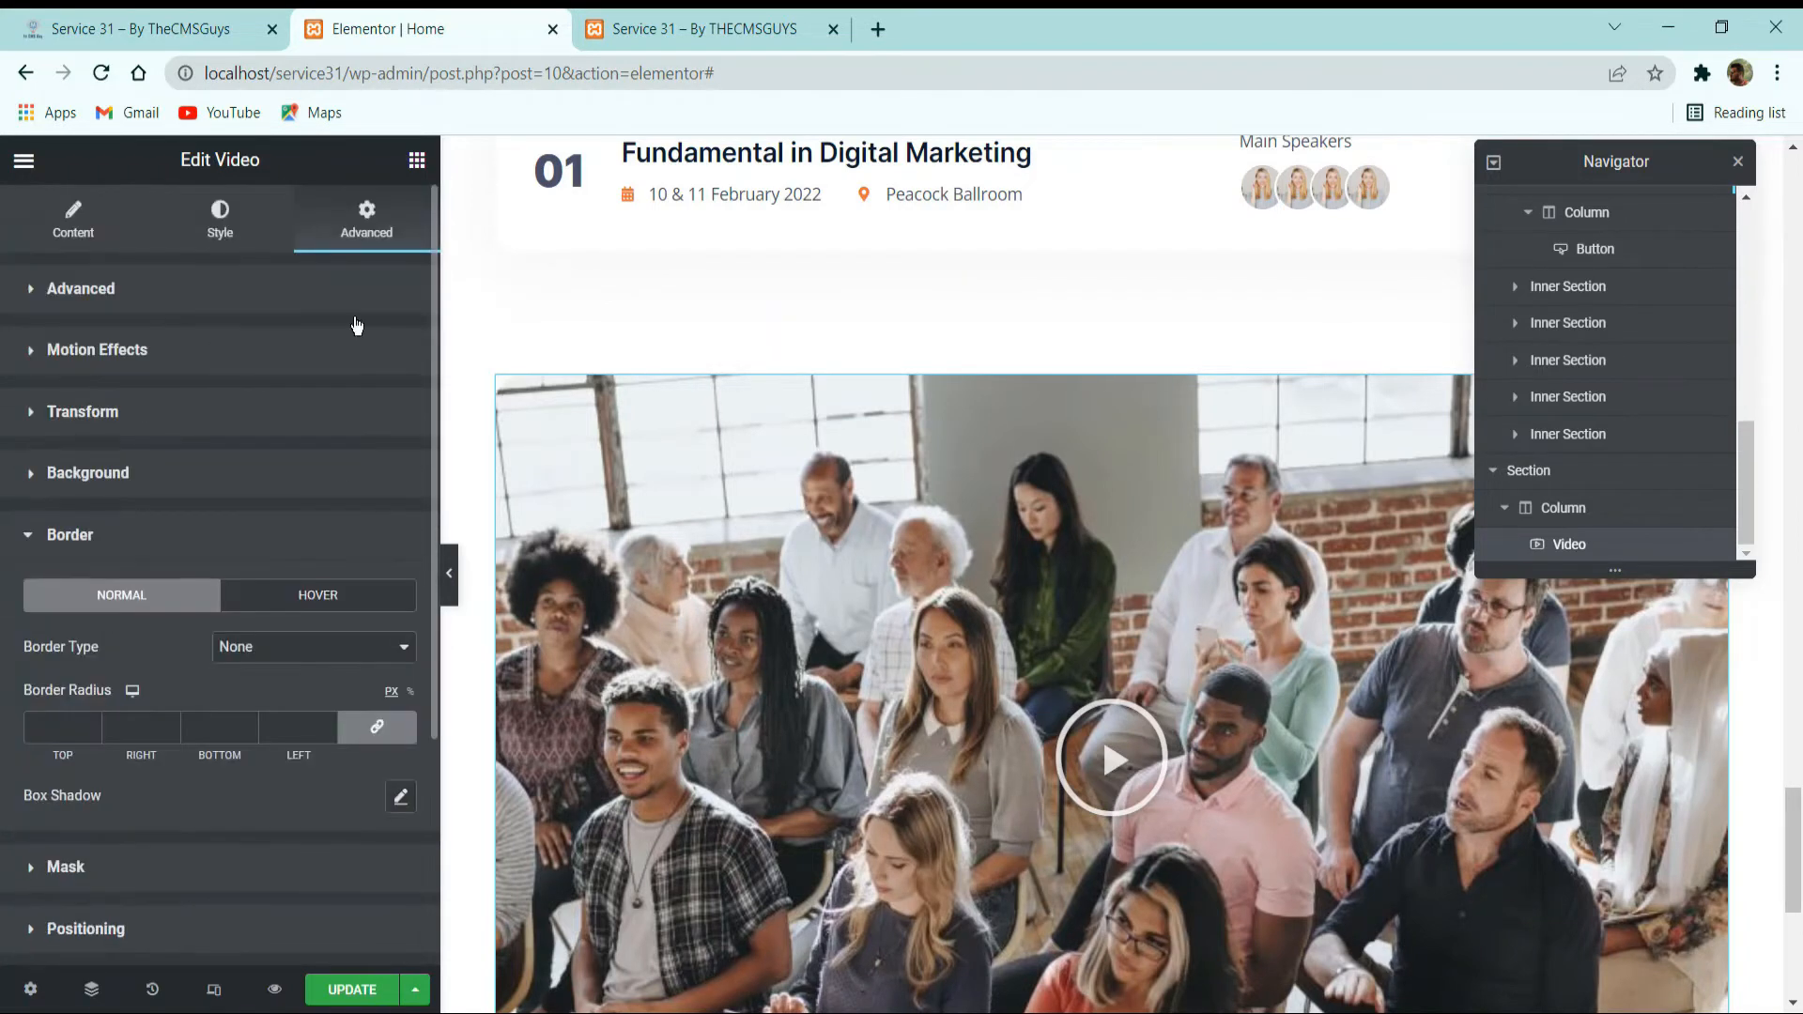
left_click(205, 31)
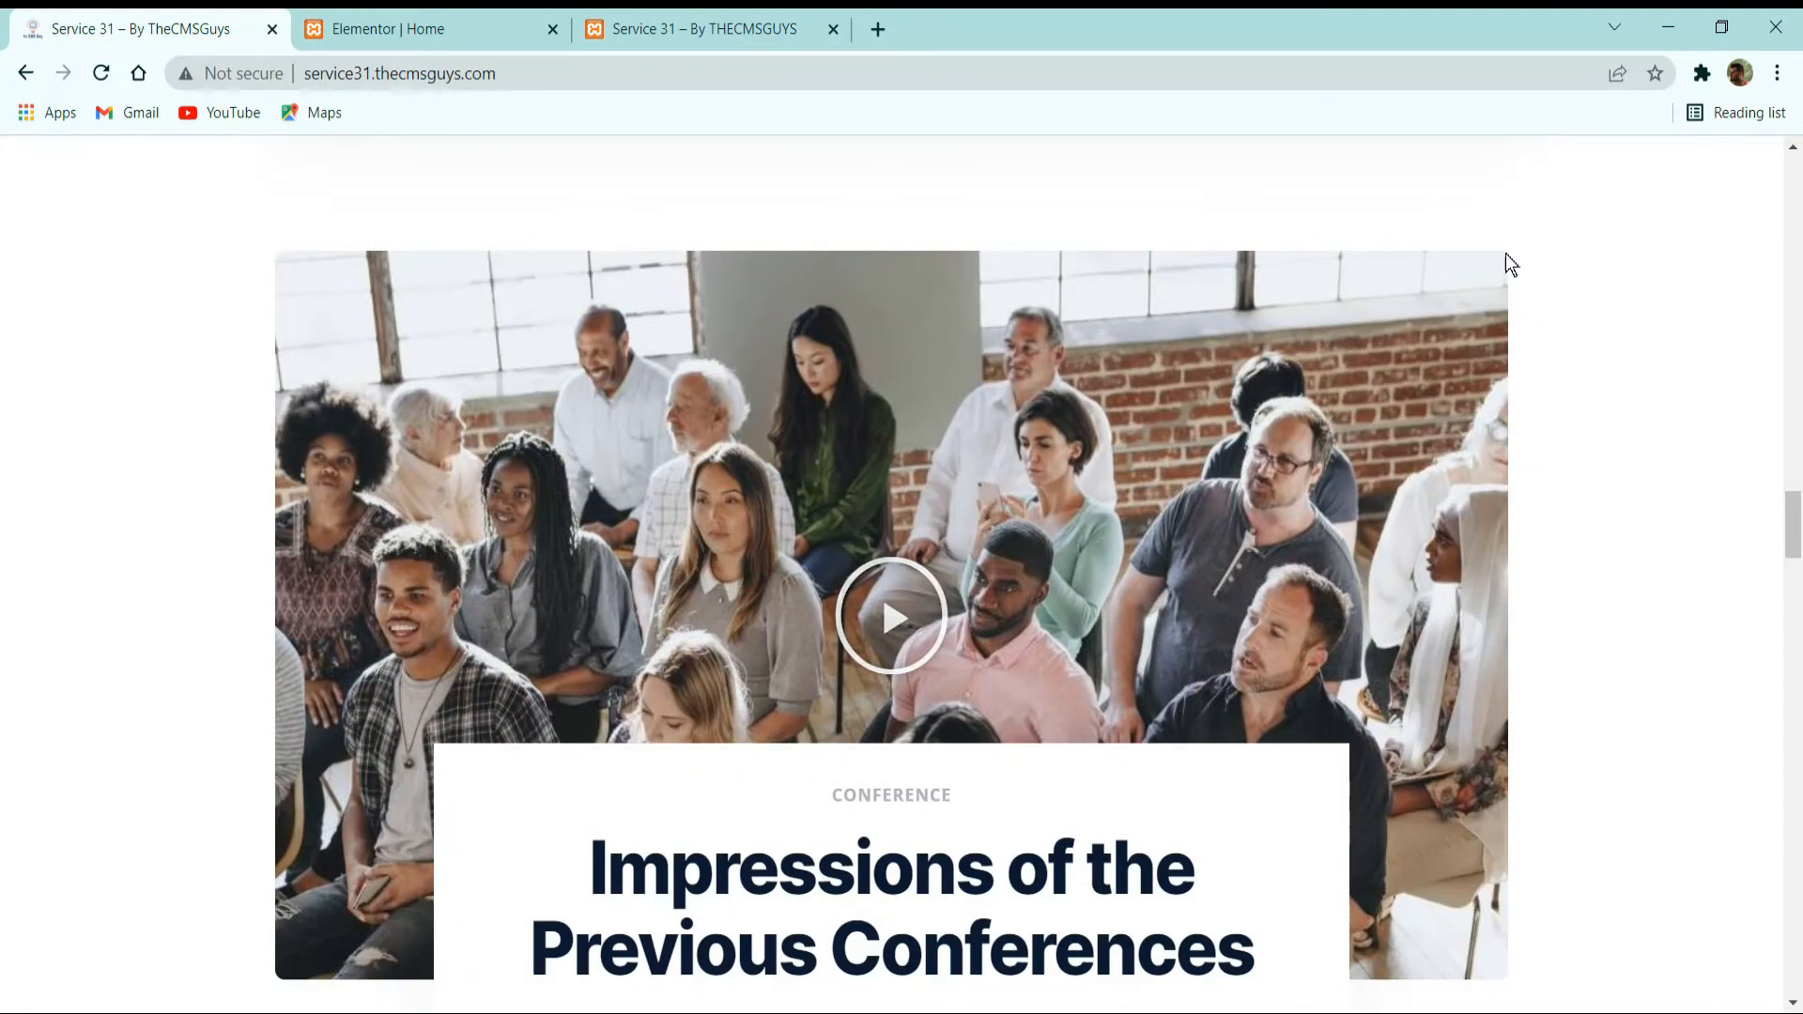
scroll(1503, 604, "down", 2)
left_click(423, 27)
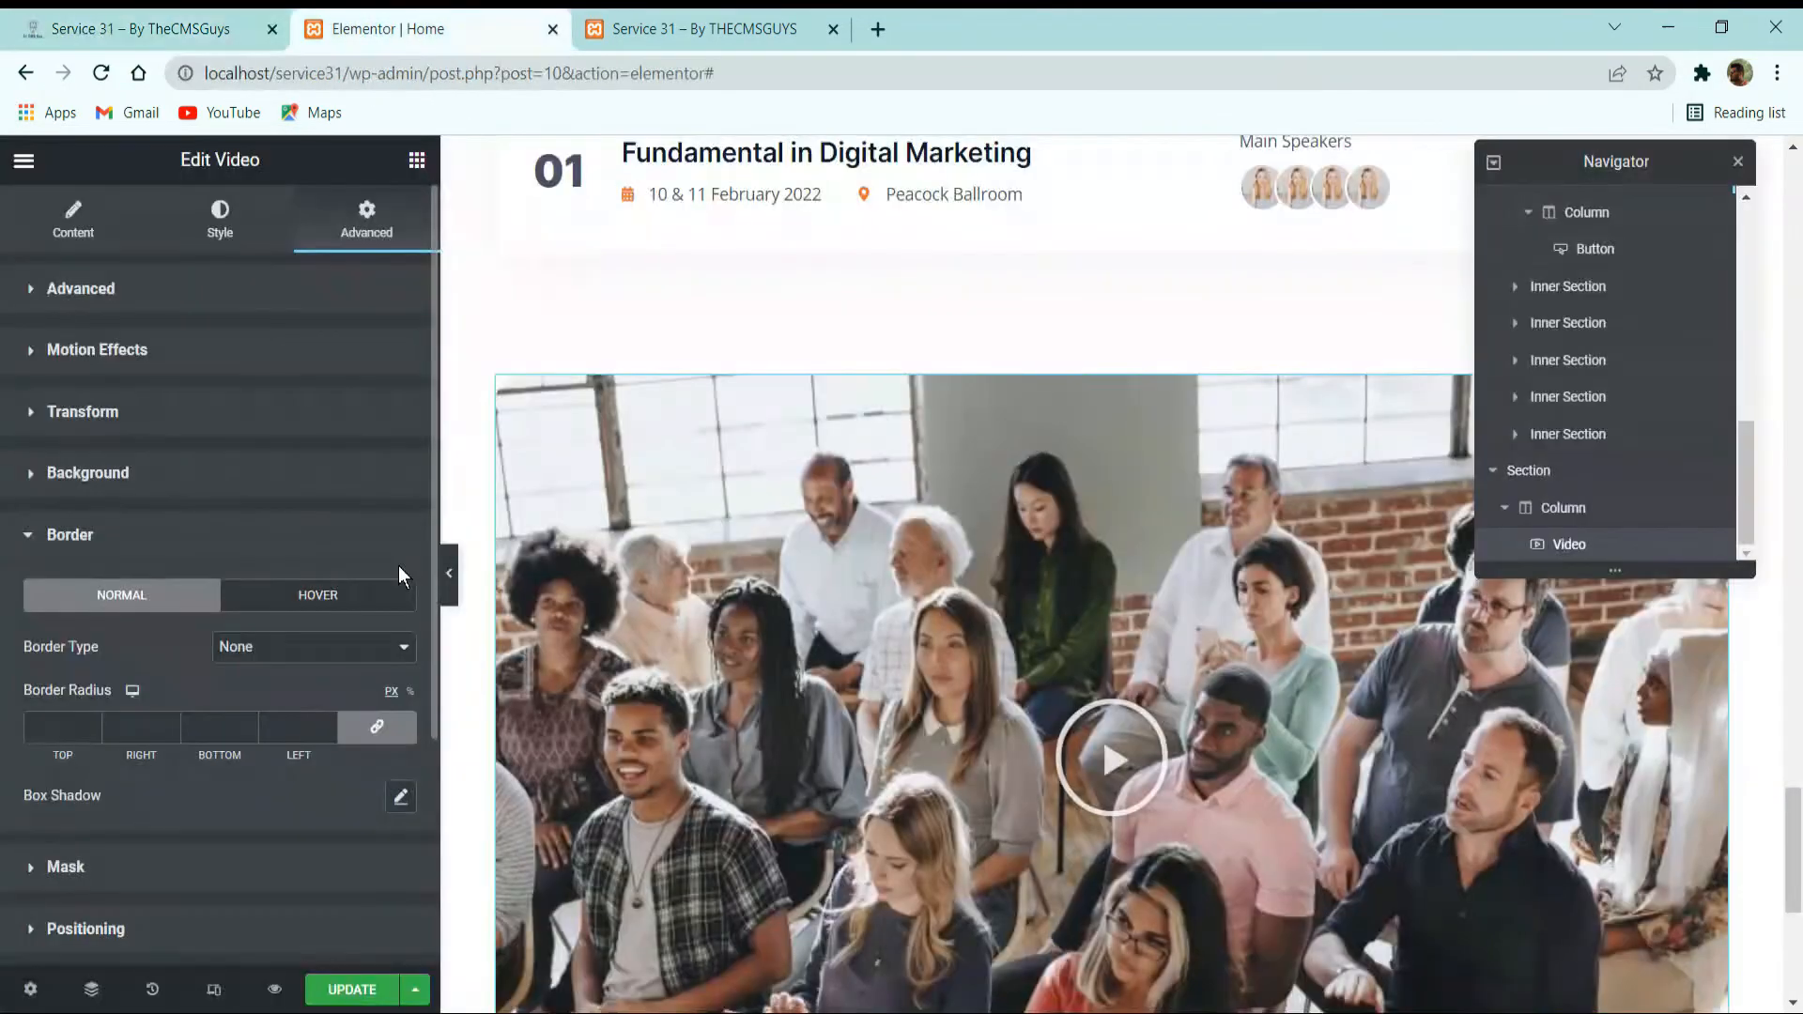
left_click(79, 725)
type("8")
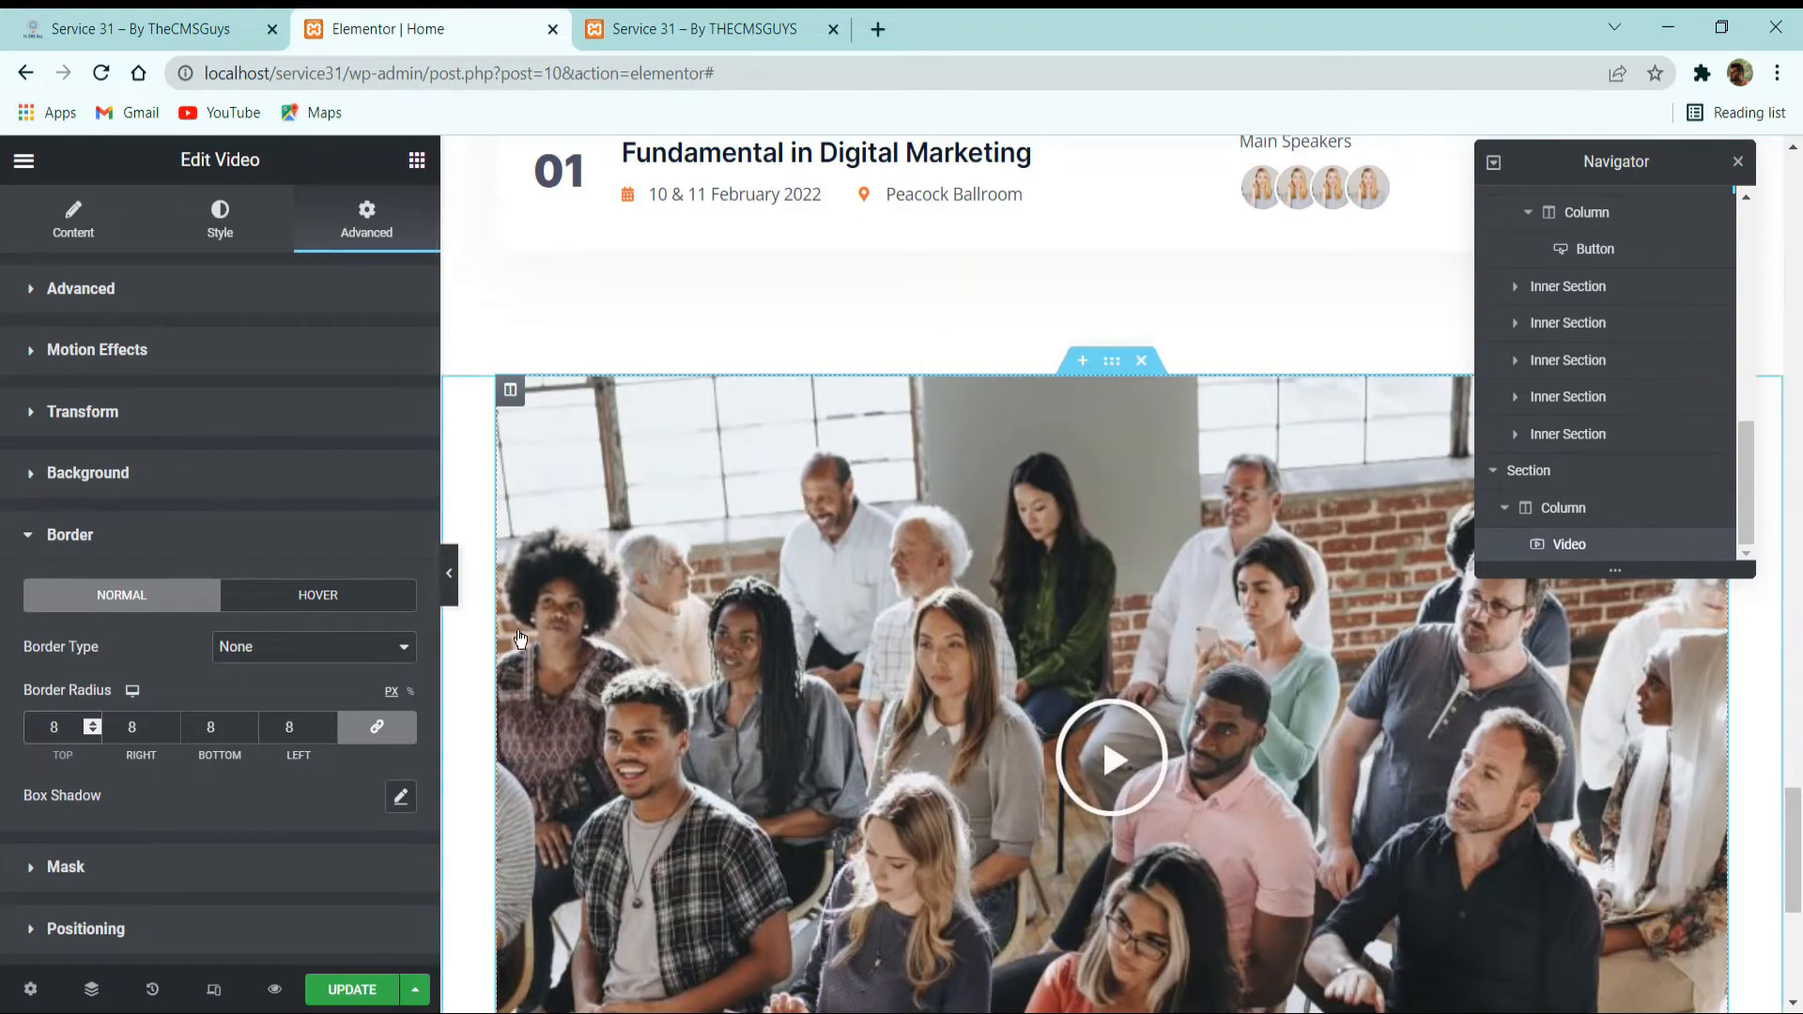
Review the rounded video at full width with the editing panel hidden, and examine the overlapping conference card on the reference site.
left_click(449, 571)
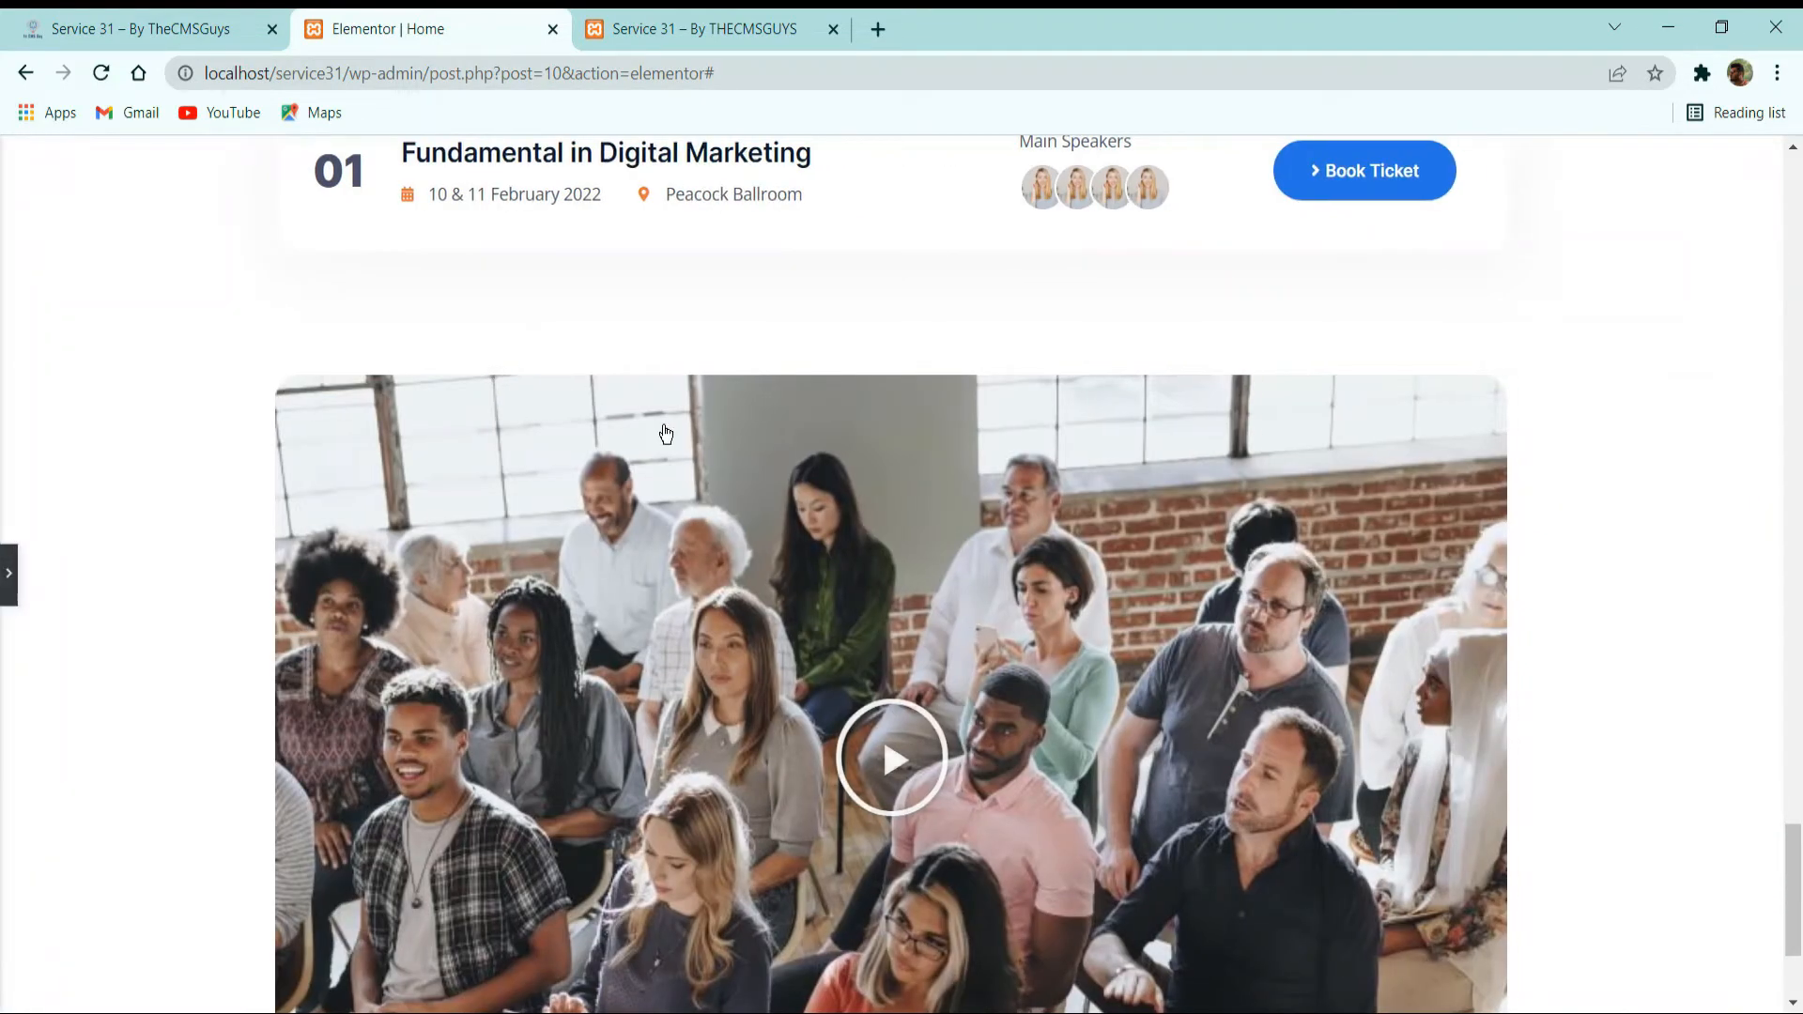
scroll(660, 430, "down", 2)
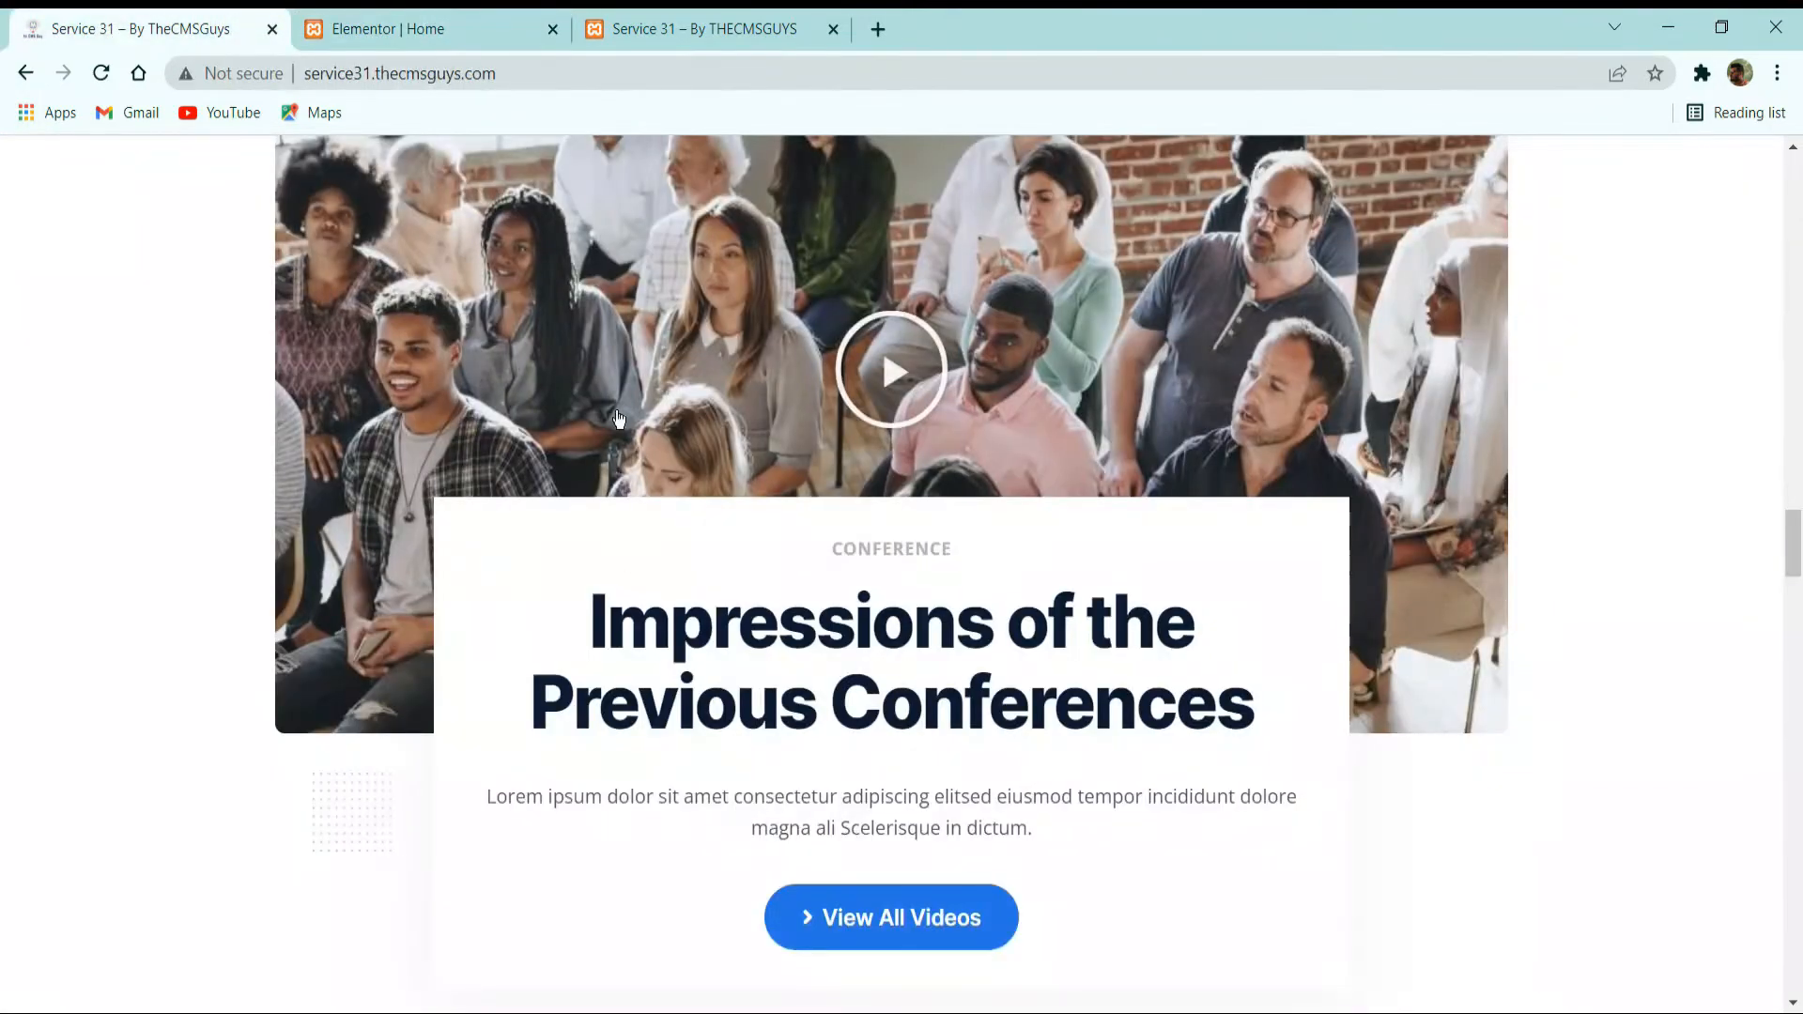
scroll(714, 547, "down", 5)
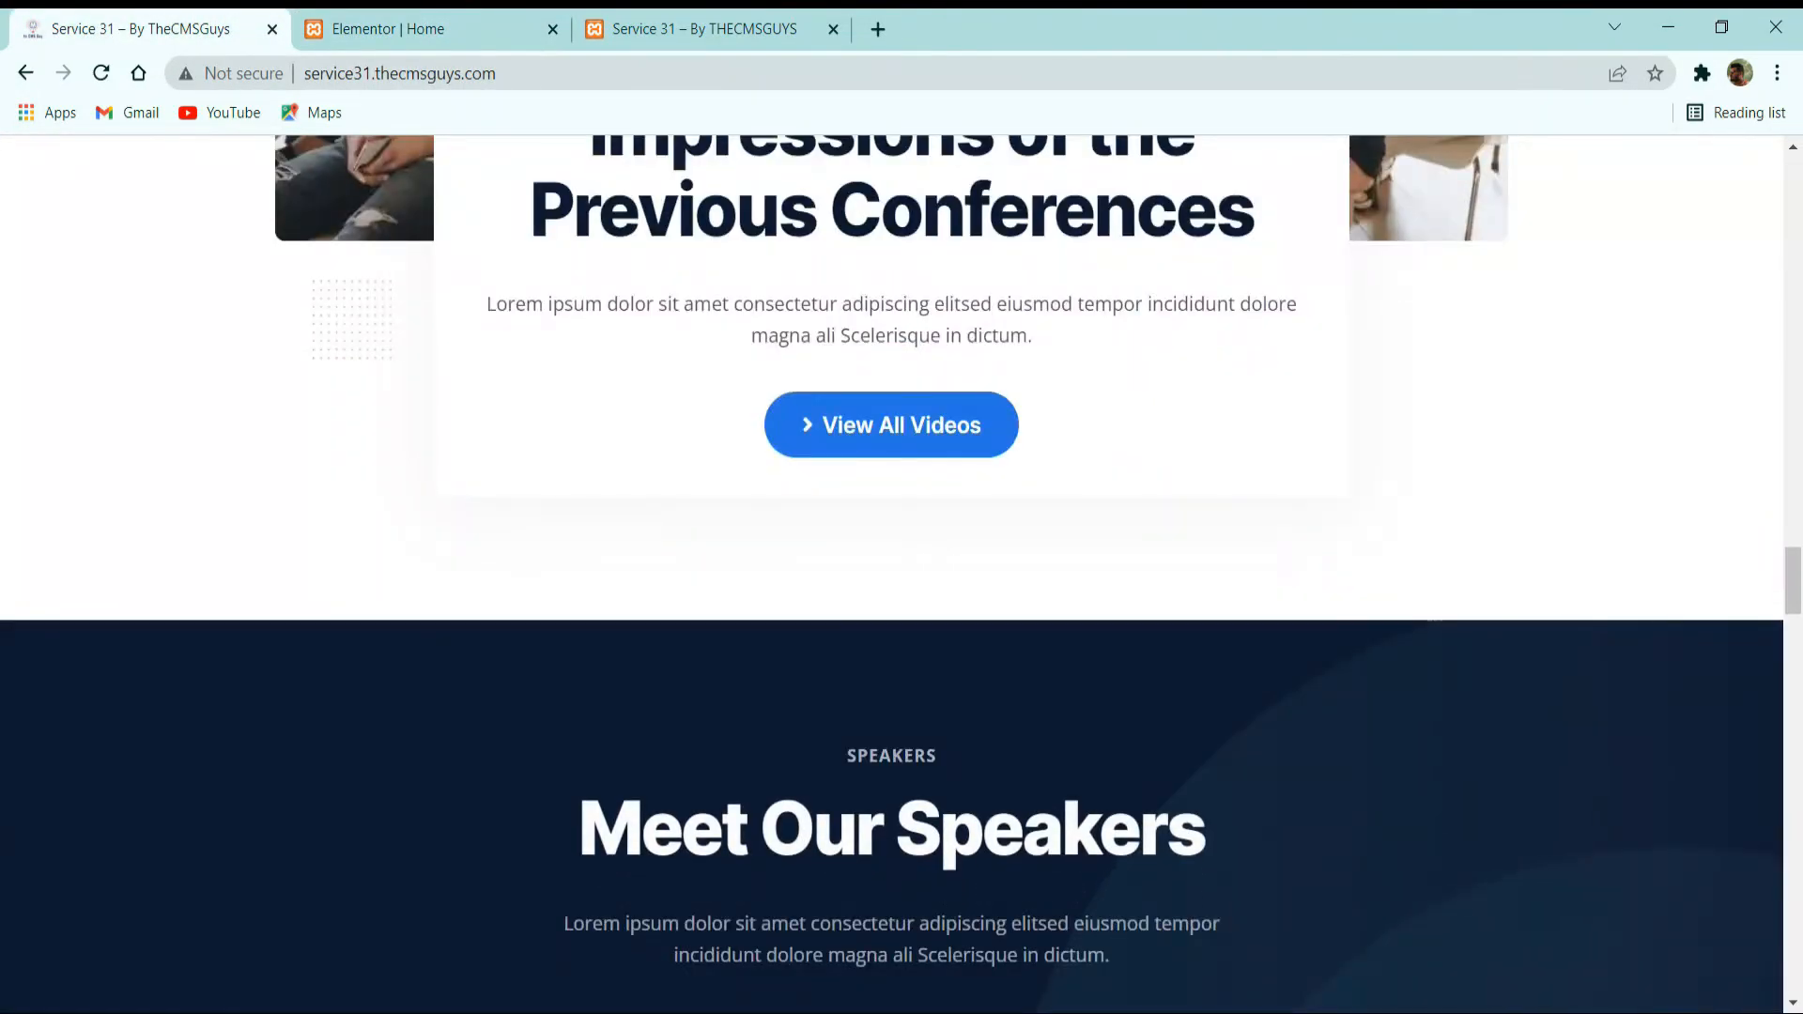
scroll(523, 616, "up", 2)
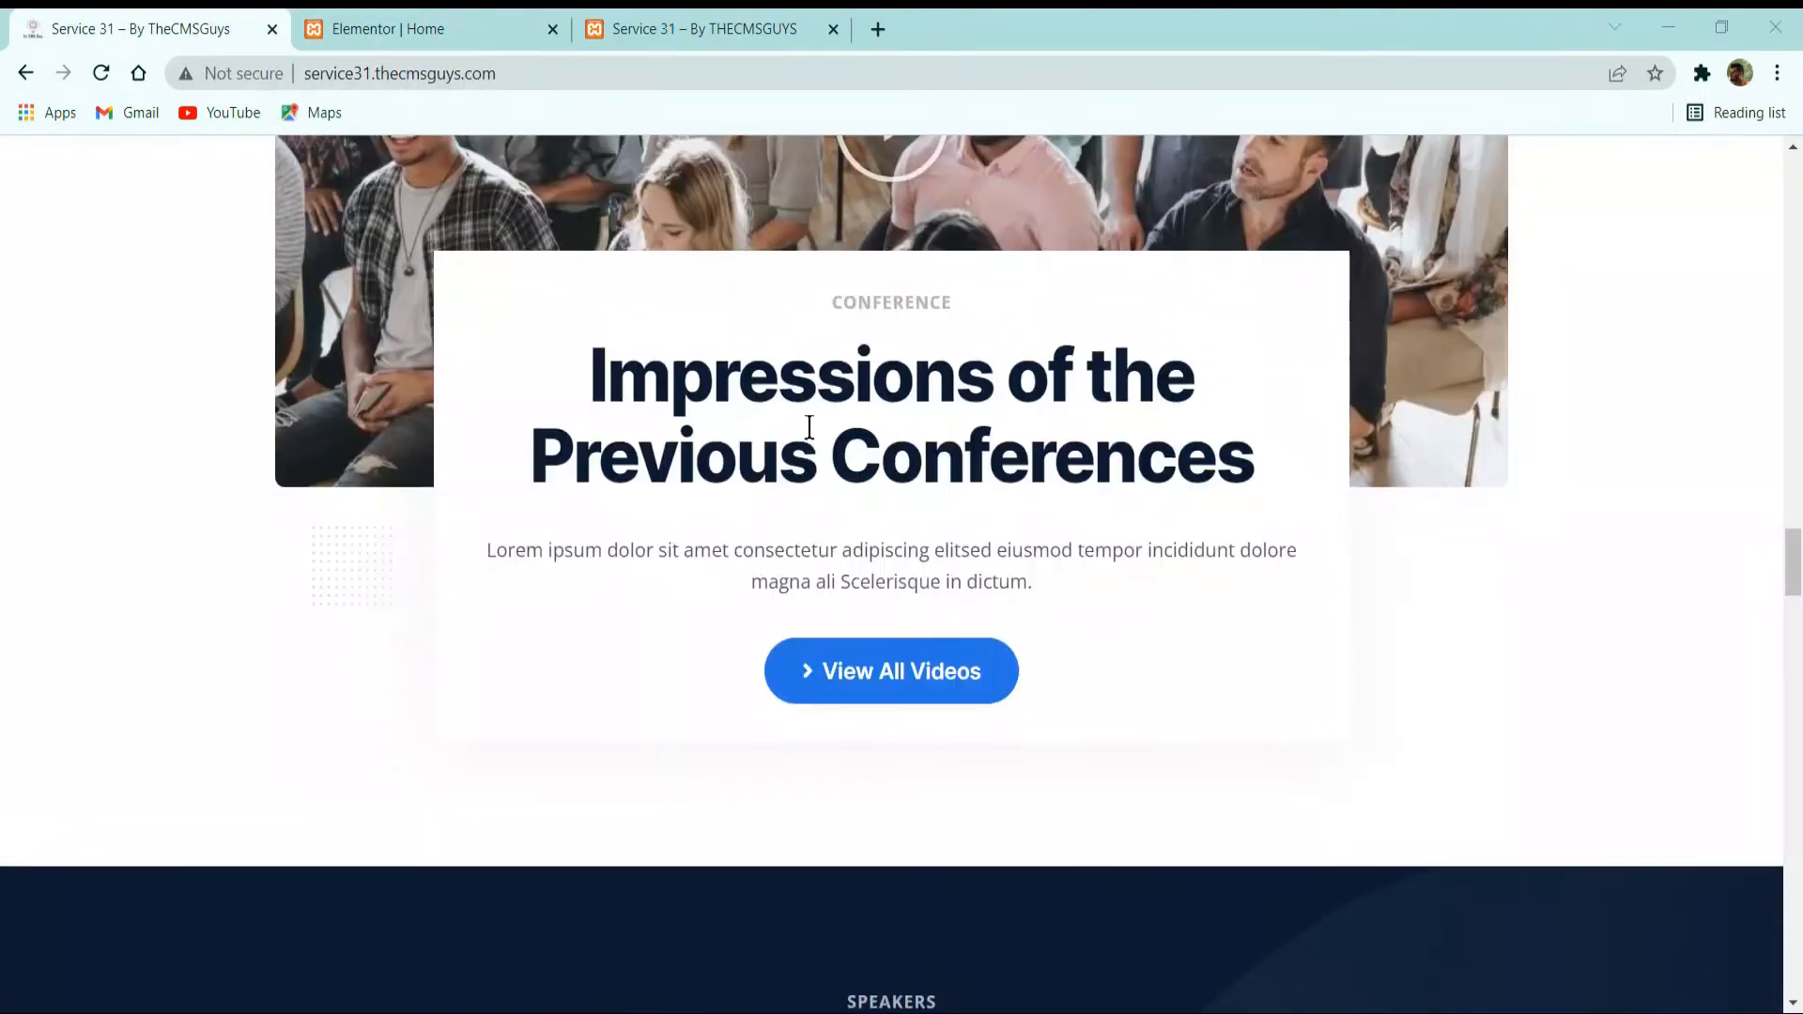
Insert an inner section below the video in the Elementor page and delete one of its two columns.
left_click(425, 15)
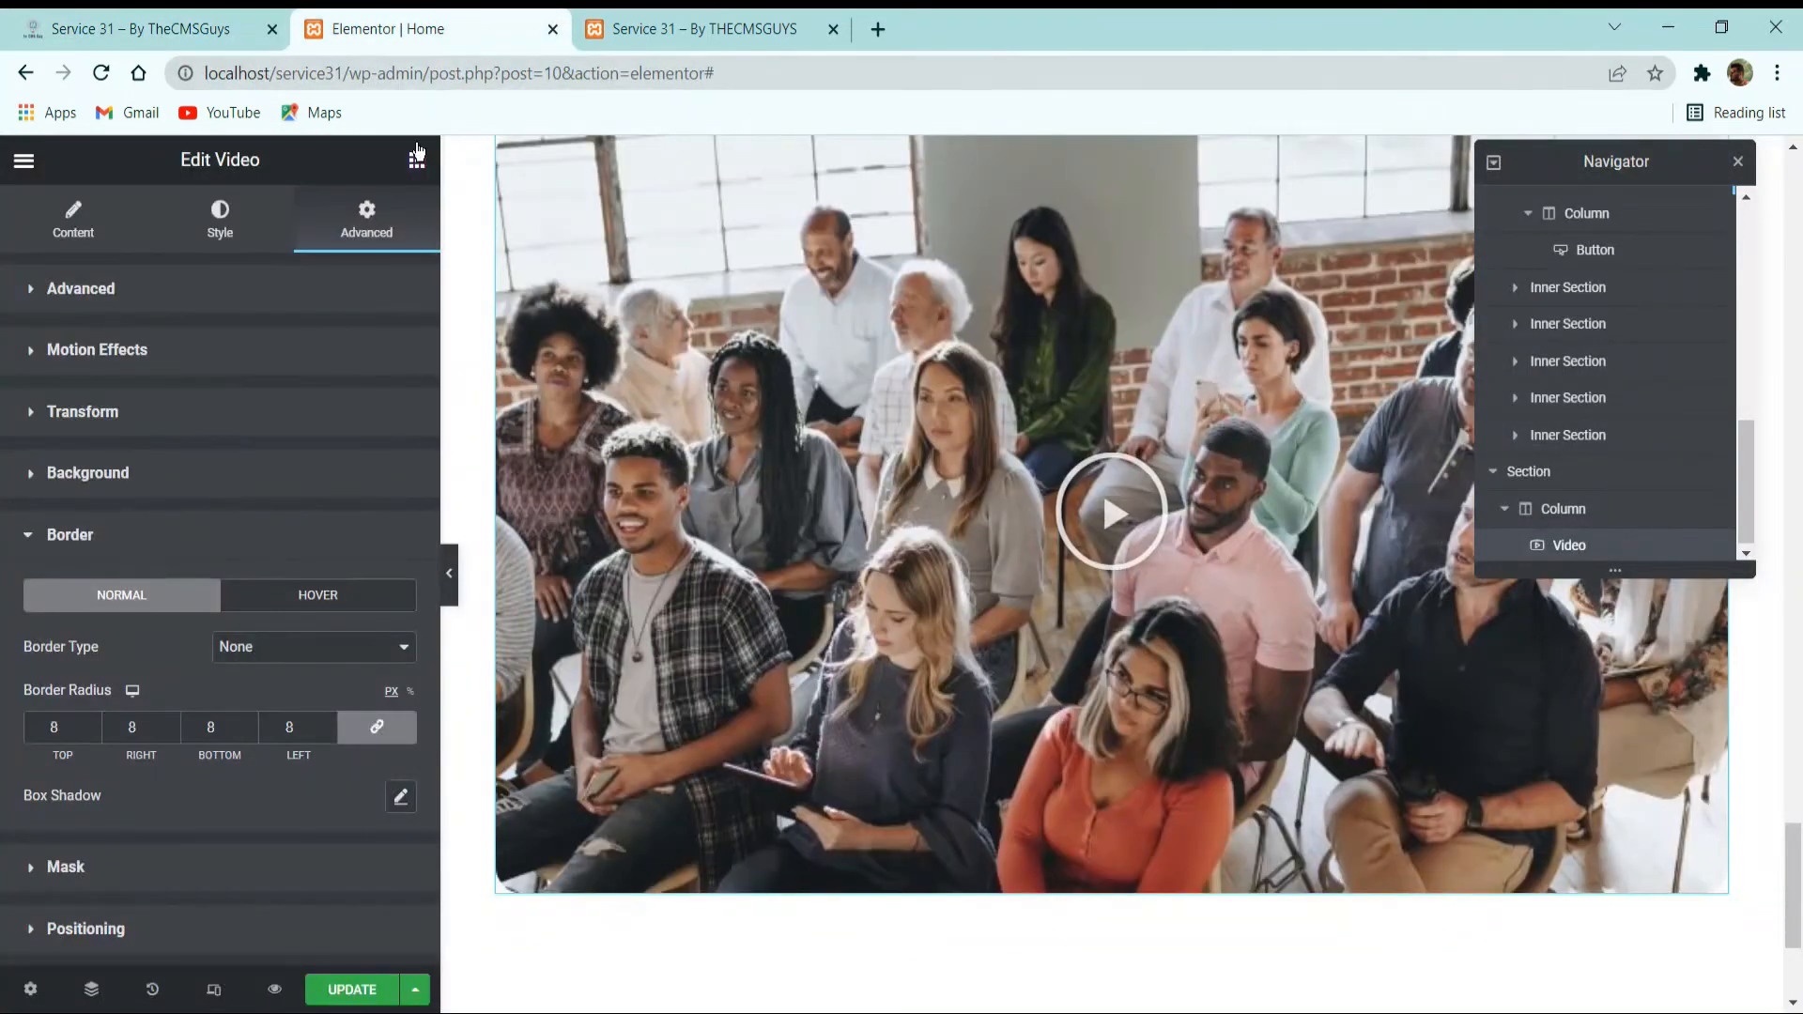
left_click(418, 155)
left_click_drag(94, 470, 1117, 878)
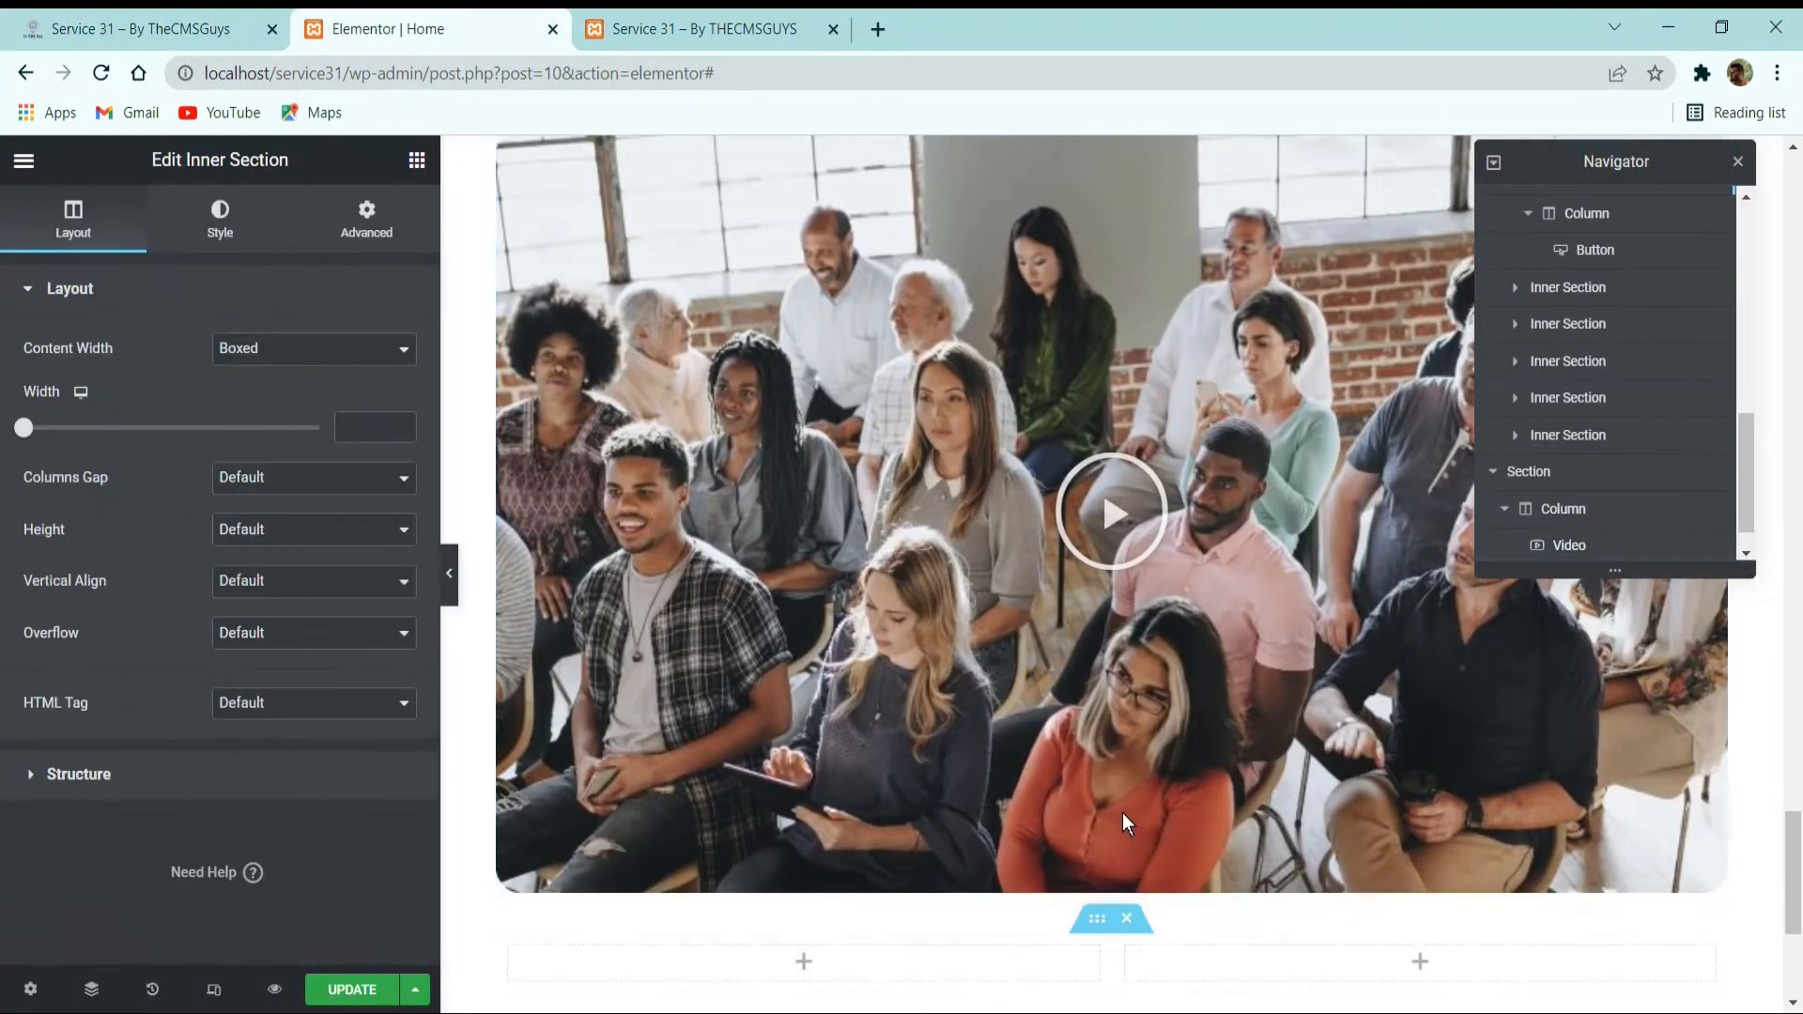
right_click(1127, 953)
left_click(1250, 983)
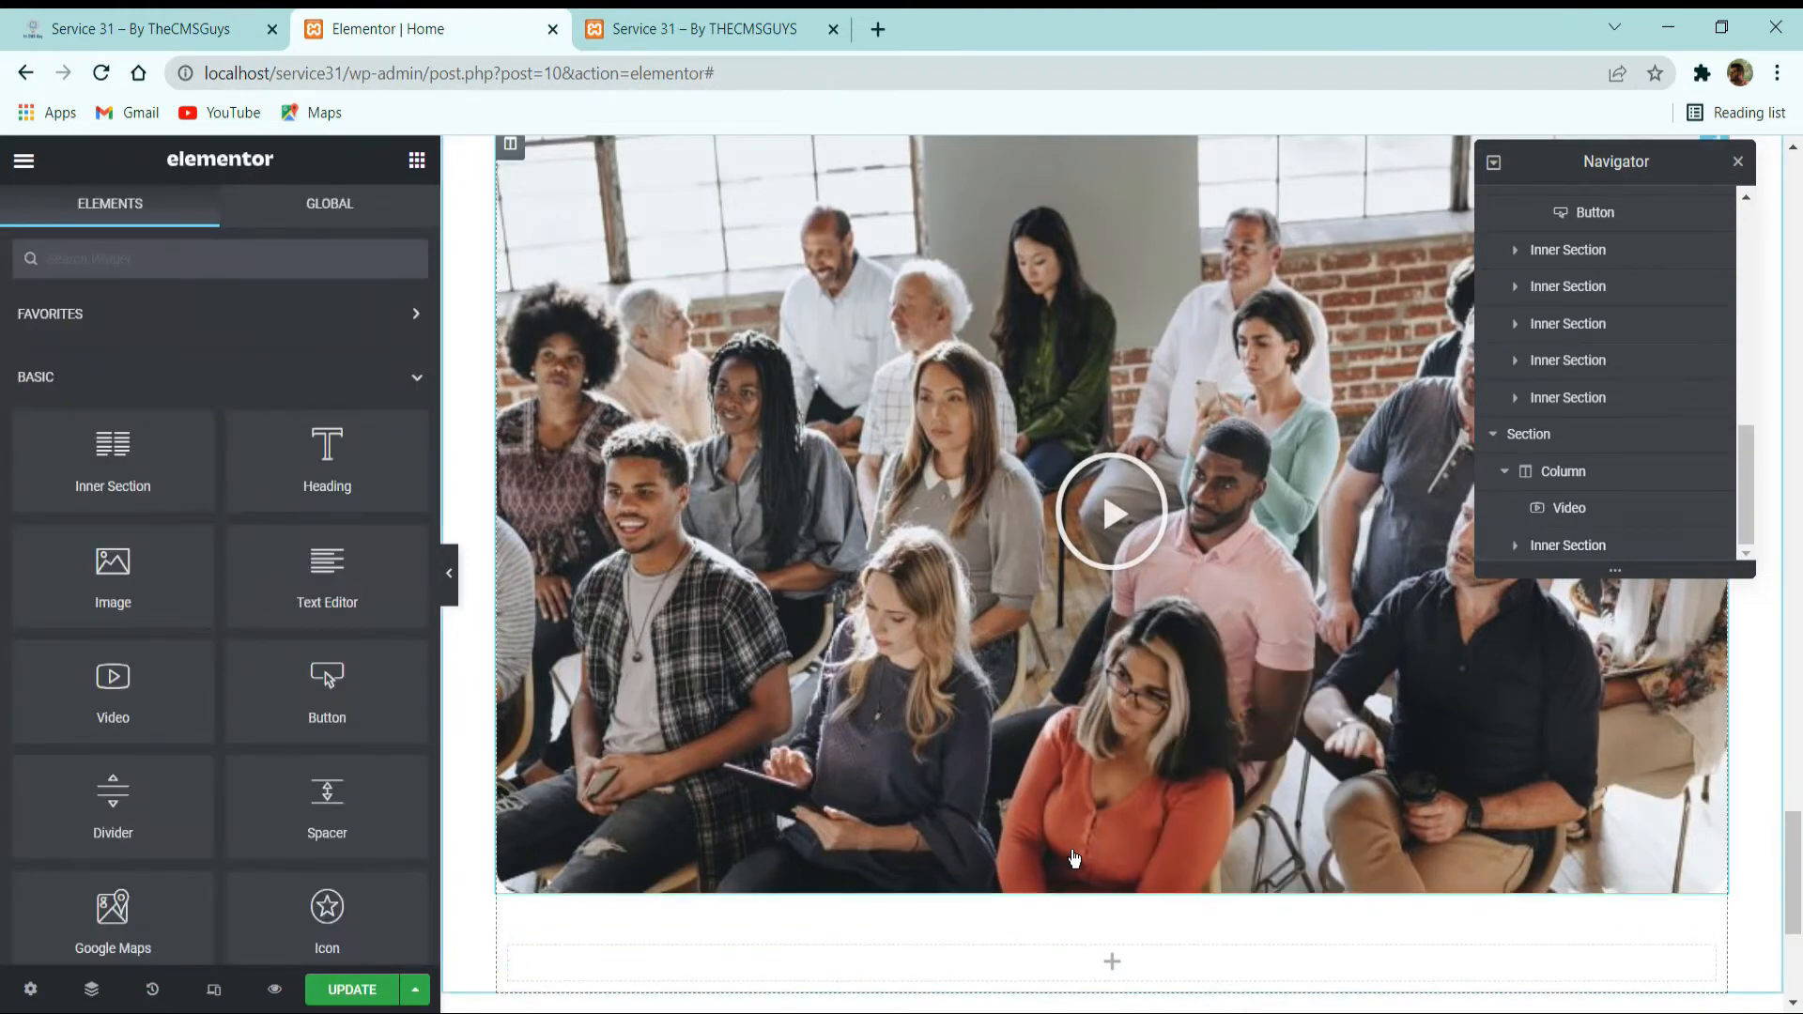
Copy the "3 Main Reasons to Join" text column into the inner section below the video and delete the empty column beside it.
scroll(1073, 820, "down", 10)
scroll(1072, 820, "up", 15)
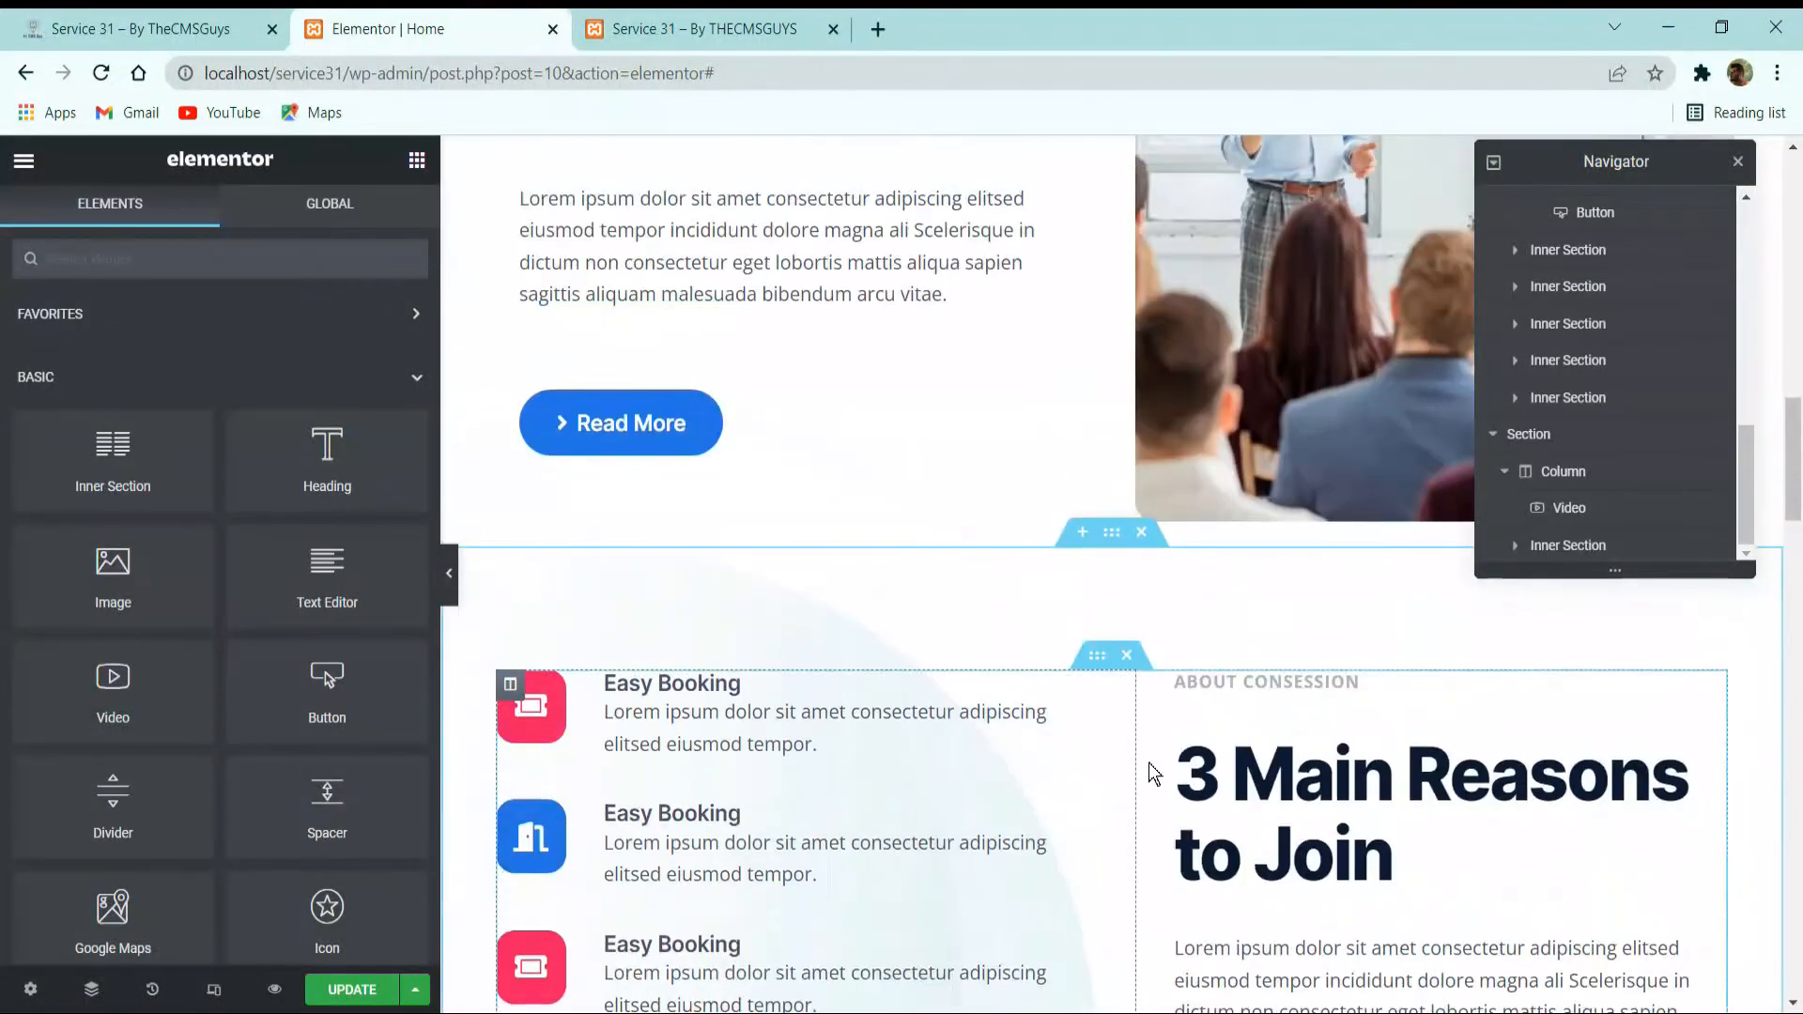
right_click(1152, 691)
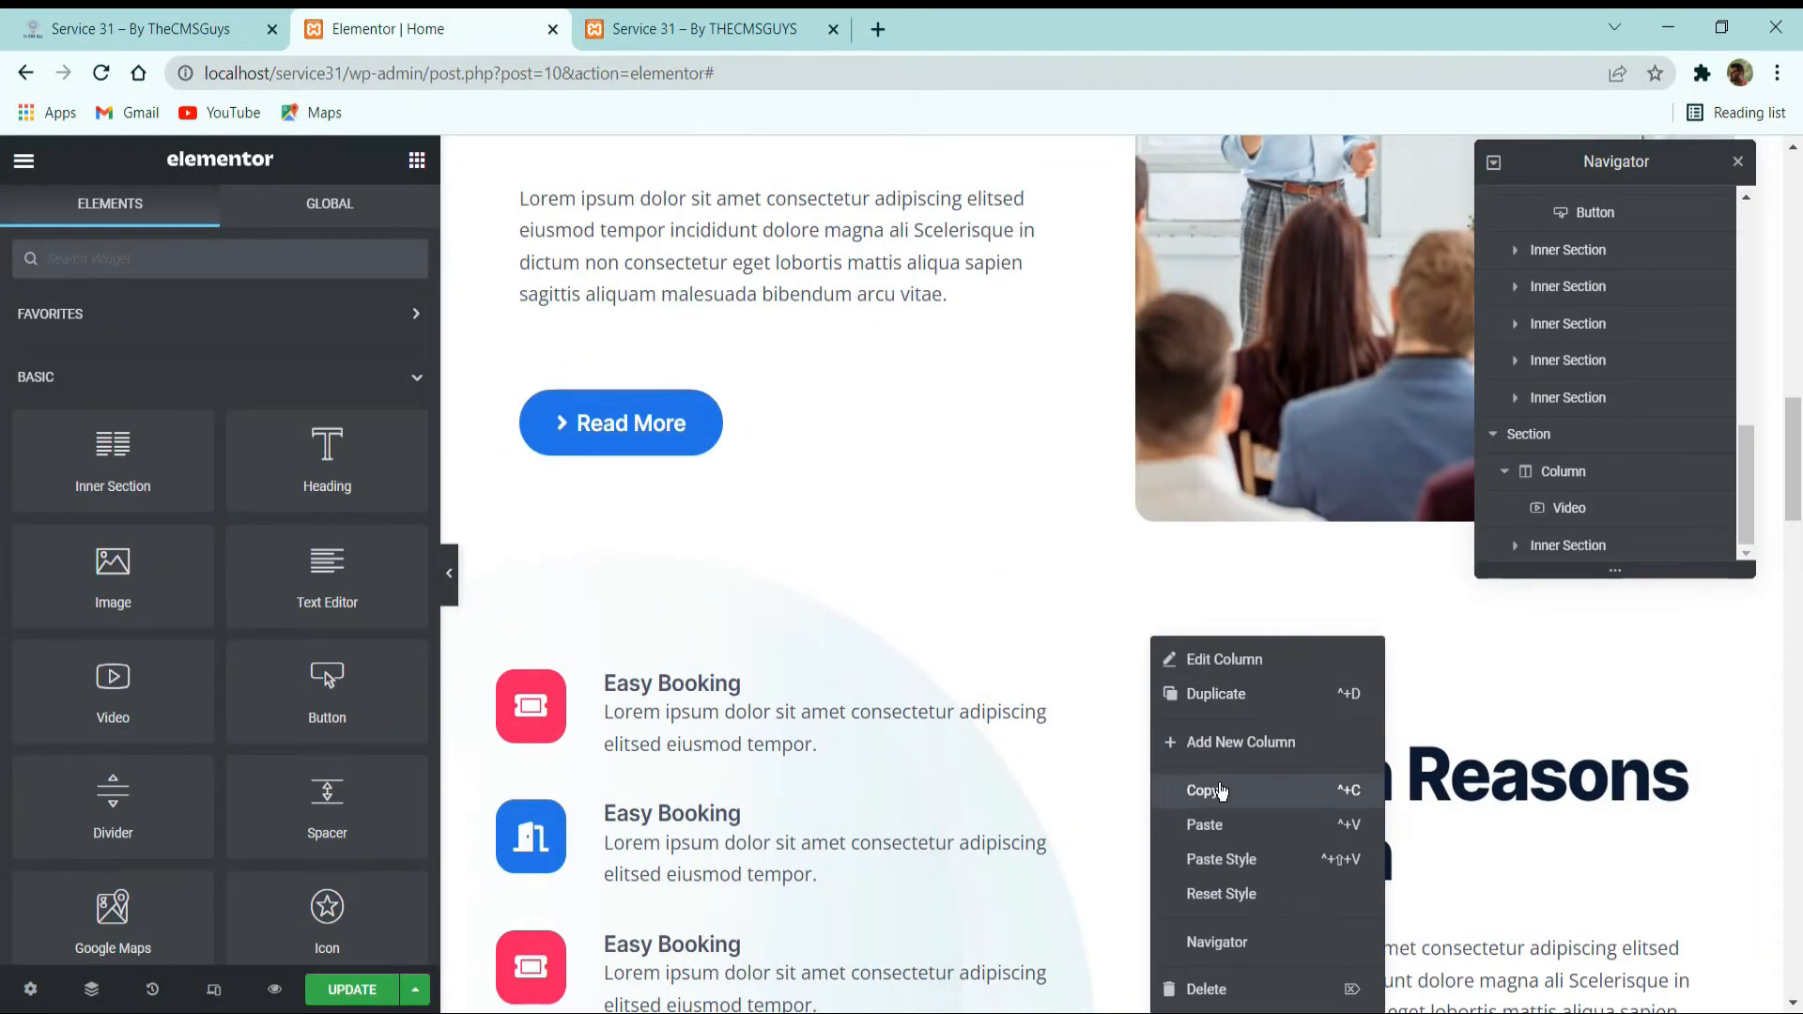
left_click(1221, 791)
scroll(1198, 789, "down", 15)
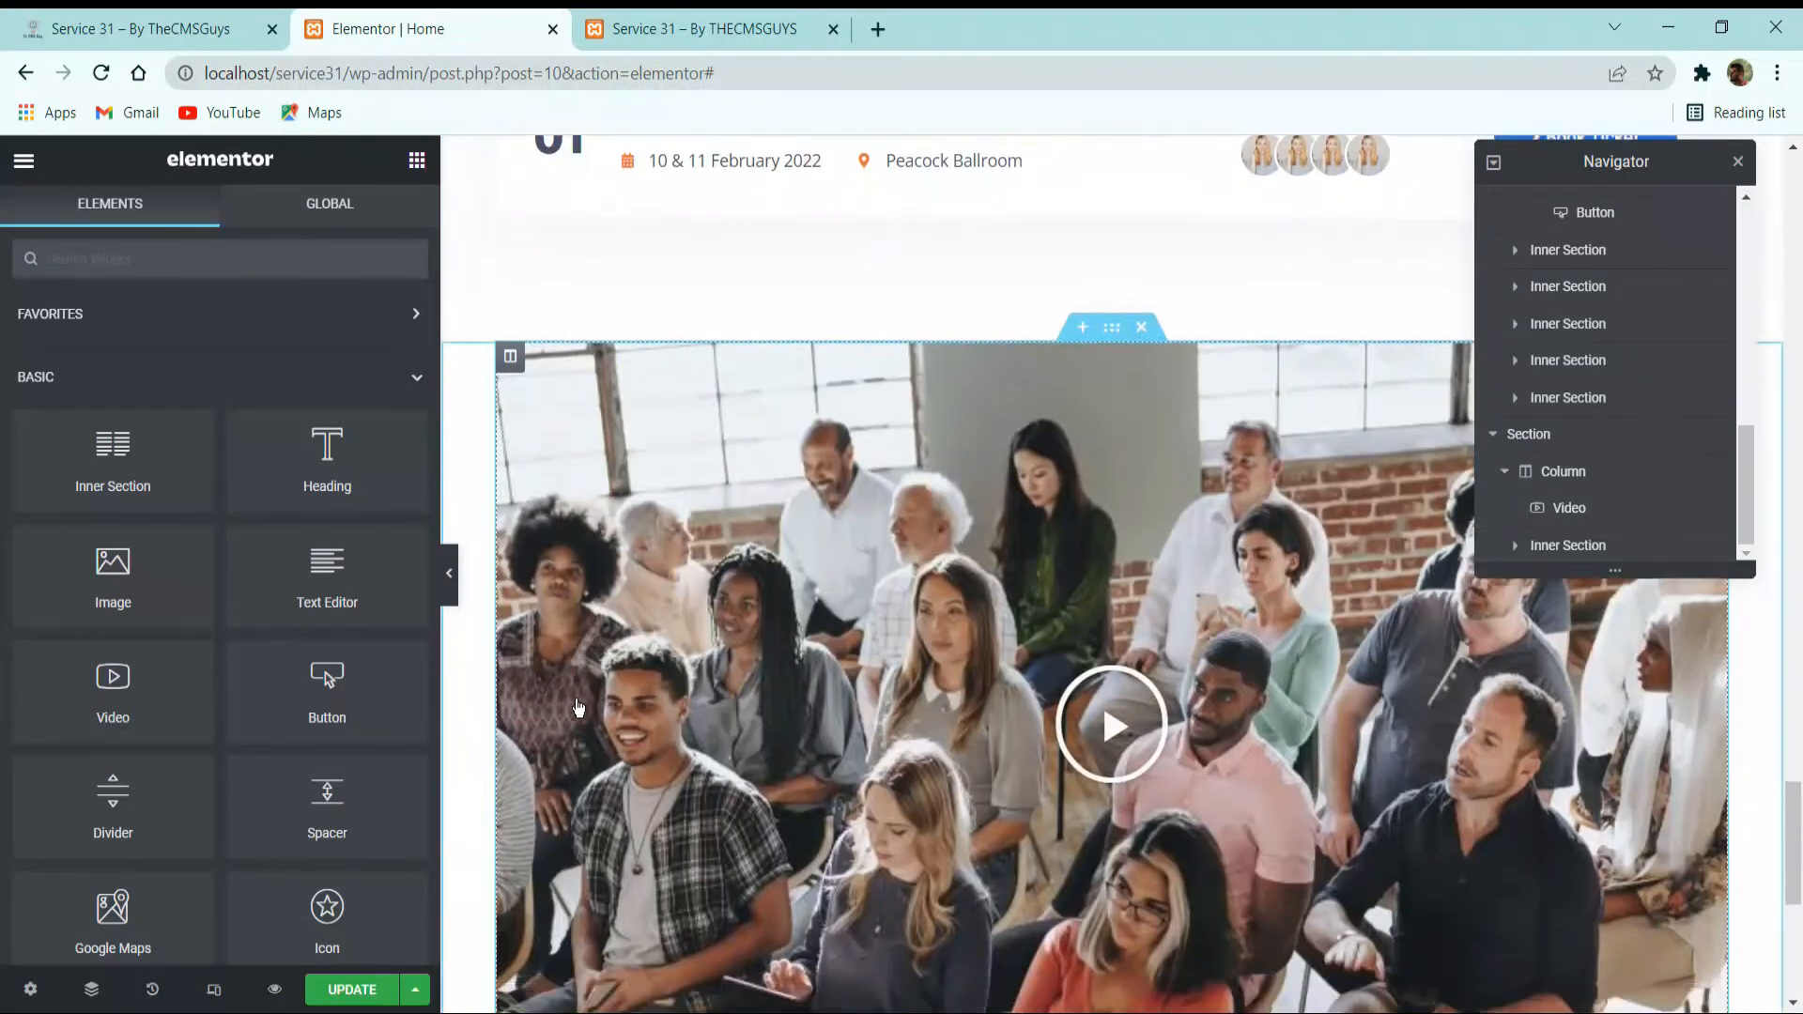
scroll(579, 709, "down", 6)
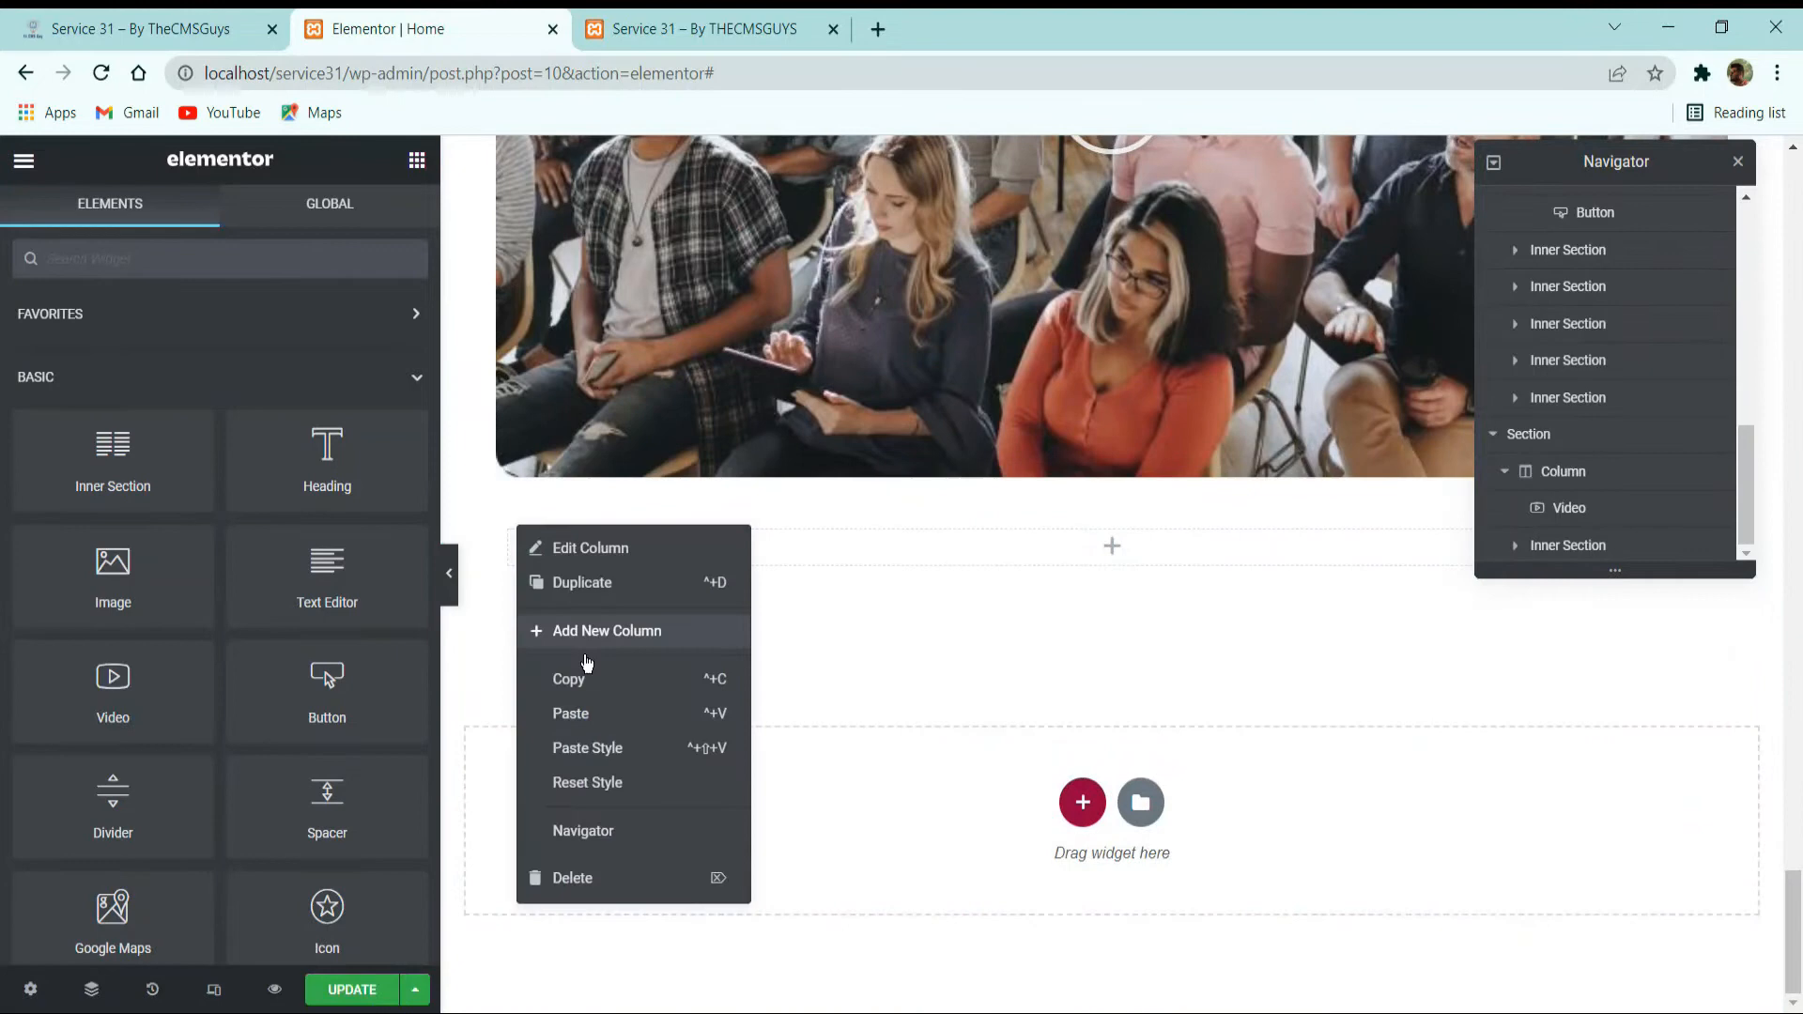
left_click(604, 712)
right_click(794, 559)
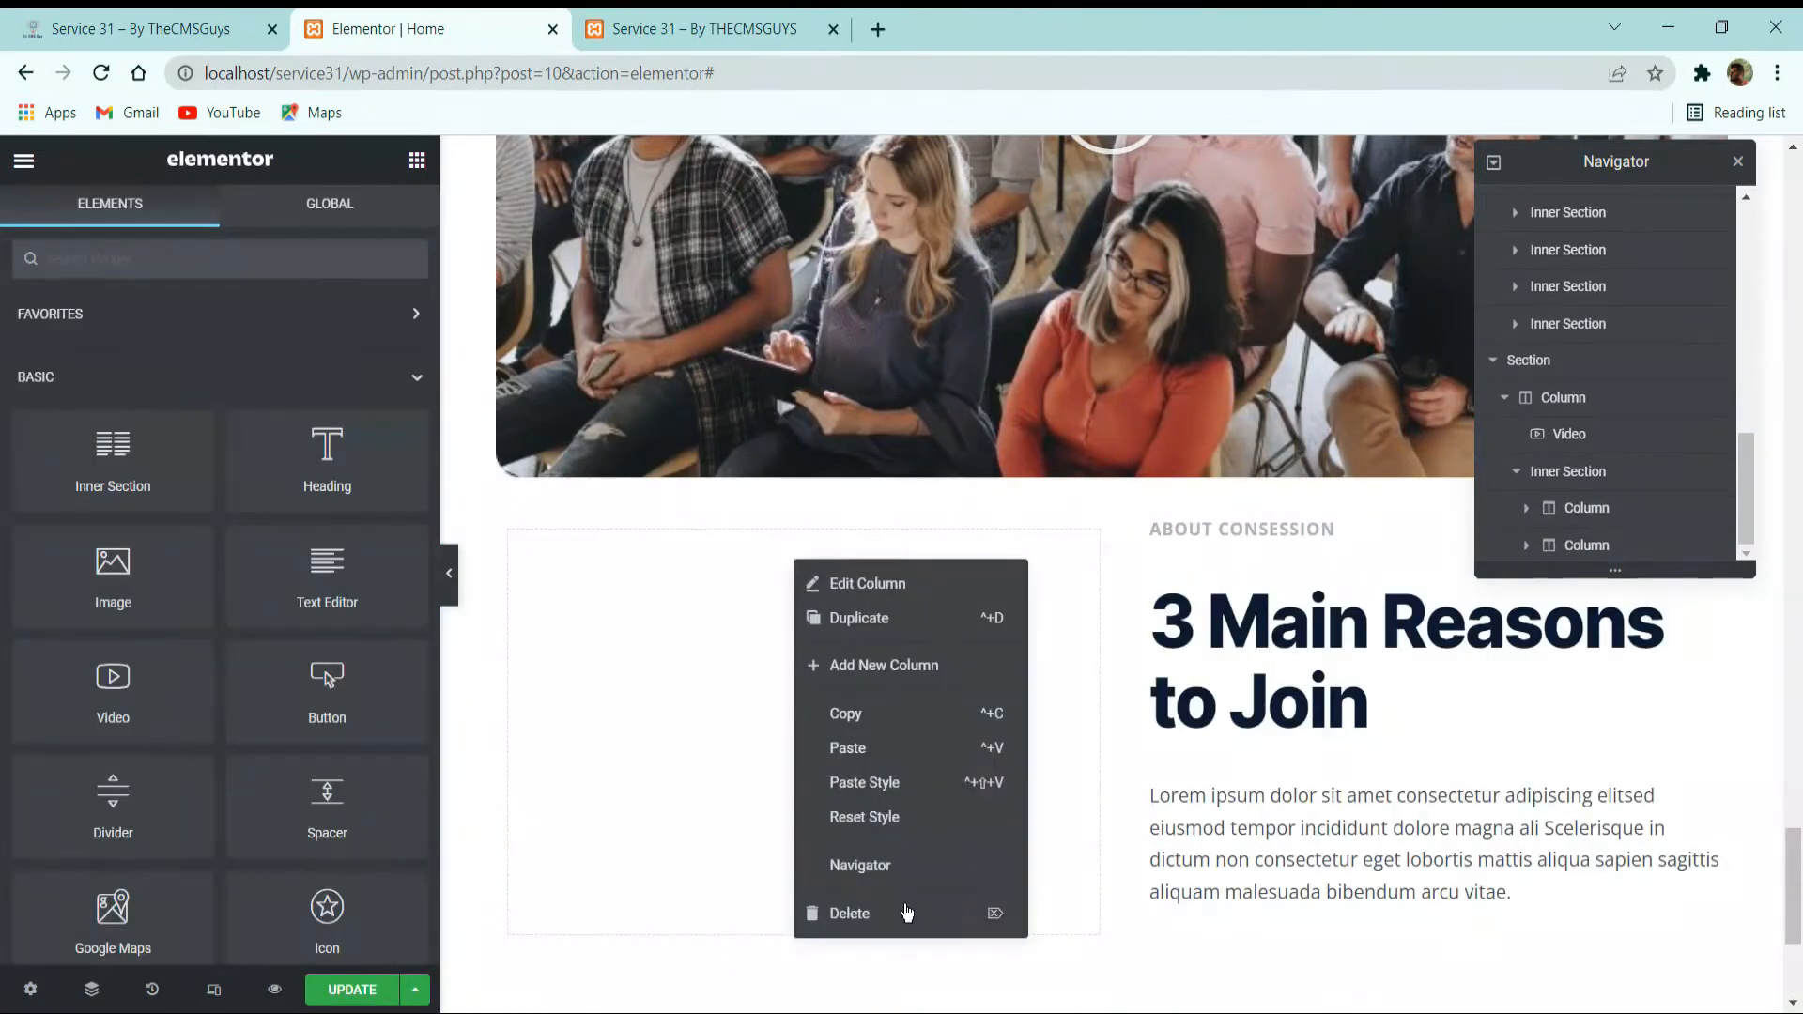
left_click(903, 913)
Clear the padding values on all sides of the pasted text column.
left_click(654, 554)
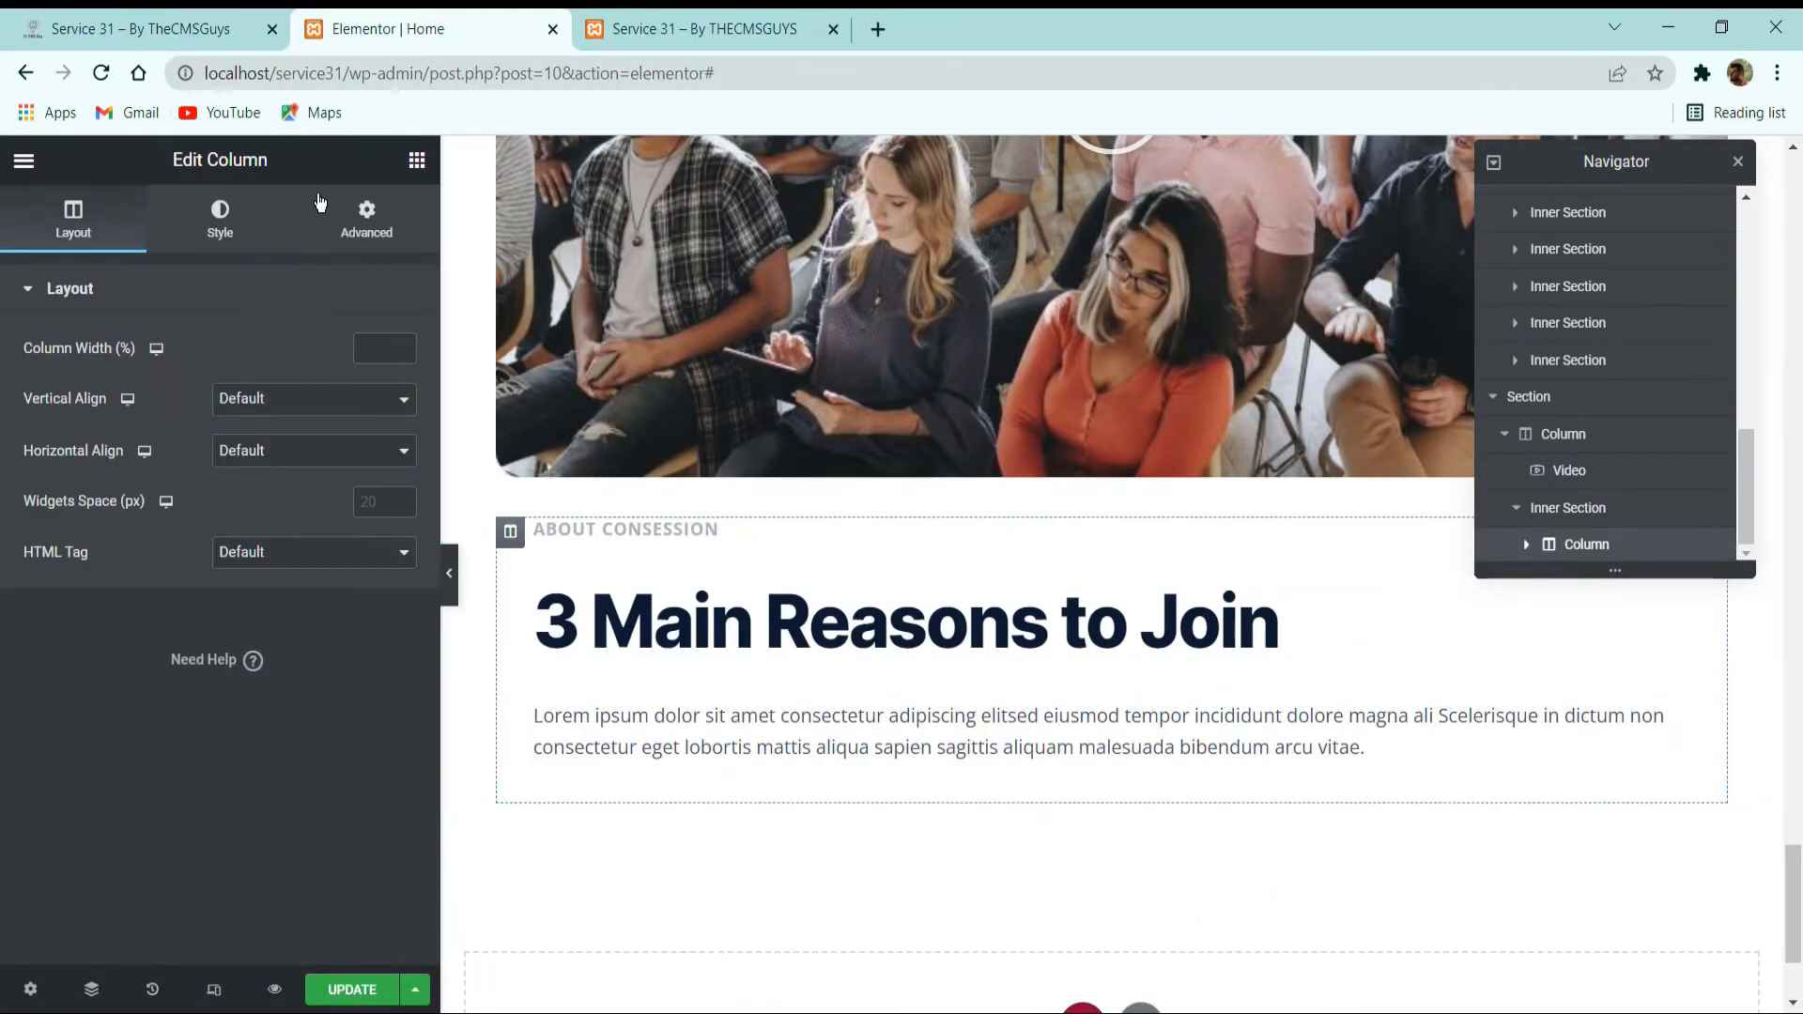
left_click(366, 221)
left_click(353, 484)
left_click(304, 470)
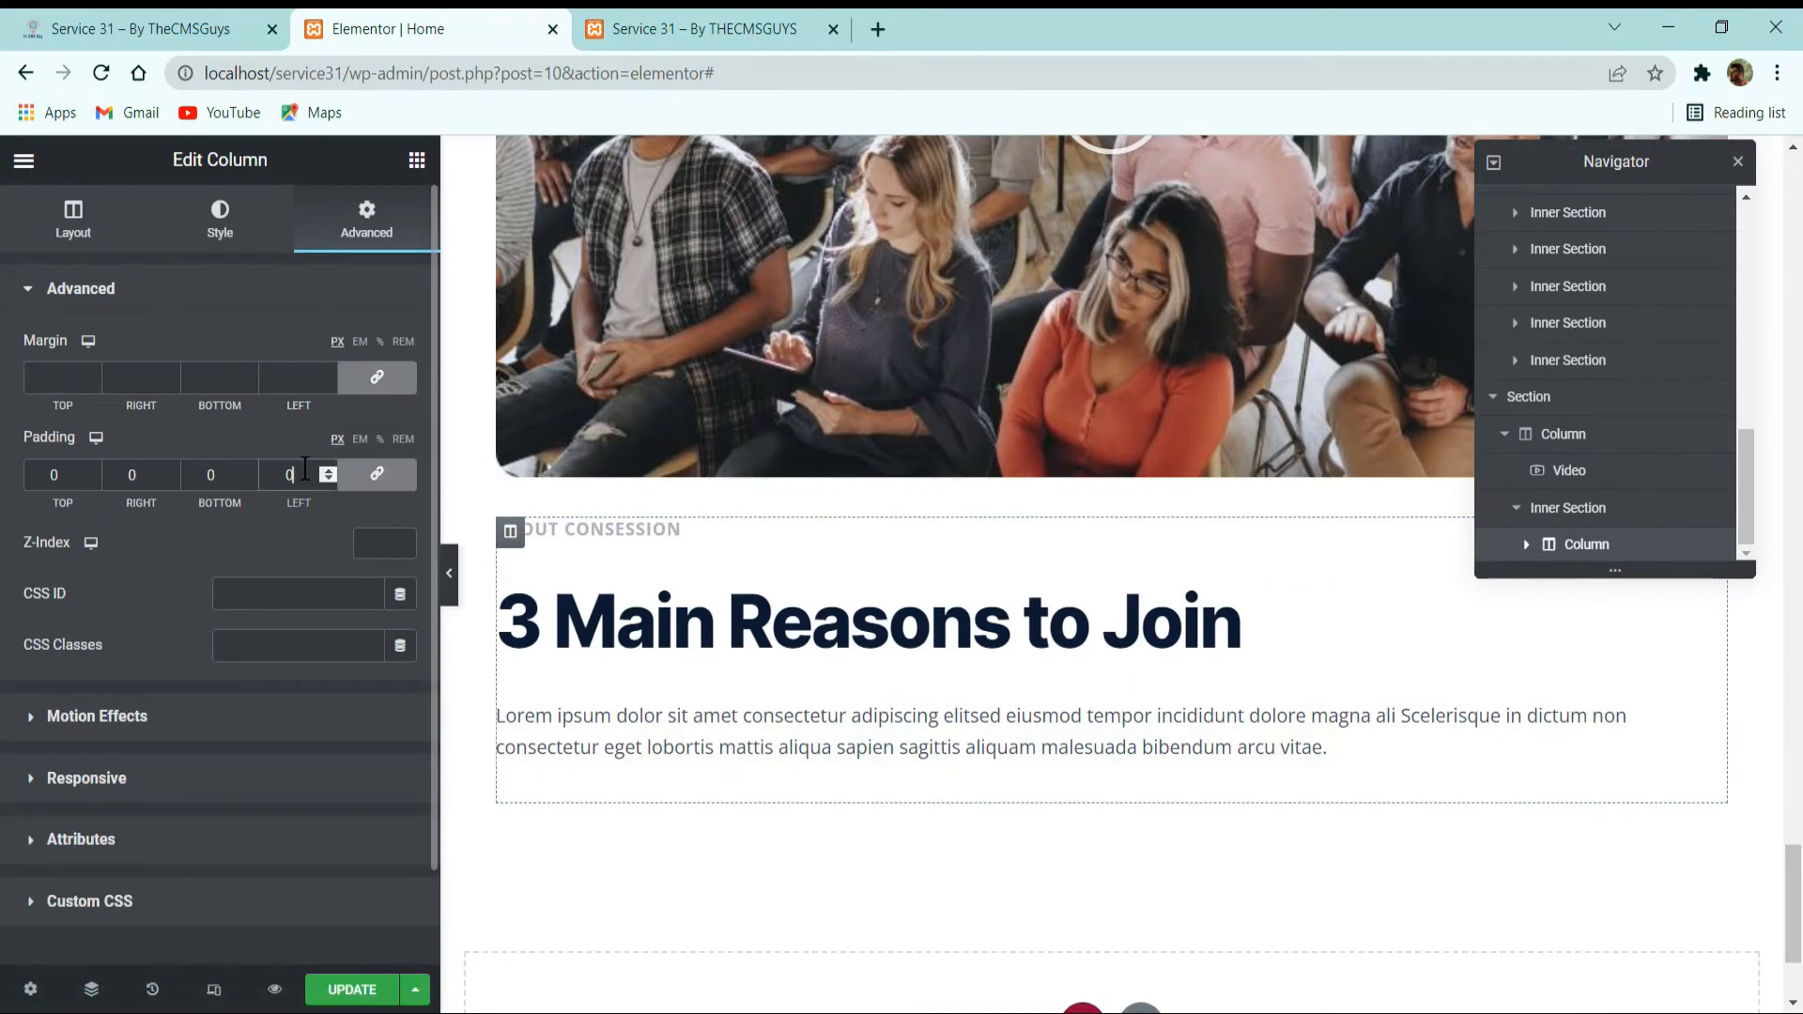
key("BackSpace")
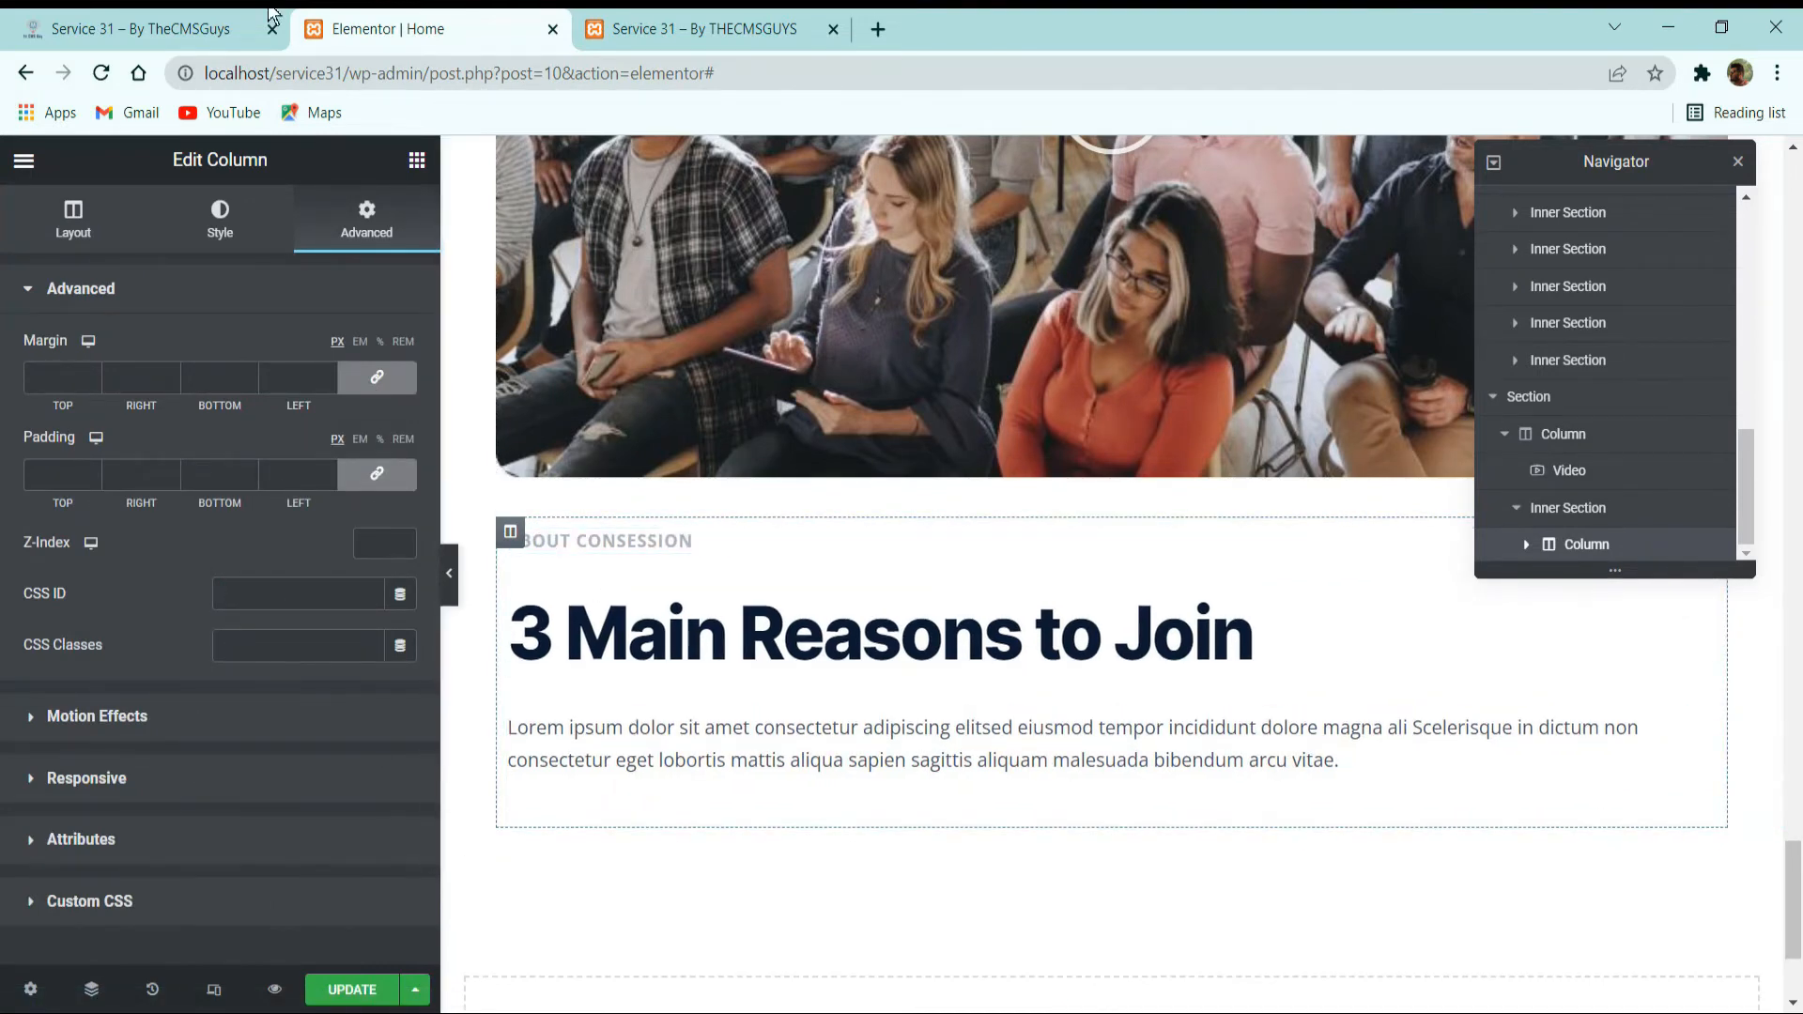
Replace the small heading "ABOUT CONSESSION" with "CONFERENCE" copied from the reference site.
left_click(246, 26)
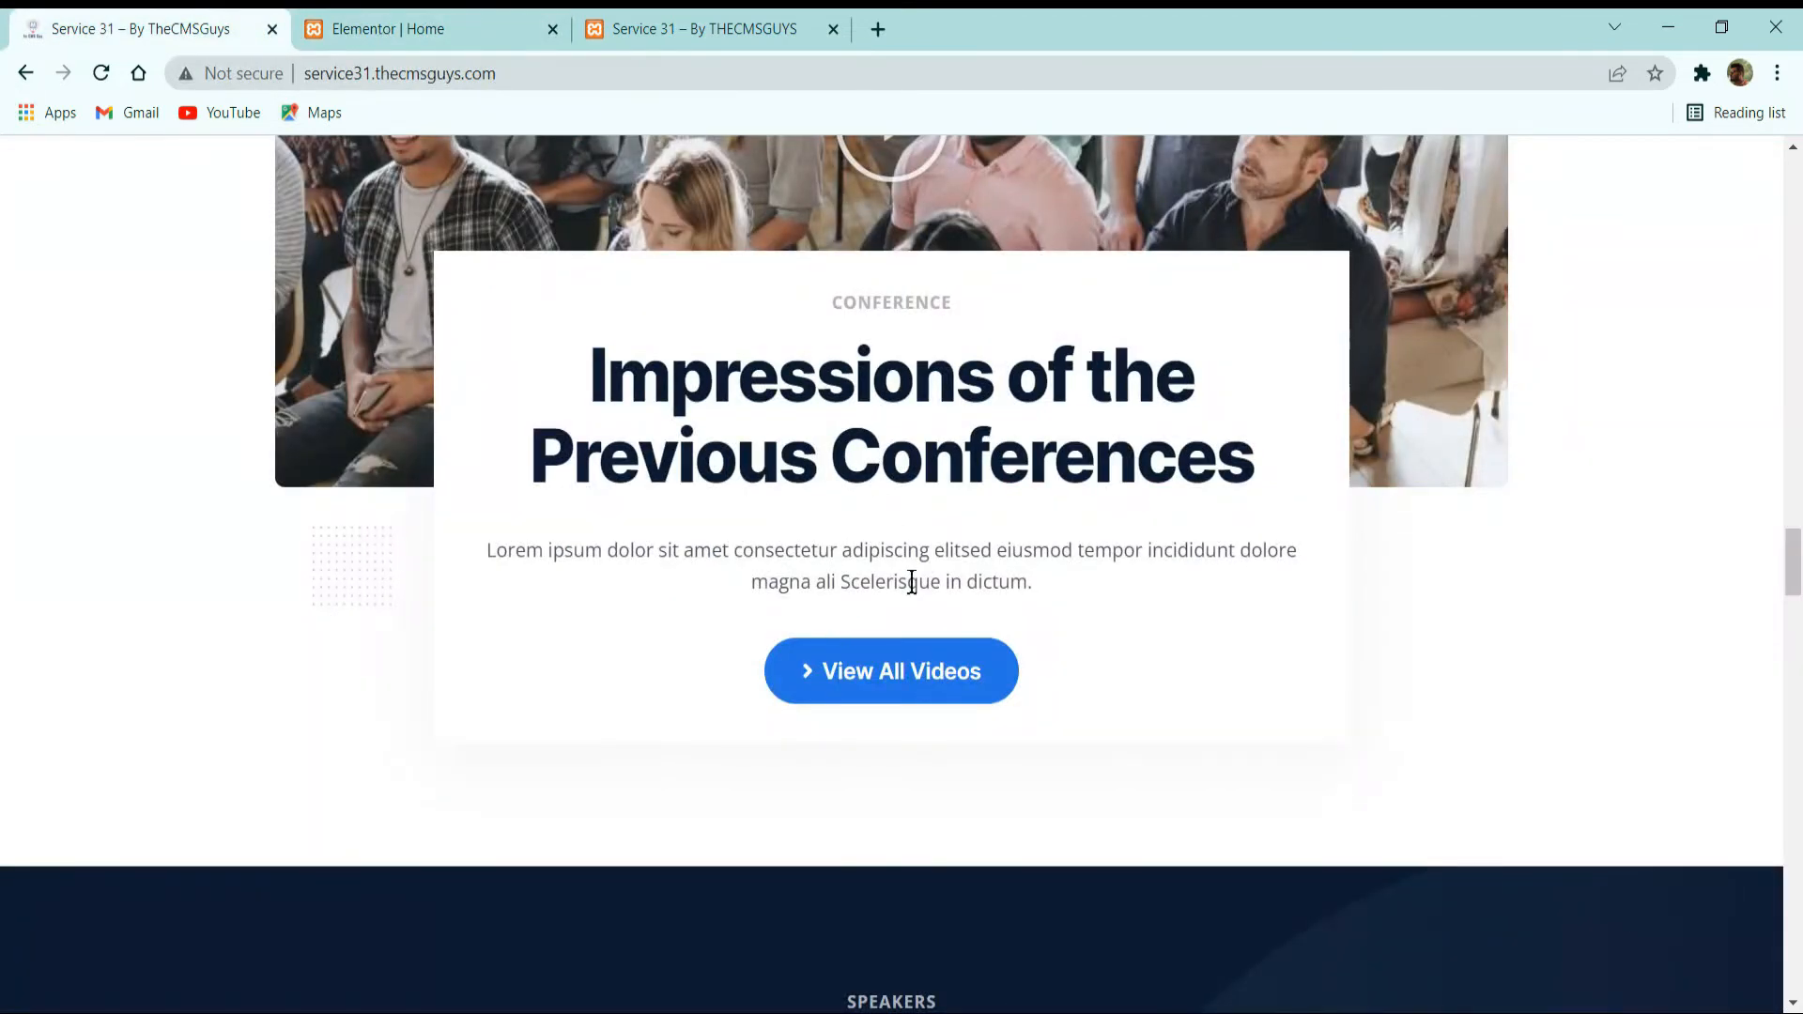
double_click(893, 314)
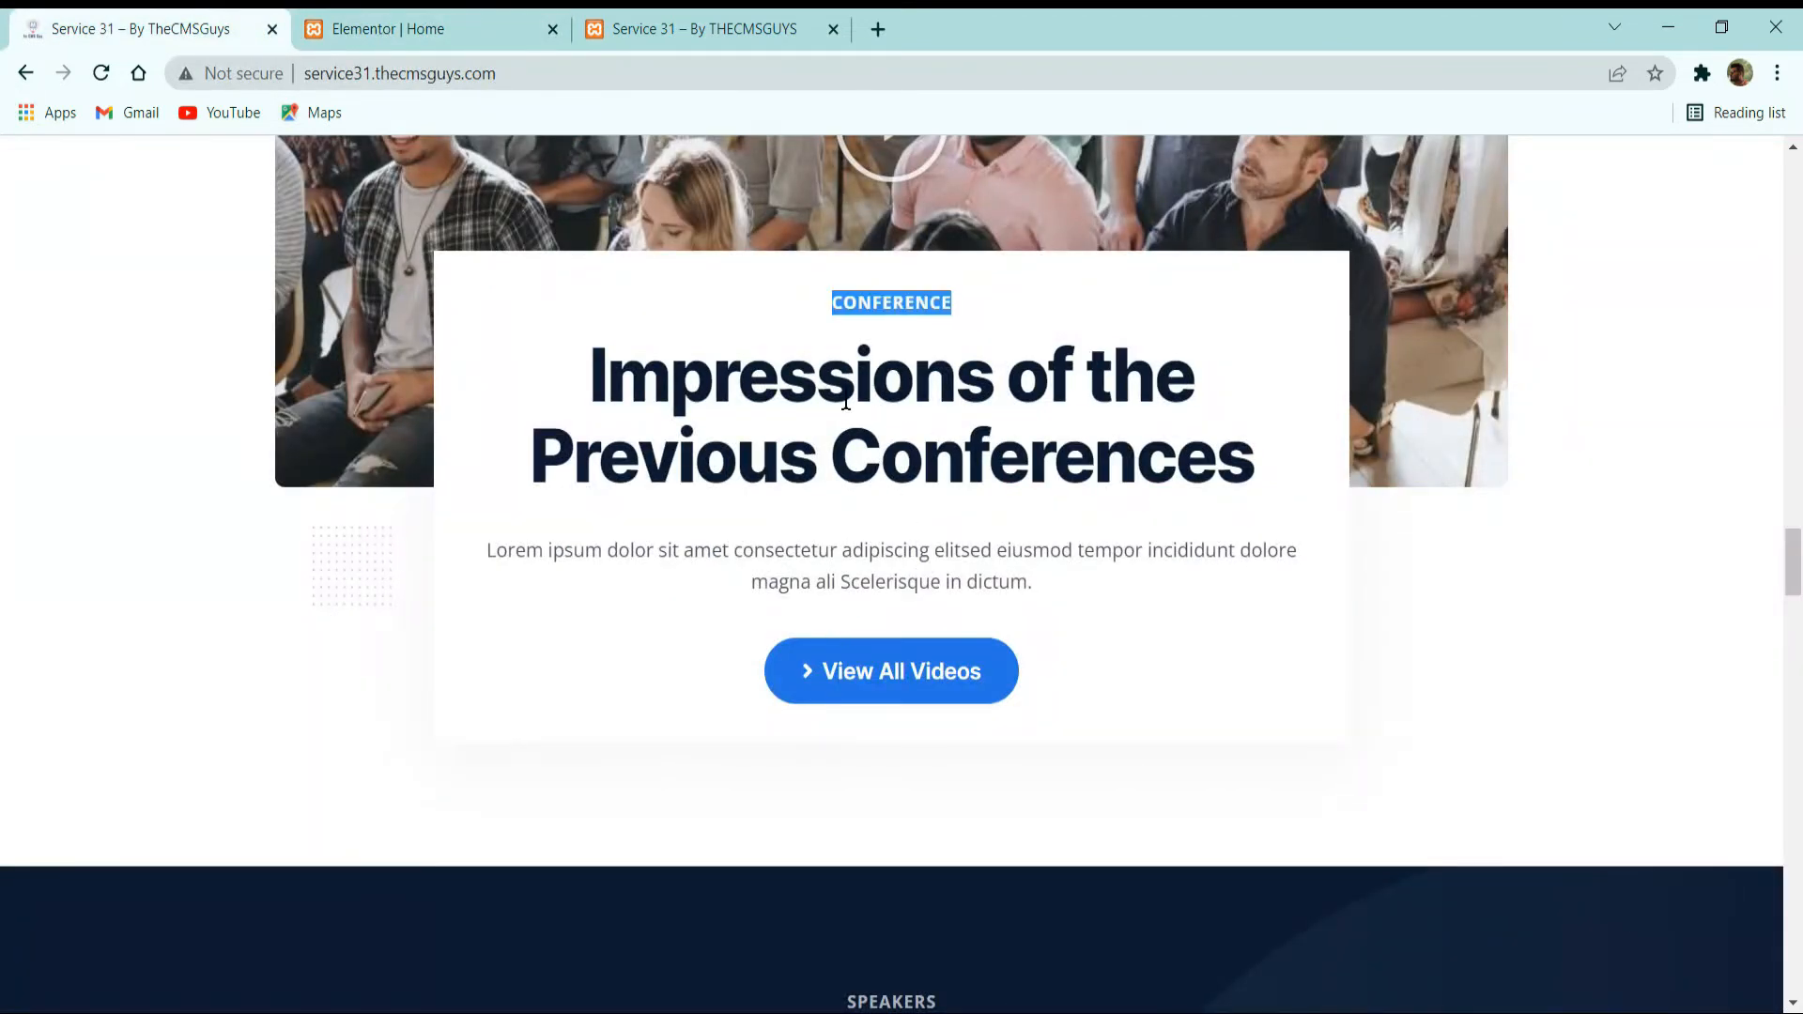
left_click(382, 27)
left_click(745, 540)
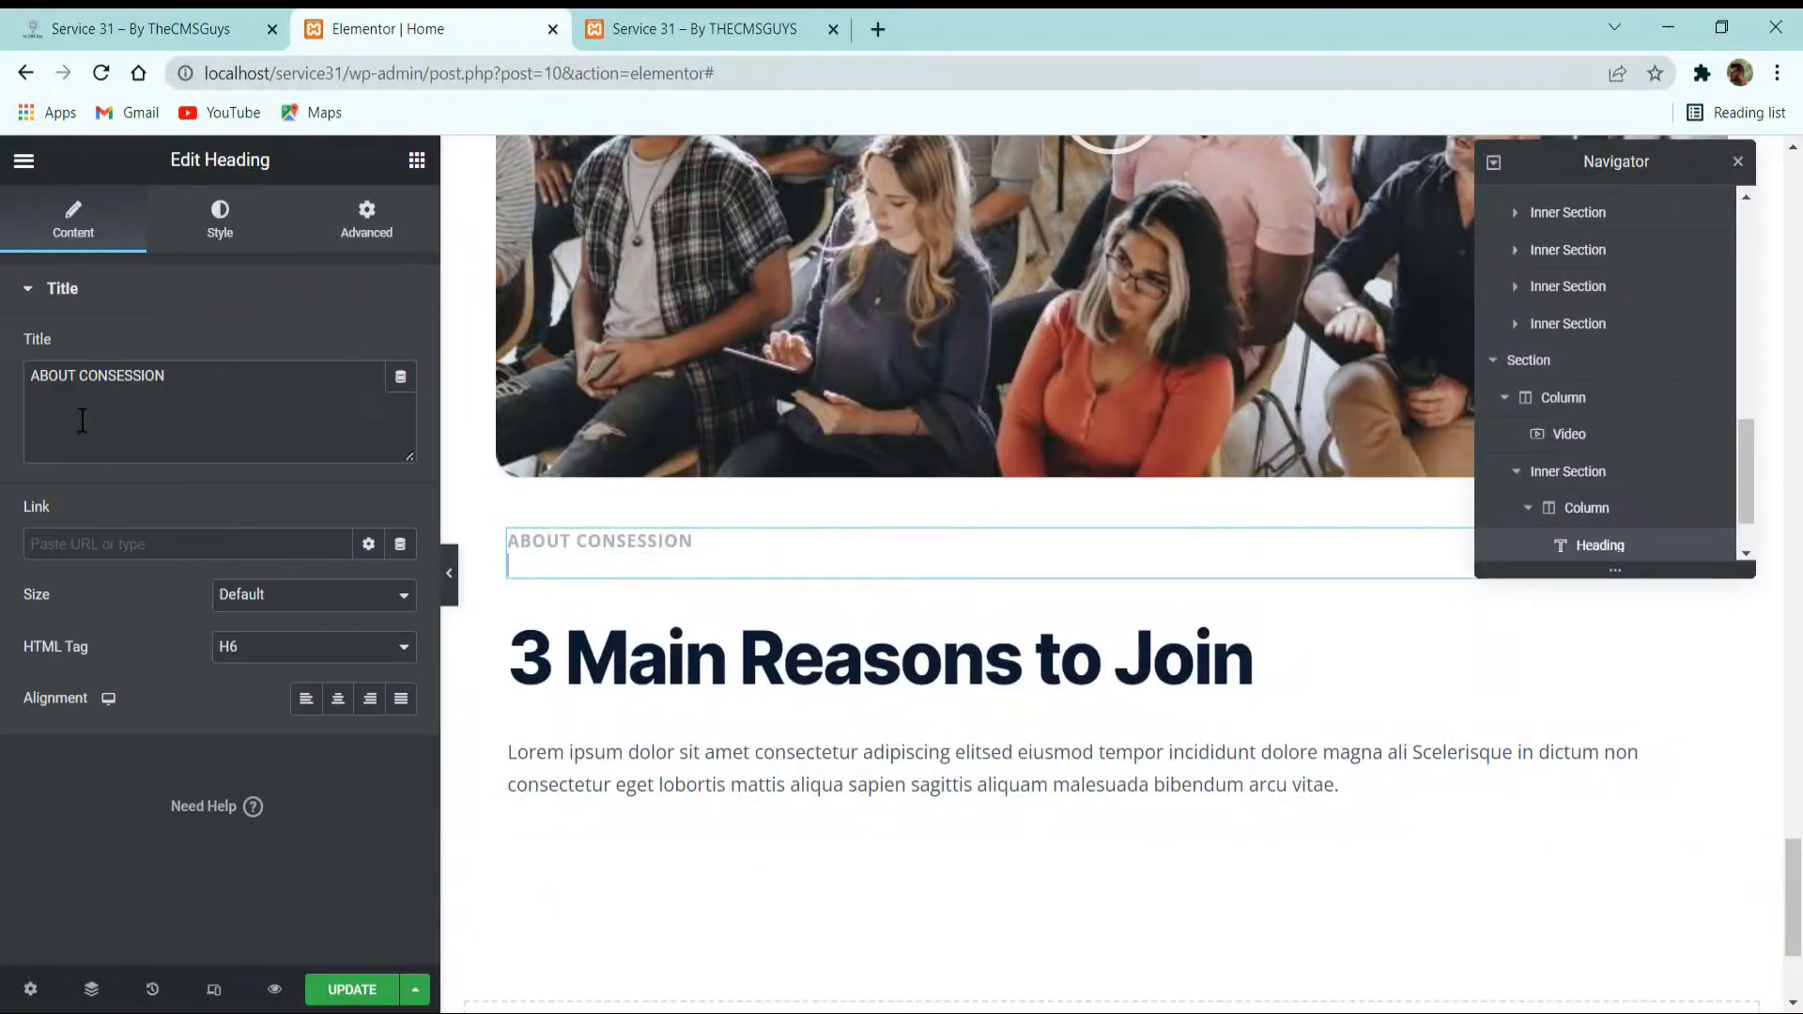
left_click(70, 398)
key("ctrl+a")
key("ctrl+v")
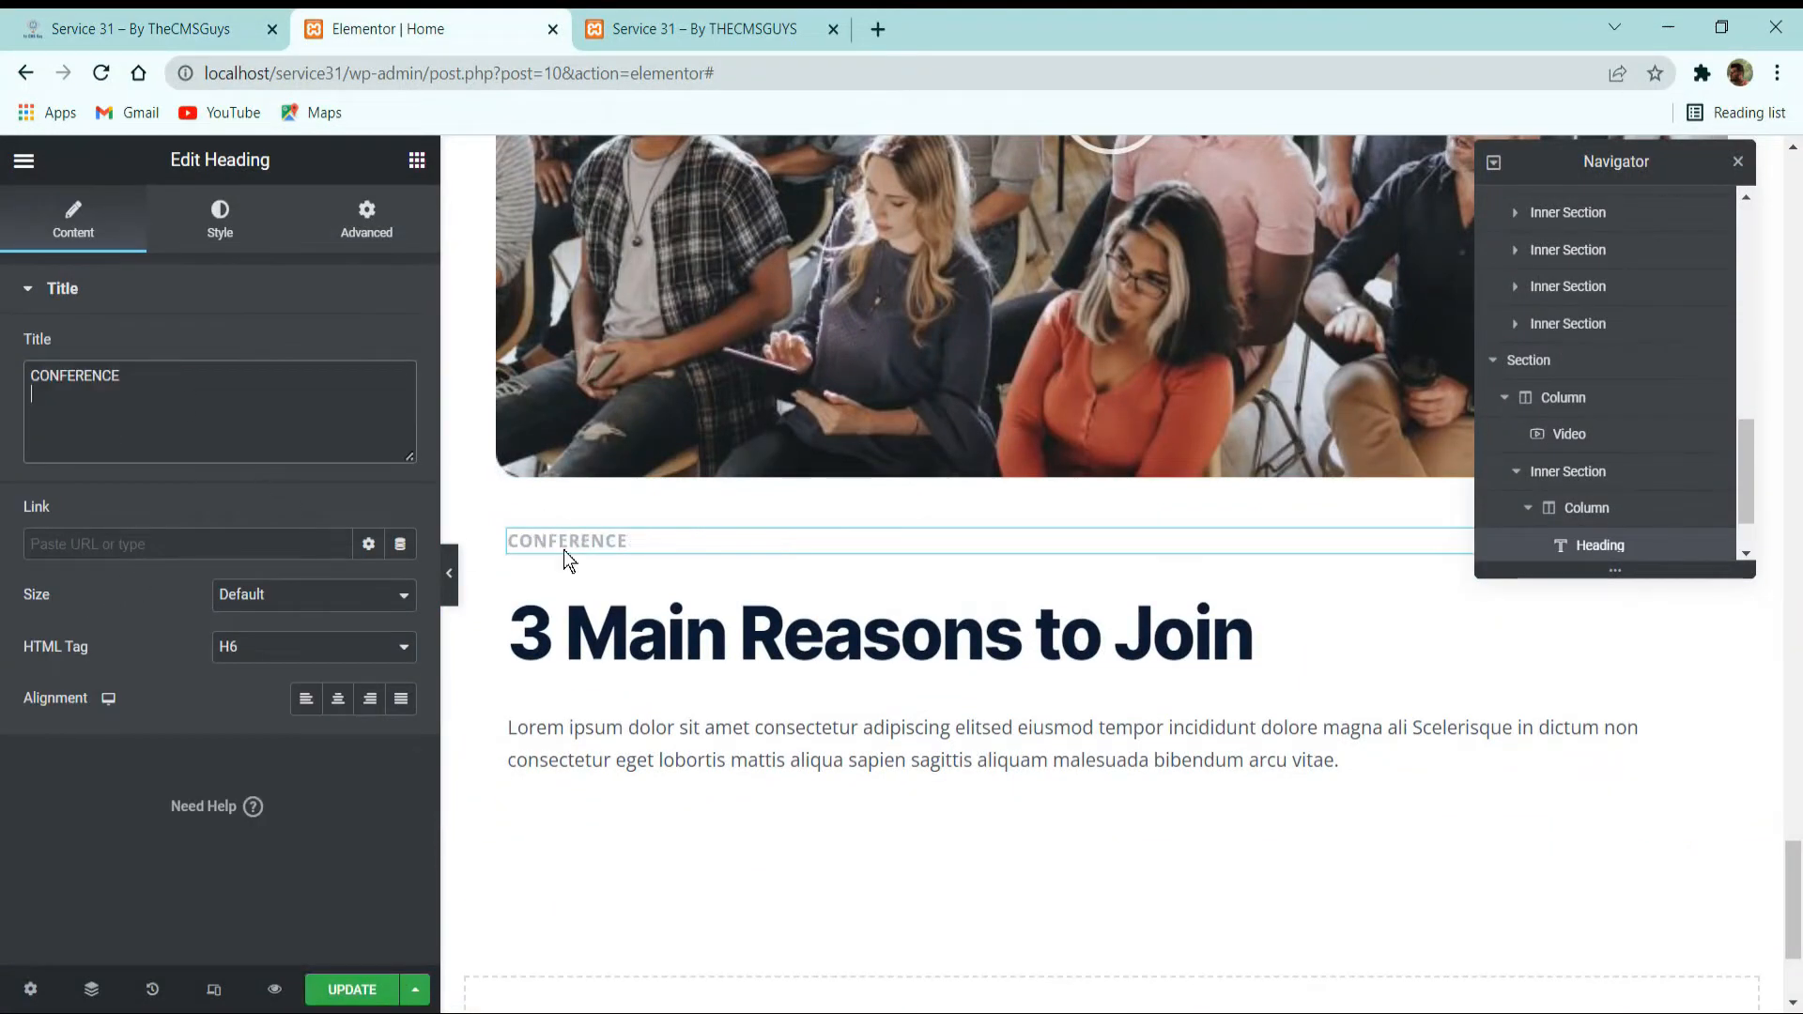
Replace the main heading with "Impressions of the Previous Conferences" from the reference site, and center both it and the small heading above.
left_click(909, 625)
left_click(140, 29)
triple_click(851, 401)
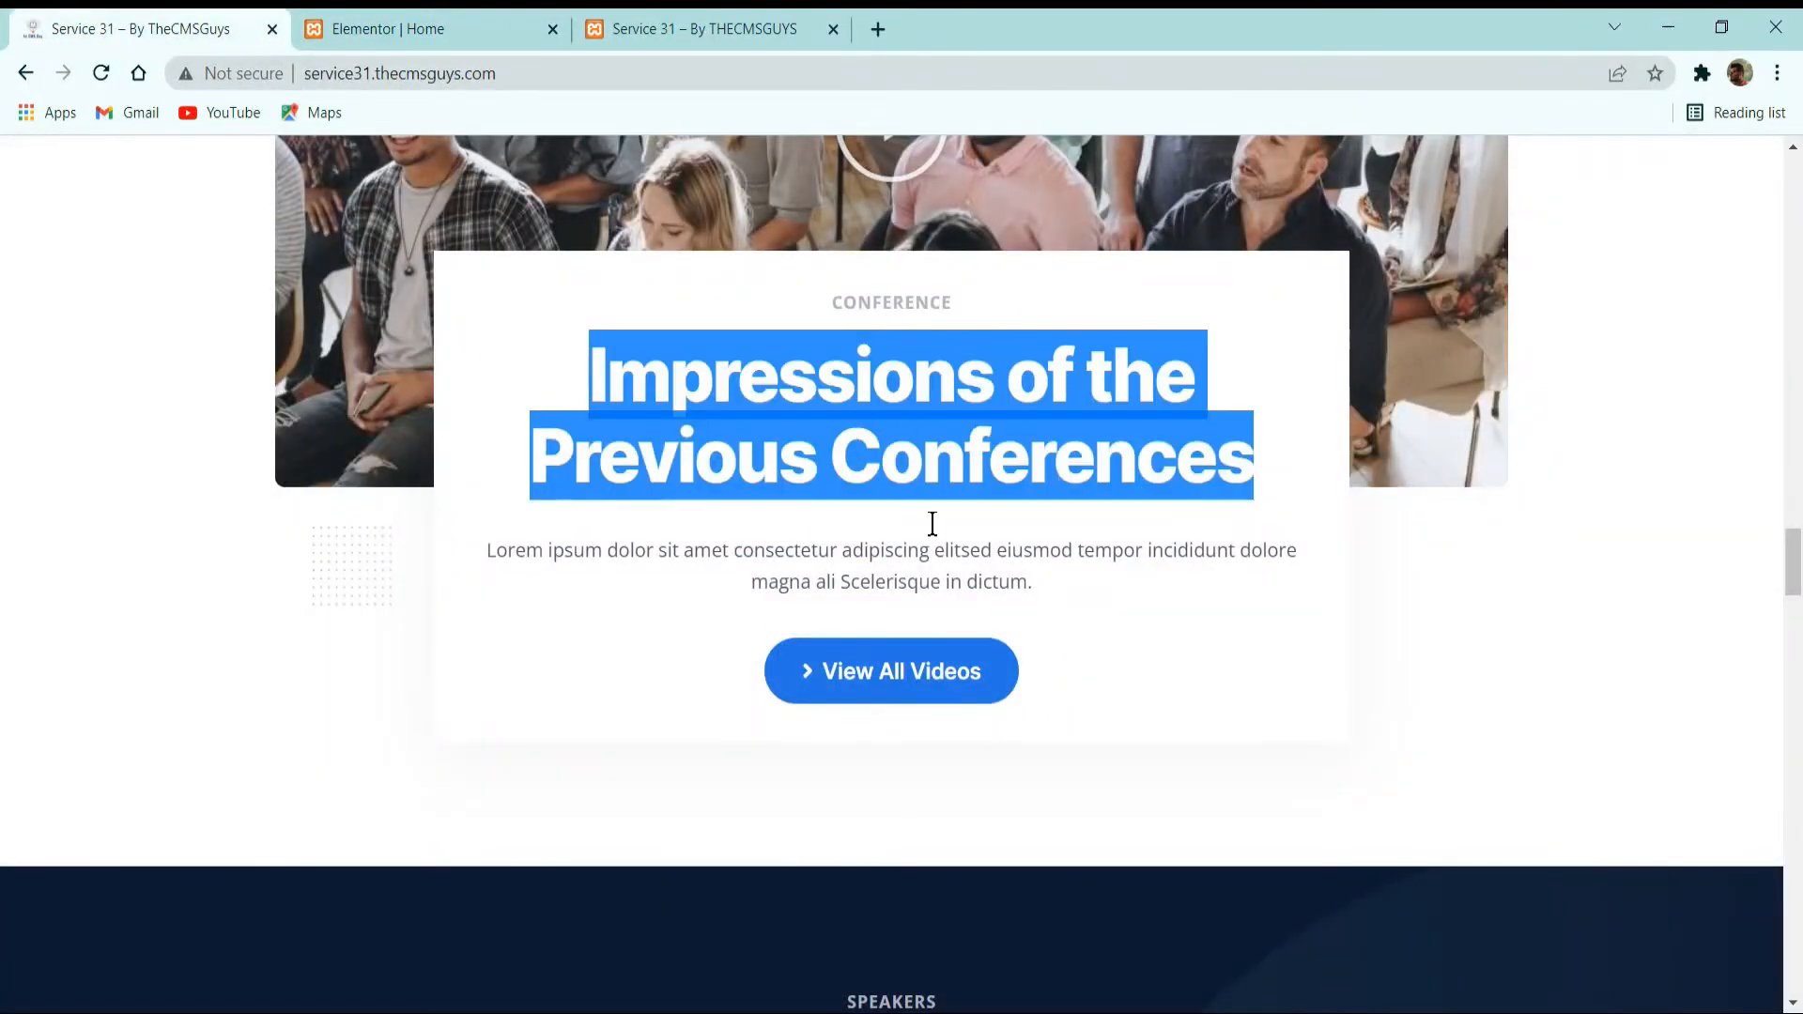
left_click(422, 29)
left_click(207, 426)
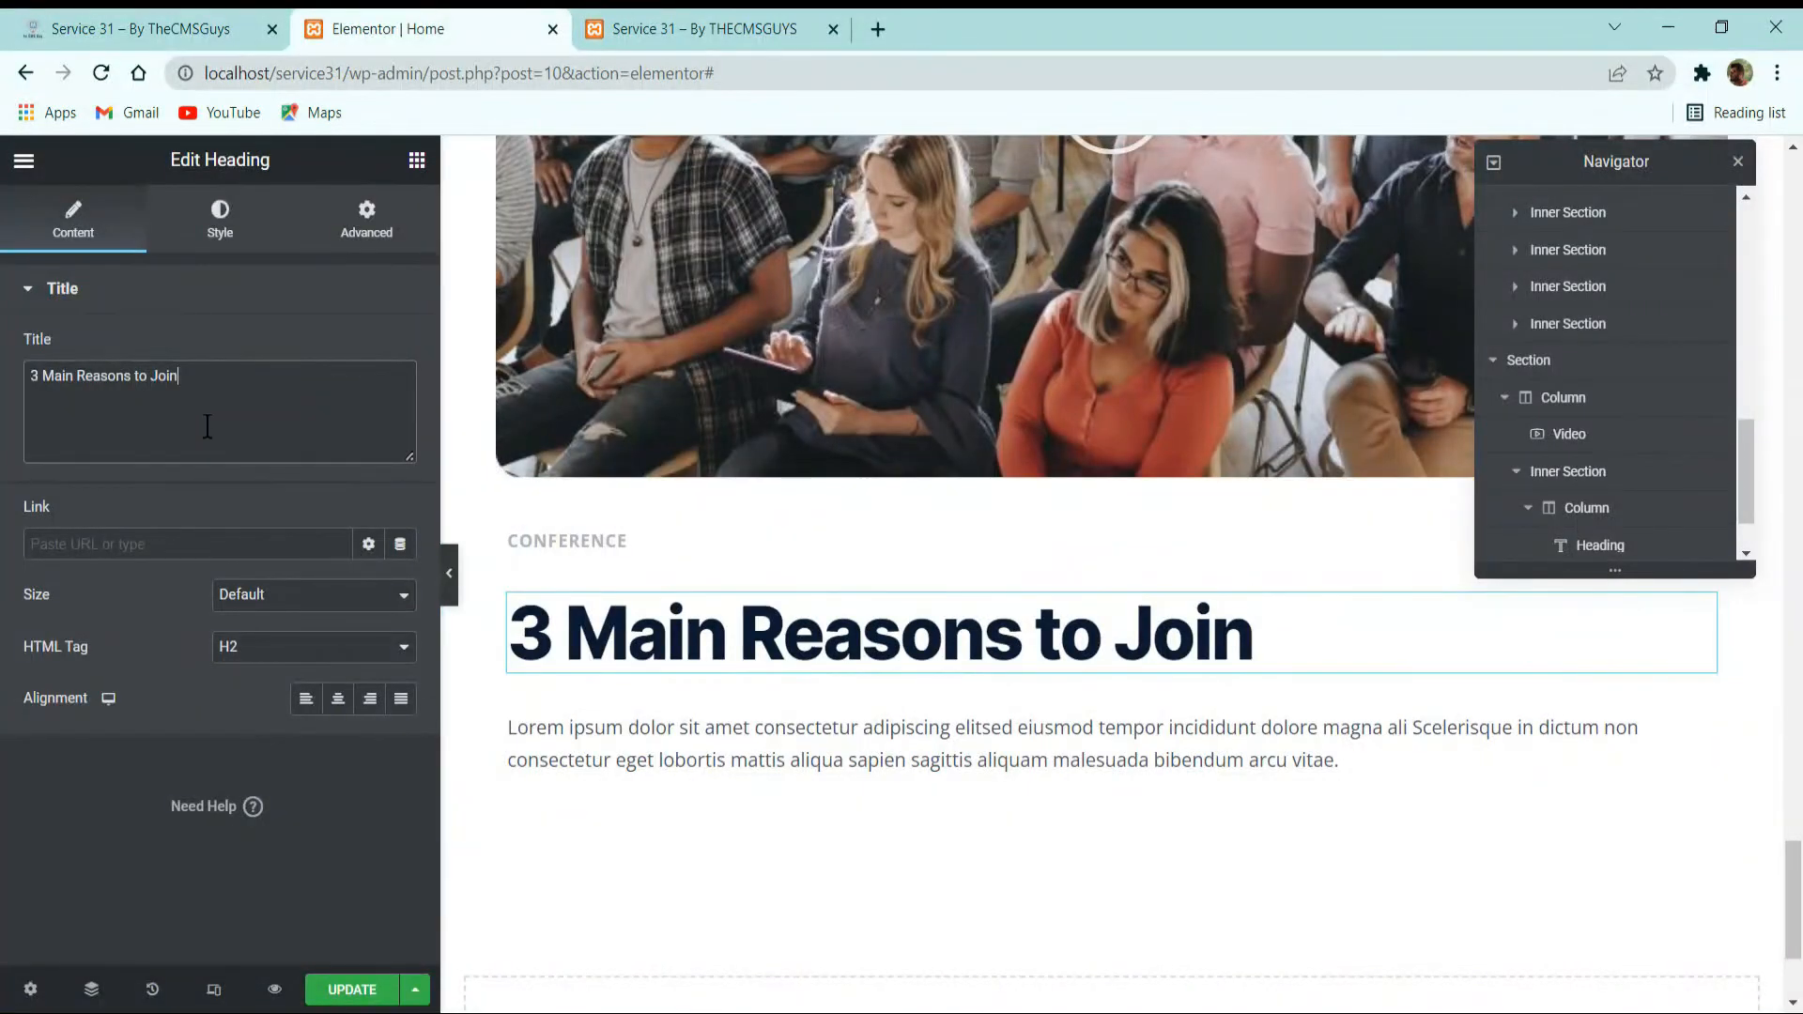
key("ctrl+a")
key("ctrl+v")
left_click(338, 699)
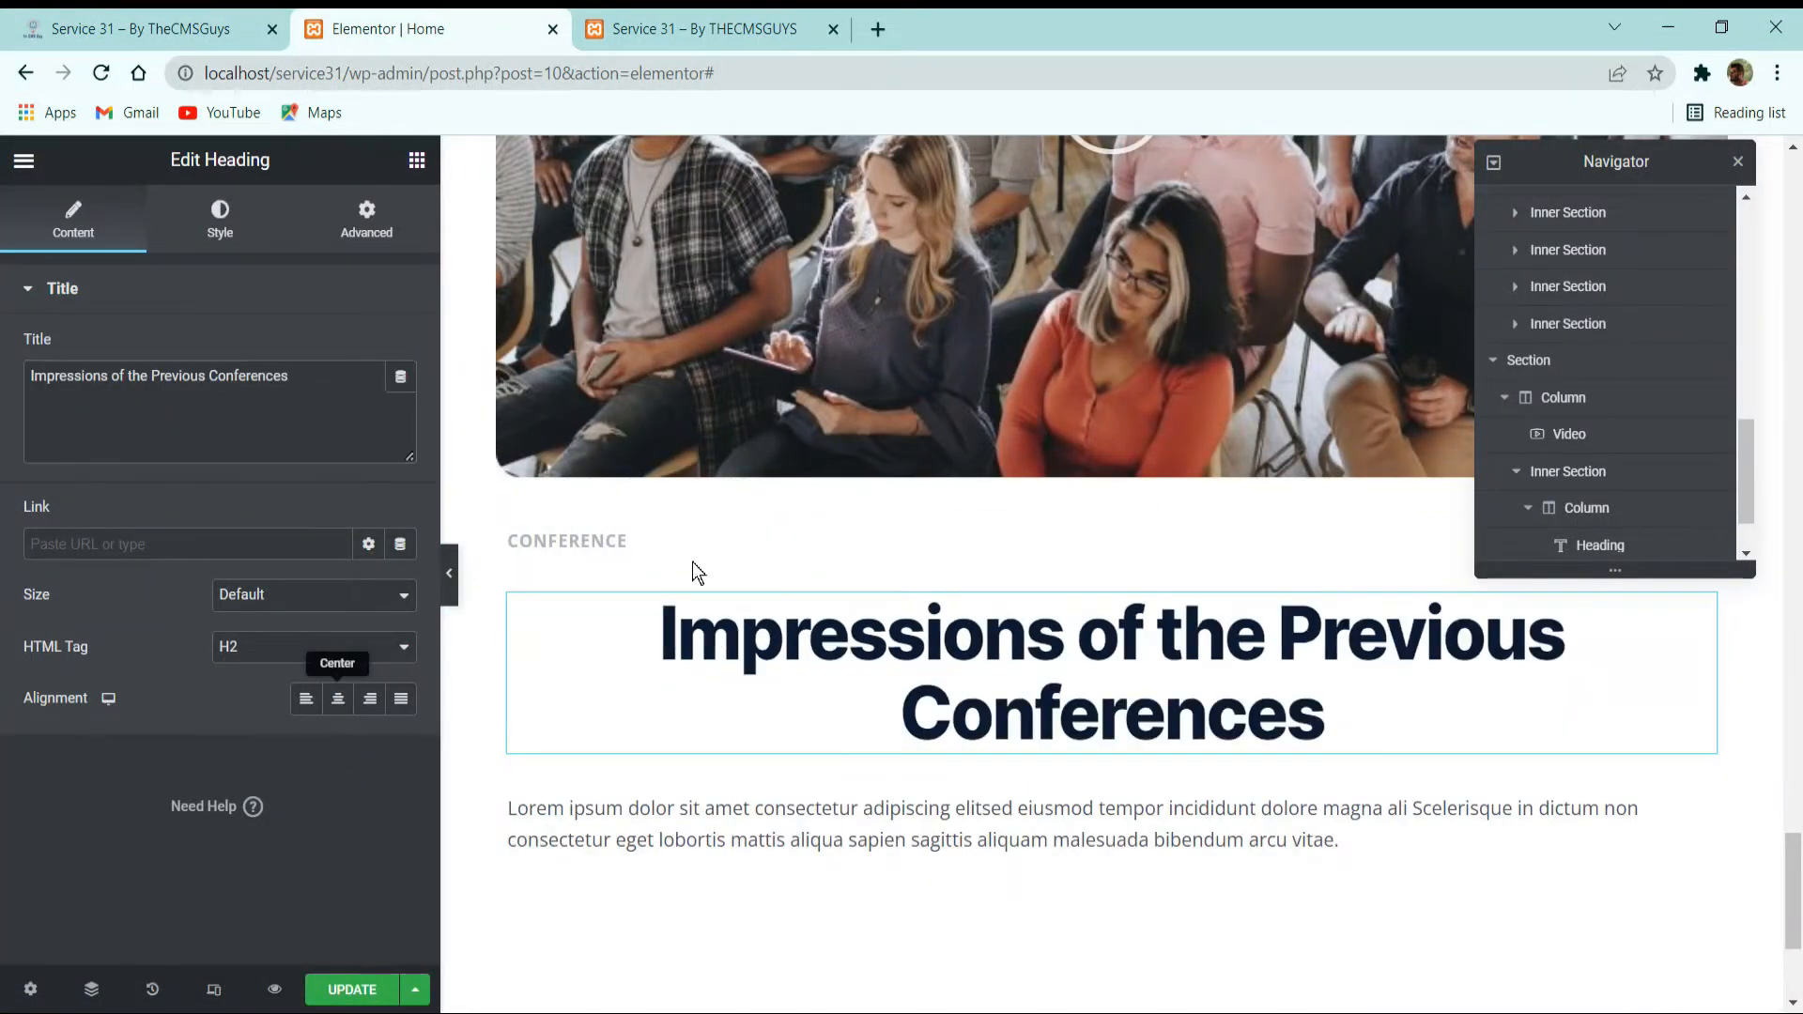
left_click(541, 542)
left_click(338, 699)
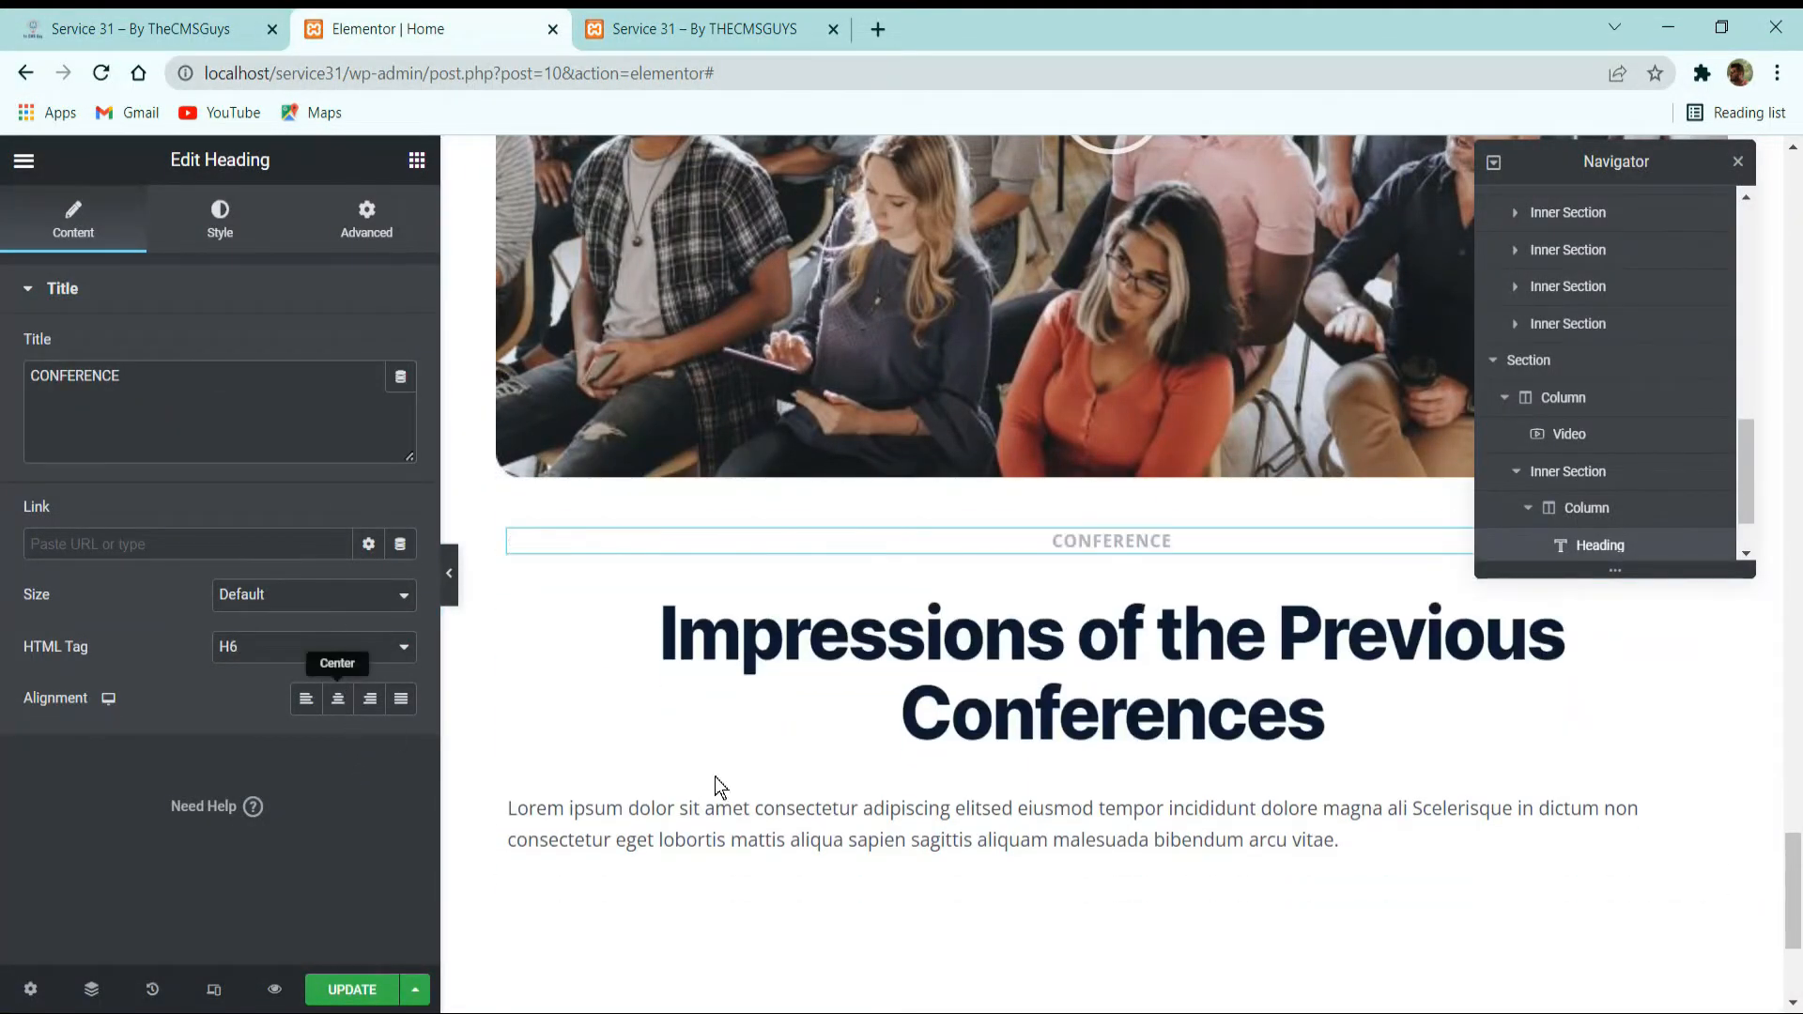
Replace the paragraph under the heading with the reference card's shorter lorem ipsum text ending "Scelerisque in dictum." and center it.
left_click(766, 829)
left_click(247, 25)
triple_click(935, 585)
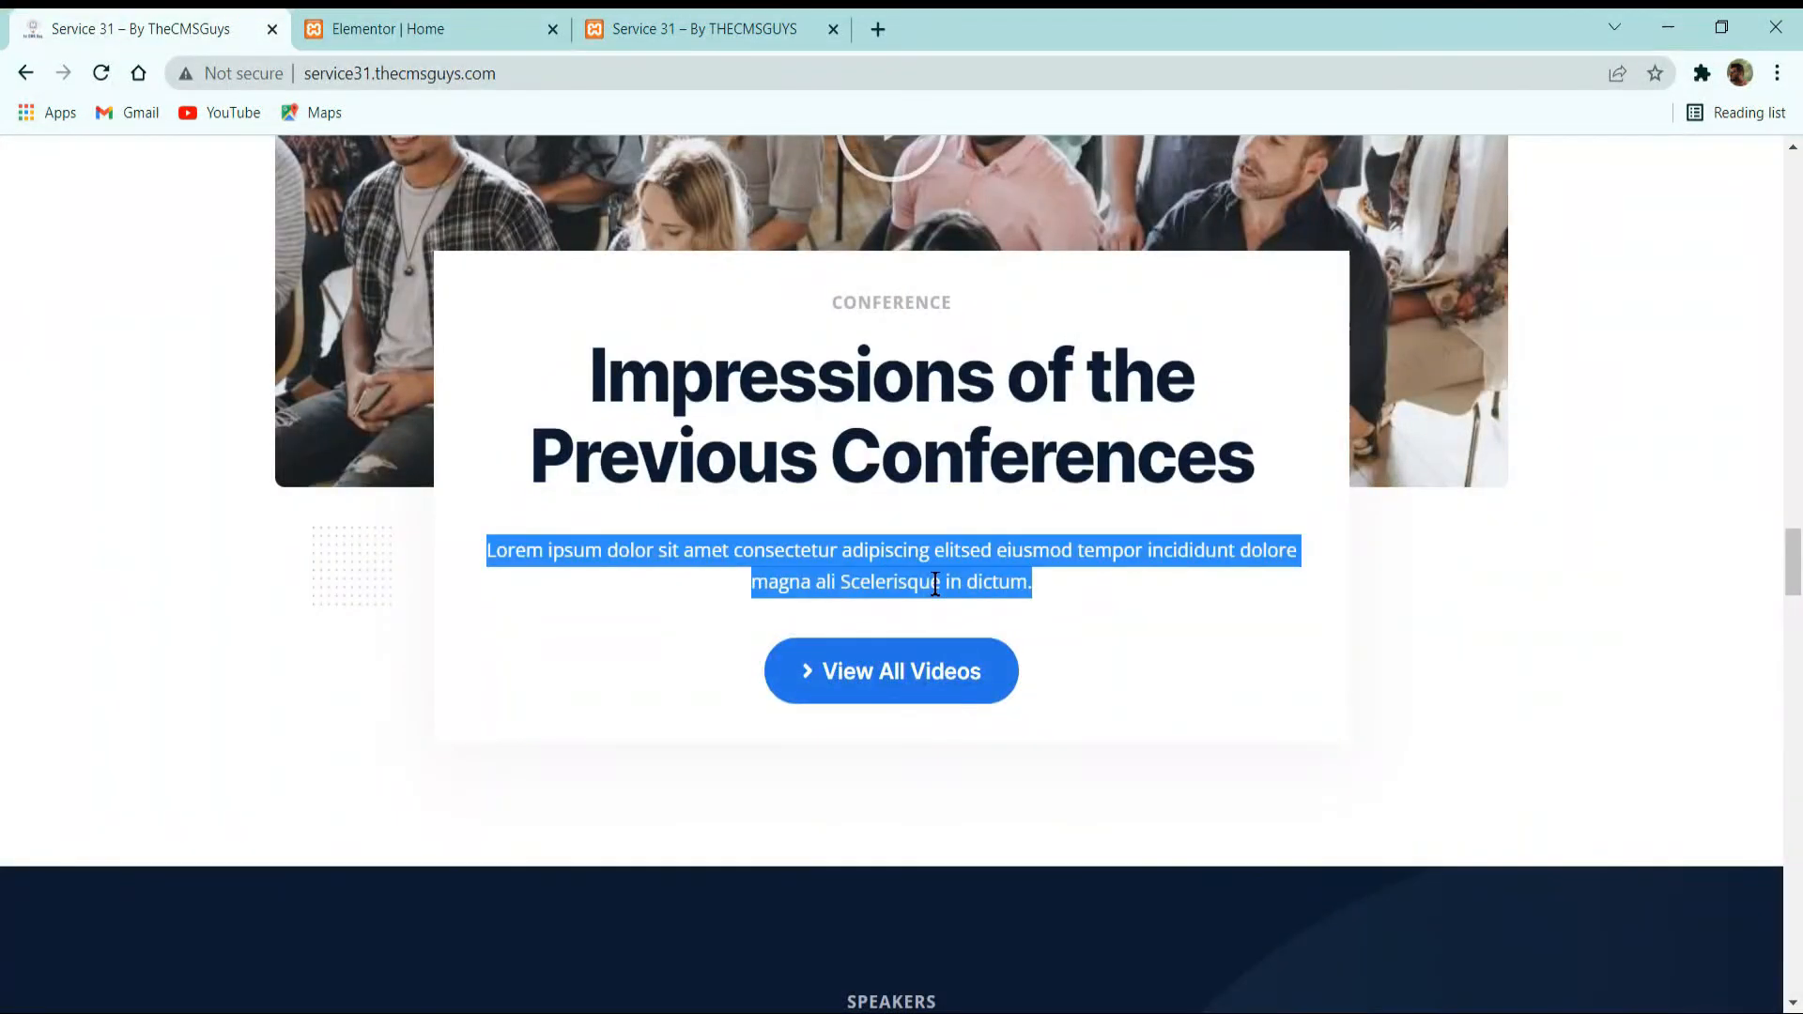
left_click(422, 28)
left_click(299, 451)
key("ctrl+a")
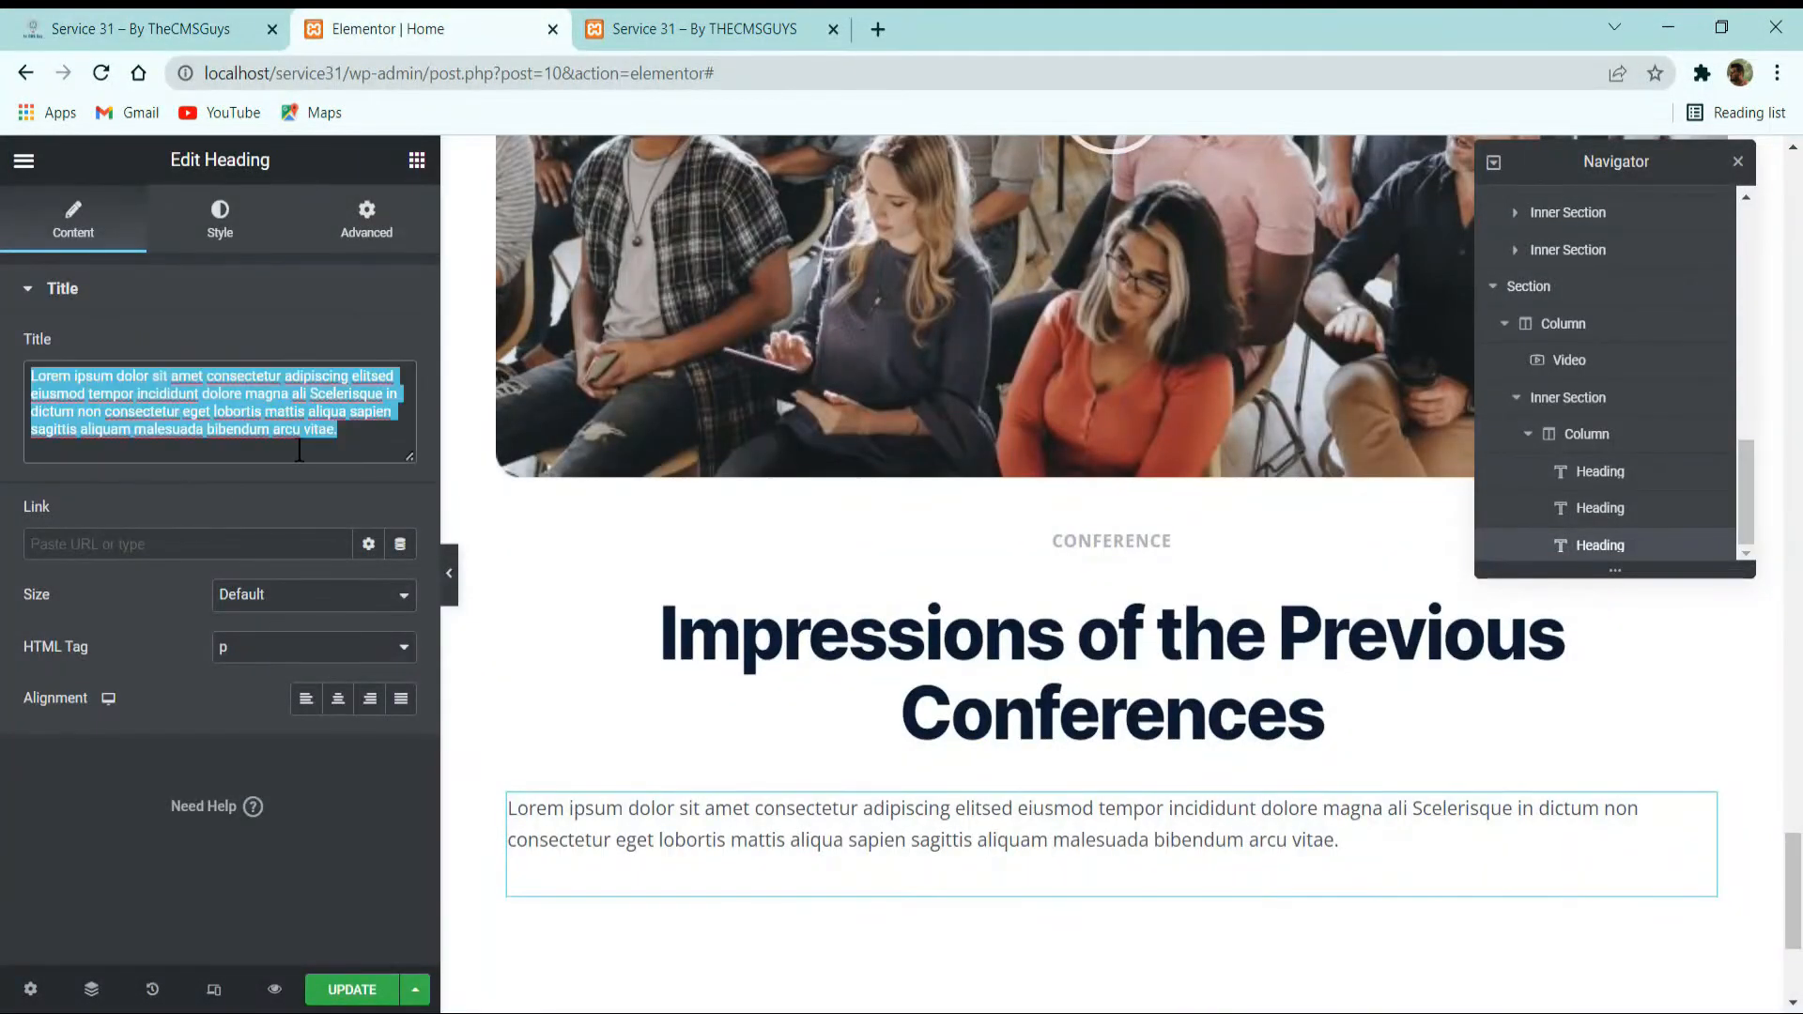
key("ctrl+v")
left_click(338, 699)
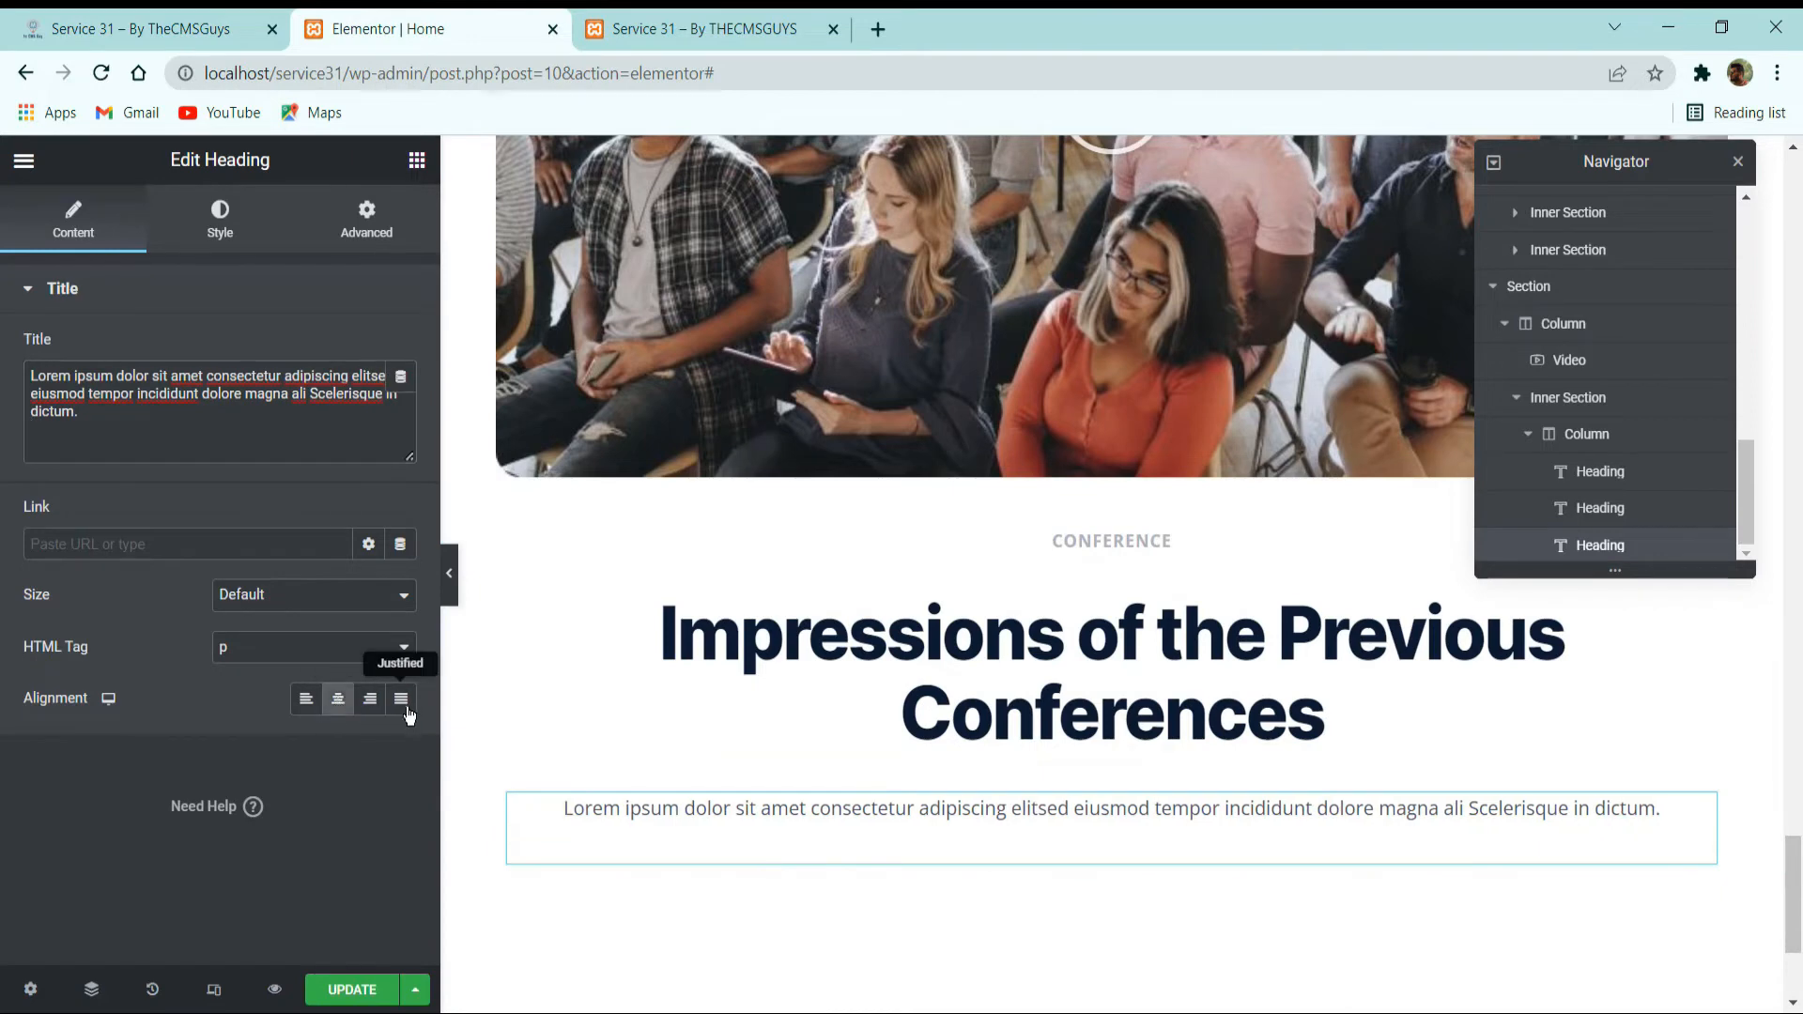
Set the card's inner section to a boxed width of 780 with No Gap between columns.
left_click(1097, 502)
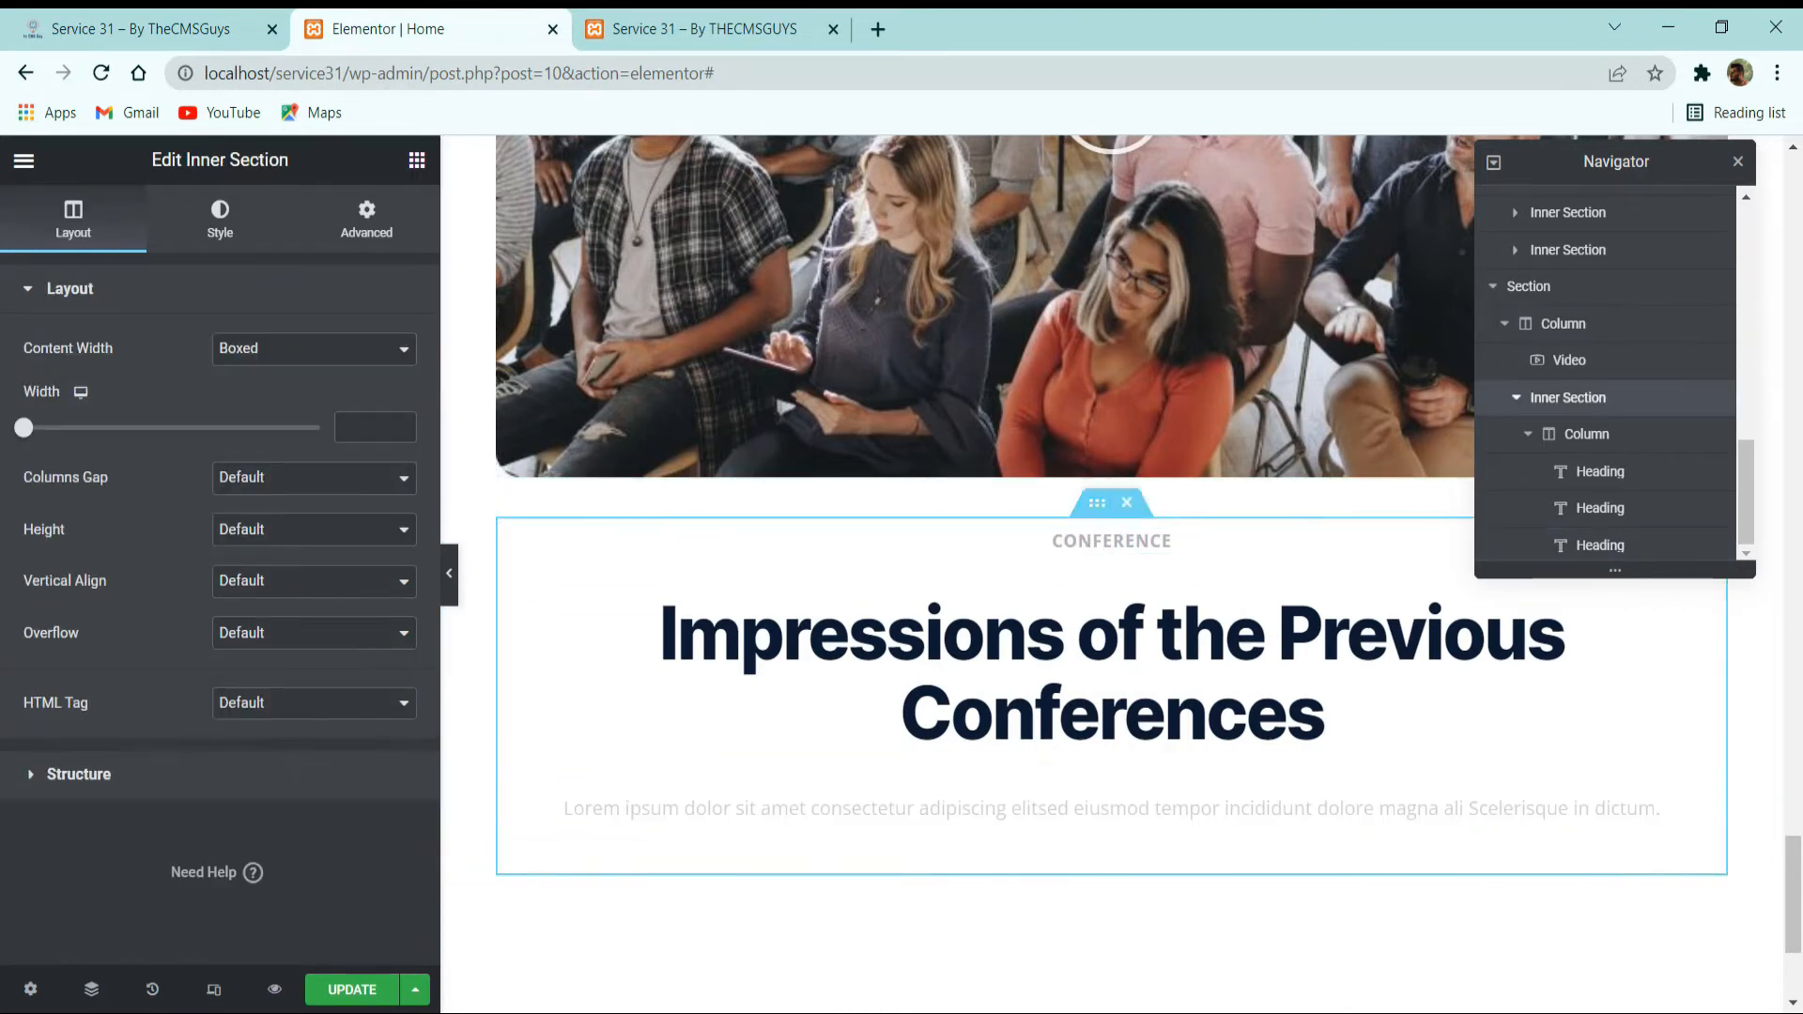
left_click(379, 429)
type("780")
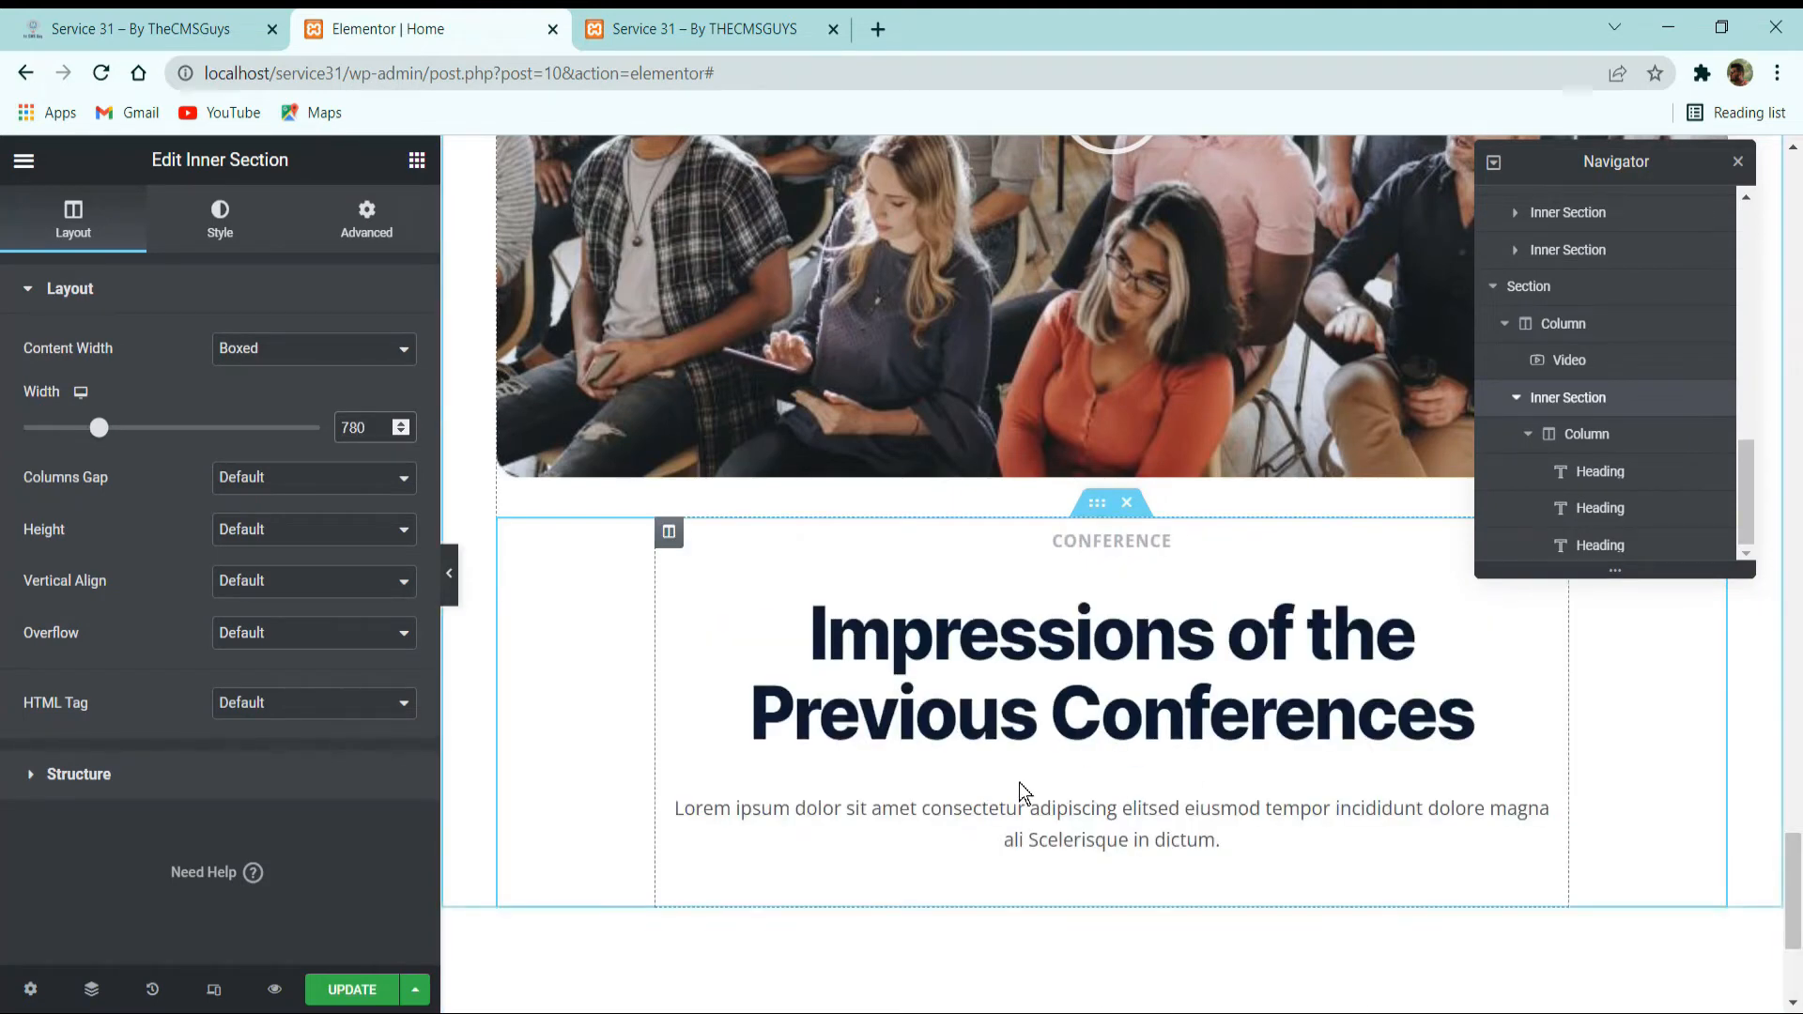
left_click(237, 491)
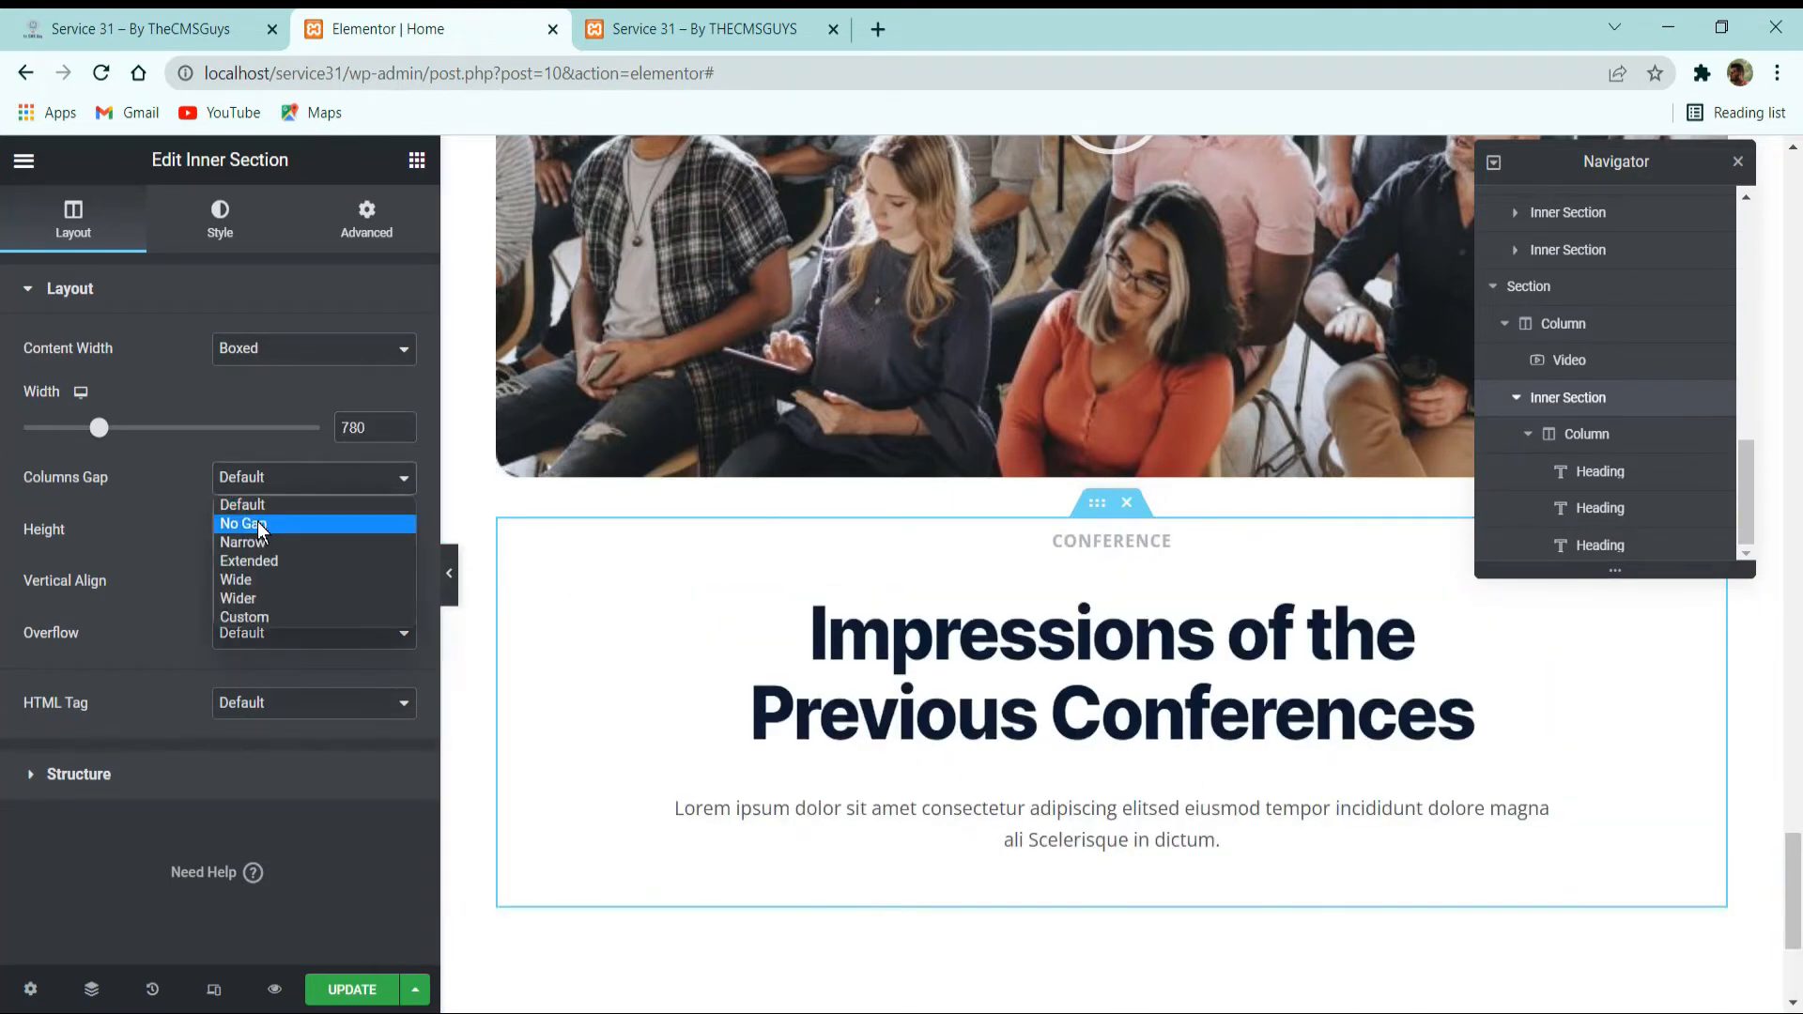
left_click(262, 524)
Check the reference card's spacing and set the card column's padding to 32 px on all sides.
left_click(150, 28)
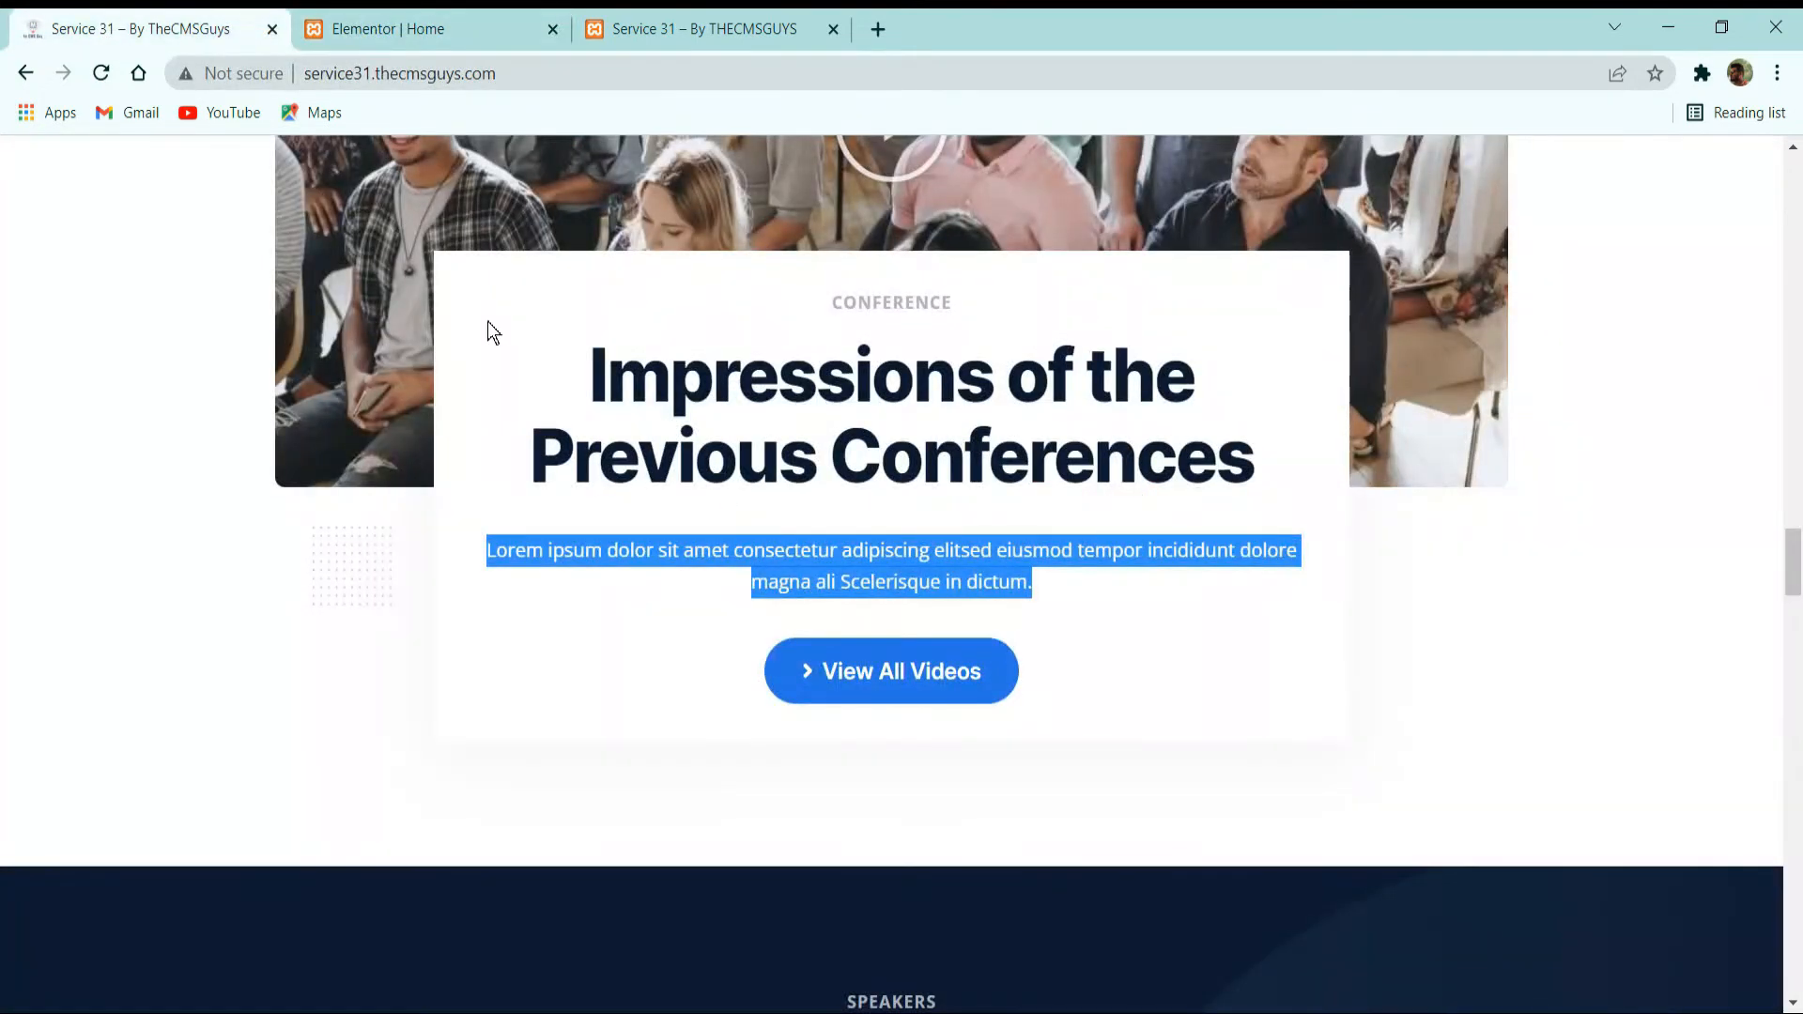
left_click(372, 26)
left_click(220, 219)
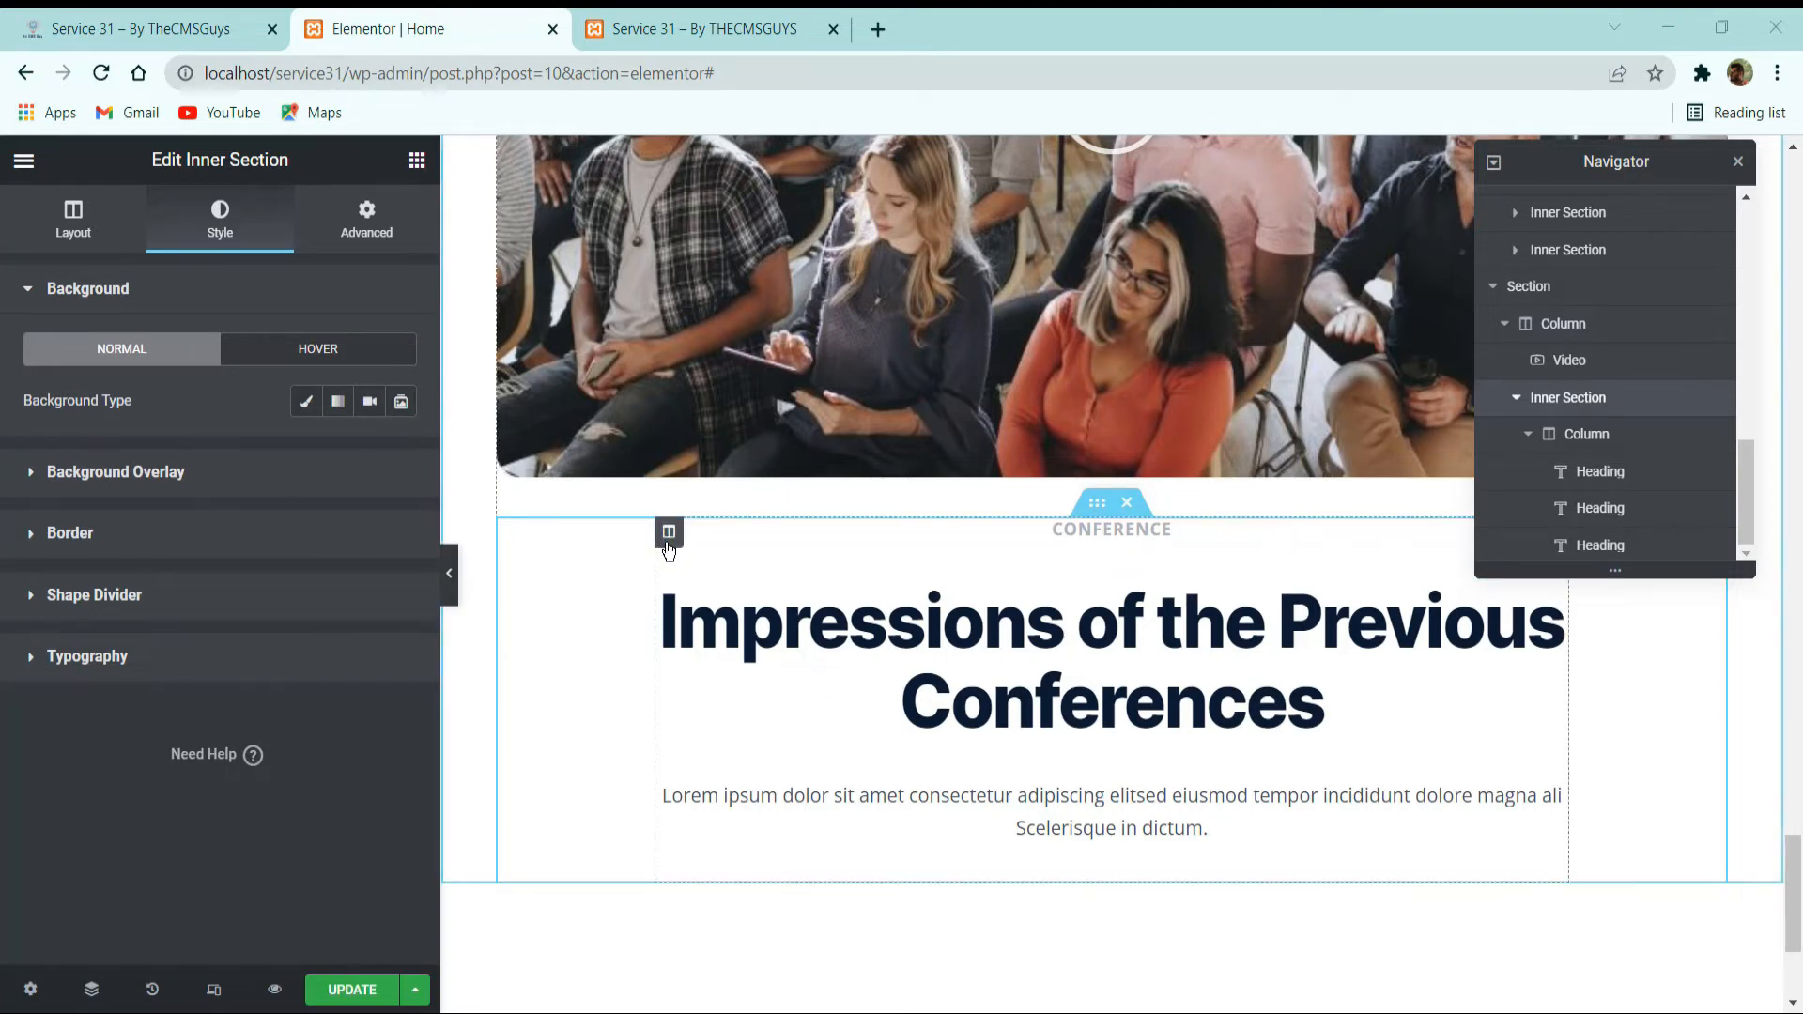
left_click(669, 532)
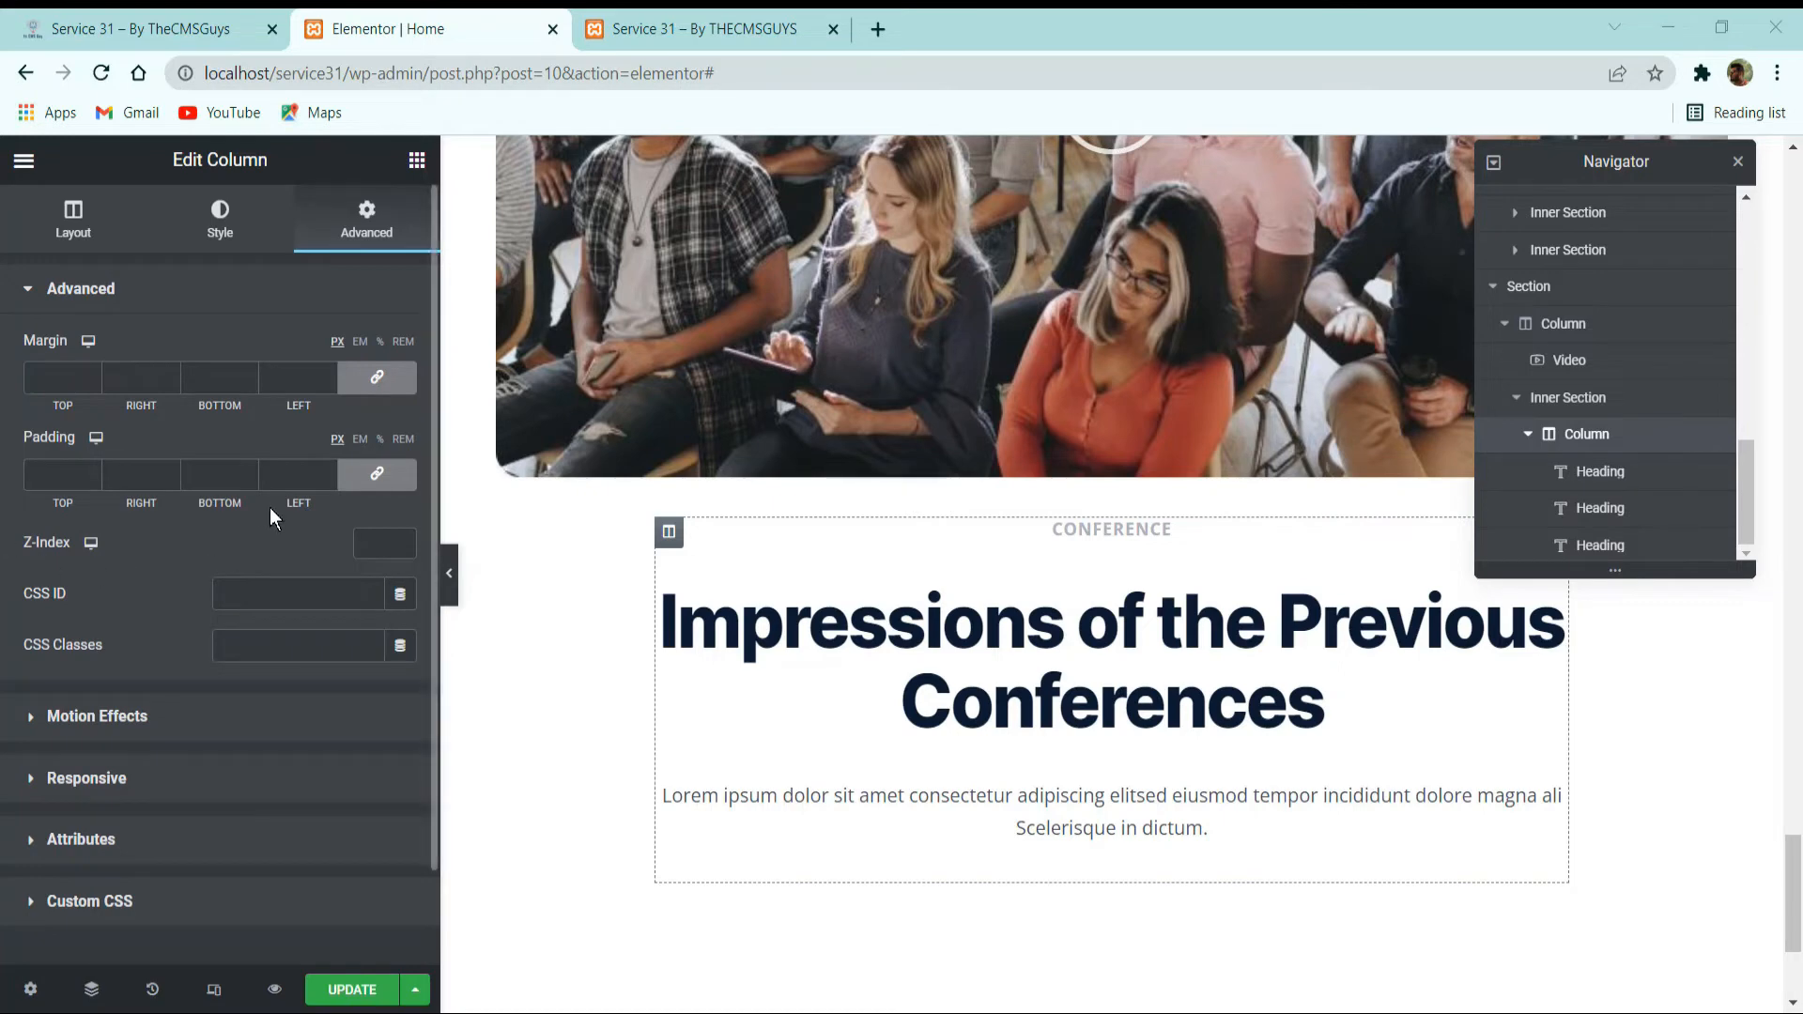
left_click(293, 474)
type("32")
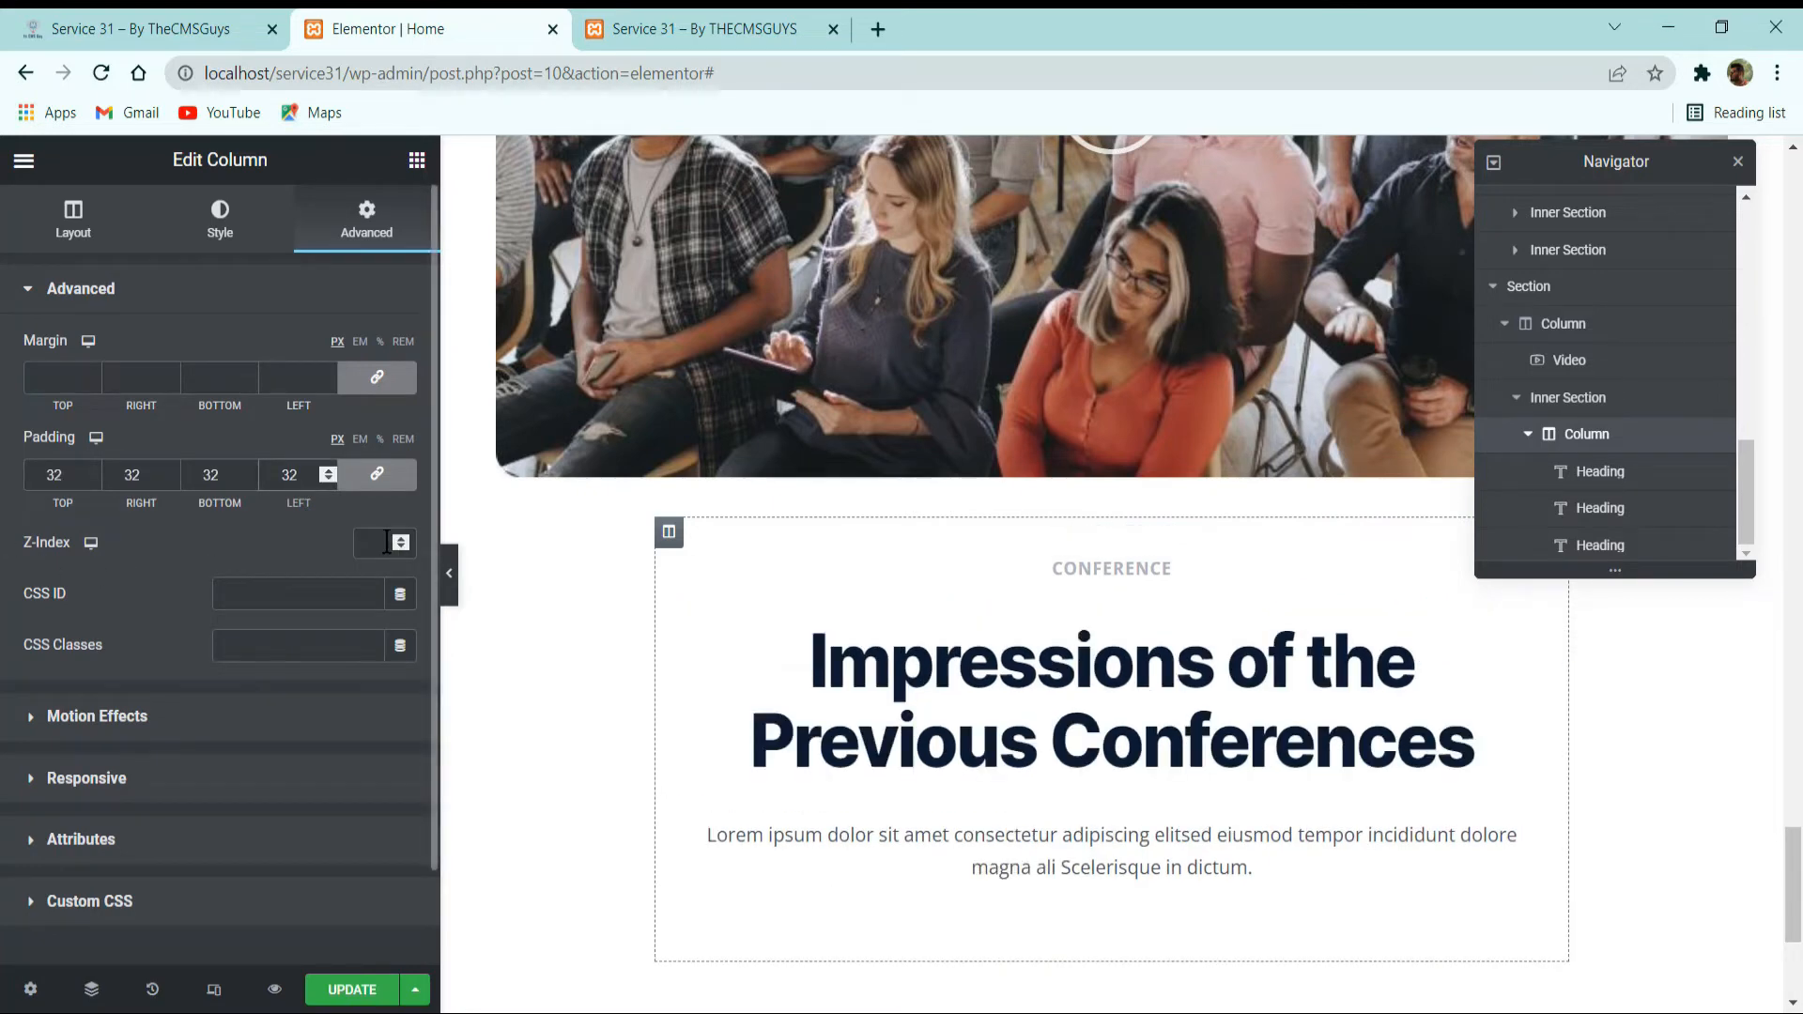
Give the card column a classic background in white, #FFFFFF.
left_click(223, 205)
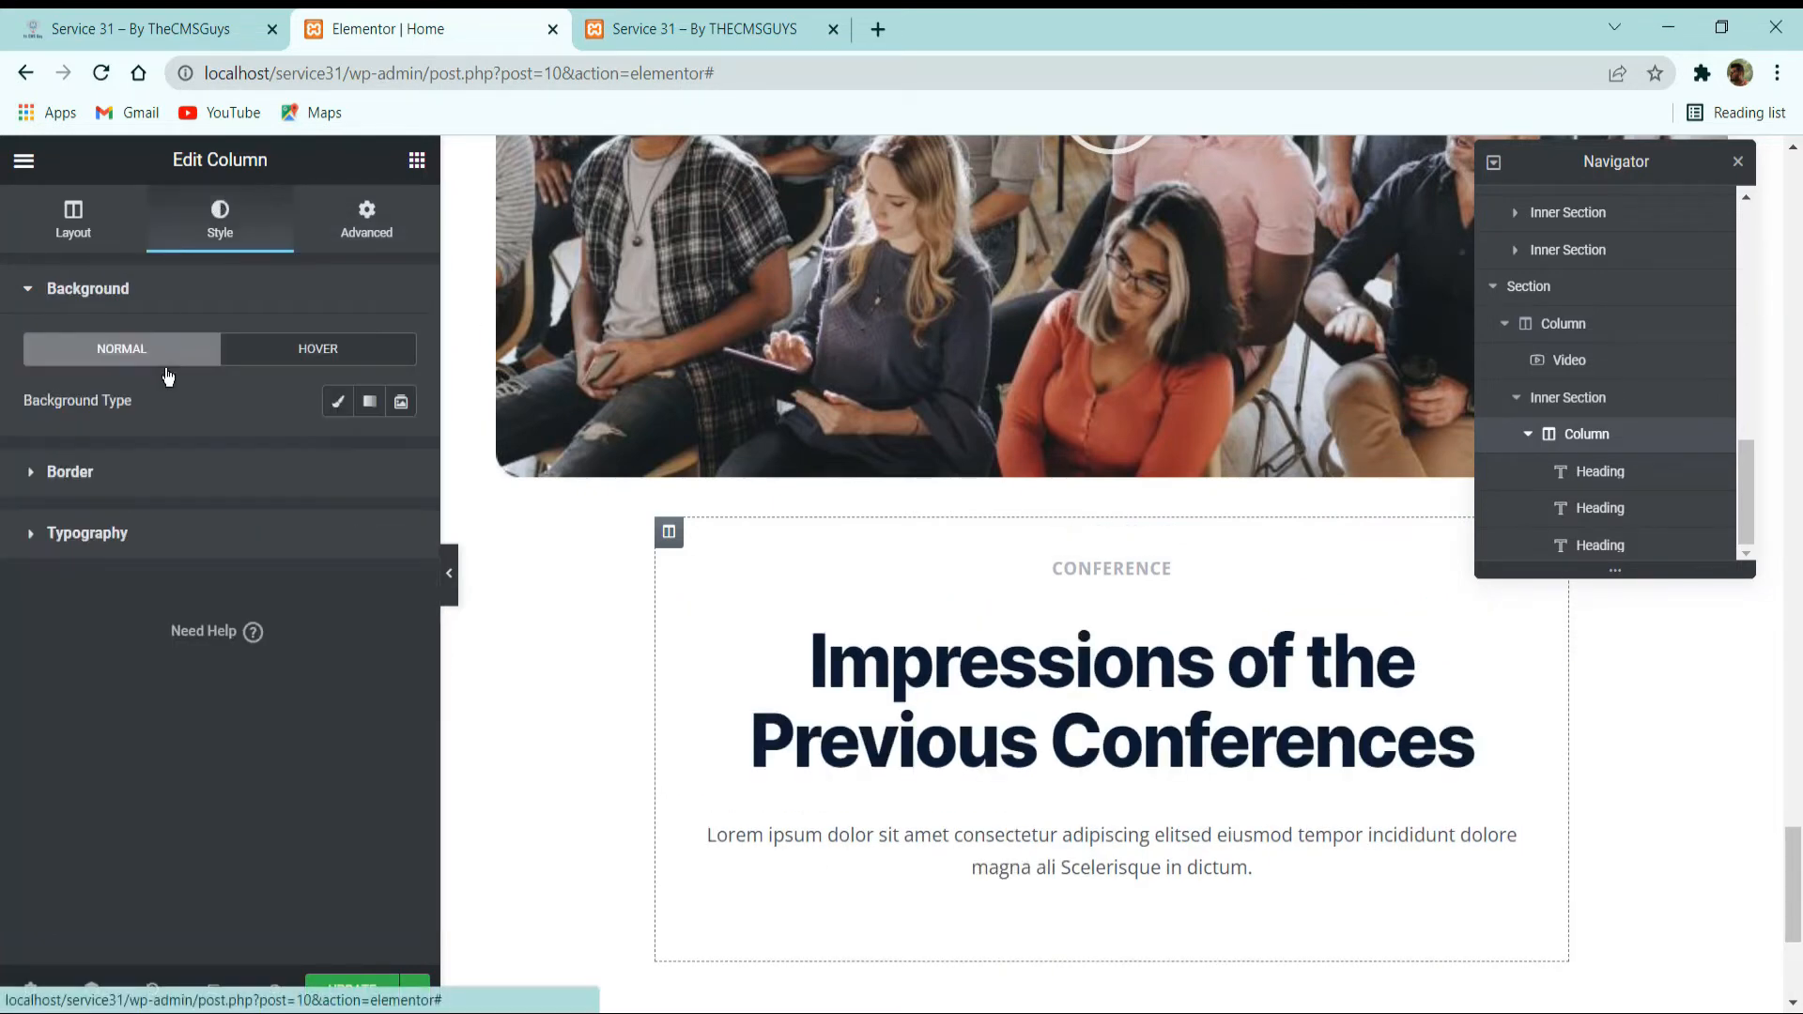
left_click(339, 401)
left_click(402, 454)
left_click_drag(324, 606, 122, 528)
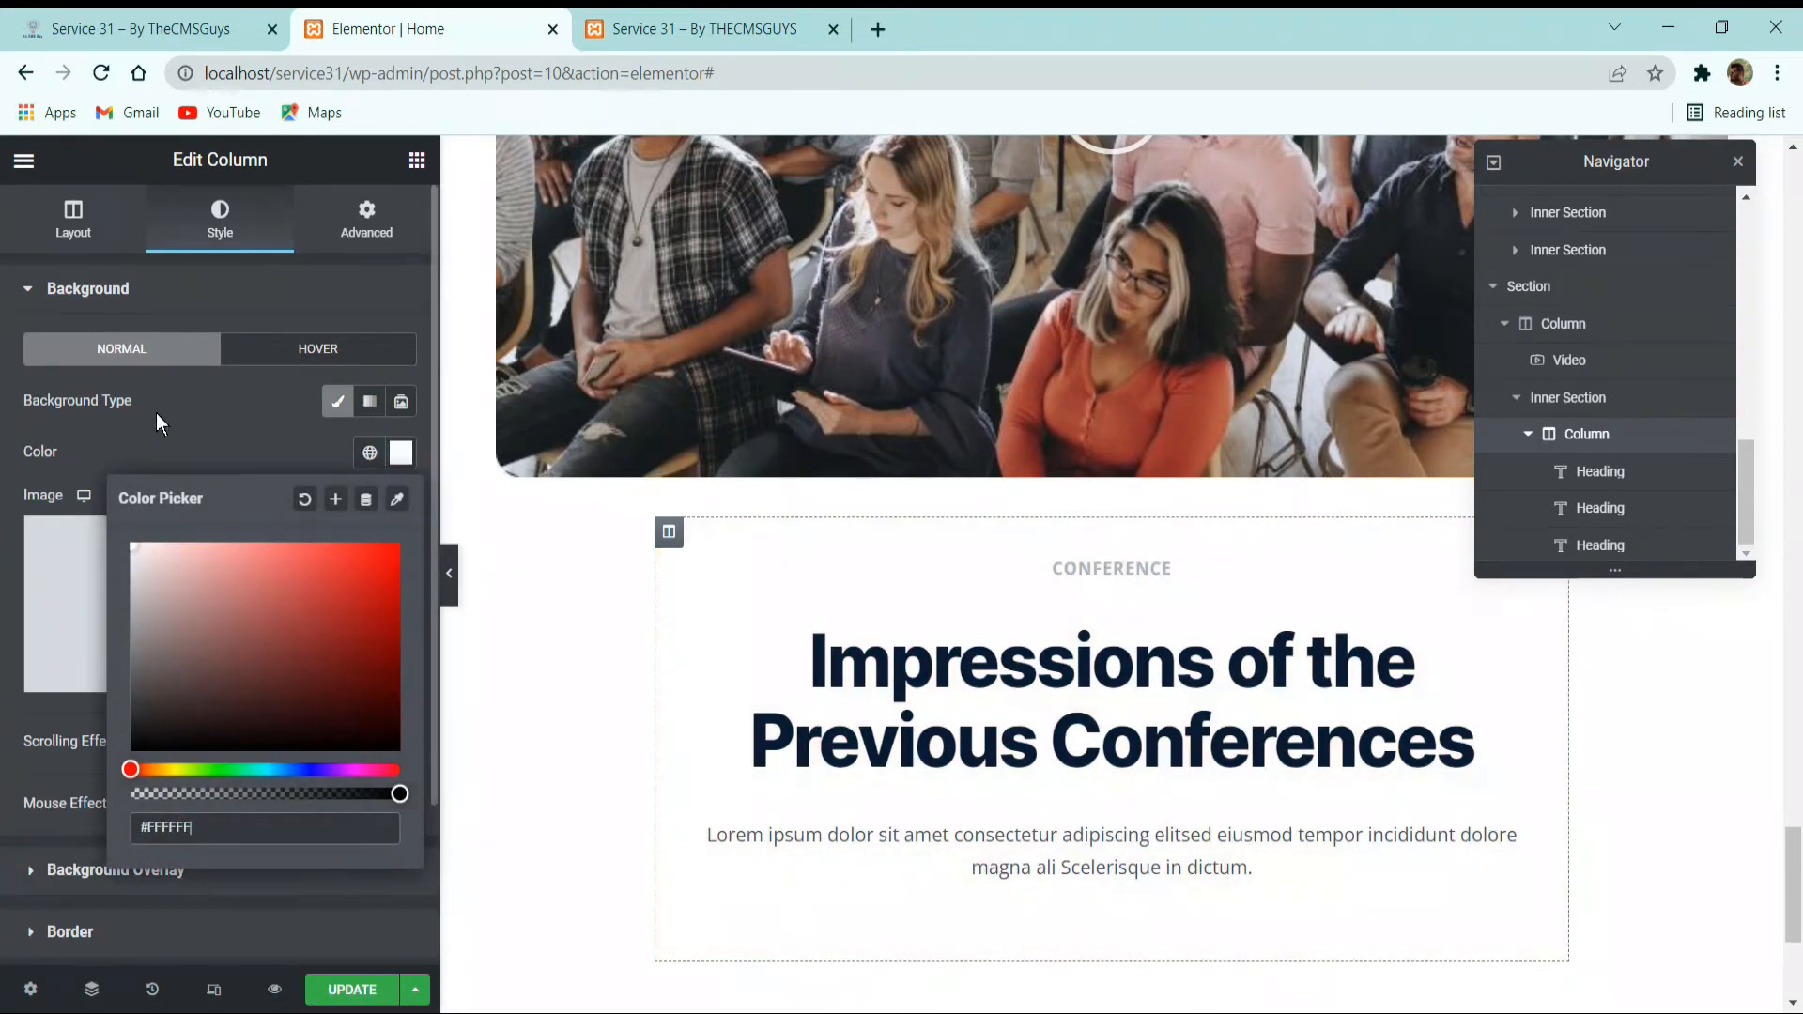
left_click(196, 460)
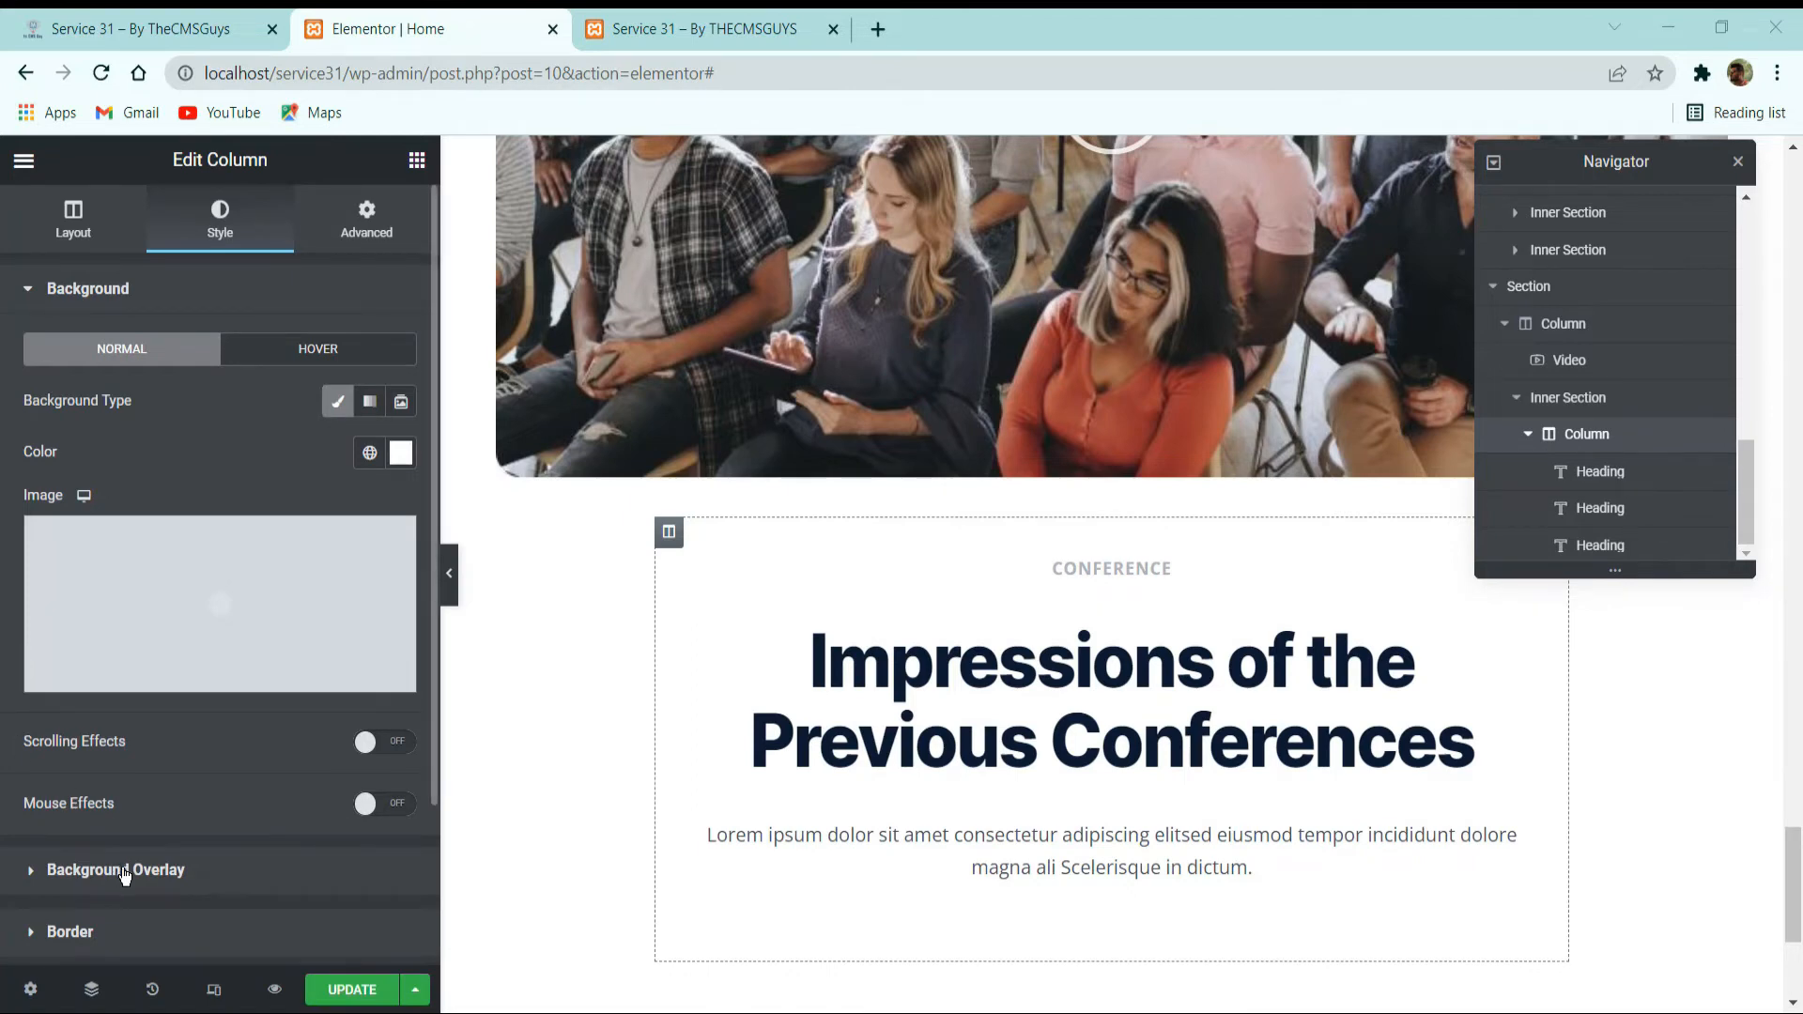
Add a faint, nearly transparent box shadow to the card column with a vertical offset of 10 and a wider blur.
scroll(125, 874, "down", 2)
left_click(116, 747)
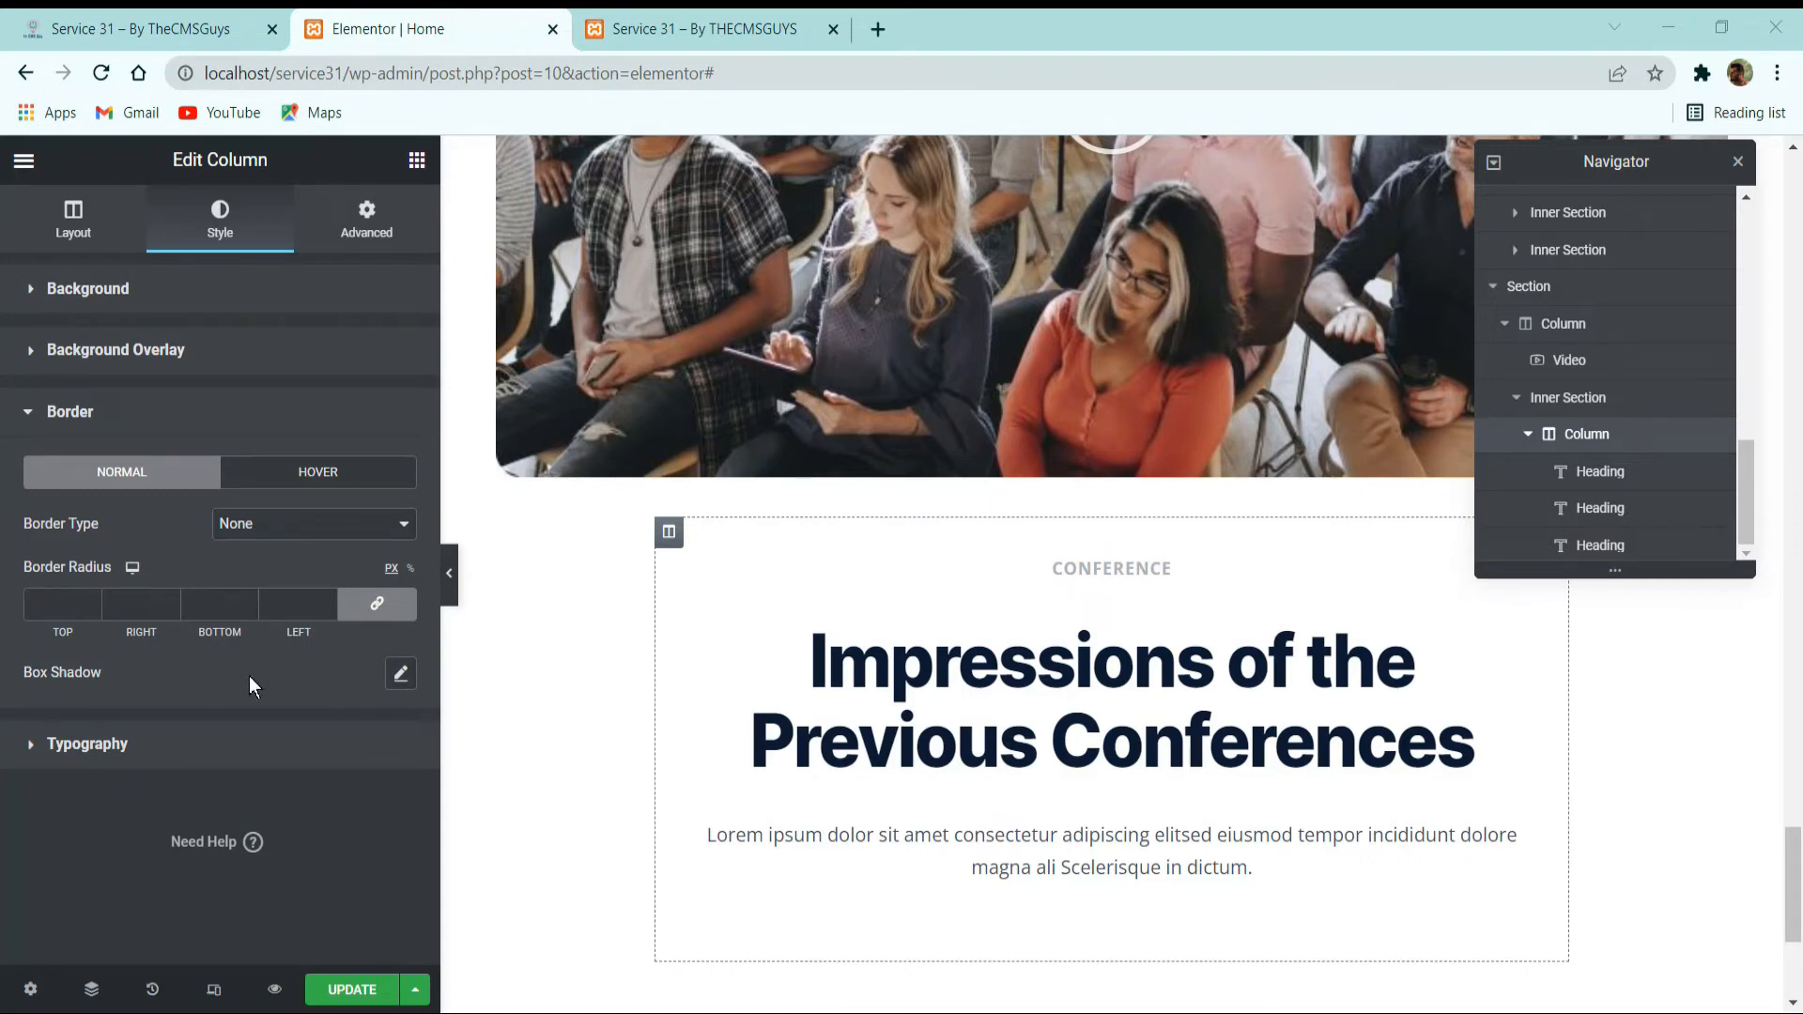
left_click(400, 674)
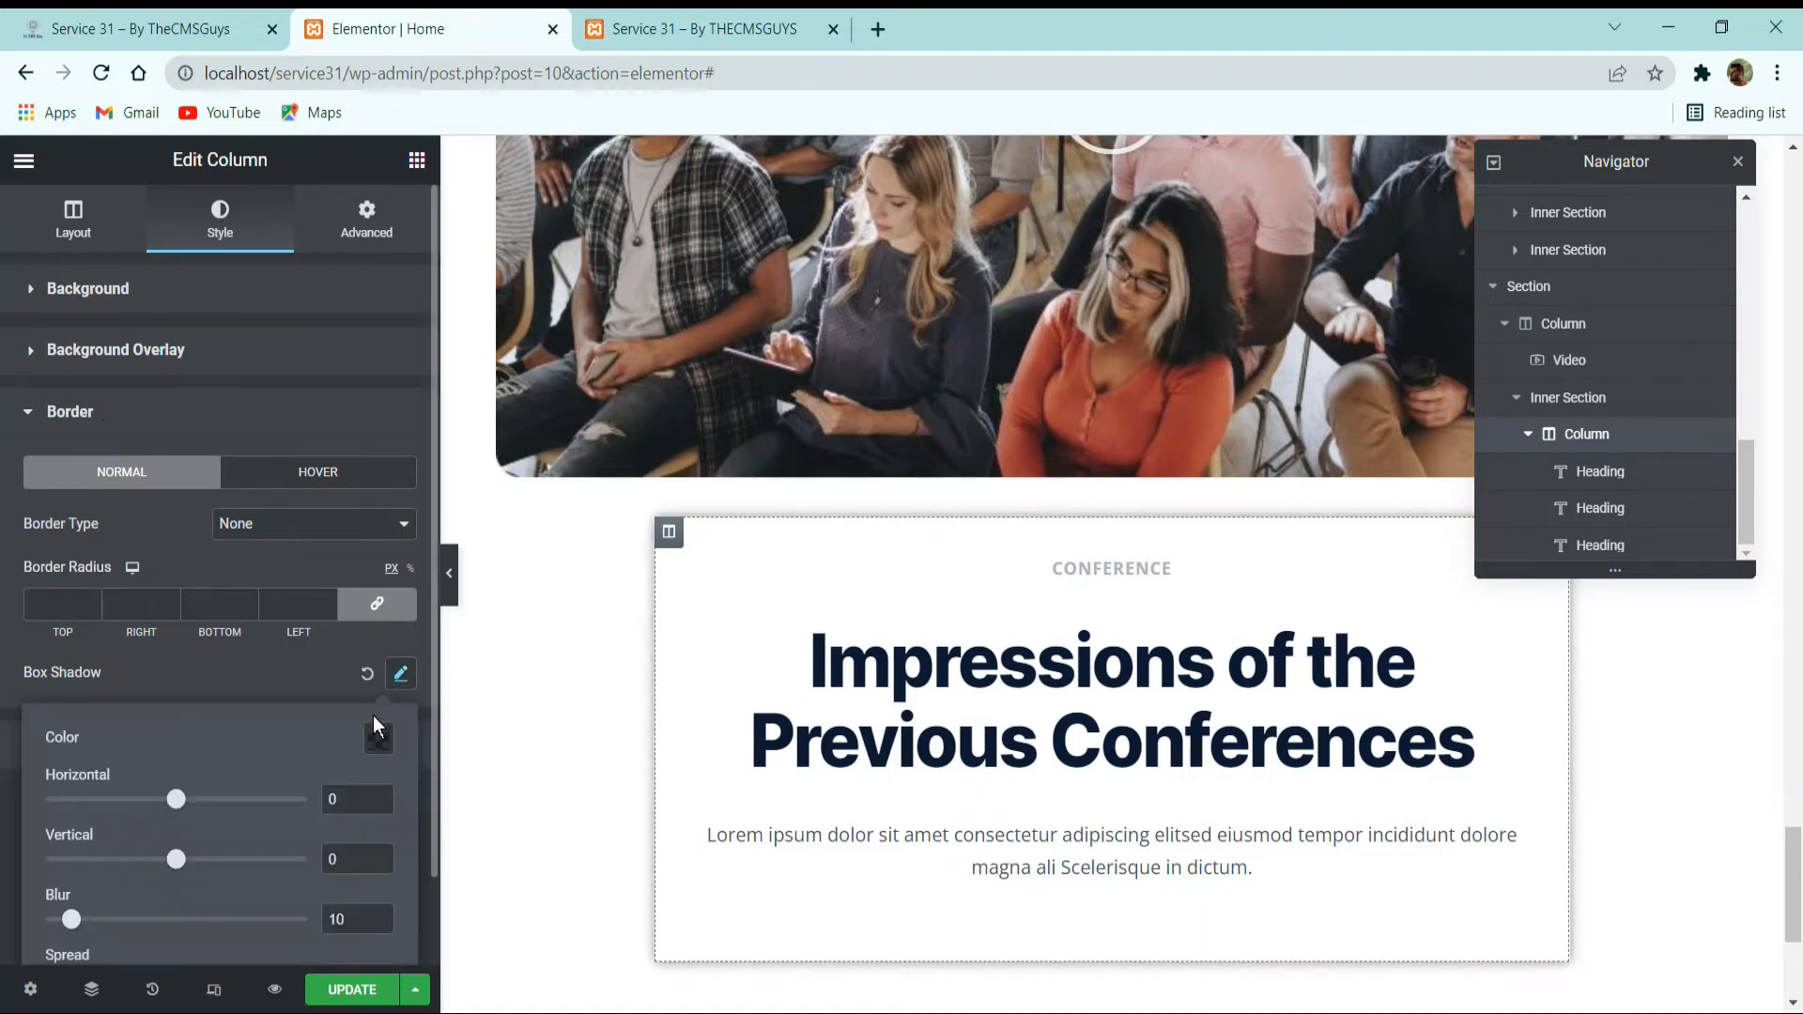
left_click(379, 738)
left_click(231, 742)
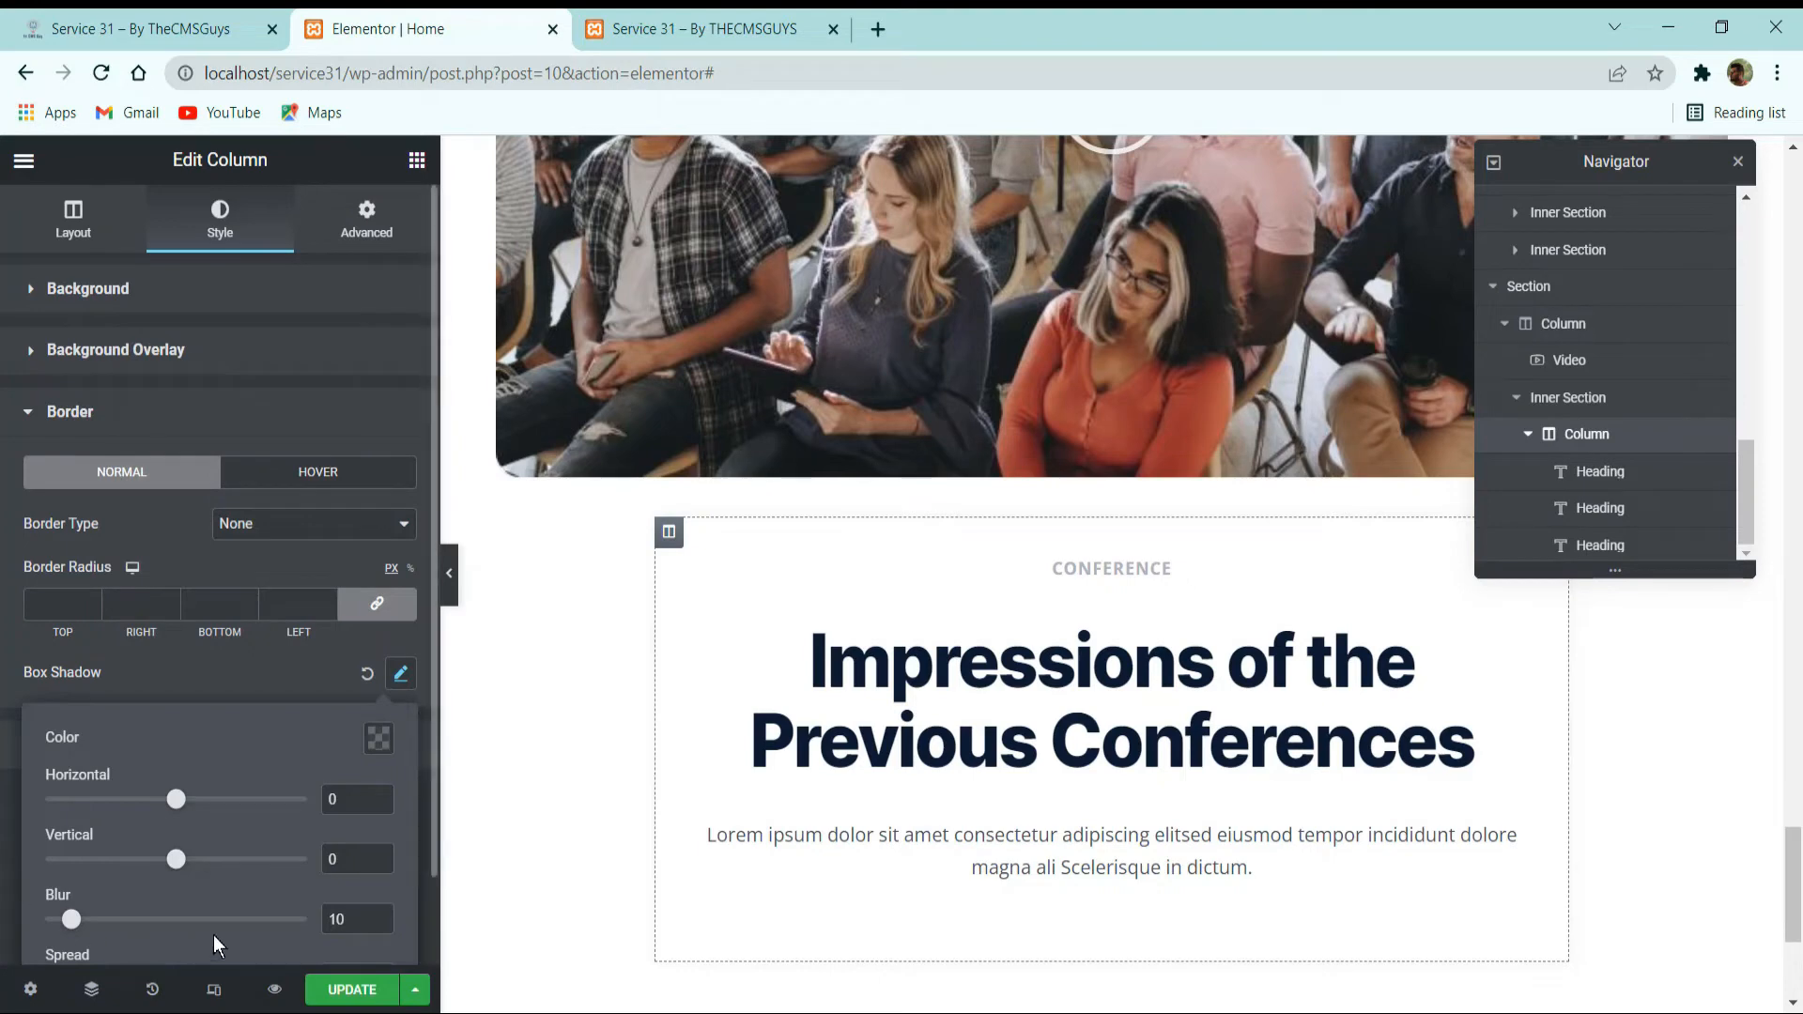
type("1")
key("Caps_Lock")
left_click_drag(337, 921, 228, 930)
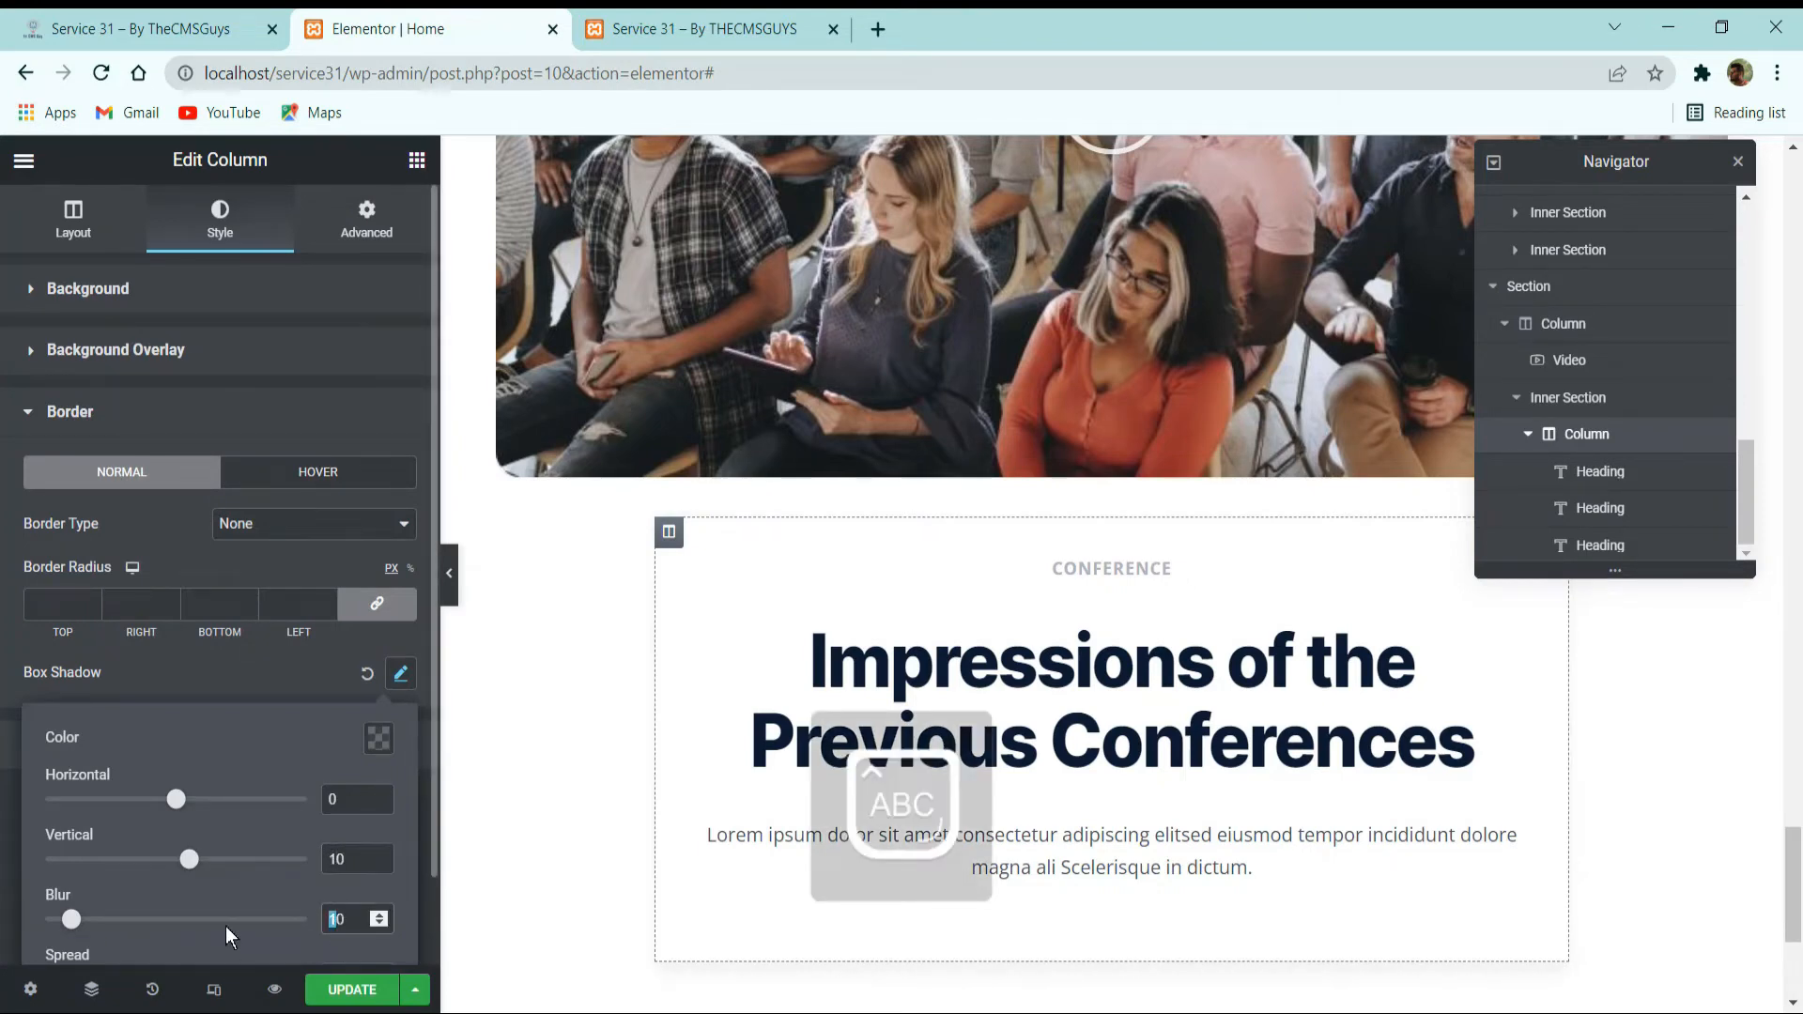
type("5")
left_click(260, 679)
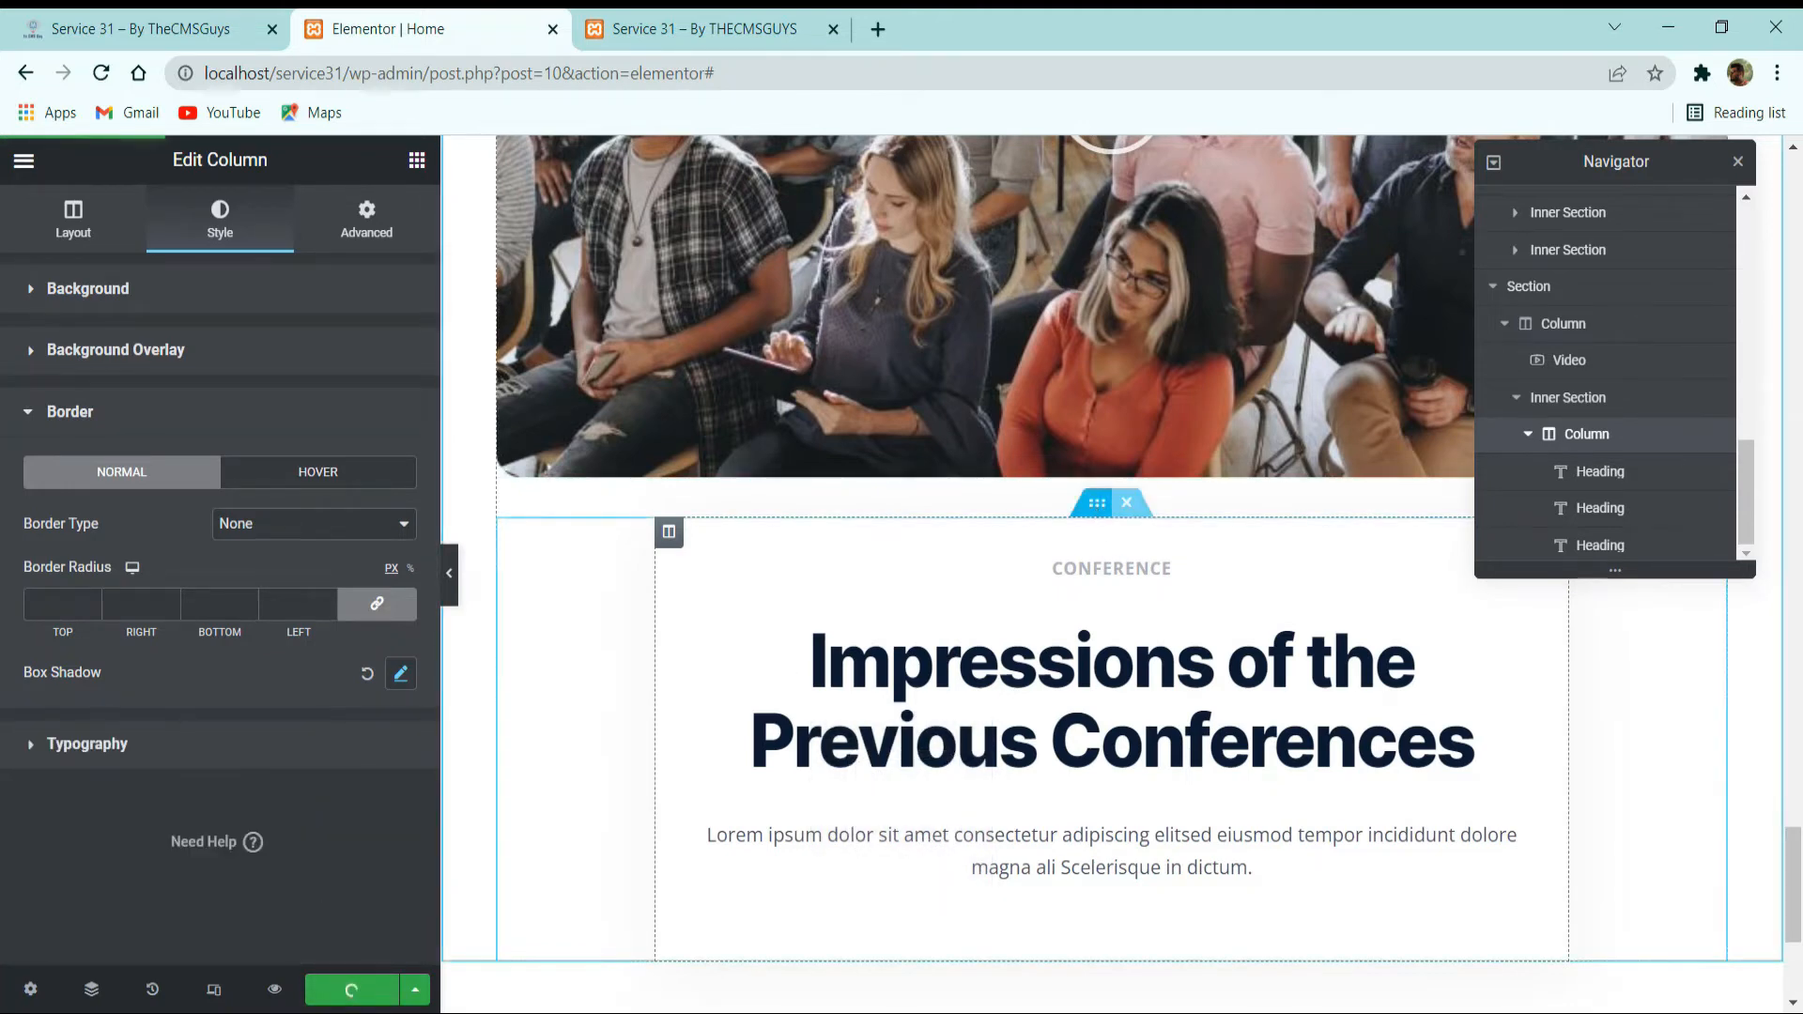
Unlink the card inner section's margins and set its top margin to -300 px so the card overlaps the video.
left_click(1097, 503)
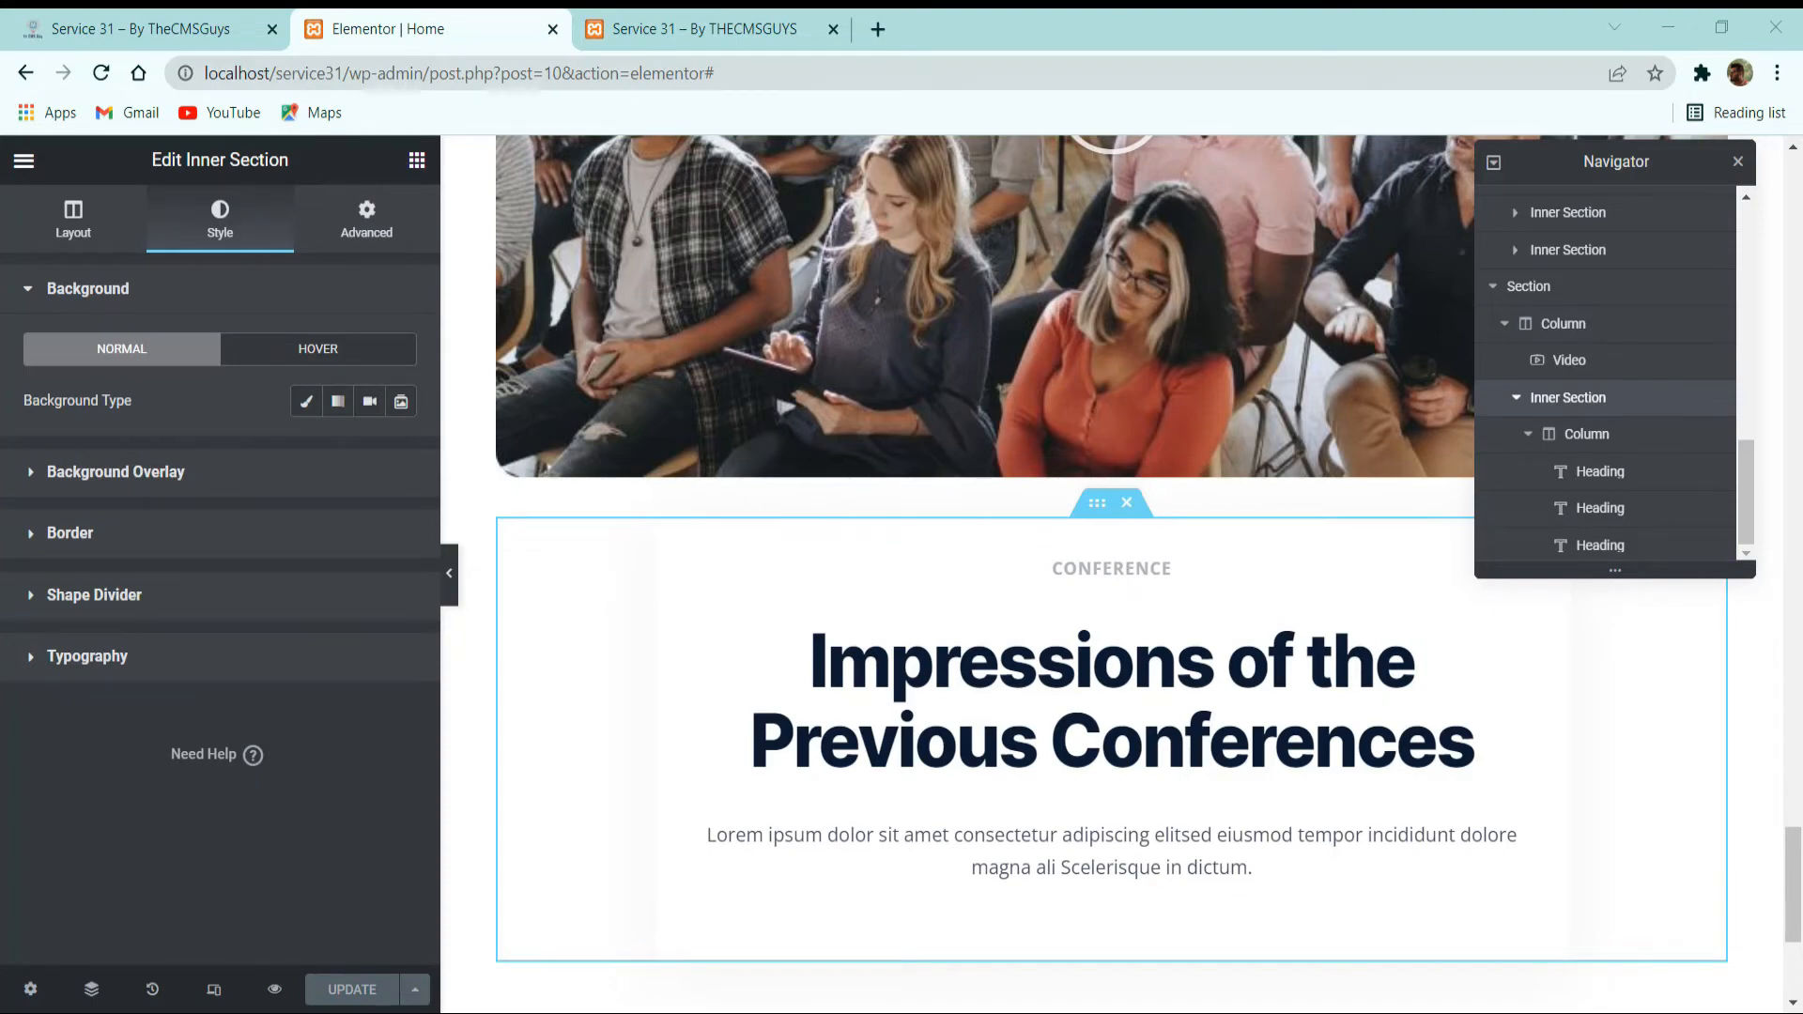
left_click(141, 29)
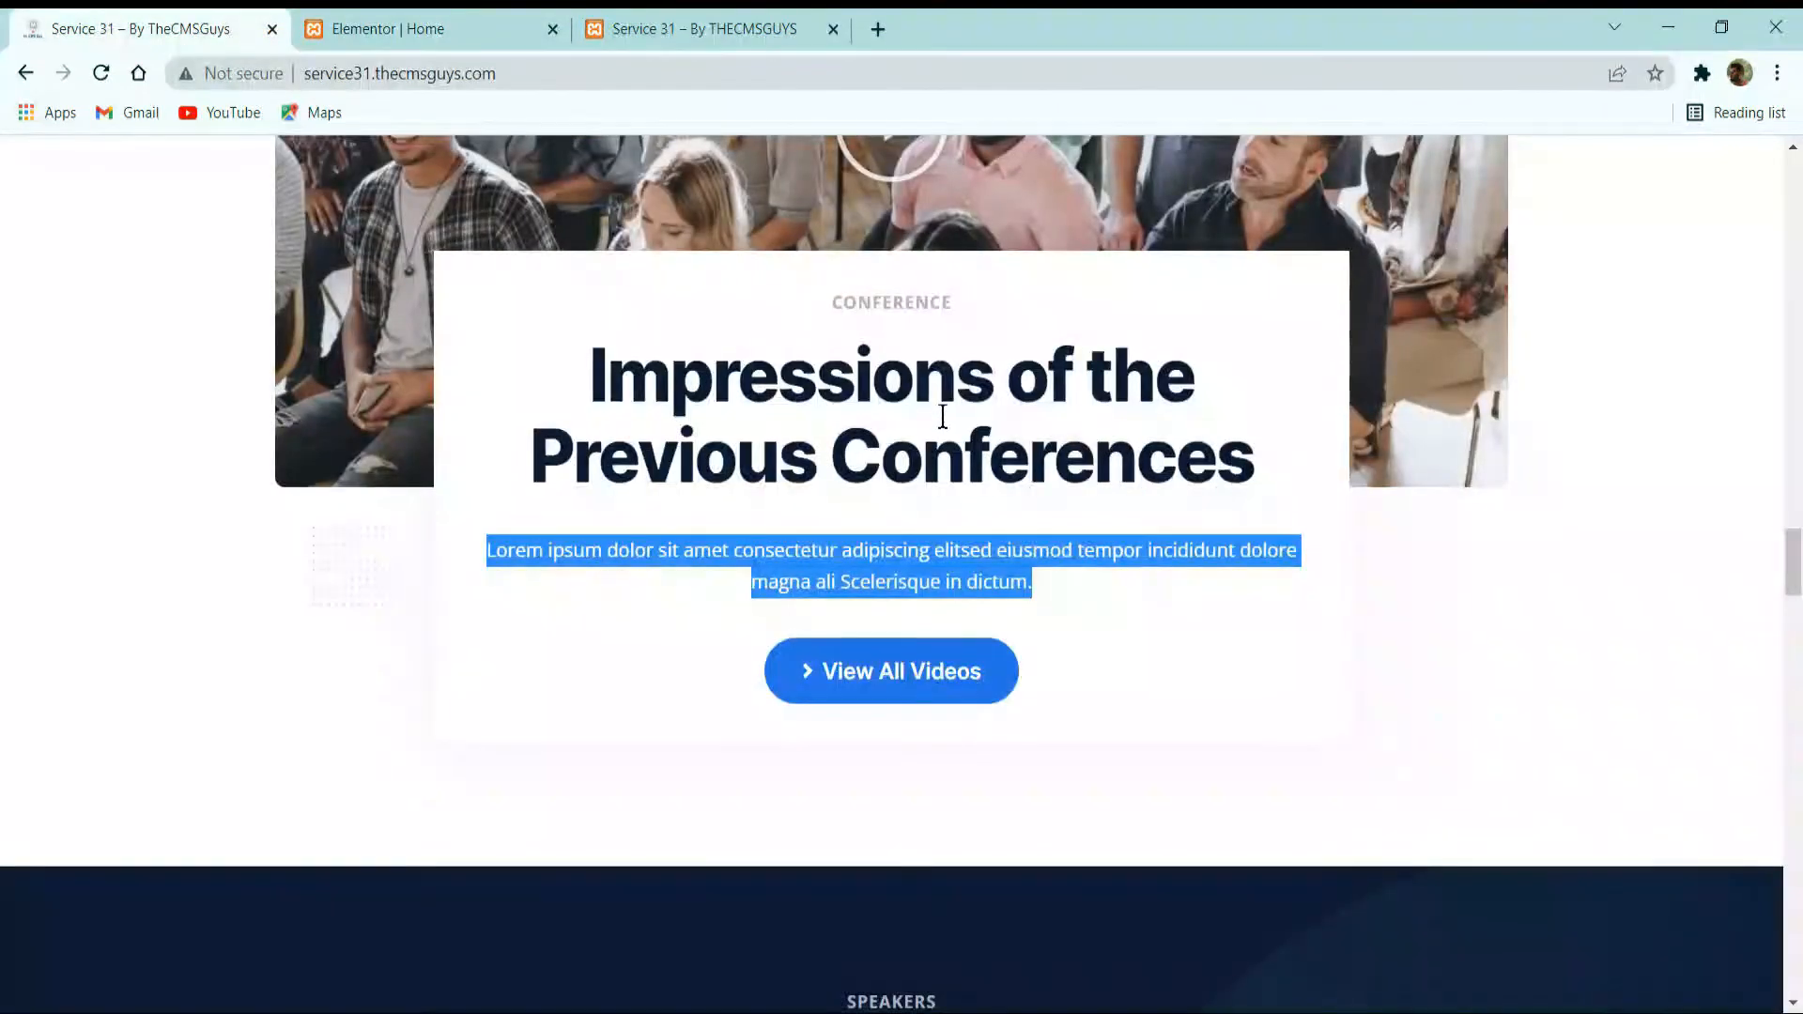
scroll(524, 185, "up", 2)
left_click(423, 28)
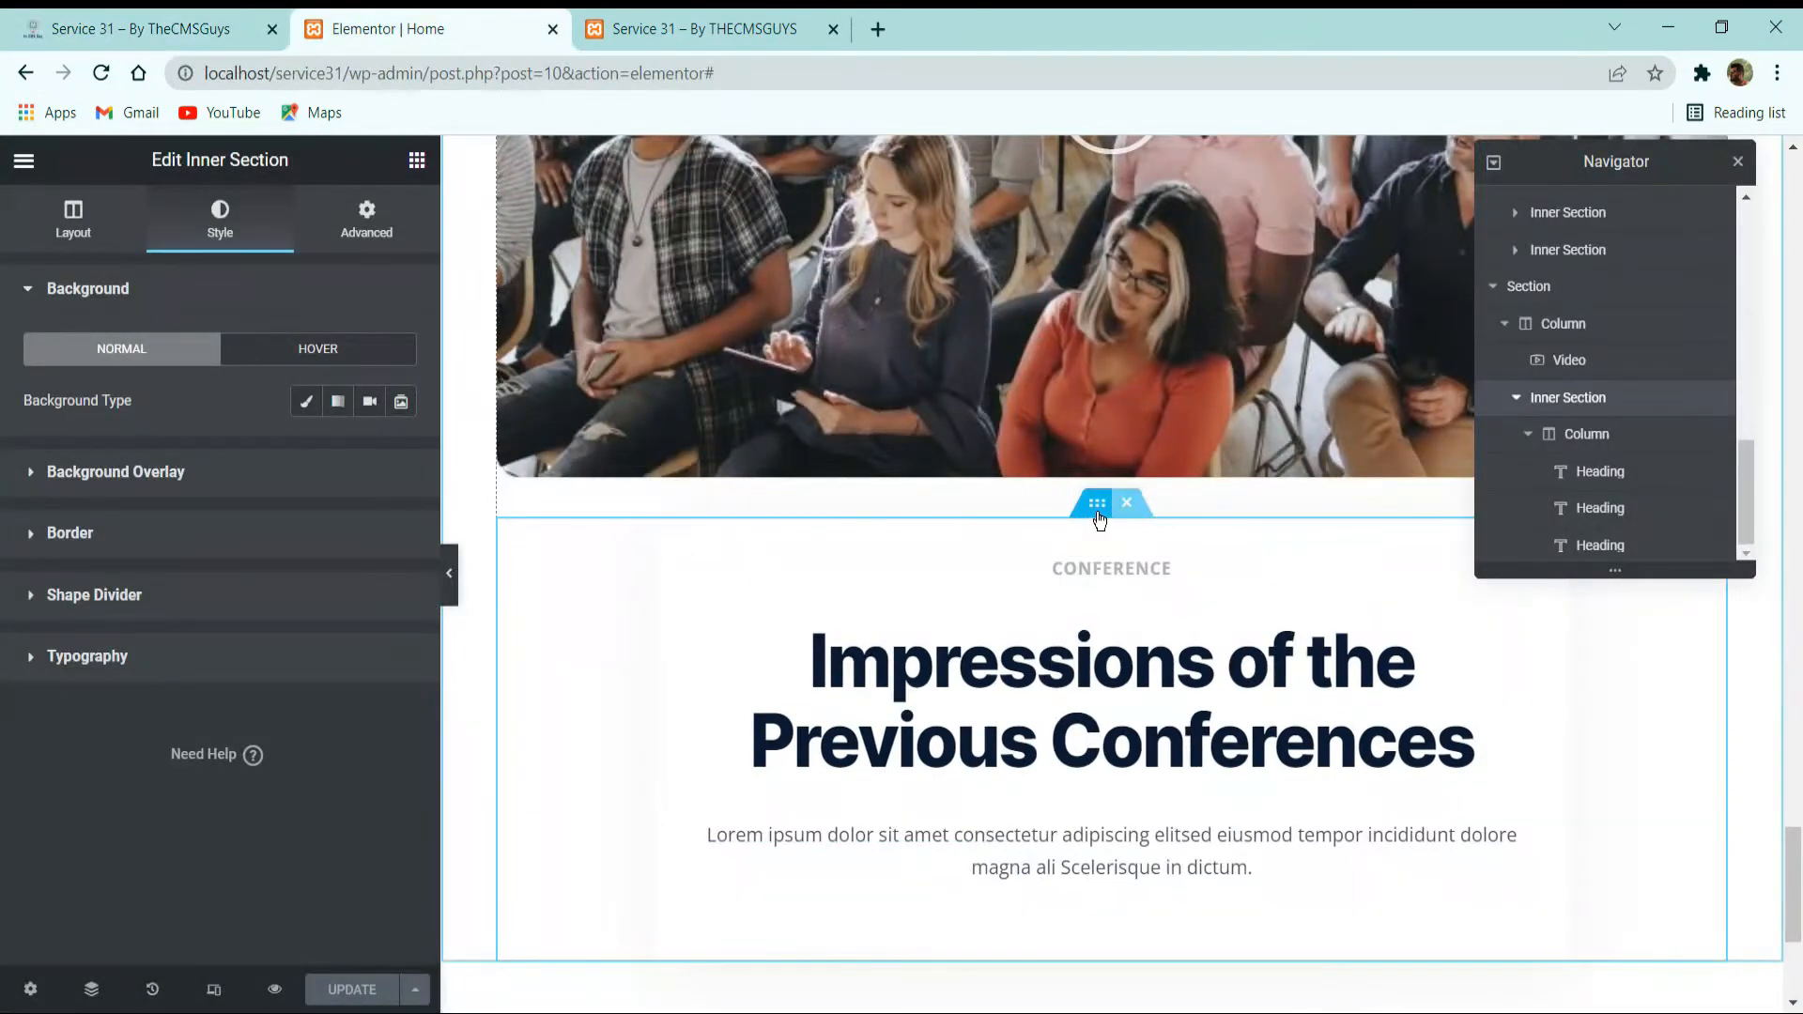
left_click(365, 220)
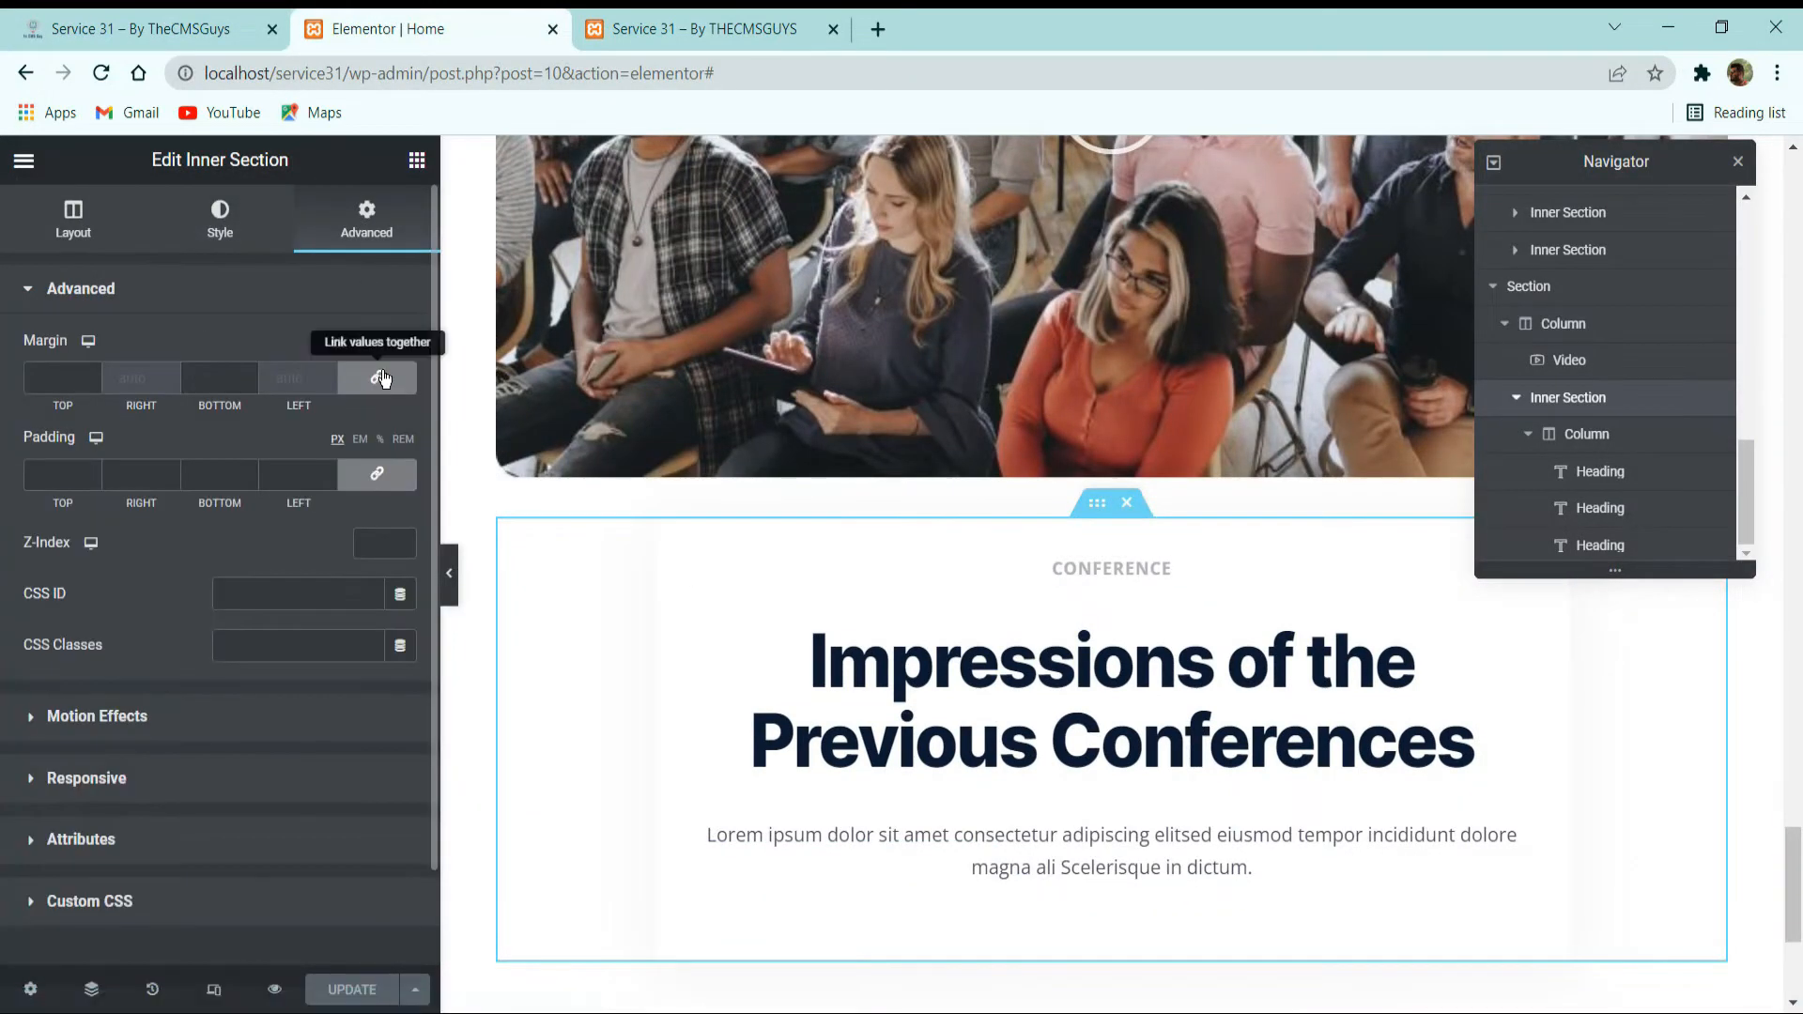
left_click(377, 376)
left_click(92, 380)
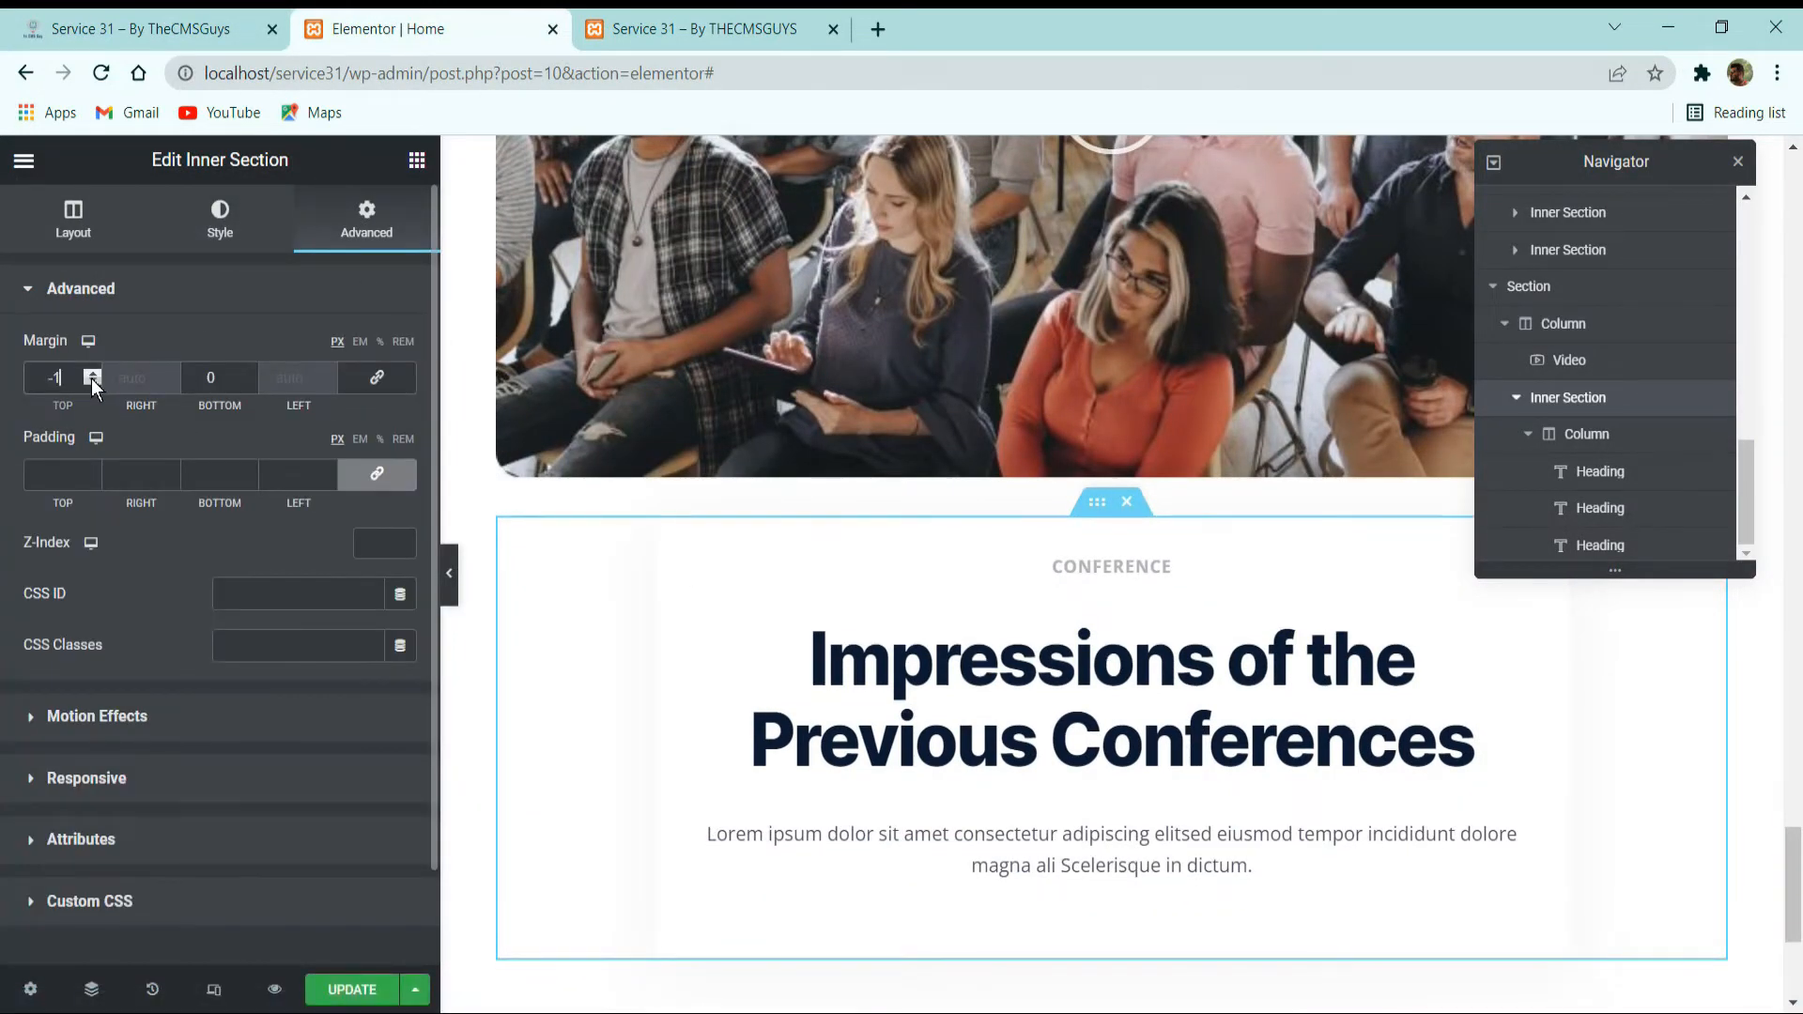
left_click(92, 381)
left_click(92, 380)
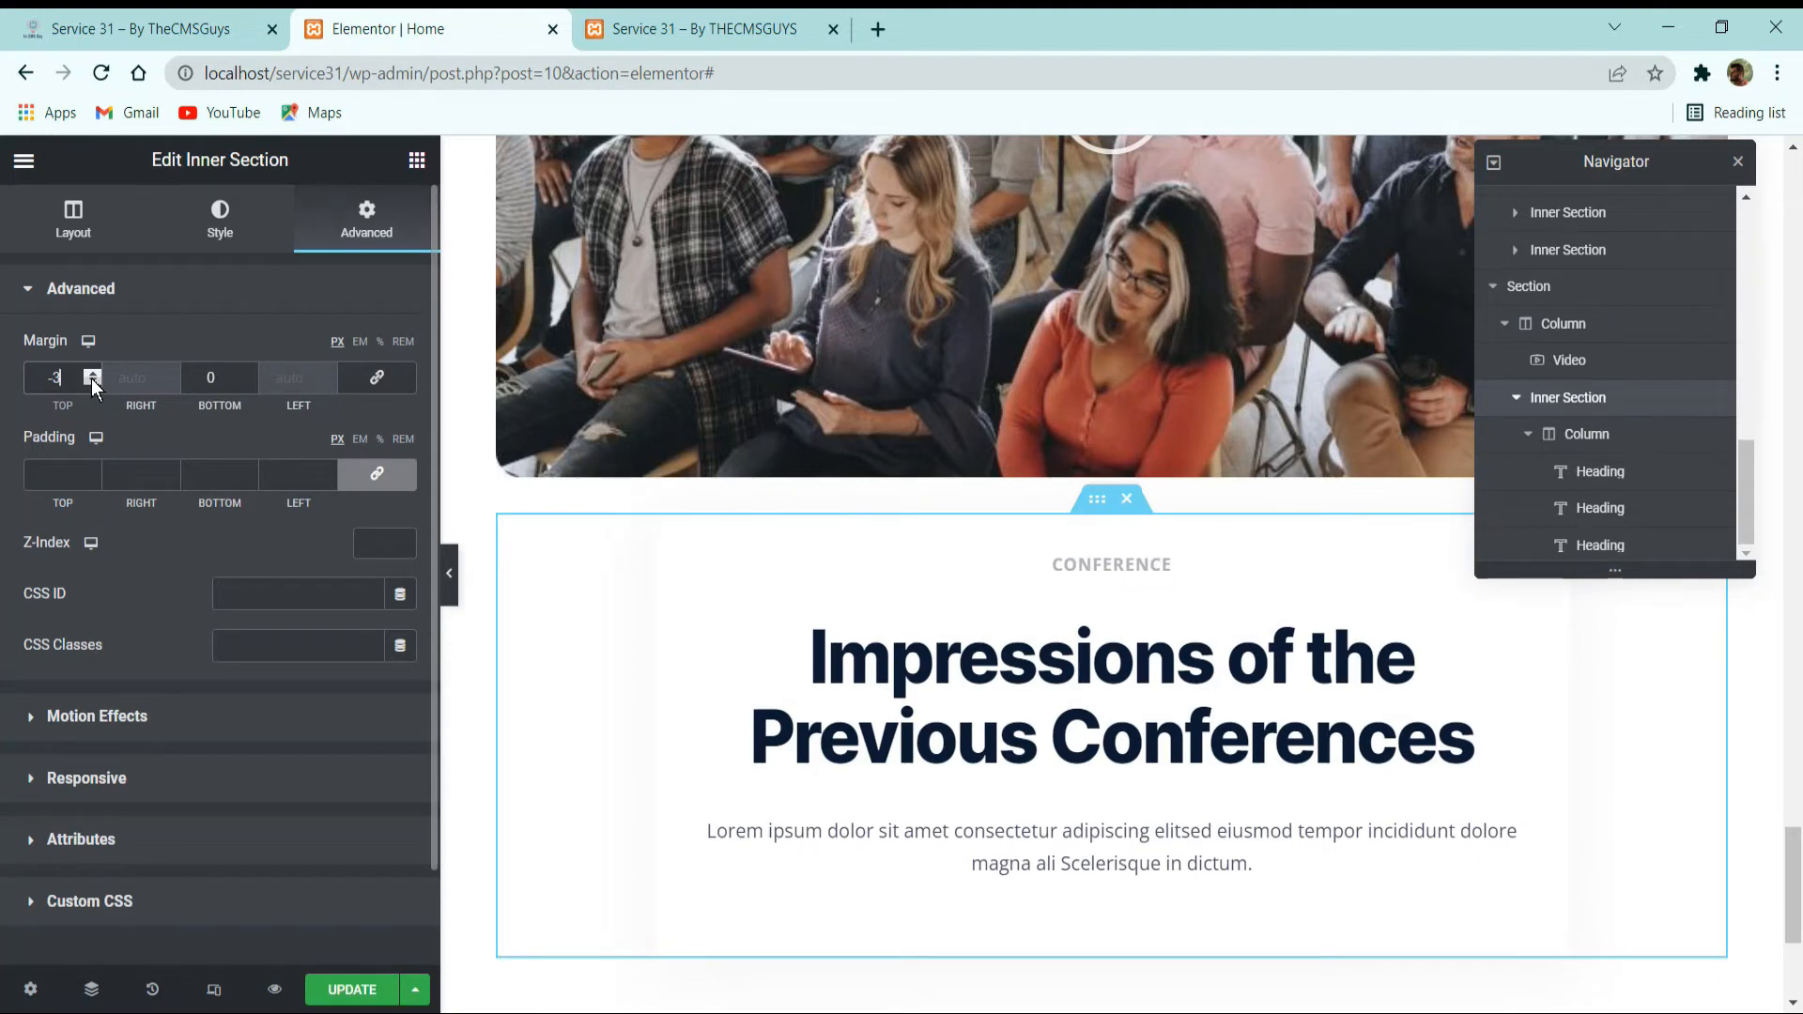
type("00")
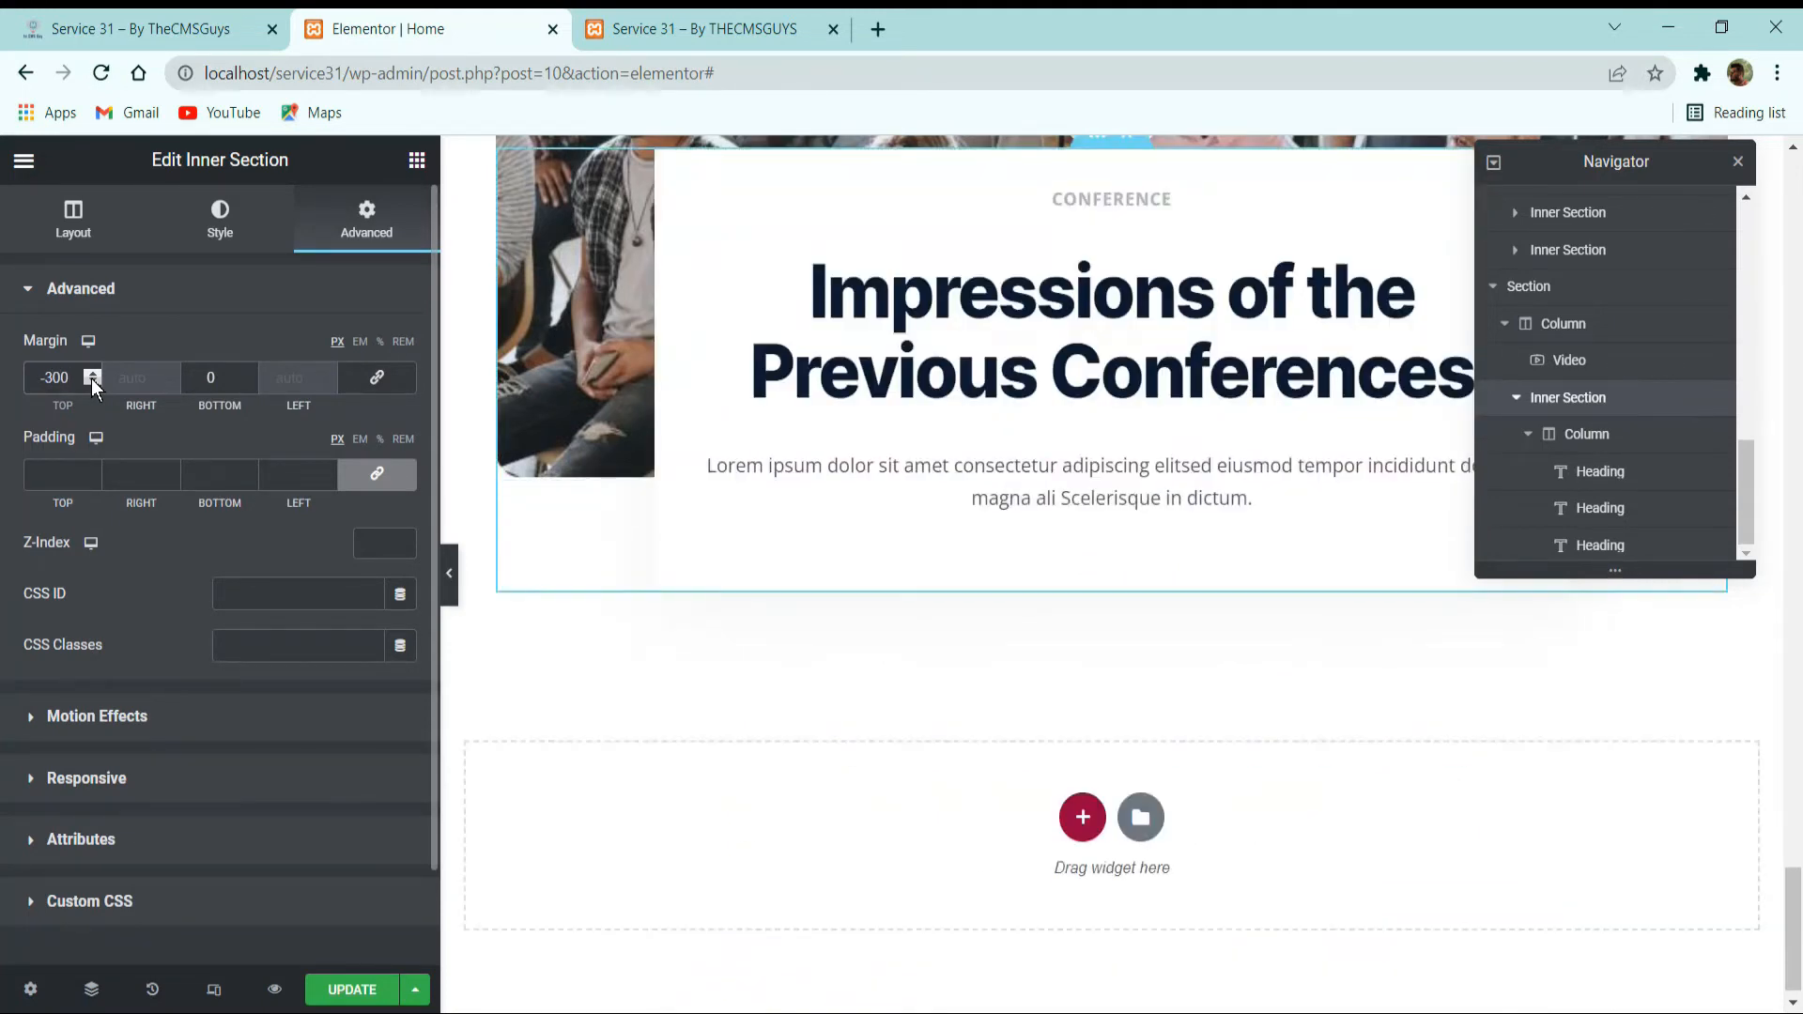
Set the inner section's top margin to -260 px, save the page and compare the overlap with the reference site.
scroll(740, 397, "up", 5)
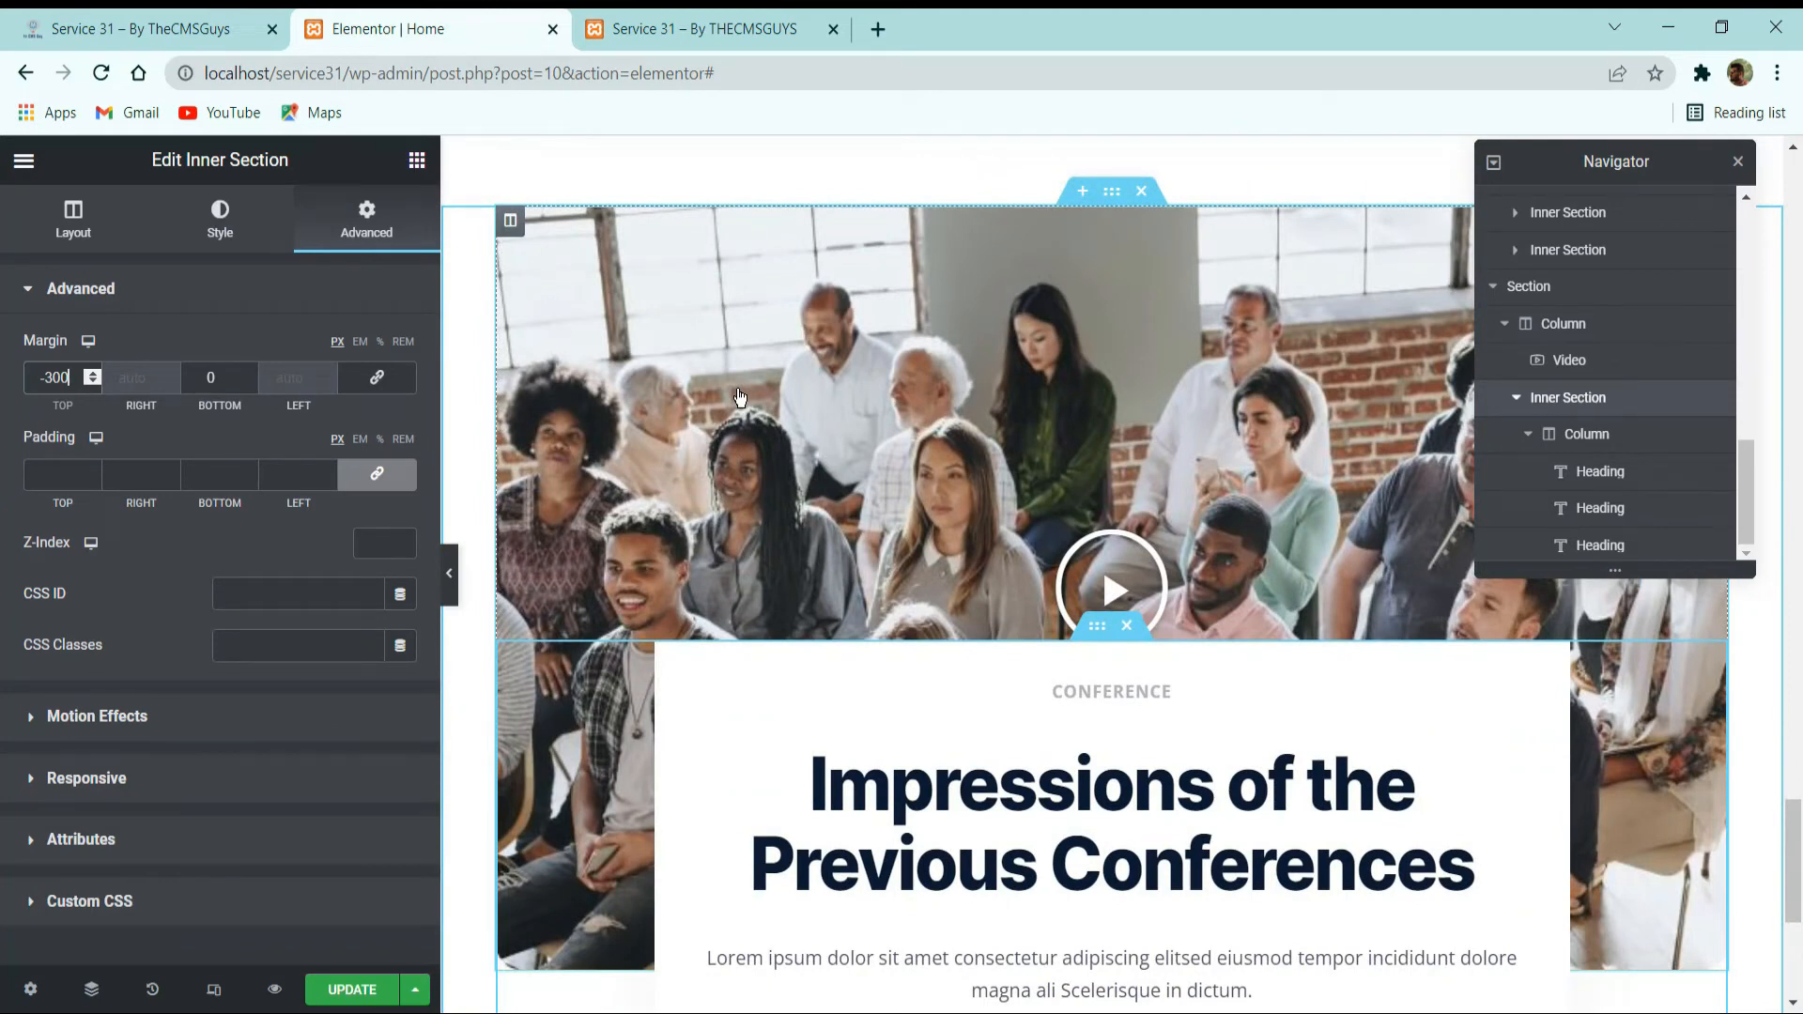
key("Up")
key("Up")
key("Up")
key("Up")
key("Up")
key("Up")
key("Up")
key("Up")
key("Up")
key("Up")
key("Up")
key("Up")
key("Up")
key("Up")
key("Up")
key("Up")
key("Up")
key("Up")
key("Up")
key("Up")
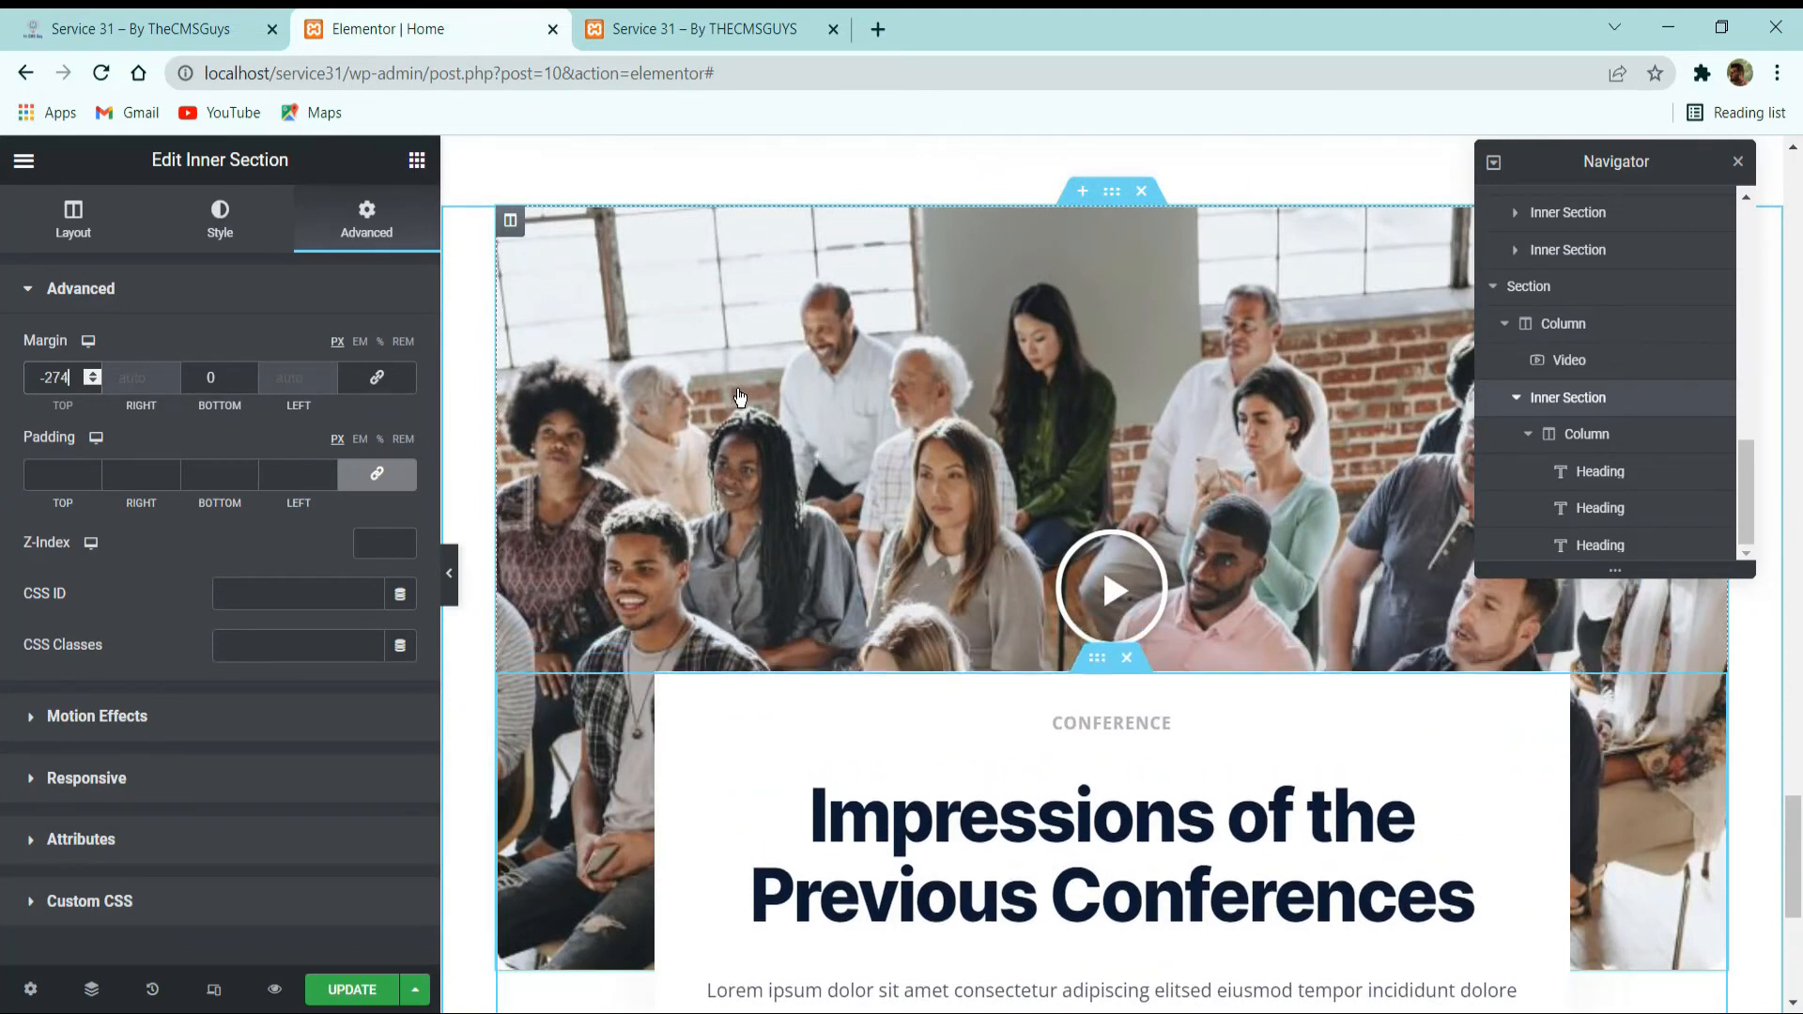
key("Up")
key("Up")
key("Up")
key("Up")
key("Up")
key("Up")
key("Up")
key("Up")
key("Up")
key("Up")
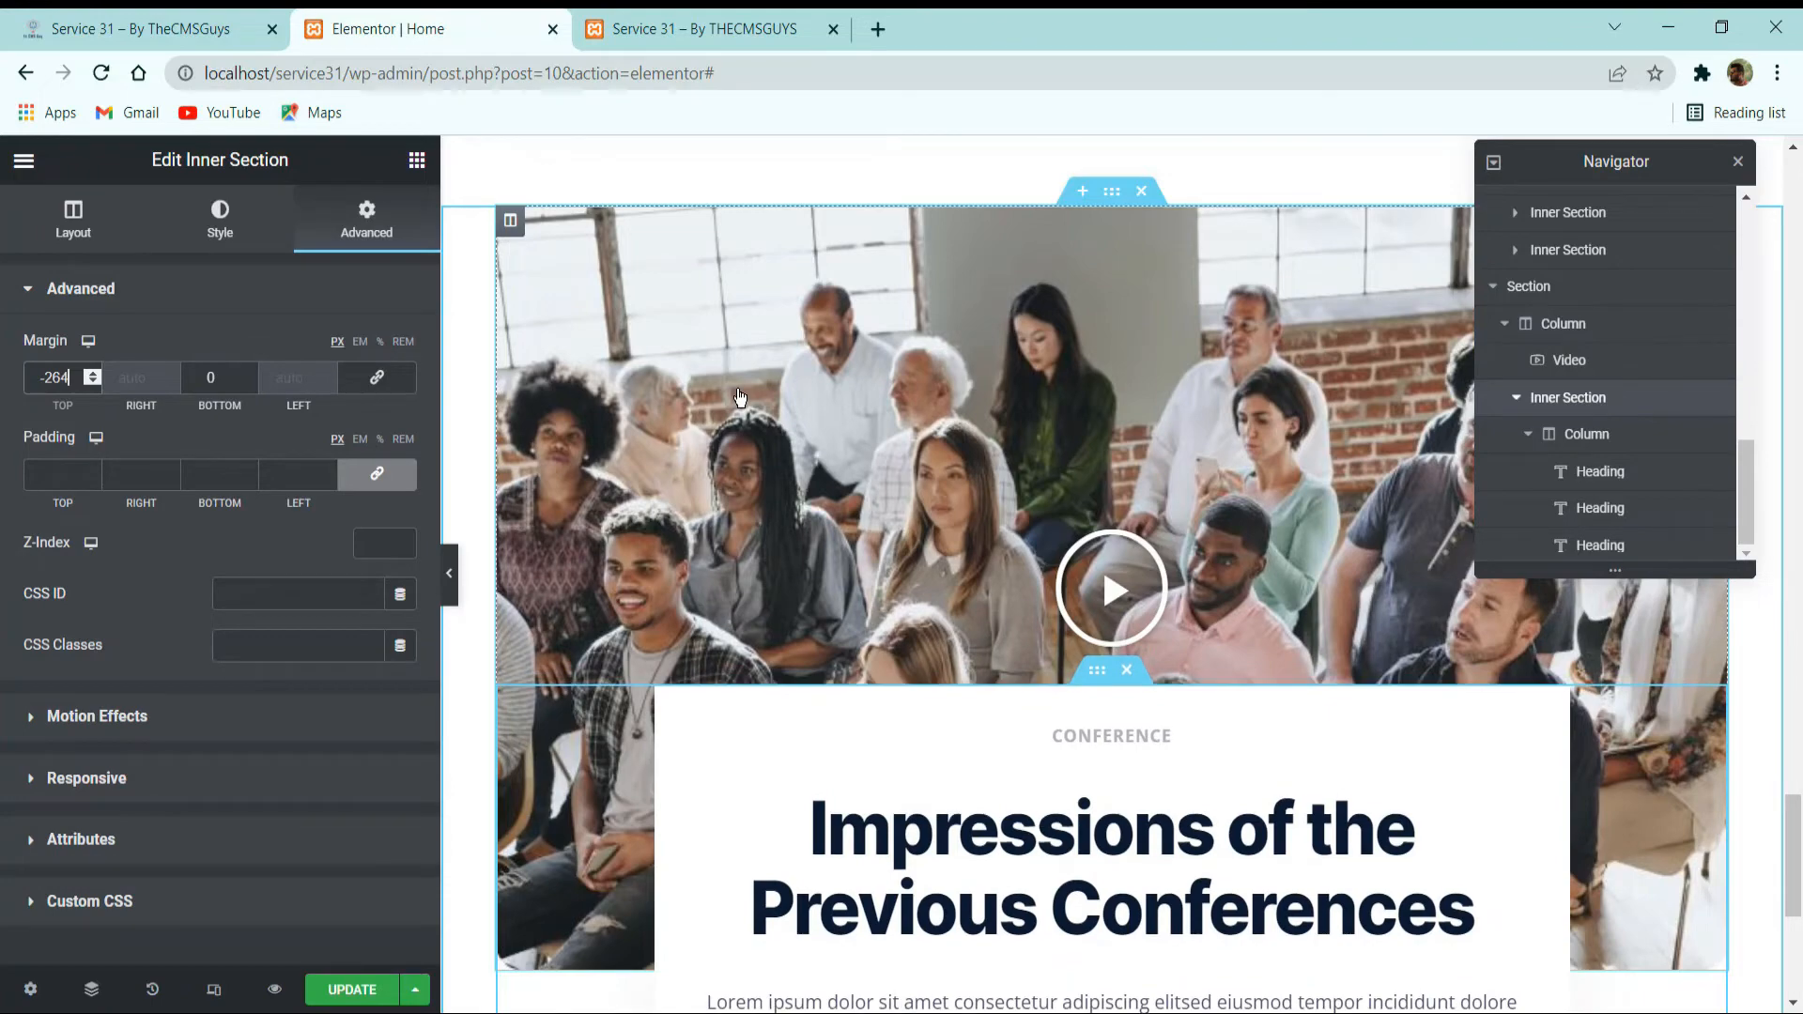
key("Up")
key("Up")
key("Up")
key("Up")
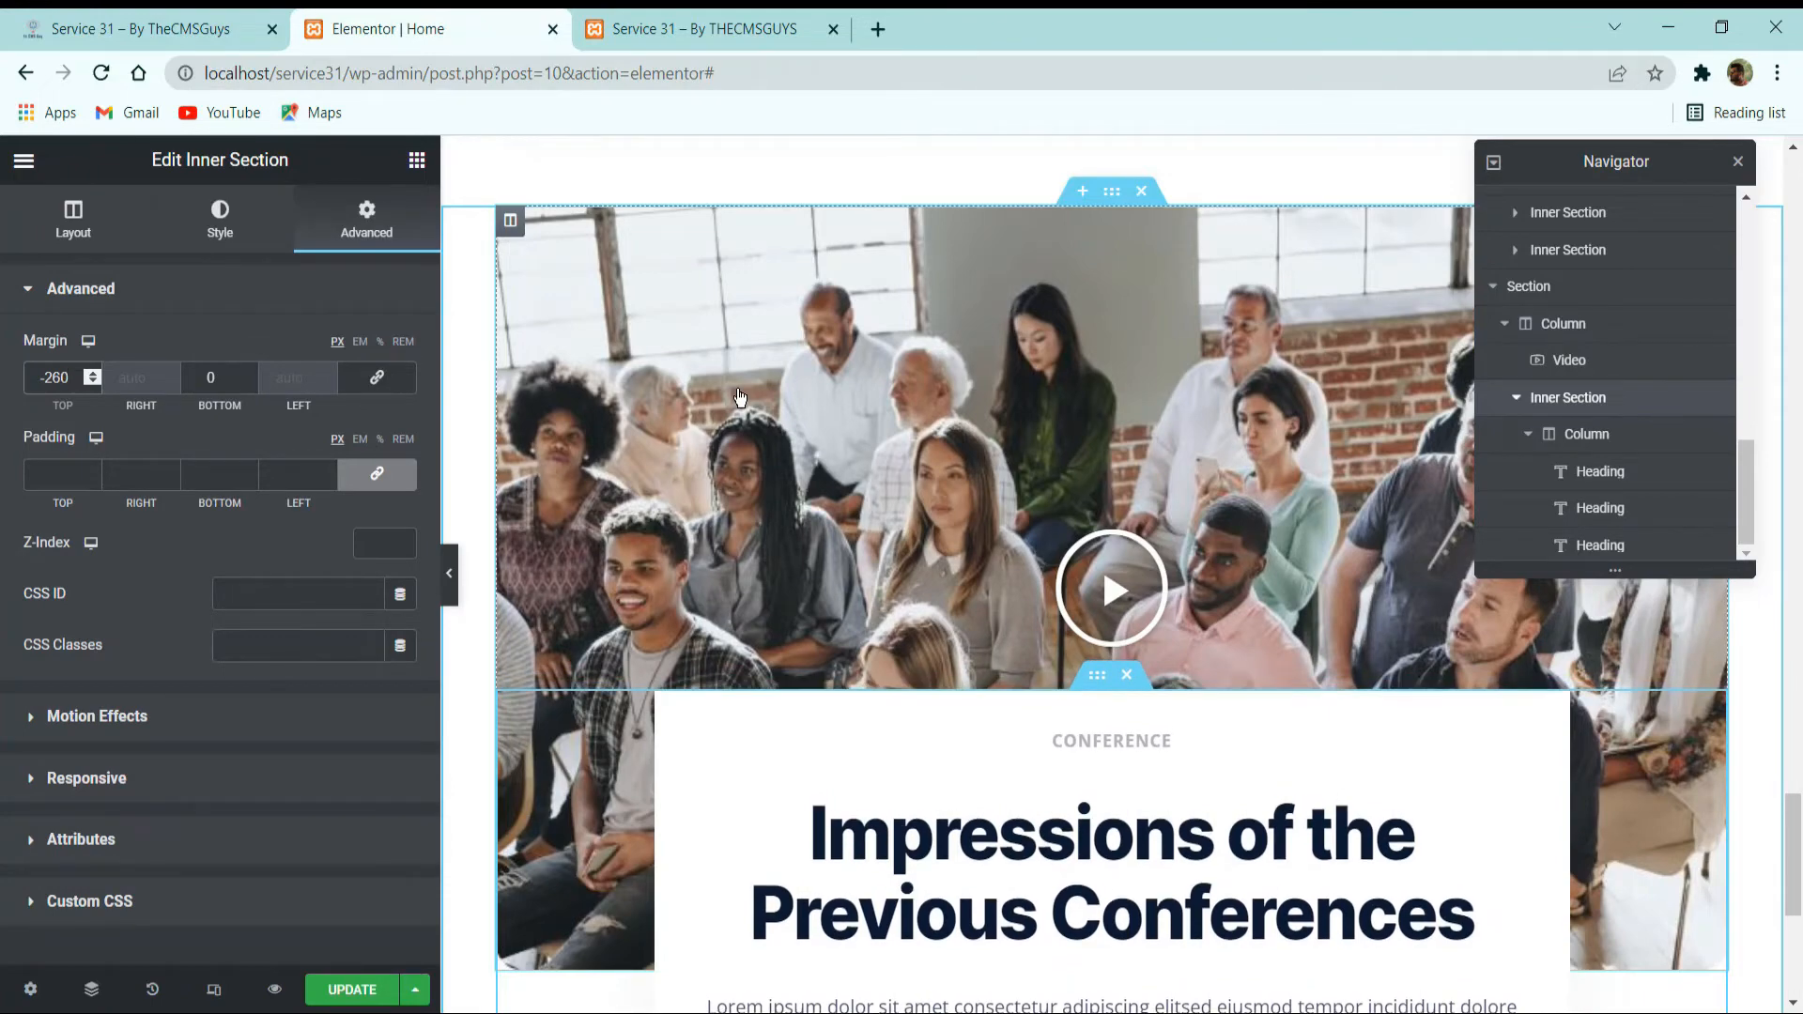
scroll(1015, 537, "down", 5)
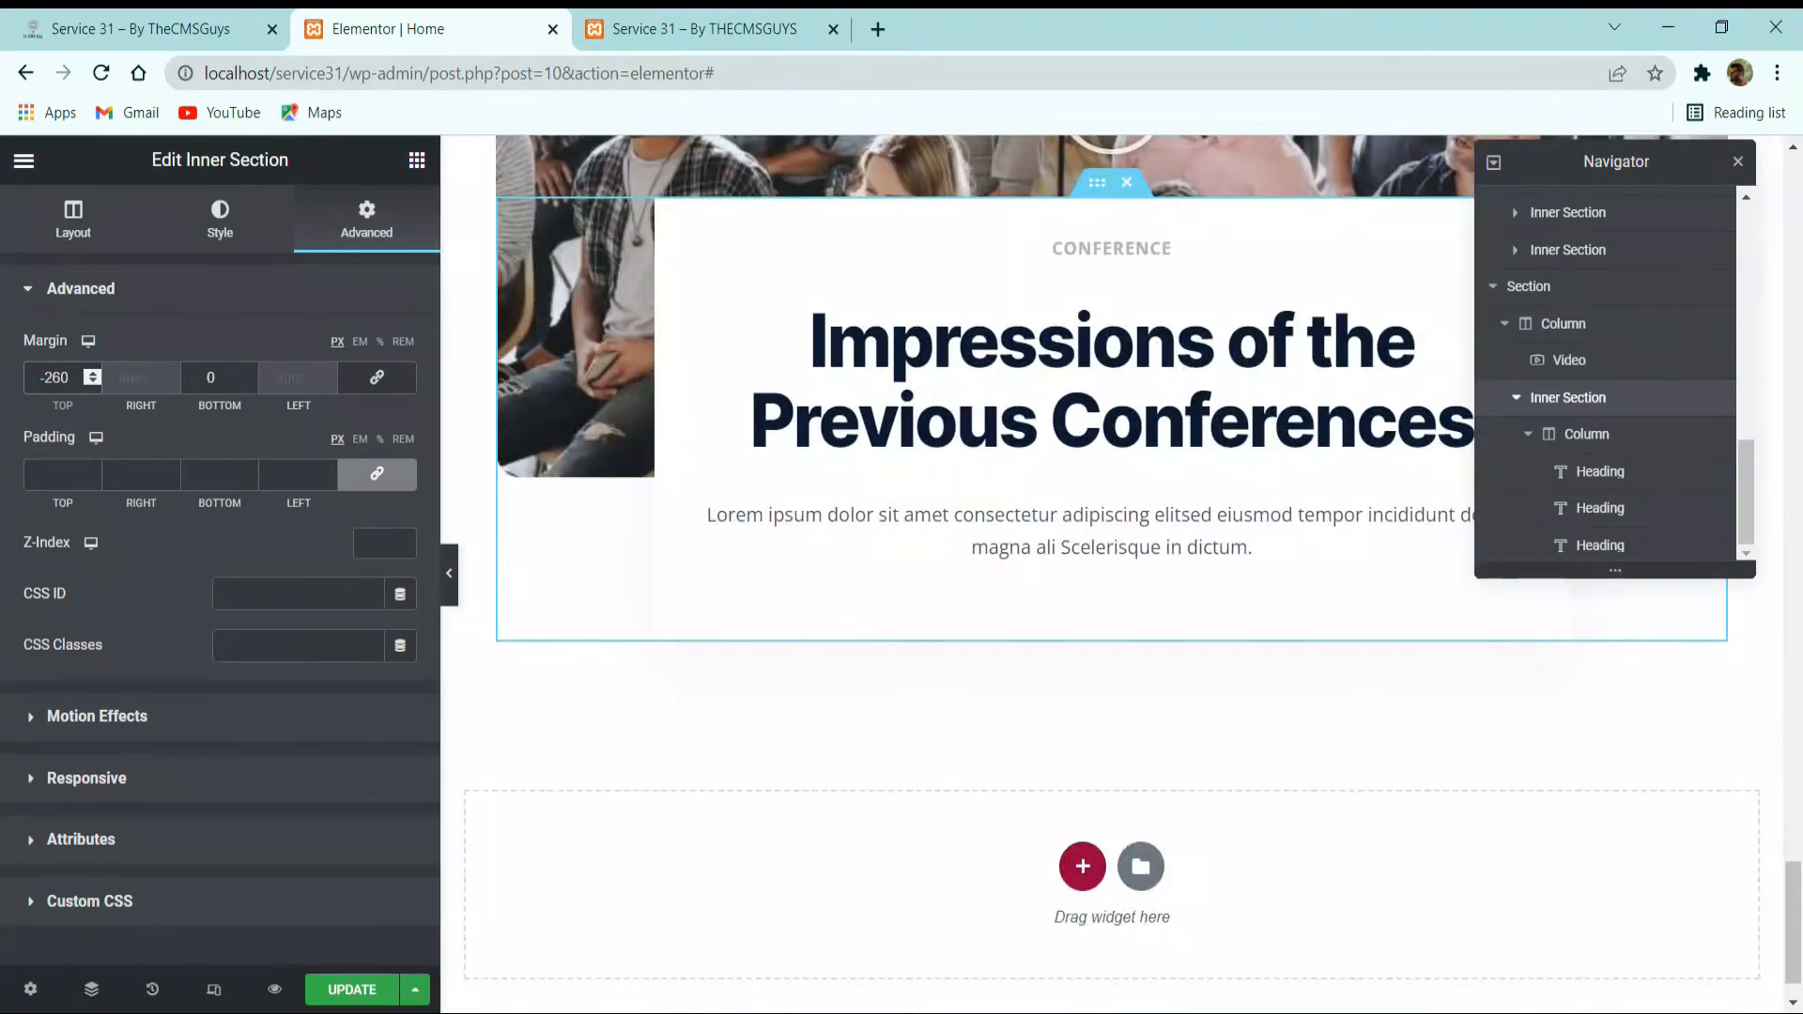
left_click(351, 991)
left_click(448, 587)
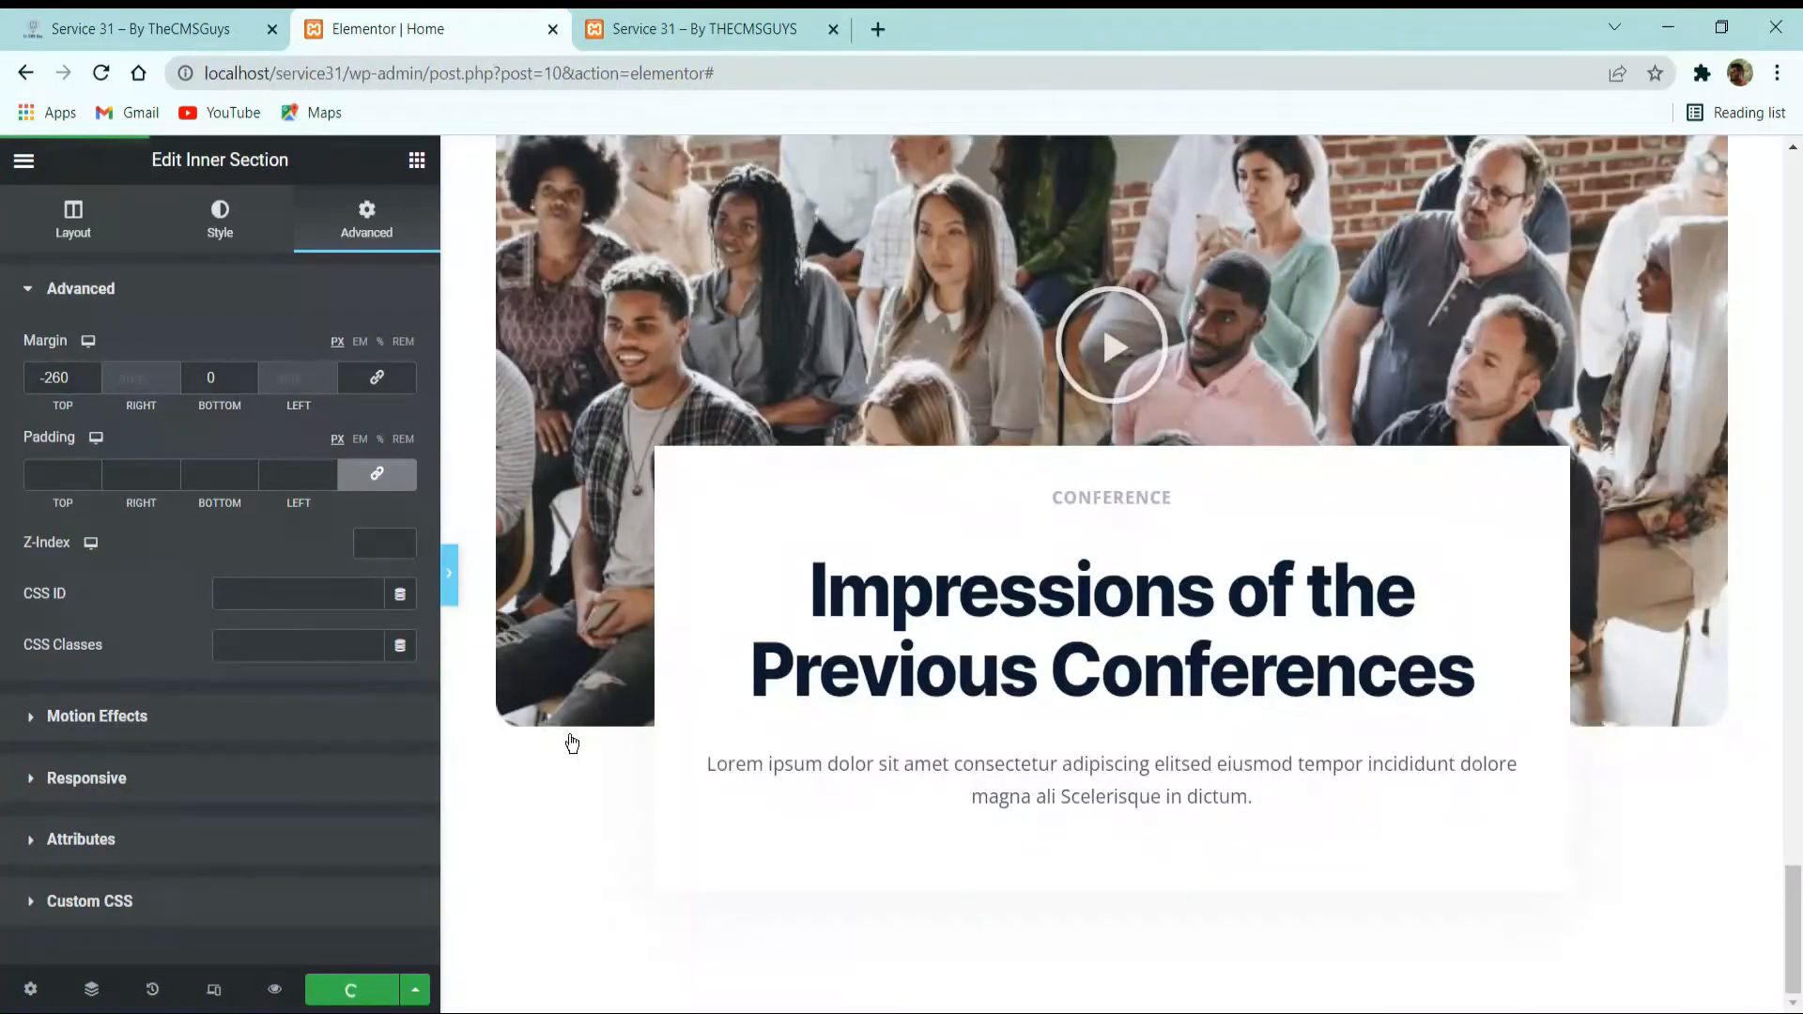
left_click(178, 28)
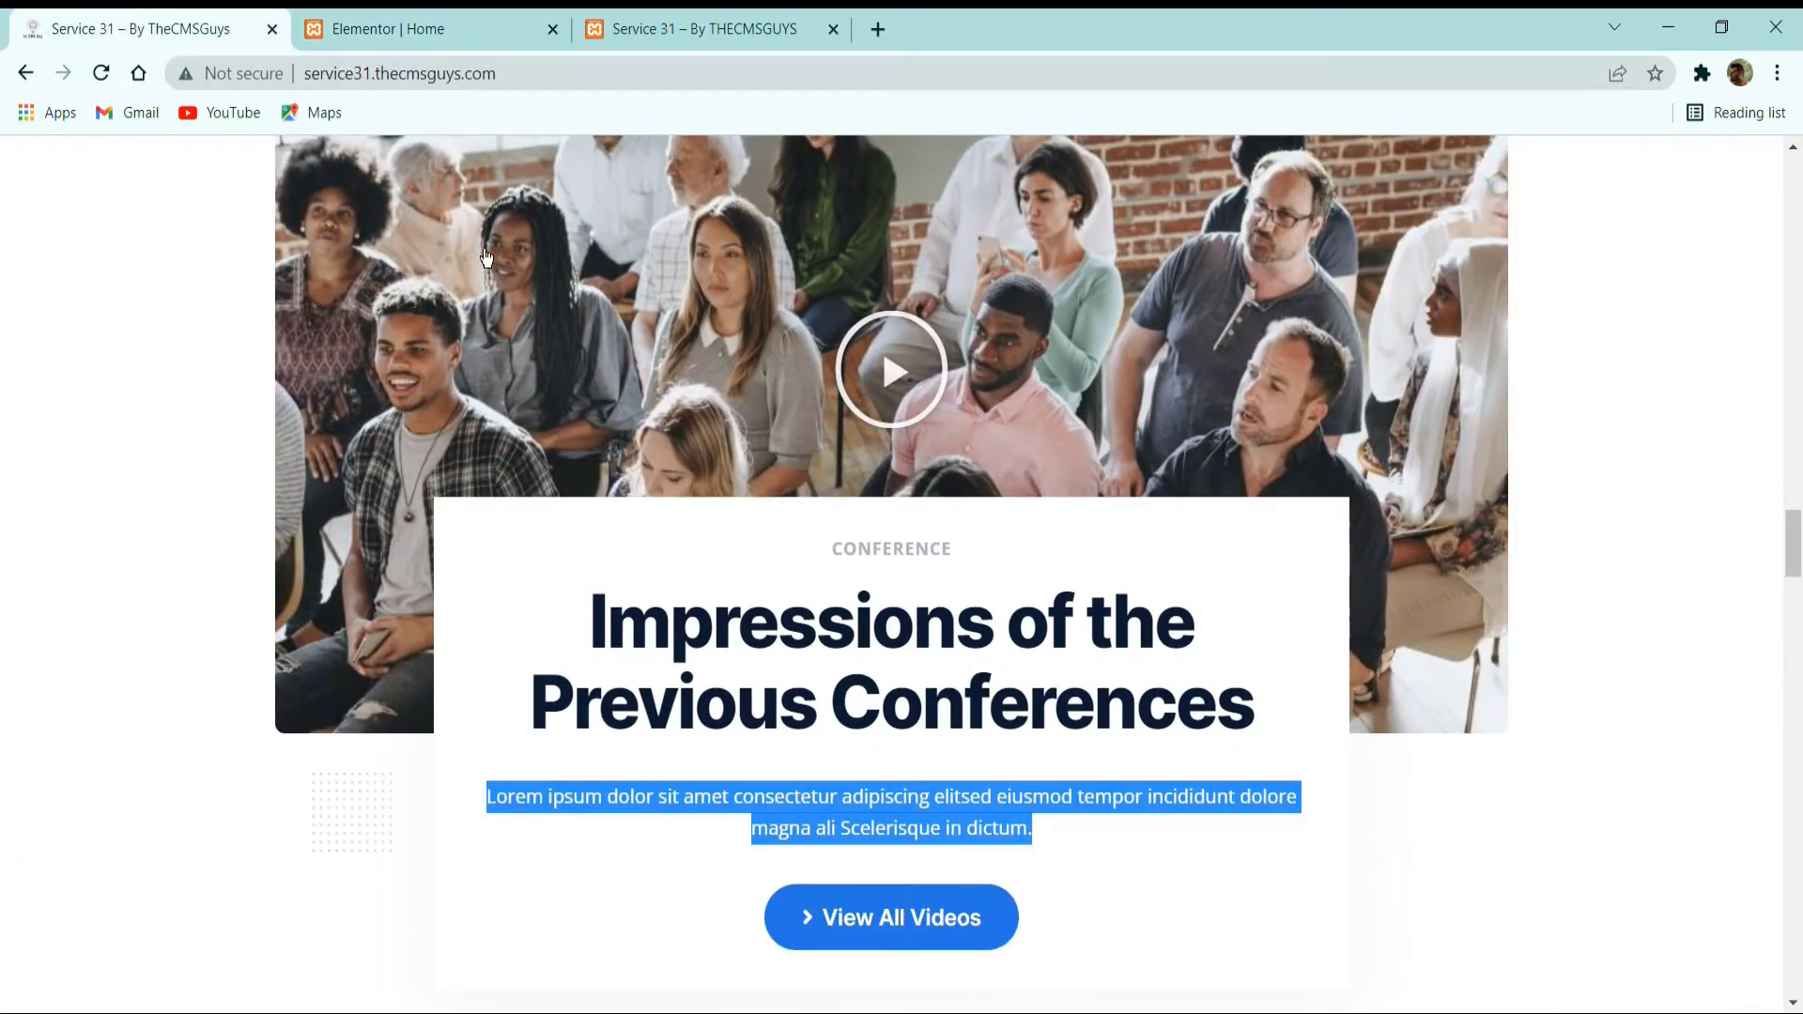
scroll(877, 757, "down", 3)
left_click(472, 15)
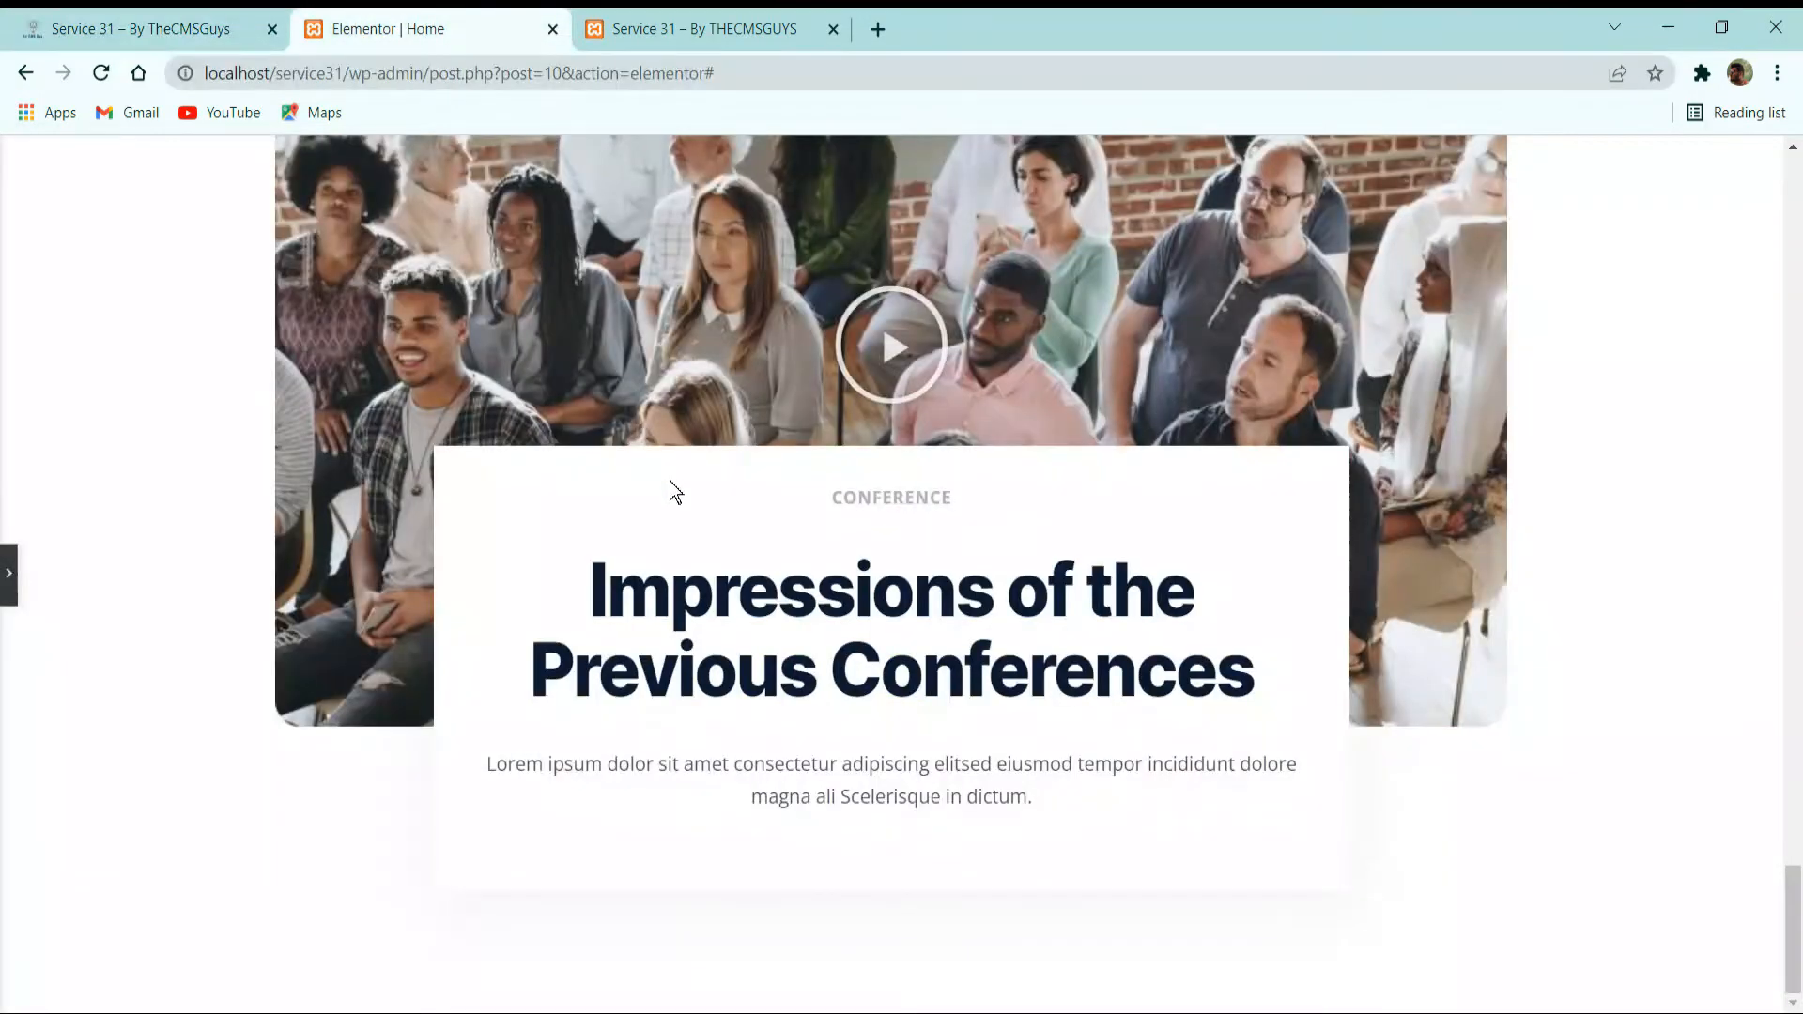
left_click(9, 575)
Copy the existing "Read More" button and paste it below the paragraph in the Impressions card.
scroll(1046, 770, "up", 2)
scroll(1050, 776, "up", 8)
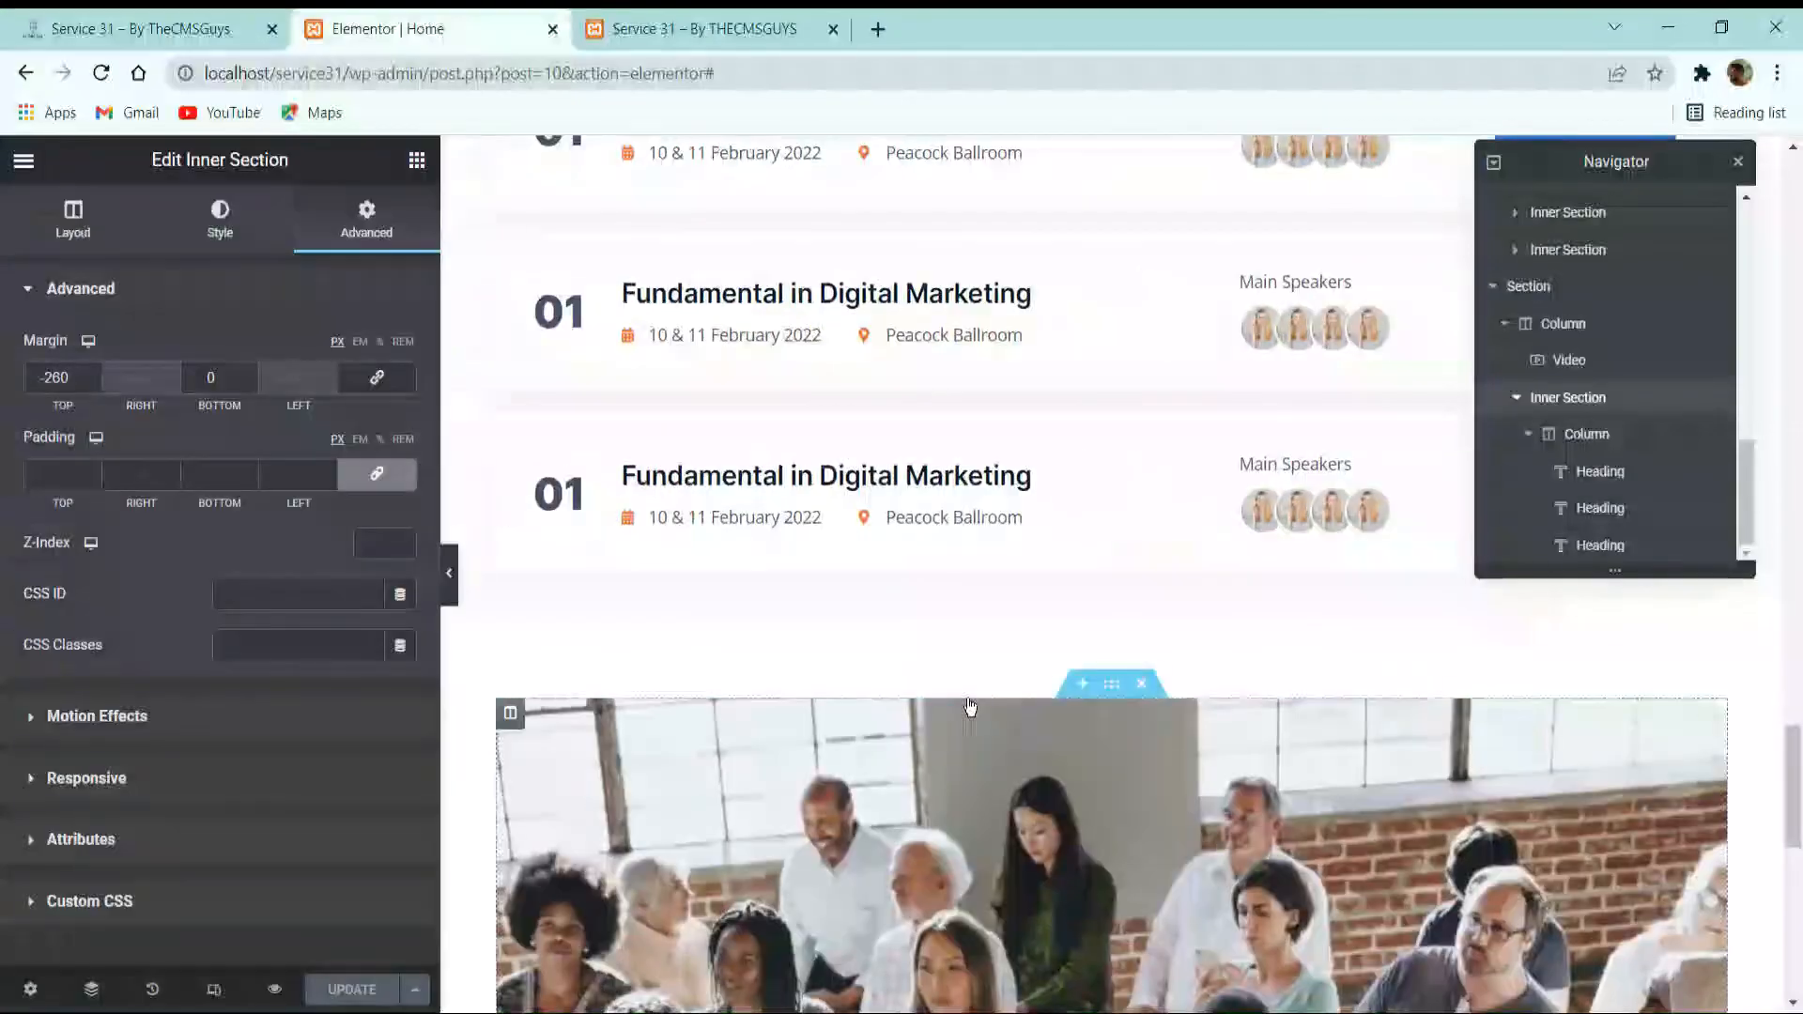
scroll(1097, 779, "up", 12)
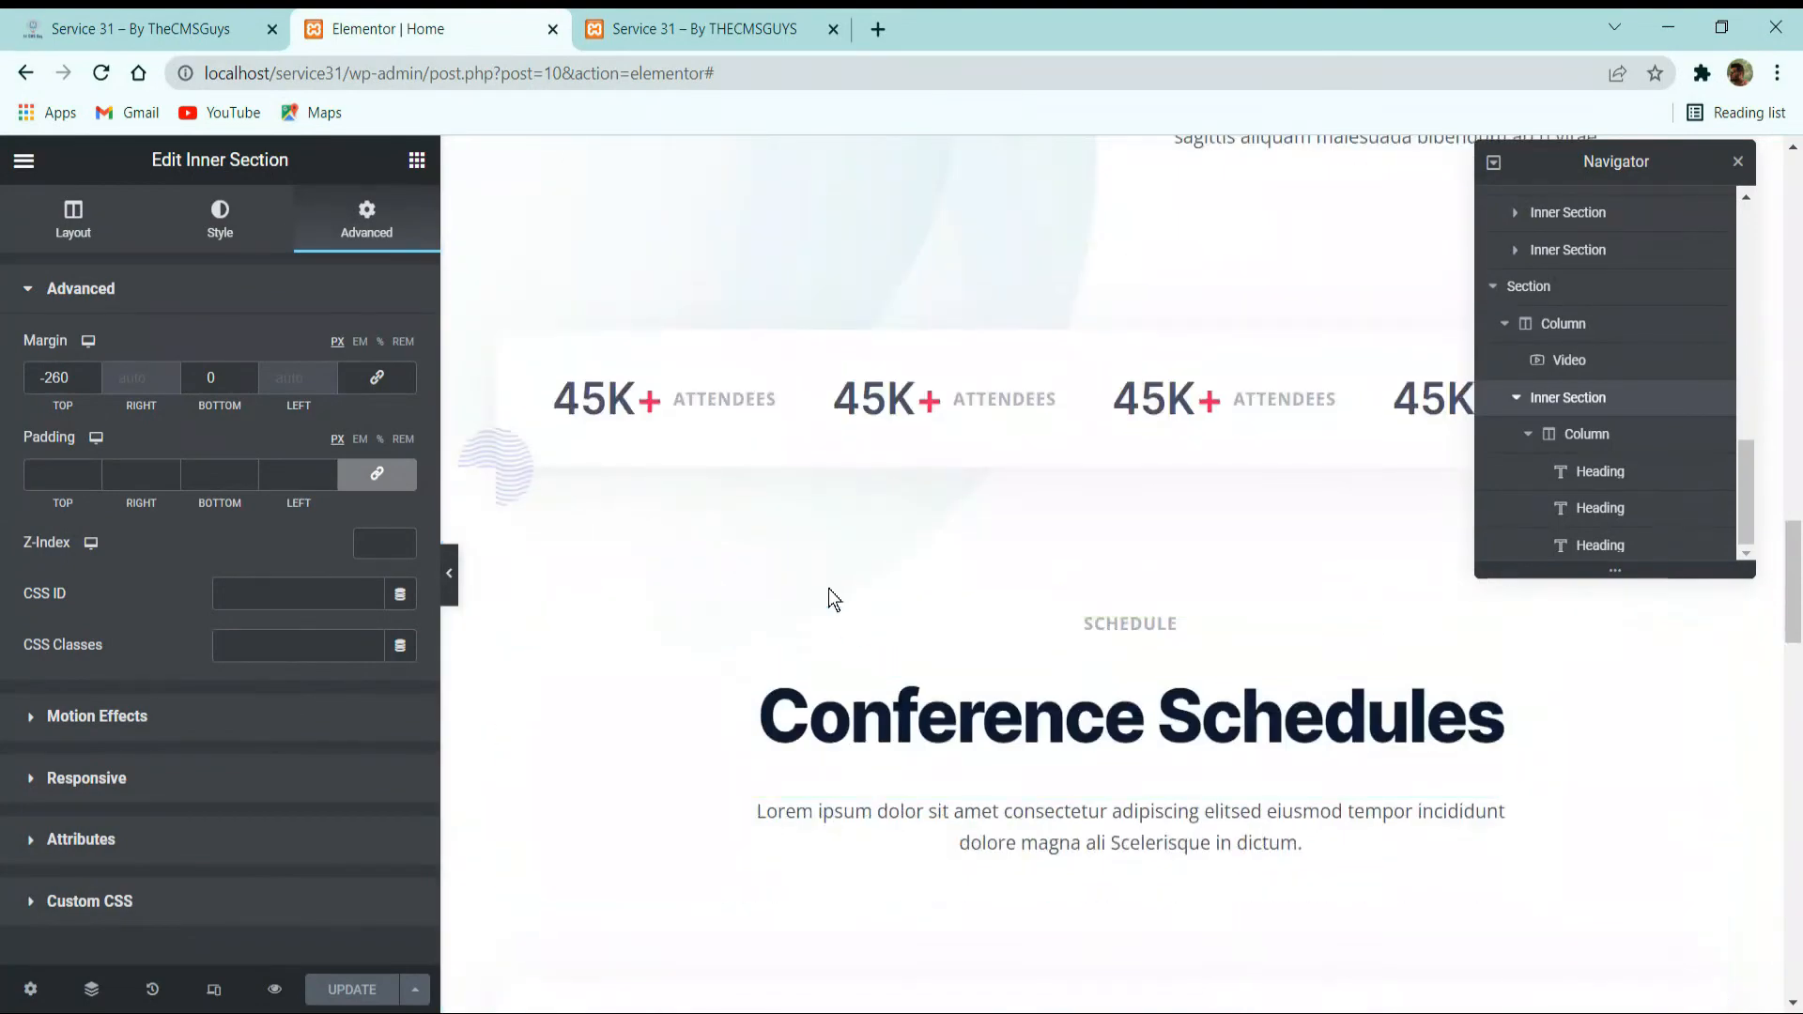
right_click(611, 281)
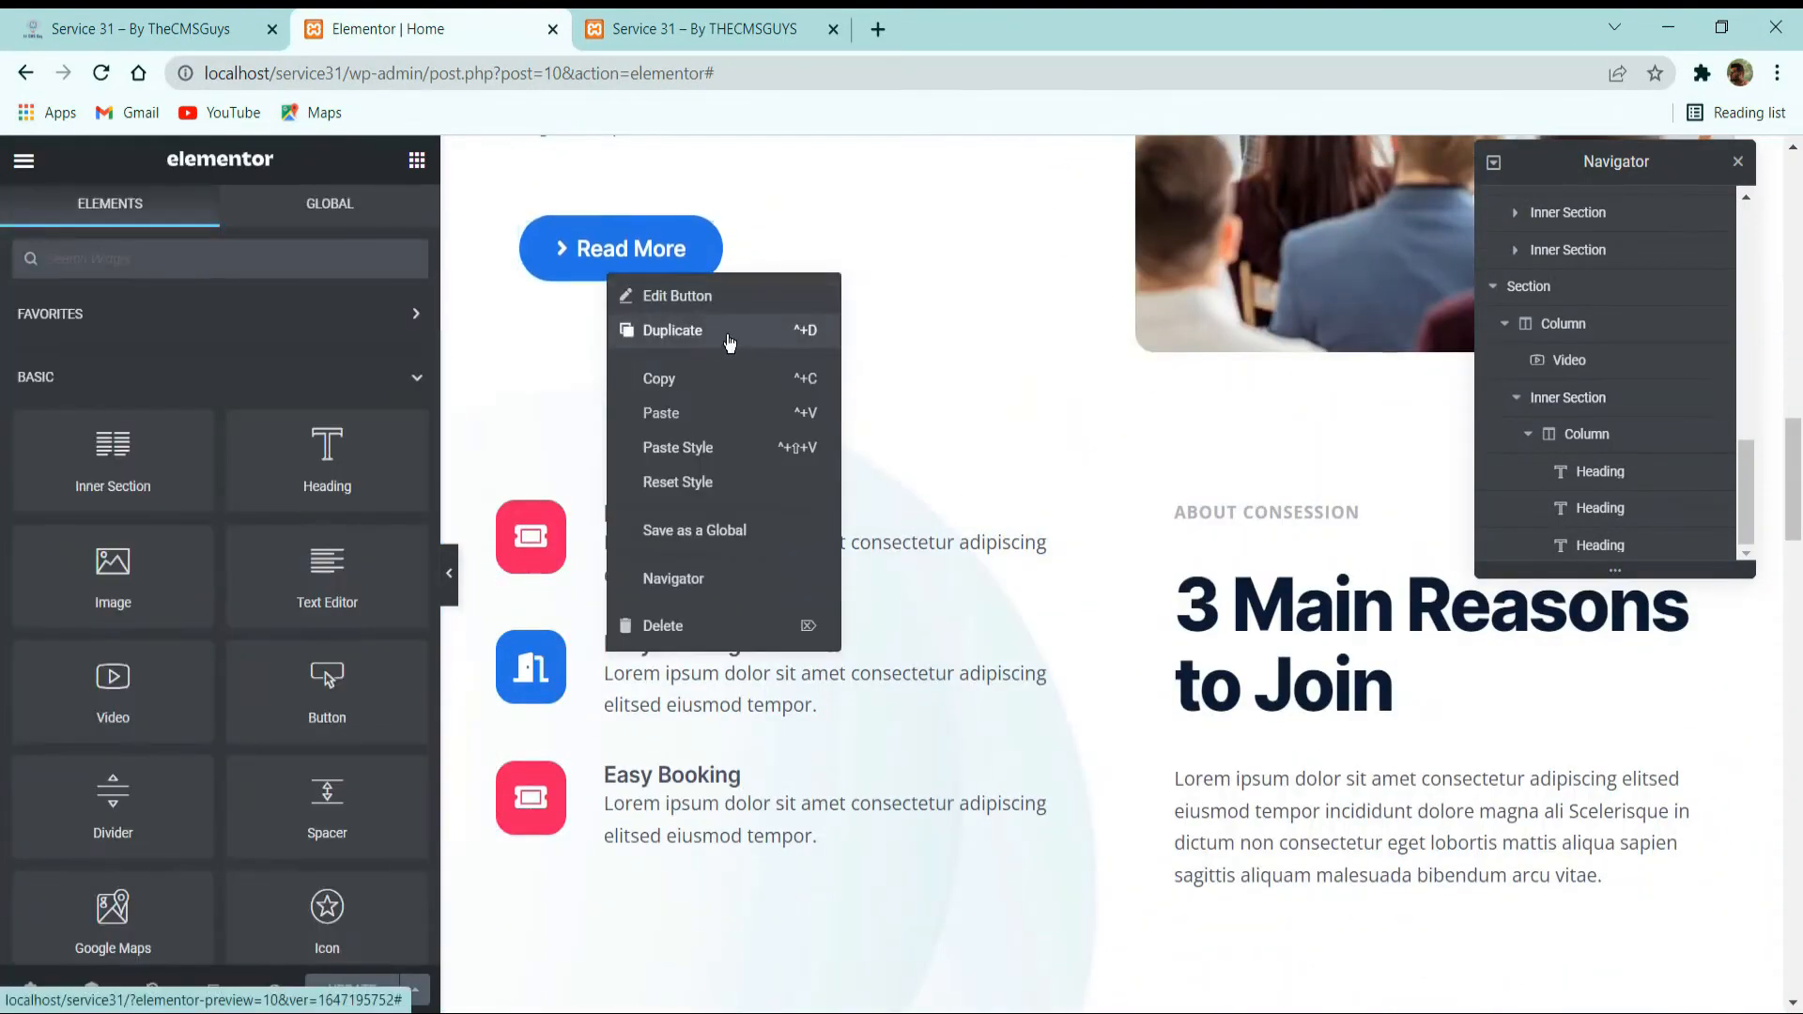
scroll(752, 441, "down", 10)
scroll(813, 504, "down", 5)
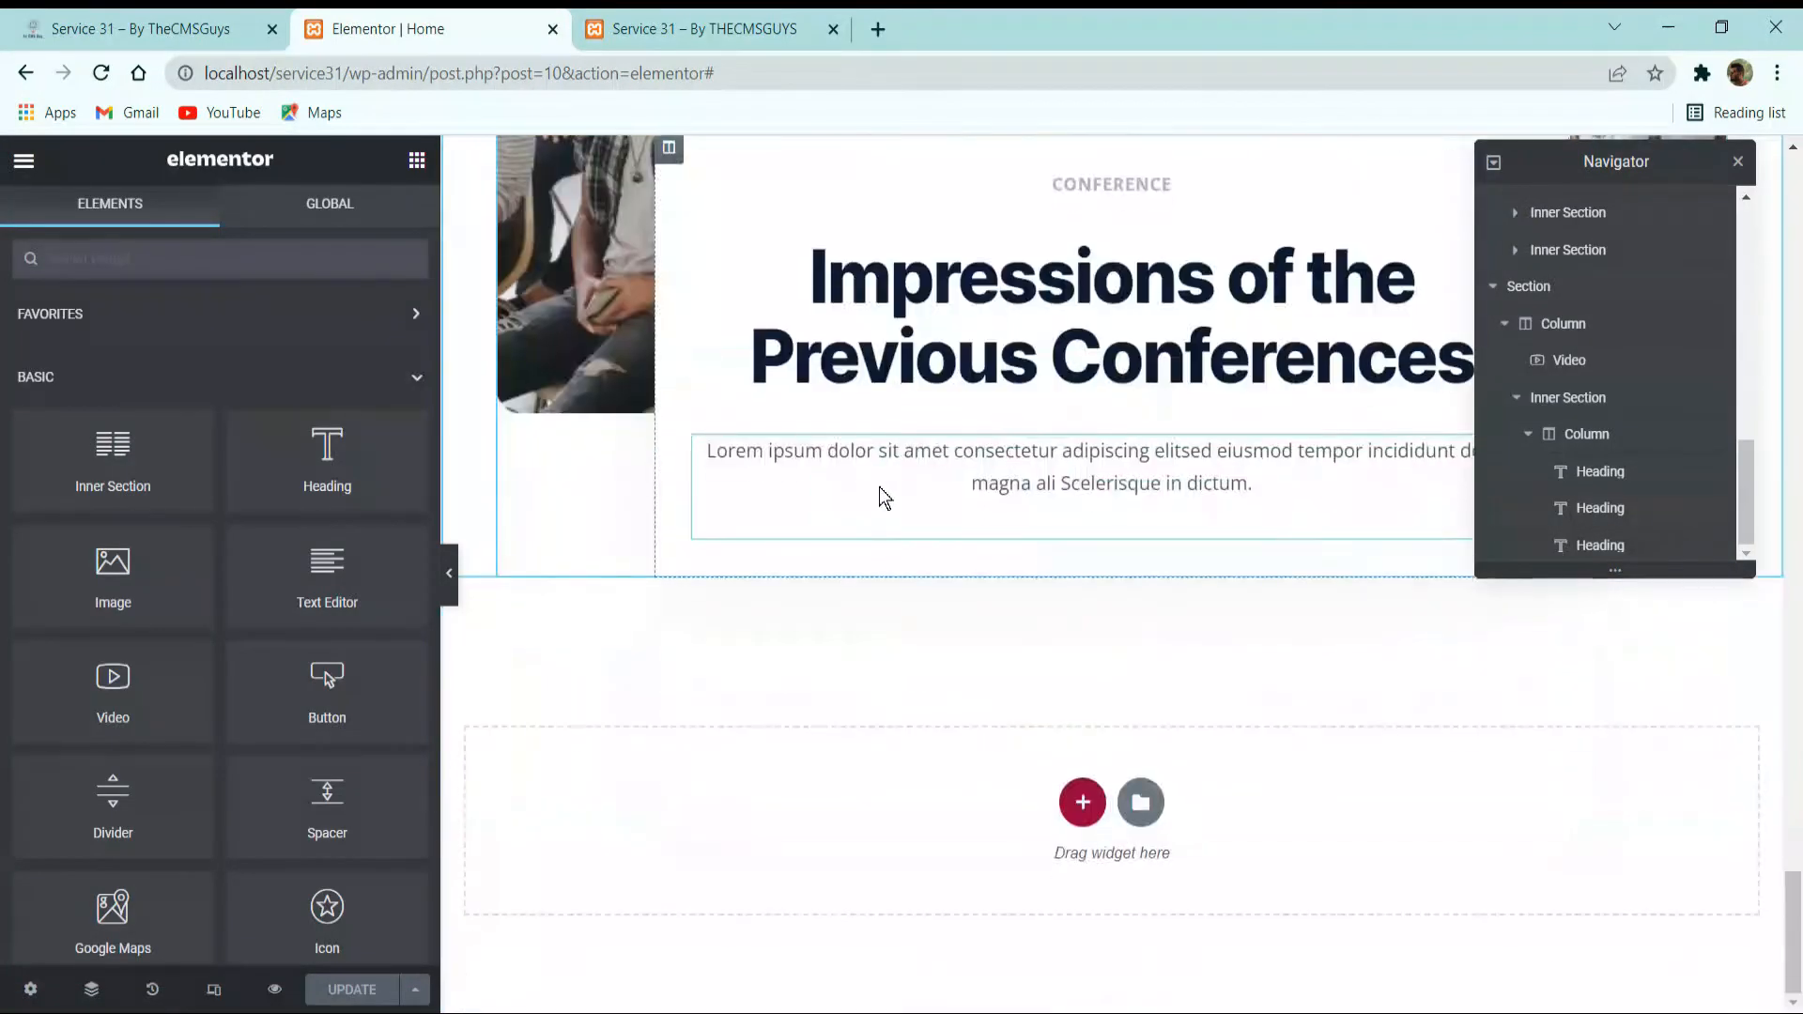
right_click(918, 466)
left_click(999, 601)
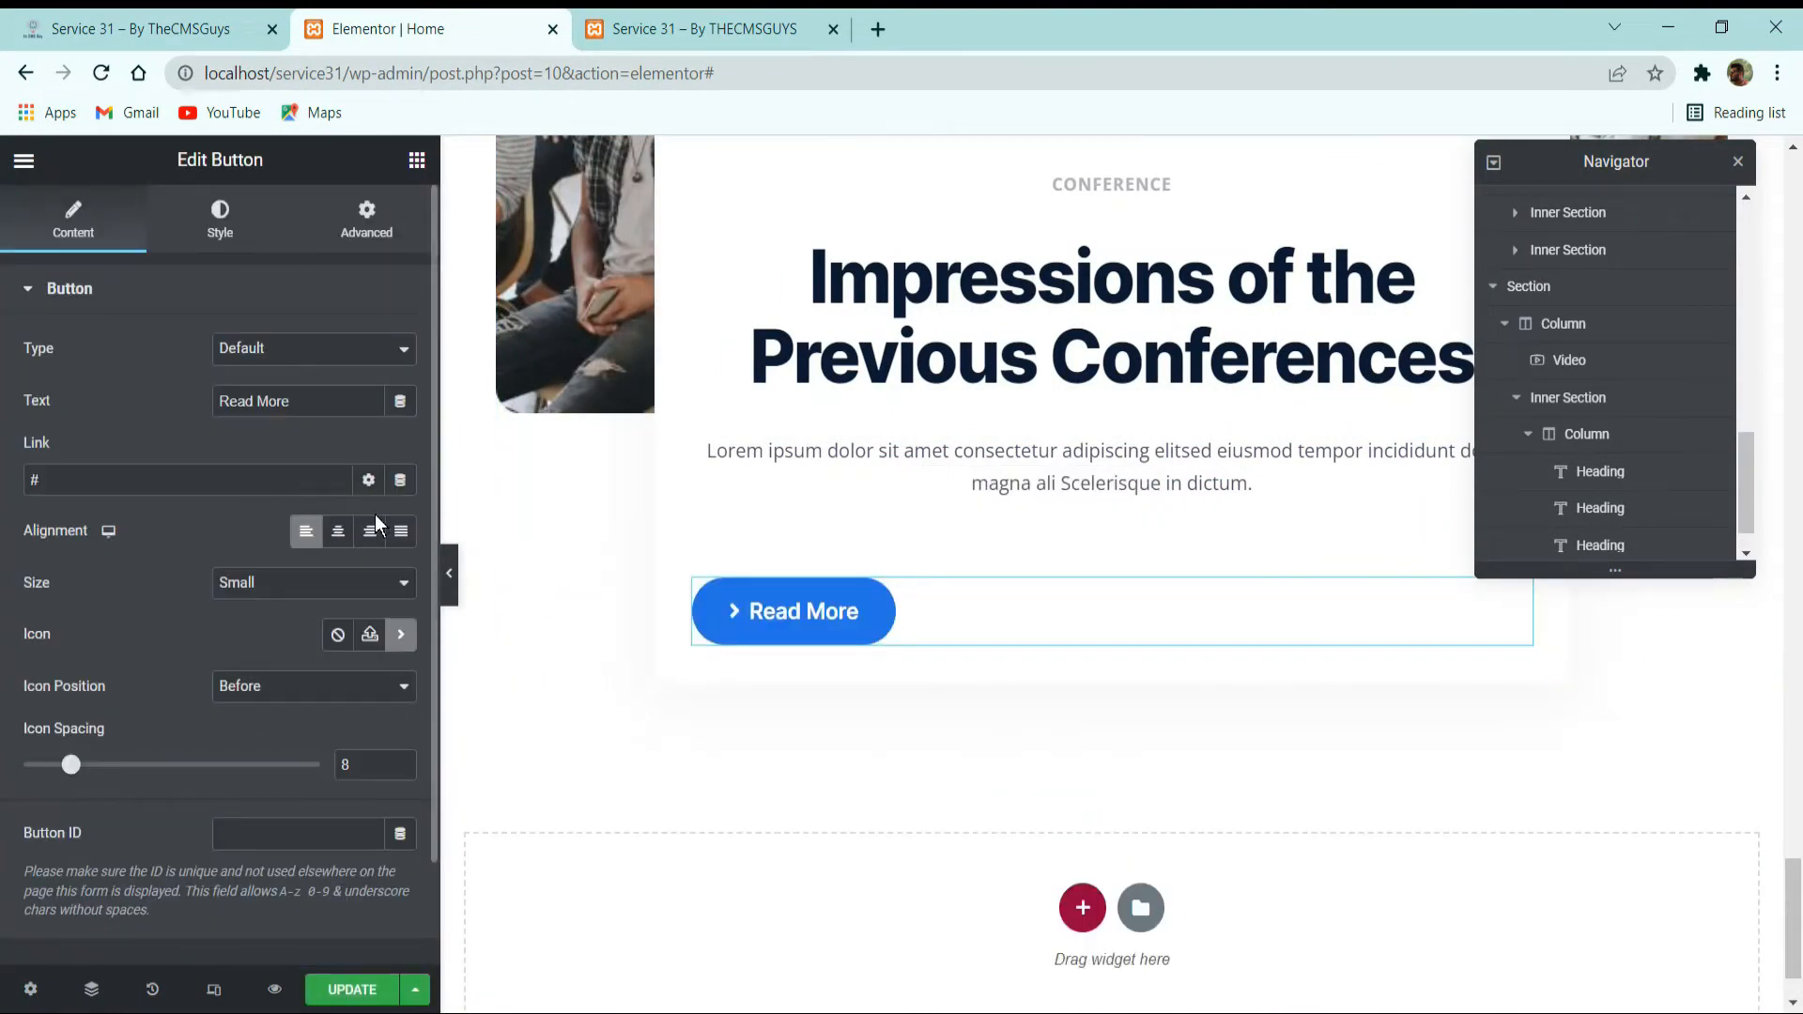
Center the pasted button, change its text to "View All Videos" as on the reference card, and save the page.
left_click(338, 532)
left_click(226, 29)
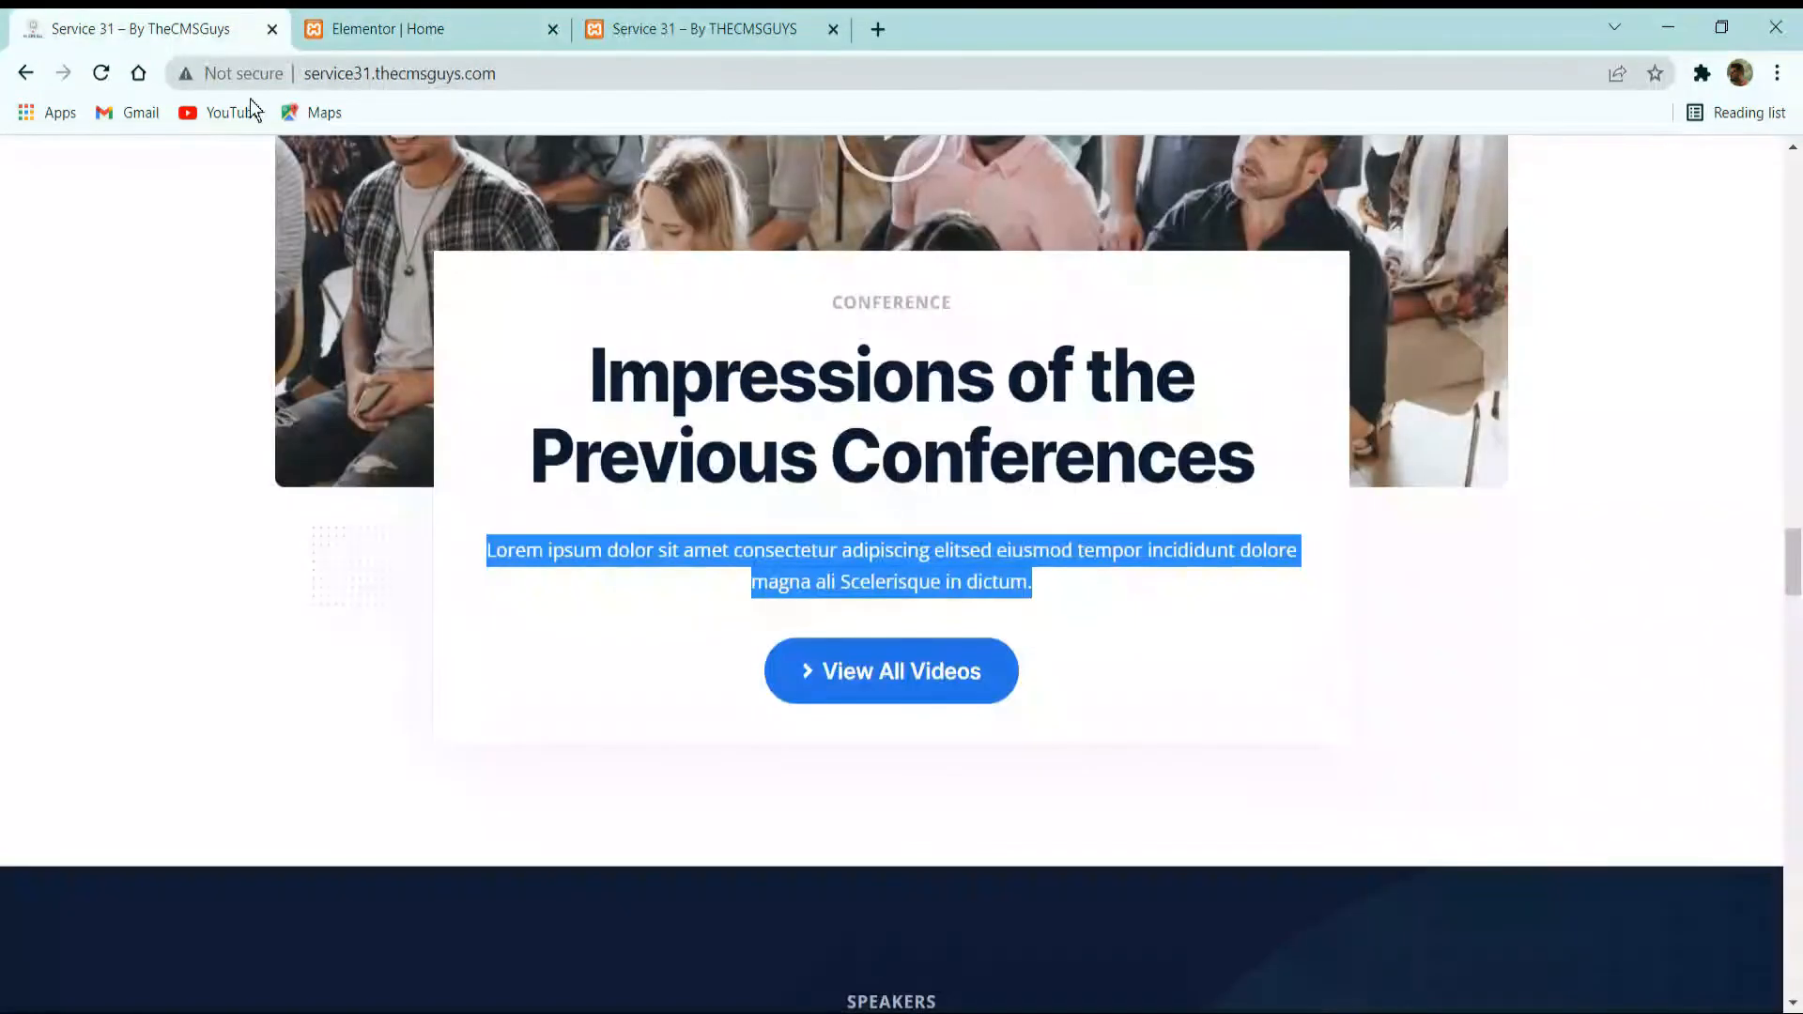
left_click(414, 21)
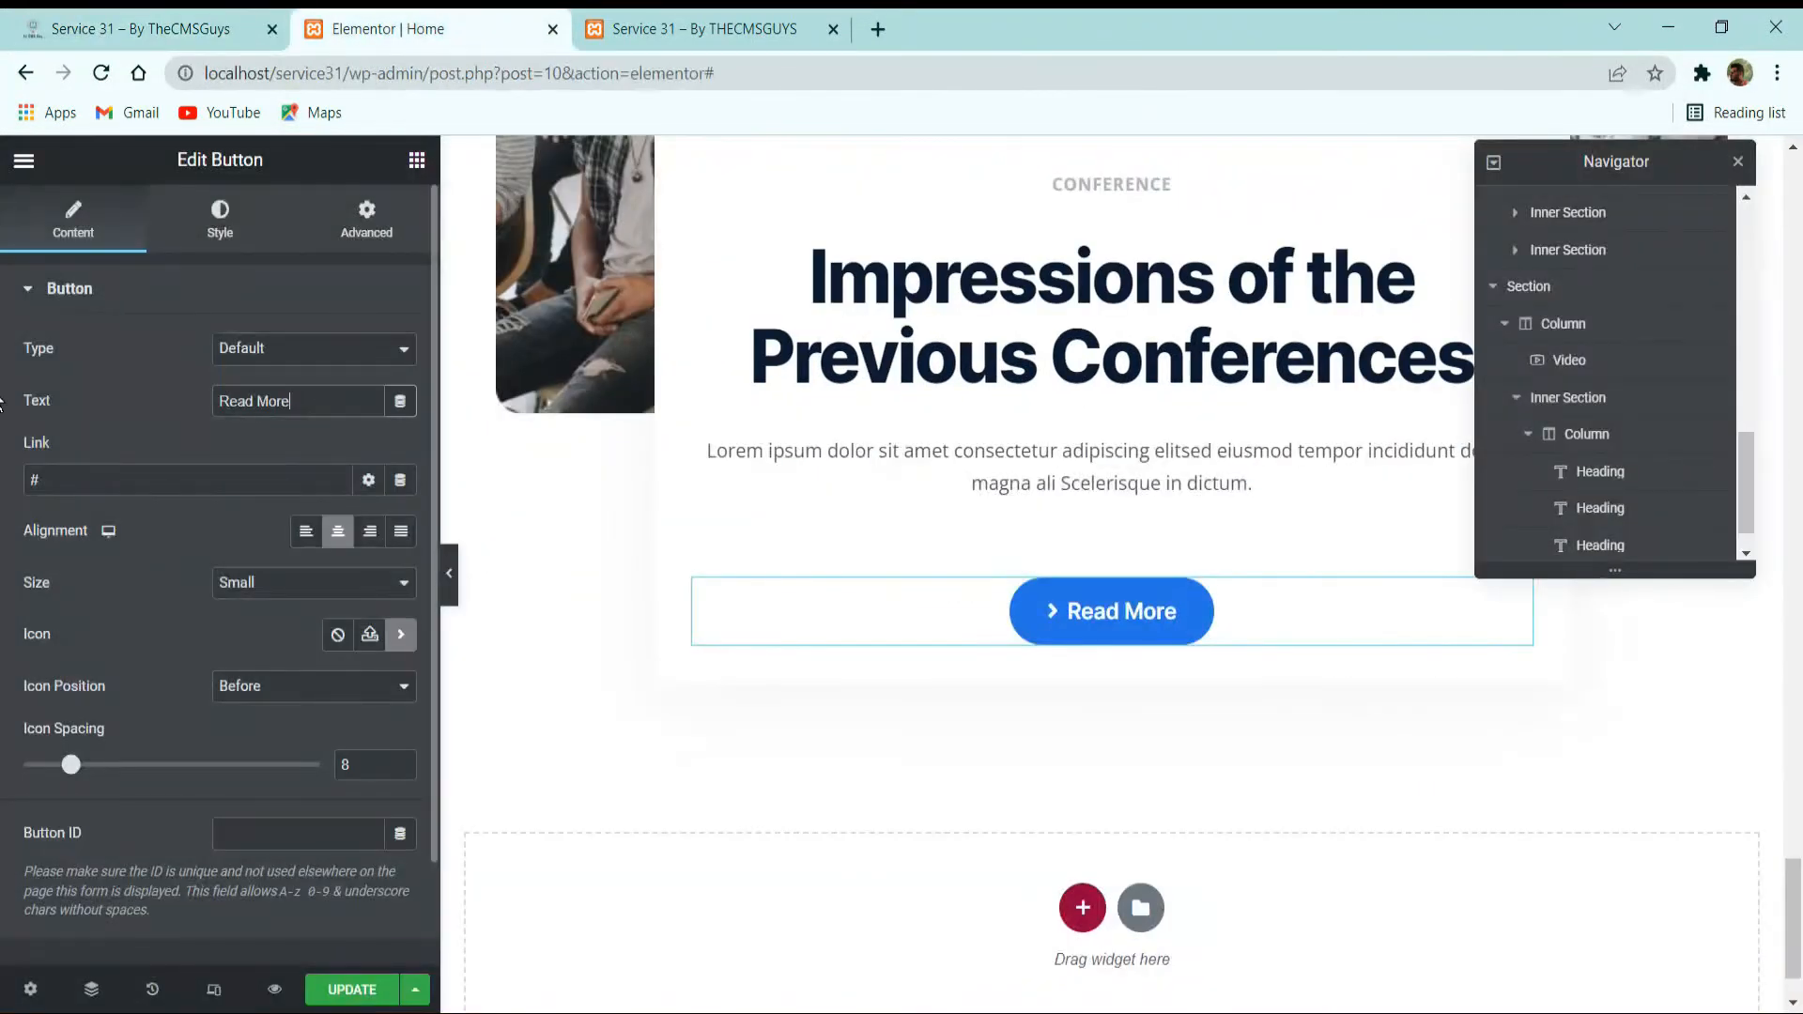
left_click_drag(320, 401, 3, 385)
type("vIEW ")
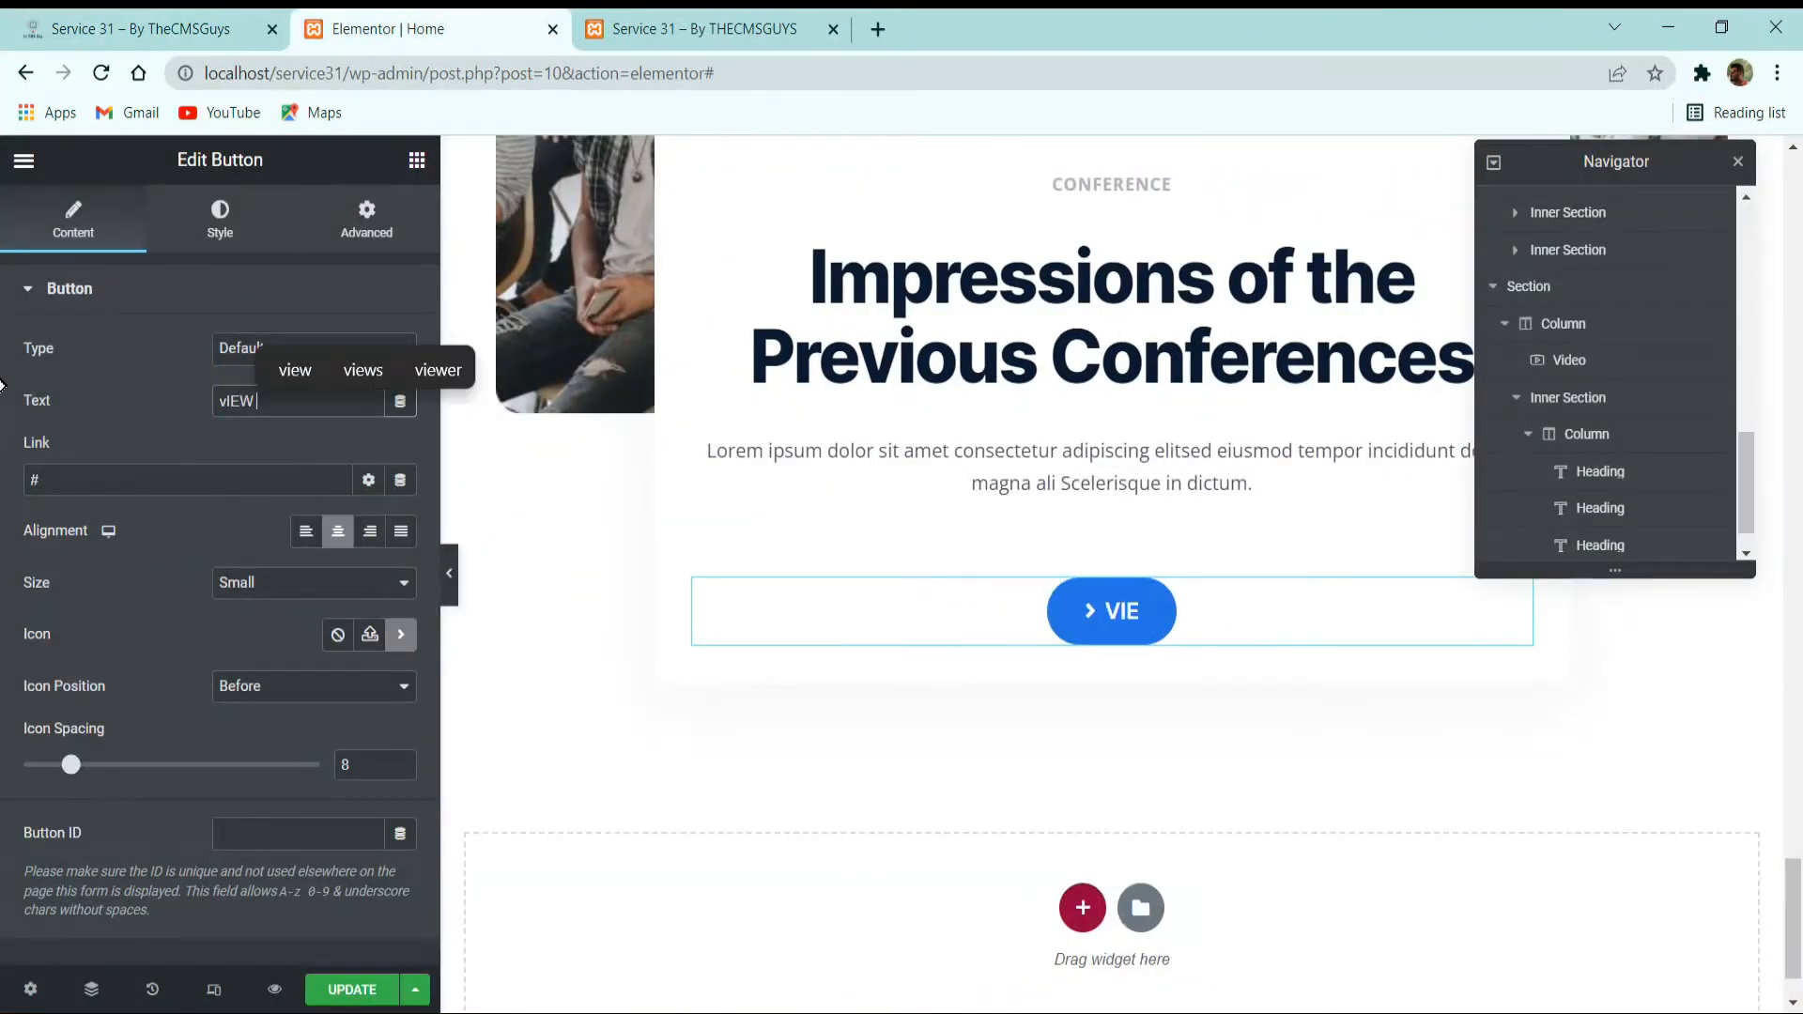
type("all")
key("ctrl+a")
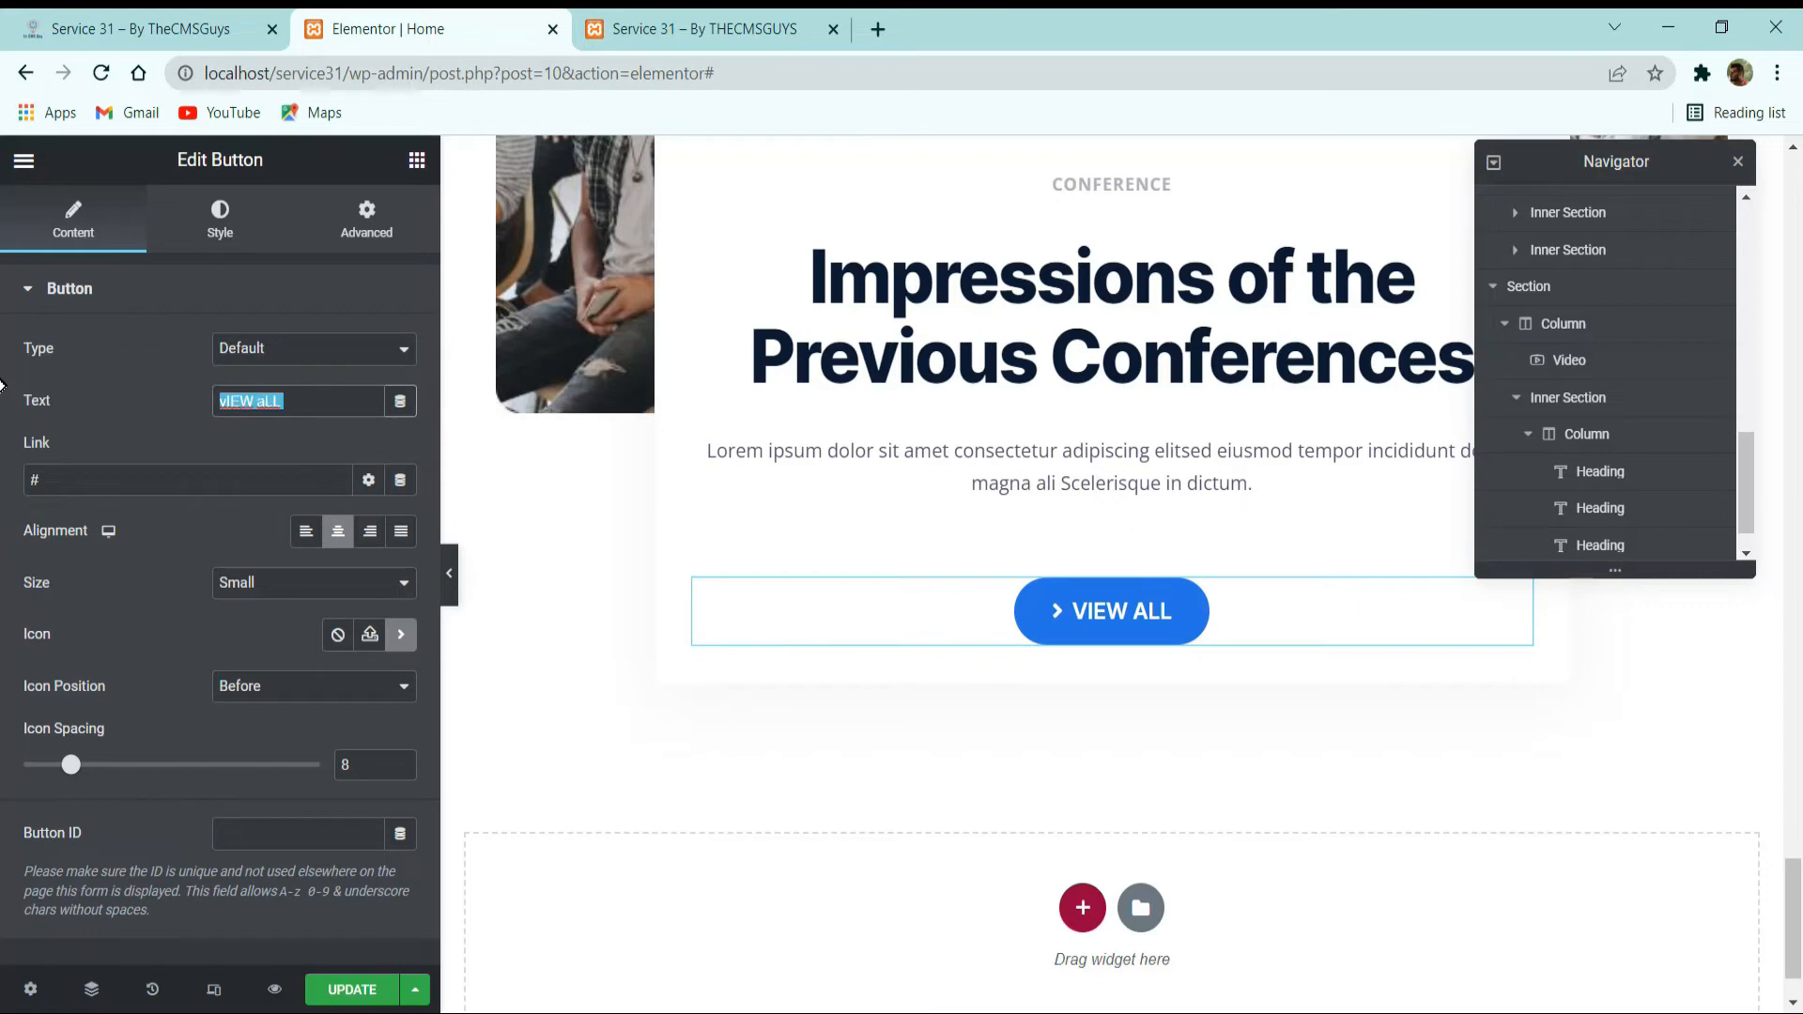
key("ctrl+x")
type("Vie")
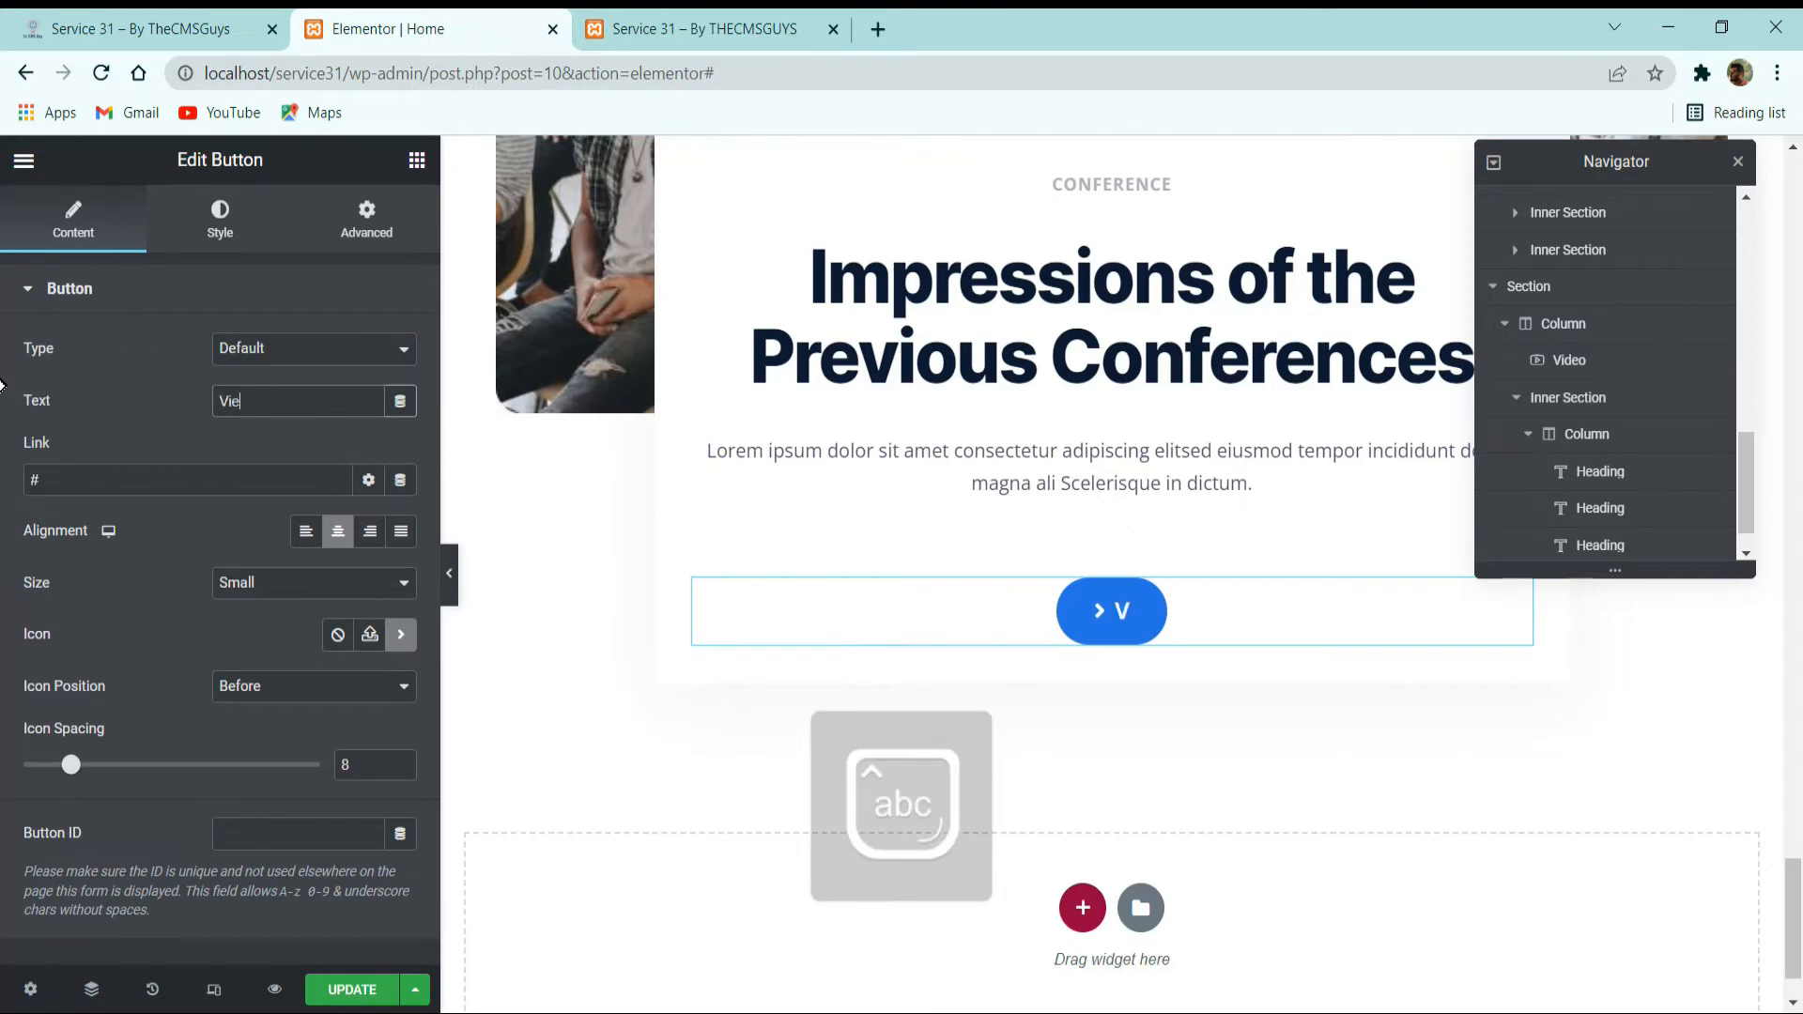
type("w All Videos")
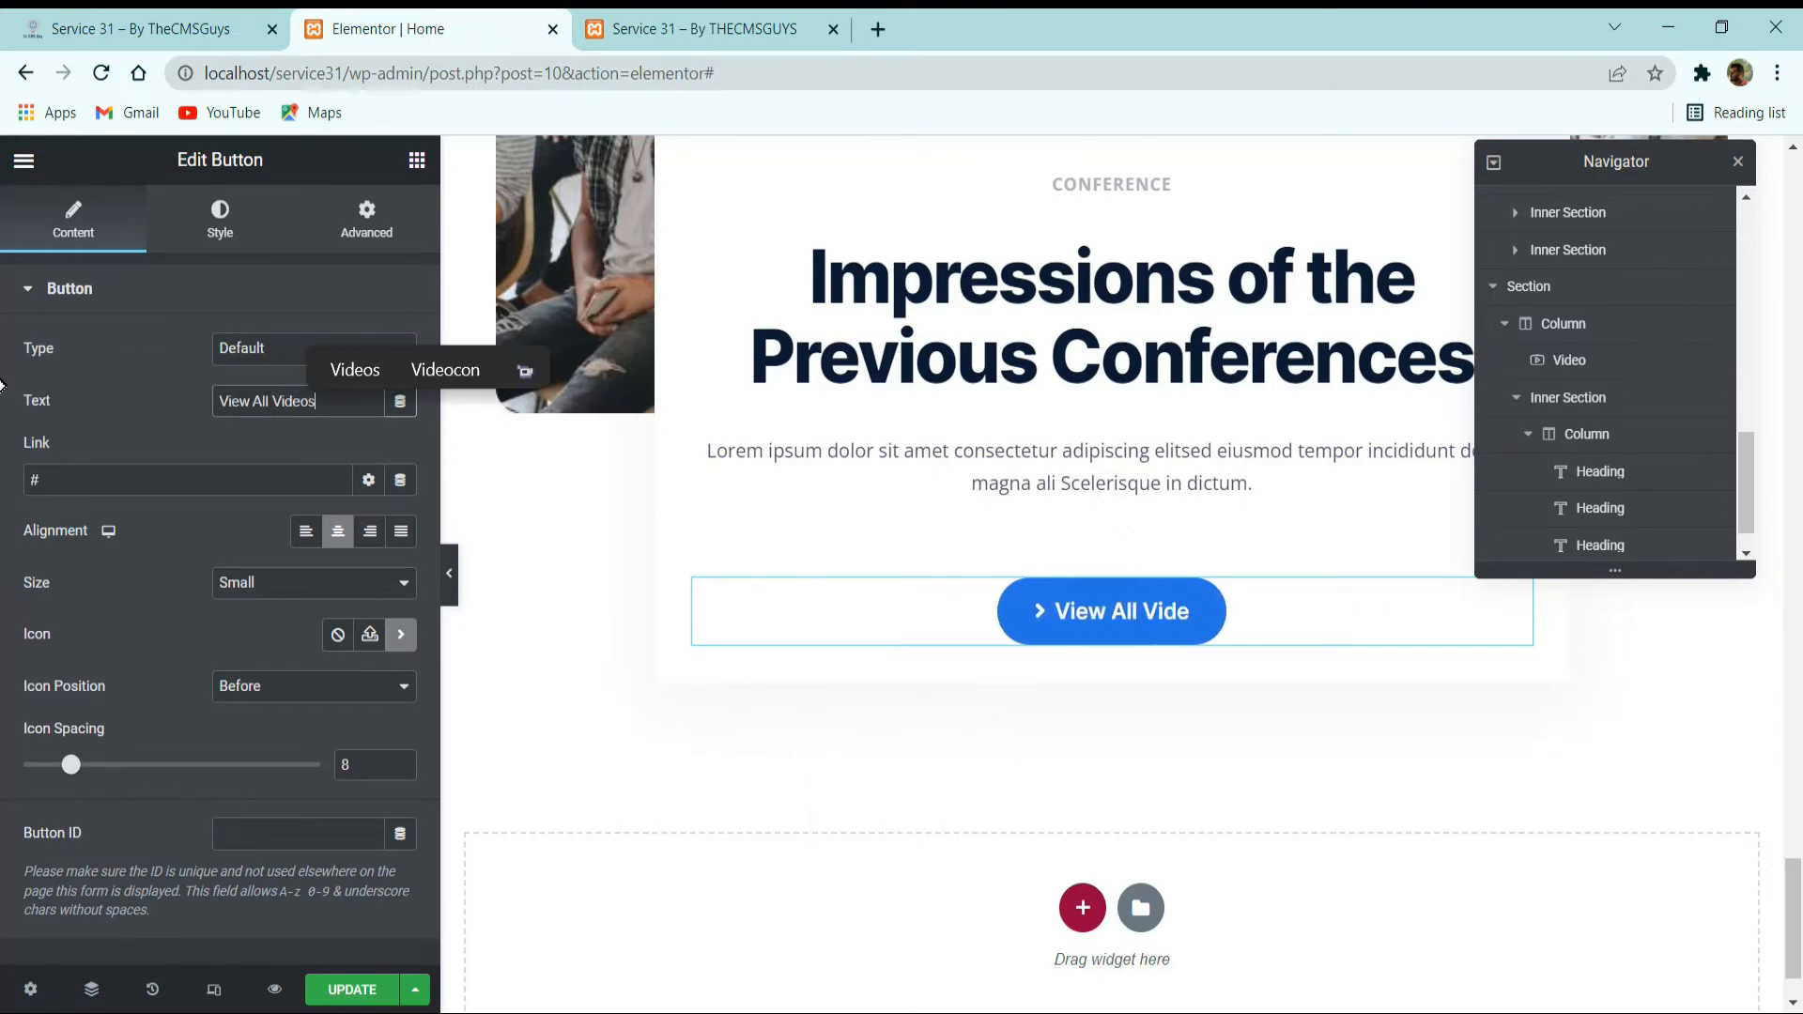
key("ctrl+s")
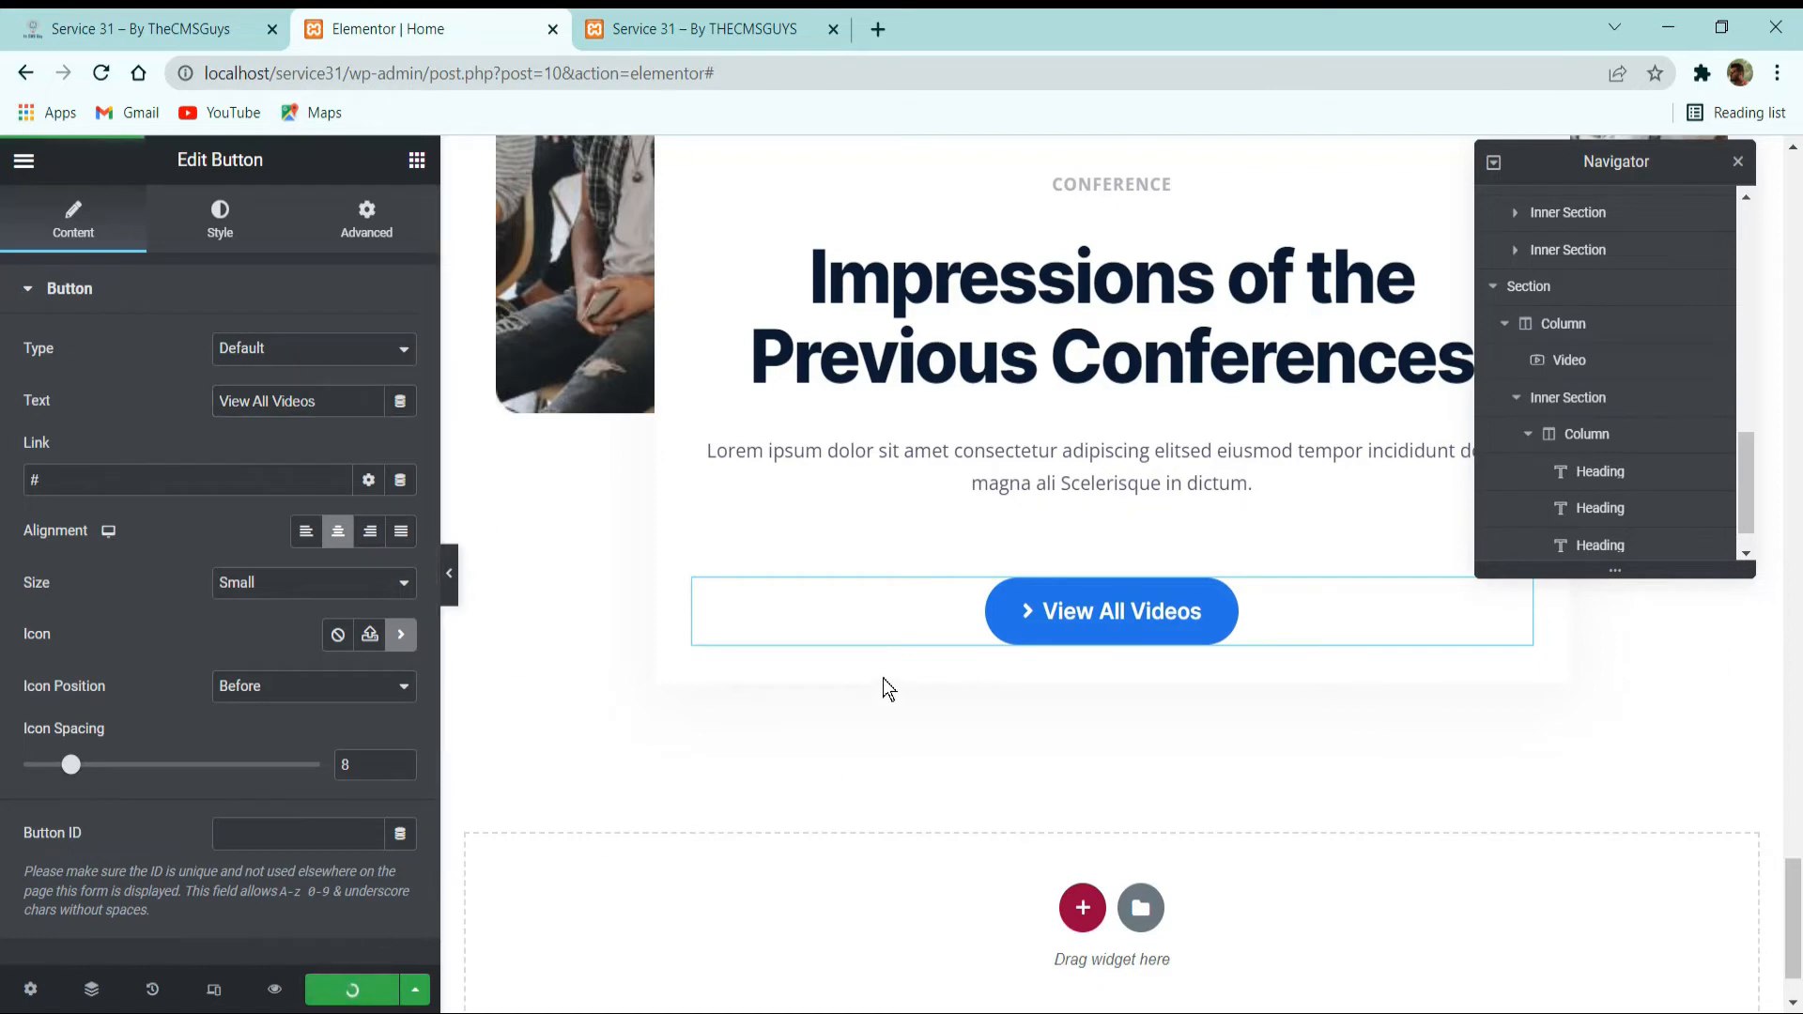
Review the finished card and examine the reference site's "Meet Our Speakers" section below it.
scroll(852, 674, "up", 2)
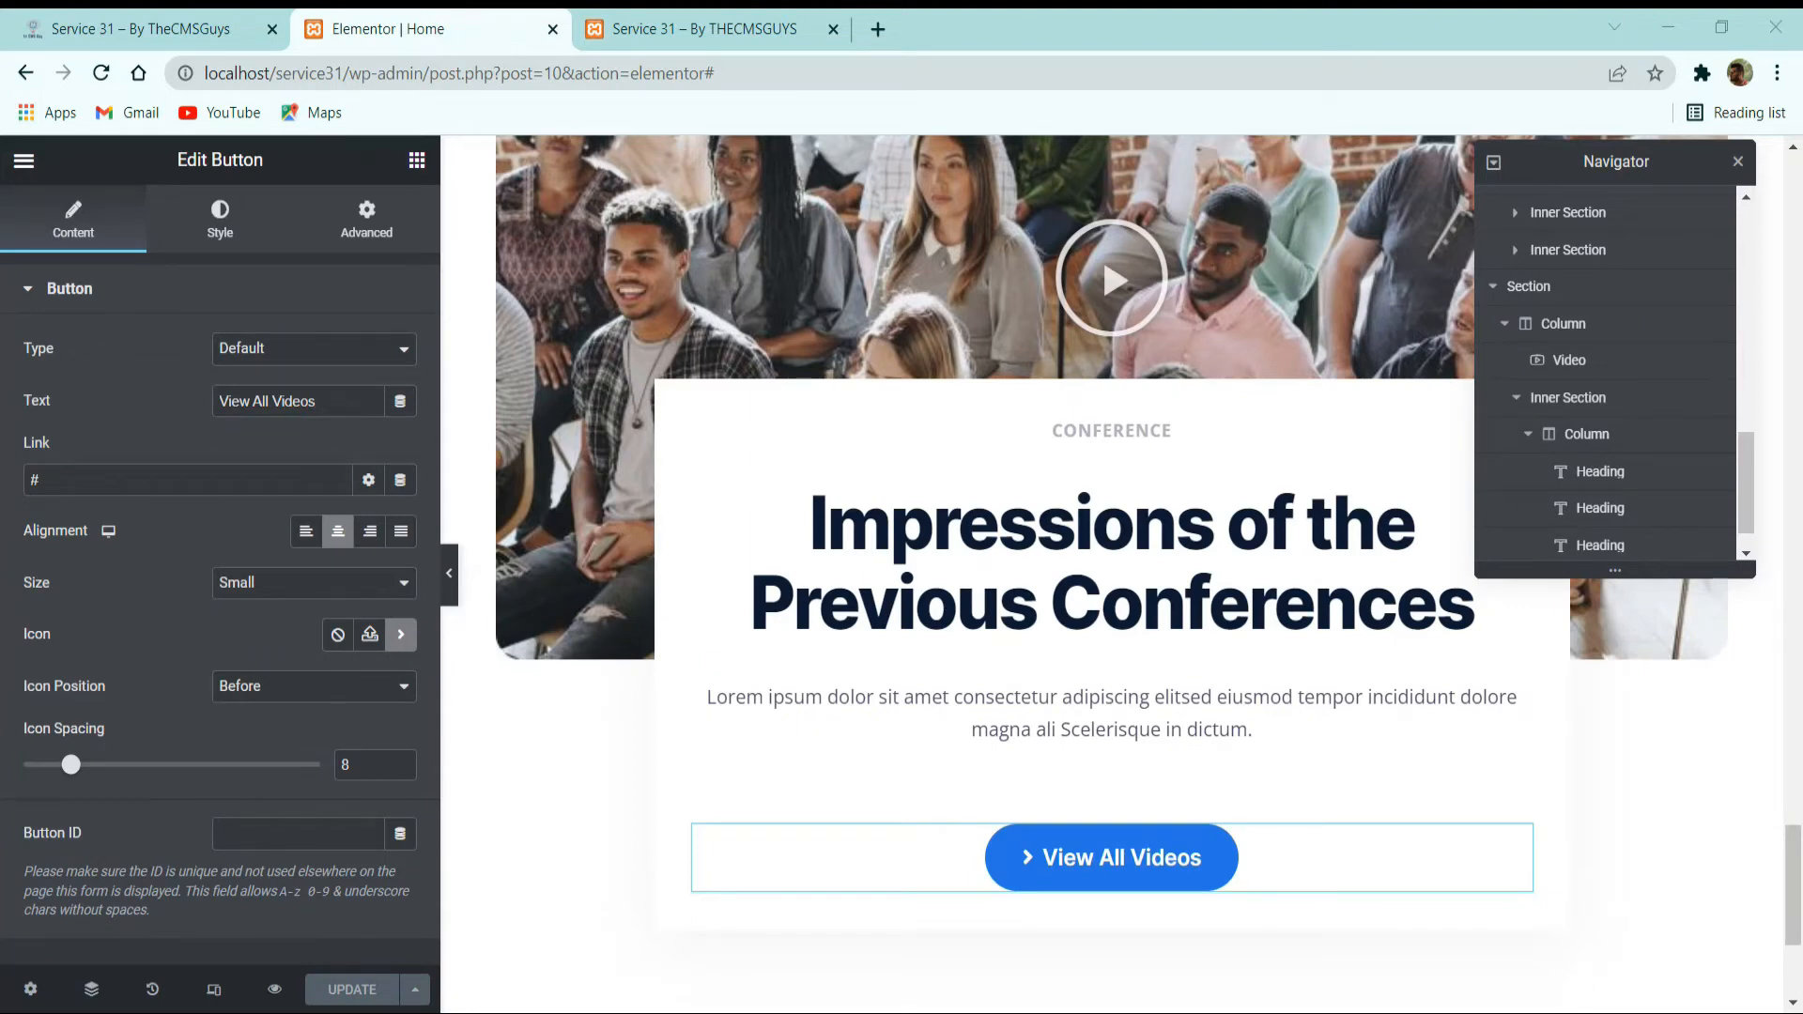
scroll(909, 503, "down", 2)
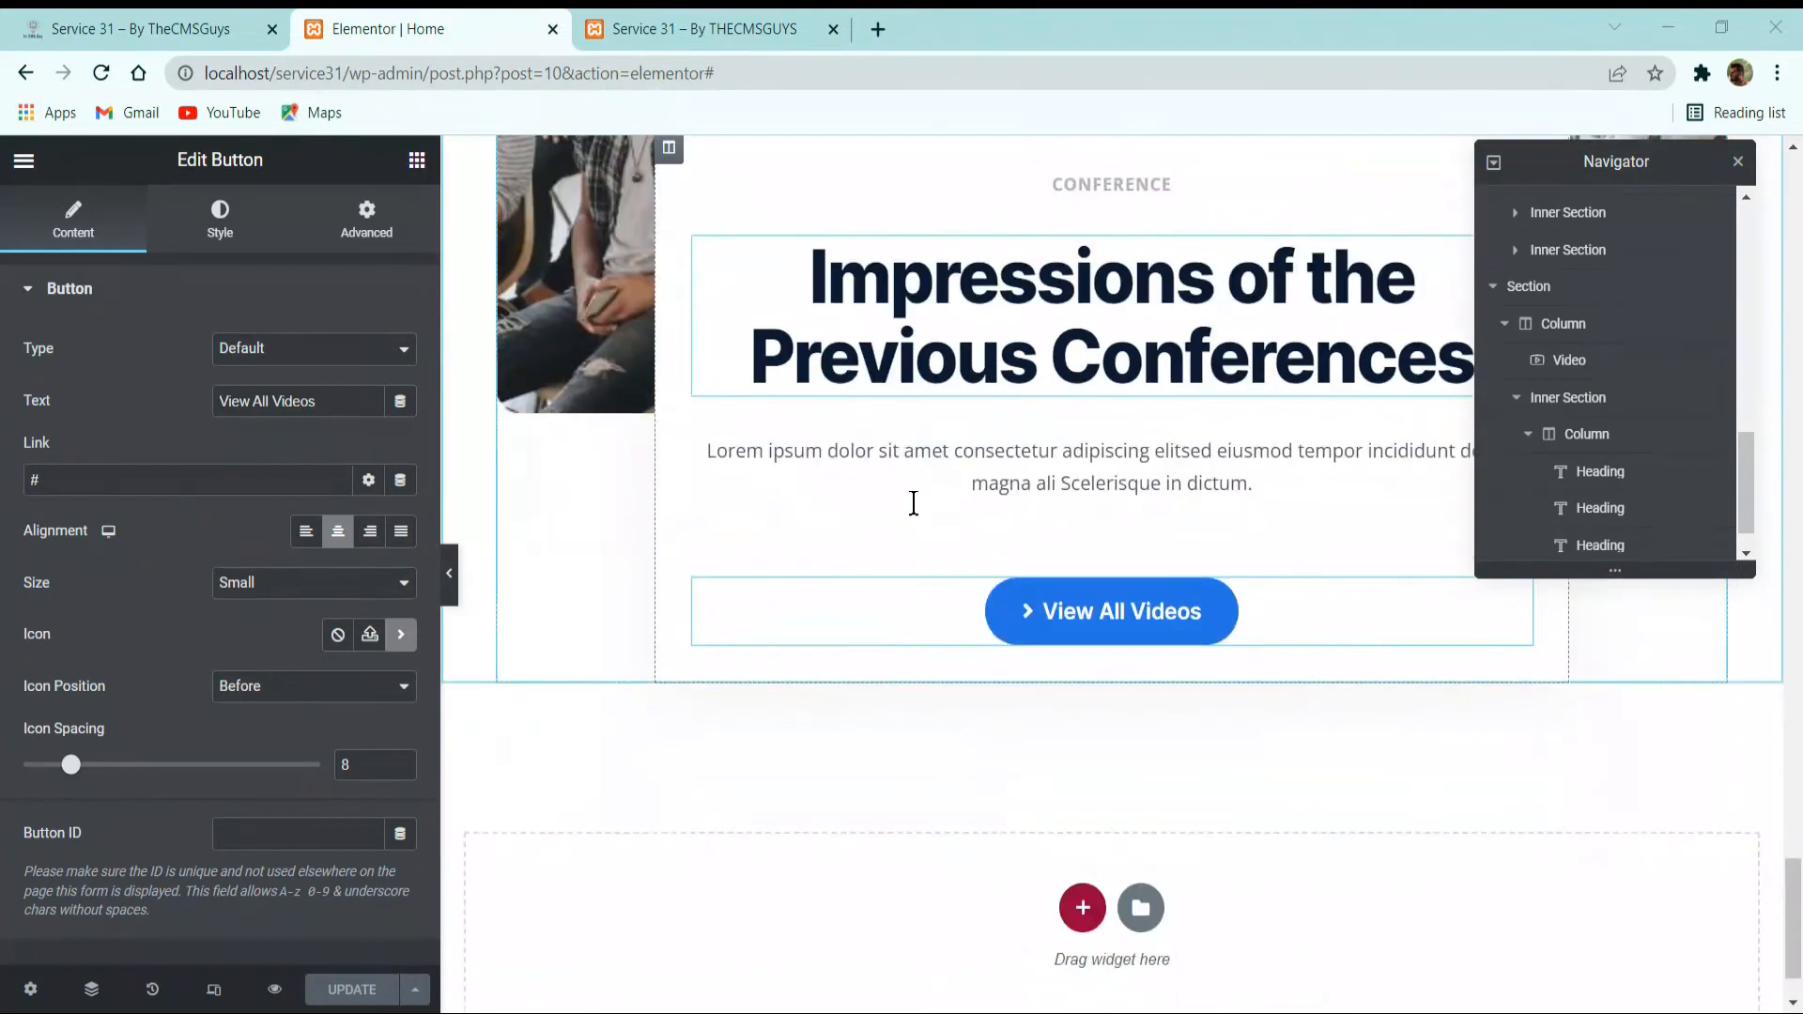
scroll(909, 503, "up", 2)
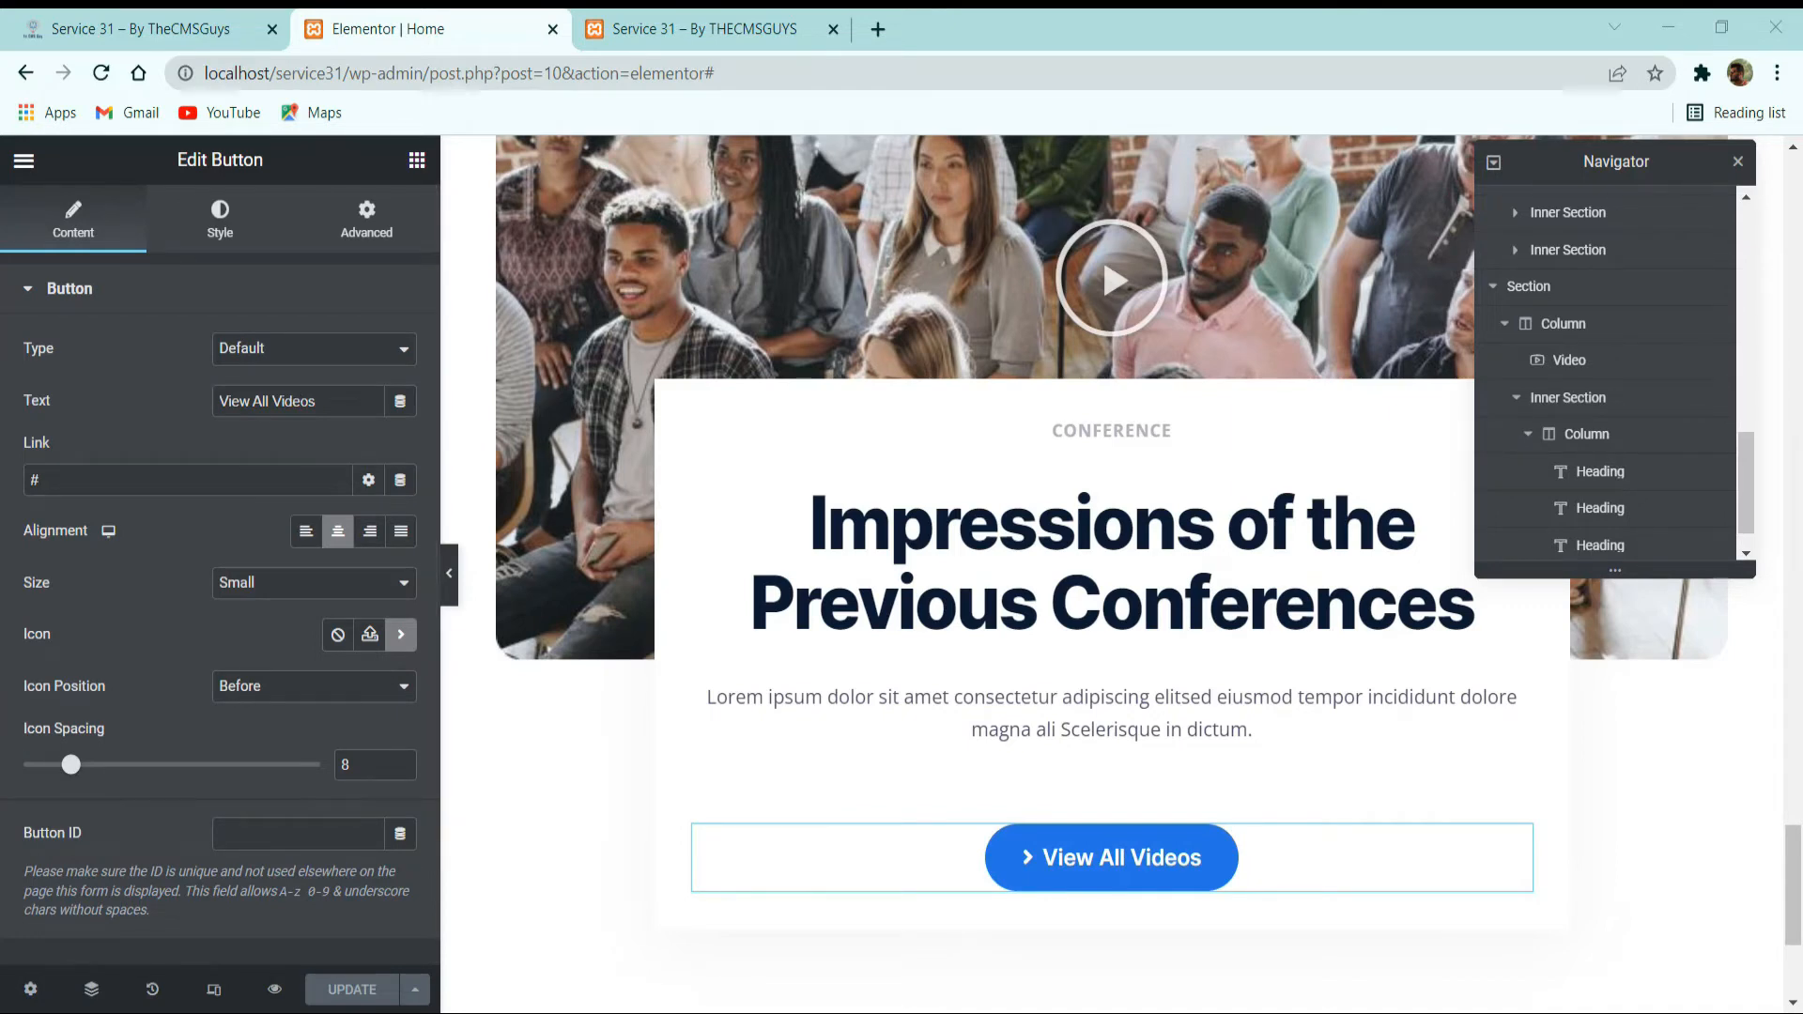
left_click(209, 29)
scroll(664, 273, "down", 8)
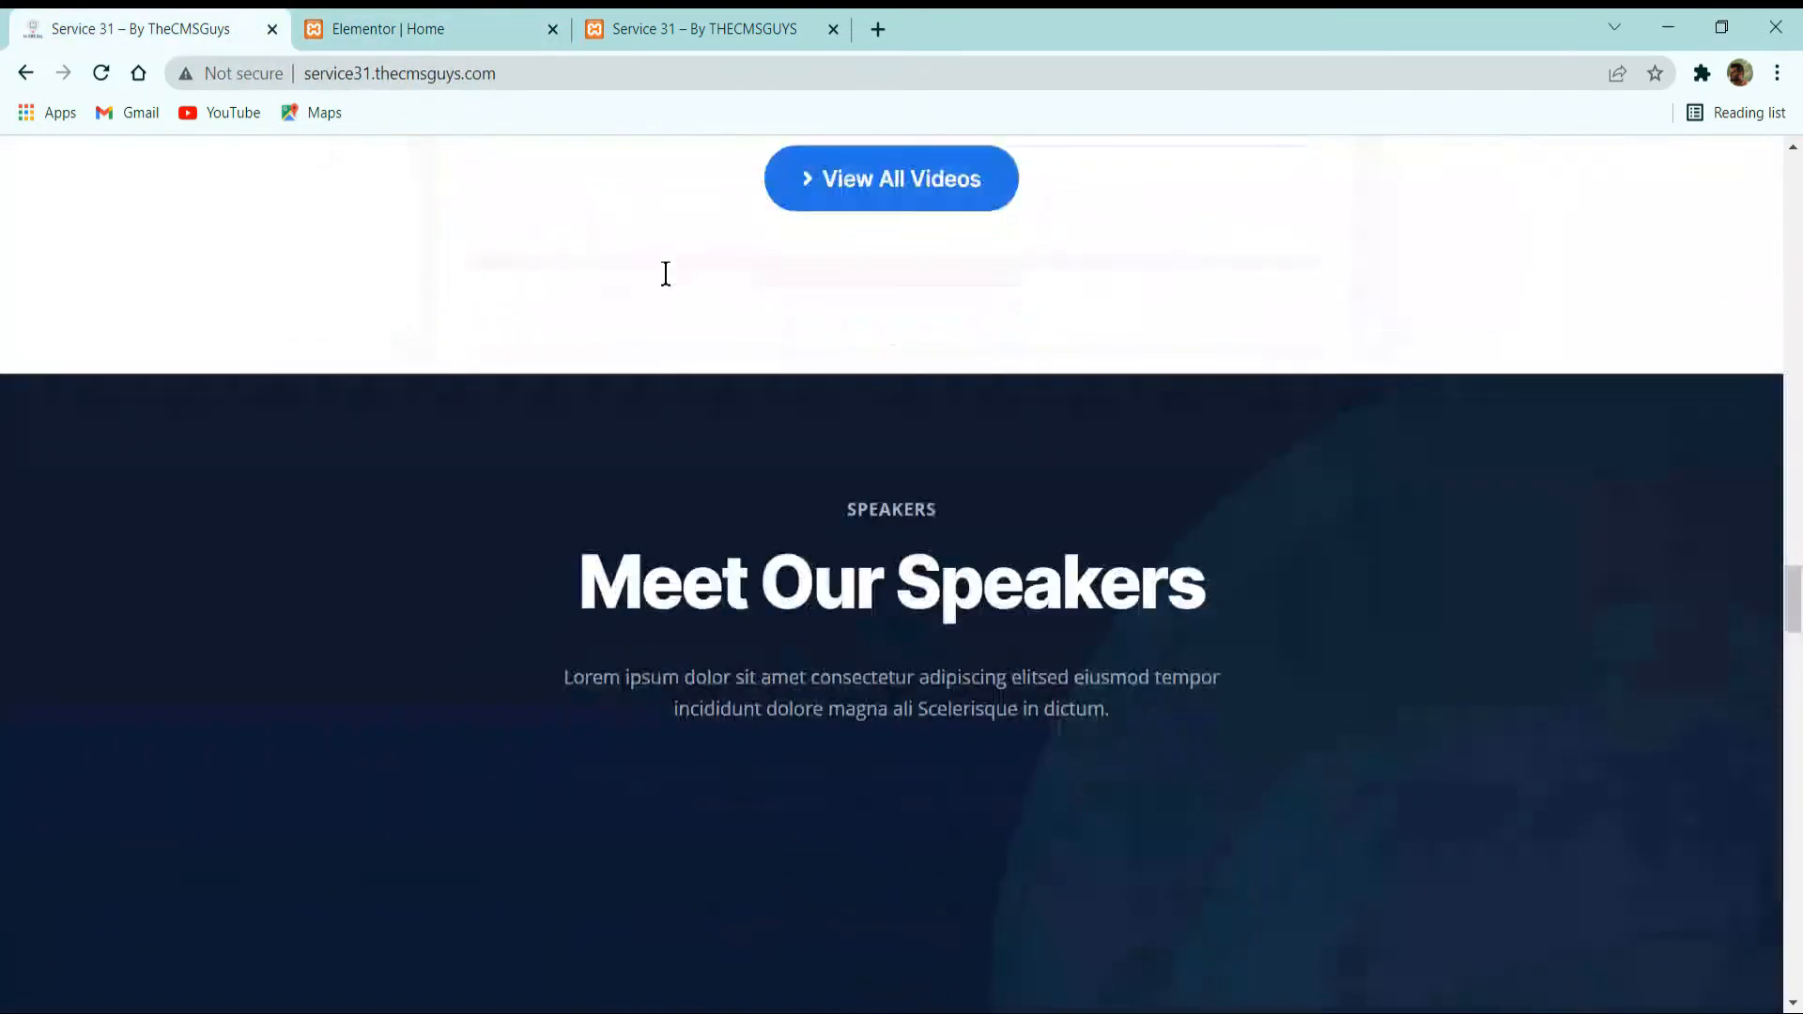
scroll(1056, 476, "up", 3)
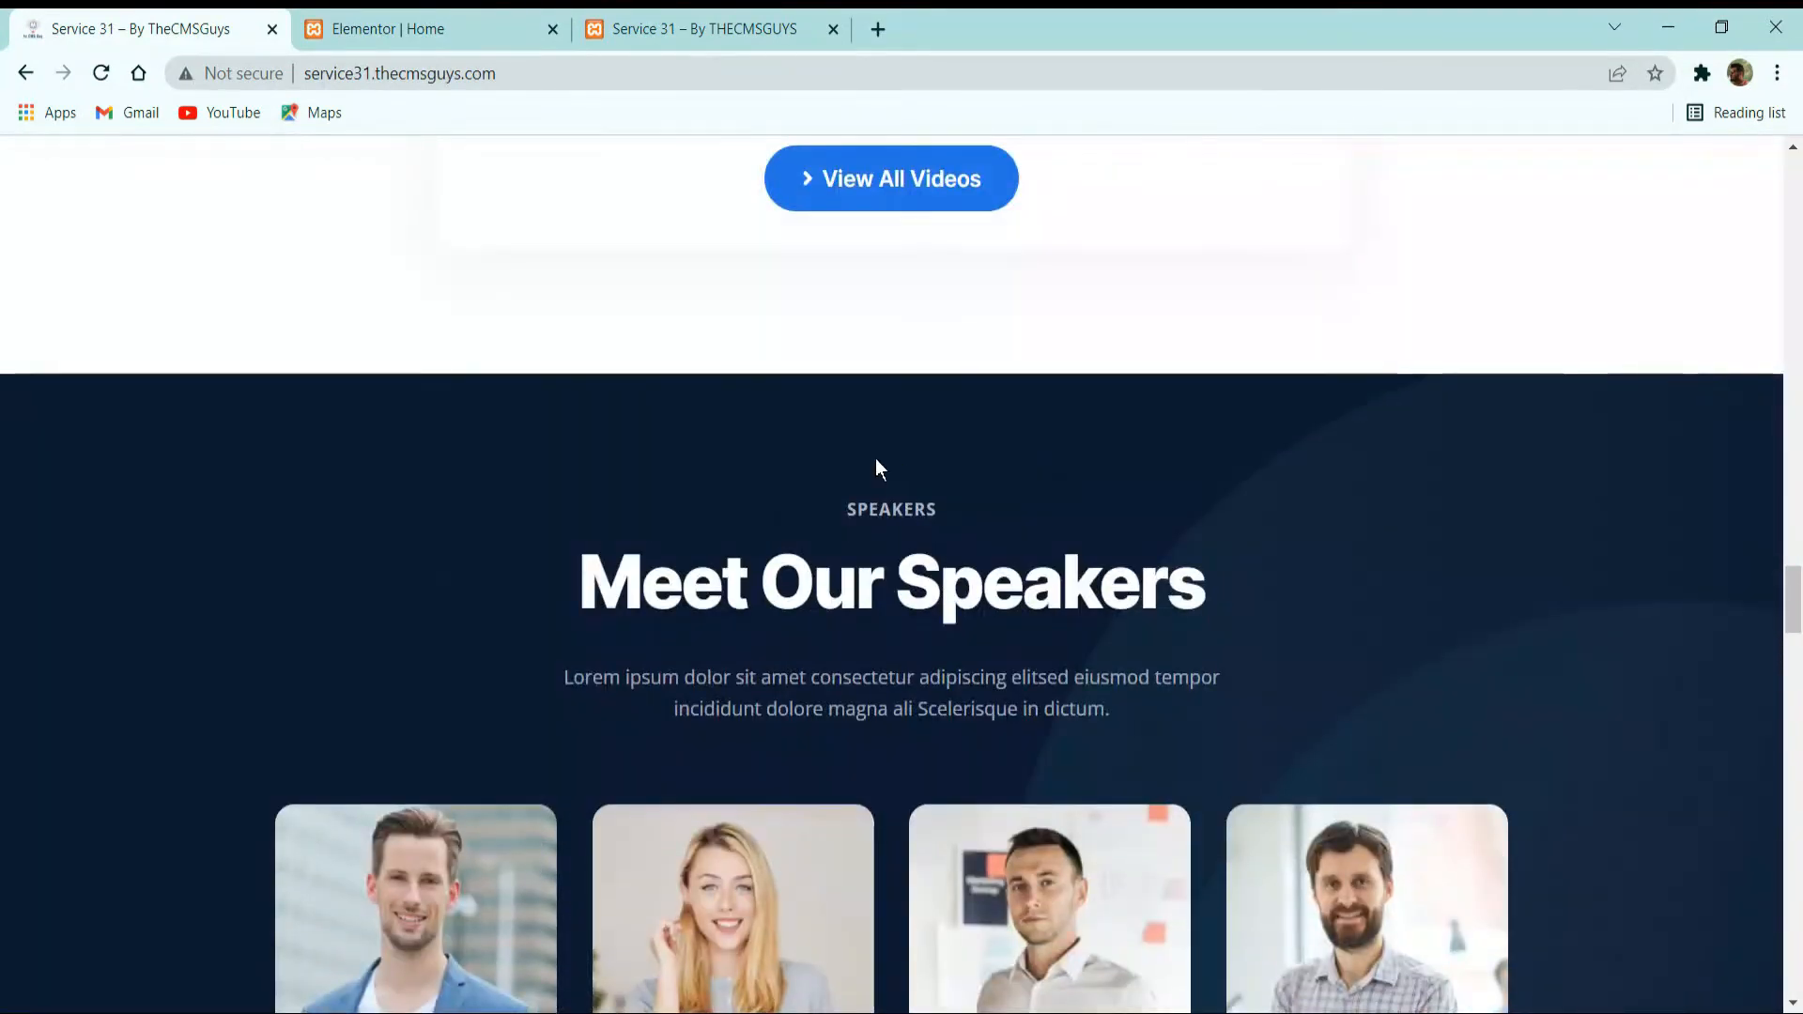
scroll(878, 470, "down", 3)
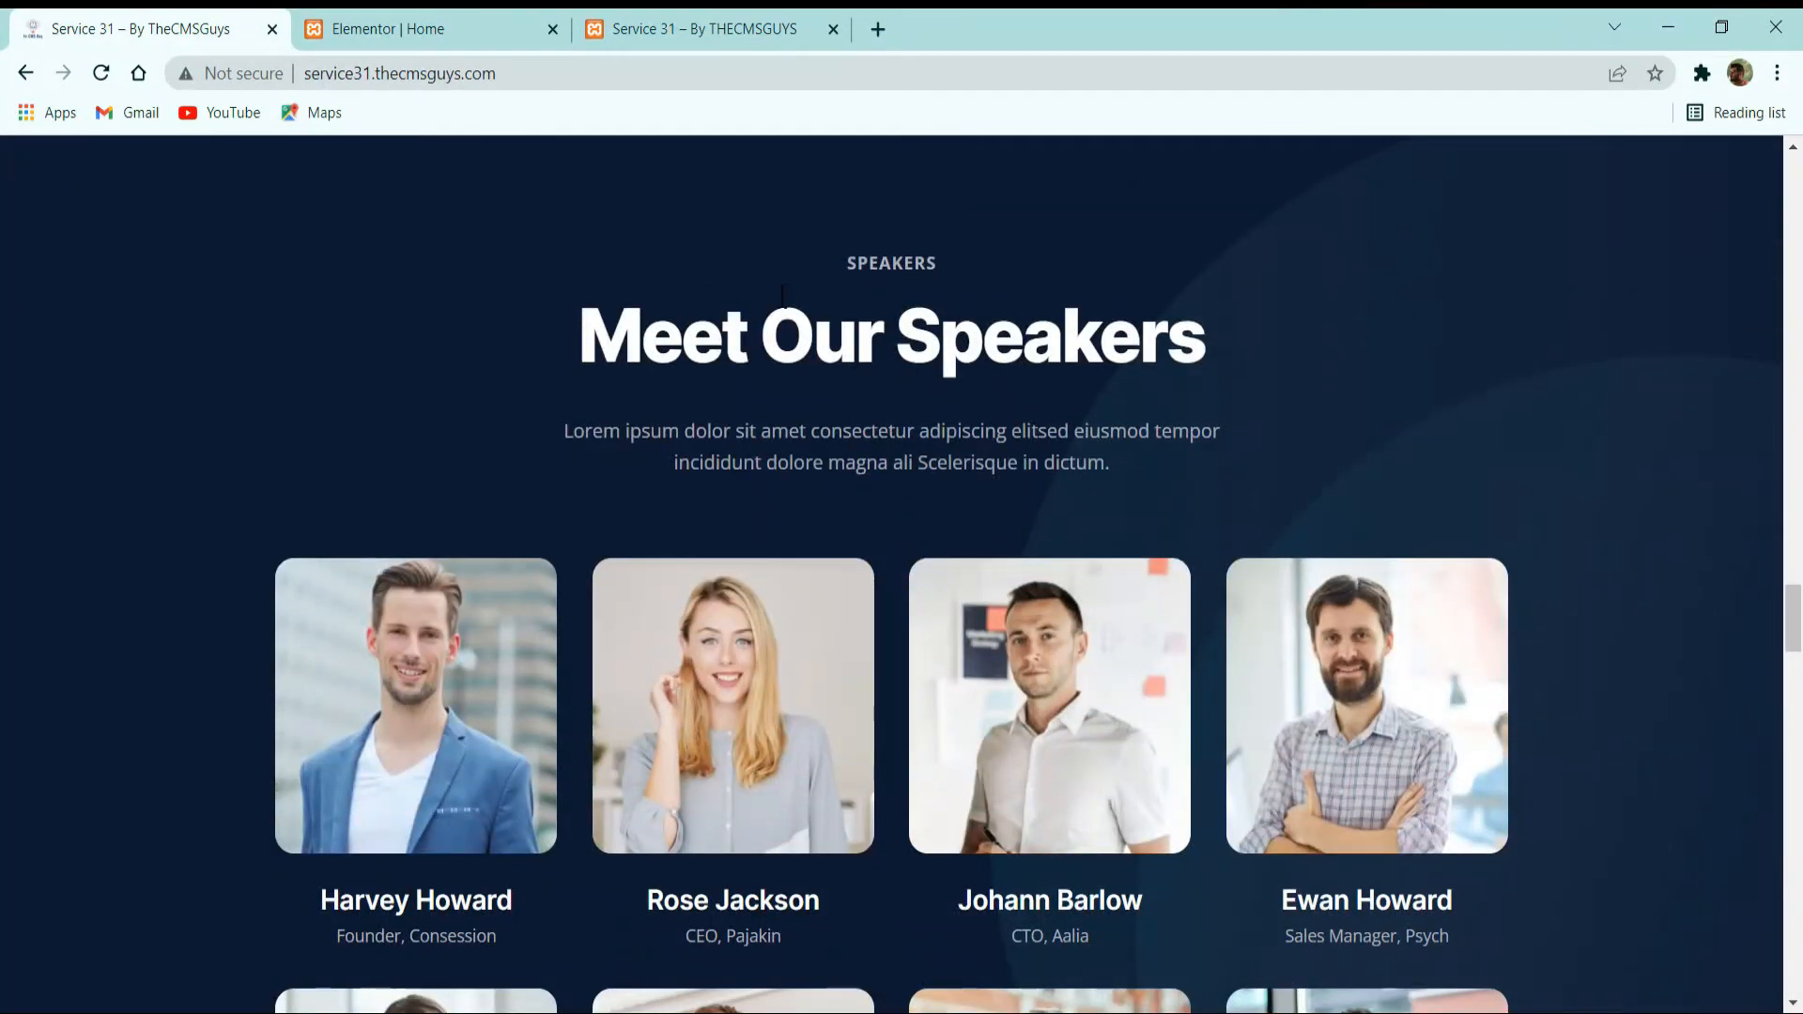
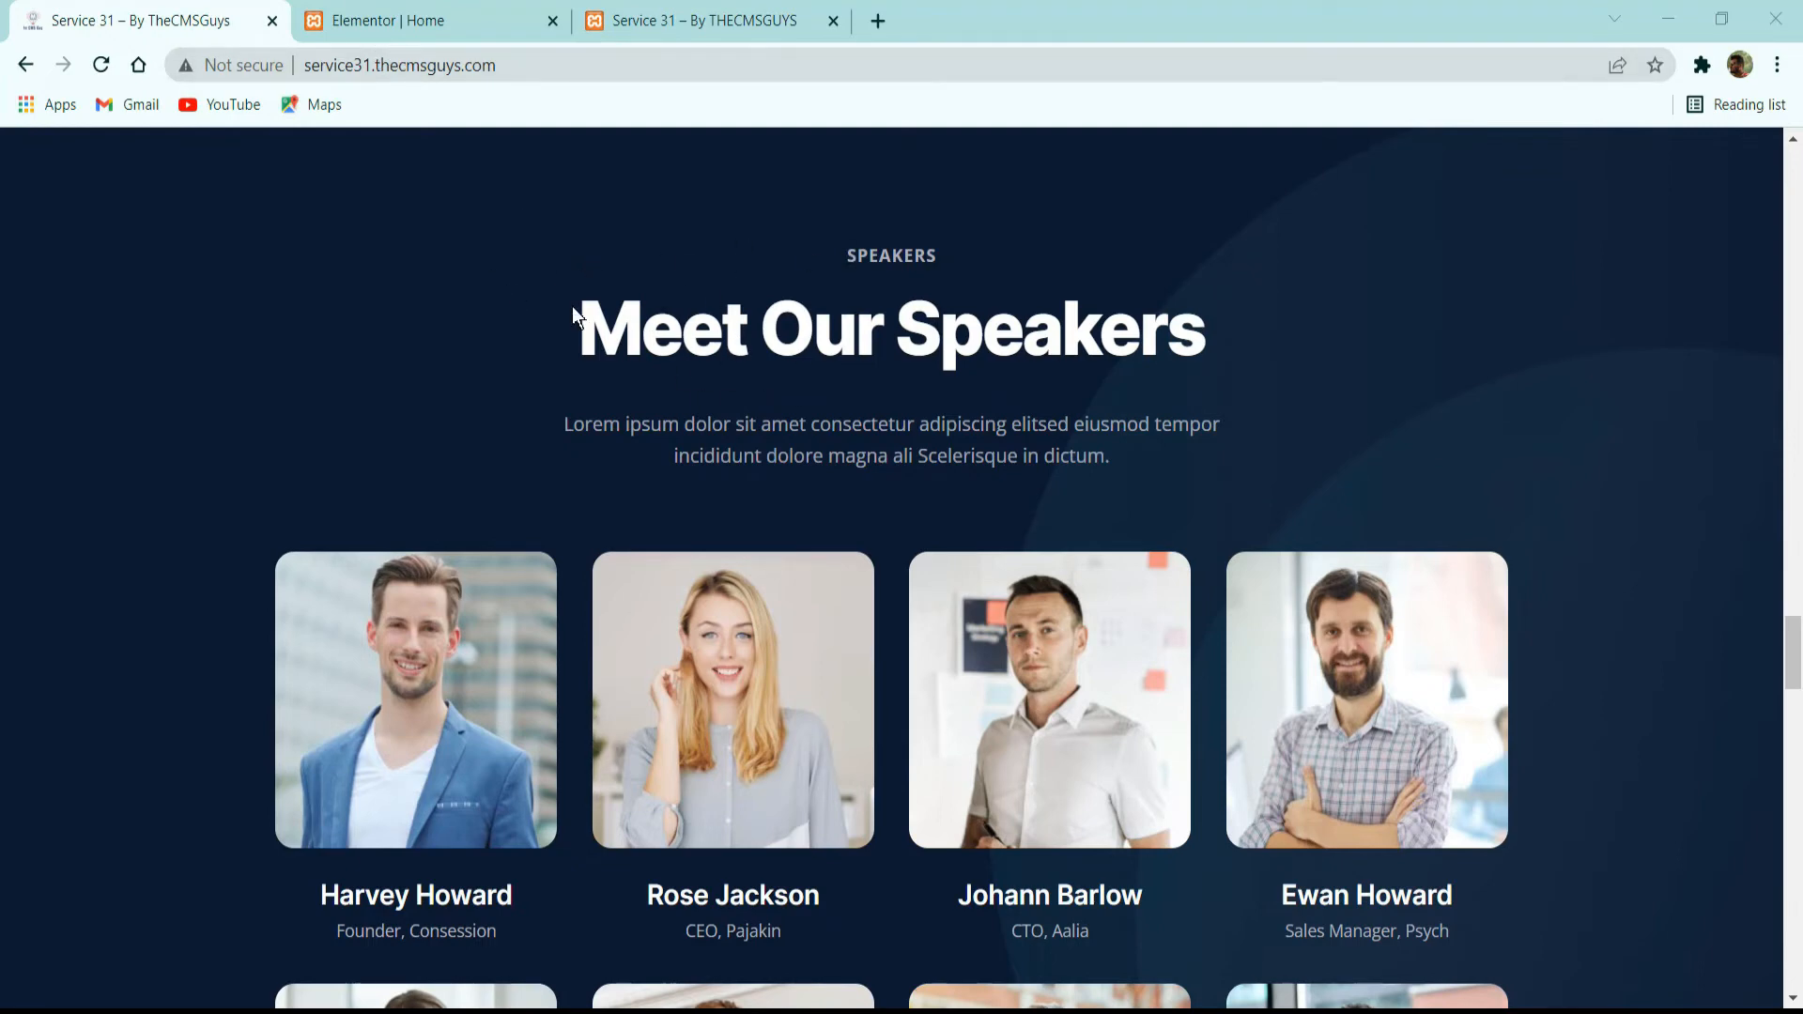
Switch to the Elementor editor and add a single-column section below the Impressions card, with width 1080 and columns gap No Gap.
left_click(441, 13)
scroll(637, 332, "down", 4)
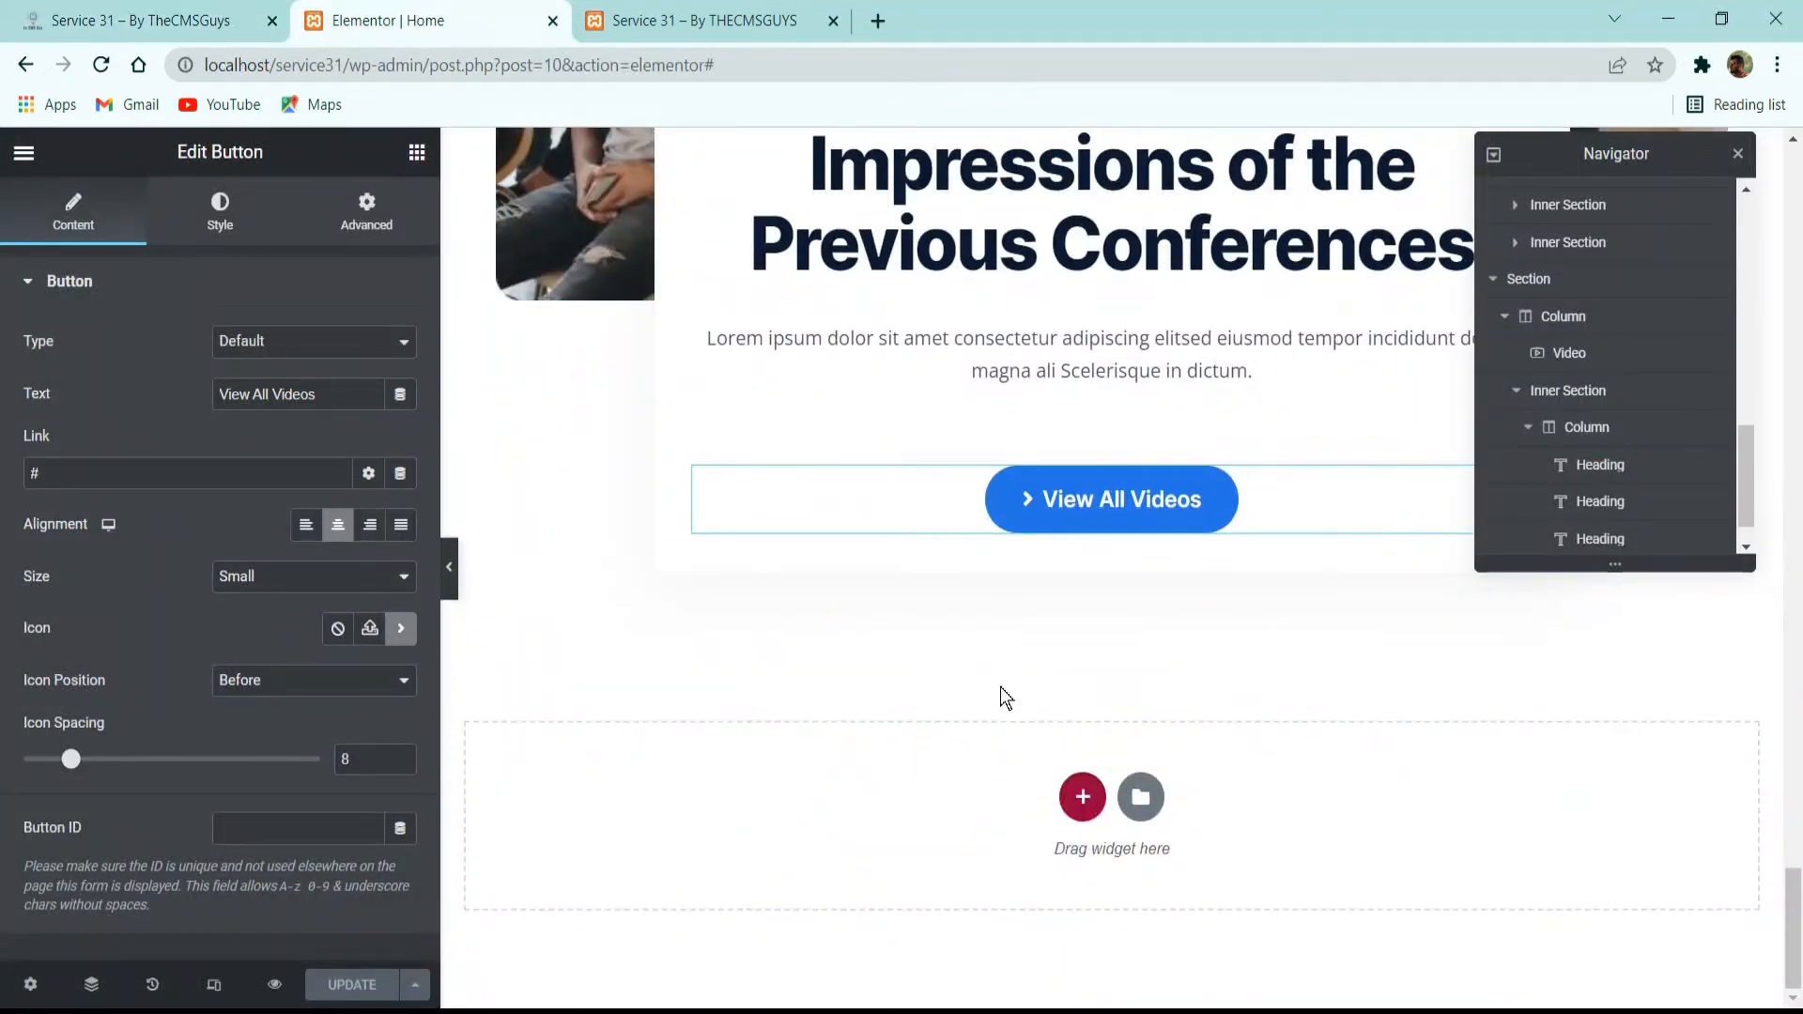
left_click(1083, 801)
left_click(780, 859)
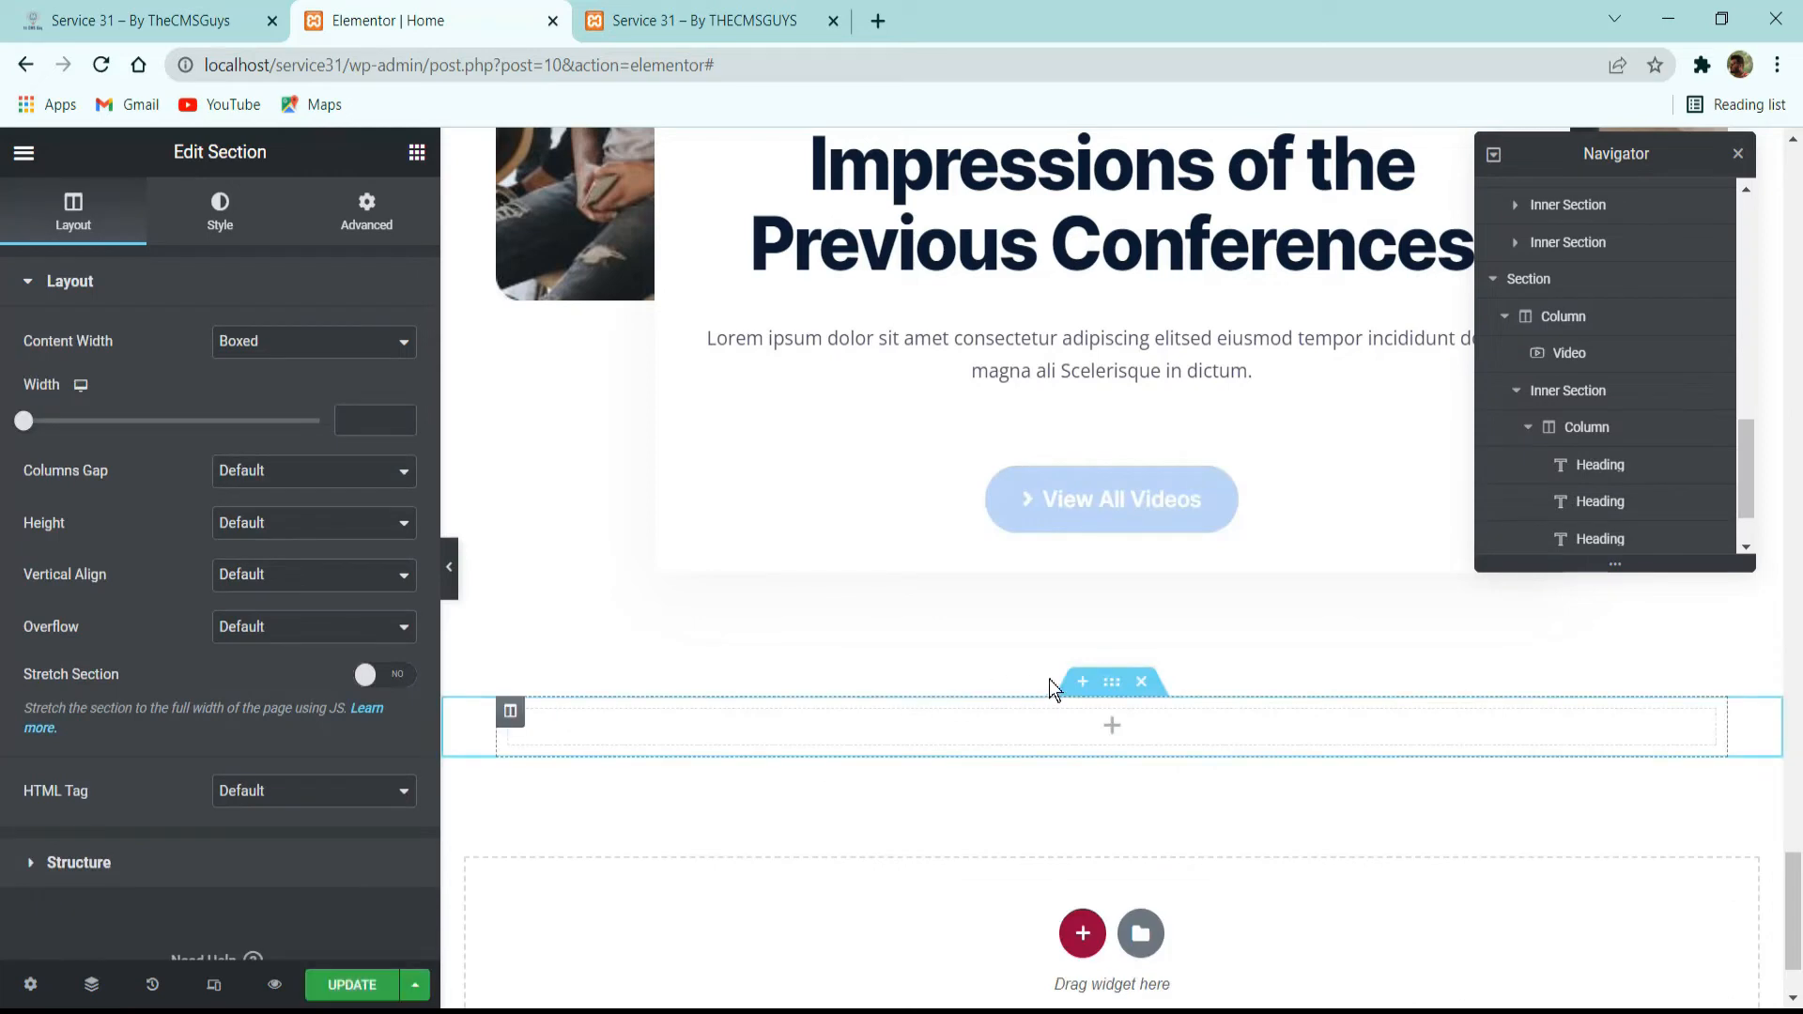
left_click(375, 409)
type("10")
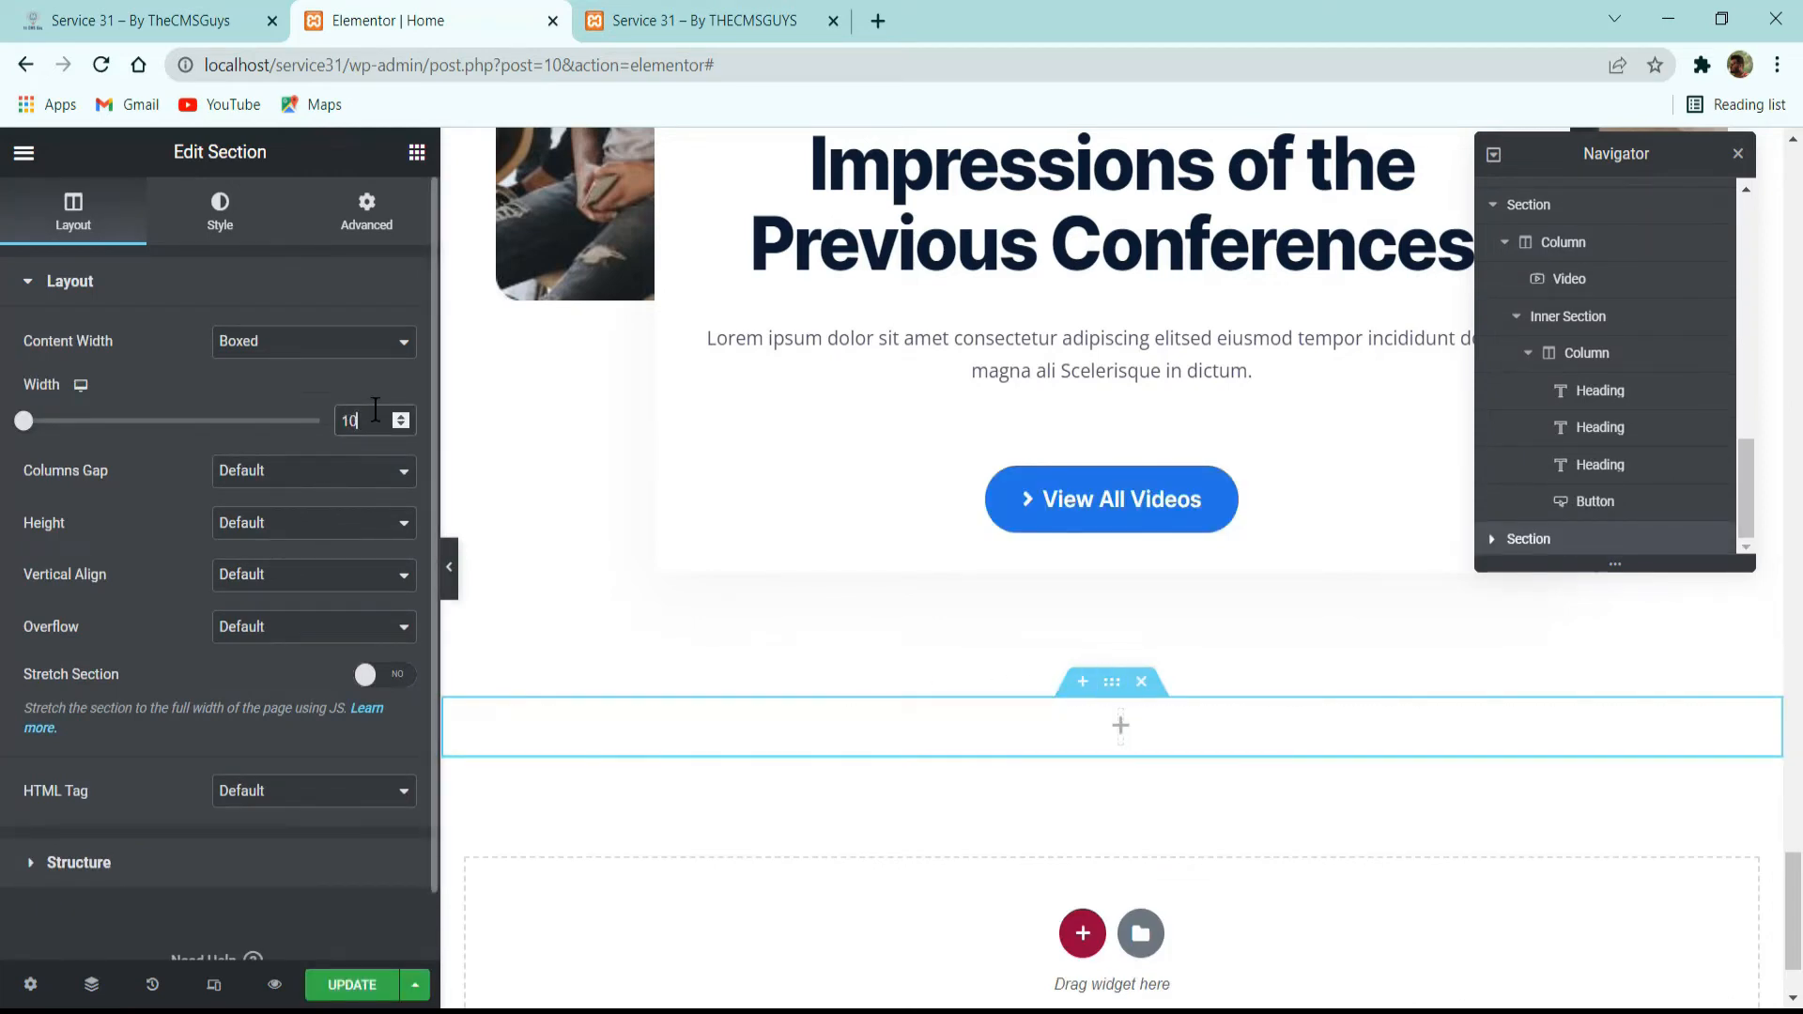
type("80")
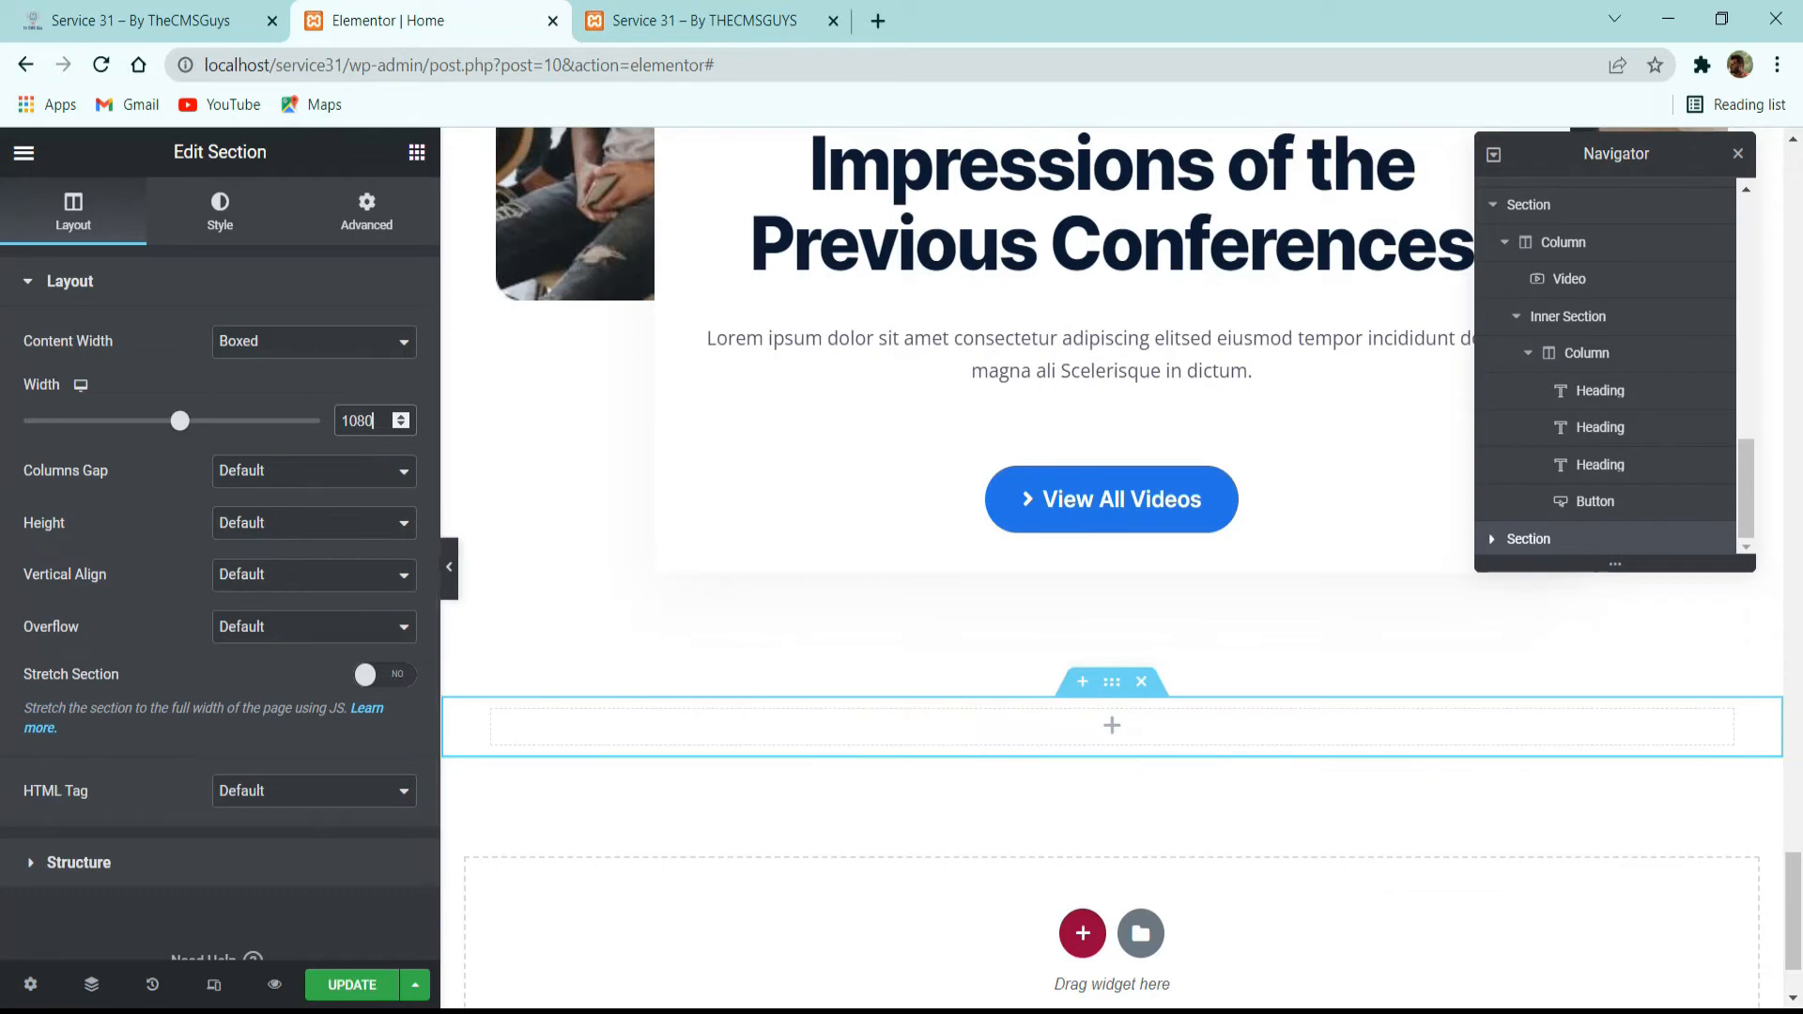
left_click(326, 473)
left_click(295, 518)
Give the new section a classic background with the global dark navy color and the image bg-circle-dark-655x1024-1.jpg.
left_click(230, 218)
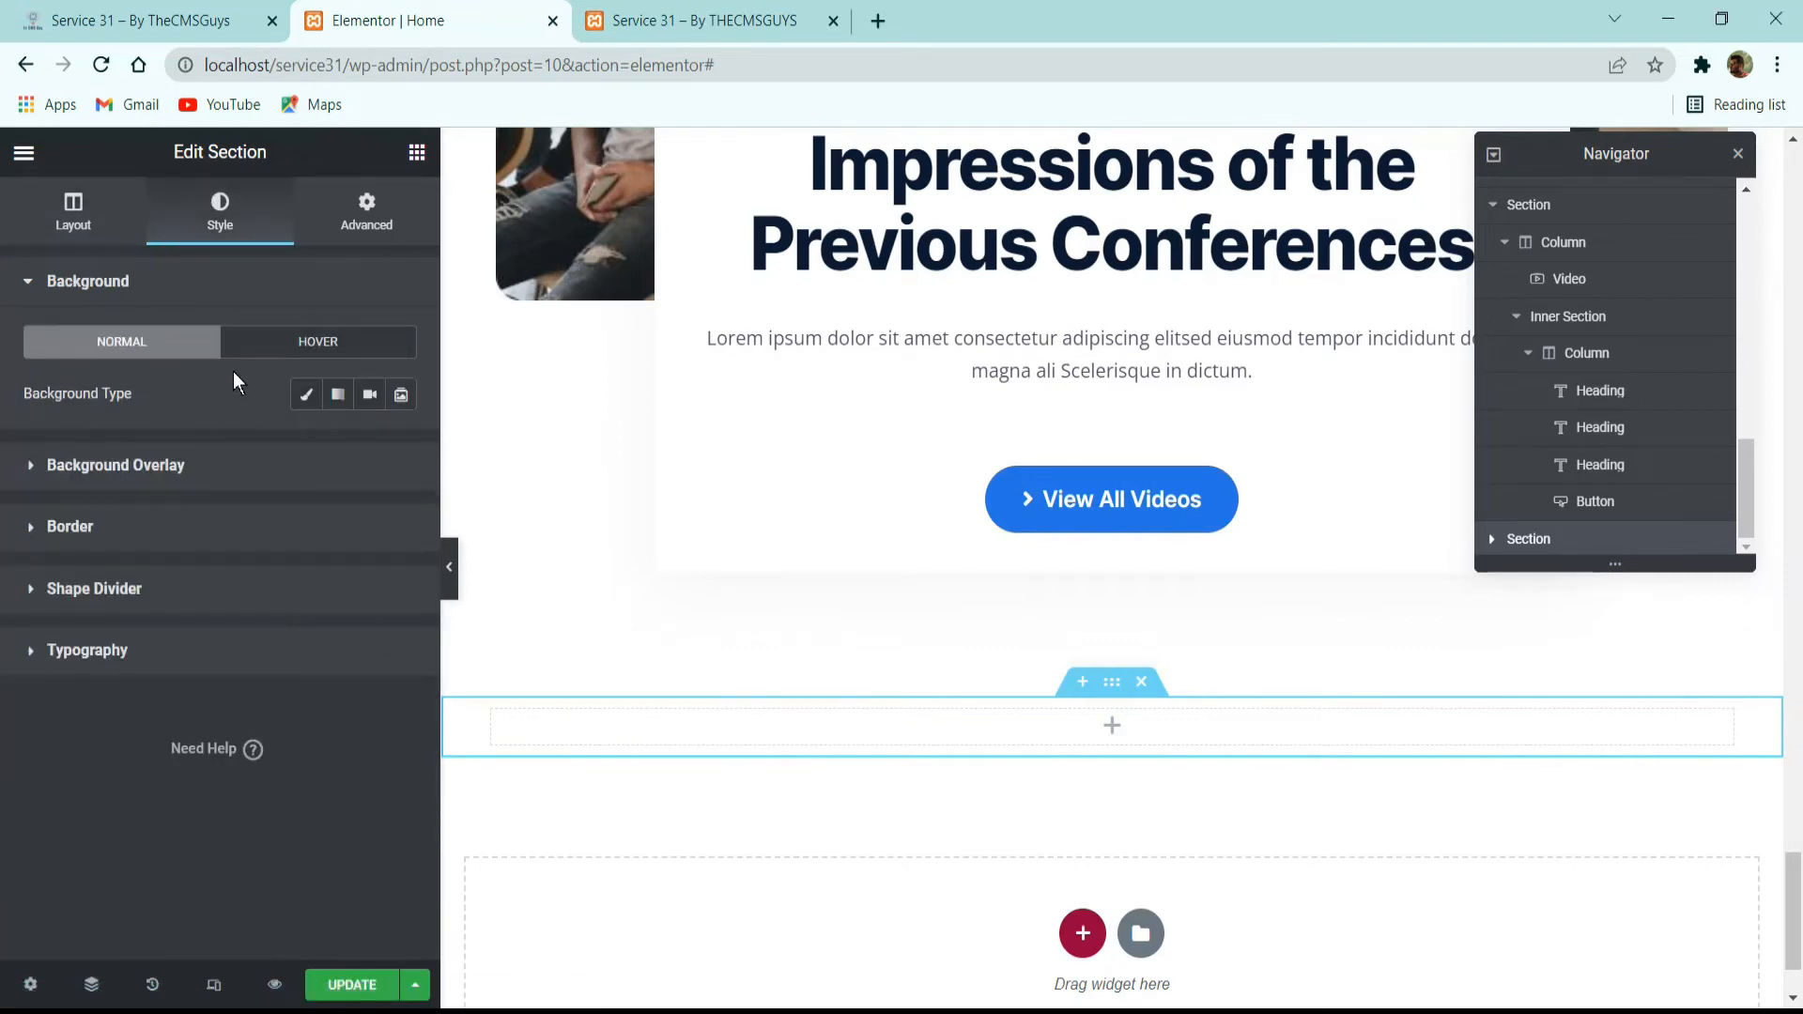
left_click(302, 410)
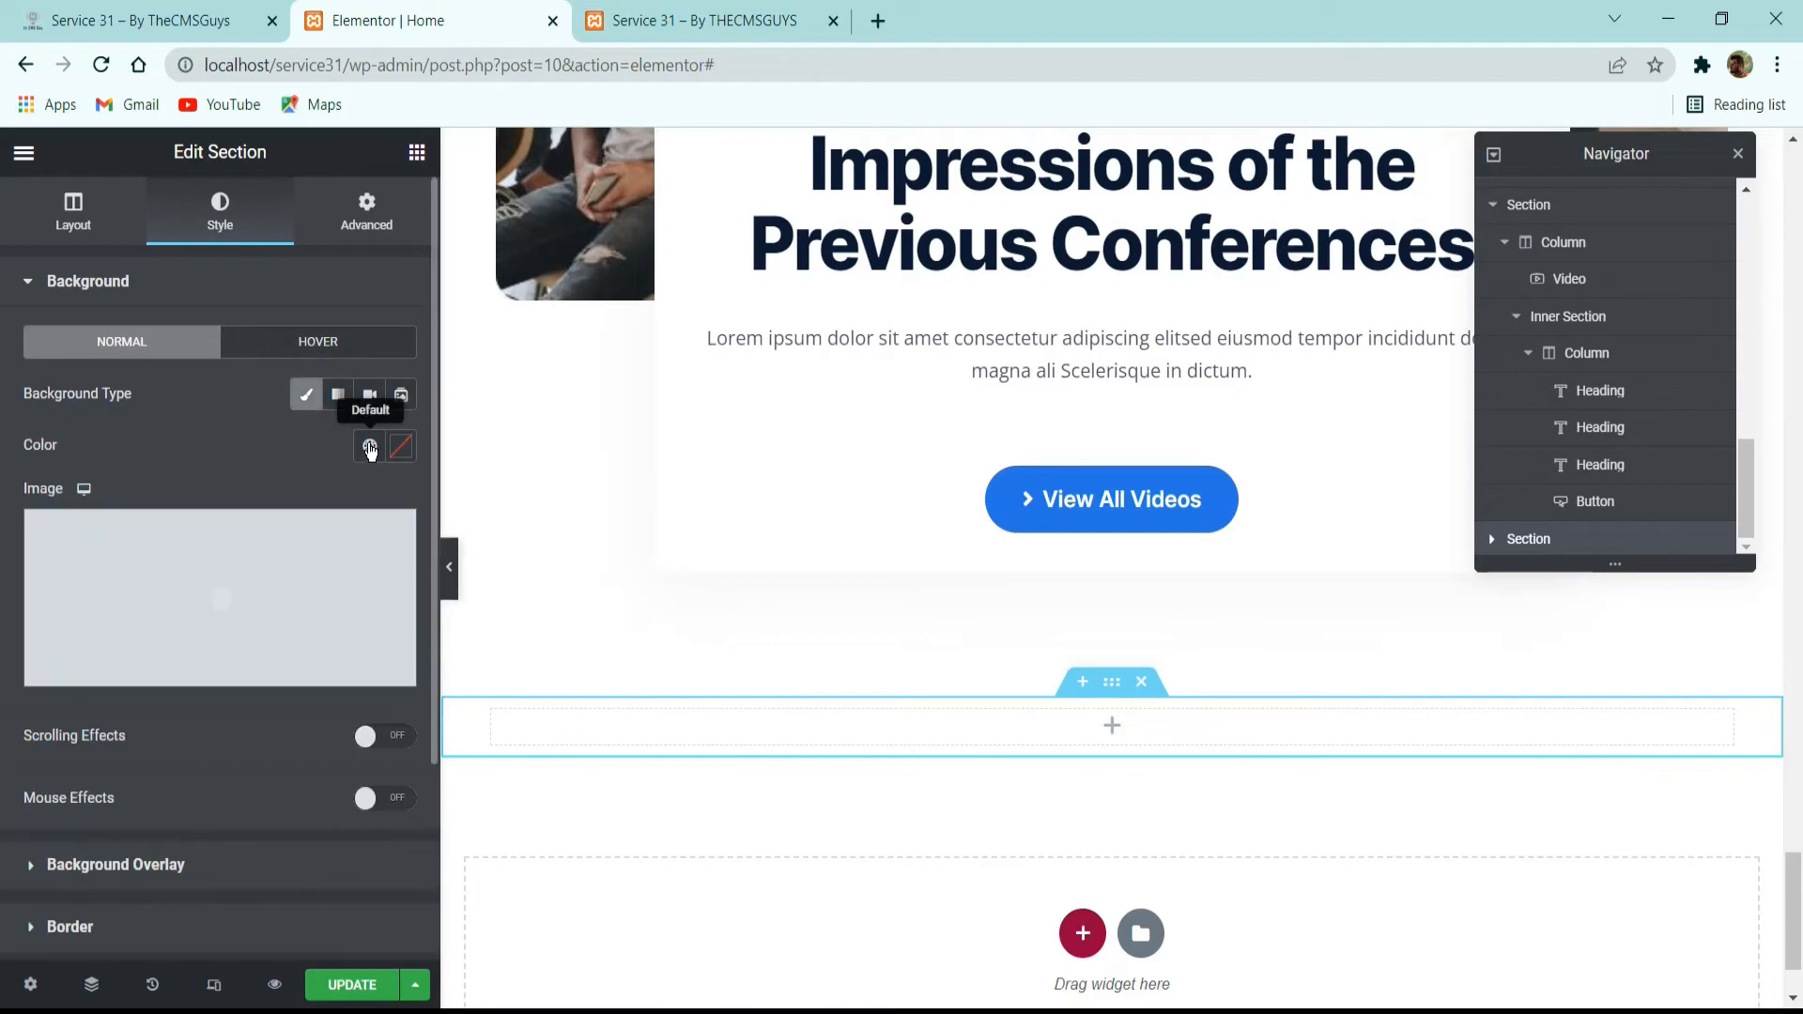
left_click(370, 445)
left_click(191, 616)
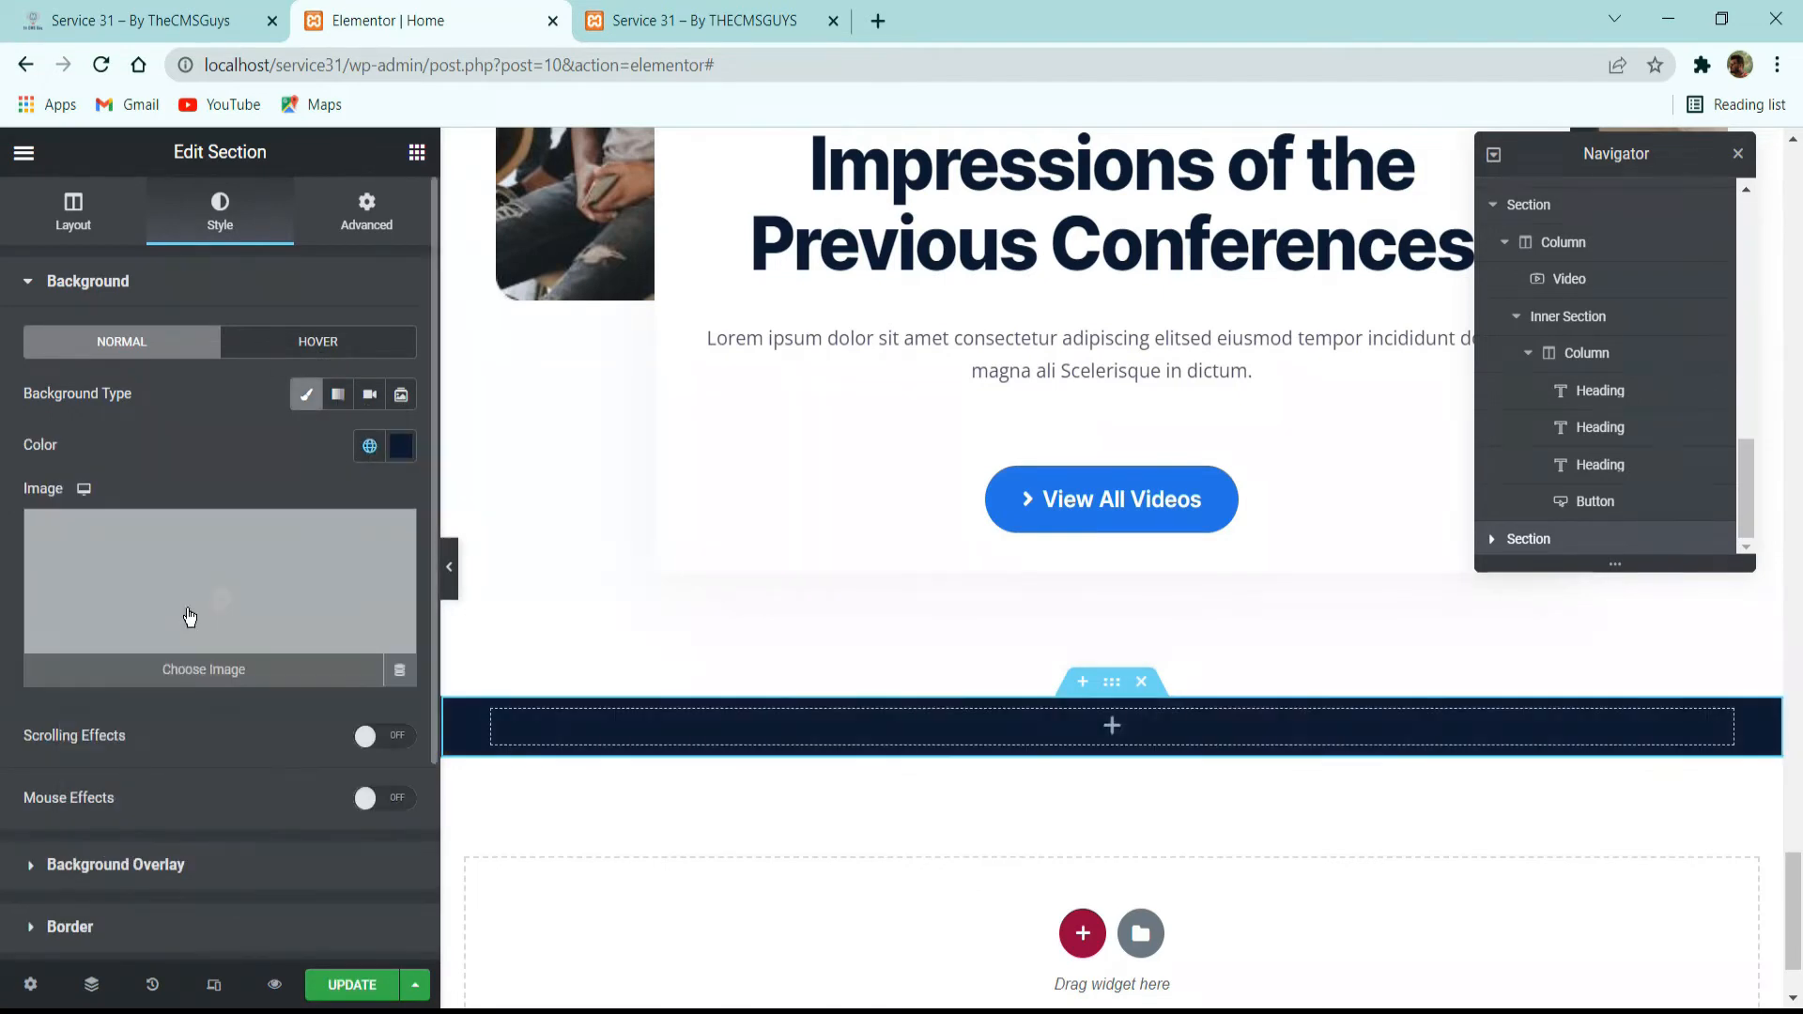
left_click(239, 592)
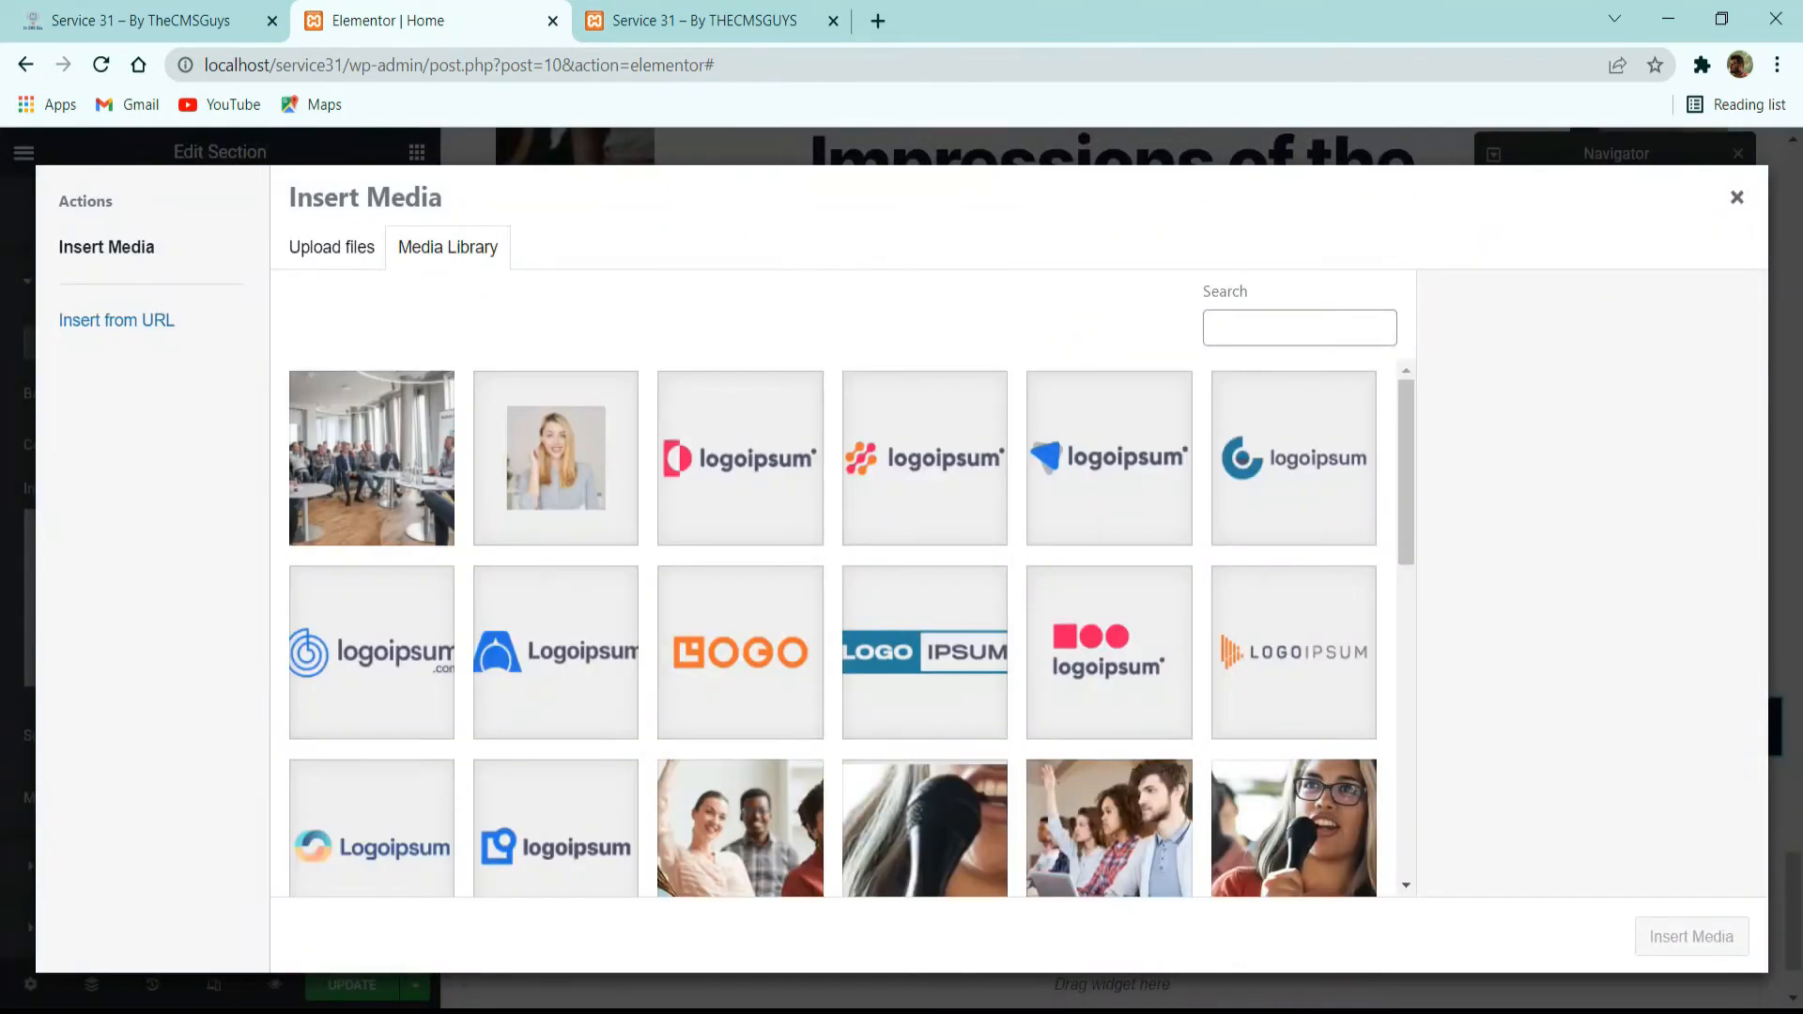
scroll(855, 500, "down", 10)
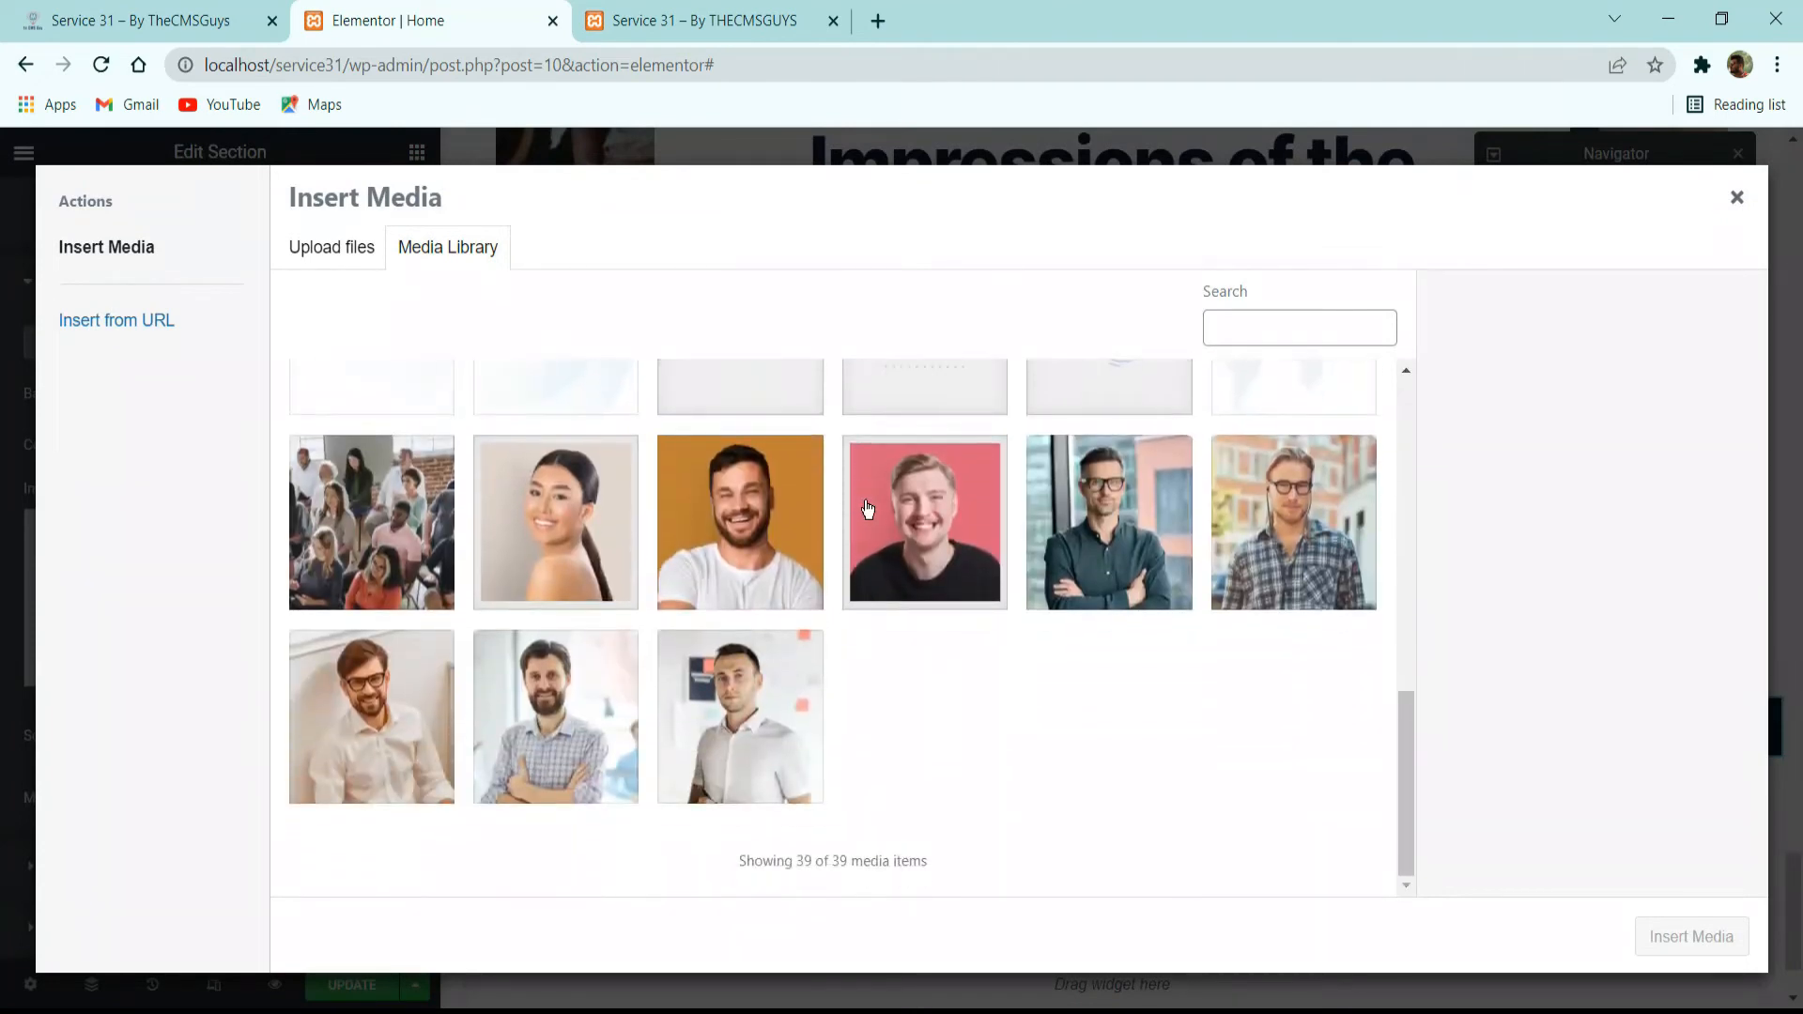
scroll(866, 507, "up", 5)
left_click(1278, 587)
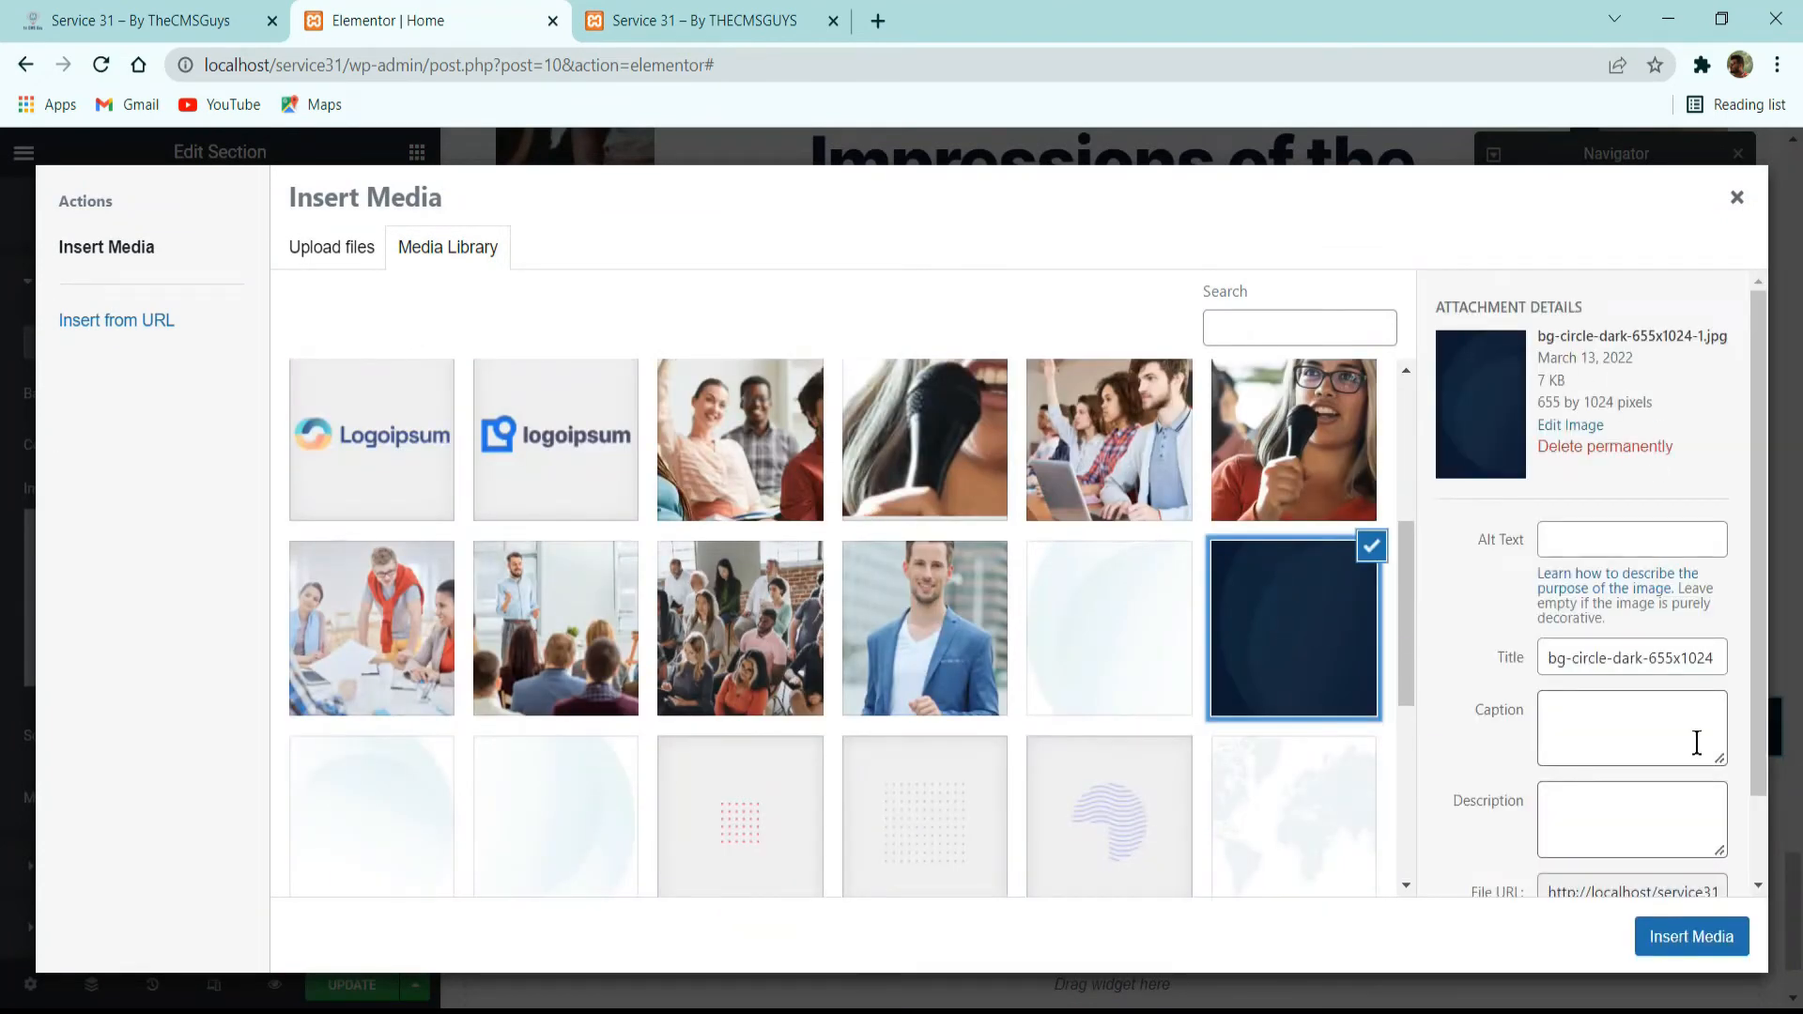
left_click(1695, 932)
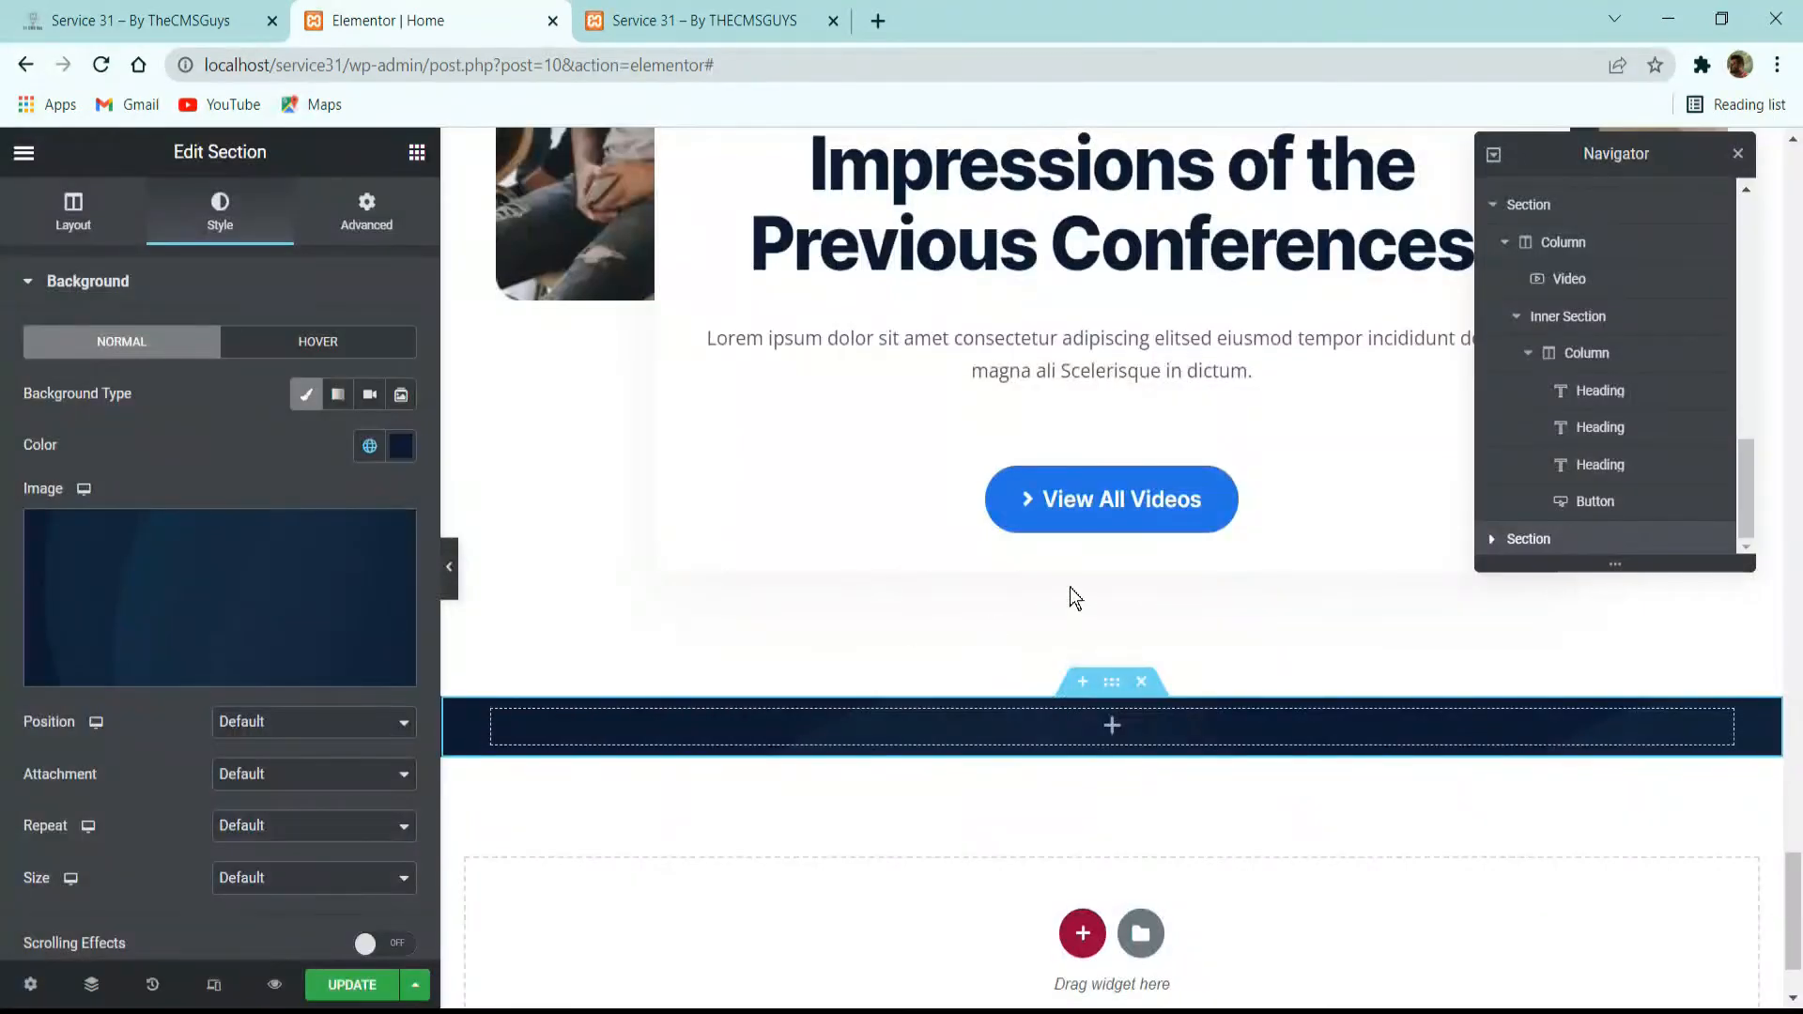
Set the section's background image to position Top Right, No-repeat and size Contain.
scroll(1069, 588, "down", 1)
left_click(278, 722)
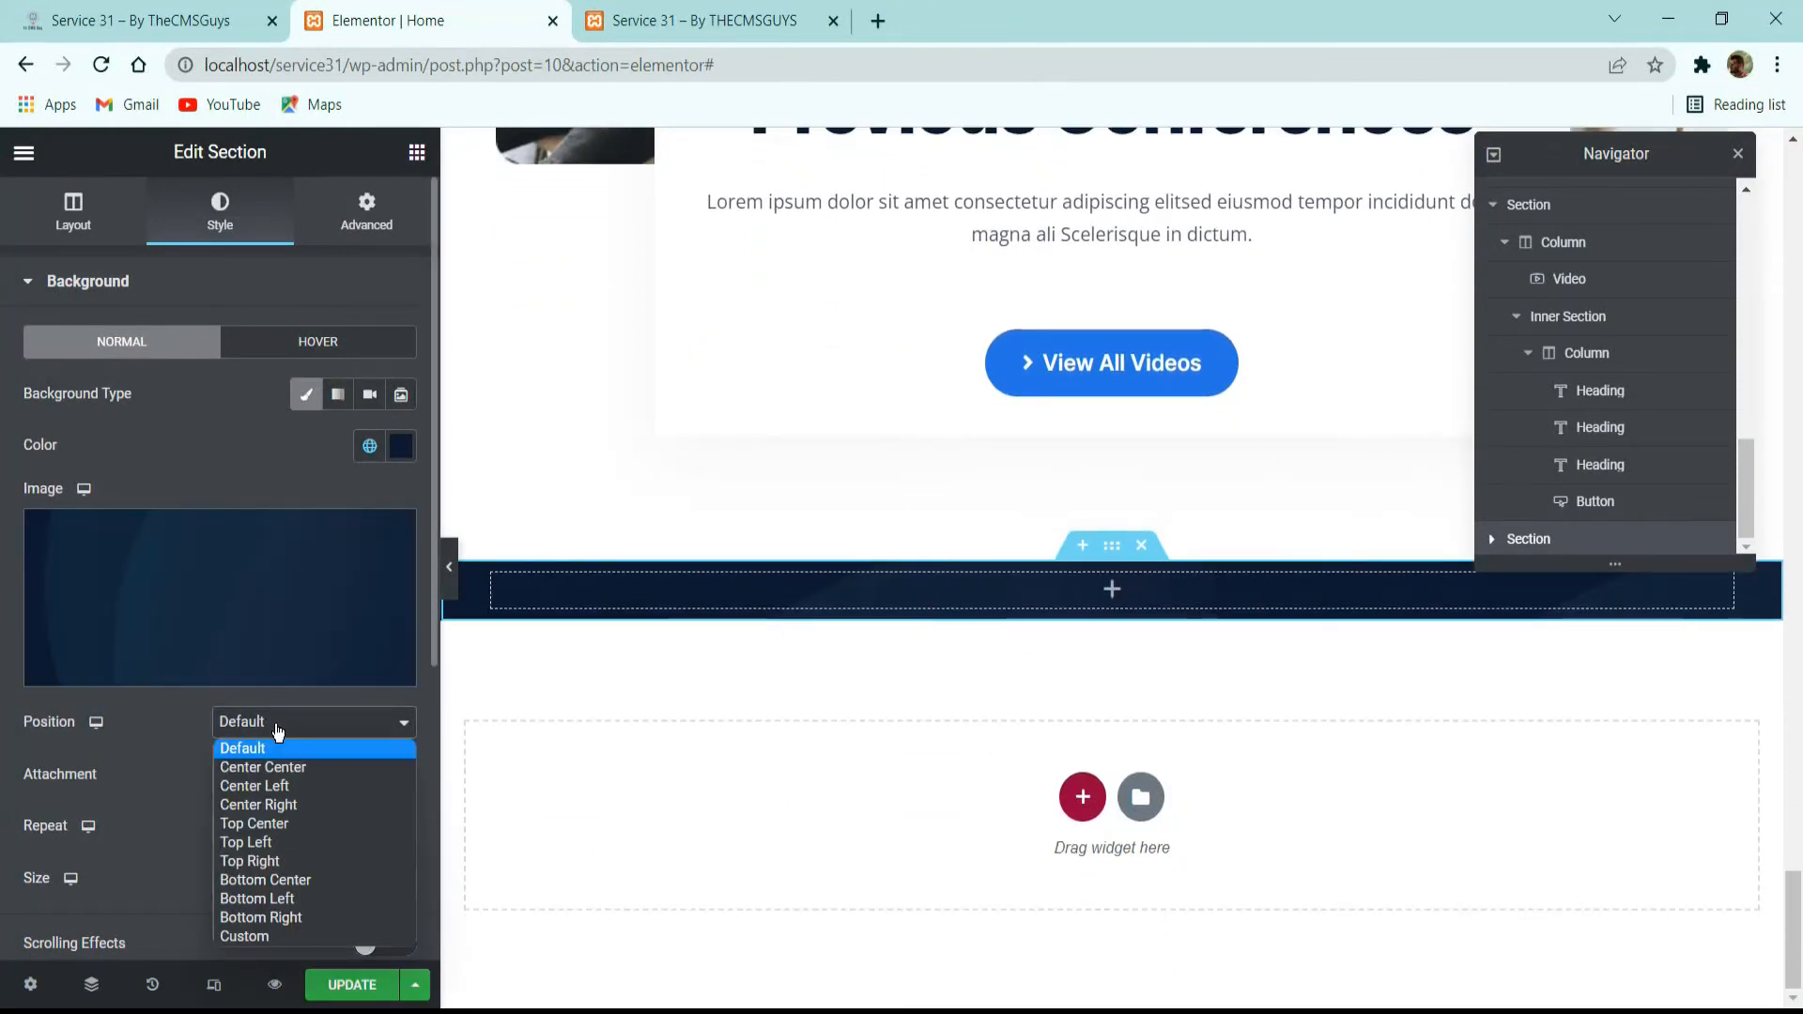
left_click(302, 861)
scroll(276, 772, "down", 3)
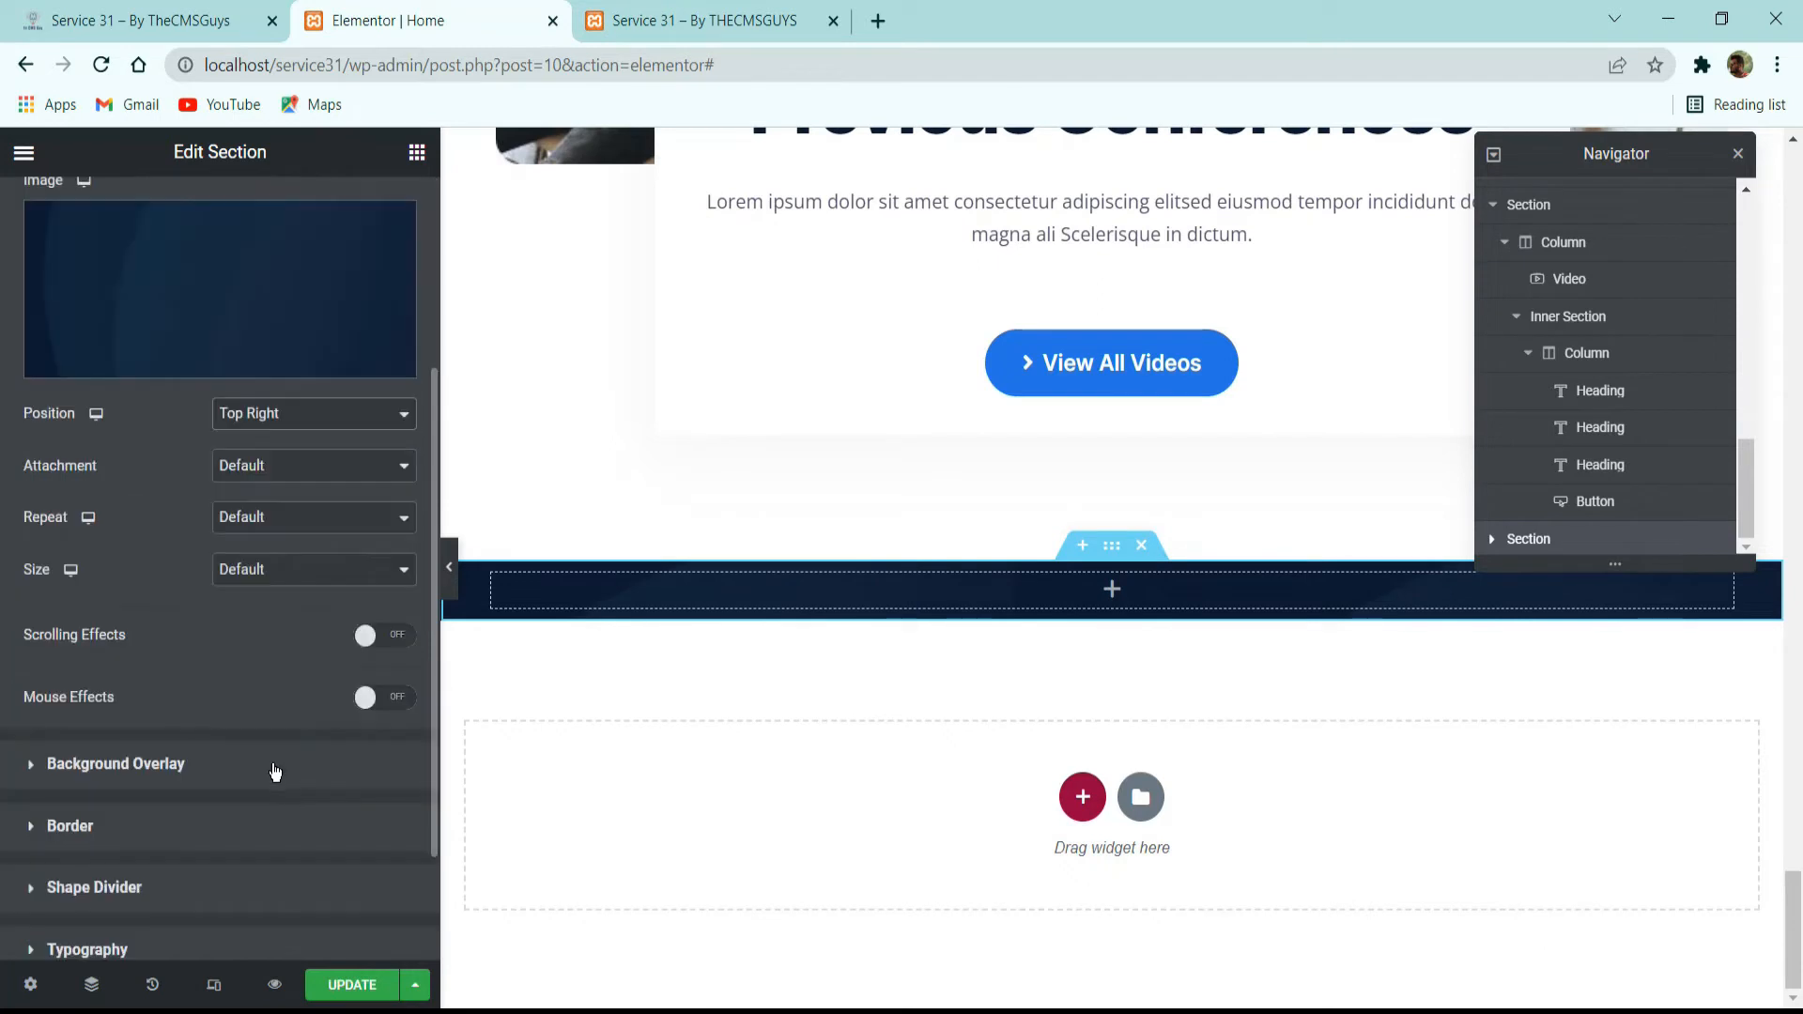
left_click(274, 517)
left_click(266, 562)
left_click(257, 572)
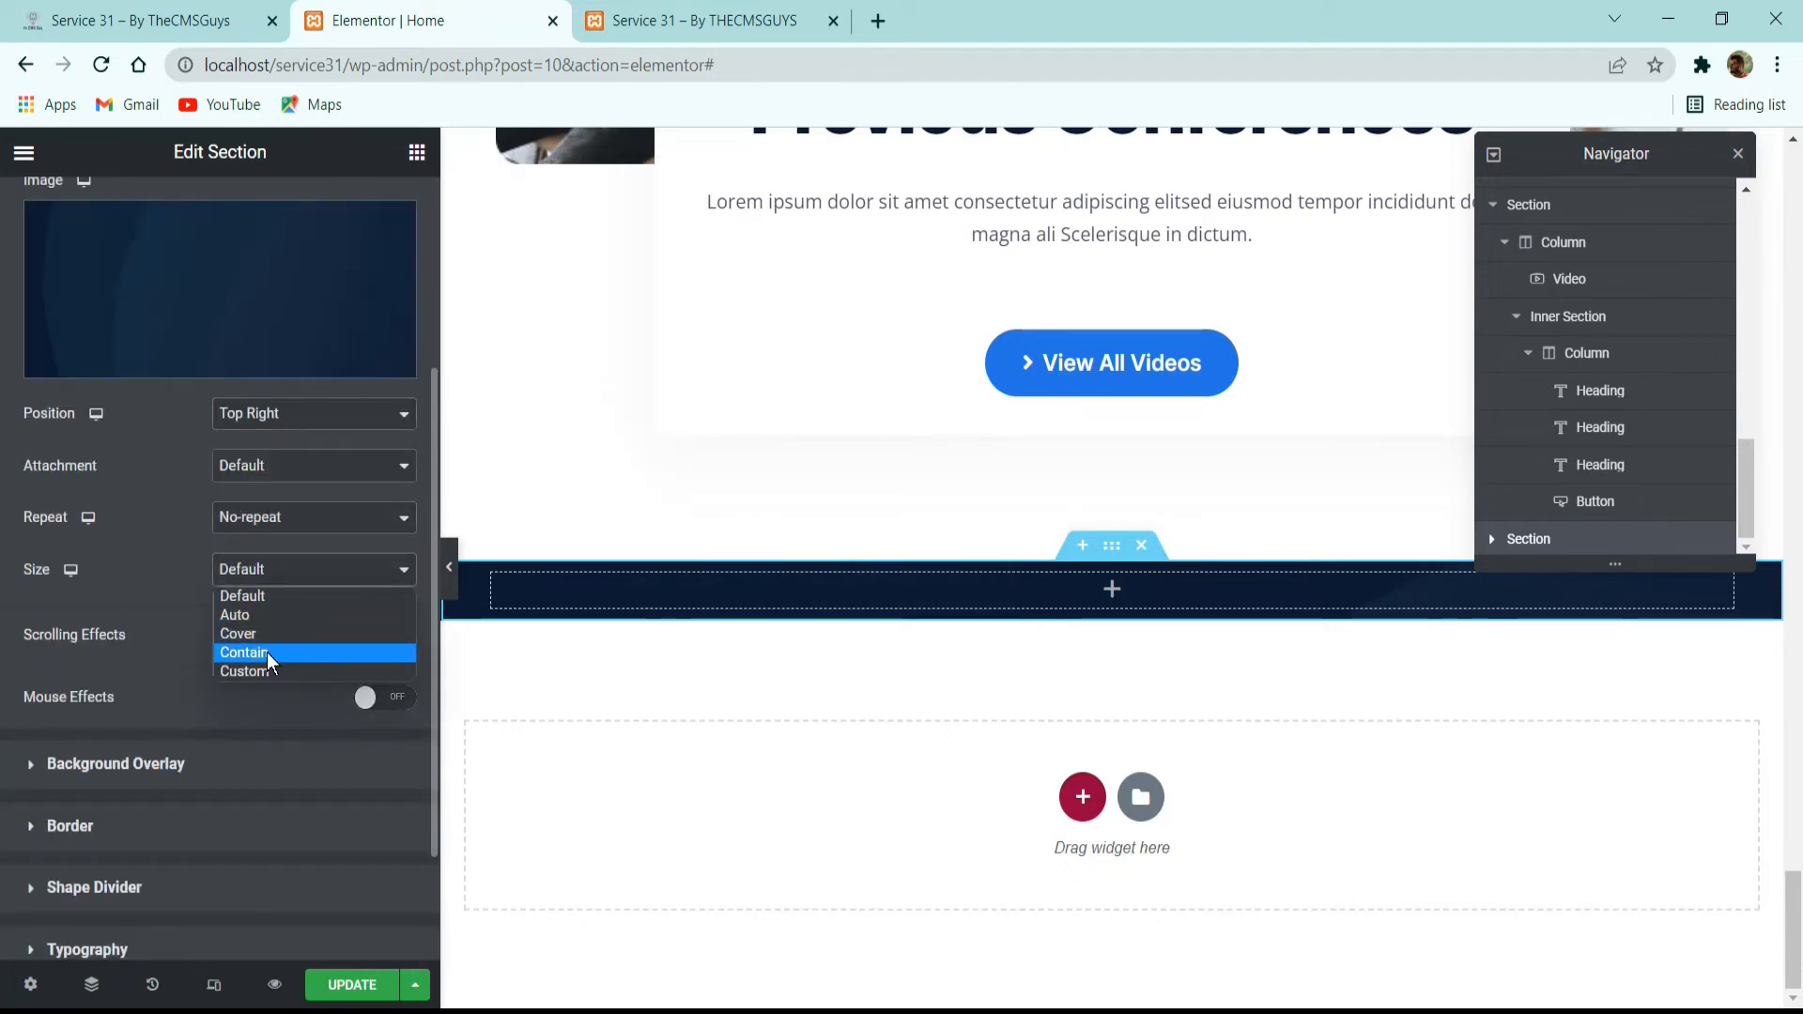
left_click(256, 652)
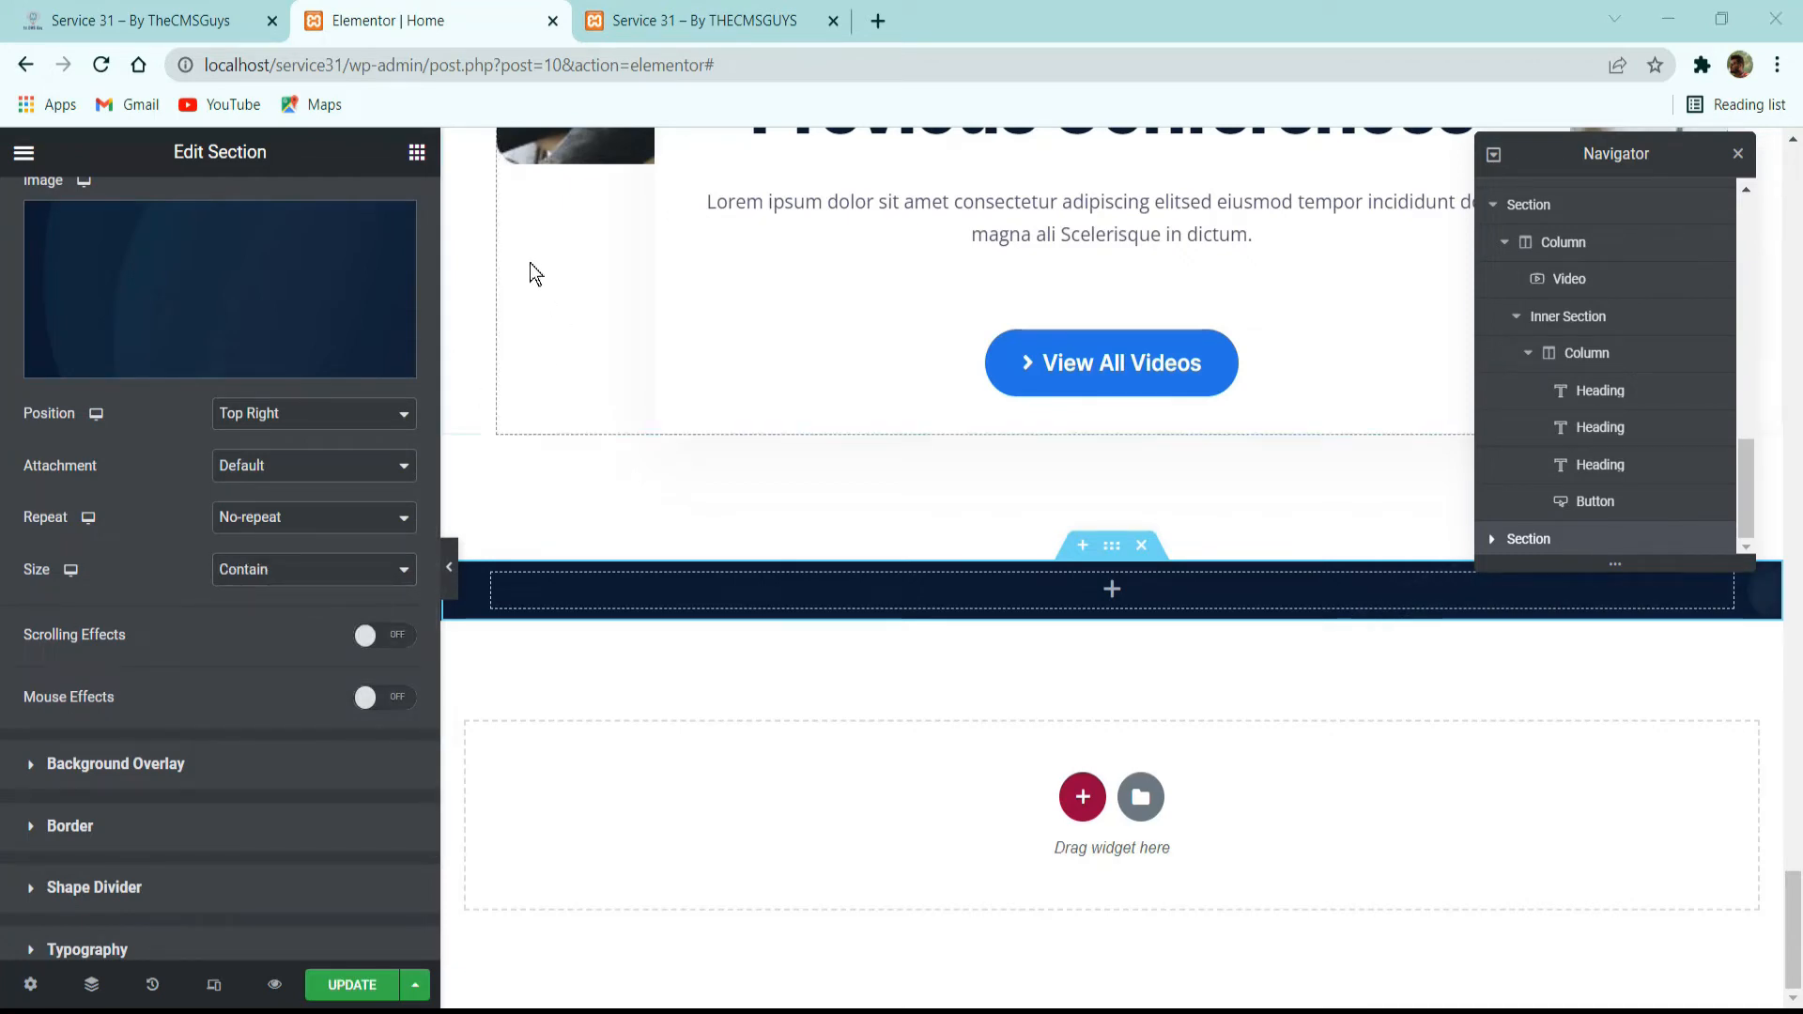
Unlink the new section's padding values and set both top and bottom padding to 100 px.
scroll(376, 282, "up", 5)
left_click(366, 212)
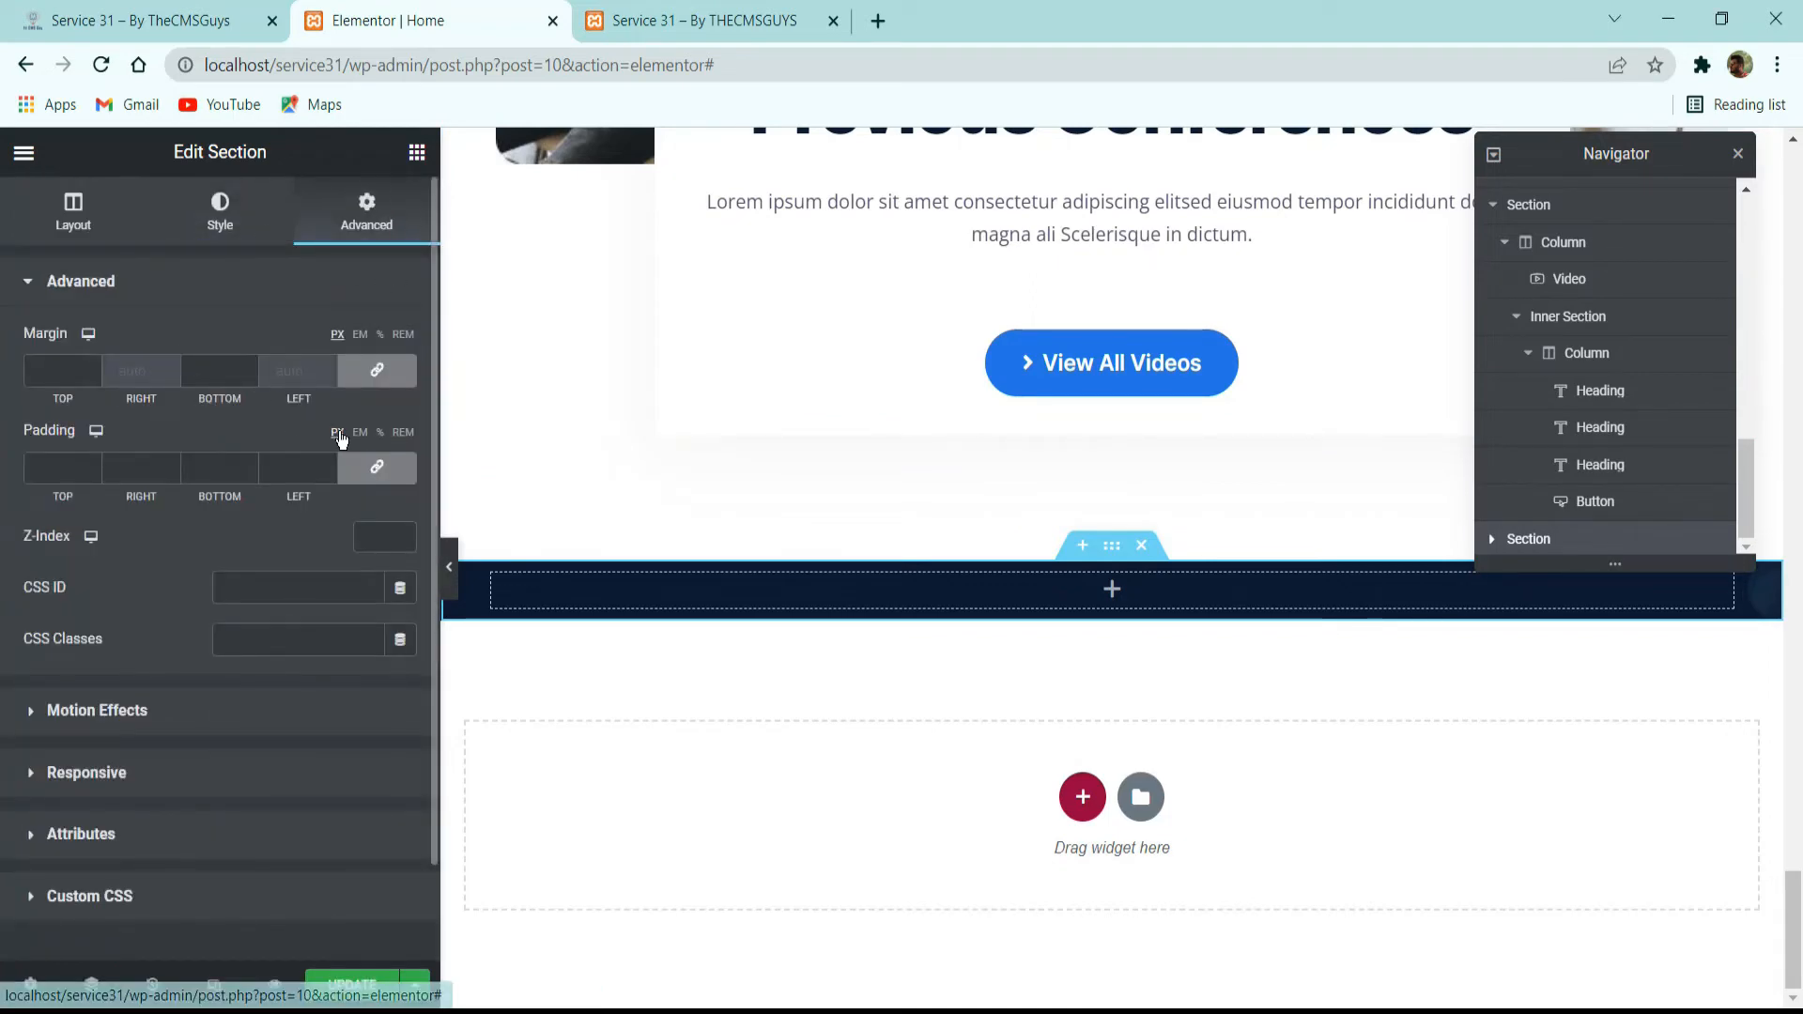
left_click(379, 469)
double_click(68, 468)
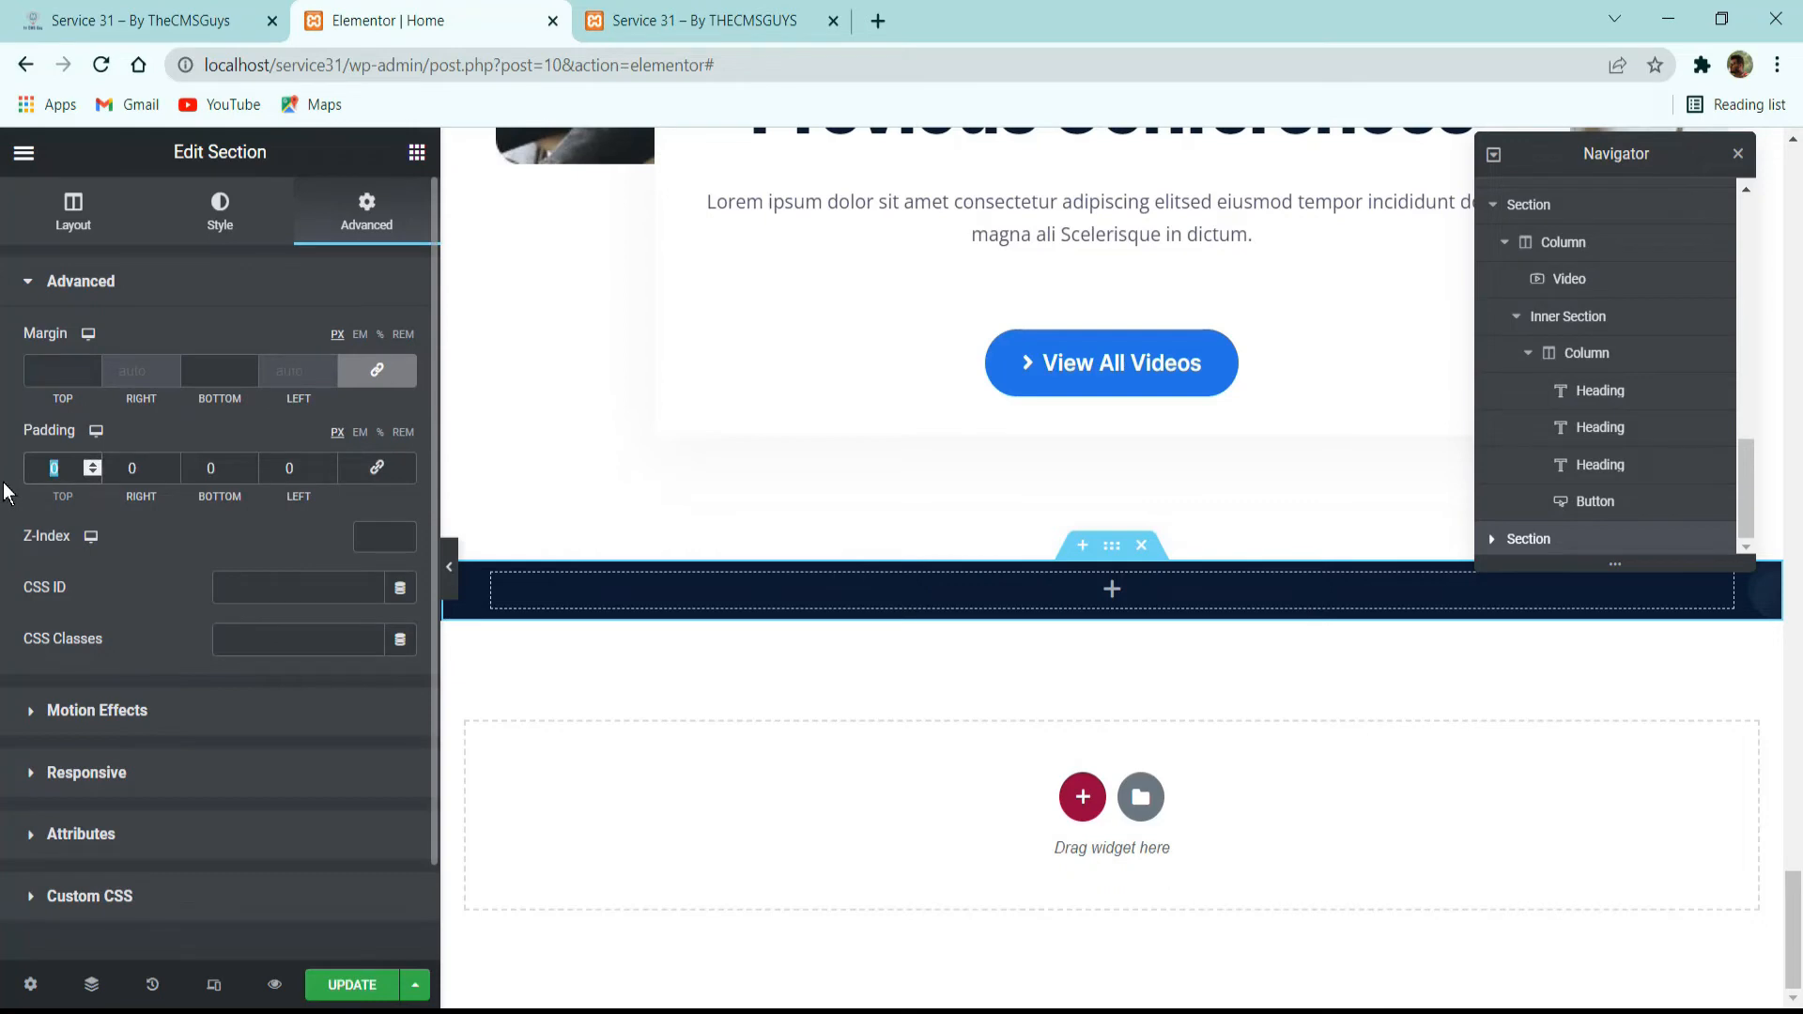
type("100")
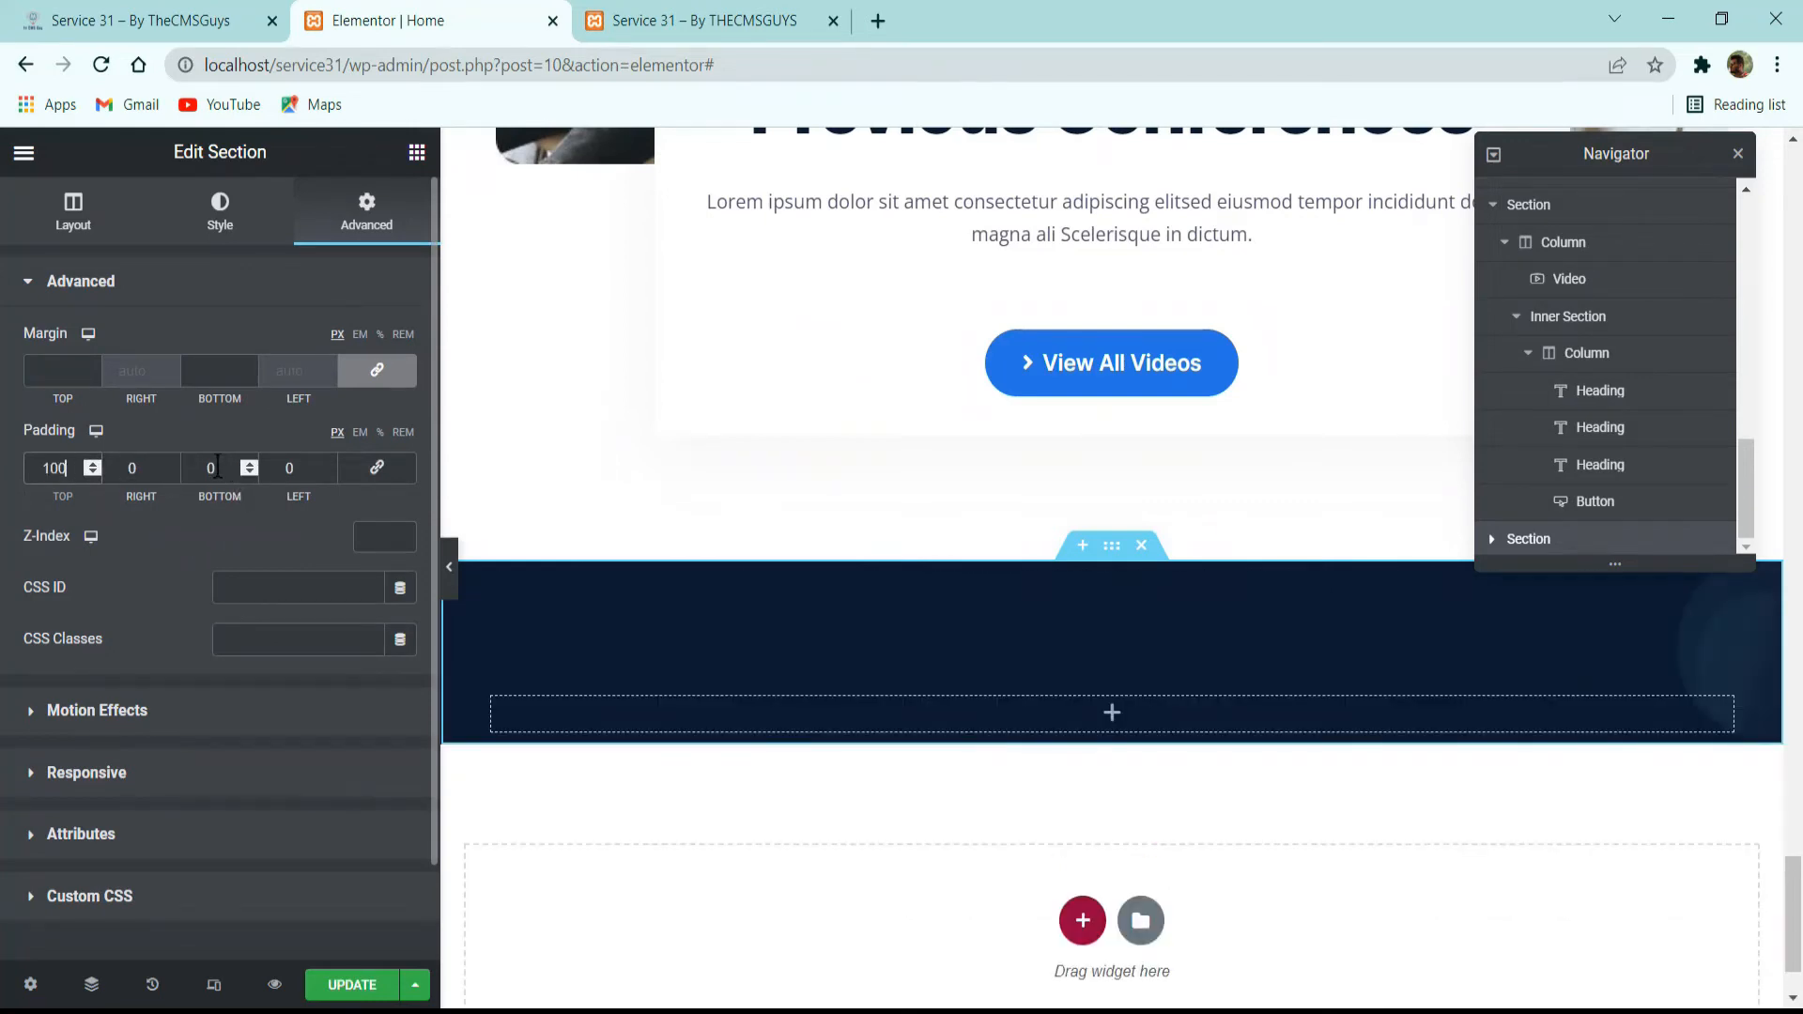
double_click(188, 475)
type("100")
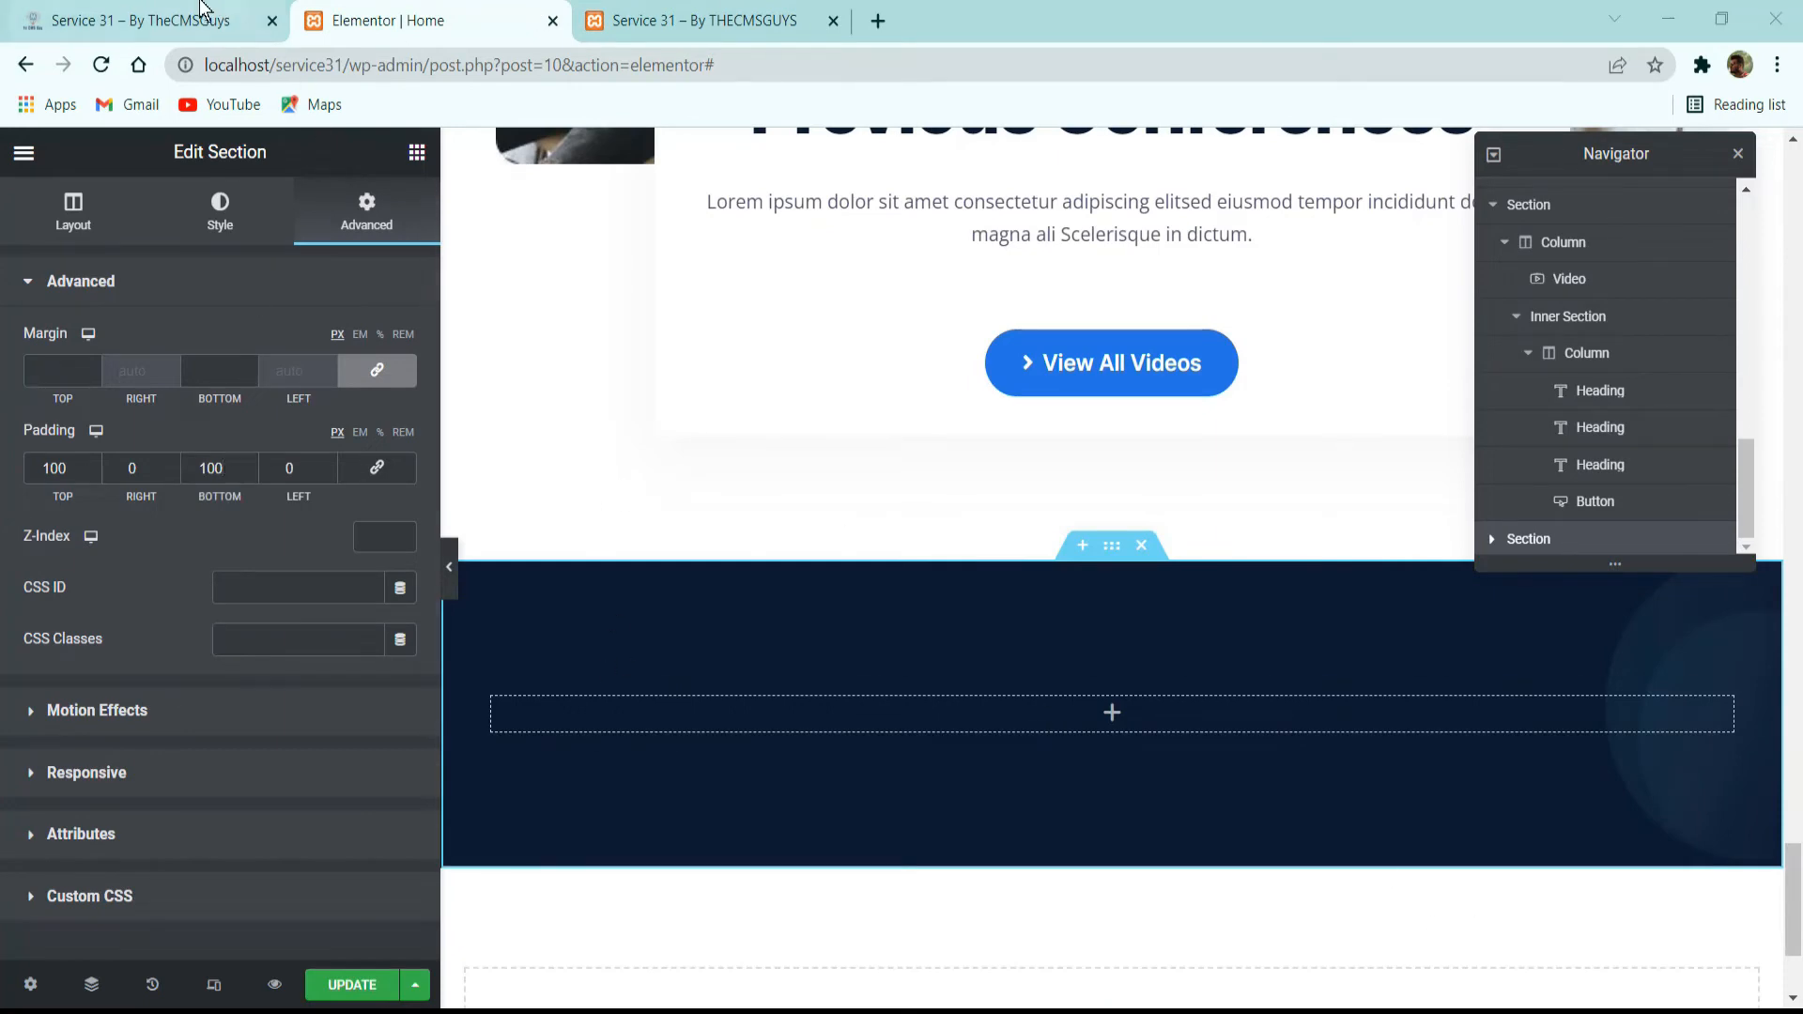
Switch to the reference site and examine the Speakers section's label, heading and intro paragraph.
left_click(167, 13)
left_click_drag(825, 272, 1182, 448)
left_click_drag(834, 250, 942, 260)
left_click_drag(861, 318, 1135, 358)
left_click(801, 426)
left_click_drag(801, 426, 914, 457)
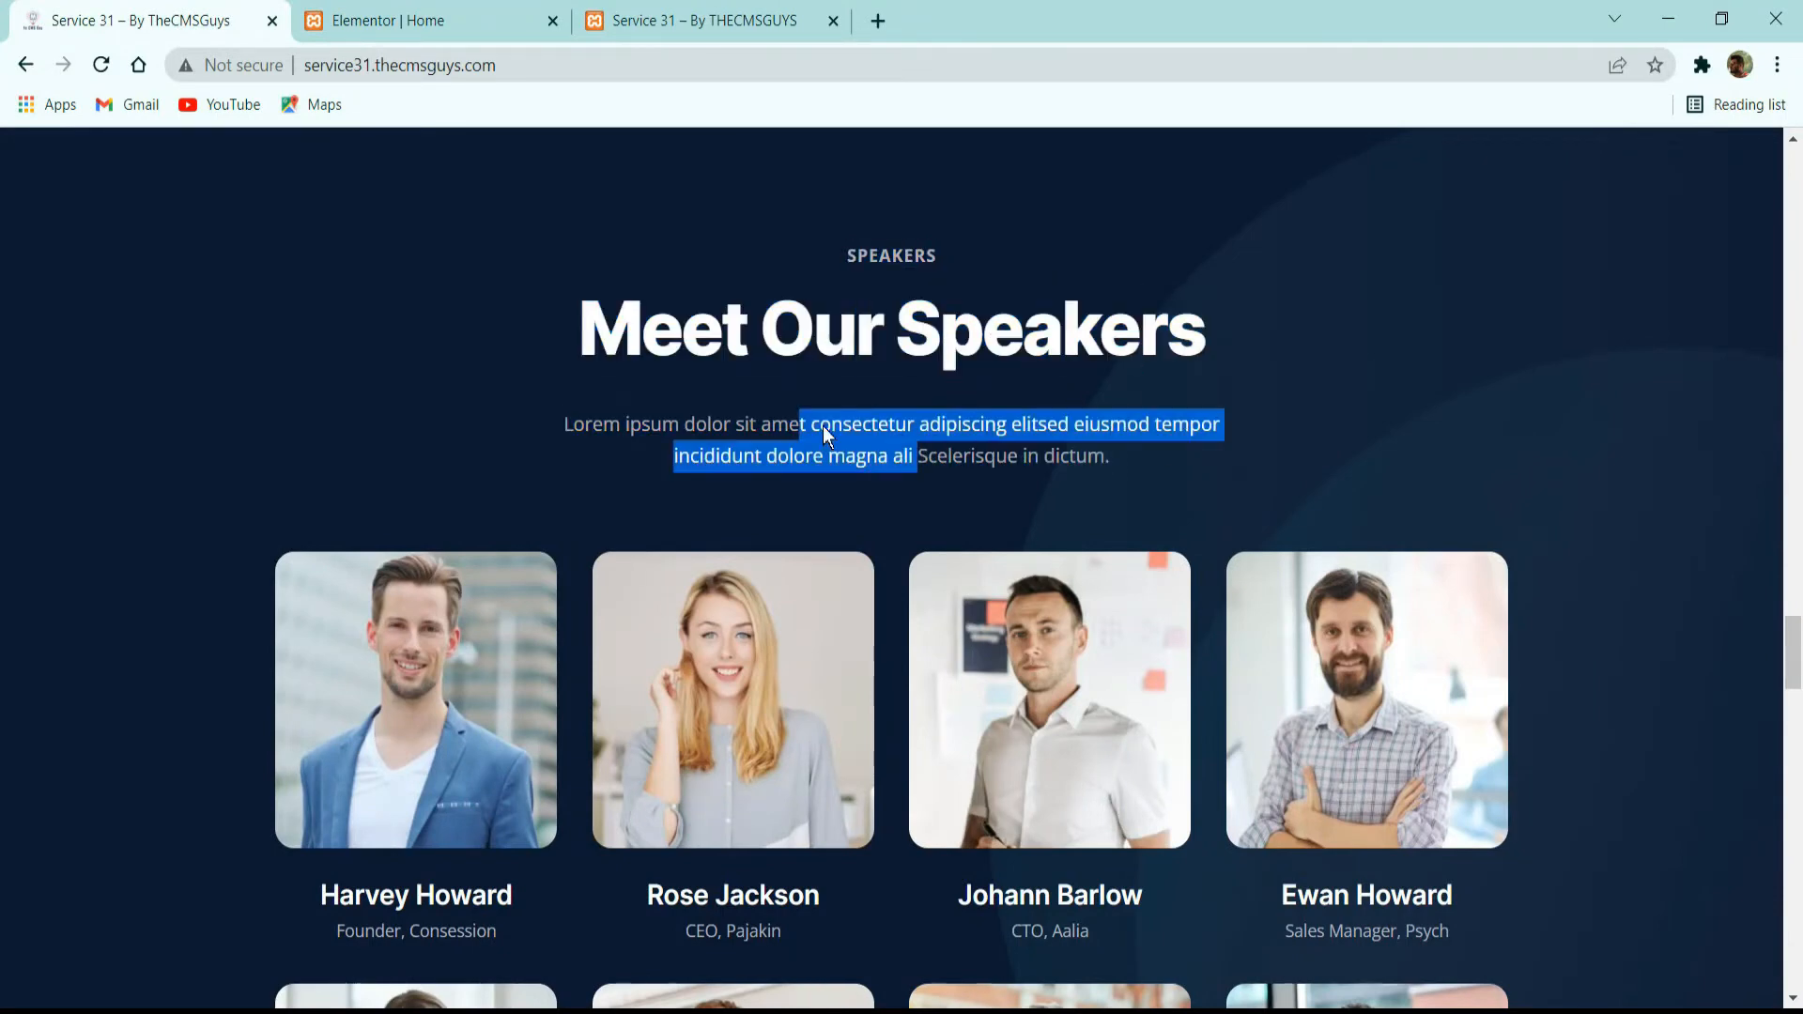
Back in the Elementor editor, copy the Impressions card's inner section and paste it into the new dark section's column.
left_click(466, 11)
scroll(1026, 189, "up", 5)
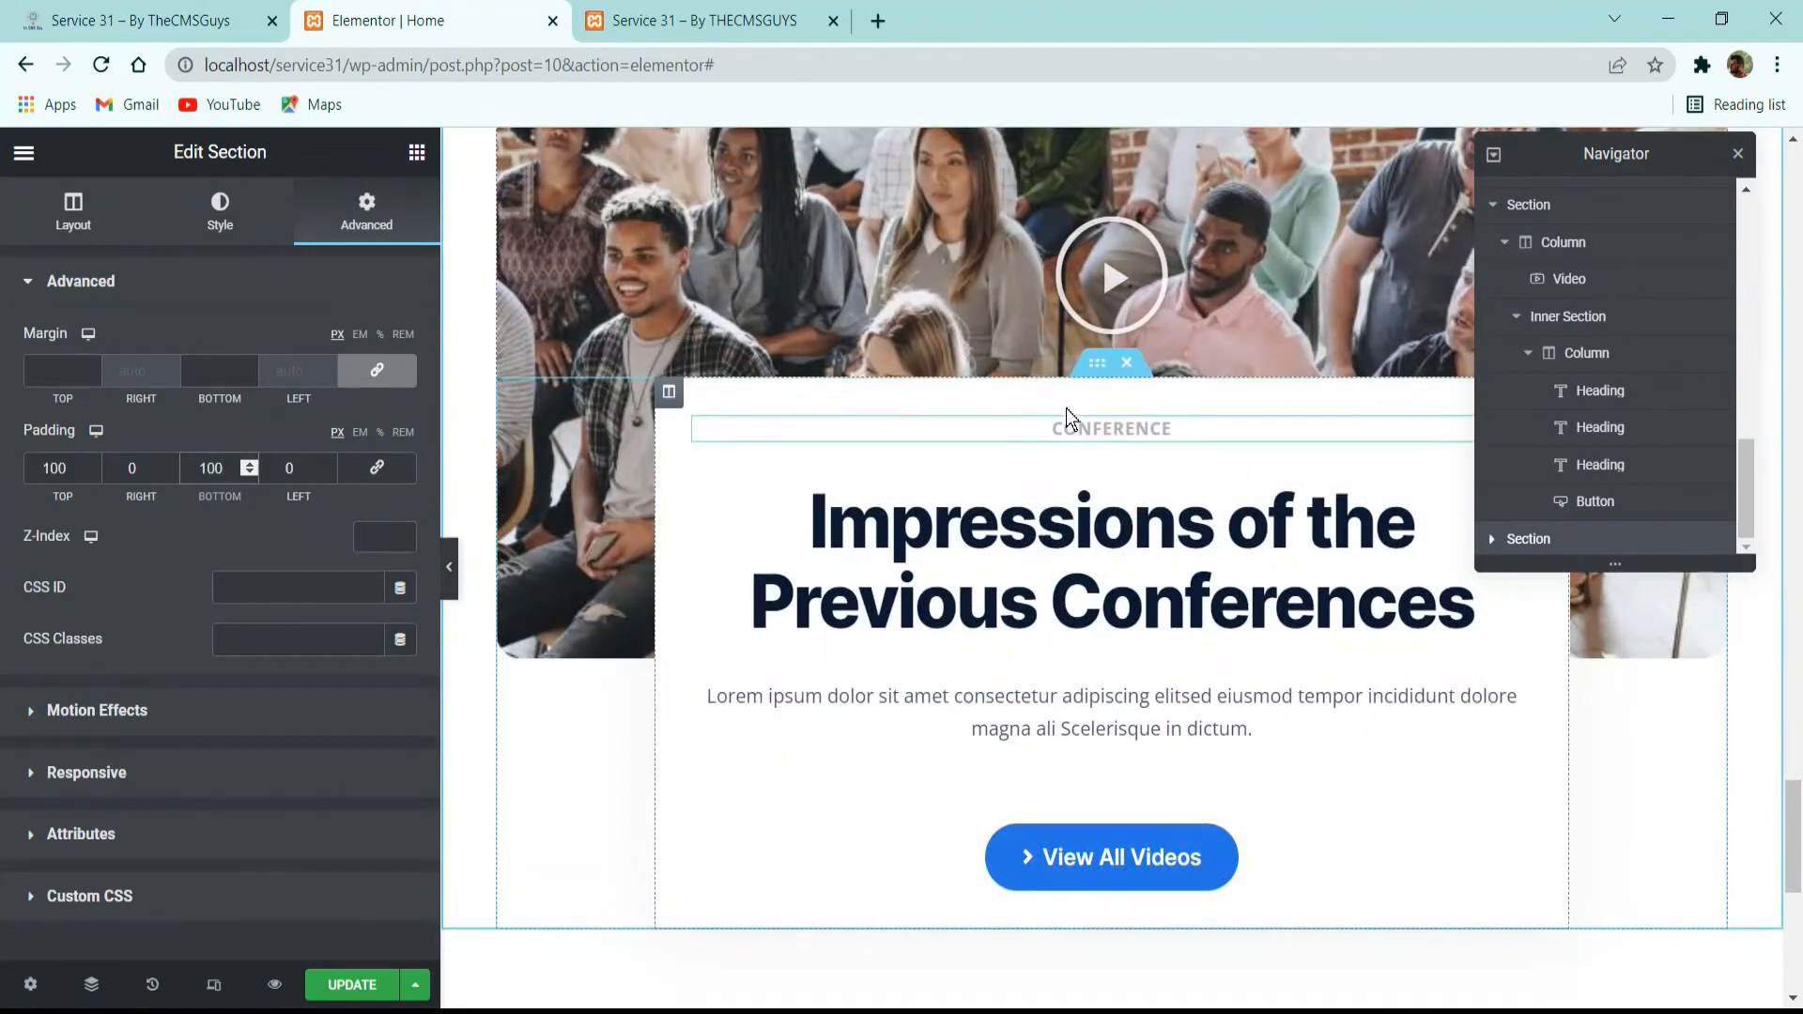
right_click(1095, 374)
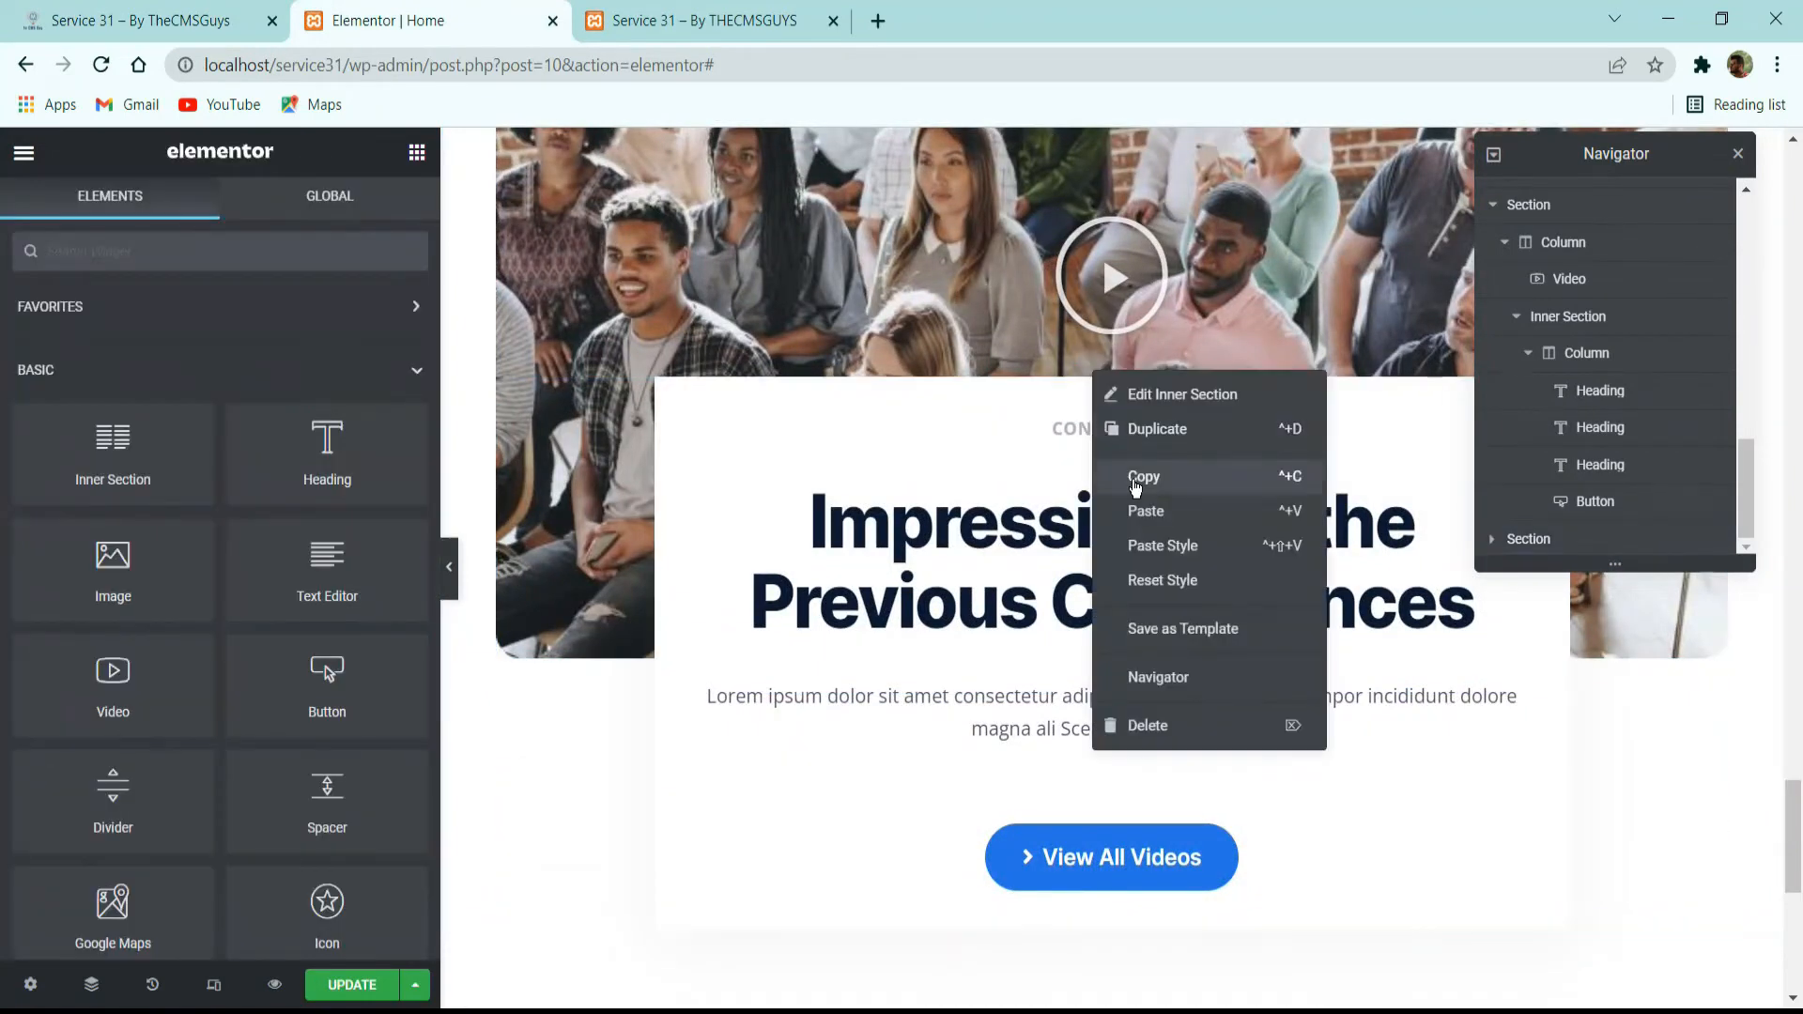
left_click(1133, 482)
scroll(1126, 488, "down", 5)
right_click(1086, 685)
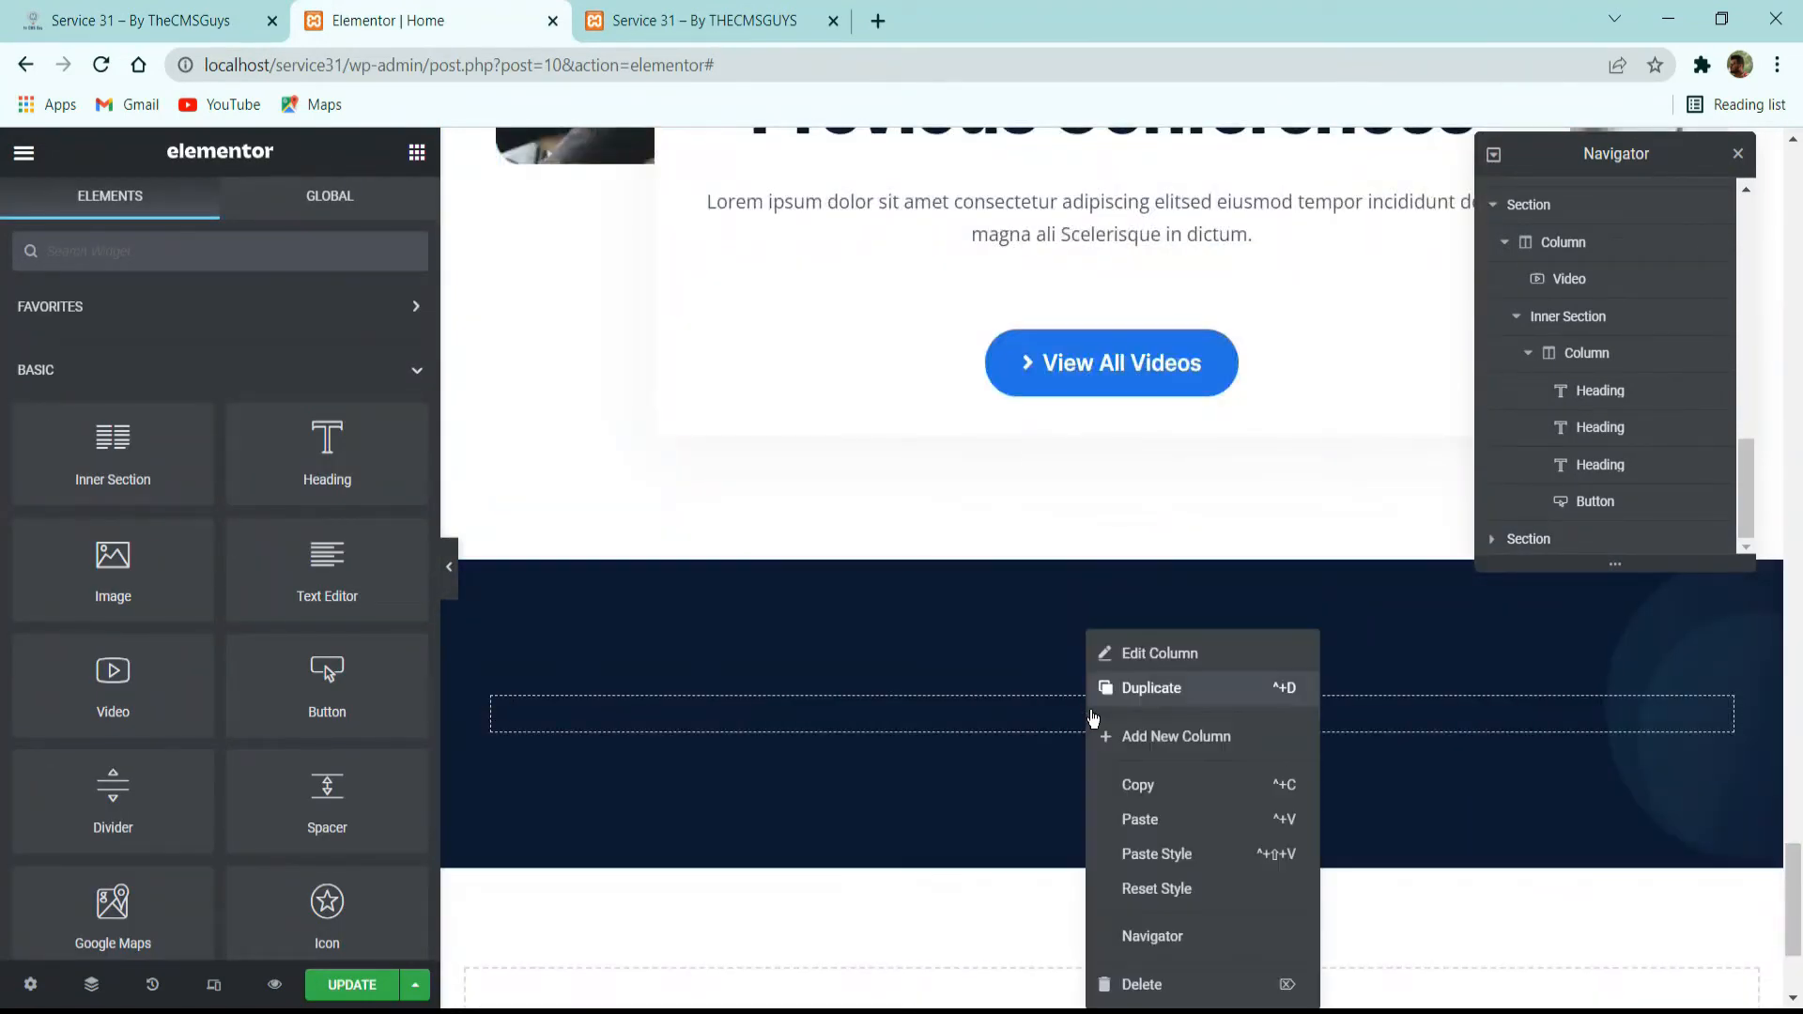
left_click(1140, 819)
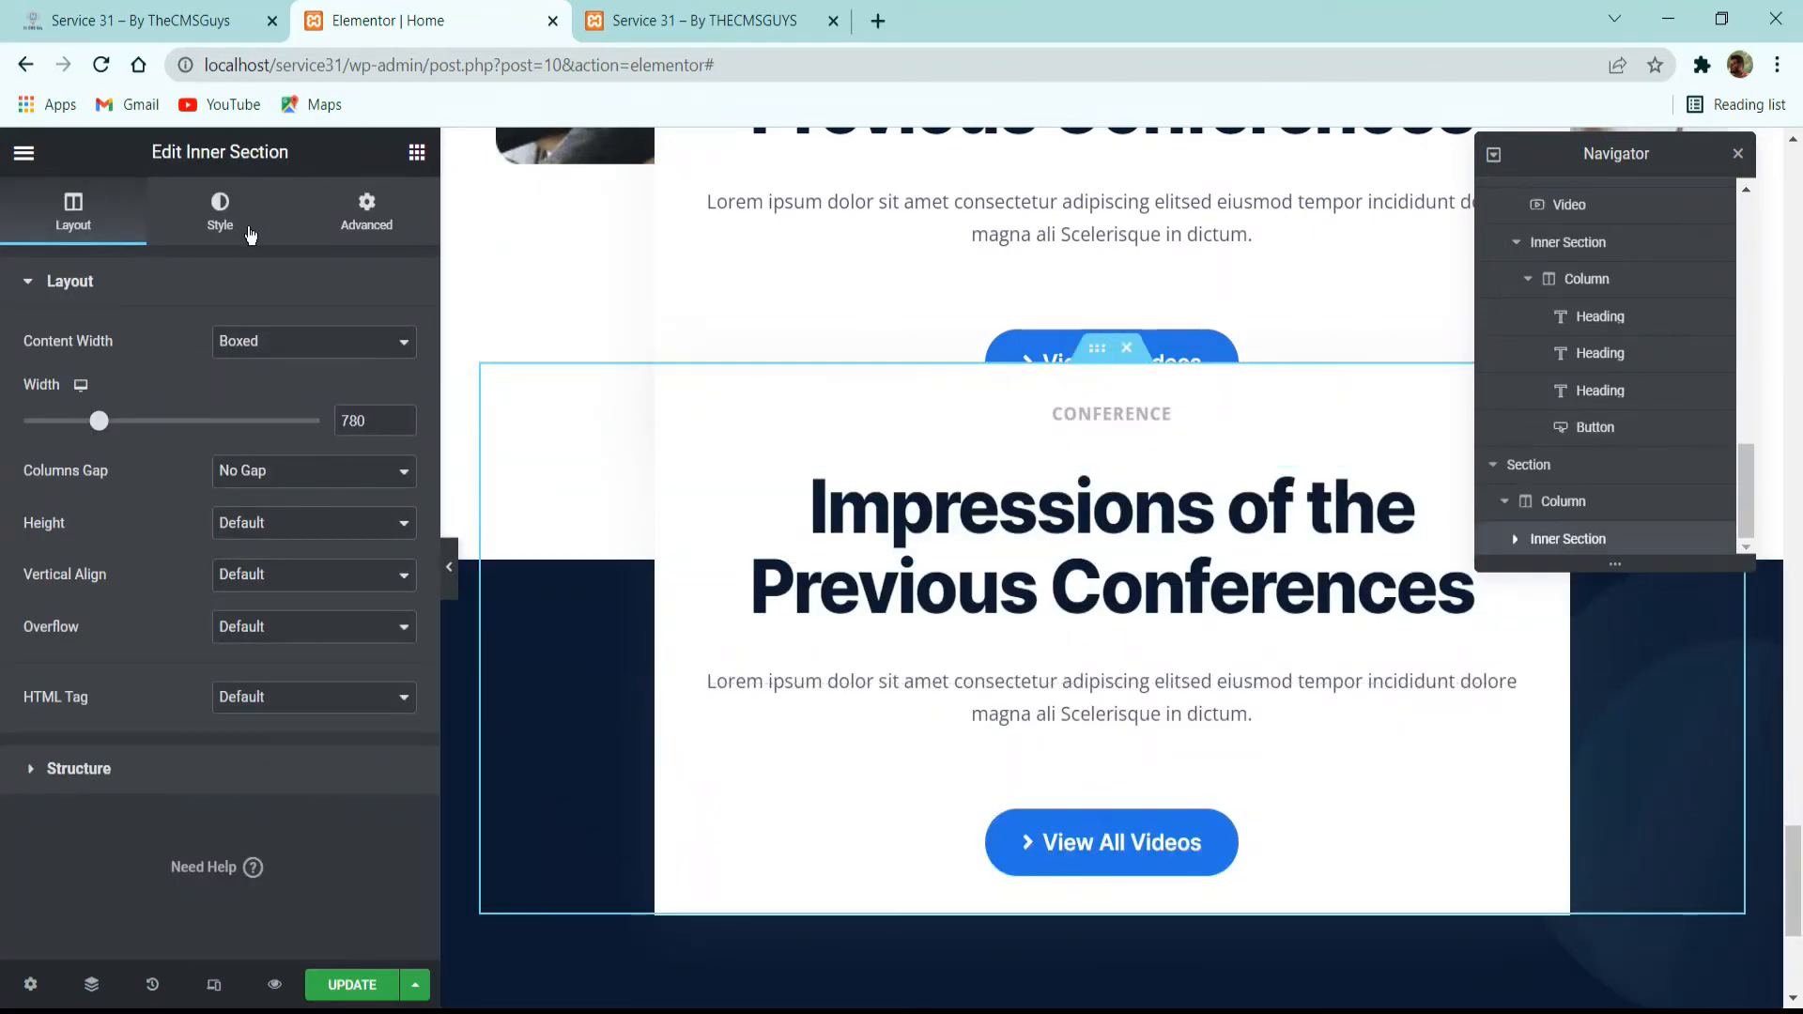
Set the pasted inner section's top margin to 0.
left_click(366, 209)
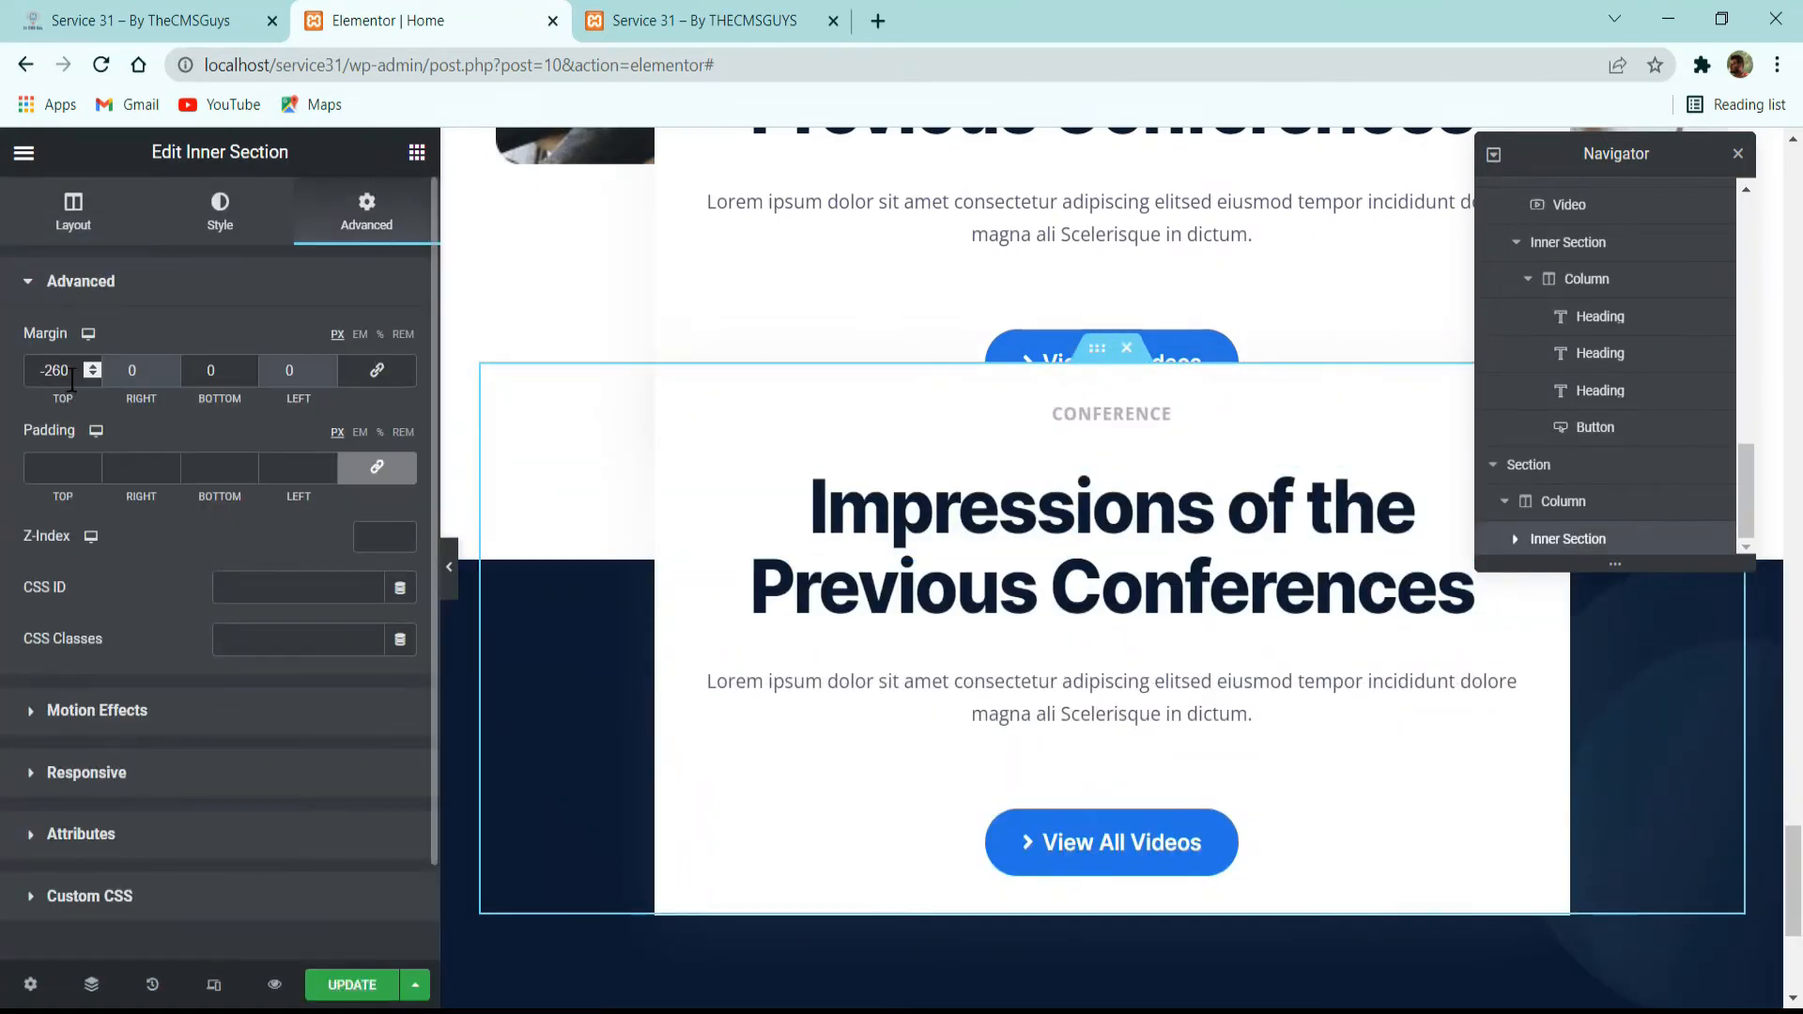
double_click(53, 370)
type("0")
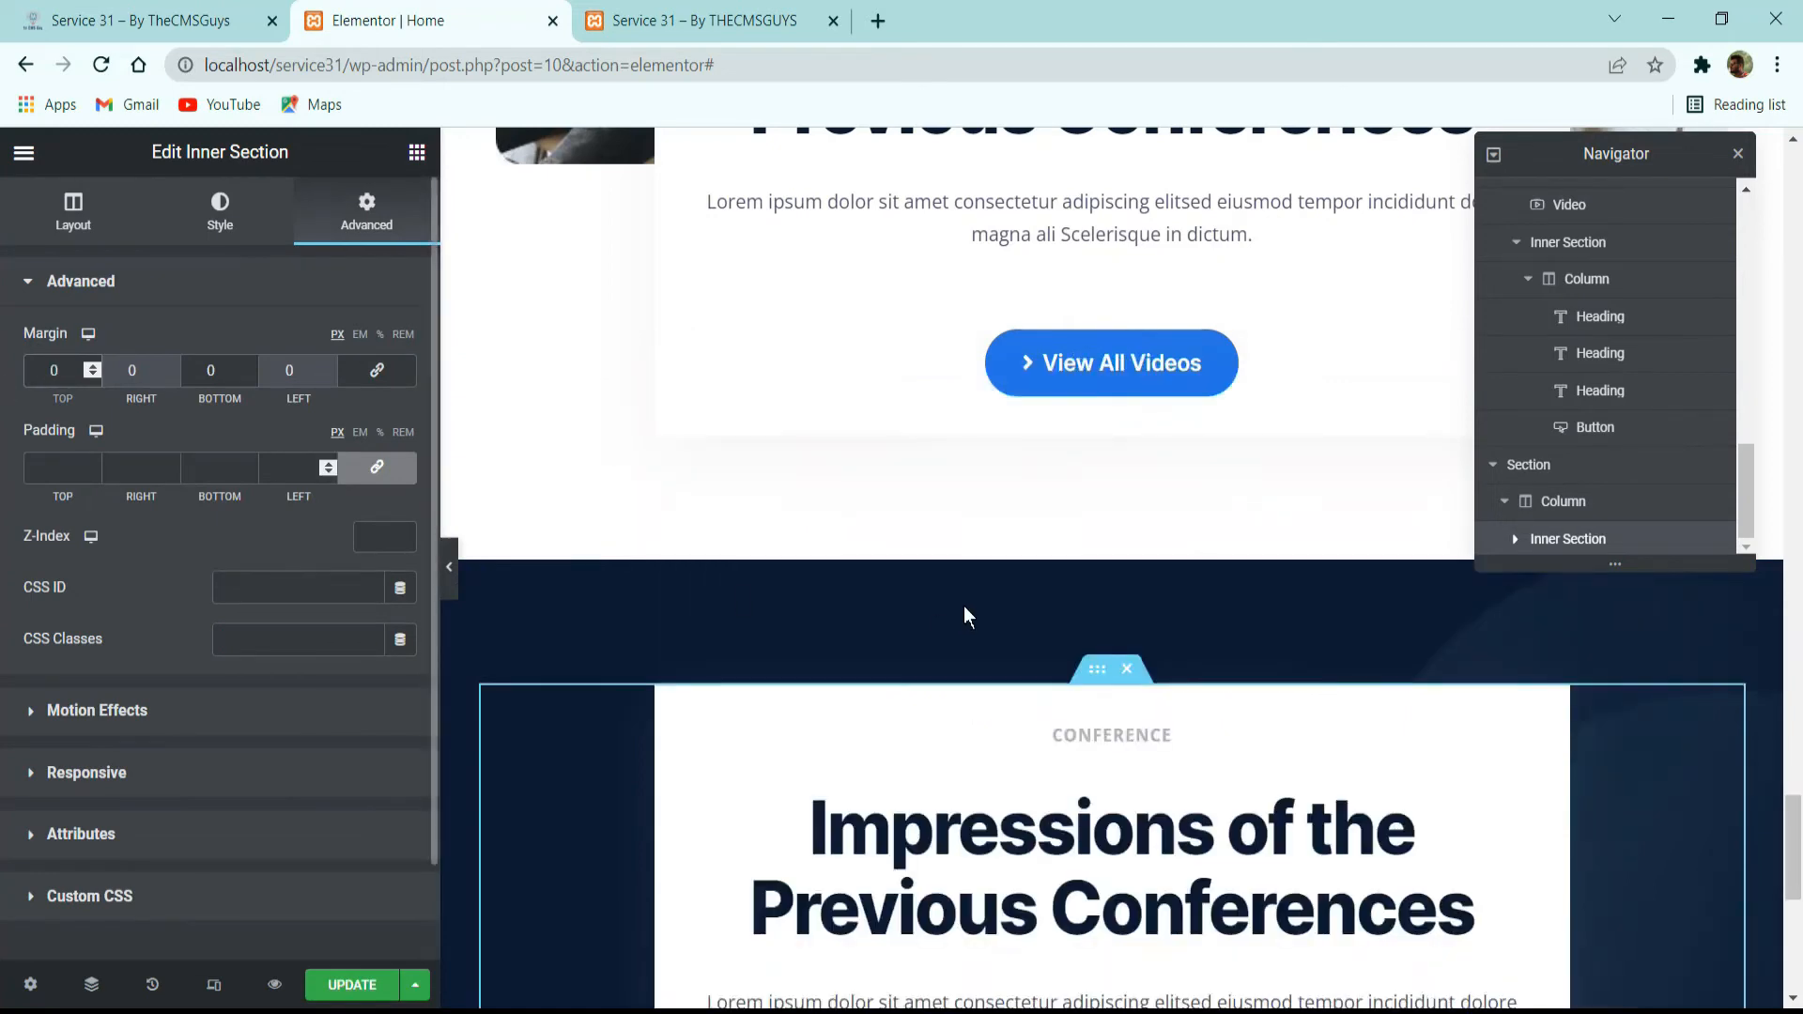
scroll(964, 606, "down", 3)
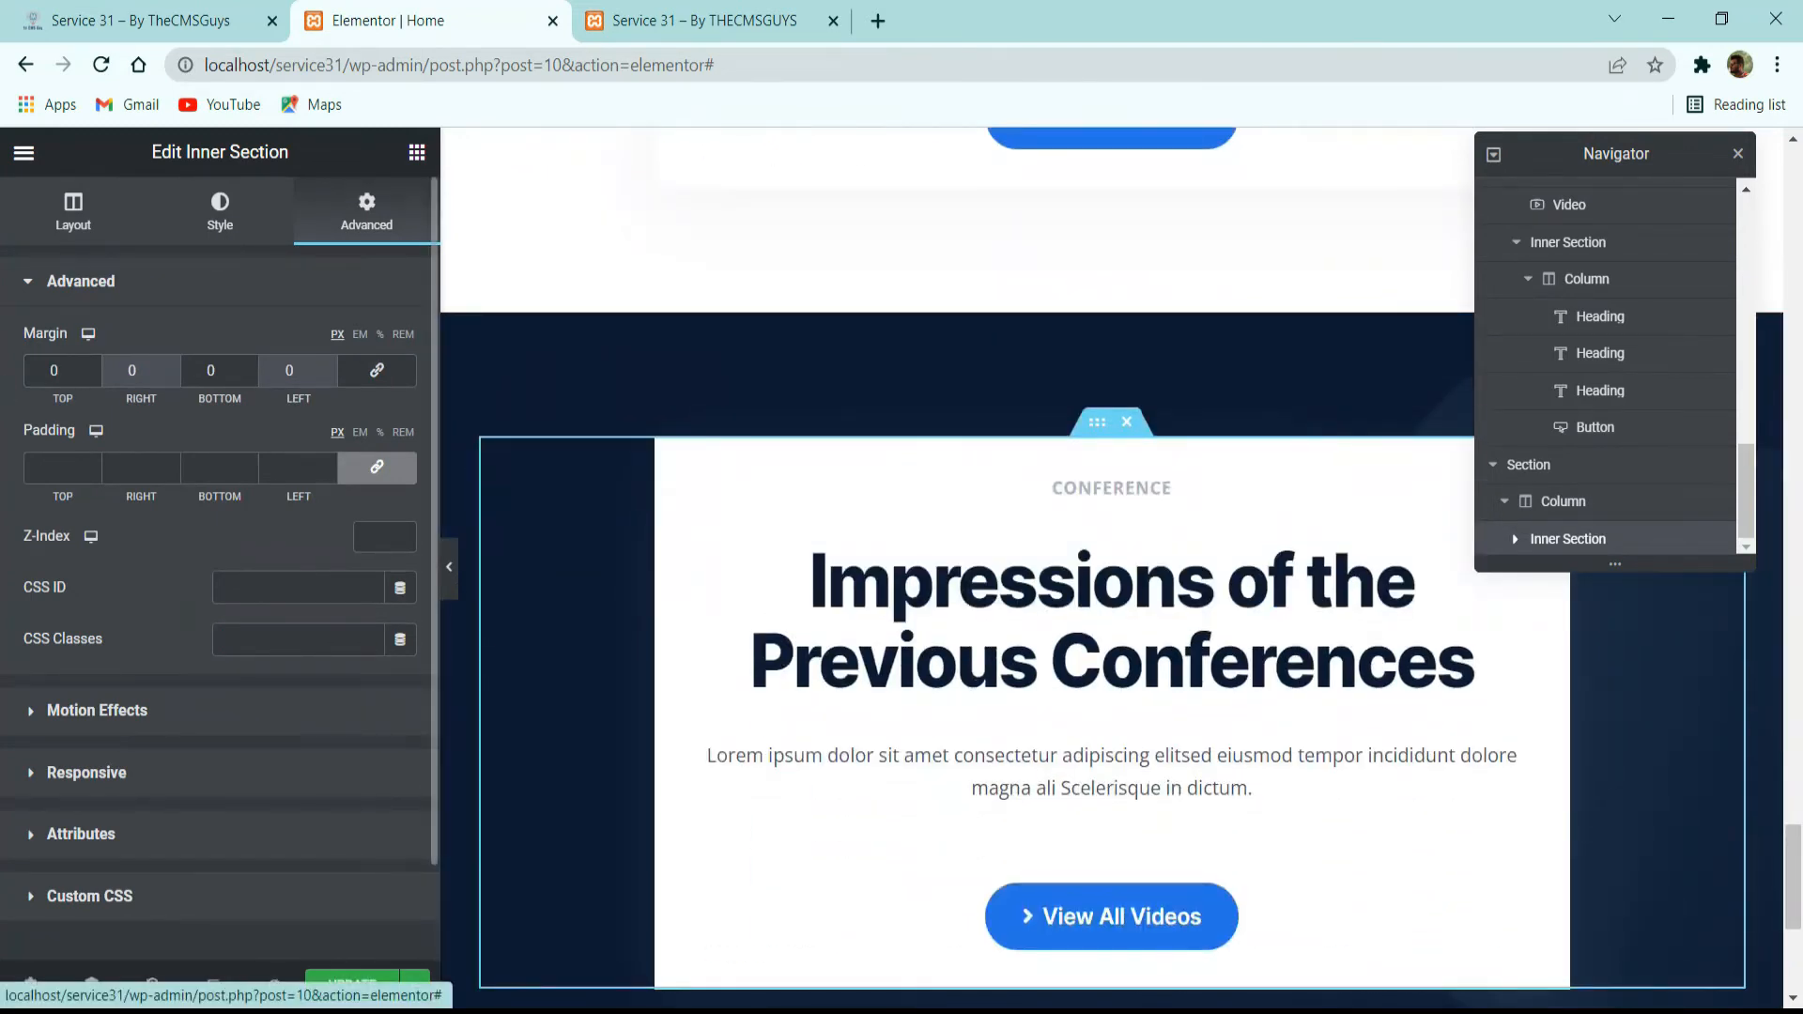
Remove the white classic background from the pasted inner section's column and delete its "View All Videos" button.
left_click(229, 241)
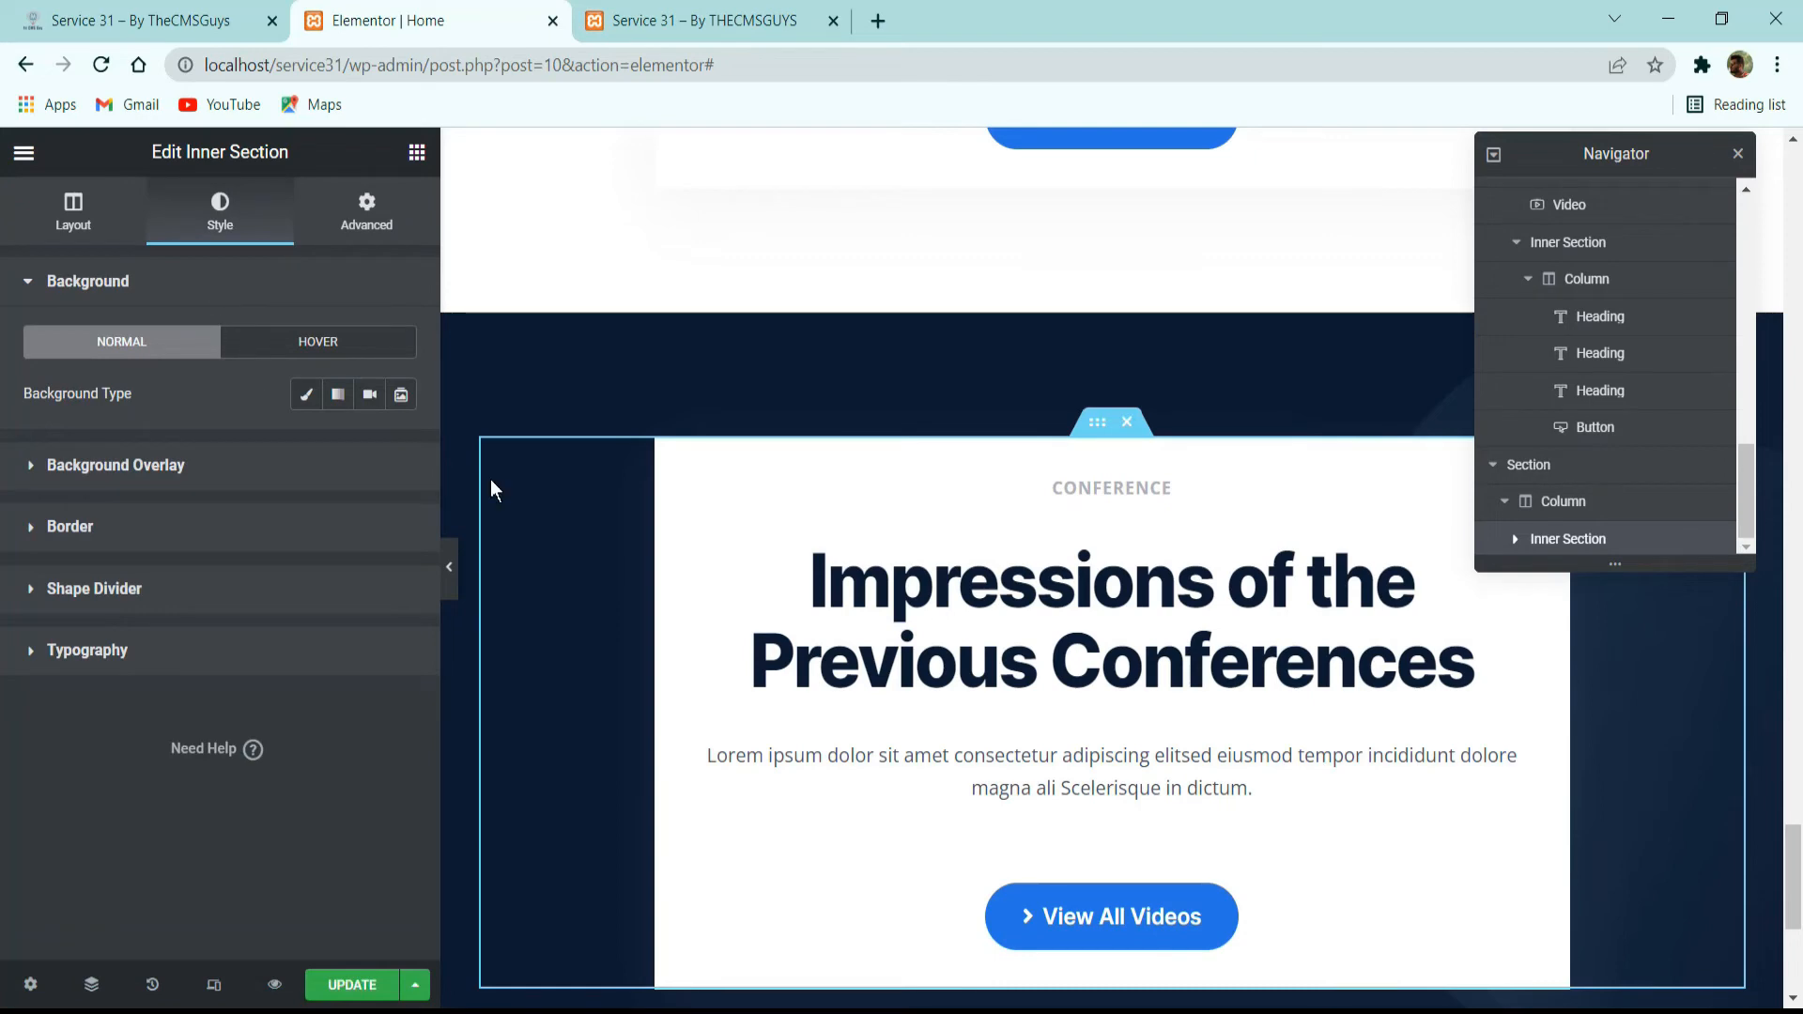
left_click(668, 451)
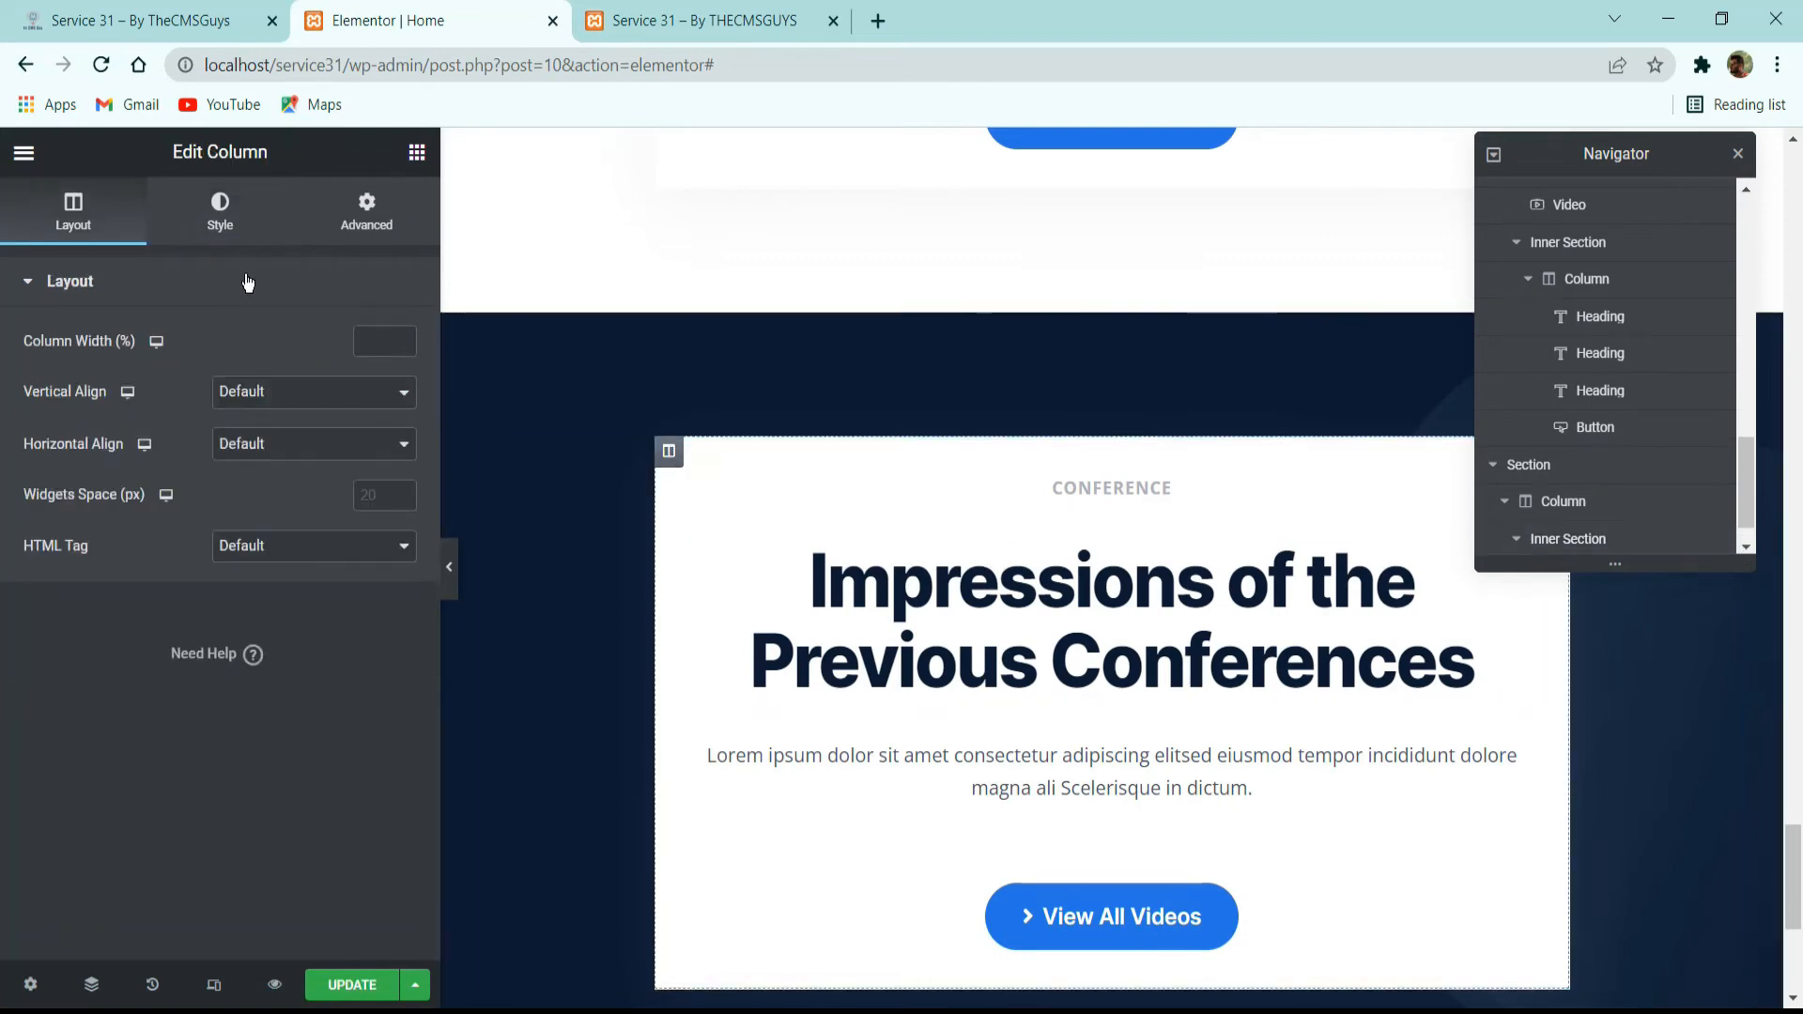
left_click(222, 240)
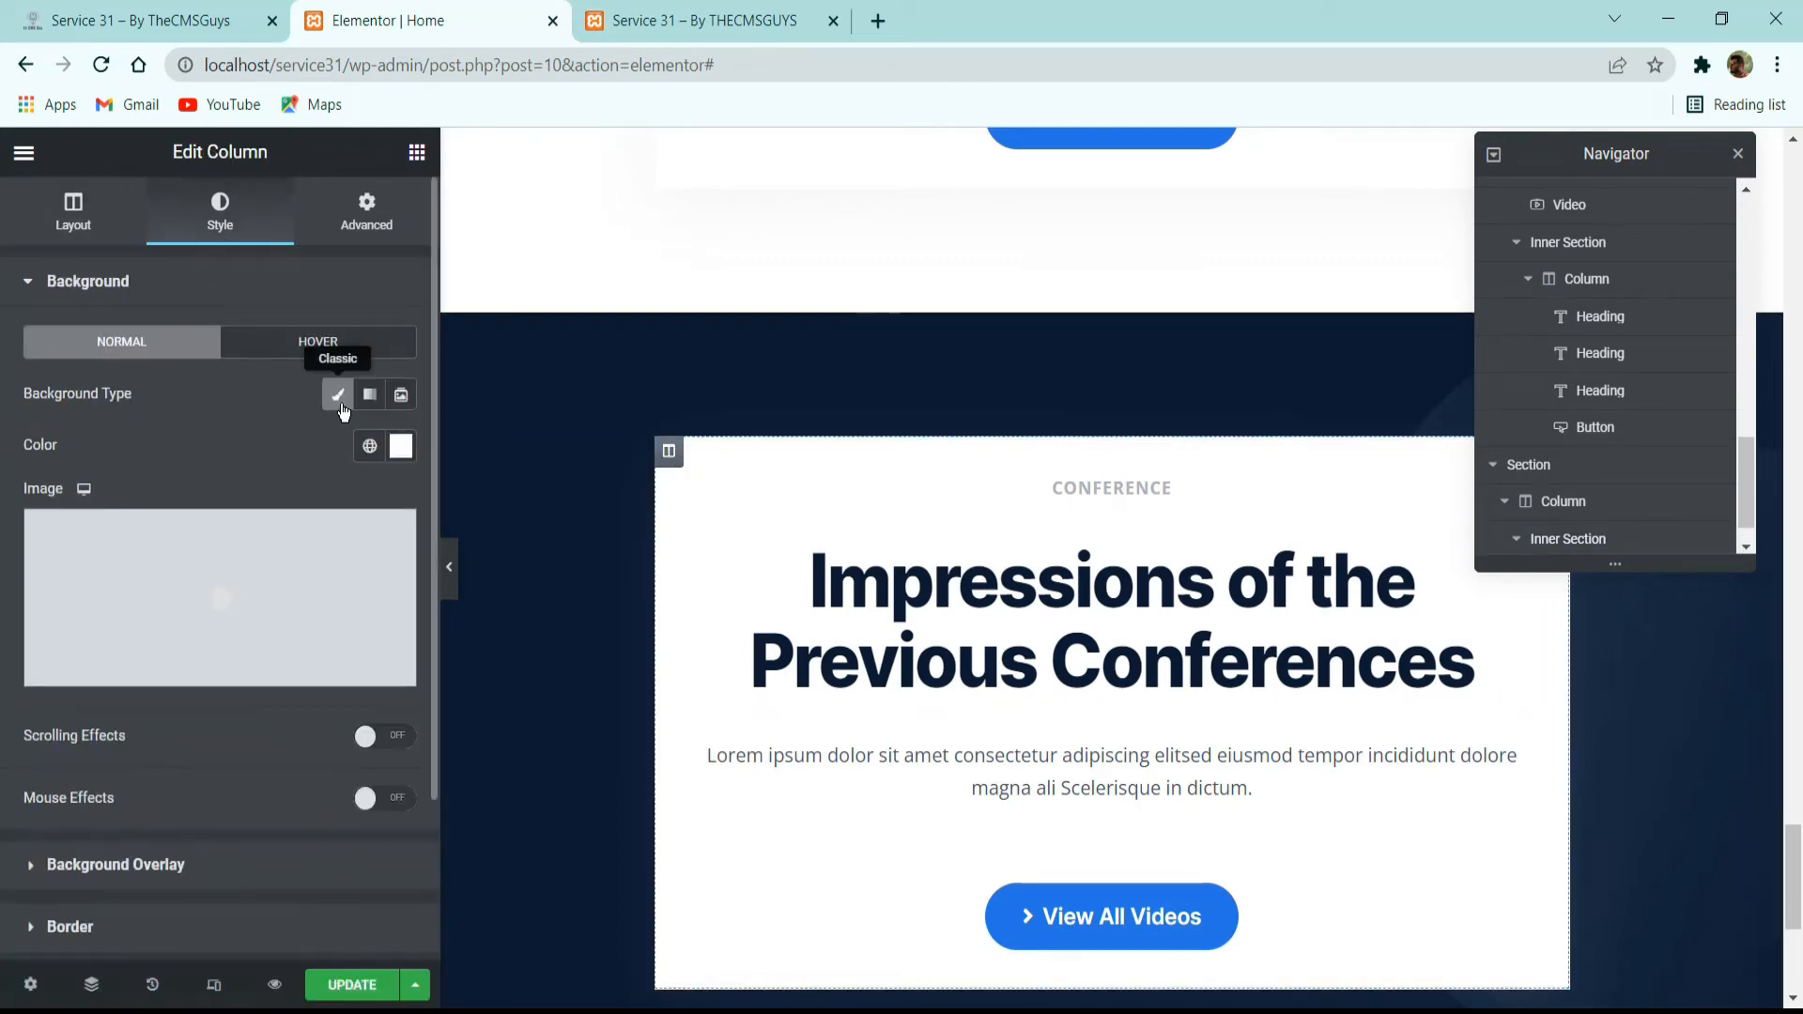
left_click(340, 400)
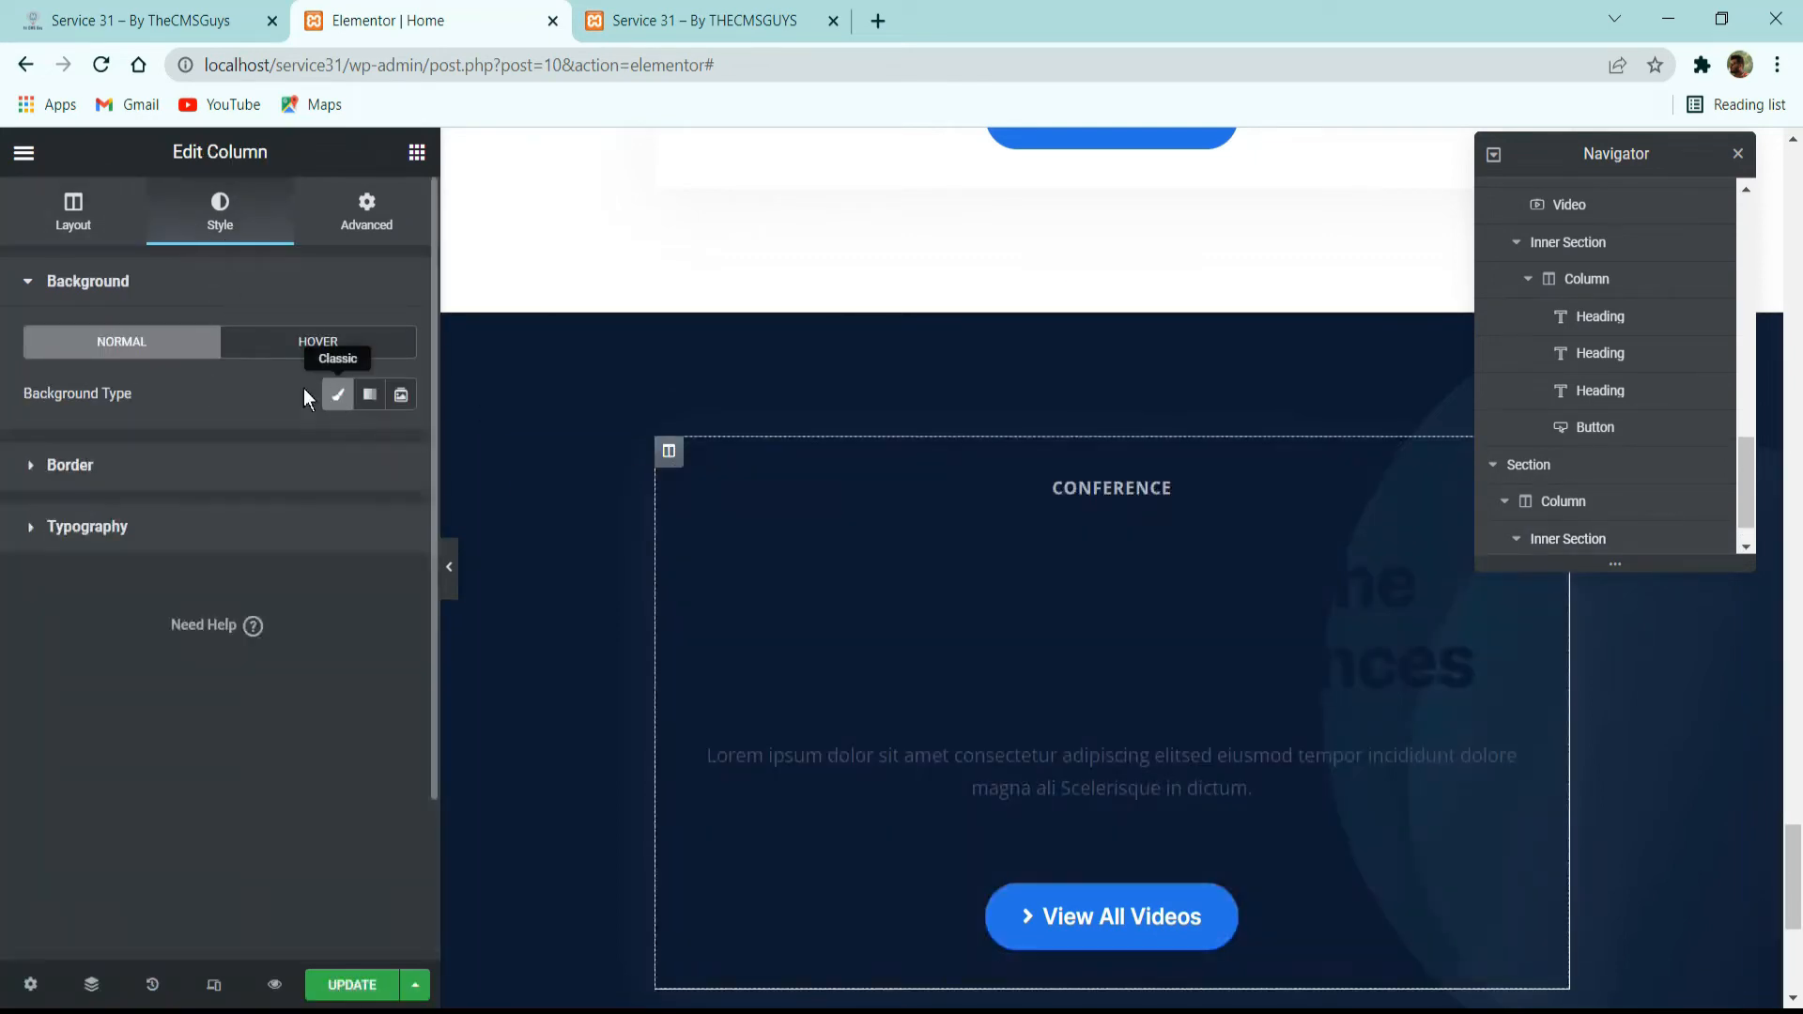
right_click(1226, 921)
left_click(1265, 981)
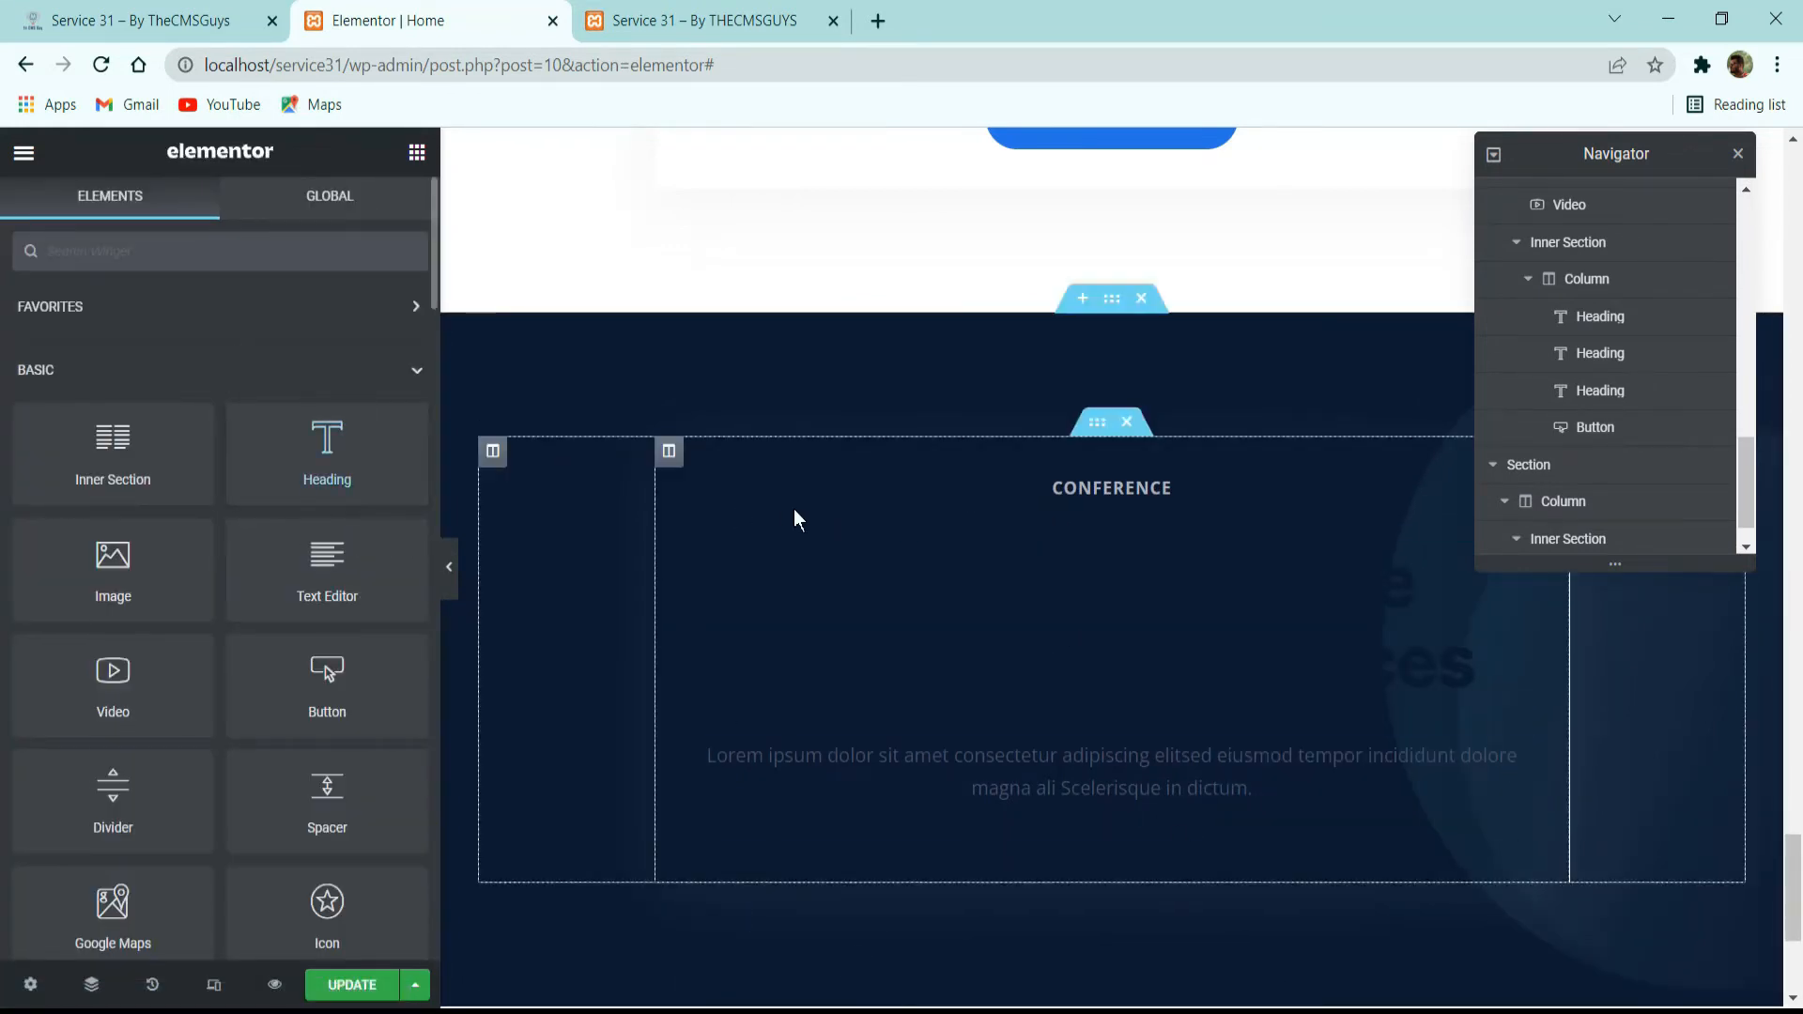
Clear the box shadow from the pasted inner section's column.
left_click(669, 451)
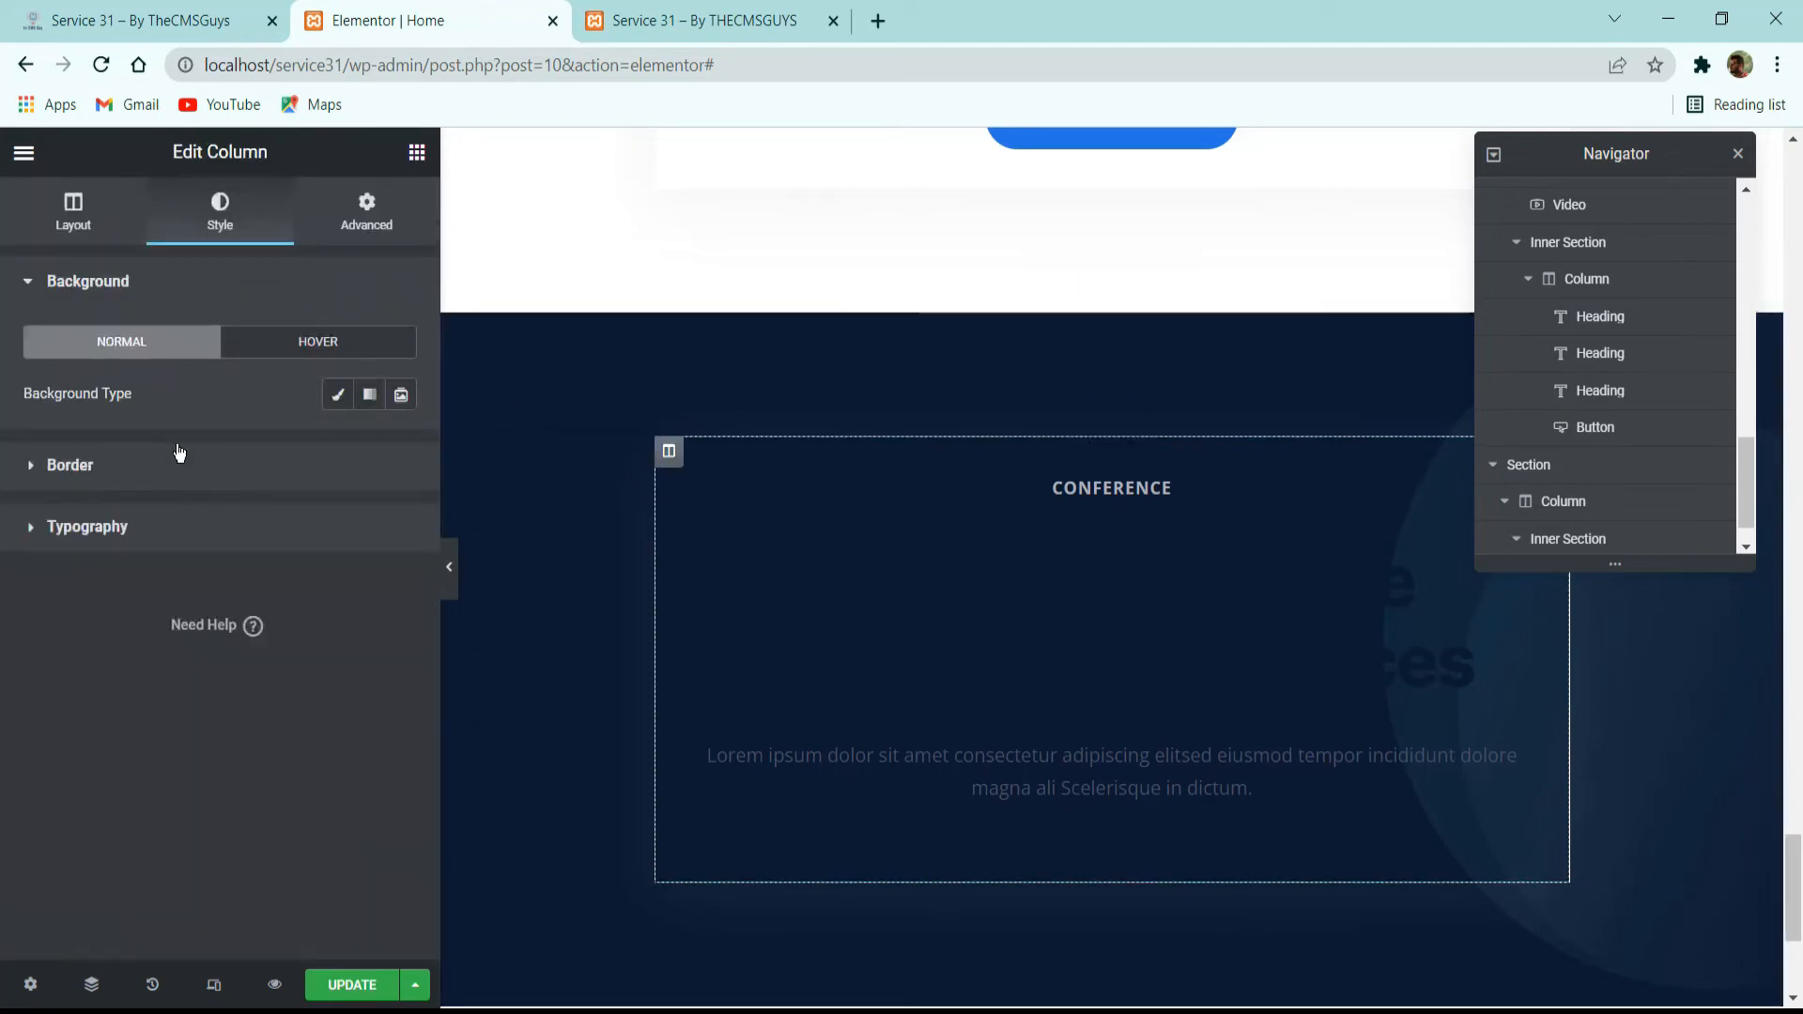
left_click(296, 465)
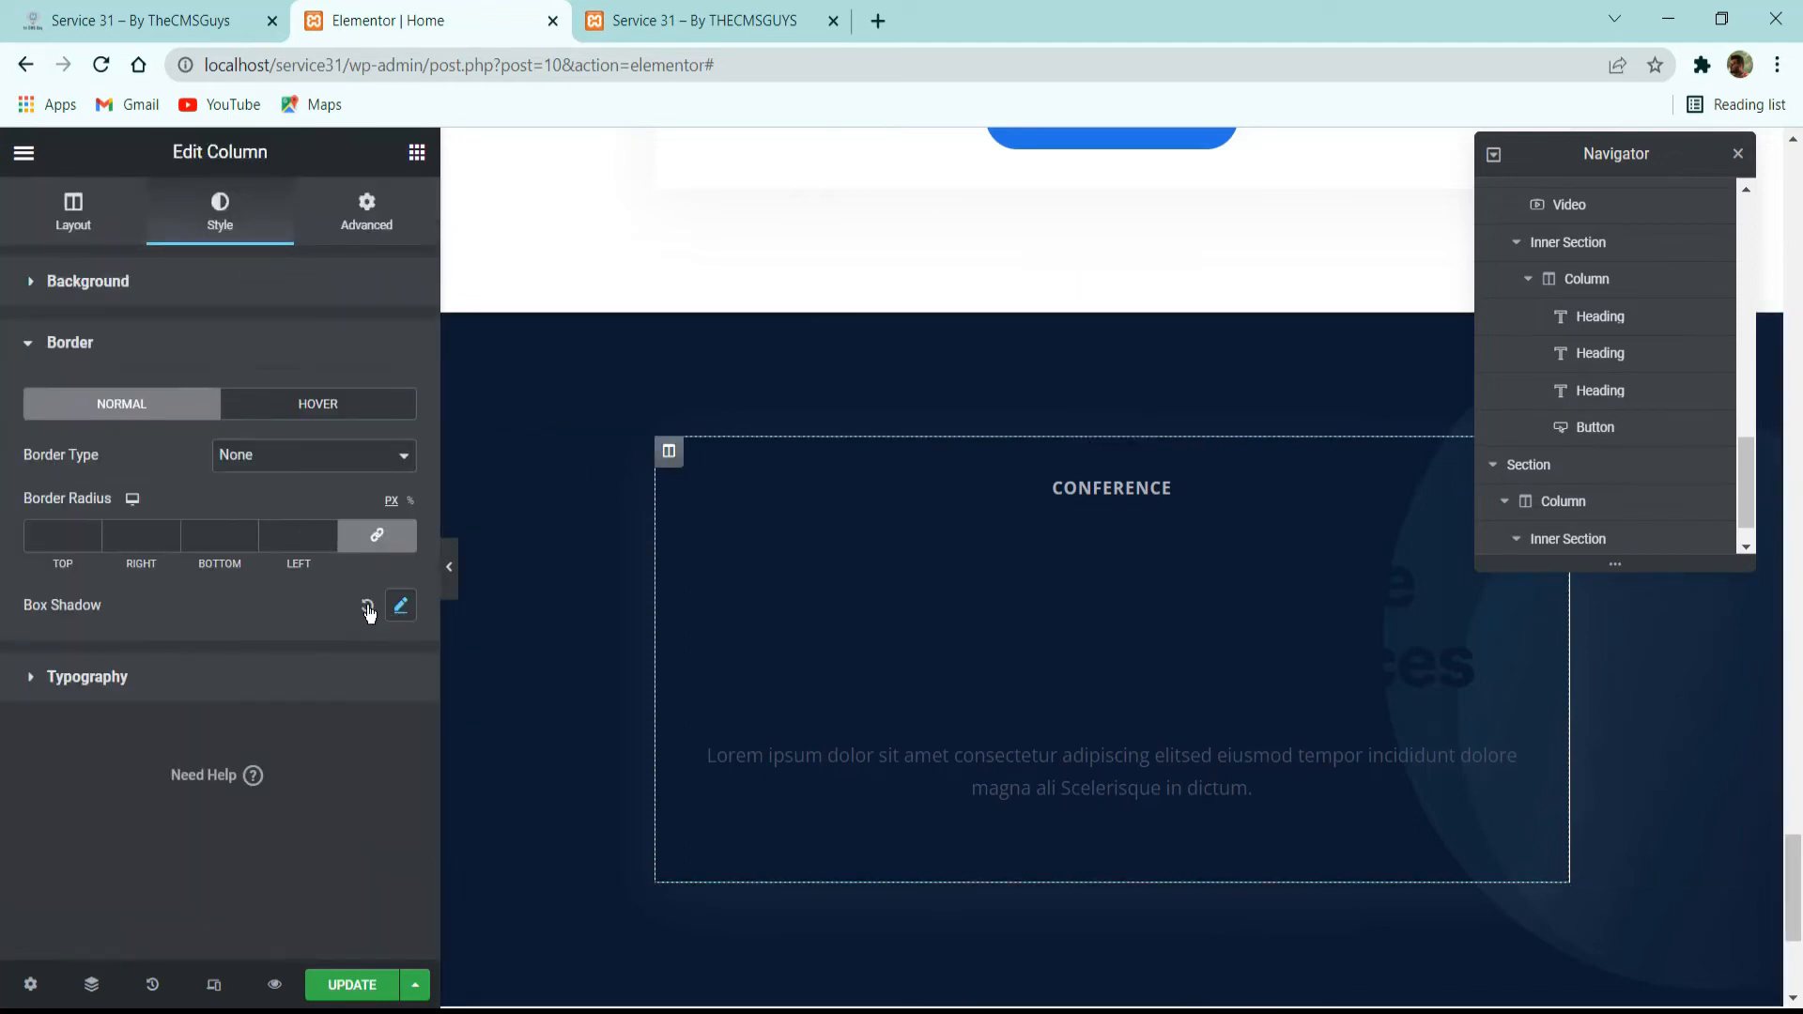
Check the Speakers title's styling on the reference site and set the "Impressions of the Previous Conferences" heading's text color to the global color Light.
left_click(699, 493)
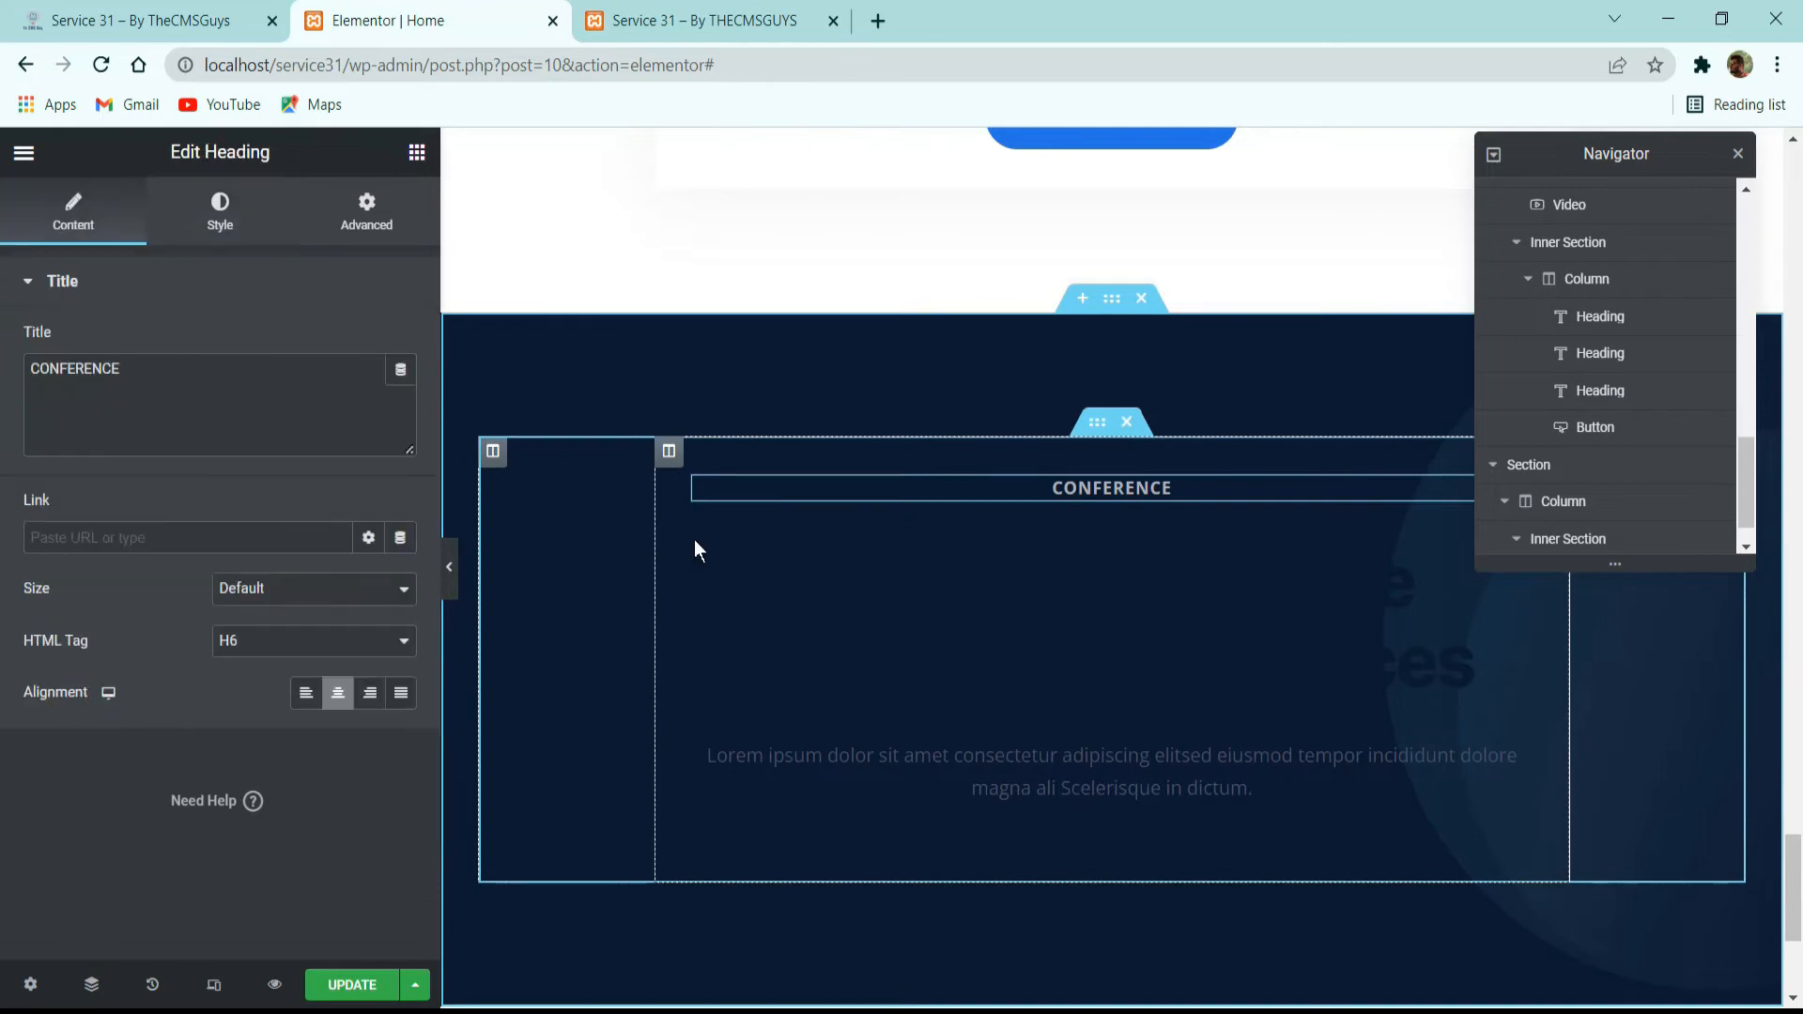
left_click(216, 214)
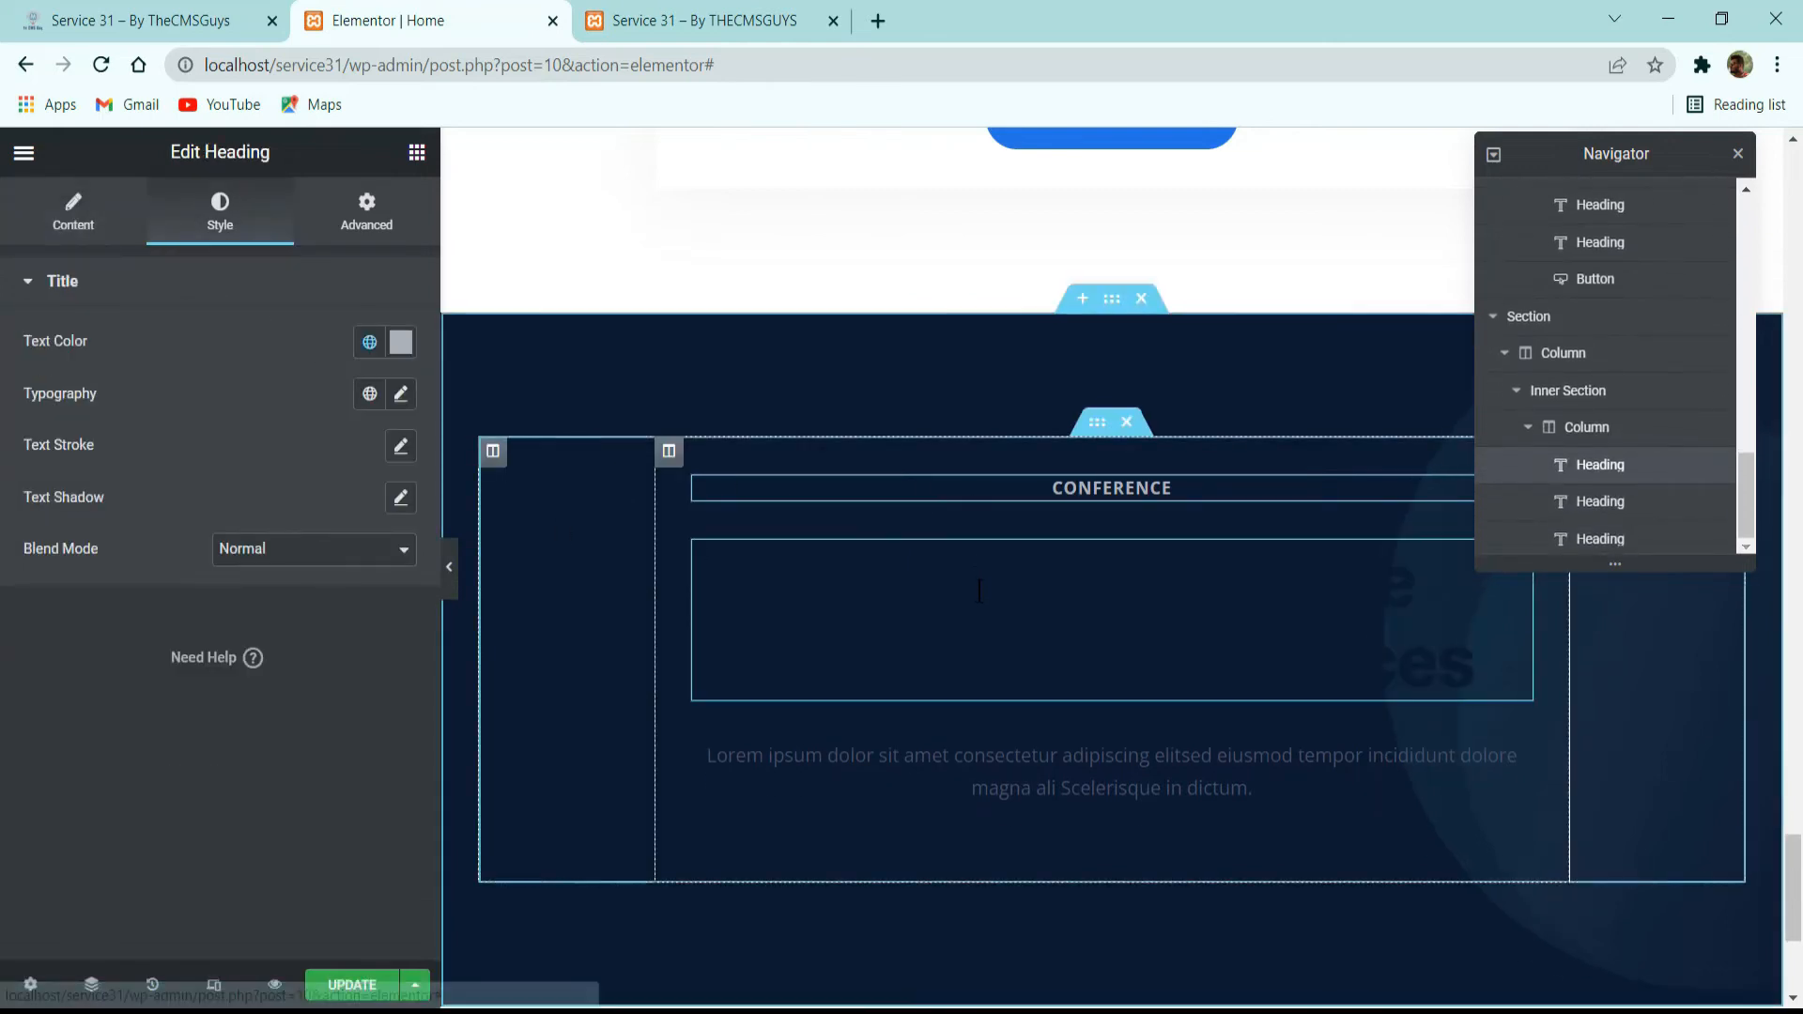
left_click(73, 215)
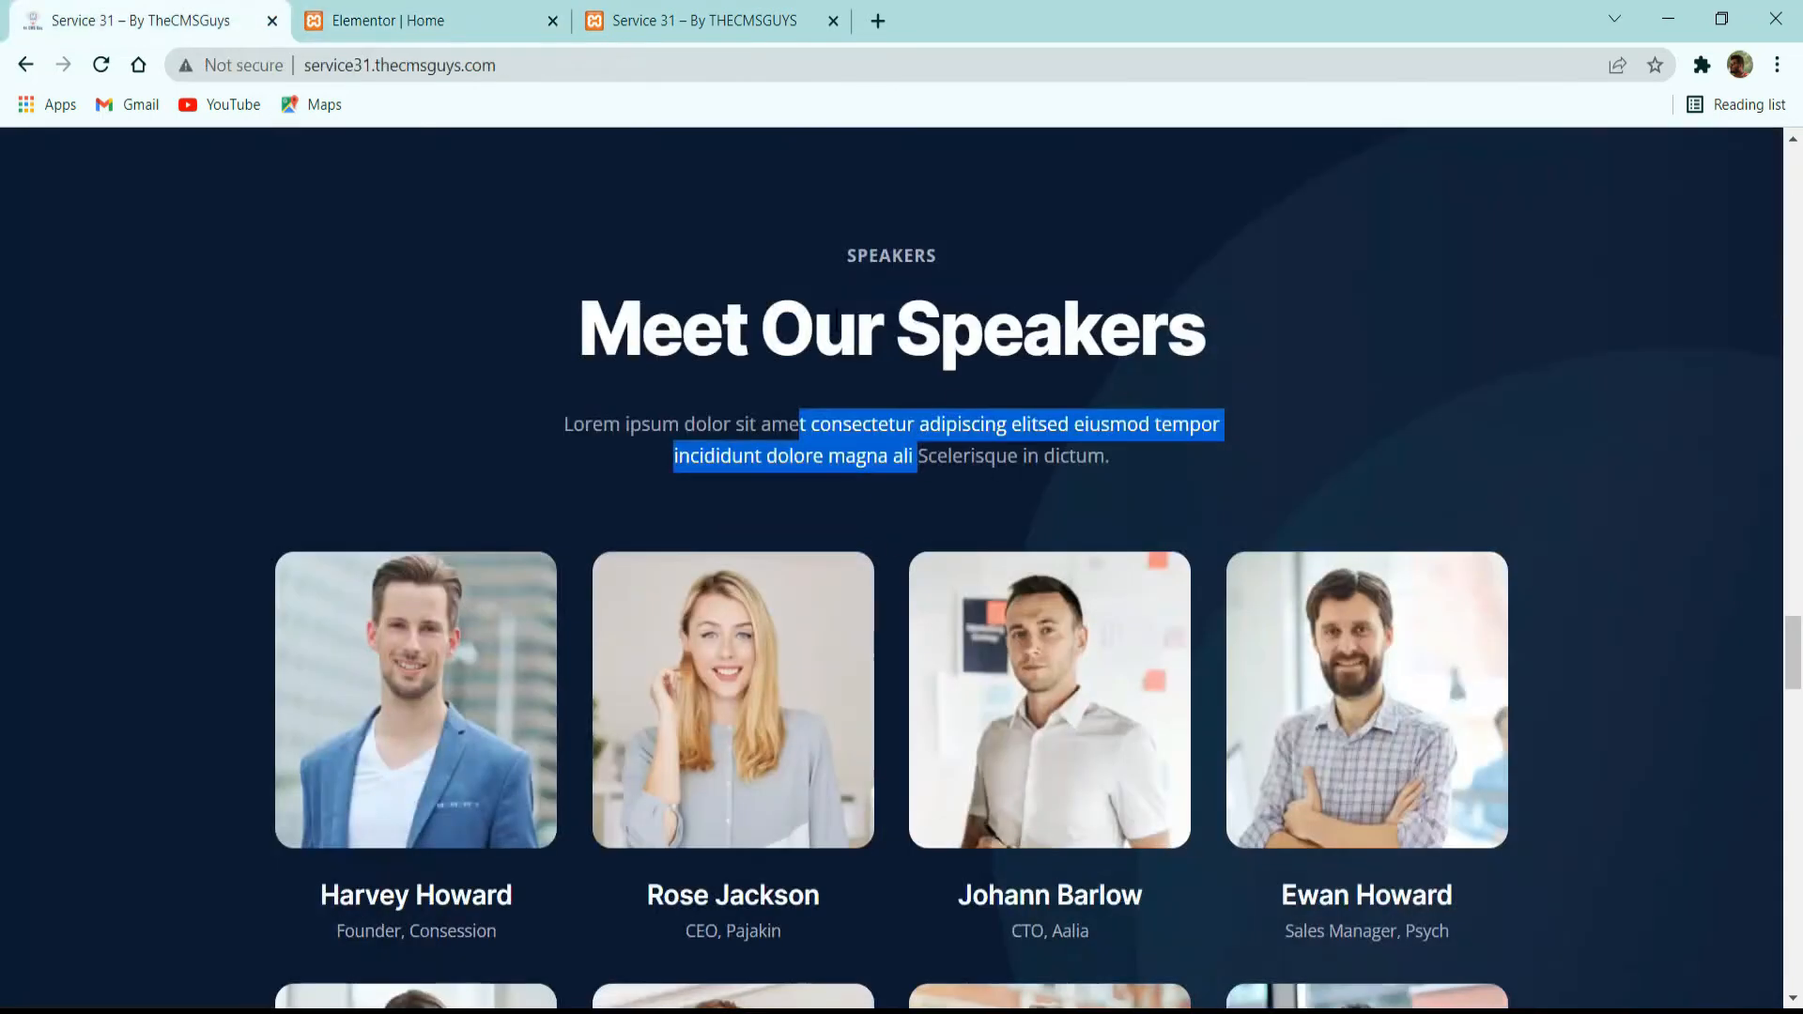
left_click(845, 305)
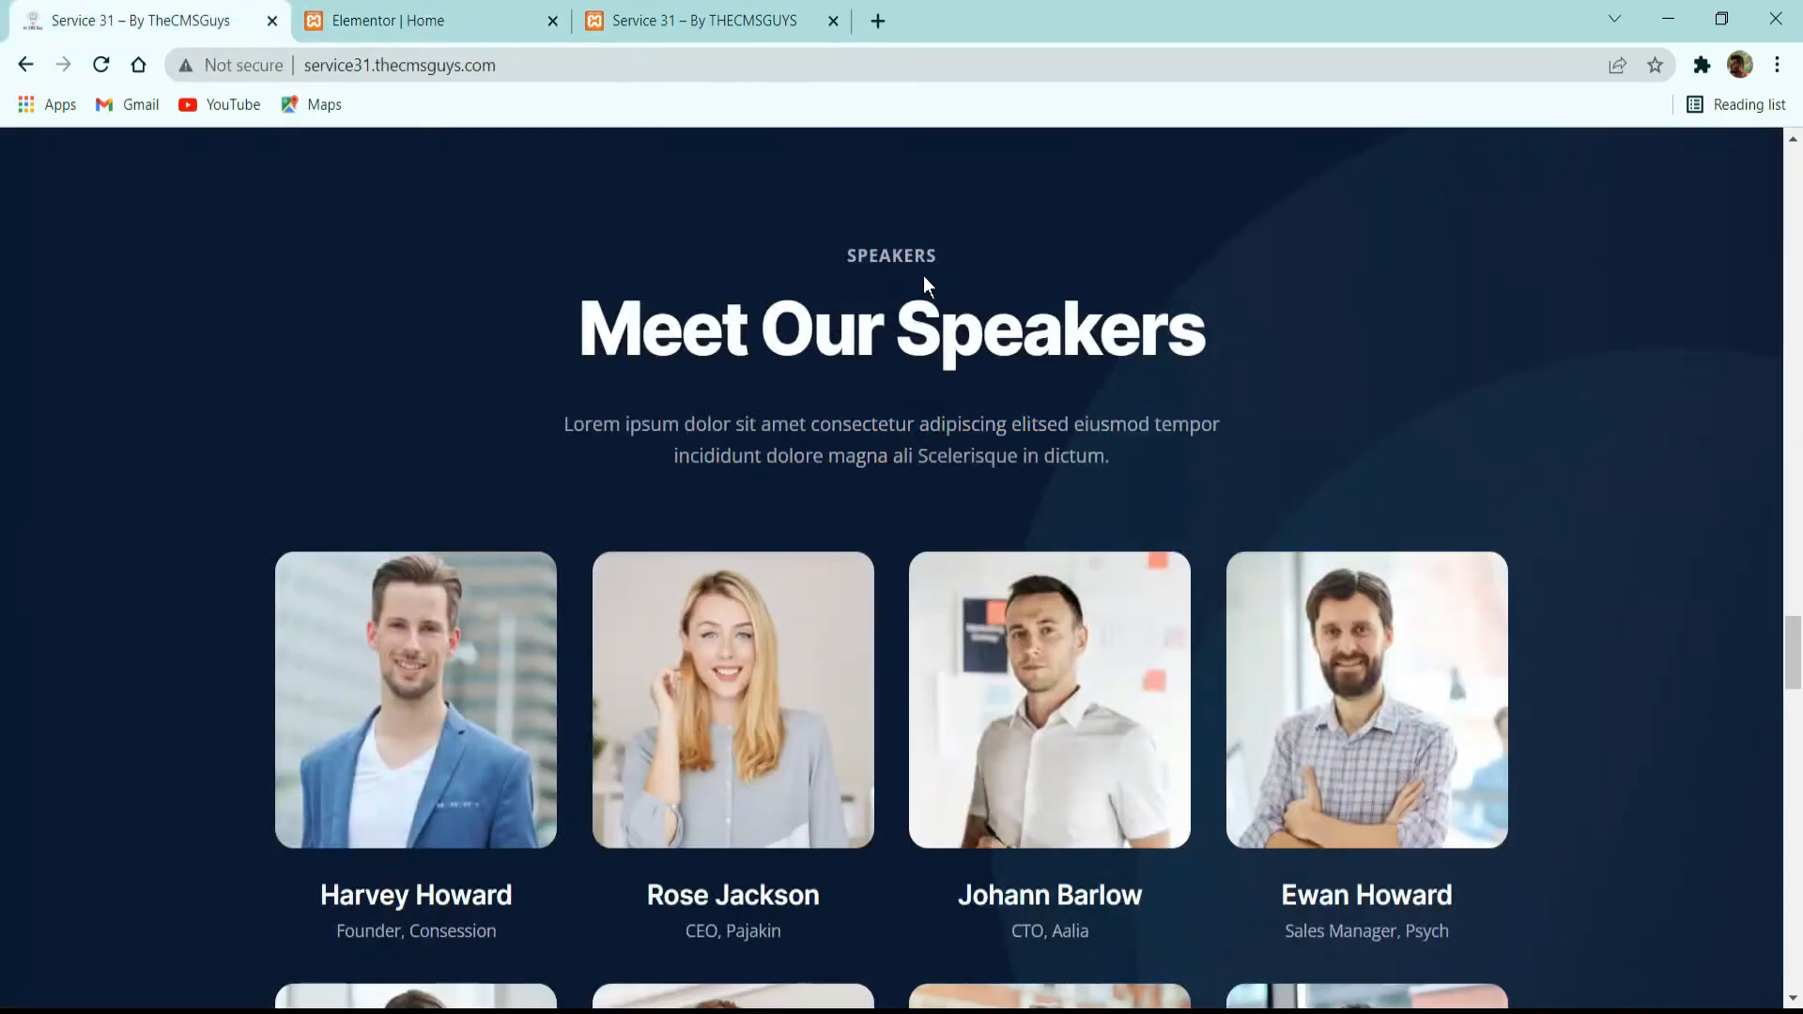
left_click(357, 19)
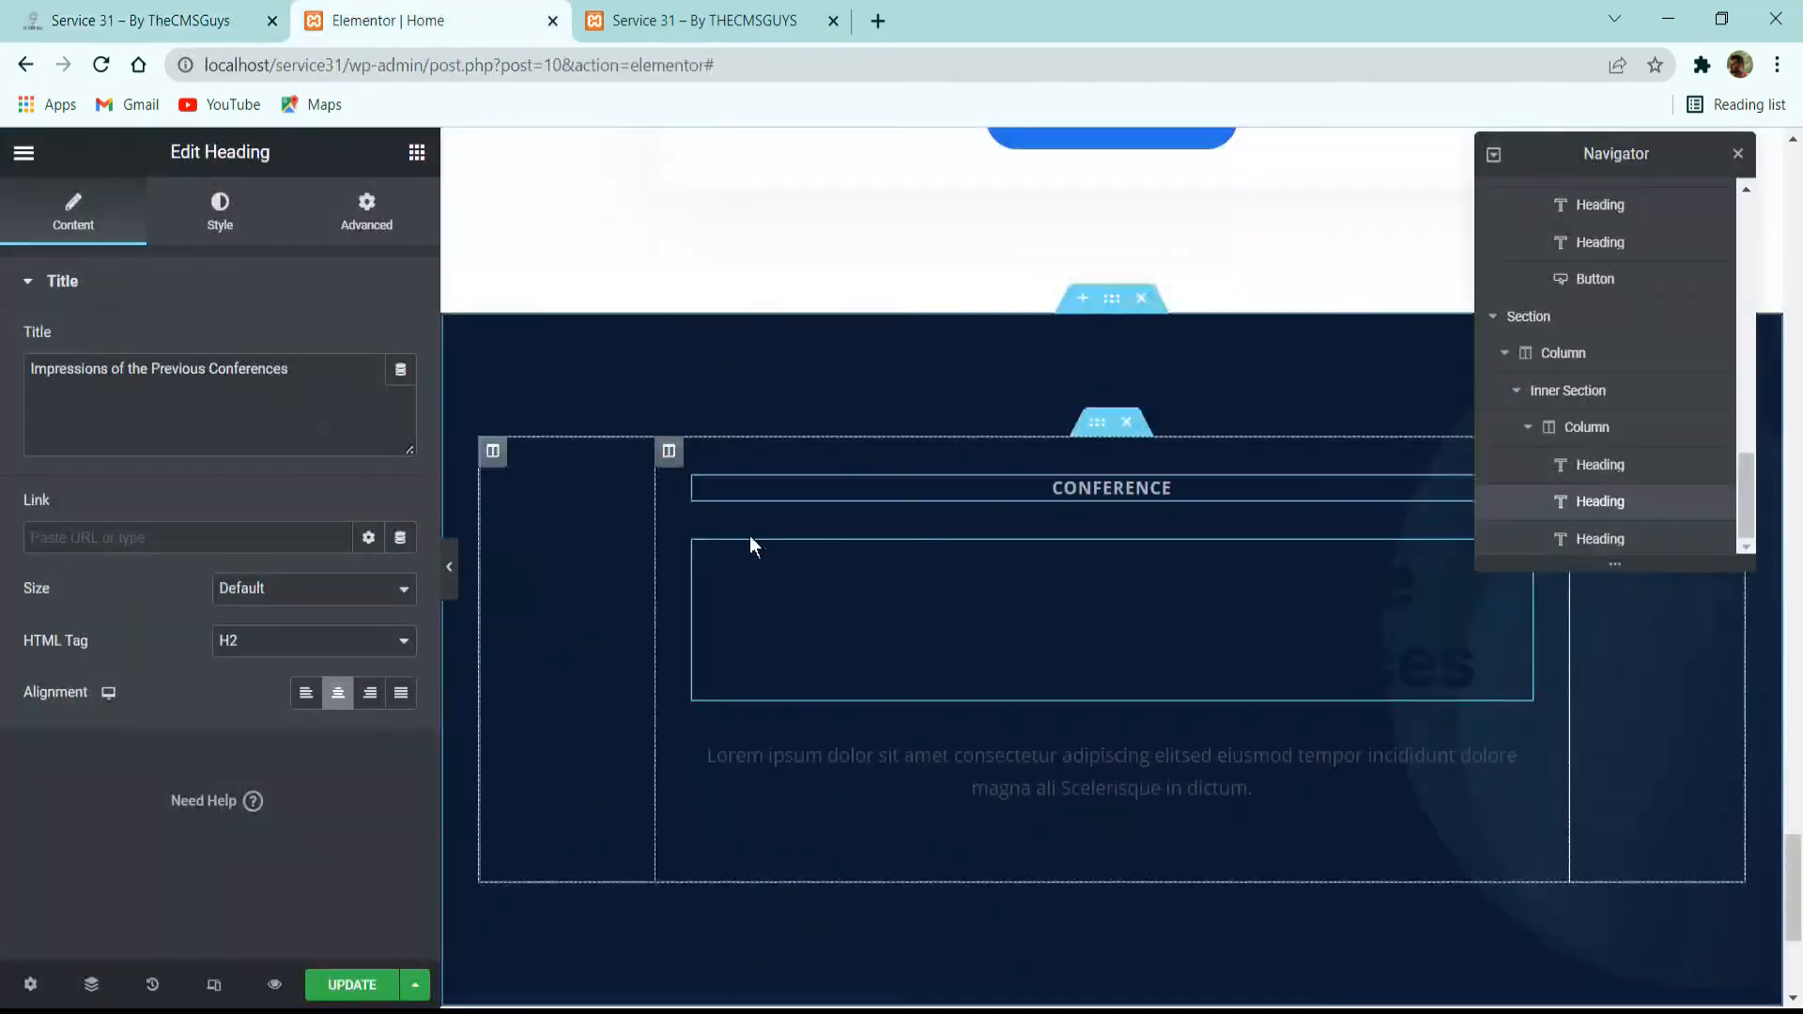
left_click(220, 214)
left_click(370, 342)
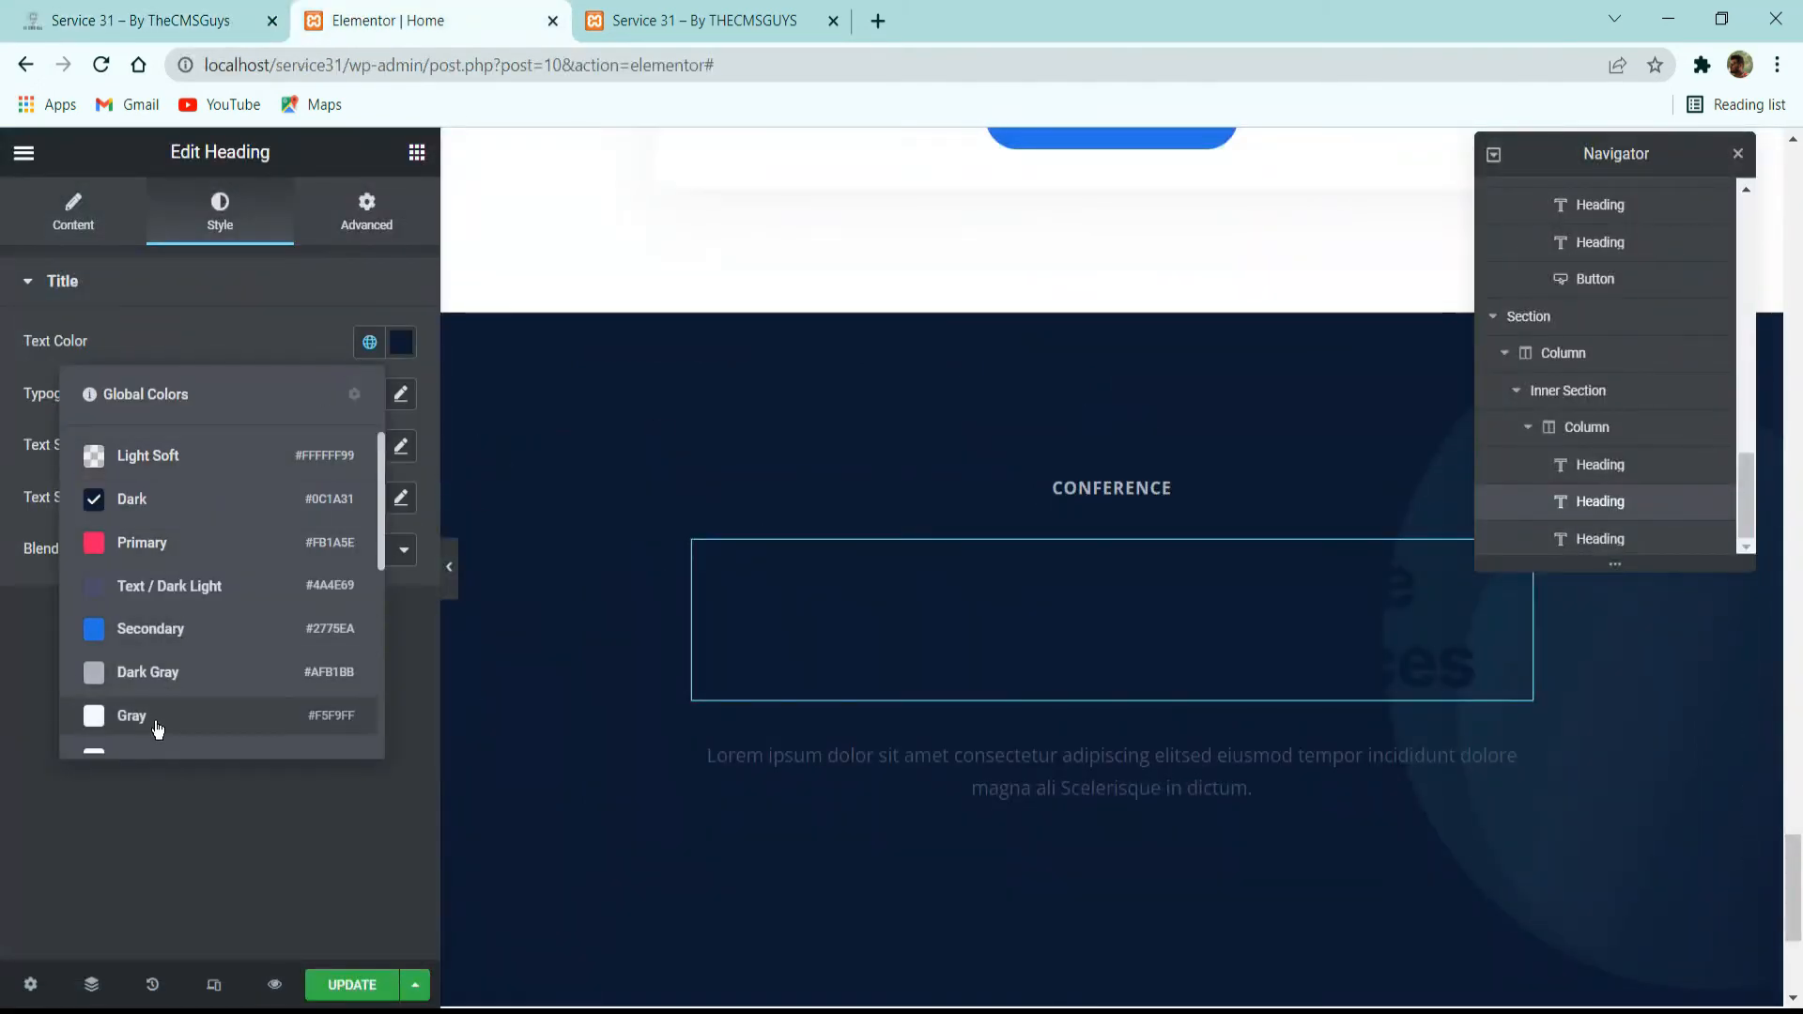
left_click(158, 752)
Compare the intro paragraph with the reference site and set its text color to the global color Light Soft.
left_click(987, 773)
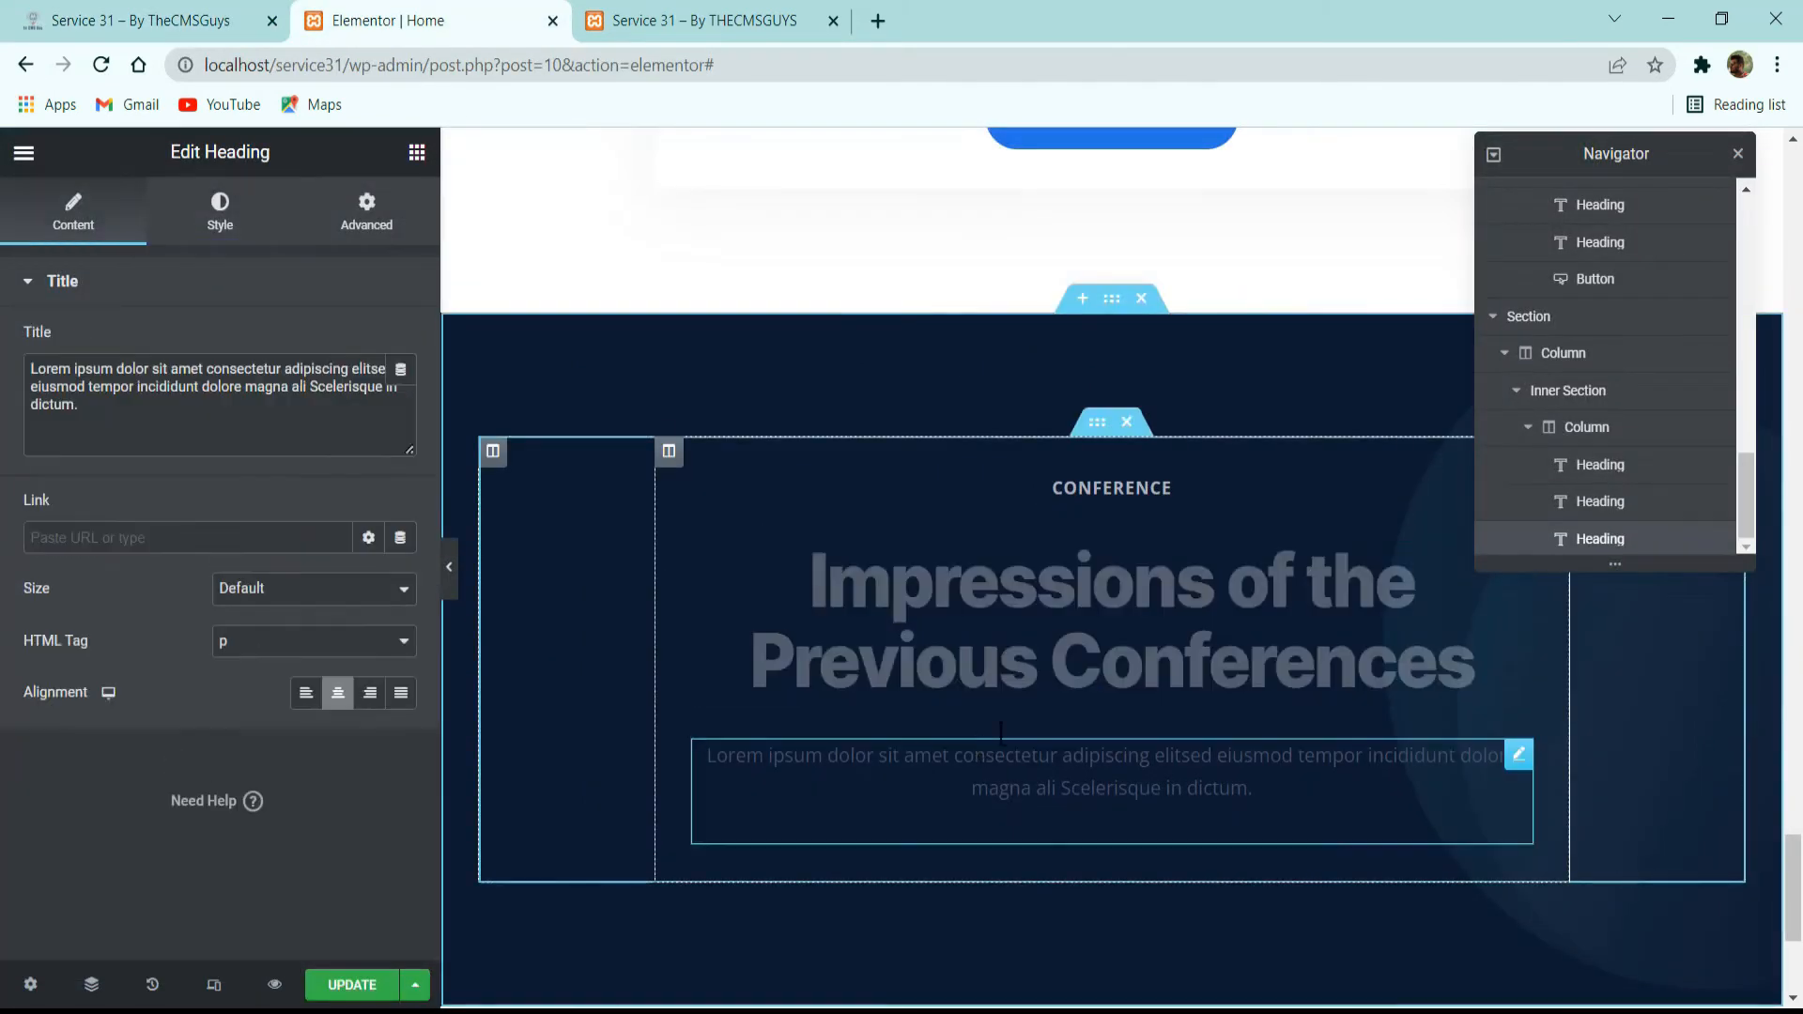
left_click(220, 214)
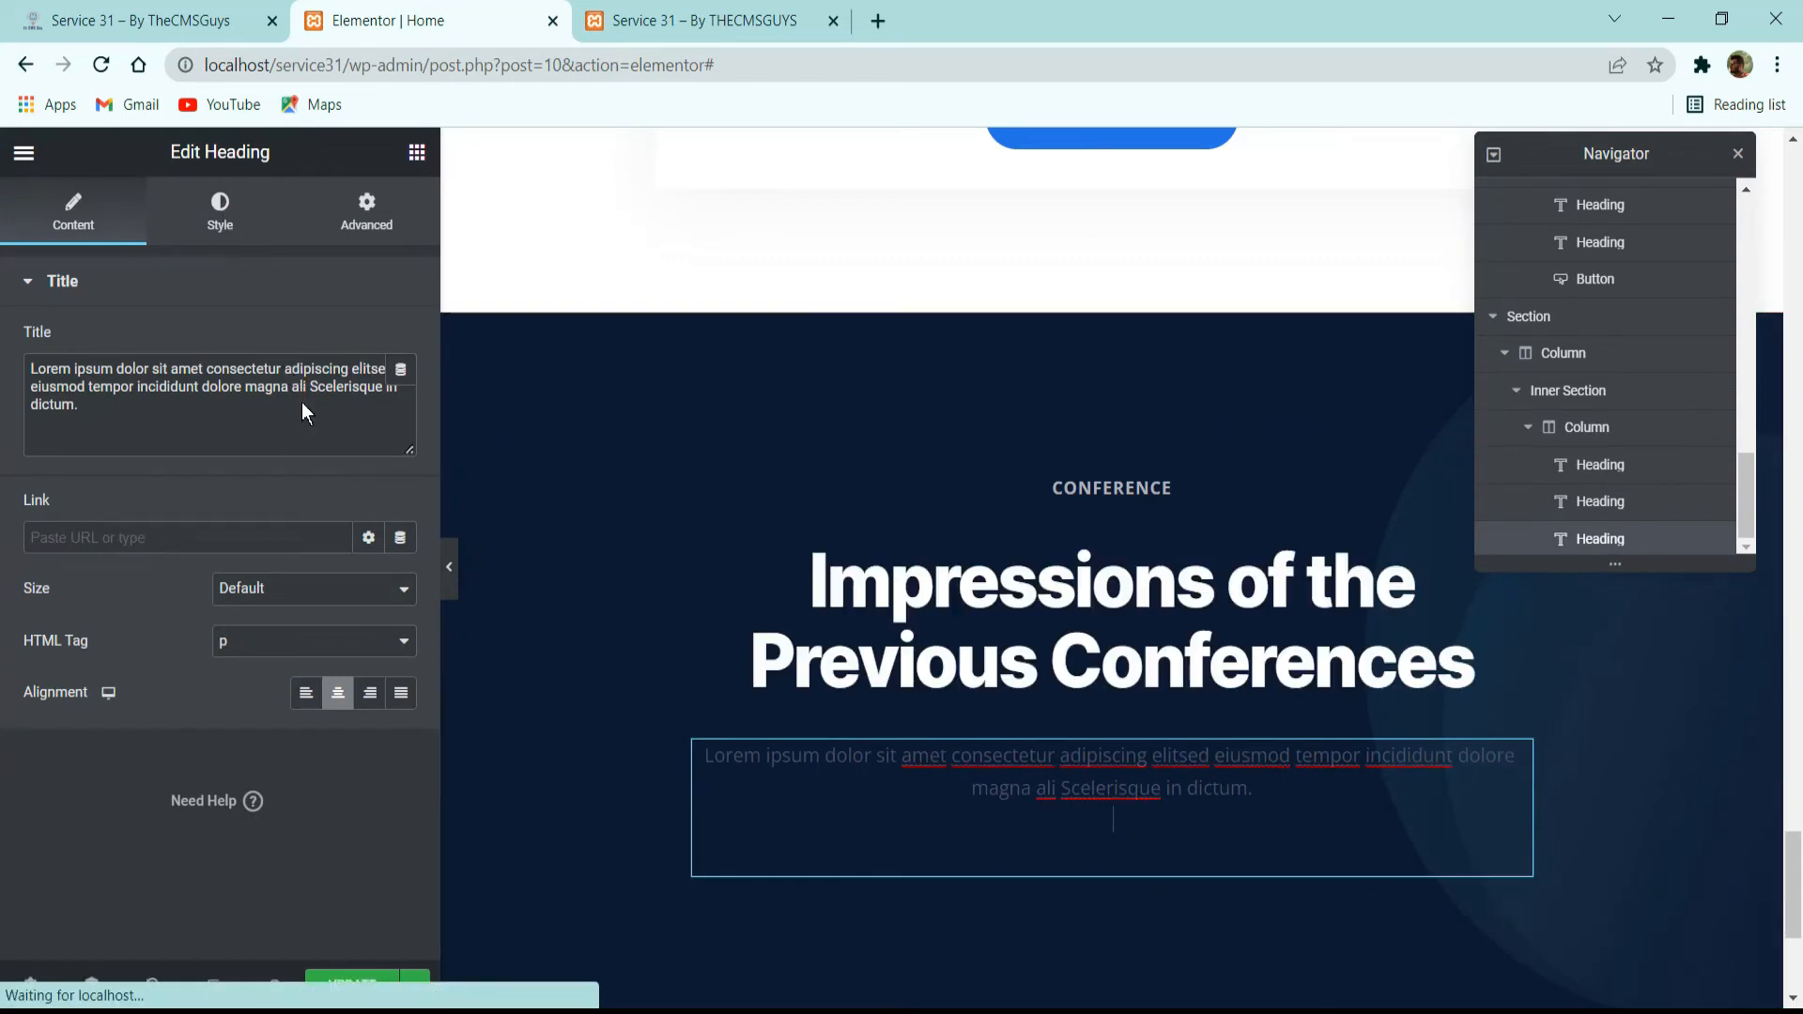
left_click(366, 347)
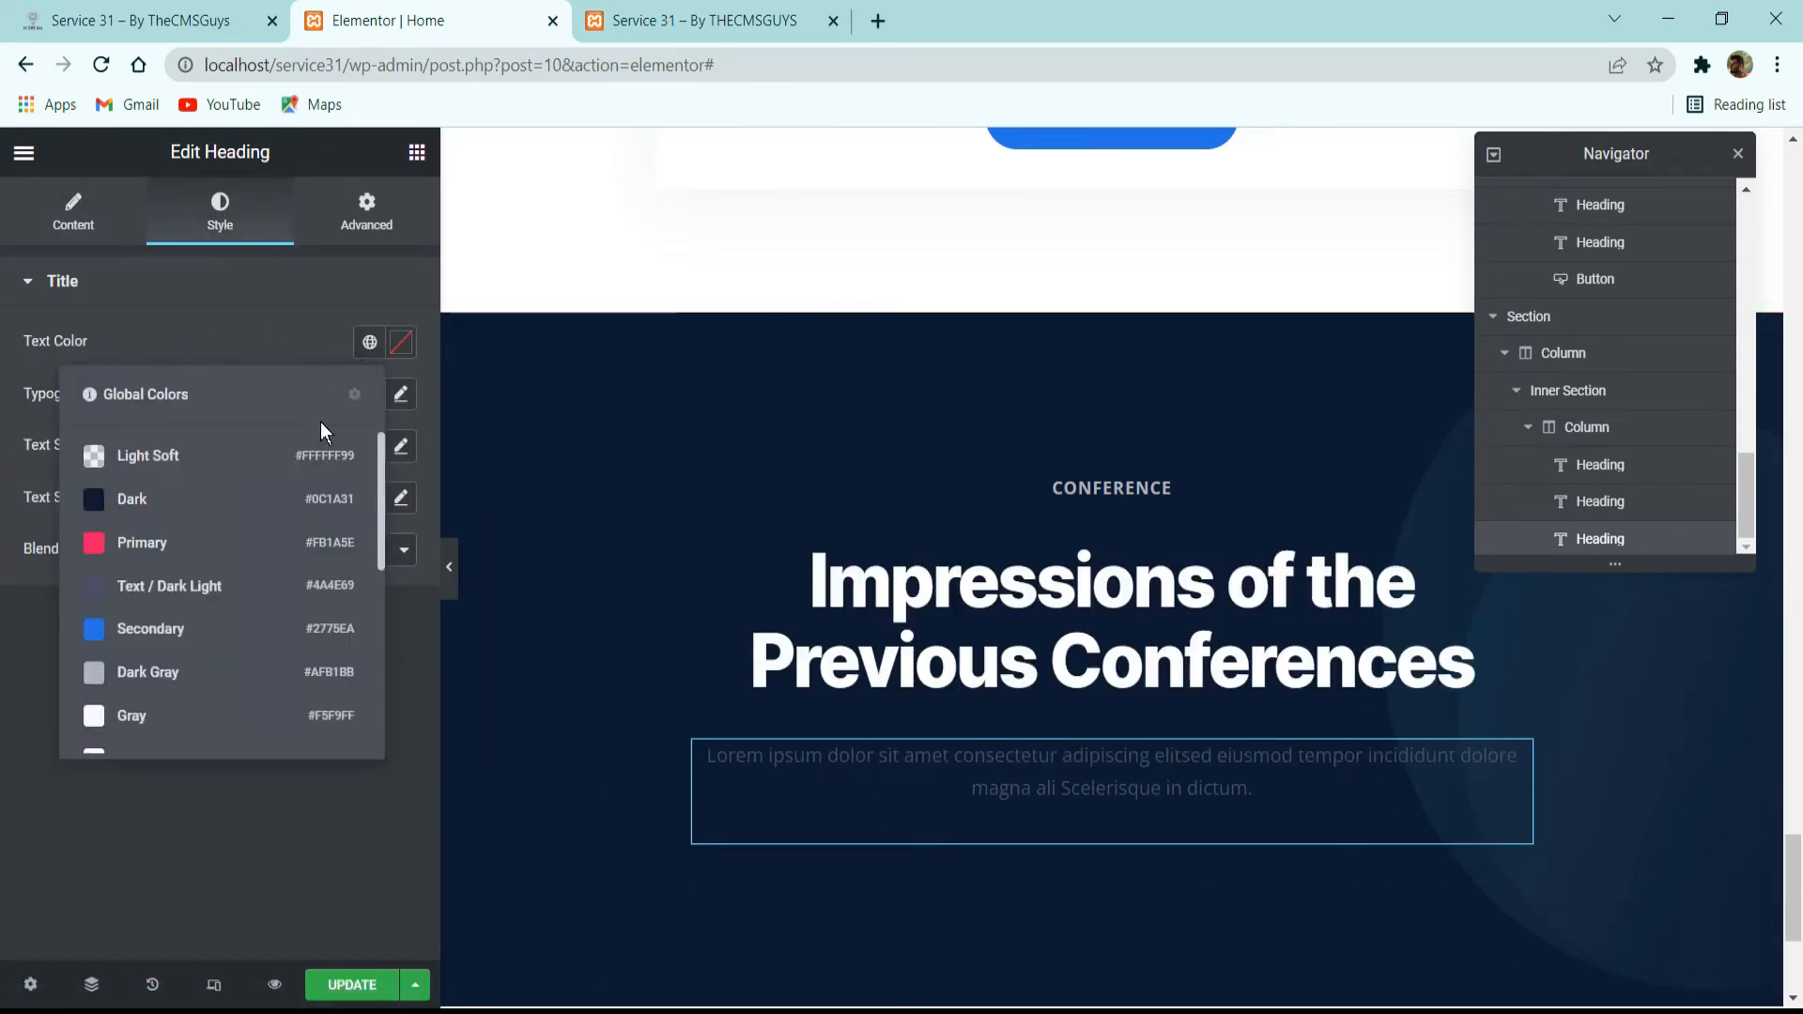
left_click(159, 751)
left_click(178, 19)
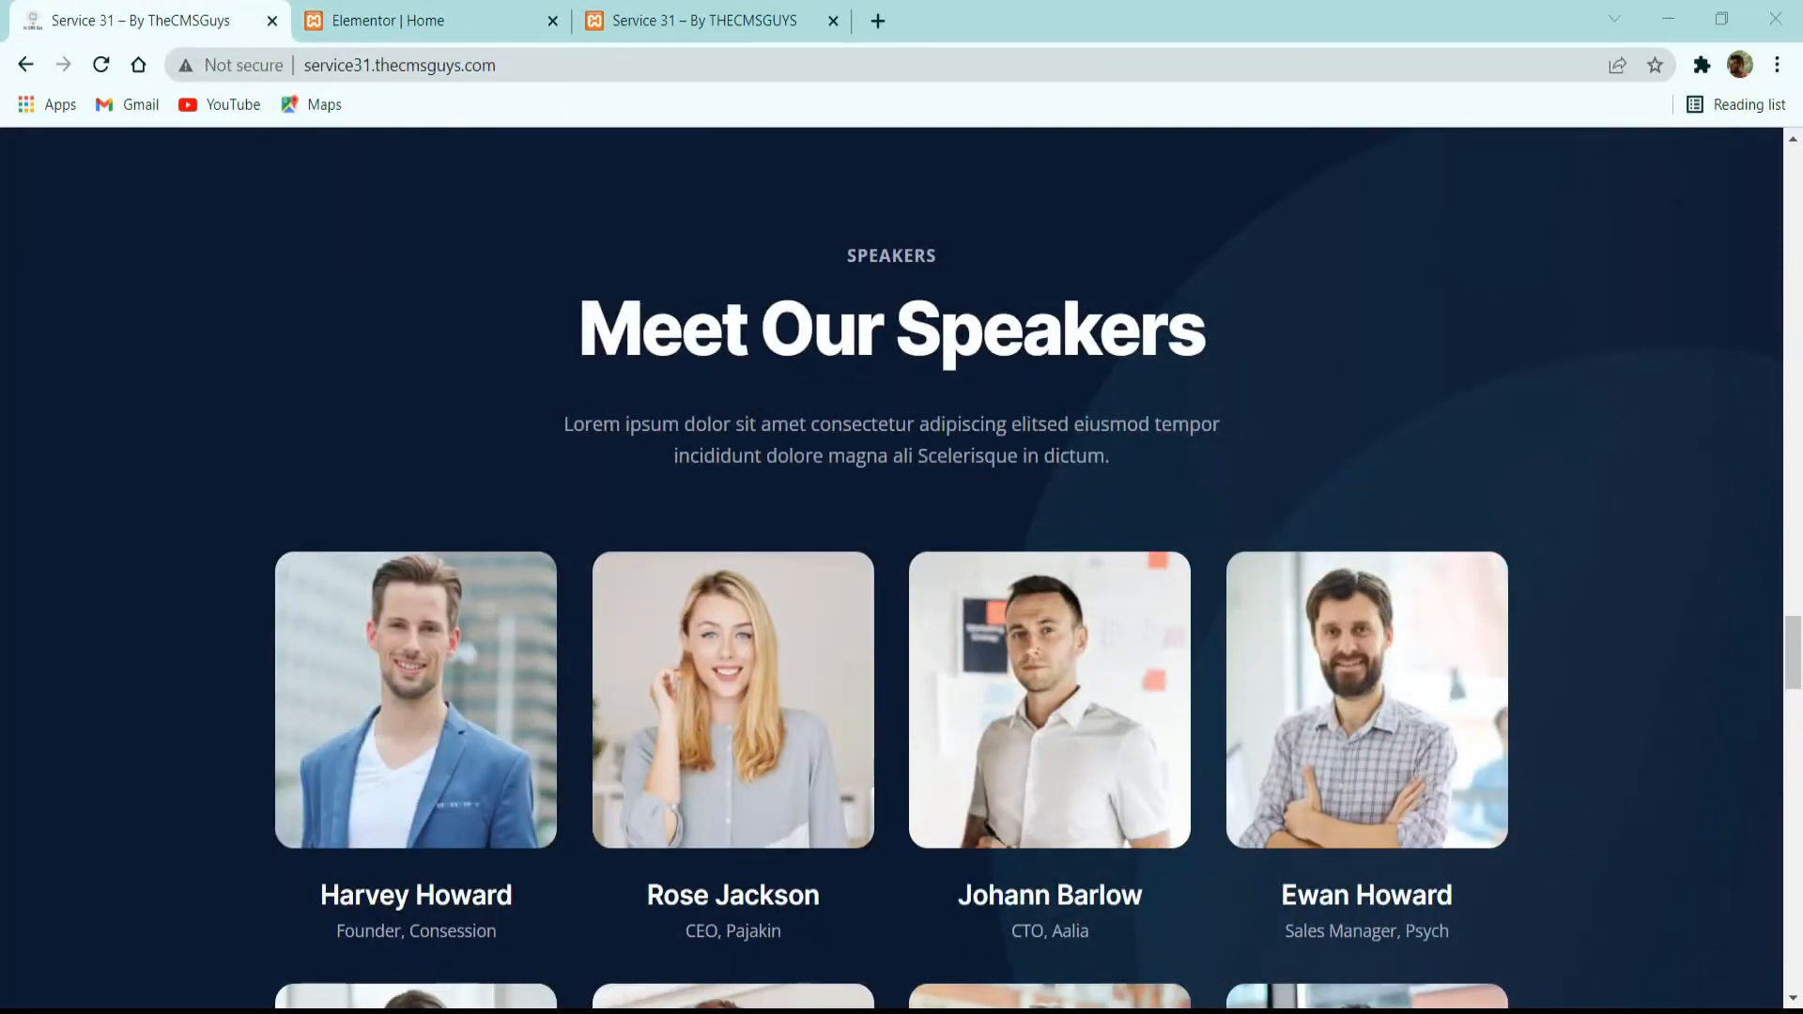
left_click(373, 13)
left_click(365, 343)
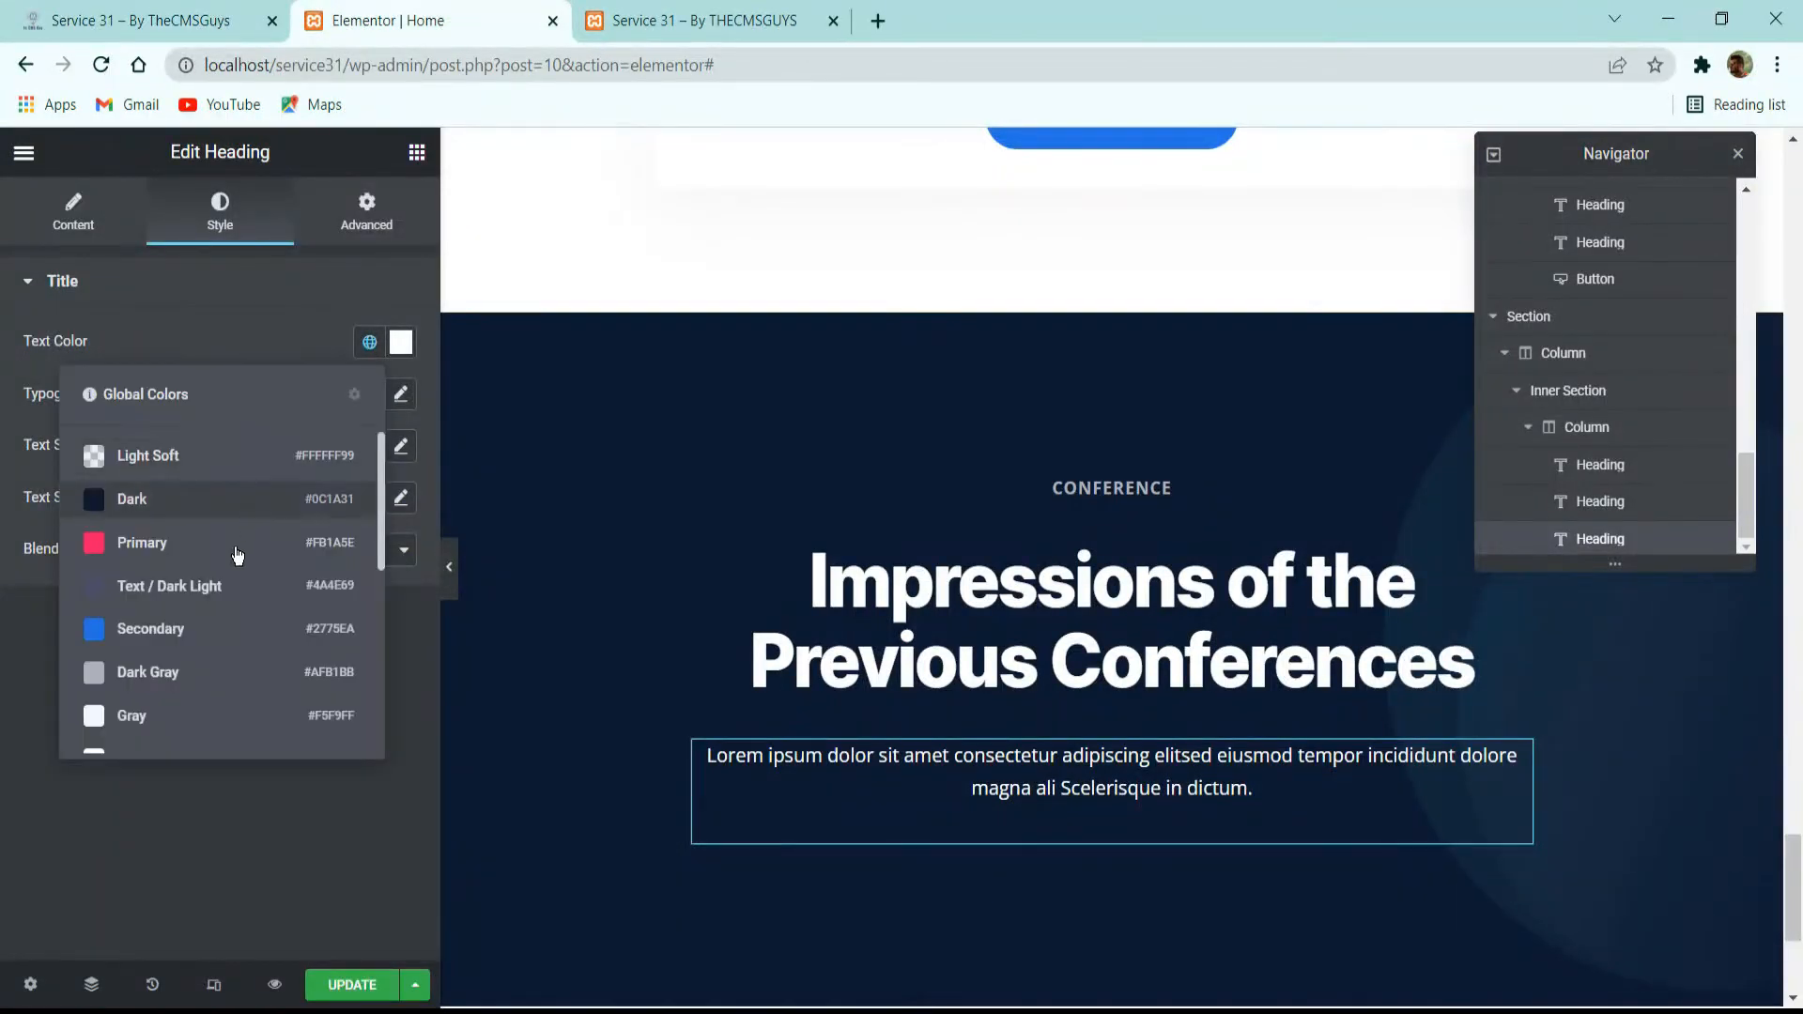
scroll(230, 573, "down", 3)
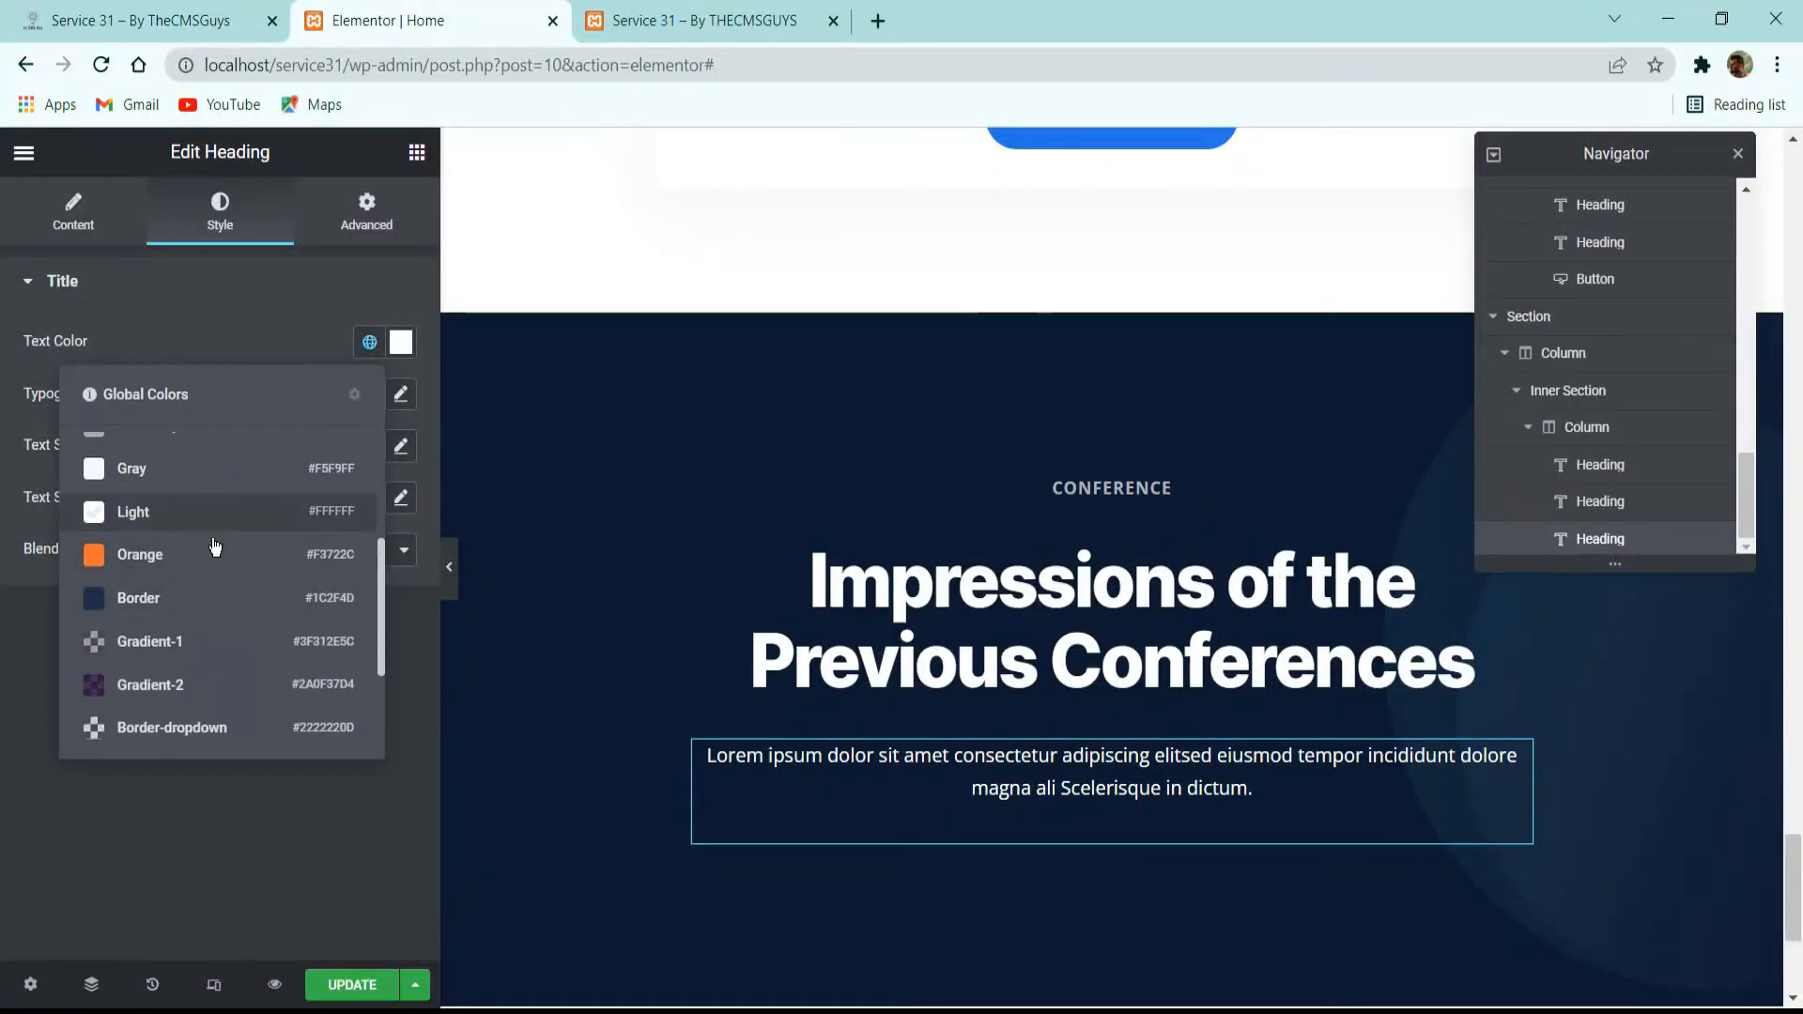
scroll(181, 633, "down", 3)
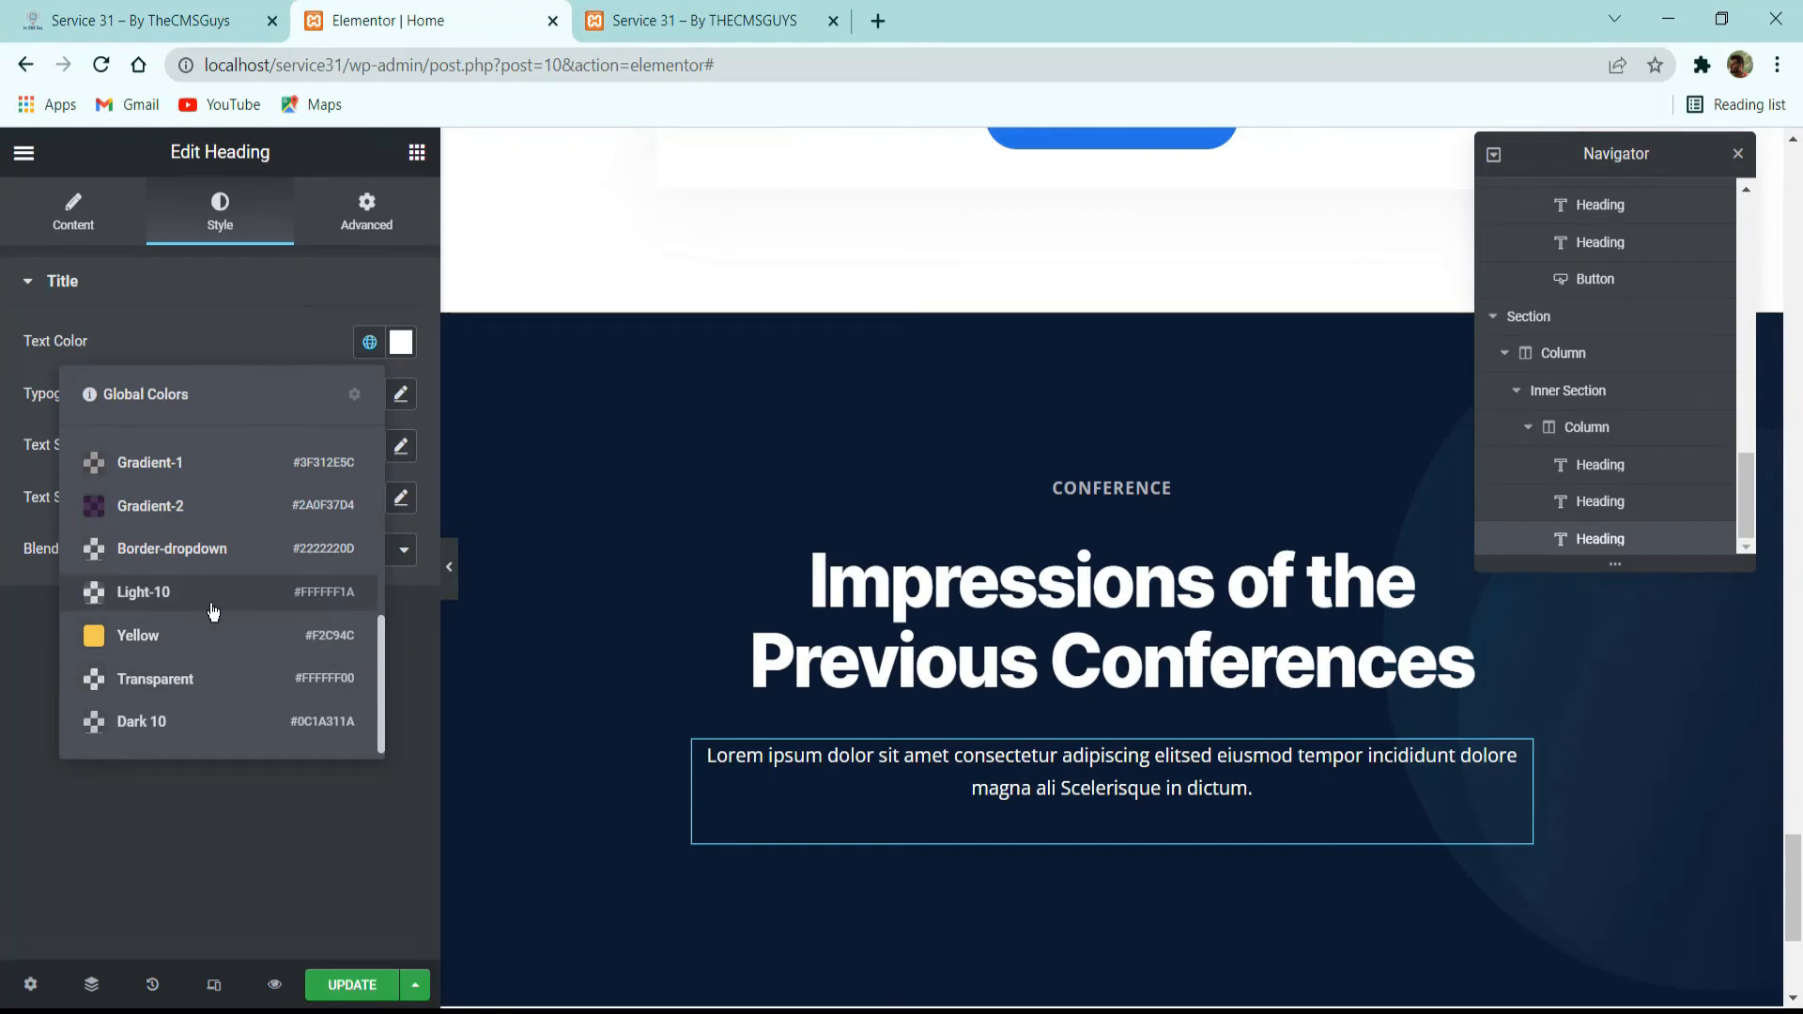
scroll(210, 601, "up", 3)
scroll(186, 518, "up", 2)
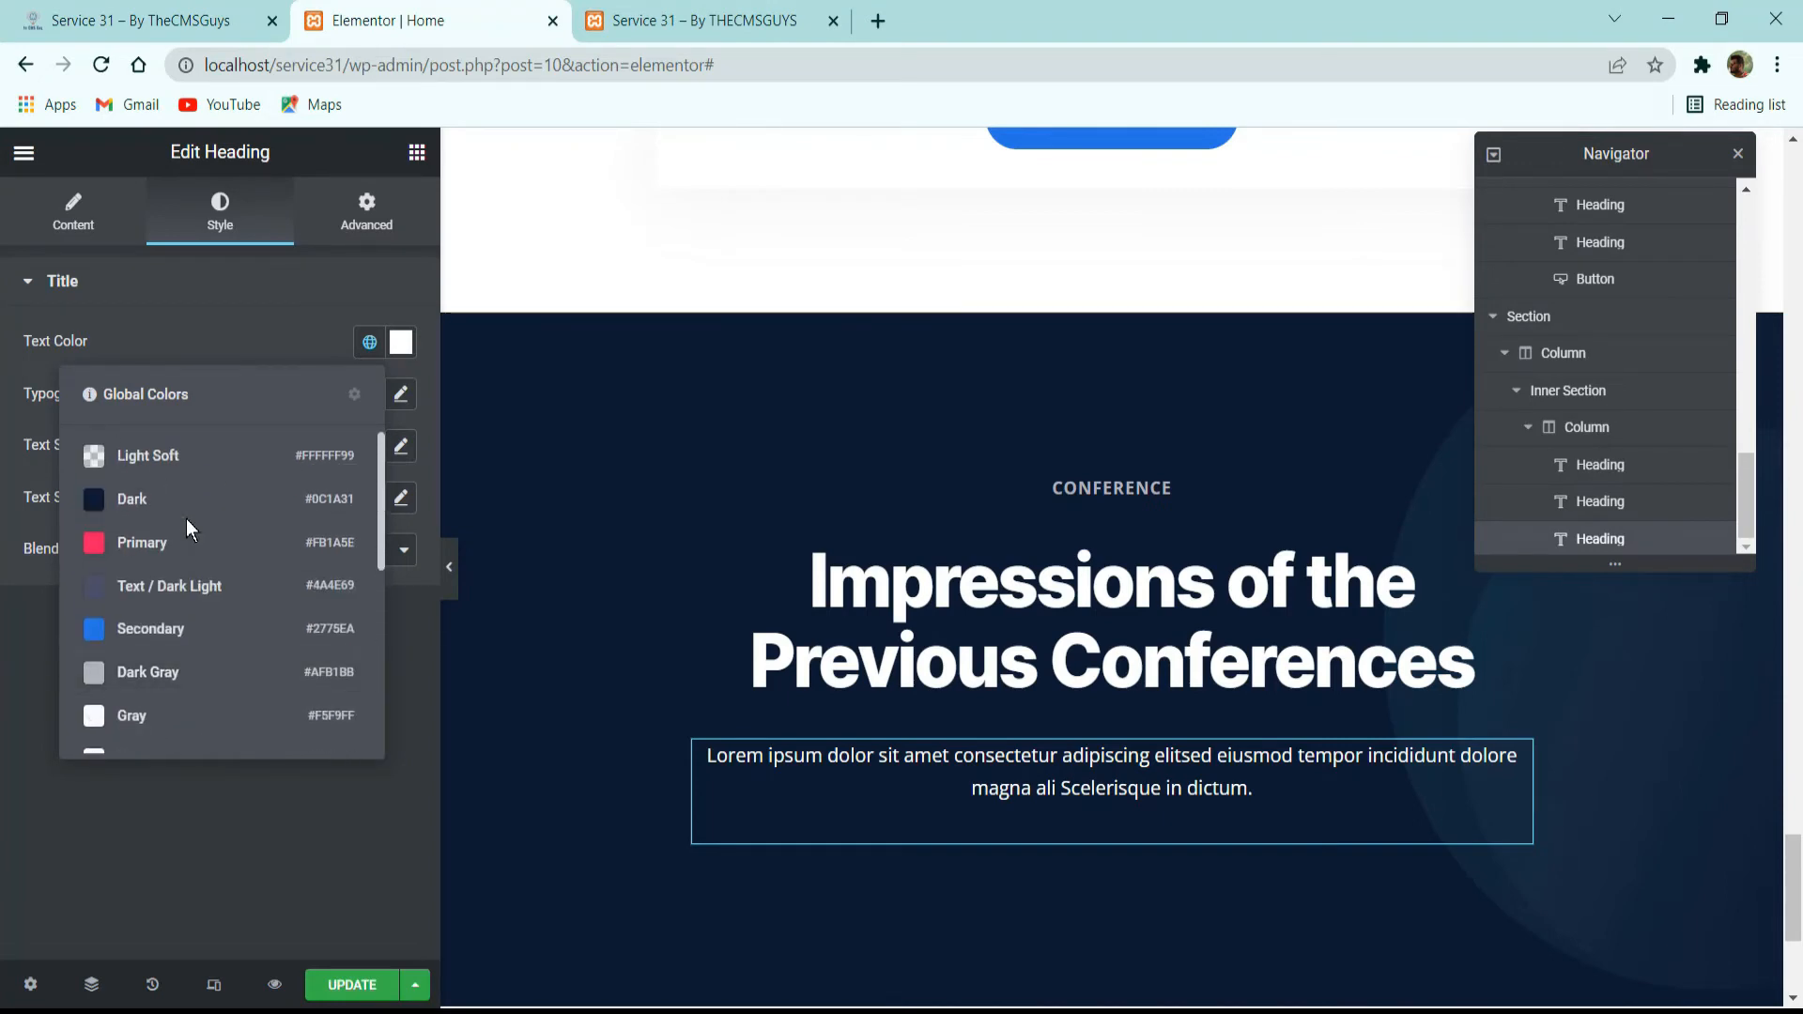
left_click(181, 455)
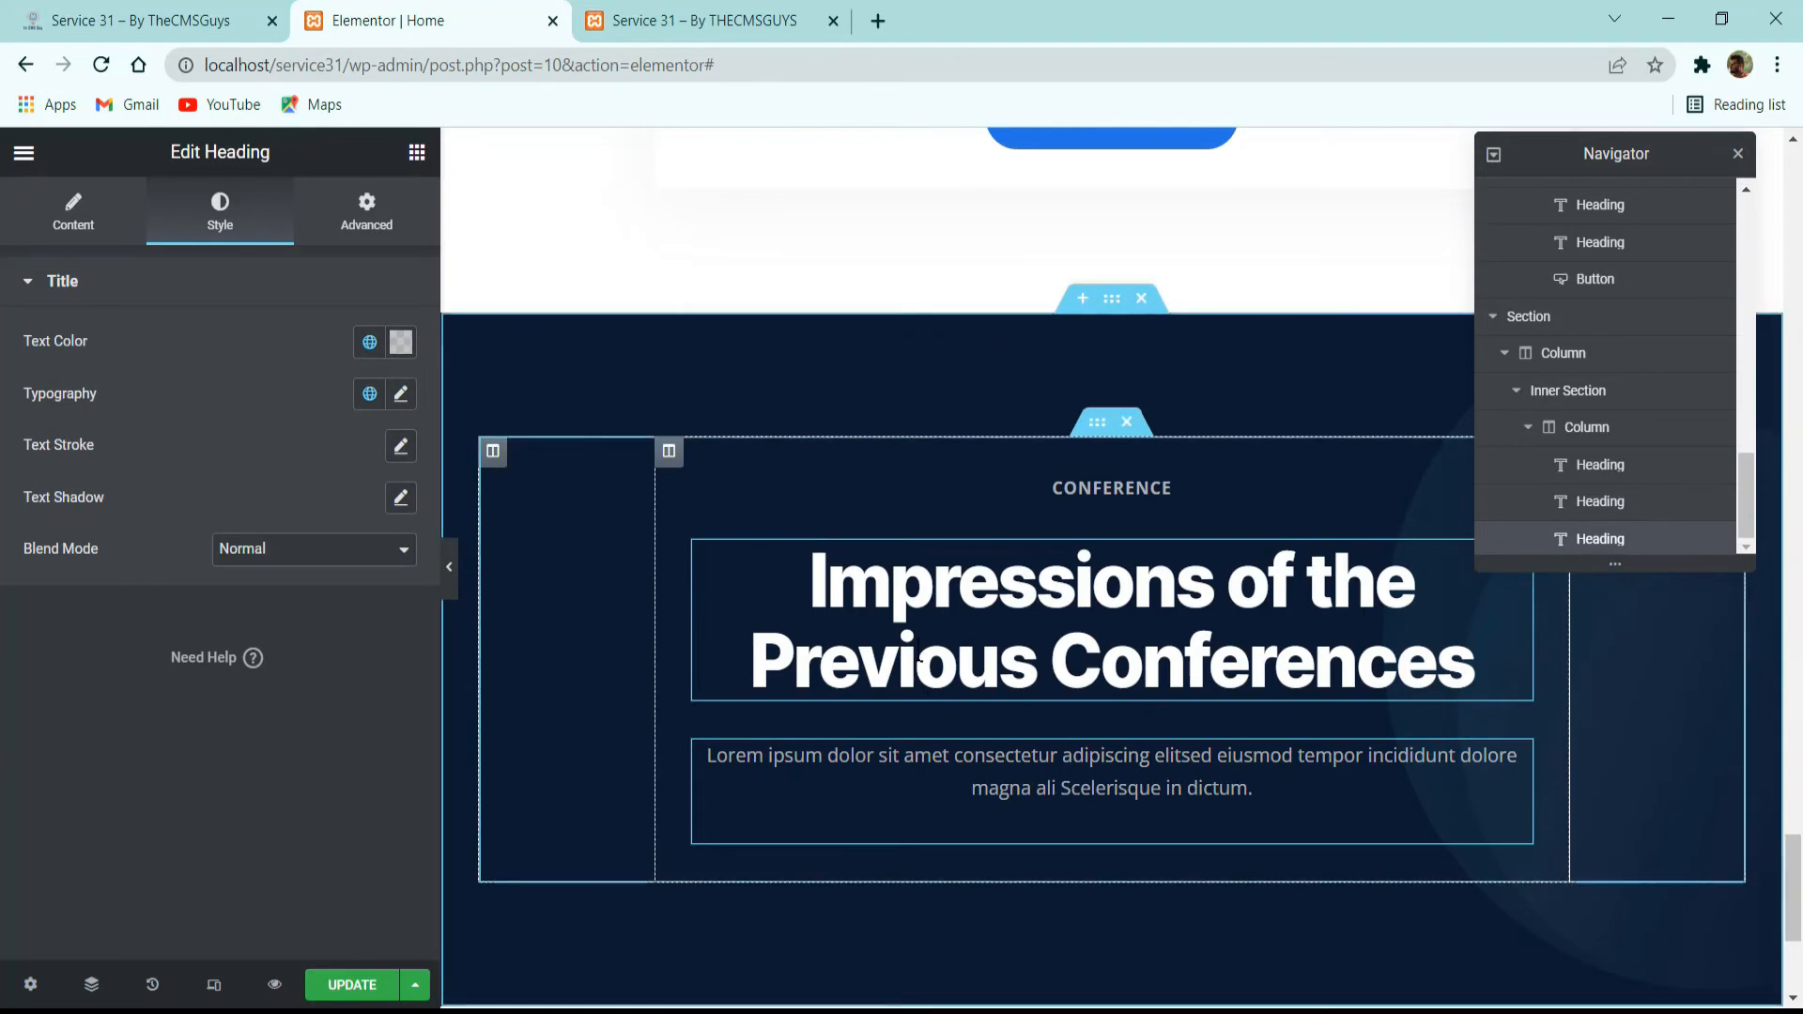
Copy the title "Meet Our Speakers" from the reference site and replace the main heading's text with it.
left_click(217, 7)
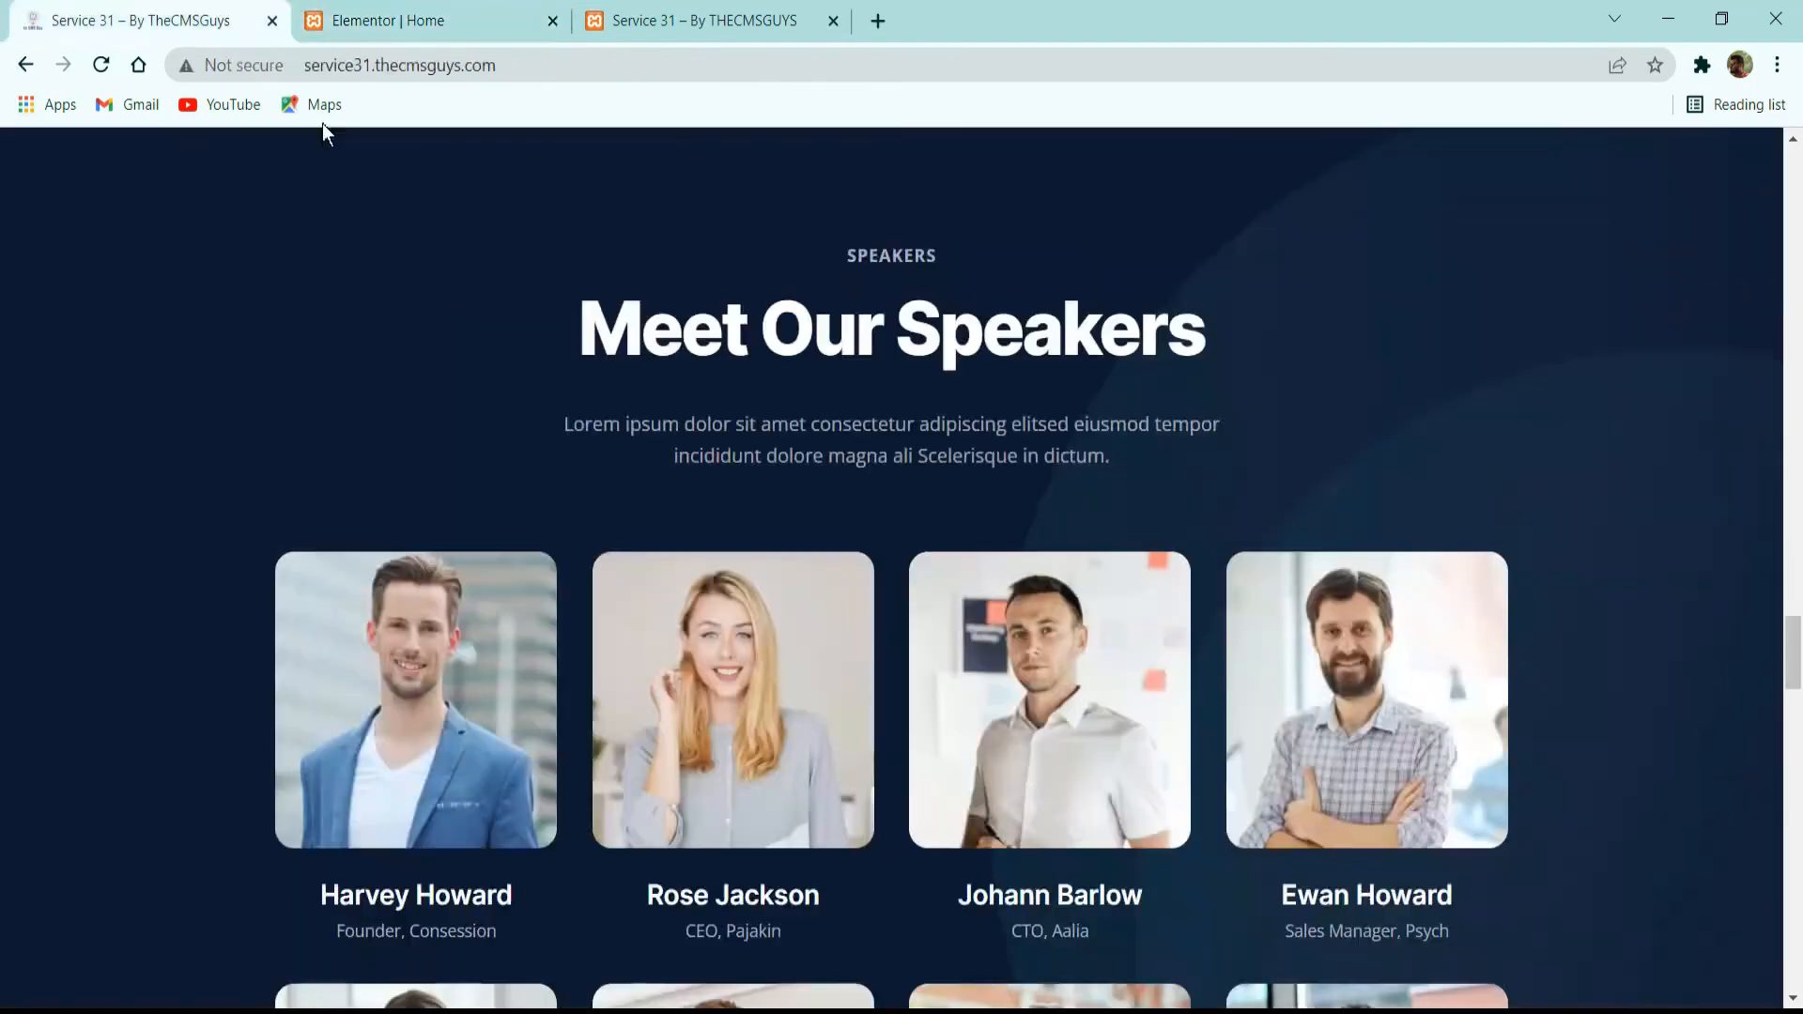
triple_click(814, 327)
key("ctrl+c")
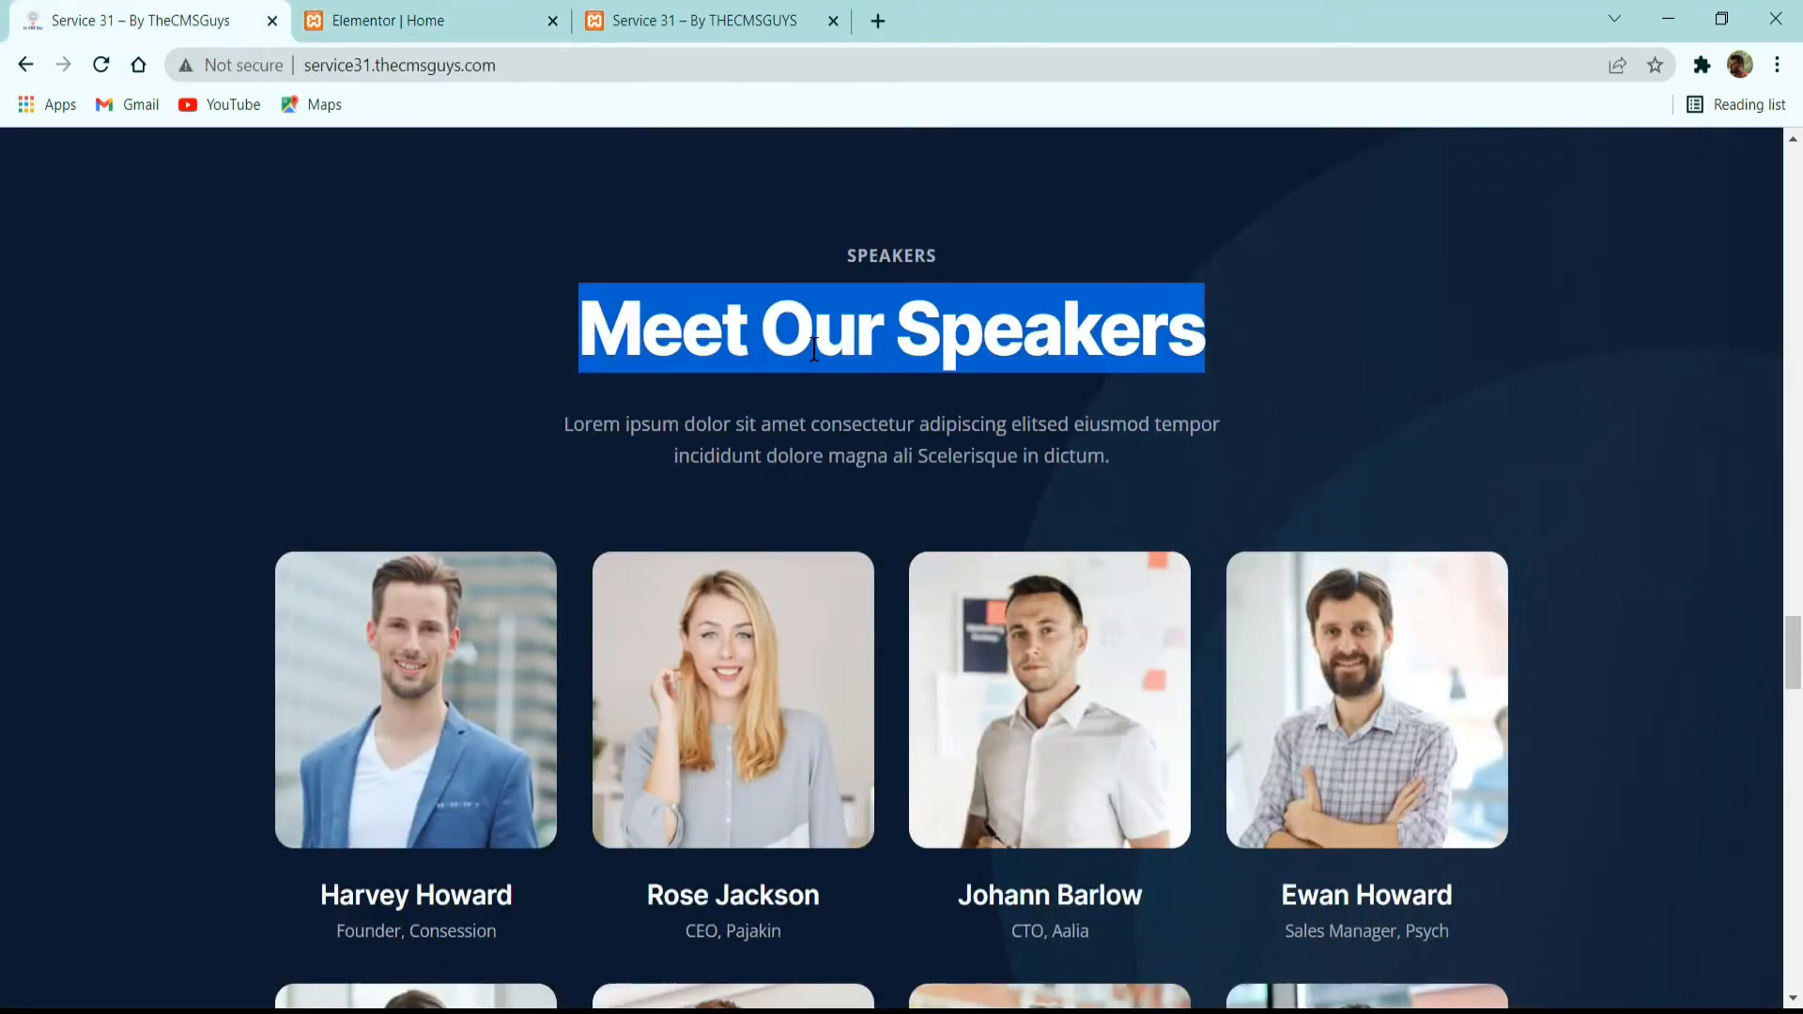
left_click(418, 19)
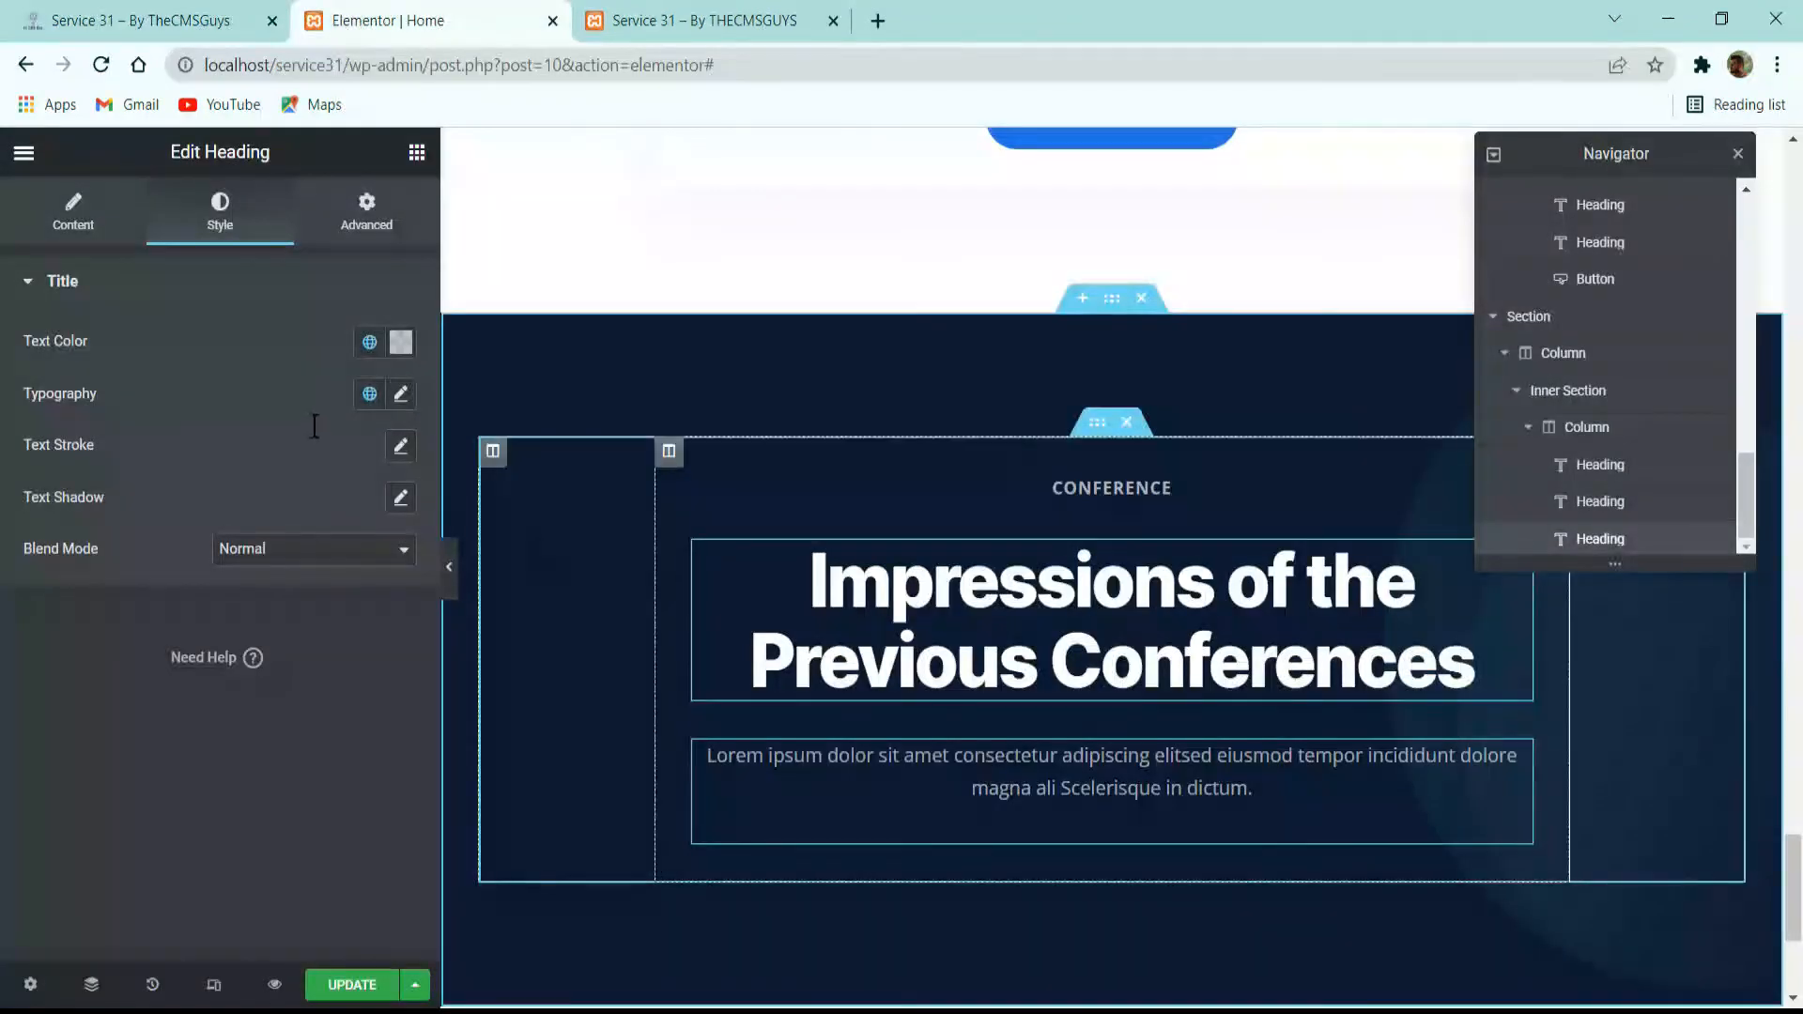
left_click(74, 212)
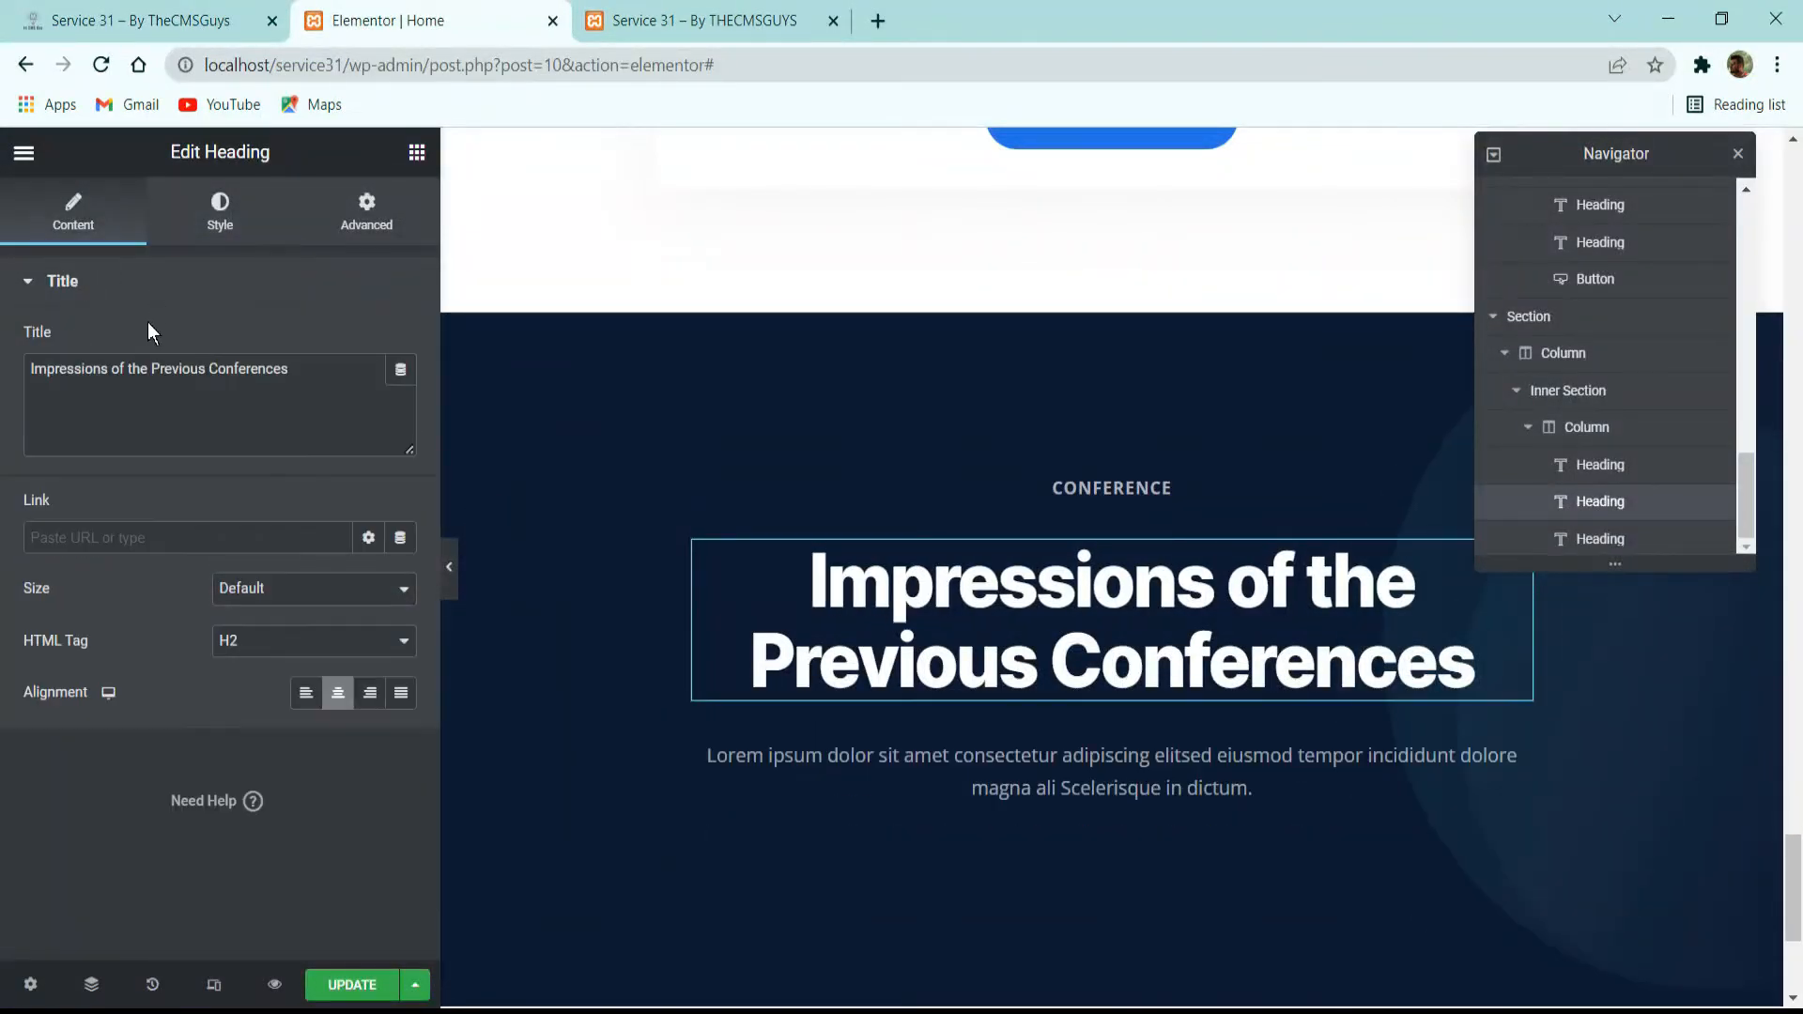
triple_click(269, 421)
key("ctrl+v")
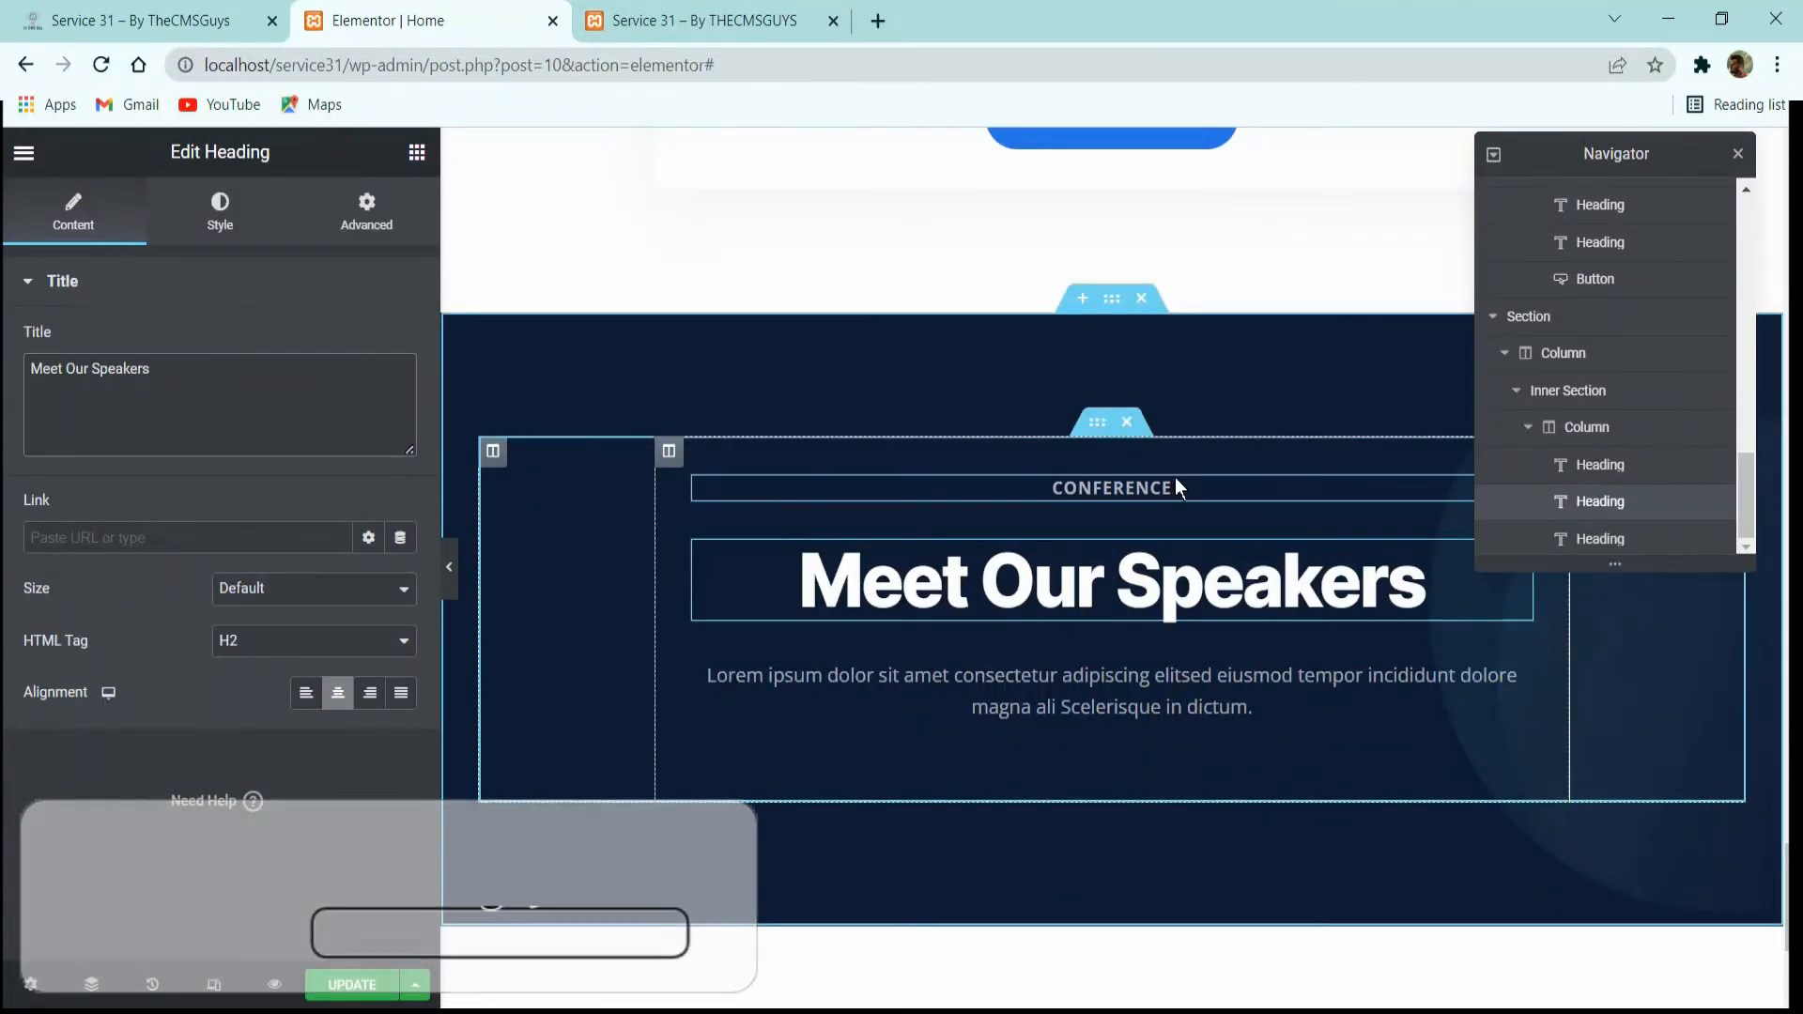
Open the CONFERENCE label for editing and examine the speaker card grid on the reference site.
left_click(1175, 479)
left_click(74, 212)
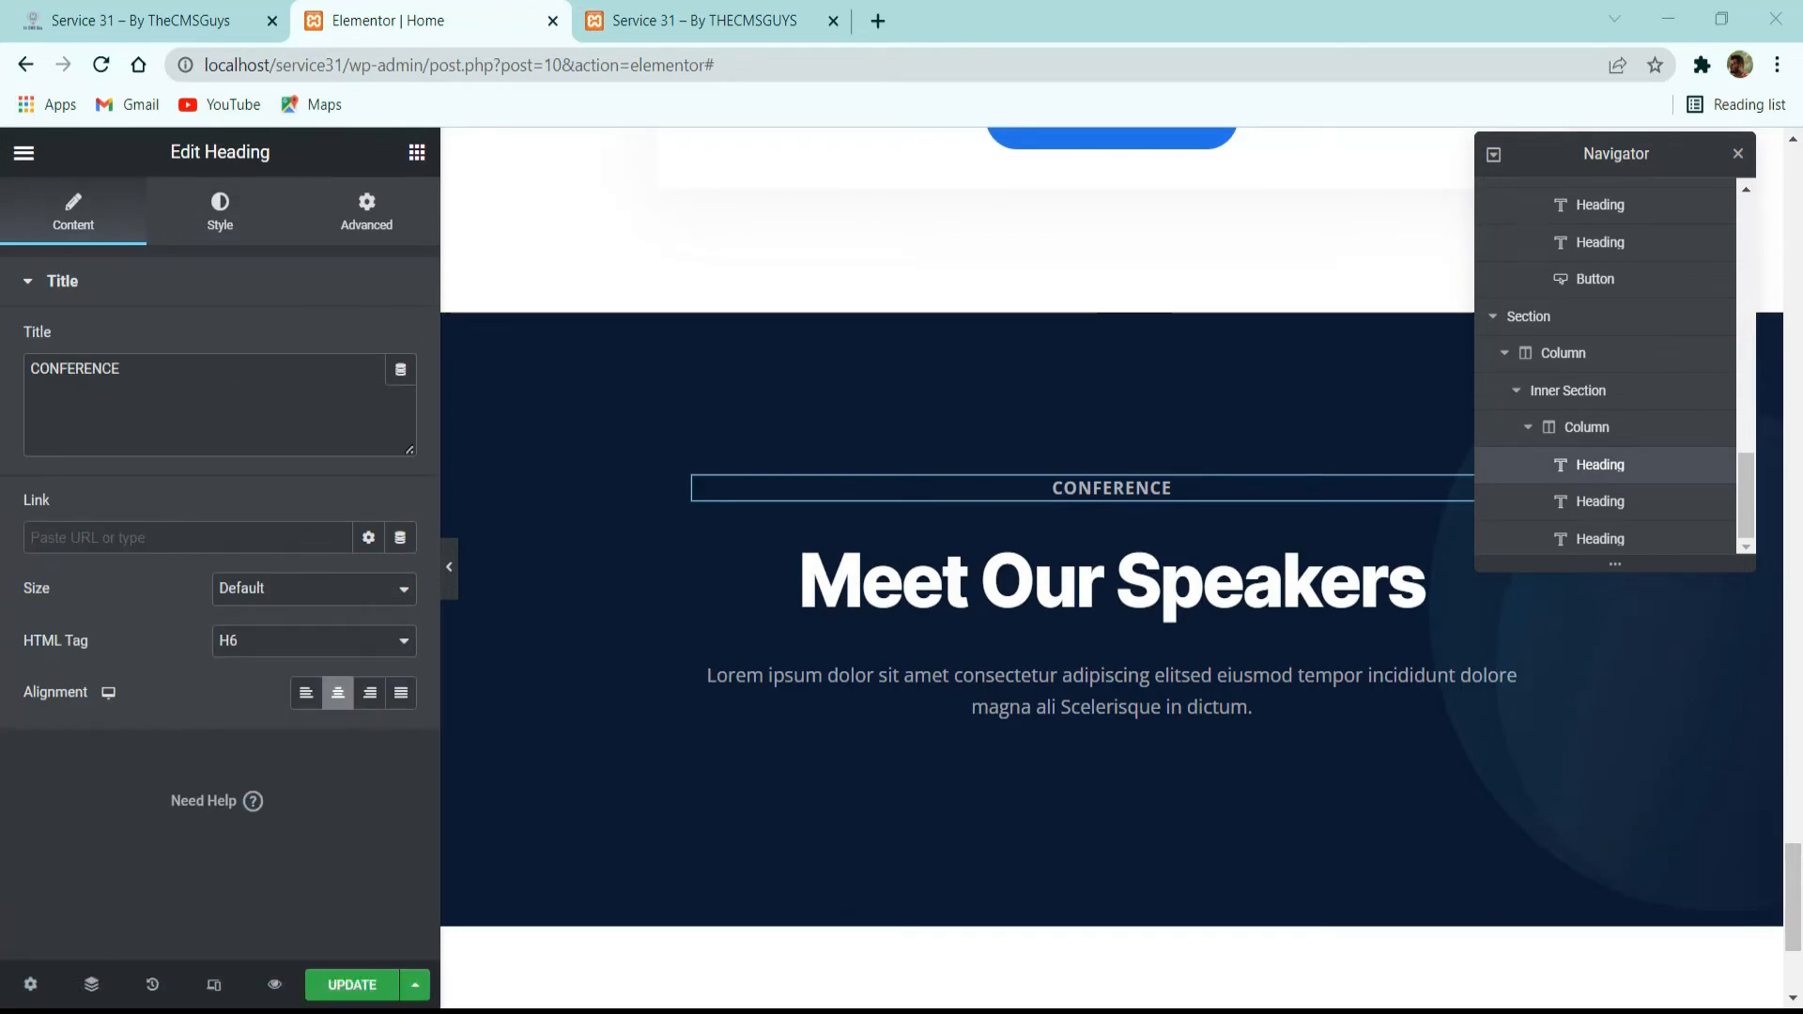
left_click(141, 21)
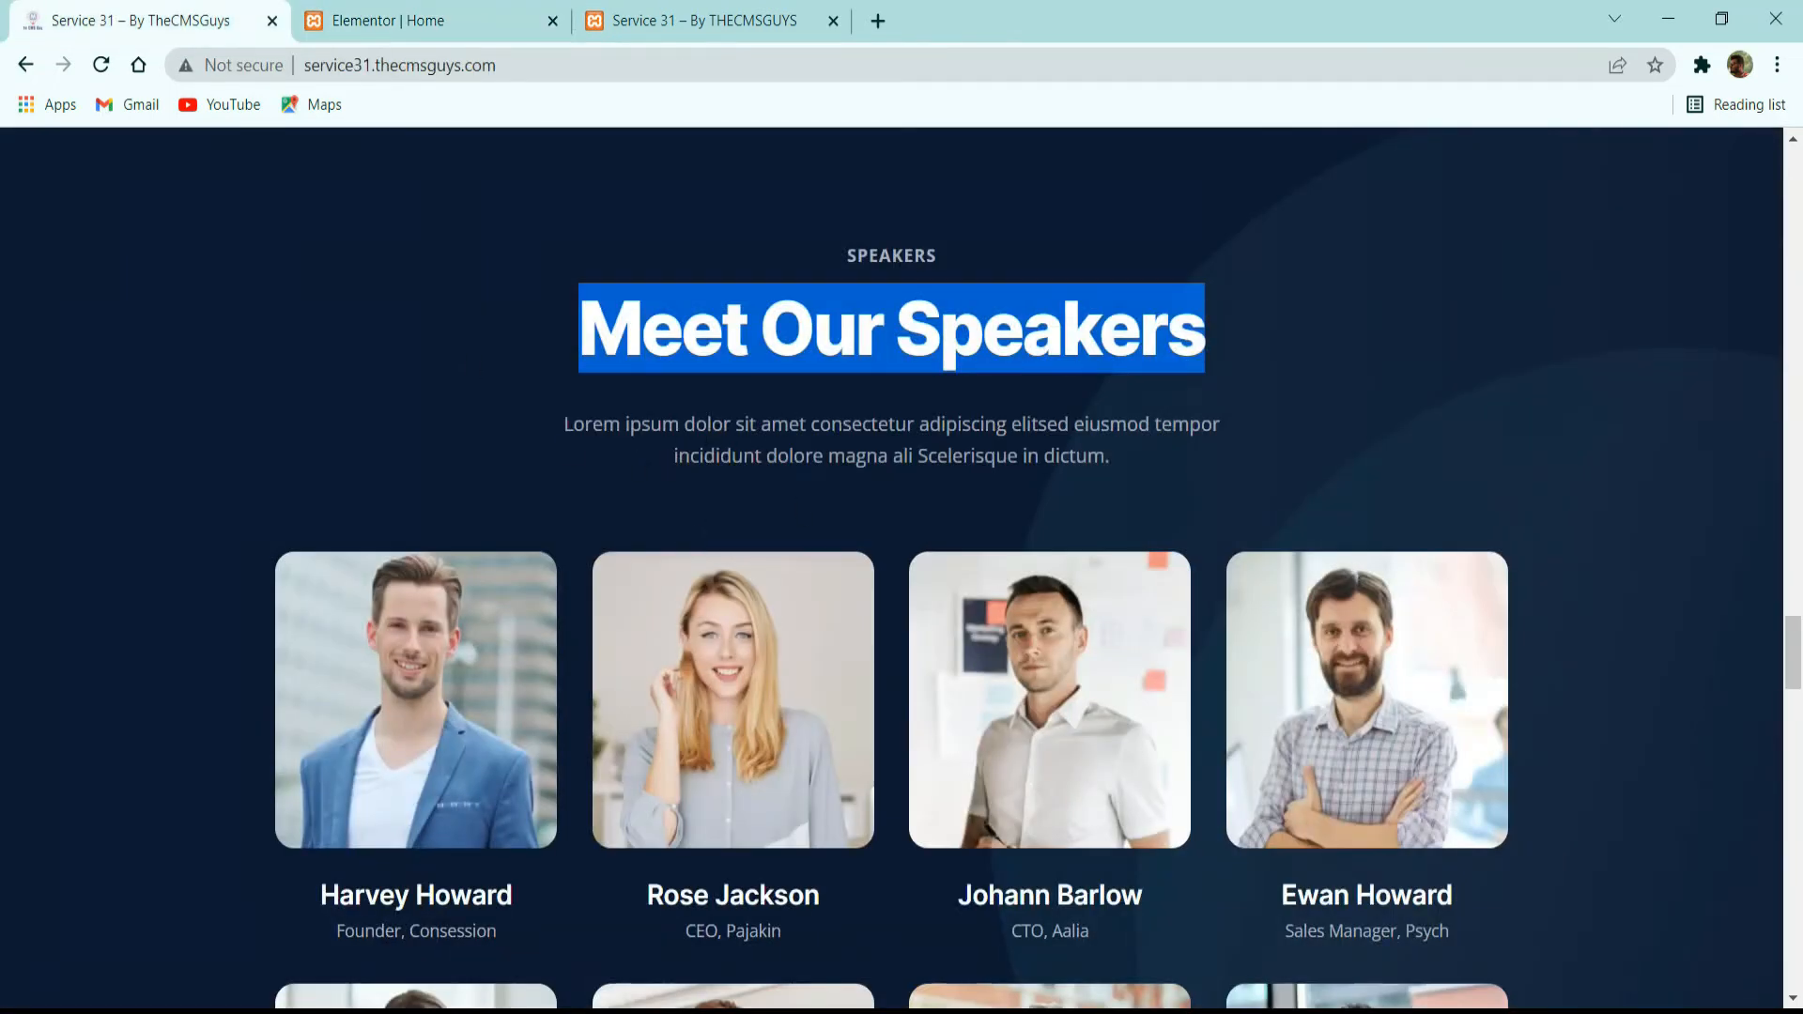
scroll(497, 545, "down", 3)
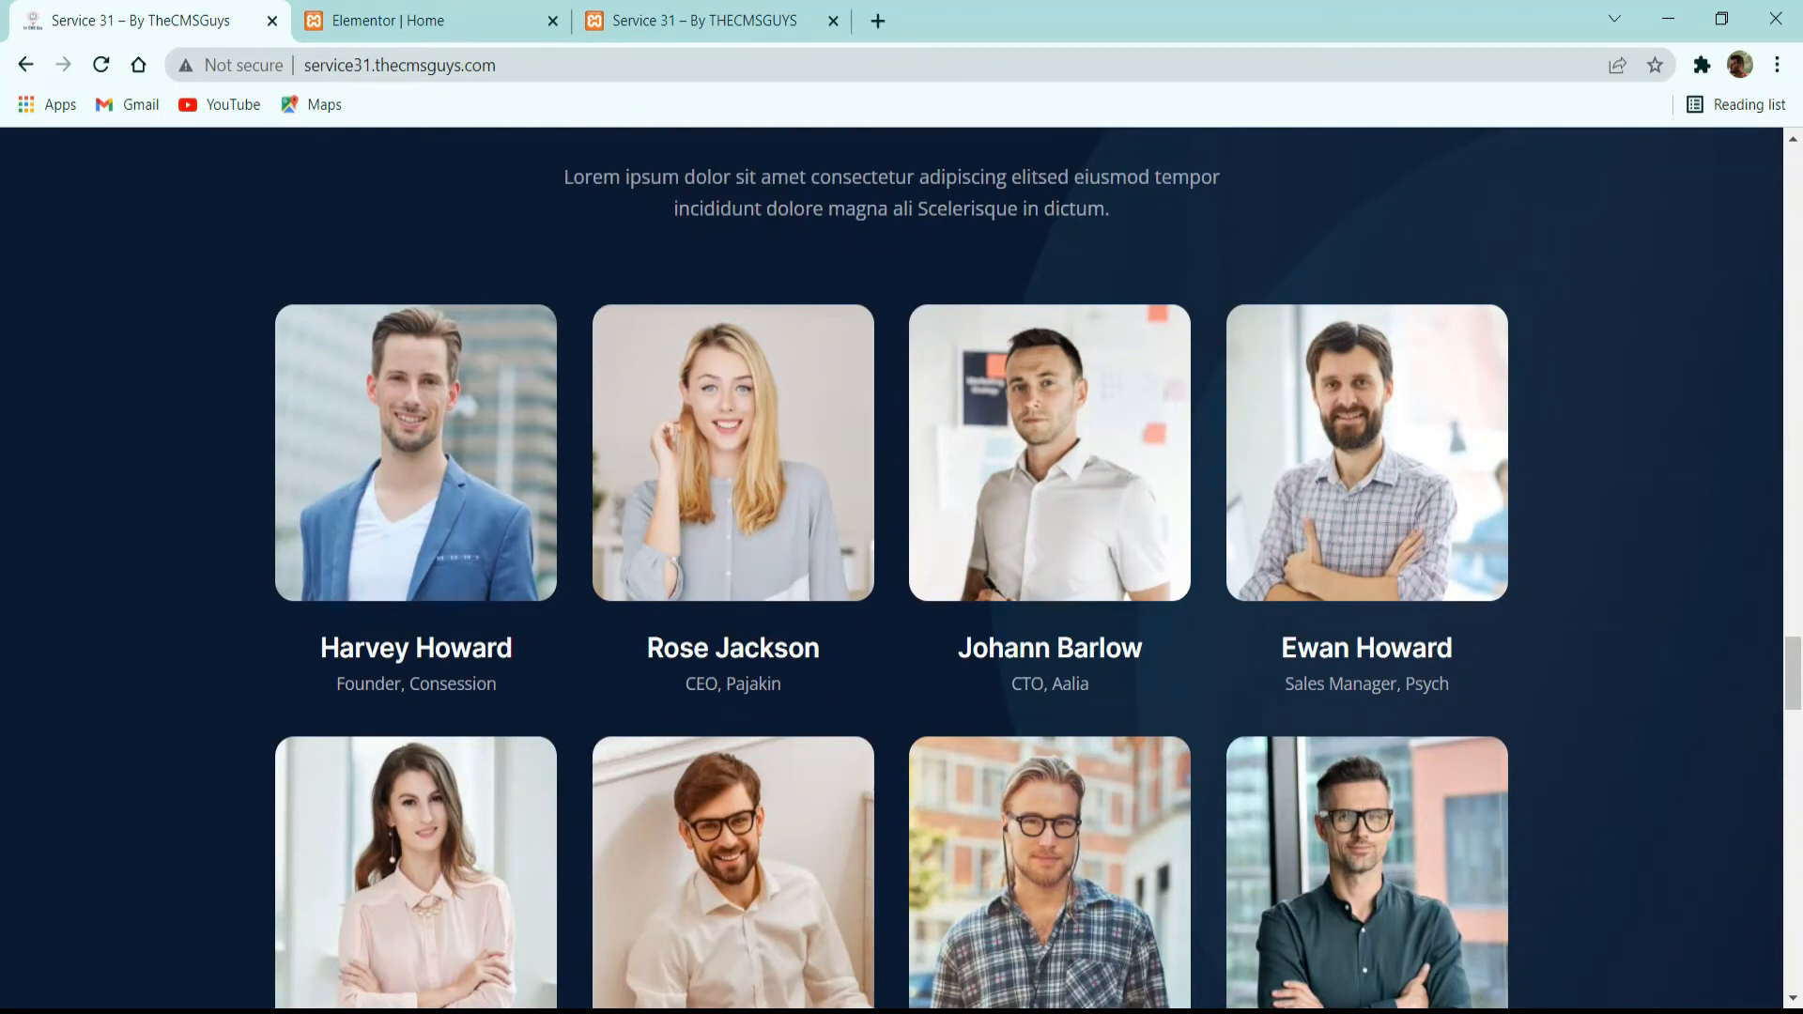
left_click(475, 21)
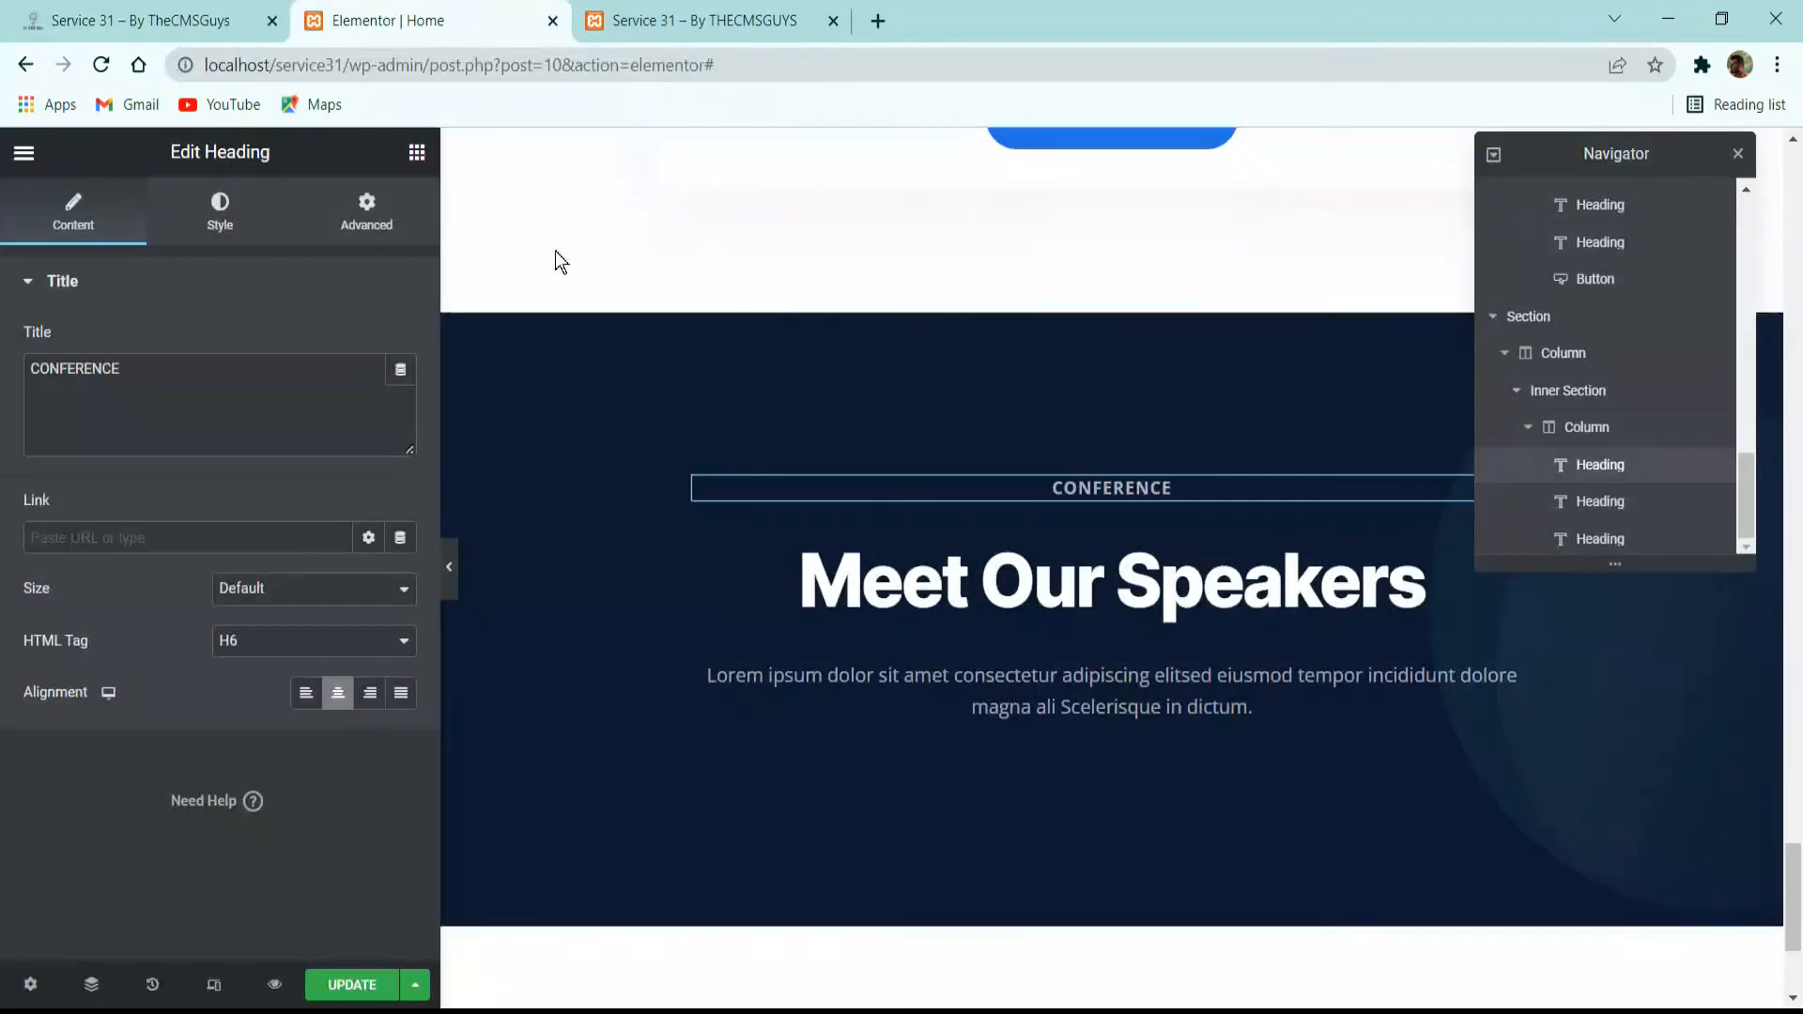
Add an inner section below the intro paragraph and extend it to four columns.
left_click(417, 153)
left_click_drag(108, 441, 1005, 637)
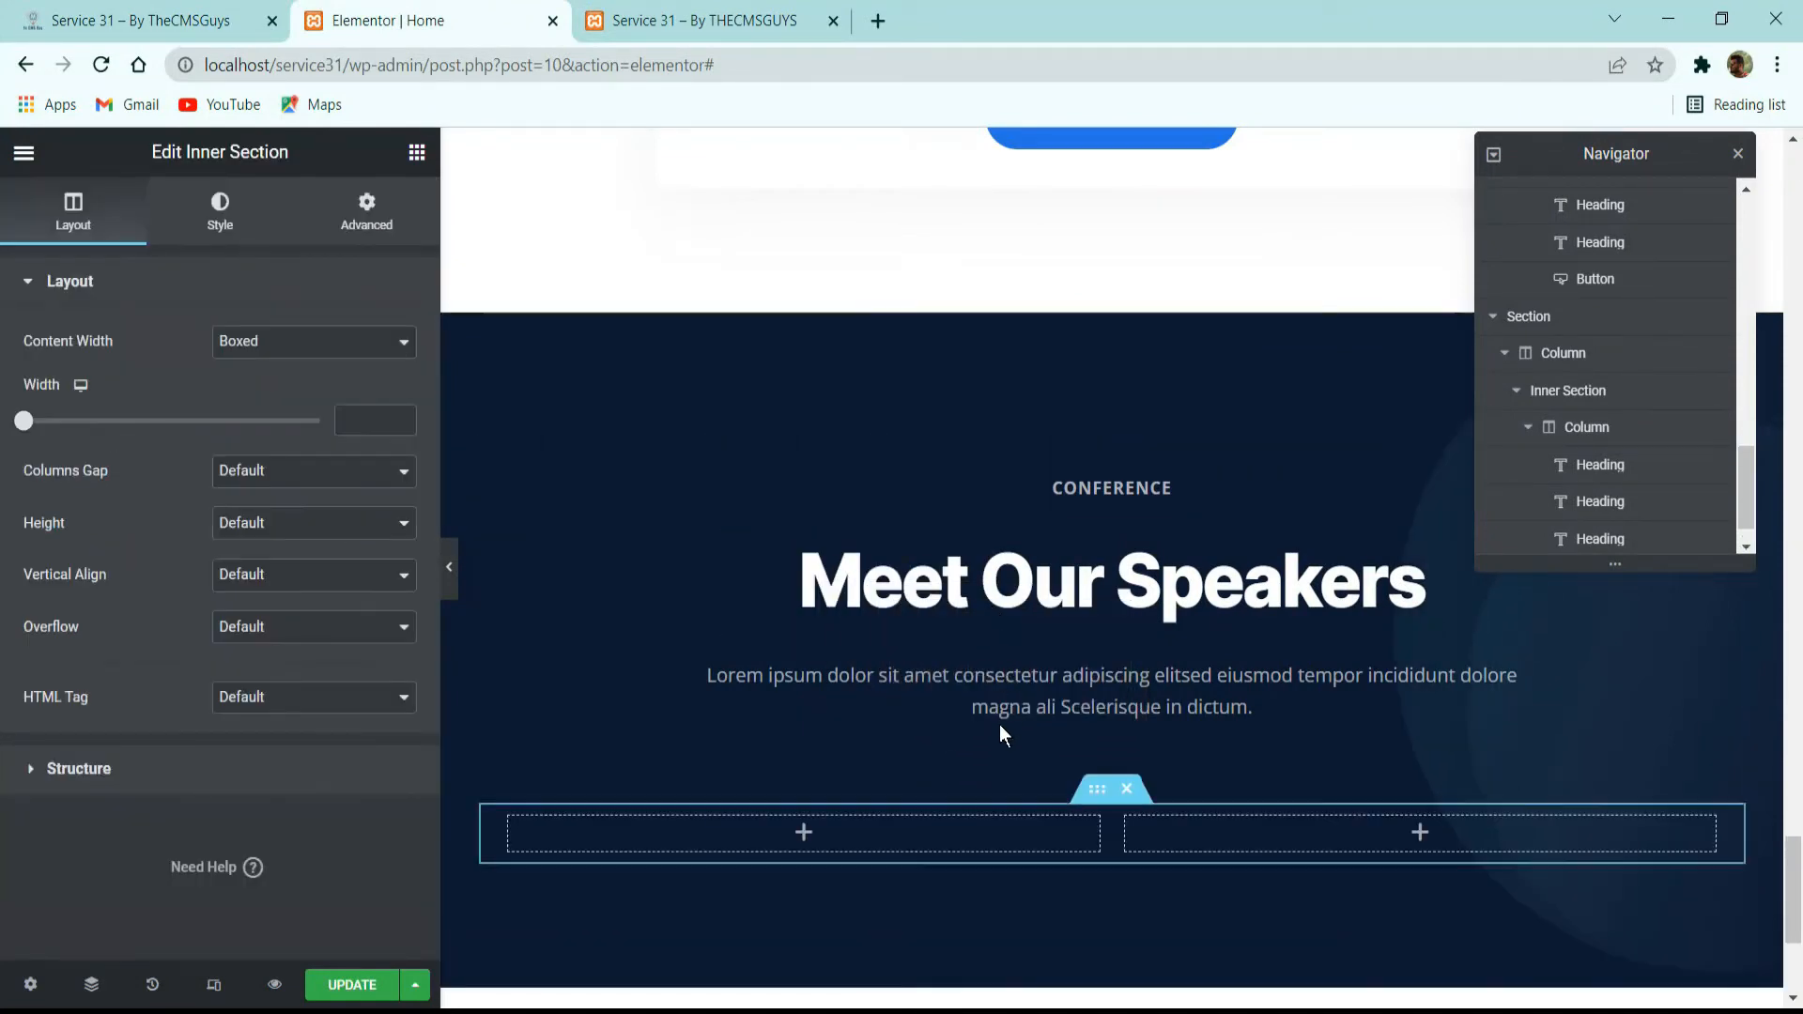
right_click(519, 826)
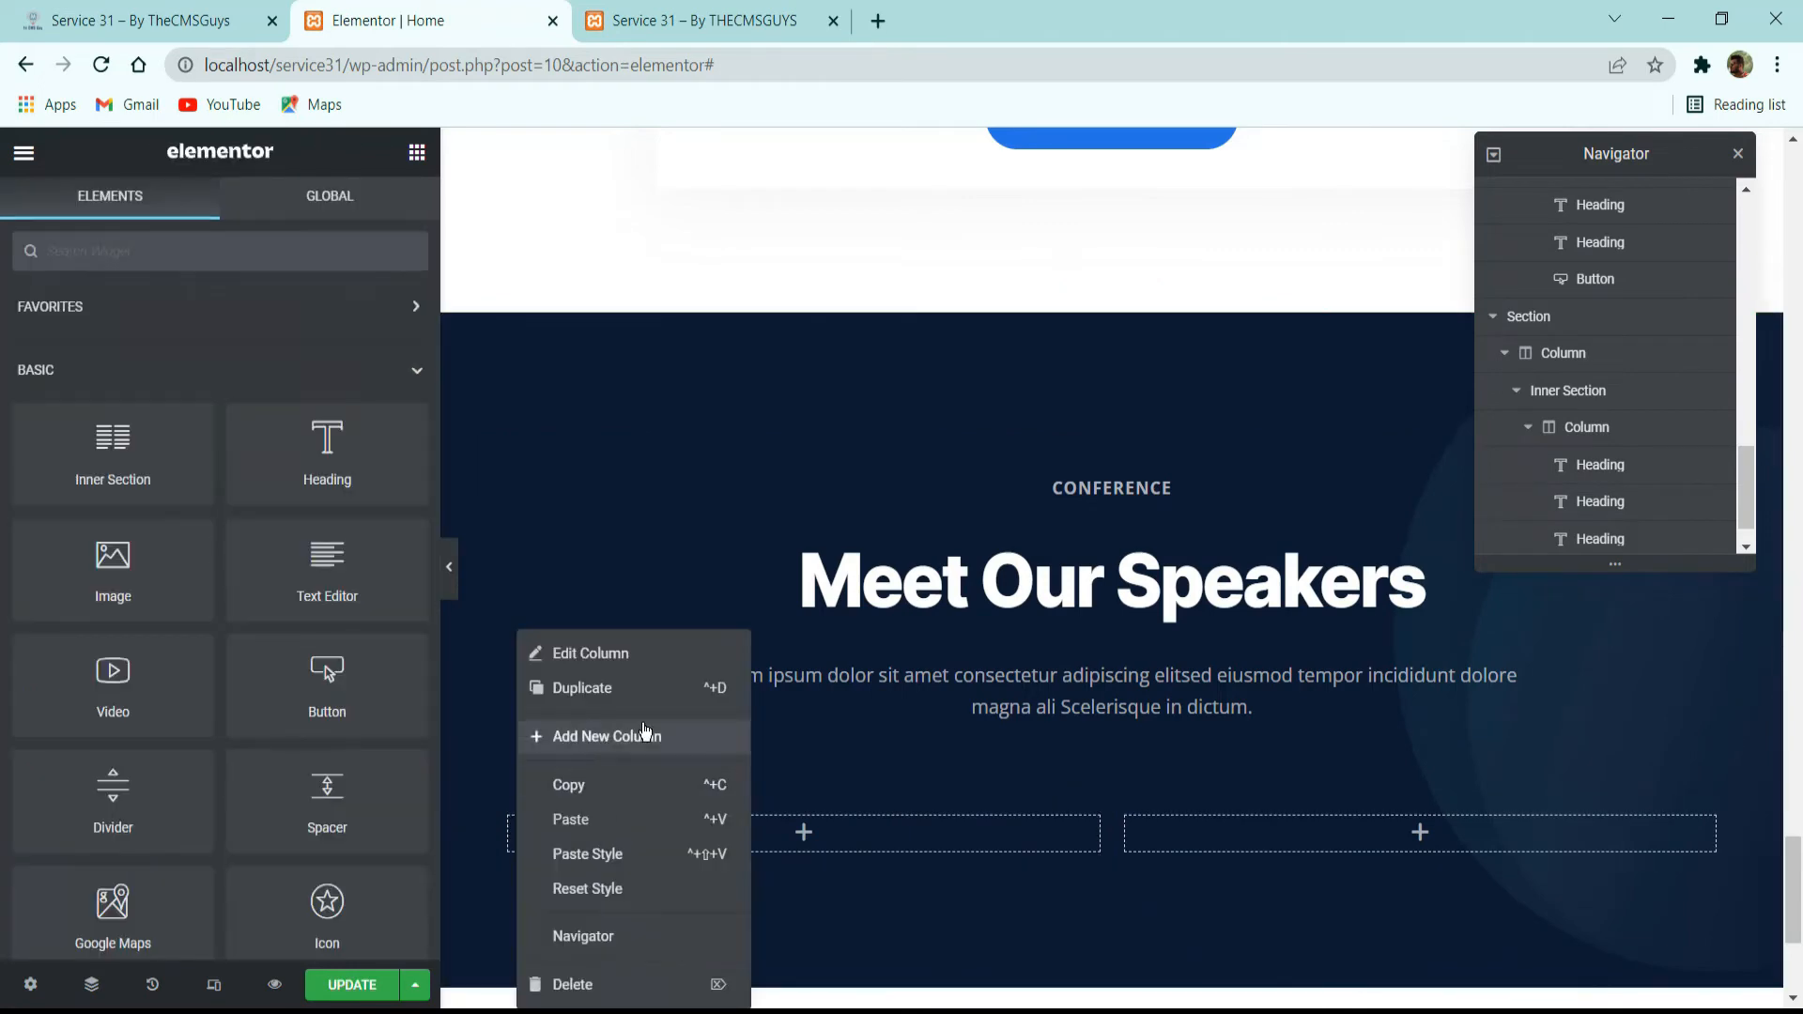
left_click(608, 735)
right_click(516, 826)
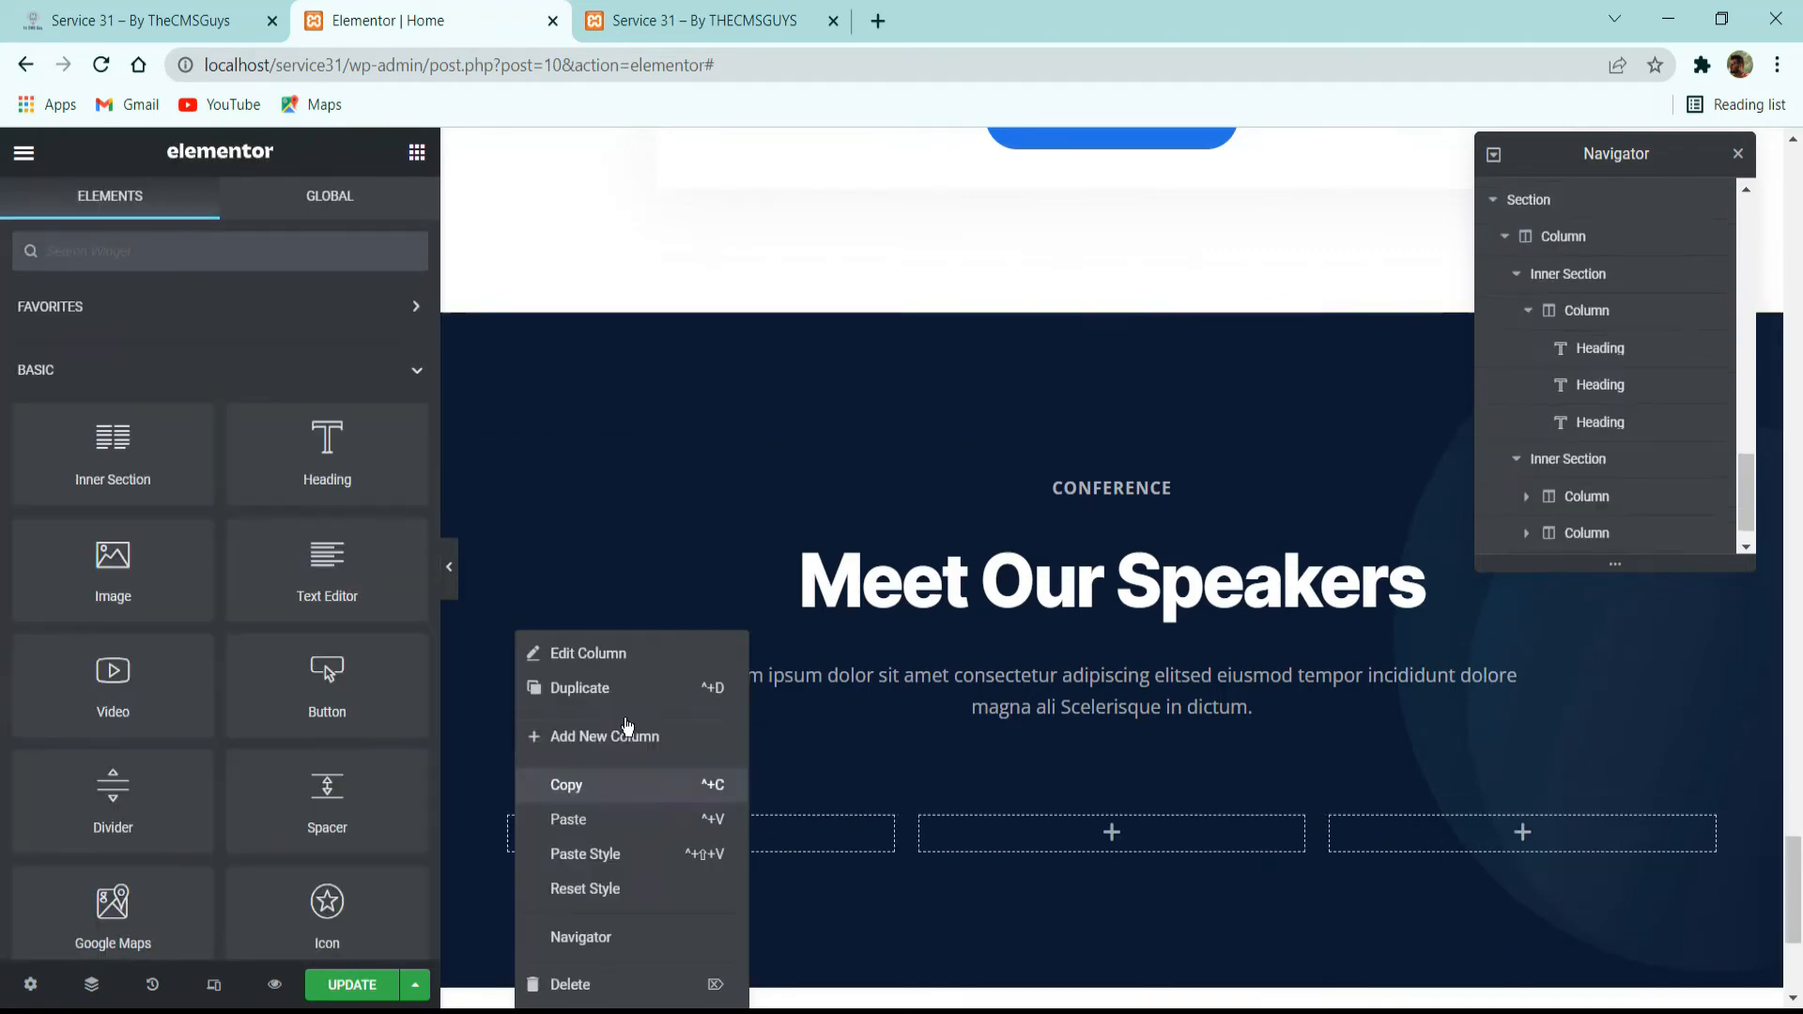
left_click(632, 747)
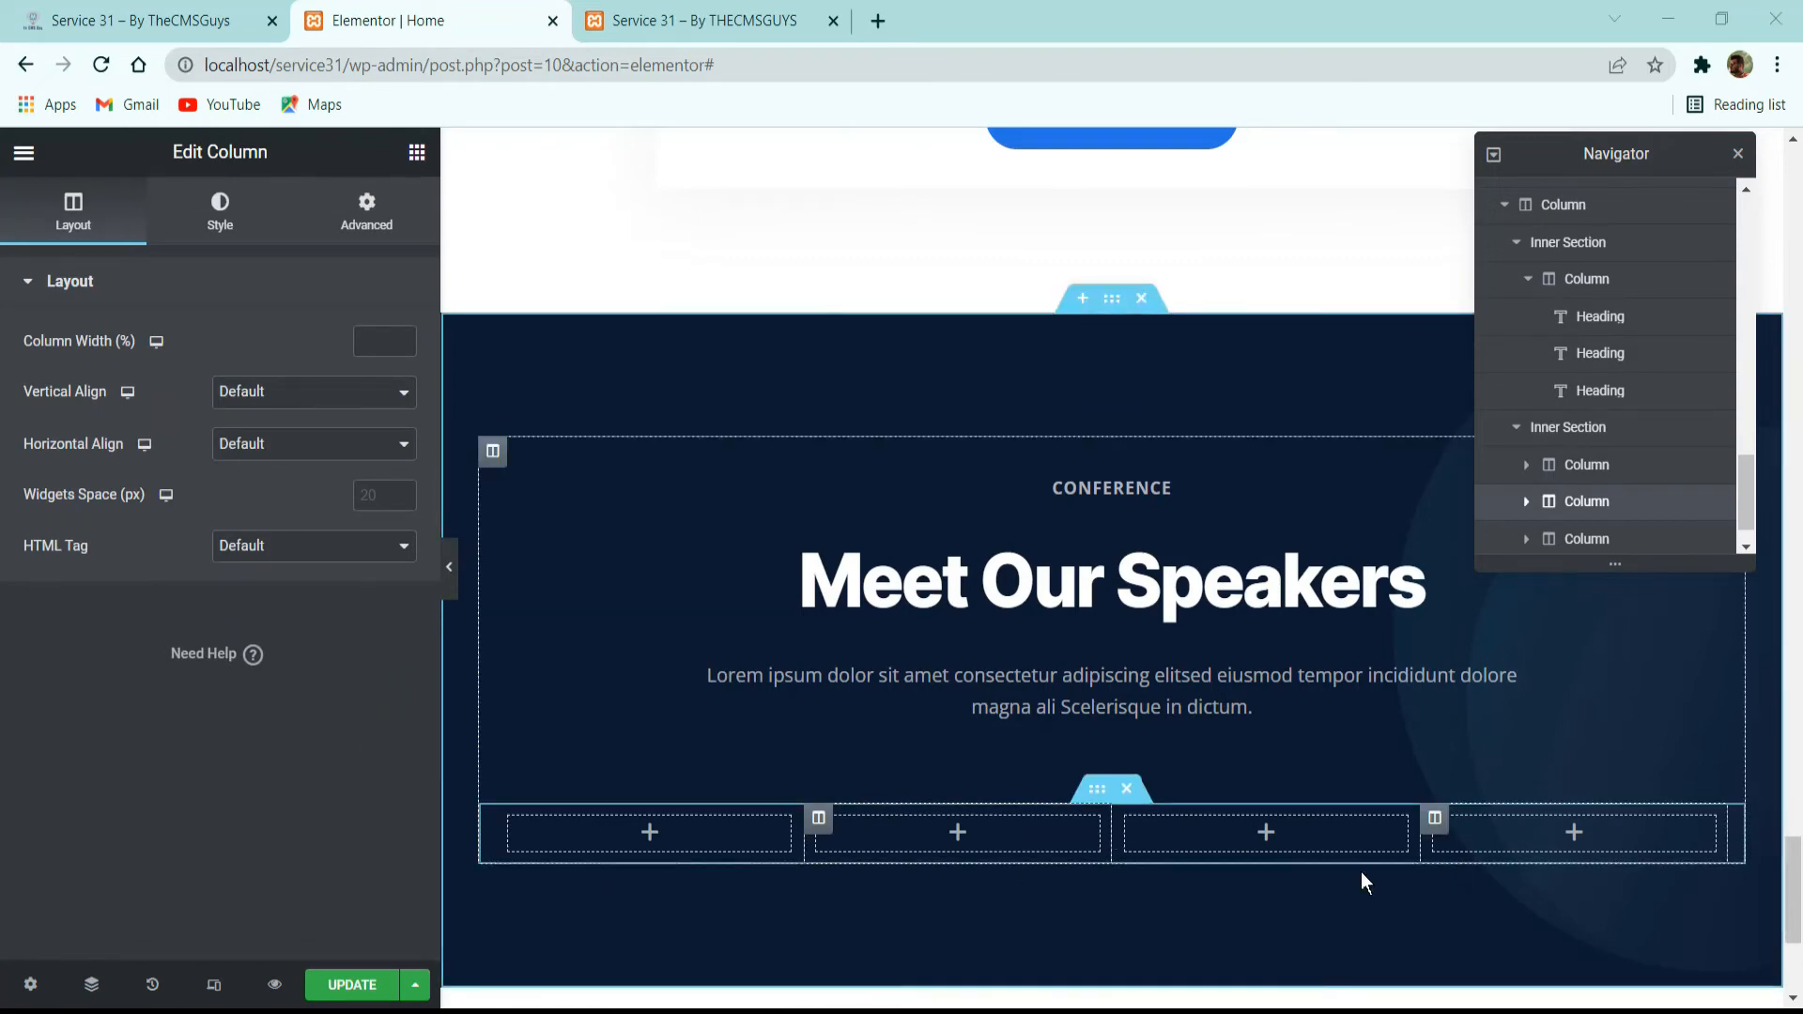
Add an Image Box to the first column and insert the media library photo of the man in the blue blazer.
left_click(417, 152)
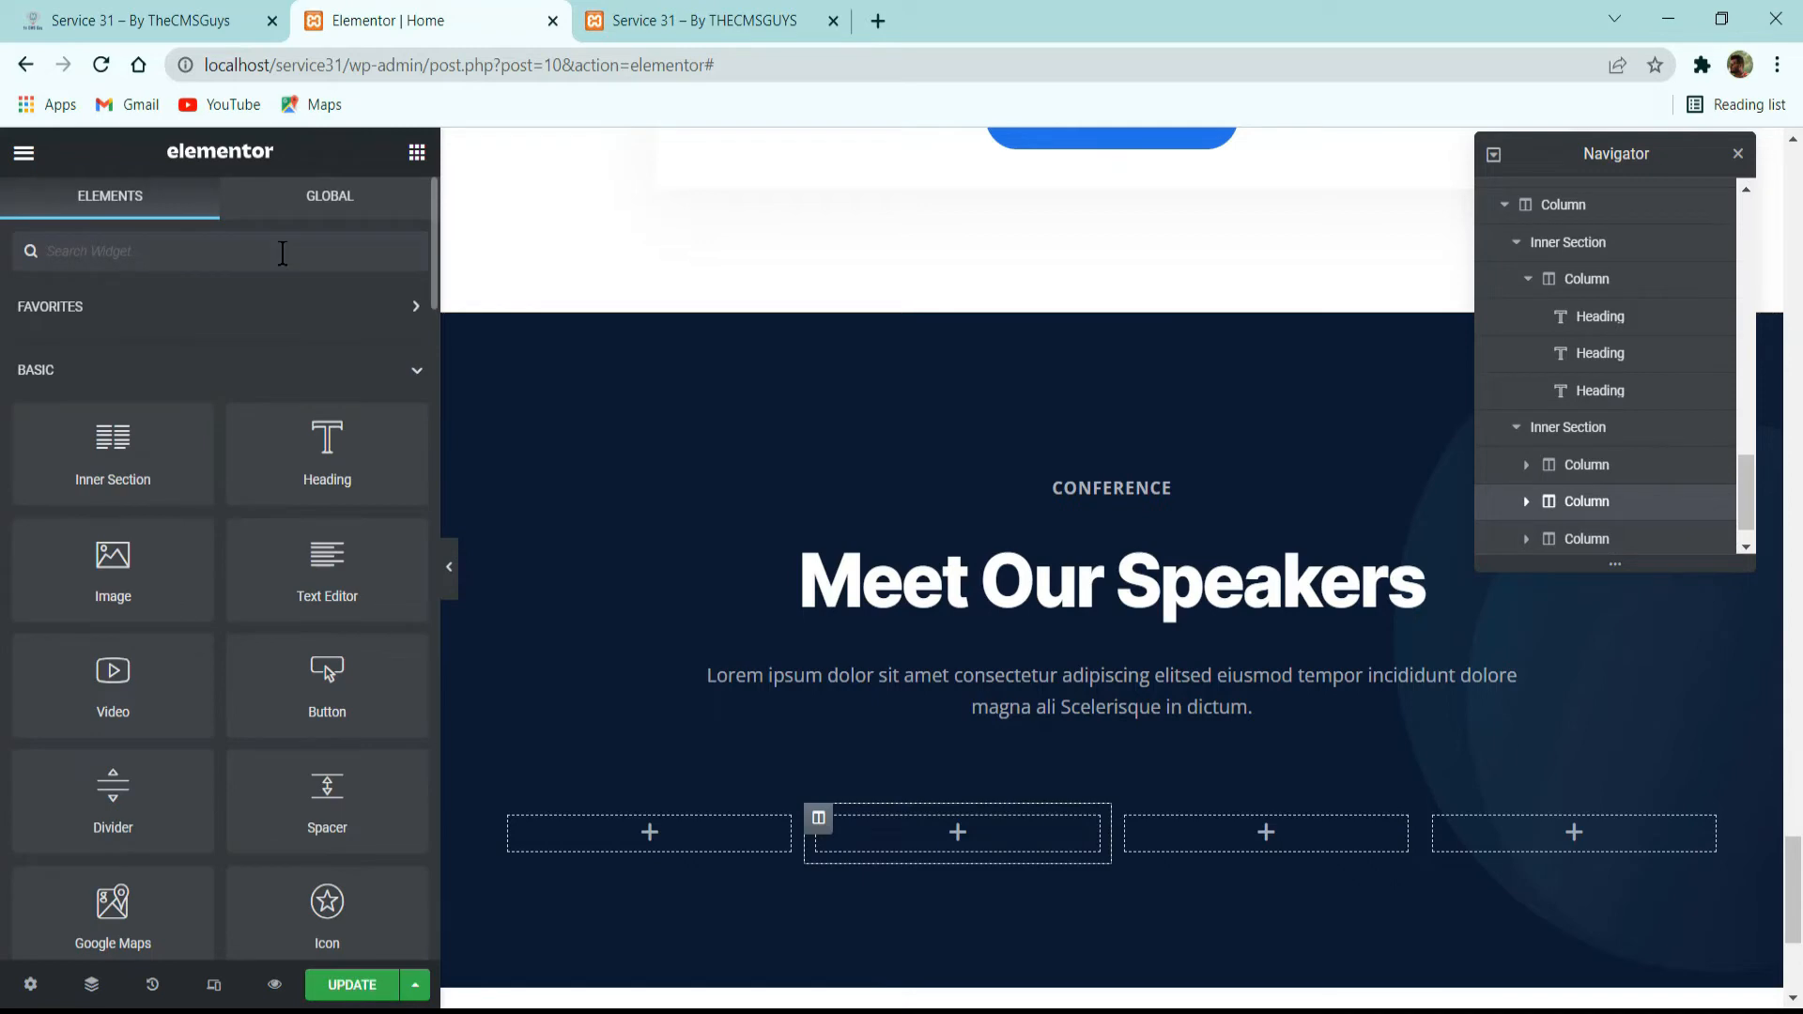
type("image")
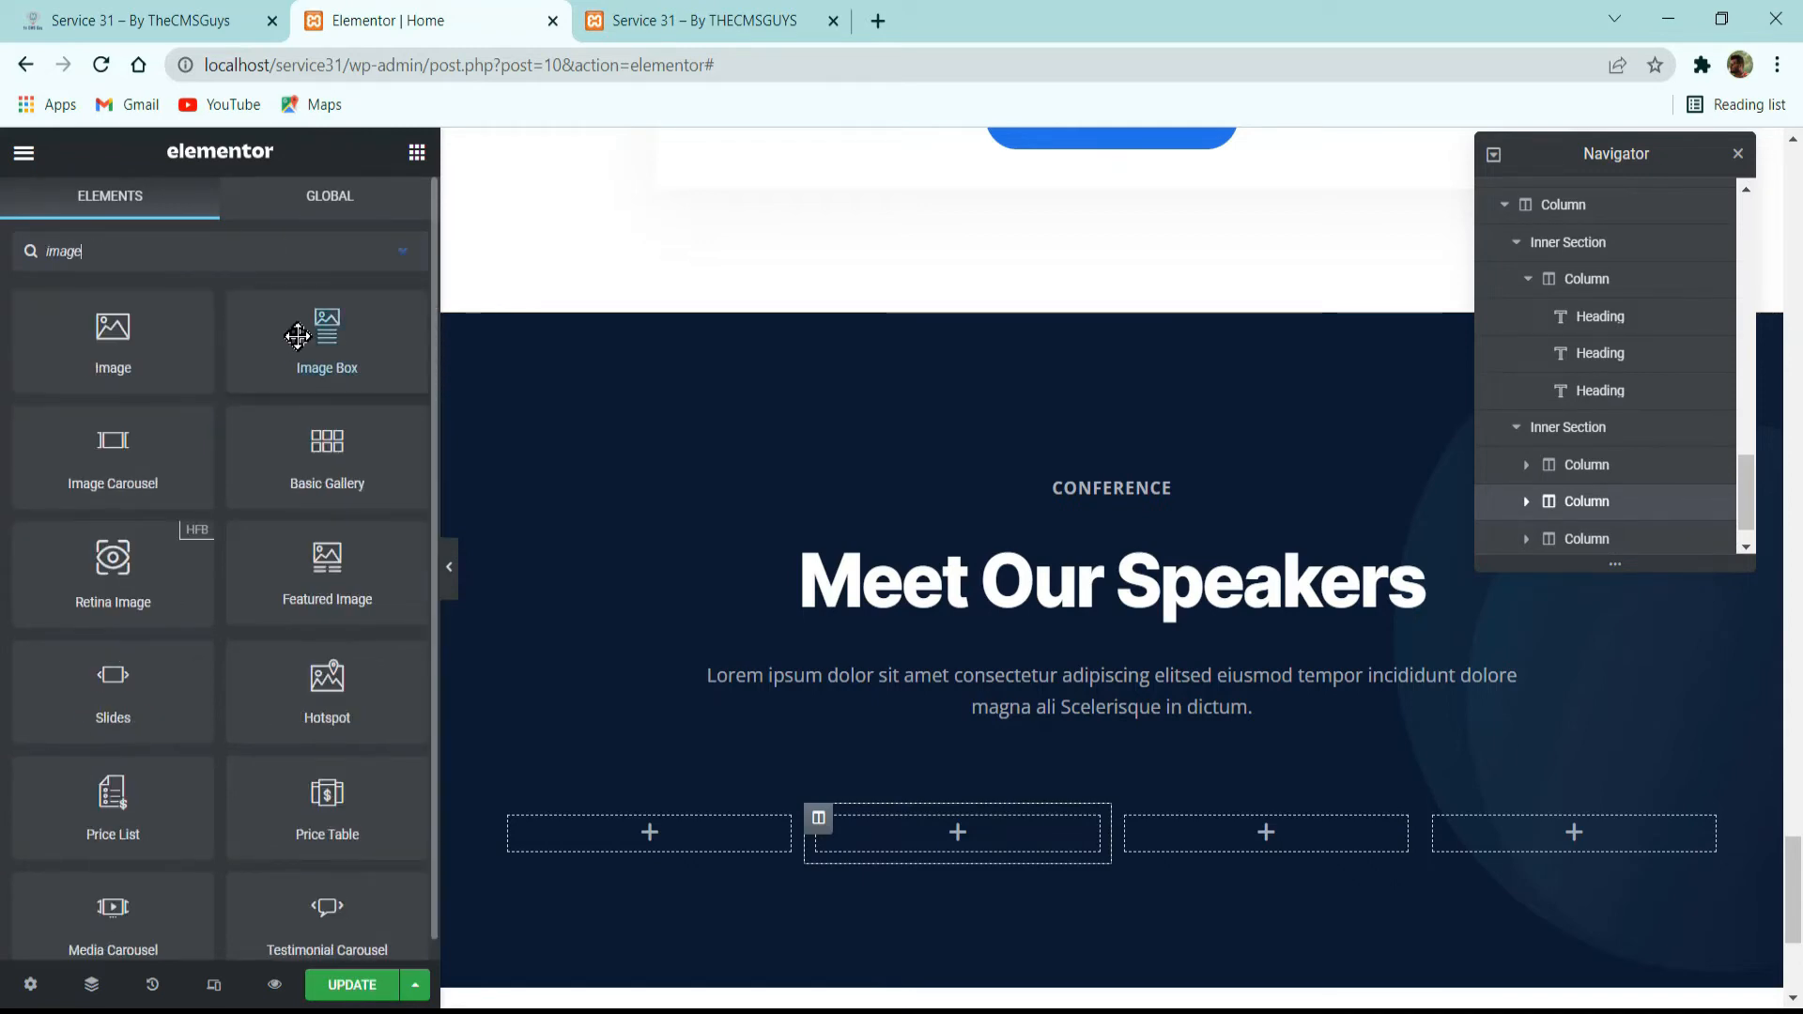
left_click_drag(319, 324, 588, 834)
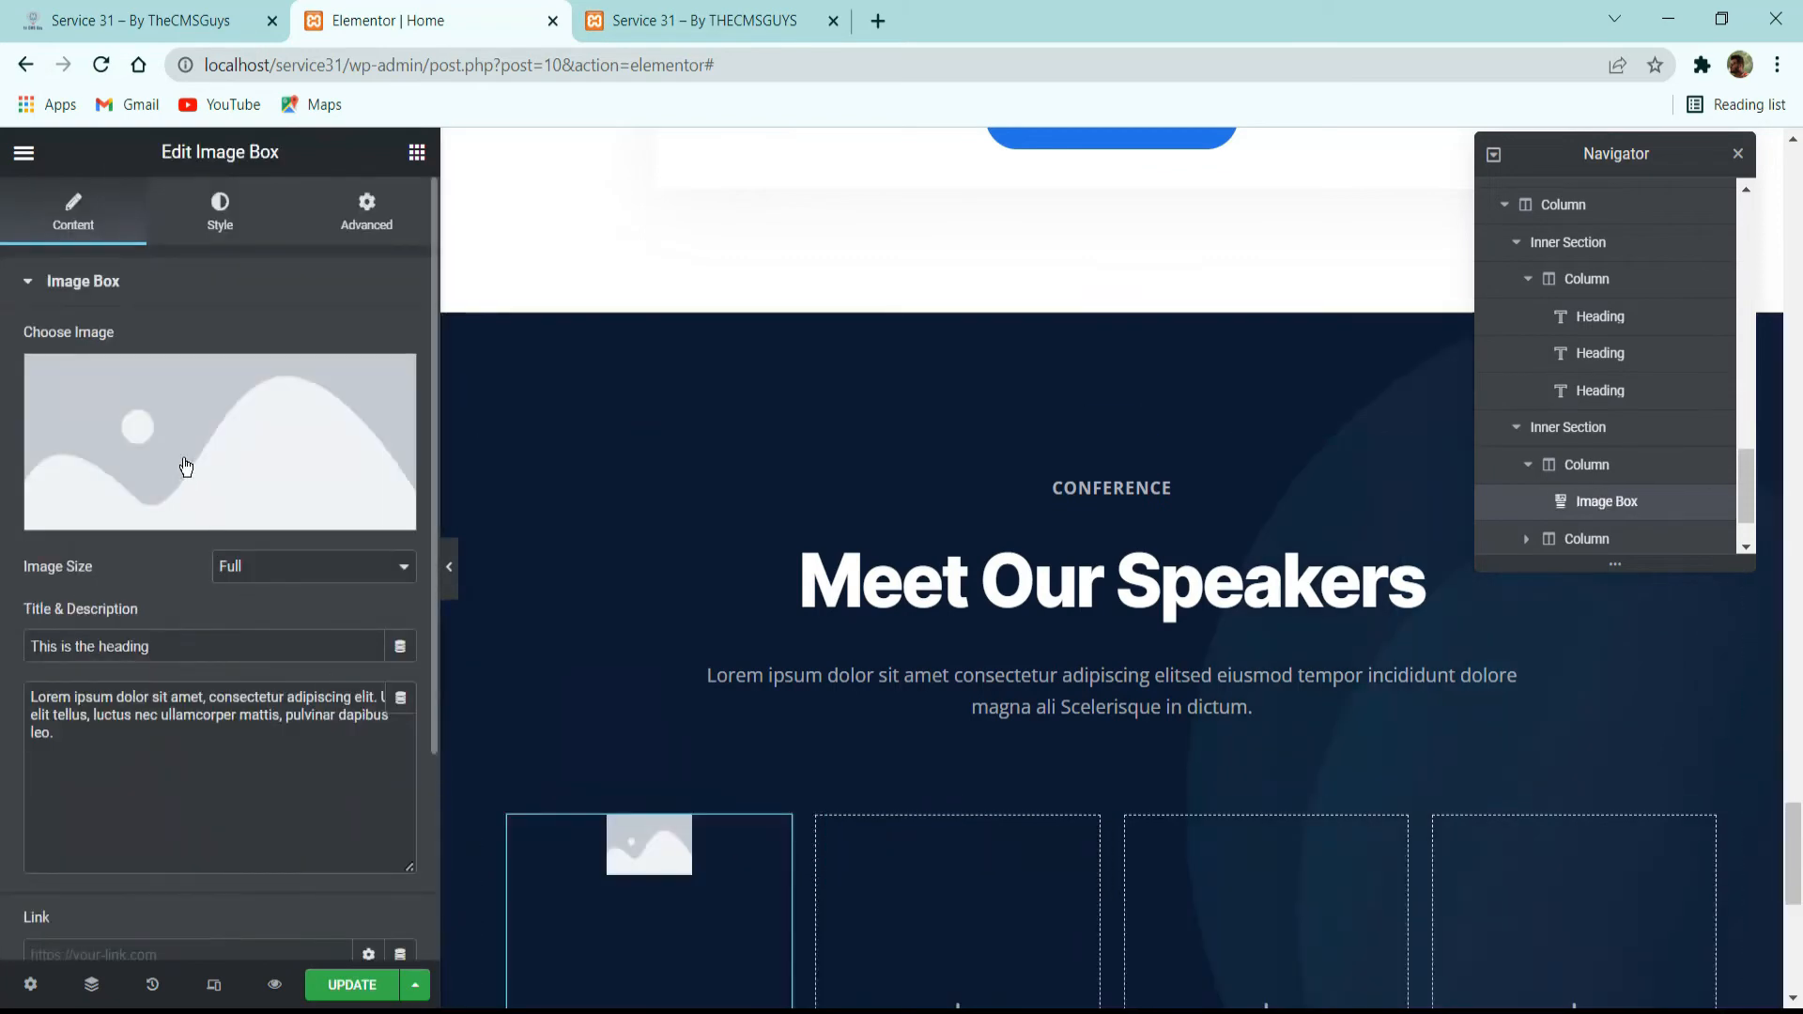
left_click(184, 464)
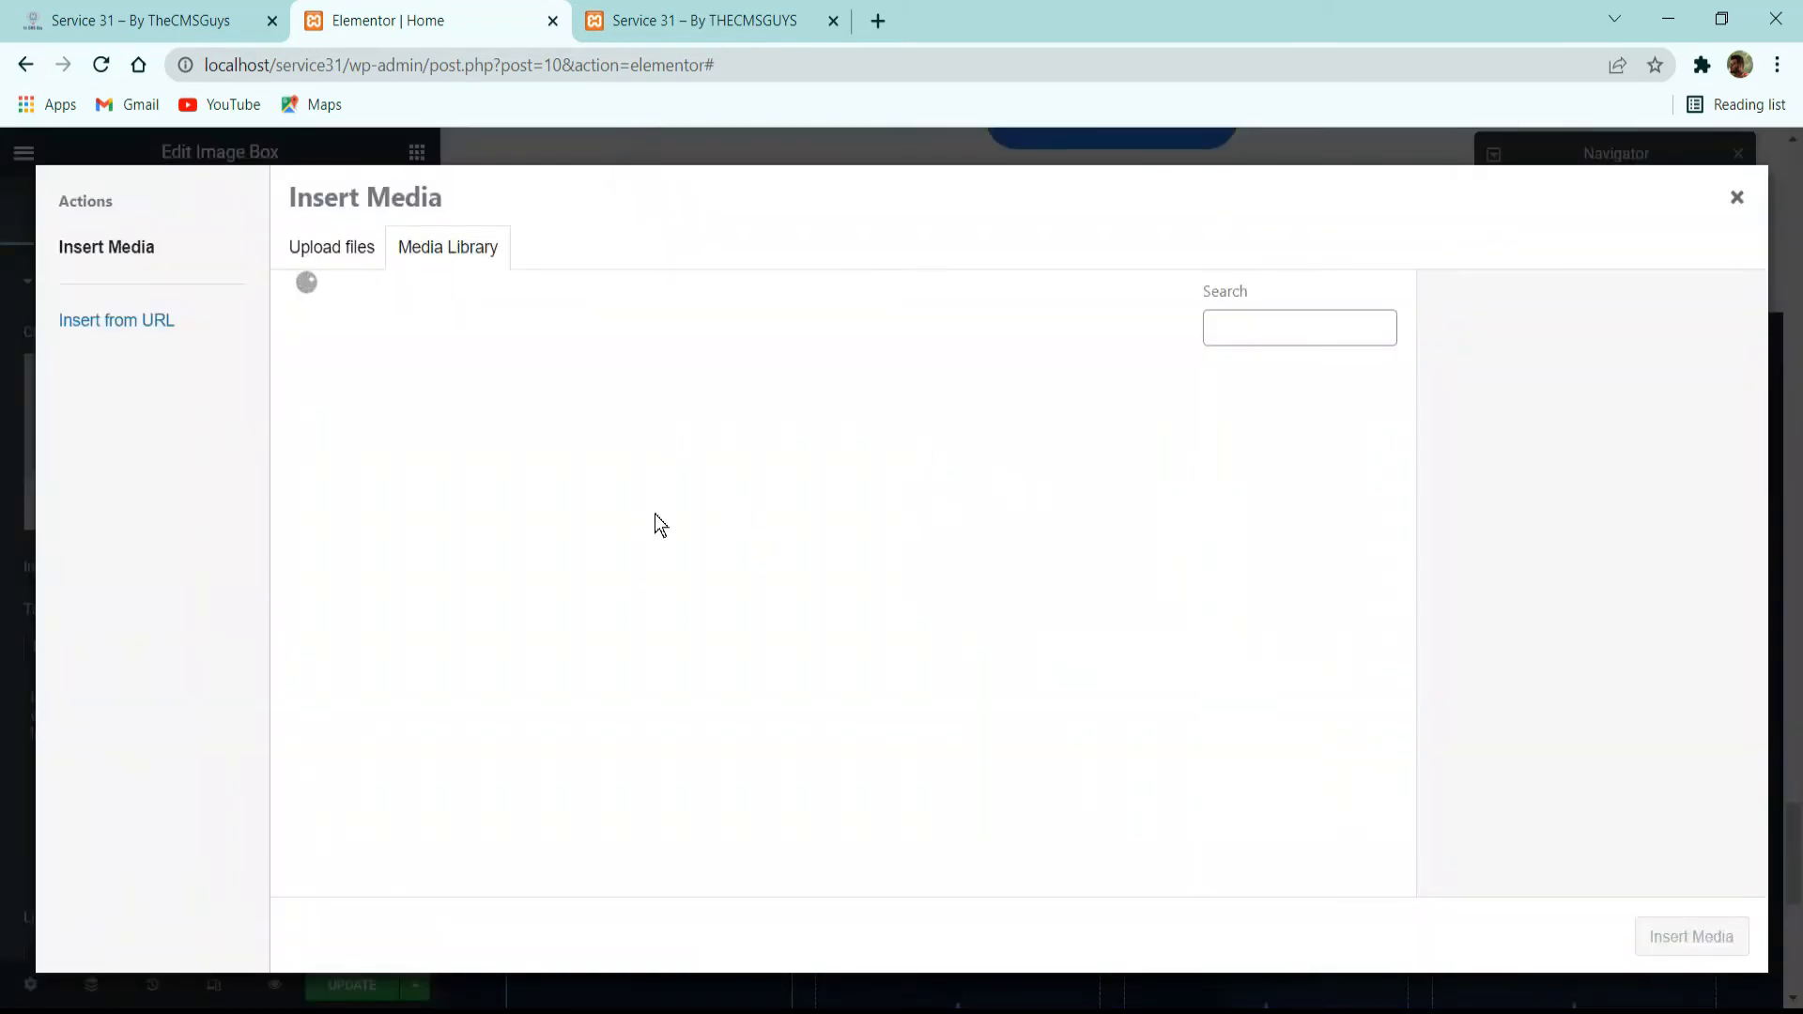
scroll(775, 547, "down", 5)
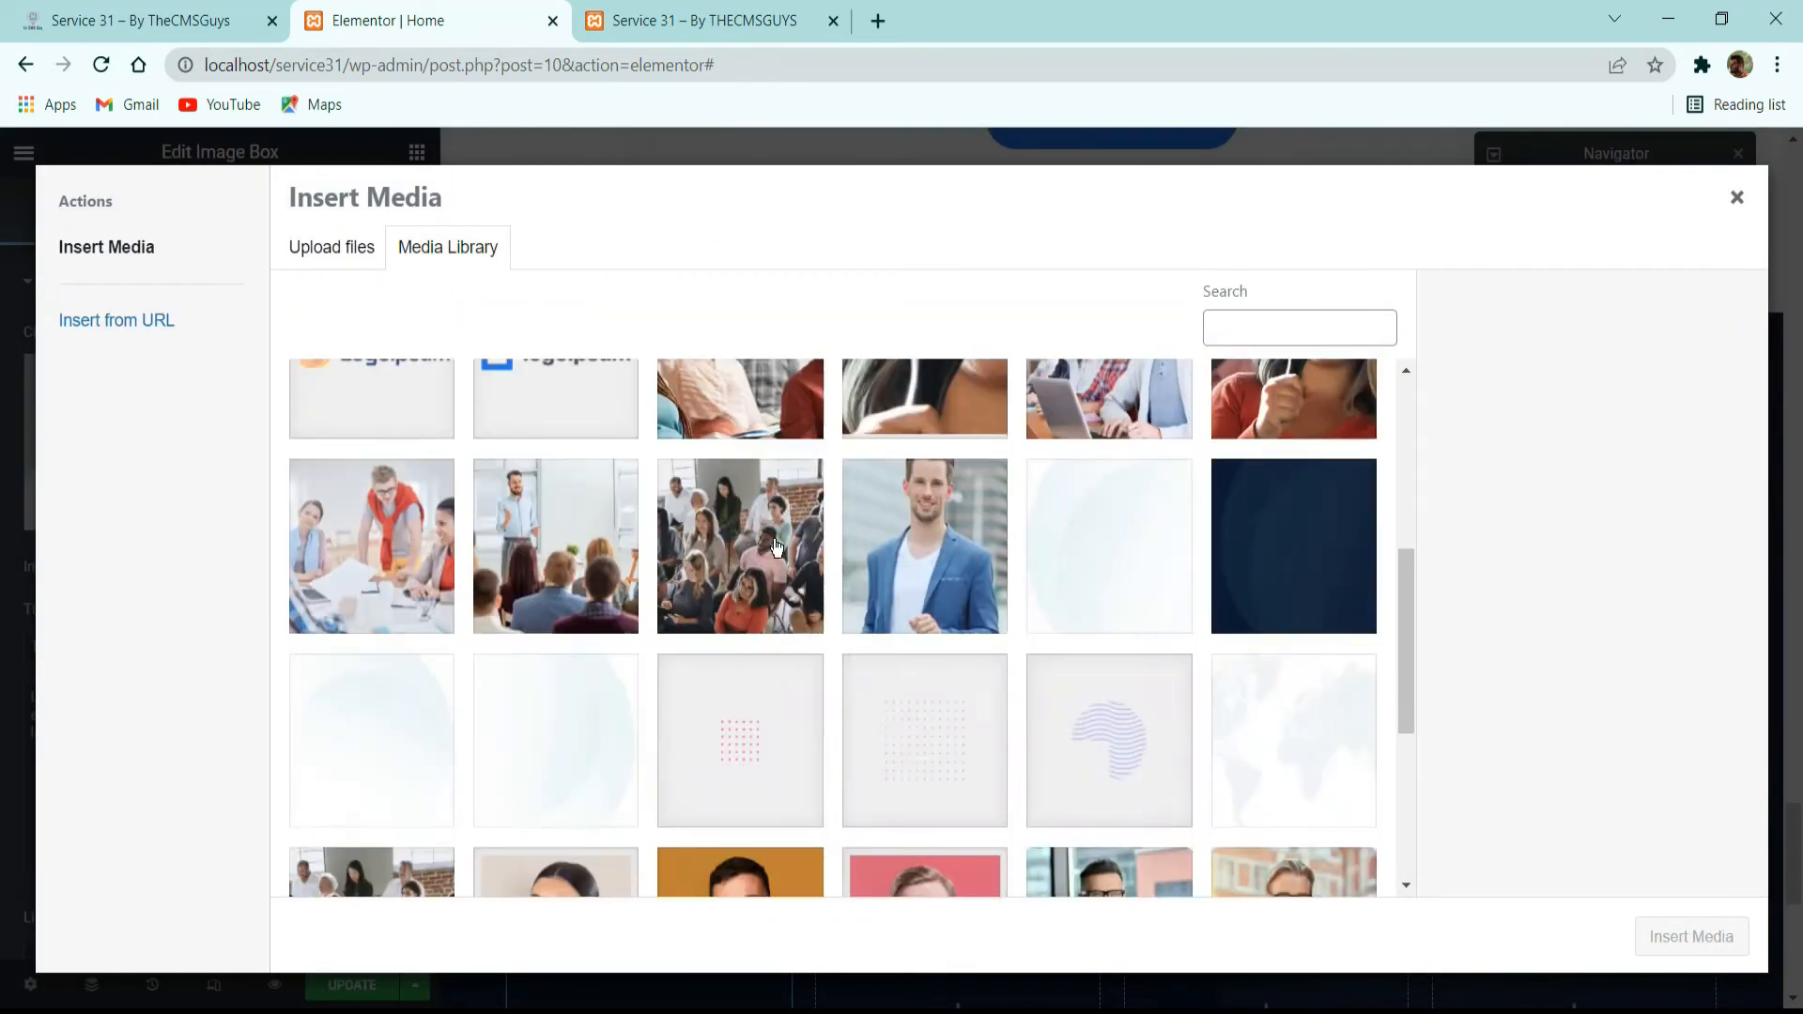
left_click(933, 579)
left_click(1681, 935)
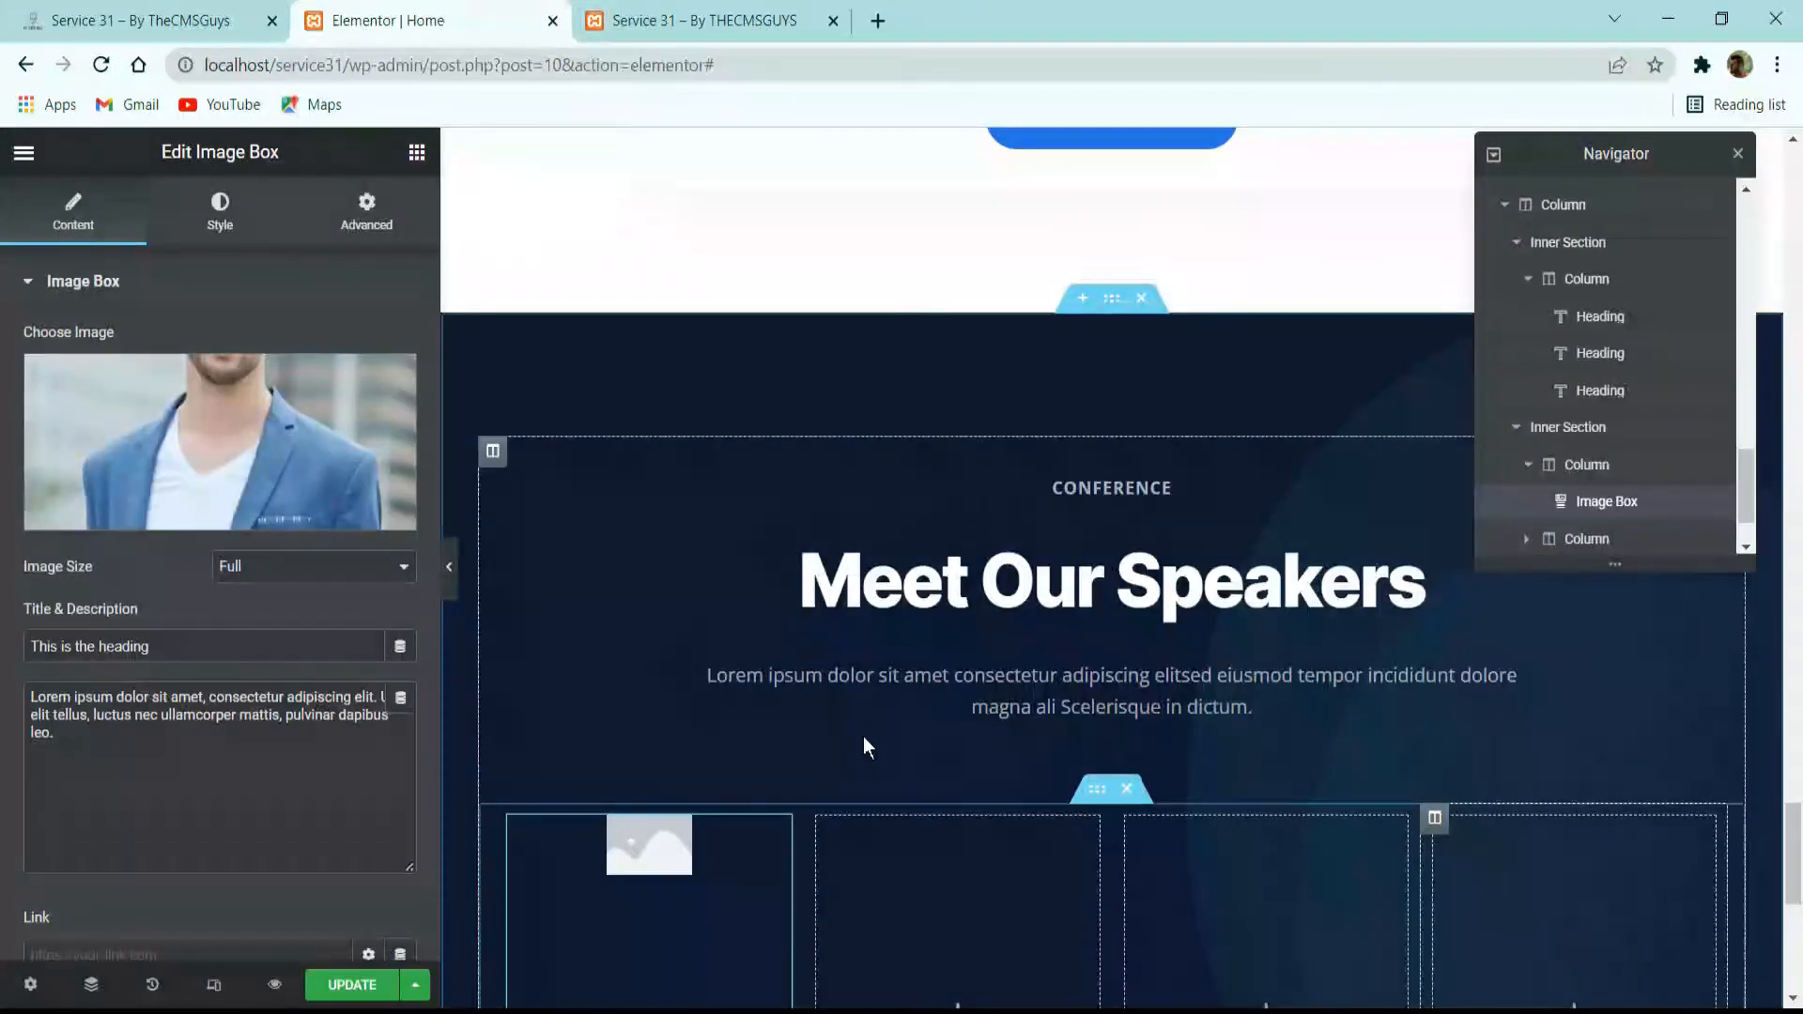
Copy the first speaker's name from the reference site and replace the image box's title with it.
left_click(141, 19)
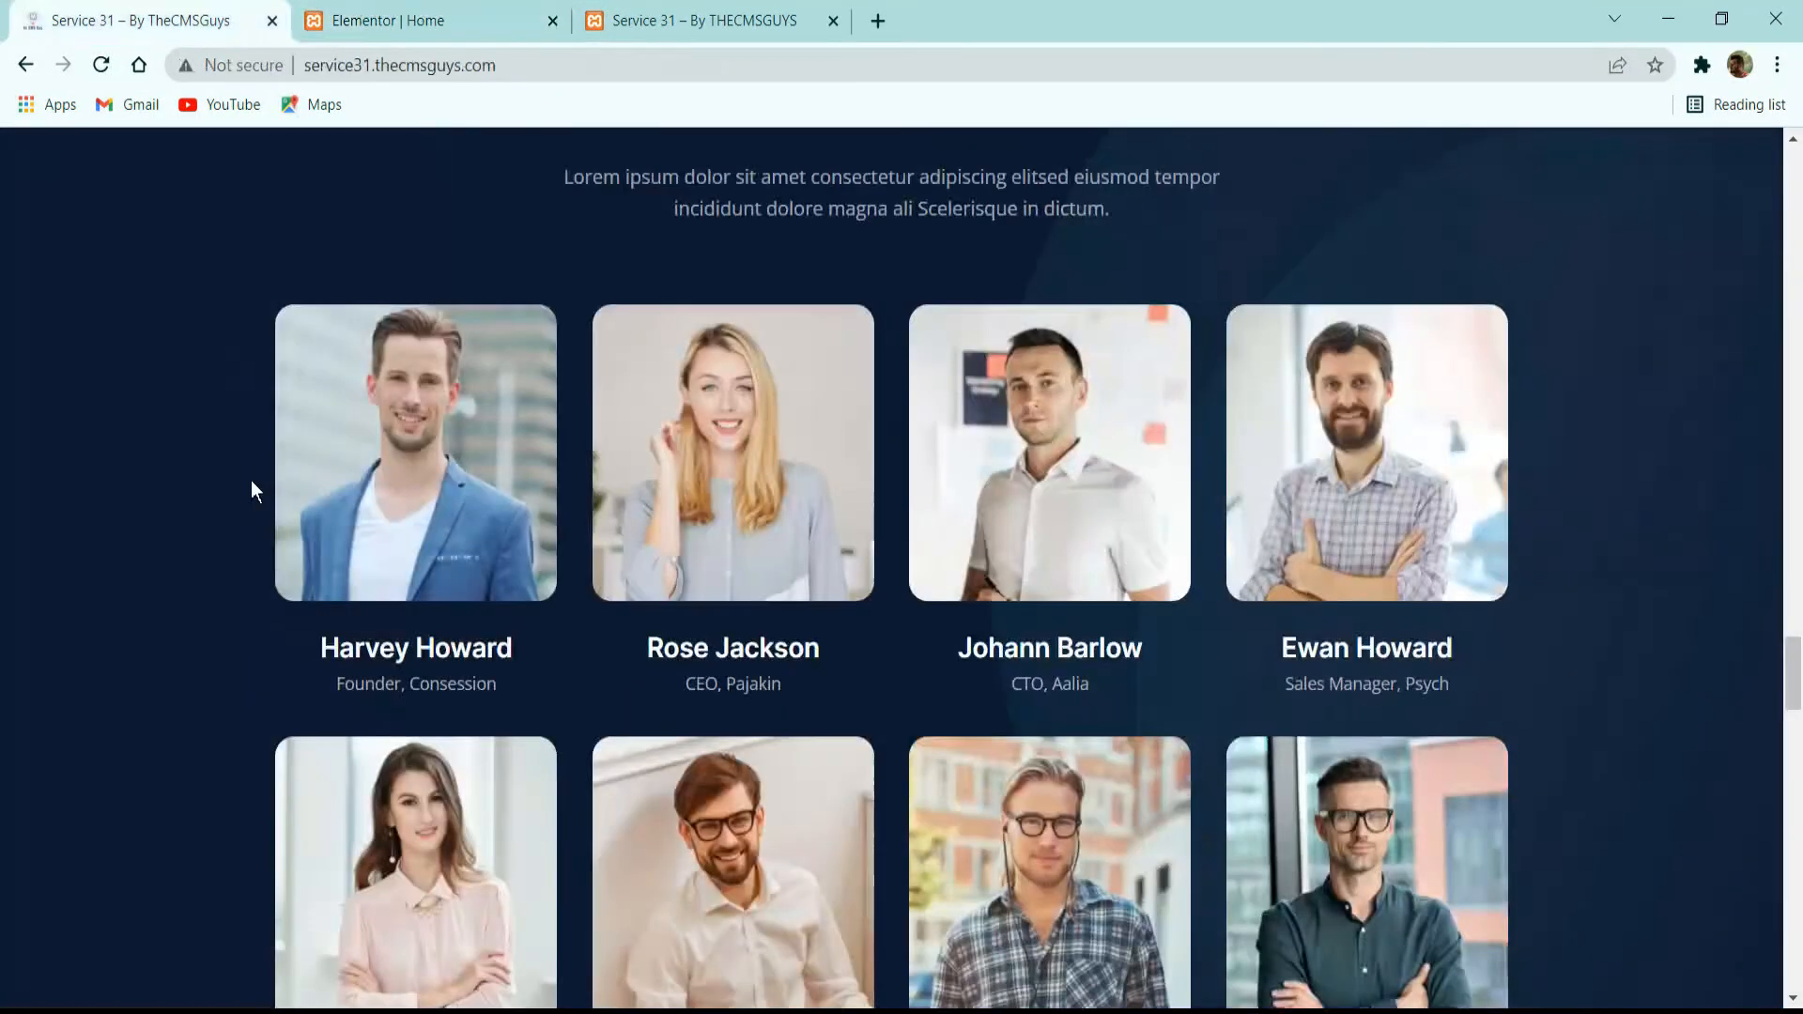
left_click(456, 14)
triple_click(103, 646)
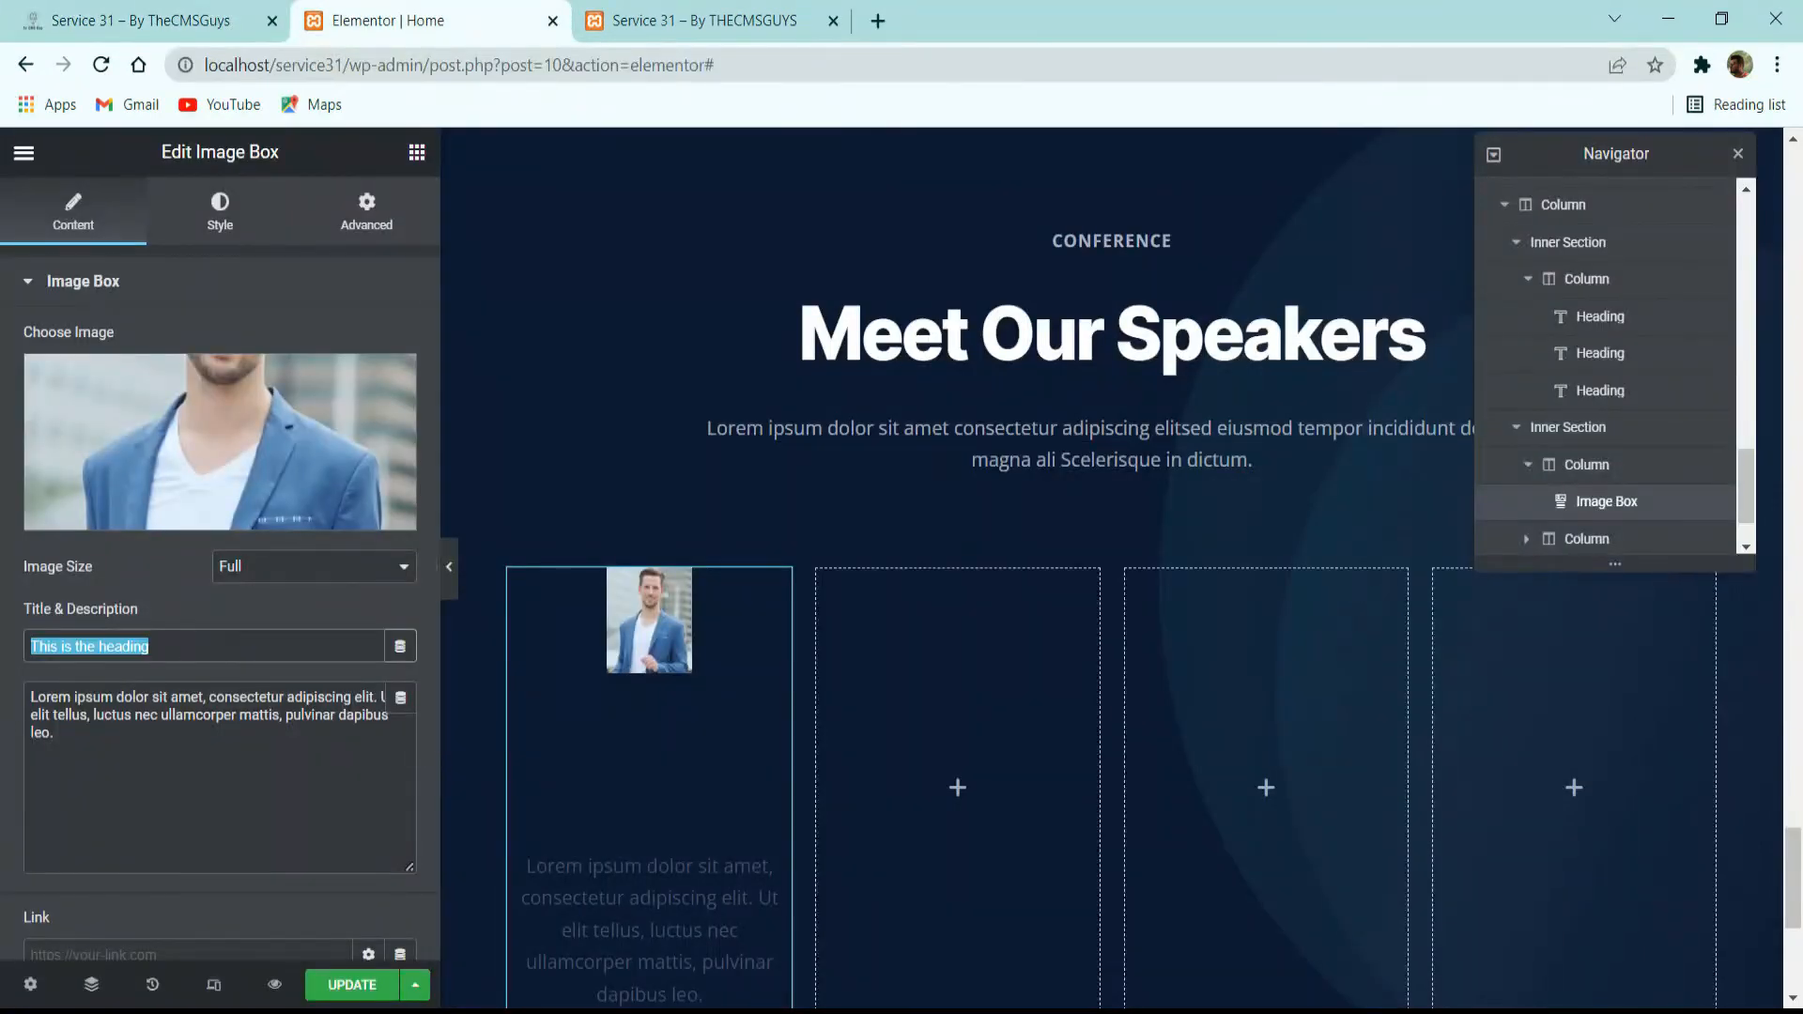
Copy the first speaker's role "Founder, Consession" from the reference site and replace the image box's description with it.
left_click(151, 20)
left_click(431, 696)
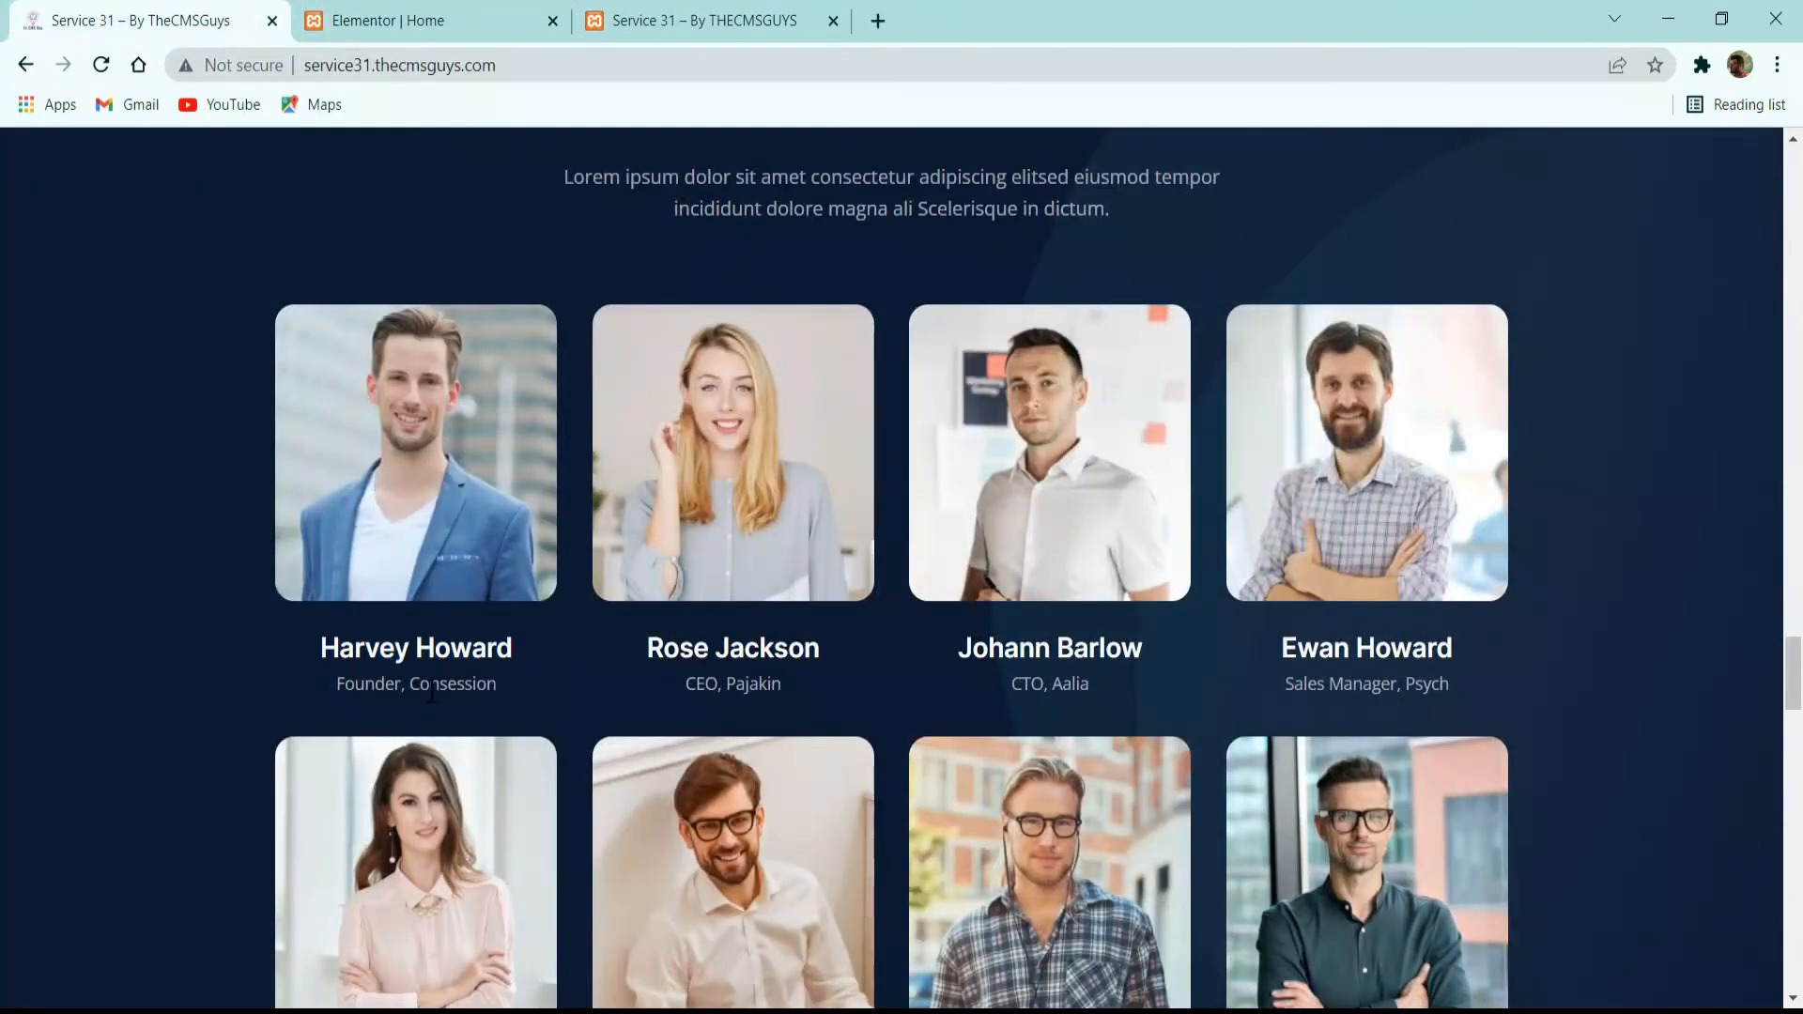
triple_click(431, 695)
key("ctrl+c")
left_click(460, 14)
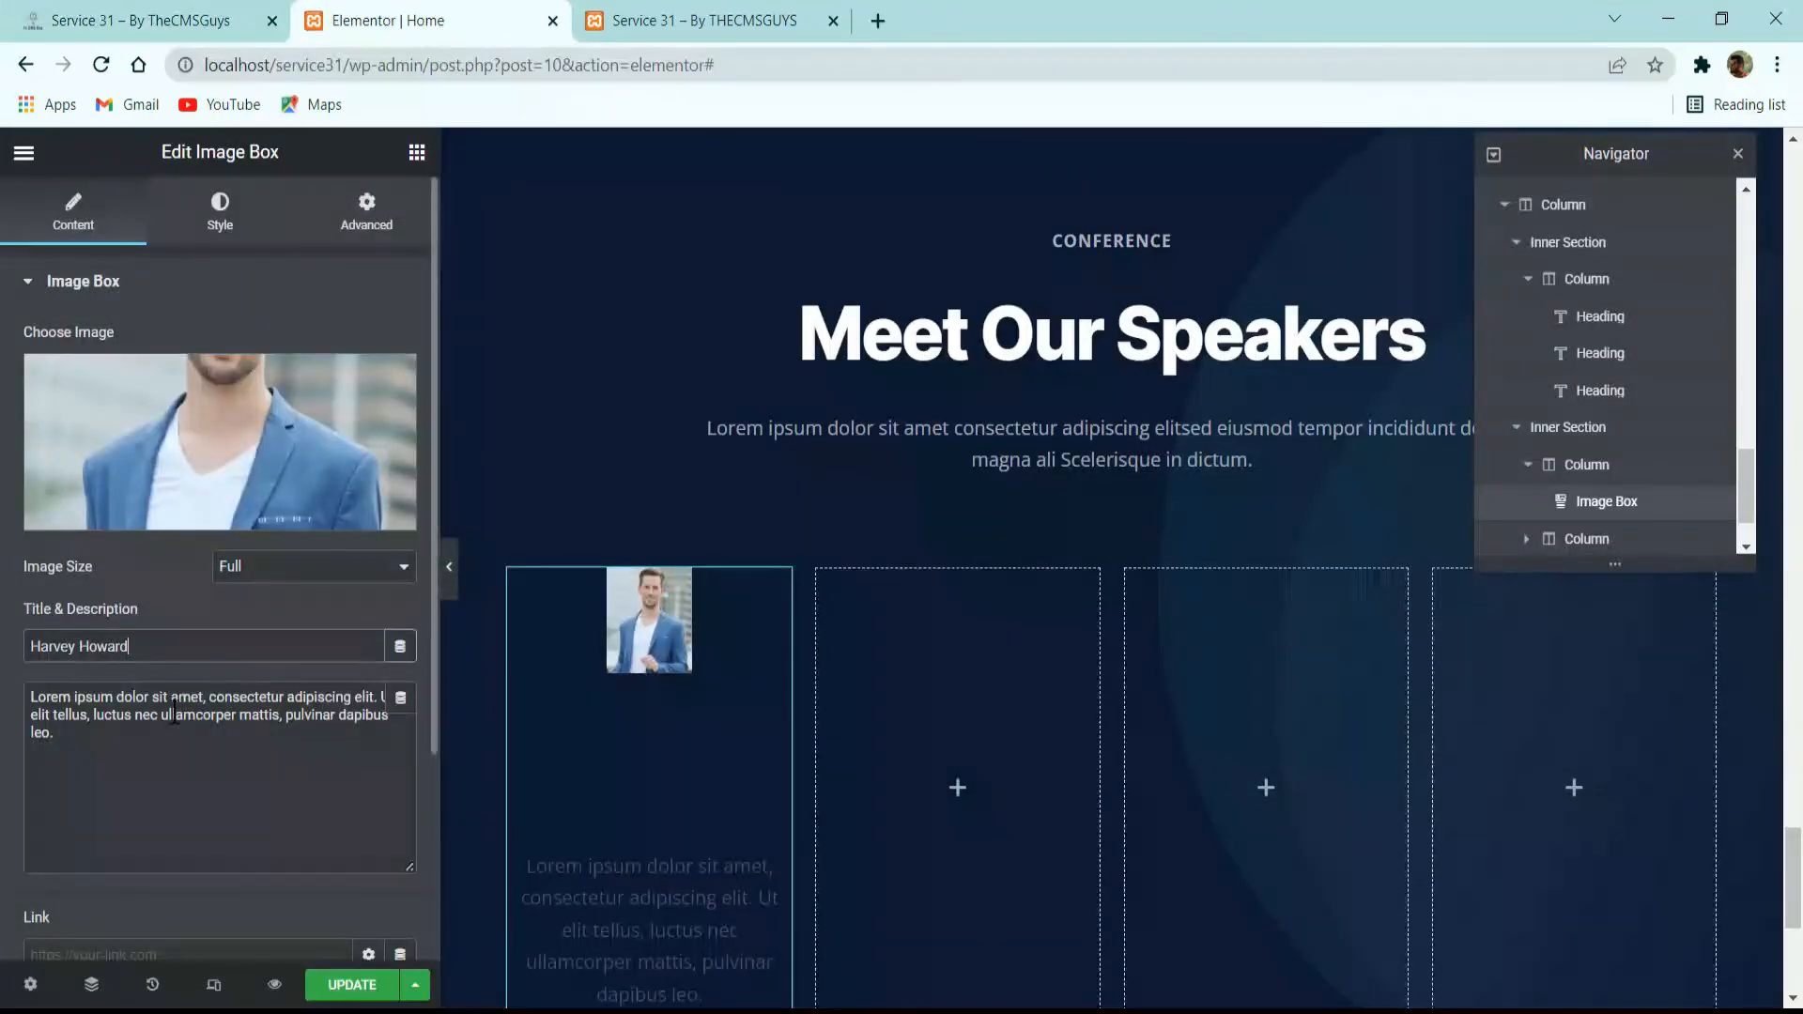
left_click_drag(395, 742, 12, 693)
key("ctrl+v")
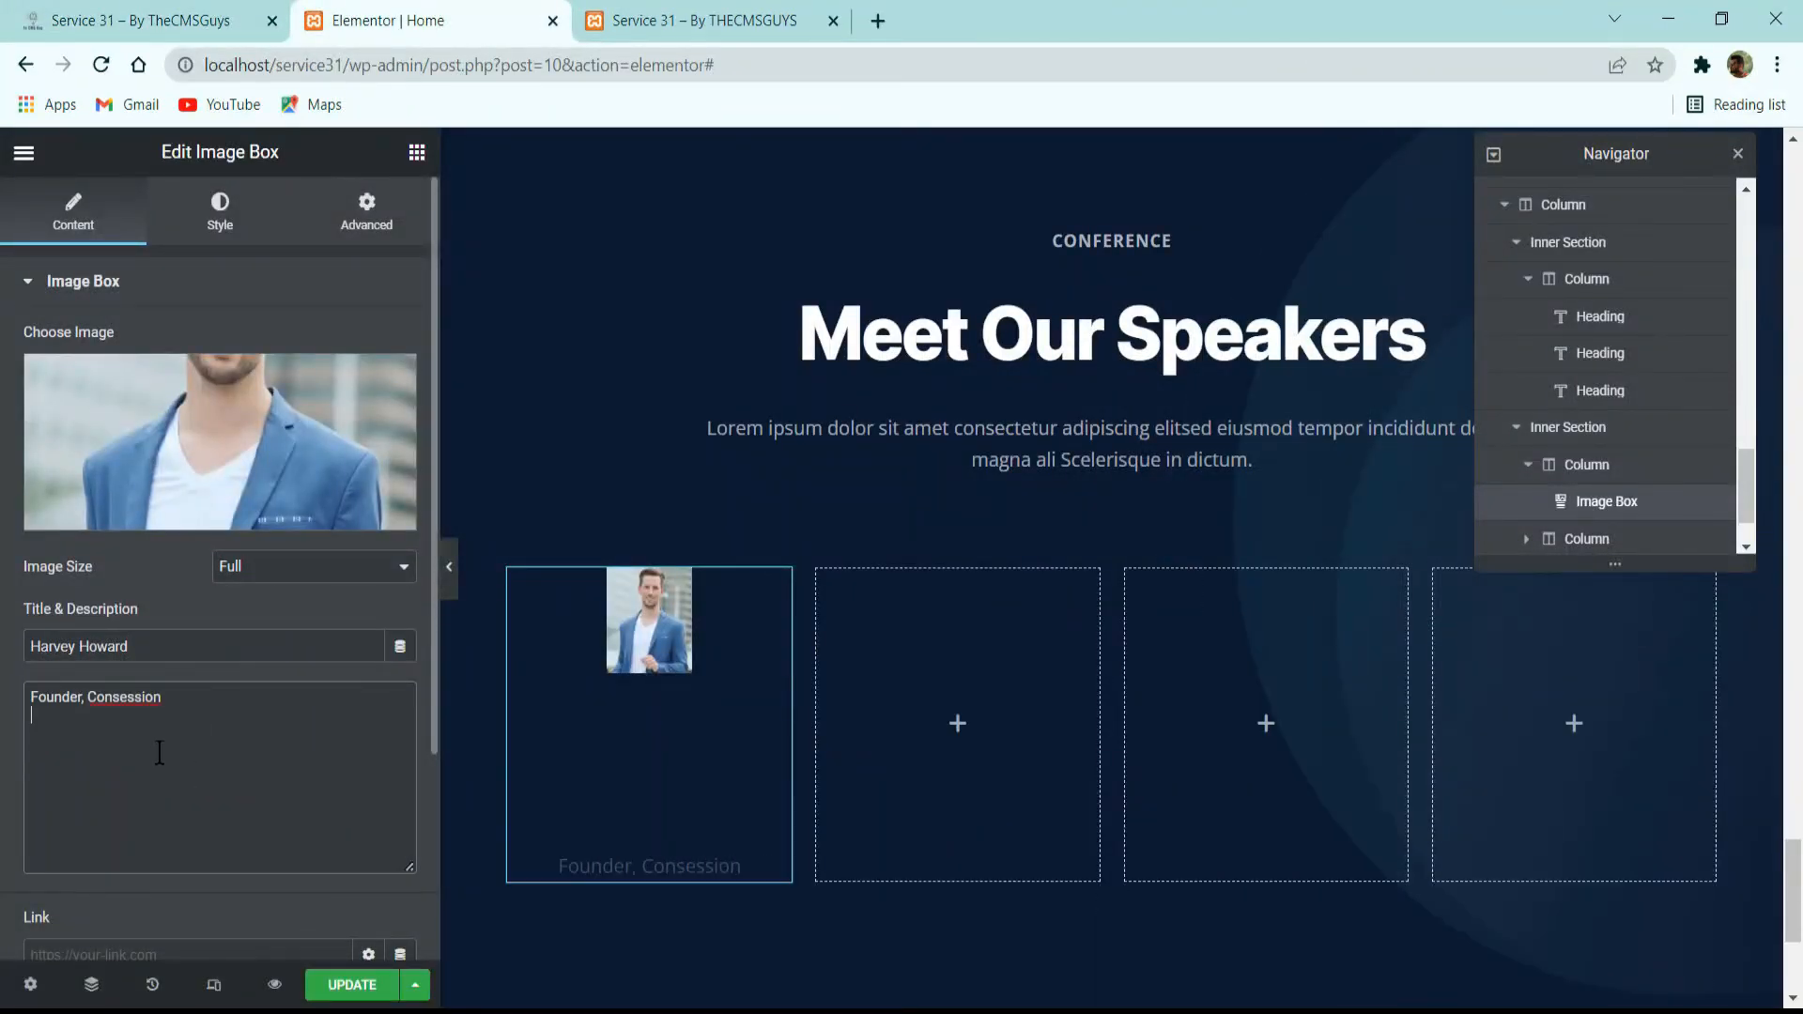
scroll(159, 753, "down", 3)
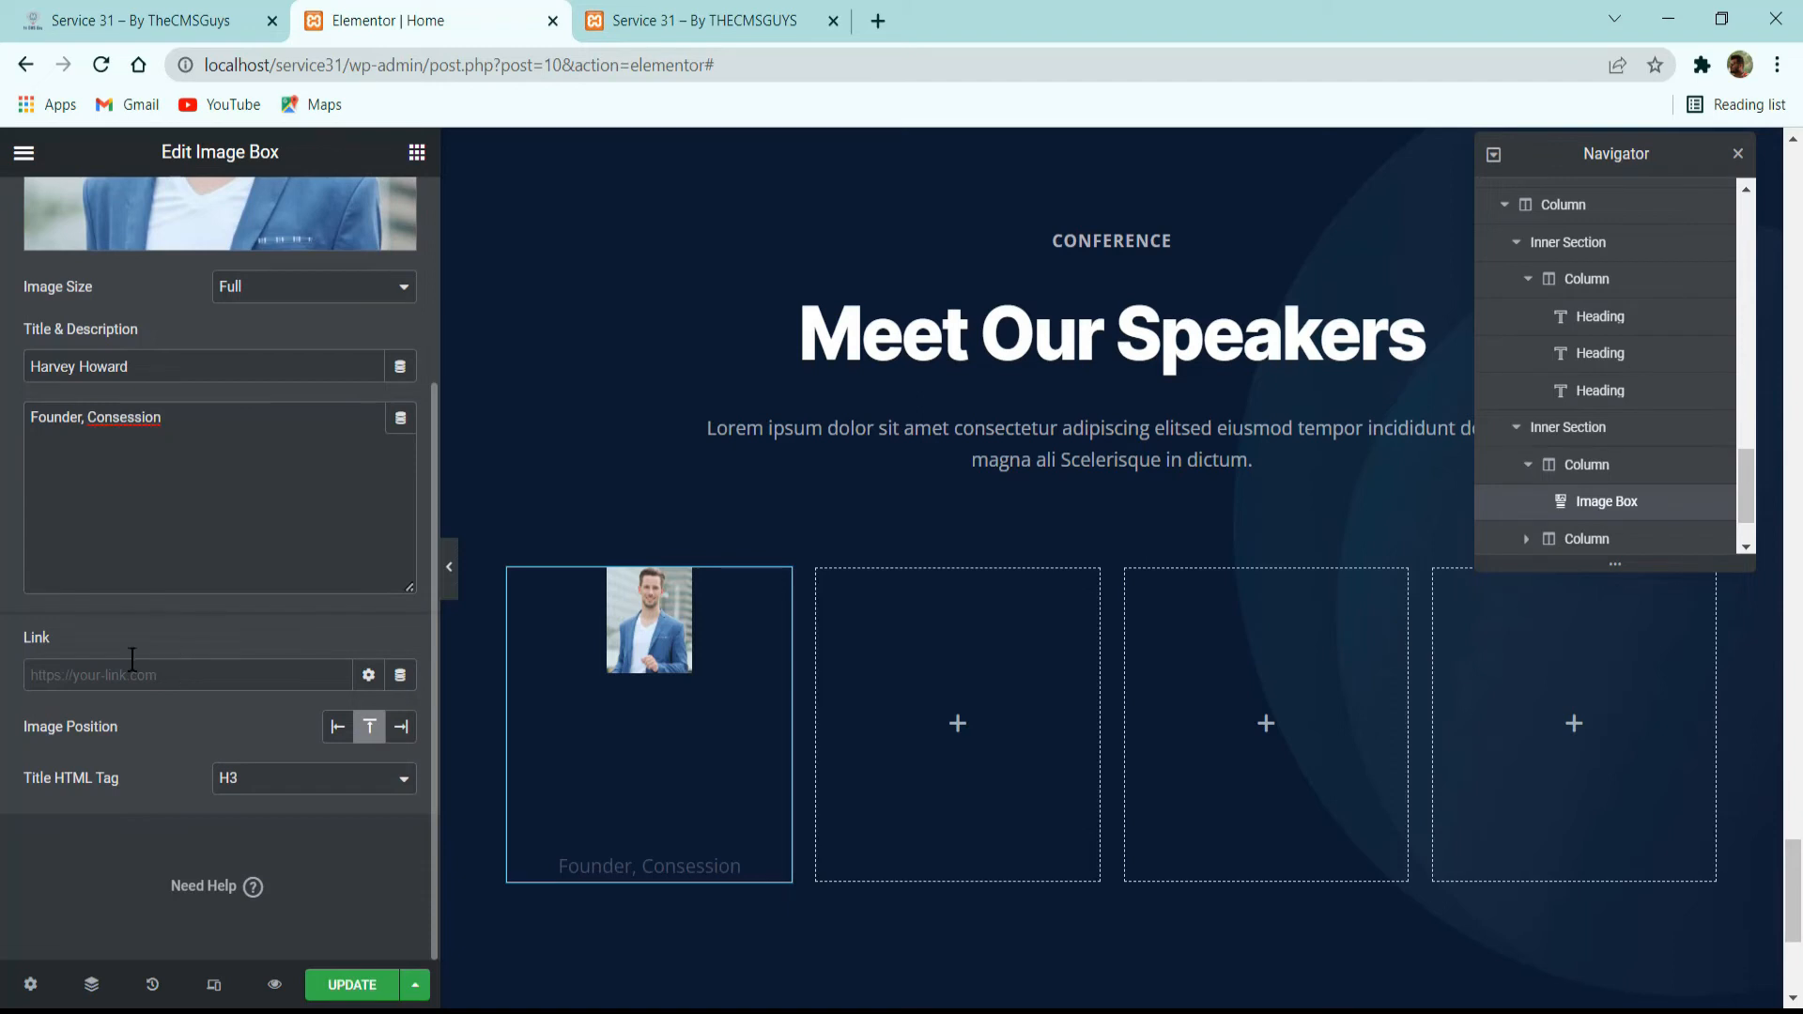
scroll(154, 713, "up", 5)
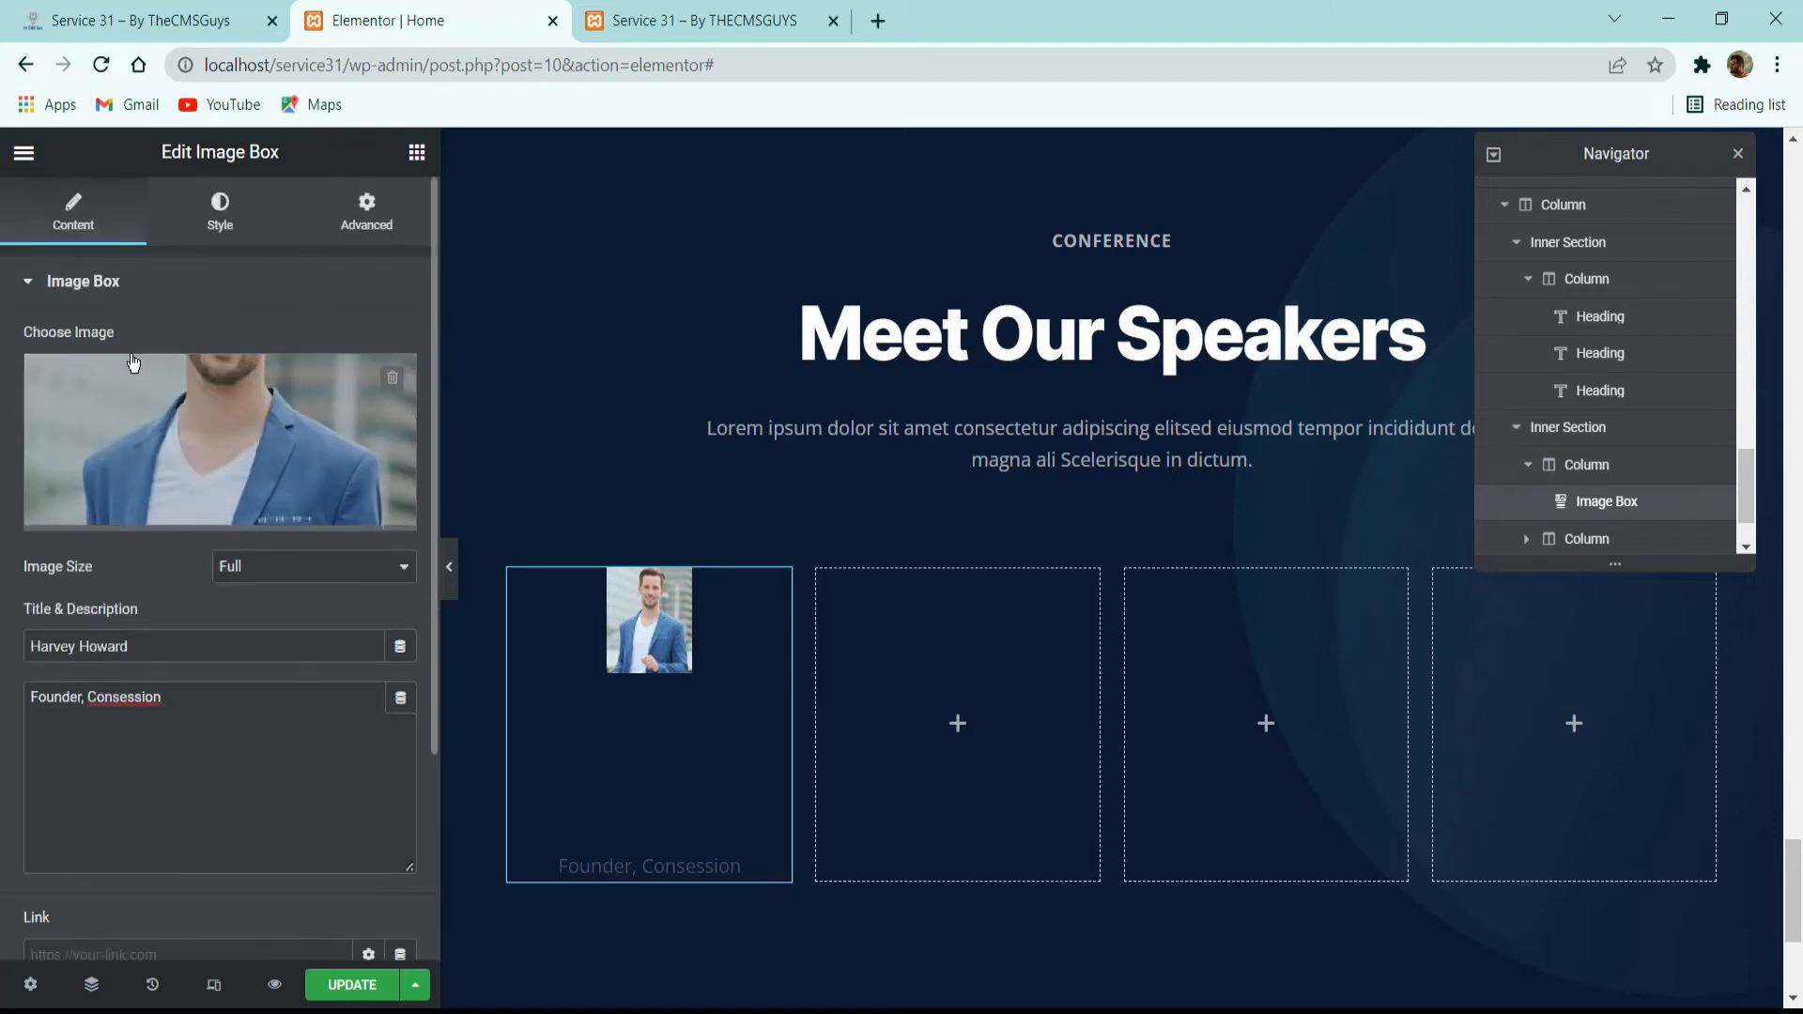
Set the image box photo's spacing to 16, width to 100% and border radius to 16 px.
left_click(220, 211)
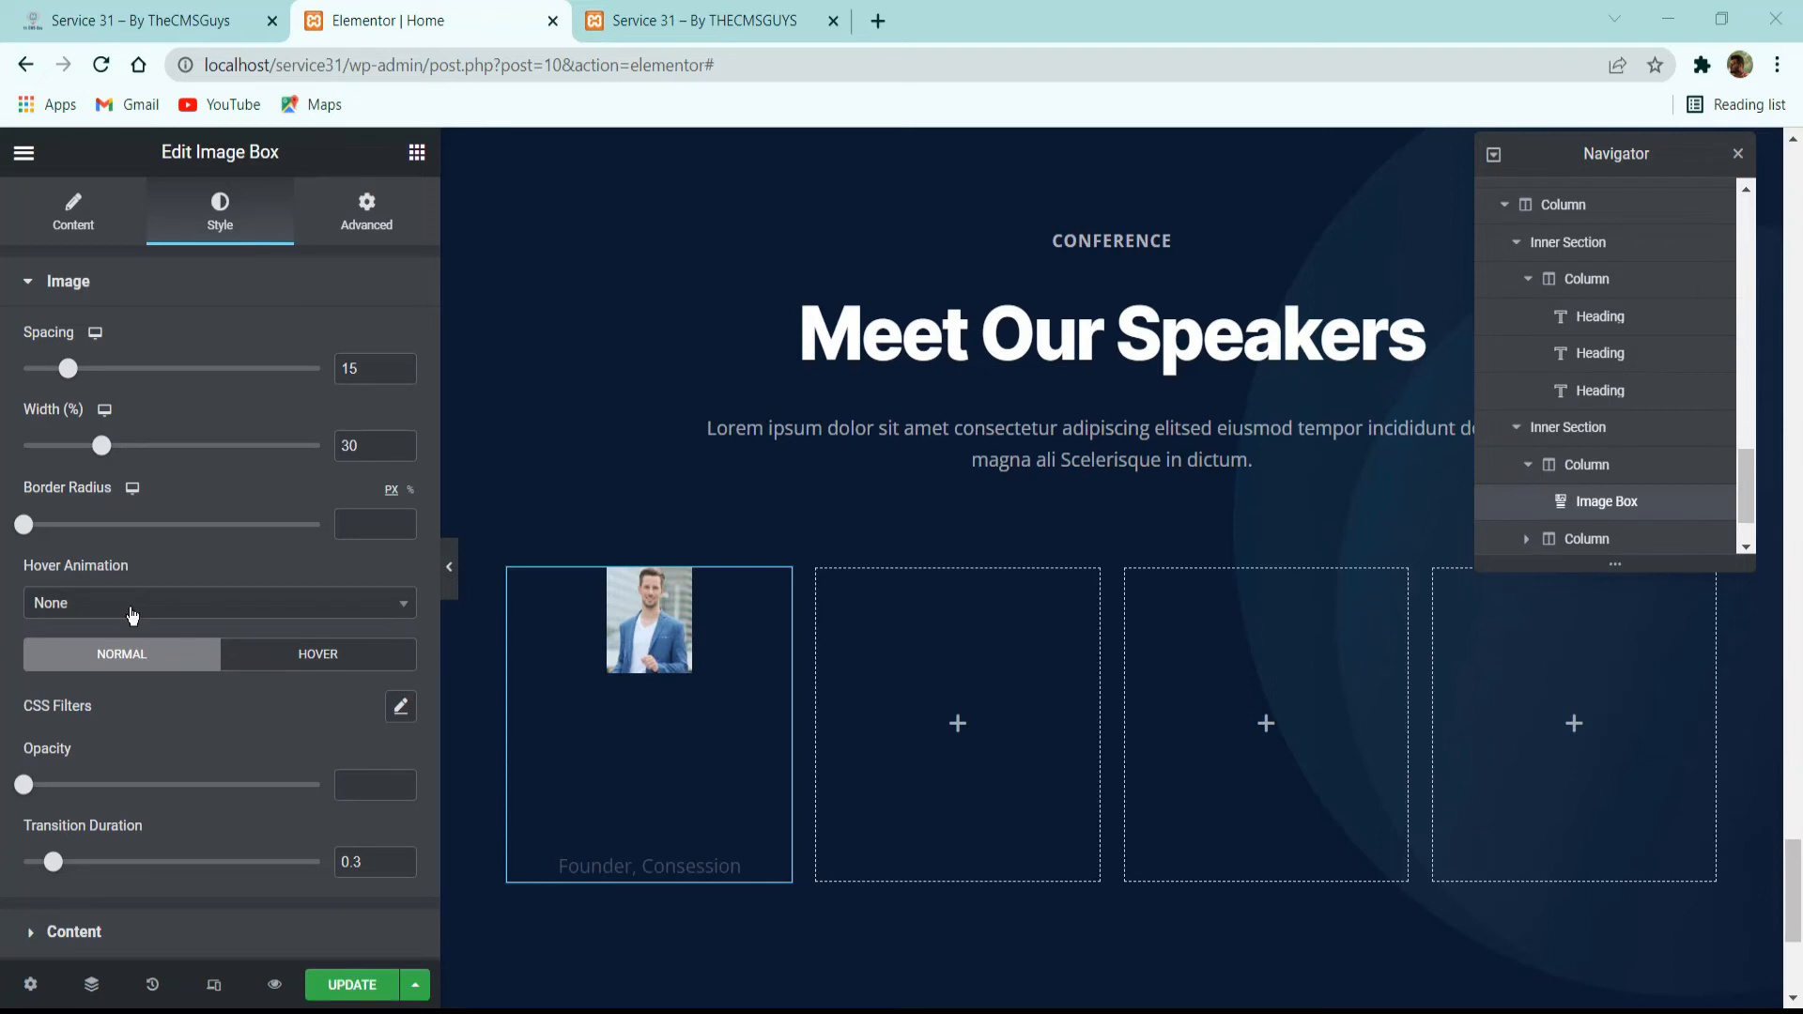
double_click(367, 376)
type("16")
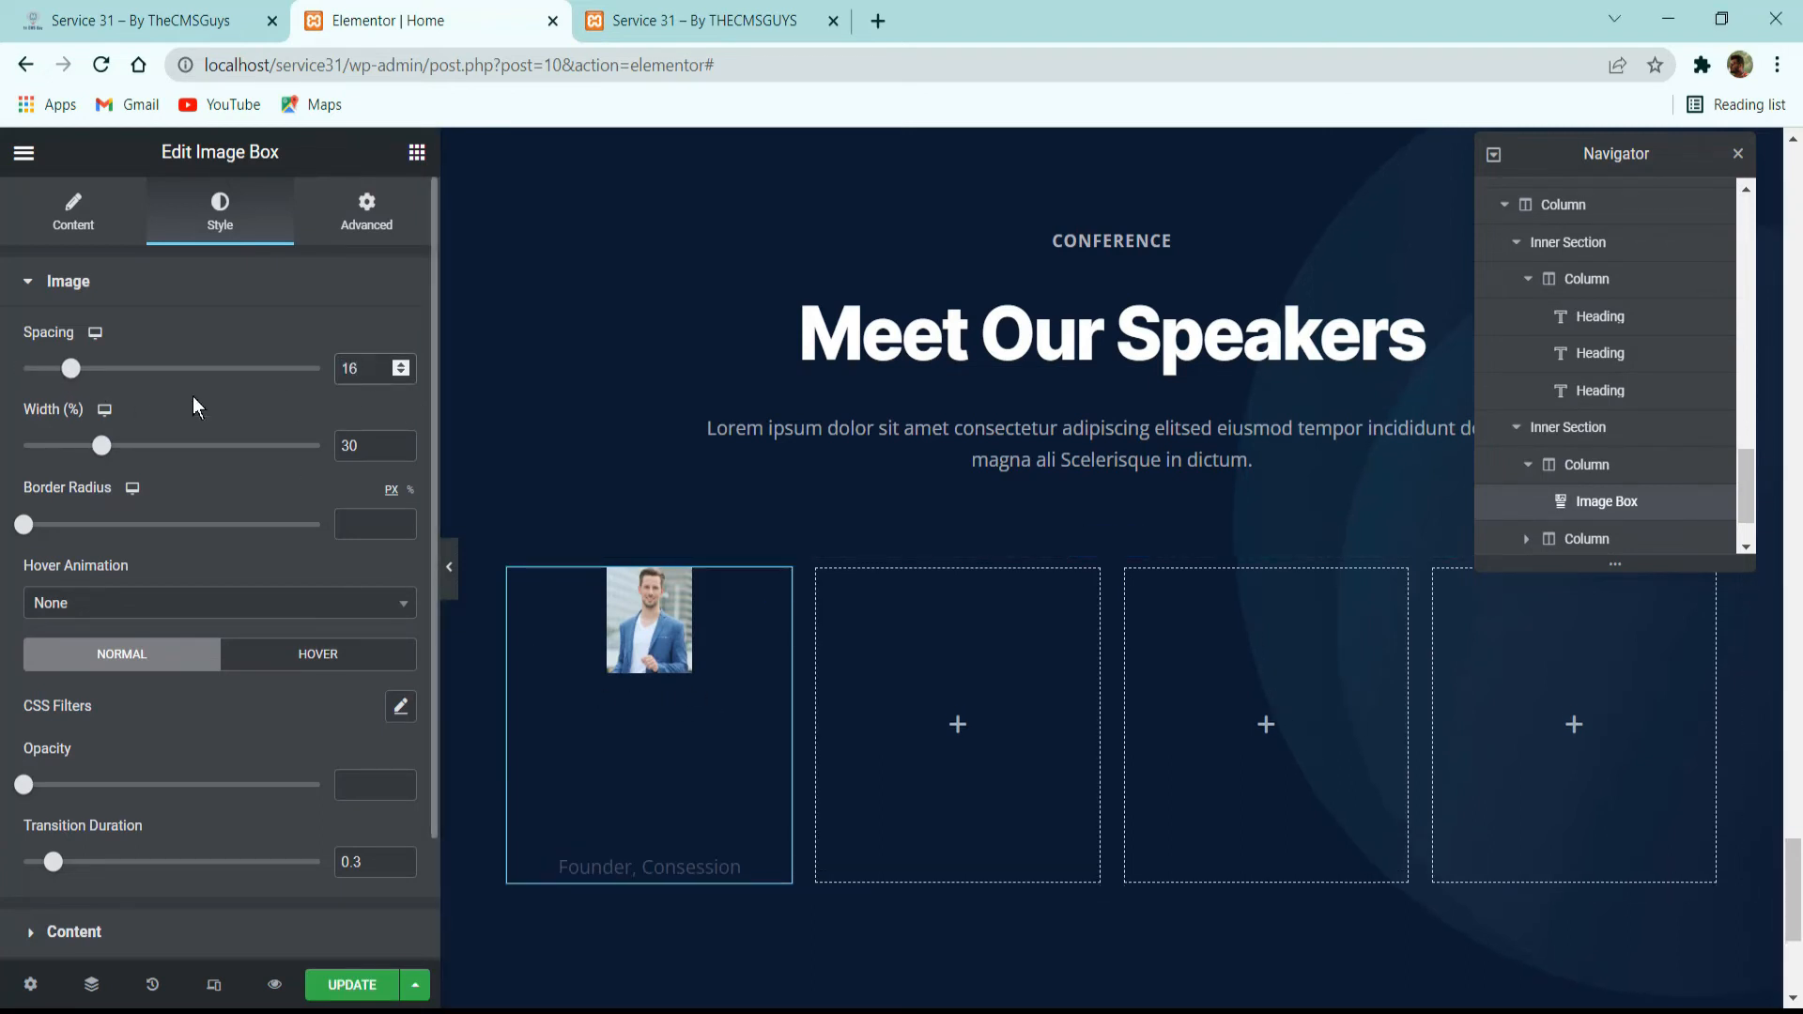
left_click(116, 447)
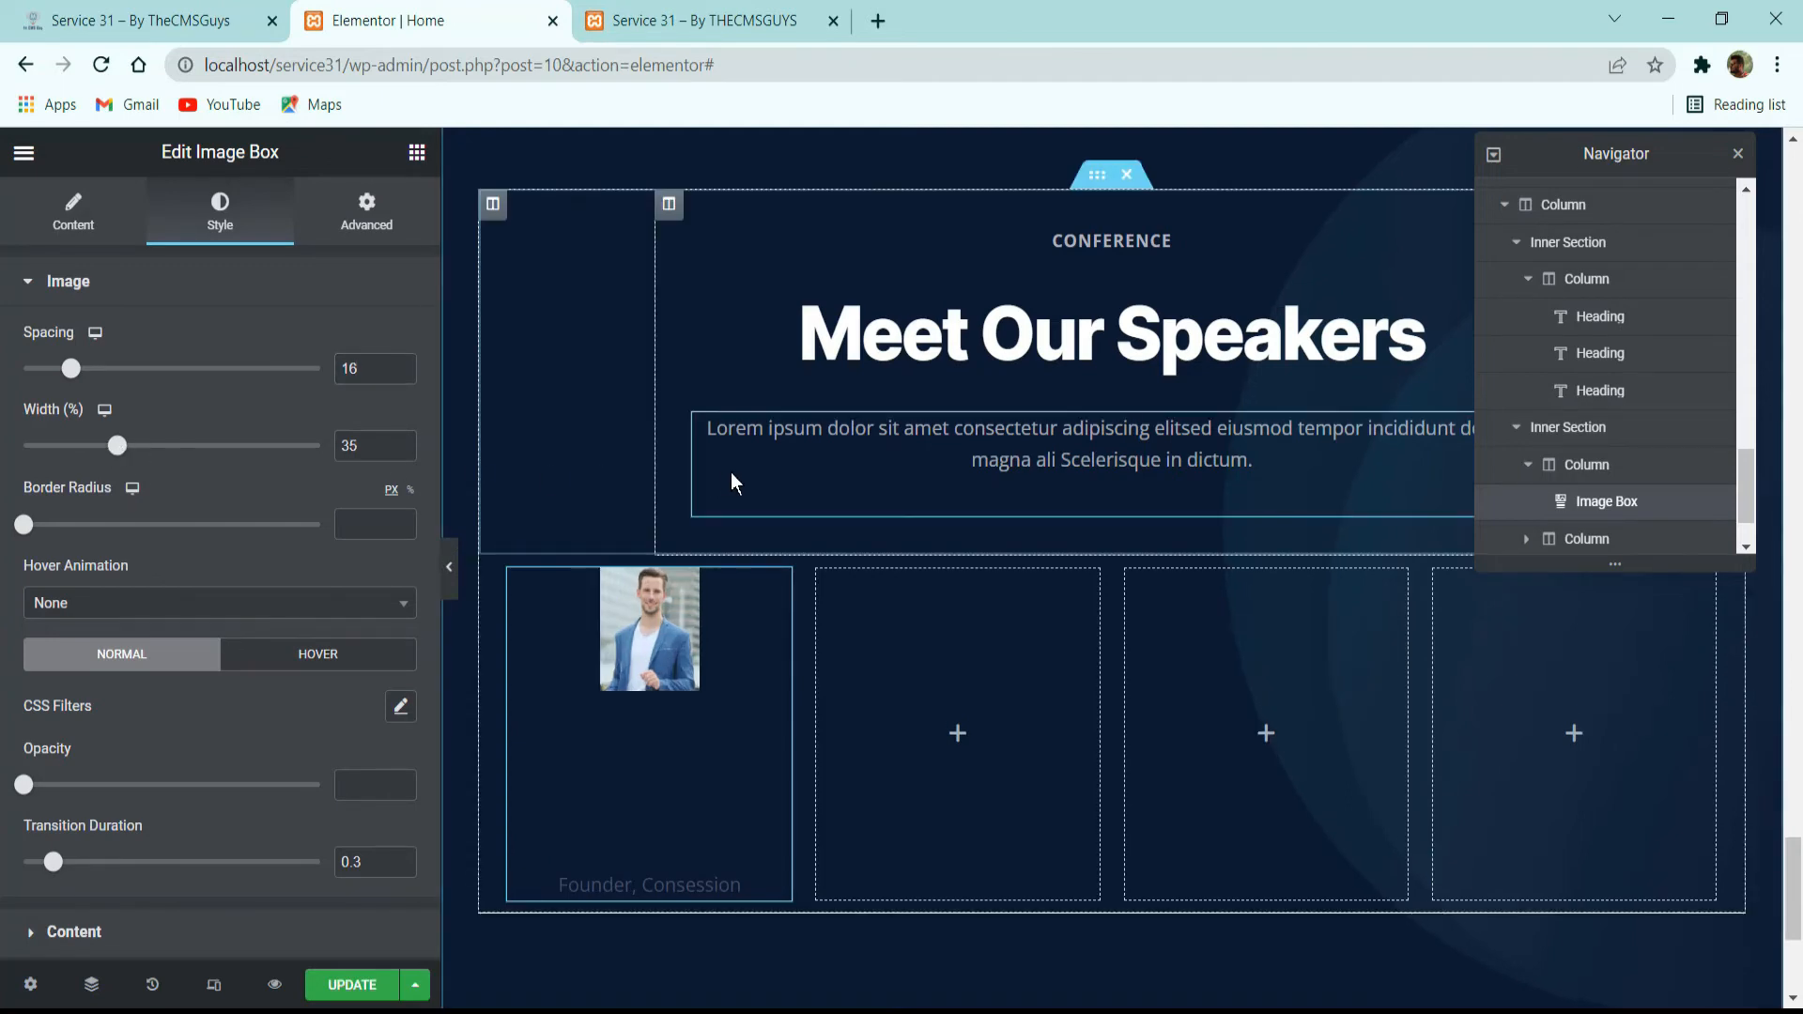
left_click_drag(329, 496, 326, 470)
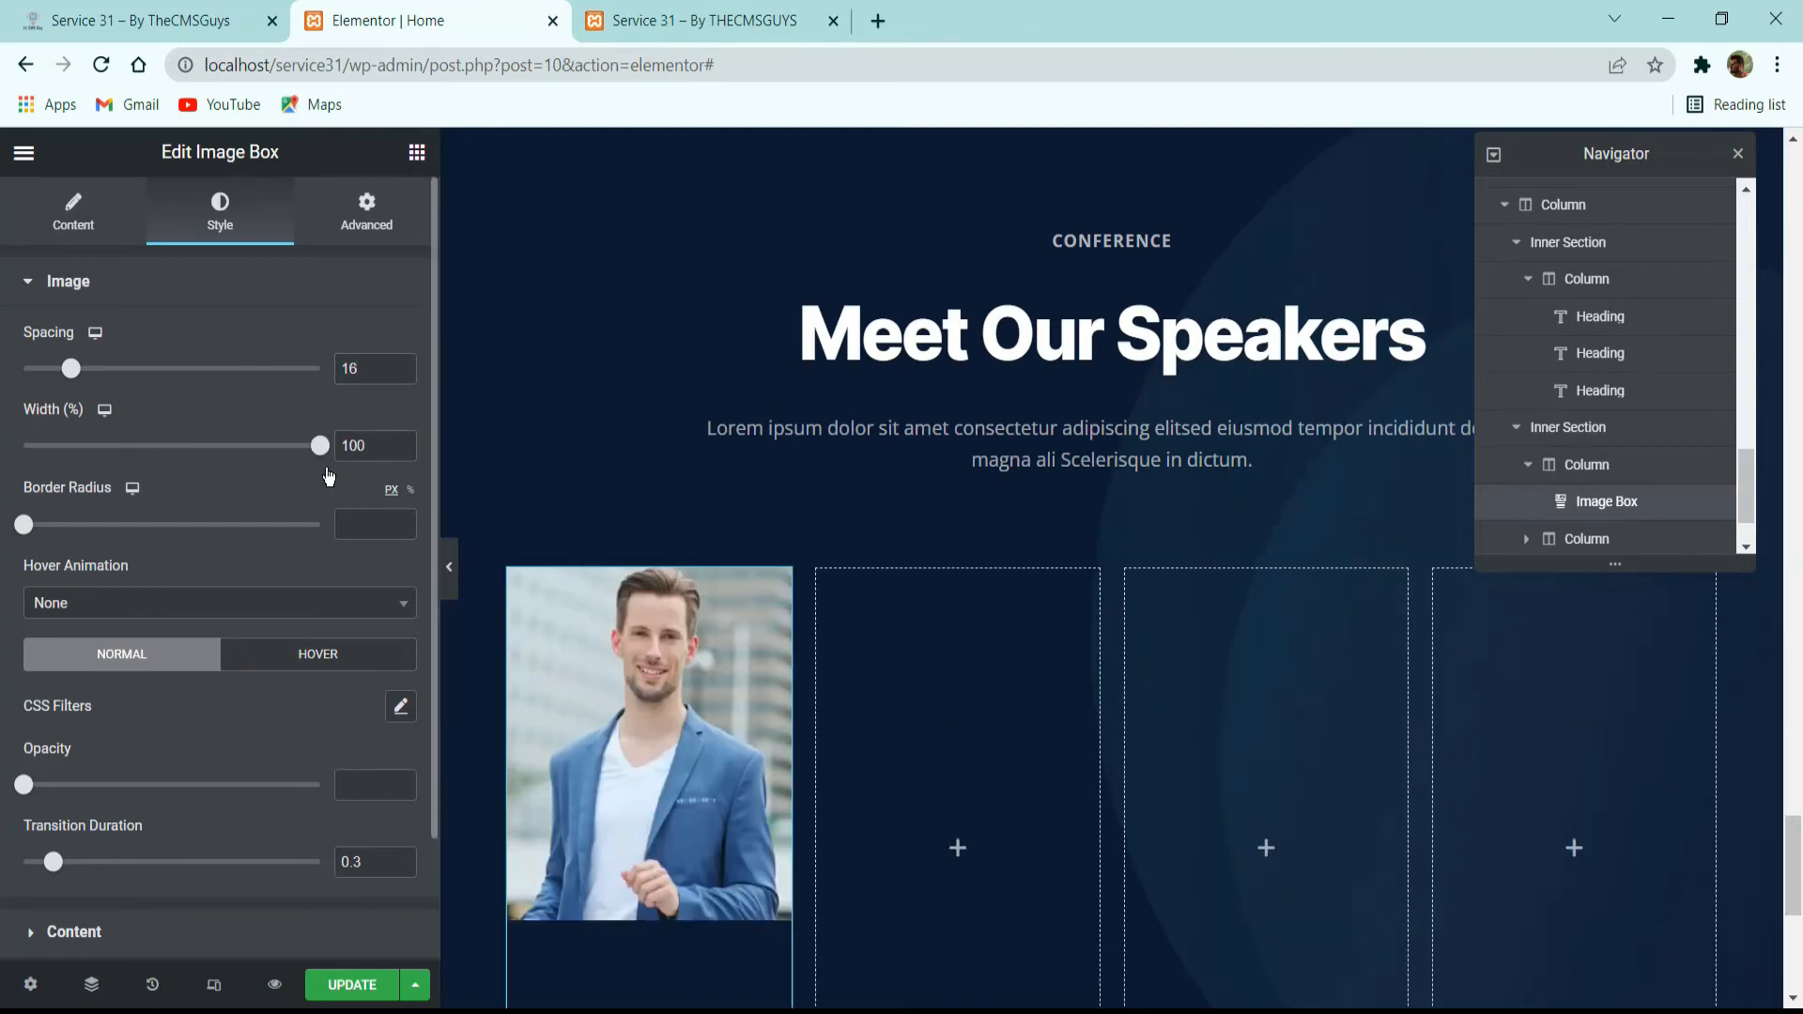
left_click(362, 524)
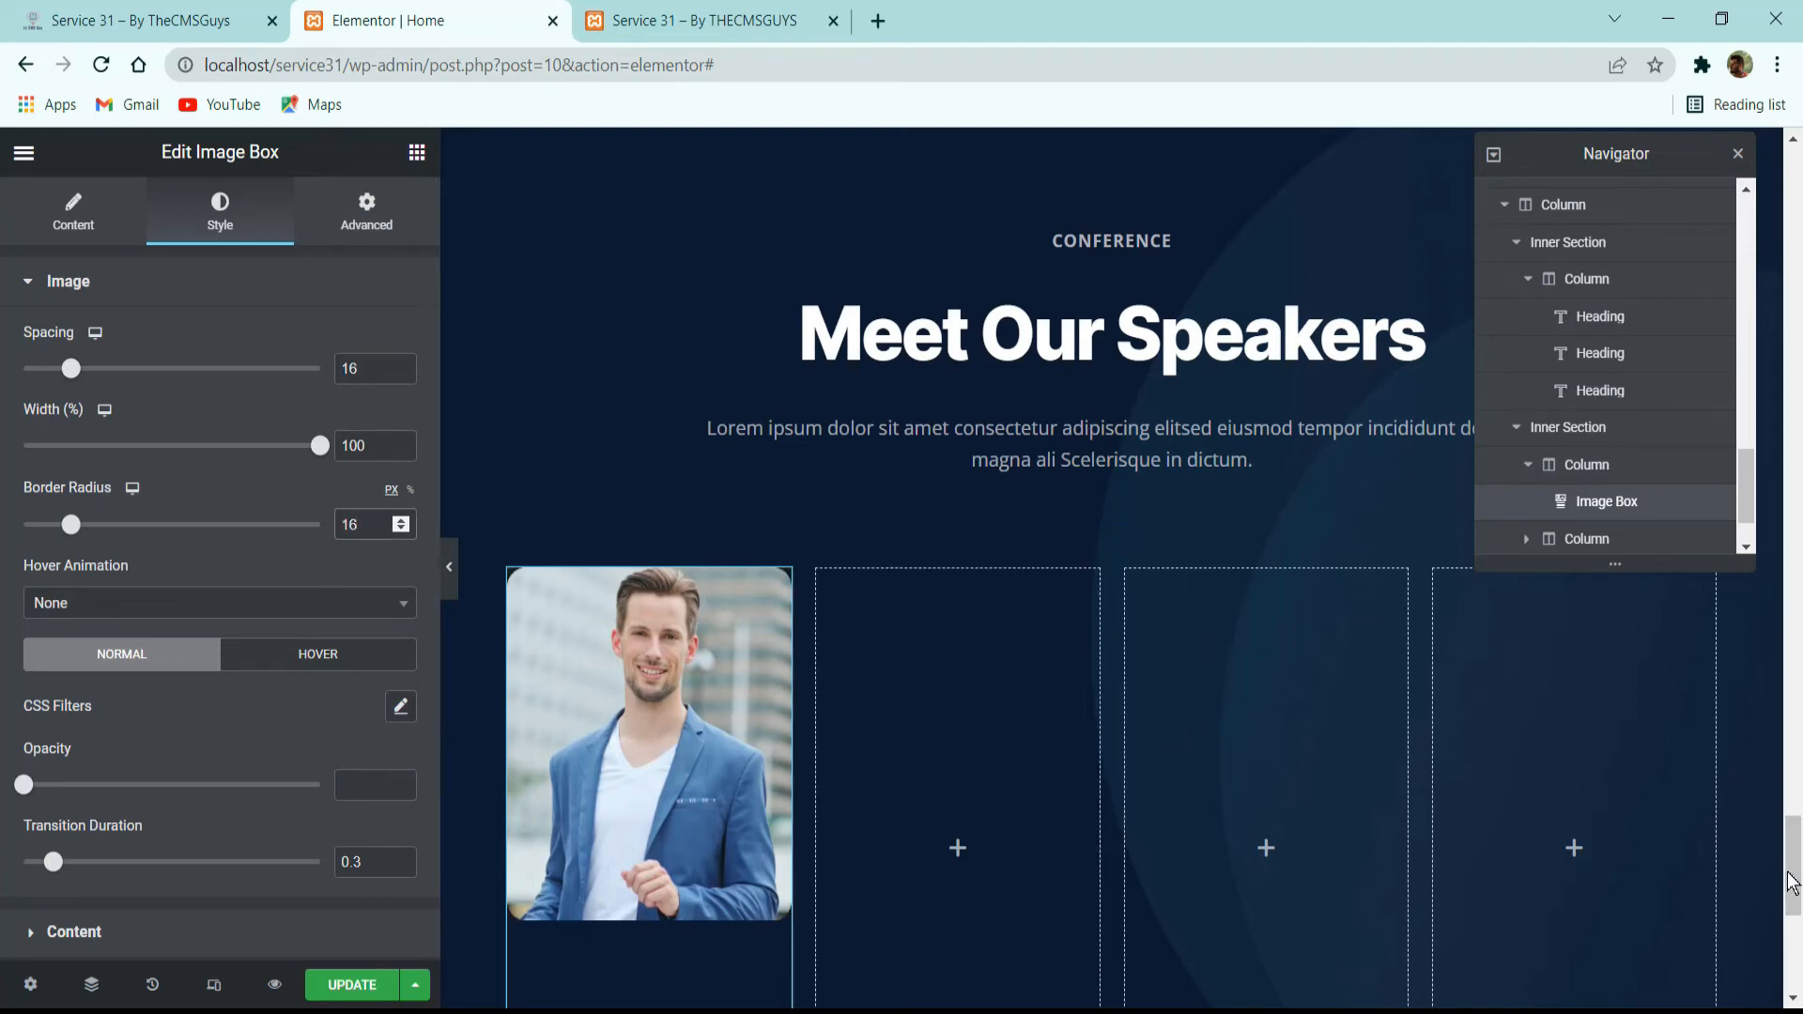
Compare the photo with the reference site's speaker cards, try the Custom image size and set it back to Full.
left_click(214, 11)
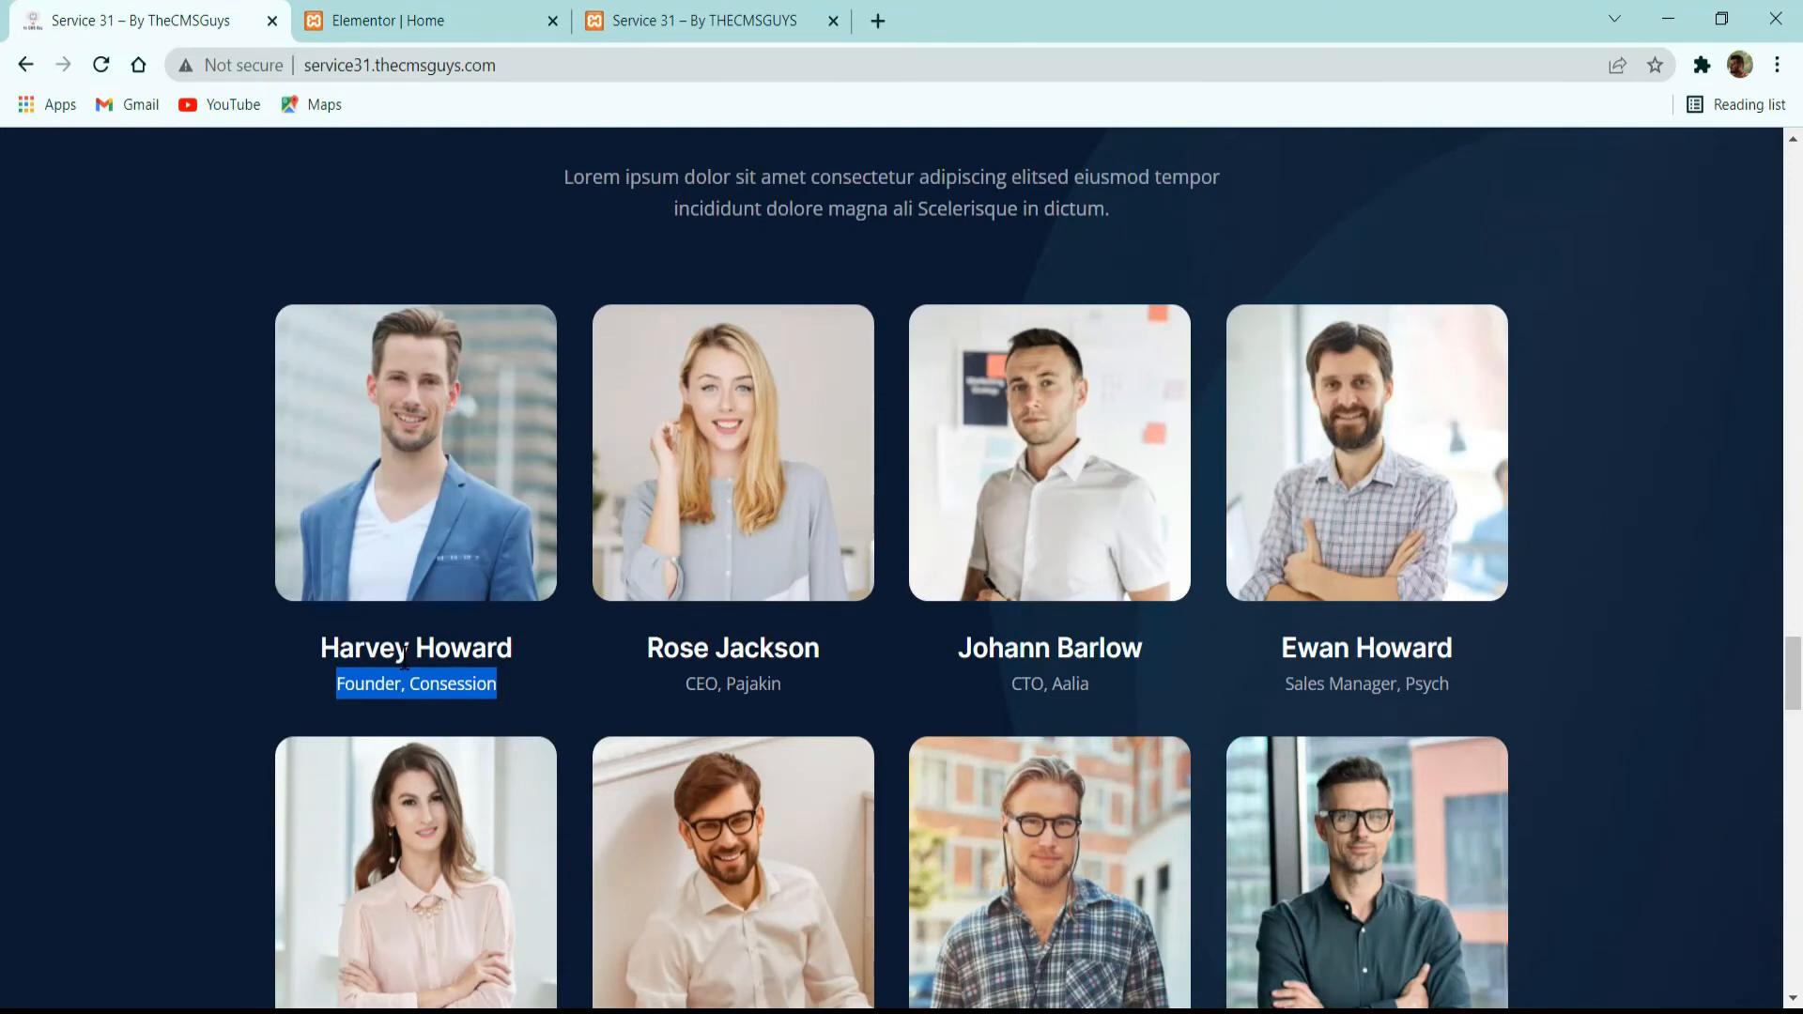
key("ctrl+Tab")
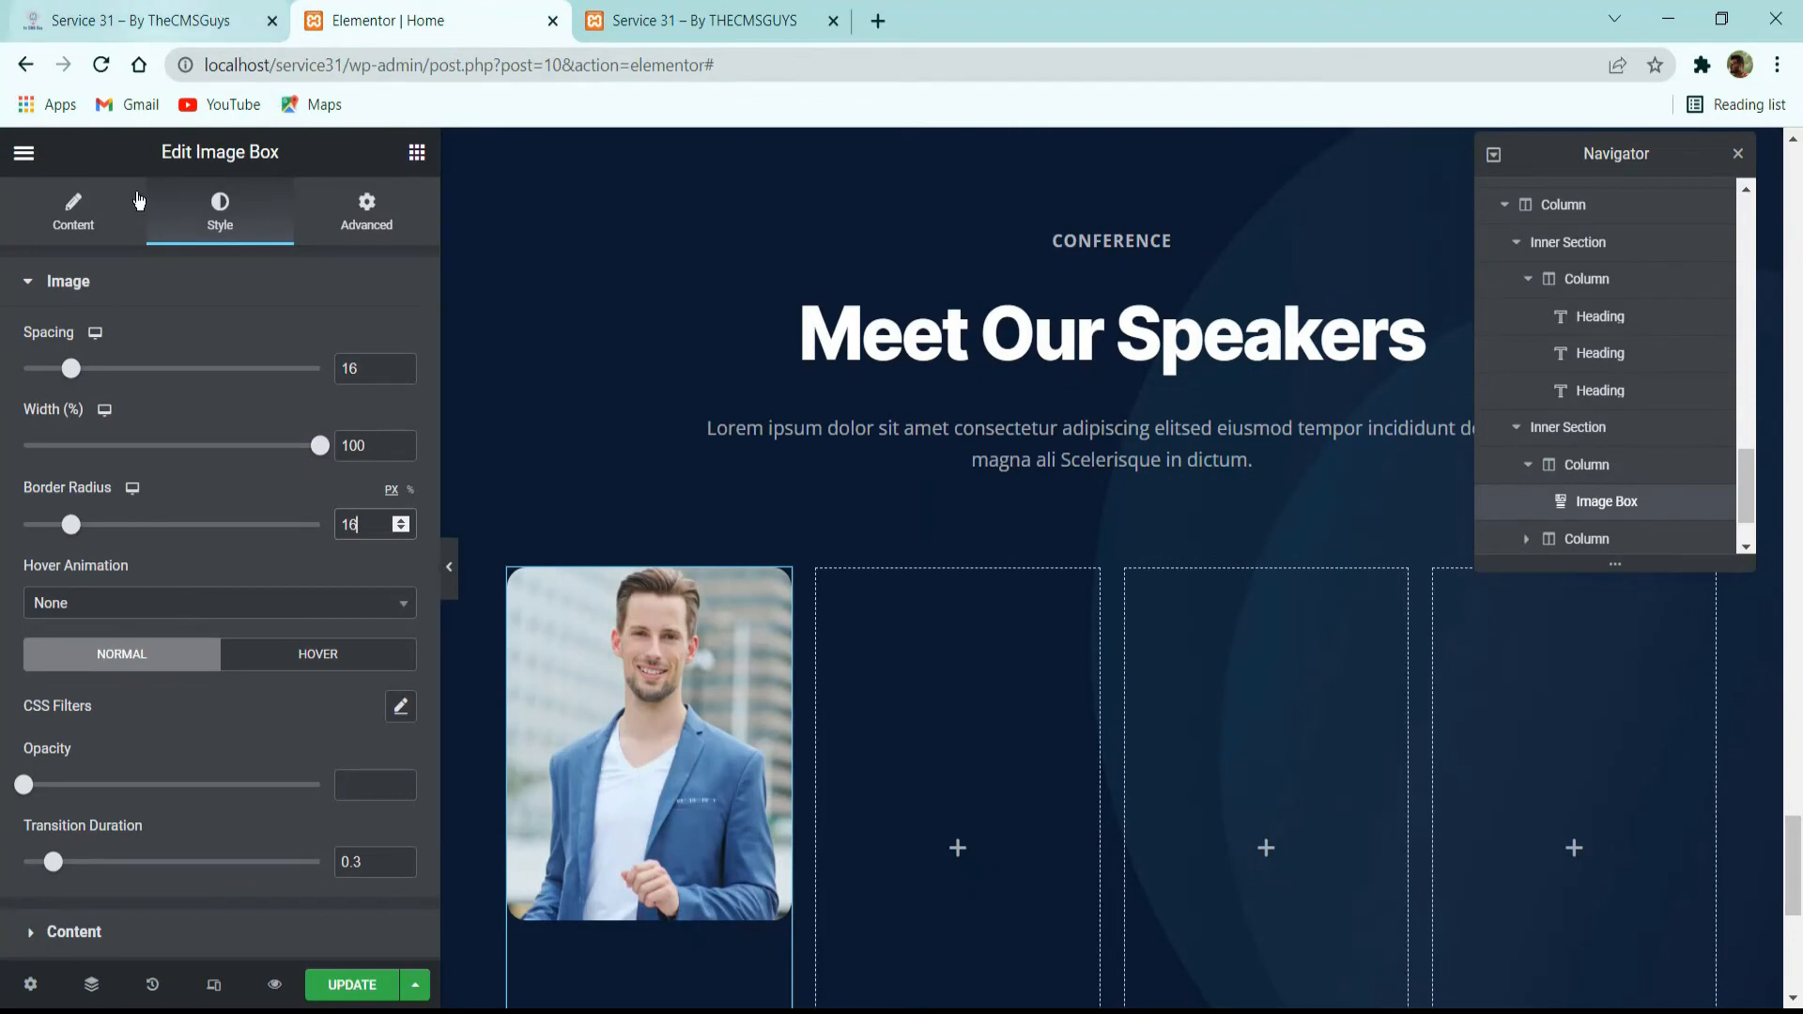
left_click(188, 21)
left_click(414, 11)
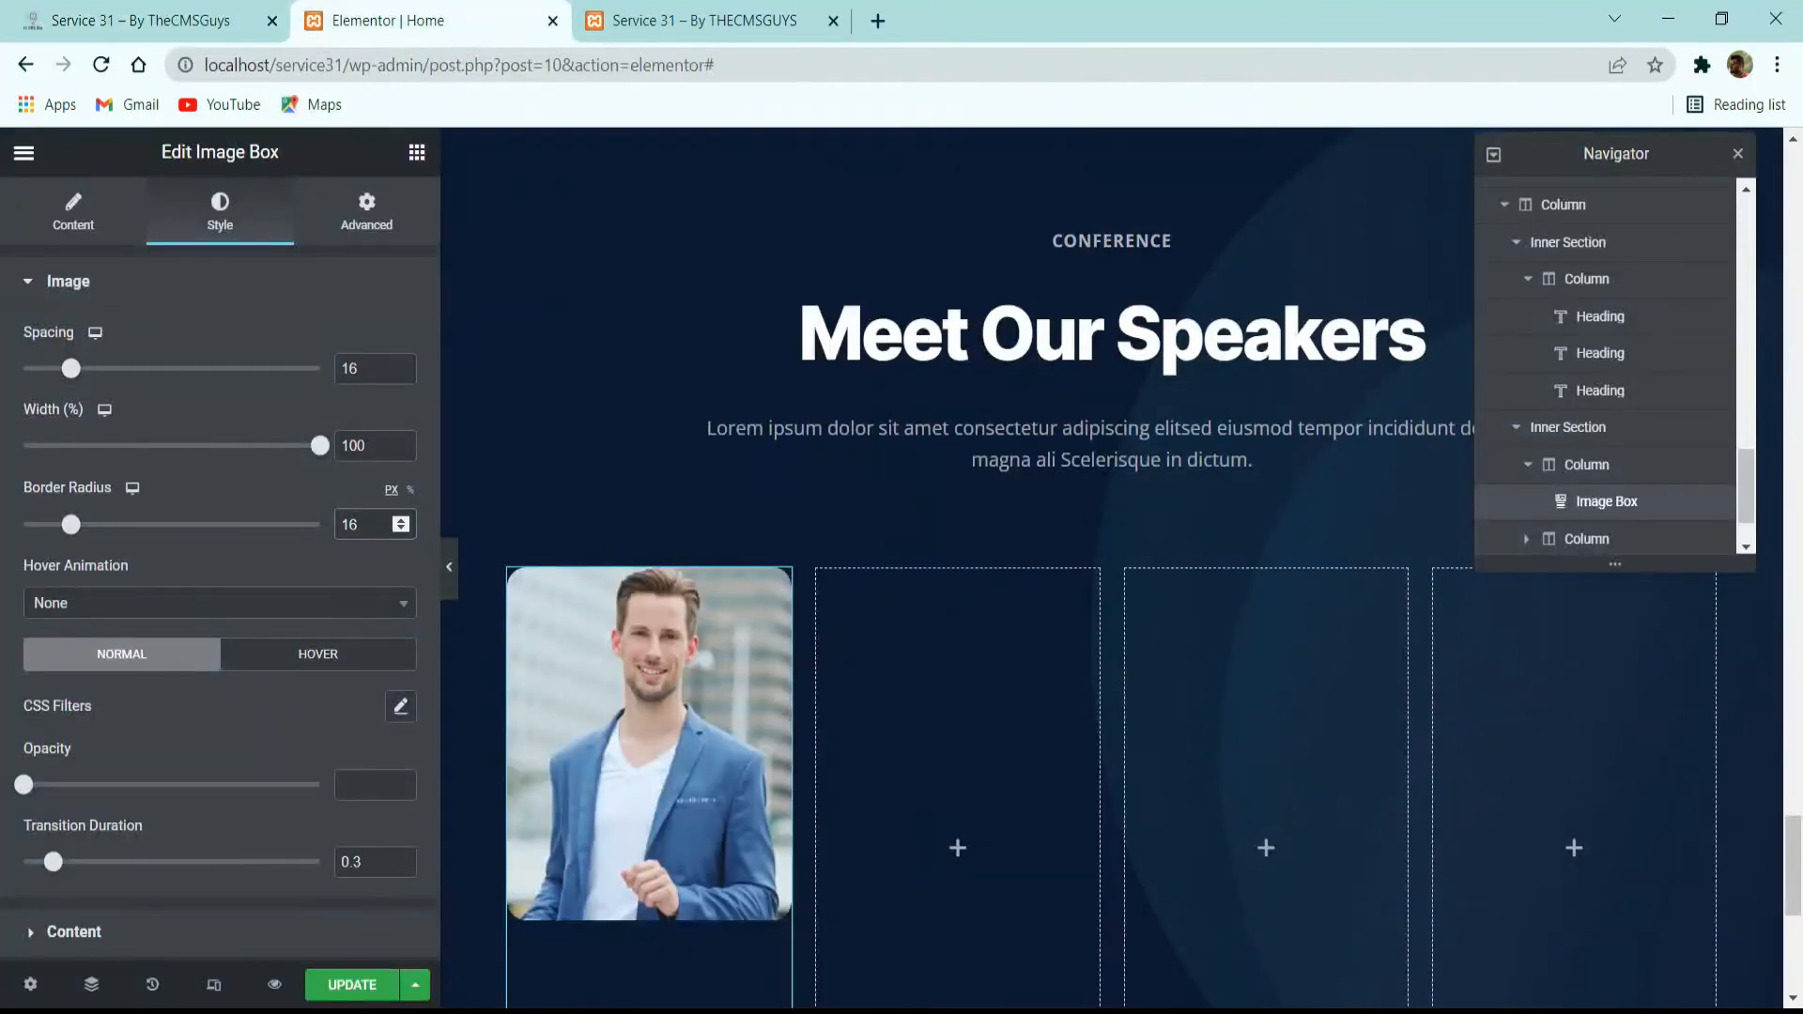
key("alt+Tab")
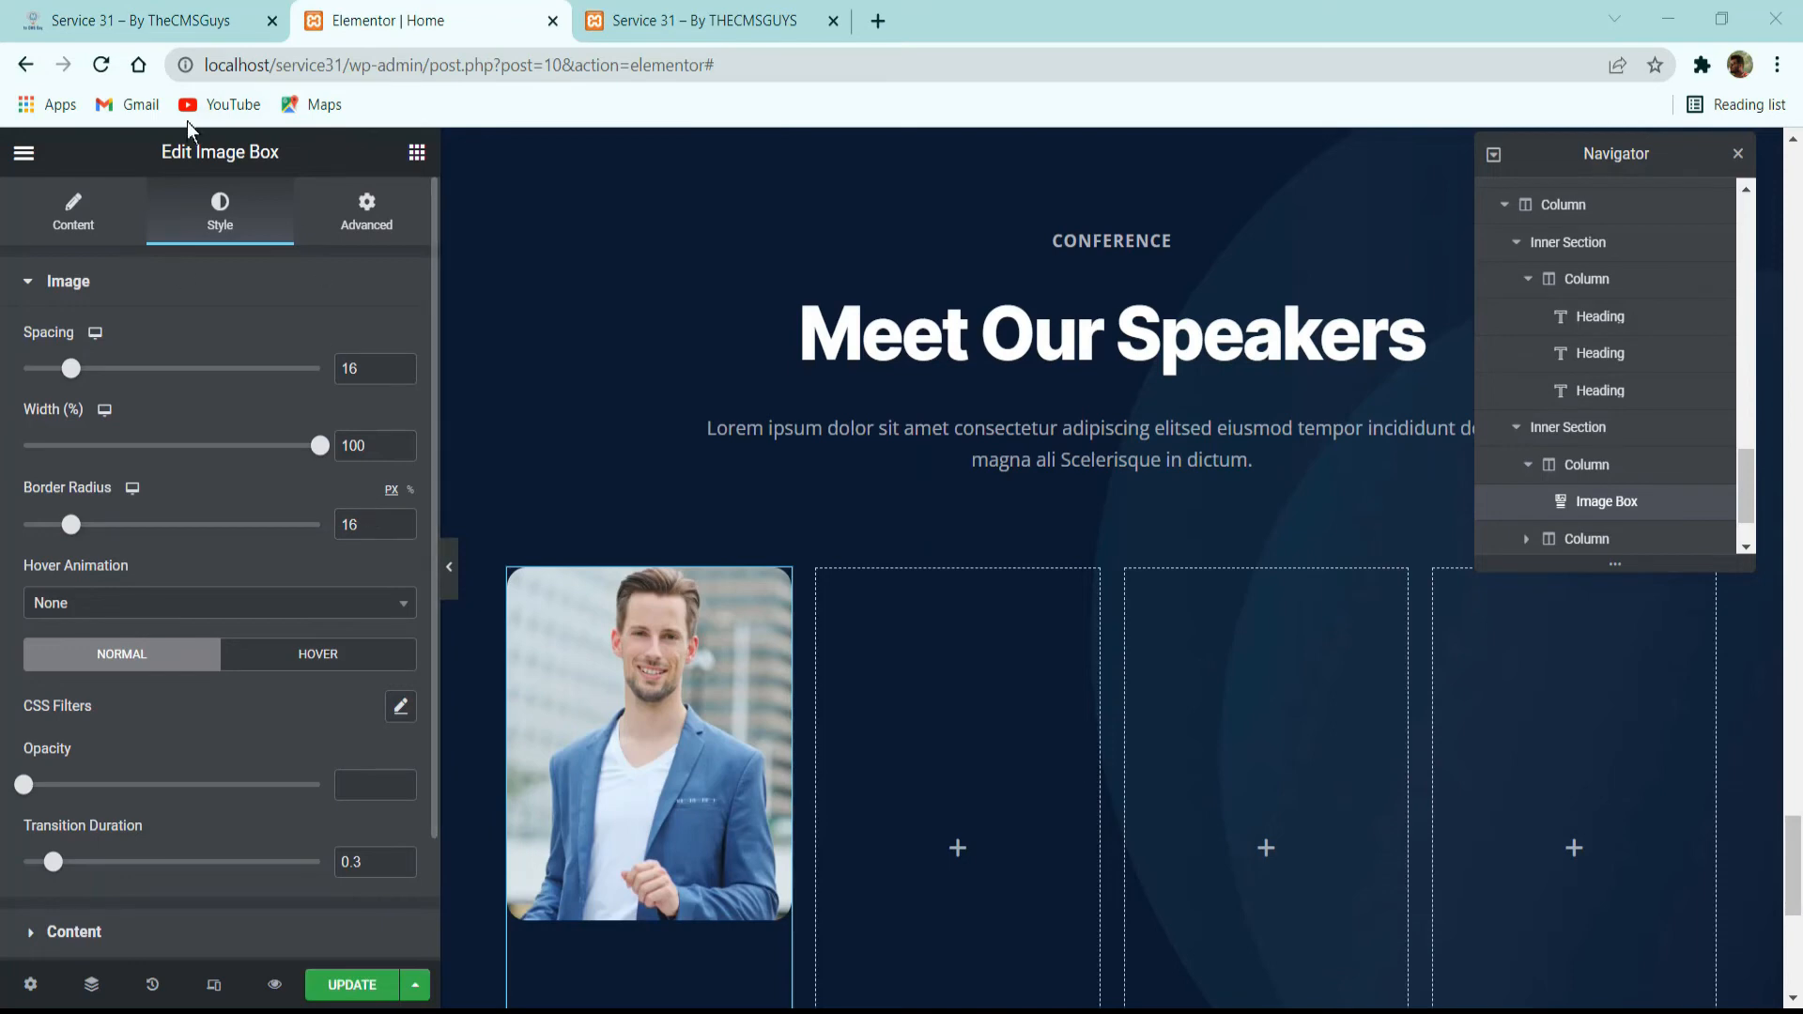
left_click(75, 220)
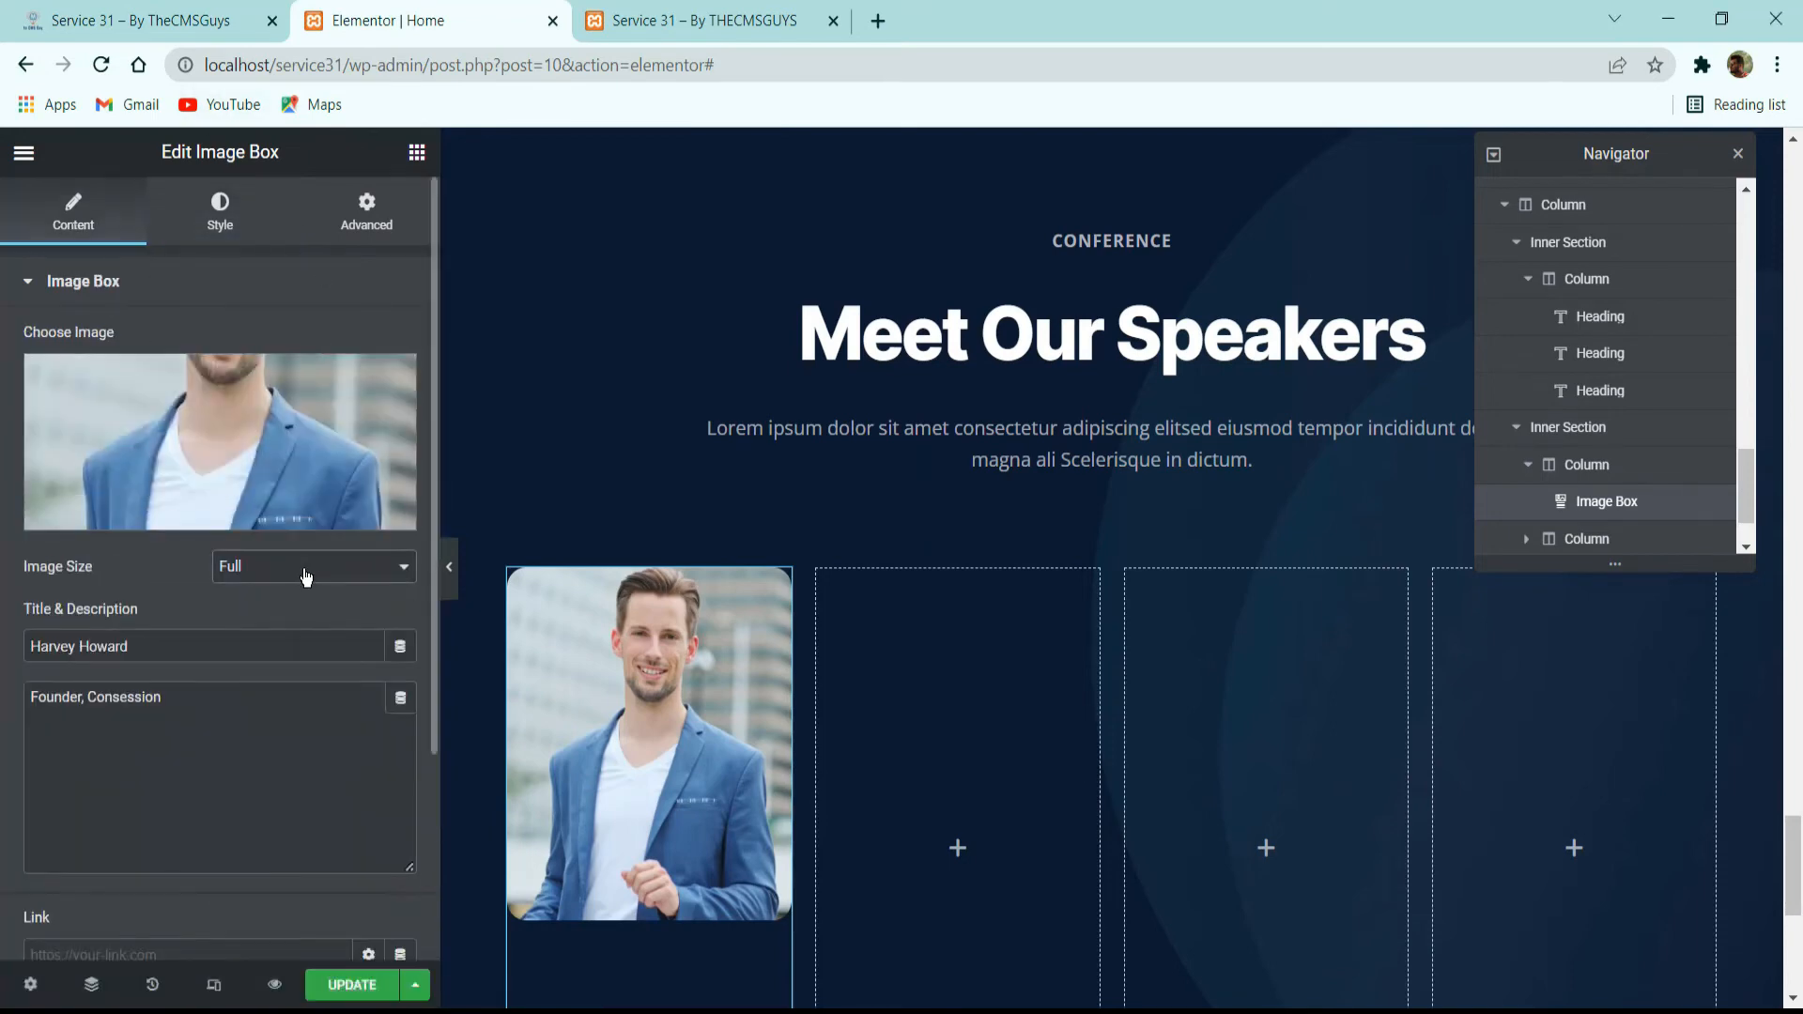
left_click(310, 567)
left_click(267, 721)
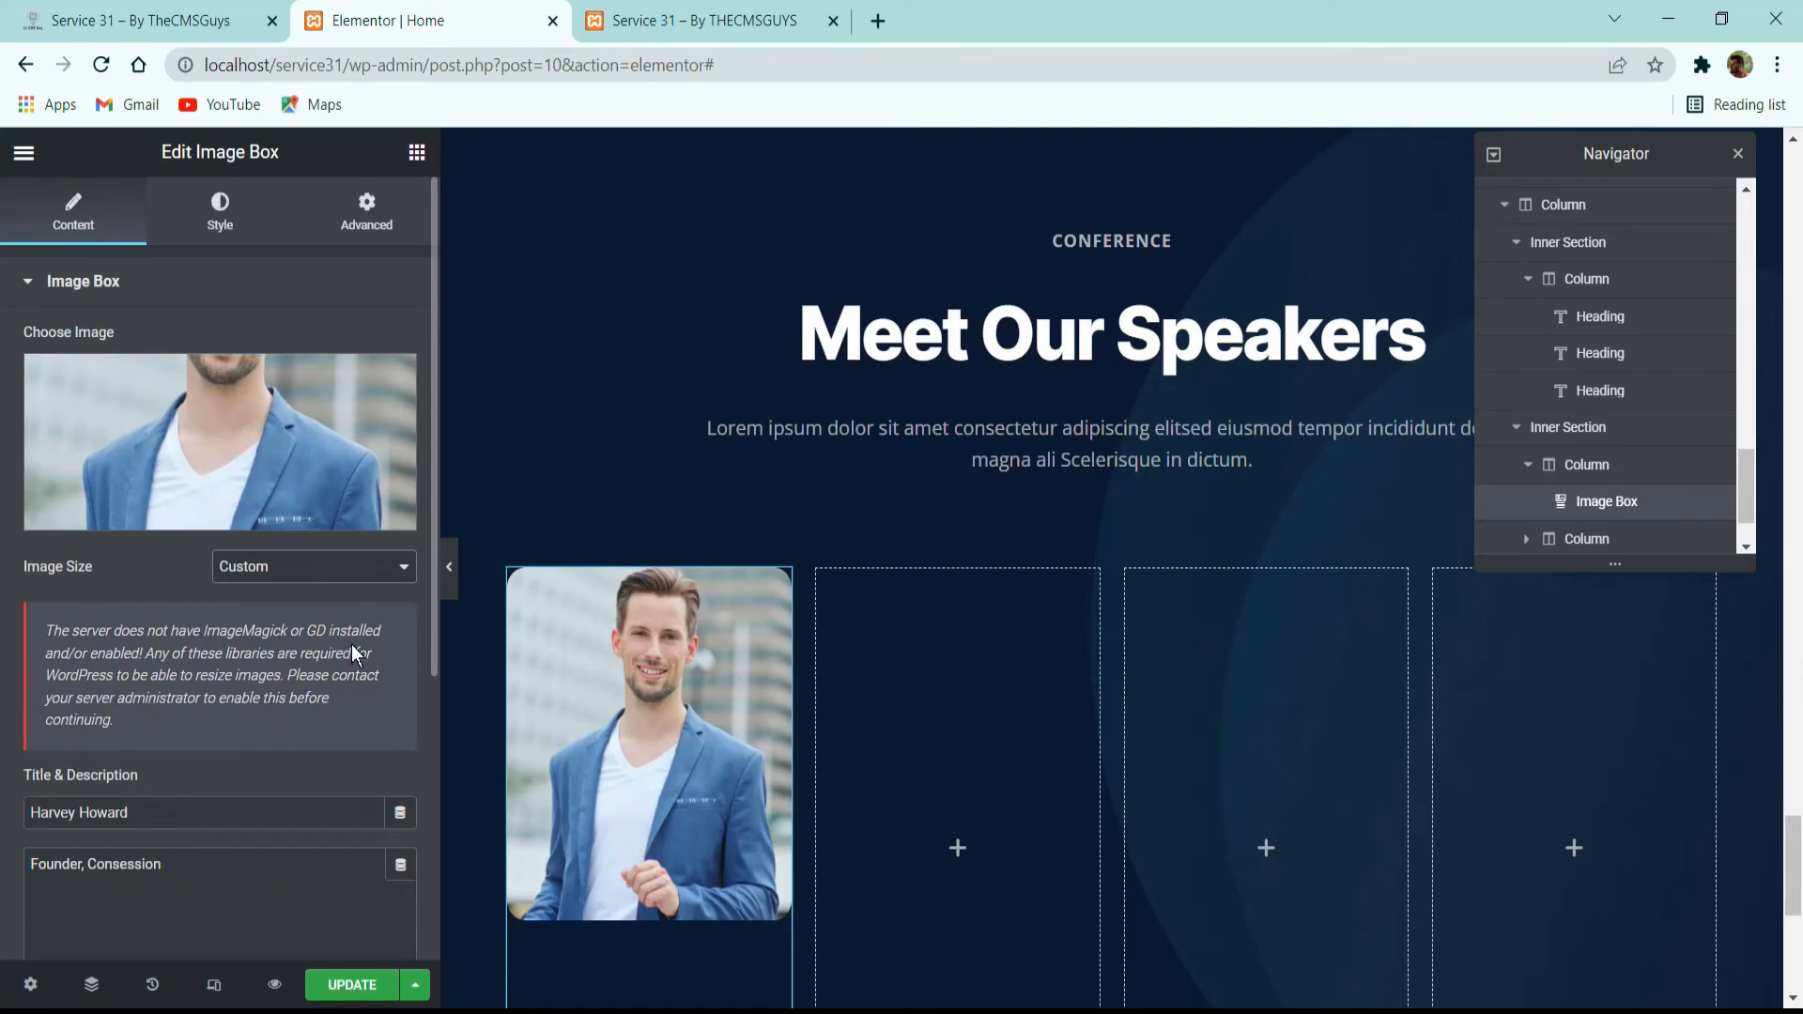
left_click(298, 575)
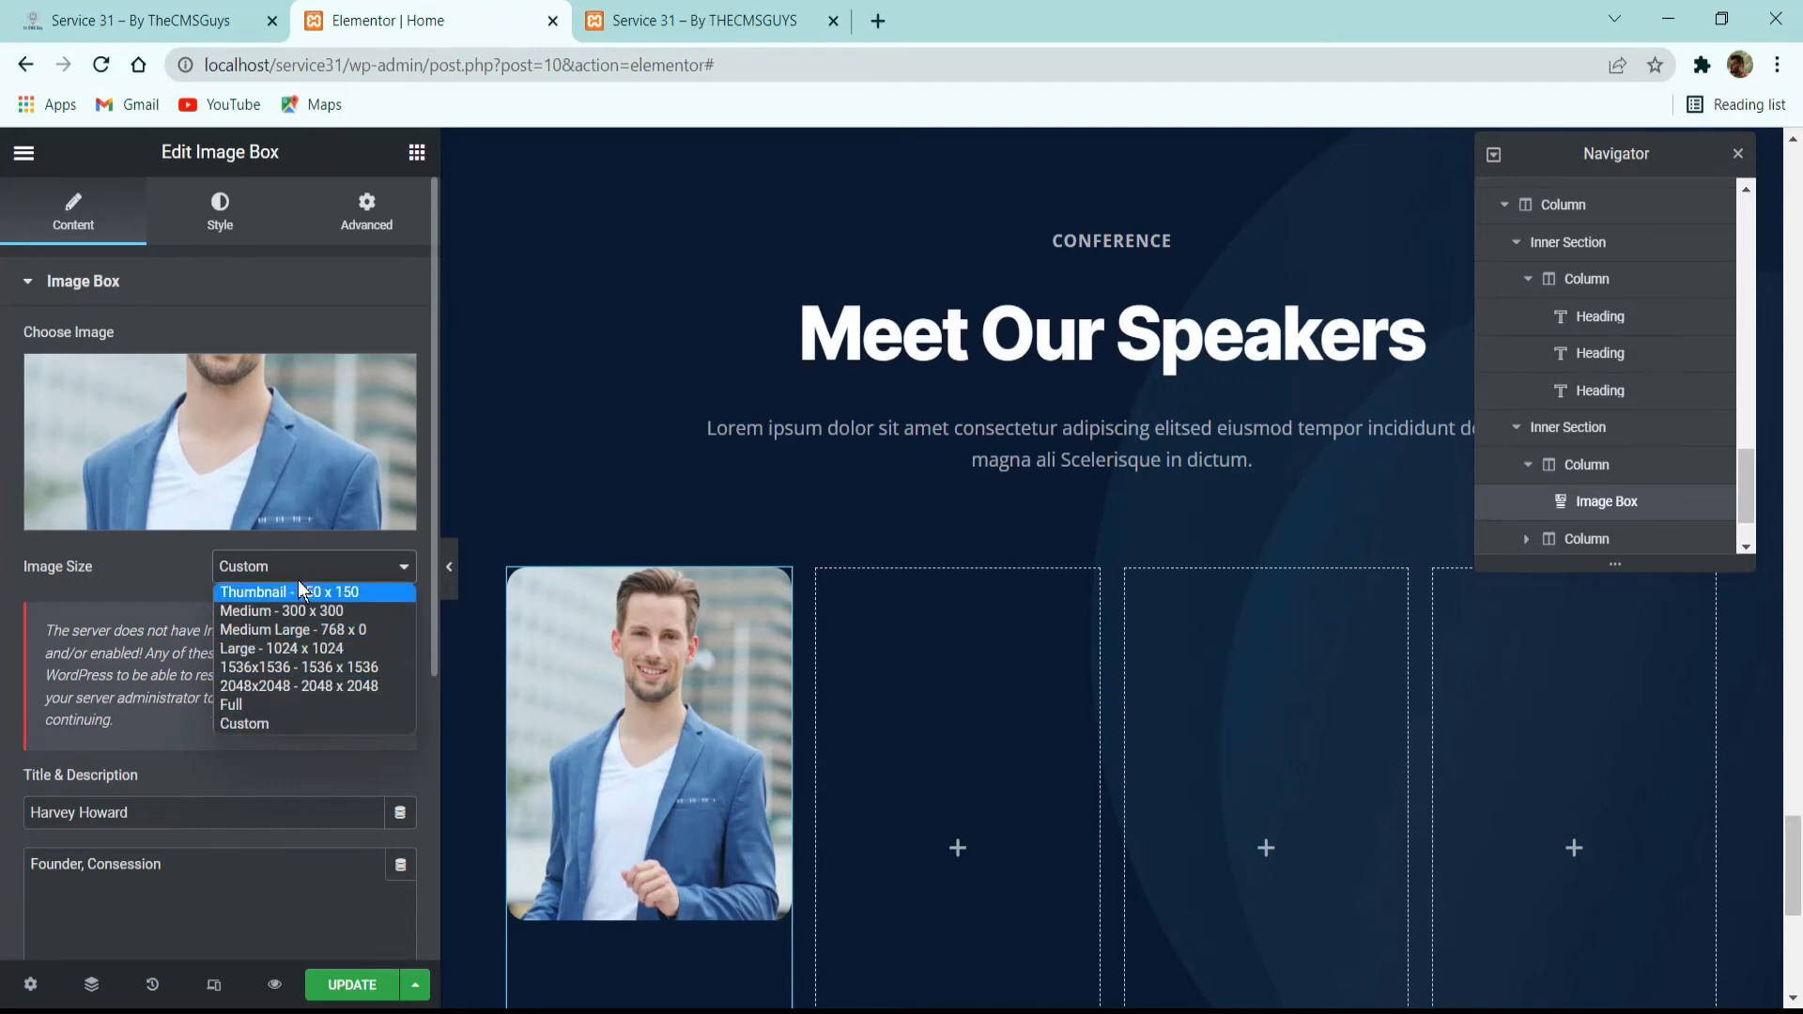
left_click(253, 702)
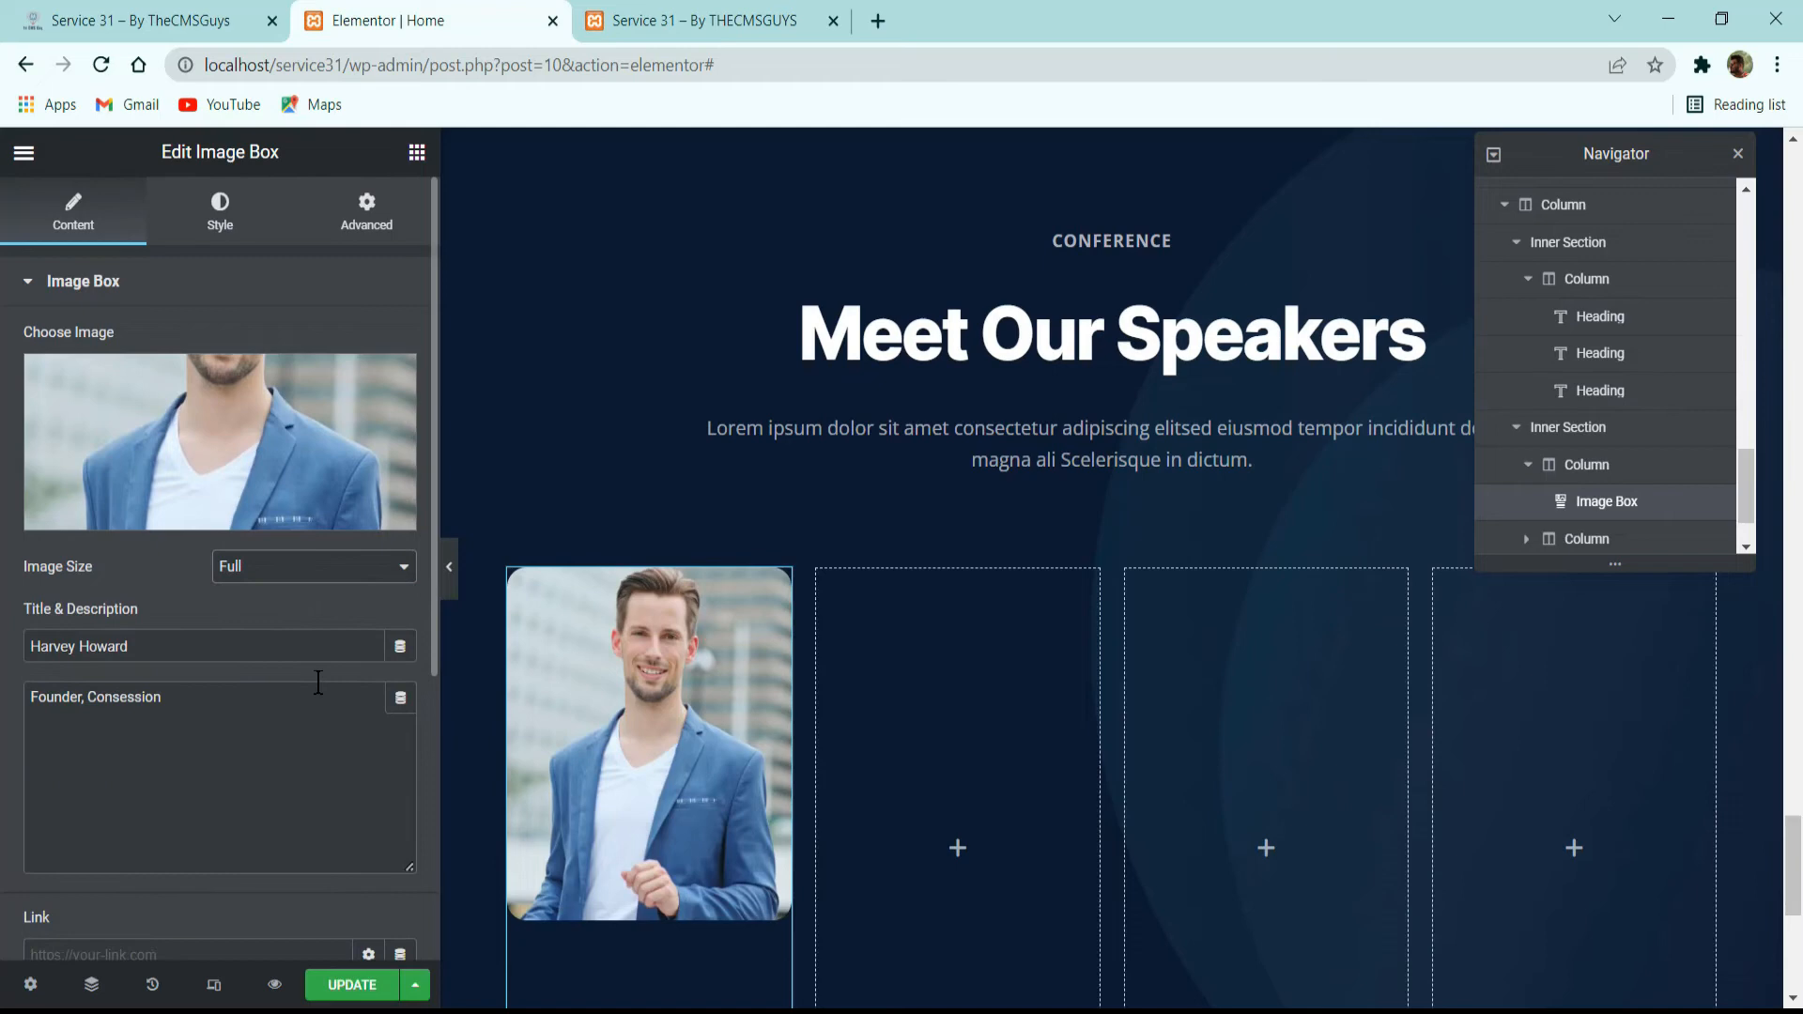
Apply the white global color to the image box's title and the Dark Gray global color to its description.
left_click(235, 239)
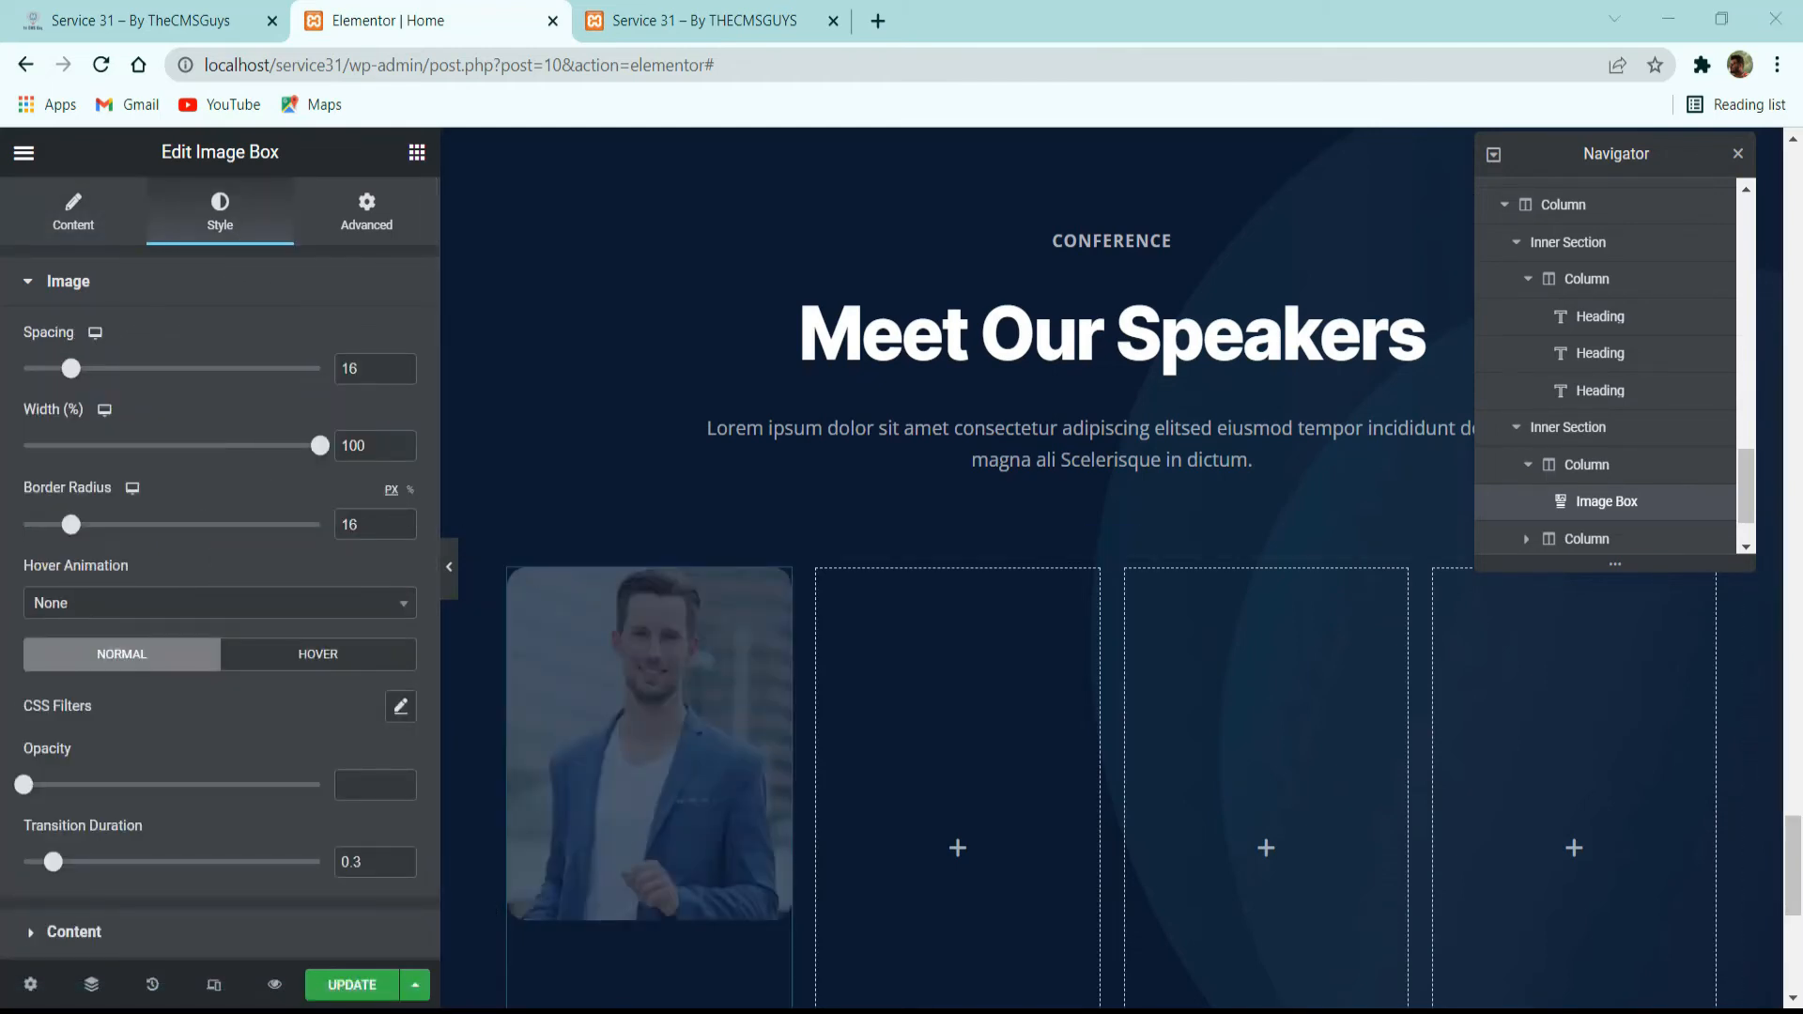
scroll(220, 563, "down", 2)
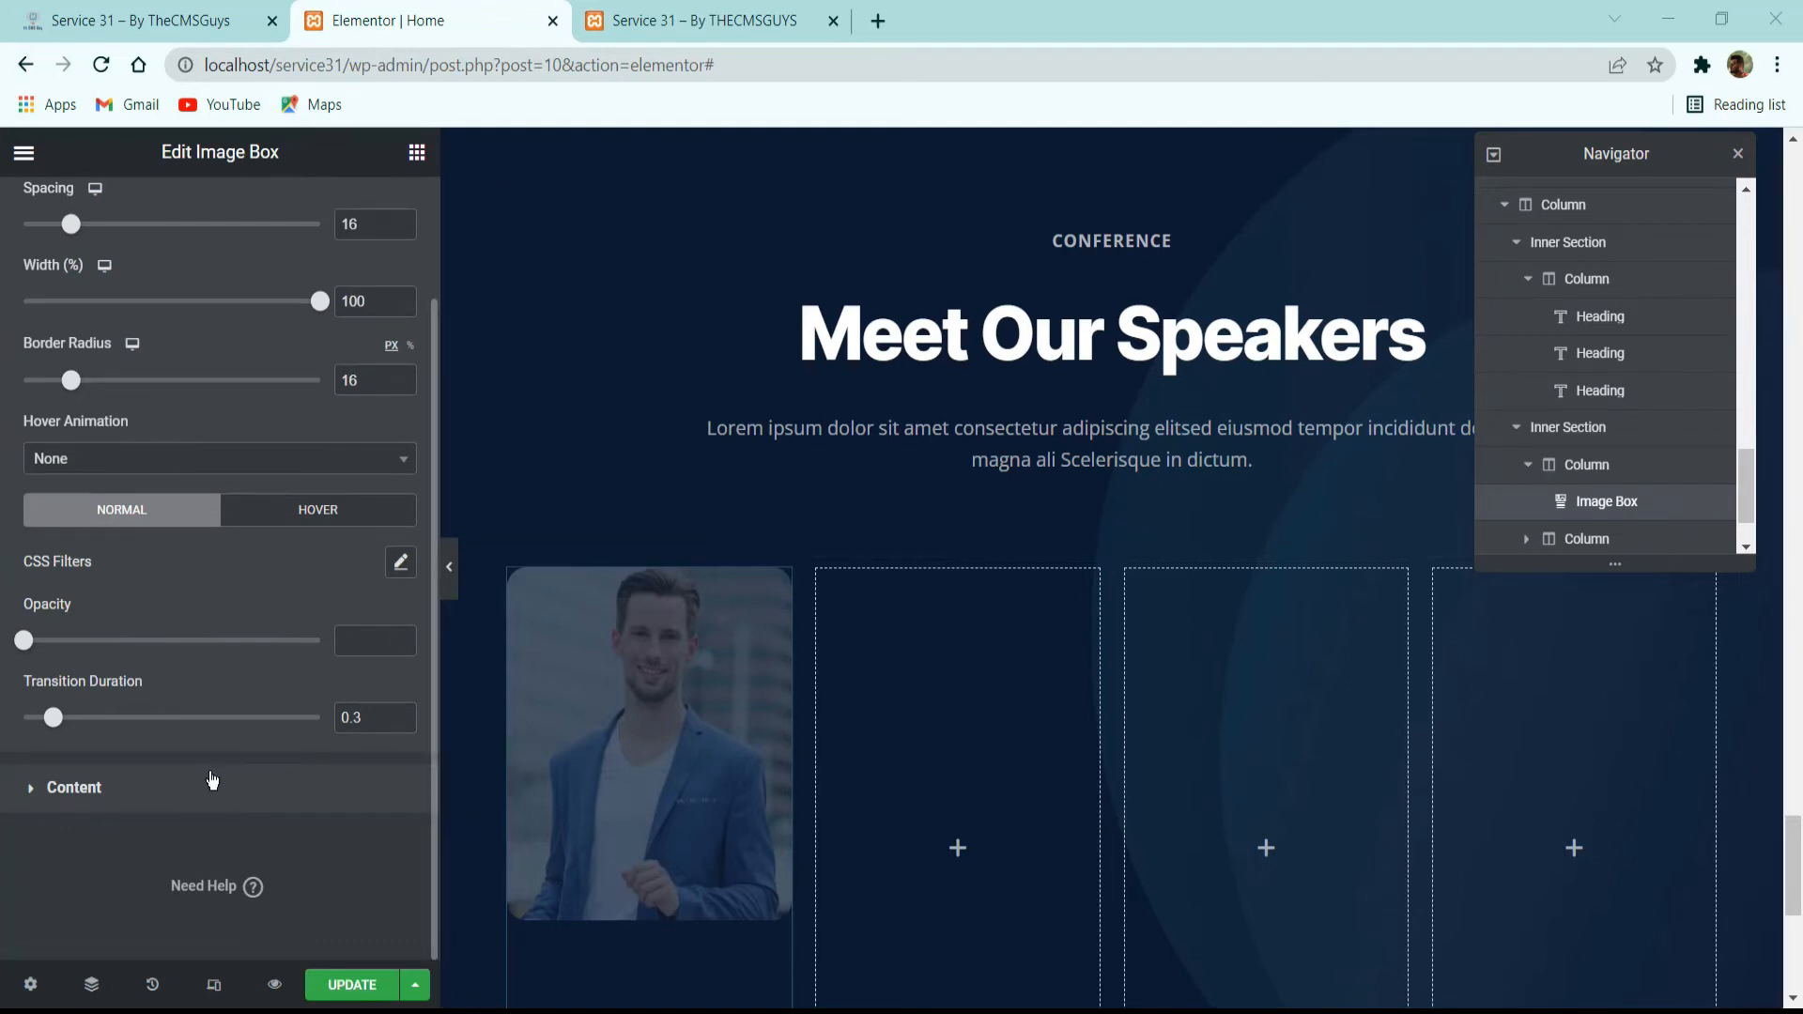
left_click(216, 780)
scroll(310, 642, "down", 2)
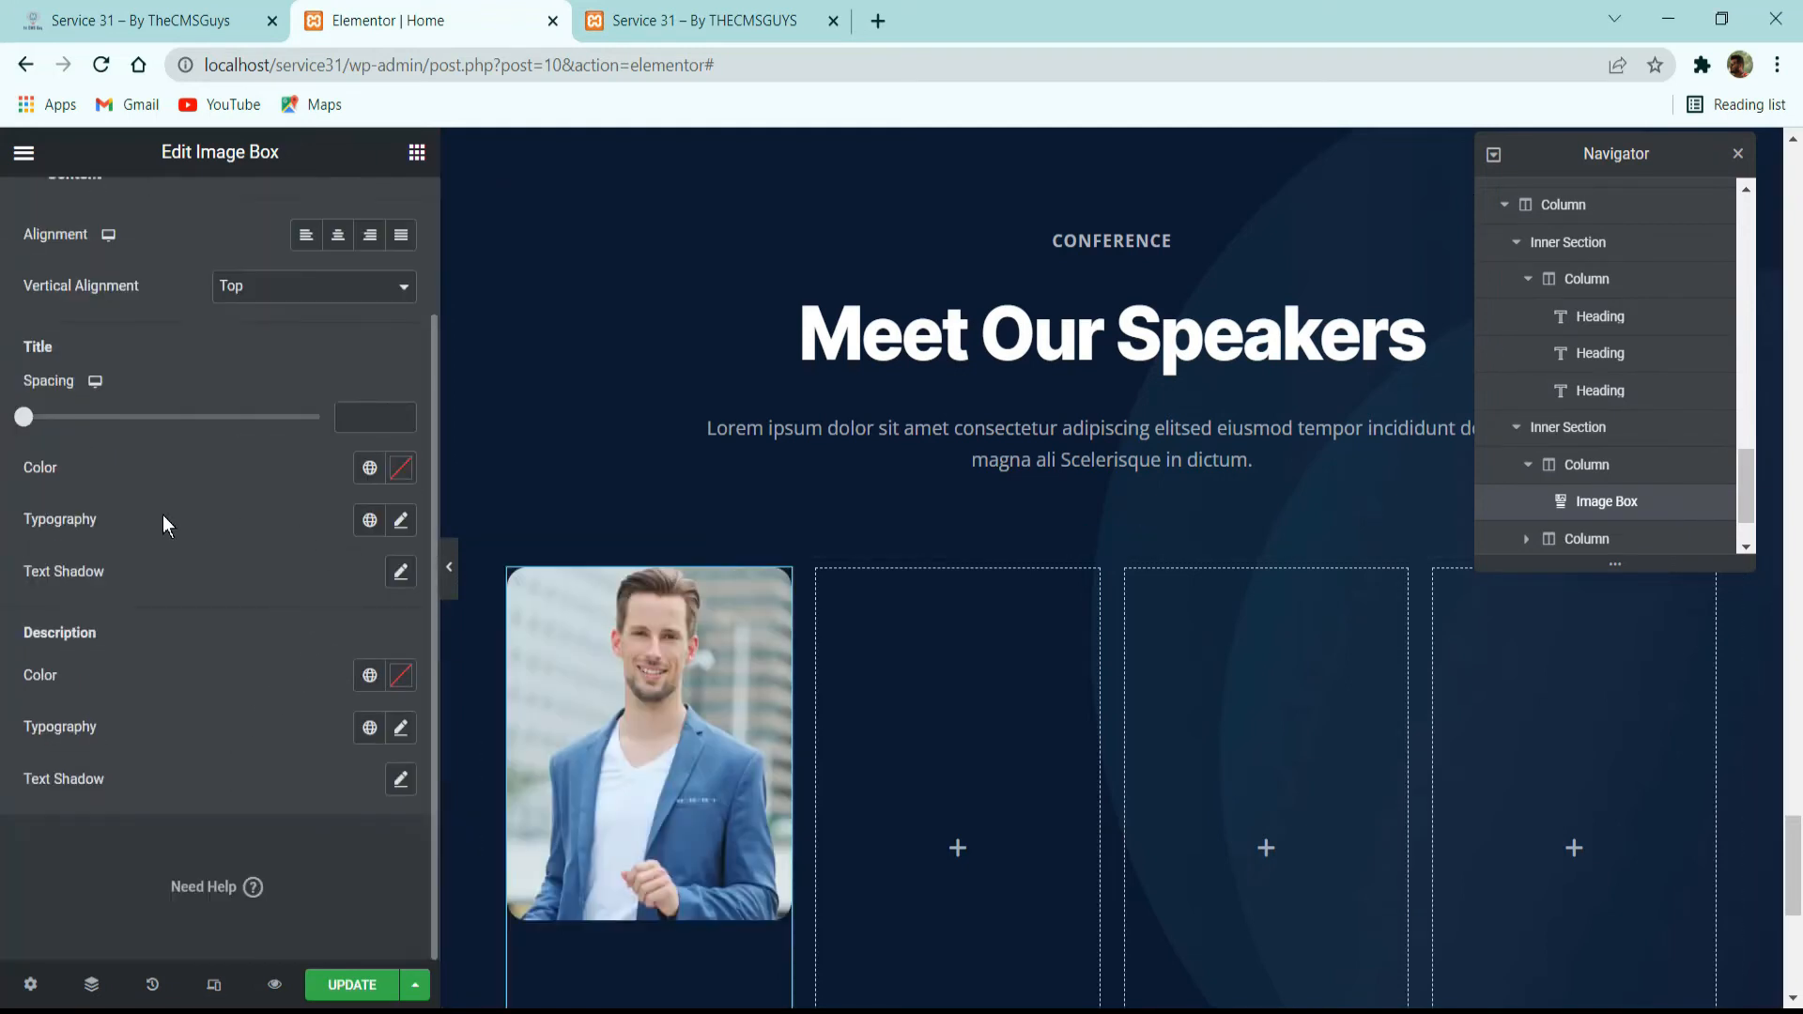
left_click(368, 468)
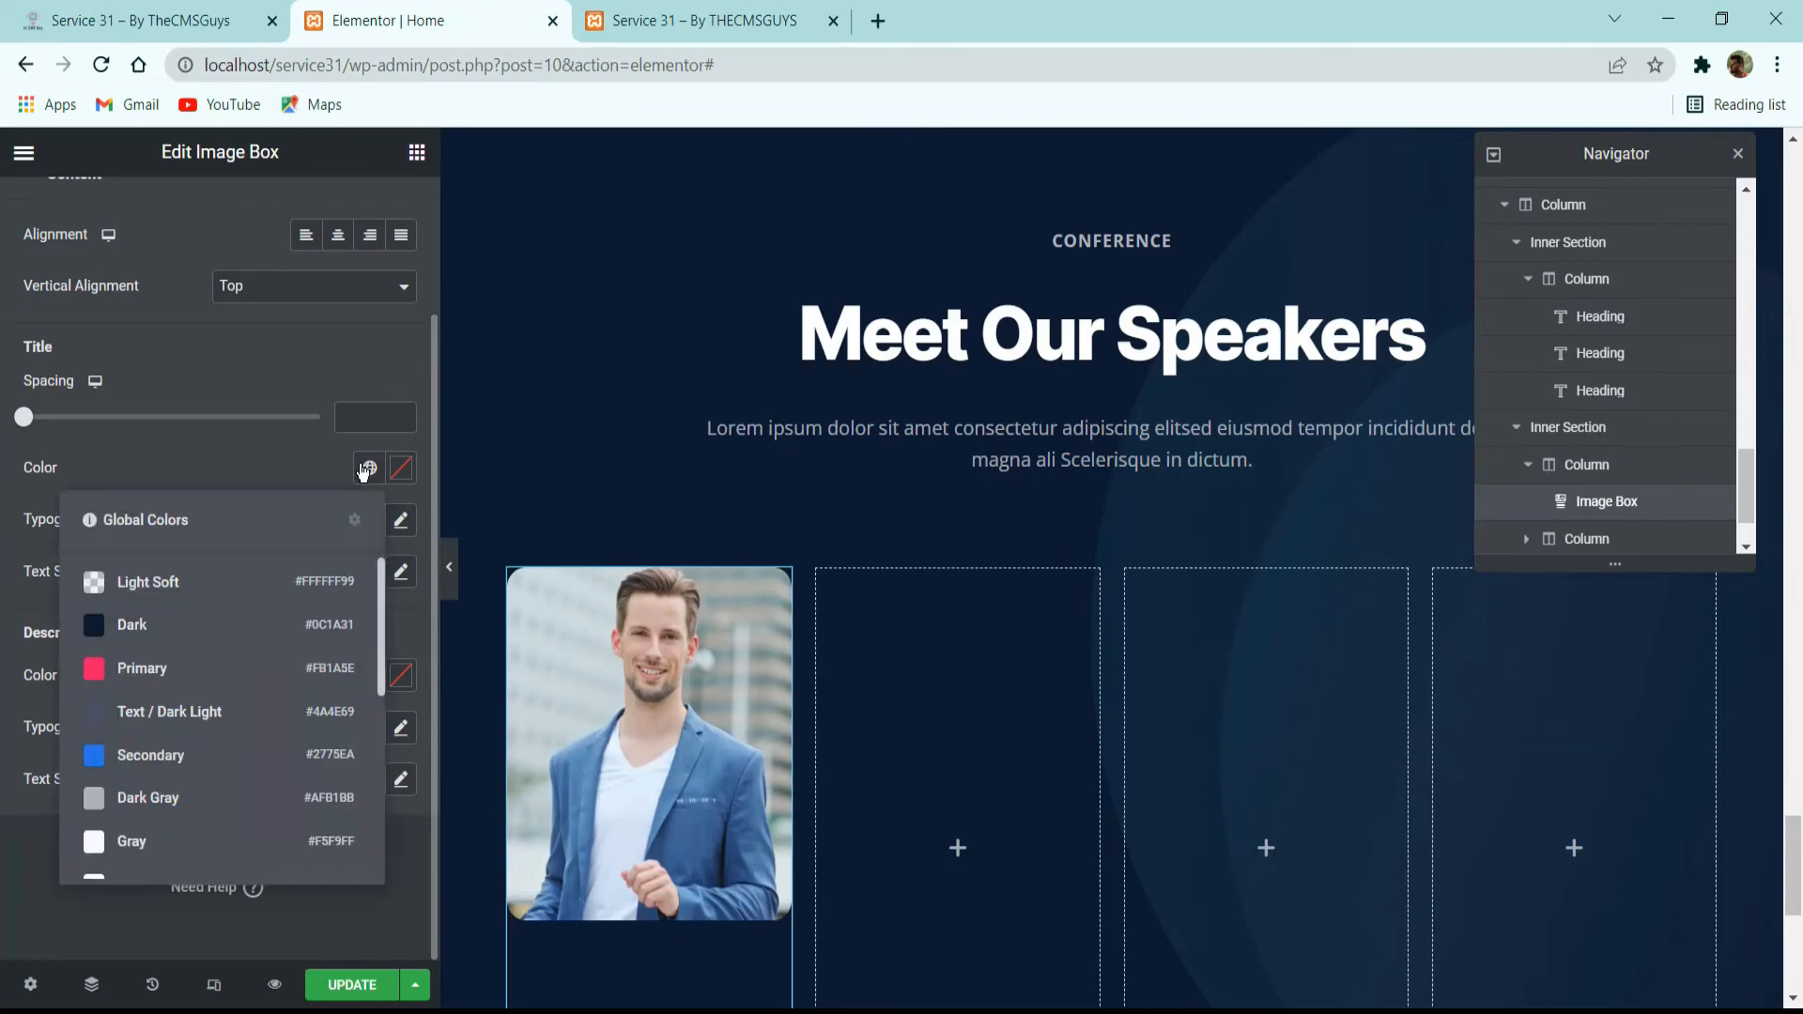
left_click(143, 876)
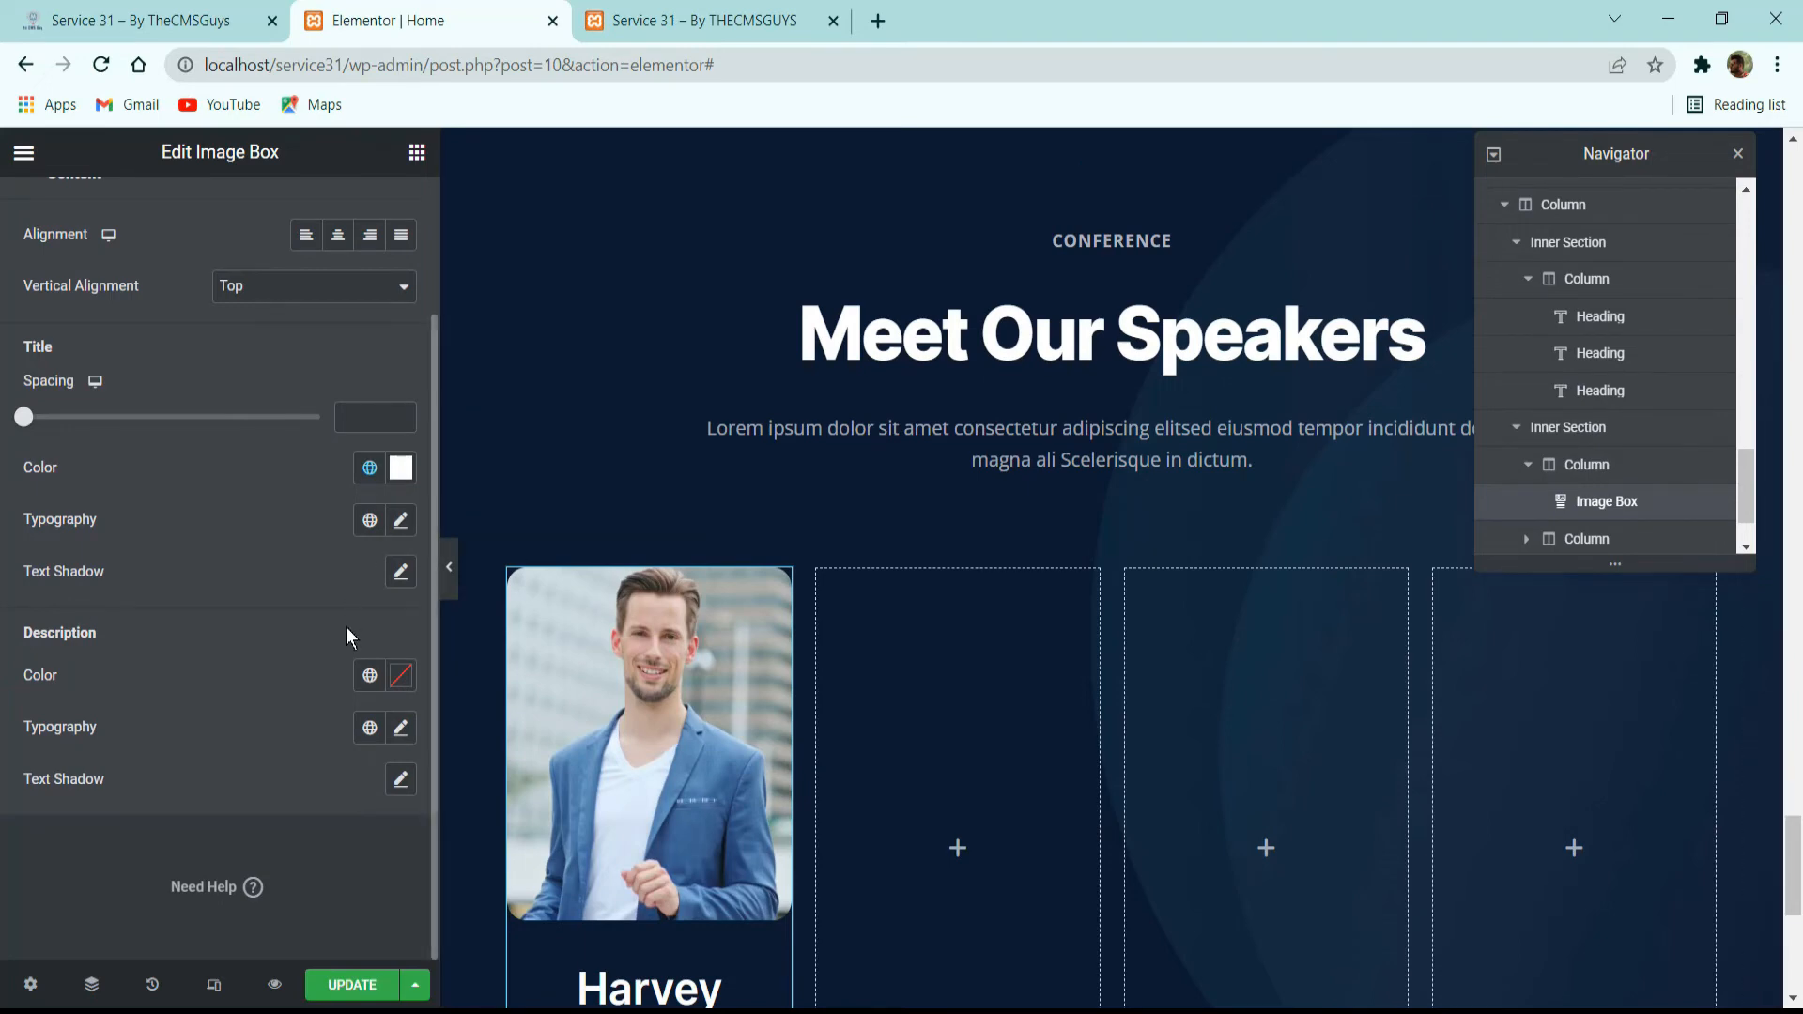
left_click(370, 676)
left_click(174, 568)
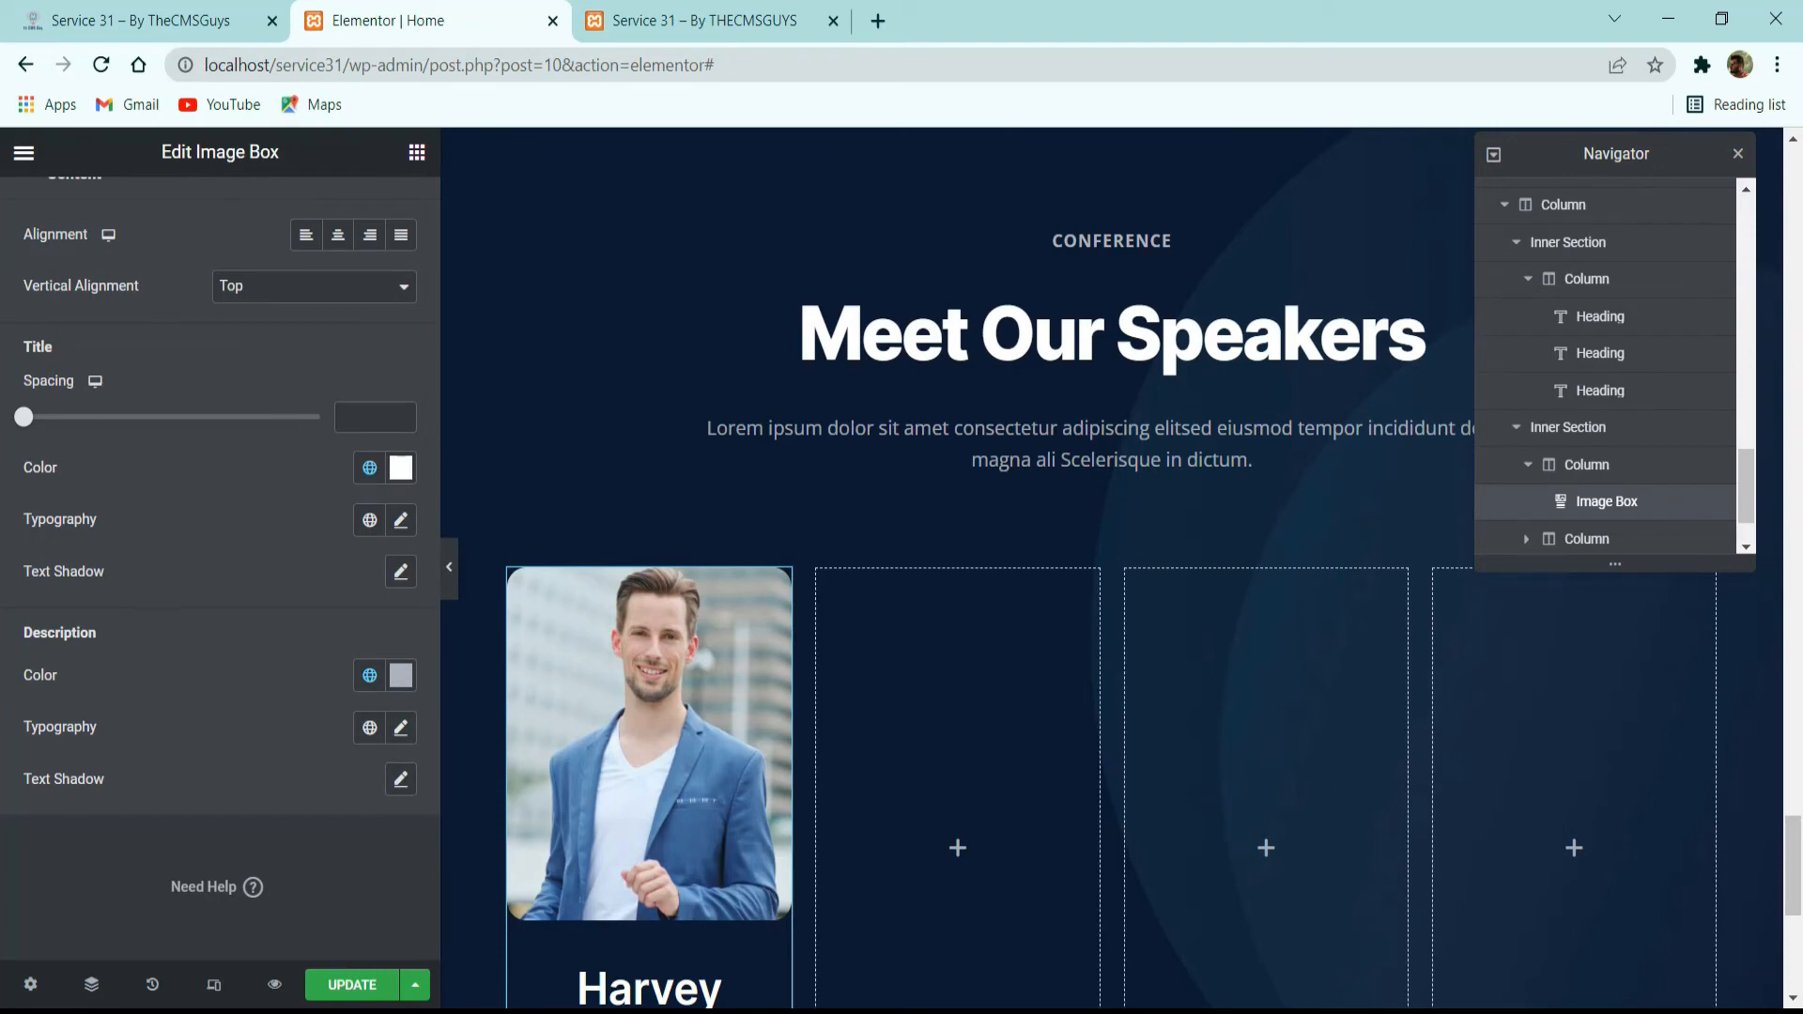
Apply the H4-Title Card Large global font to the image box's title and Text Small to its description.
left_click(370, 519)
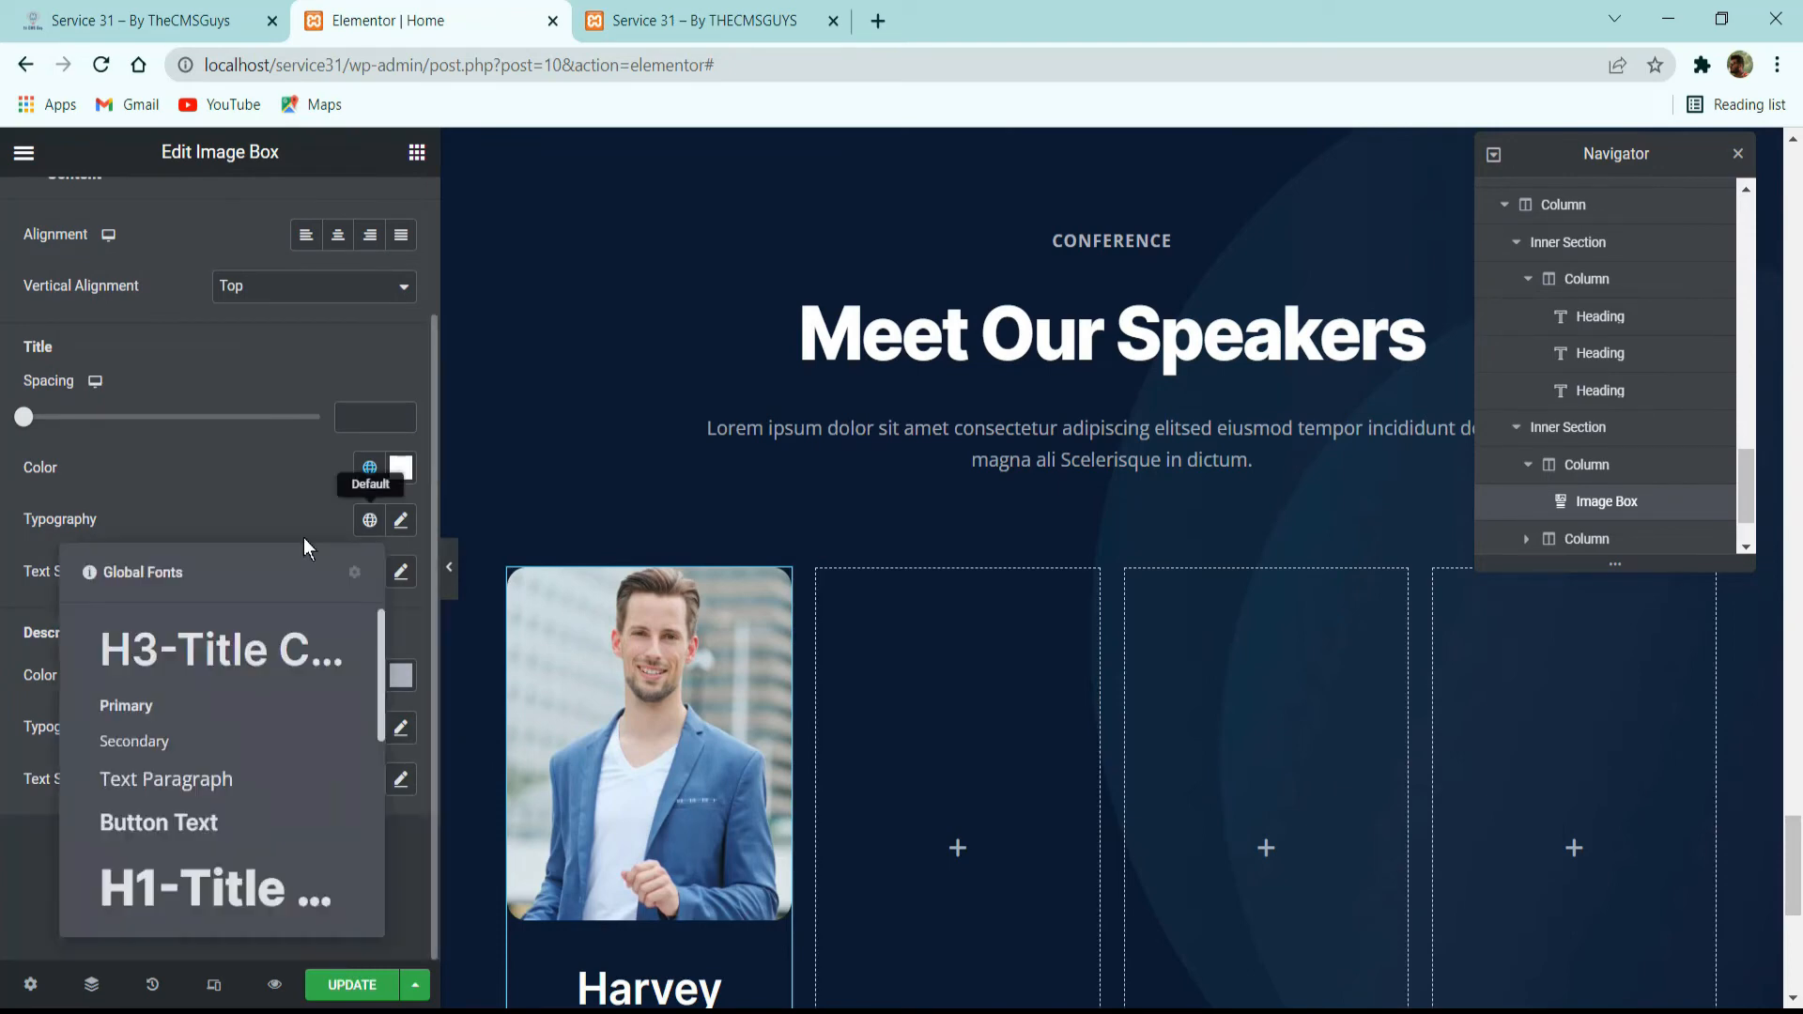
scroll(227, 747, "down", 2)
left_click(209, 814)
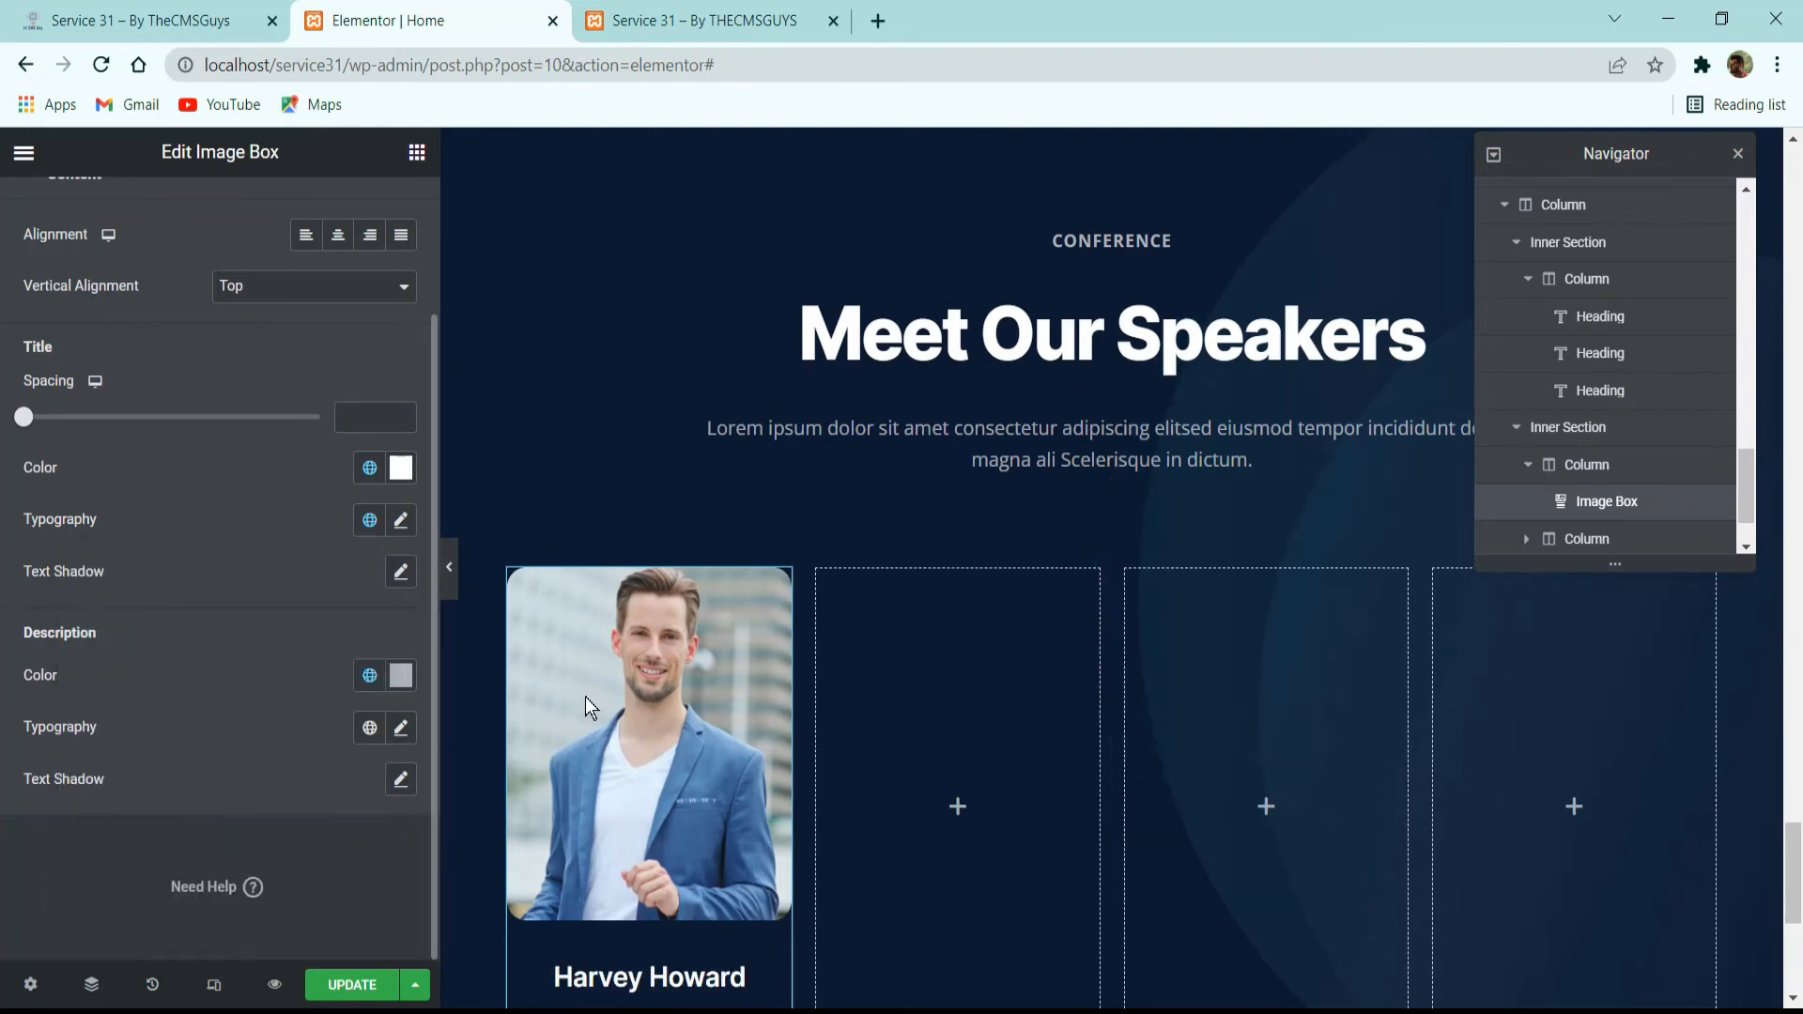
scroll(735, 667, "down", 3)
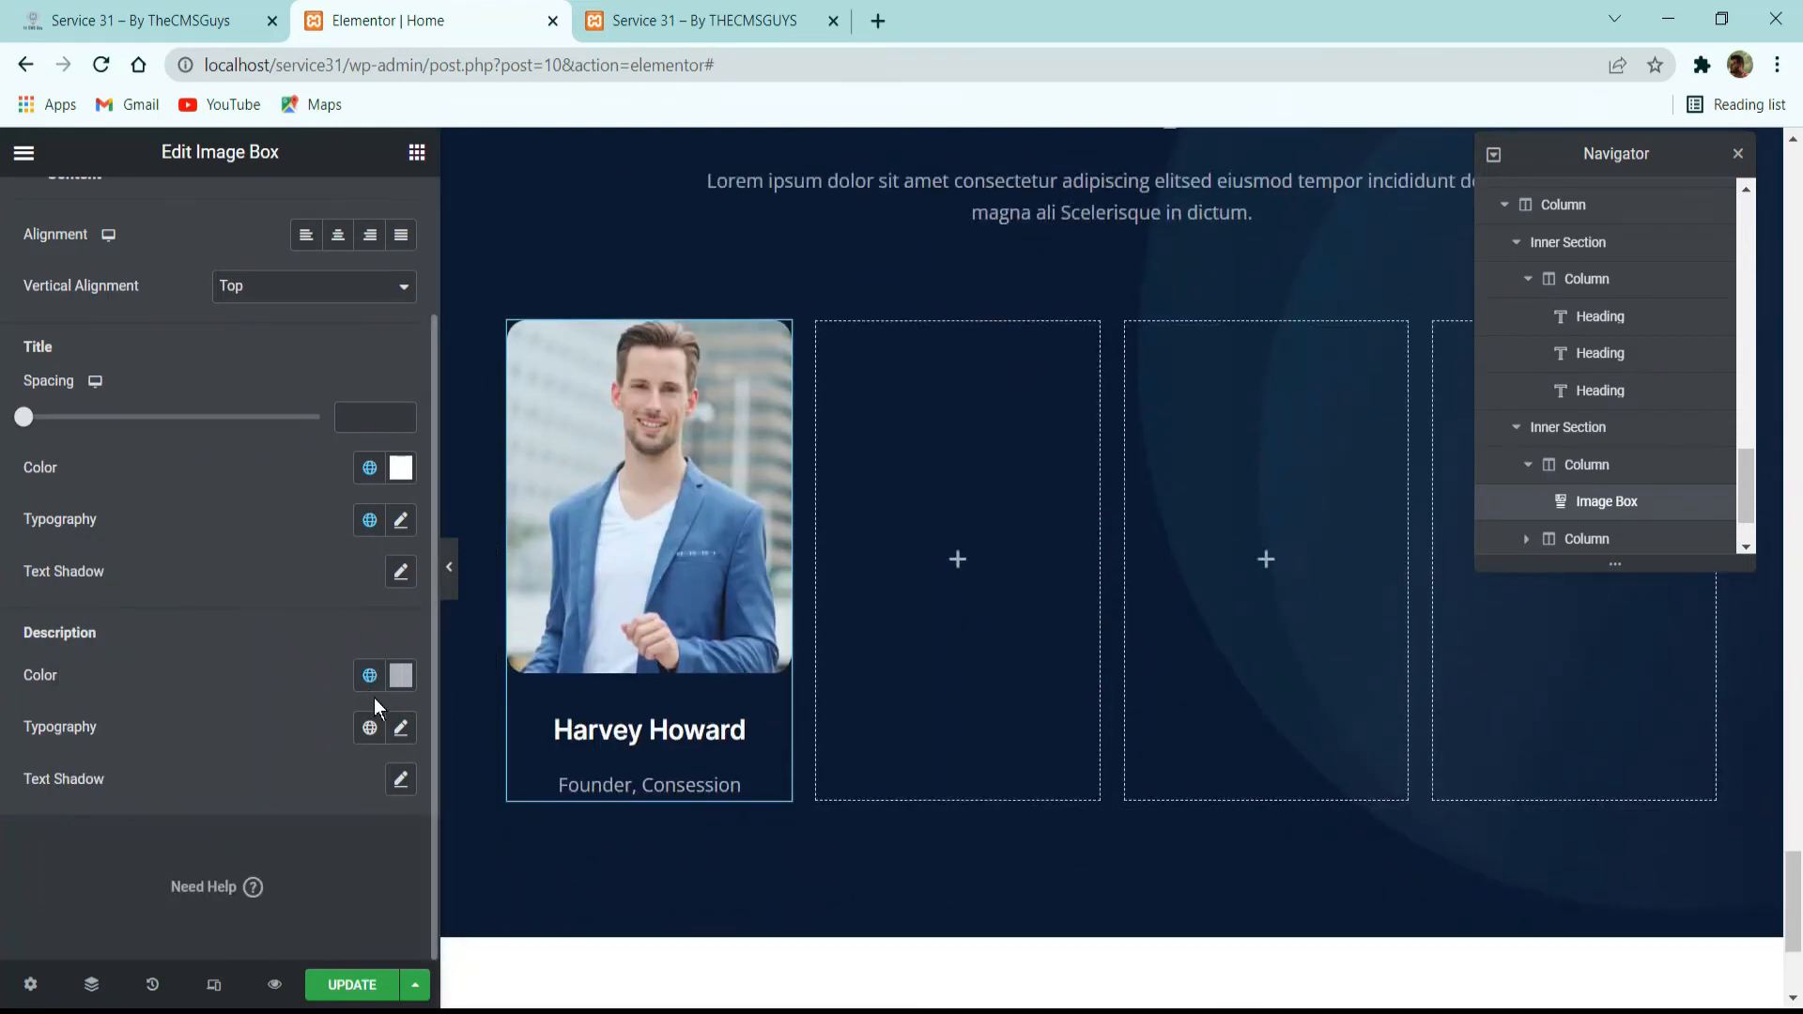
left_click(370, 728)
scroll(225, 575, "down", 3)
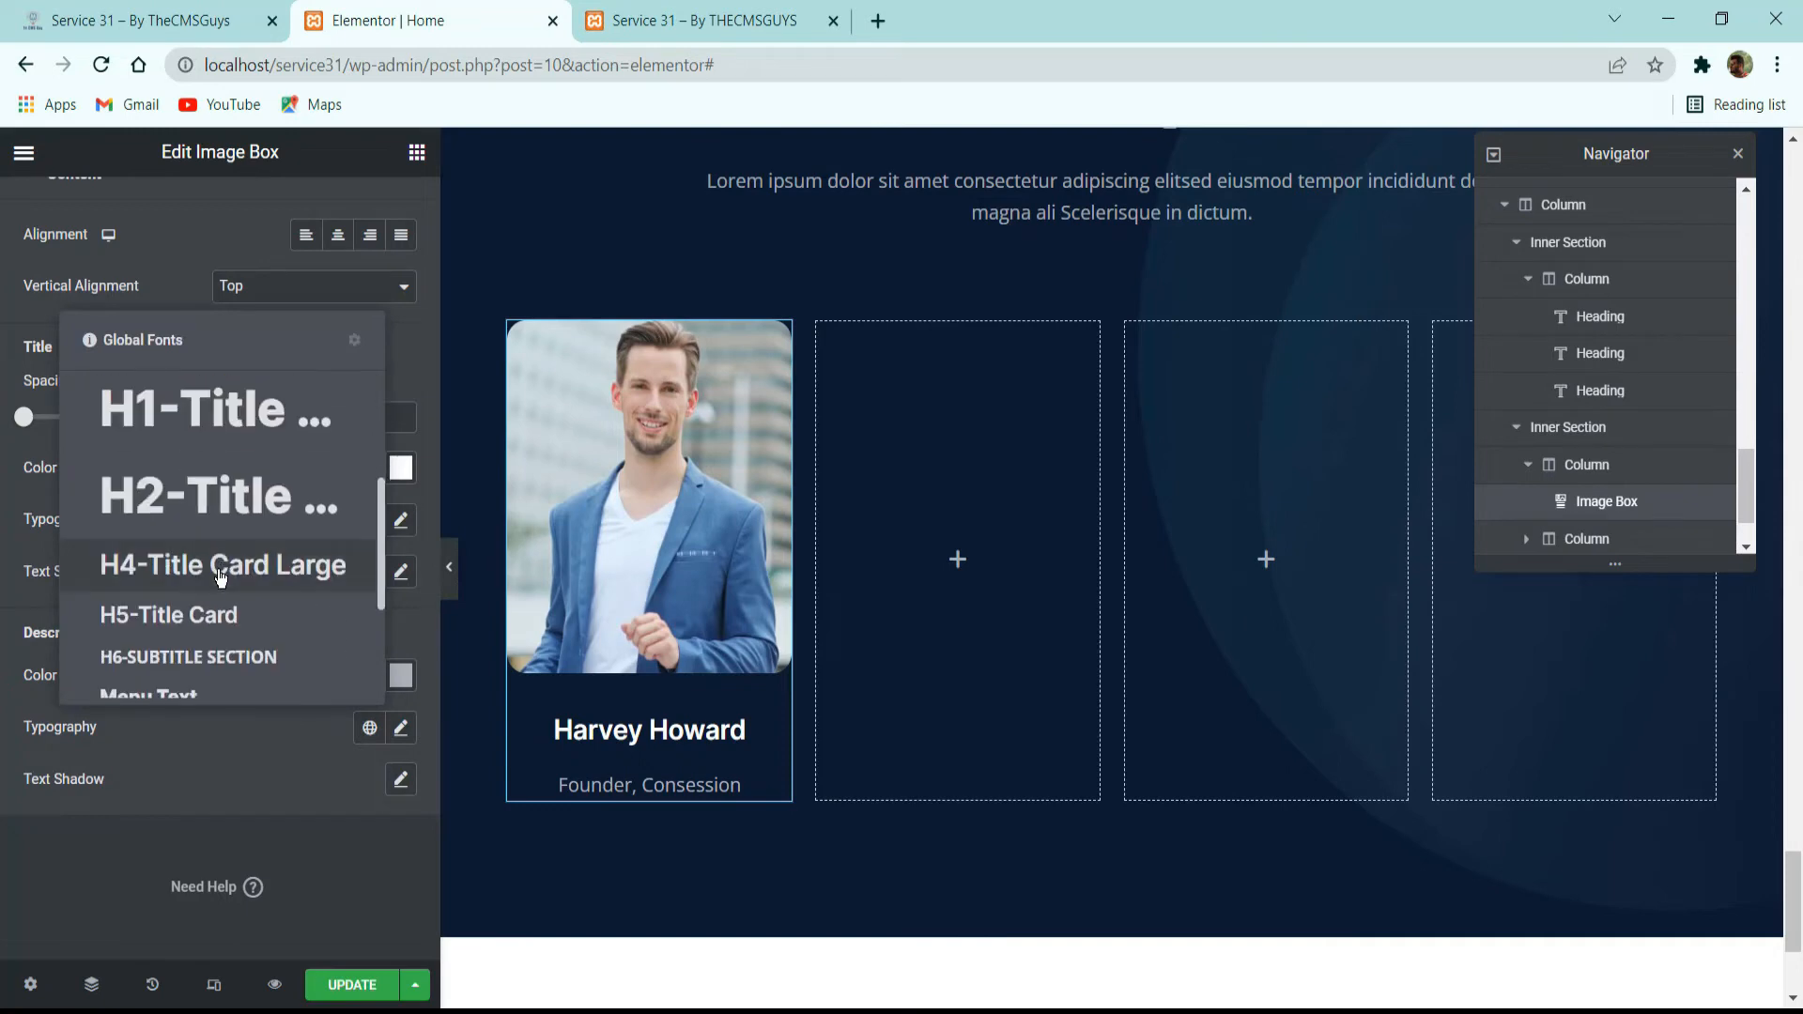
scroll(210, 647, "down", 3)
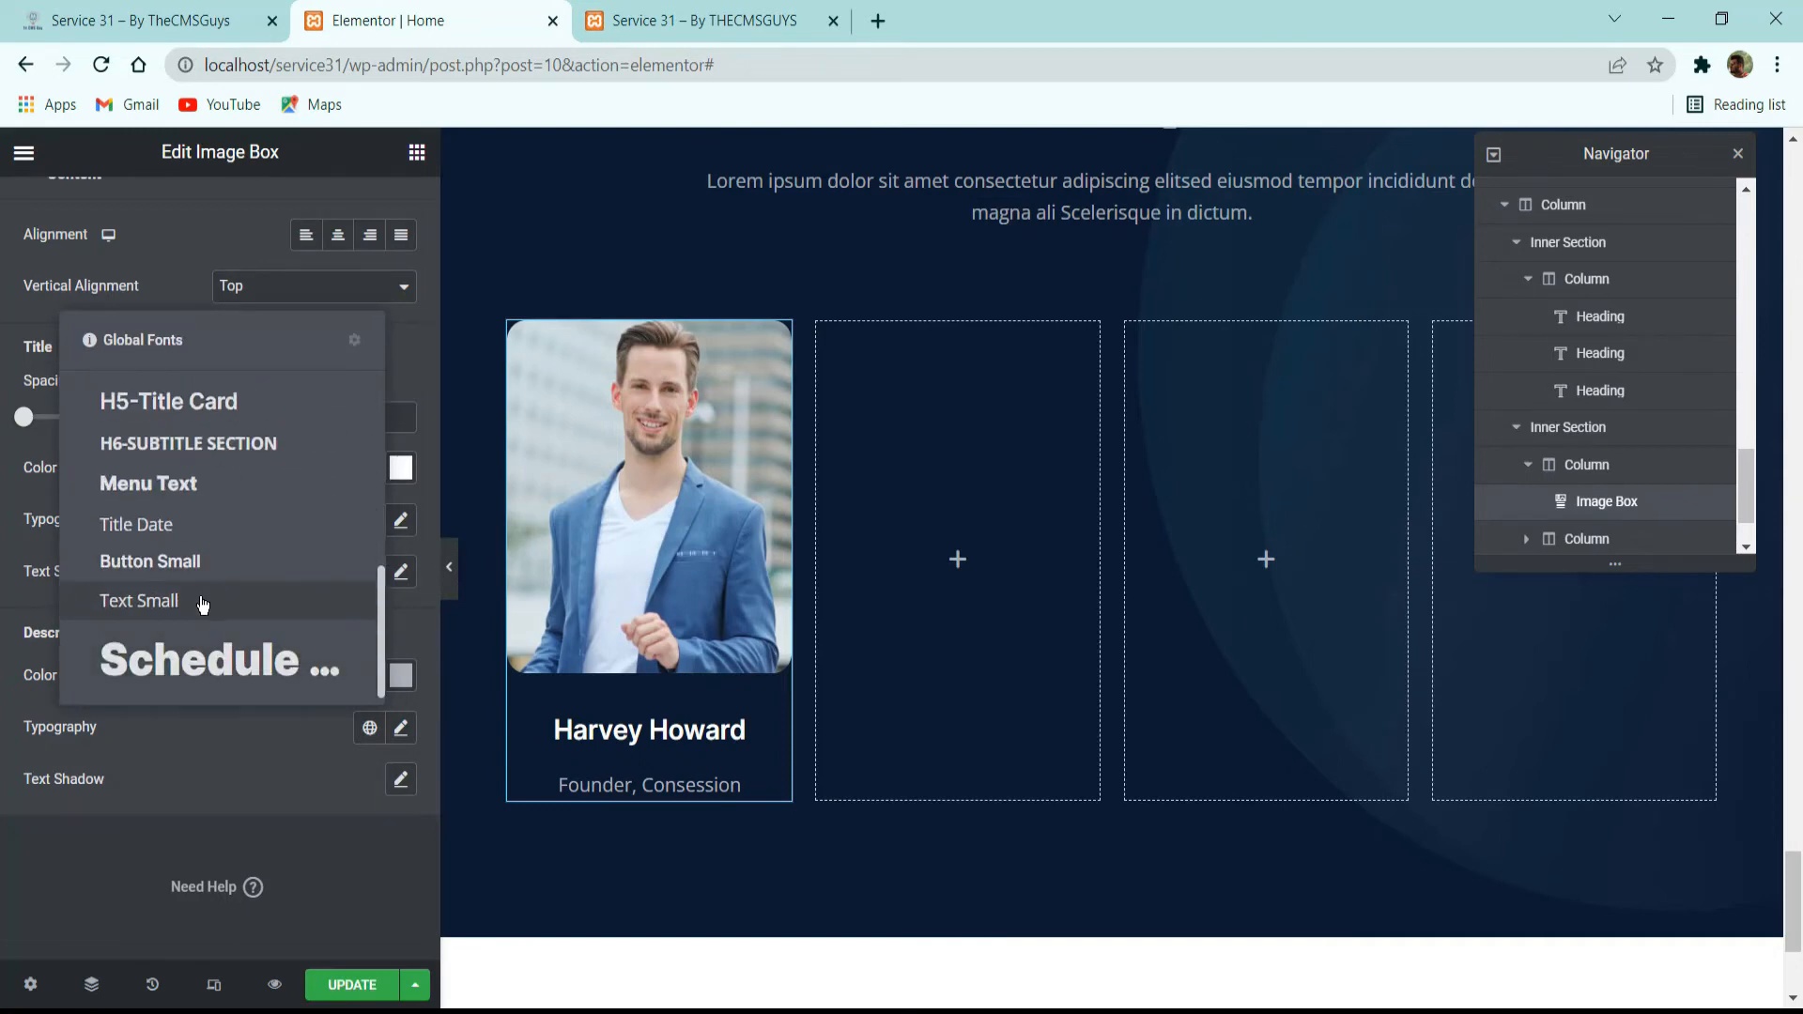
left_click(203, 604)
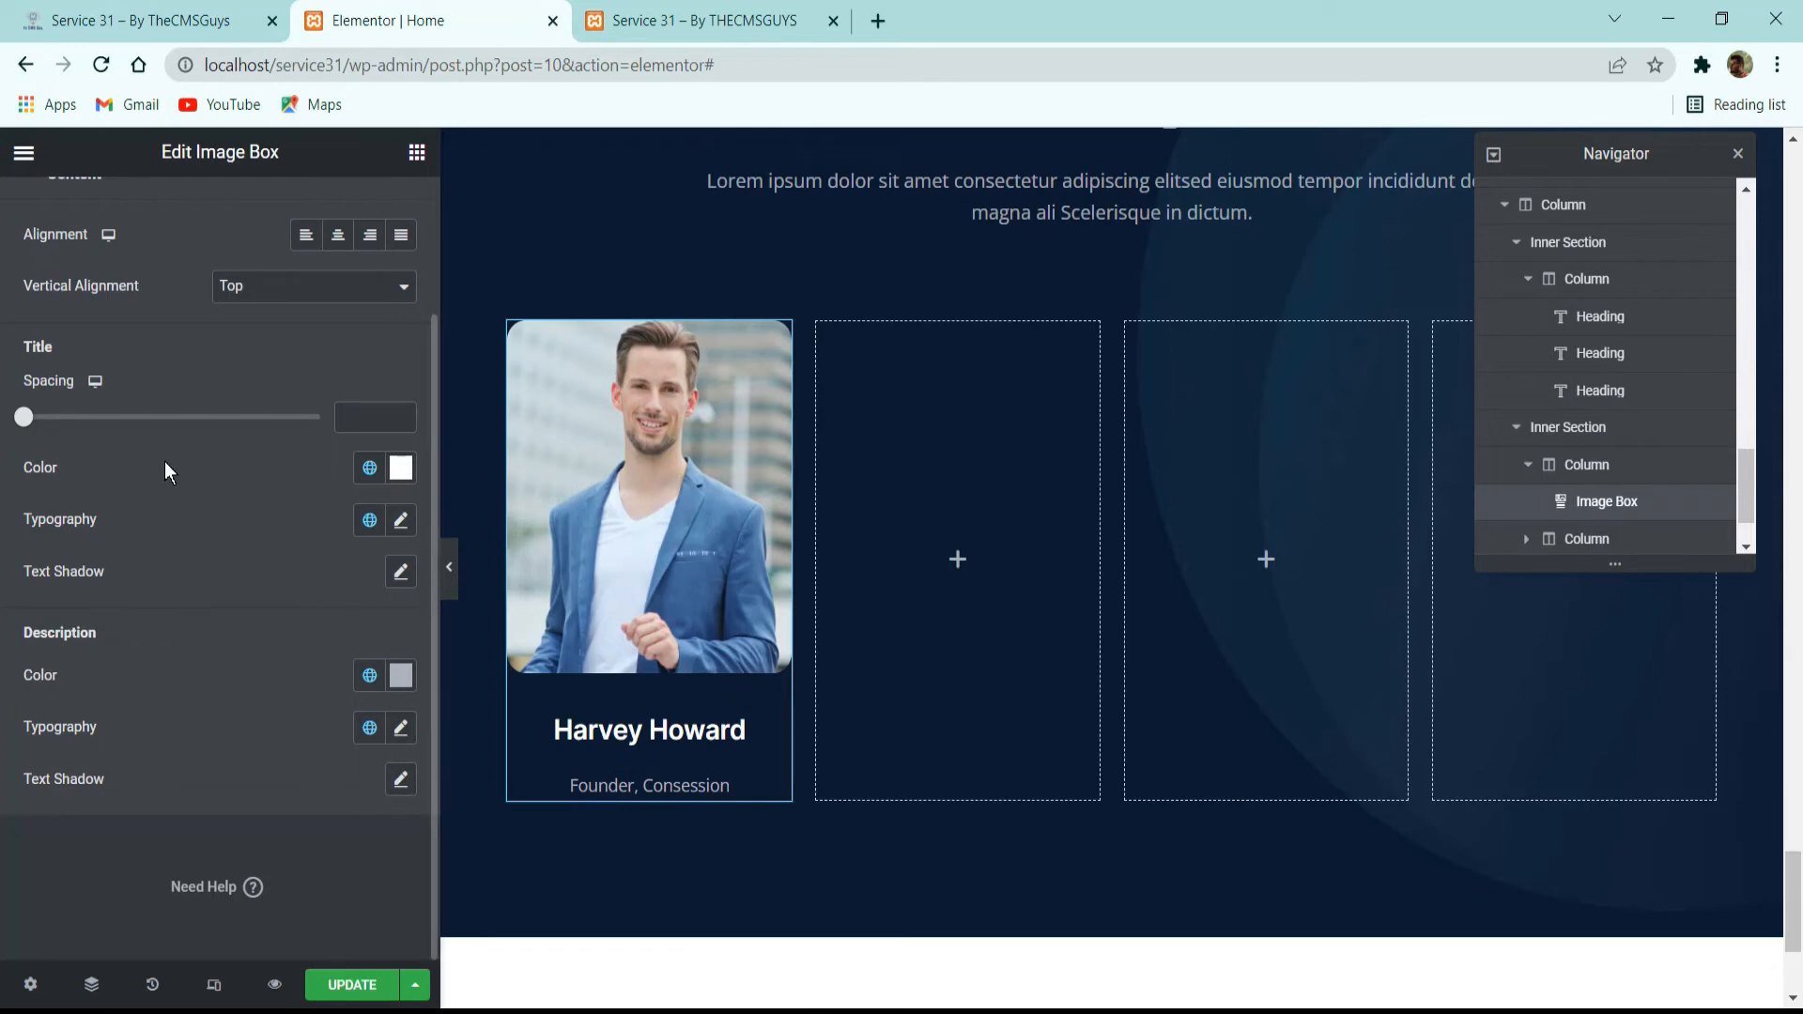
scroll(264, 456, "up", 2)
left_click(218, 291)
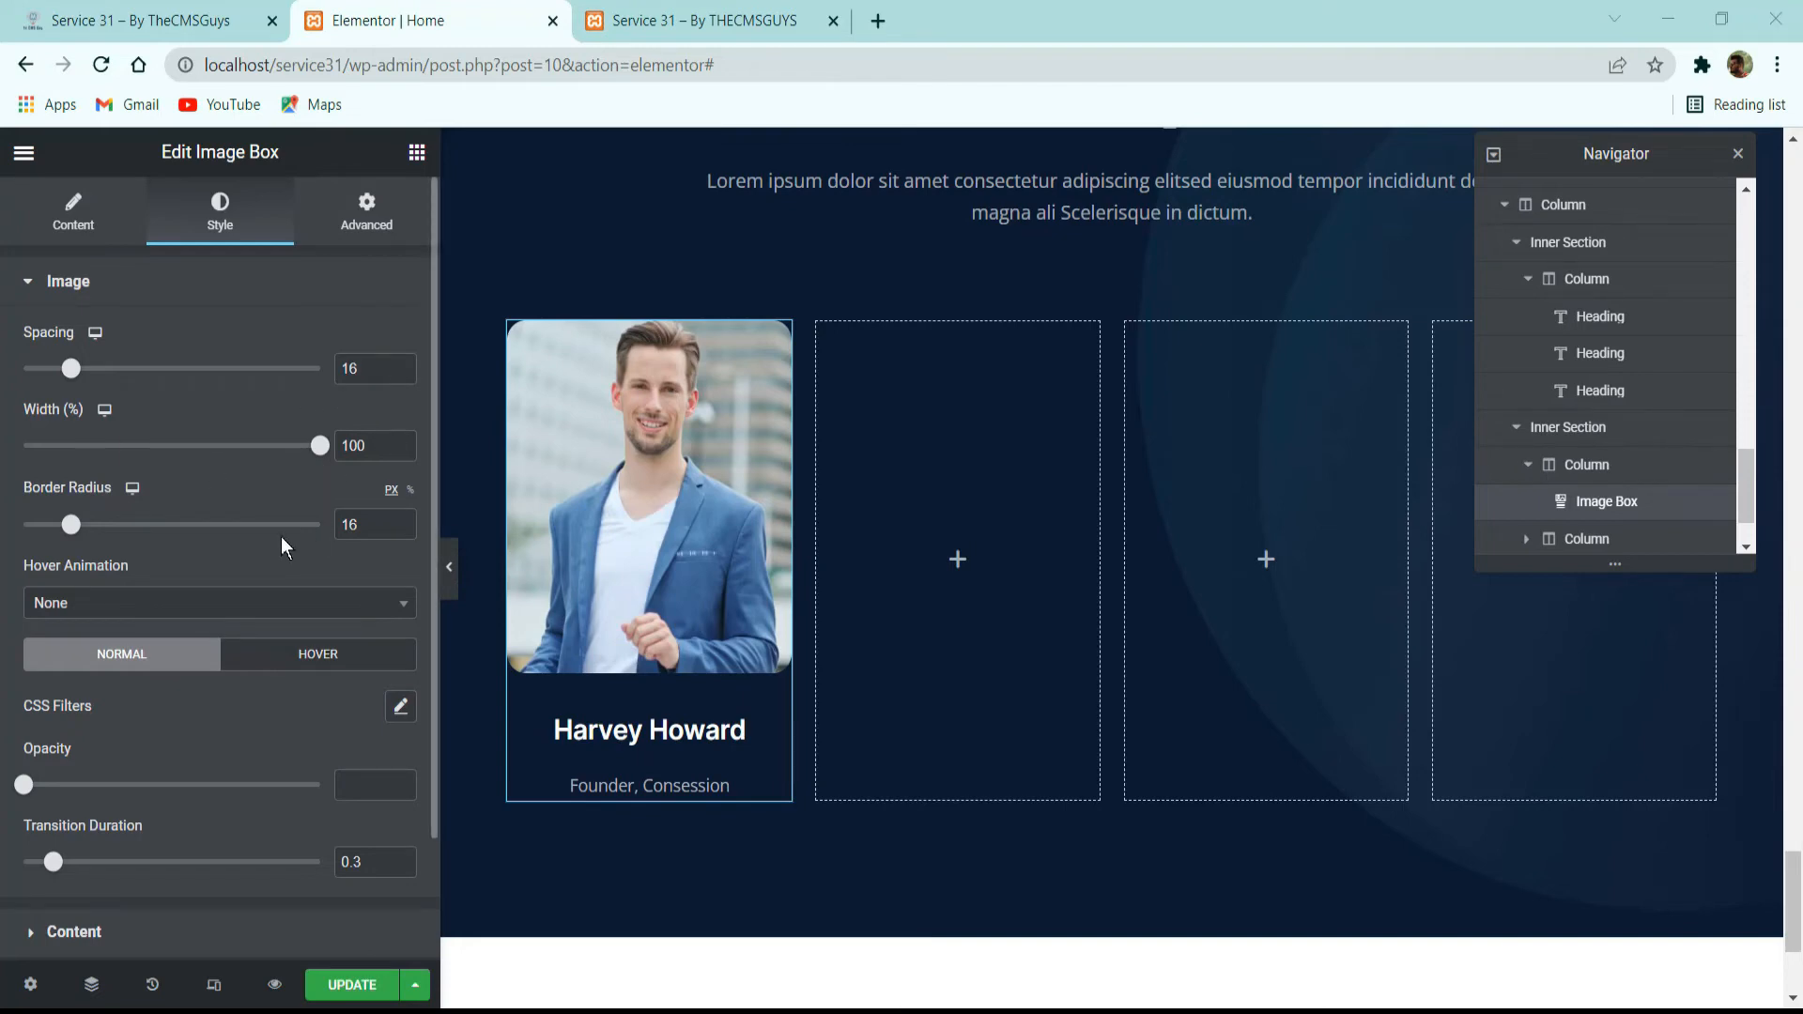
left_click(694, 729)
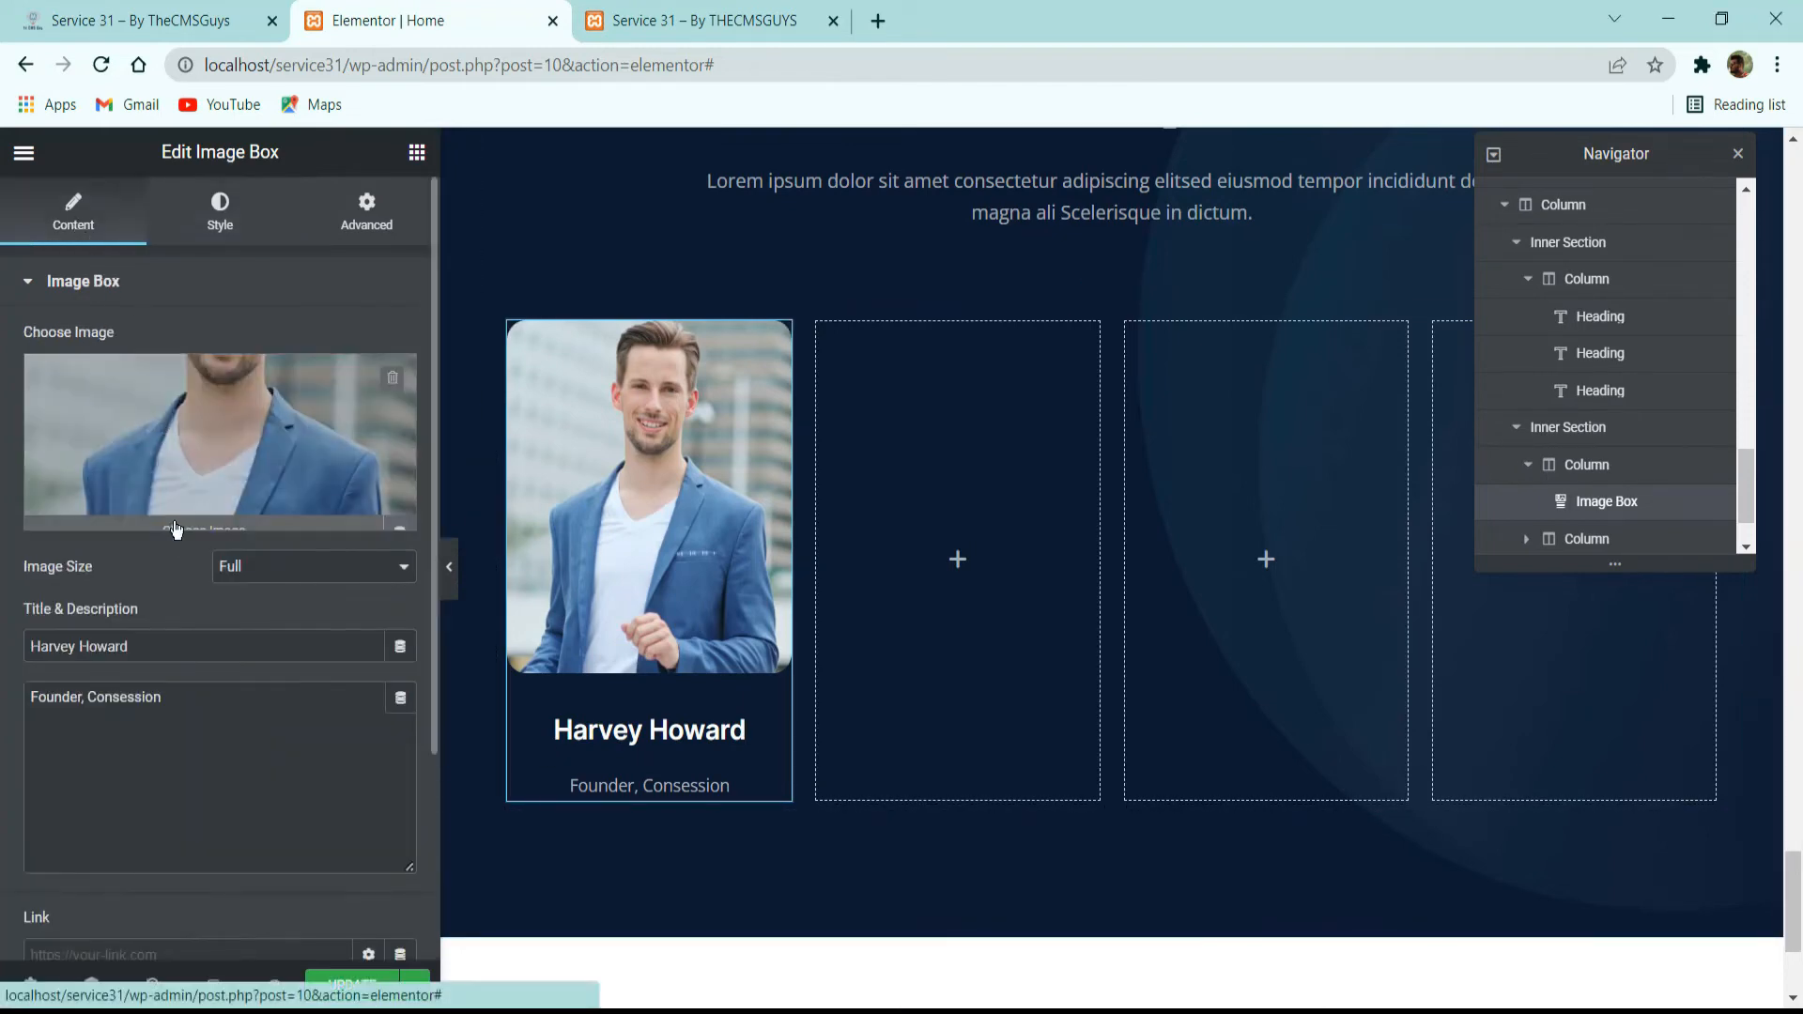
scroll(178, 657, "down", 3)
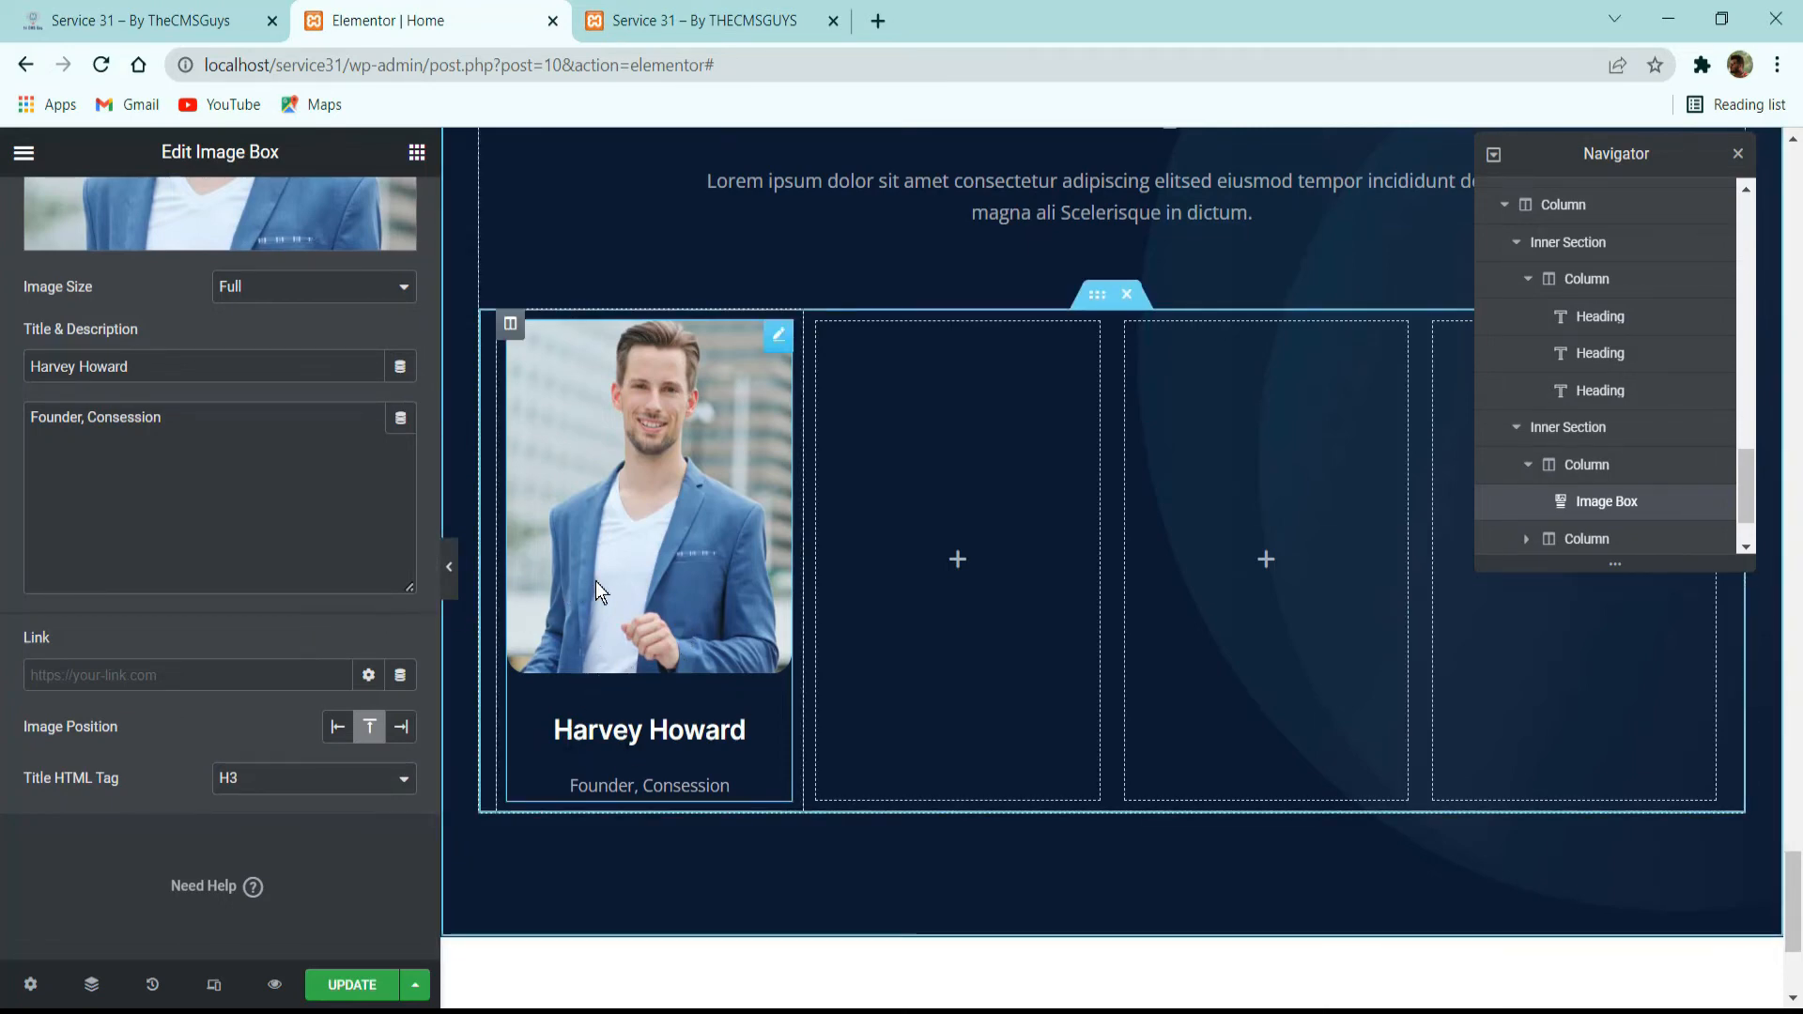
Reduce the spacing below the speaker image box's photo to 15.
scroll(269, 310, "up", 5)
left_click(220, 209)
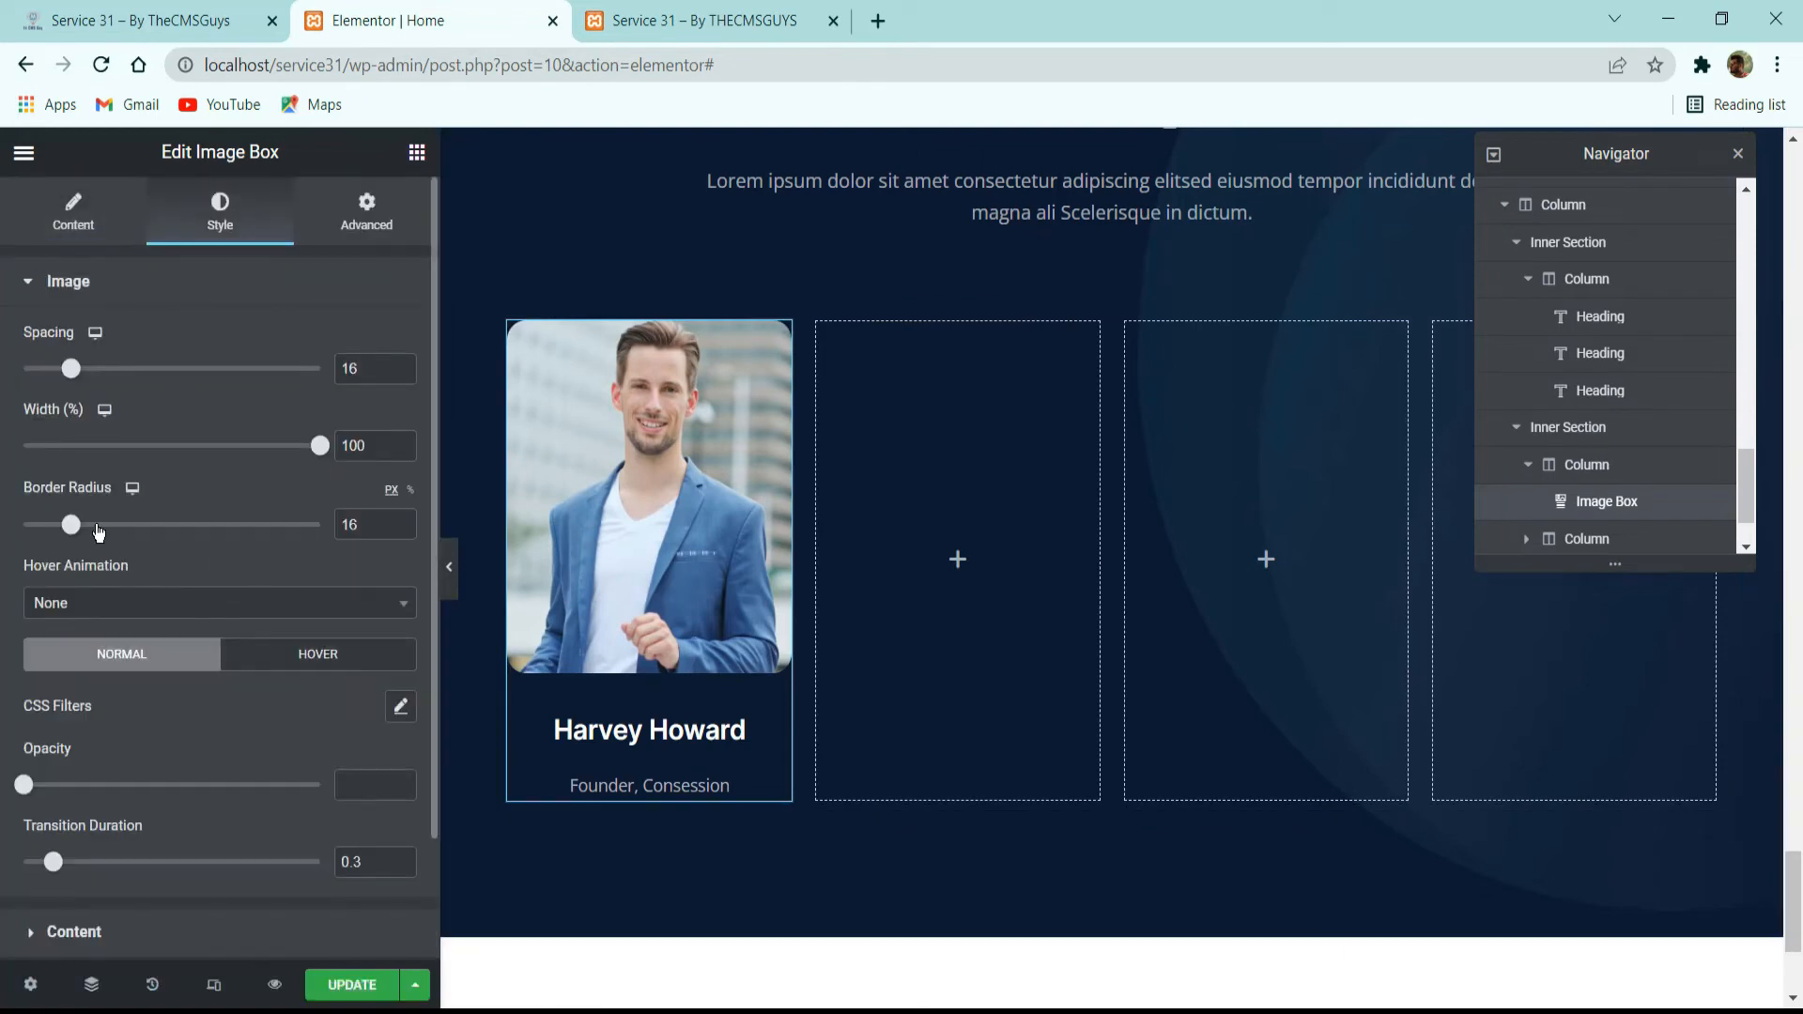
mouse_move(70, 366)
left_mouse_down()
mouse_move(47, 366)
mouse_move(68, 368)
left_mouse_up()
scroll(270, 545, "down", 2)
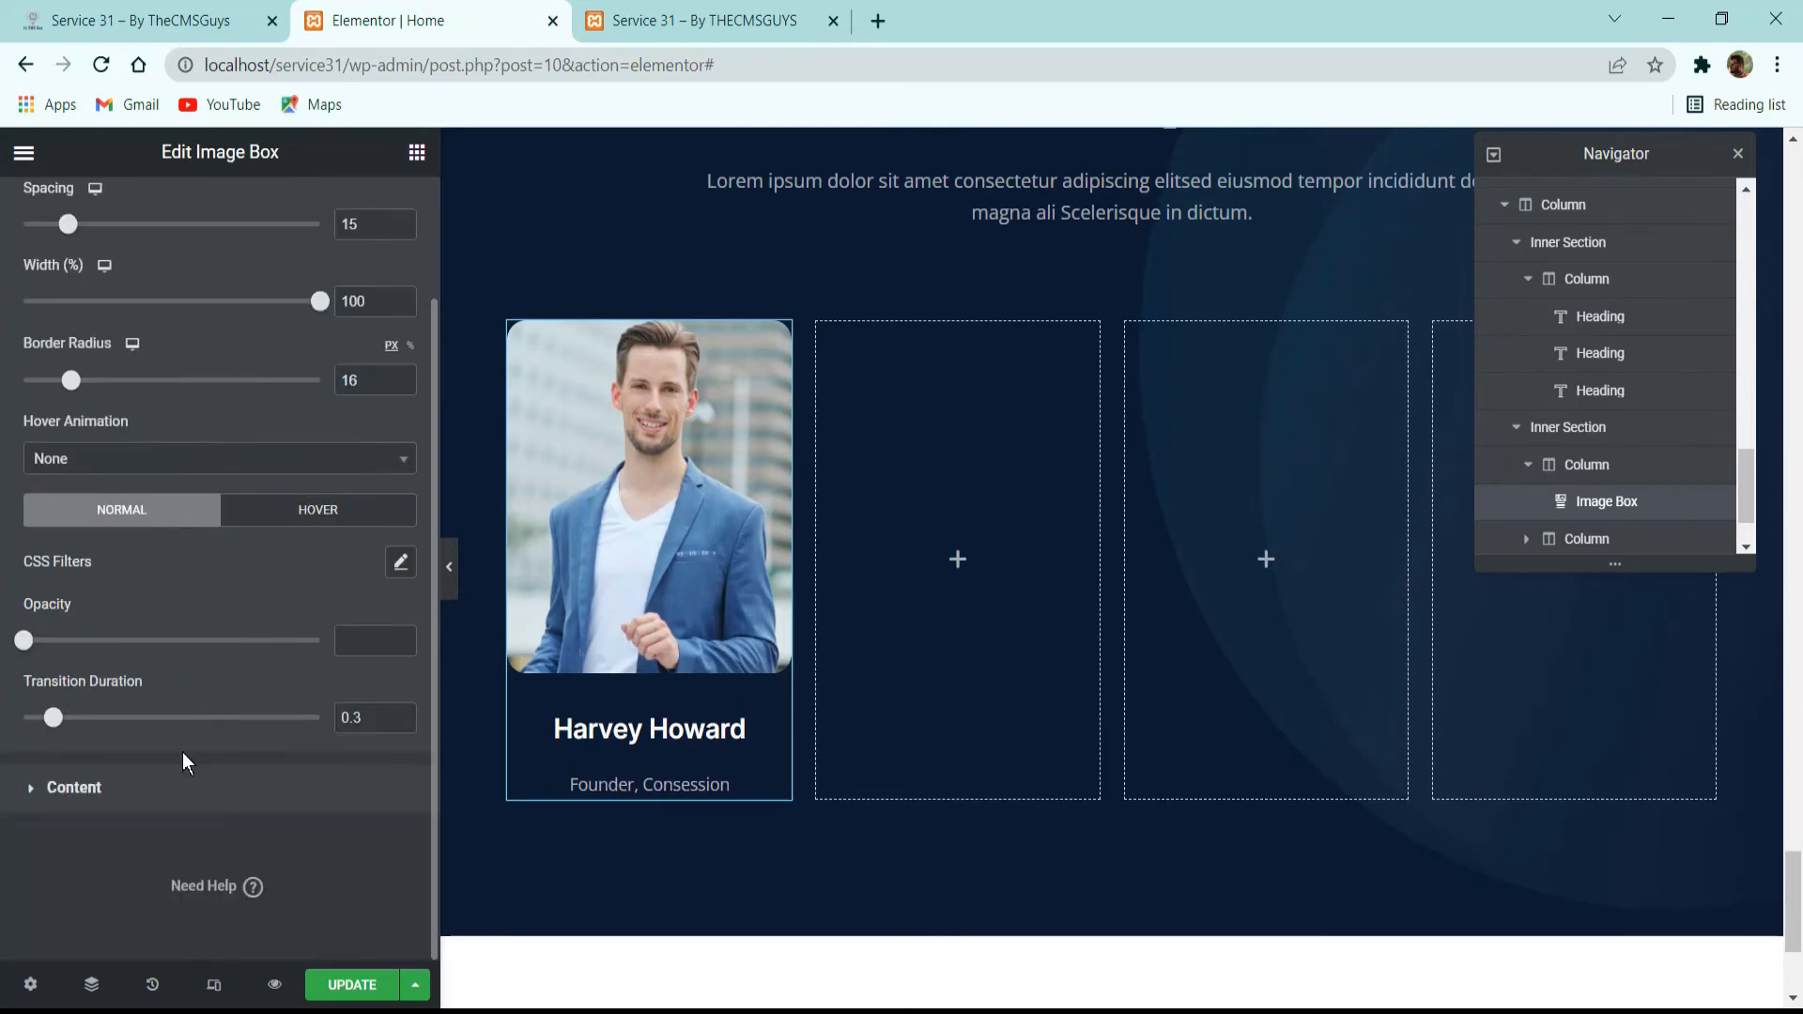
Set the image box's title spacing to 0 and update the page.
left_click_drag(54, 718, 43, 718)
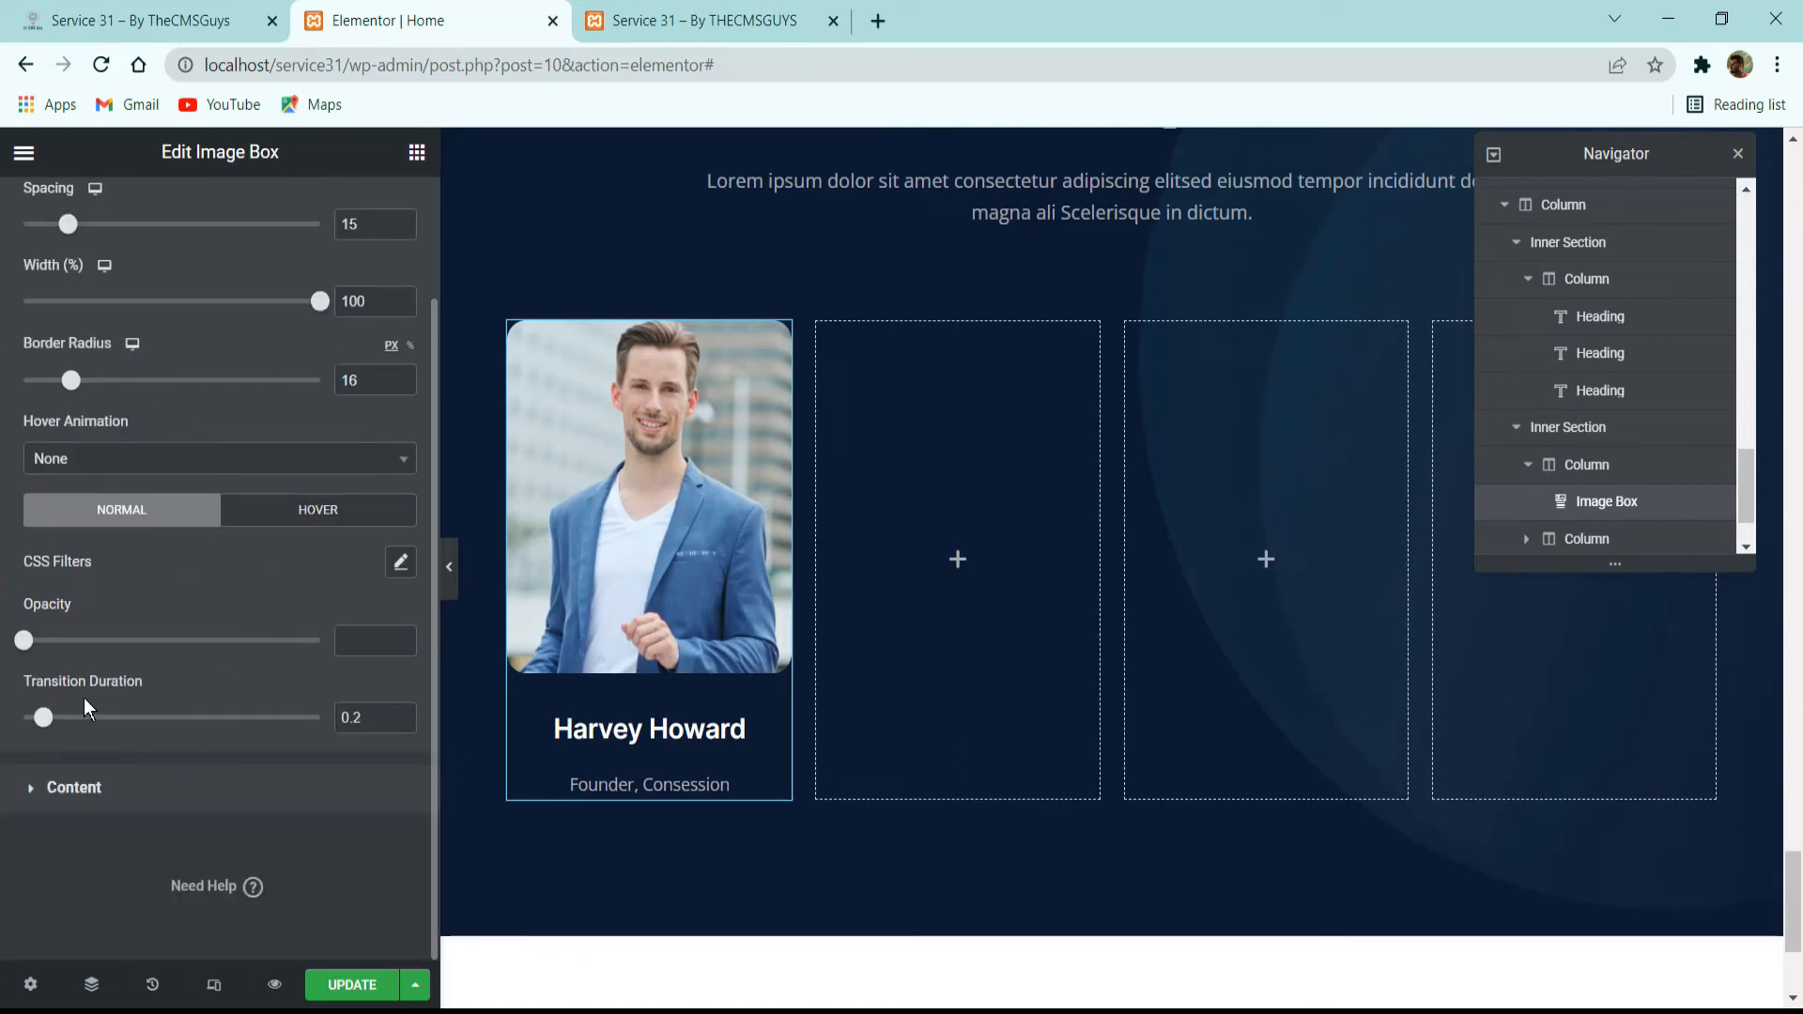
left_click(151, 781)
left_click_drag(34, 587, 48, 595)
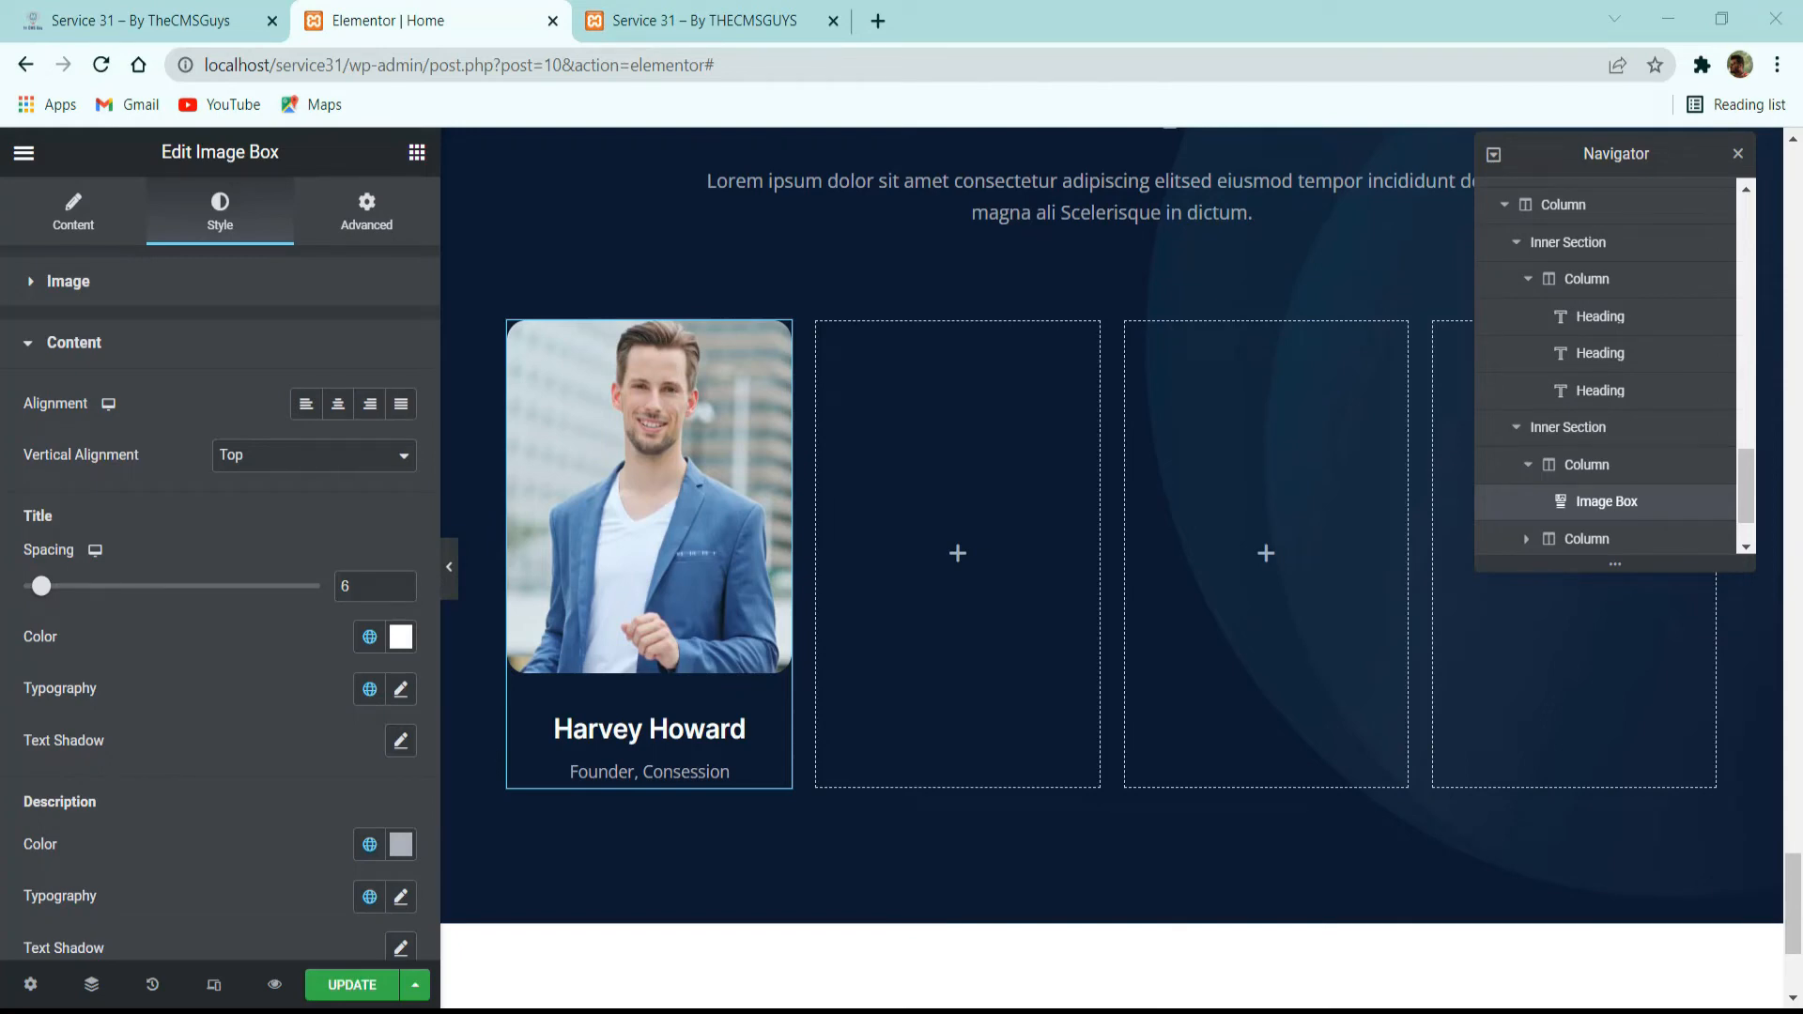
left_click_drag(44, 587, 2, 601)
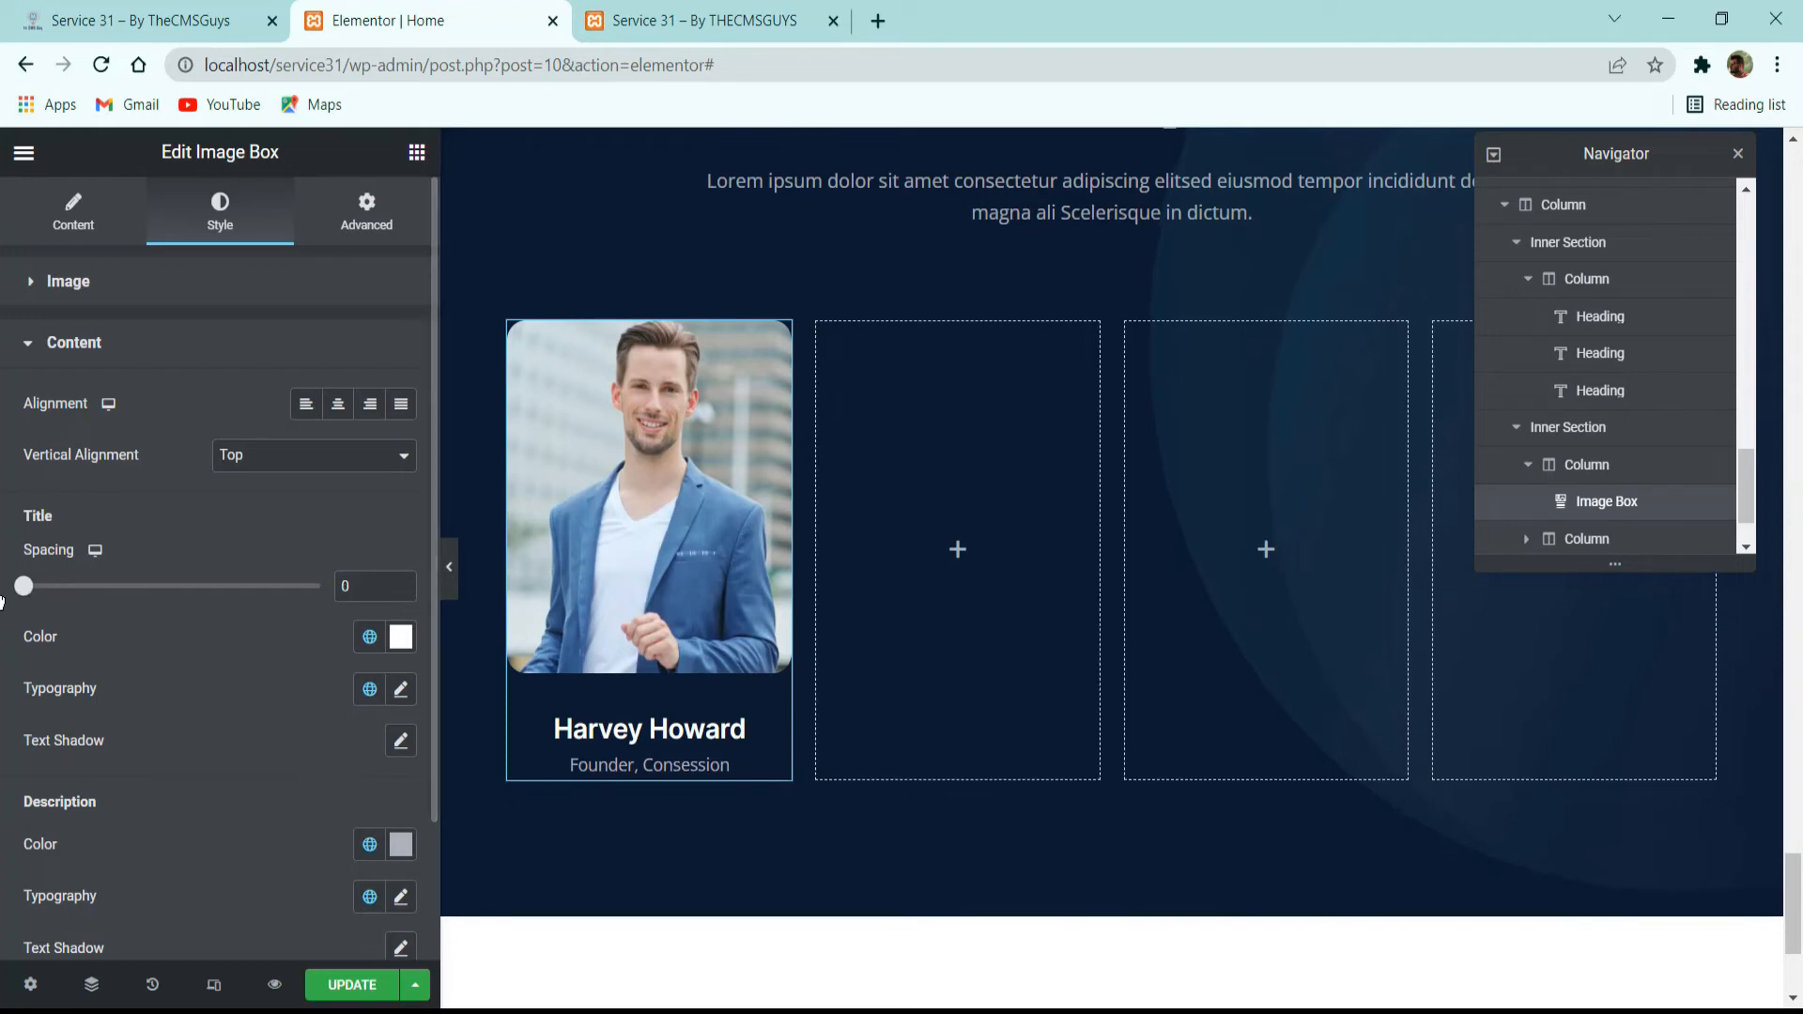
left_click(352, 984)
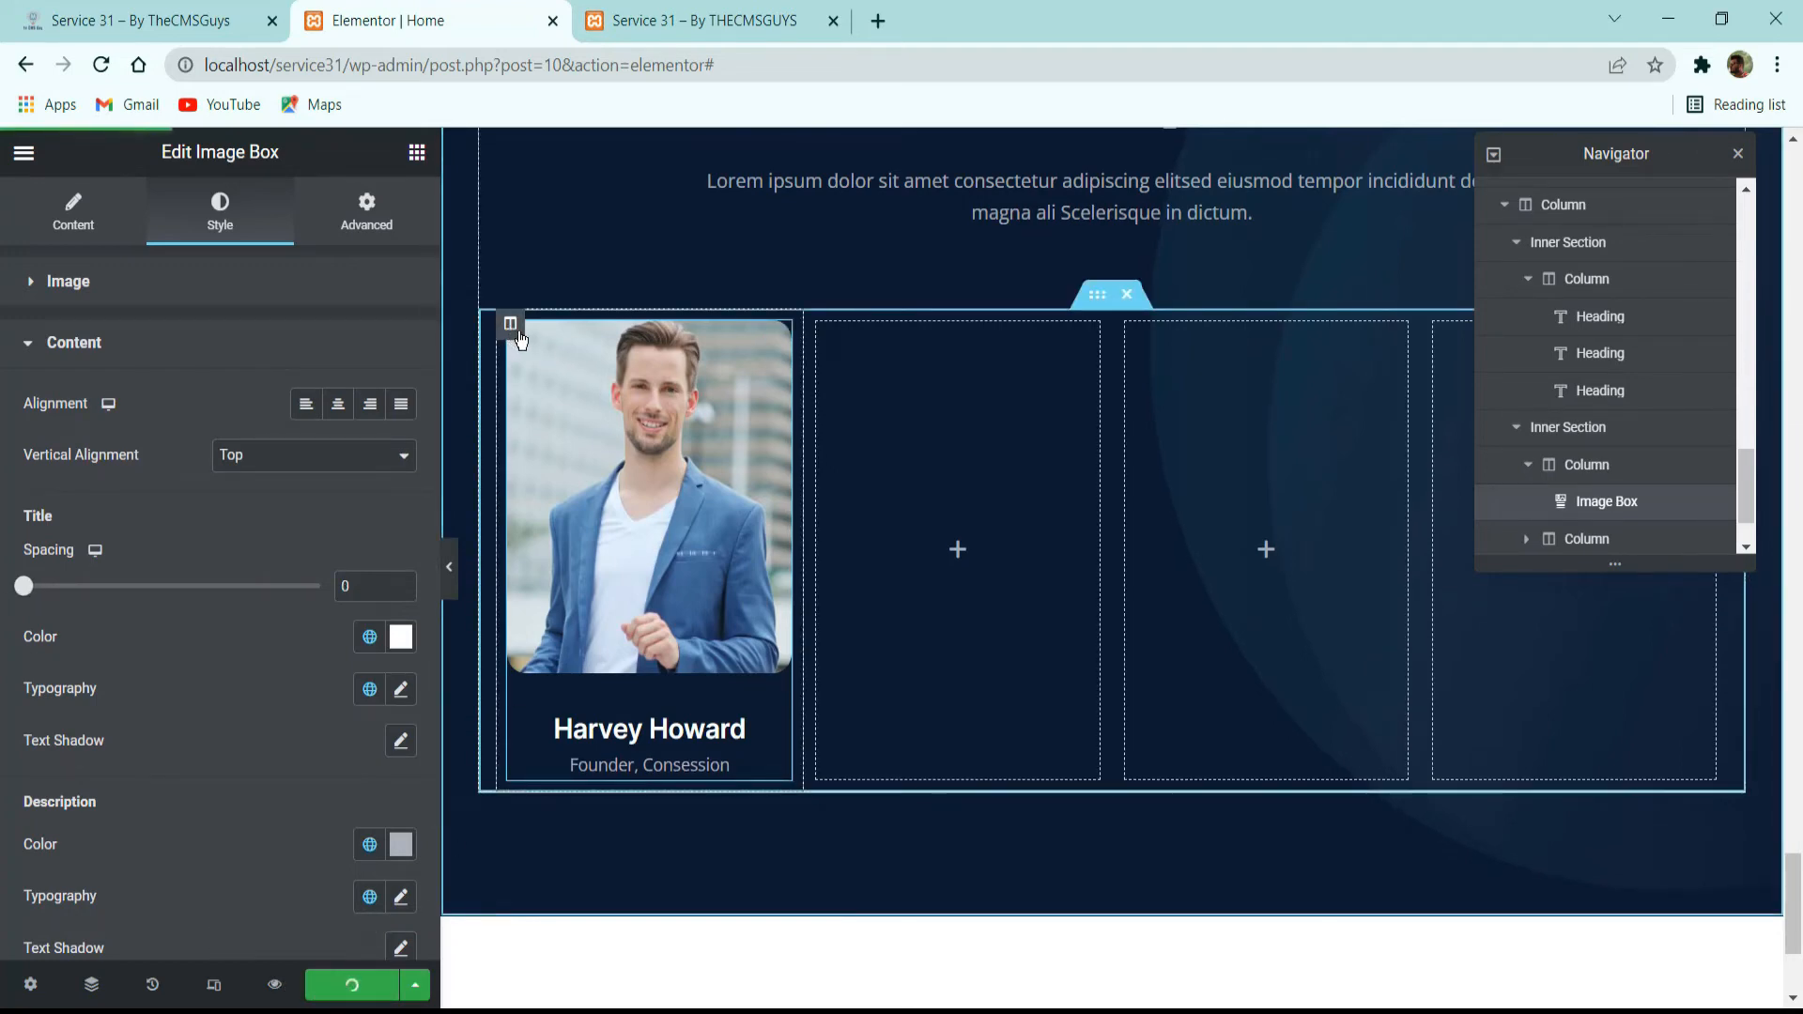
Set the speaker card column's padding to 0 and its margin to 15 px right and left, 0 top and bottom.
left_click(512, 324)
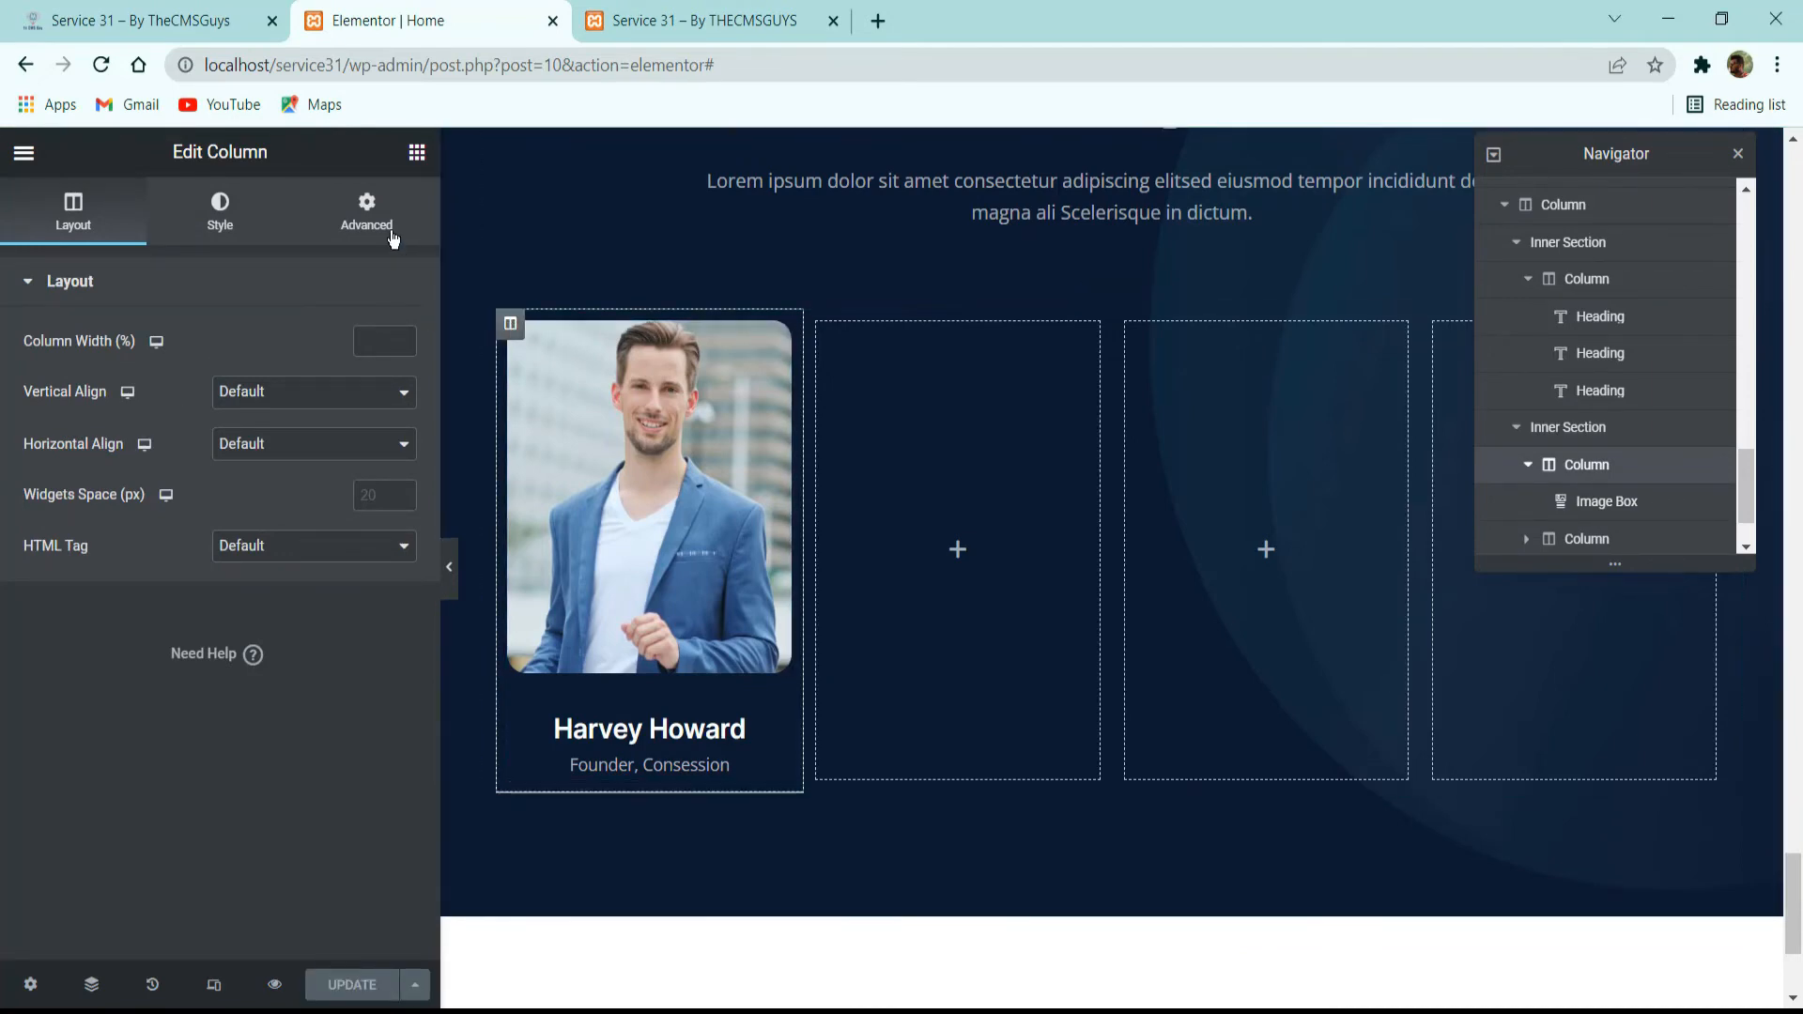
left_click(366, 212)
left_click(377, 370)
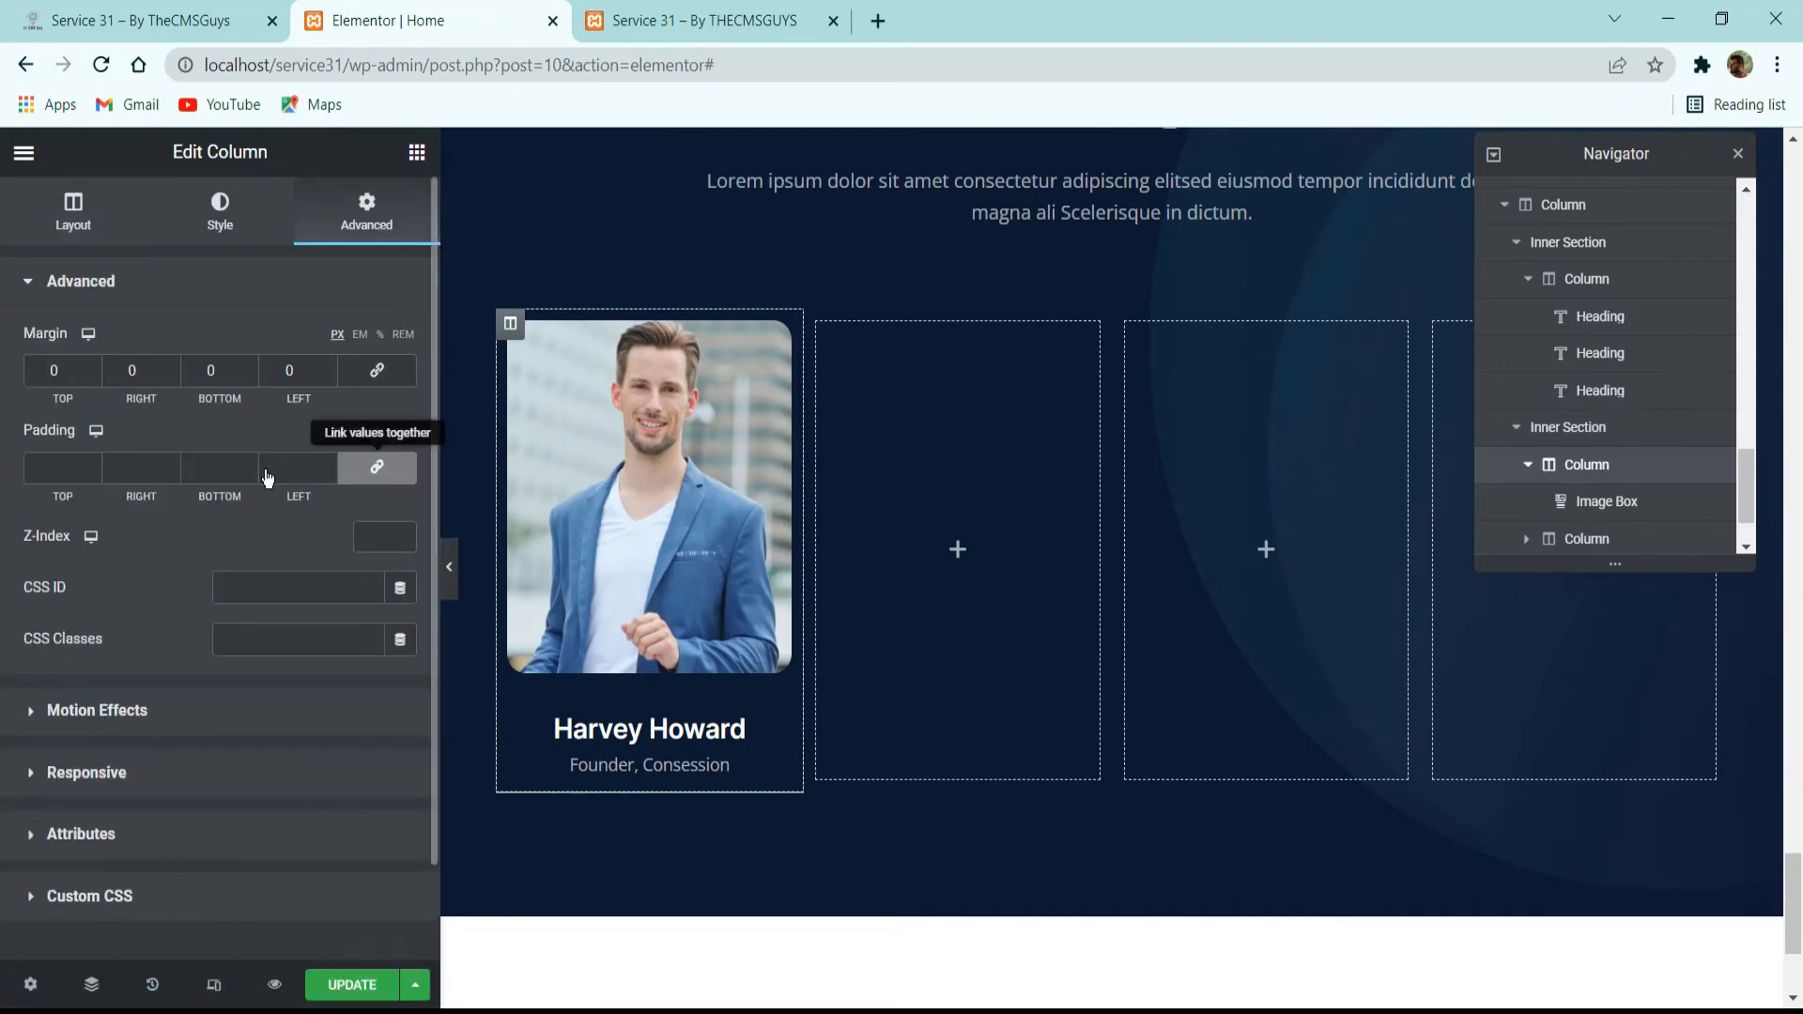
left_click(377, 466)
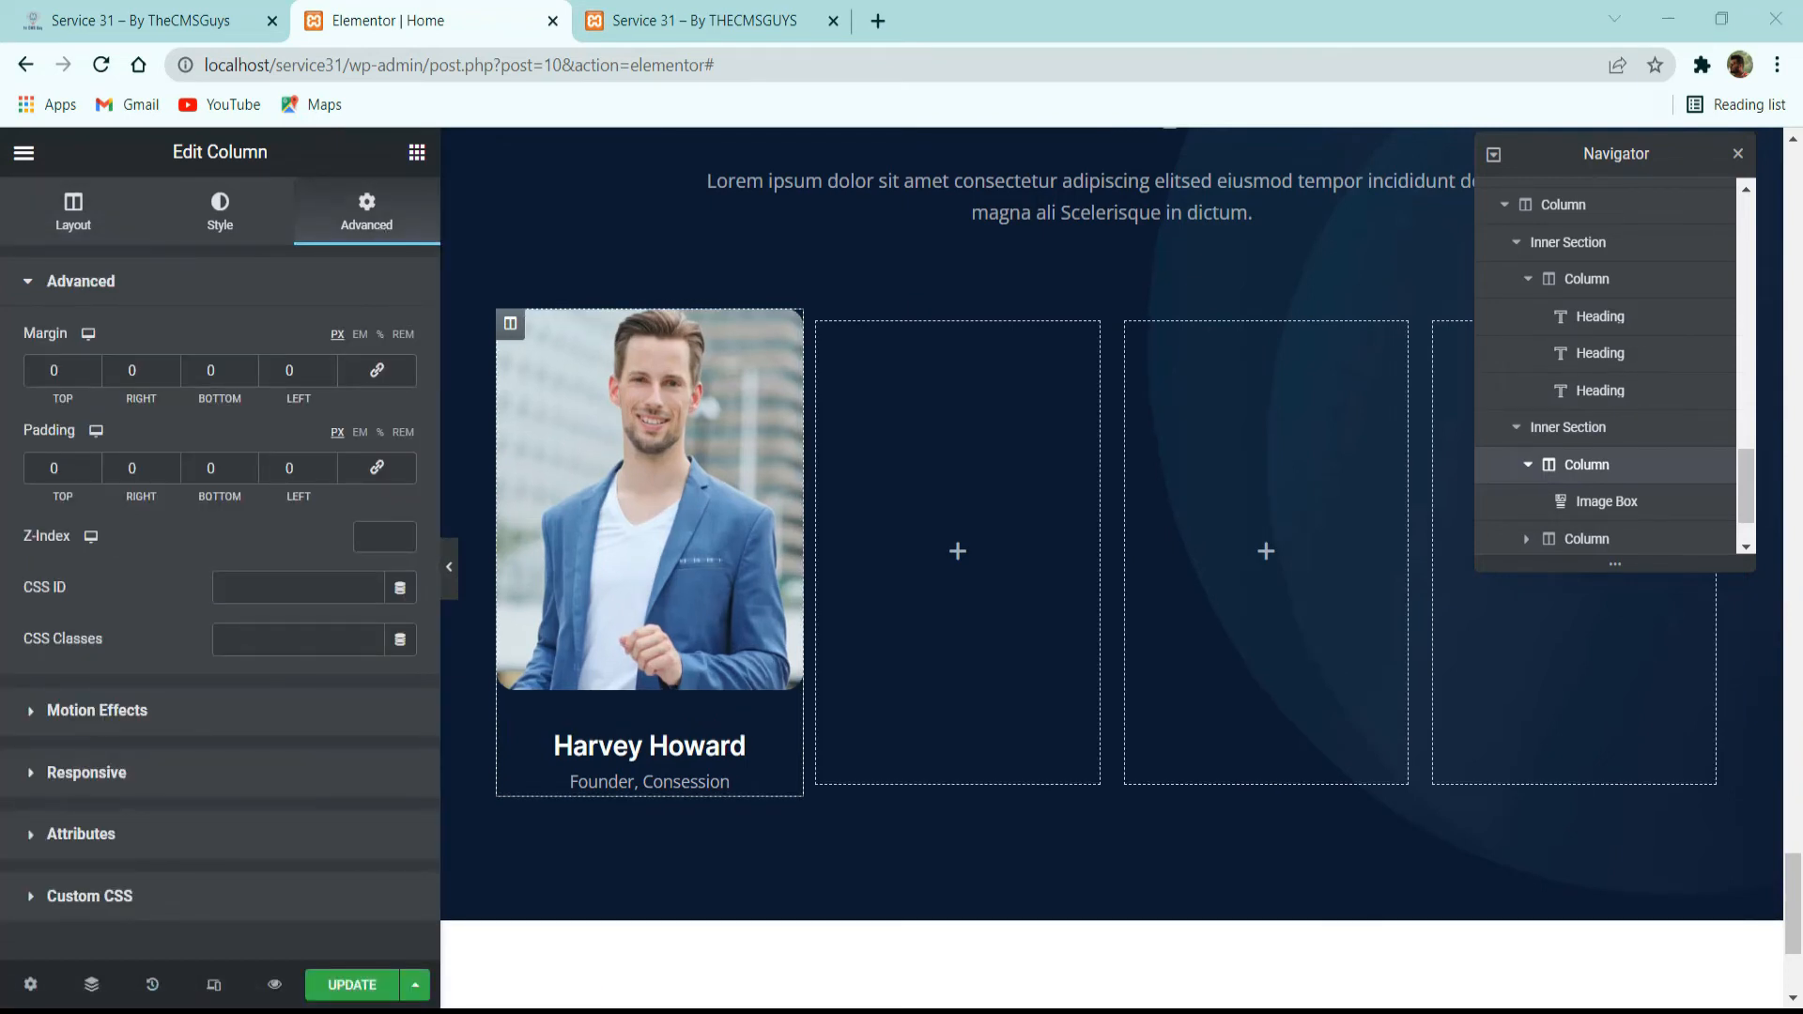
double_click(161, 368)
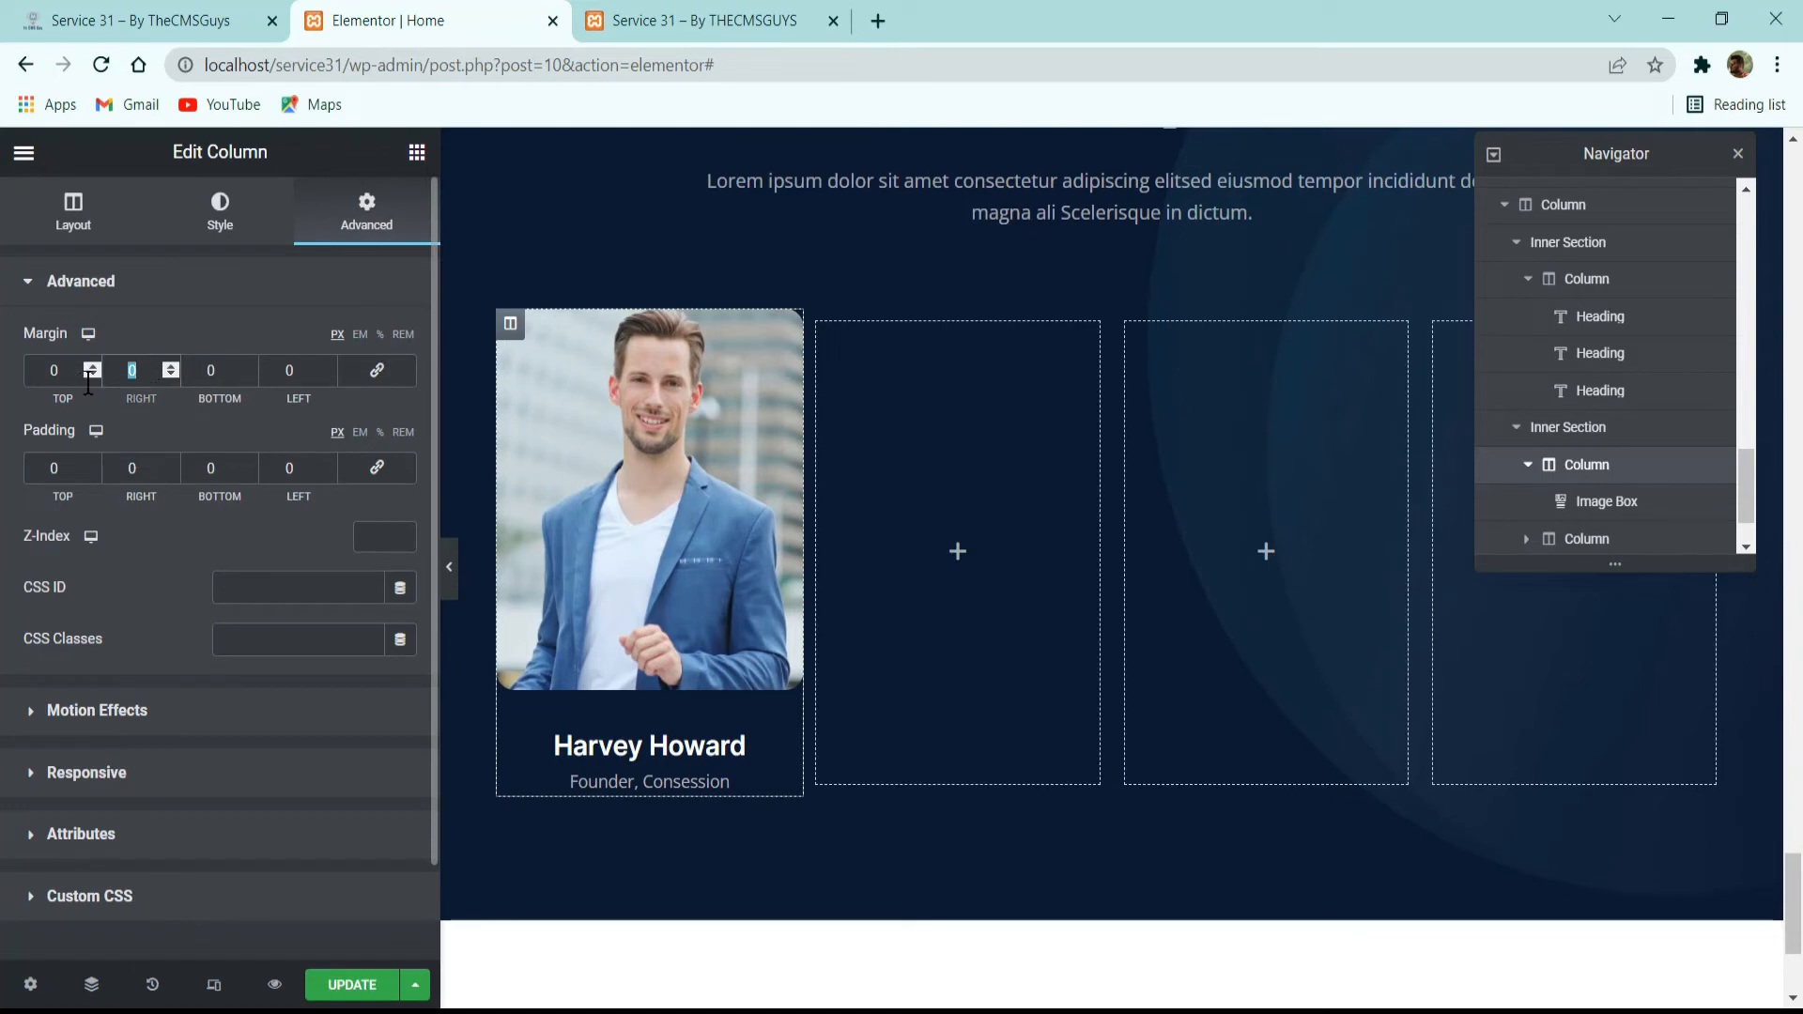
type("15")
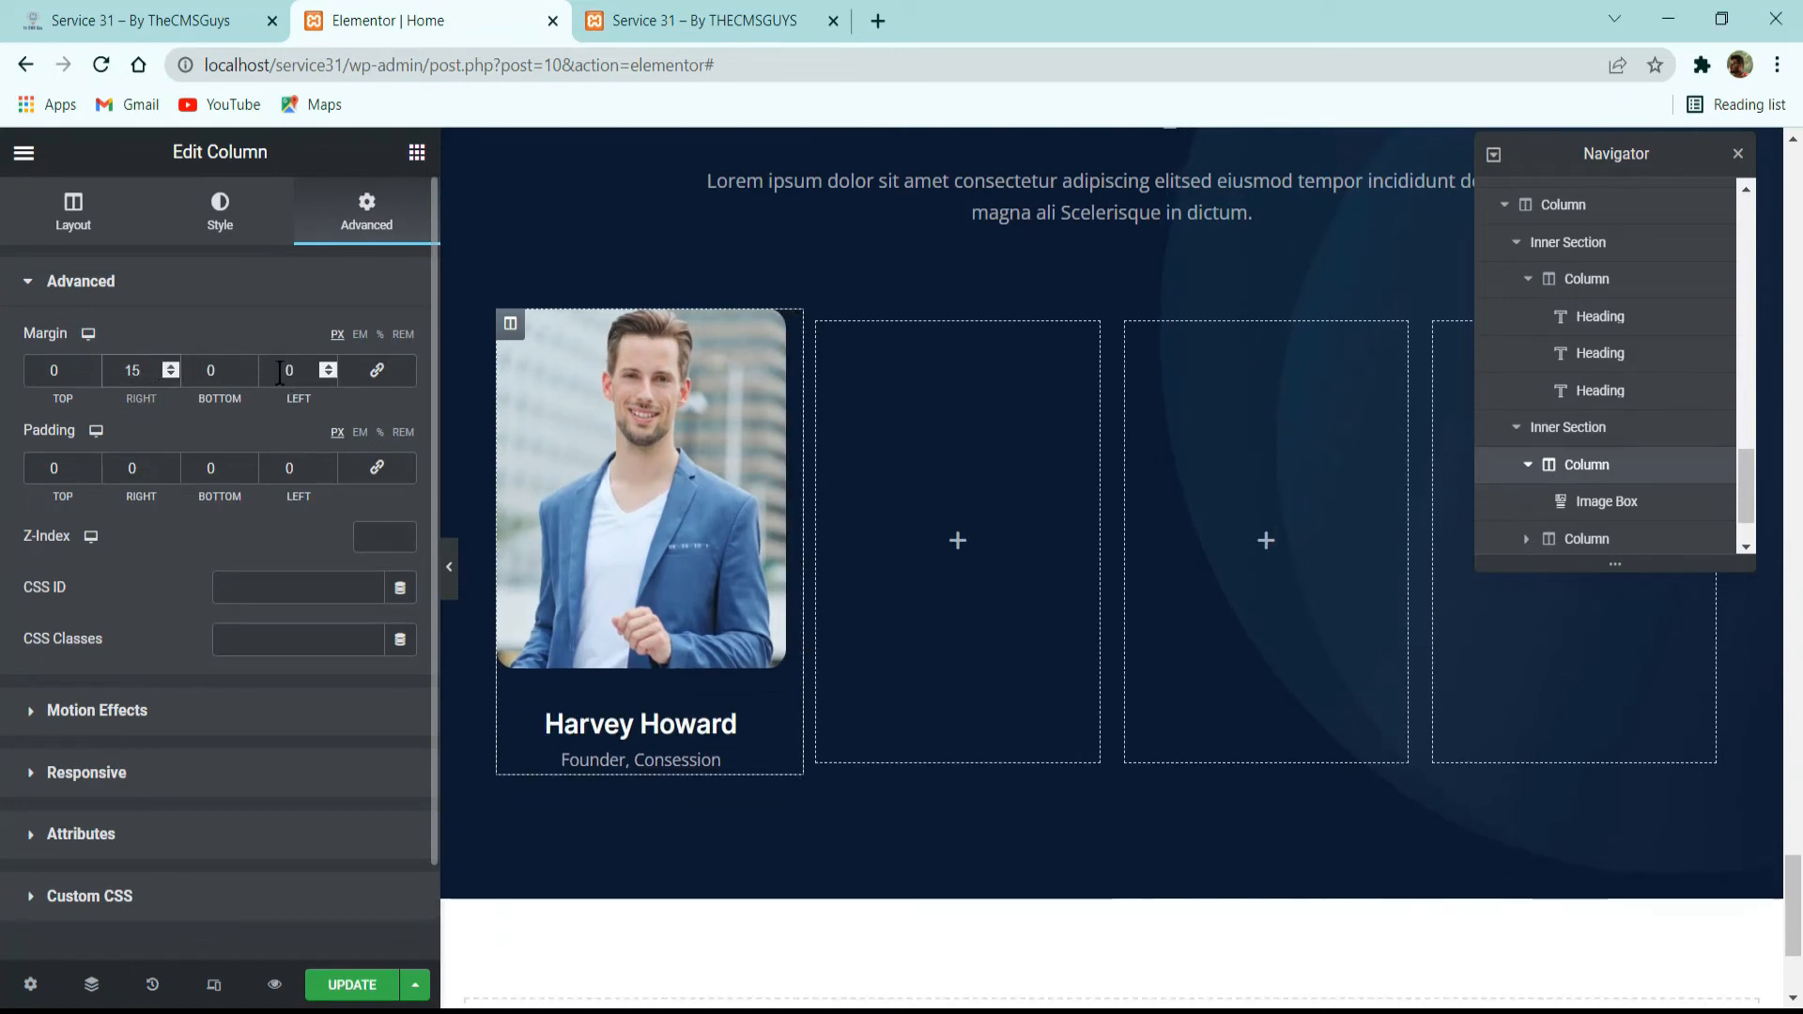
double_click(290, 370)
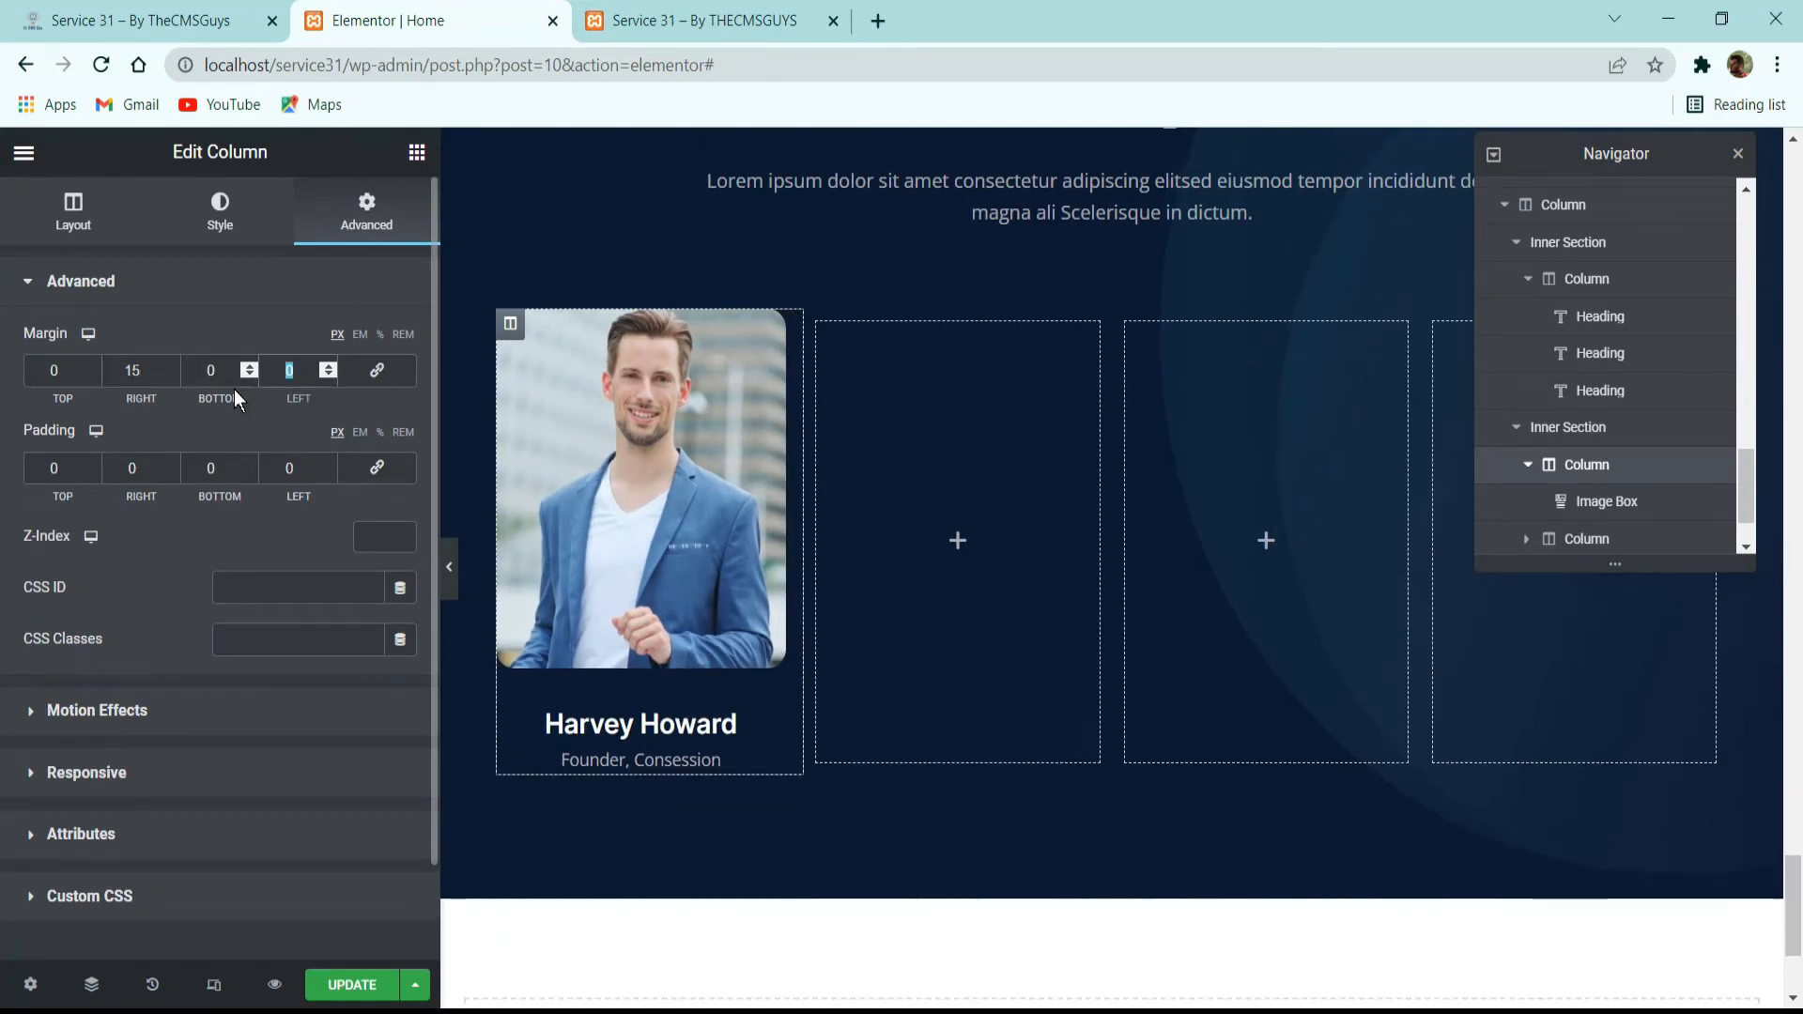
type("15")
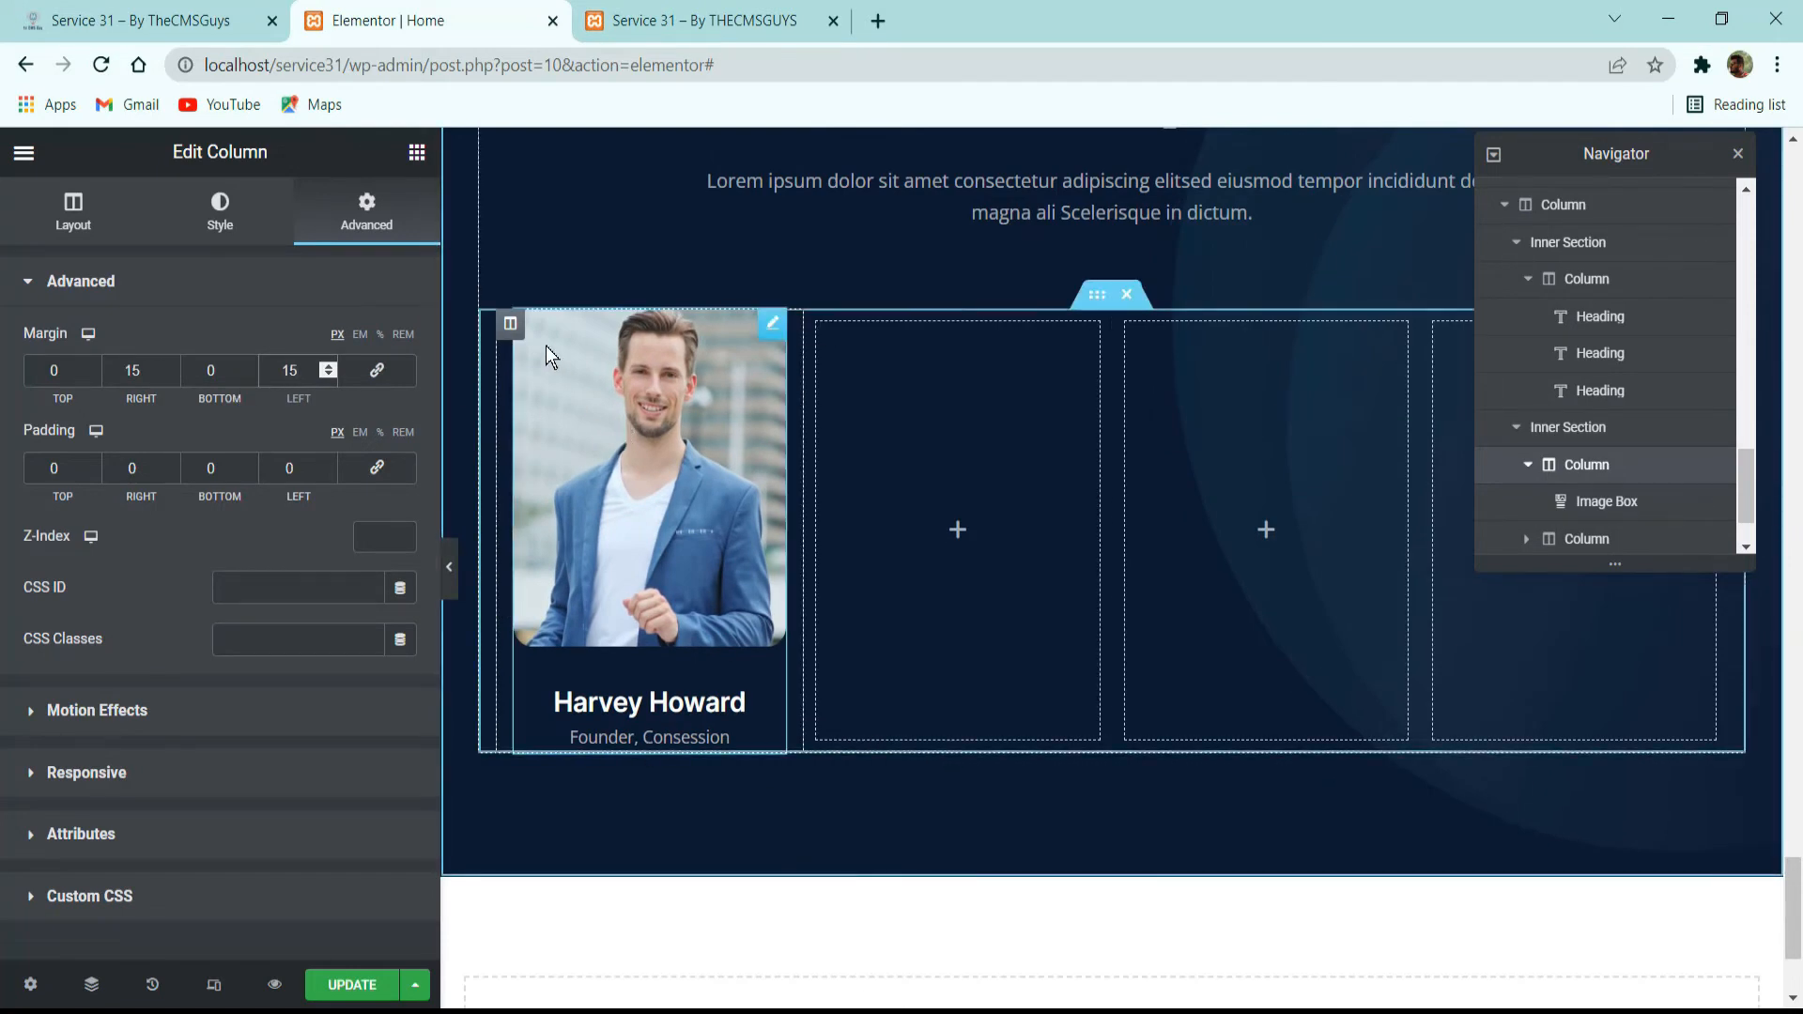
Duplicate the finished speaker card column three times within the inner section.
right_click(511, 329)
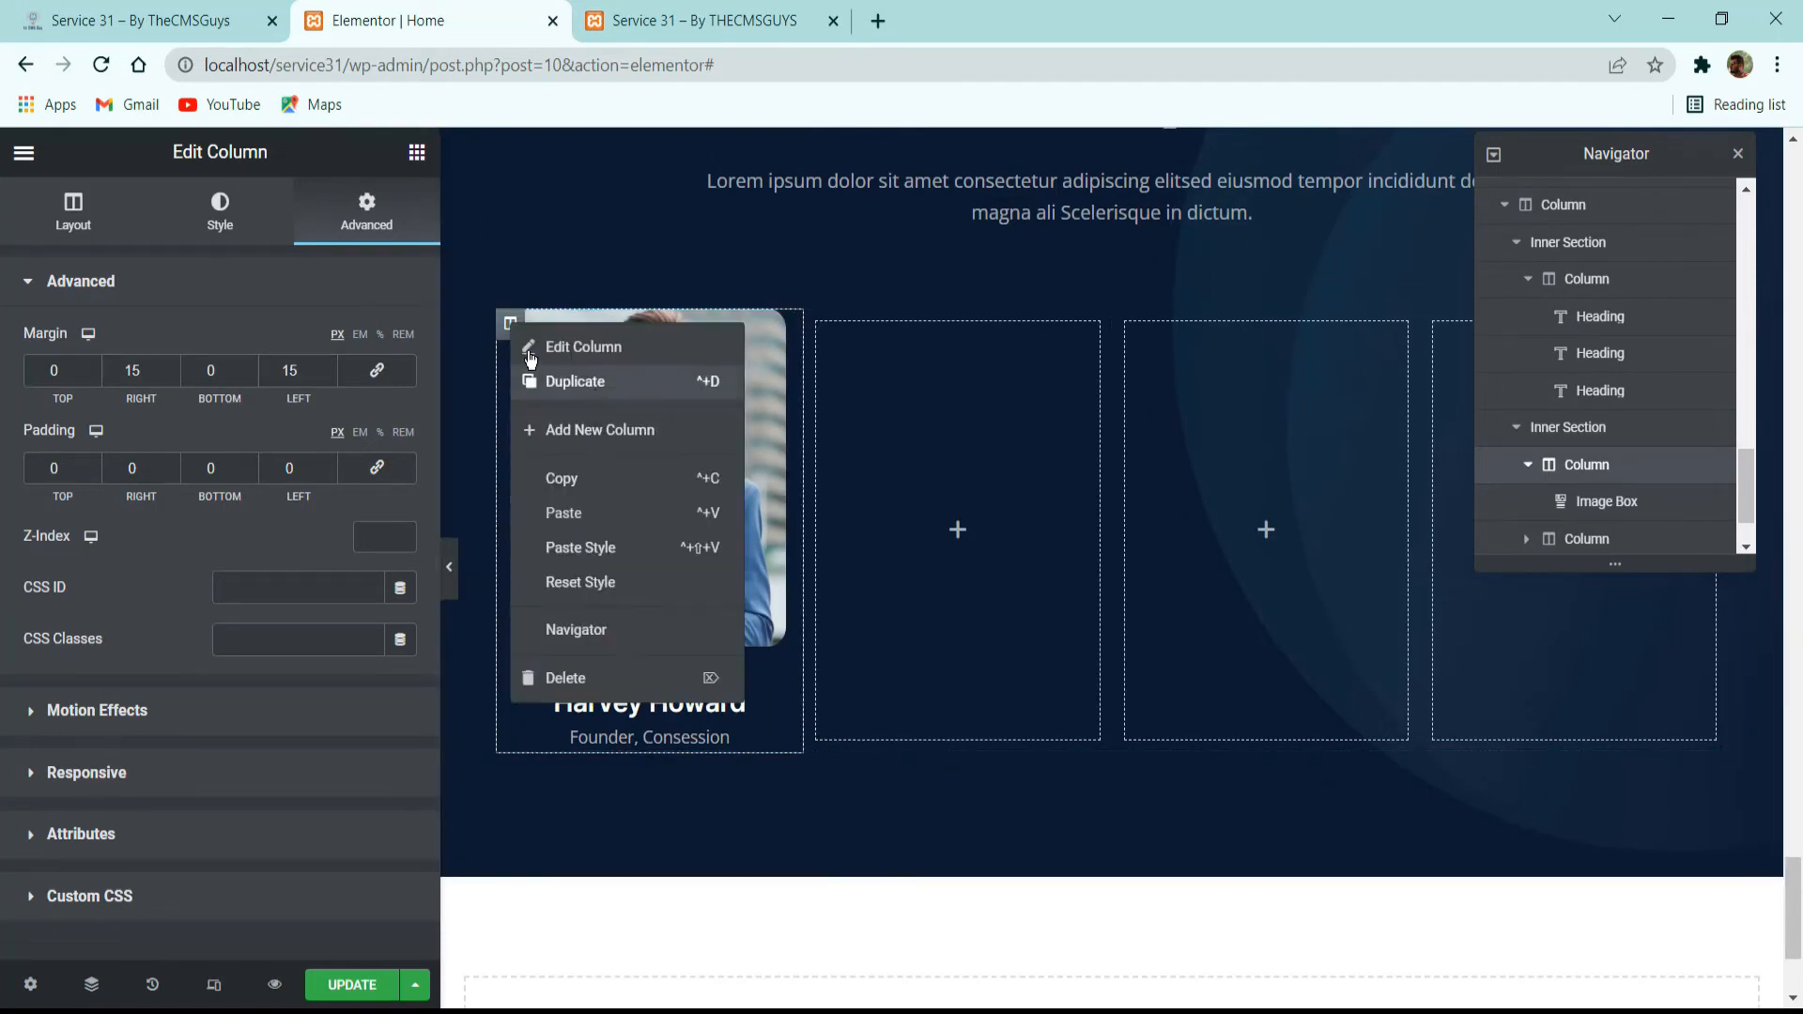
left_click(564, 379)
right_click(511, 329)
left_click(573, 381)
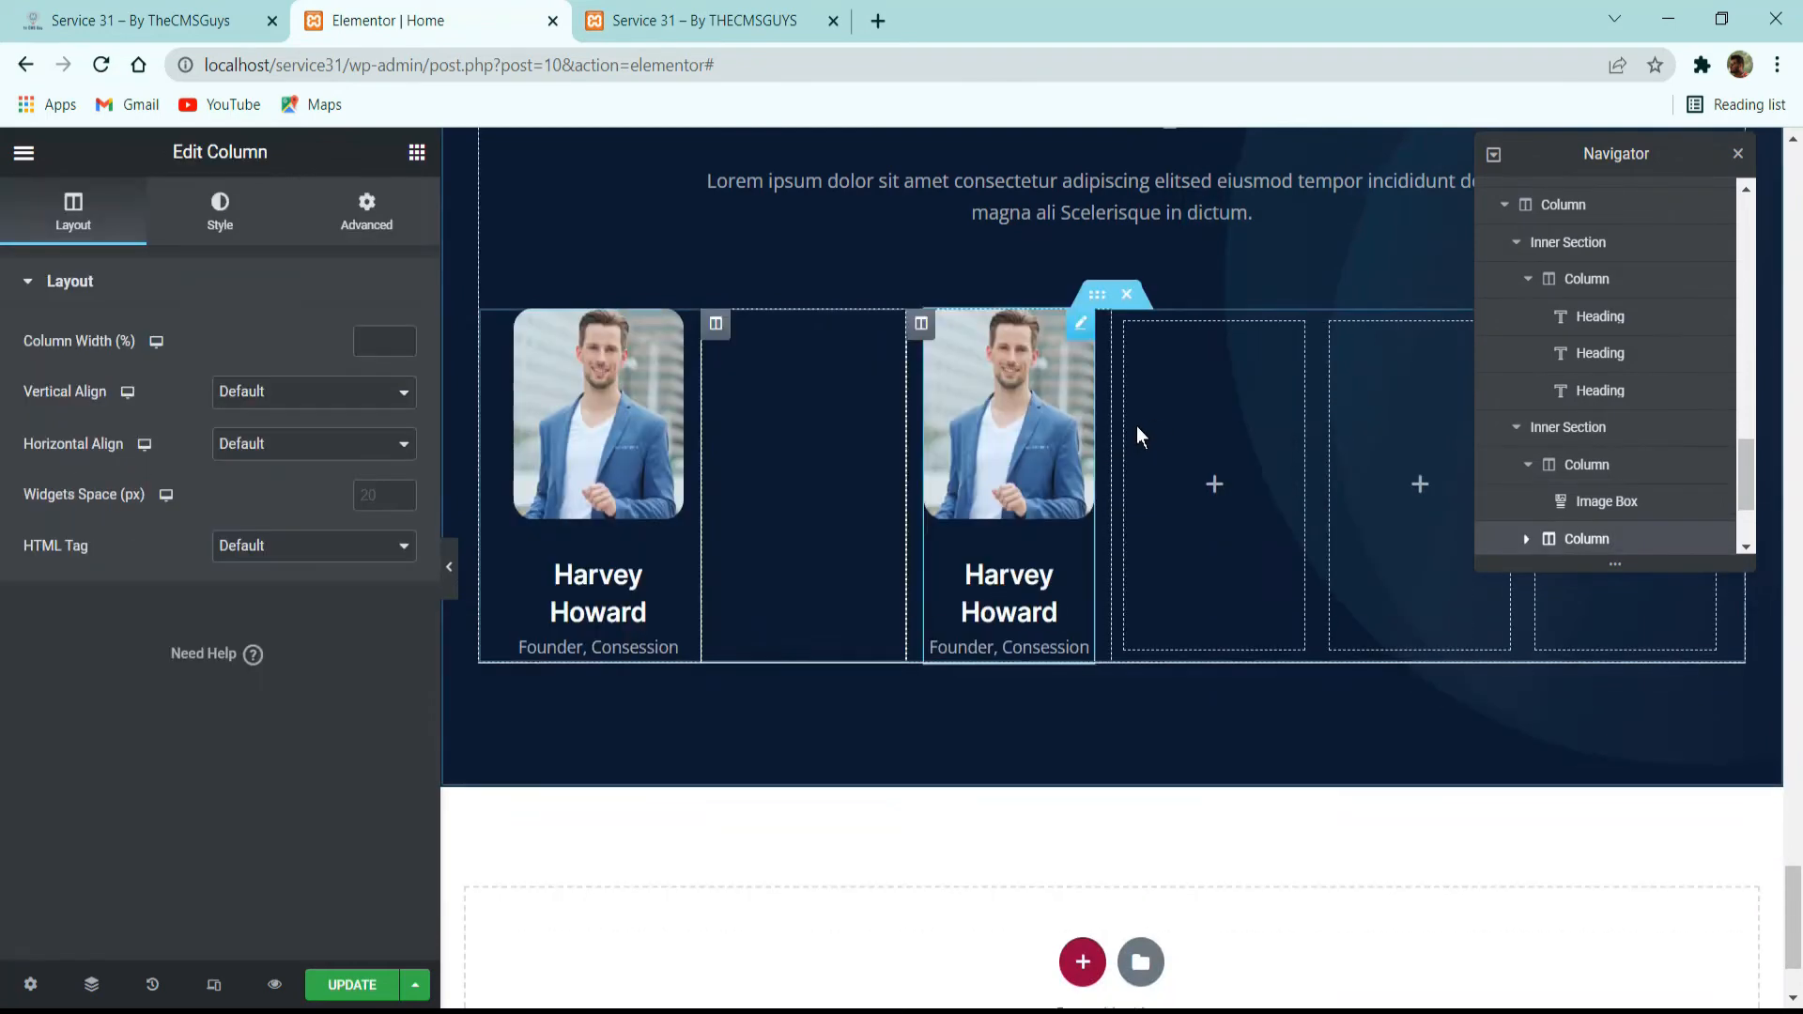
right_click(516, 329)
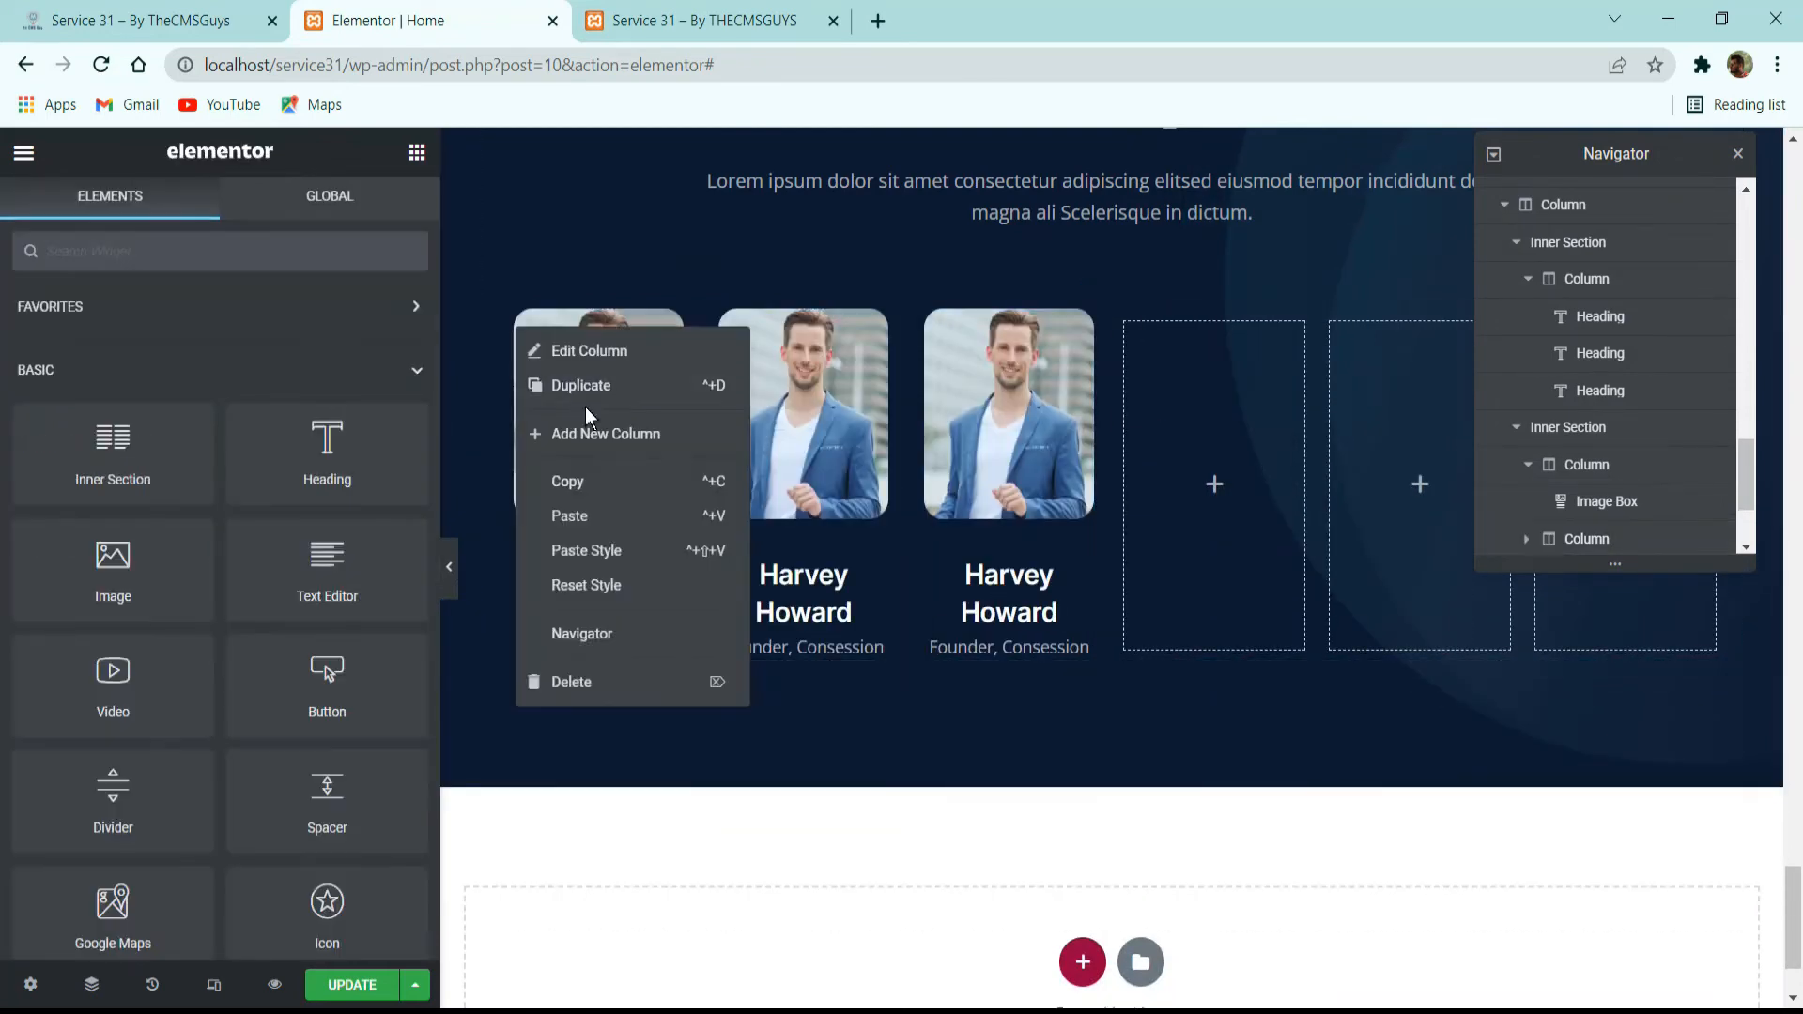
Delete the three empty columns beside the speaker cards and close the Navigator.
right_click(1265, 424)
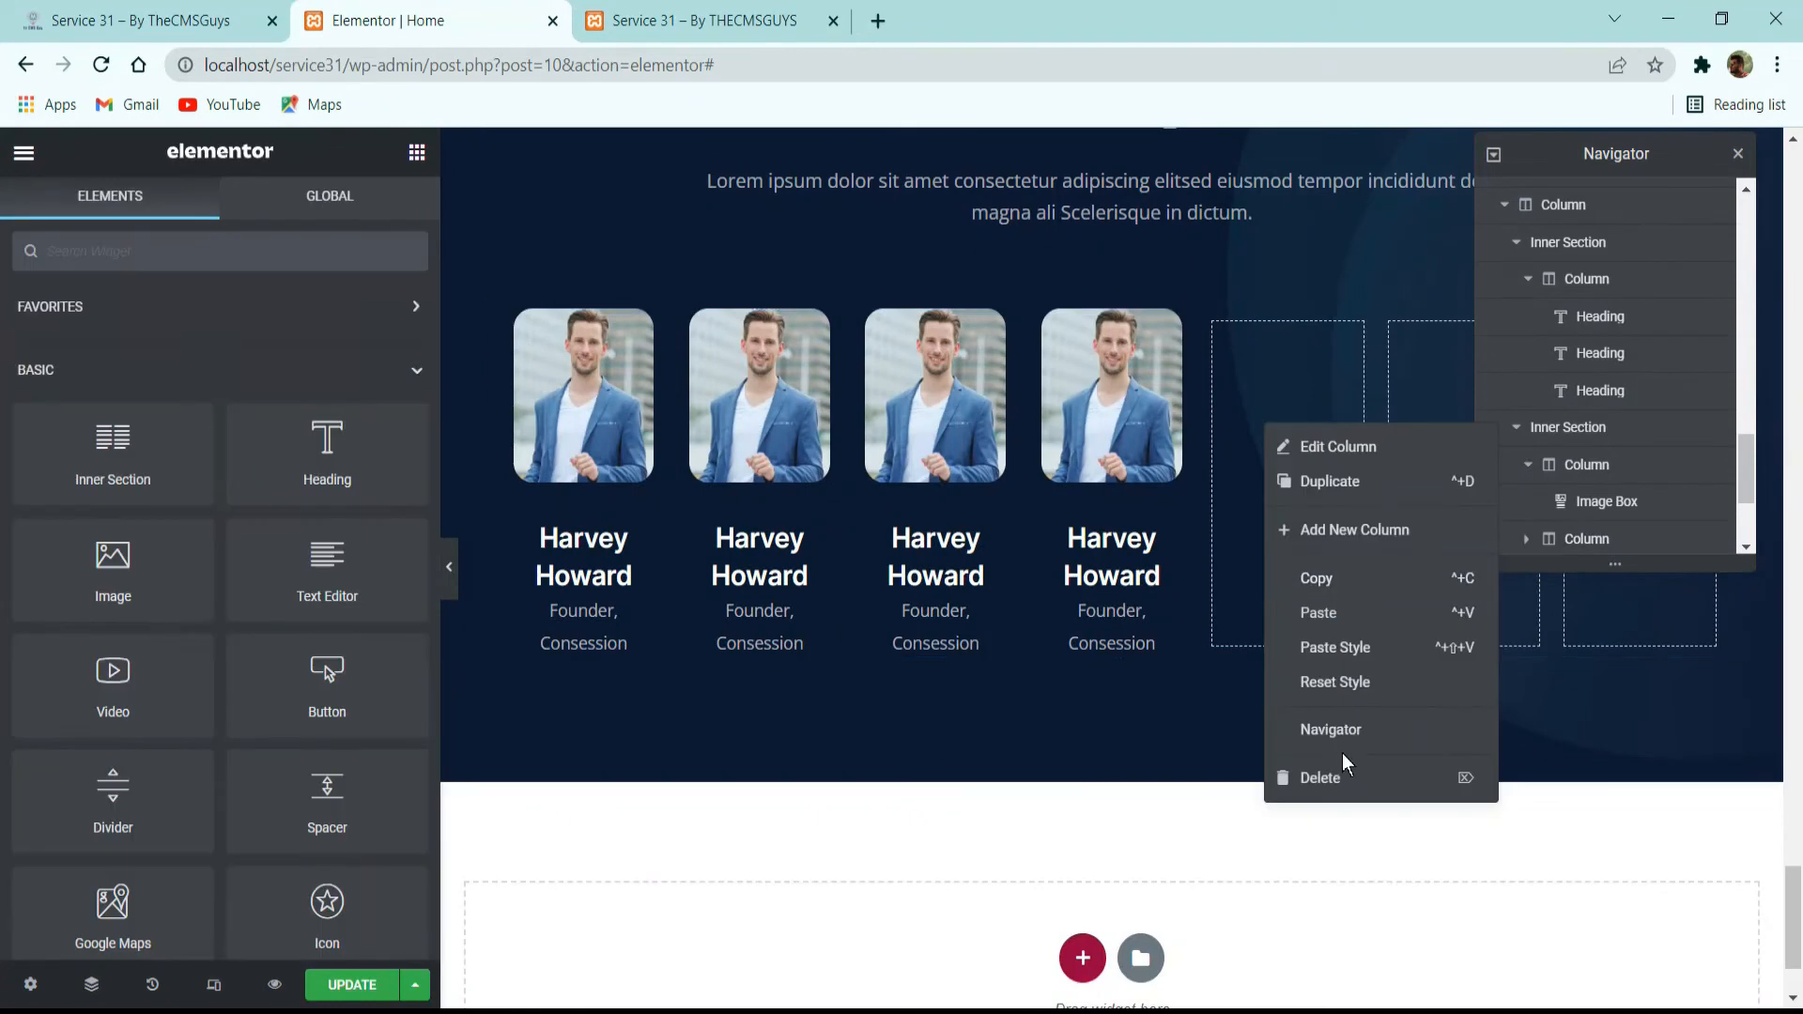
left_click(1346, 774)
right_click(1424, 642)
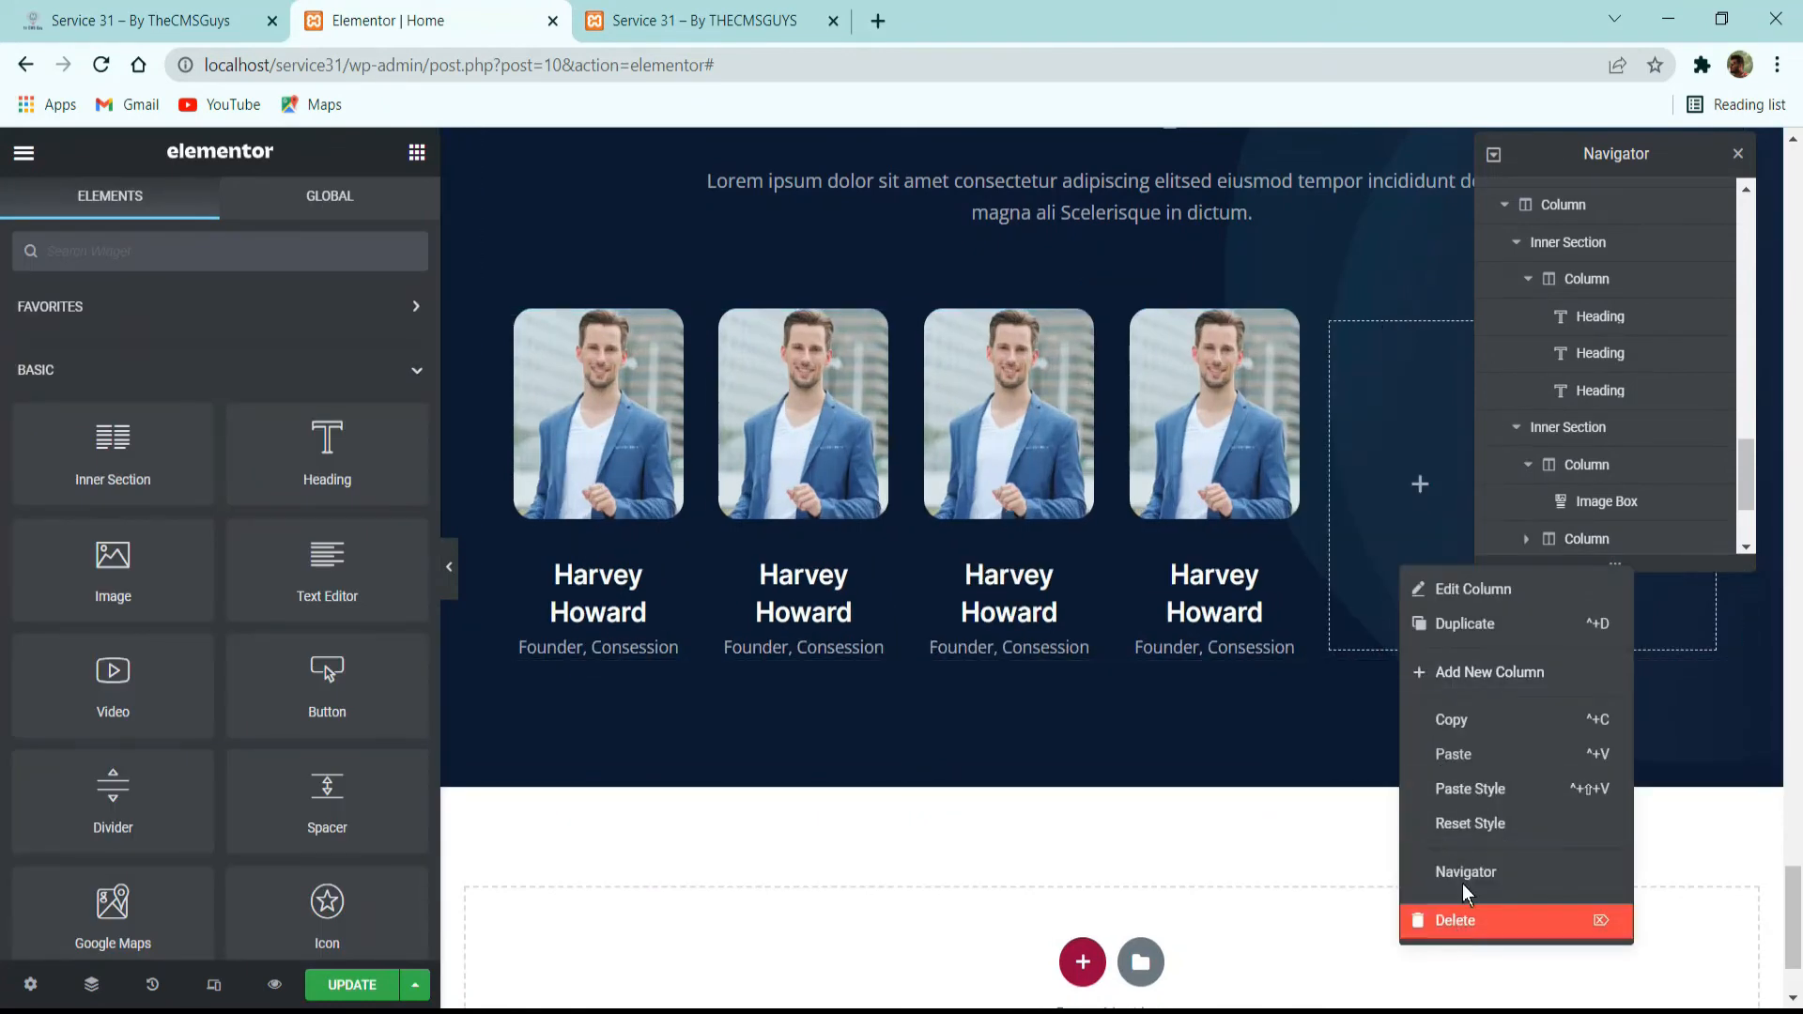
left_click(1433, 918)
left_click(1739, 153)
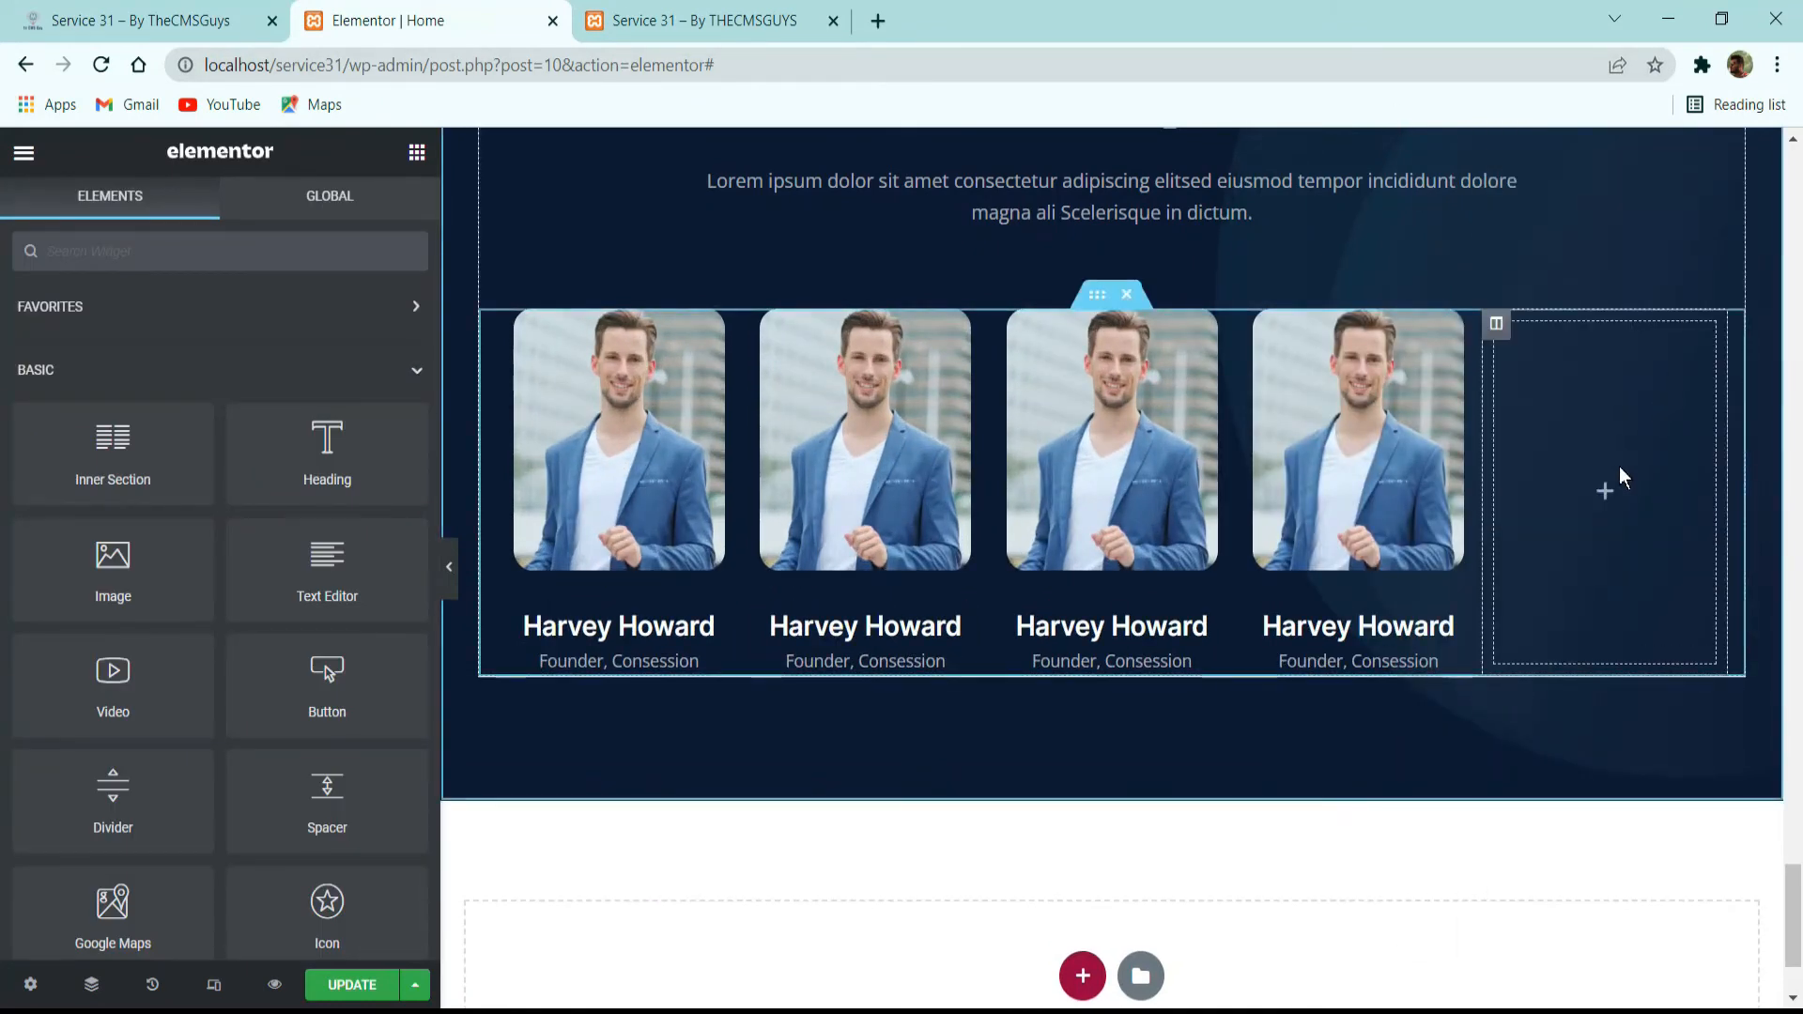
right_click(1615, 418)
left_click(1608, 772)
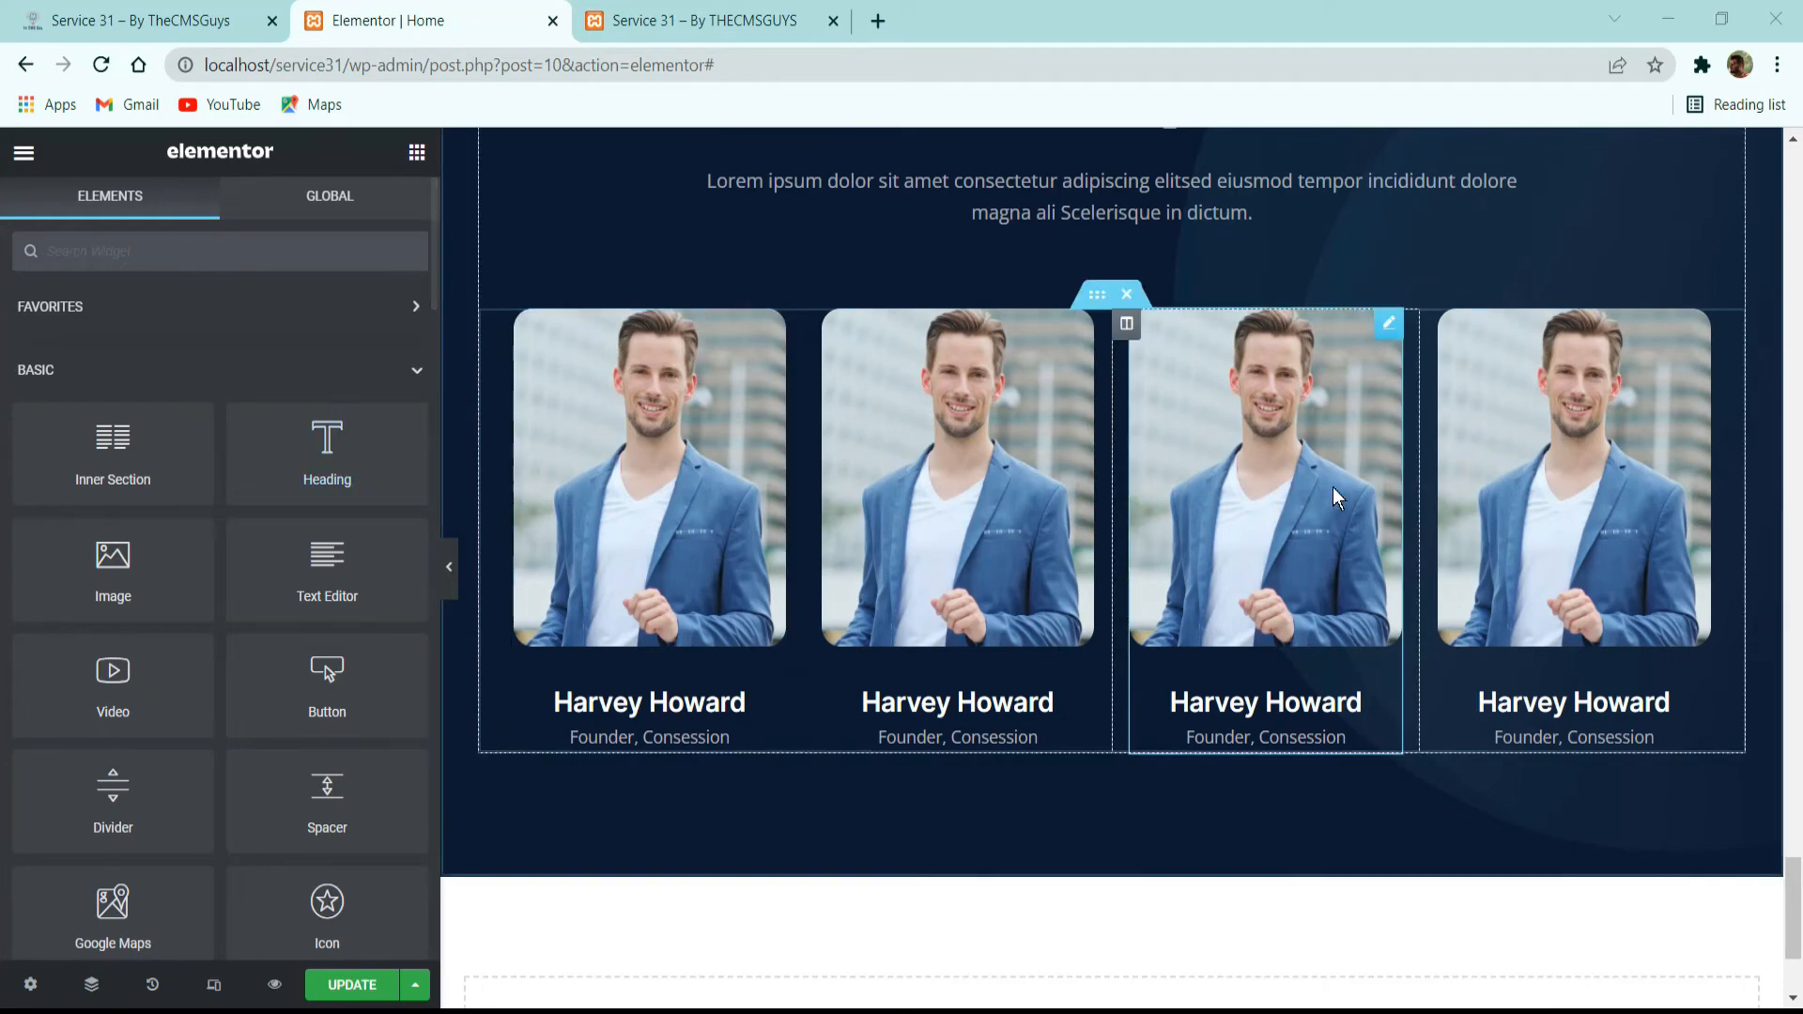
Check the speaker rows on the reference site and duplicate the inner section holding the four speaker cards.
left_click(252, 38)
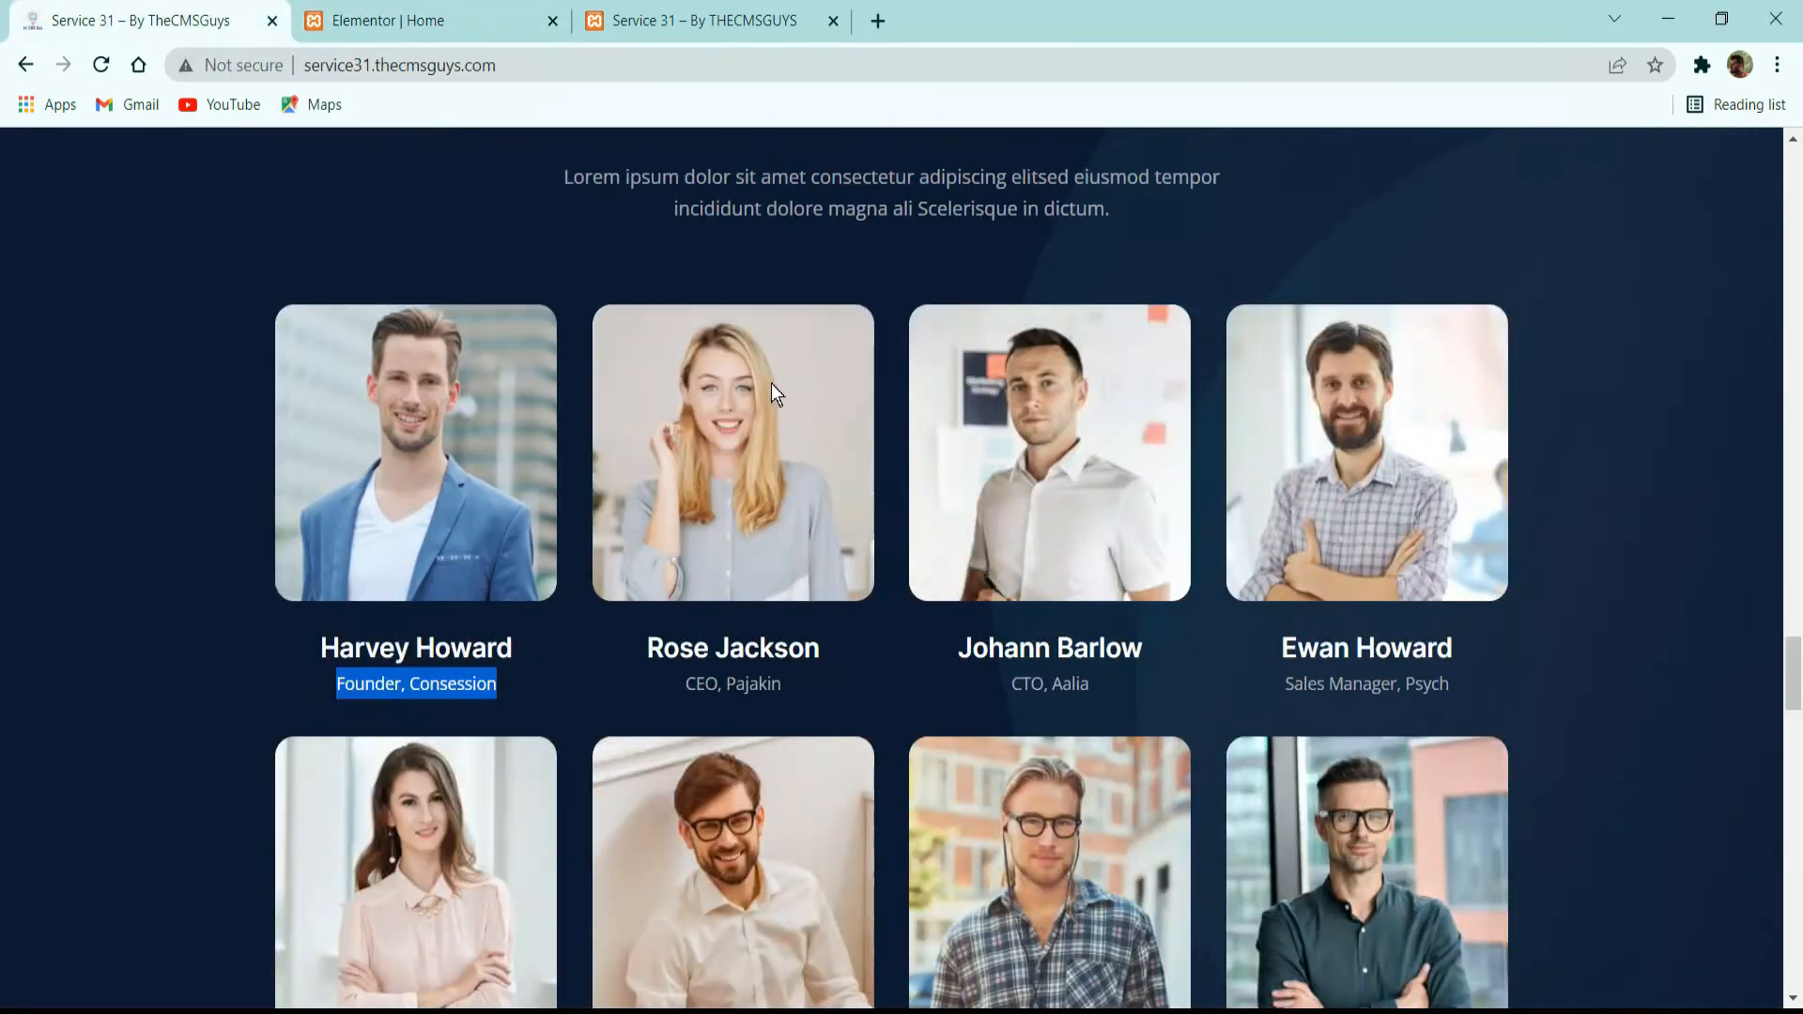
scroll(1209, 399, "down", 5)
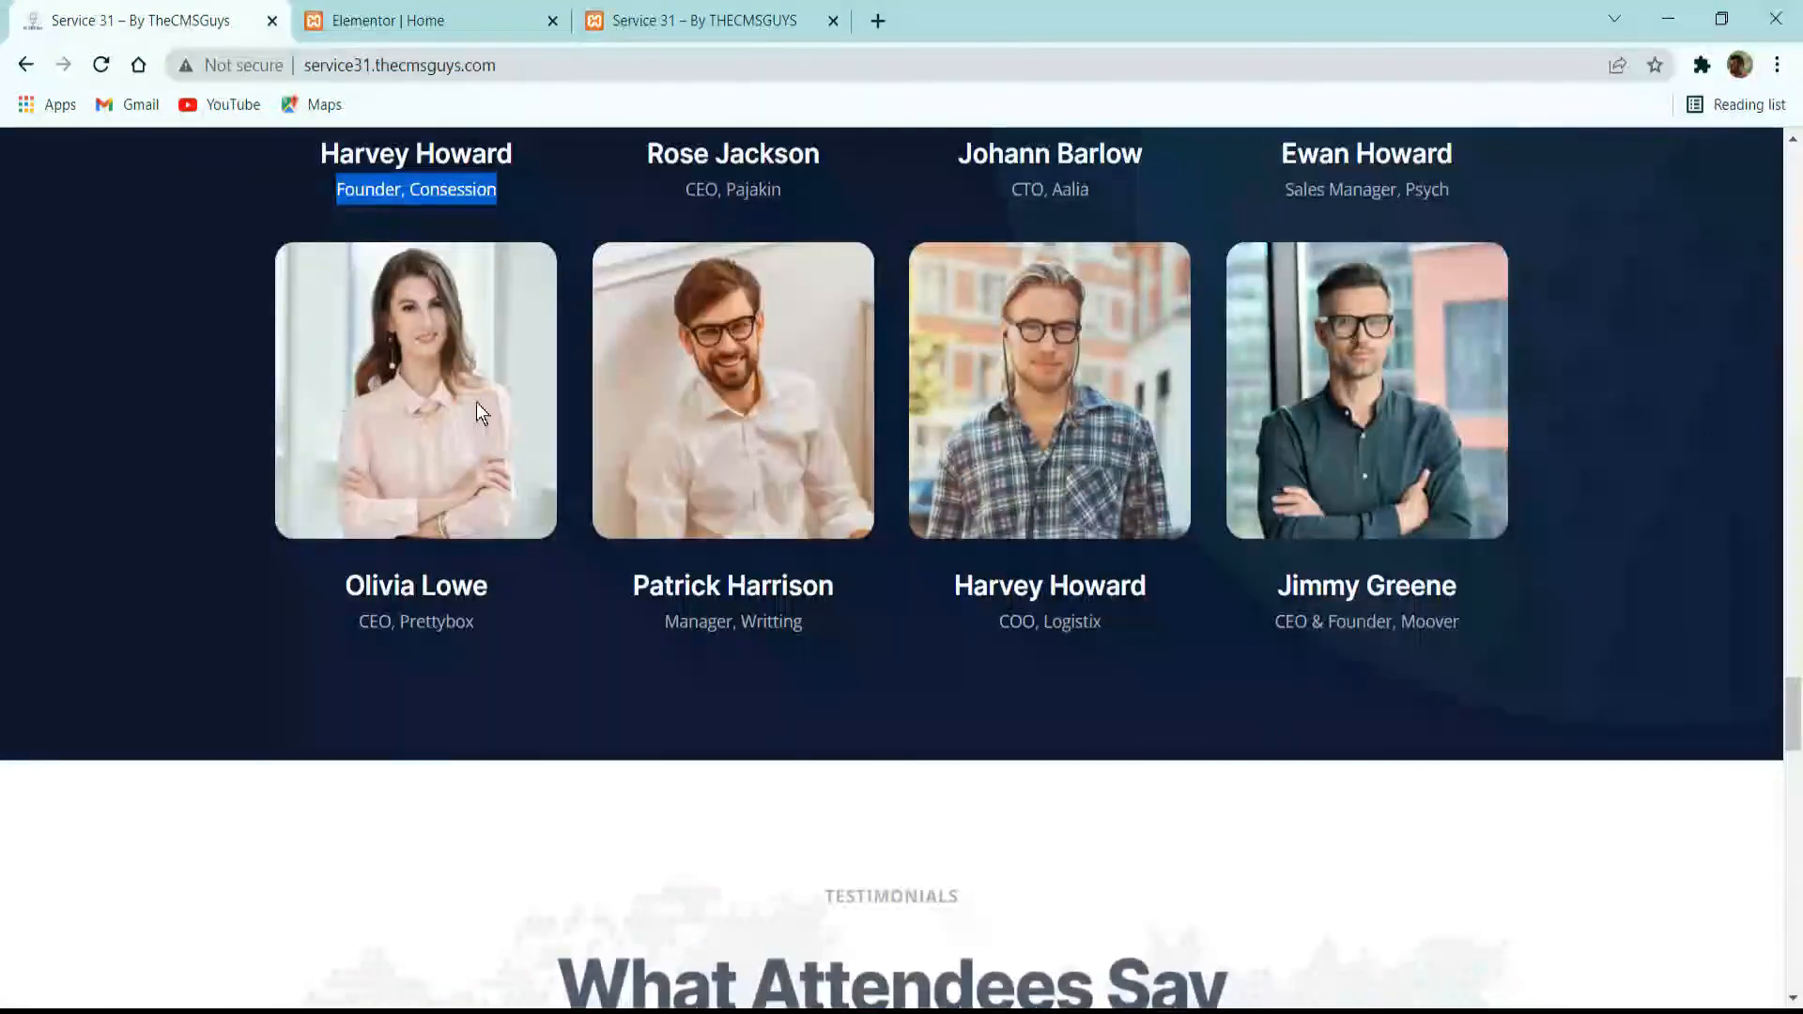
left_click(449, 9)
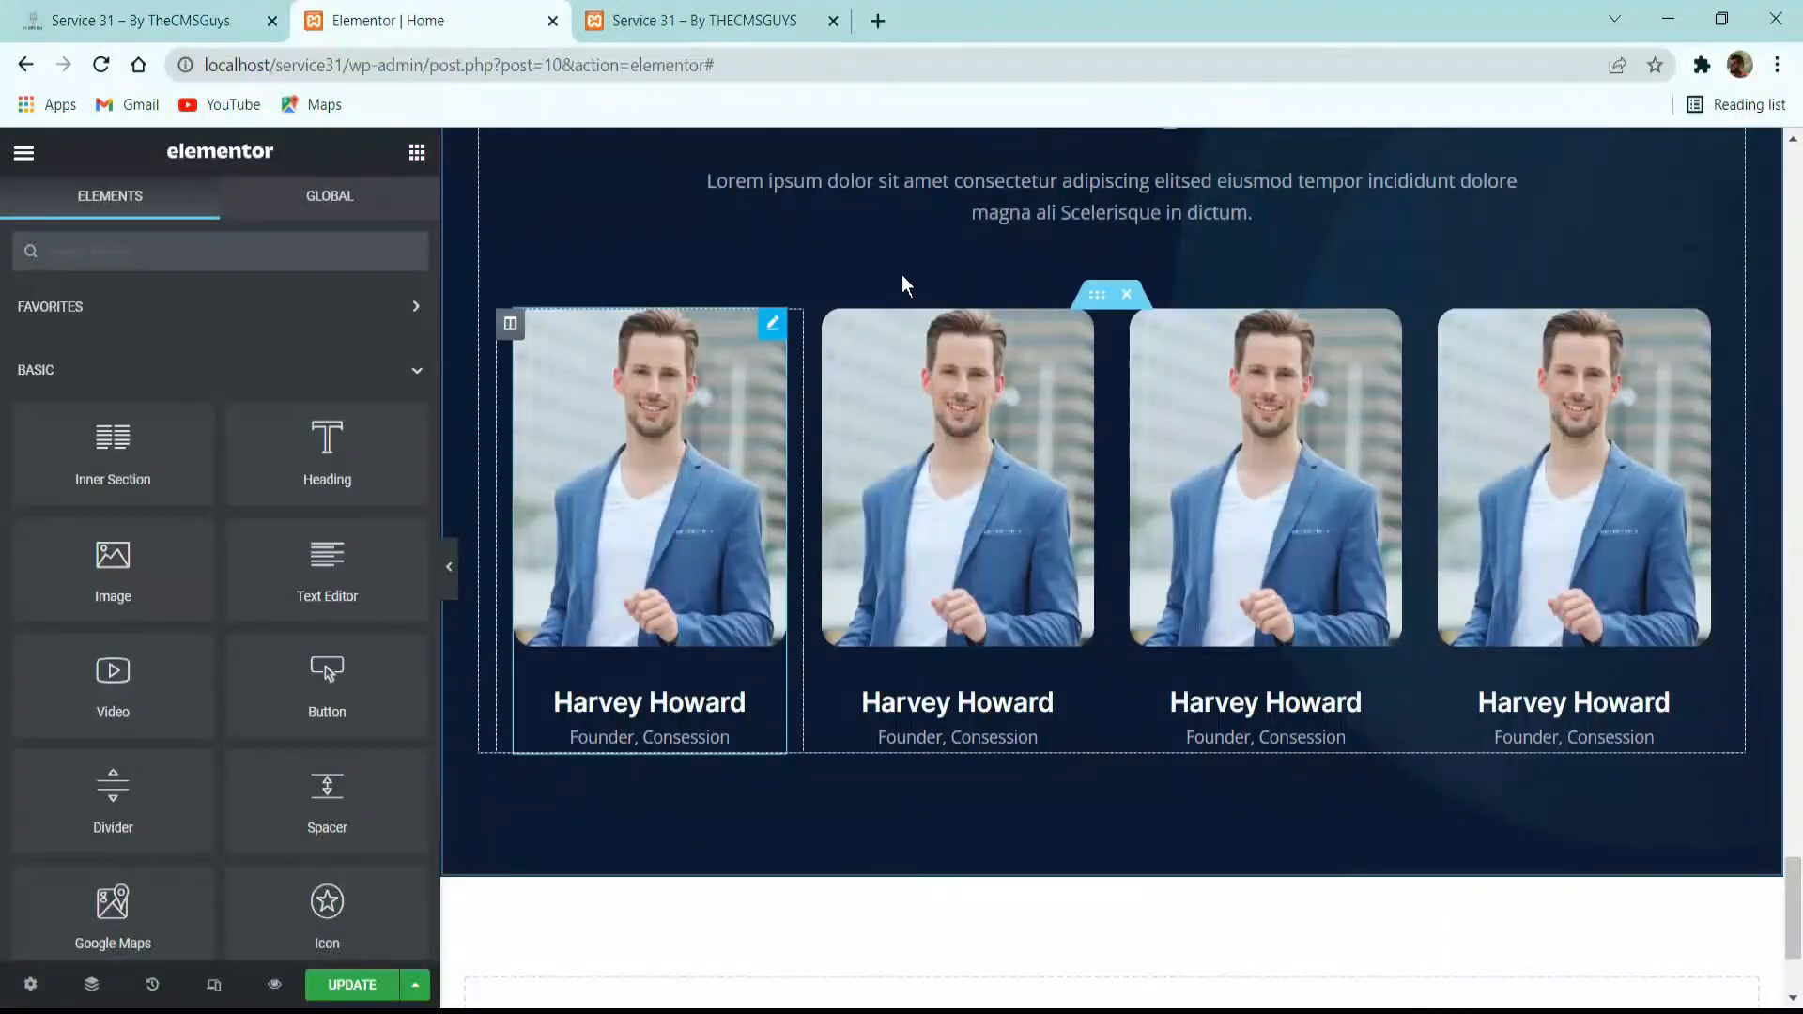
right_click(1090, 303)
left_click(1150, 357)
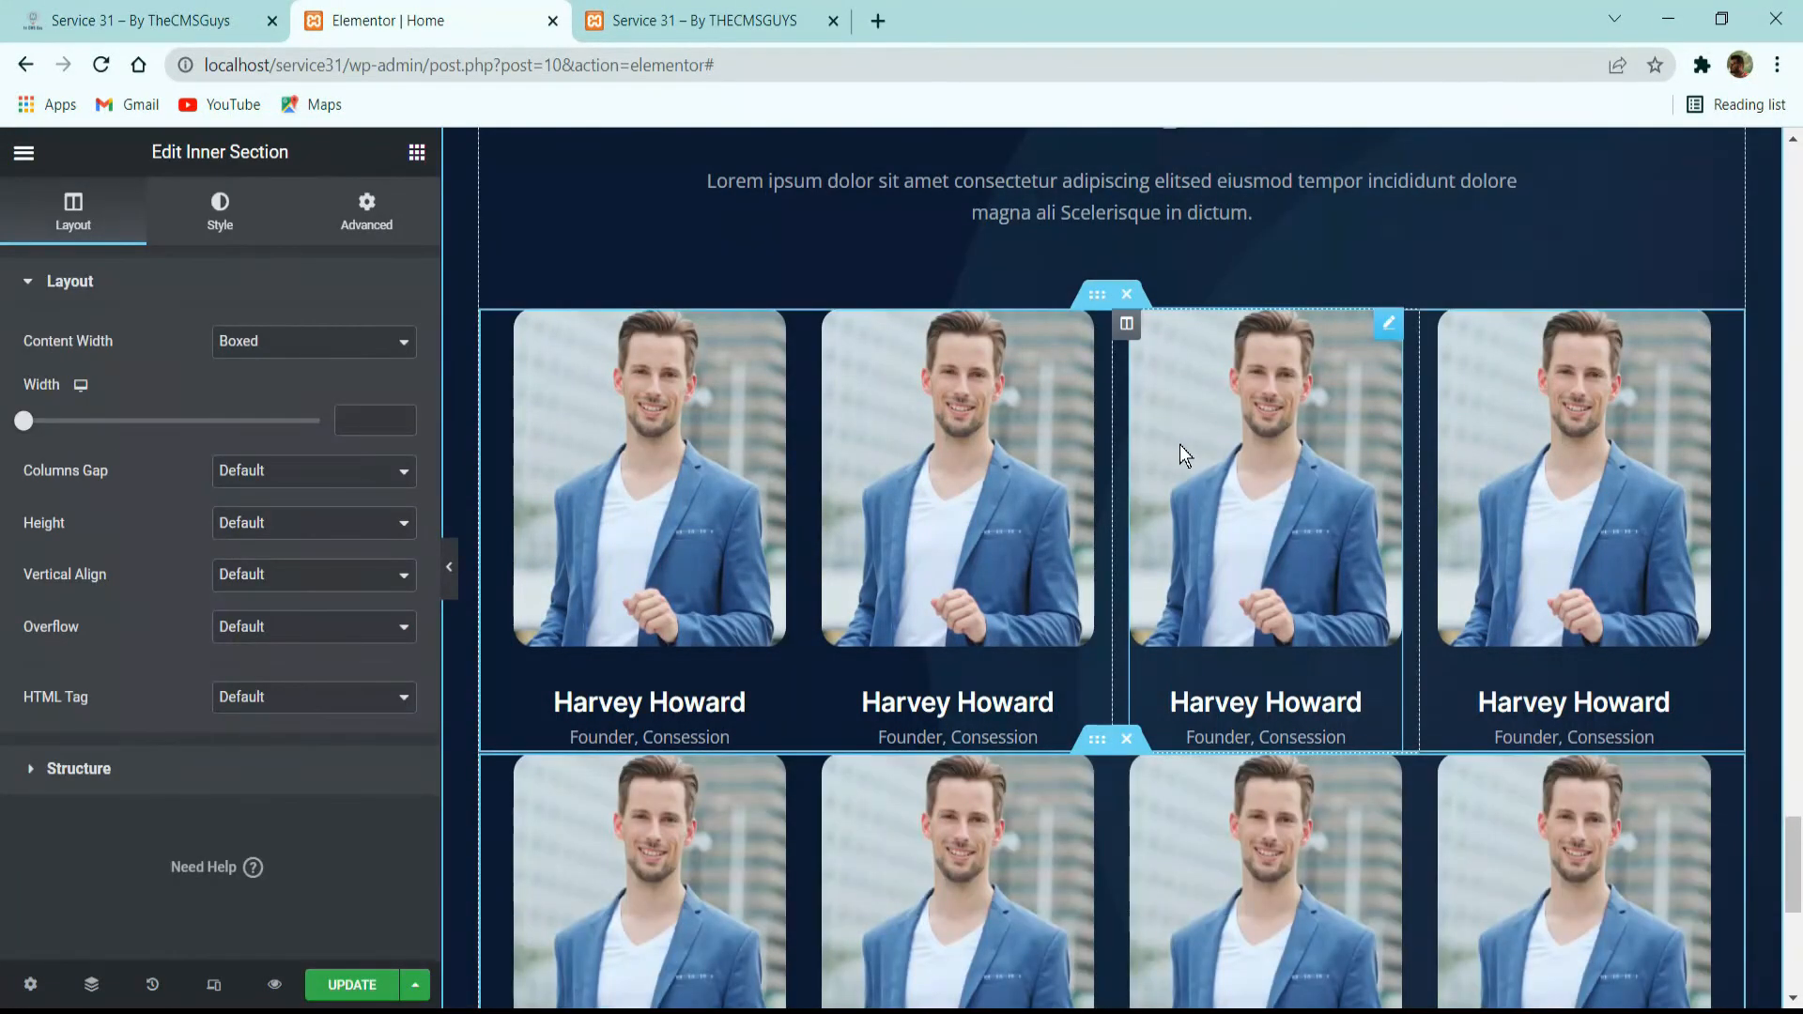
Set the duplicated inner section's top margin to 30 px and update the page.
scroll(1127, 488, "down", 3)
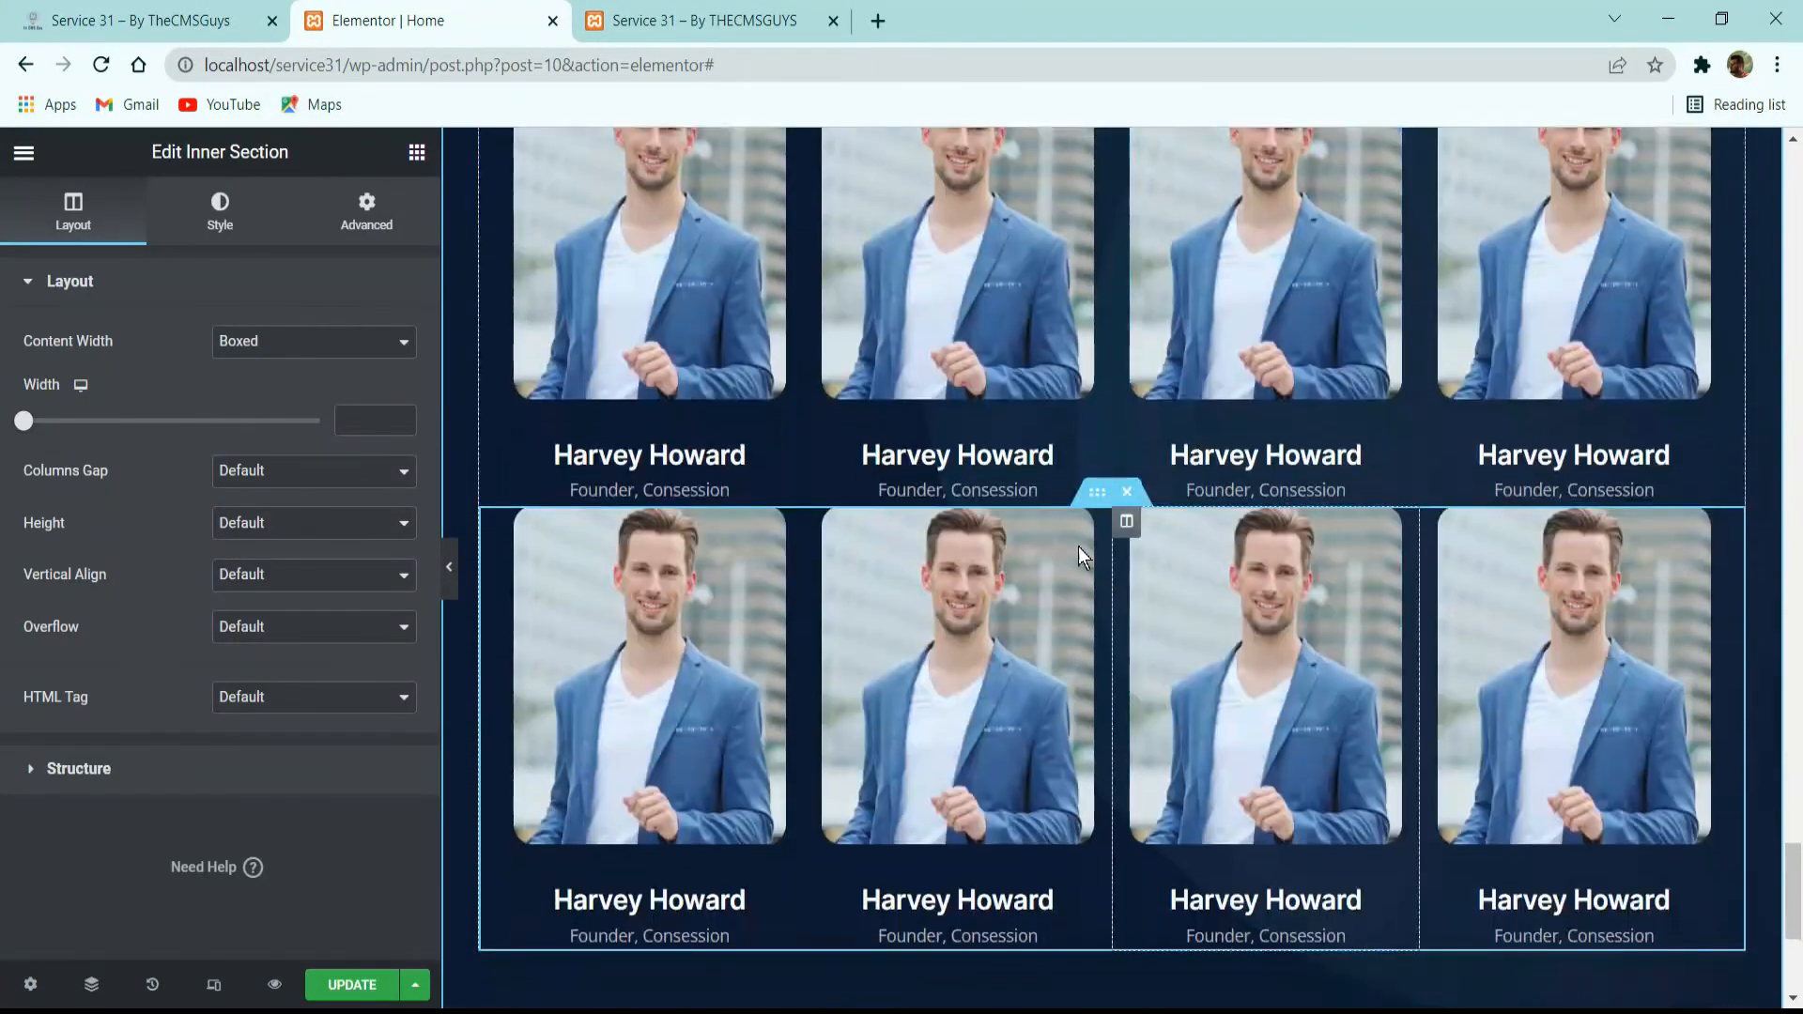
left_click(384, 222)
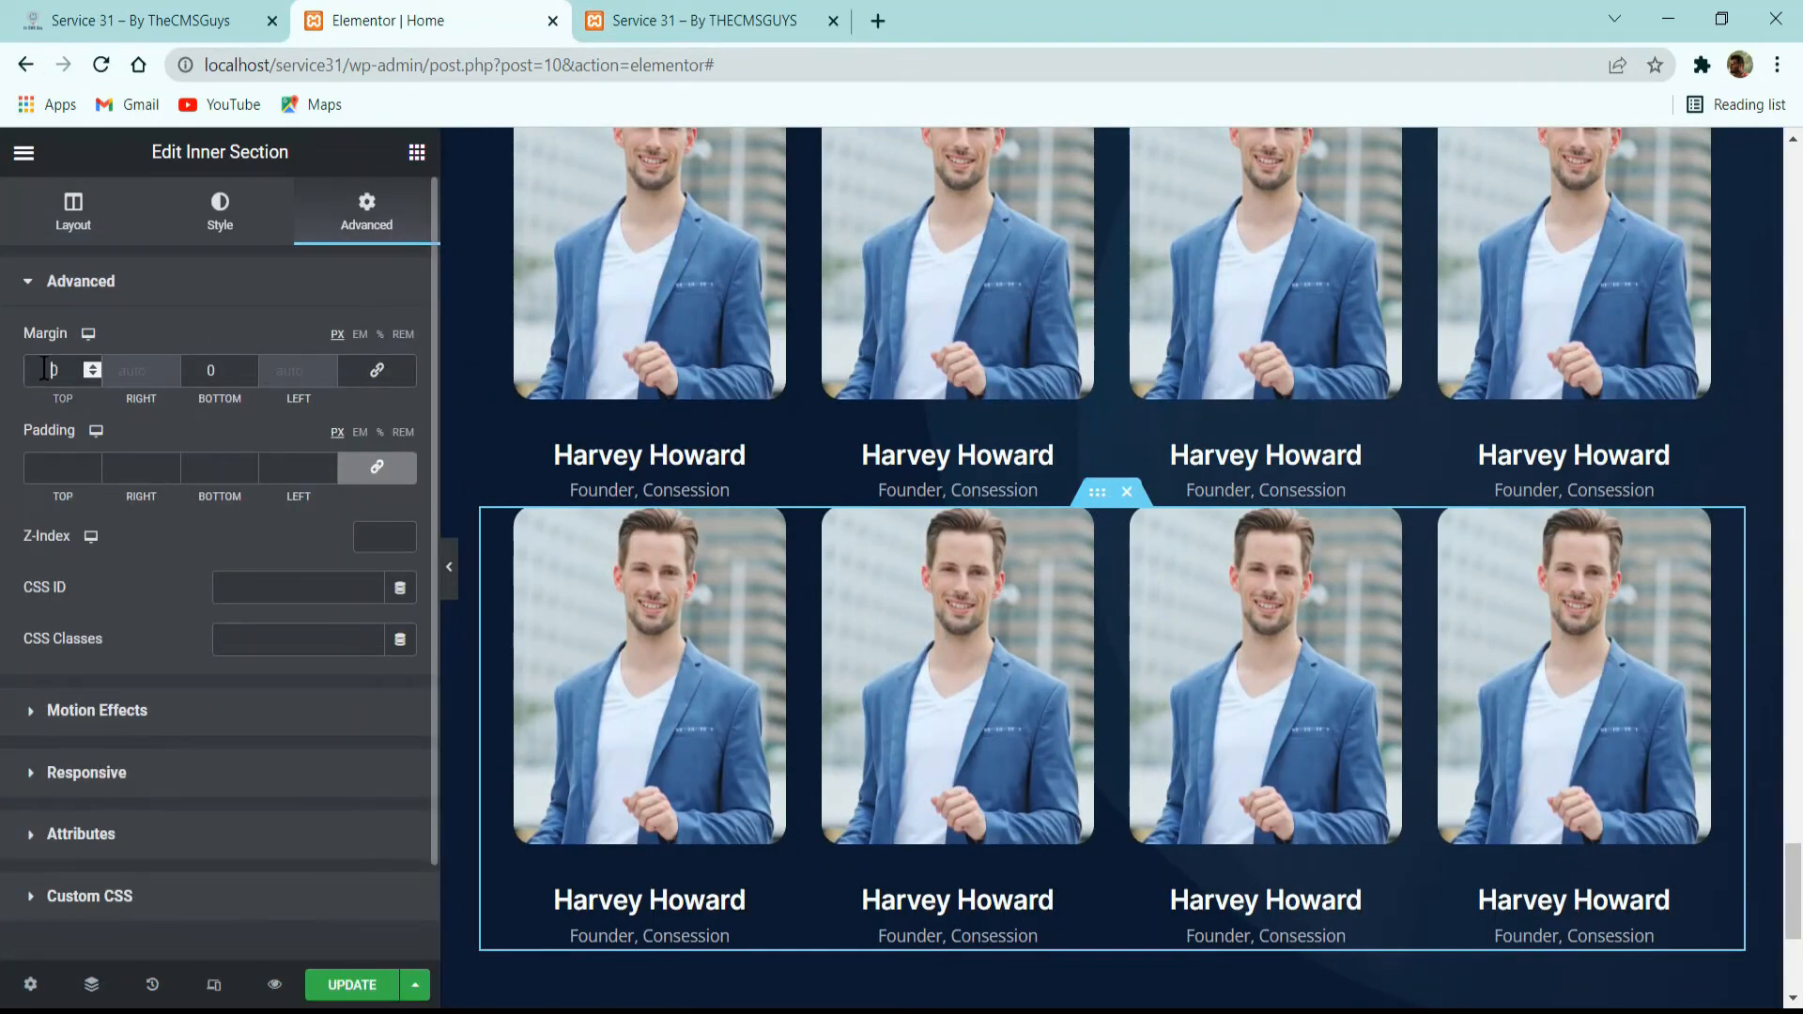
type("3")
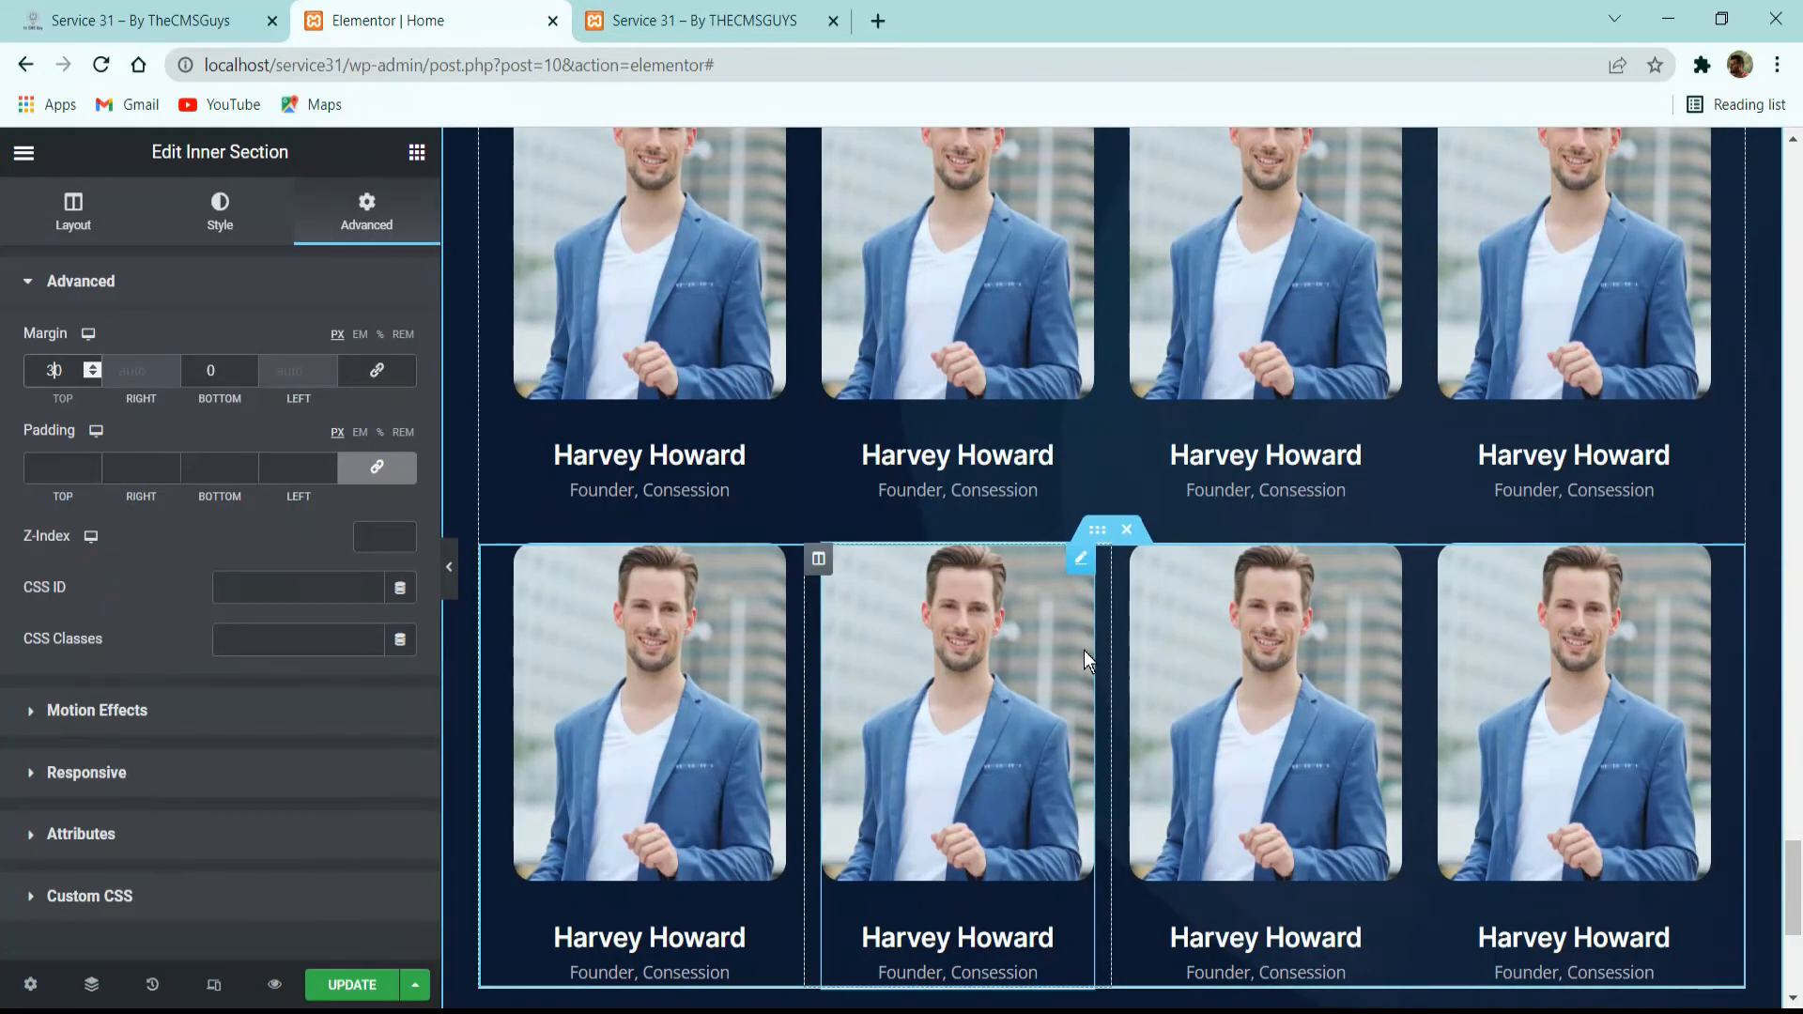
left_click(380, 986)
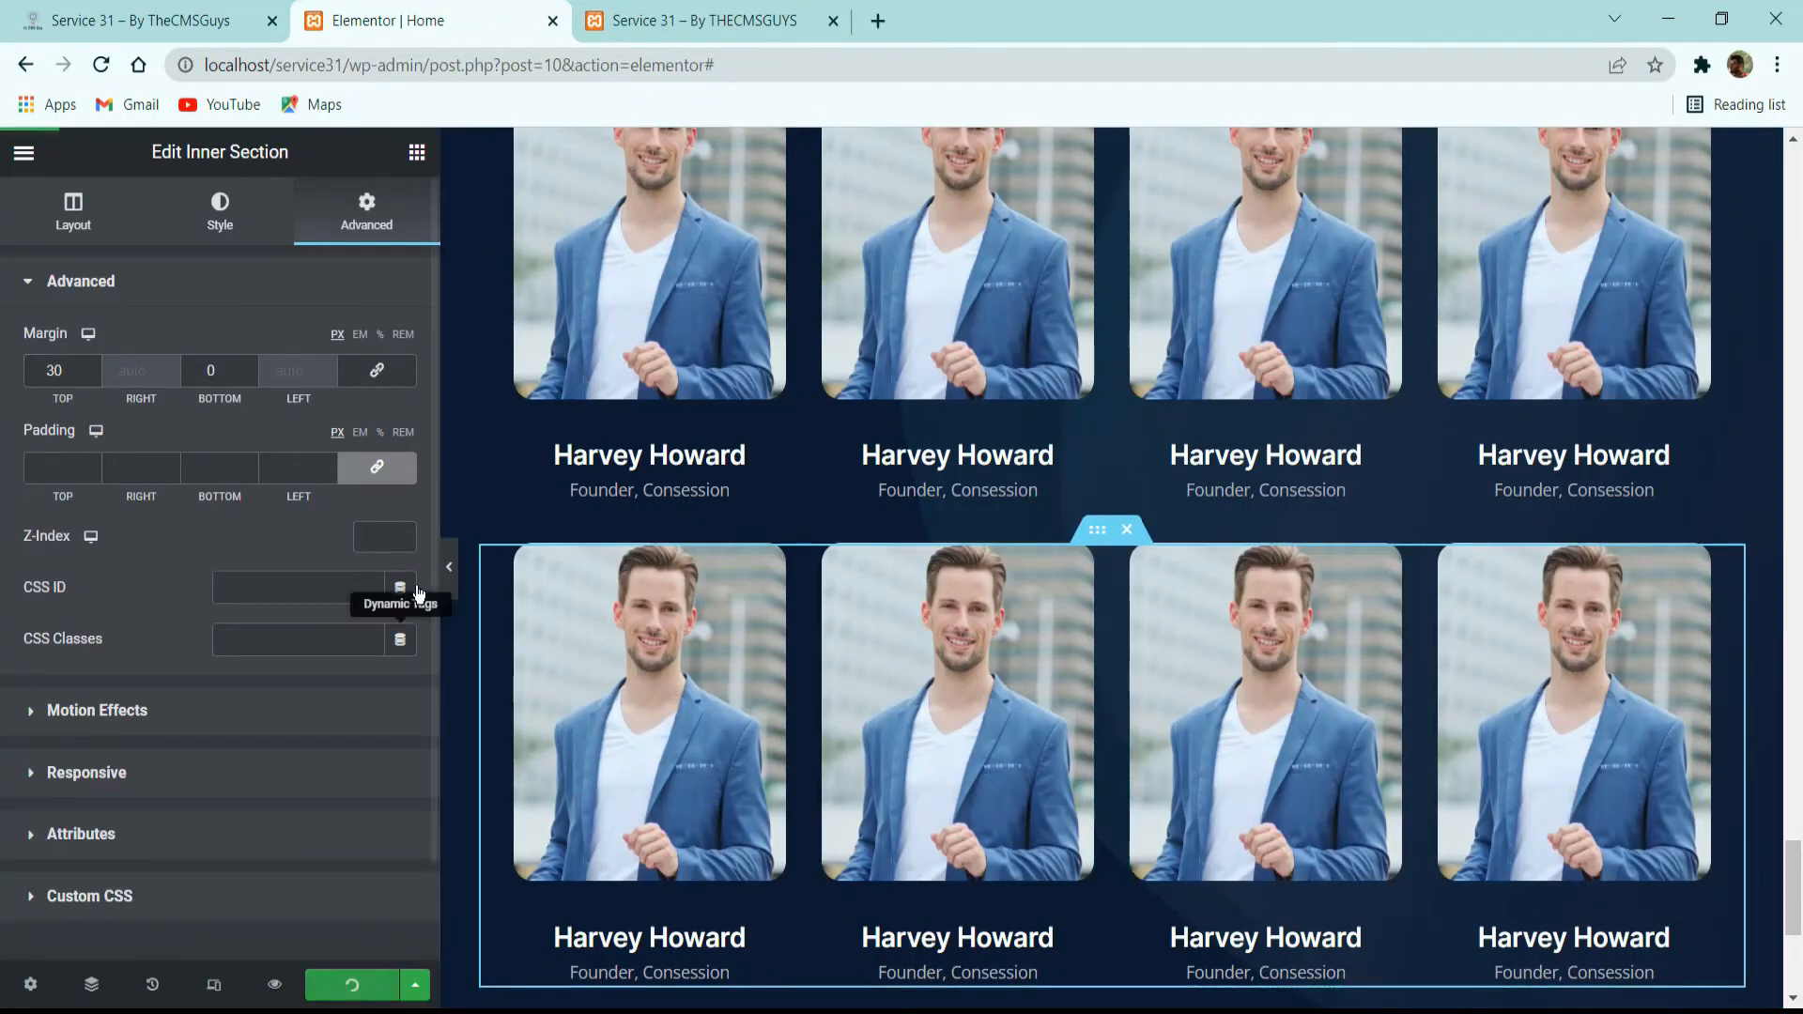
Preview the speakers section without the editing panel and compare its layout with the reference site.
left_click(450, 567)
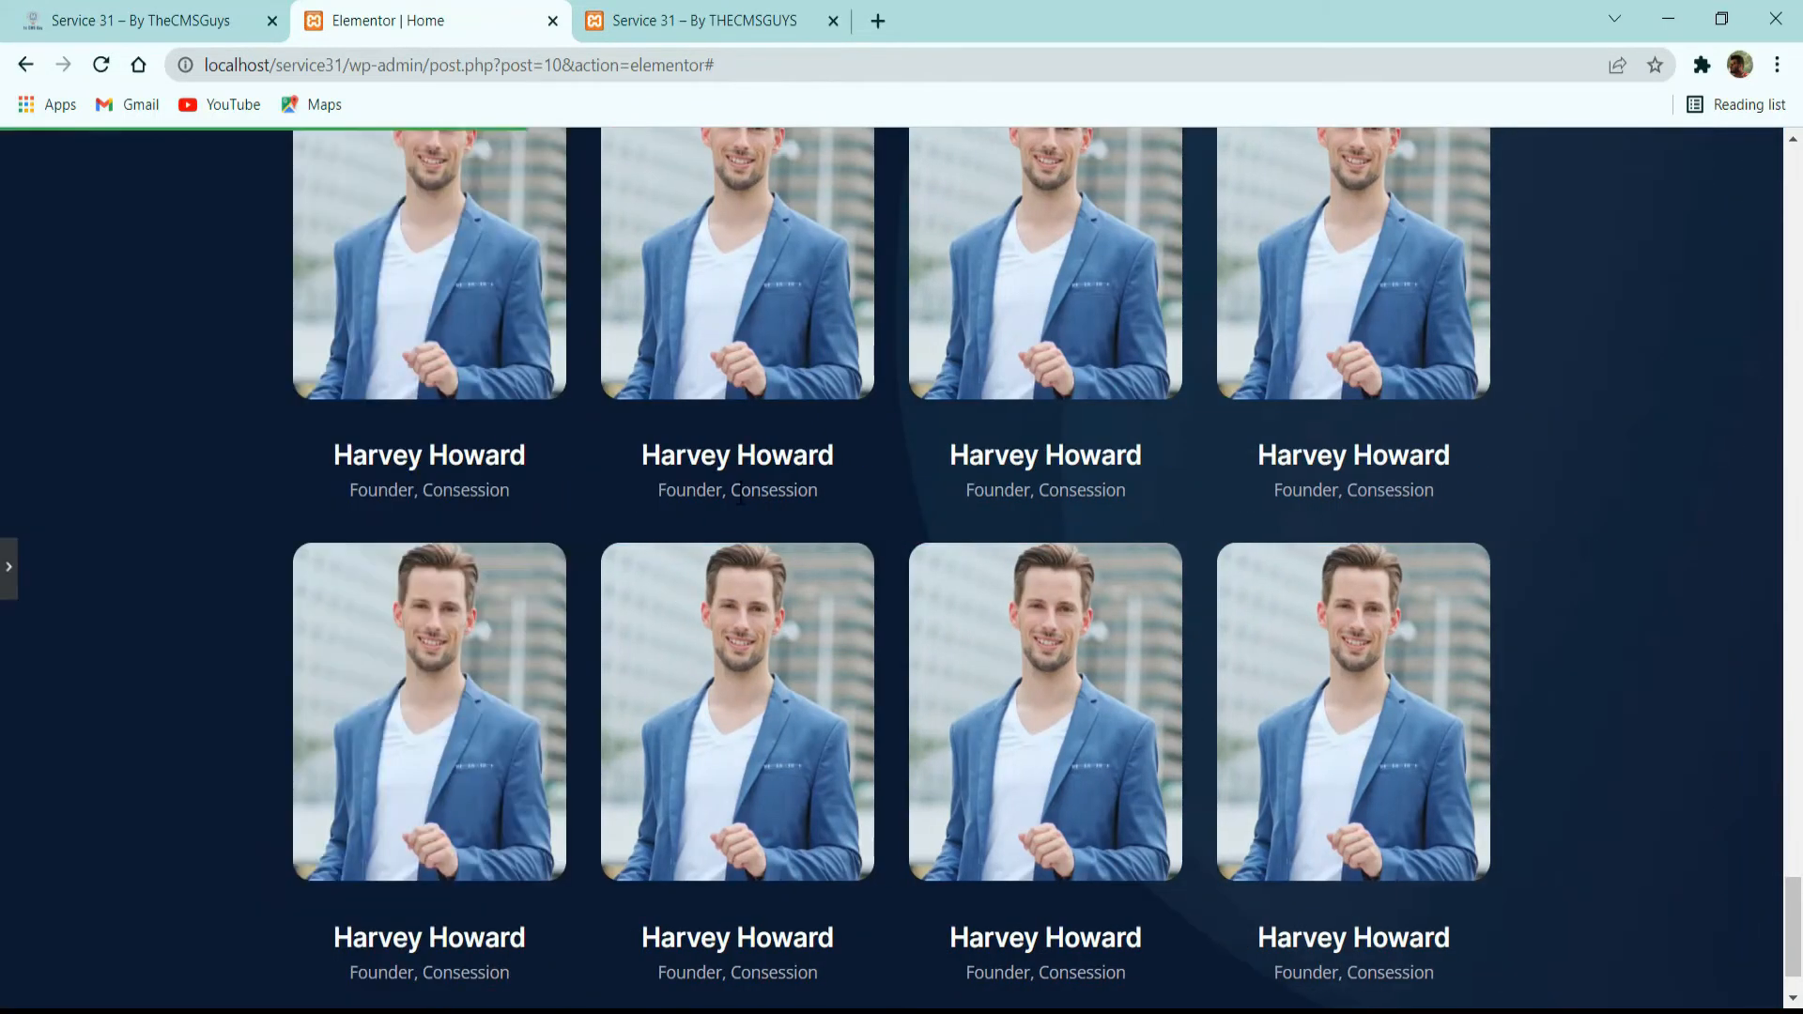
scroll(1148, 622, "up", 6)
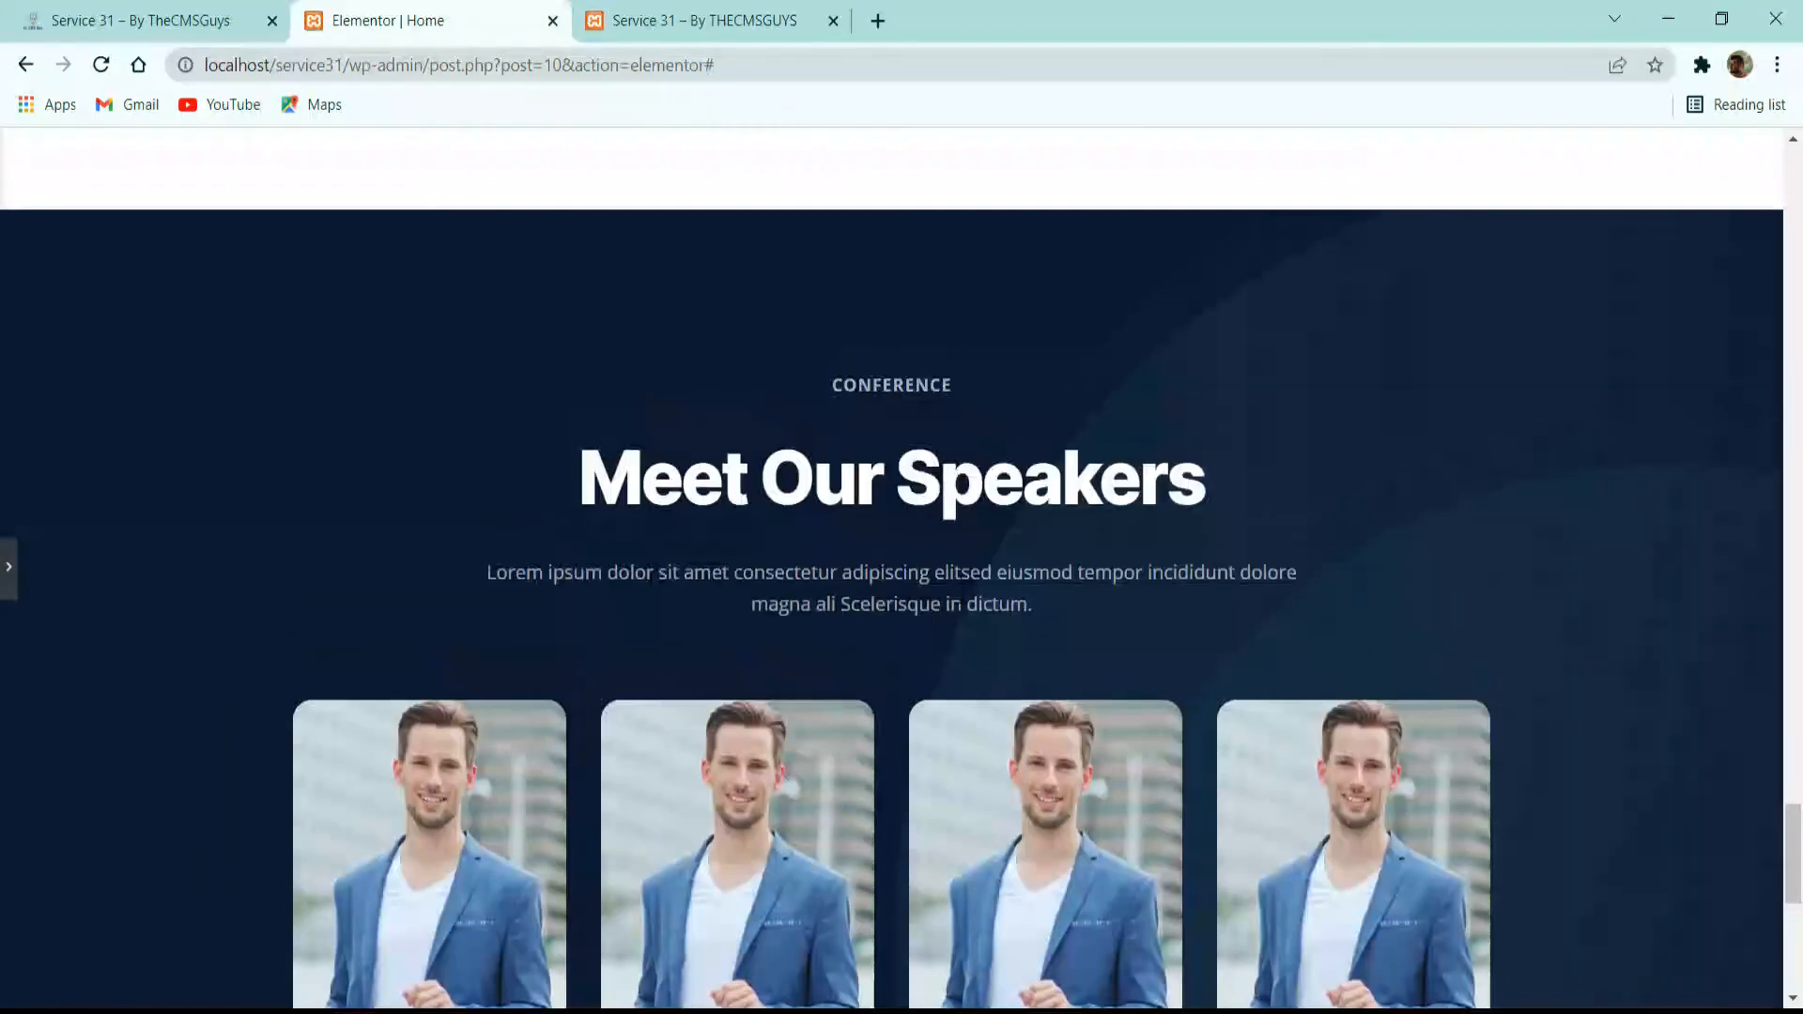
scroll(1277, 491, "down", 5)
left_click(163, 9)
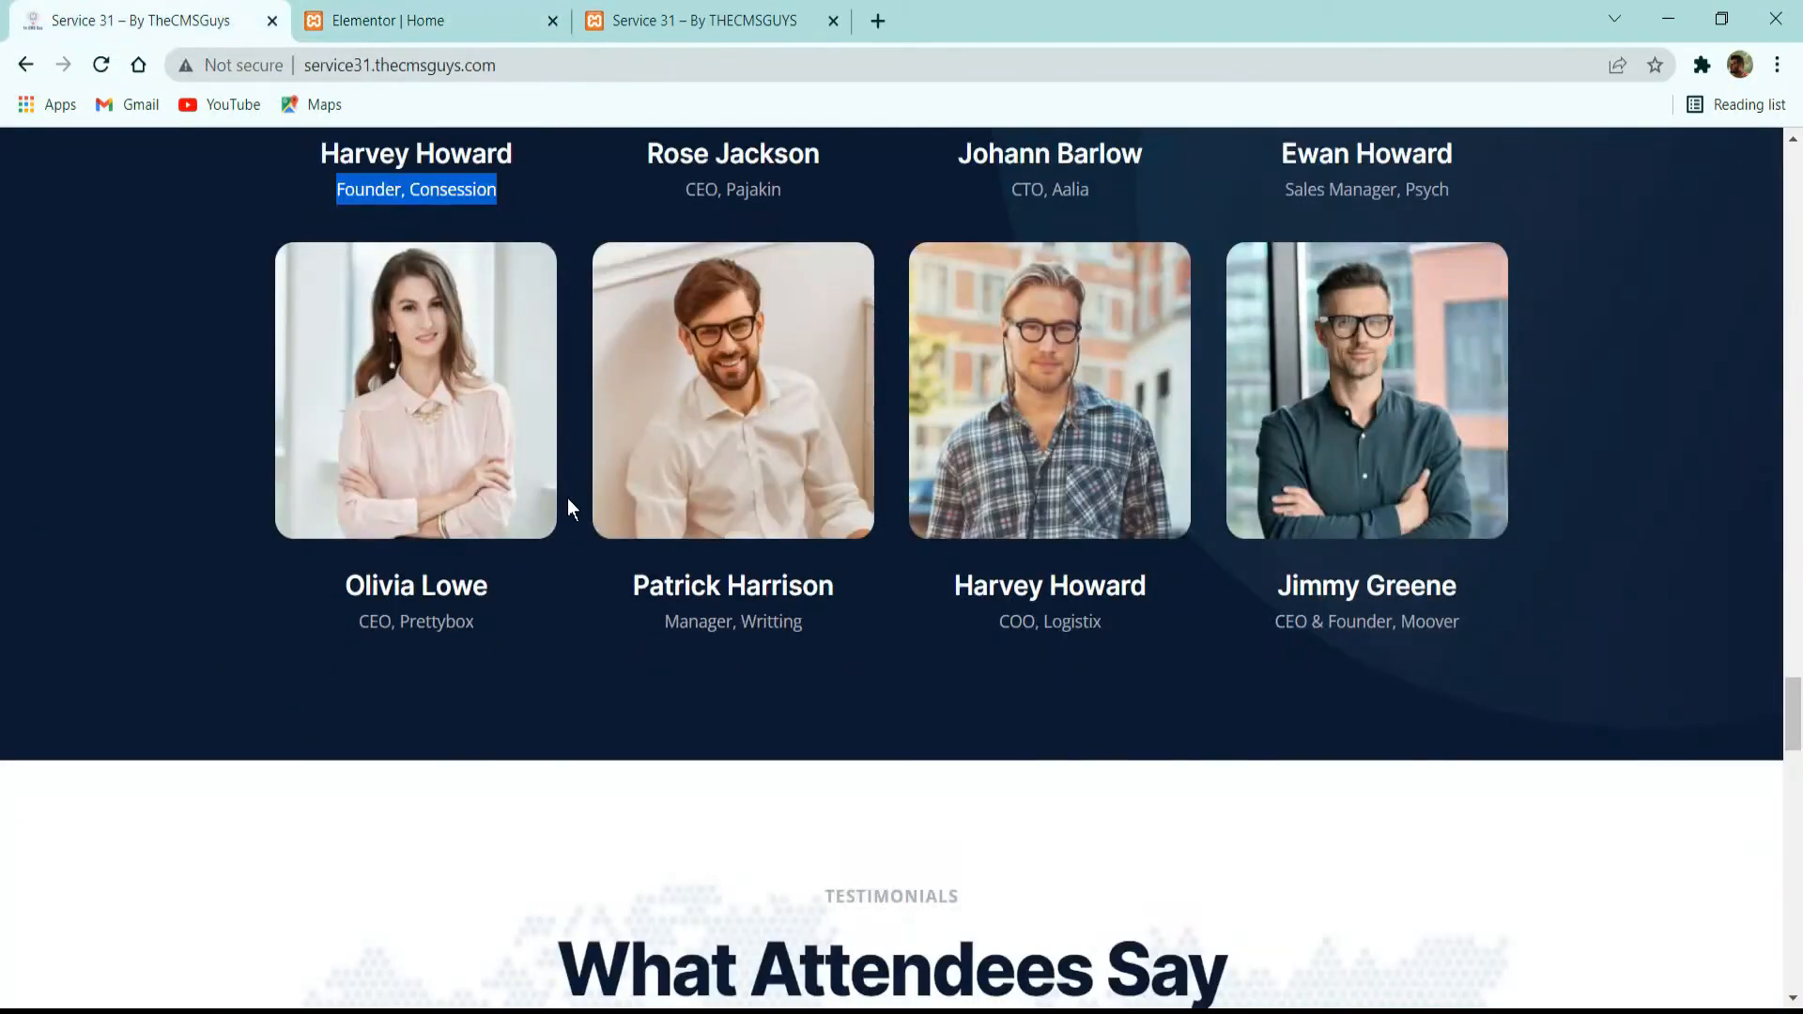
scroll(567, 507, "up", 3)
left_click(430, 14)
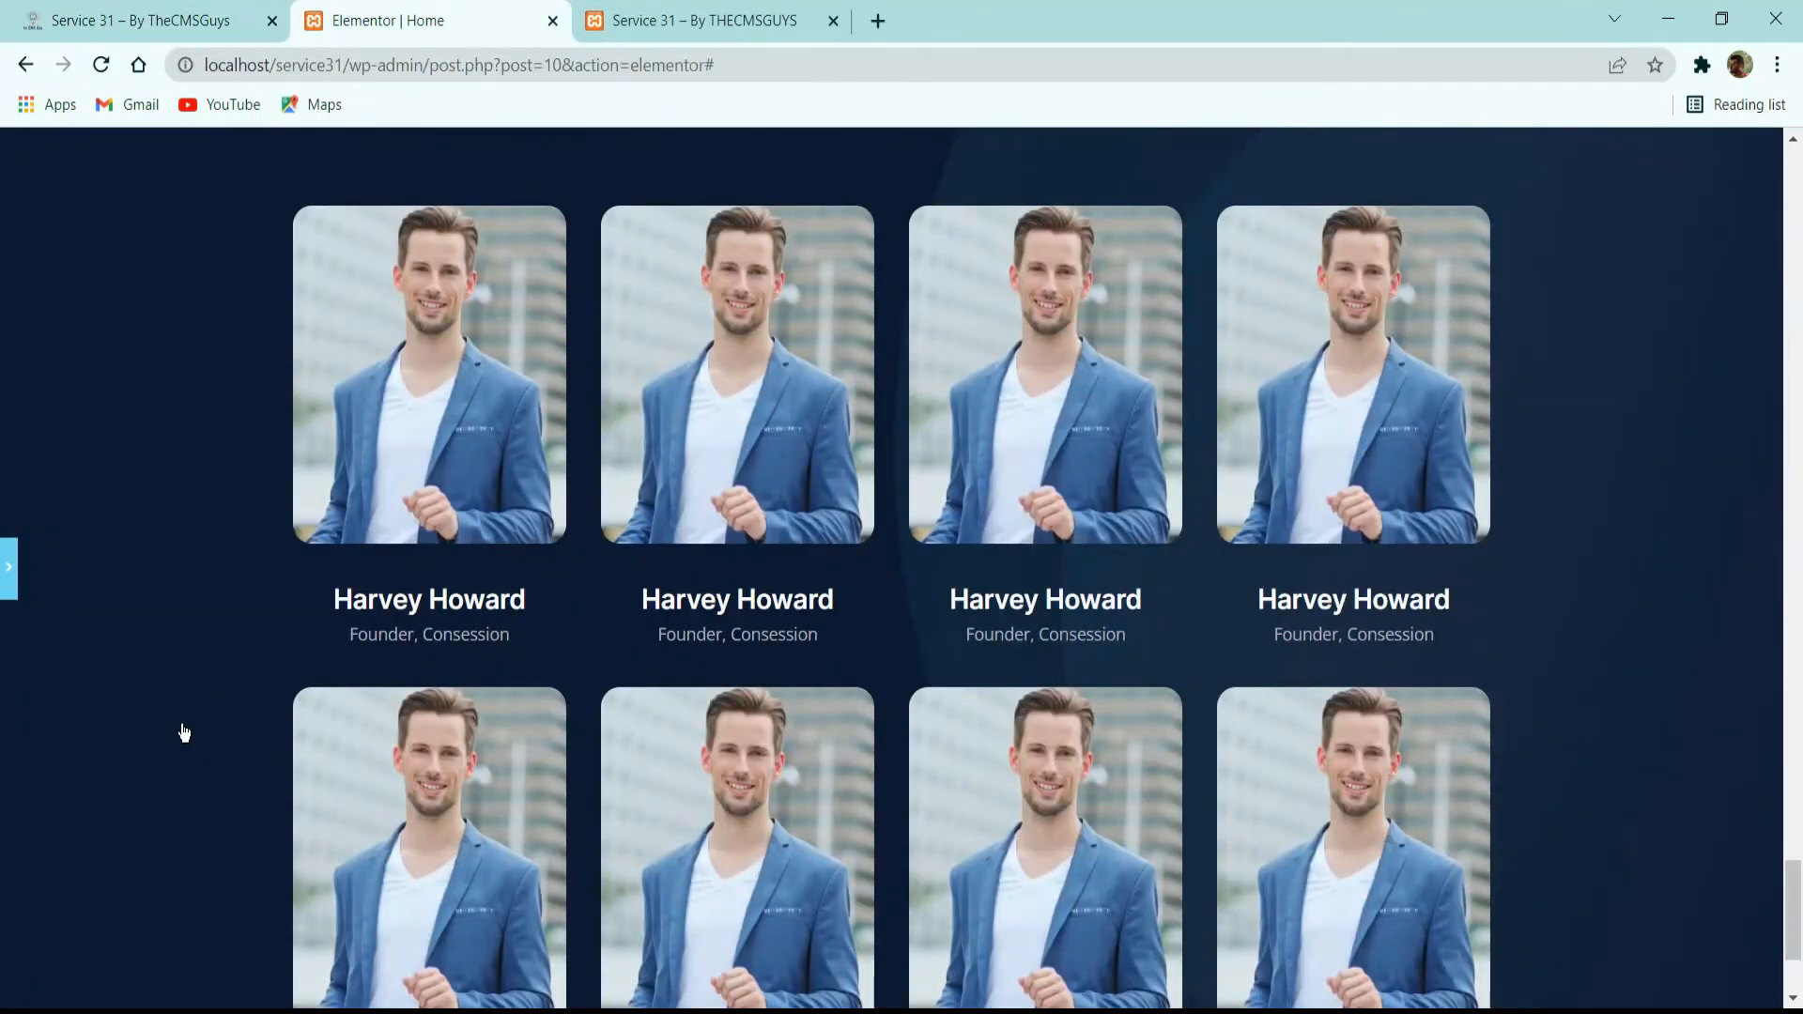
Open the second row's first image box, select its title and description texts, and check the speaker details on the reference site.
left_click(890, 668)
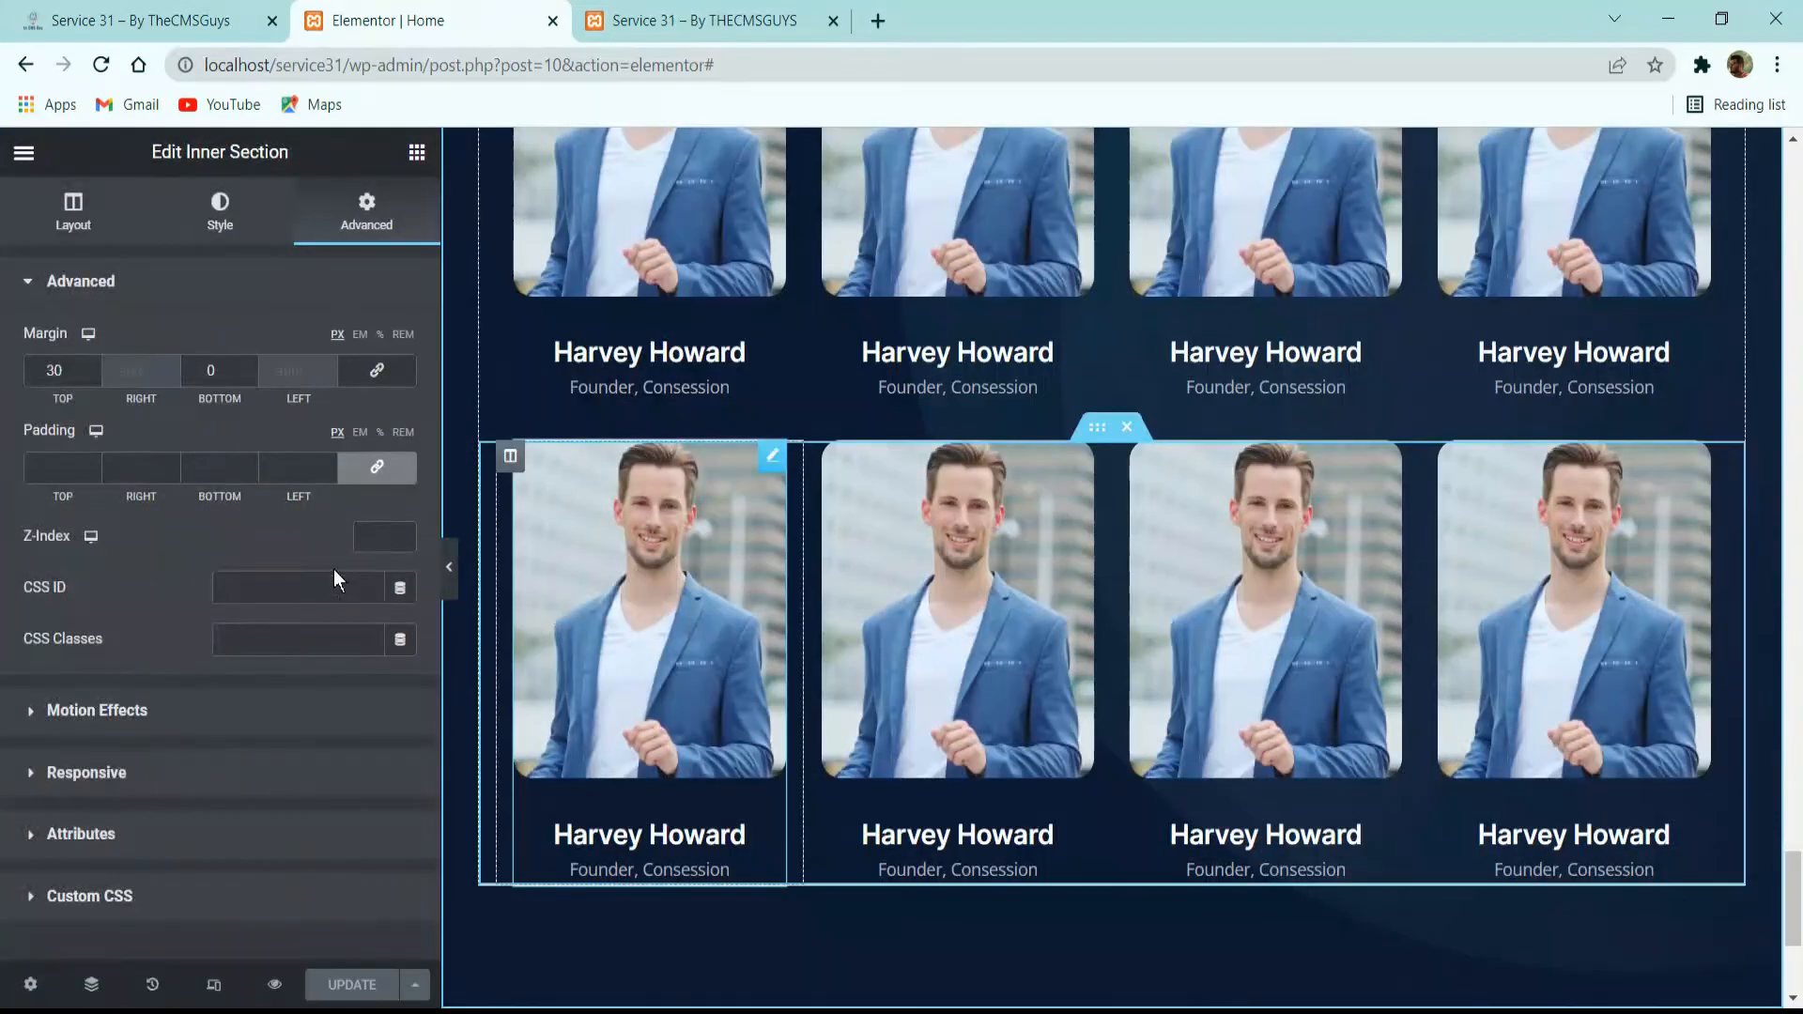
left_click_drag(134, 647, 18, 647)
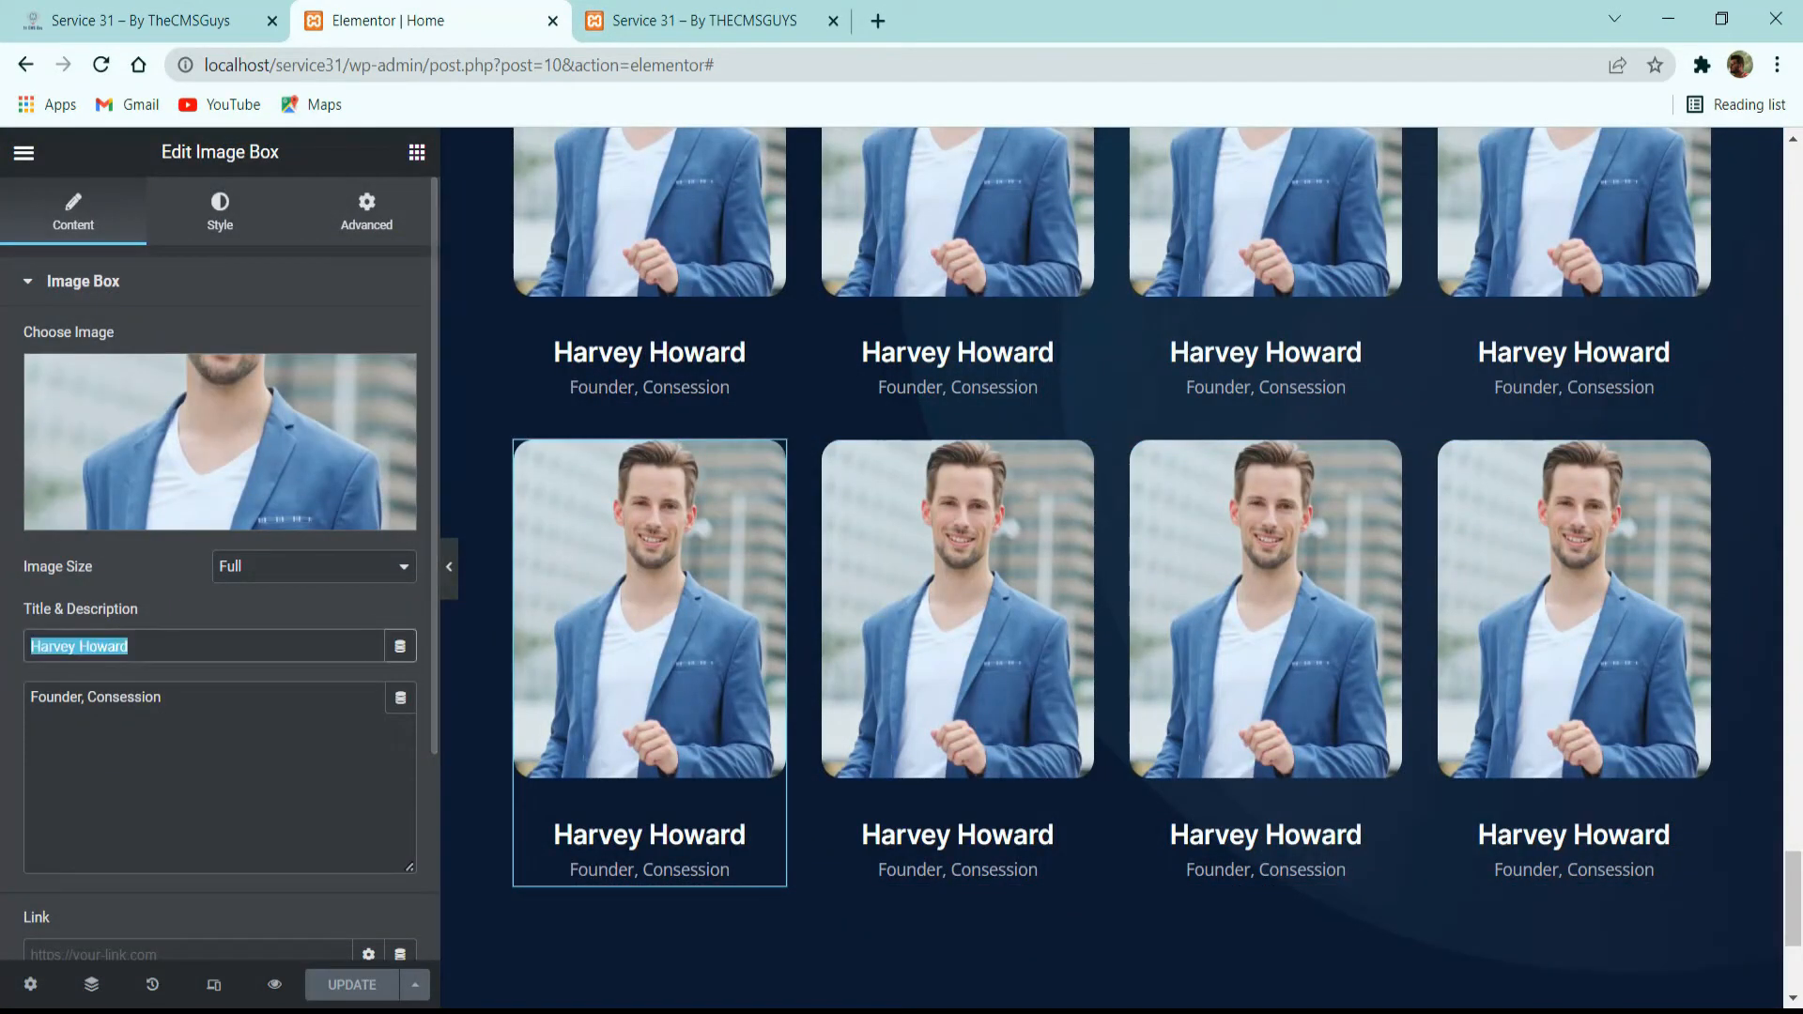
triple_click(141, 700)
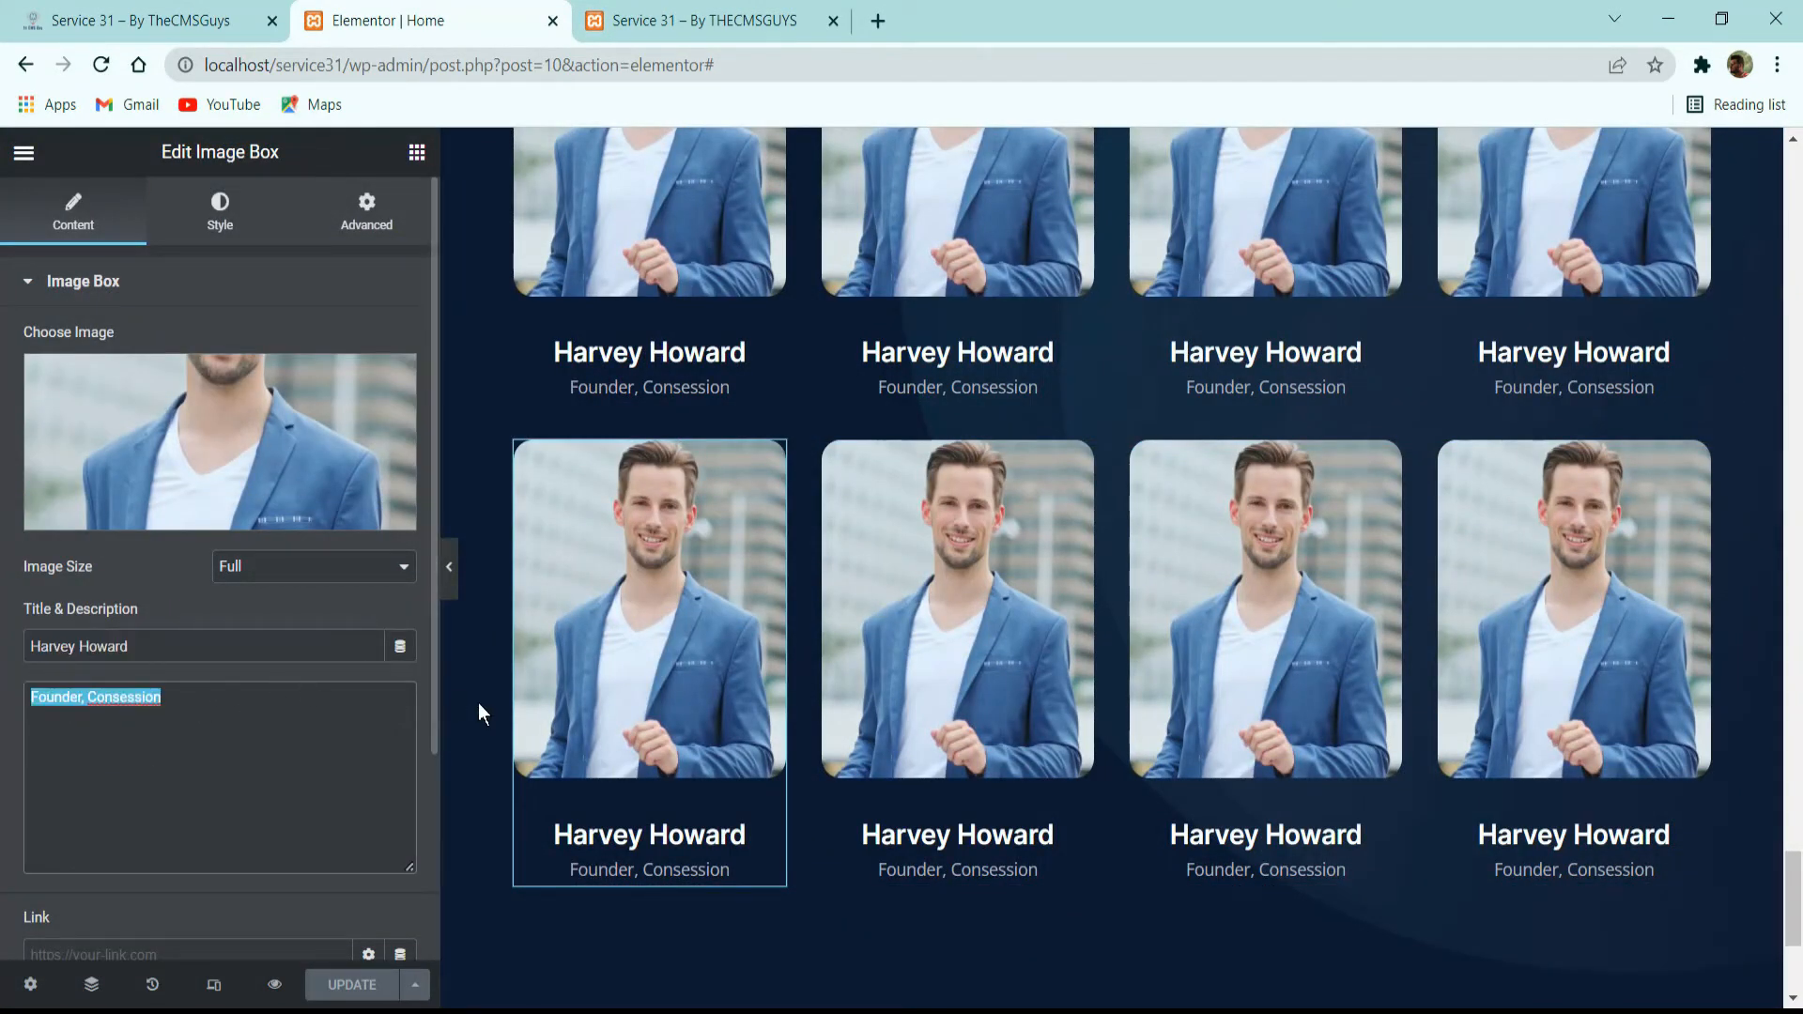
left_click(140, 20)
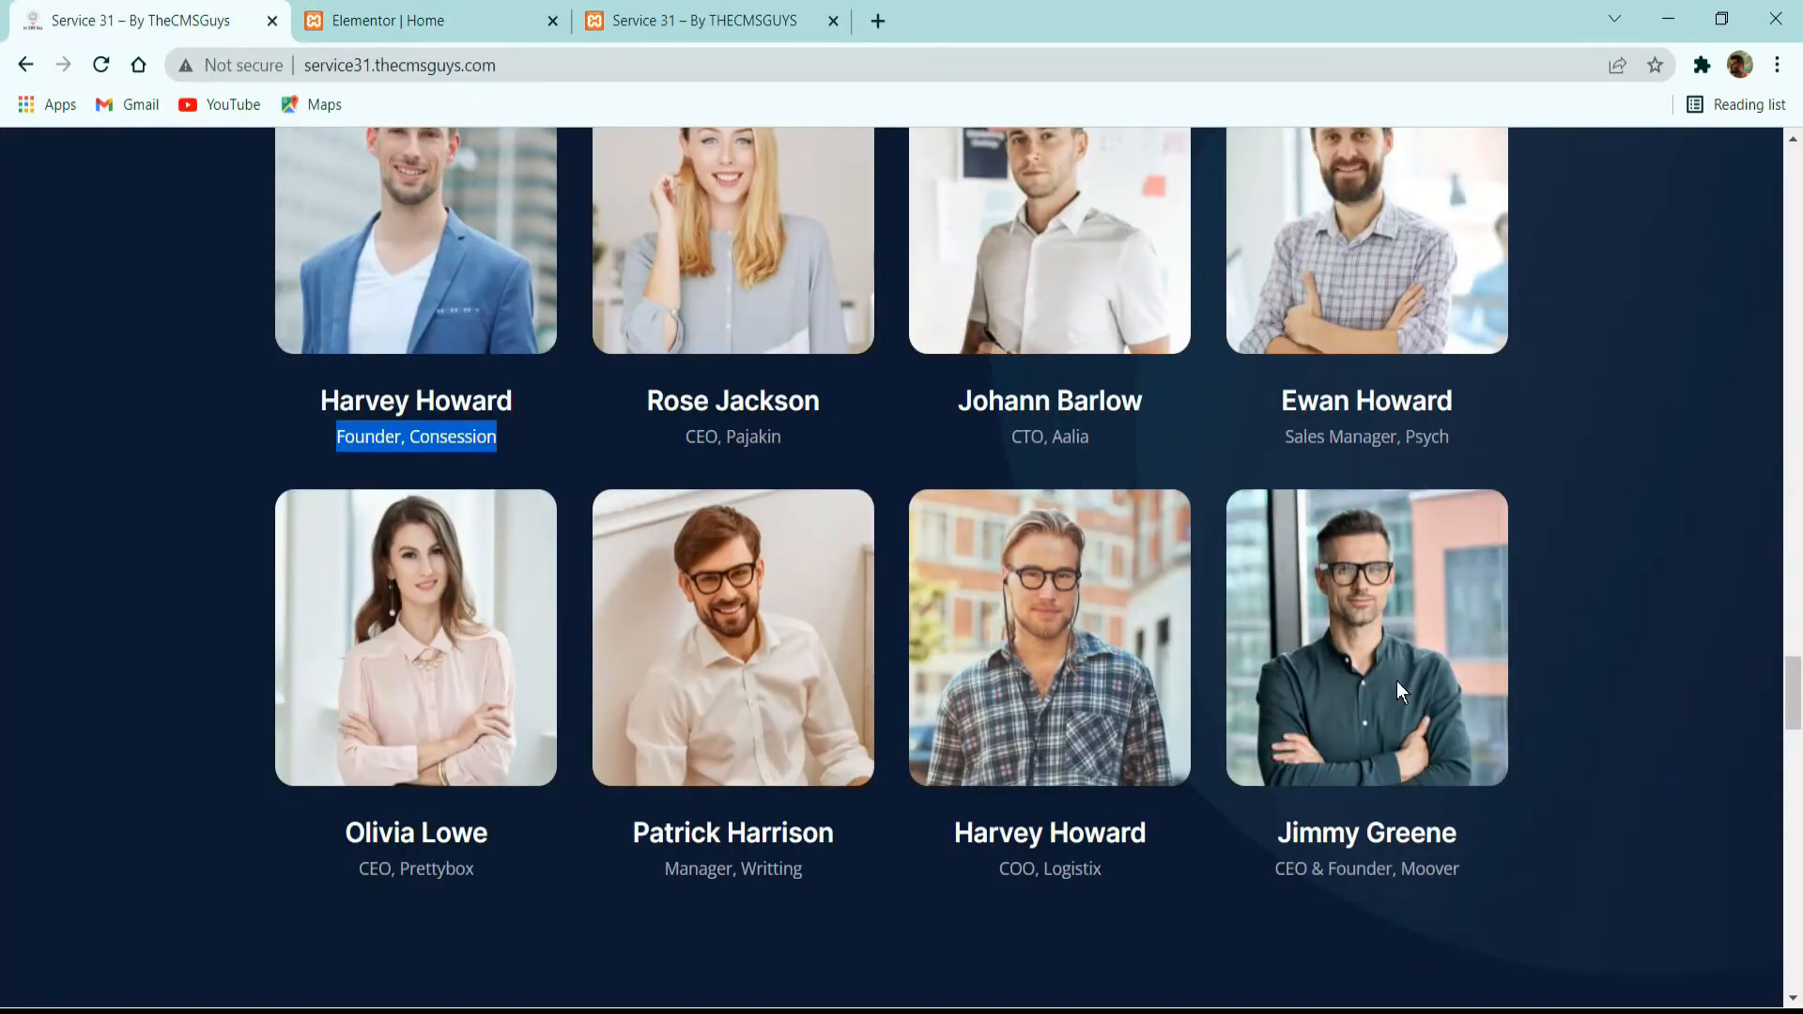
Review the speaker cards in the editor and examine the "What Attendees Say" testimonials section on the reference site.
left_click(375, 13)
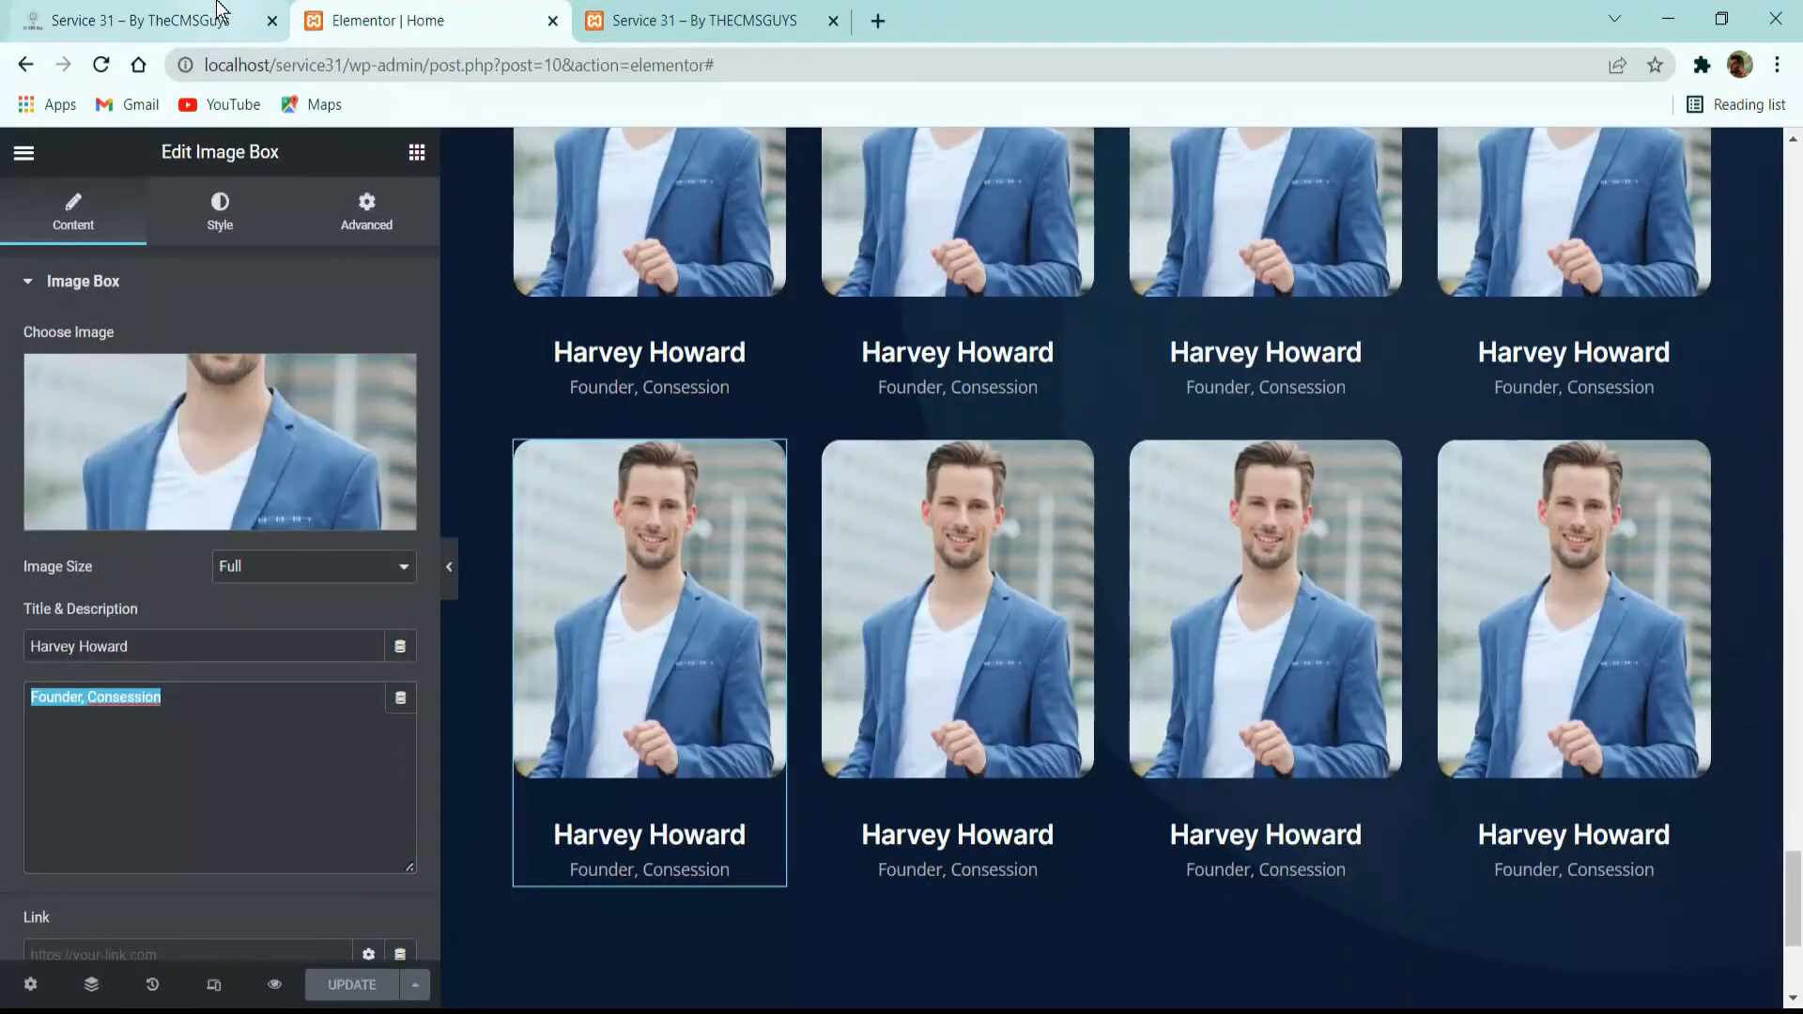
left_click(141, 19)
left_click(414, 21)
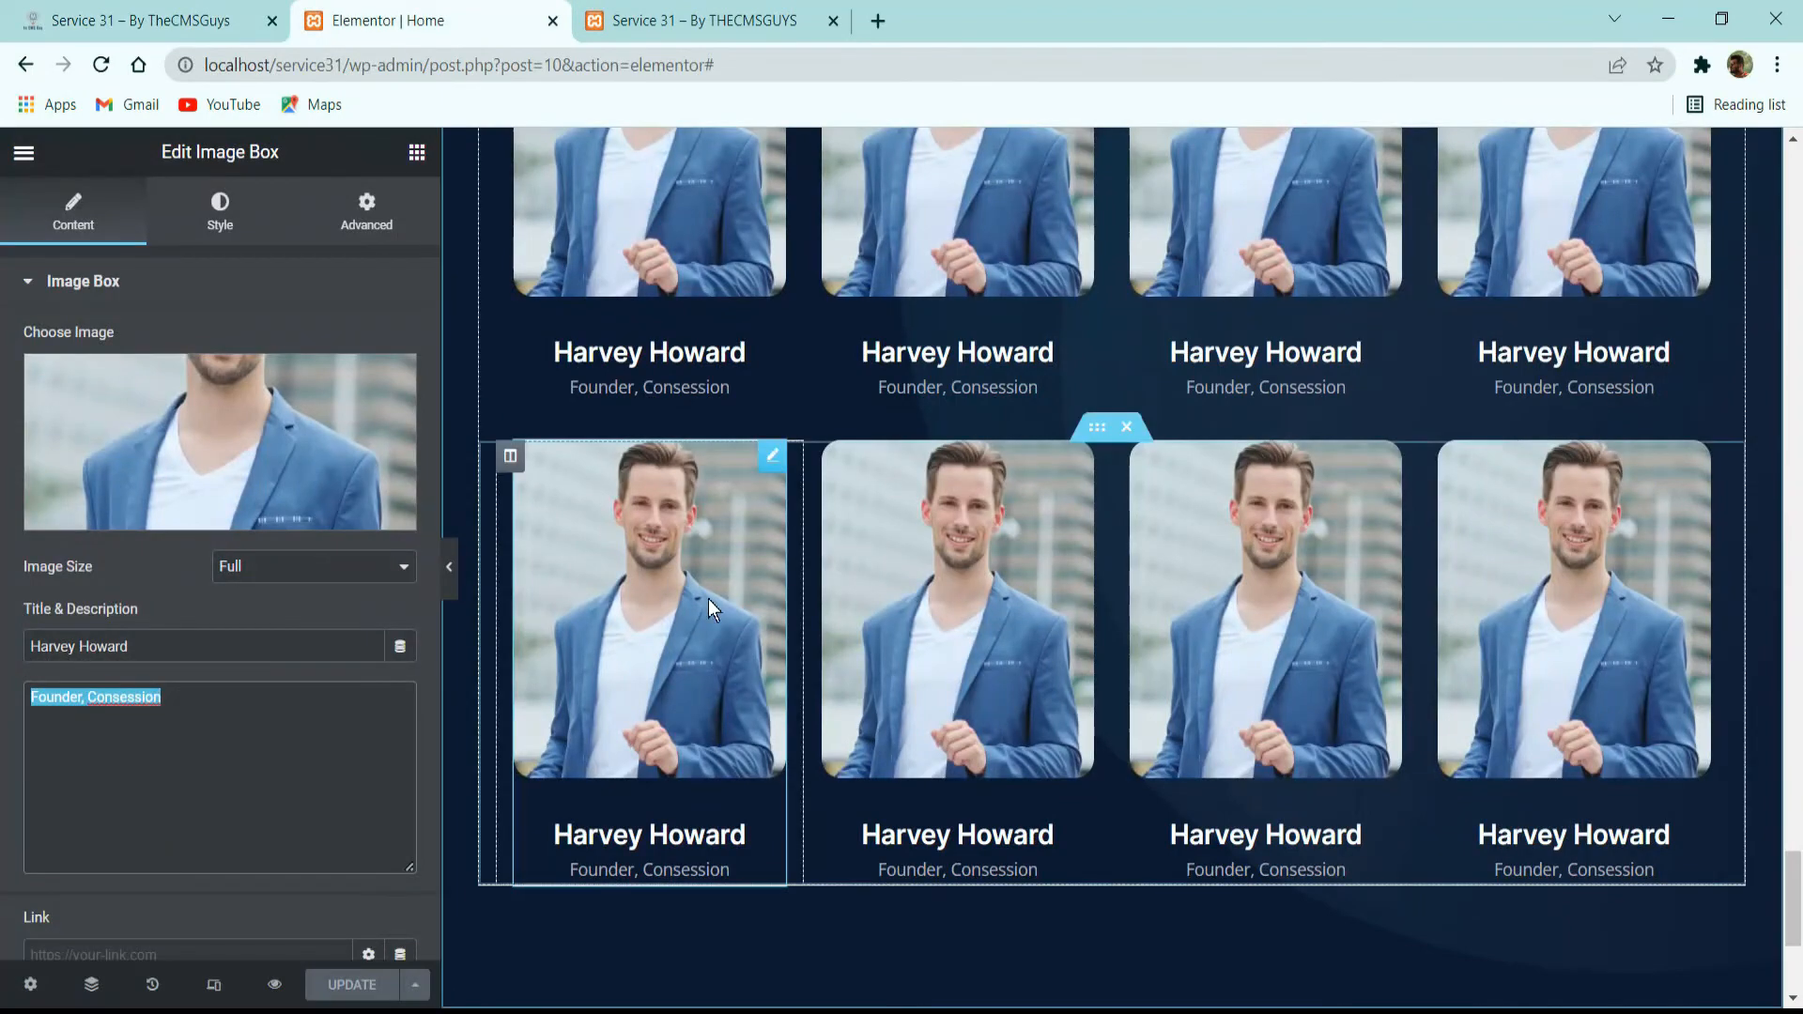
scroll(708, 658, "down", 3)
scroll(928, 494, "up", 9)
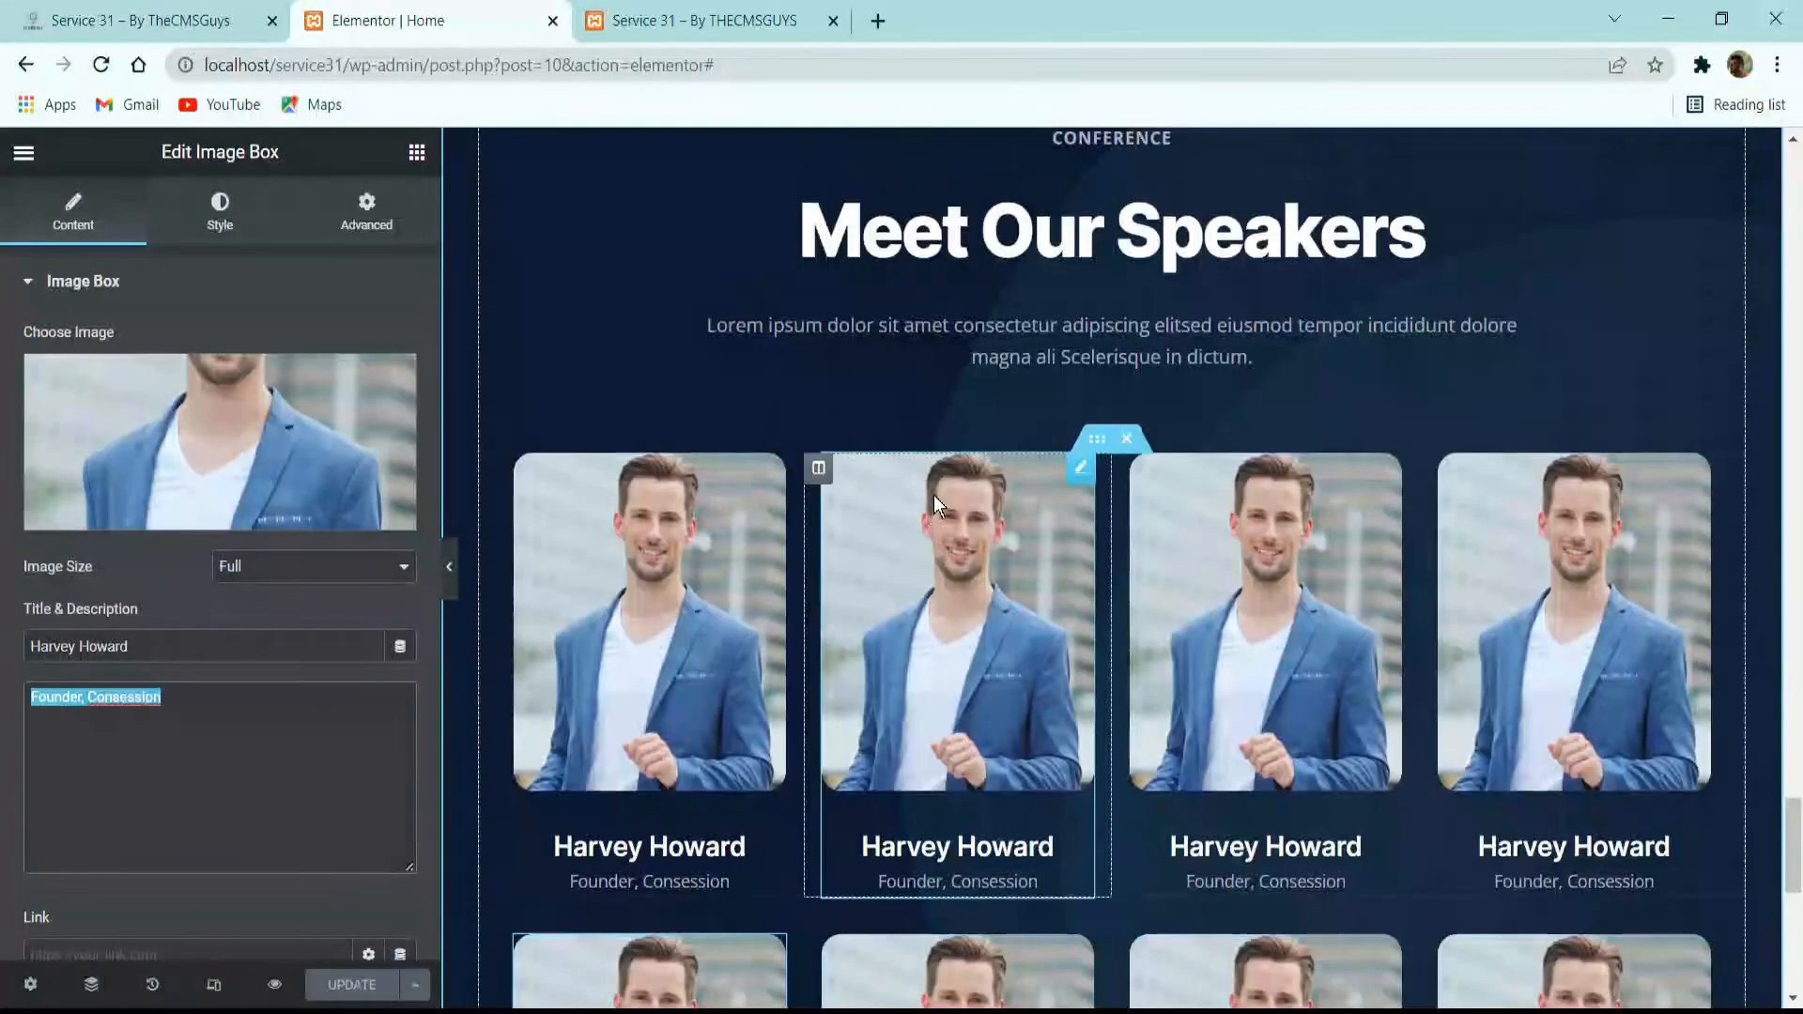
scroll(932, 498, "up", 3)
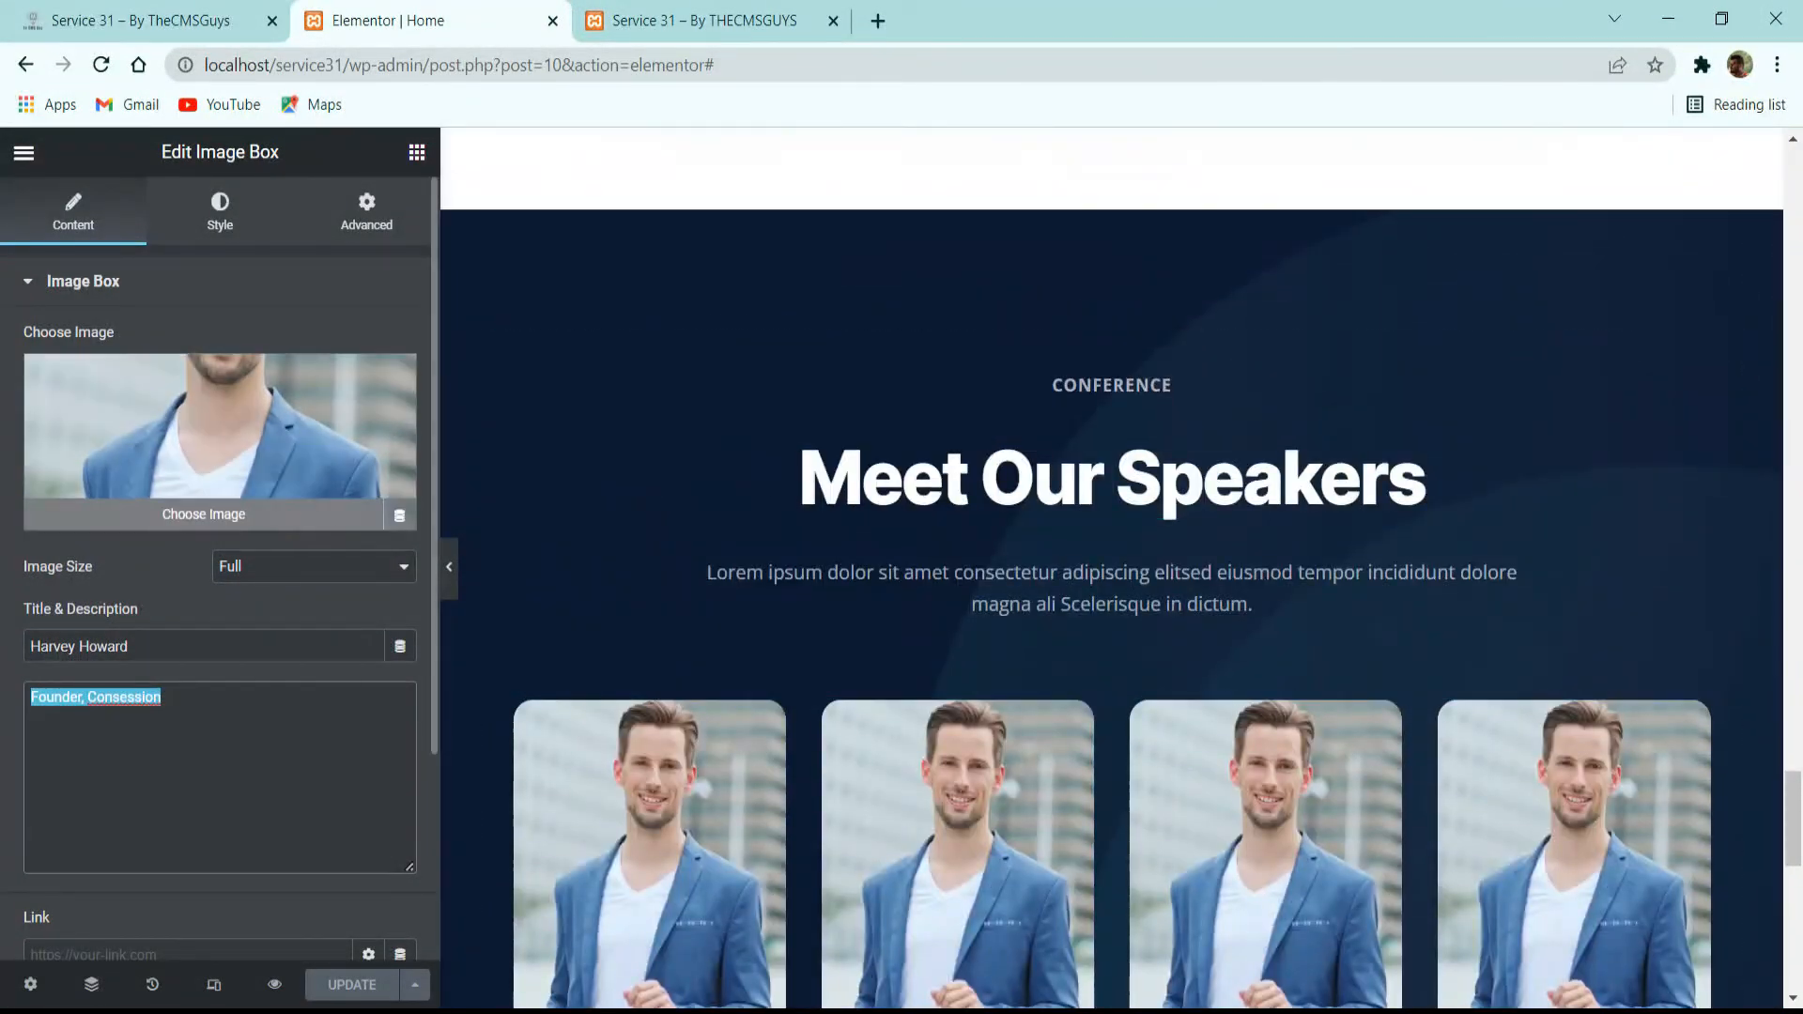
key("alt+Tab")
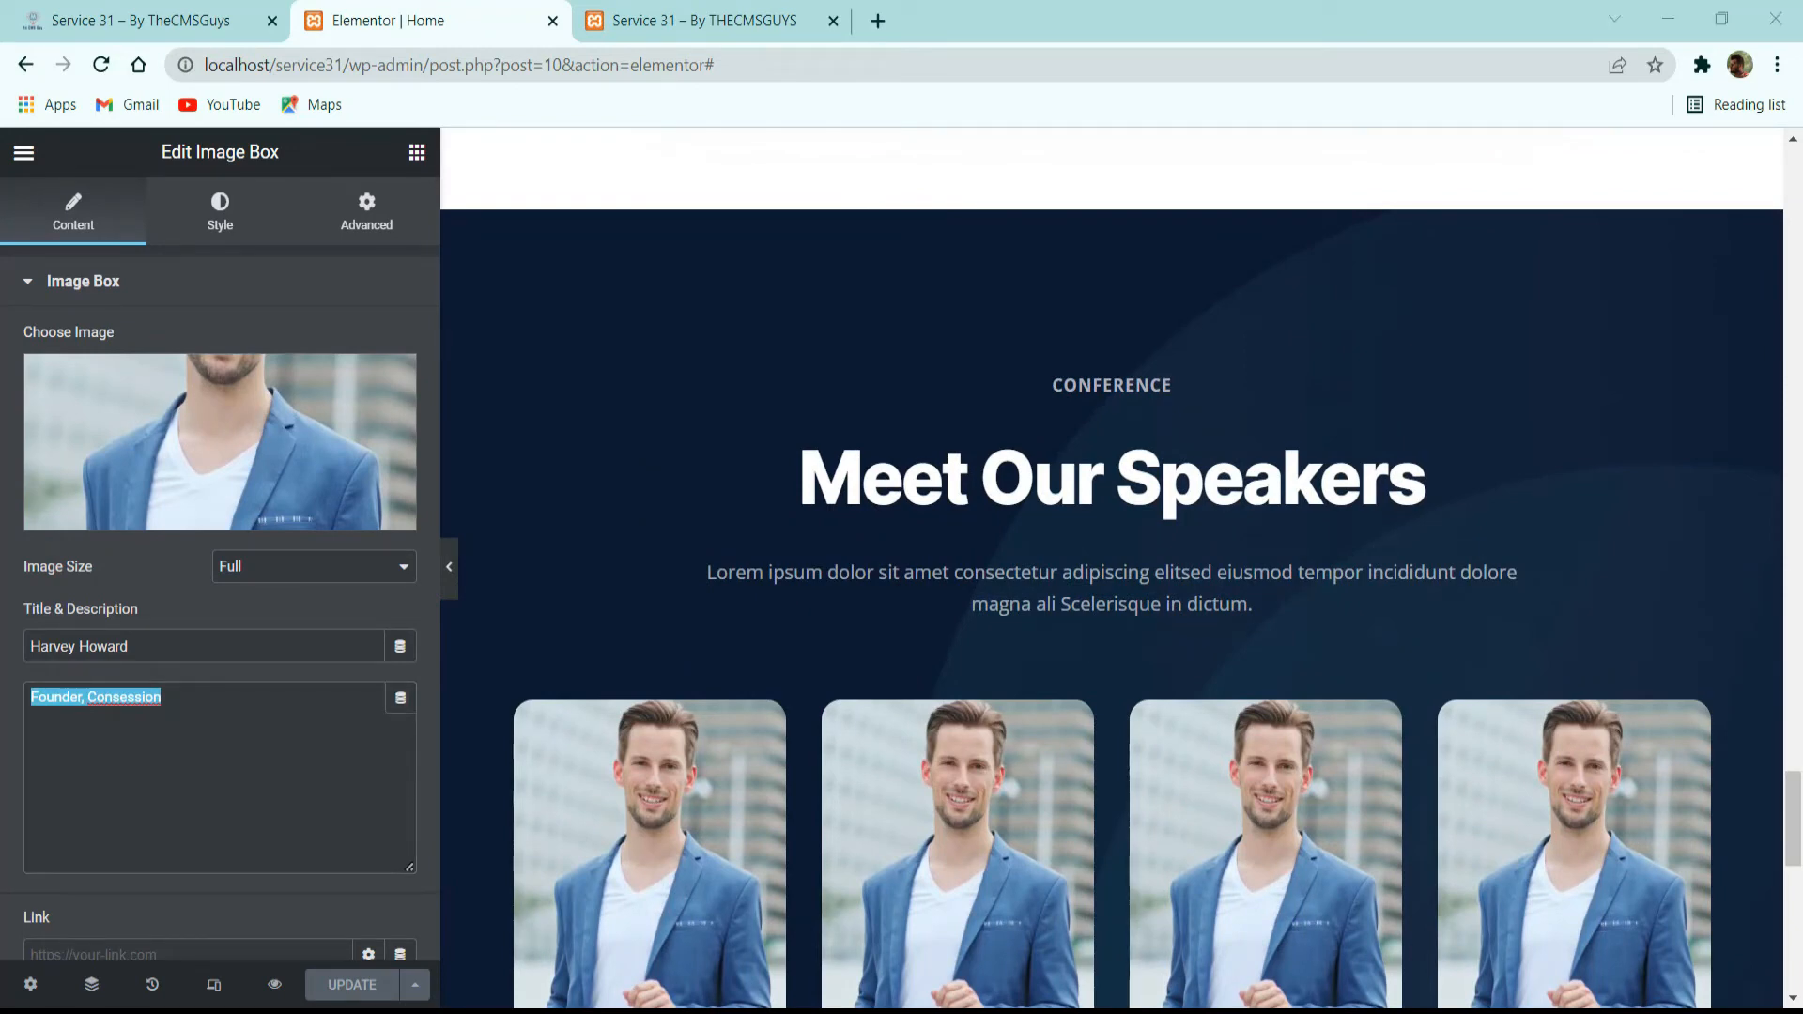
left_click(188, 21)
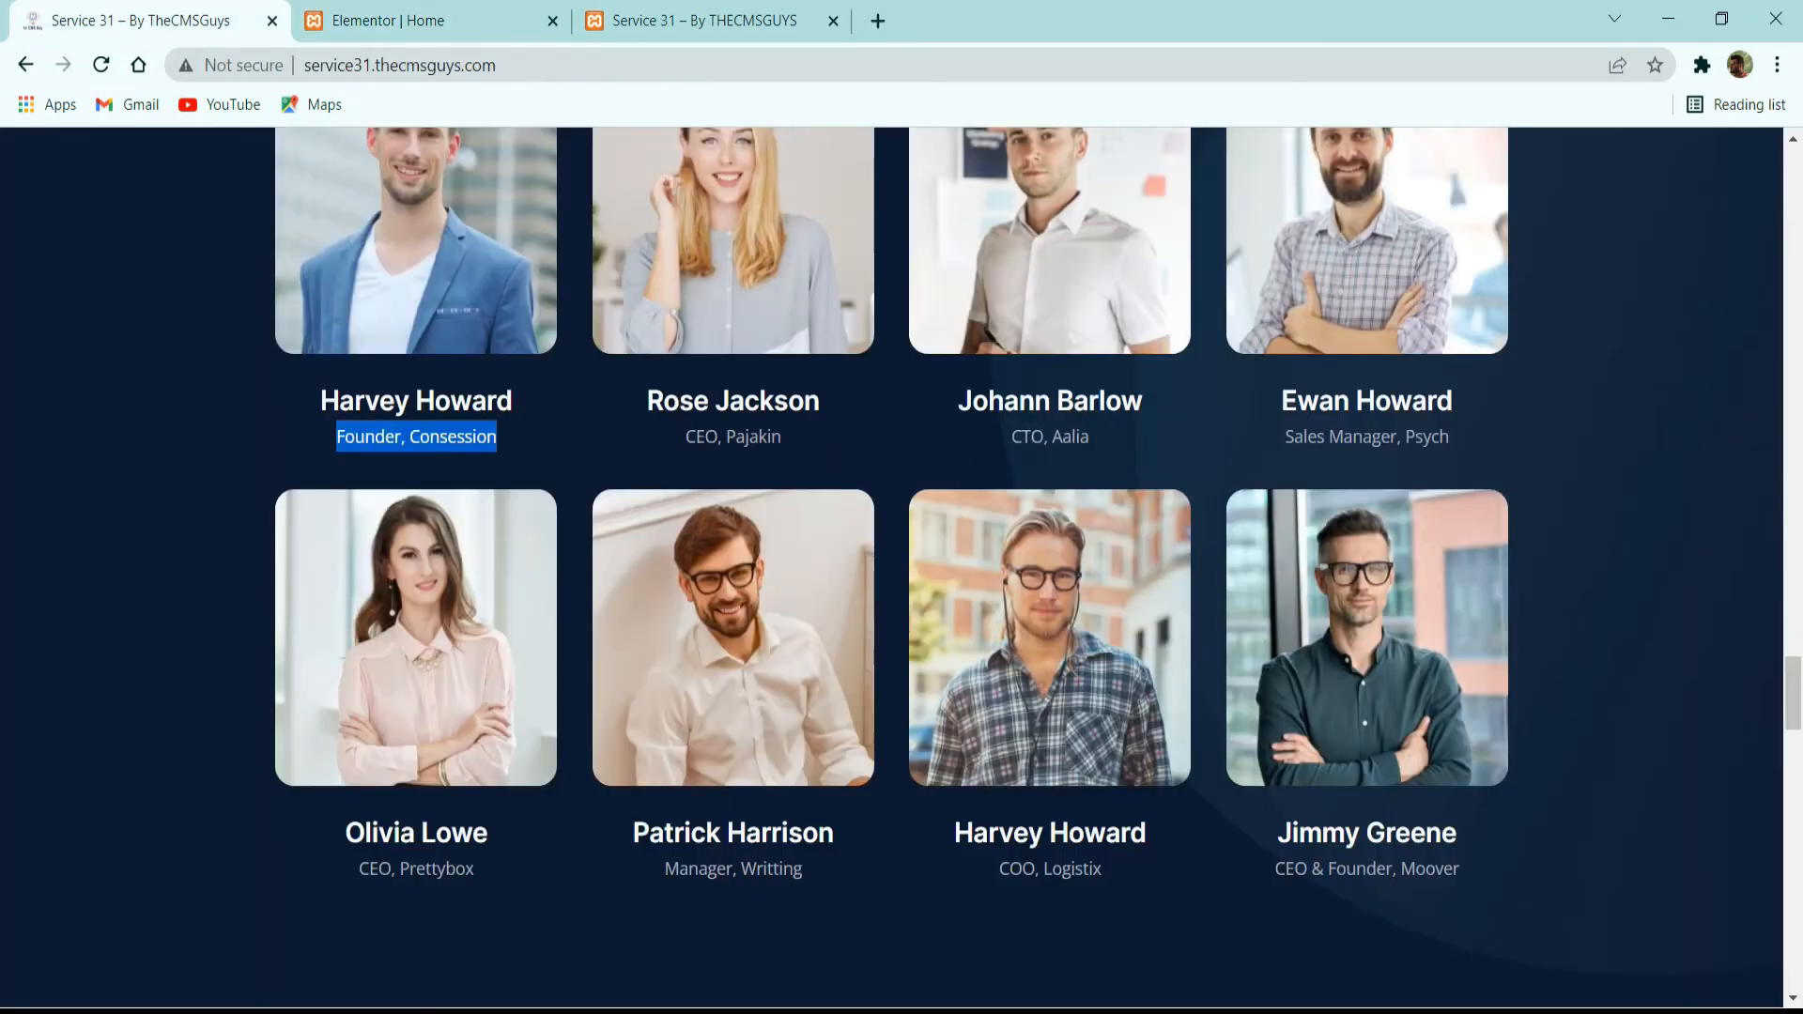
scroll(645, 534, "down", 12)
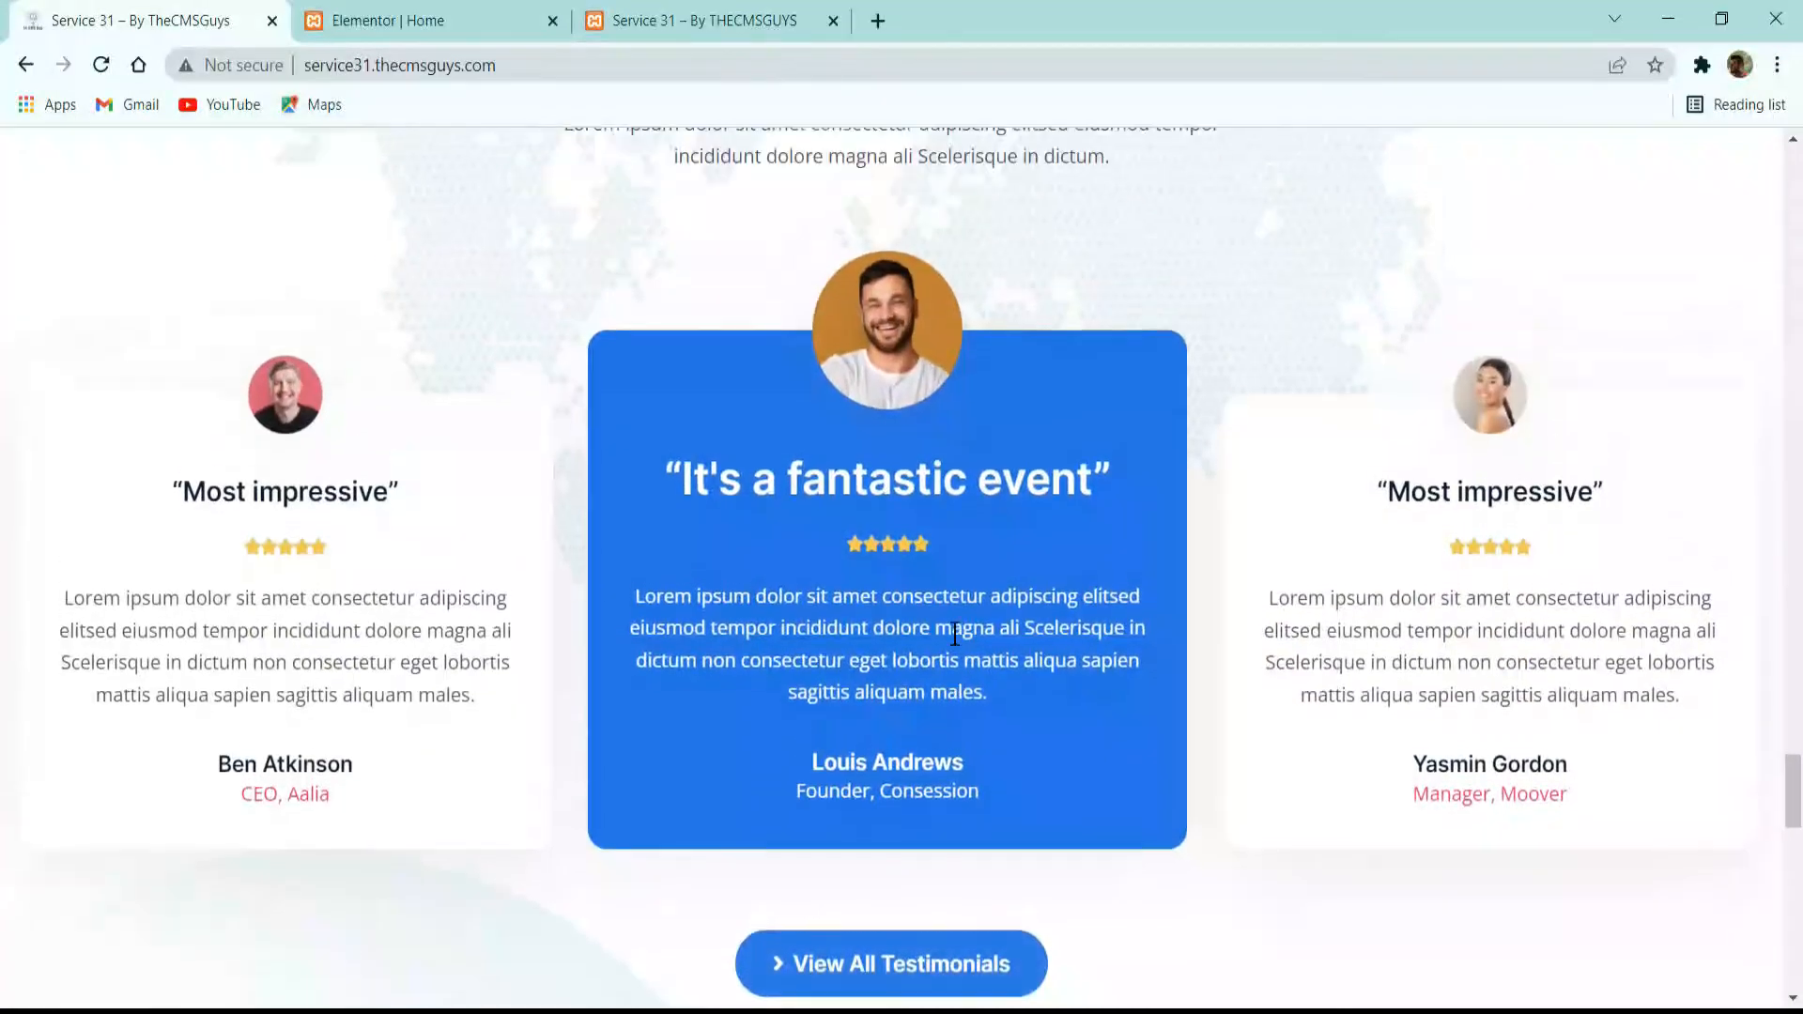
scroll(955, 635, "up", 5)
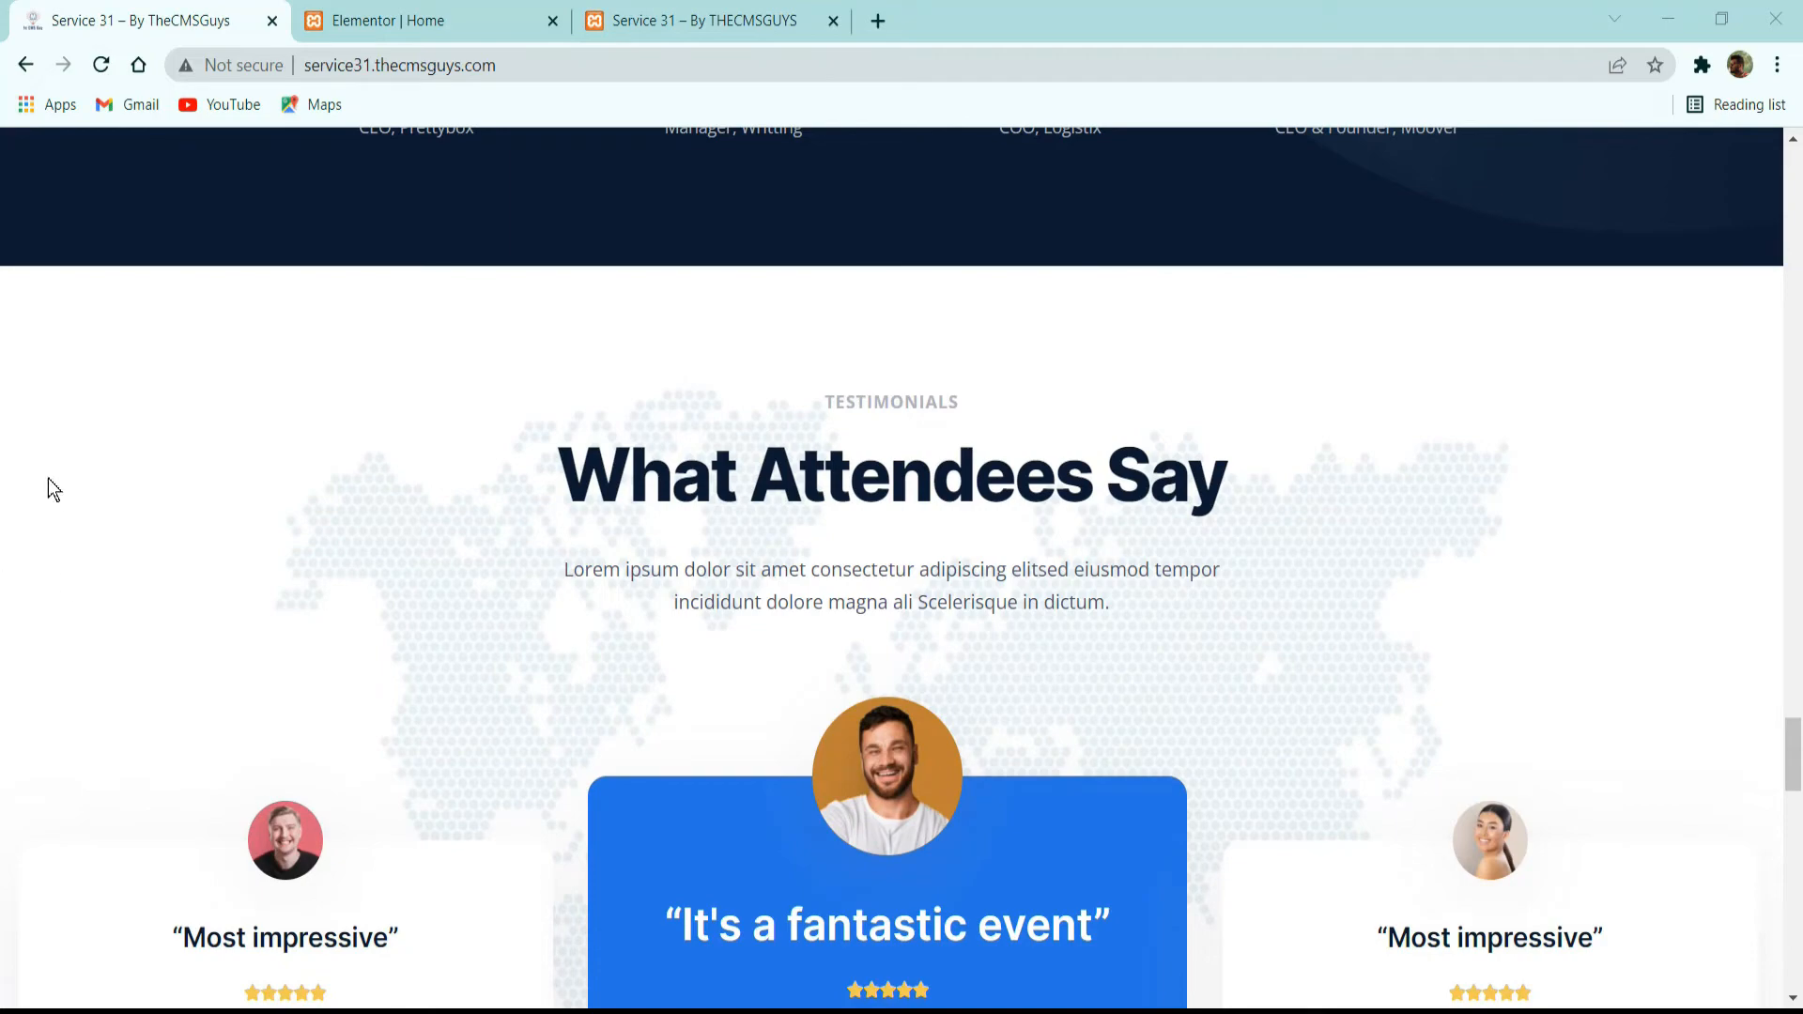
Add a new single-column section below the "Meet Our Speakers" section.
left_click(476, 26)
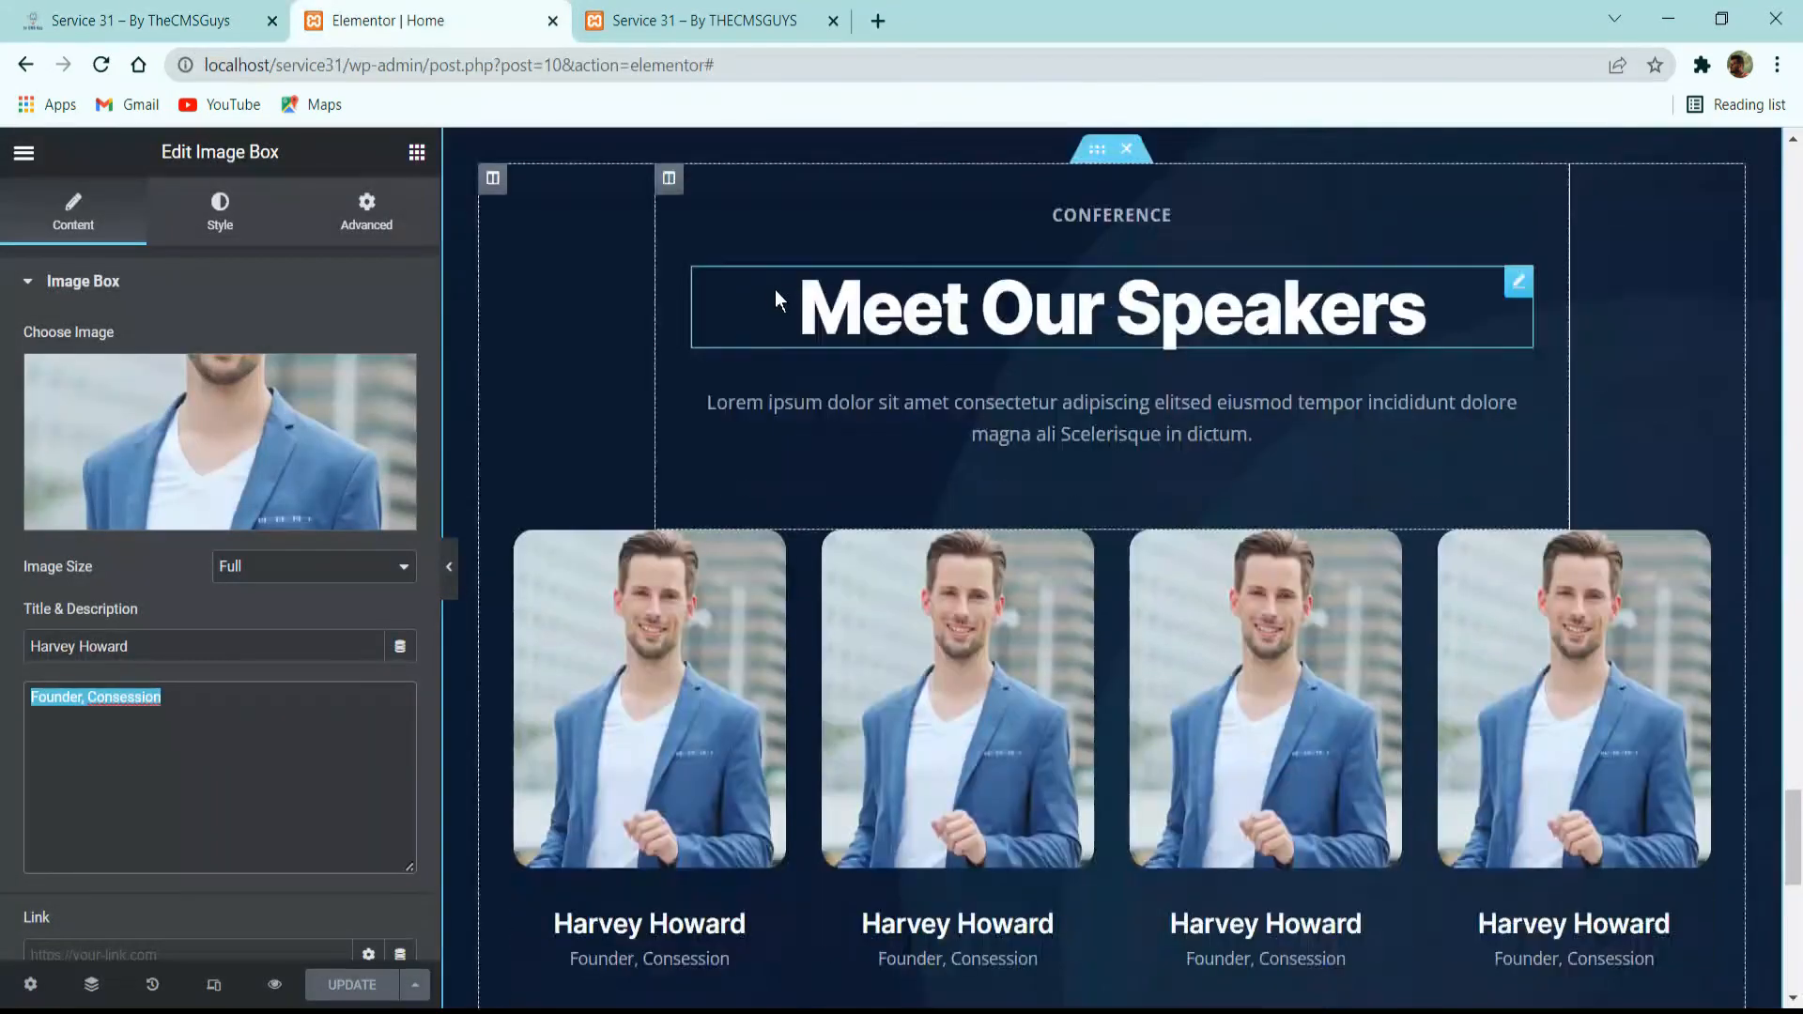
scroll(838, 363, "down", 4)
scroll(838, 363, "down", 4)
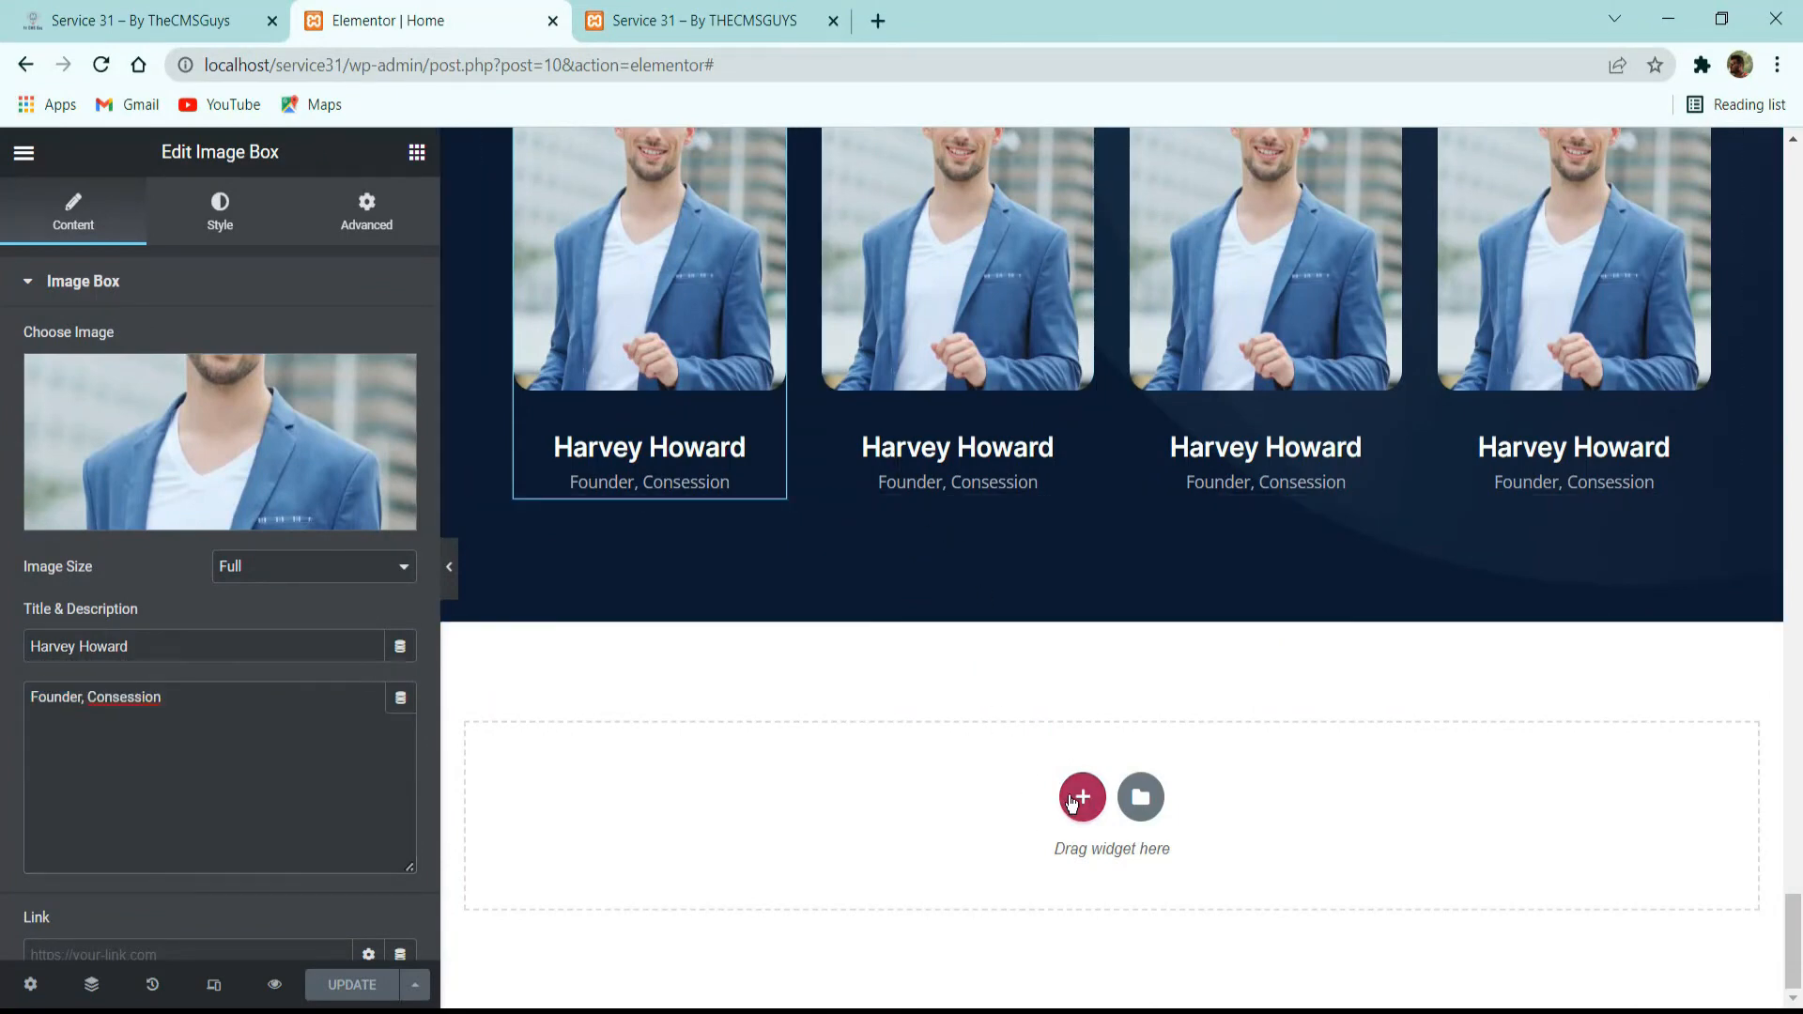
left_click(1083, 796)
left_click(811, 856)
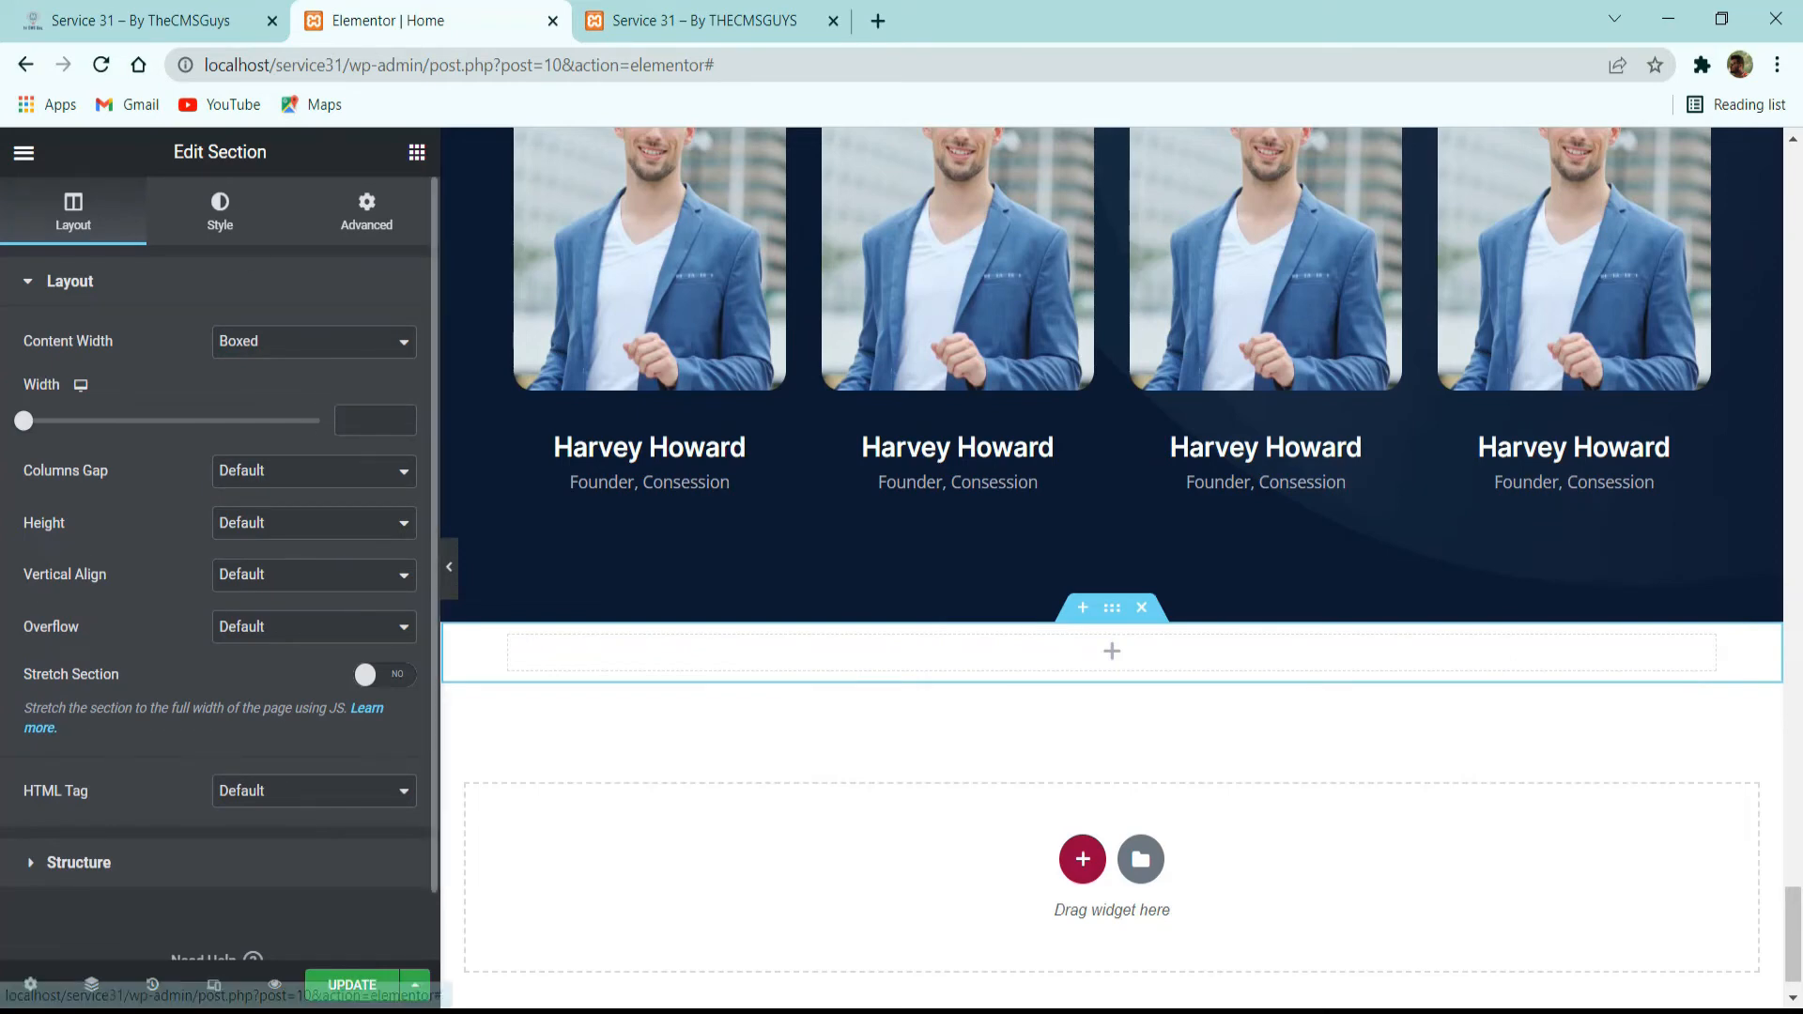
Set the new section's boxed content width to 1600 and its columns gap to No Gap.
left_click(230, 214)
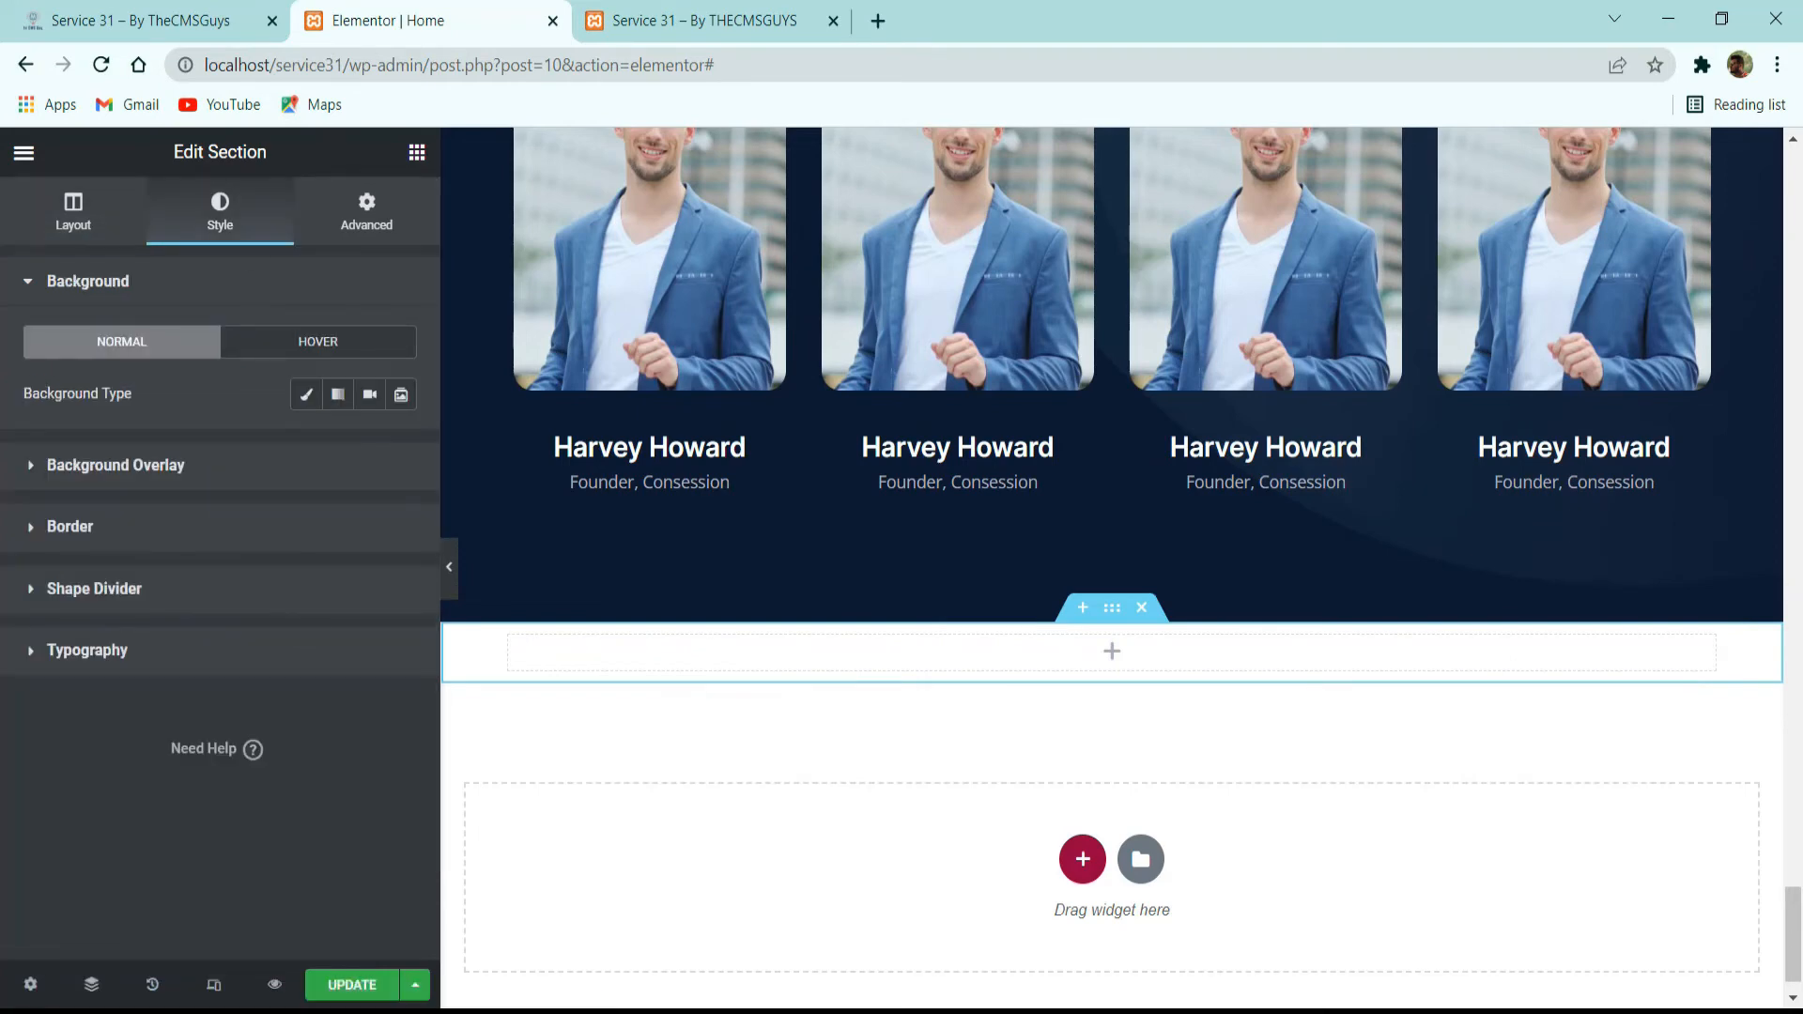
left_click(72, 235)
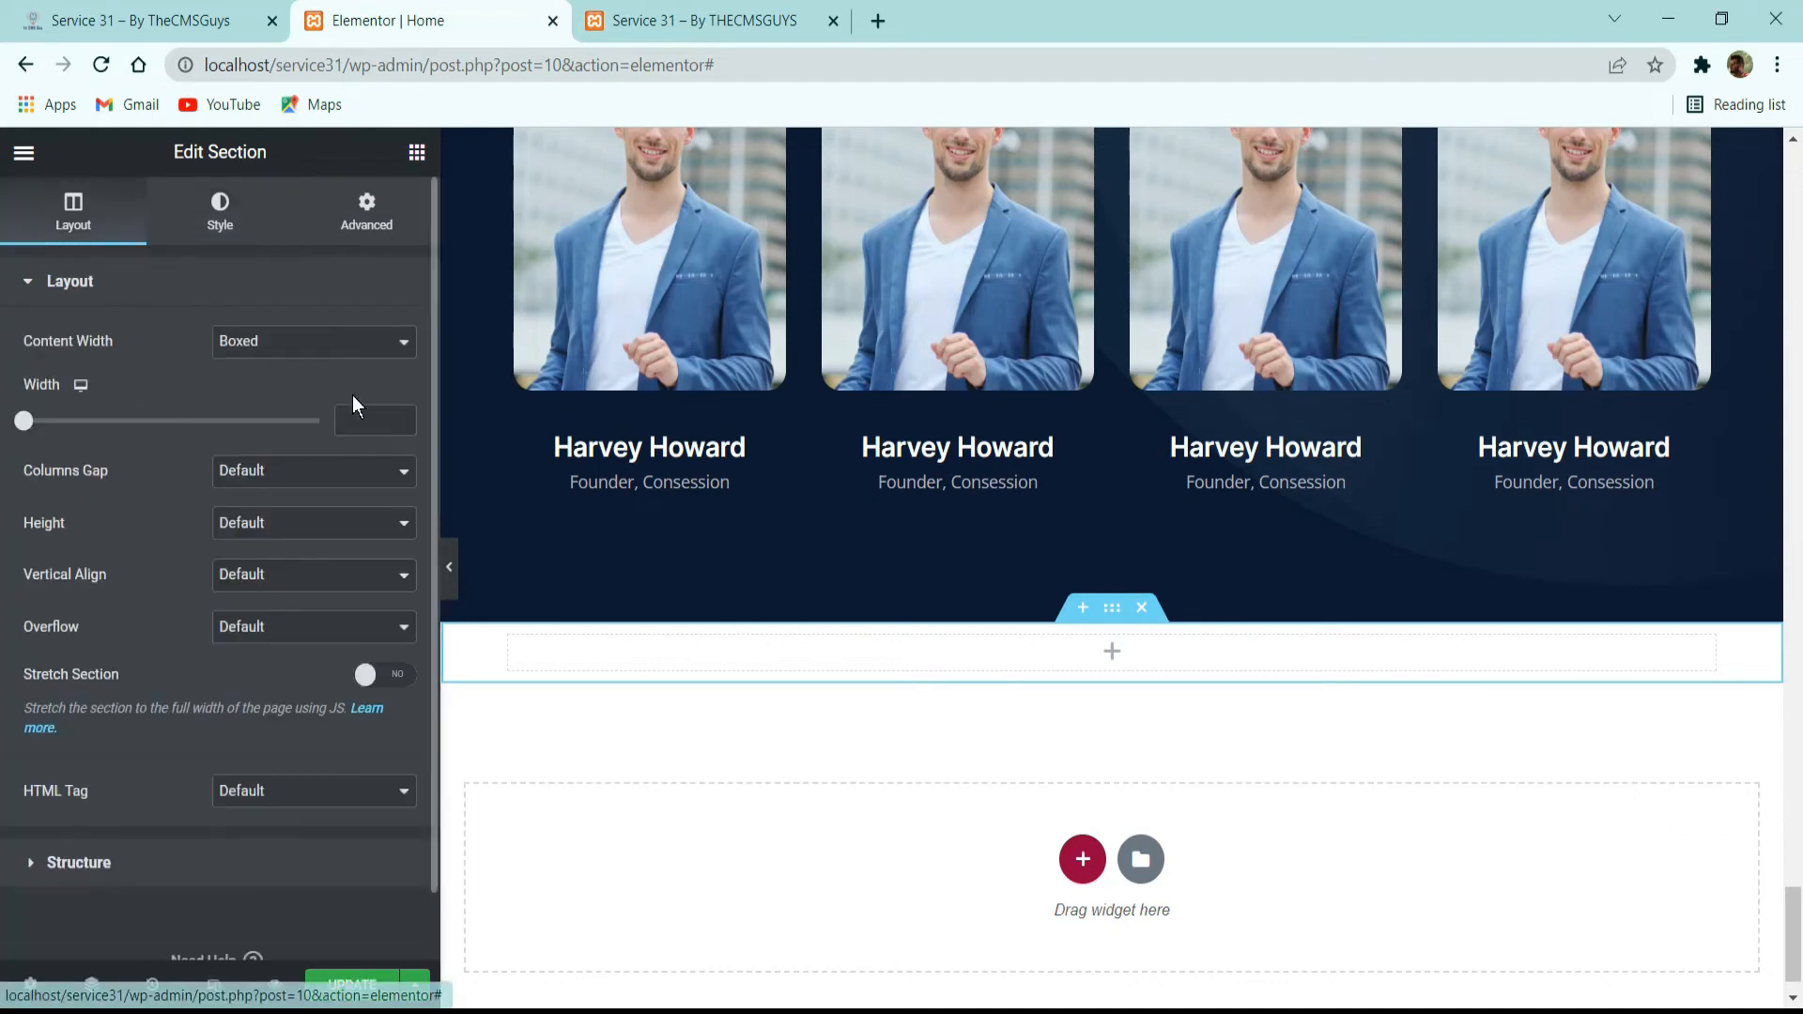
type("6")
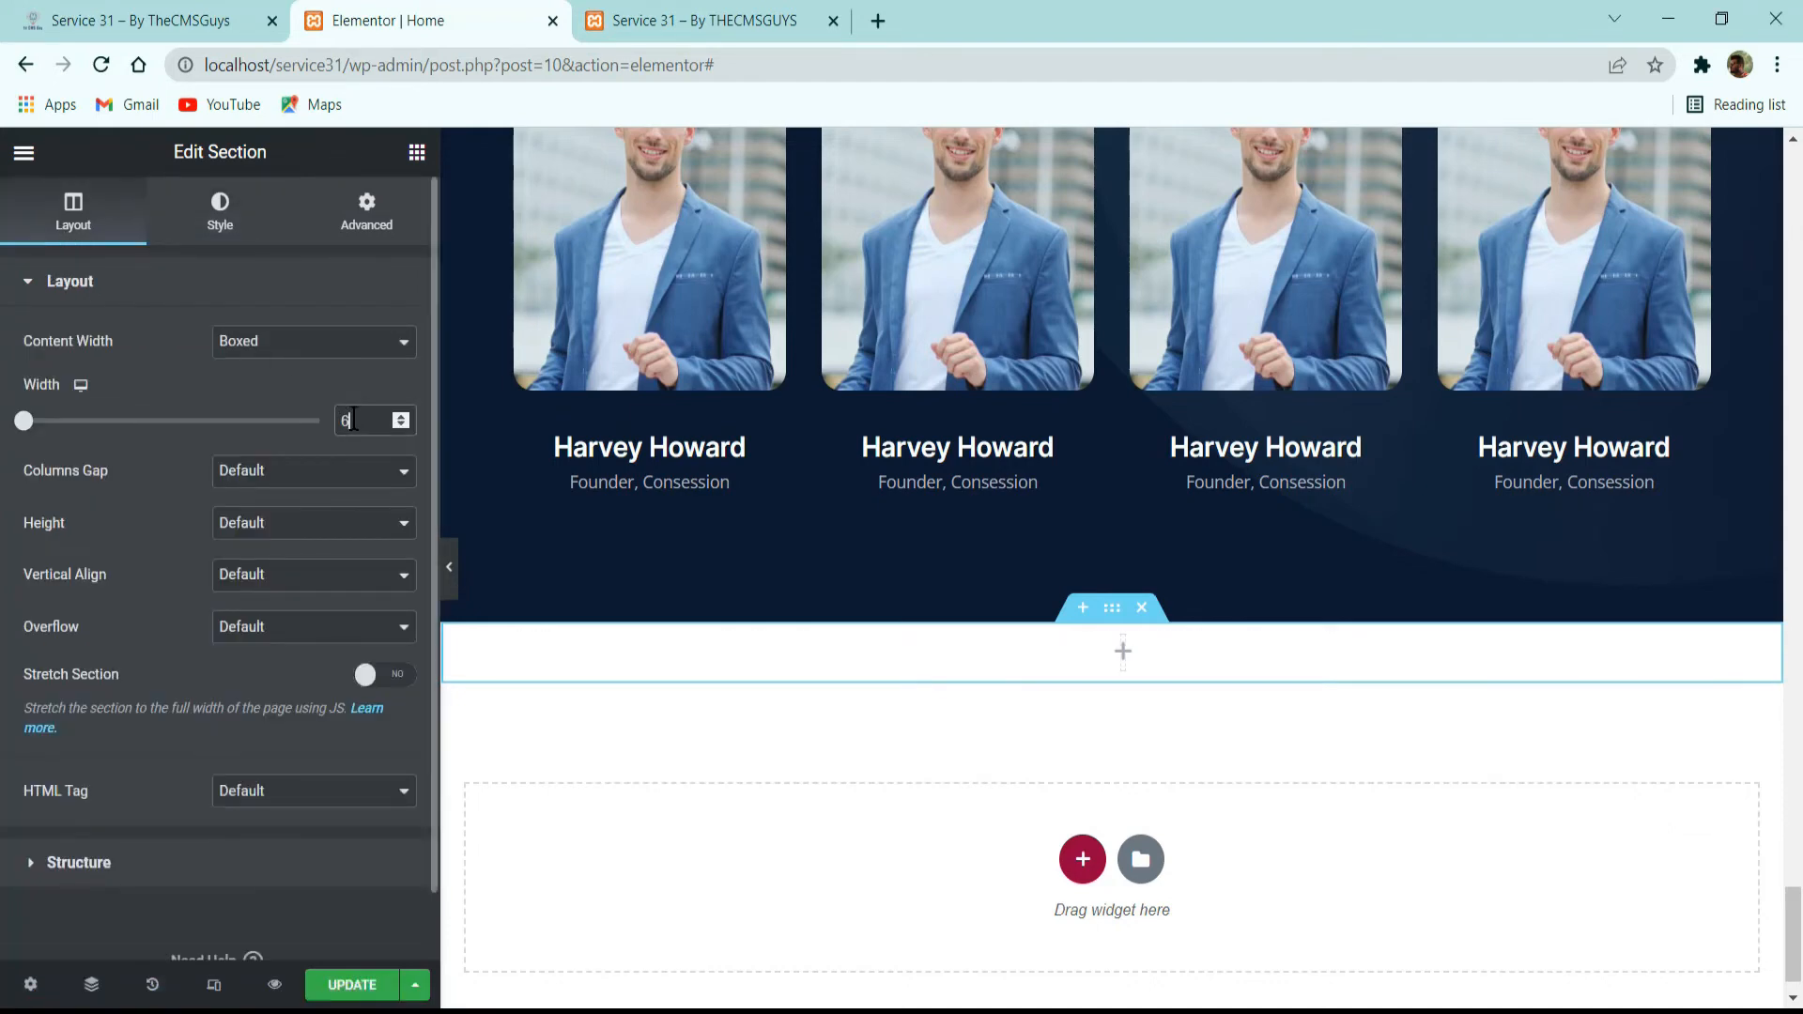
key("BackSpace")
type("1600")
left_click(265, 473)
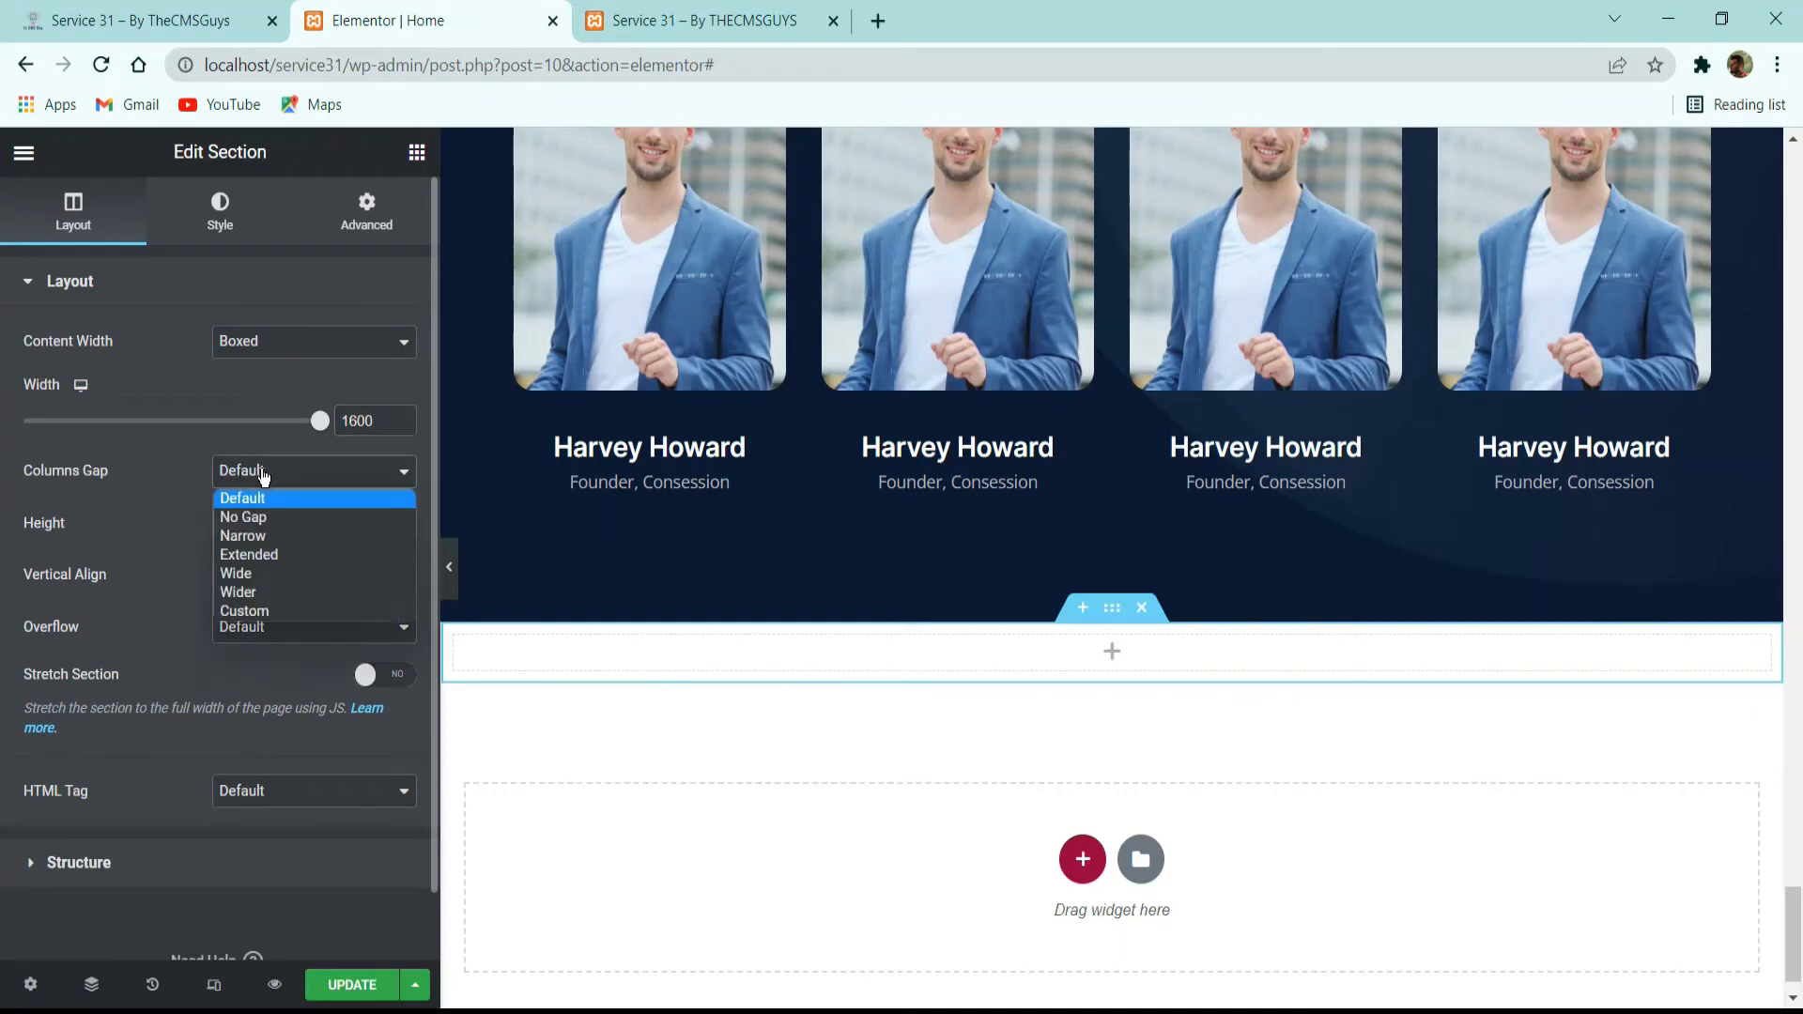
left_click(278, 519)
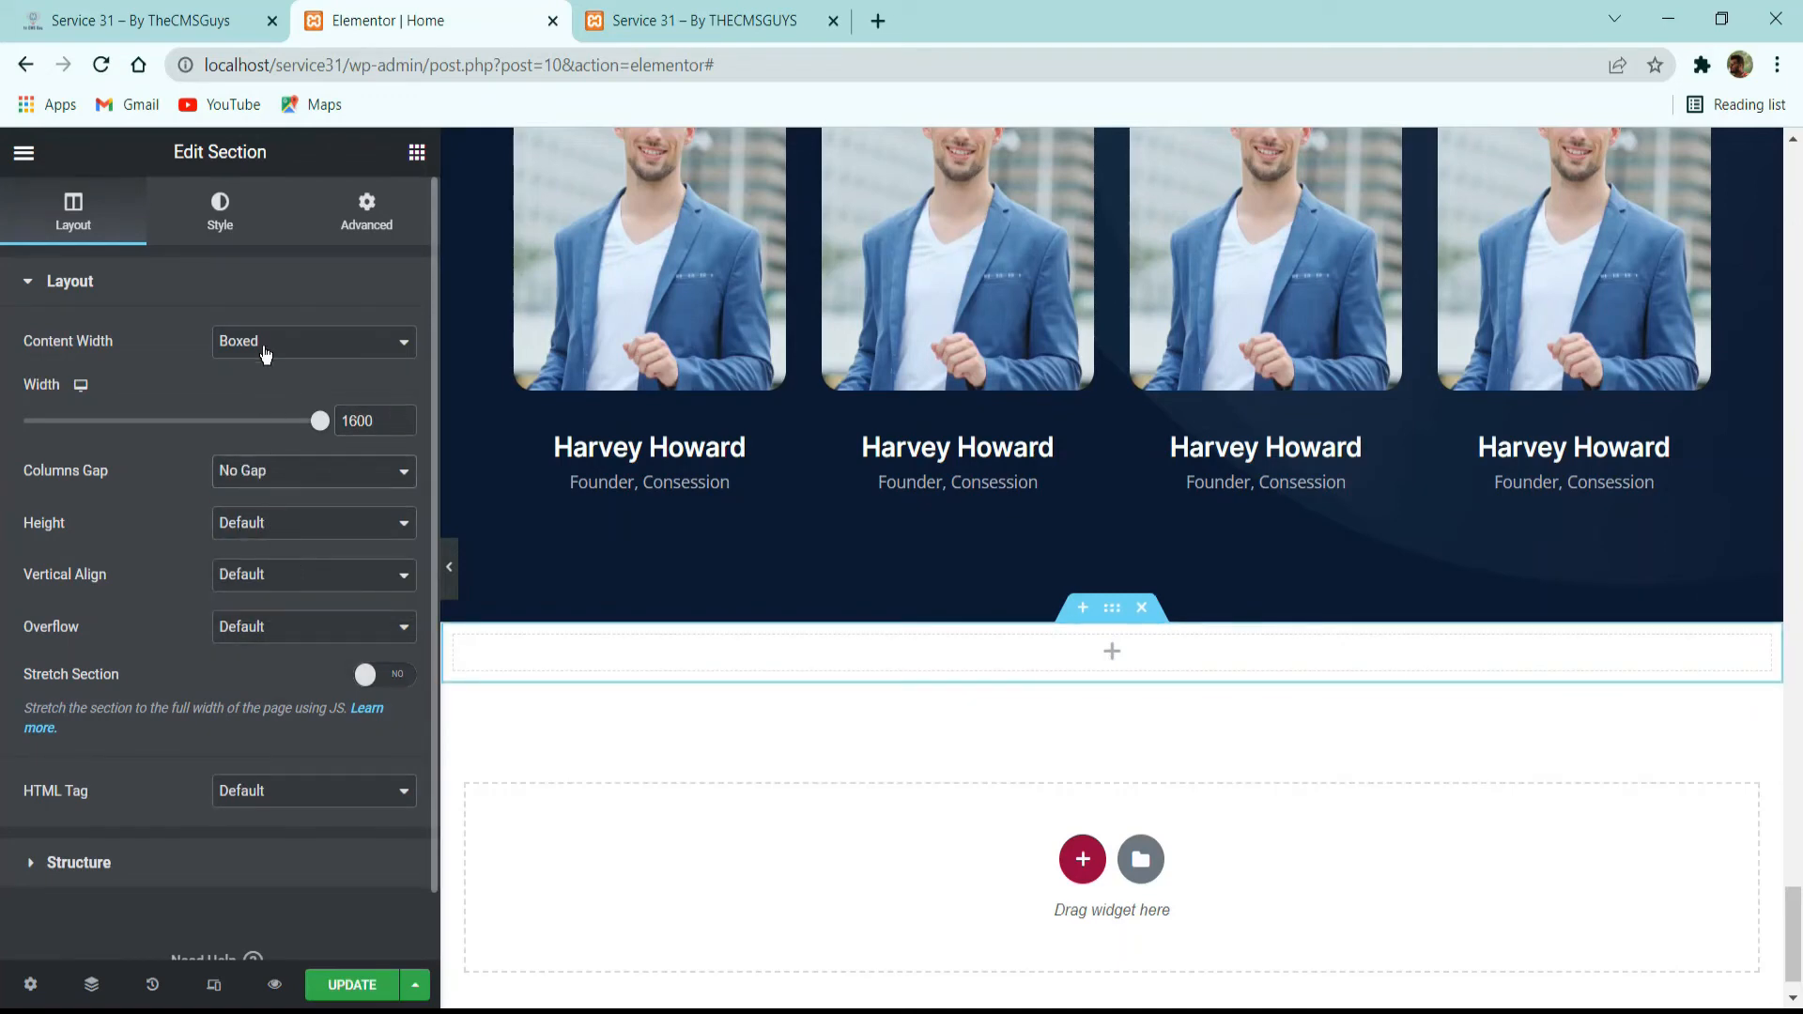
Choose the Classic background type for the new section and check the testimonials background on the reference site.
left_click(225, 214)
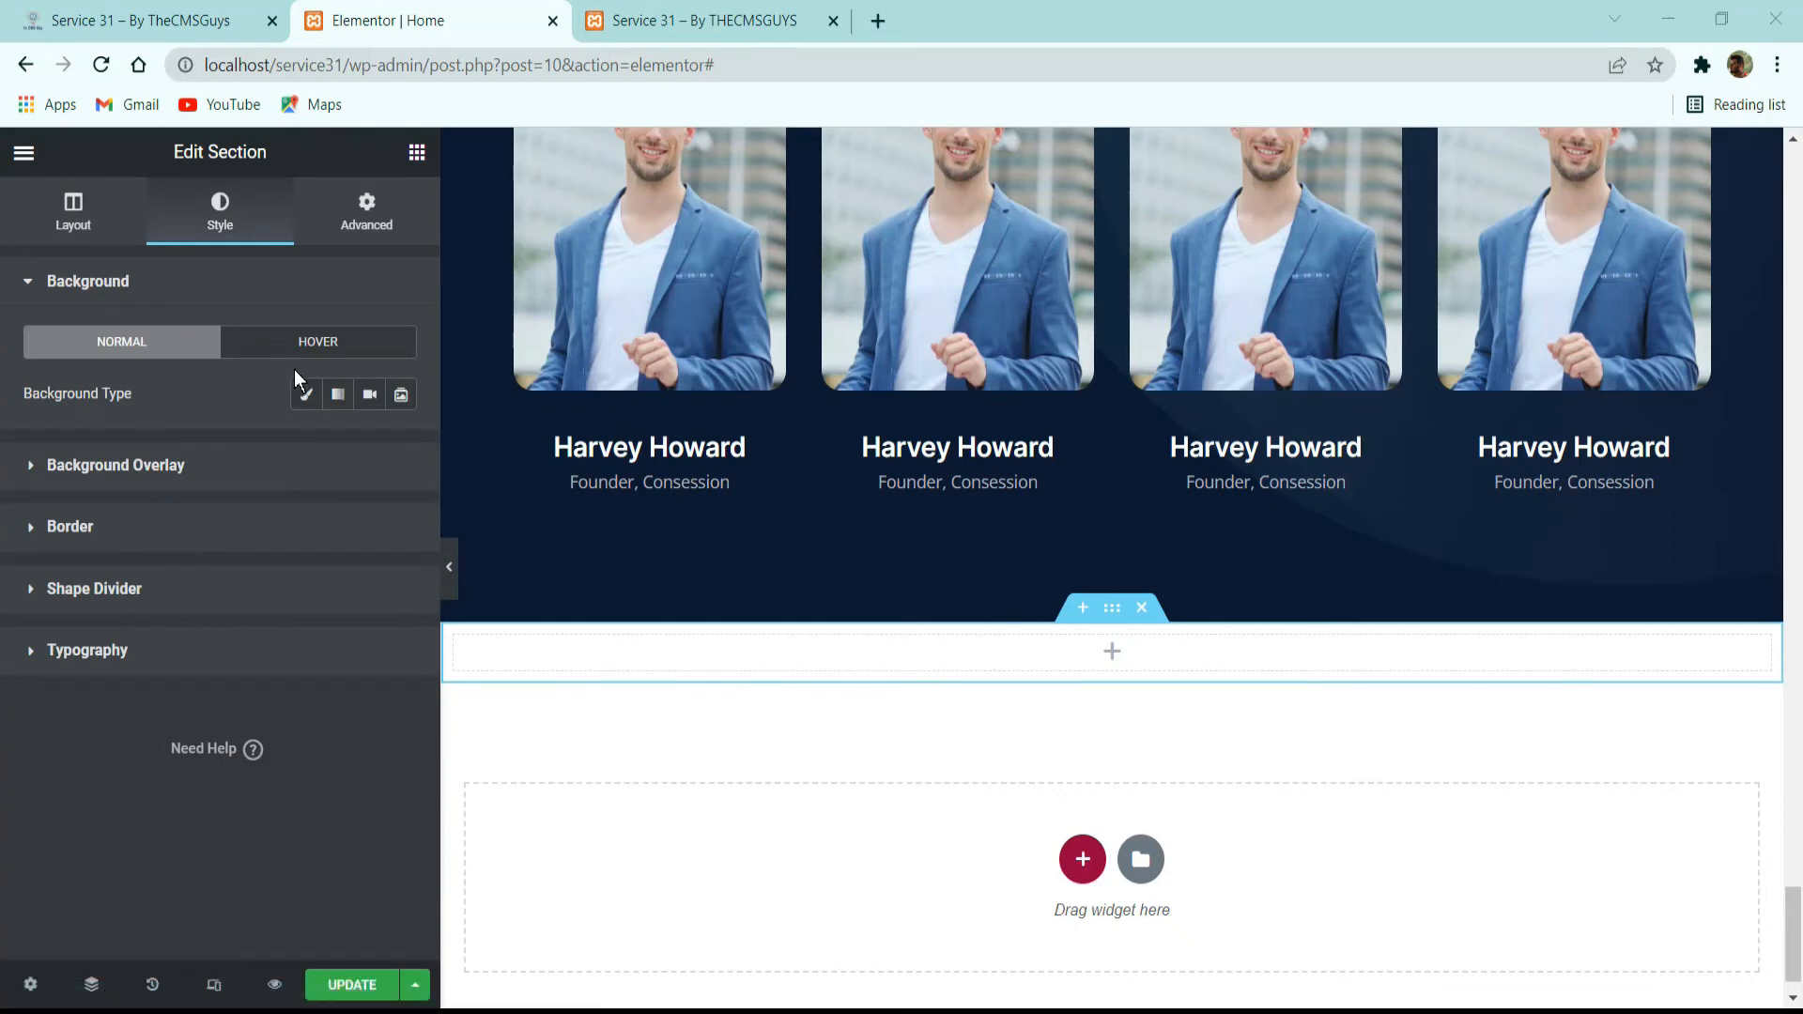
left_click(305, 395)
left_click(235, 20)
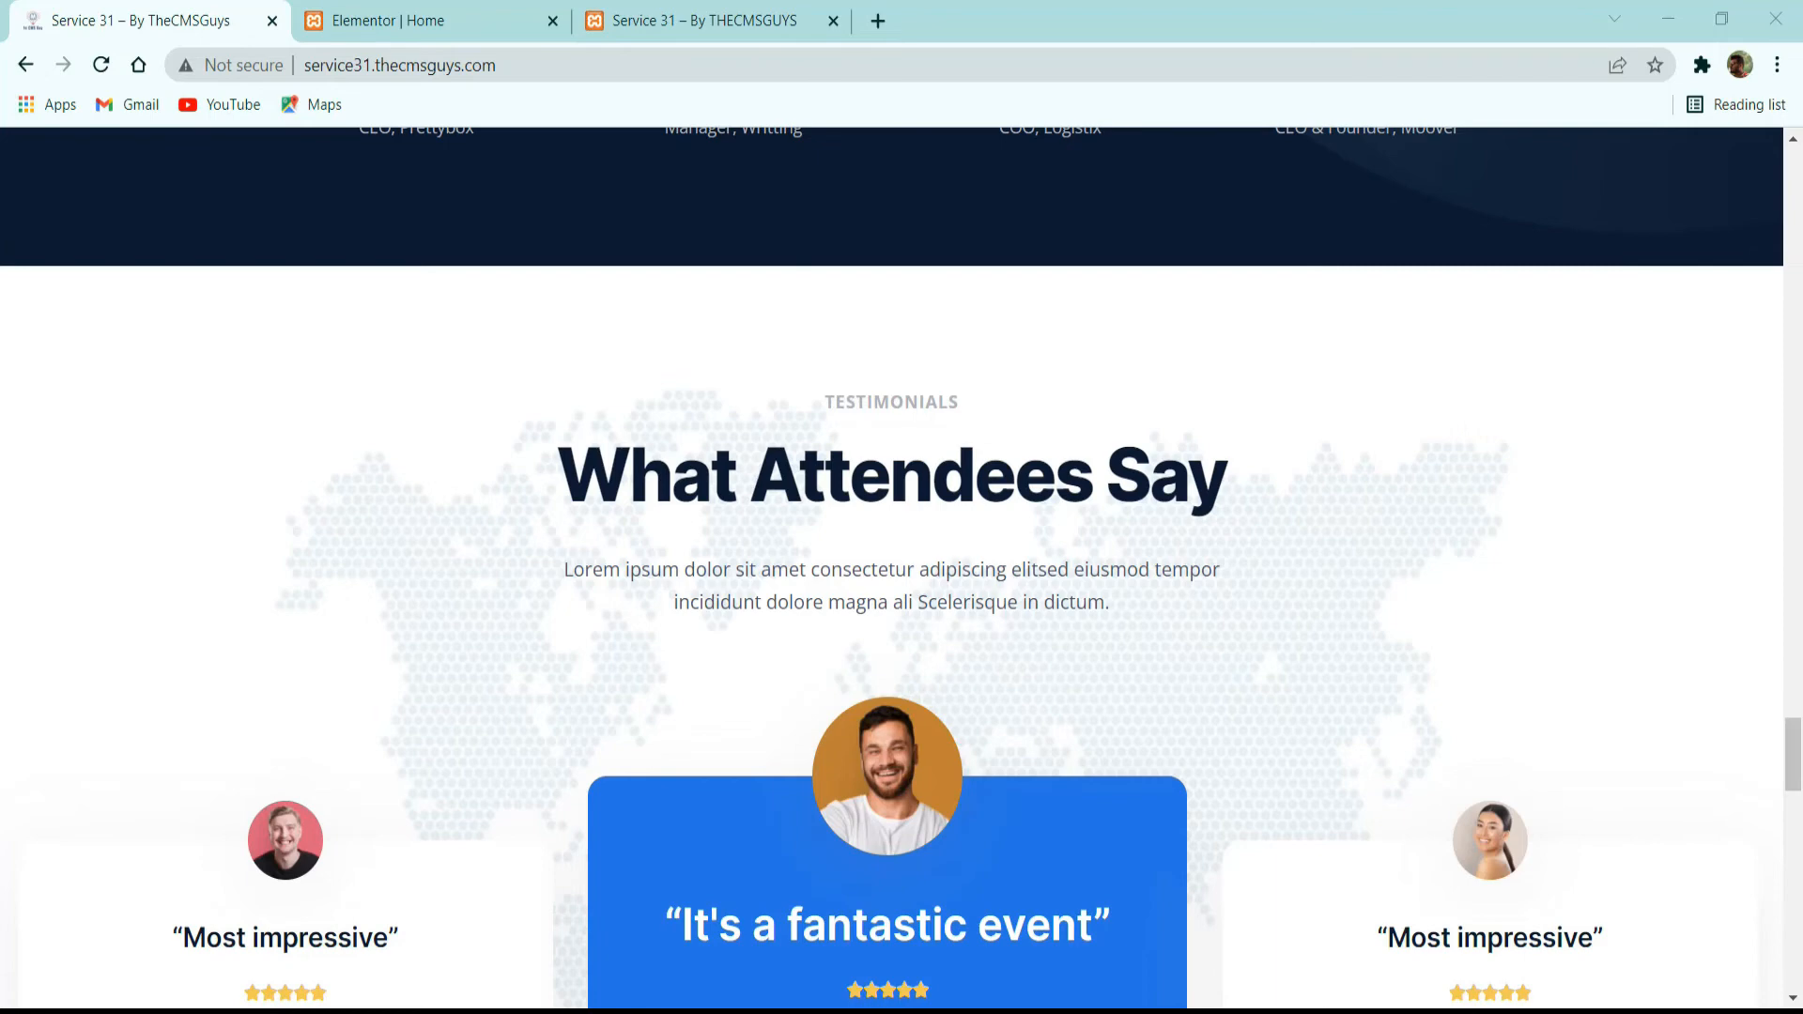
left_click(489, 17)
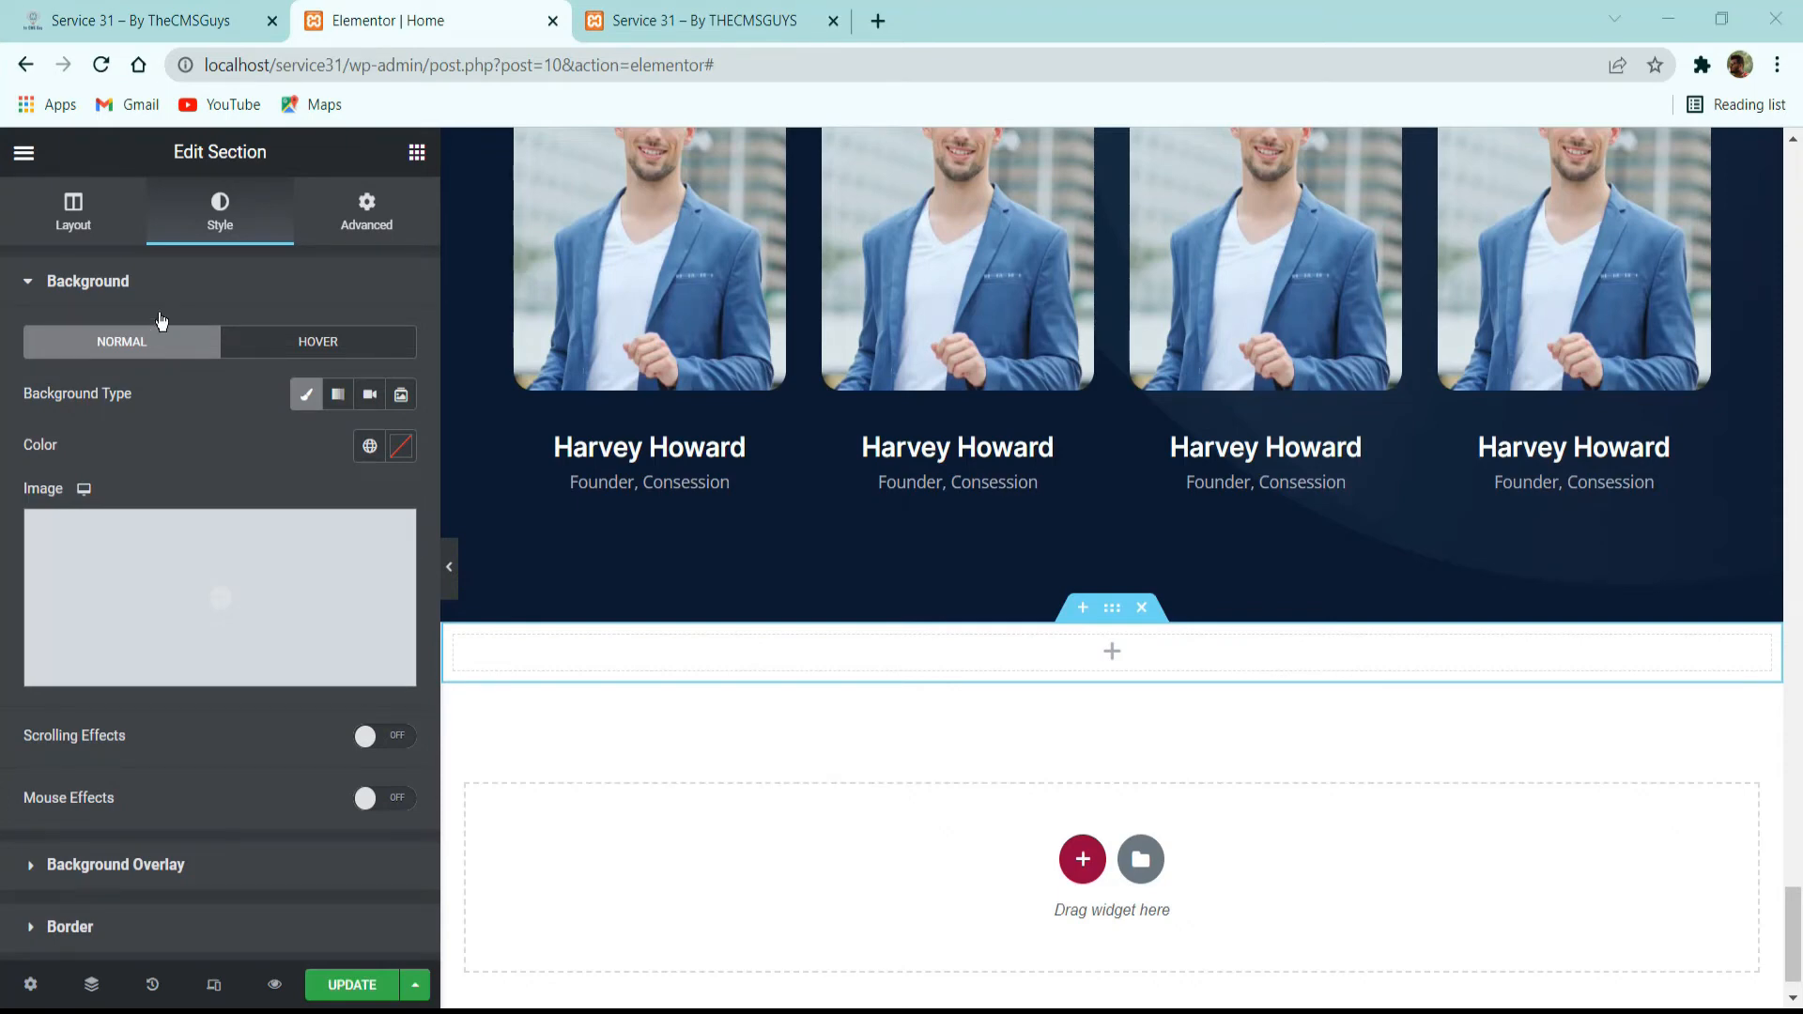
Unlink the new section's padding values and set the top padding to 100 px, with the other sides at 0.
left_click(347, 222)
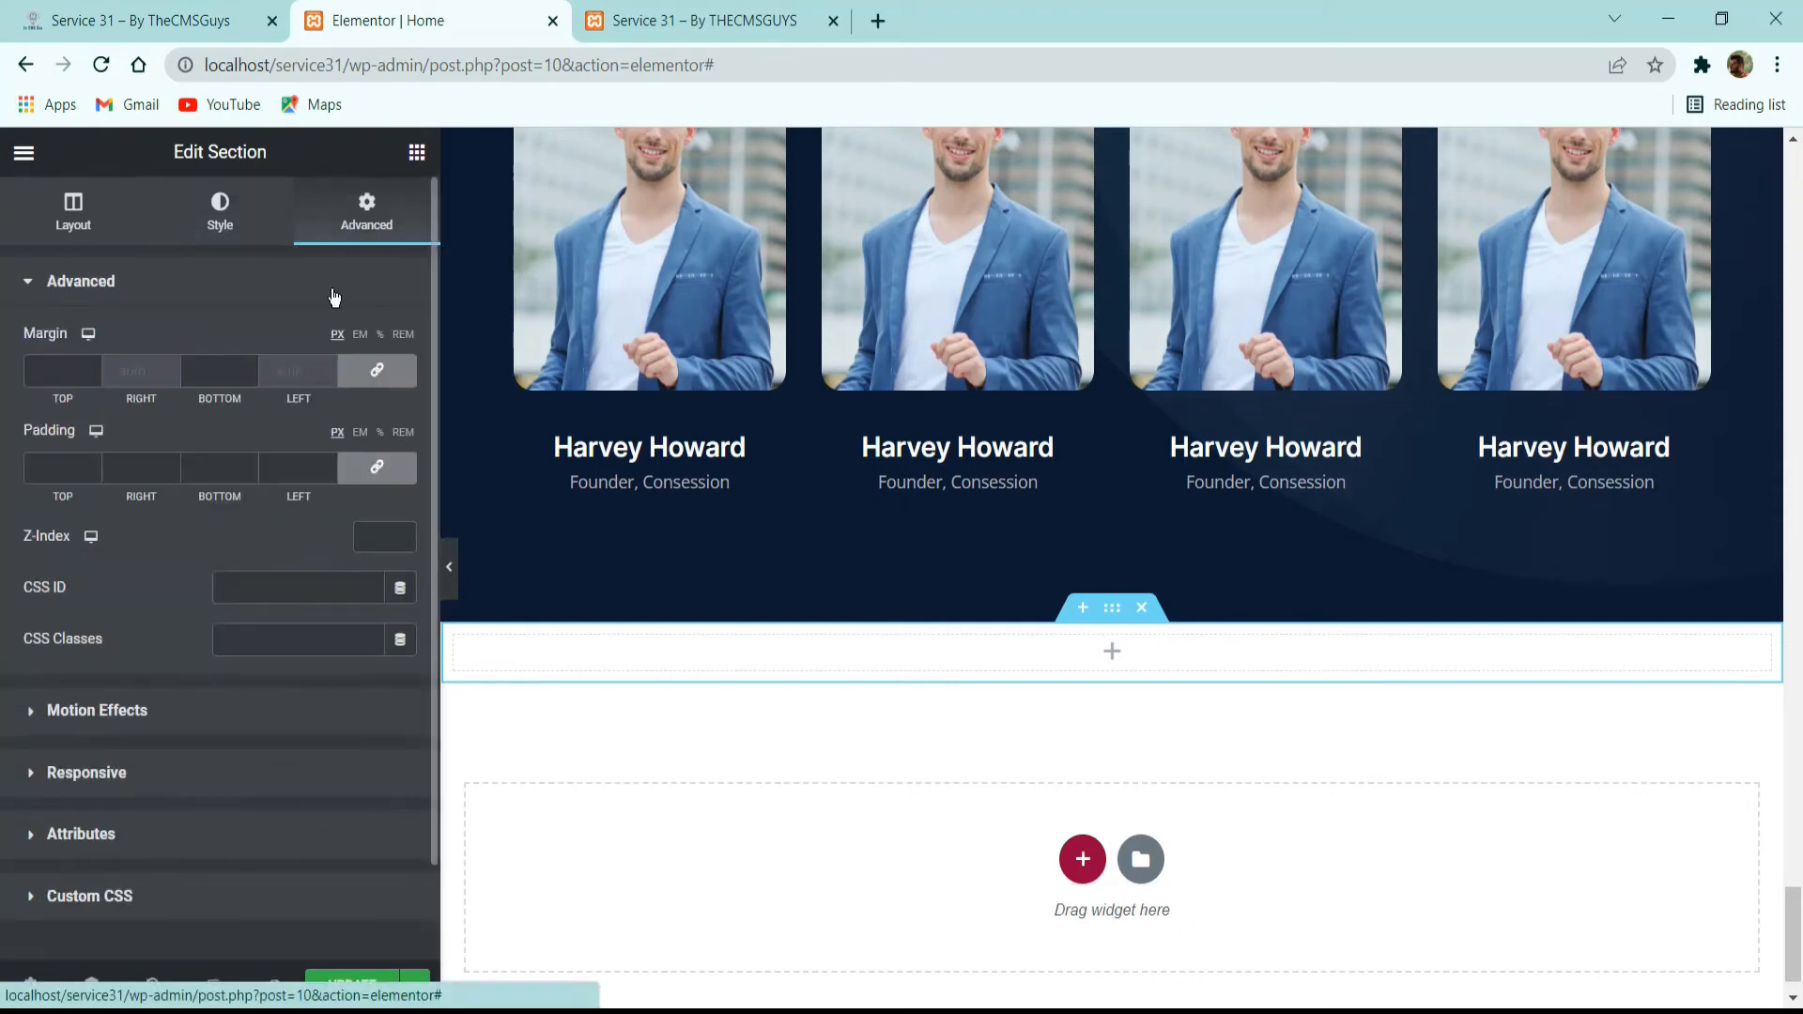
left_click(376, 466)
left_click(57, 468)
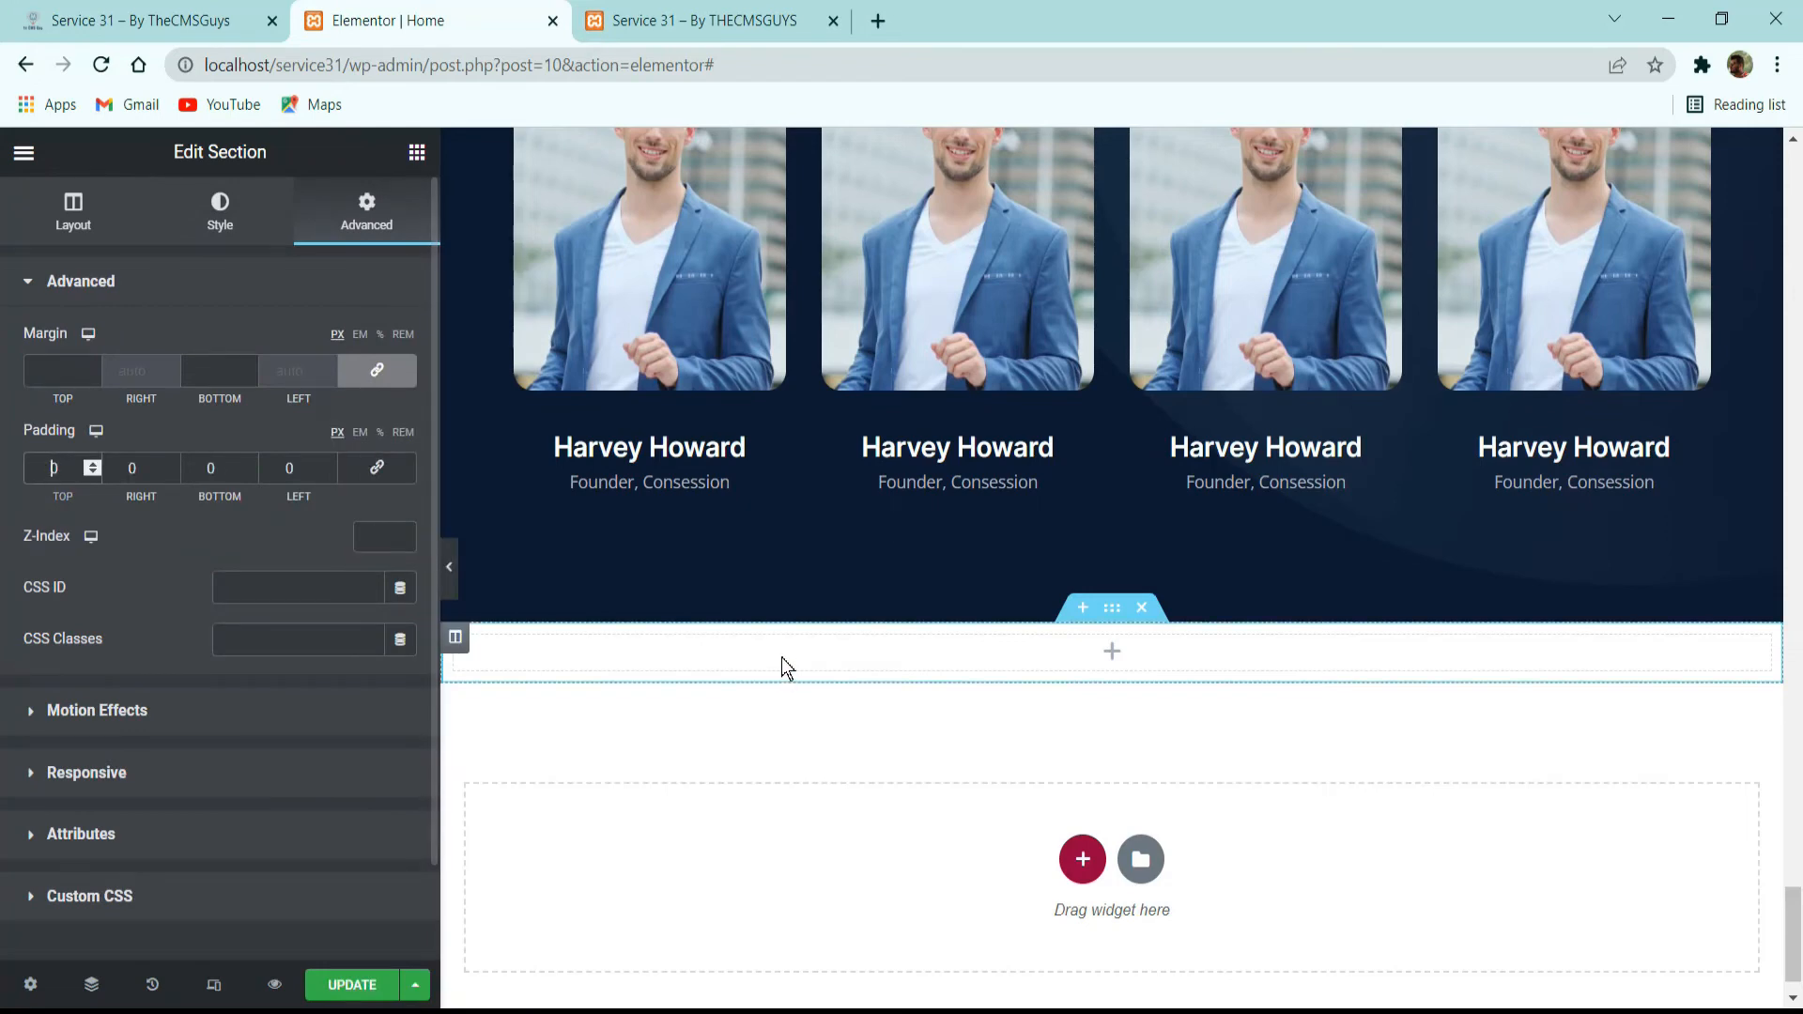
type("100")
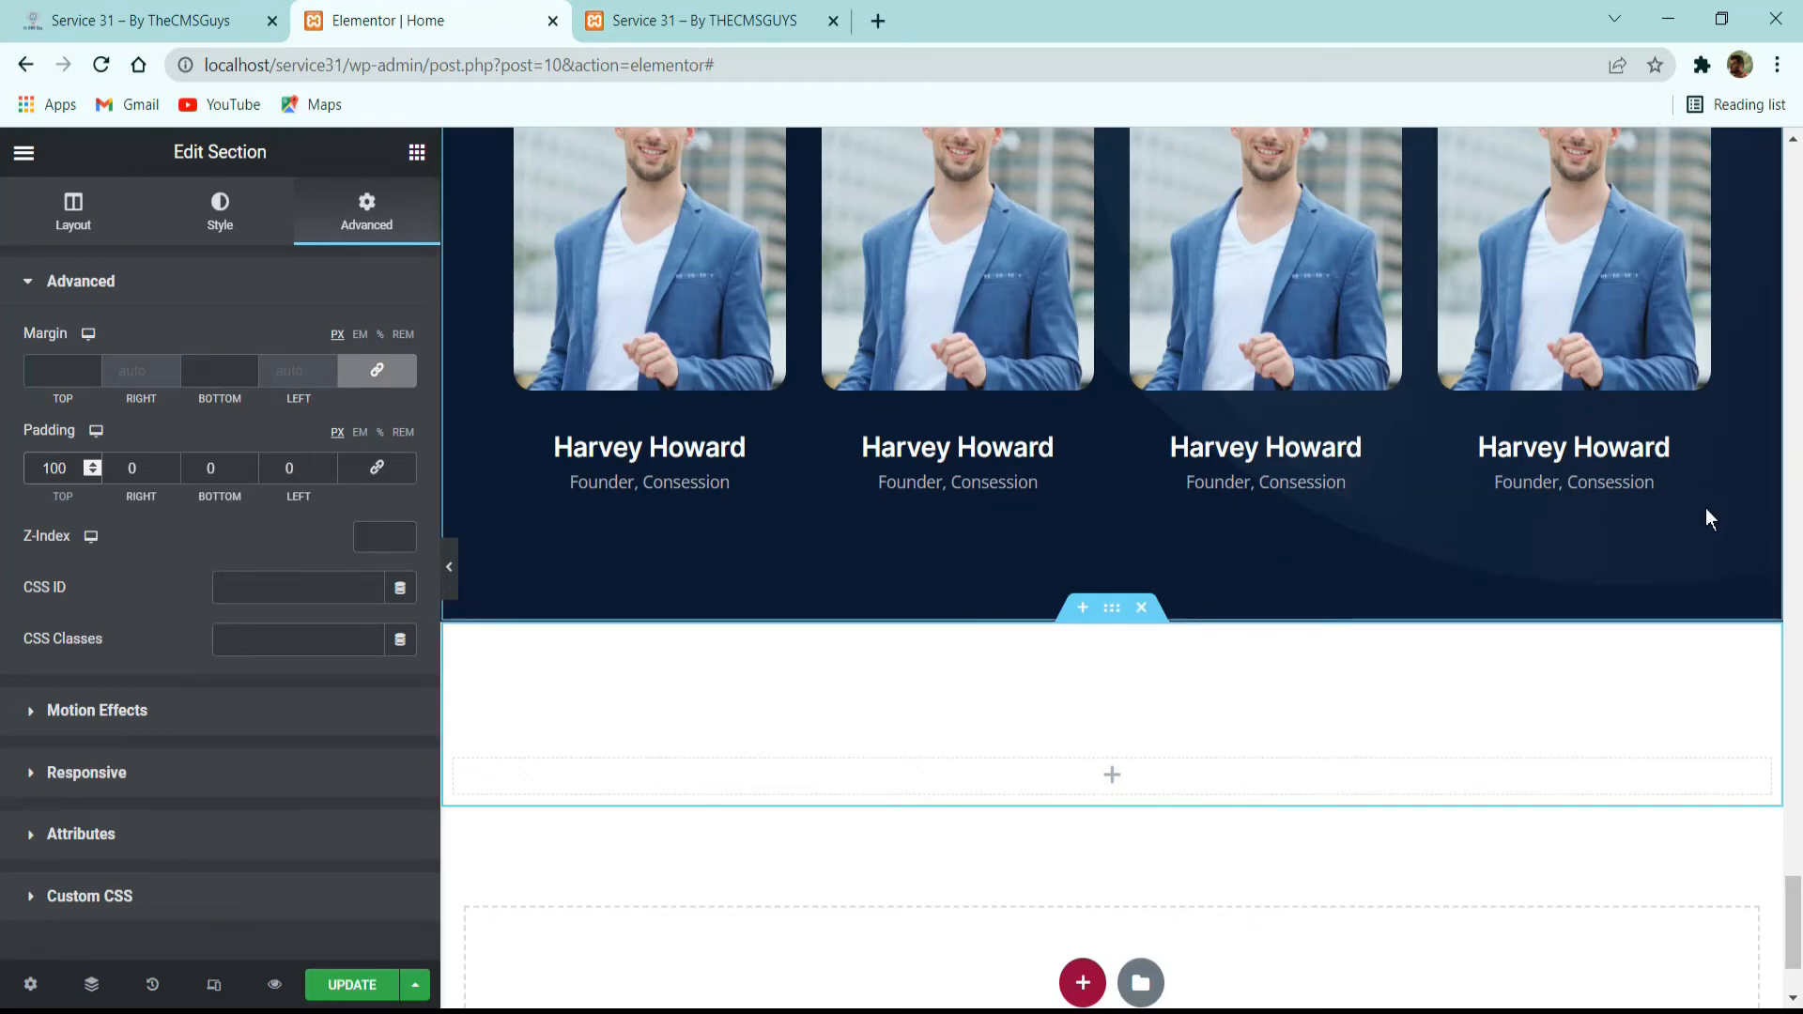
Copy the inner section holding the "Impressions of the Previous Conferences" heading and paste it into the new section's column.
scroll(1362, 676, "up", 5)
scroll(1209, 644, "up", 12)
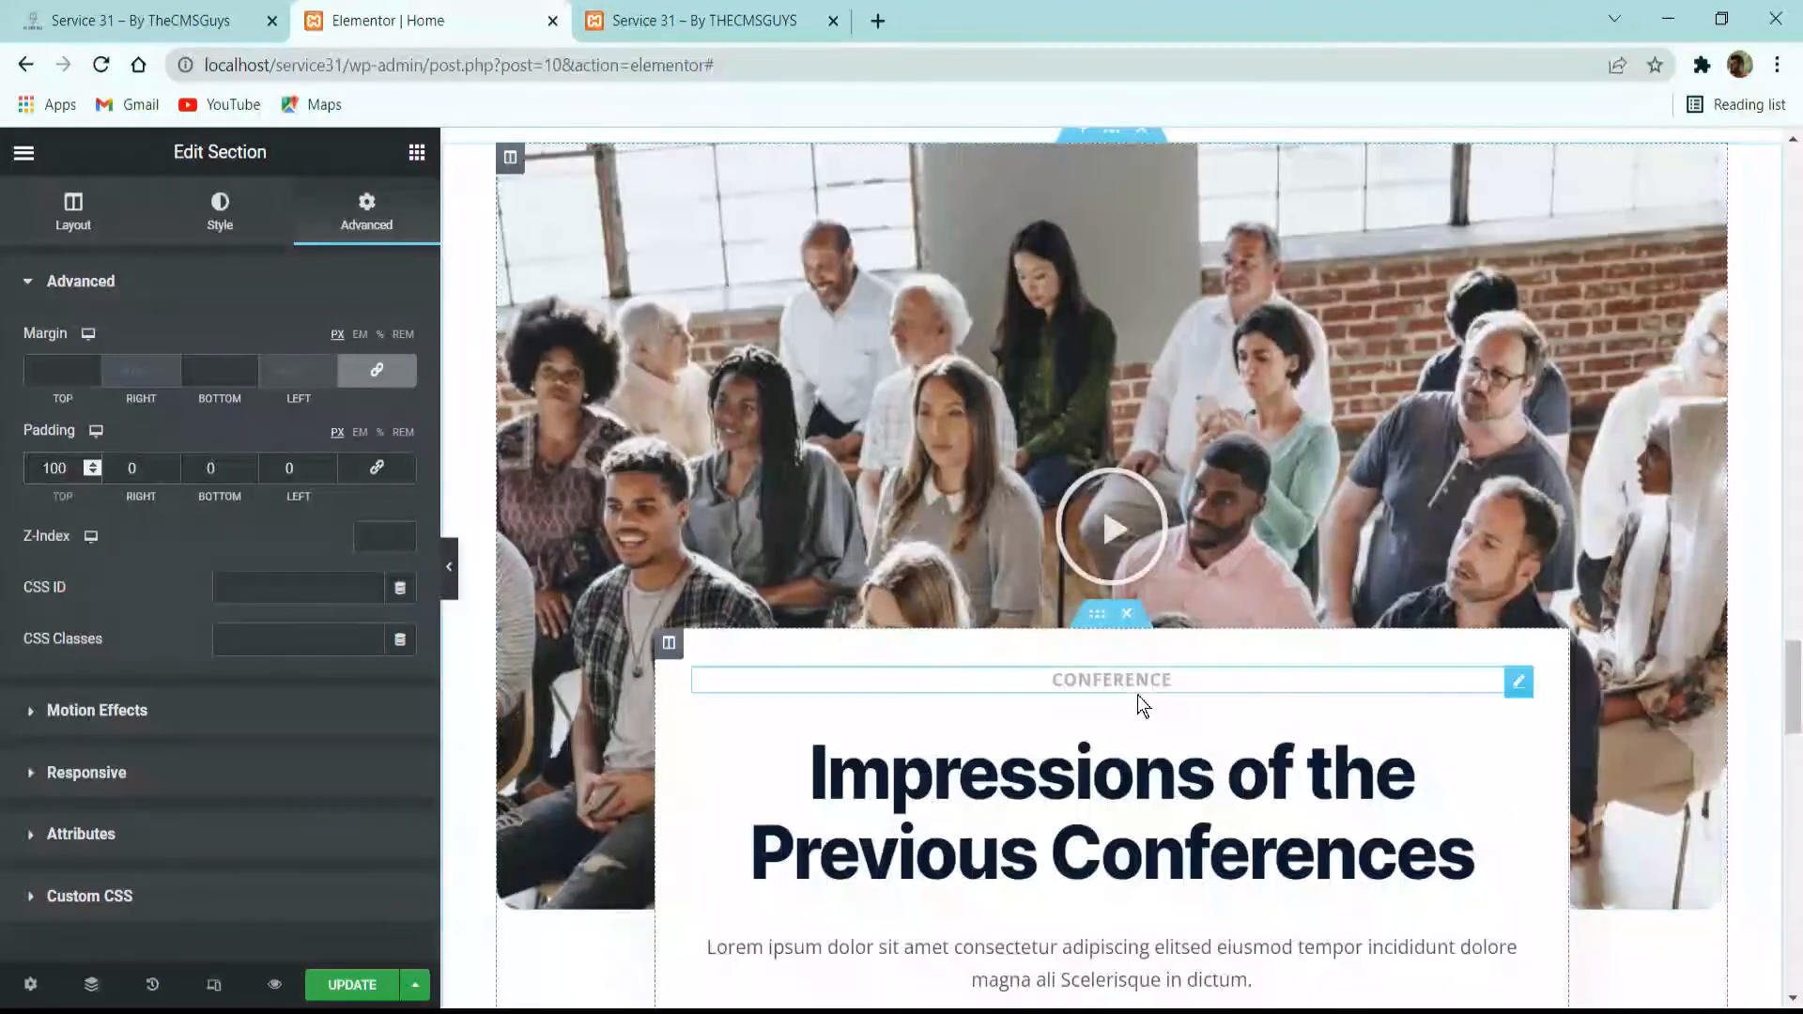
right_click(1150, 700)
left_click(1159, 718)
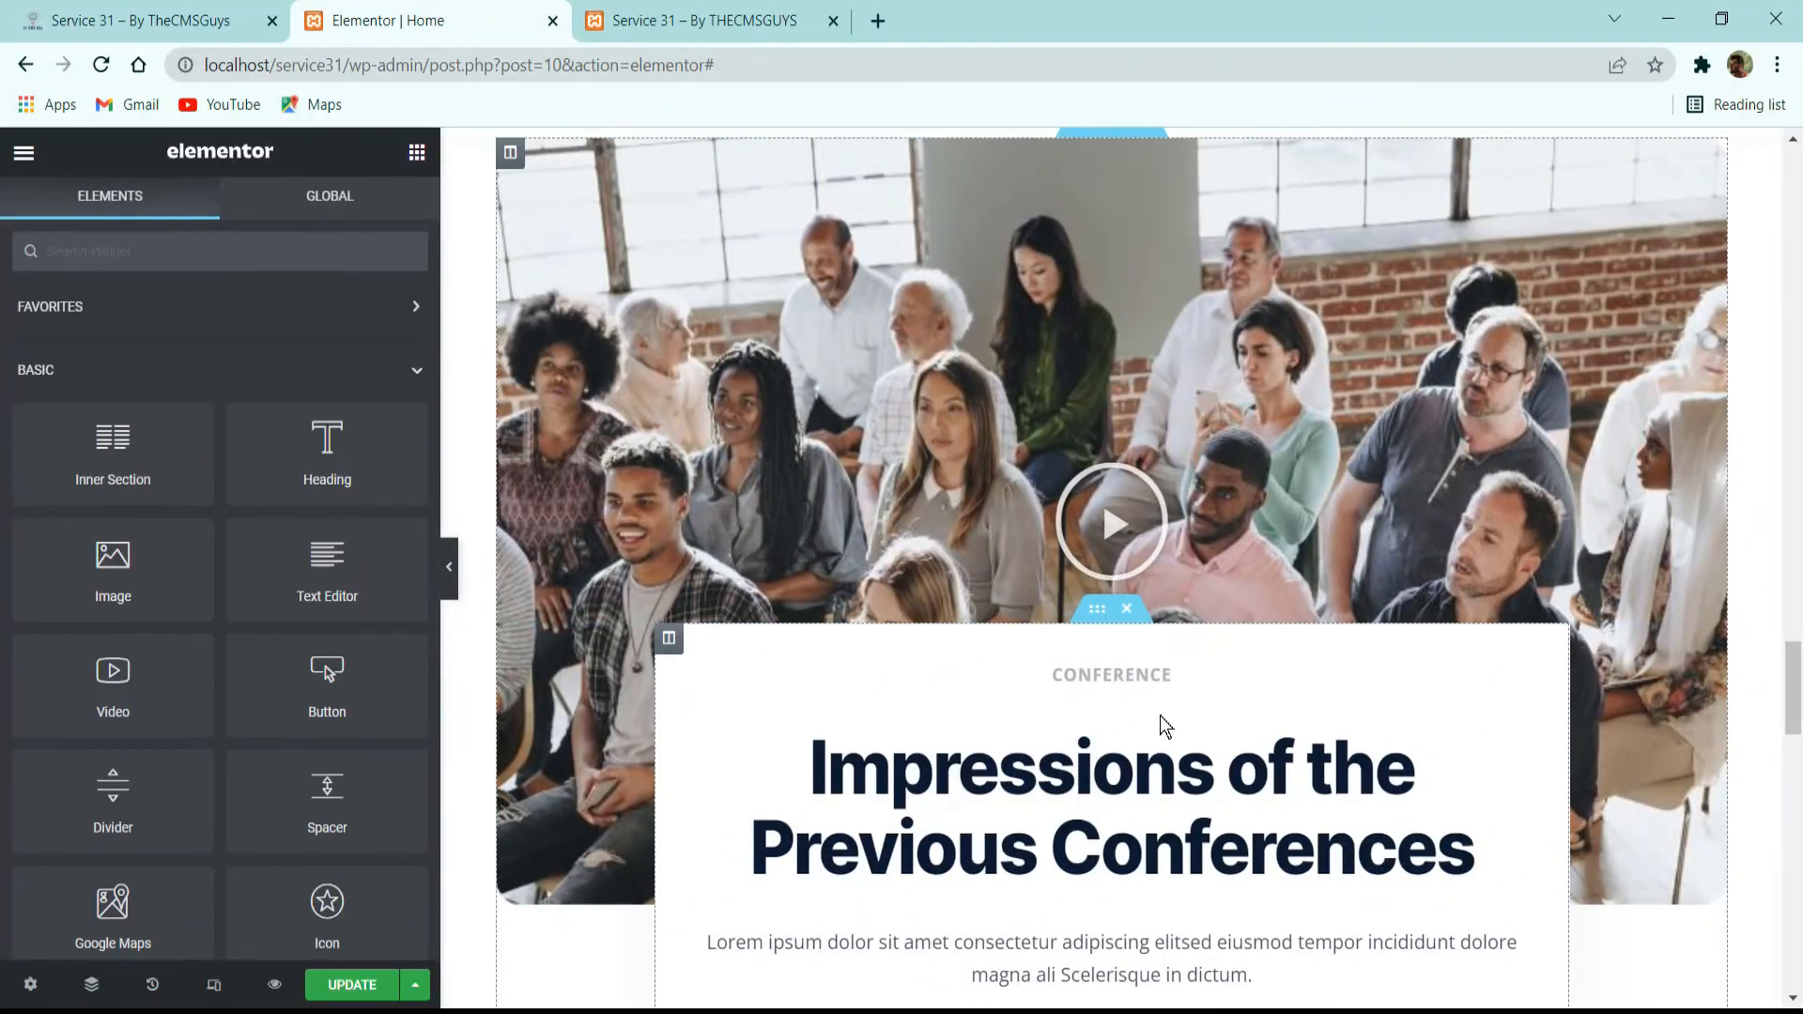
scroll(1159, 716, "down", 10)
right_click(1101, 794)
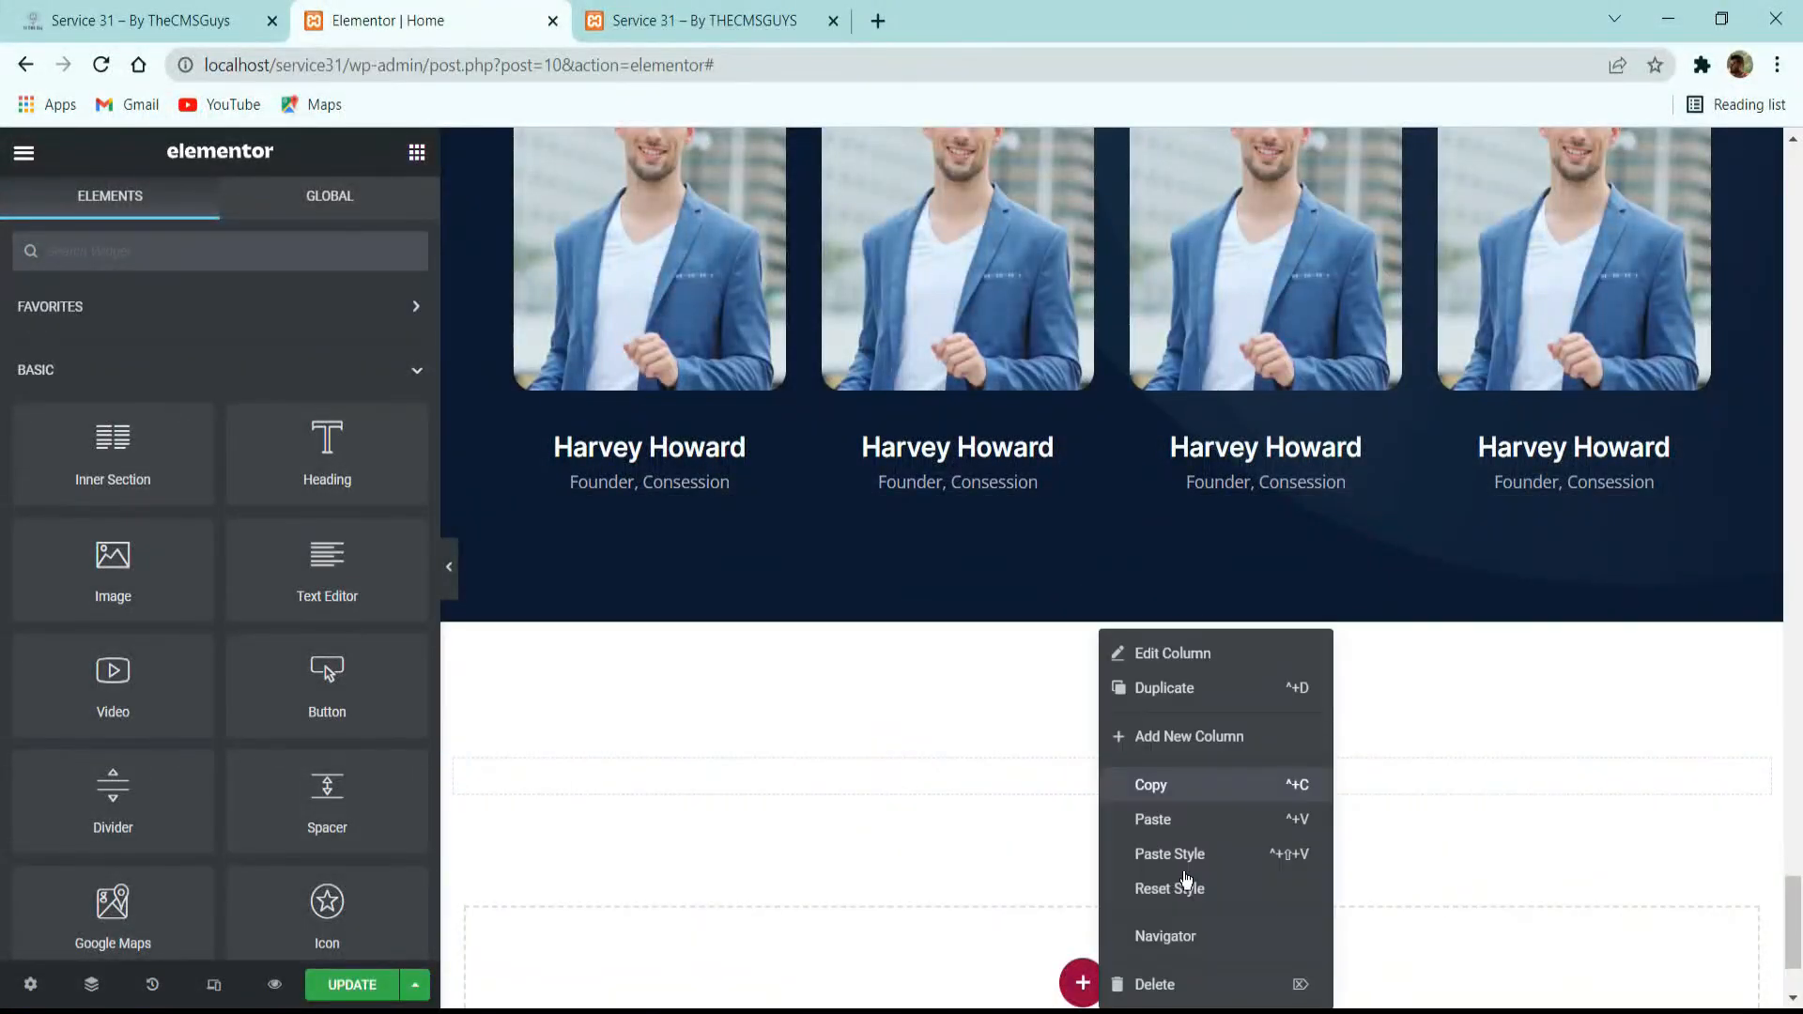
left_click(1182, 836)
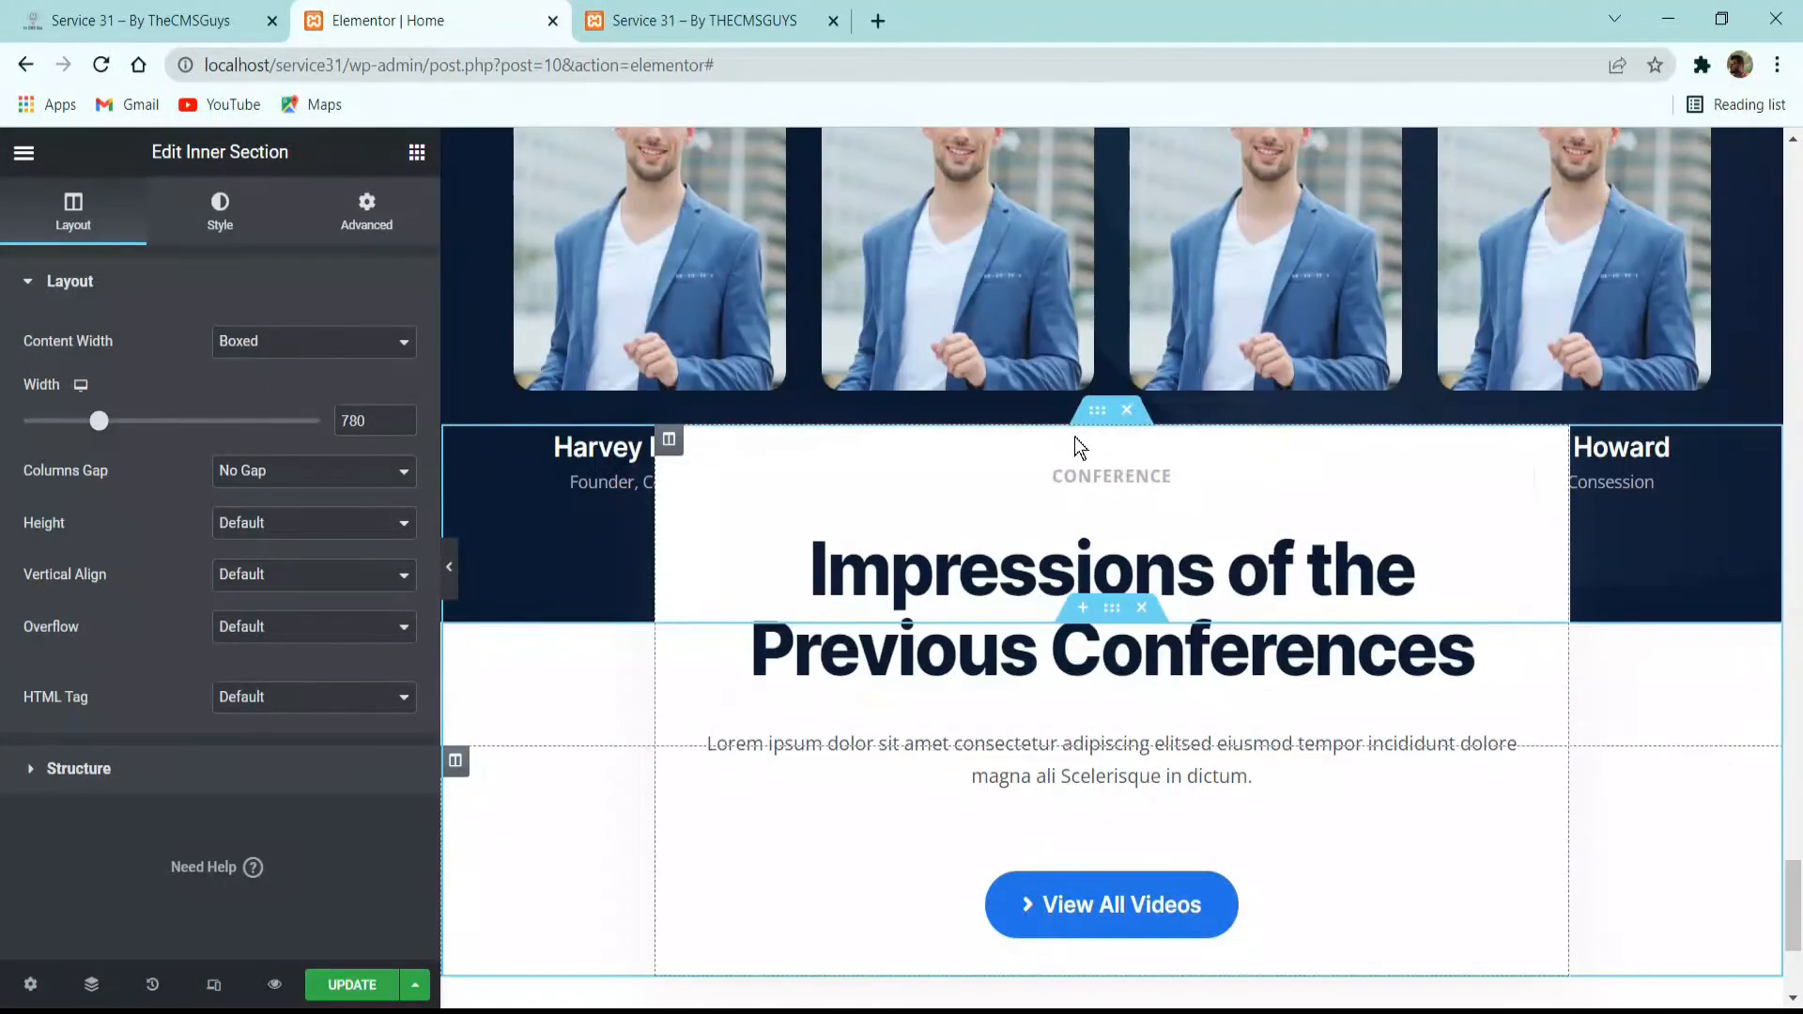
Set the pasted inner section's top margin to 0 px.
left_click(367, 211)
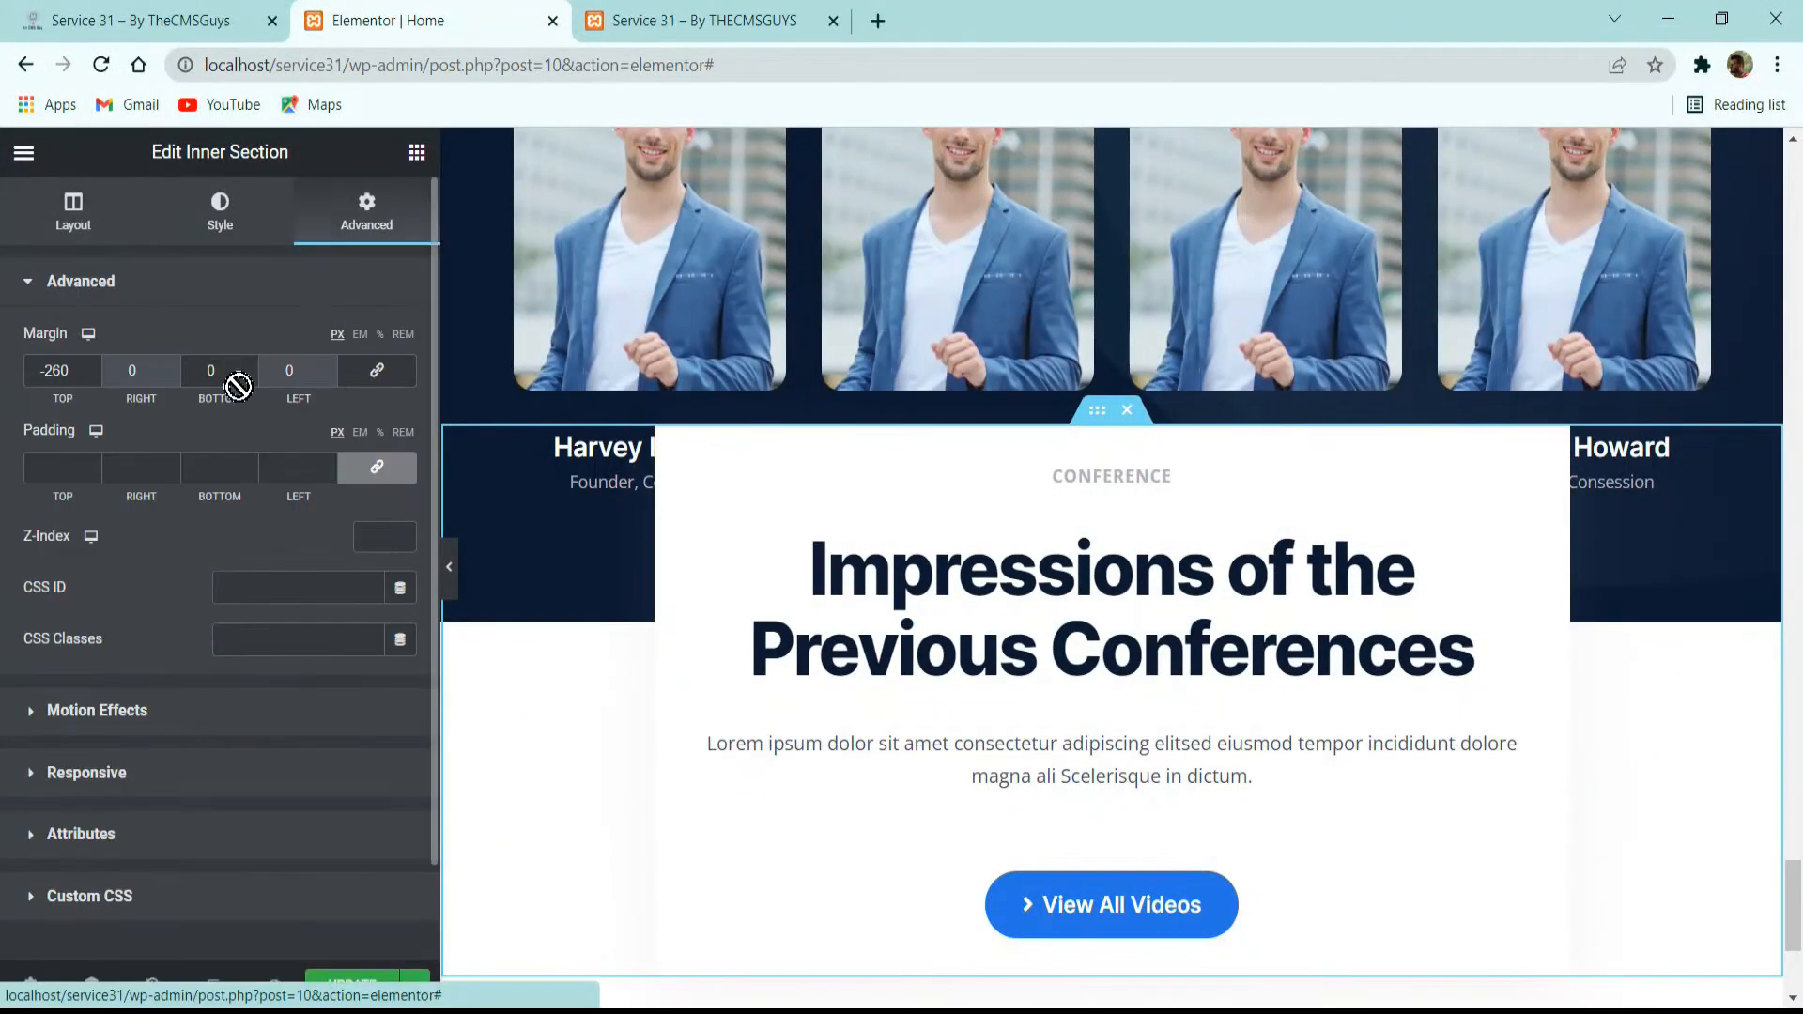
double_click(54, 370)
type("0")
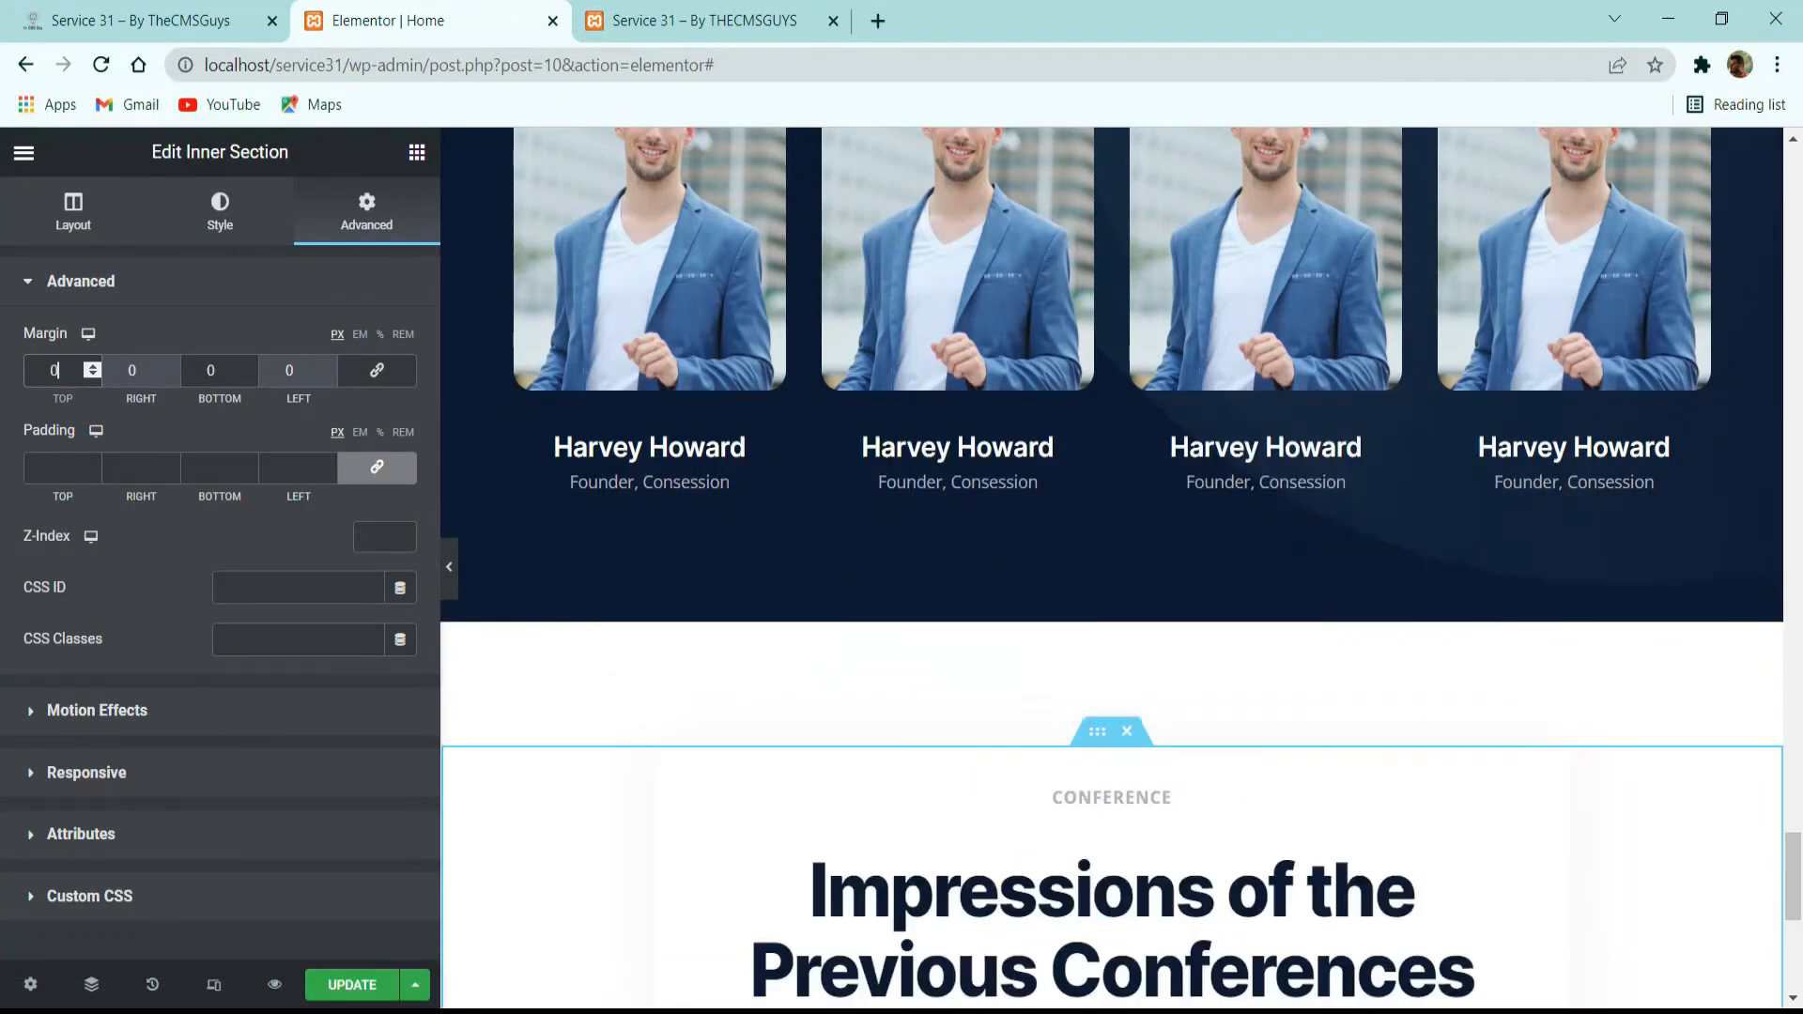
Clear the background type and box shadow of the pasted inner section's column.
left_click(671, 774)
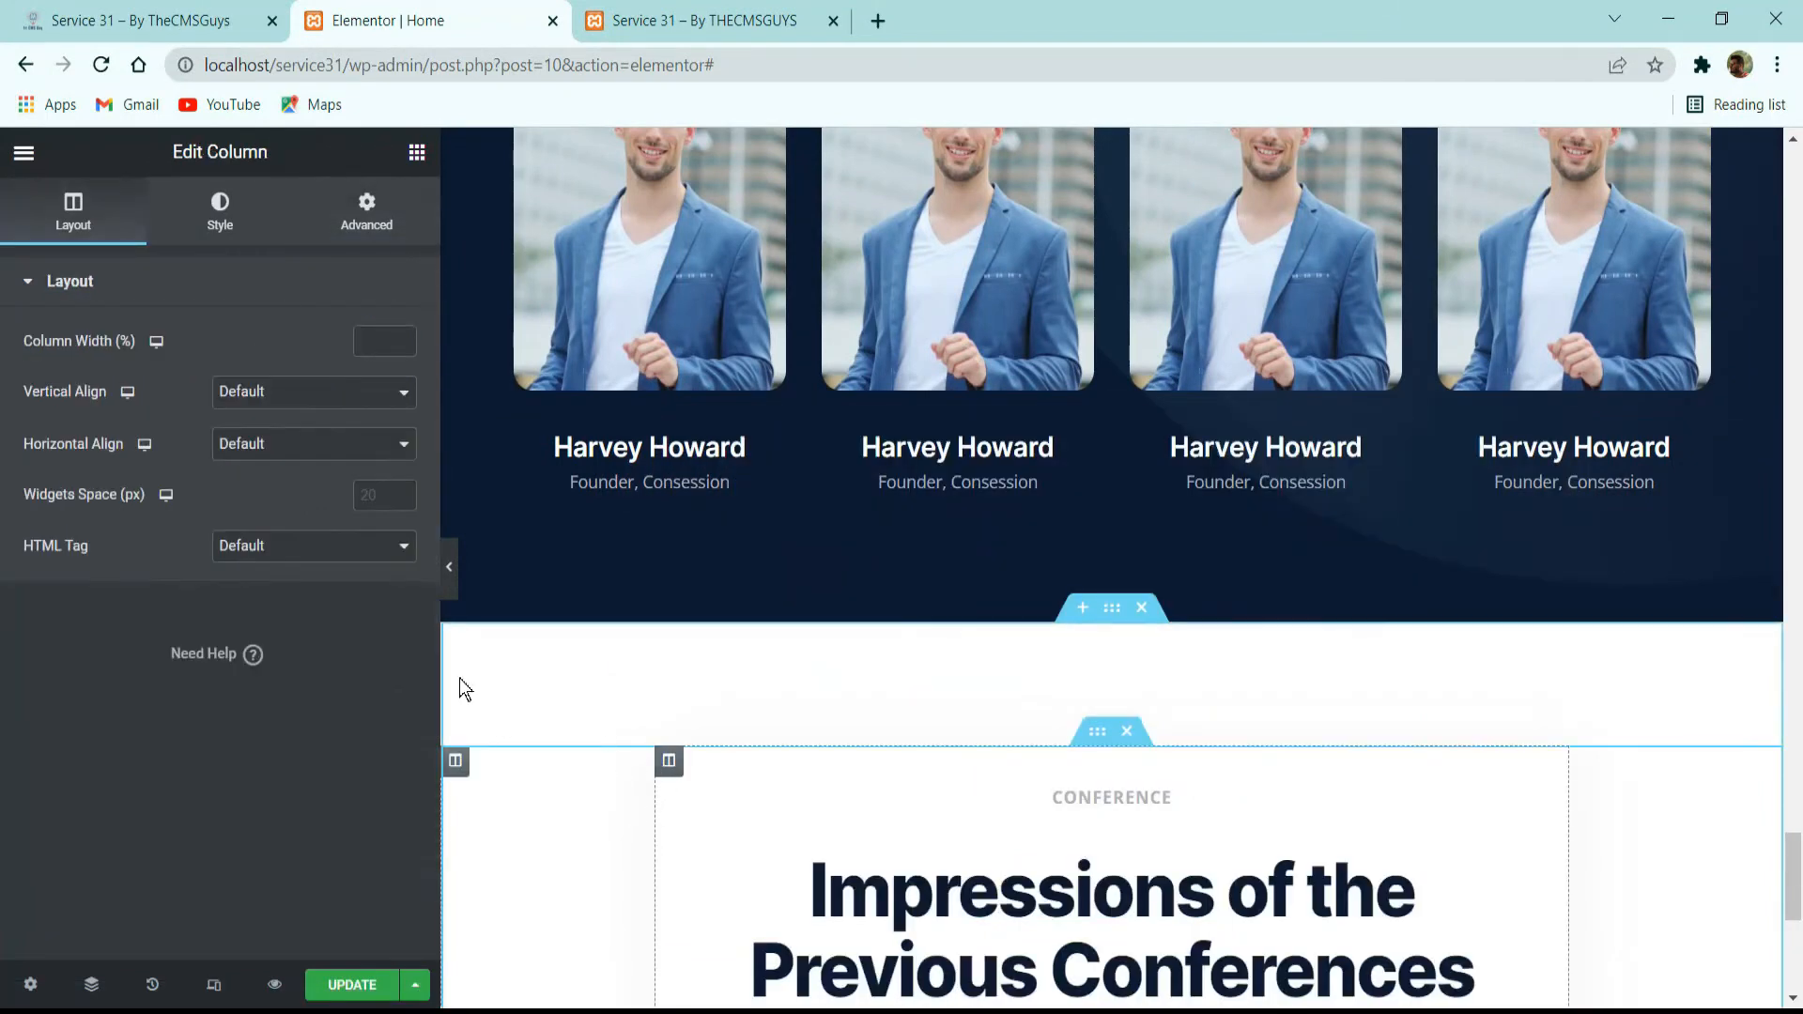
left_click(220, 211)
left_click(337, 394)
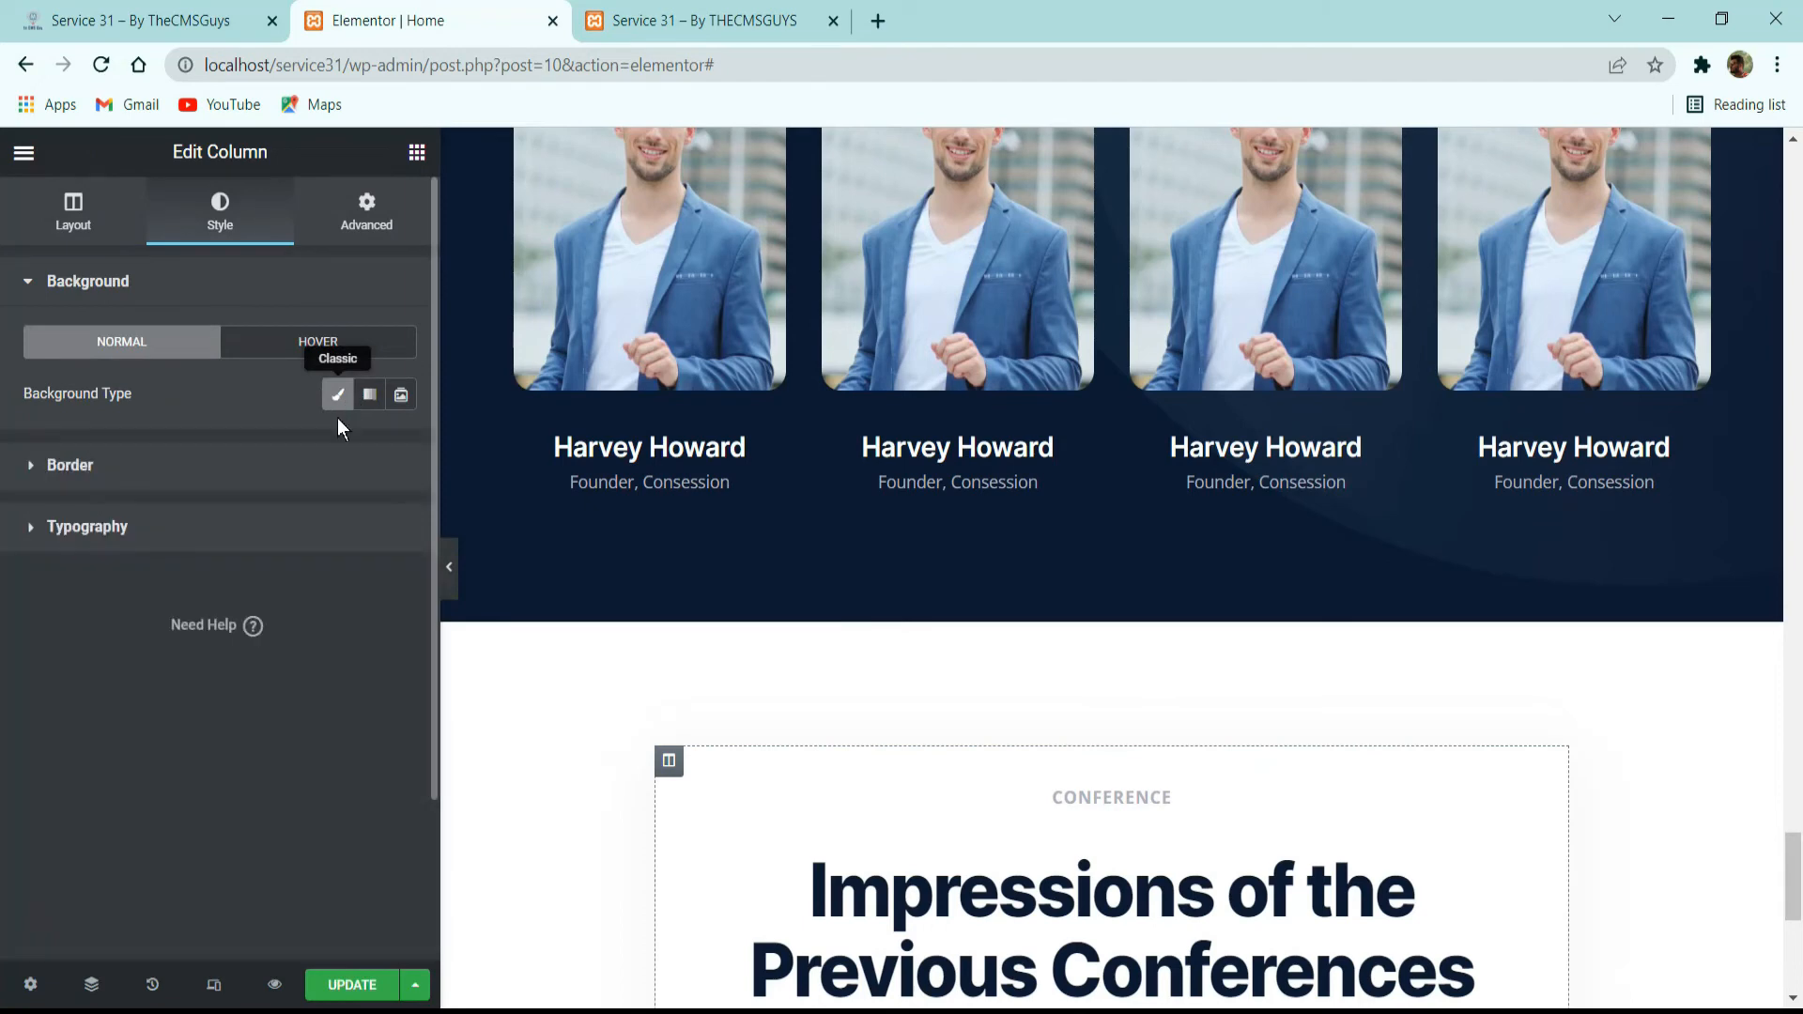
left_click(275, 465)
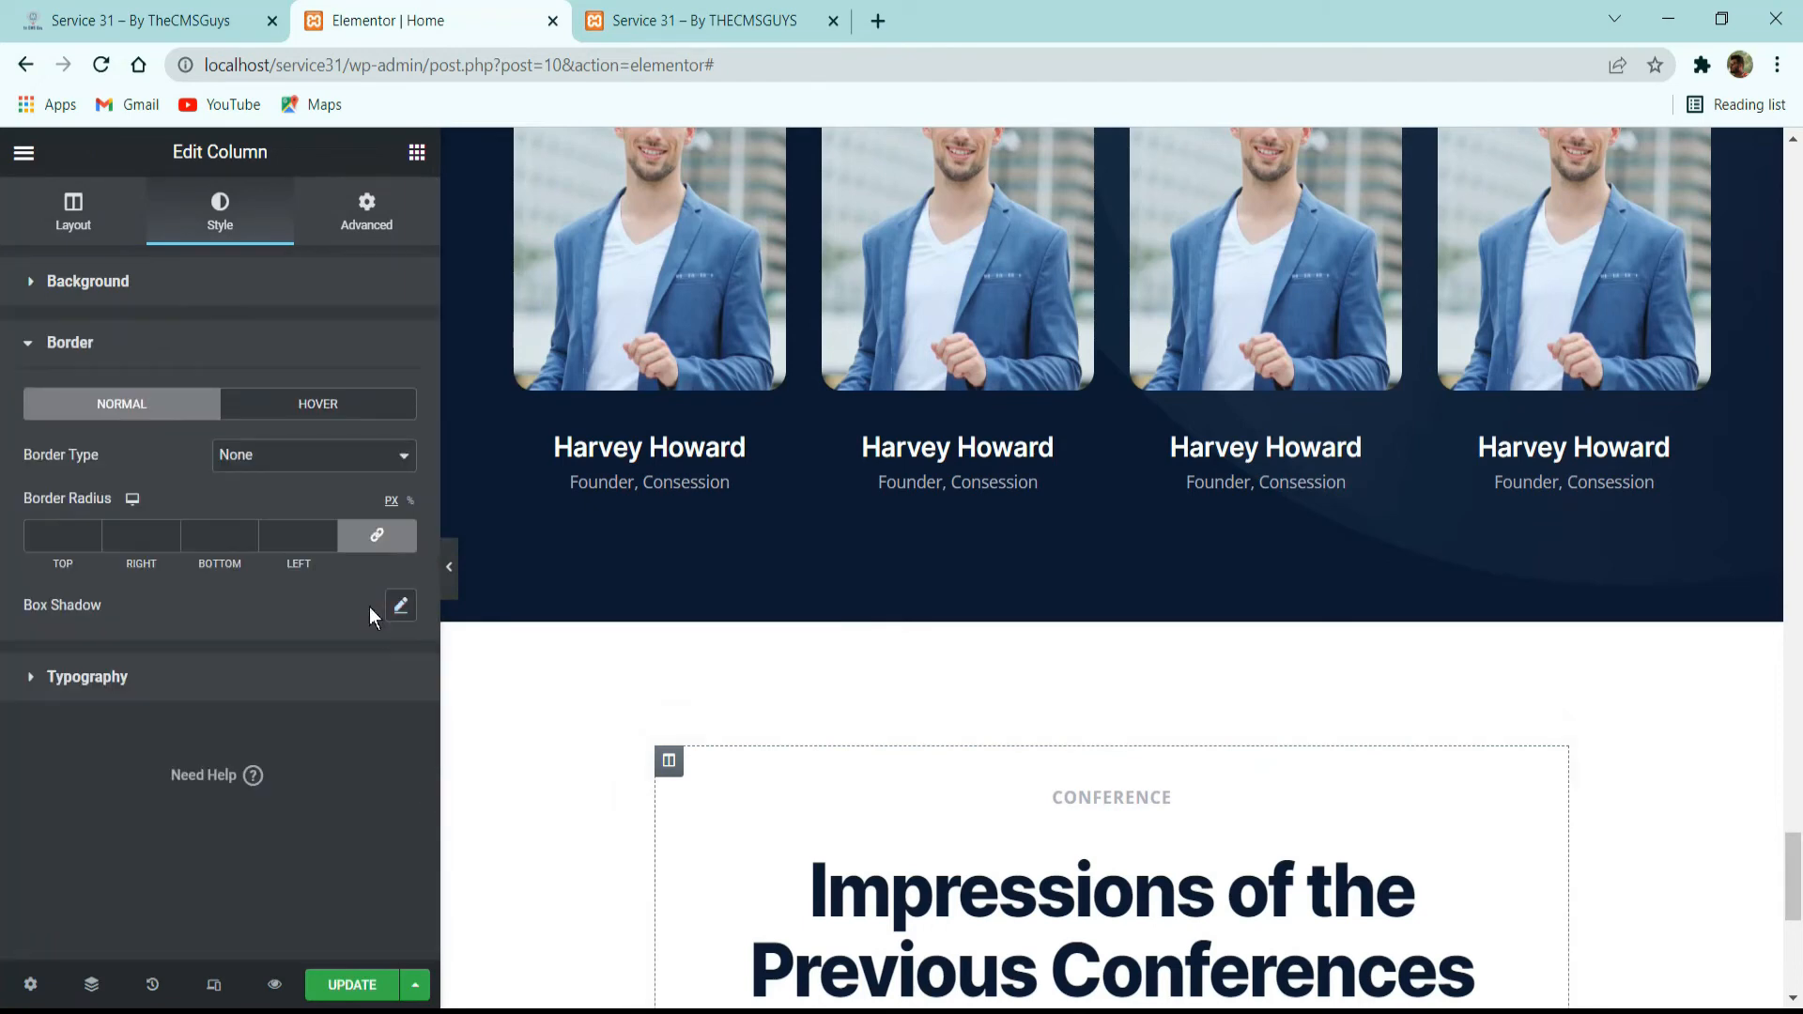
scroll(690, 592, "down", 5)
Replace the pasted heading's title with "What Attendees Say", copied from the testimonials section of the reference site.
left_click(202, 21)
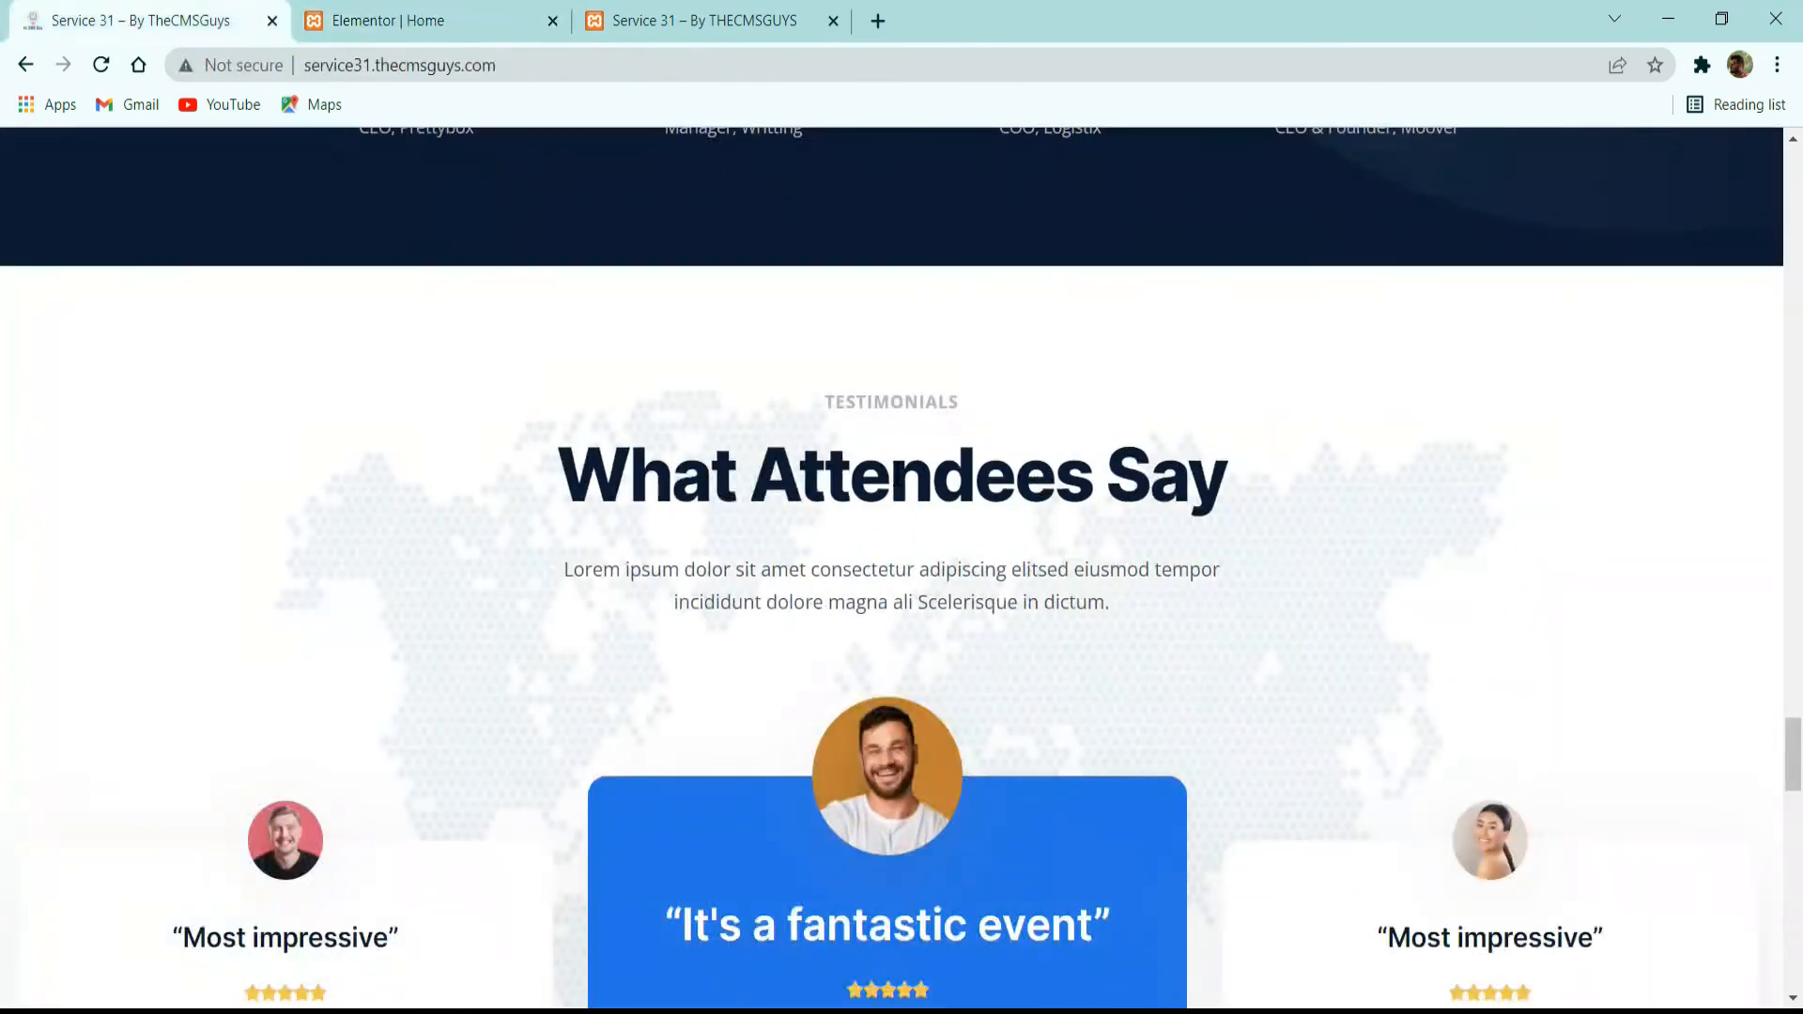
triple_click(912, 467)
left_click(521, 13)
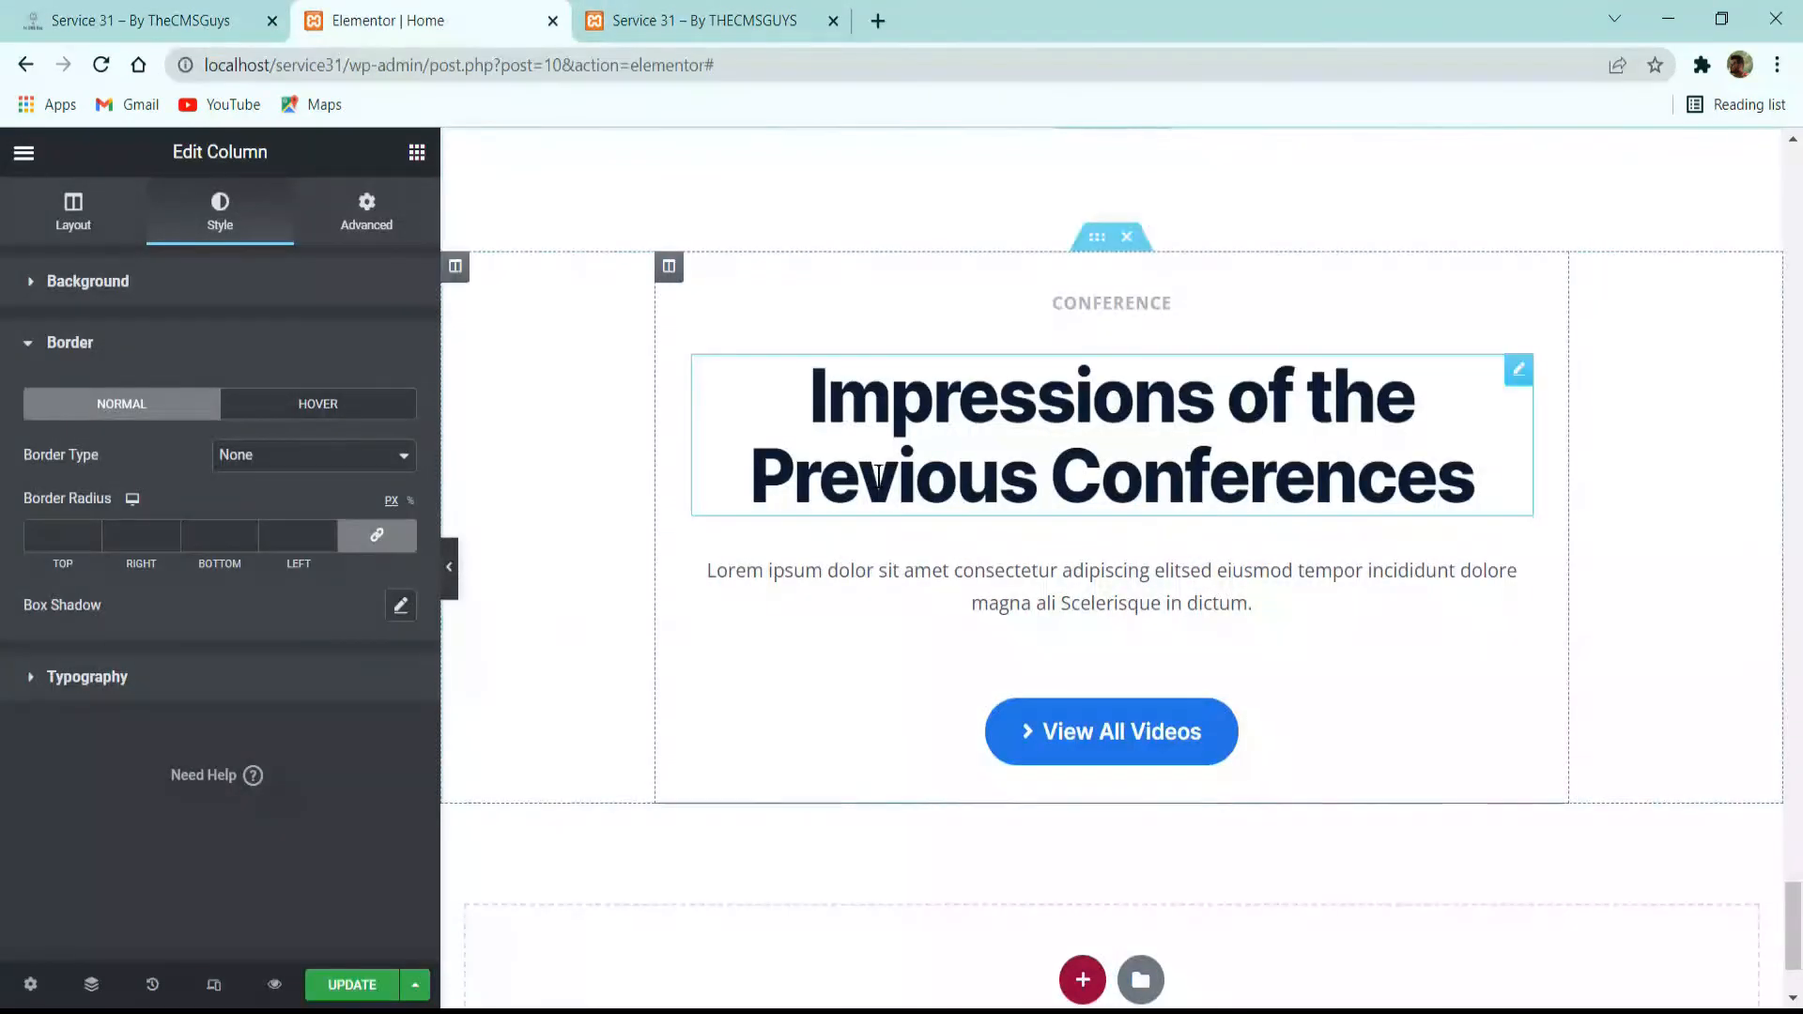
left_click(902, 423)
left_click(241, 395)
key("ctrl+a")
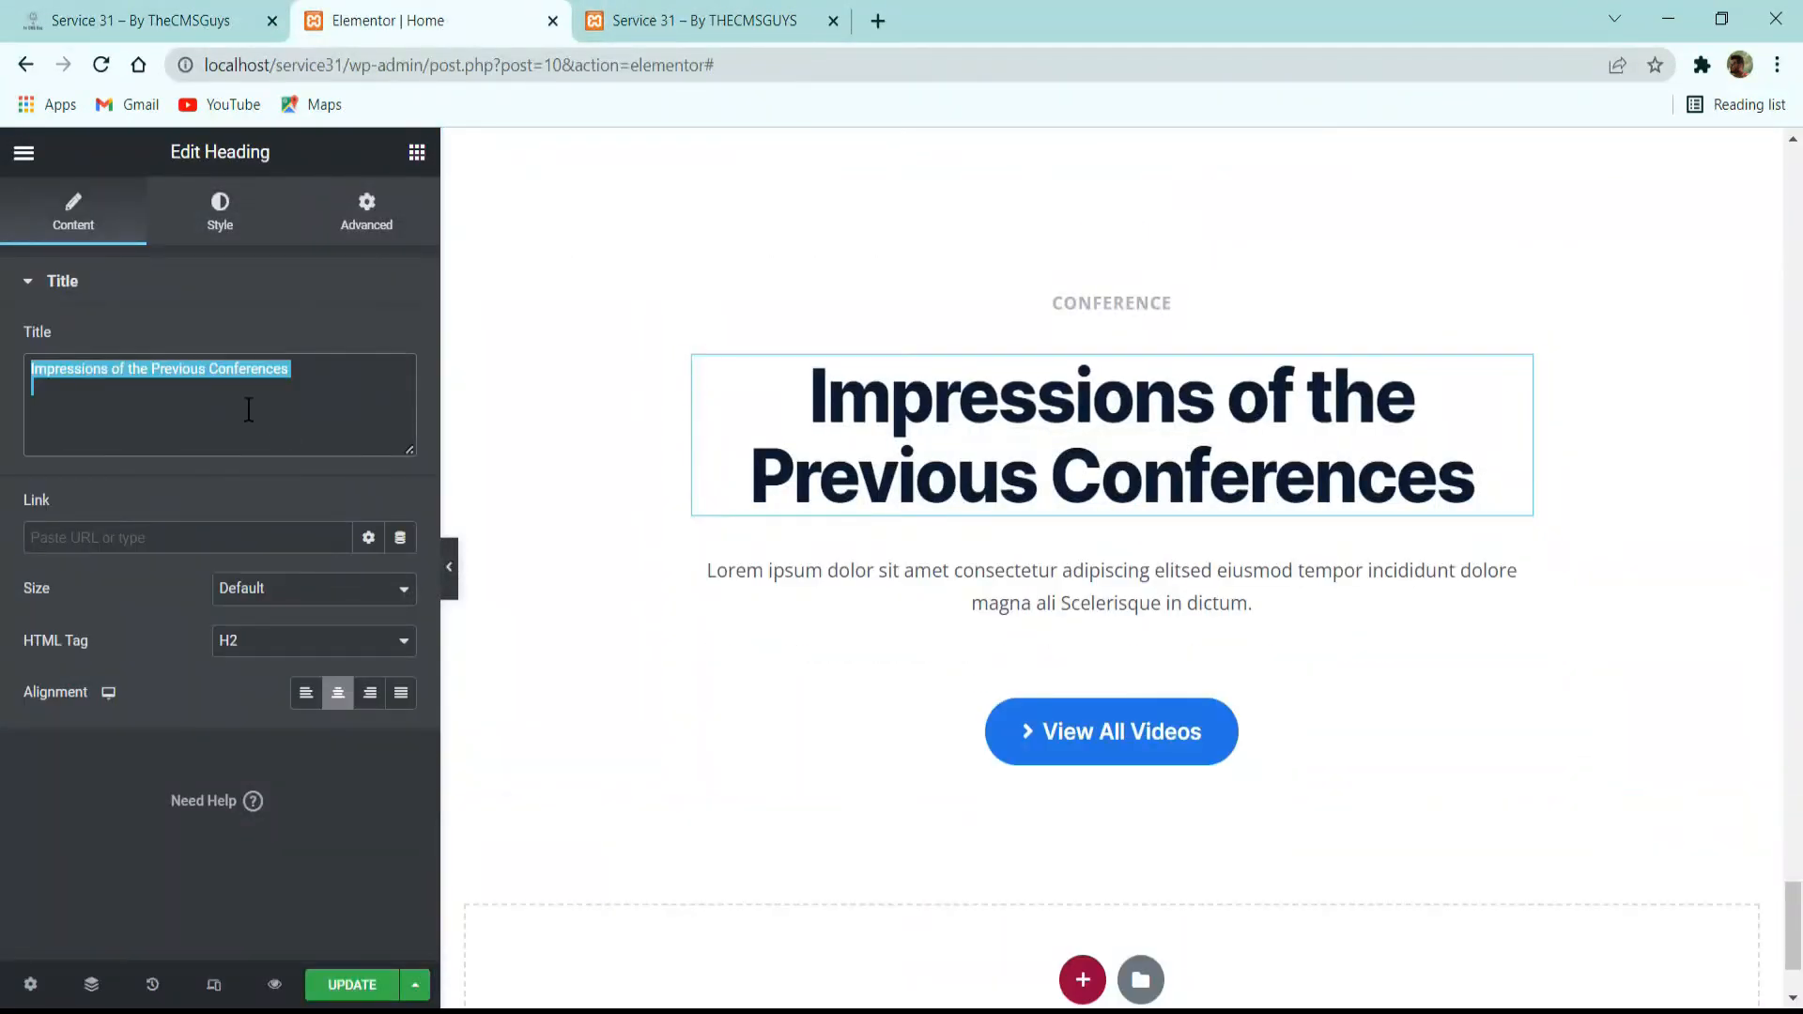
type("Impressions of the Previous Conferences")
left_click(206, 18)
triple_click(718, 492)
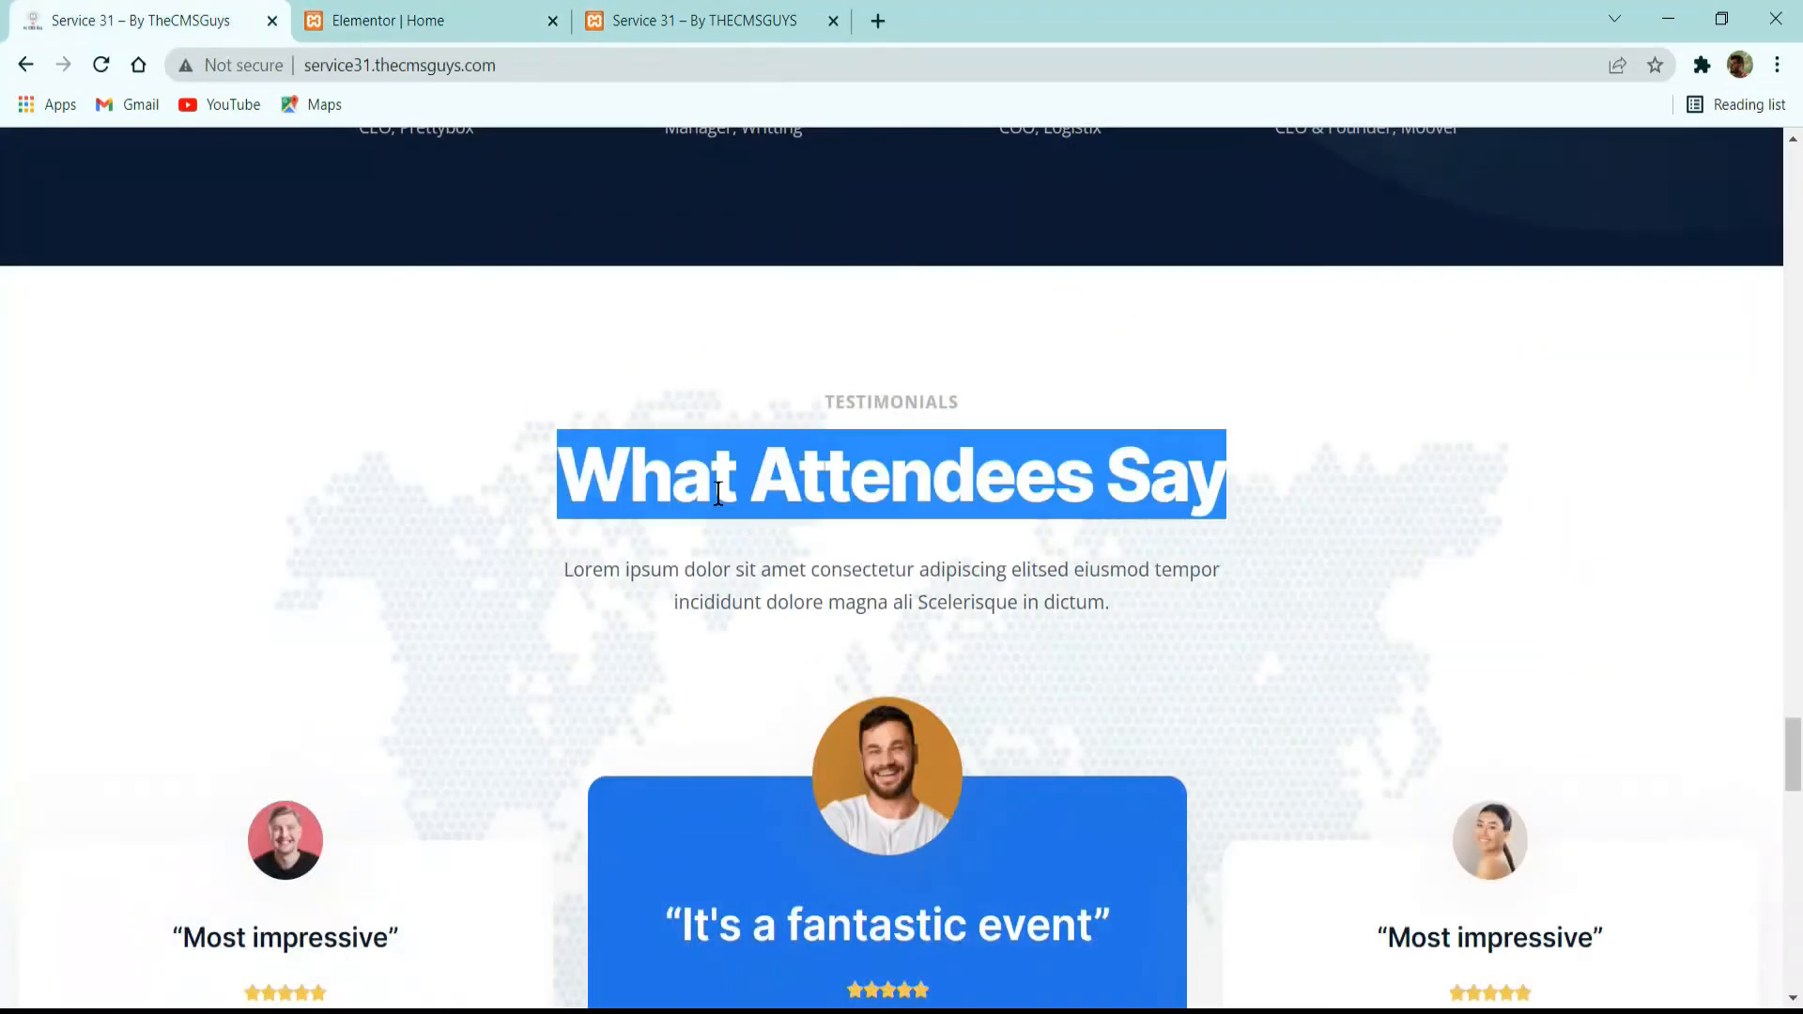
key("ctrl+c")
left_click(401, 14)
key("ctrl+a")
key("ctrl+v")
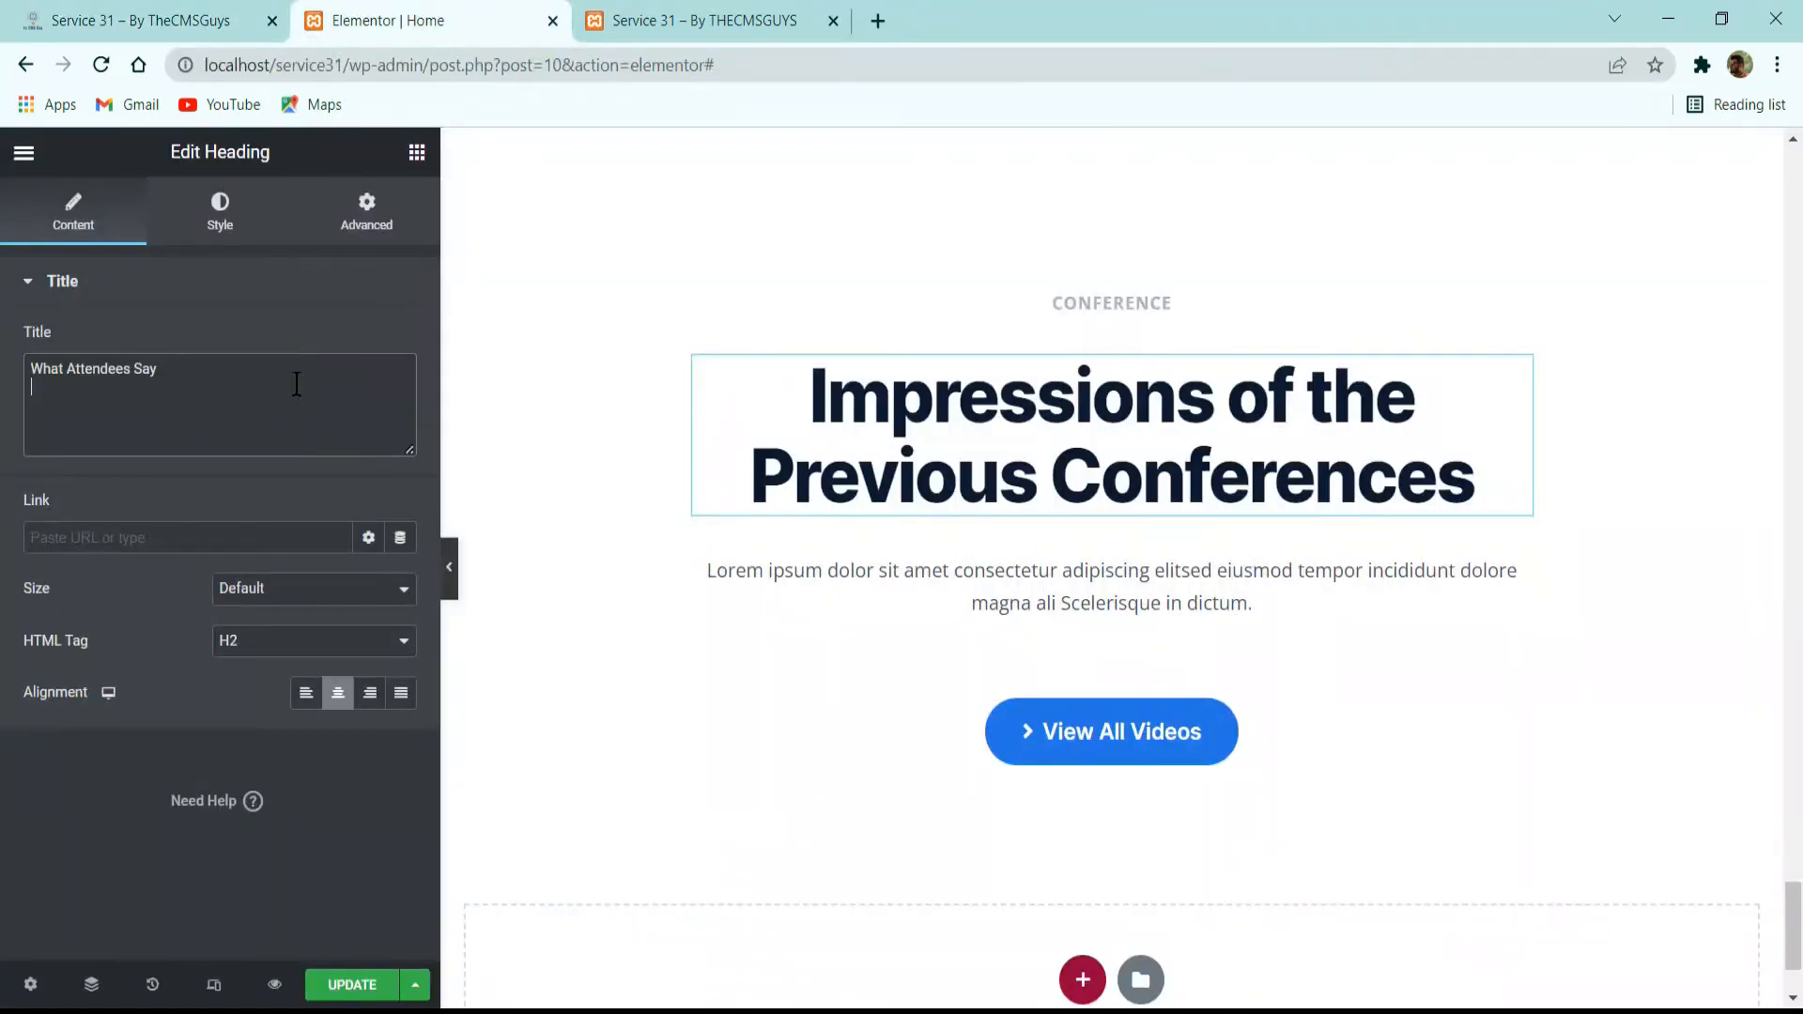
Delete the "View All Videos" button below the heading text and set the inner section's boxed content width to 640.
right_click(1176, 635)
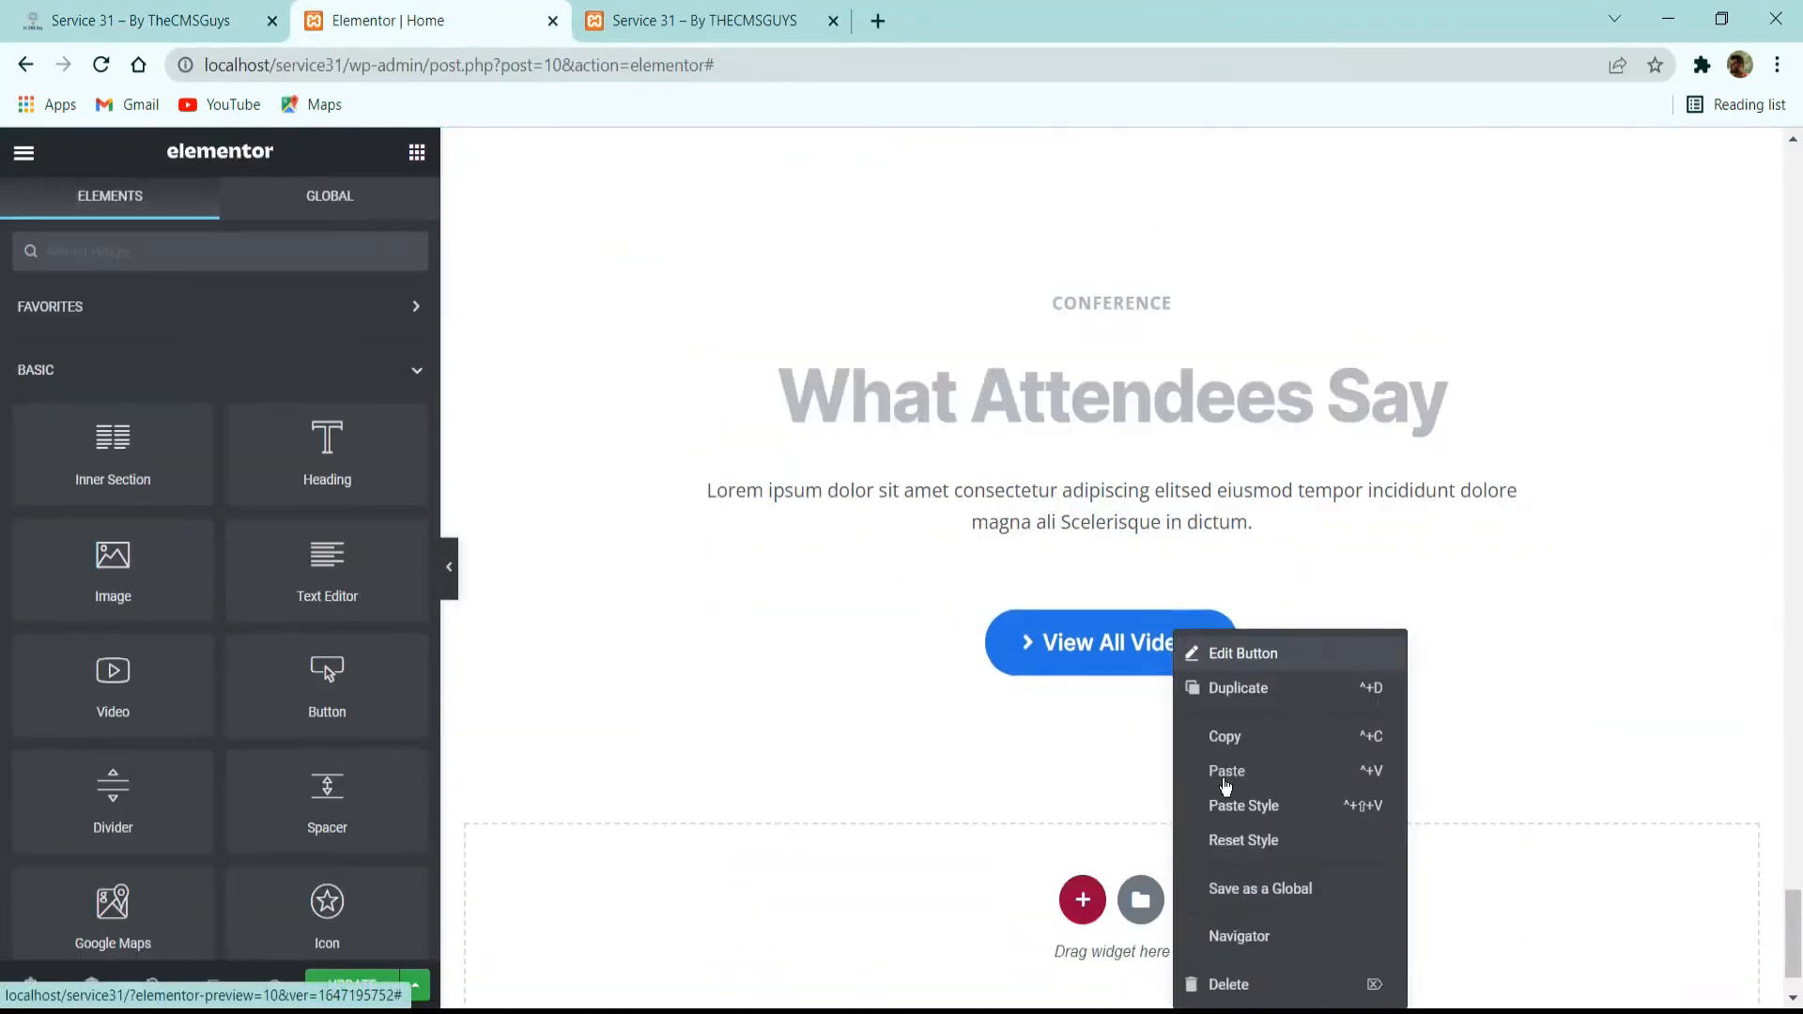
left_click(1231, 983)
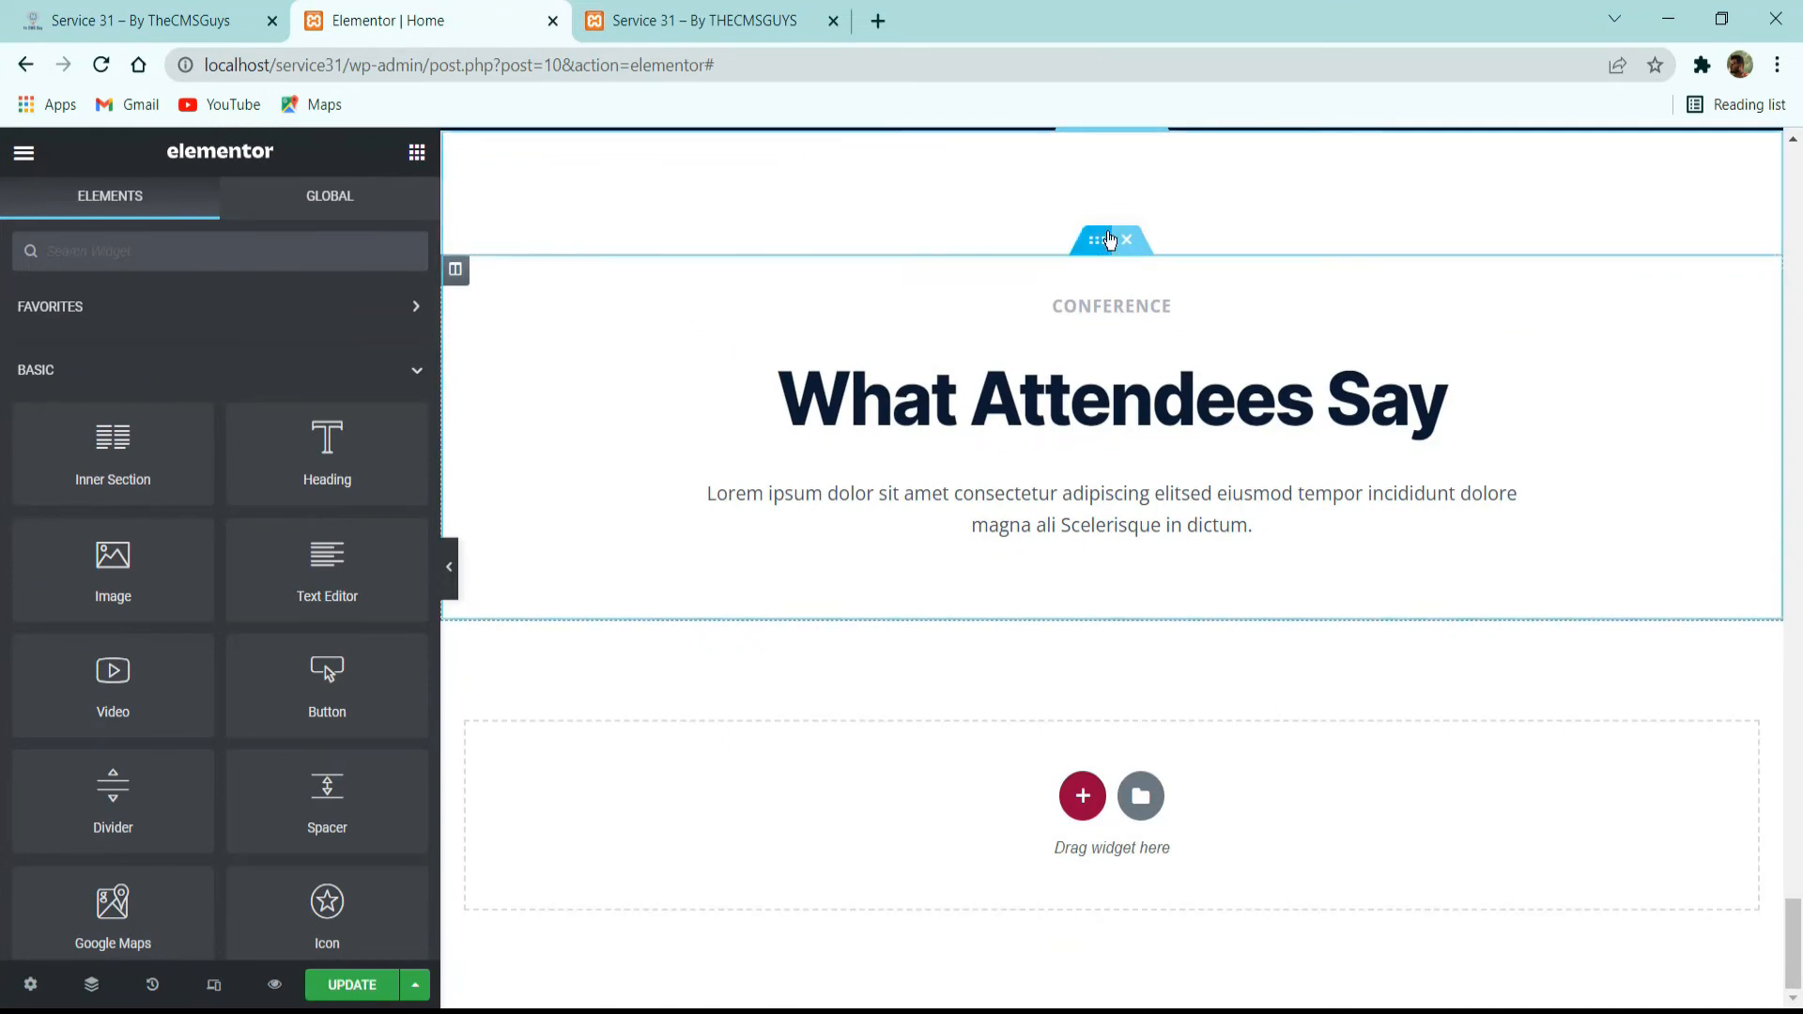
left_click(1109, 241)
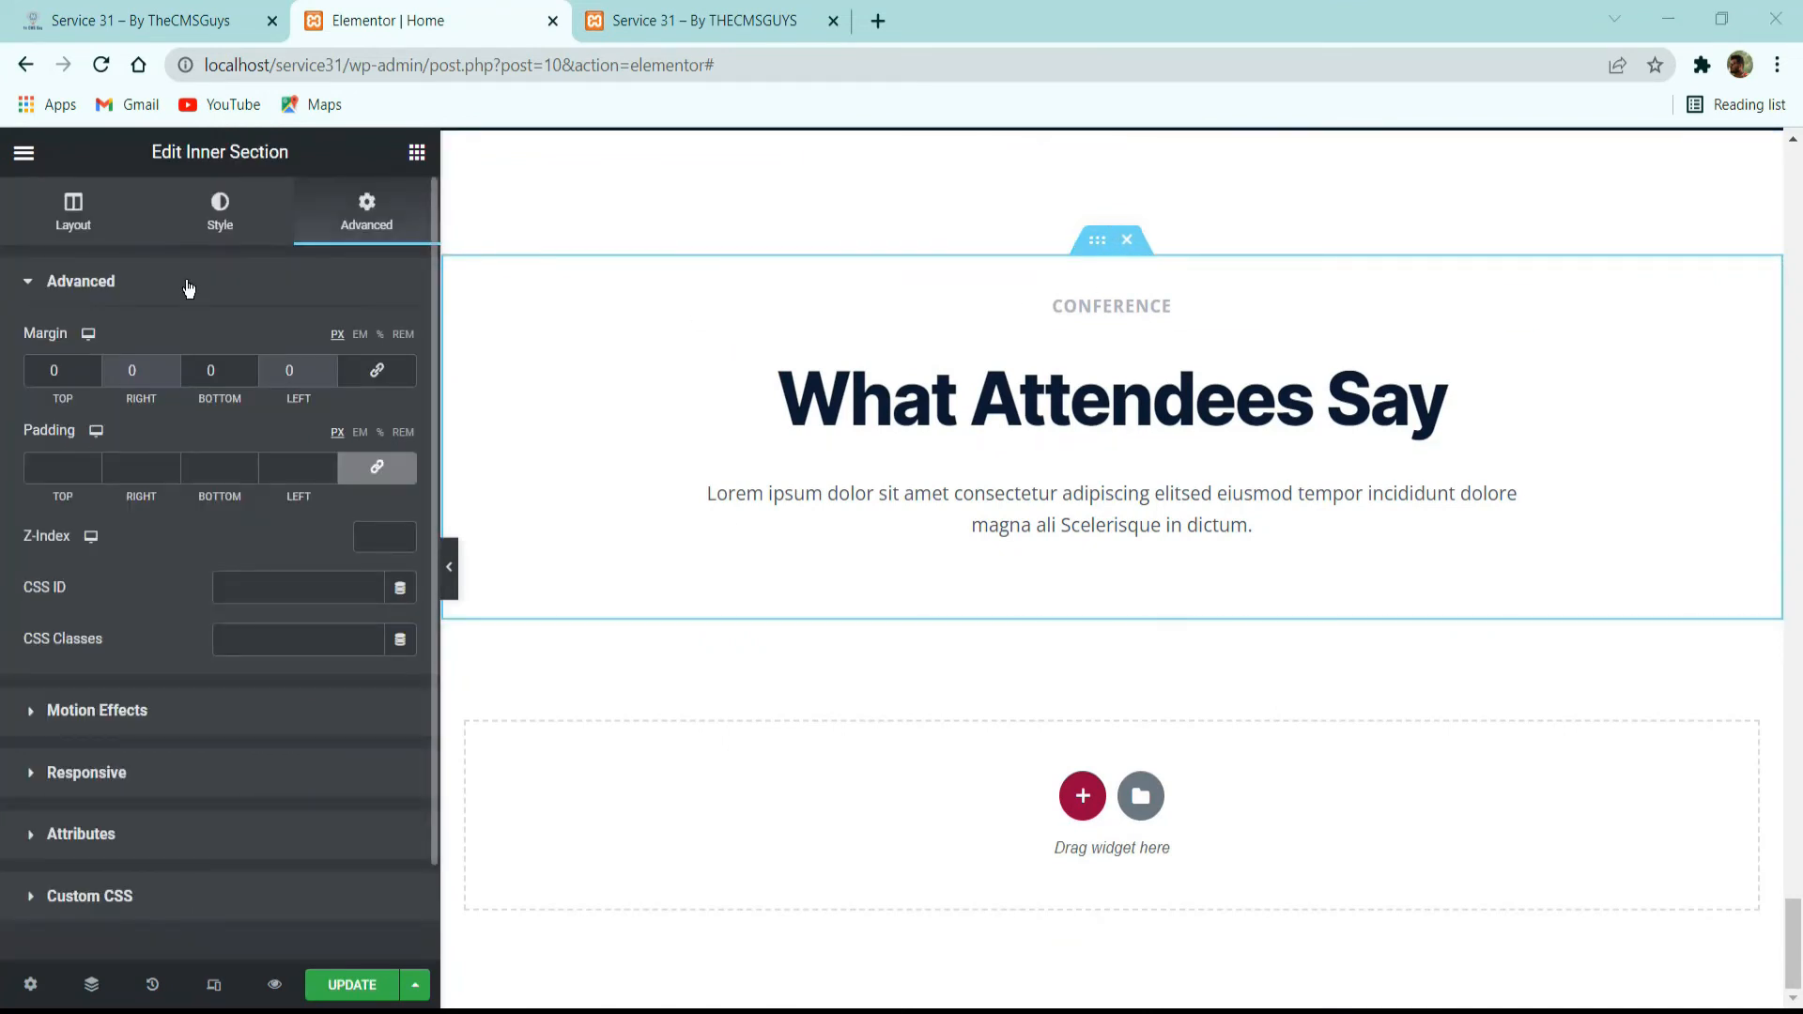
left_click(210, 214)
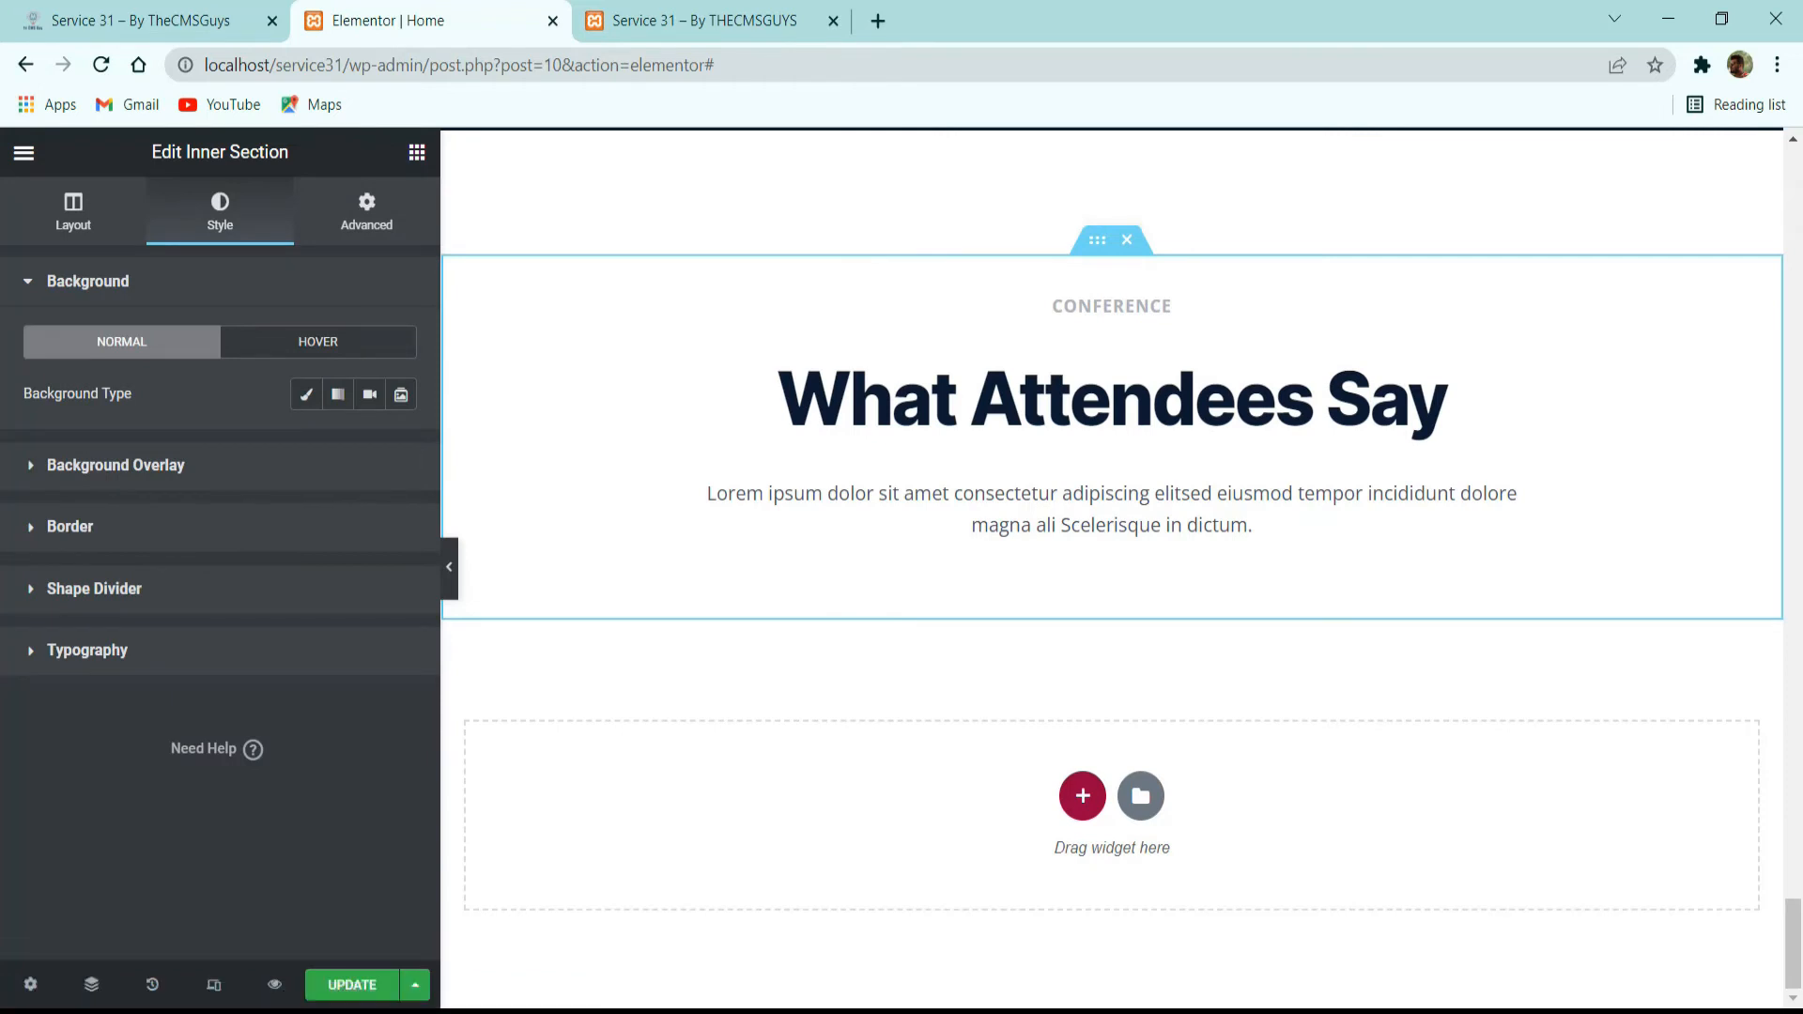
left_click(75, 214)
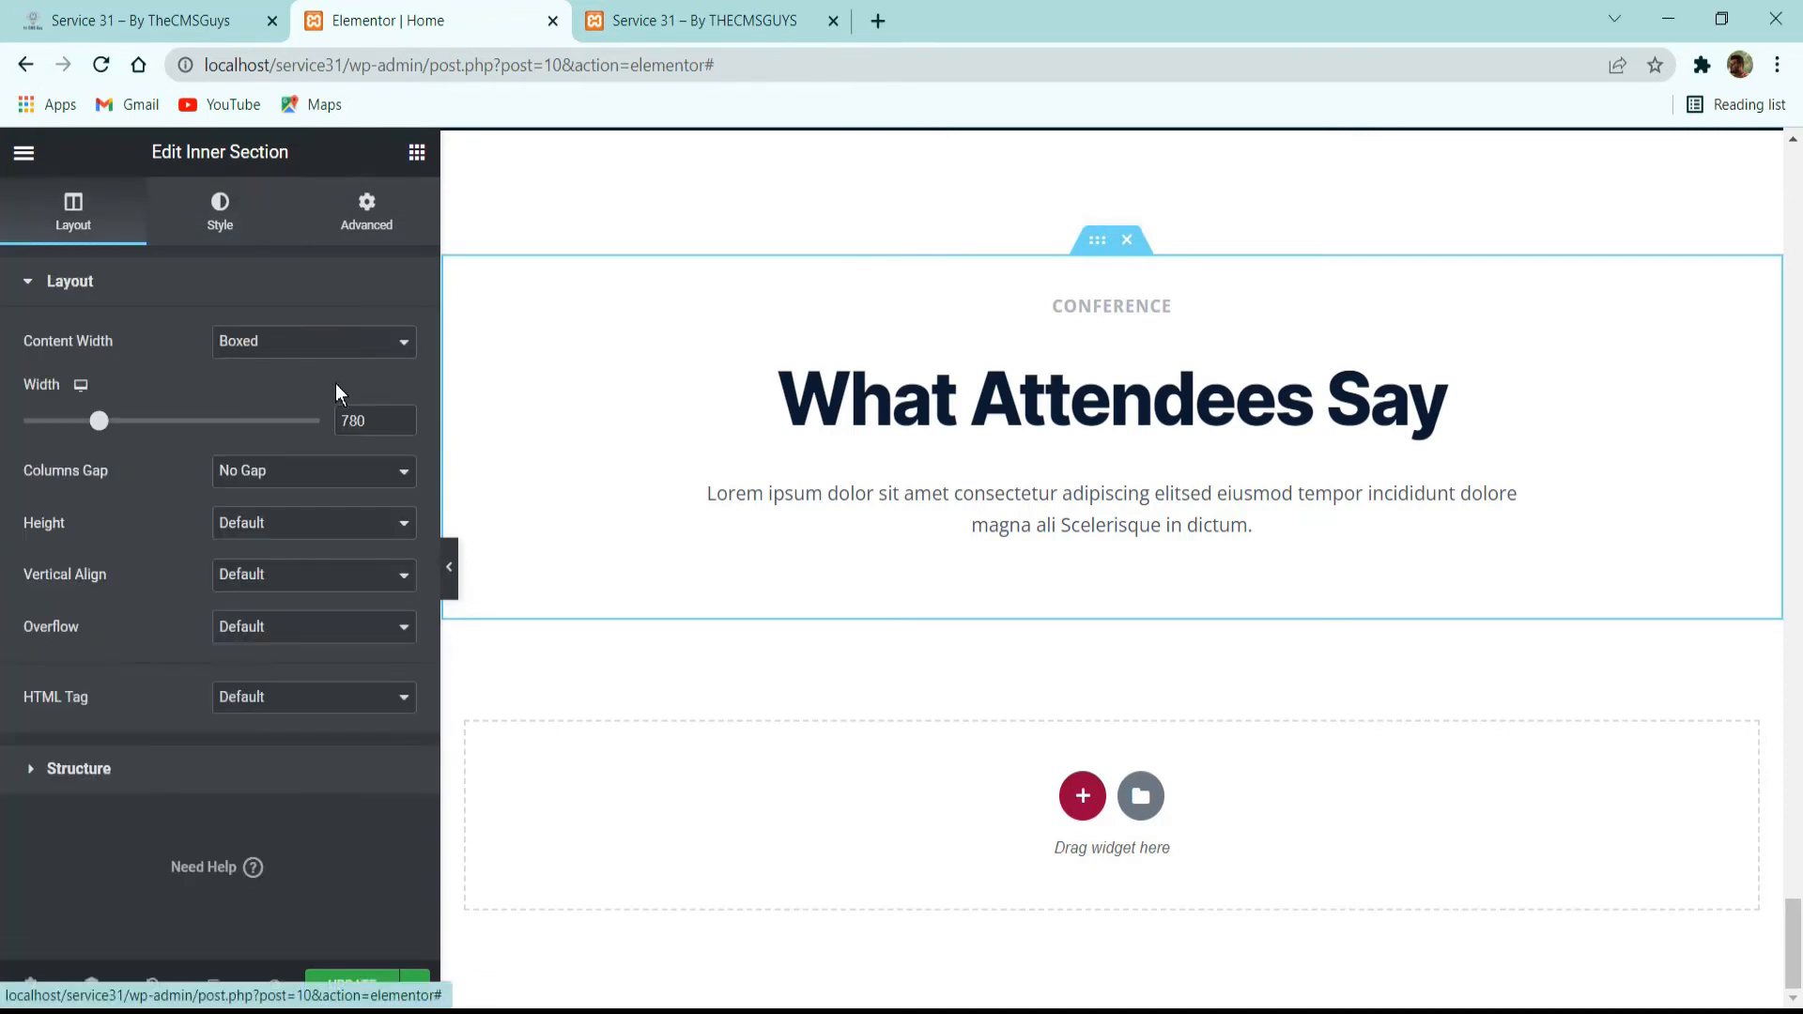
left_click_drag(371, 420, 242, 479)
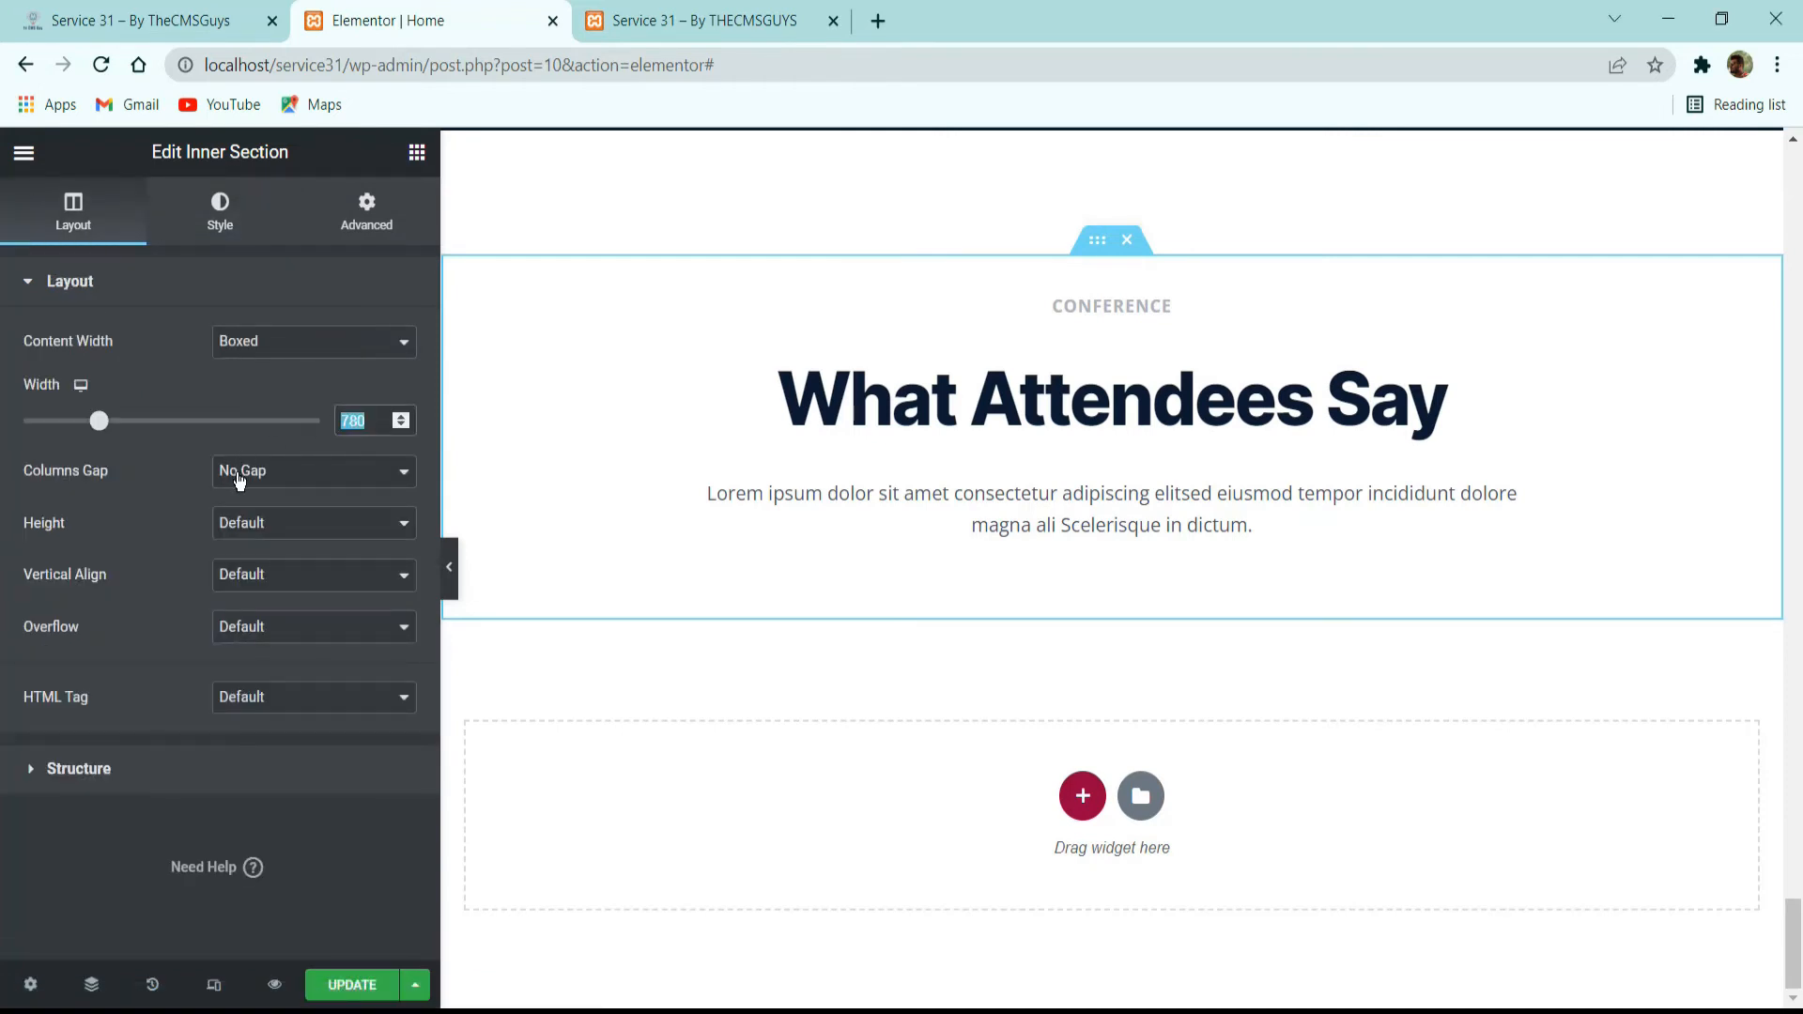
type("640")
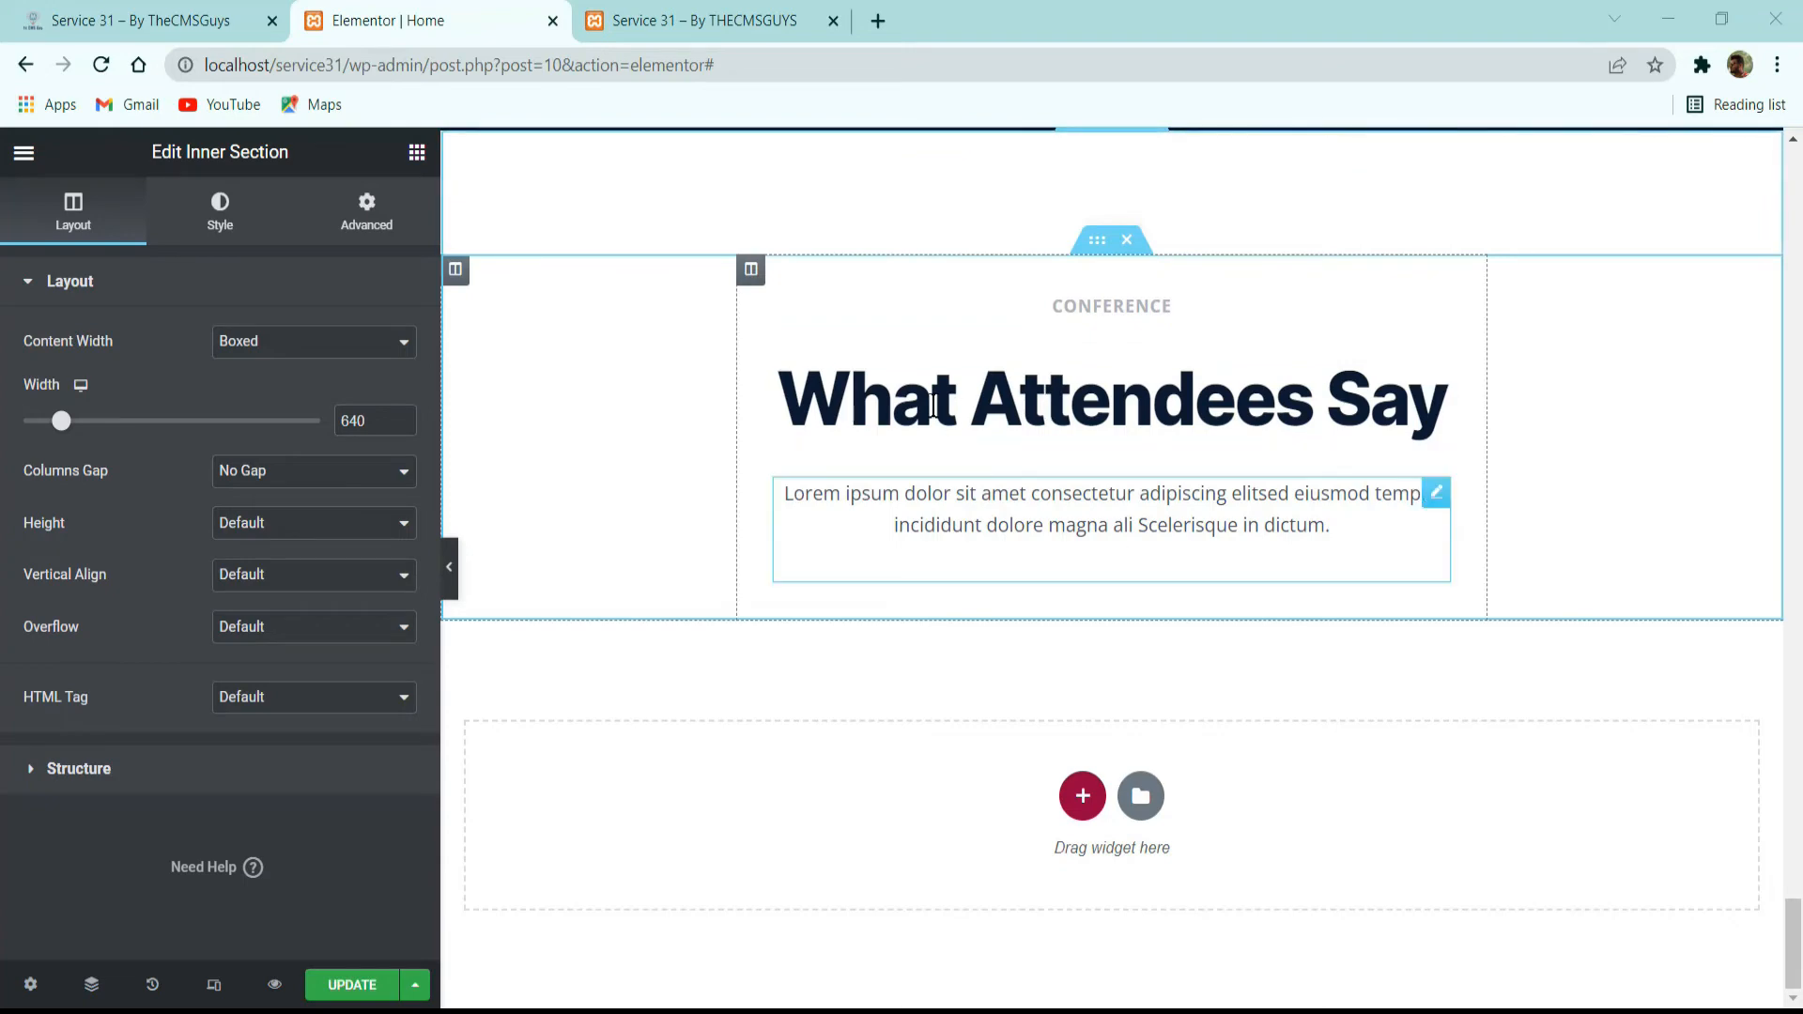
Check the heading block against the reference site and set the inner section's bottom margin to 64 px.
left_click(150, 21)
left_click(434, 9)
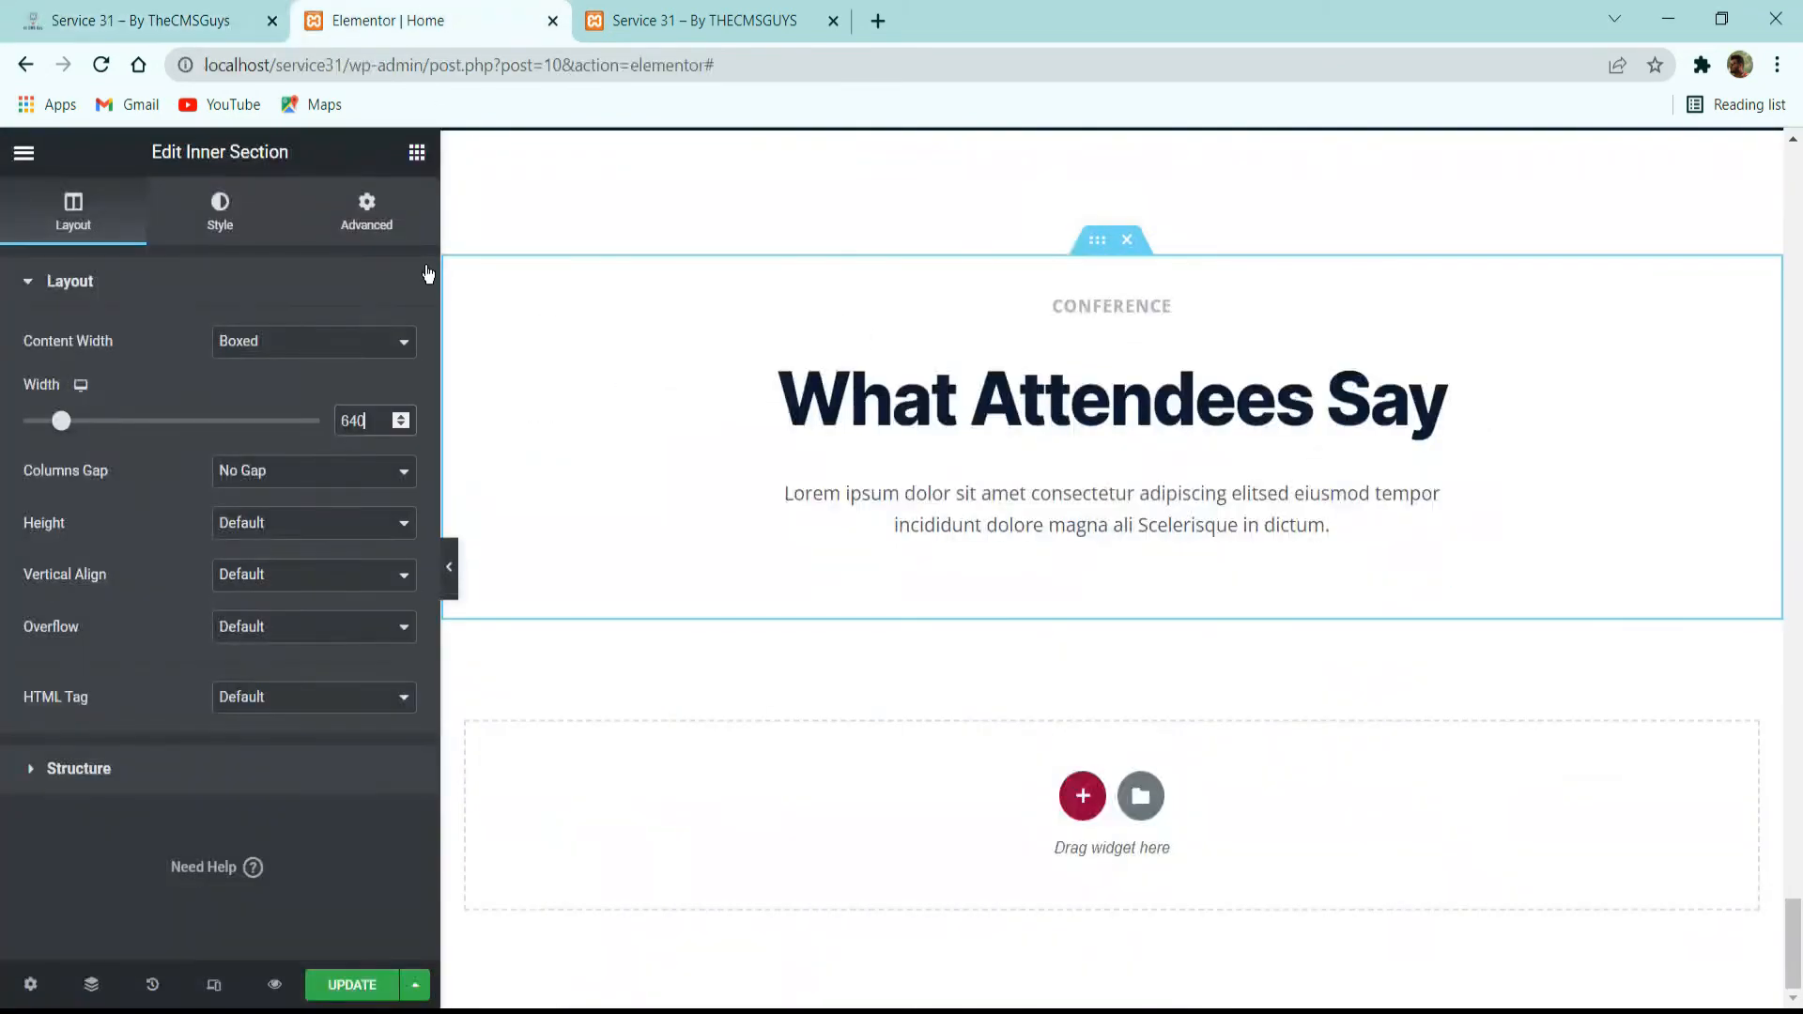
left_click(372, 216)
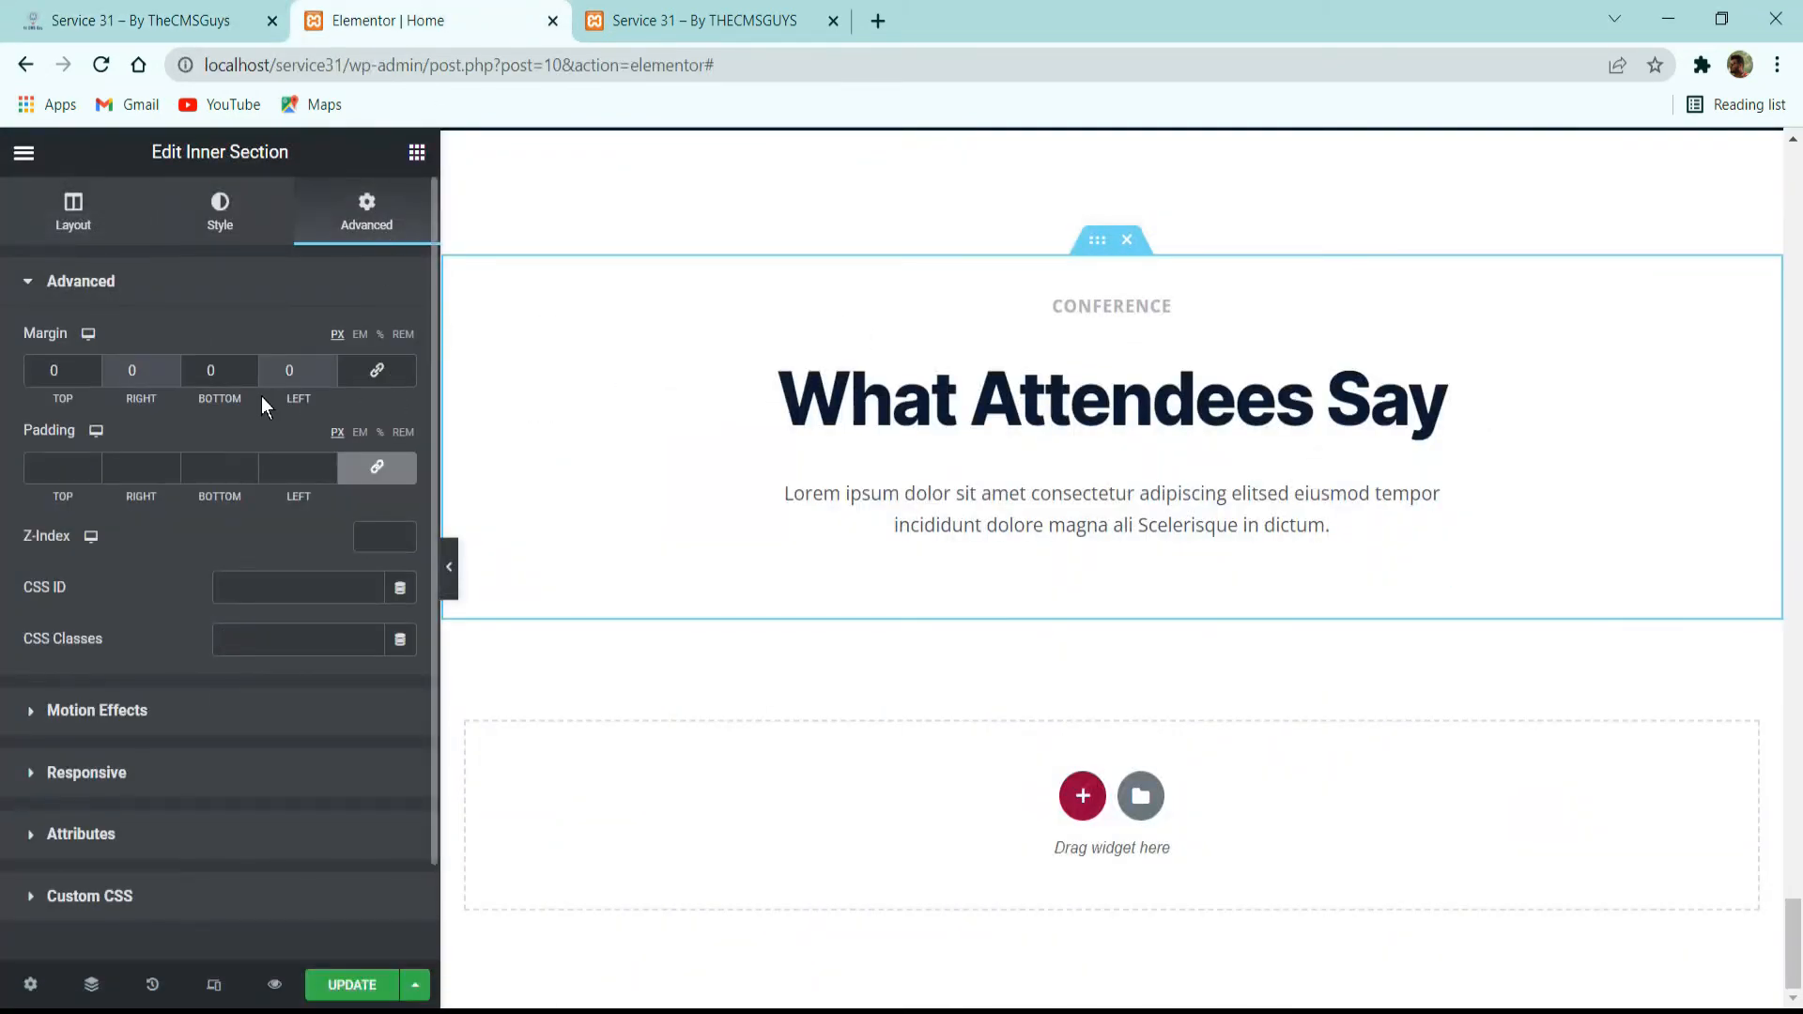
left_click(223, 366)
type("64")
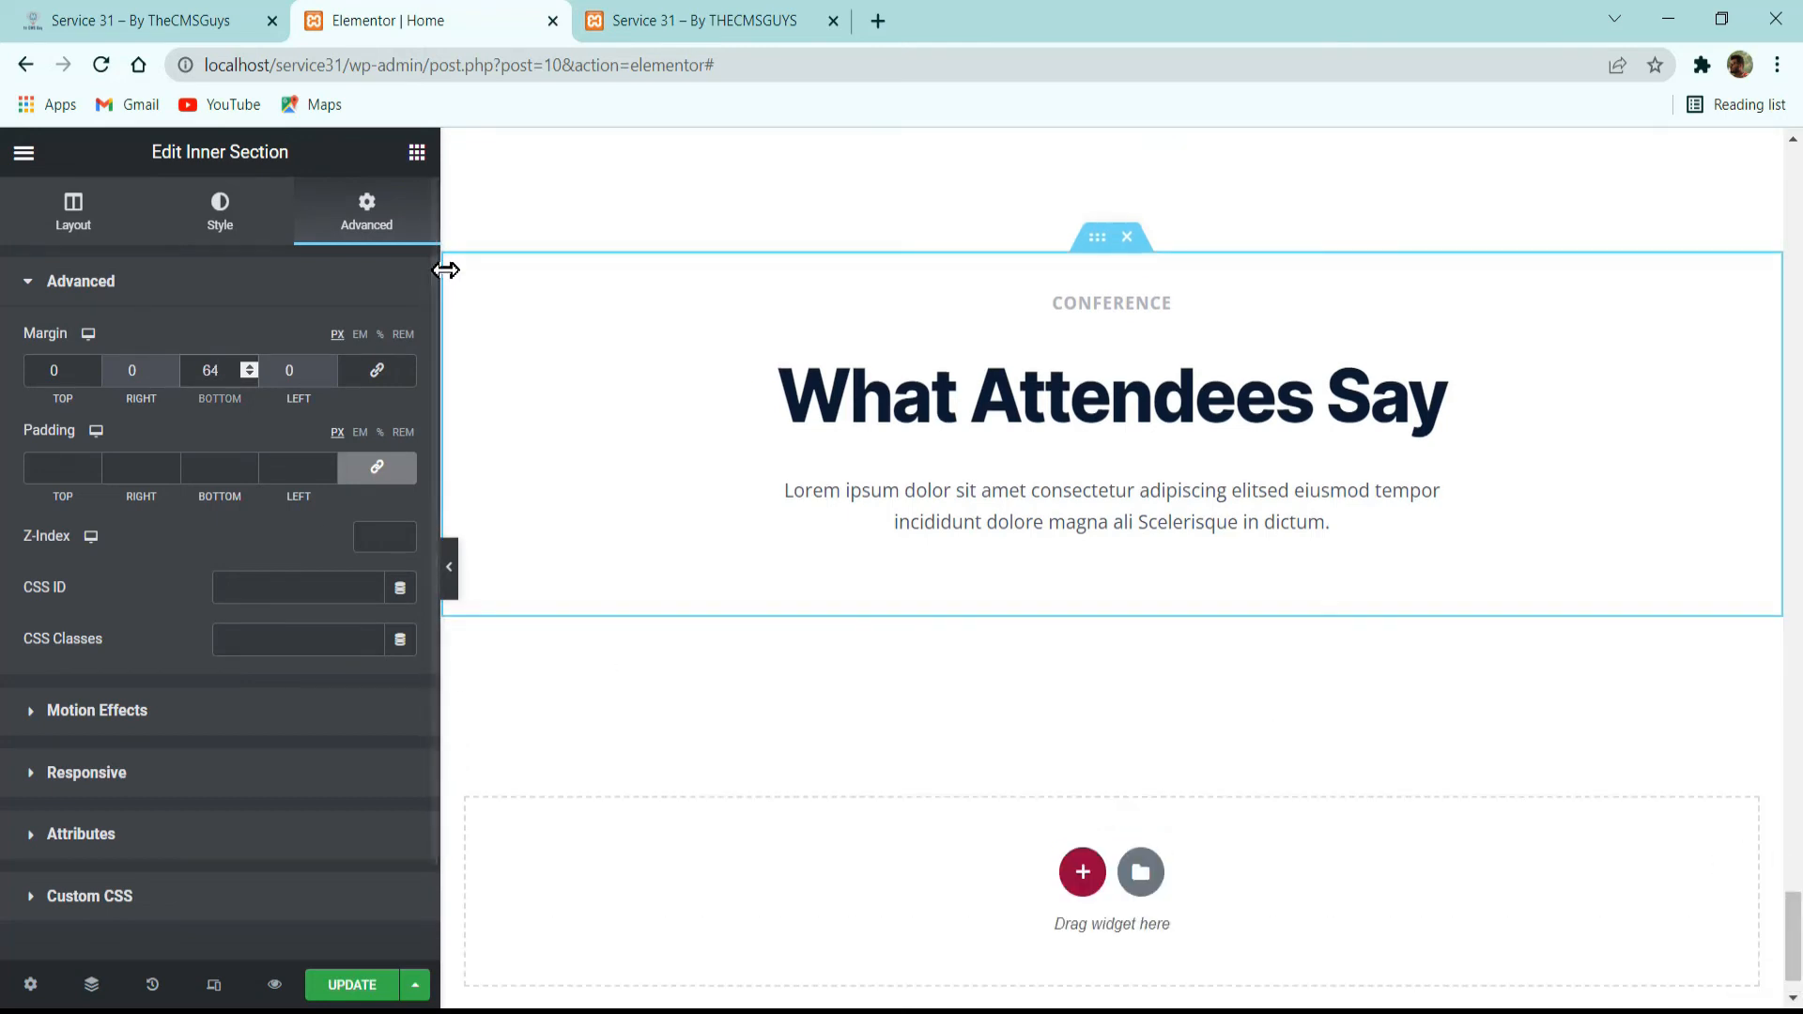
Give the outer column a classic background using the image world-map-1024x680-1.jpg from the media library.
left_click(455, 267)
left_click(221, 214)
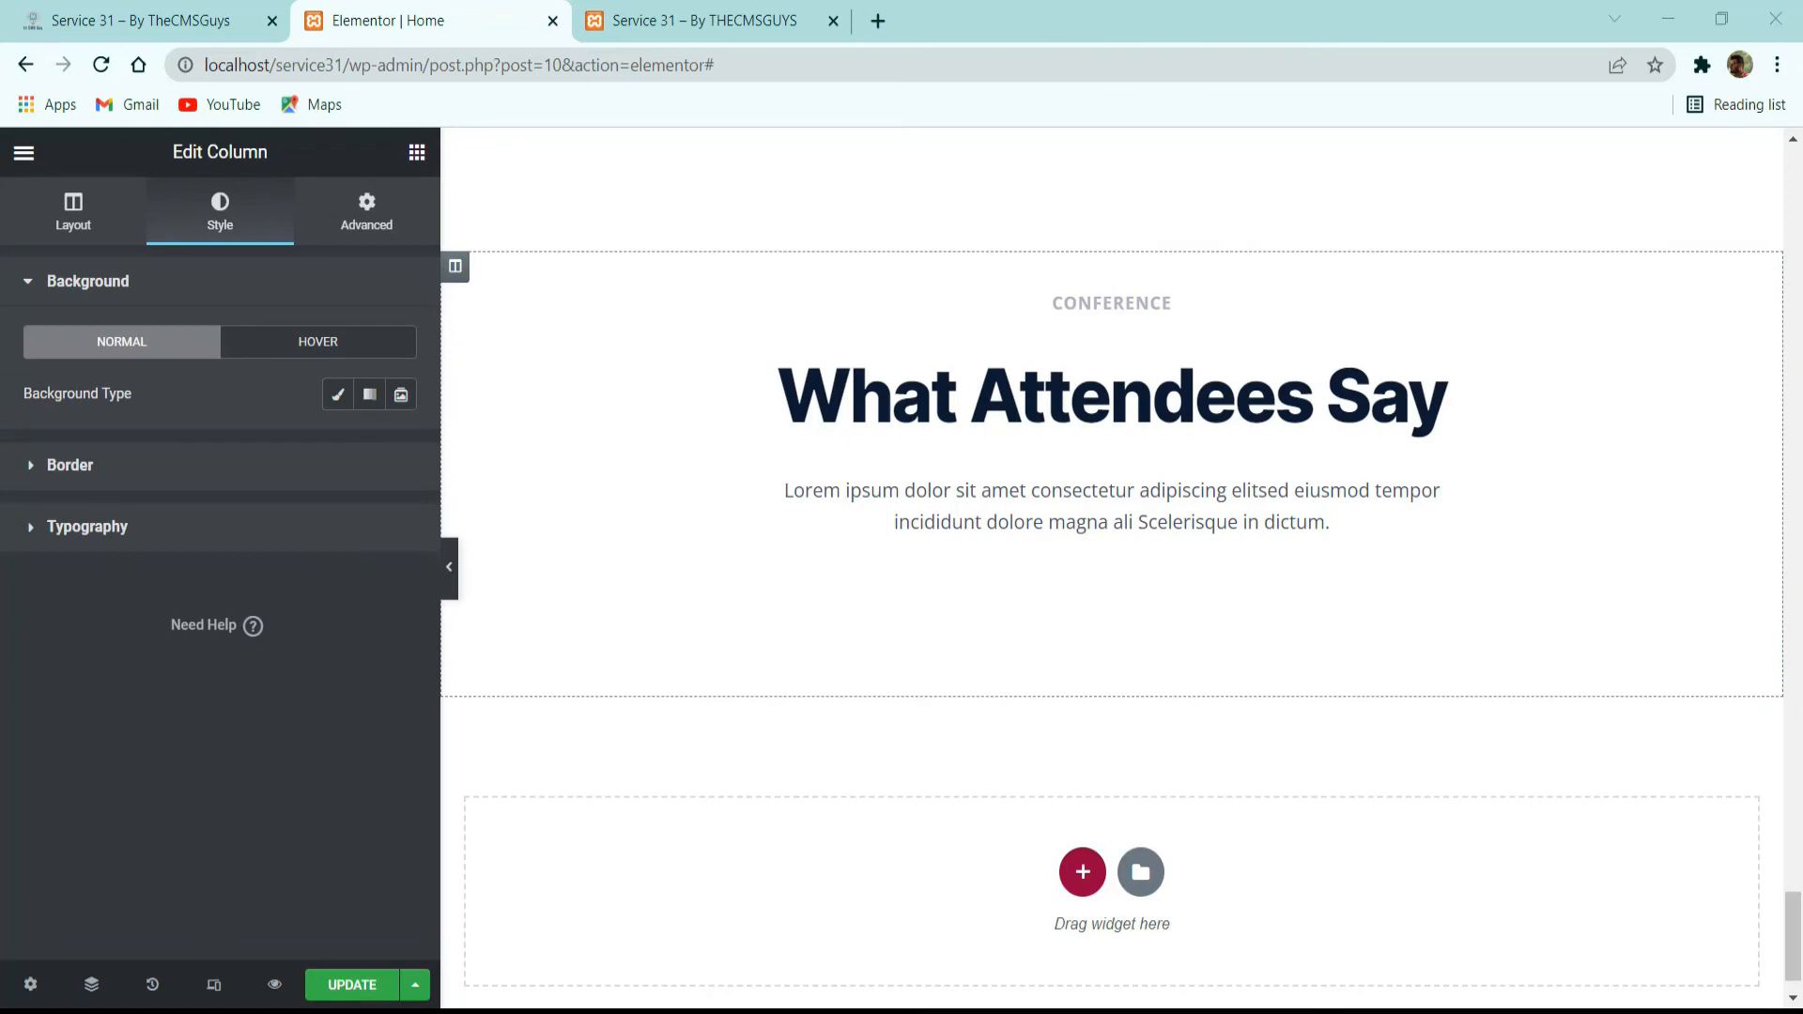
left_click(105, 11)
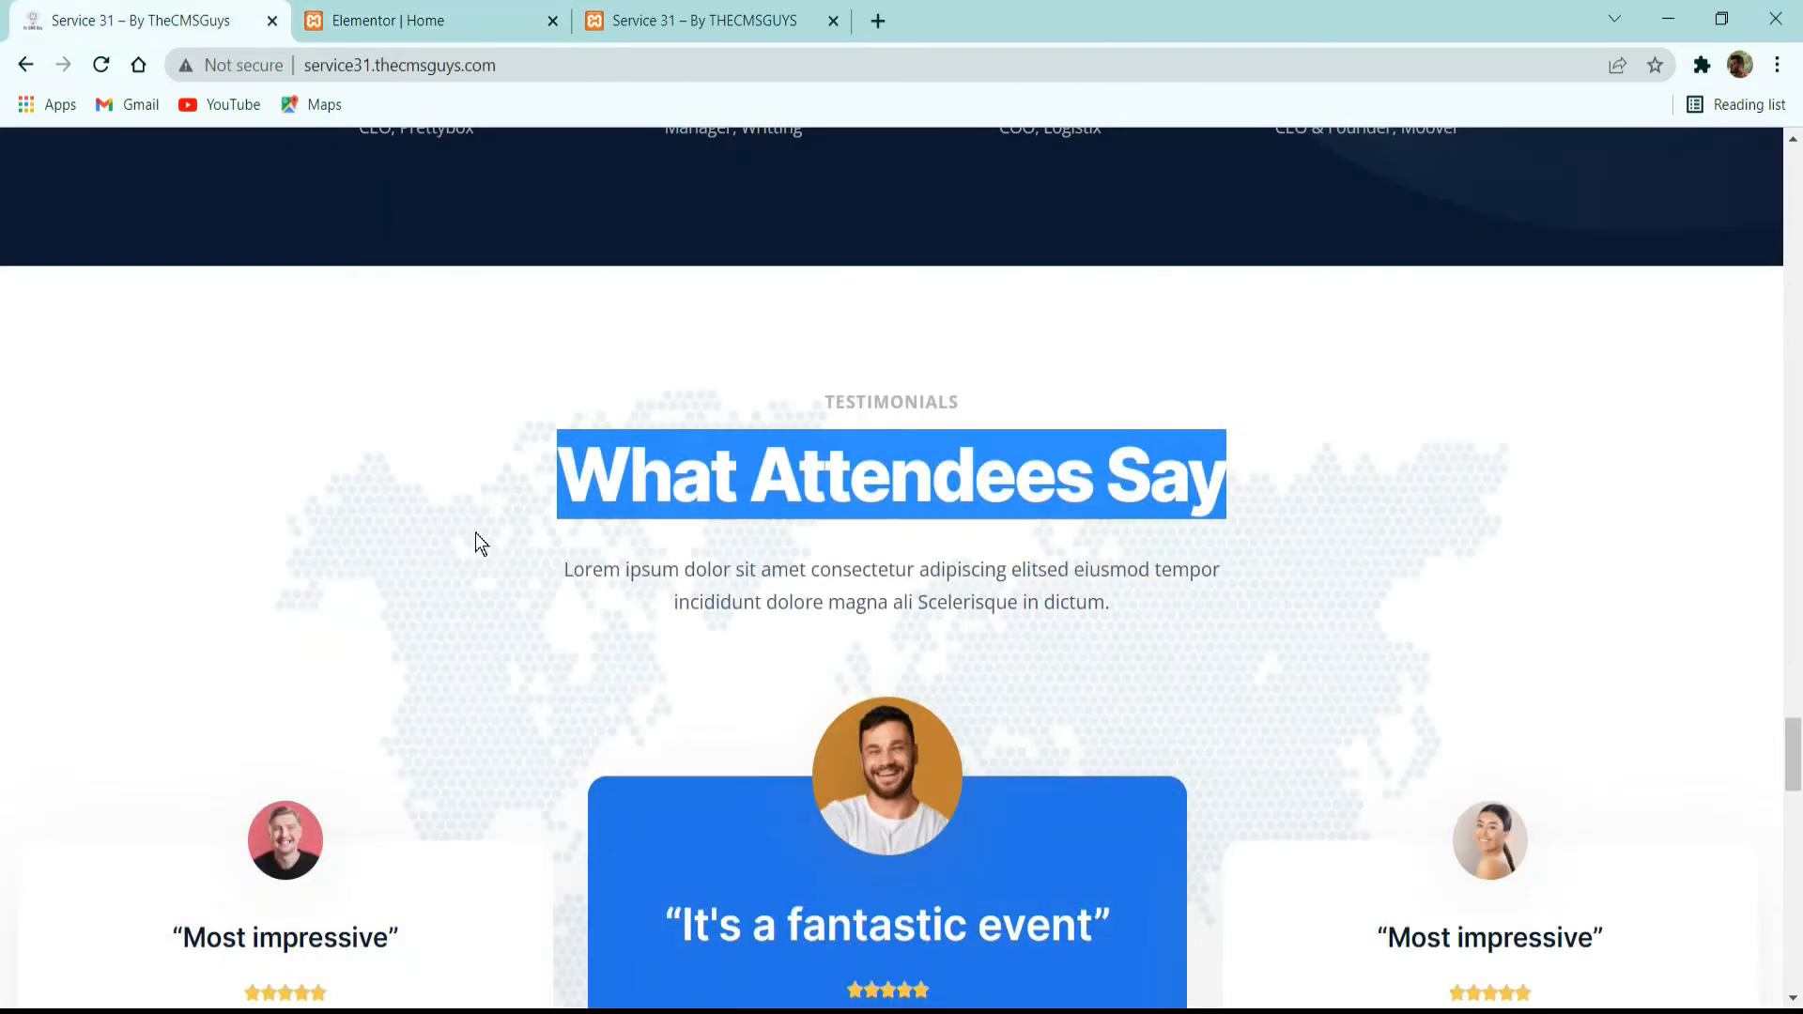
left_click(430, 16)
left_click(337, 395)
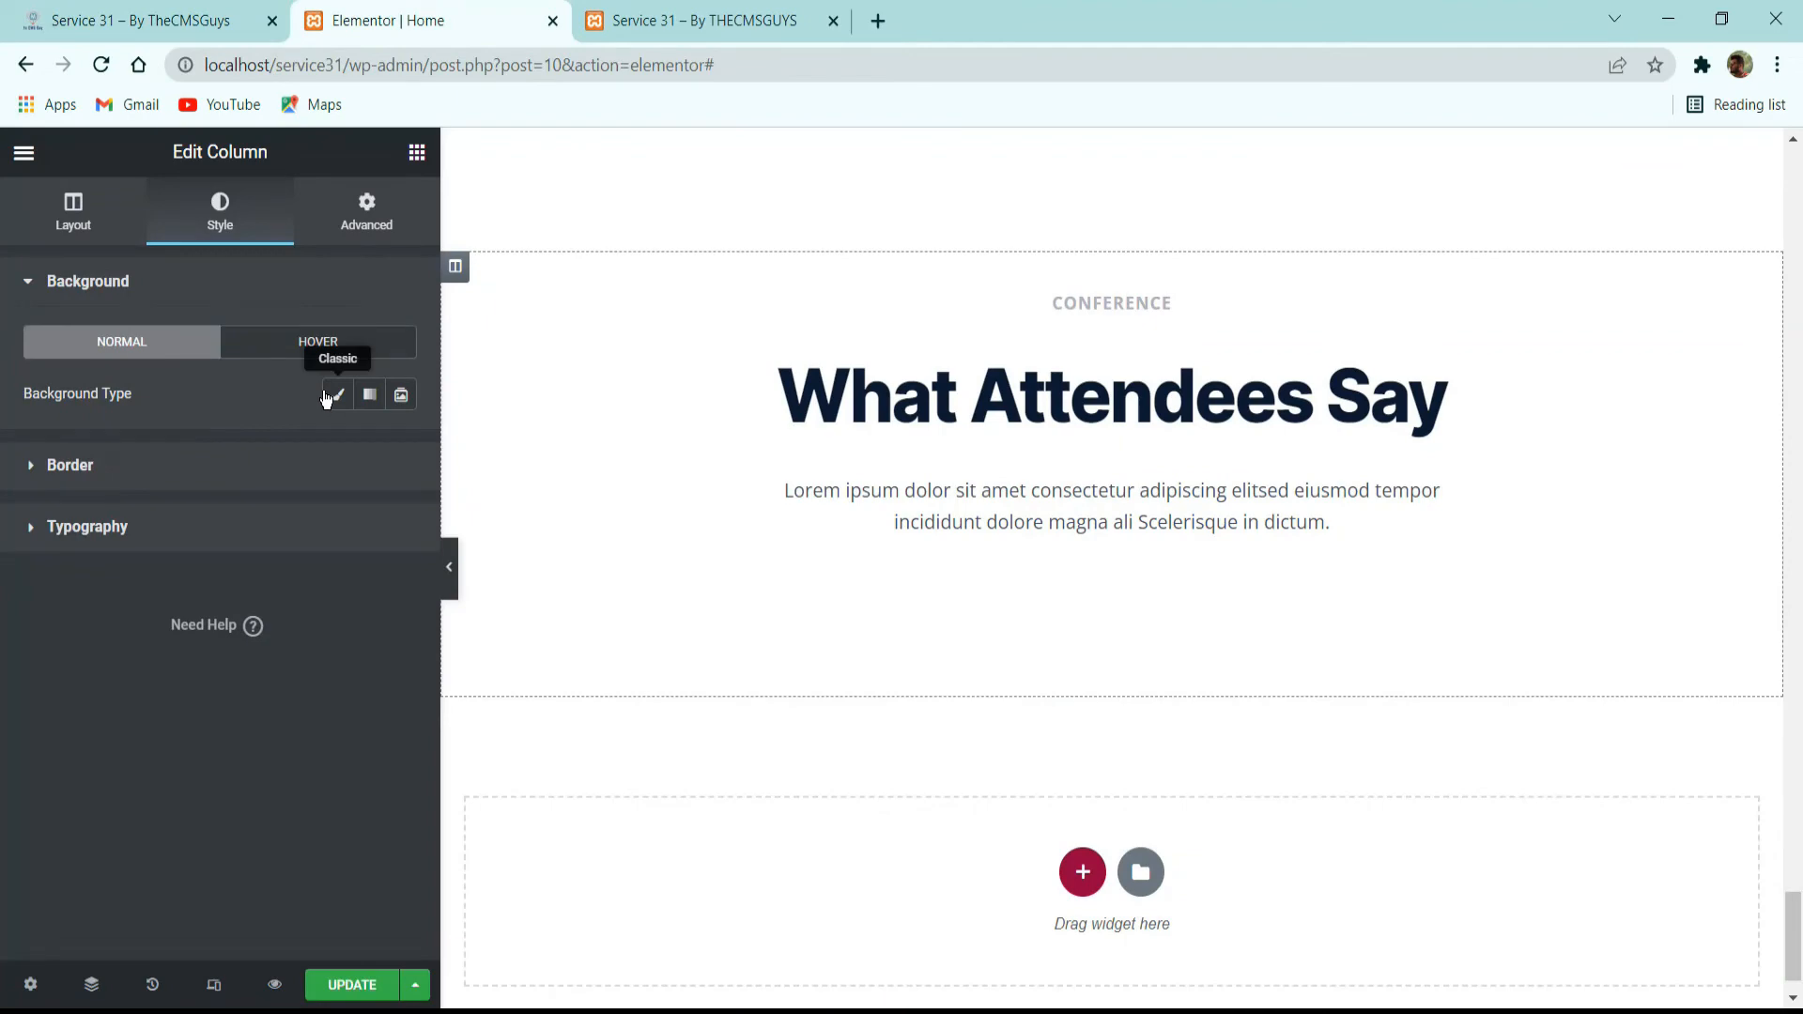
left_click(250, 575)
scroll(507, 458, "down", 8)
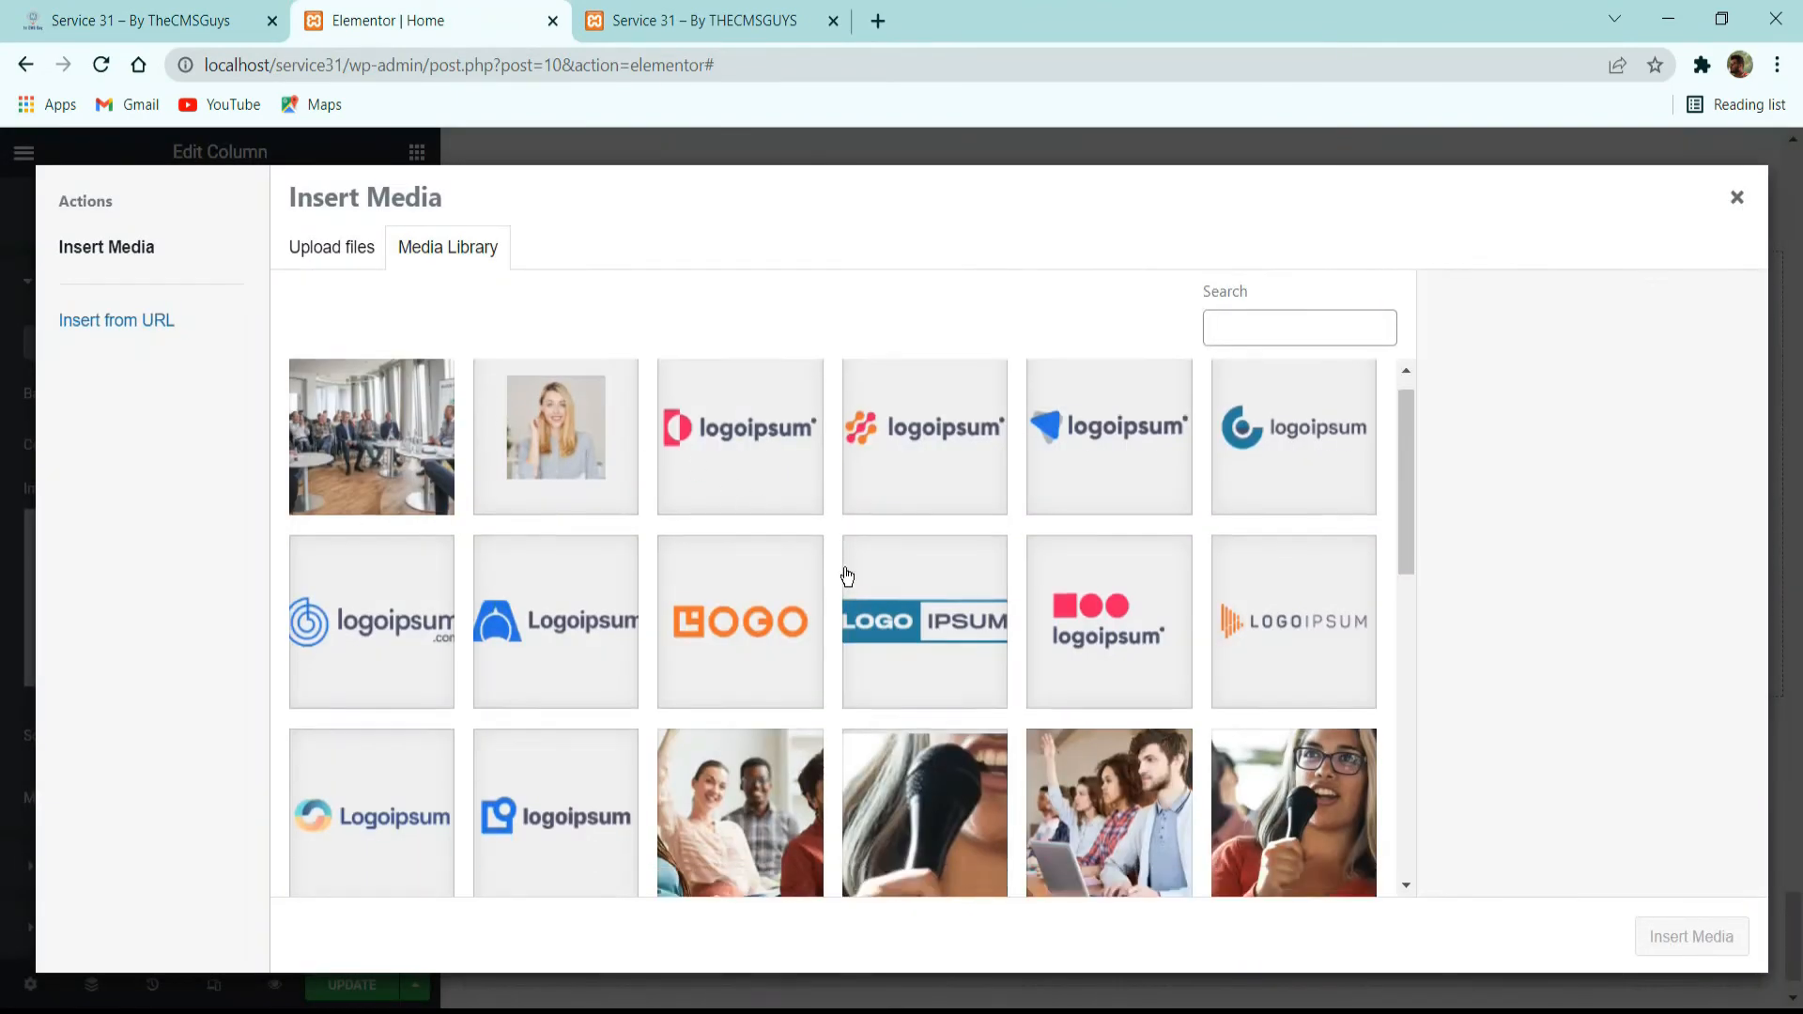
left_click(1303, 481)
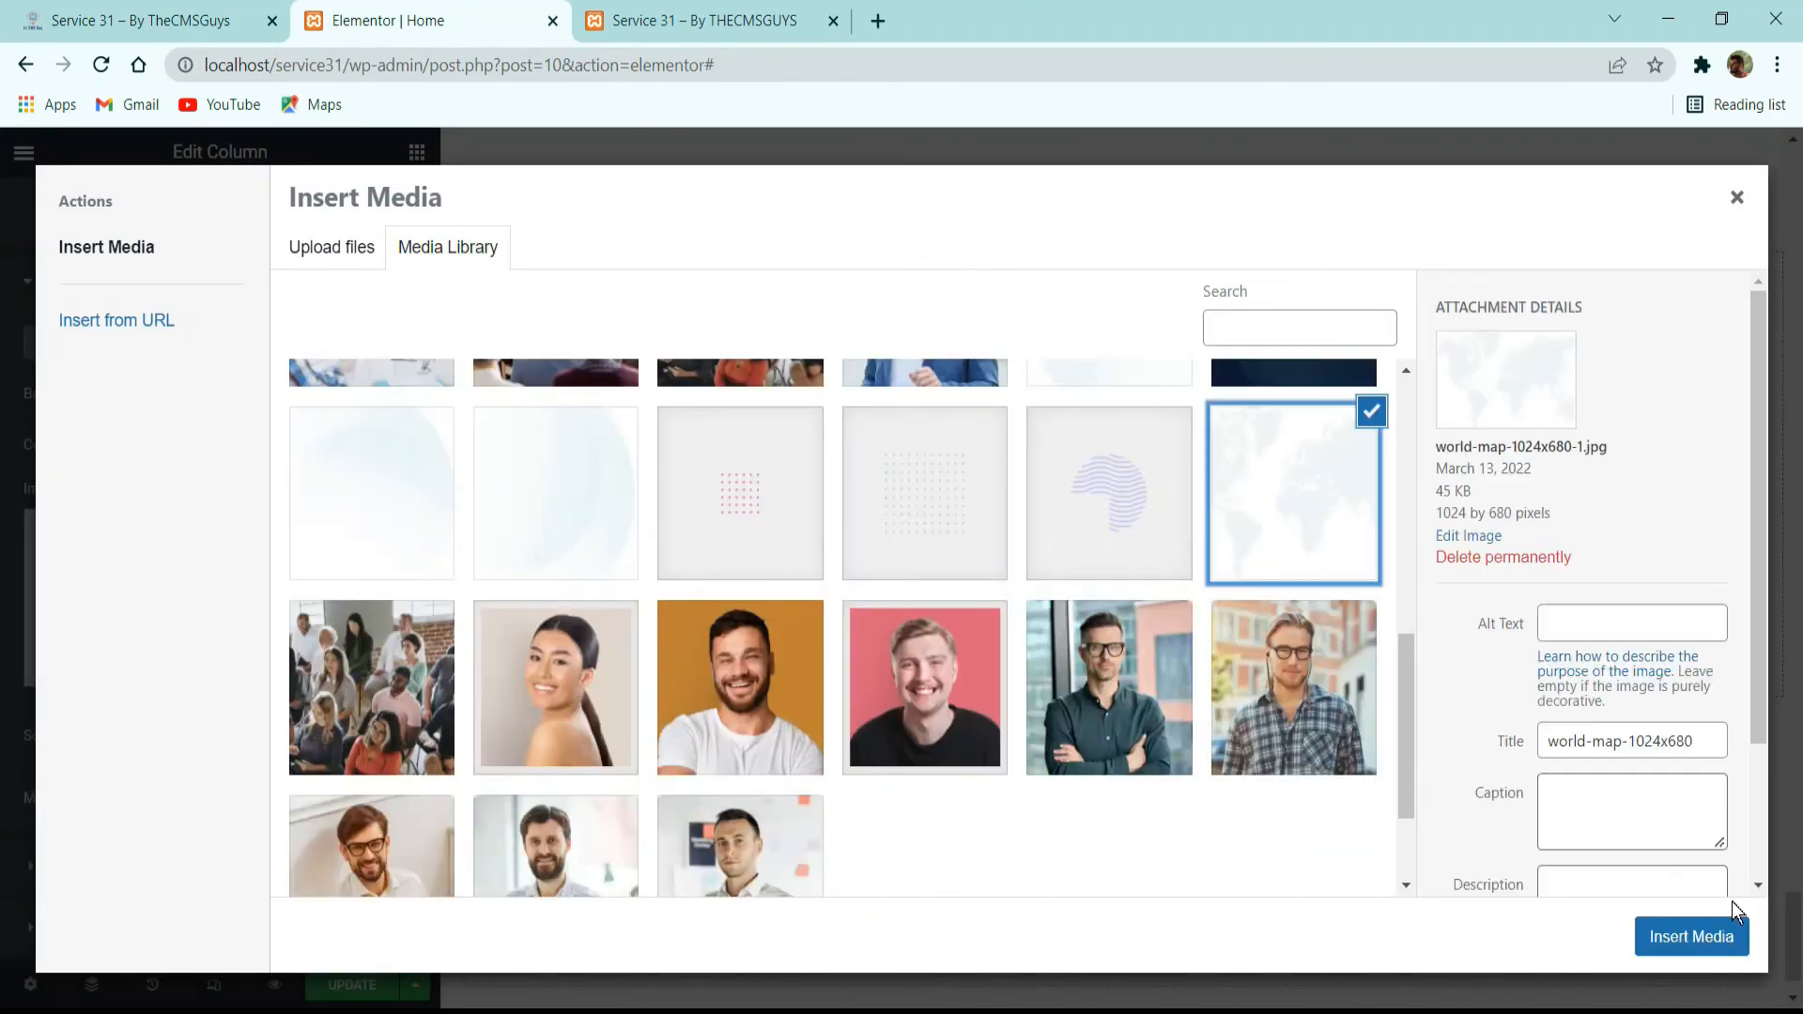
left_click(1694, 939)
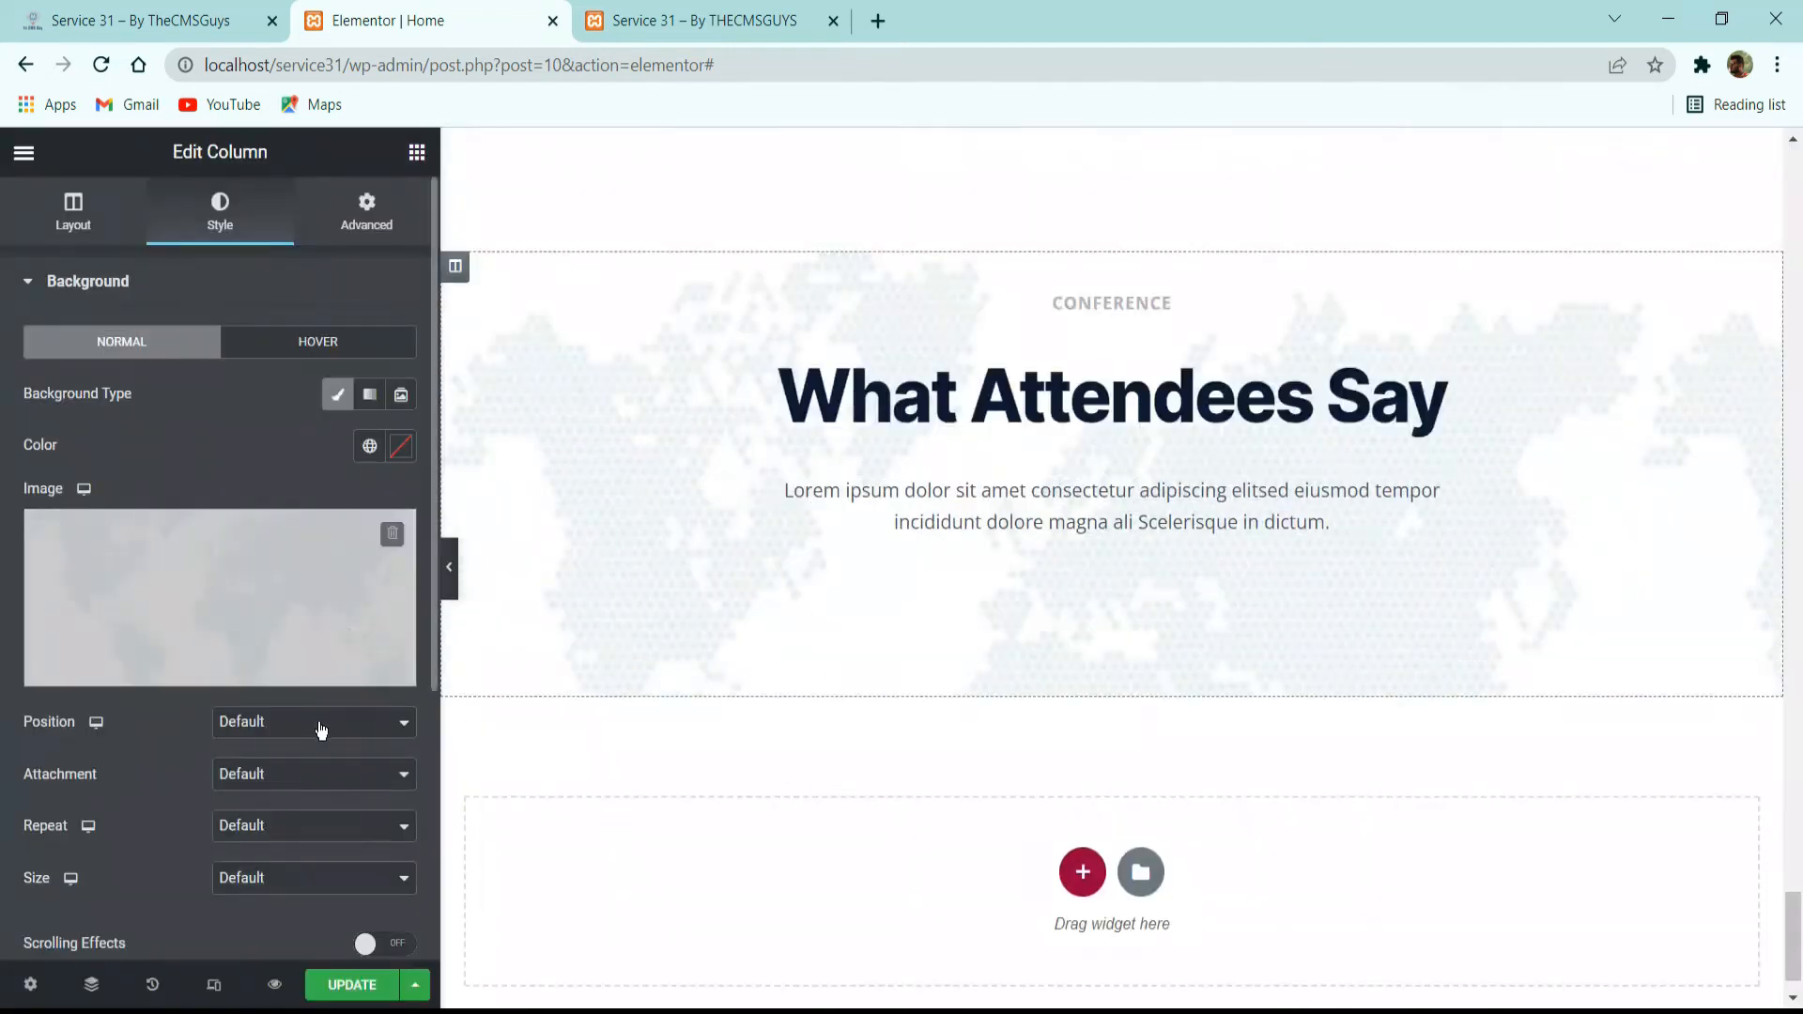
Set the world map background's position to Top Center and its repeat option to No-repeat.
left_click(314, 721)
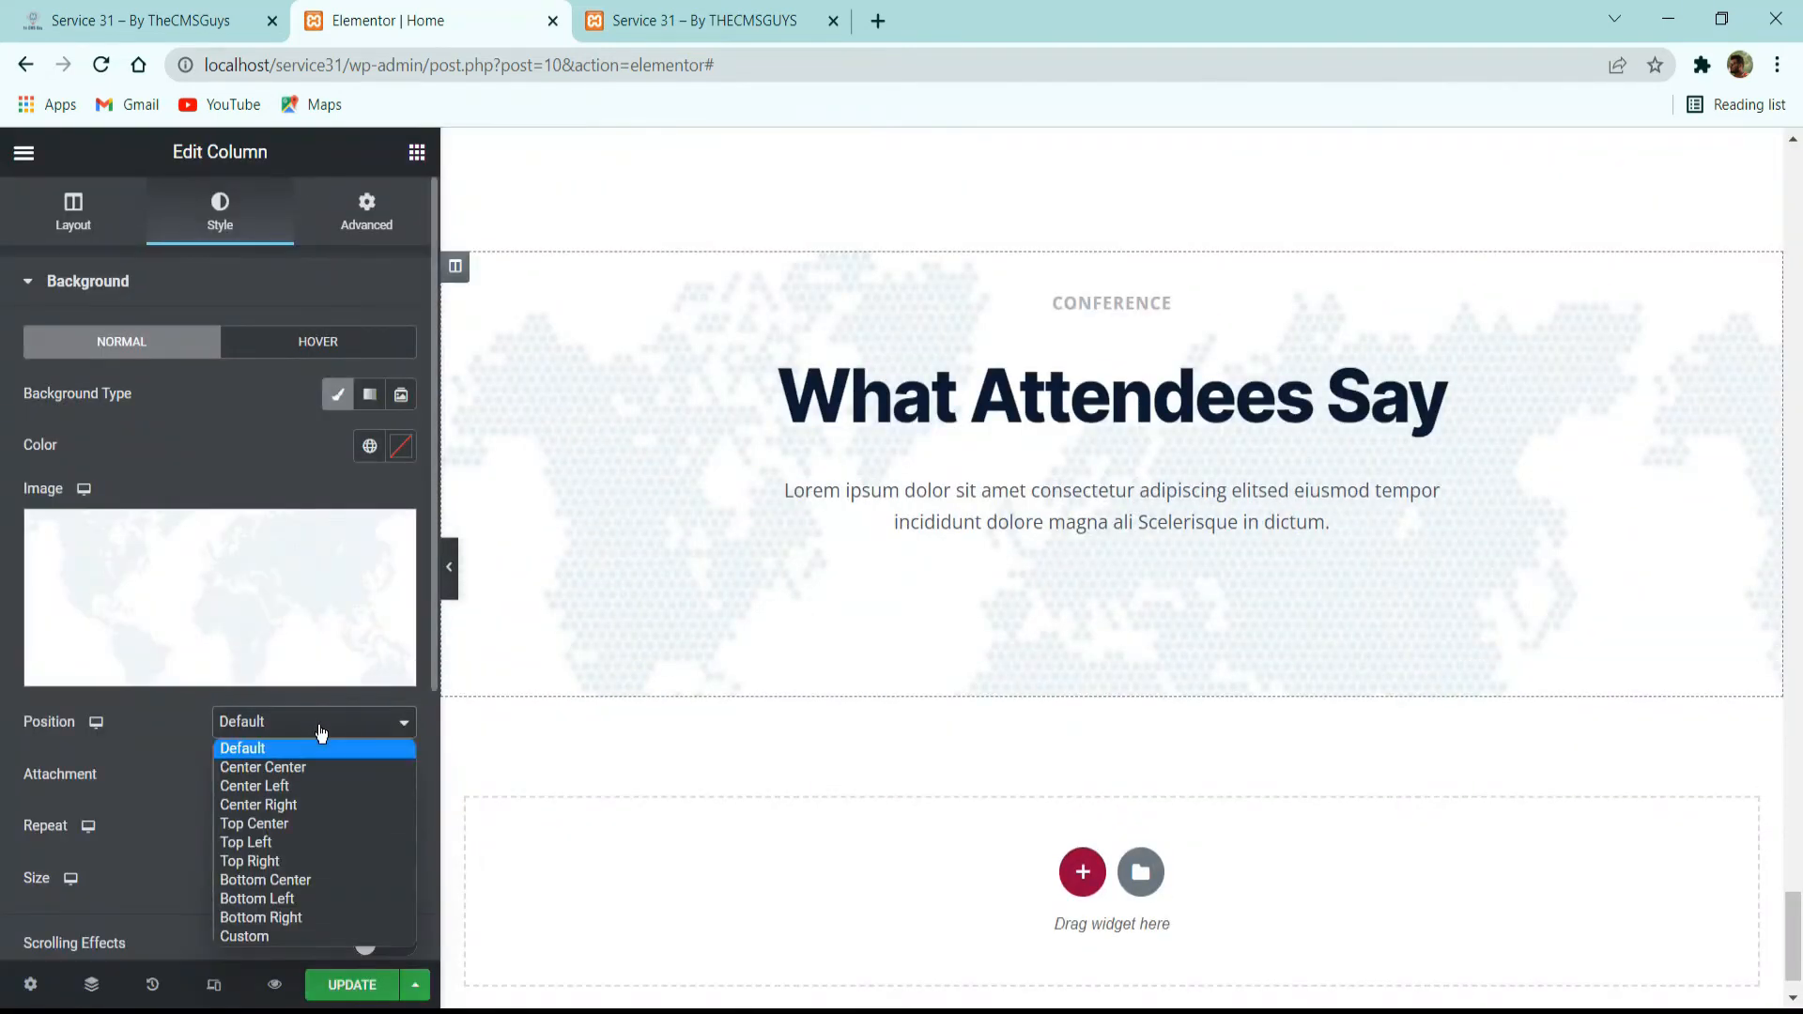
left_click(287, 829)
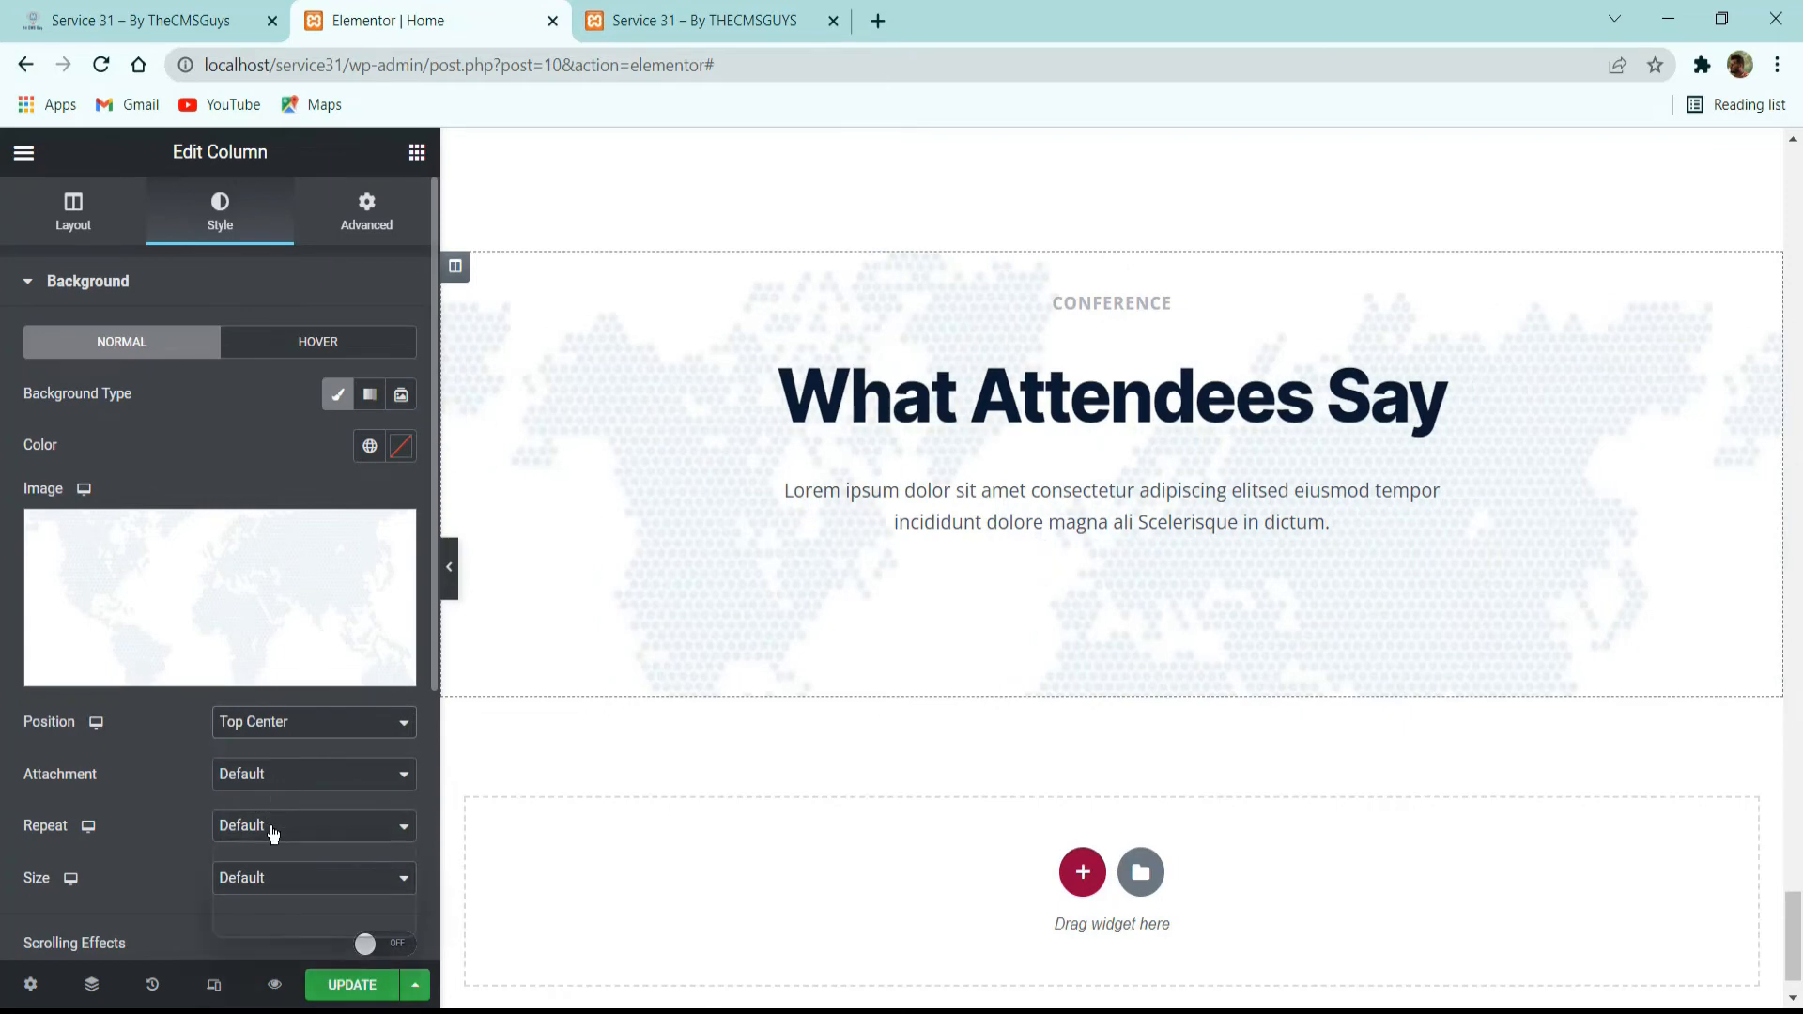
left_click(271, 827)
left_click(270, 866)
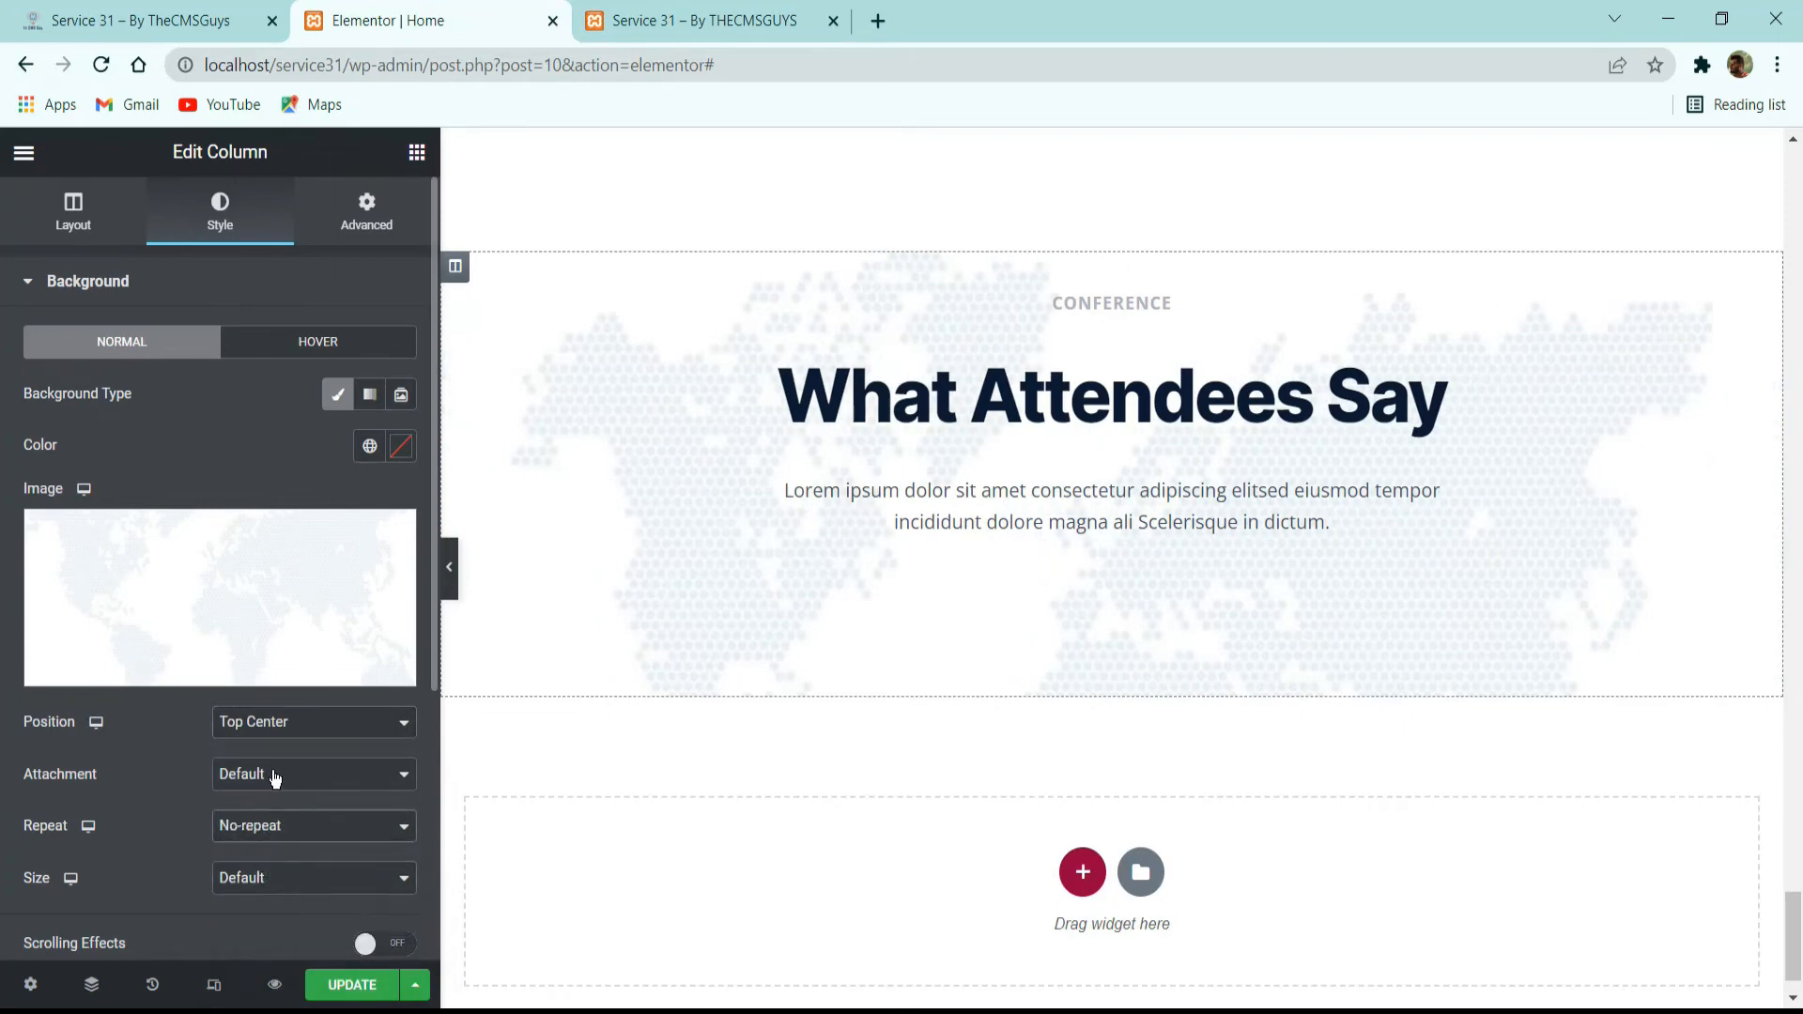
Give the world map background a custom size with a width of 1060 px.
scroll(274, 780, "down", 3)
left_click(289, 577)
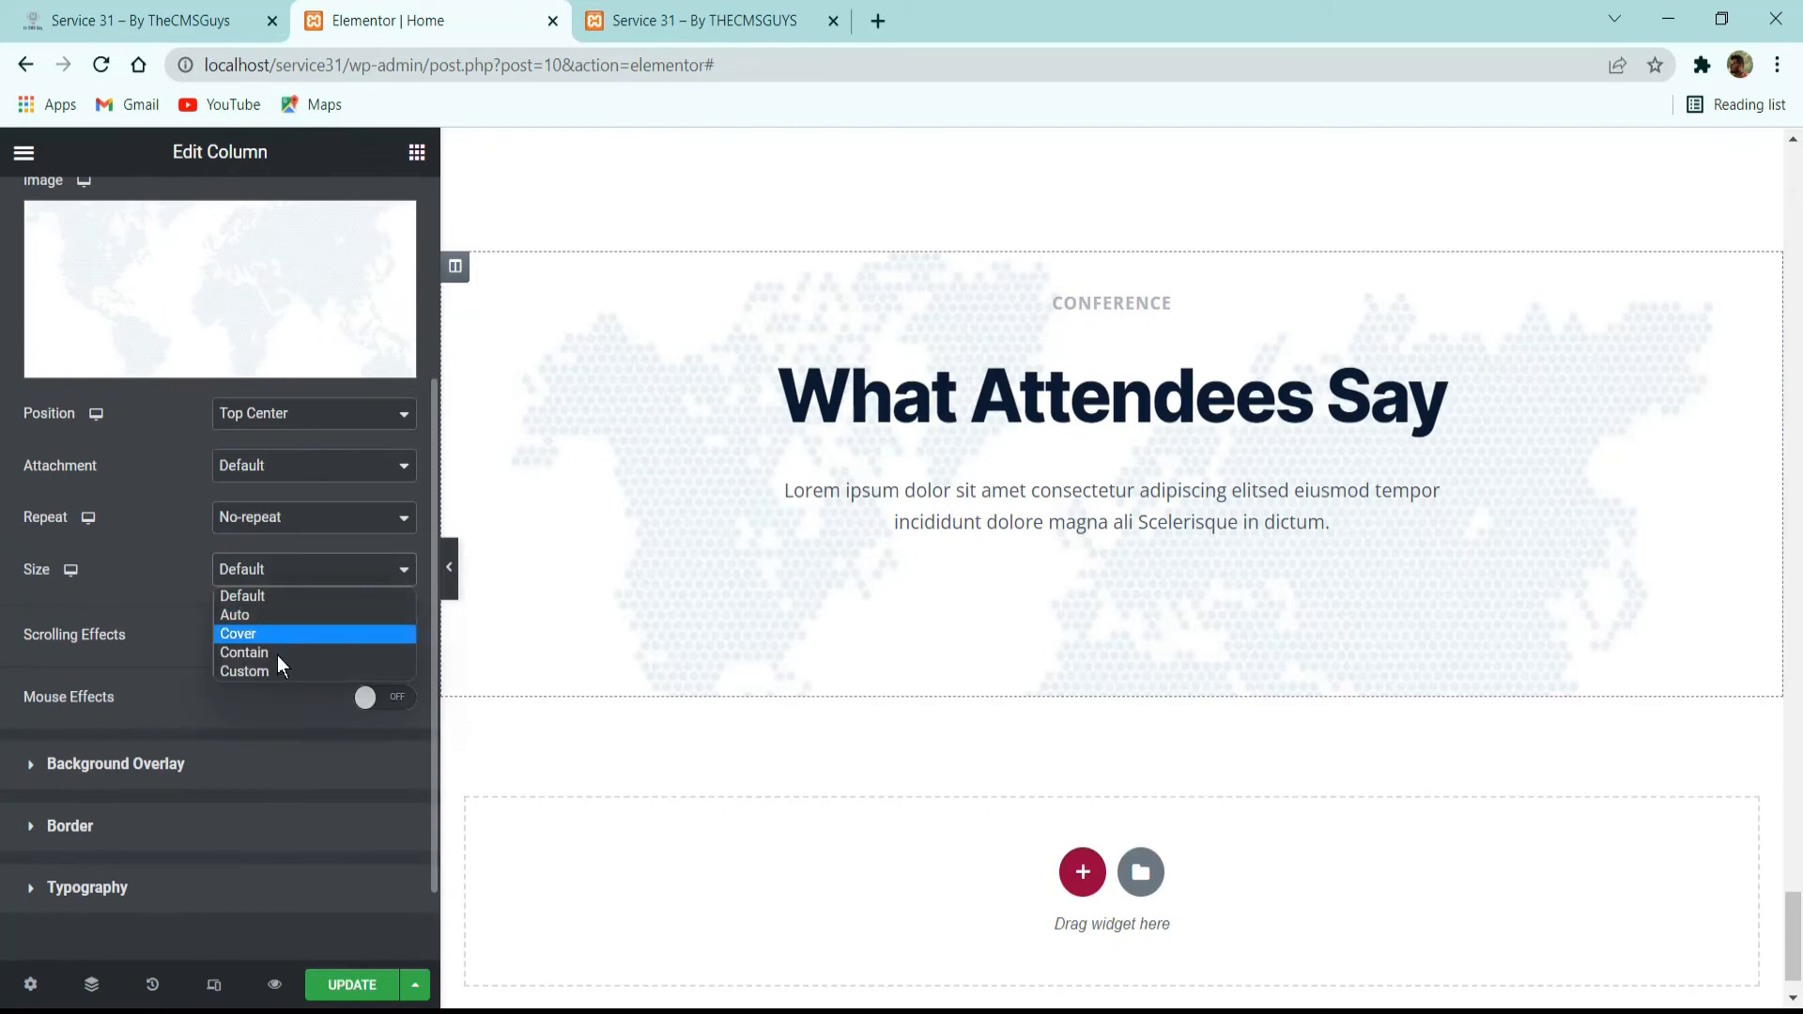
left_click(273, 675)
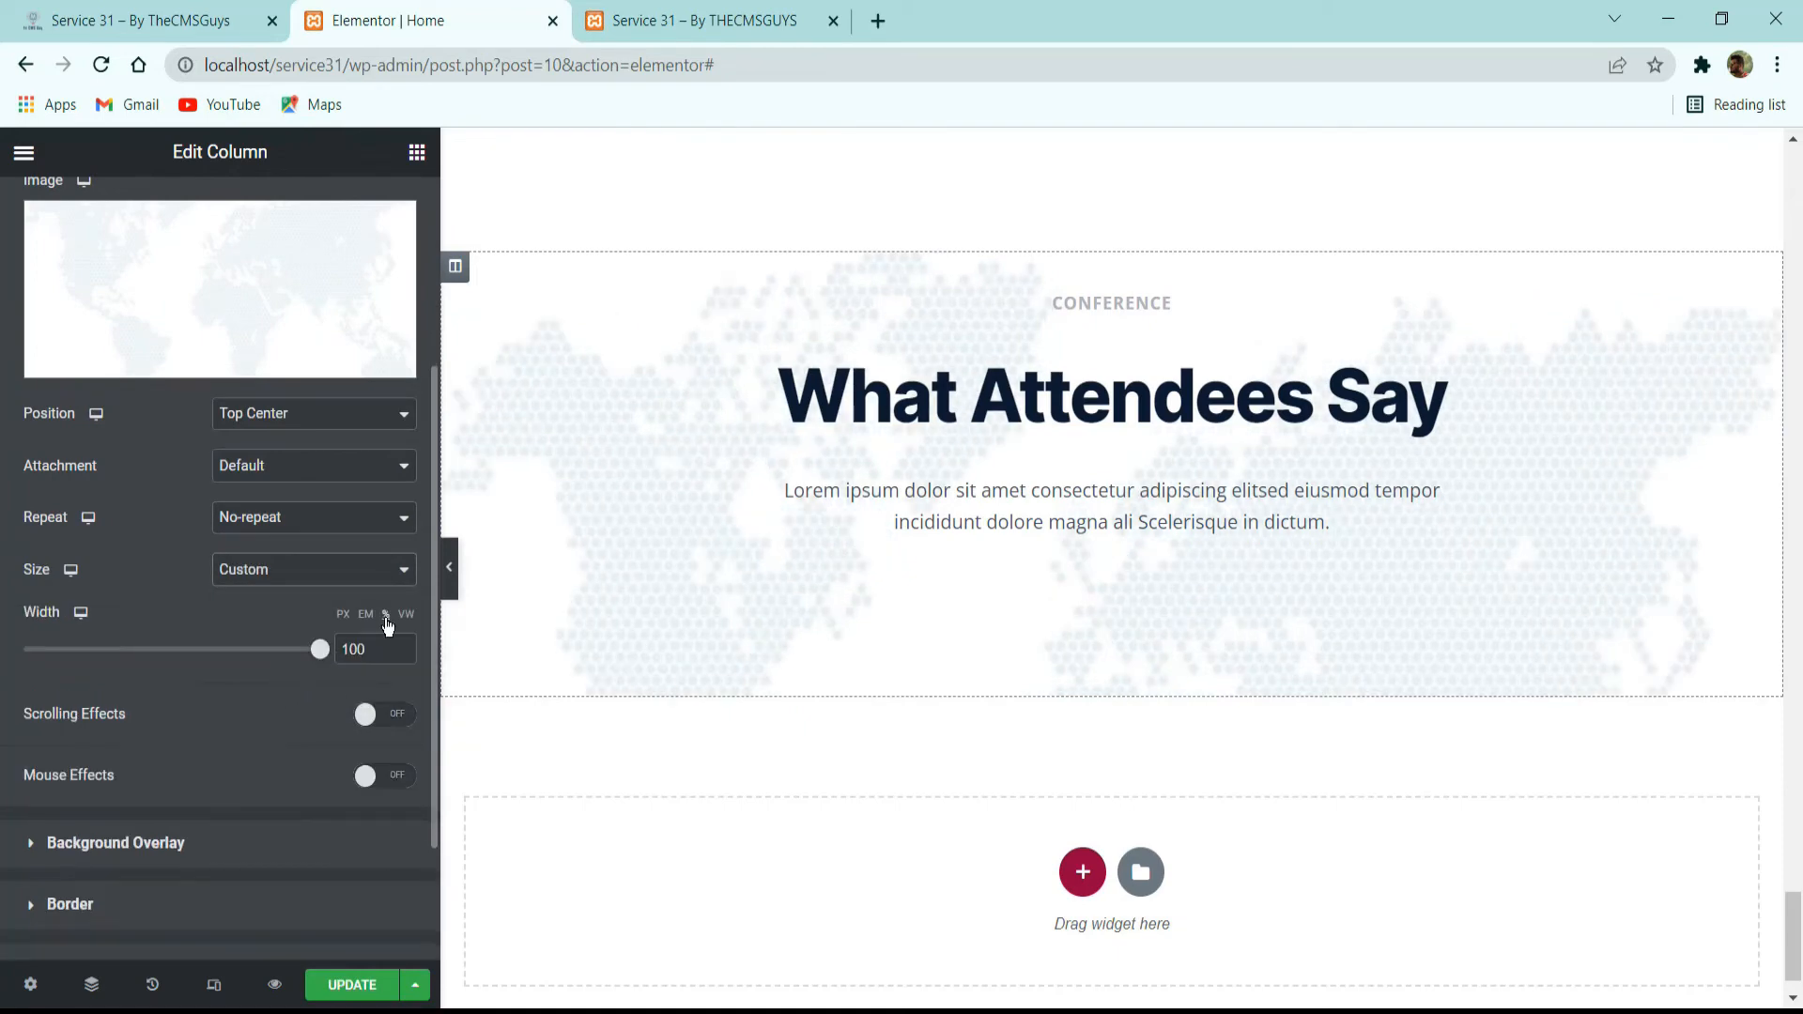
left_click(344, 616)
double_click(362, 649)
type("1060")
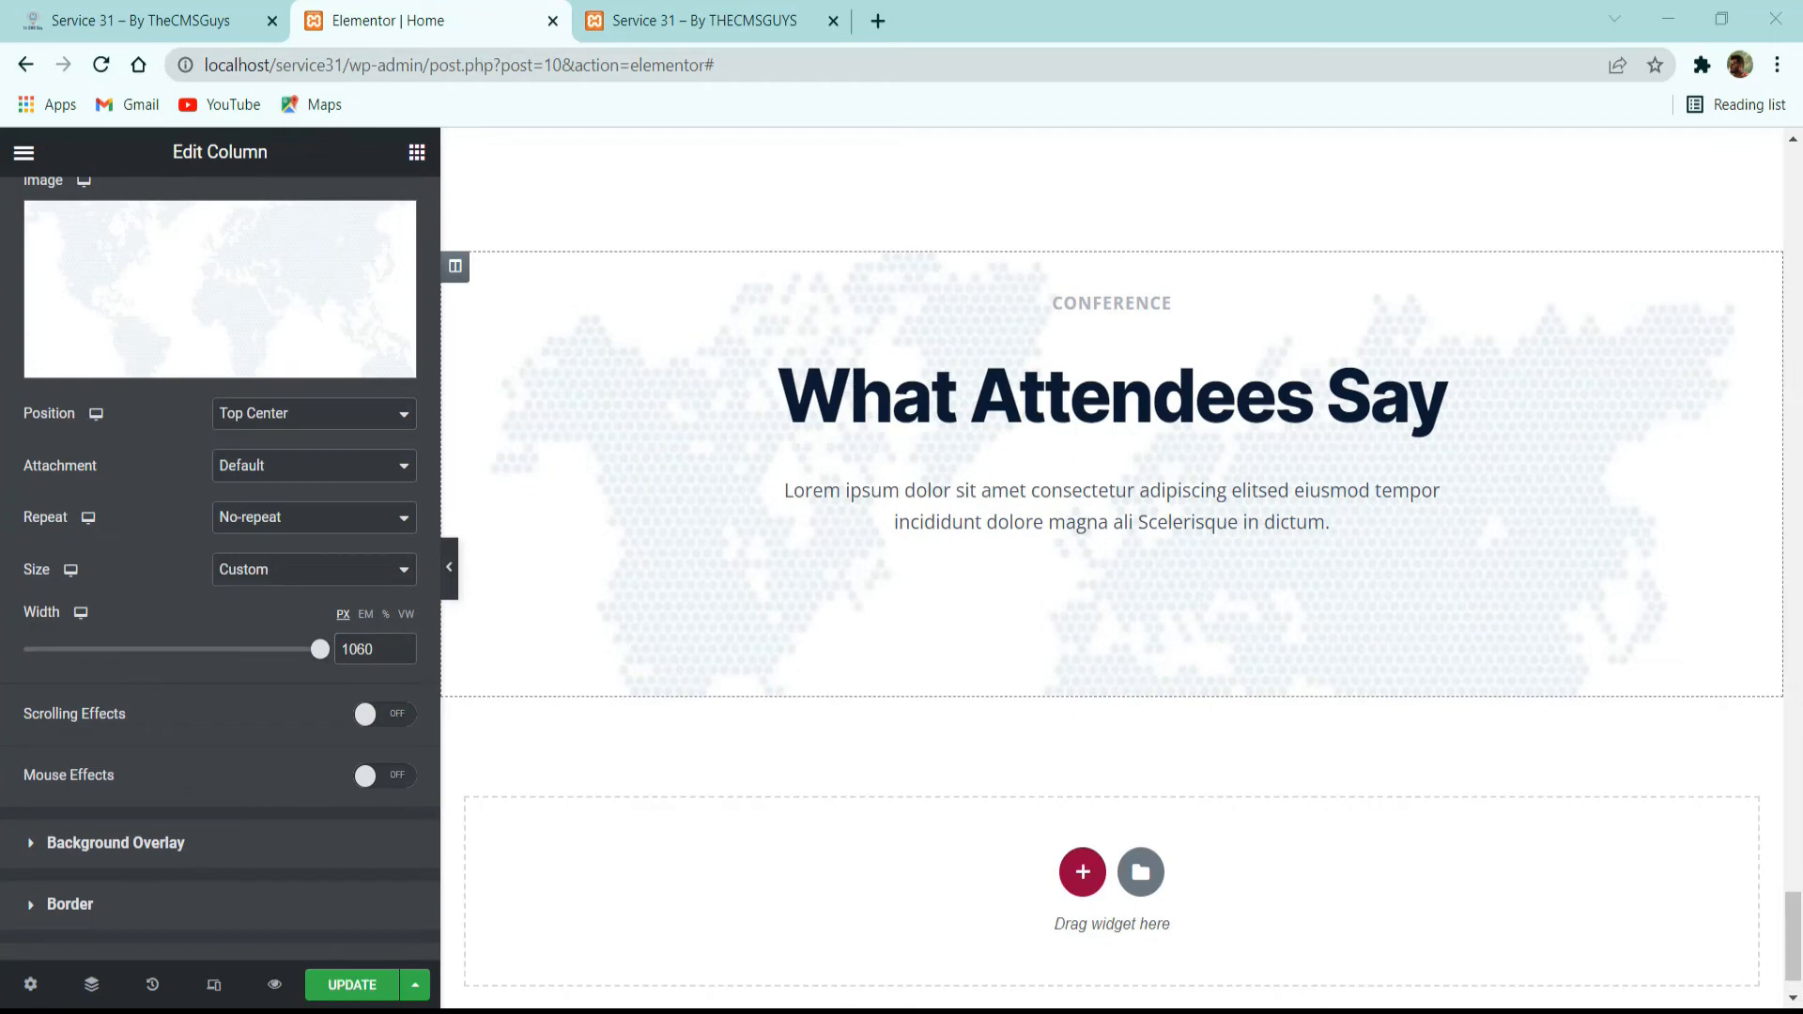
Examine the layout and contents of the three testimonial cards and the button below them on the reference site.
scroll(1112, 563, "up", 3)
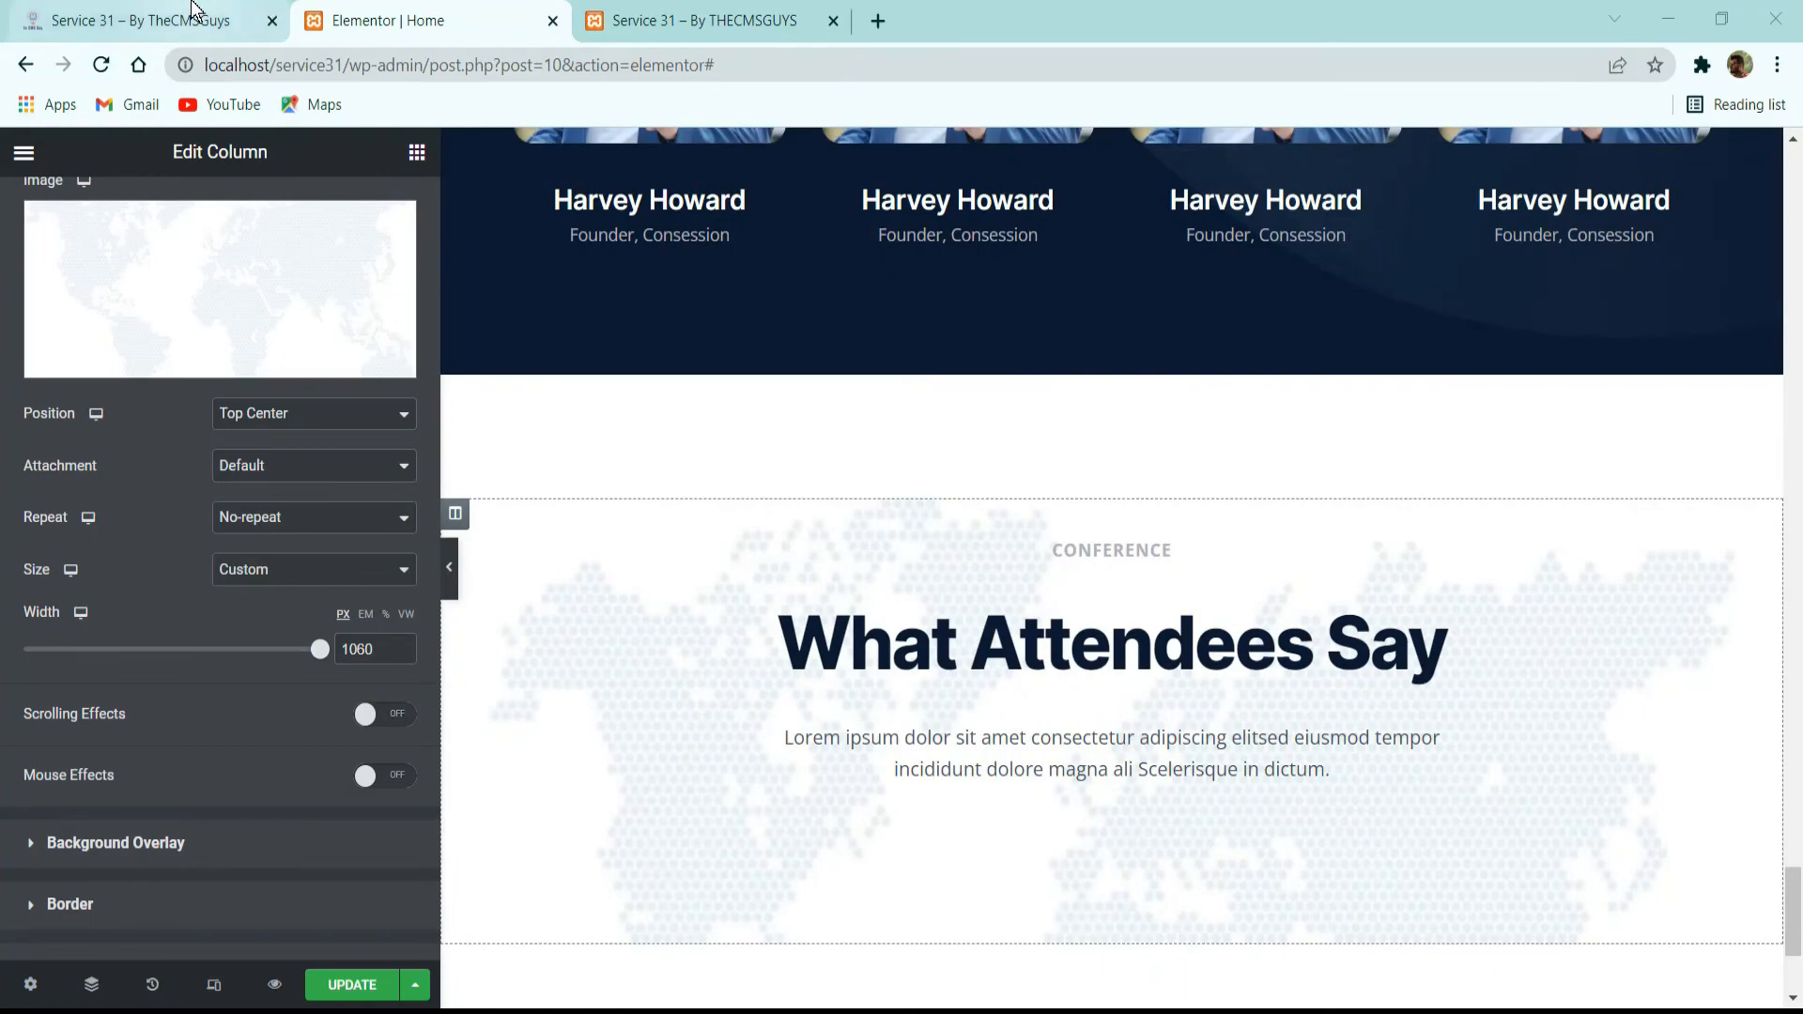
left_click(273, 6)
scroll(826, 327, "down", 5)
scroll(819, 325, "up", 3)
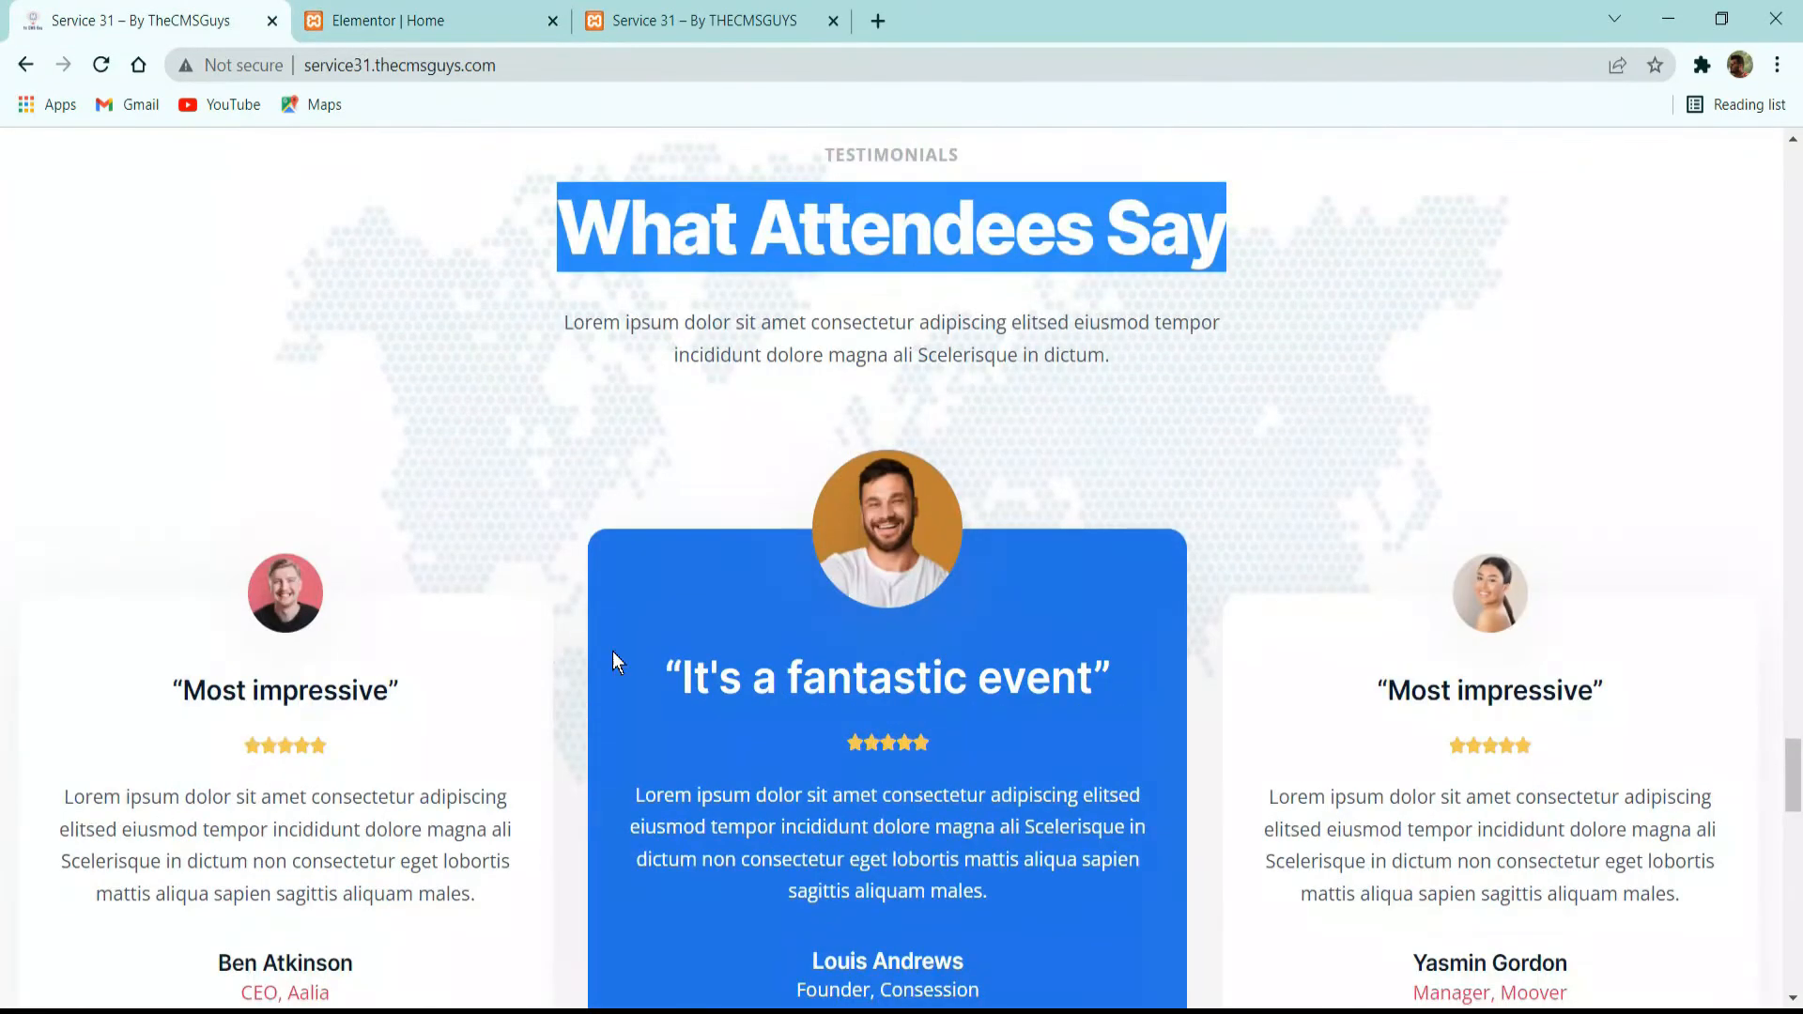
scroll(471, 586, "down", 3)
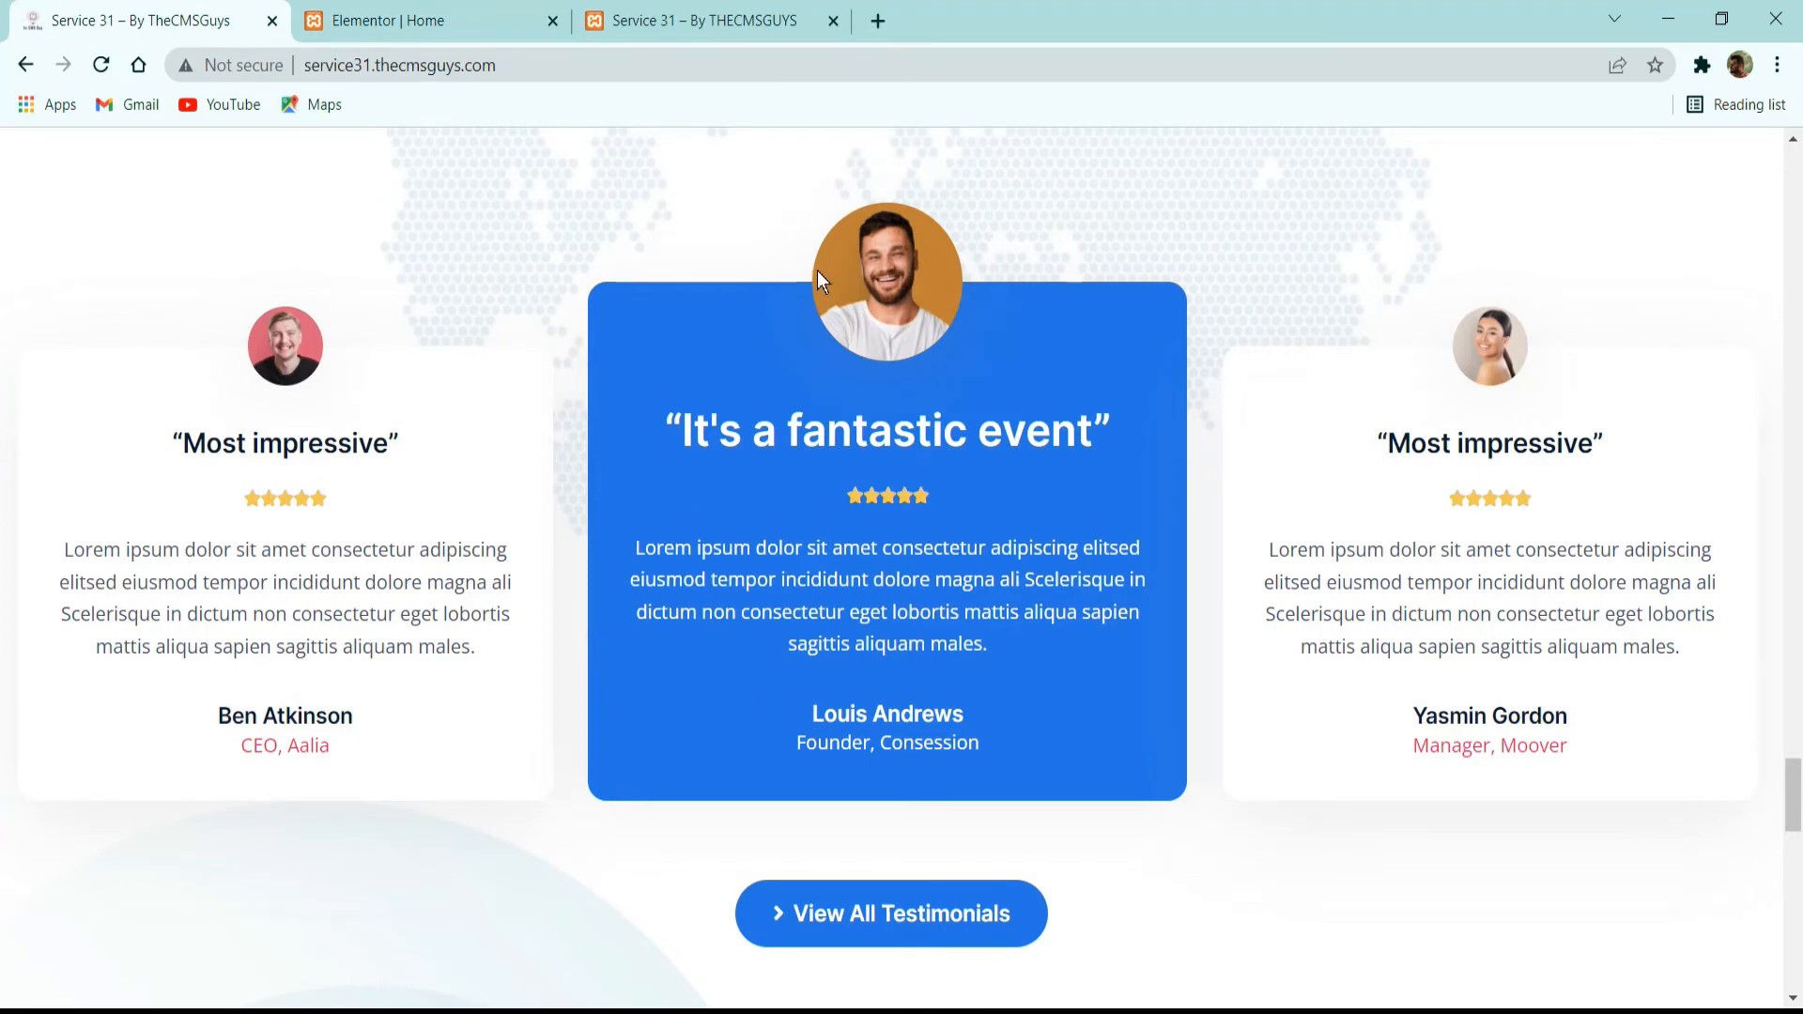
left_click_drag(711, 427, 1151, 618)
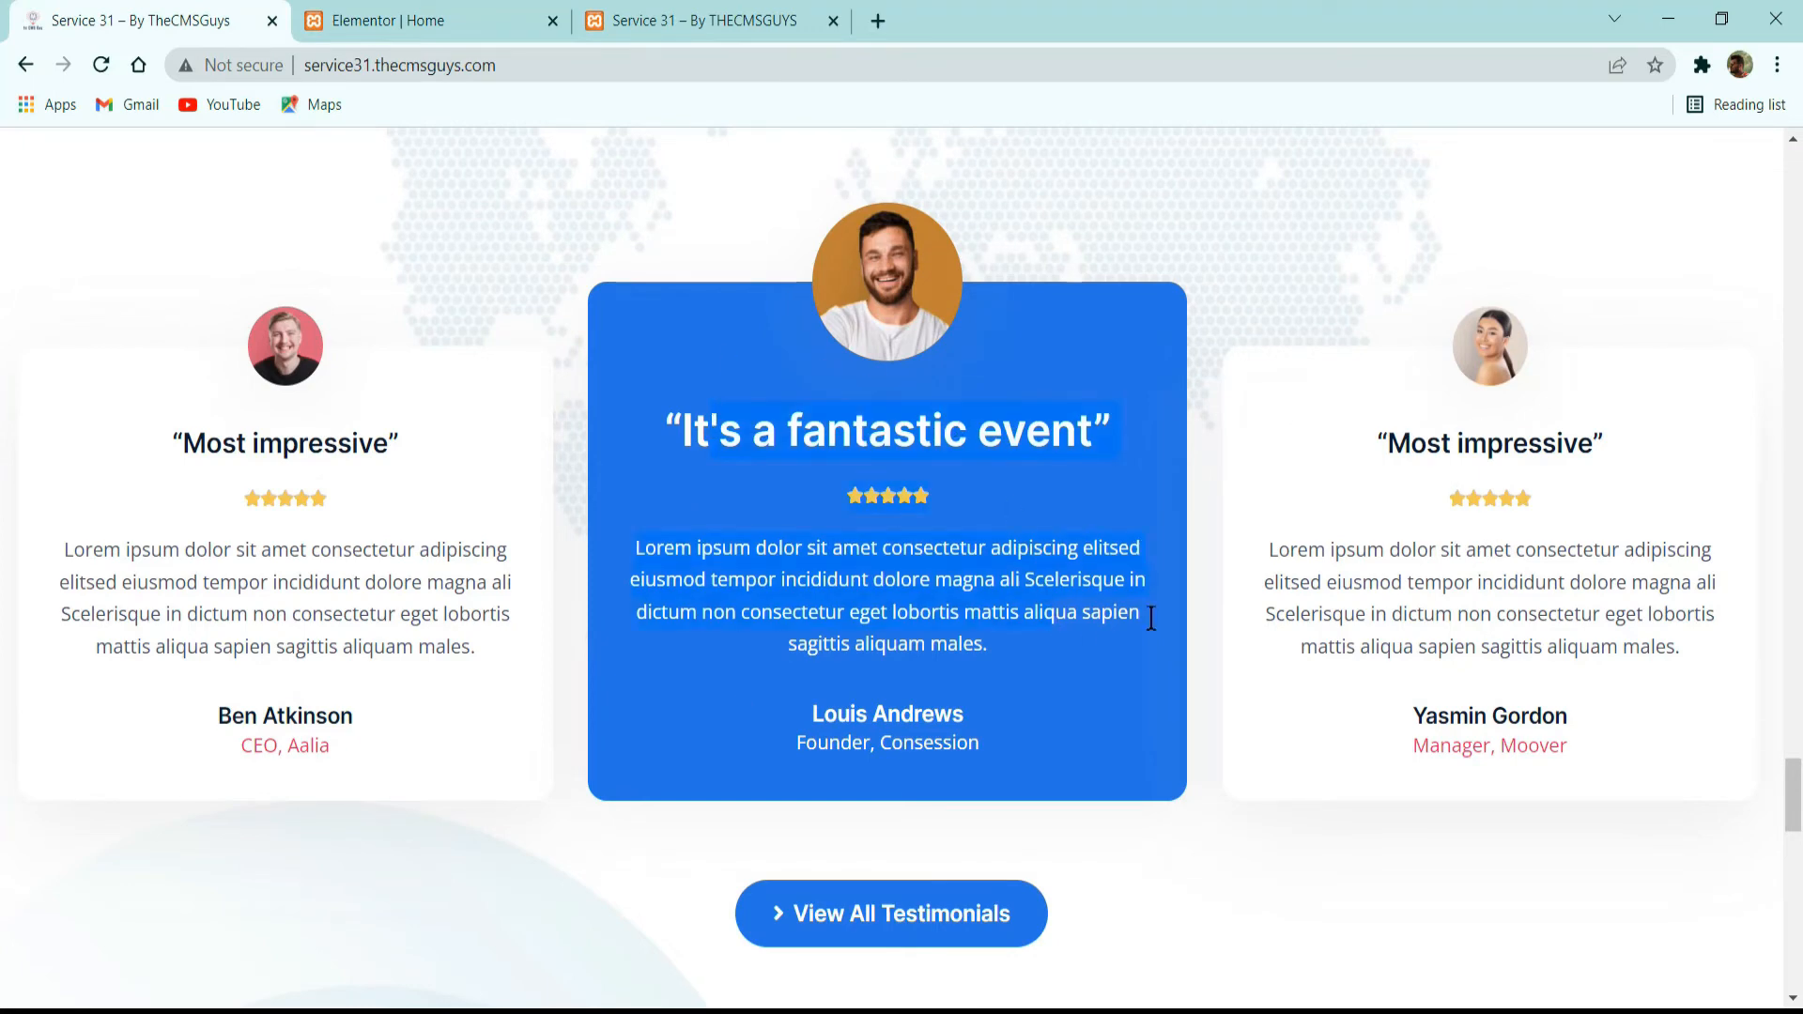
left_click_drag(1377, 444, 1411, 443)
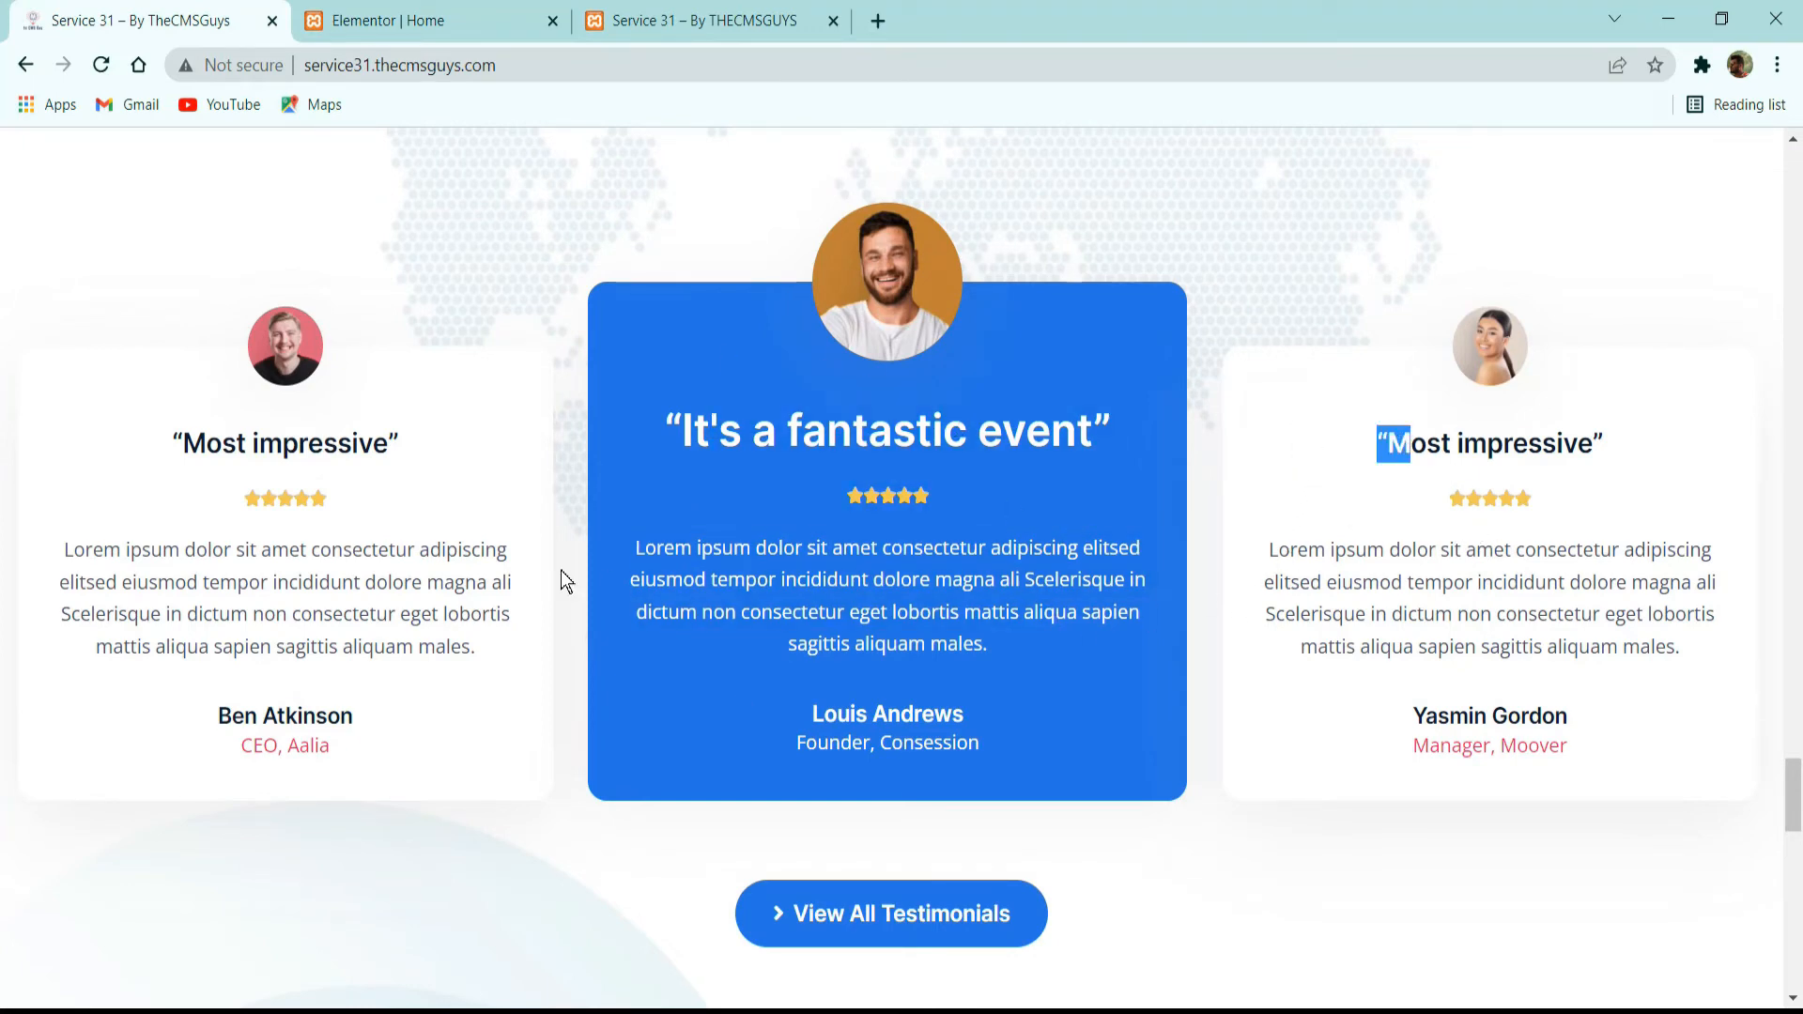
left_click(439, 571)
Return to the Elementor page and add an Inner Section below the "What Attendees Say" heading block in the same column.
left_click(457, 17)
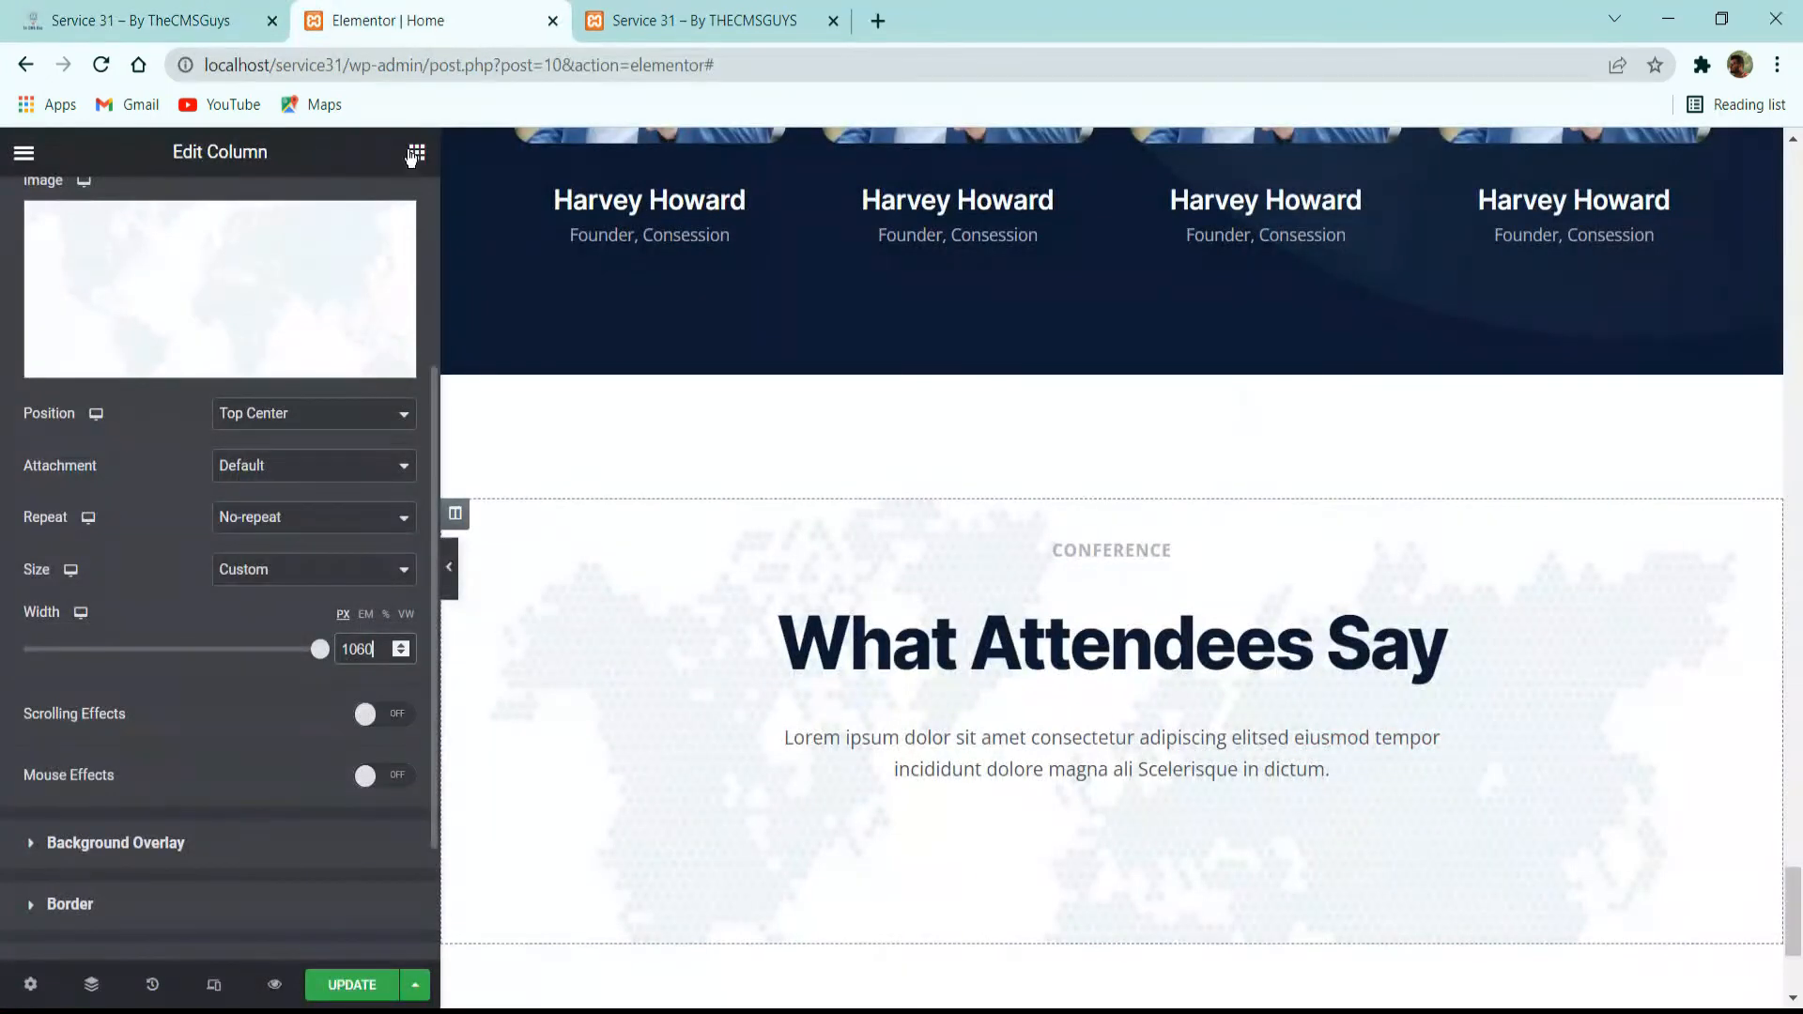
left_click(417, 153)
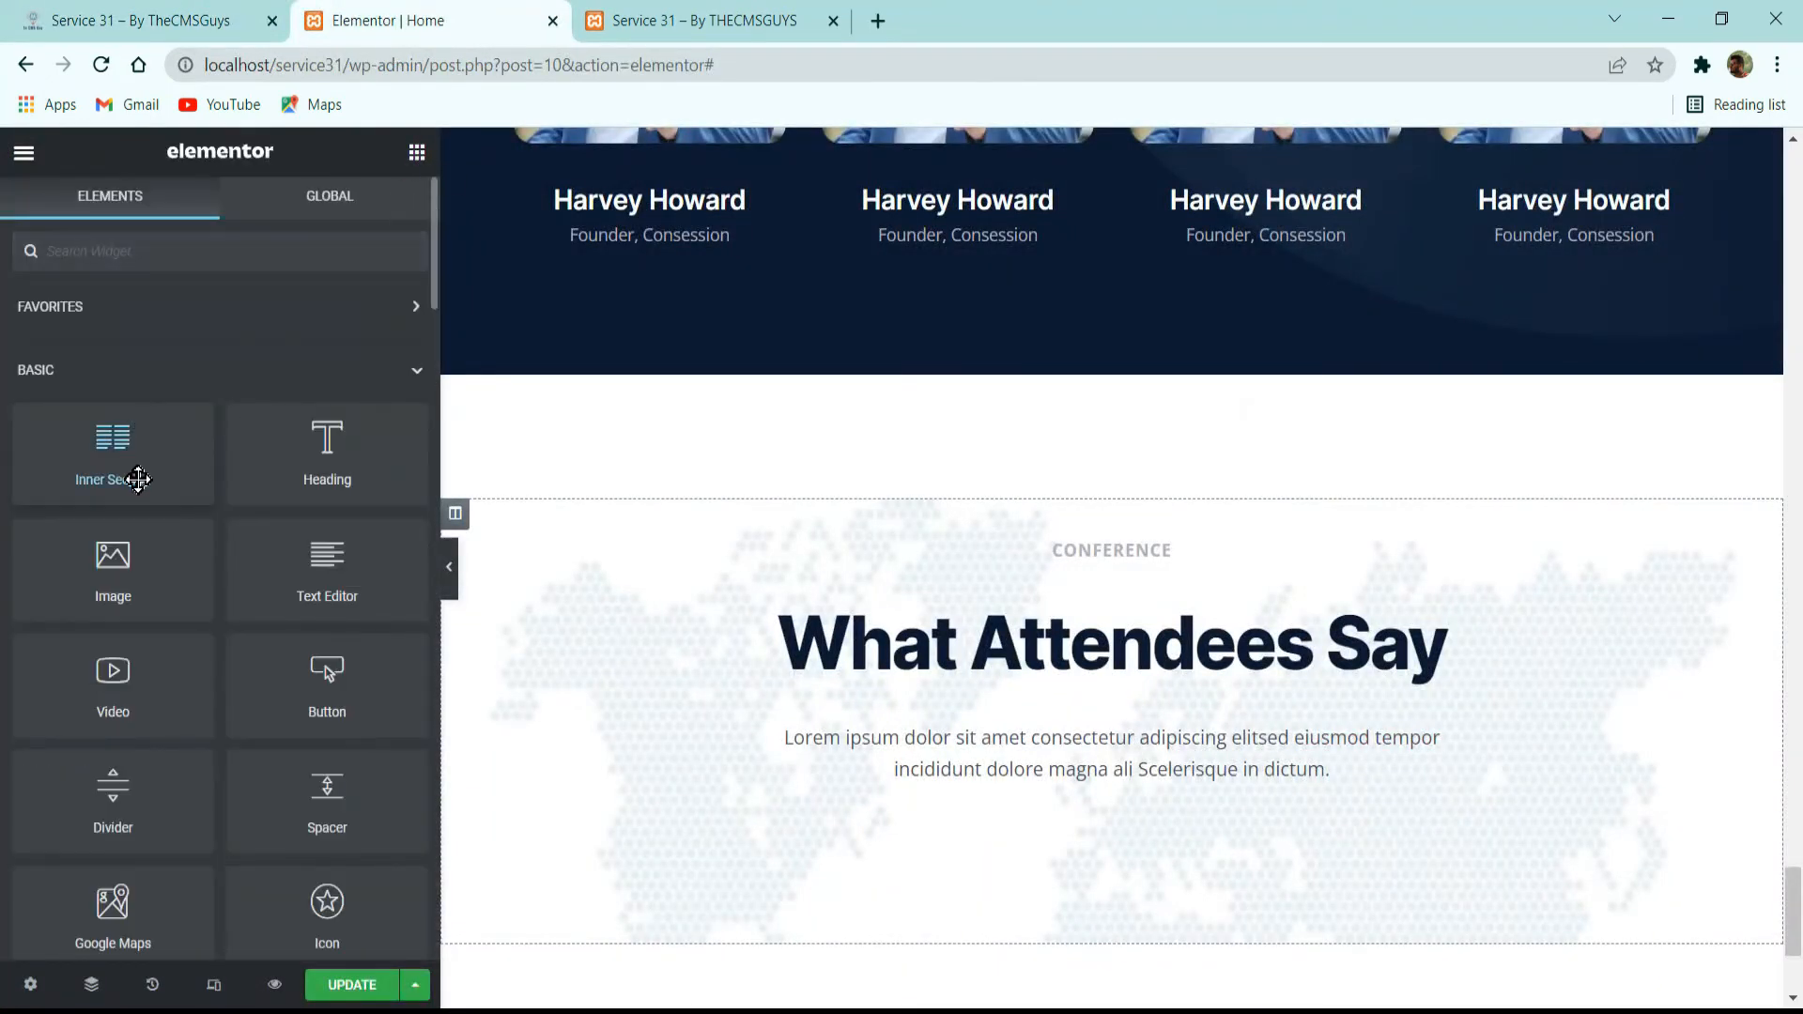
left_click_drag(134, 475, 1066, 847)
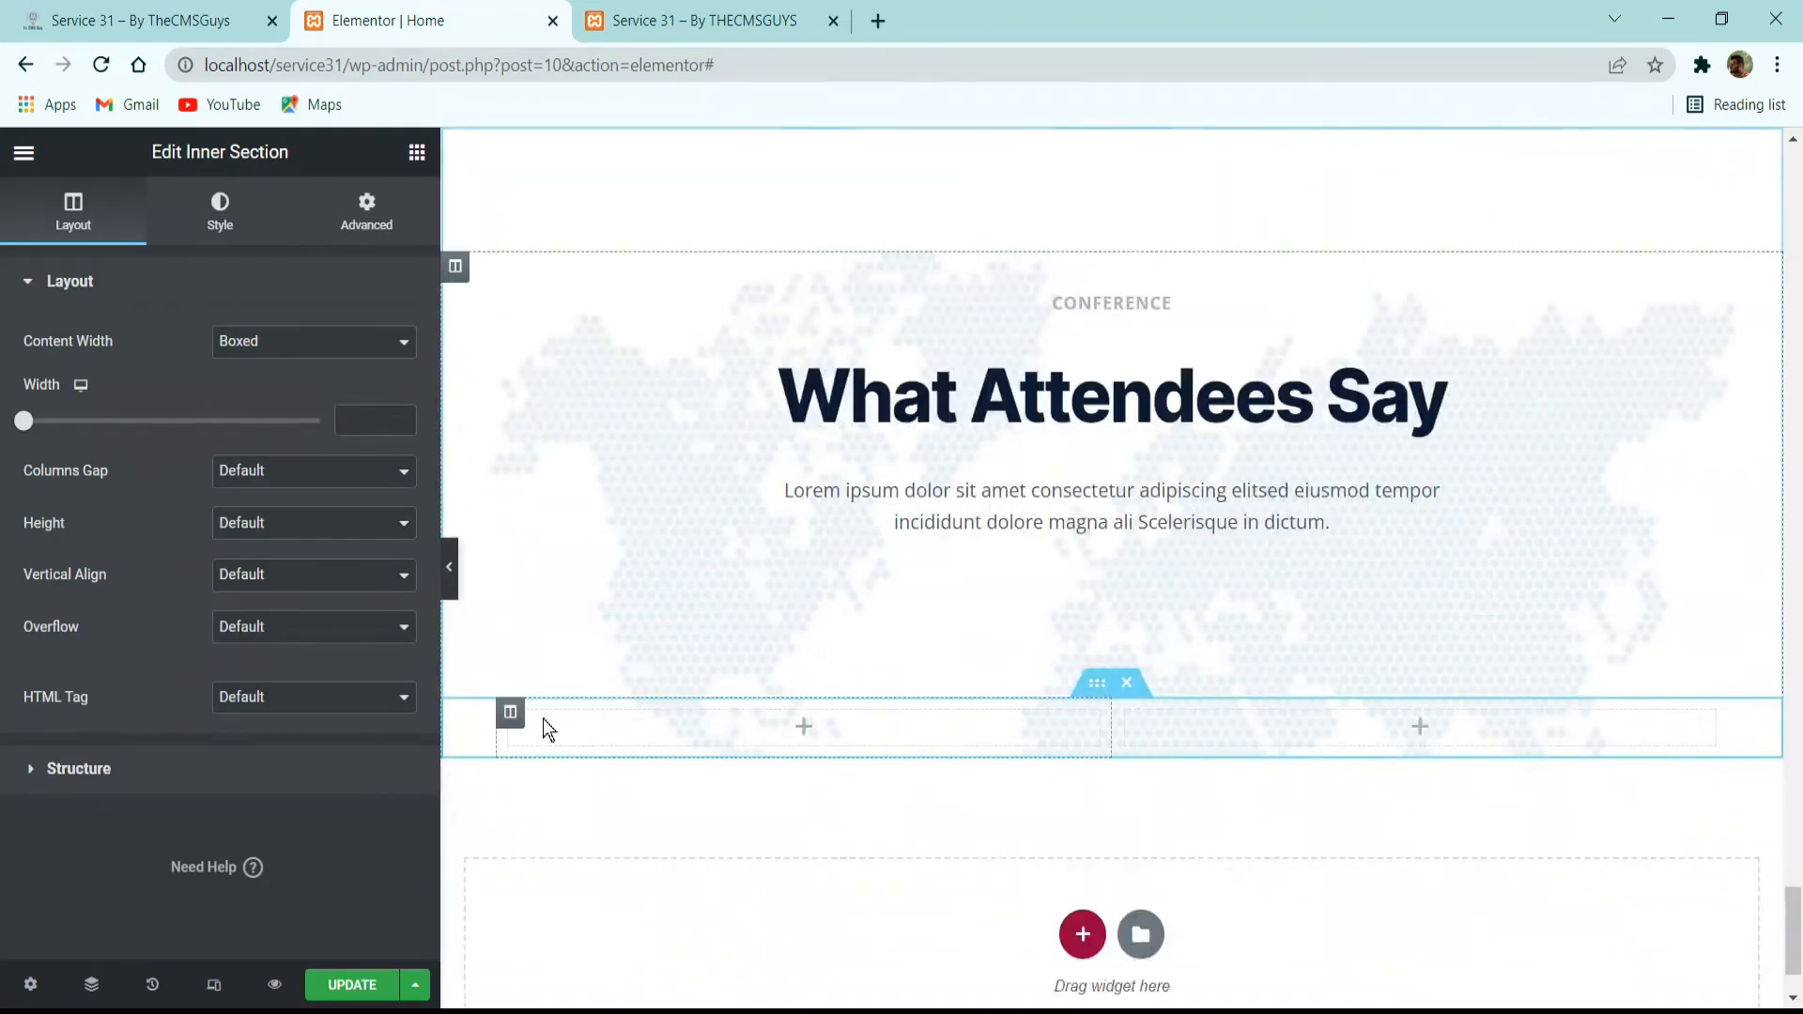
Add a third column to the Inner Section and set its boxed content width to 1570.
right_click(514, 715)
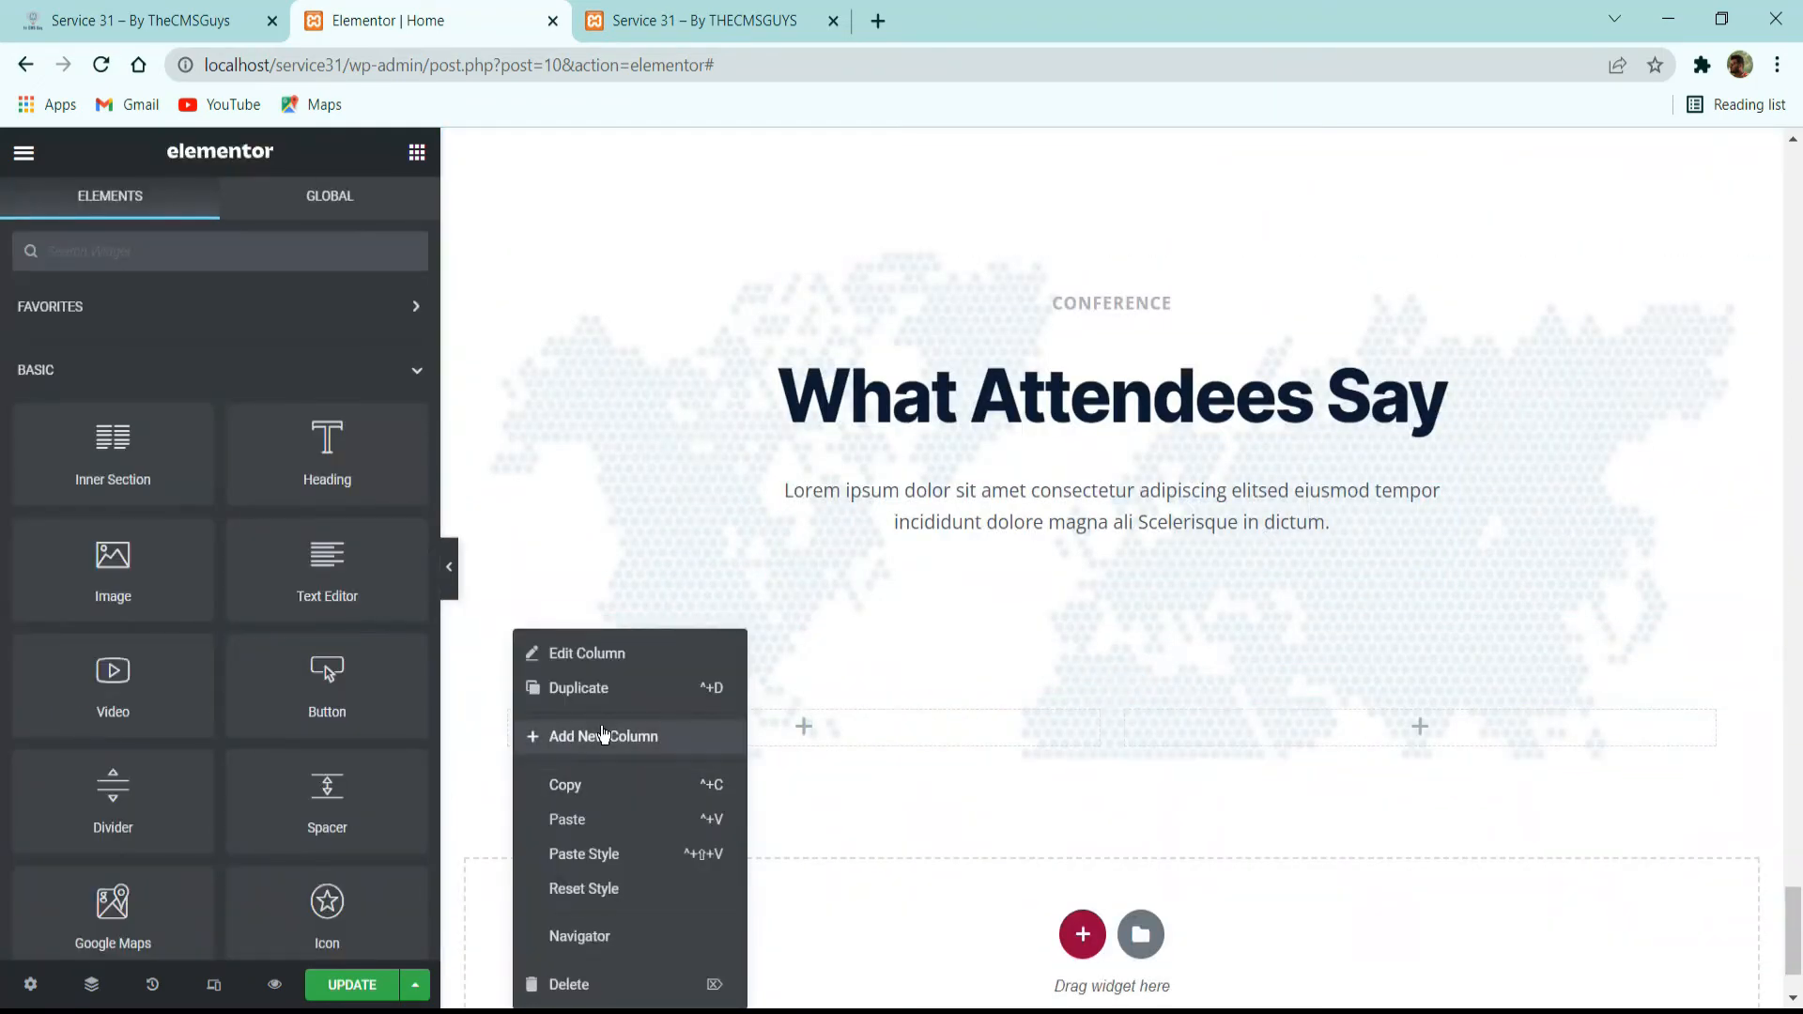
left_click(604, 736)
left_click(1097, 683)
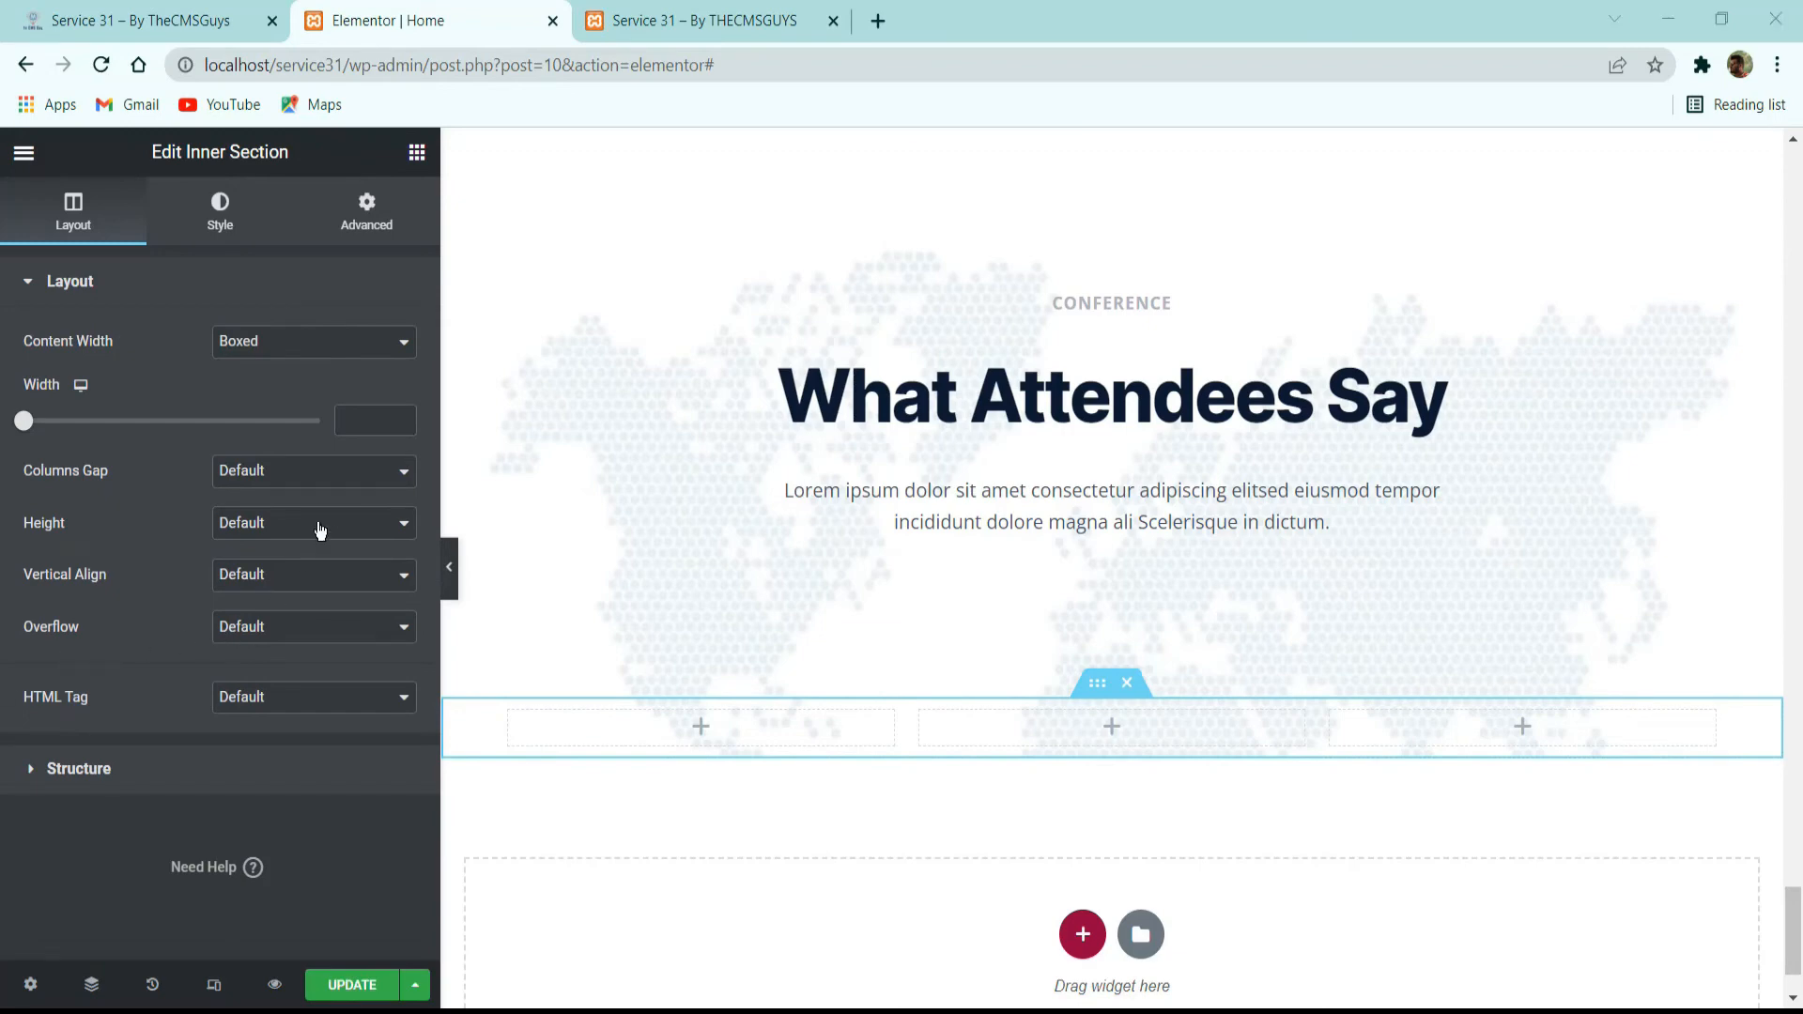
type("1570")
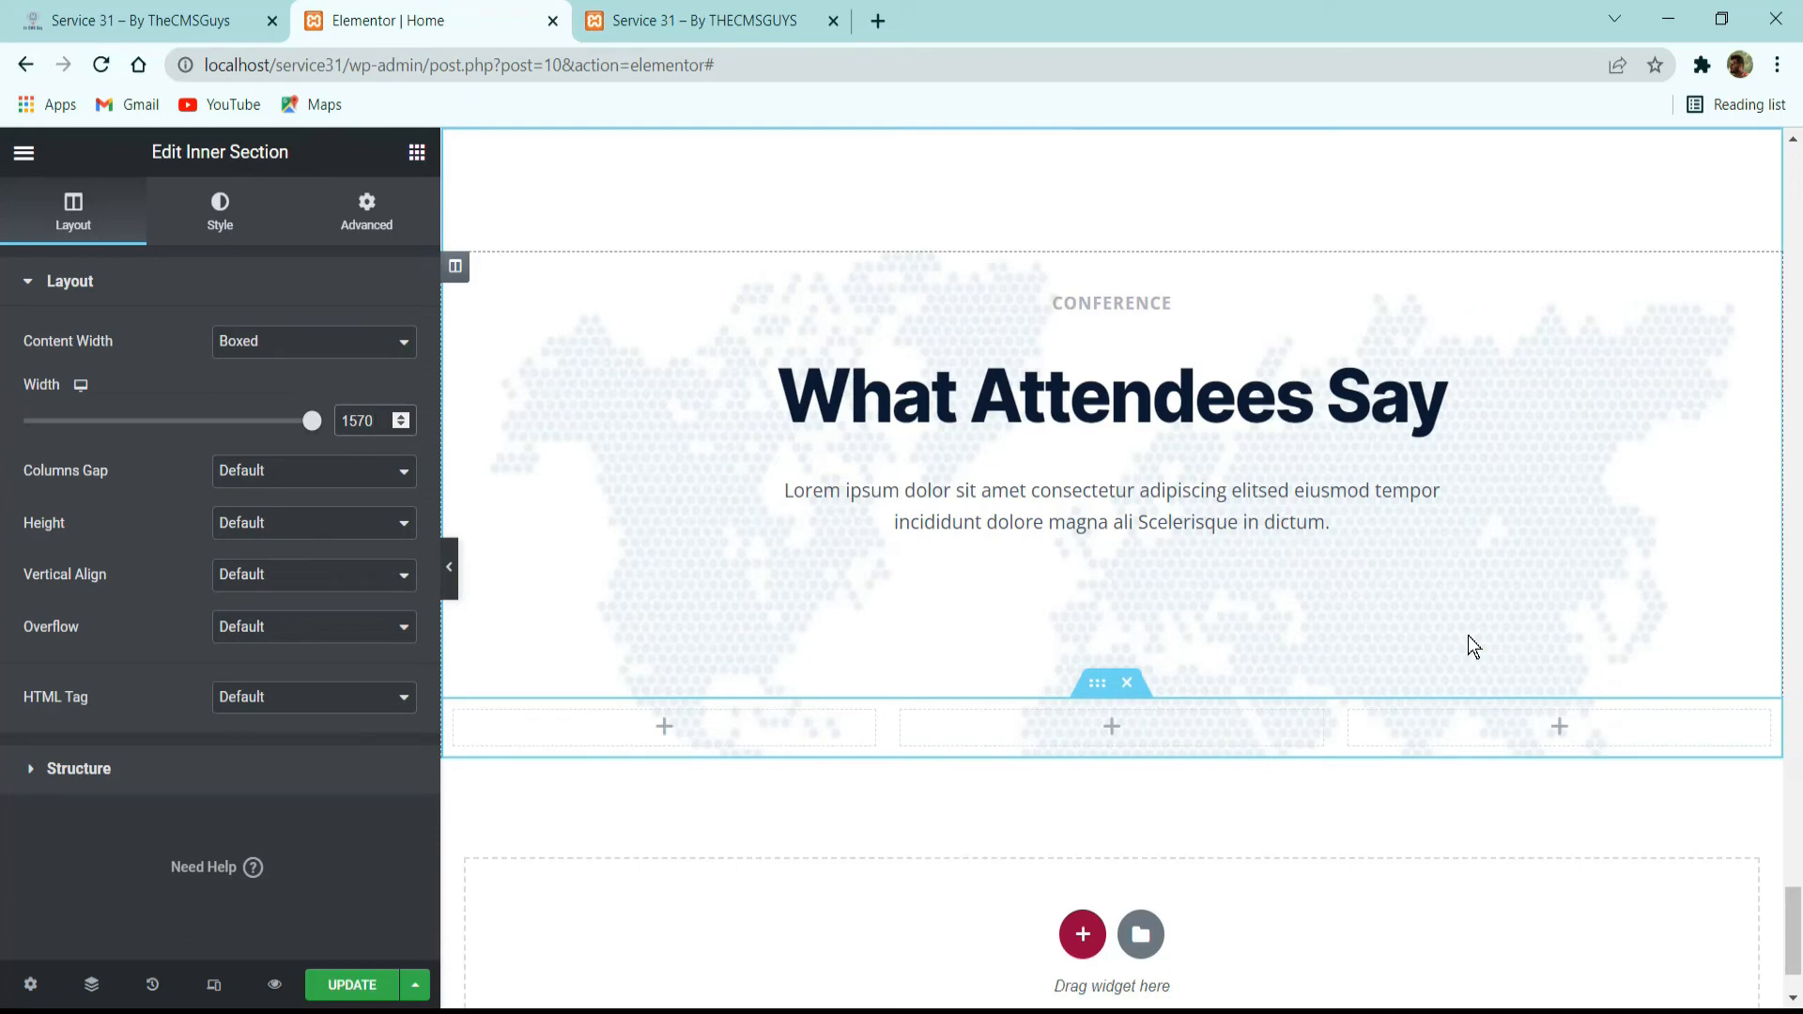
Set the Inner Section's columns gap to No Gap and its top and bottom margins to 64 px.
left_click(315, 472)
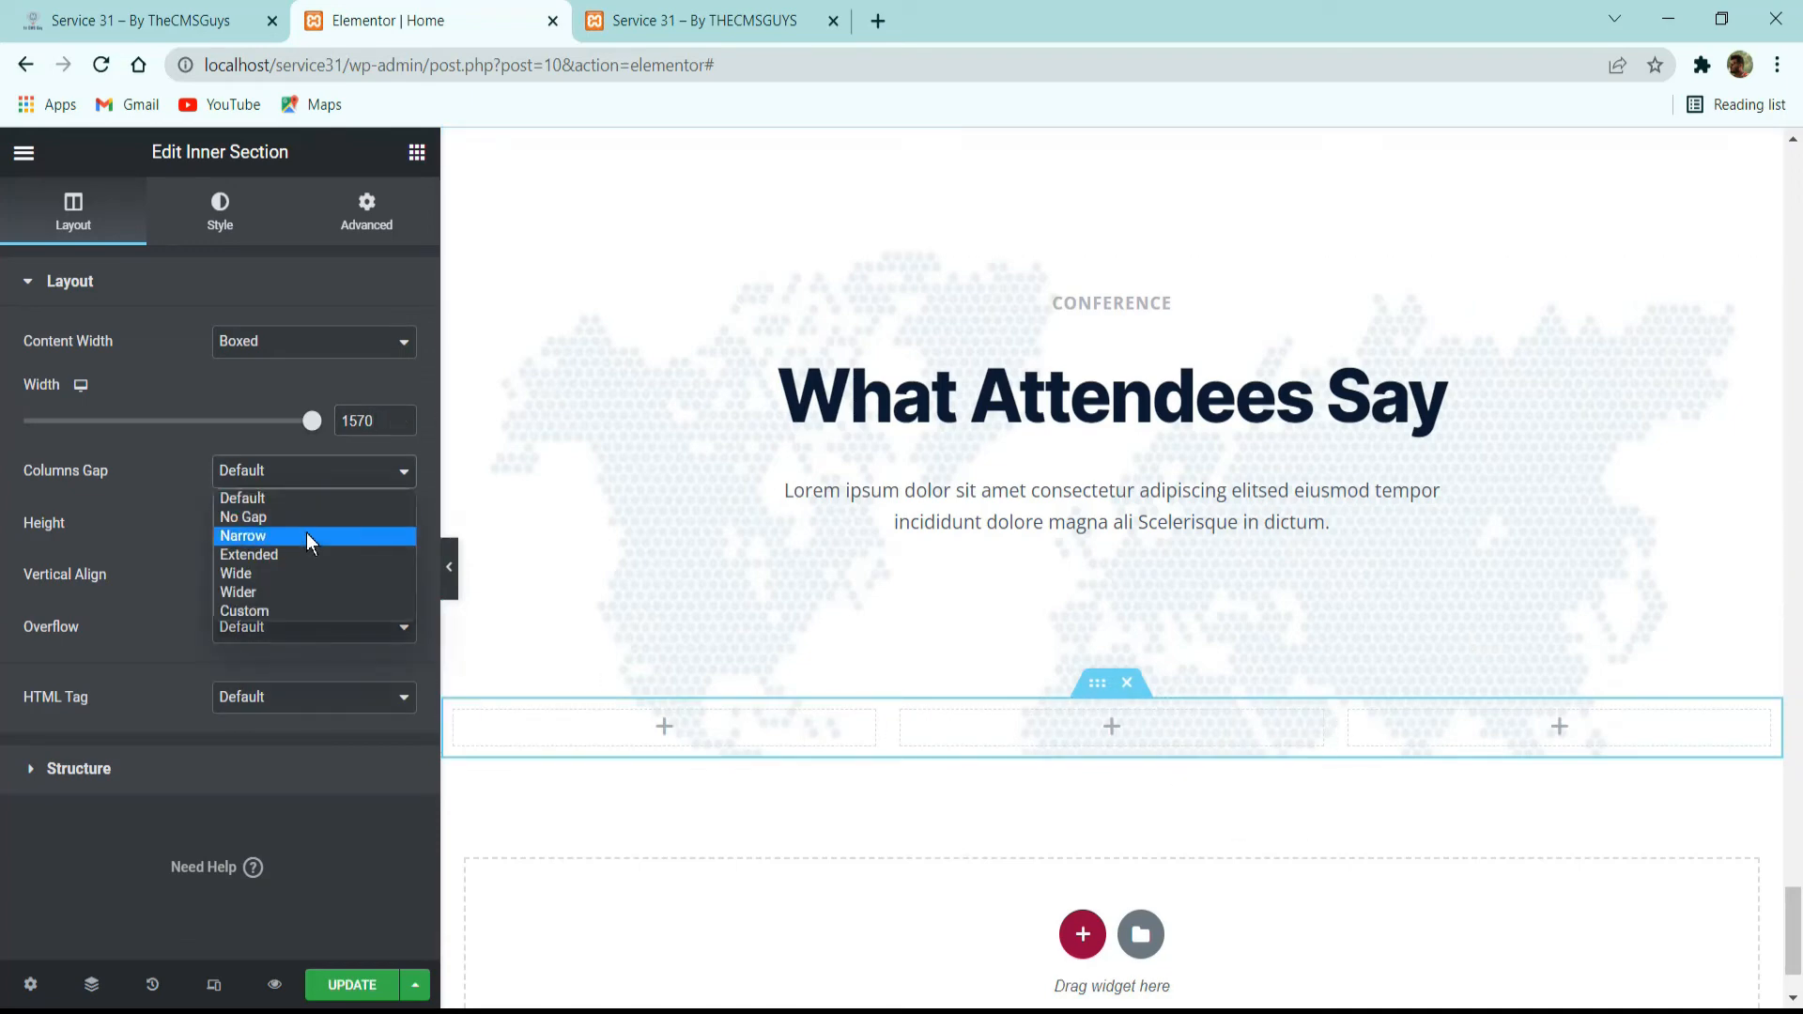
left_click(309, 518)
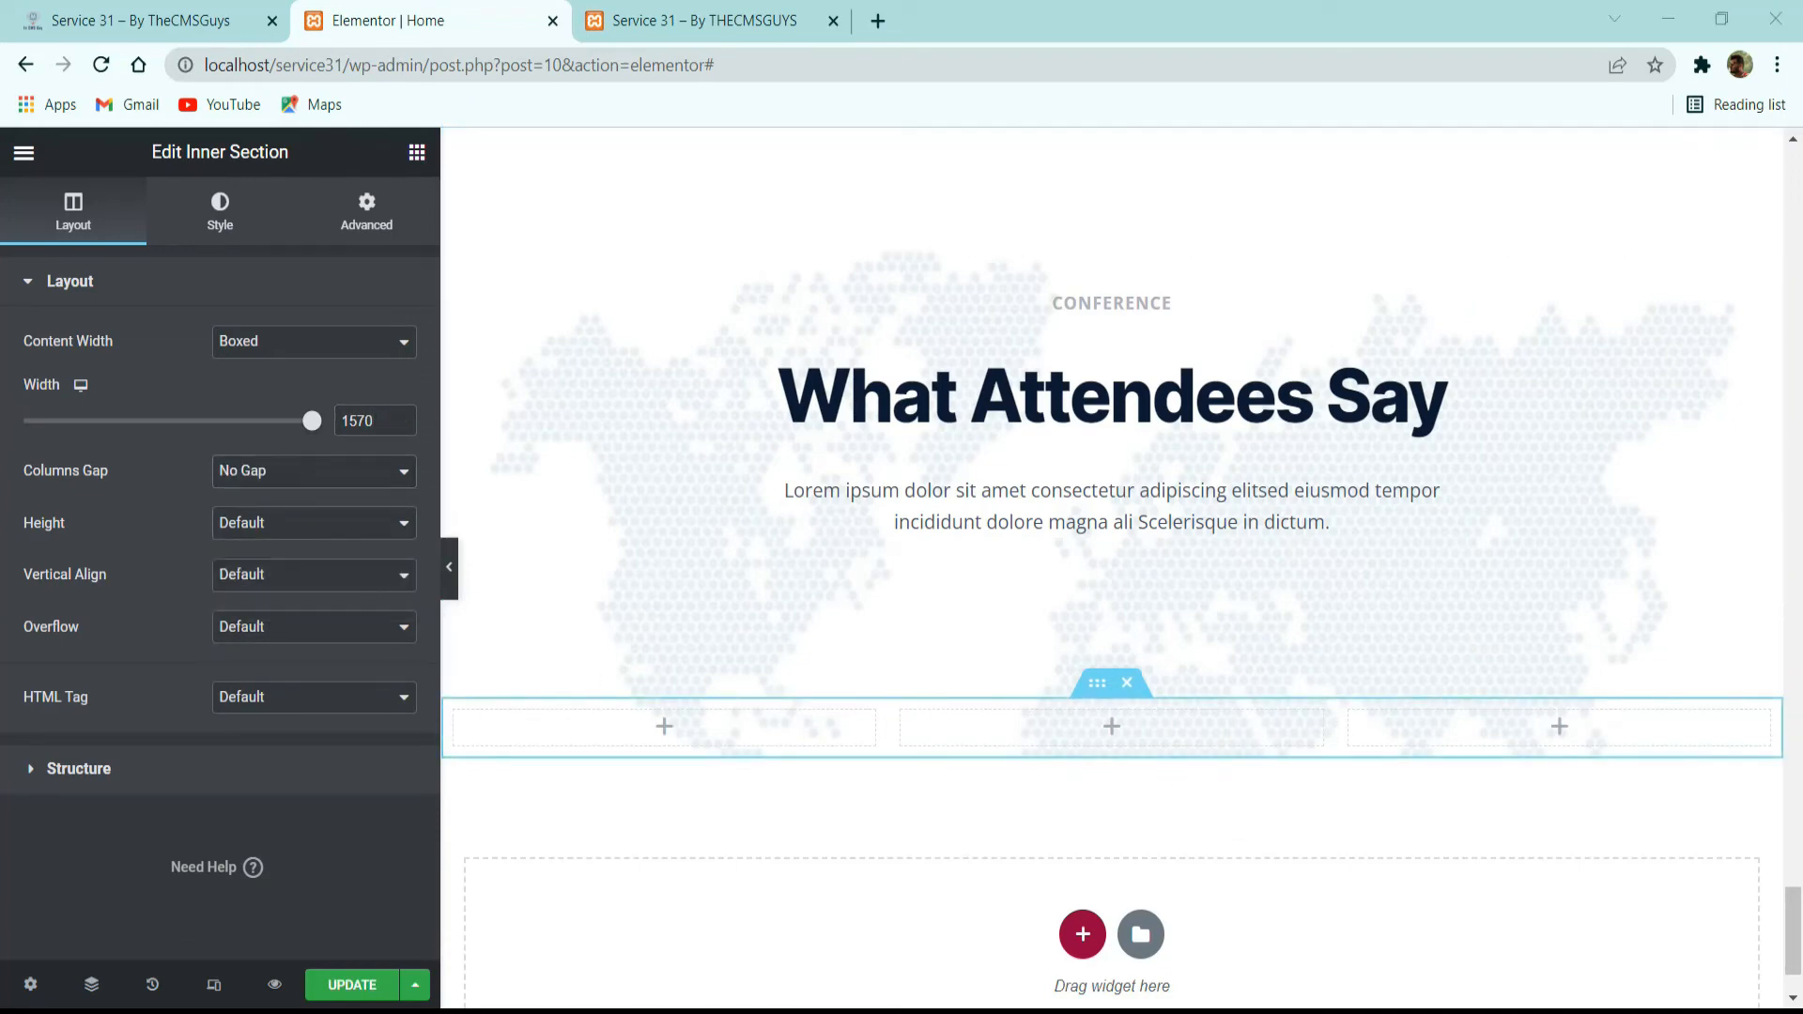
left_click(371, 218)
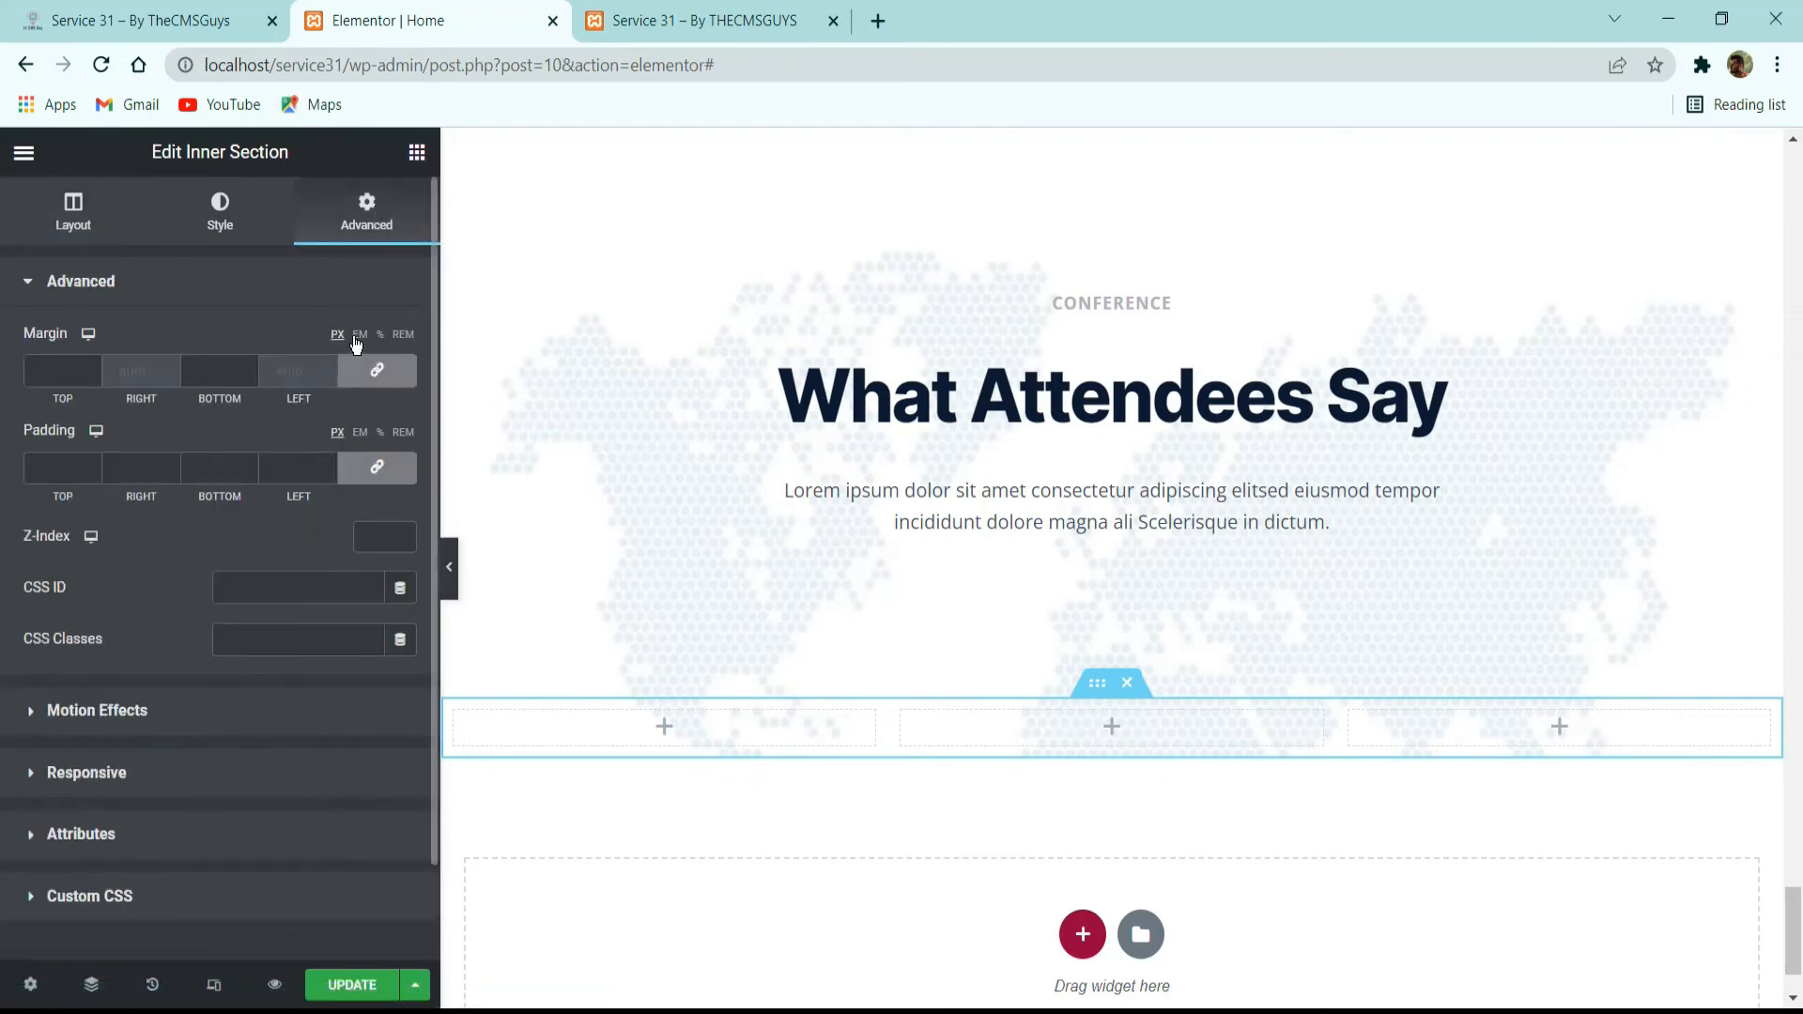
left_click(73, 368)
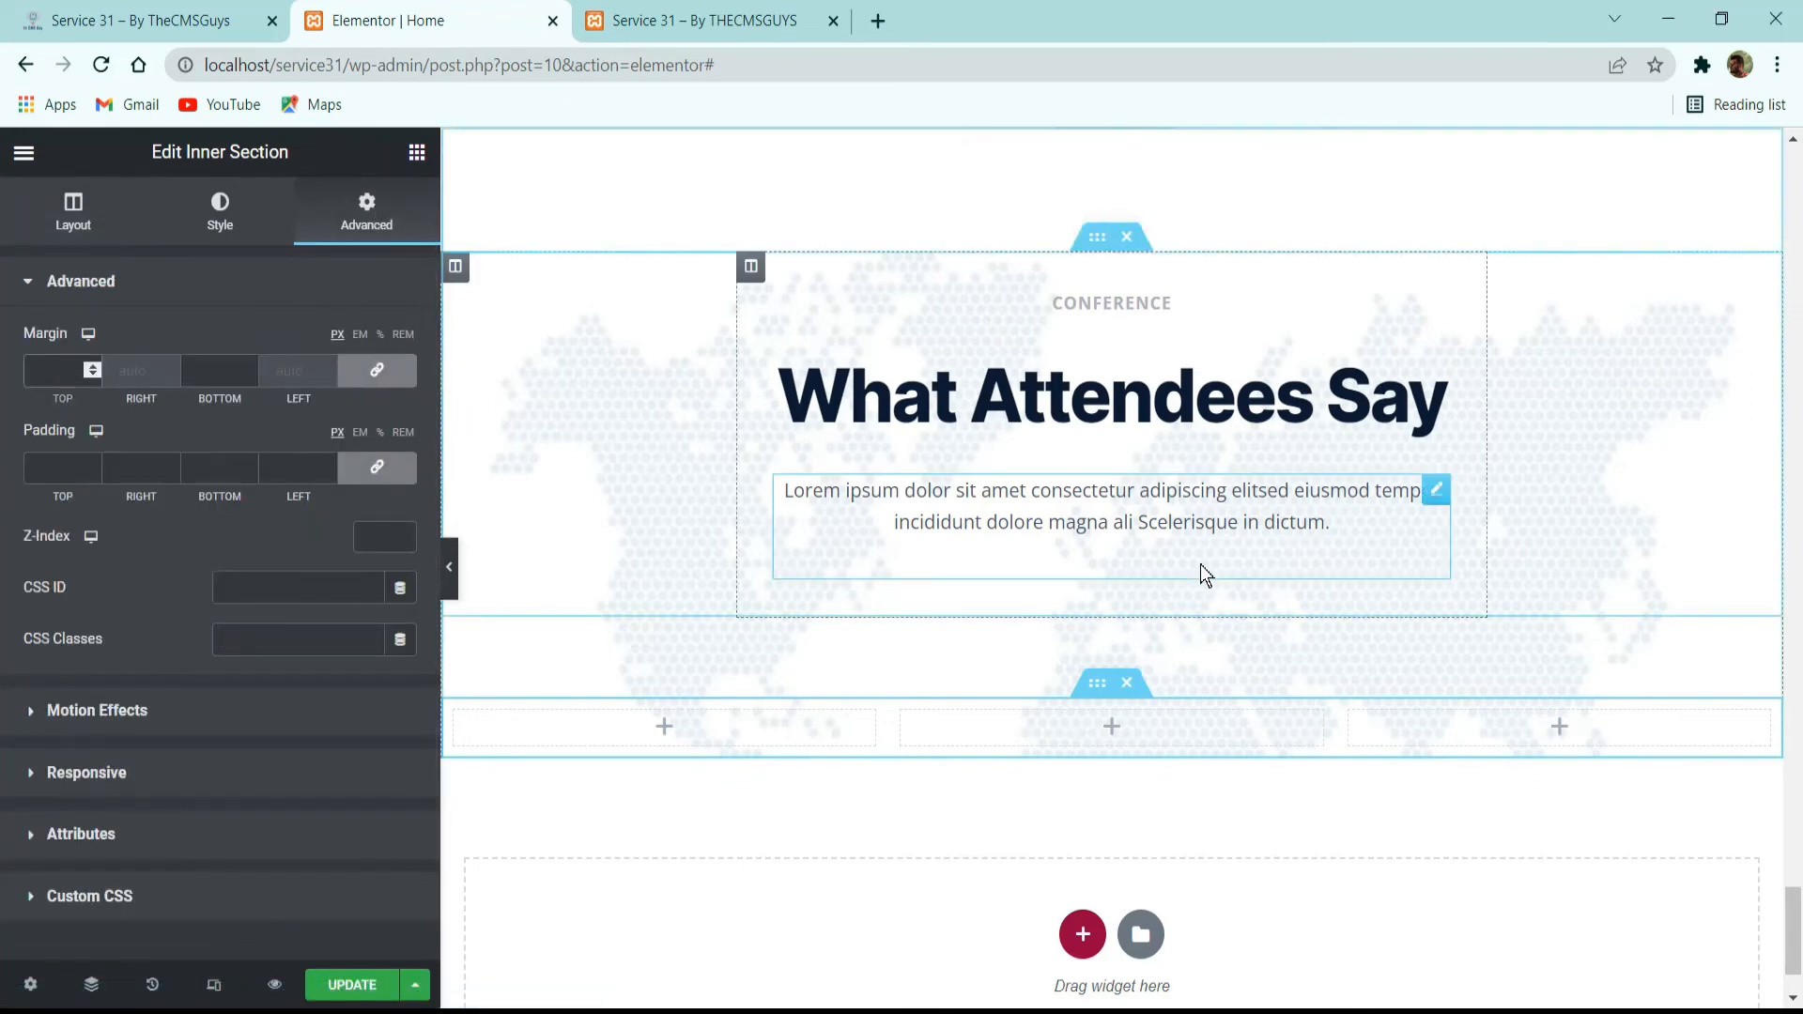
type("64")
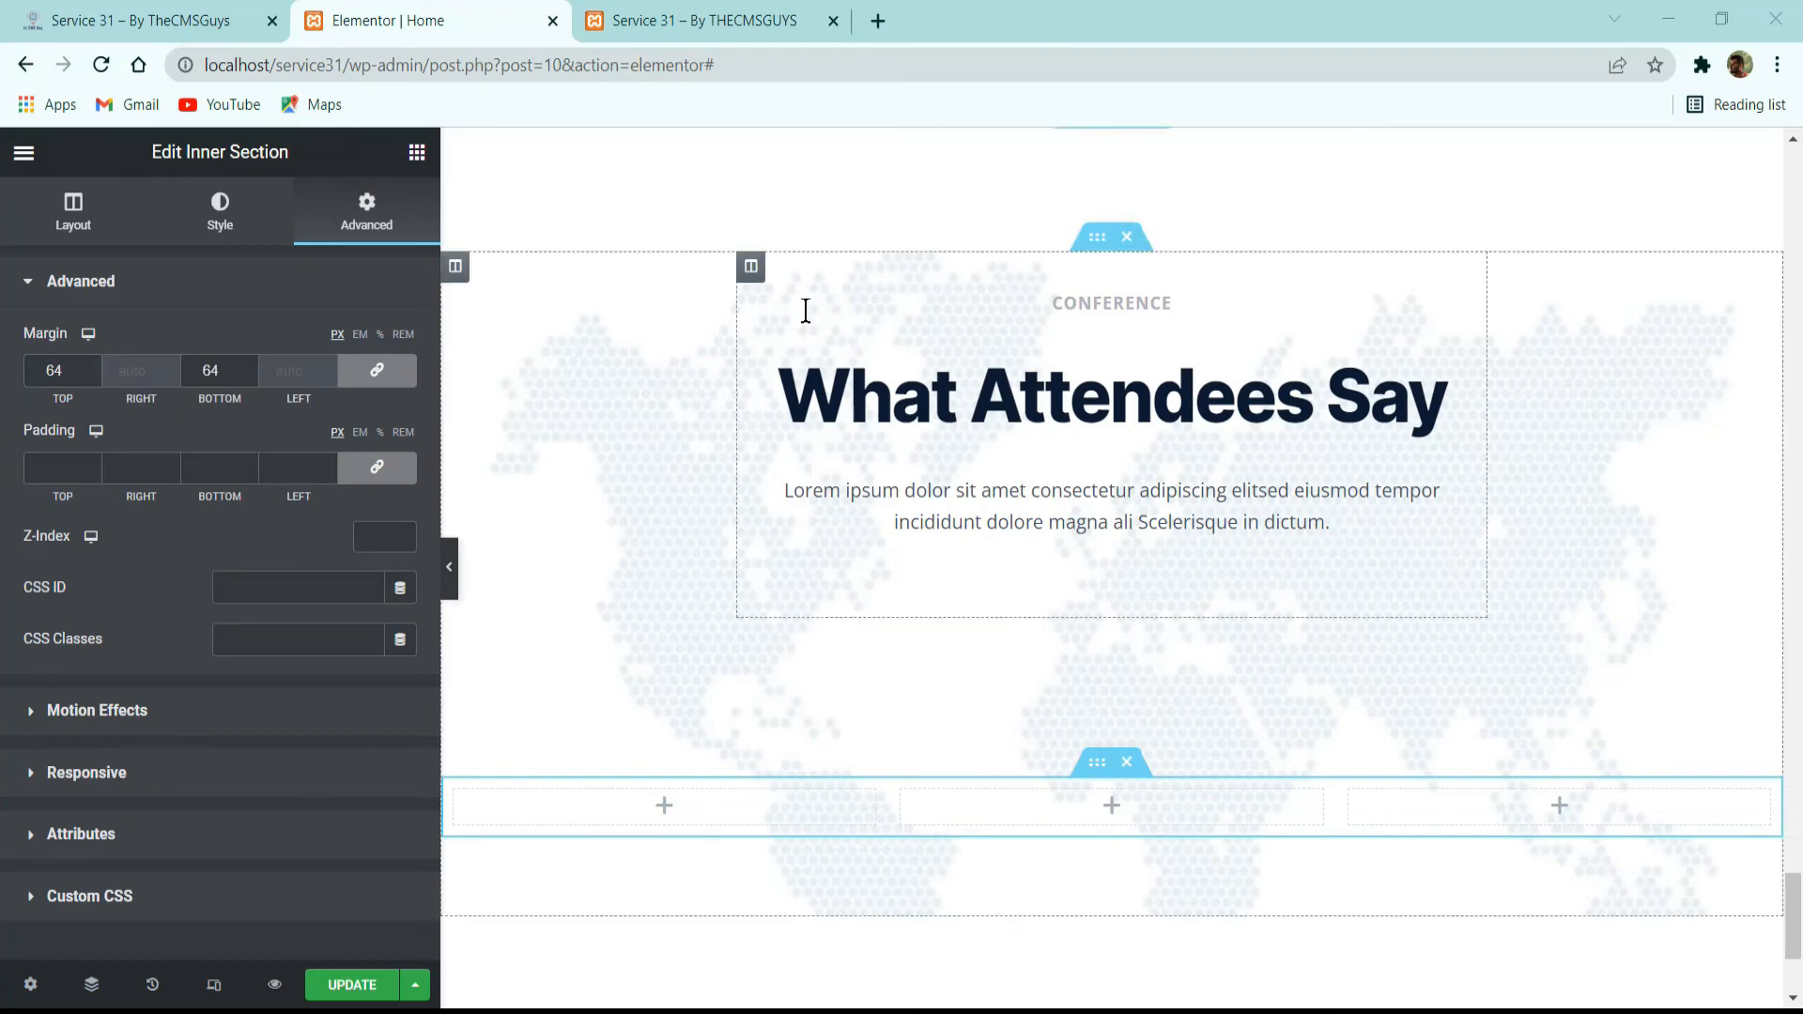
Check the reference site's testimonial cards and add an Image widget to the first column of the Inner Section.
left_click(132, 19)
left_click(323, 19)
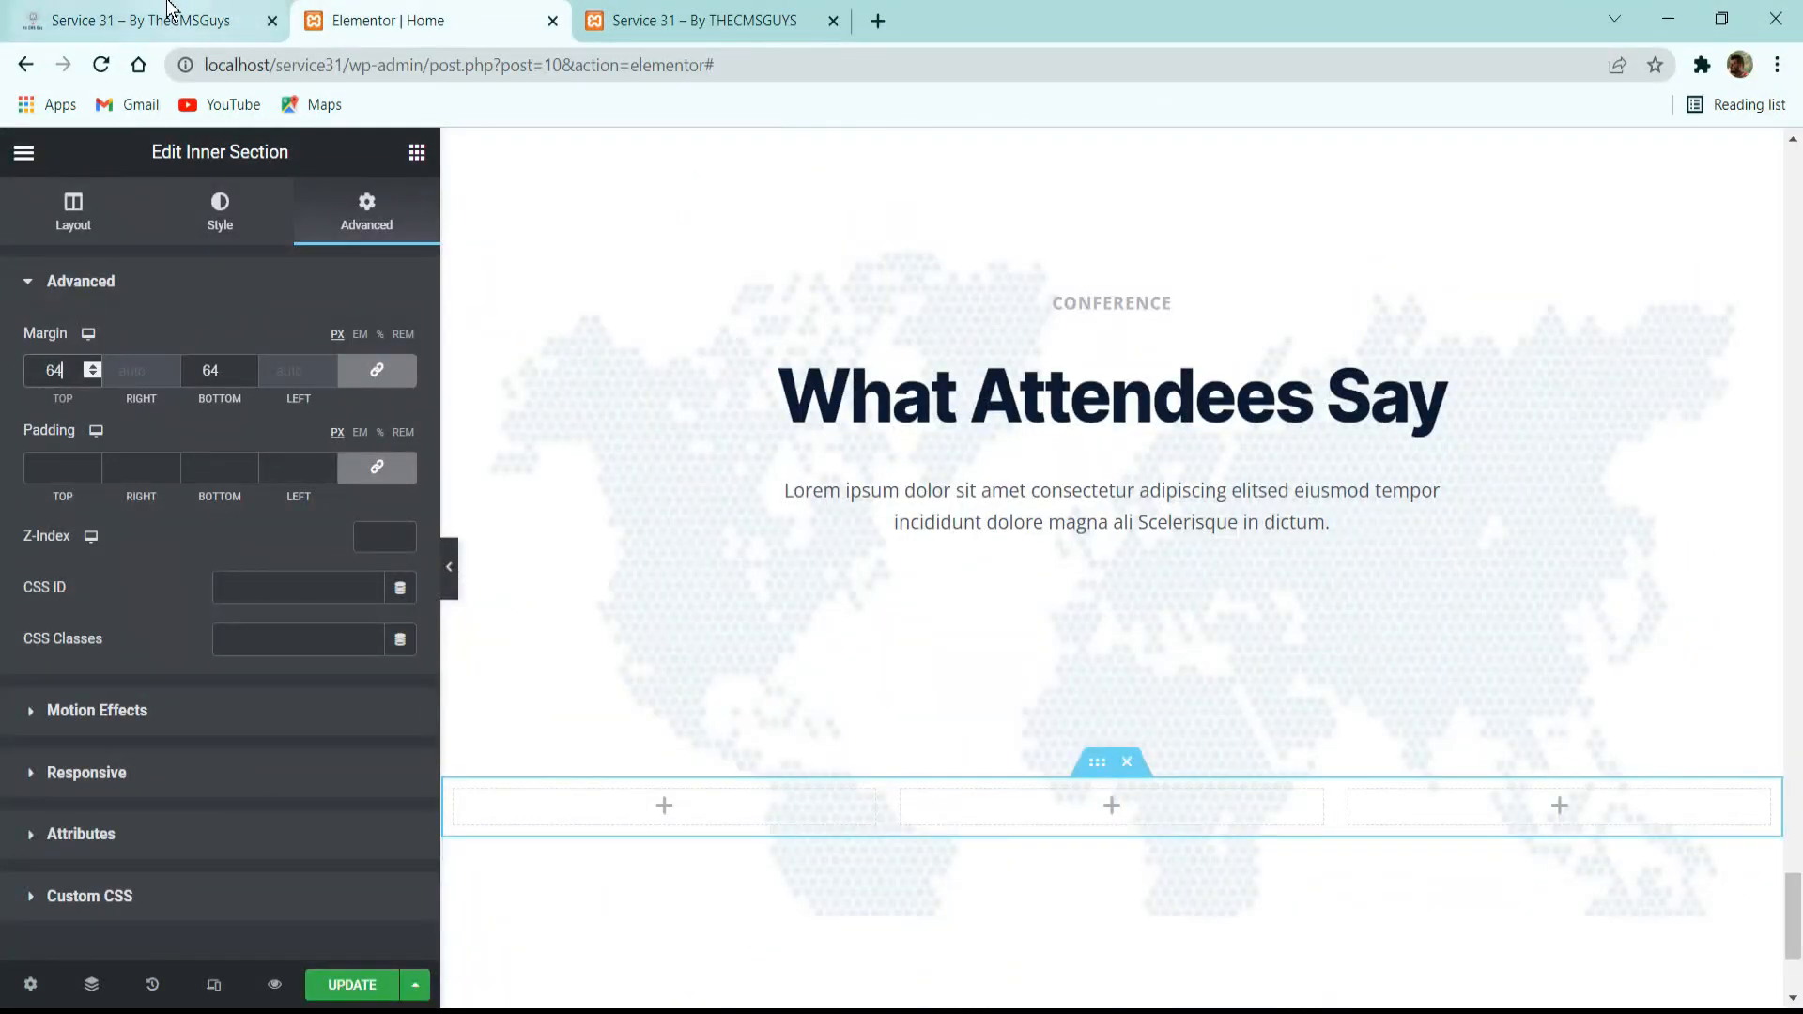
left_click(494, 810)
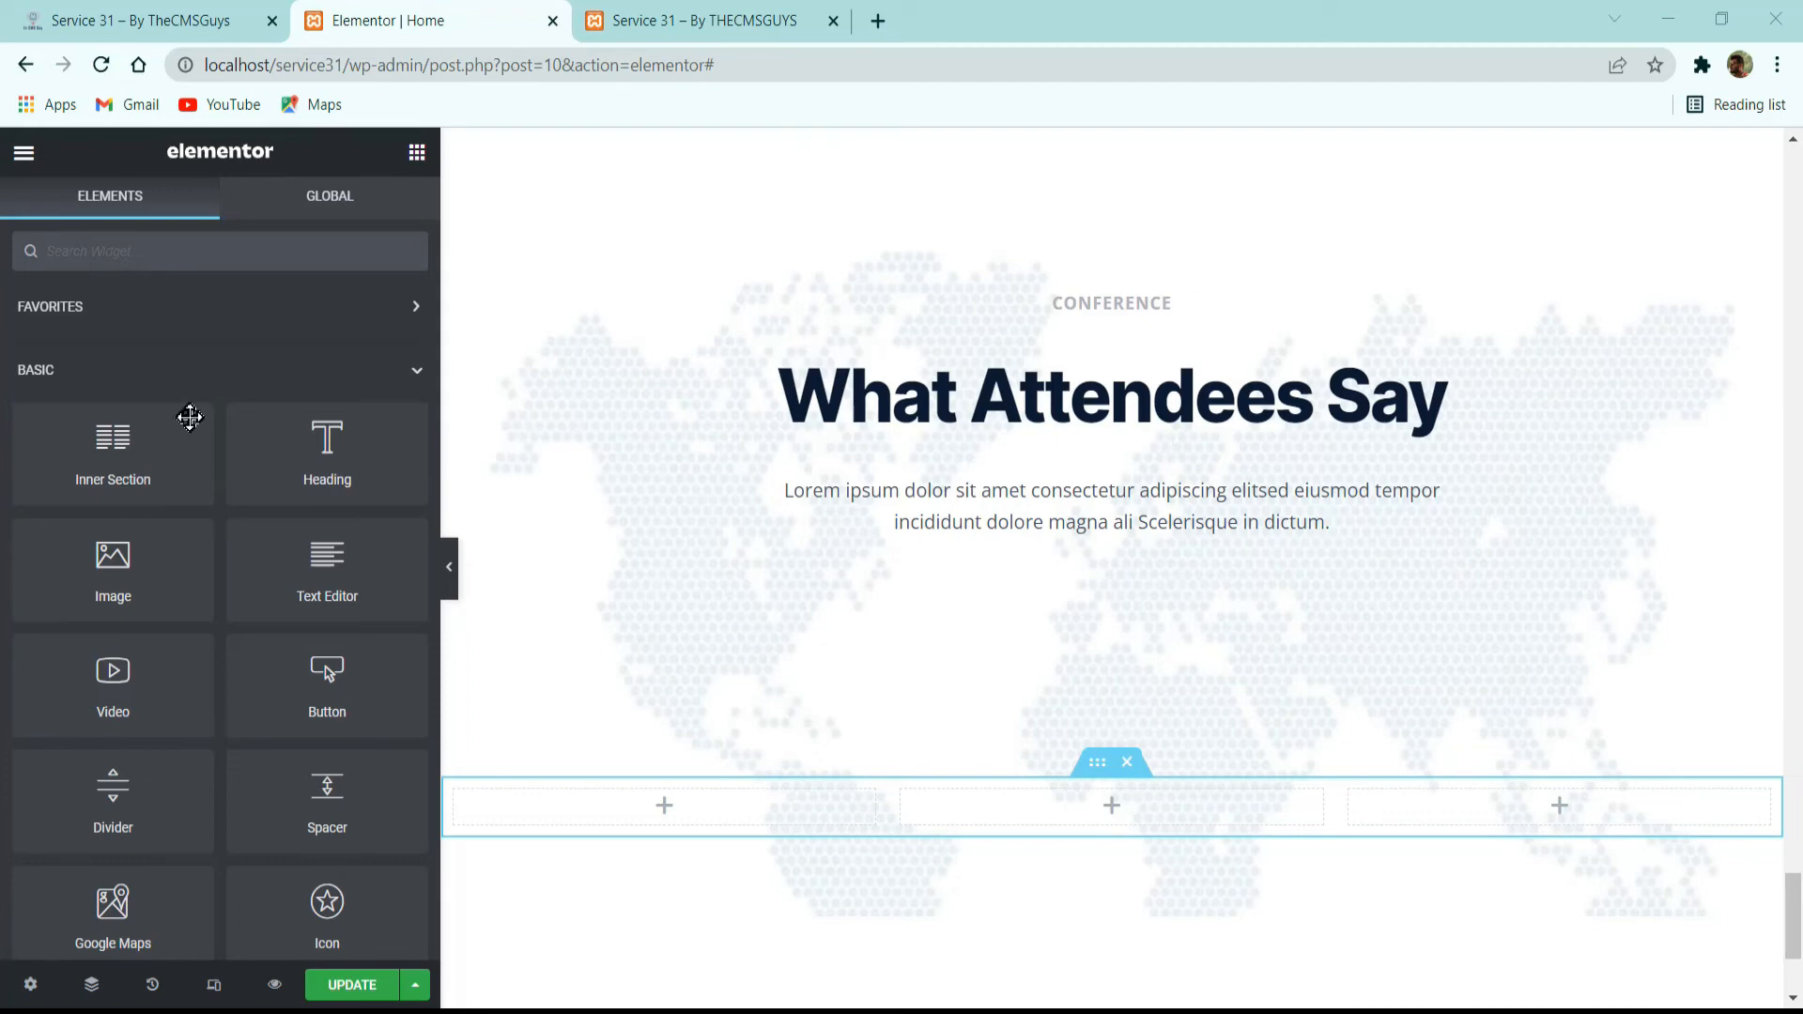
left_click(188, 19)
left_click(508, 13)
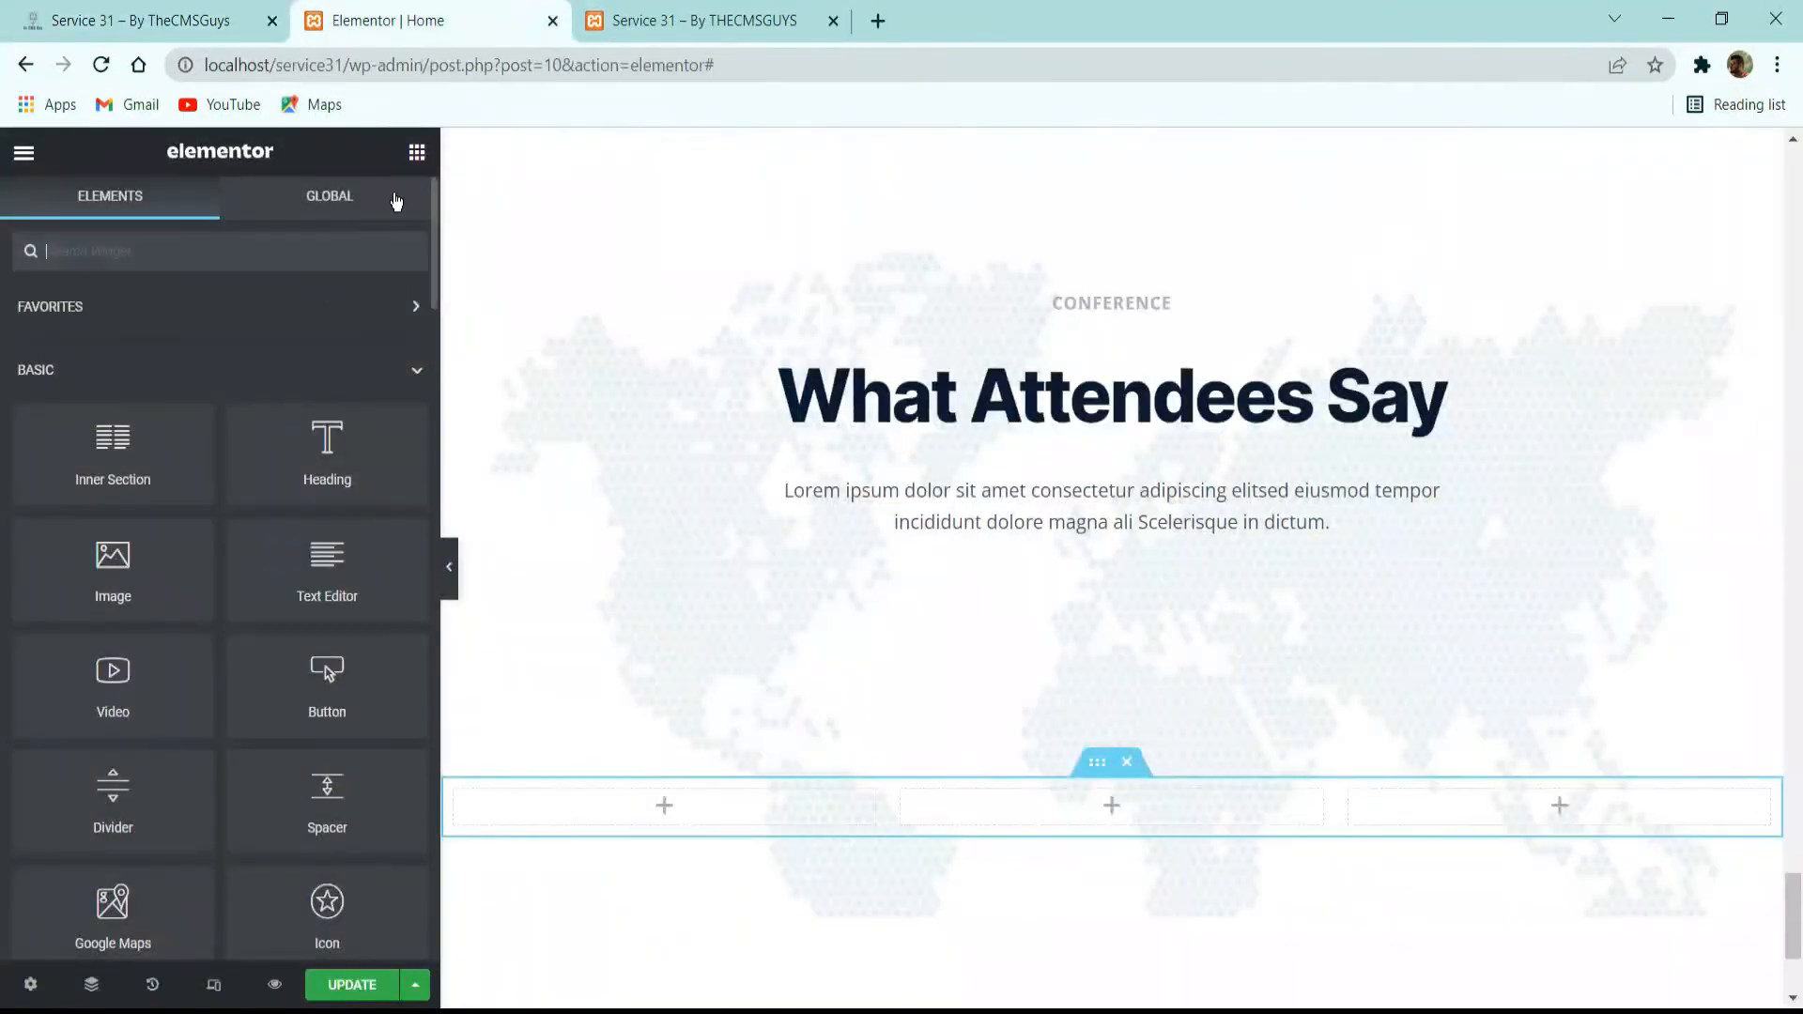
left_click(317, 256)
type("image")
left_click_drag(159, 371, 679, 813)
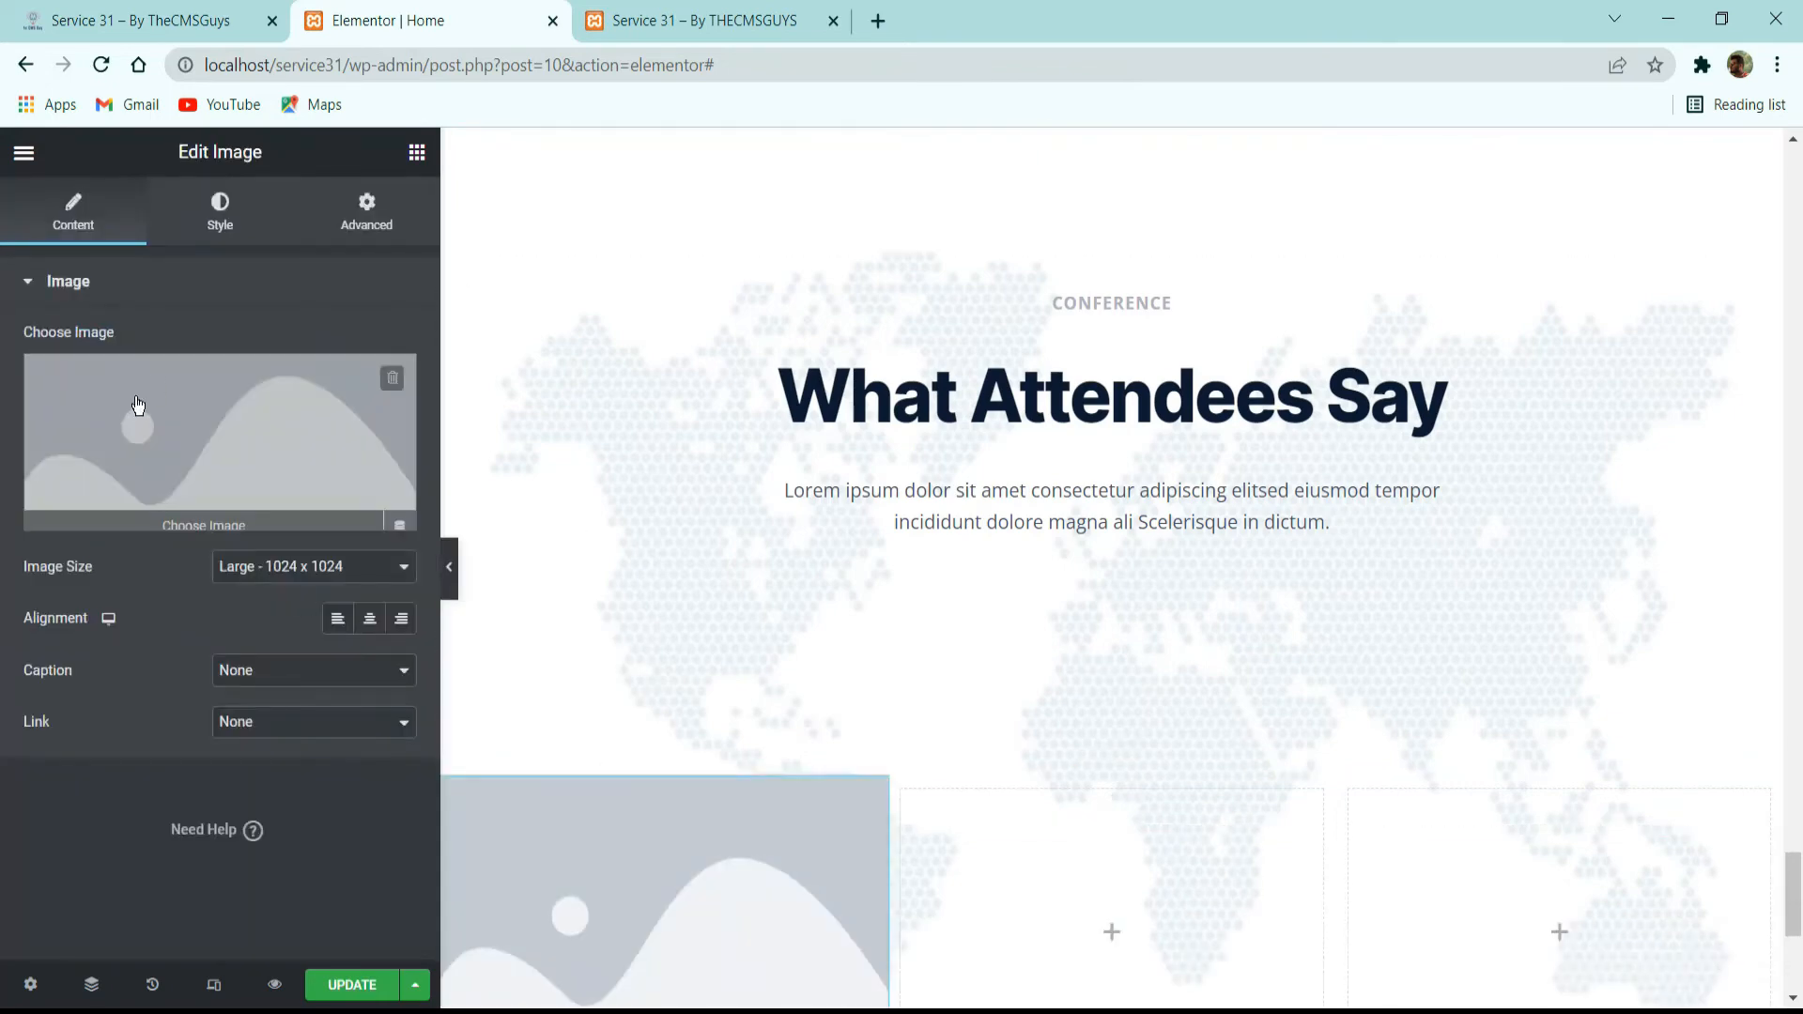
Insert the media library photo of the smiling man in black on a pink background into the image widget.
left_click(137, 405)
scroll(863, 563, "down", 8)
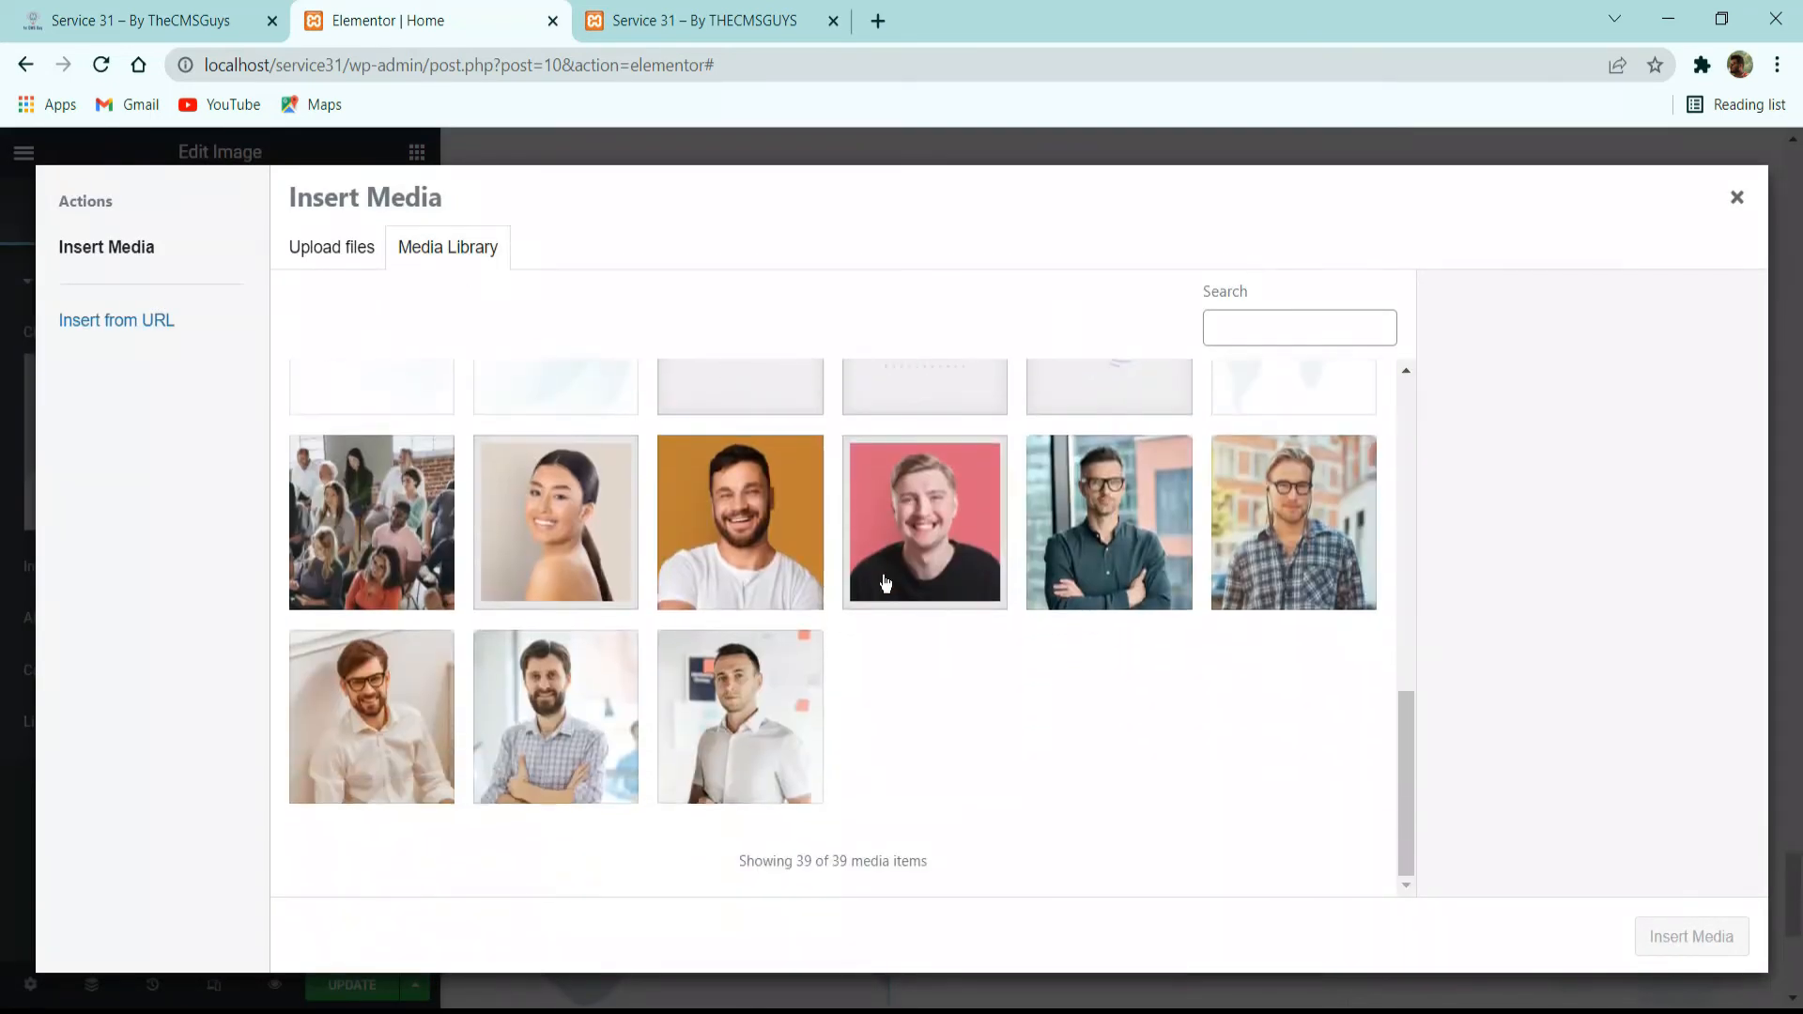
left_click(885, 583)
left_click(1658, 937)
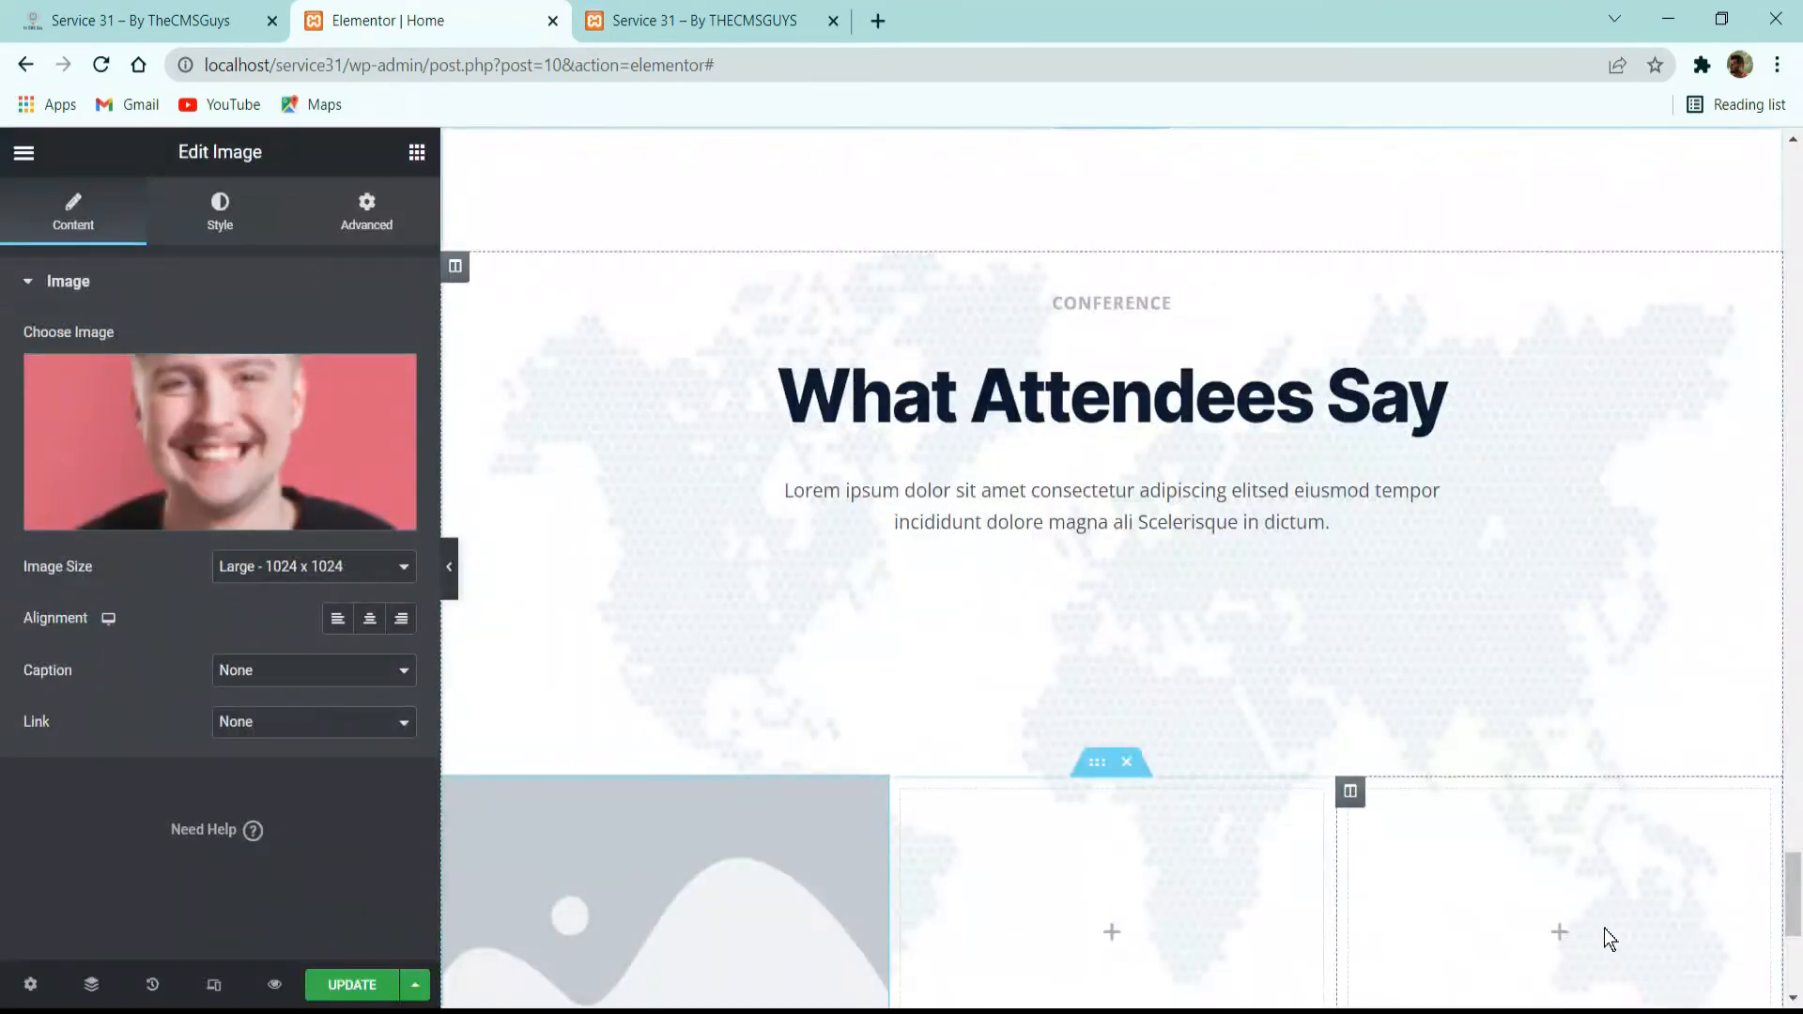
Set the portrait's max width to 64 px and its border radius to 100 px on all corners.
scroll(865, 833, "down", 3)
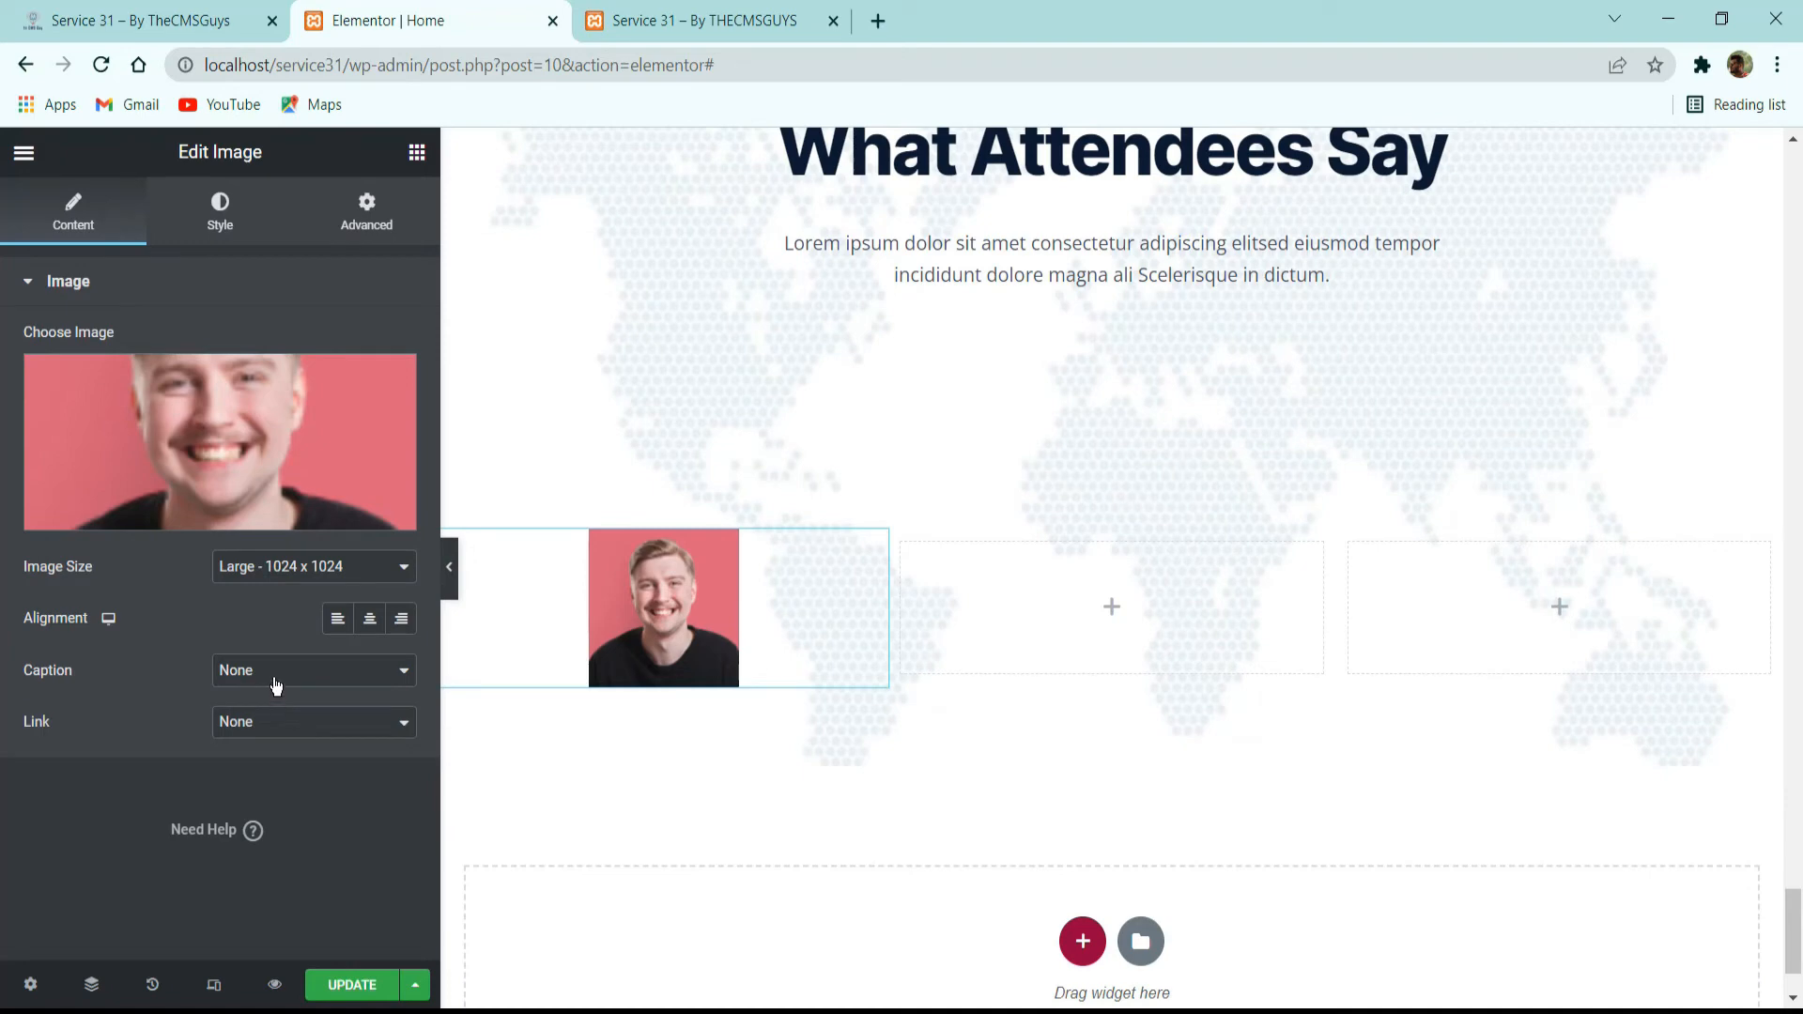
left_click(227, 217)
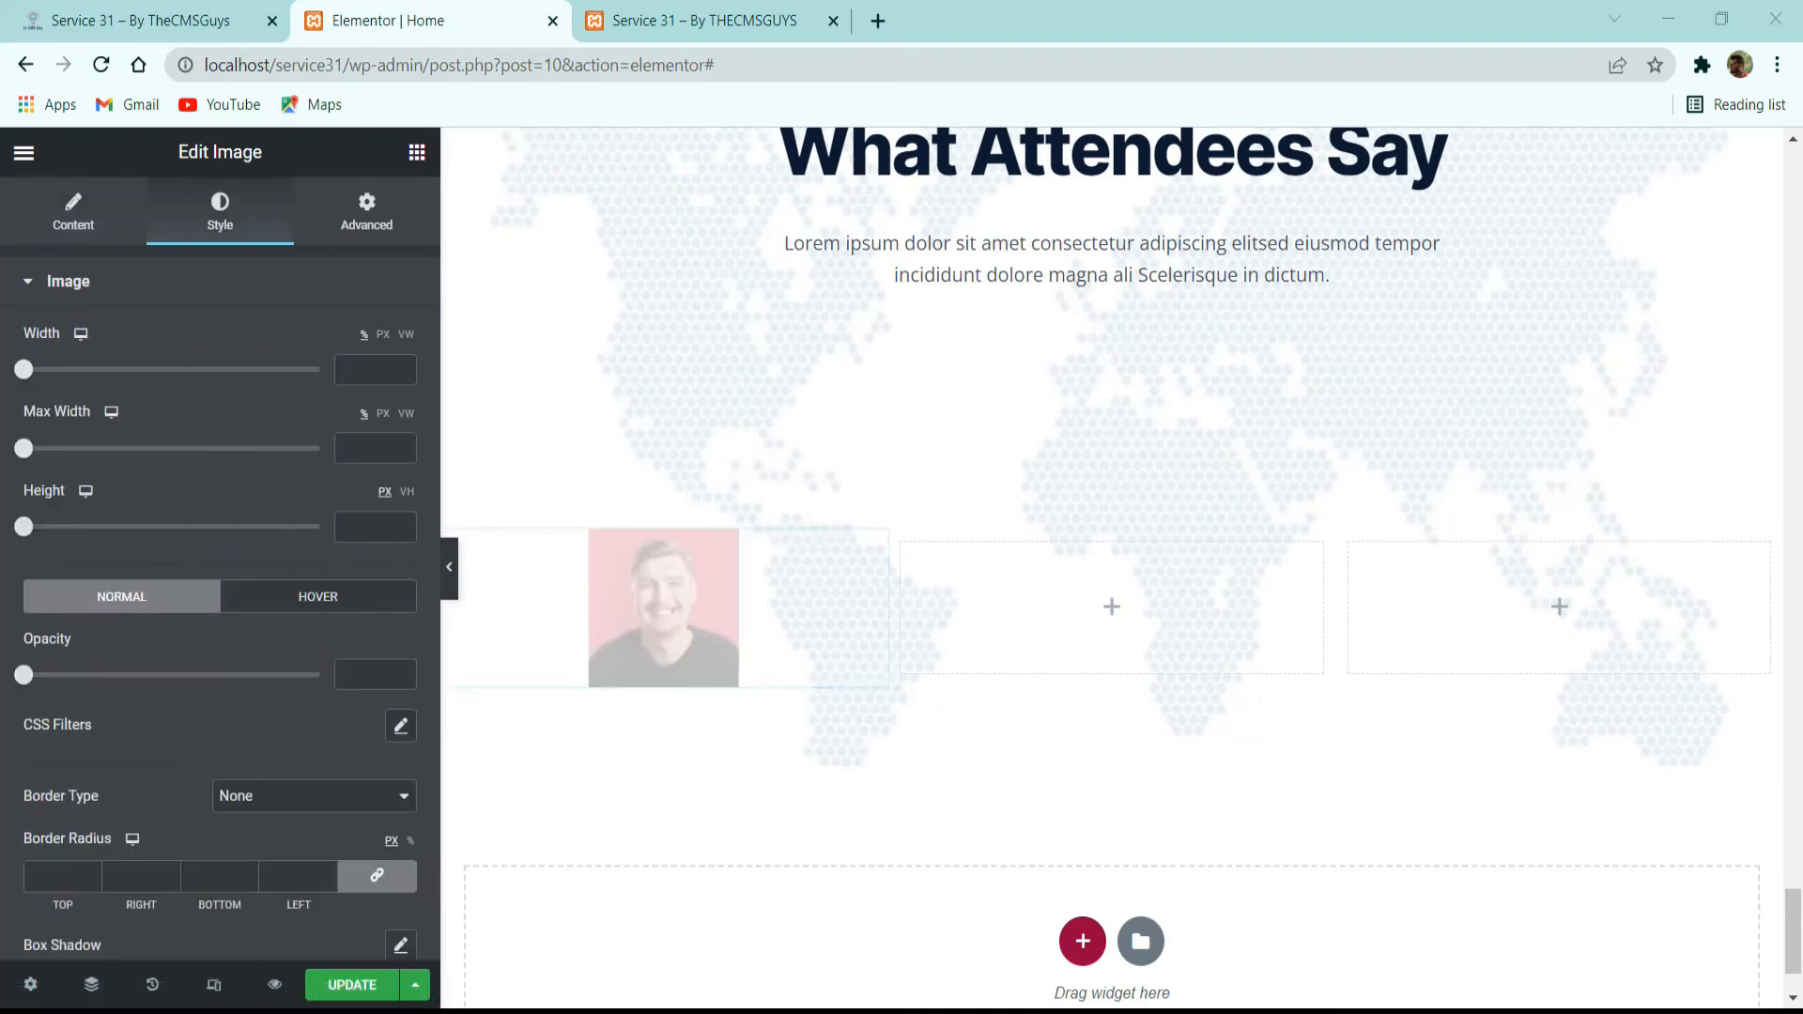
left_click(375, 453)
type("64")
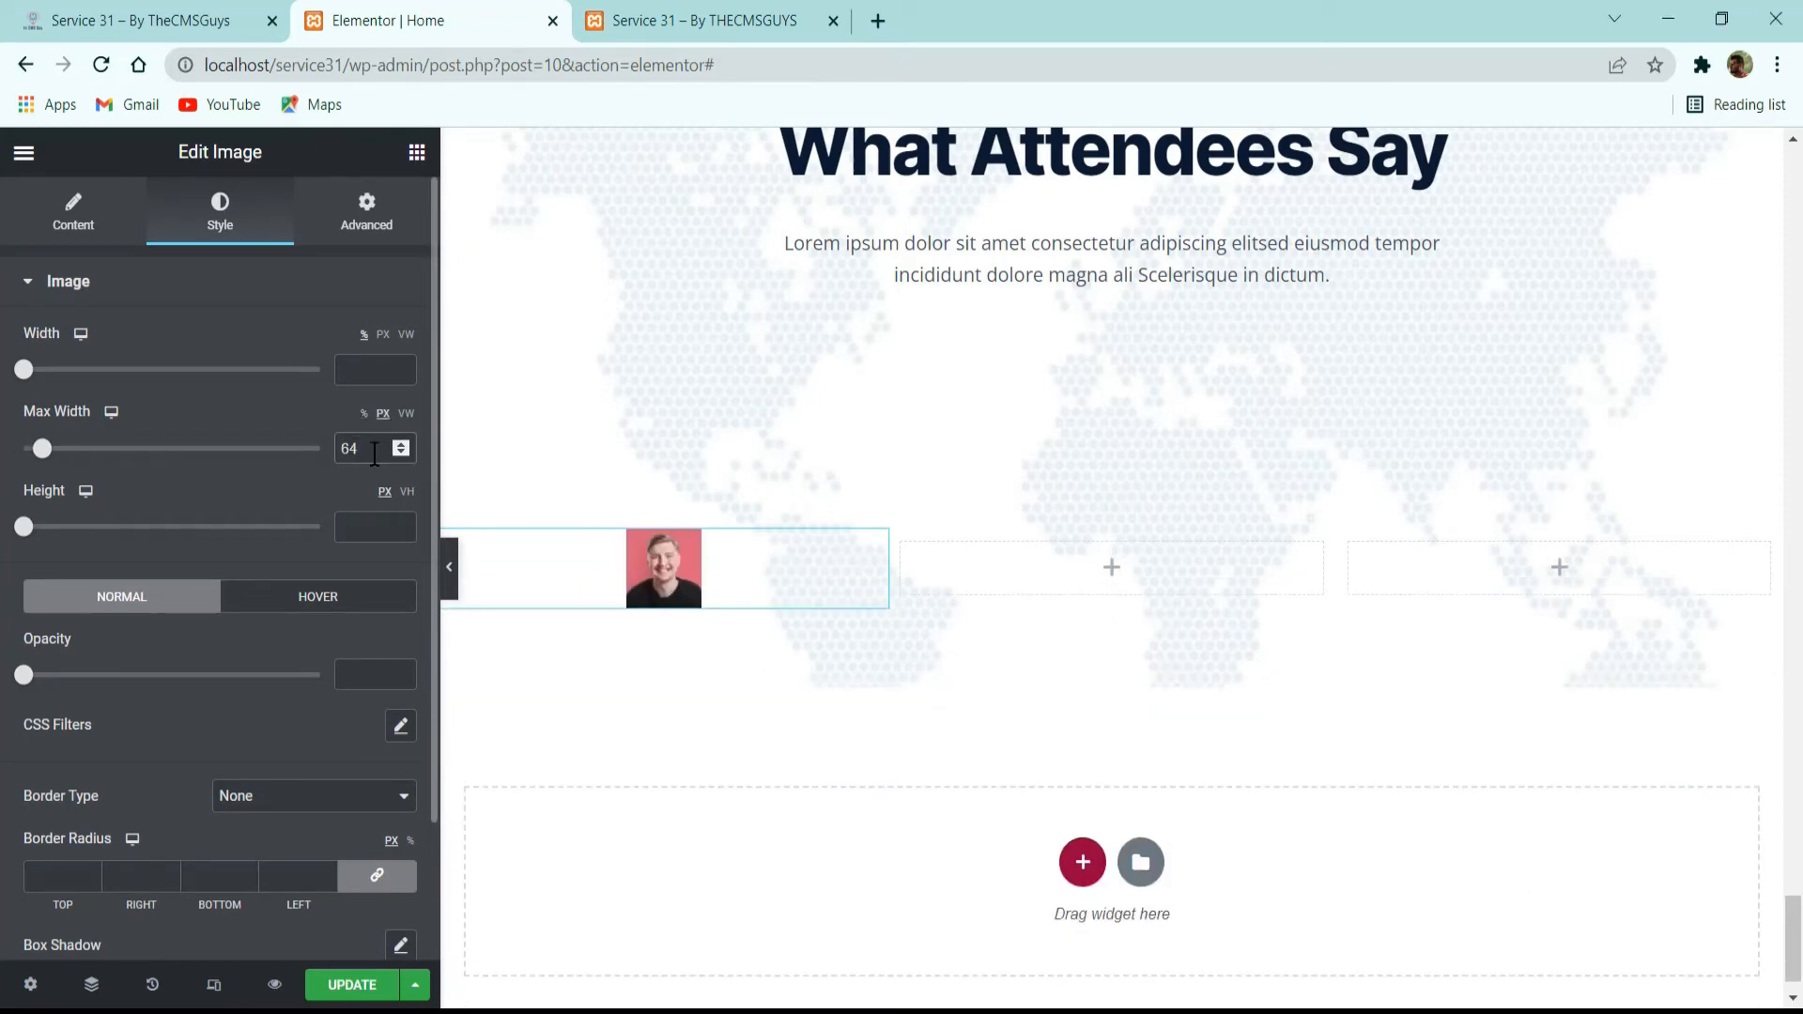
scroll(379, 448, "down", 2)
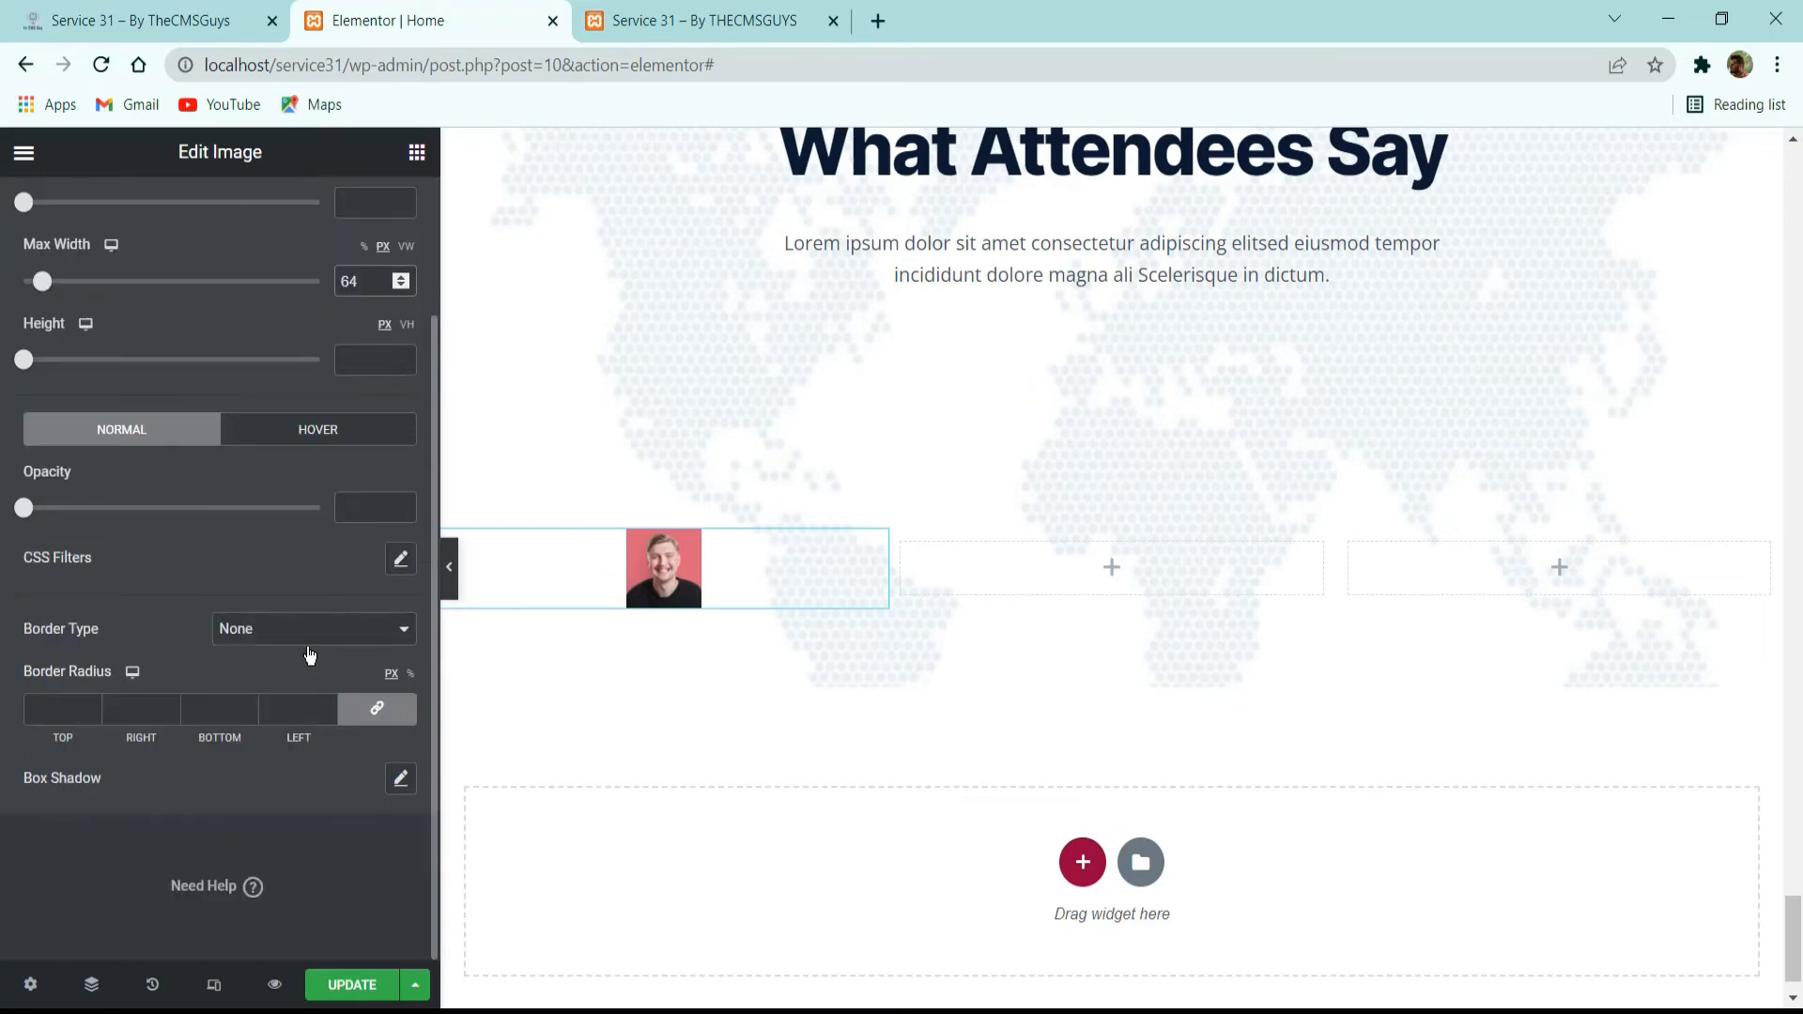
left_click(77, 700)
type("100")
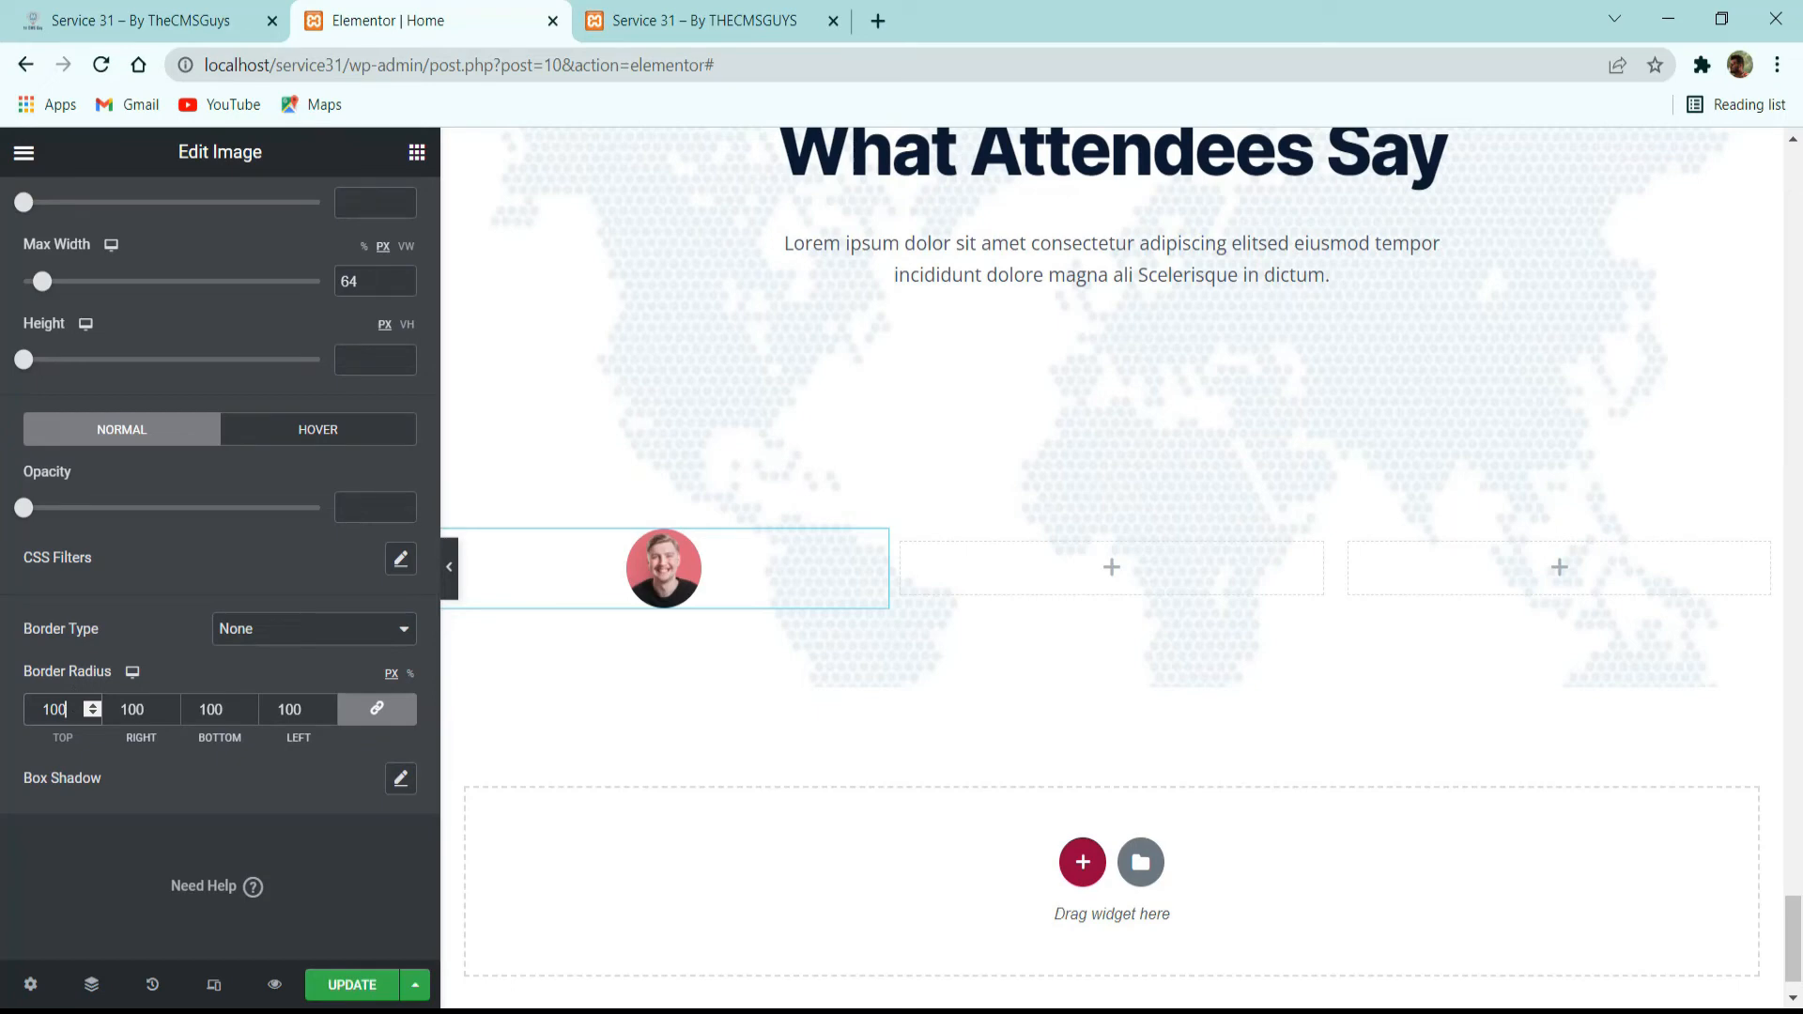
Give the portrait a very faint box shadow with a vertical offset of 10 and a blur of 50.
key("alt+Tab")
left_click(401, 779)
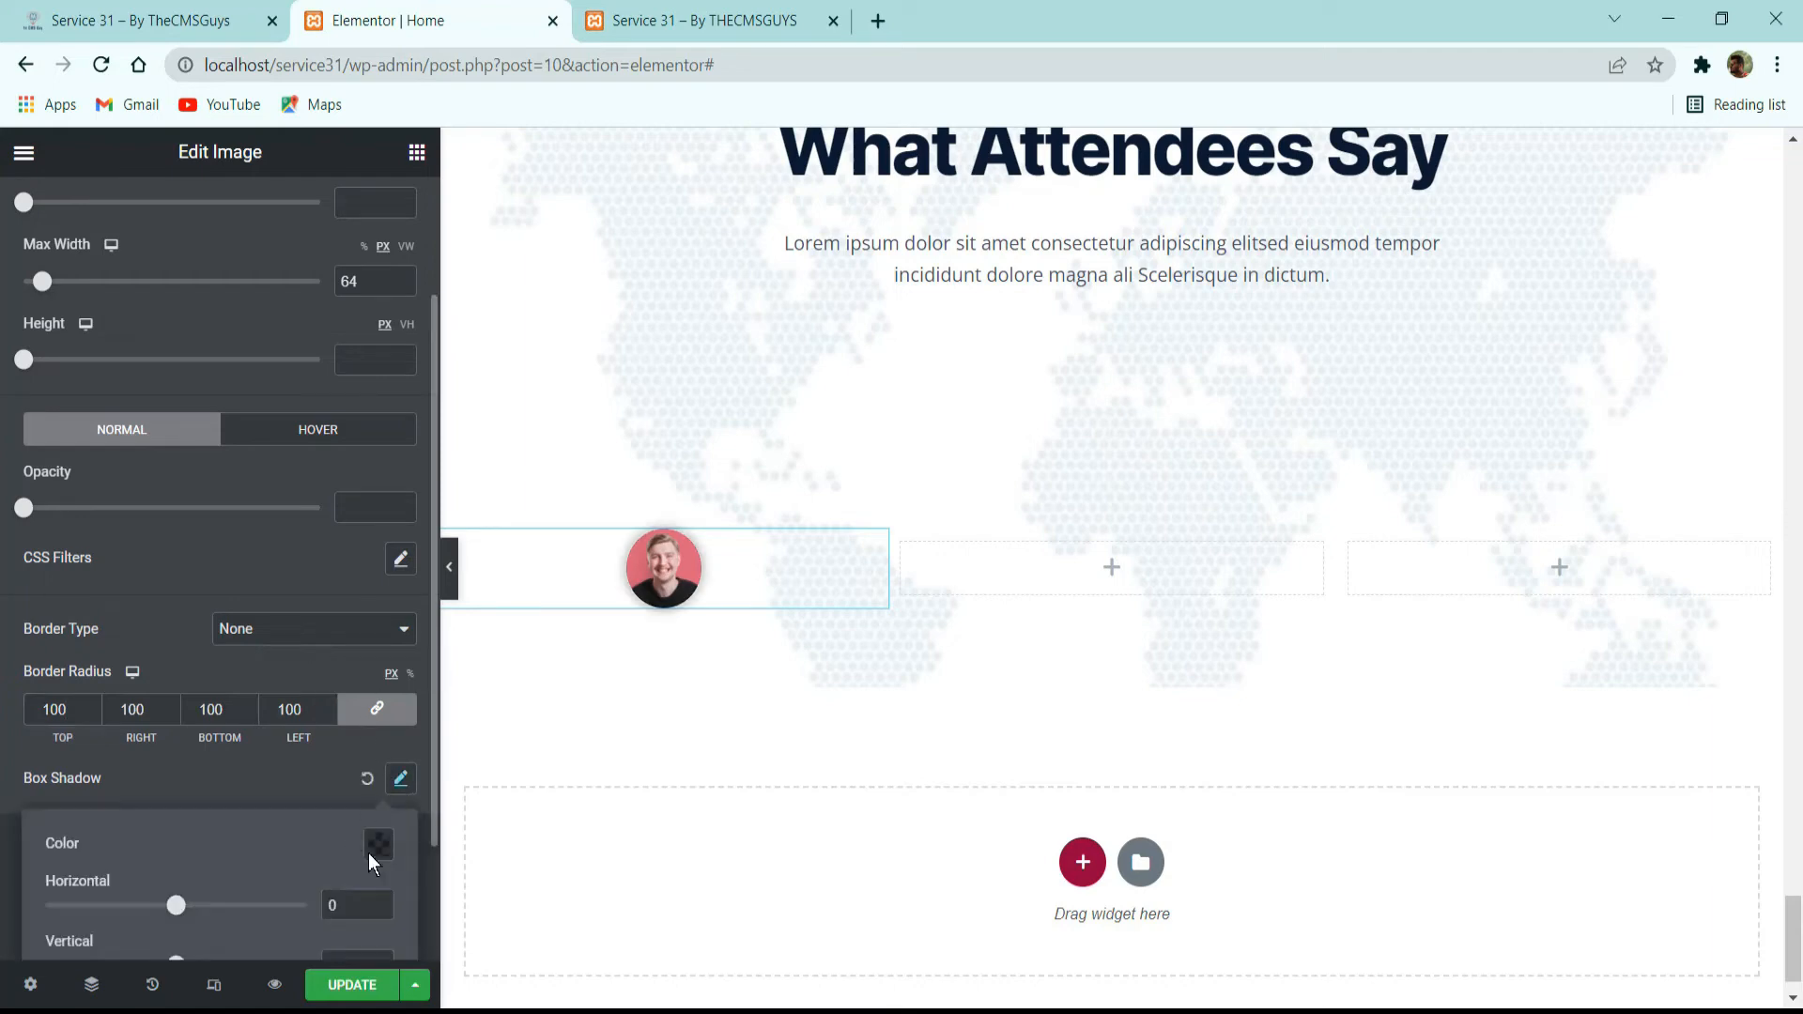
left_click(380, 851)
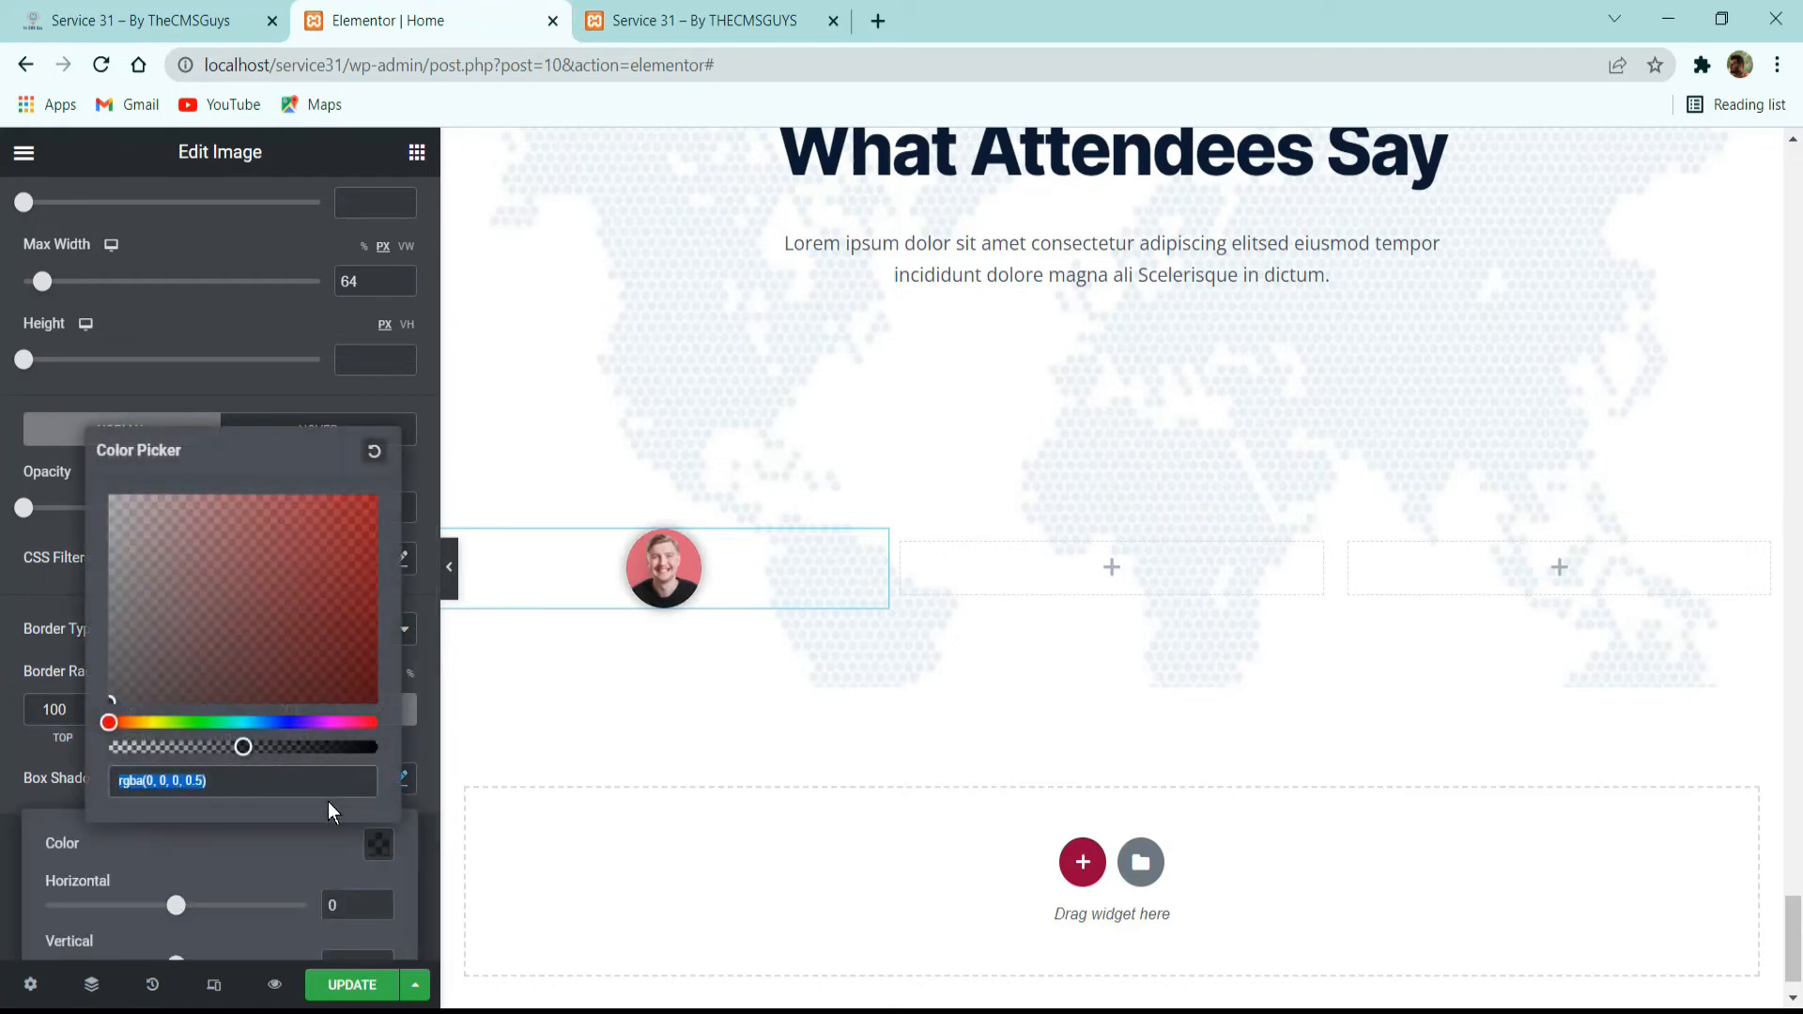
left_click(280, 838)
scroll(280, 838, "down", 2)
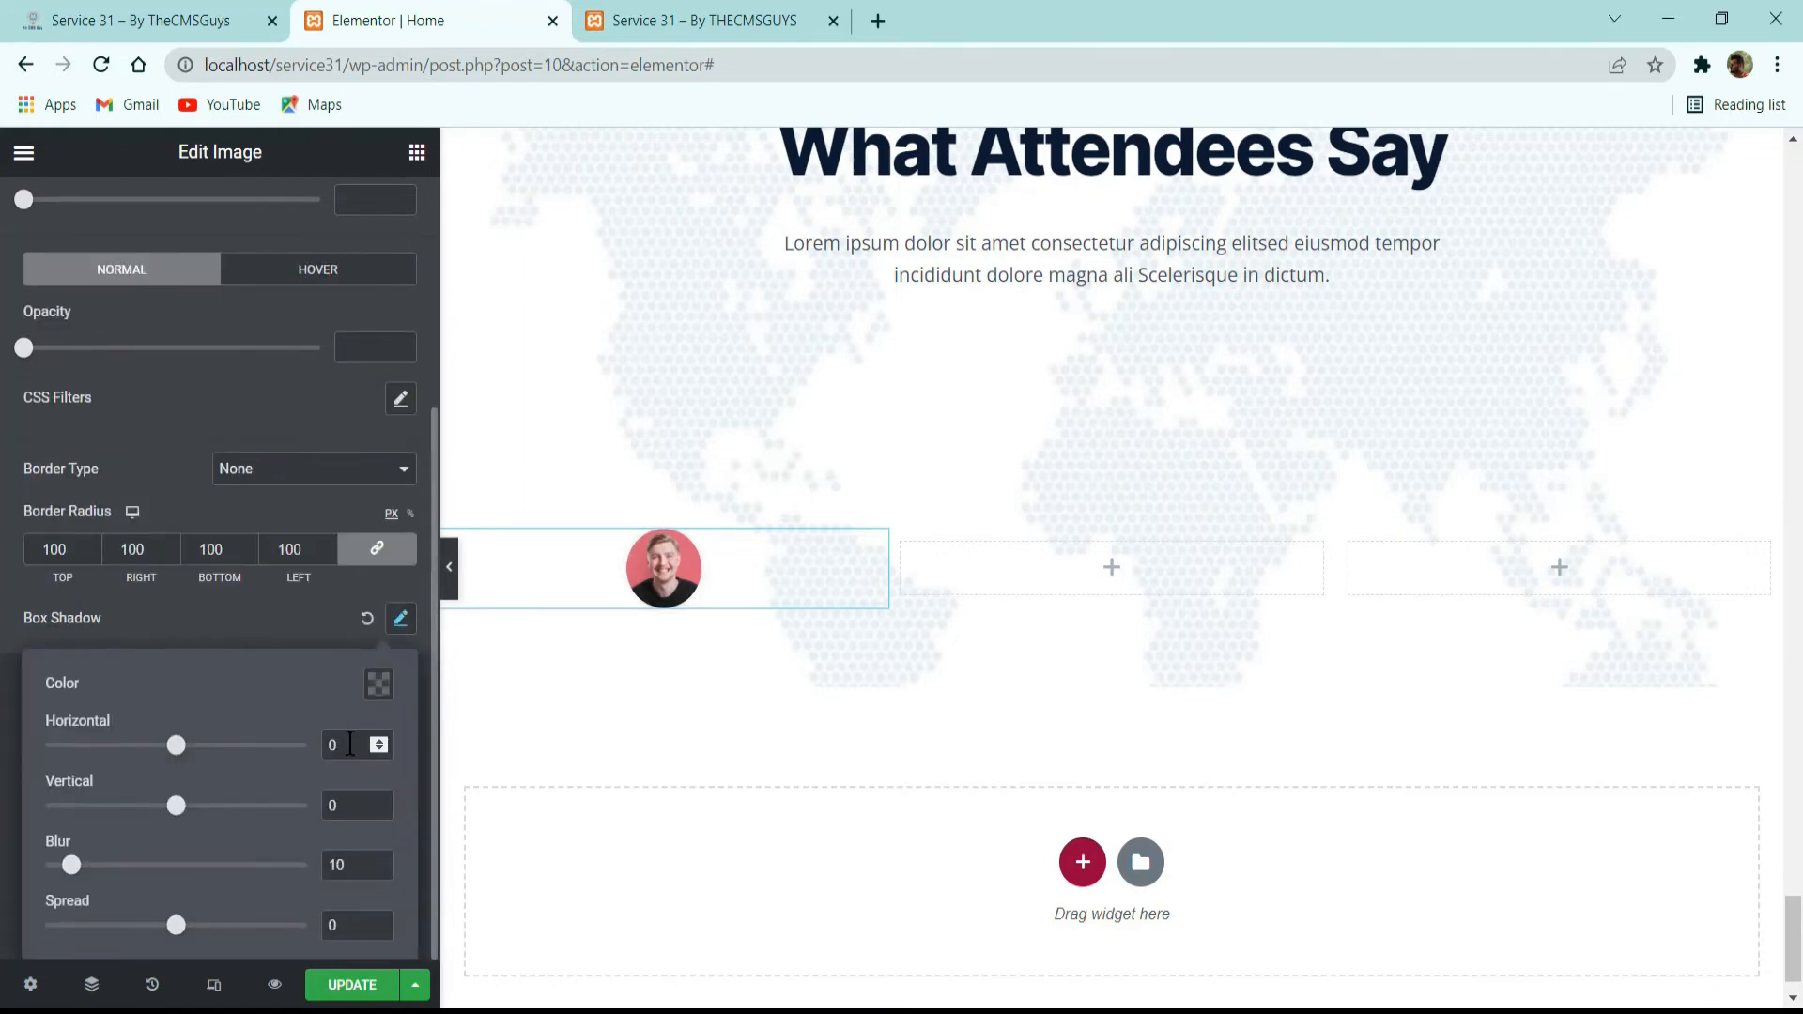
double_click(343, 805)
type("10")
key("Tab")
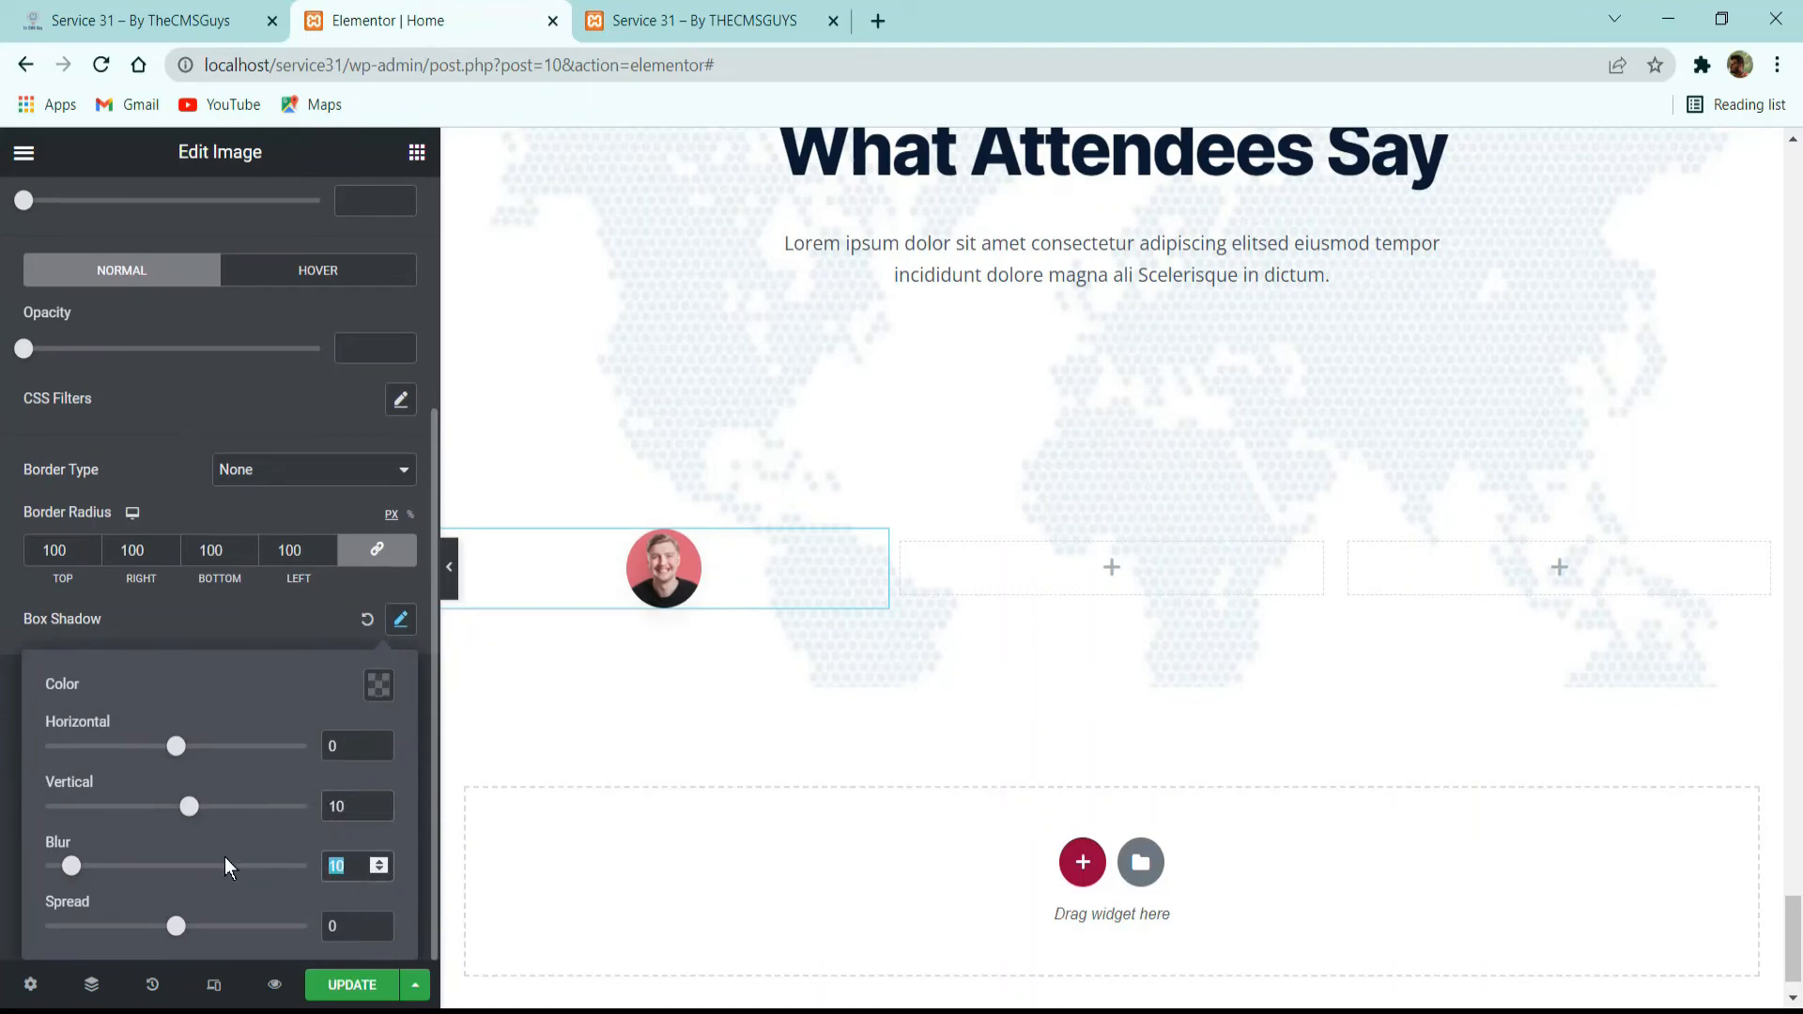
type("50")
left_click(242, 618)
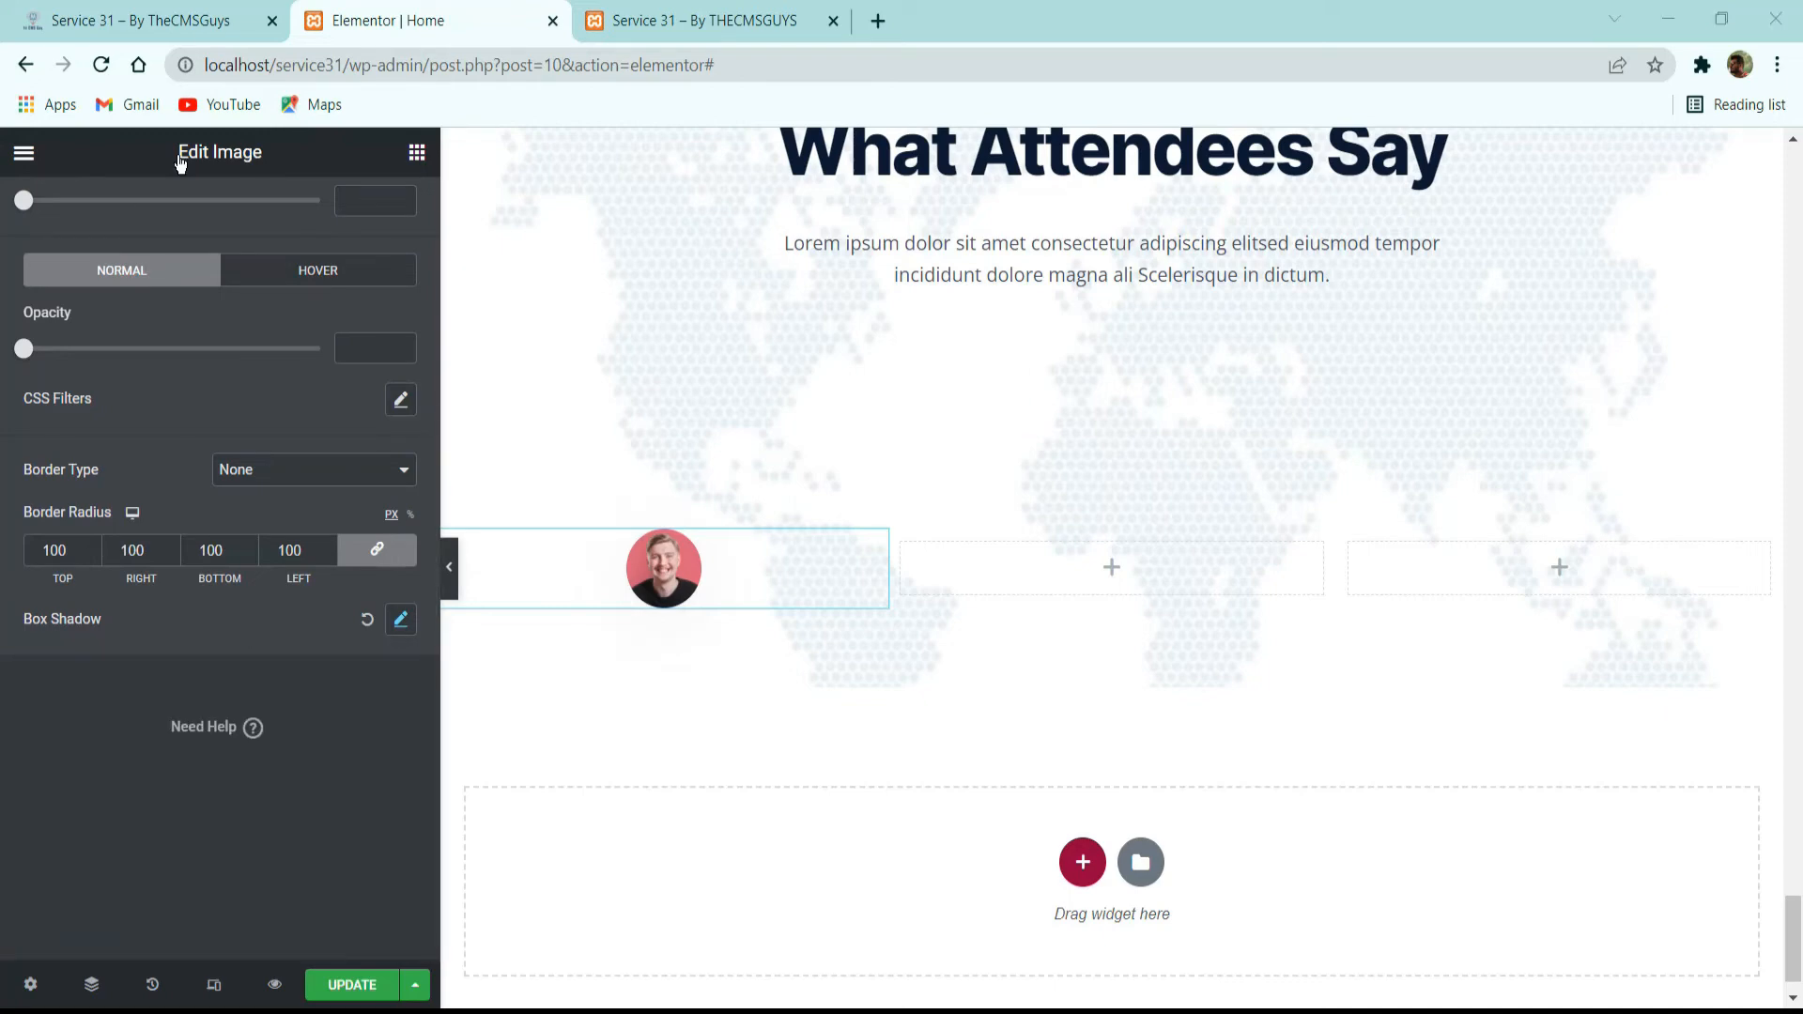
Copy the “Most impressive” title from the reference site and use it for a new Heading widget below the portrait.
left_click(191, 17)
triple_click(324, 454)
key("ctrl+c")
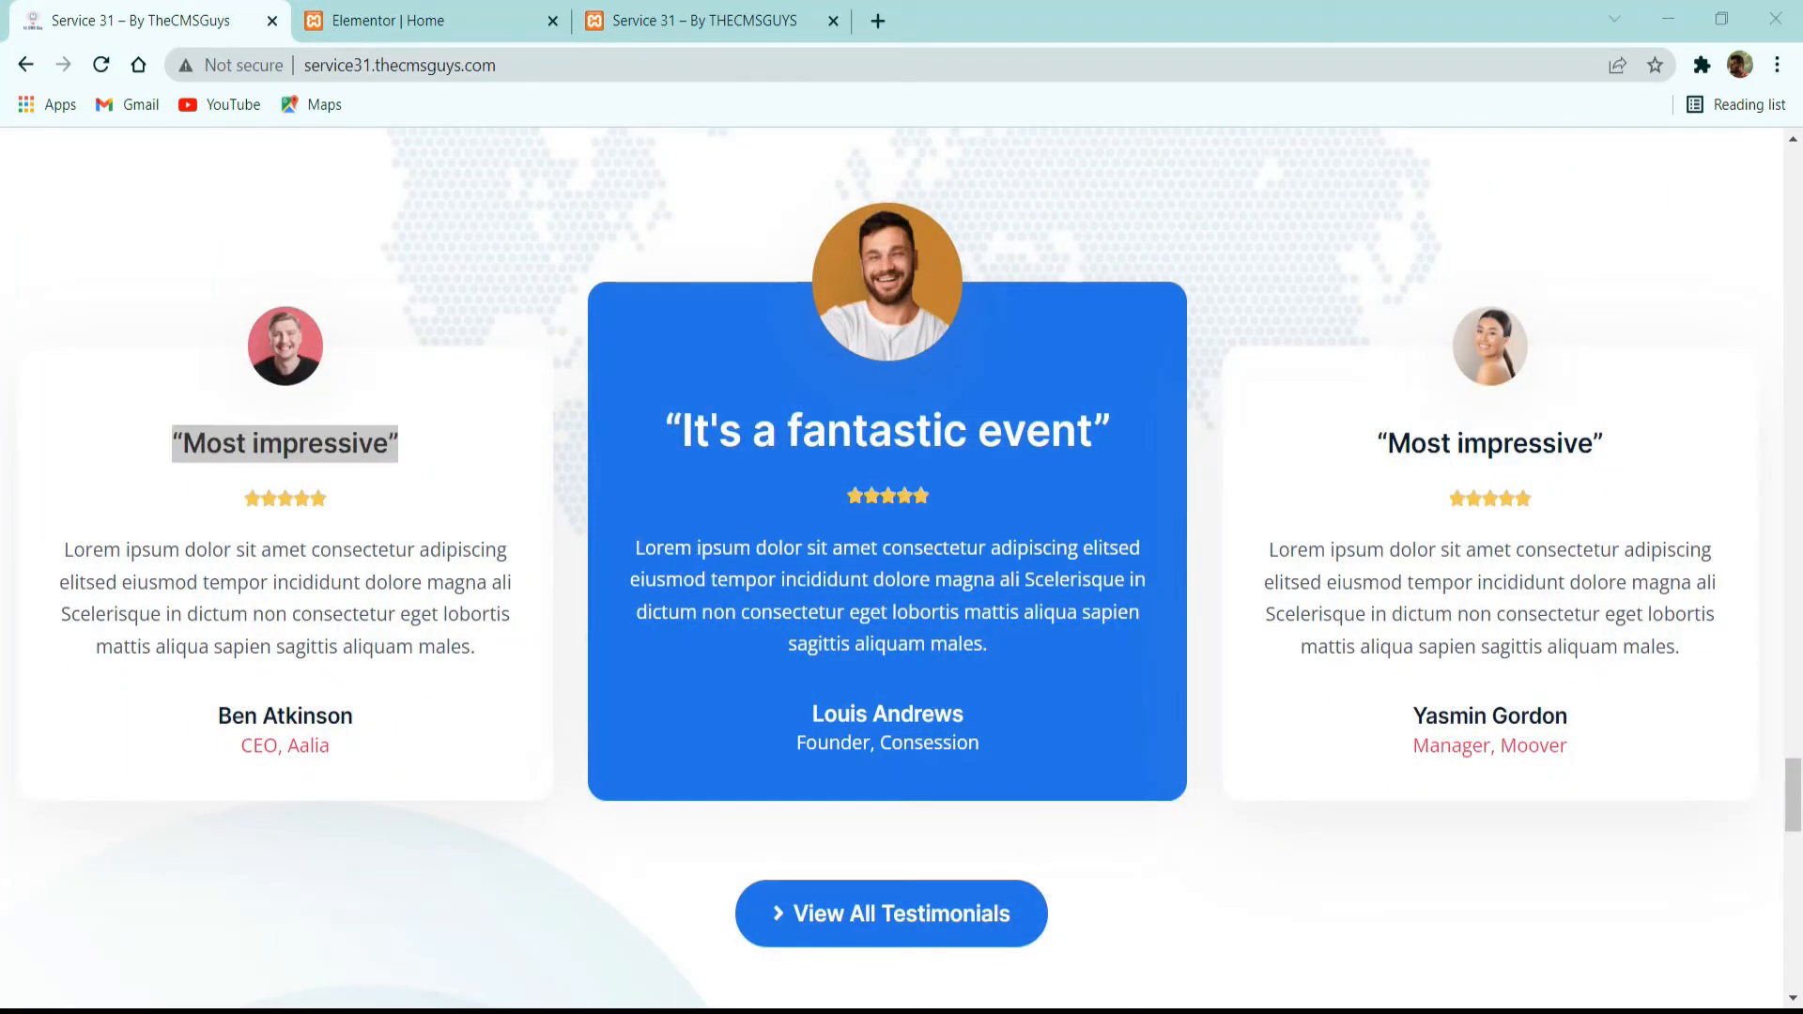
left_click(467, 8)
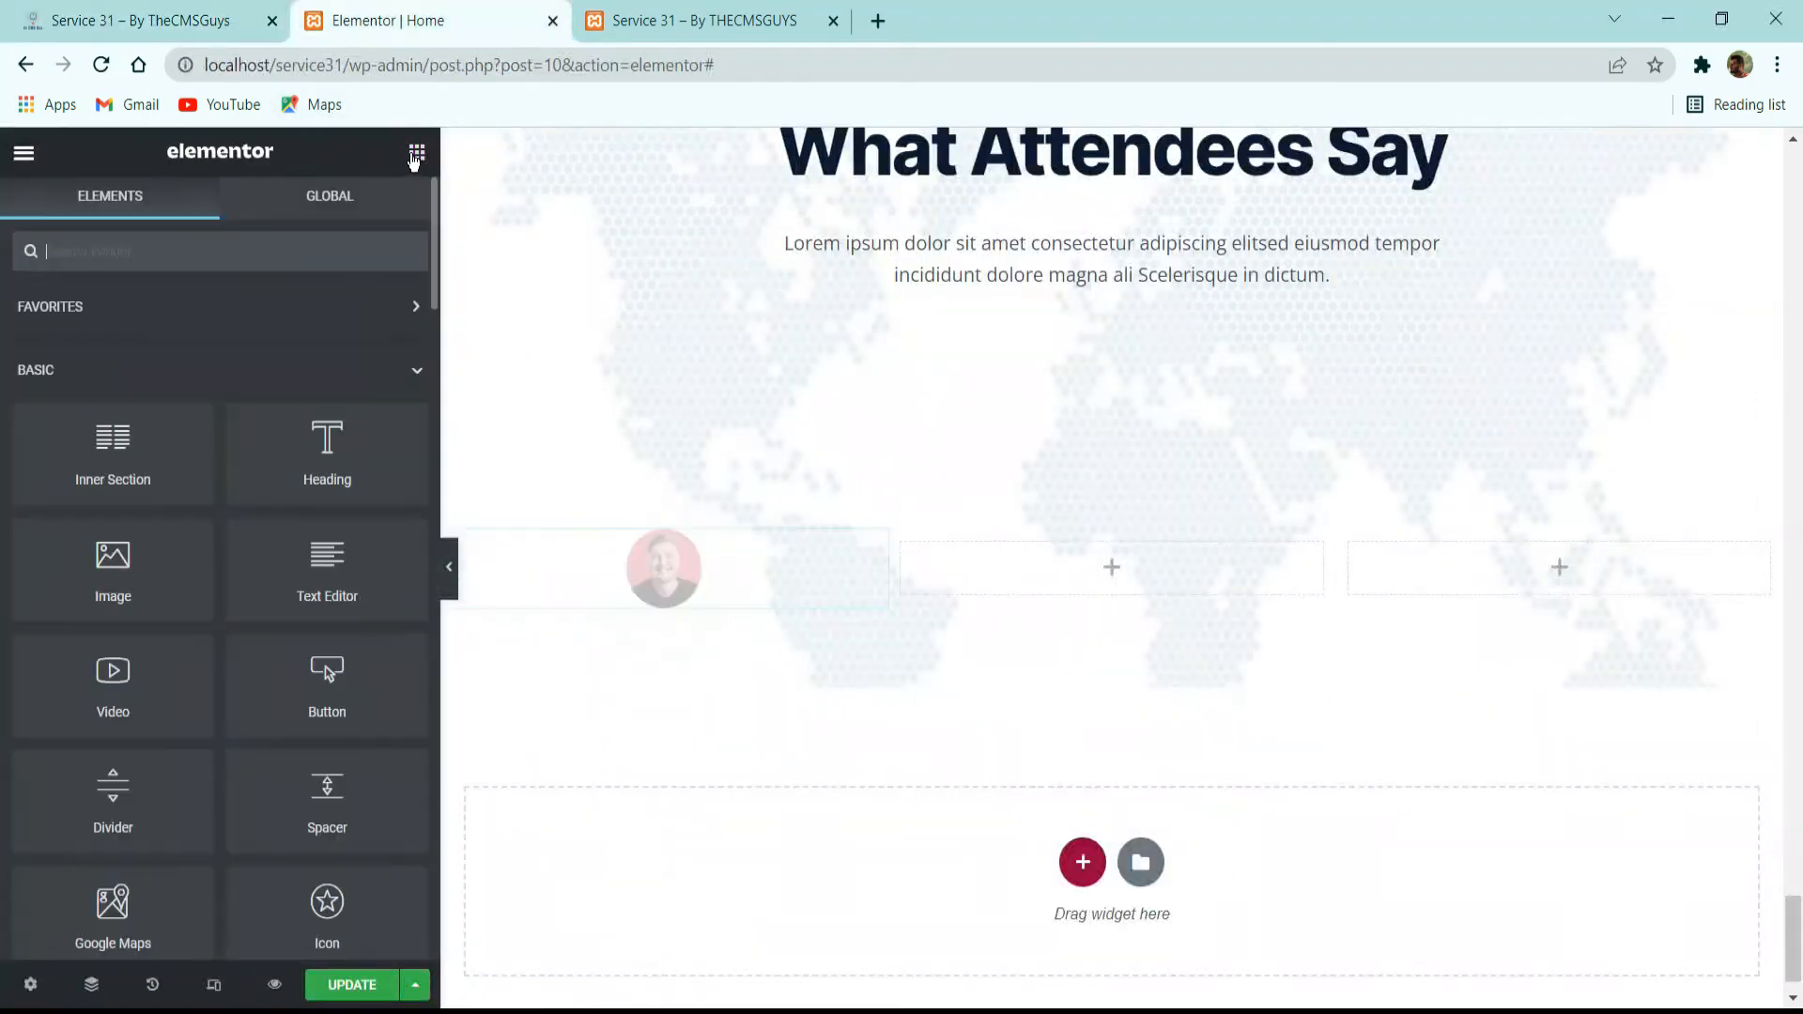
left_click_drag(285, 468, 719, 601)
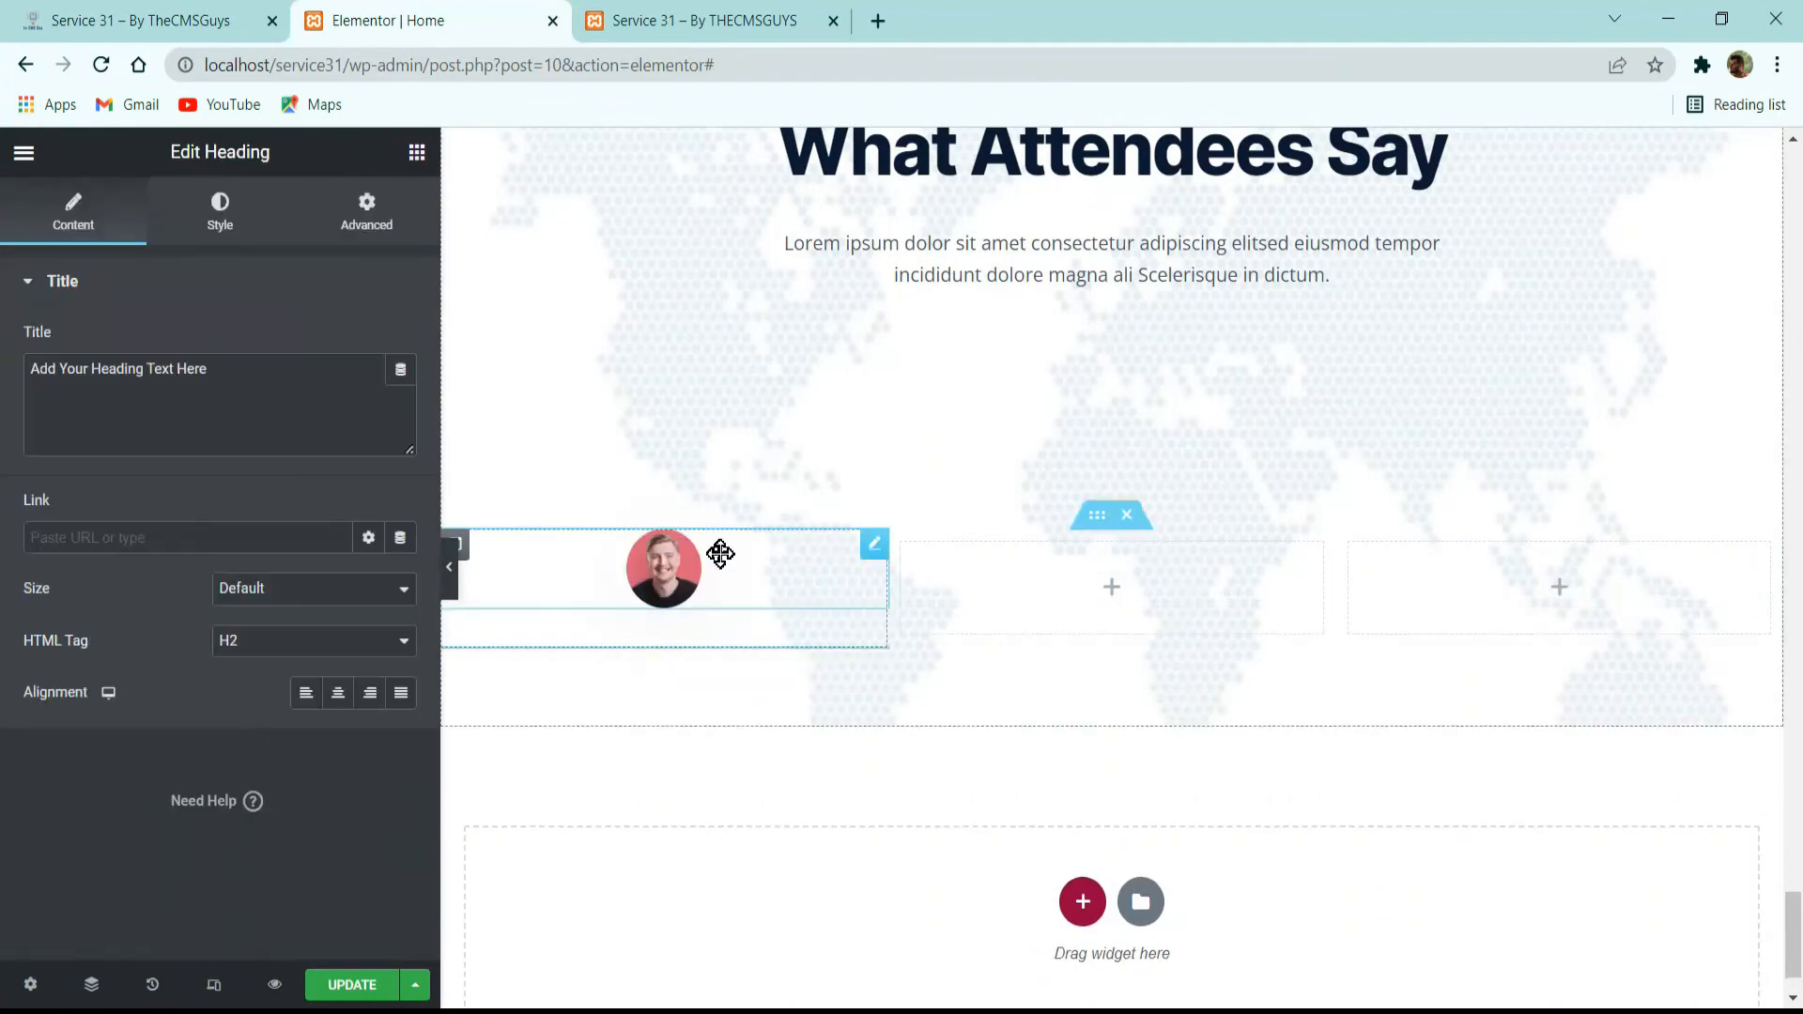
triple_click(254, 402)
key("ctrl+v")
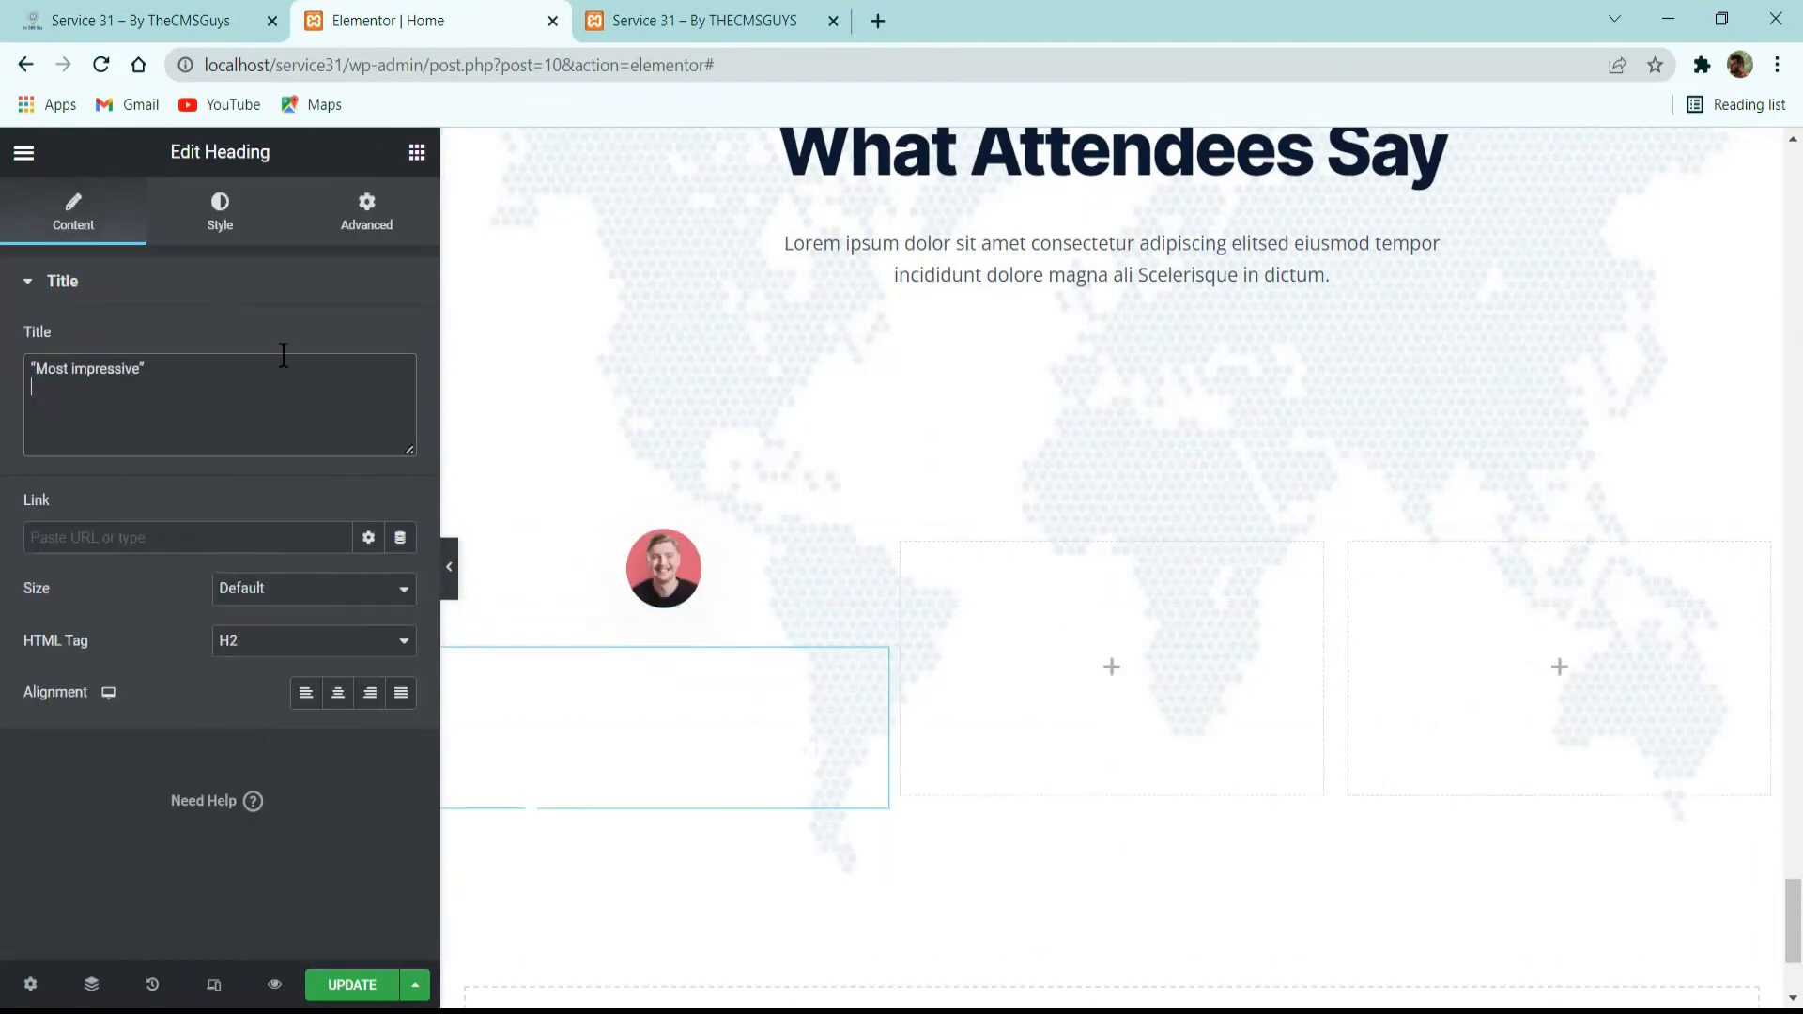
Style the “Most impressive” heading with the global font H4-Title Card Large and the global color Dark.
left_click(219, 237)
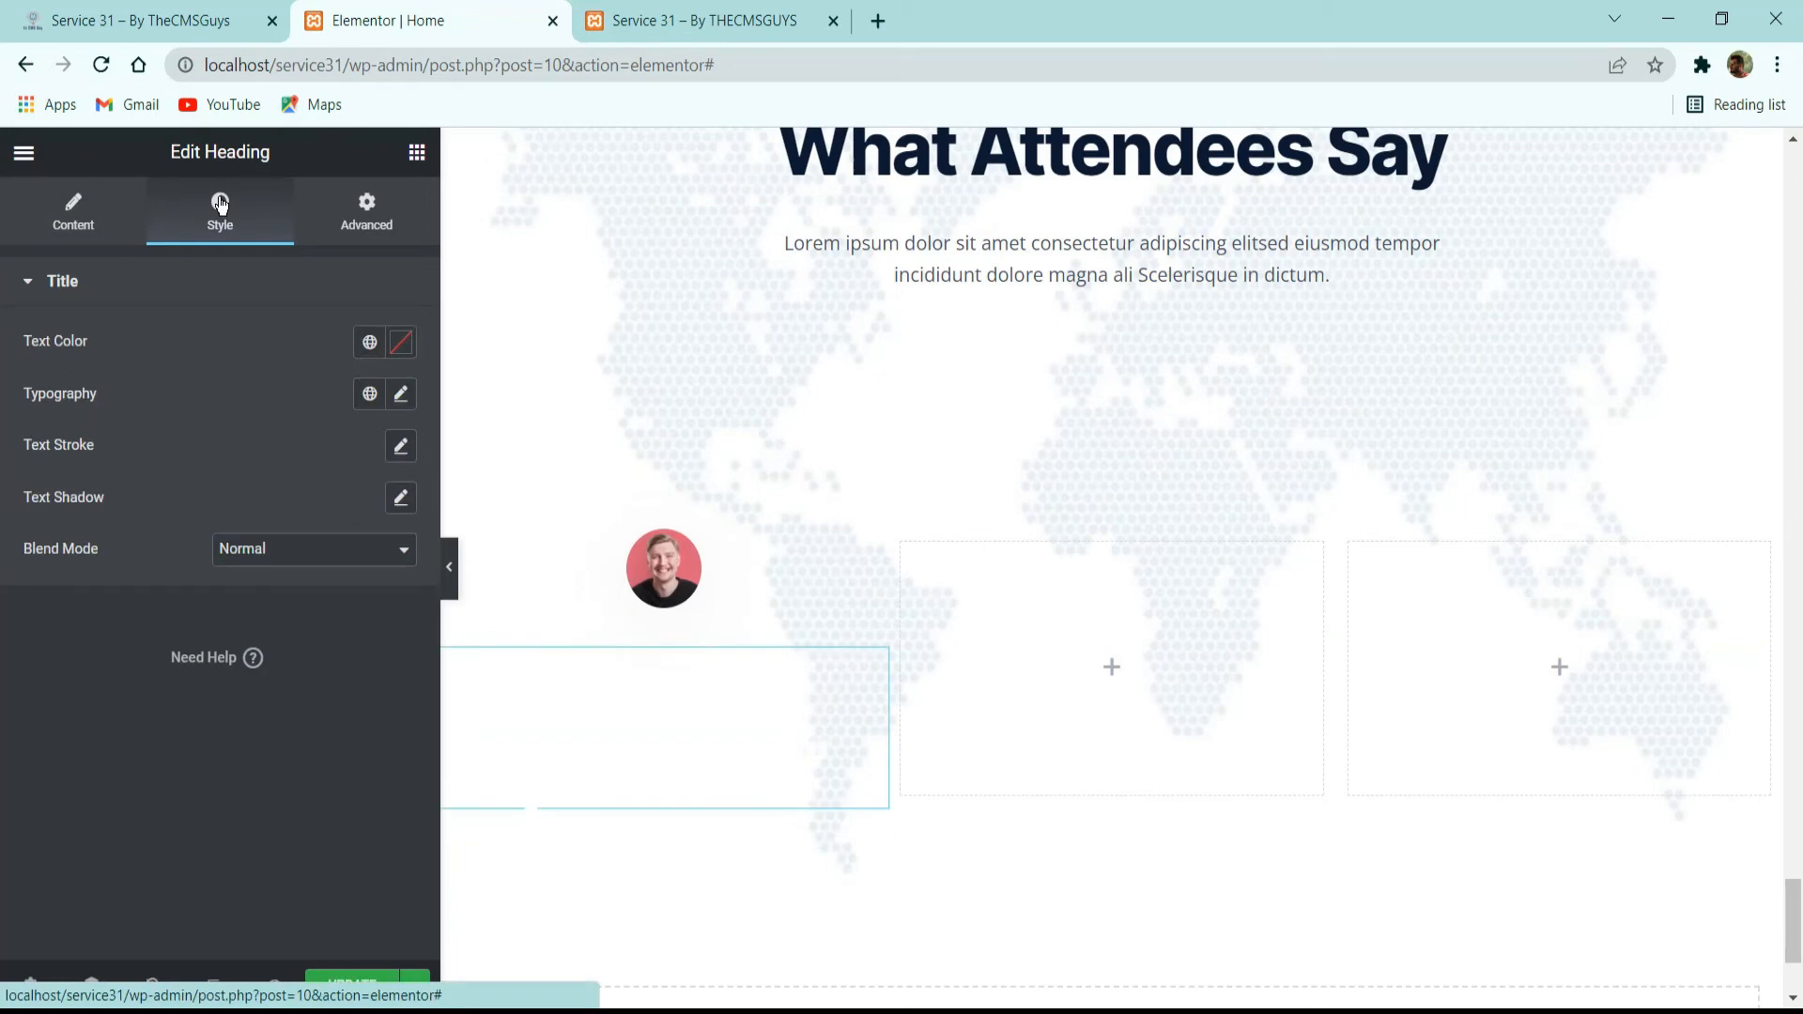
left_click(370, 392)
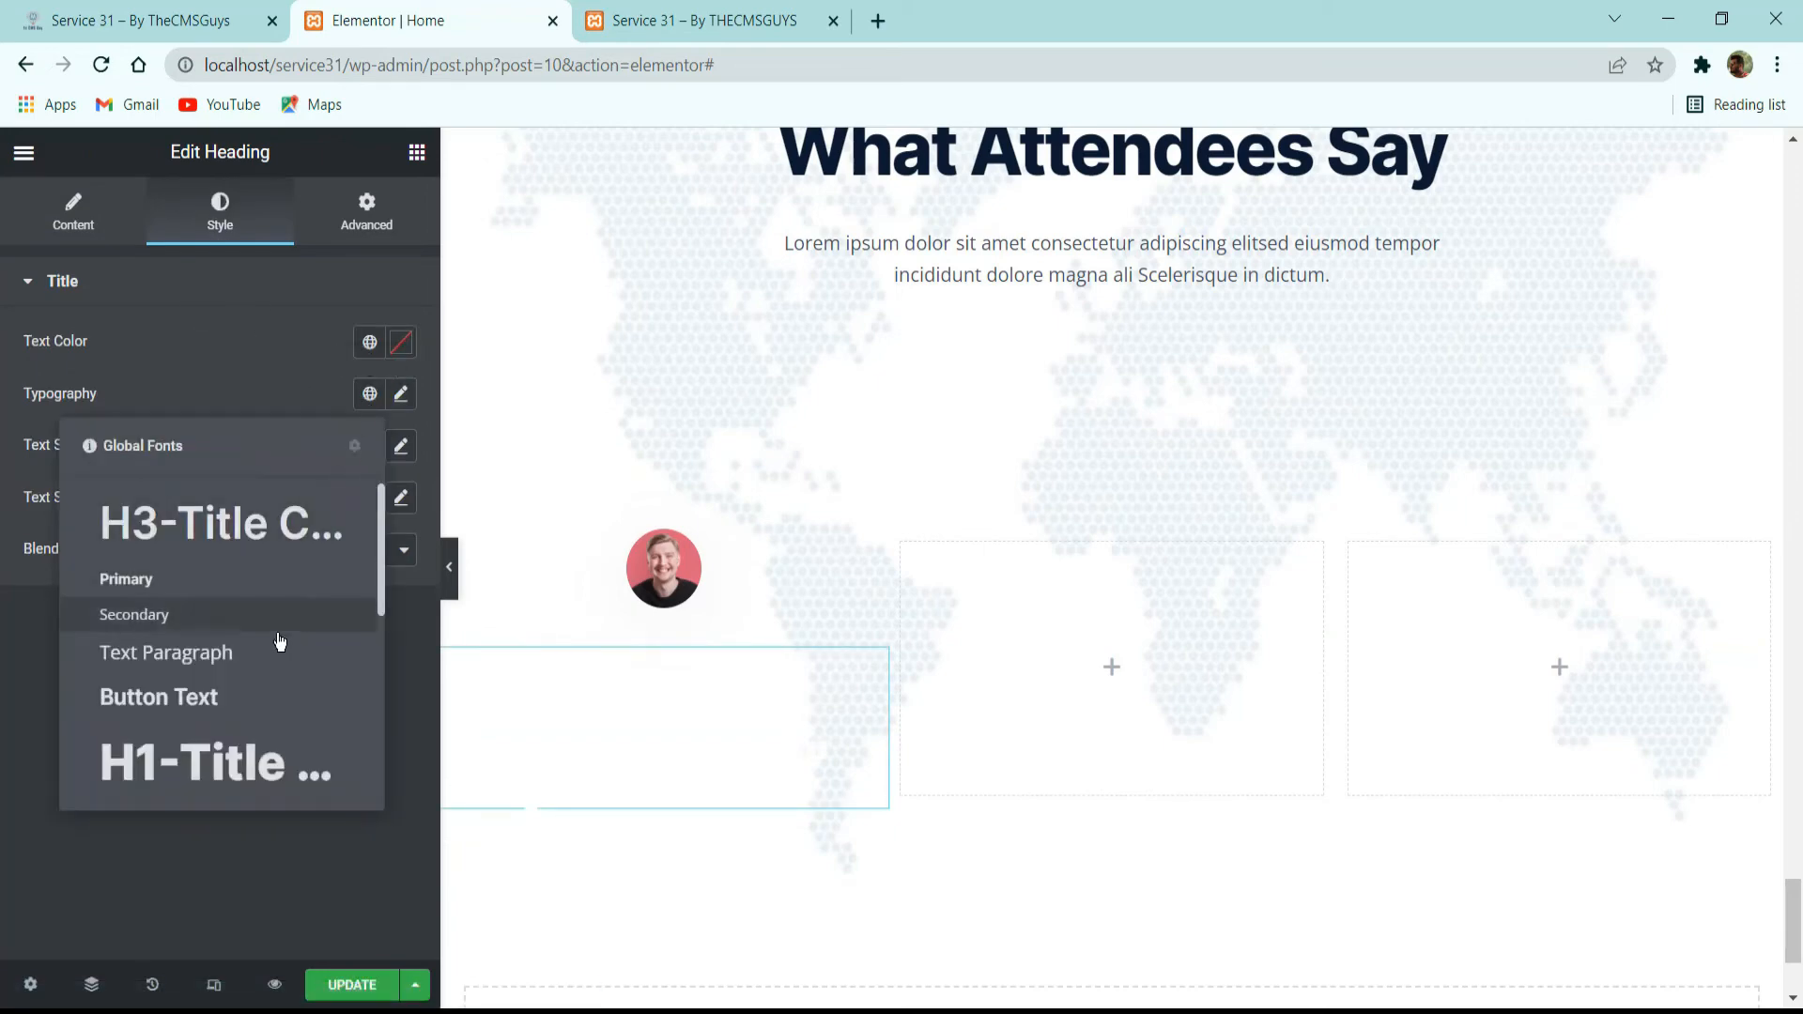
scroll(282, 648, "down", 2)
scroll(214, 657, "down", 2)
scroll(212, 685, "up", 3)
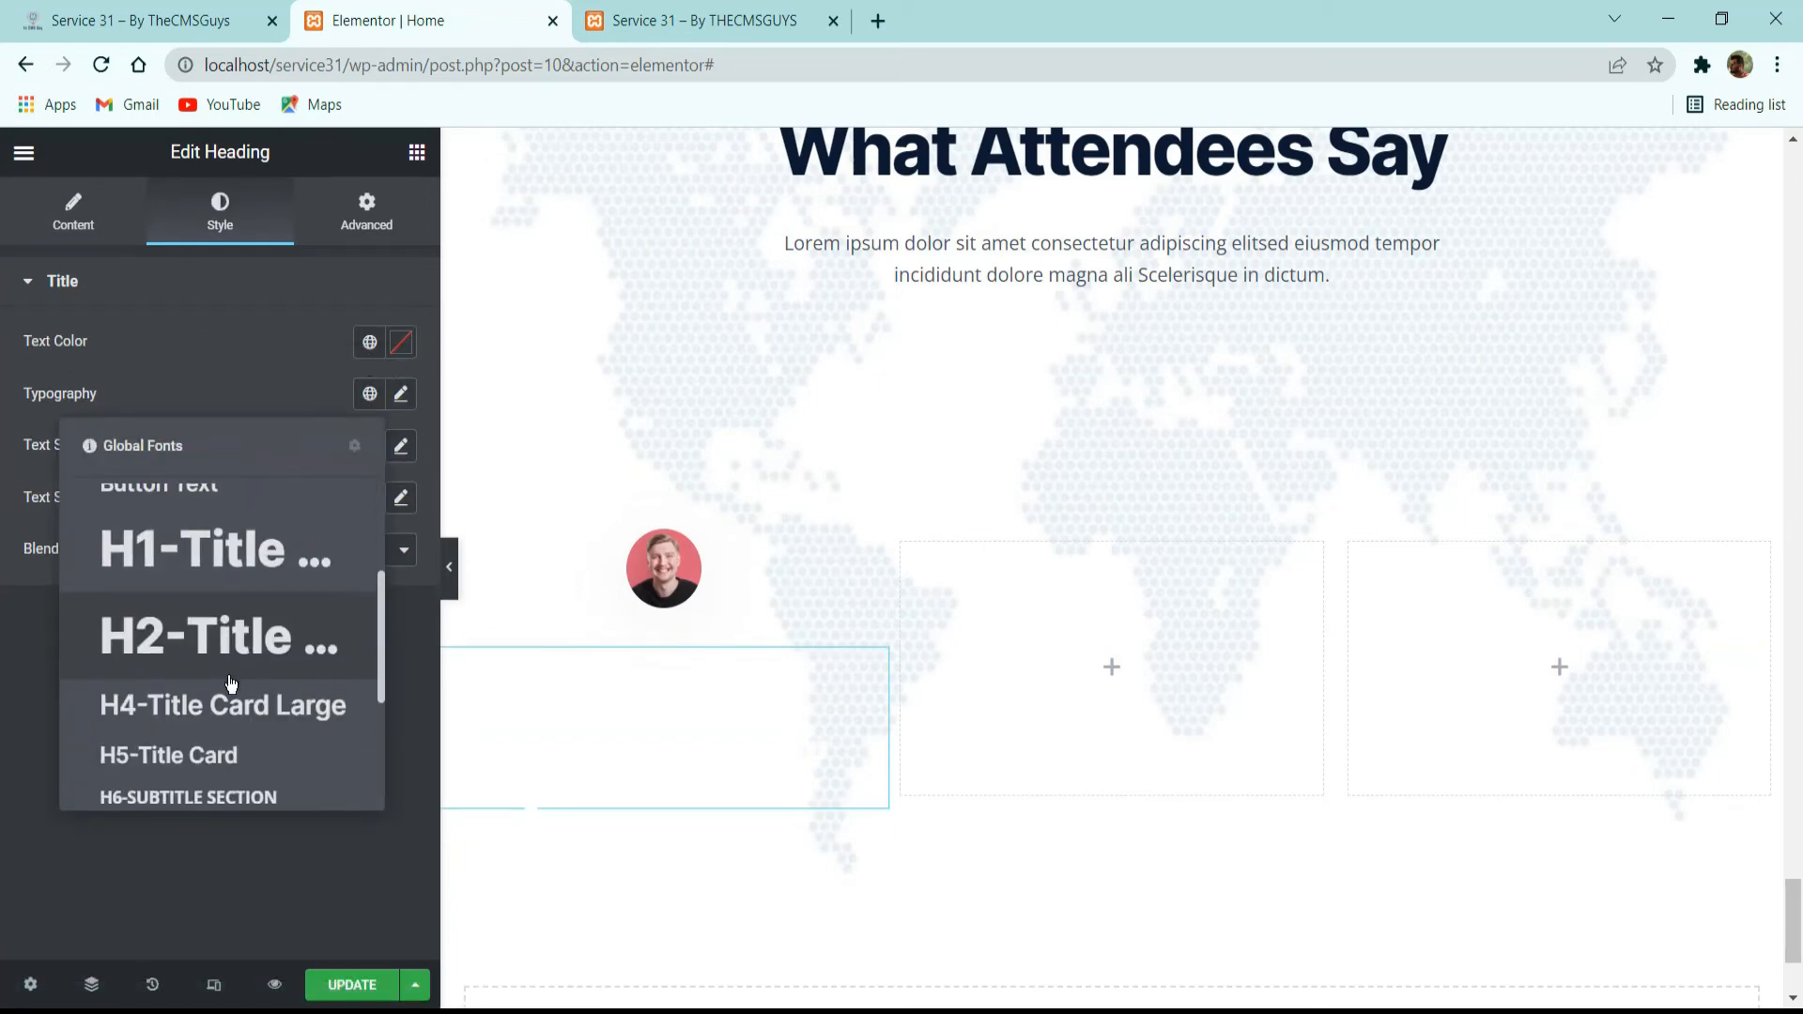
left_click(210, 695)
left_click(368, 344)
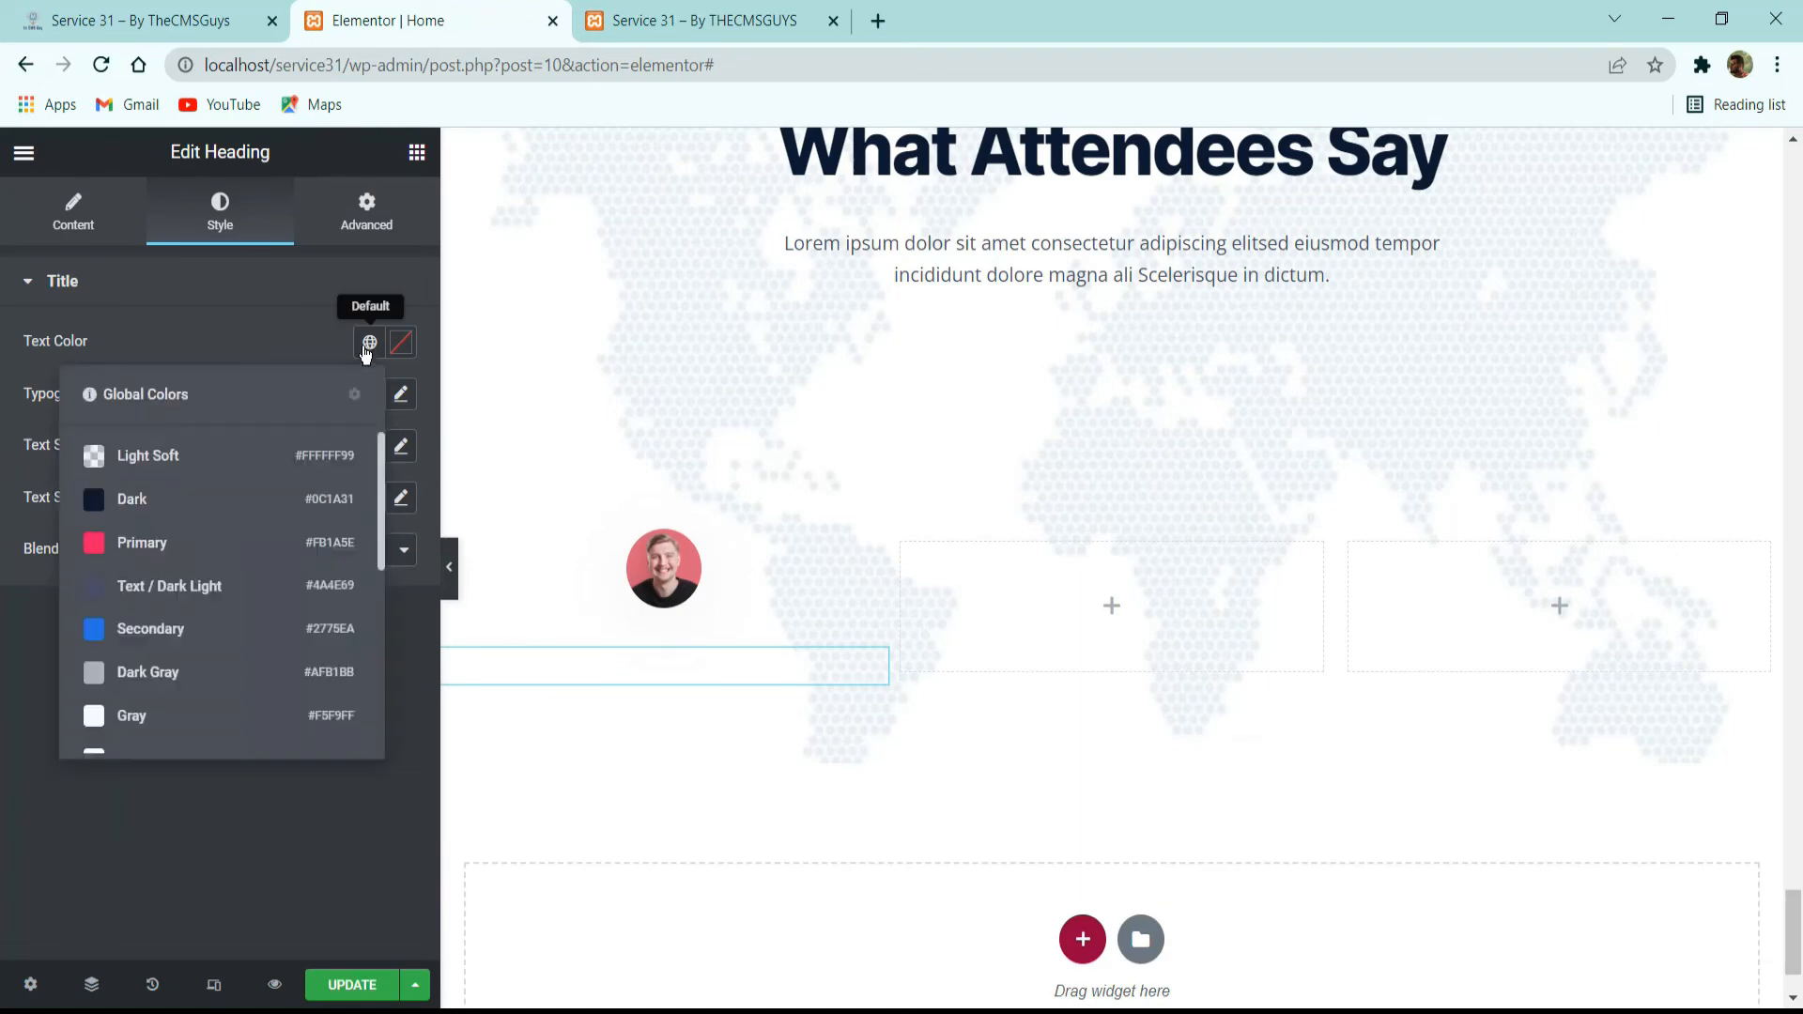
left_click(228, 515)
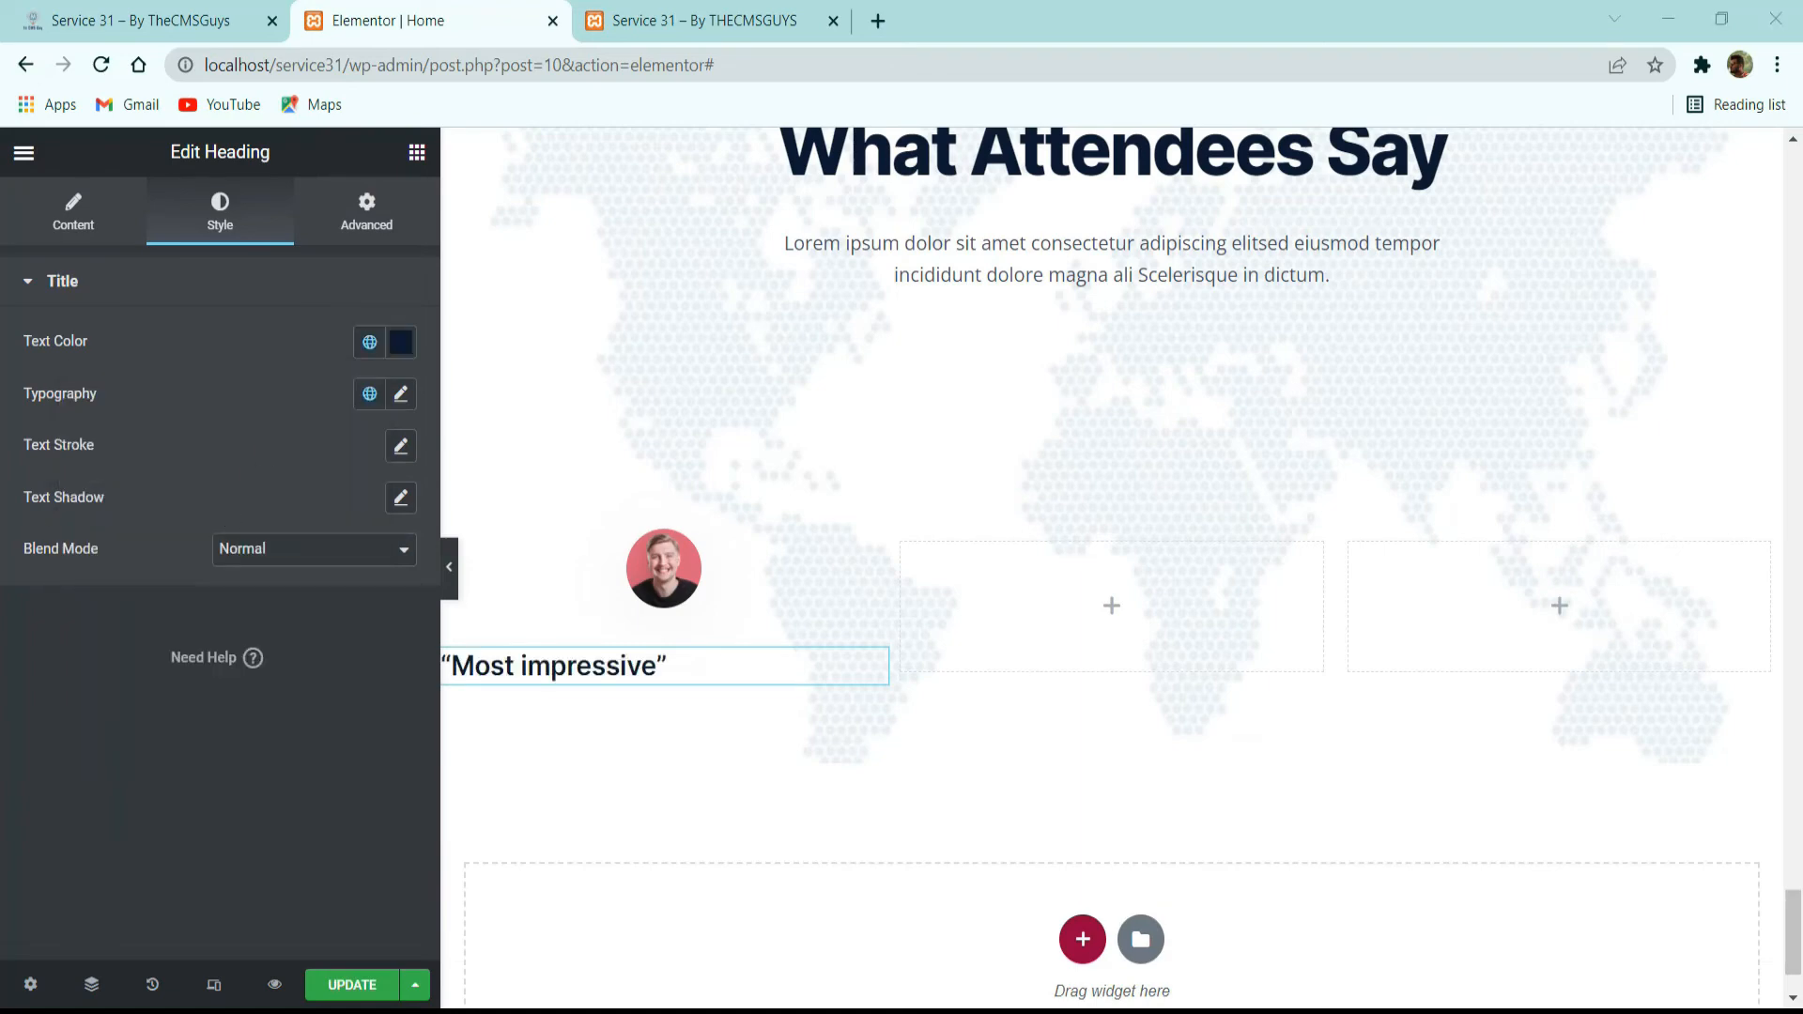
Set the “Most impressive” heading's HTML tag to H4 and align it to the center.
left_click(71, 235)
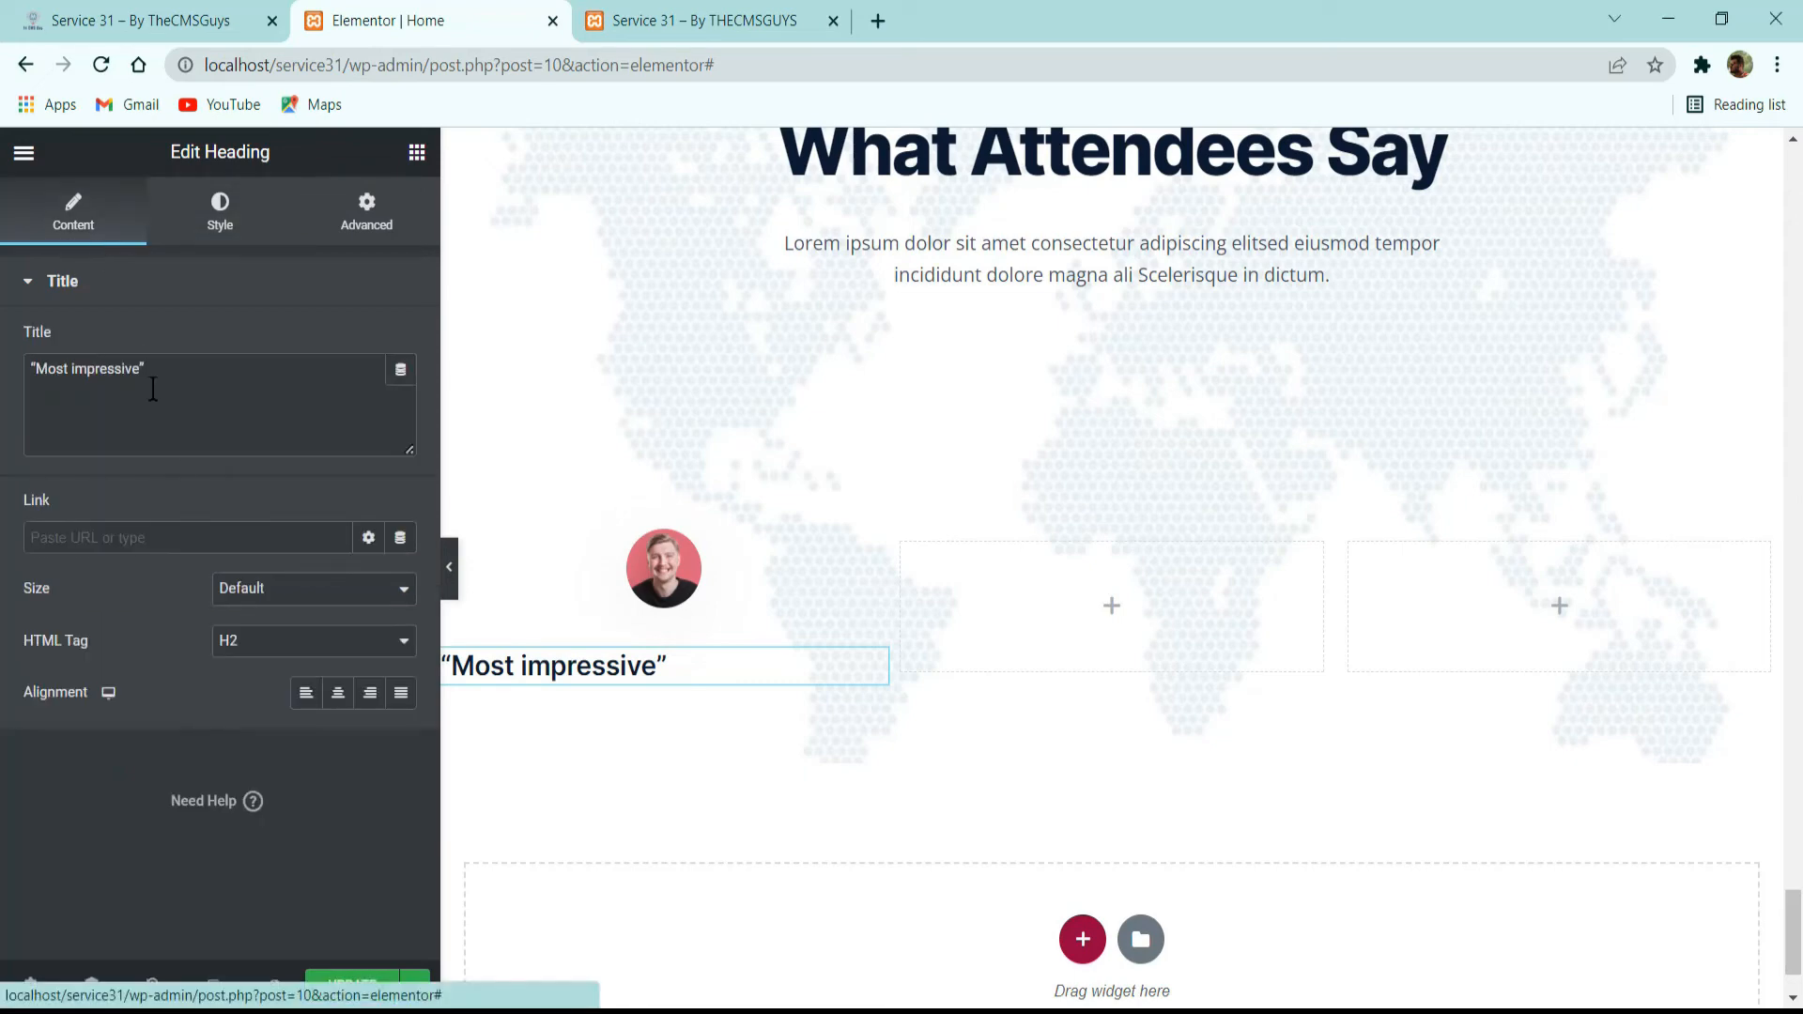
left_click(268, 644)
left_click(259, 726)
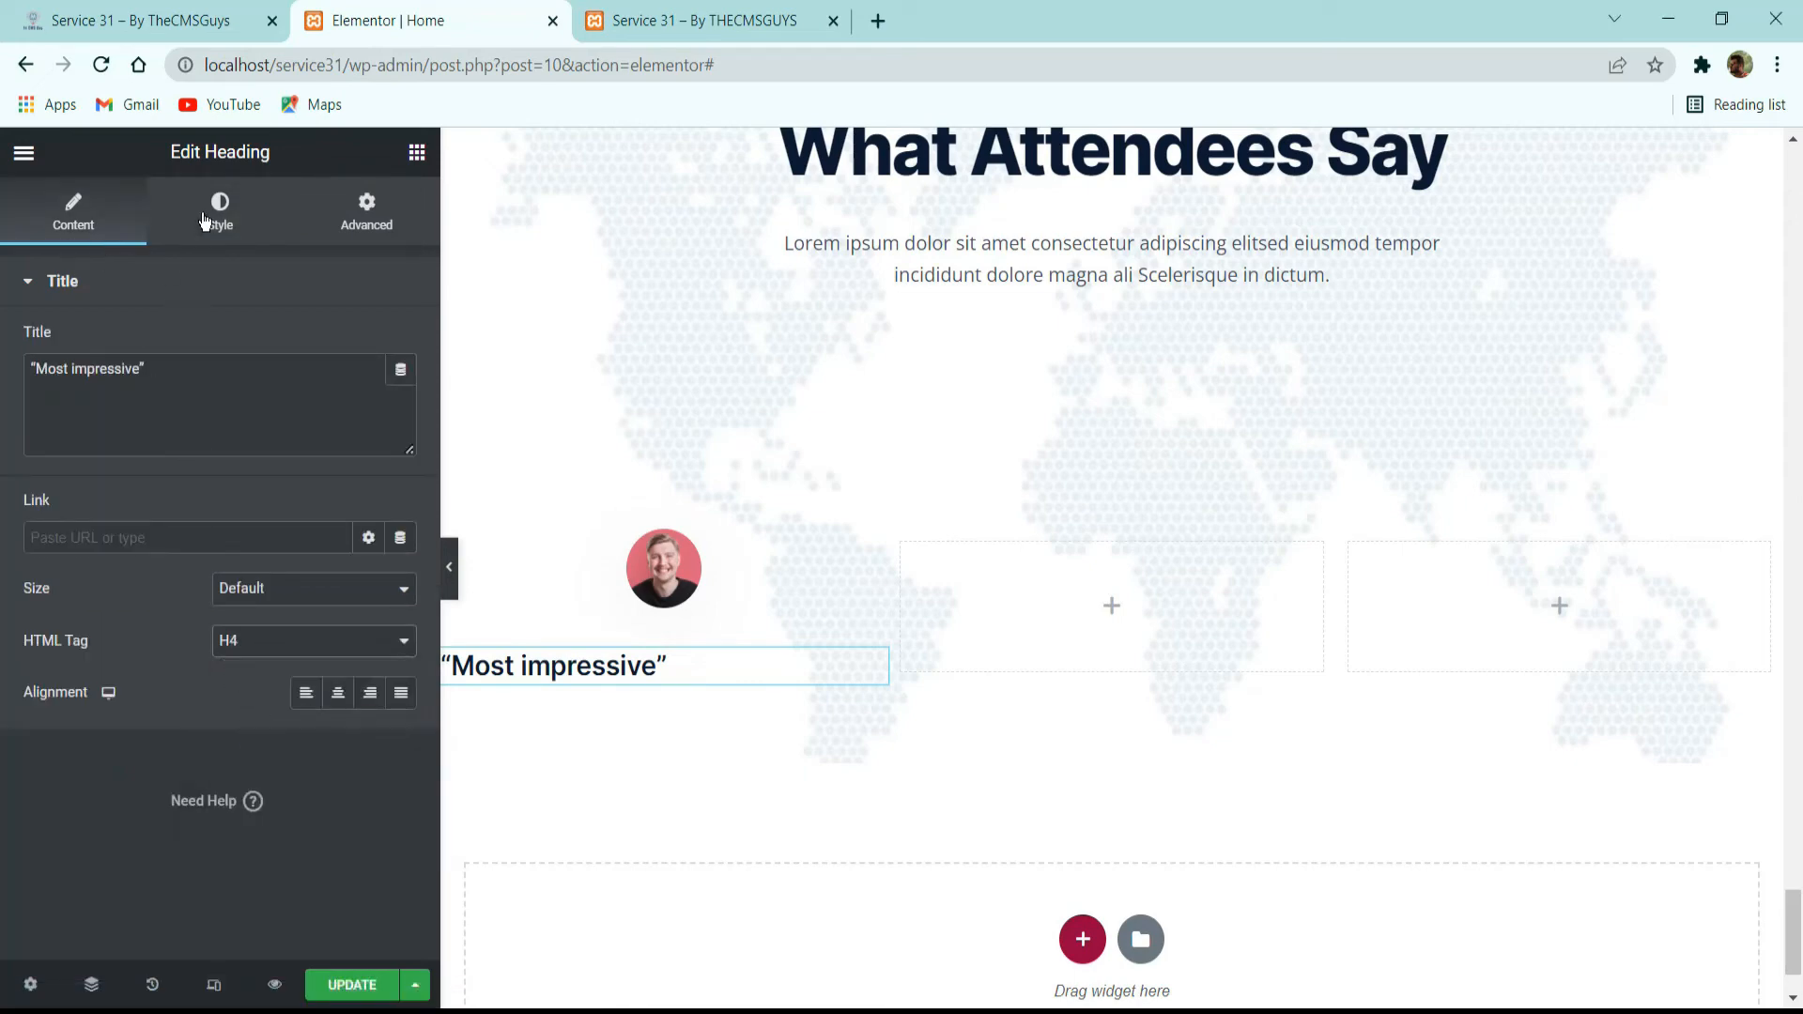
left_click(339, 693)
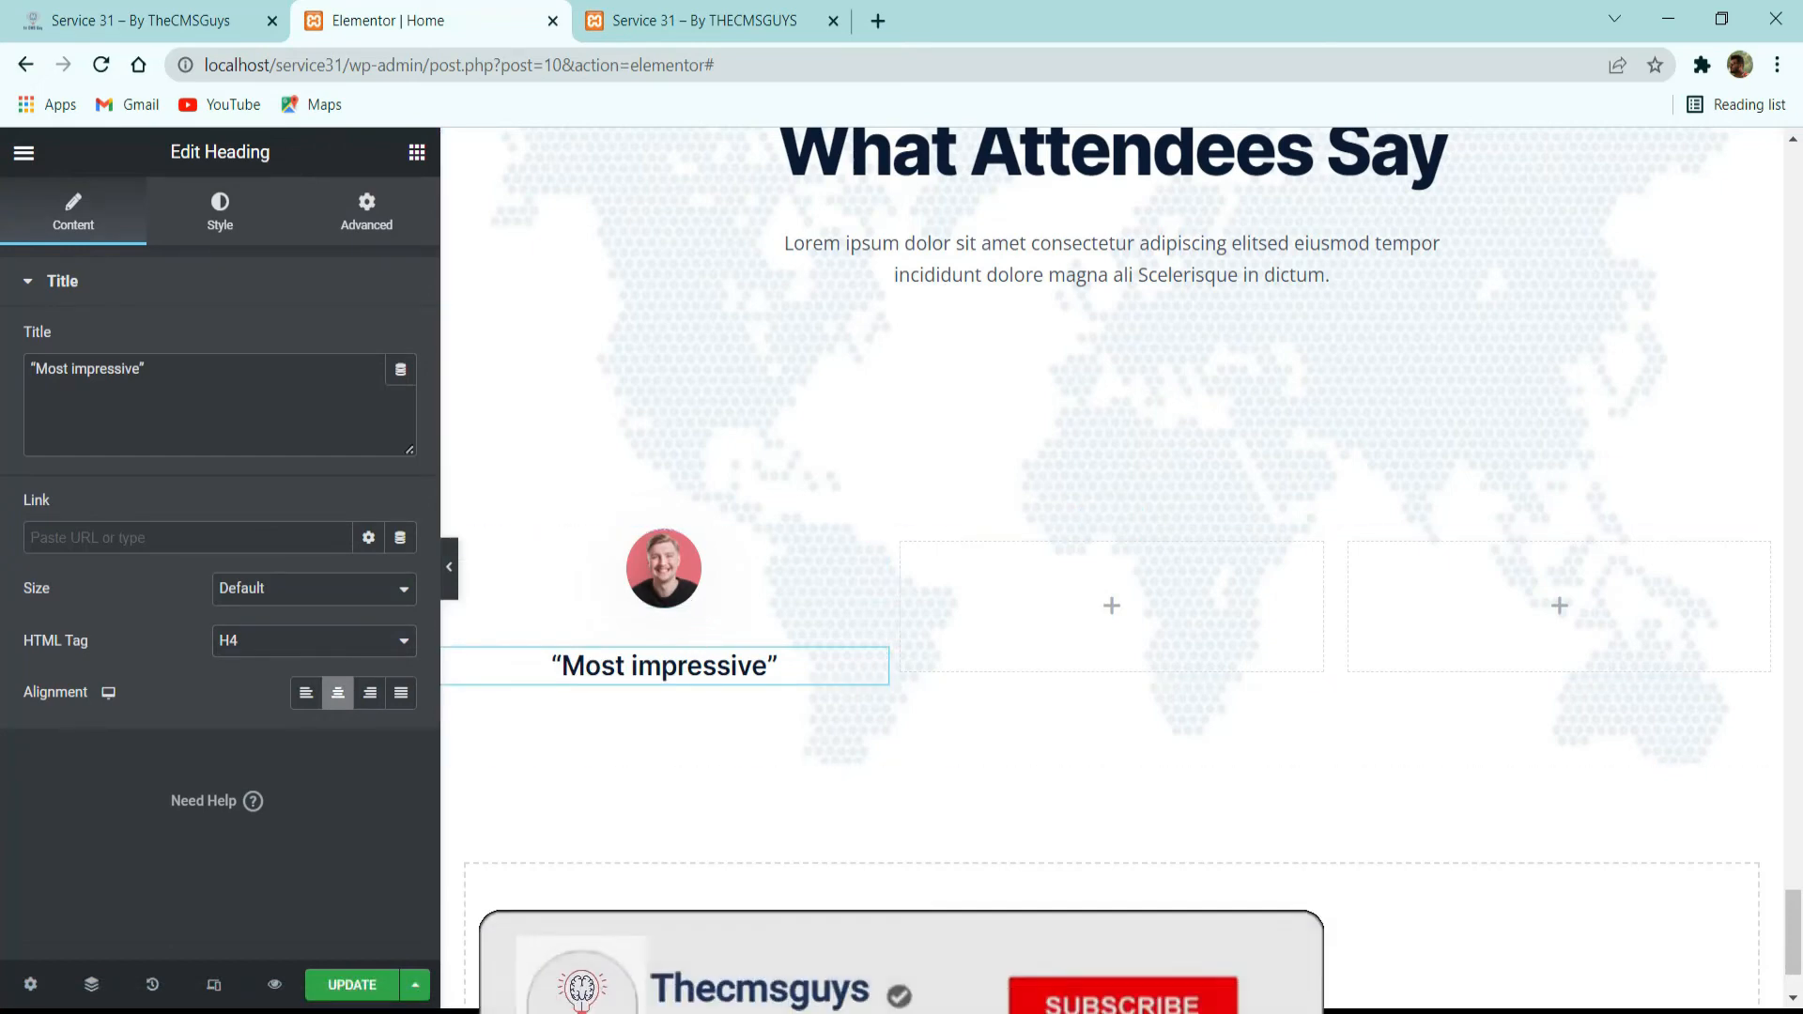
Add a Star Rating widget below the “Most impressive” heading, as on the reference site, and align it to the center.
left_click(498, 561)
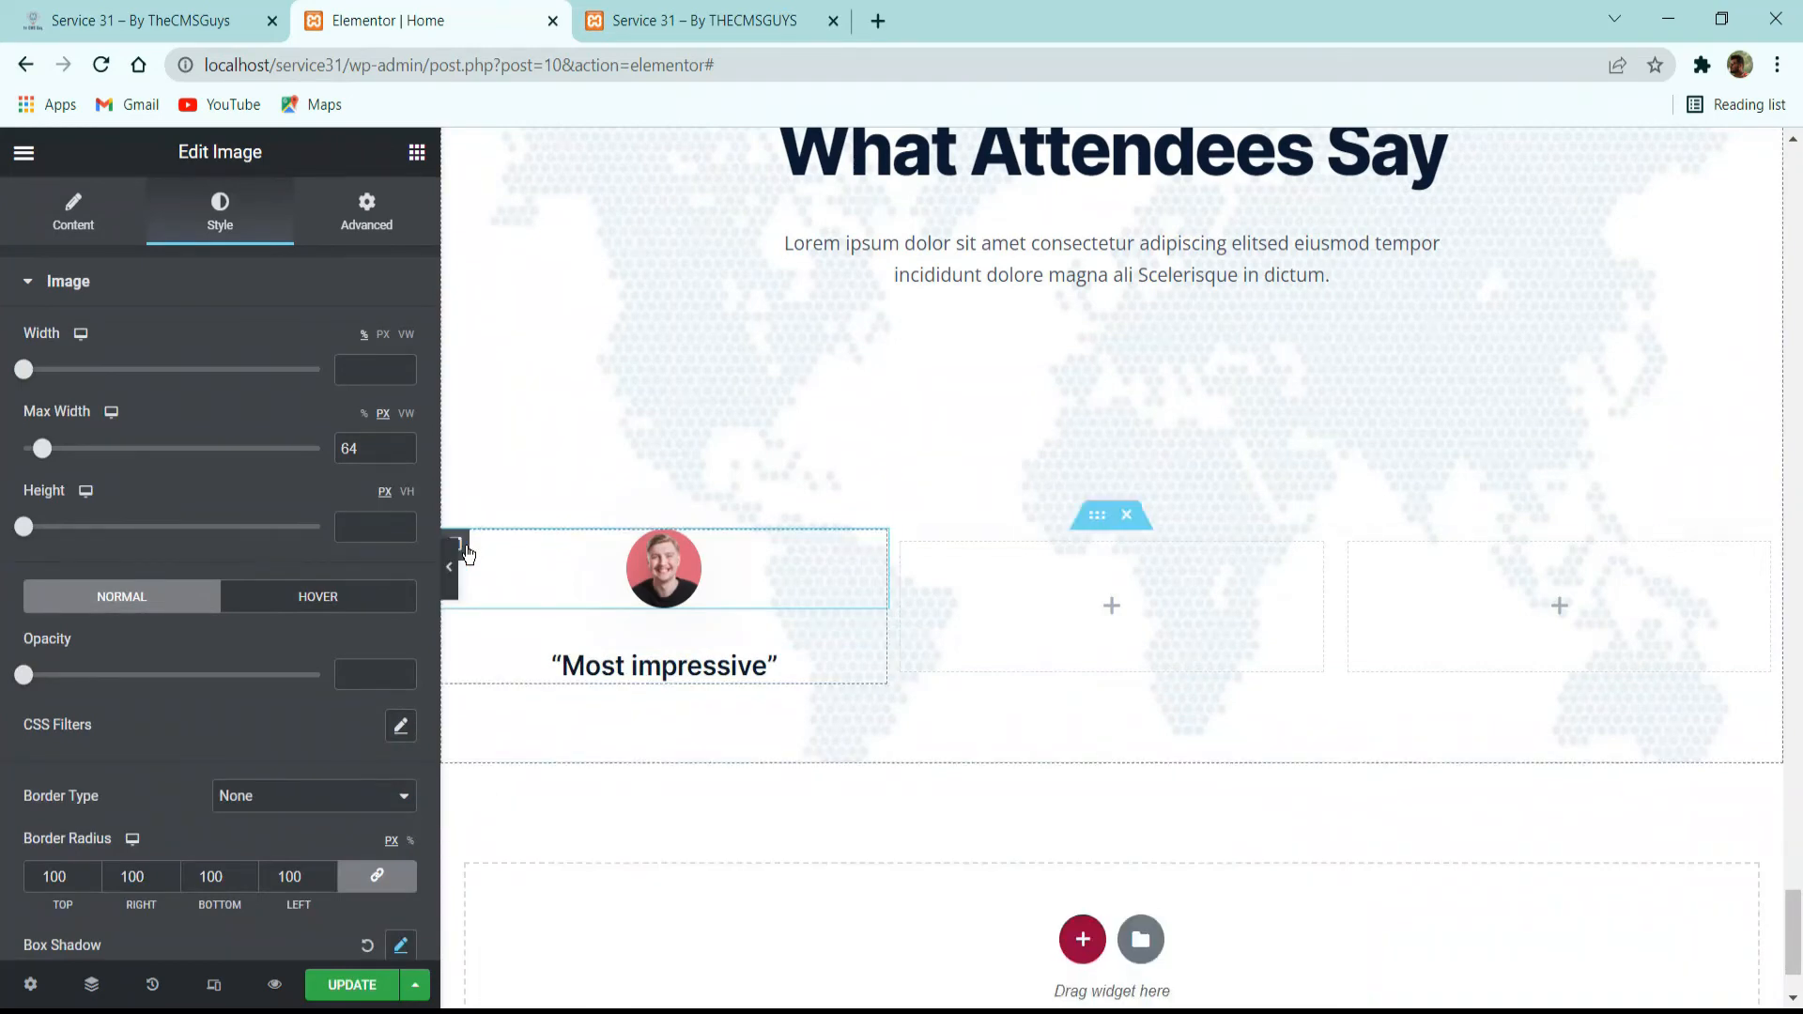
left_click(458, 548)
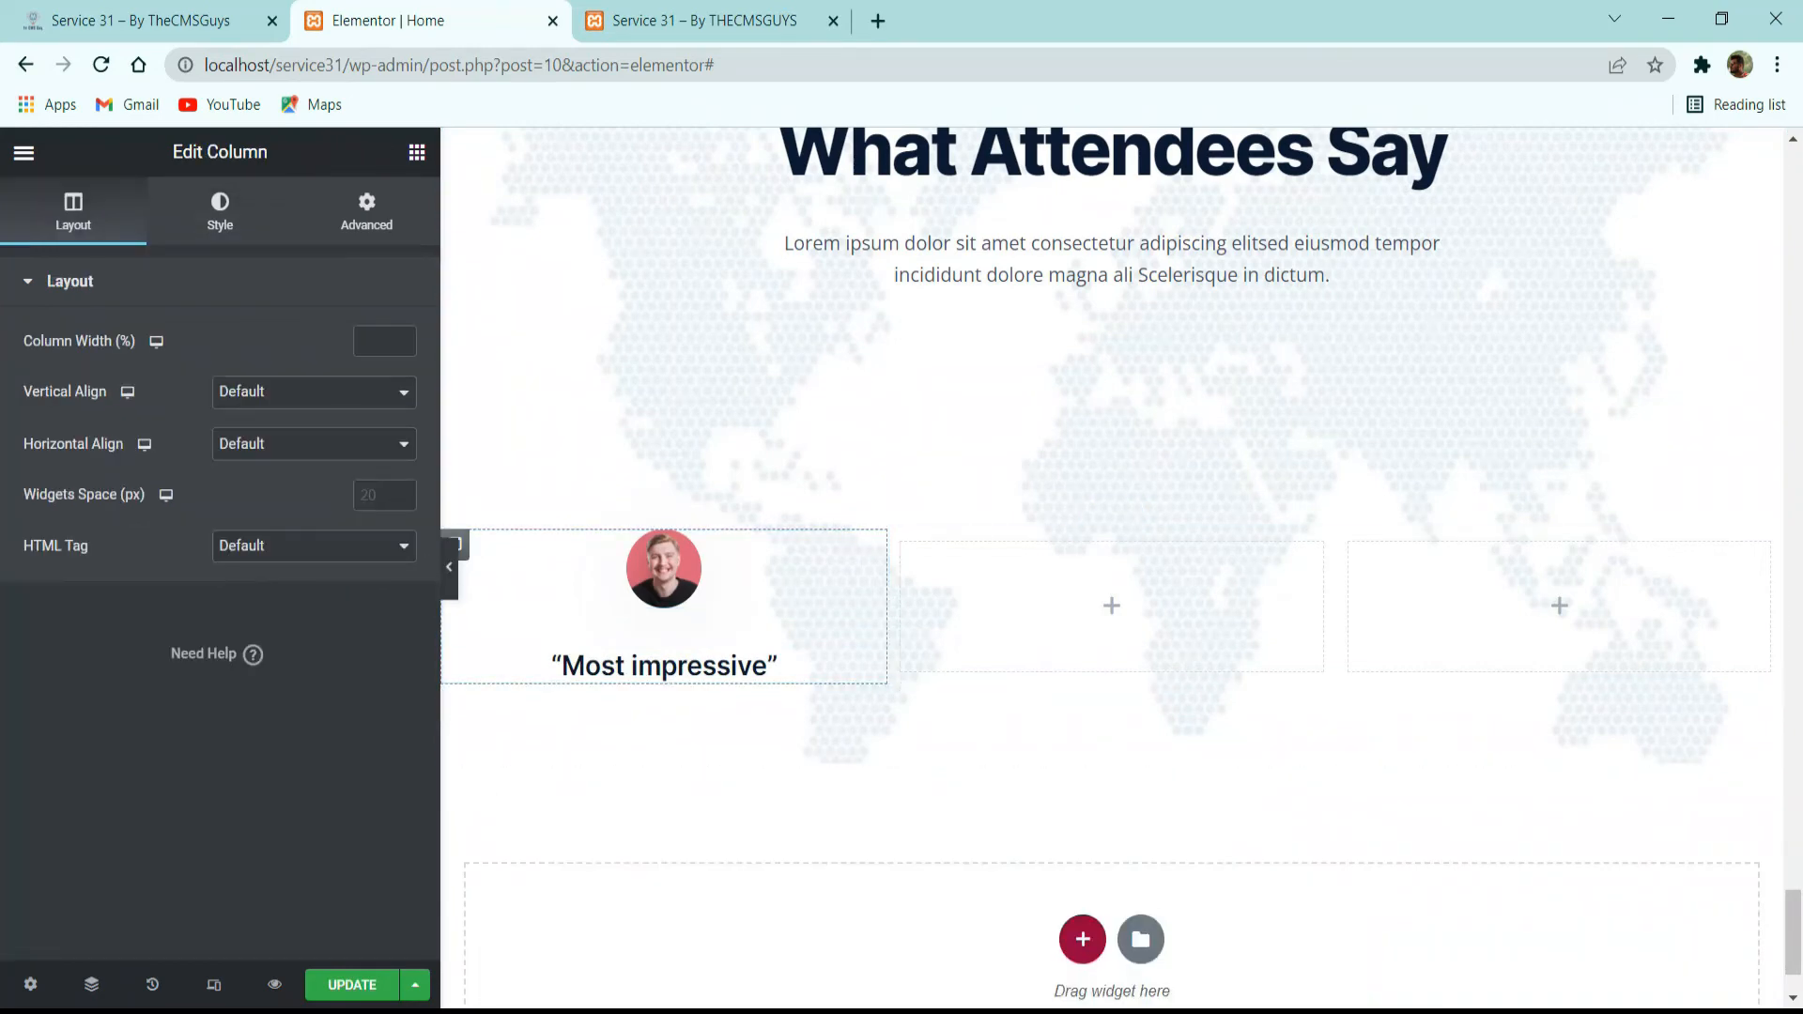
left_click(200, 35)
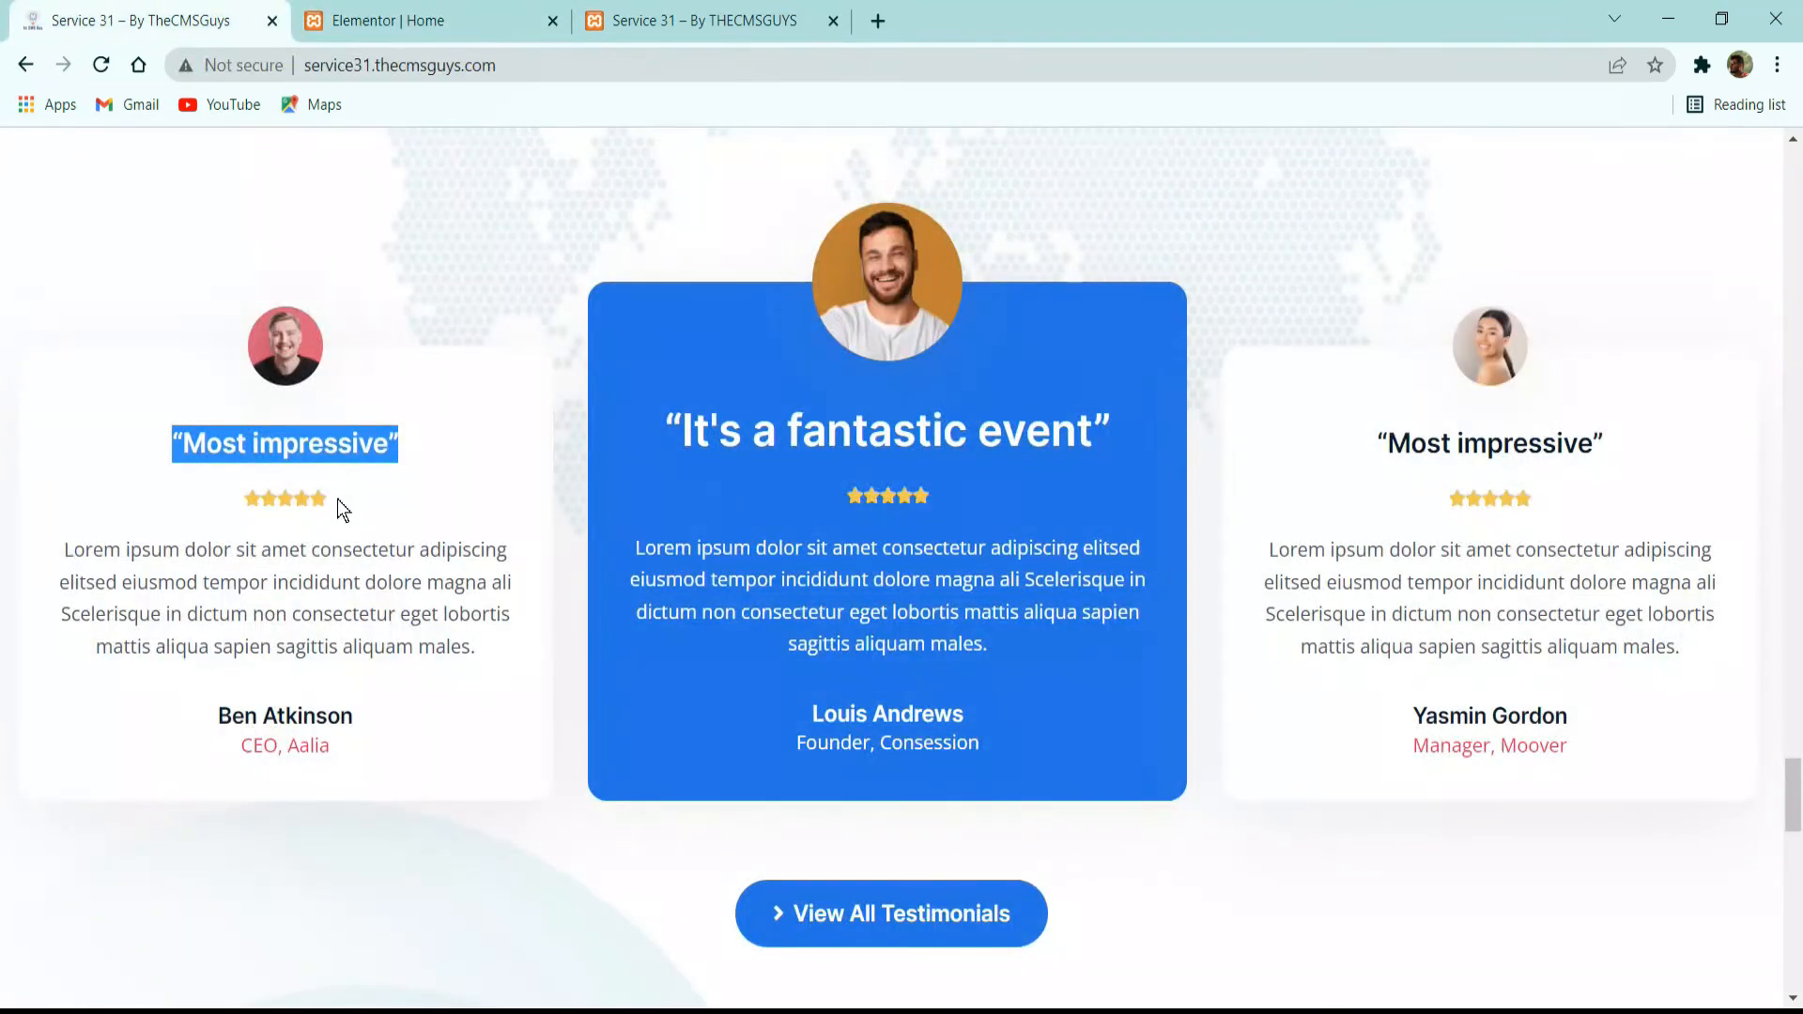
left_click_drag(336, 499, 256, 504)
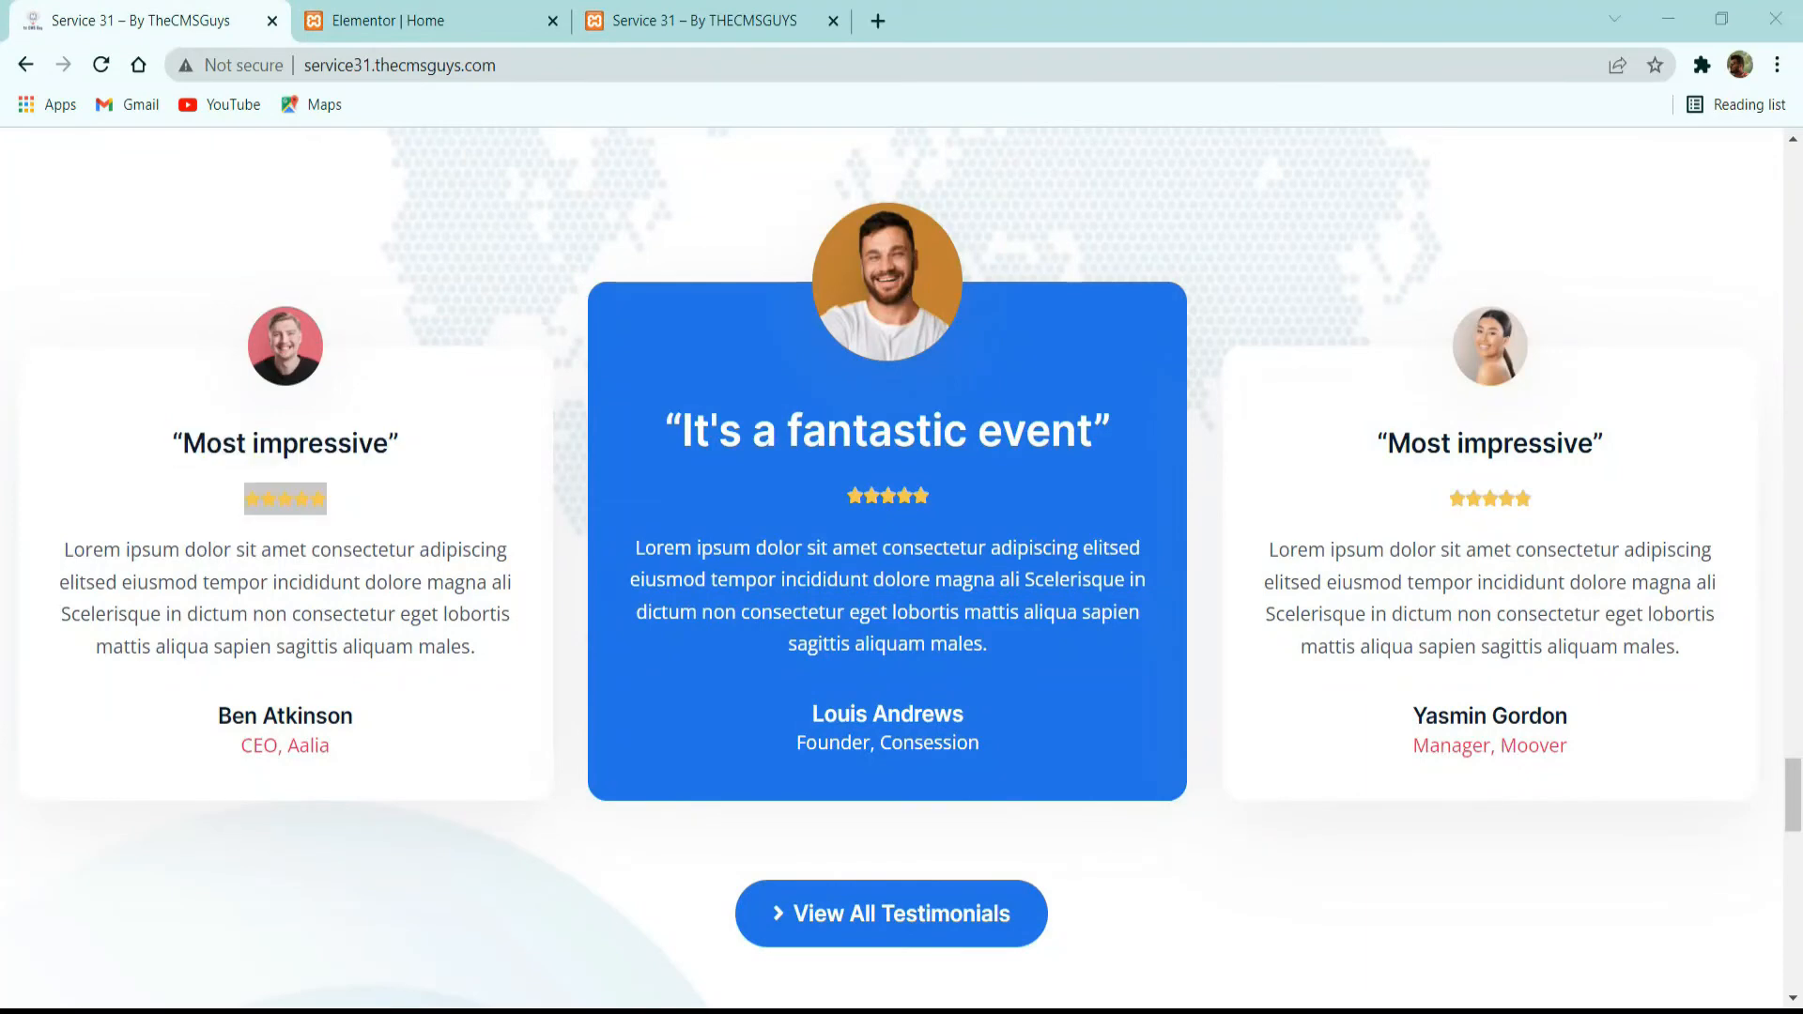
left_click(470, 20)
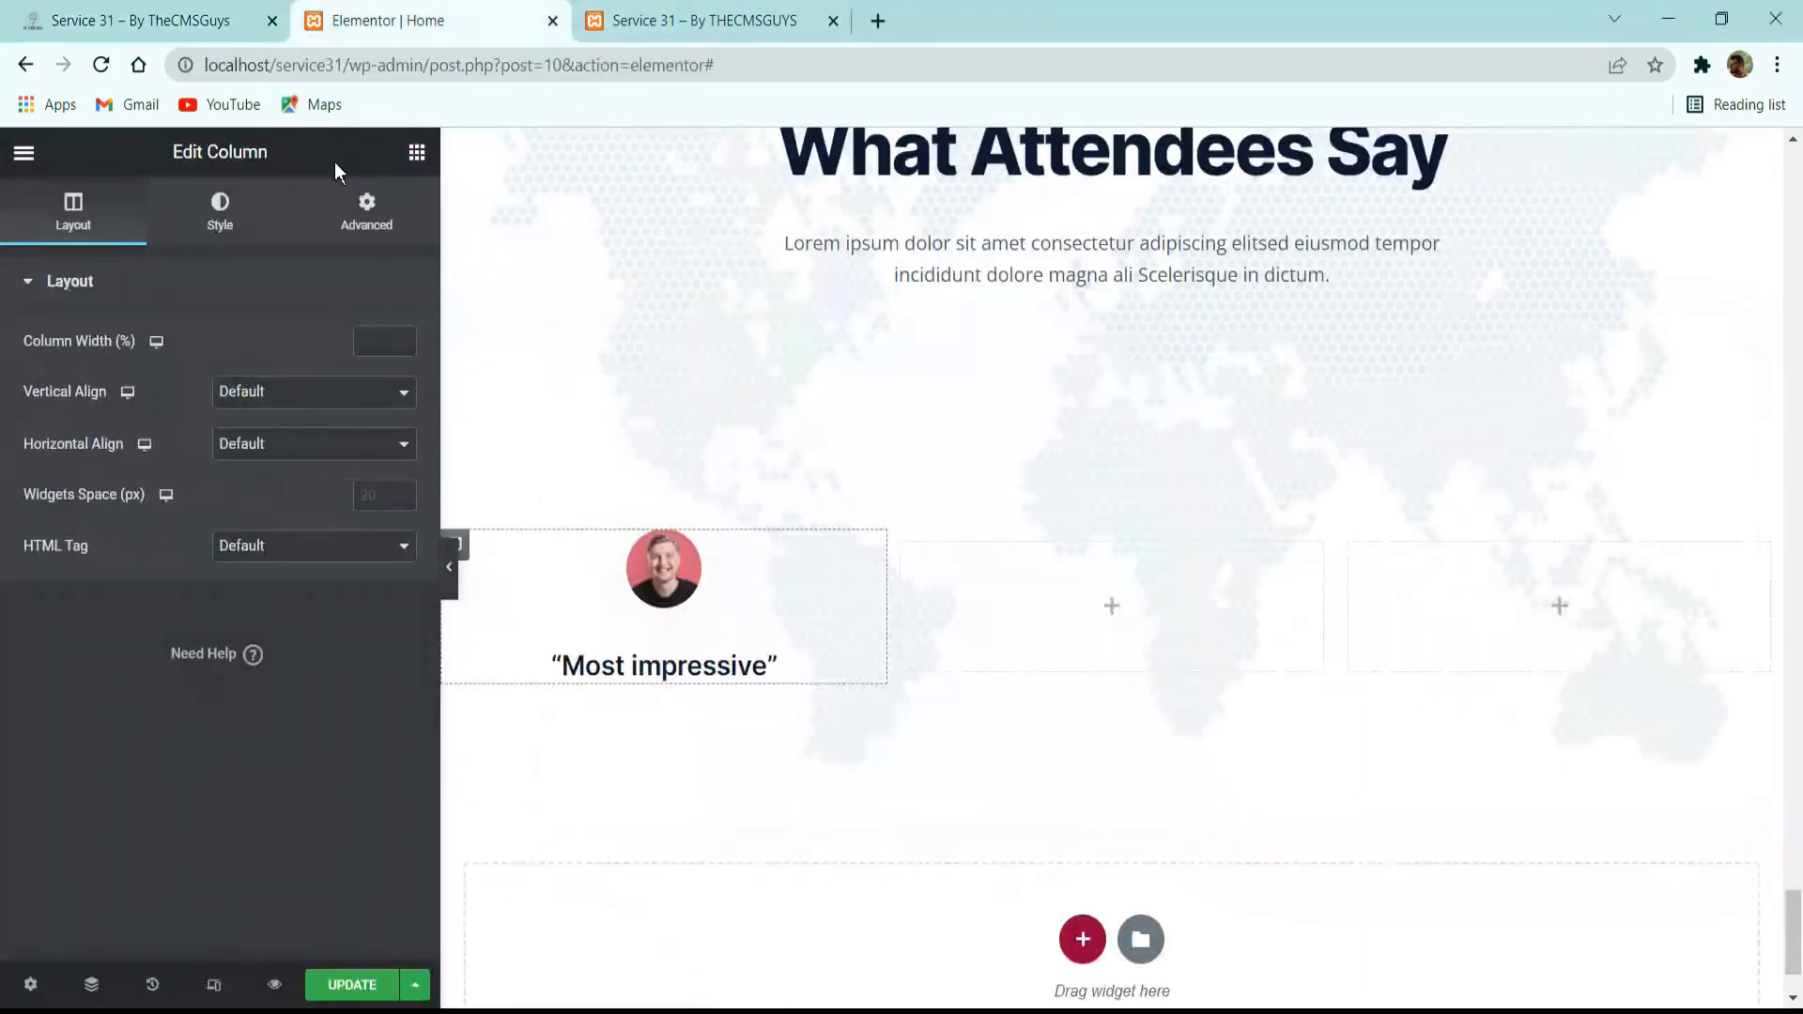
left_click(417, 152)
left_click(341, 248)
type("rat")
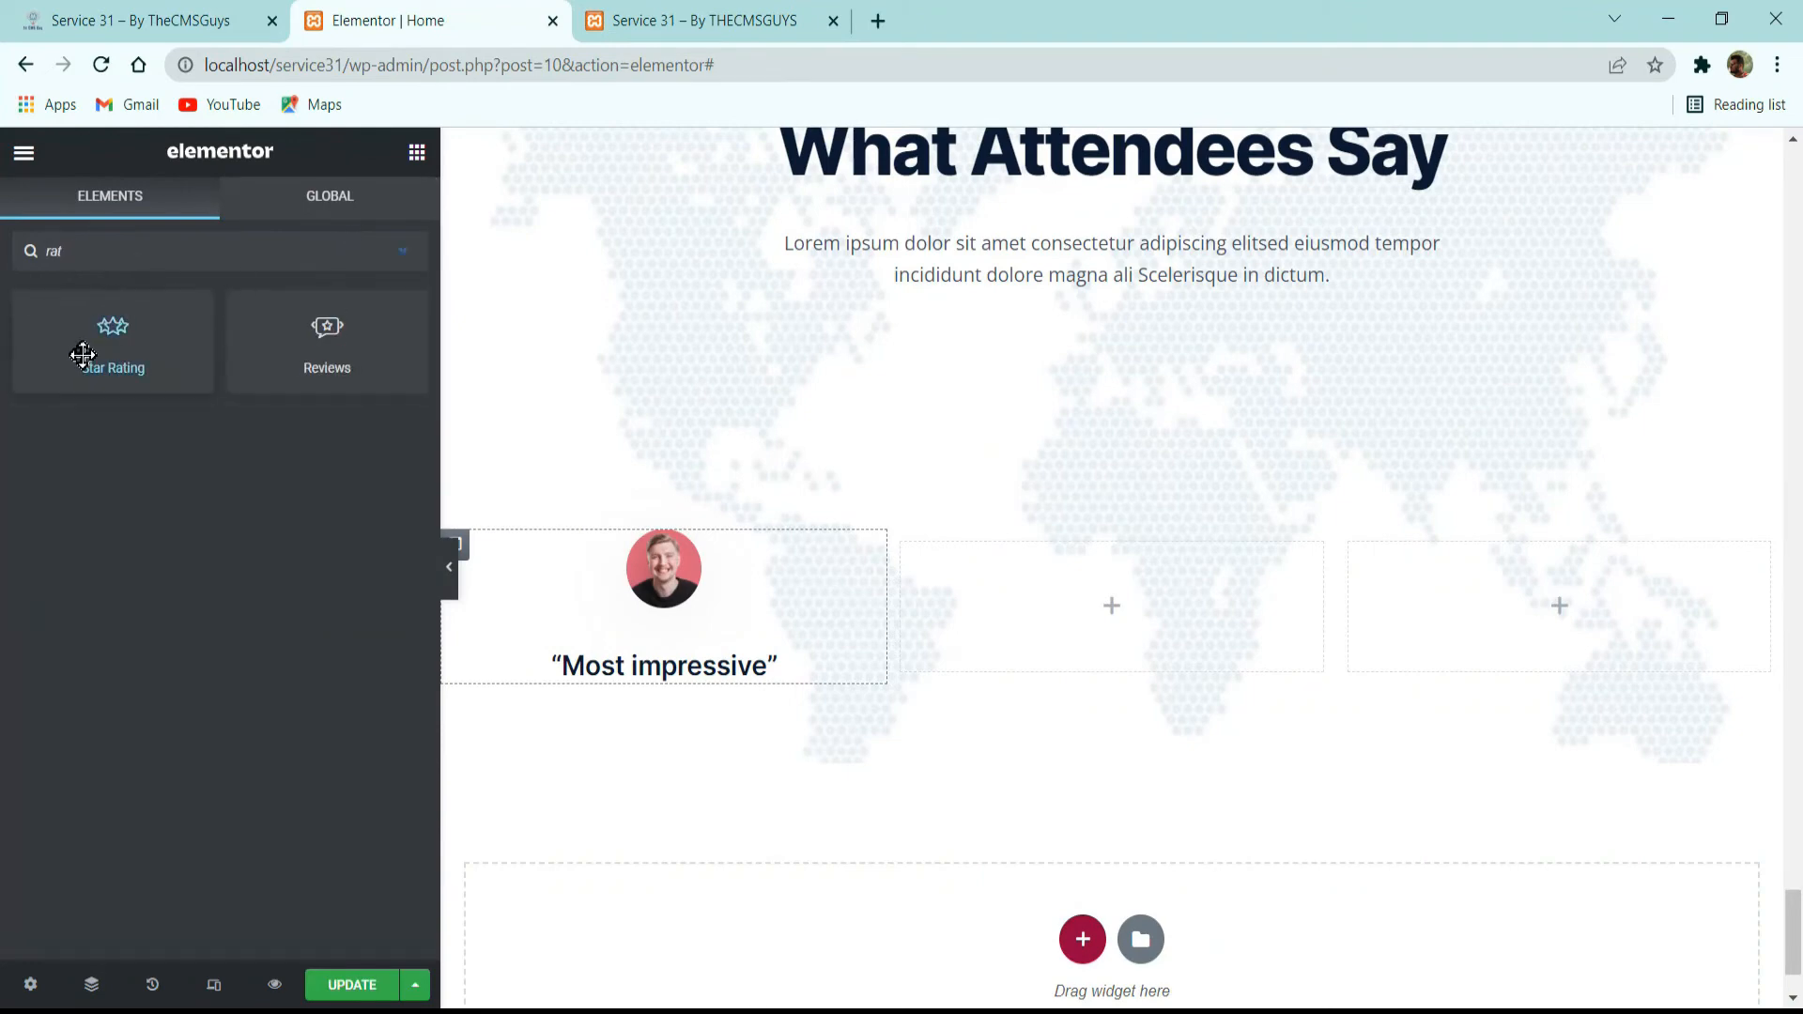
left_click_drag(81, 351, 673, 668)
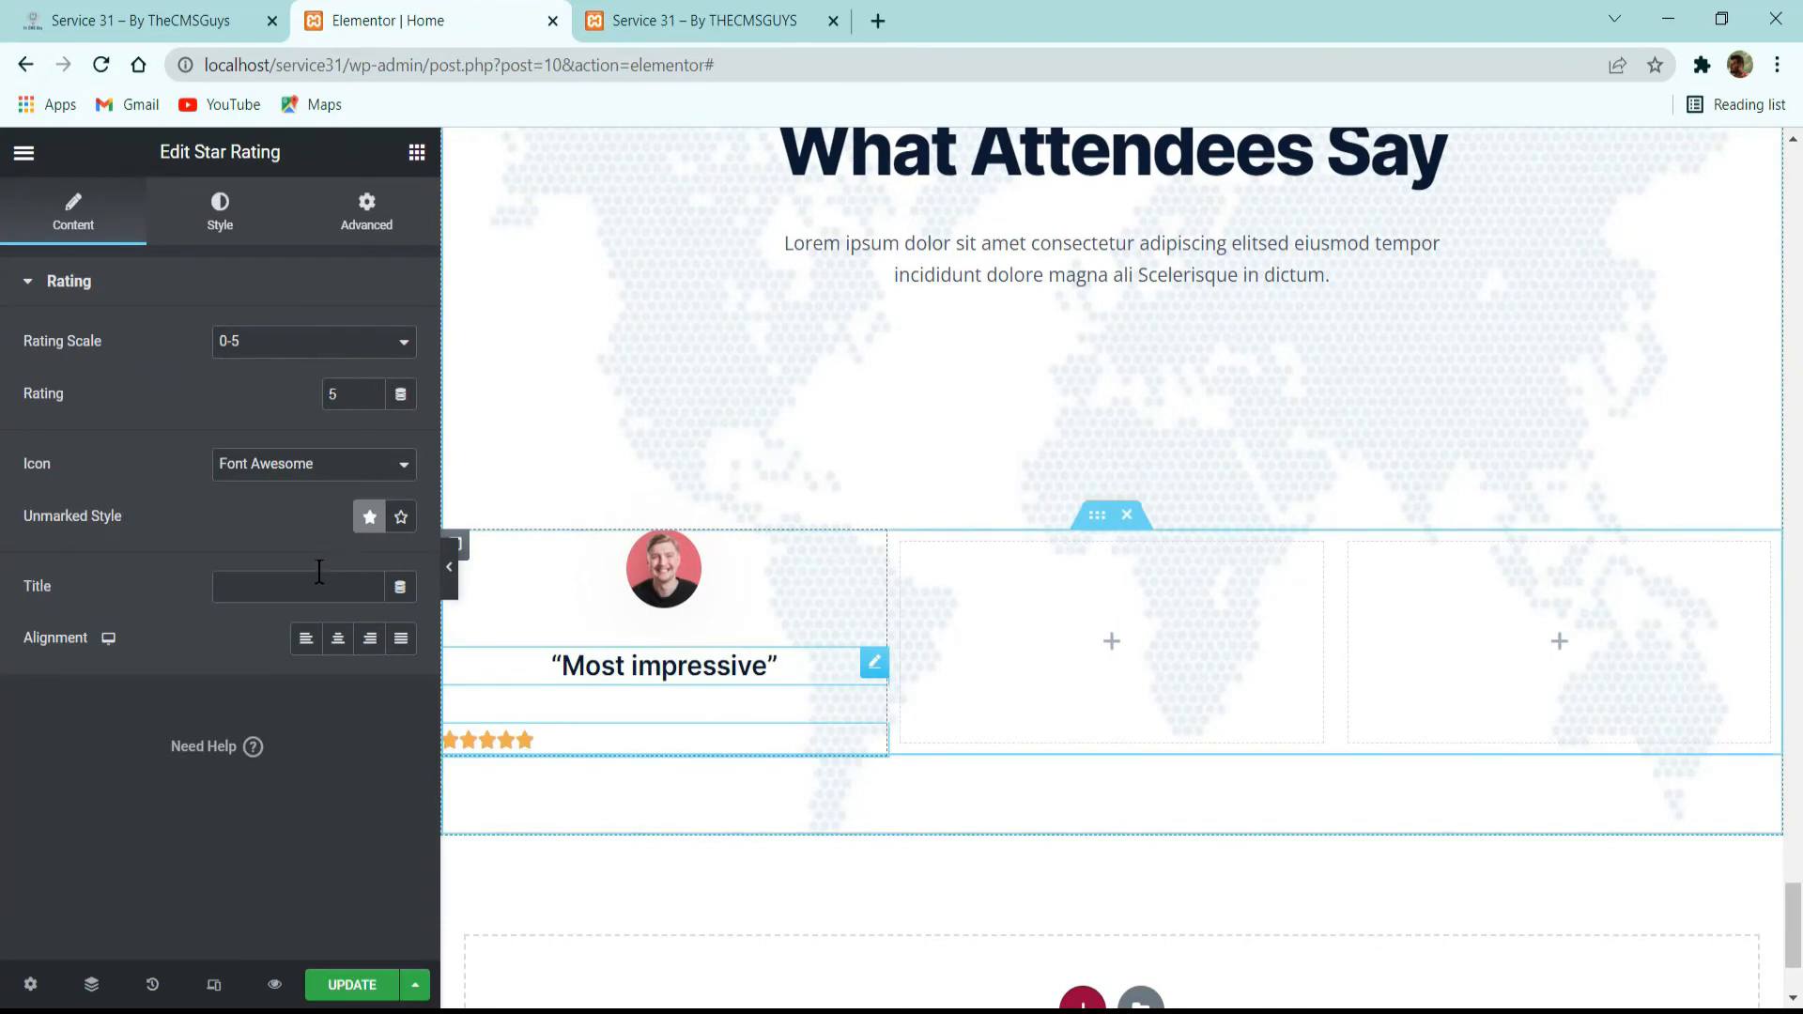
left_click(341, 646)
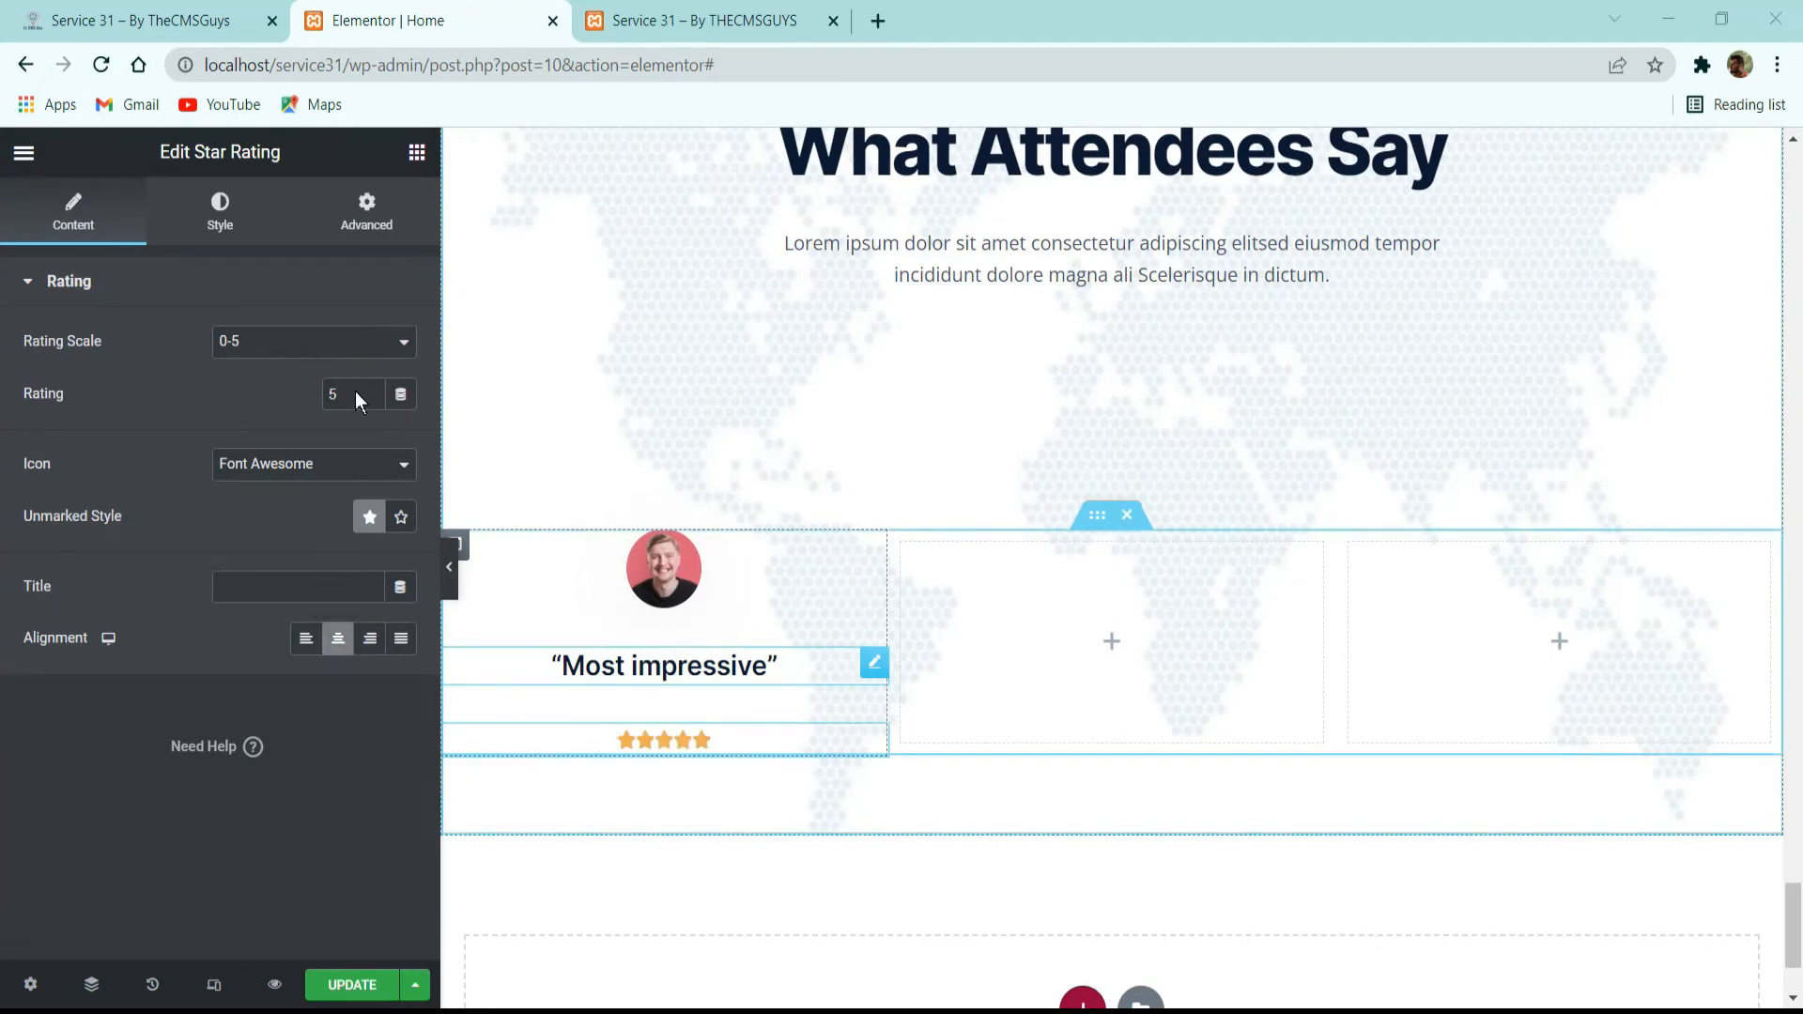
Style the rating stars with size 14, spacing 1 and the global yellow color.
left_click(225, 214)
left_click(361, 369)
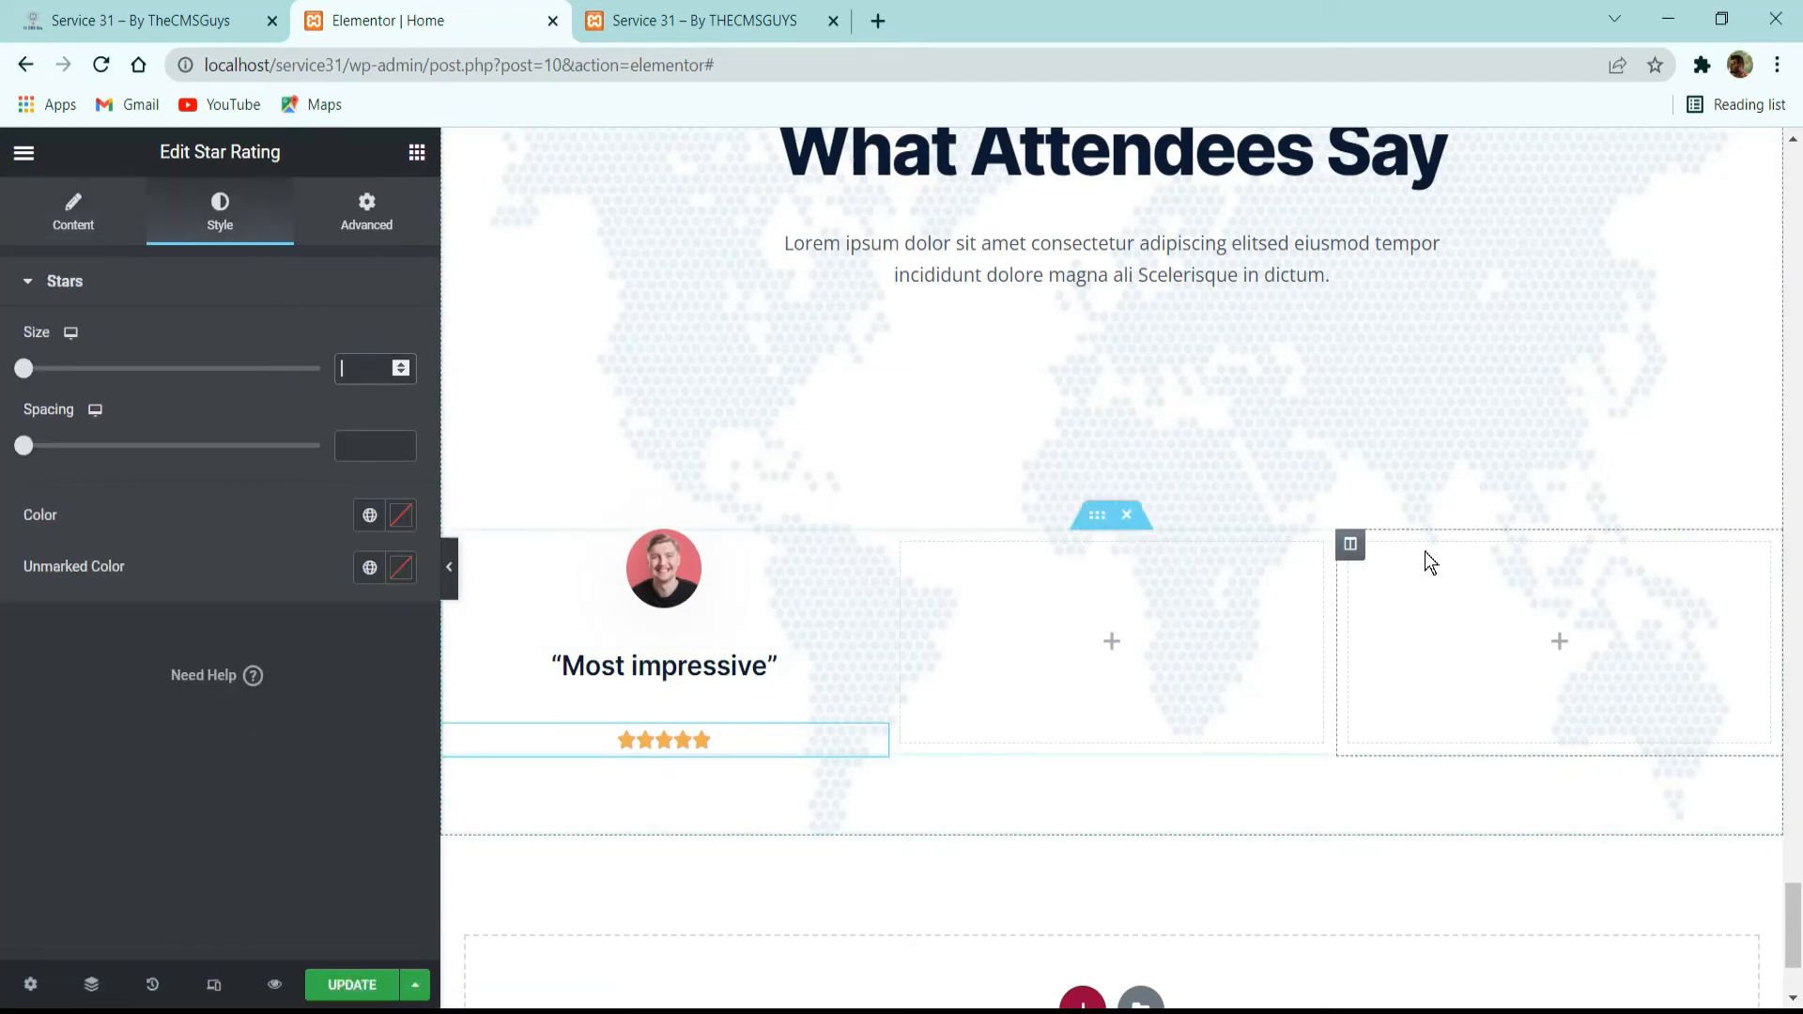
type("14")
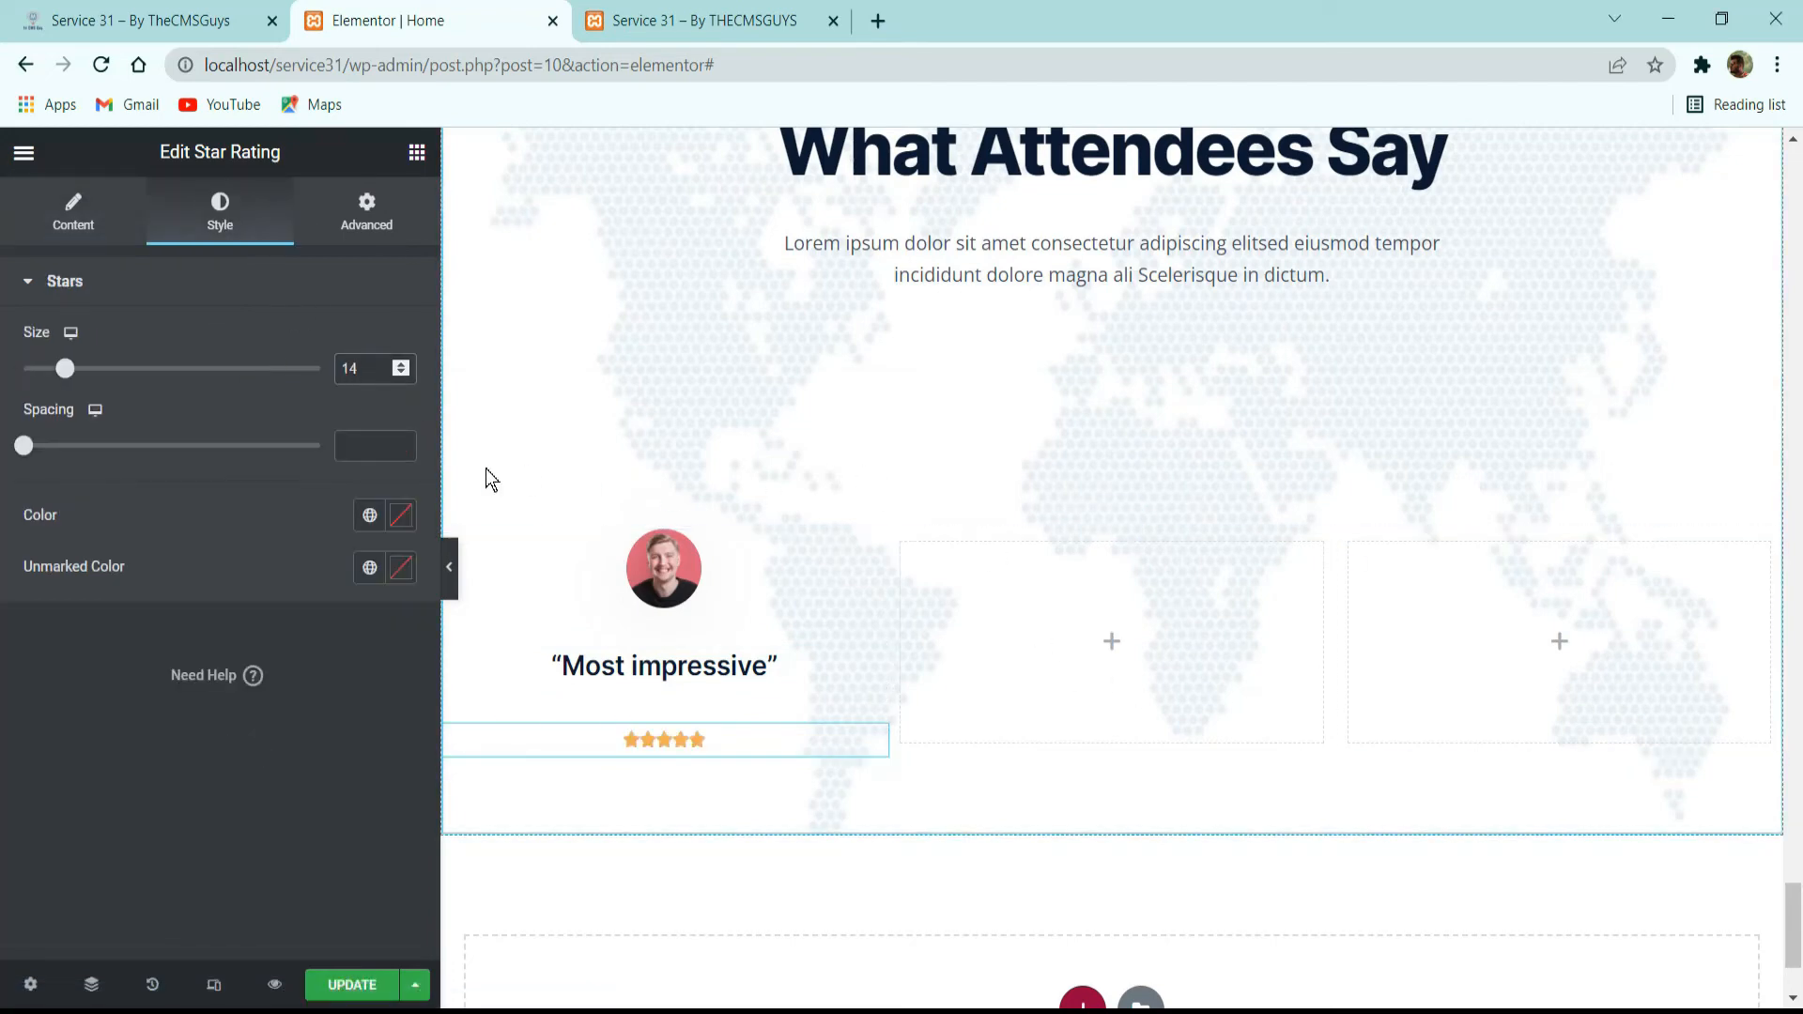
left_click(374, 445)
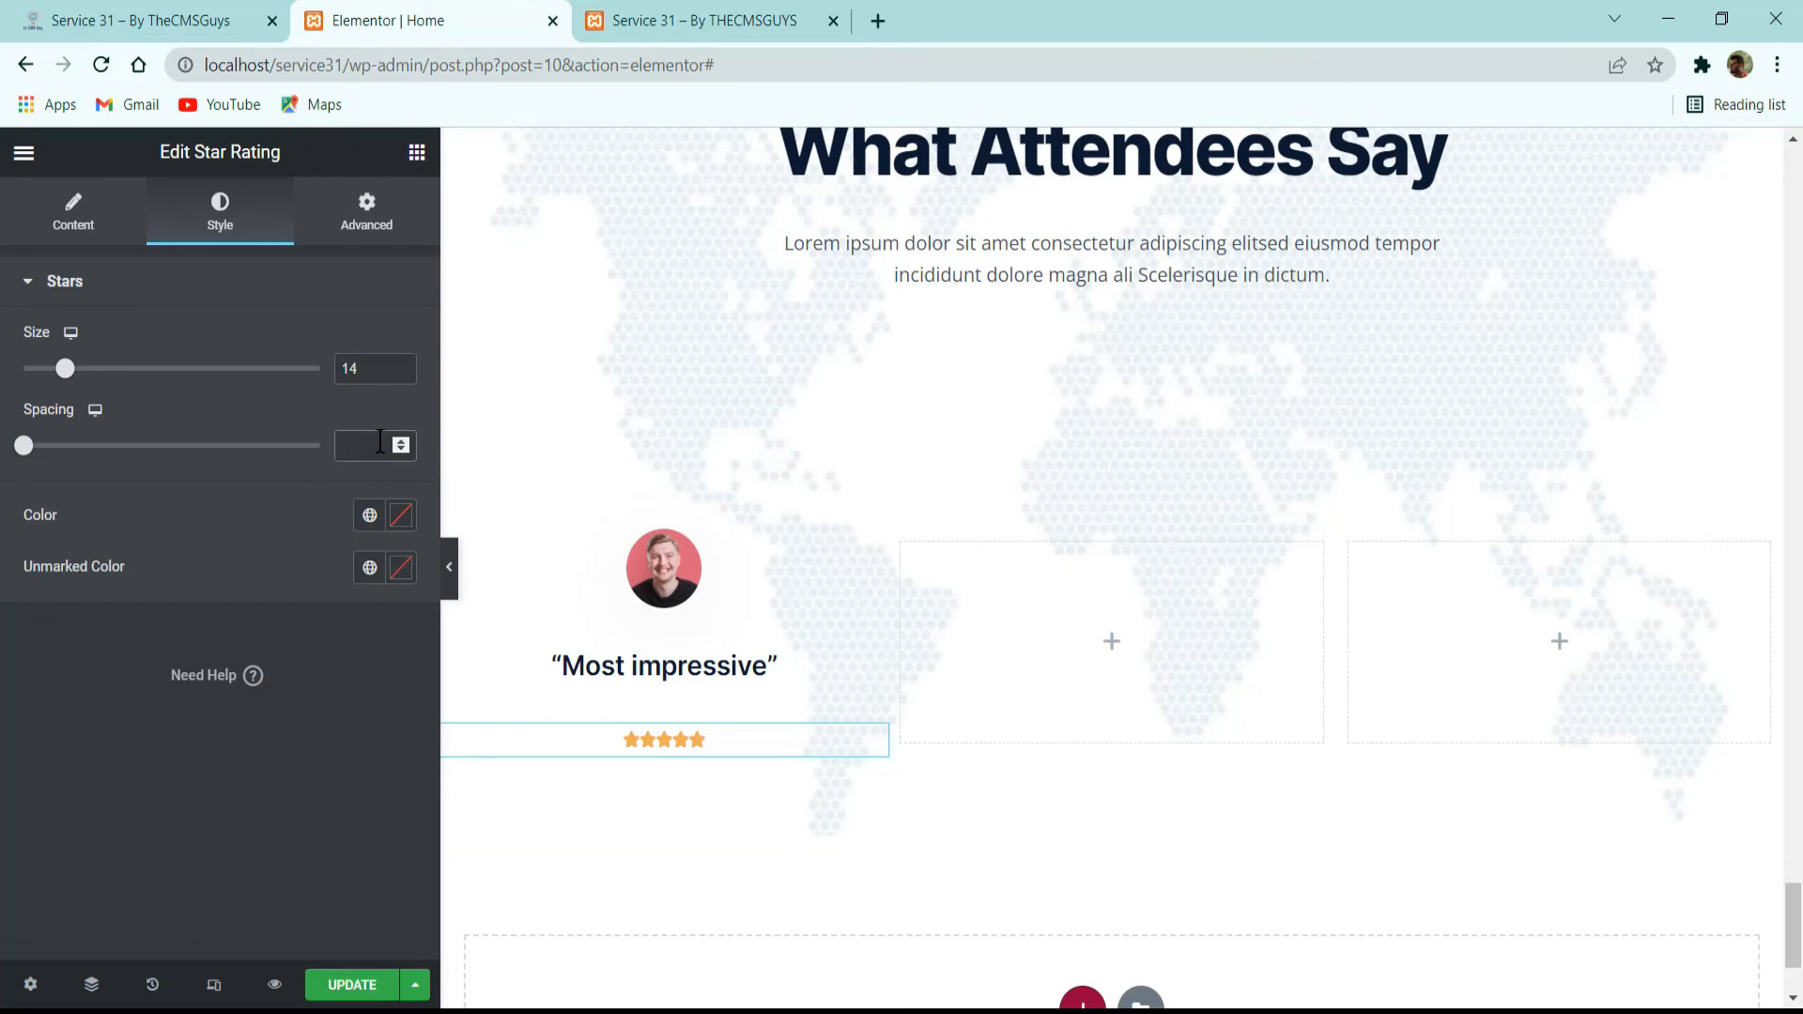
type("1")
left_click(370, 516)
scroll(241, 657, "down", 5)
left_click(174, 808)
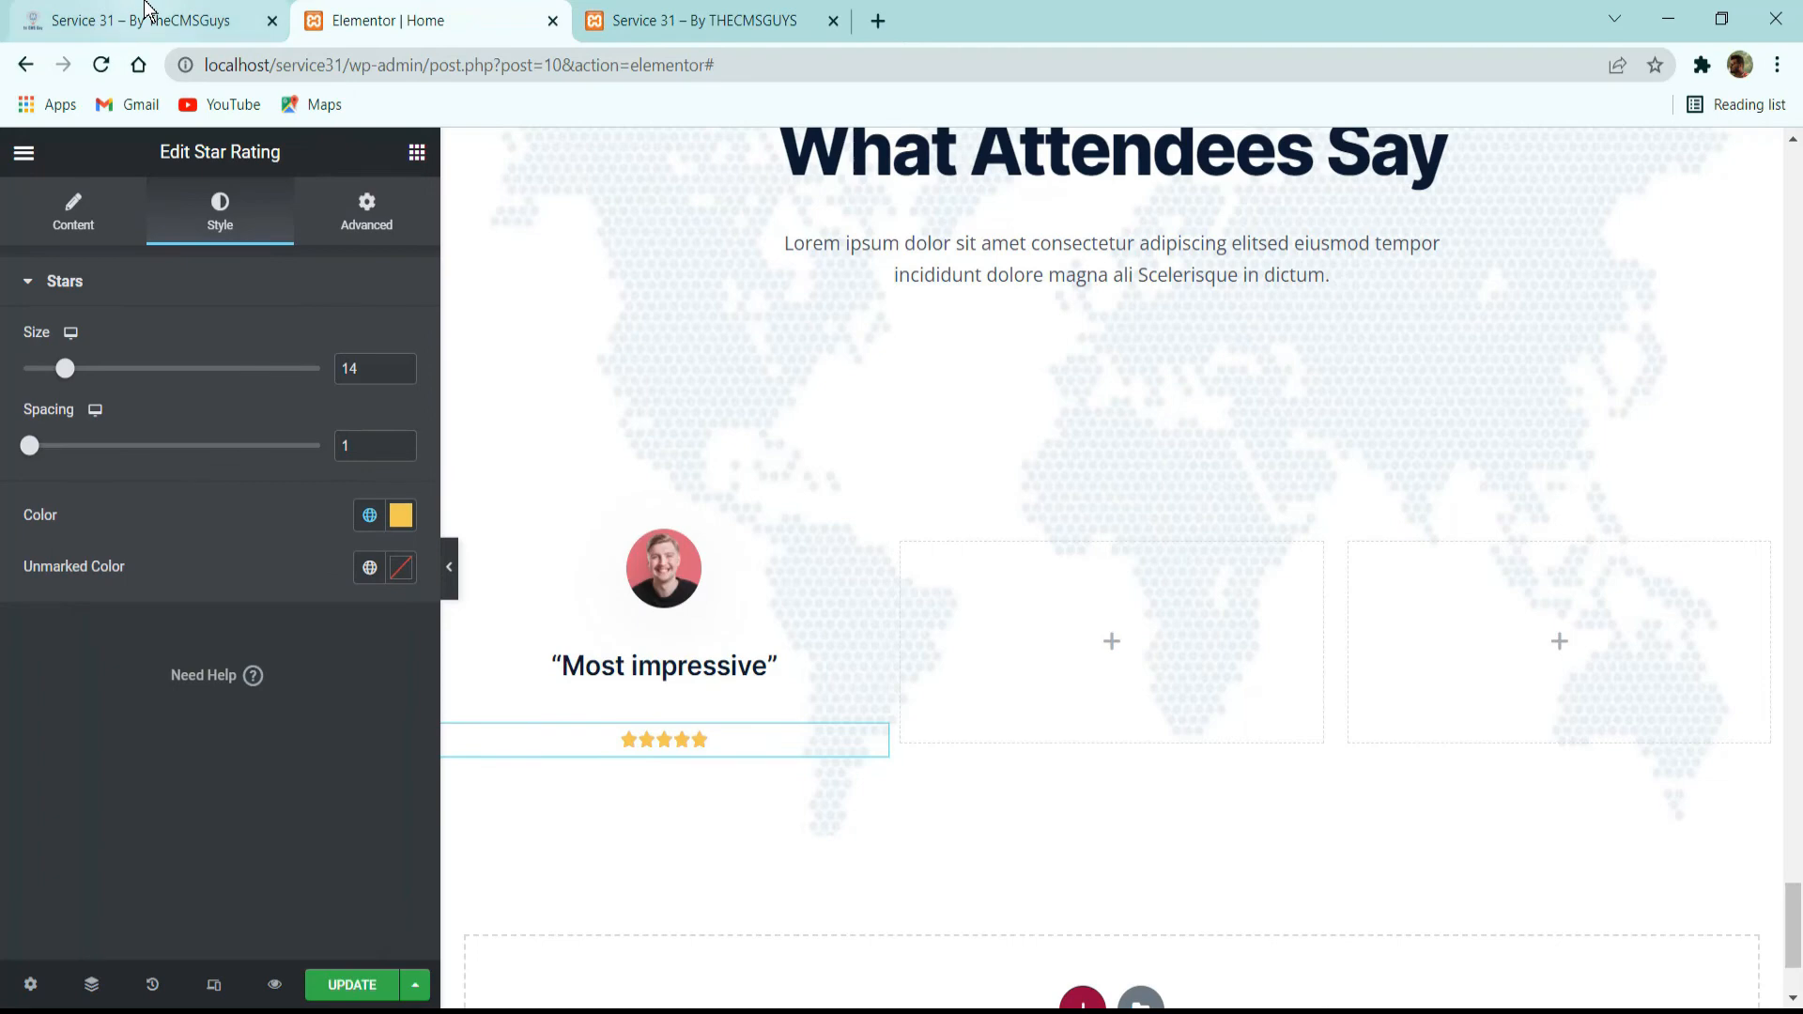
Copy the first card's testimonial paragraph from the reference site and return to the Elementor editor.
left_click(177, 32)
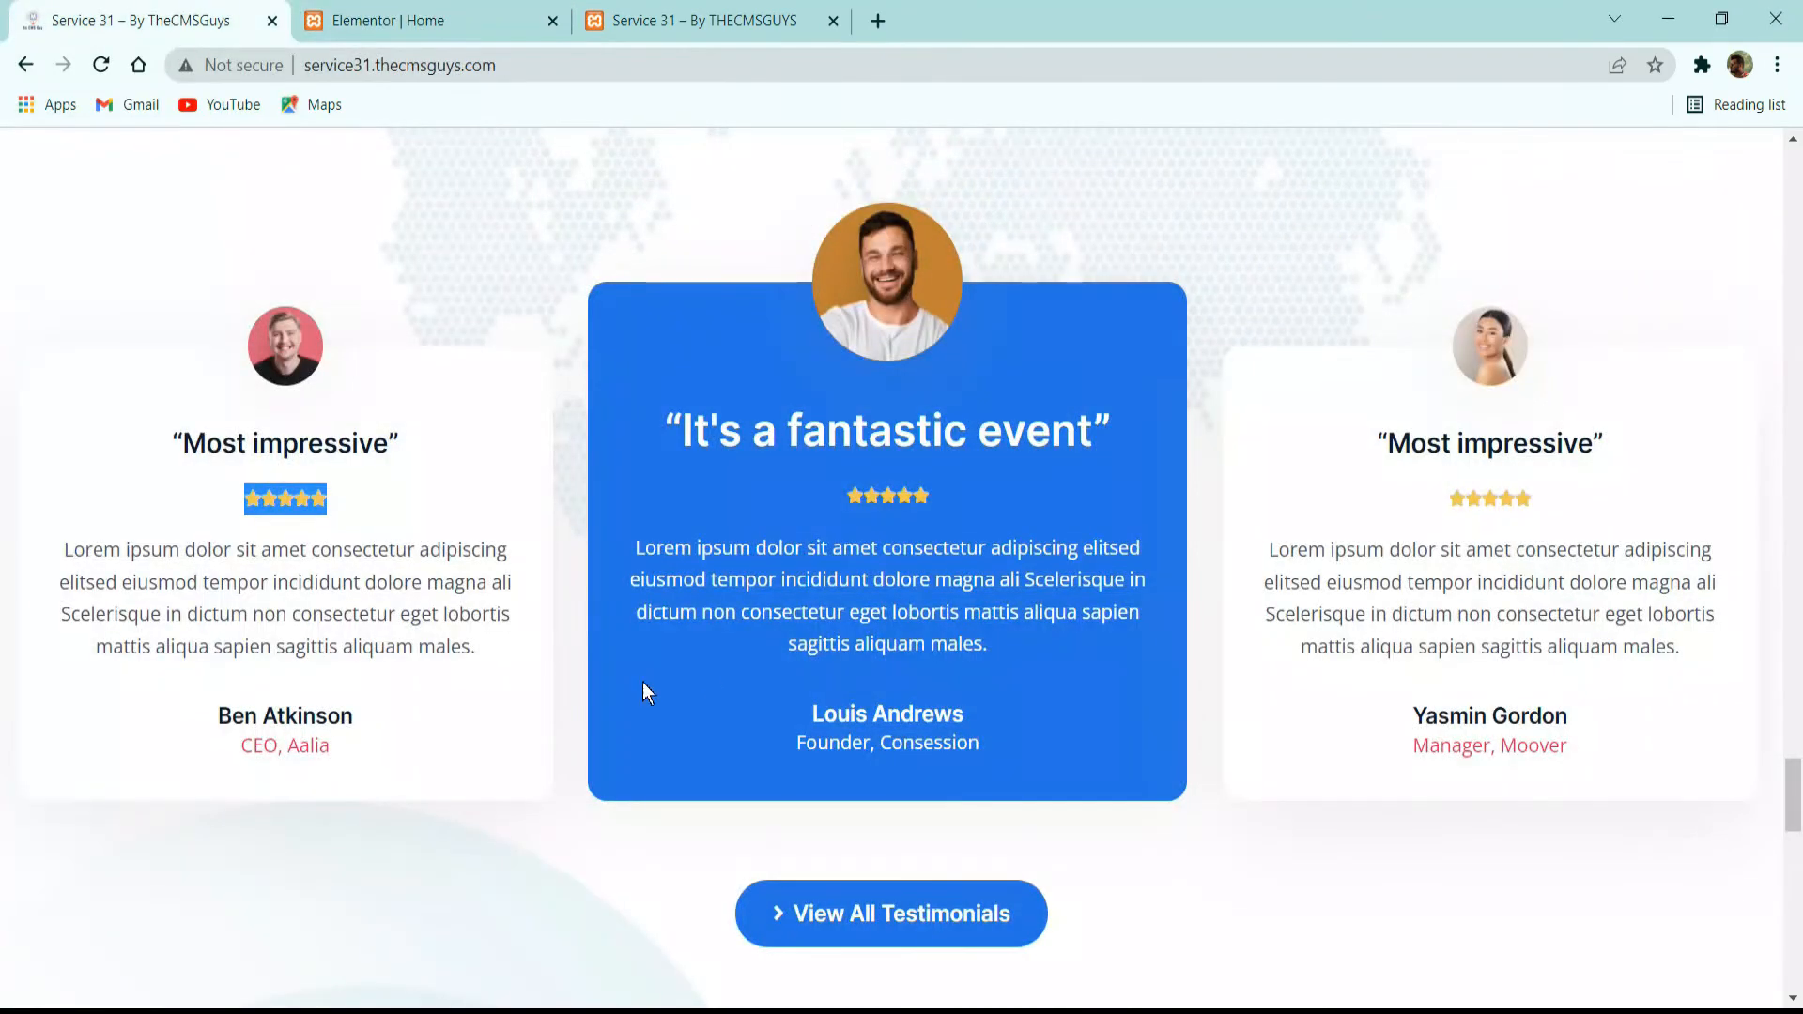
triple_click(234, 574)
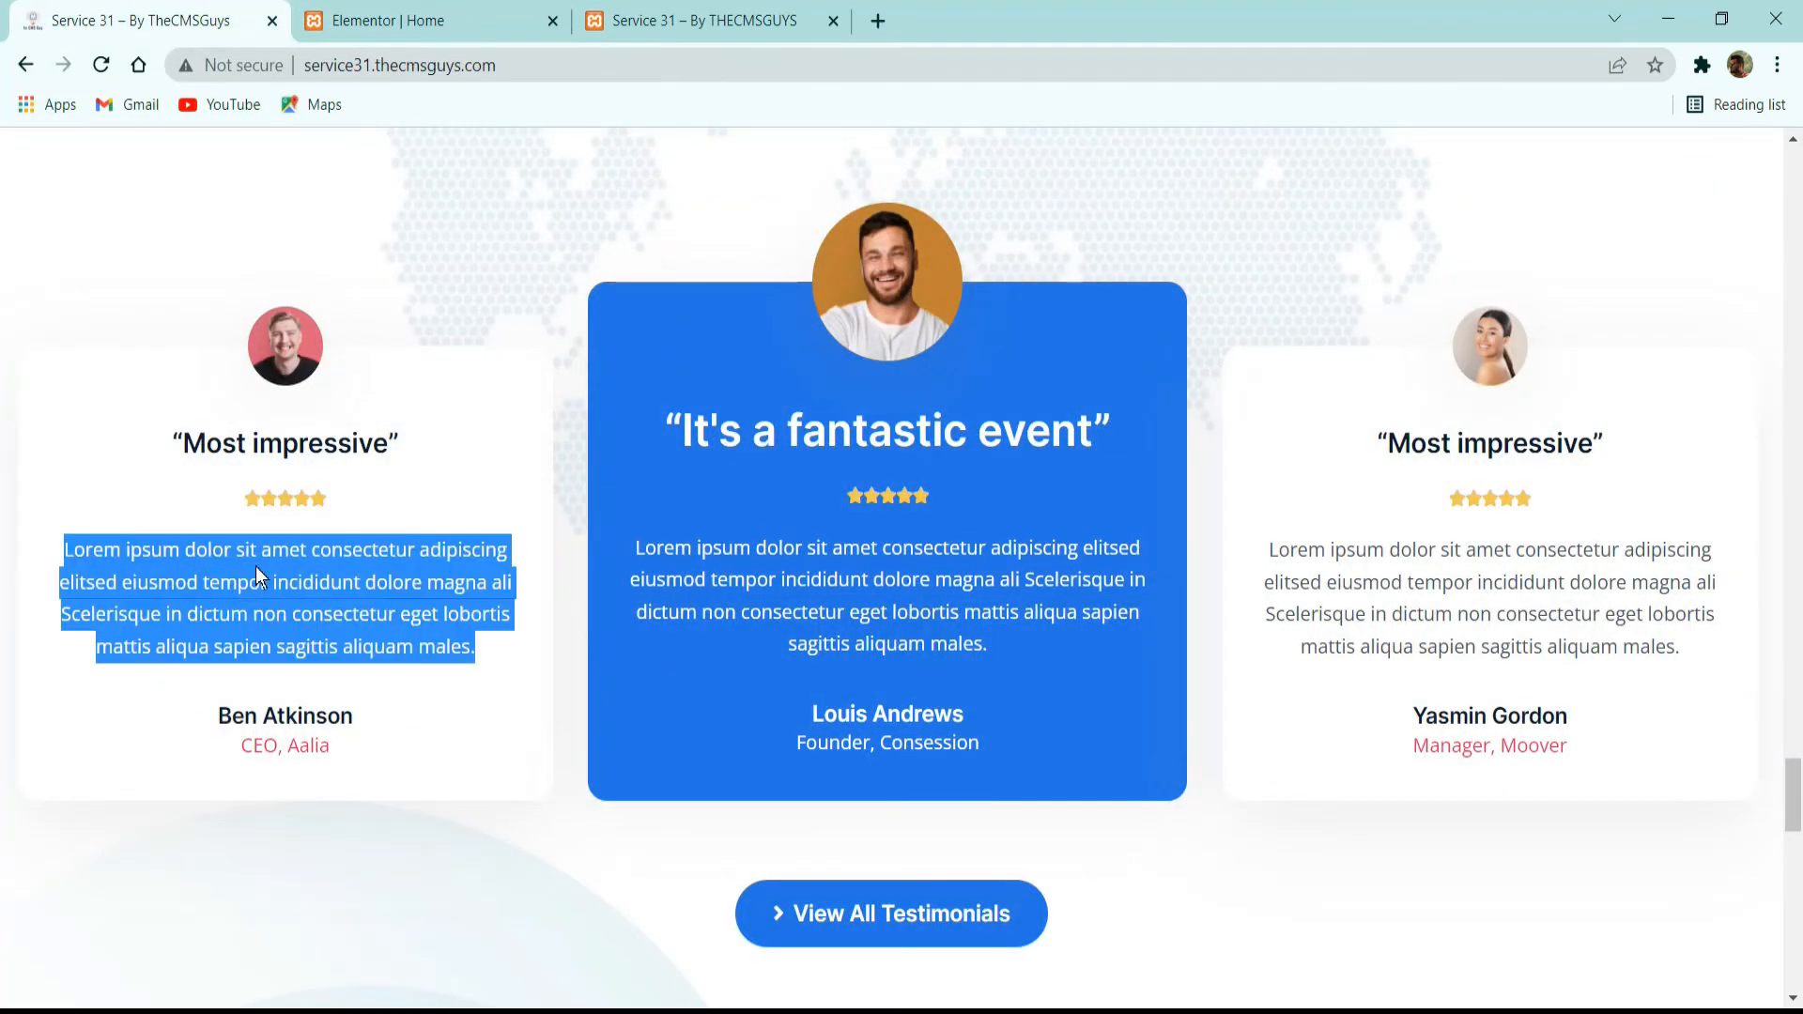
left_click(516, 21)
Copy the description paragraph widget under “What Attendees Say” and paste it below the star rating in the first column.
scroll(973, 512, "up", 3)
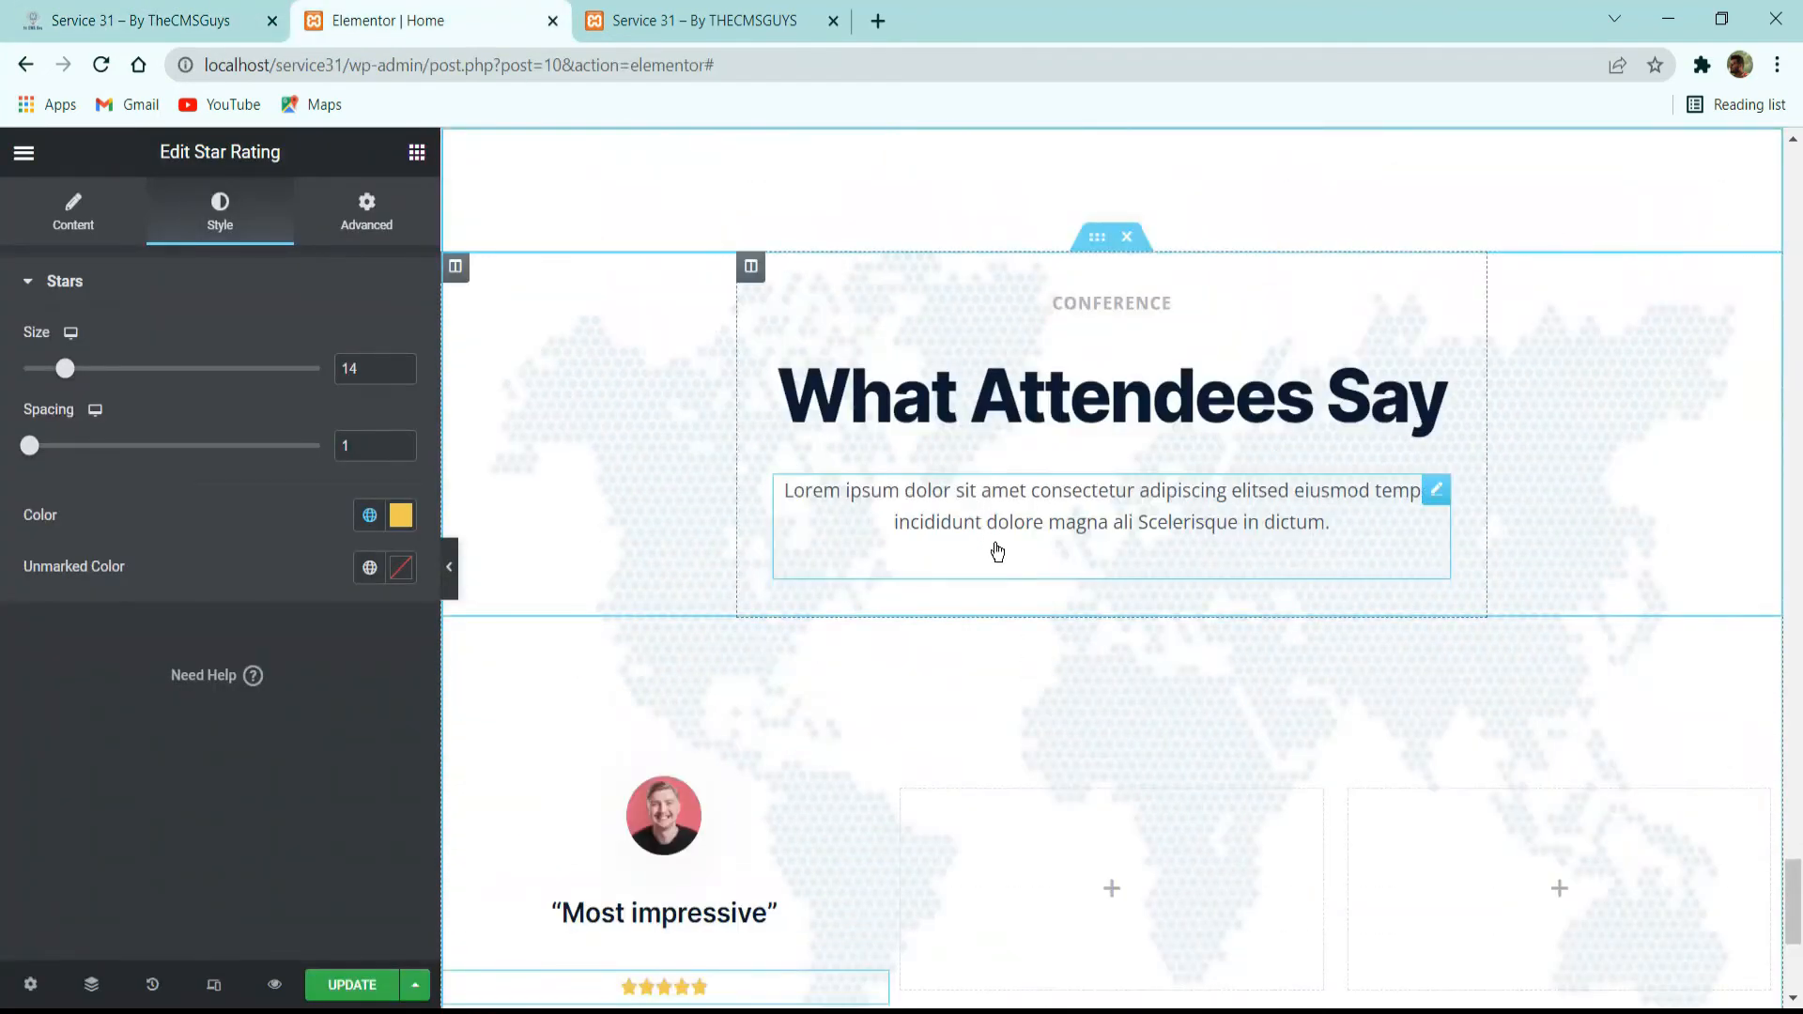
right_click(974, 512)
left_click(1030, 616)
scroll(986, 543, "down", 5)
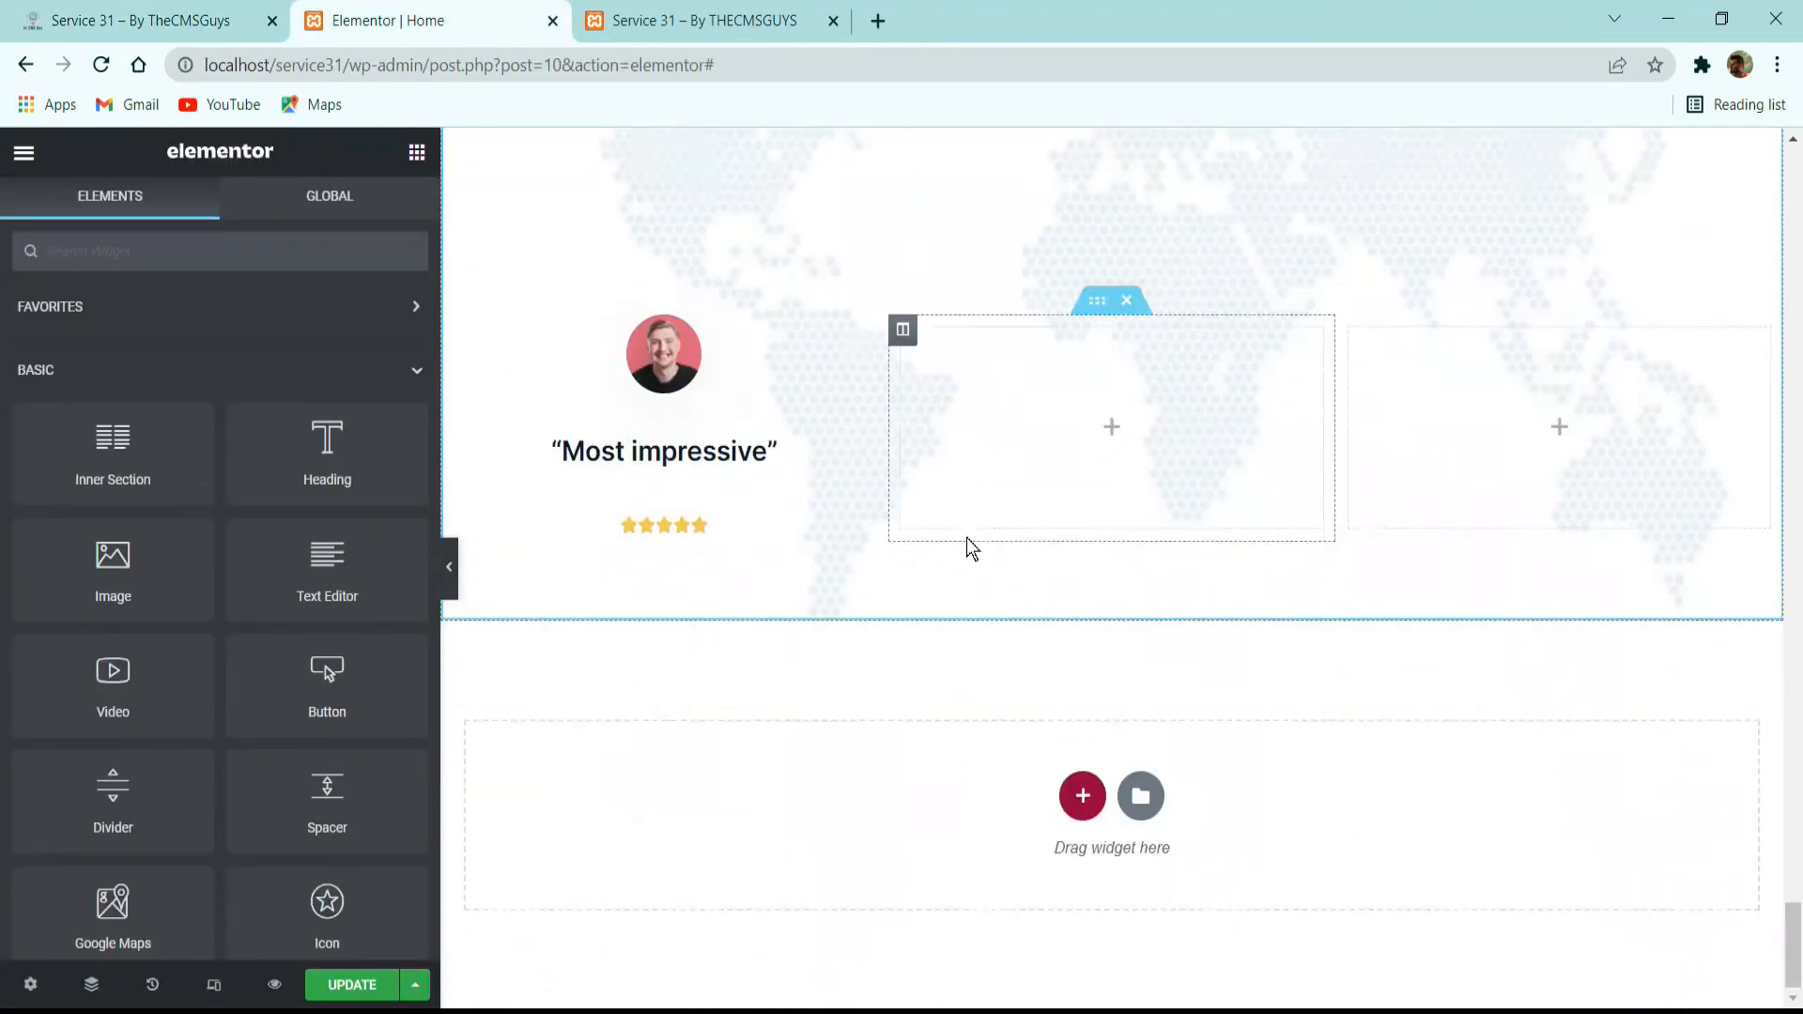
right_click(704, 537)
left_click(785, 665)
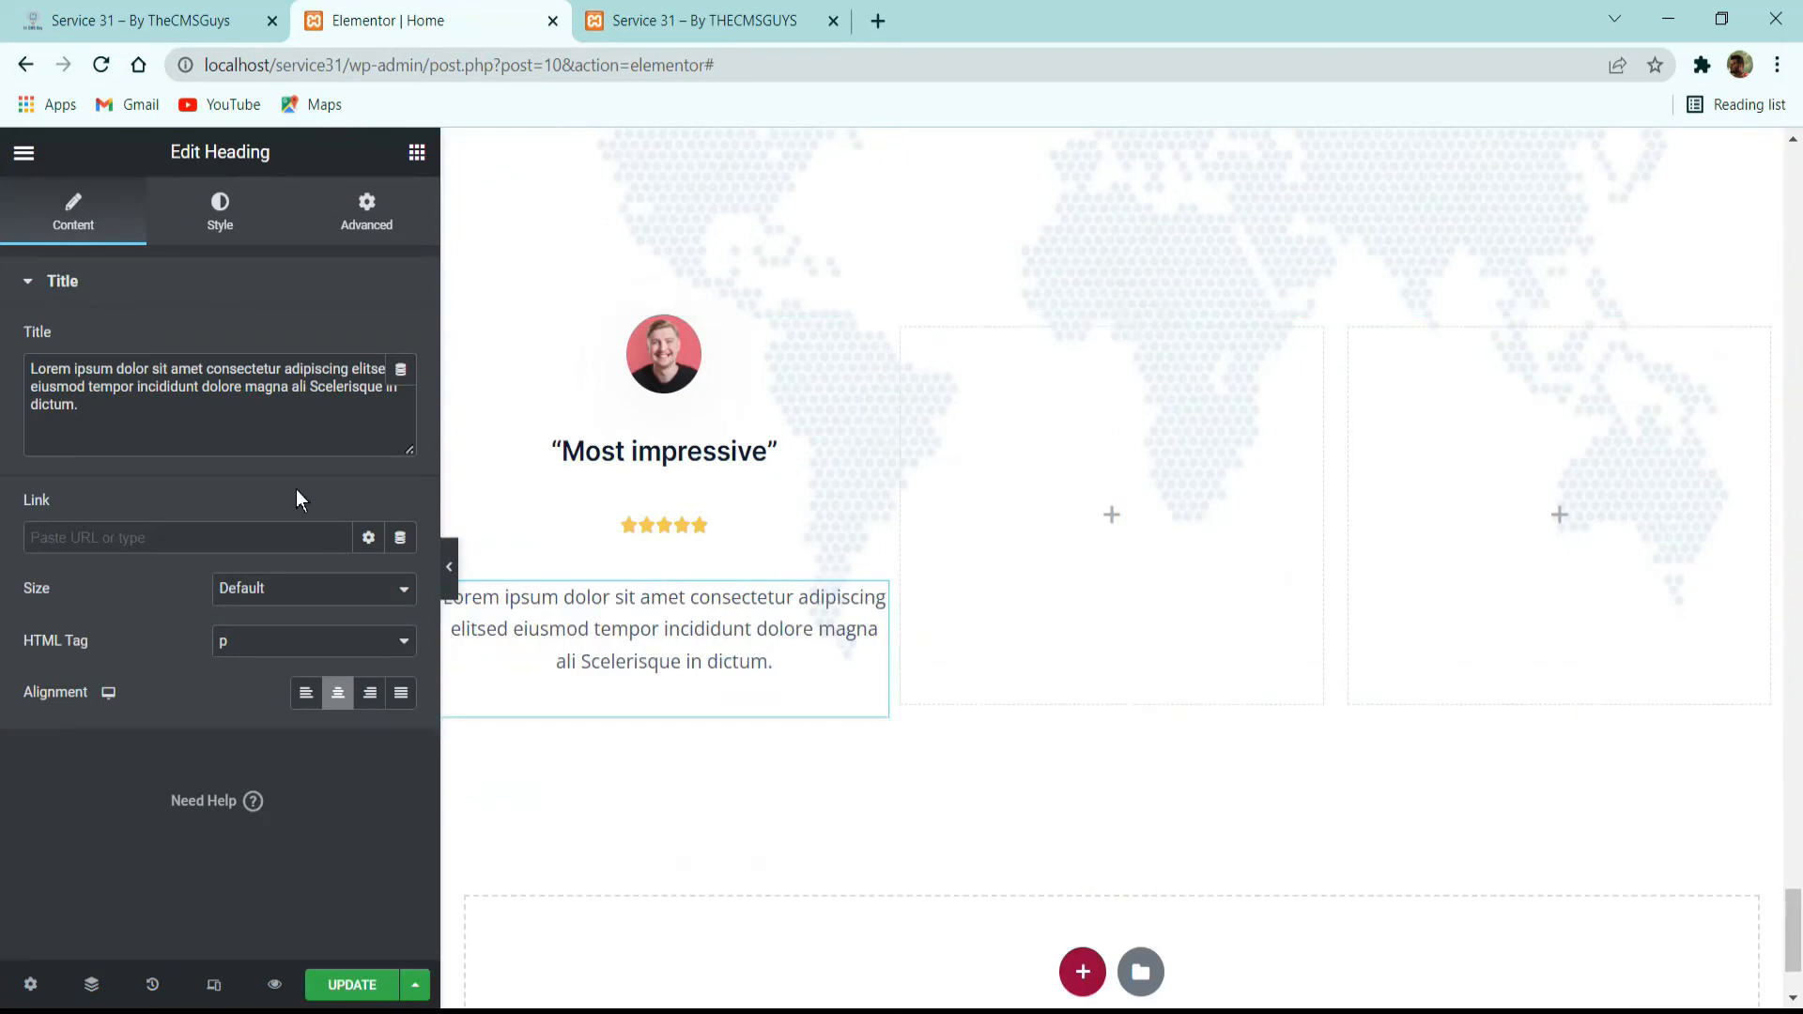
Replace the pasted paragraph's text with the testimonial copied from the reference site.
left_click(273, 424)
key("ctrl+a")
key("ctrl+v")
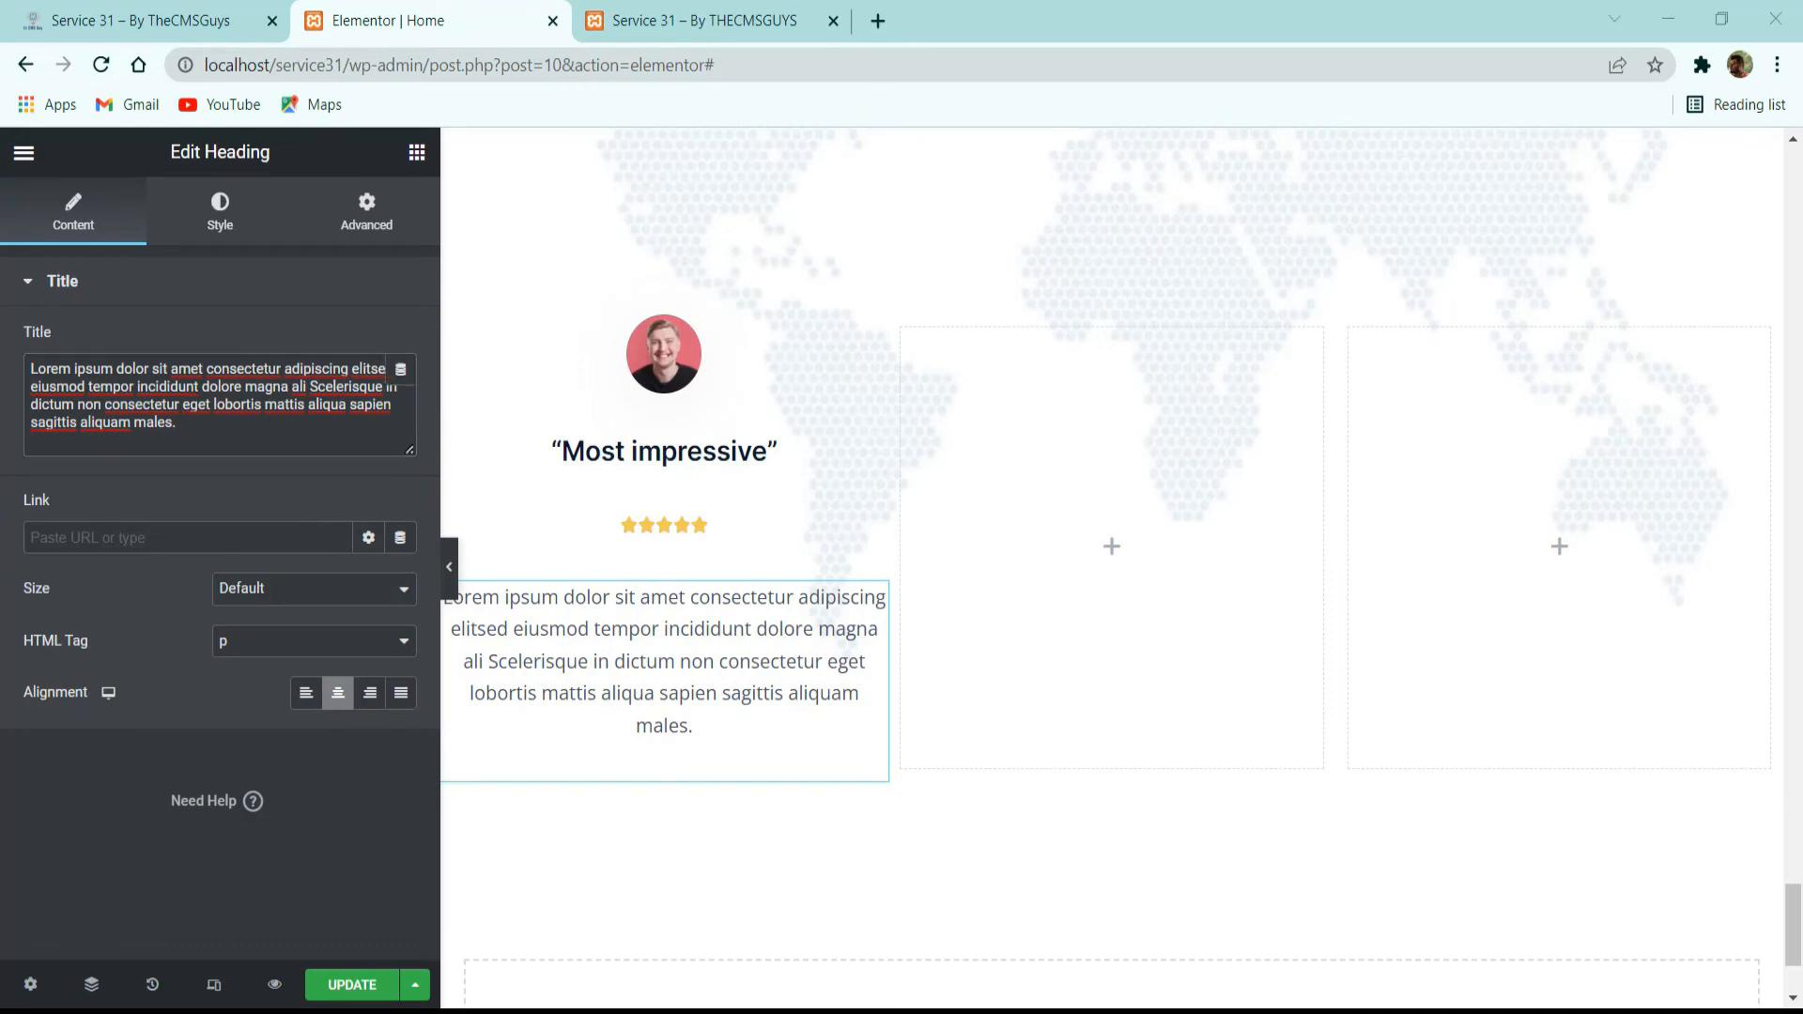
Set the testimonial paragraph's text color to the global color Text / Dark Light.
left_click(223, 226)
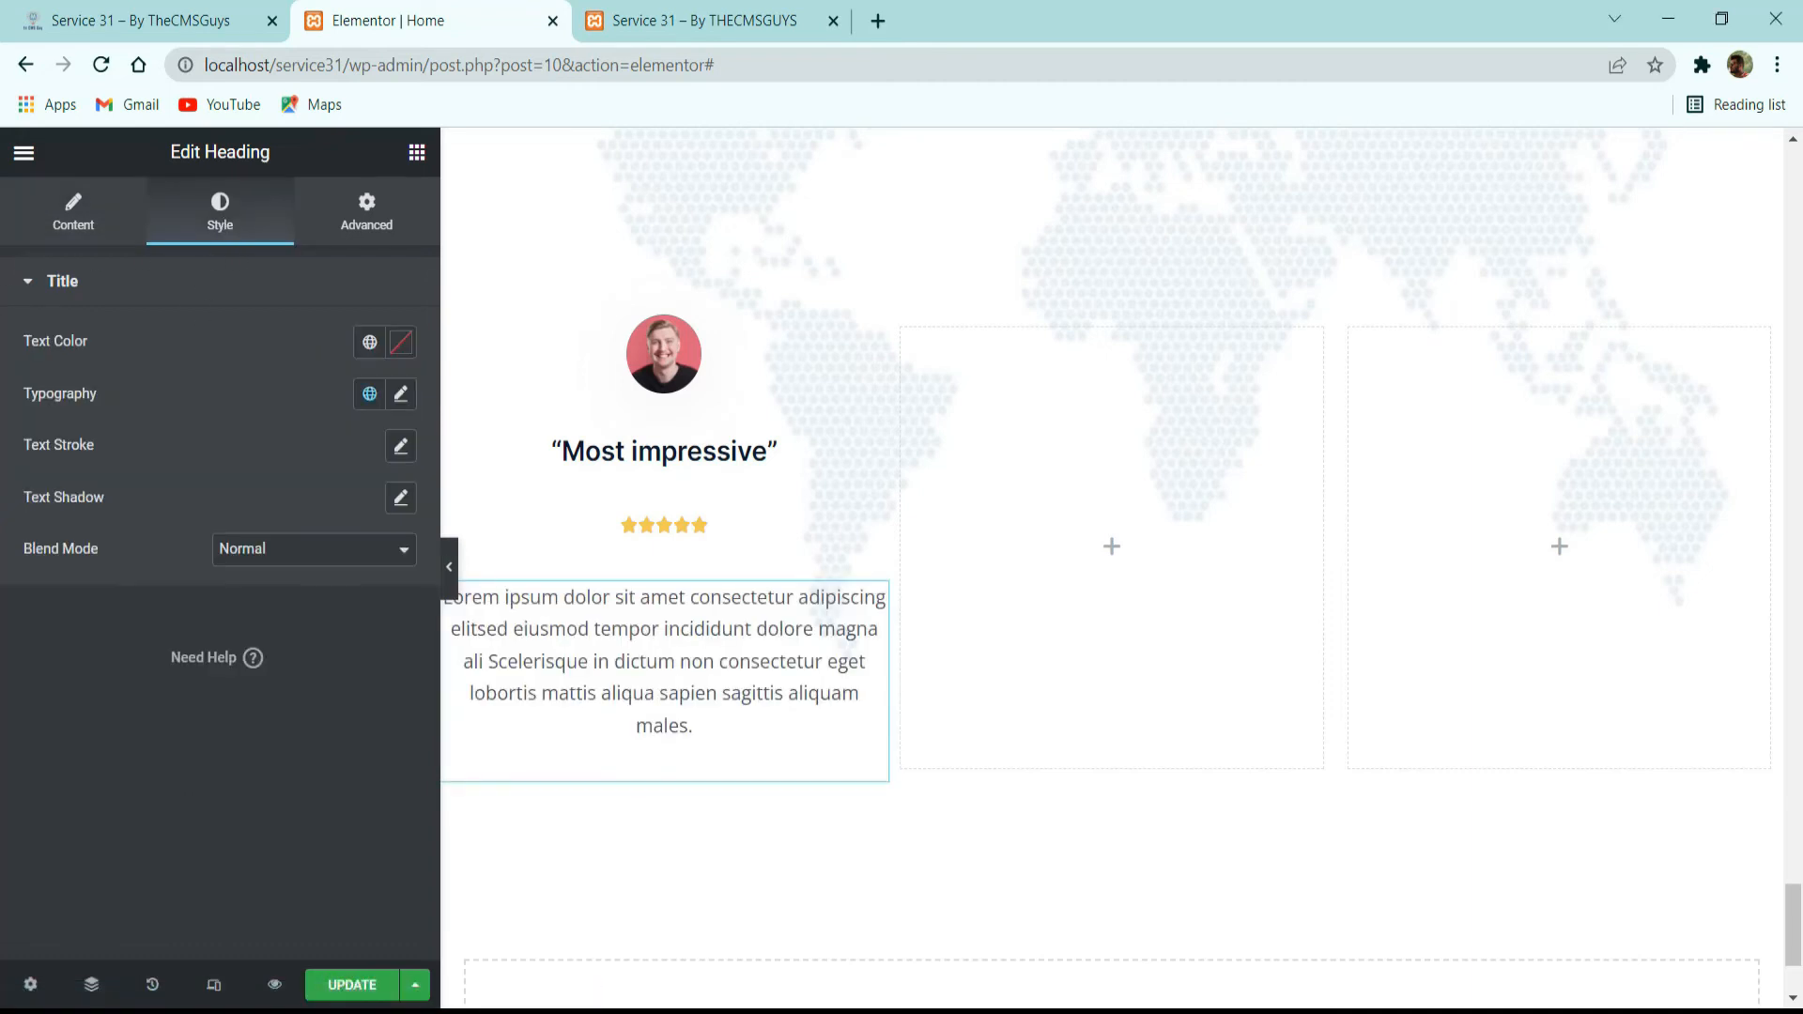
left_click(370, 341)
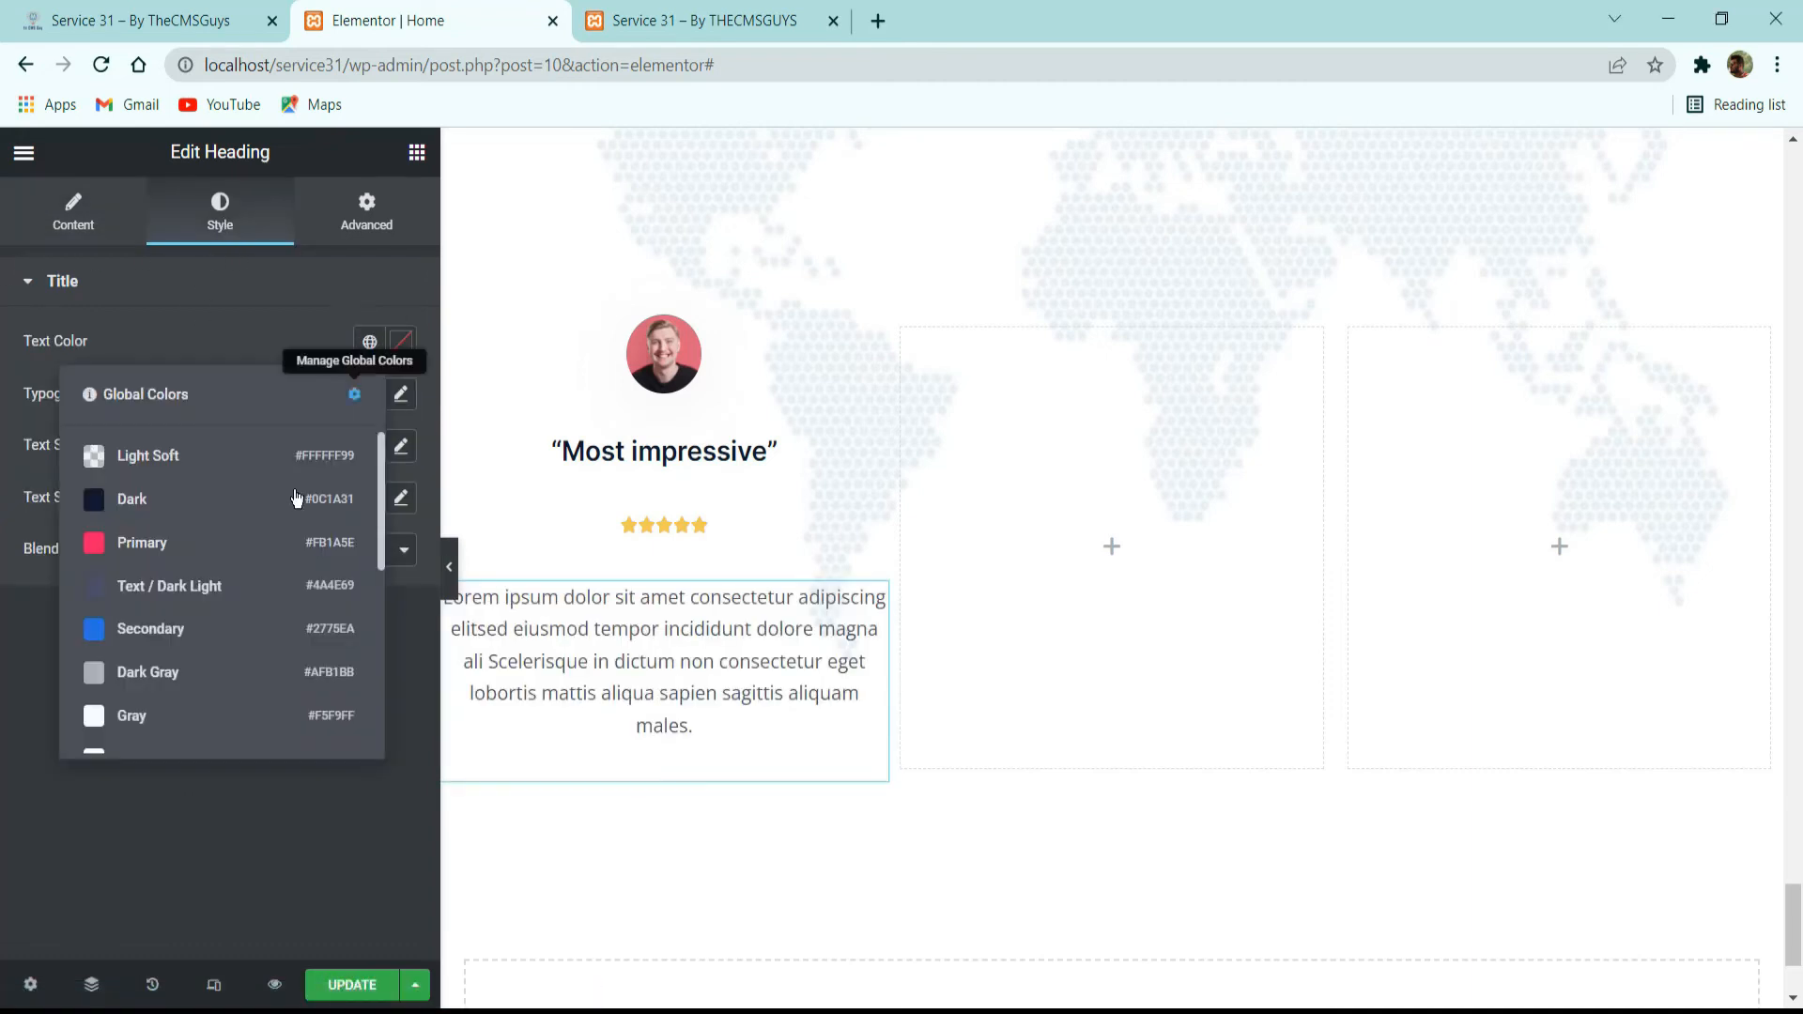
left_click(202, 587)
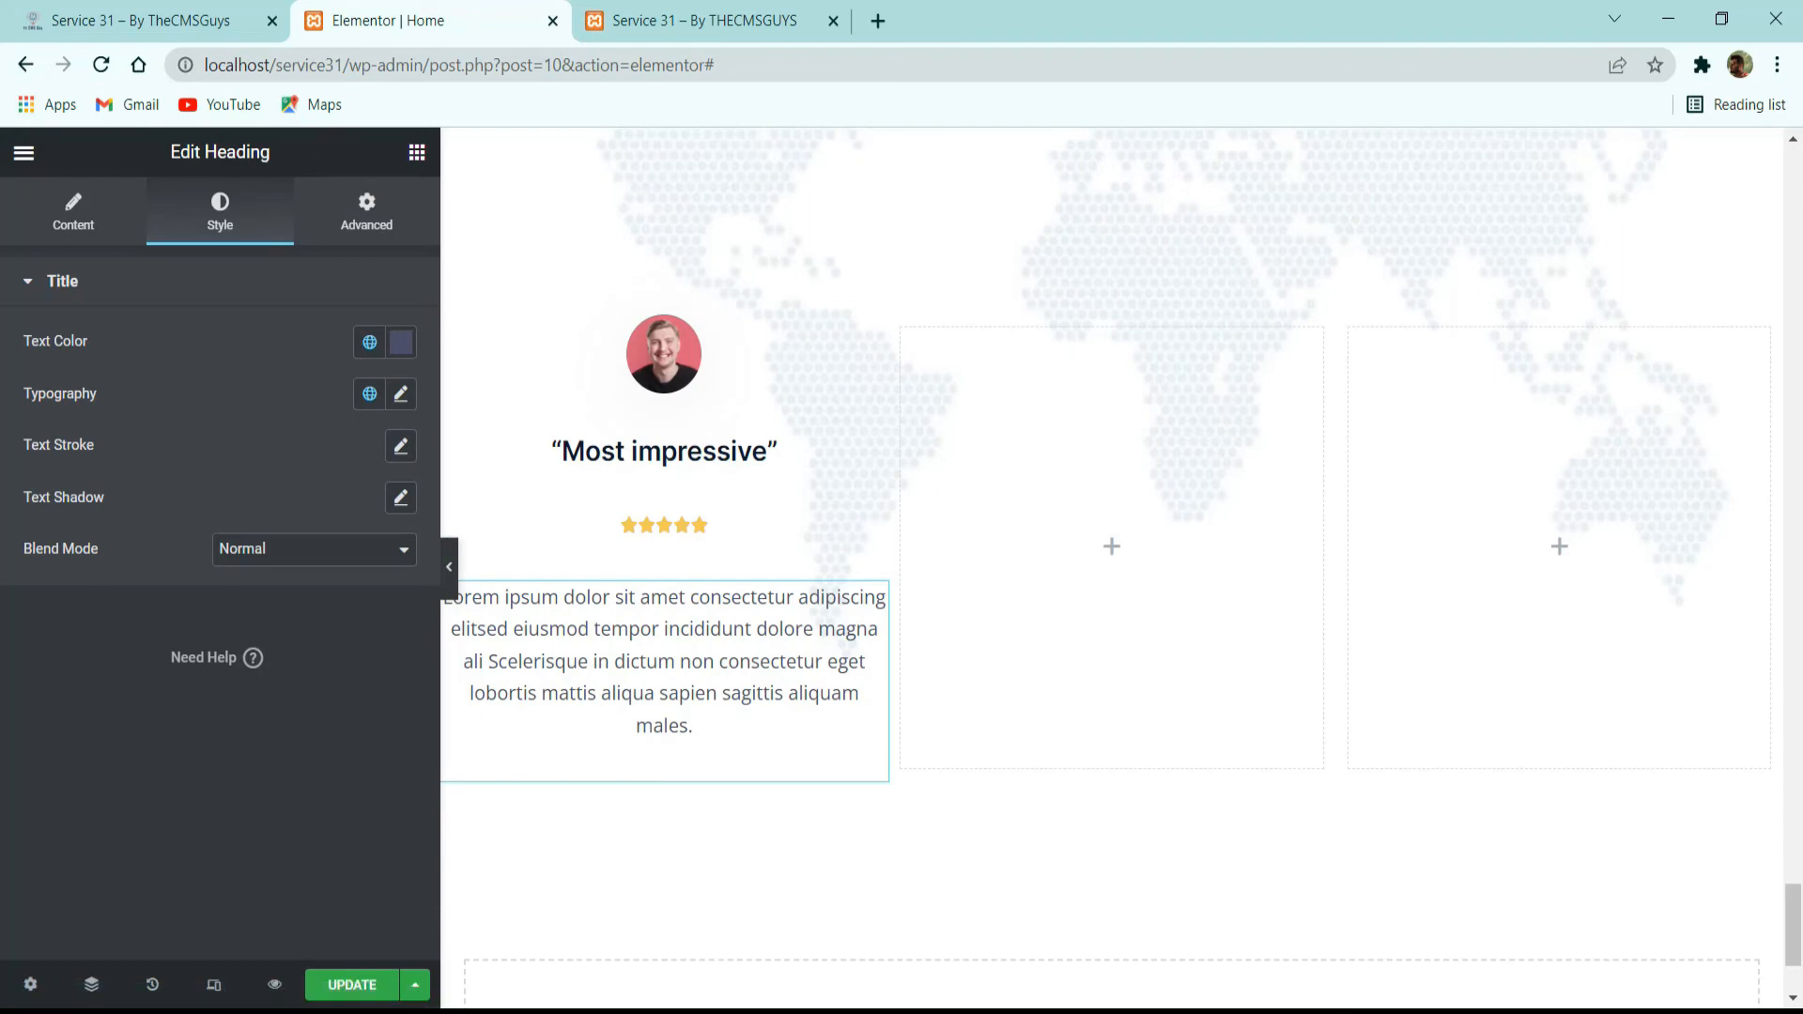
Check the first card's name and role on the reference site and add a Heading widget below the testimonial paragraph in the first column.
left_click(394, 197)
left_click(225, 20)
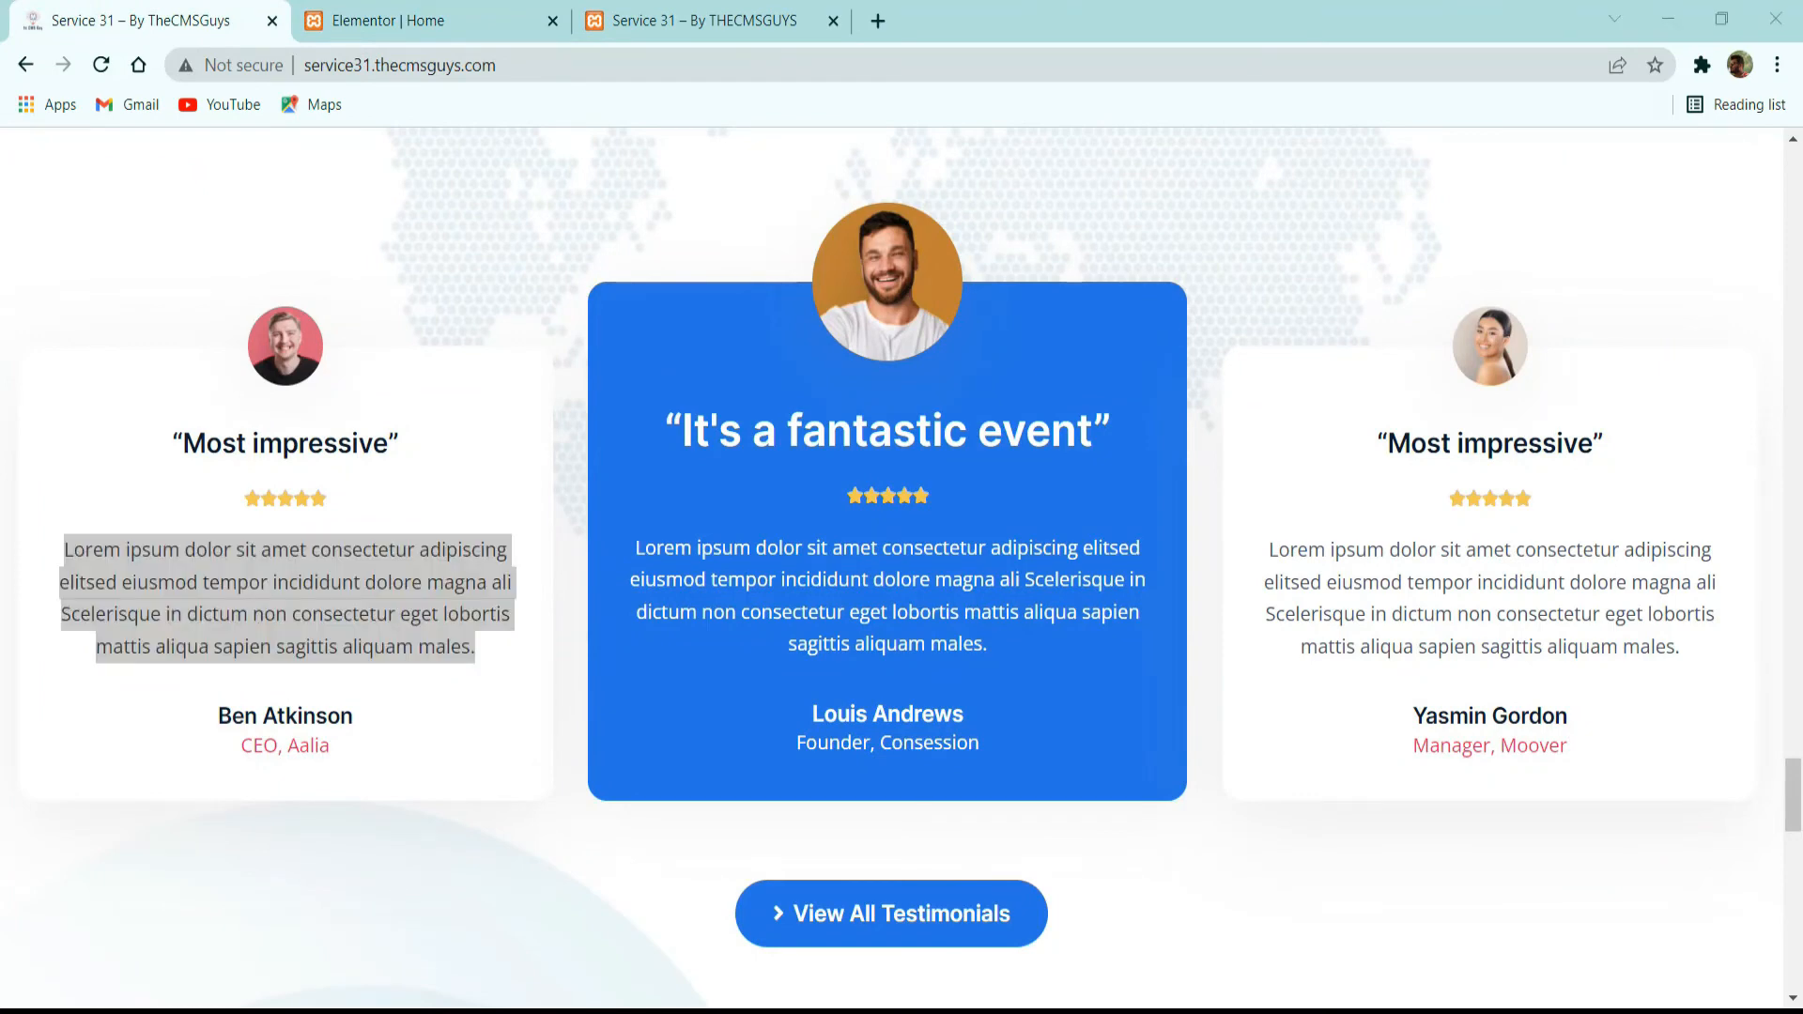
left_click_drag(226, 716, 349, 756)
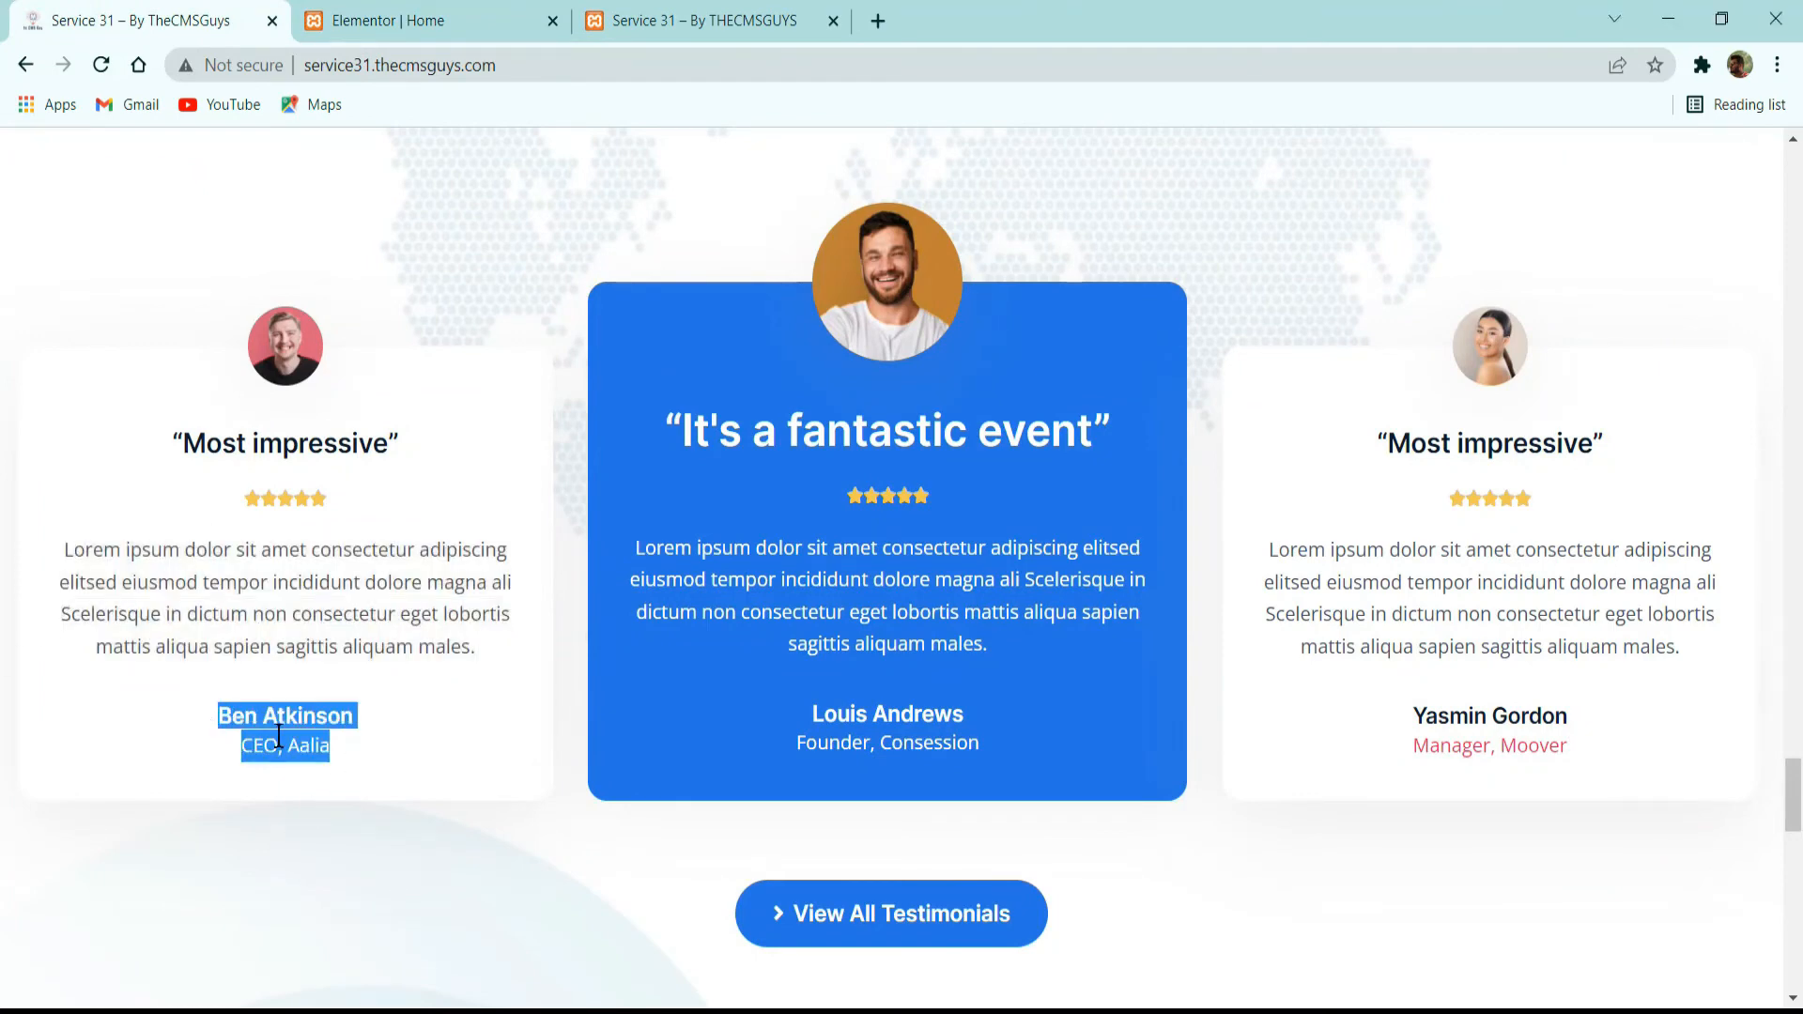
left_click(338, 644)
left_click(375, 21)
left_click(416, 151)
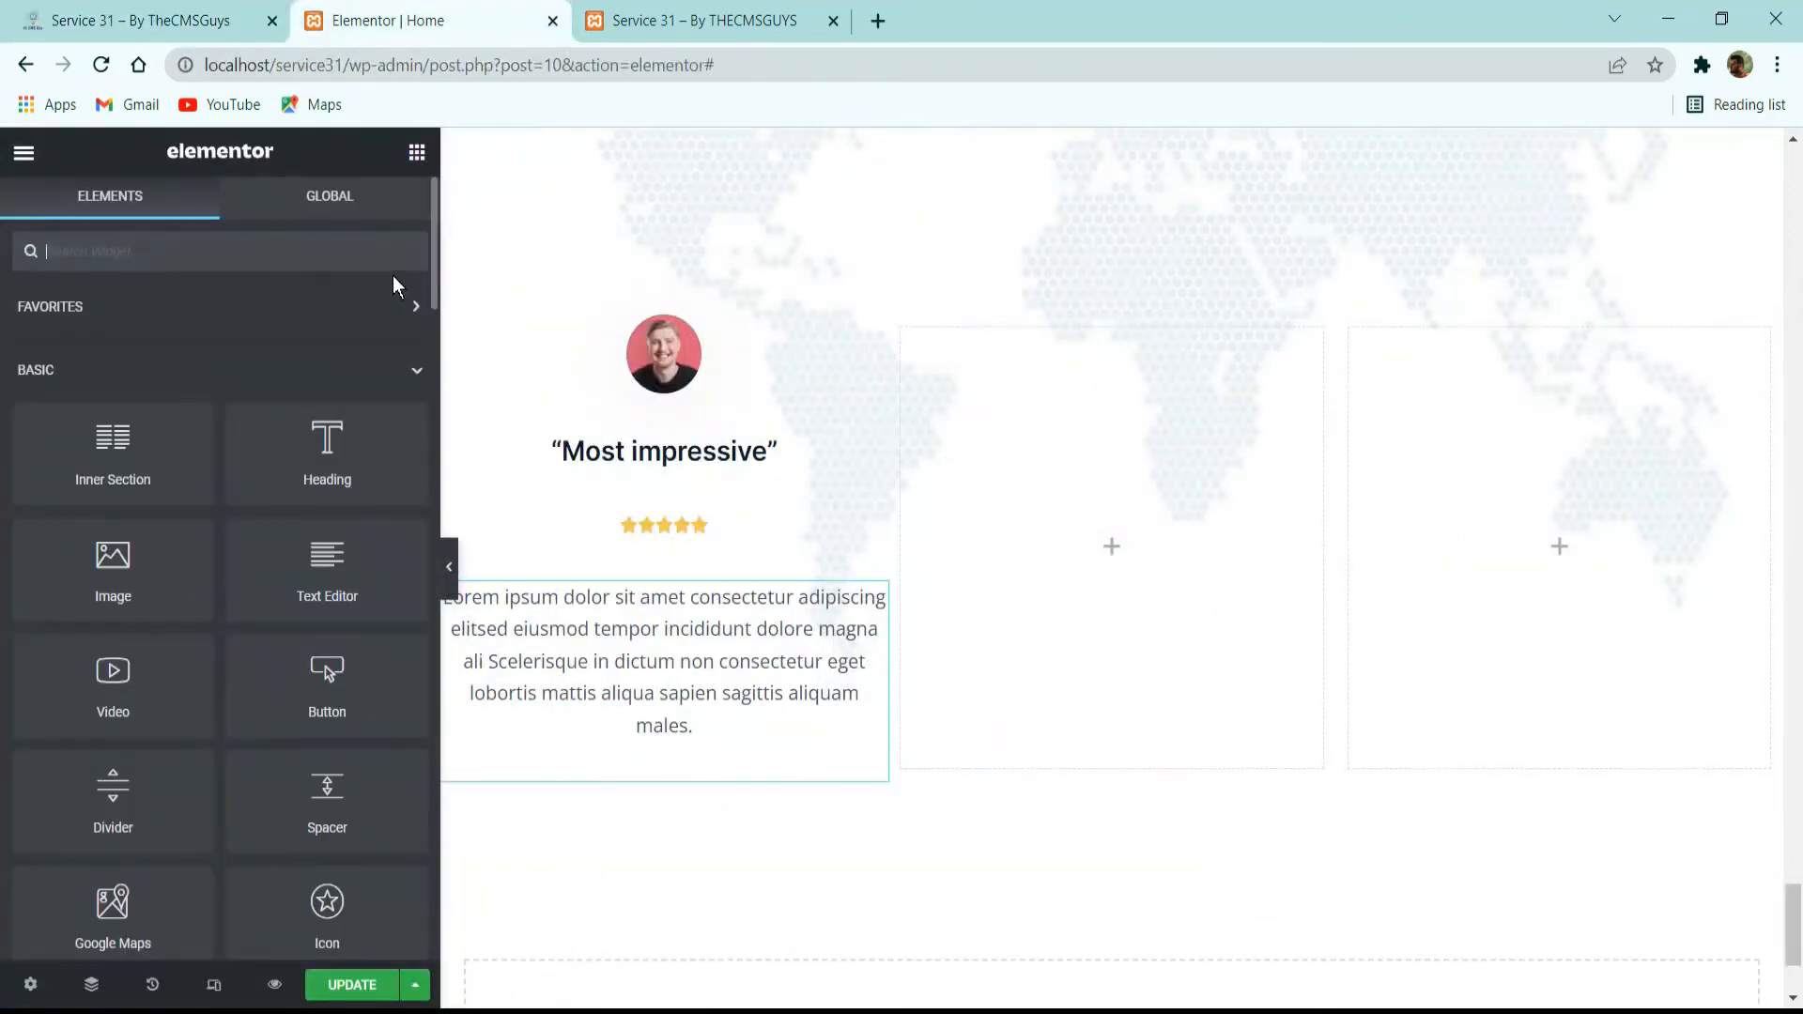
left_click_drag(402, 469, 781, 768)
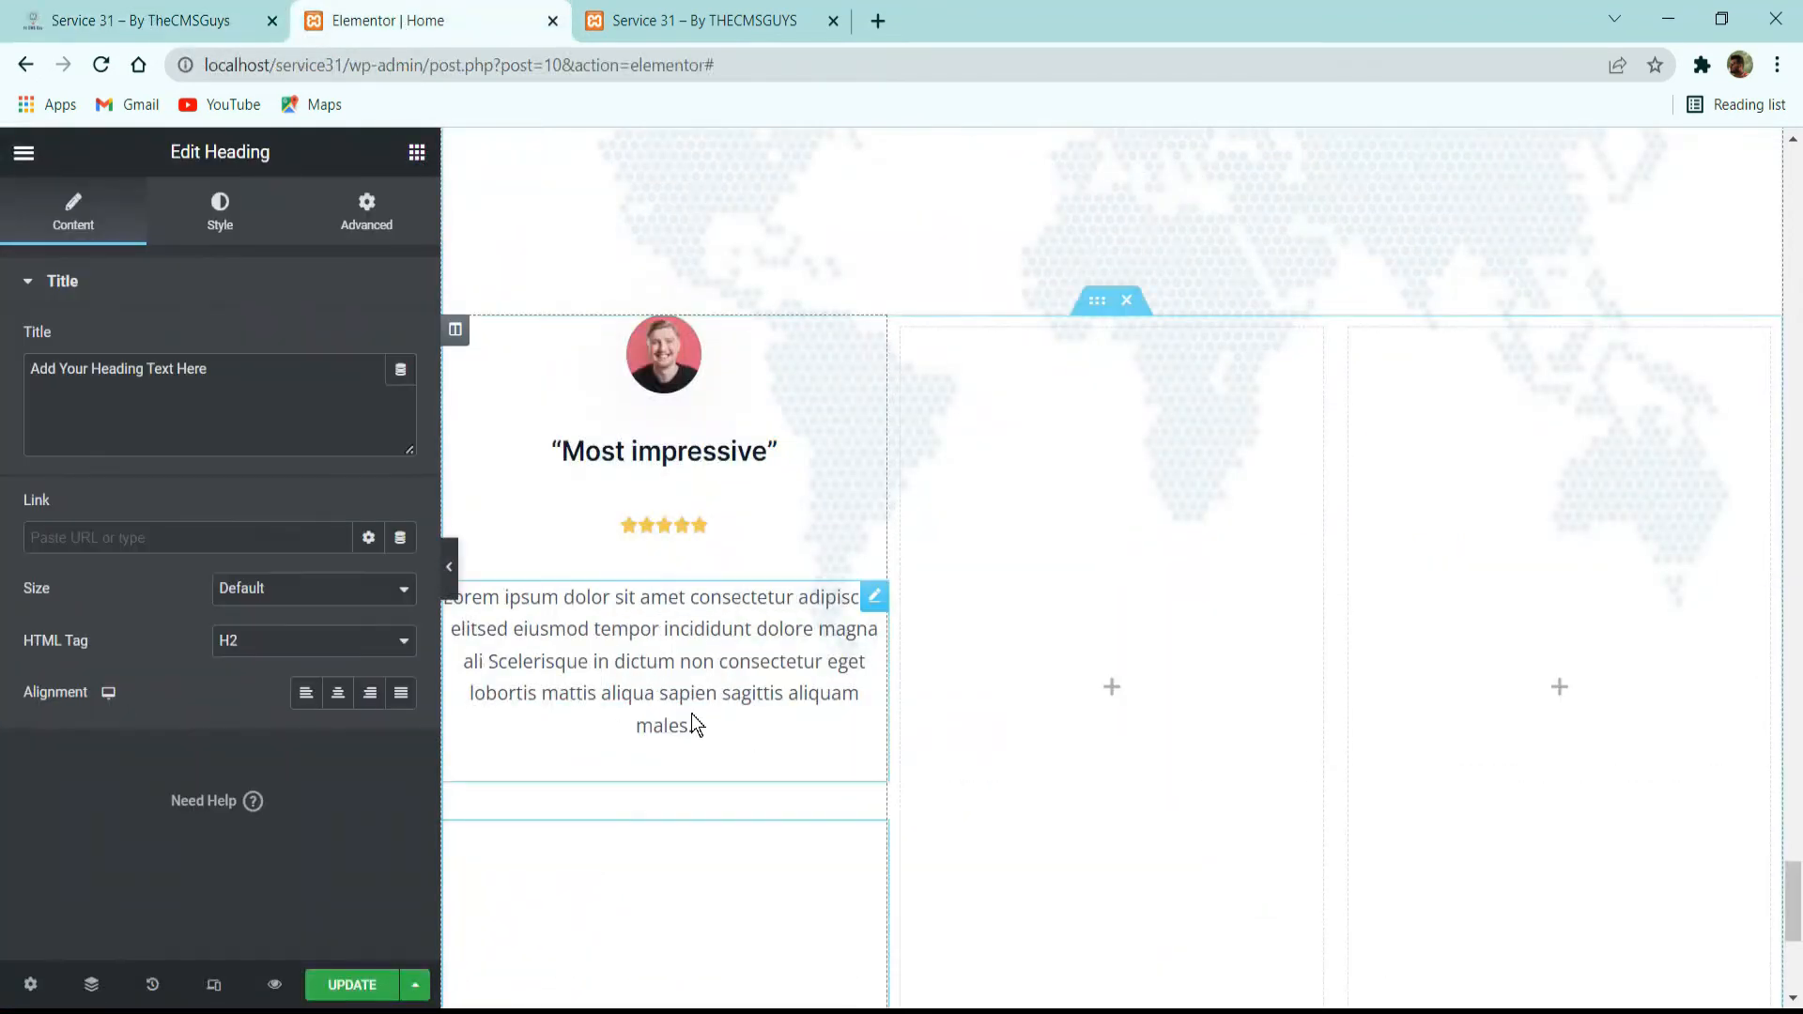
Replace the new heading's title with the attendee's name copied from the first card on the reference site.
left_click(141, 21)
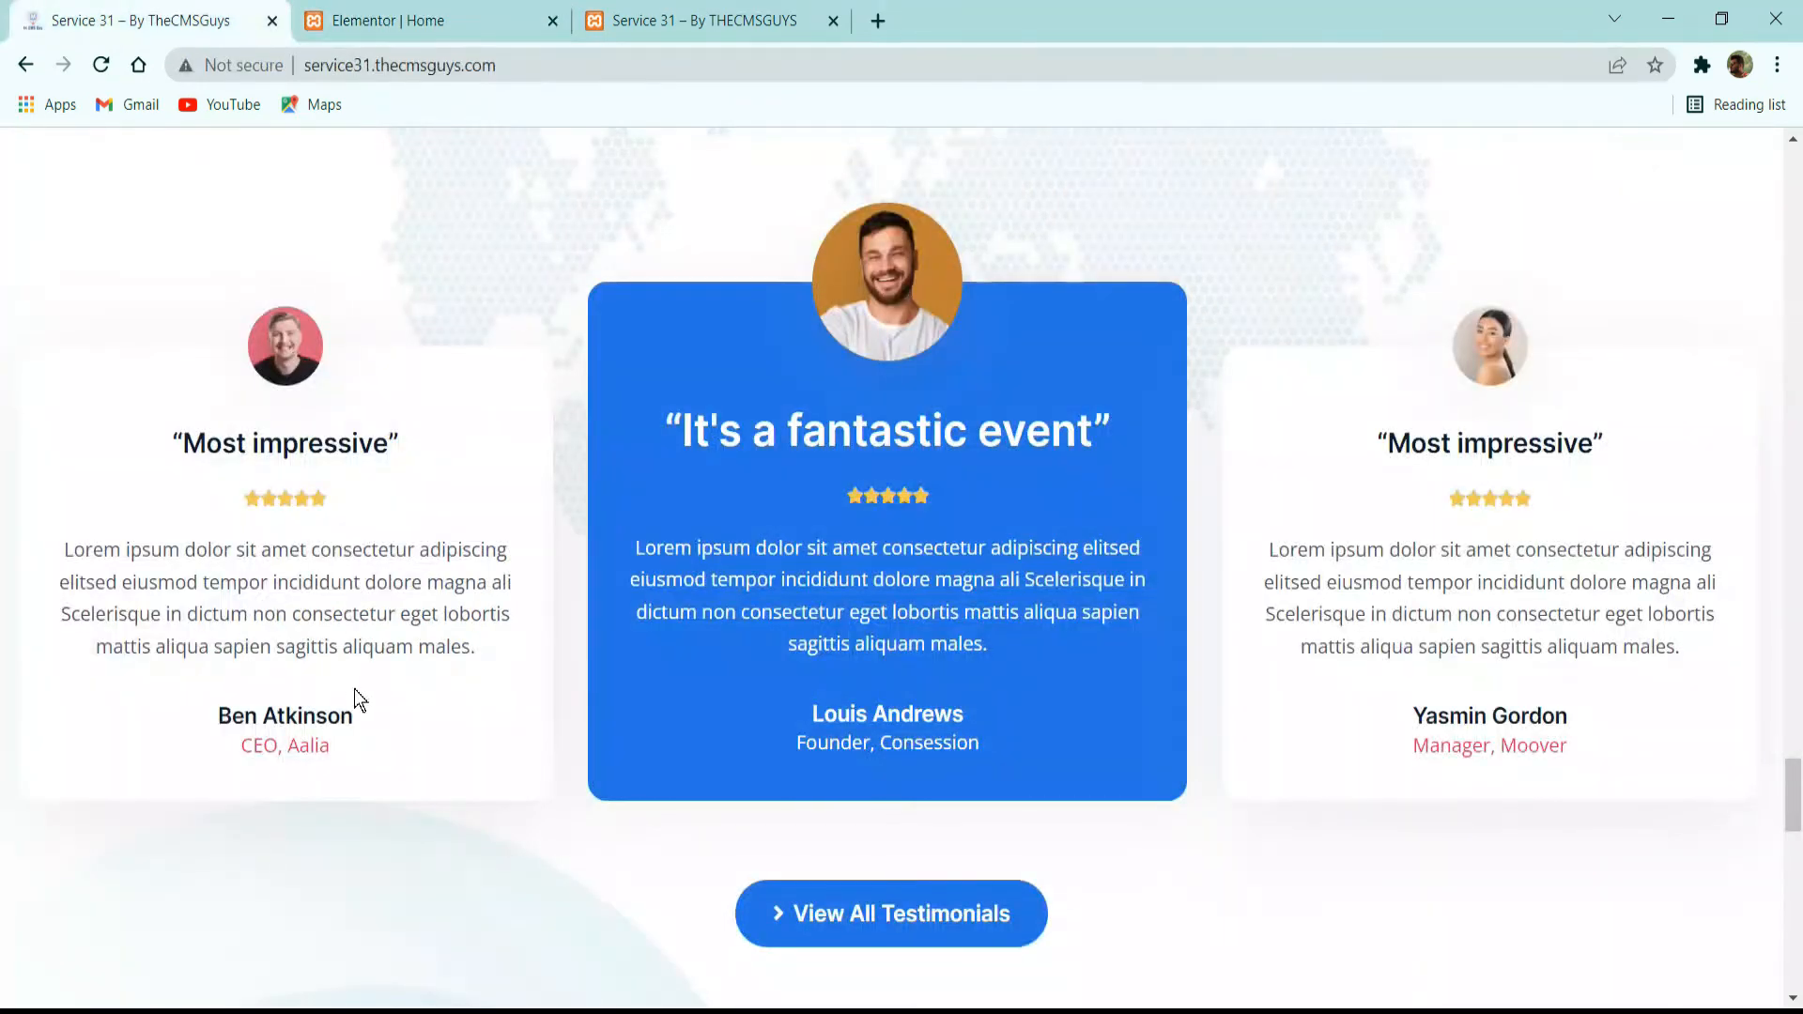
triple_click(338, 723)
key("ctrl+c")
left_click(575, 4)
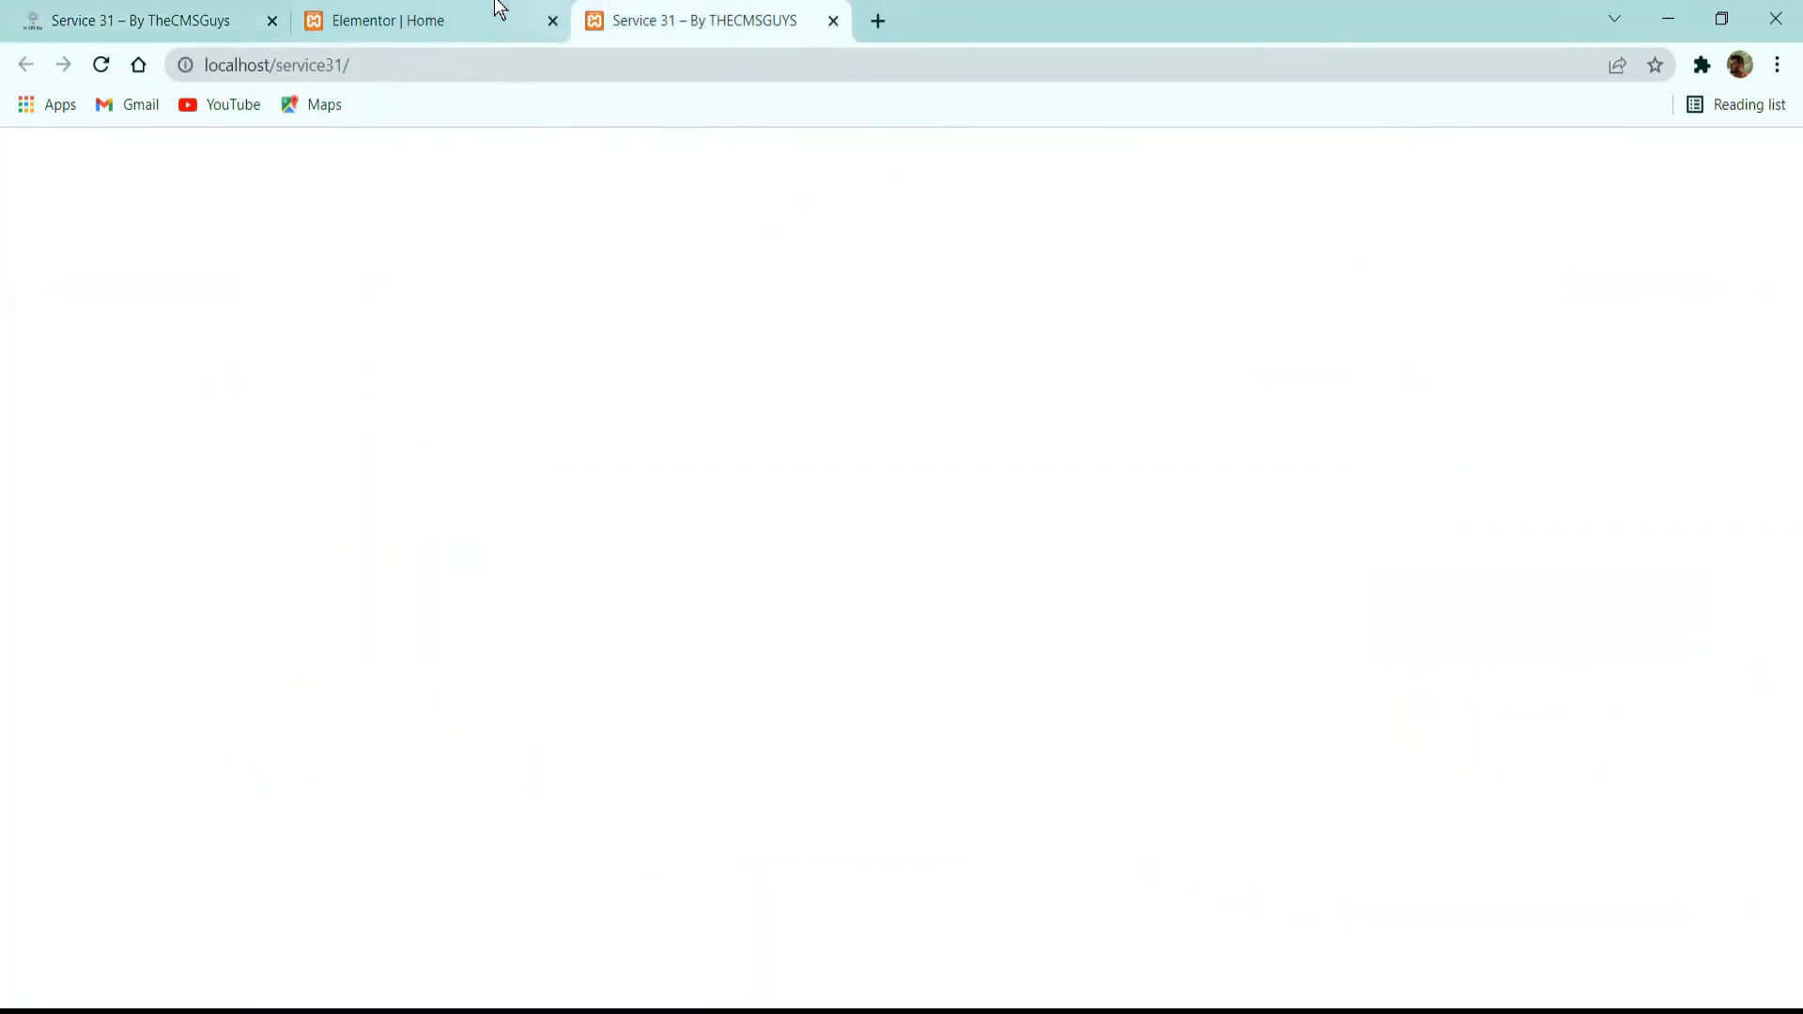
left_click(461, 9)
left_click(205, 408)
key("ctrl+a")
key("ctrl+v")
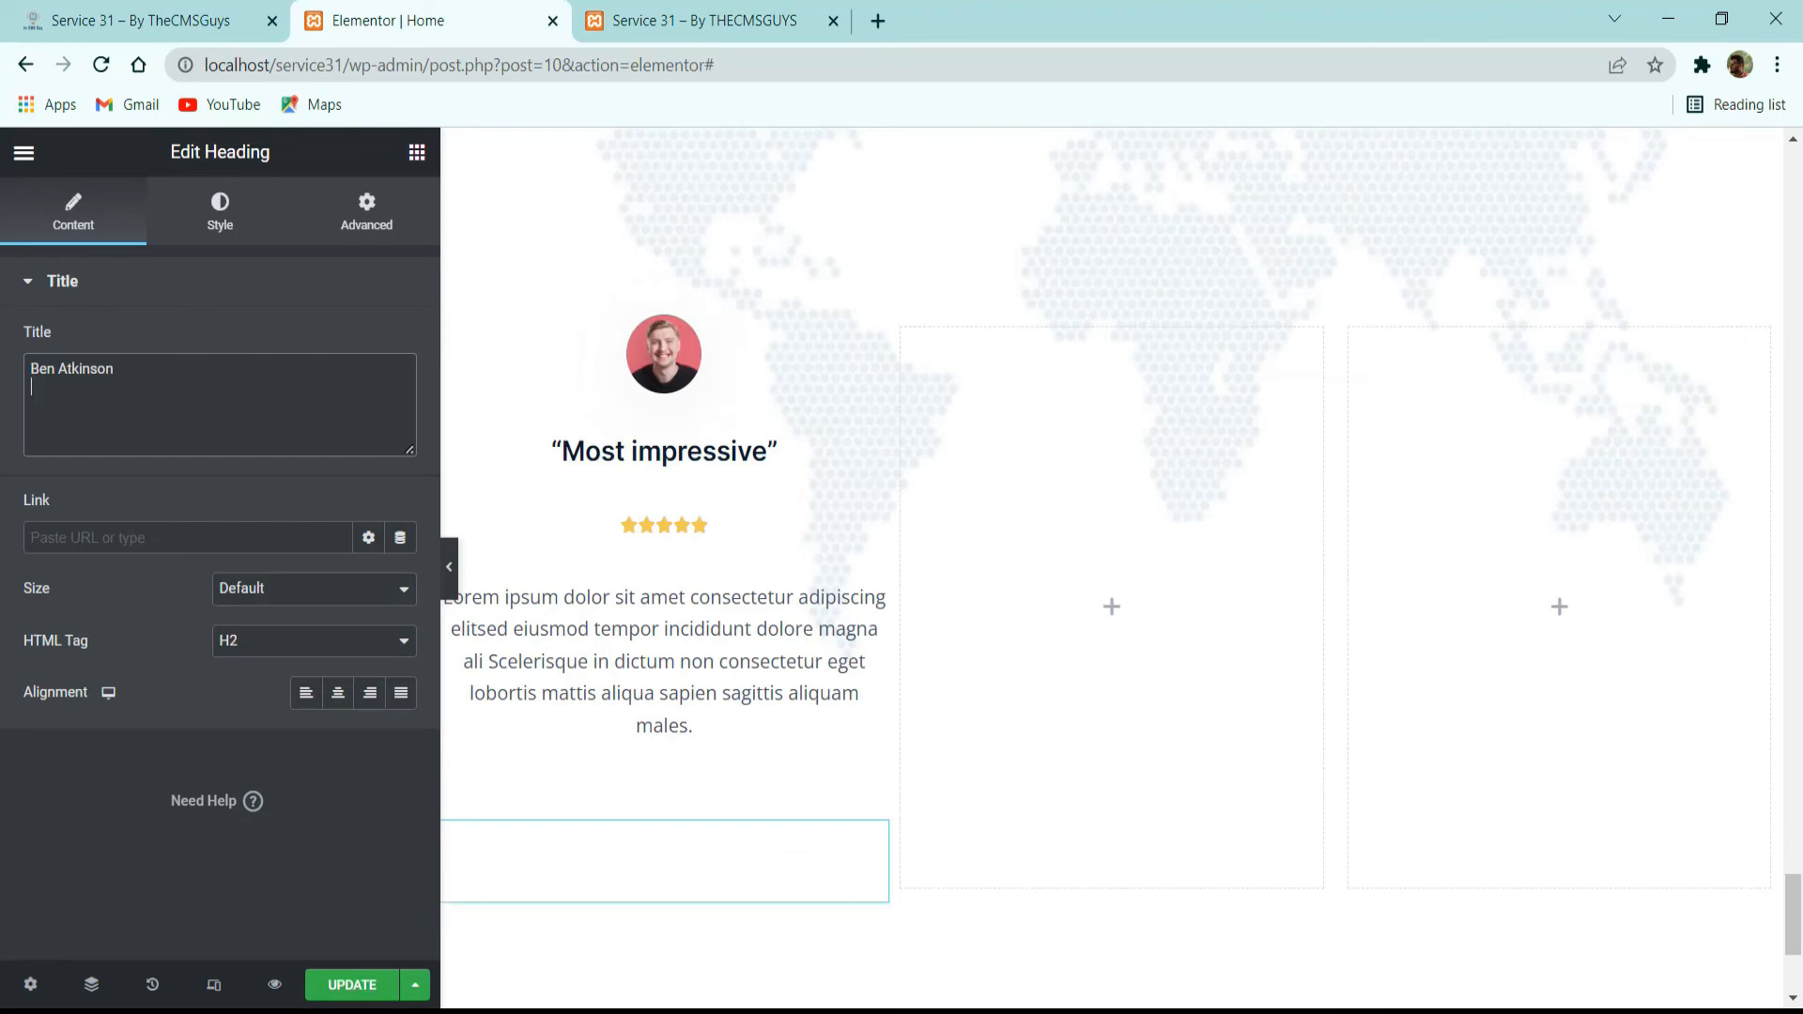
Set the attendee name heading's HTML tag to H5 and open its style settings.
left_click(308, 648)
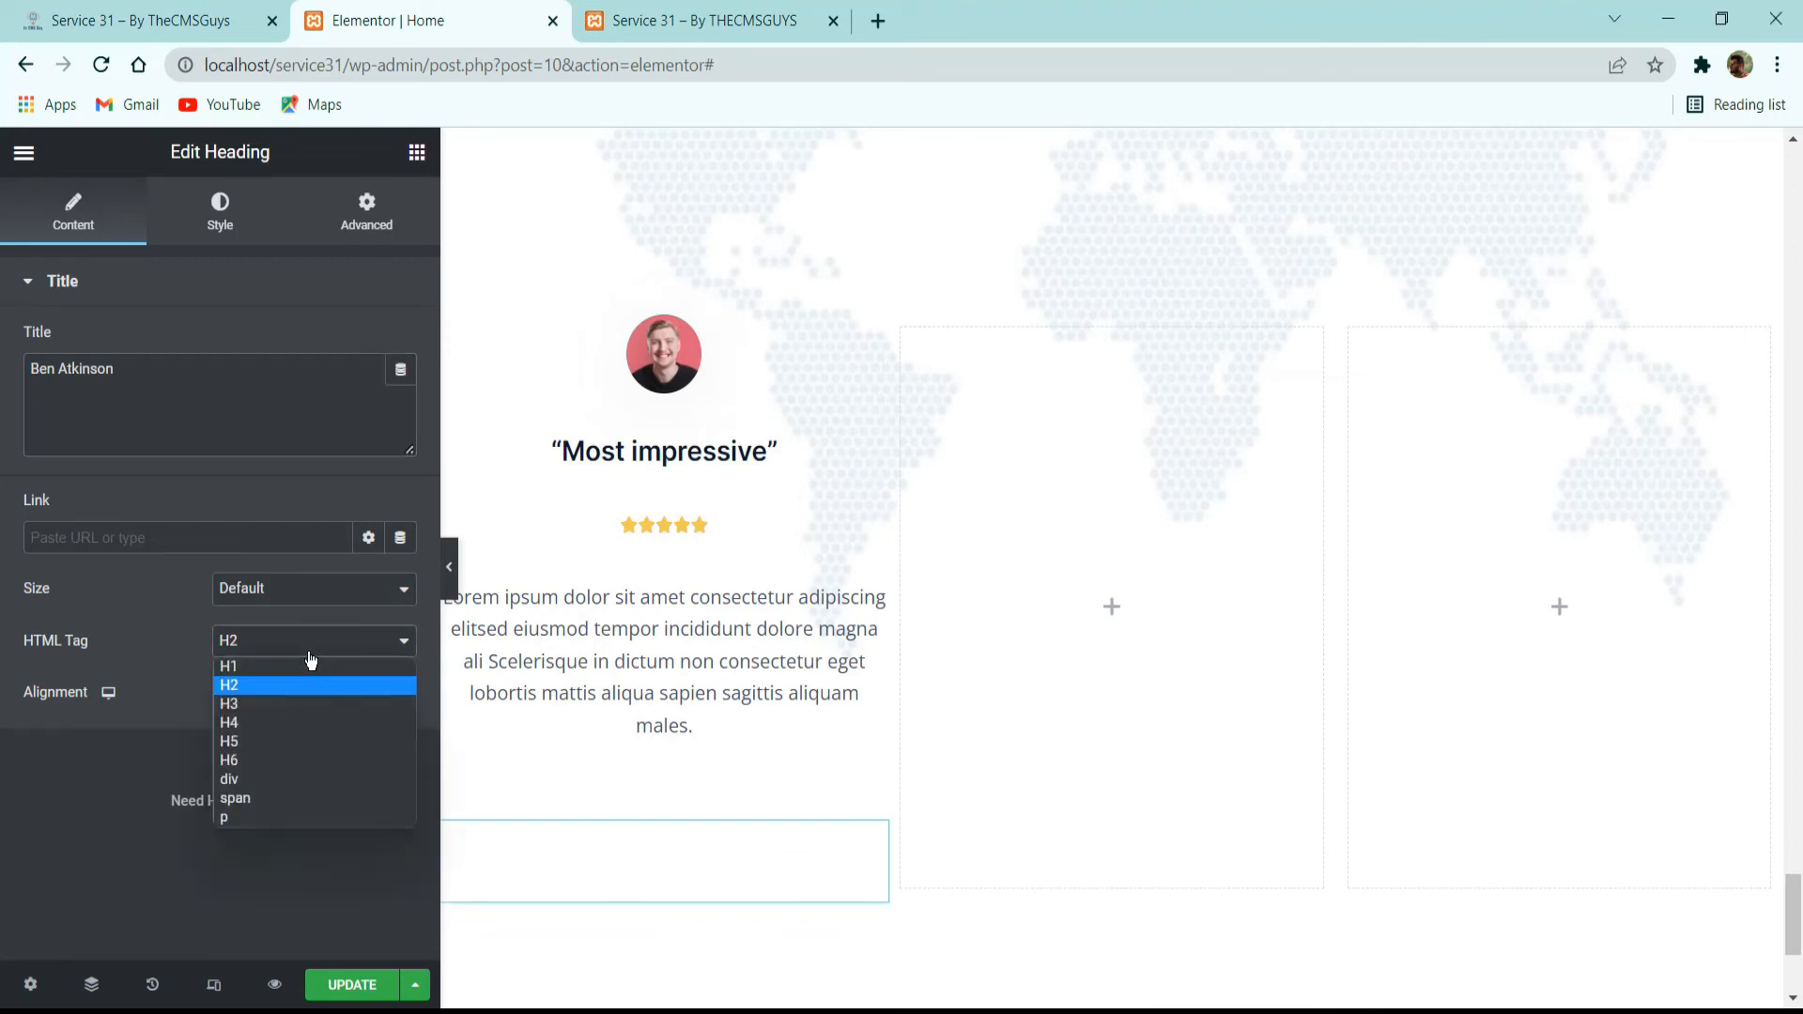
left_click(278, 738)
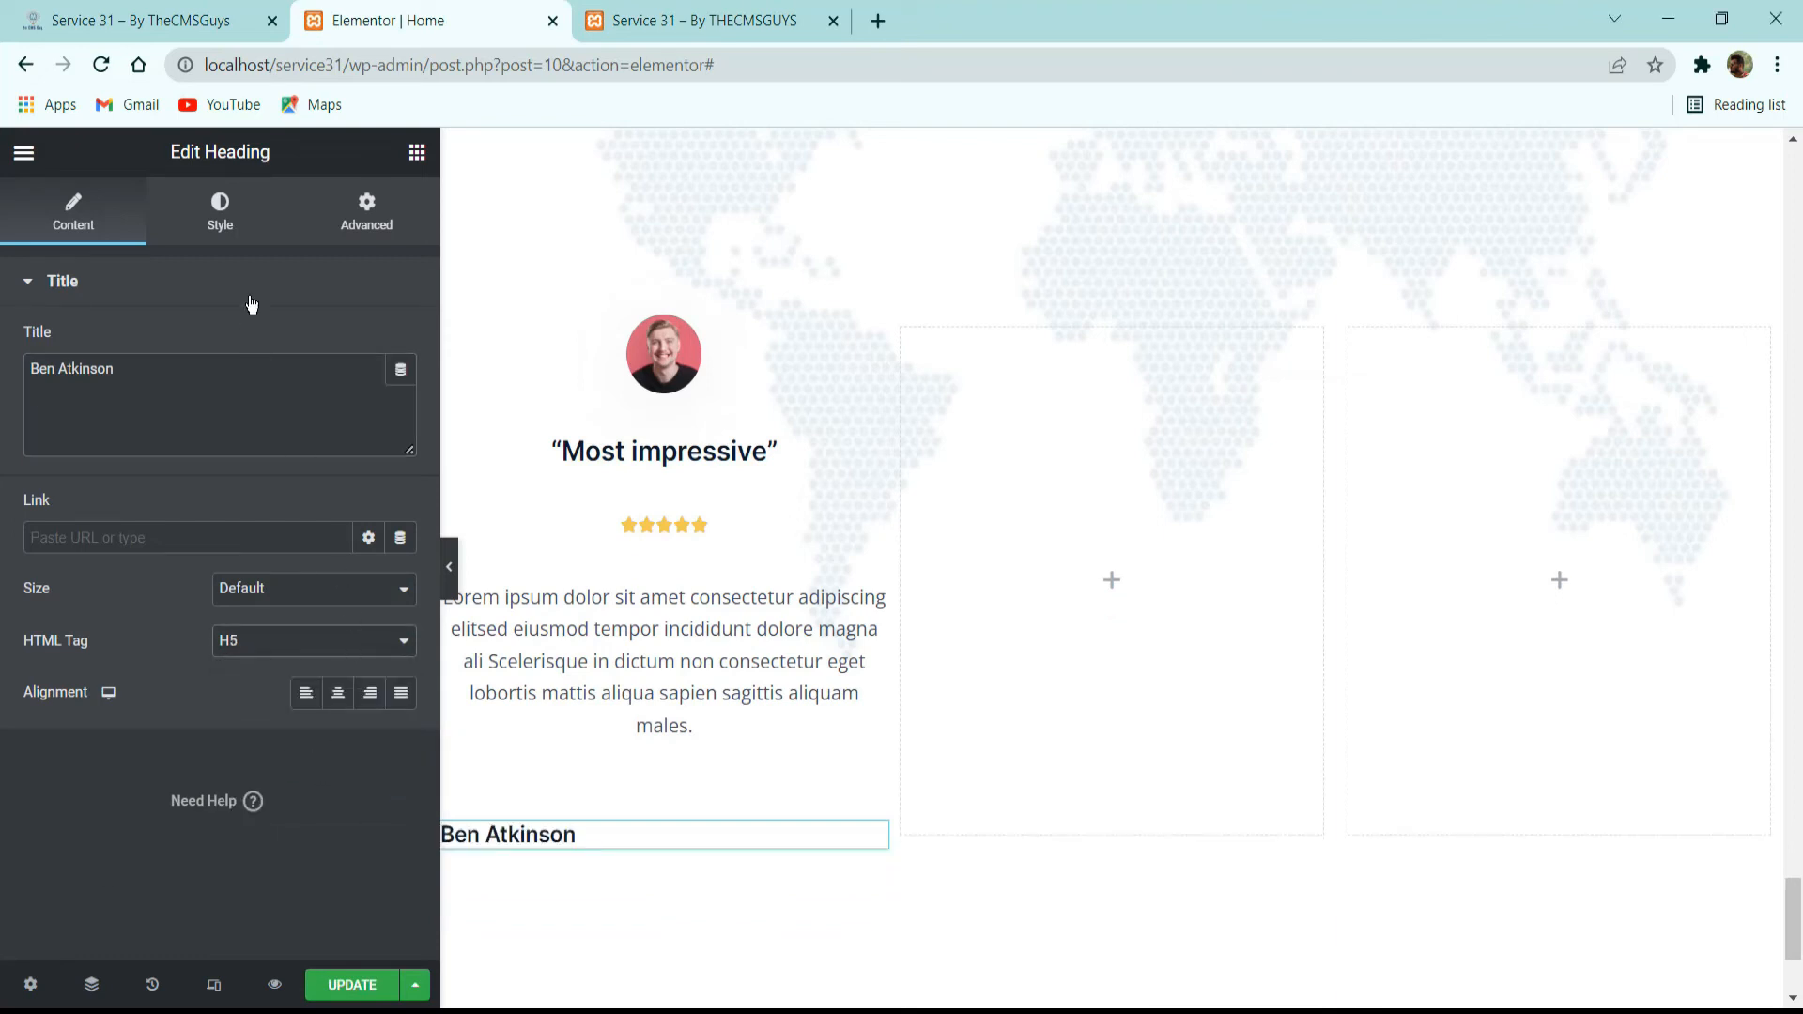
left_click(256, 193)
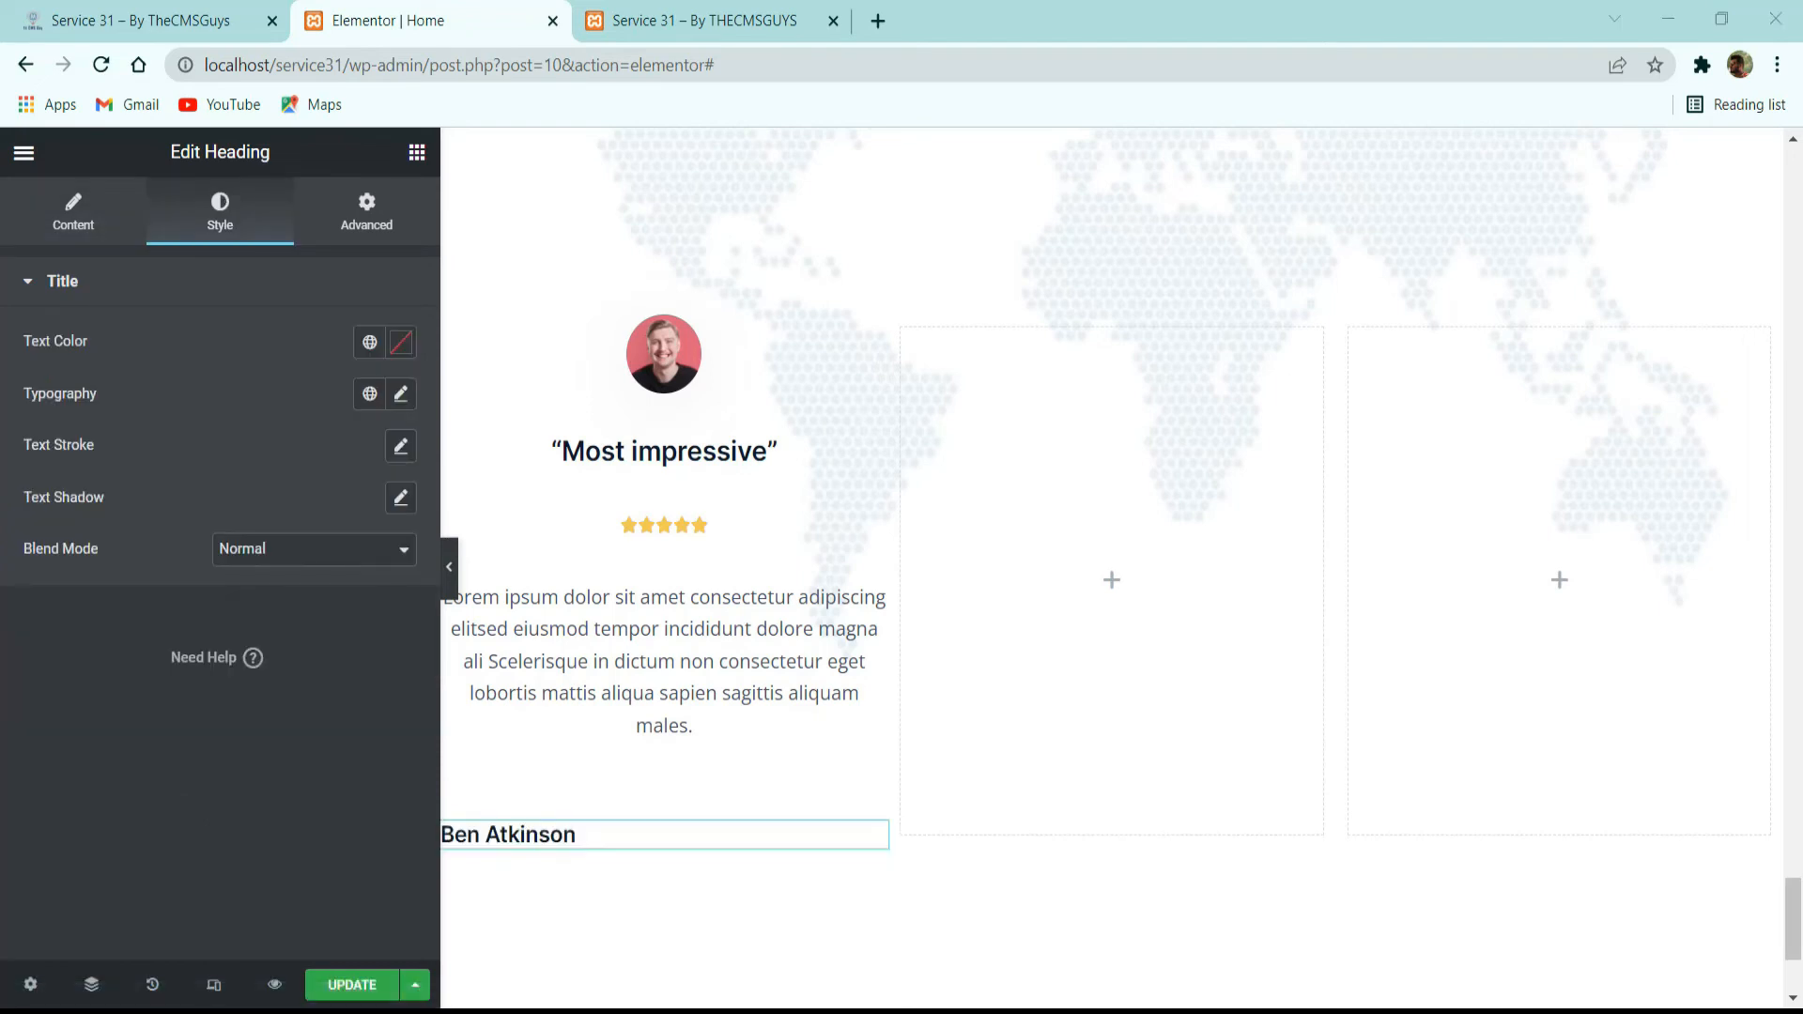
left_click(367, 341)
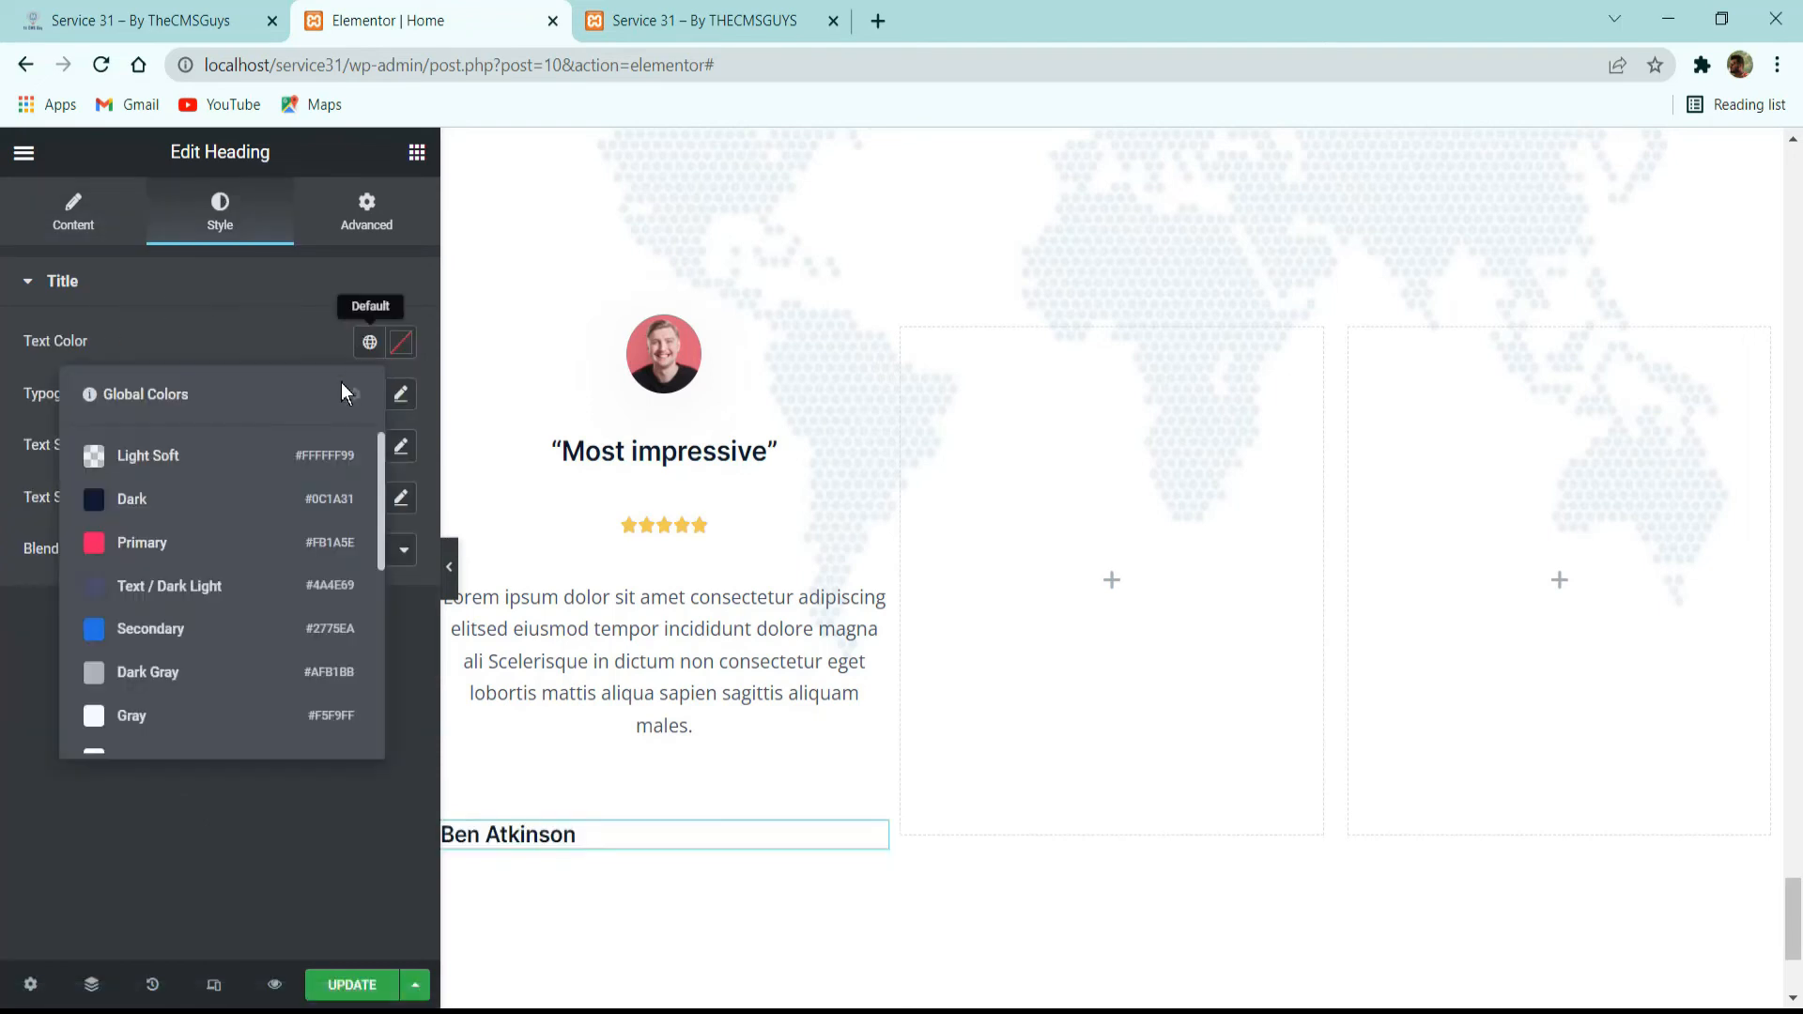
left_click(338, 398)
left_click(129, 272)
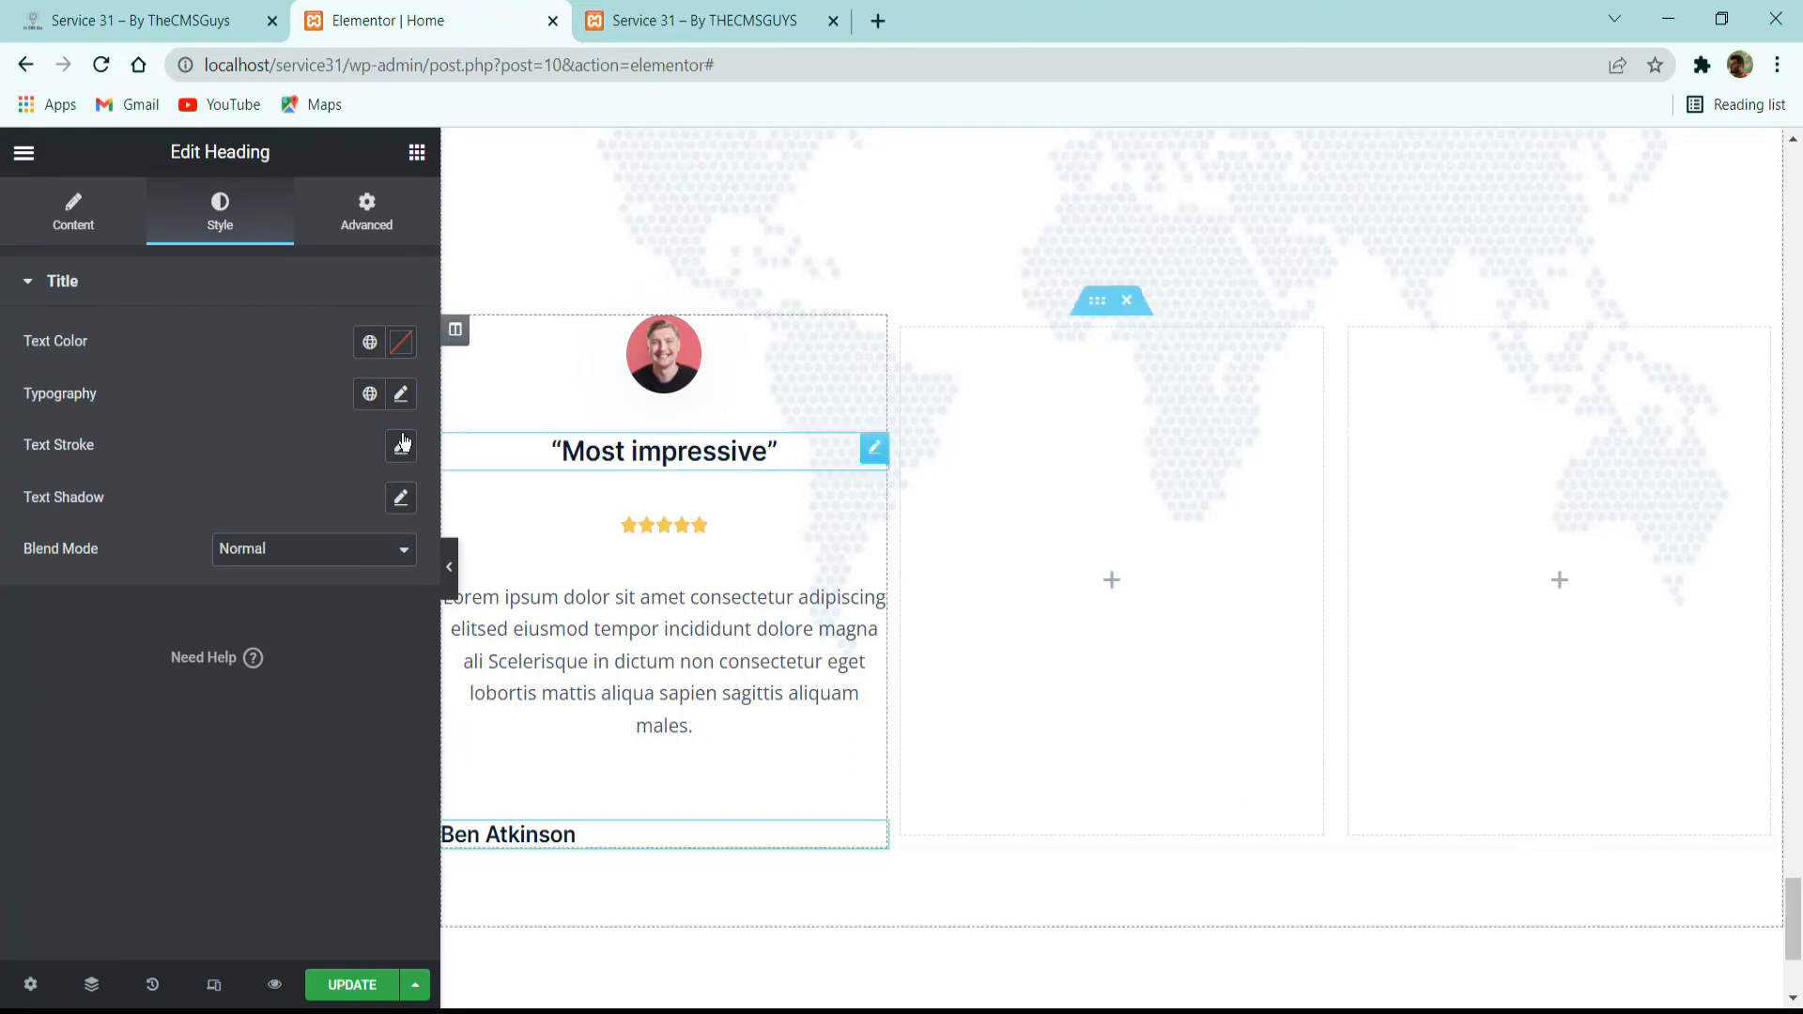
Apply the global font H5-Title Card to the attendee name heading and center it.
left_click(369, 393)
scroll(230, 644, "down", 5)
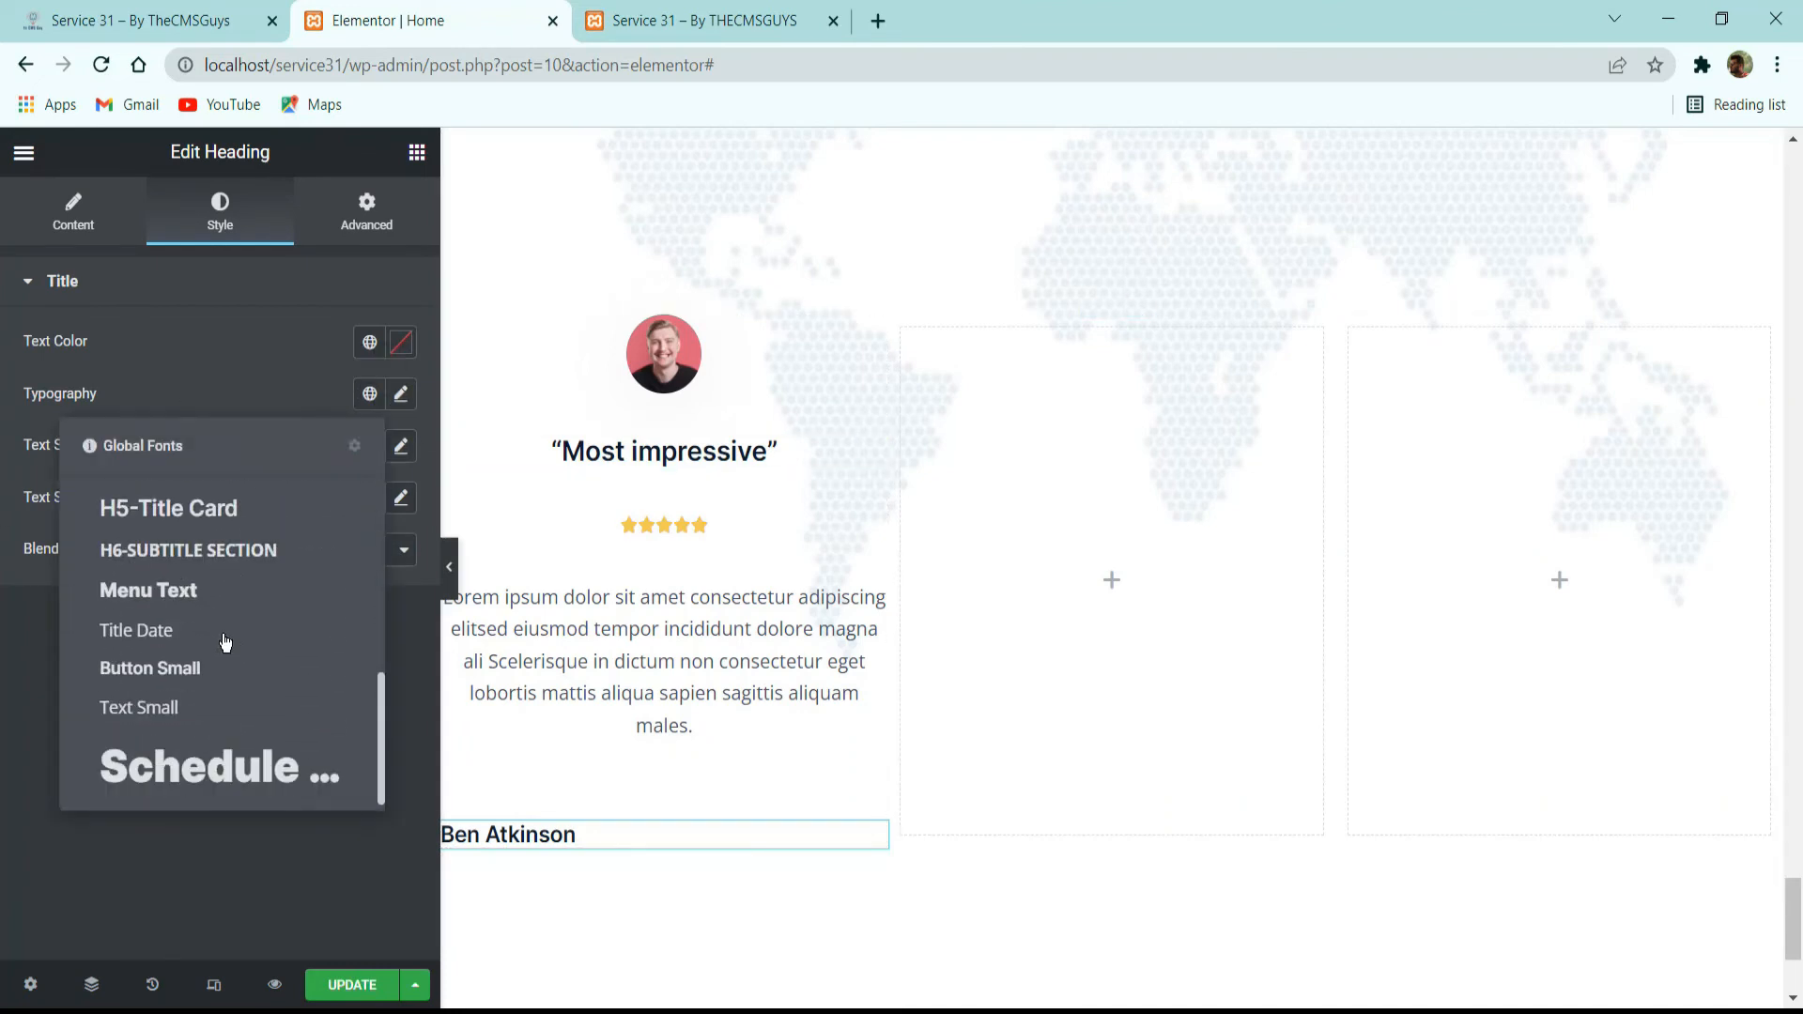
left_click(174, 512)
left_click(67, 218)
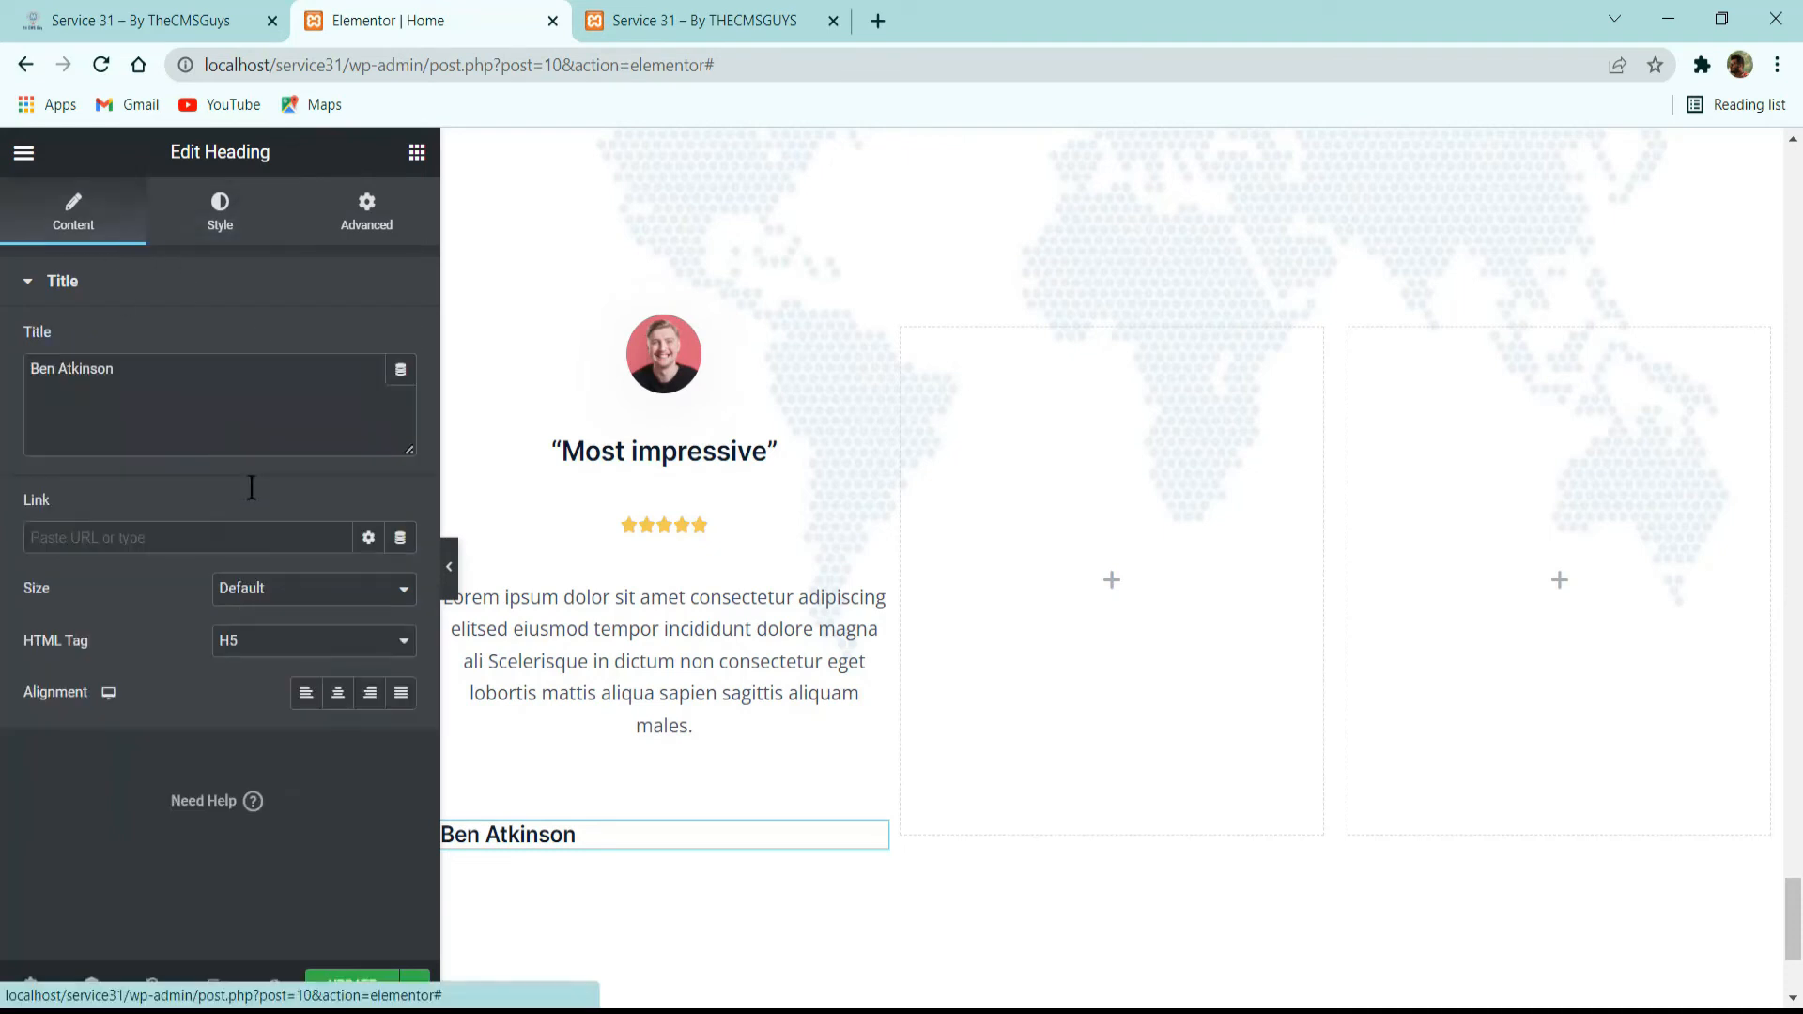
left_click(339, 695)
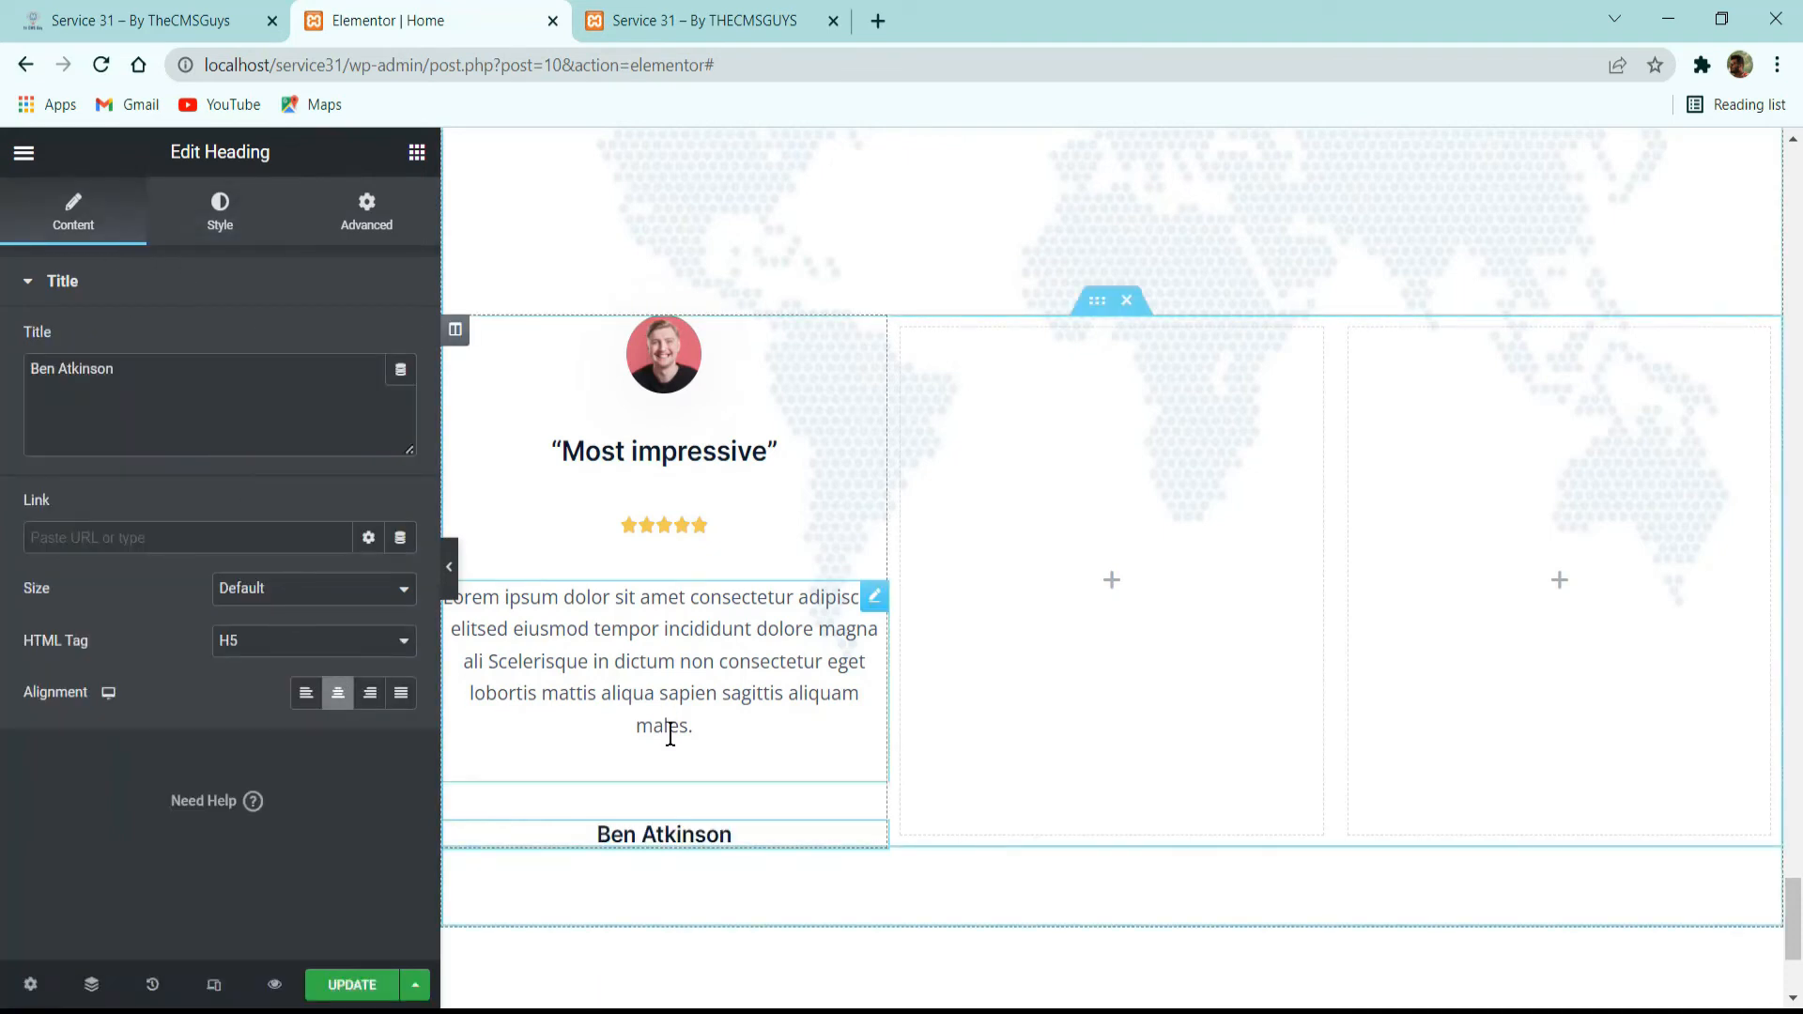
Try to remove the extra space at the end of the testimonial paragraph in the first column.
left_click(711, 753)
key("BackSpace")
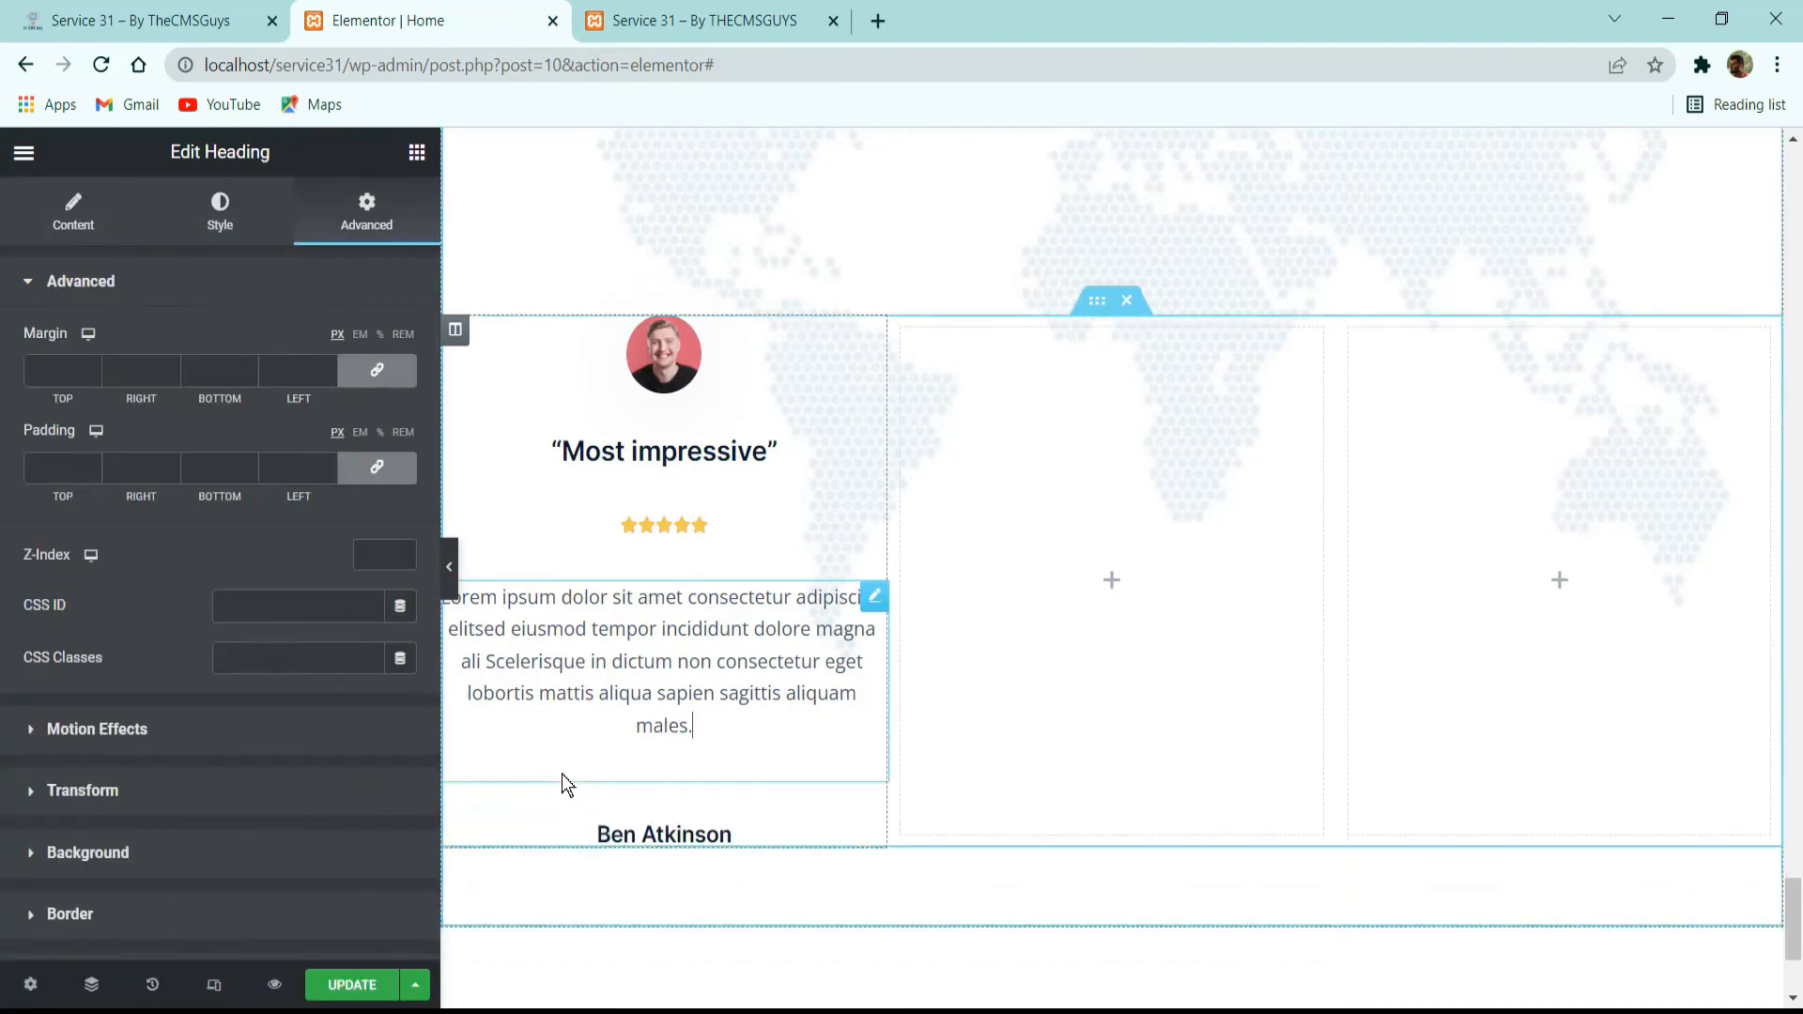
left_click(763, 835)
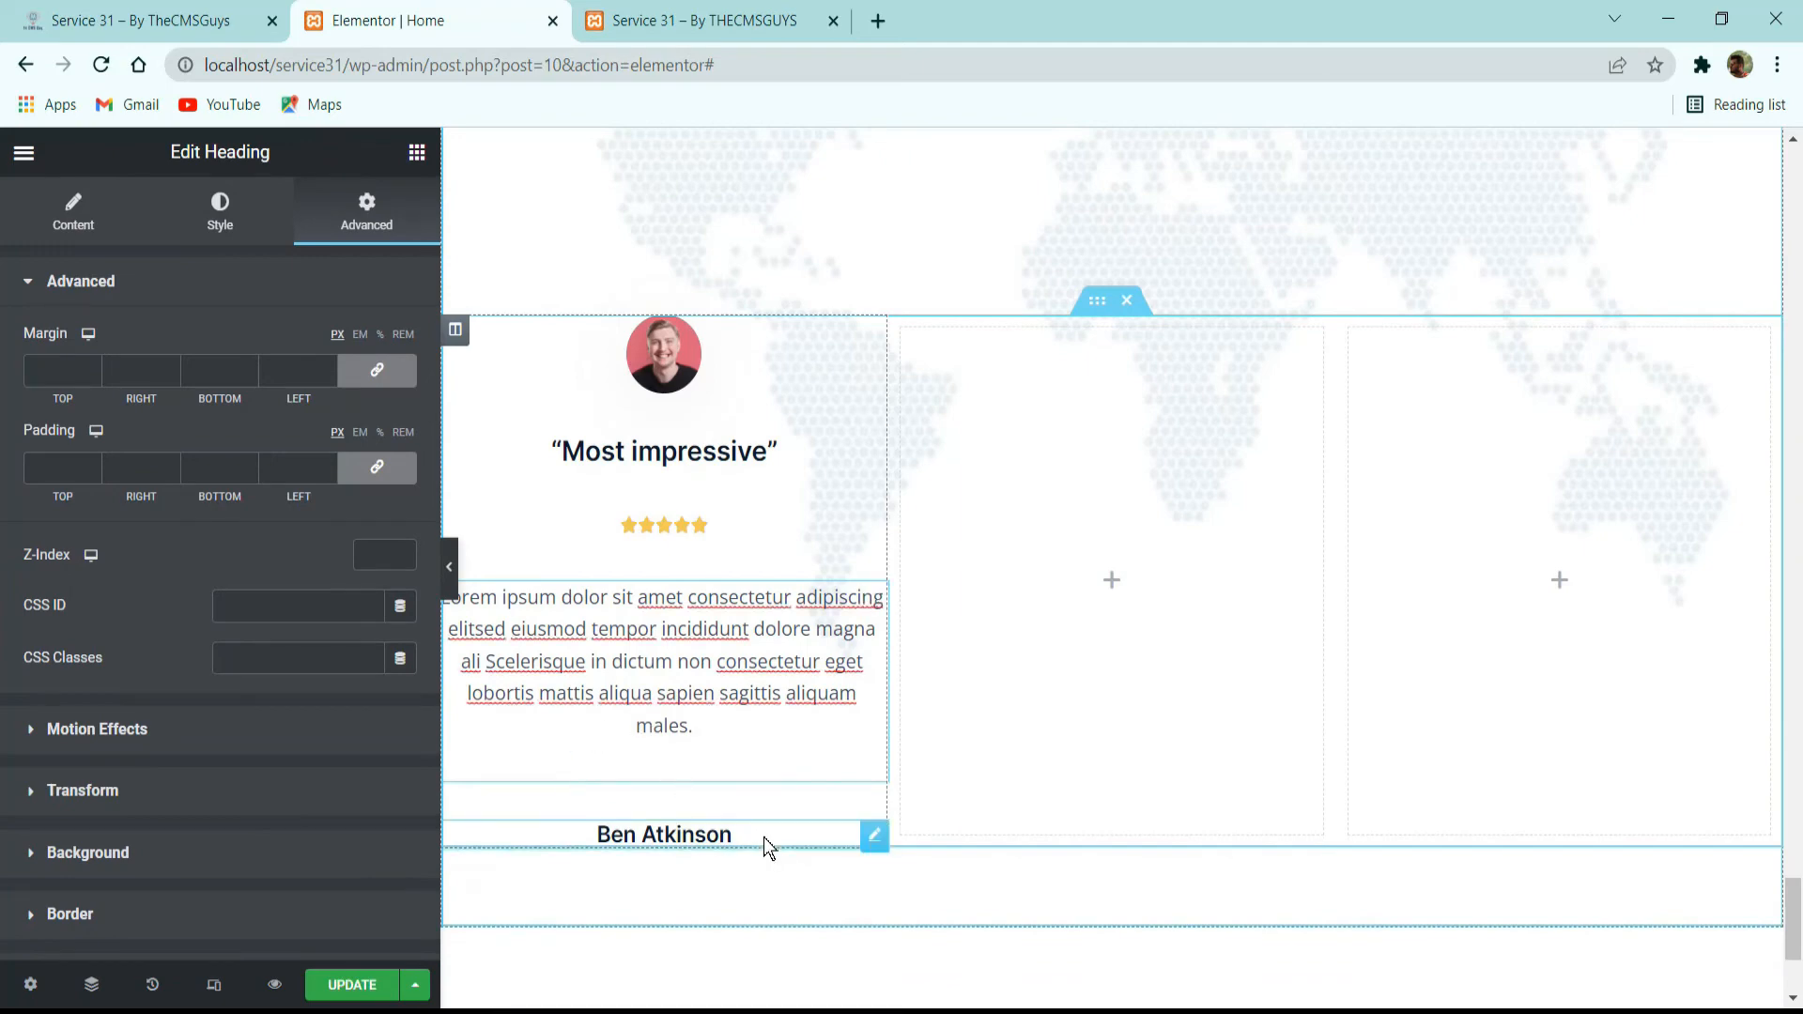
Add a Heading widget below the attendee's name with the title “CEO, Aalia” copied from the reference site.
left_click(188, 20)
left_click_drag(357, 756, 201, 742)
key("ctrl+c")
left_click(423, 20)
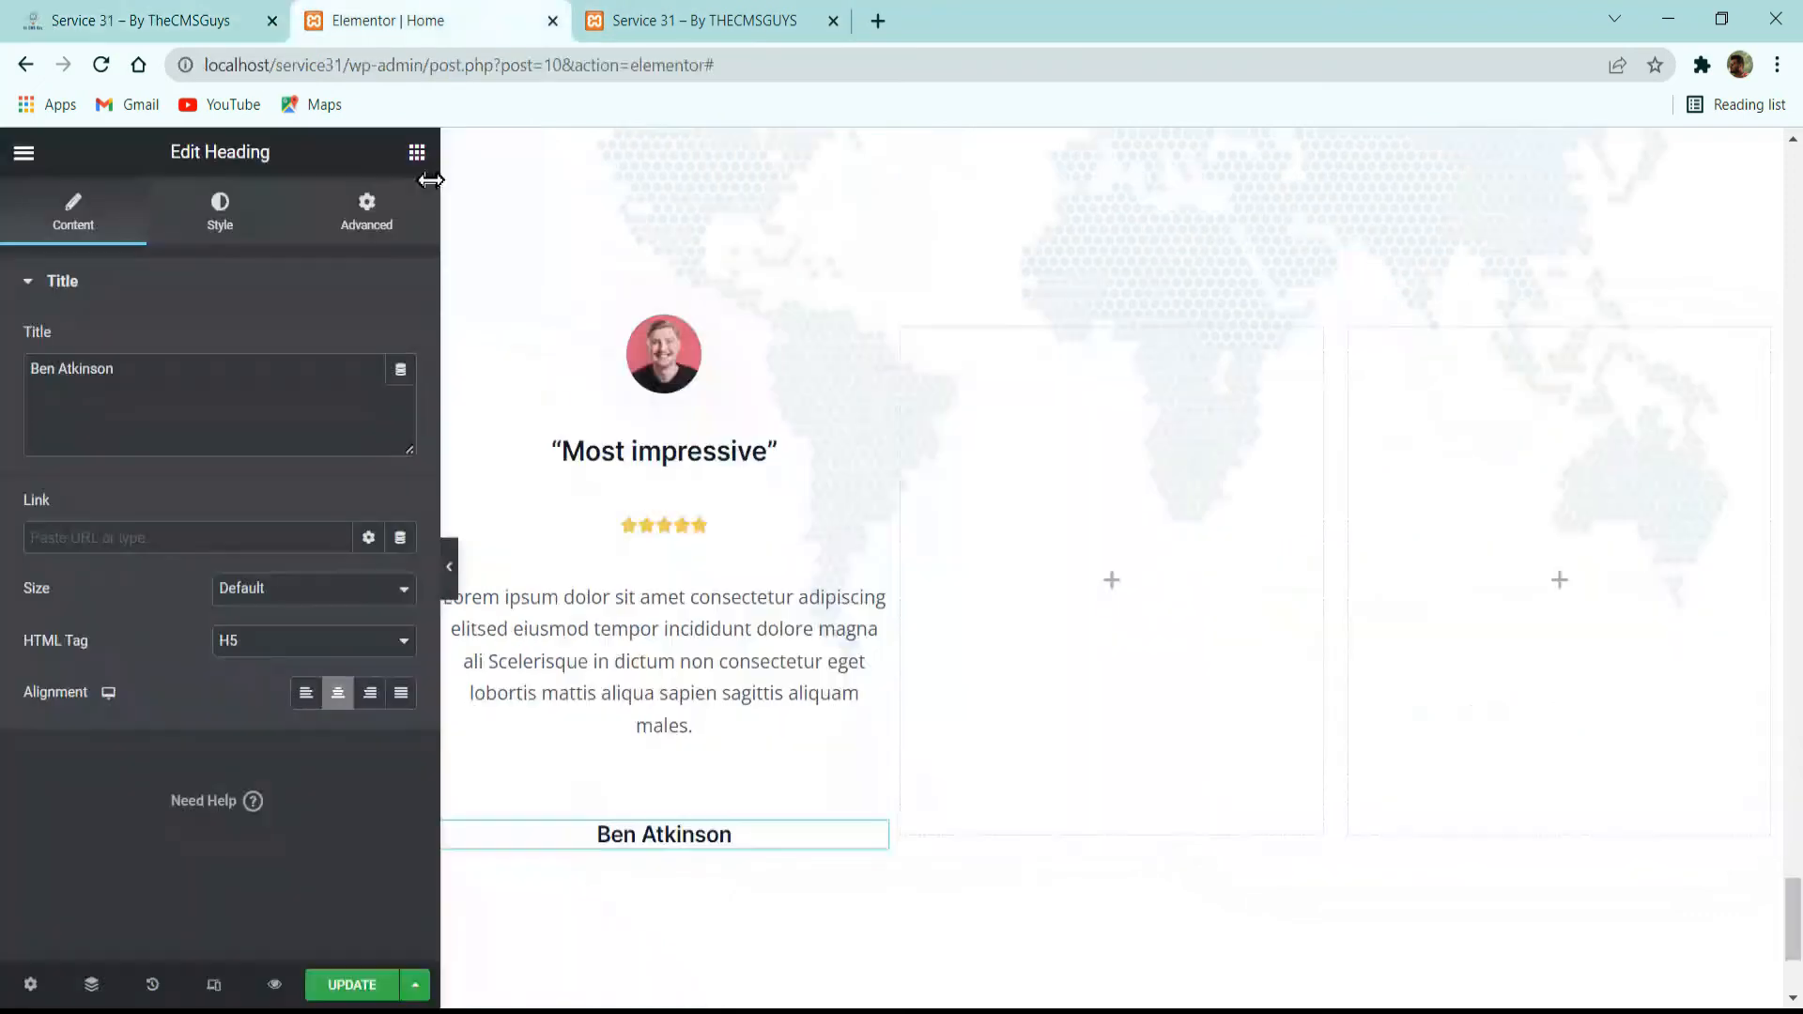
left_click(416, 153)
left_click_drag(308, 470, 702, 878)
left_click(234, 424)
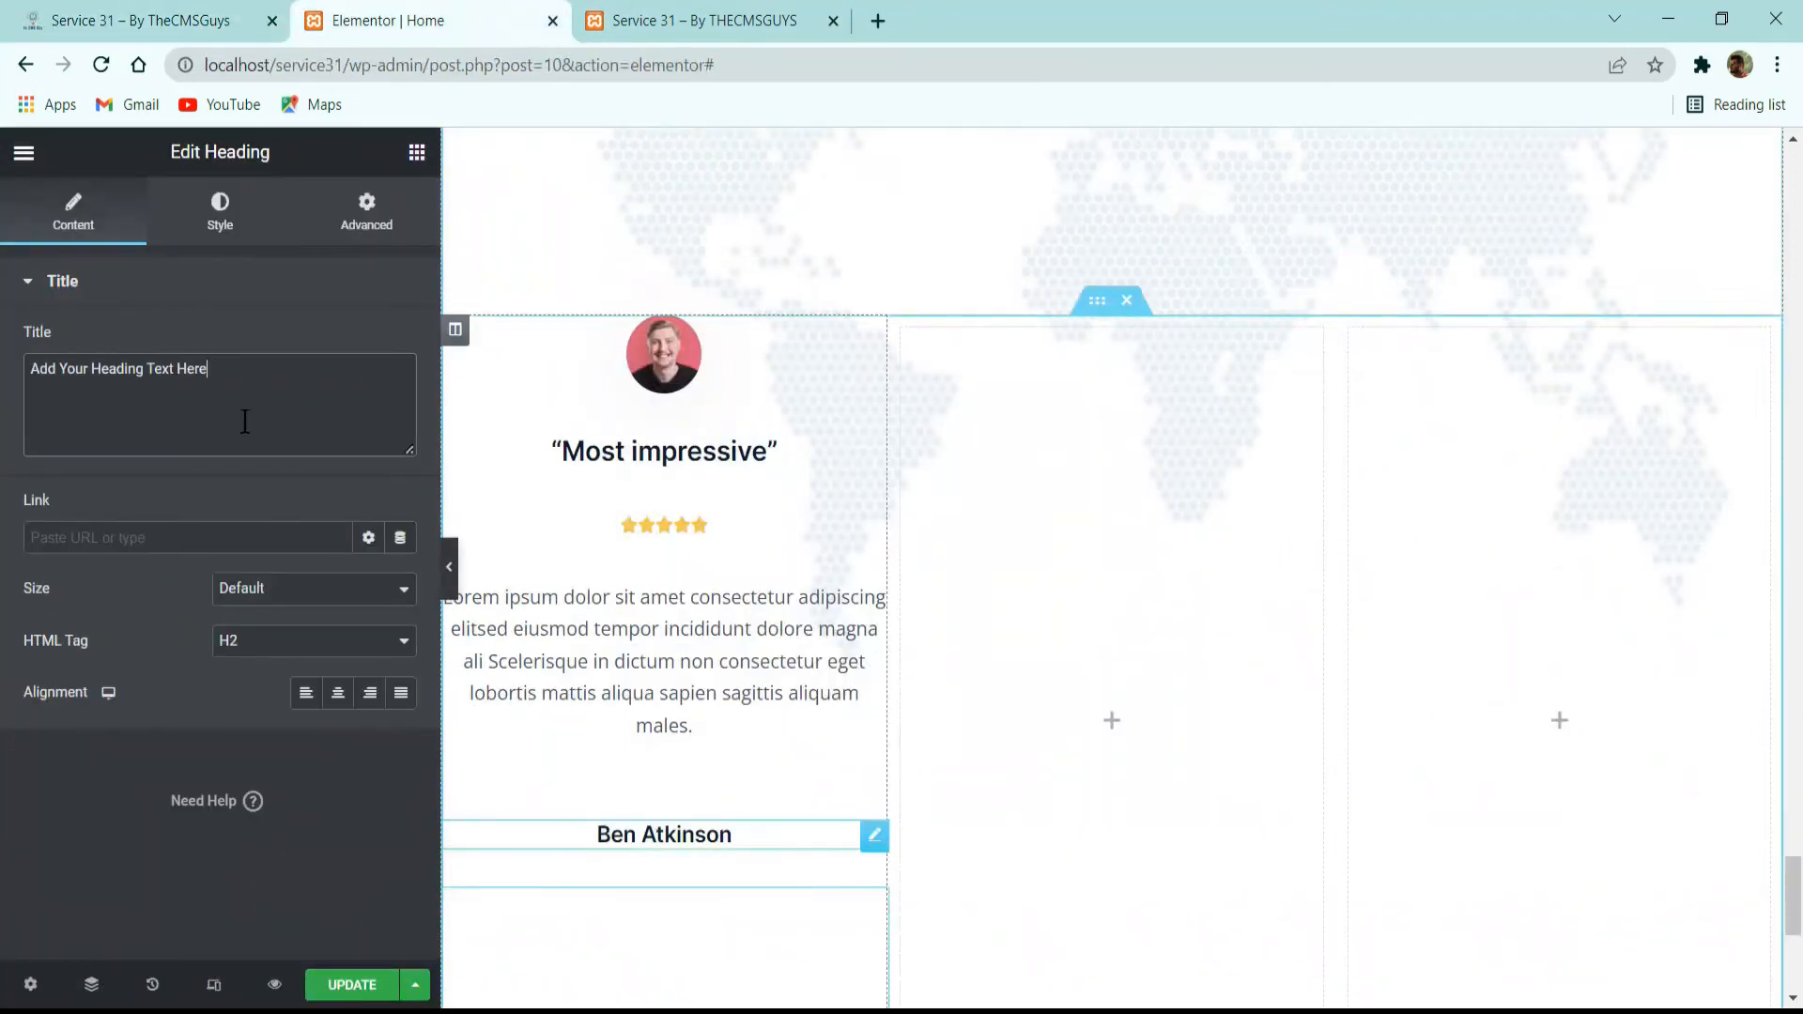
key("ctrl+a")
key("ctrl+v")
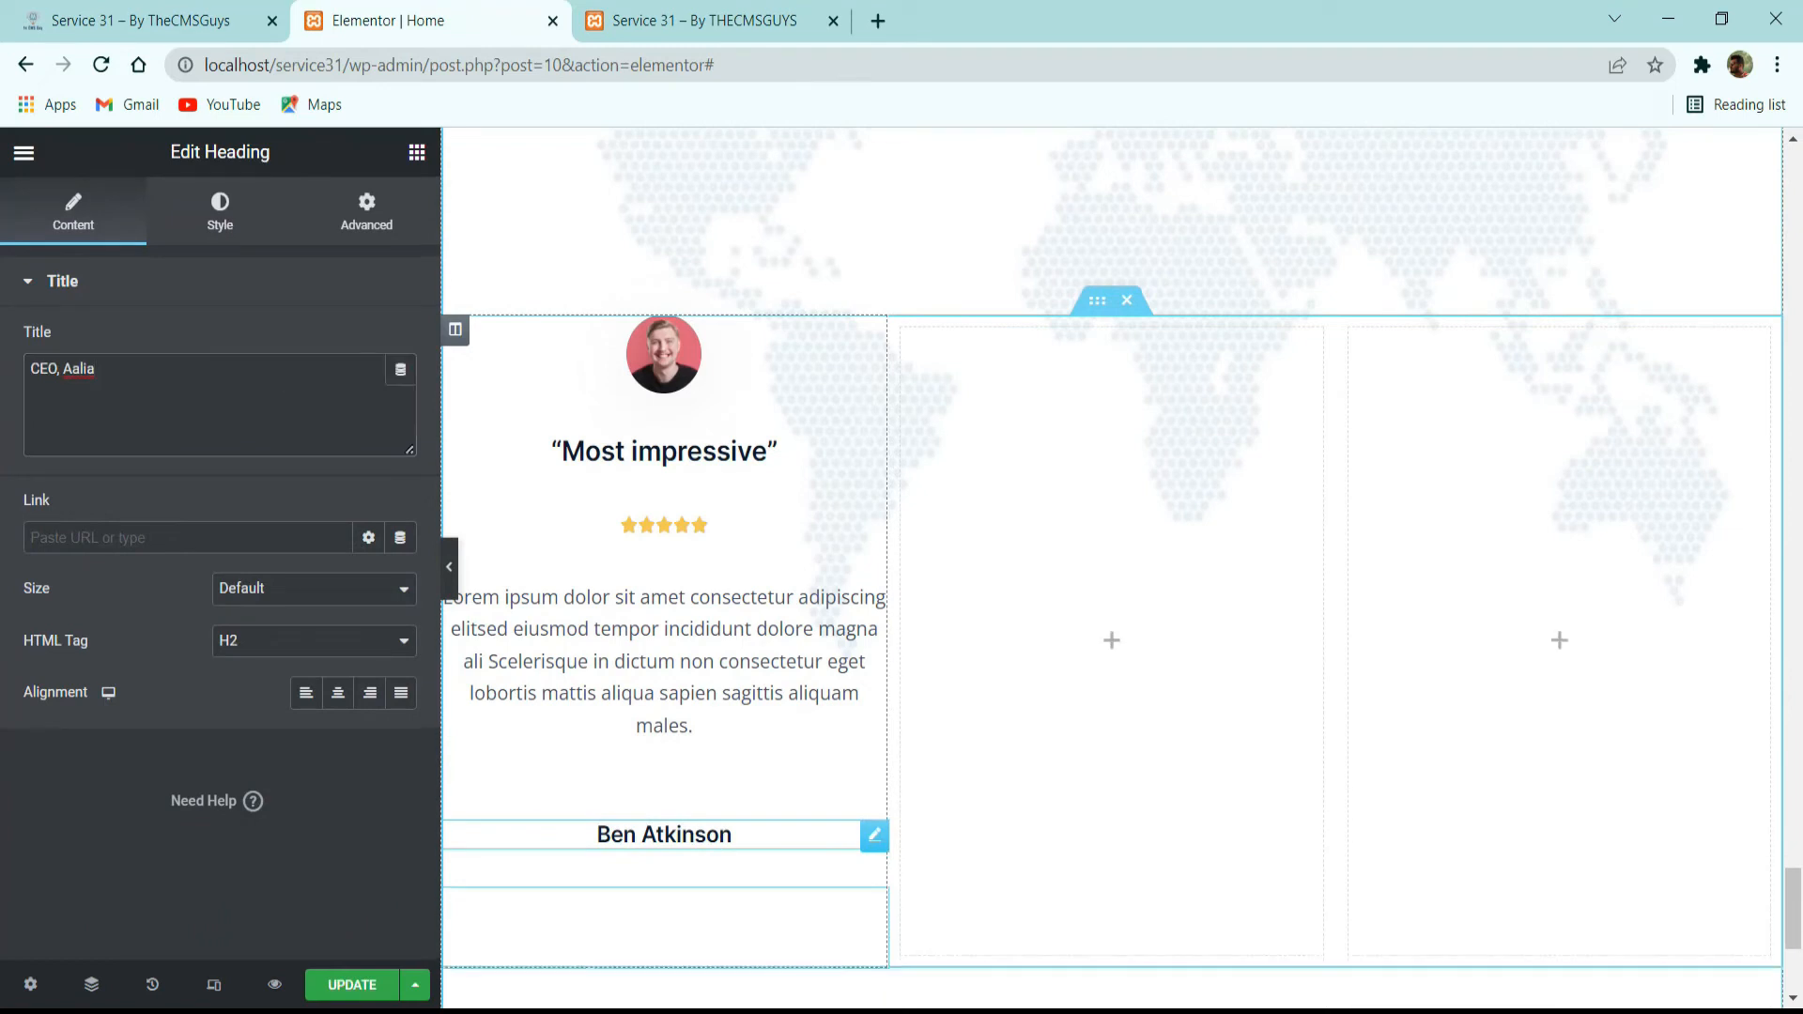
Center the “CEO, Aalia” heading and set its HTML tag to div.
left_click(338, 693)
left_click(307, 647)
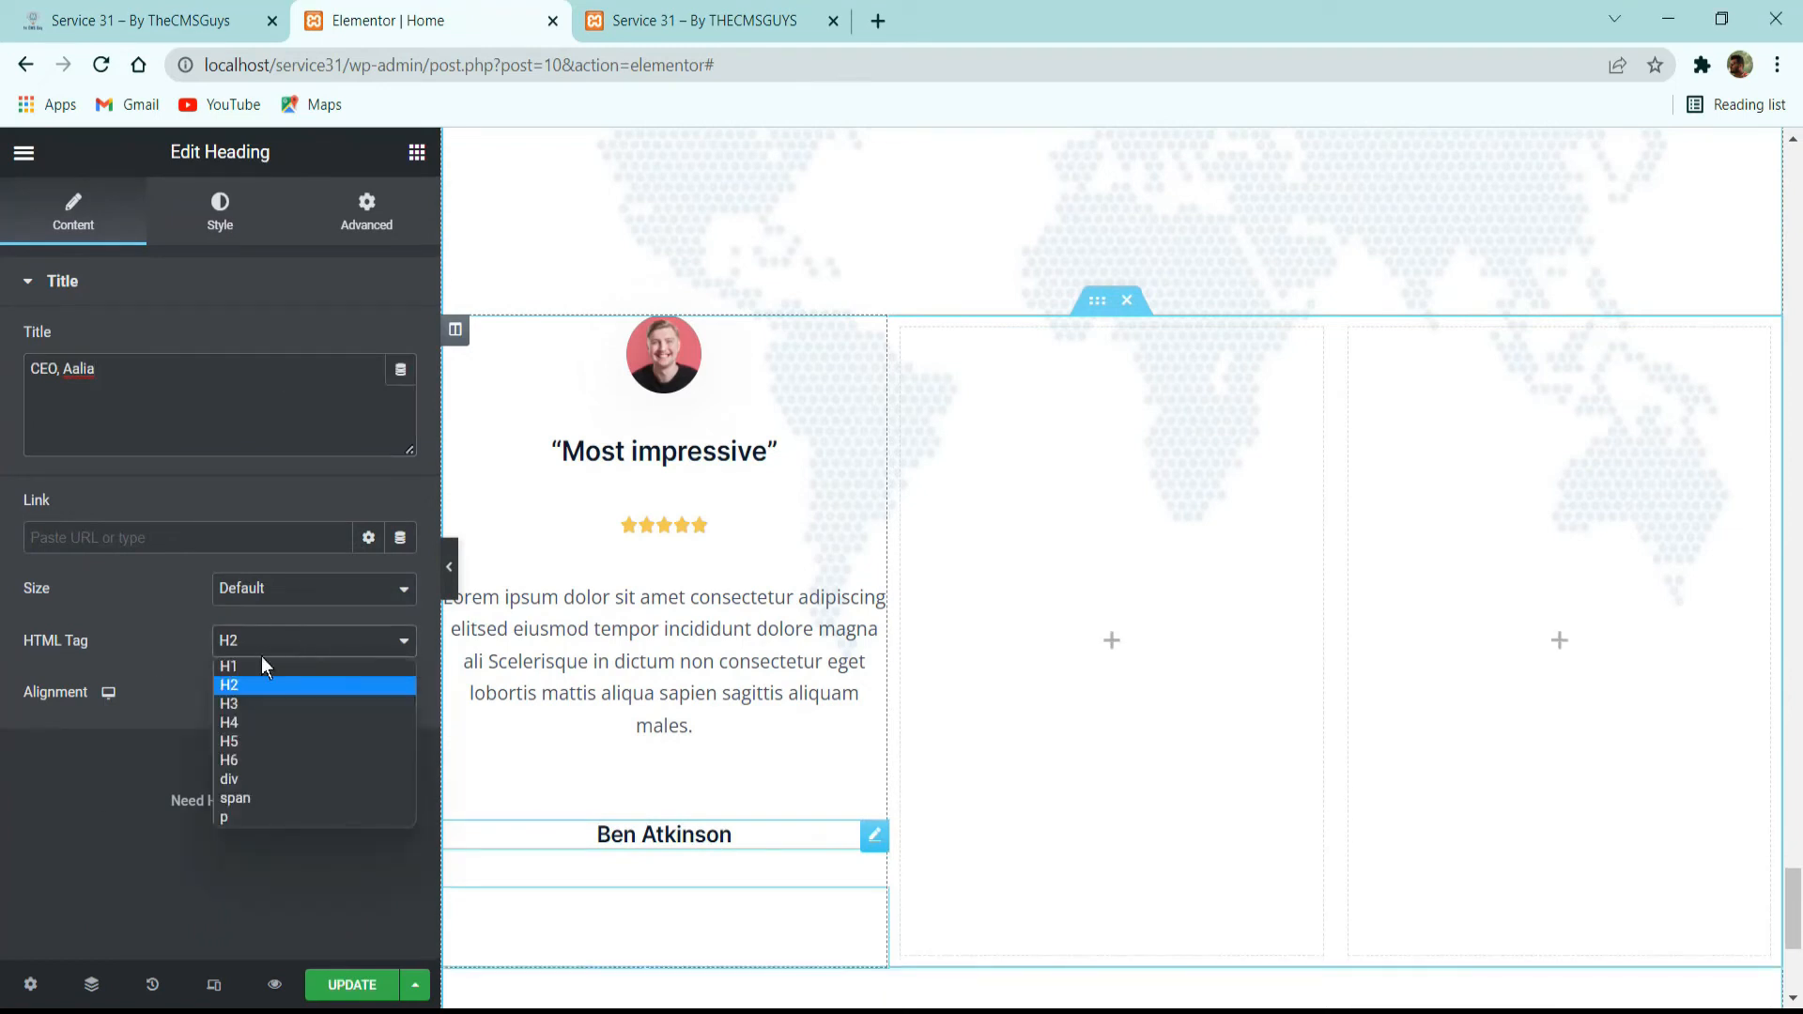
left_click(272, 779)
Set the “CEO, Aalia” heading's text color to the global color Primary and its typography to the global font Secondary.
left_click(248, 227)
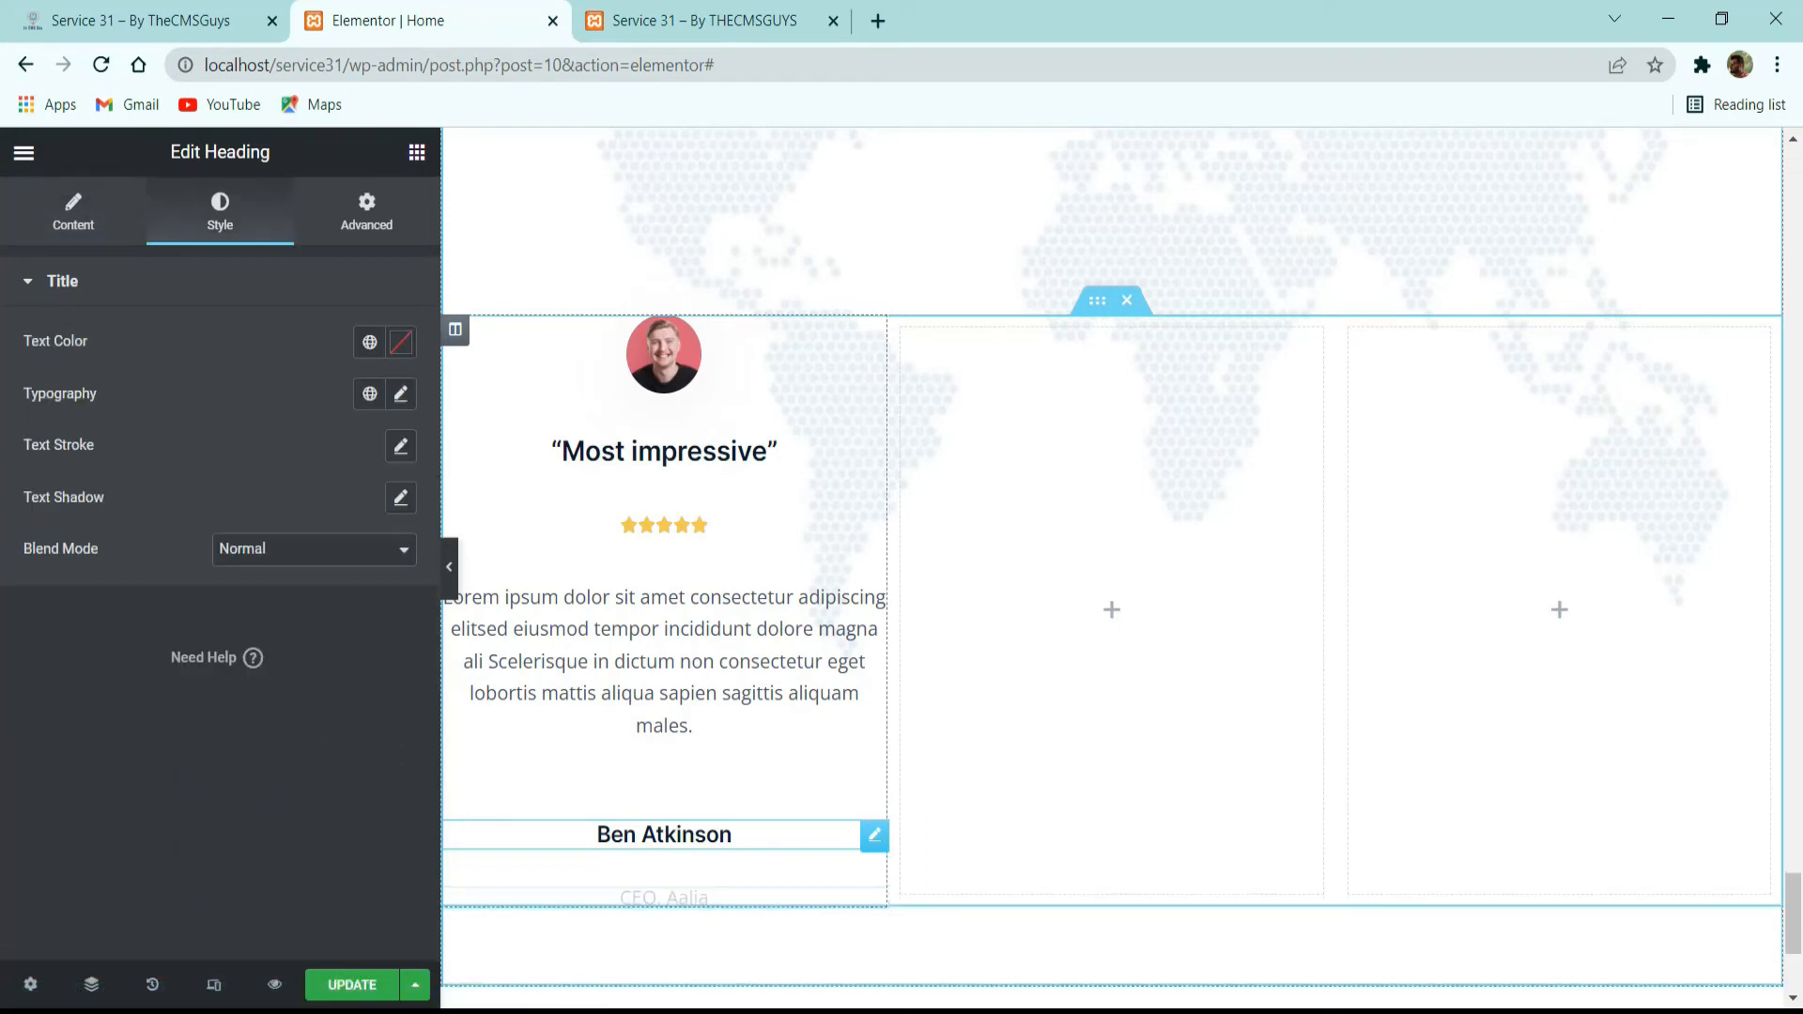
left_click(370, 342)
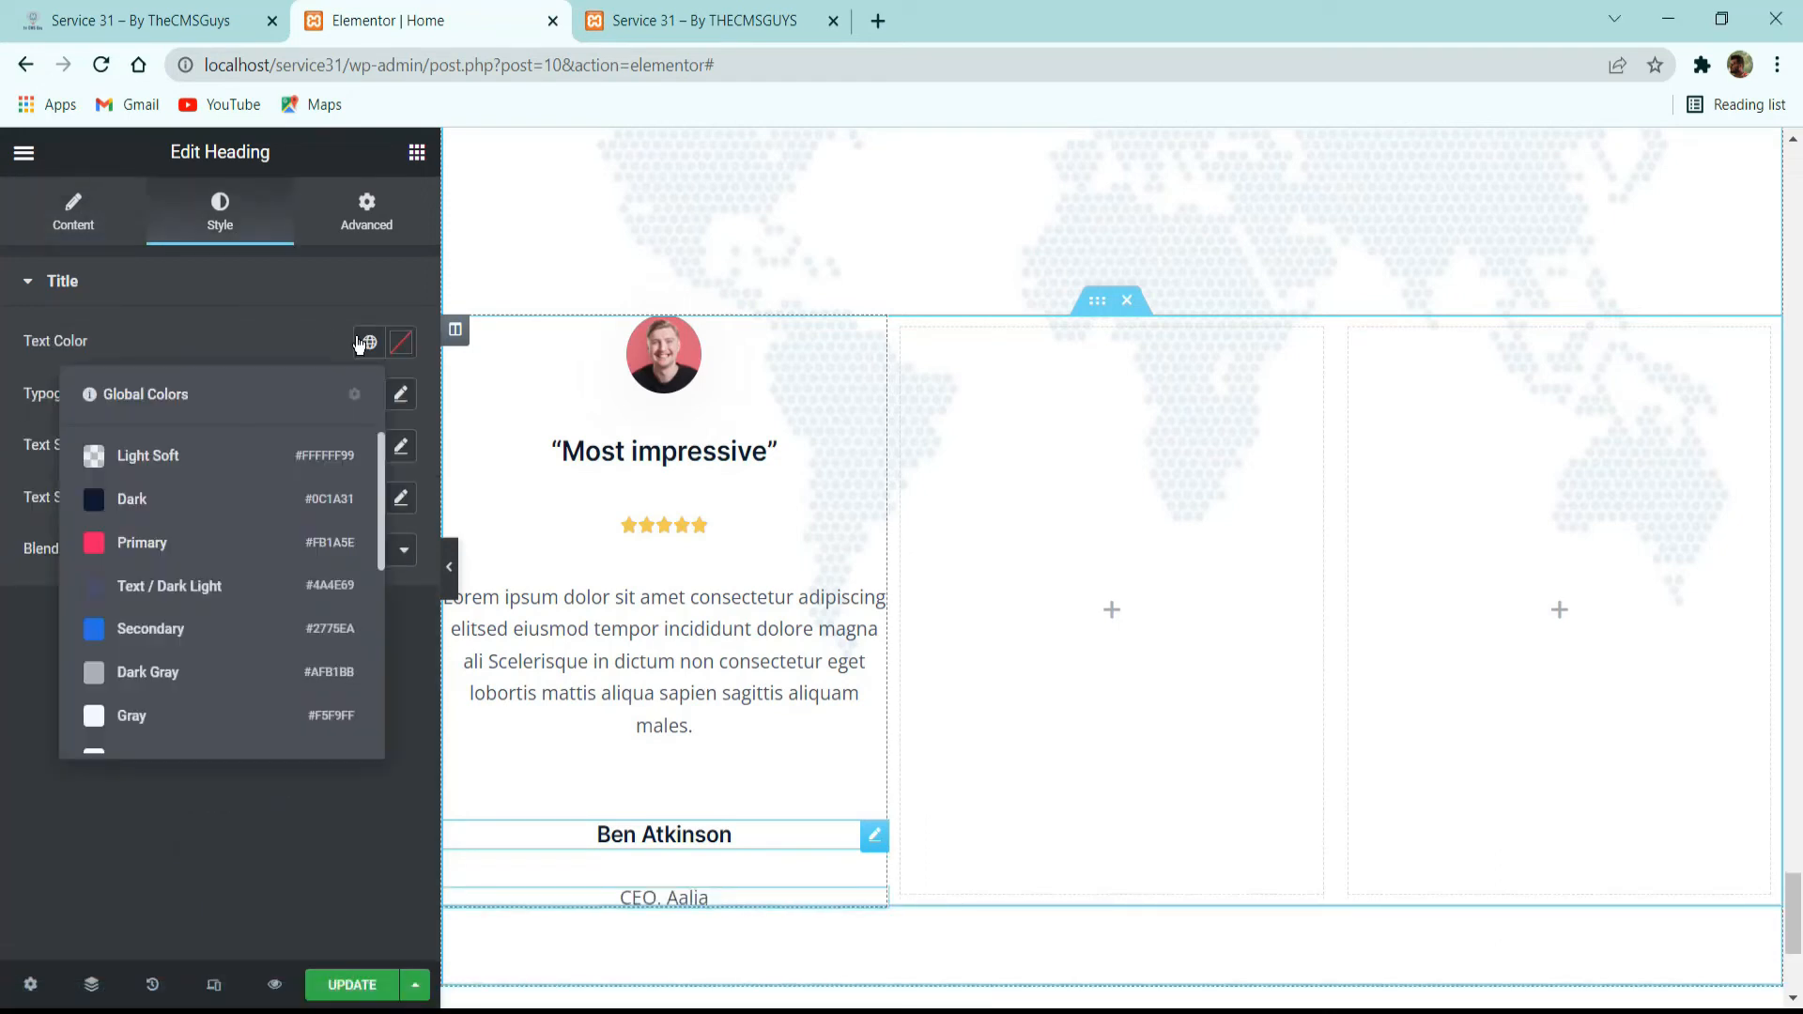
left_click(193, 541)
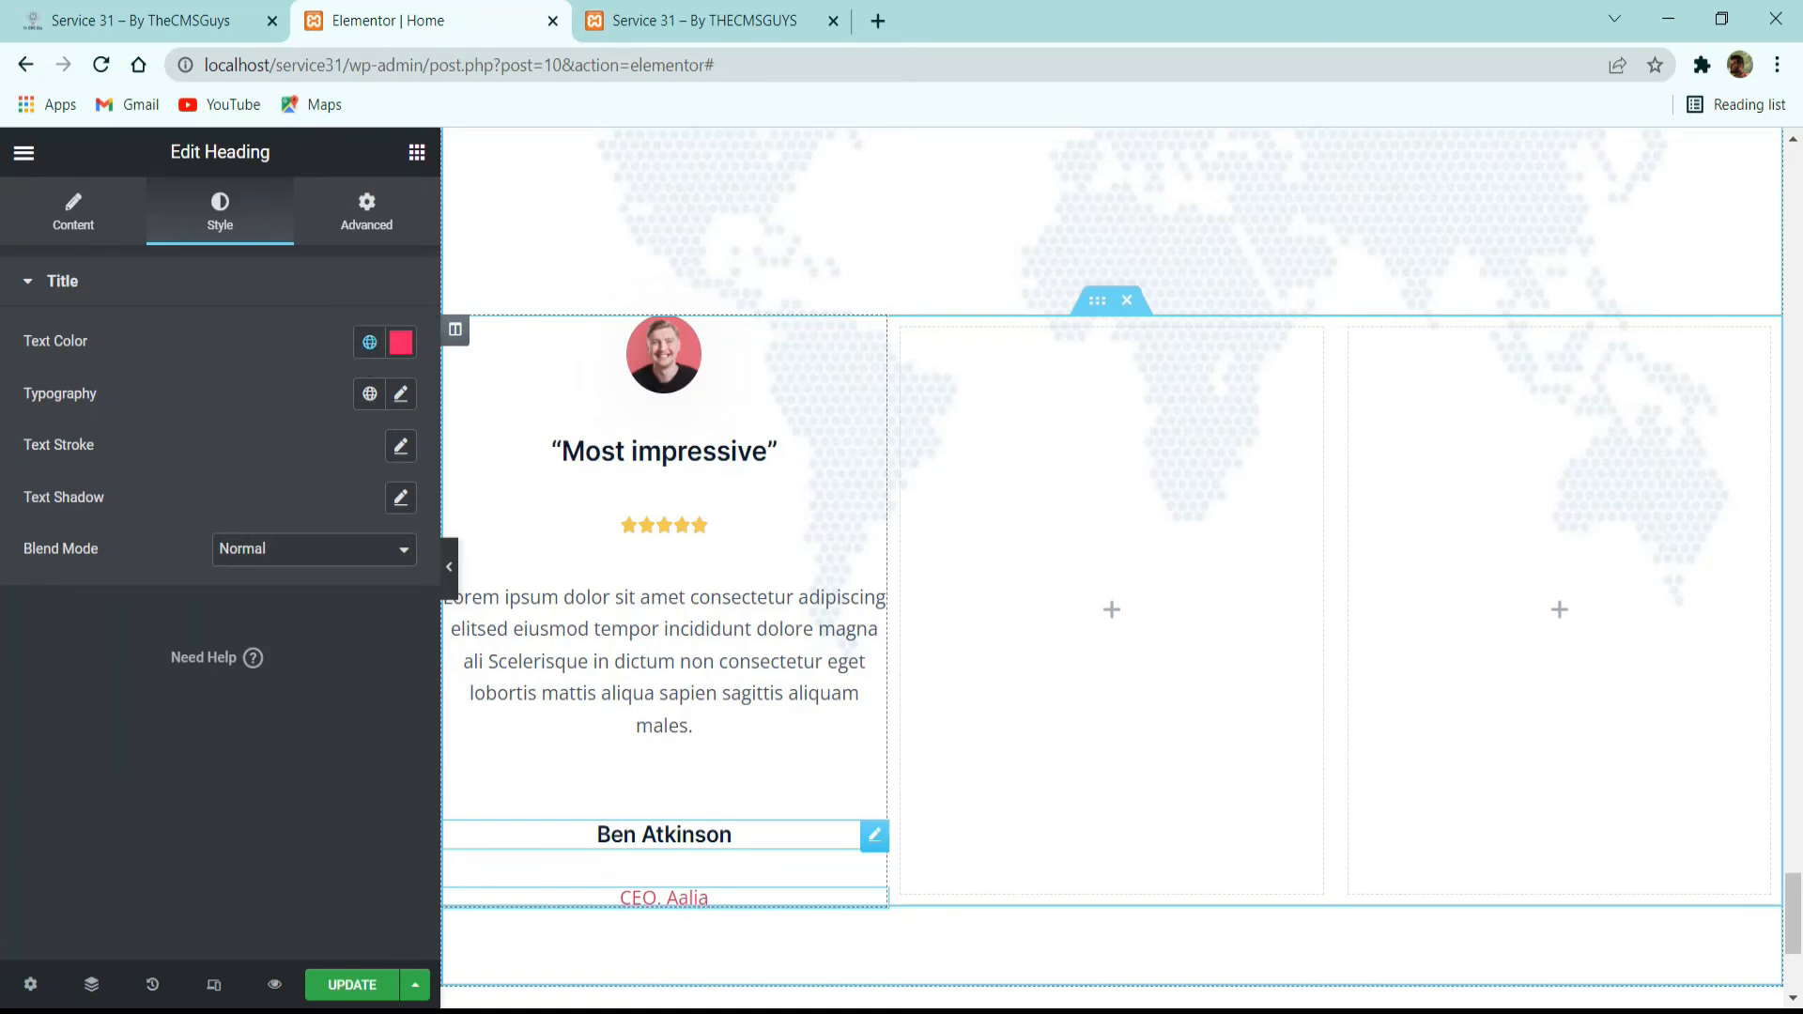
left_click(360, 404)
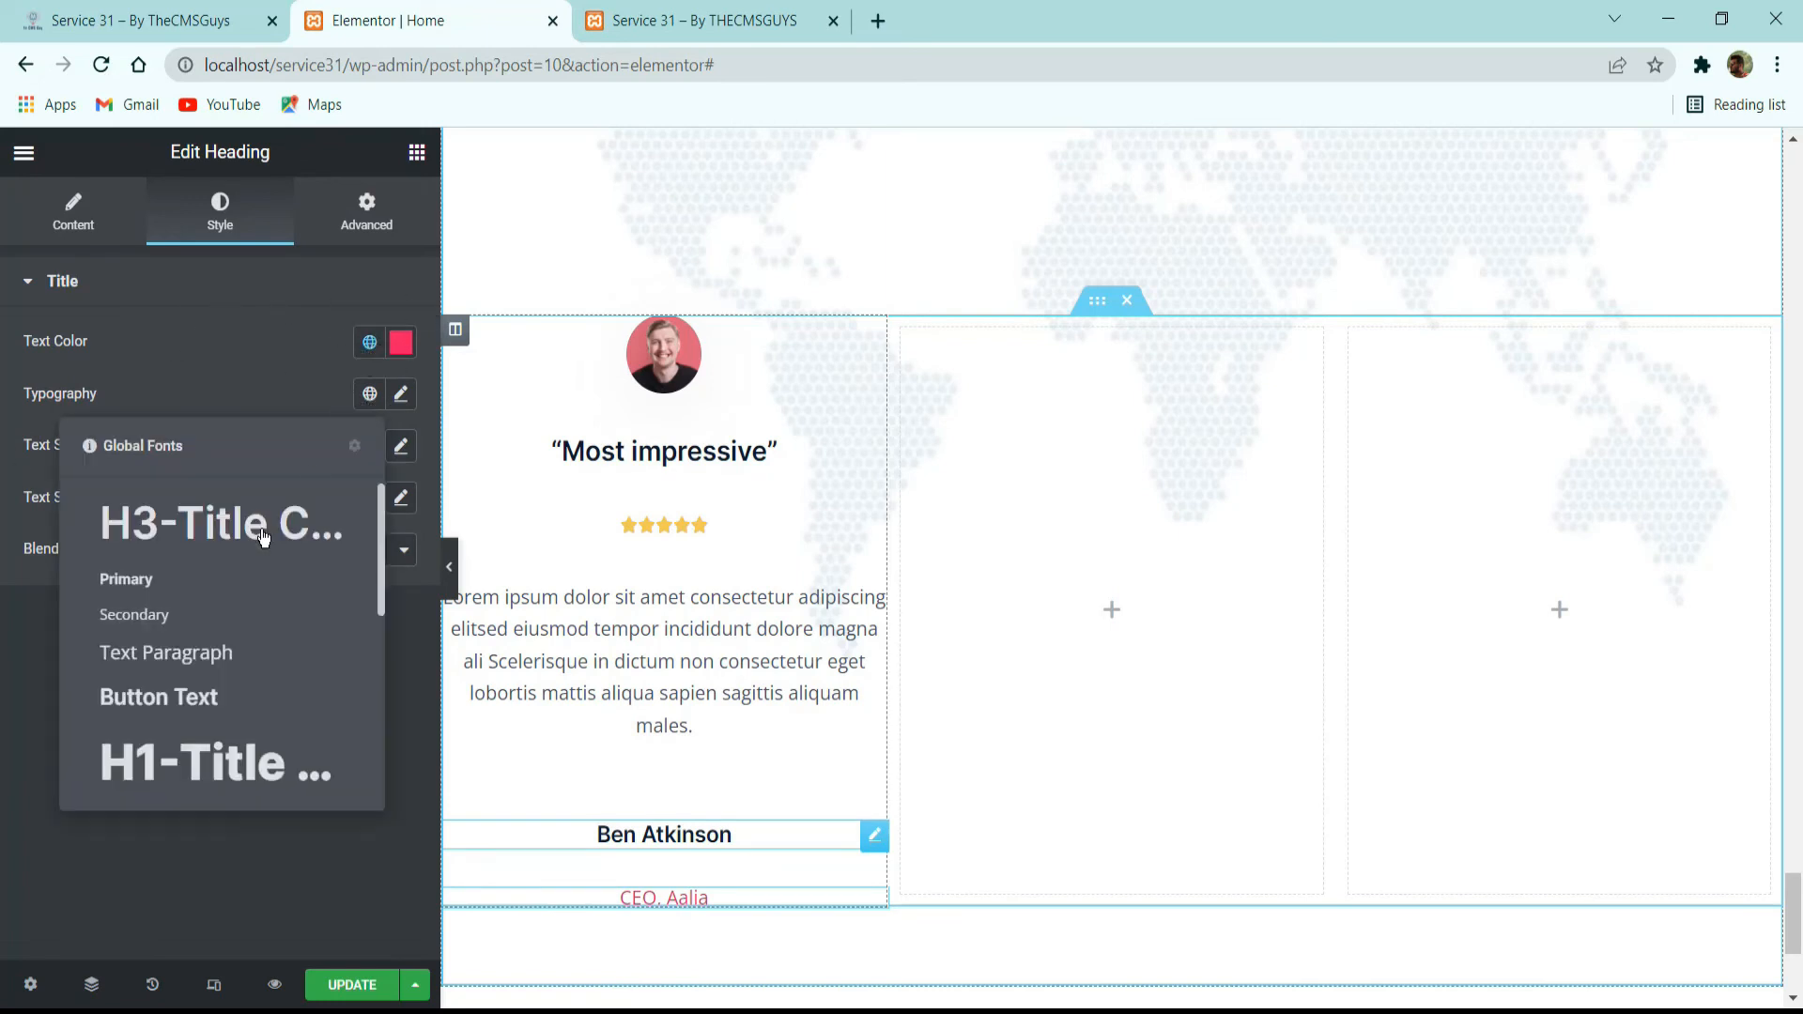
left_click(246, 612)
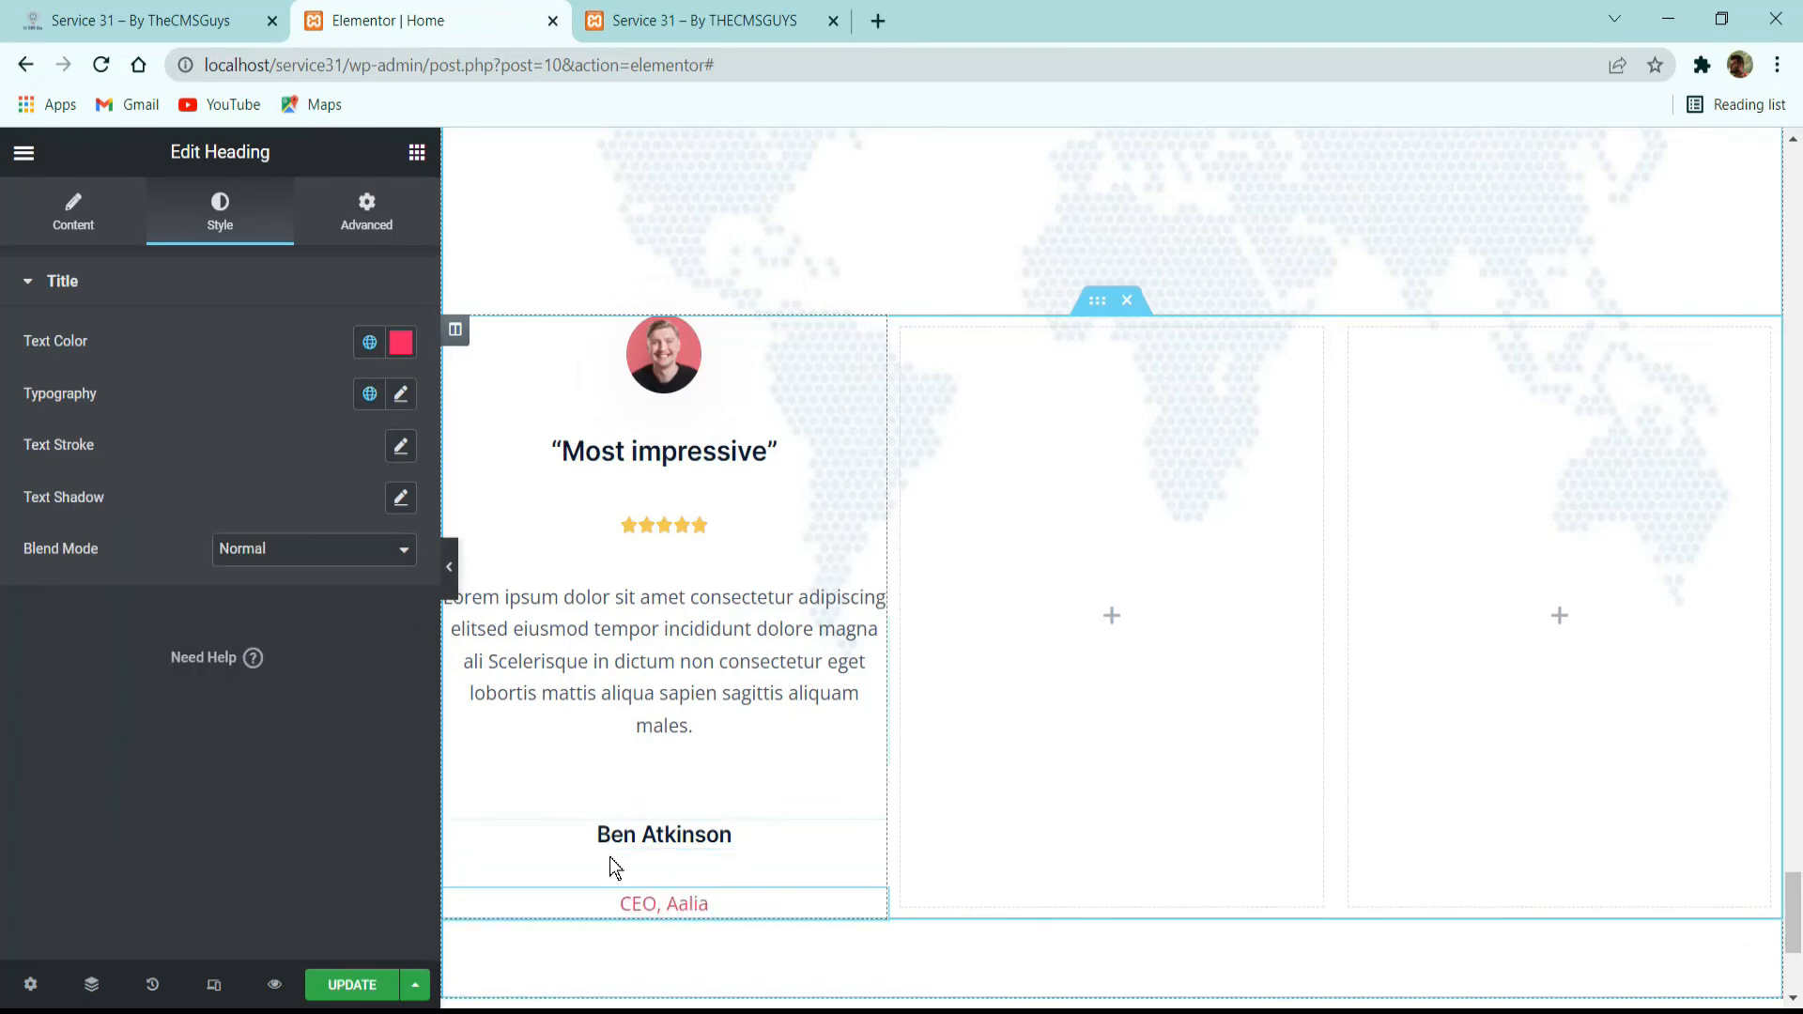
Compare with the reference card and set the first column's width to 32% and its widgets space to 16 px.
left_click(115, 13)
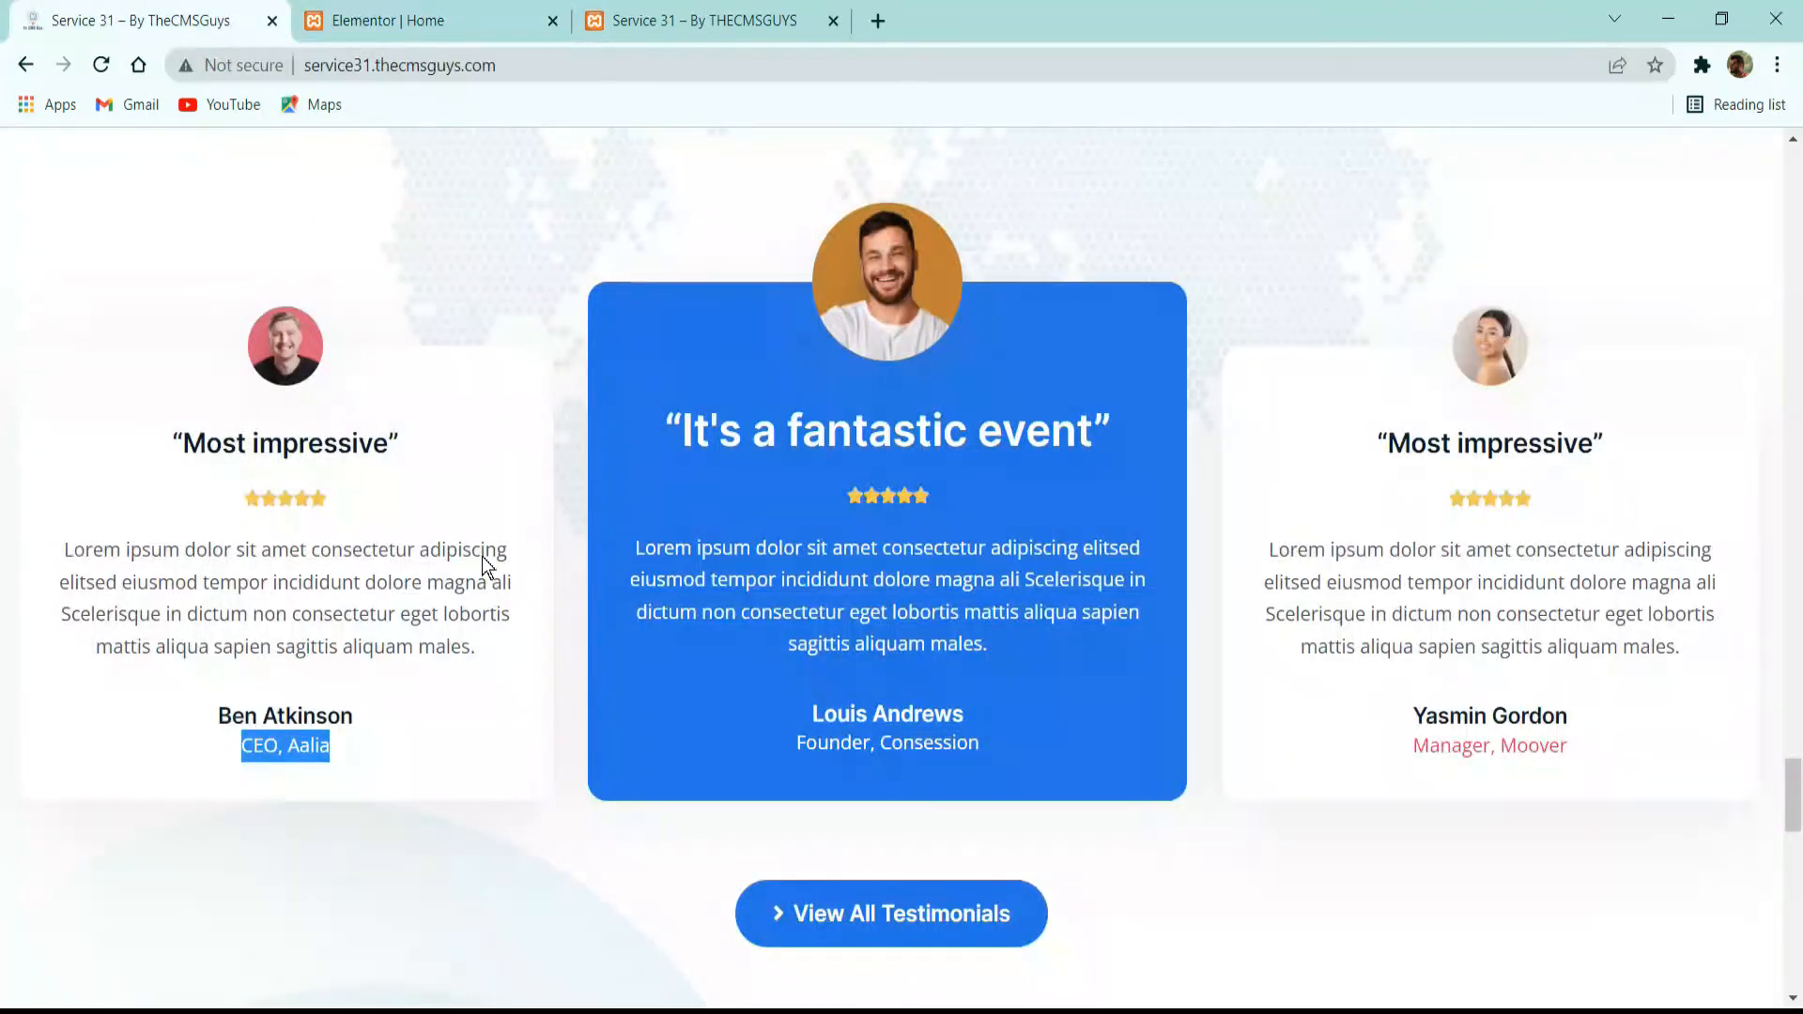
left_click(380, 12)
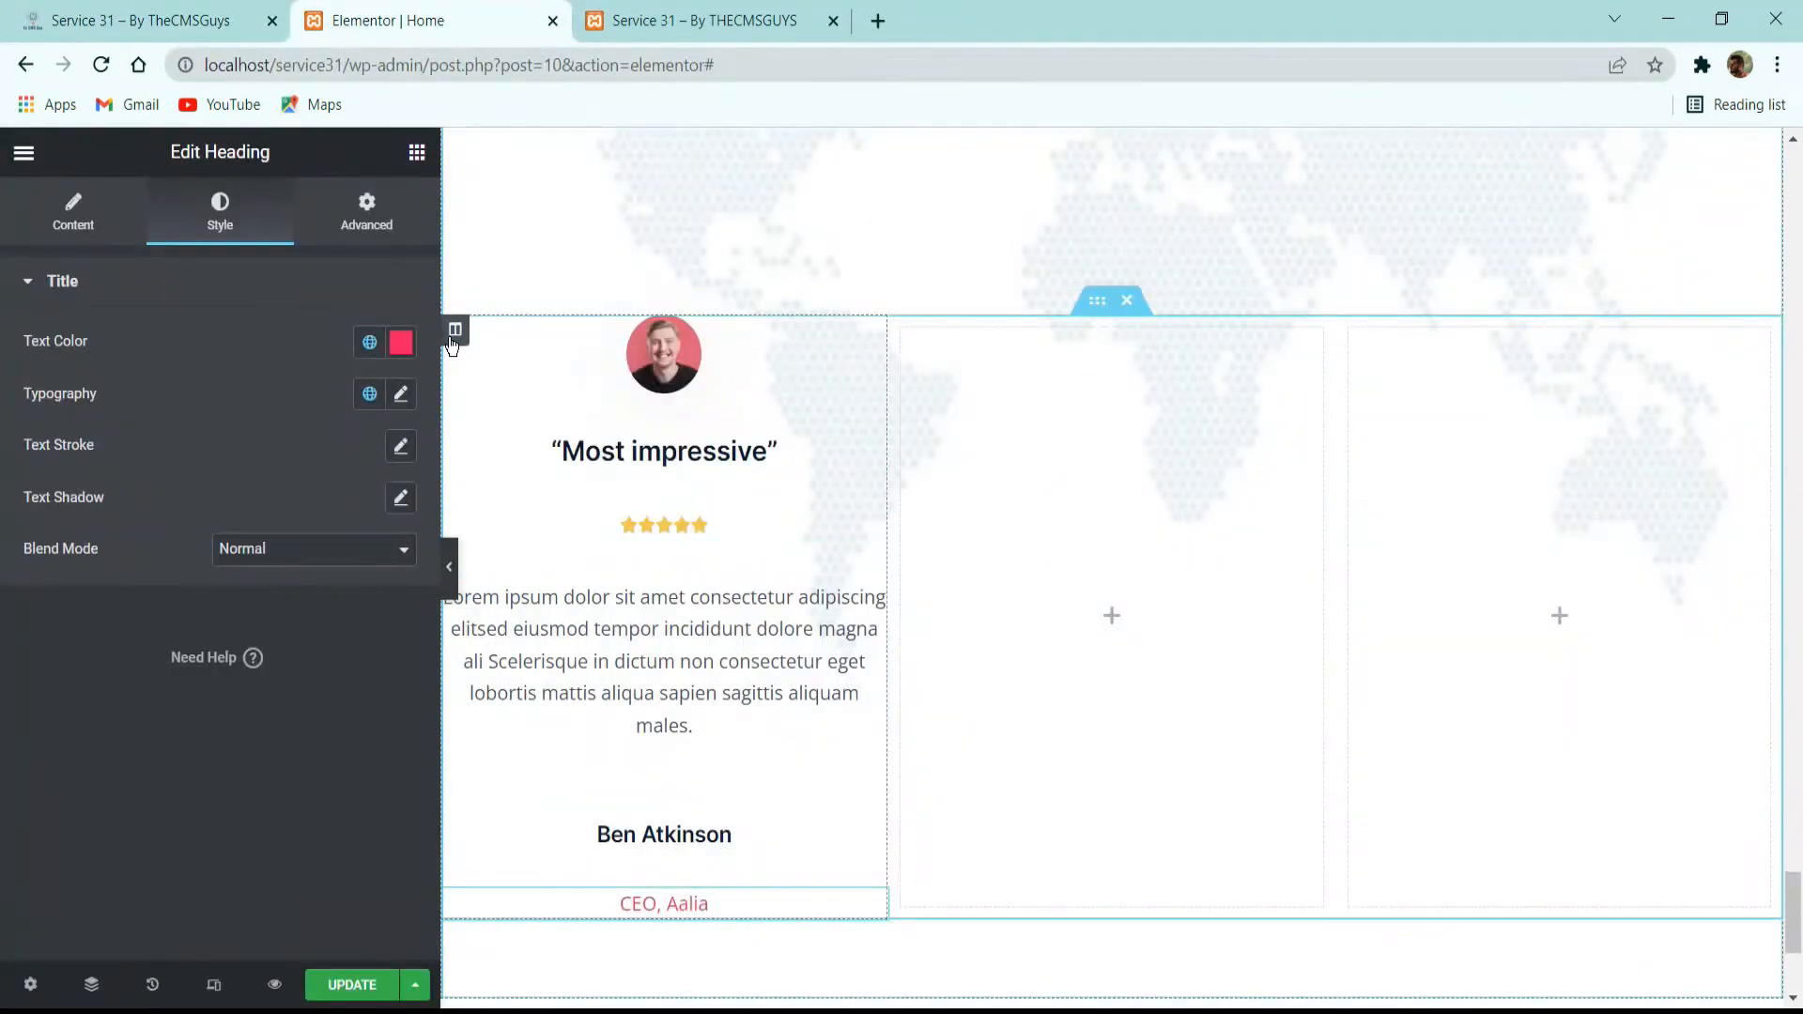
left_click(455, 329)
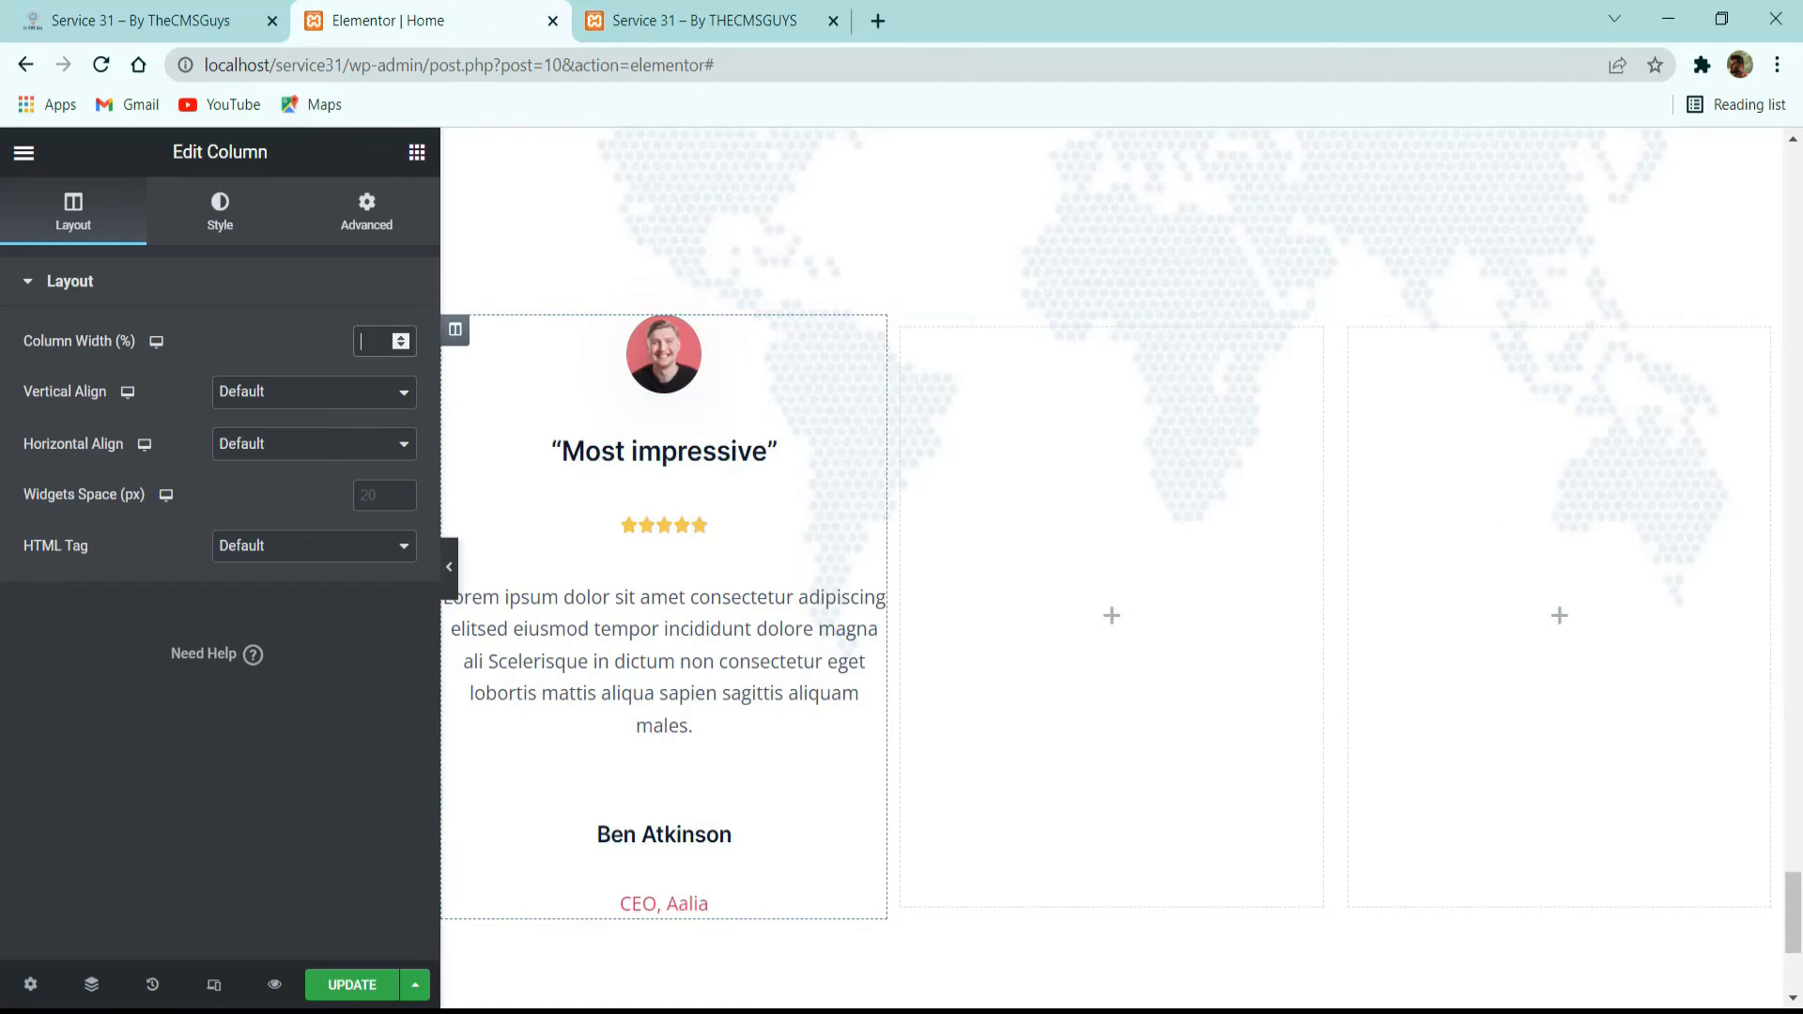
type("32")
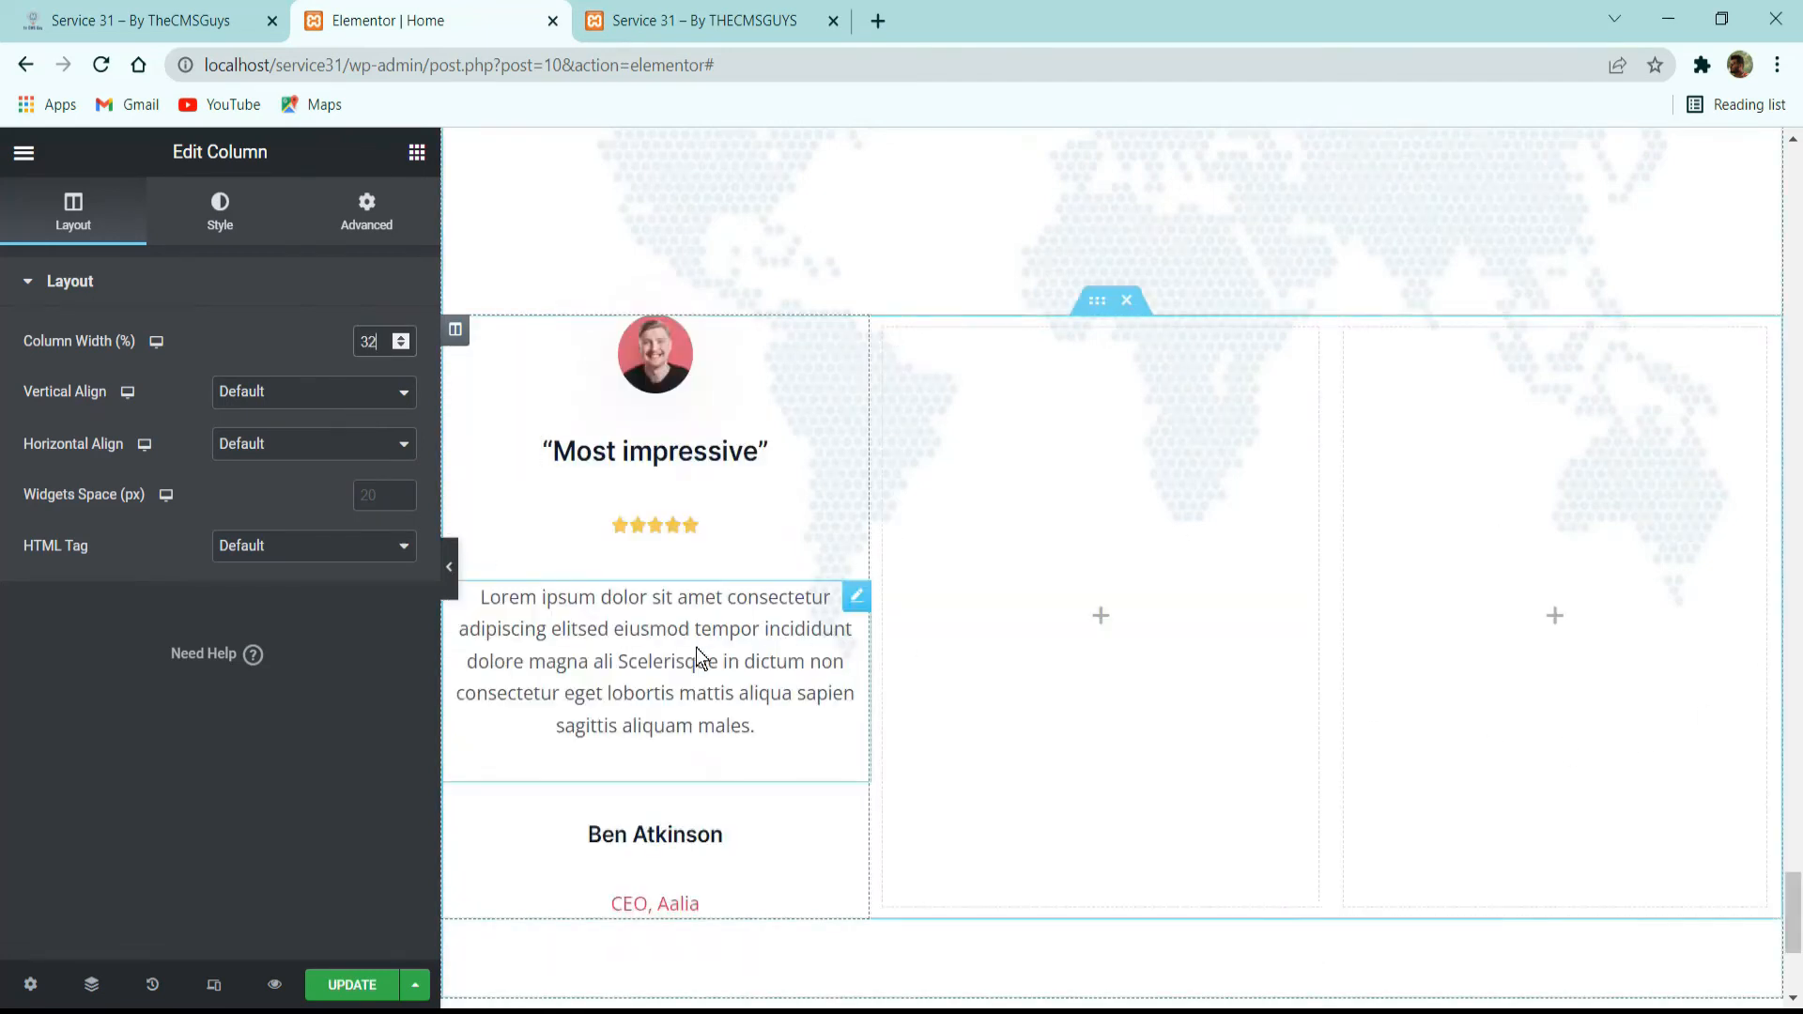
left_click(362, 496)
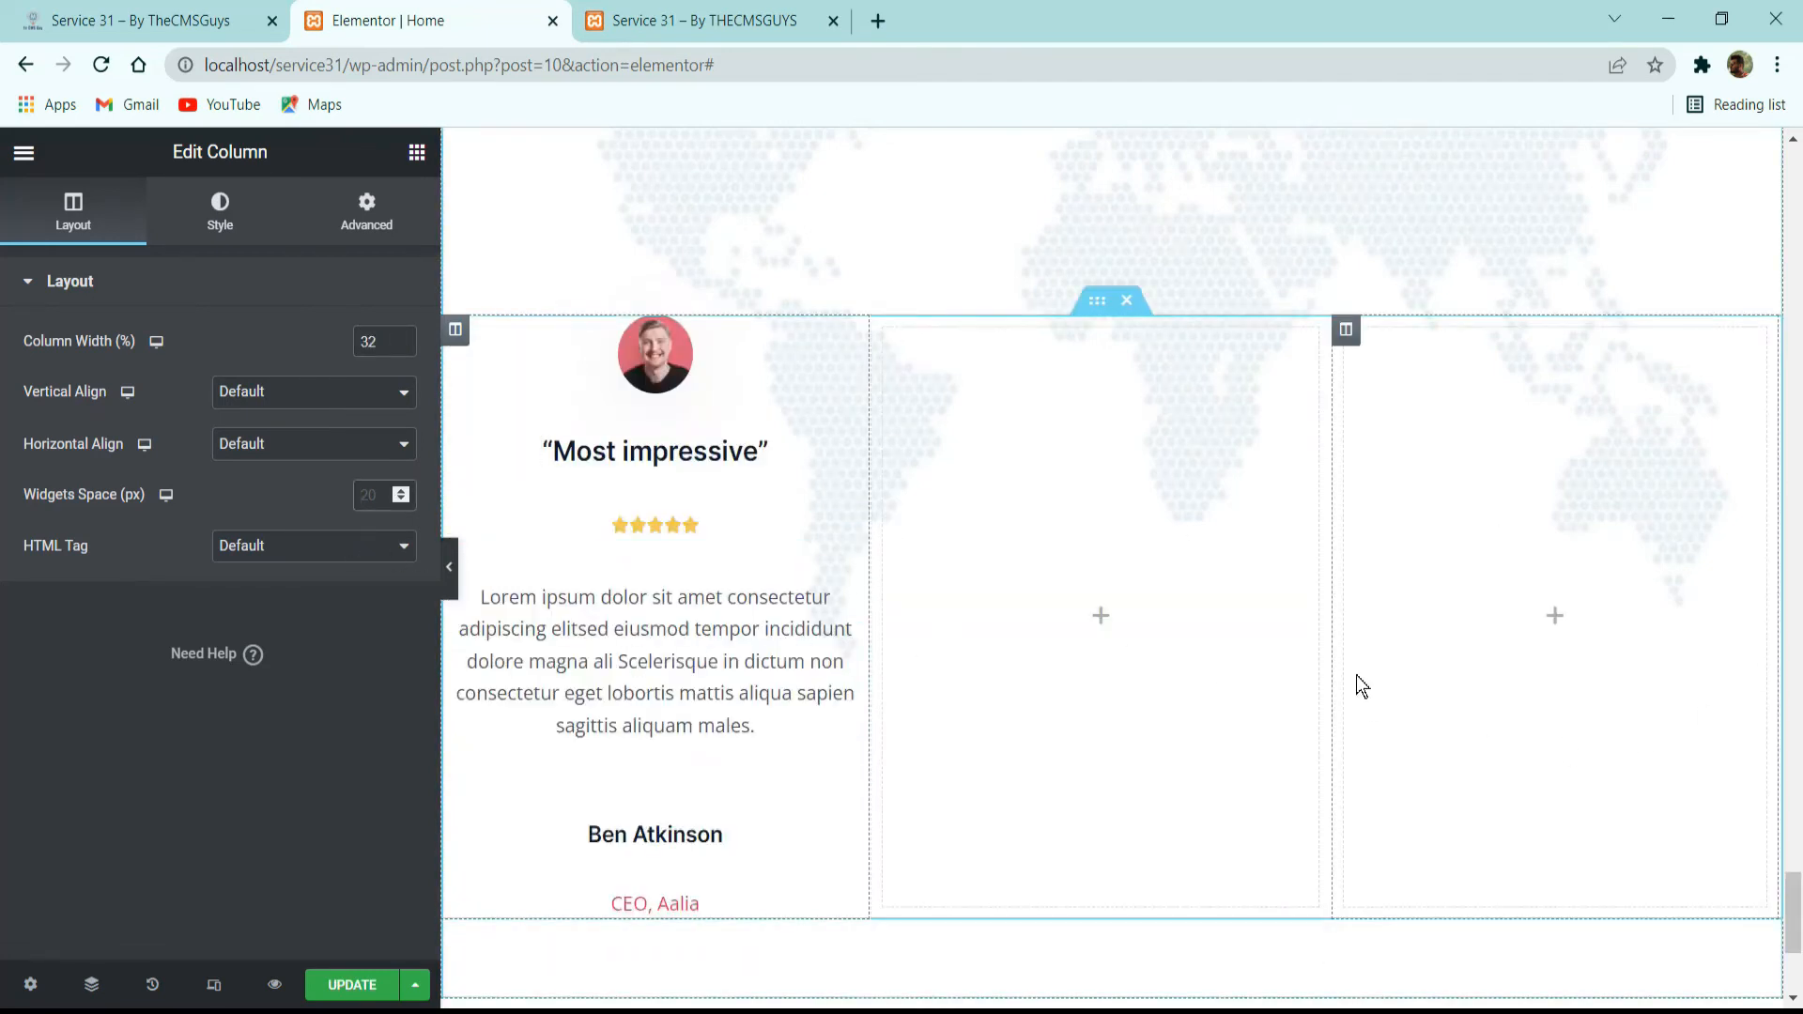
type("16")
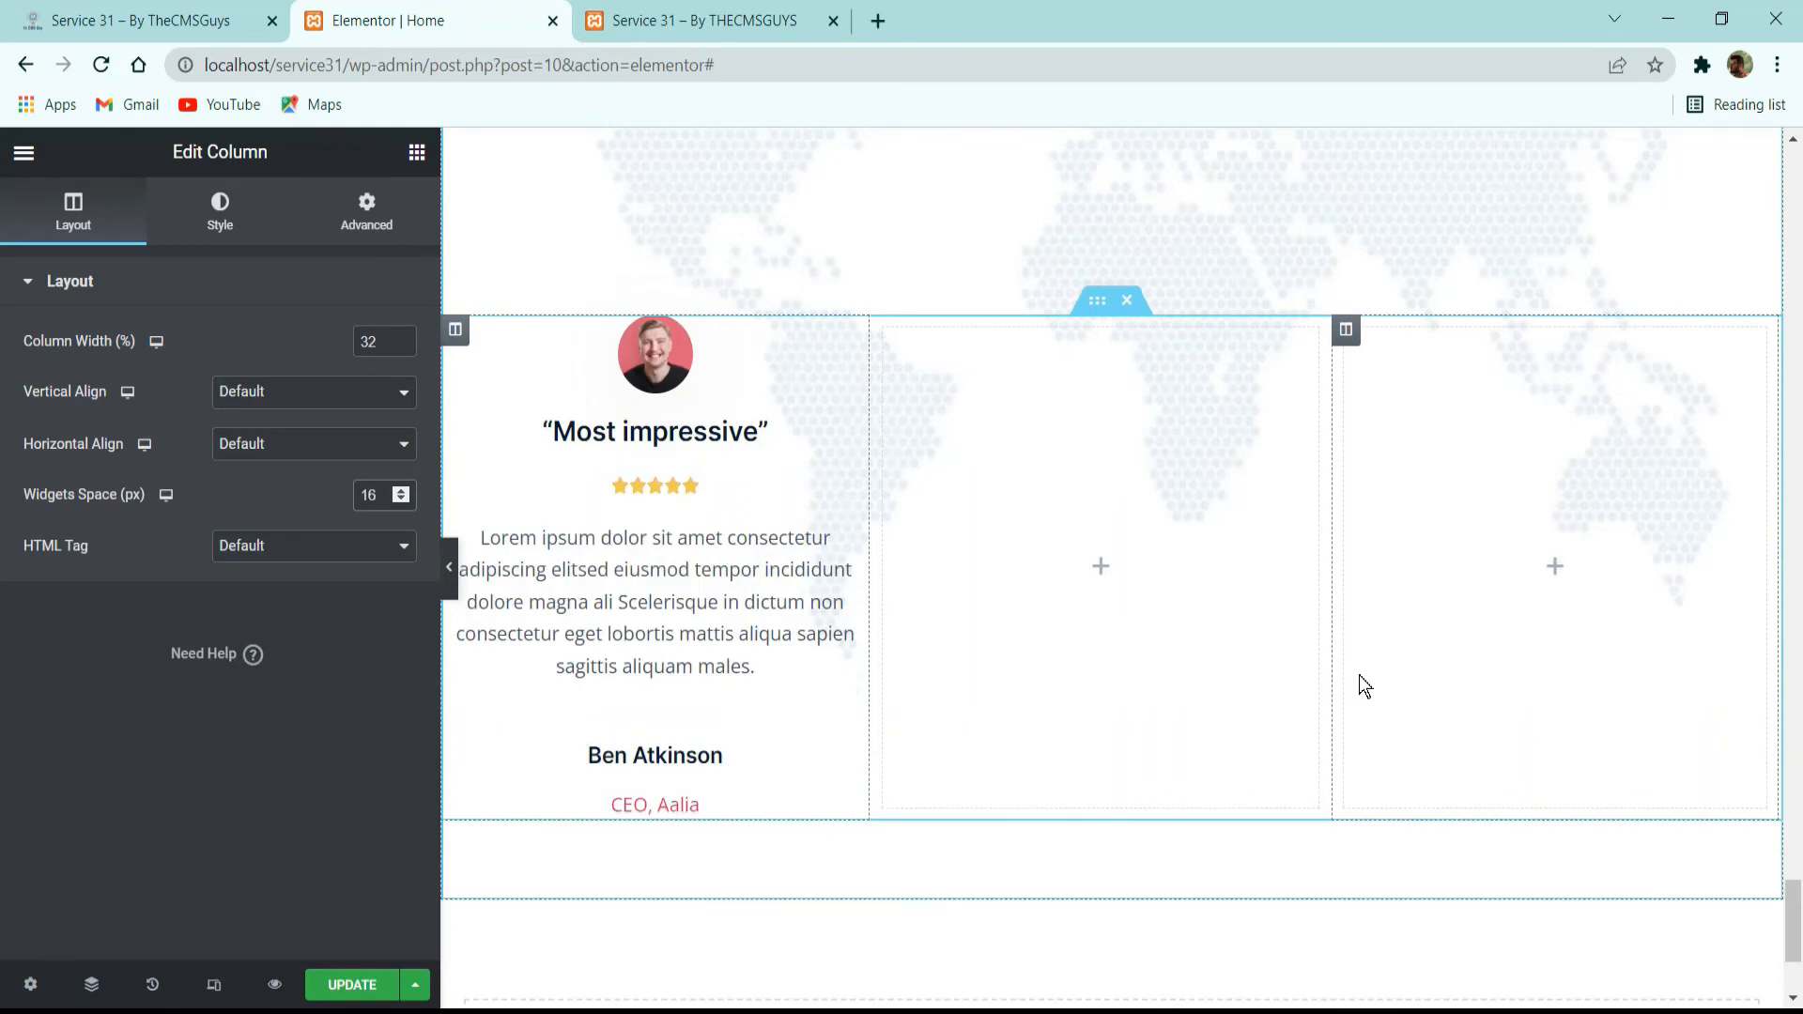
Give the first testimonial column a classic background in white.
left_click(249, 195)
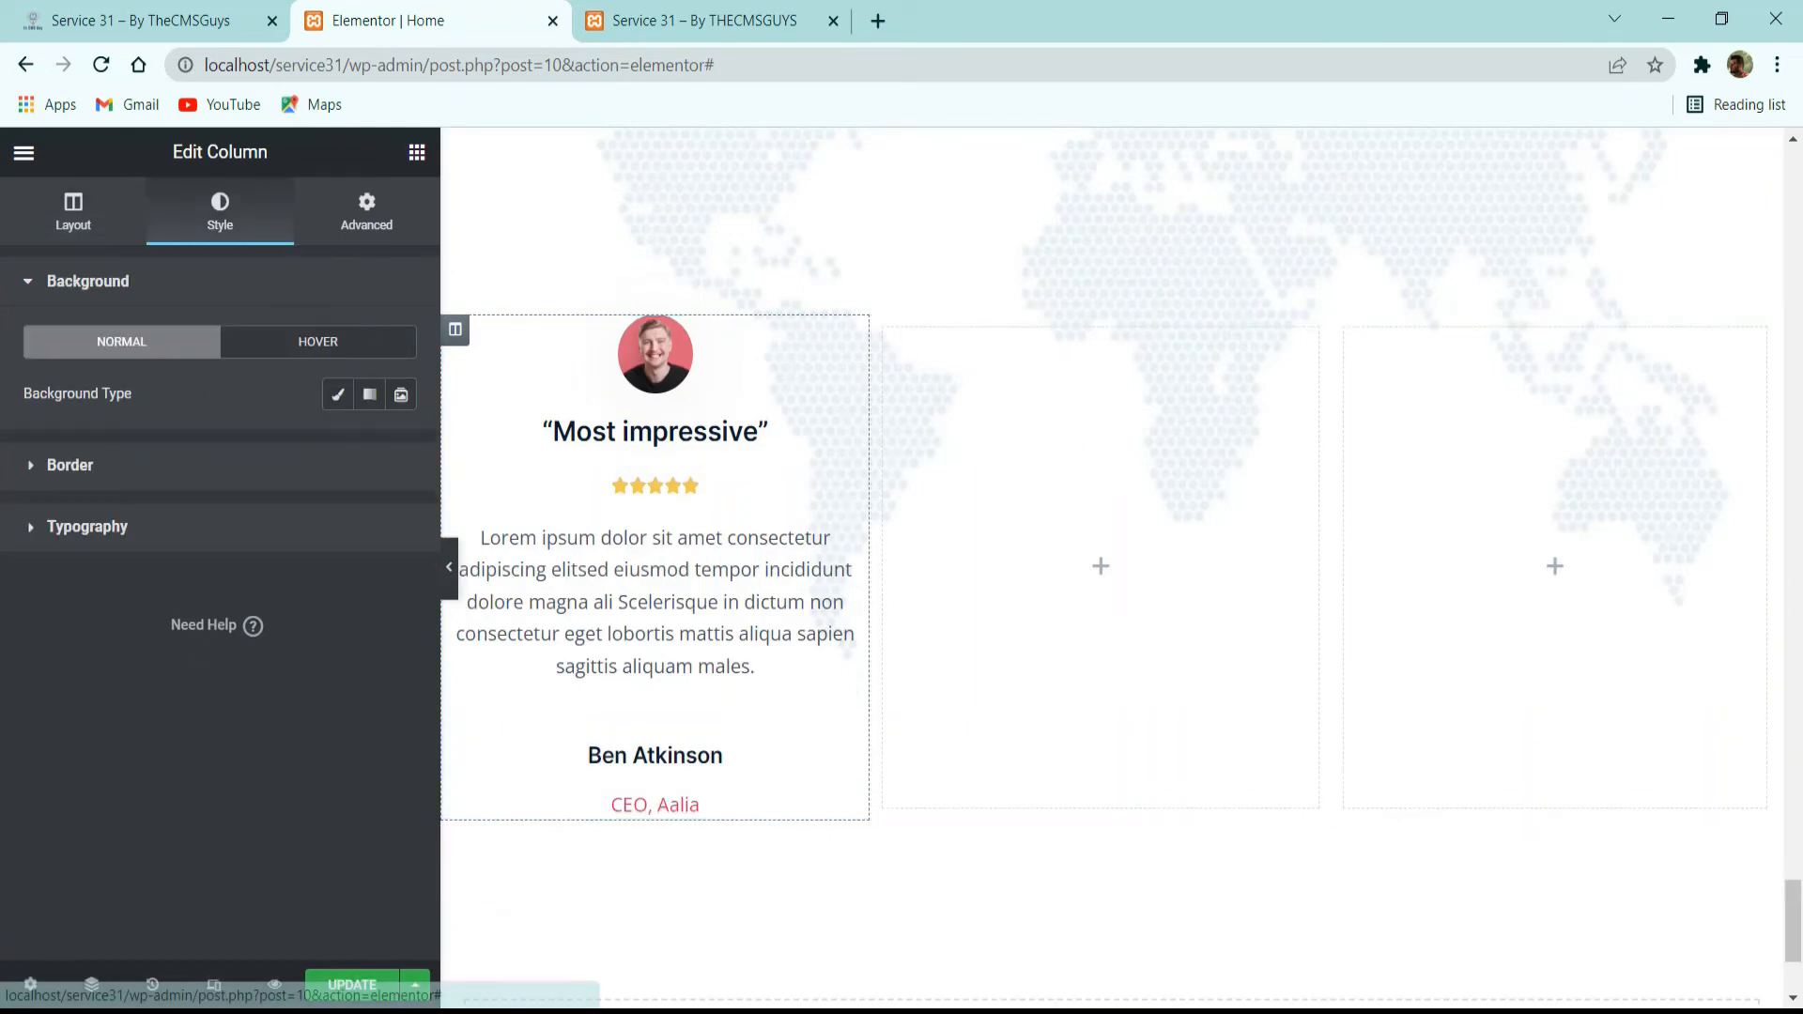
left_click(337, 394)
left_click(400, 454)
left_click_drag(282, 641, 60, 461)
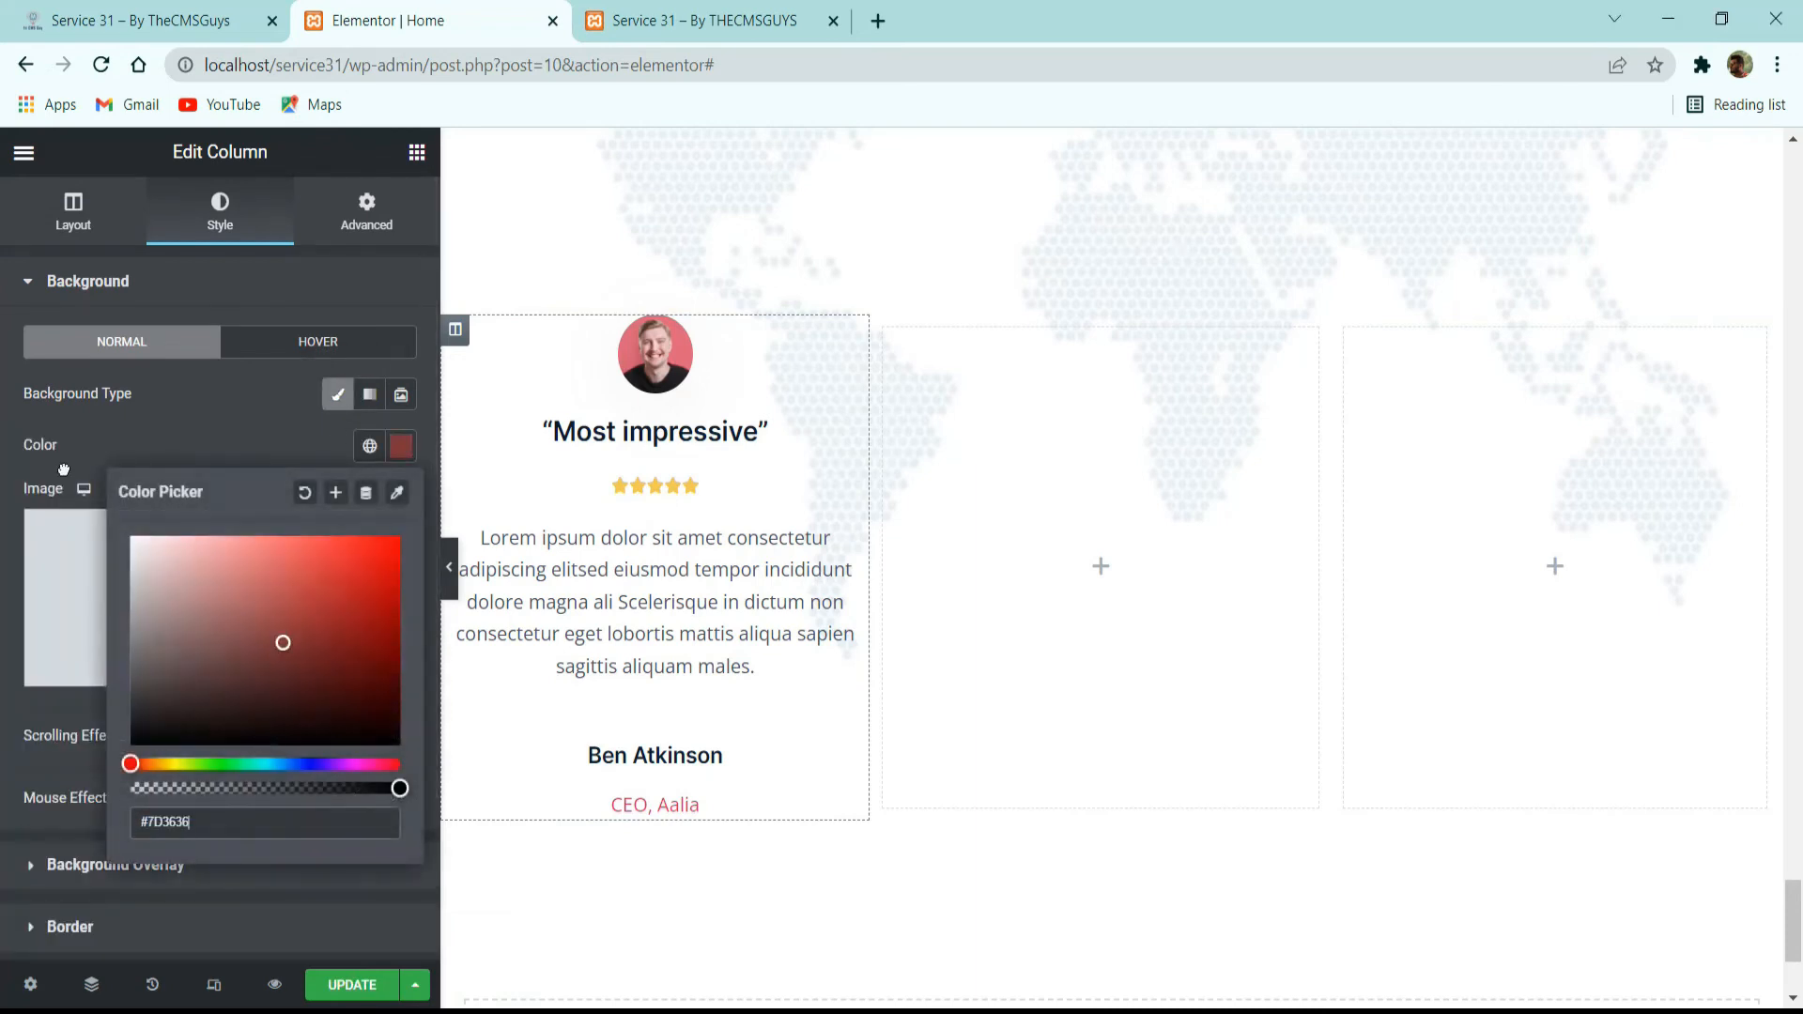
left_click(313, 433)
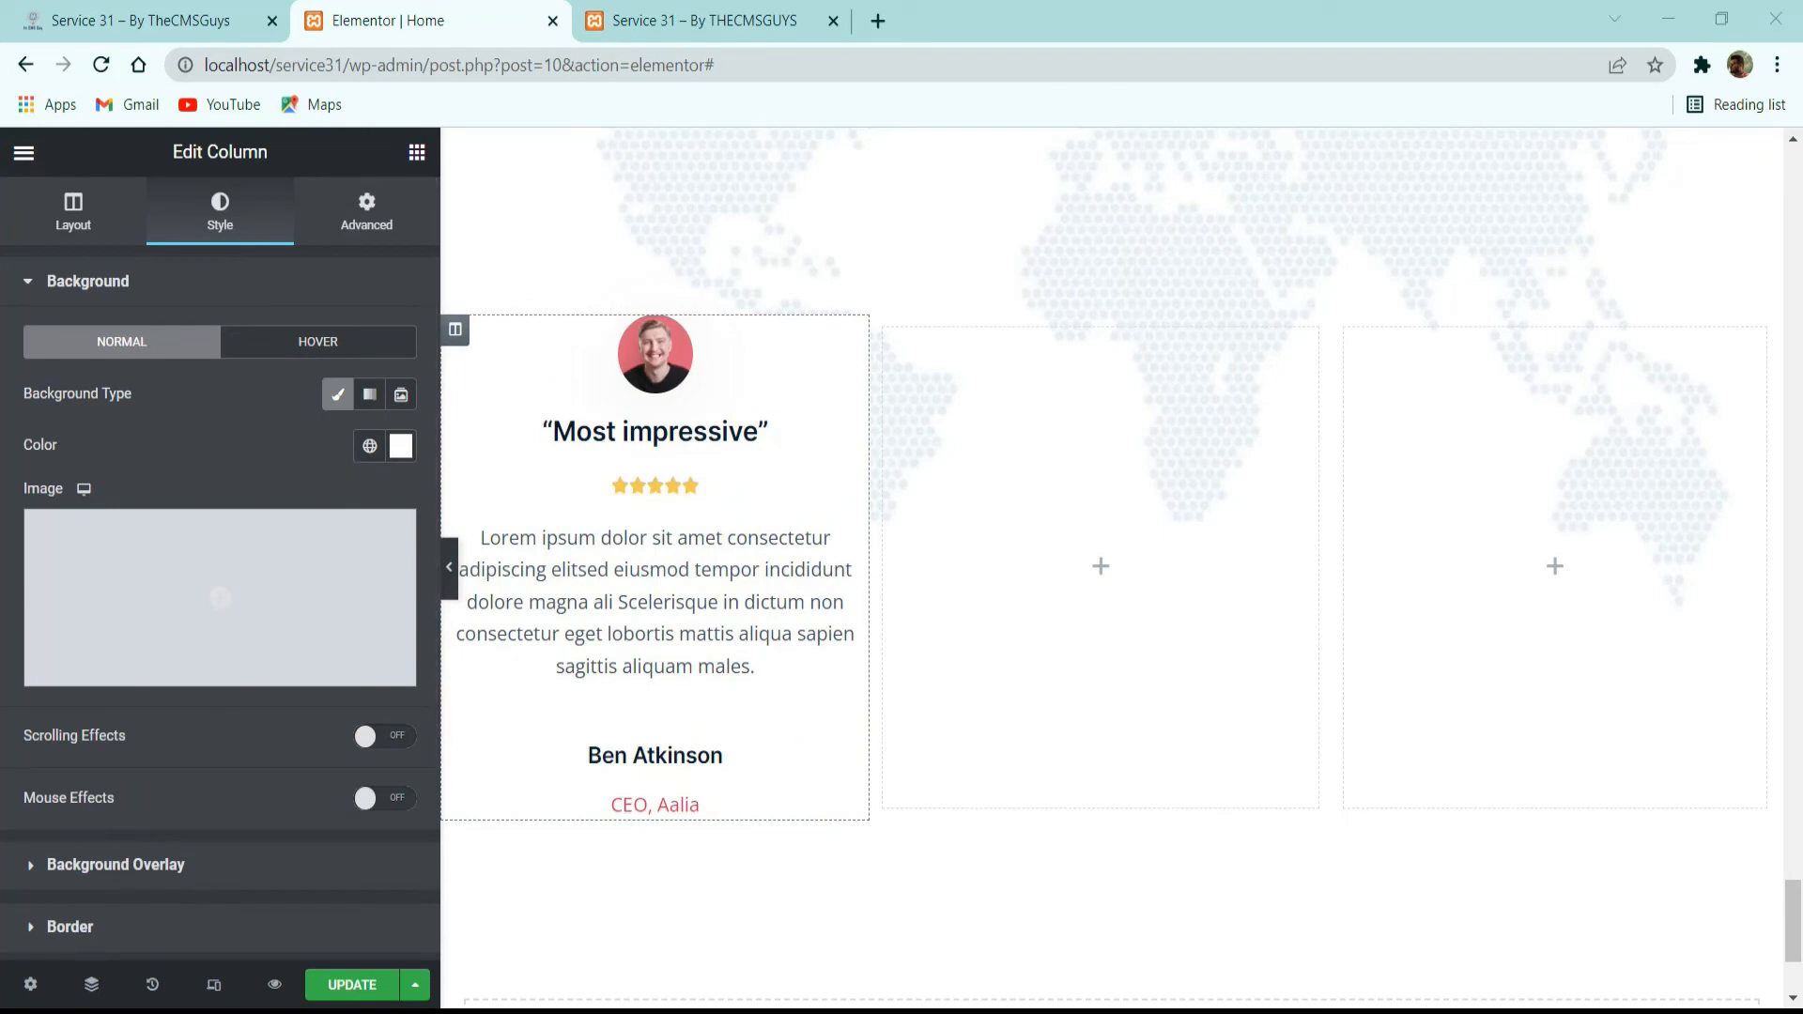
Check the reference card and round the first testimonial column's corners with a 16 px border radius.
left_click(141, 21)
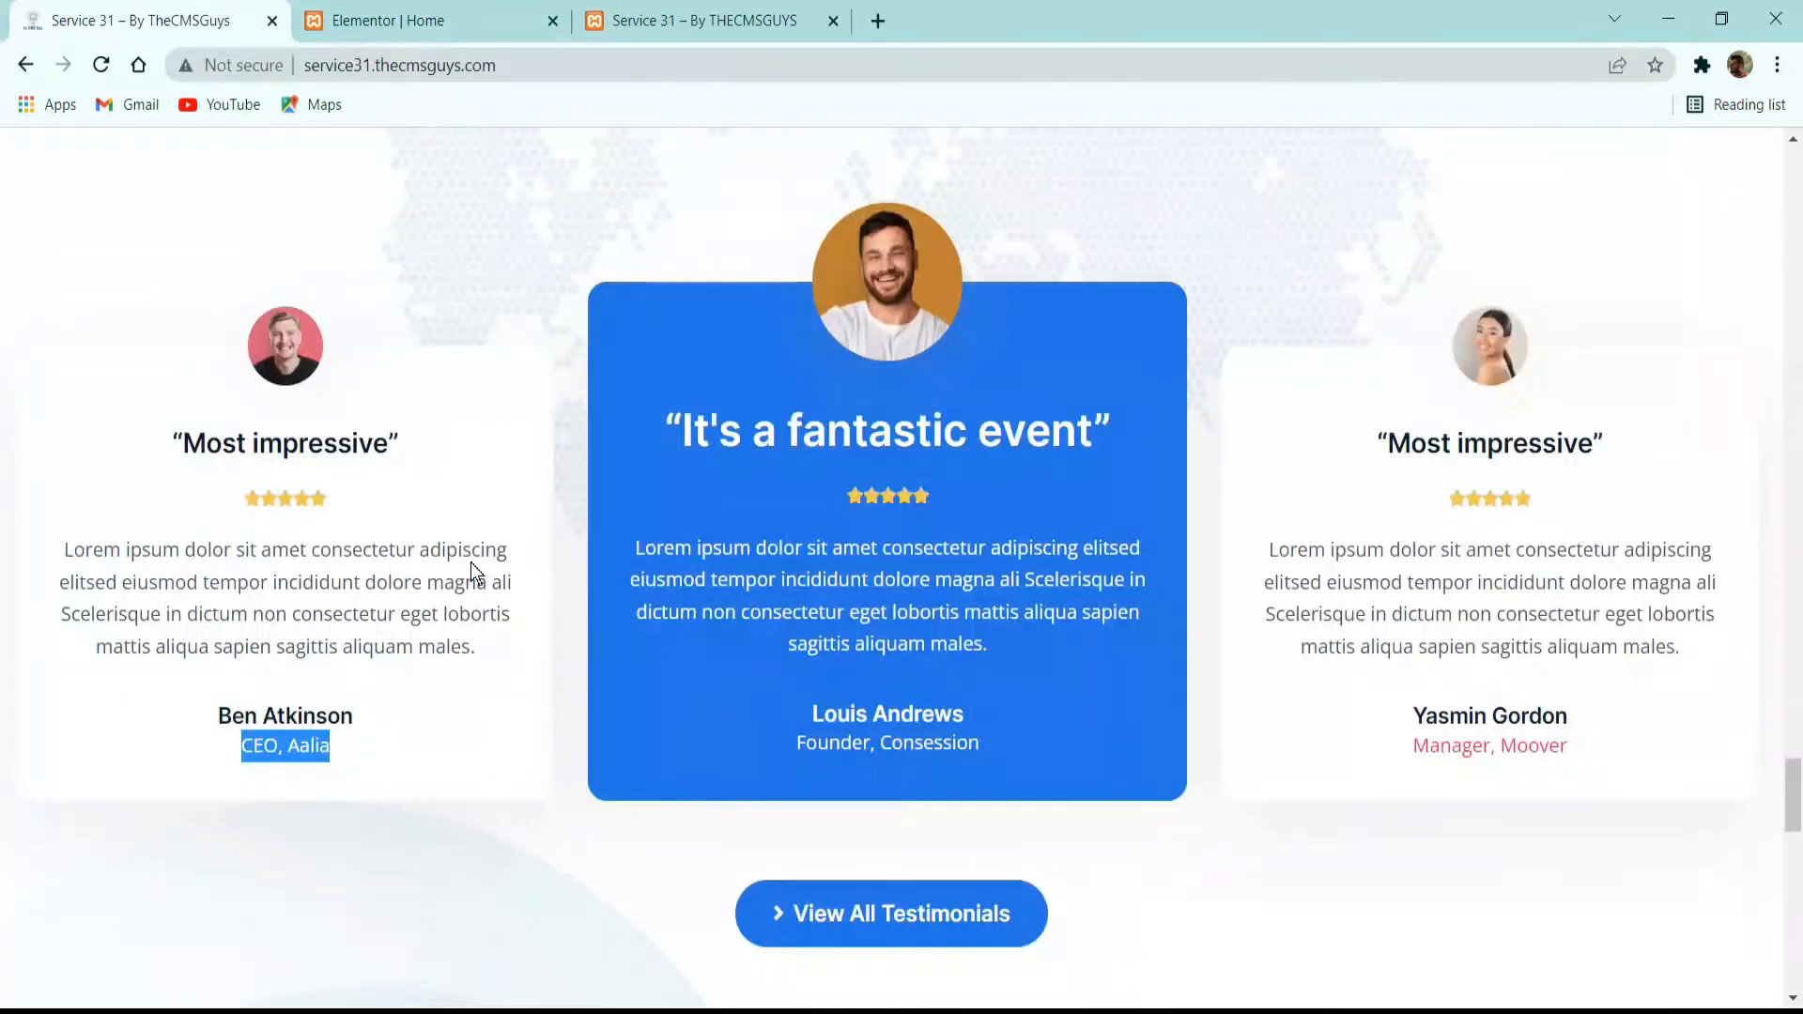
left_click(395, 19)
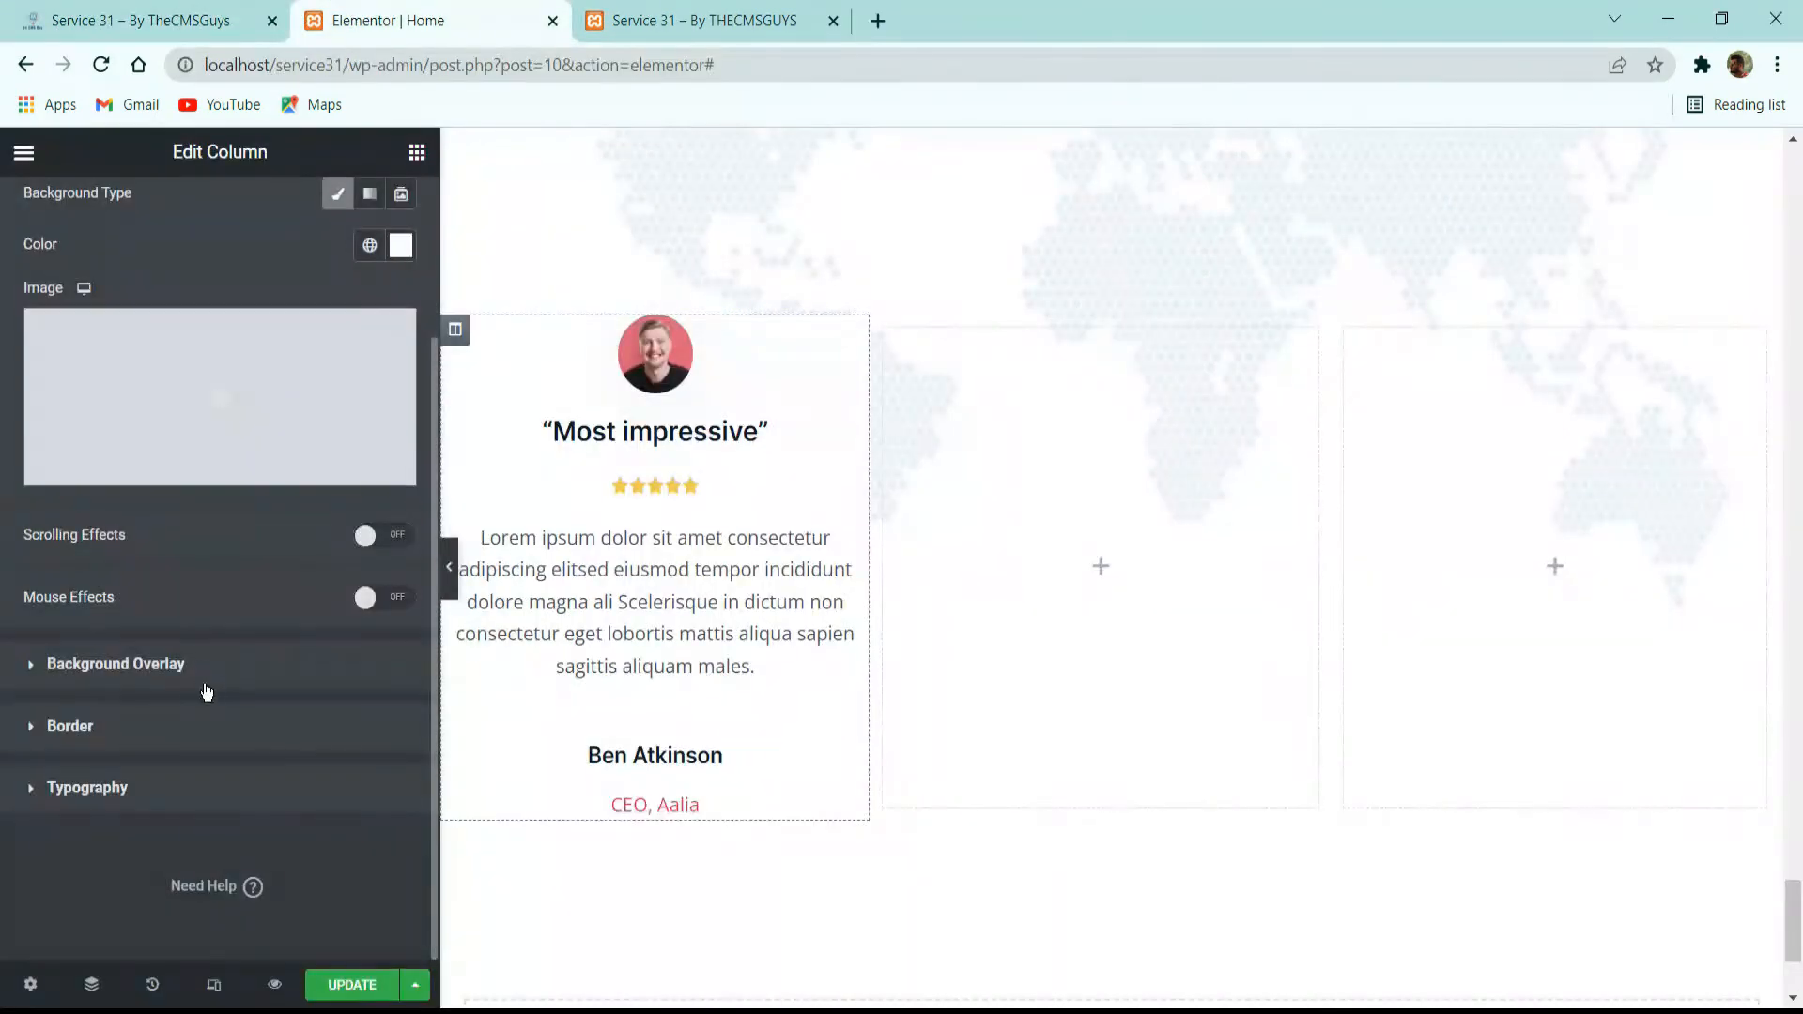
left_click(174, 735)
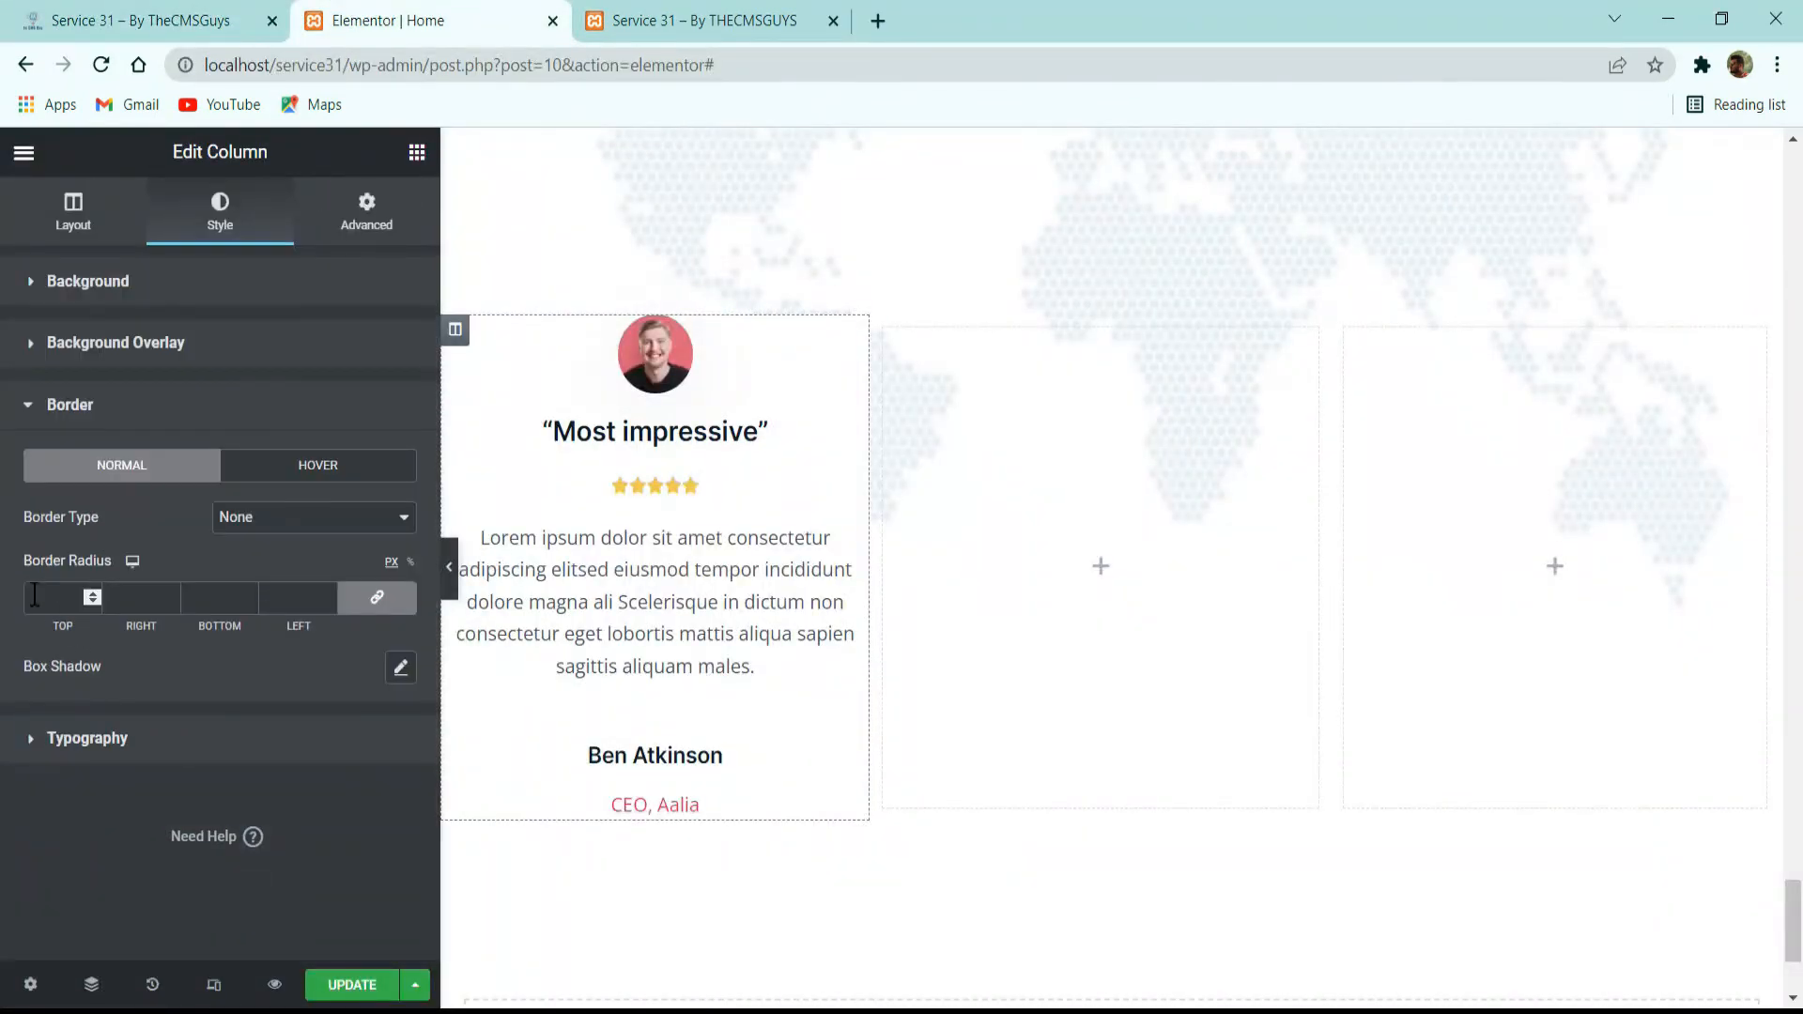
left_click(75, 601)
type("16")
Add a box shadow to the first testimonial column with color rgba(128, 134, 142, 0.15), vertical offset 20 and blur 70.
left_click(402, 669)
scroll(385, 649, "down", 1)
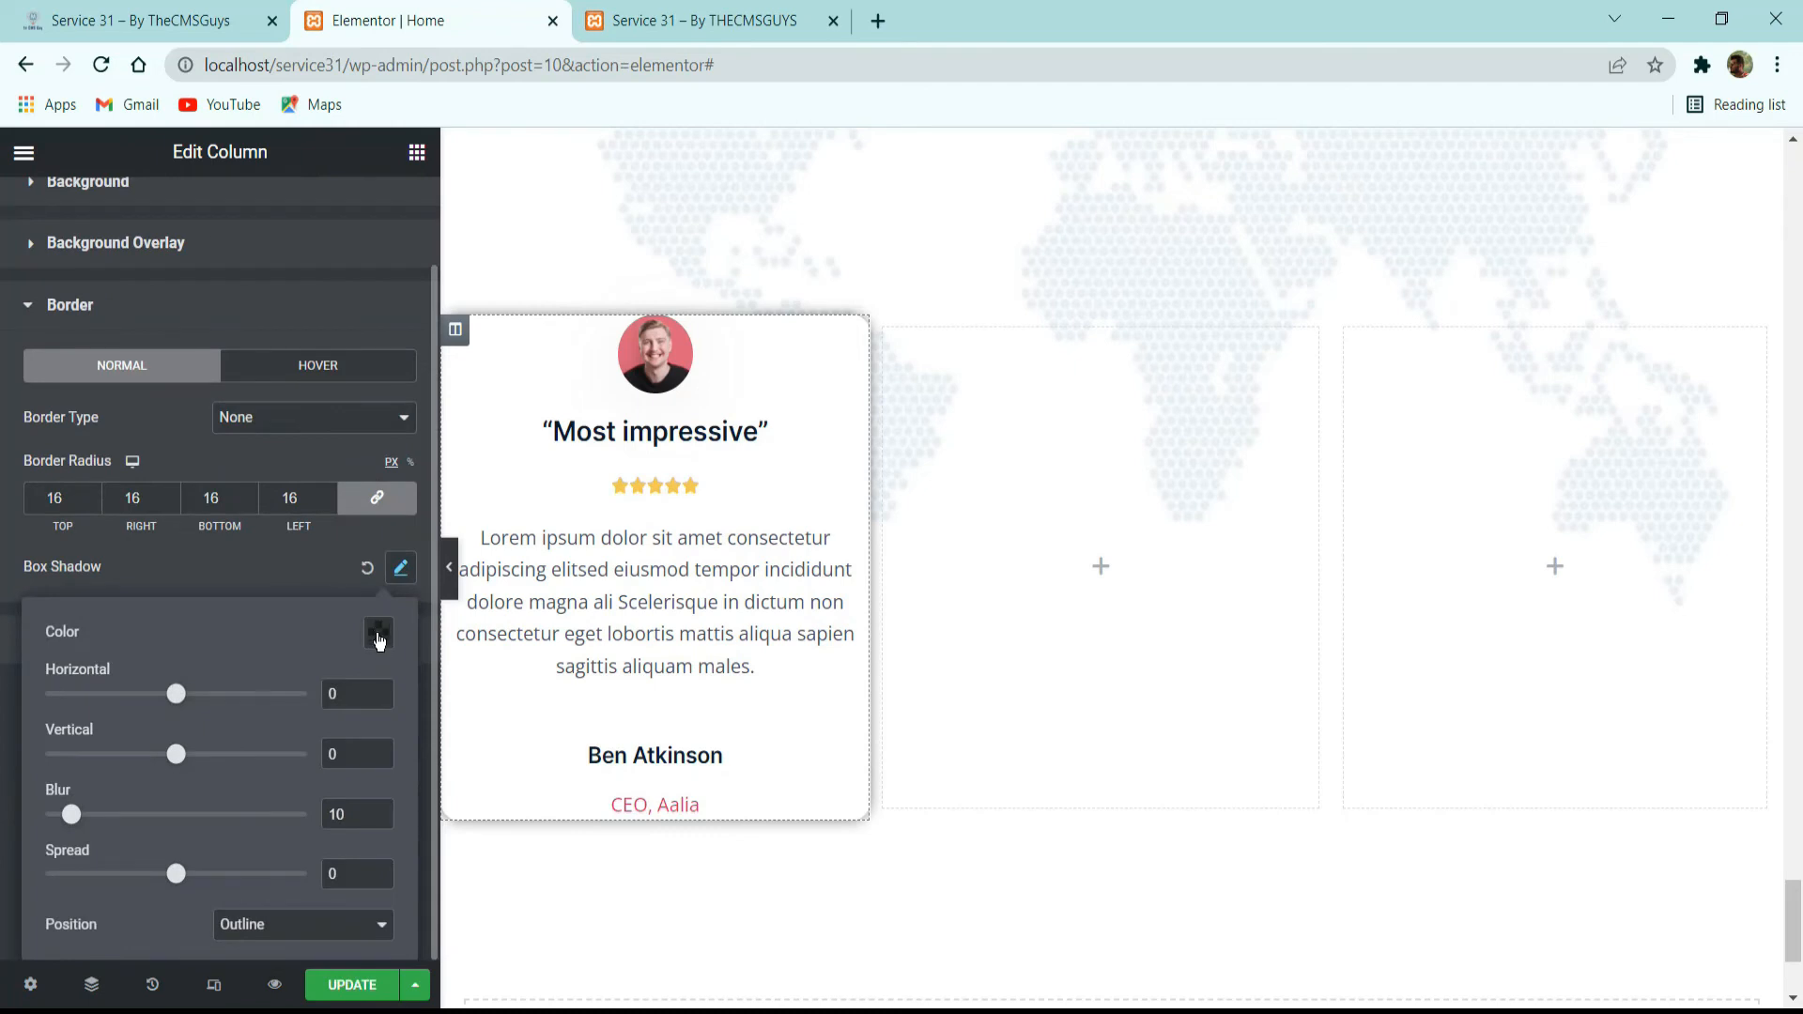
left_click(379, 636)
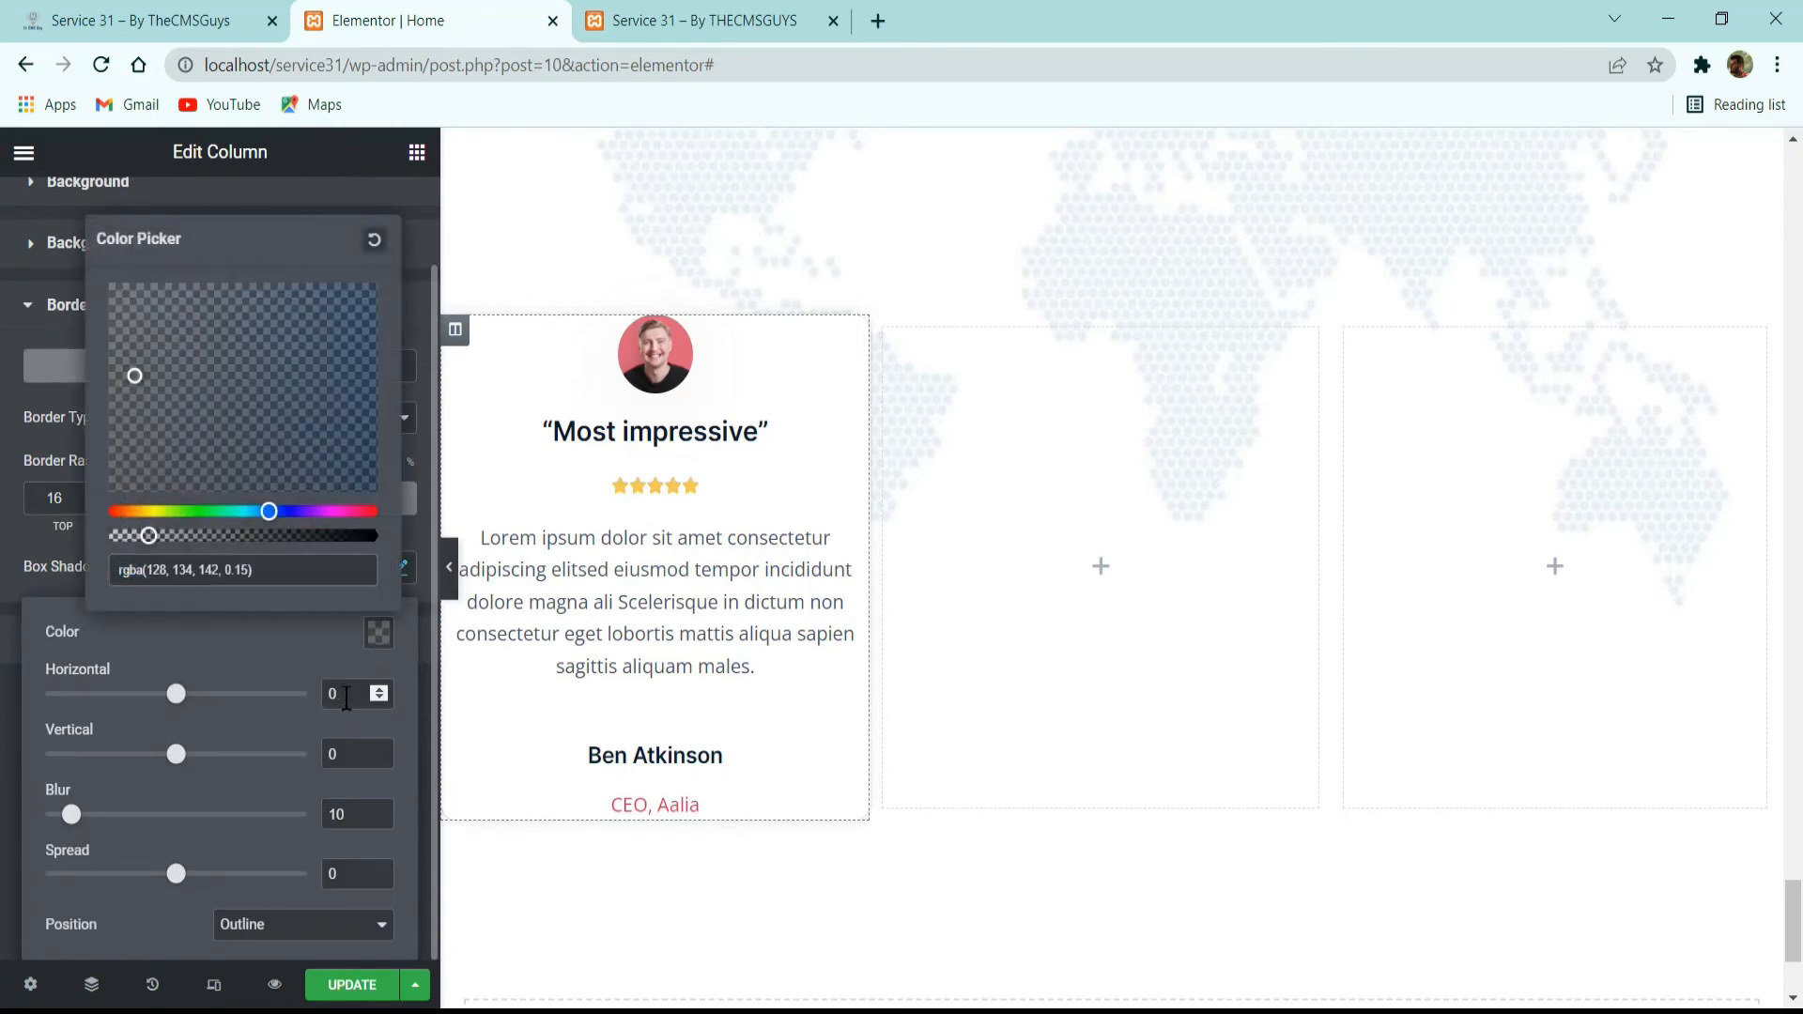
double_click(334, 754)
type("20")
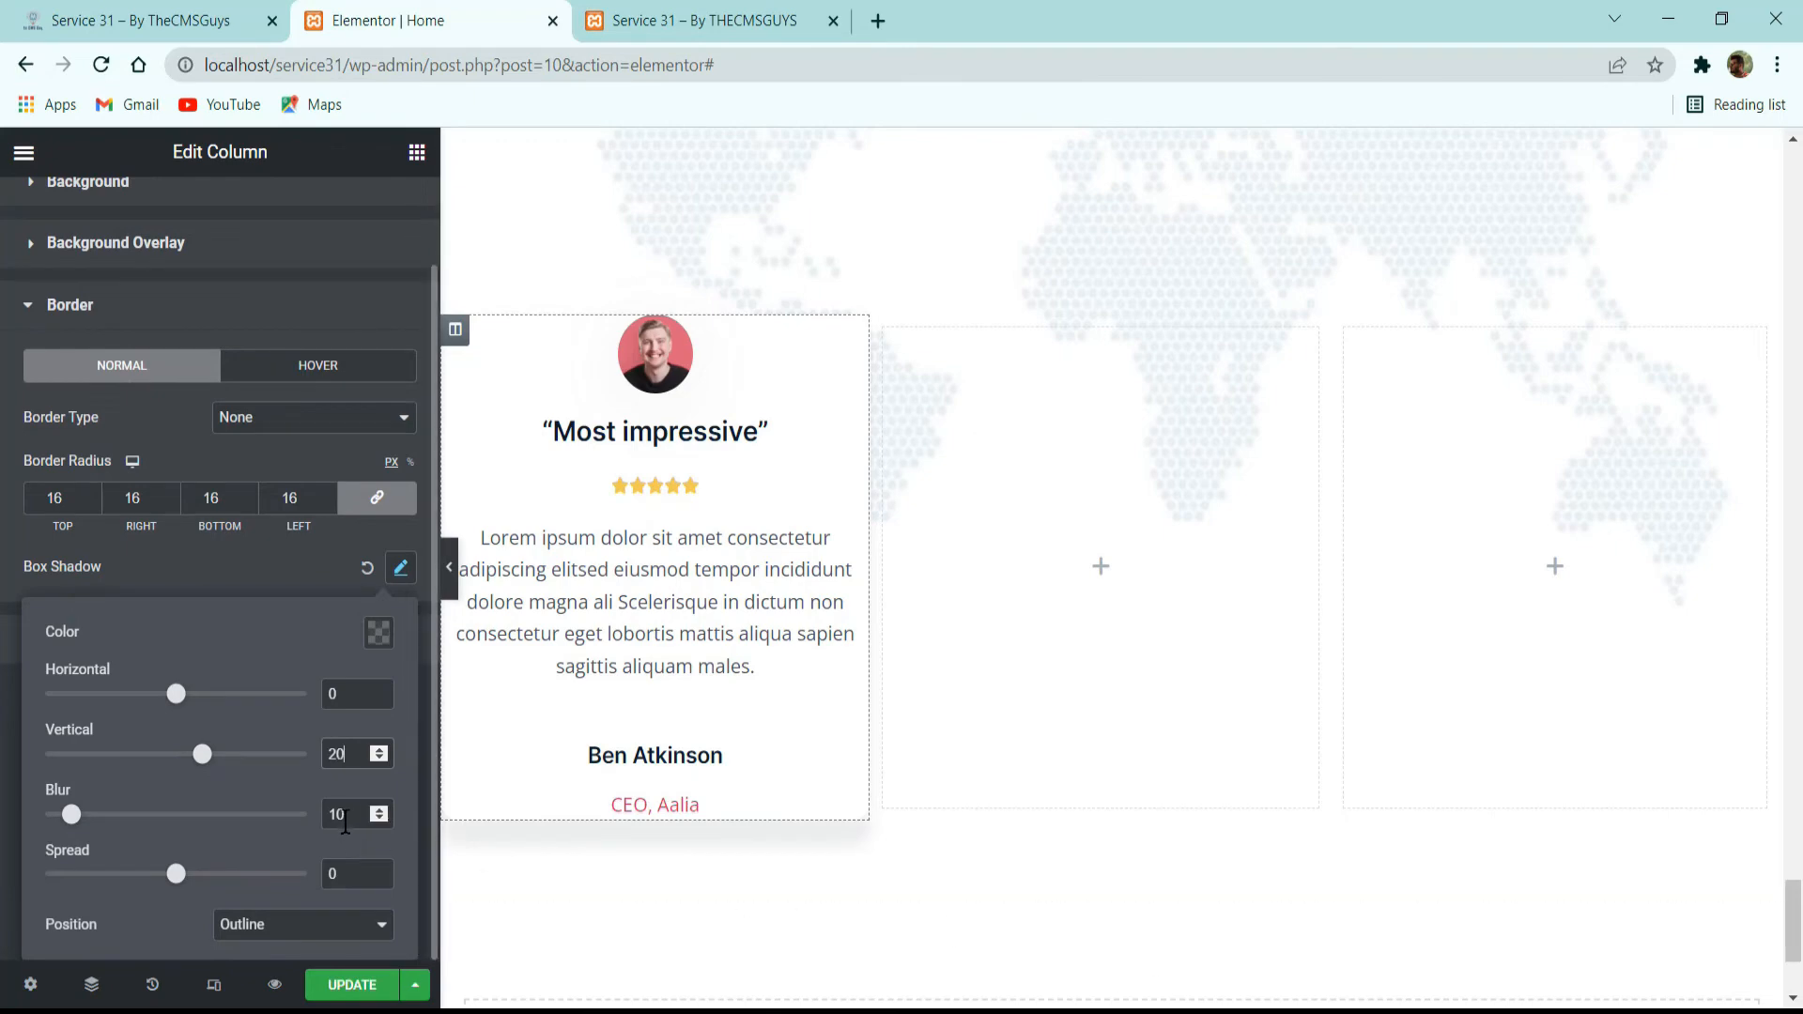
key("Tab")
type("70")
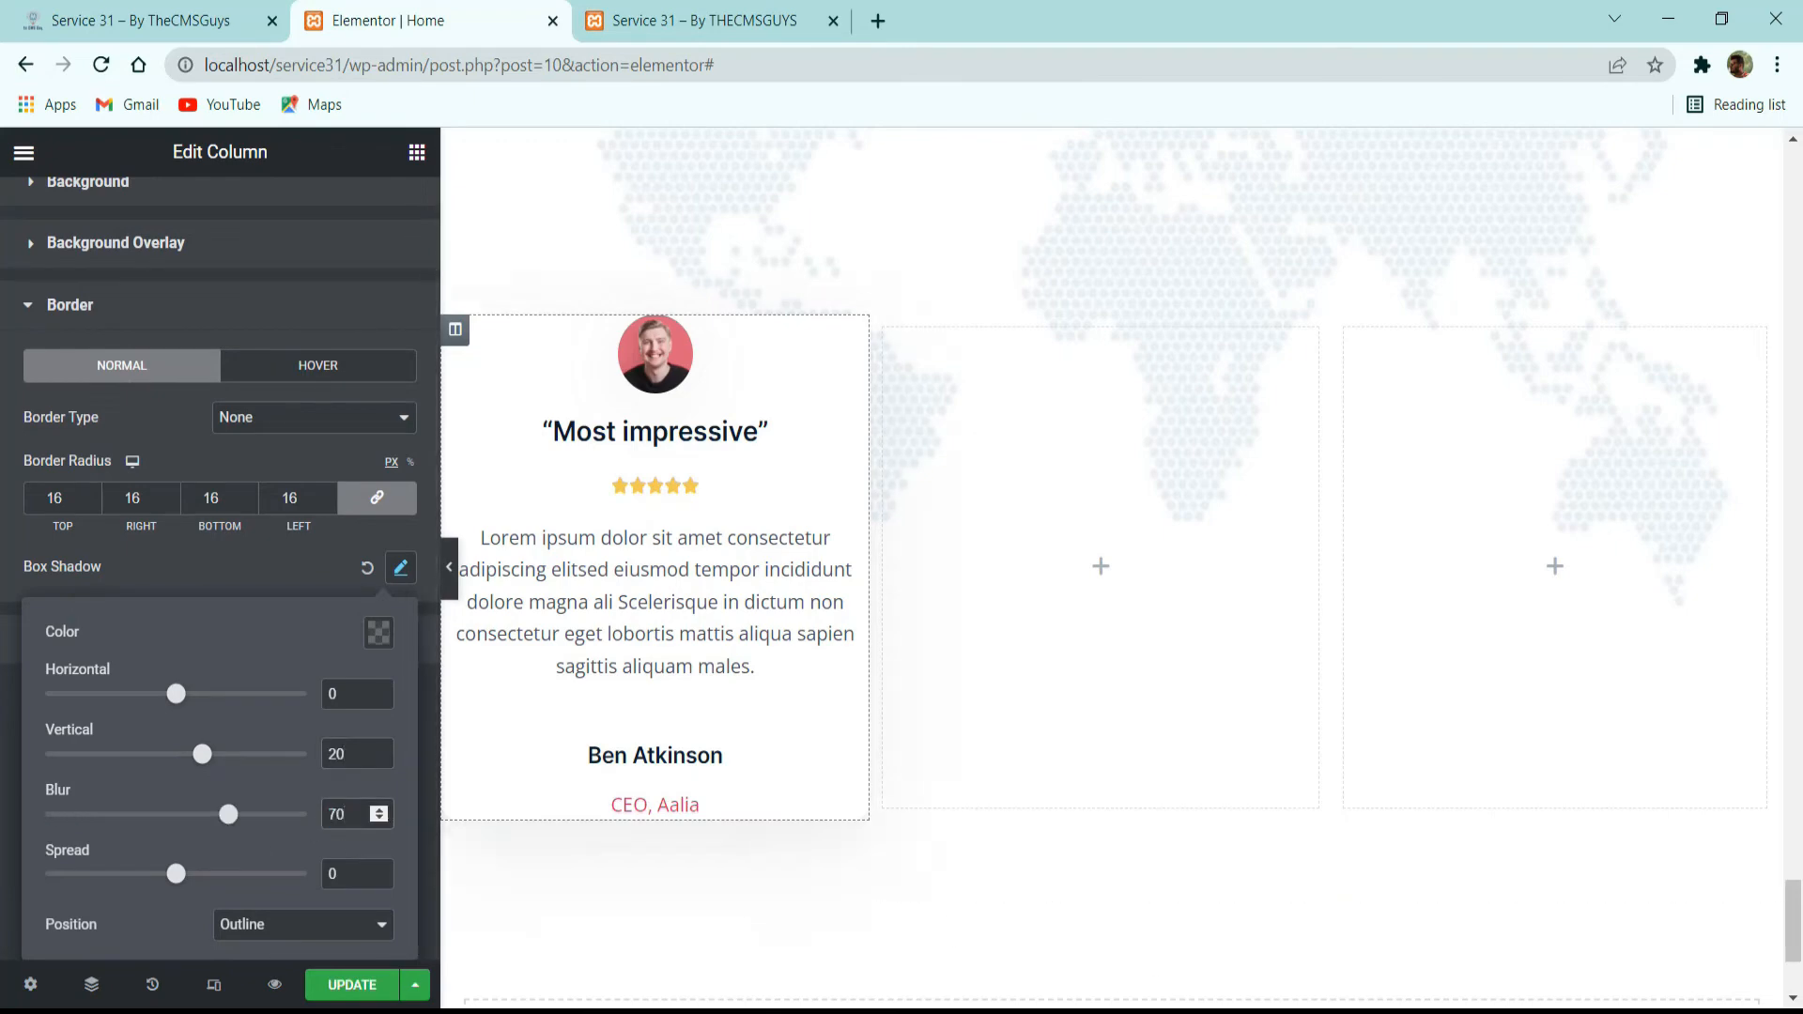
scroll(338, 363, "up", 1)
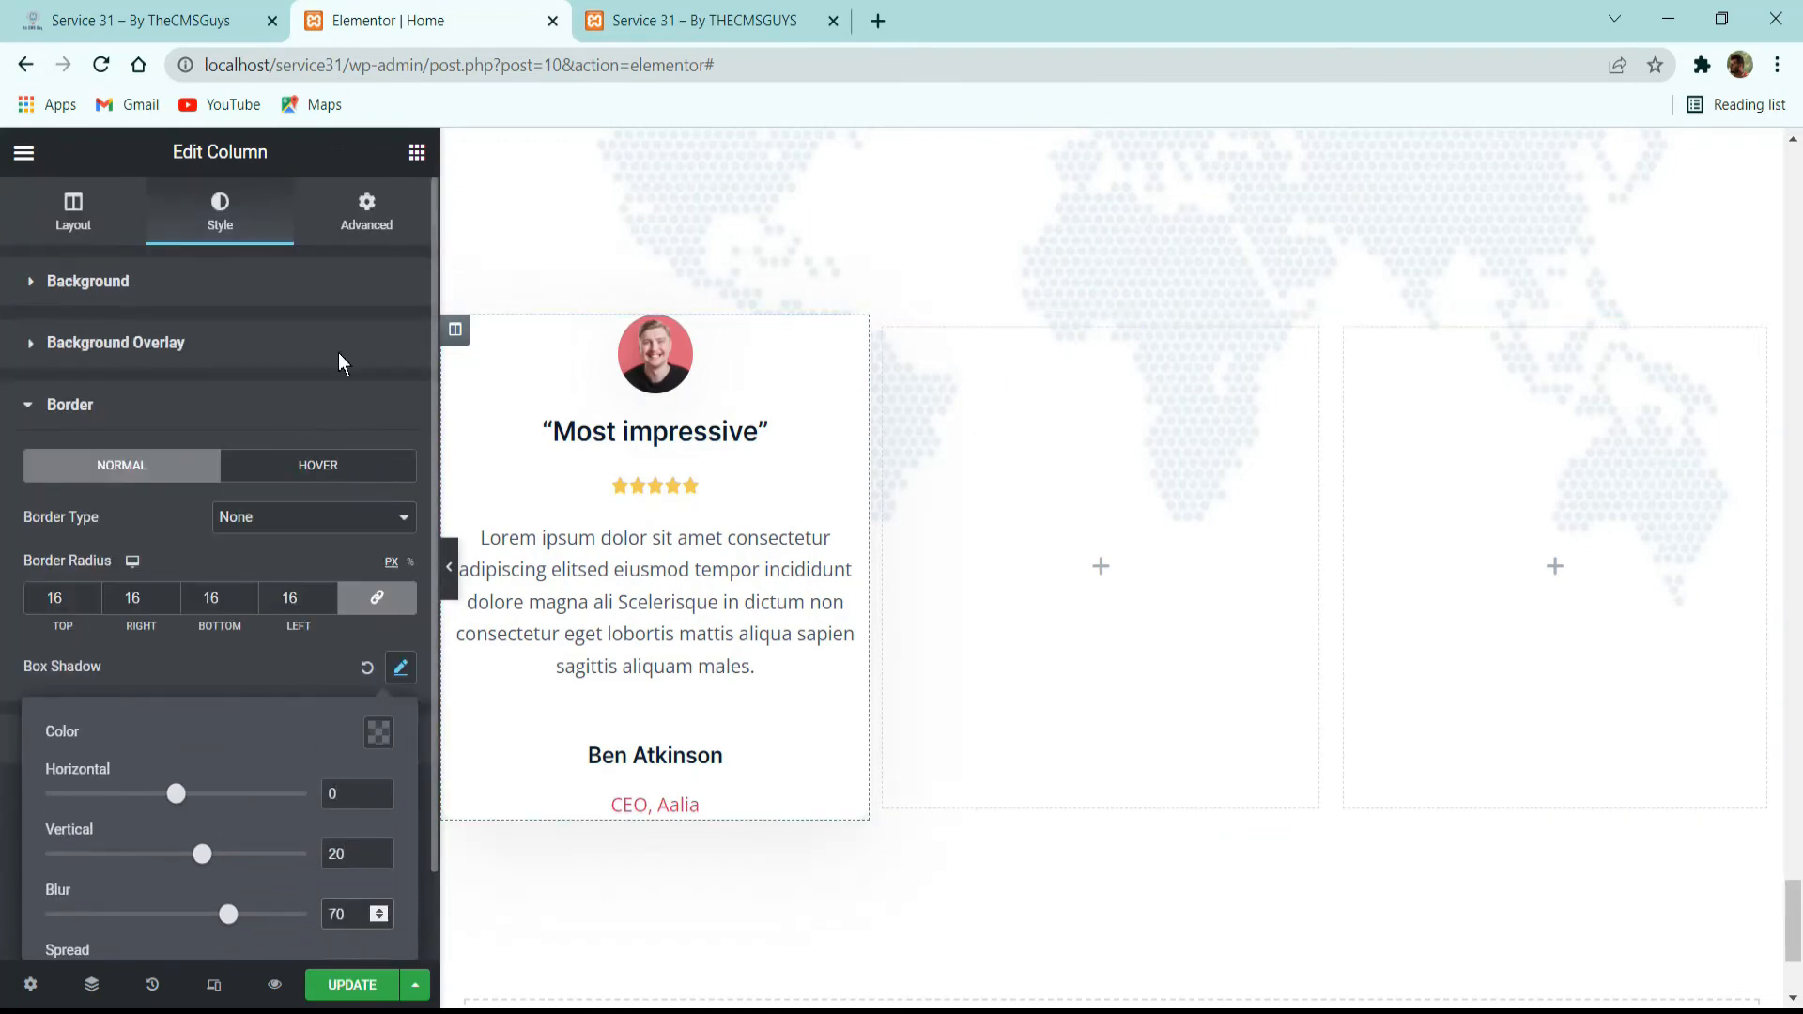
Unlink the first testimonial column's padding, with 0 at the top and 32 px on the other sides.
left_click(352, 214)
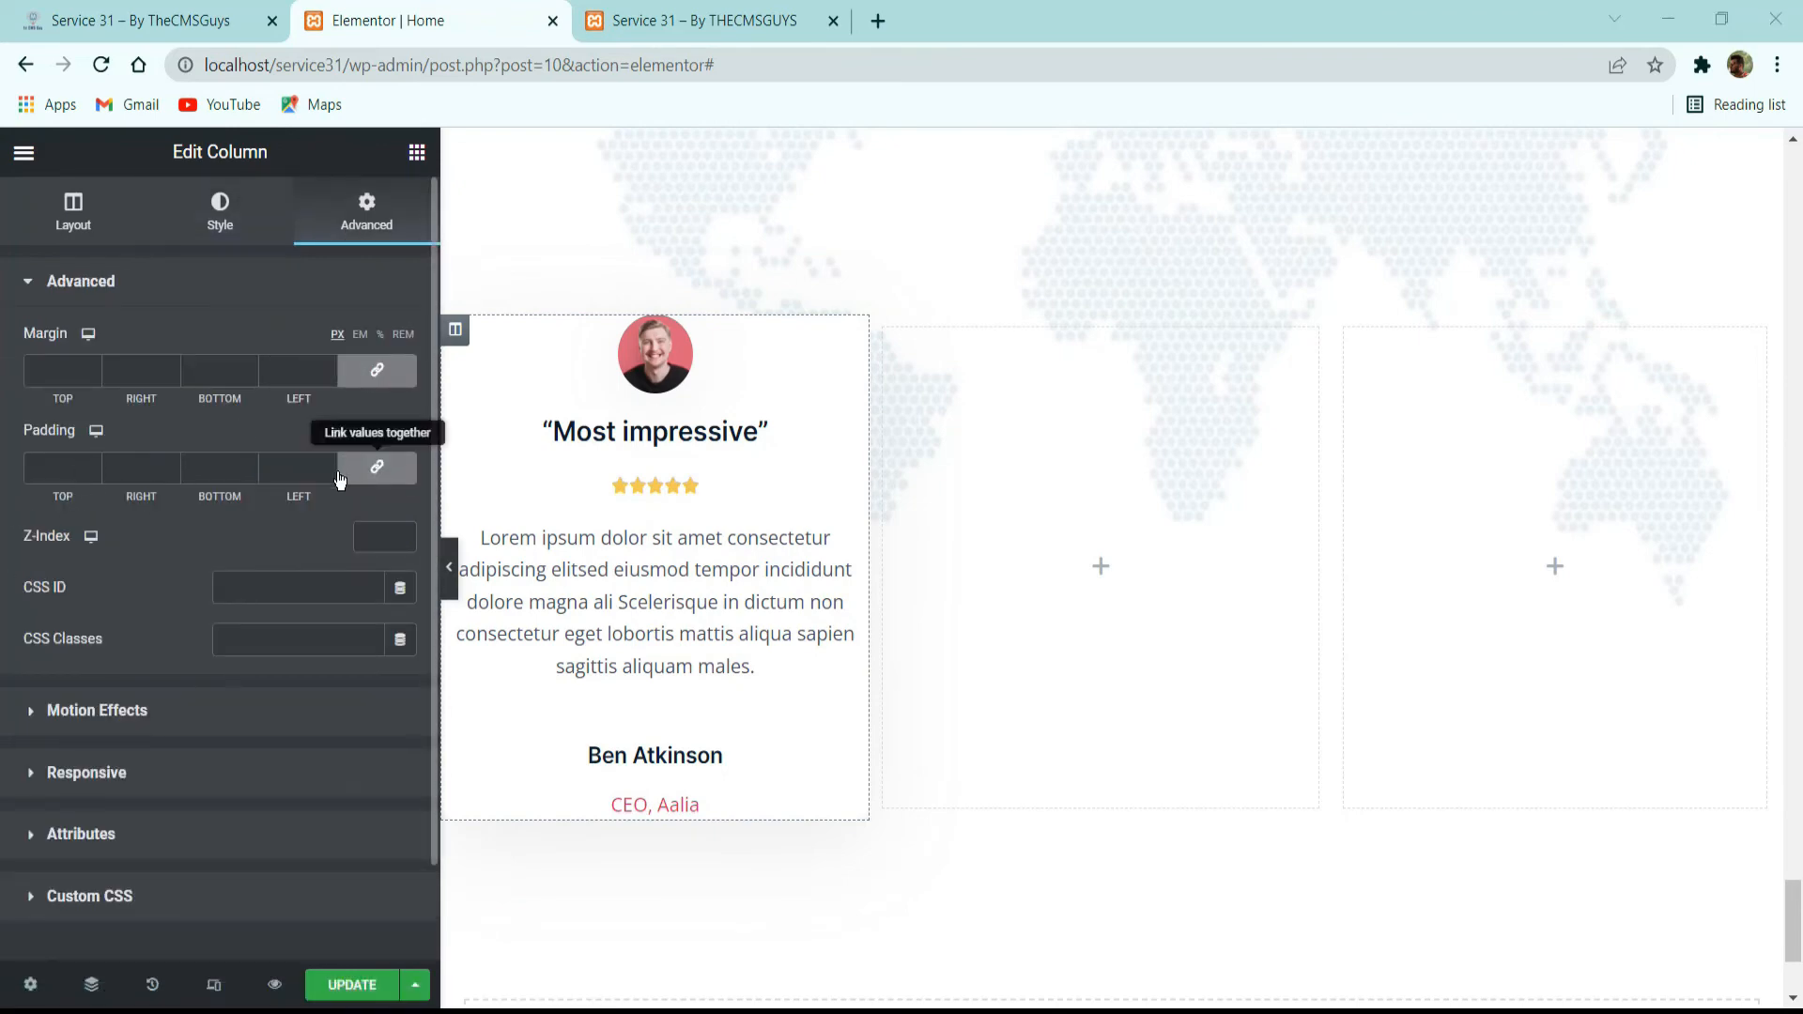
left_click(289, 467)
type("32")
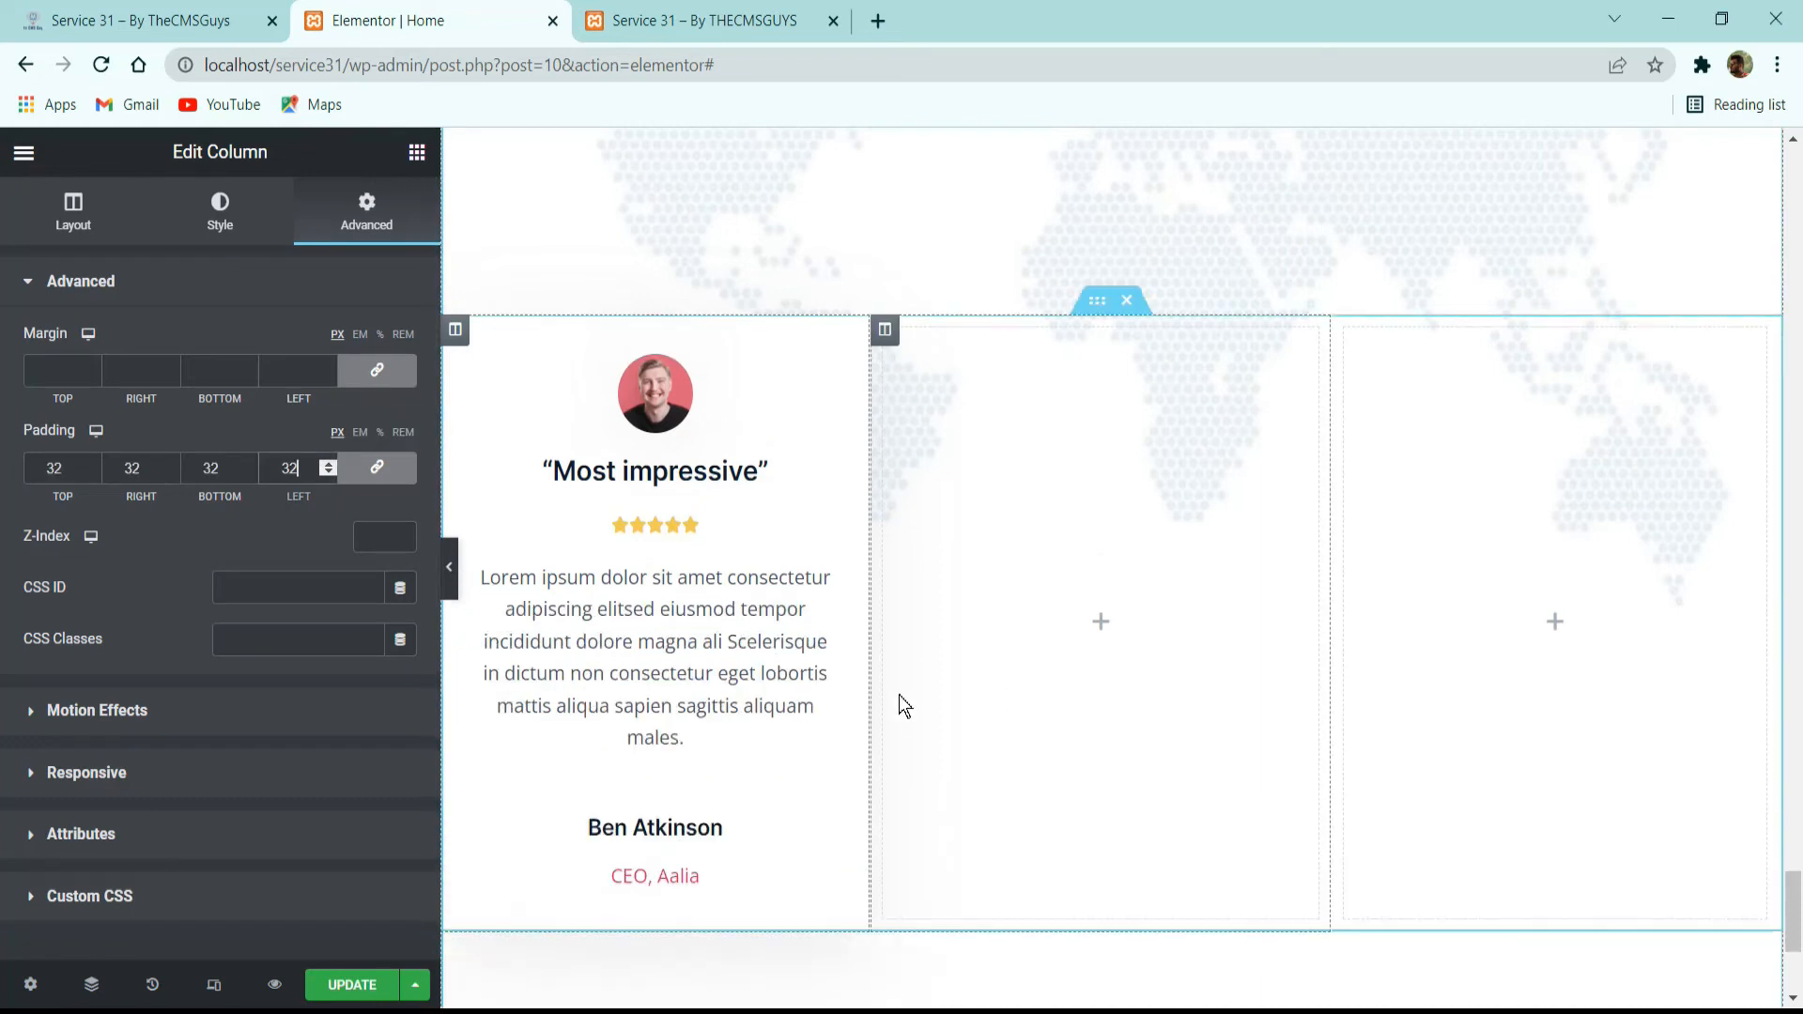
left_click(377, 468)
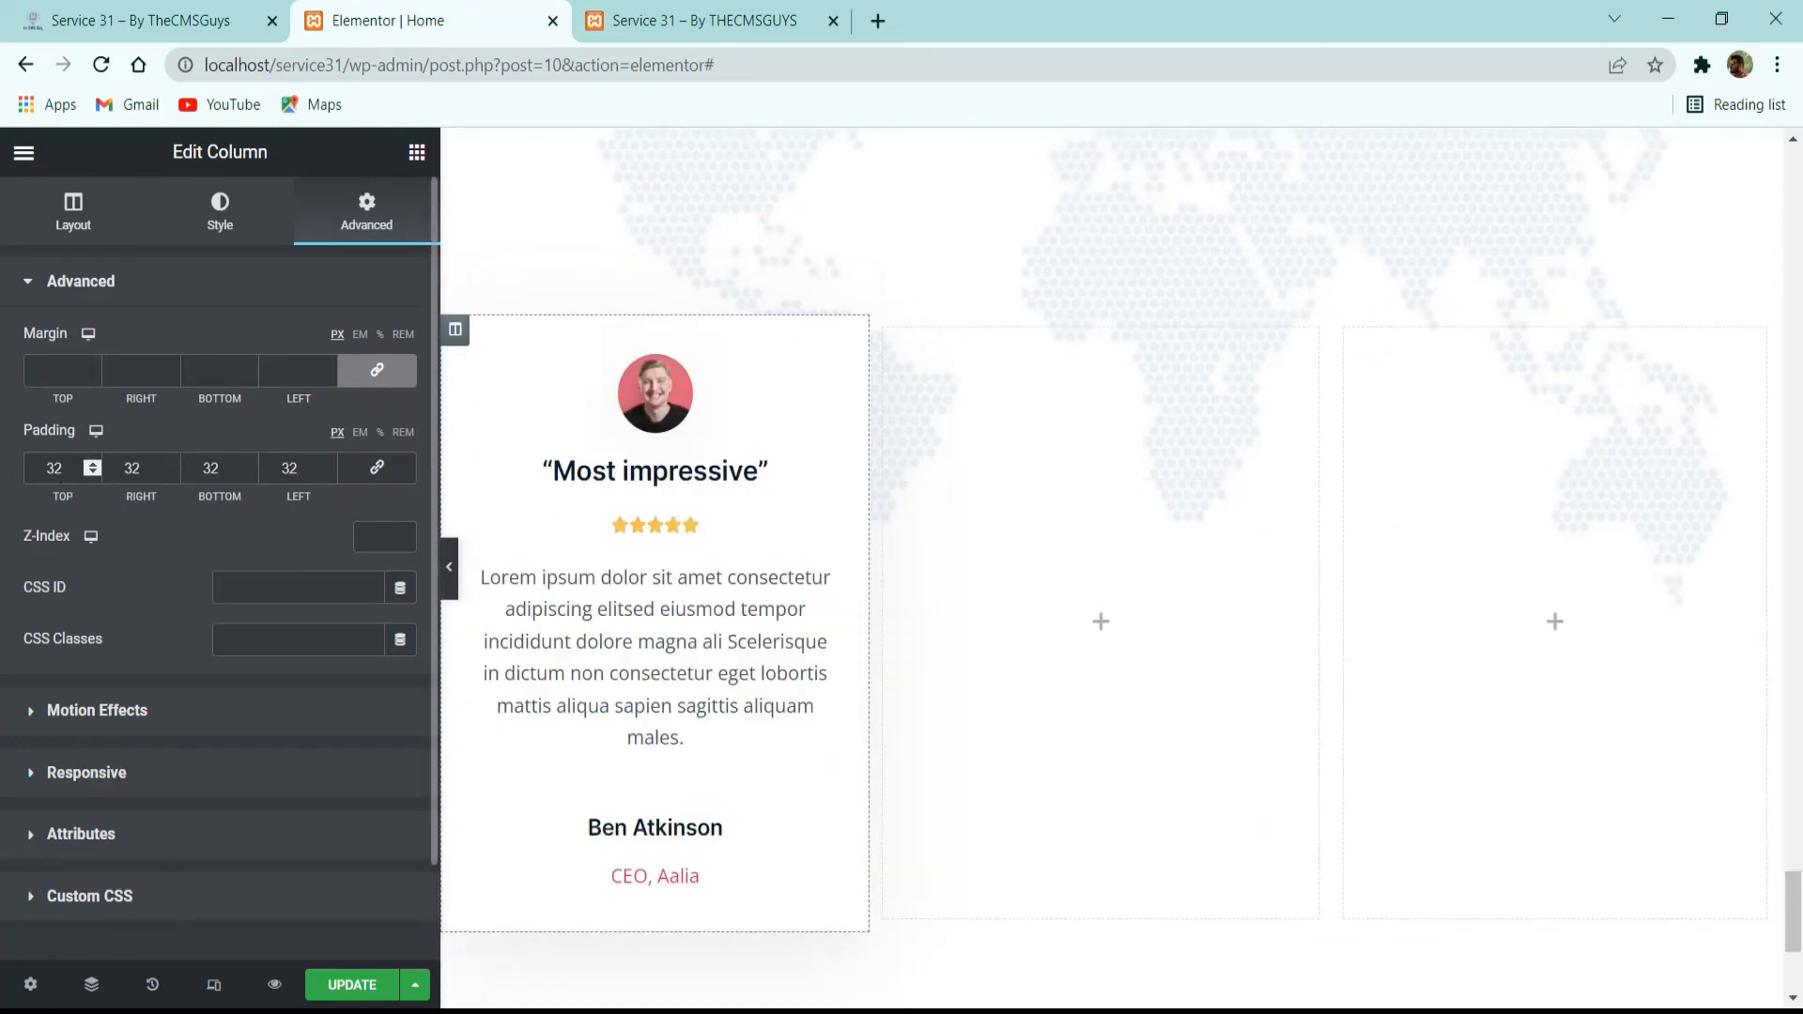
double_click(54, 468)
type("0")
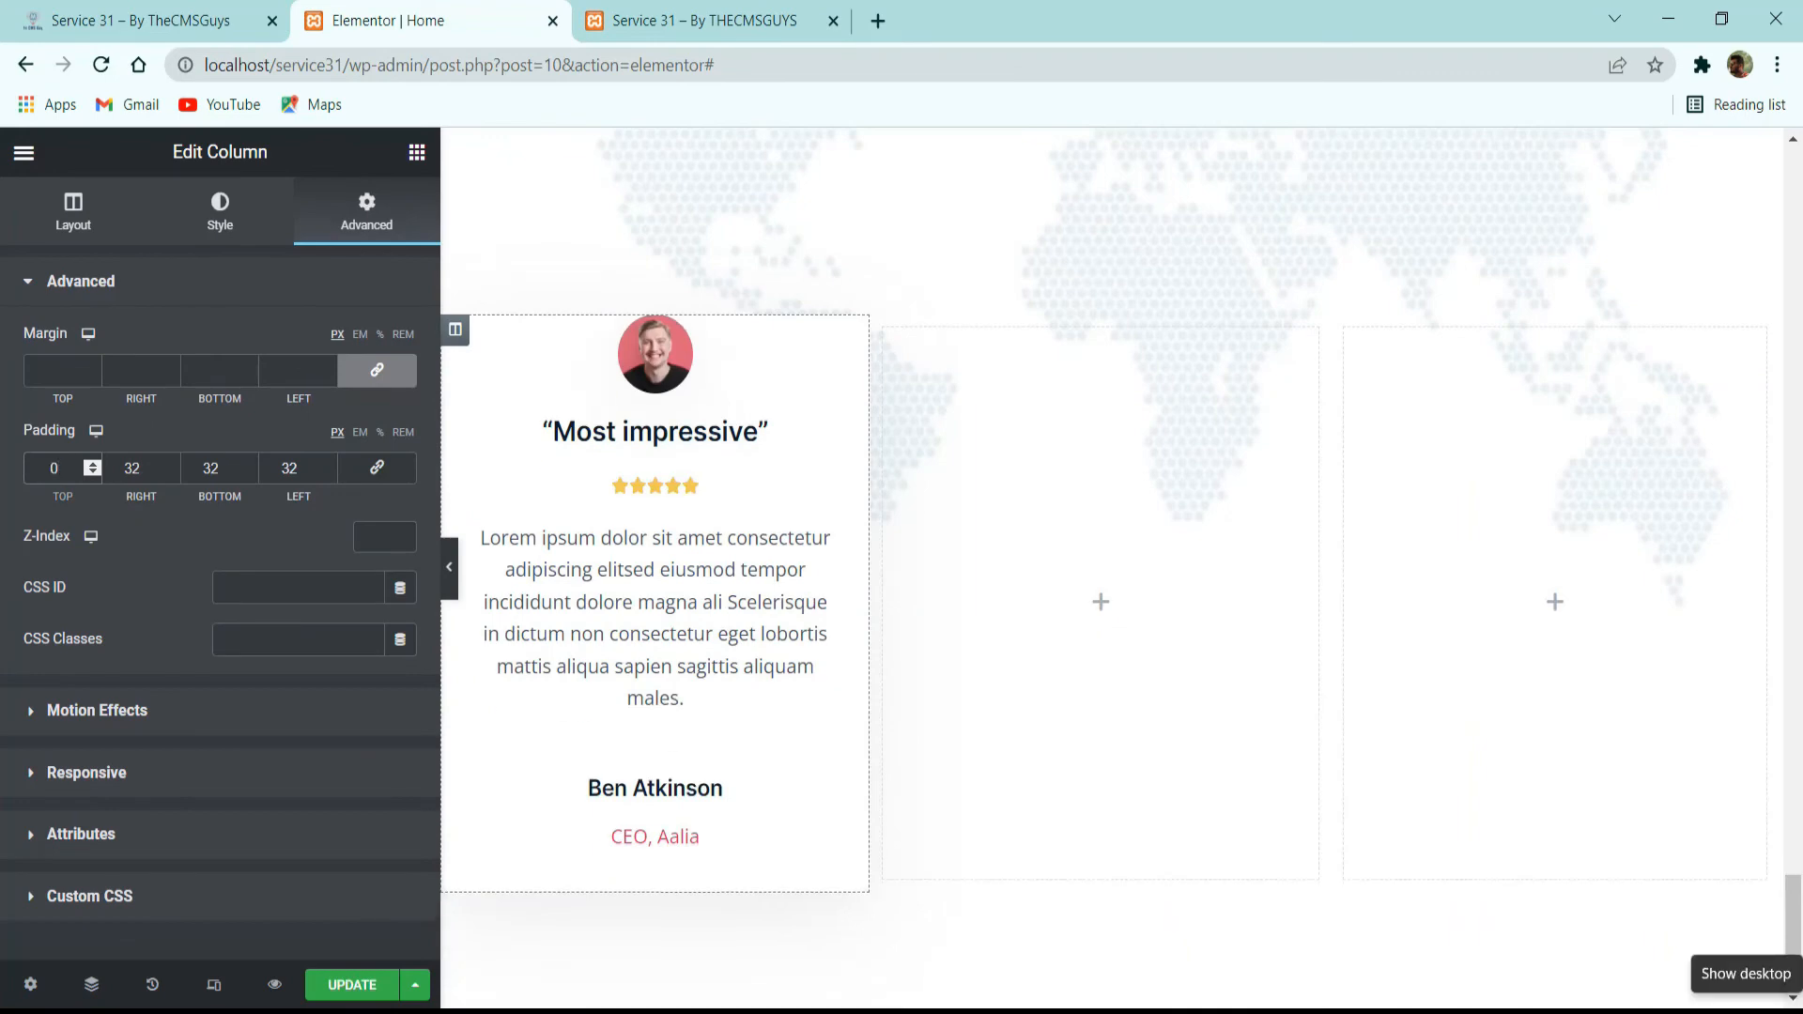
Compare with the reference and set the first column's margin to 15 px on the top, right and left and 0 at the bottom.
left_click(141, 21)
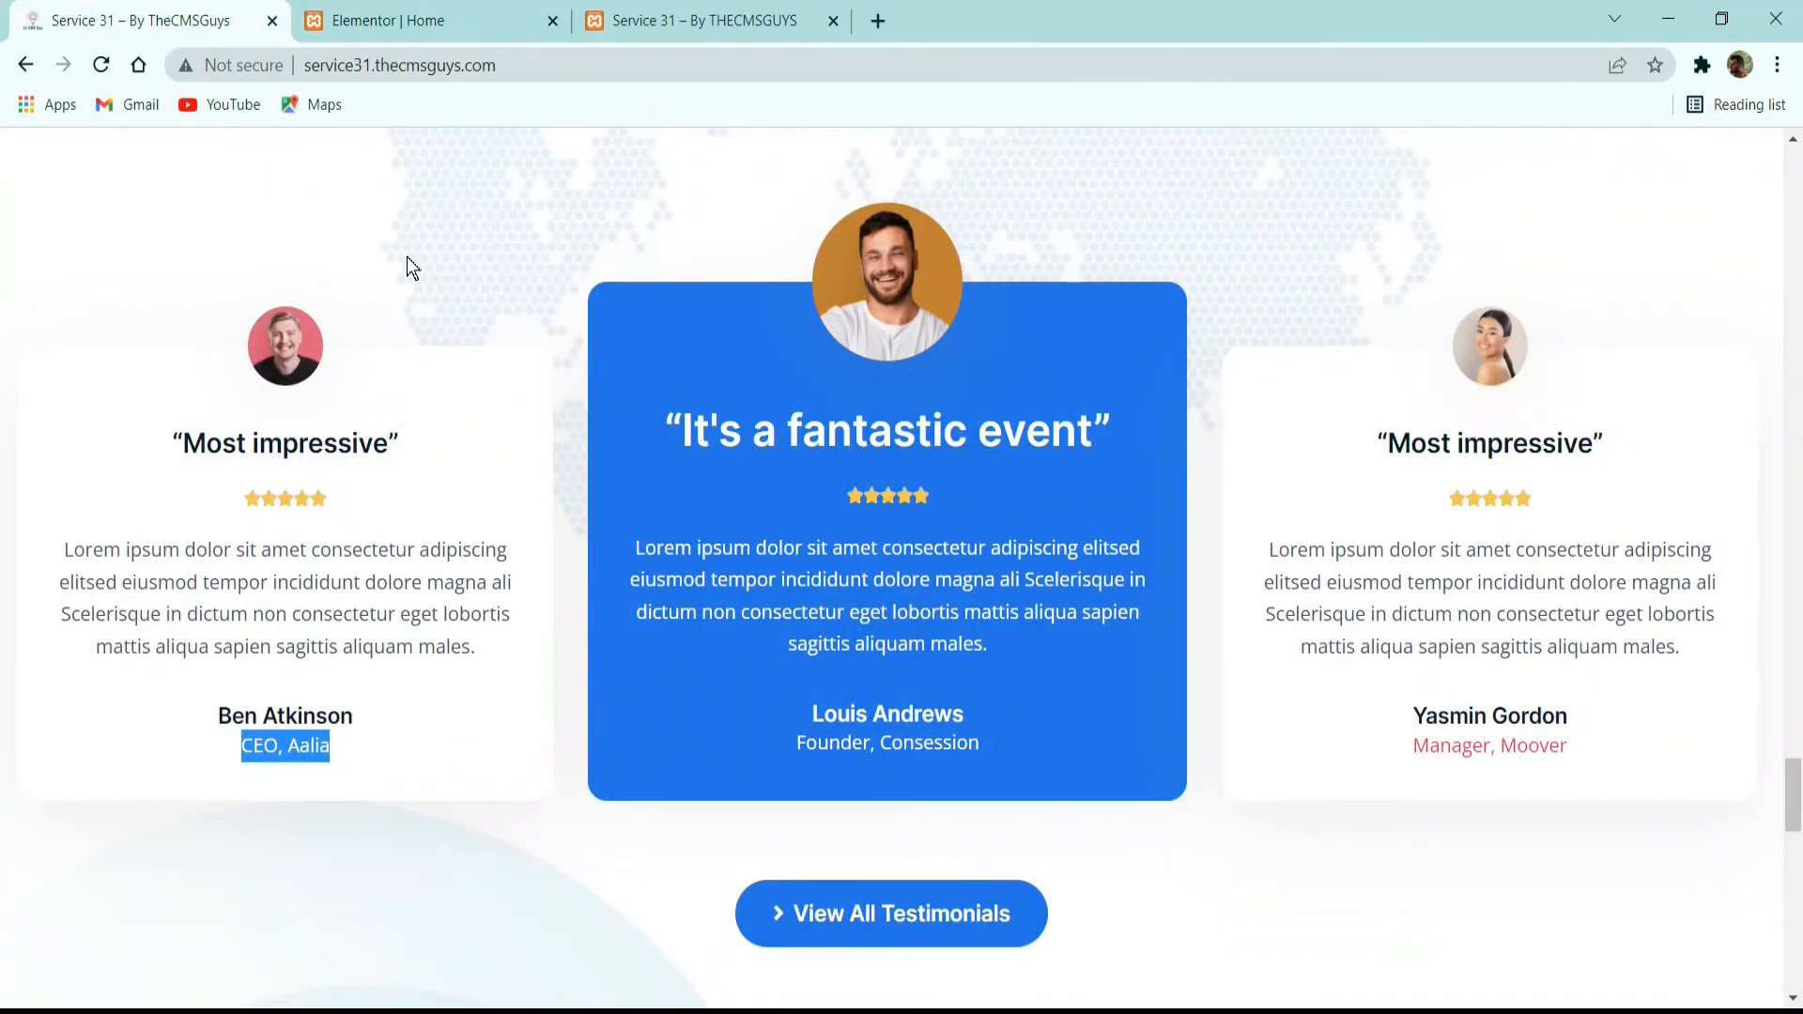
left_click(376, 21)
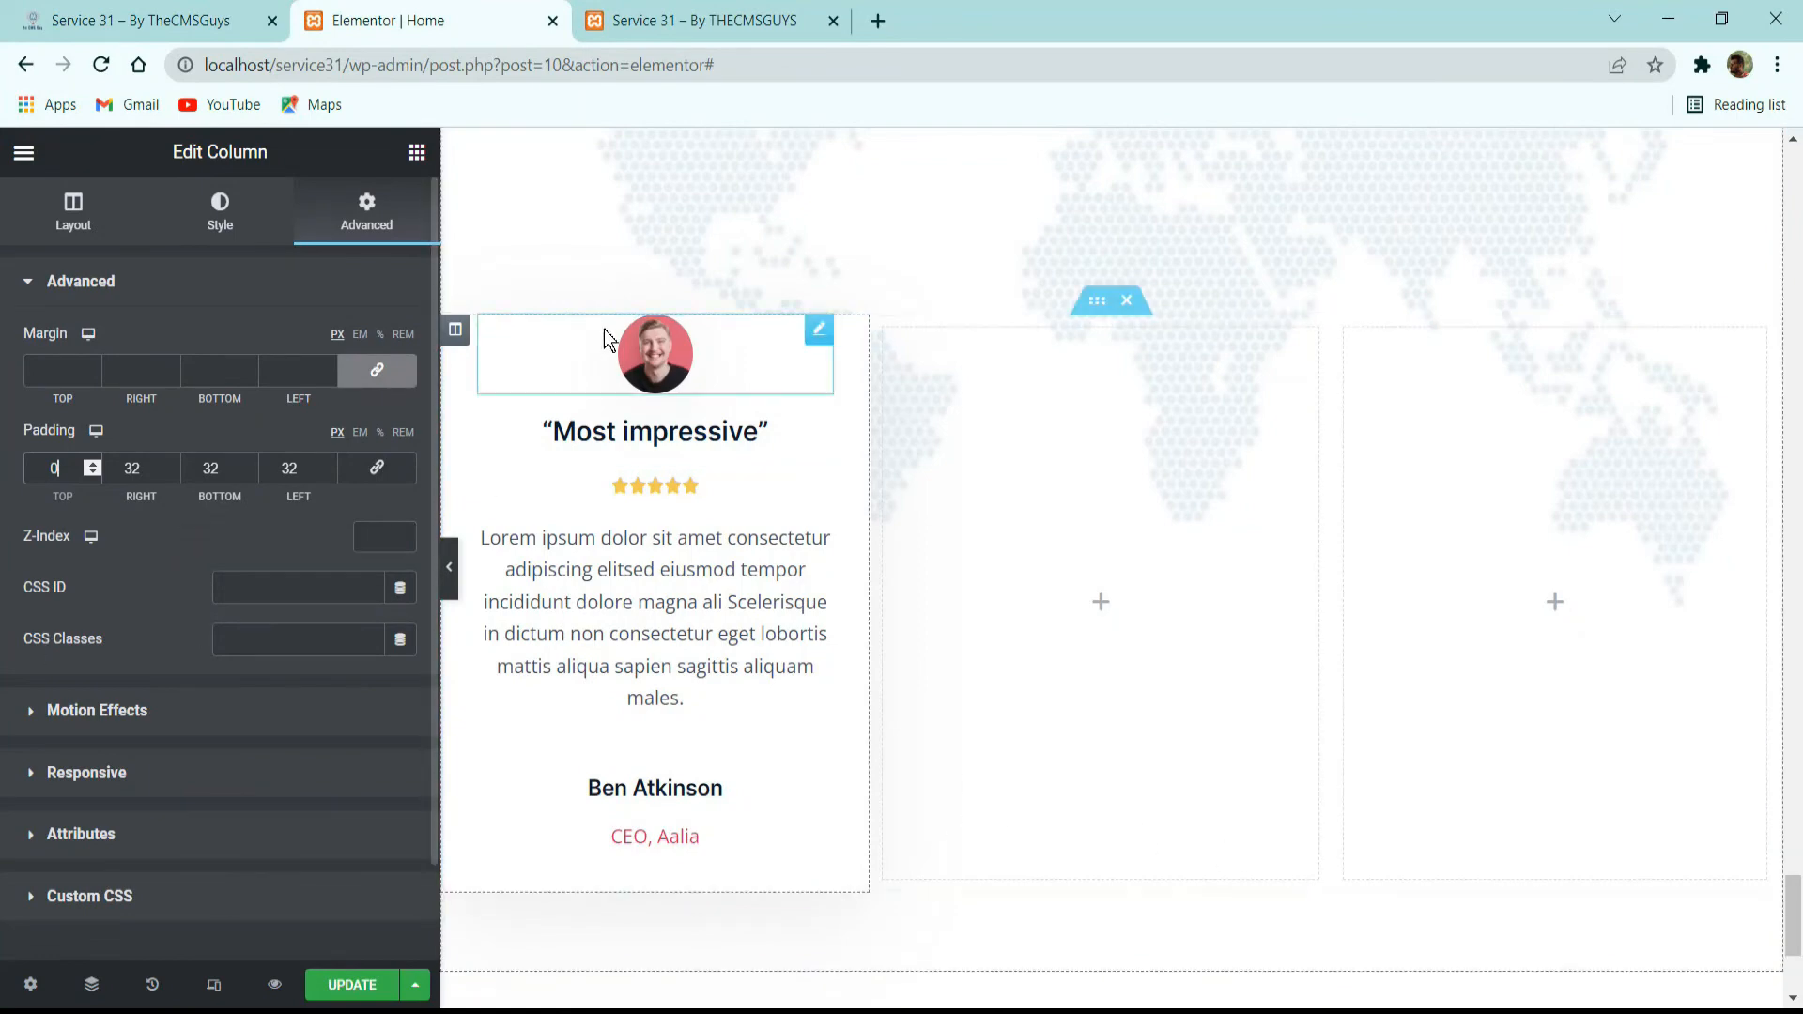
left_click(291, 370)
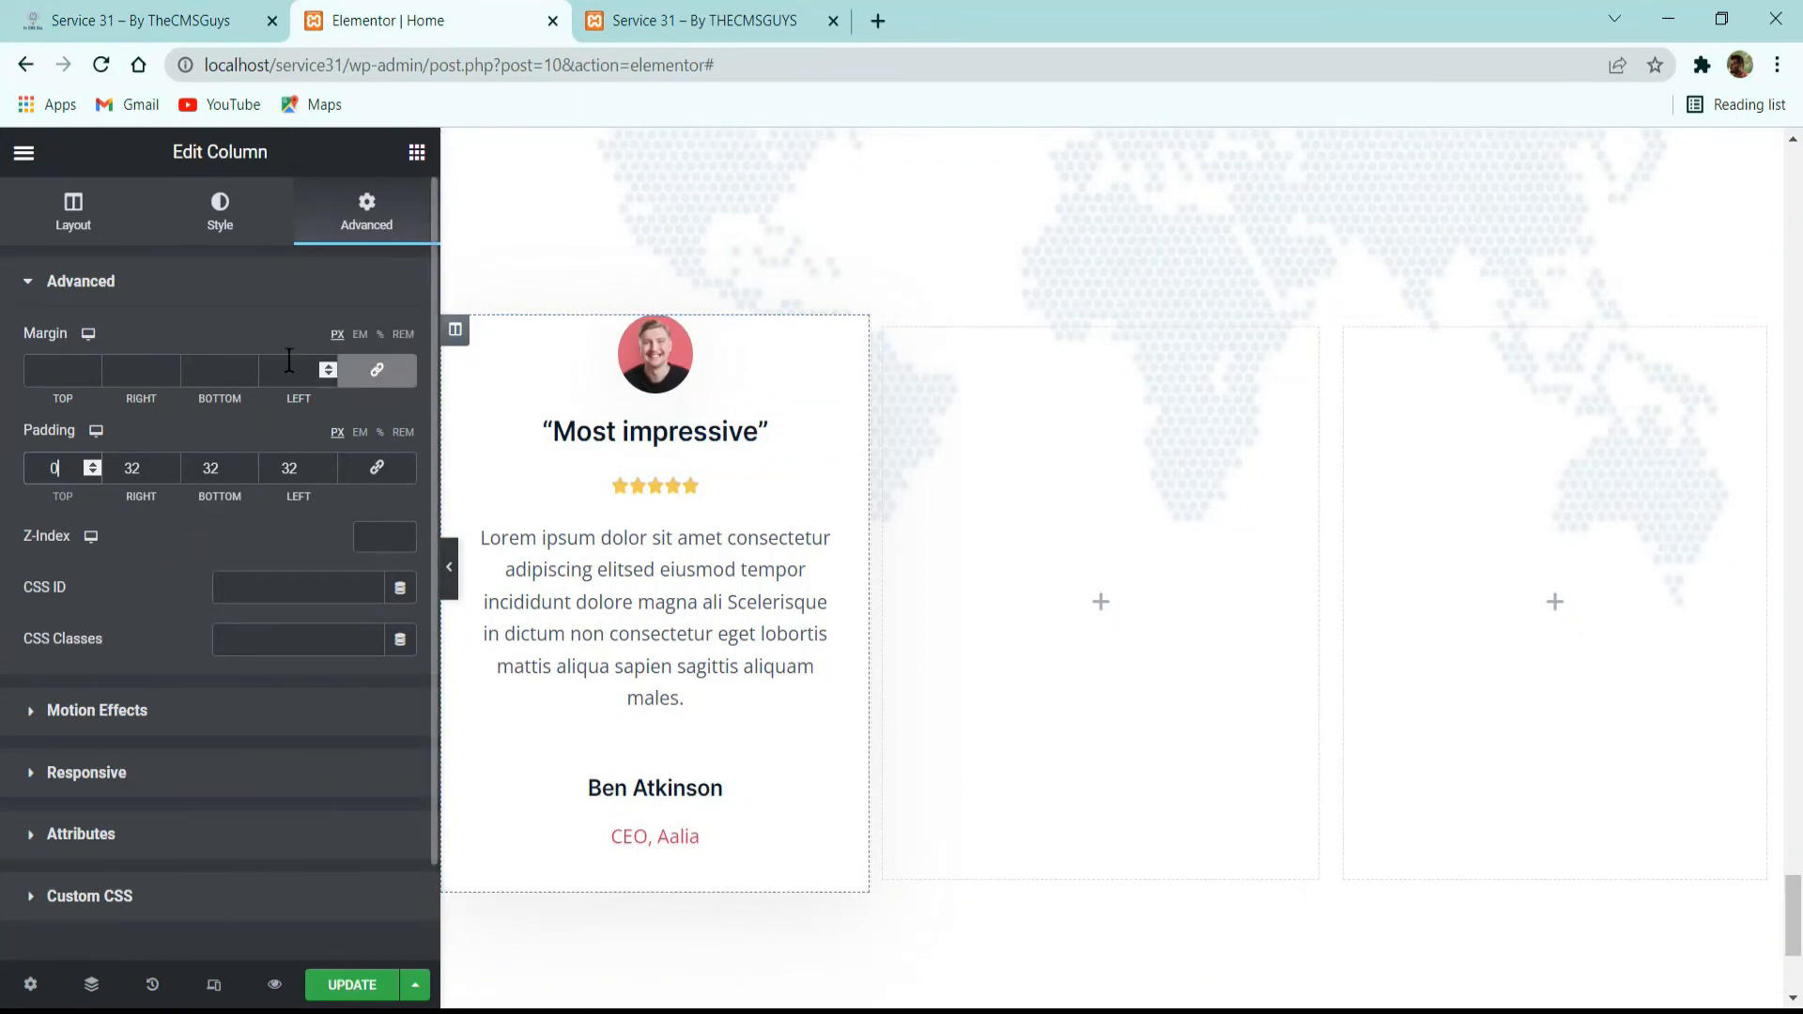
type("15")
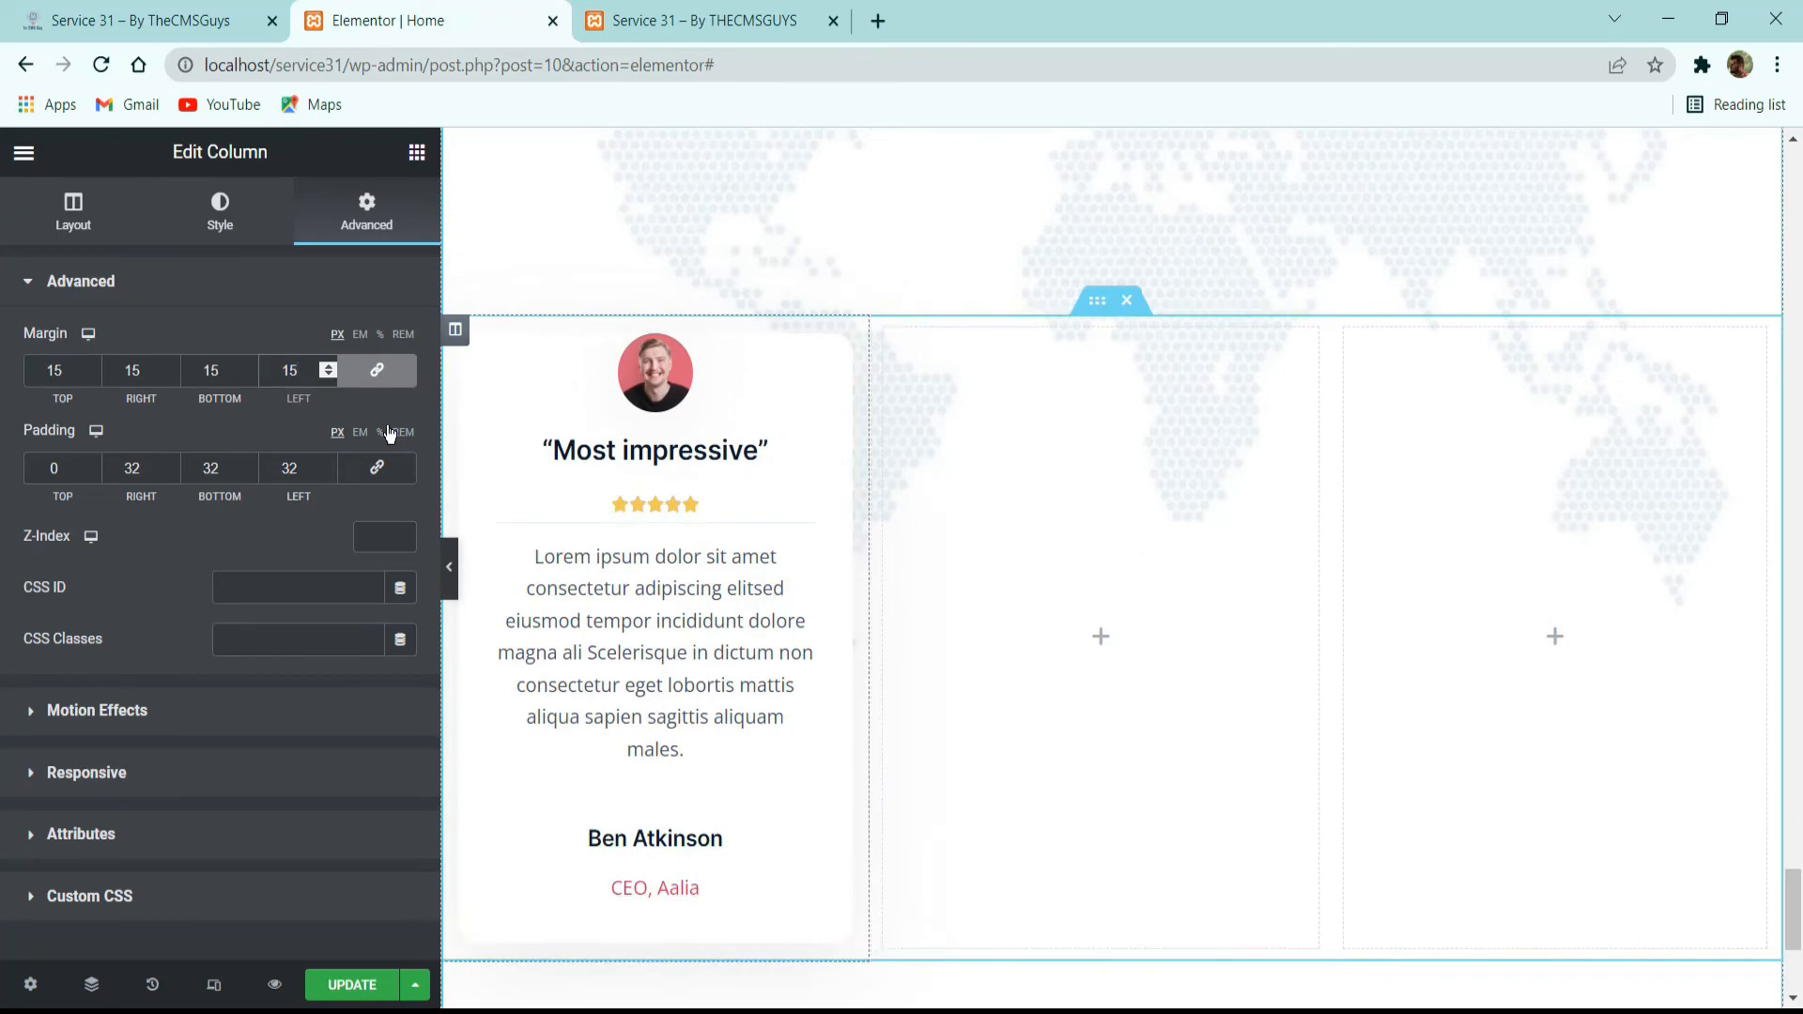
left_click(377, 370)
left_click(236, 374)
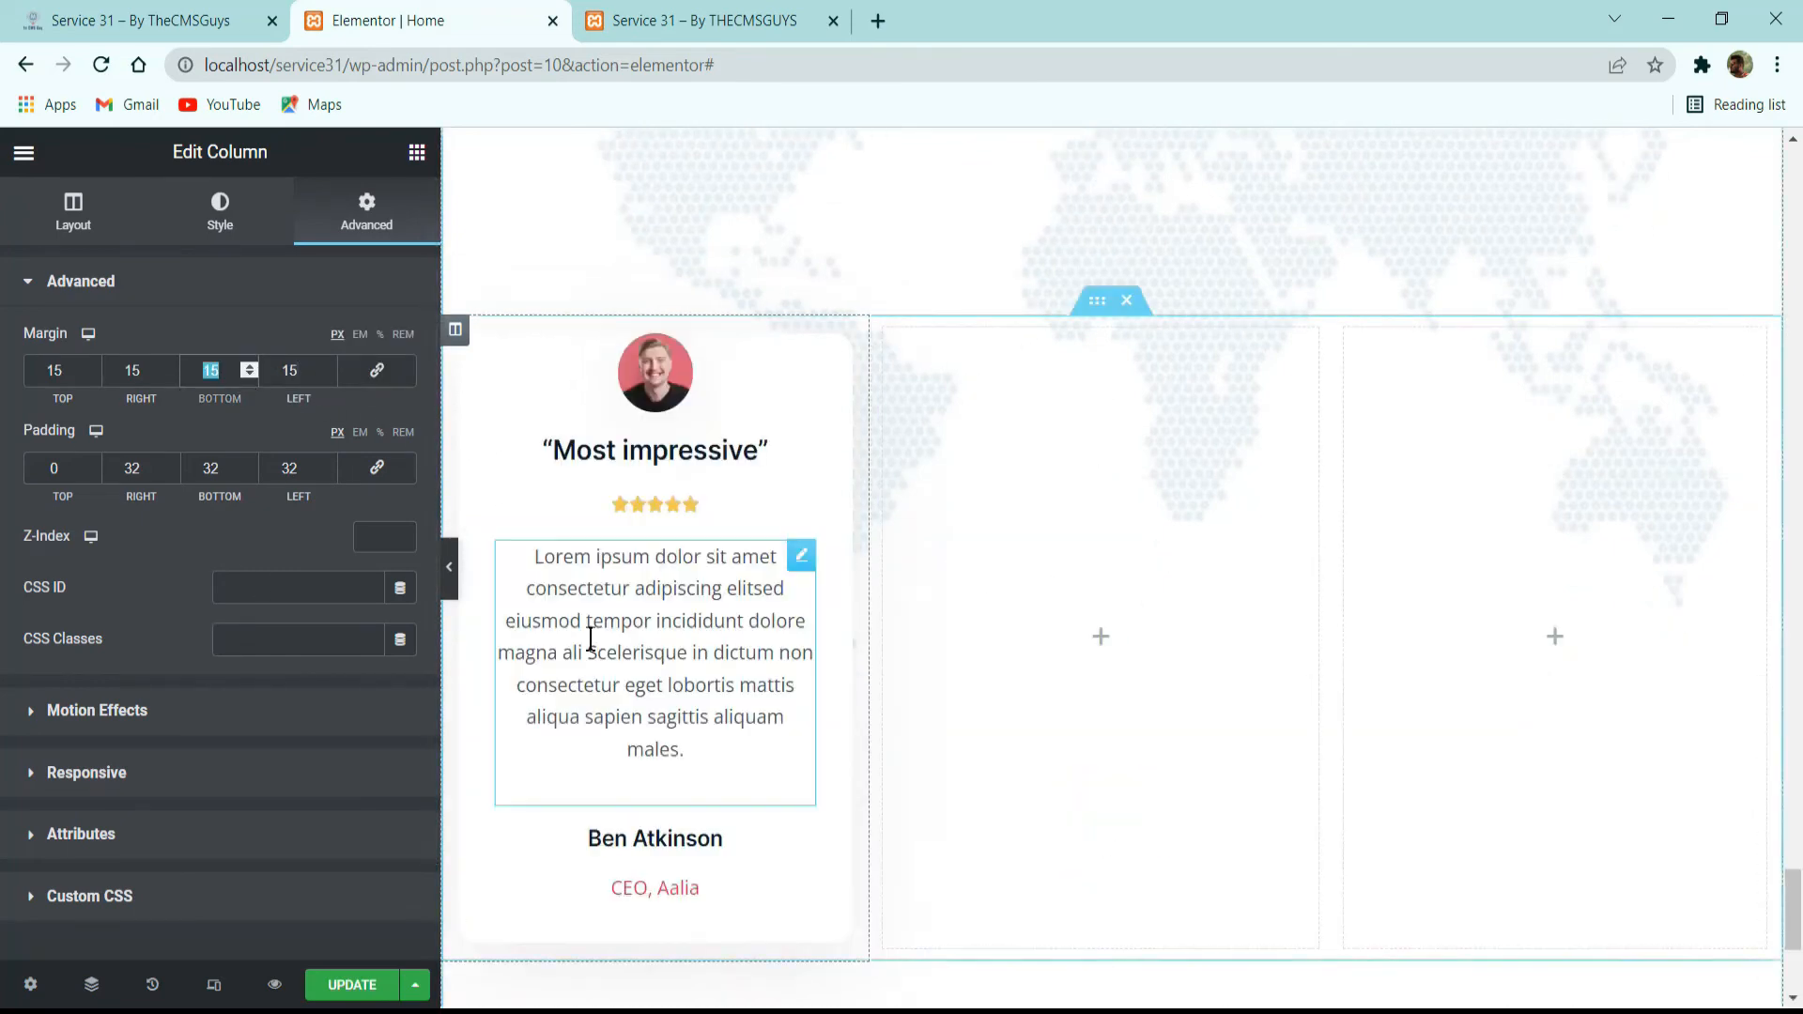
key("BackSpace")
key("BackSpace")
type("0")
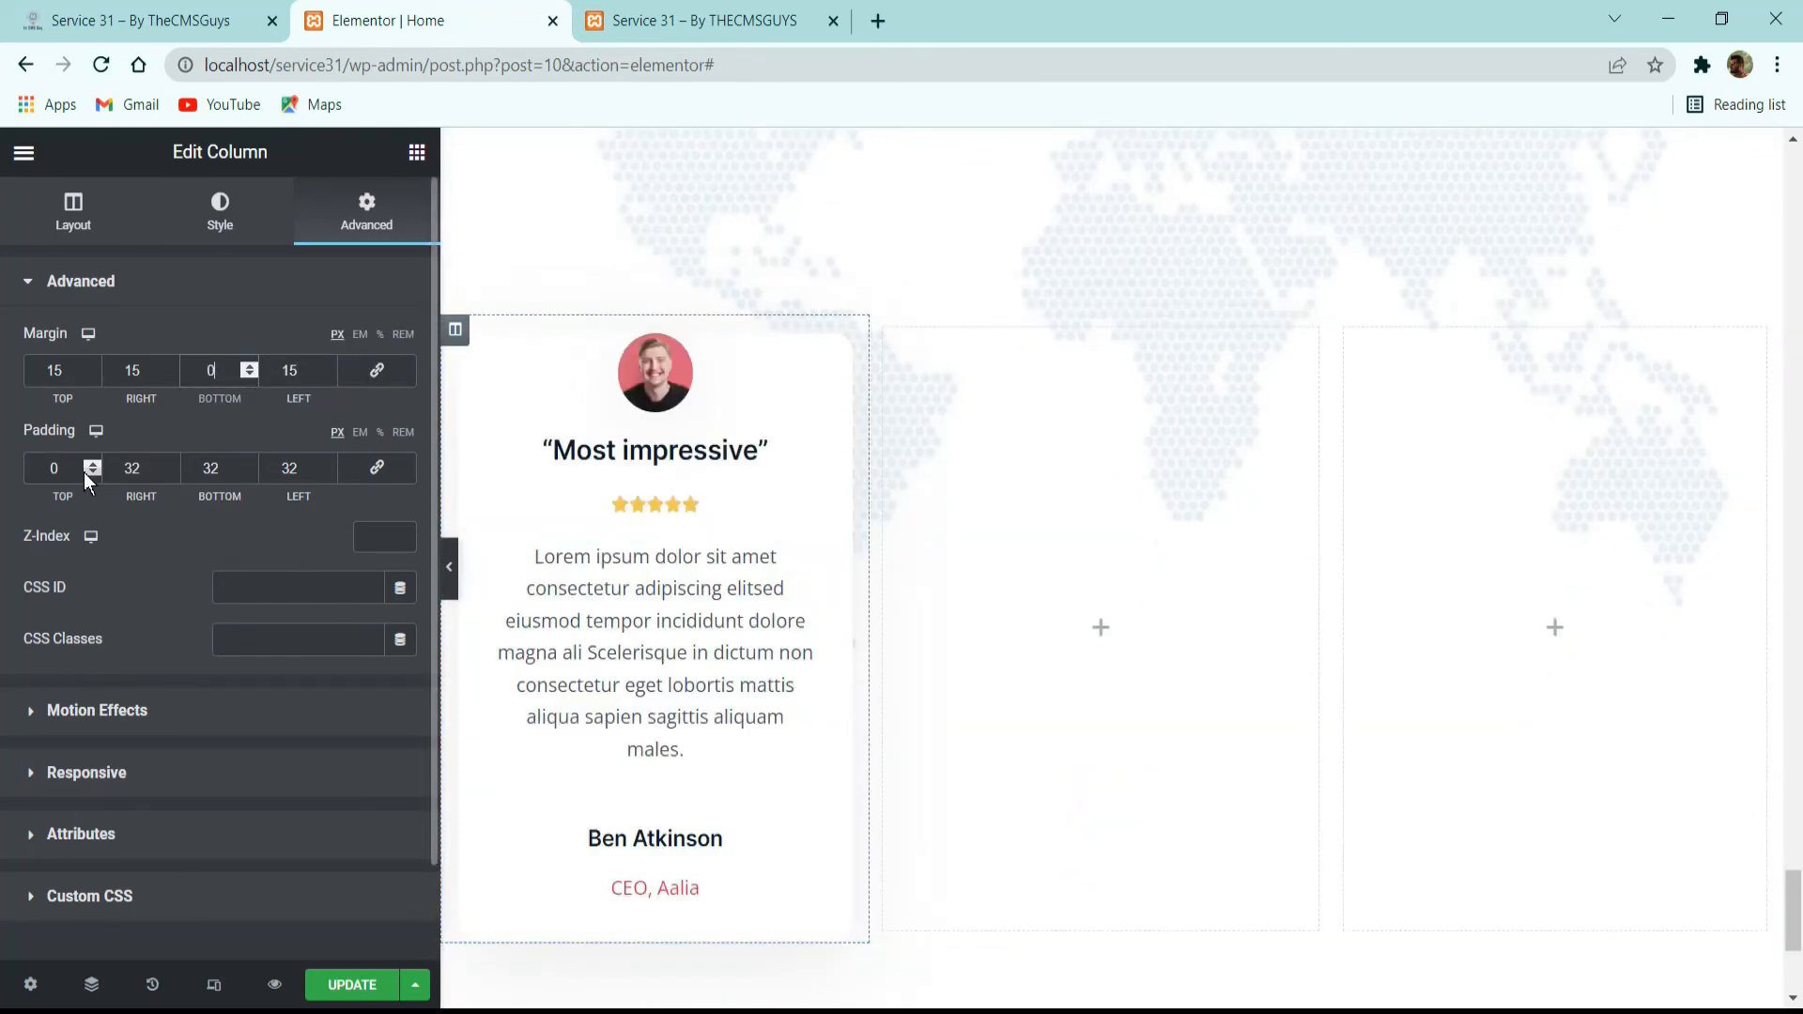
Set the first testimonial column's top margin to 52 px after checking the reference, and preview the card at full width.
left_click(188, 21)
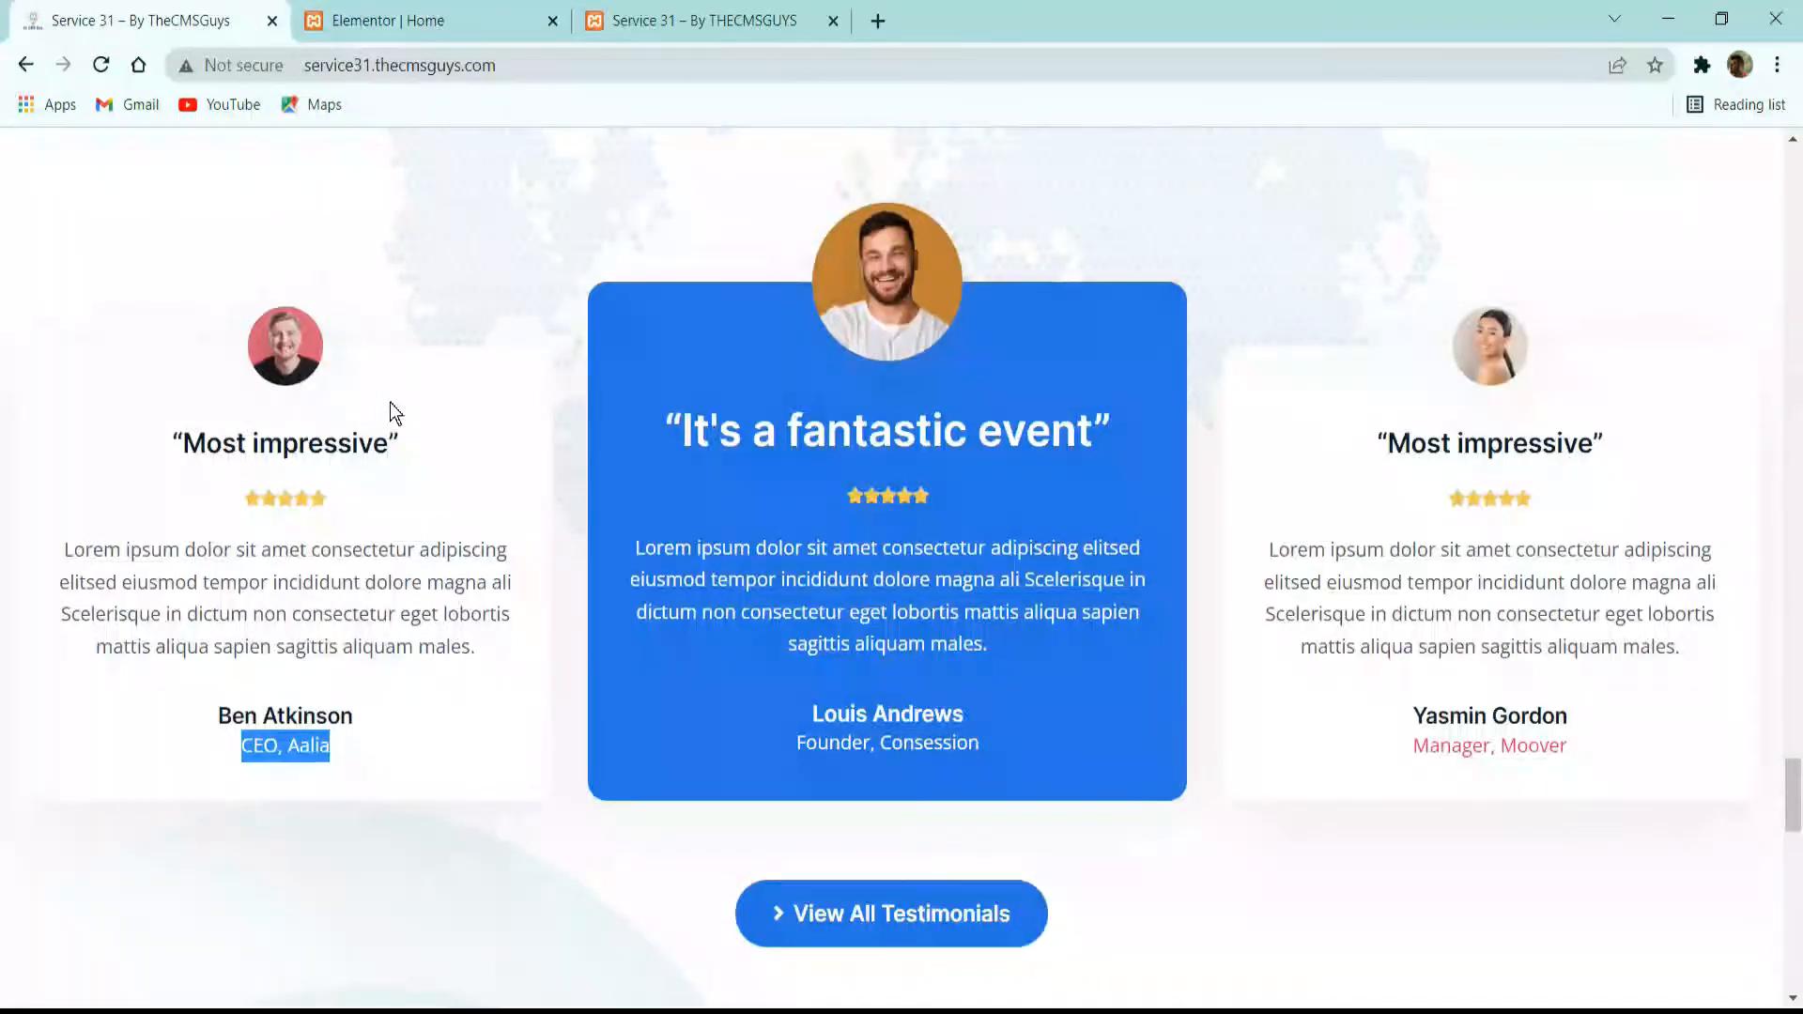
left_click(394, 21)
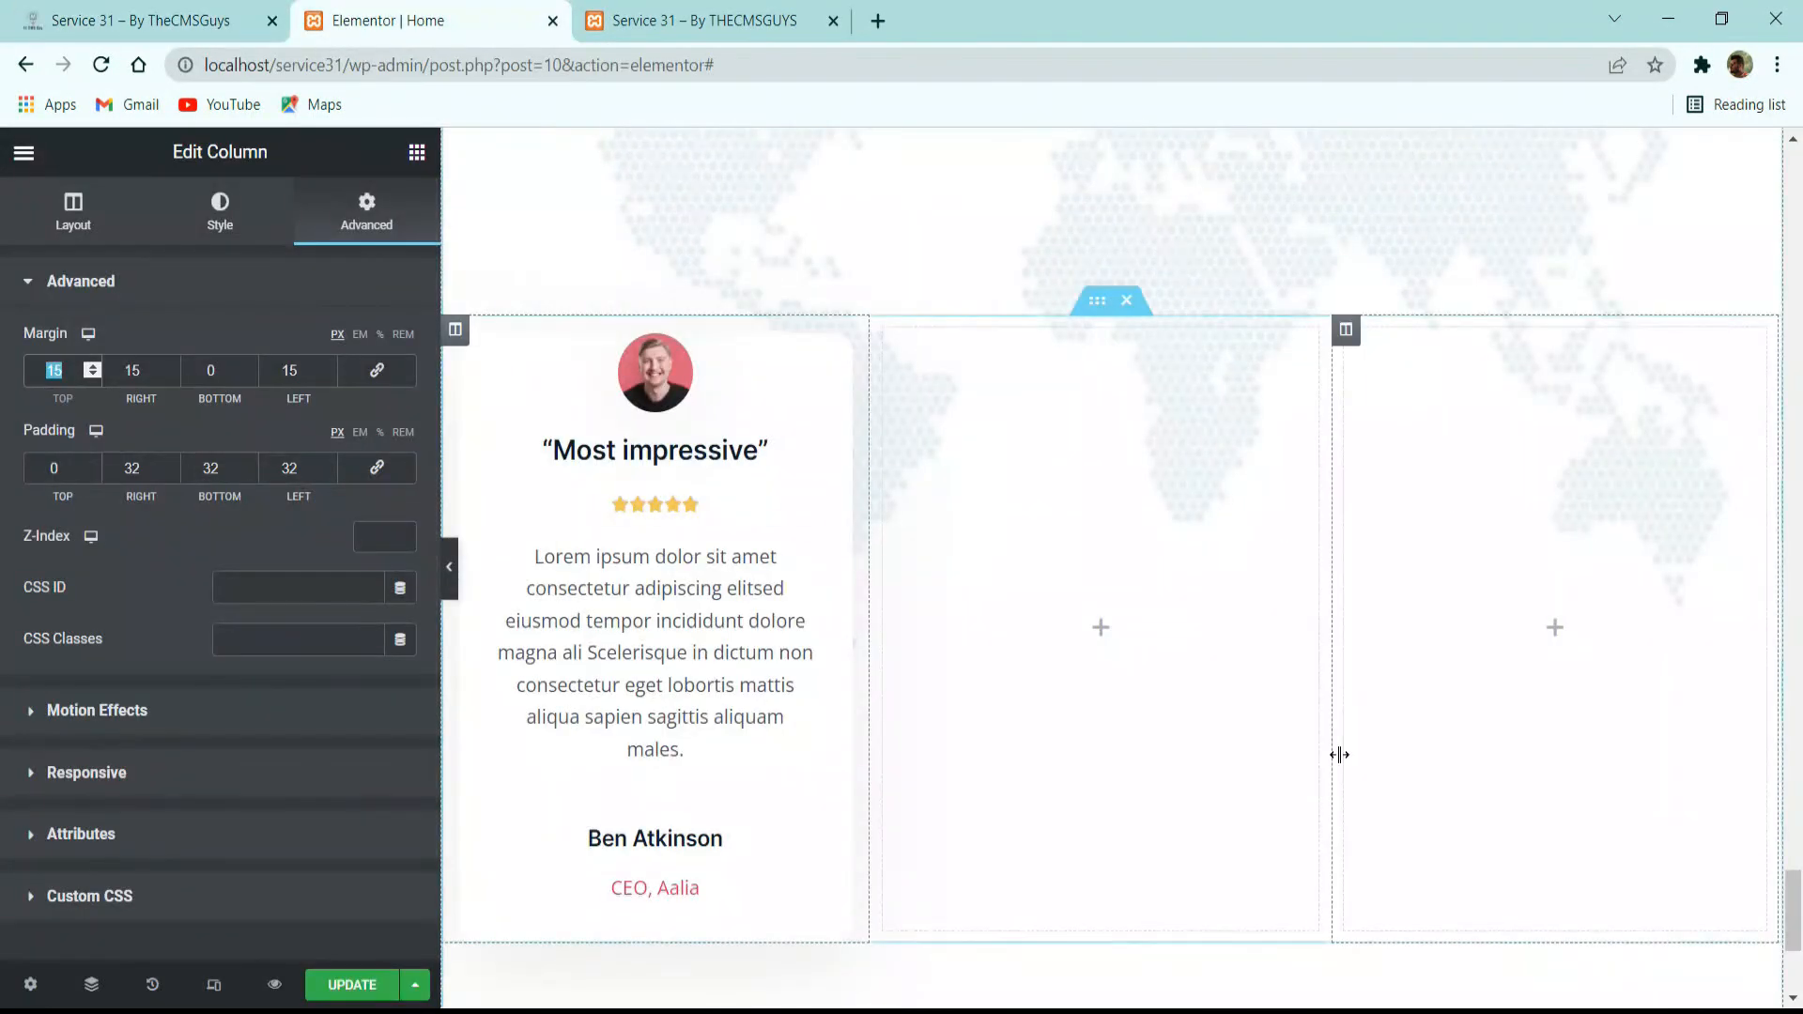
type("2")
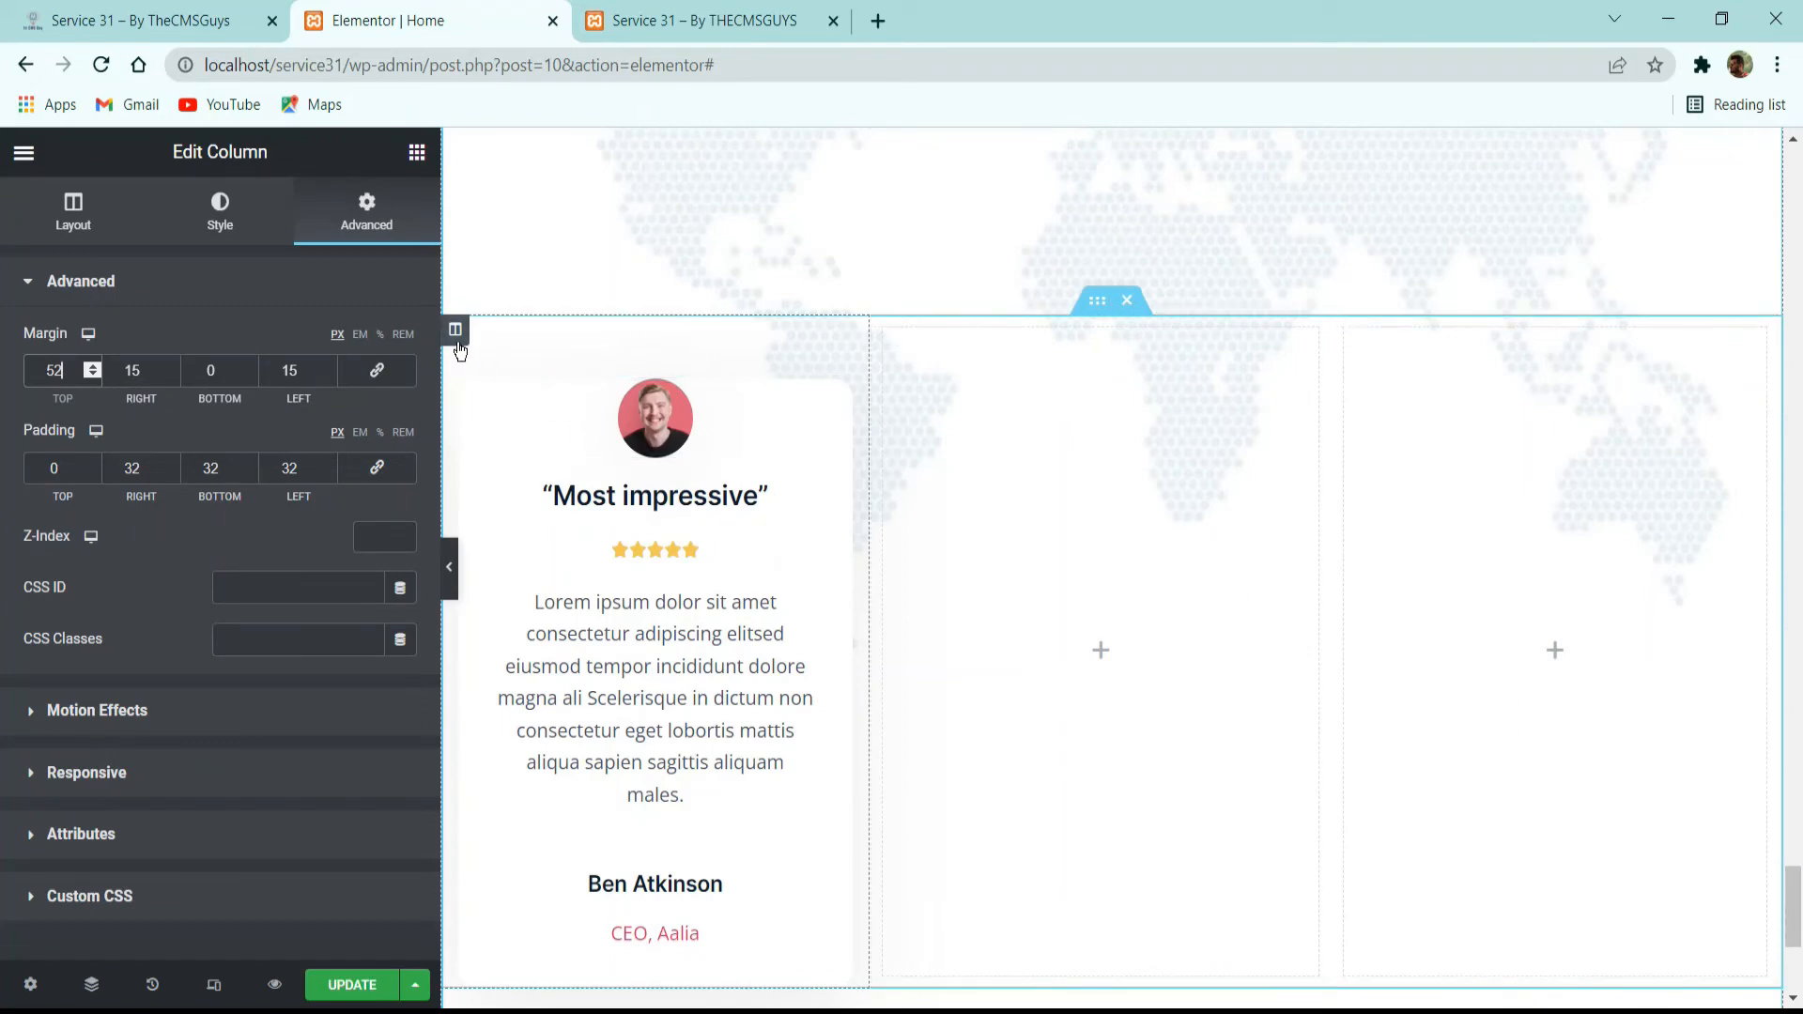
left_click(450, 566)
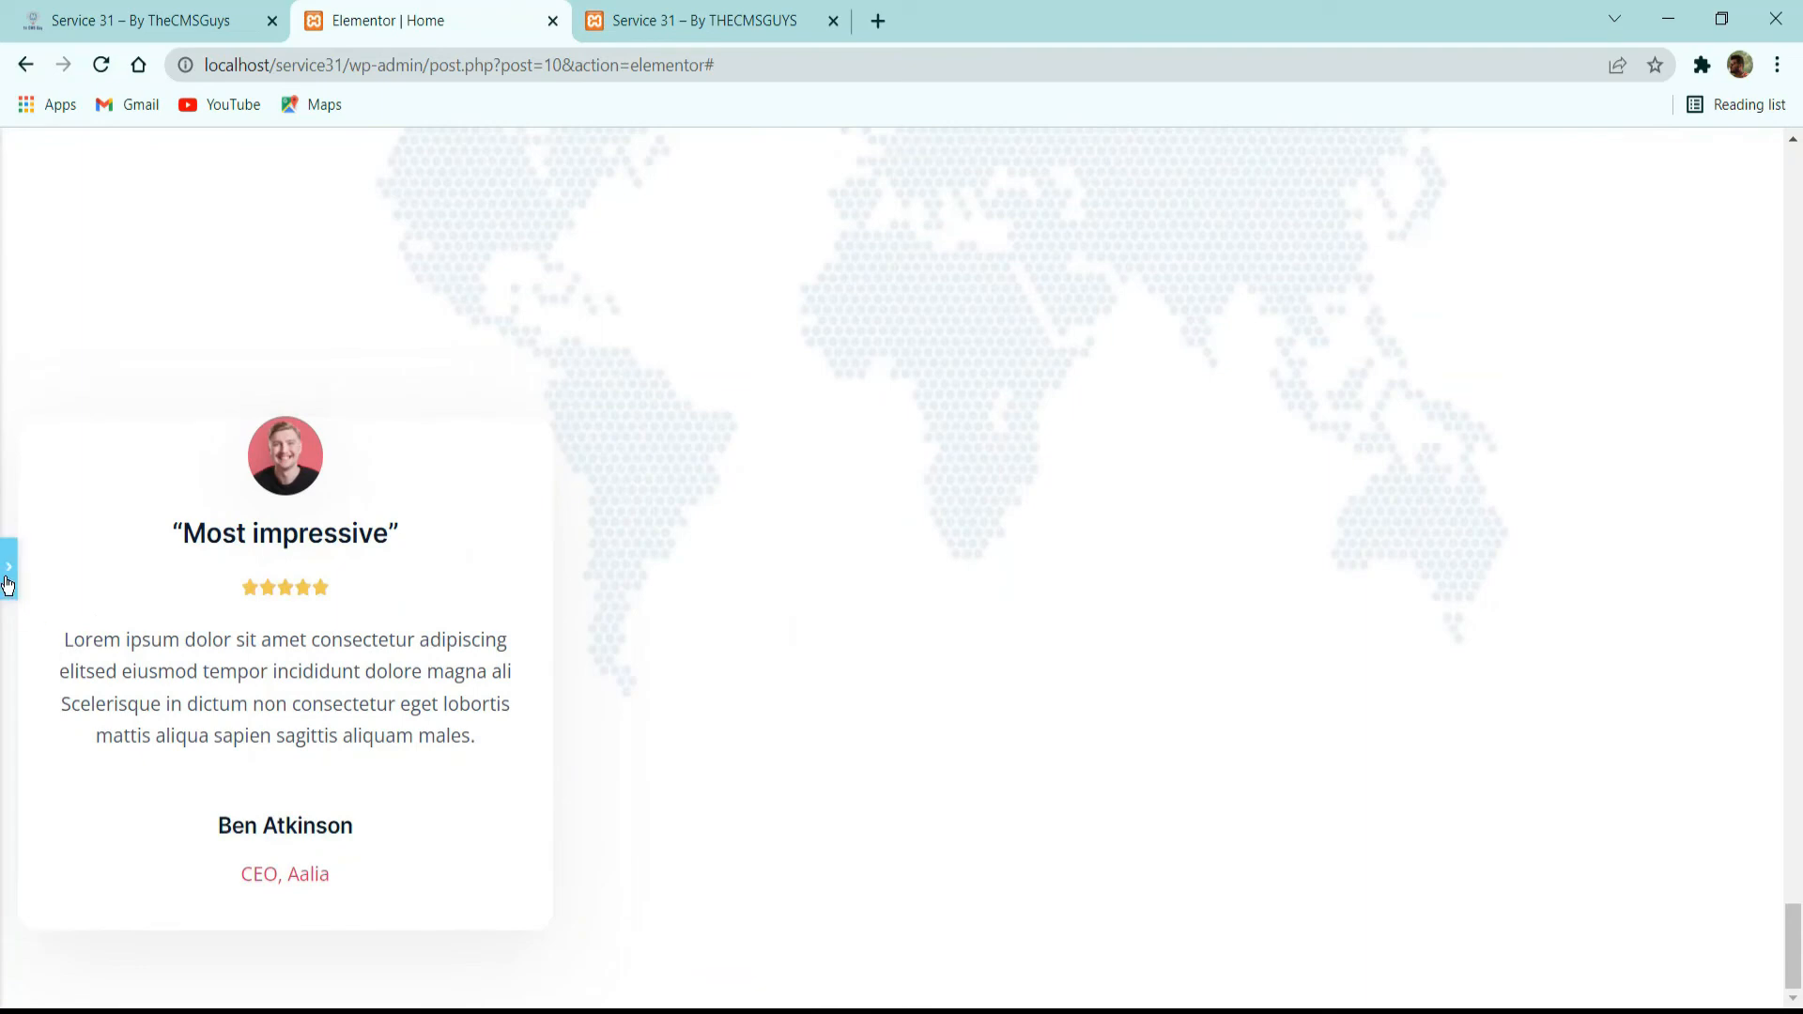
left_click(6, 581)
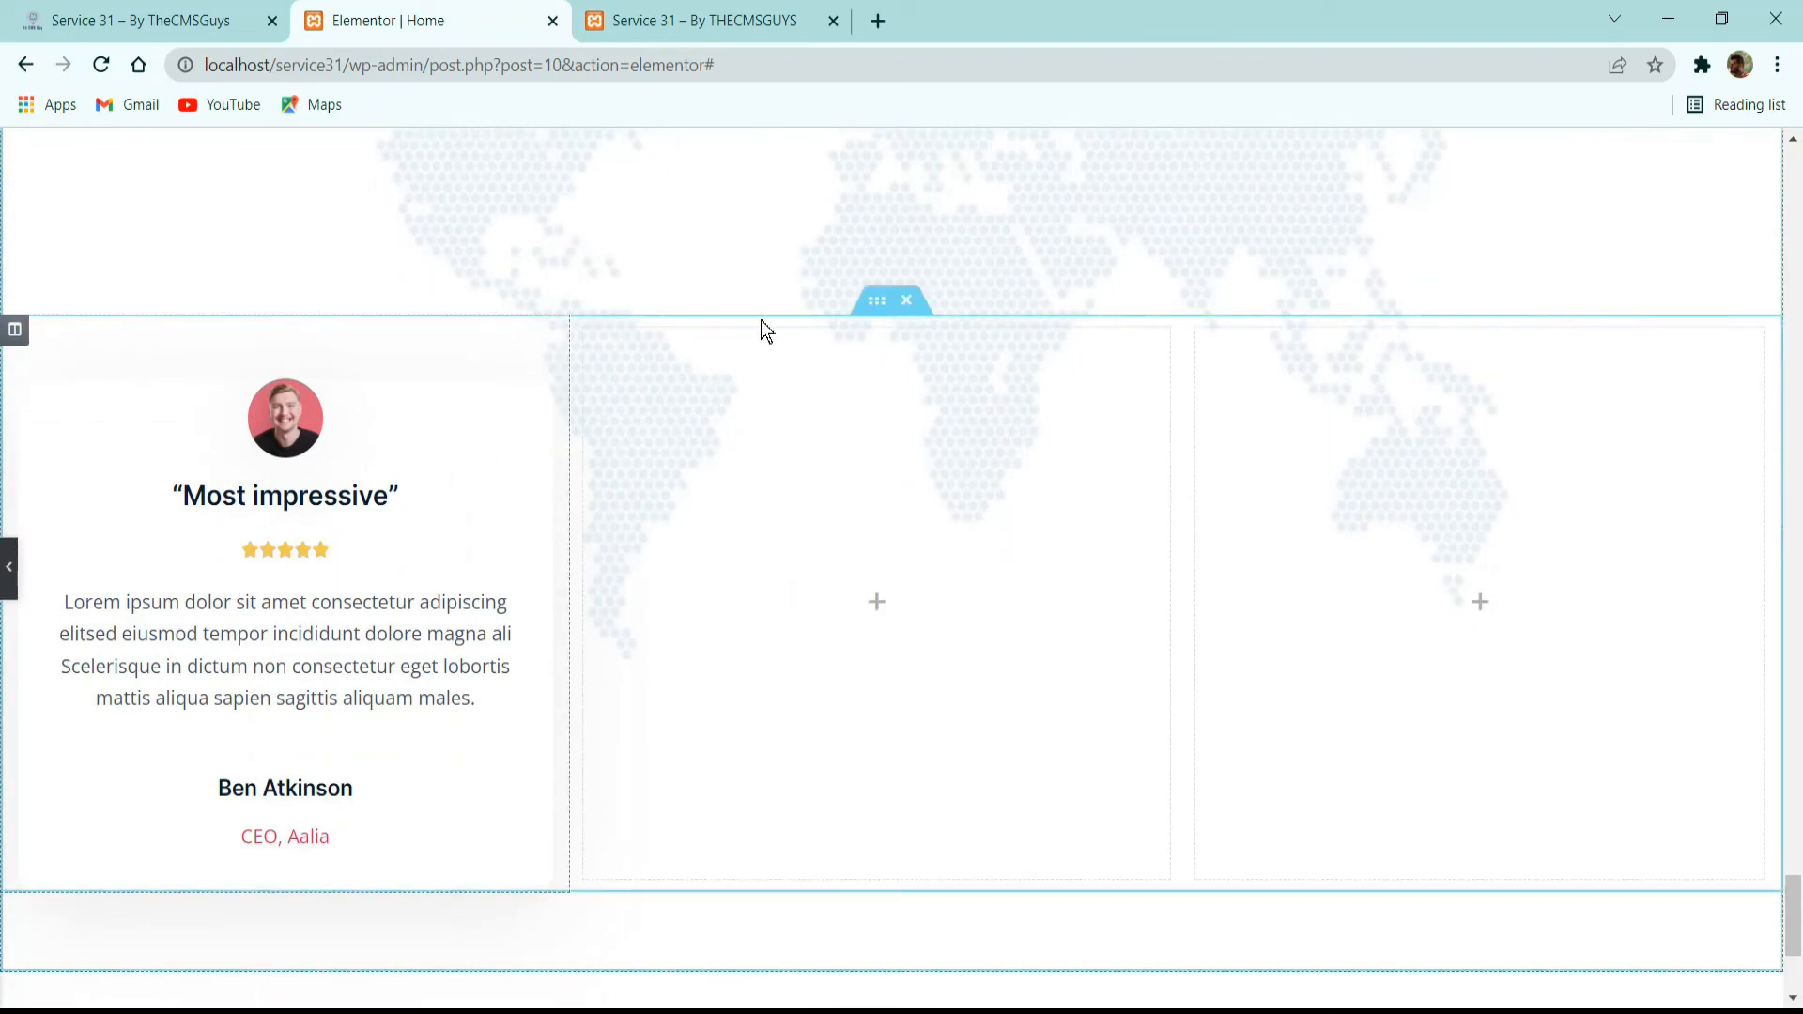
Duplicate the styled testimonial column twice and delete the two empty columns.
right_click(454, 329)
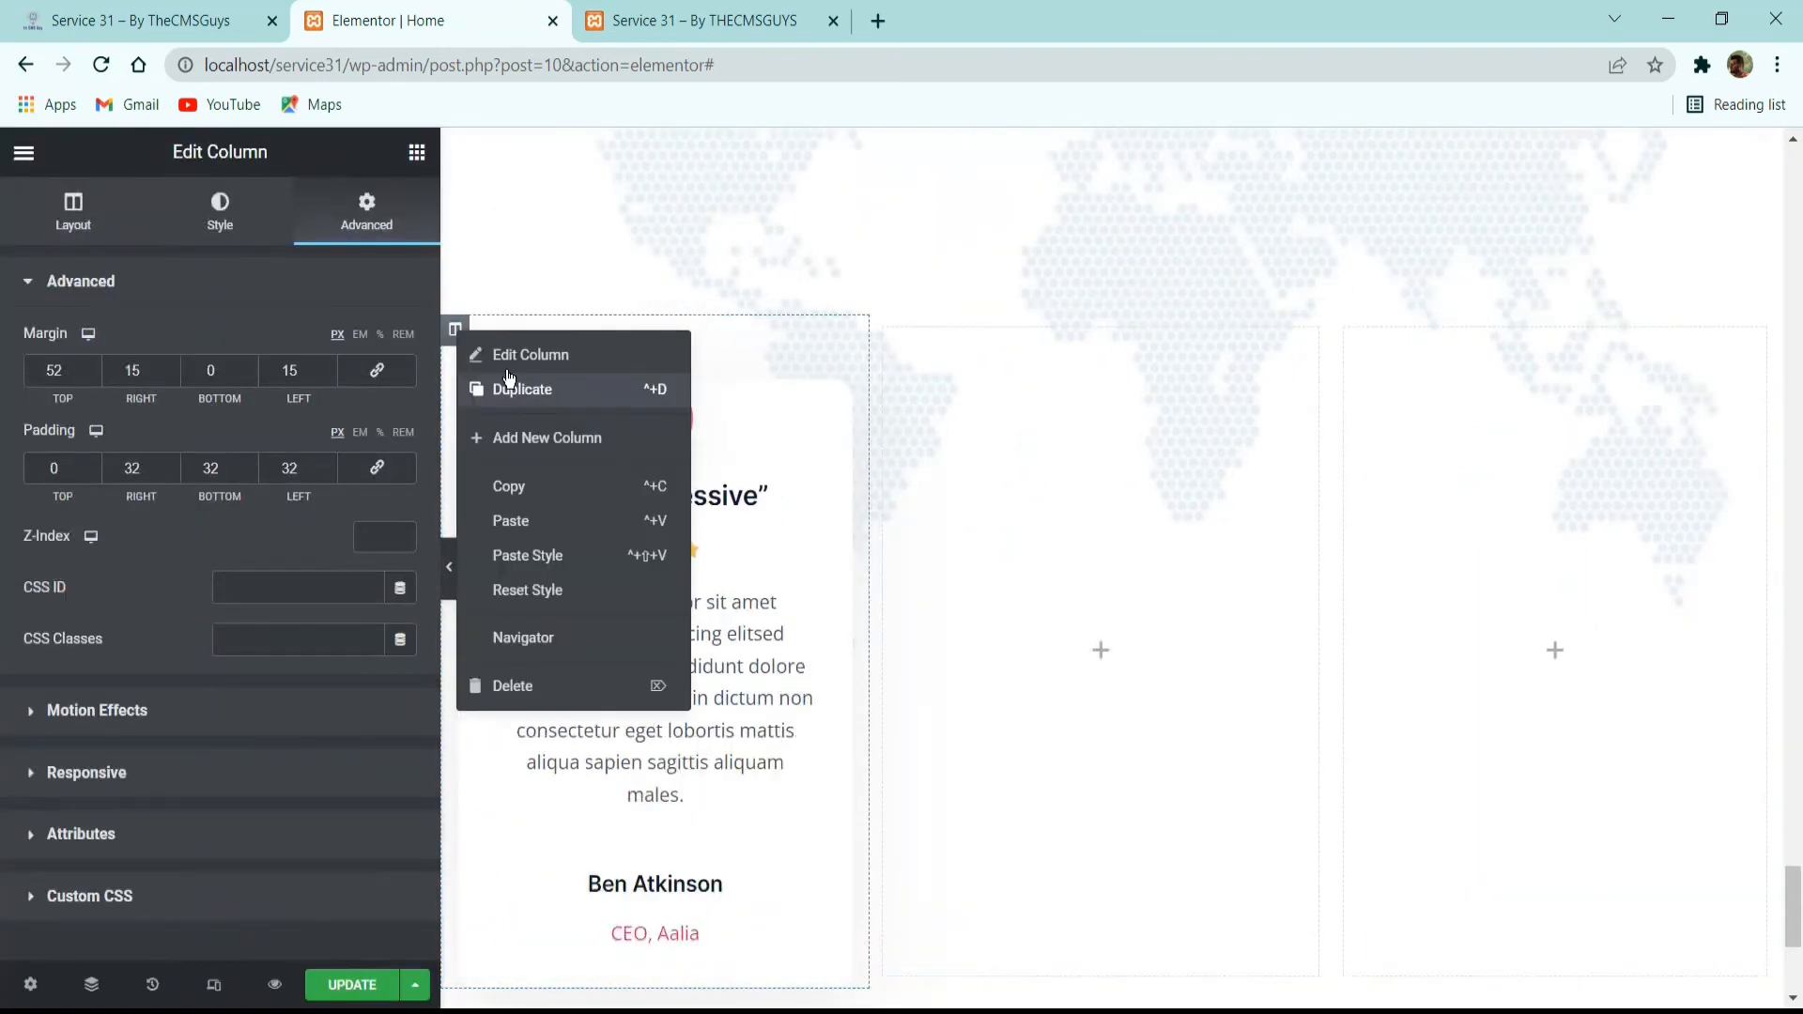
left_click(512, 386)
right_click(454, 330)
left_click(511, 386)
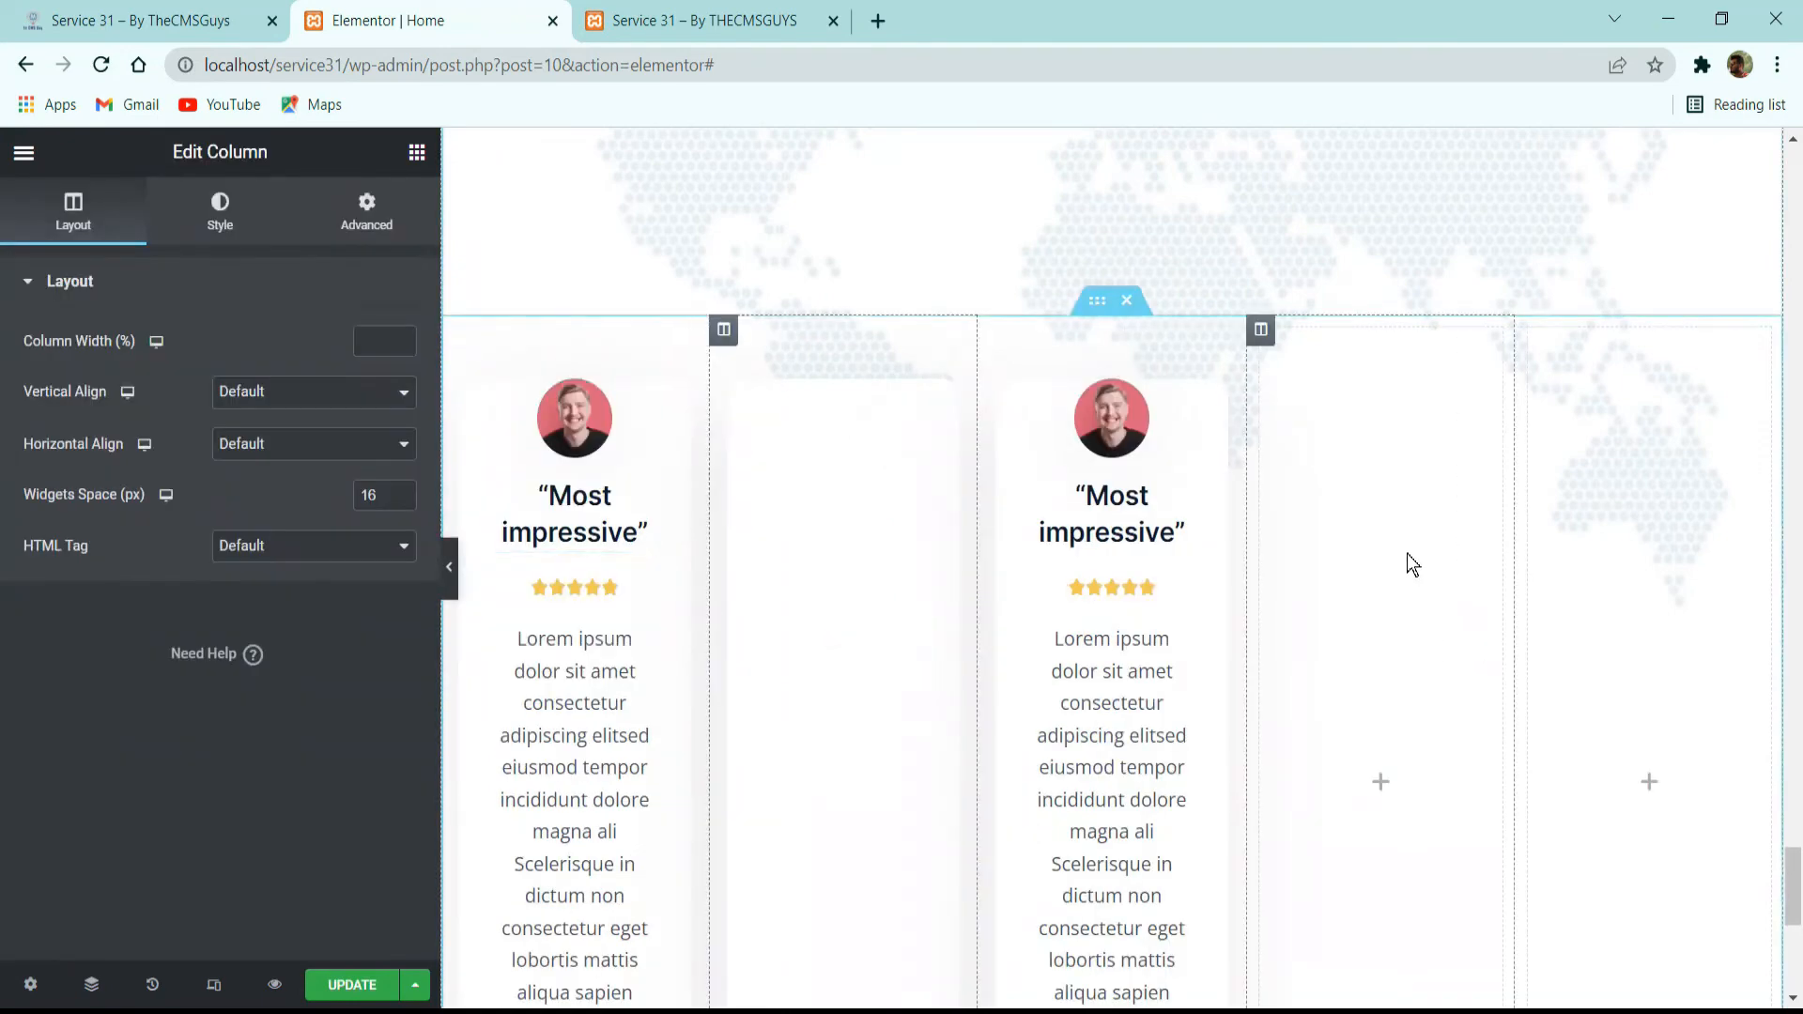
right_click(1411, 566)
left_click(1452, 895)
right_click(1572, 578)
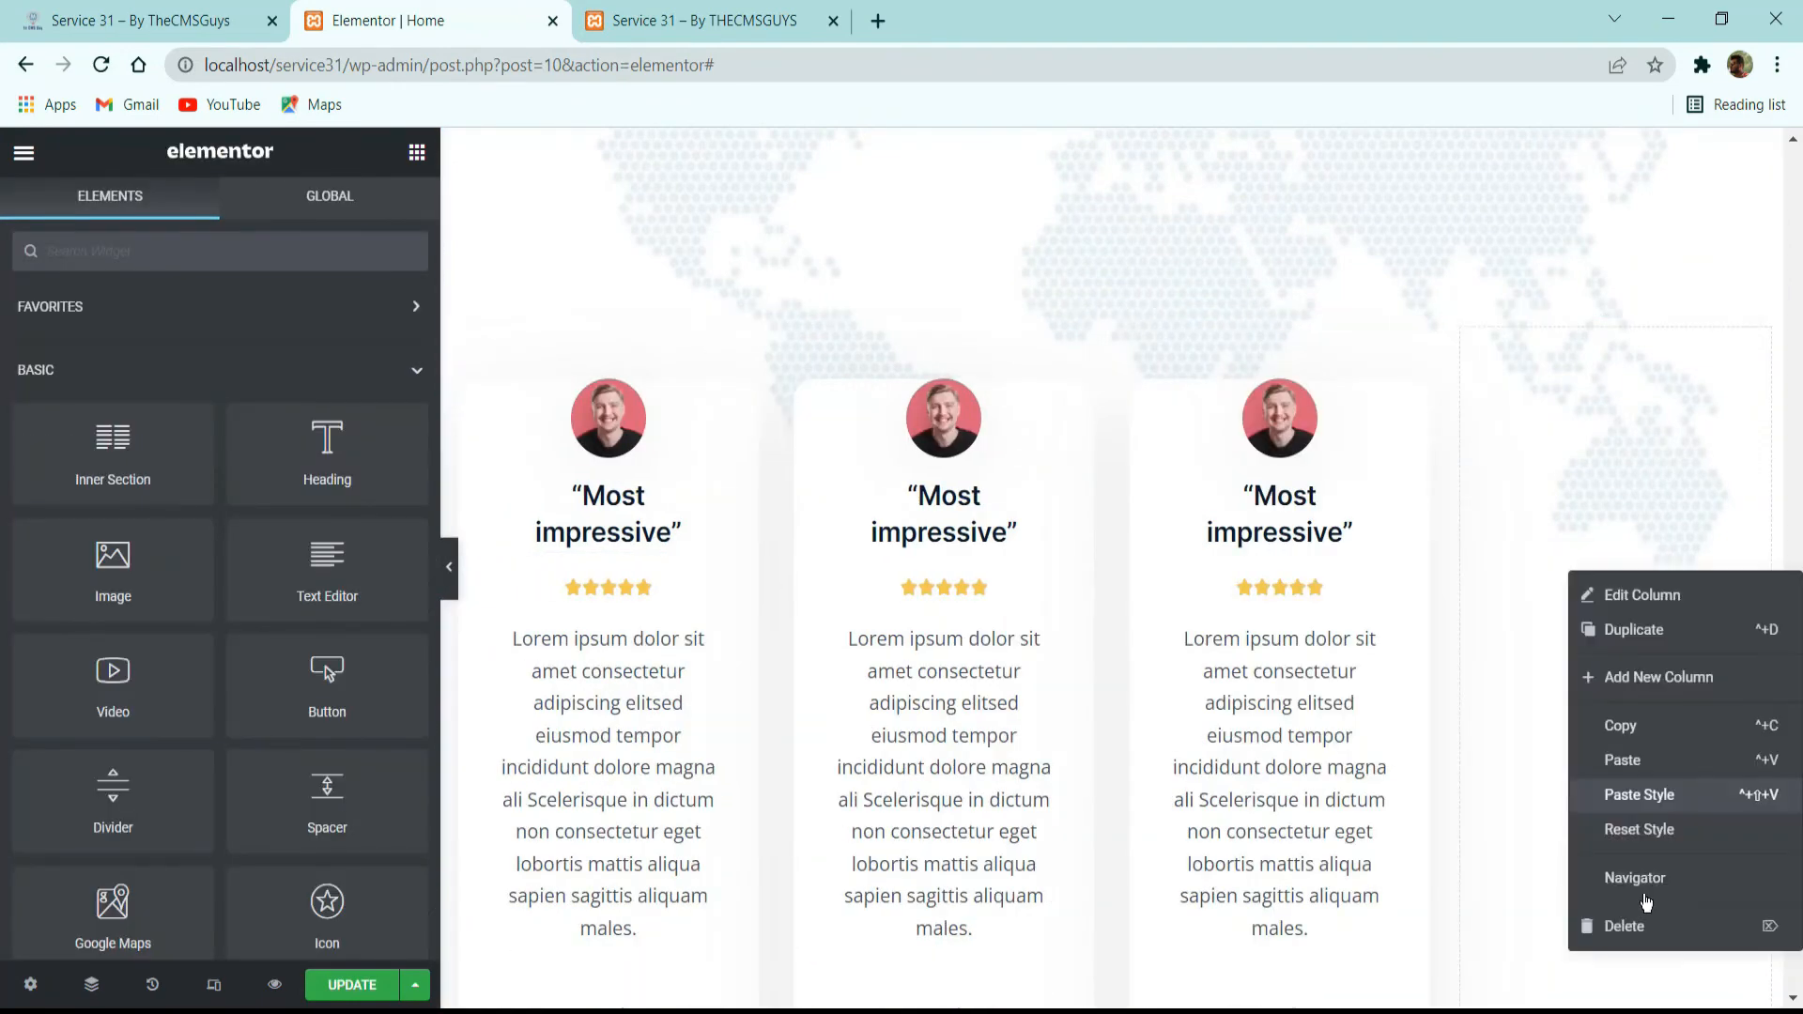
left_click(1608, 922)
Compare the three cards with the reference and set the first card's avatar margin to -32 px at the top and 0 elsewhere.
left_click(141, 20)
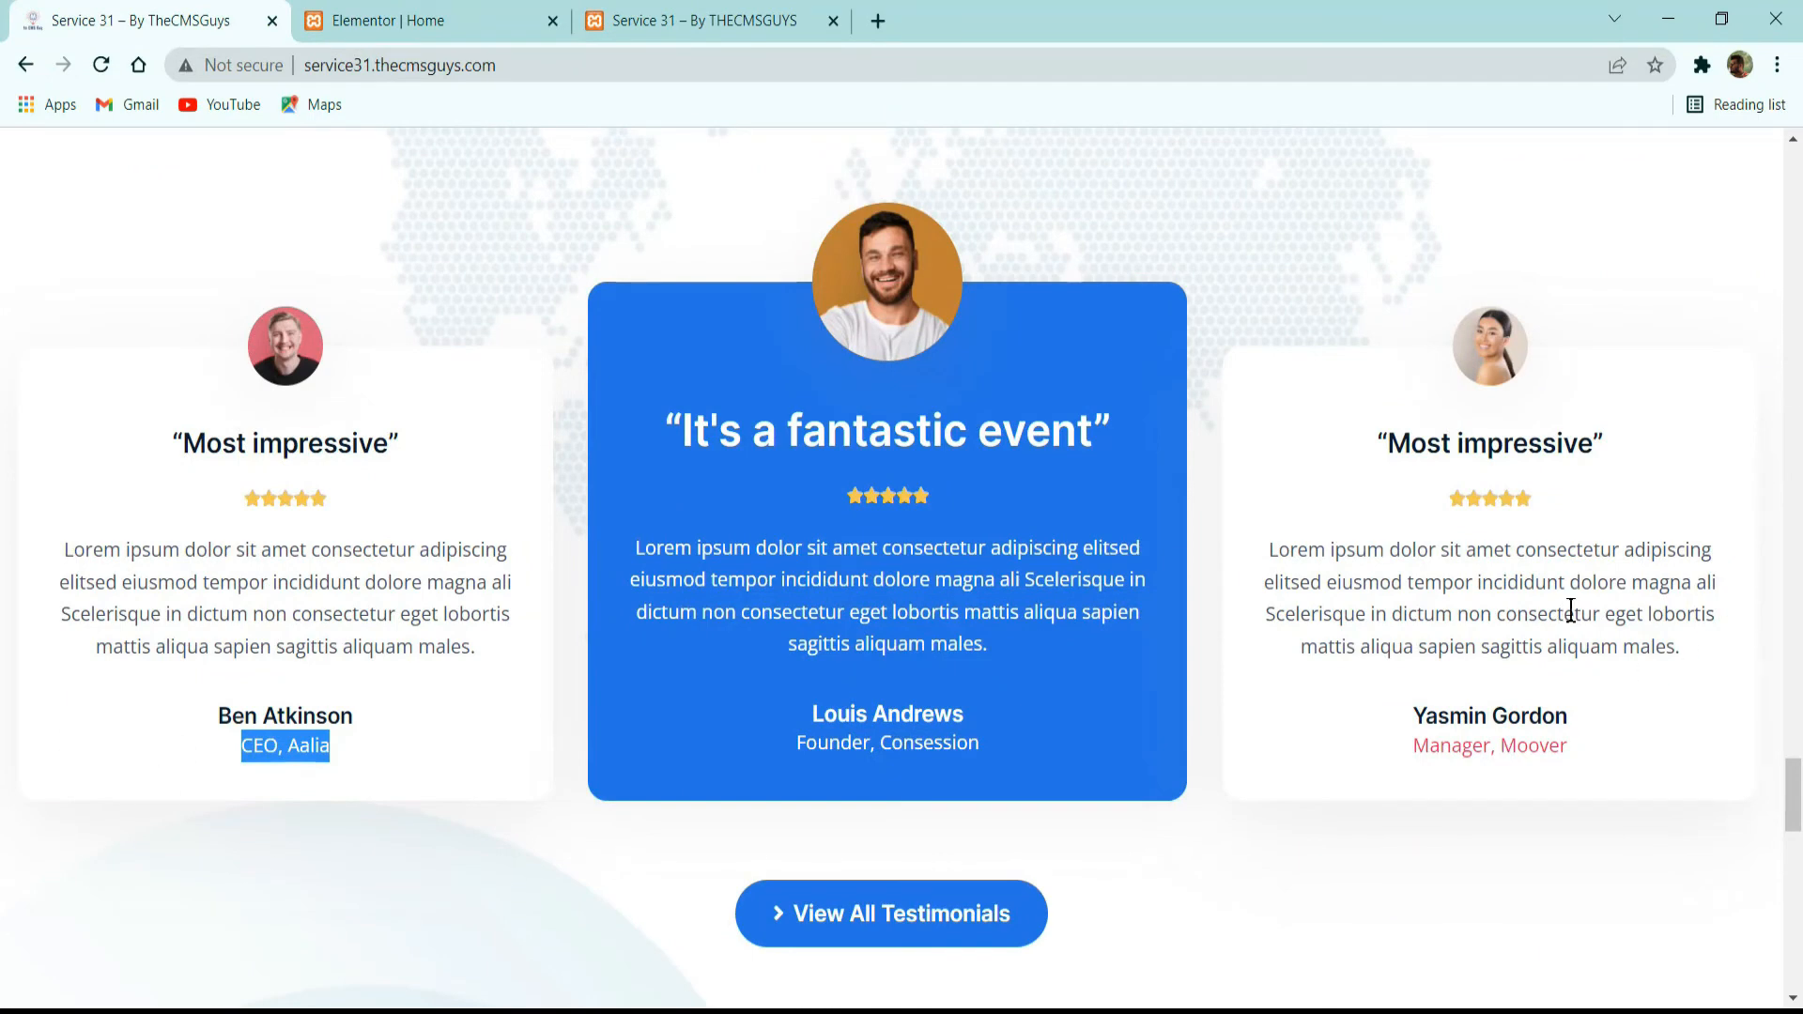
left_click(413, 21)
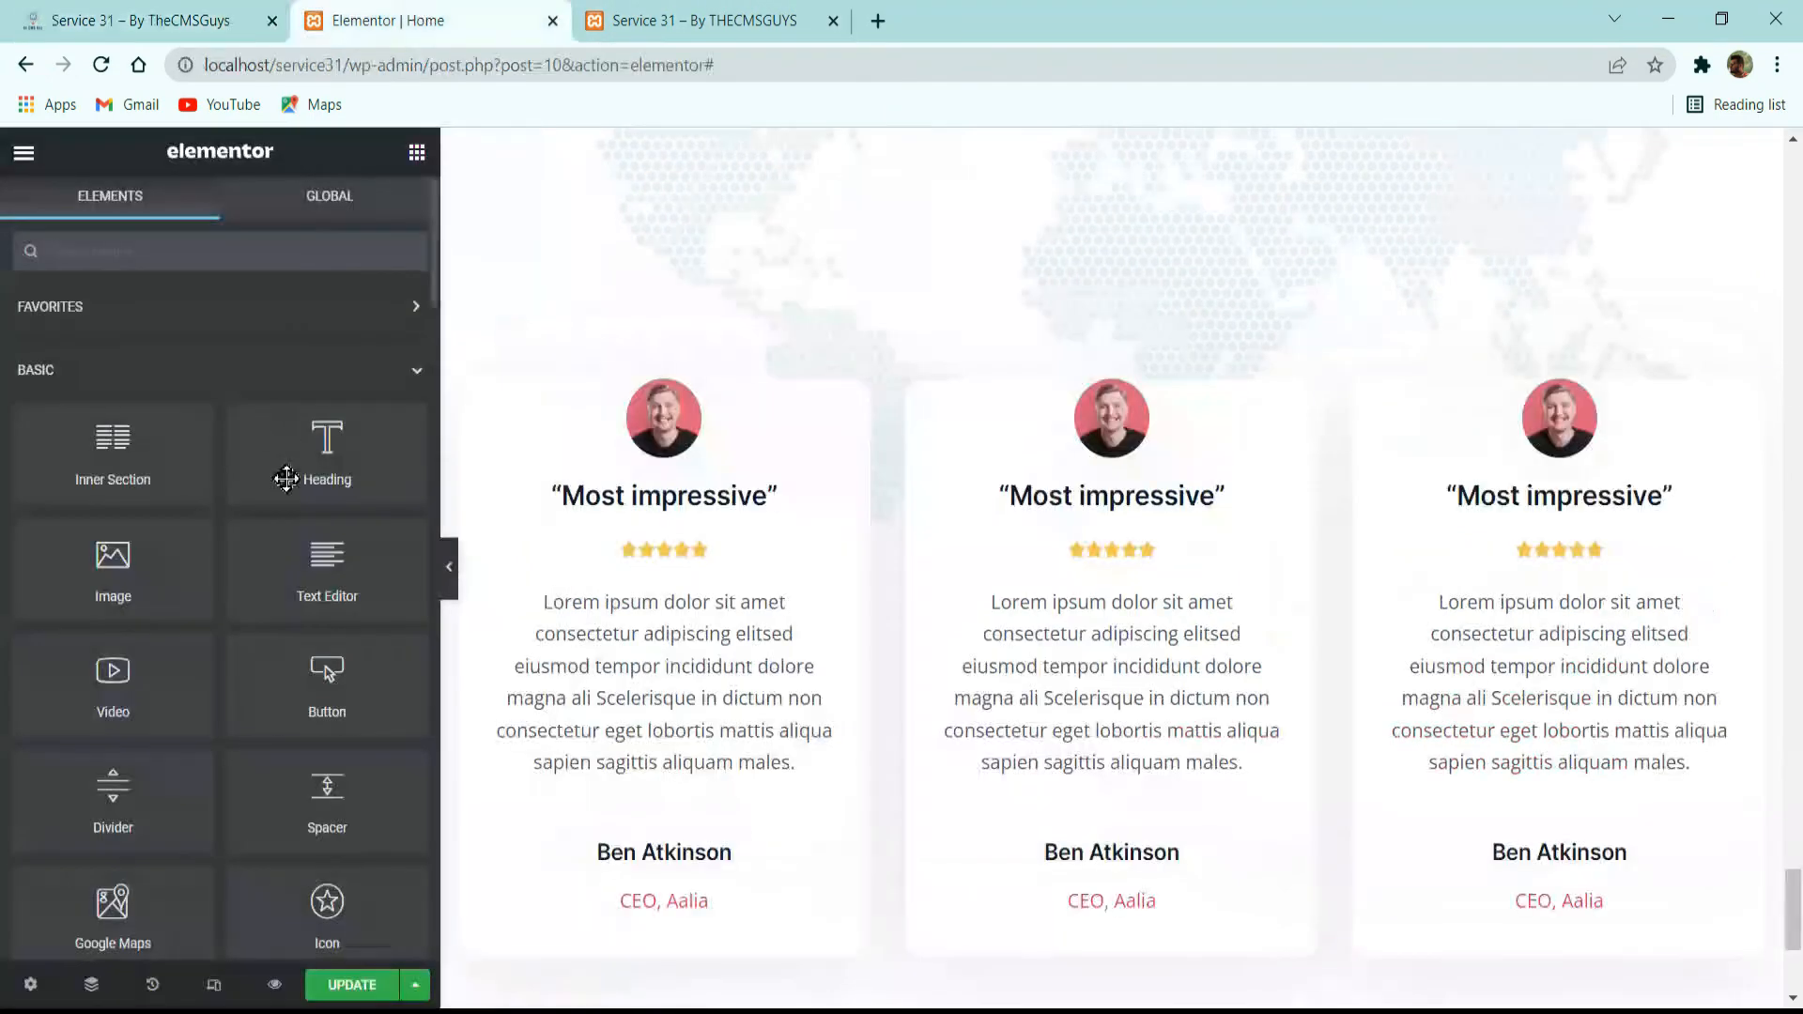
left_click(443, 575)
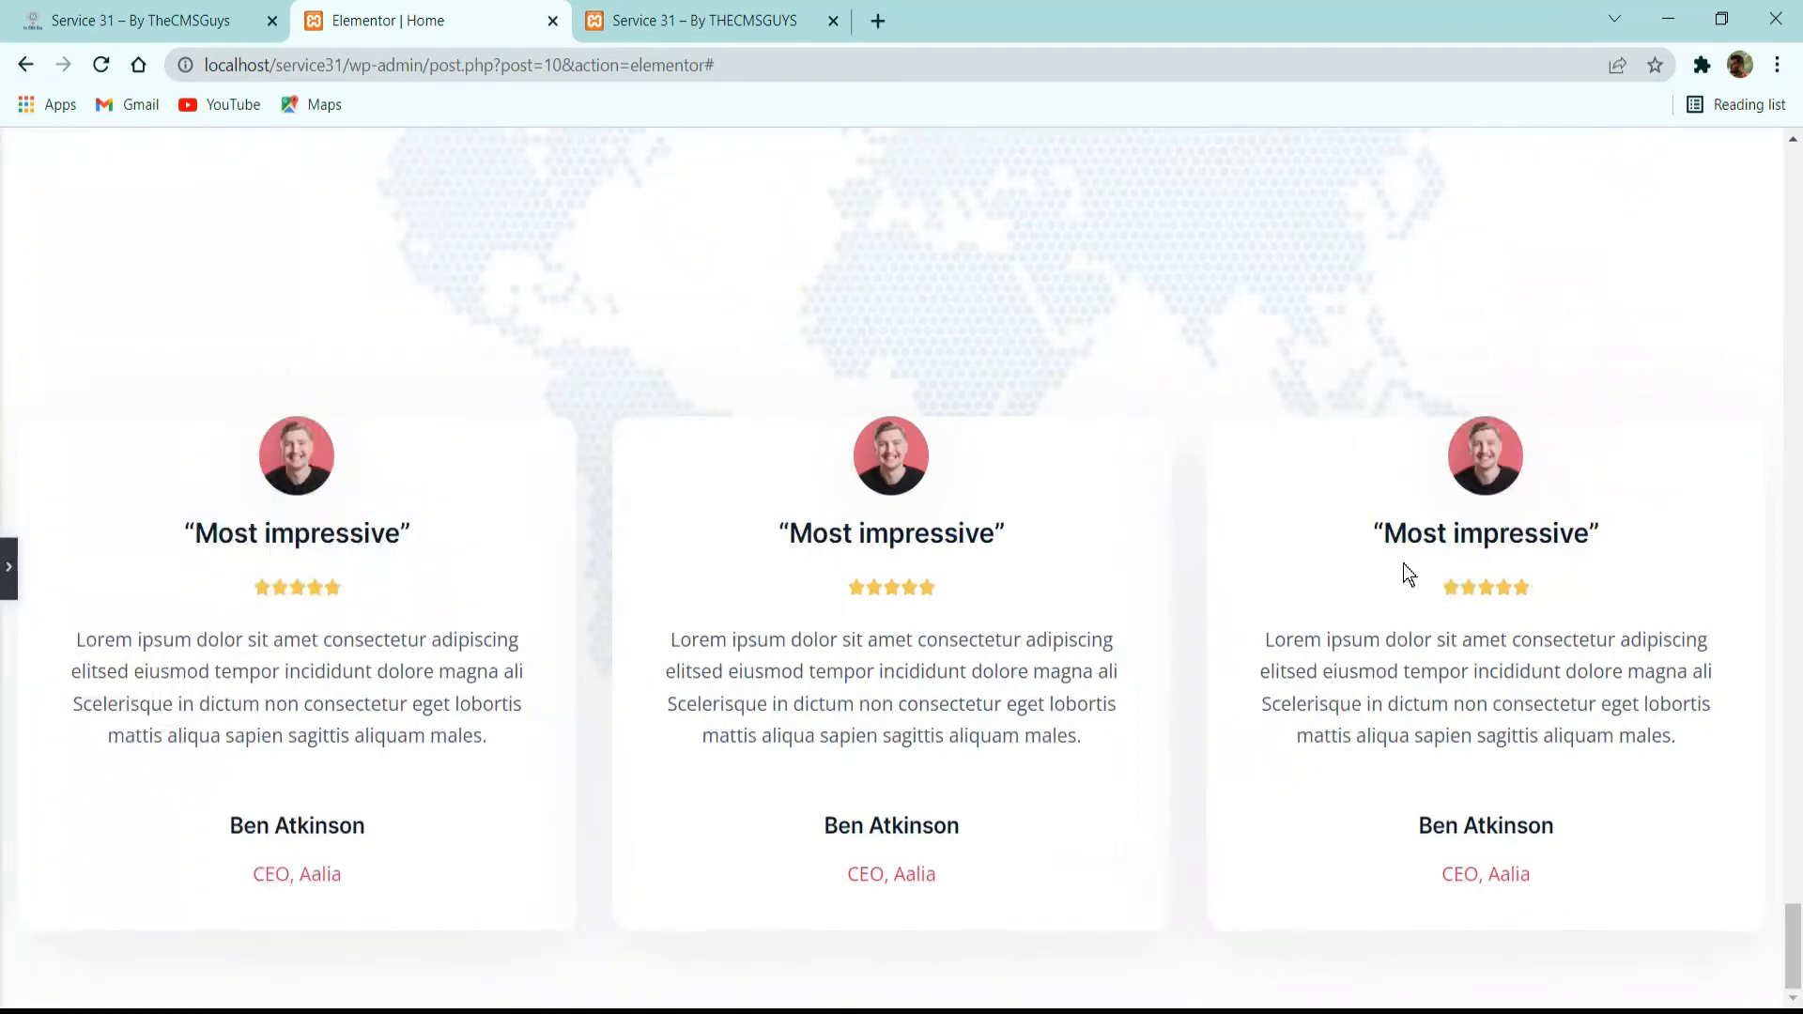
key("ctrl+p")
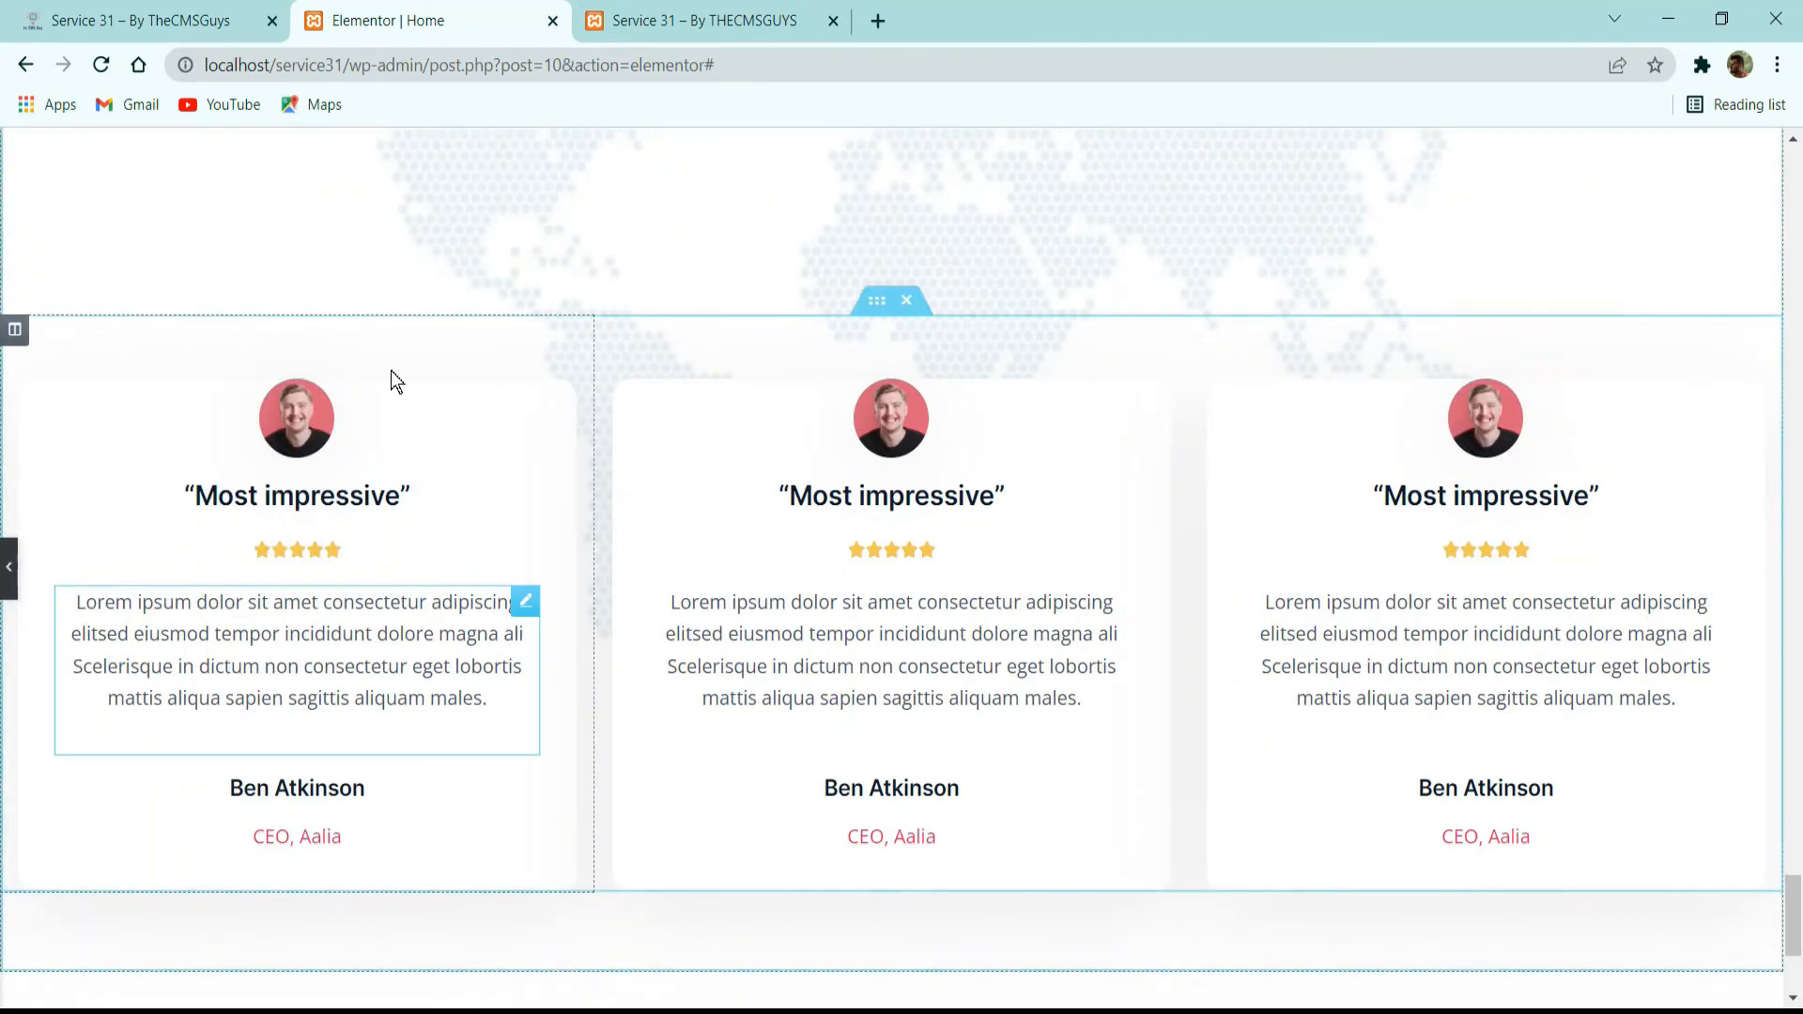
left_click(703, 425)
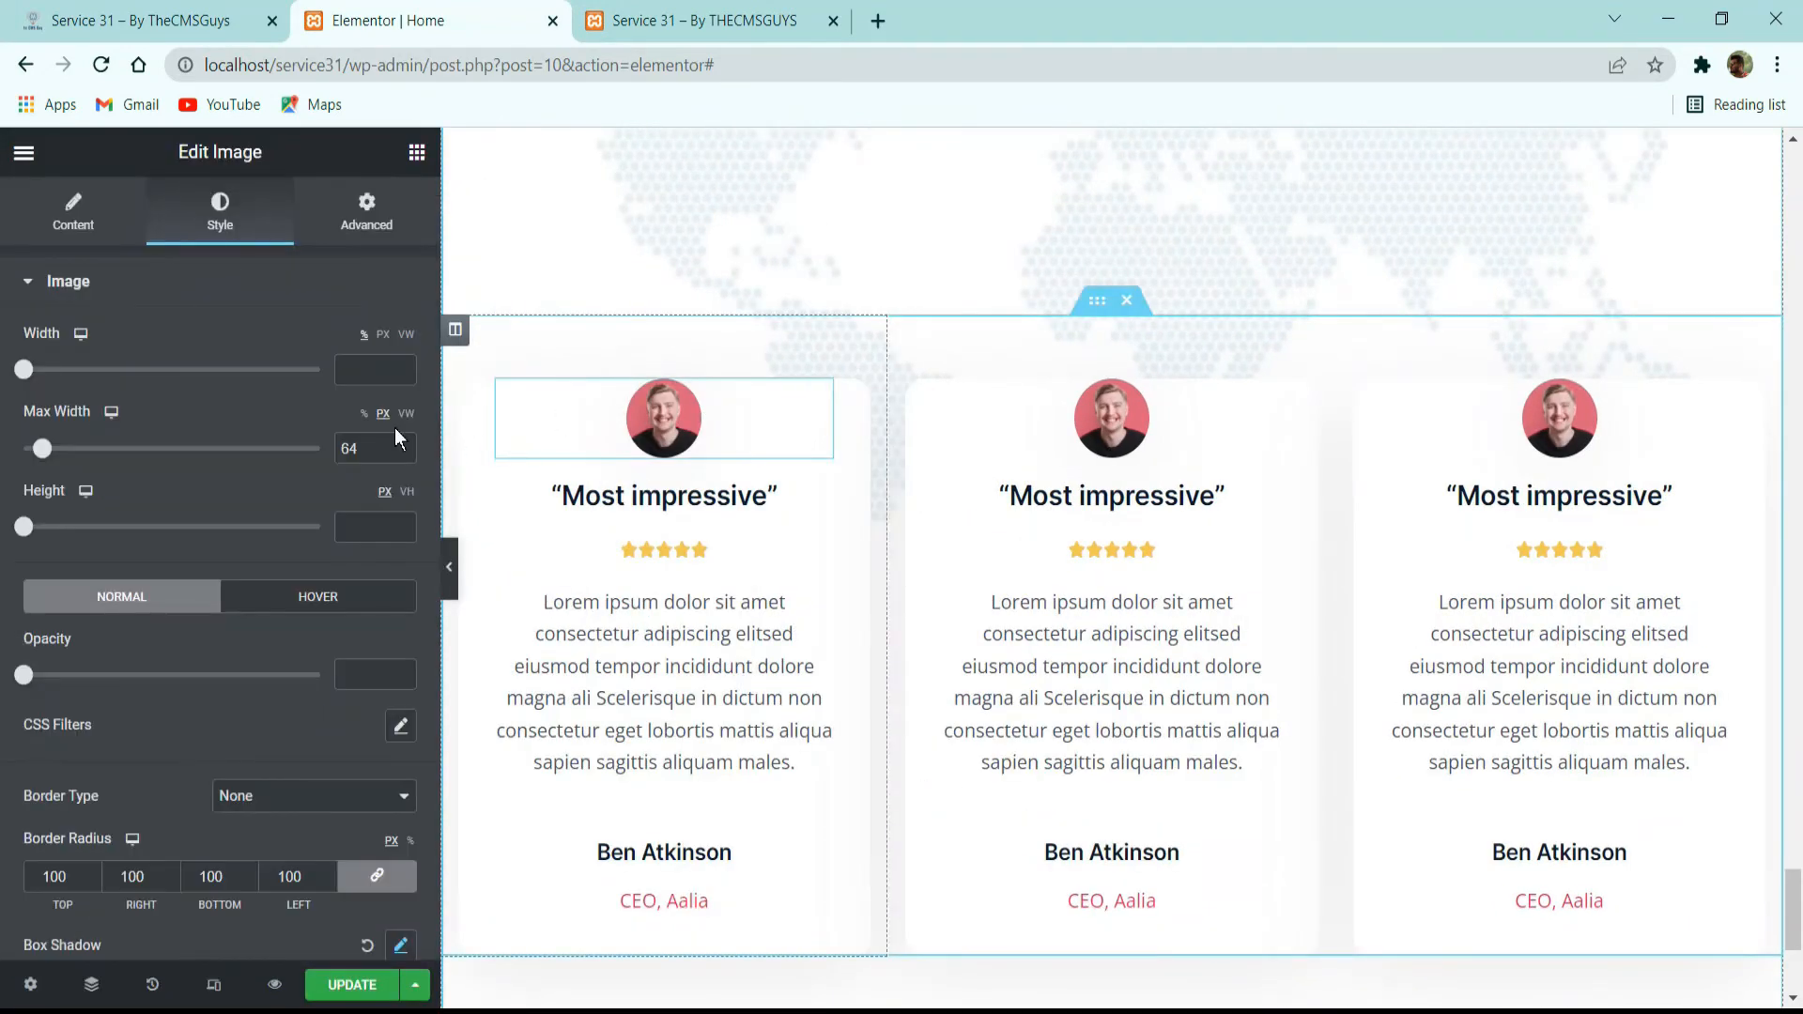
left_click(366, 208)
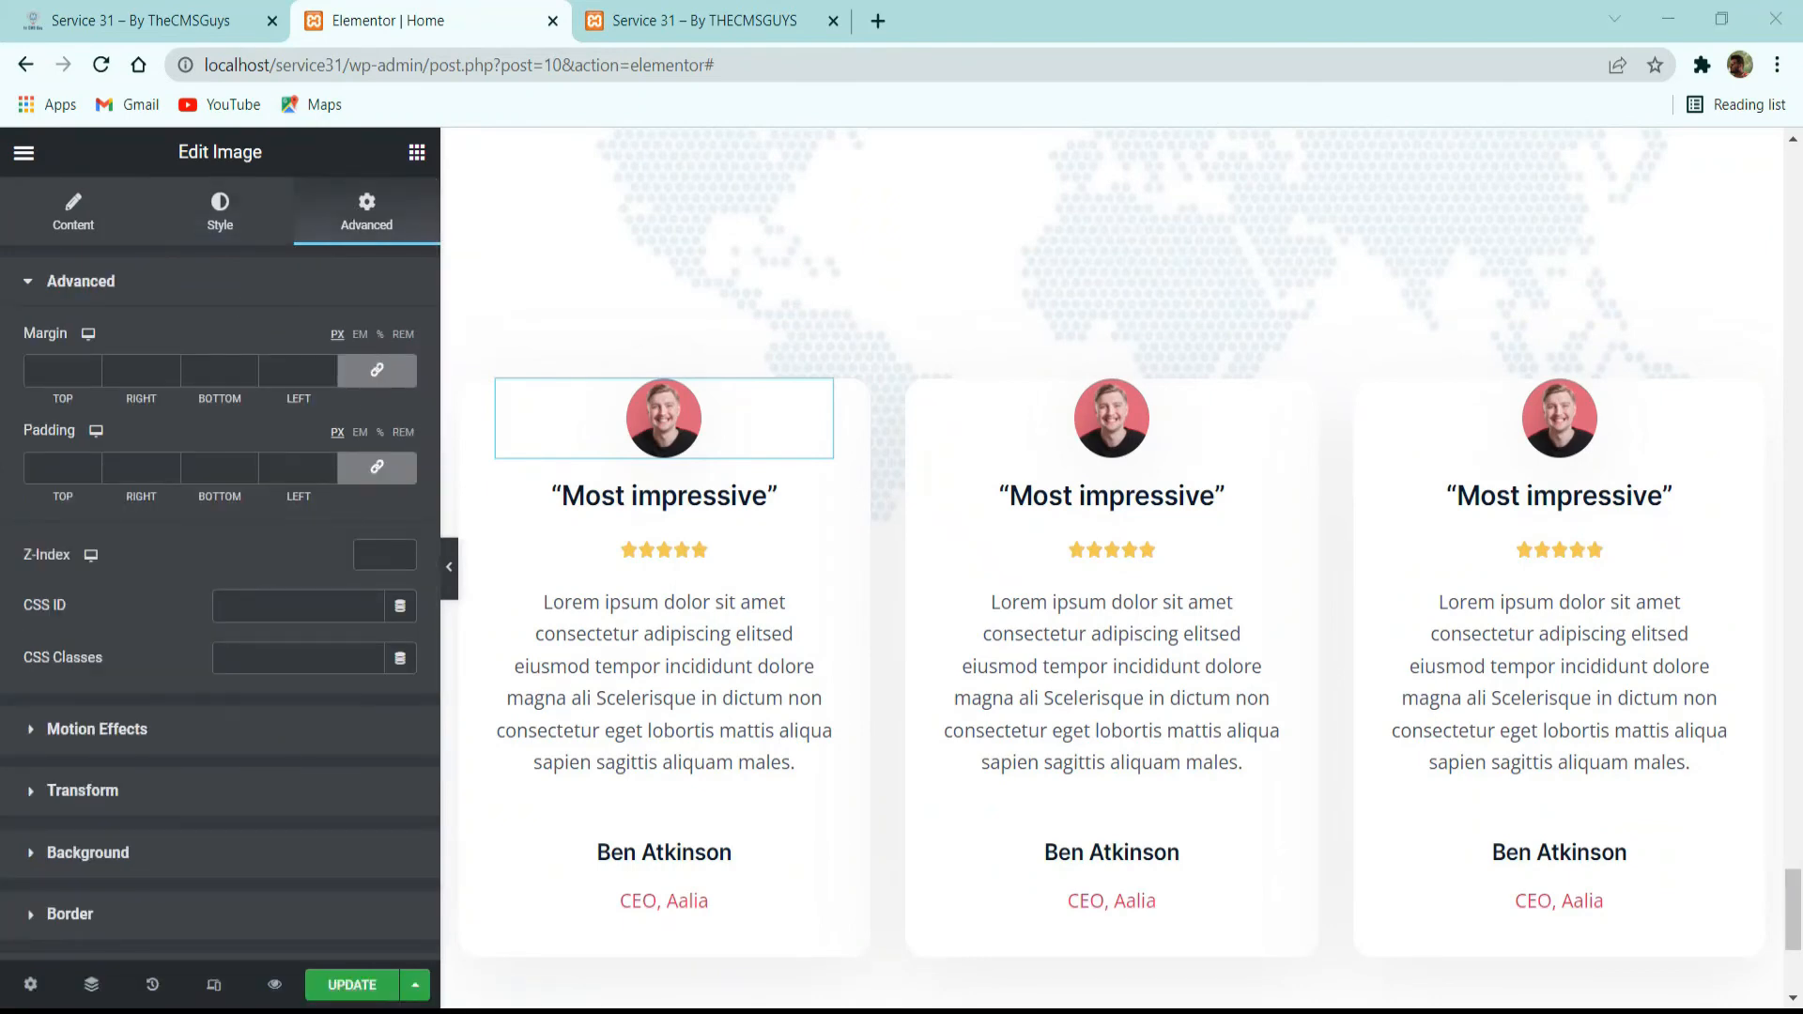
left_click(376, 370)
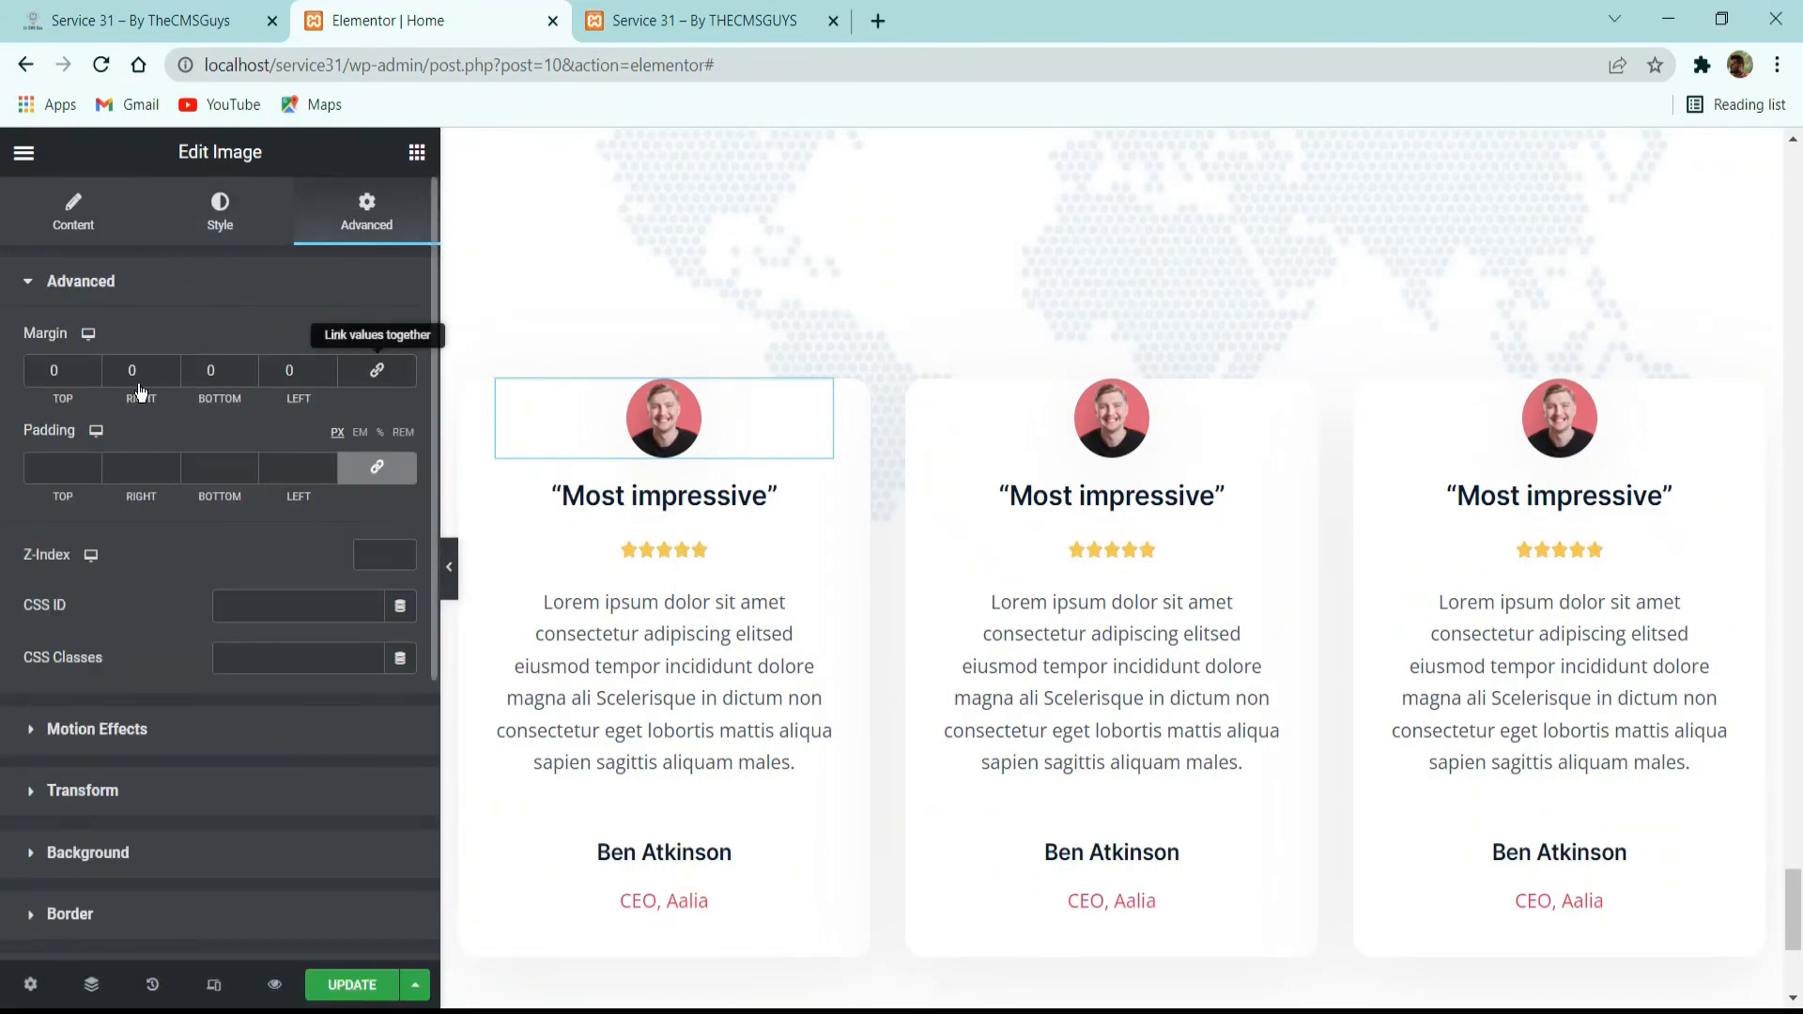
left_click(92, 373)
type("2")
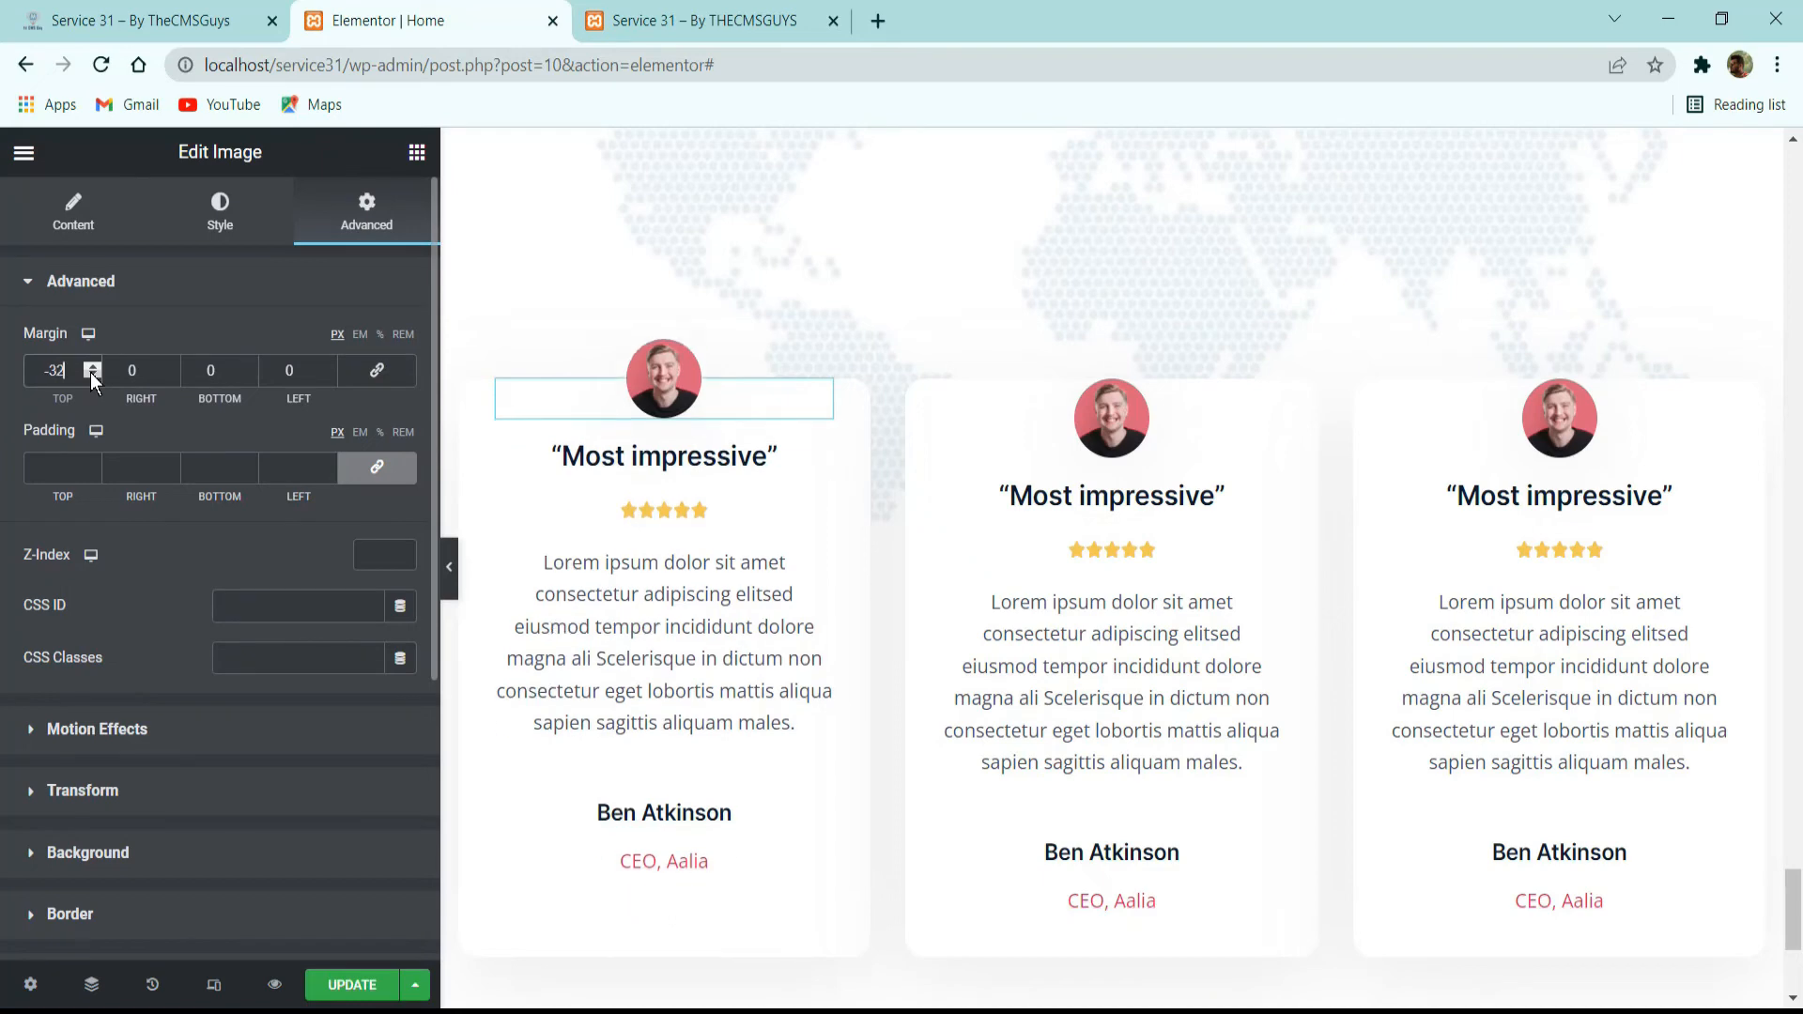
Set the first card's avatar bottom margin to 16 px and apply that avatar's style to the third card's avatar.
double_click(224, 370)
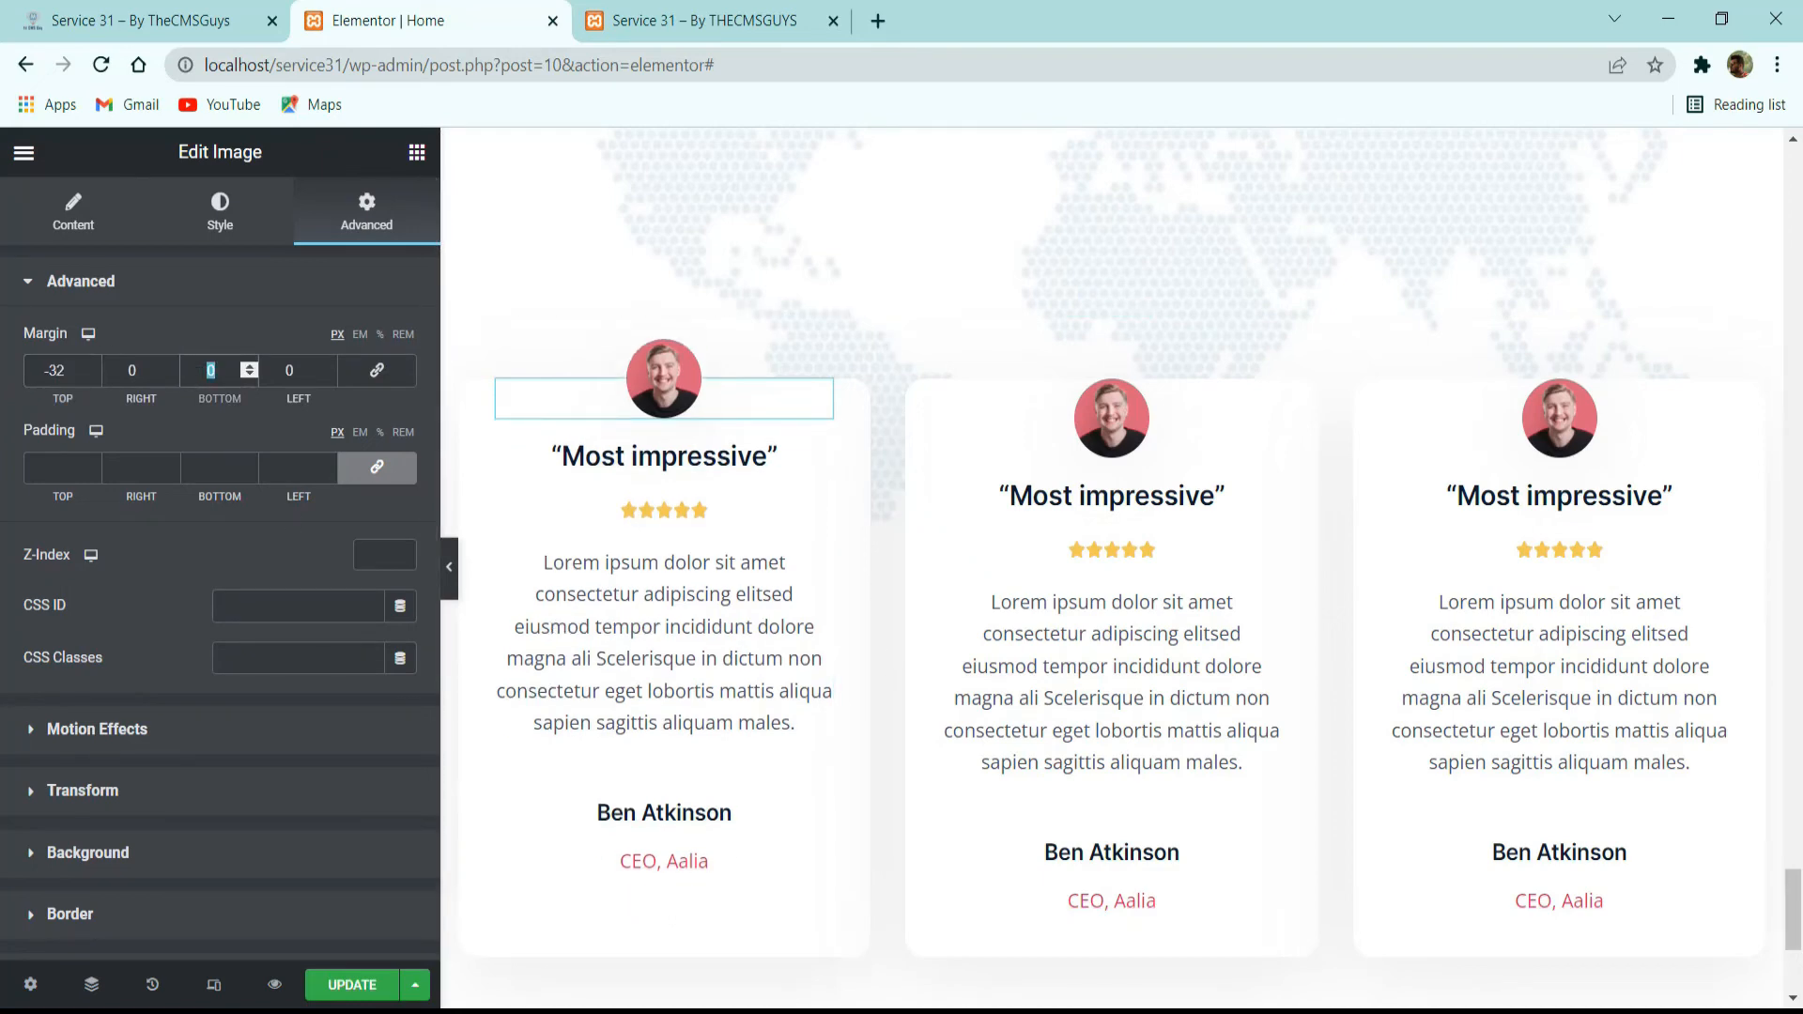
type("16")
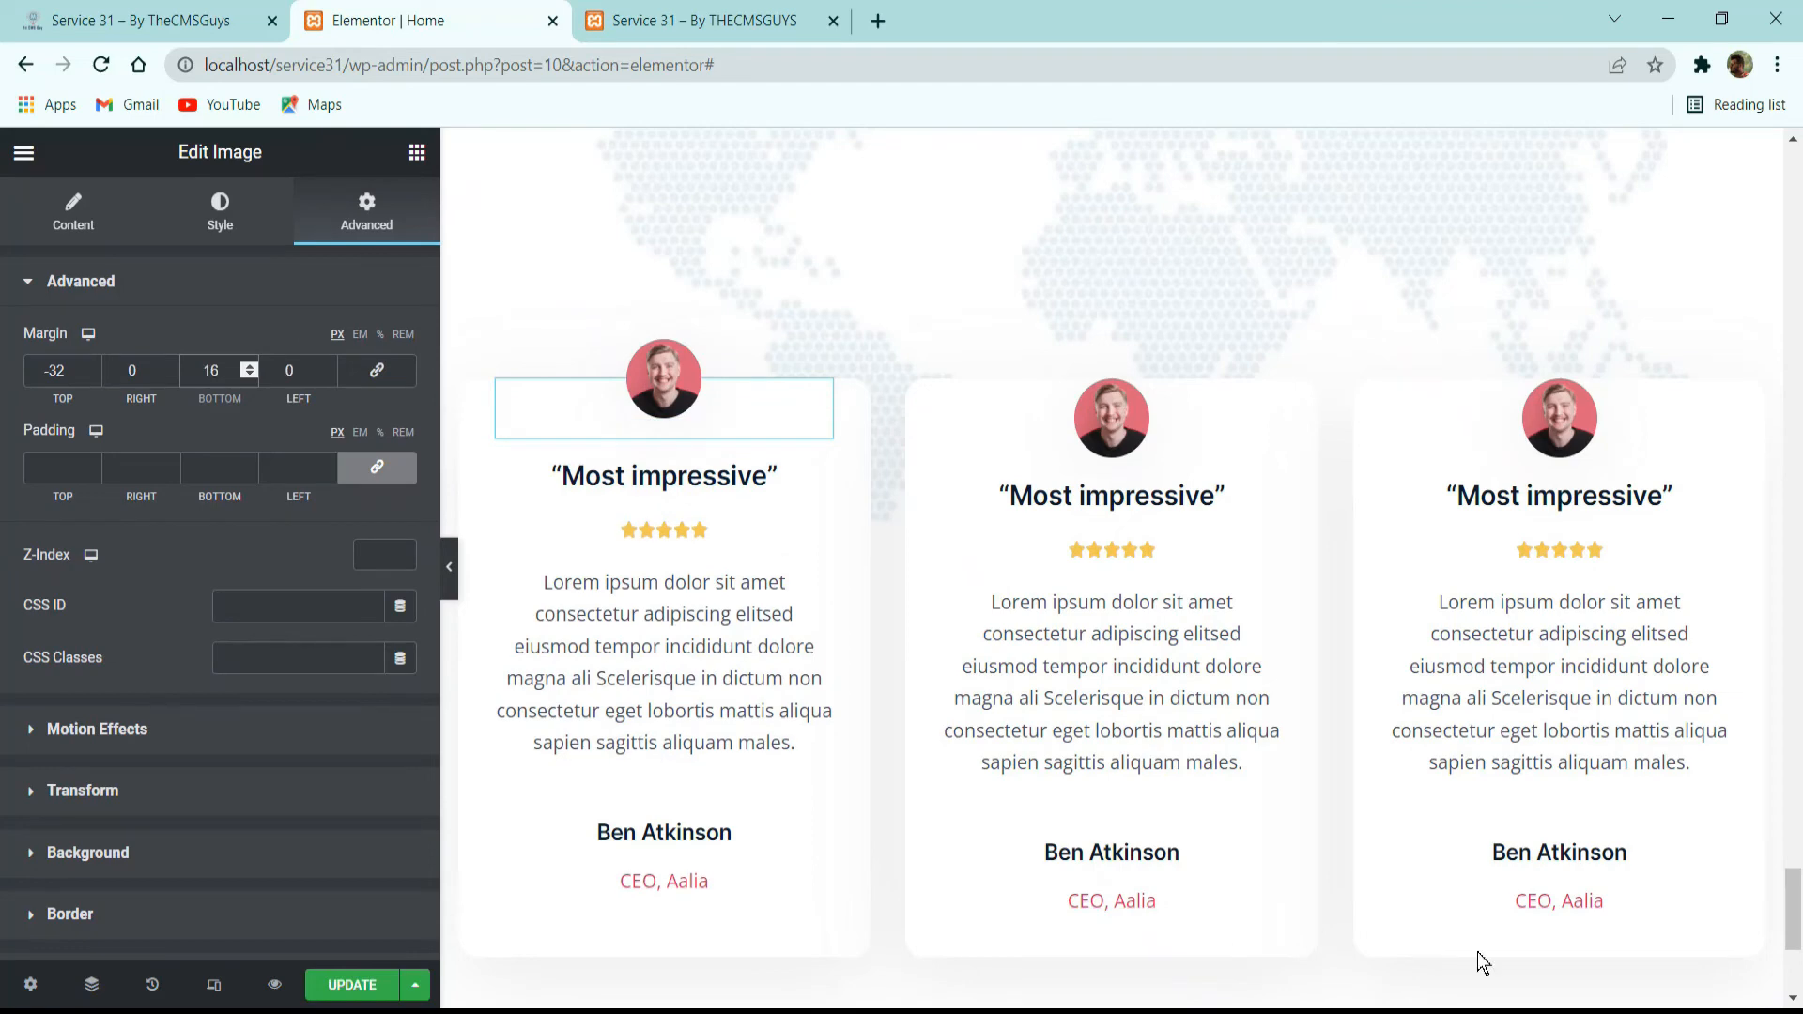
right_click(683, 406)
left_click(704, 505)
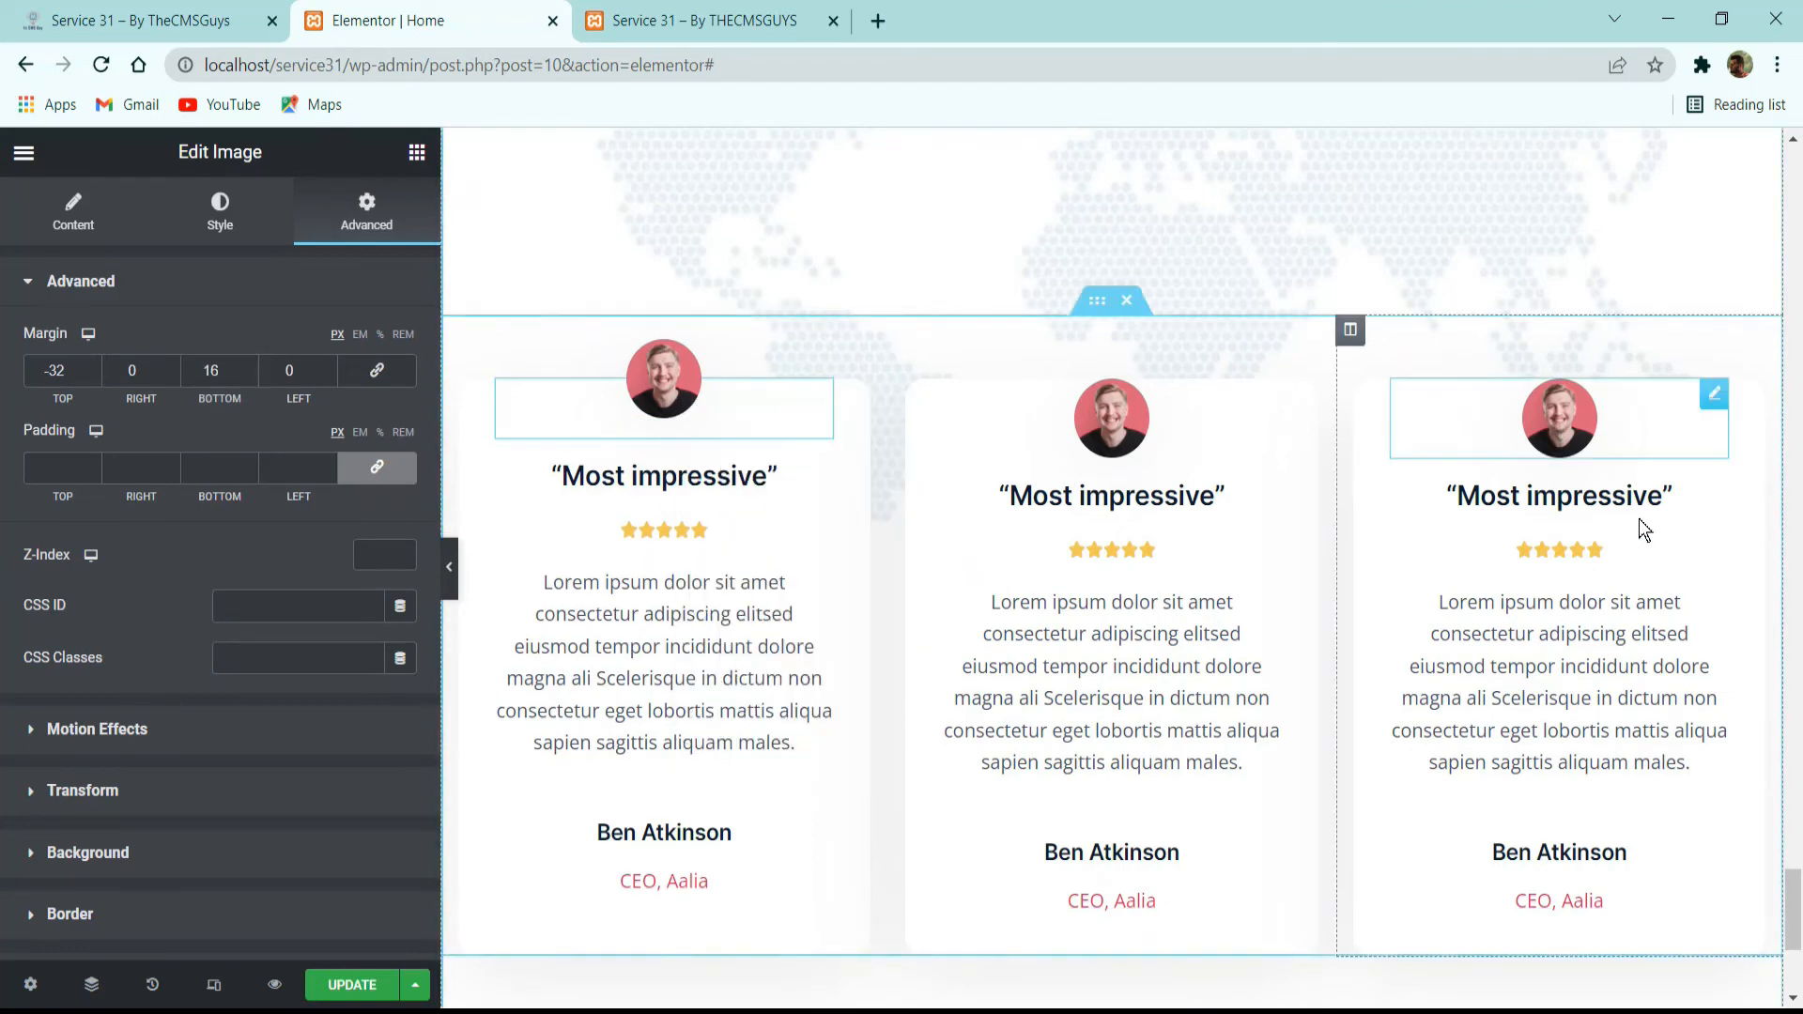
right_click(1559, 416)
left_click(1612, 588)
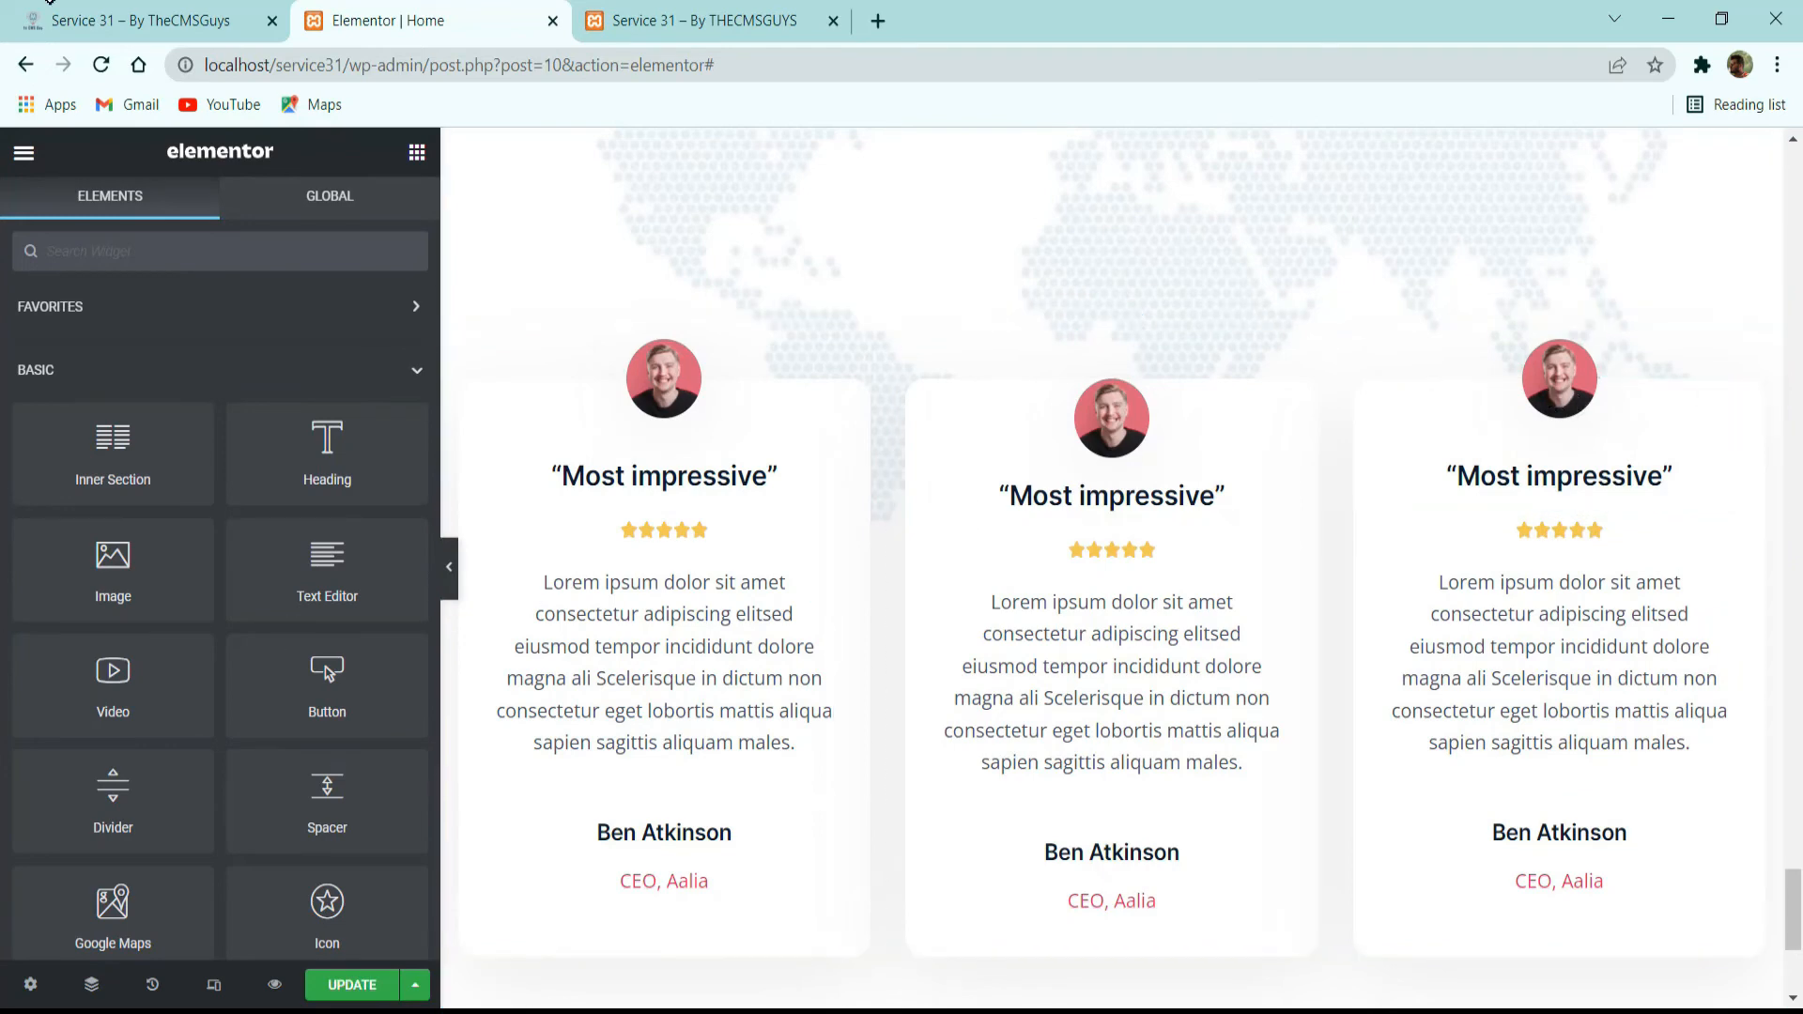
Compare the cards with the reference site and set the middle testimonial column's width to 35%.
left_click(141, 21)
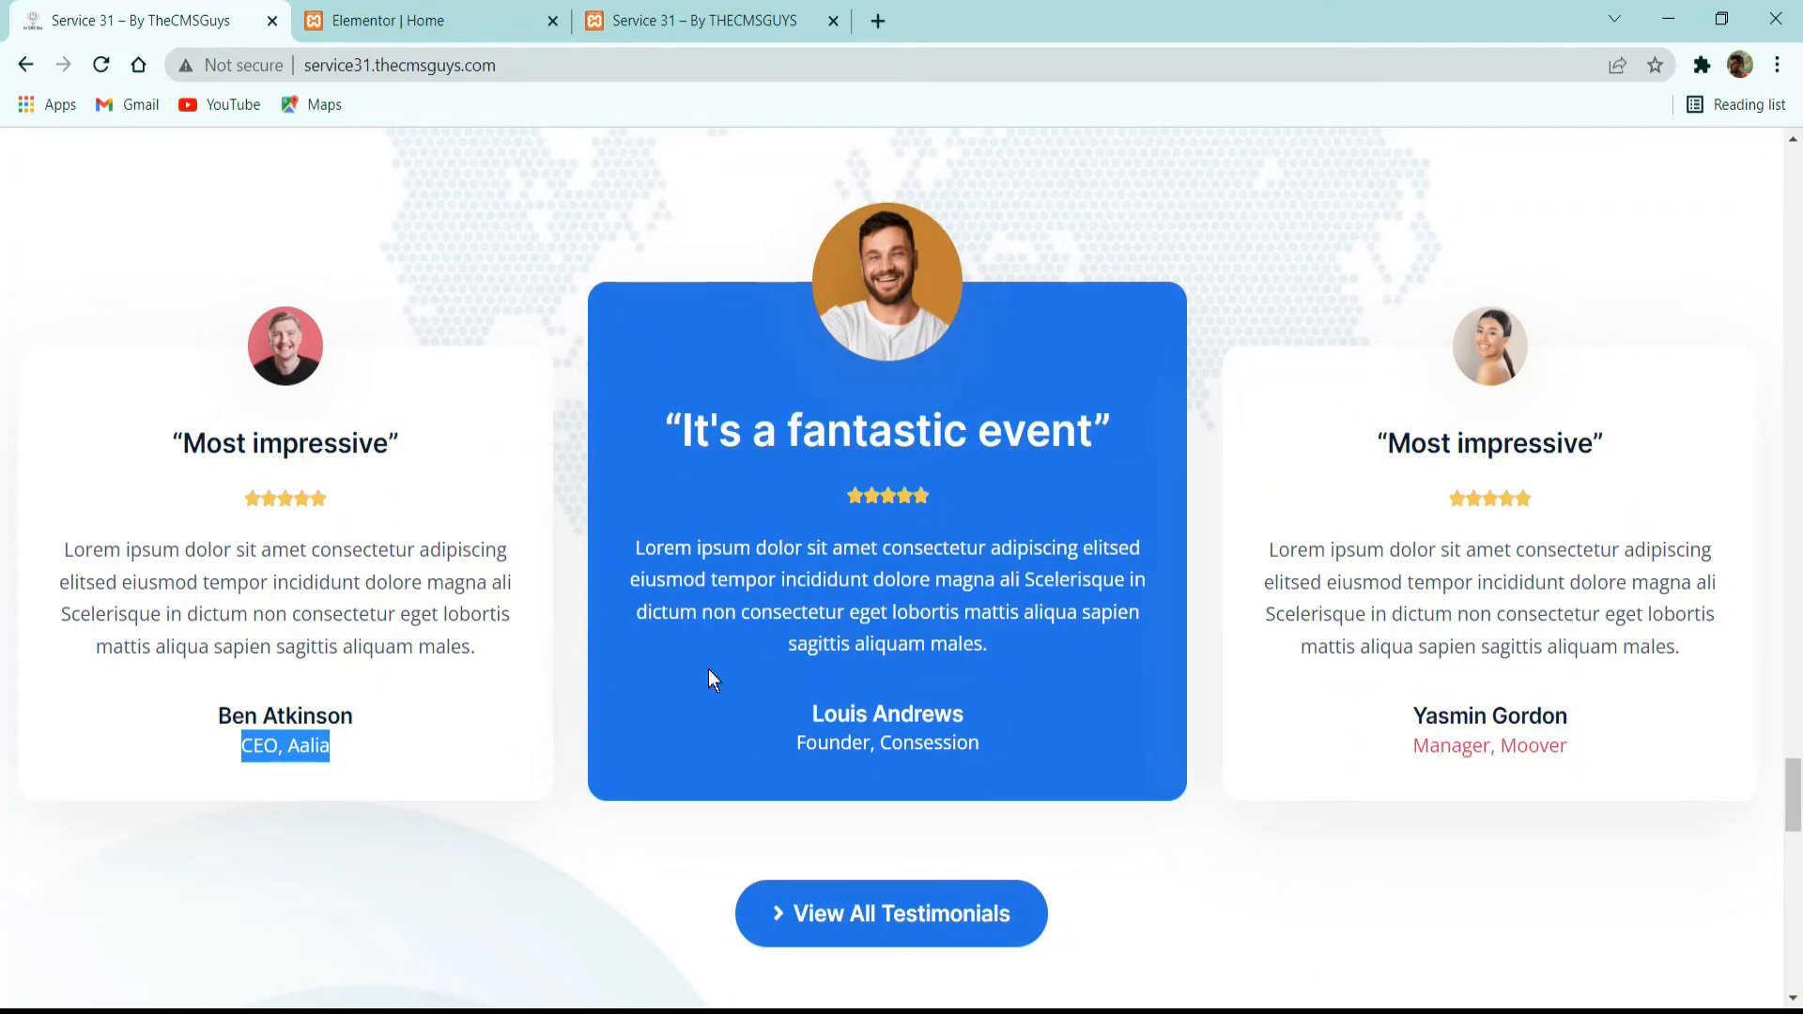
left_click(502, 10)
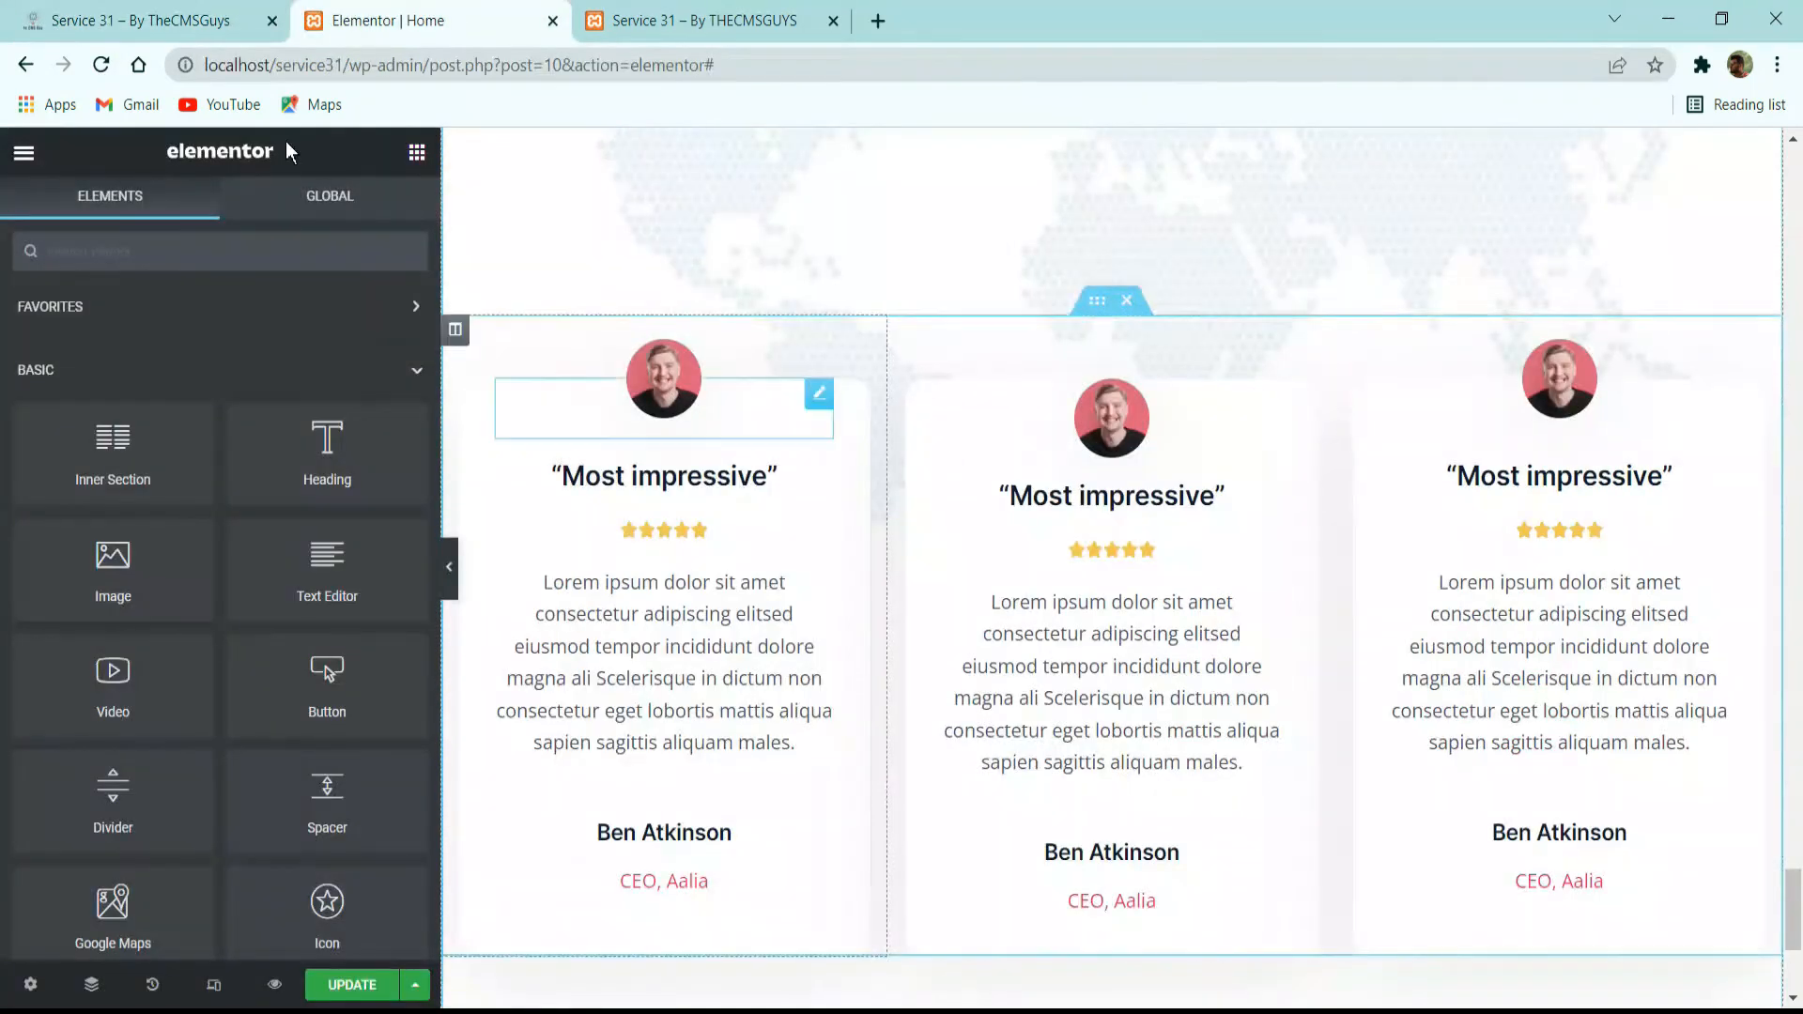
left_click(225, 26)
left_click(381, 11)
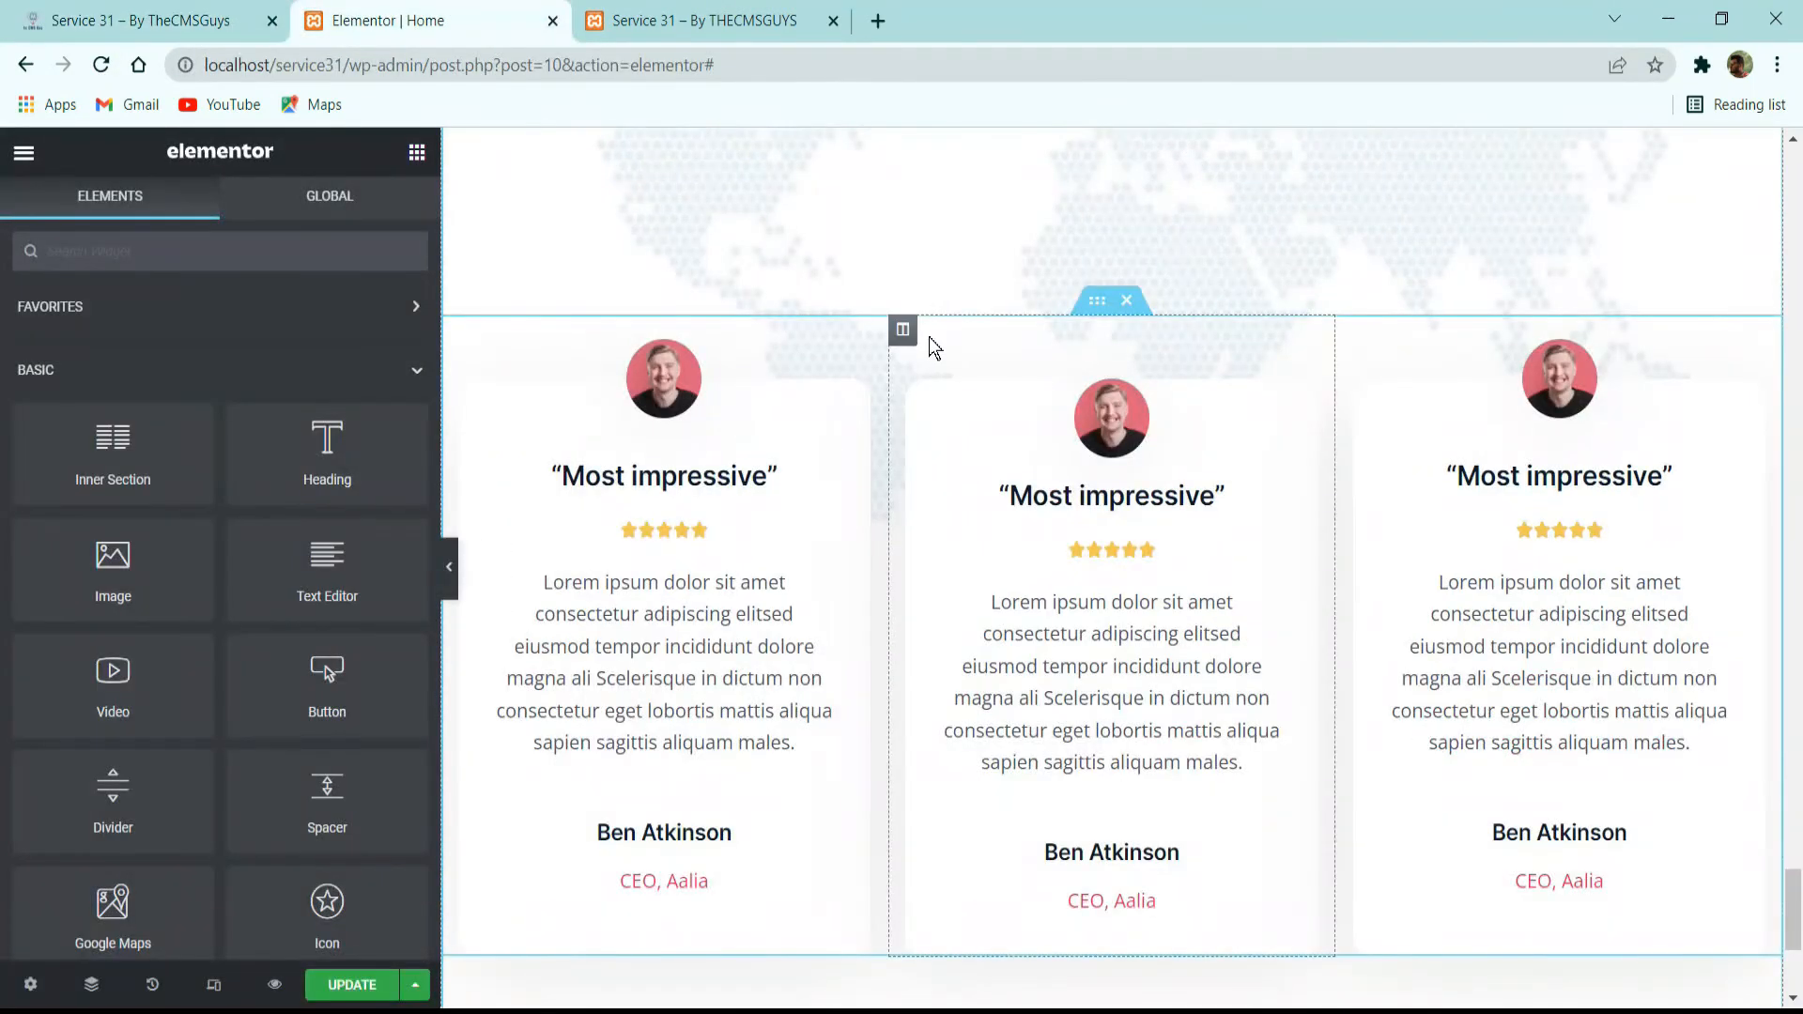
left_click(902, 329)
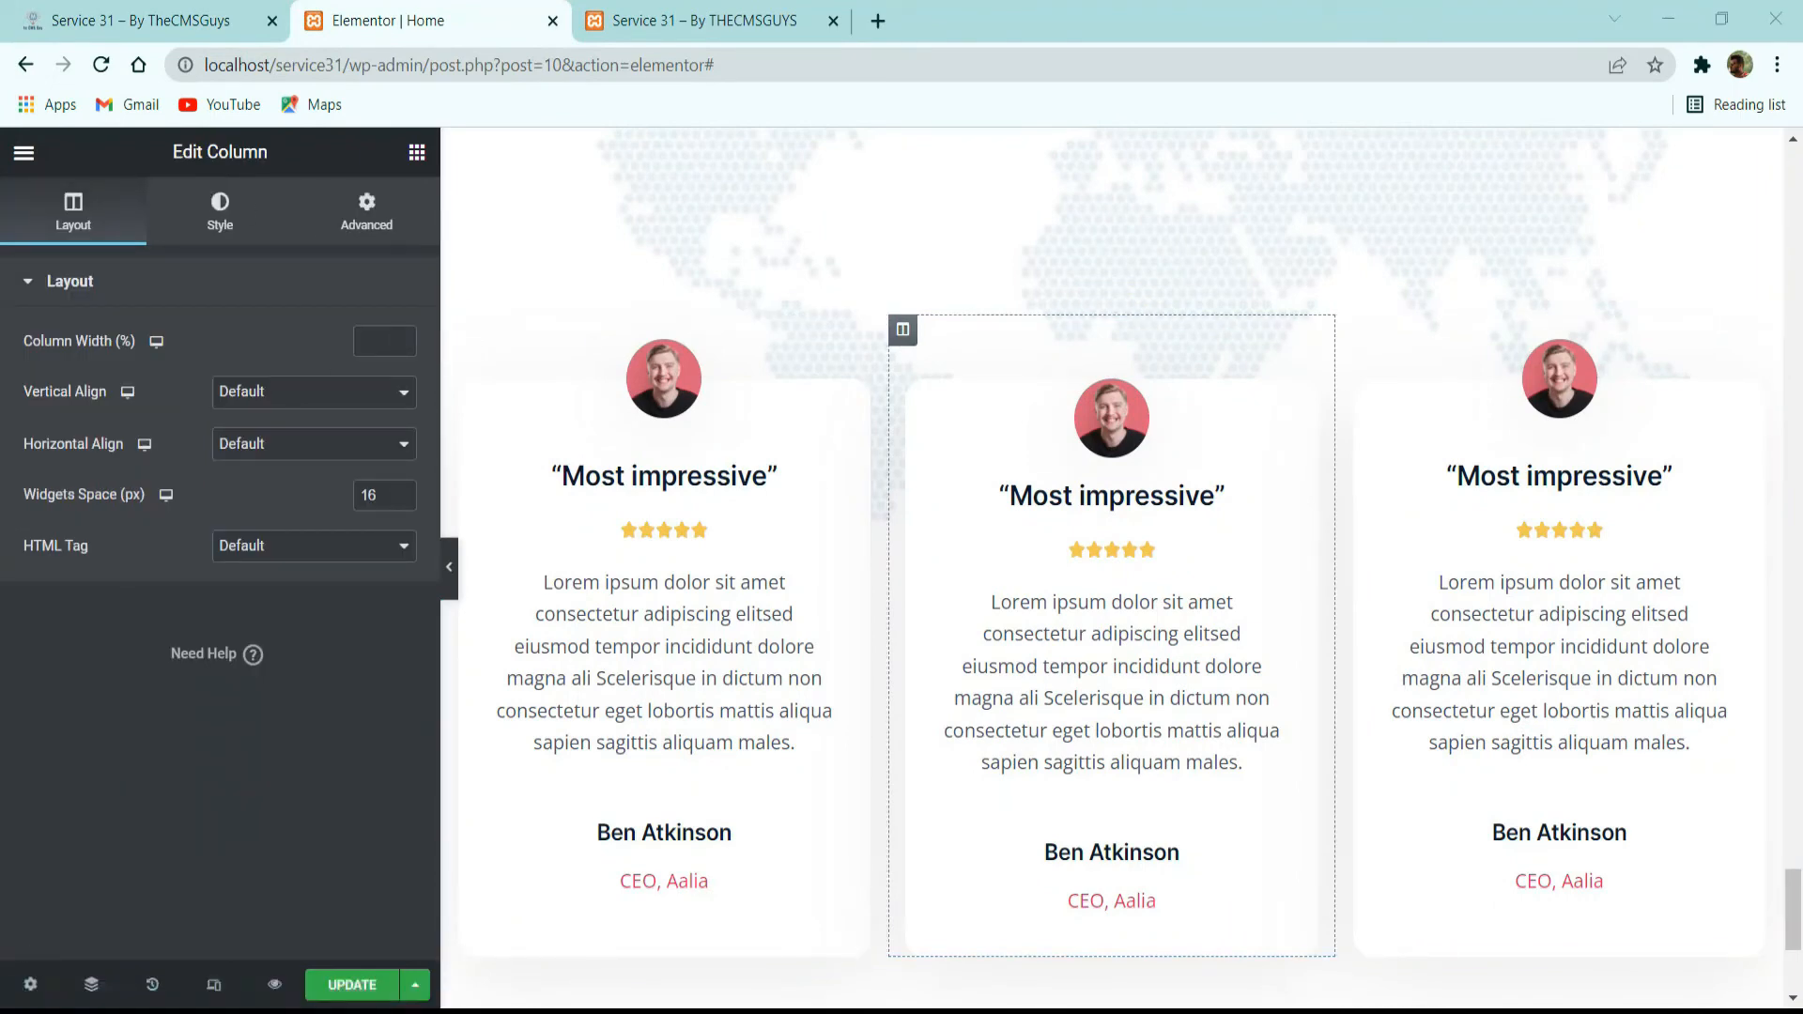
left_click(381, 341)
type("35")
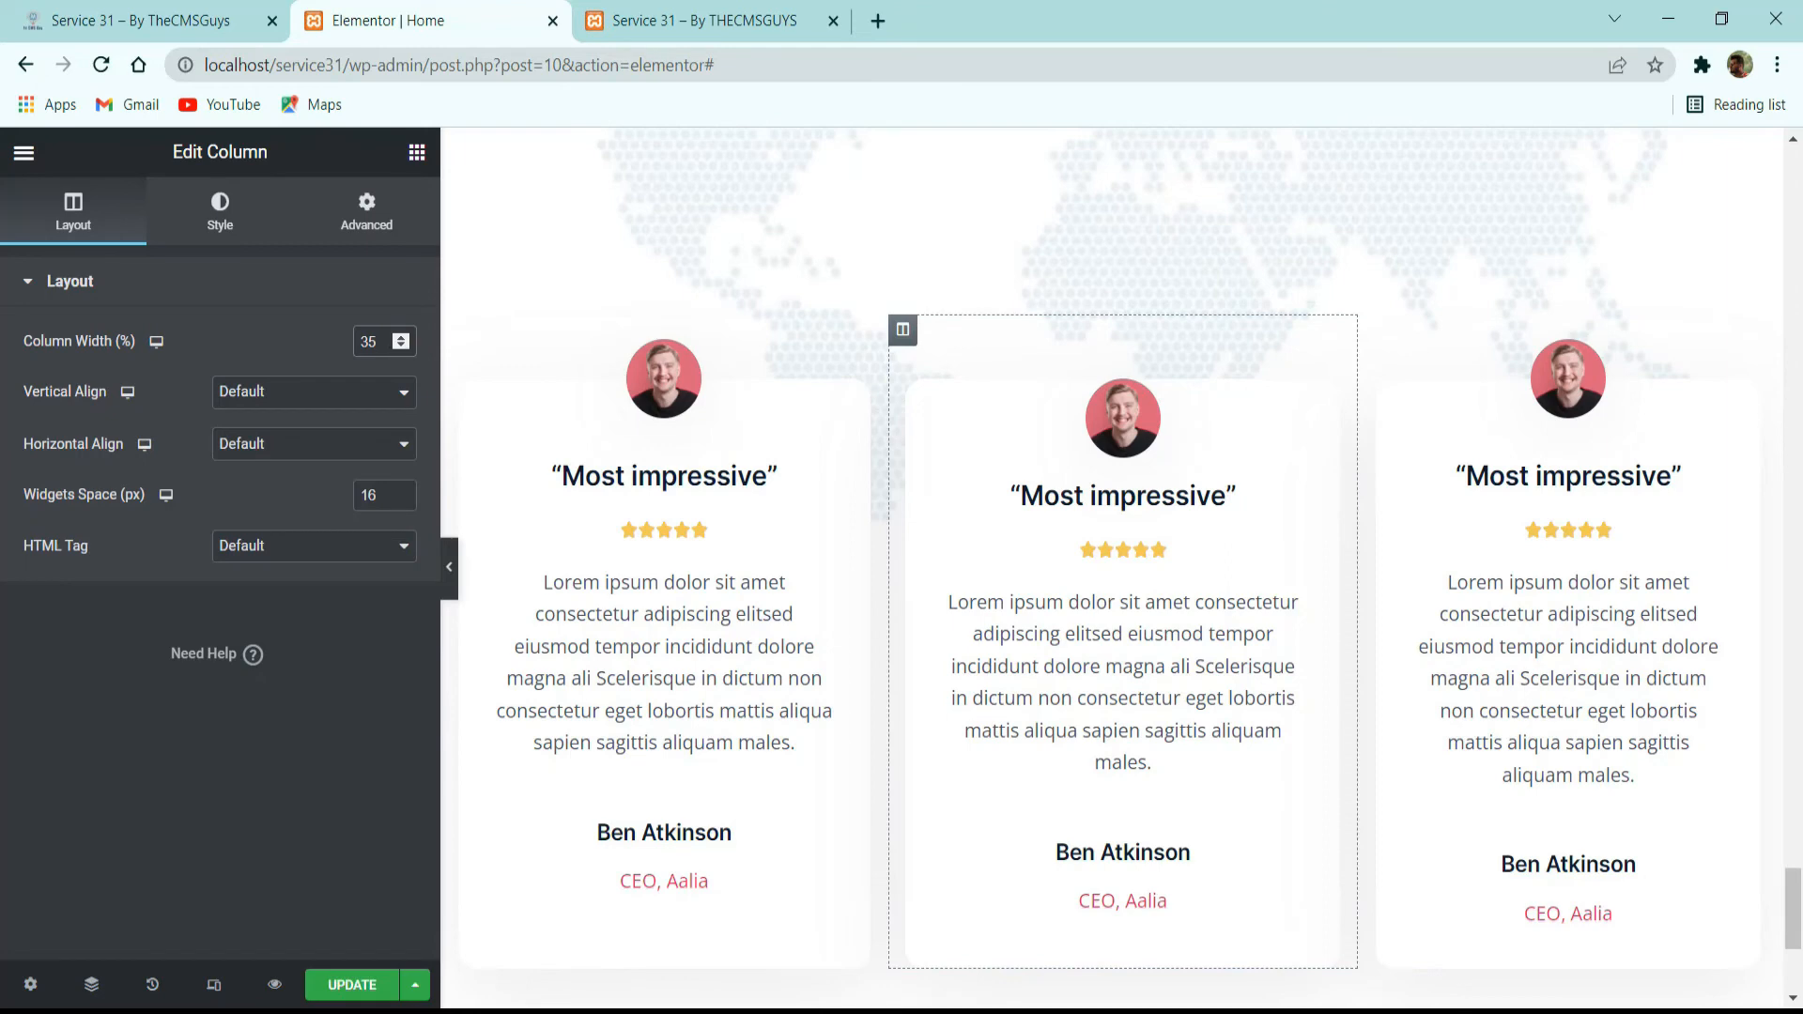
Give the middle testimonial column the global Secondary background color and set its top margin to 0.
left_click(220, 213)
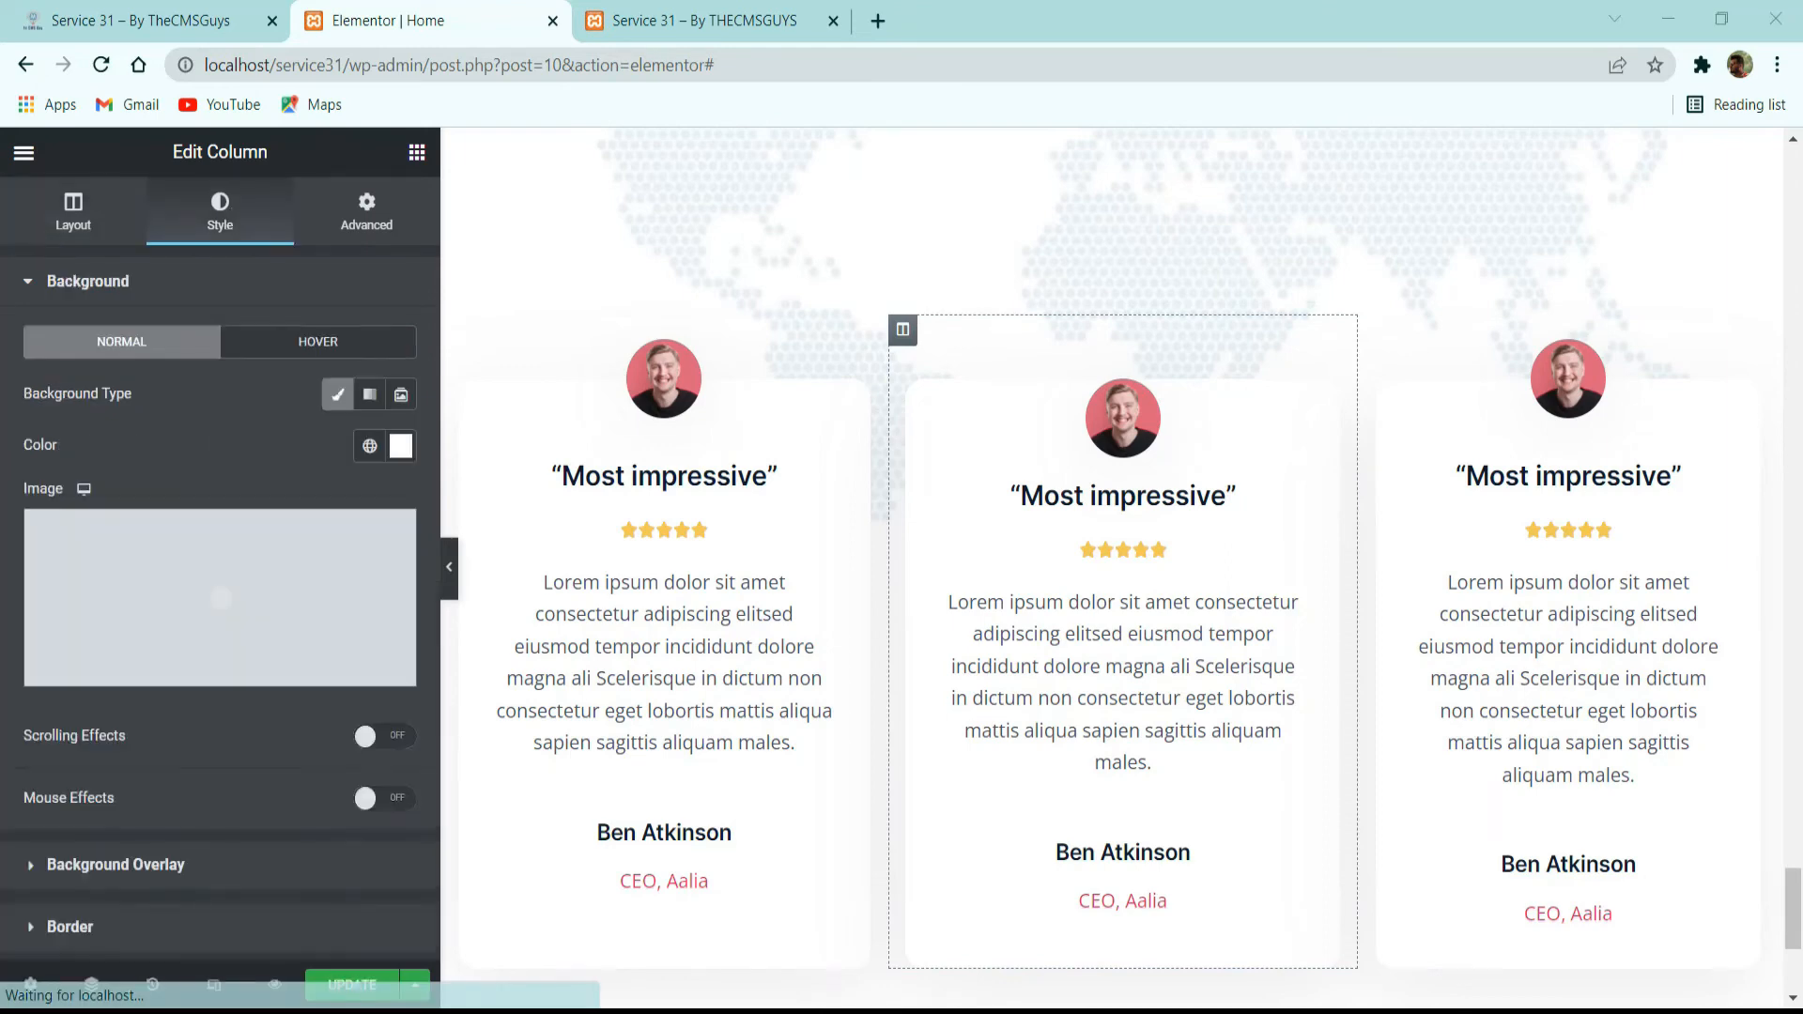
left_click(369, 446)
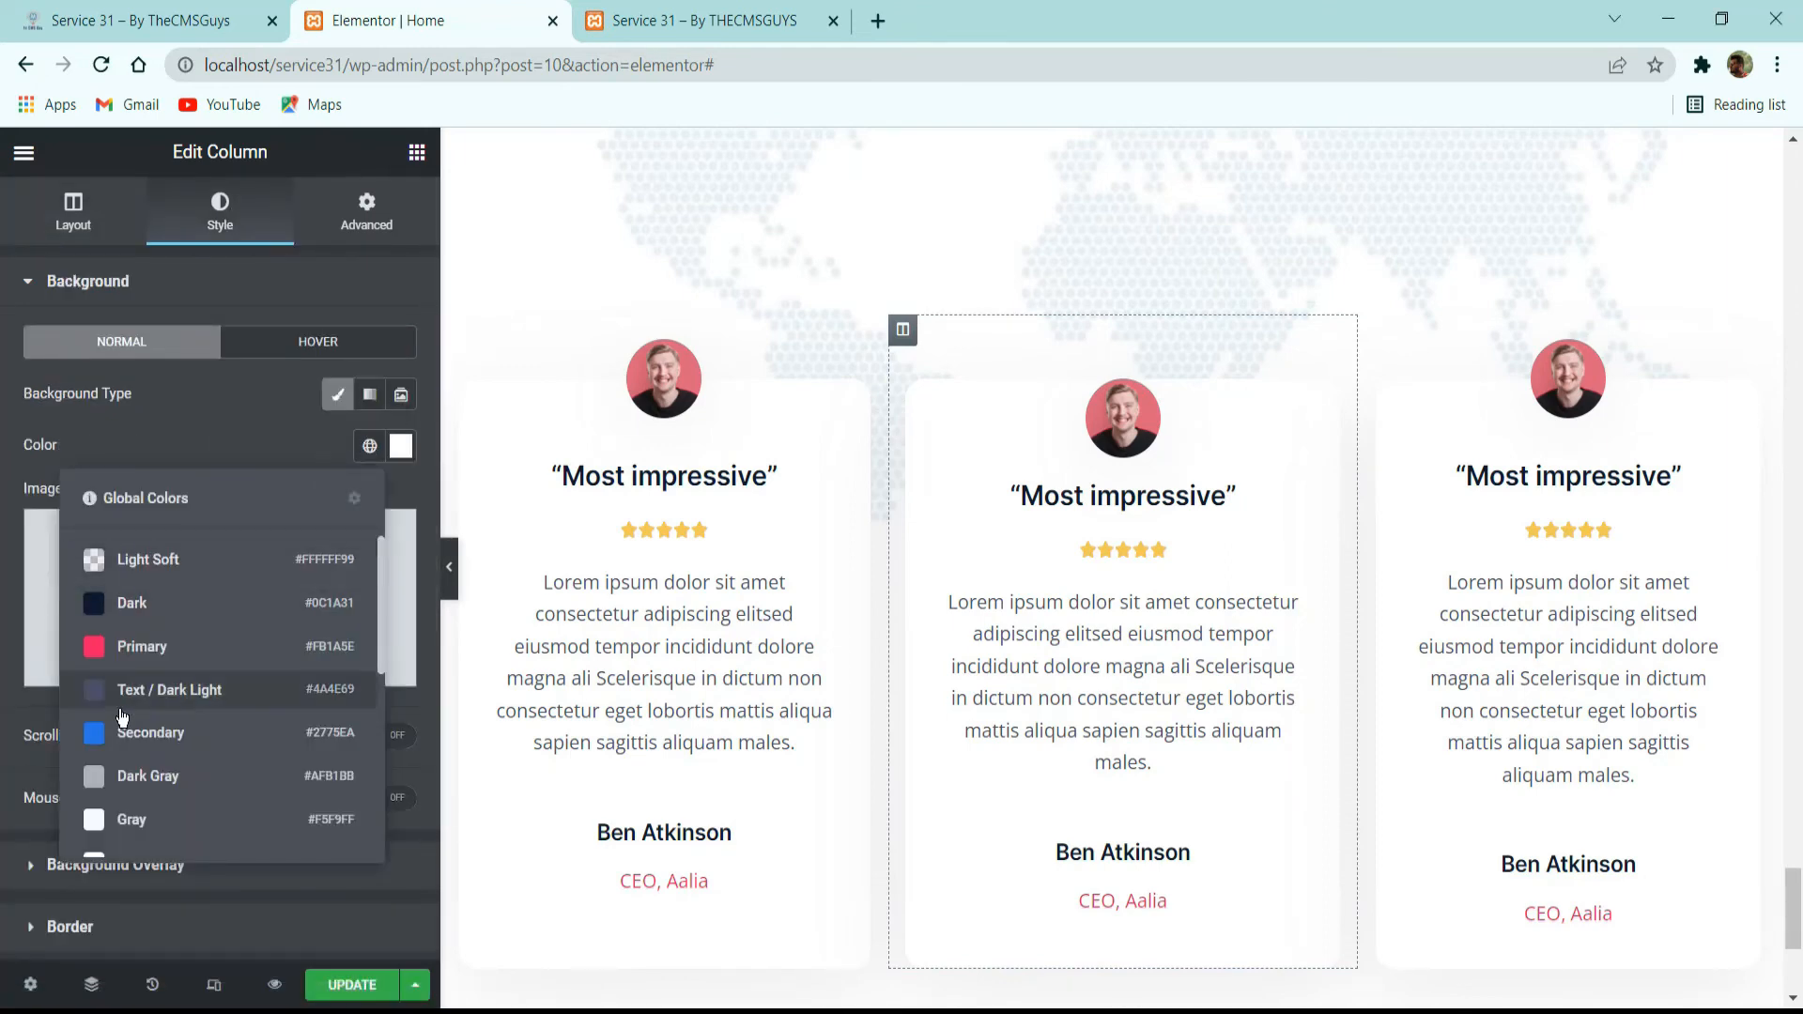
left_click(119, 747)
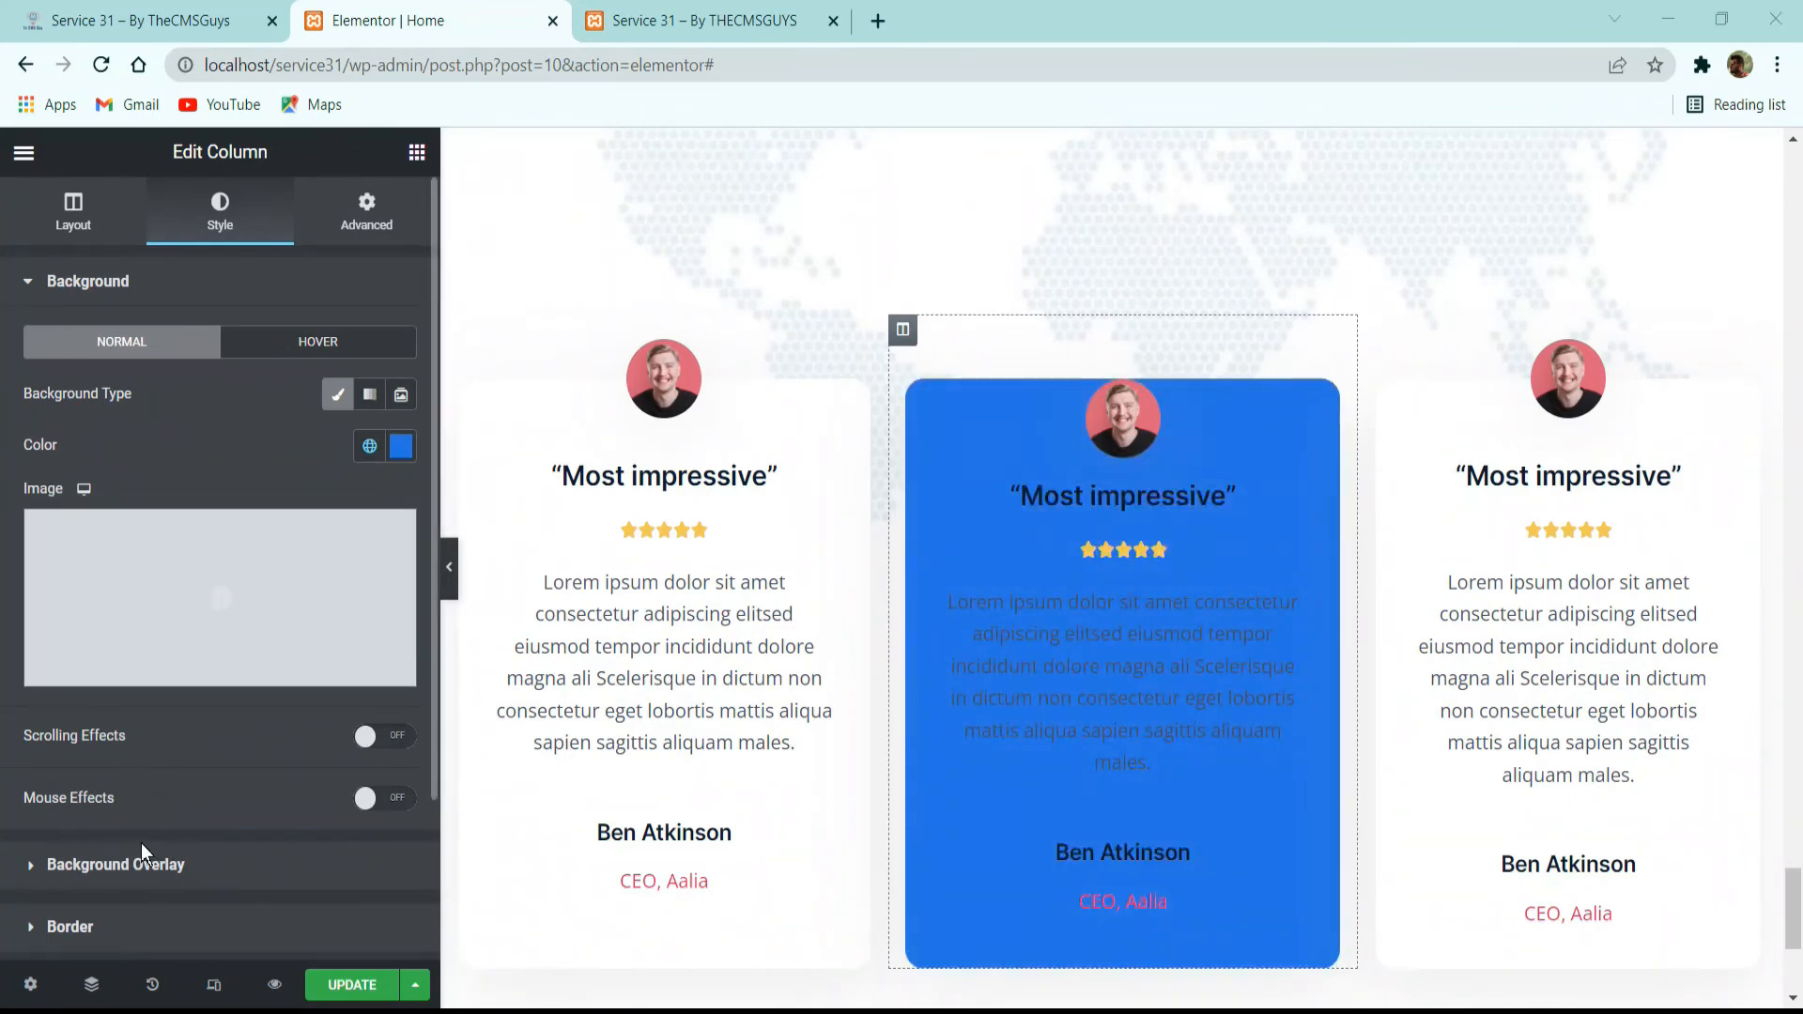
scroll(151, 798, "down", 2)
scroll(178, 549, "up", 2)
left_click(366, 211)
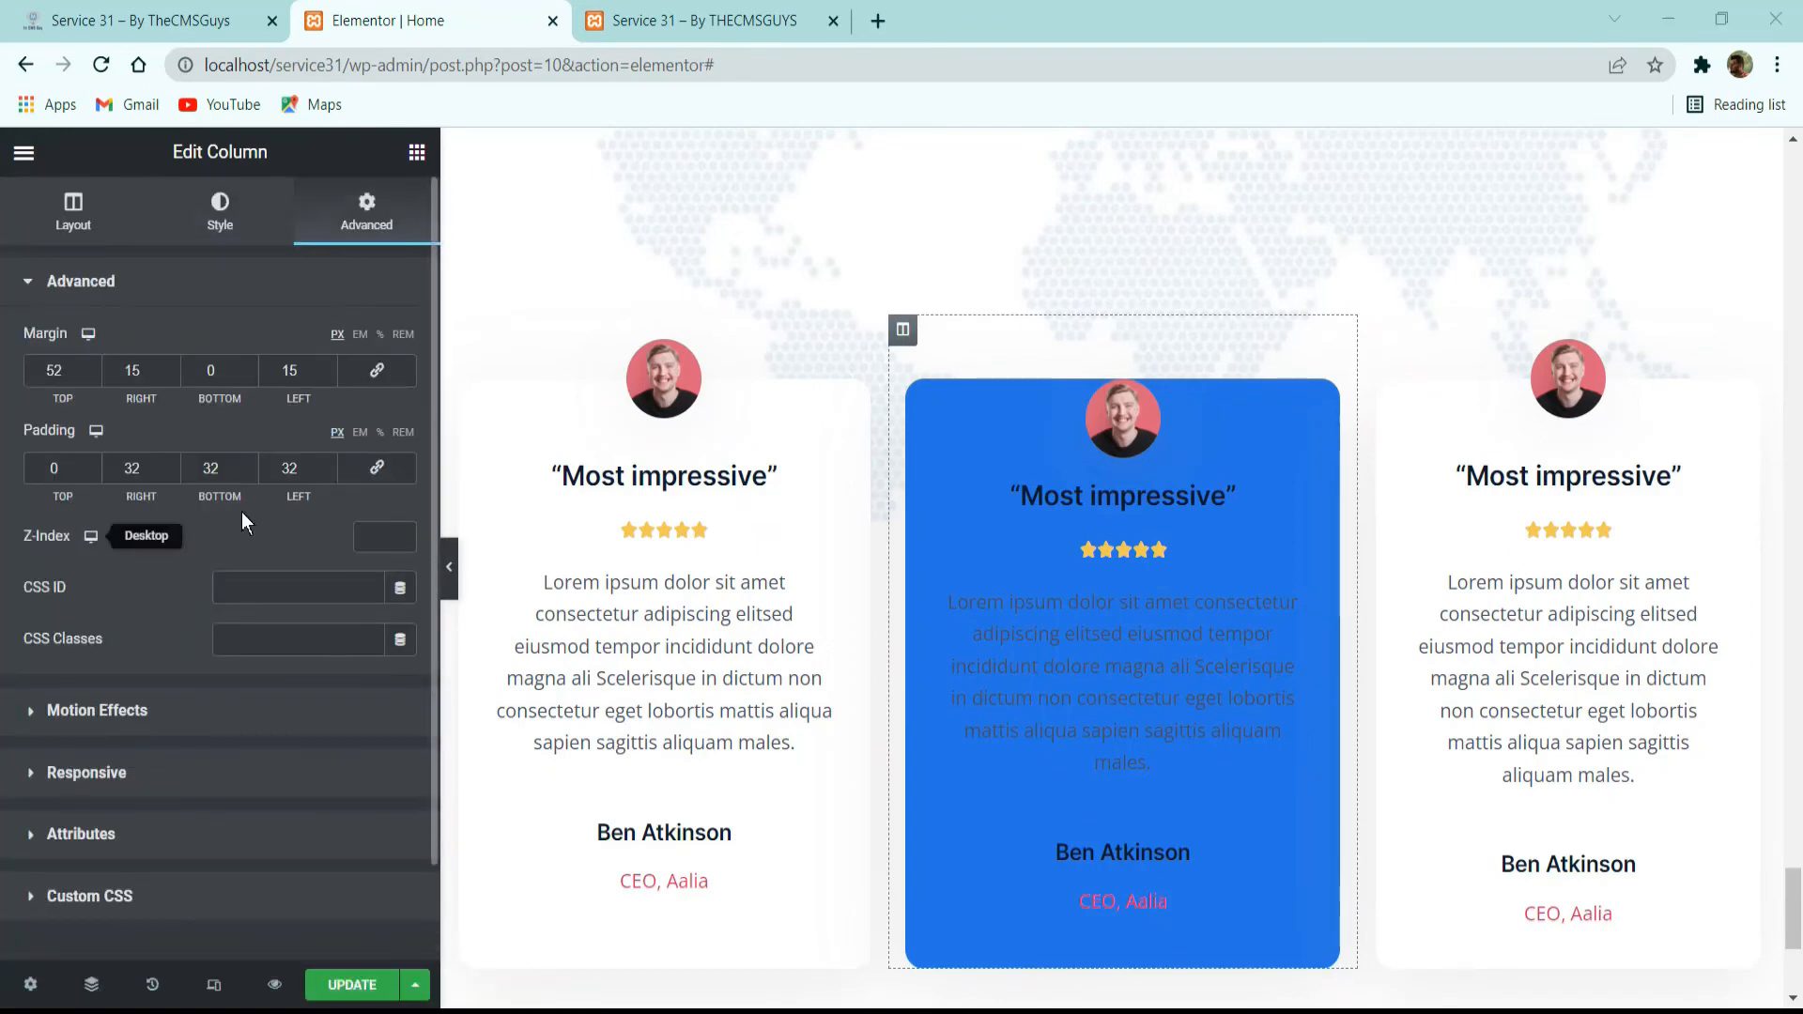
double_click(79, 366)
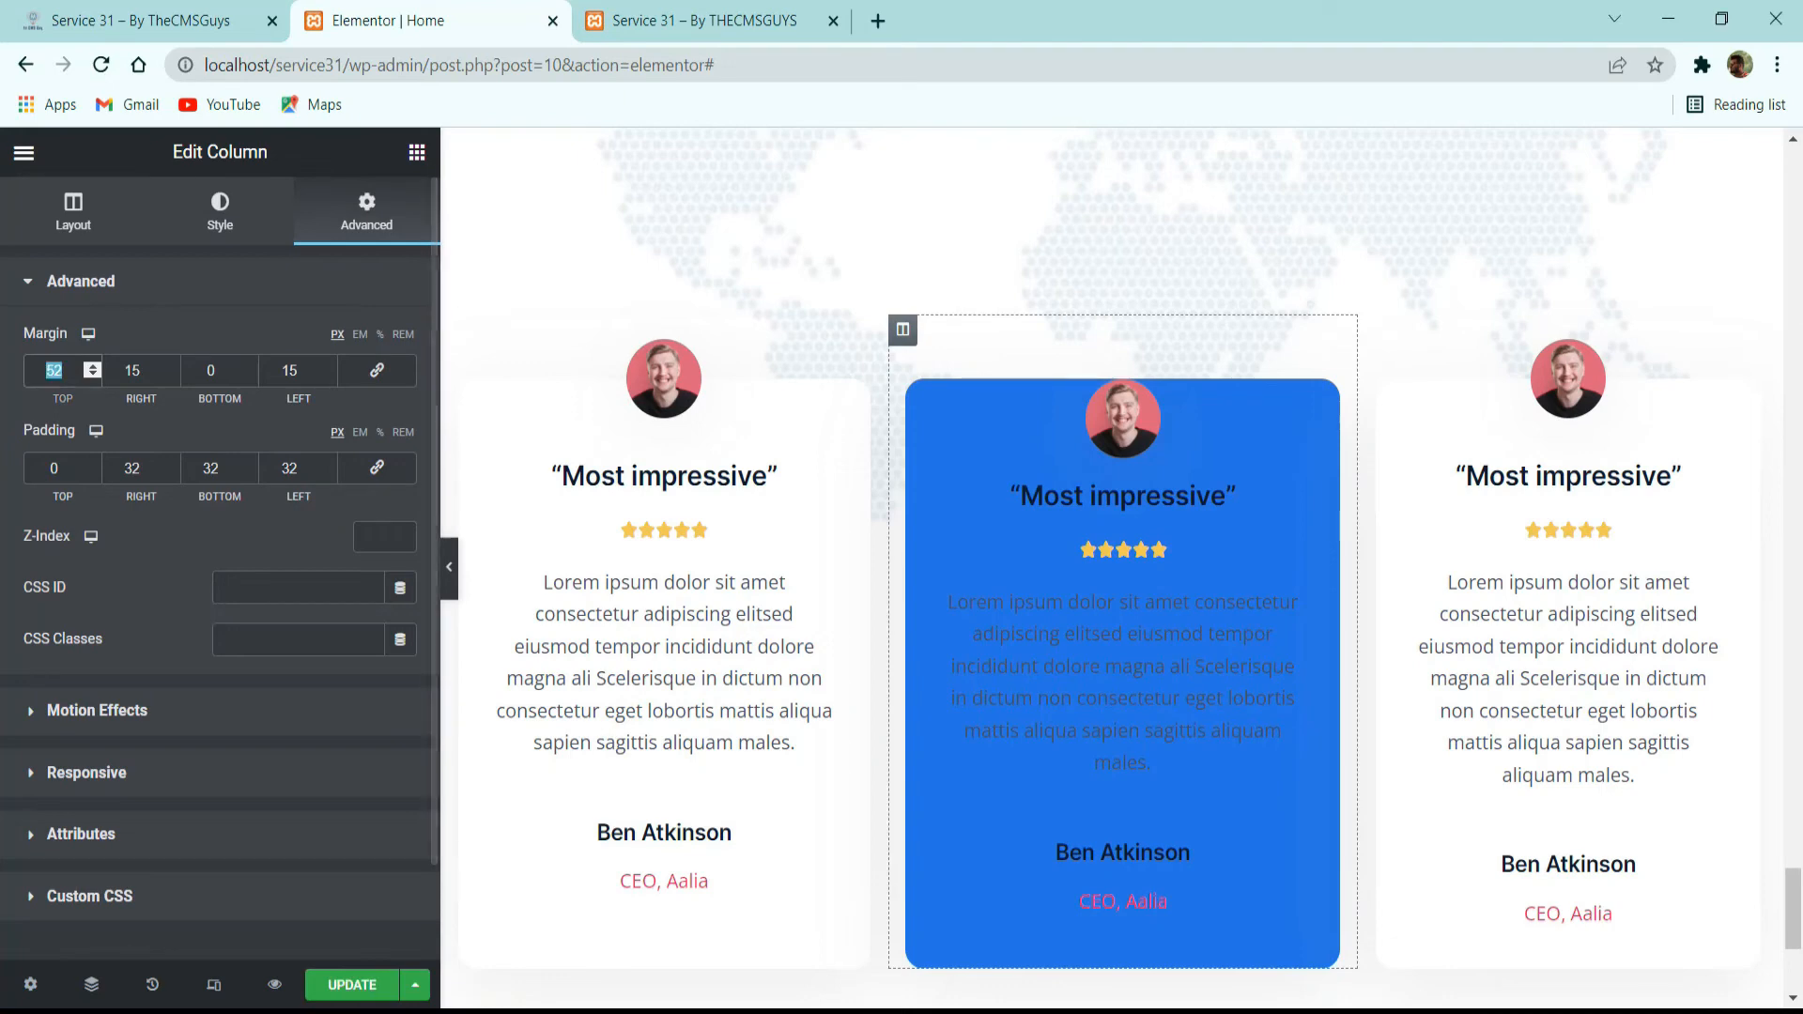
type("0")
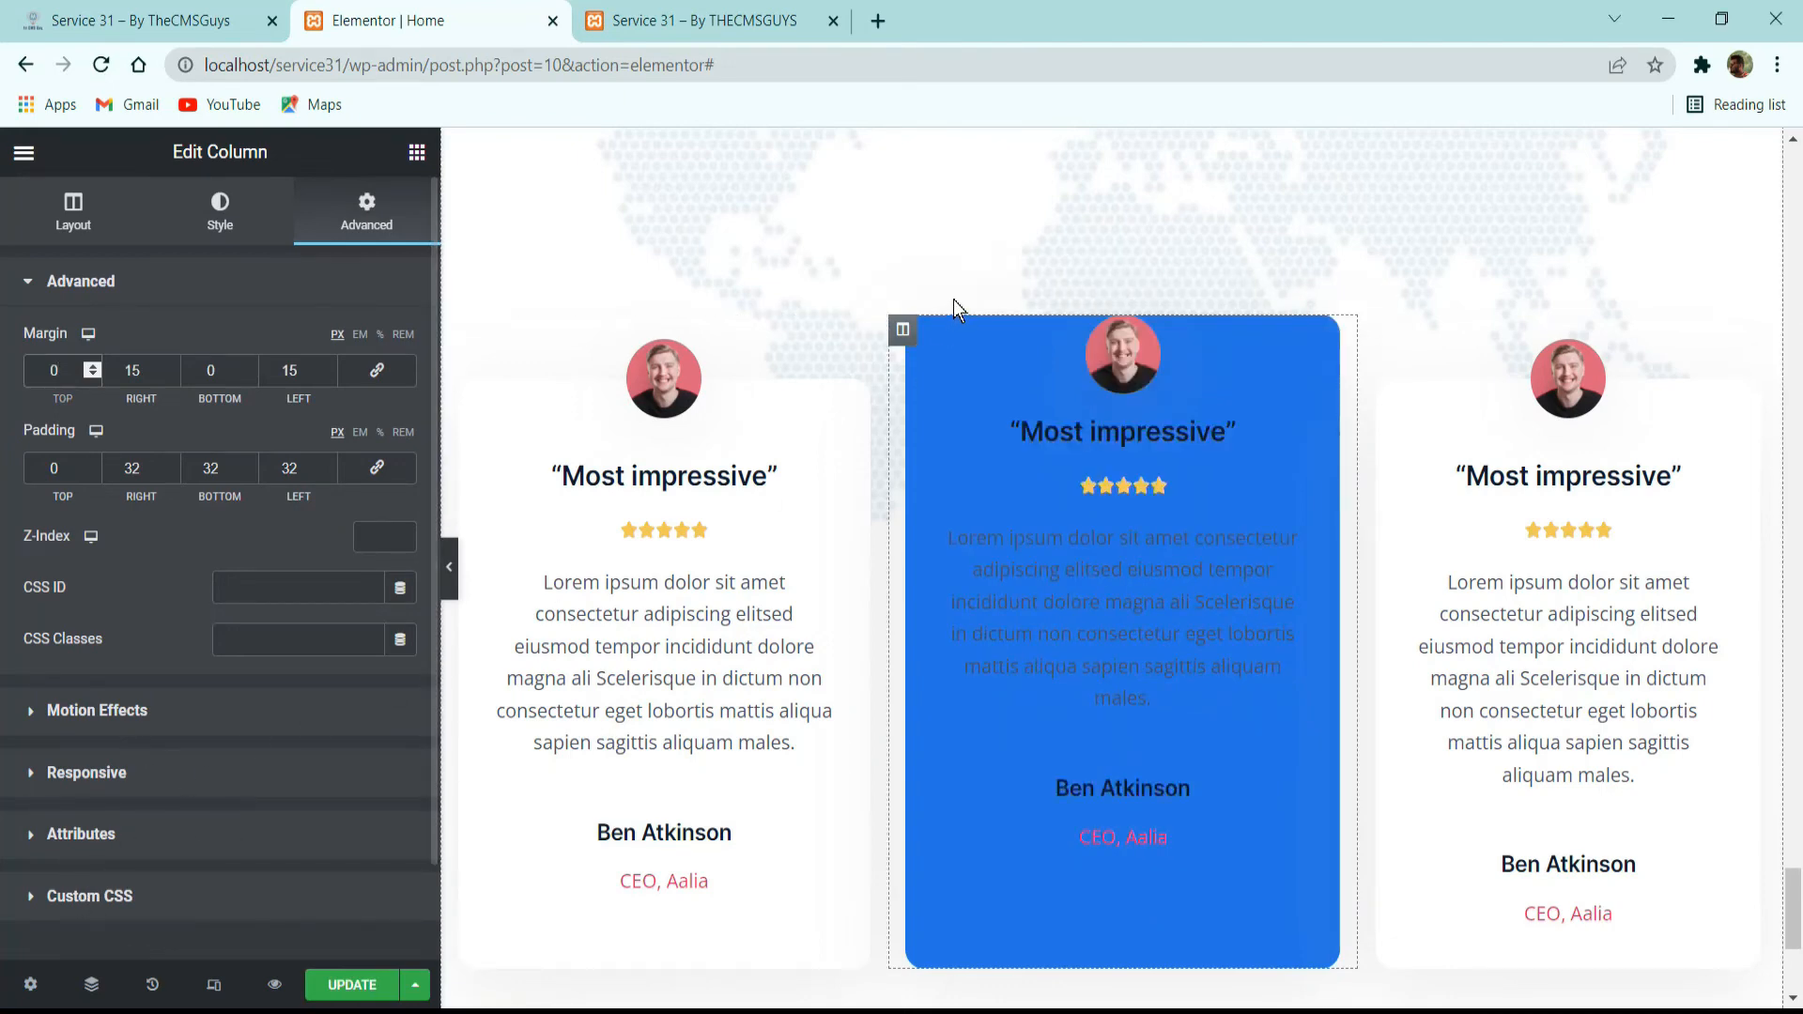
Check the reference avatar size and set the middle card's avatar max width to 125 px.
left_click(1175, 344)
left_click(246, 7)
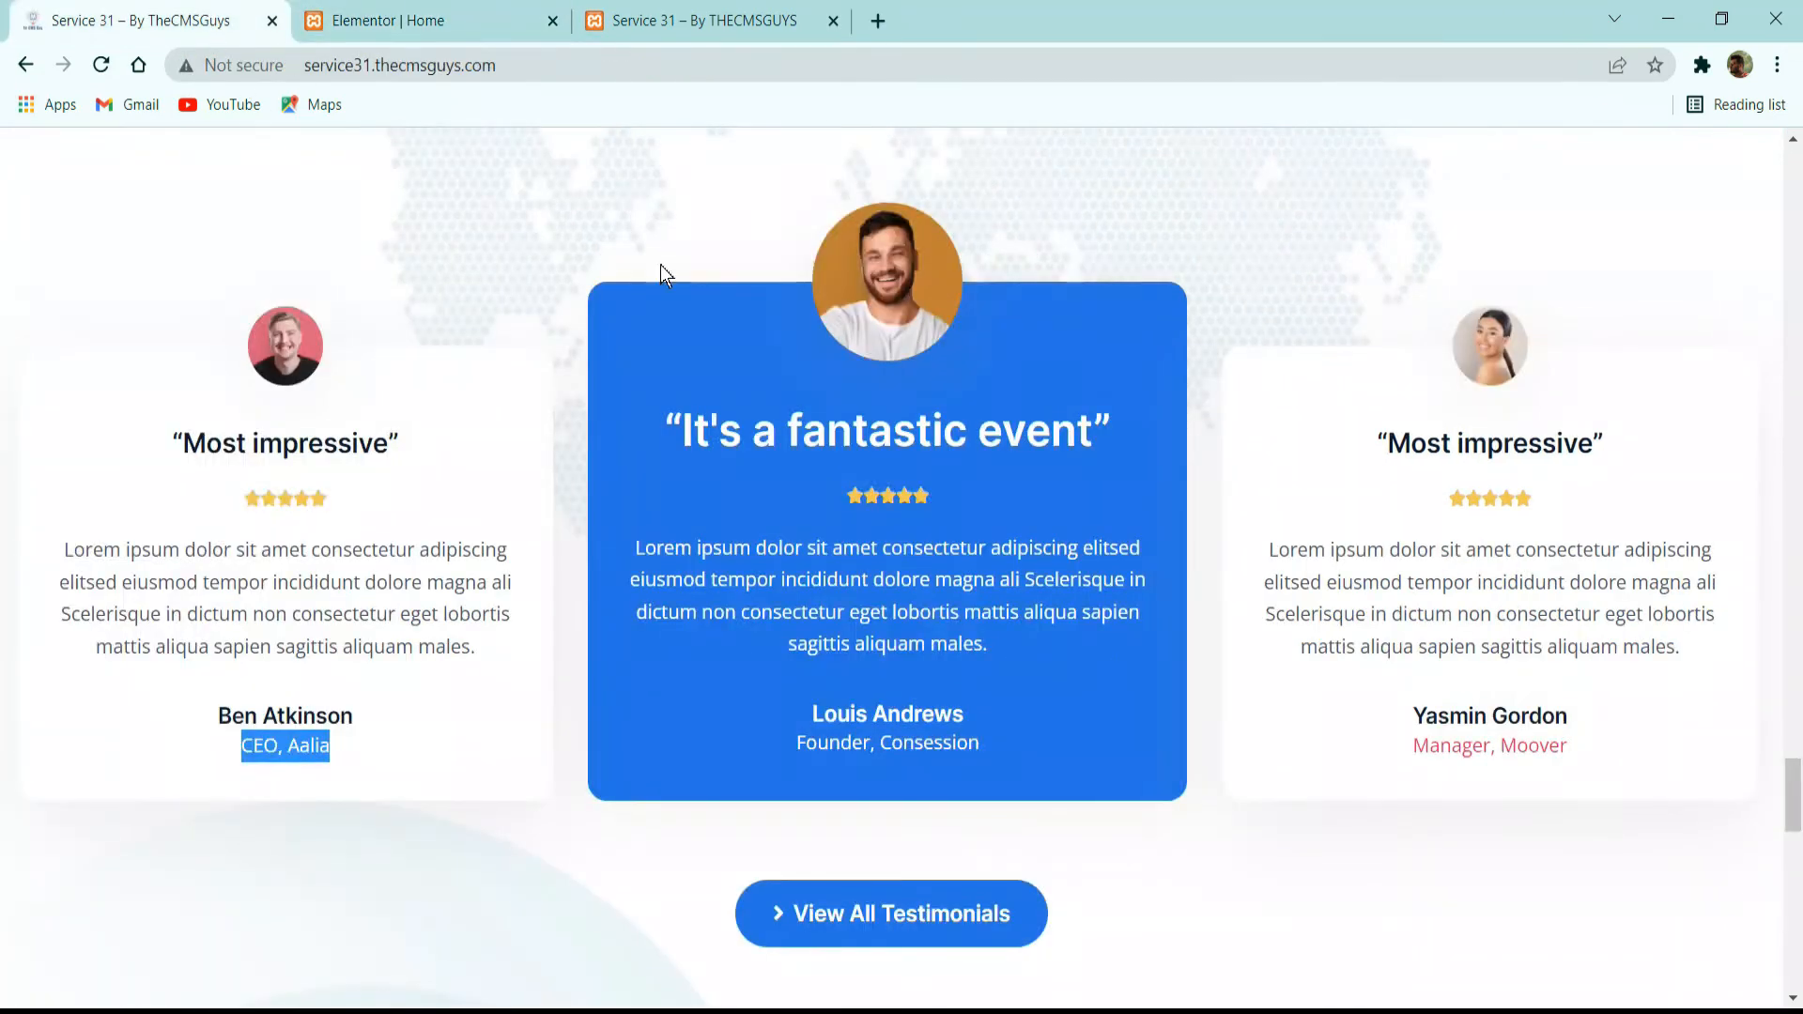
key("alt+Tab")
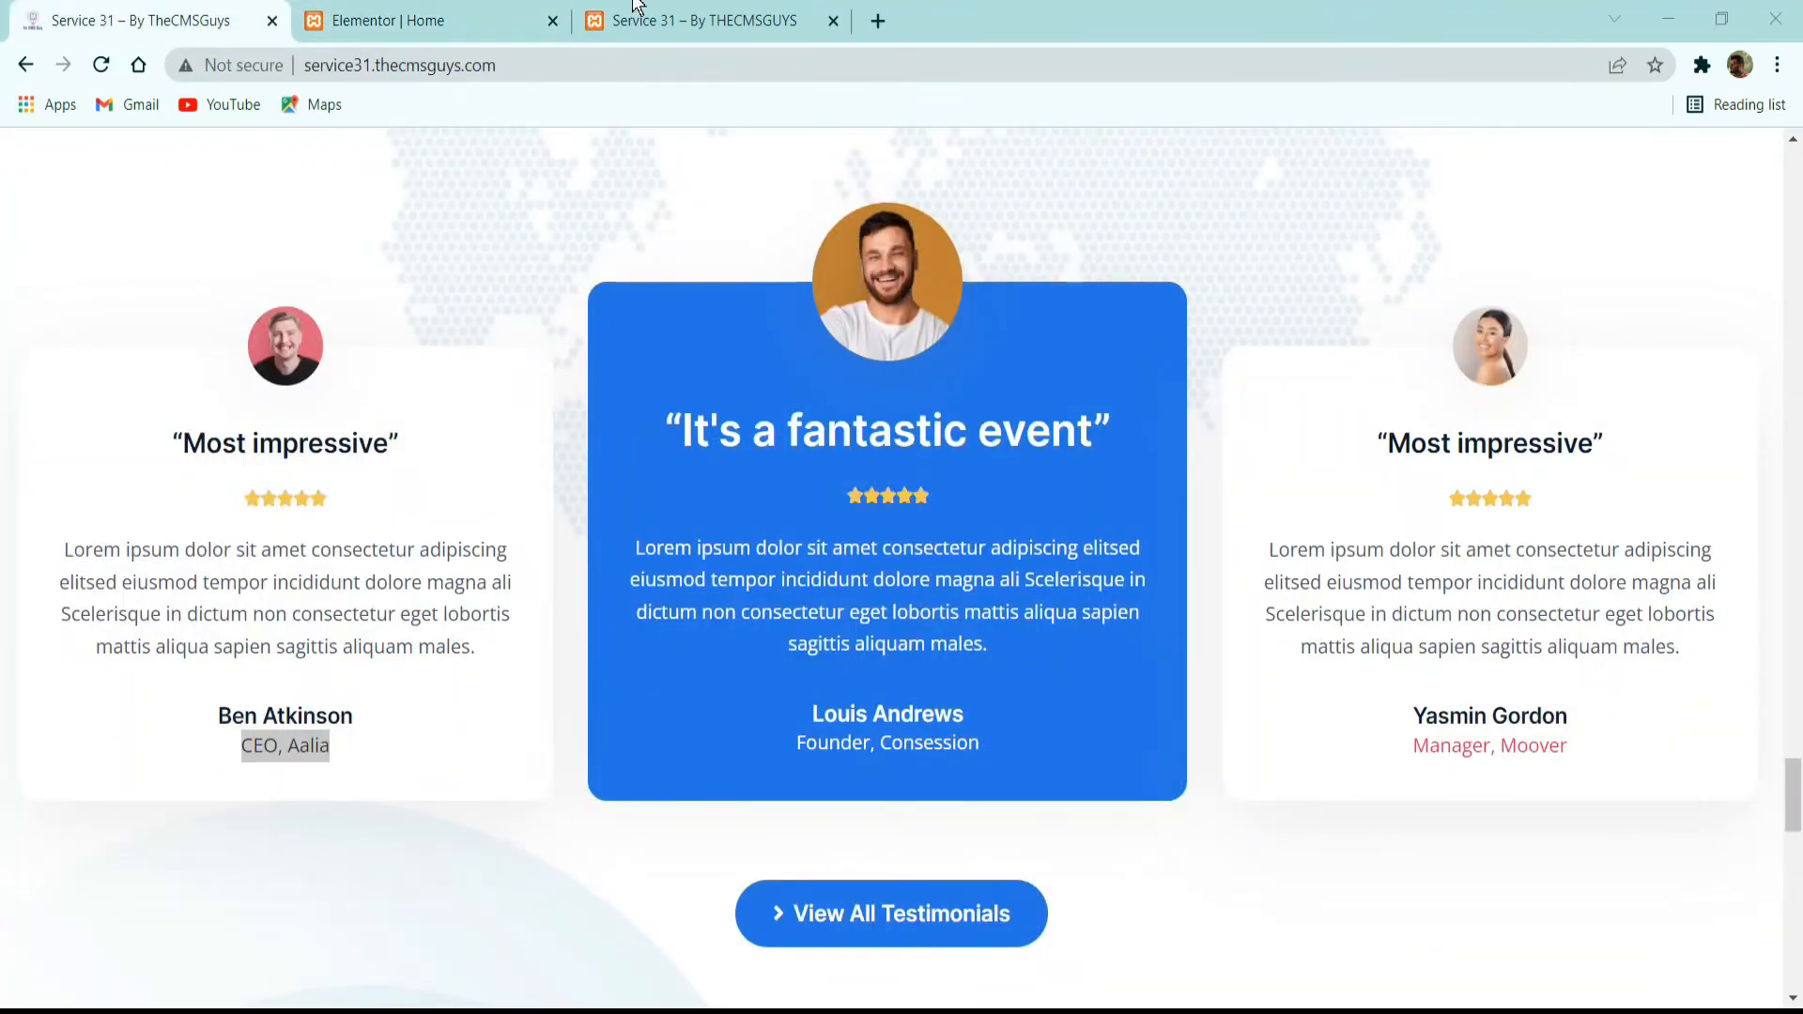
left_click(431, 20)
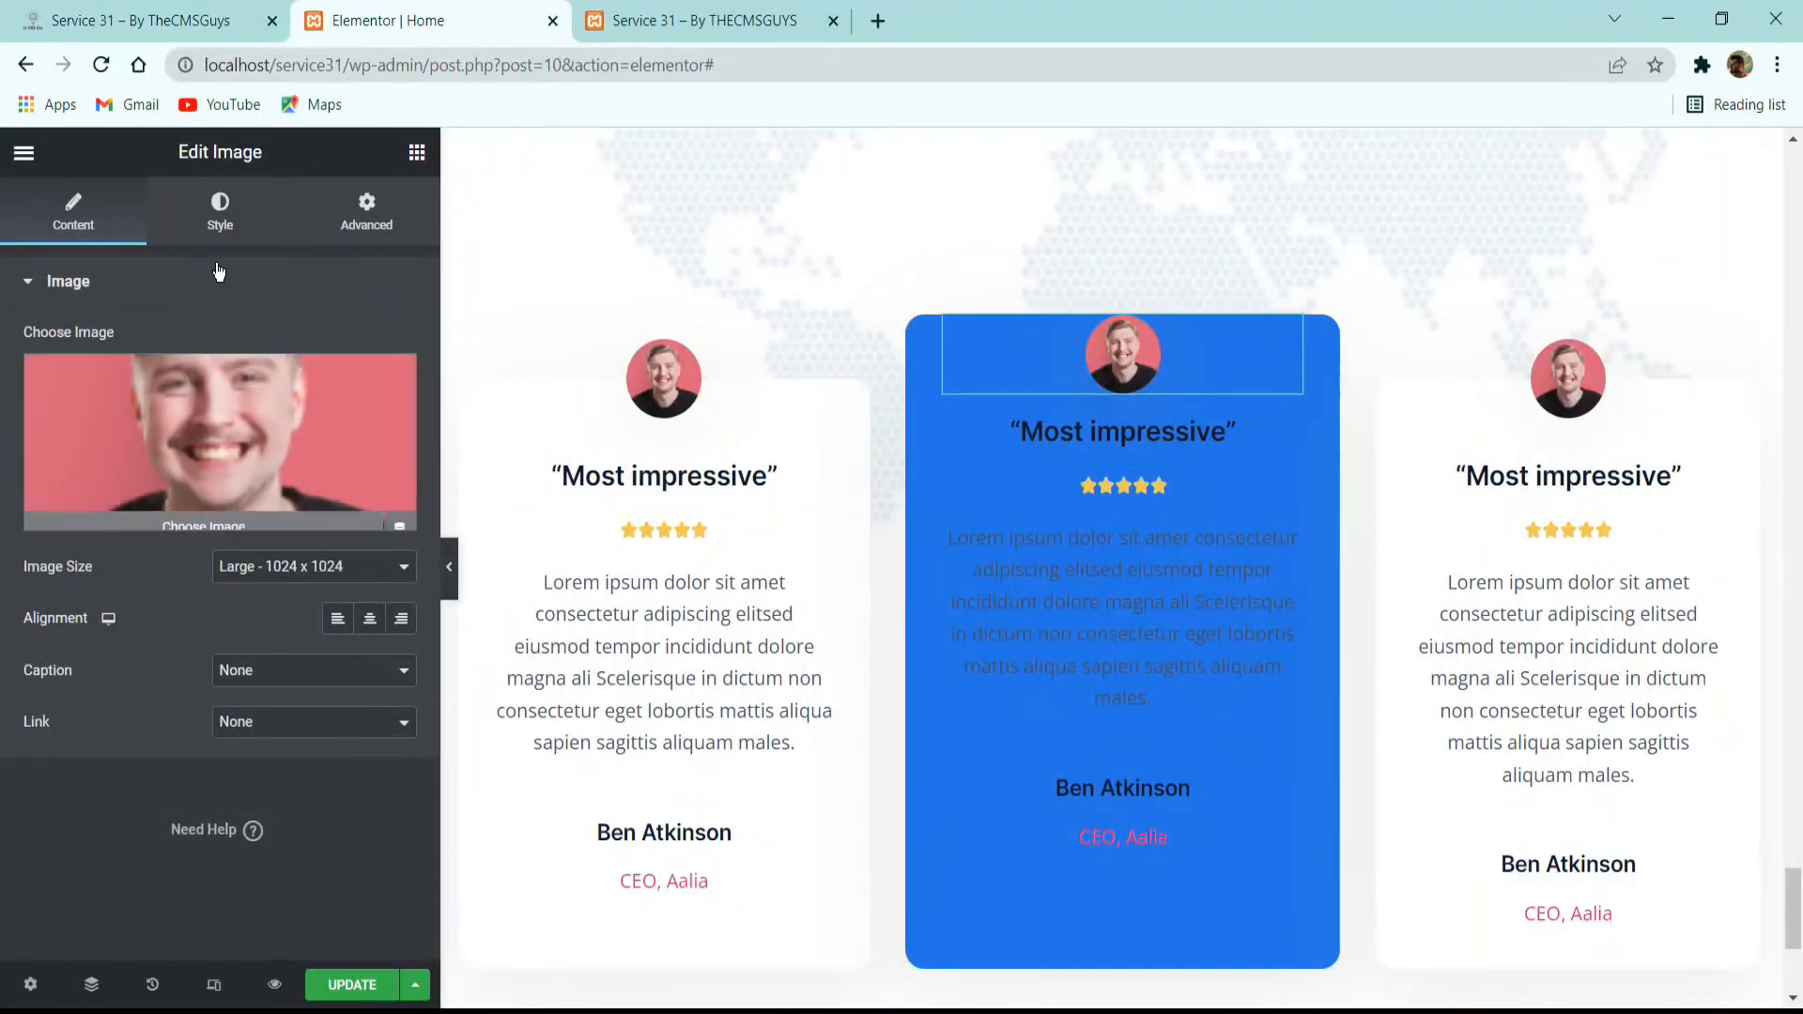
left_click(220, 208)
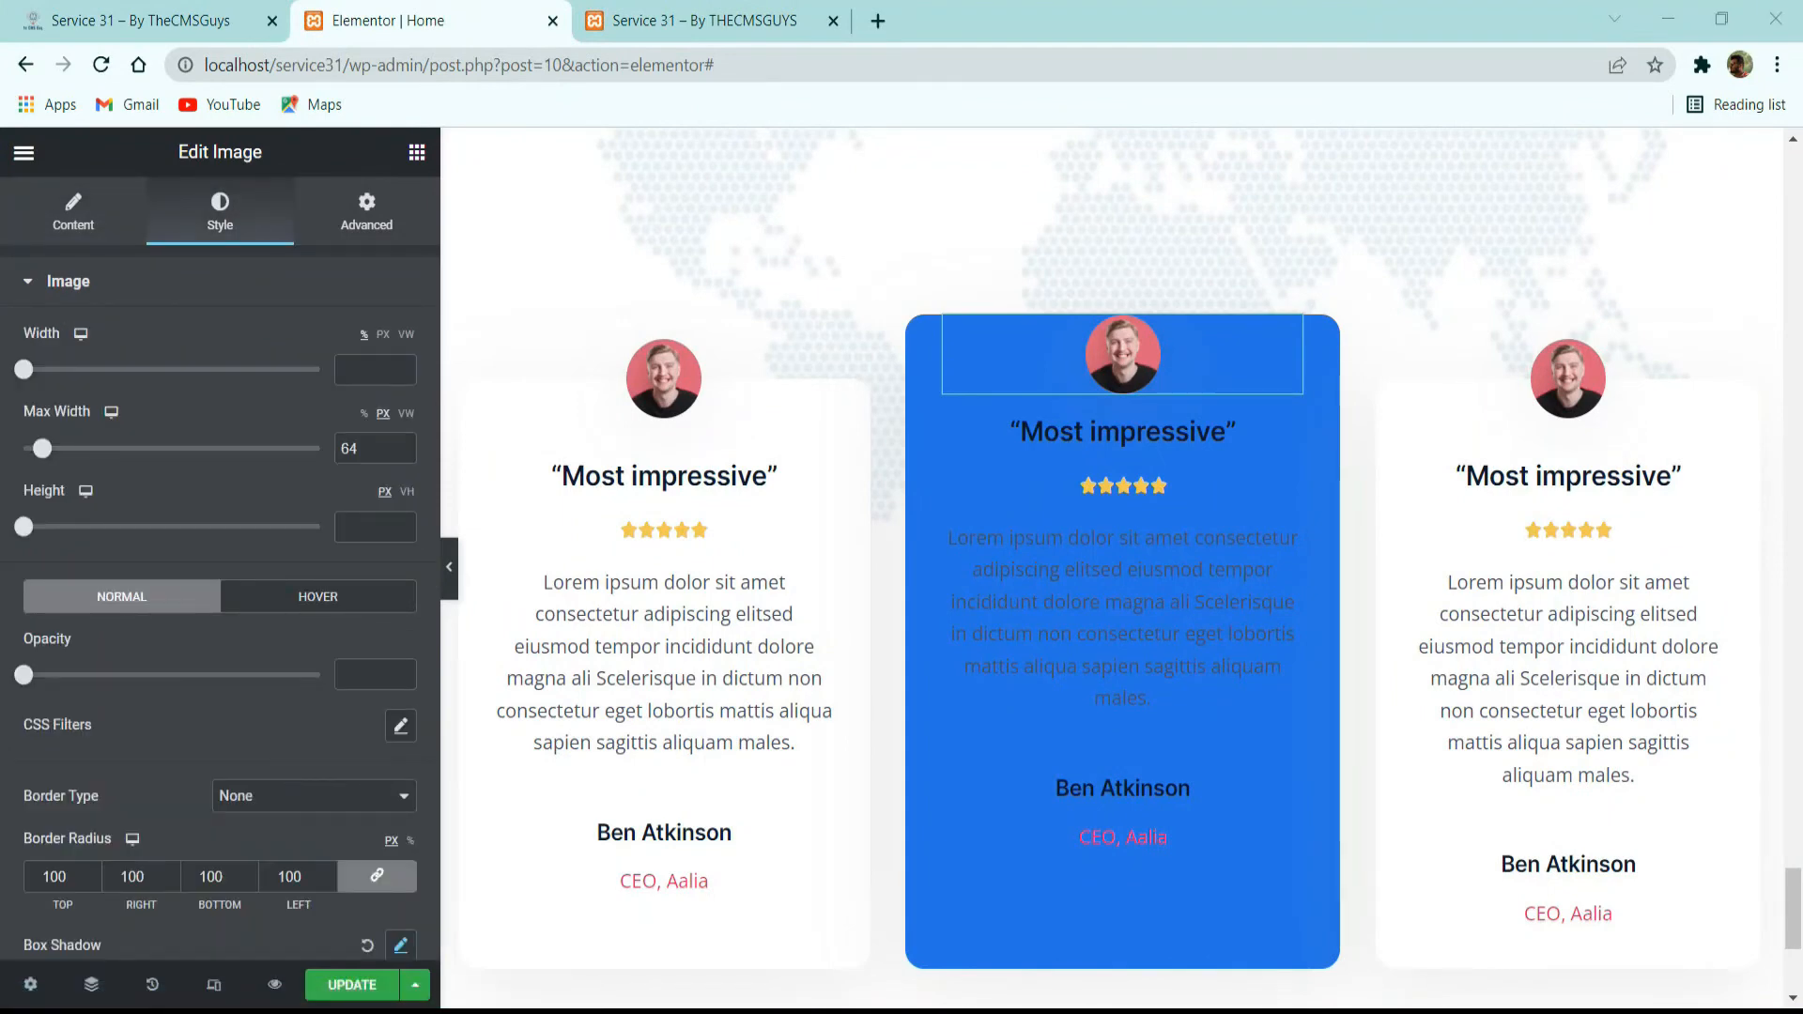
left_click_drag(47, 448, 65, 448)
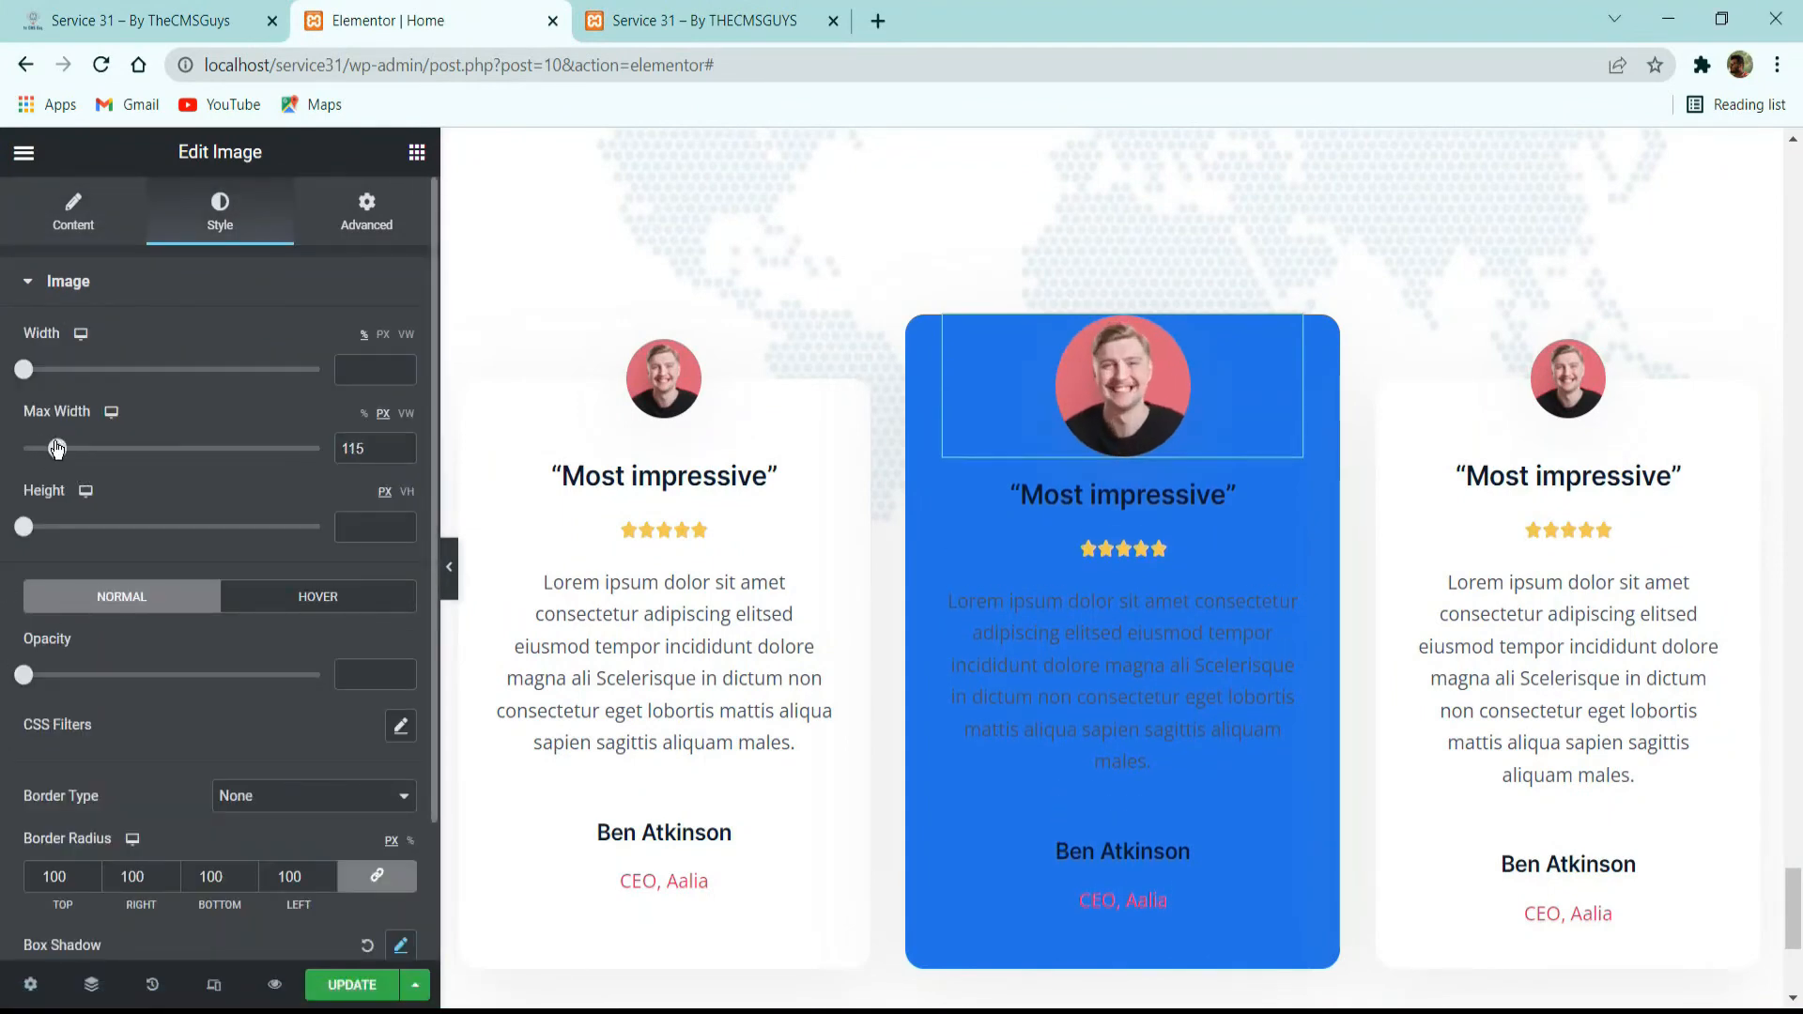
type("125")
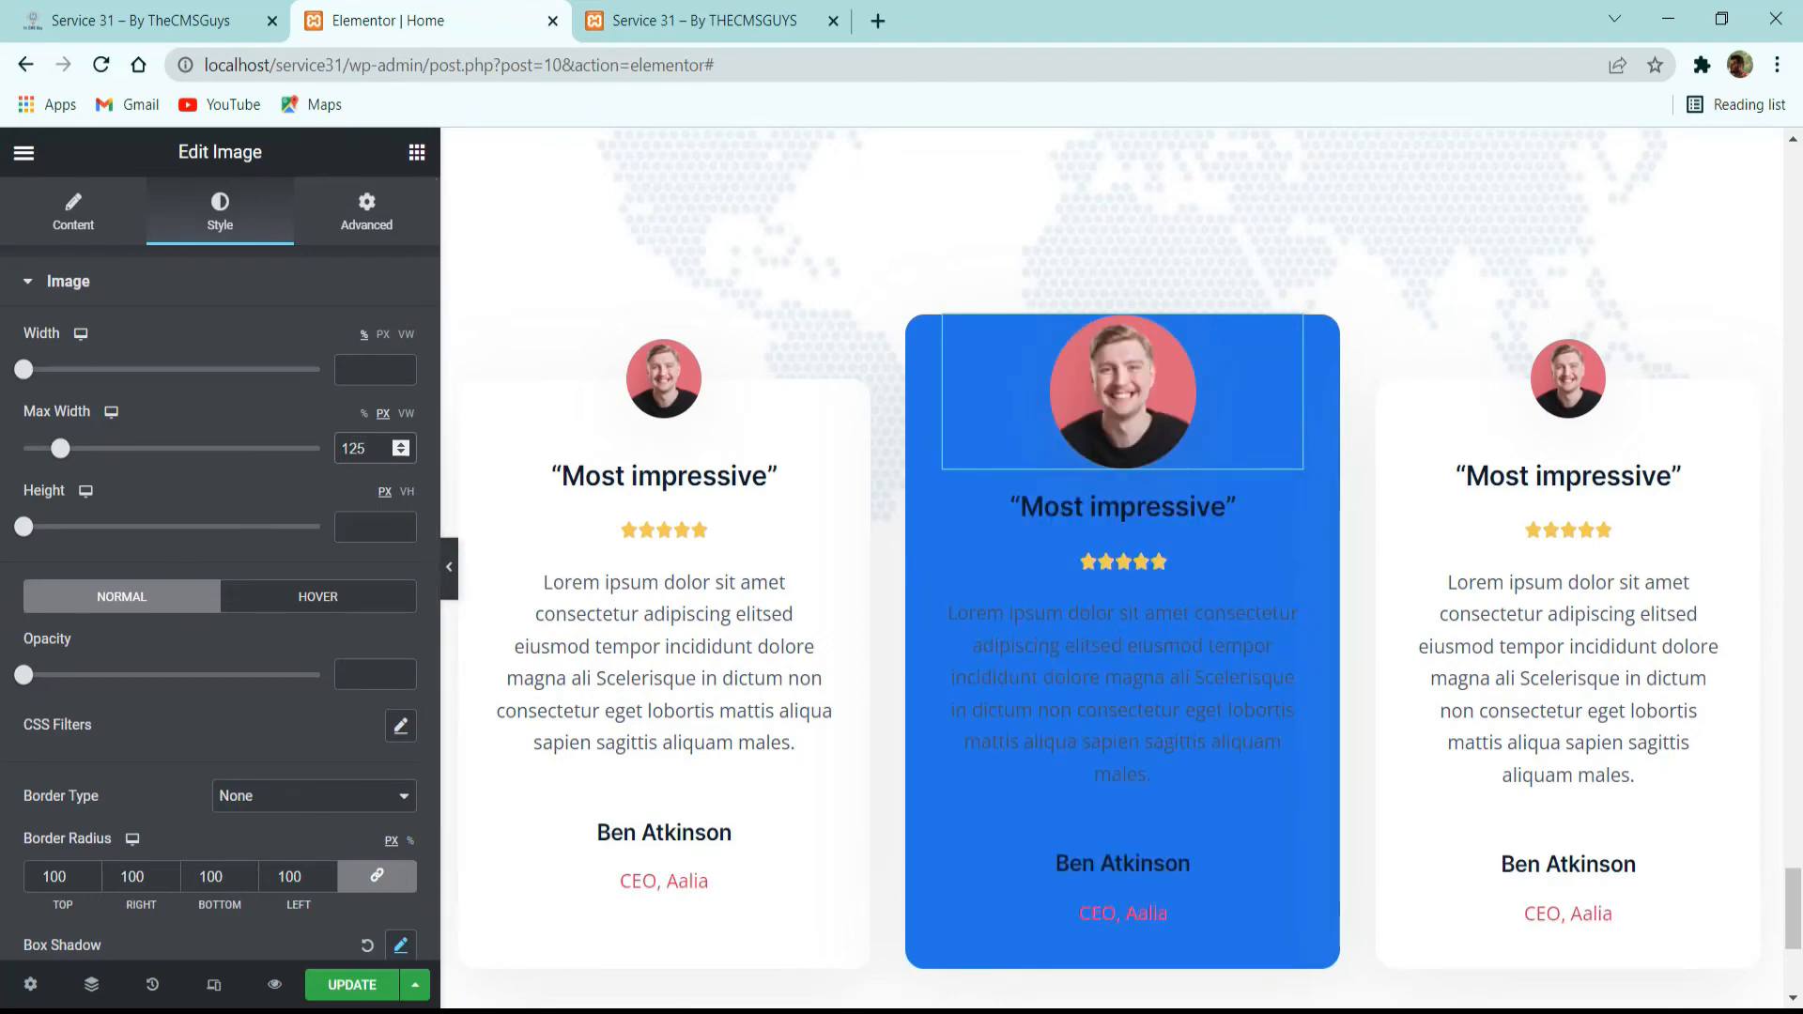
Unlink the middle avatar's margins and set them to -64 px top, 16 px bottom and 0 on the sides.
left_click(351, 201)
left_click(377, 370)
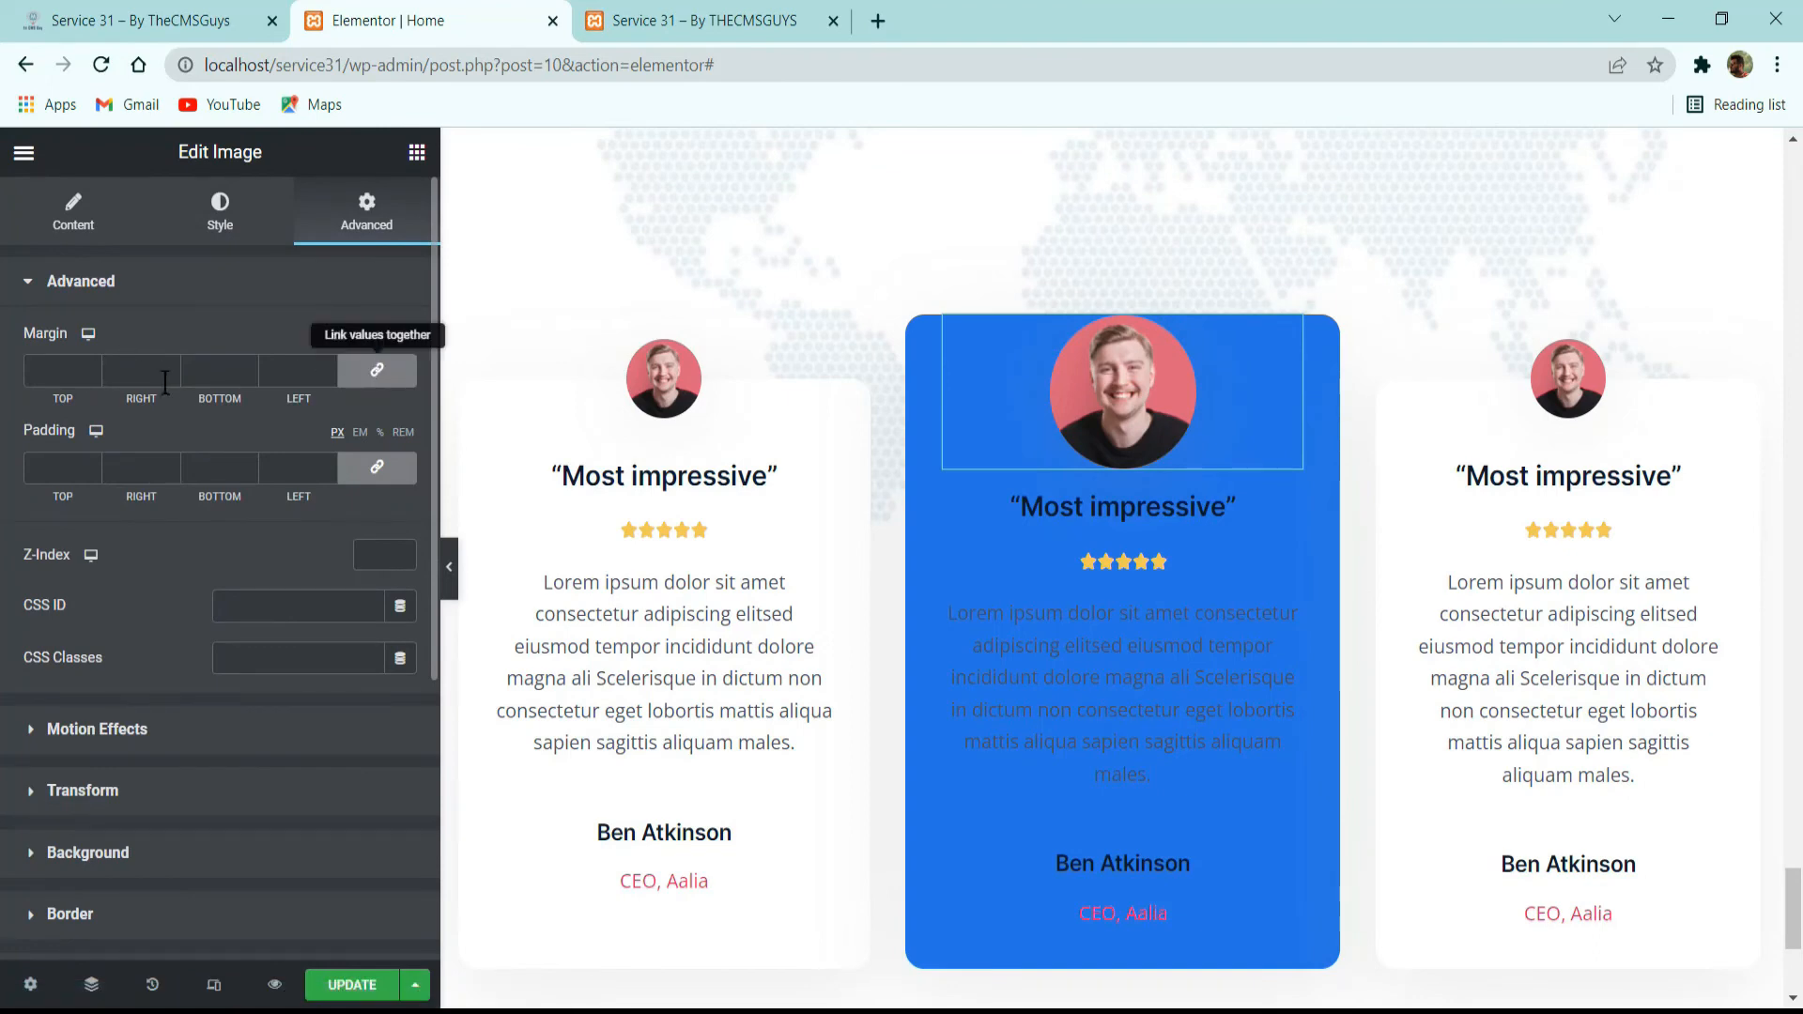
left_click(88, 374)
left_click(93, 377)
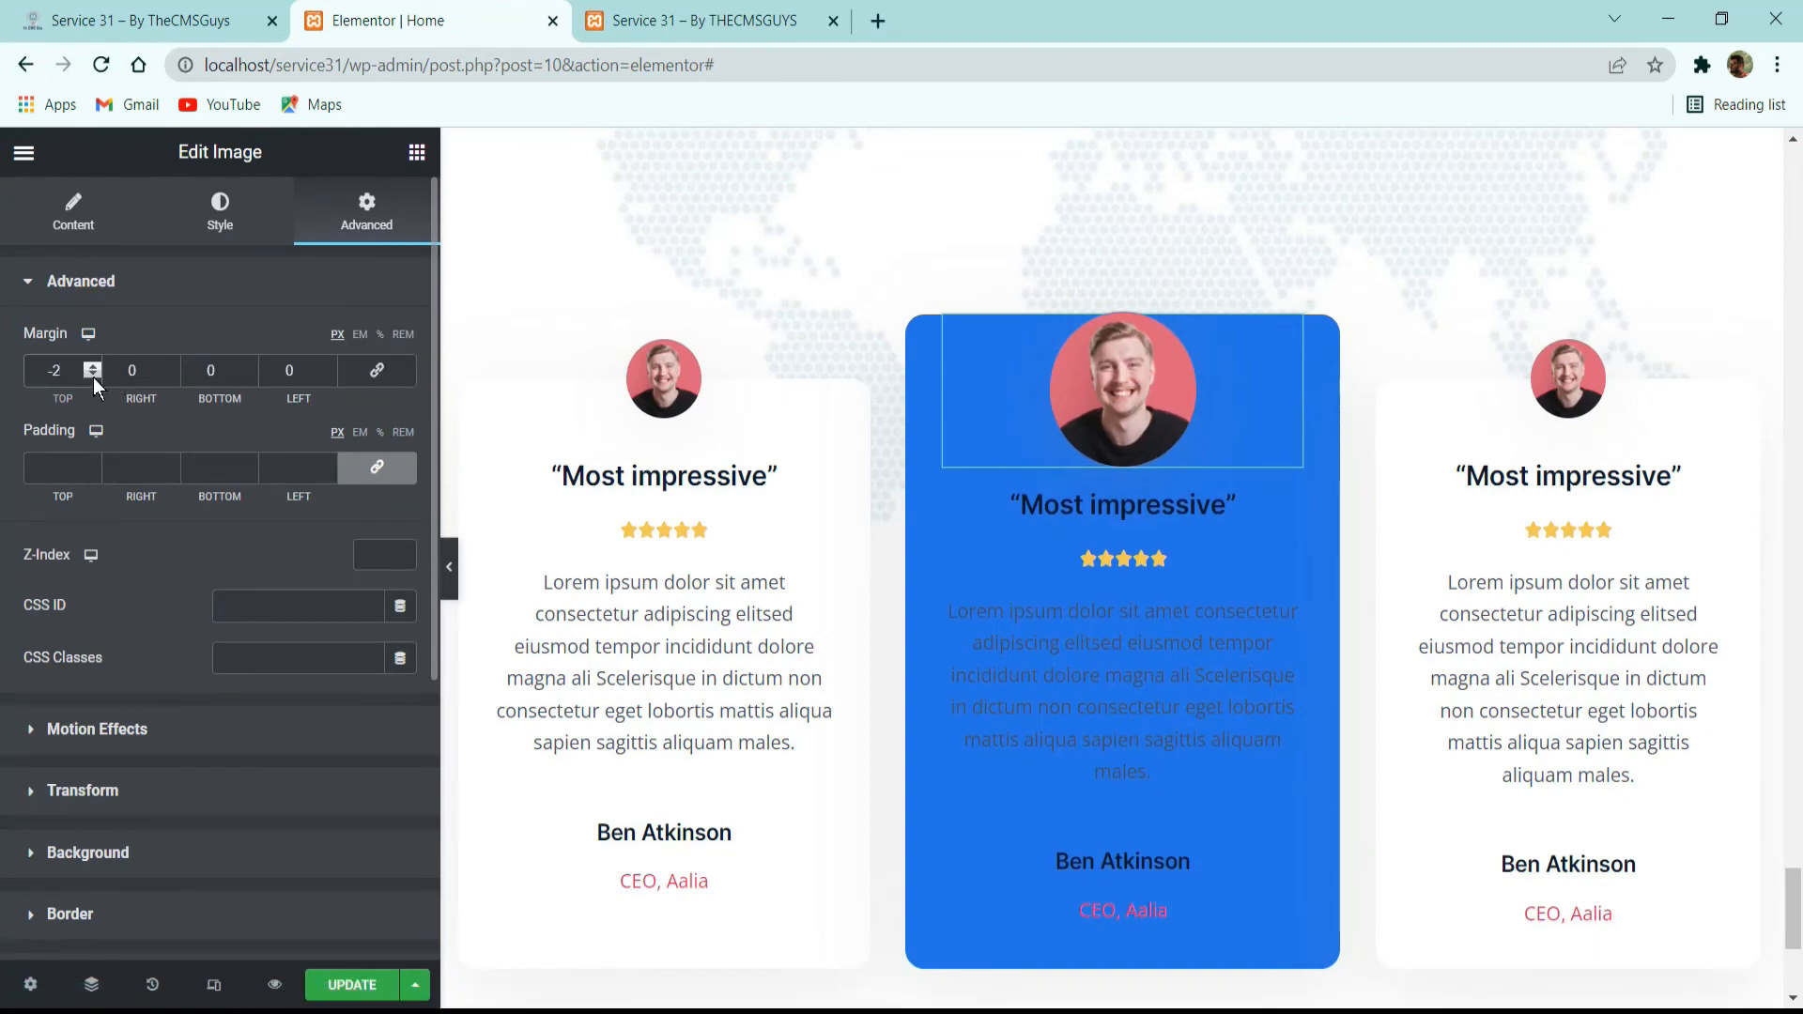
left_click(93, 377)
left_click(93, 377)
left_click(93, 376)
left_click(93, 376)
left_click(93, 377)
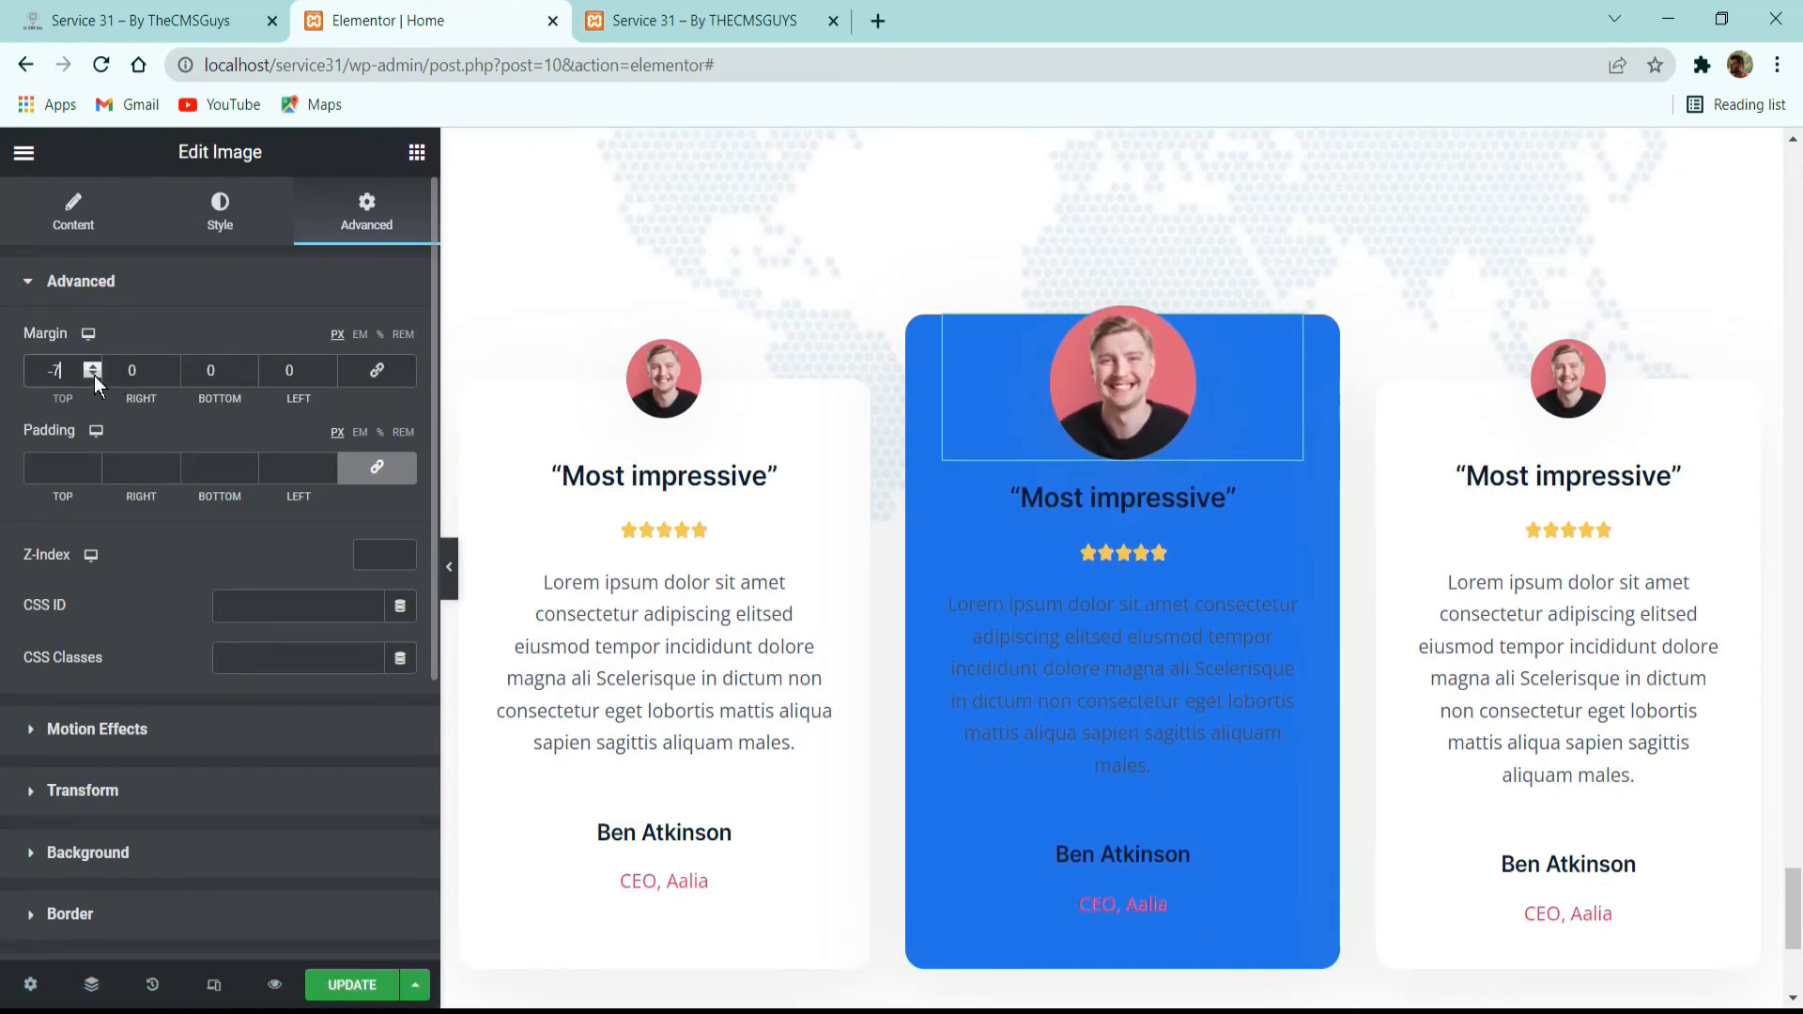
left_click(93, 365)
type("45")
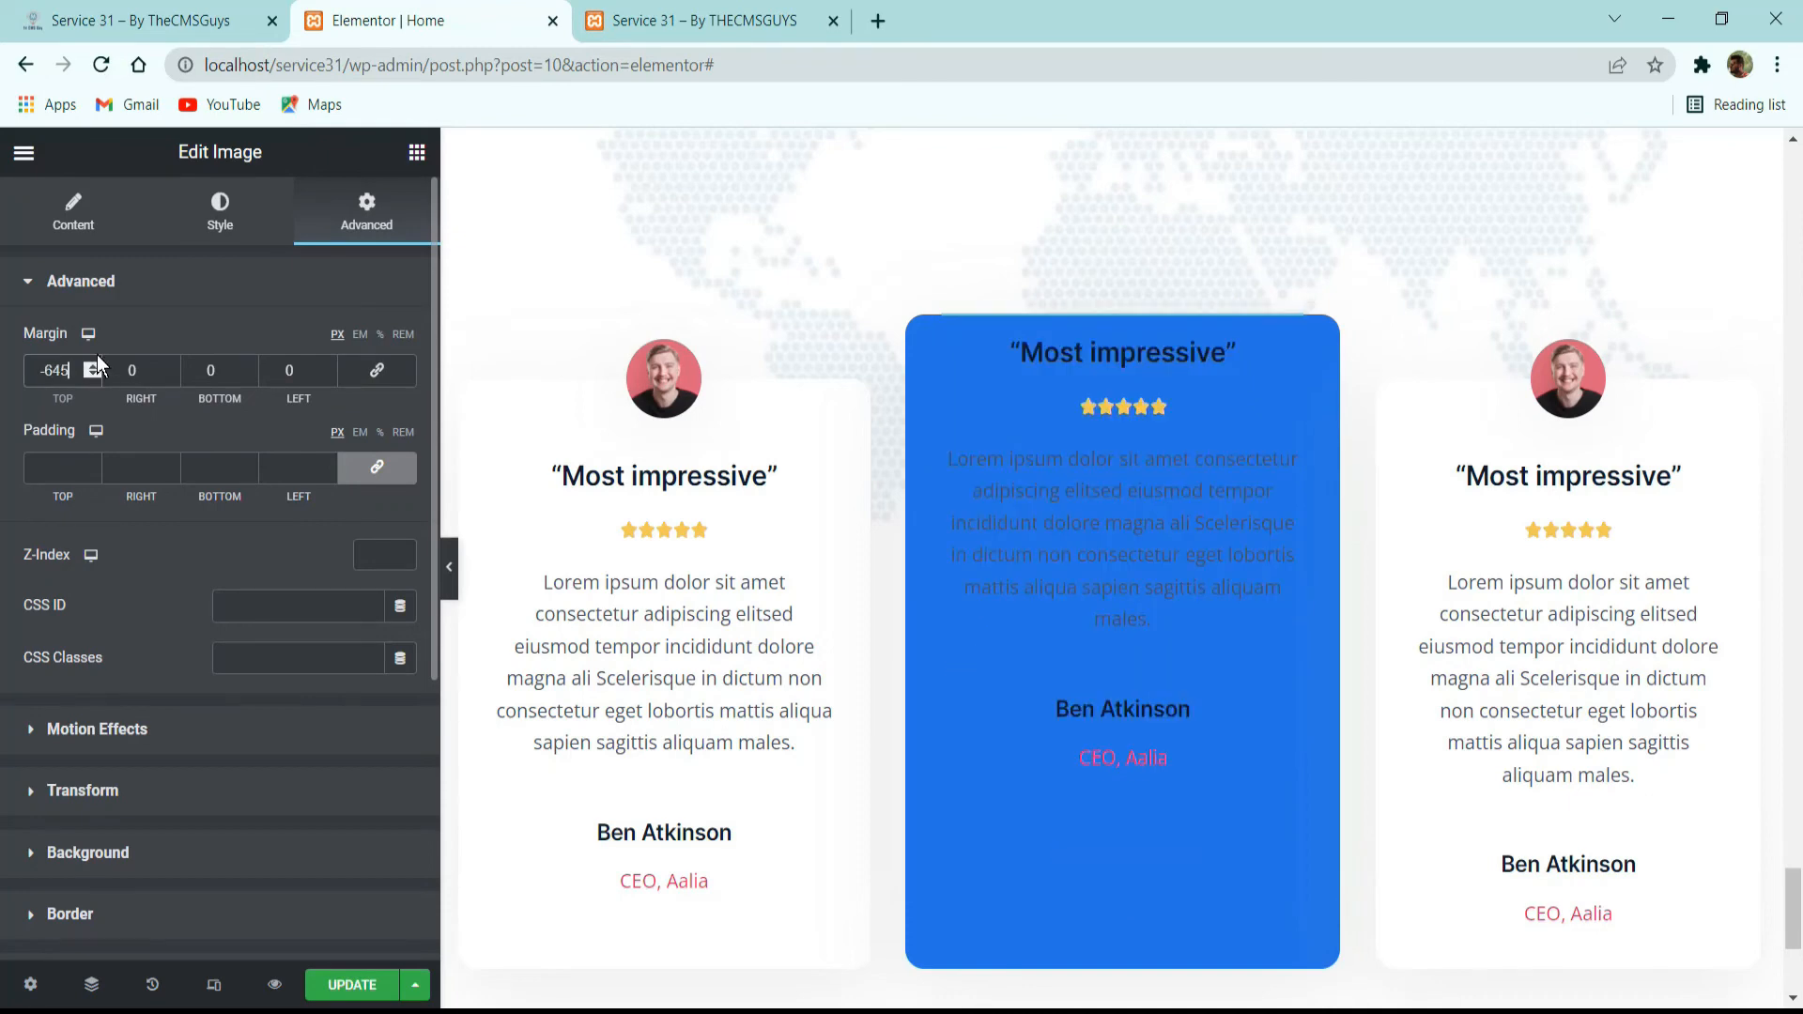
key("BackSpace")
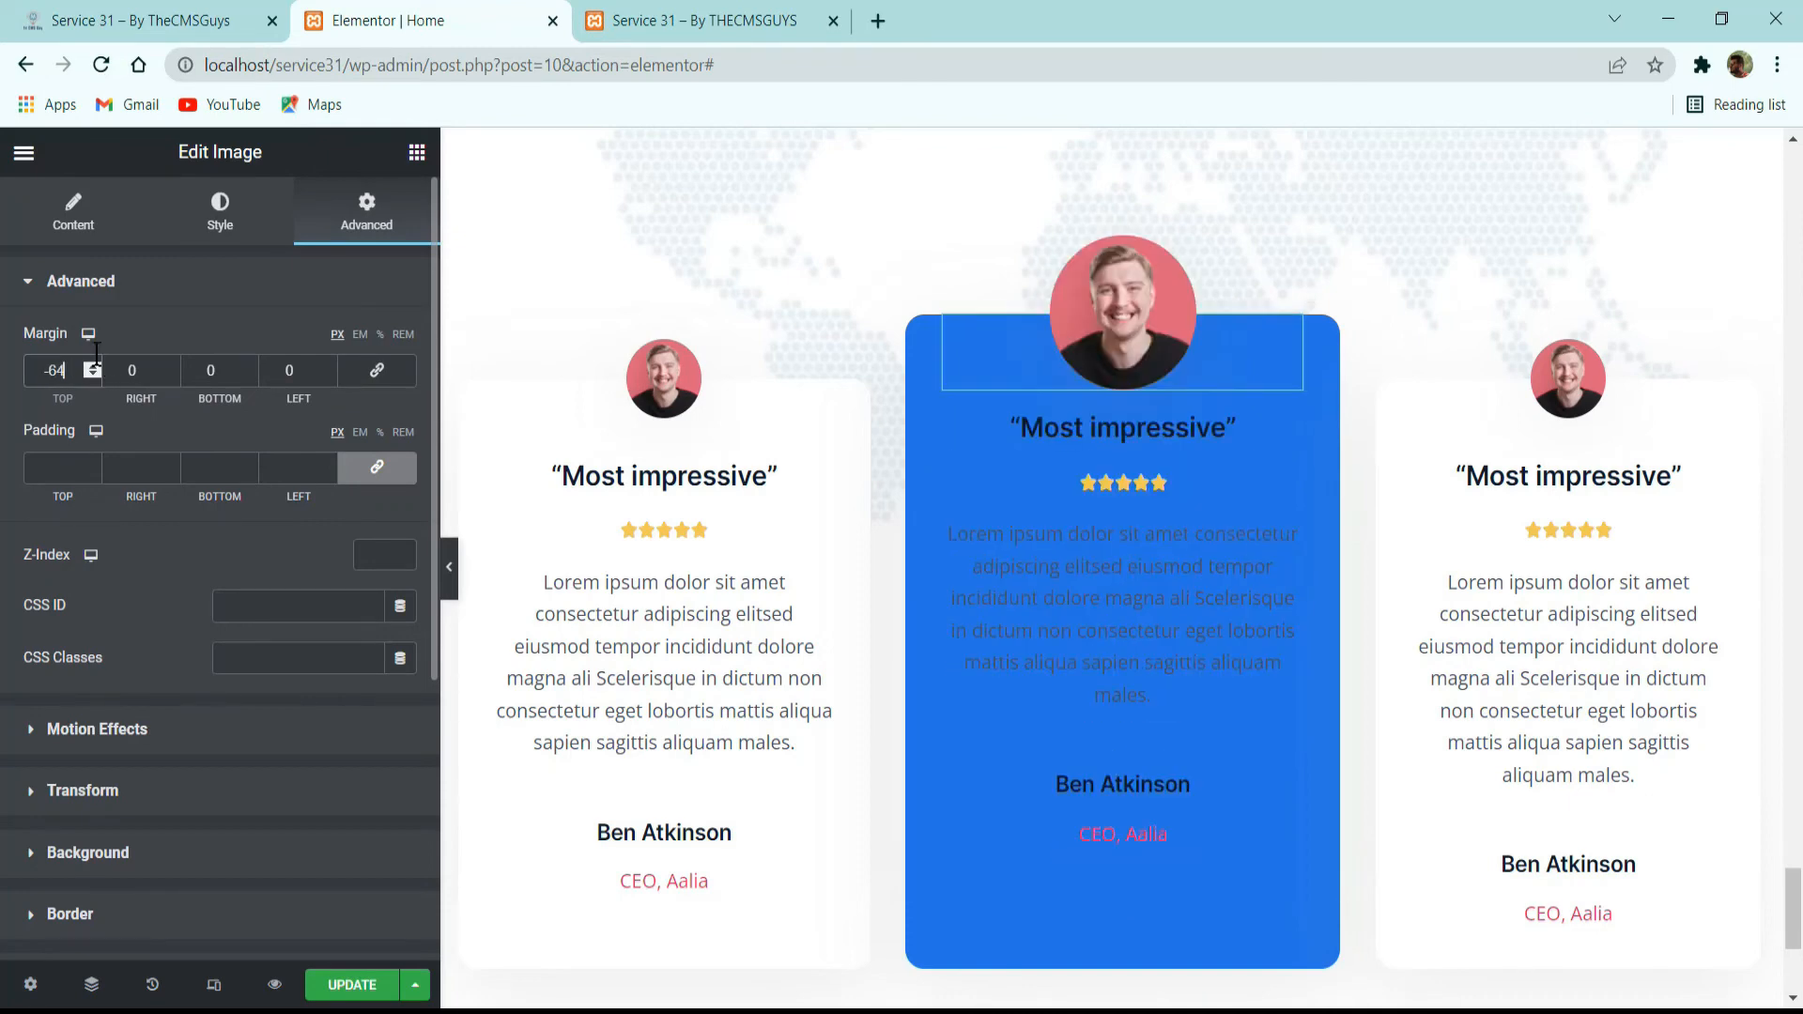
double_click(221, 376)
type("16")
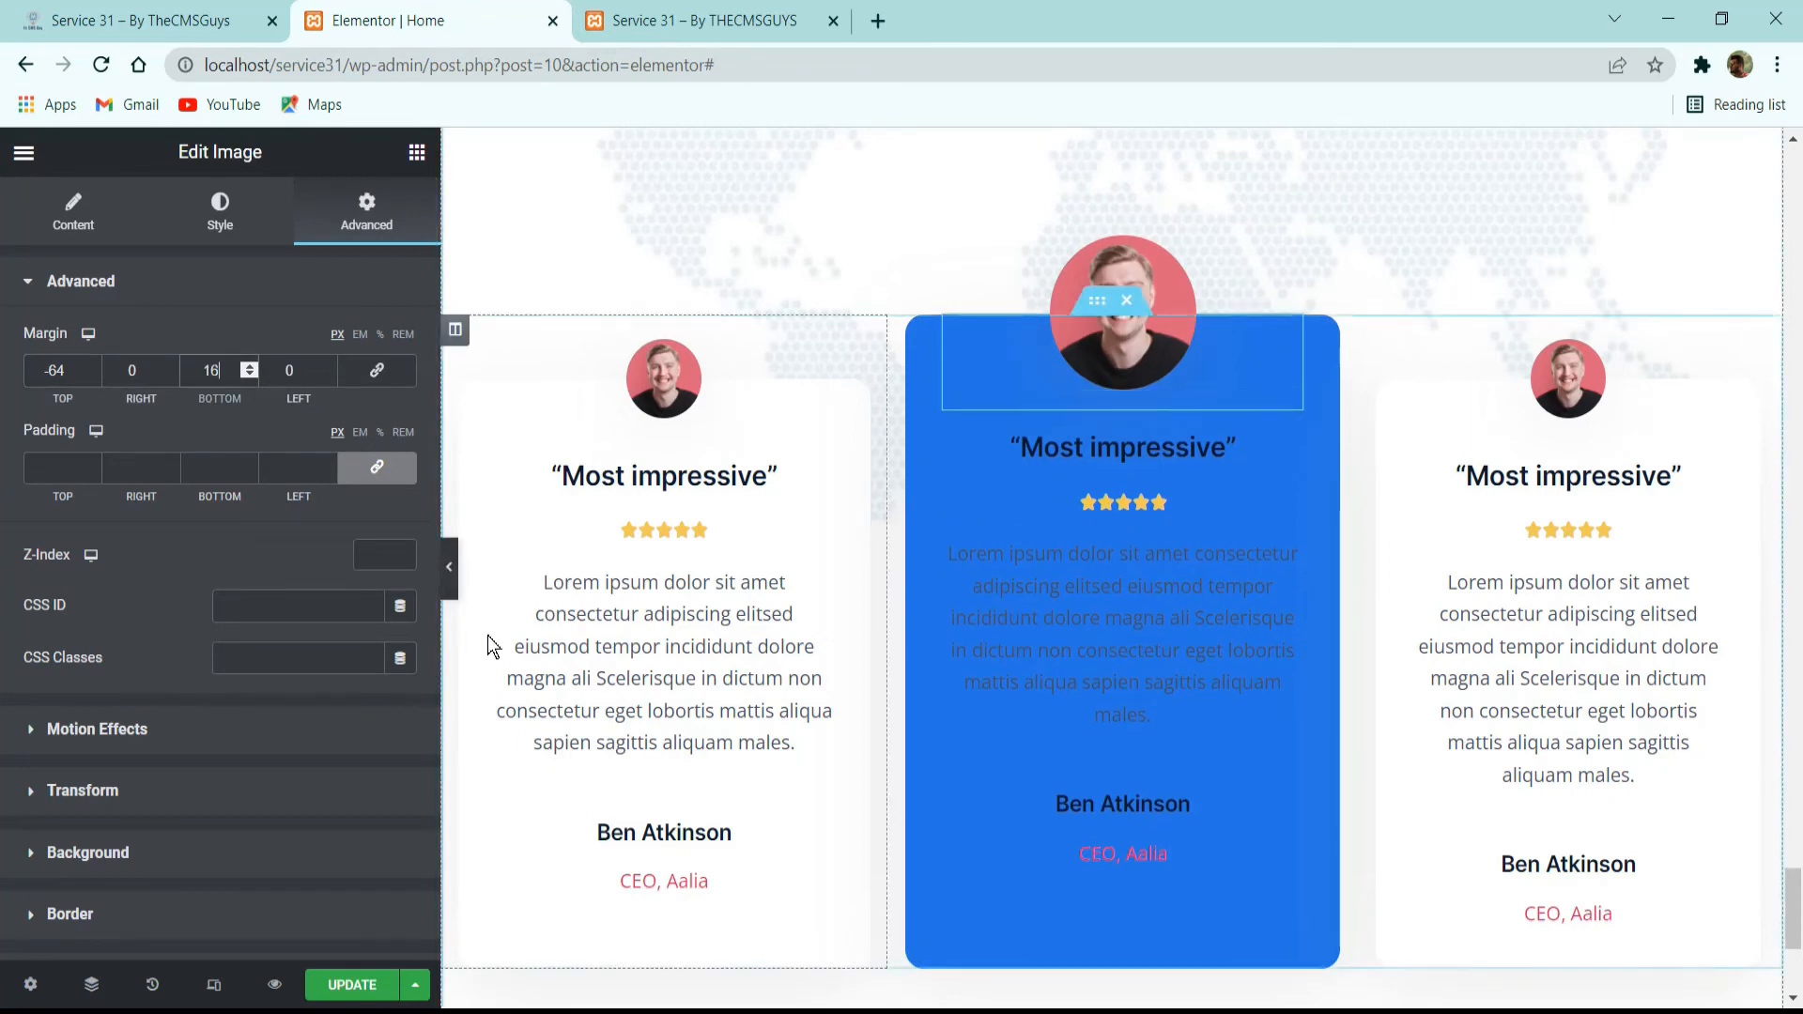
Compare the full-width preview with the reference and change the middle card's testimonial paragraph to the white global color.
left_click(452, 587)
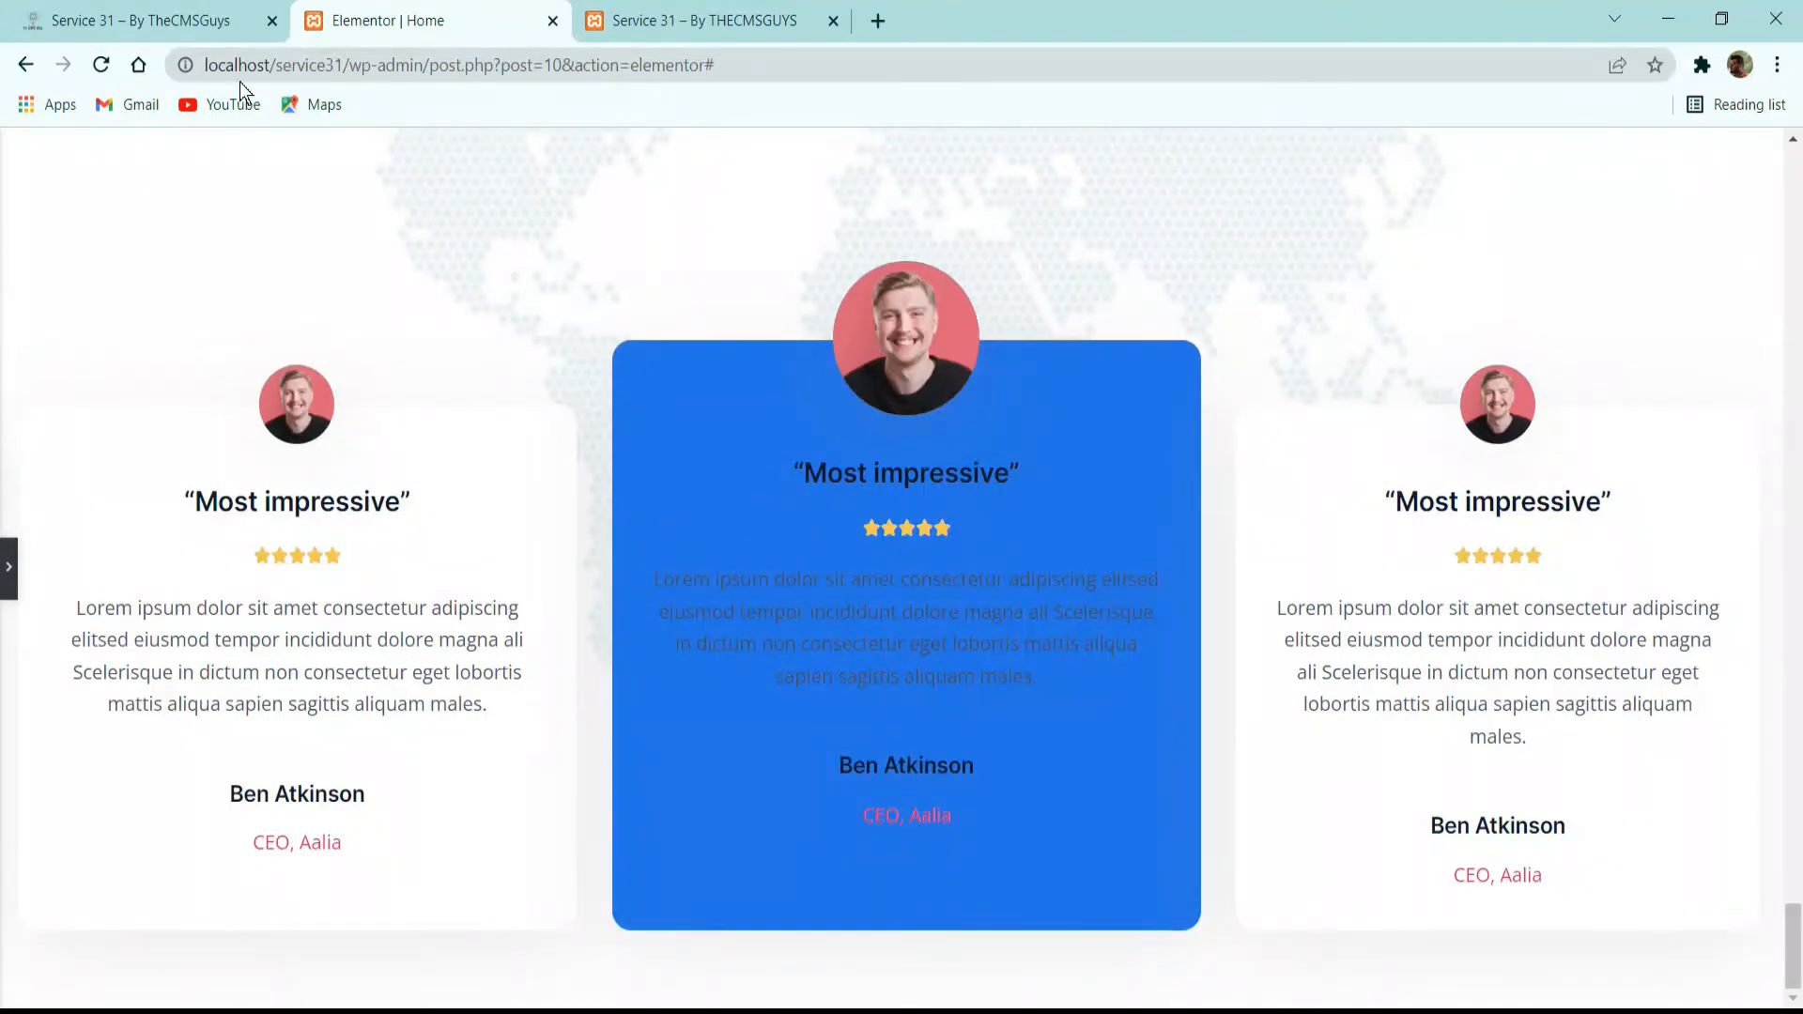
left_click(226, 21)
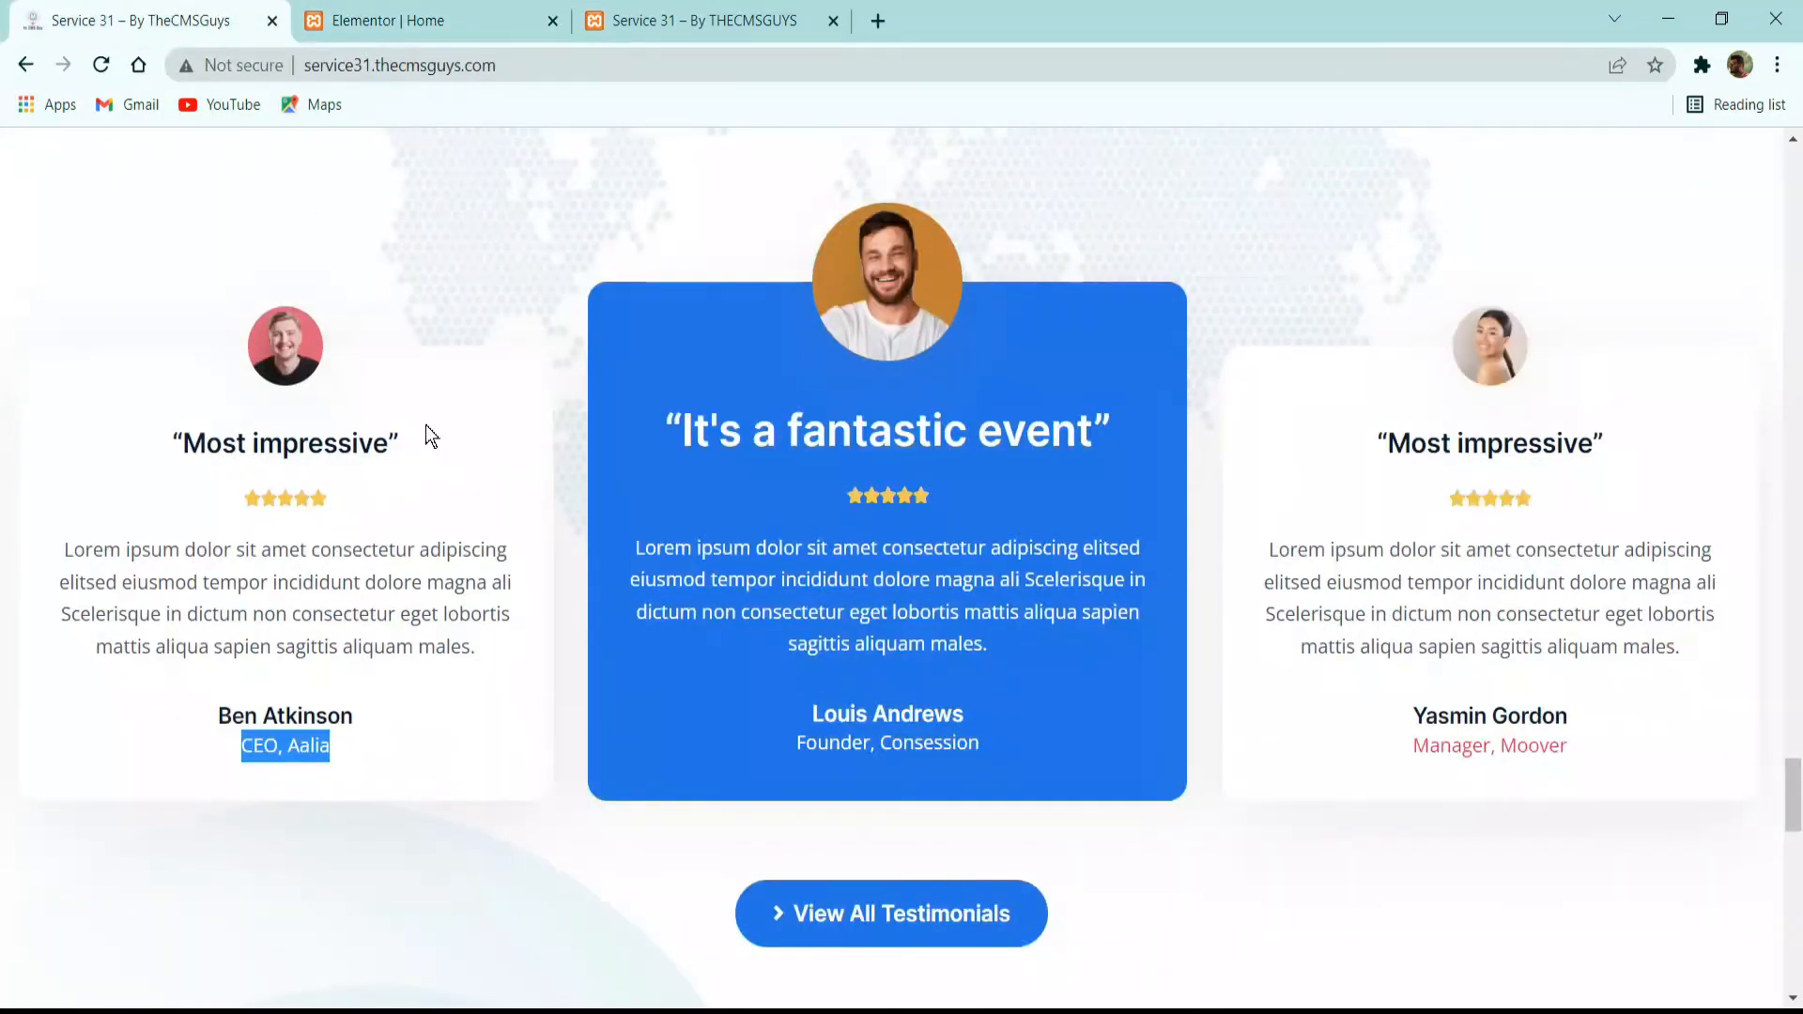
left_click(399, 15)
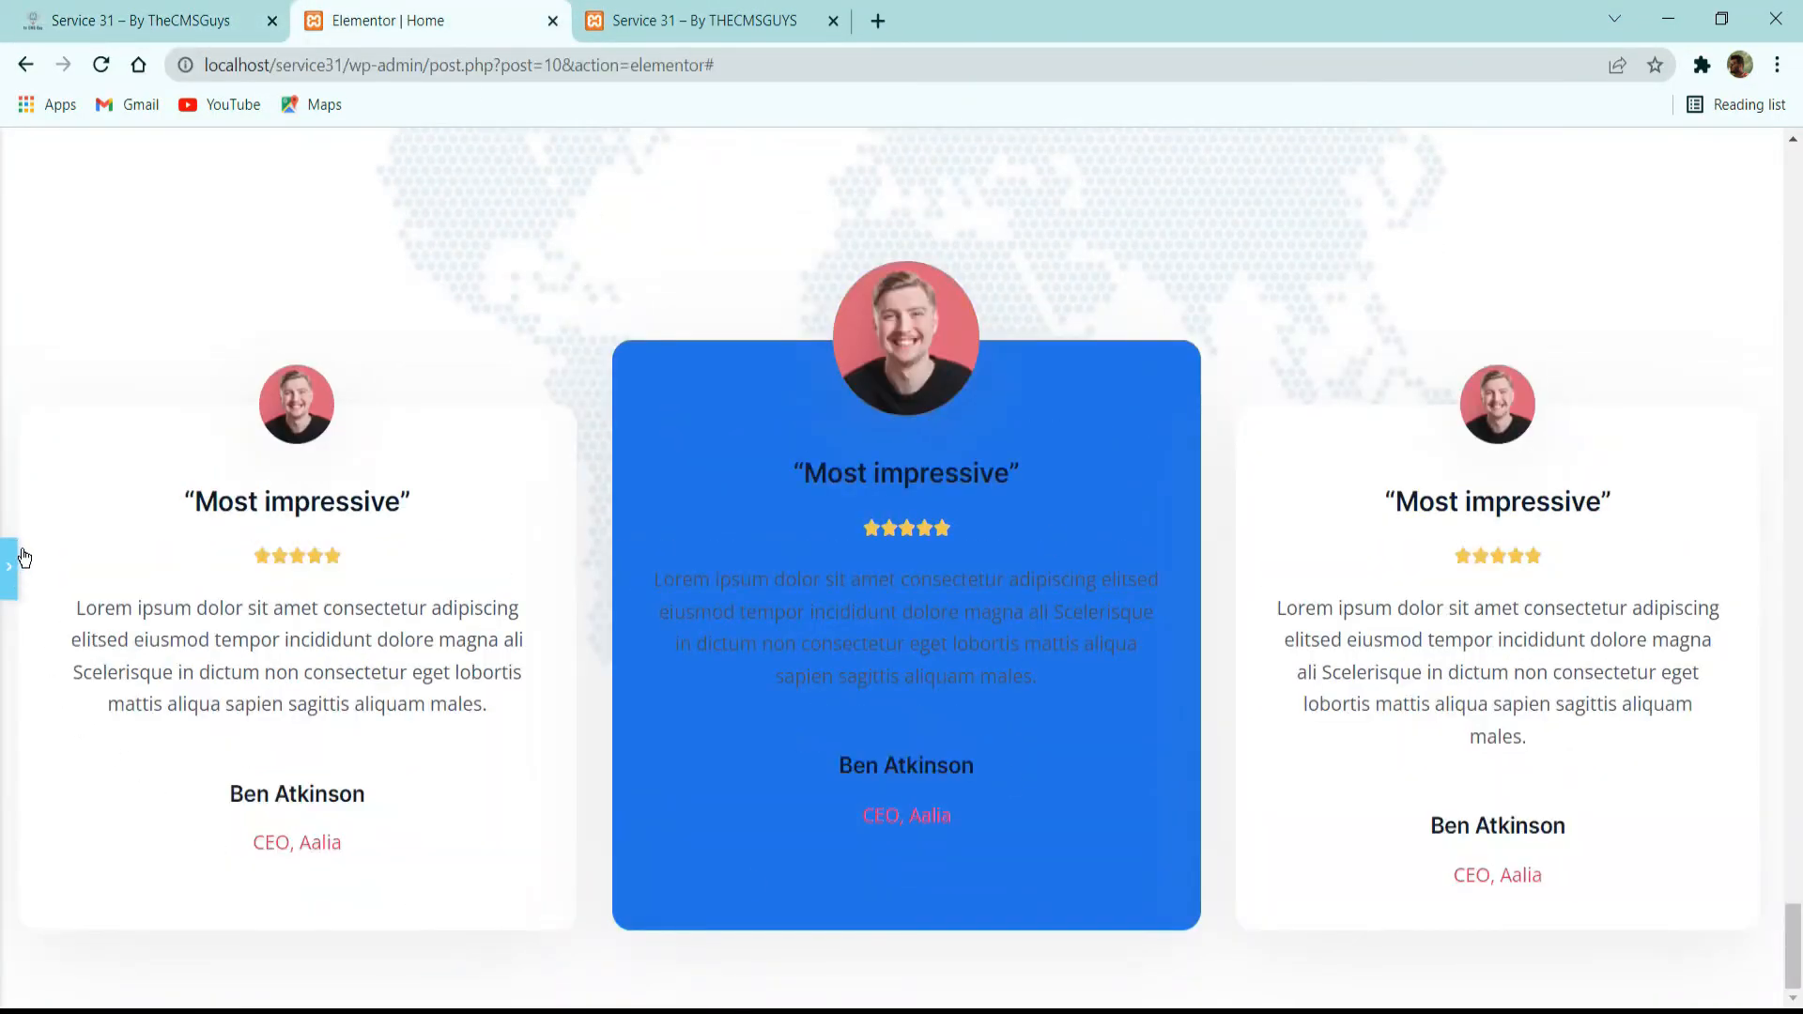
left_click(23, 557)
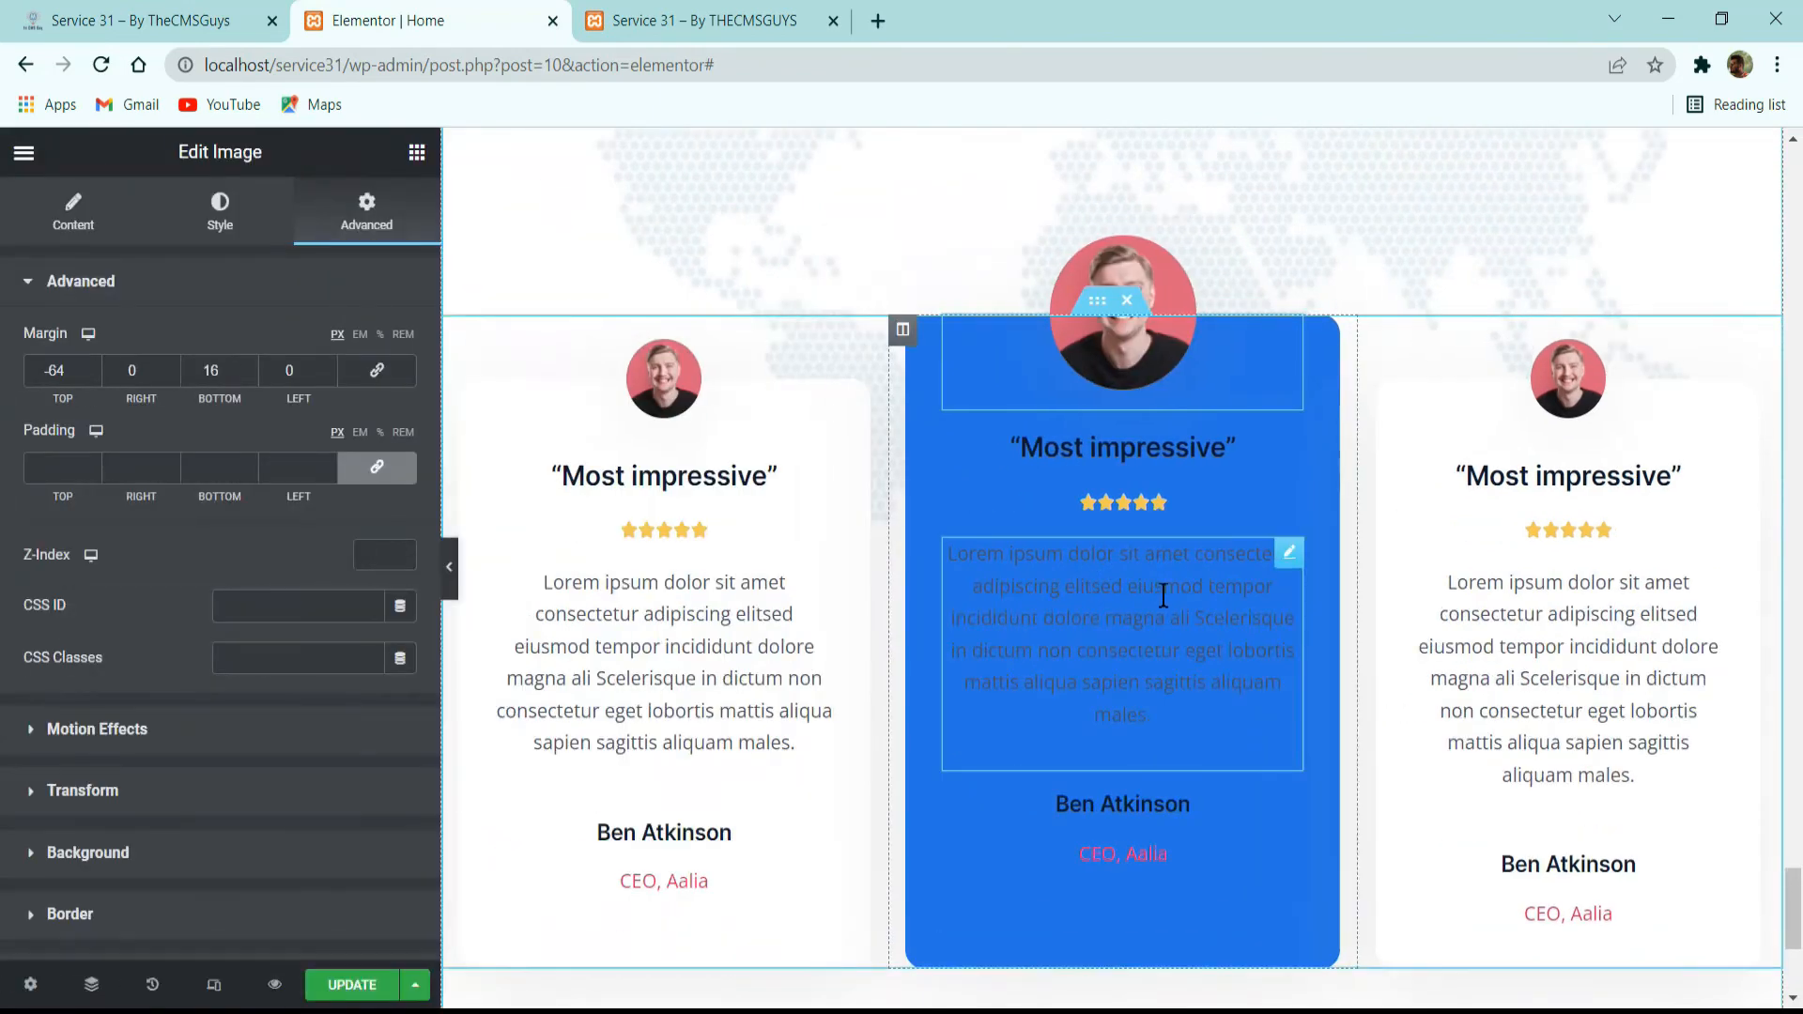
left_click(1163, 595)
left_click(225, 218)
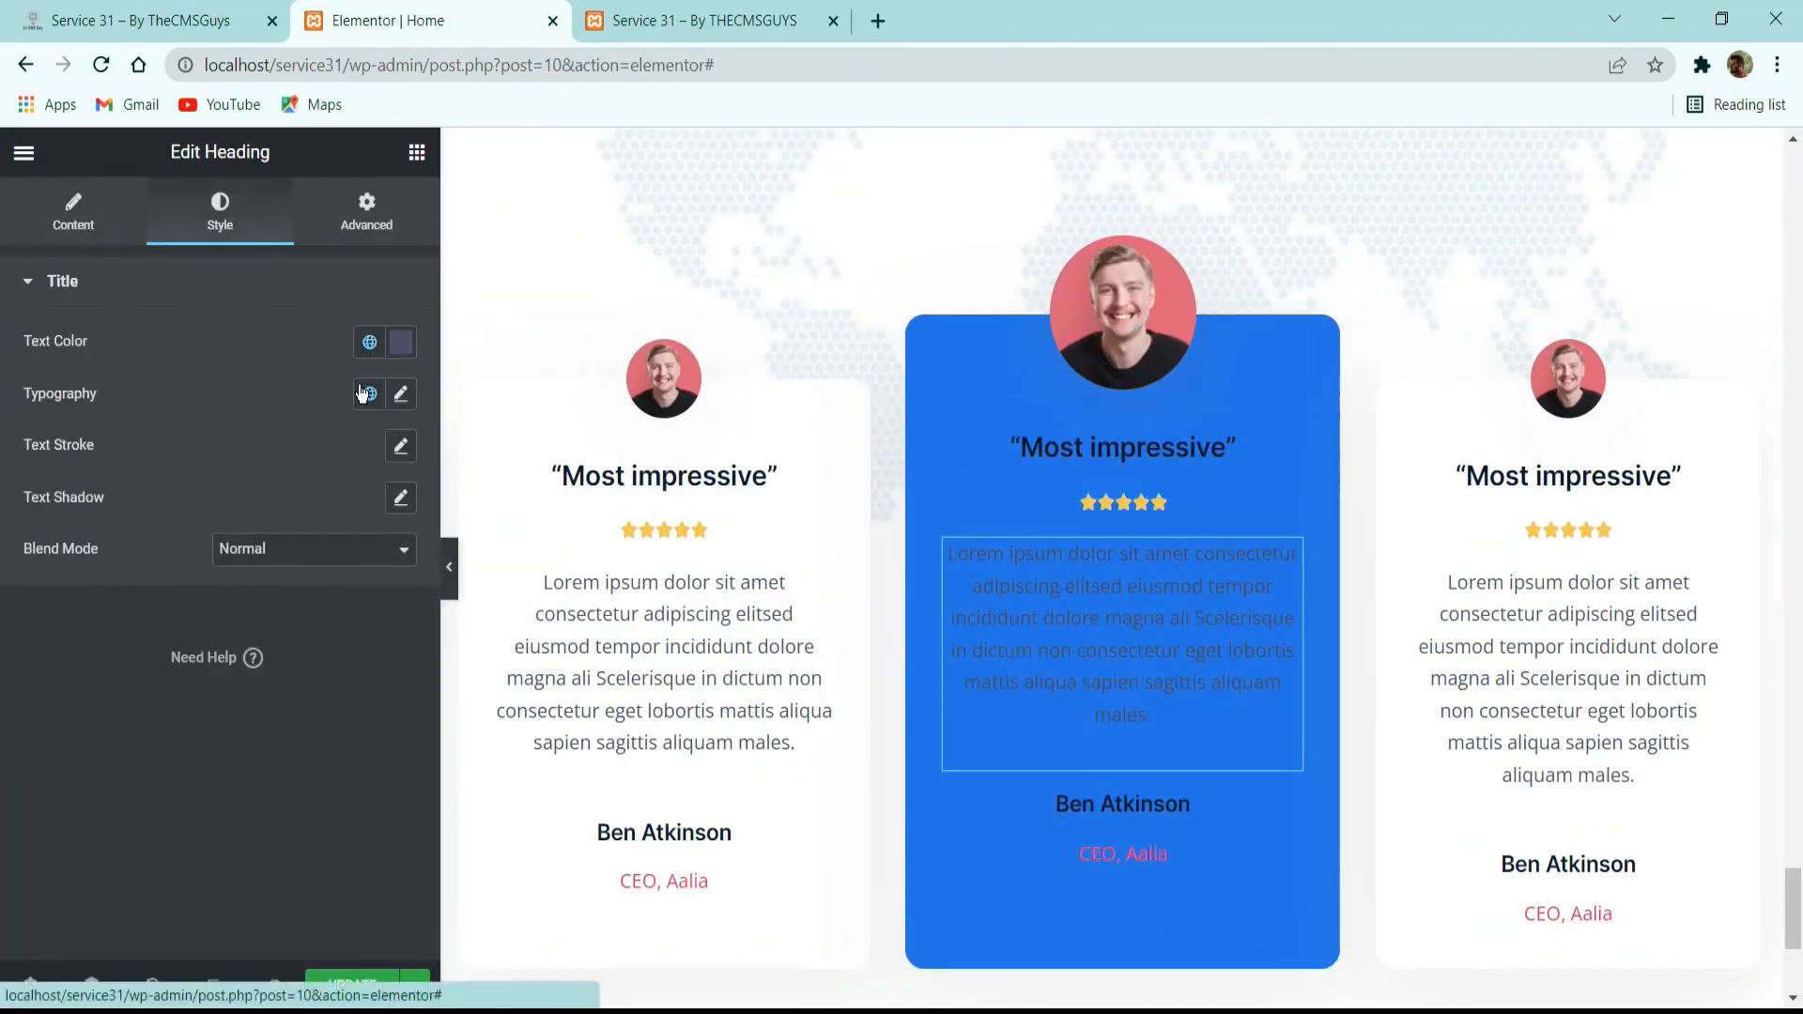
left_click(369, 342)
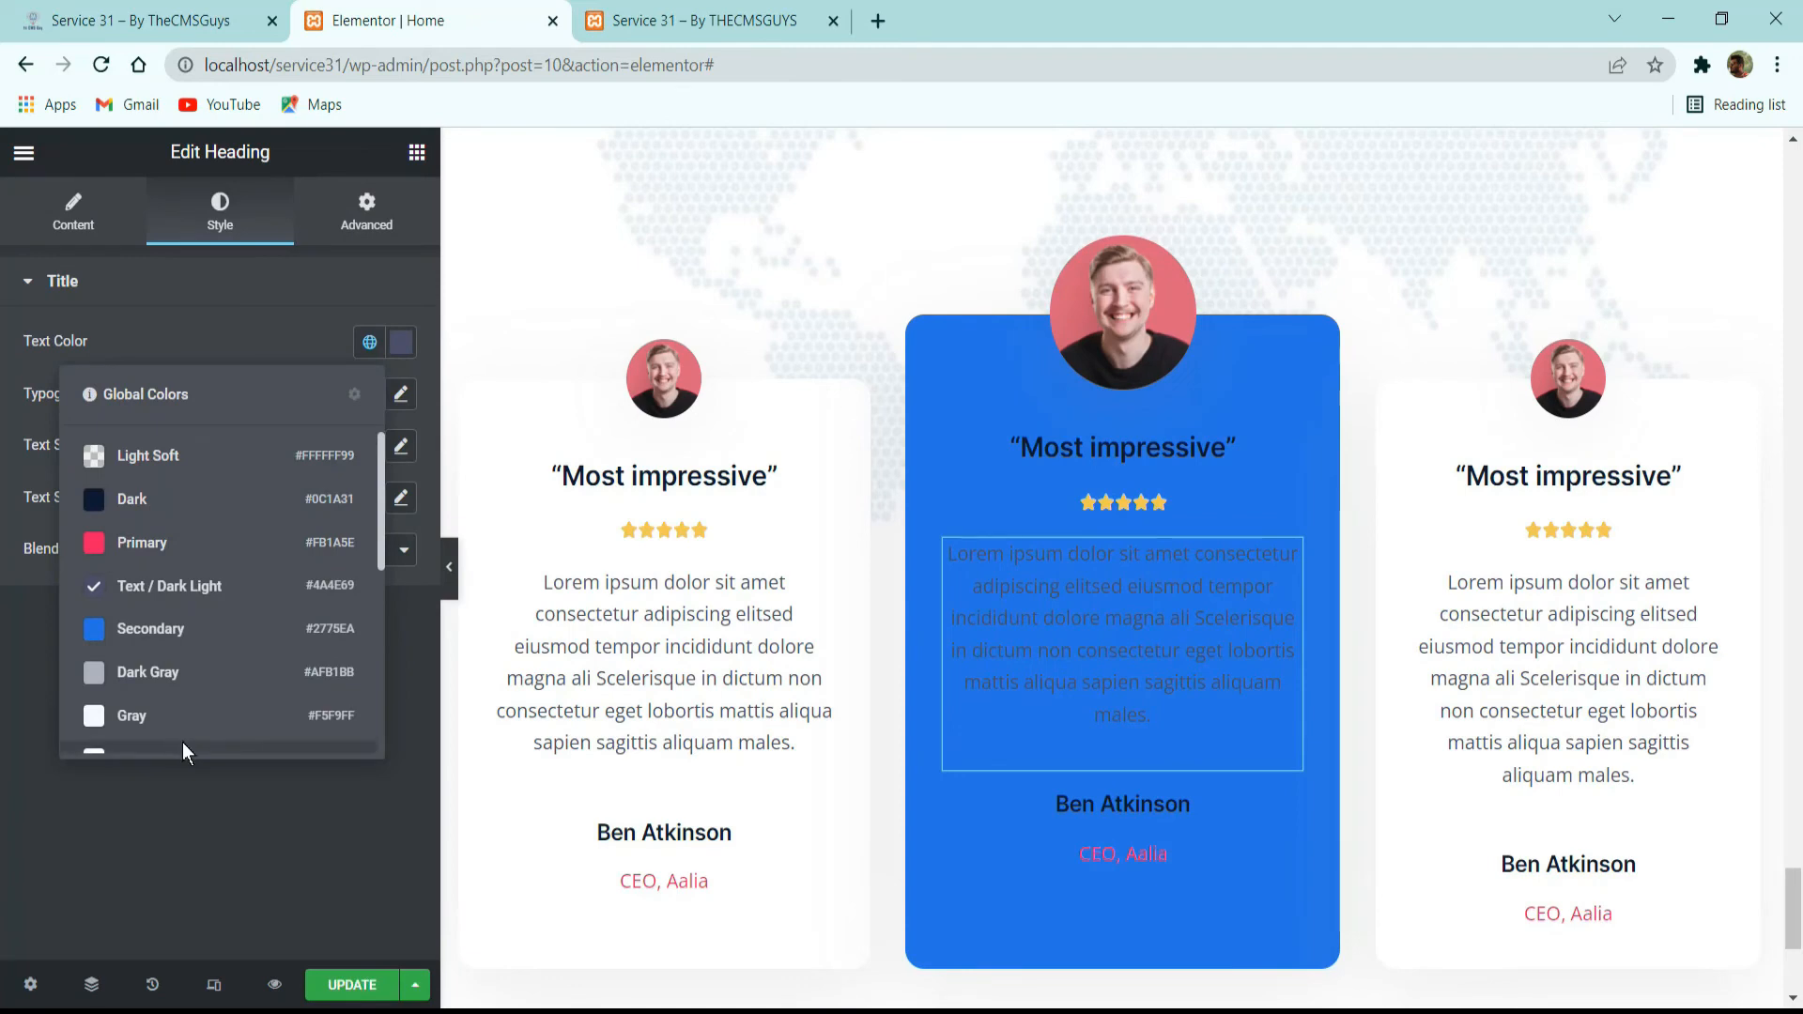
left_click(182, 742)
Change the text color of the middle card's “Most impressive” heading to the white global color.
left_click(1122, 447)
left_click(220, 211)
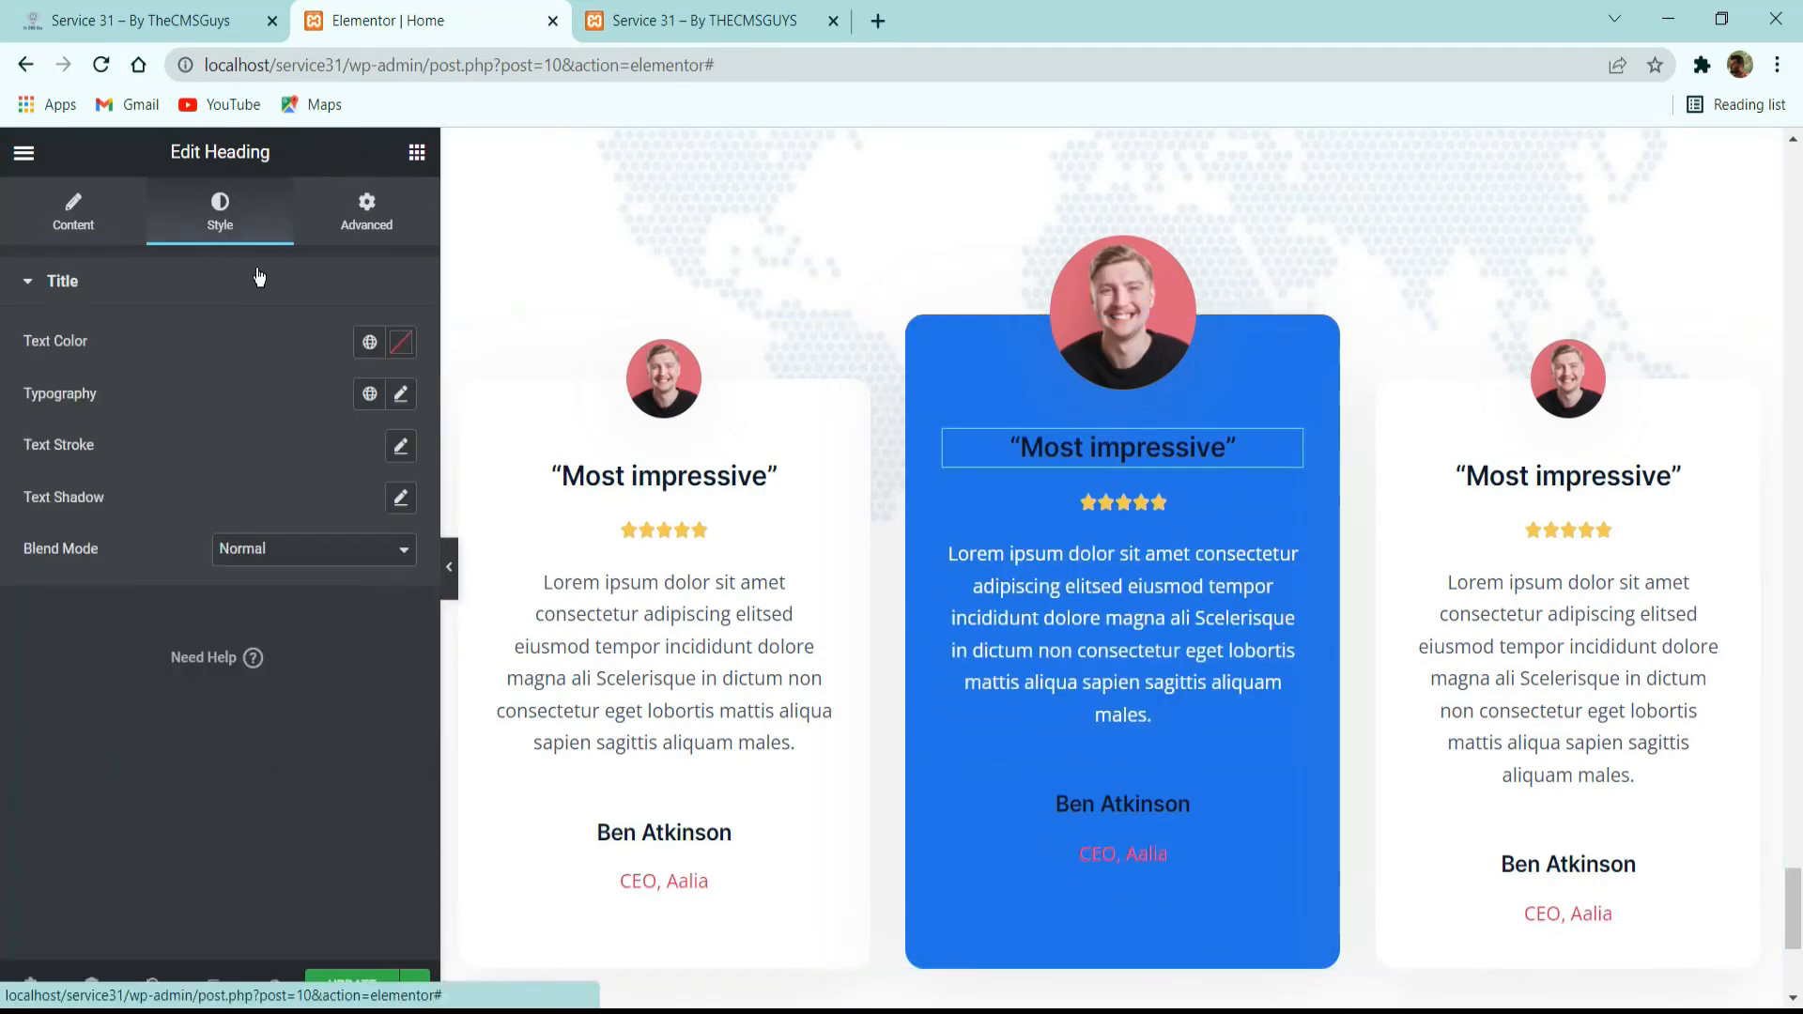
left_click(369, 342)
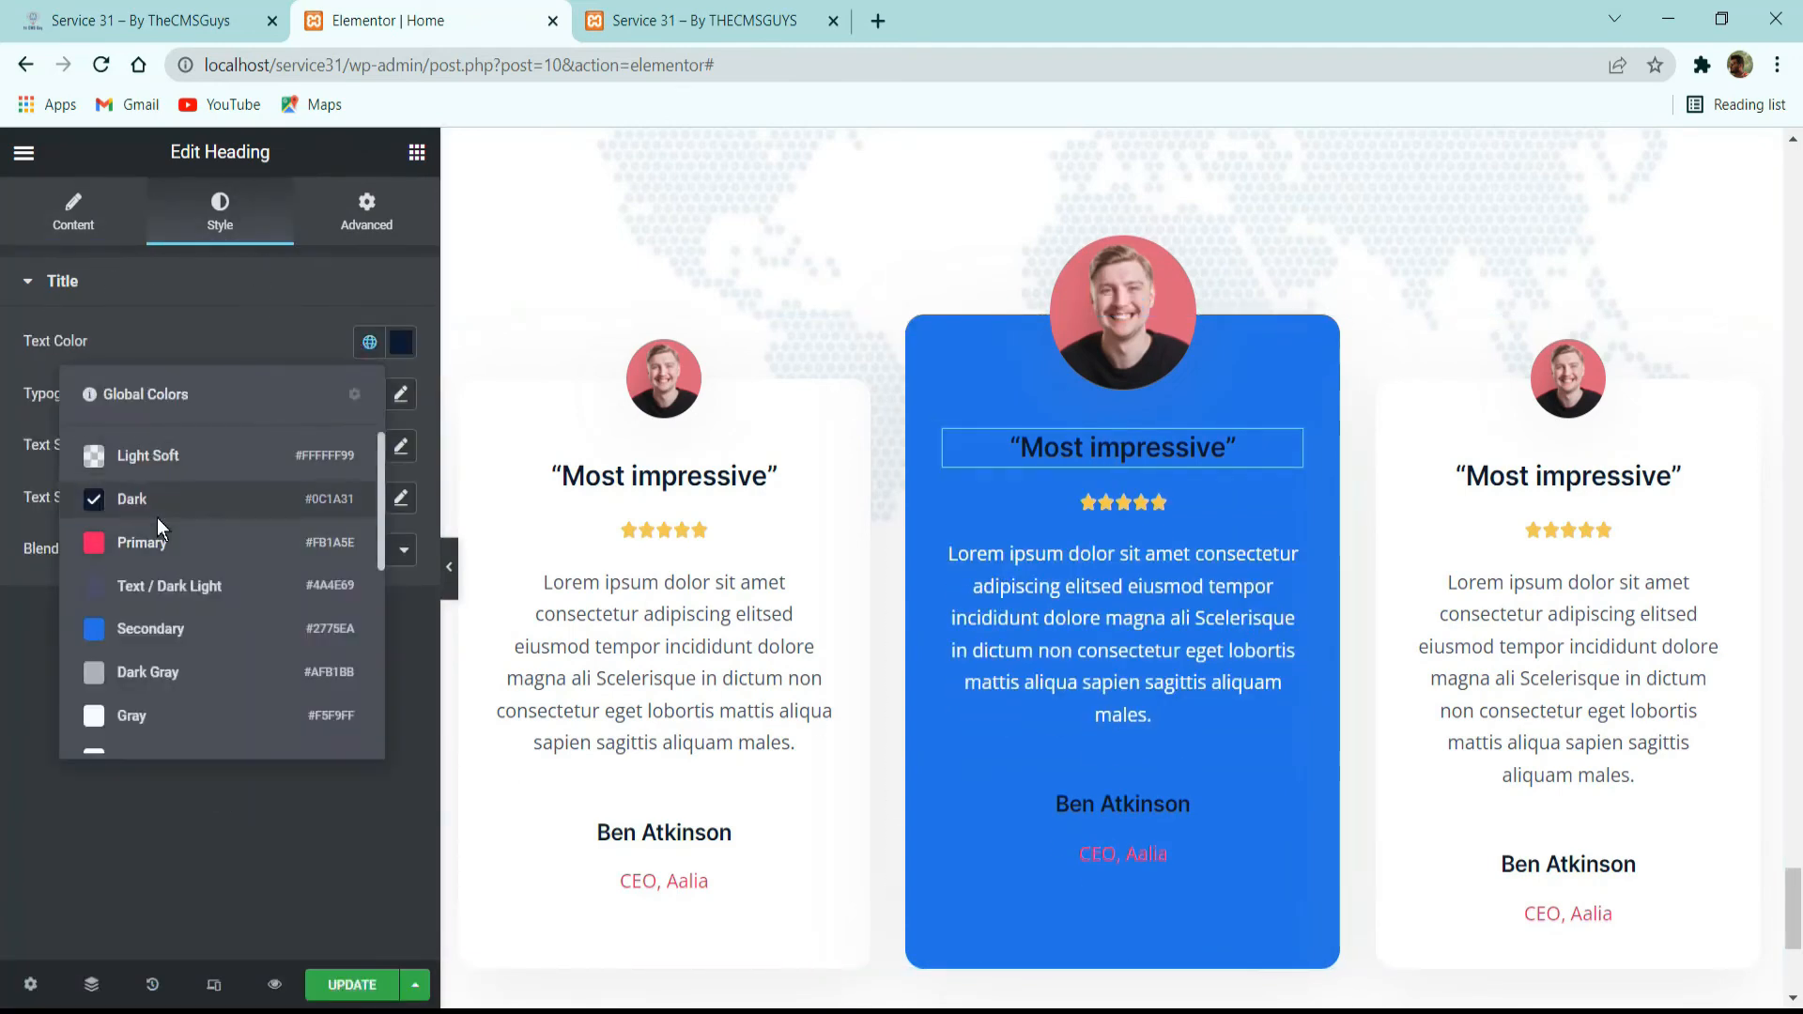
left_click(161, 740)
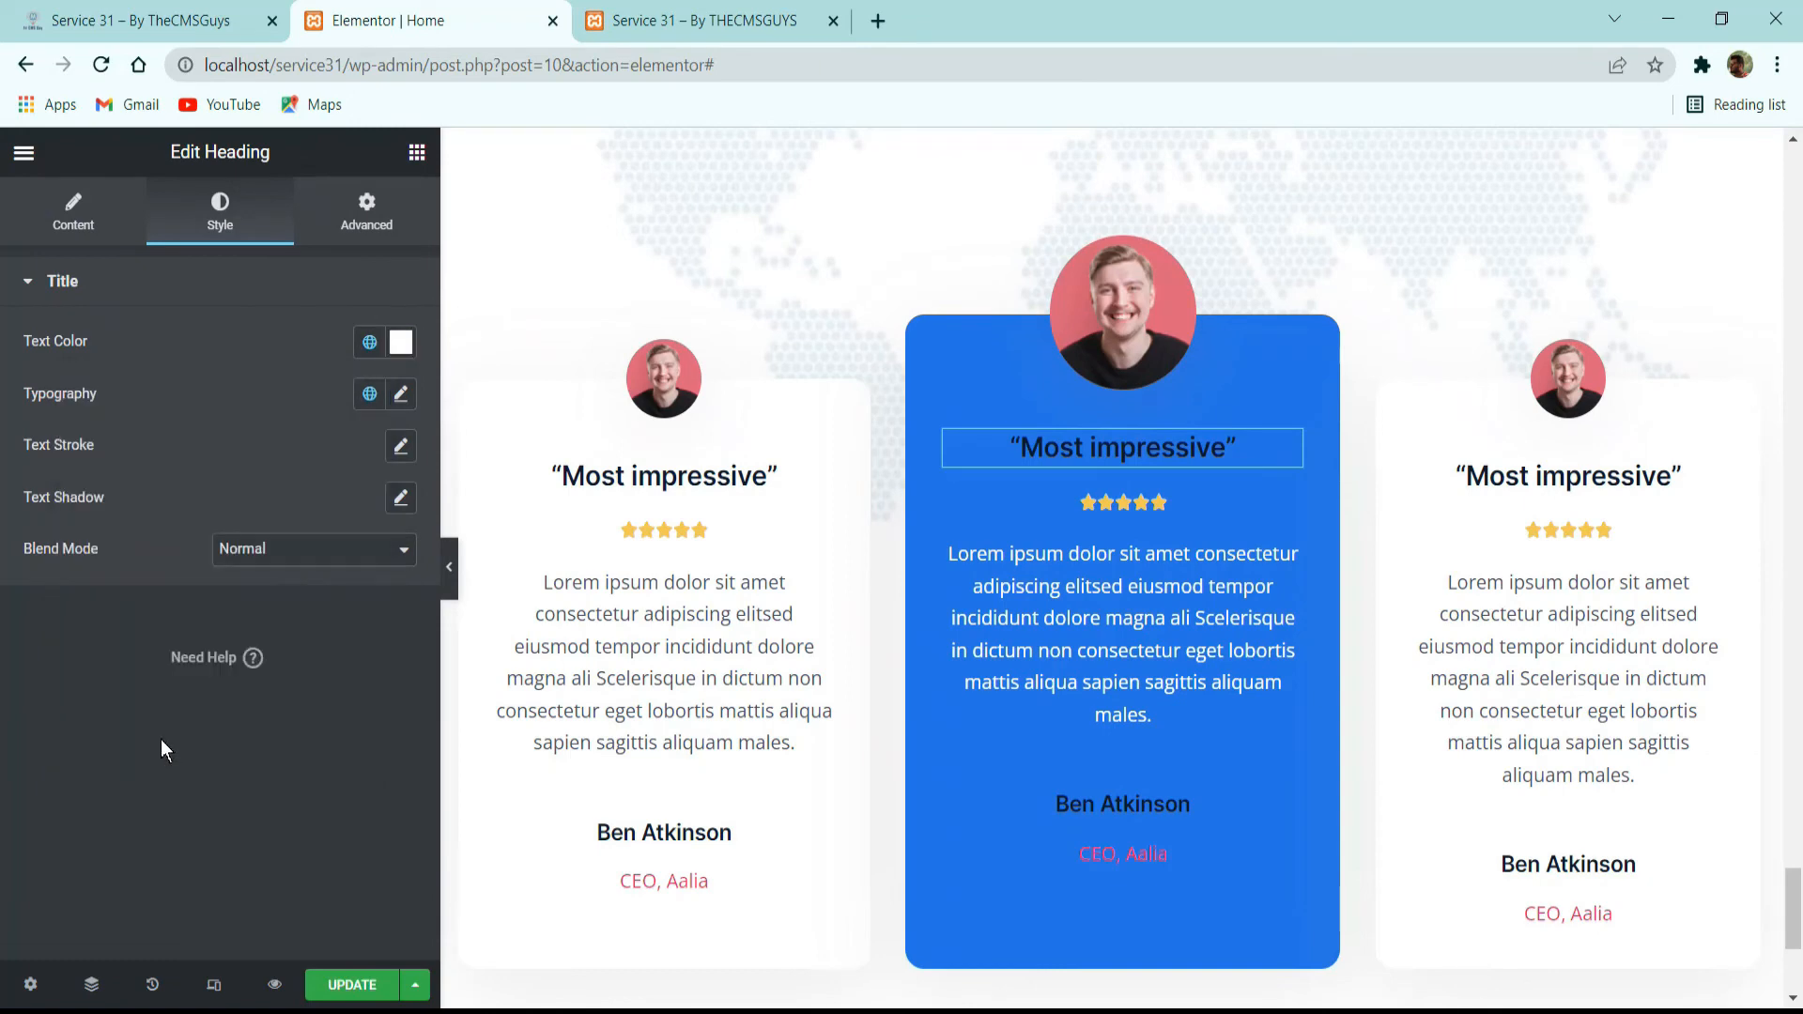
Set the attendee name and the job title "CEO, Aalia" in the middle card to the white global color.
left_click(1124, 816)
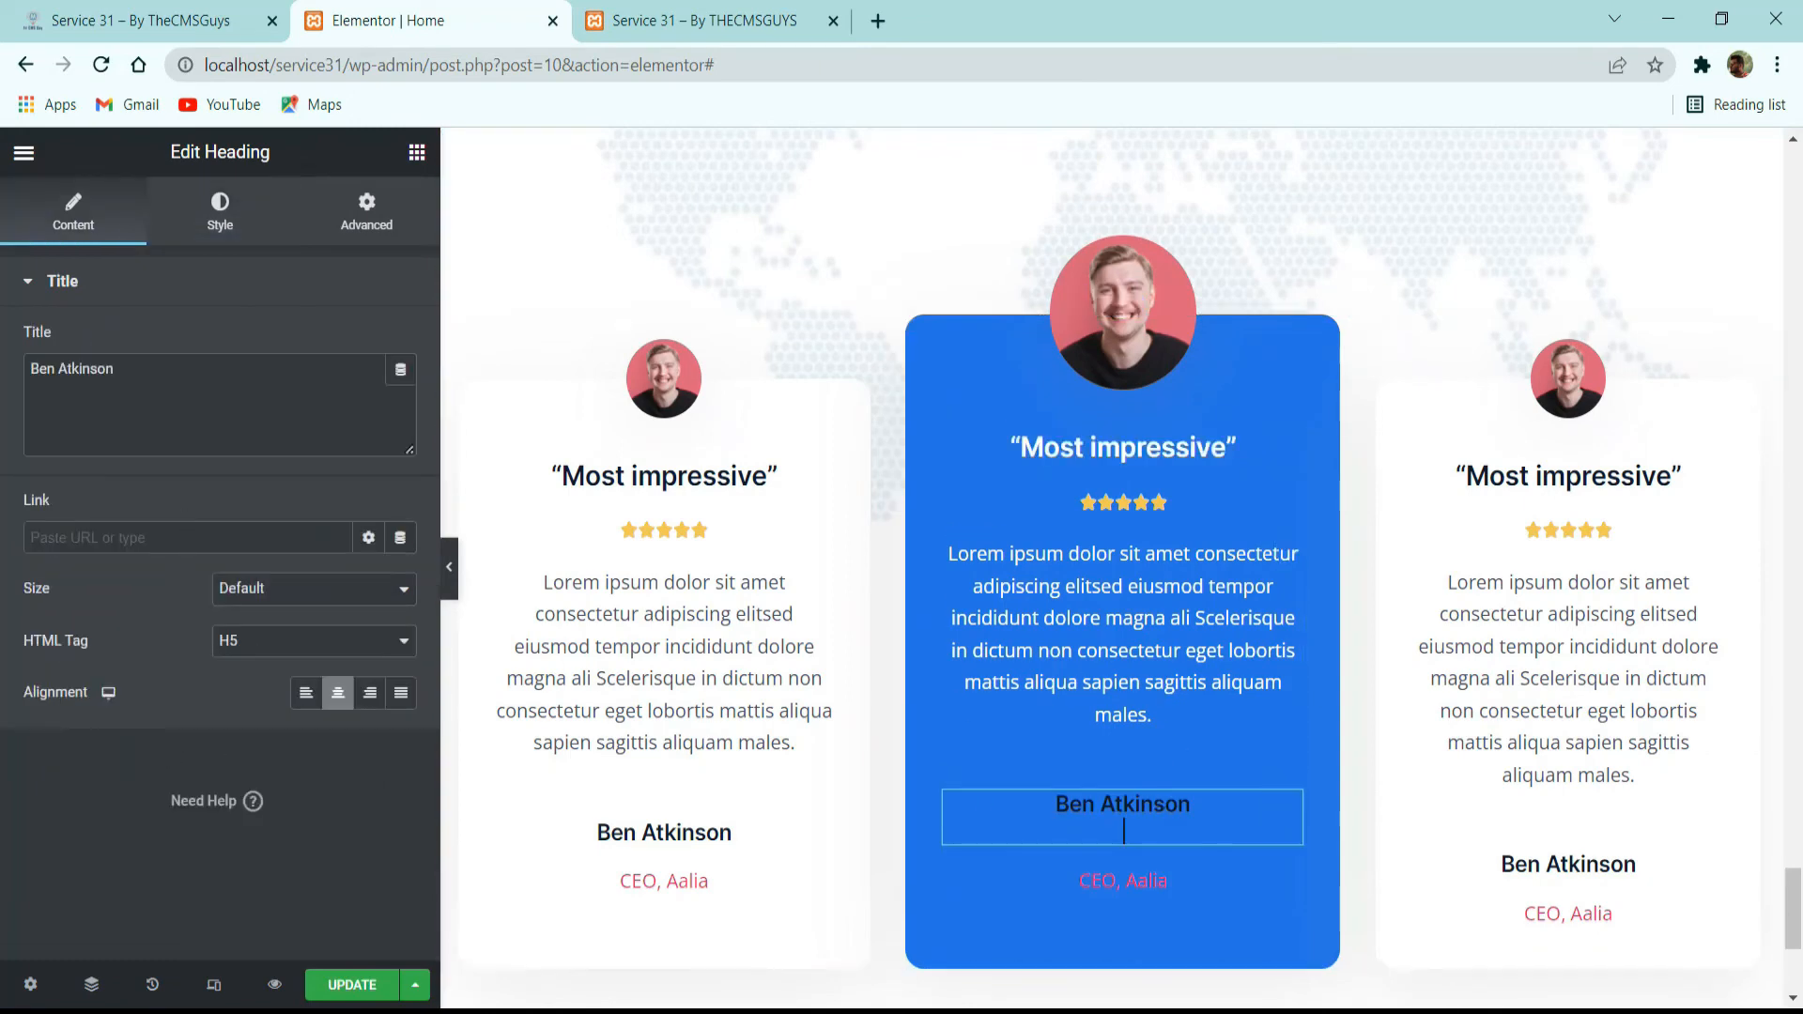
key("BackSpace")
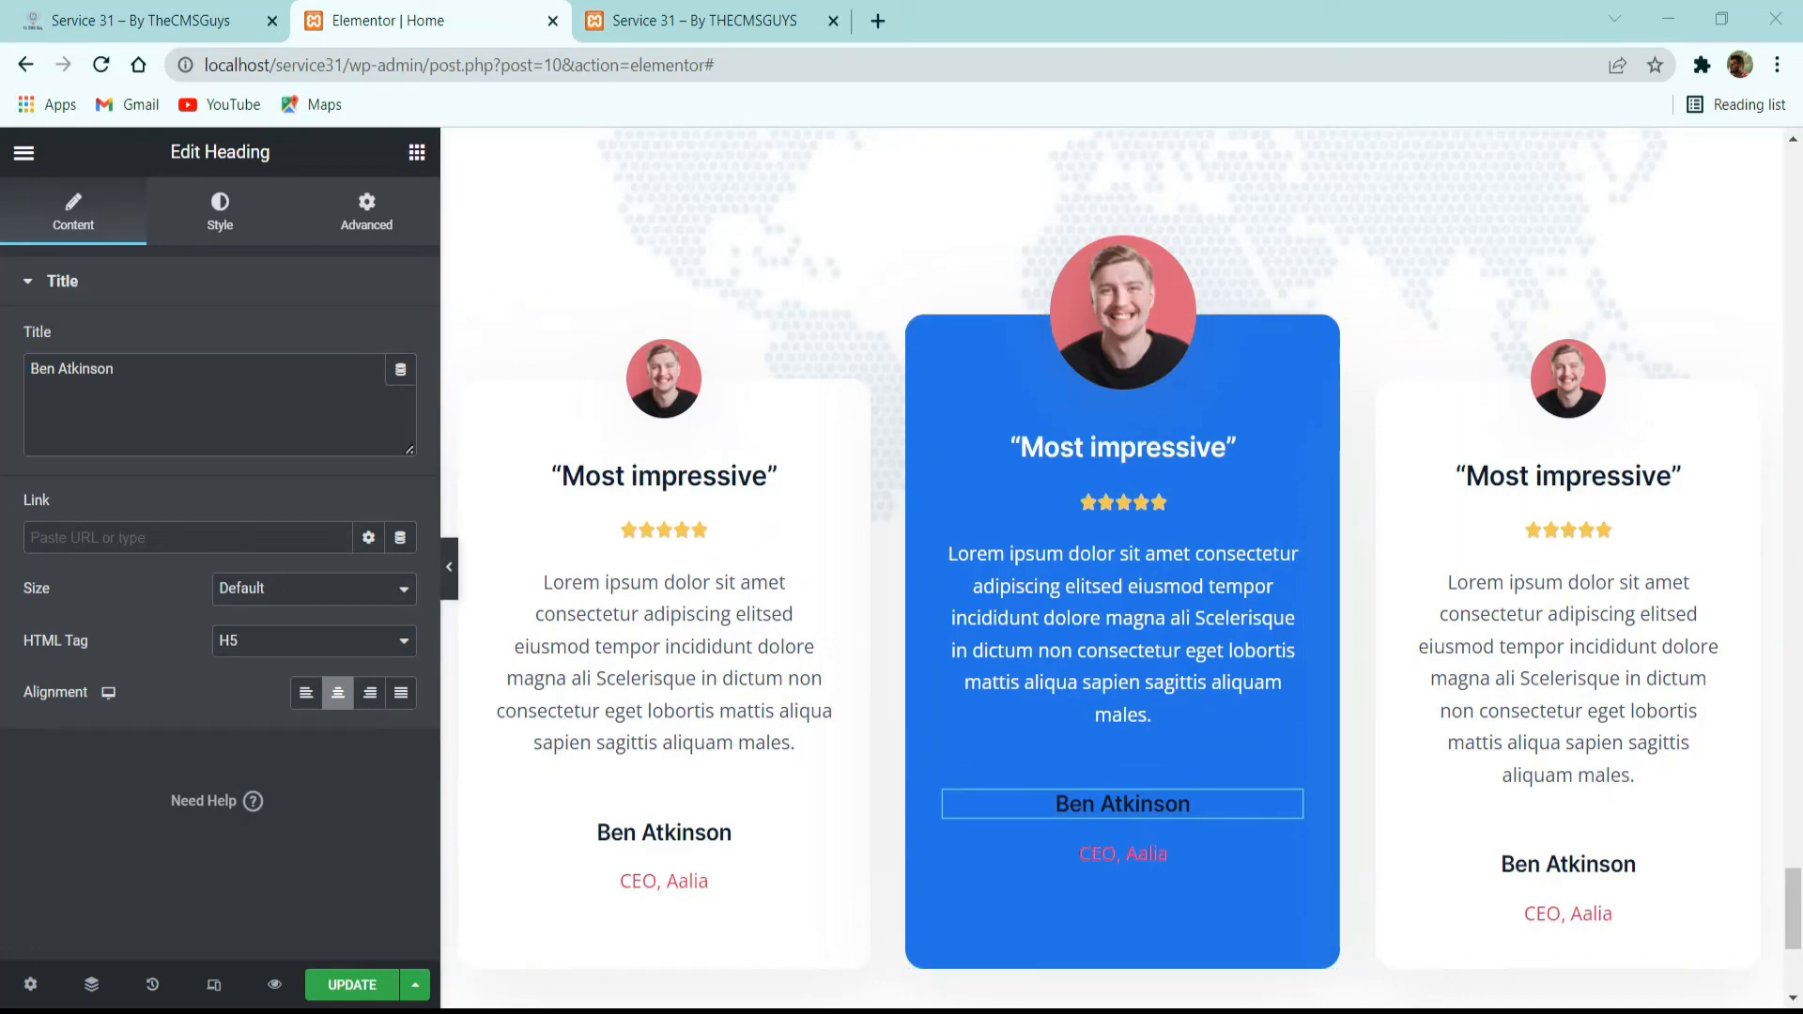
left_click(219, 214)
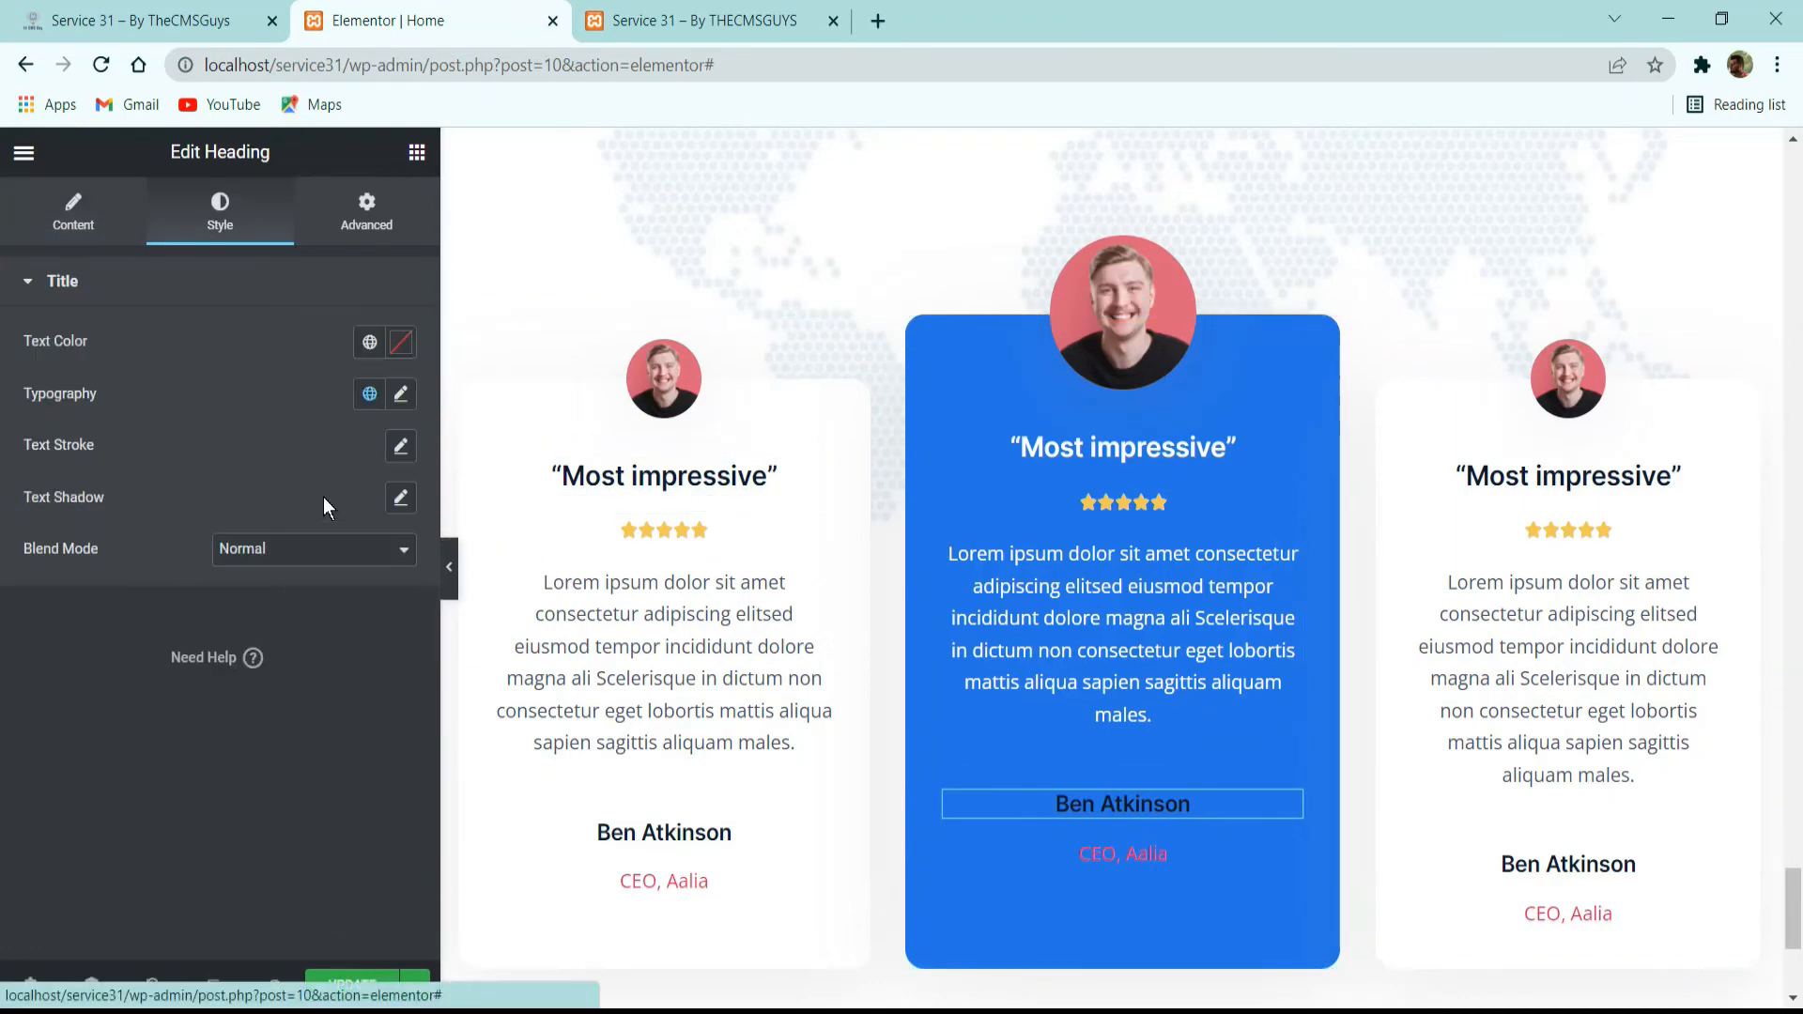
left_click(370, 342)
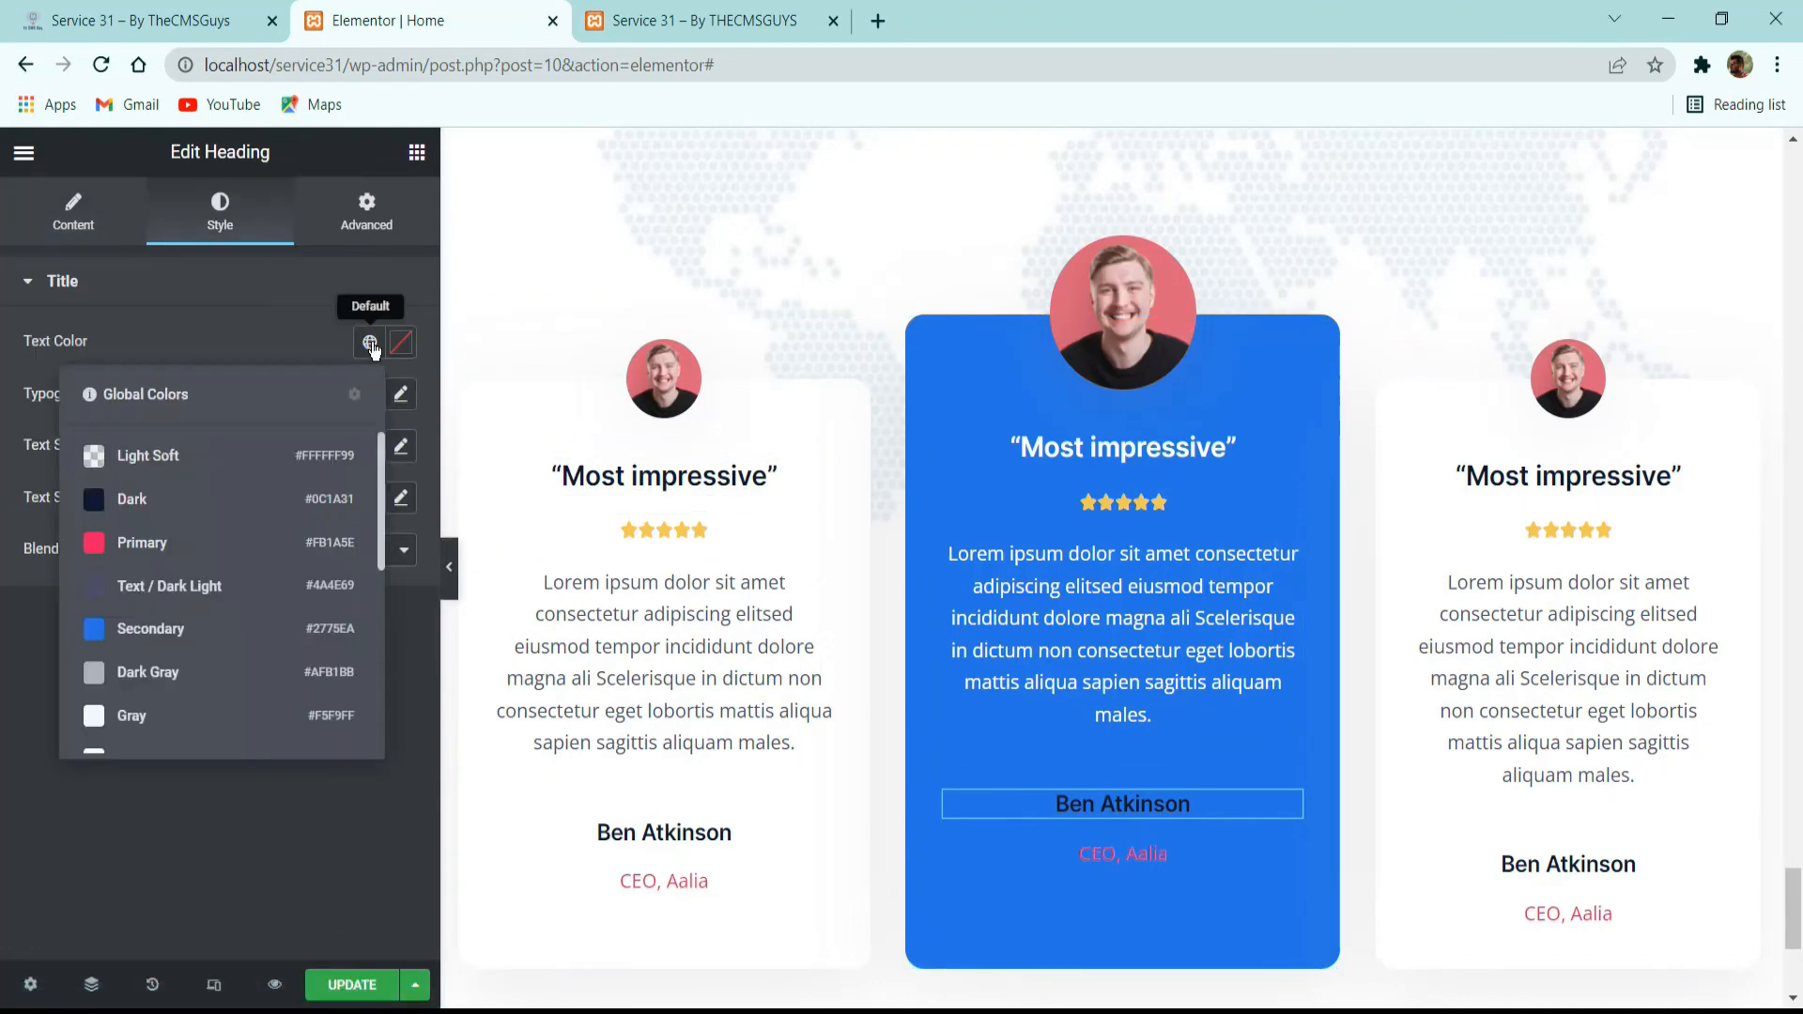
left_click(183, 741)
left_click(1114, 854)
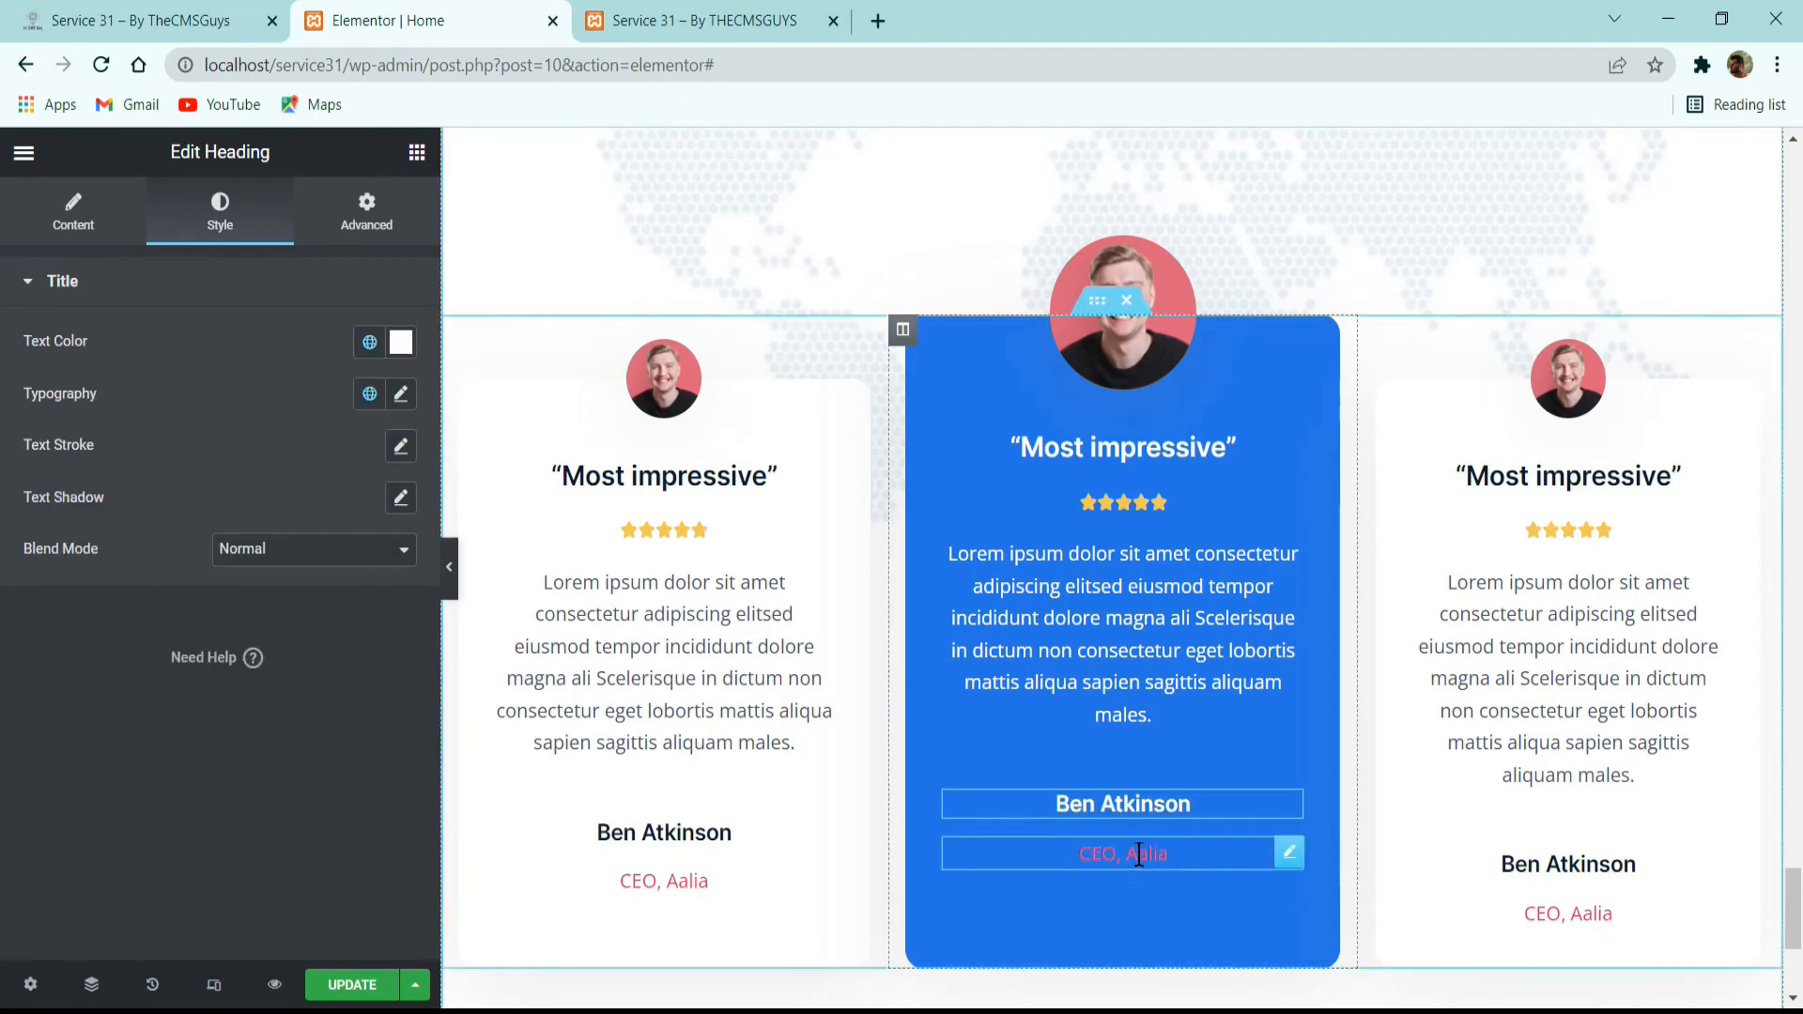
left_click(208, 230)
left_click(371, 342)
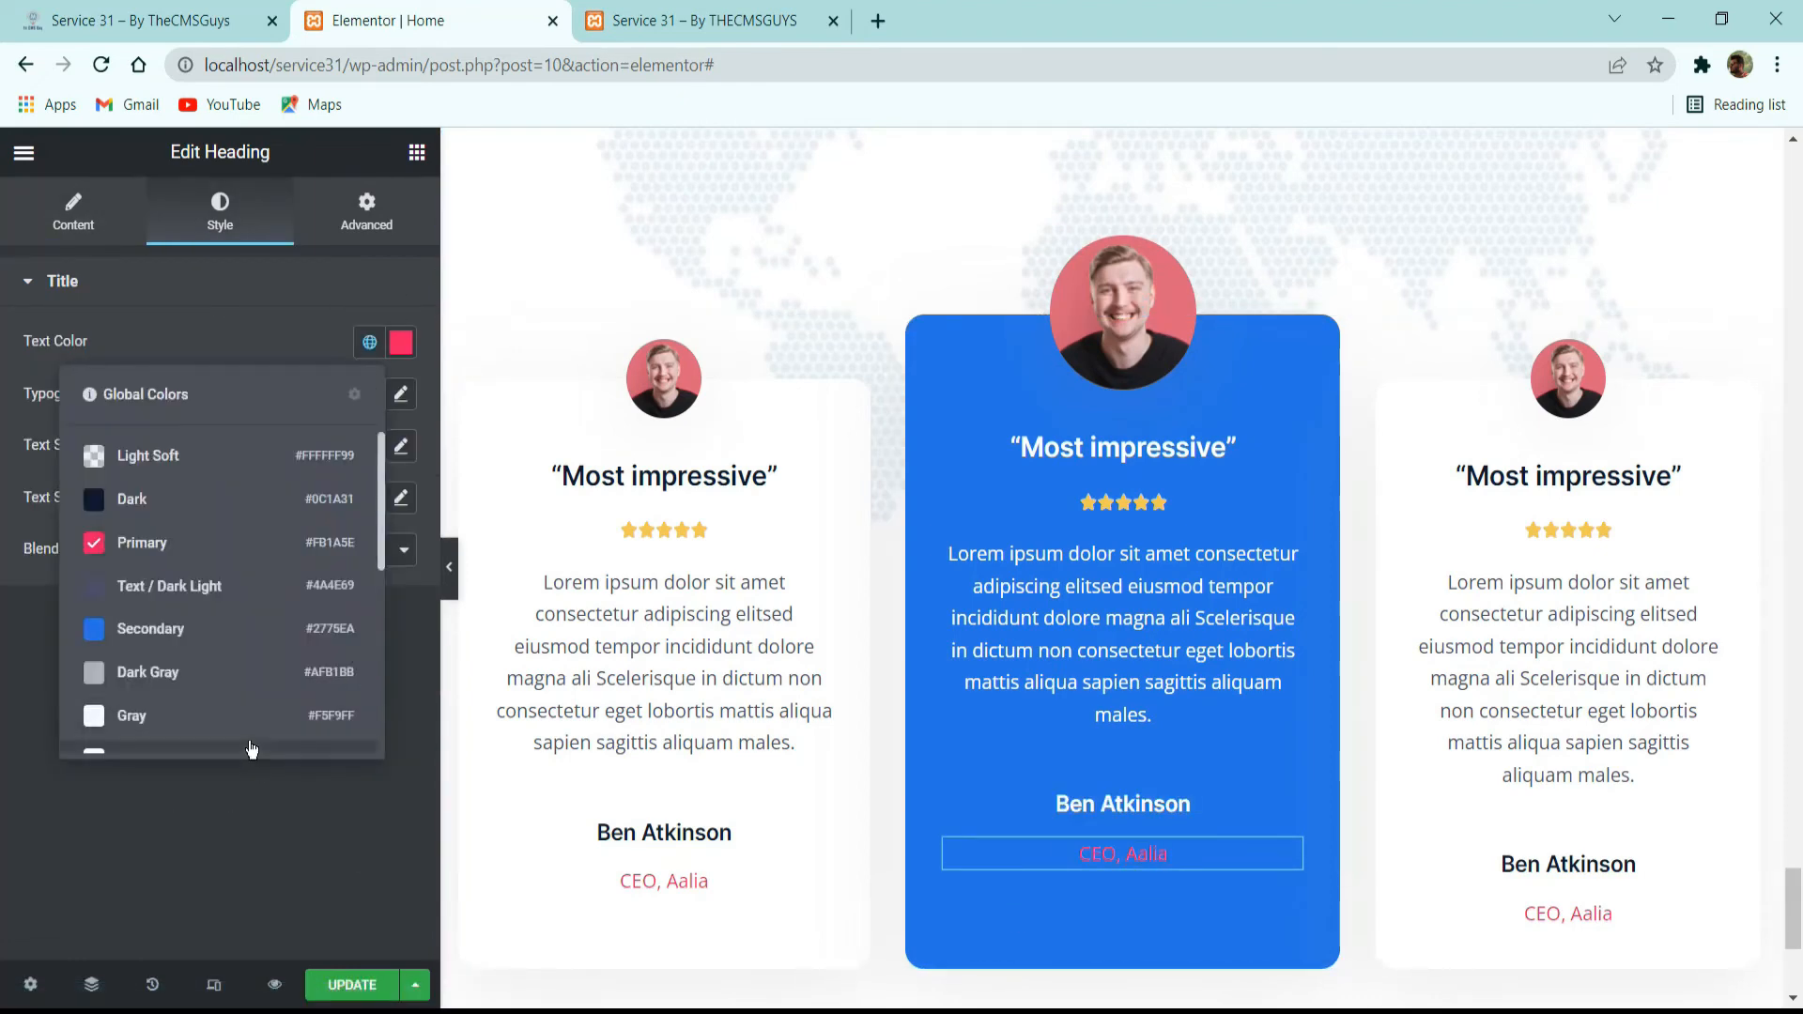
left_click(250, 753)
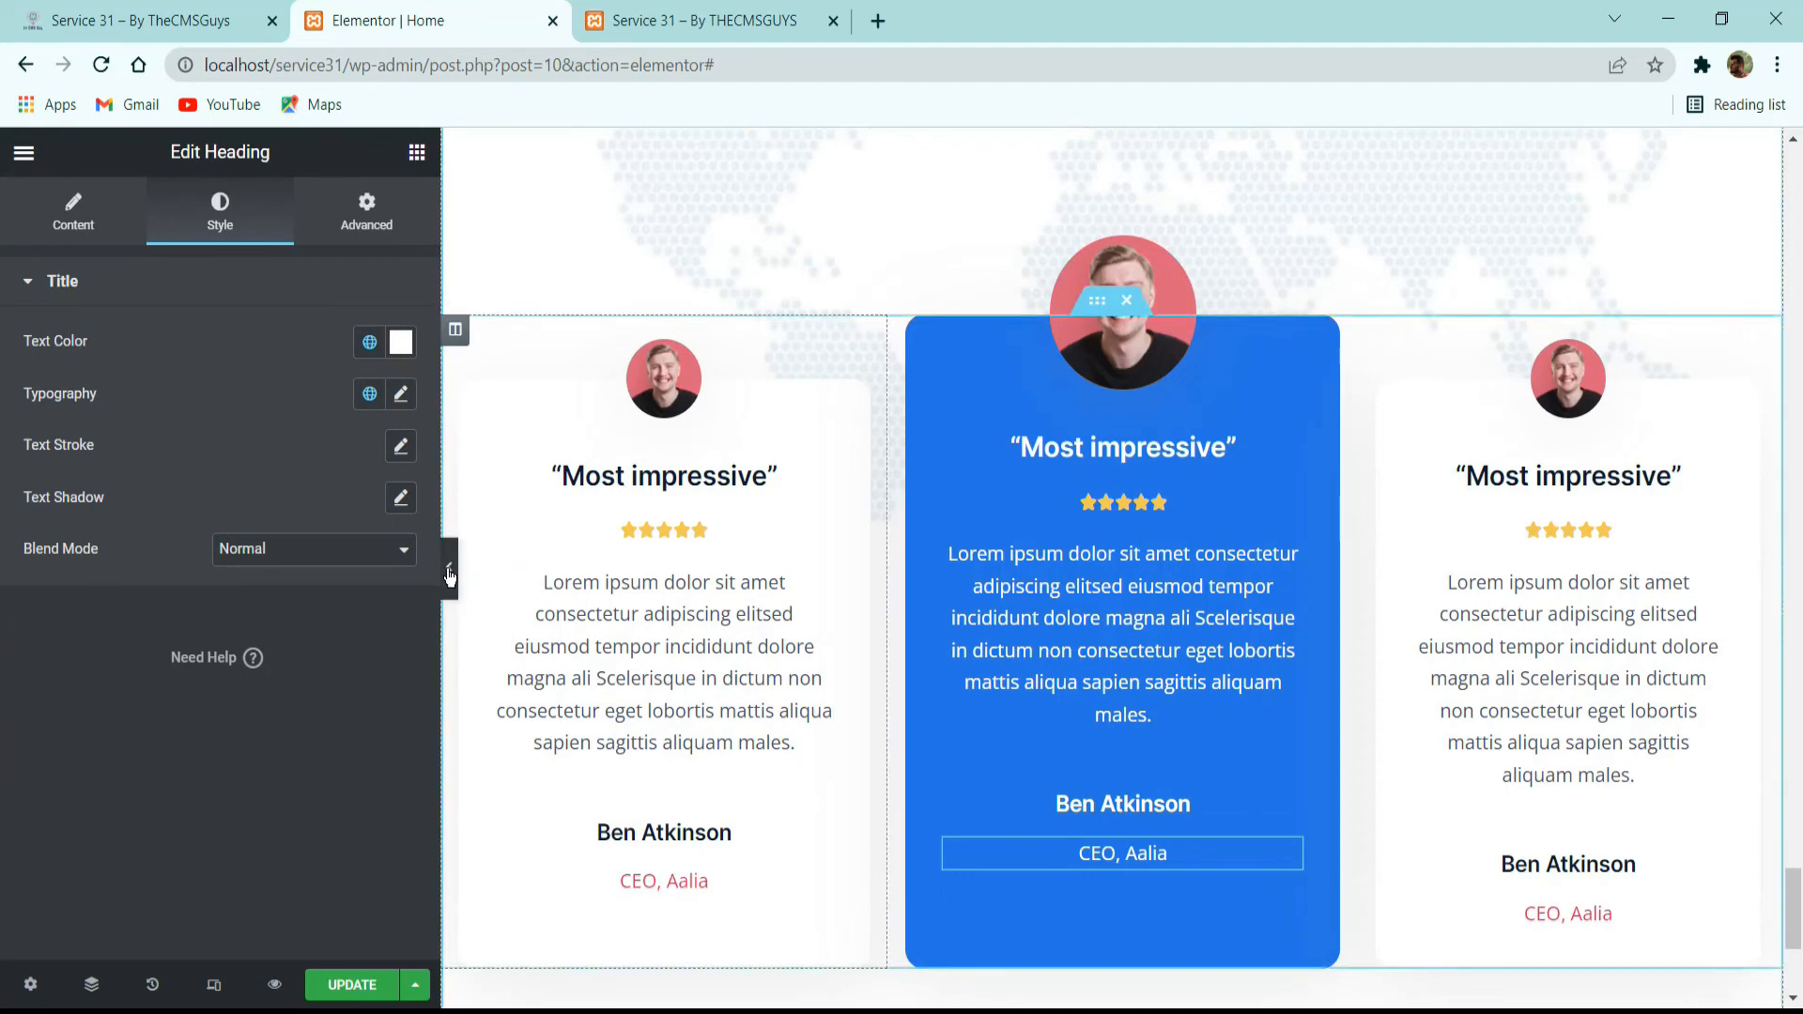
Compare the full-width testimonials preview with the reference site and check the element below the cards there.
left_click(441, 657)
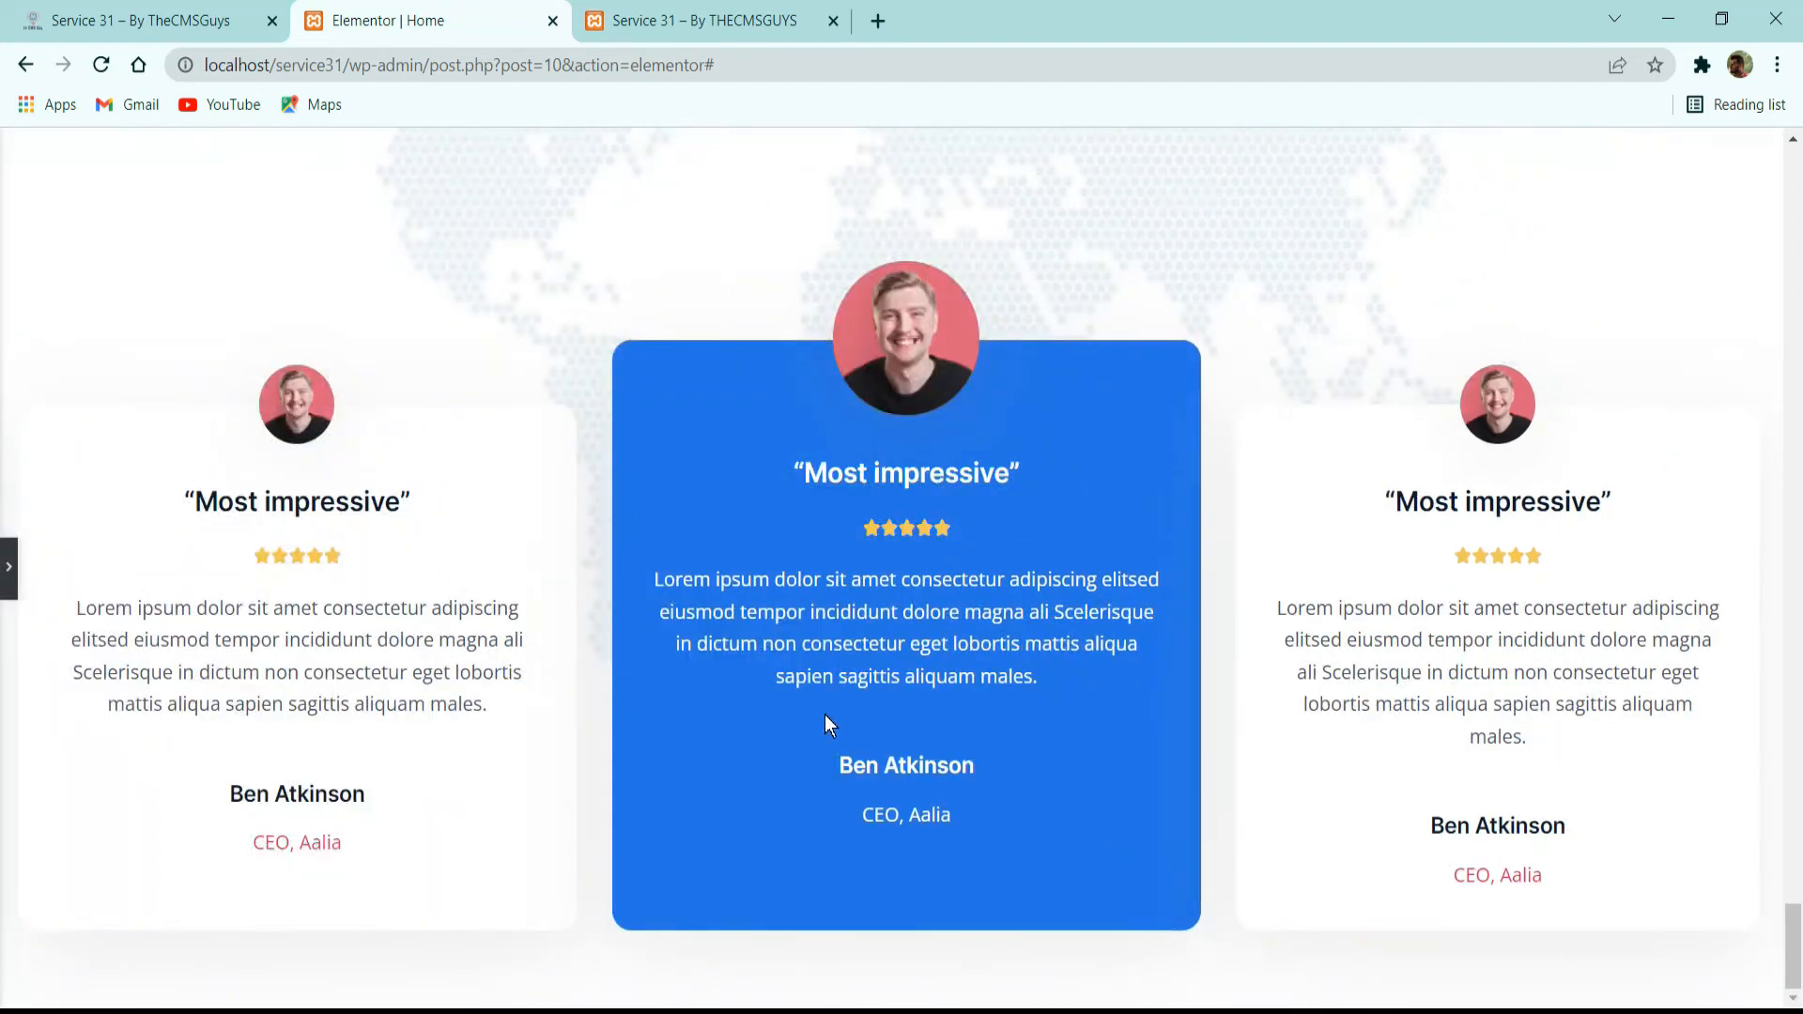
left_click(138, 12)
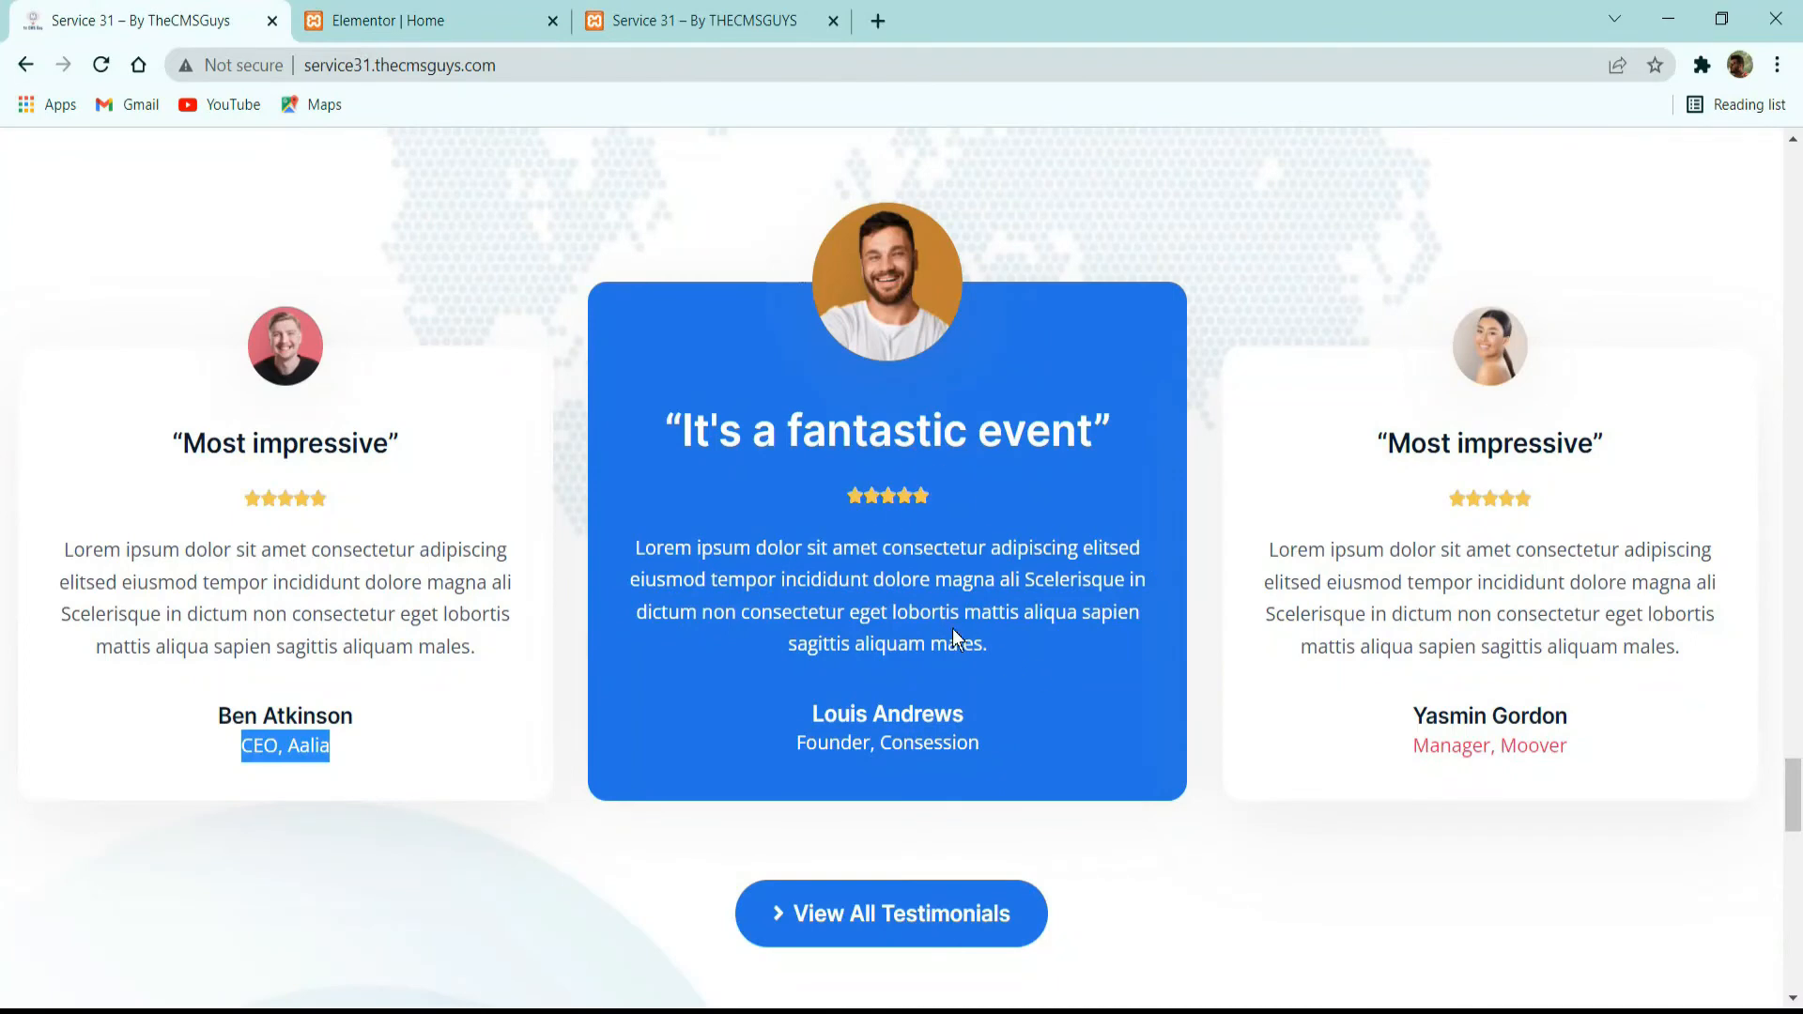
scroll(1181, 588, "down", 3)
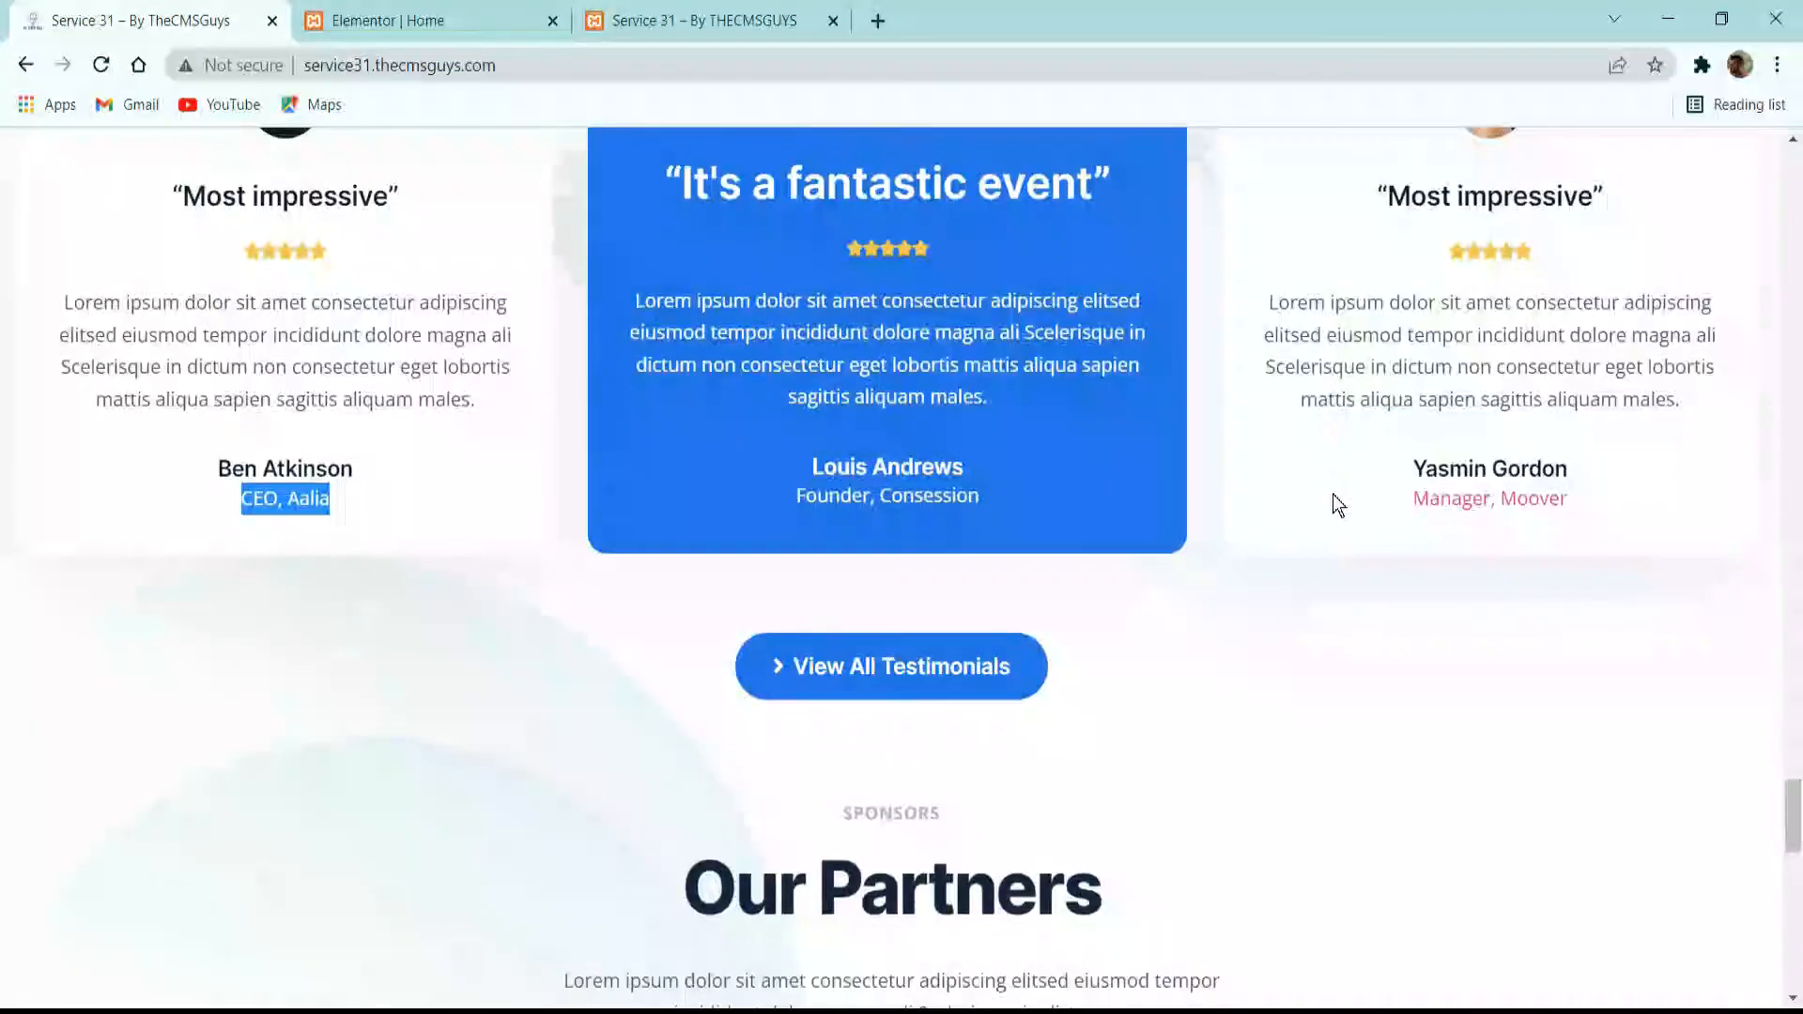
scroll(1220, 482, "up", 3)
scroll(573, 348, "up", 3)
key("ctrl+Tab")
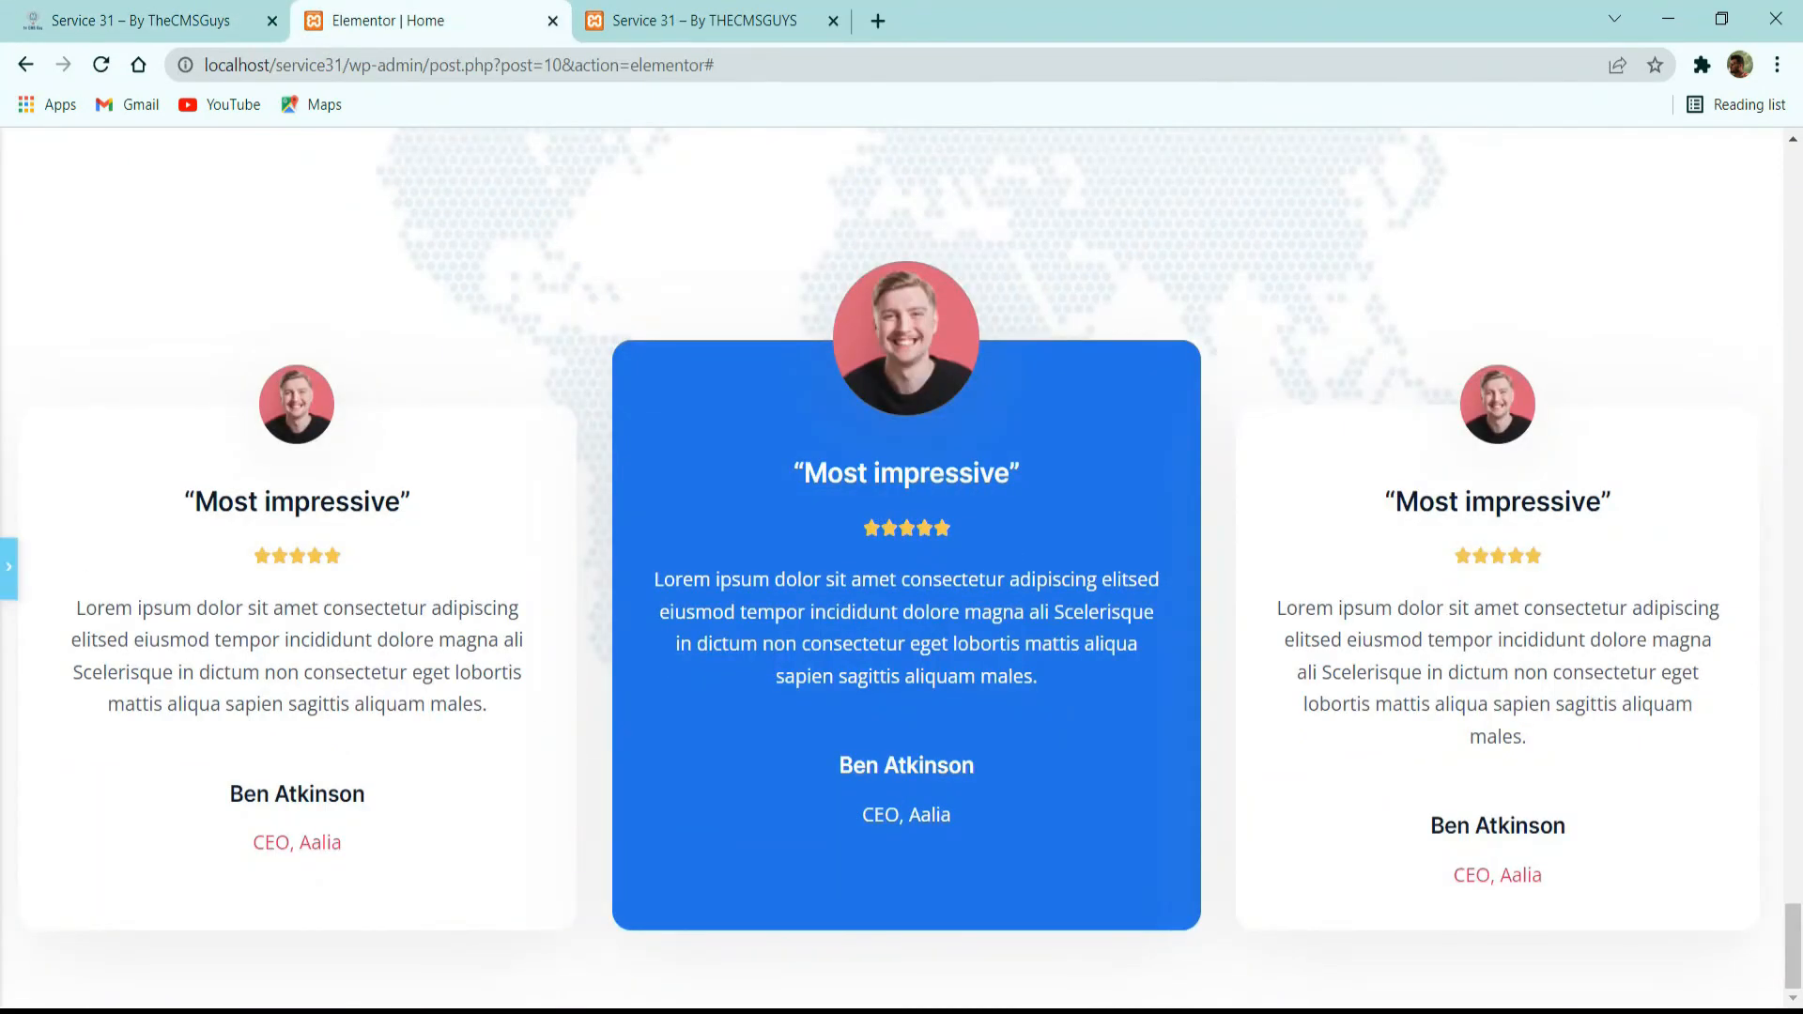
left_click(9, 568)
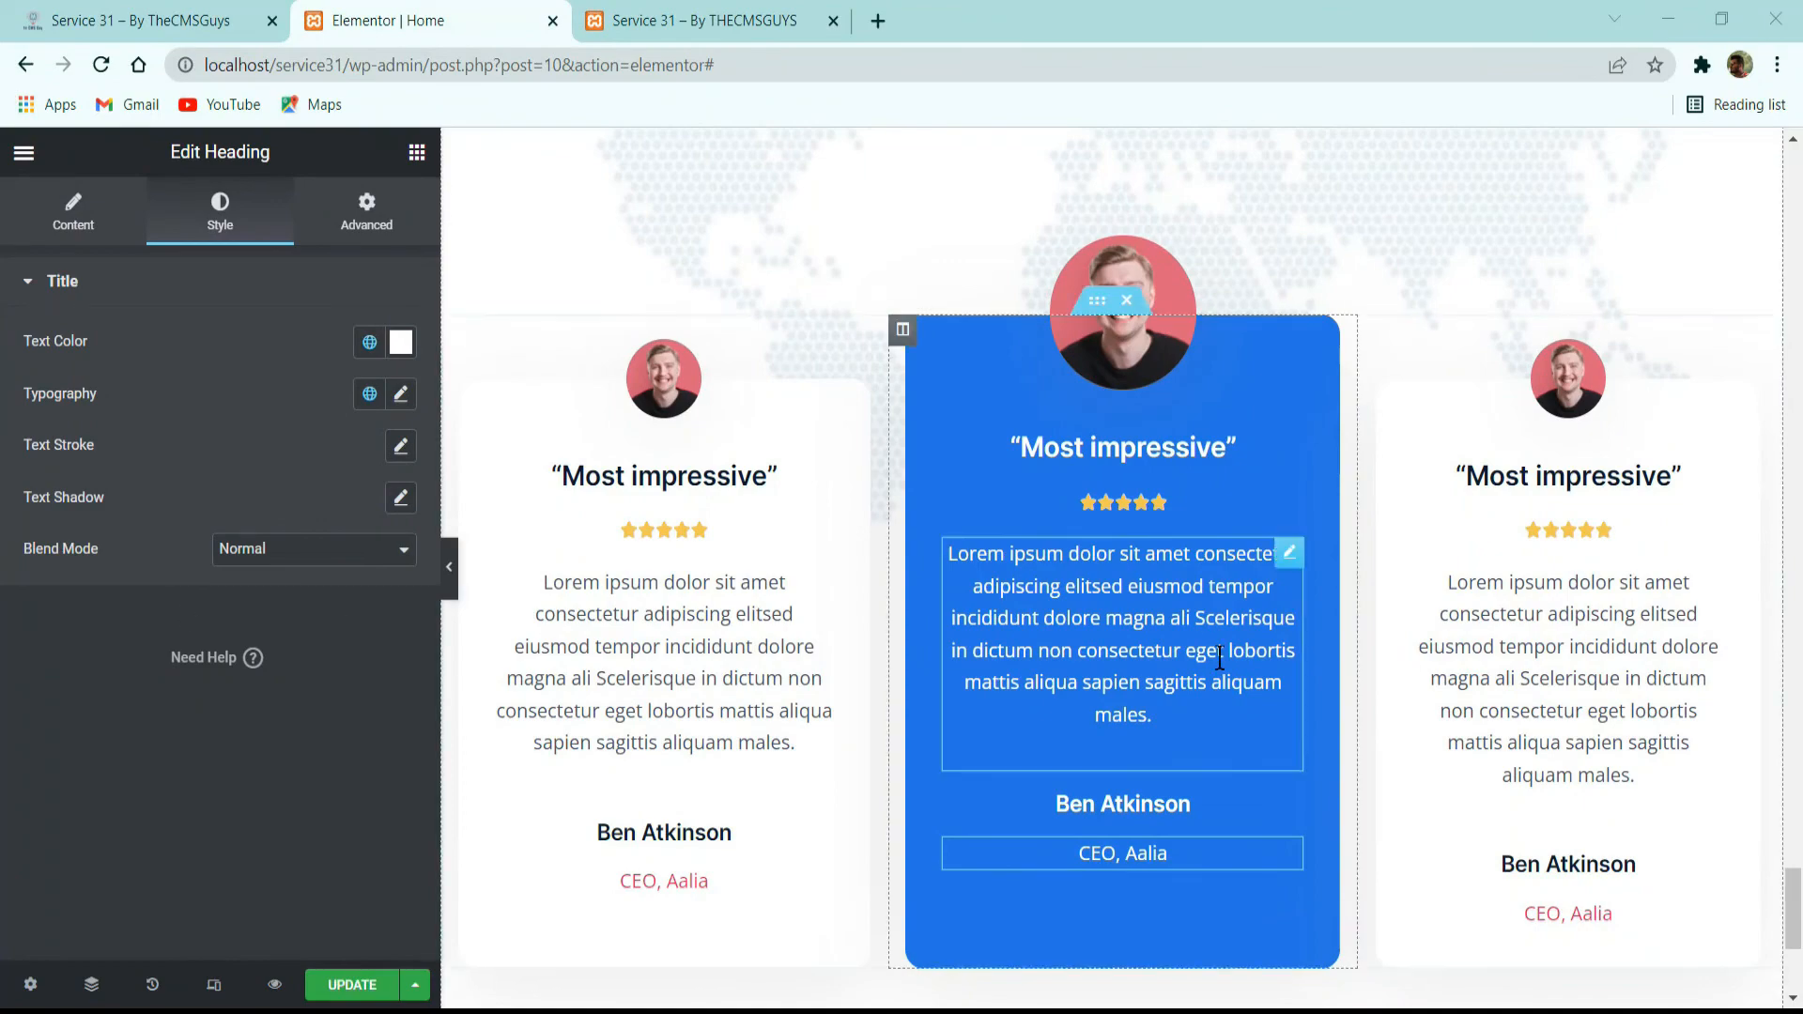
scroll(1092, 845, "down", 3)
left_click(169, 13)
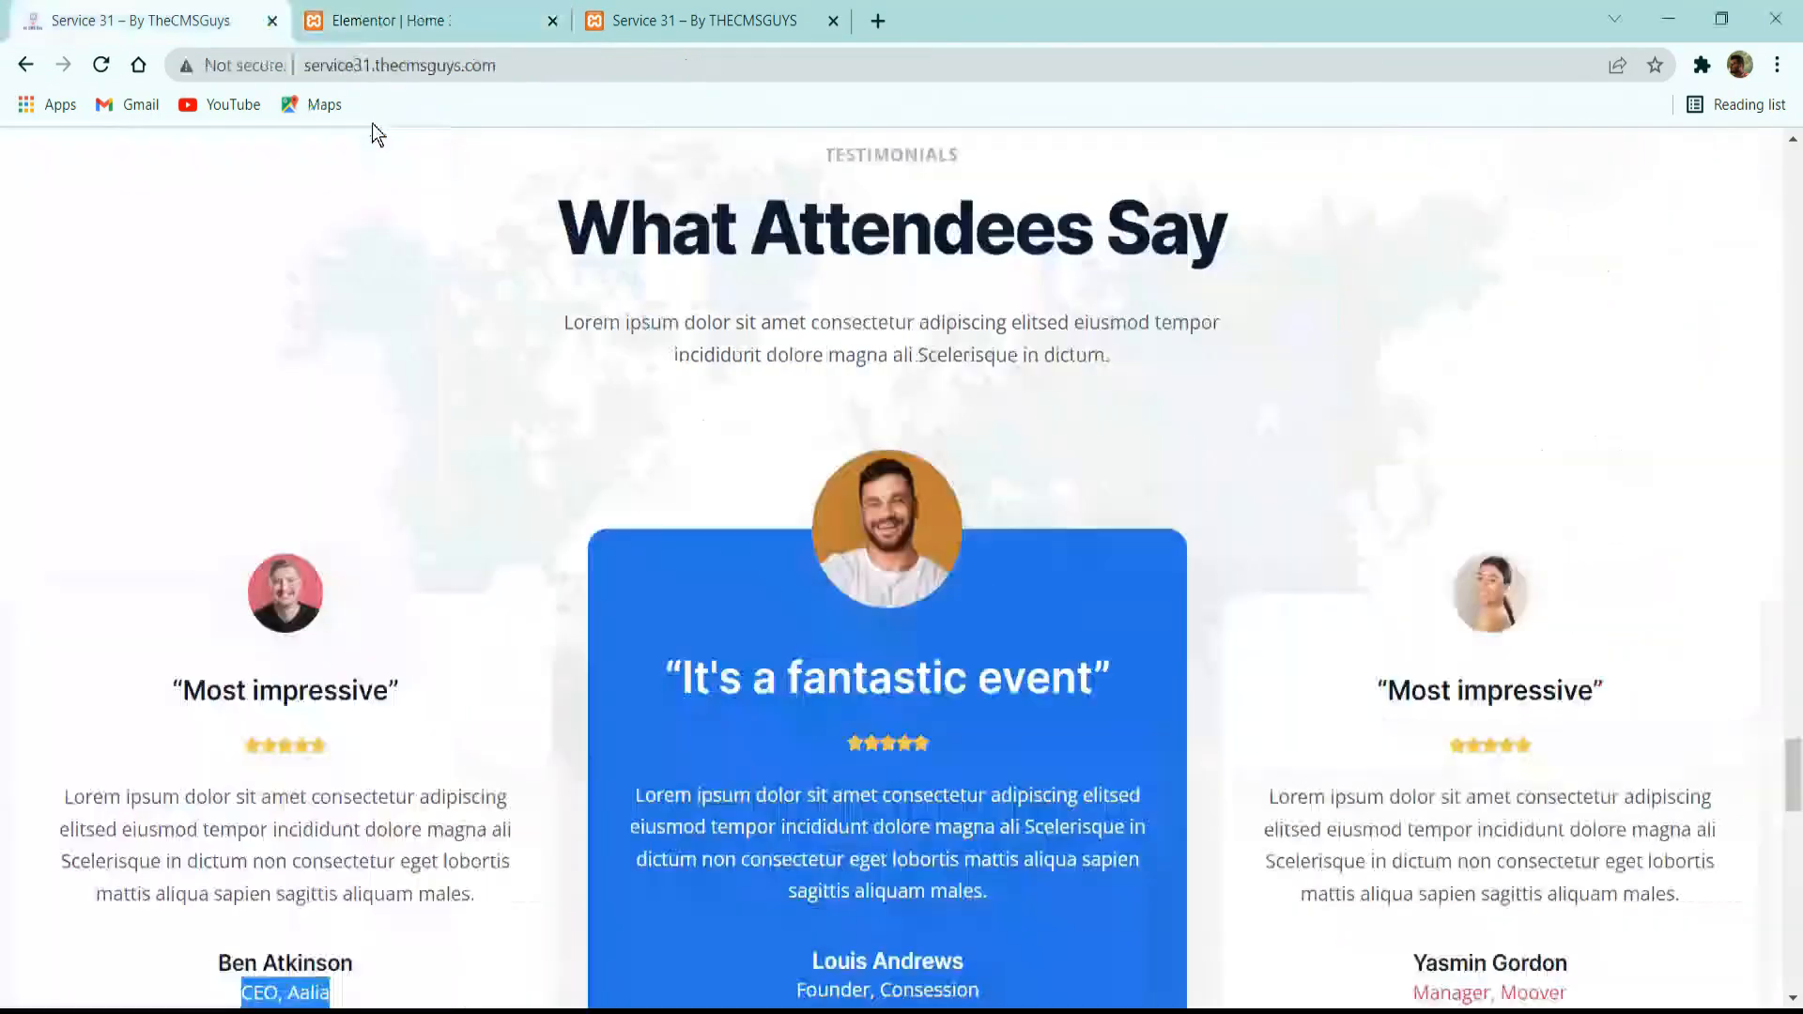
scroll(1034, 564, "down", 5)
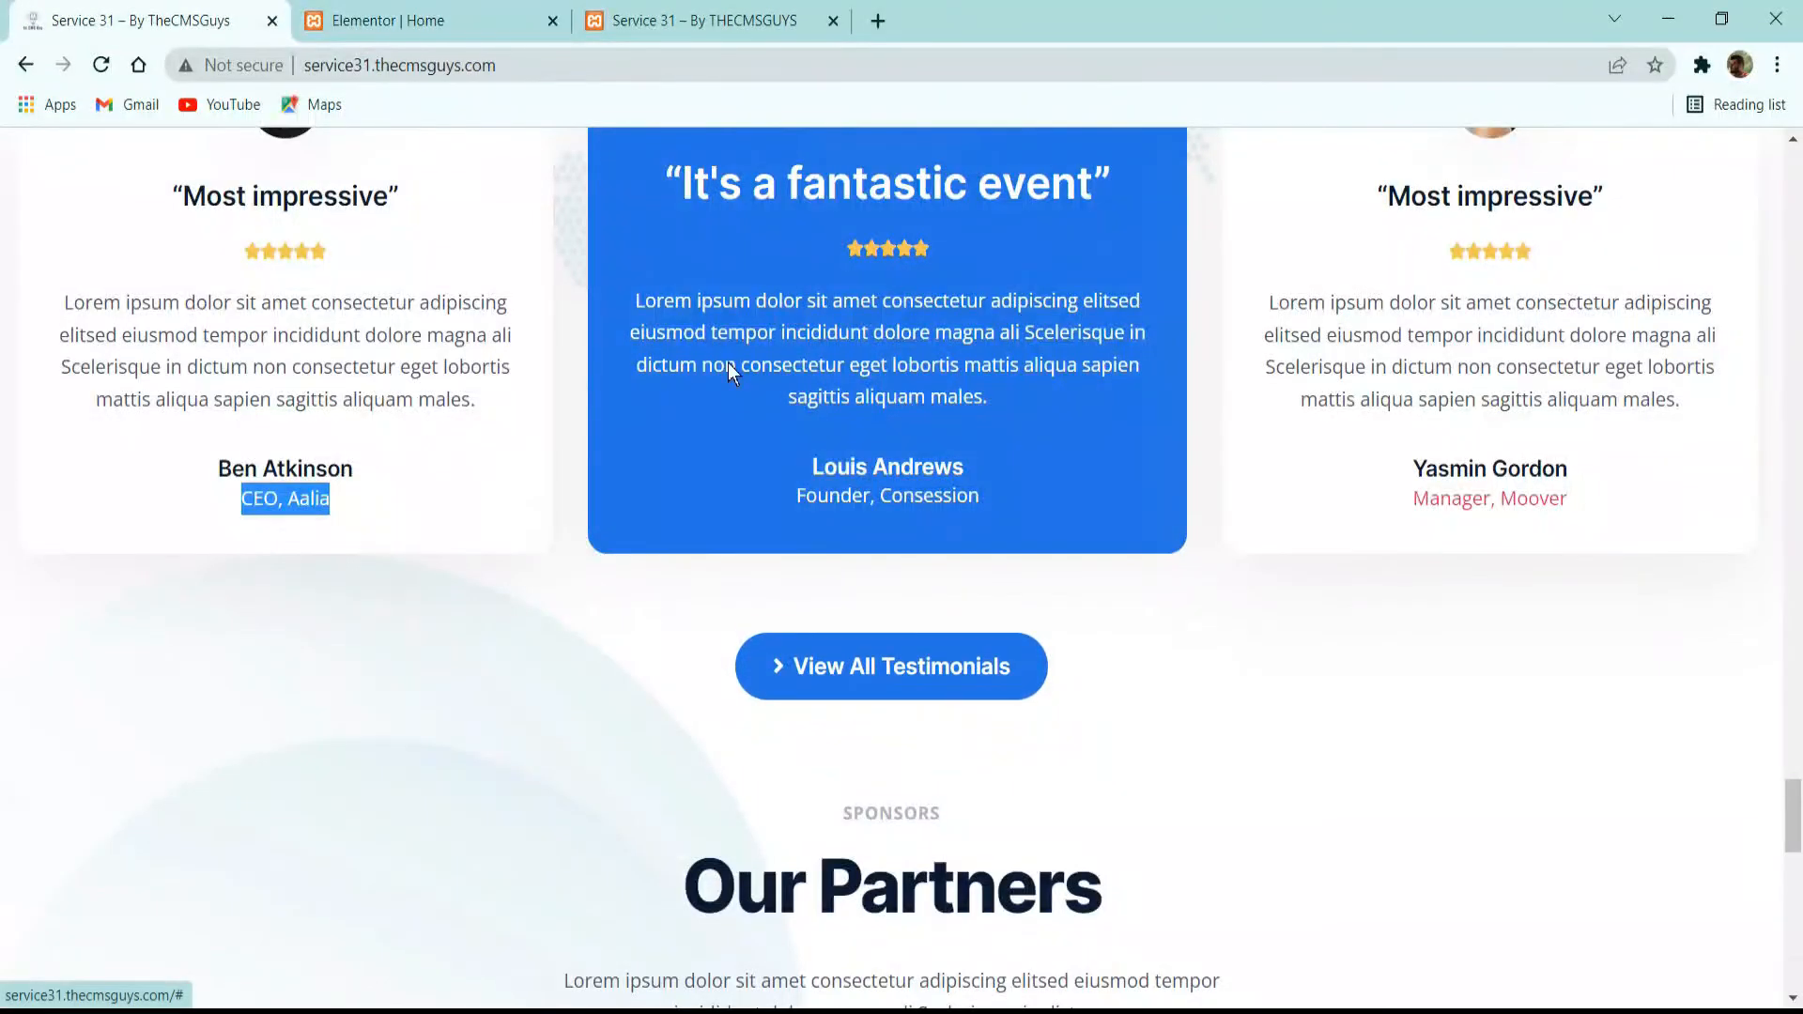
Copy the View All Videos button from the Previous Conferences section and place it below the three testimonial cards.
left_click(423, 21)
scroll(1118, 524, "up", 8)
scroll(1250, 415, "up", 10)
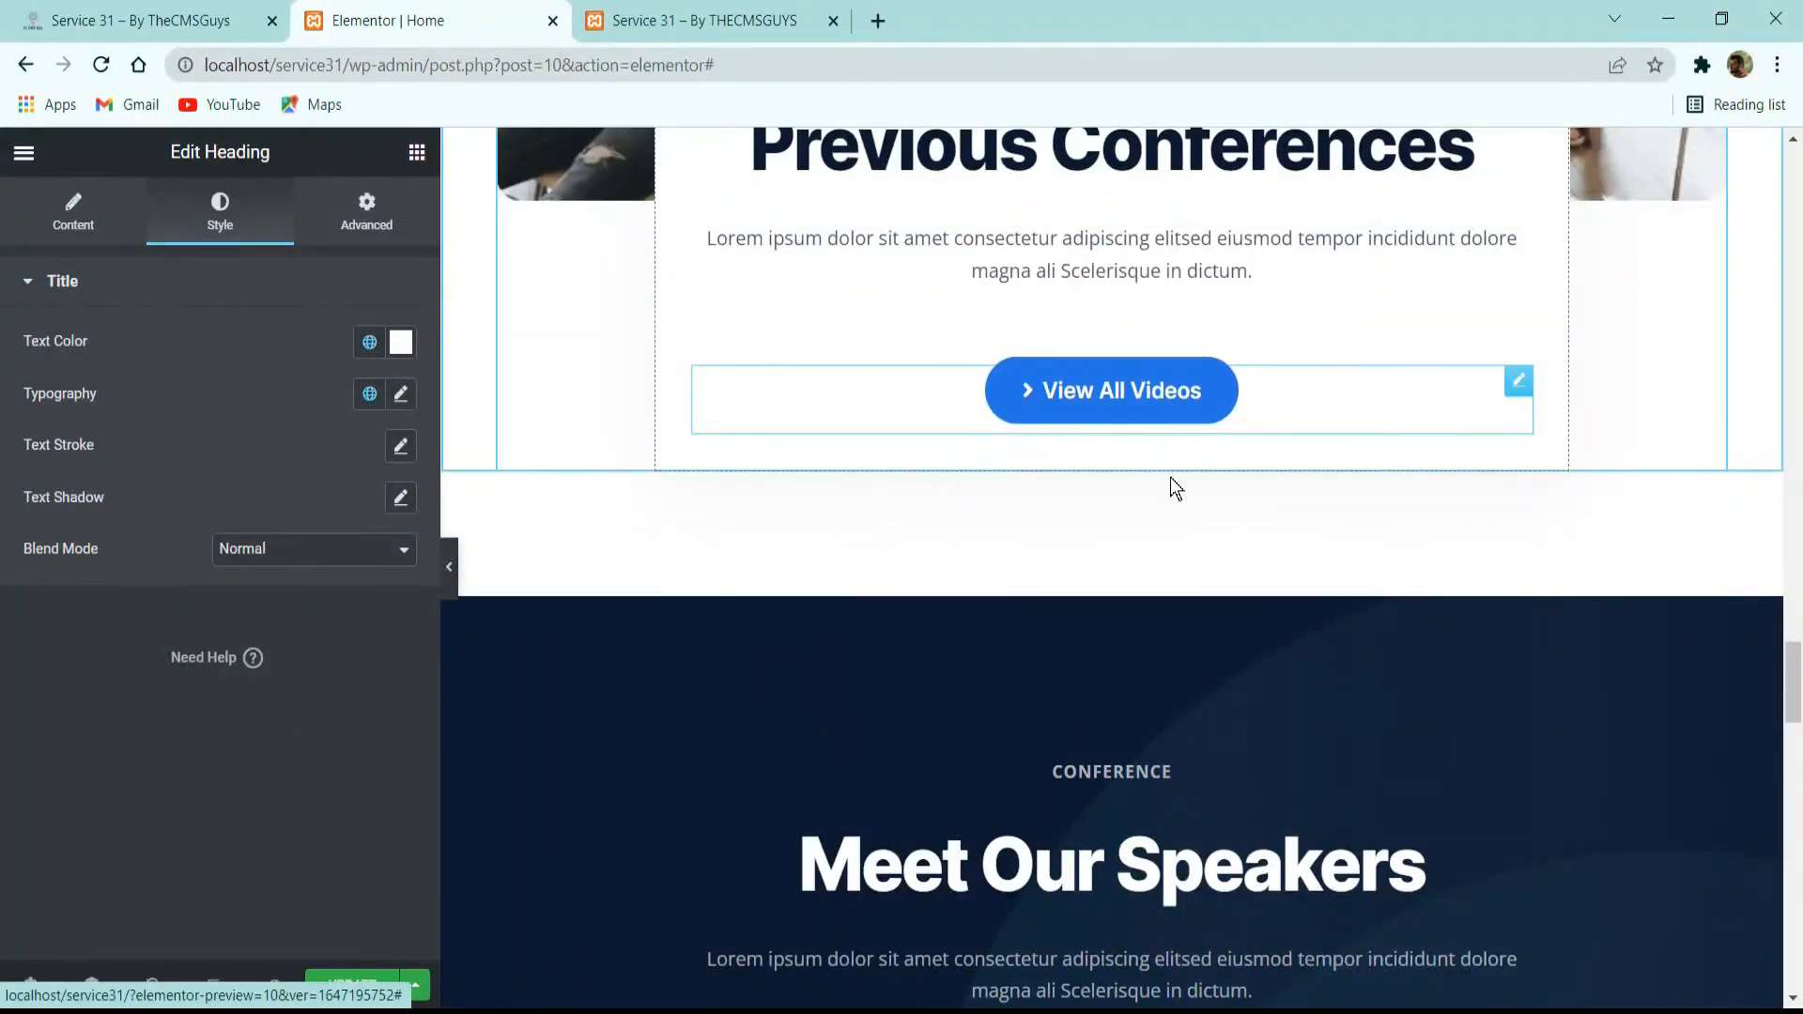
right_click(1095, 387)
left_click(1161, 499)
scroll(1138, 554, "down", 20)
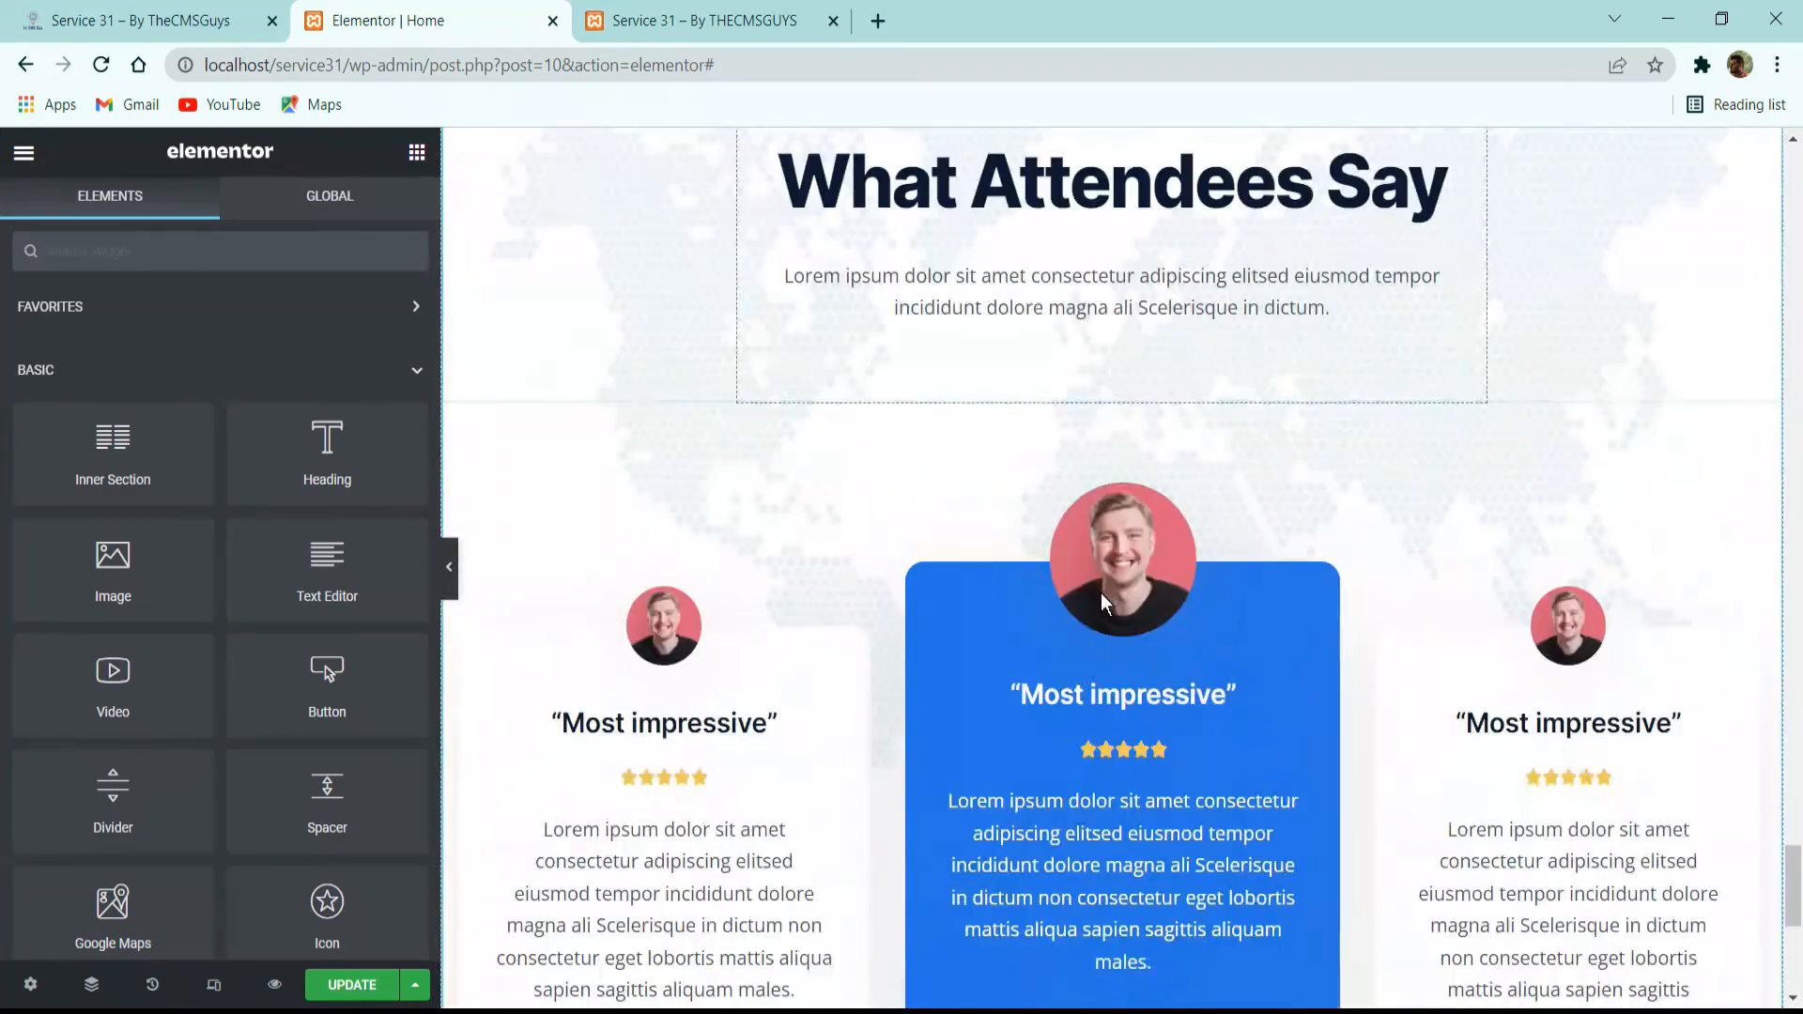
right_click(1099, 554)
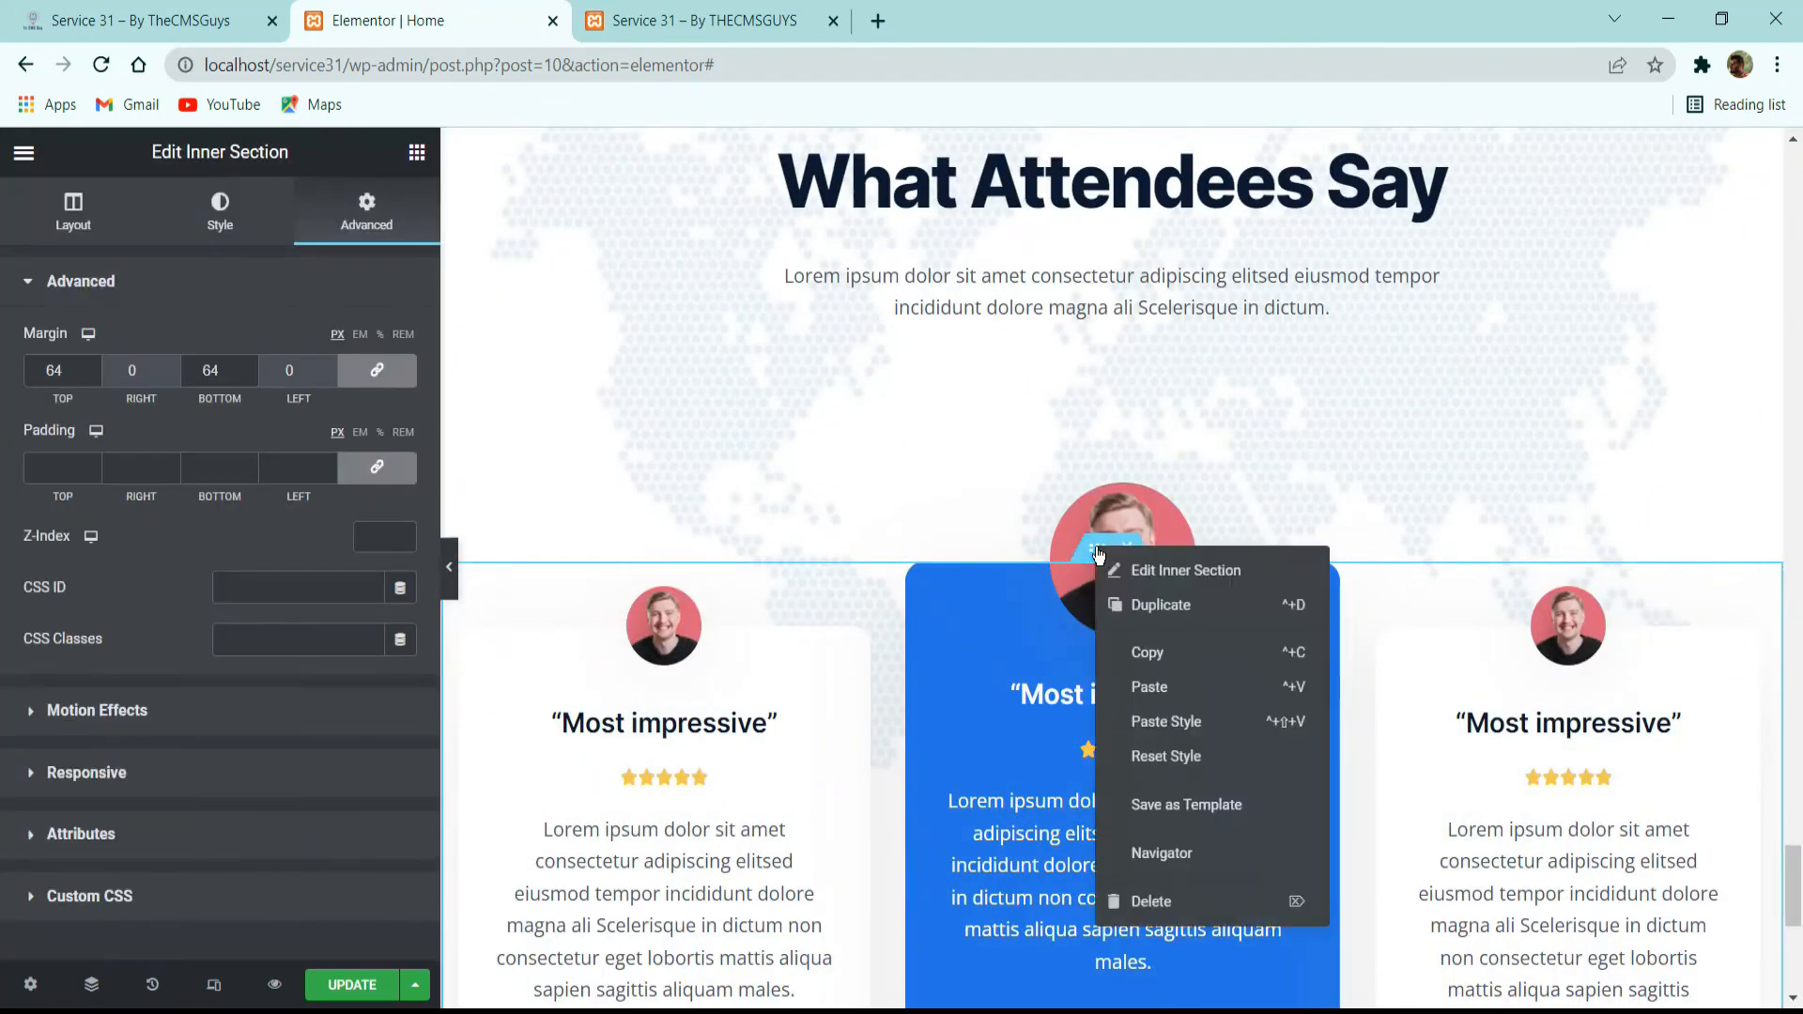
left_click(1149, 687)
scroll(1126, 644, "down", 8)
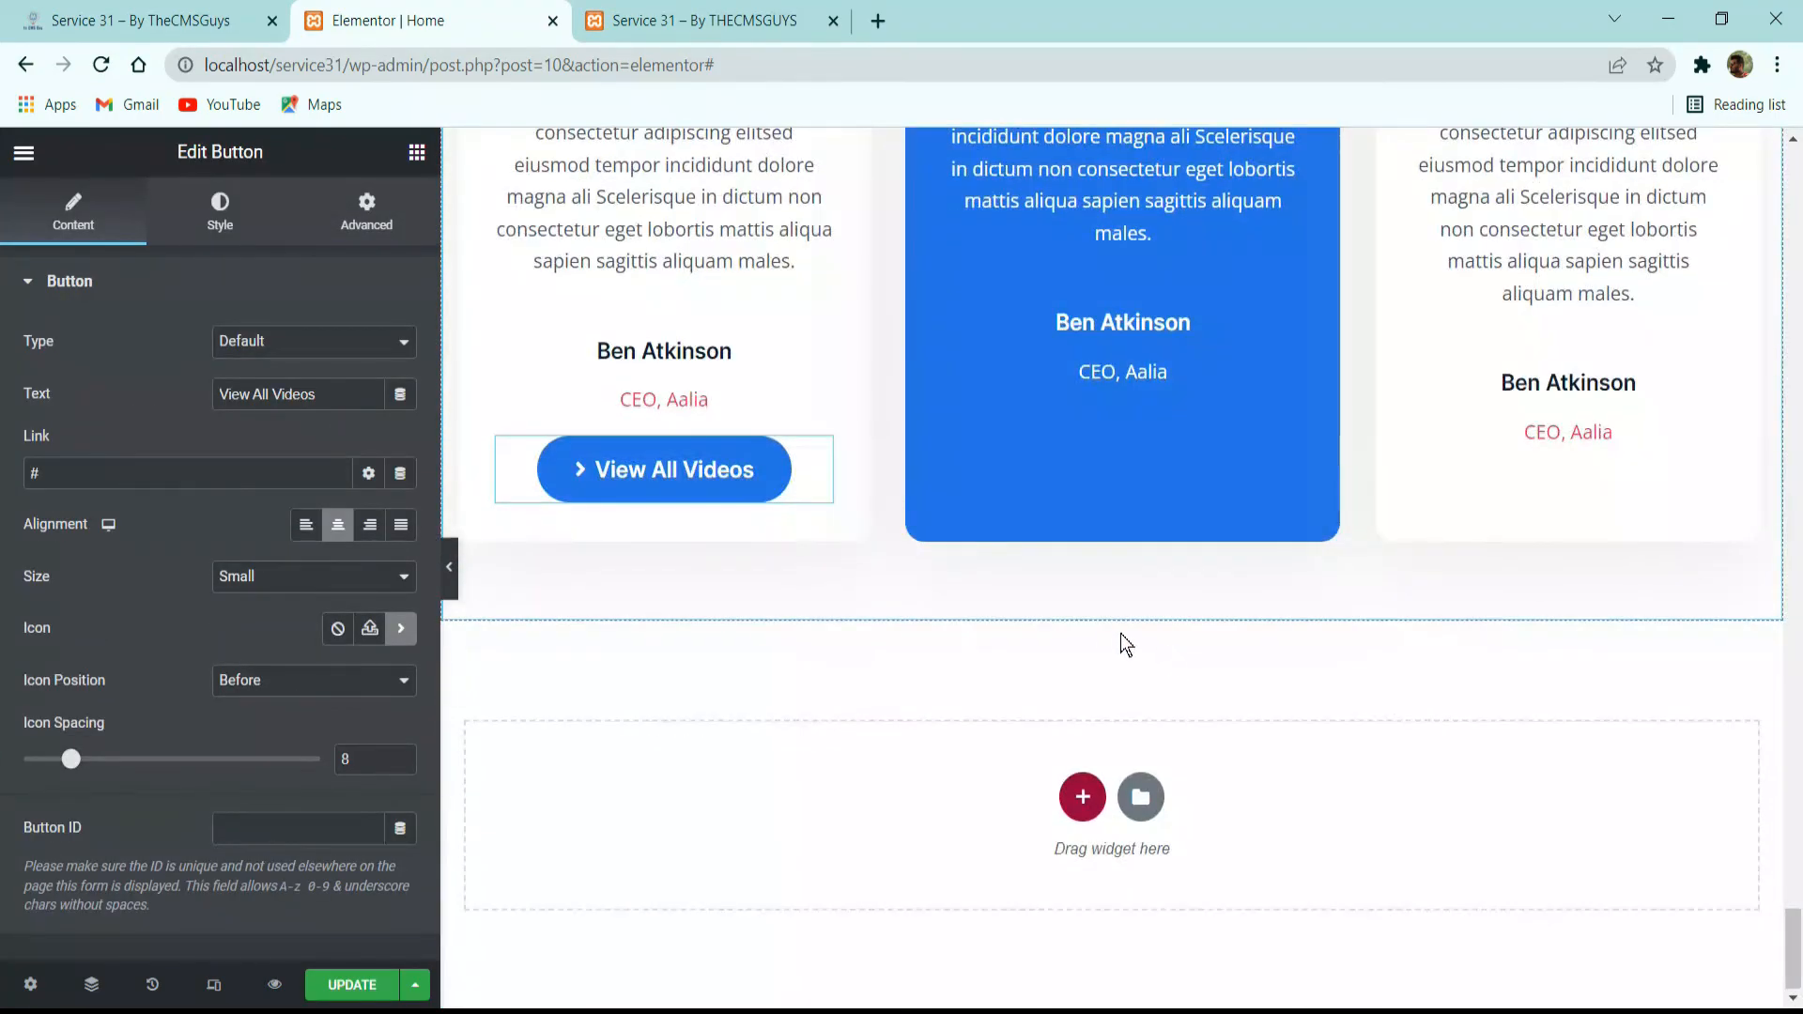
left_click_drag(779, 472, 1080, 597)
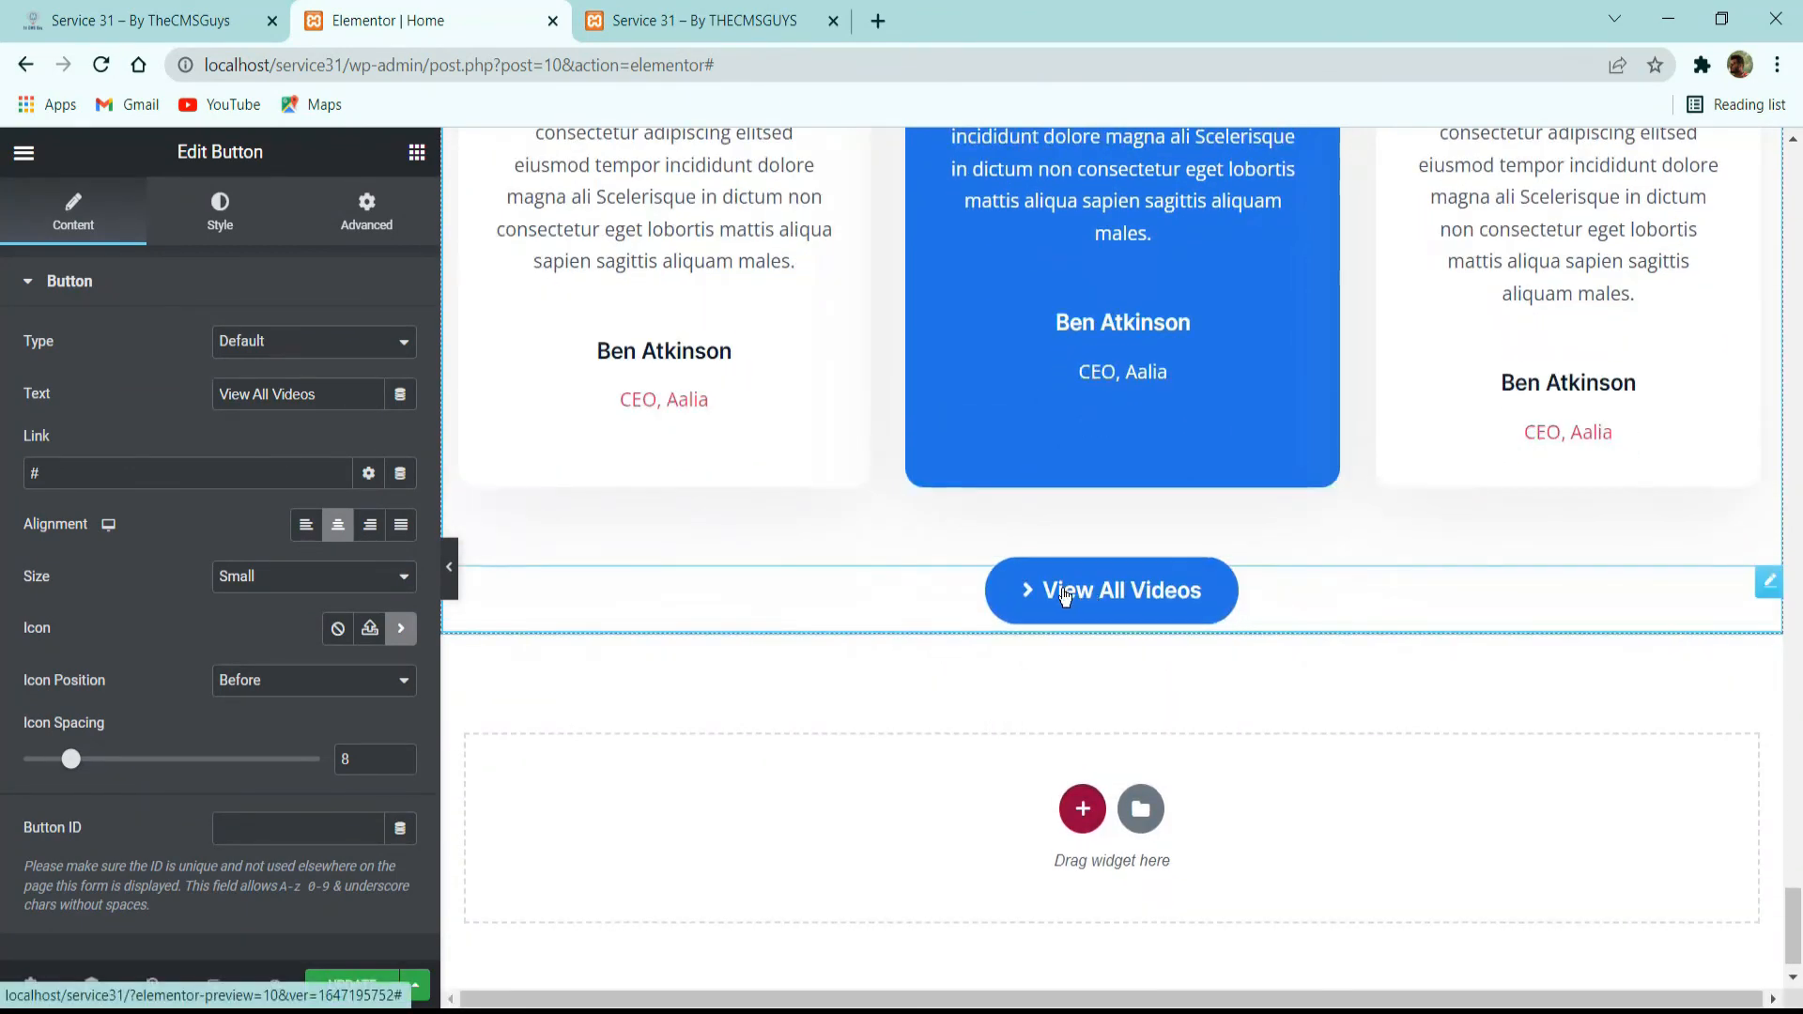
Change the pasted button's text to "View All Testimonials" and update the page.
triple_click(320, 397)
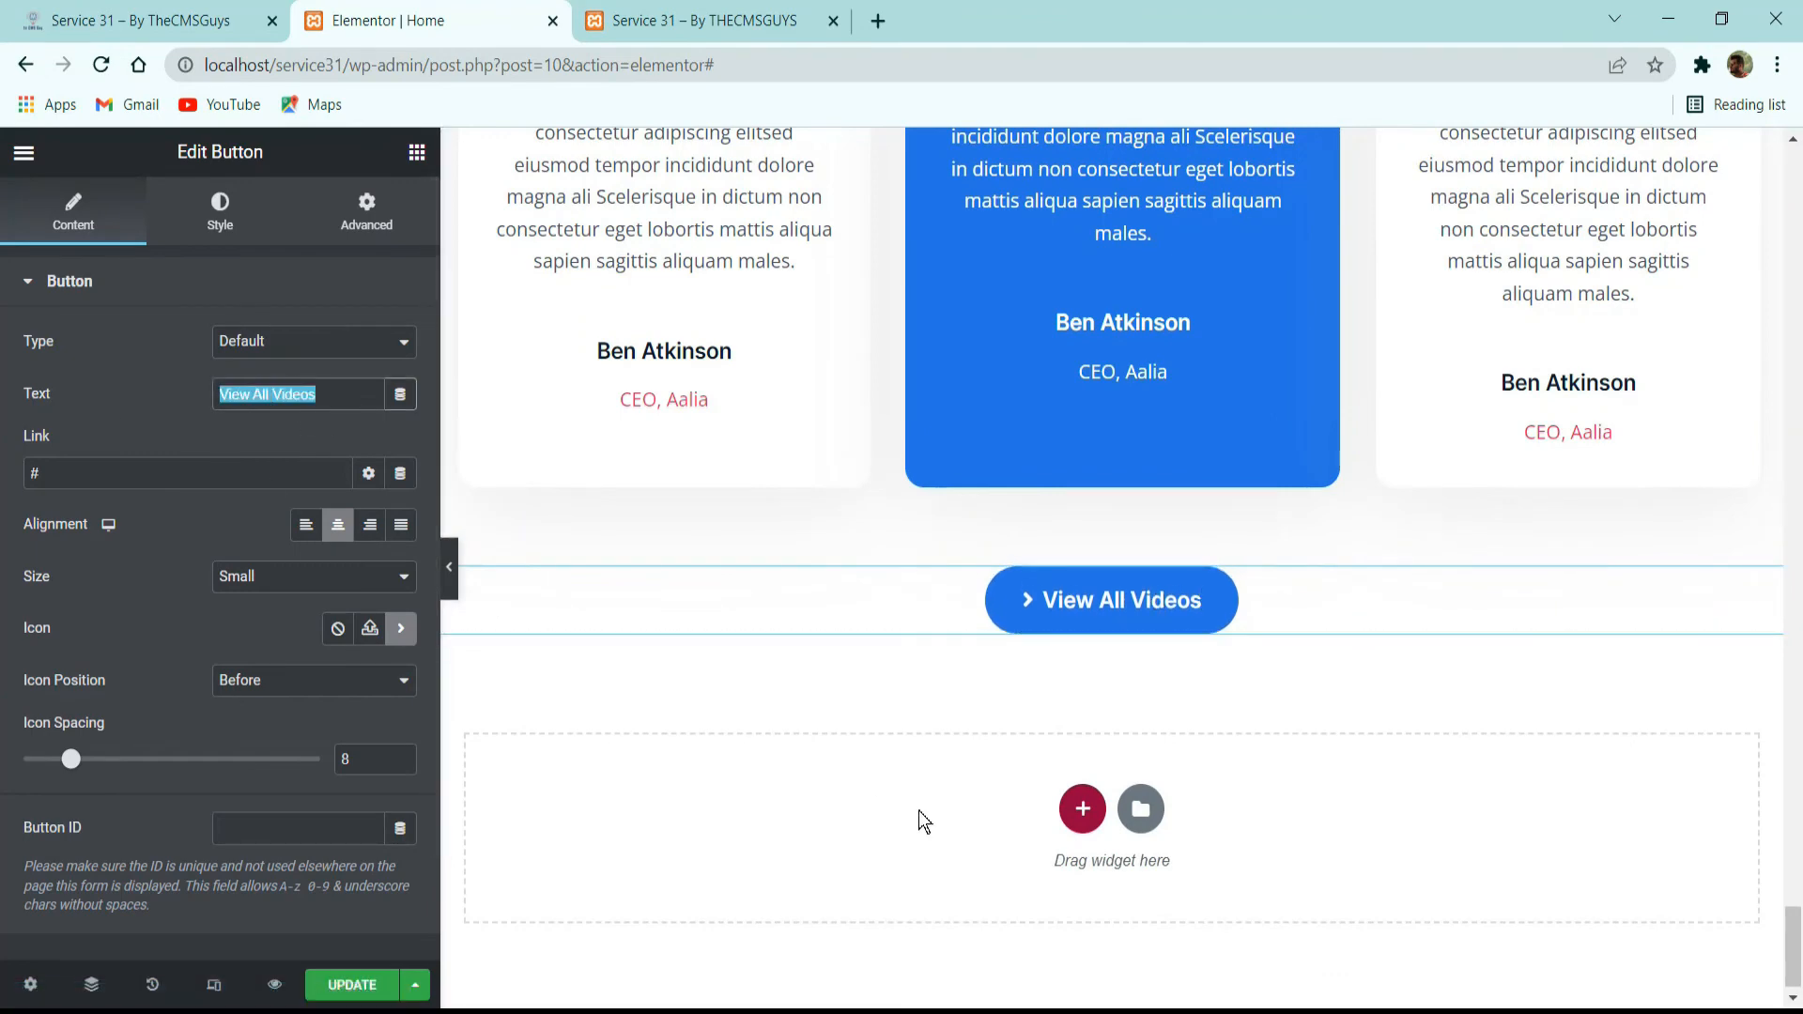
type("View A")
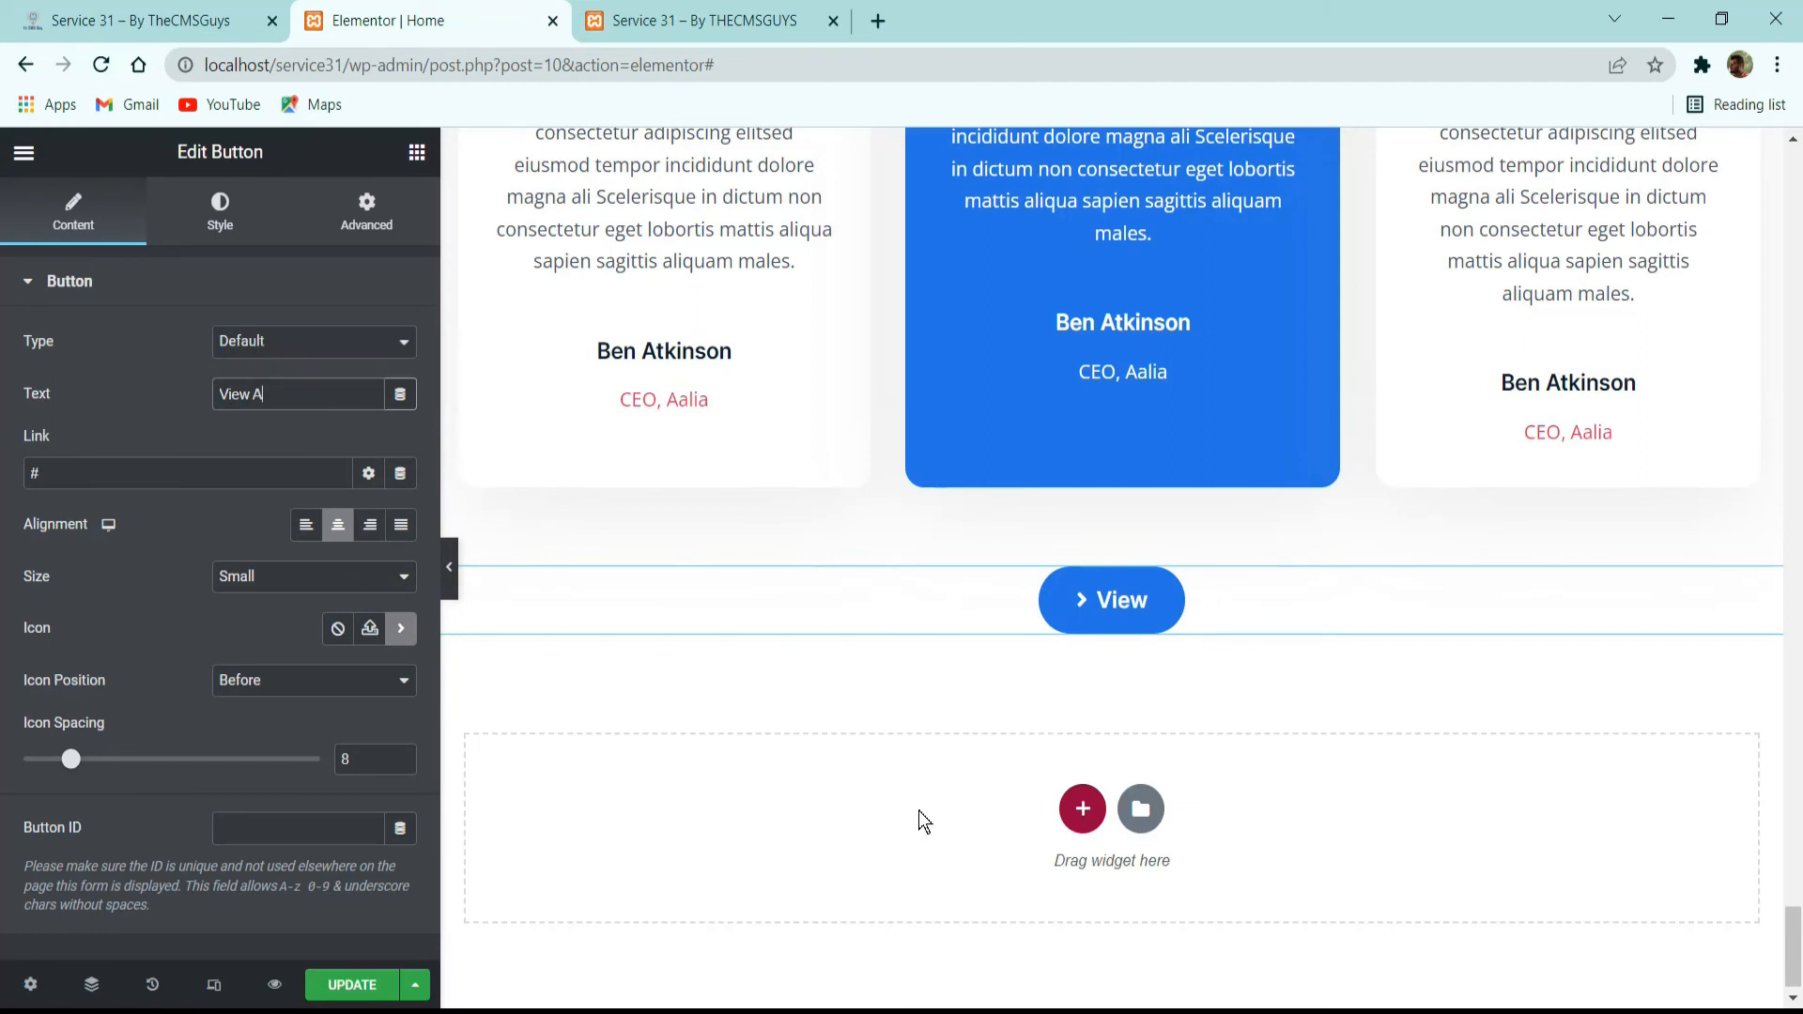
type("ll Test")
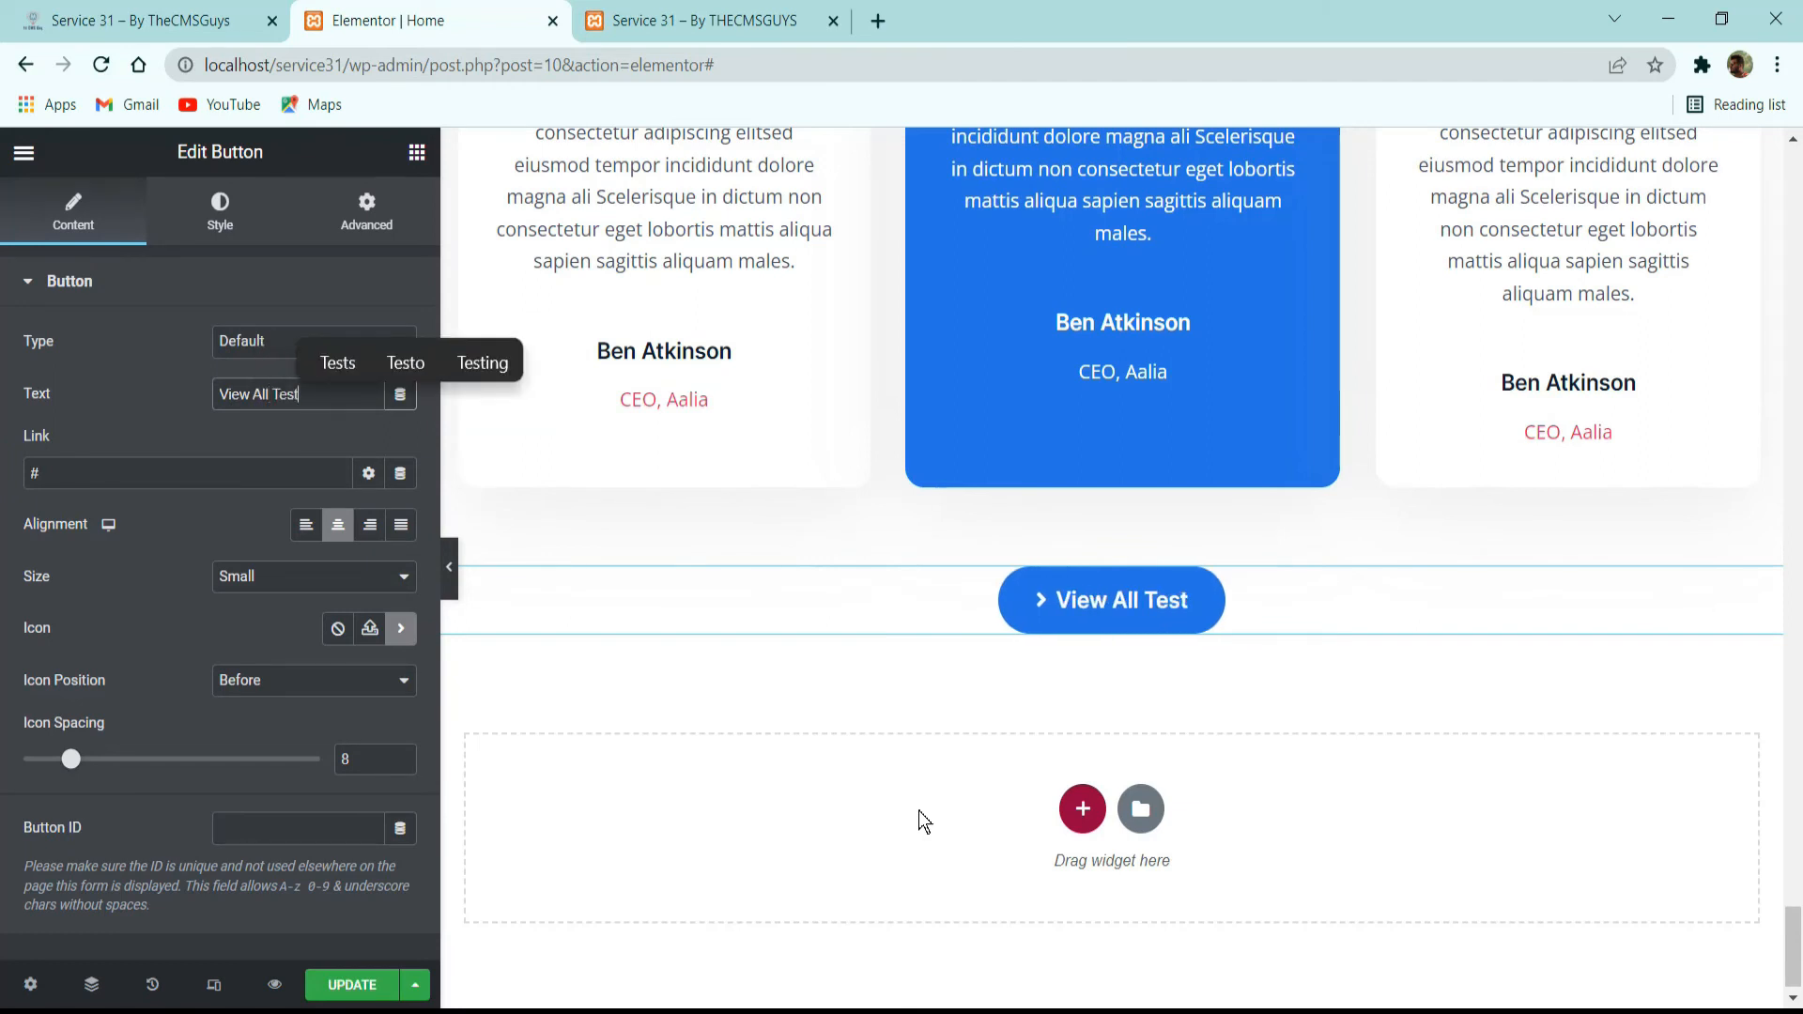
type("imonials")
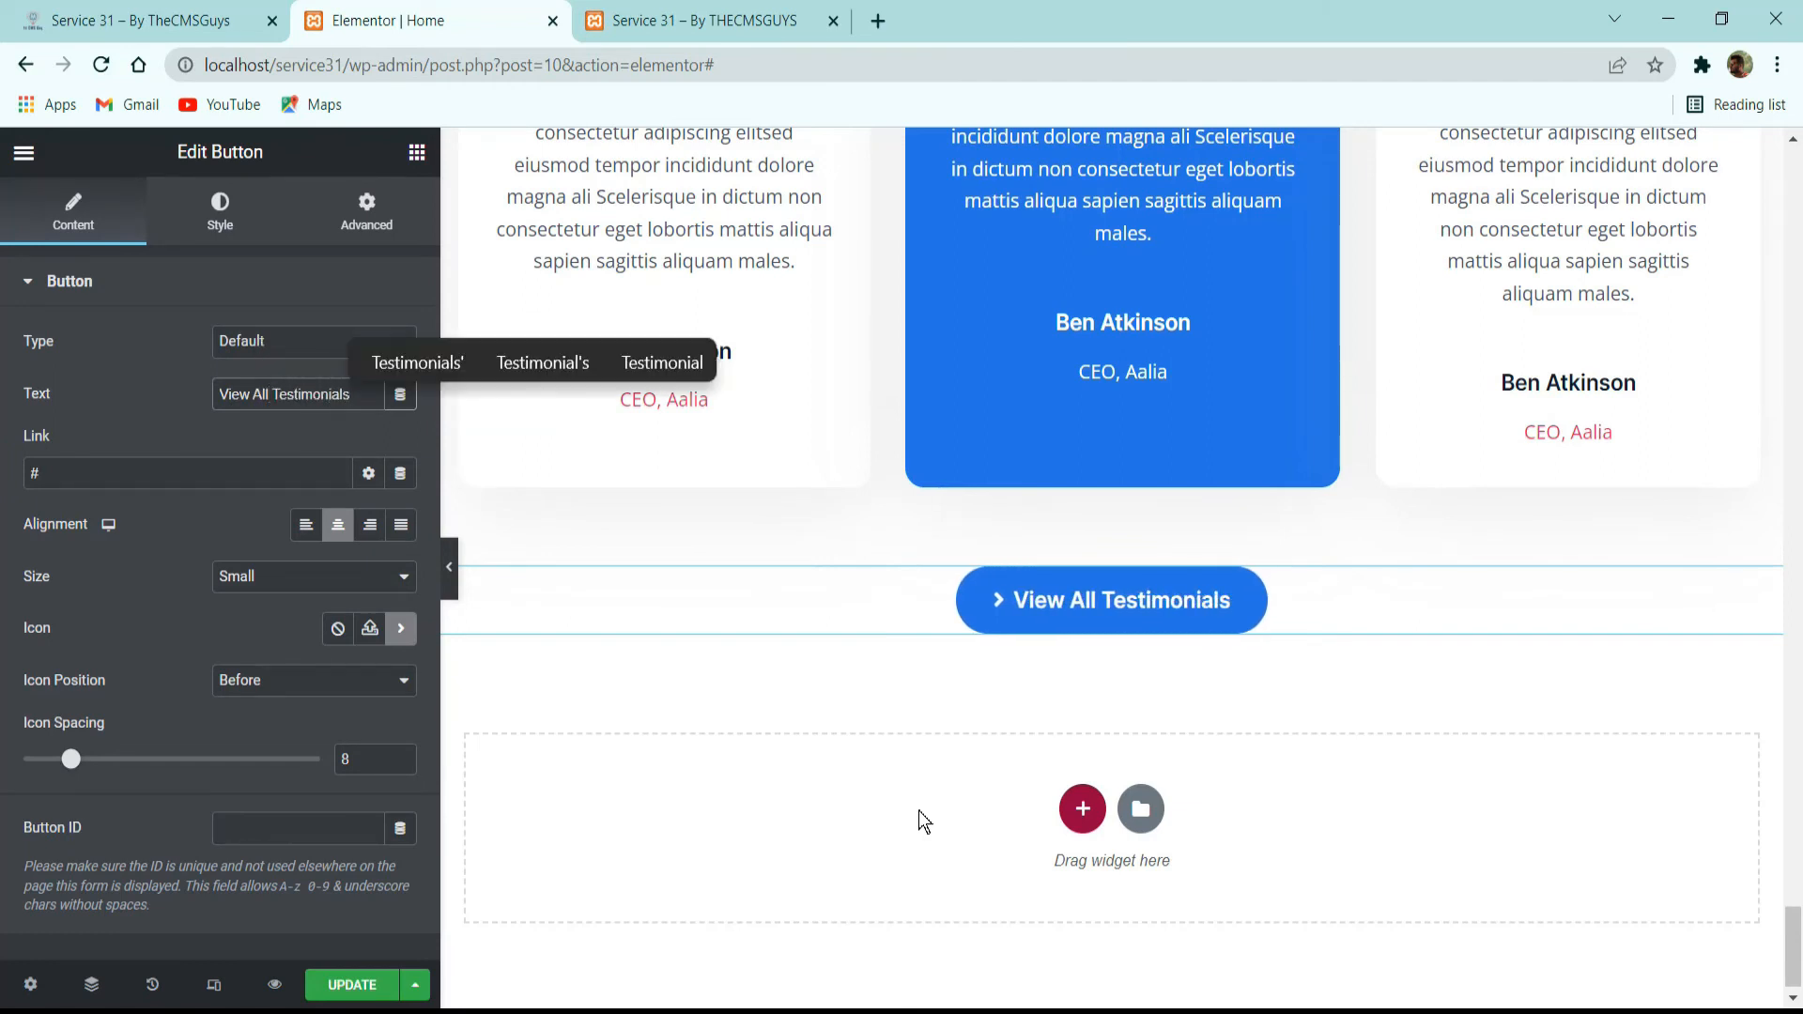
left_click(395, 980)
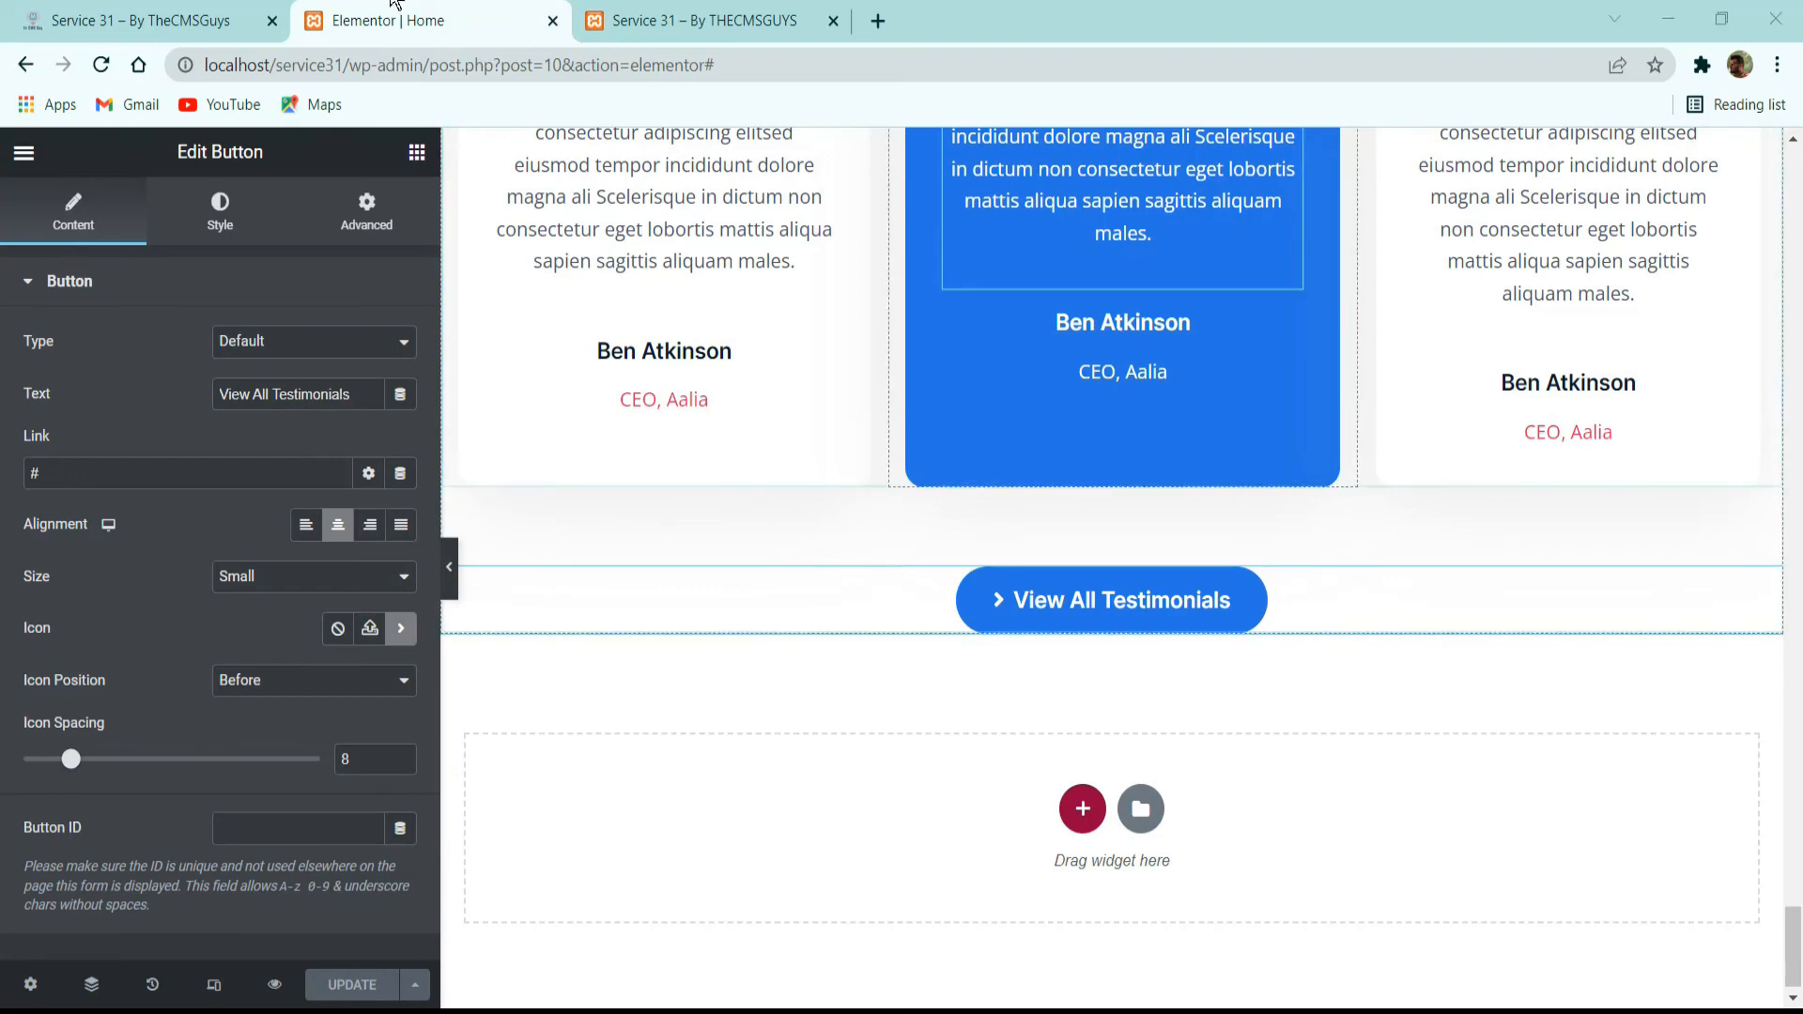
Review the reference's Our Partners section, then add a single-column section below the testimonials with its columns gap set to No Gap.
left_click(165, 11)
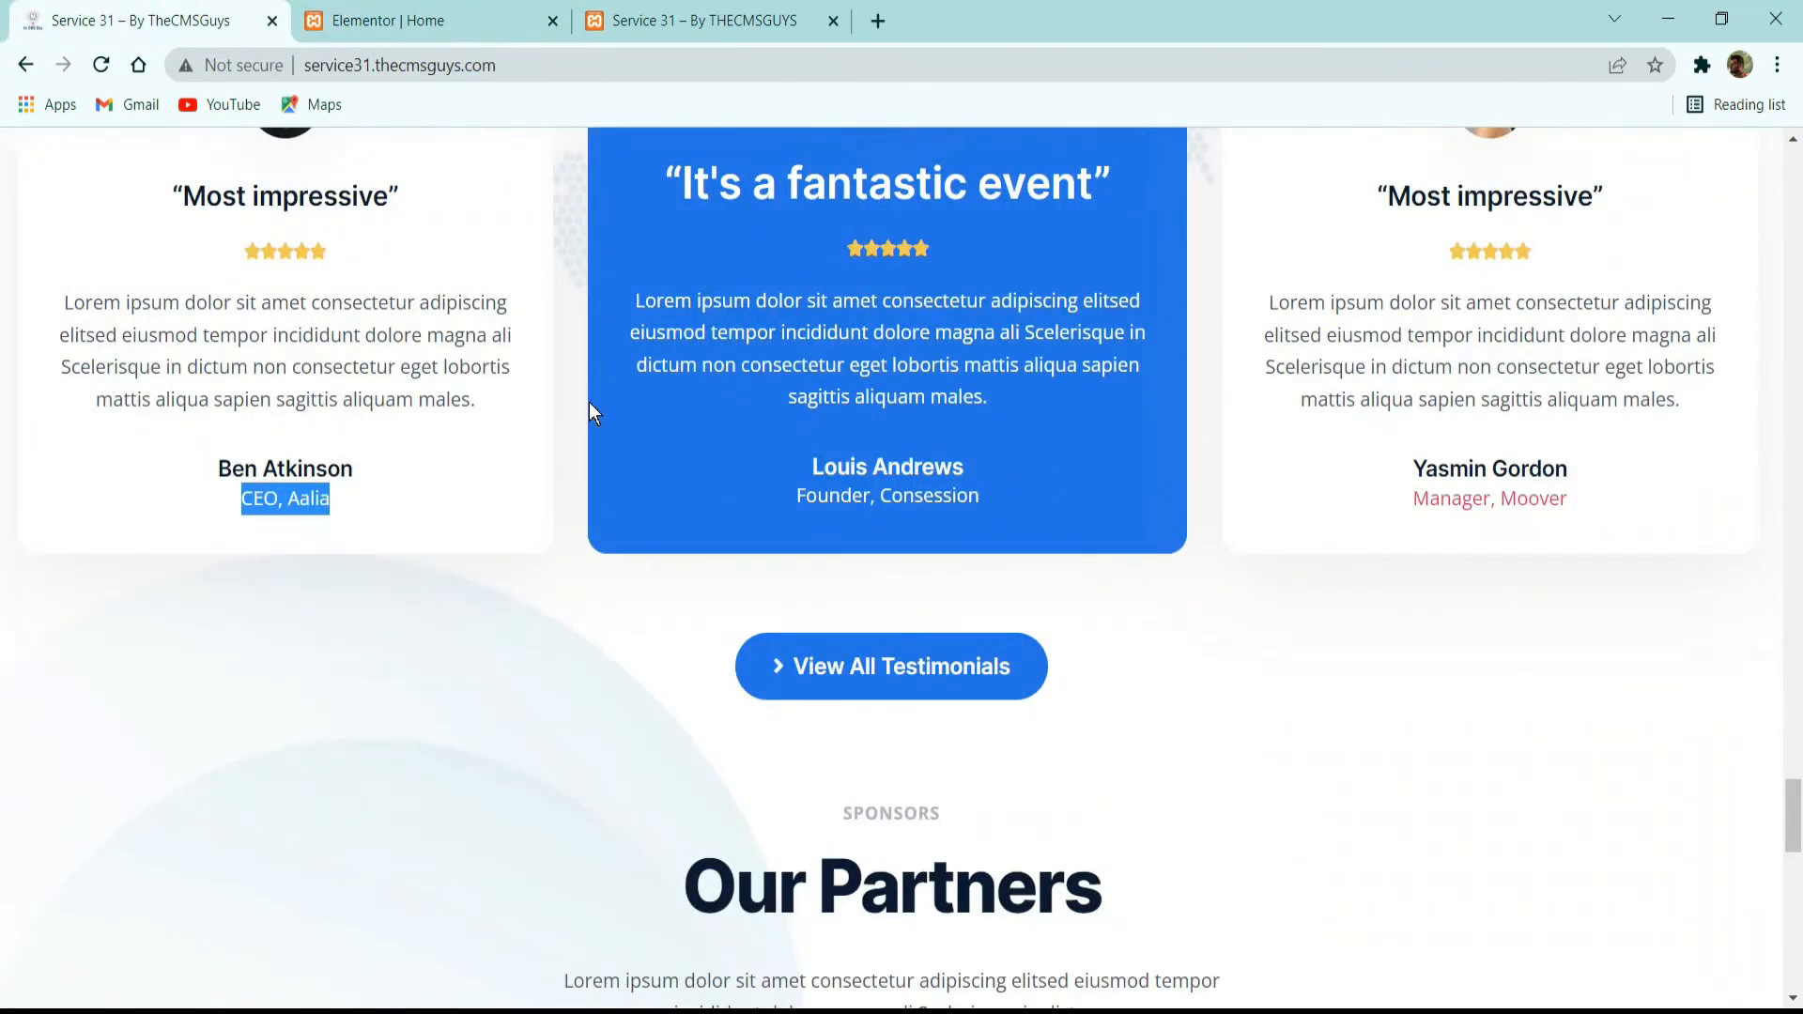
scroll(595, 397, "down", 5)
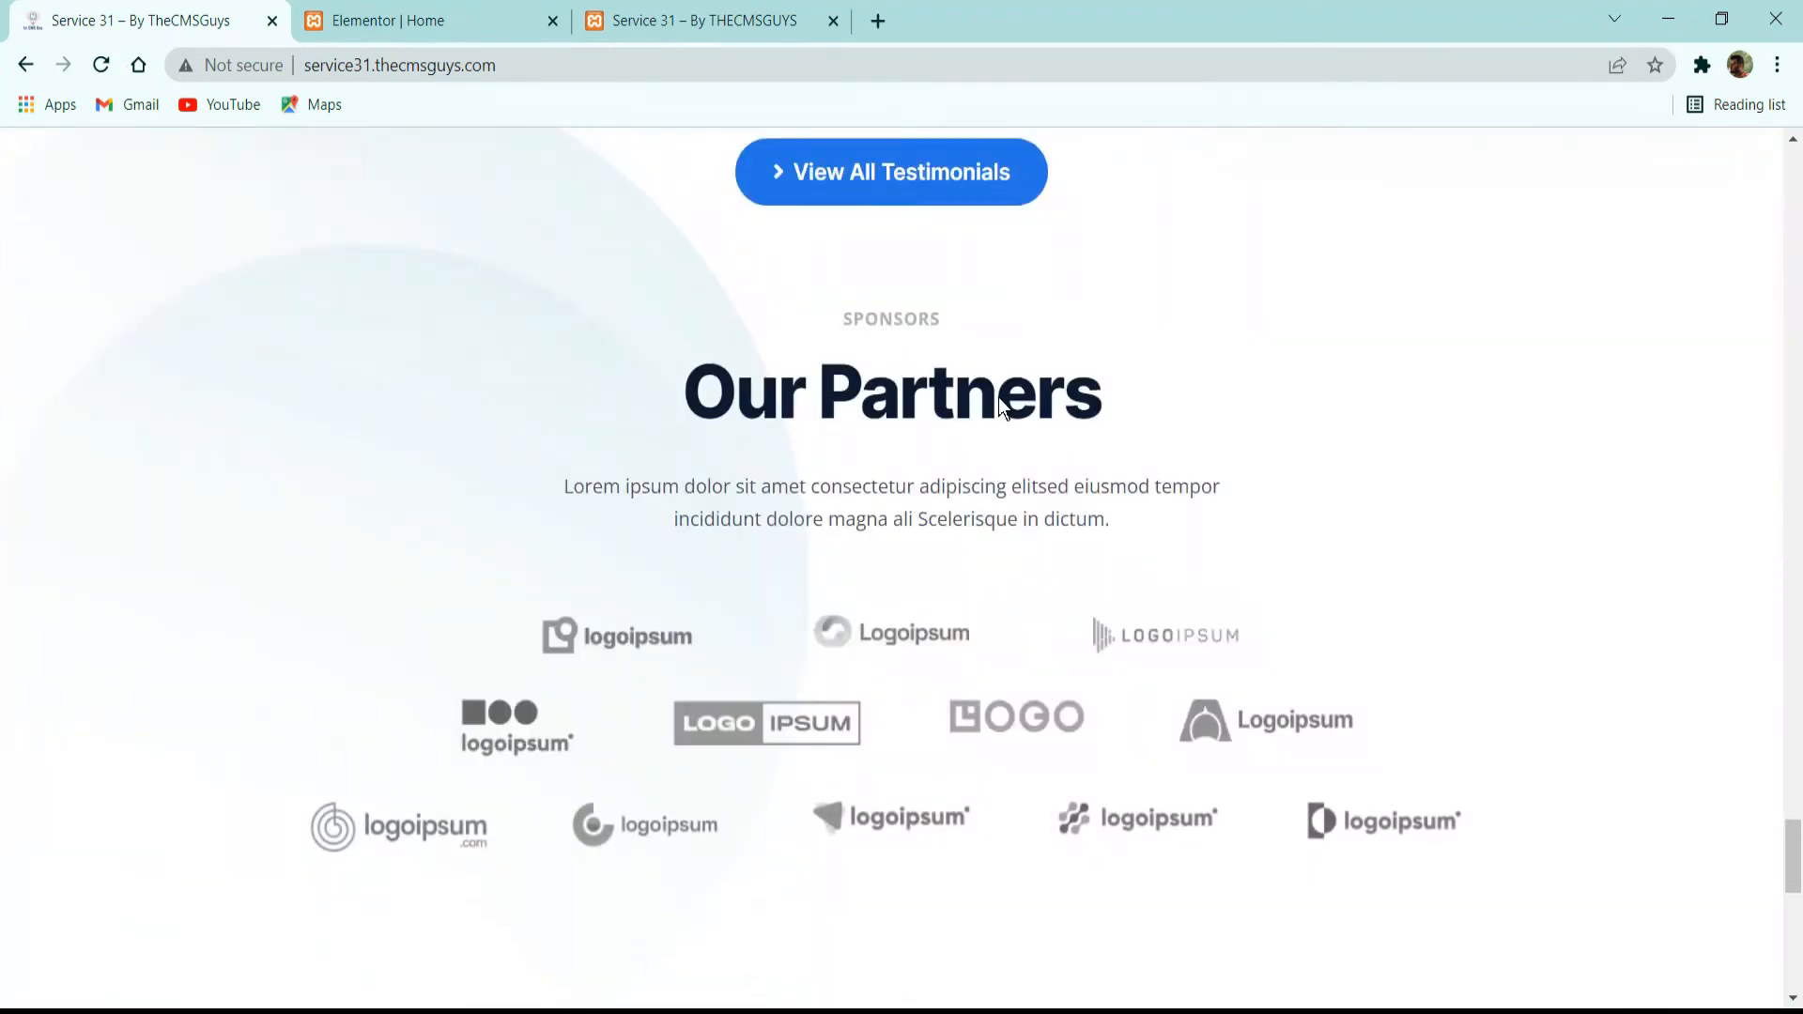
scroll(999, 397, "down", 5)
scroll(1000, 404, "up", 5)
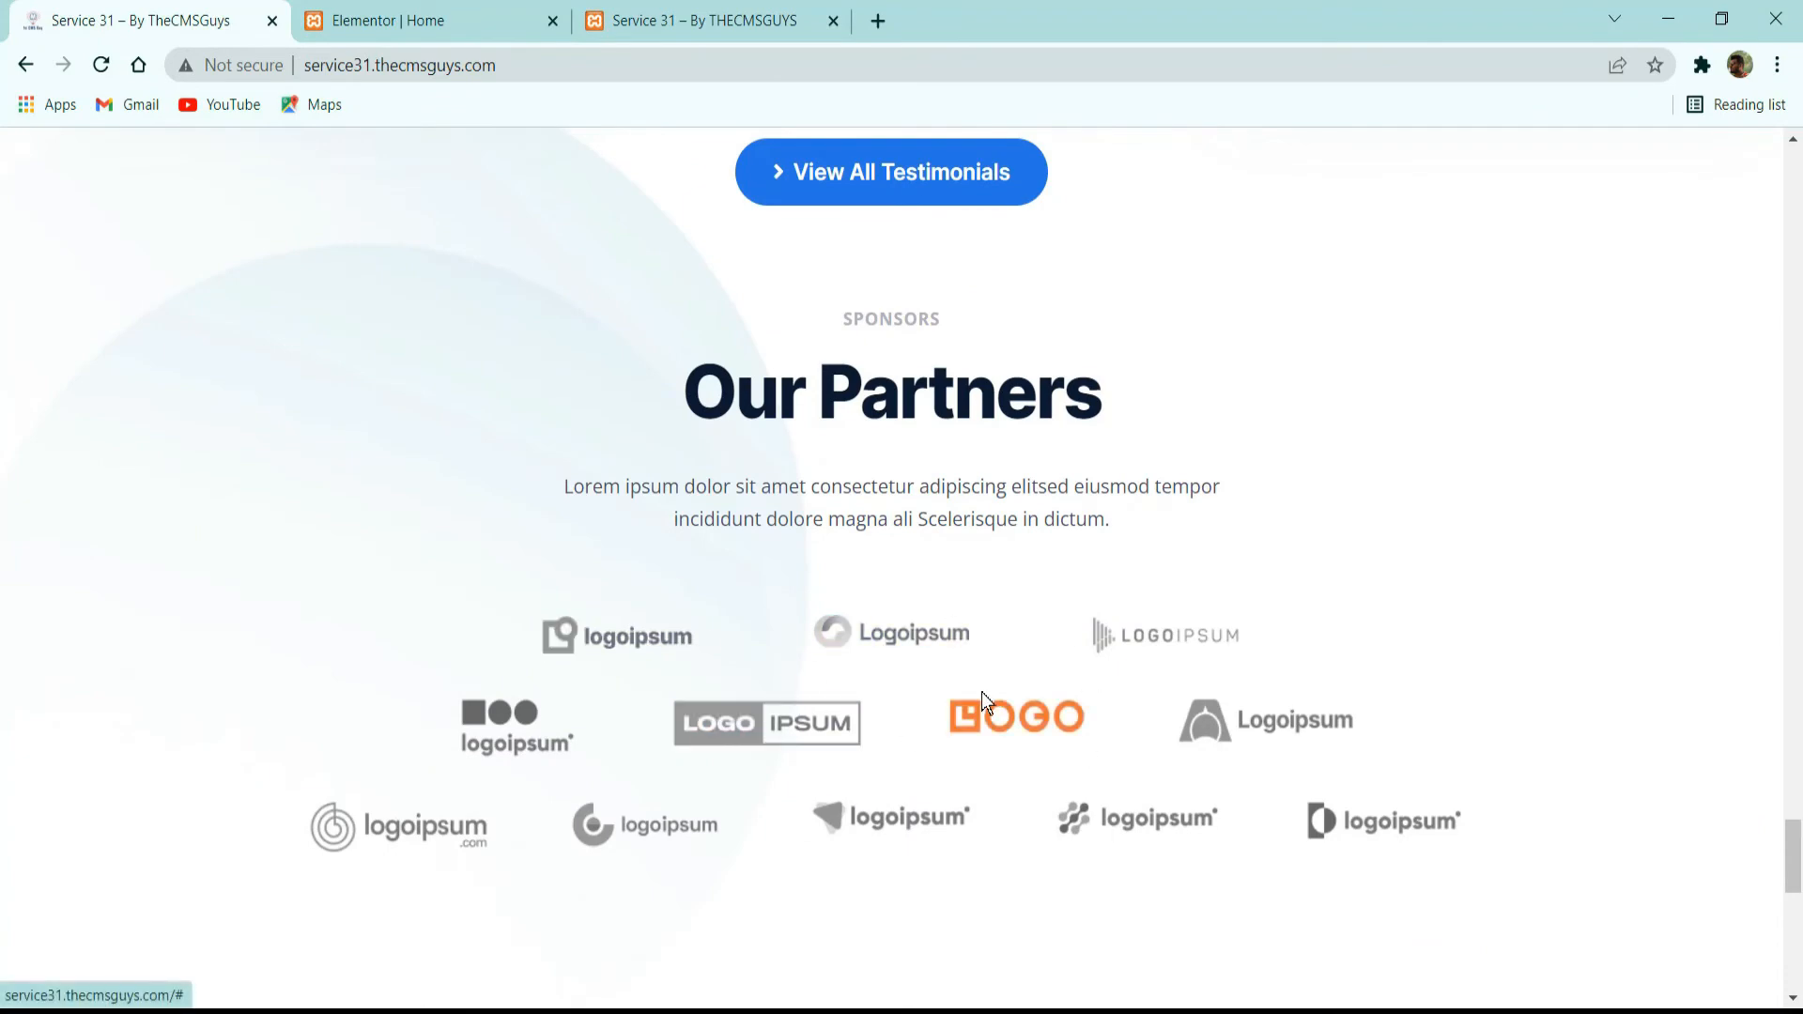
scroll(950, 590, "up", 3)
left_click(540, 23)
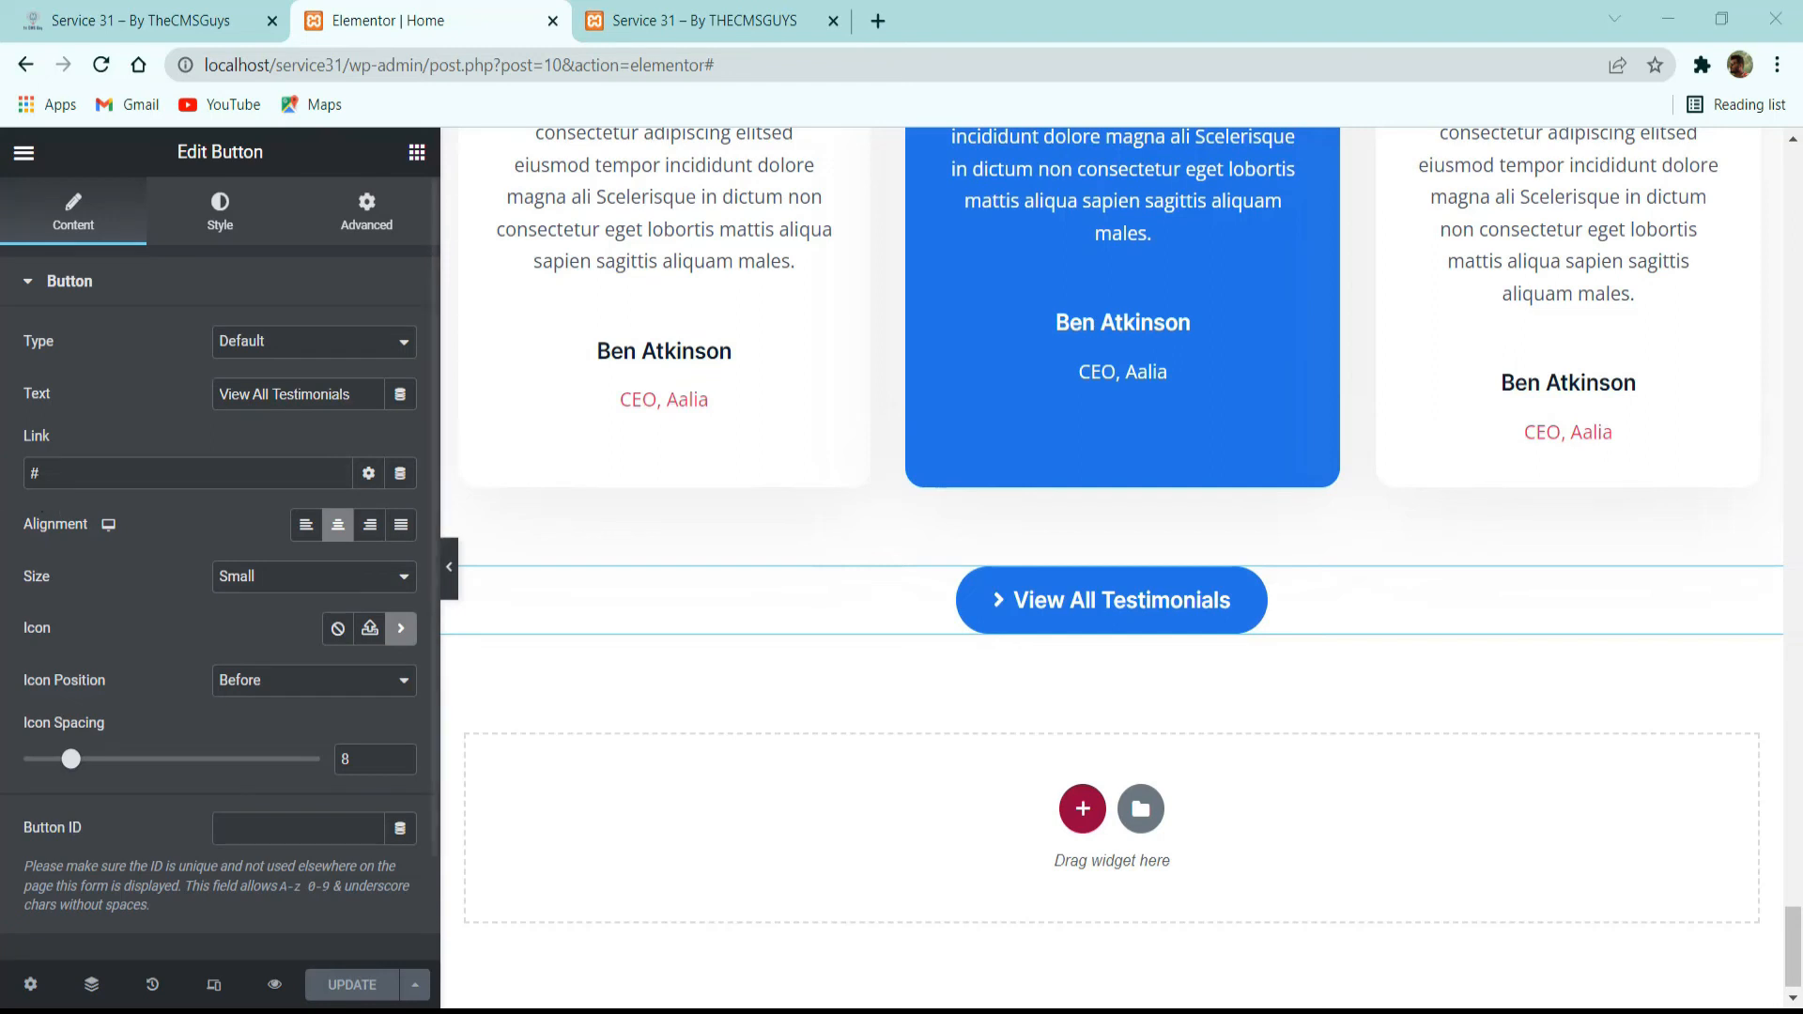
left_click(1083, 808)
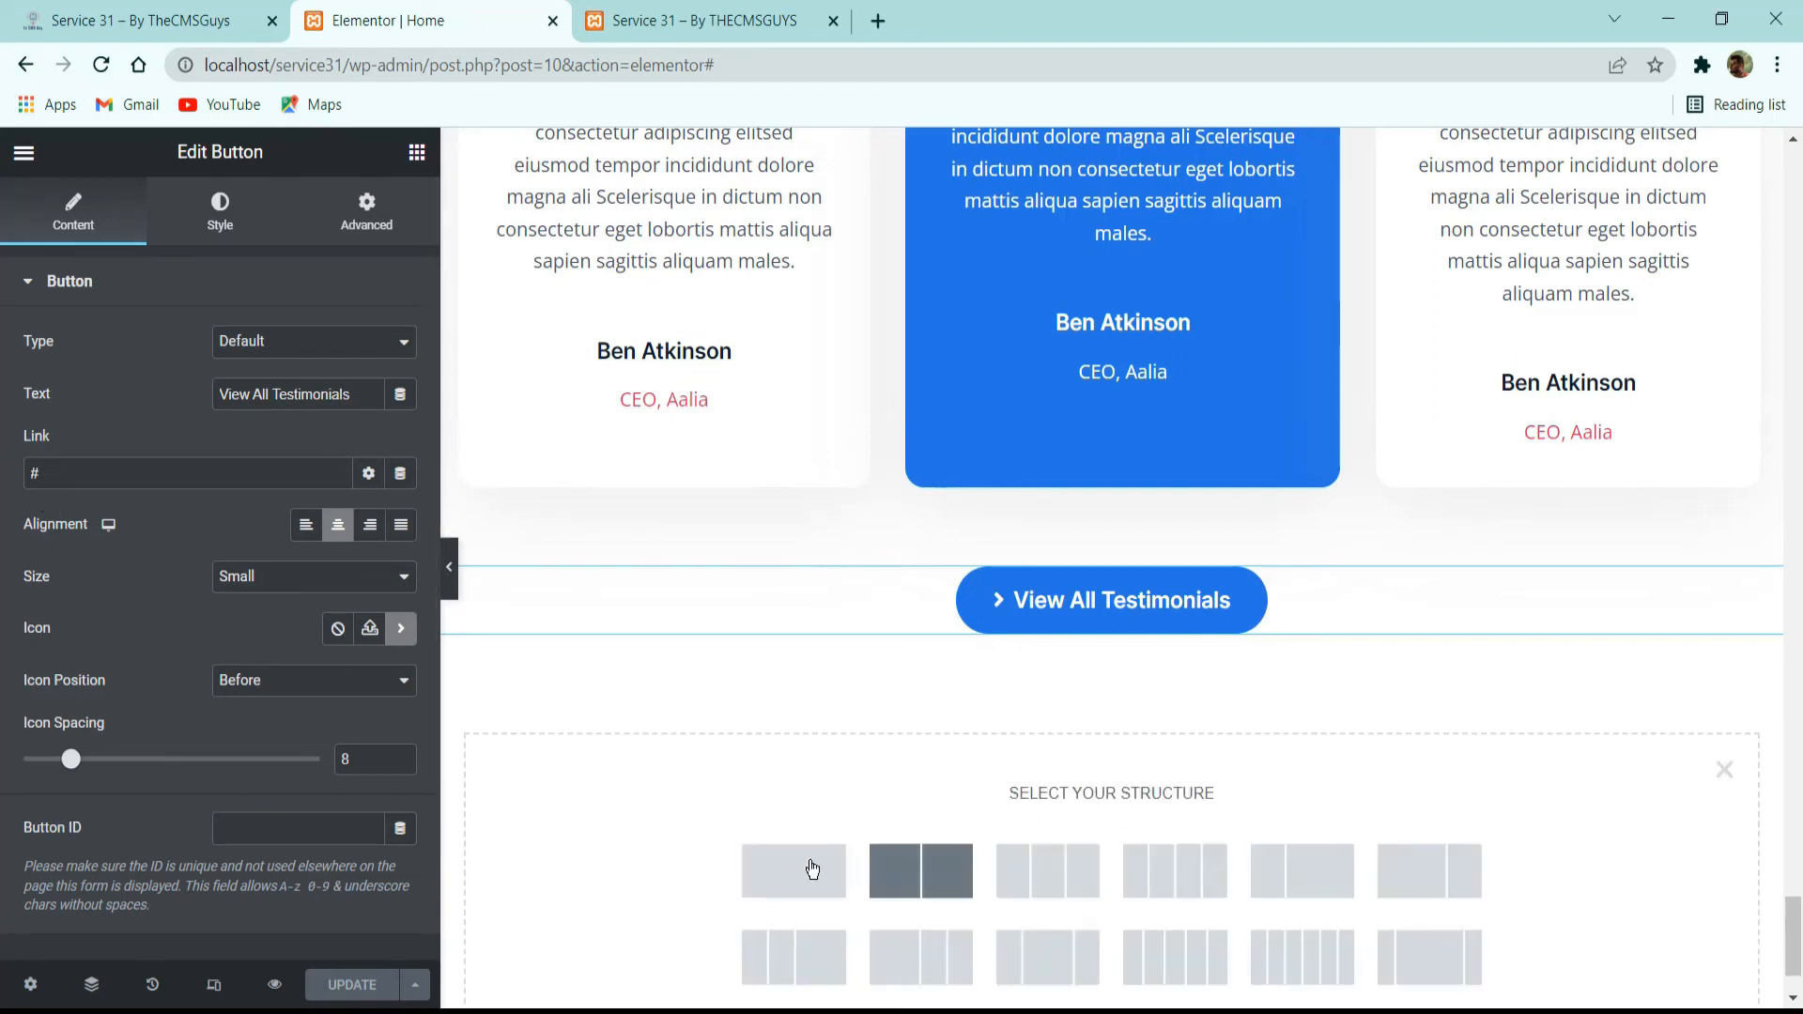
left_click(742, 865)
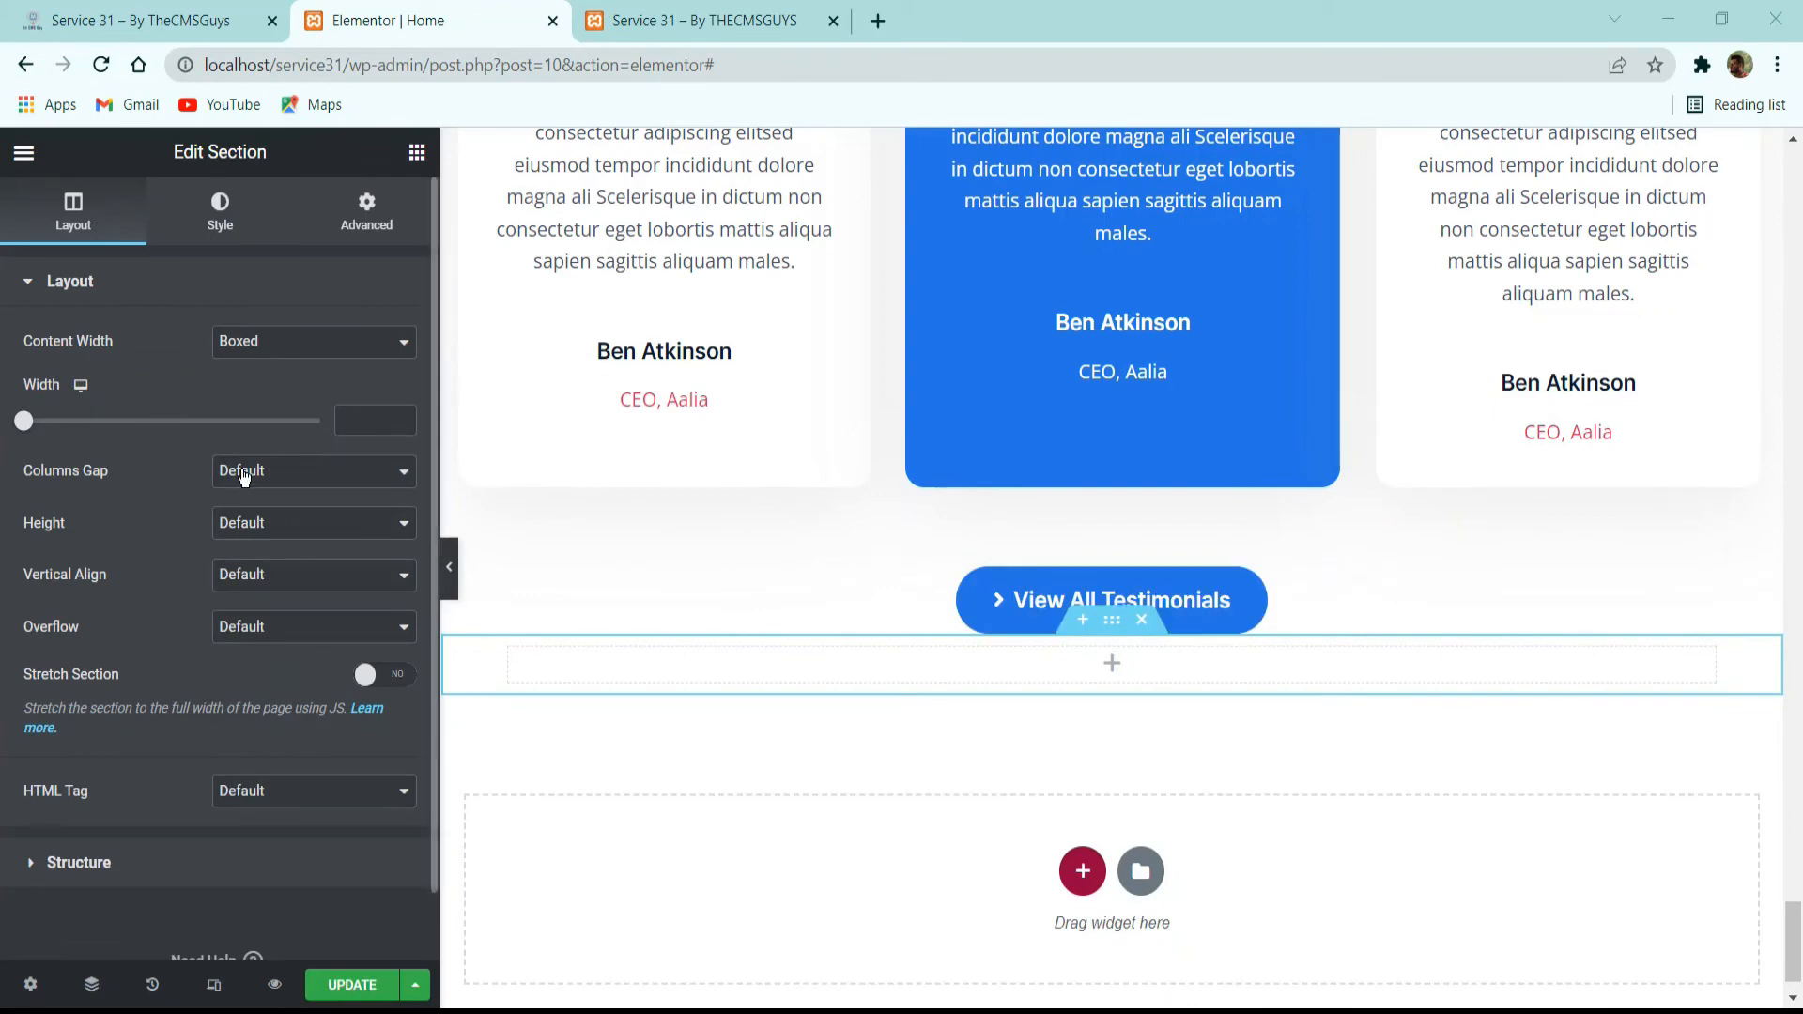
left_click(268, 460)
left_click(246, 514)
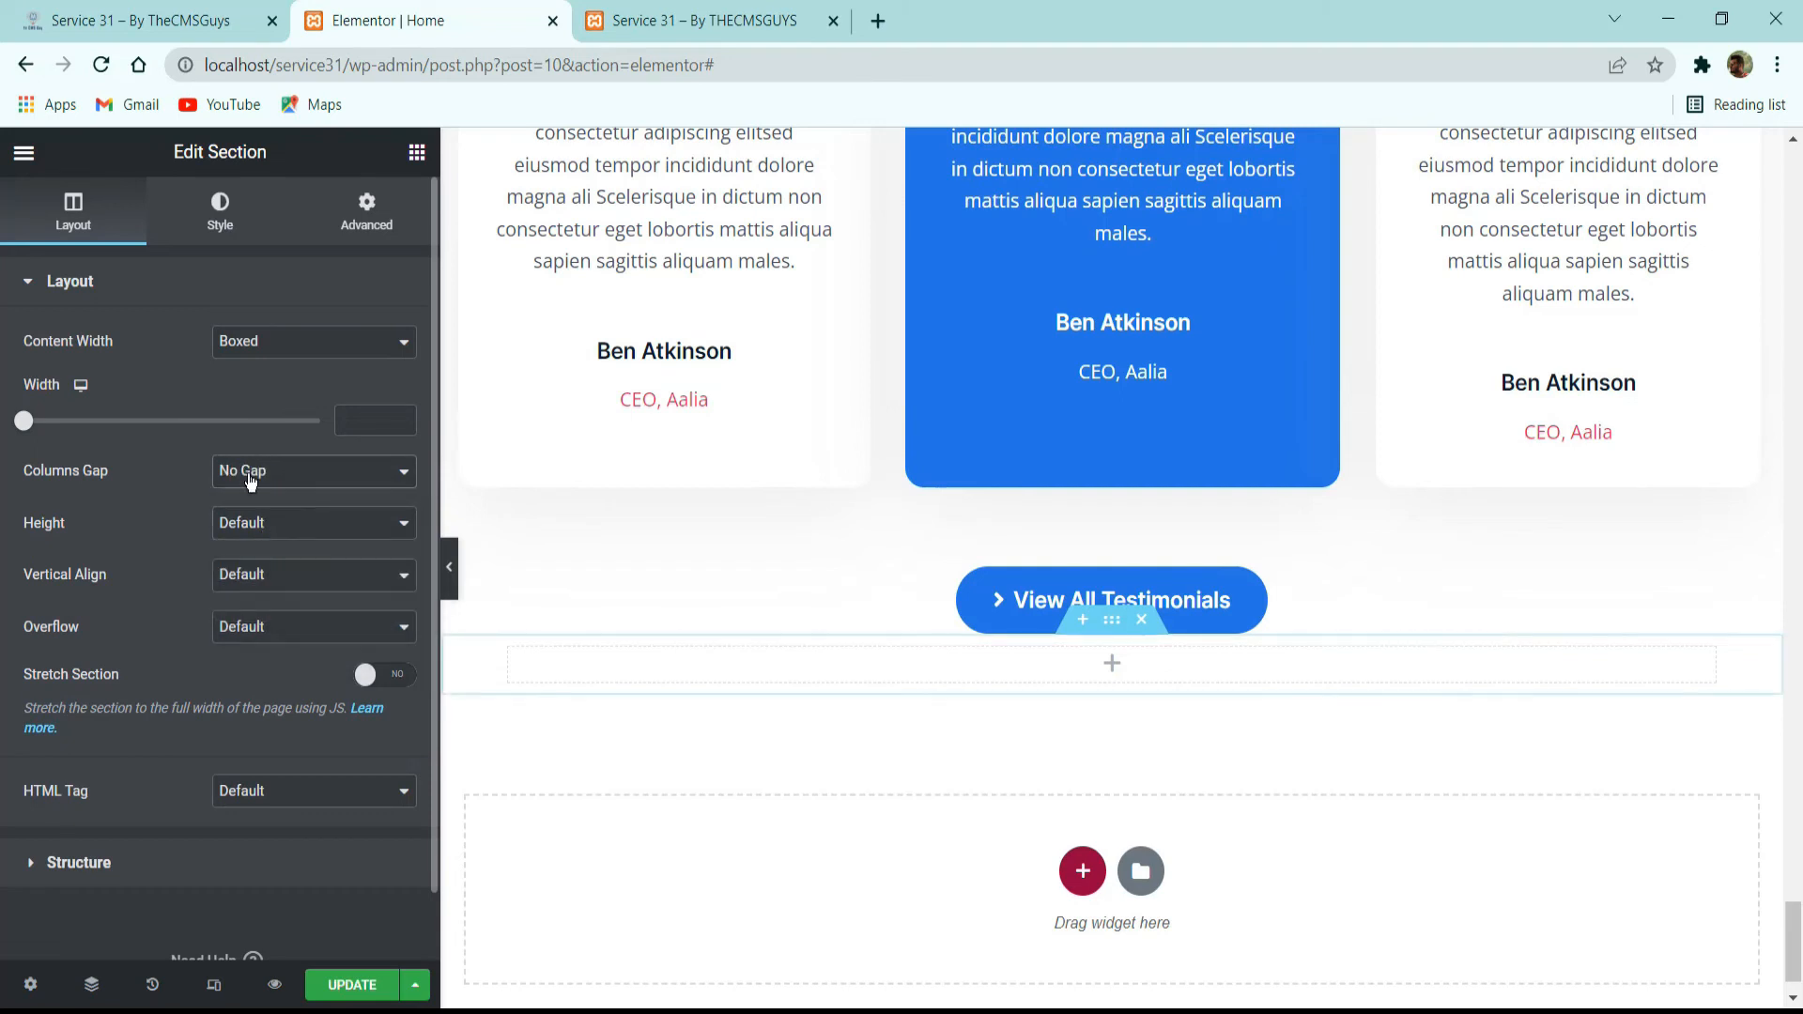
Unlink the new section's margins and set its top margin to -120 px, keeping the bottom margin at 0.
left_click(376, 237)
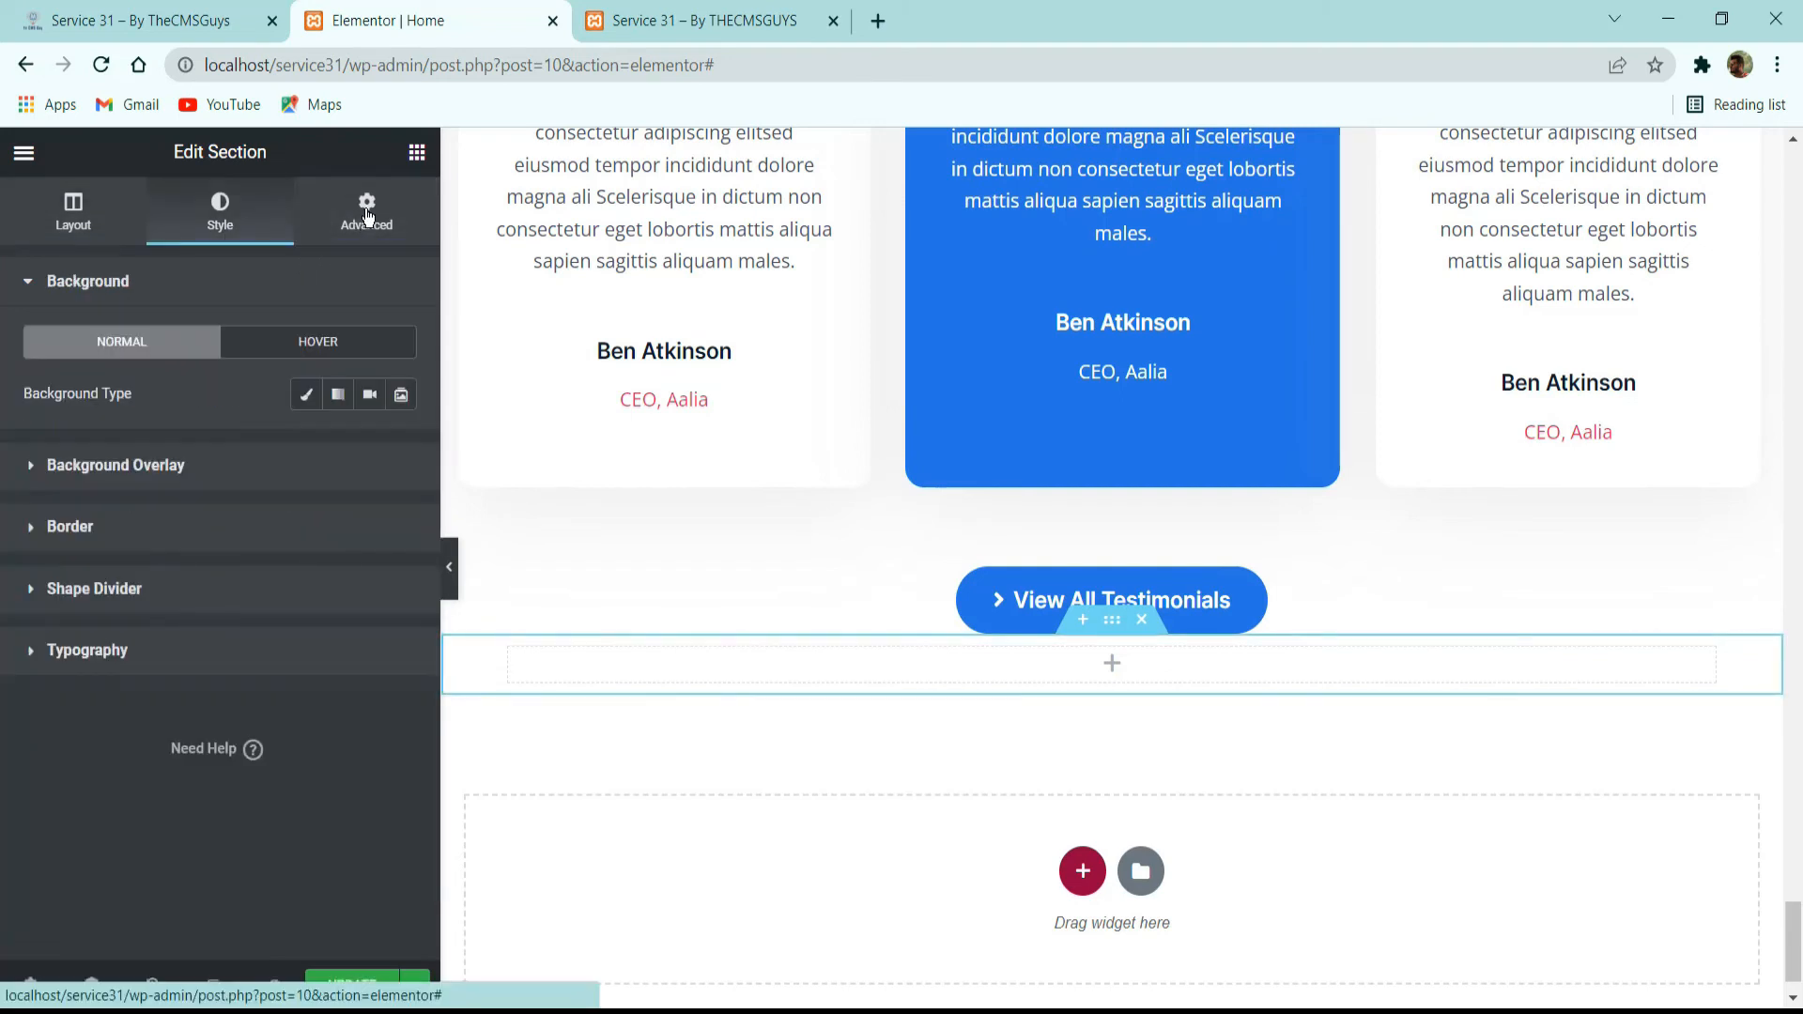
left_click(366, 216)
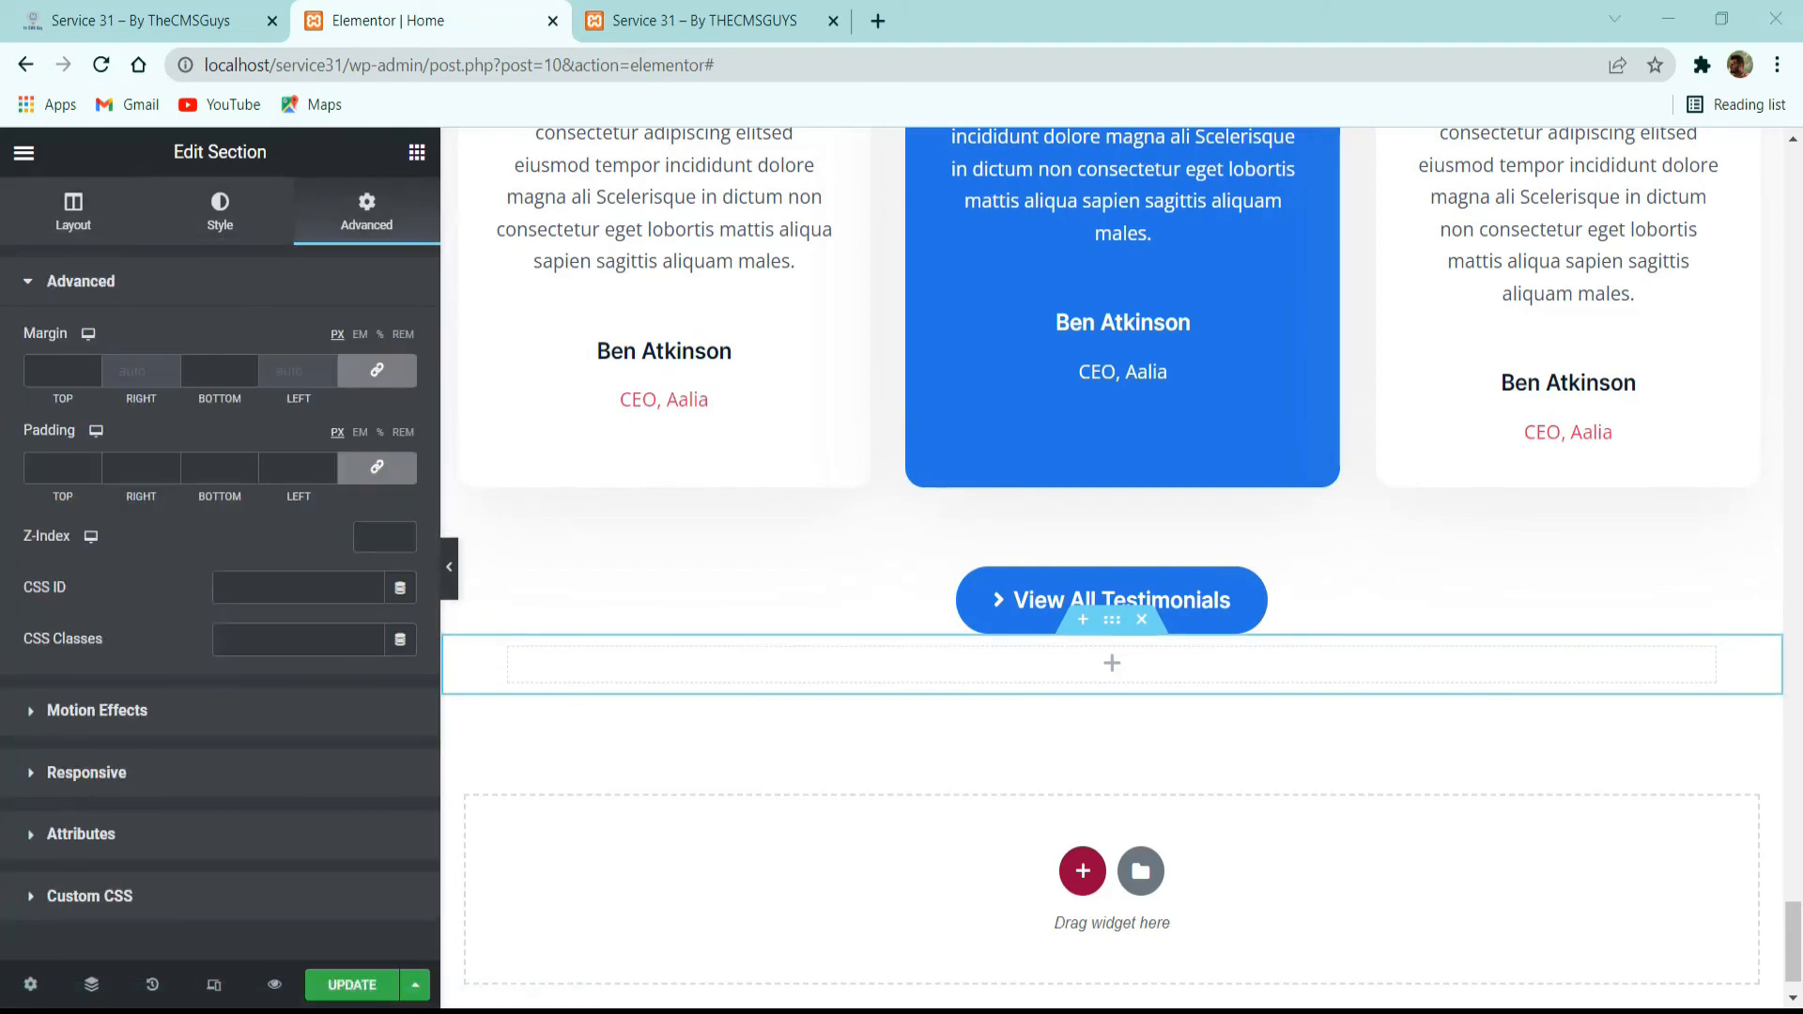
left_click(377, 370)
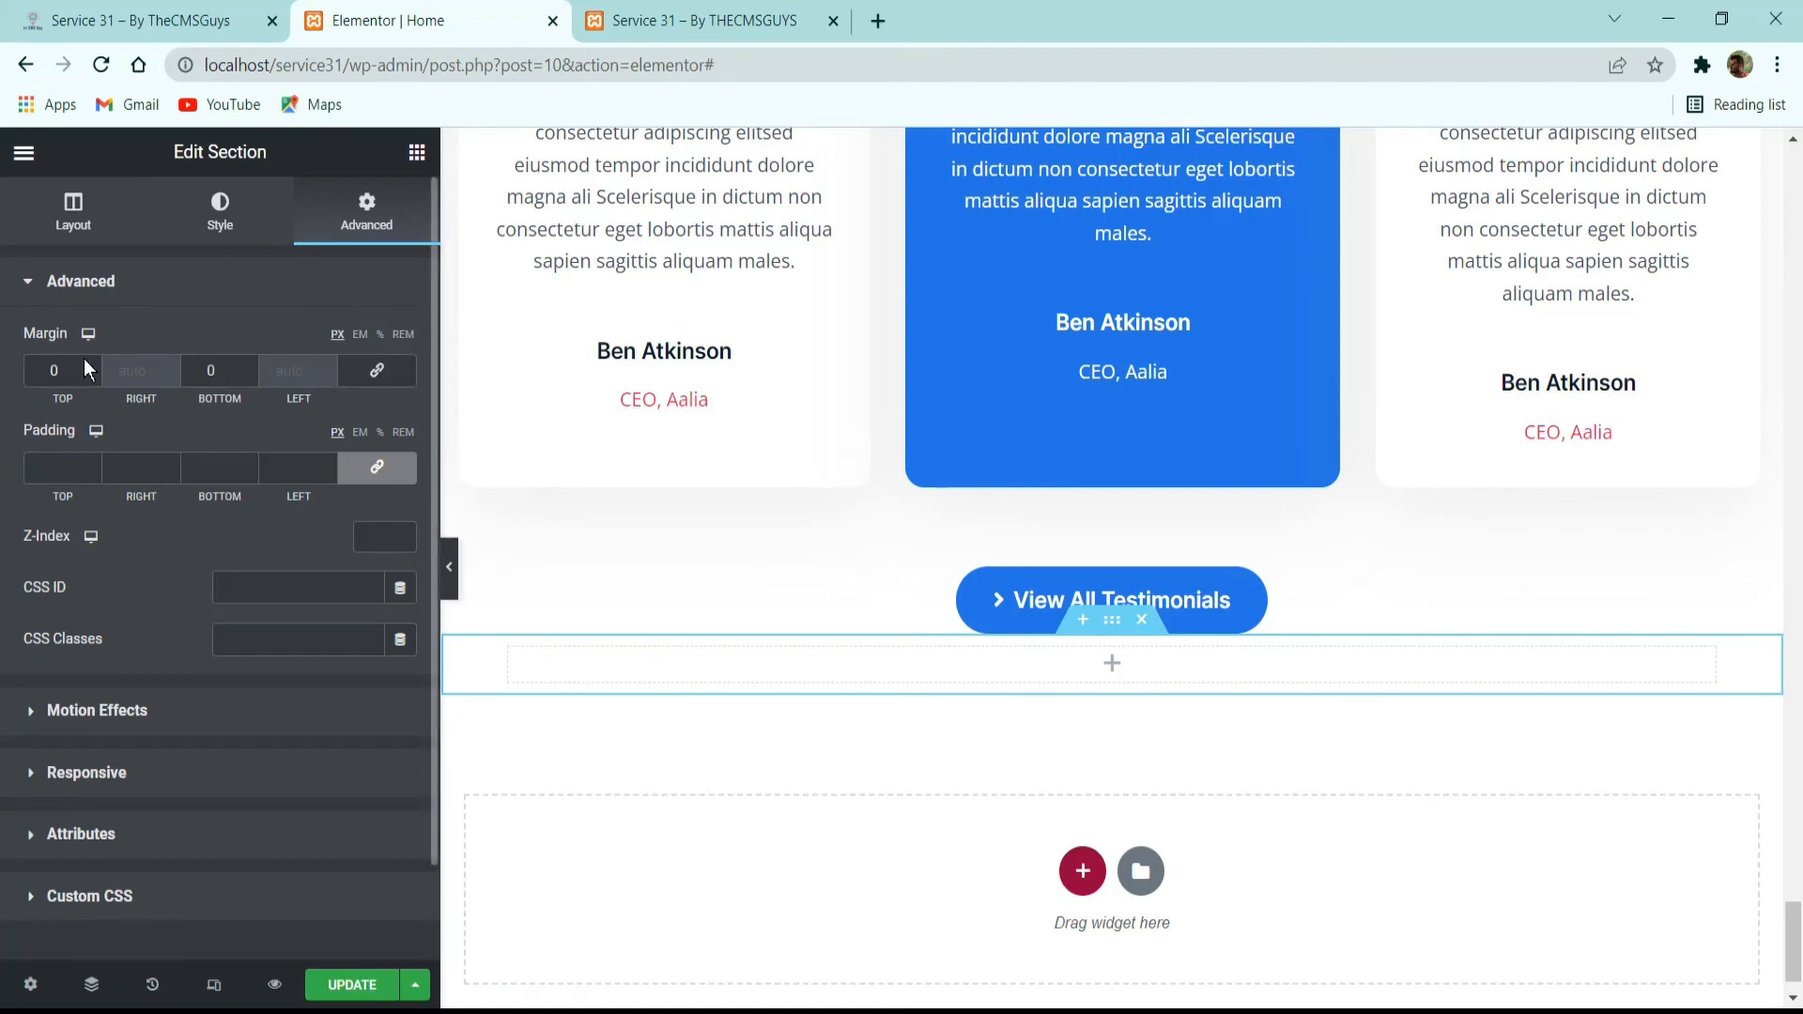
left_click(93, 374)
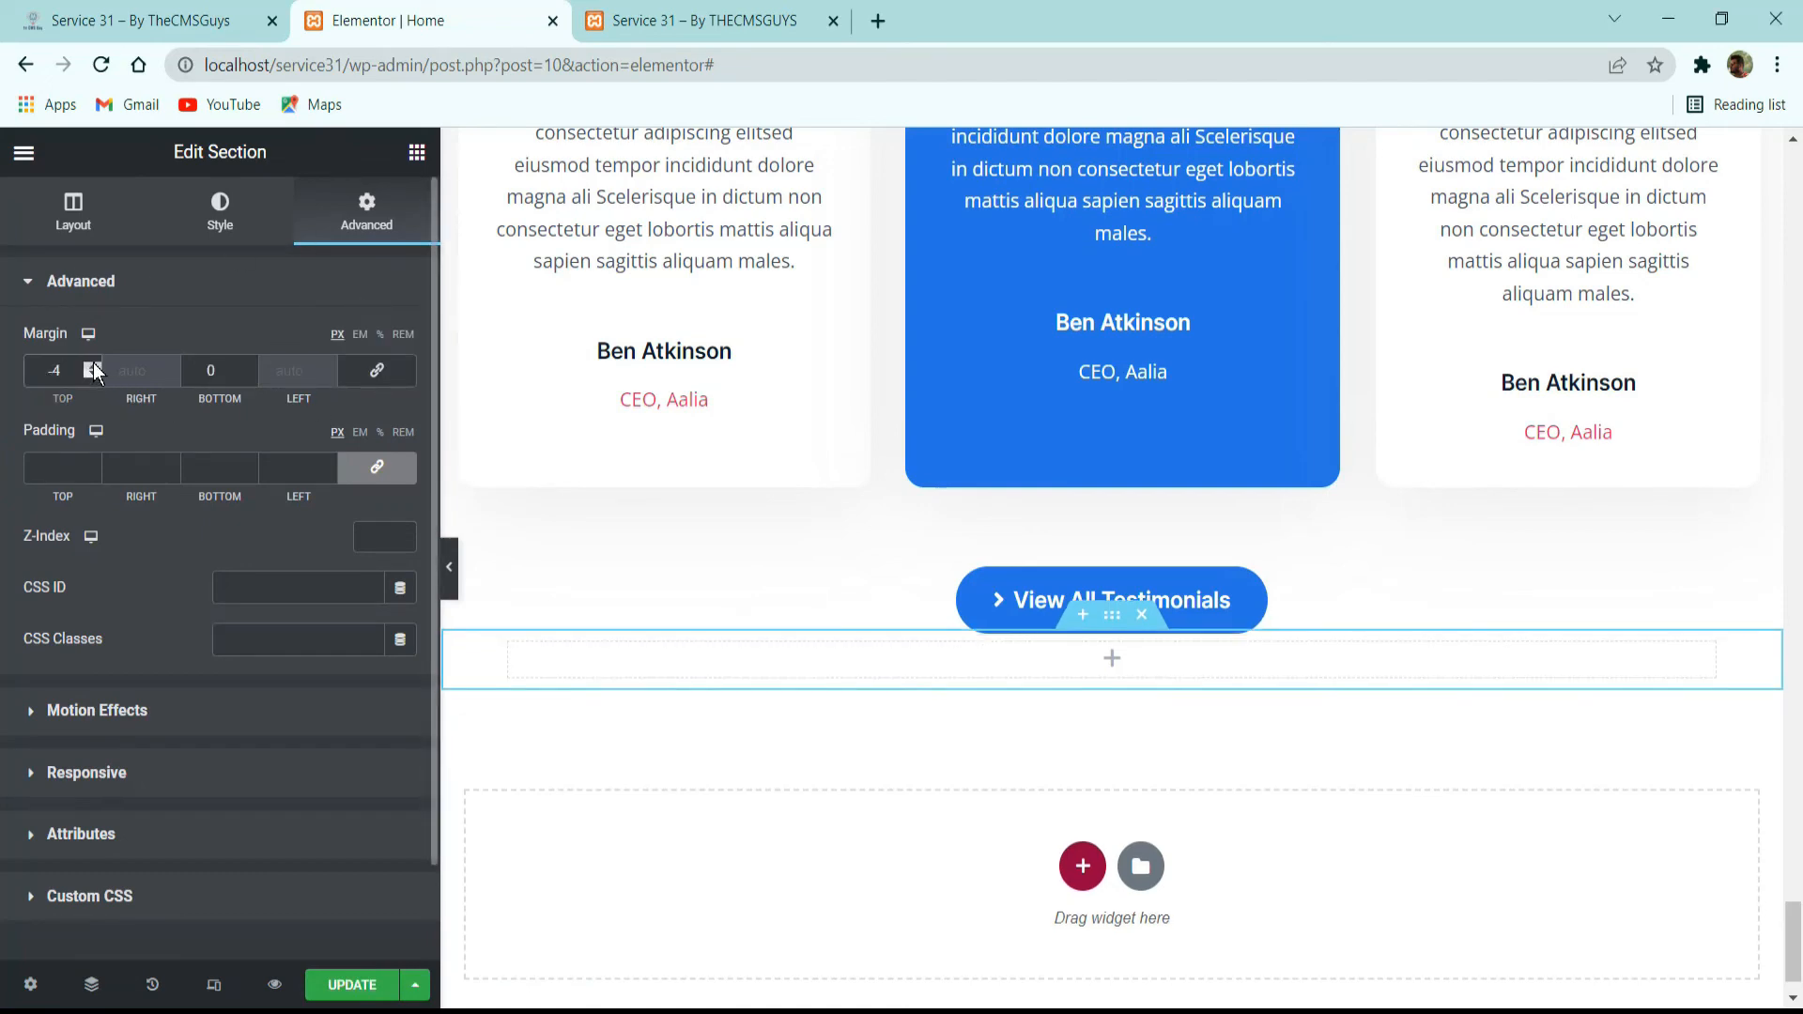
left_click(92, 363)
left_click(93, 363)
left_click(93, 363)
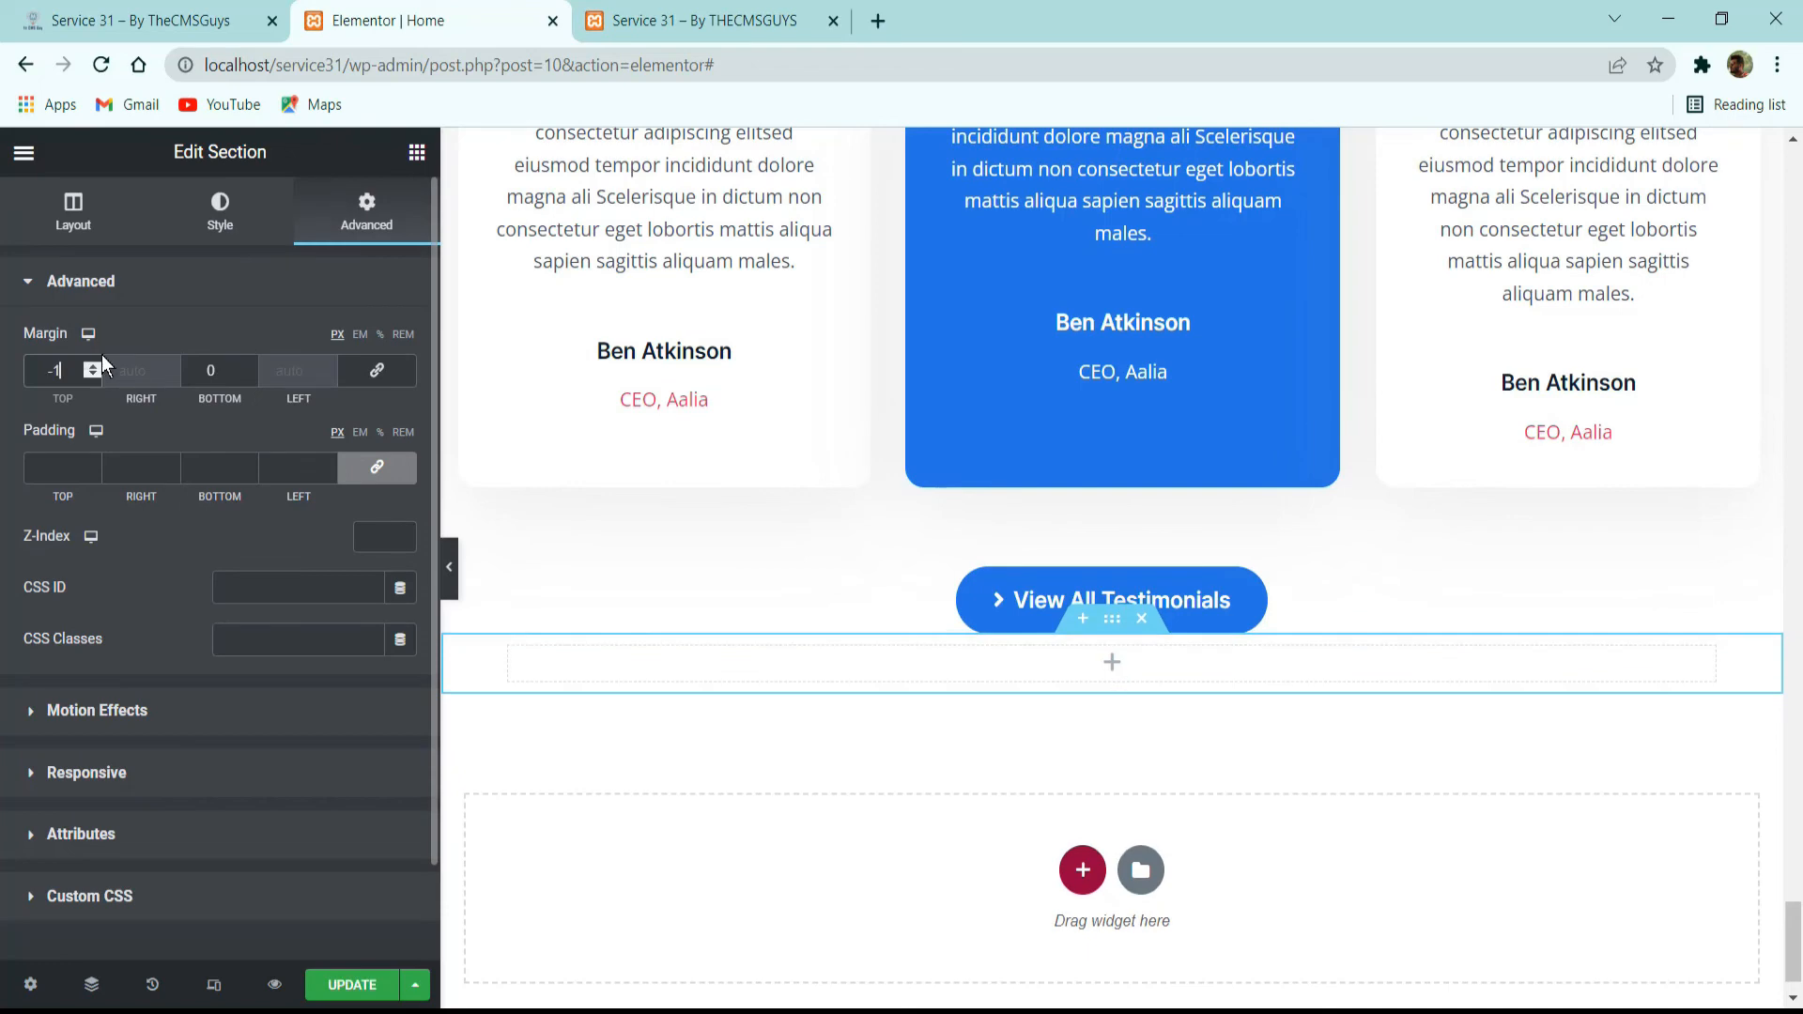
type("20")
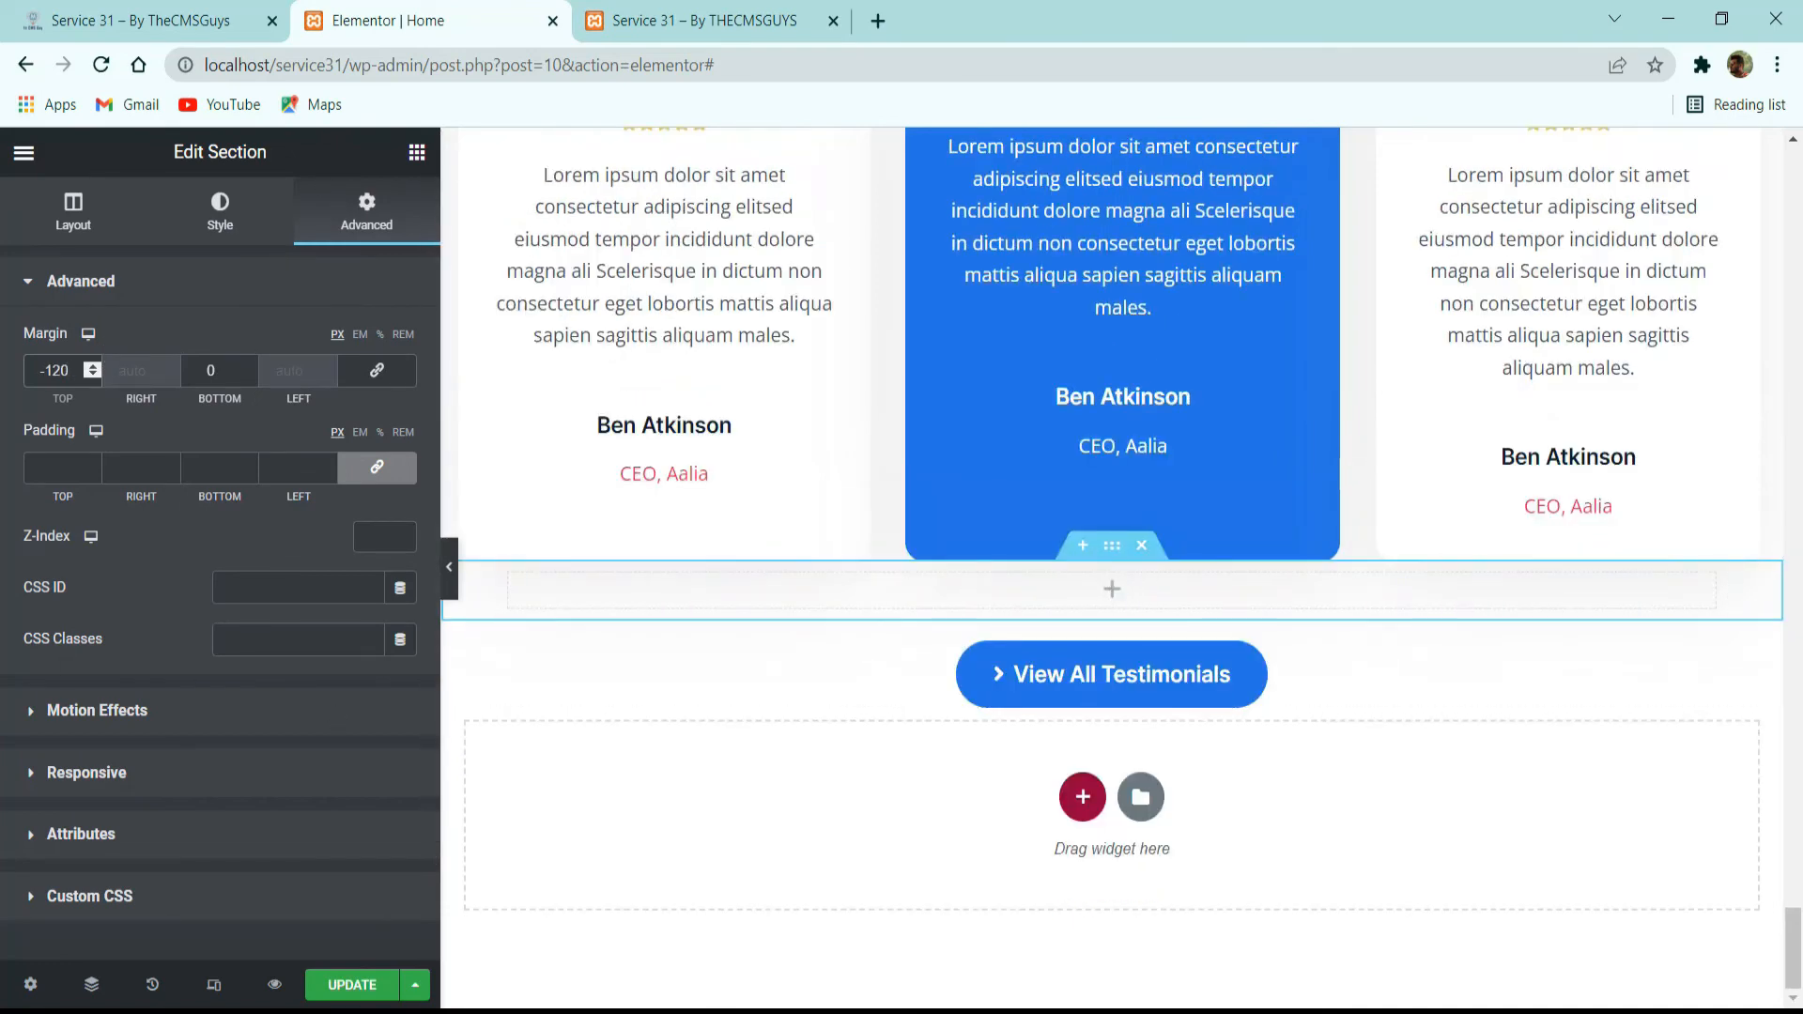
Unlink the section's padding and set its top and bottom padding to 200 px.
left_click(376, 467)
left_click_drag(73, 465, 13, 508)
type("200")
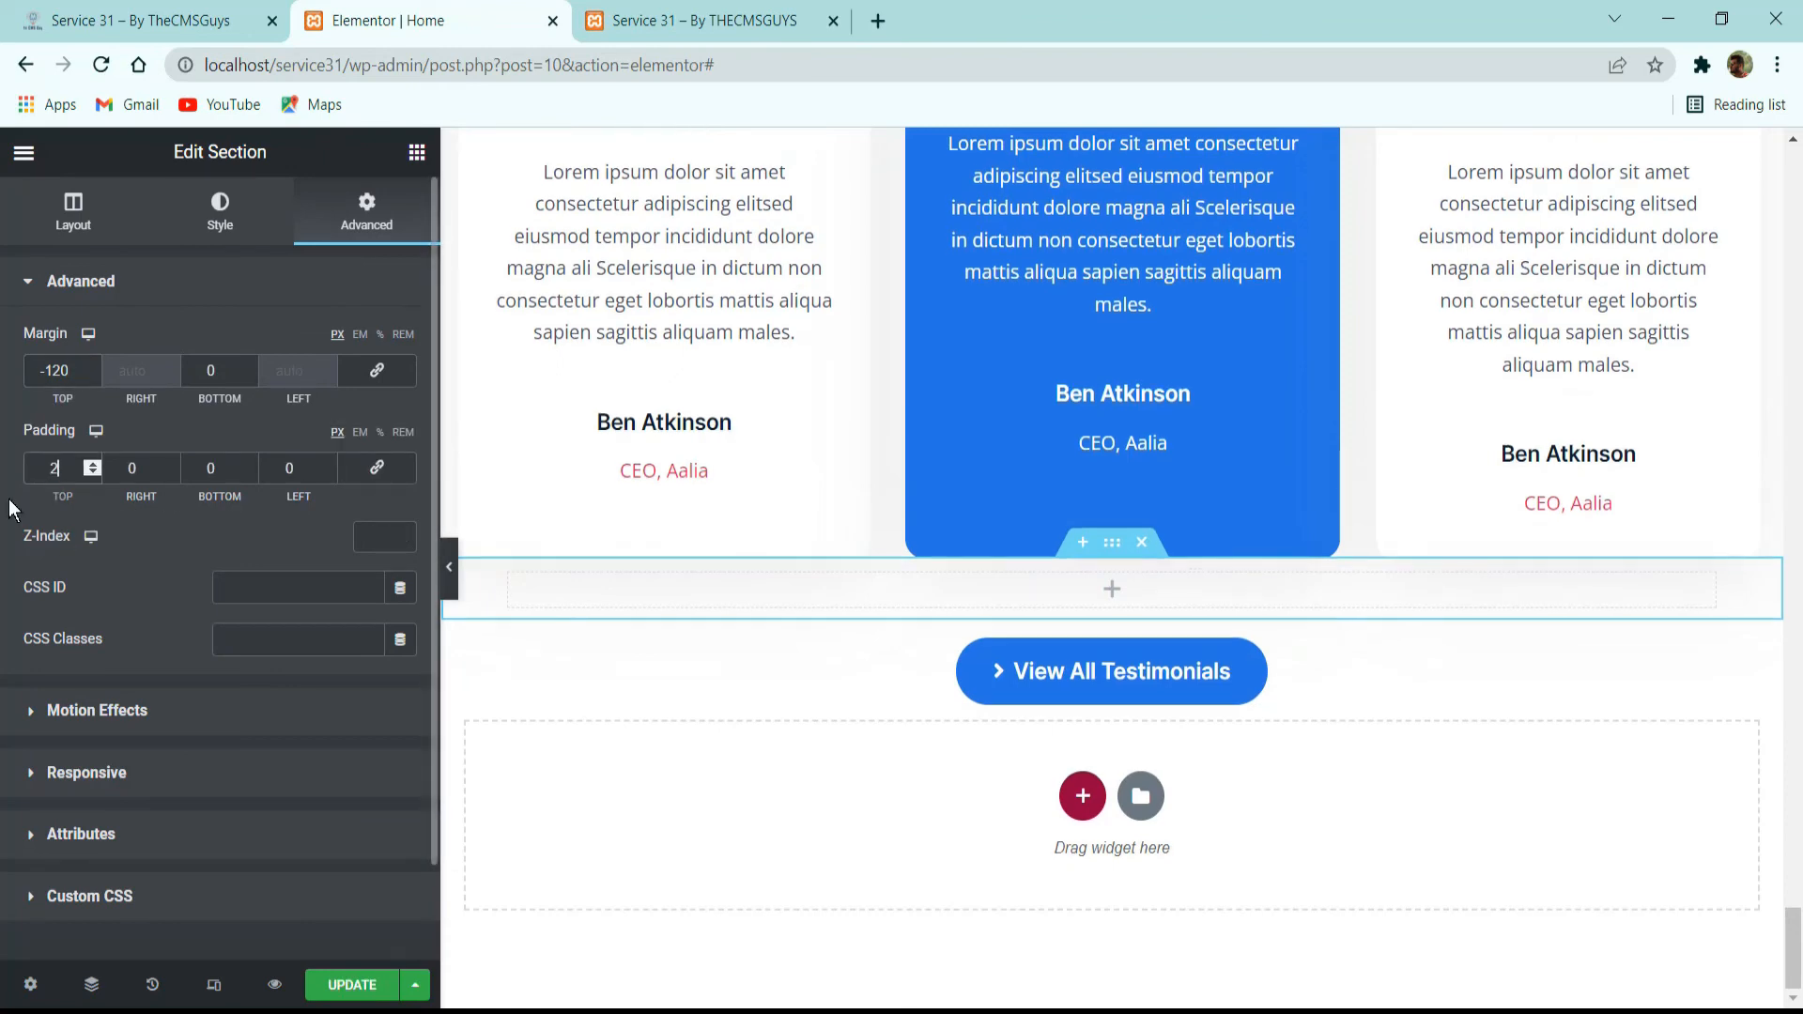
double_click(220, 476)
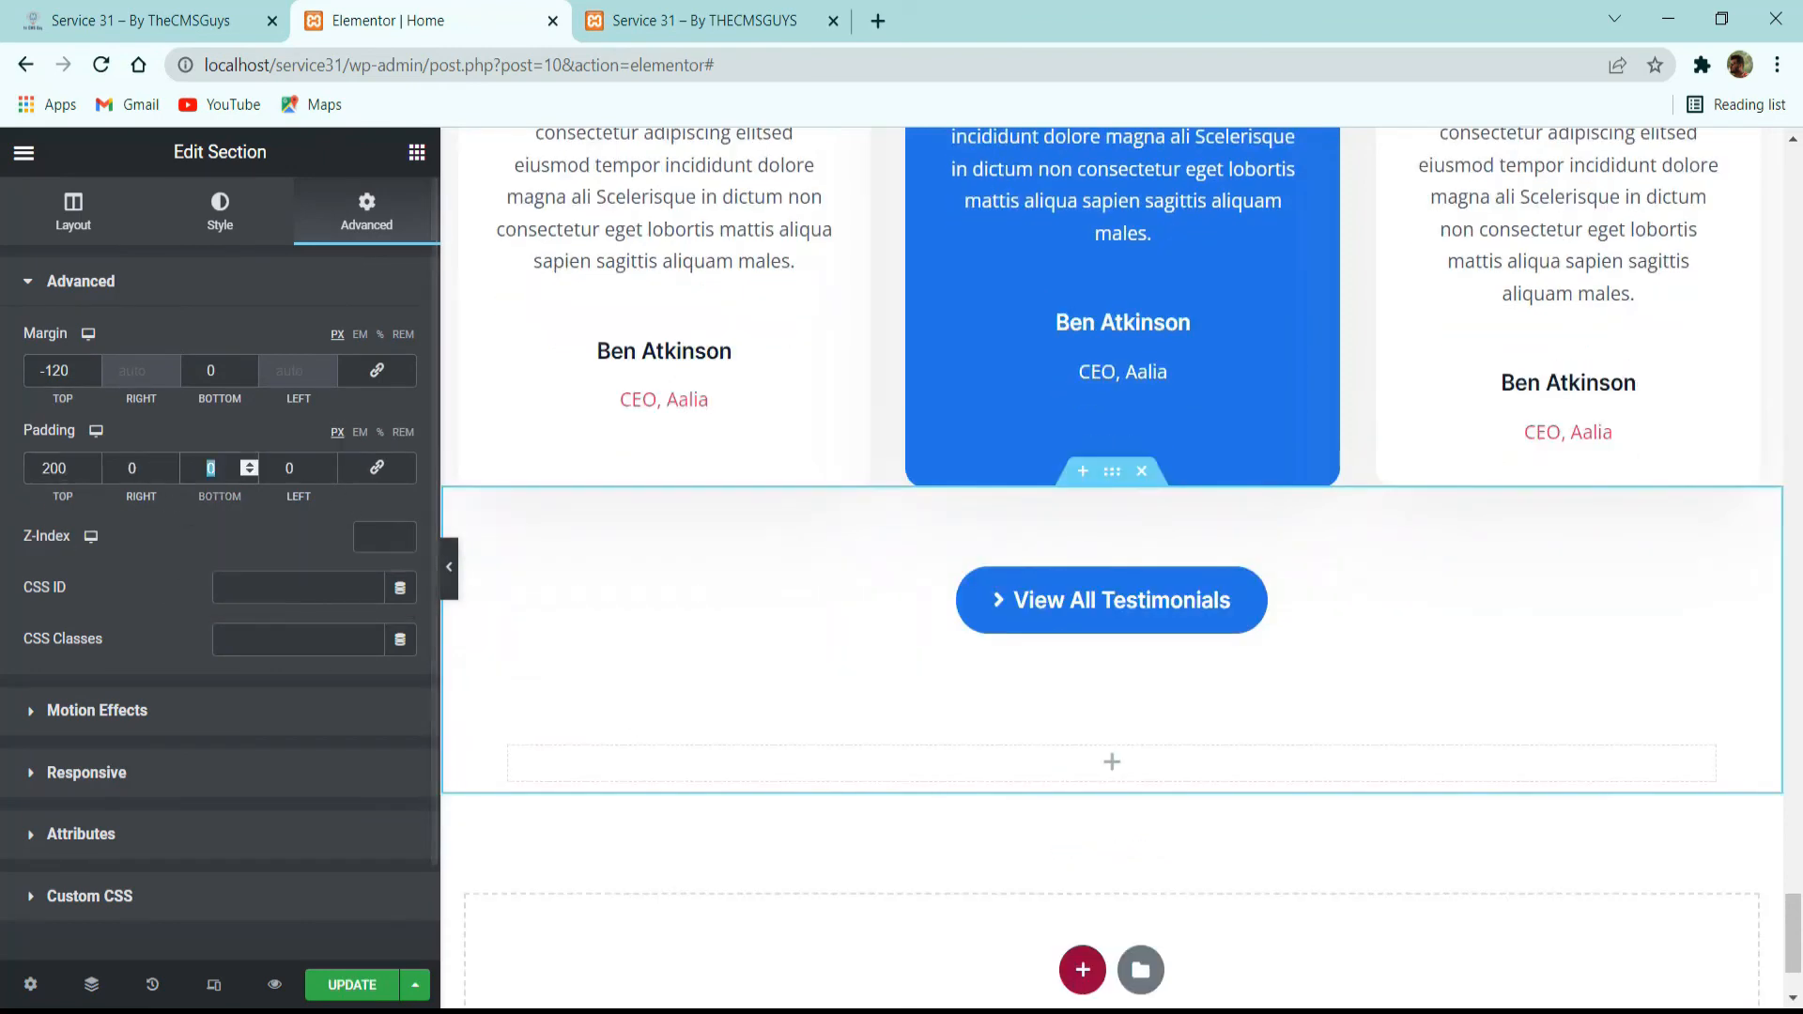
type("200")
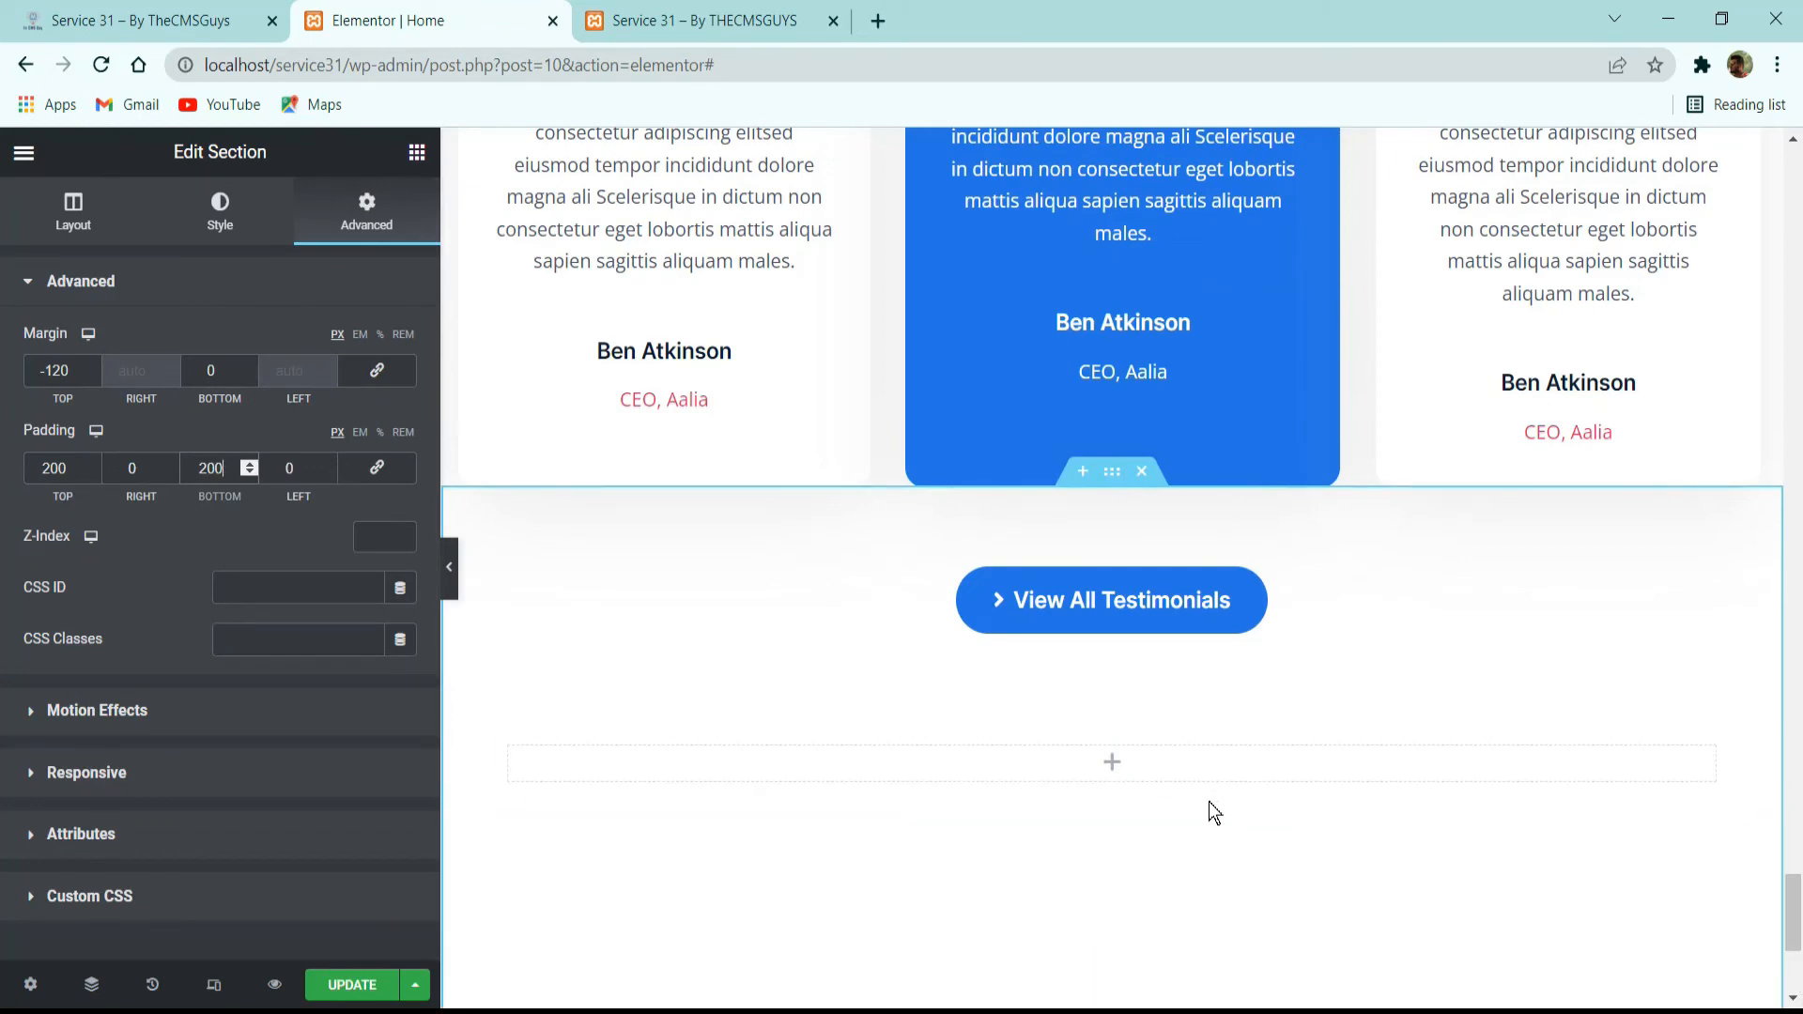
Check the reference's Our Partners background, then give the section a classic background in the global color Light.
scroll(1209, 813, "down", 3)
left_click(208, 202)
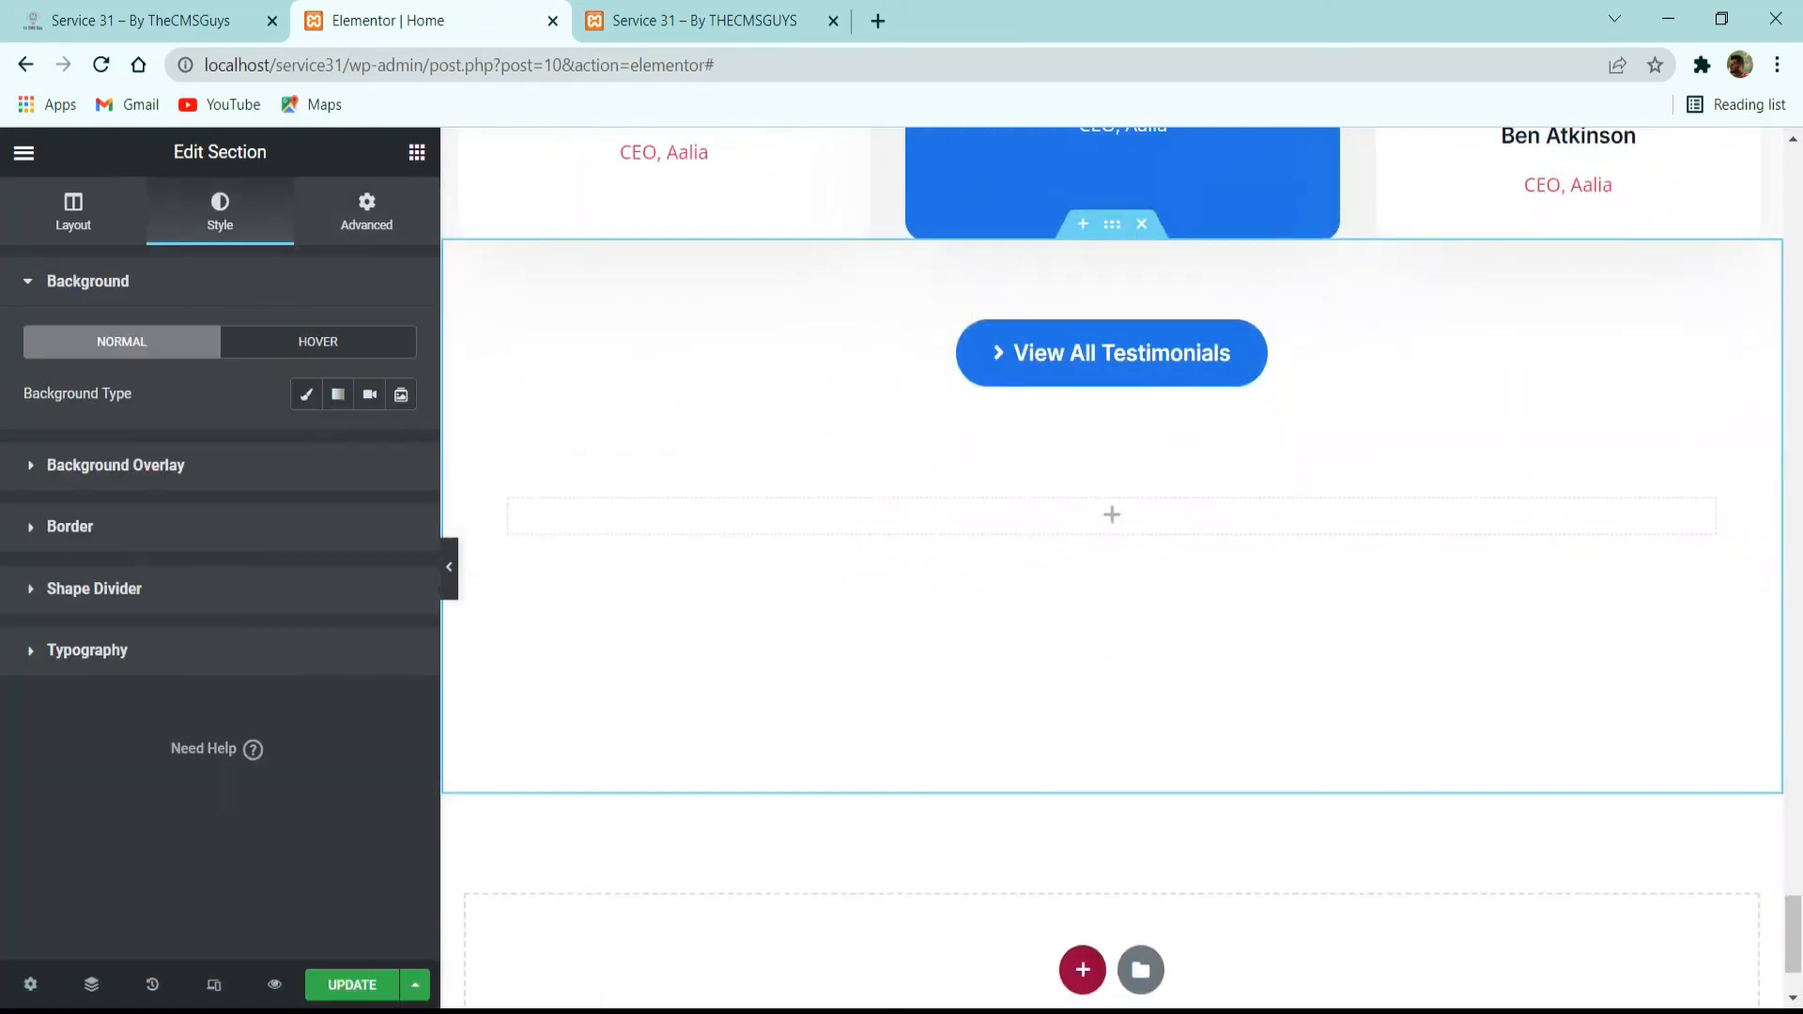
left_click(162, 20)
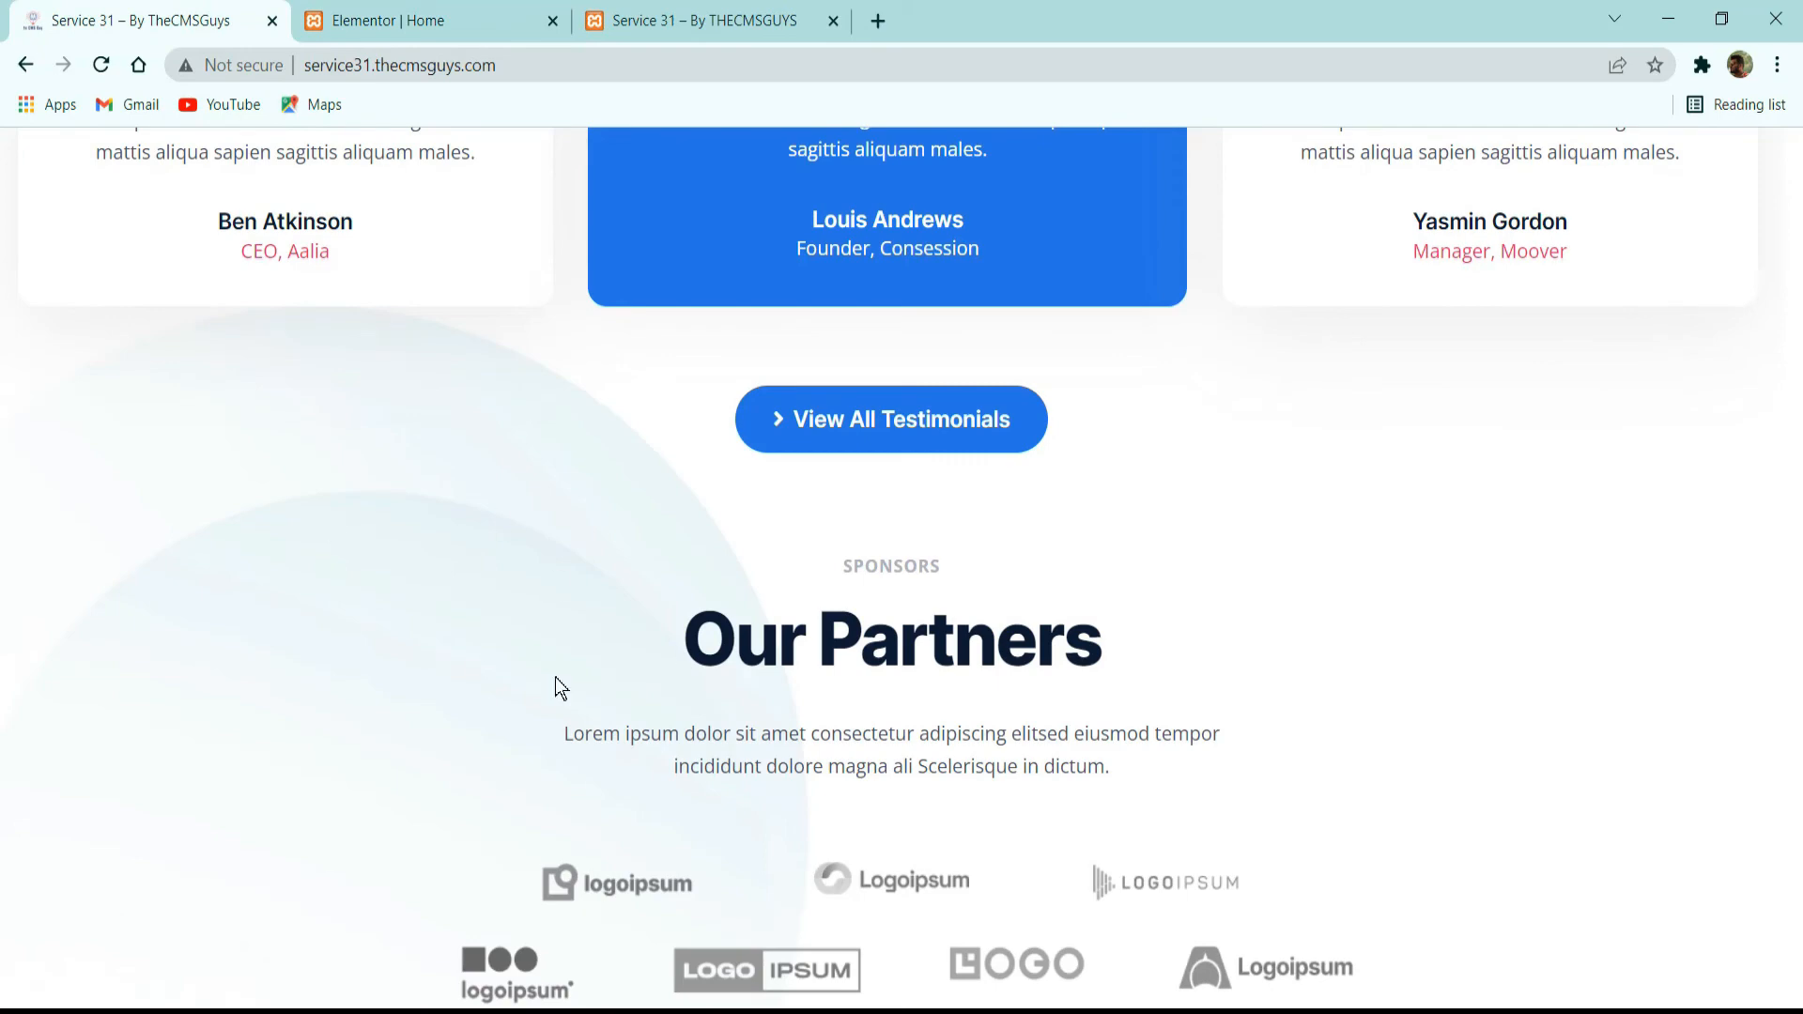
scroll(555, 689, "down", 3)
left_click(422, 18)
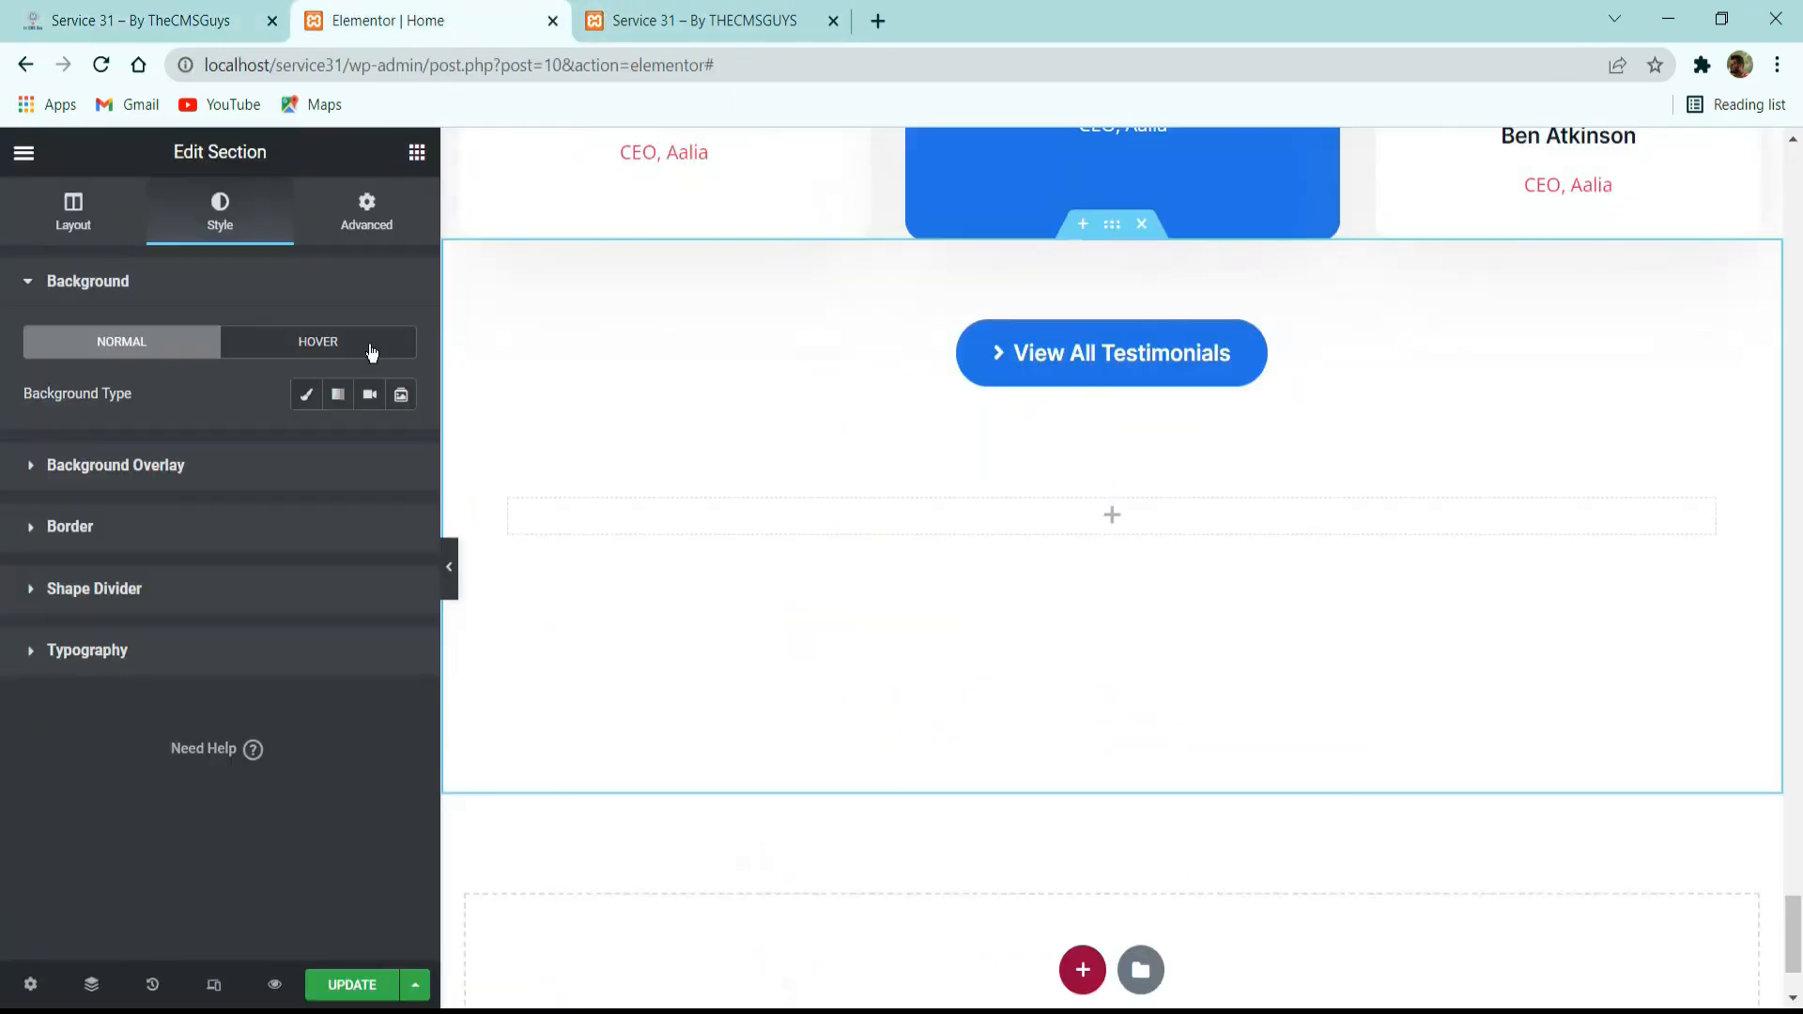
left_click(304, 394)
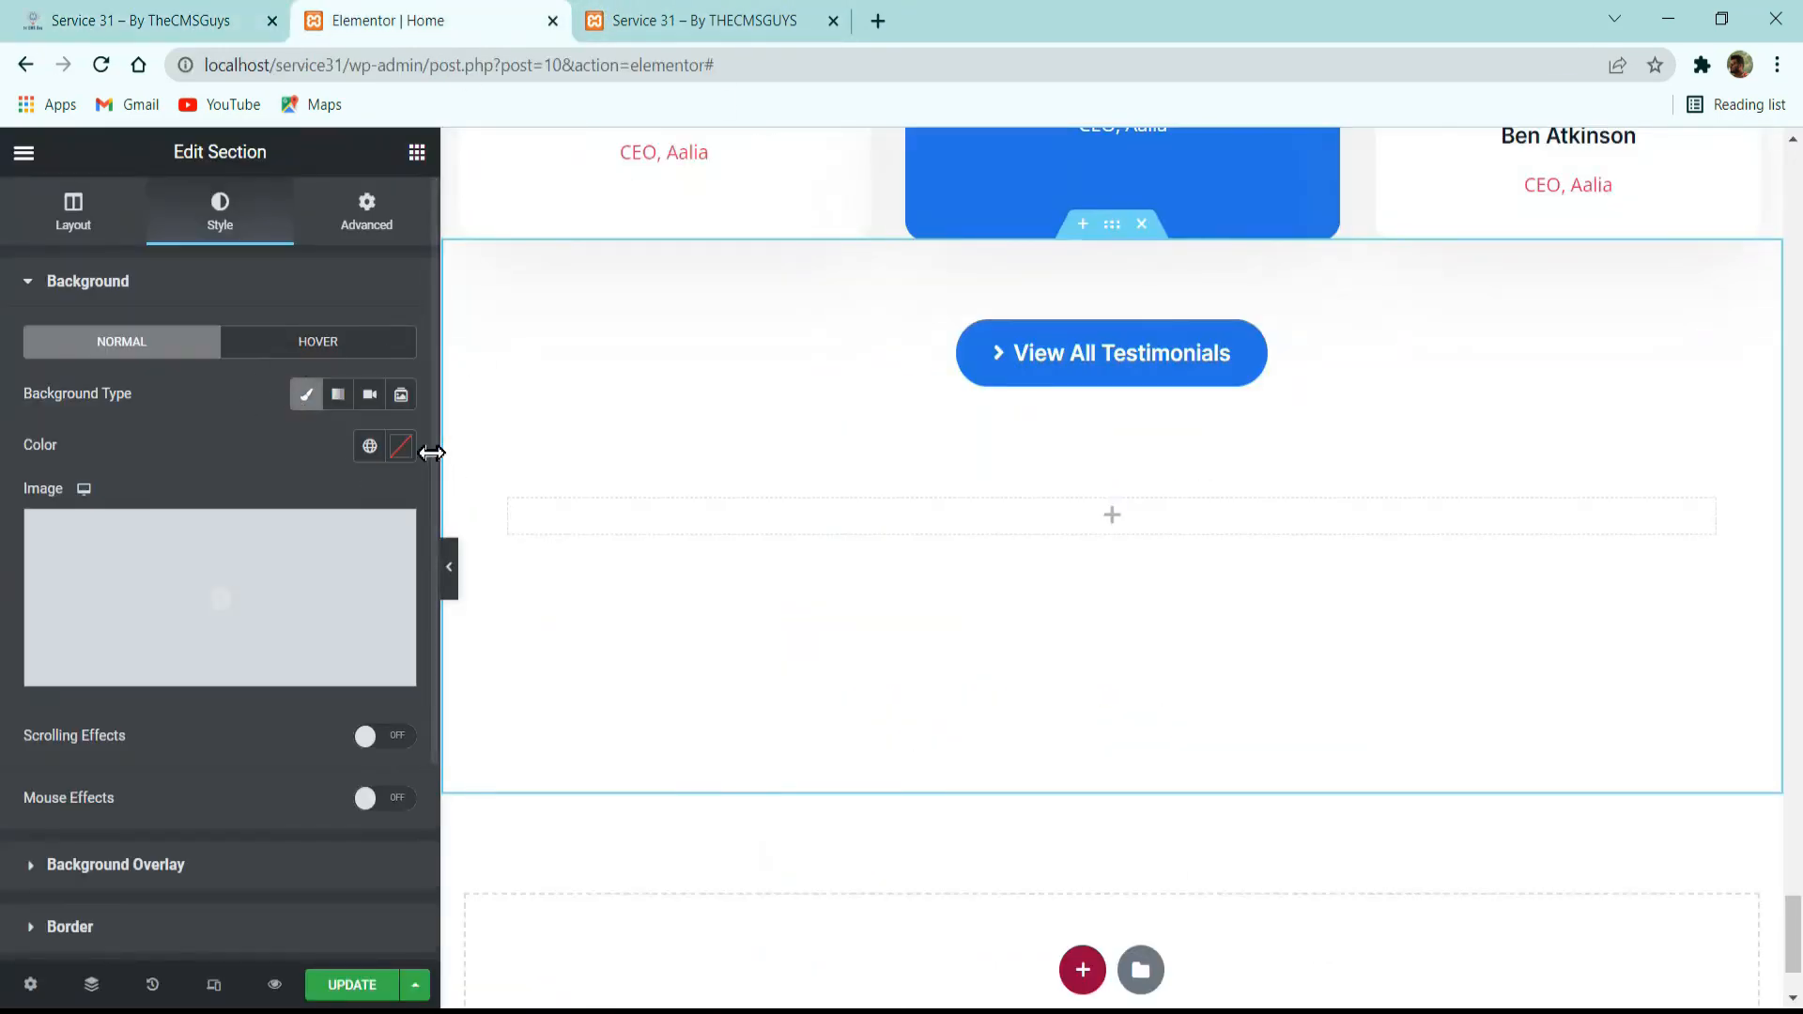
left_click(374, 445)
scroll(160, 695, "down", 4)
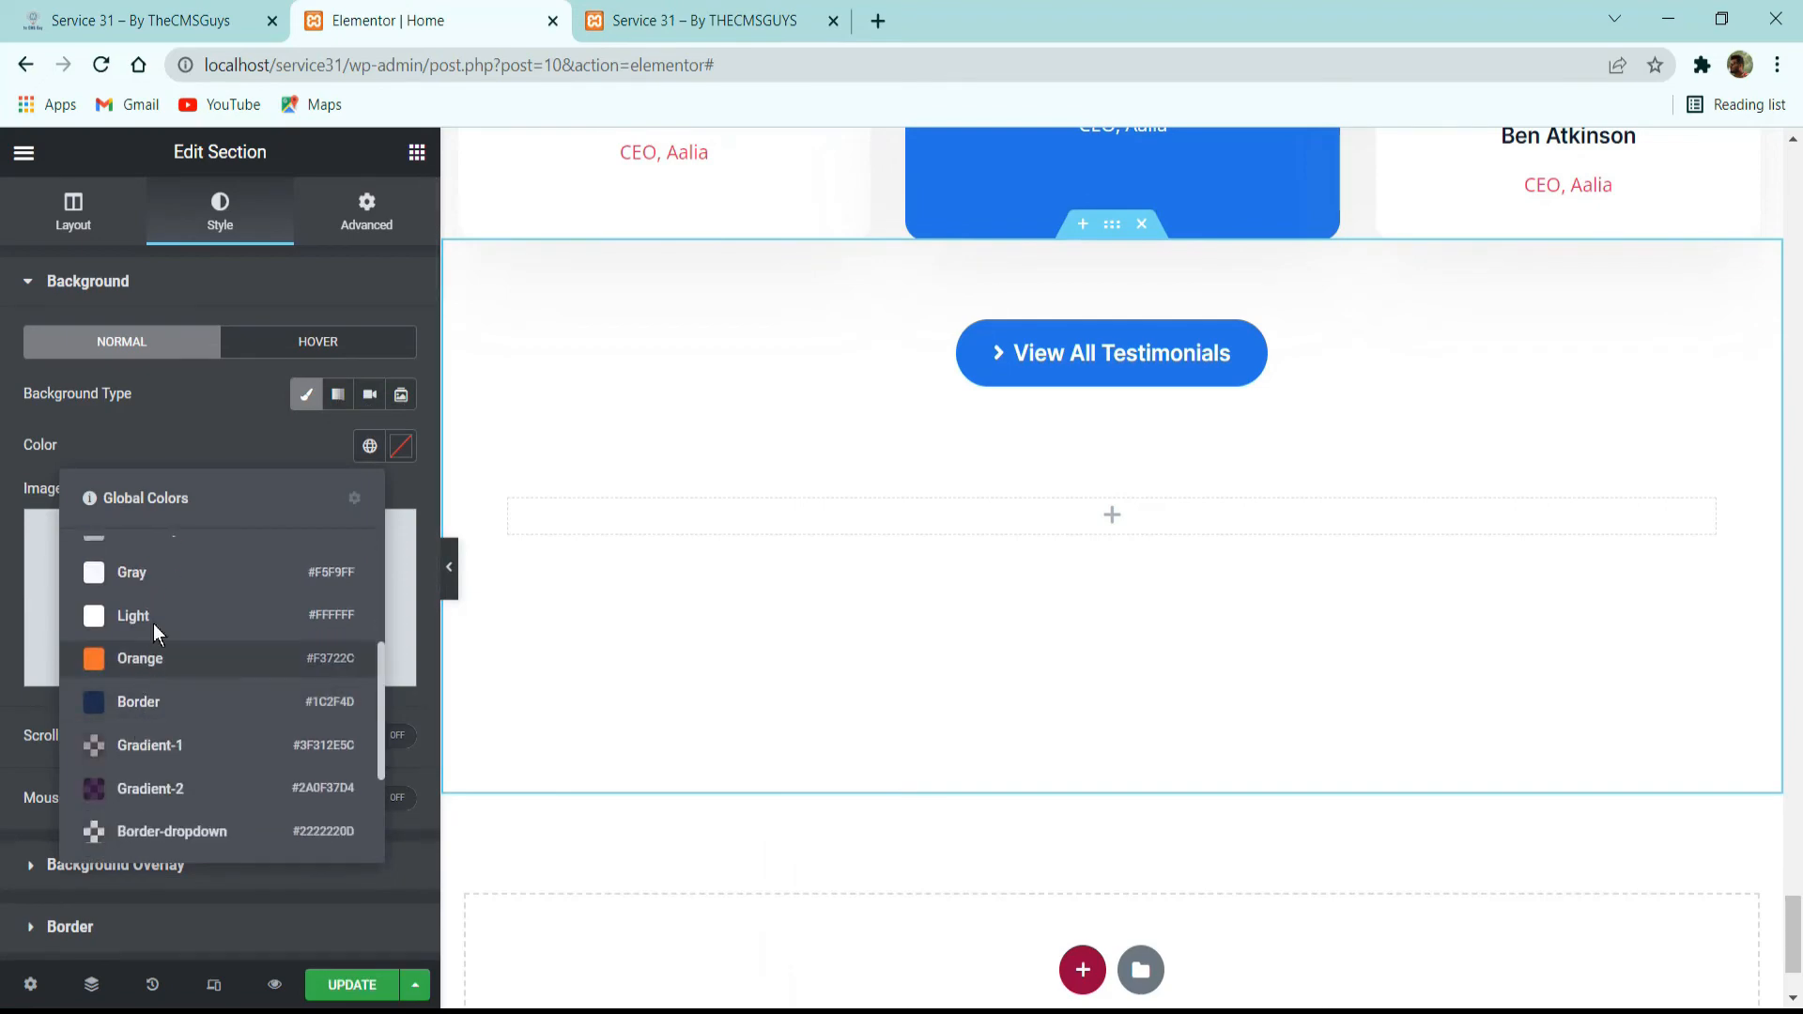
left_click(175, 617)
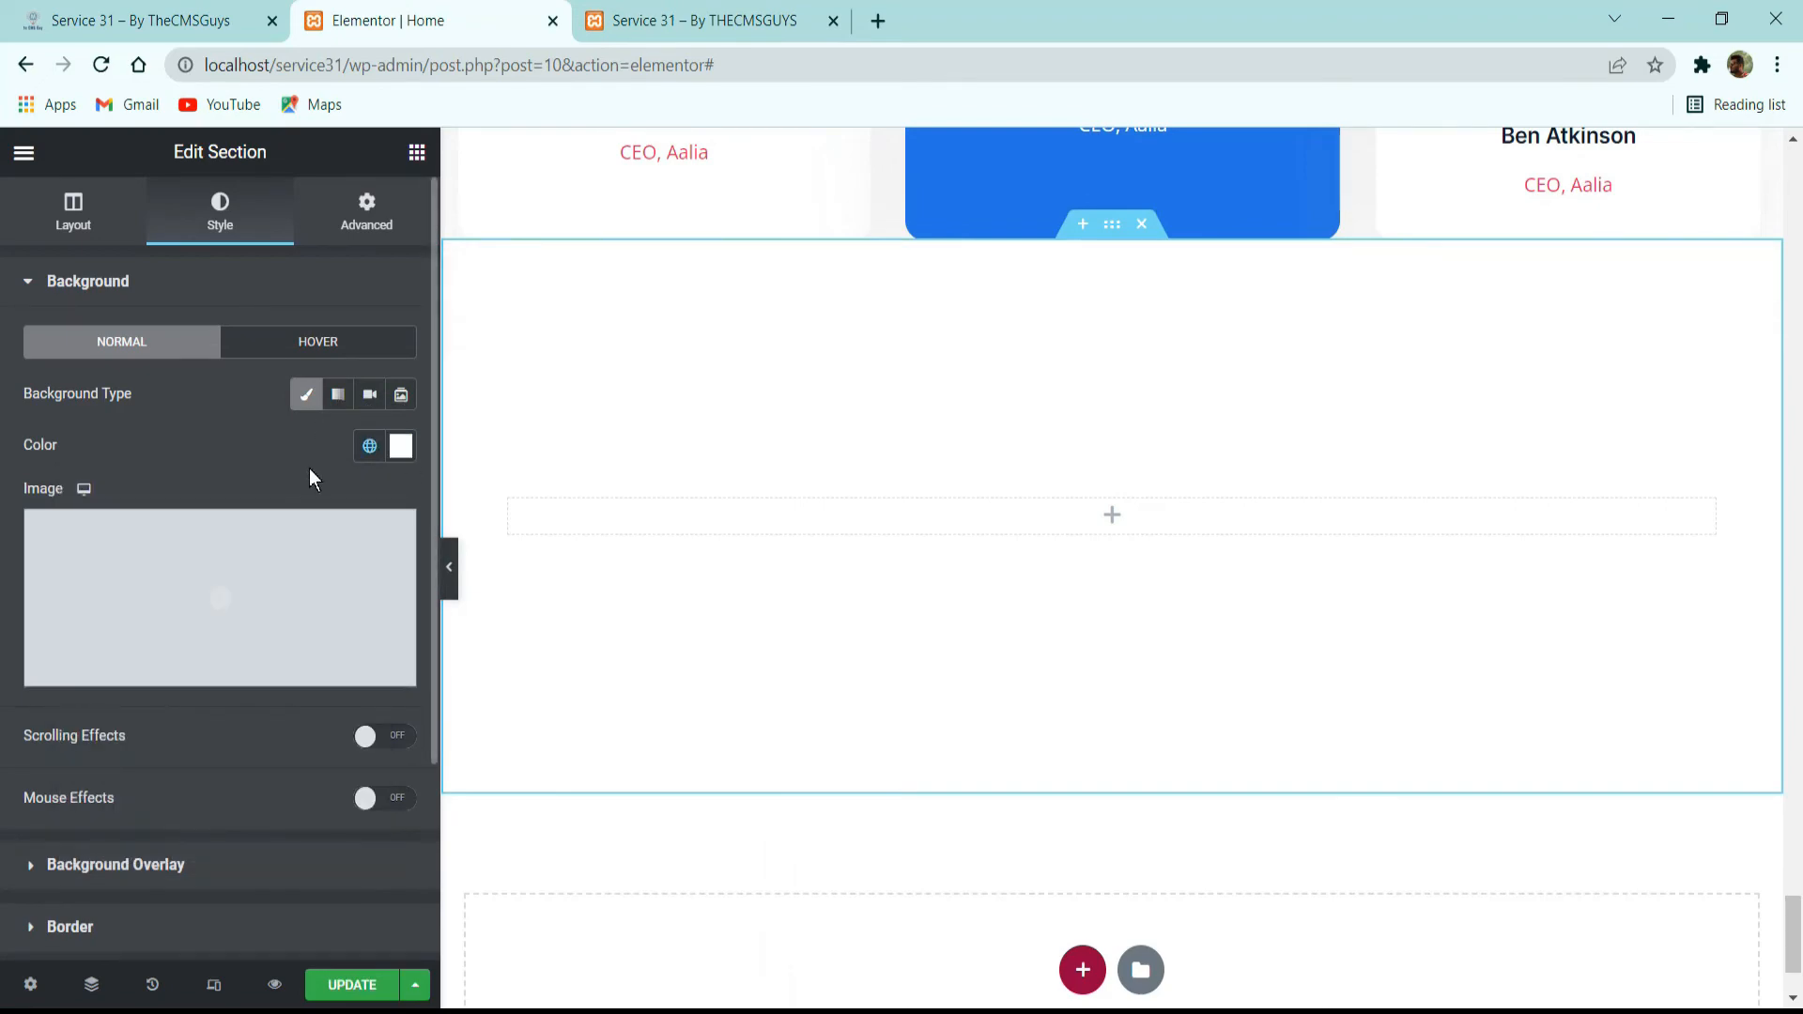
Insert bg-circle2-837x1024-1.jpg from the media library as the section's background image.
left_click(250, 575)
scroll(677, 405, "down", 10)
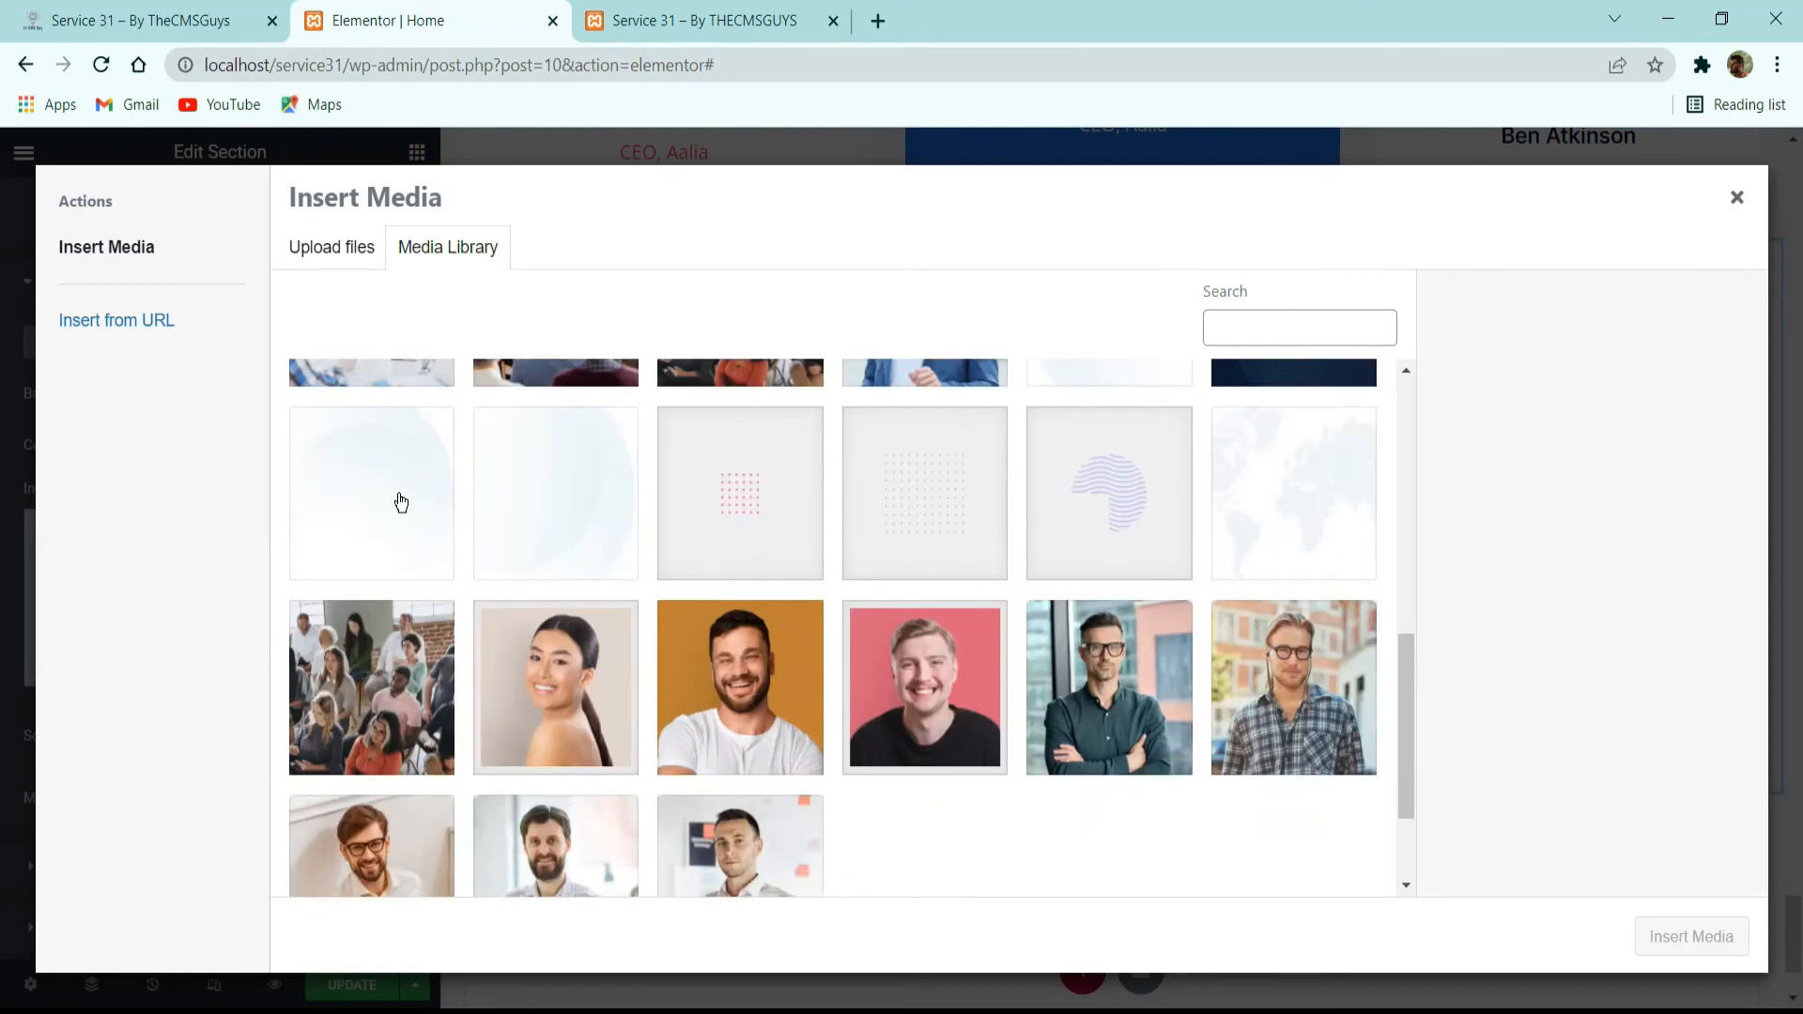
left_click(401, 502)
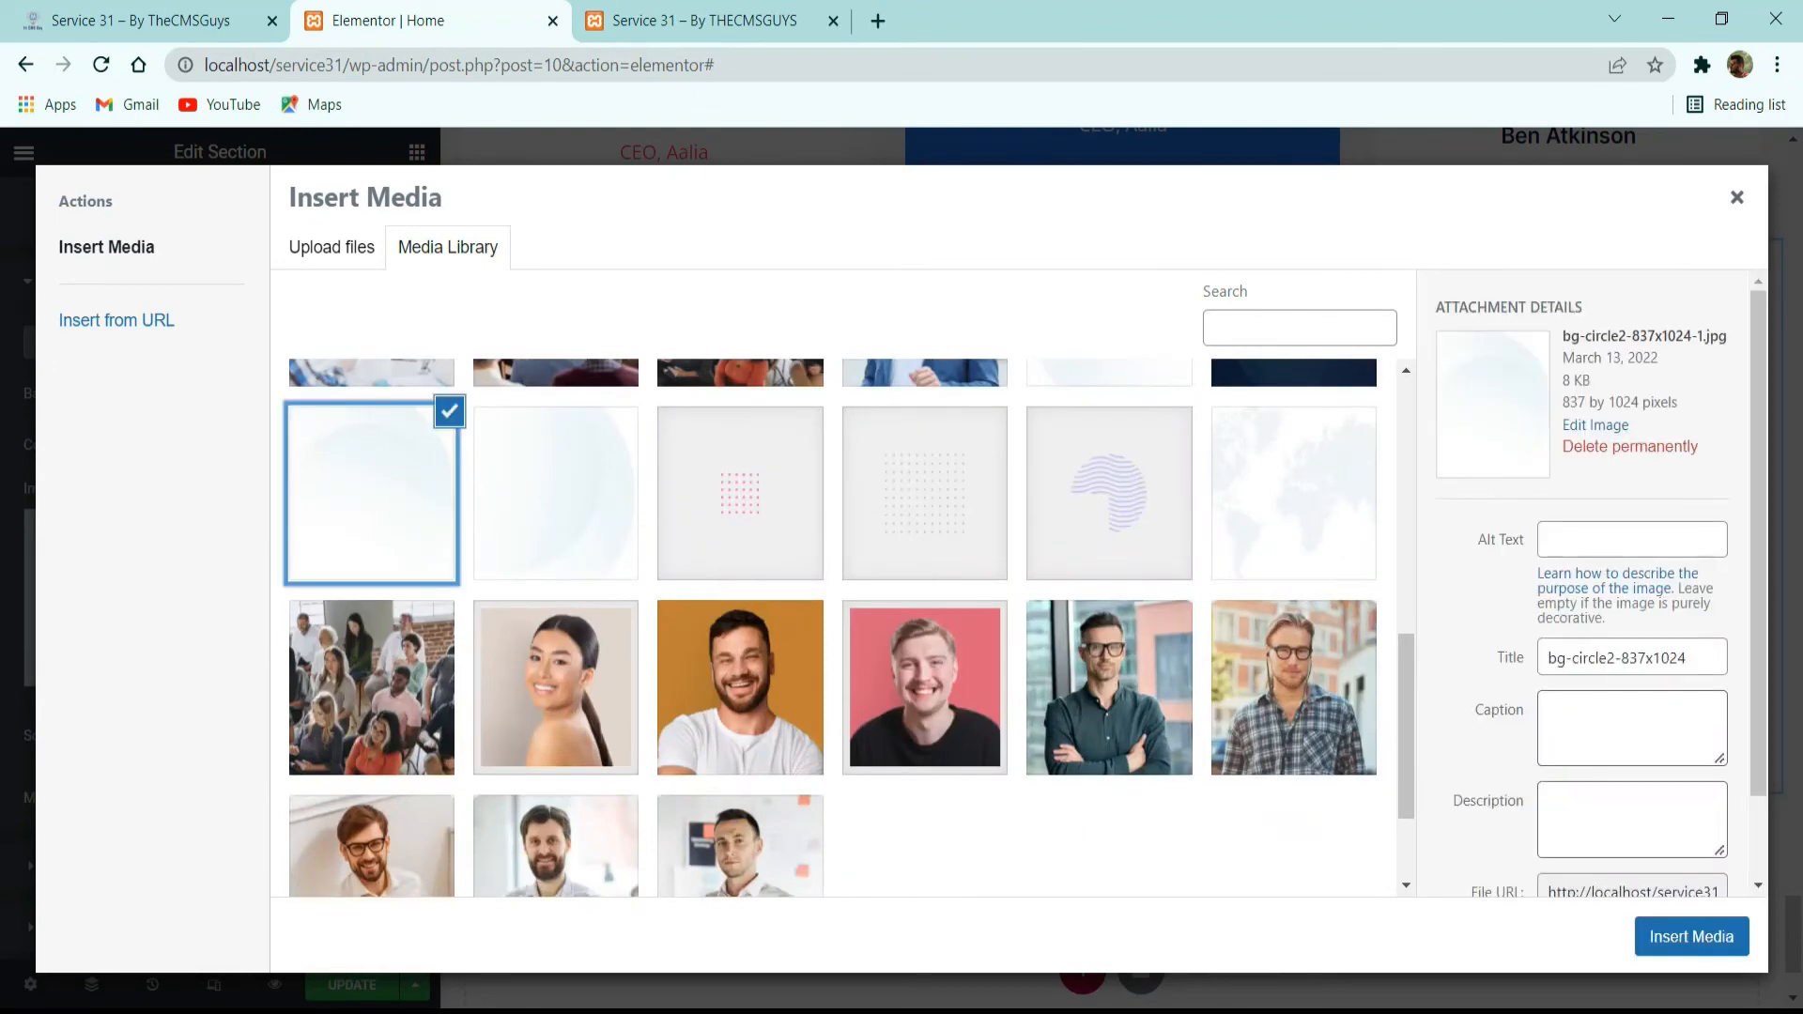
left_click(1666, 948)
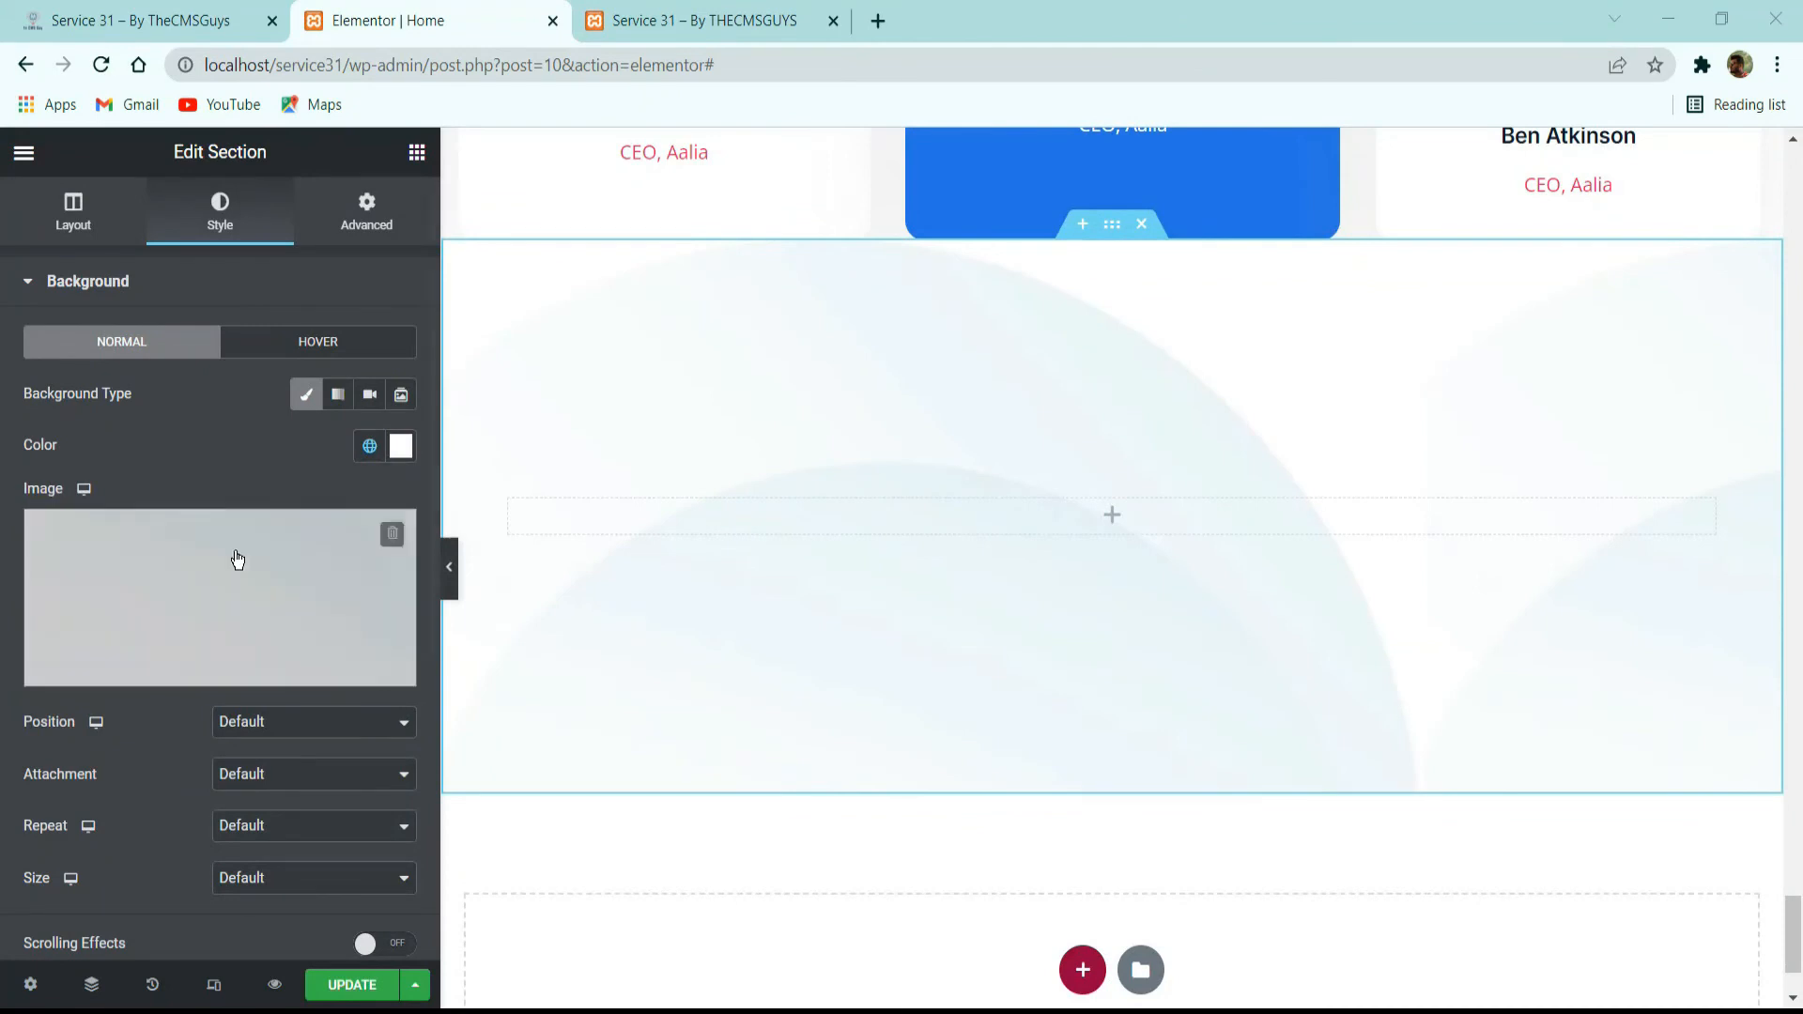
Set the background image's position to Top Left, repeat to No-repeat and size to Contain.
left_click(252, 728)
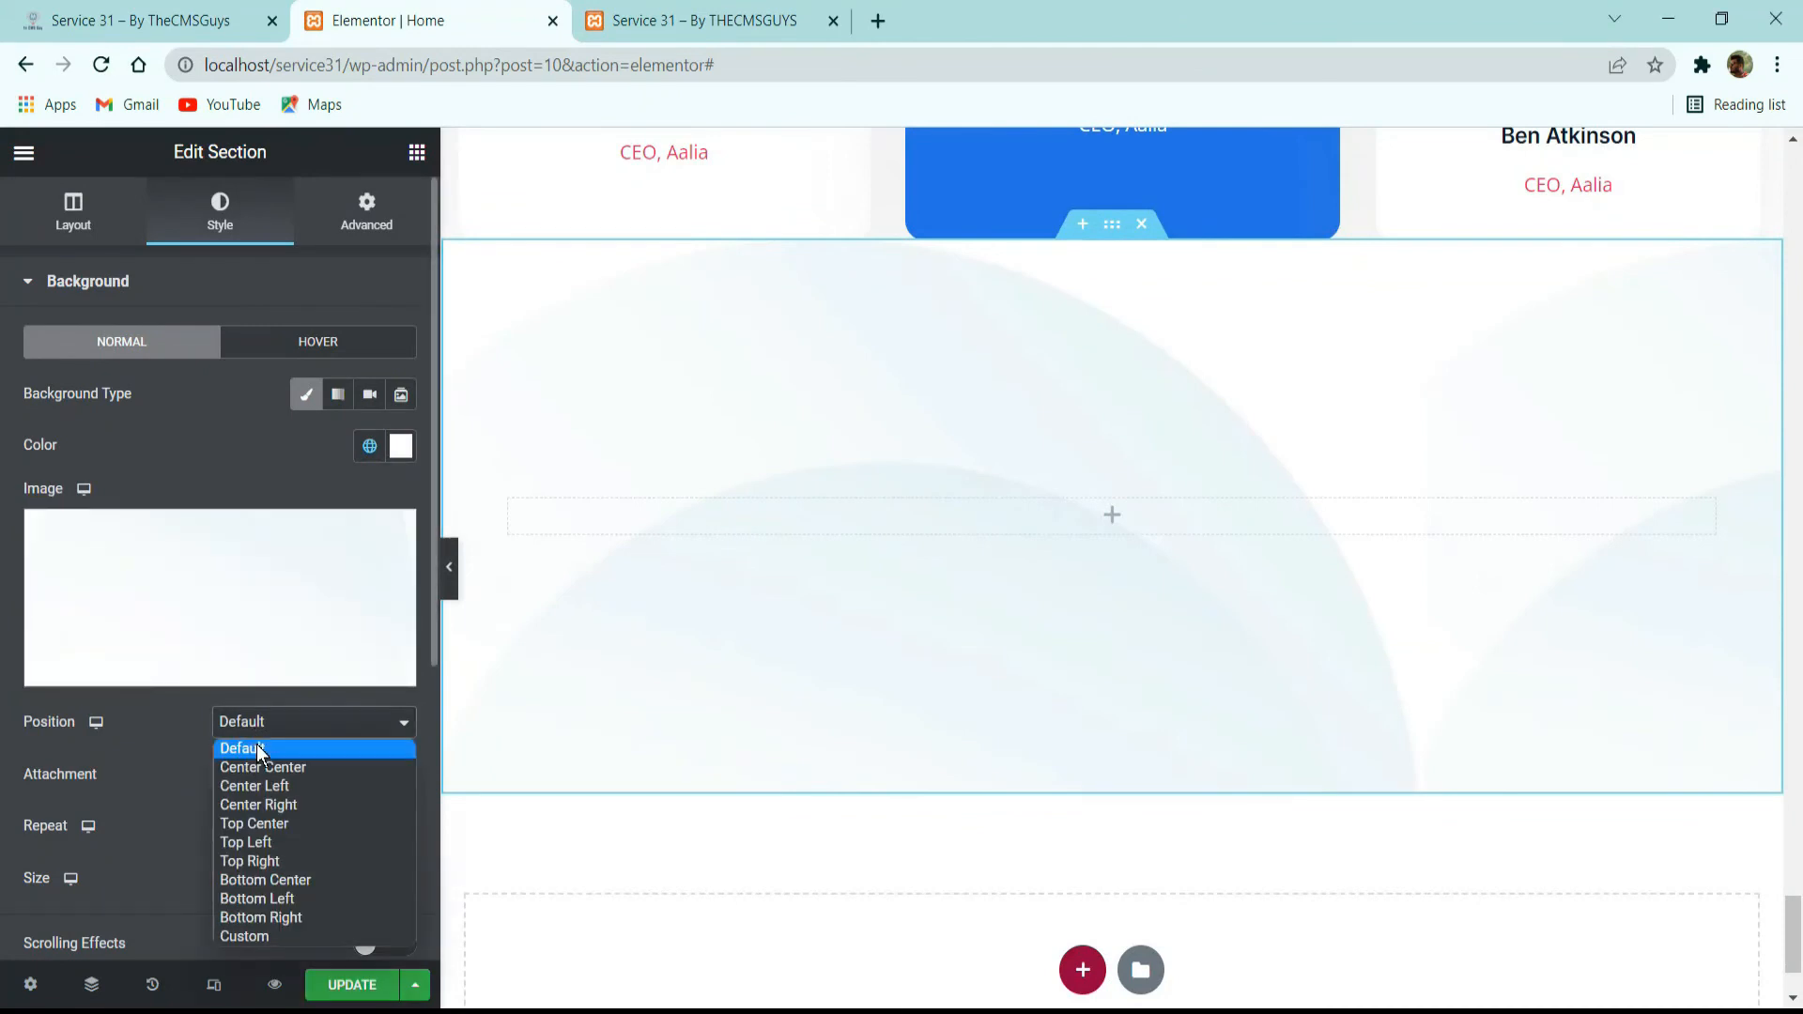
left_click(249, 843)
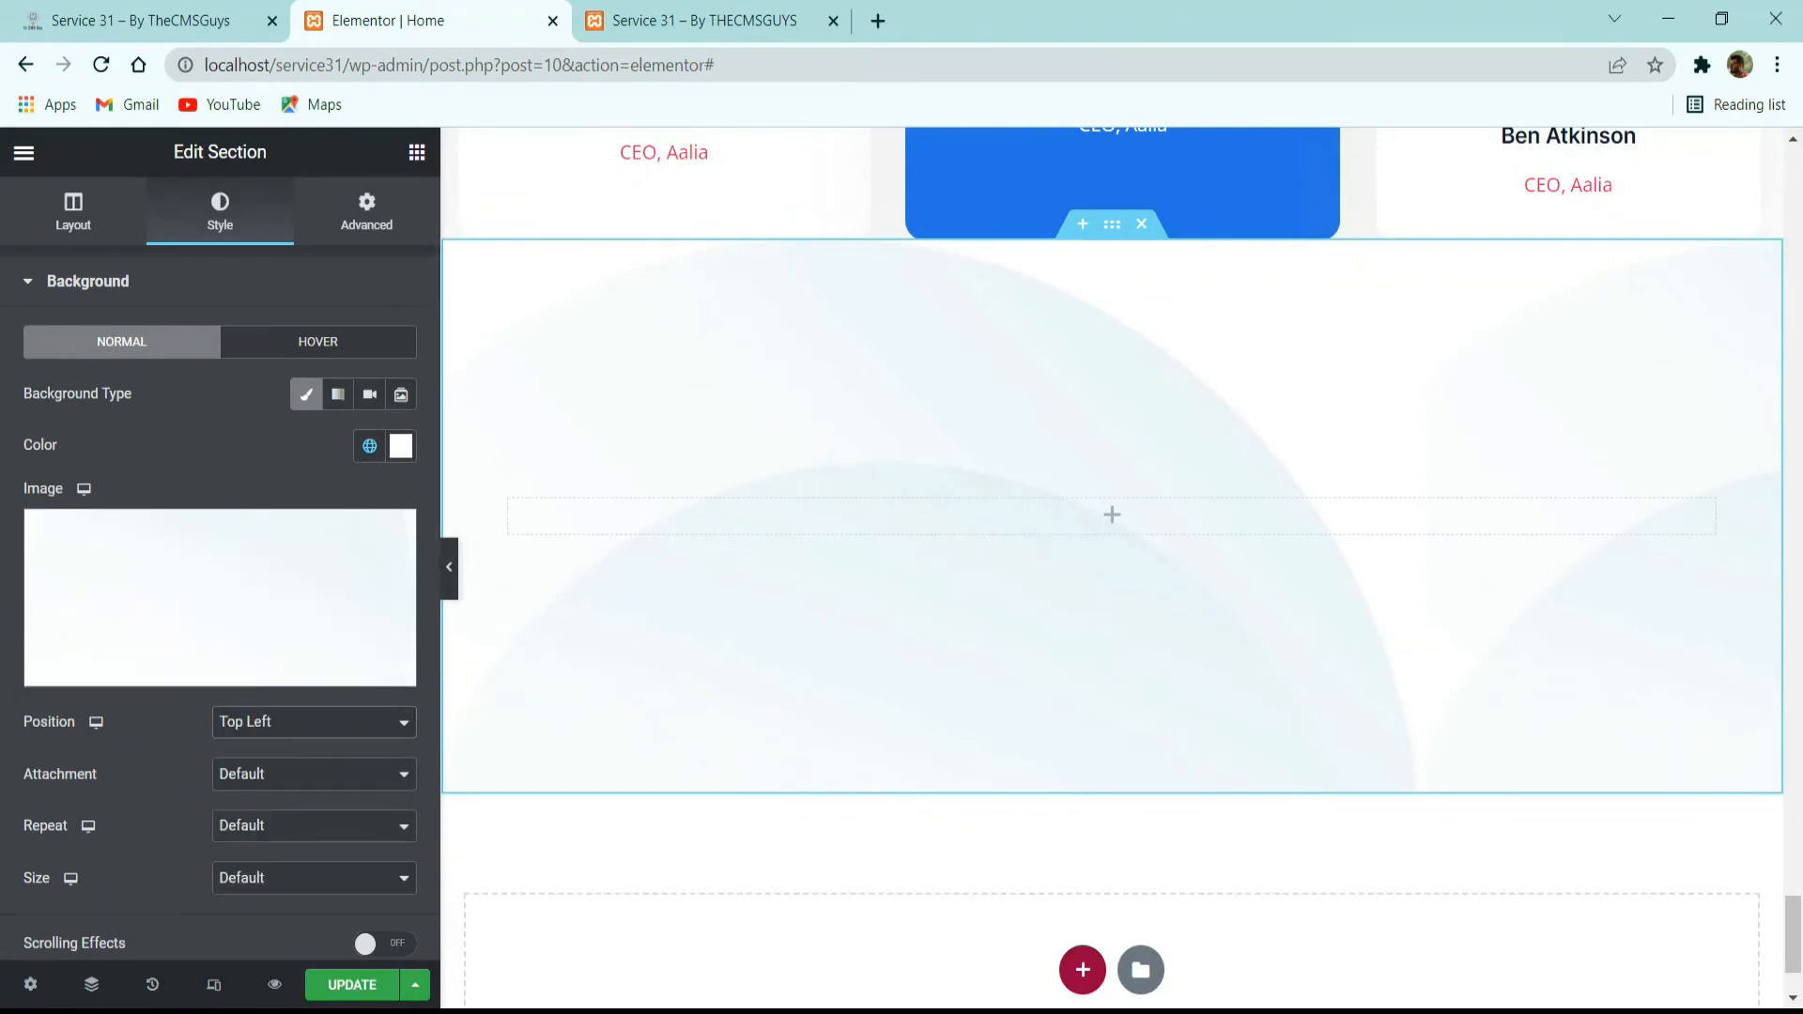
scroll(213, 777, "down", 3)
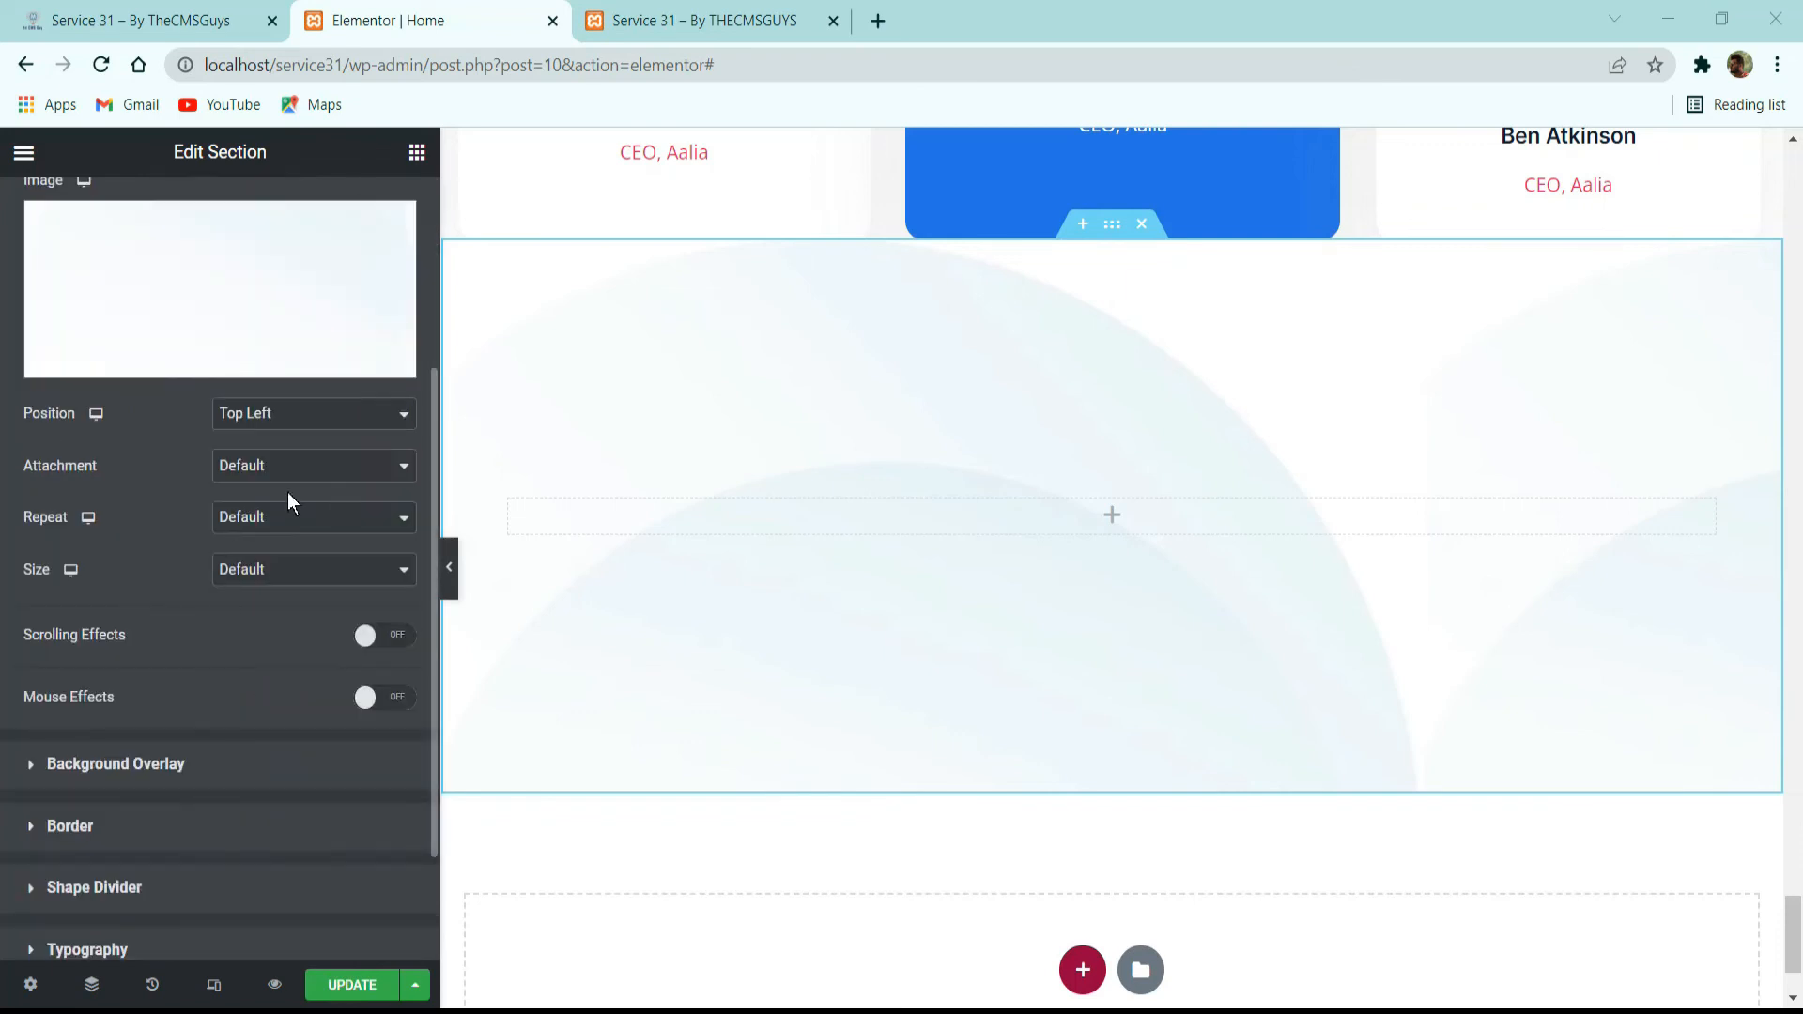
left_click(286, 517)
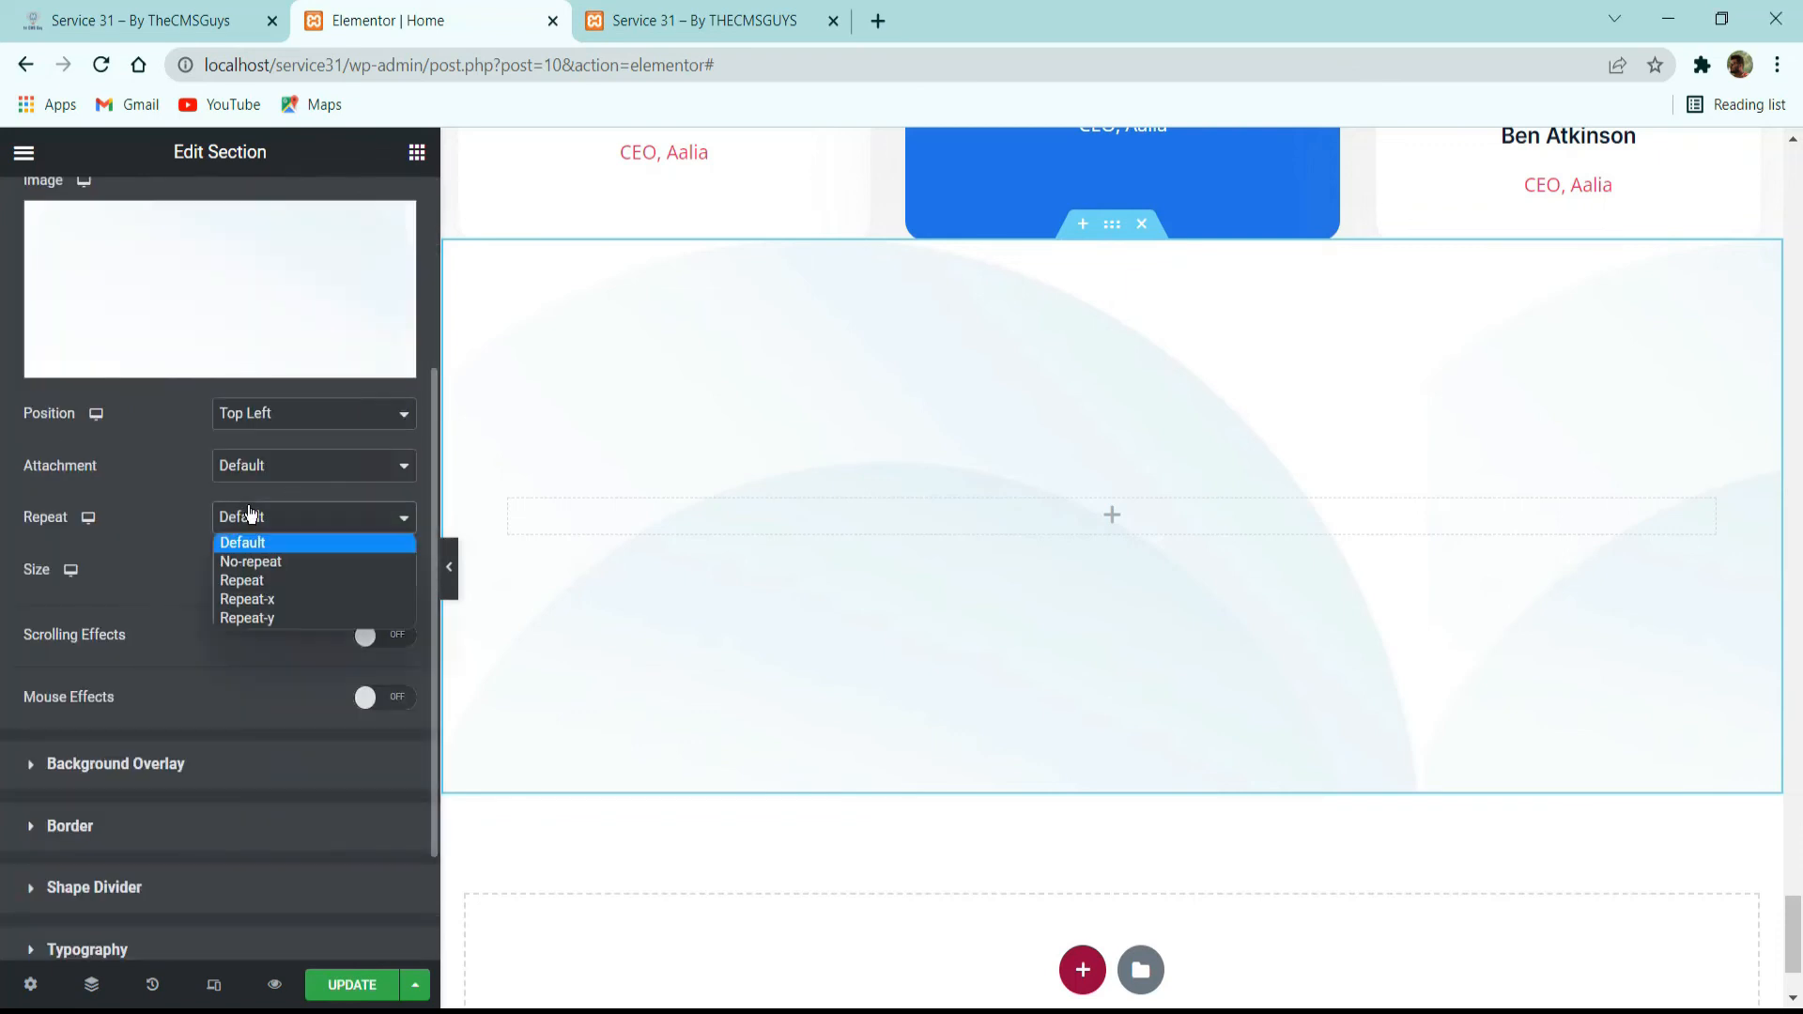
left_click(277, 563)
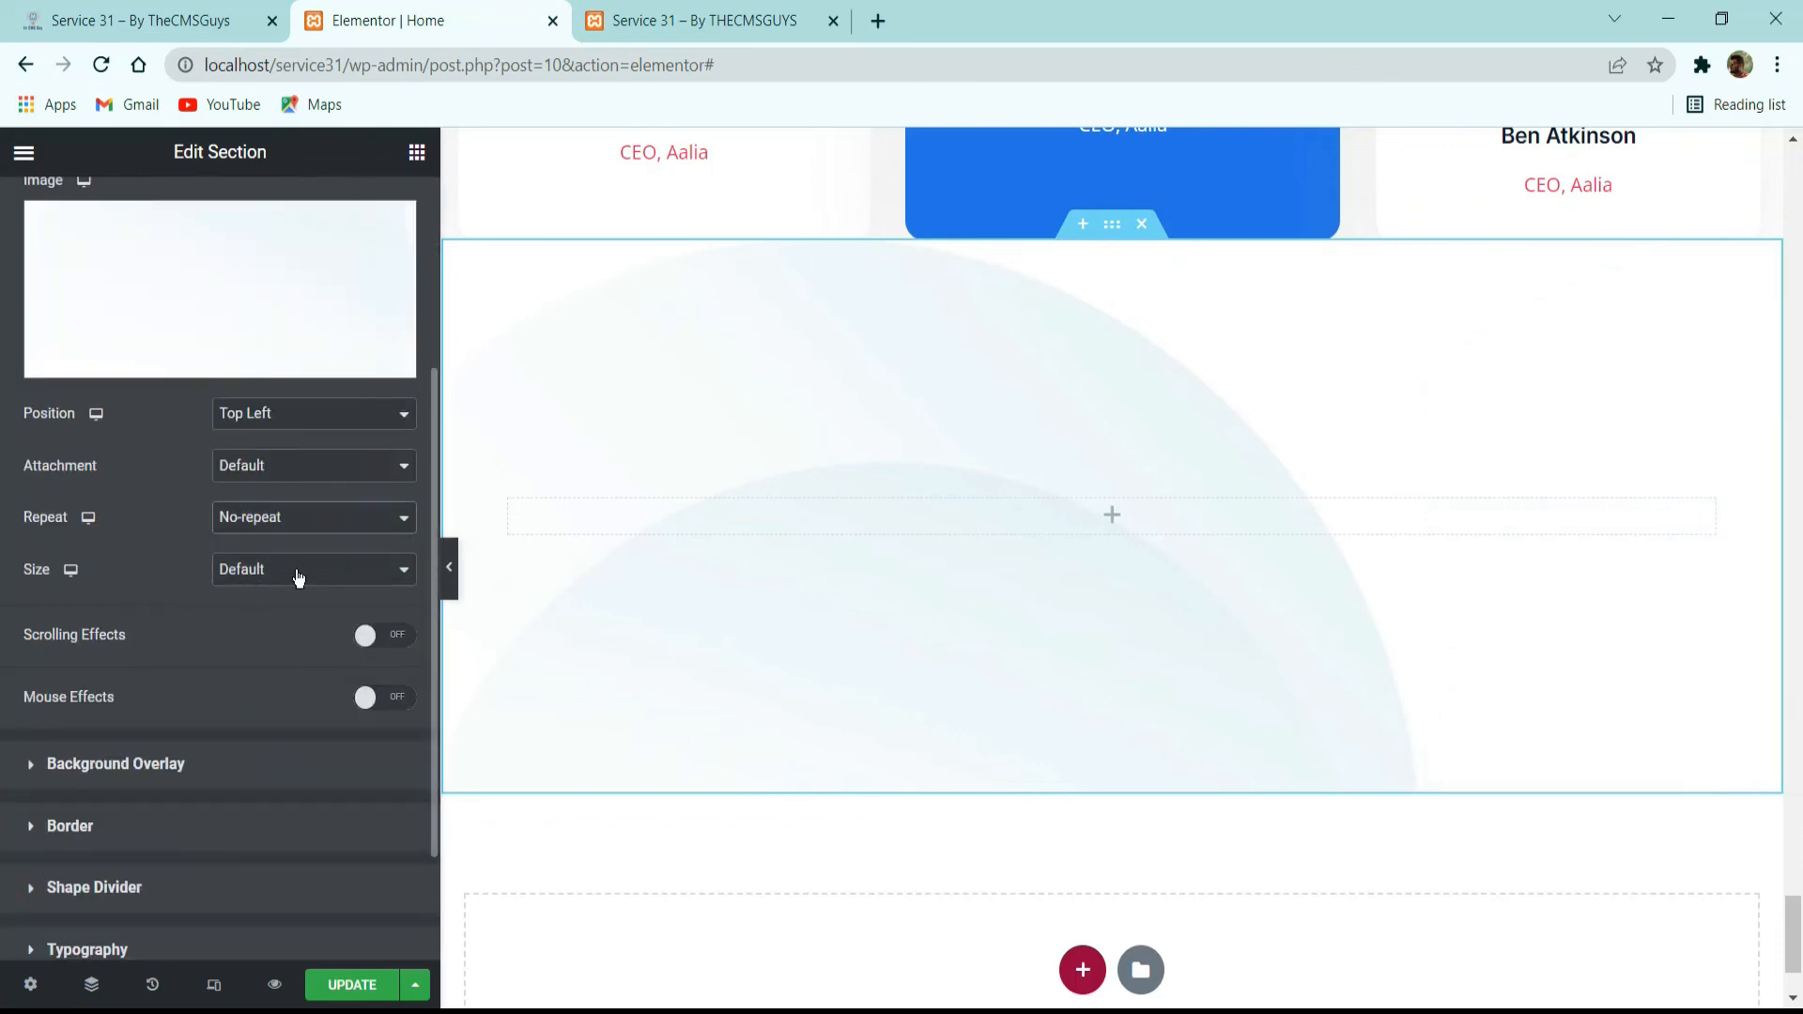
left_click(299, 576)
left_click(280, 650)
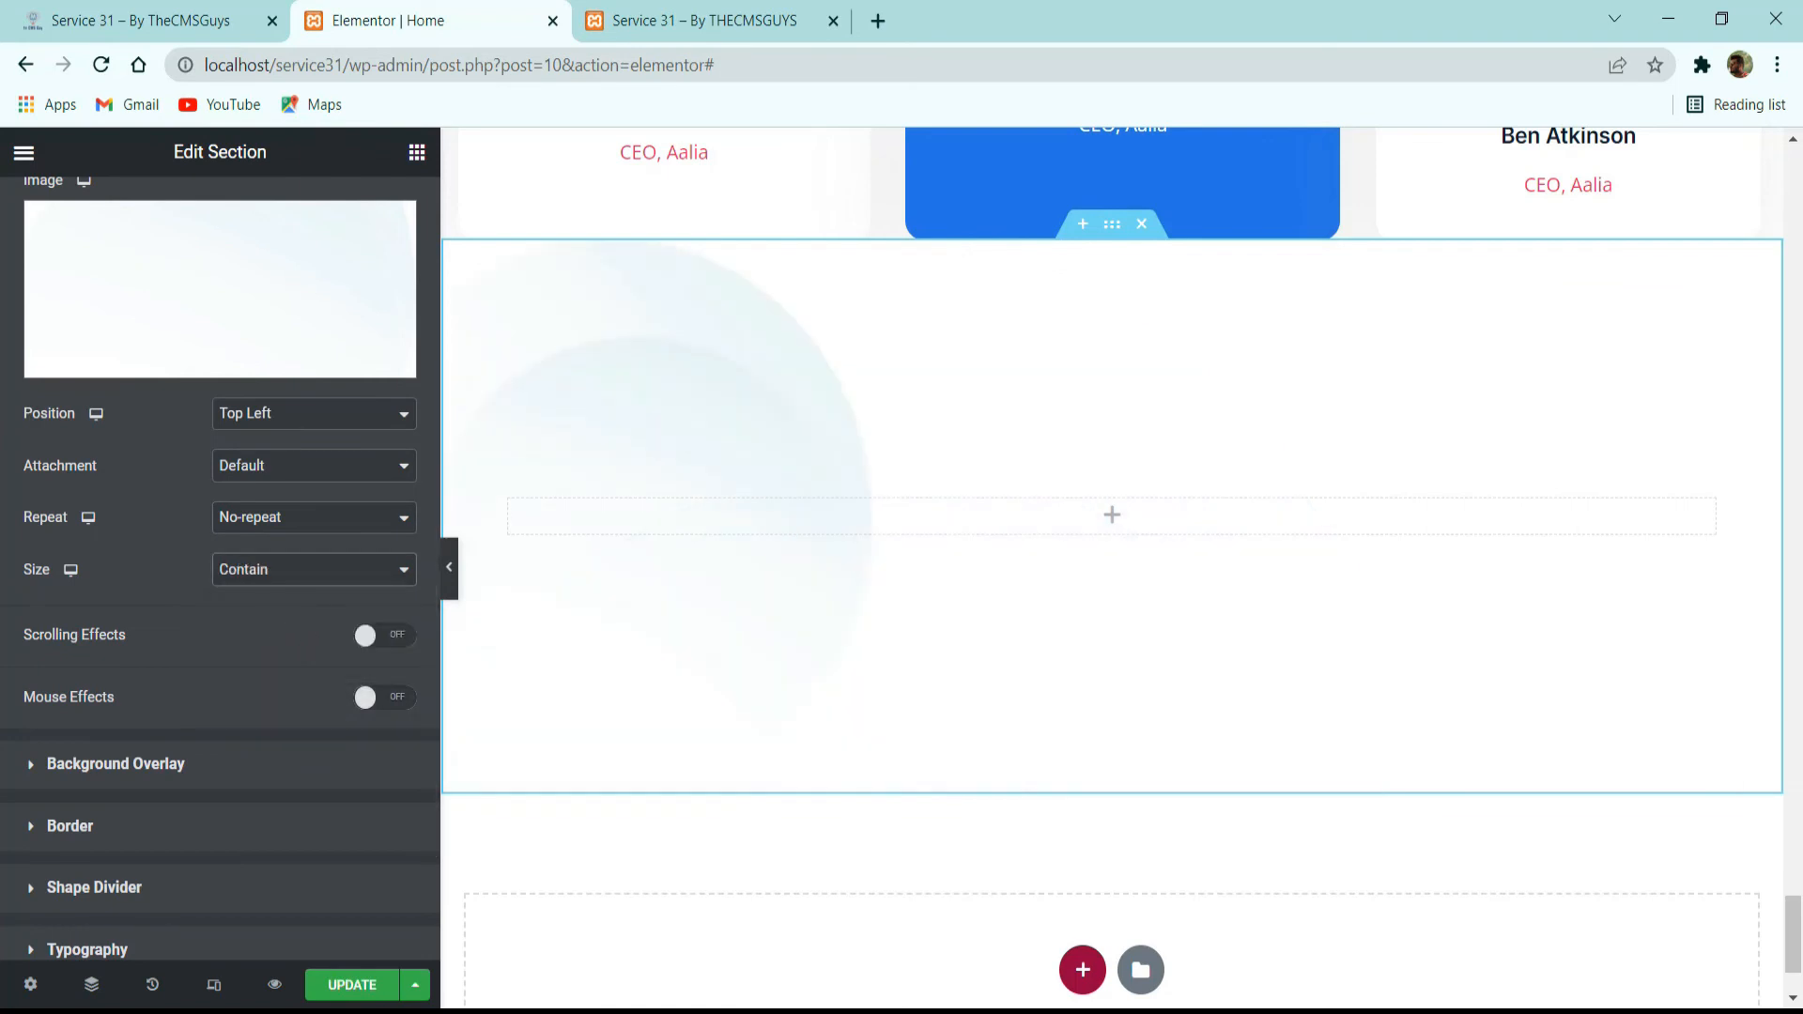
Check the reference's Our Partners heading, then copy the "What Attendees Say" heading inner section into the new section's empty column.
left_click(230, 13)
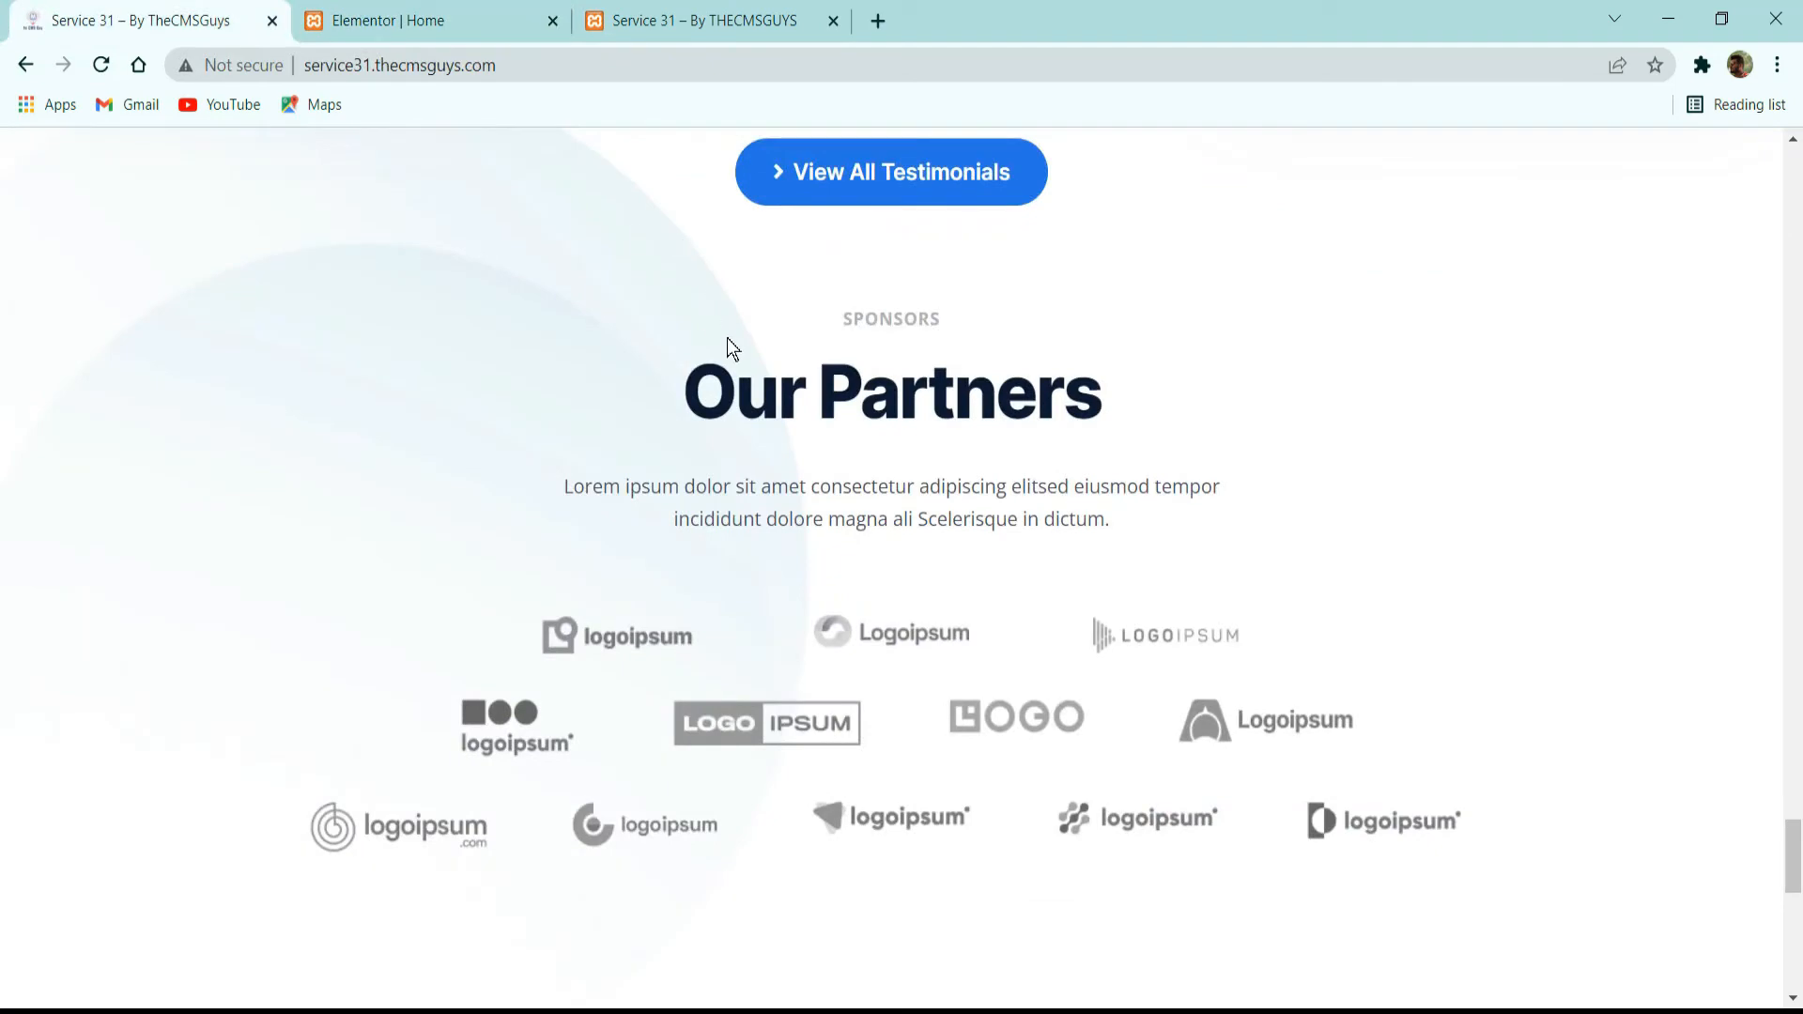
left_click_drag(885, 315, 1132, 542)
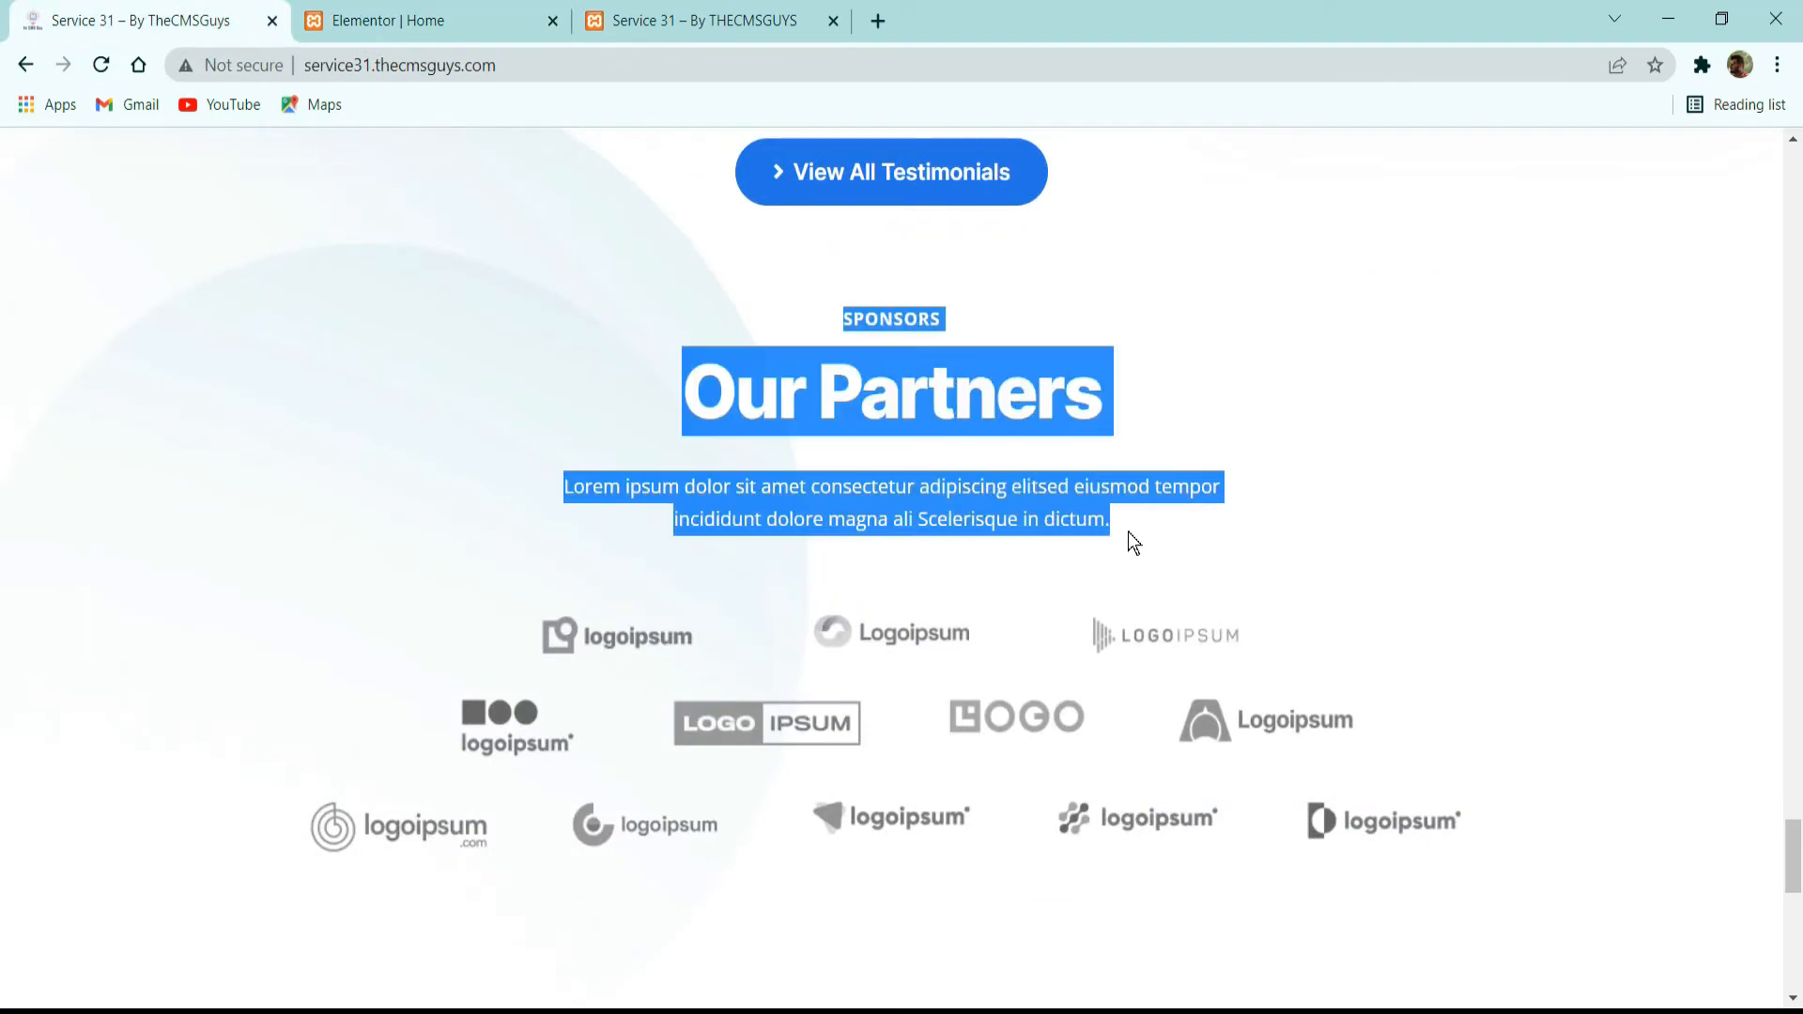
left_click(404, 17)
scroll(866, 423, "up", 10)
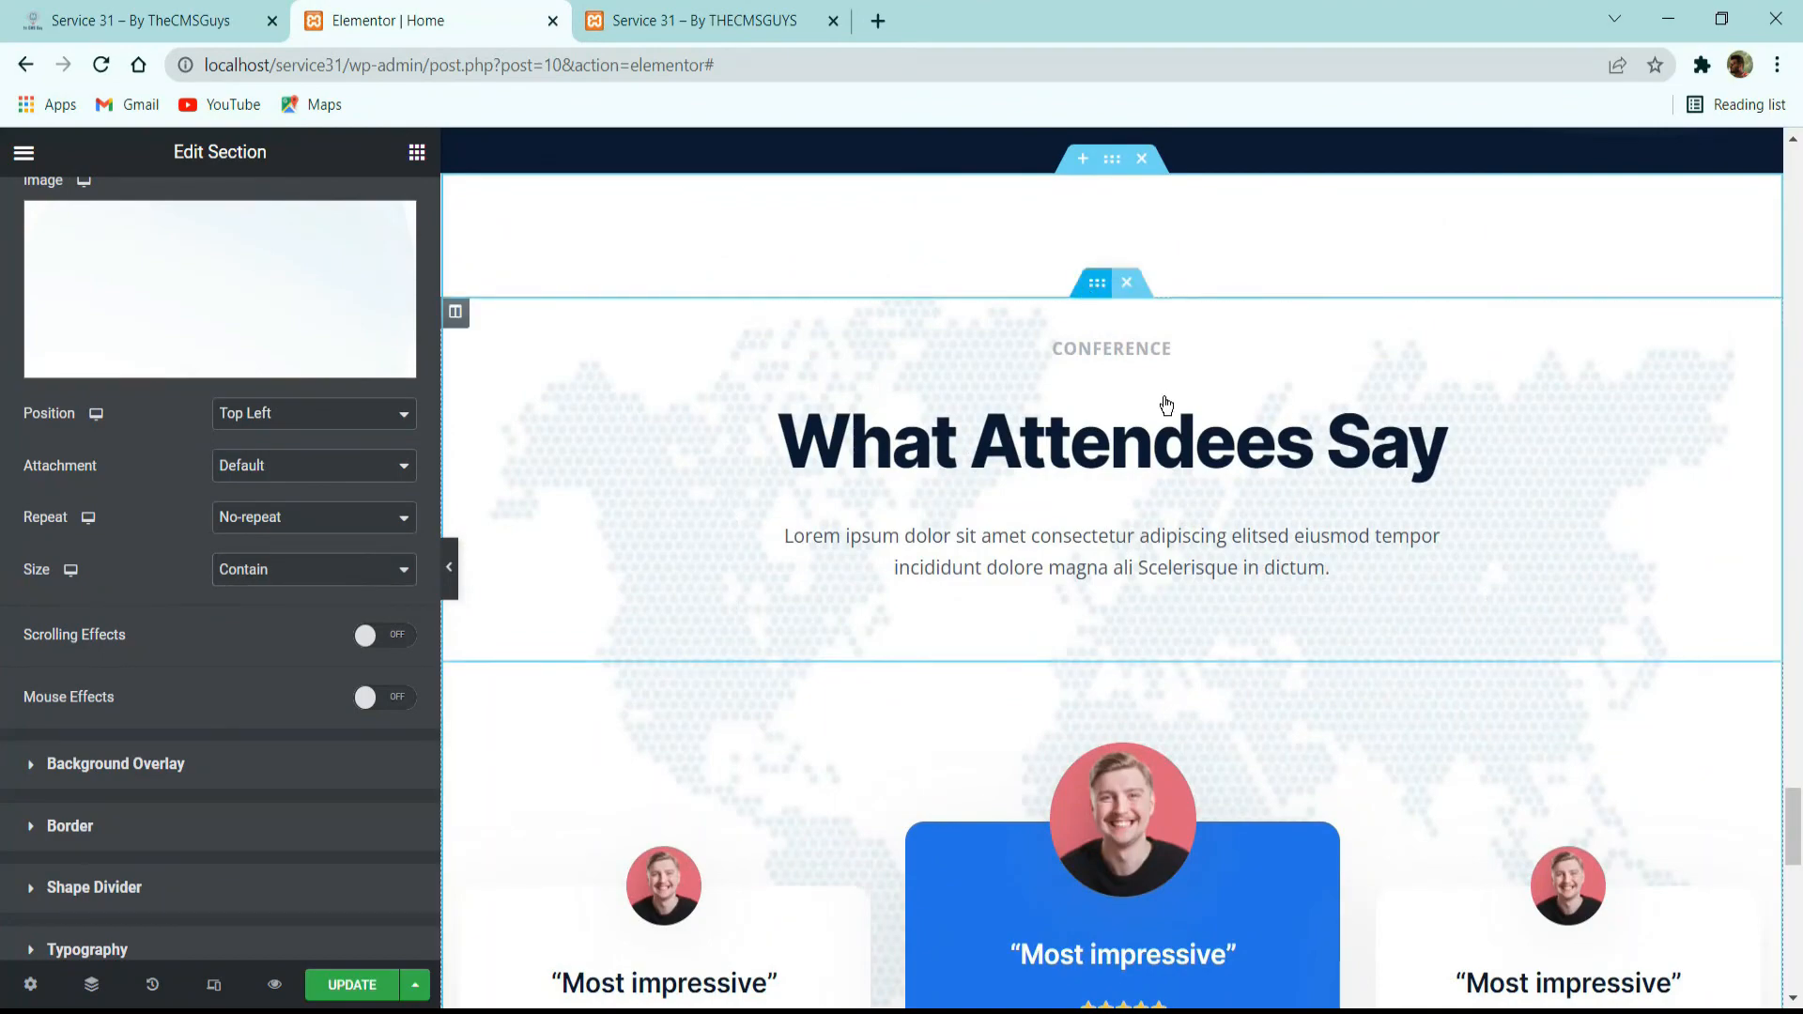
right_click(1086, 285)
left_click(1152, 402)
scroll(1099, 494, "down", 12)
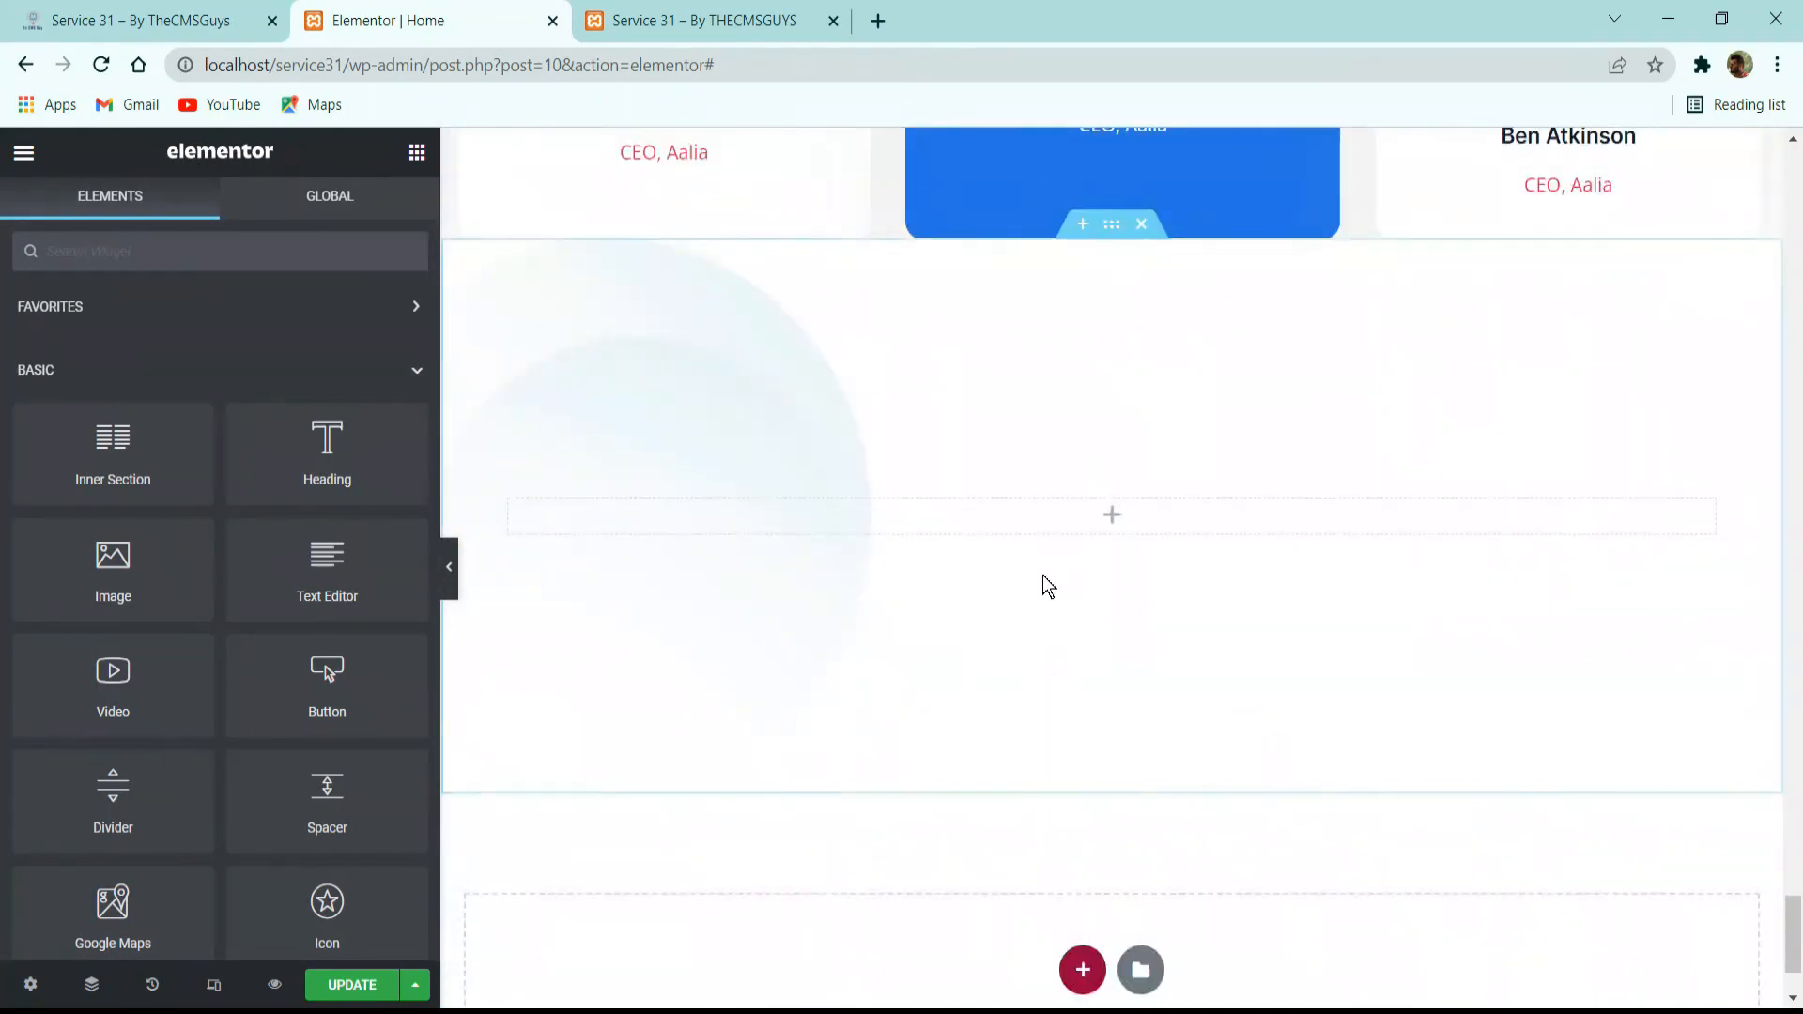
right_click(1050, 524)
left_click(1101, 709)
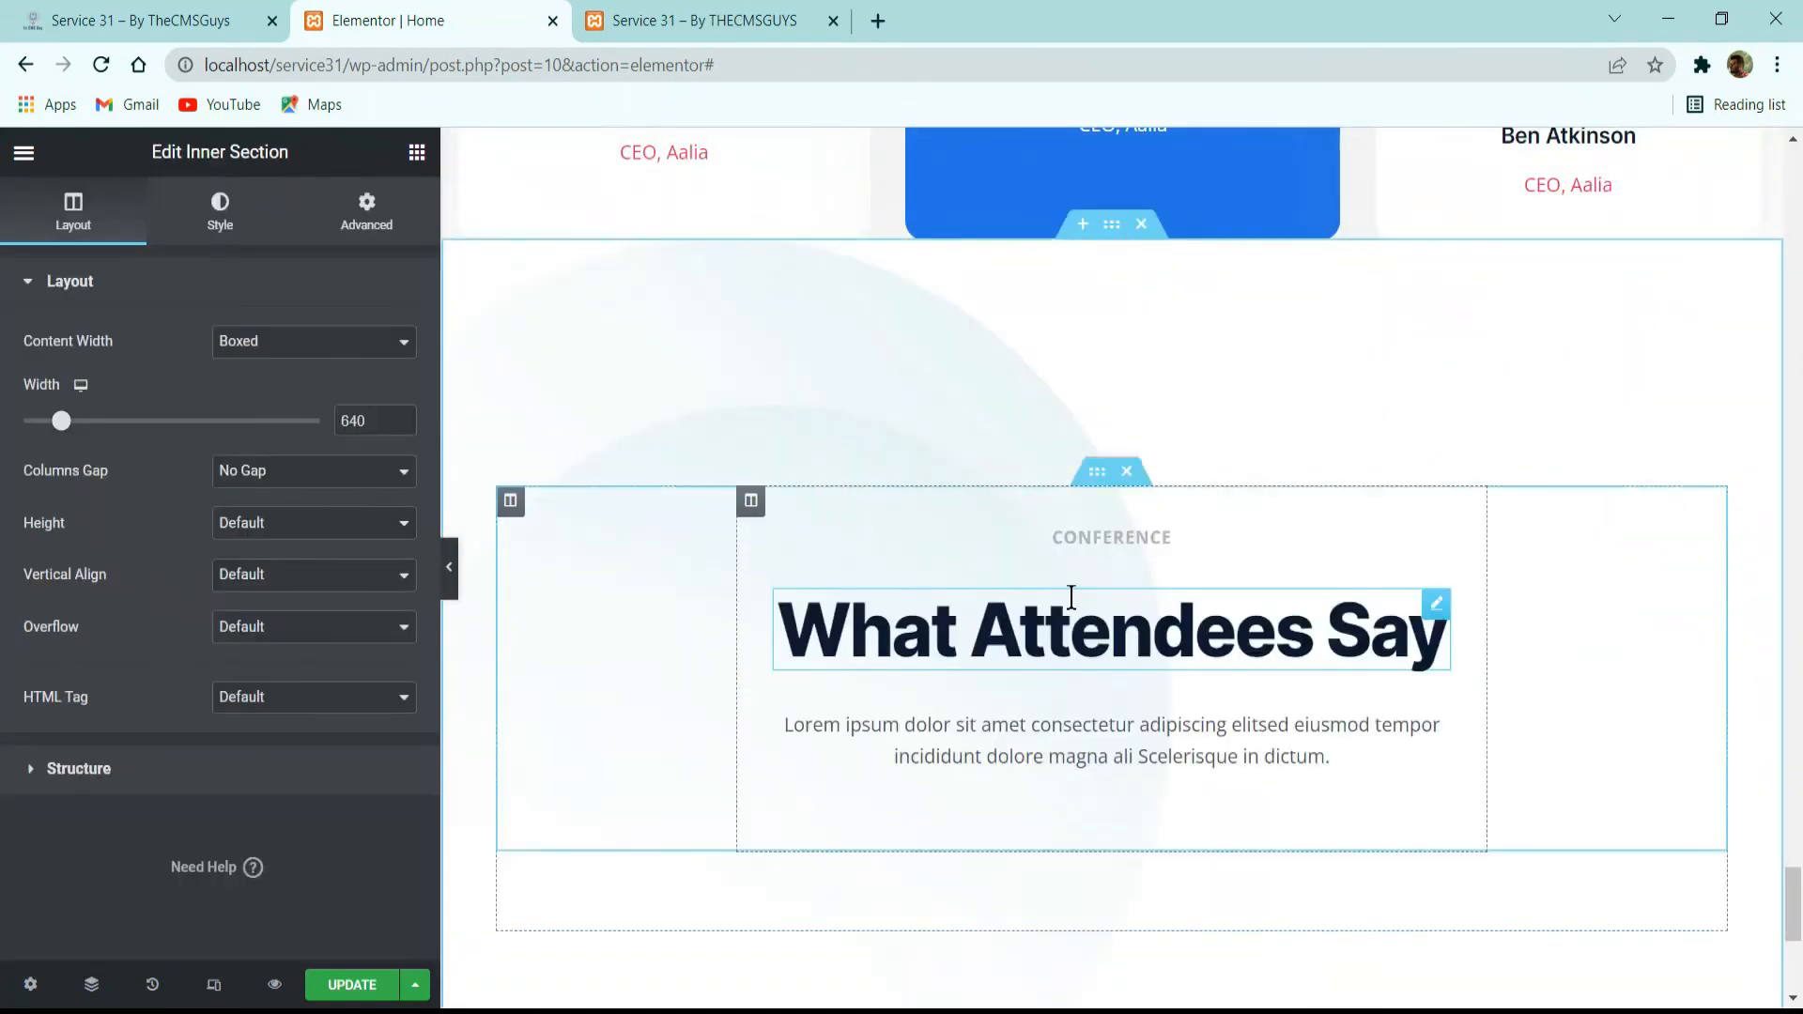
Check the reference's partner logo rows, then add a two-column inner section below the copied heading block.
left_click(175, 7)
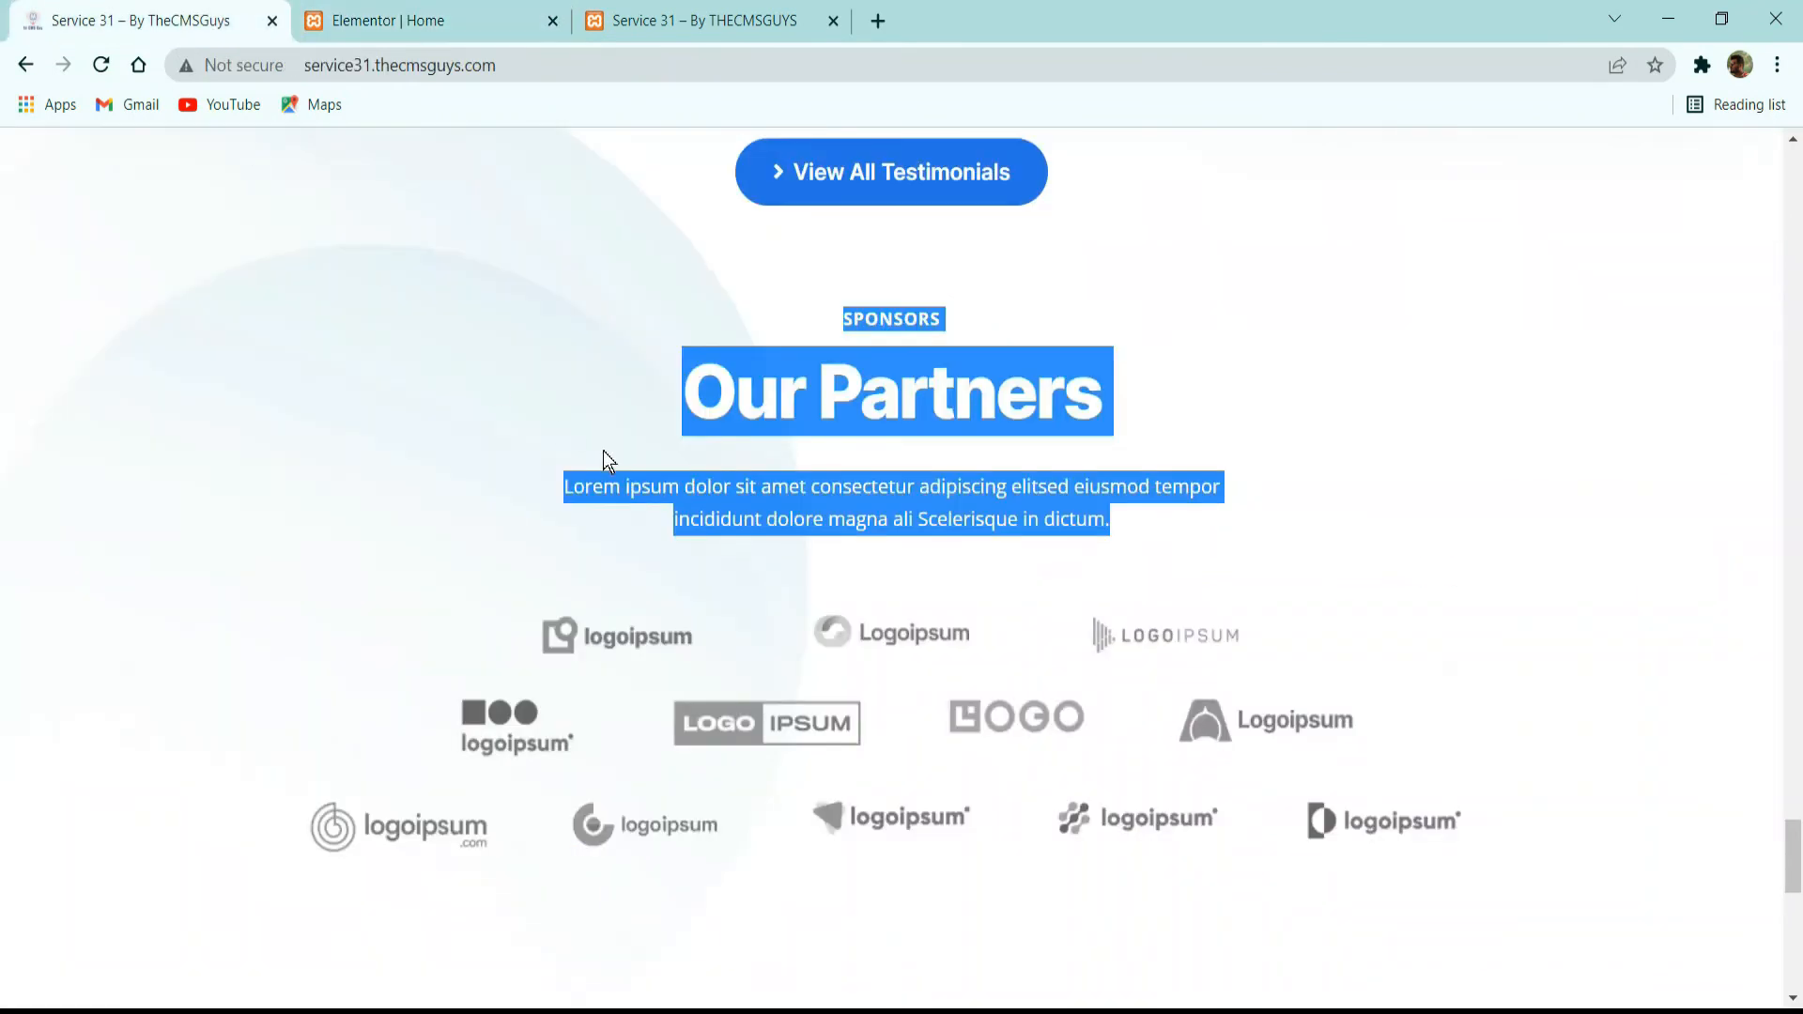
left_click(942, 491)
left_click(554, 5)
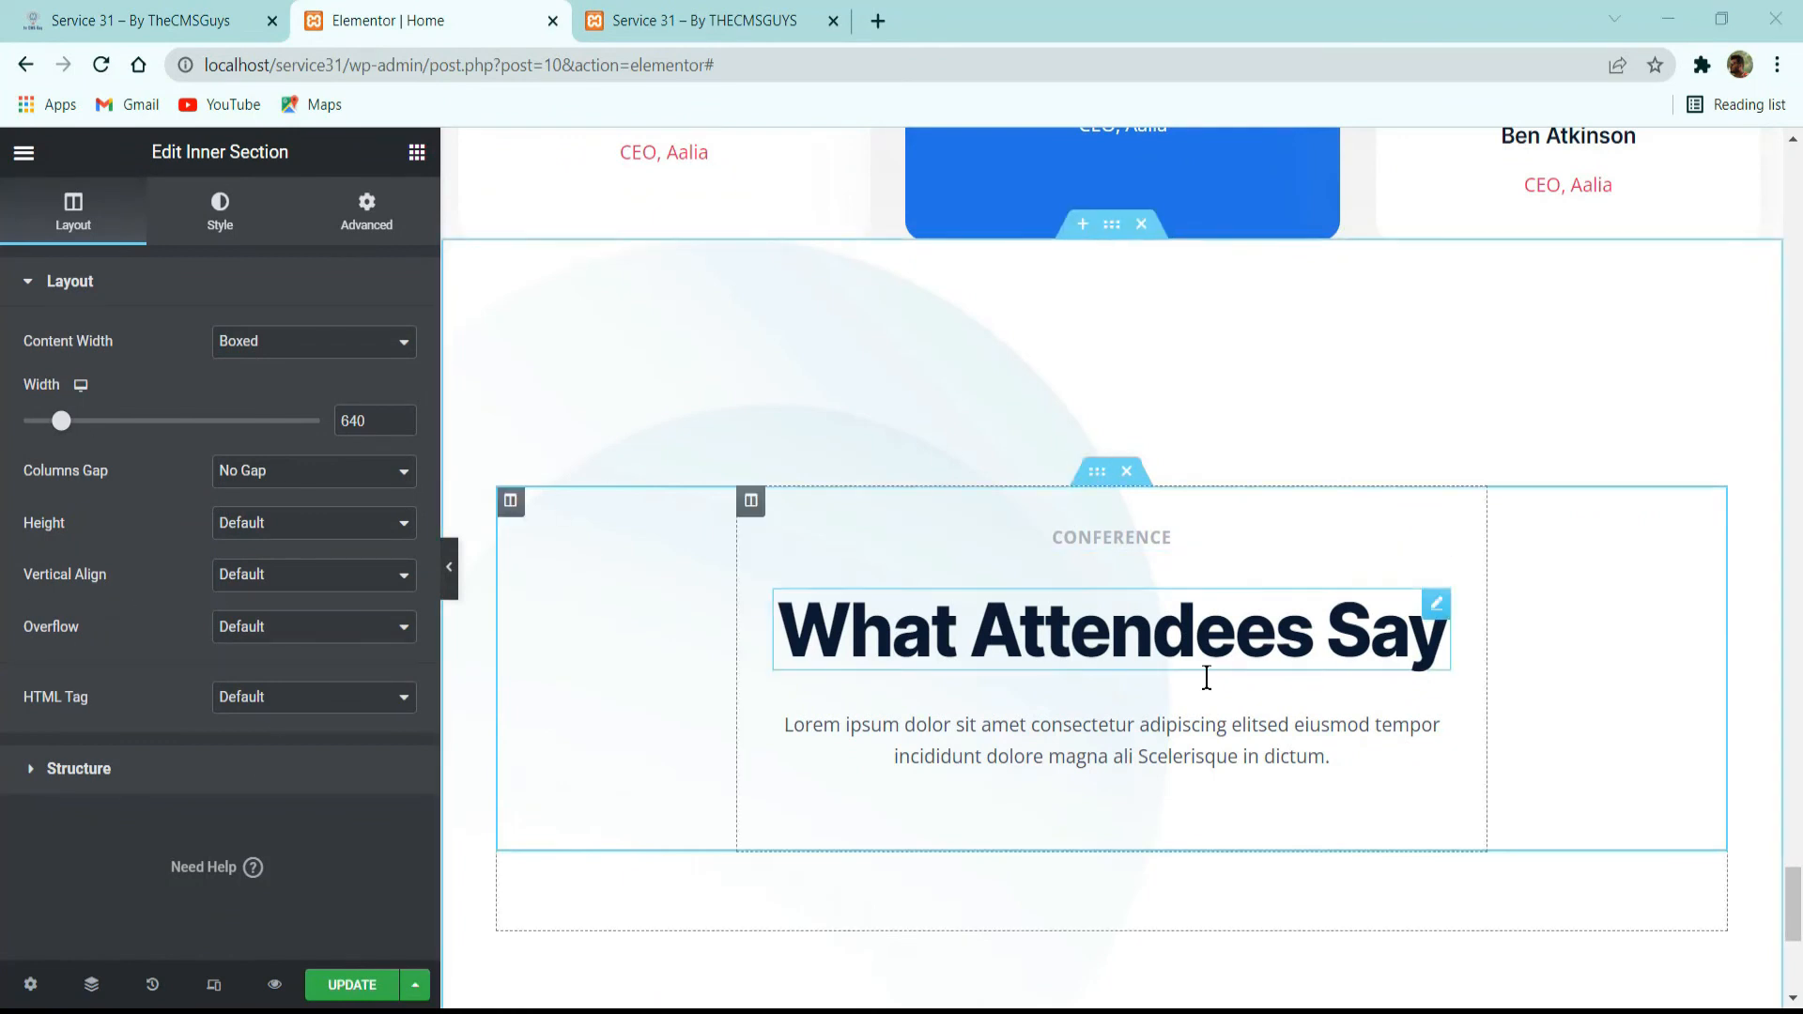
left_click(146, 21)
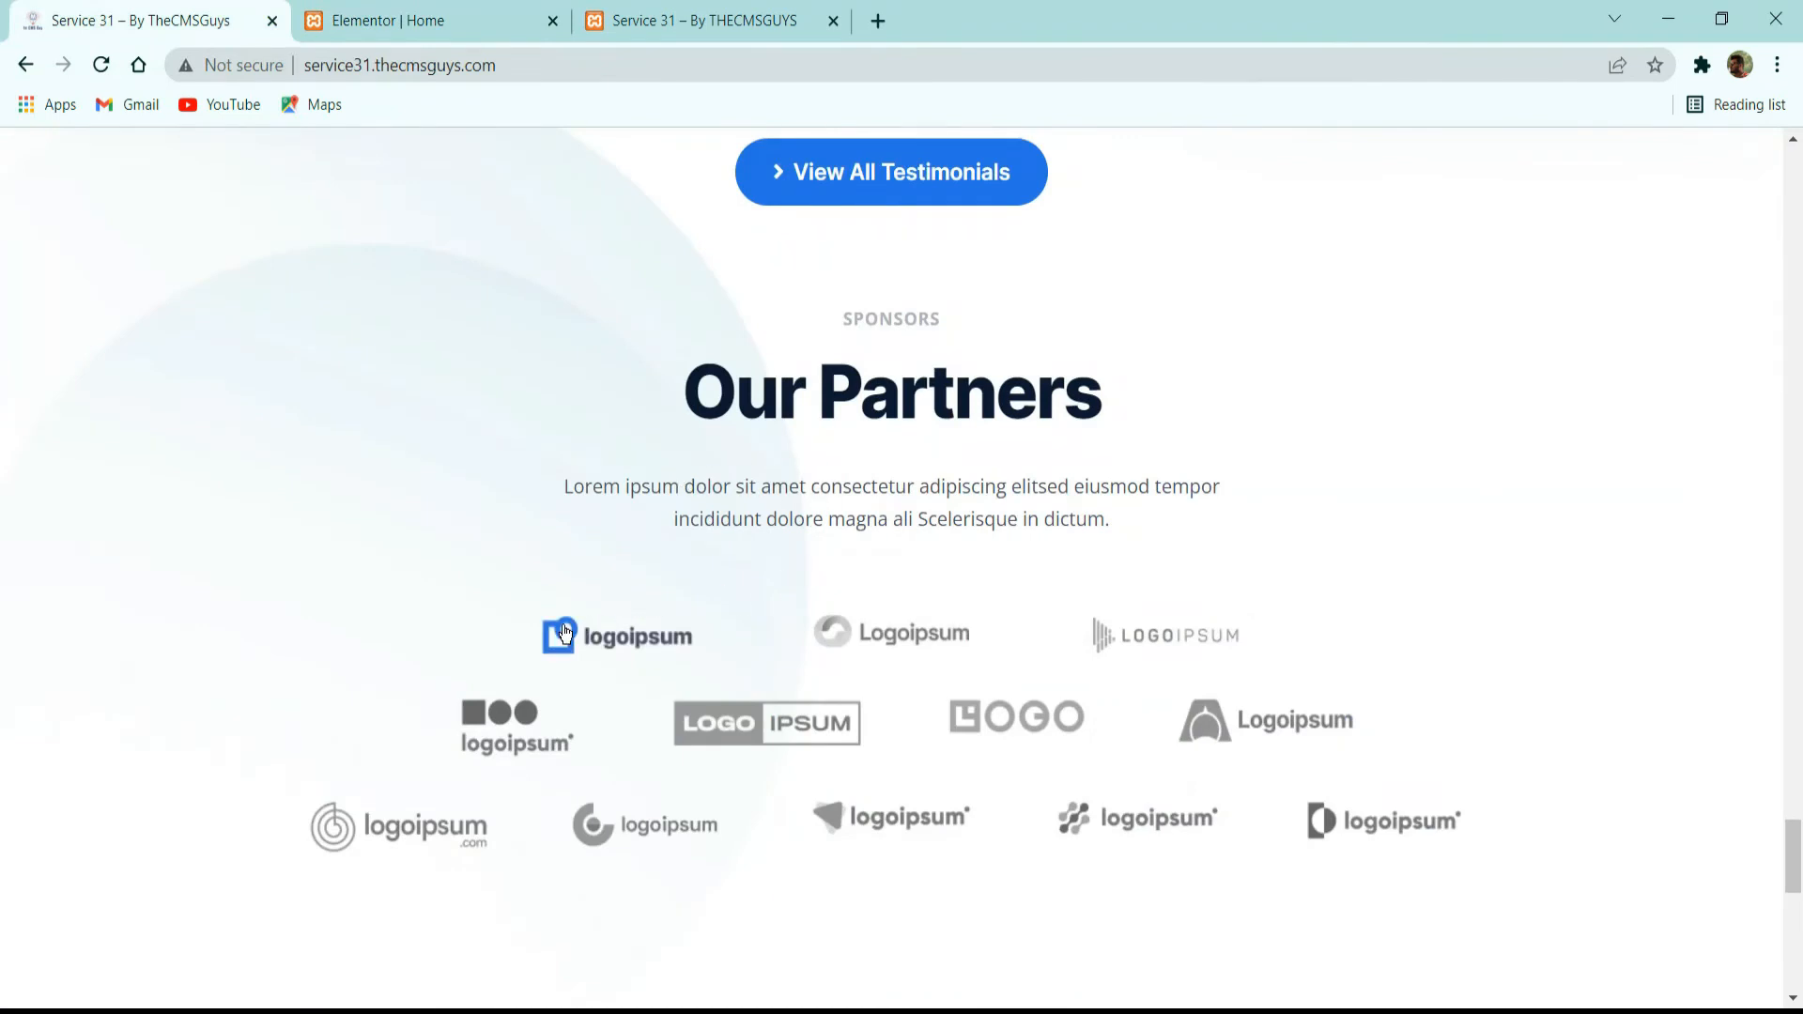
left_click(495, 13)
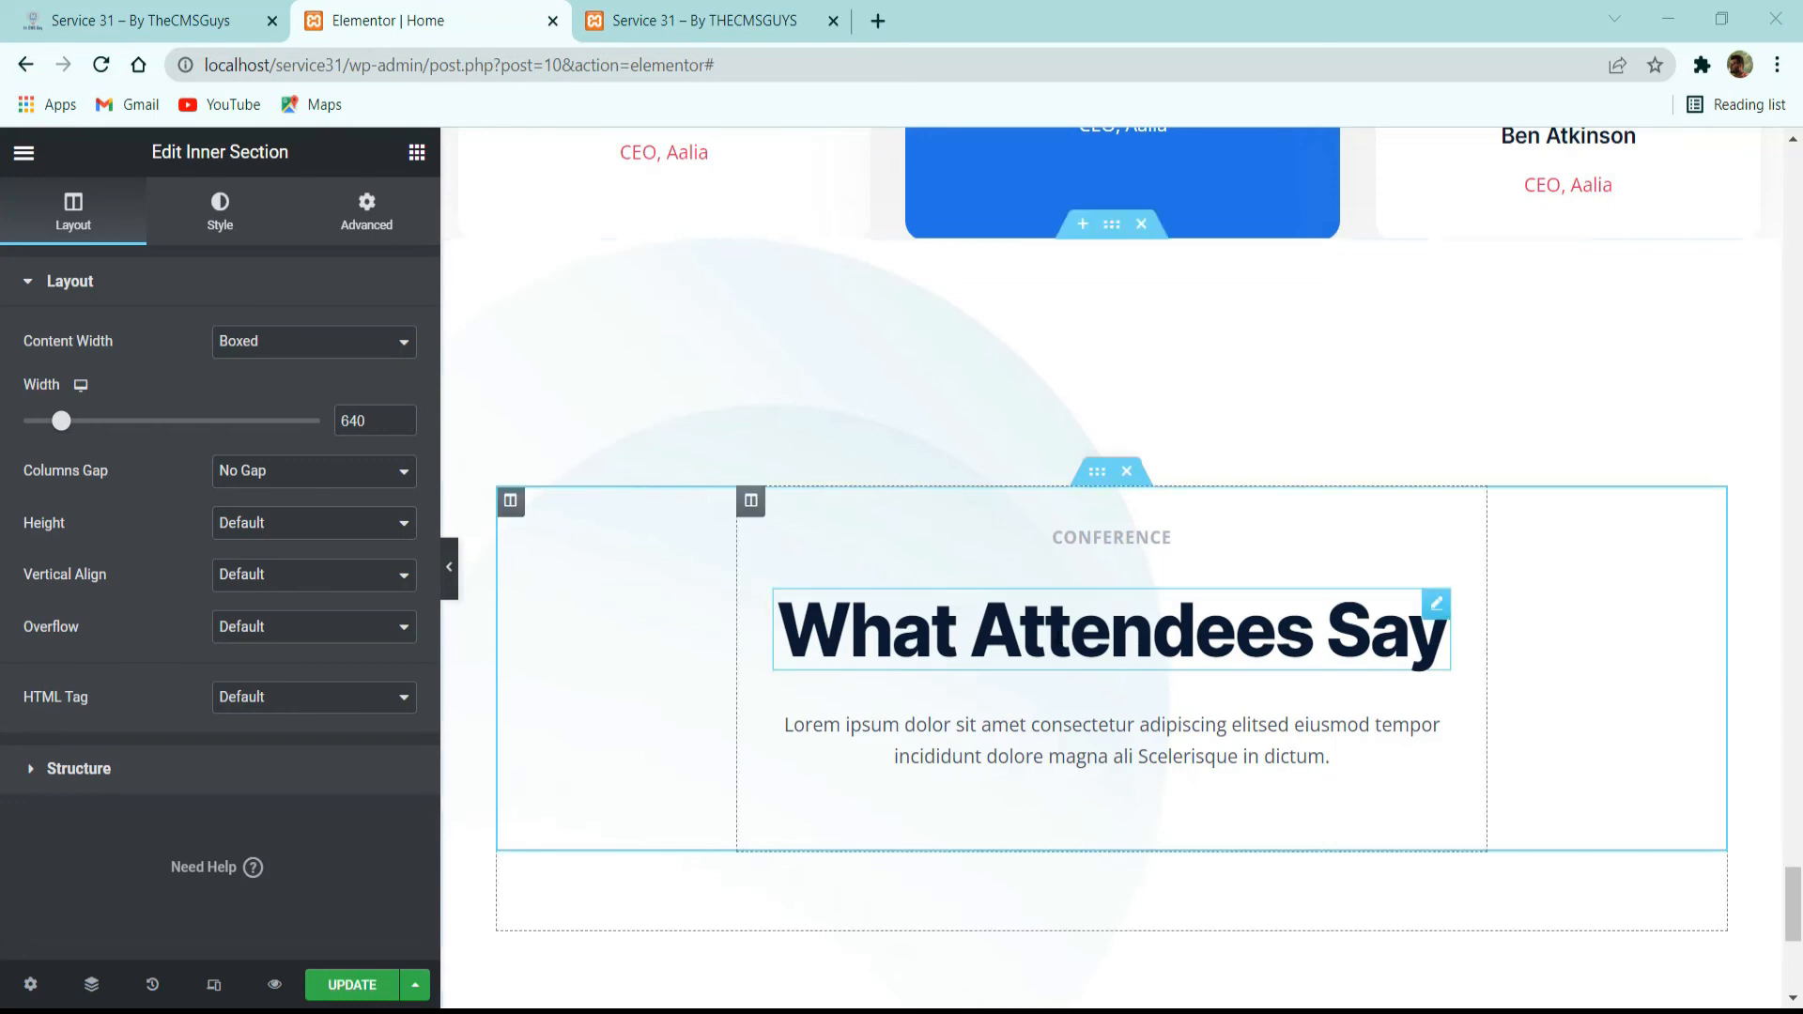
left_click(361, 208)
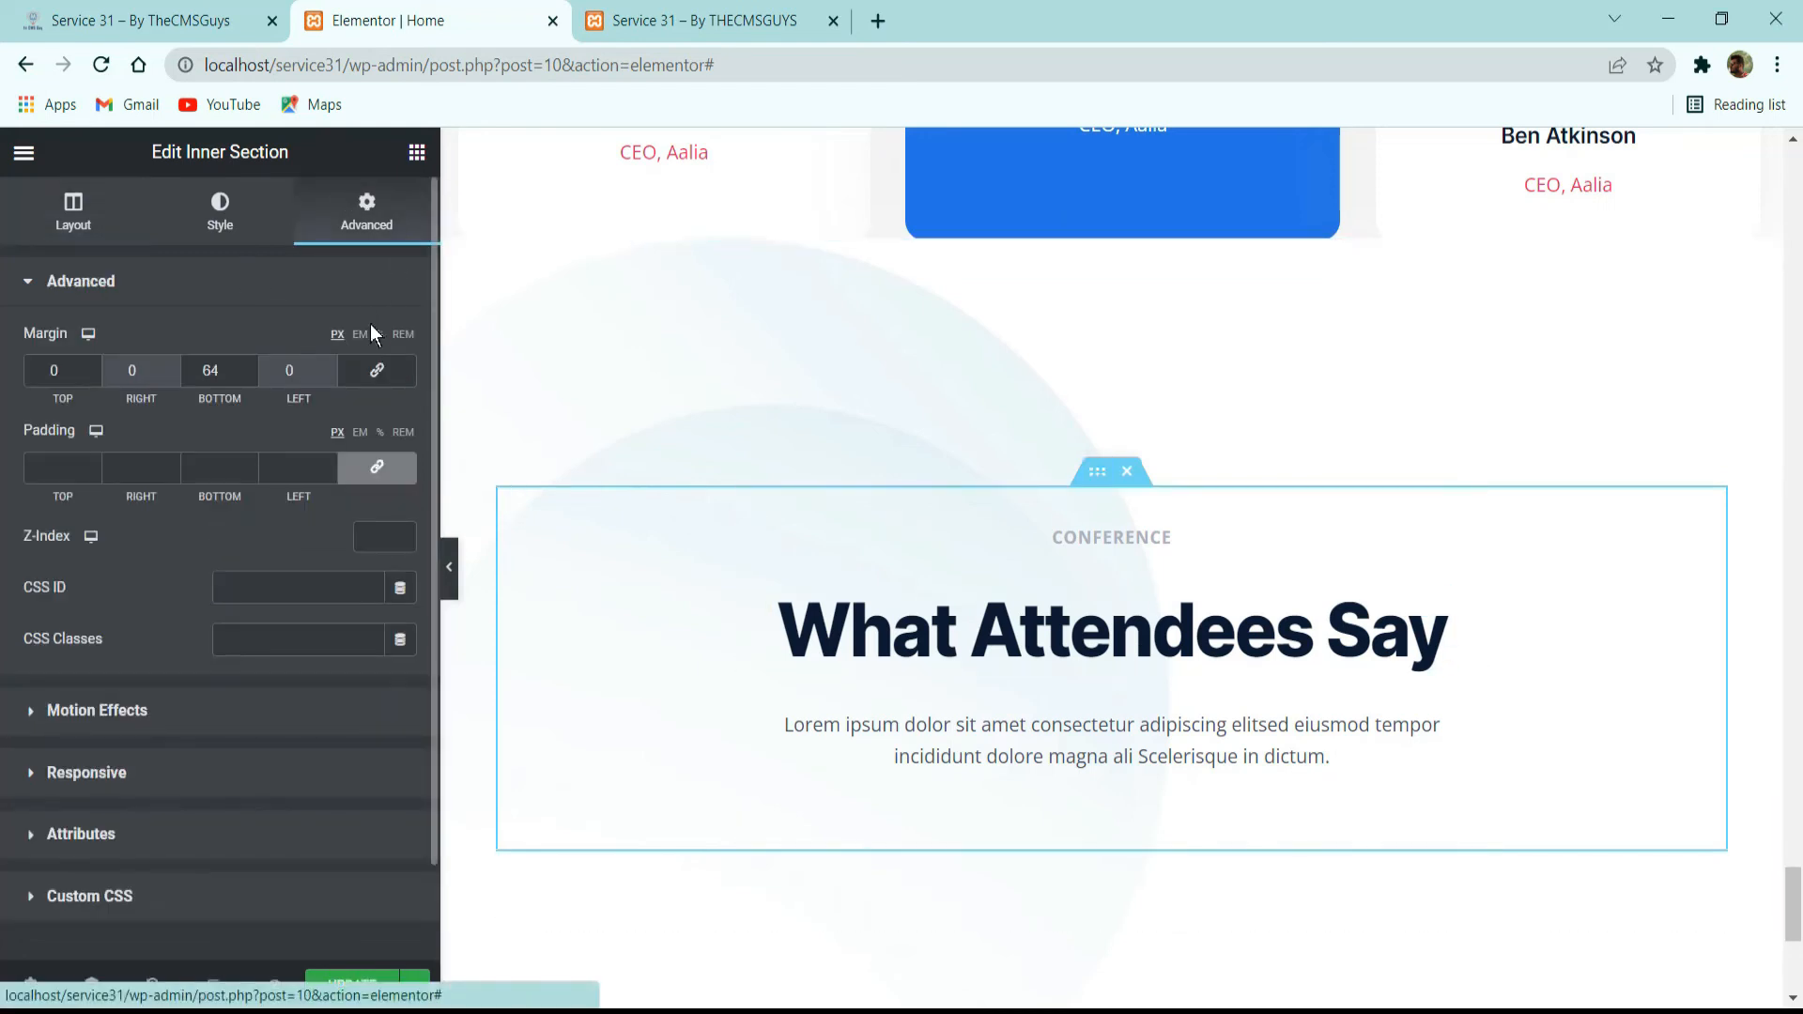
left_click(417, 152)
left_click_drag(103, 429, 1071, 819)
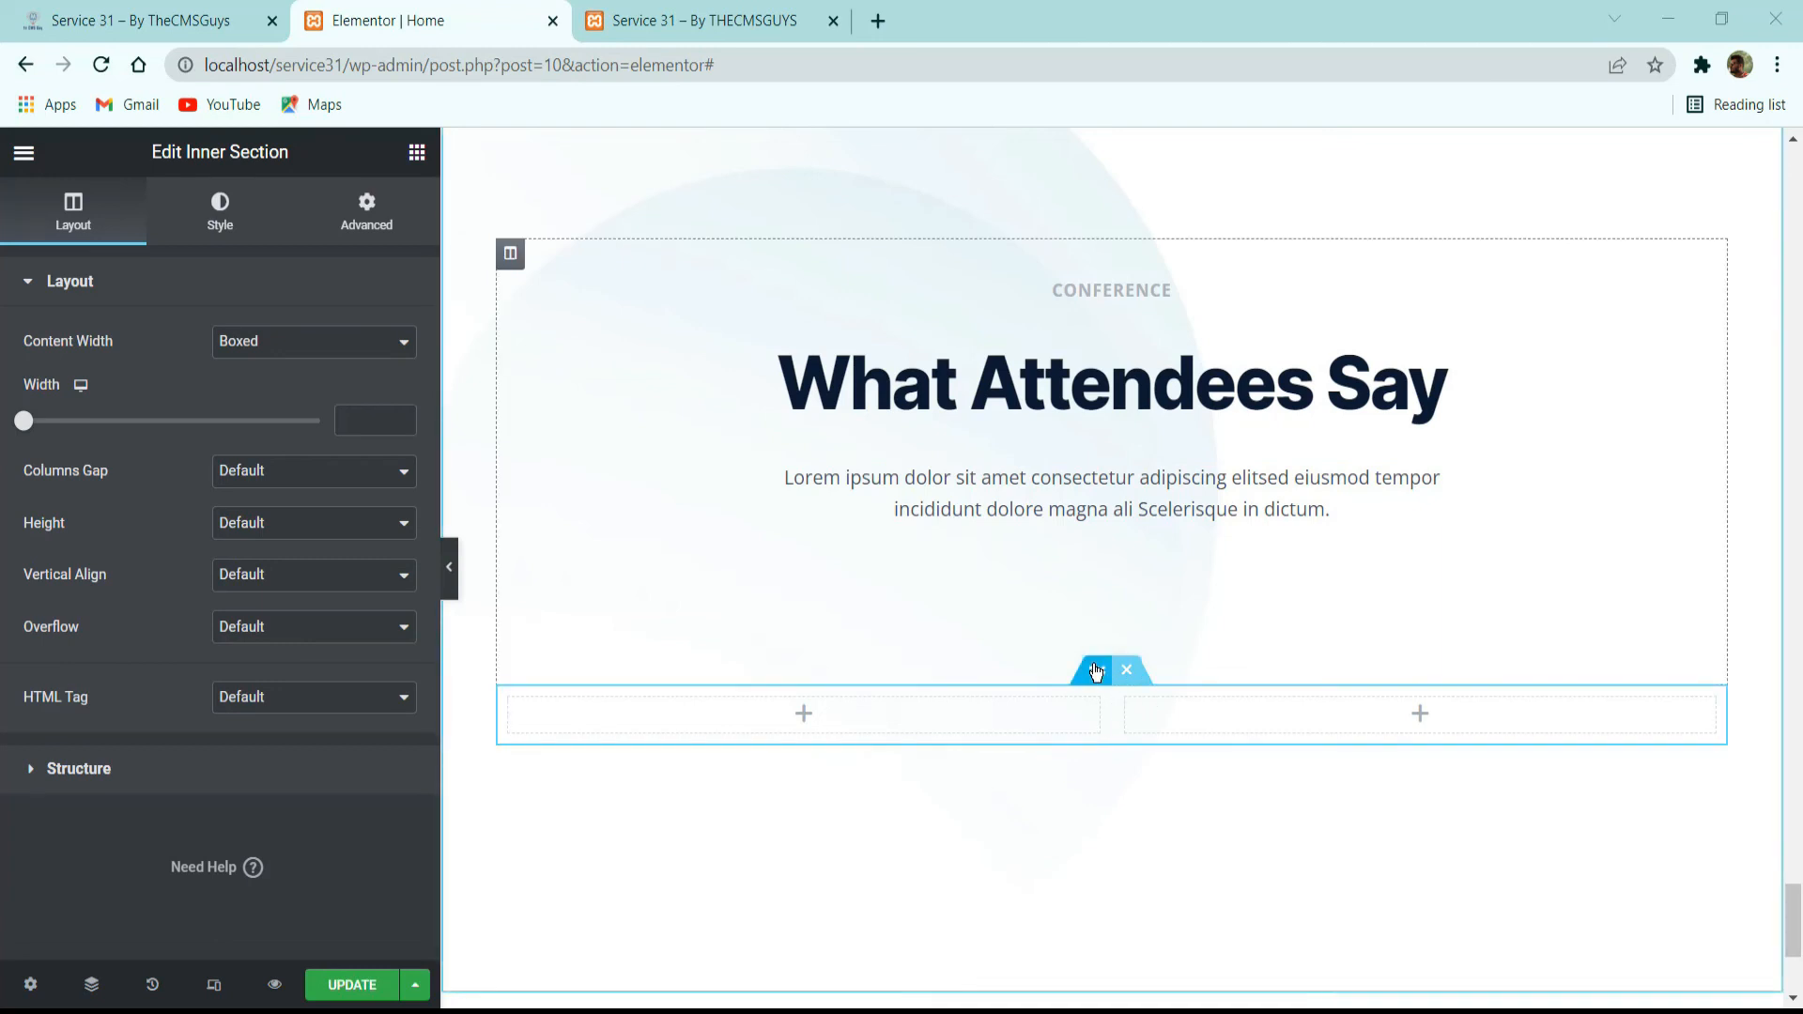
Add a third column to the empty inner section and set the section's width to 700 with No Gap between columns.
right_click(514, 717)
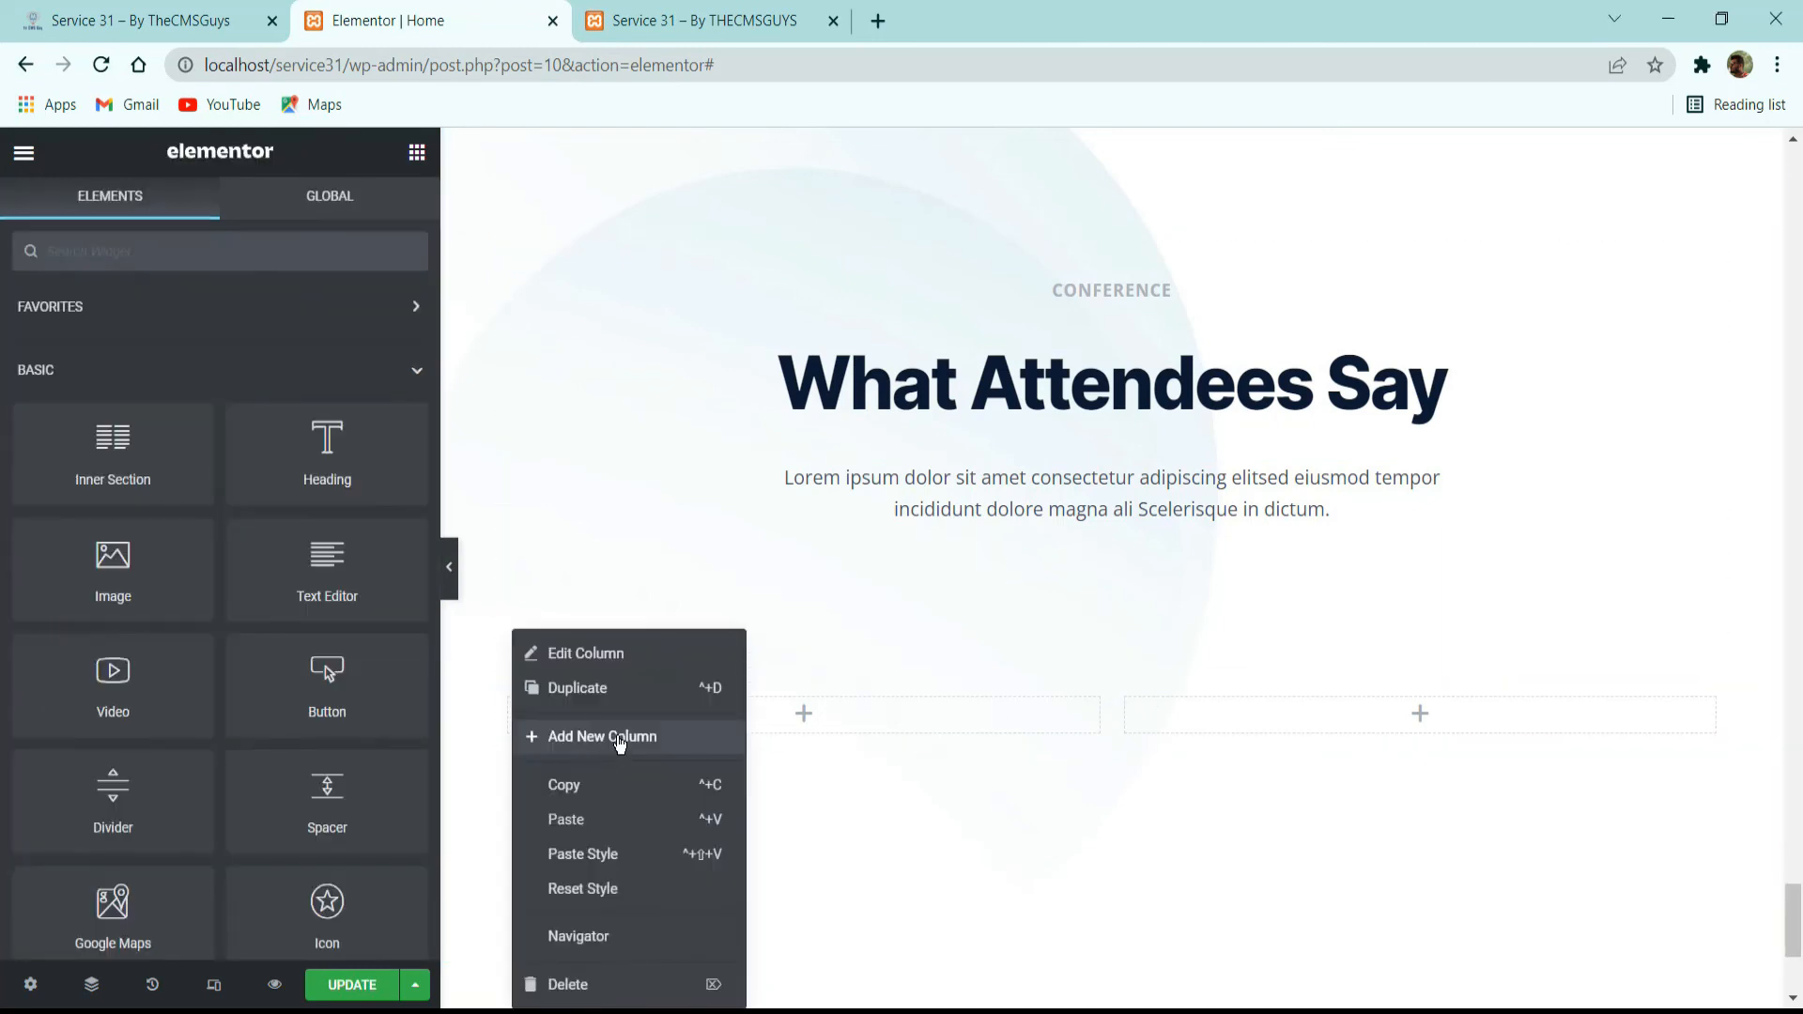
left_click(1097, 671)
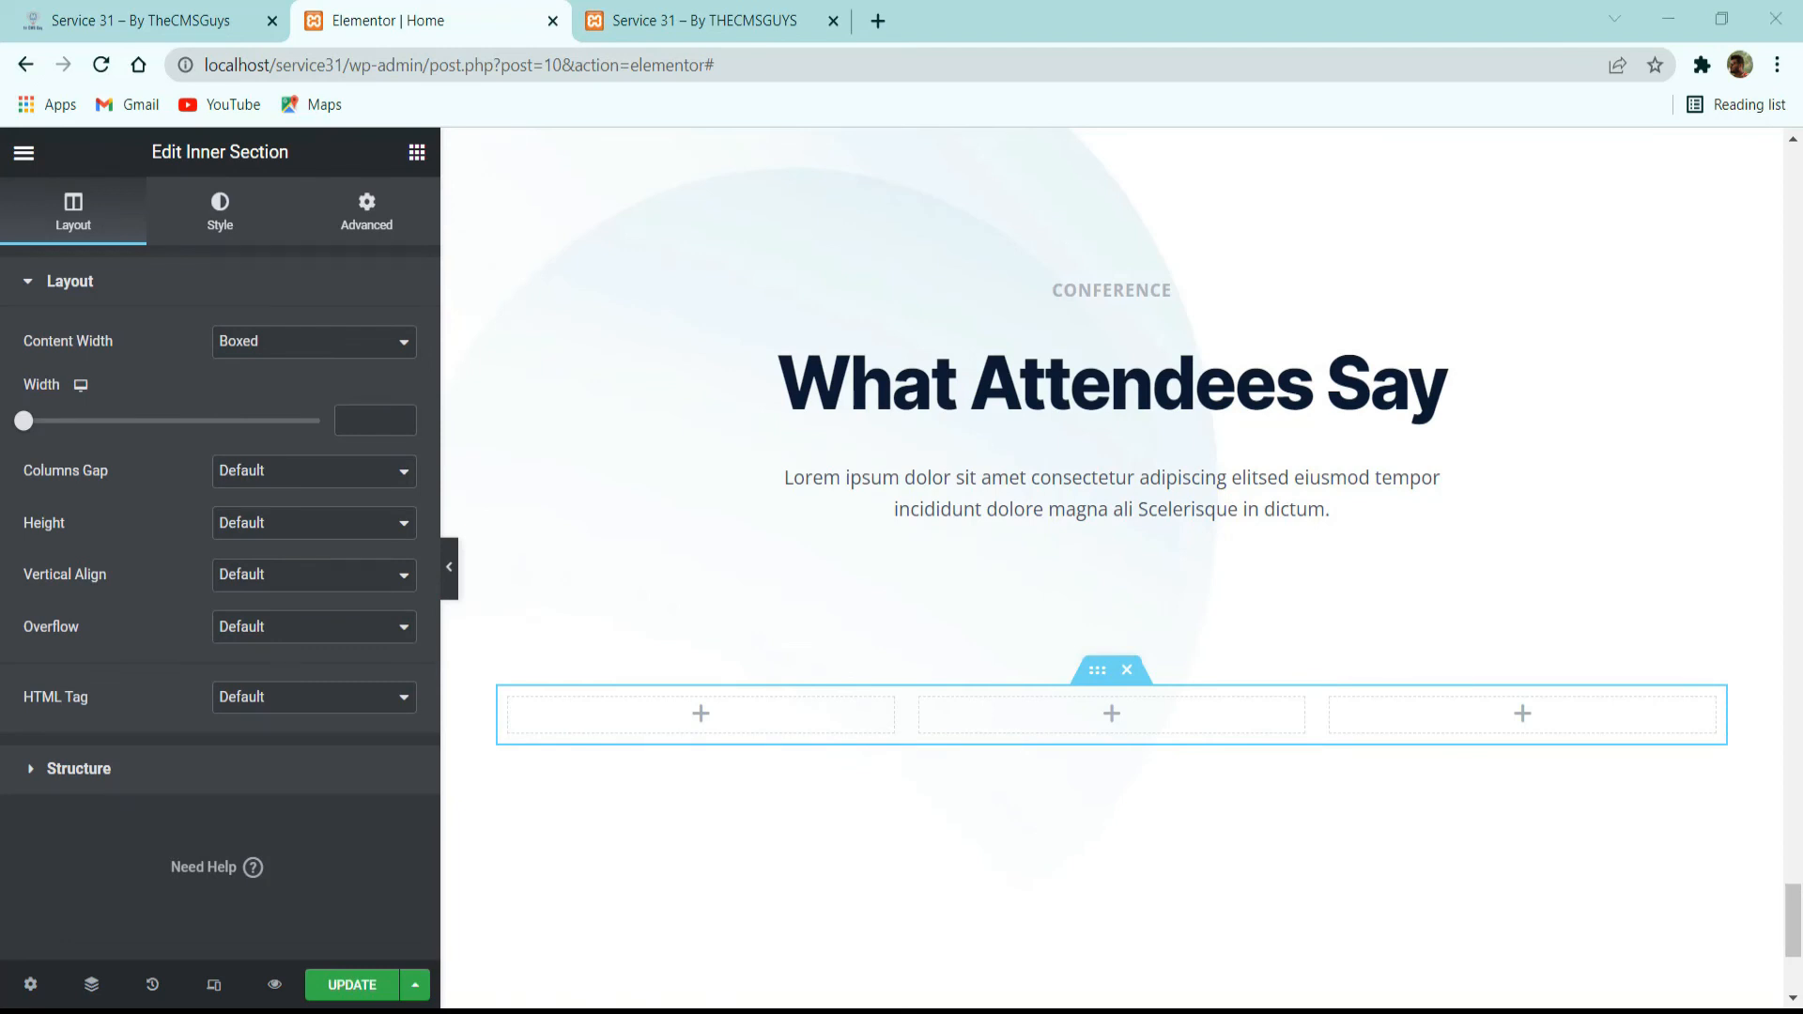
left_click(342, 420)
type("700")
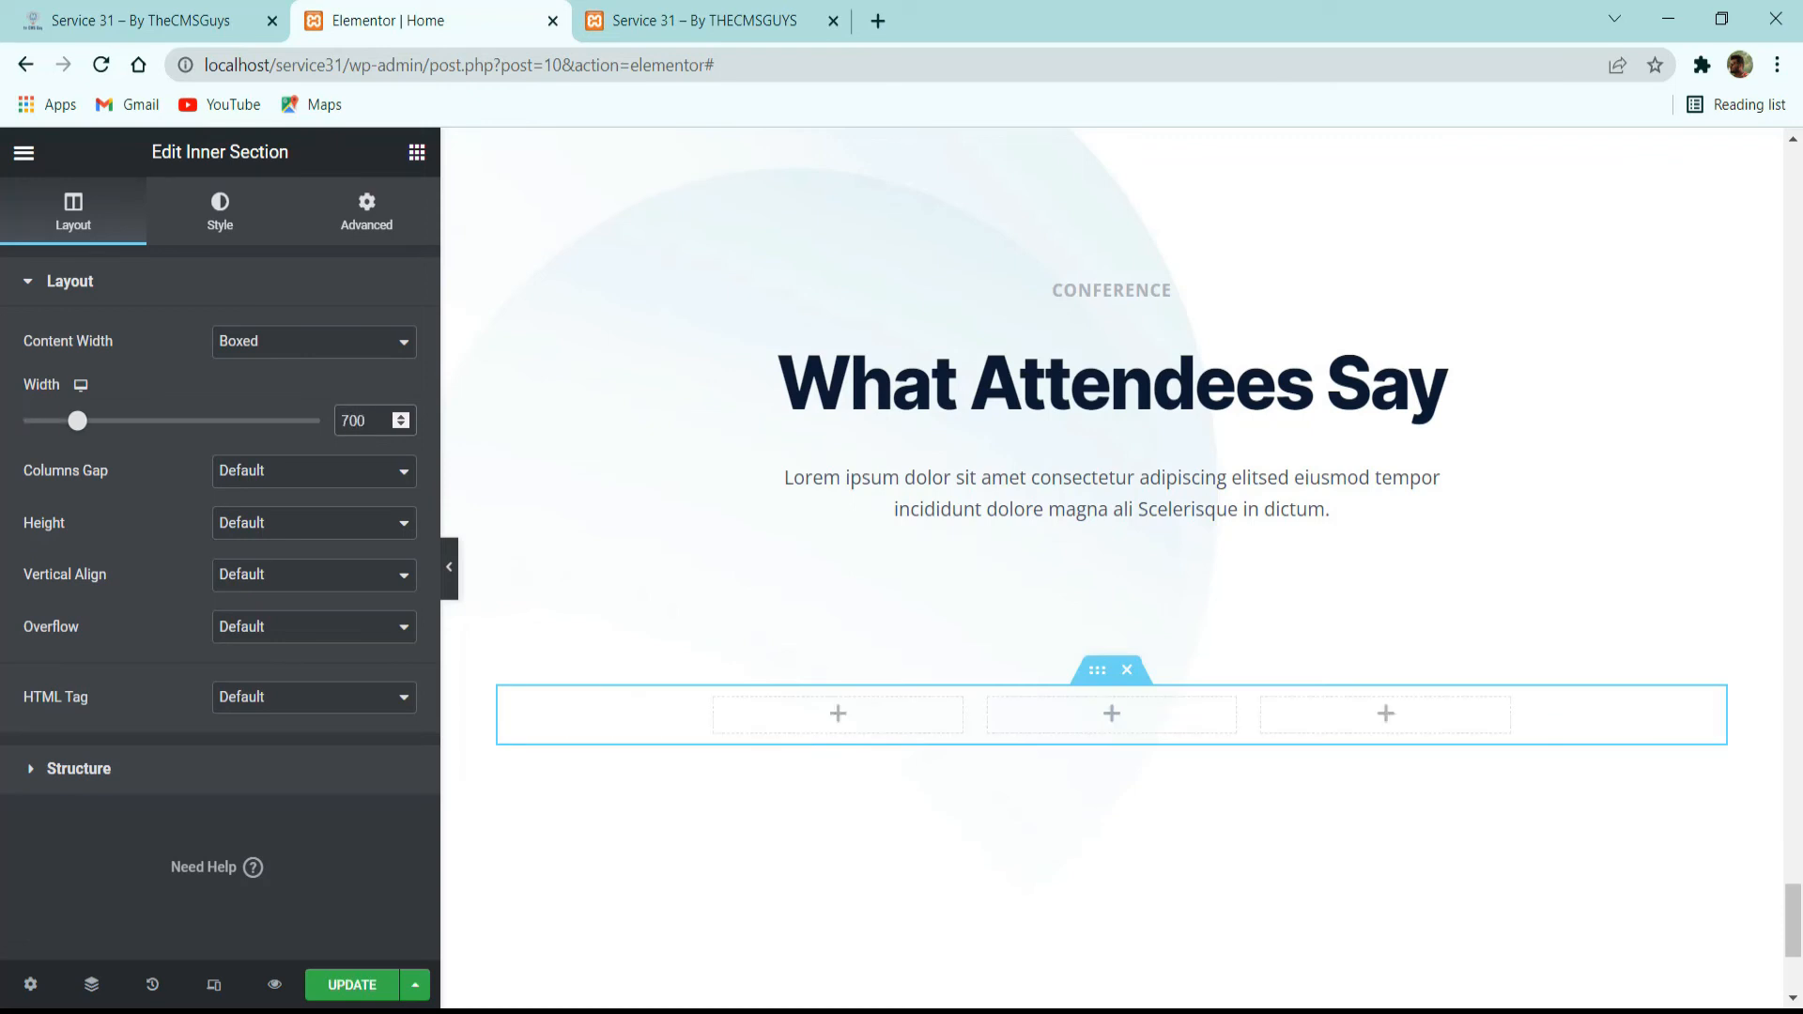
left_click(292, 478)
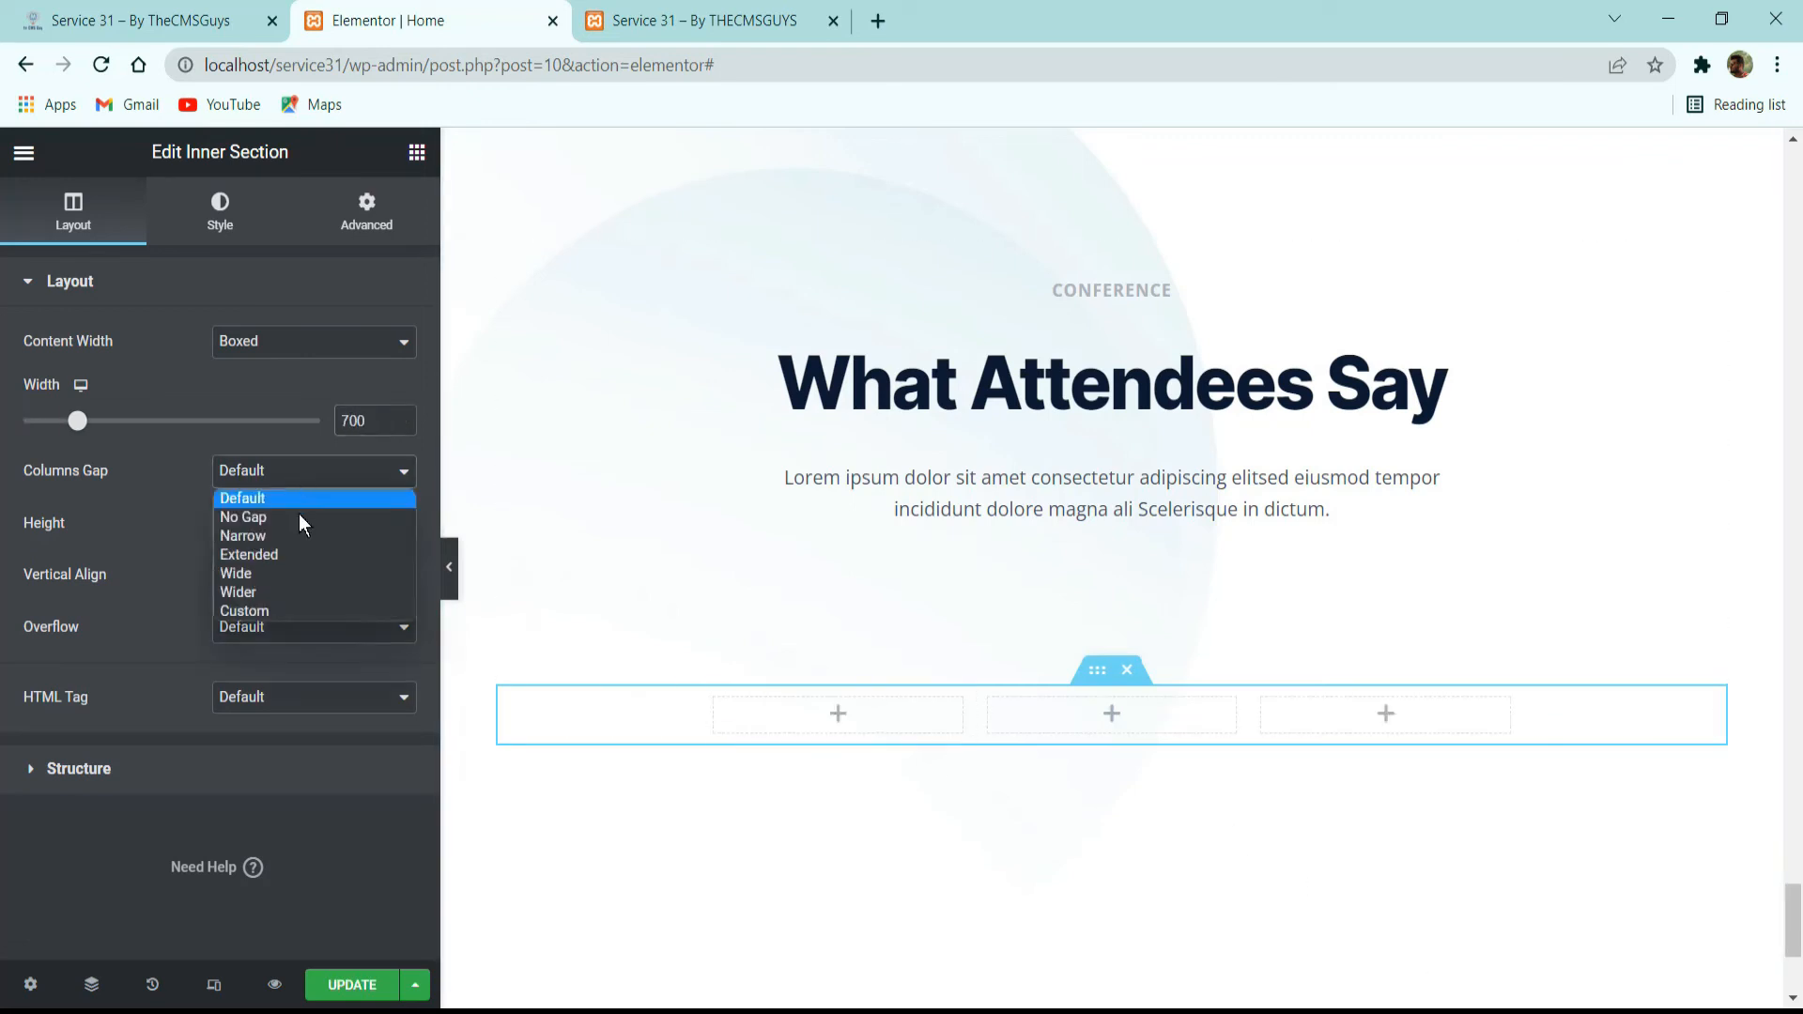
left_click(298, 516)
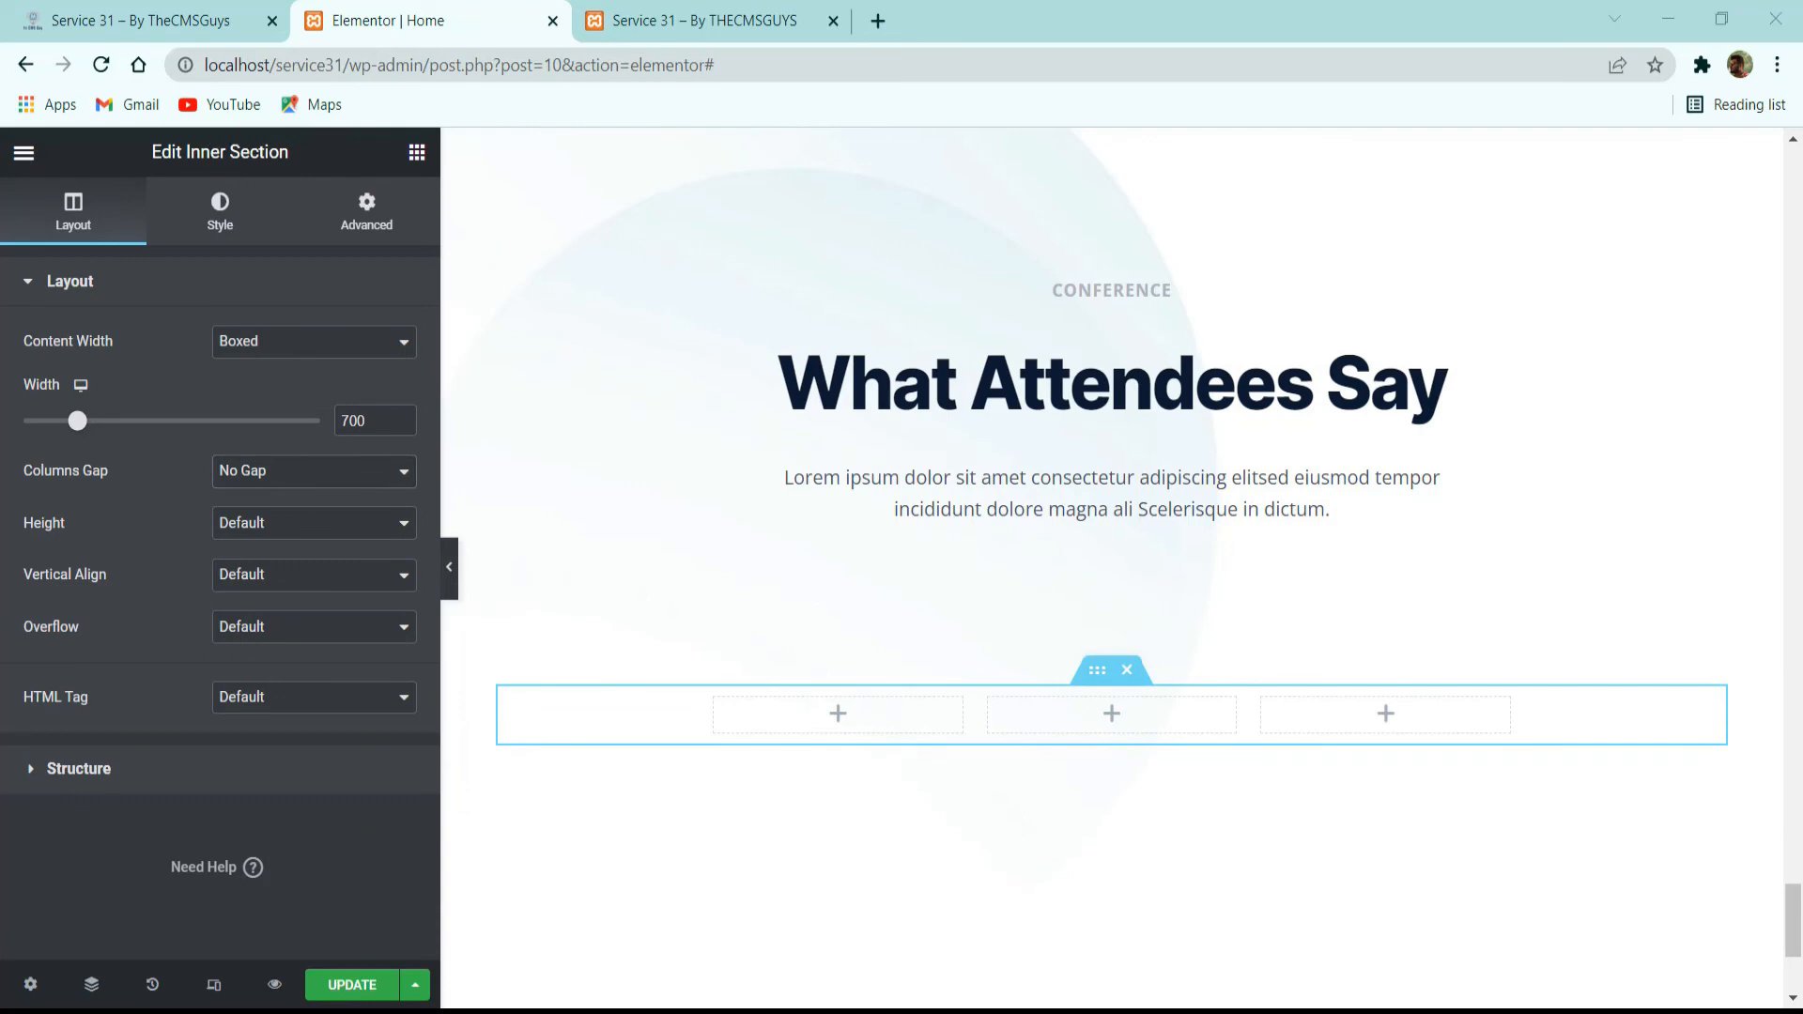
Check the reference's logo rows, then add an Image widget to the inner section's first column with logo-color-1.png from the media library.
left_click(129, 17)
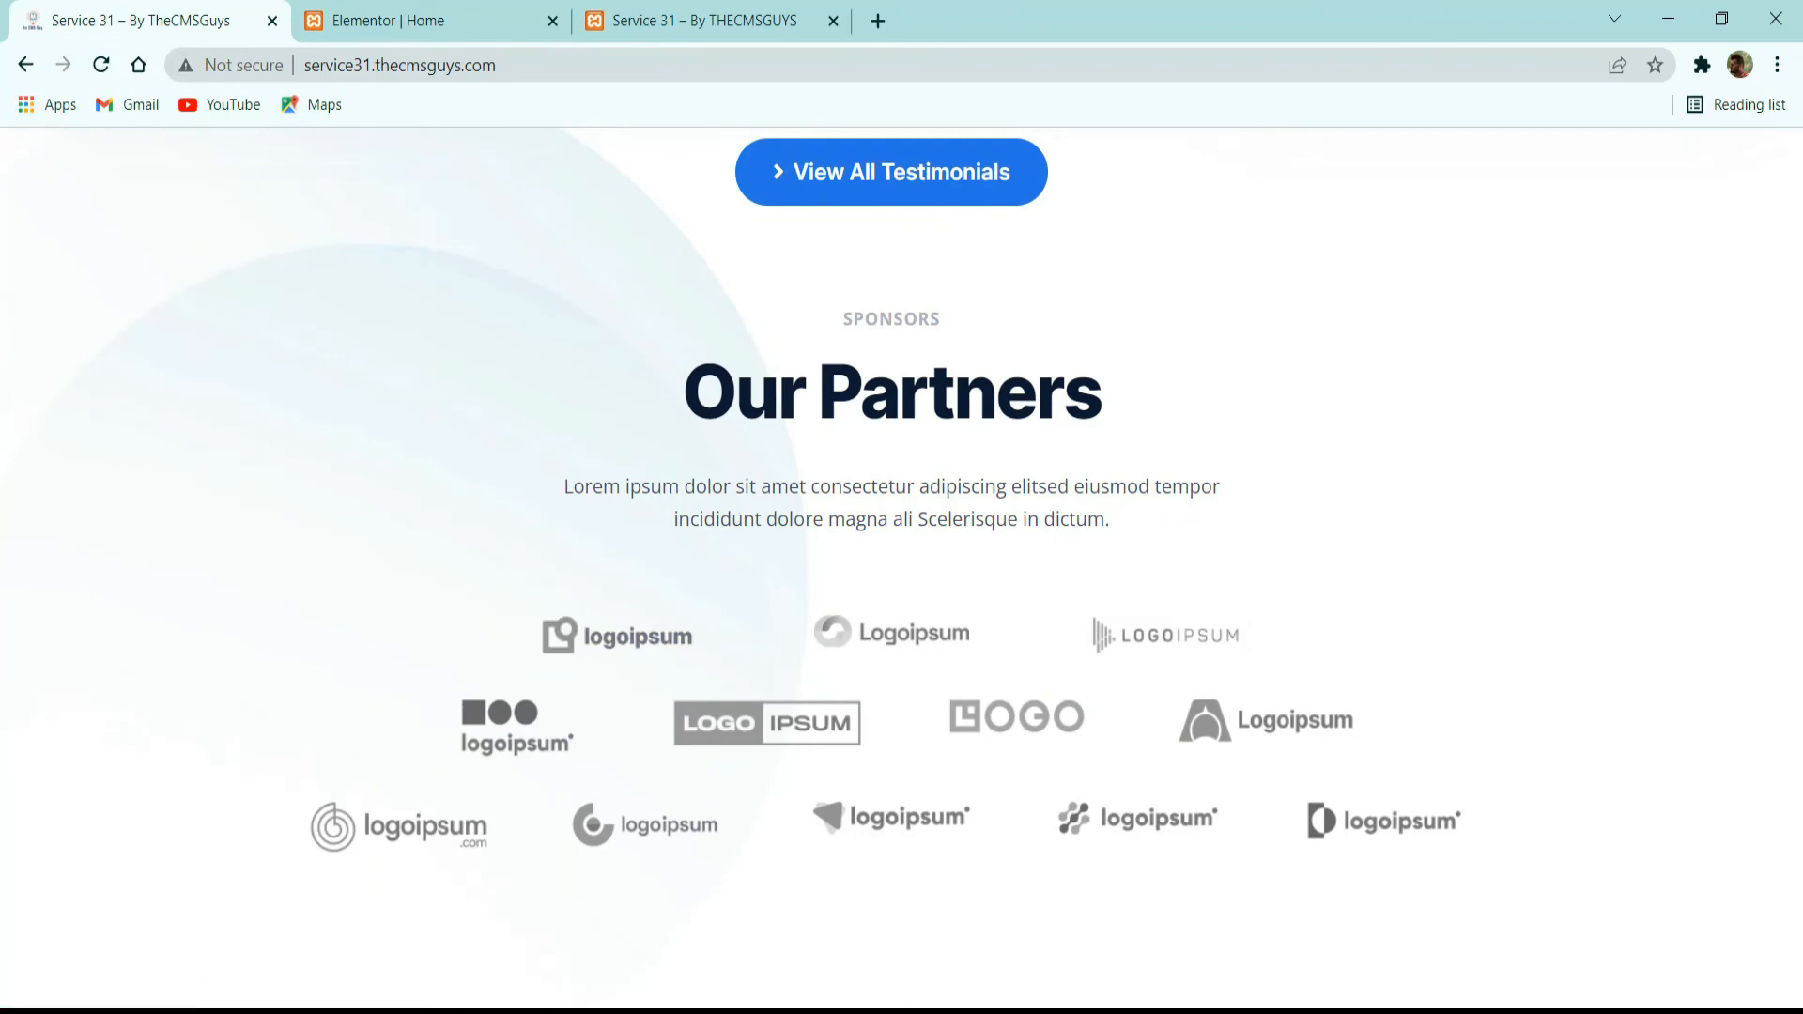
left_click(406, 21)
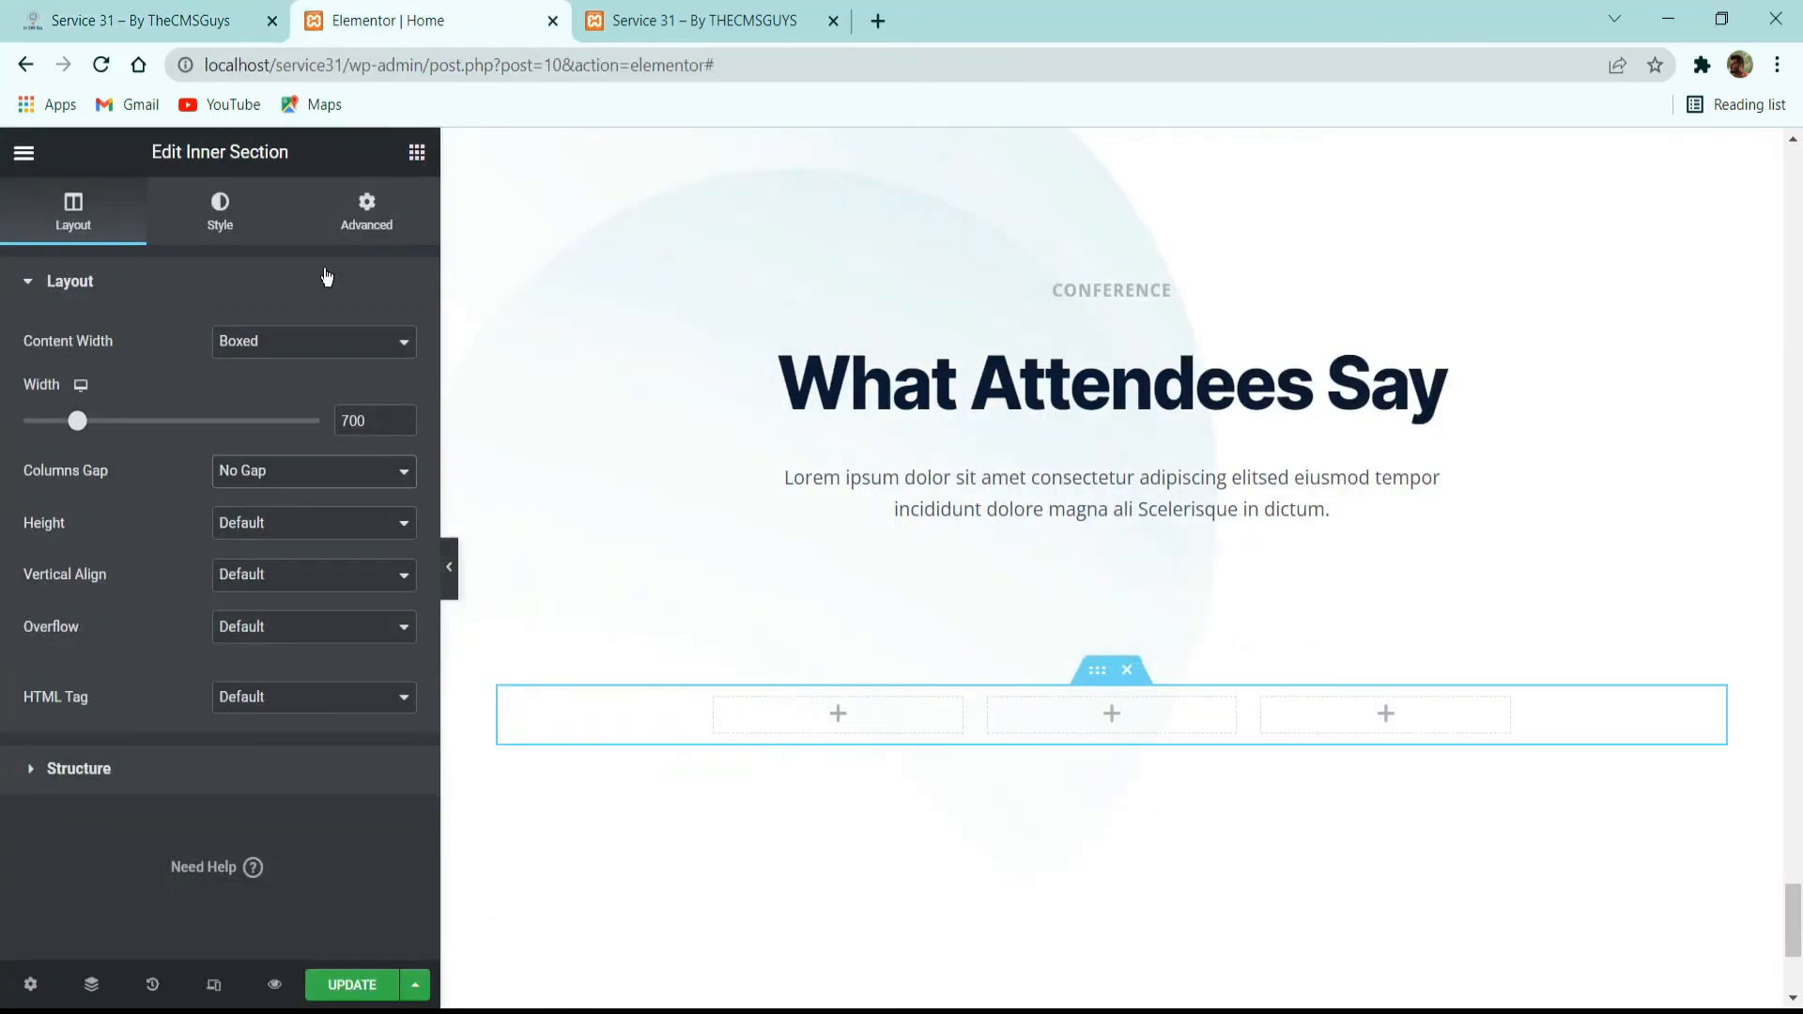
type("image")
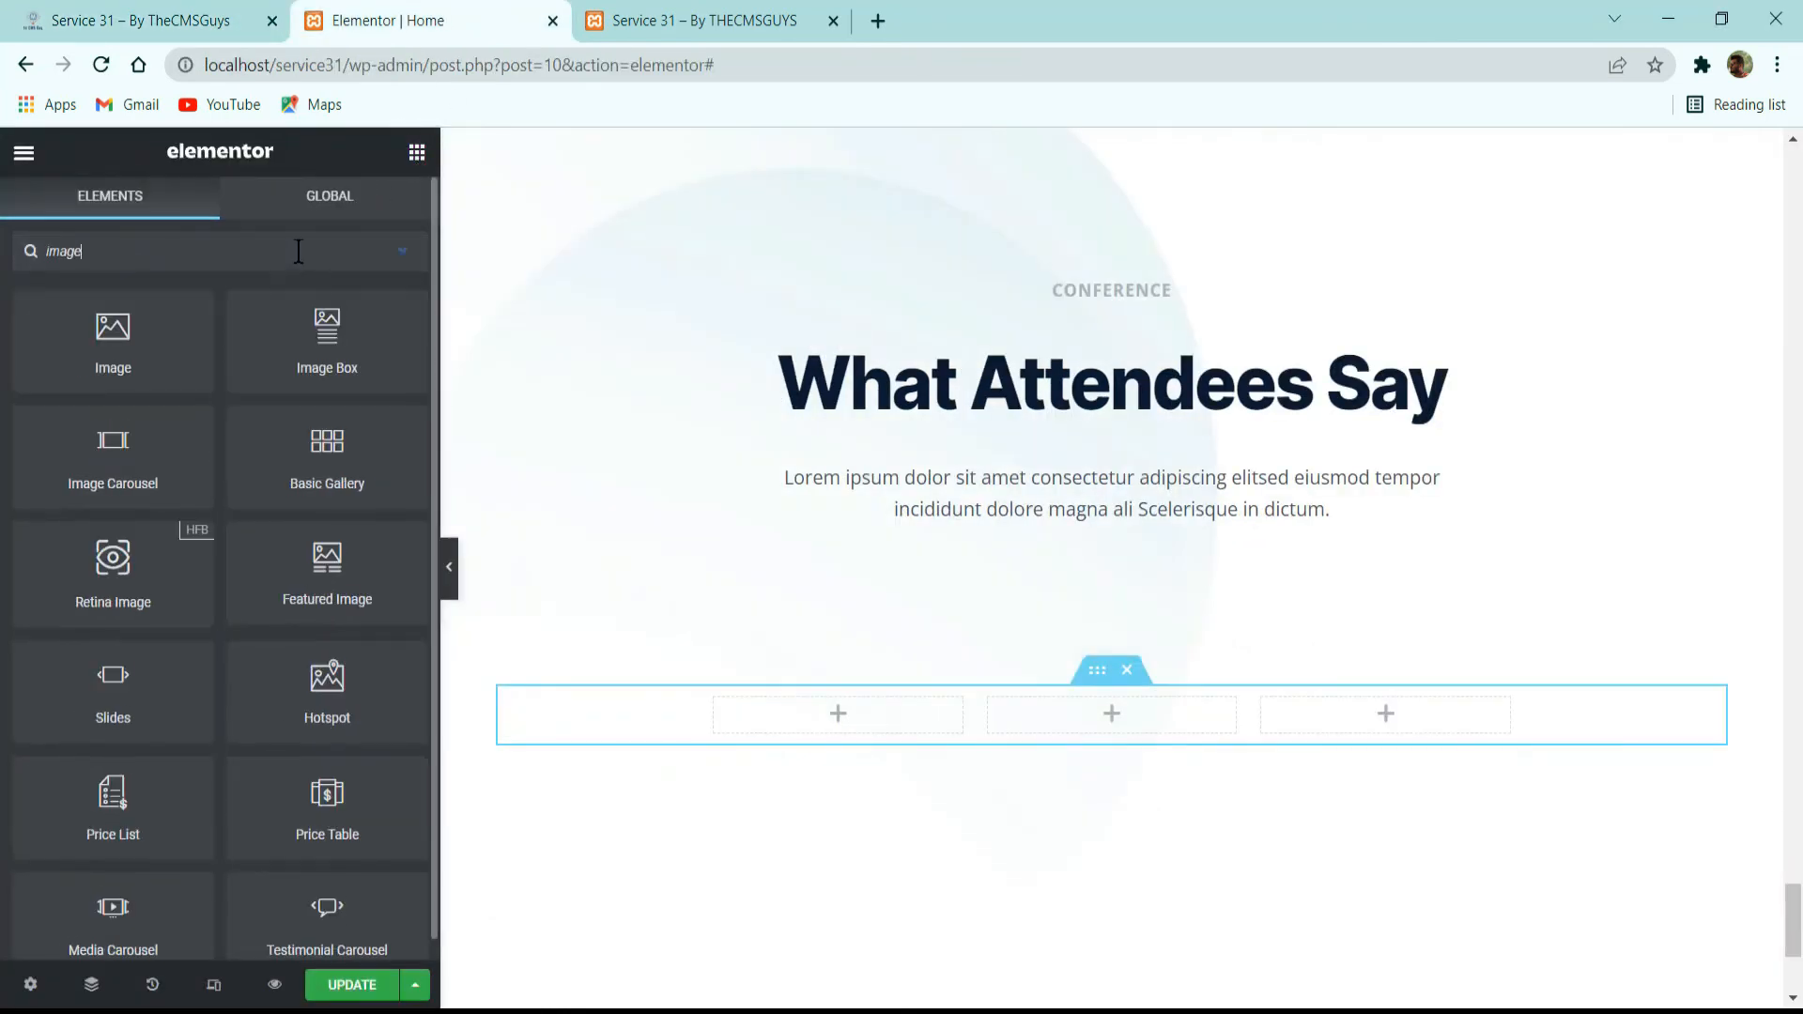
left_click_drag(141, 348, 801, 714)
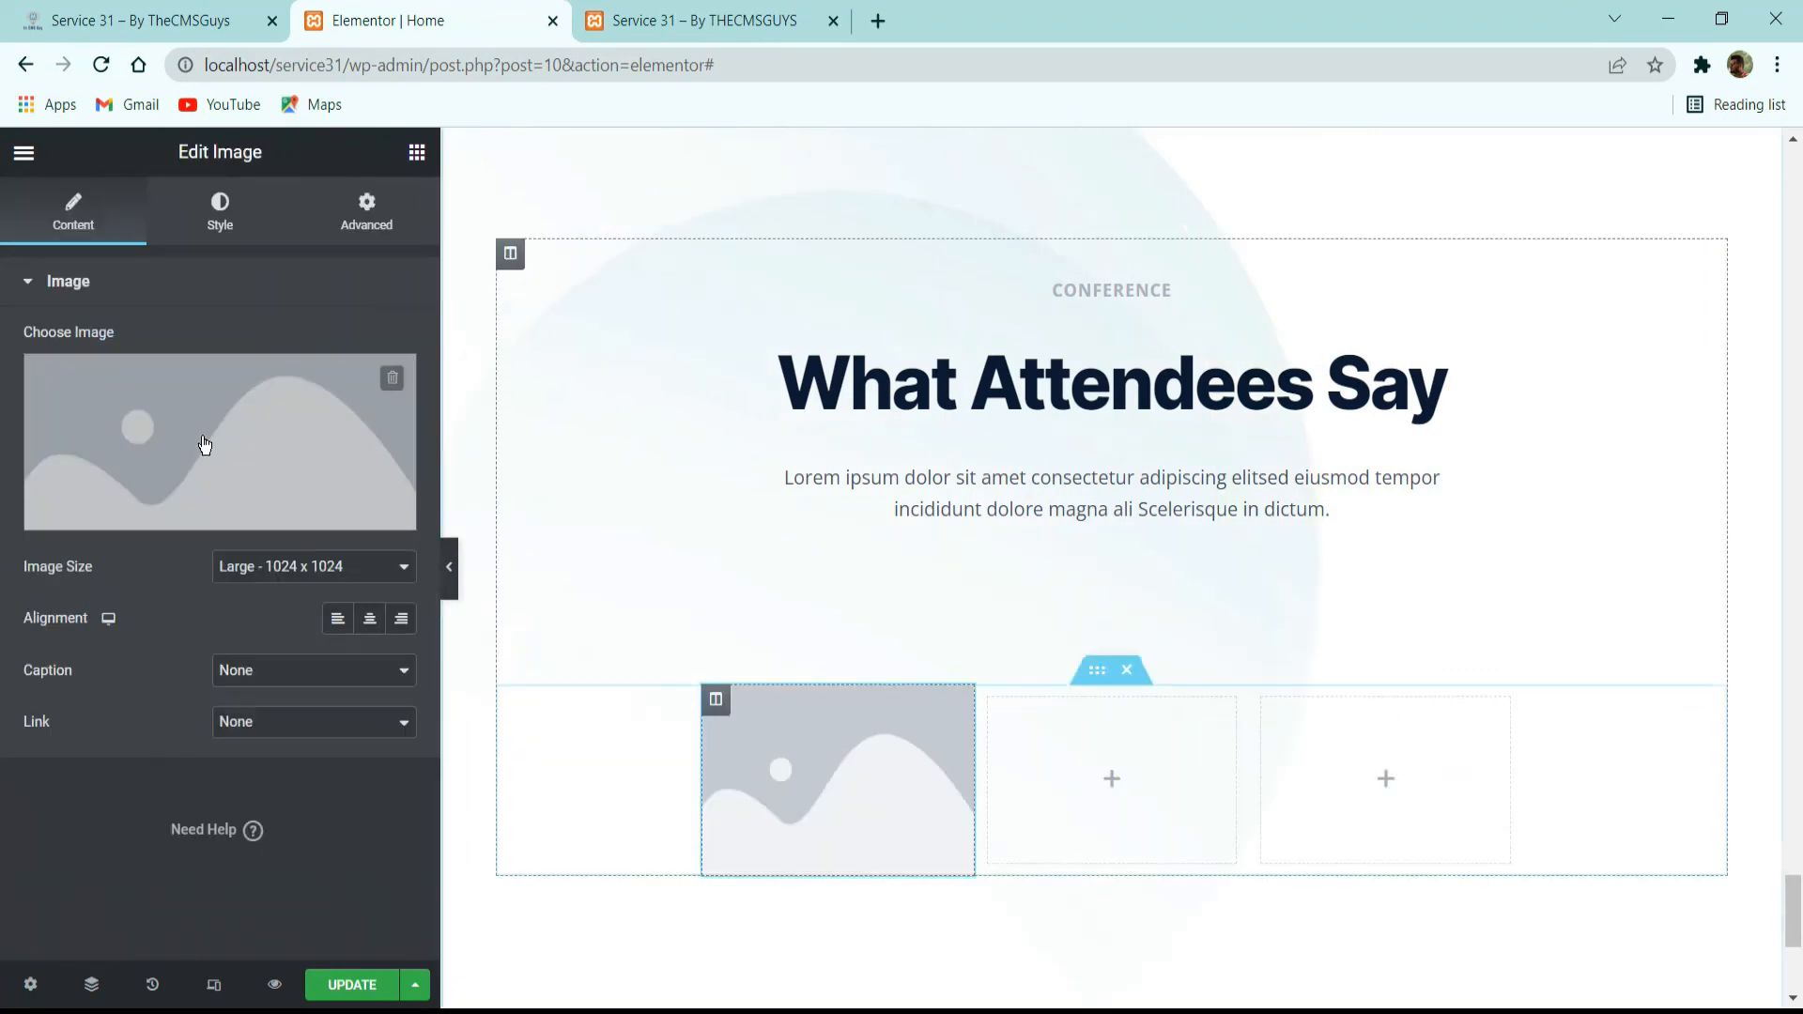
left_click(217, 451)
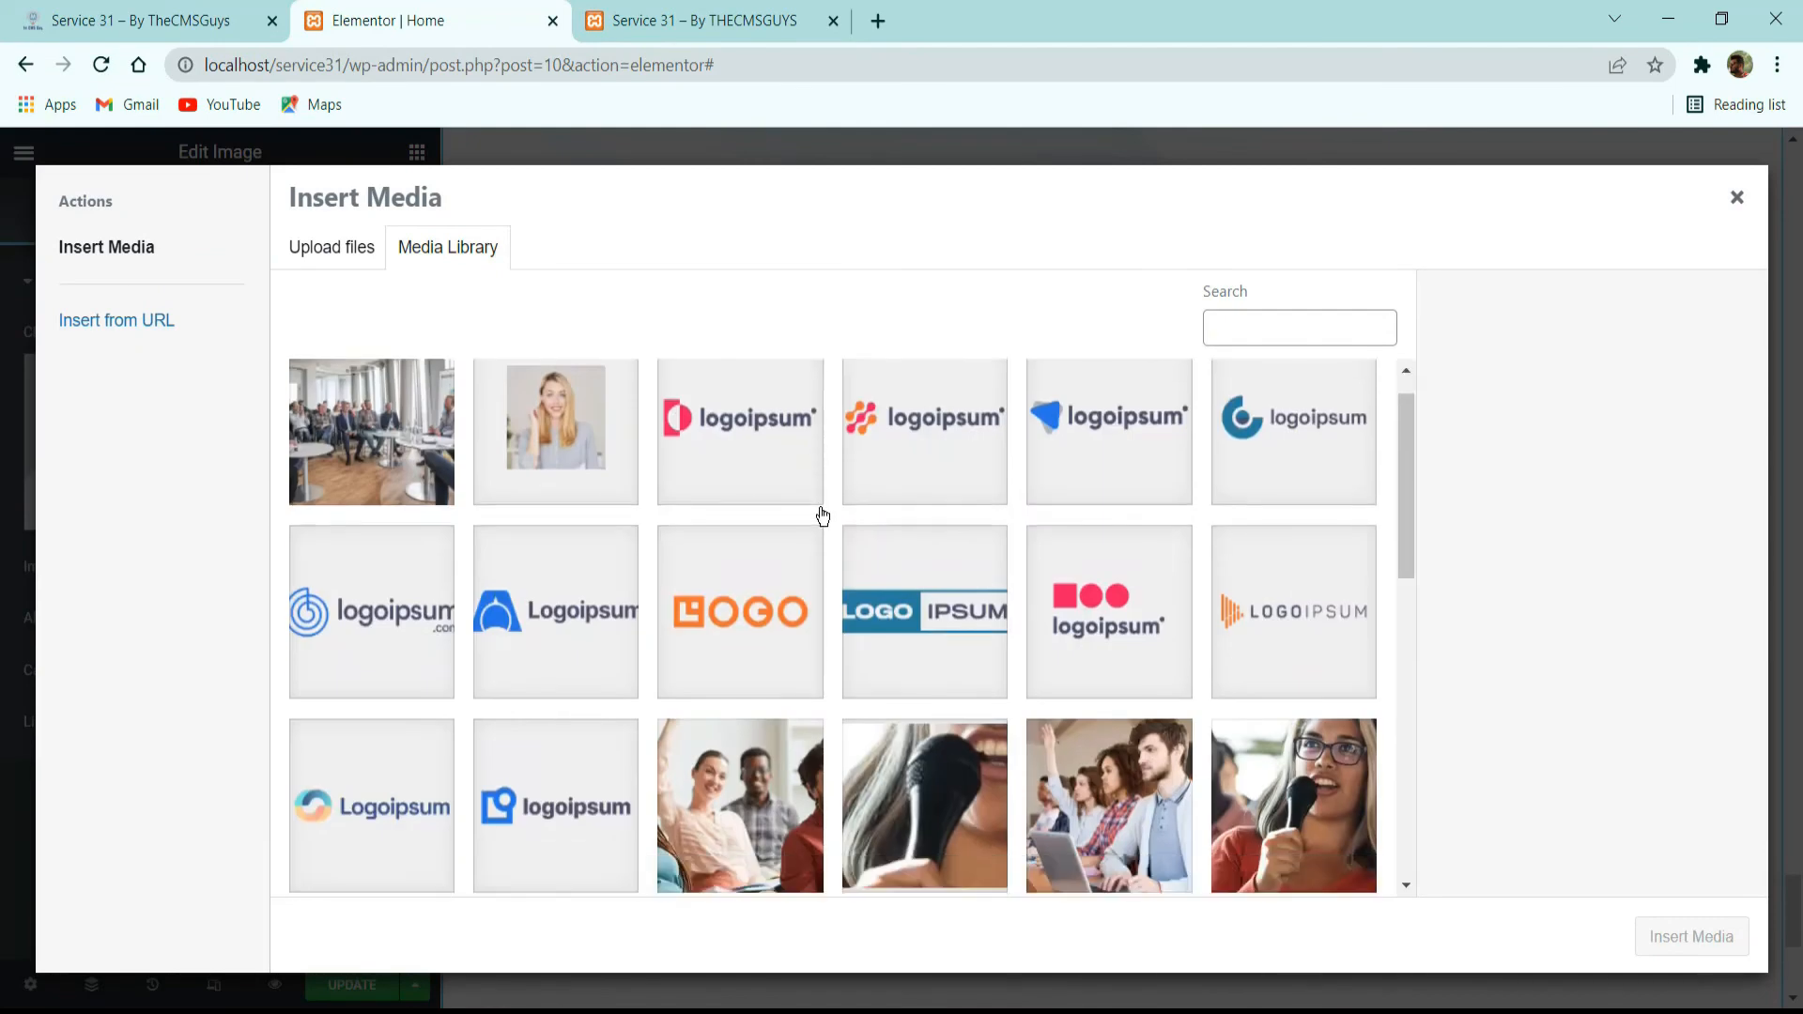
scroll(559, 435, "down", 2)
left_click(554, 563)
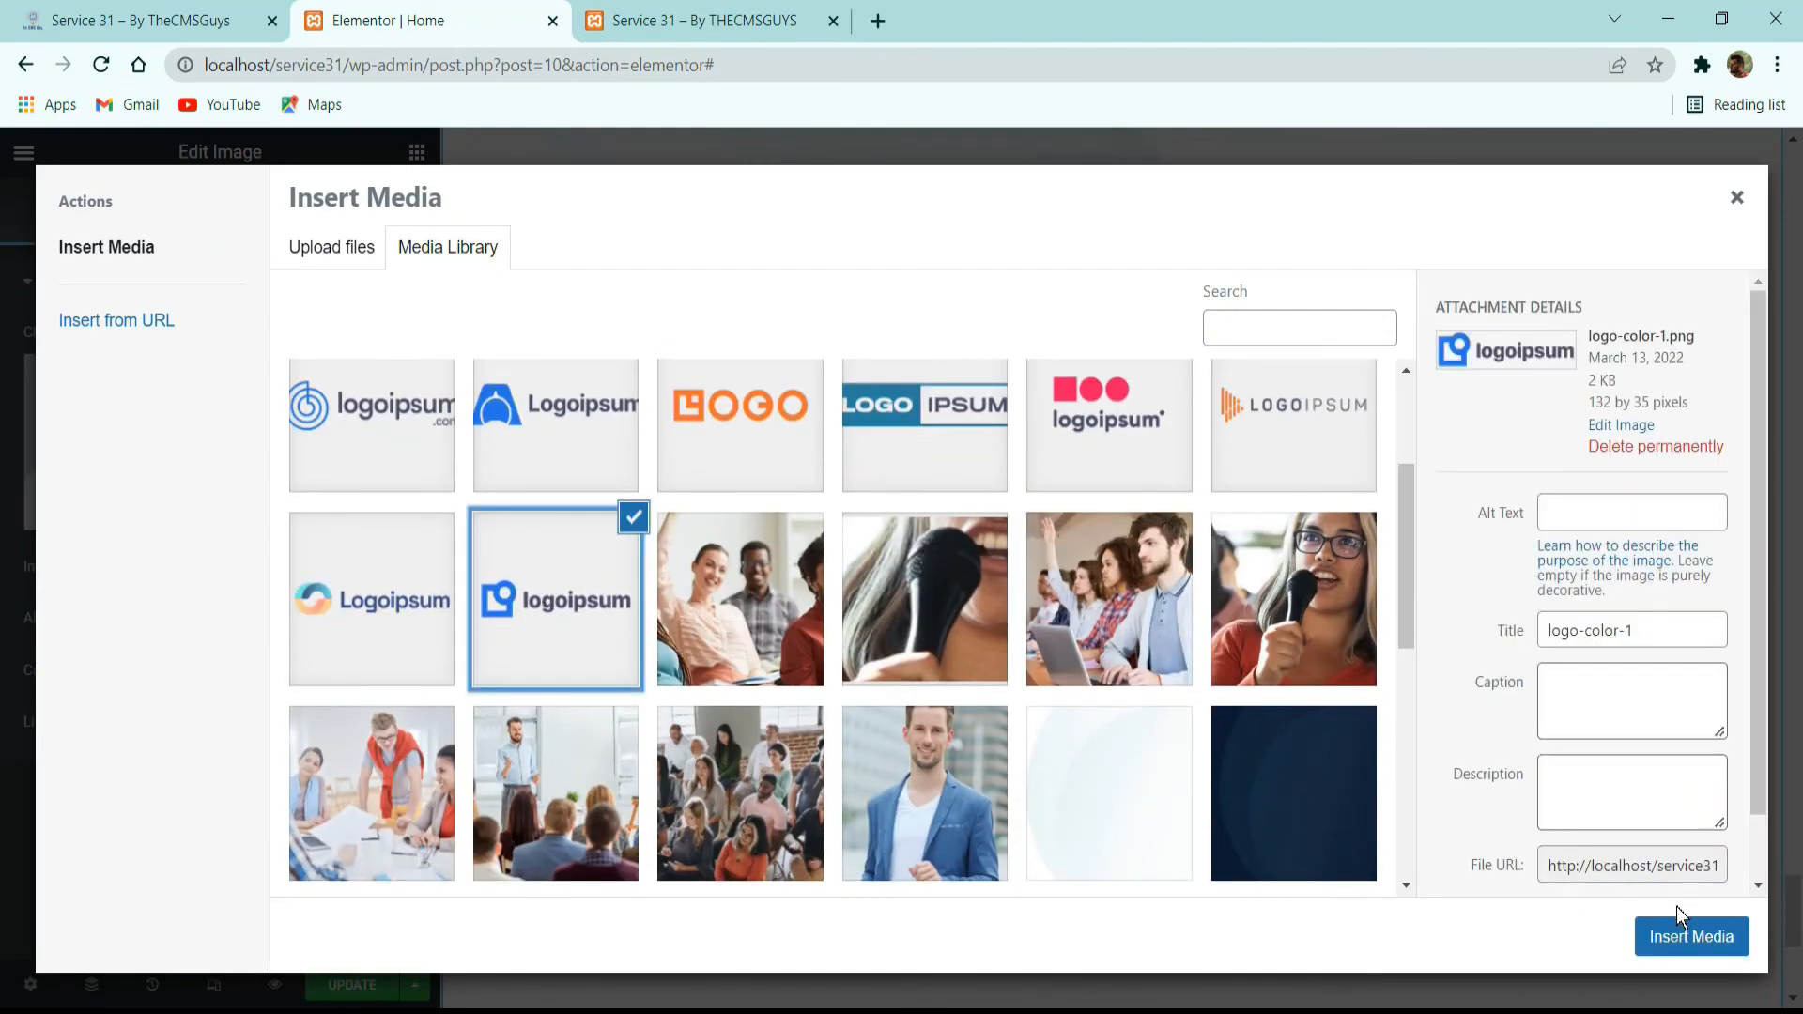
left_click(1688, 935)
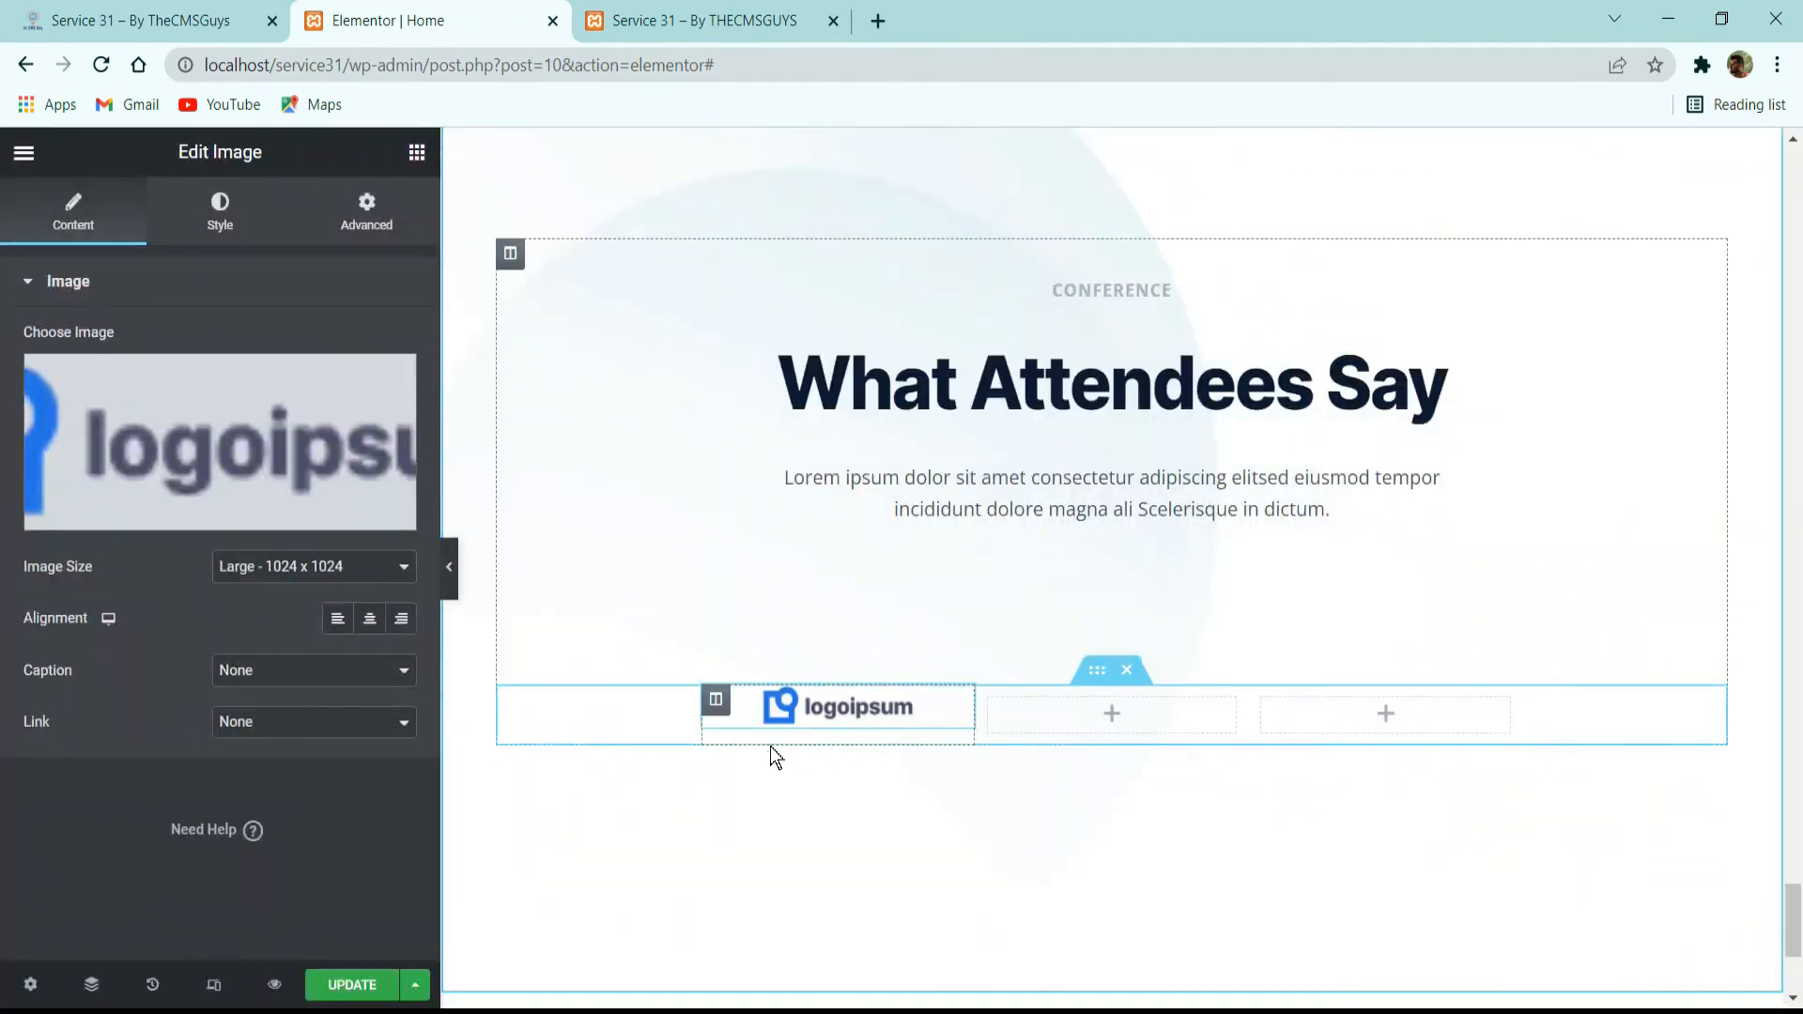
Set the logo's image size to Full and its max width to 132 px.
left_click(301, 569)
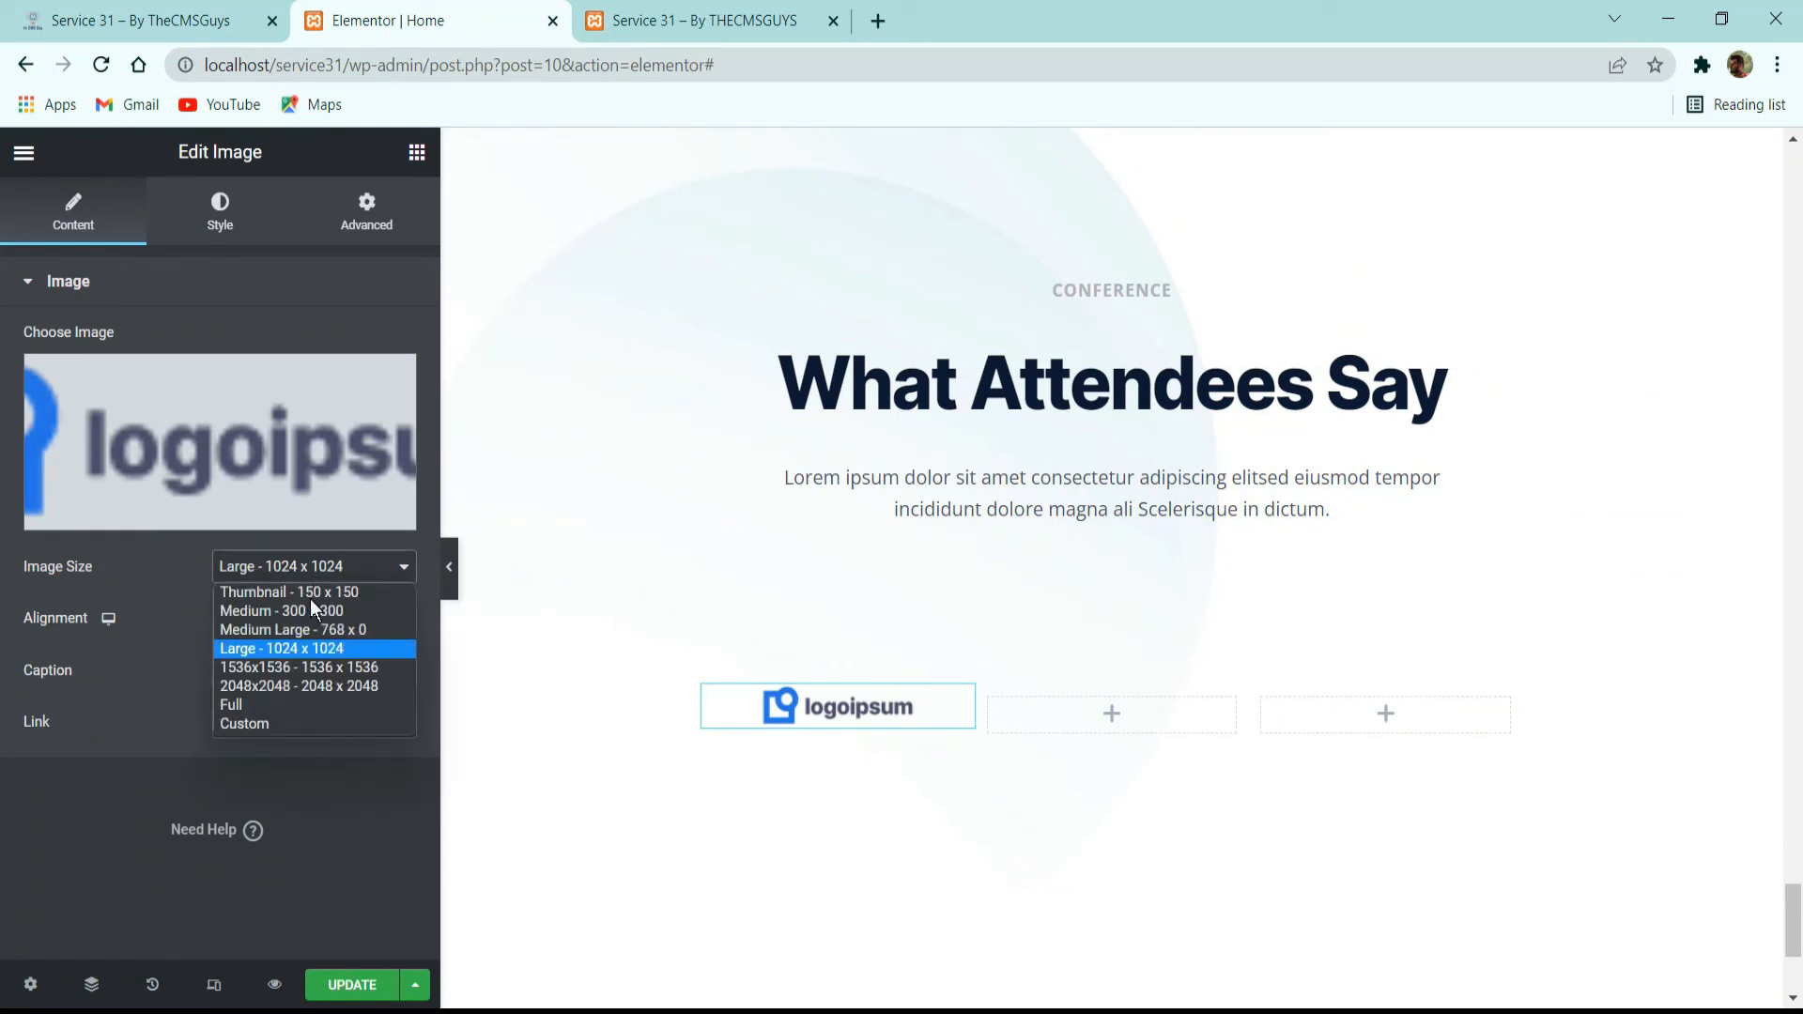
left_click(290, 706)
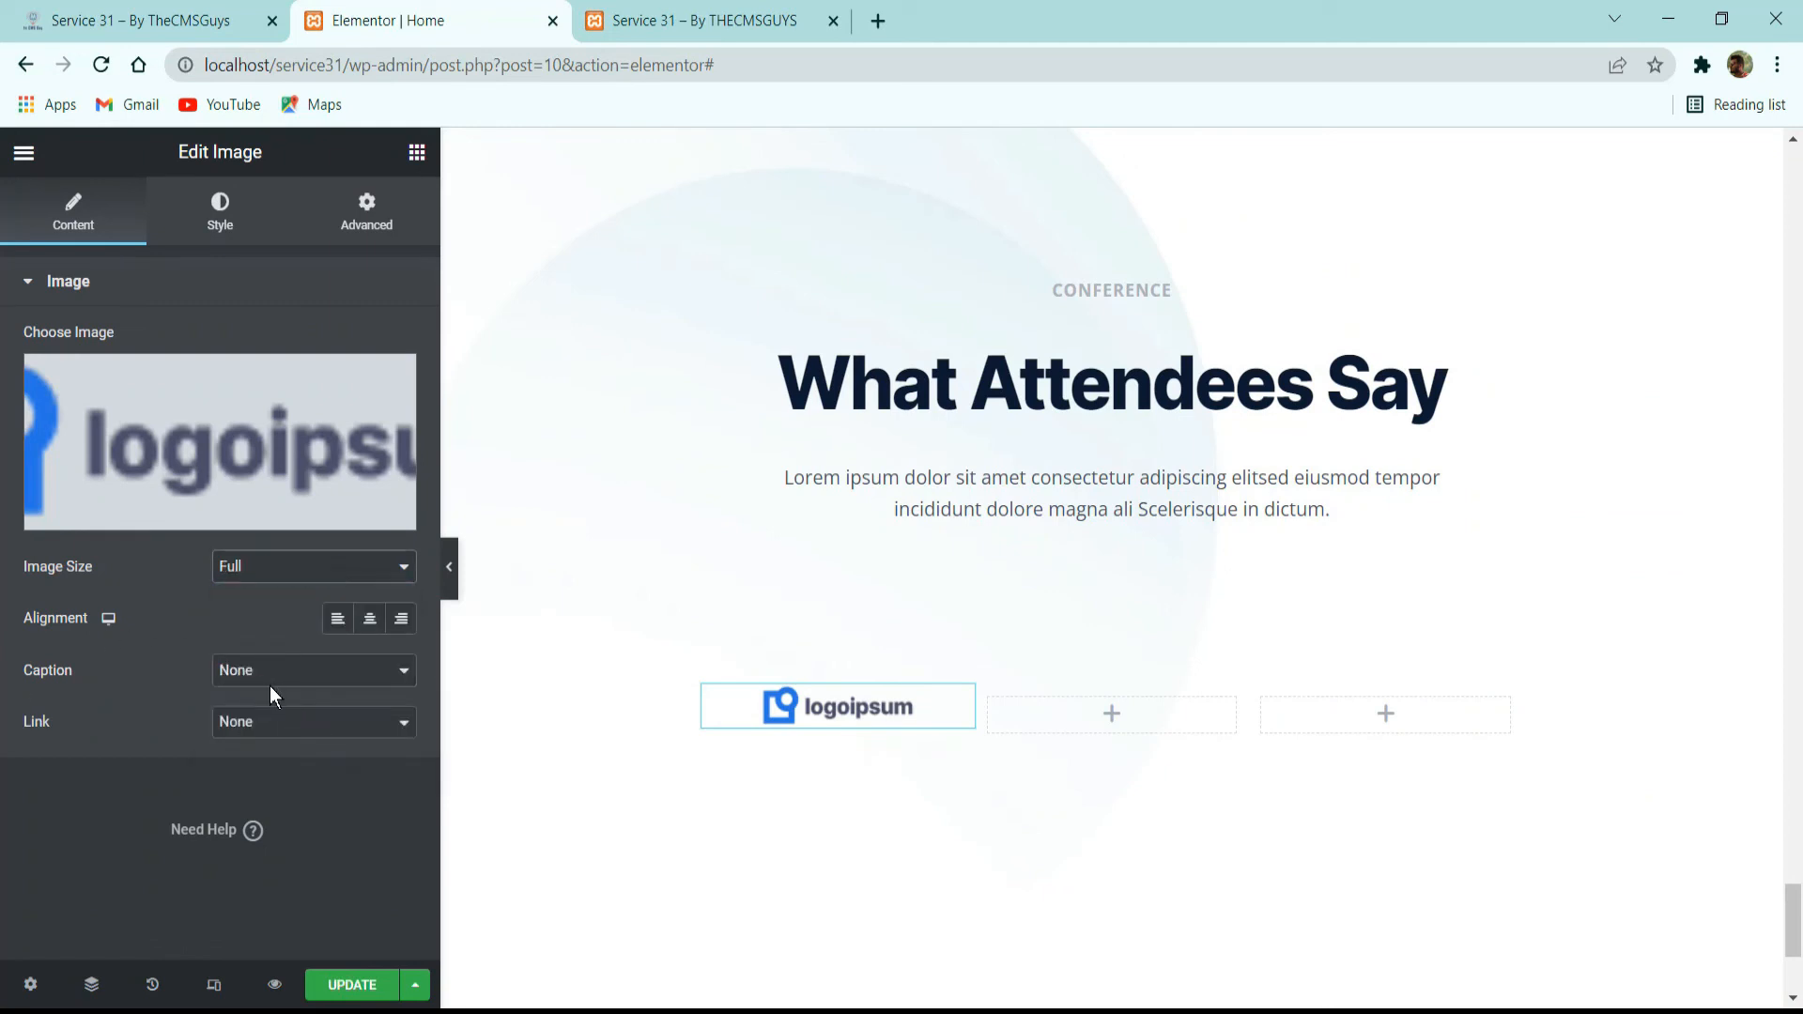
left_click(311, 724)
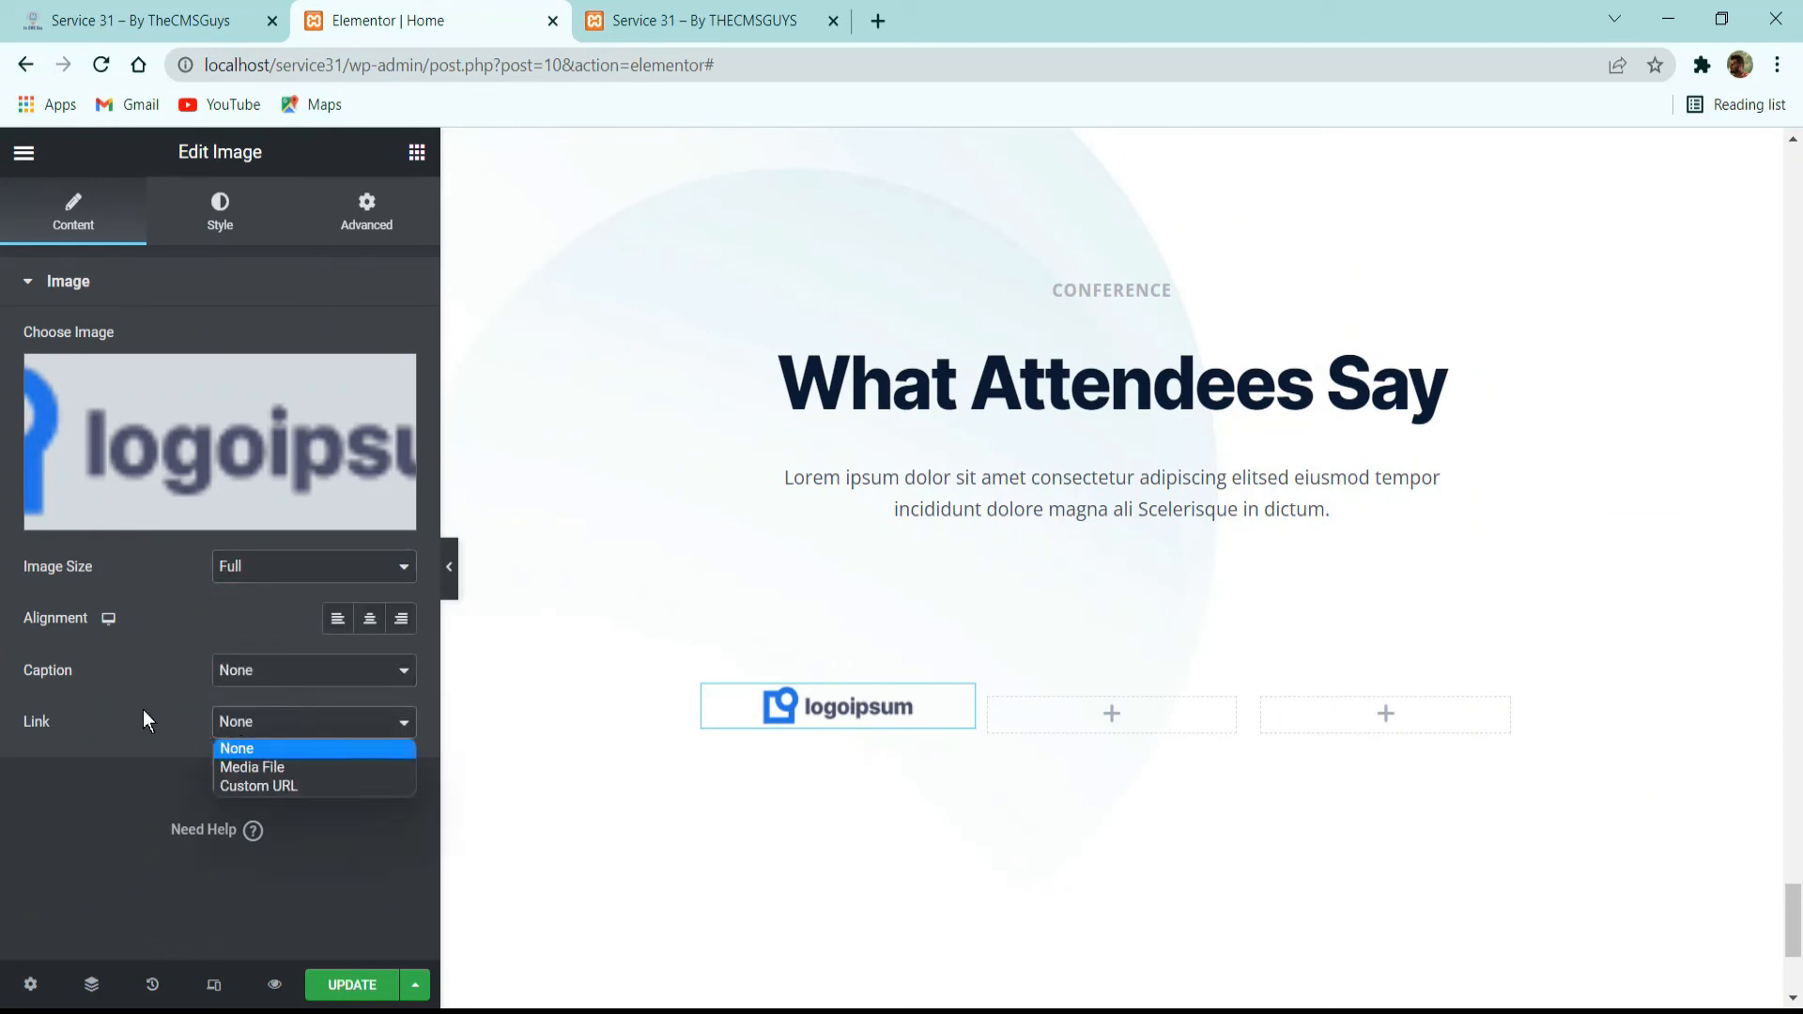
left_click(143, 712)
left_click(290, 725)
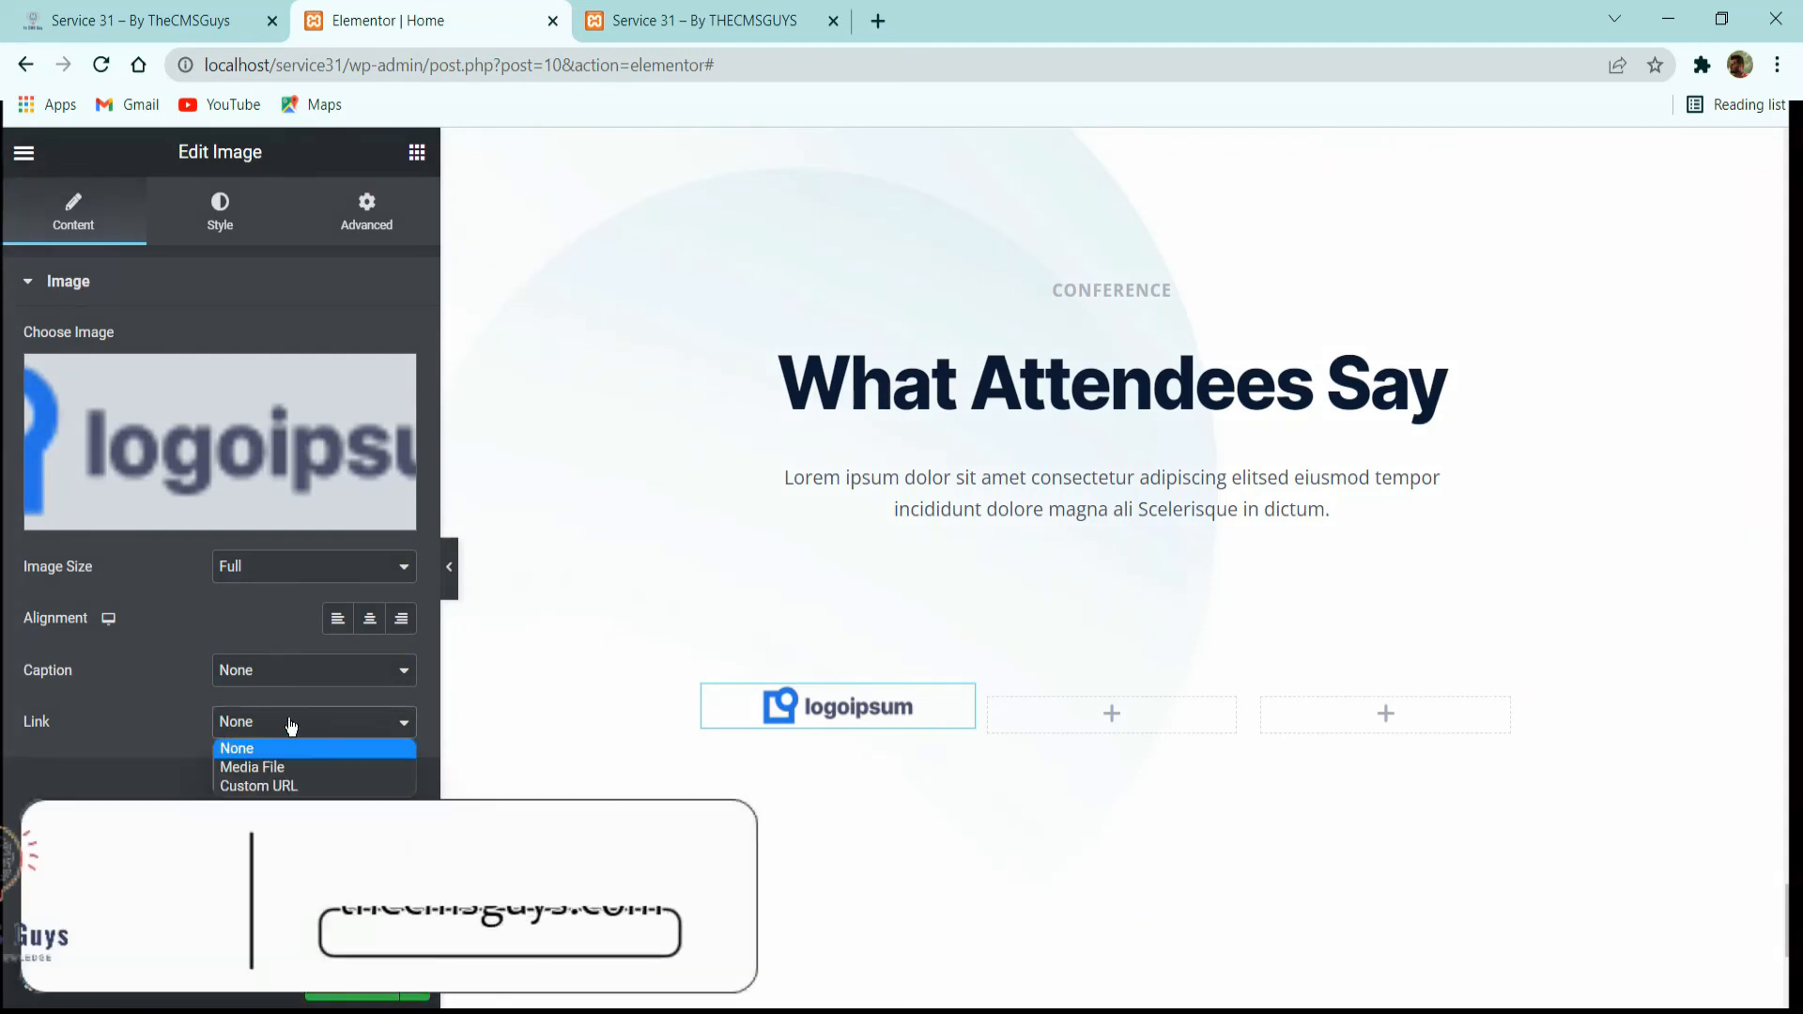
left_click(242, 228)
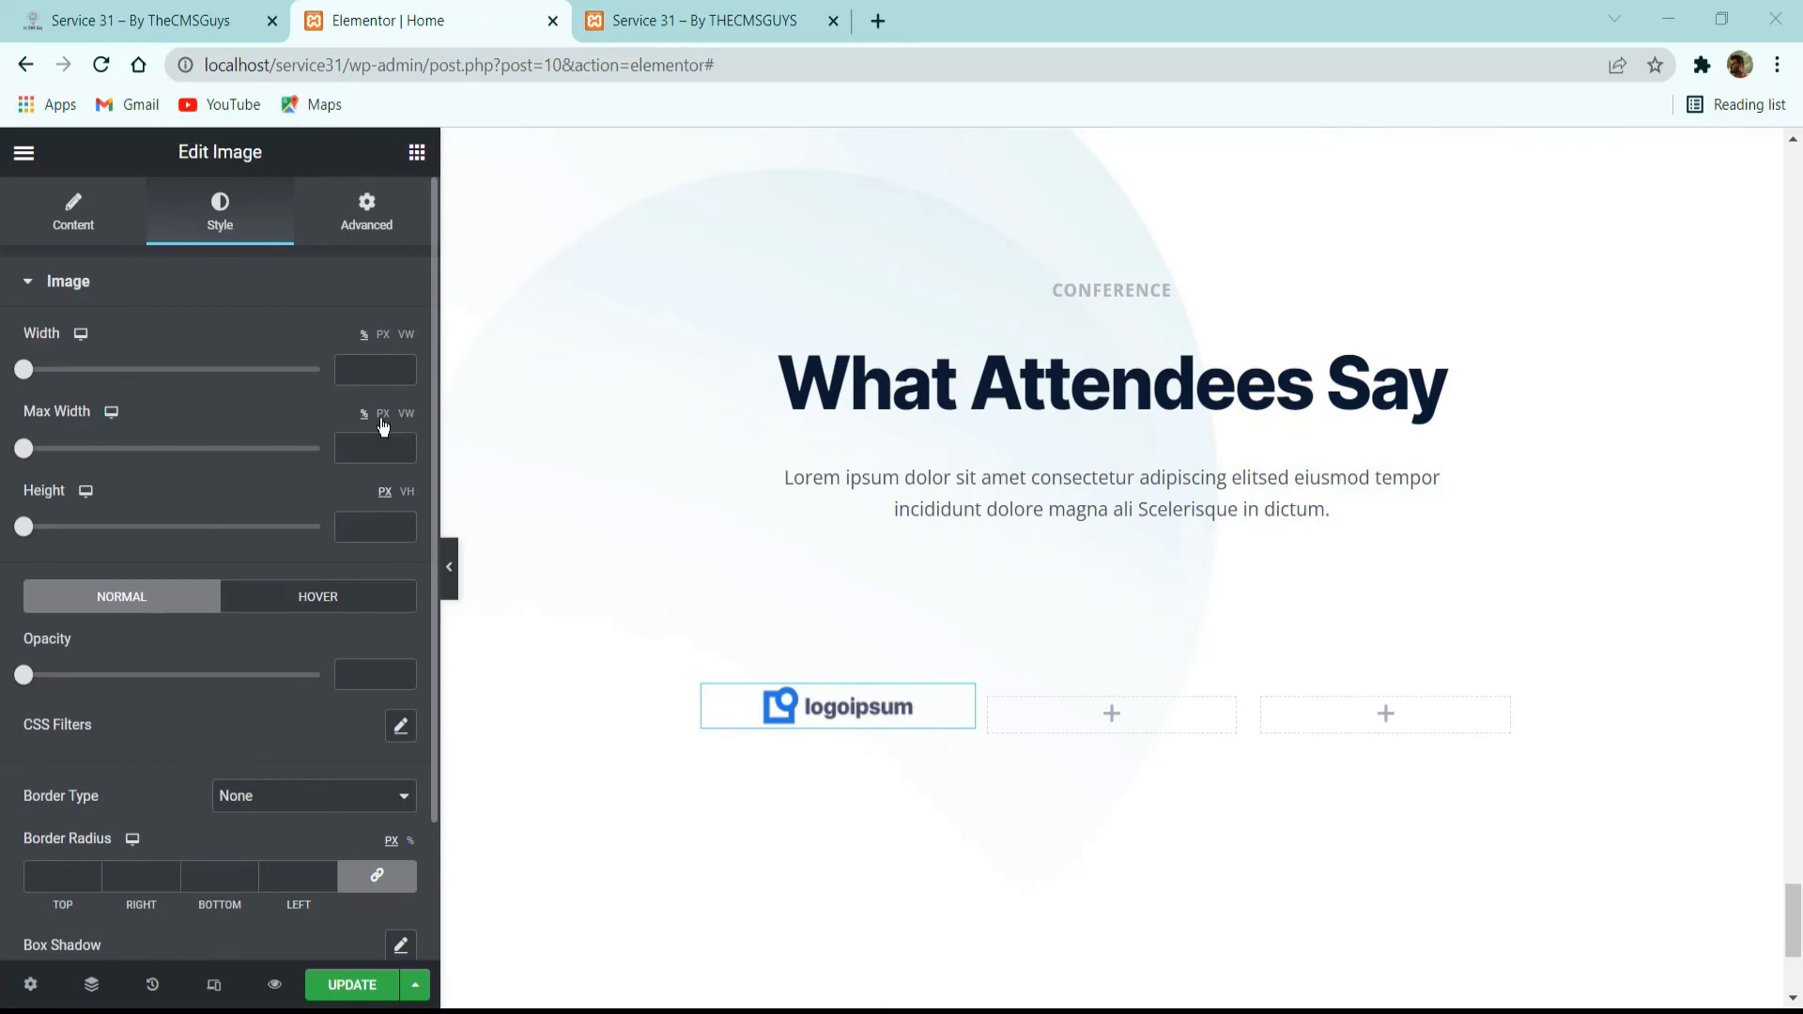
left_click(375, 448)
type("132")
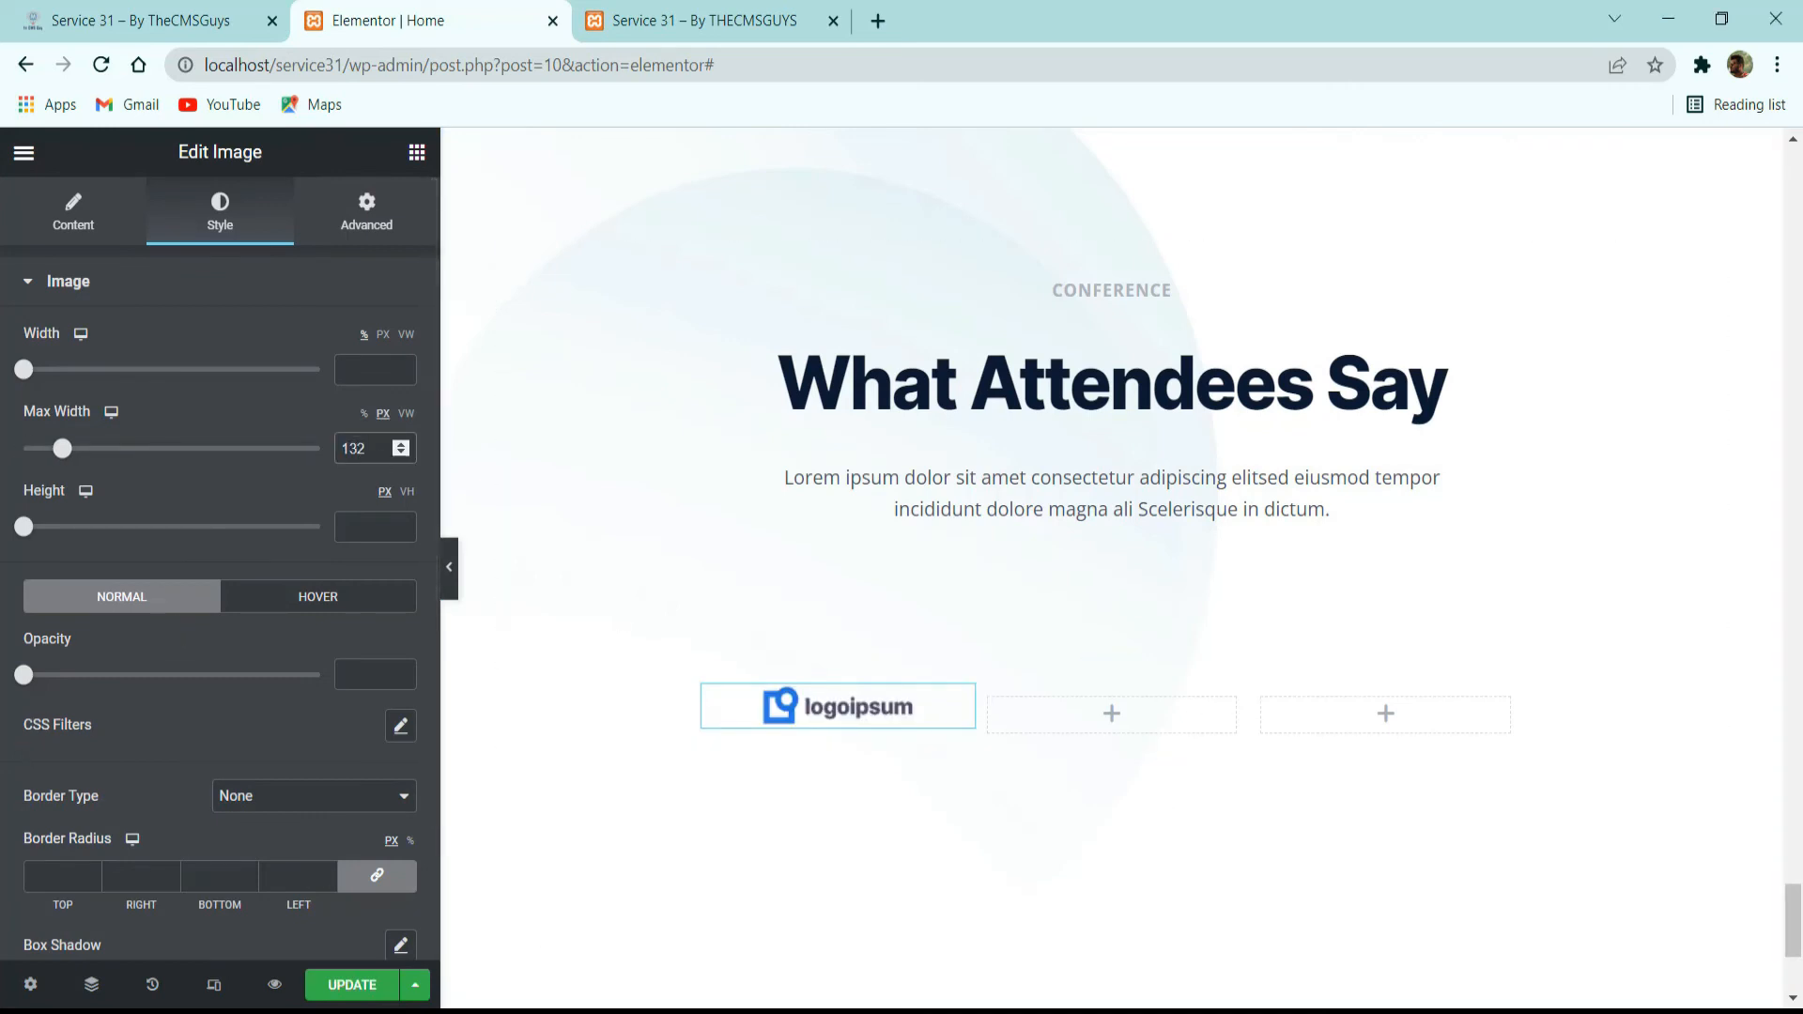
Check the reference's grey logos, then set the logo's normal-state CSS filters to brightness 150, contrast 70 and saturation 0.
scroll(353, 616, "down", 2)
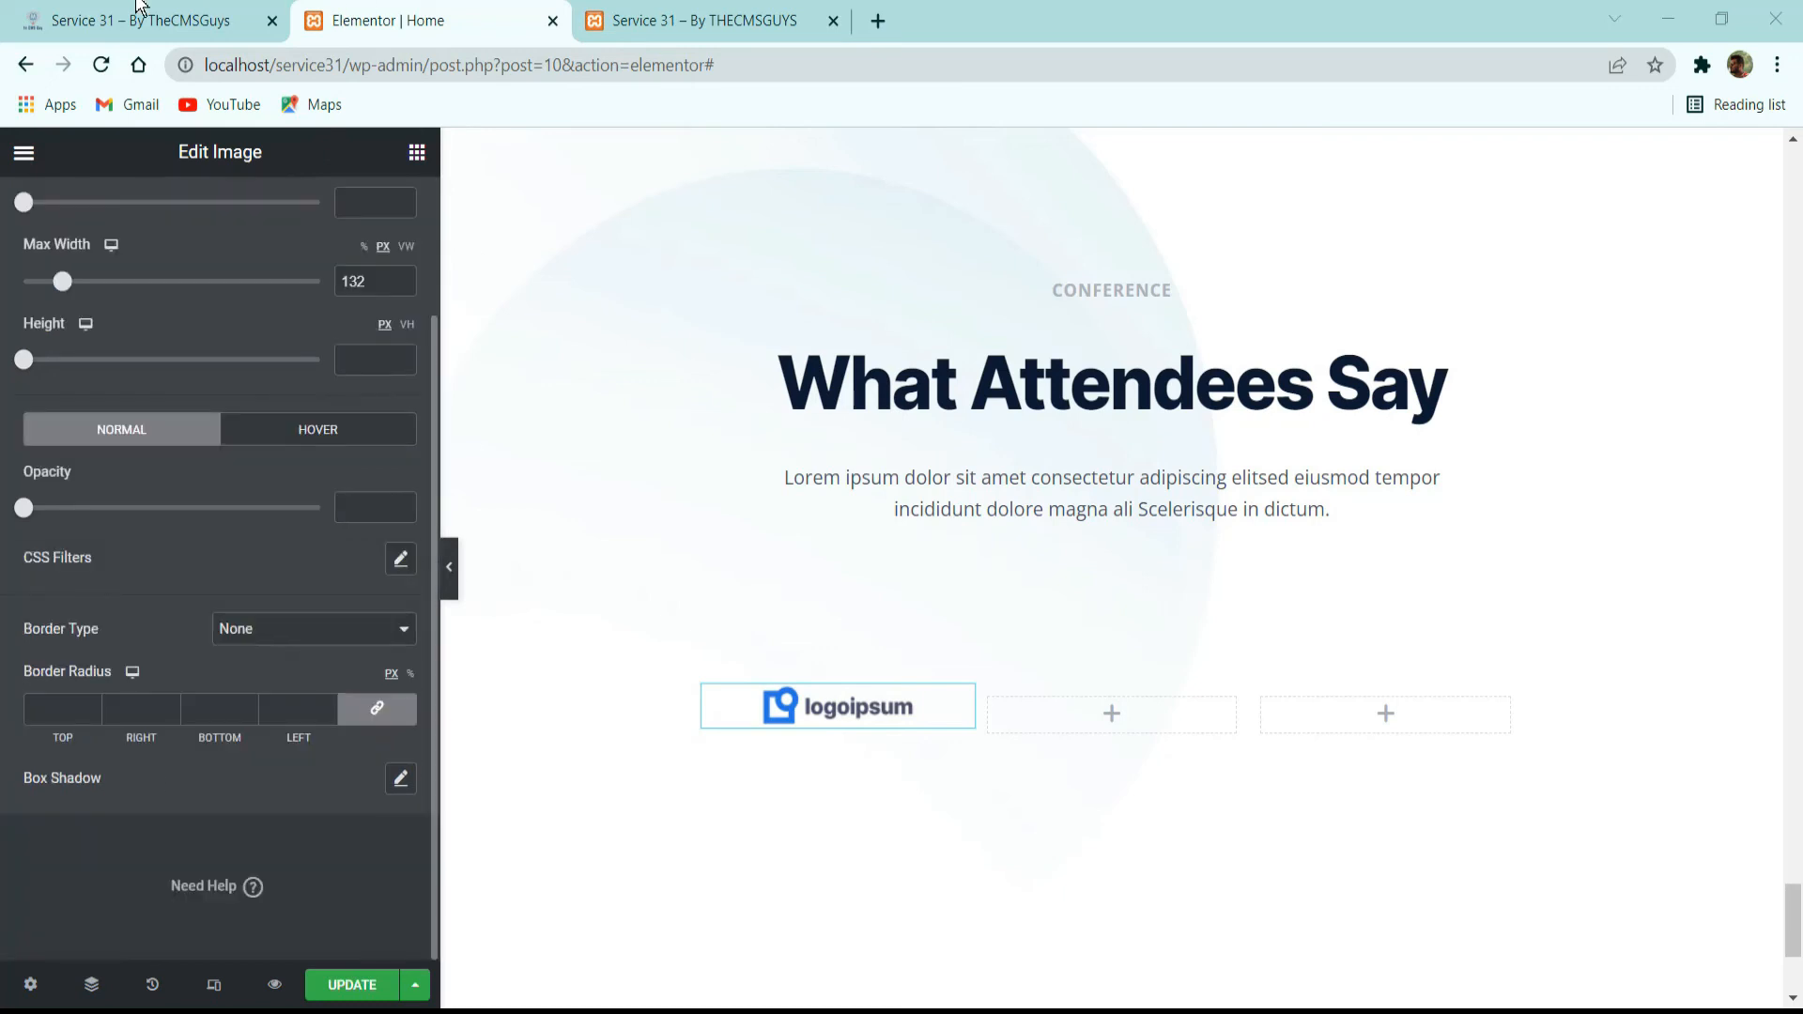
left_click(141, 20)
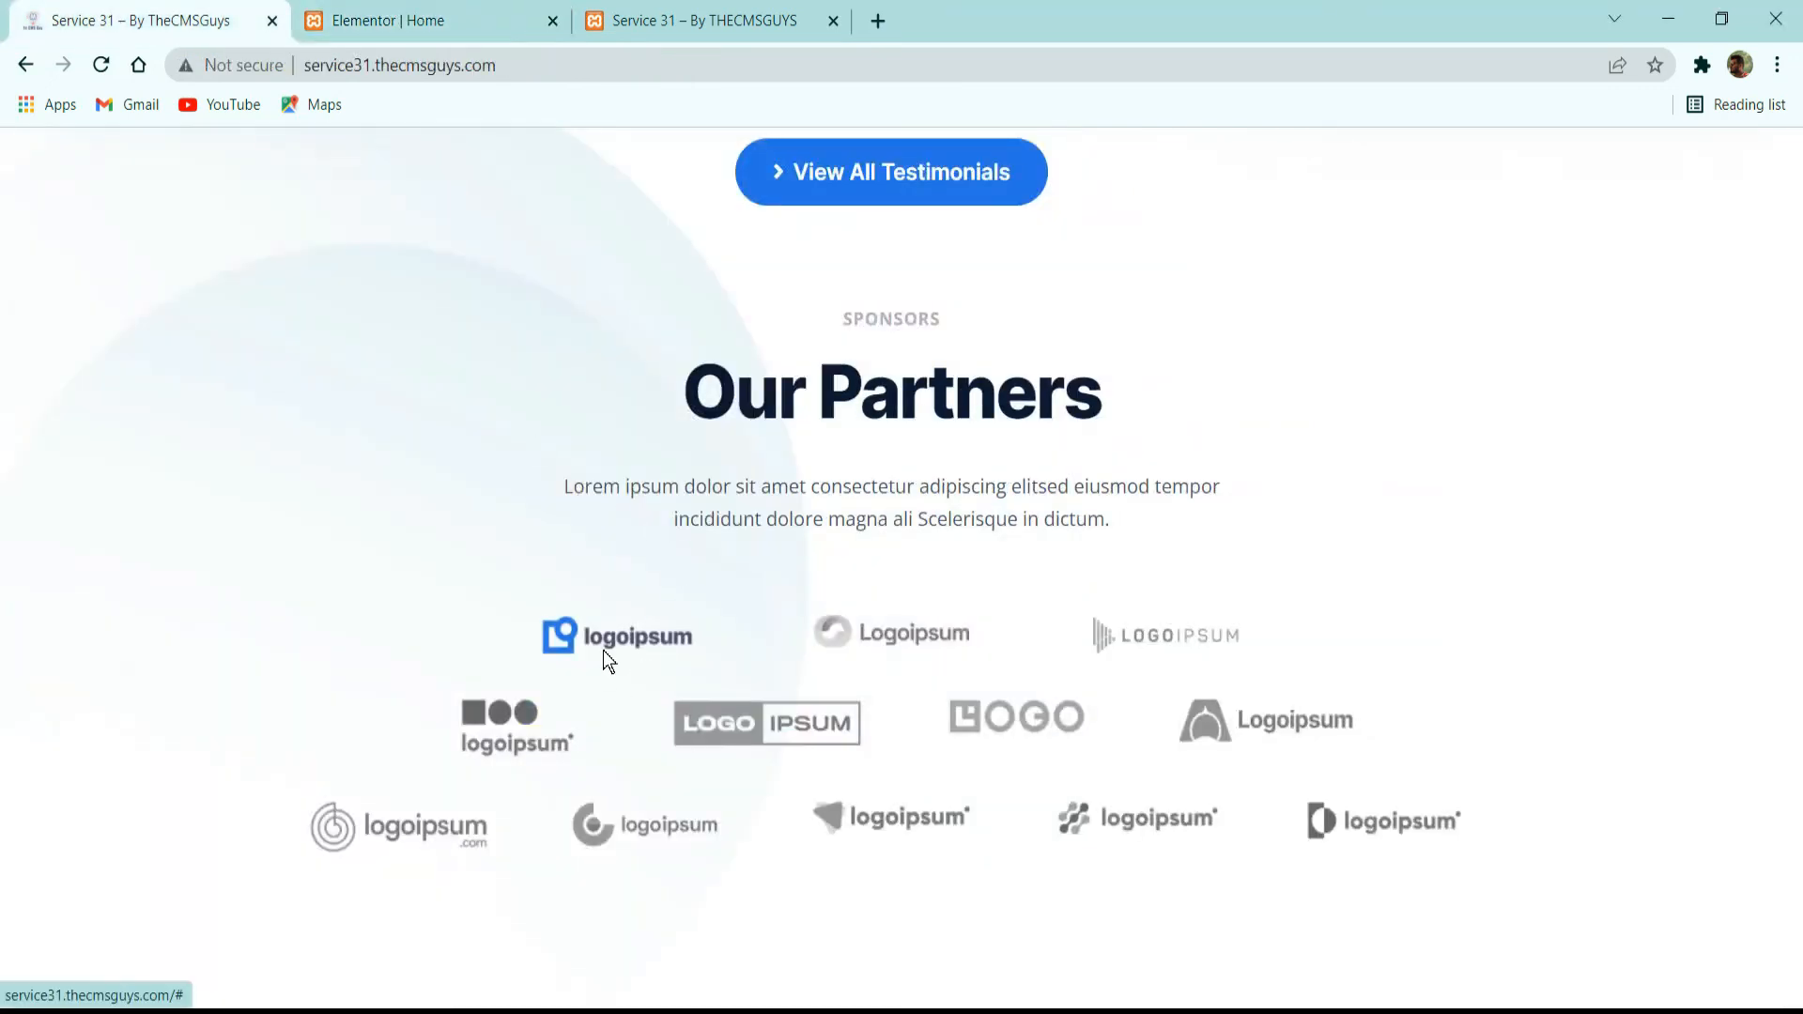
left_click(475, 17)
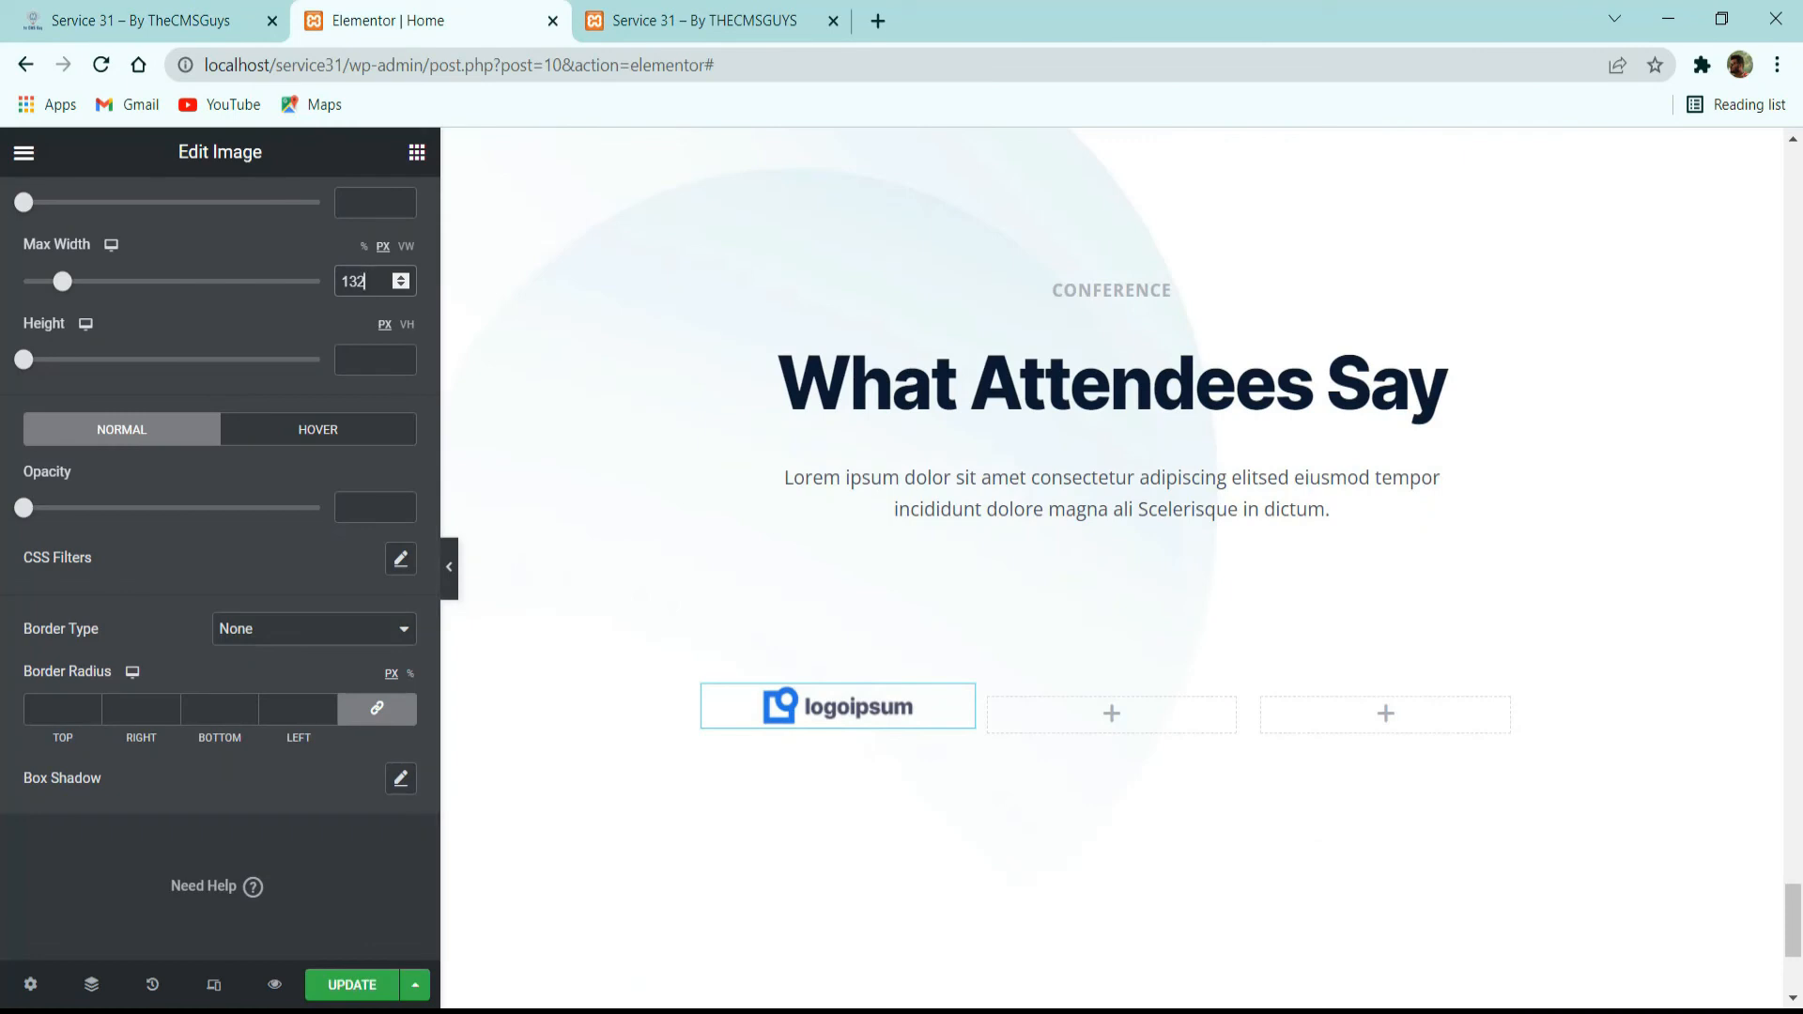
left_click(399, 559)
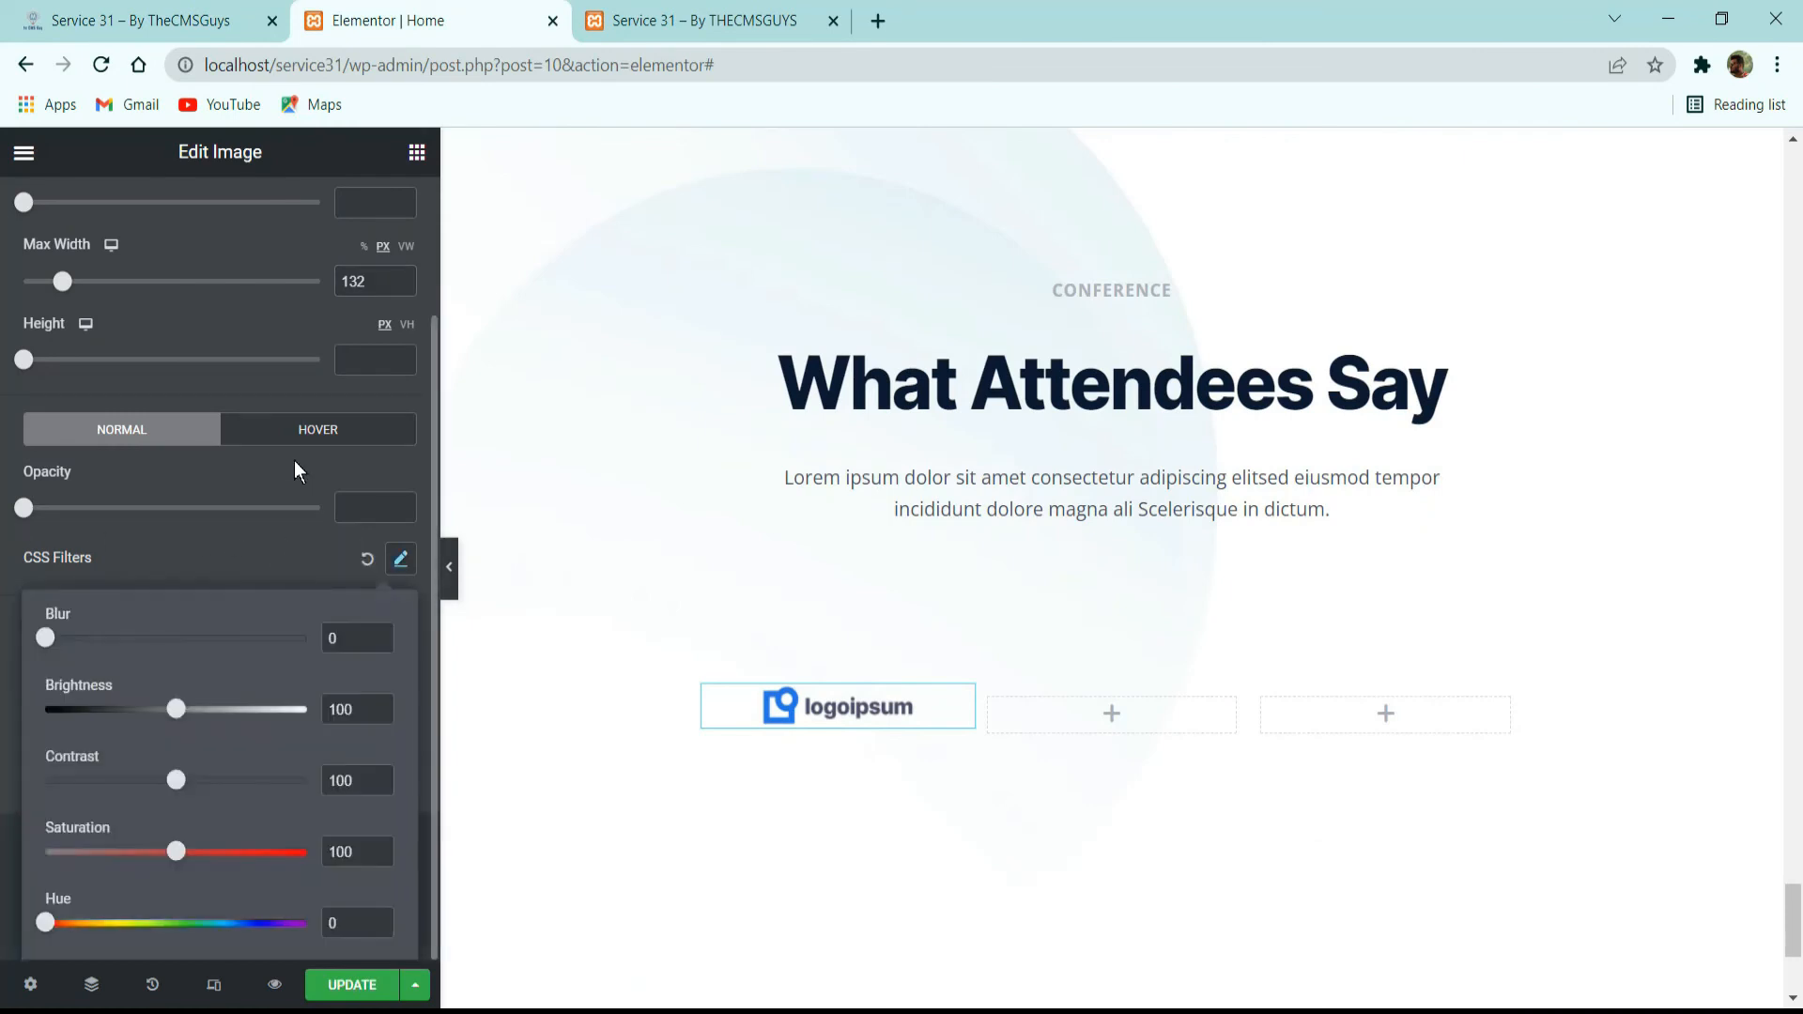
left_click(308, 718)
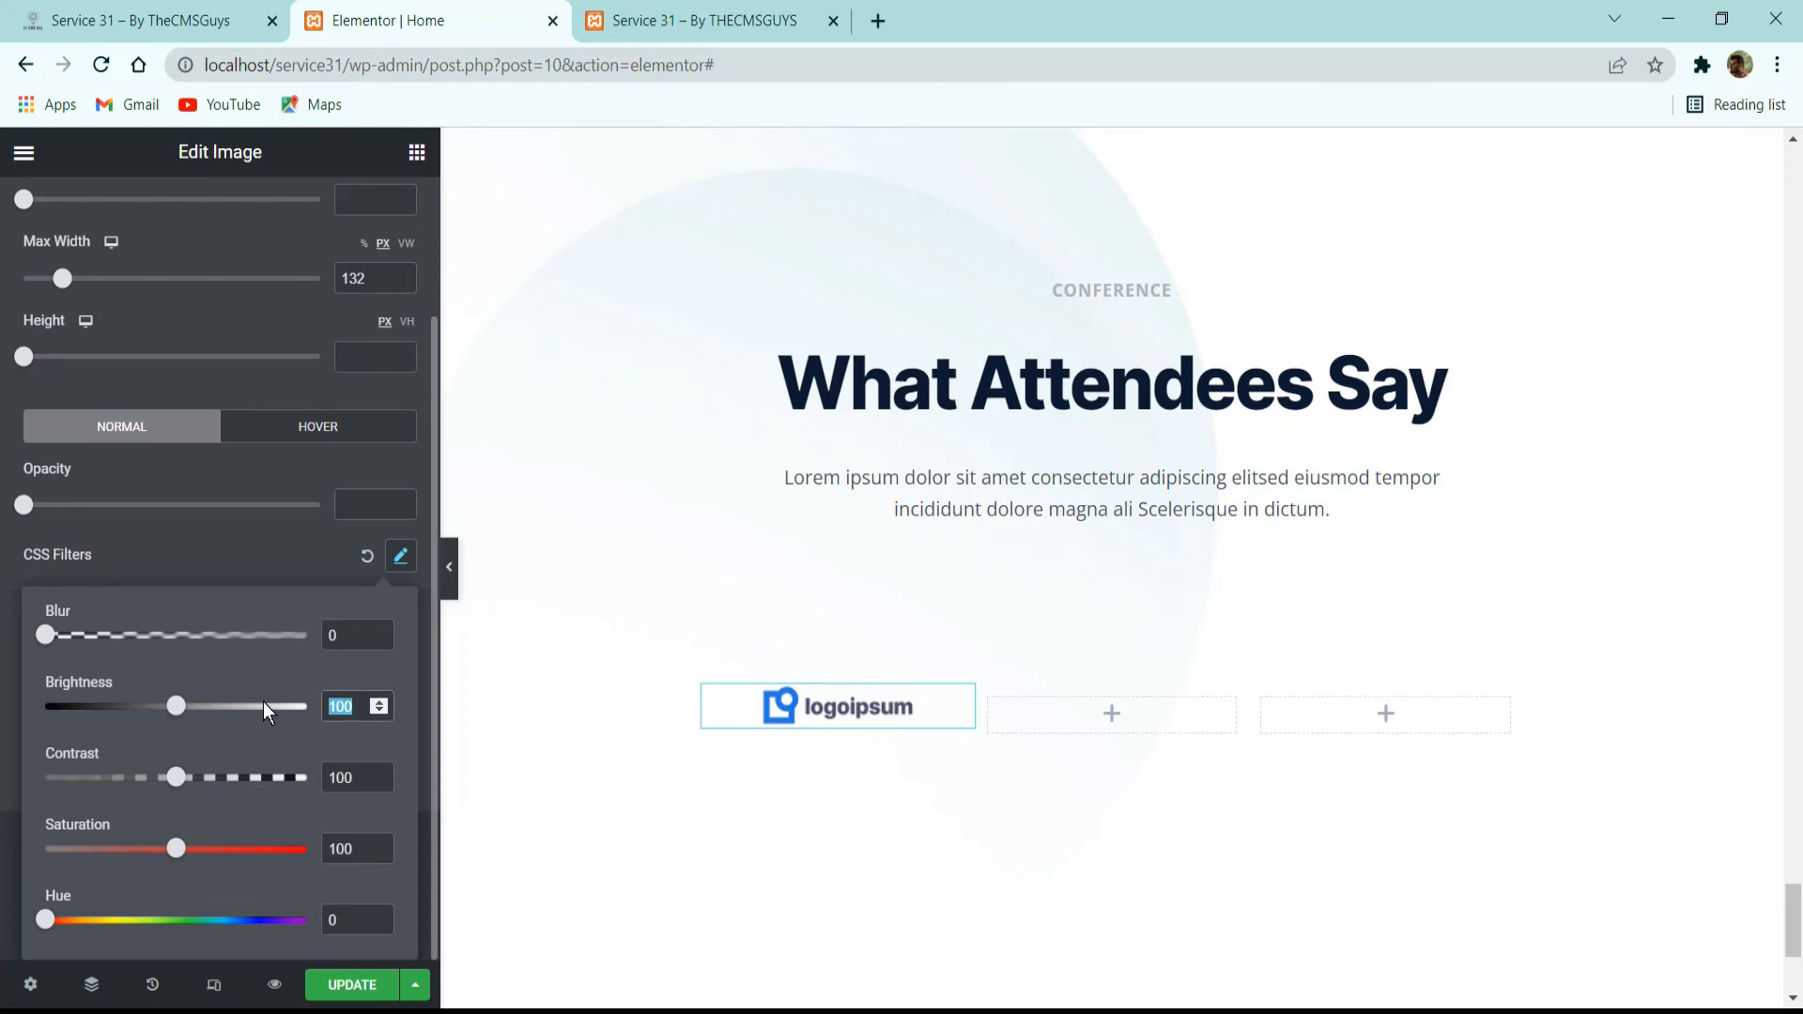
type("150")
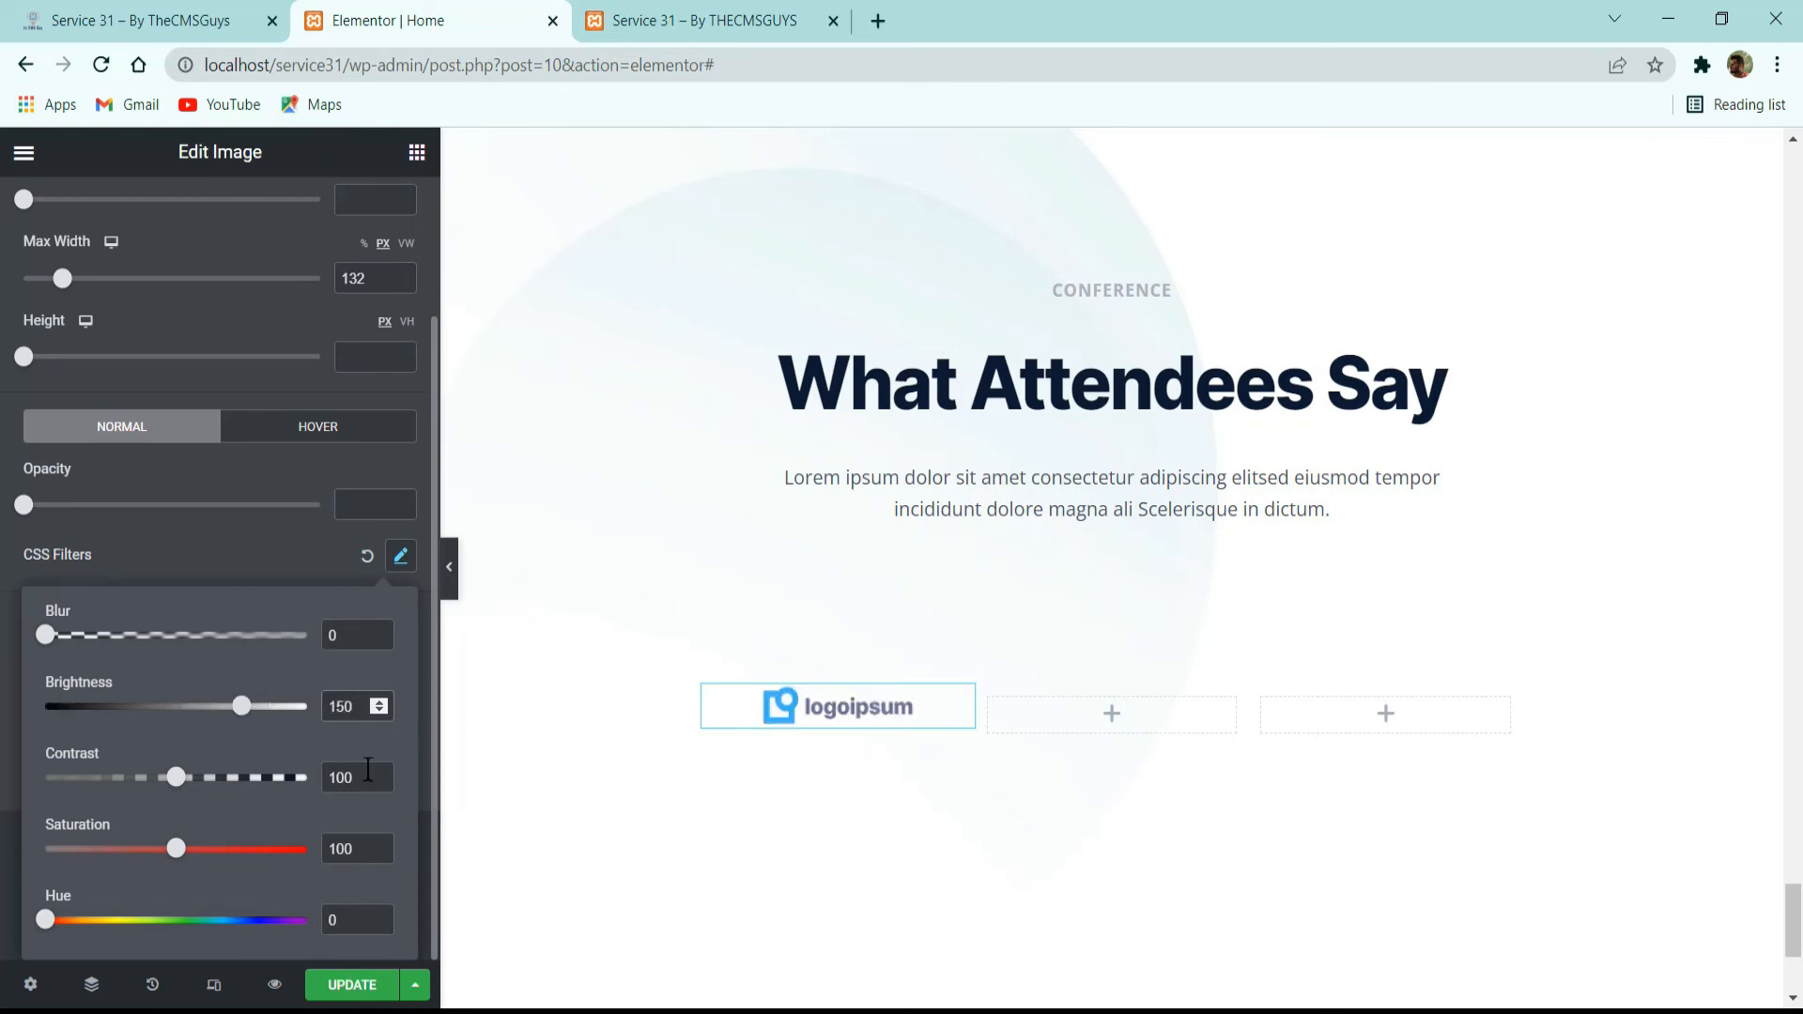
left_click(329, 768)
type("70")
type("0")
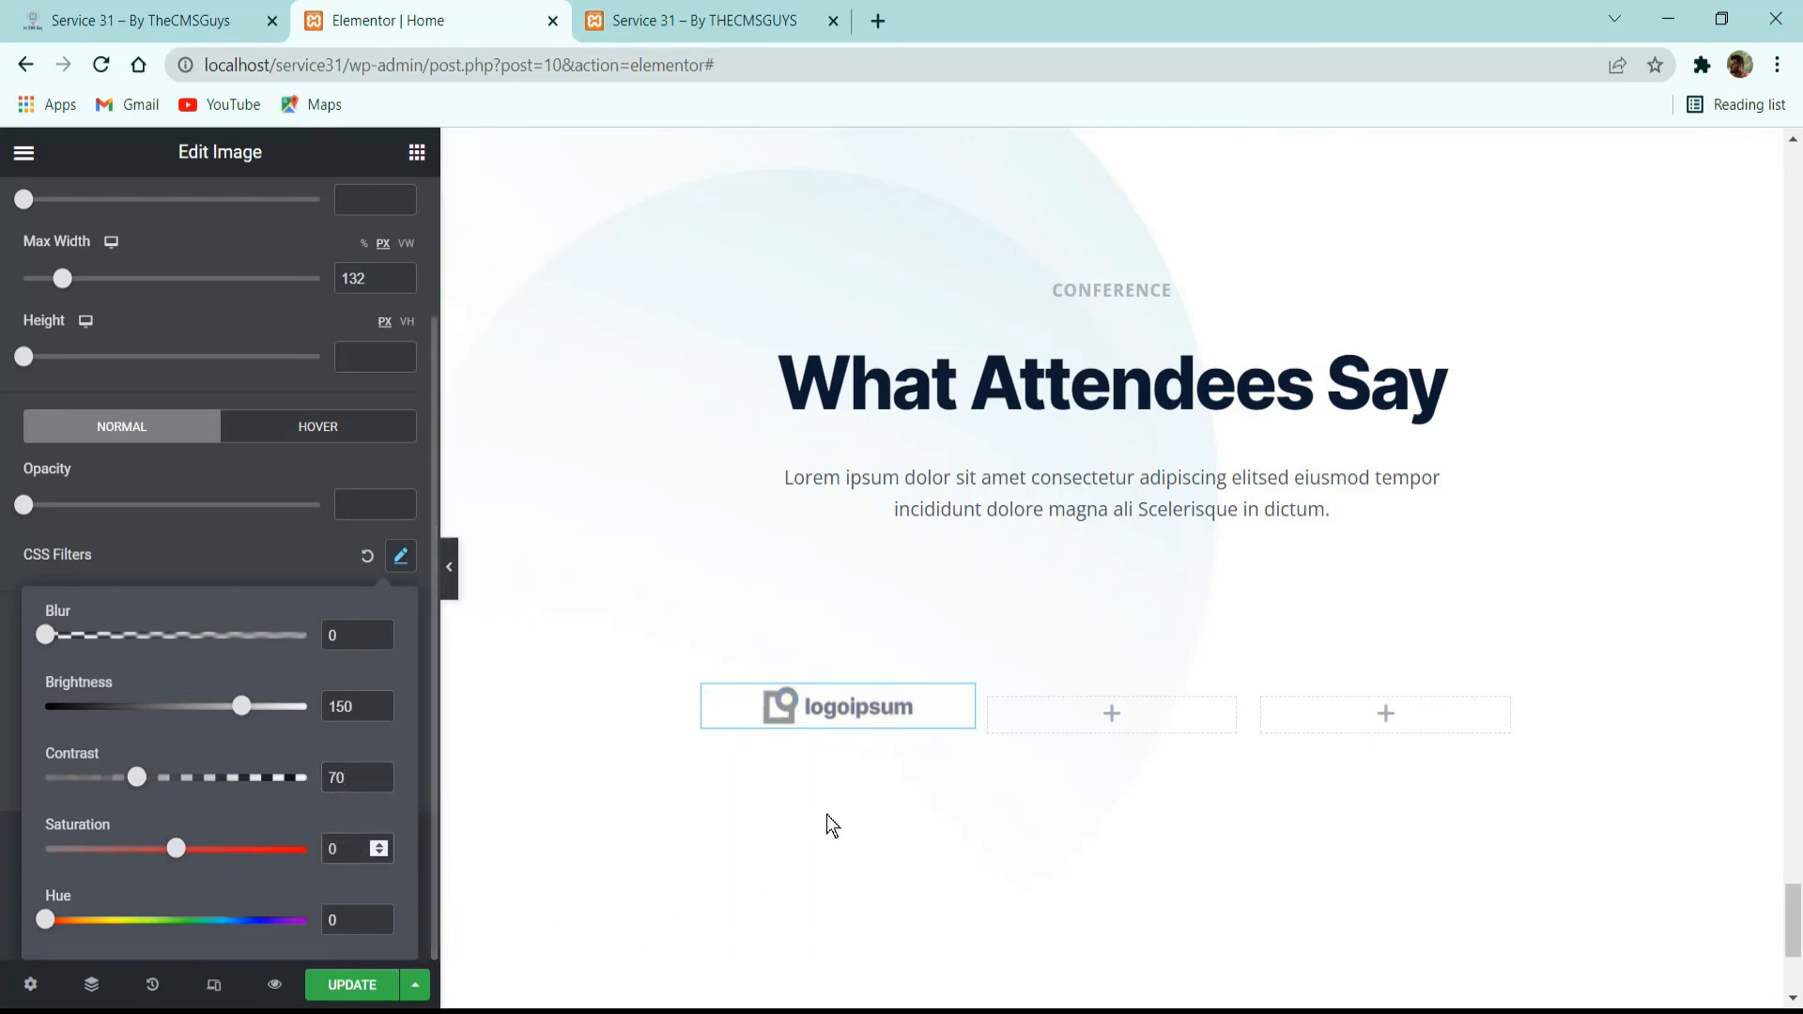
Copy the styled logo image into the inner section's second and third columns.
right_click(832, 707)
left_click(1068, 712)
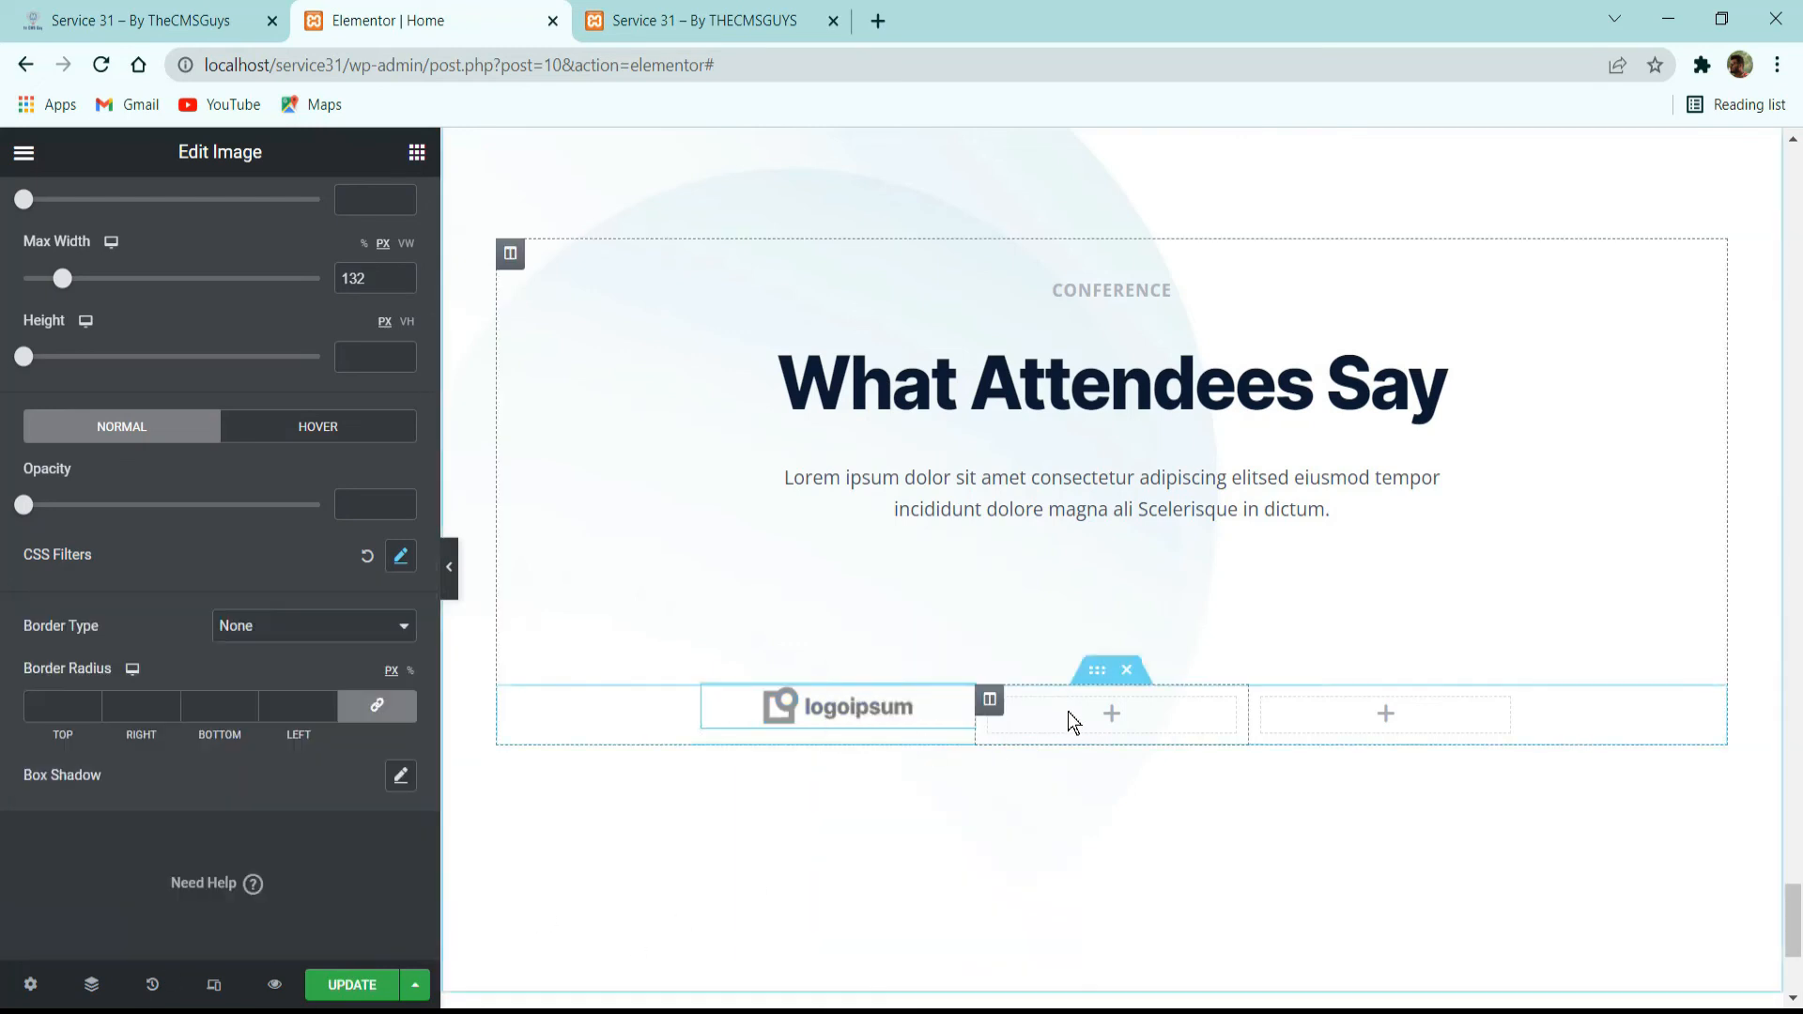
right_click(1090, 746)
left_click(1142, 819)
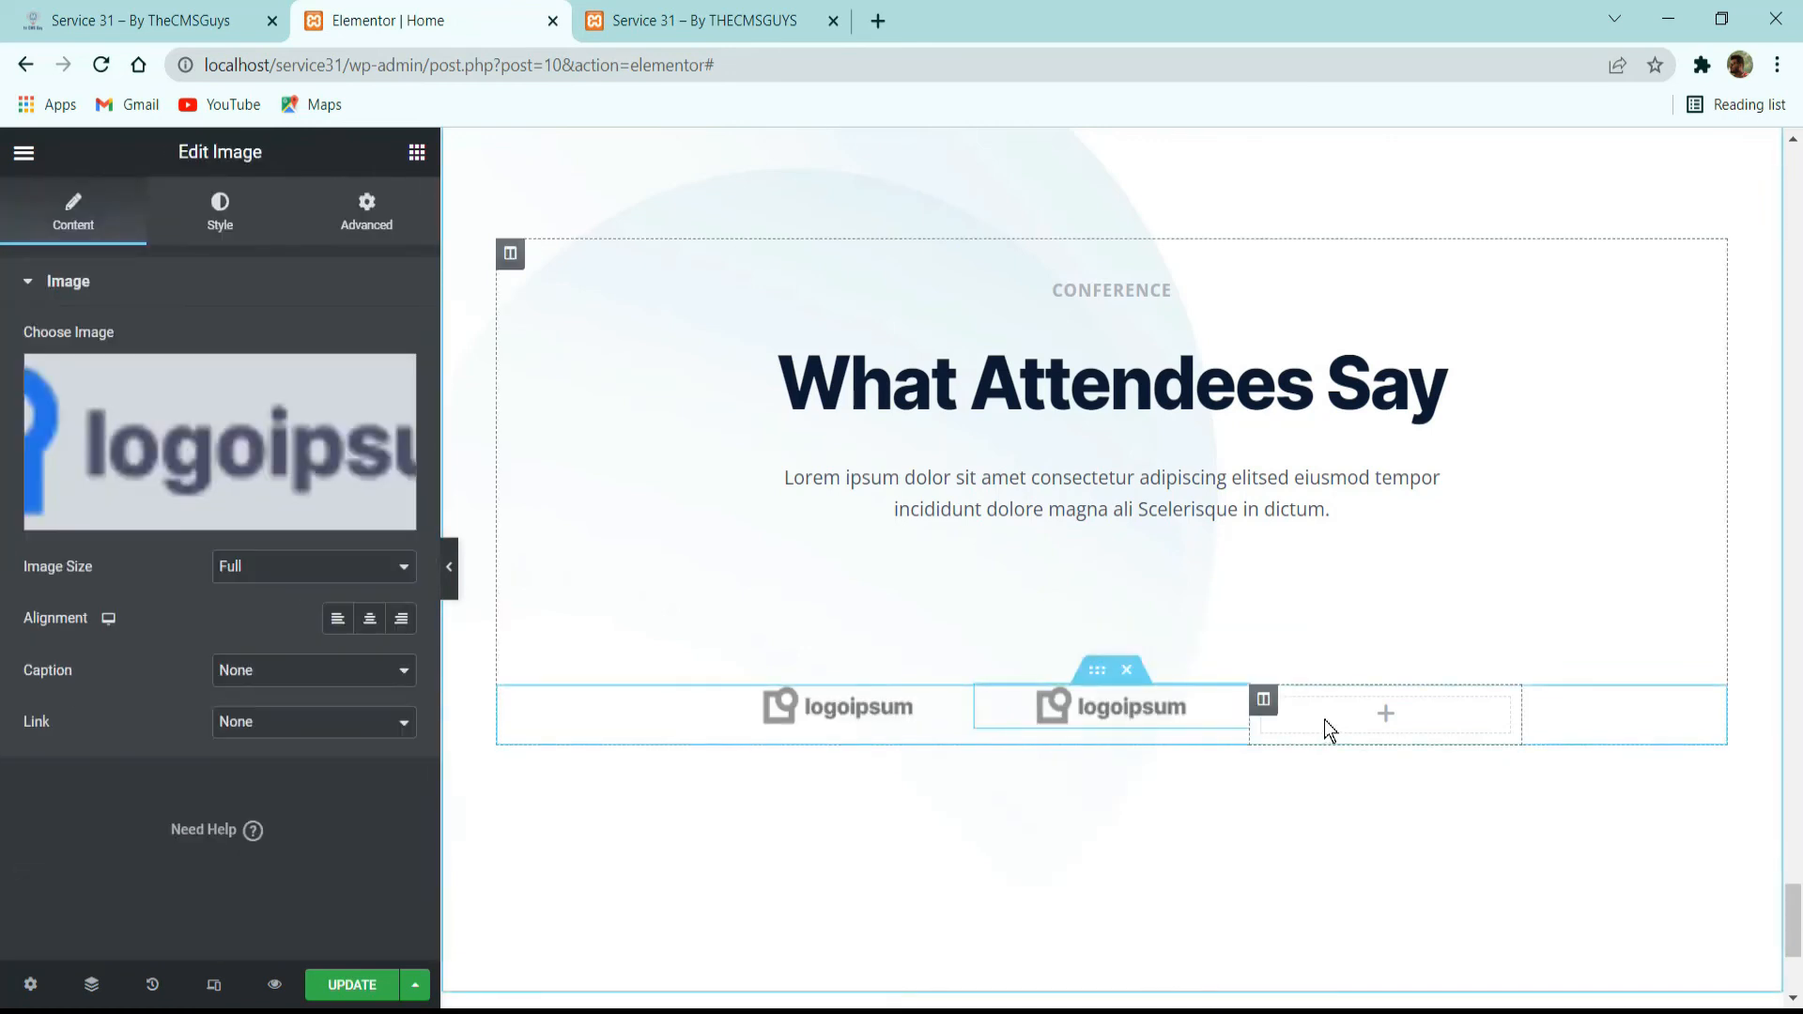
right_click(1324, 719)
left_click(1400, 825)
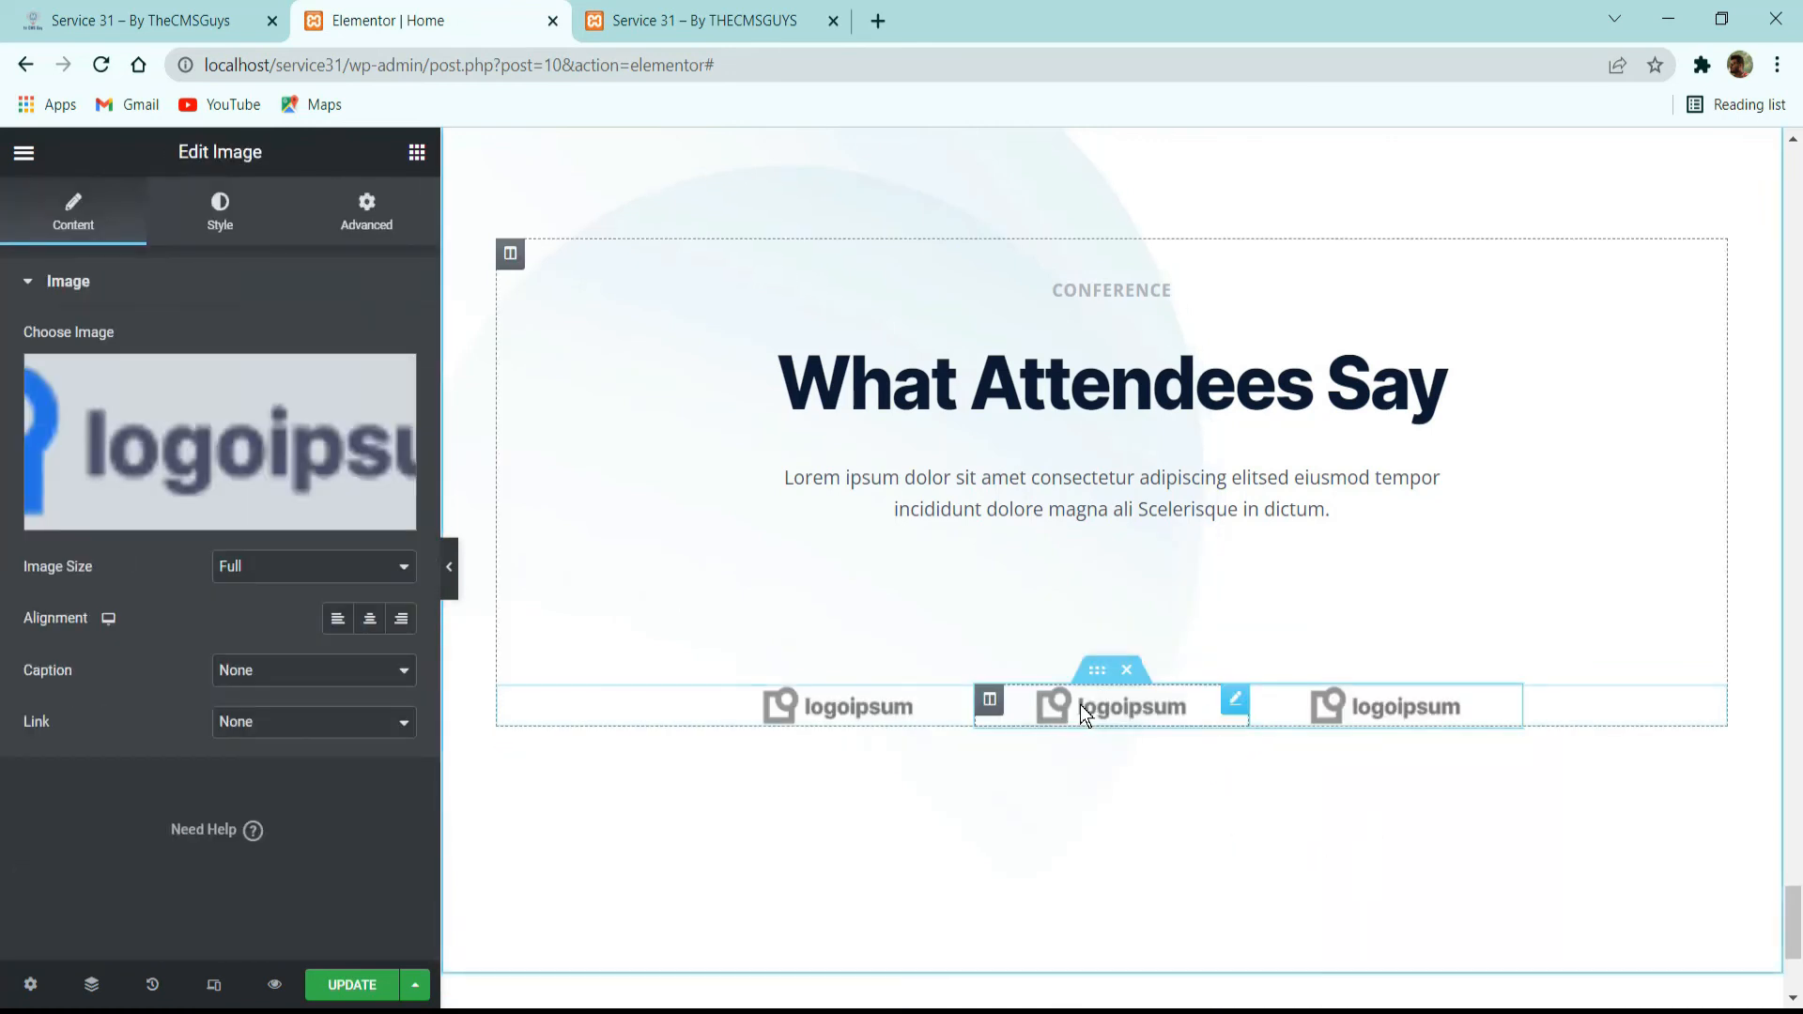
Enable CSS filters for the first logo's hover state with the default values.
left_click(876, 704)
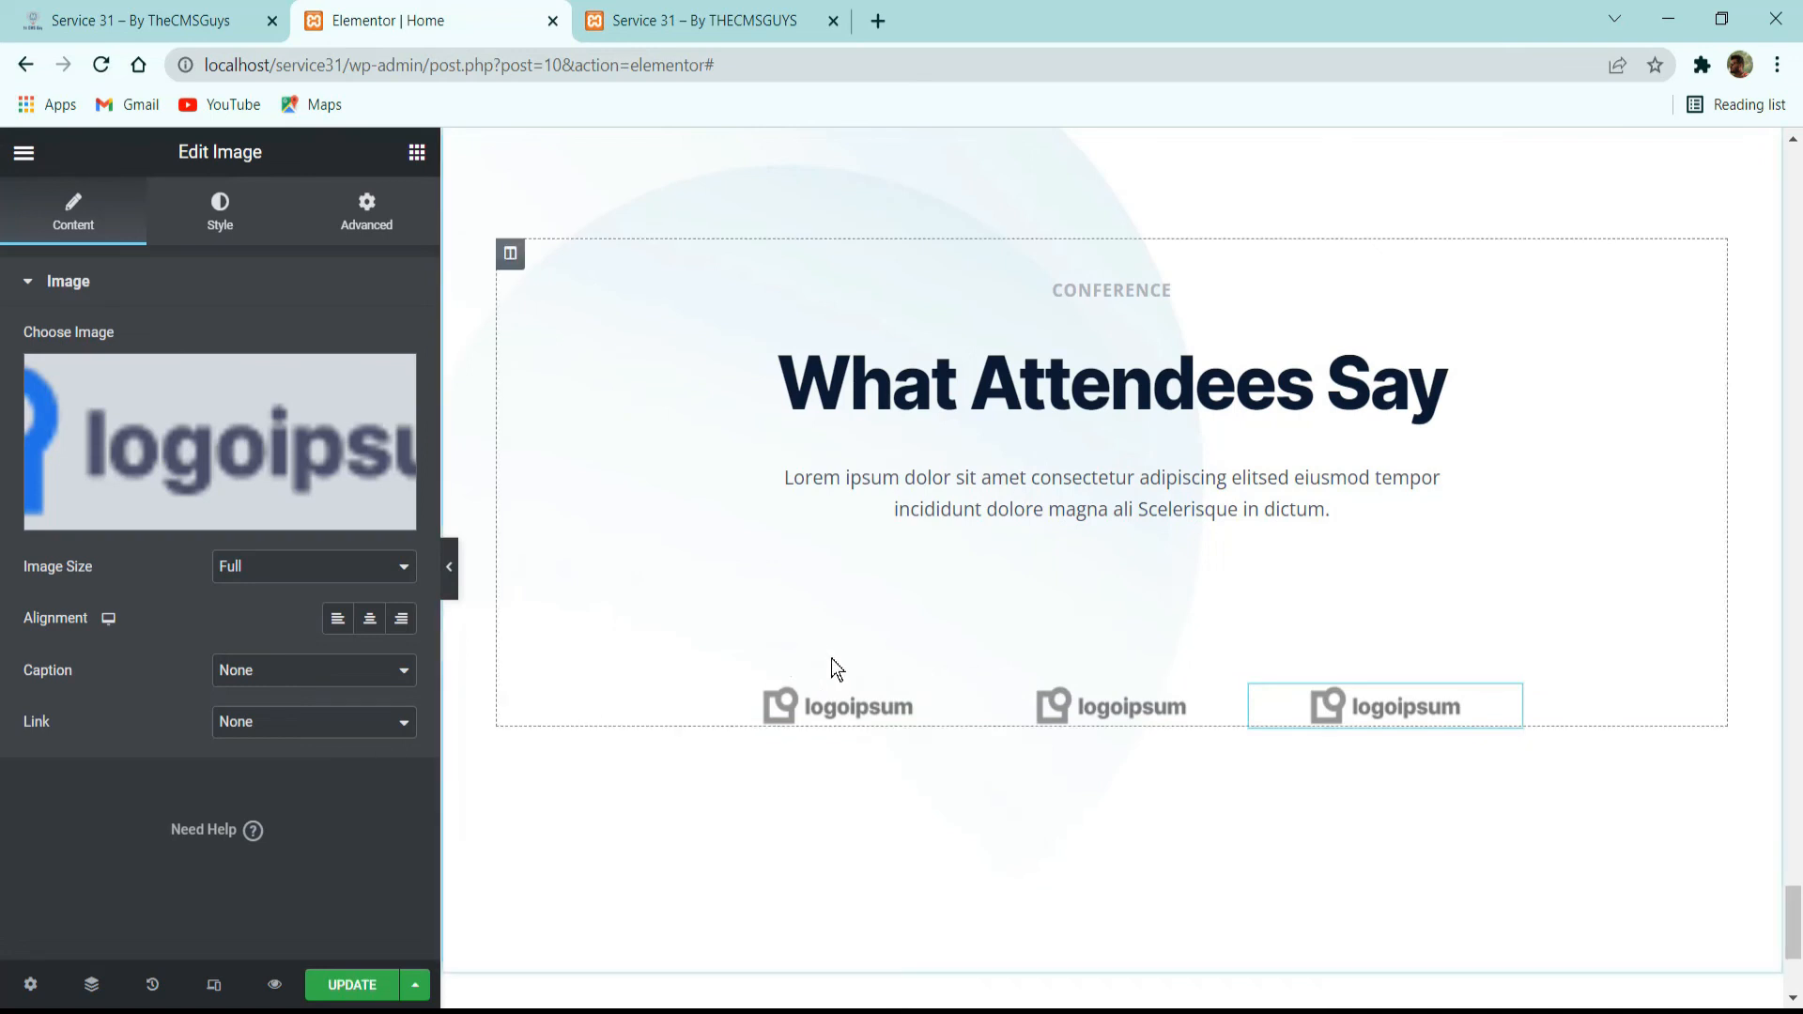
left_click(210, 222)
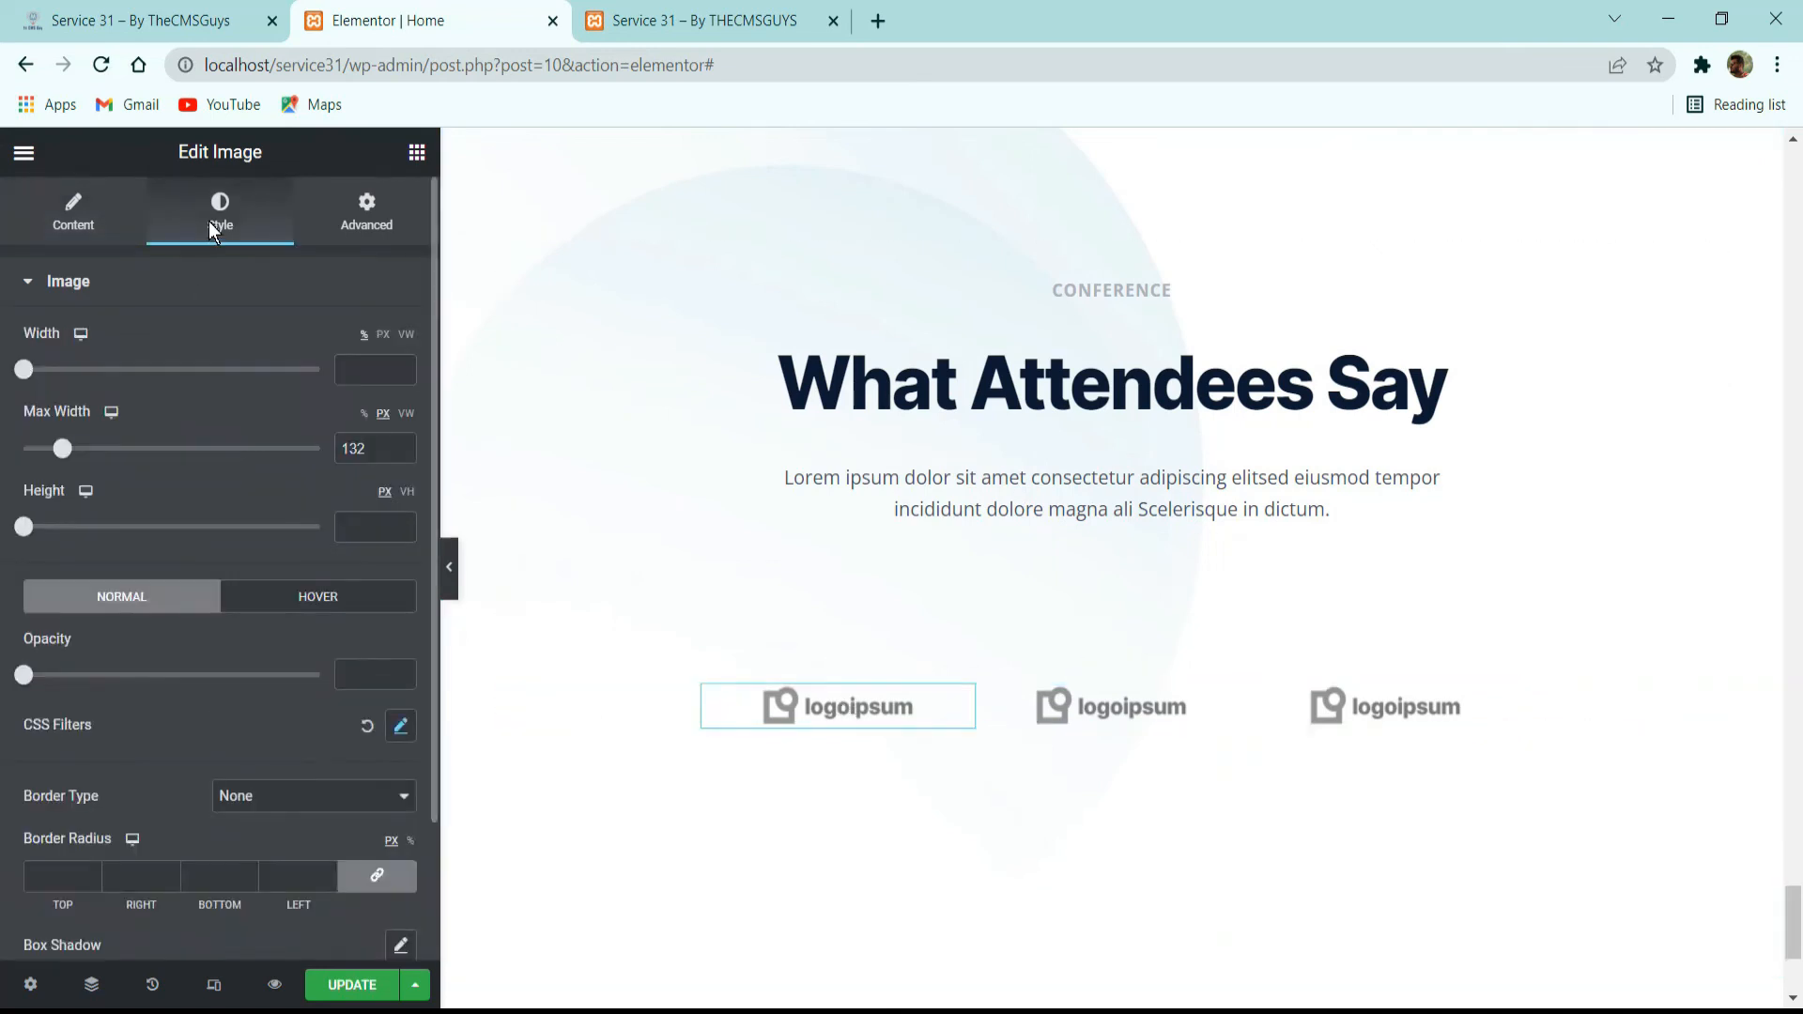
left_click(340, 601)
left_click(399, 727)
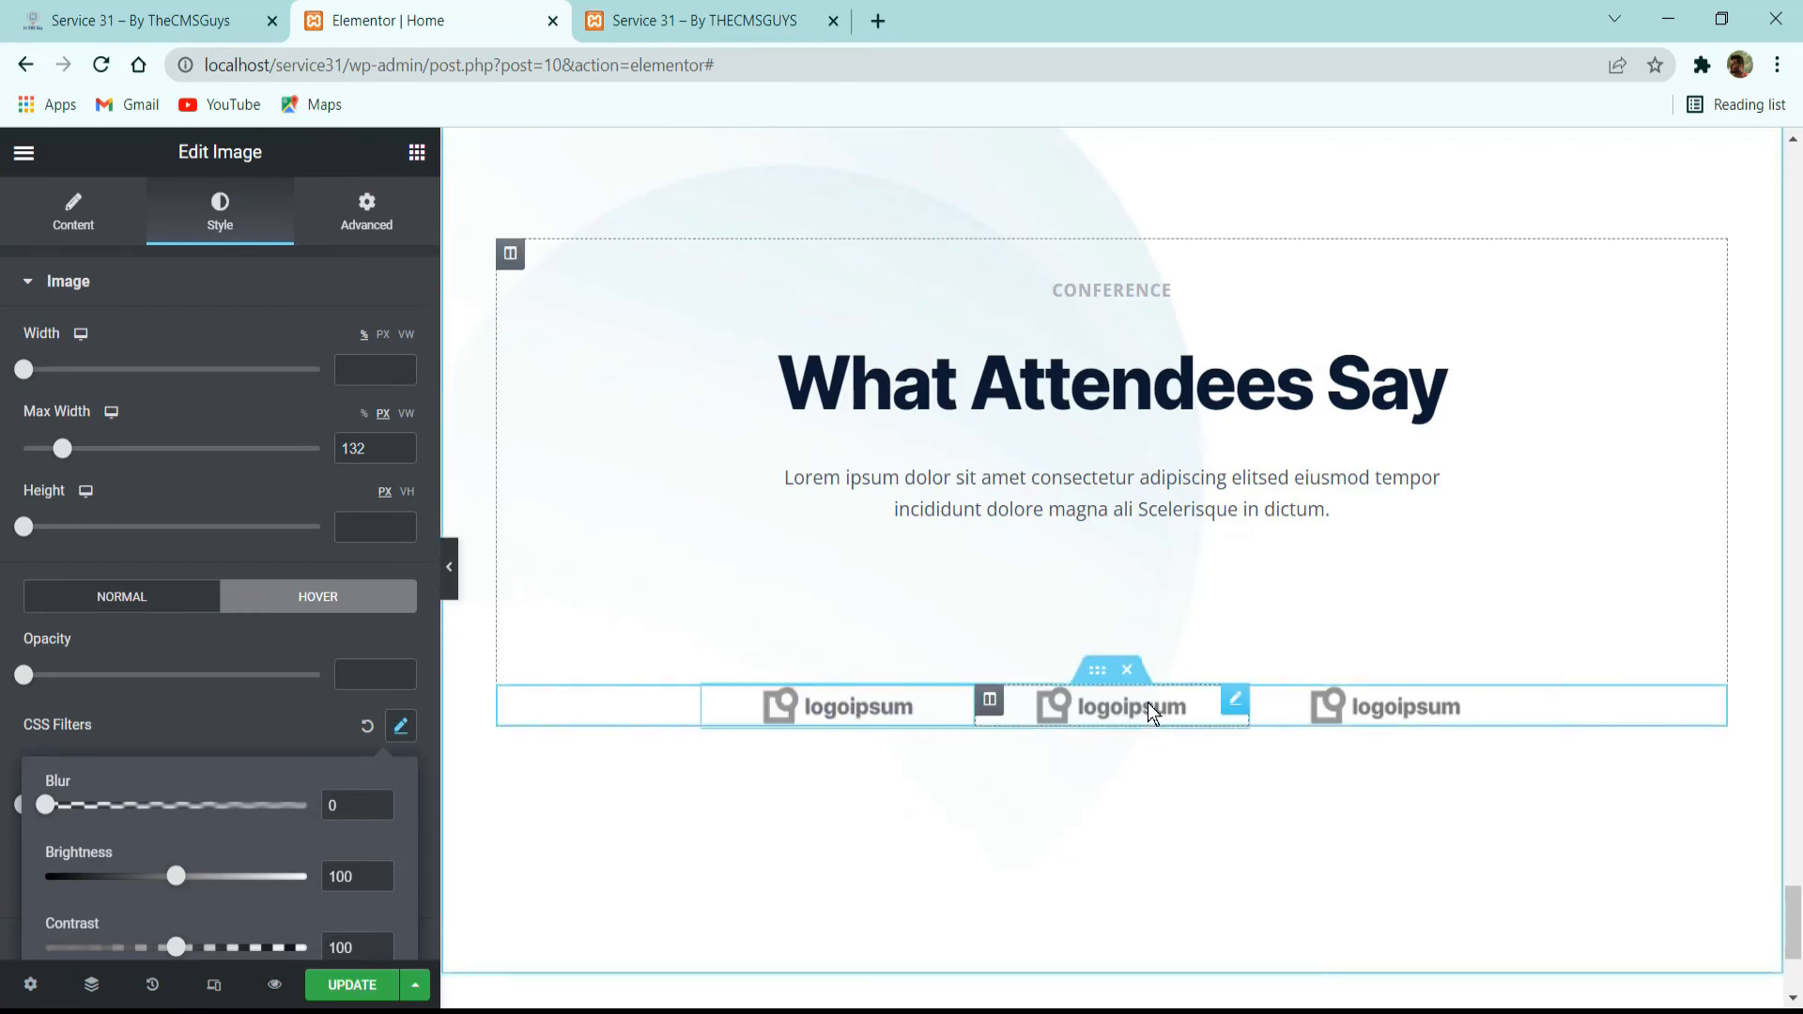
Copy the first logo's style onto the second and third logos, then compare with the reference's Our Partners logos.
right_click(932, 725)
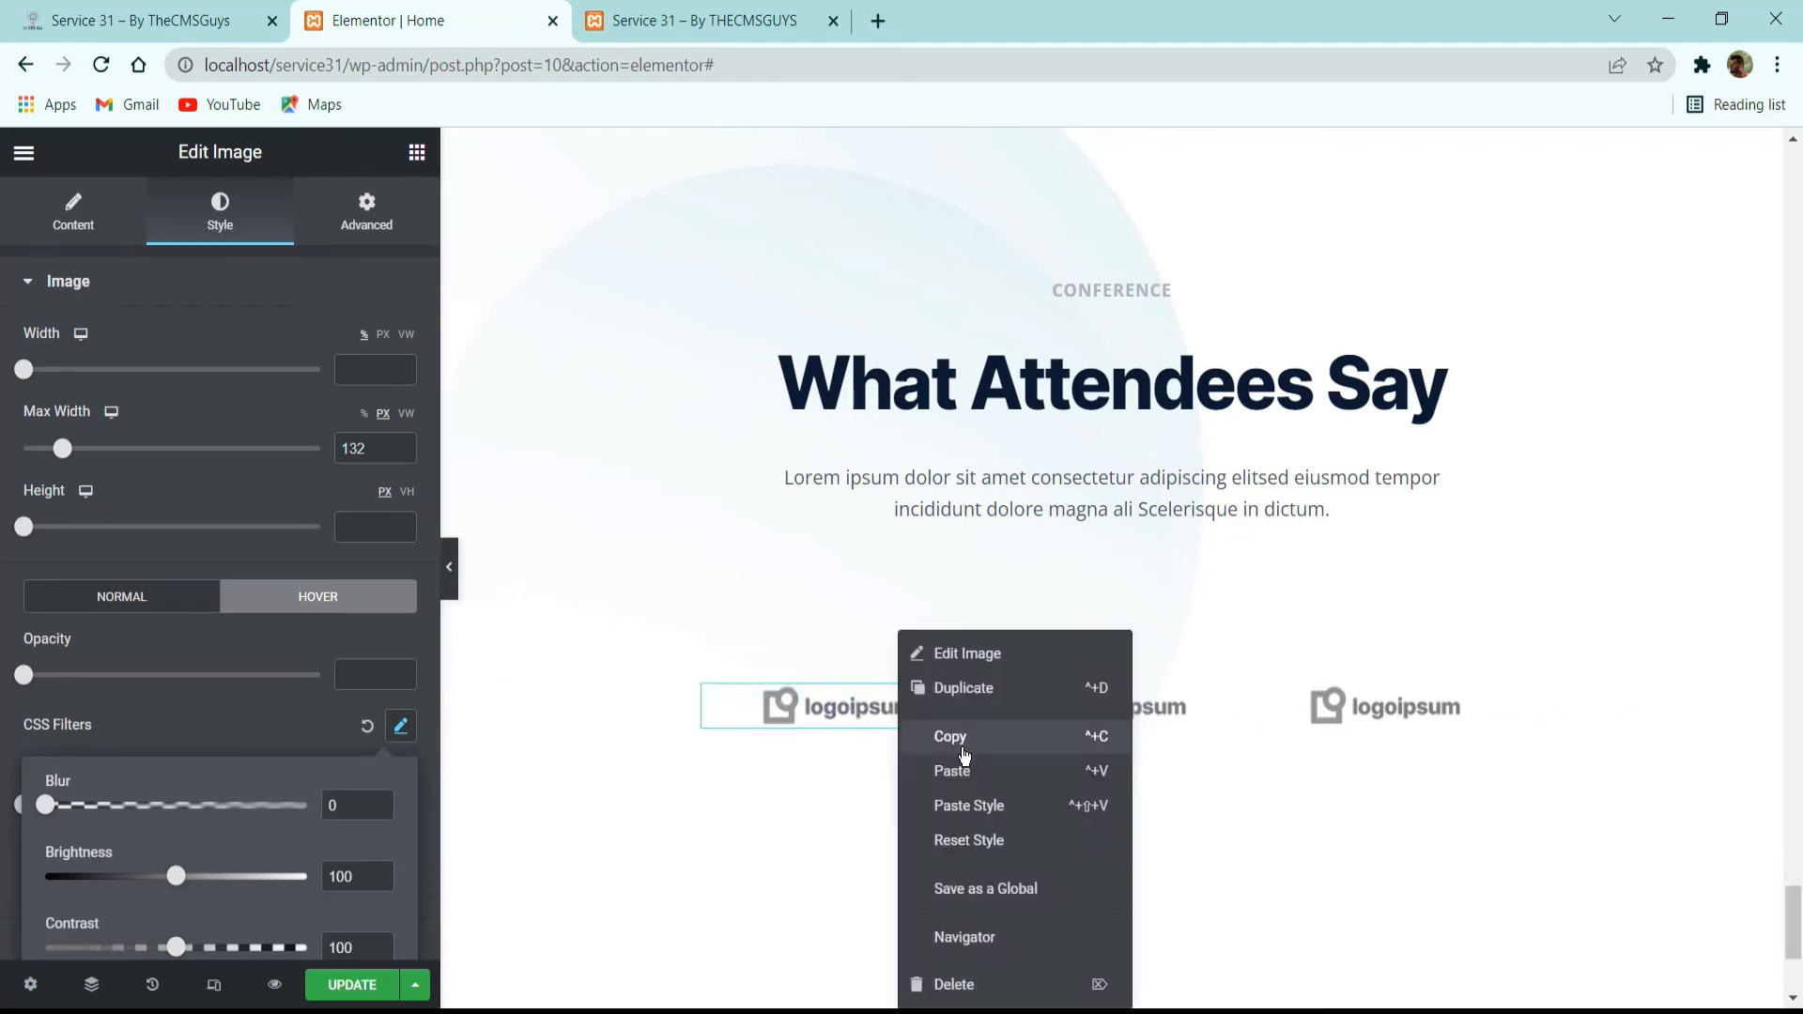
left_click(1009, 738)
right_click(1079, 712)
left_click(1137, 804)
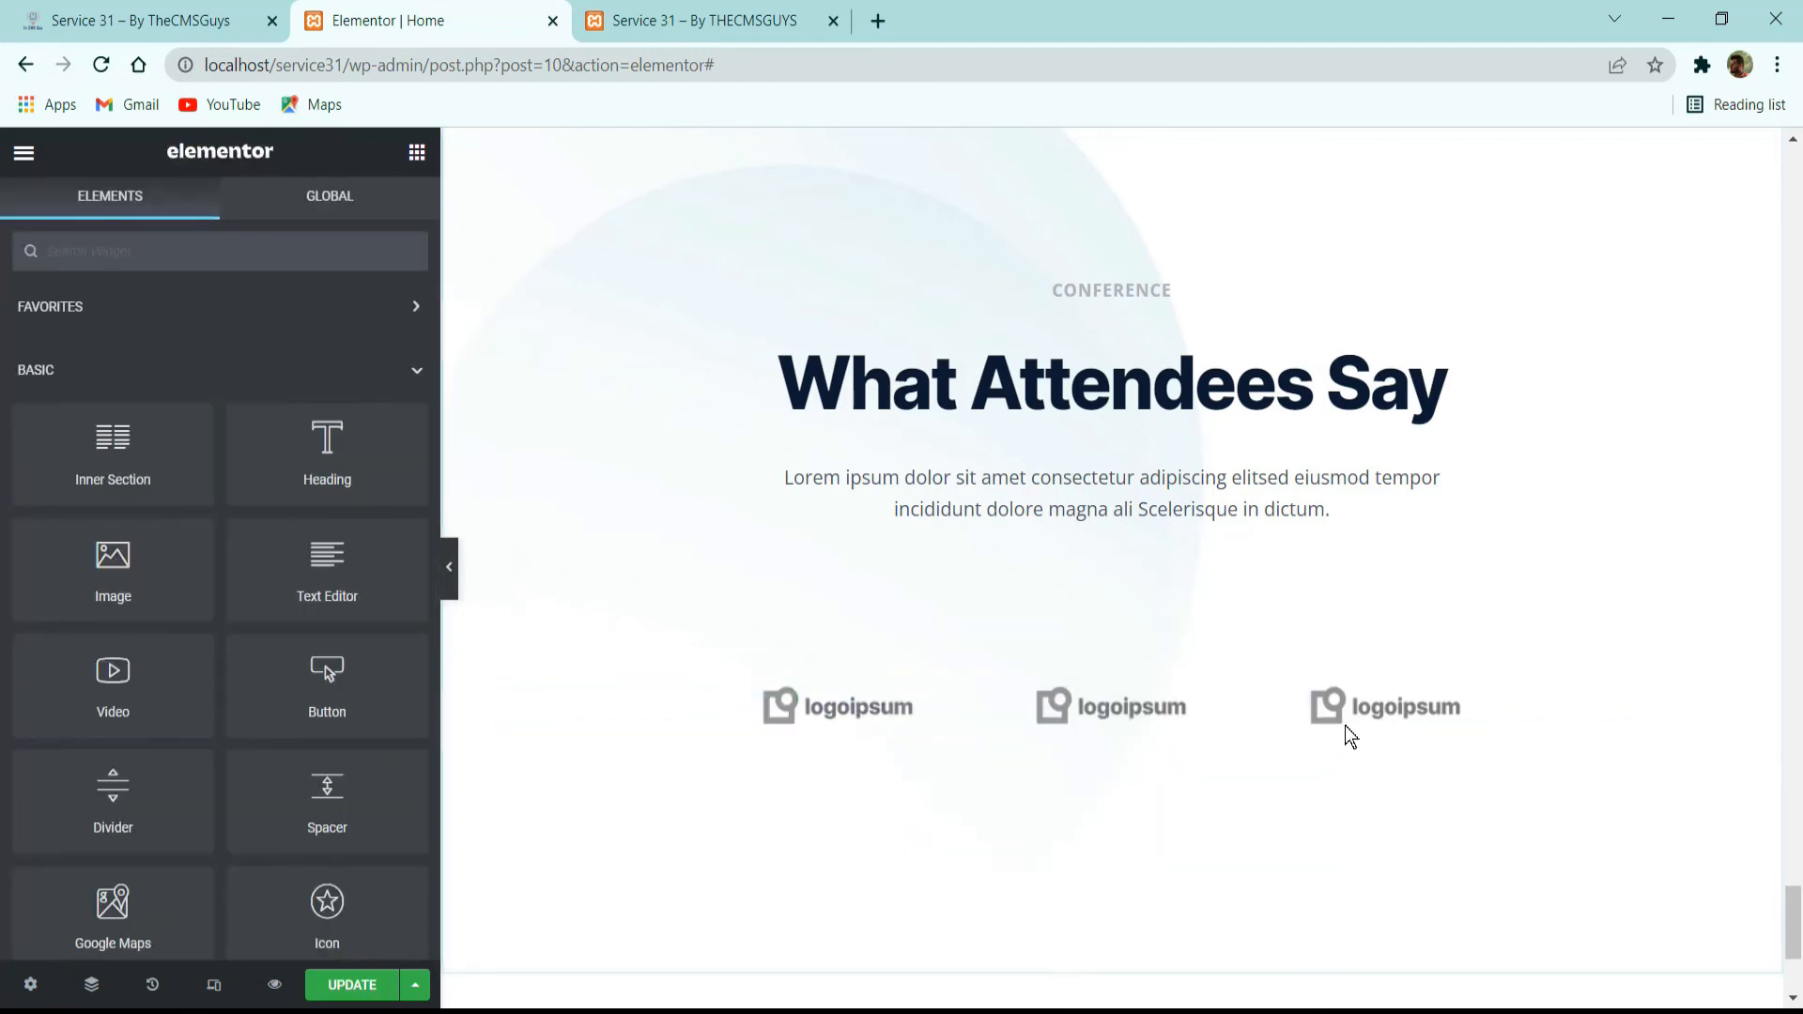
right_click(1352, 714)
left_click(1390, 739)
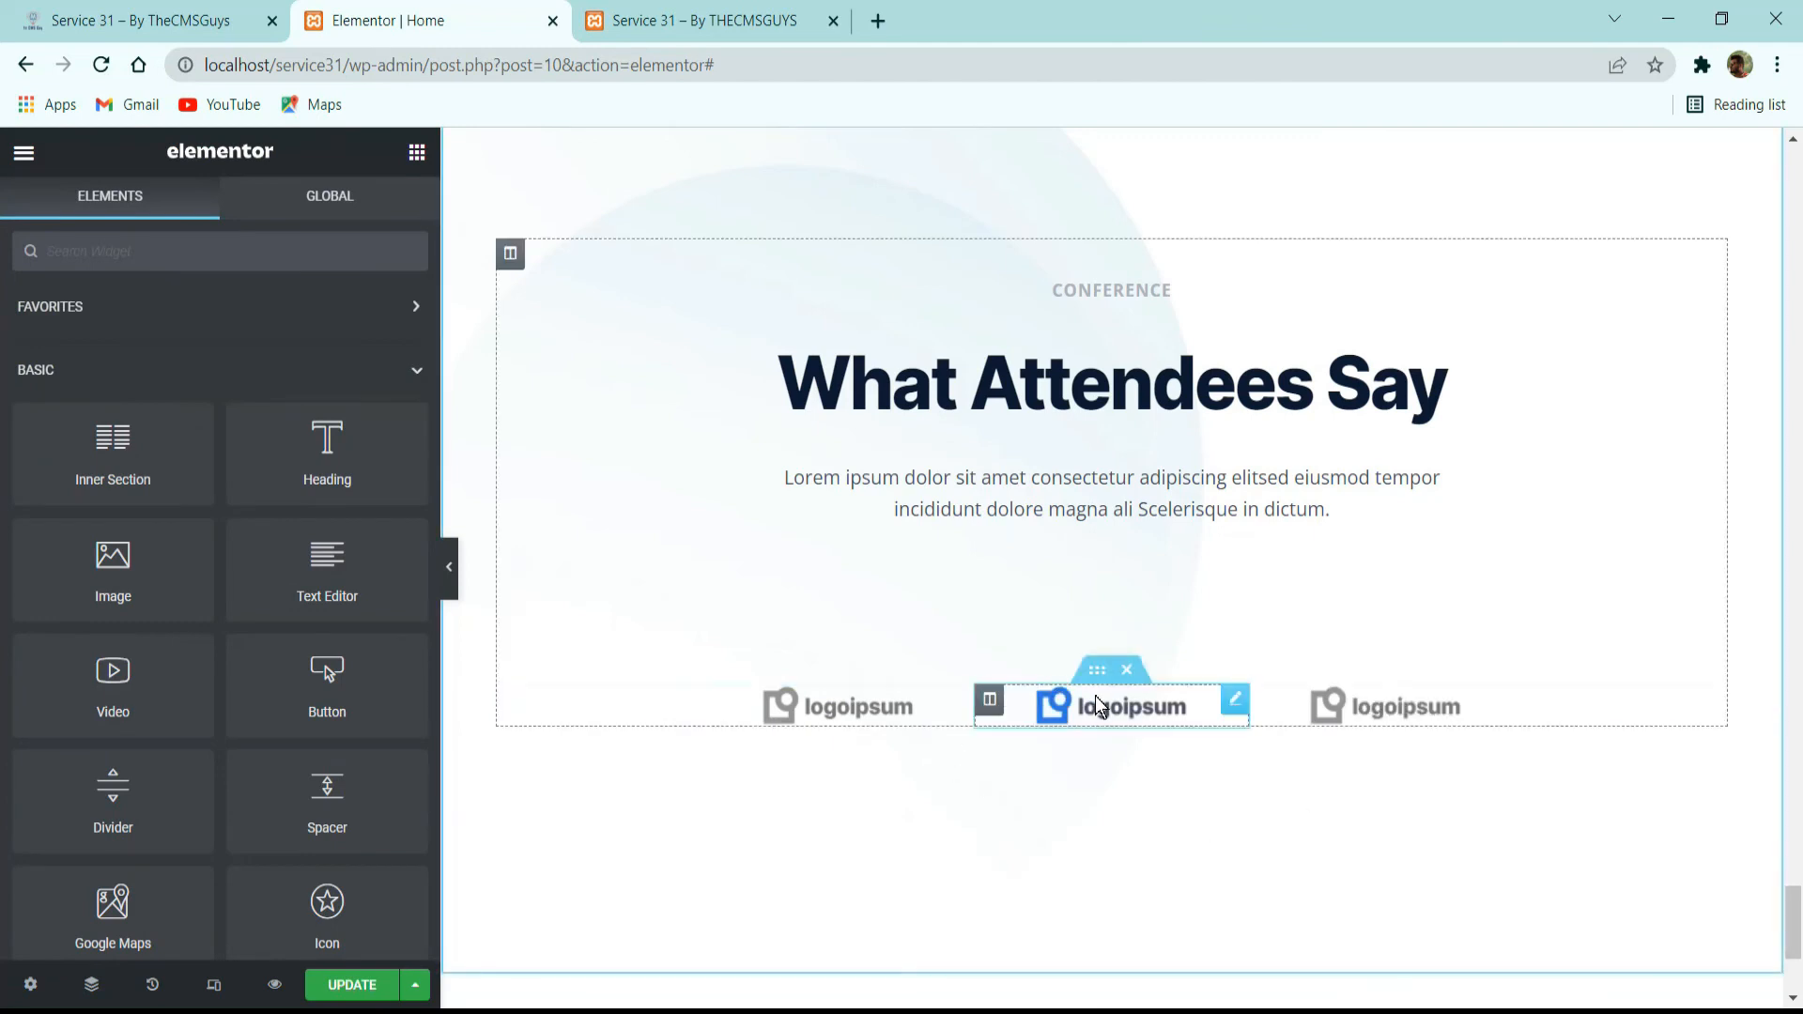
left_click(141, 21)
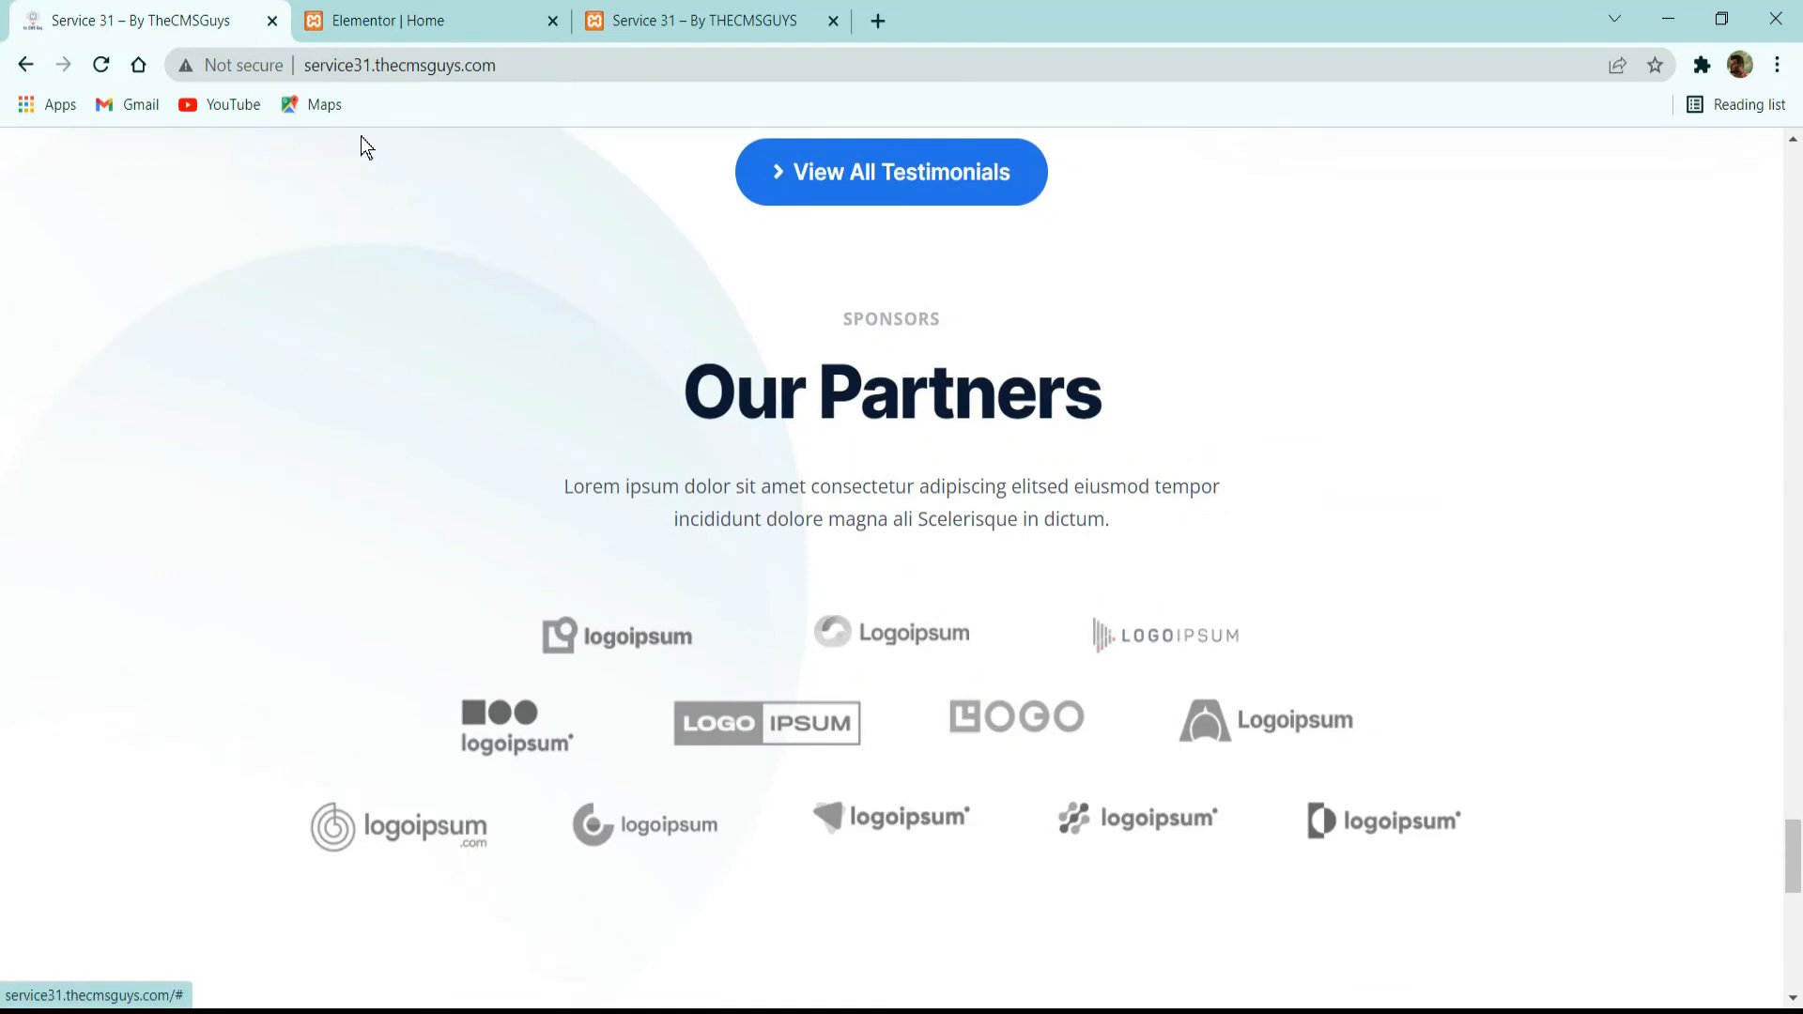
Duplicate the three-logo inner section below itself and set the copy's content width to 850.
left_click(394, 21)
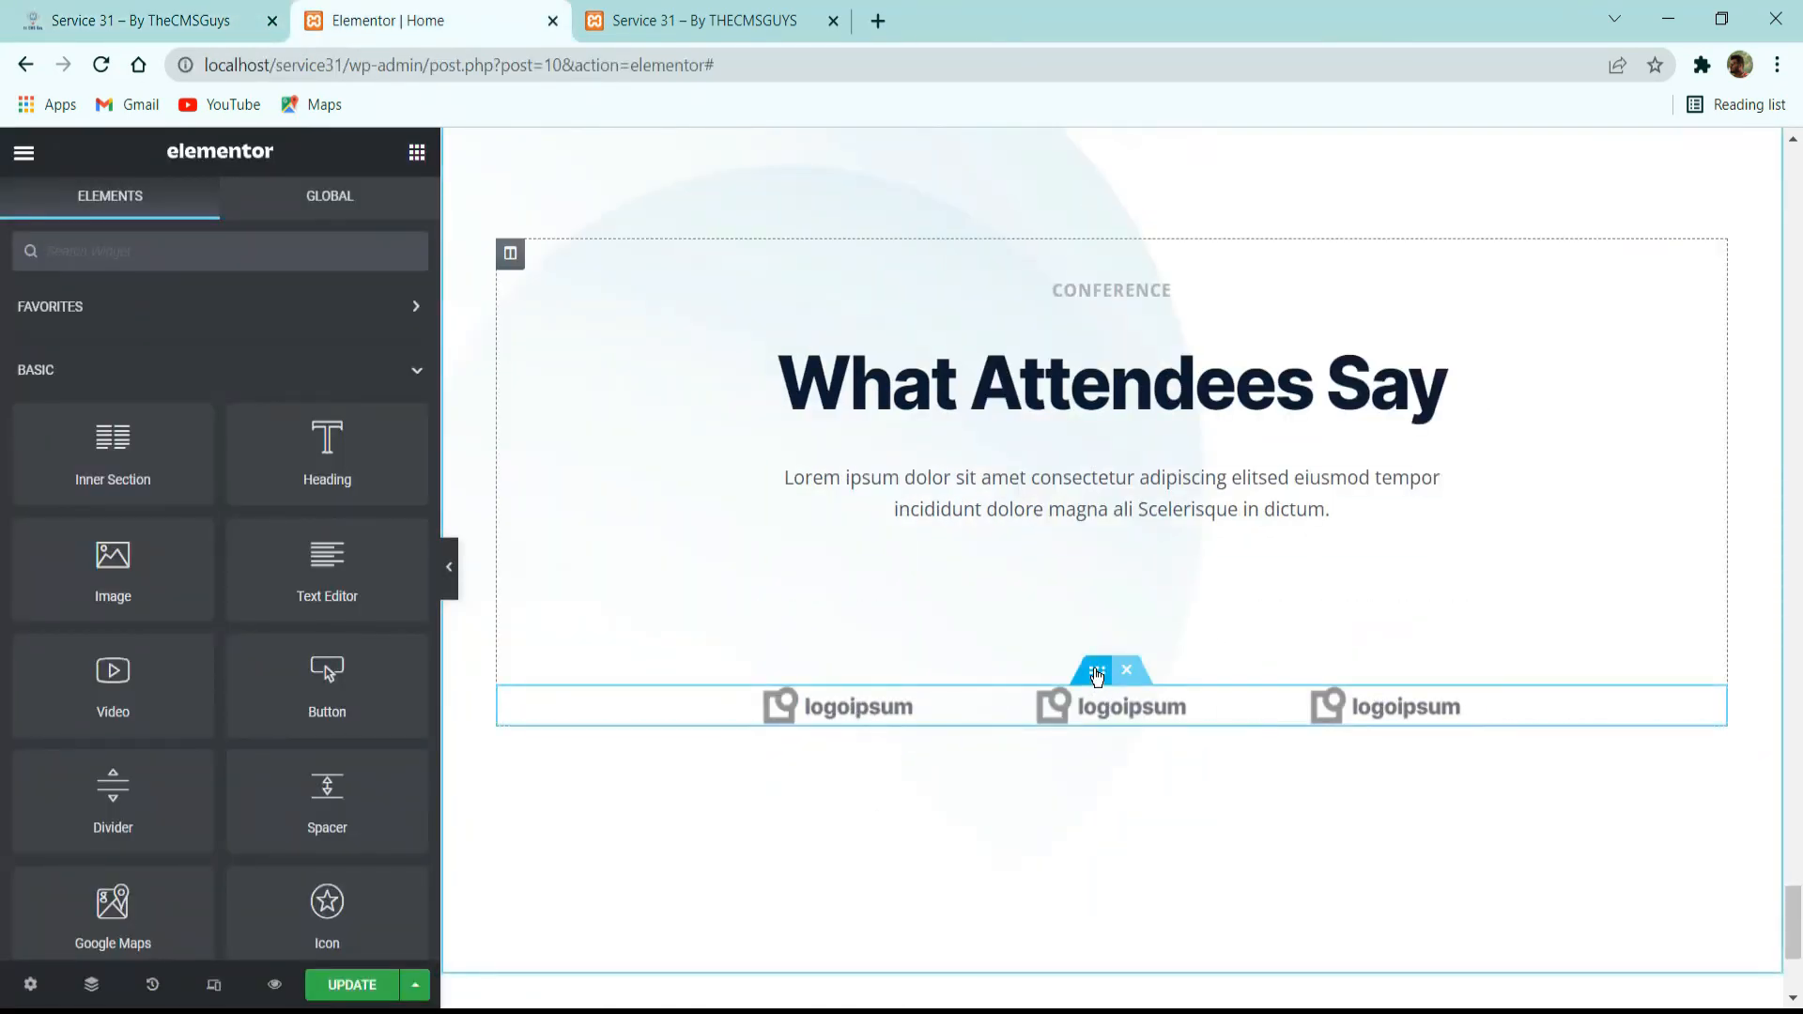
right_click(1097, 676)
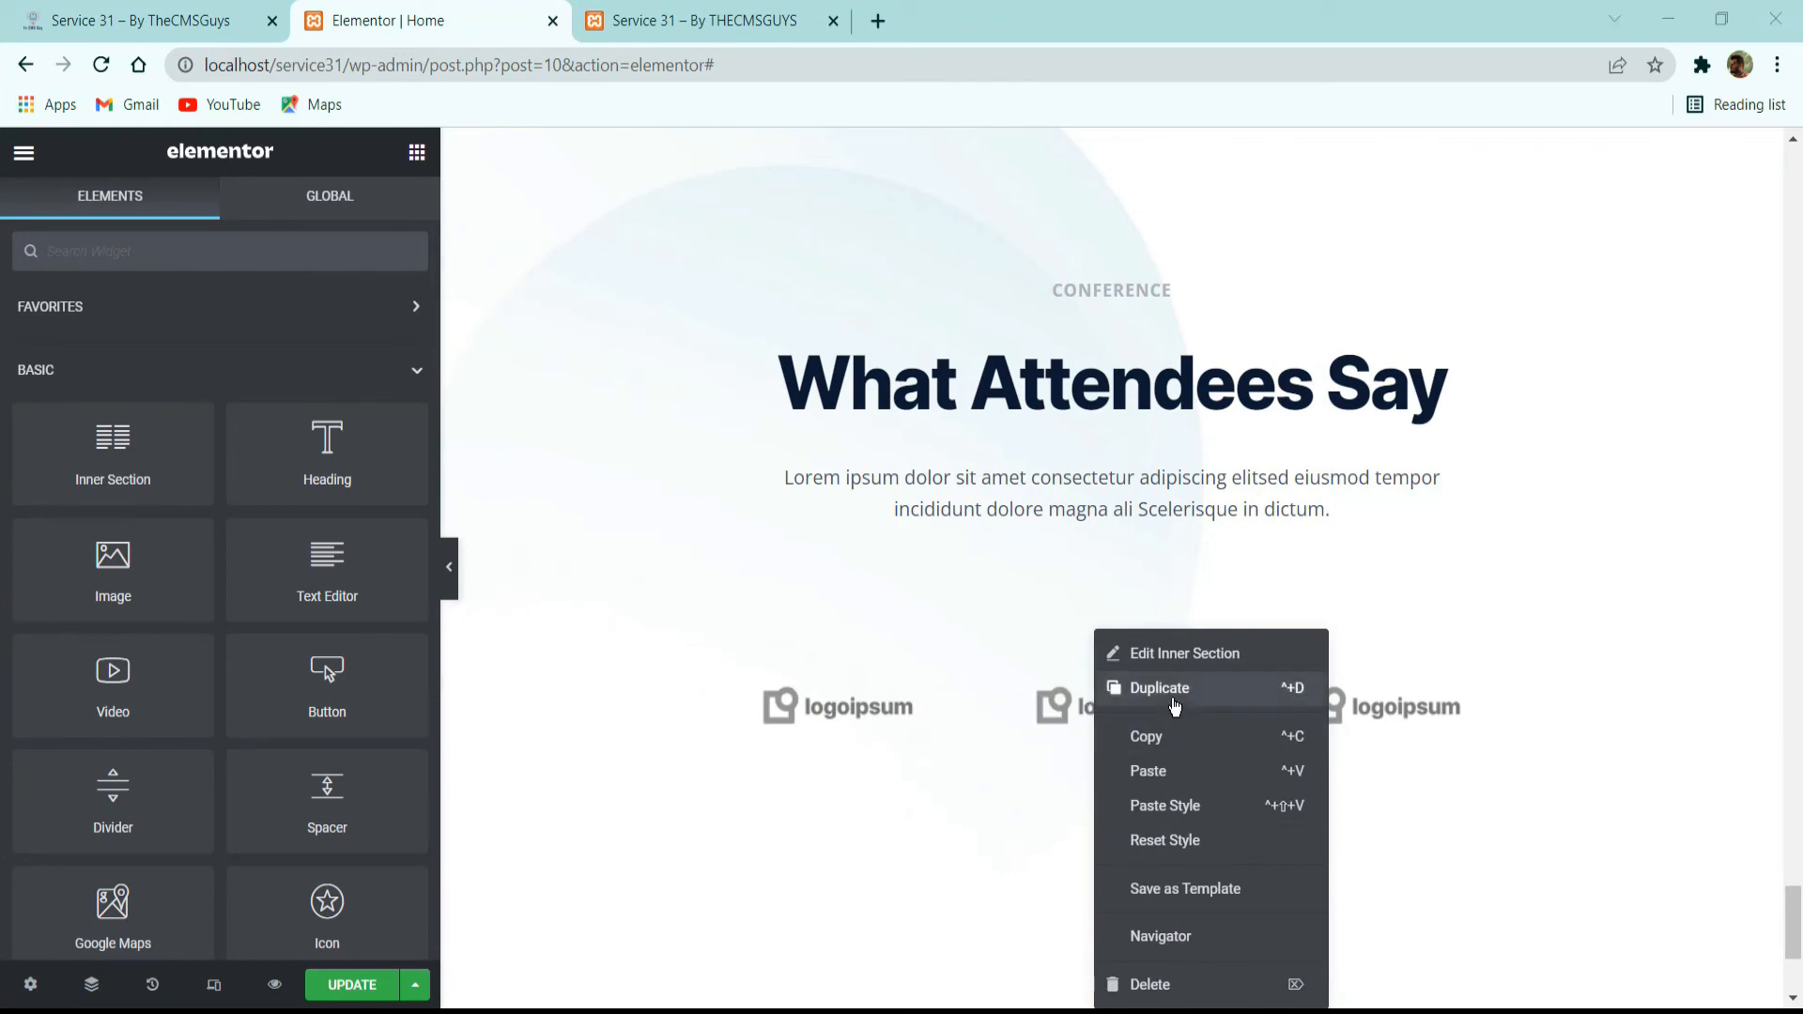
left_click(1137, 772)
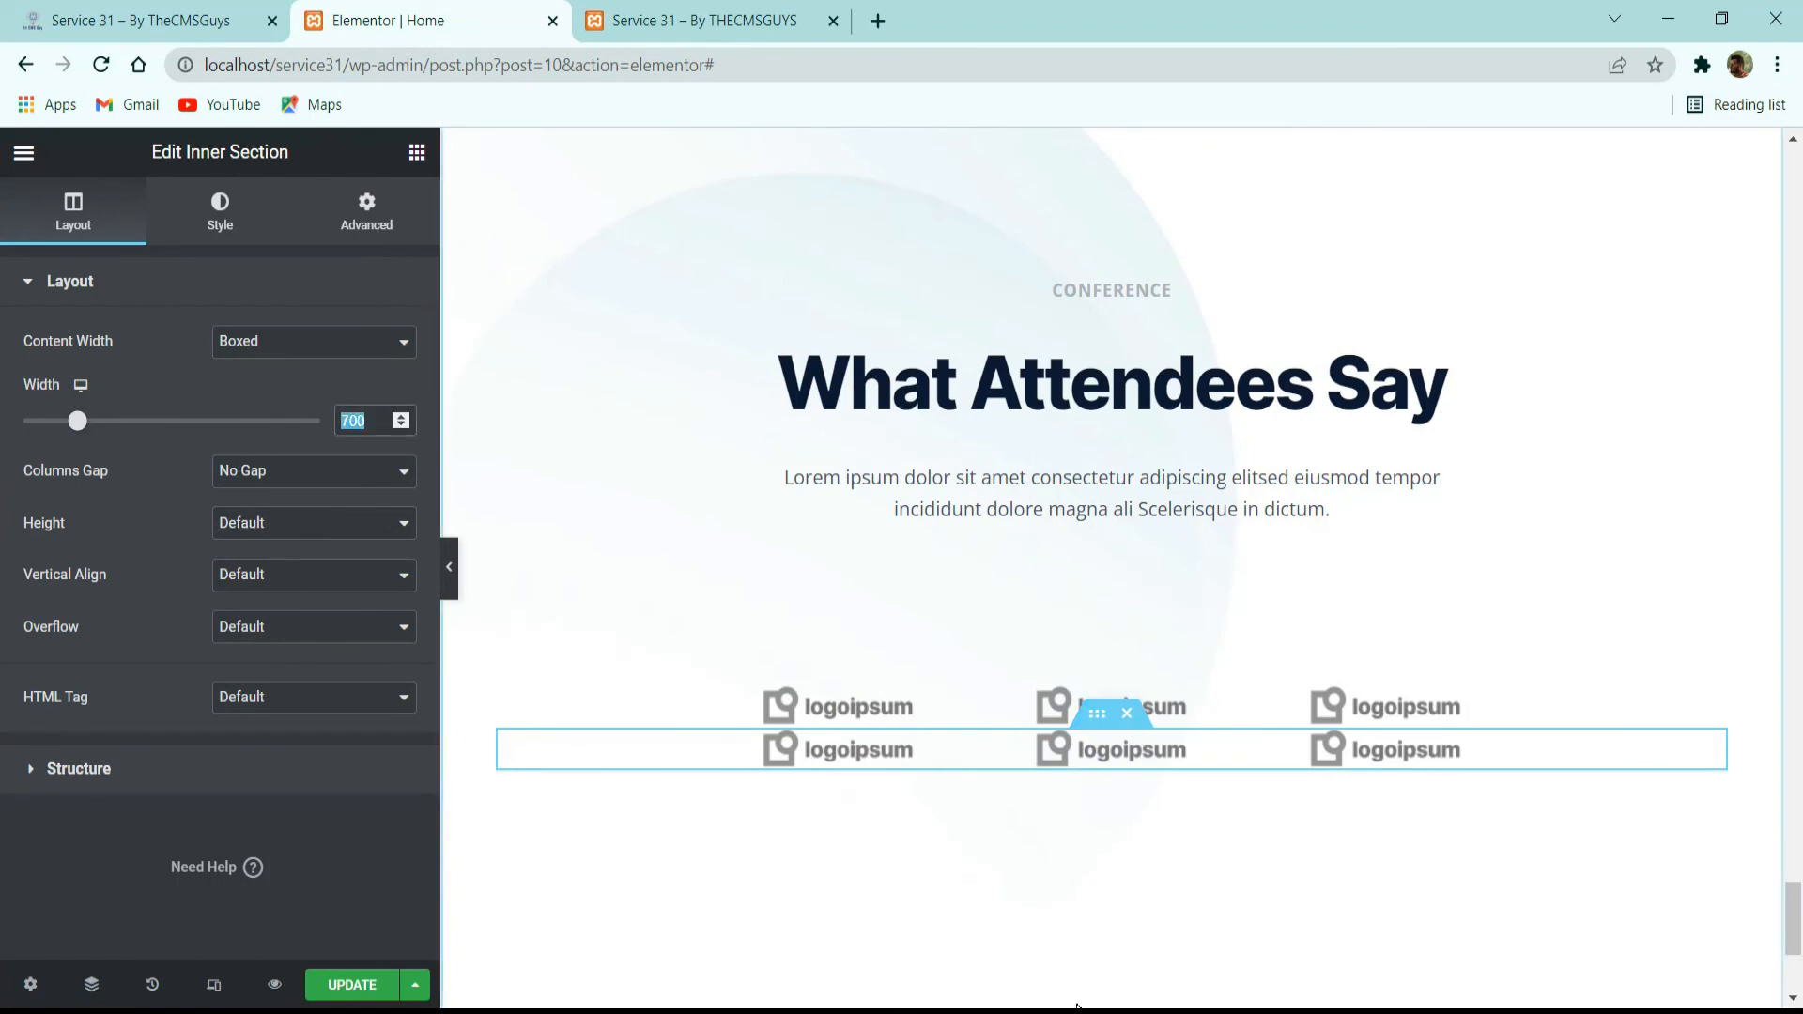
type("850")
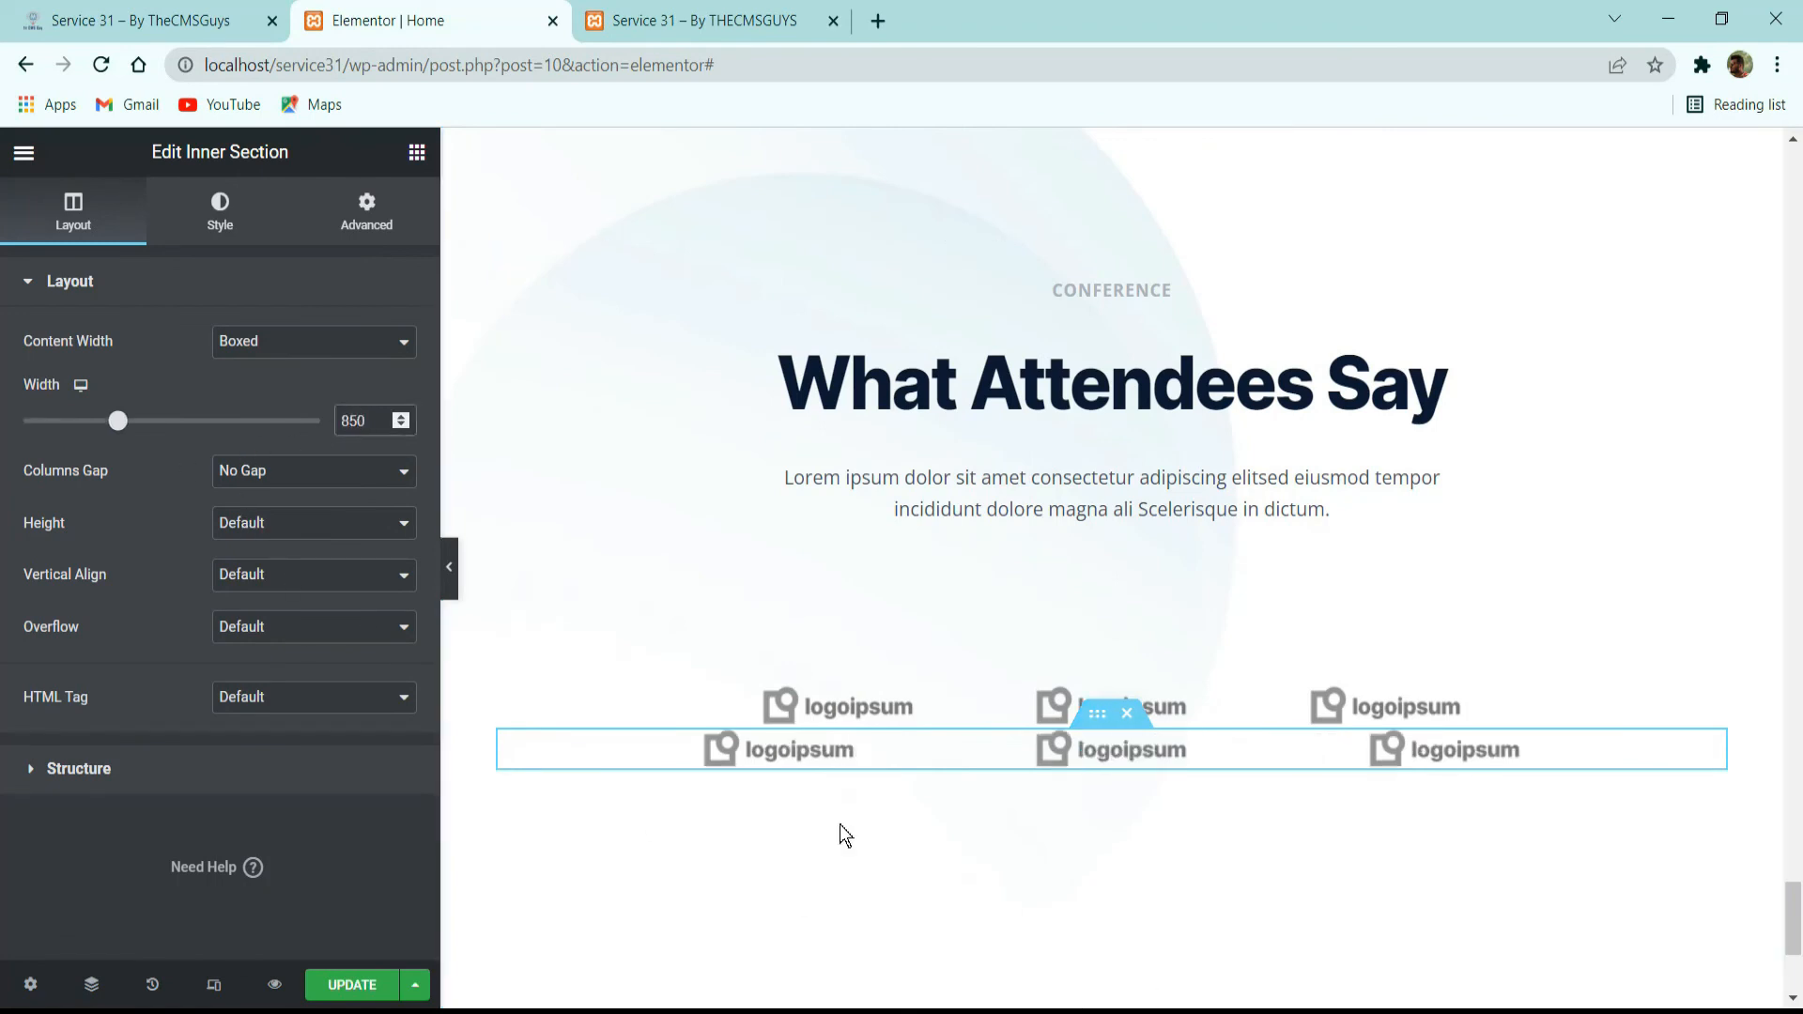
Duplicate the second logo row's first column to make four logos, and set the row's top margin to 32 px.
right_click(696, 776)
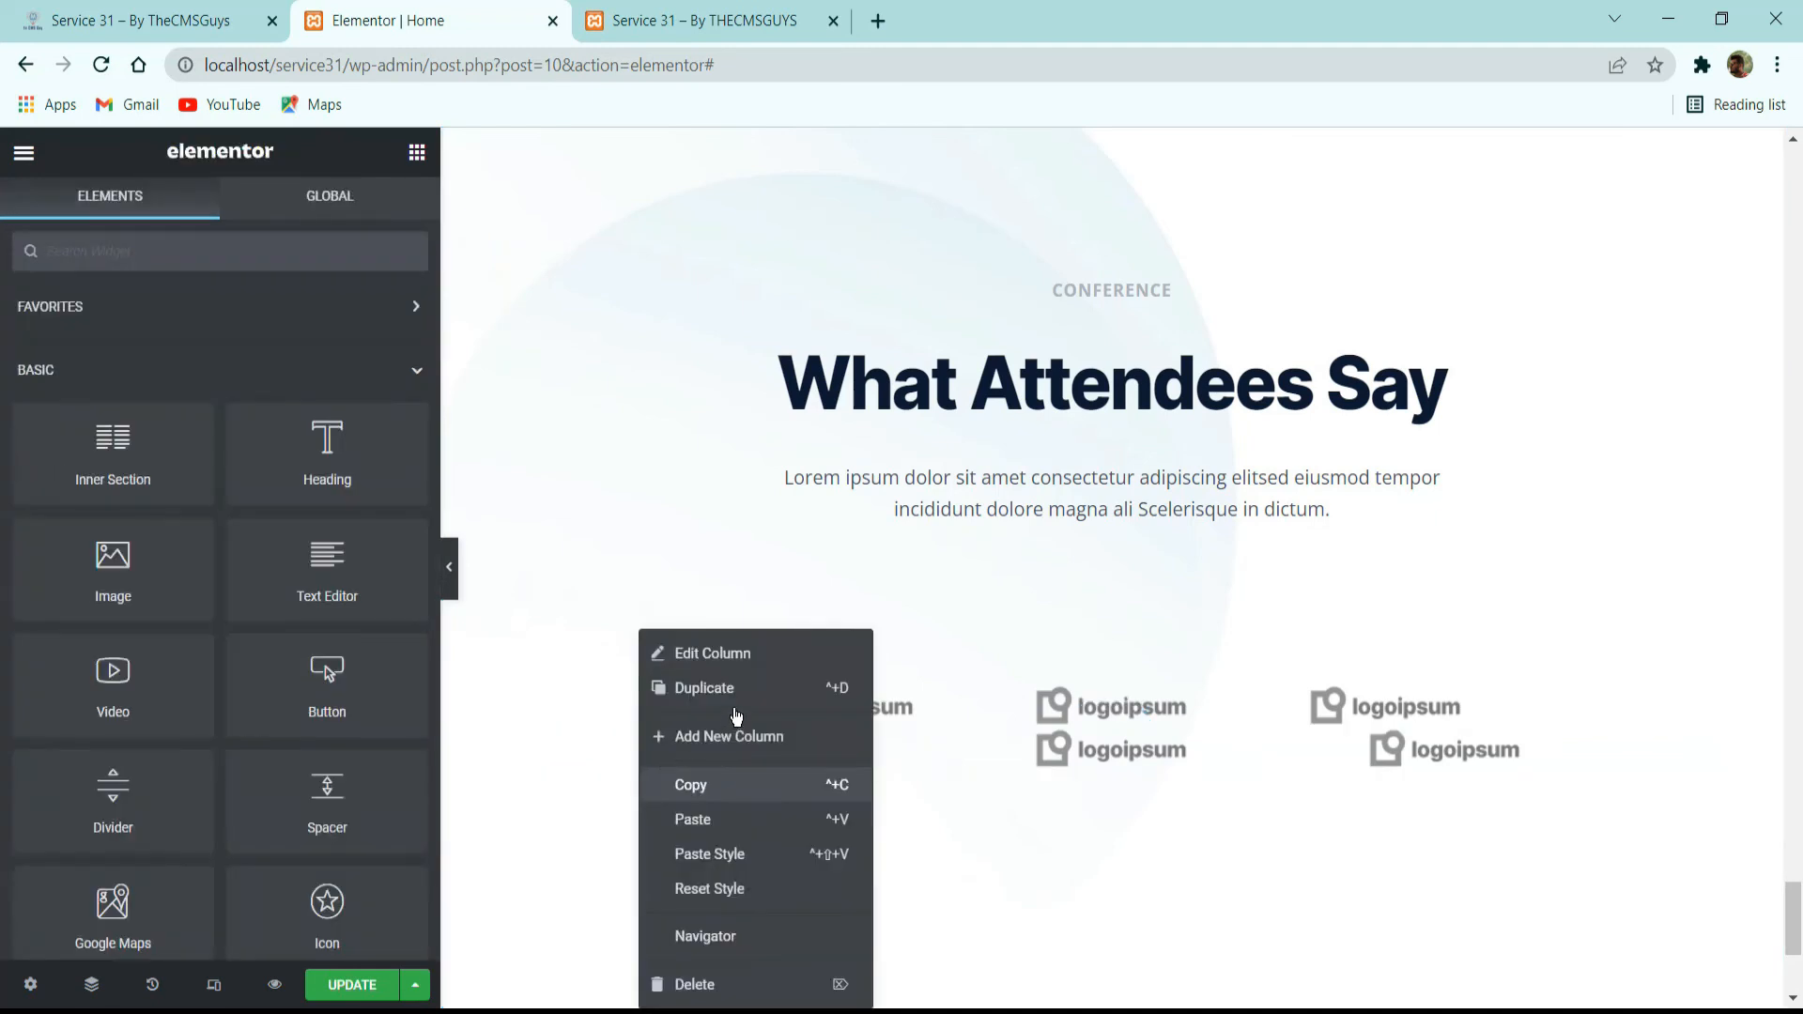
left_click(714, 661)
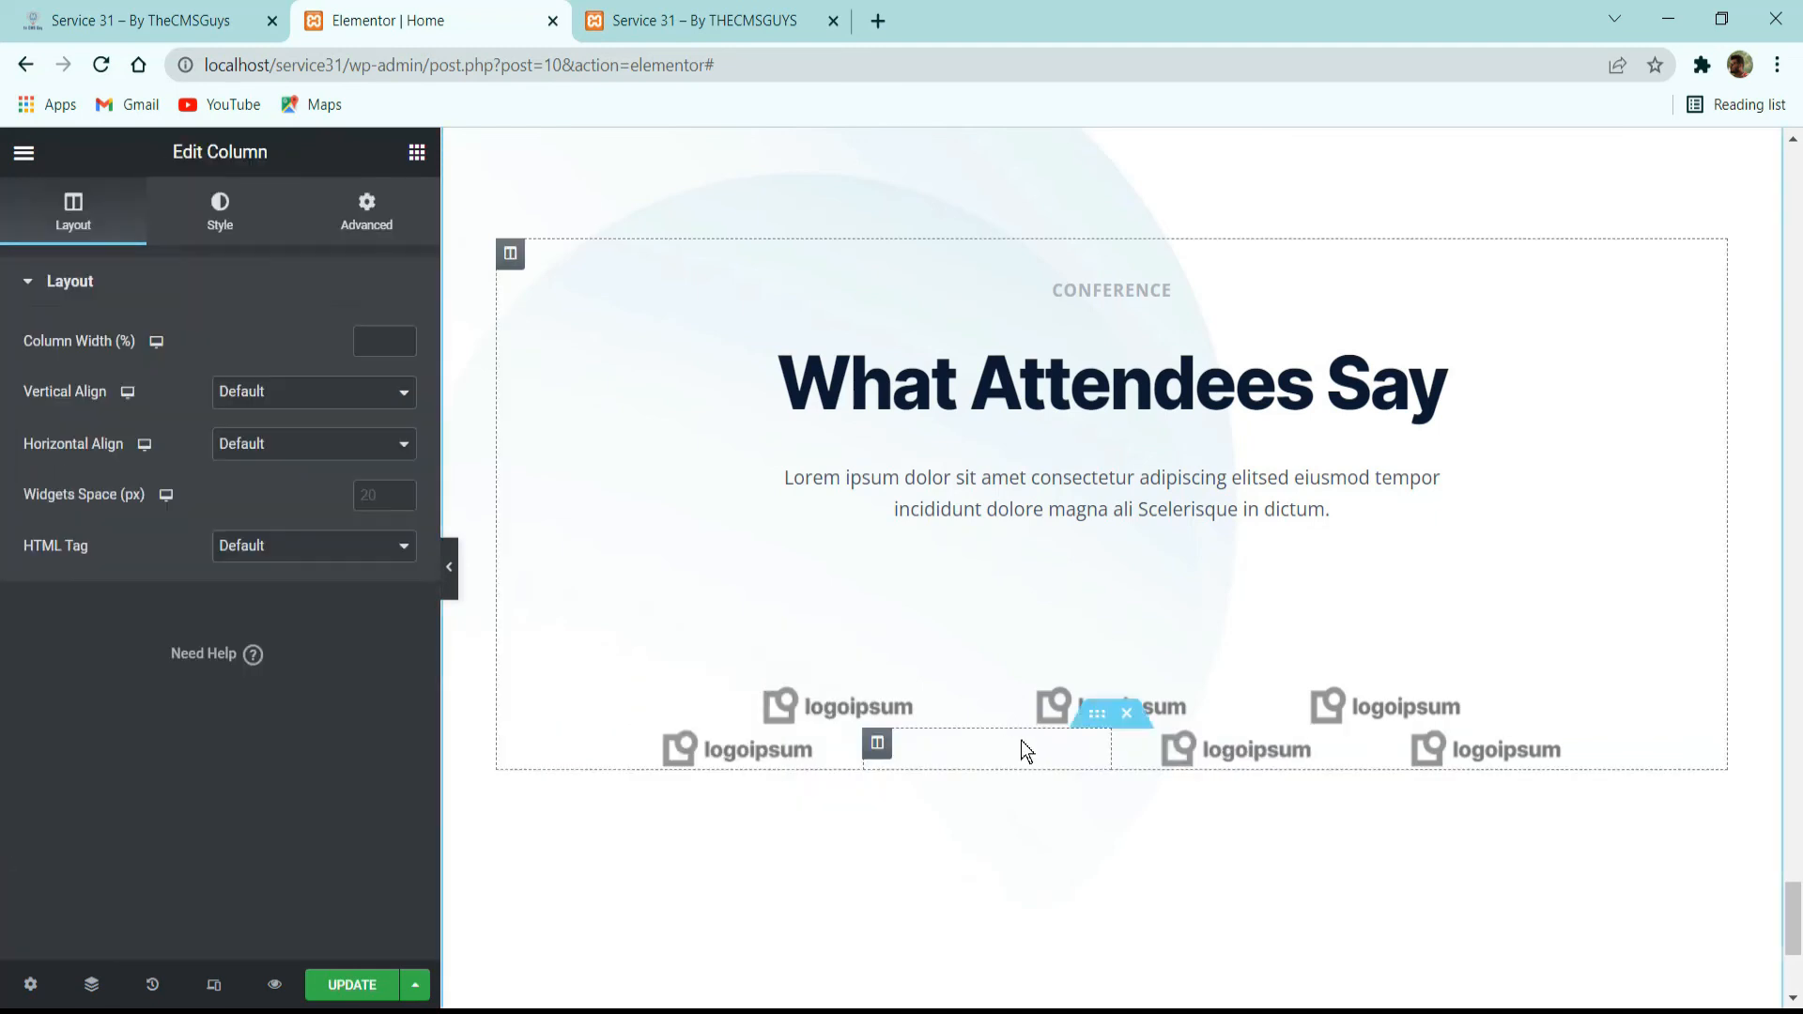
left_click(1097, 713)
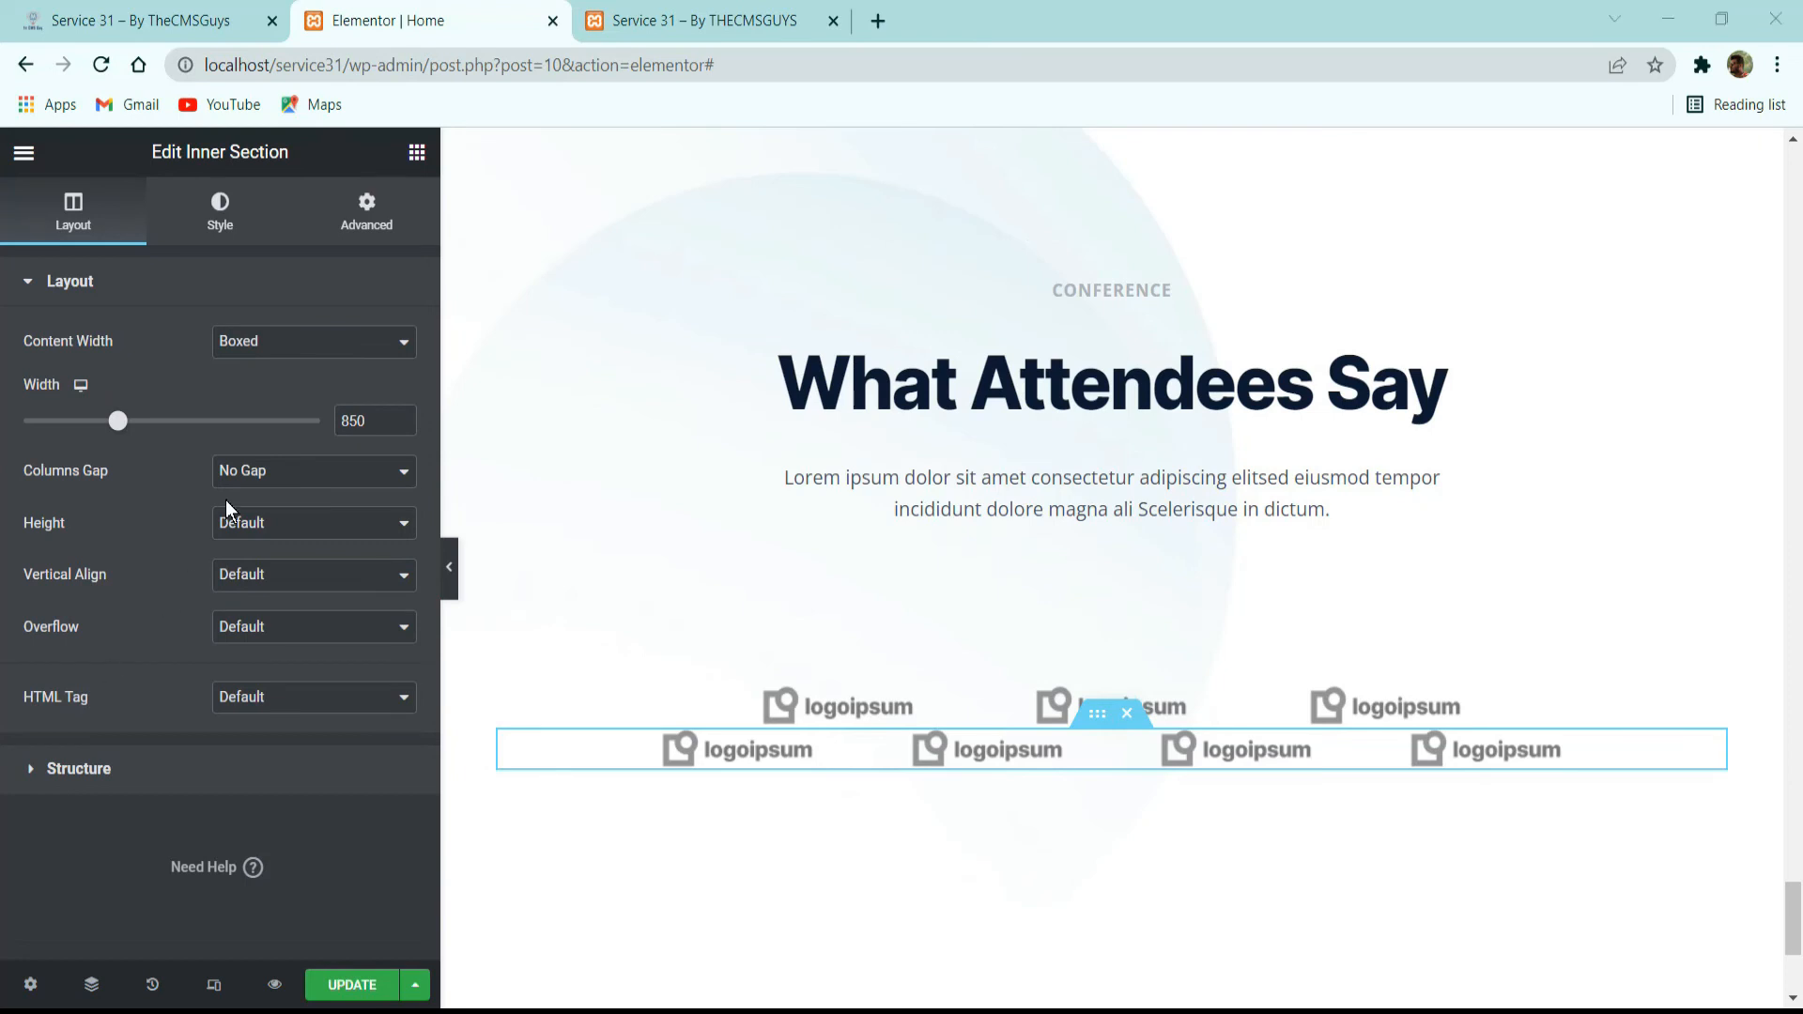
left_click(366, 212)
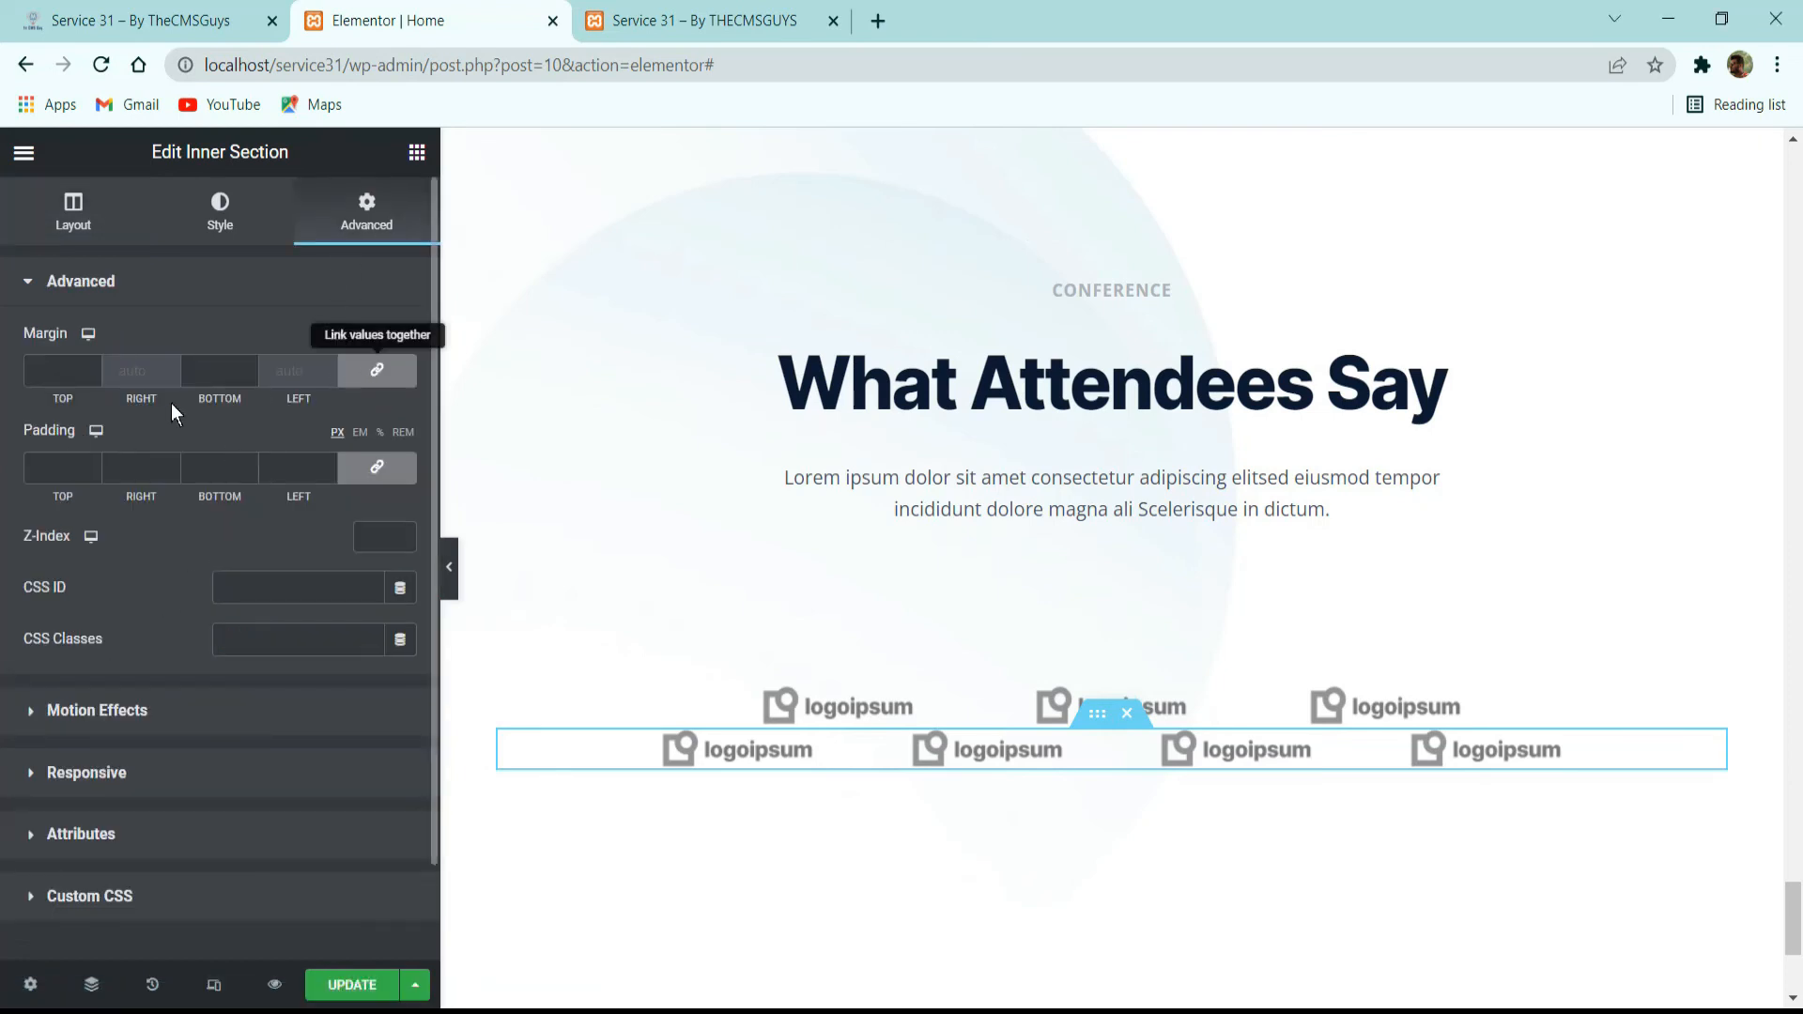
left_click(56, 371)
type("3")
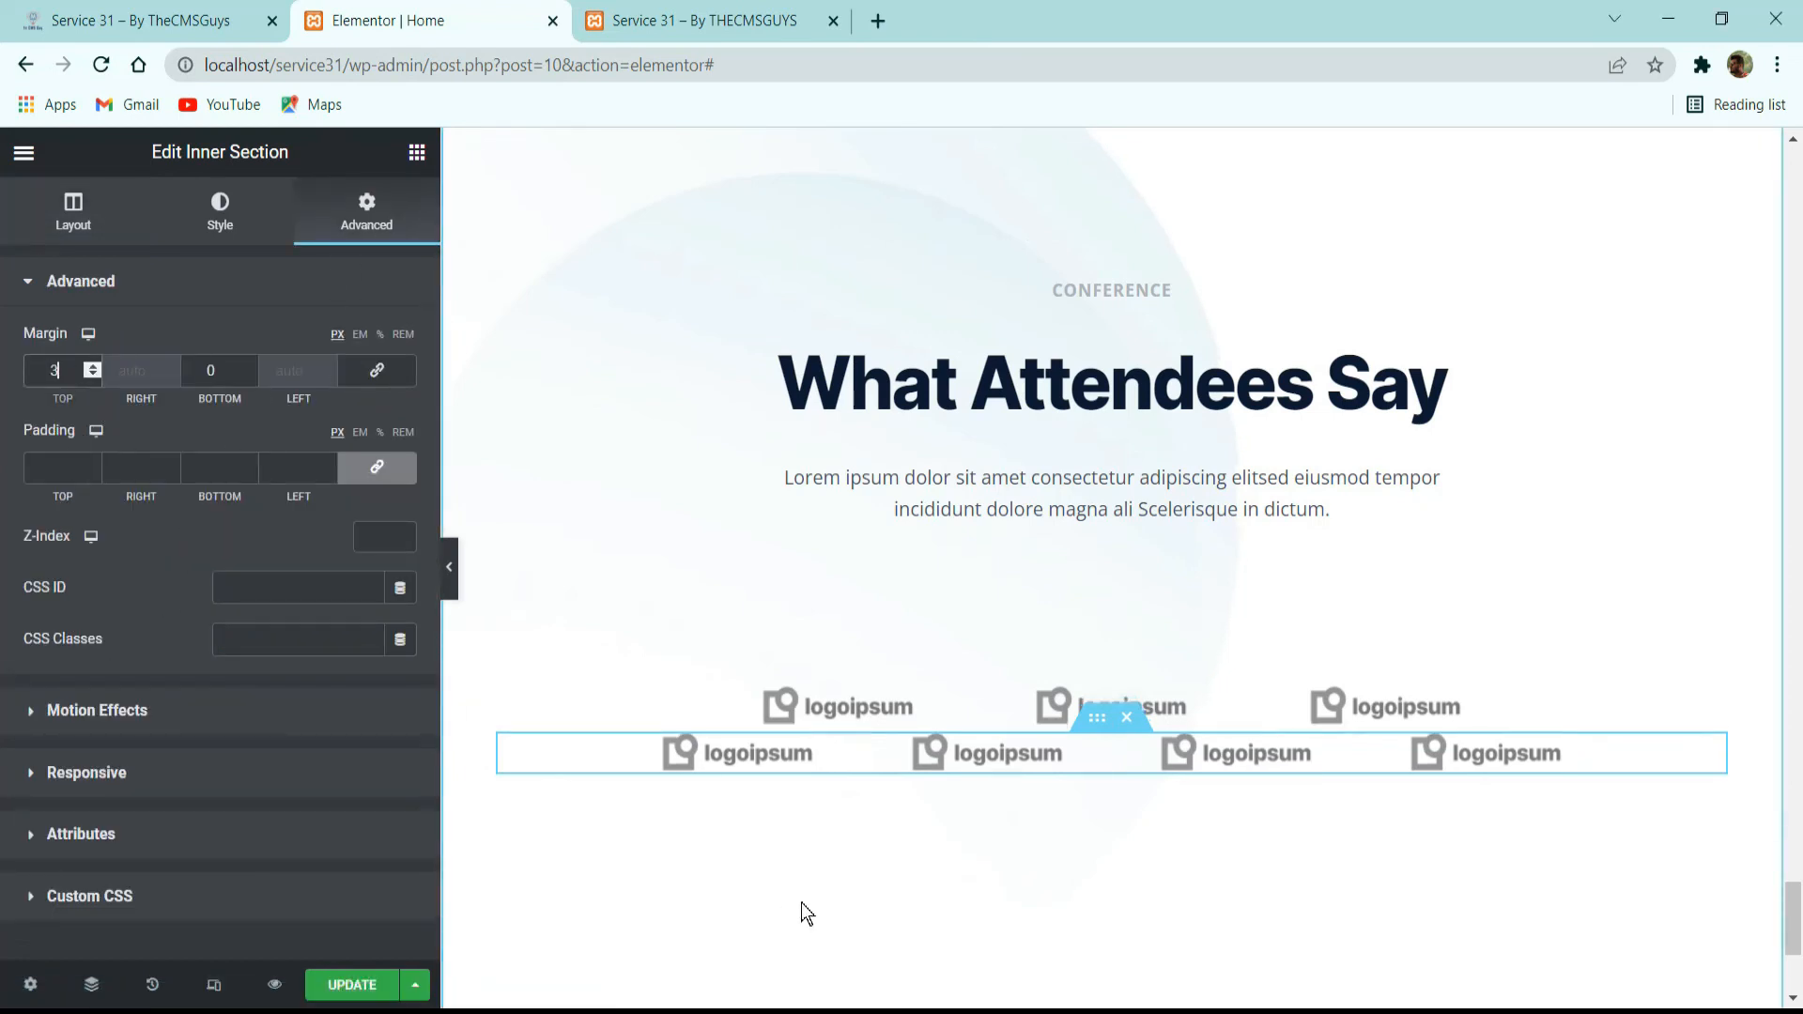
type("2")
Check the logo rows on the reference site, then duplicate the four-logo inner section as a third row.
left_click(207, 23)
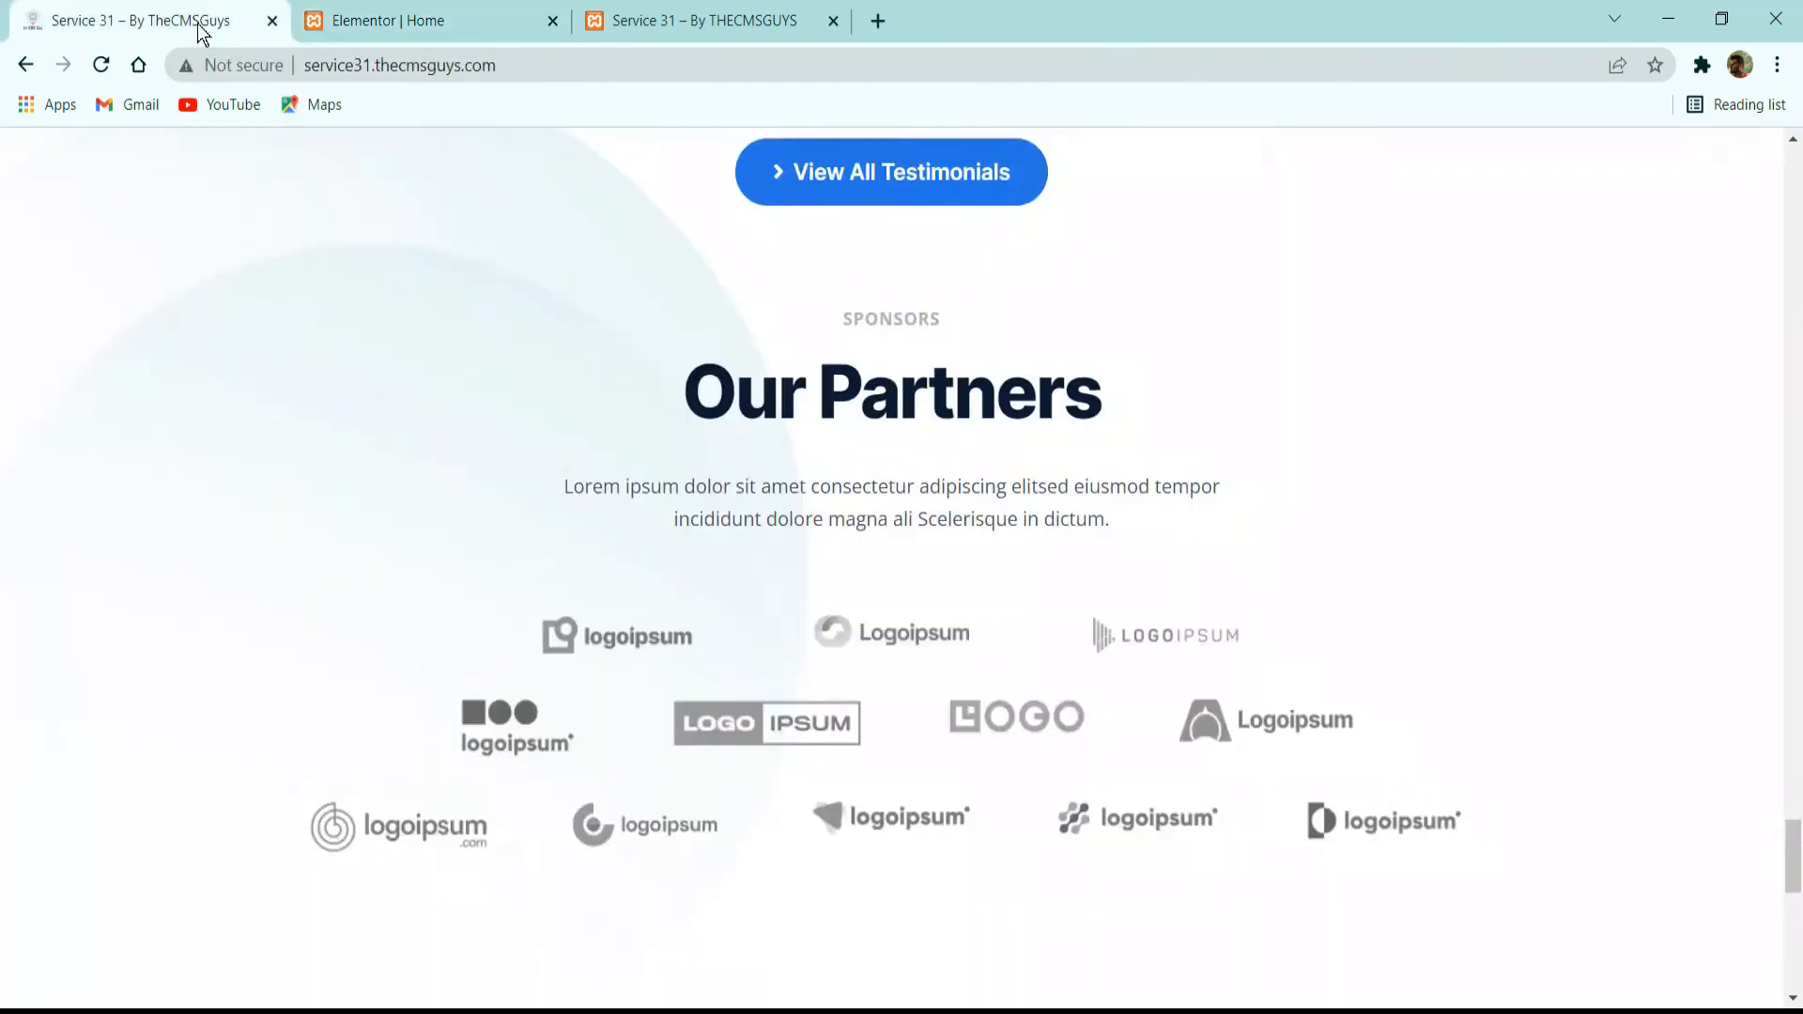
scroll(718, 425, "down", 3)
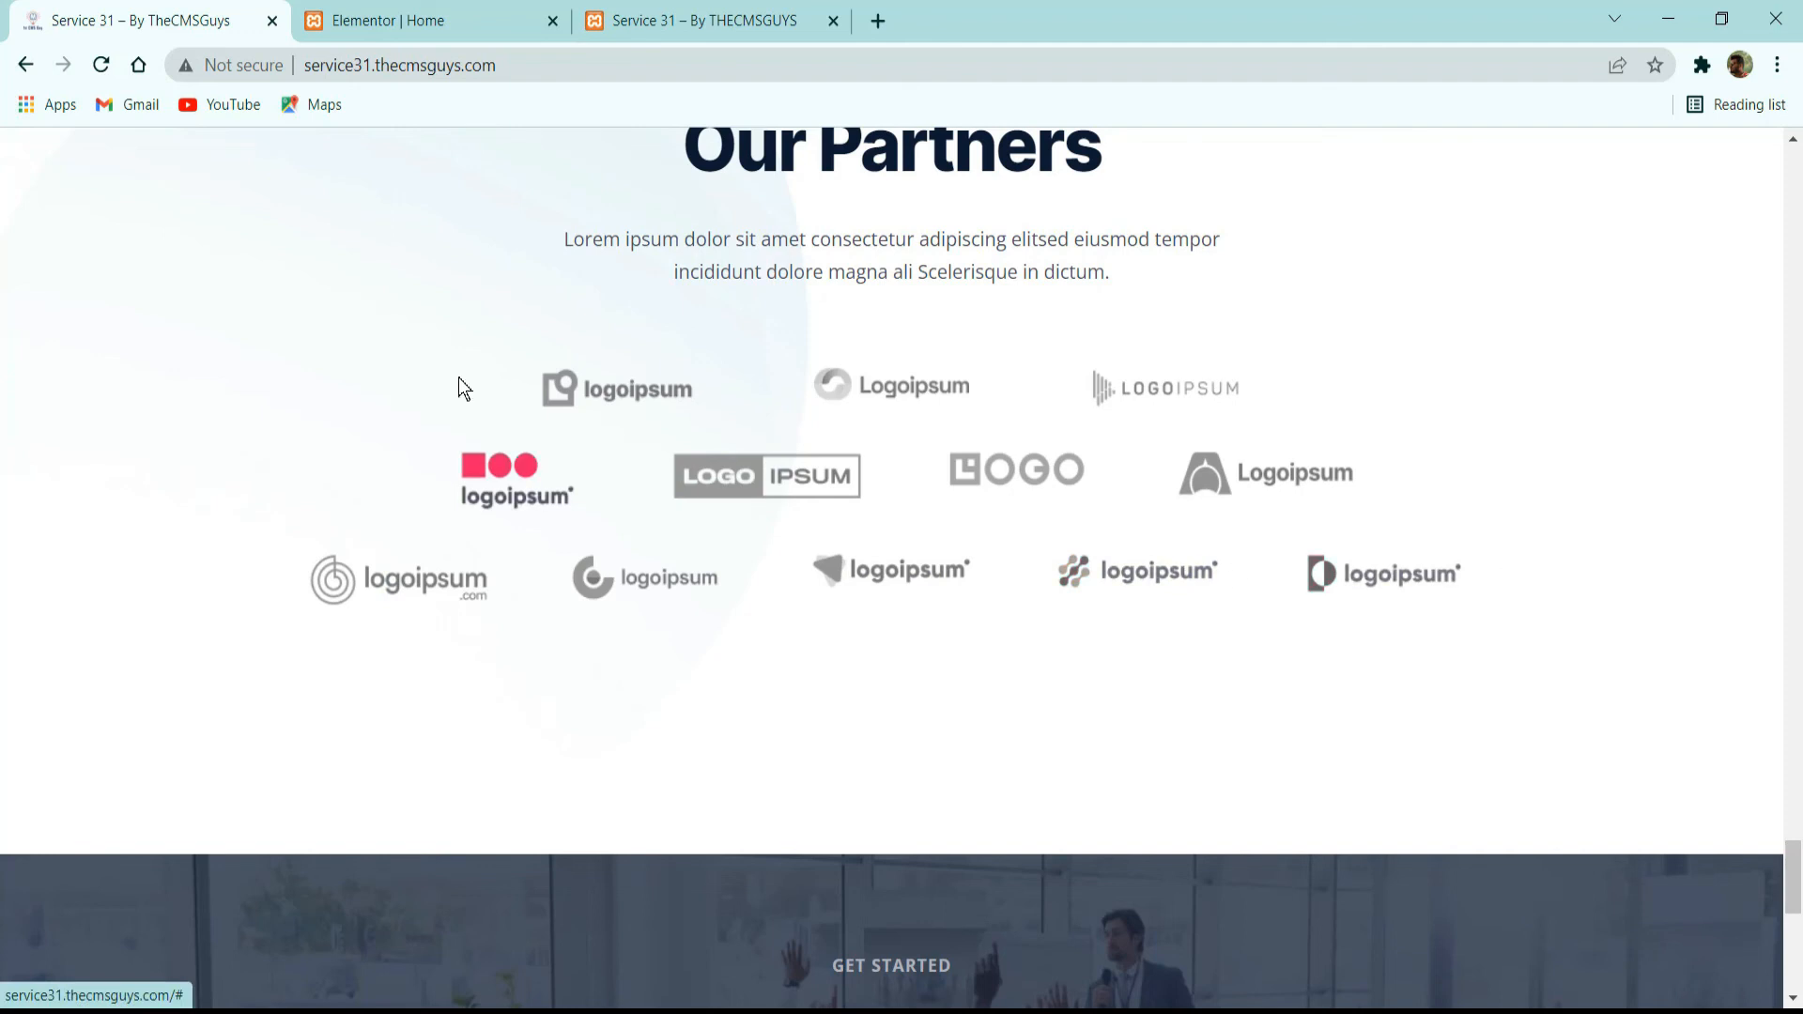
left_click(425, 13)
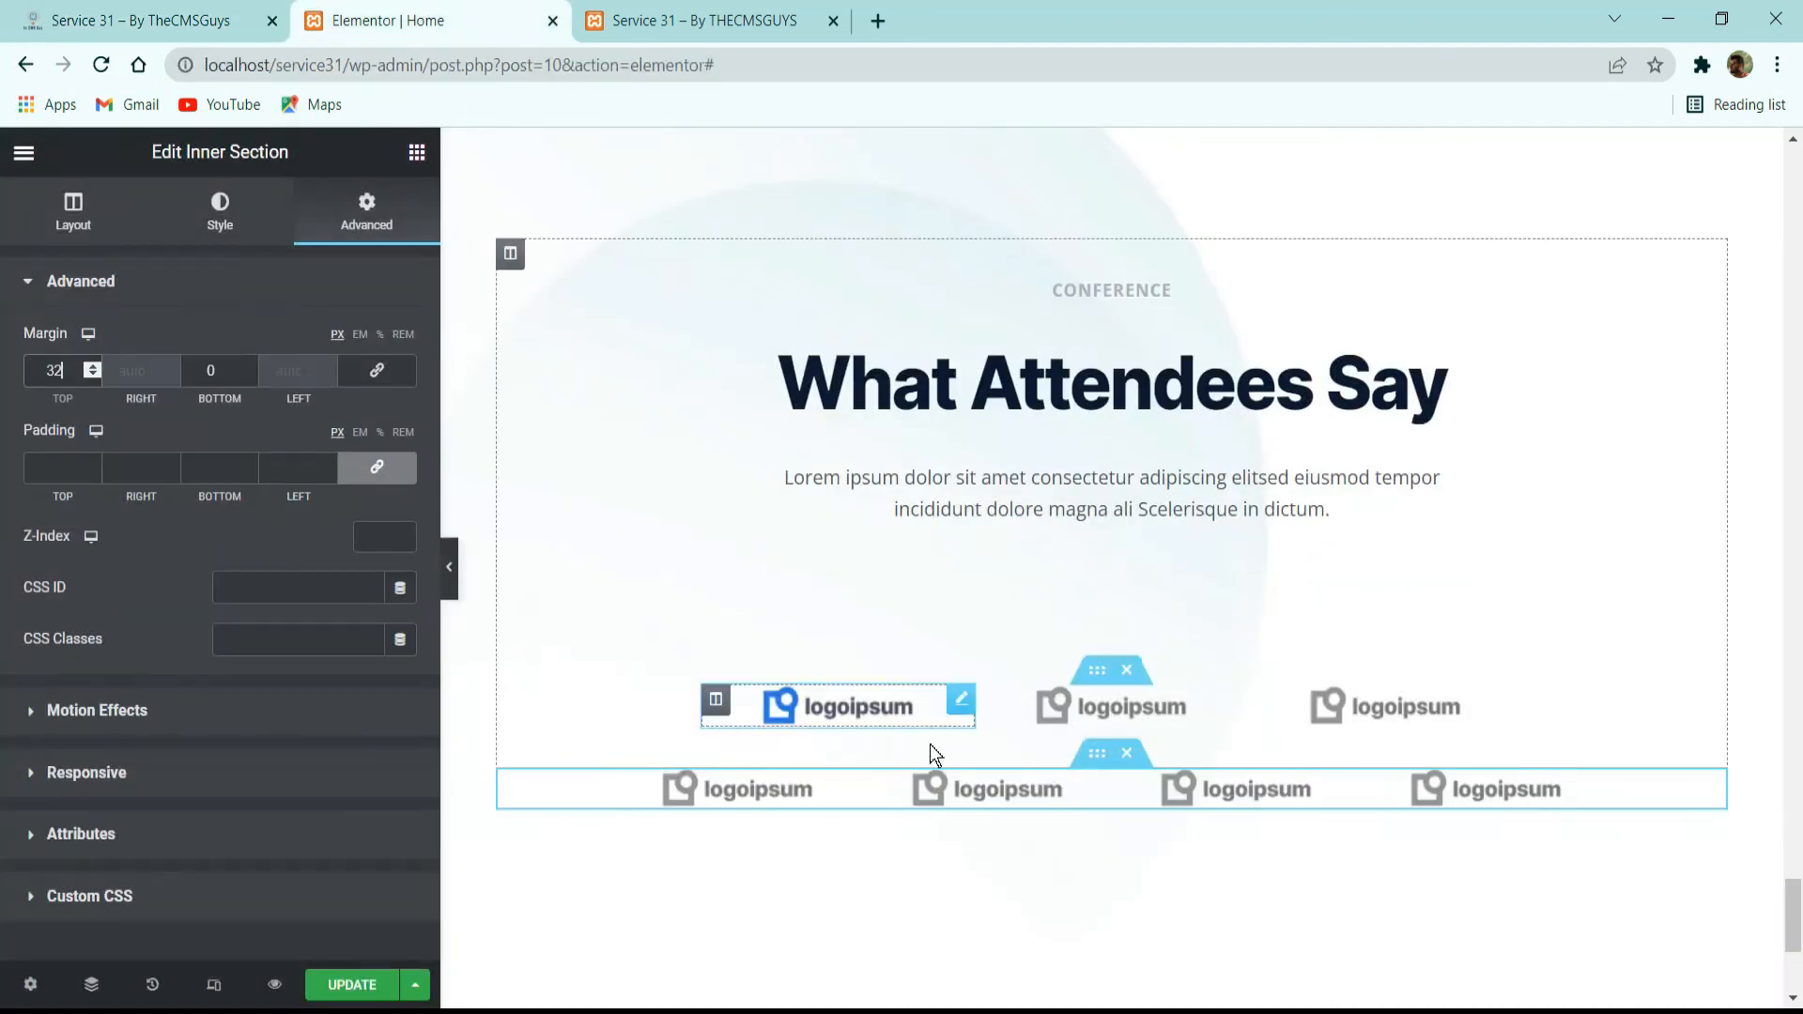
right_click(1103, 753)
left_click(1172, 690)
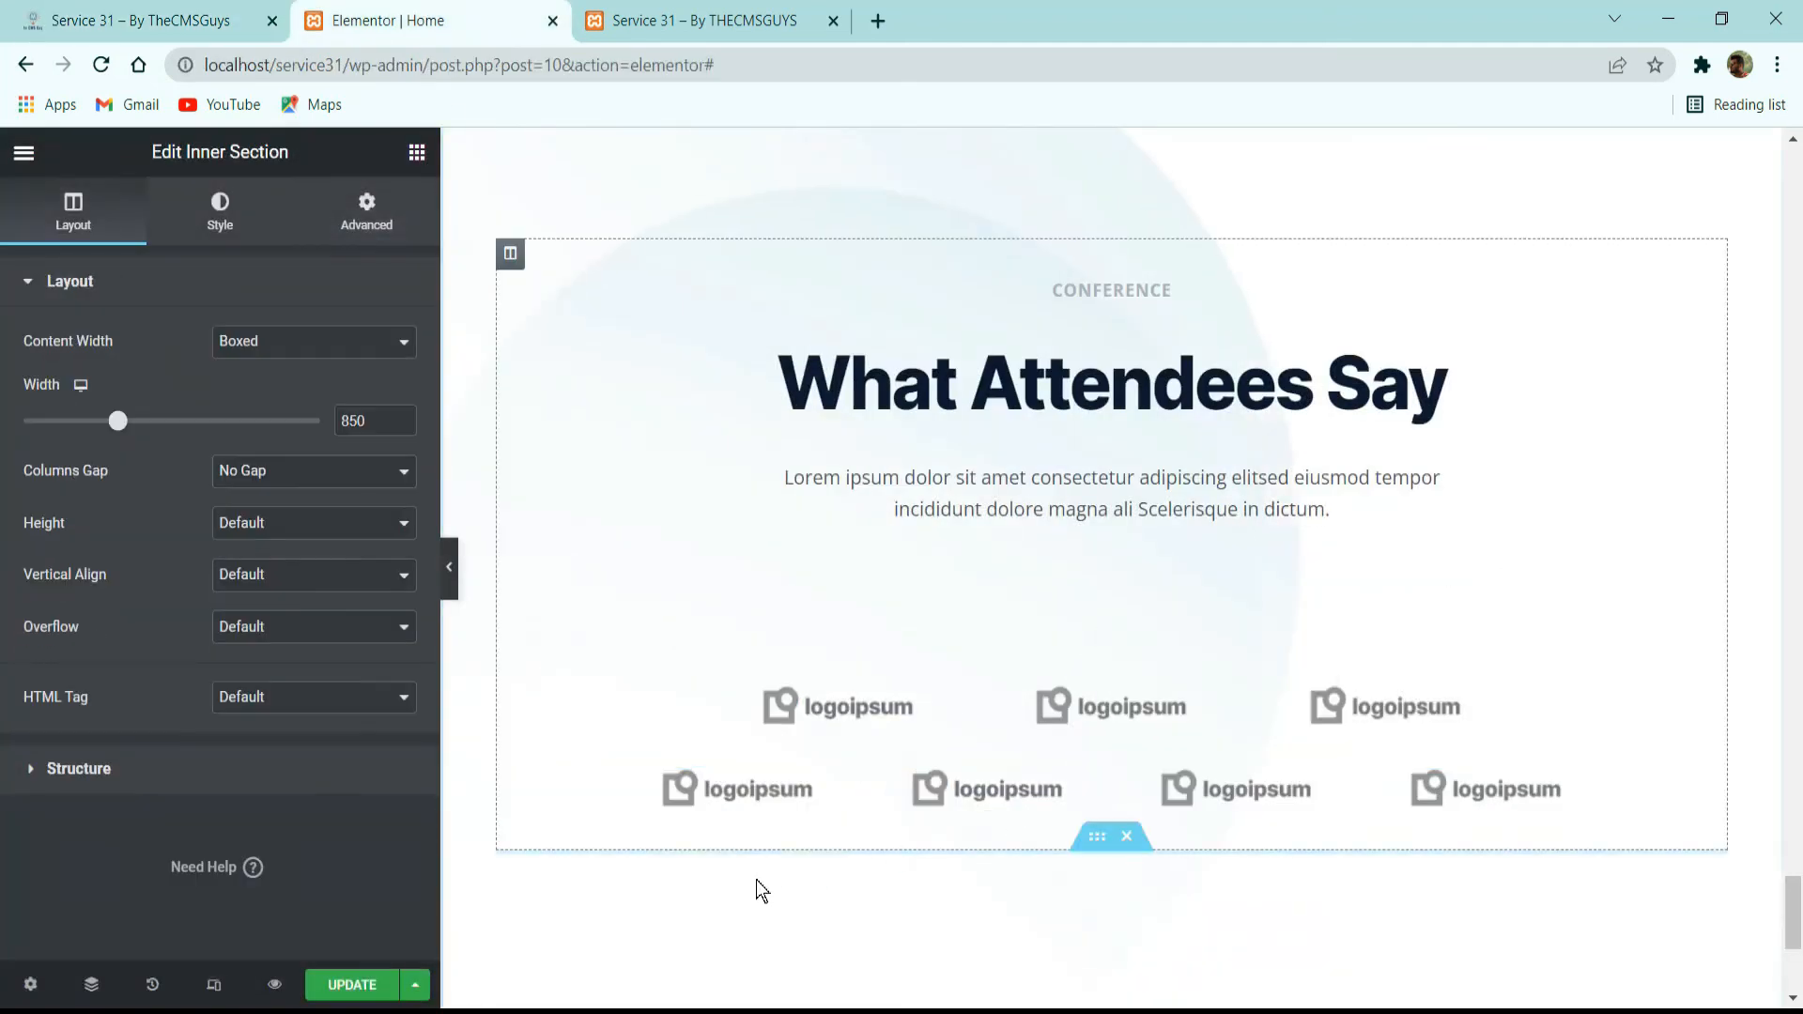
Add a new column to the third logo row and clear the row's content width value.
right_click(630, 869)
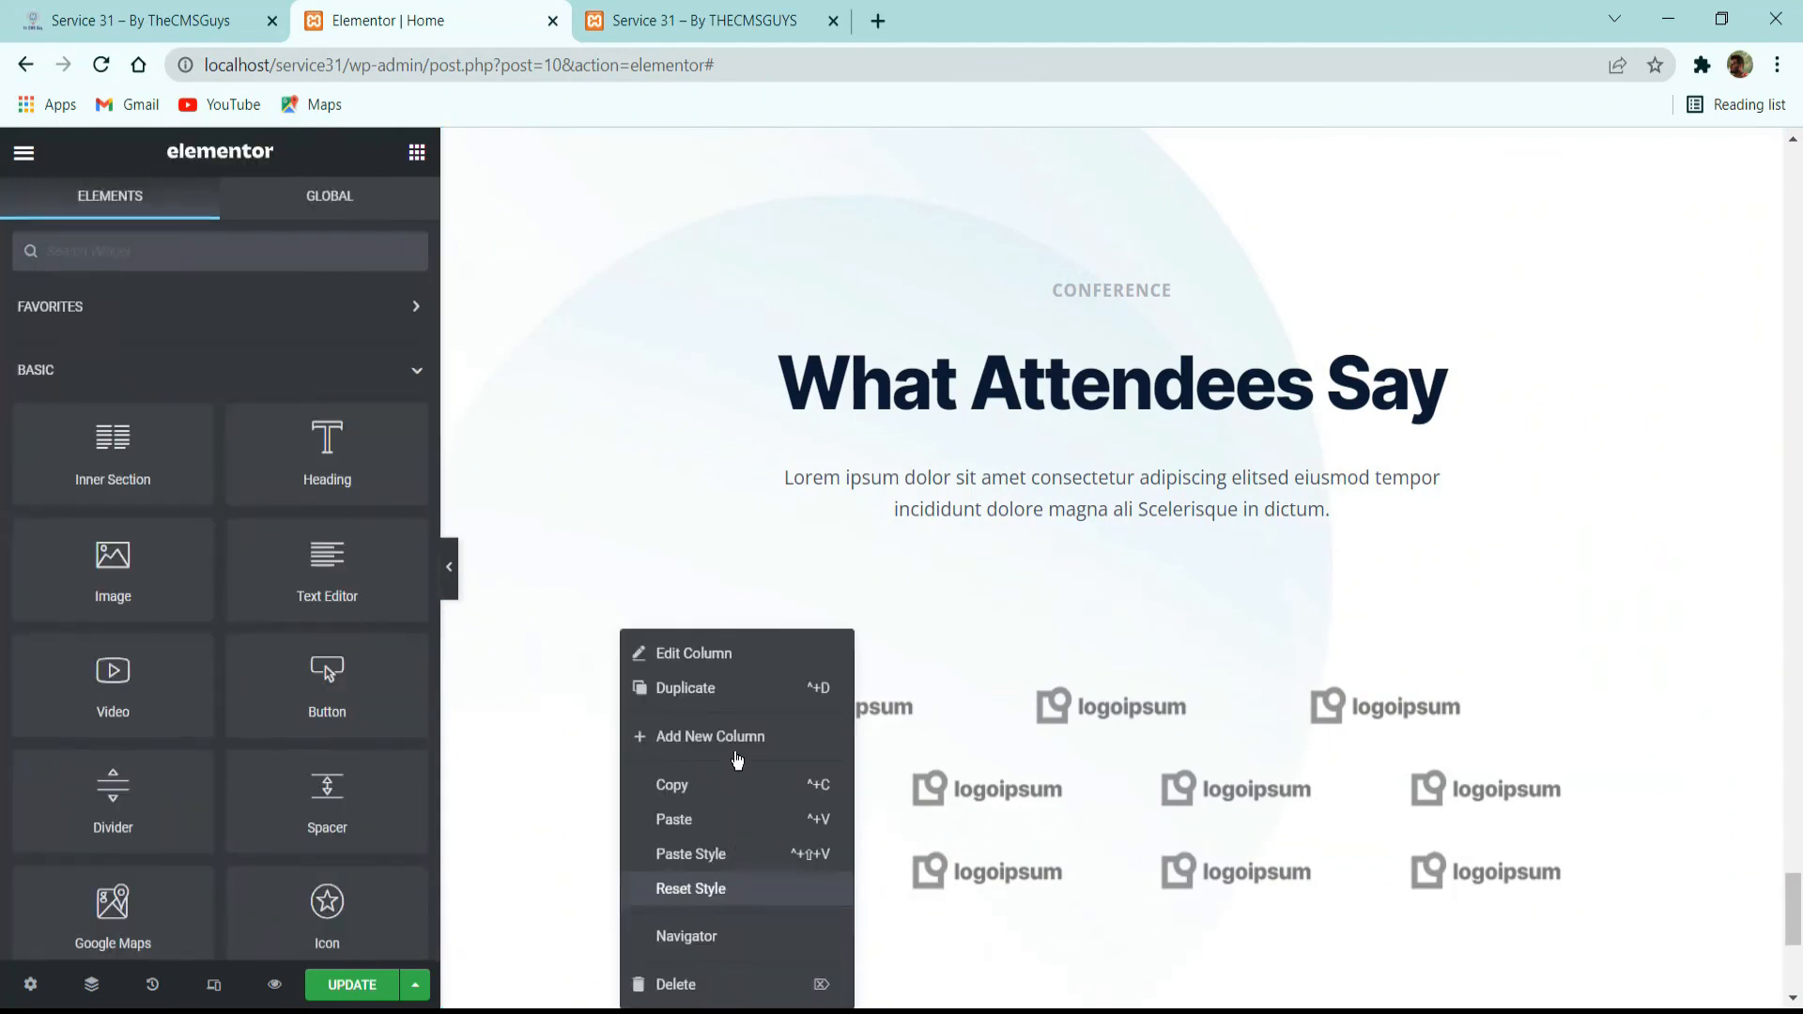
left_click(736, 736)
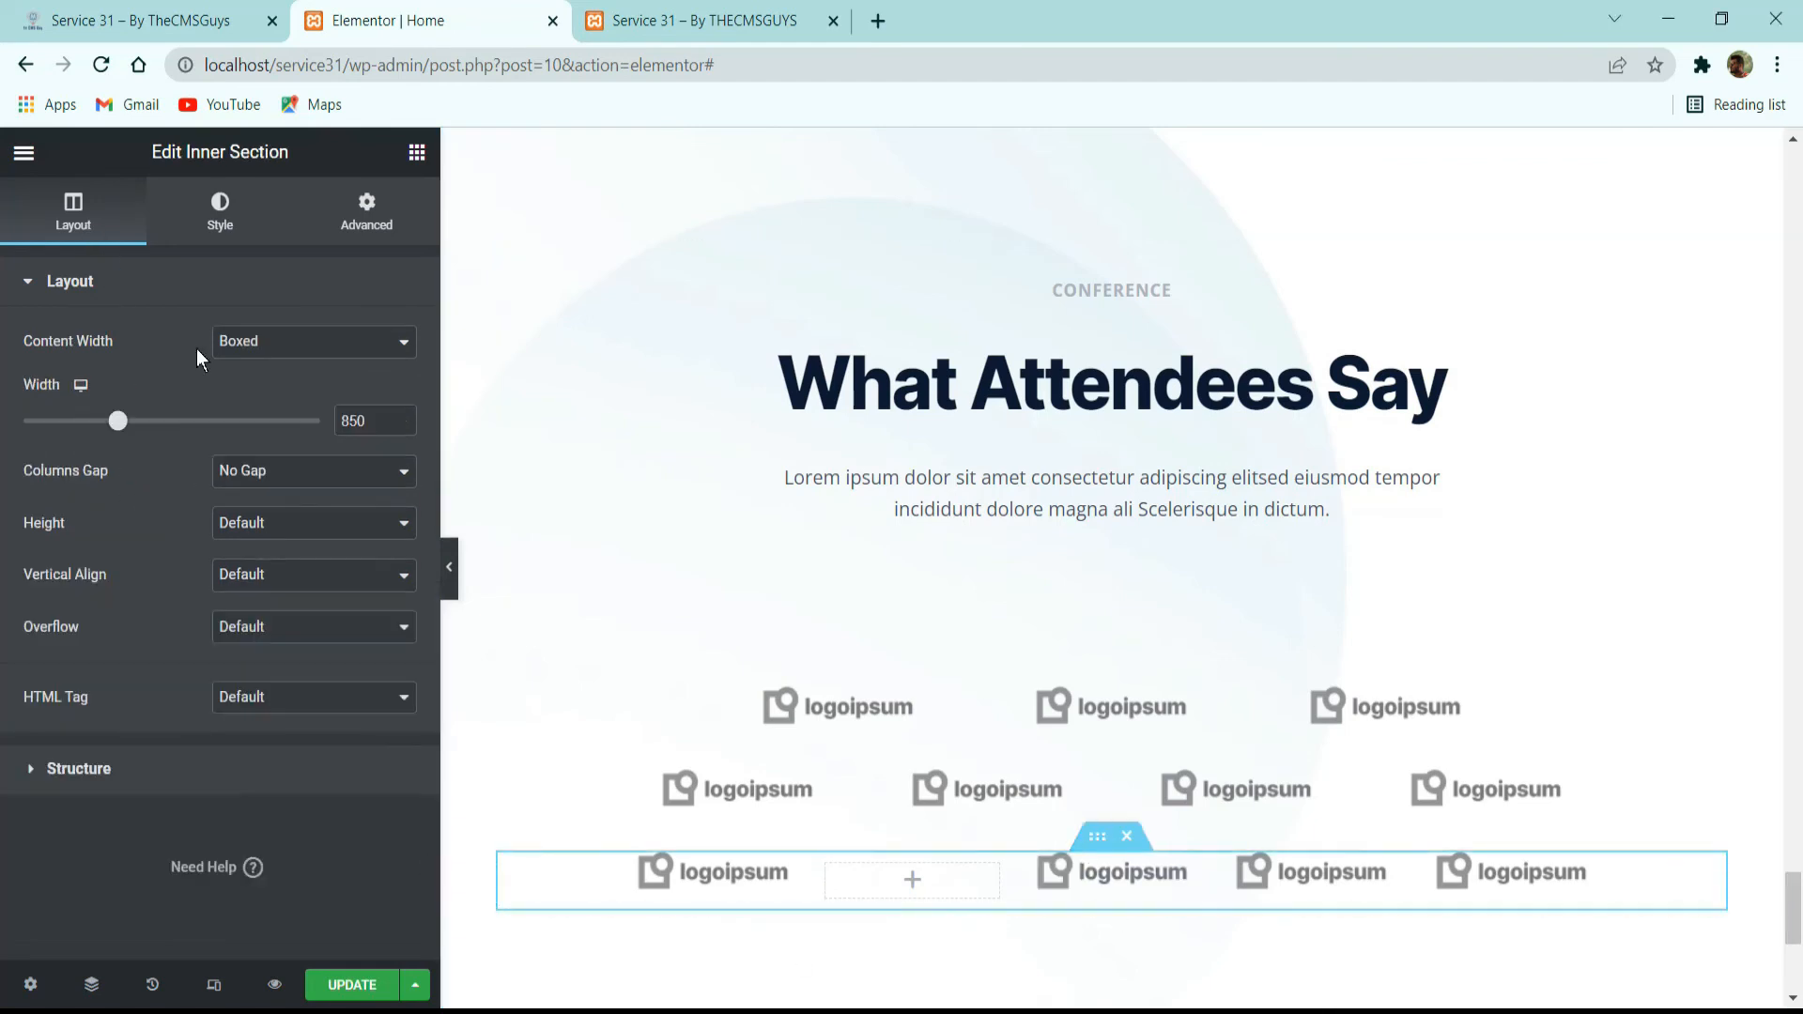
double_click(371, 416)
key("BackSpace")
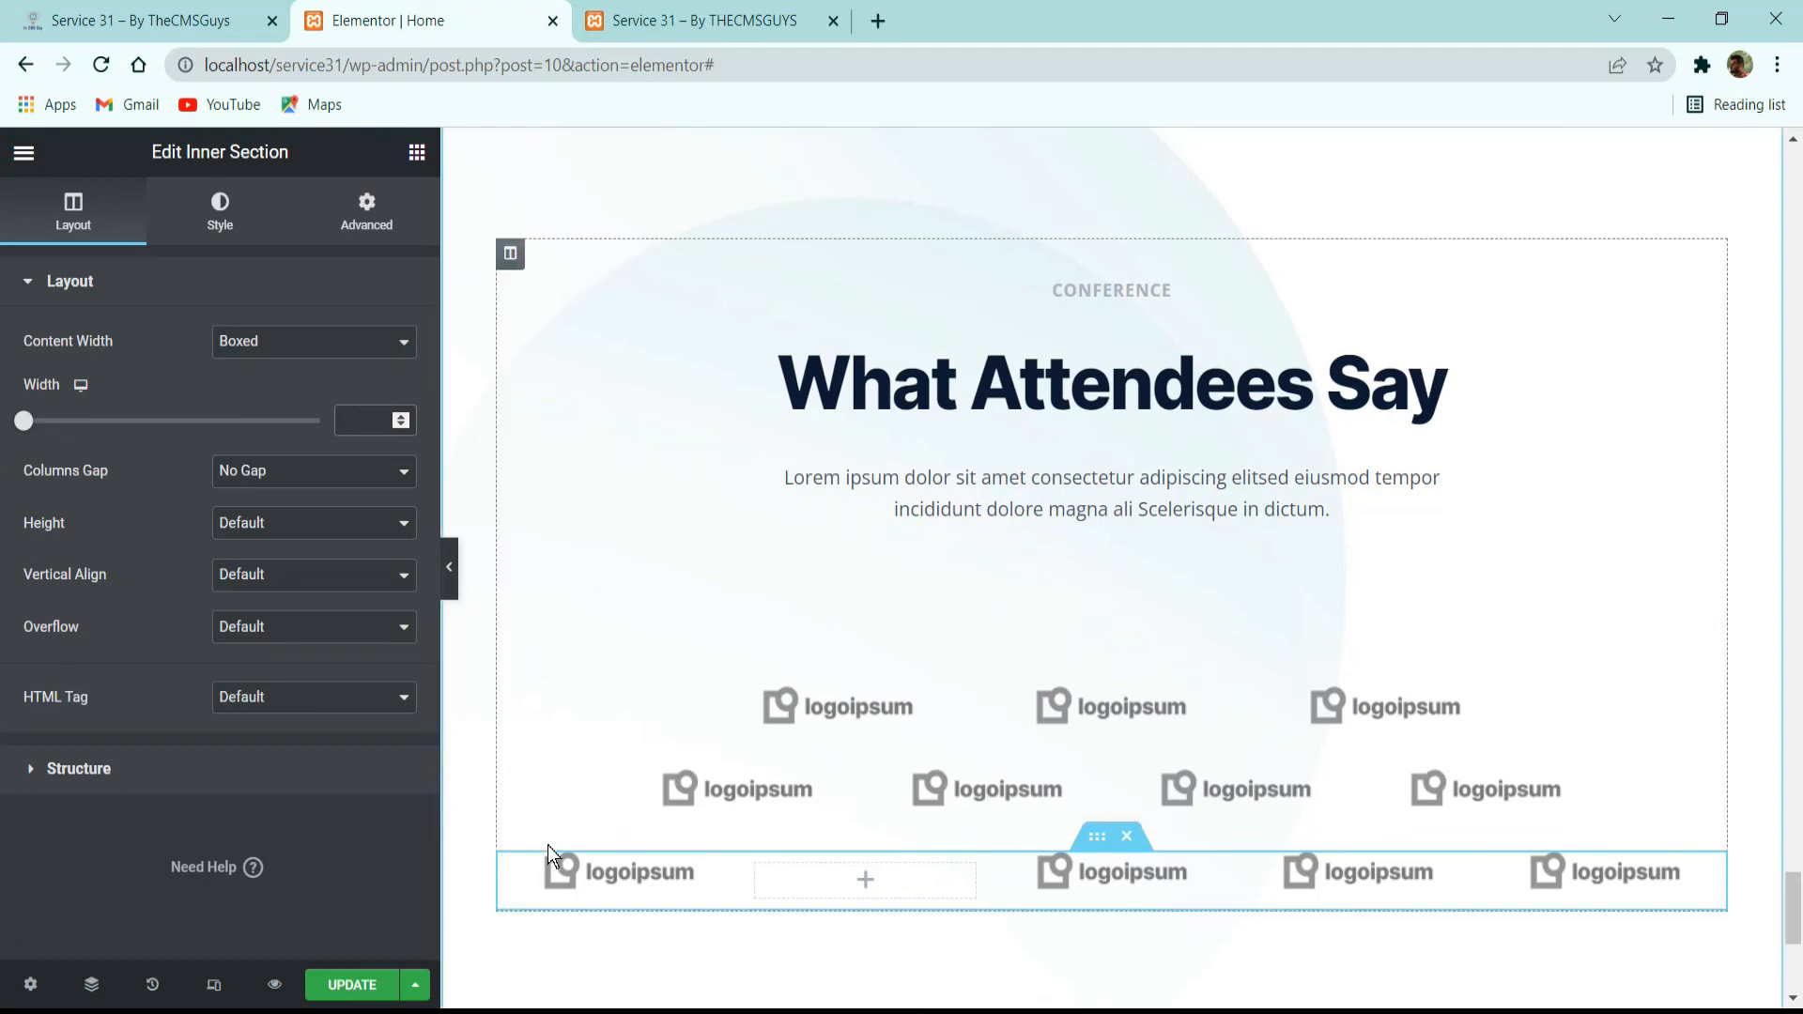
Duplicate the third row's first logo column and delete the empty column, leaving five logos.
right_click(558, 877)
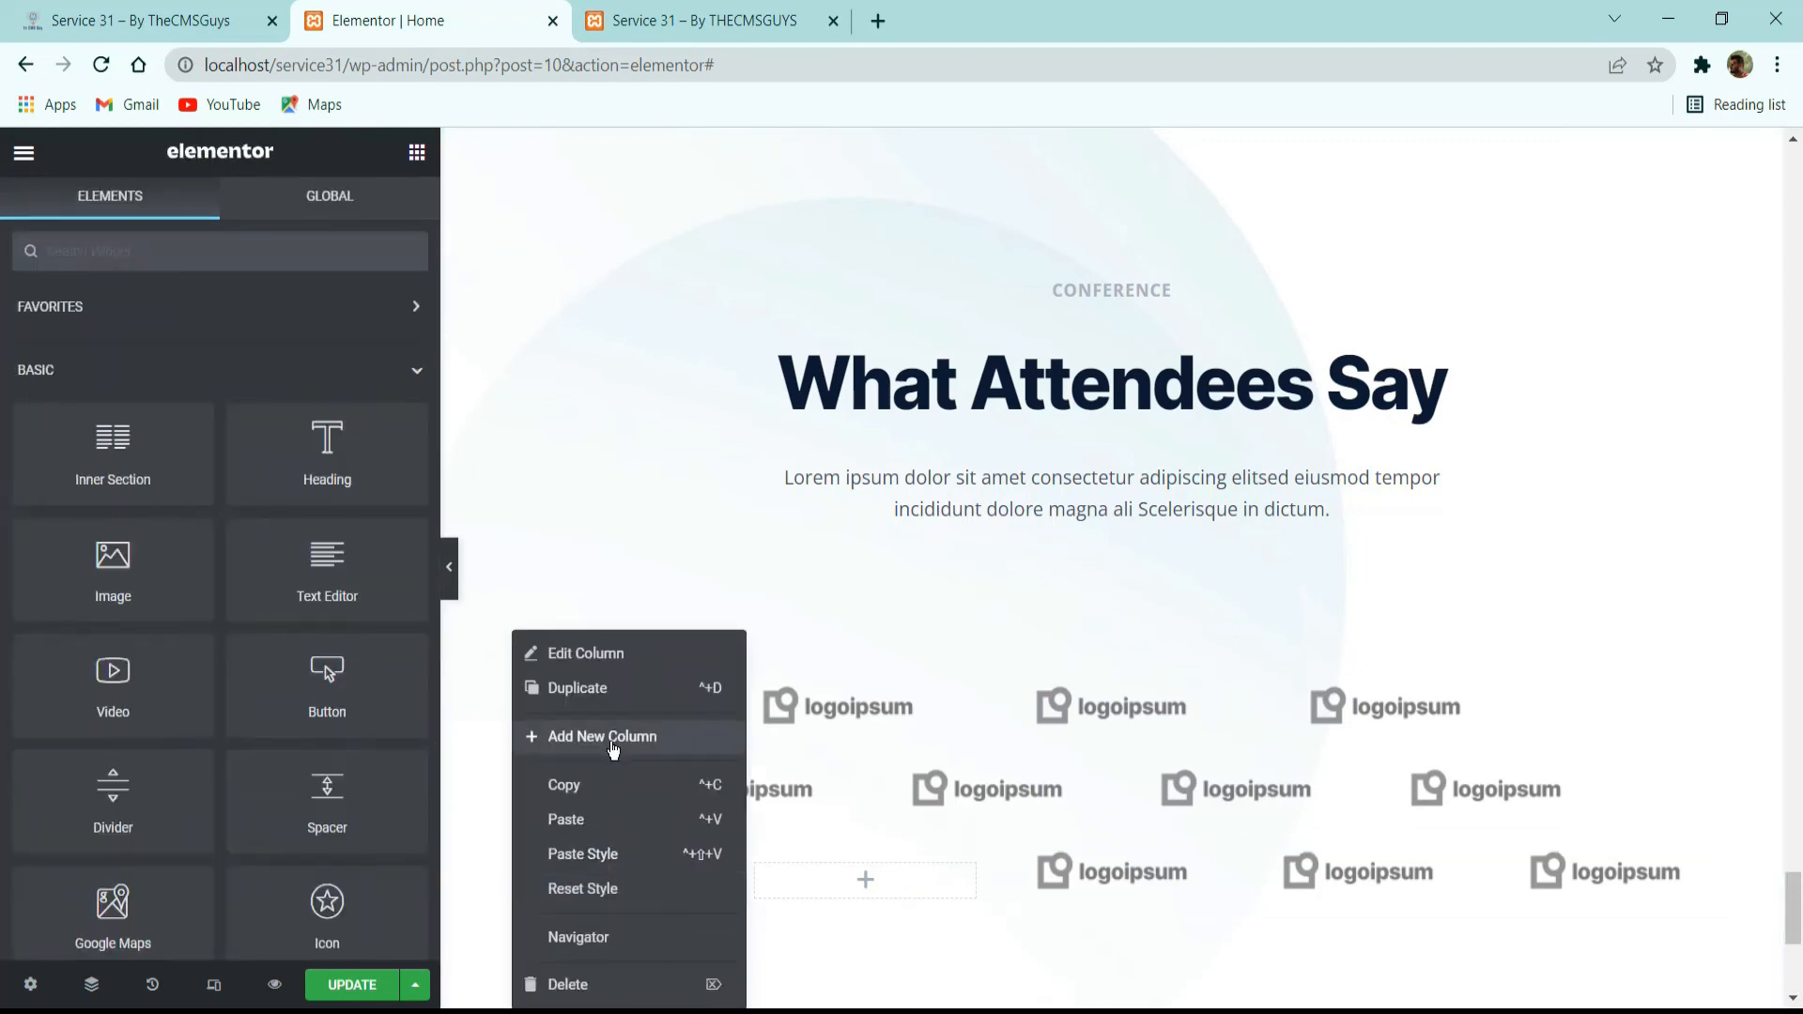
left_click(752, 820)
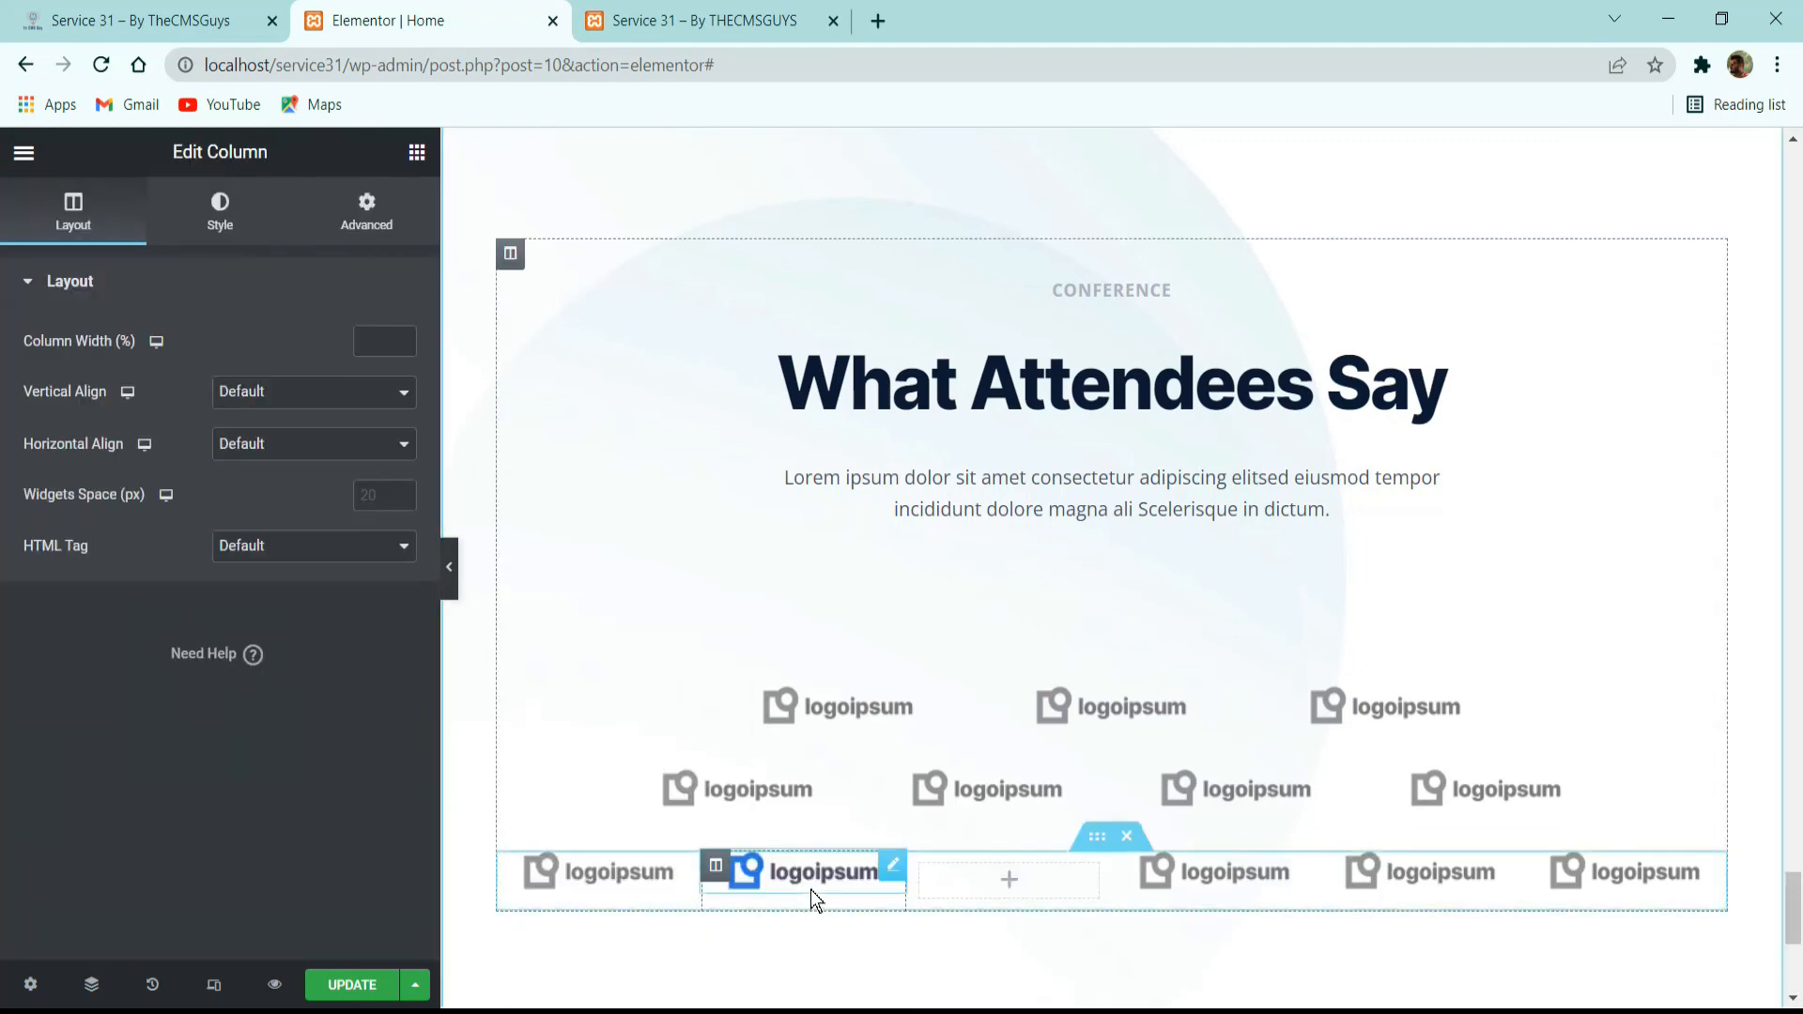
right_click(1052, 896)
left_click(1101, 982)
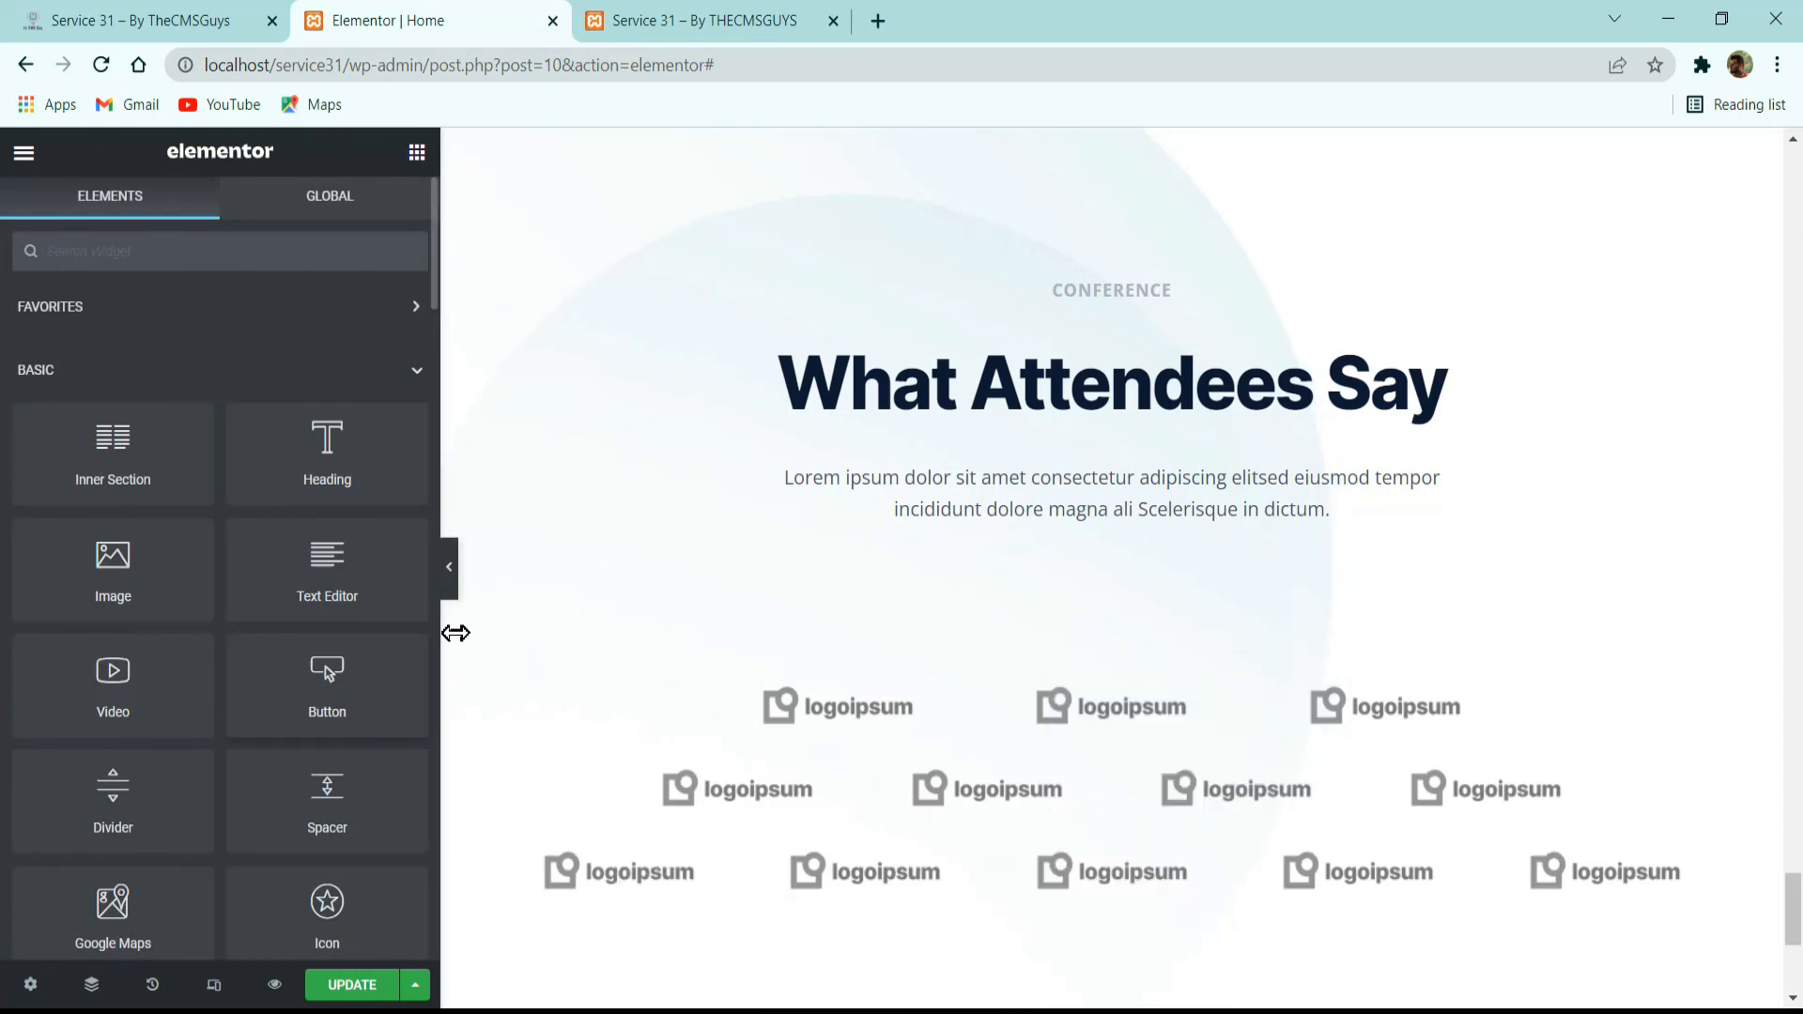
Save the page, then set the bottom margin of the heading inner section above the logos to 0 px.
left_click(353, 984)
left_click(448, 567)
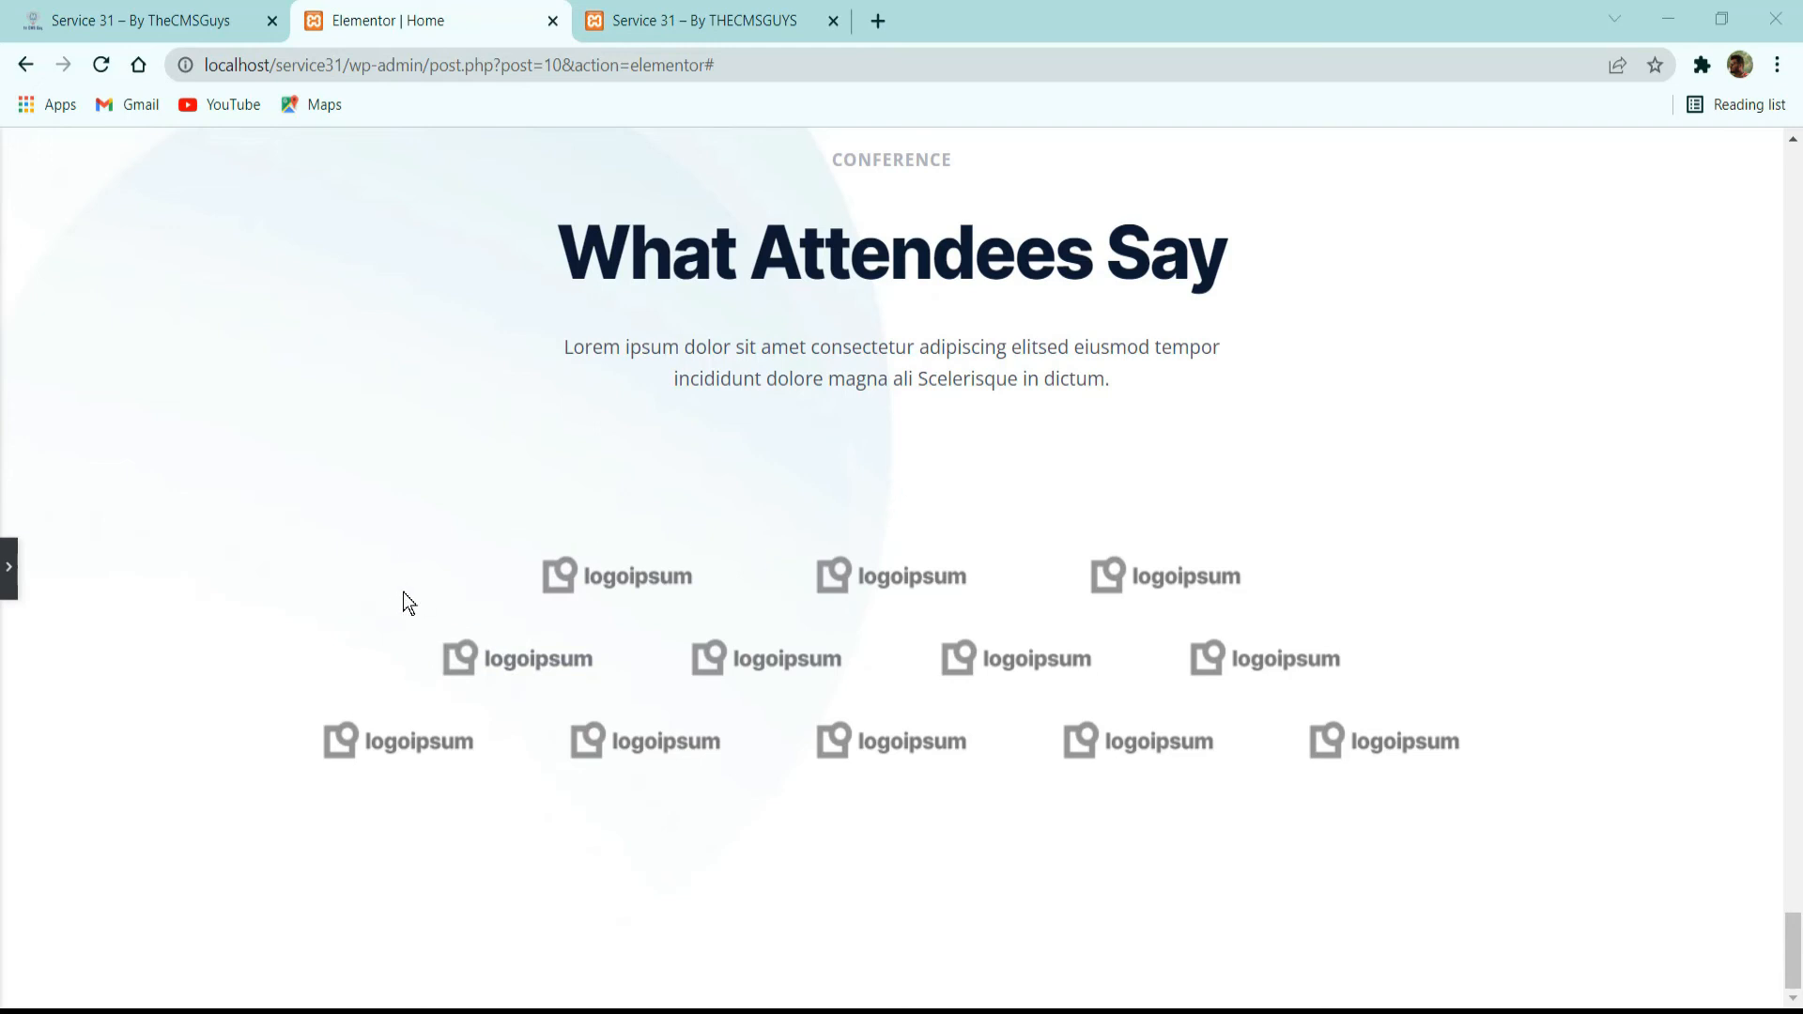
scroll(800, 493, "up", 3)
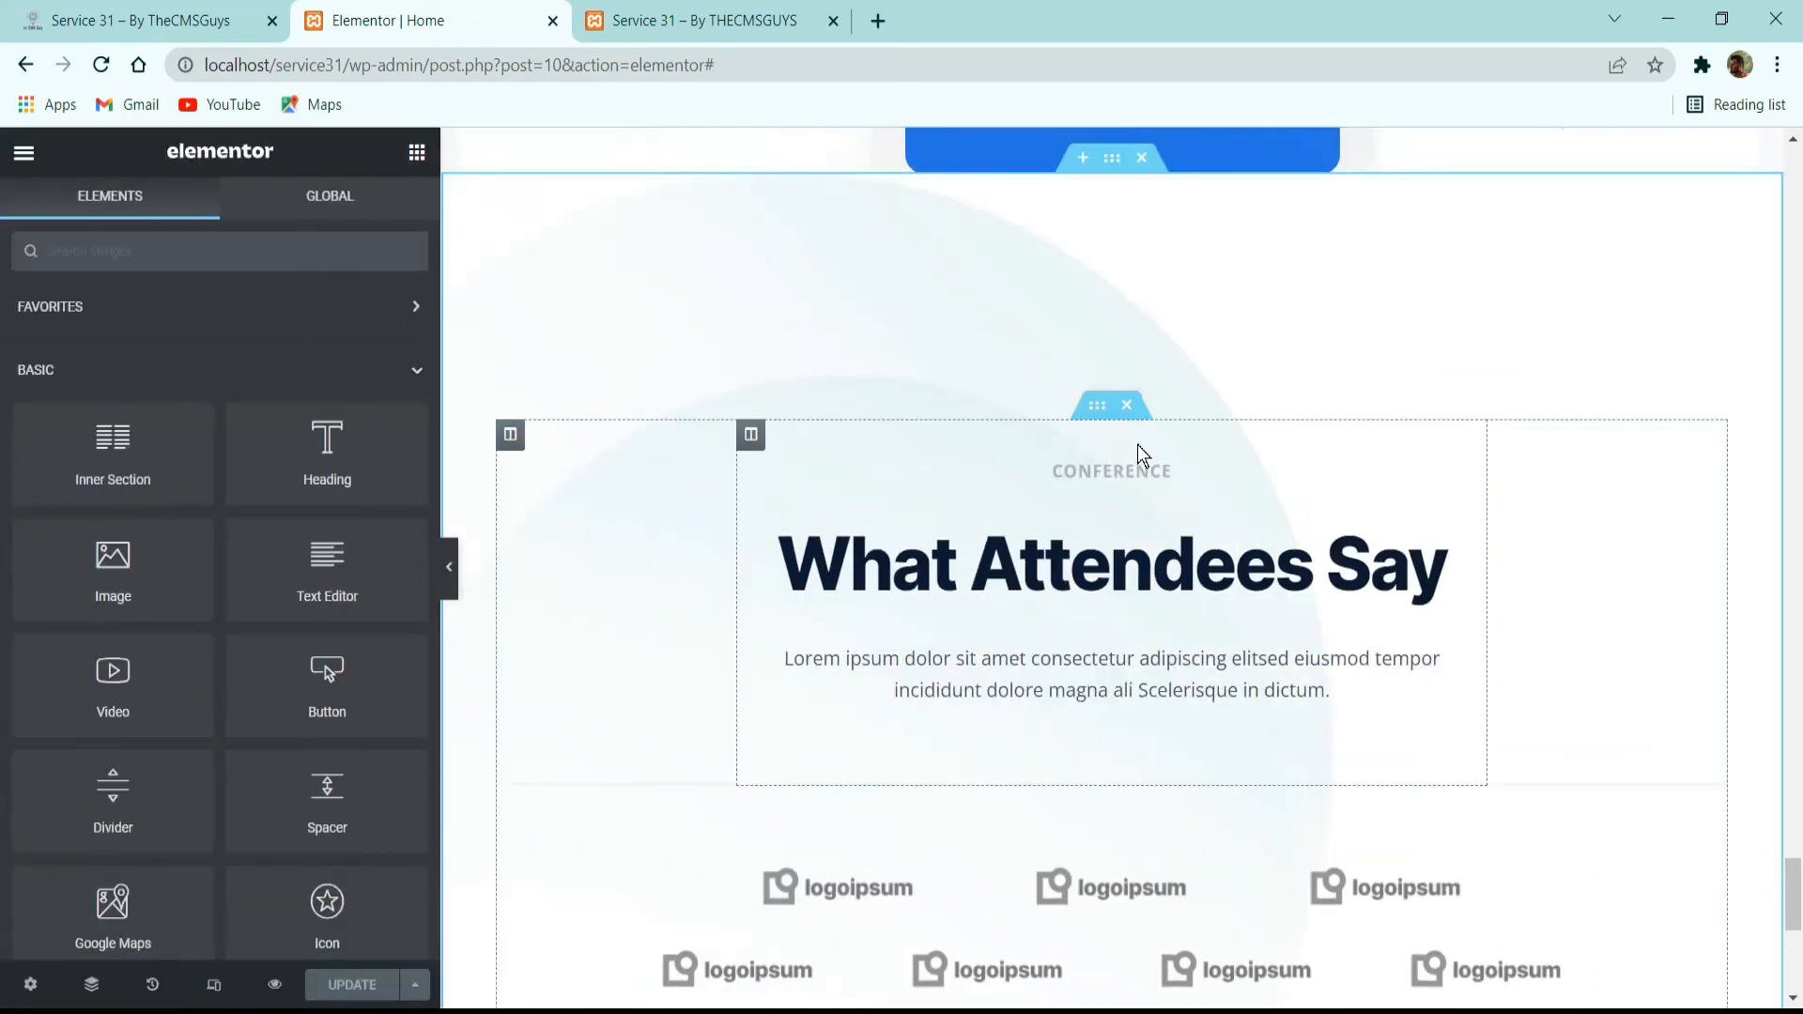
left_click(510, 434)
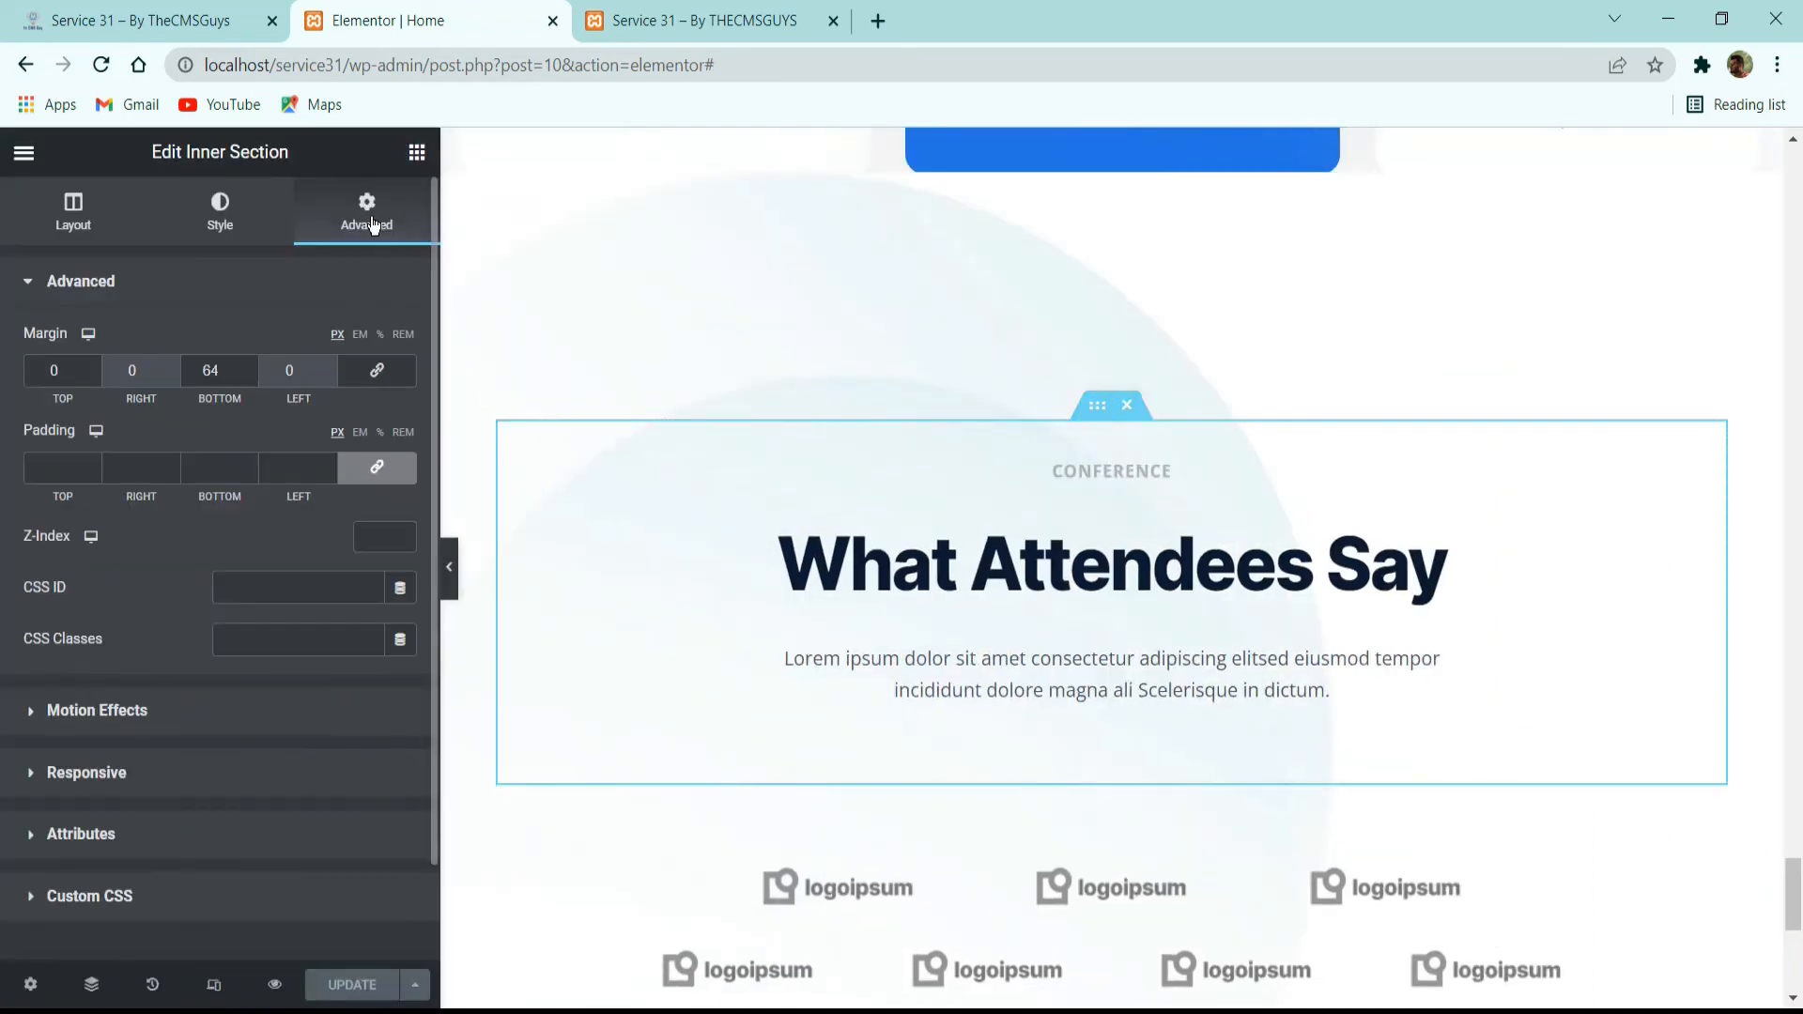
double_click(226, 360)
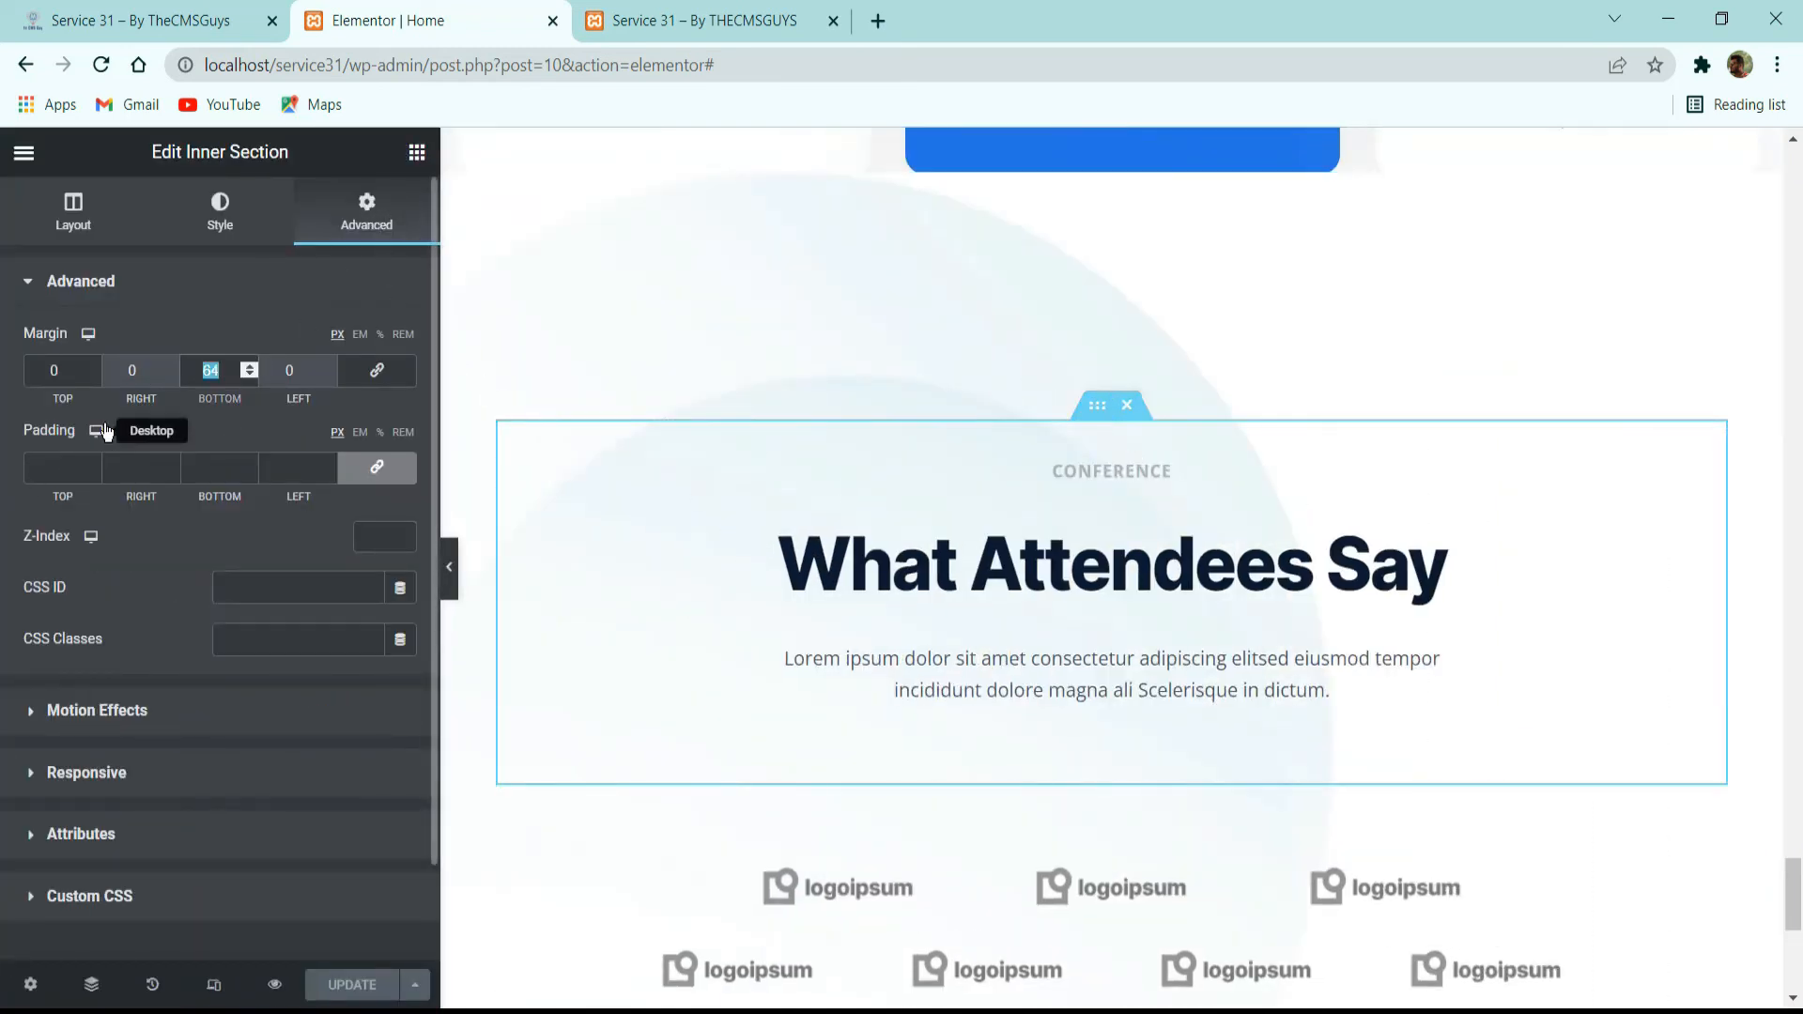
type("0")
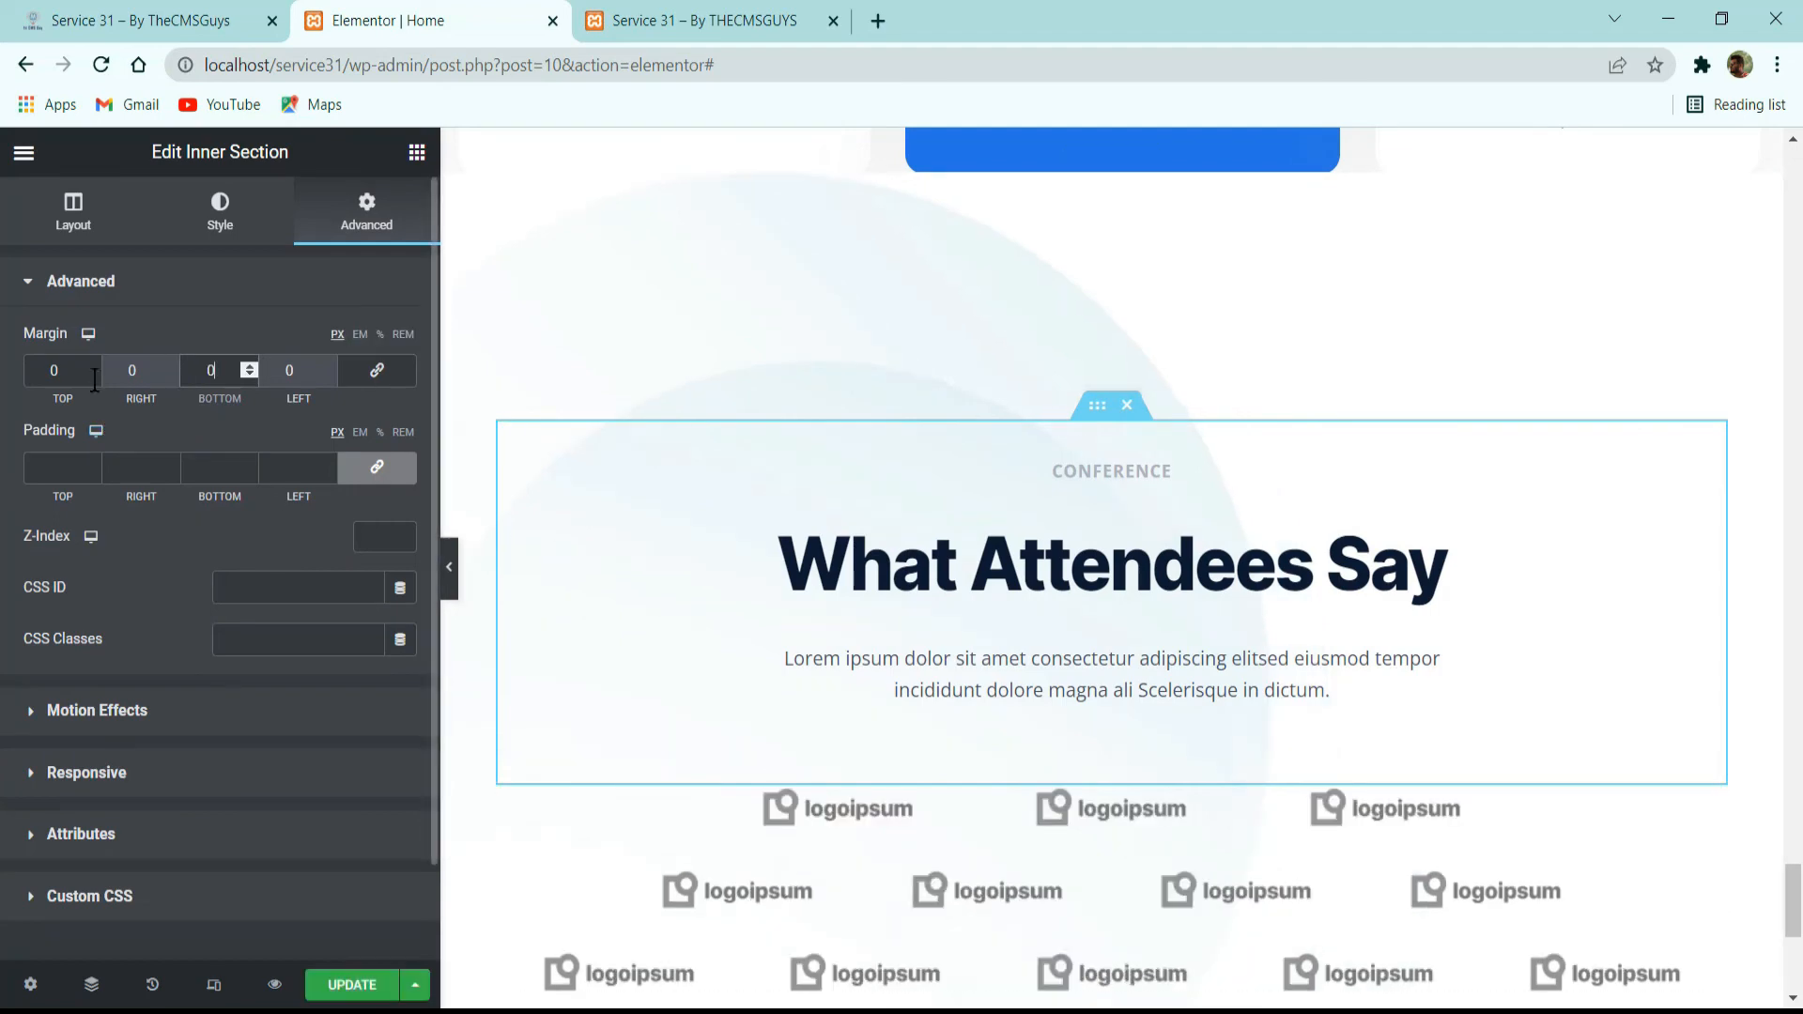
Preview the partners section at full page width, then save the page.
left_click(451, 573)
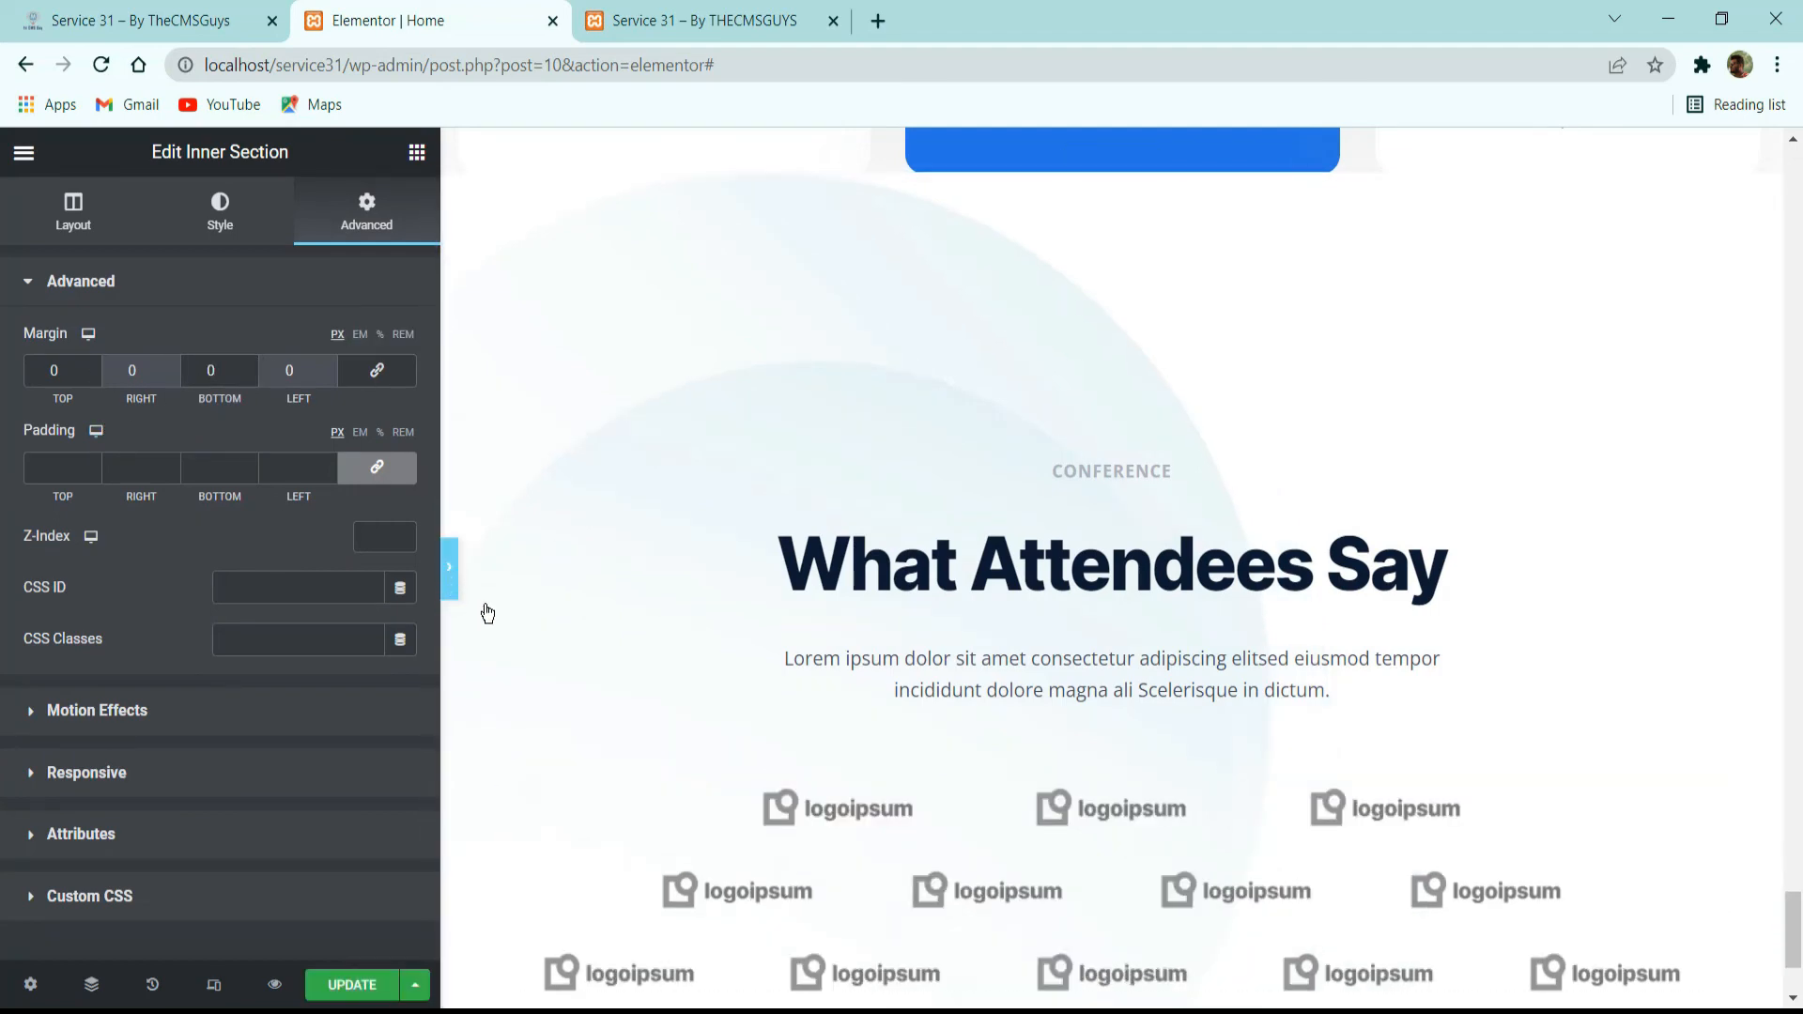
scroll(953, 658, "down", 2)
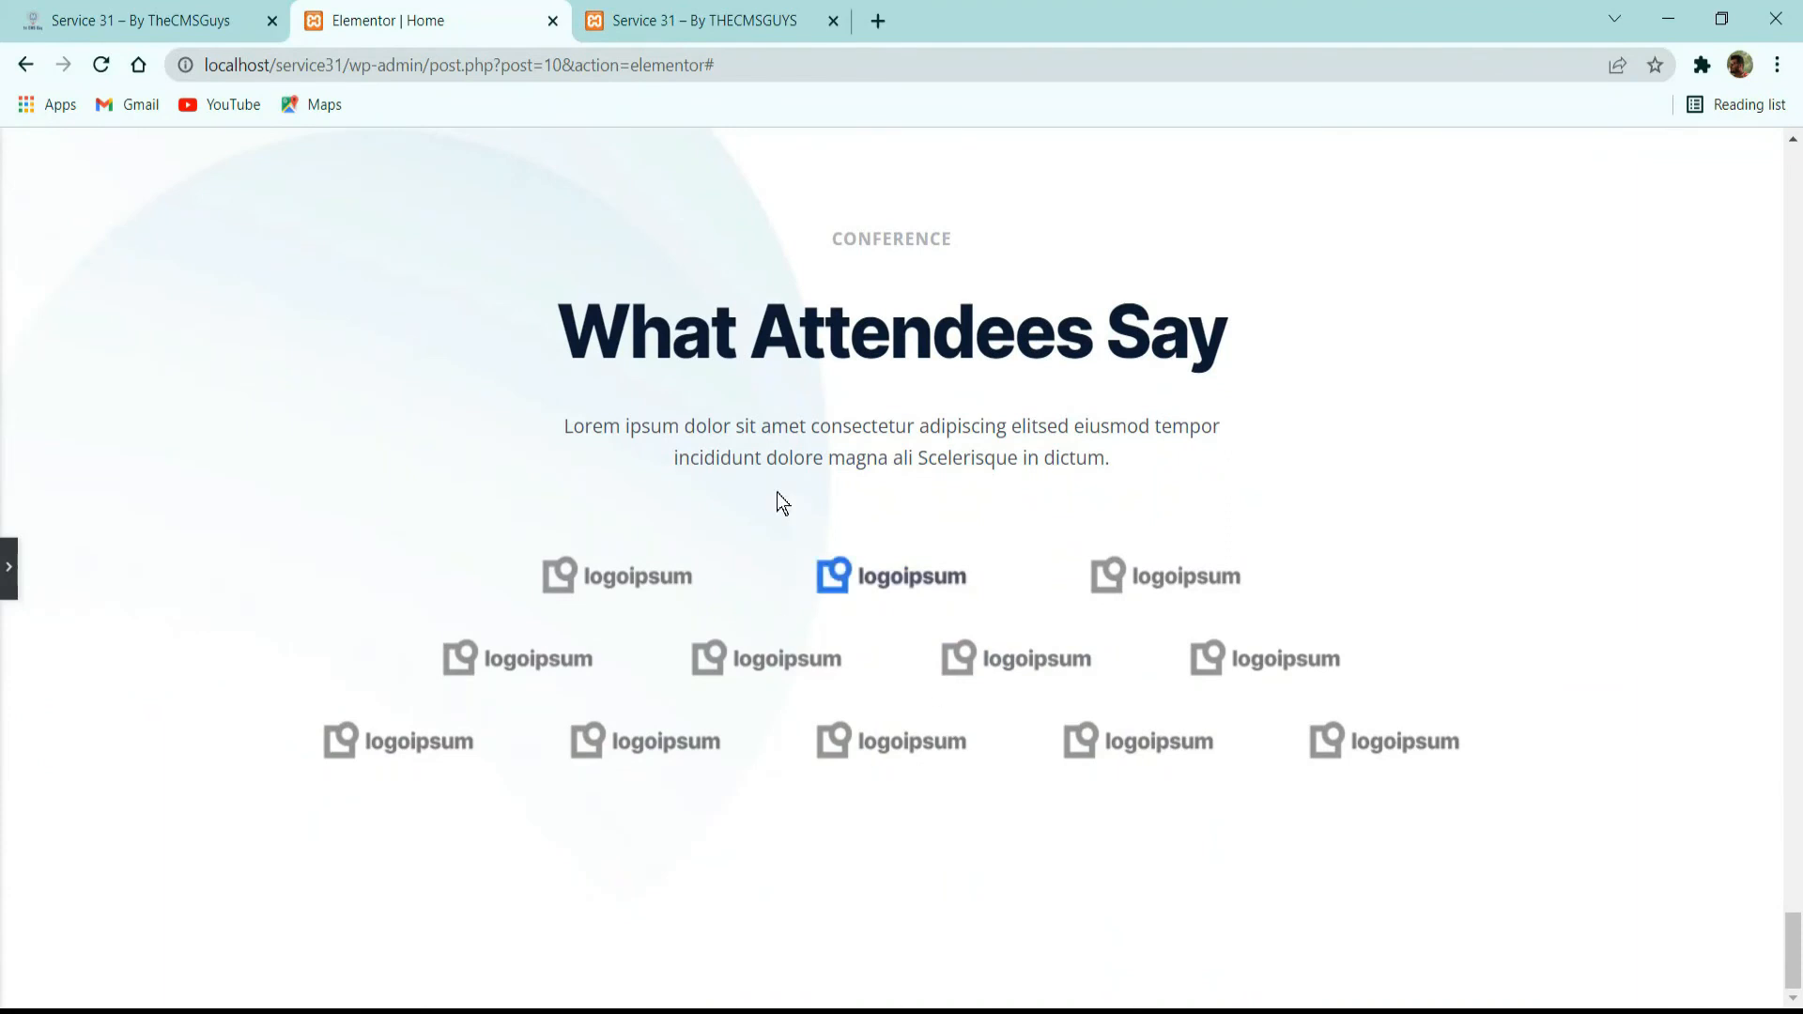
left_click(9, 585)
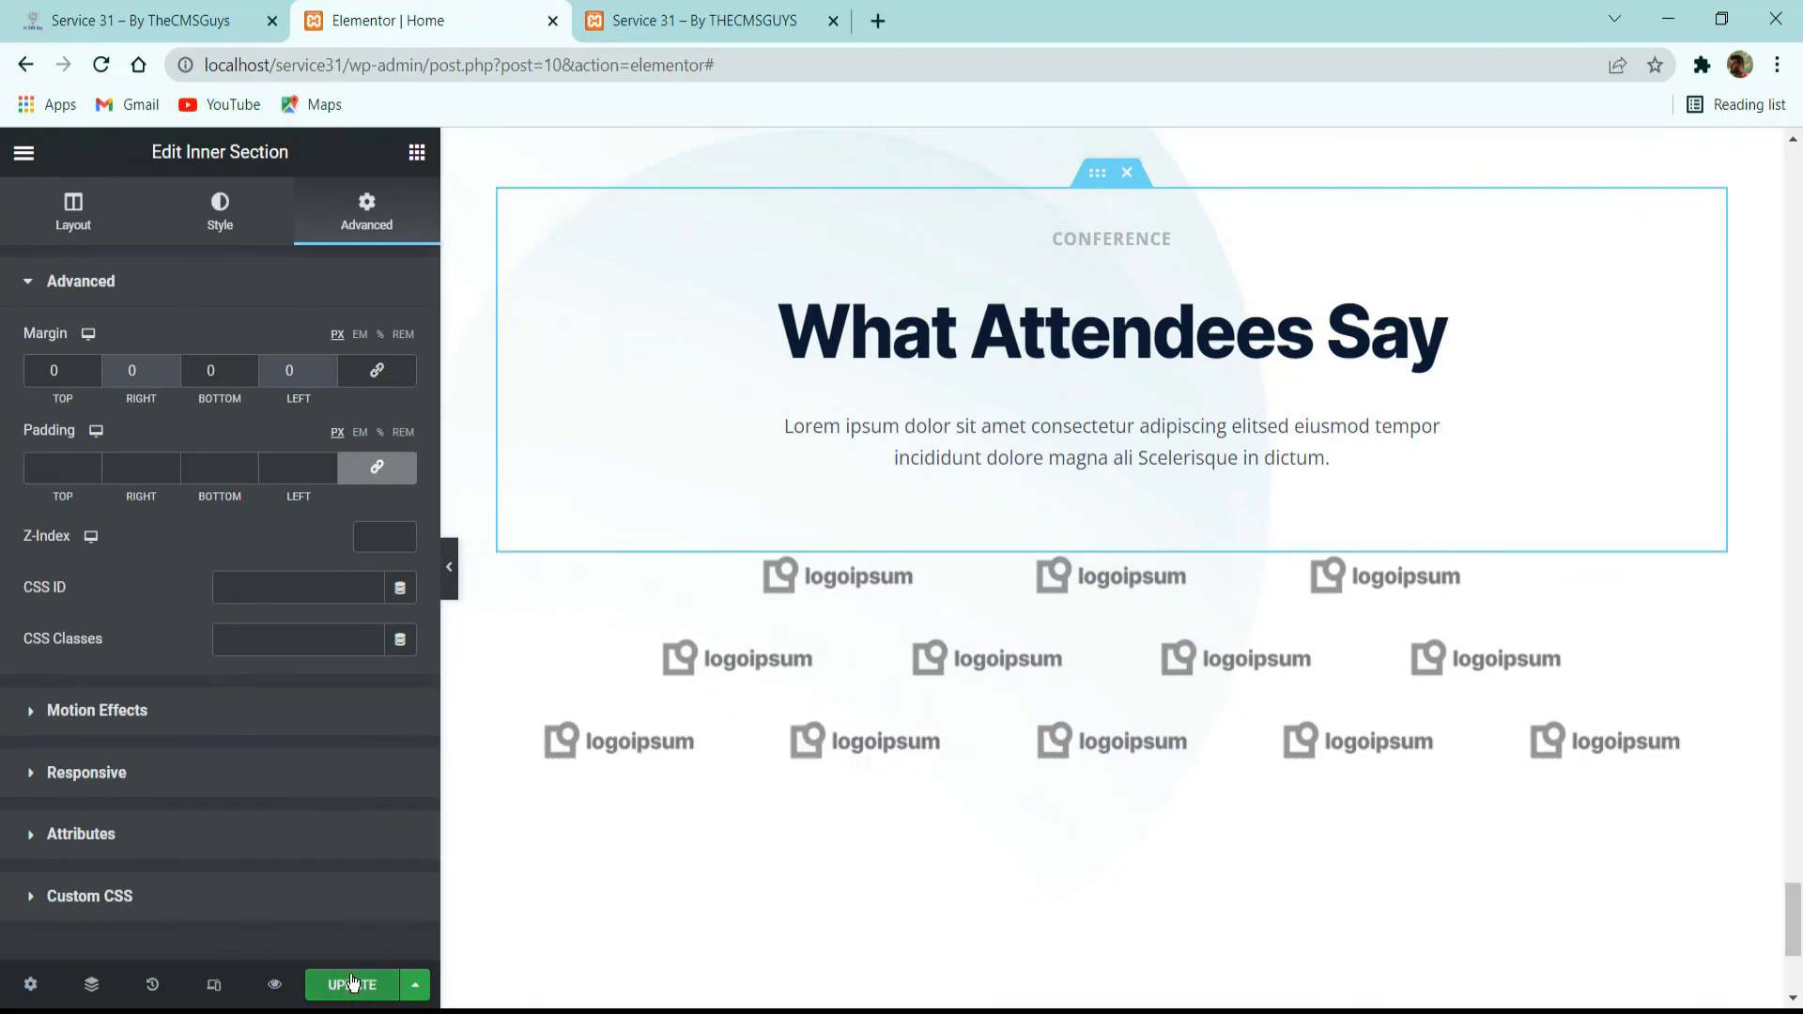
left_click(352, 982)
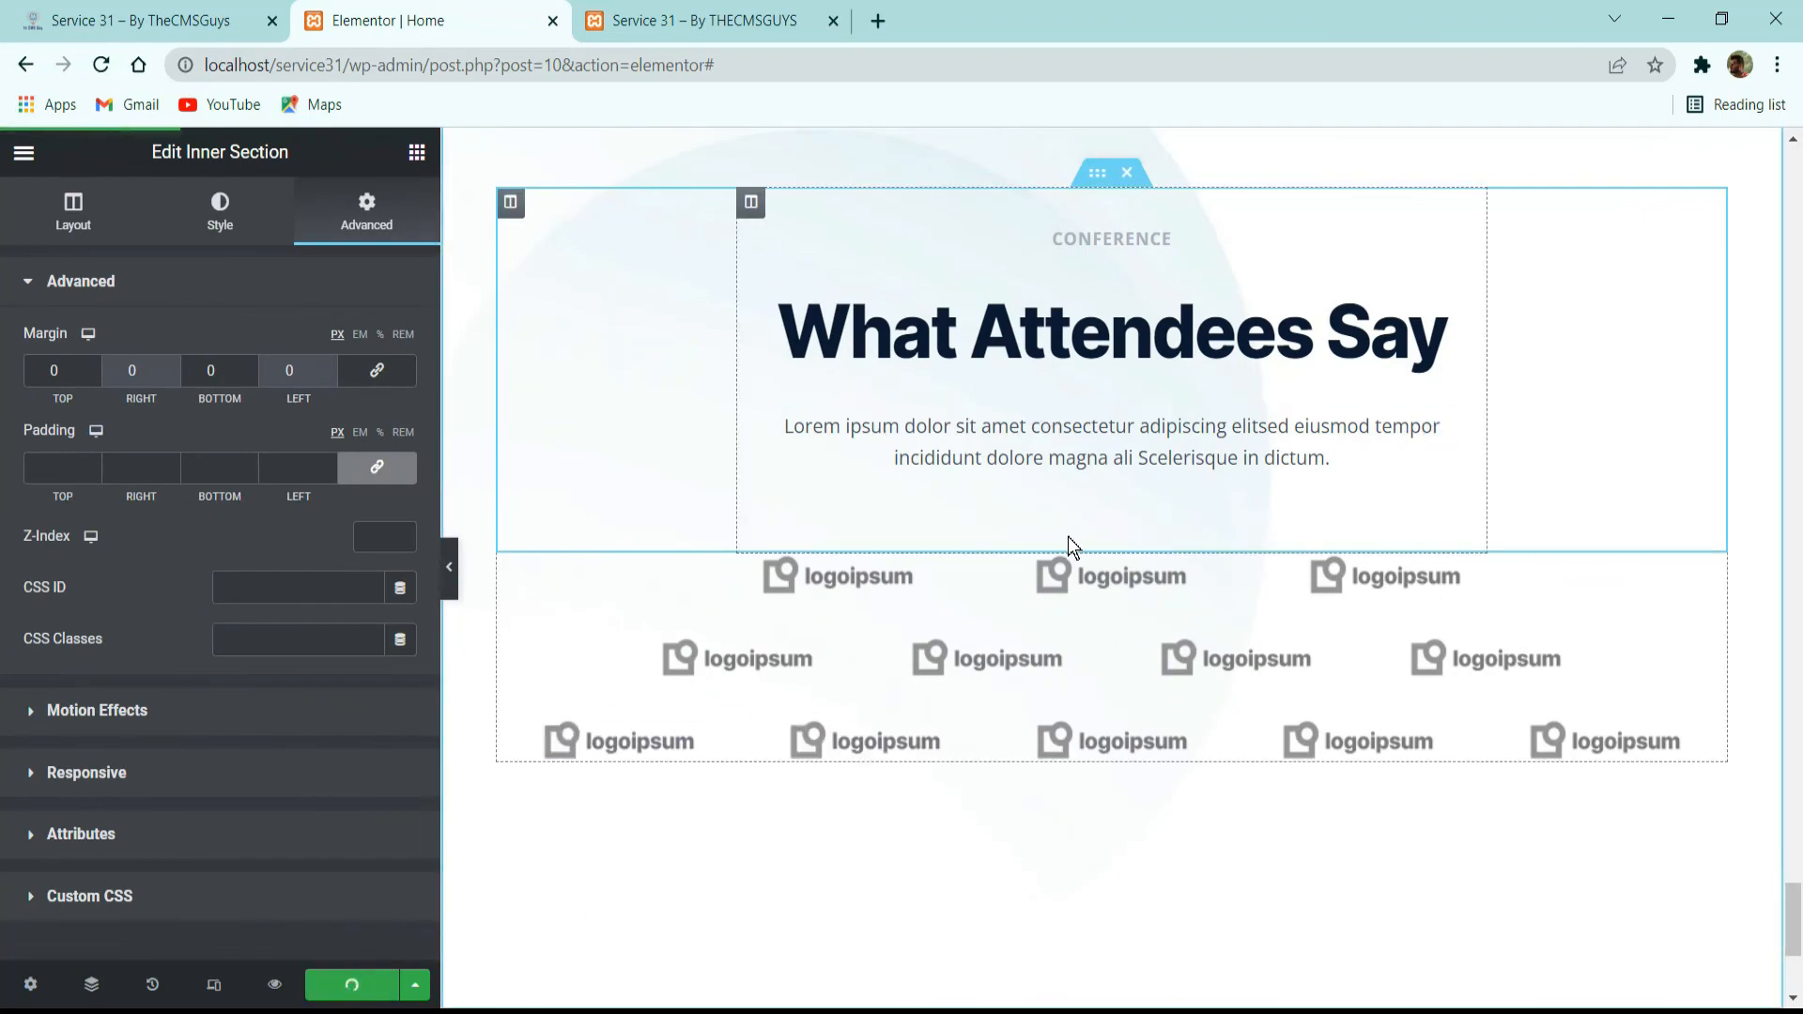
Review the built page from the partners section up to the hero, then examine the header at the top of the reference site.
scroll(1048, 511, "up", 12)
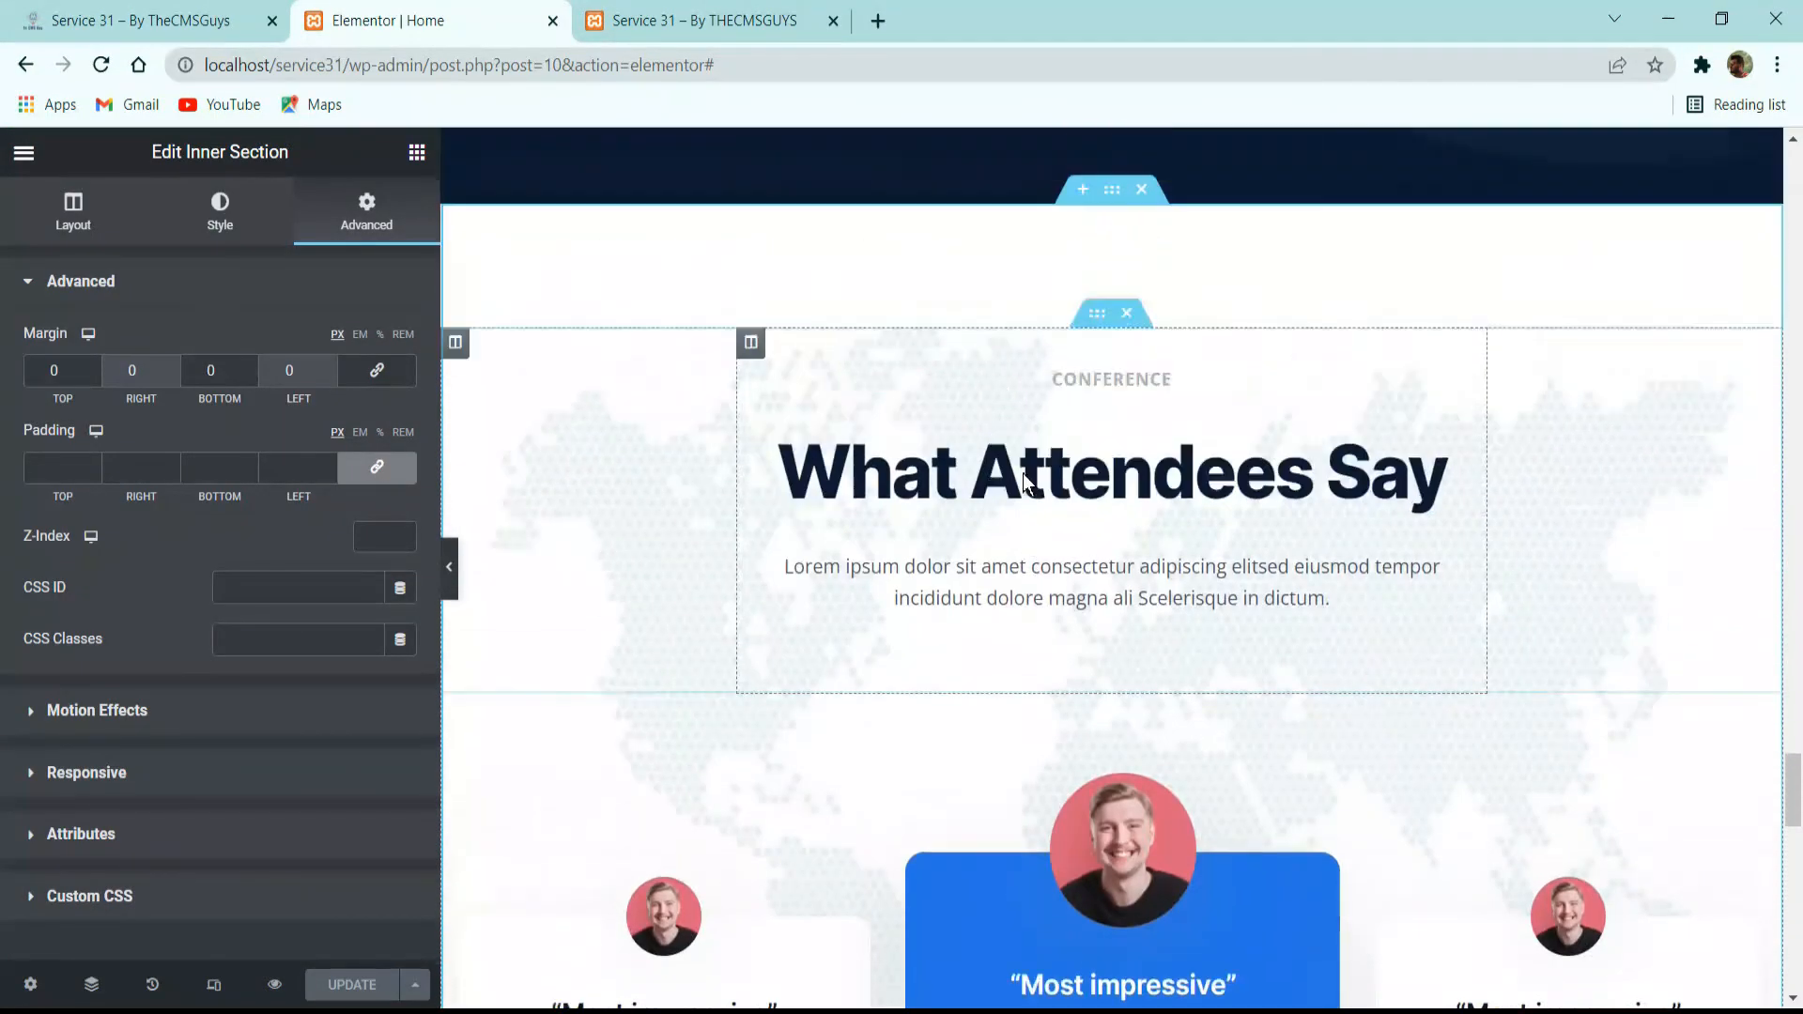
scroll(1023, 474, "up", 15)
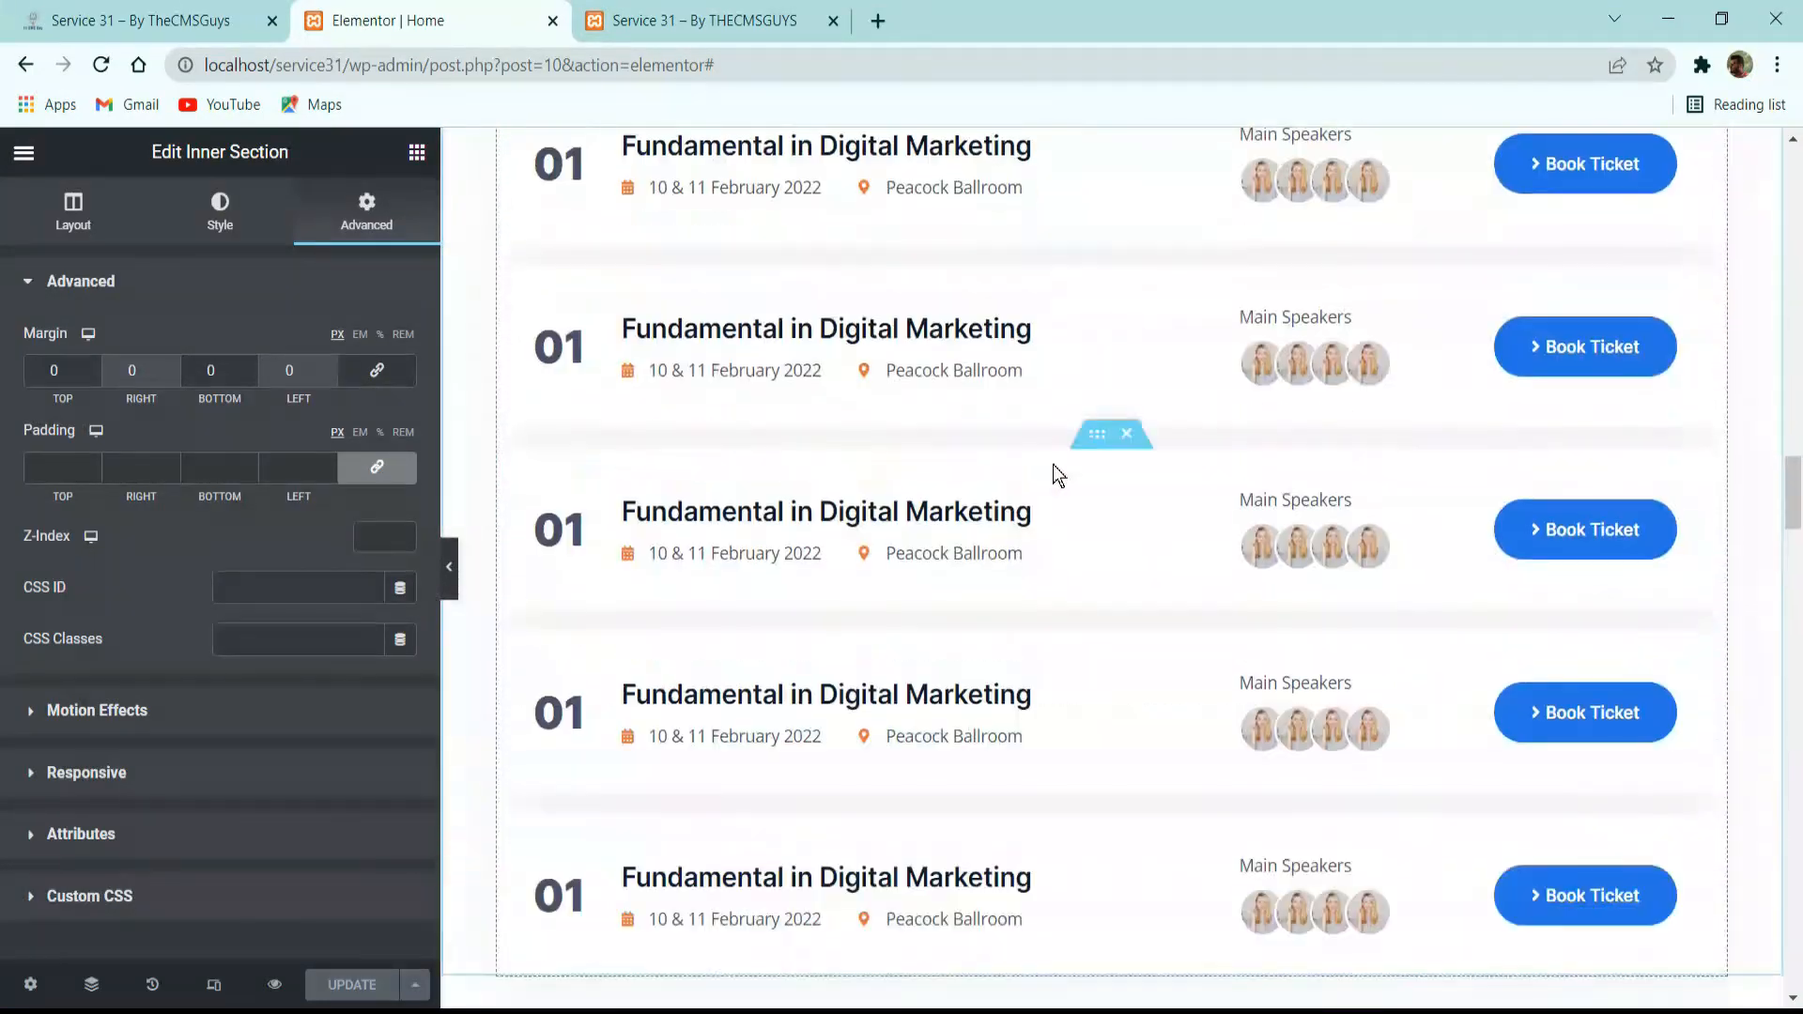
scroll(1043, 475, "up", 15)
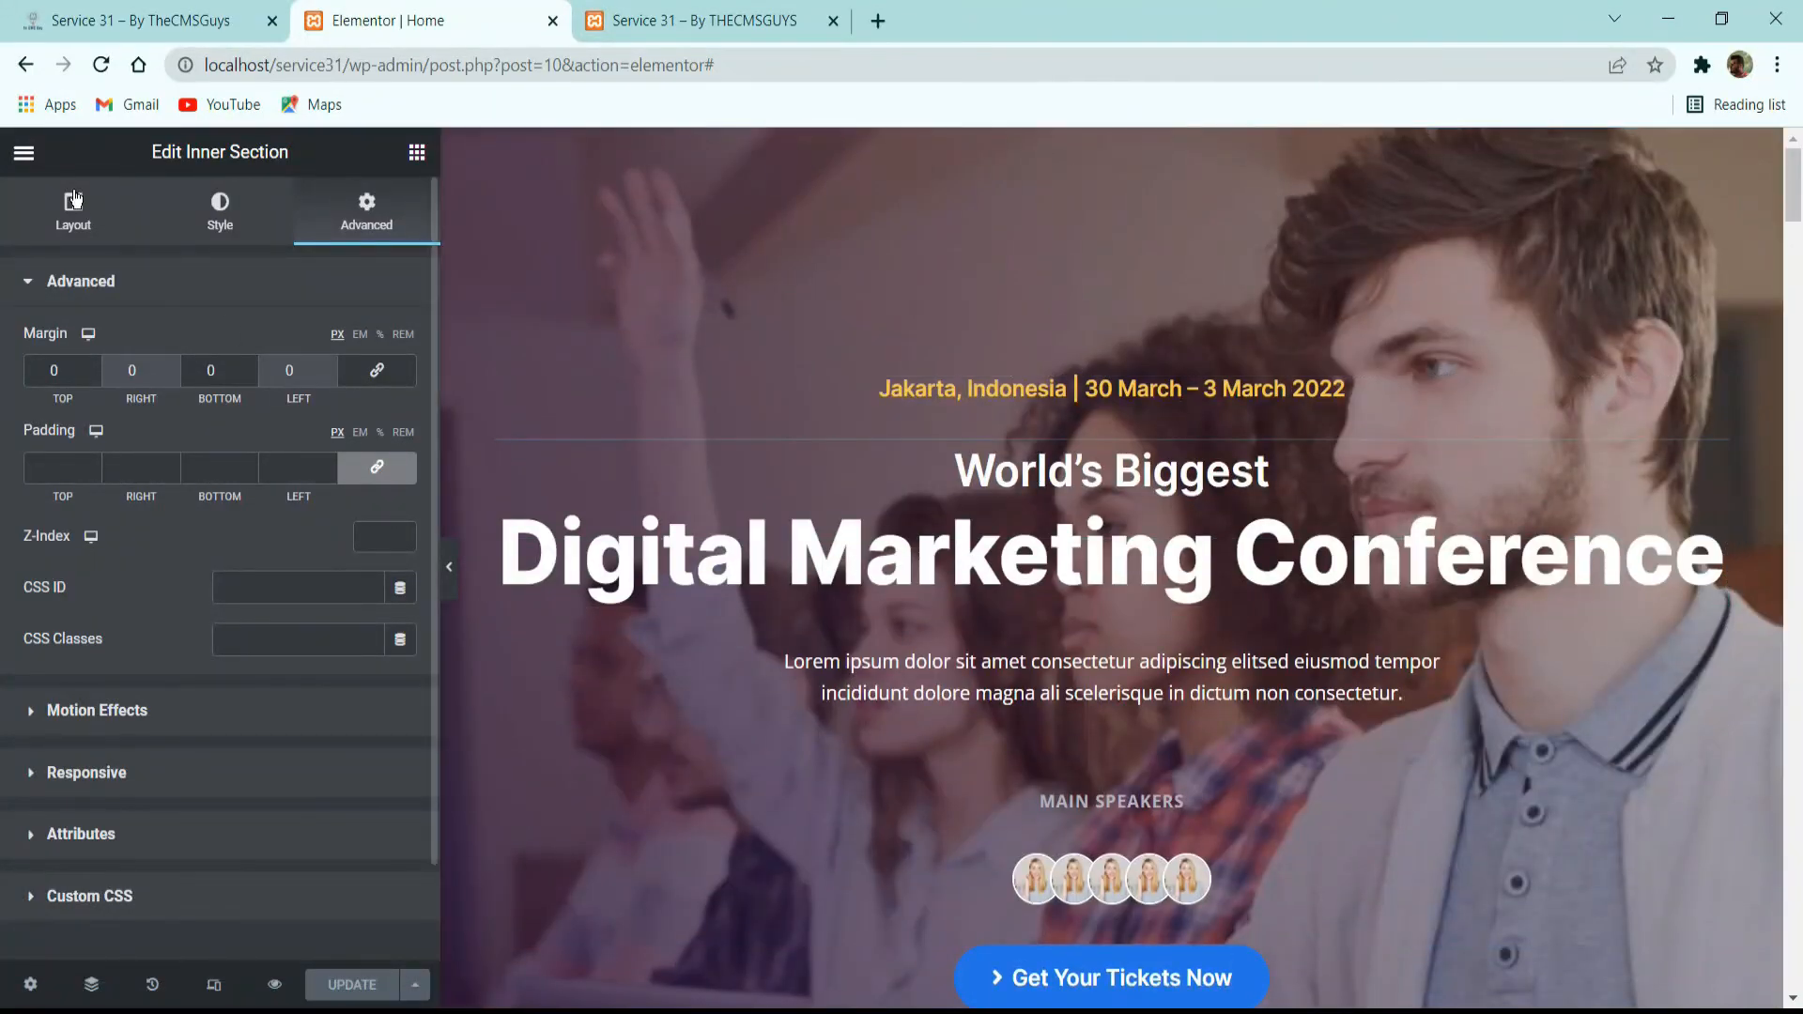
left_click(24, 152)
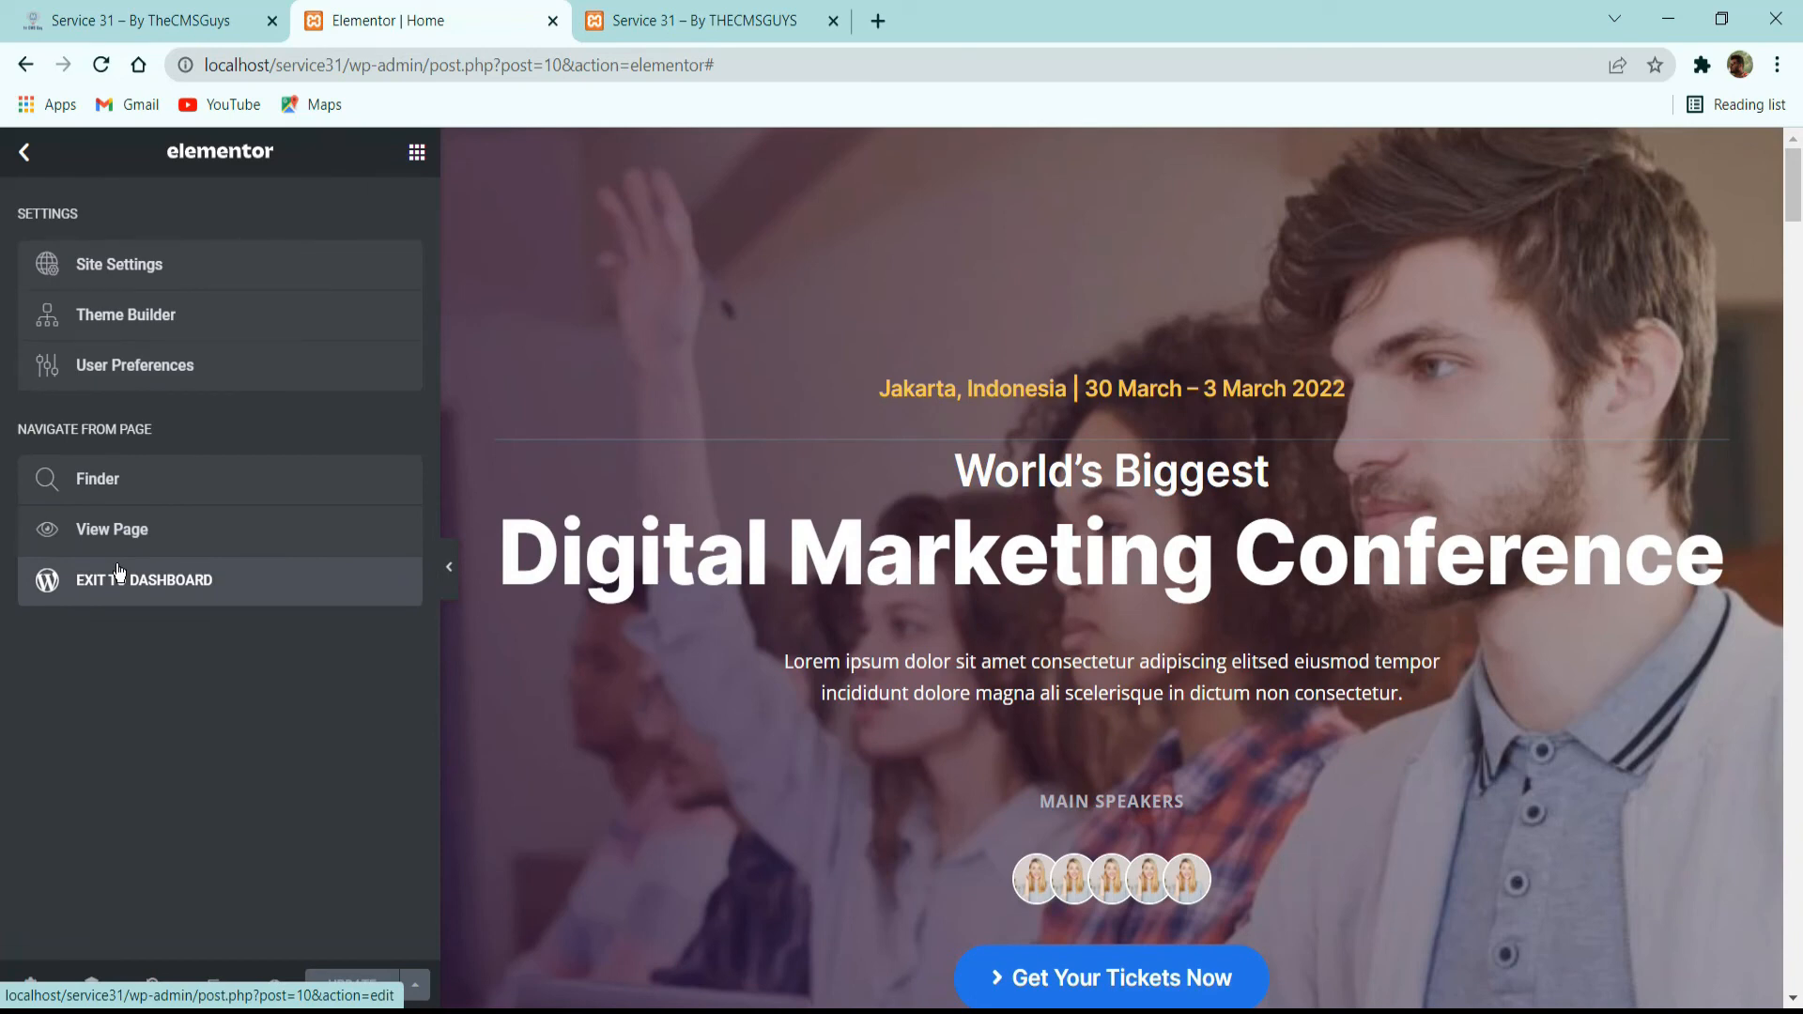
left_click(33, 158)
left_click(58, 14)
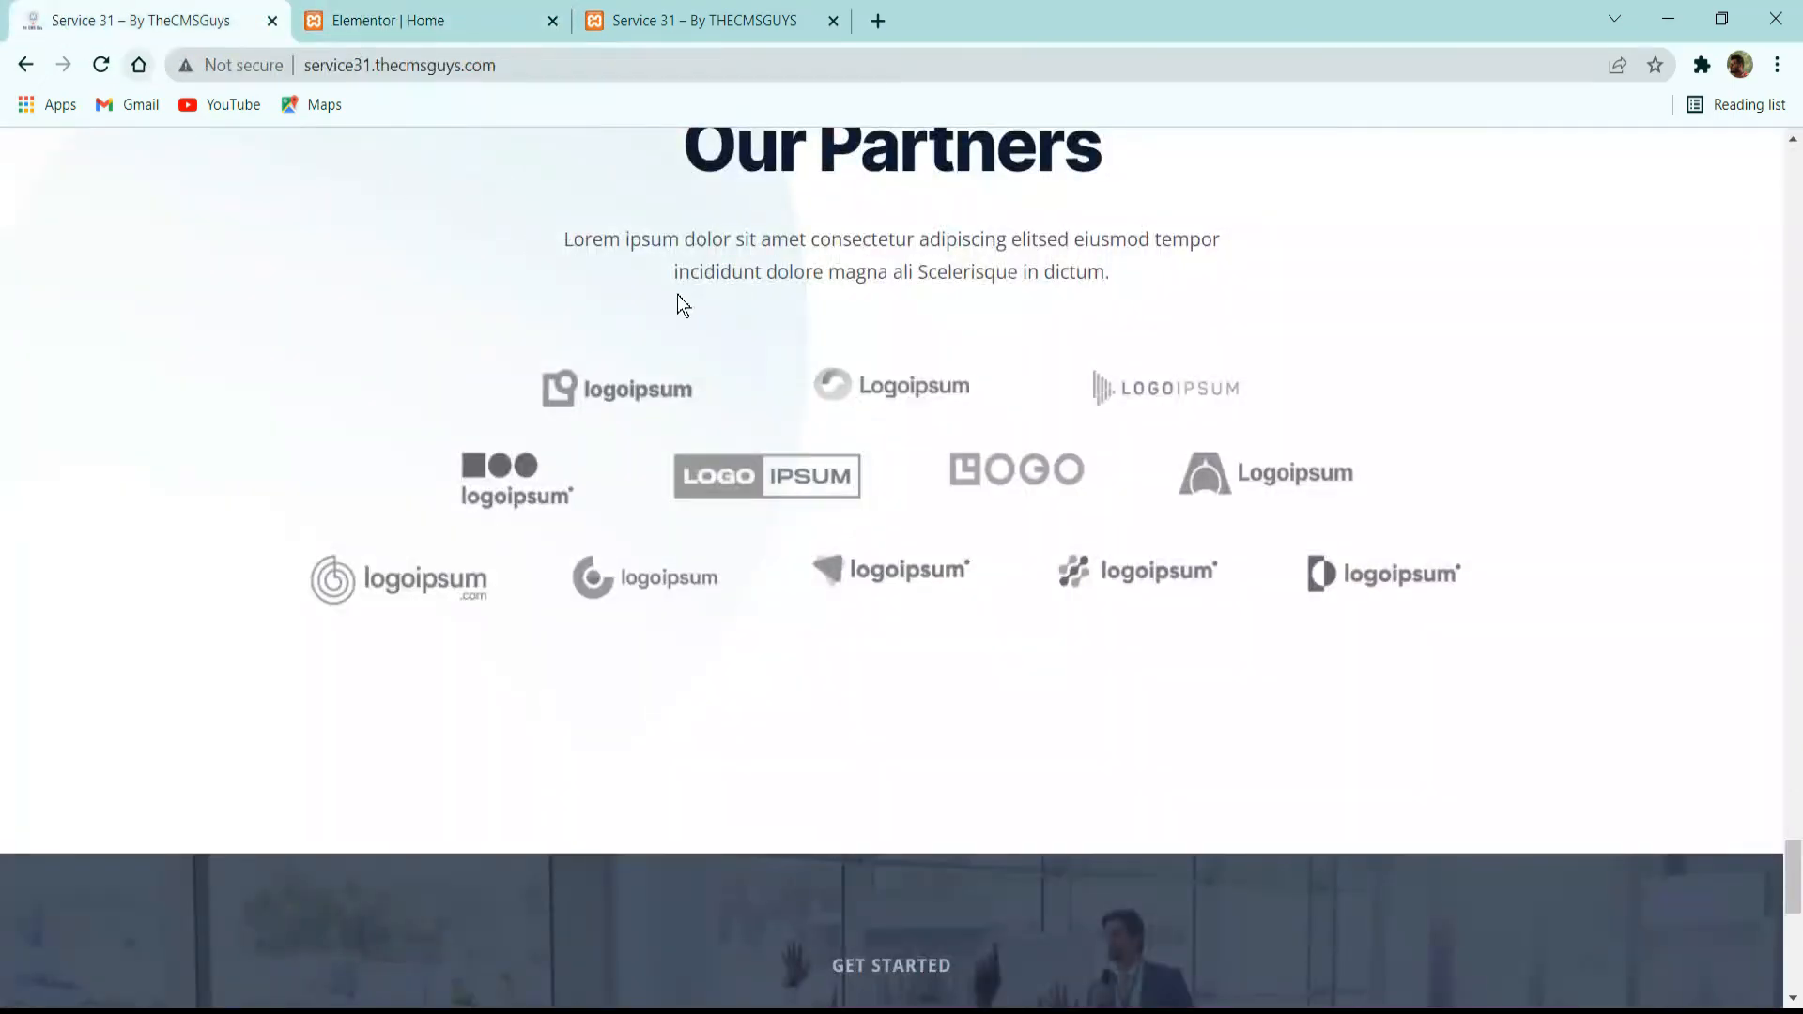
scroll(678, 295, "up", 15)
scroll(1174, 327, "up", 15)
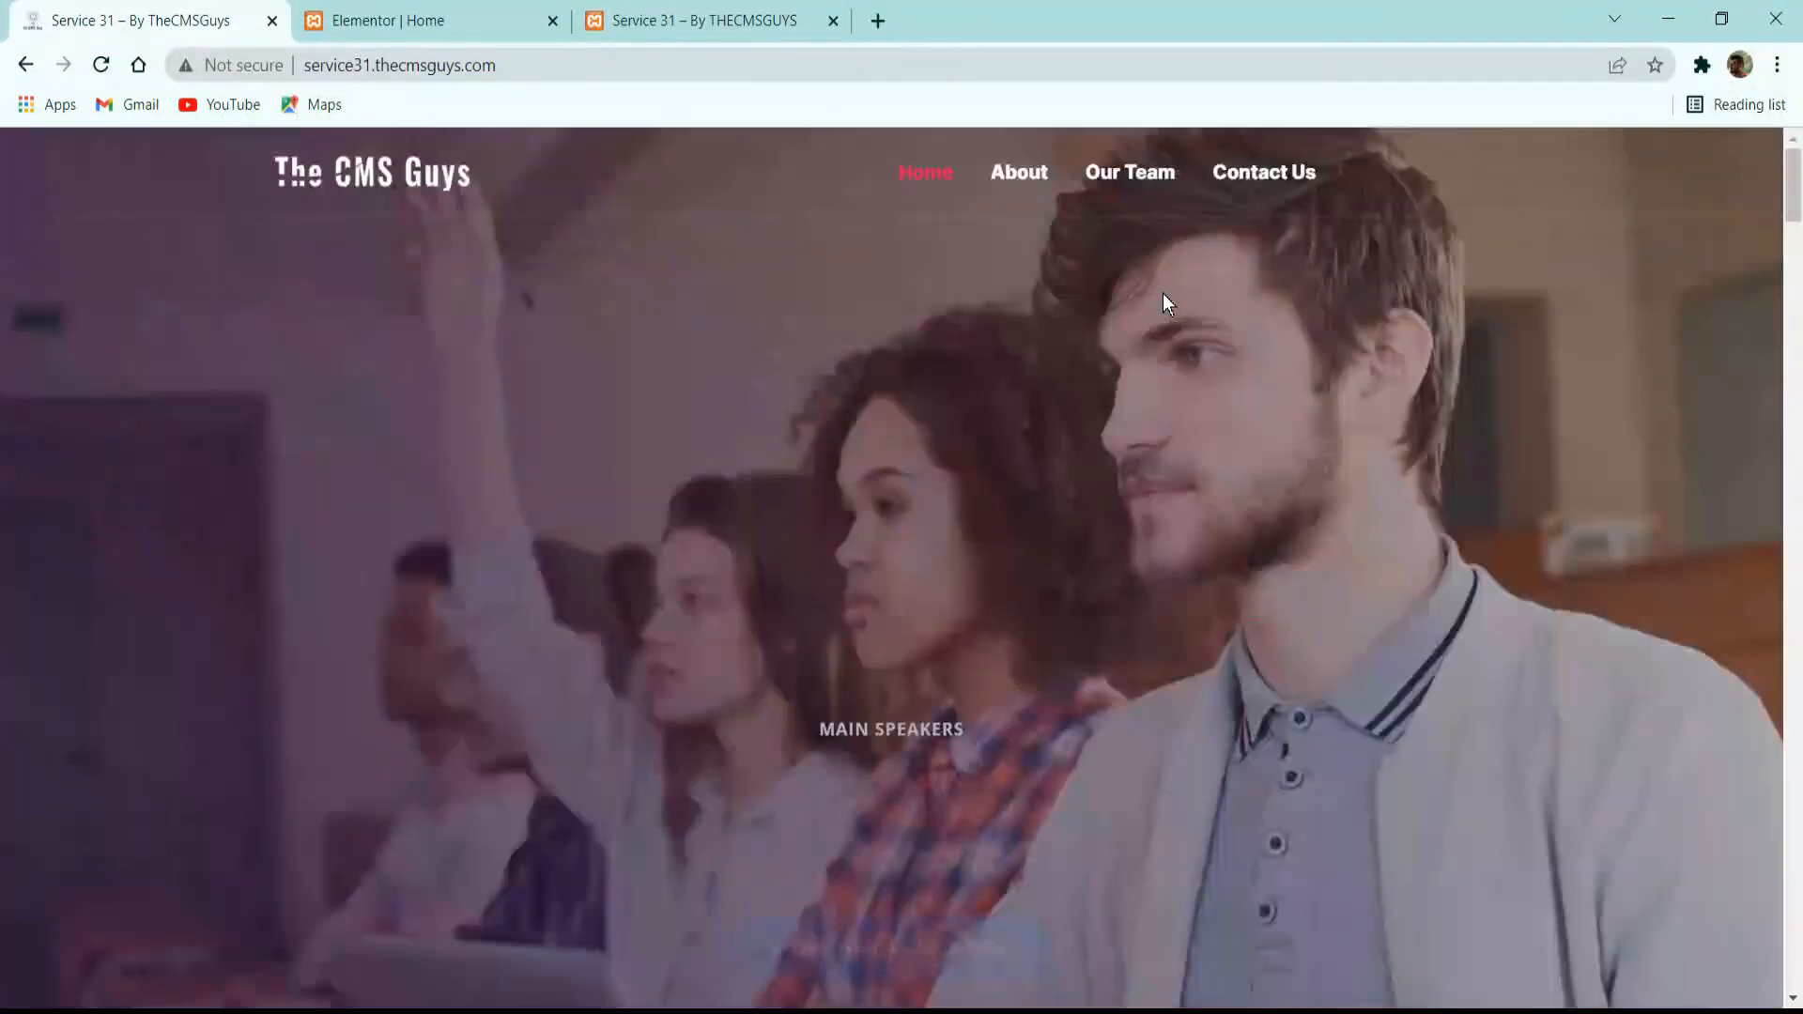
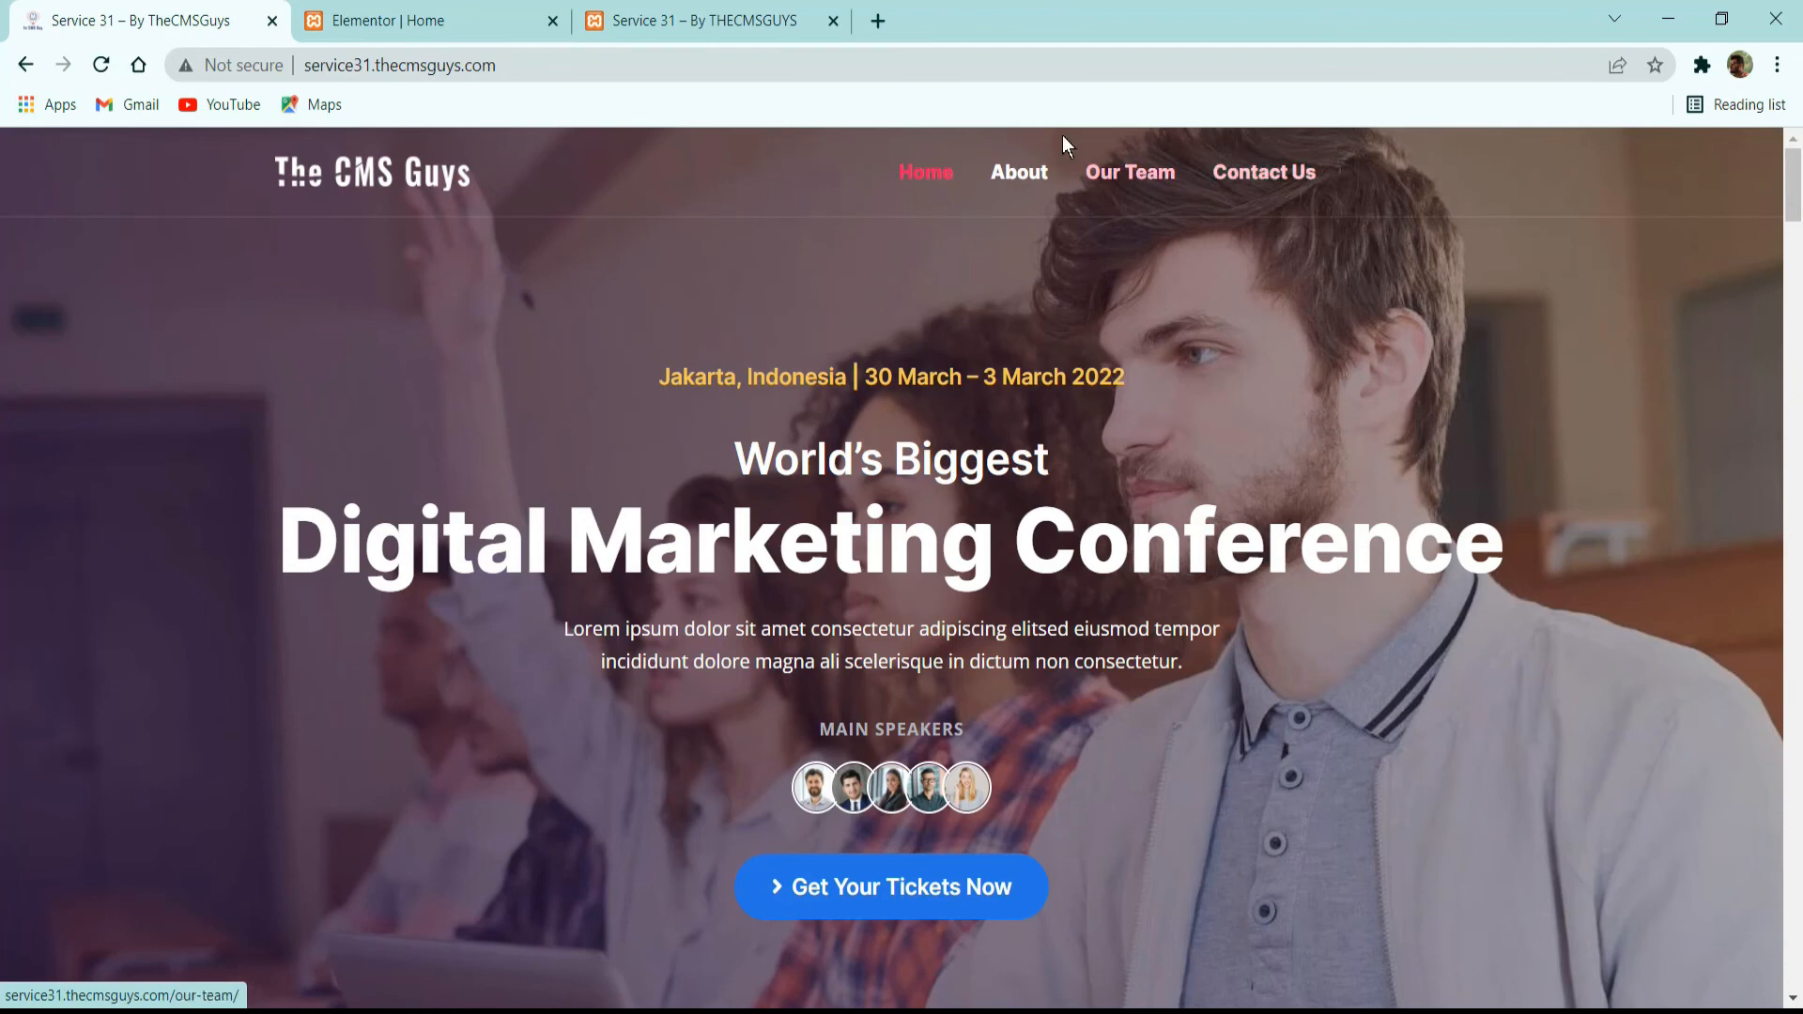
Review the live site's About page from its hero banner down to the footer.
left_click(1041, 175)
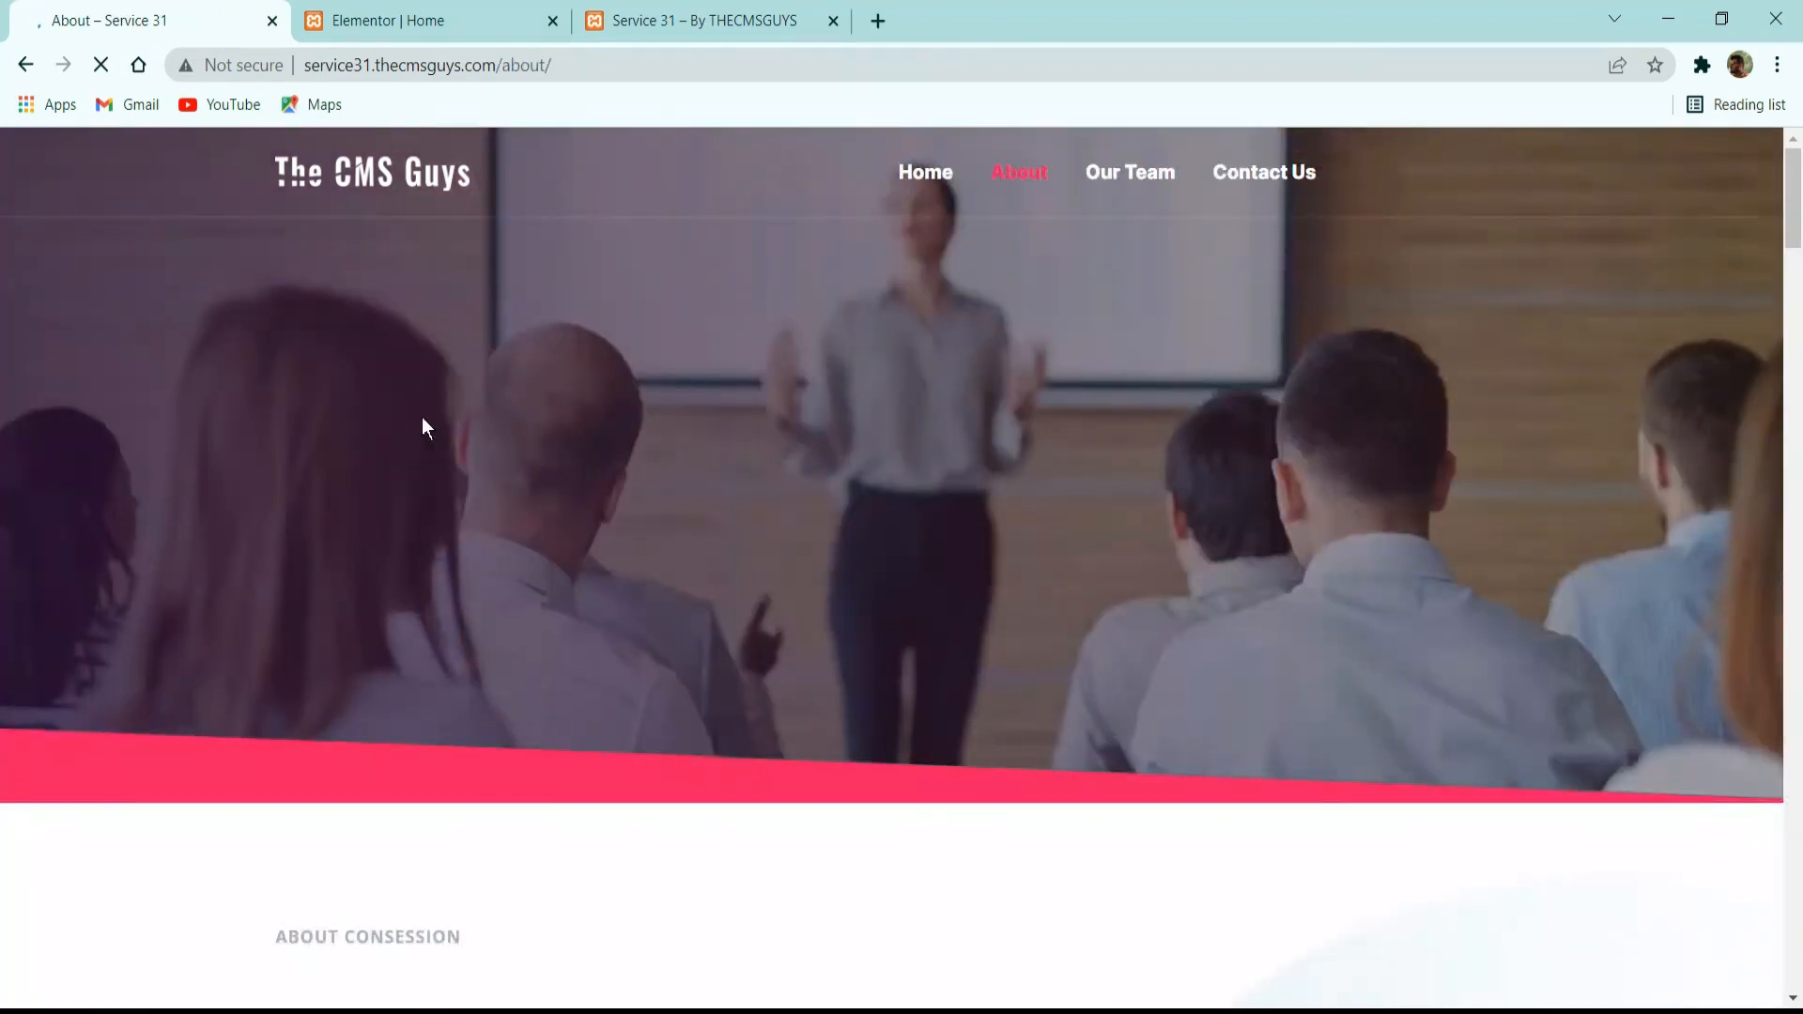
scroll(808, 432, "down", 3)
scroll(798, 427, "down", 12)
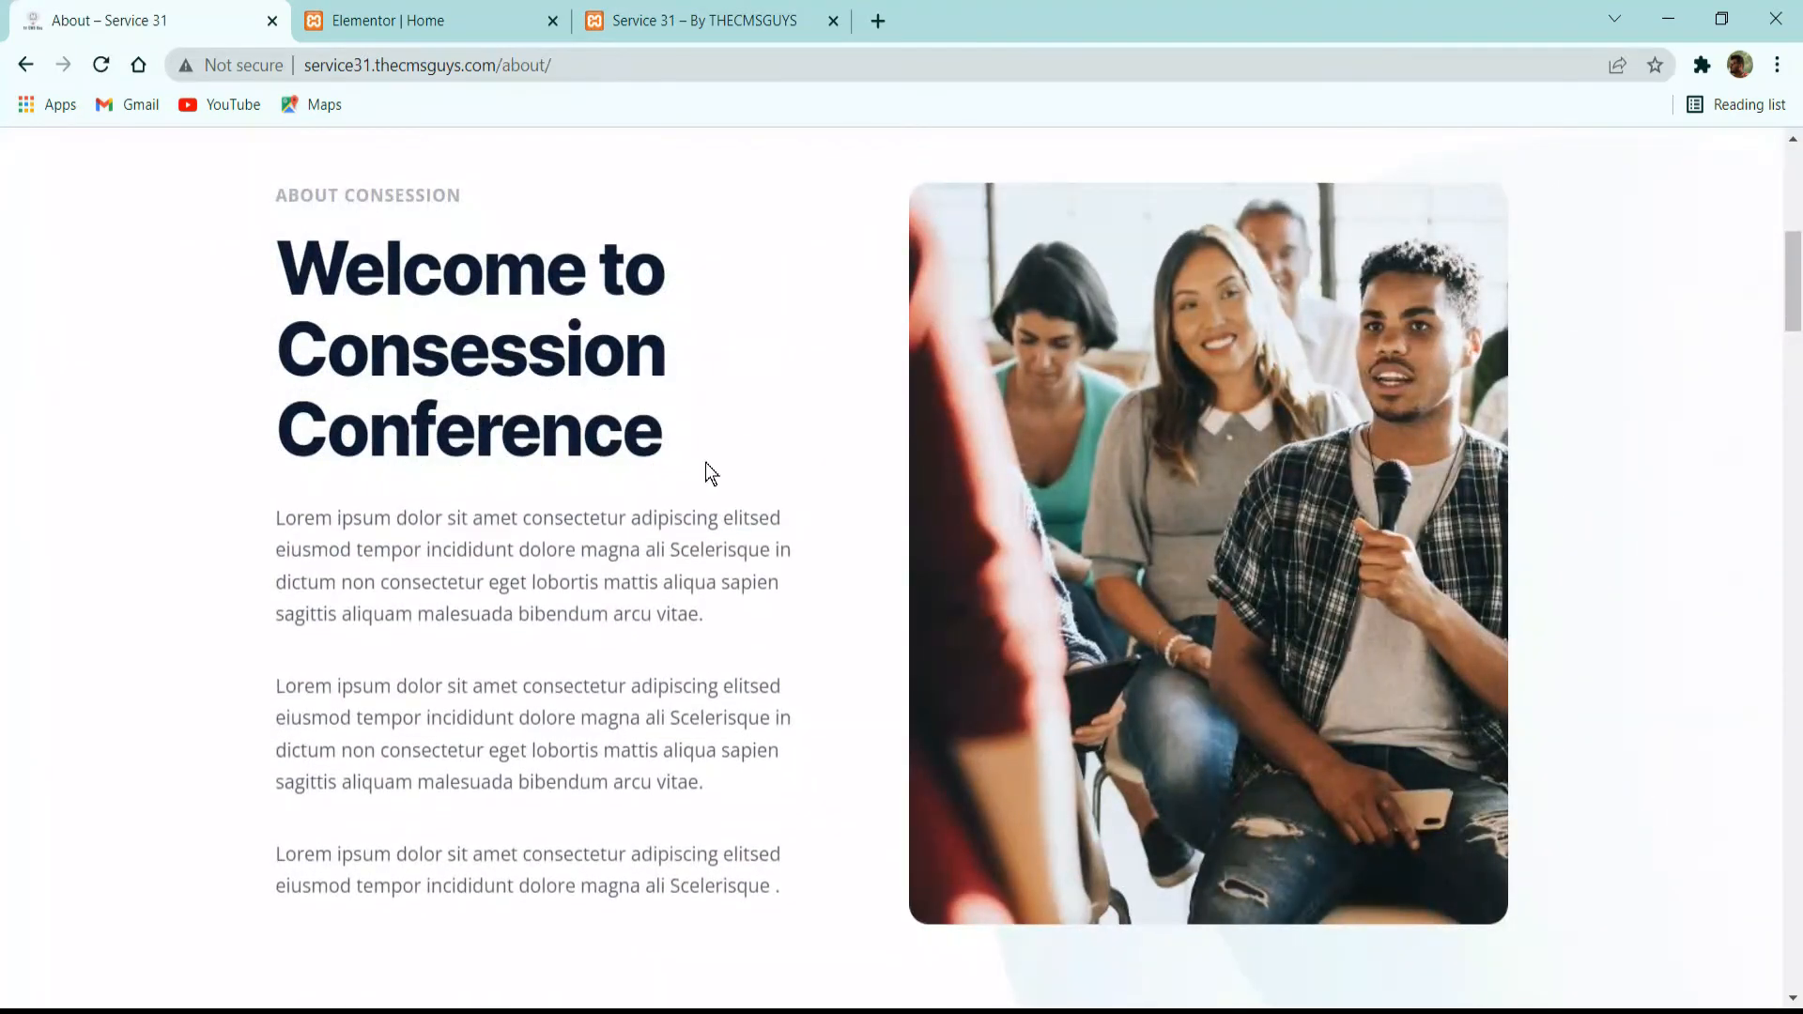
scroll(898, 454, "down", 15)
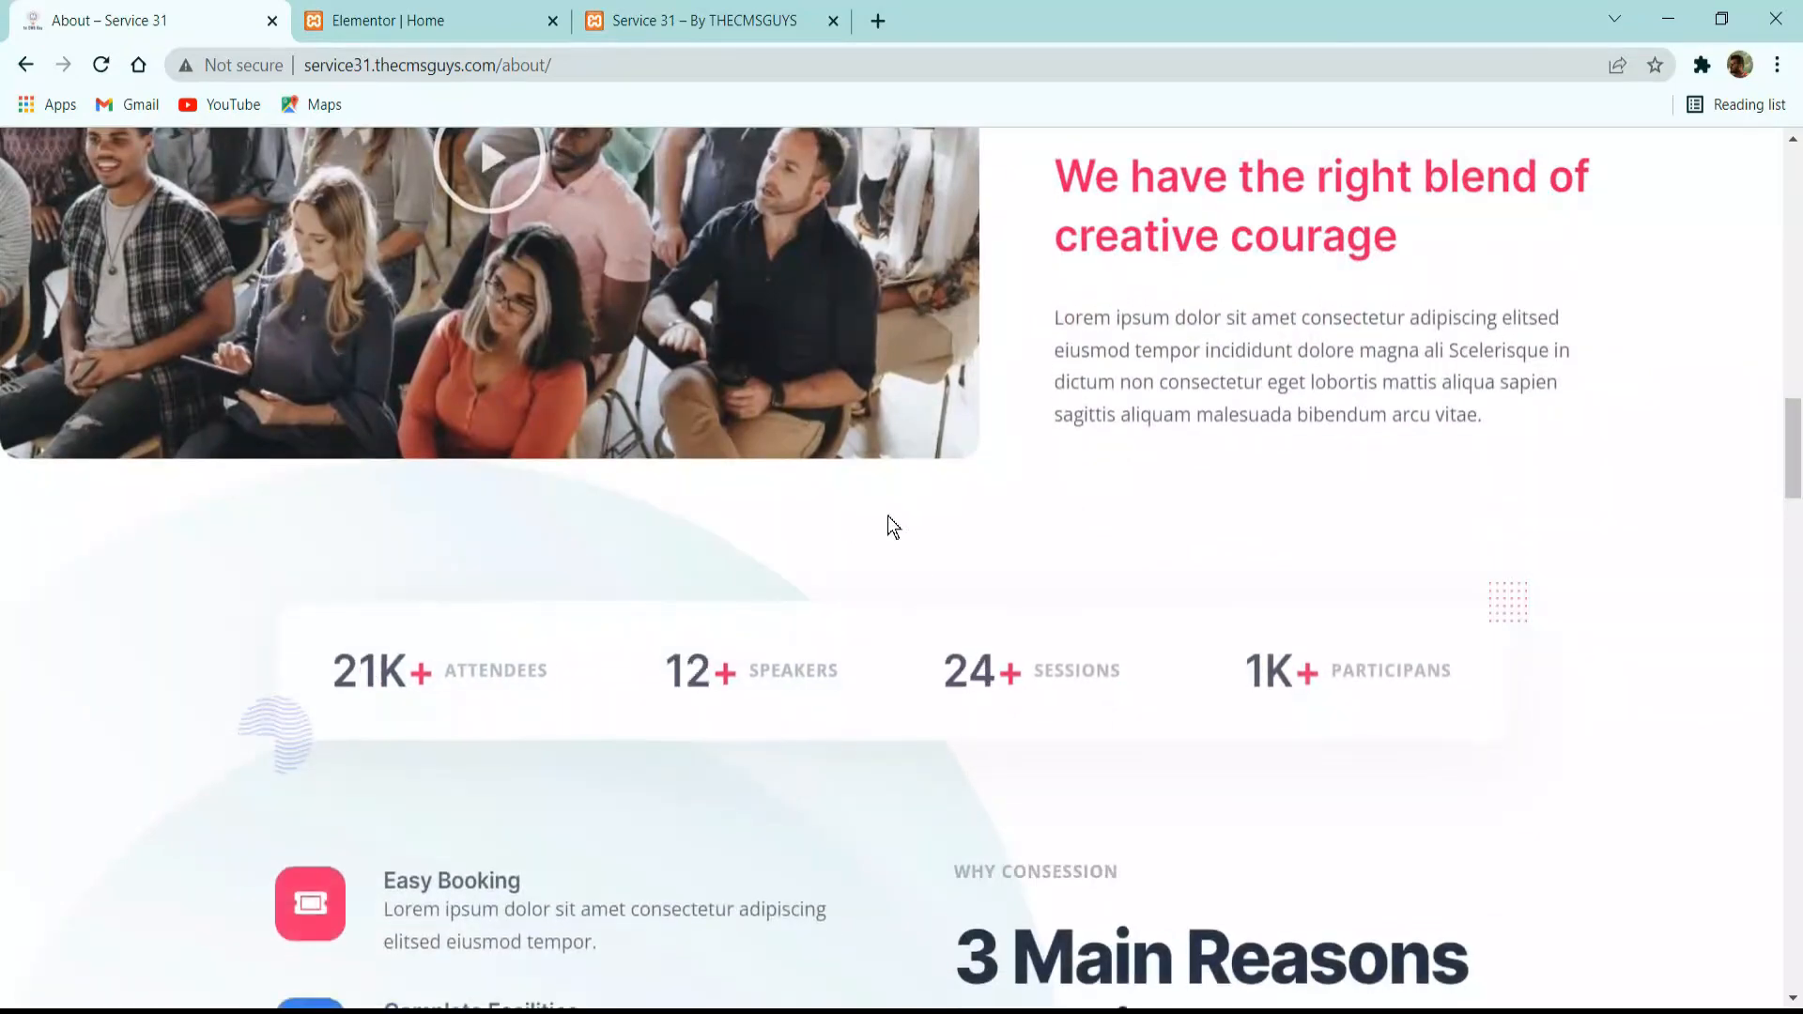
scroll(938, 624, "down", 1)
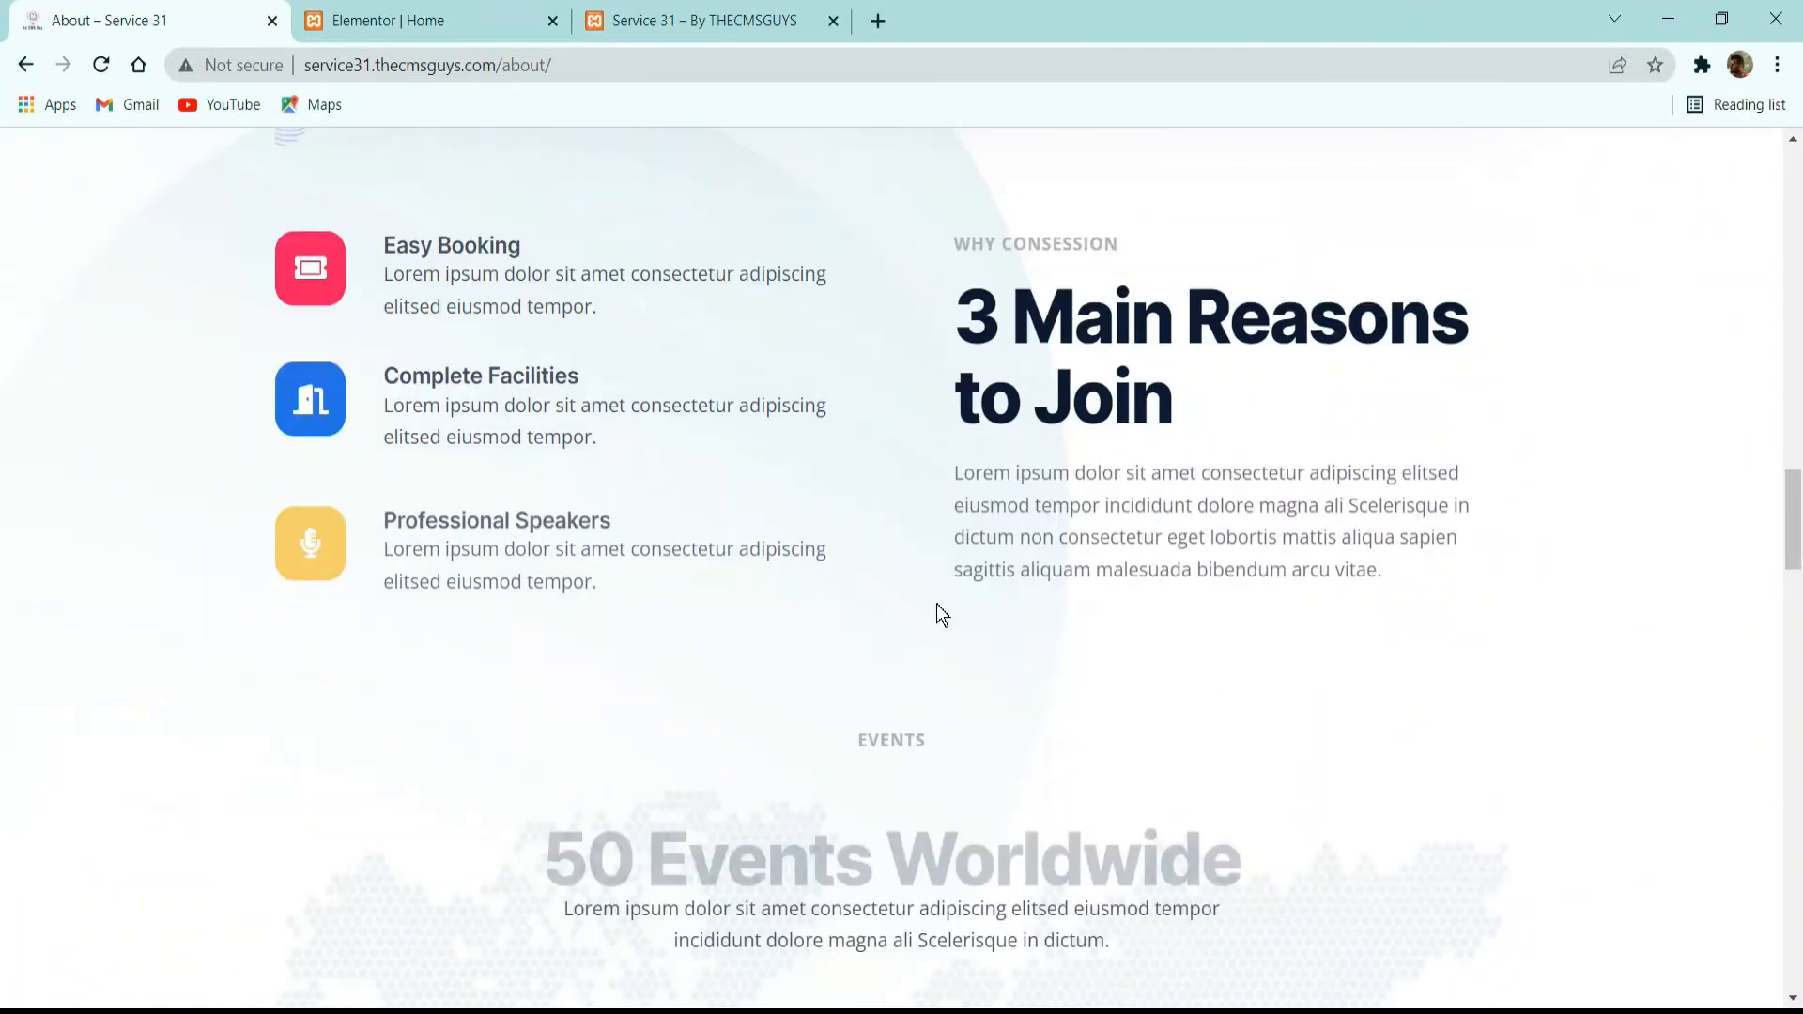
scroll(819, 738, "down", 15)
scroll(839, 714, "up", 2)
scroll(868, 707, "down", 13)
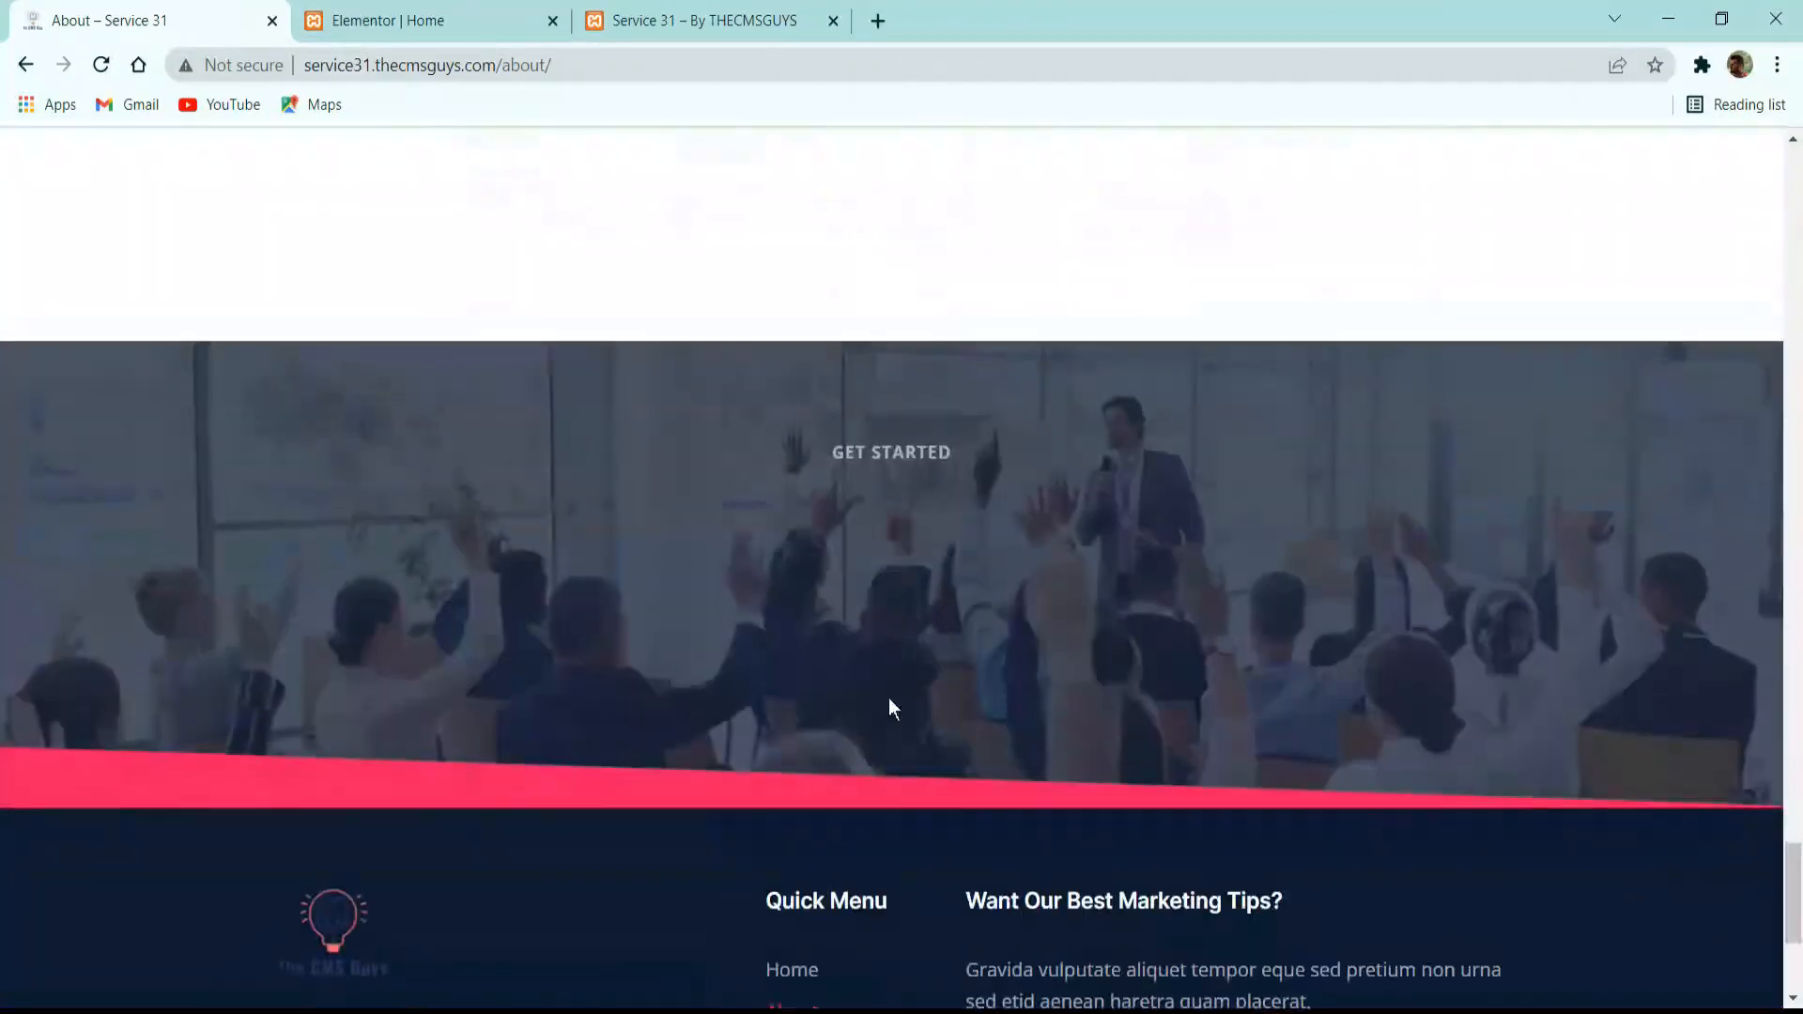
scroll(878, 696, "up", 9)
scroll(873, 707, "up", 15)
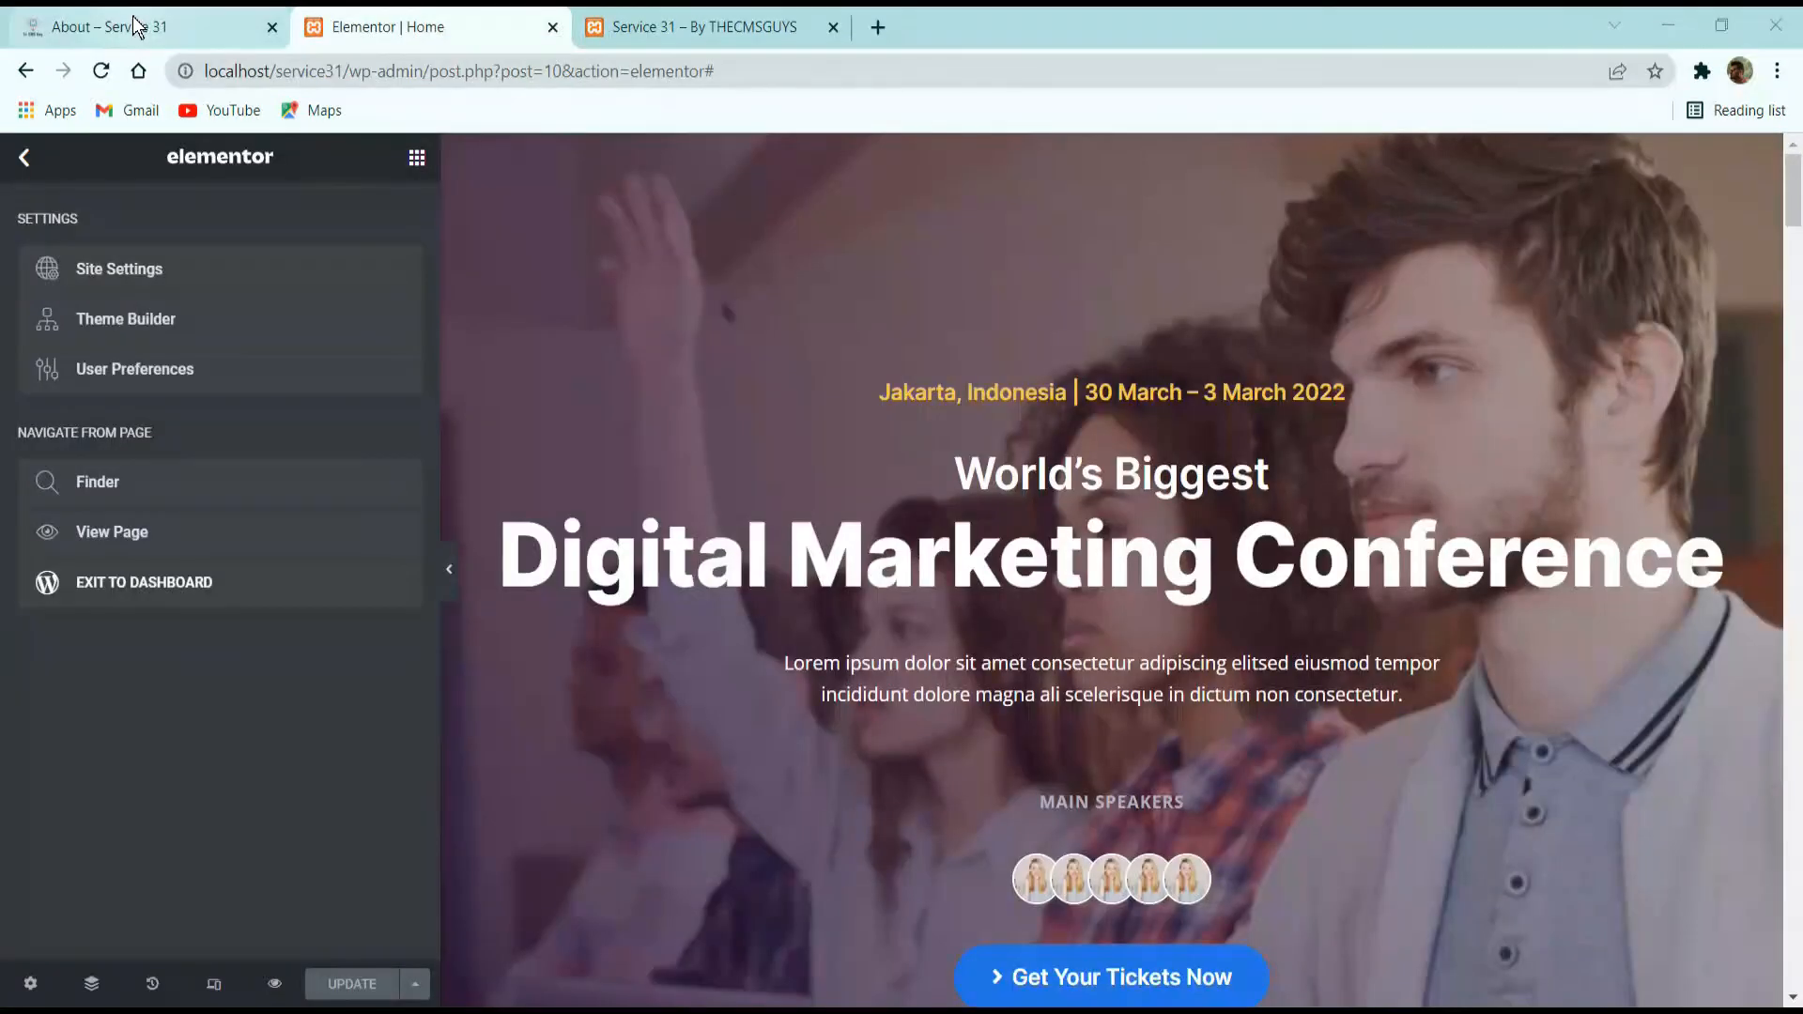
left_click(133, 19)
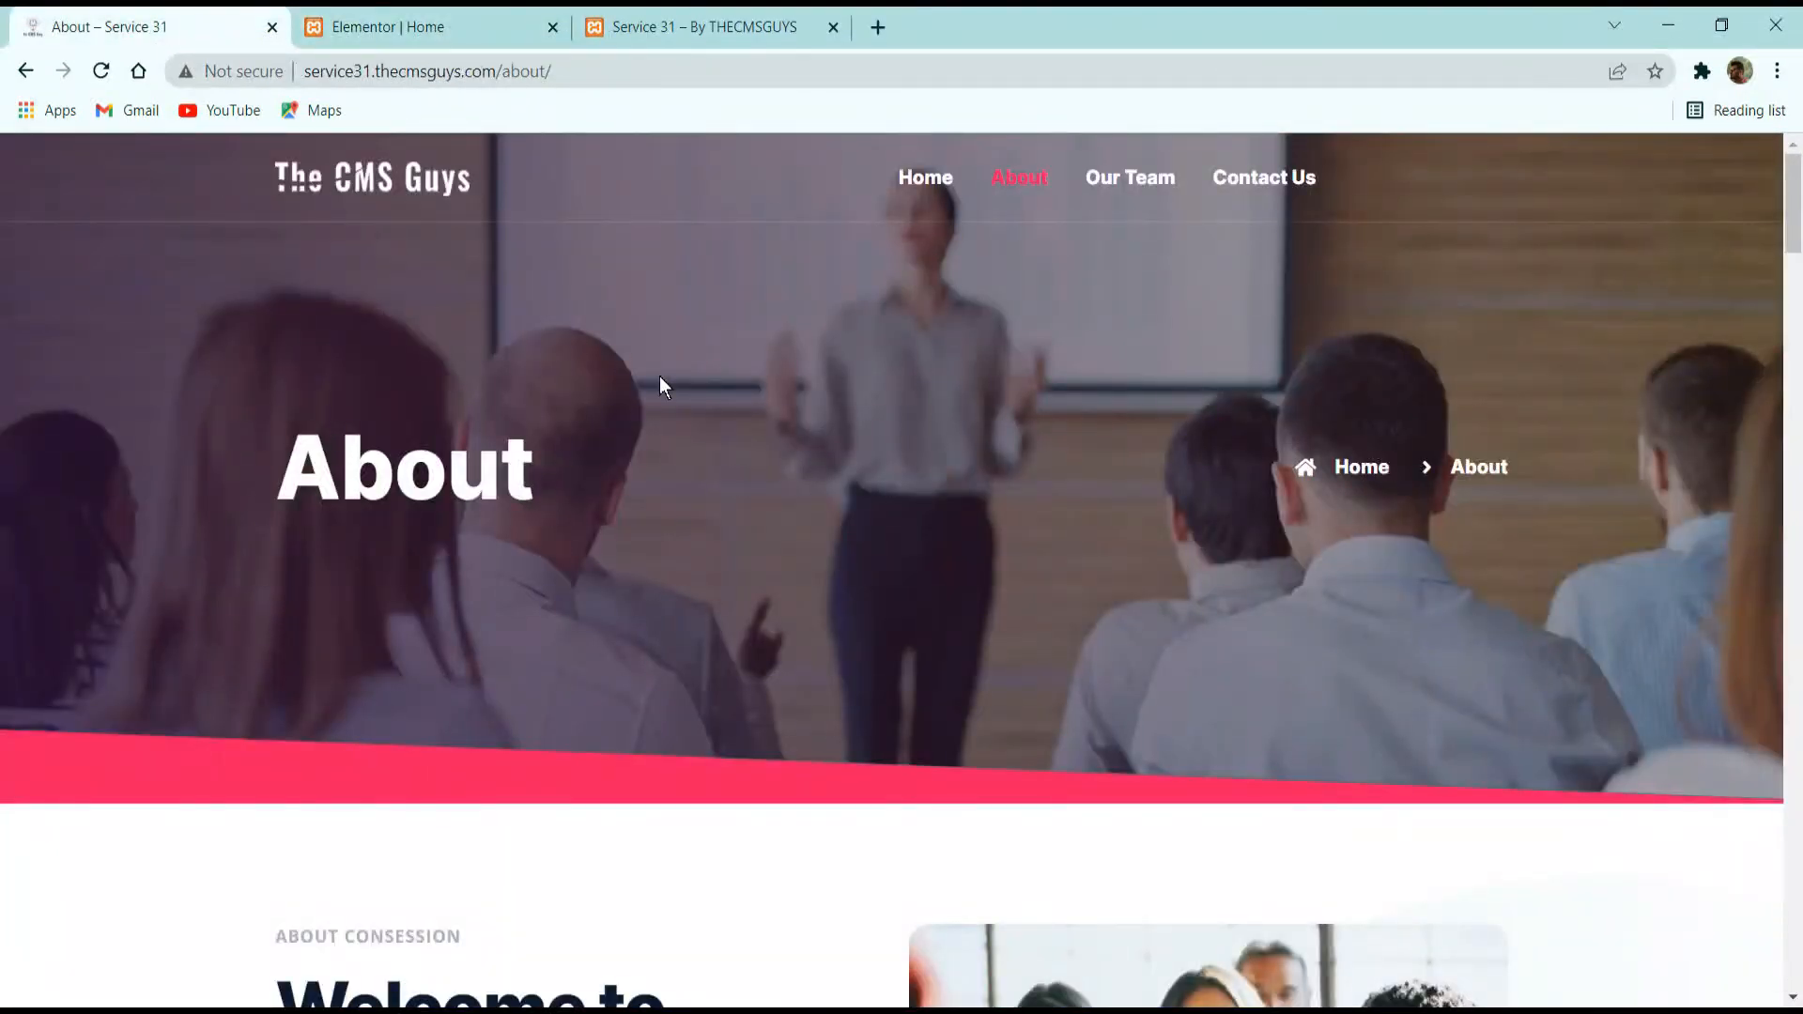
Exit the Home page's Elementor editor to the WordPress dashboard and open the list of all pages.
left_click(435, 18)
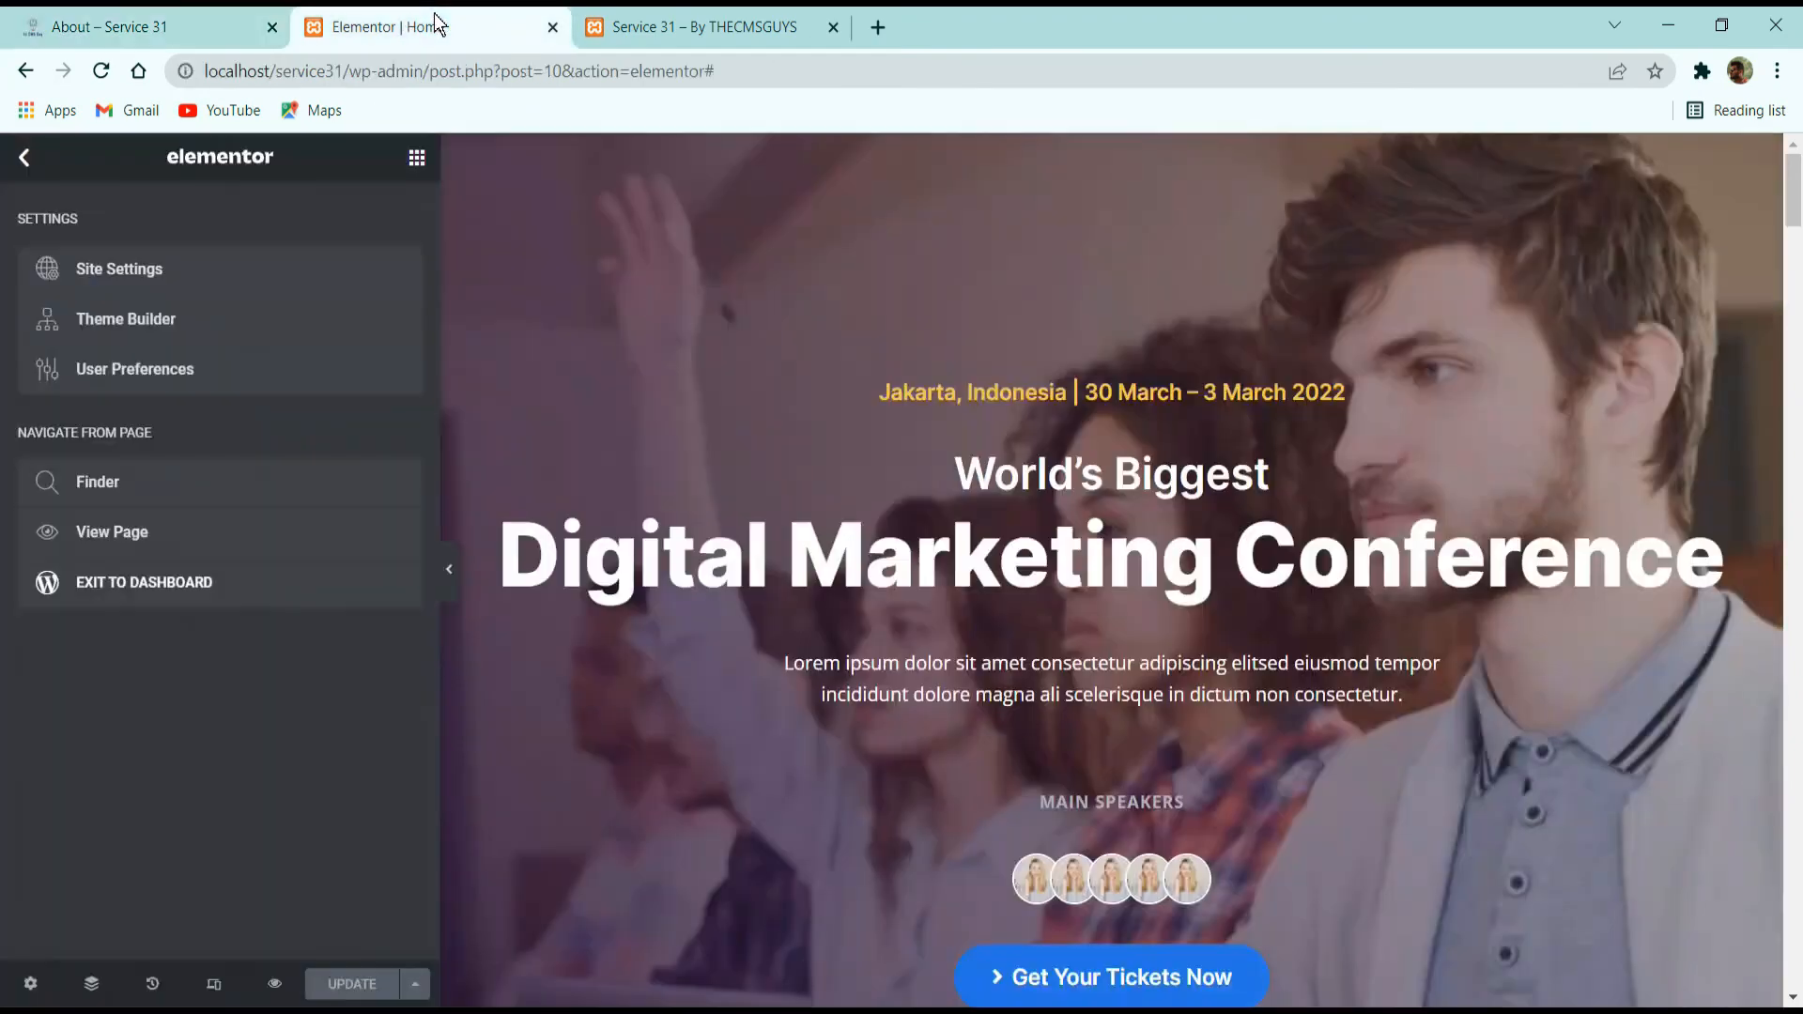
left_click(26, 160)
left_click(26, 158)
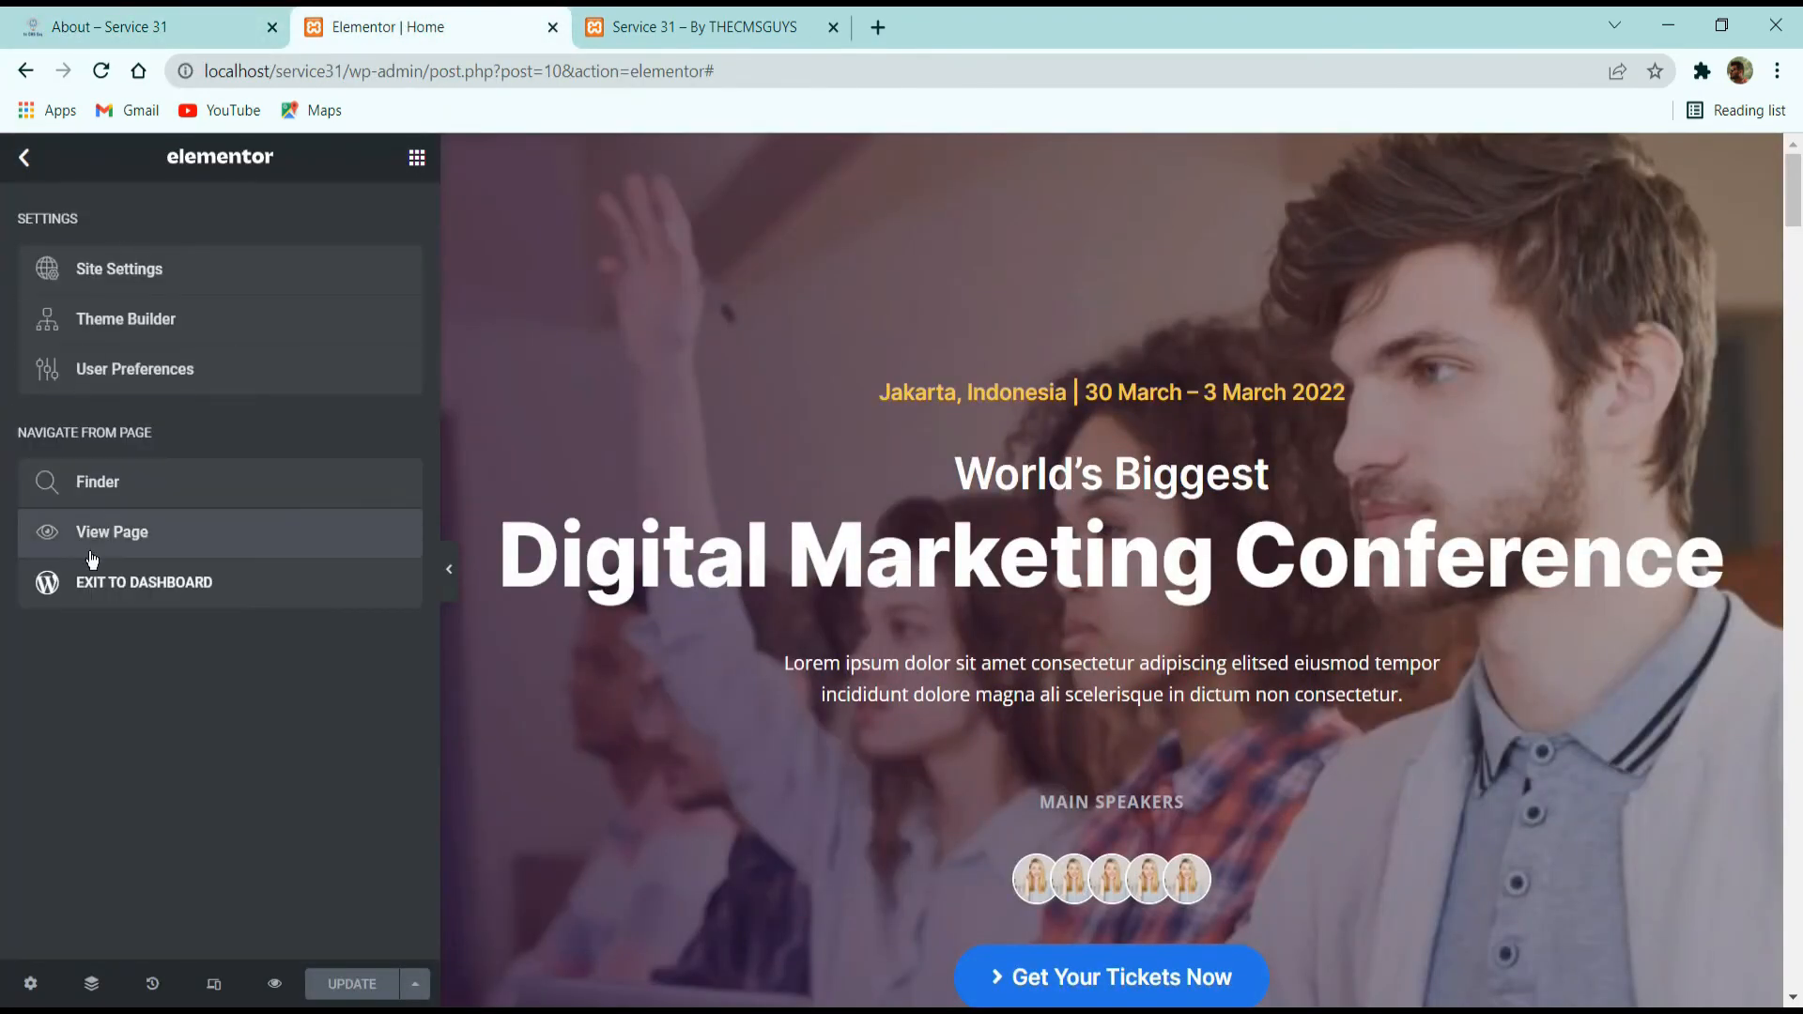
left_click(318, 606)
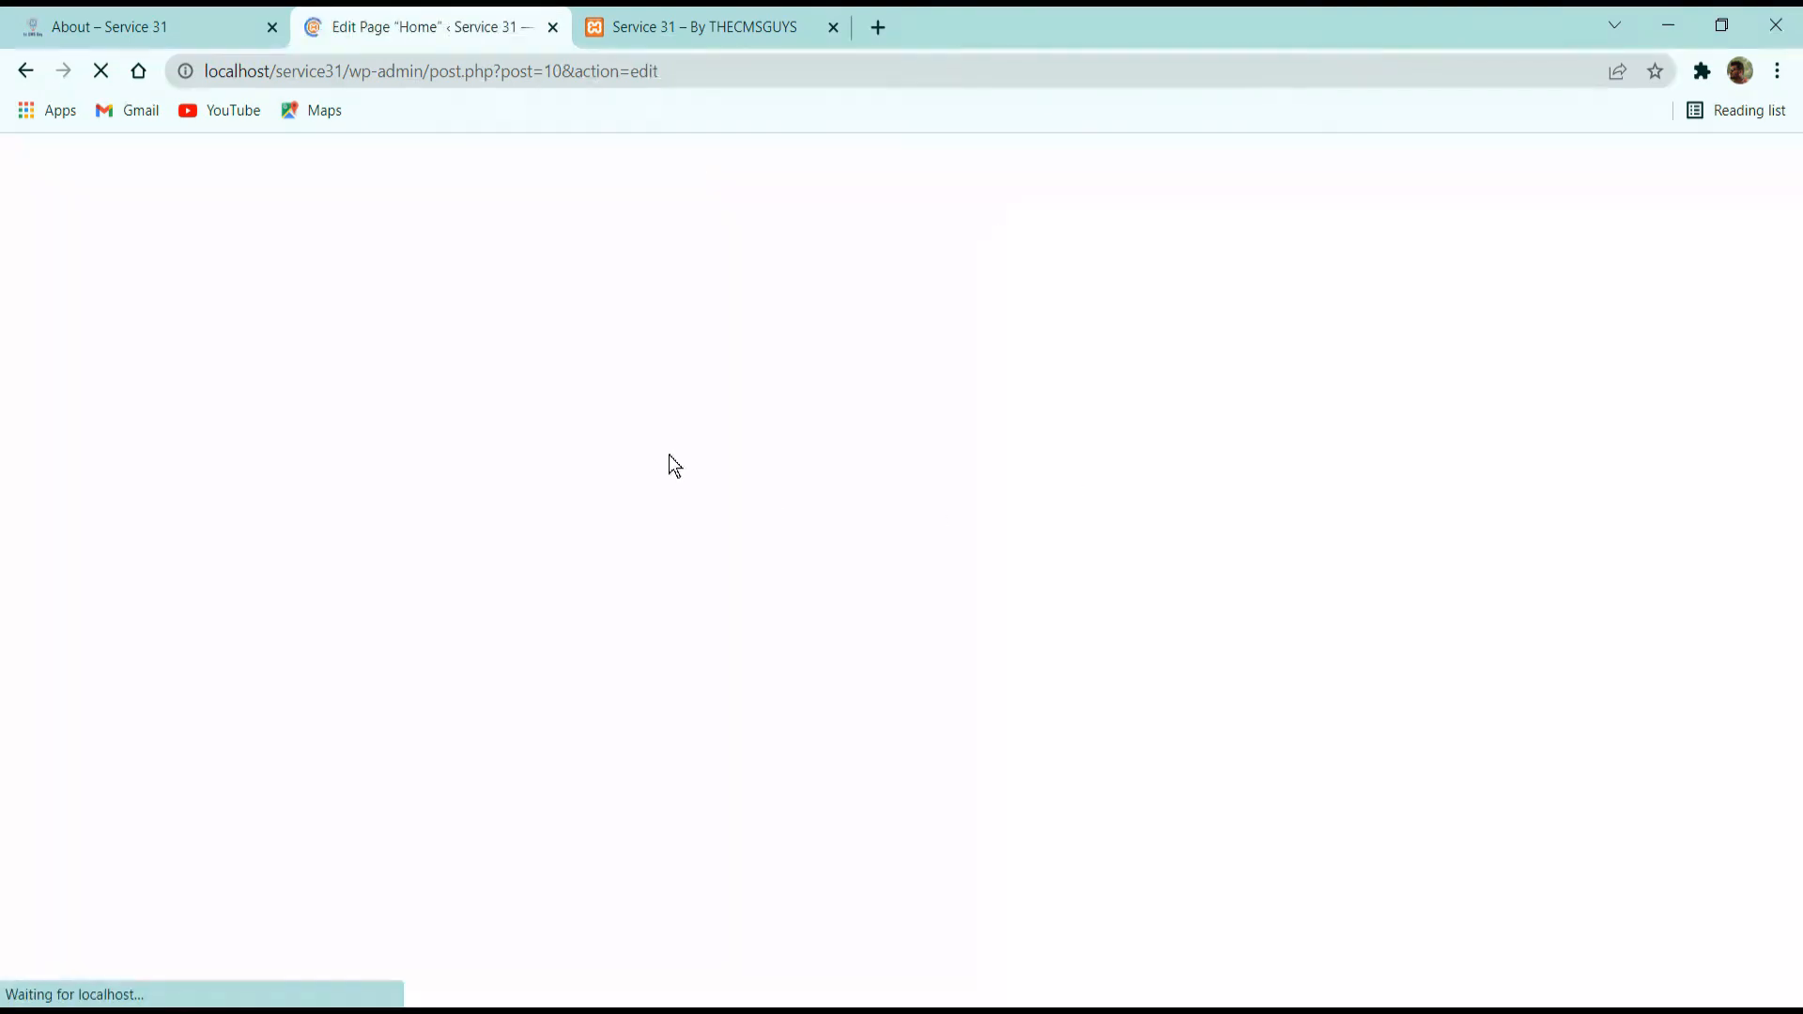
left_click(48, 176)
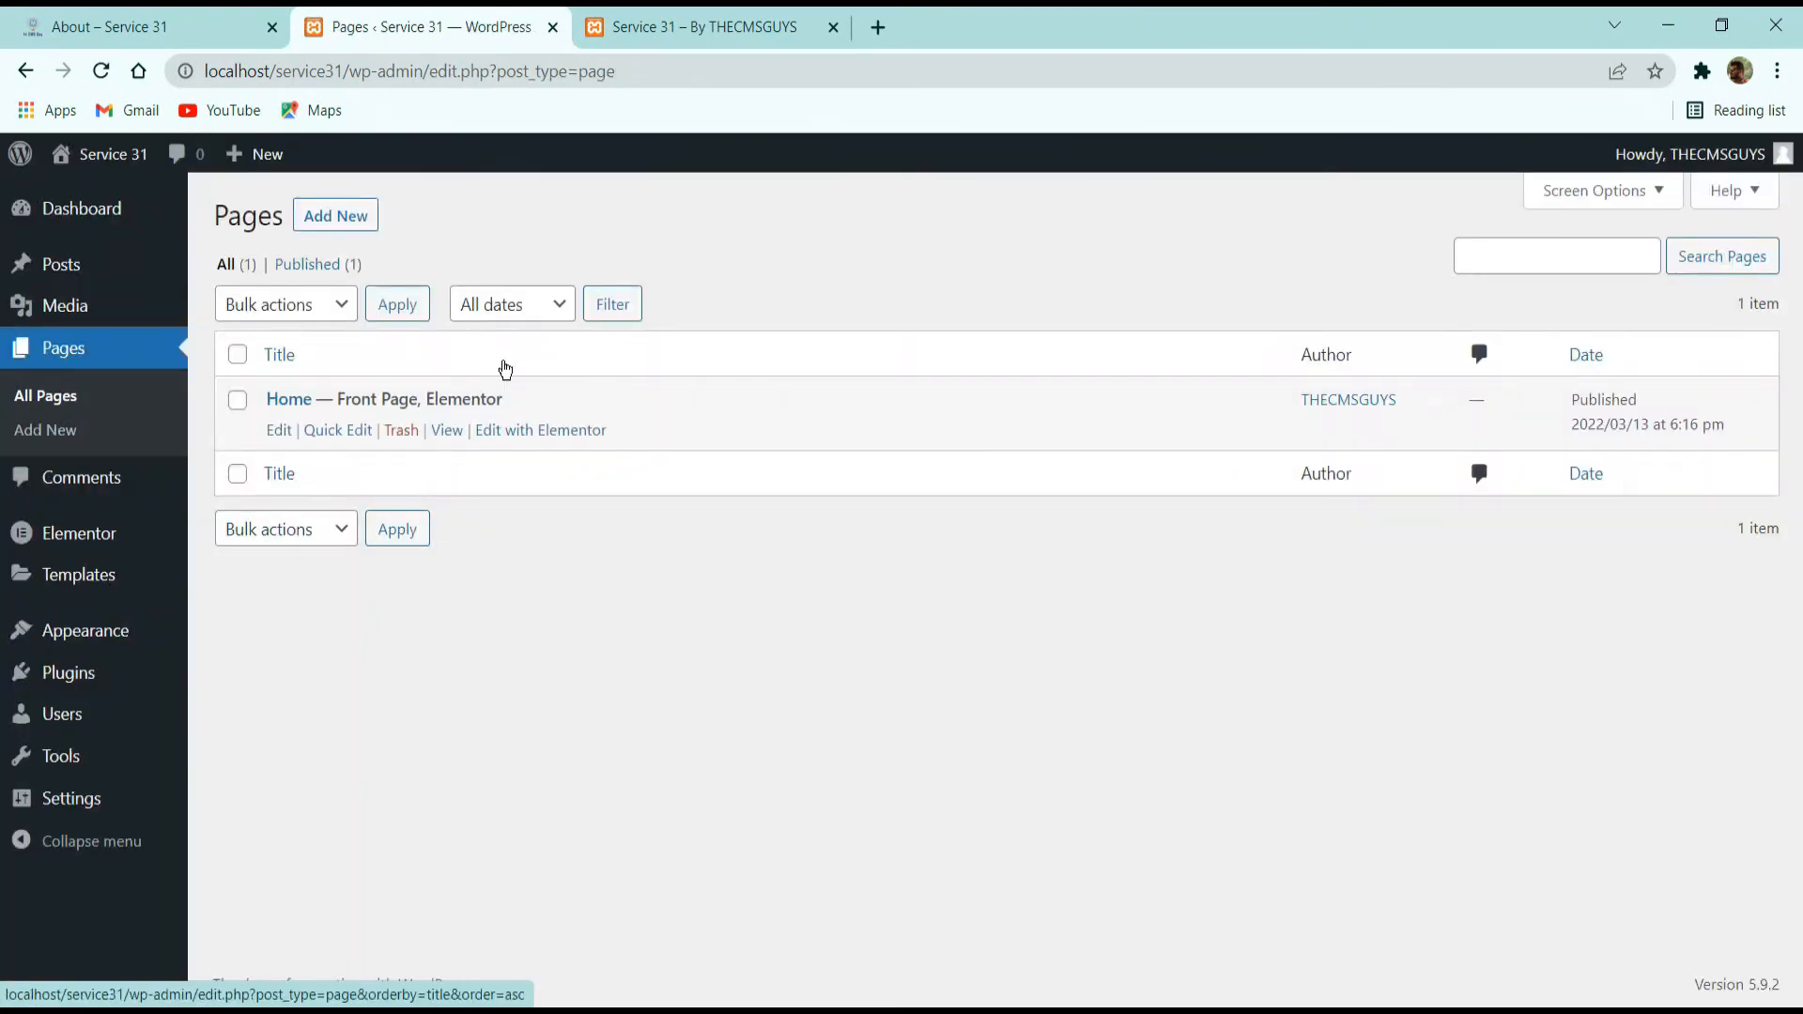
Add a new page titled "About".
left_click(338, 220)
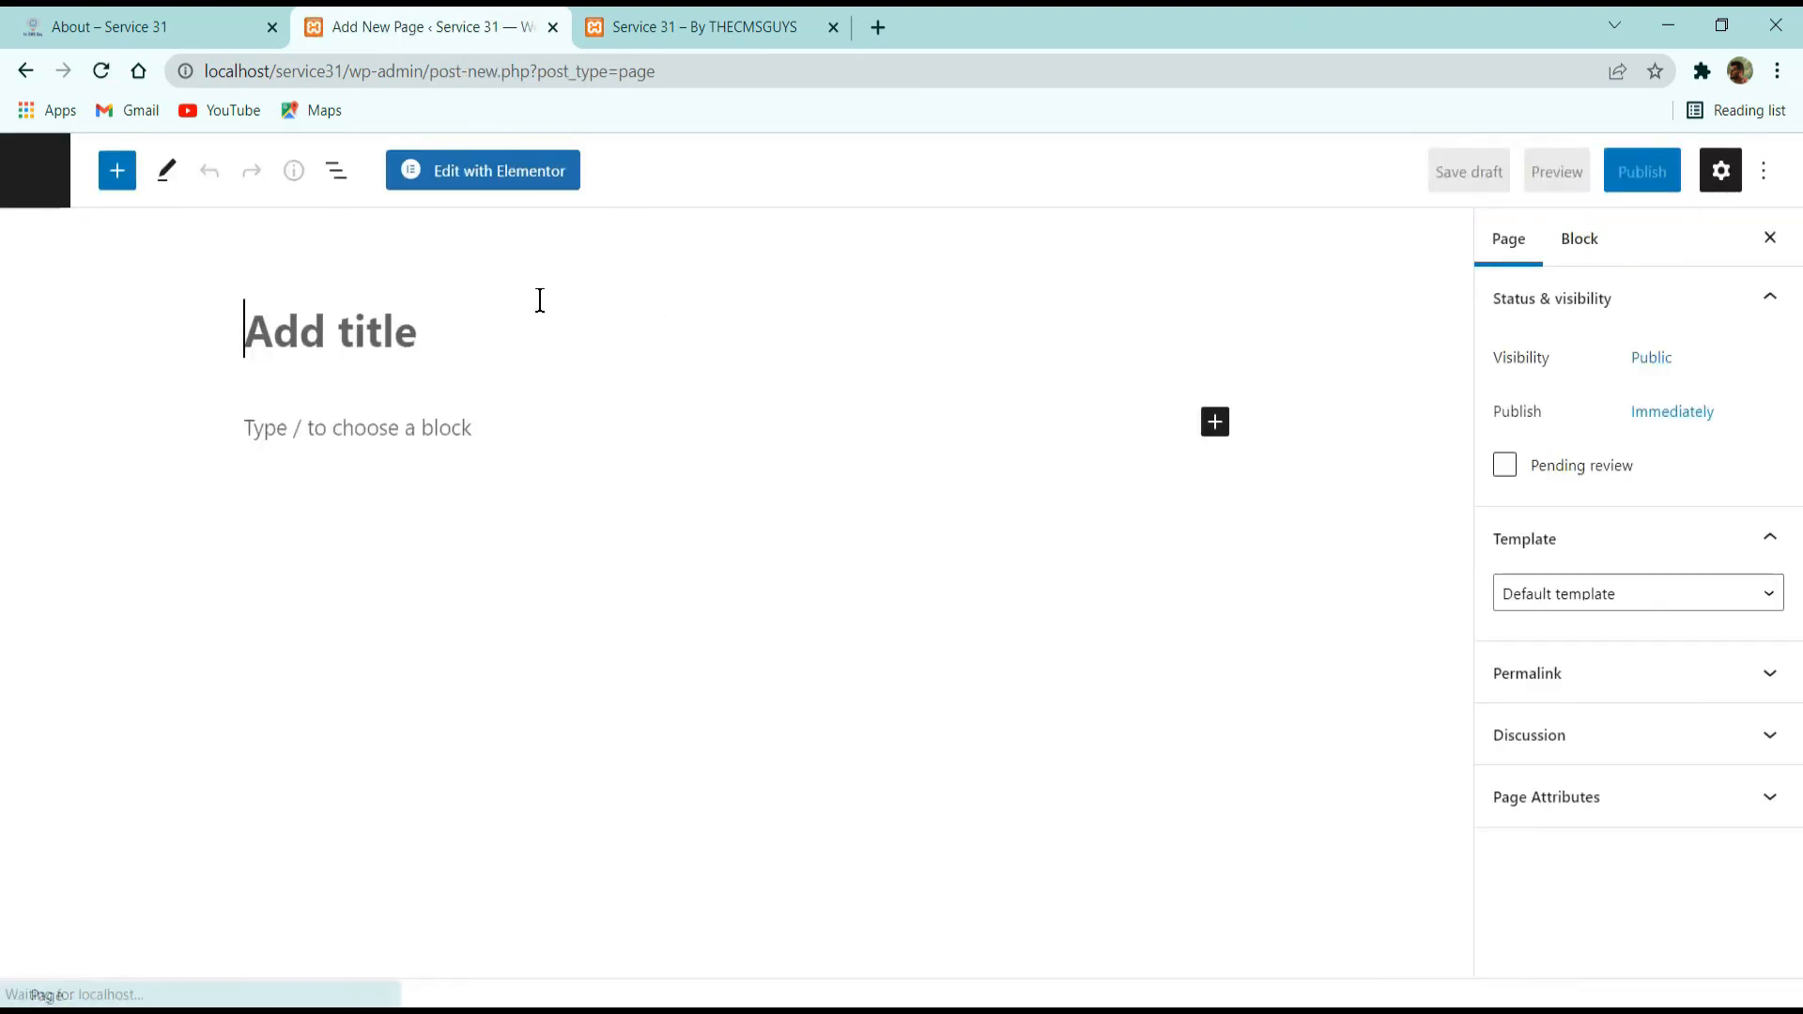
type("A")
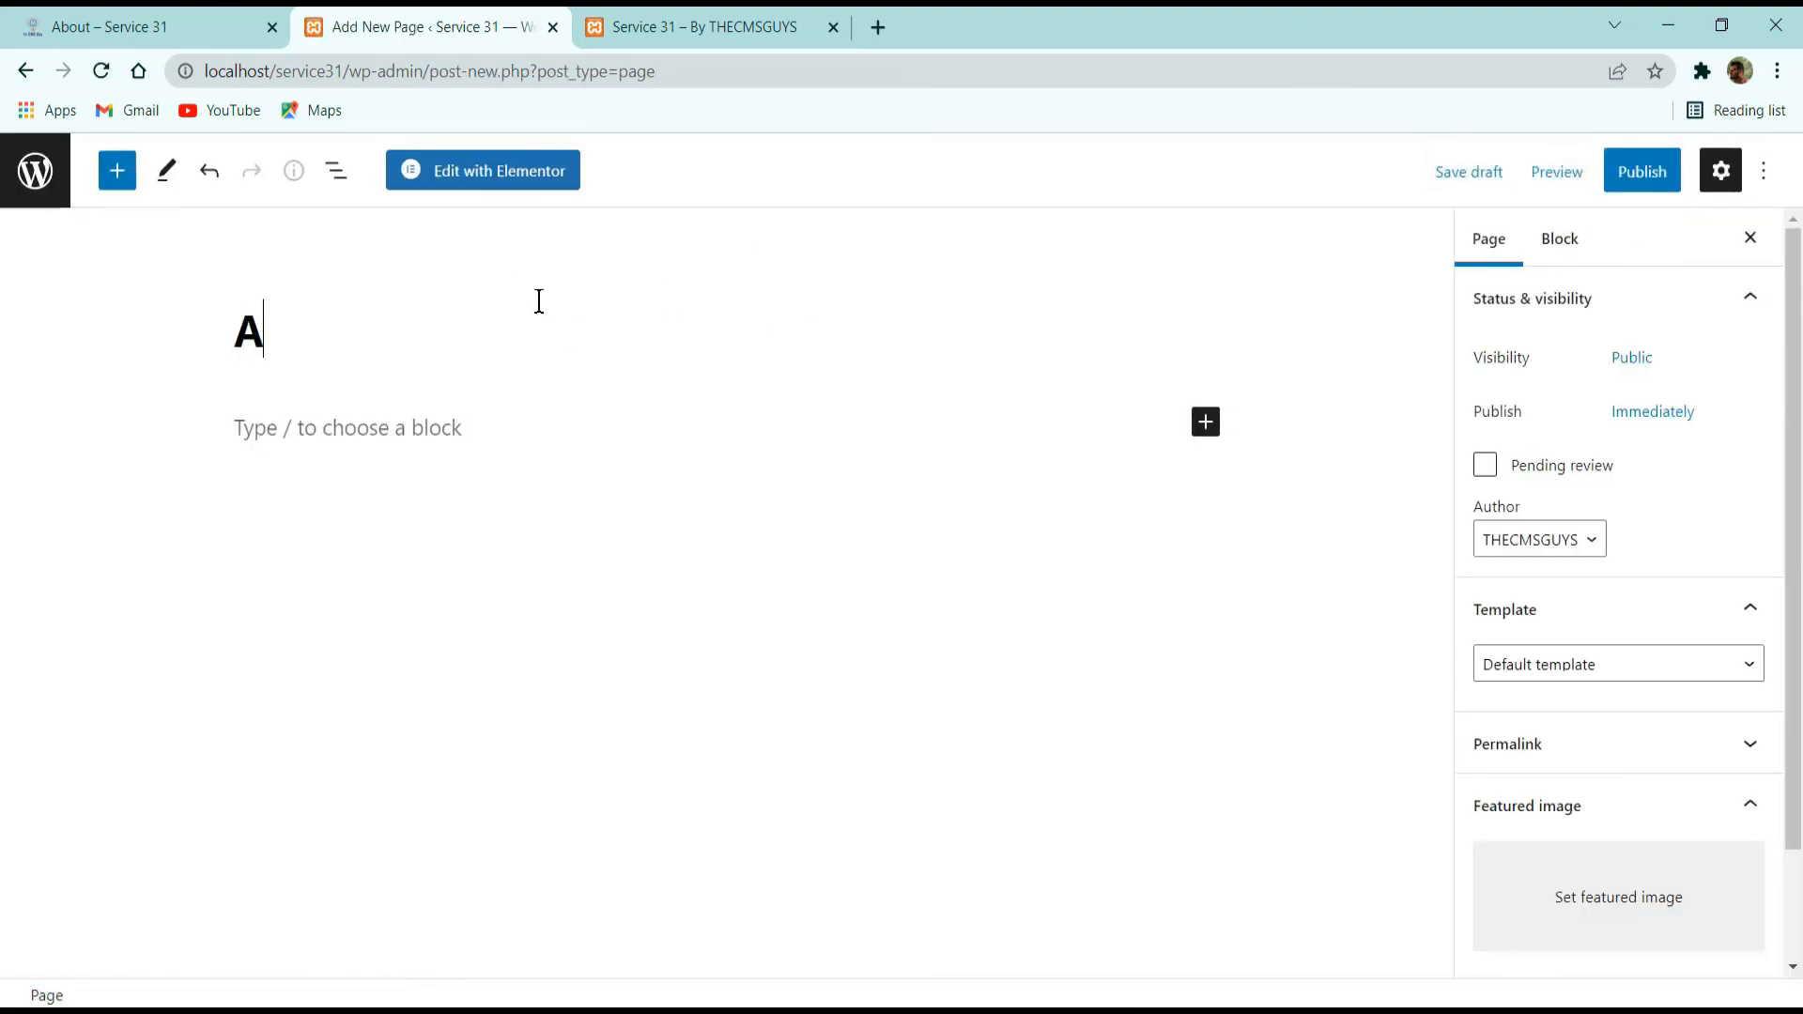
type("bout")
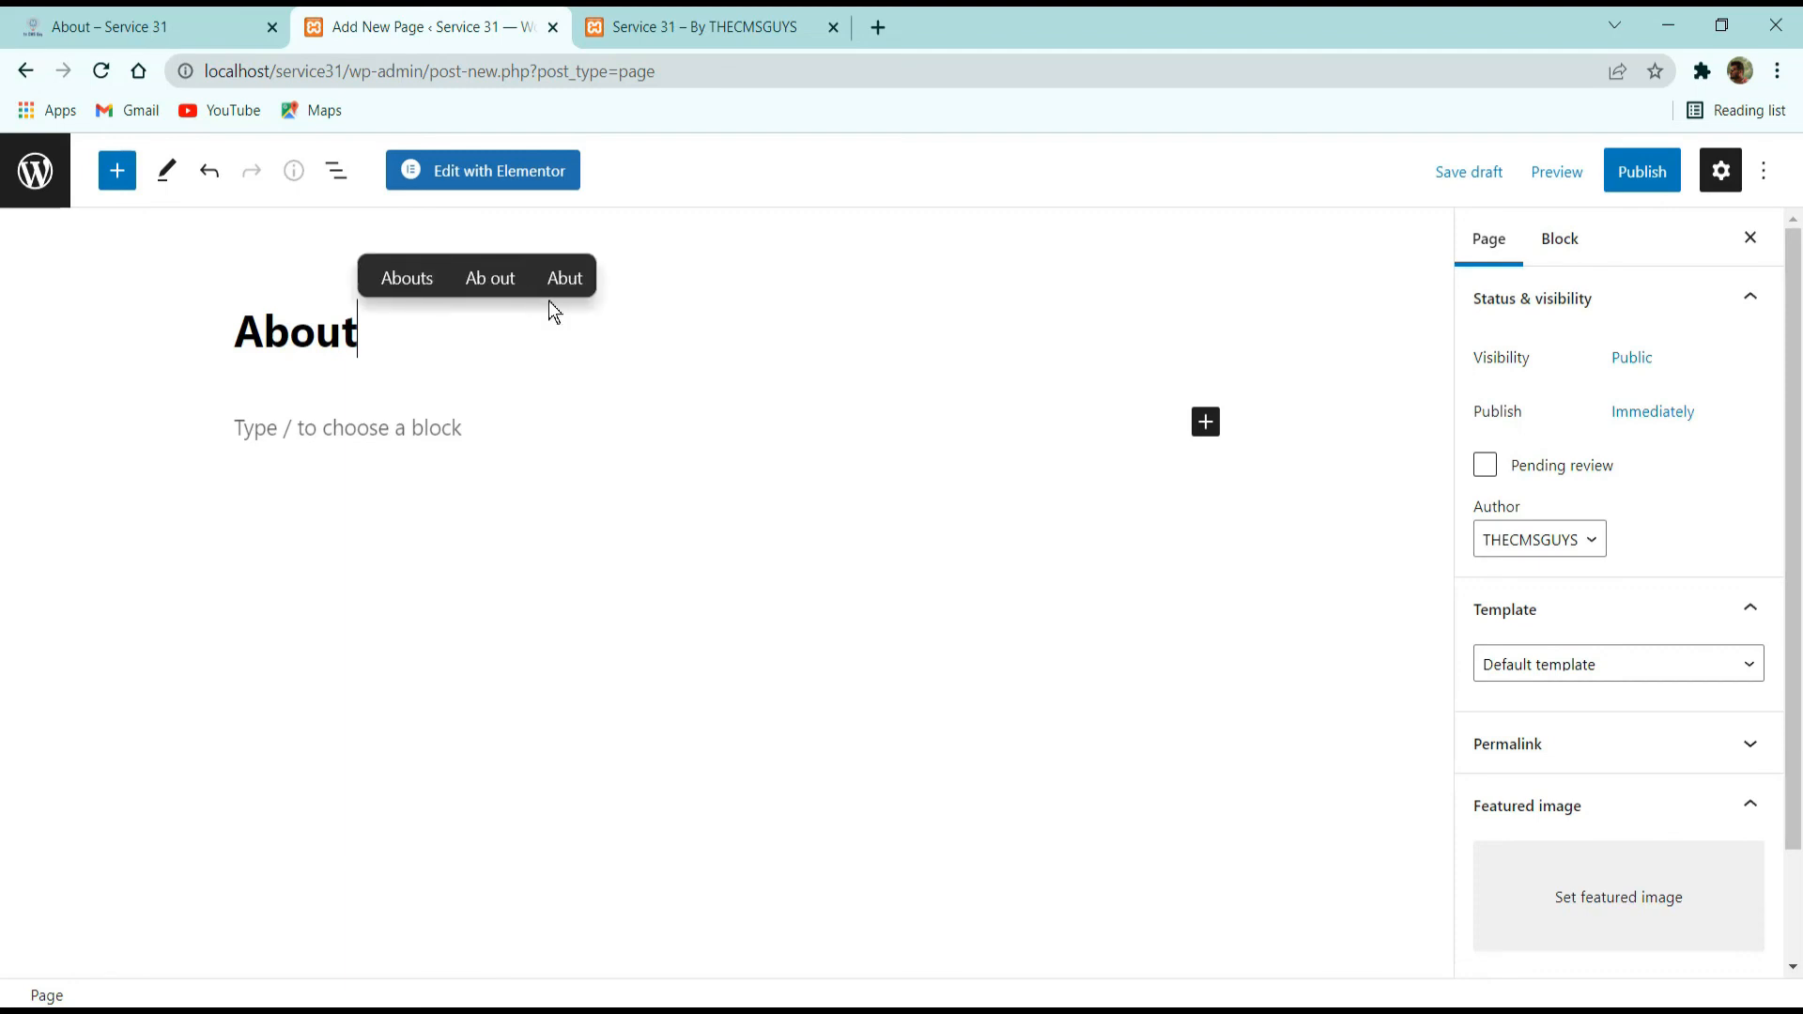
Assign the Elementor Canvas template to the About page and publish it.
left_click(1574, 665)
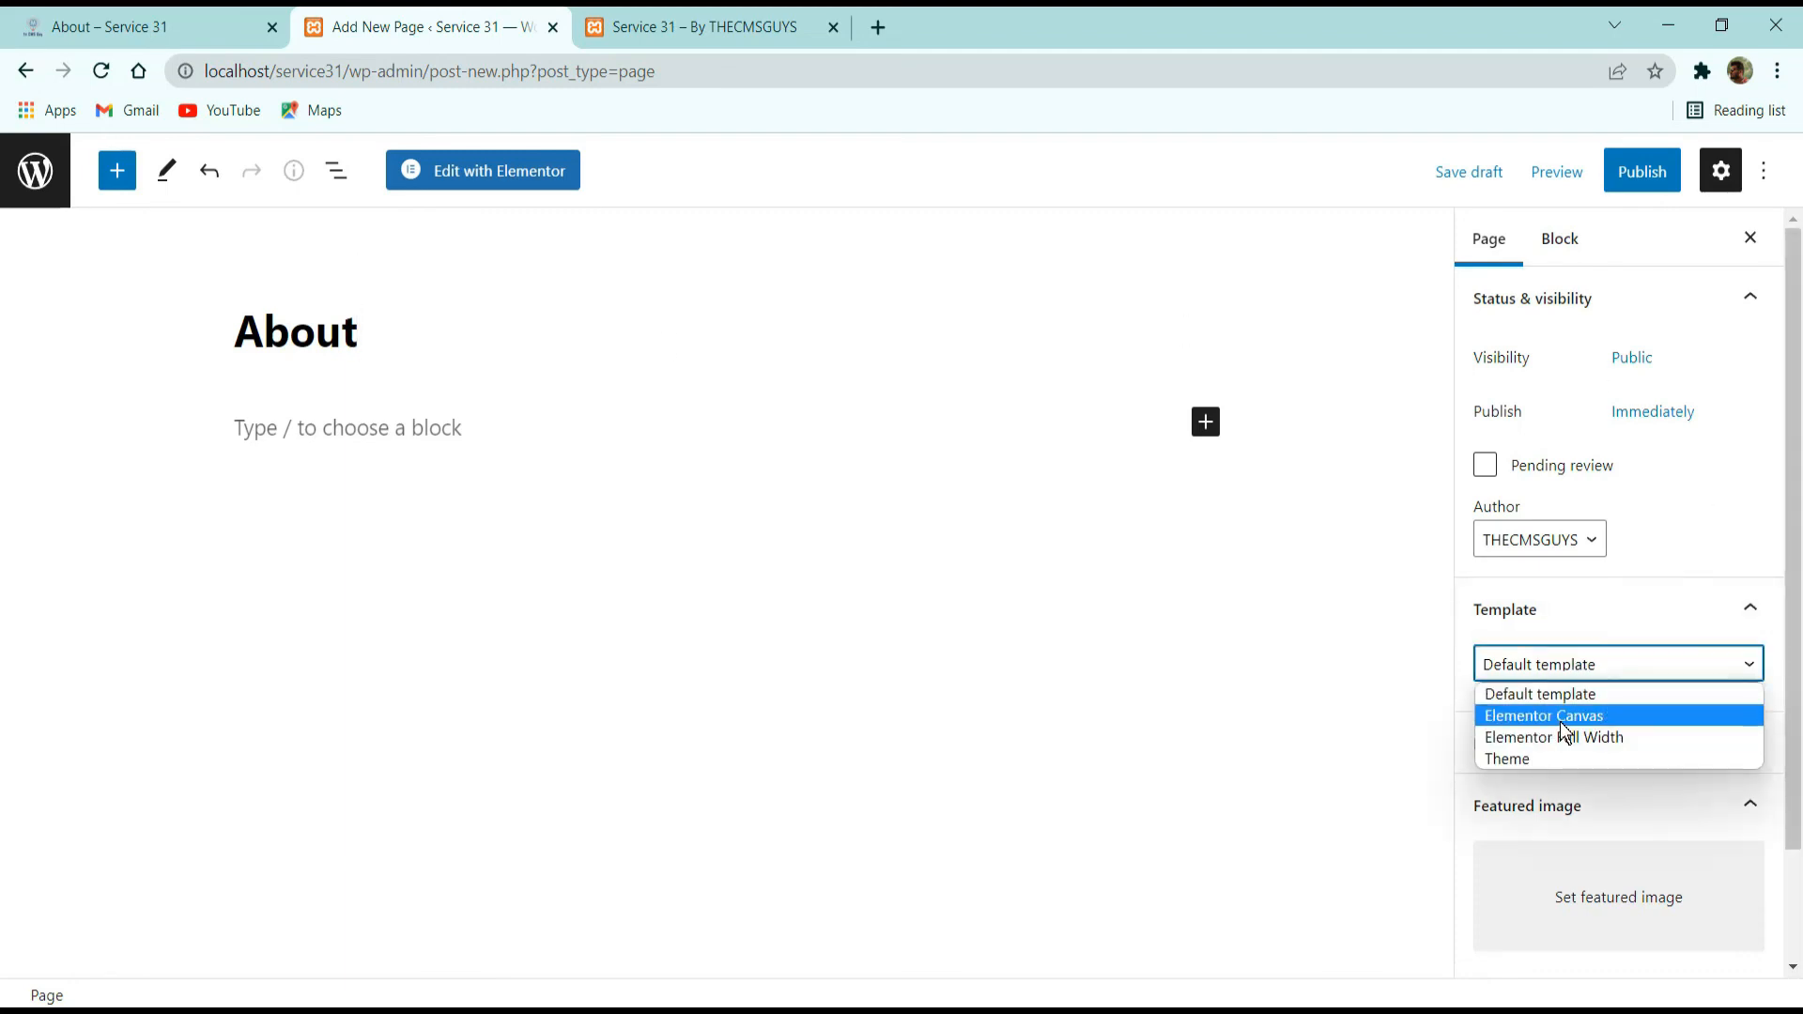
left_click(1561, 717)
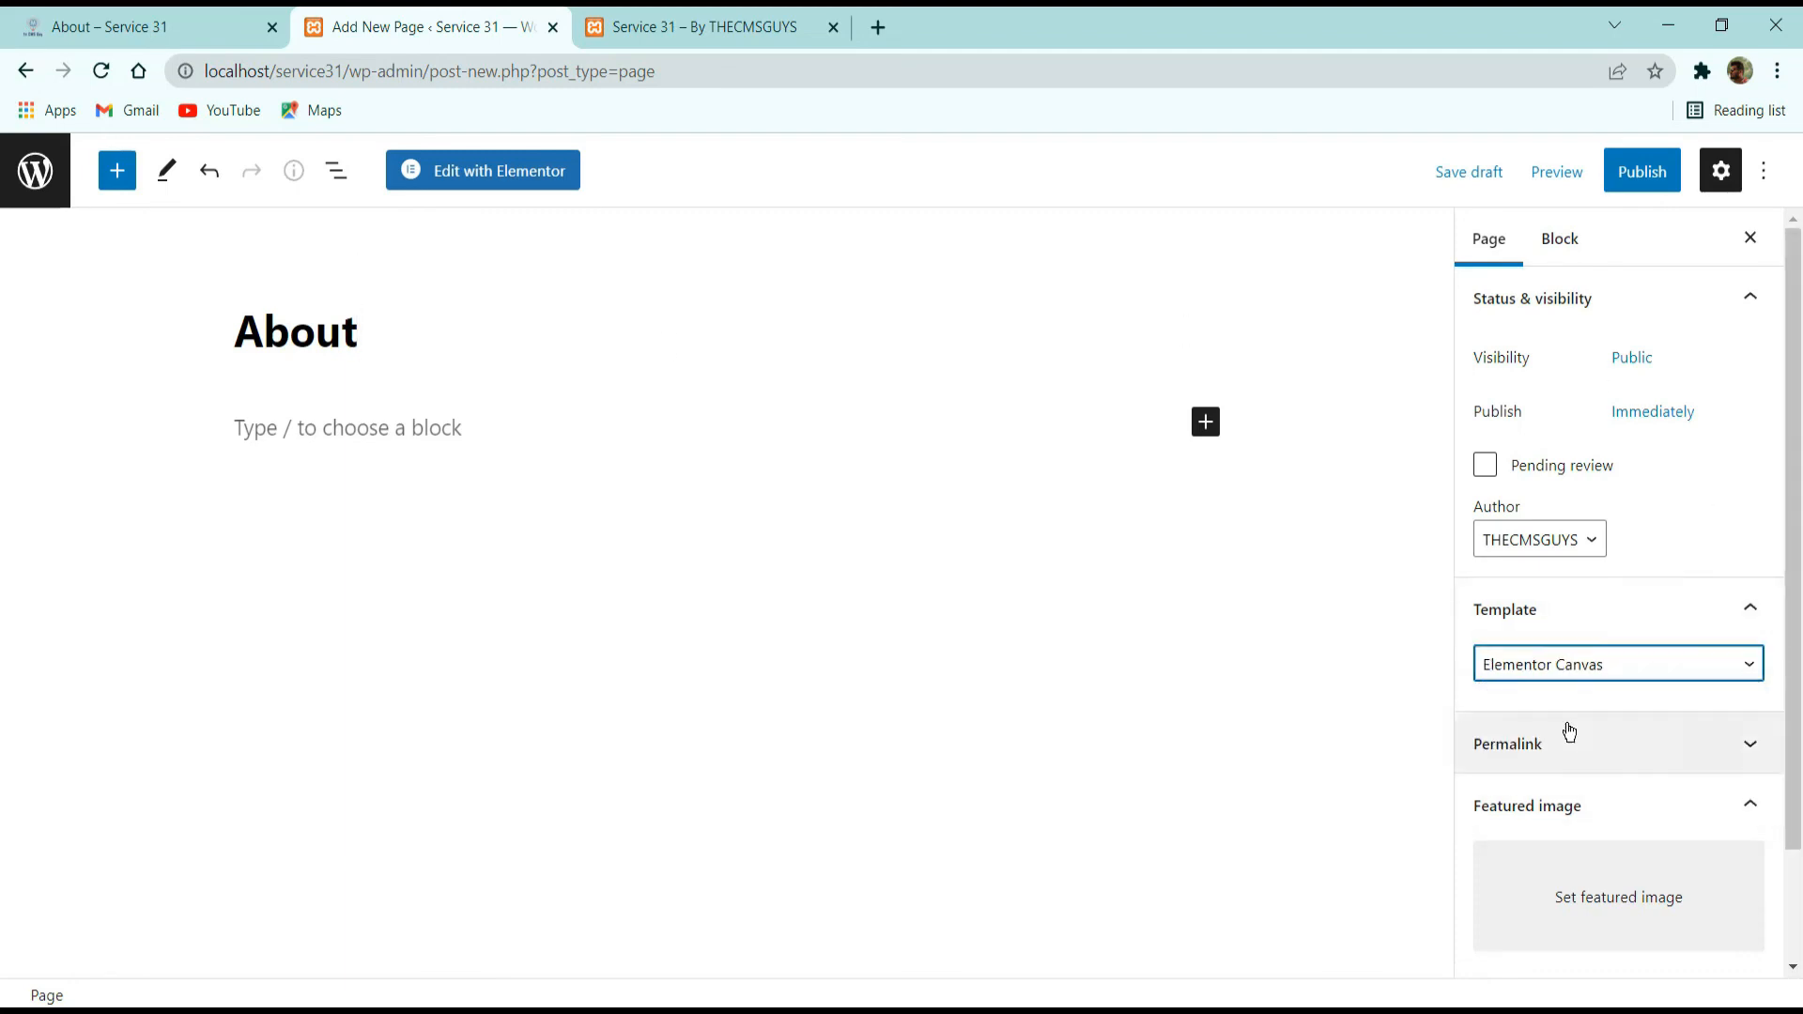
left_click(1632, 173)
left_click(1567, 171)
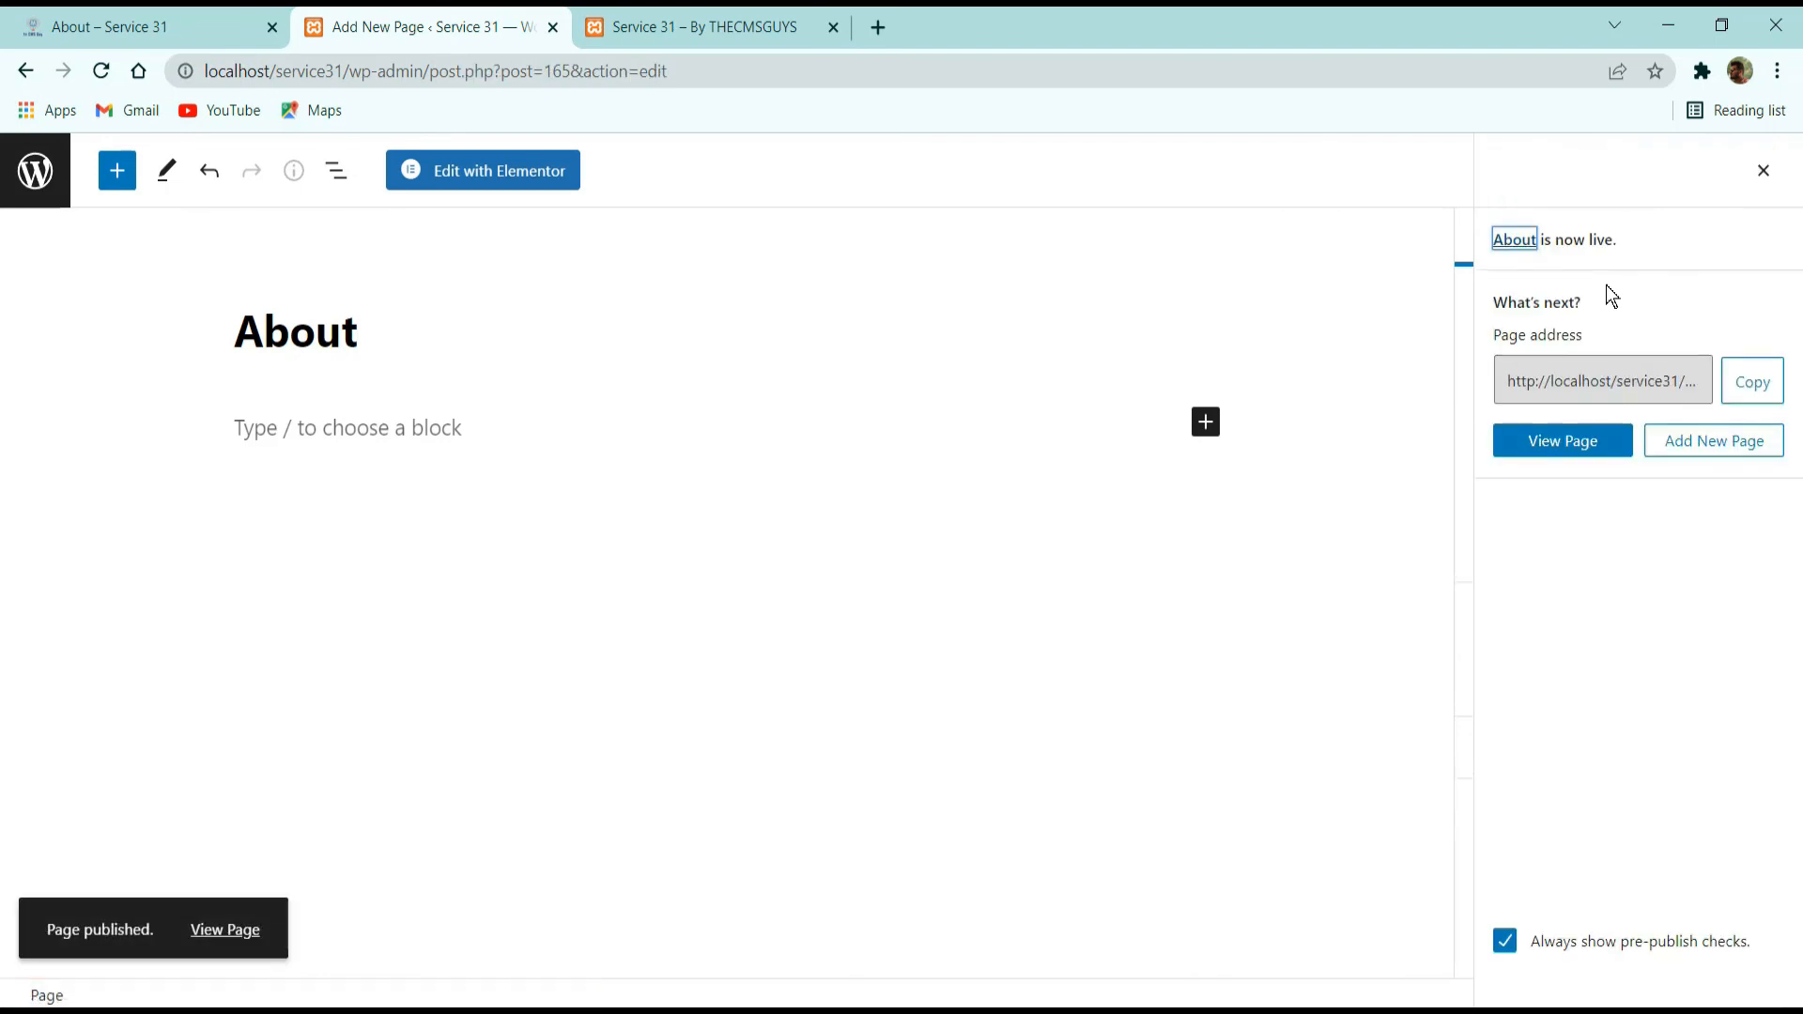
Open the About page in Elementor and bring up the template library's import screen.
left_click(554, 178)
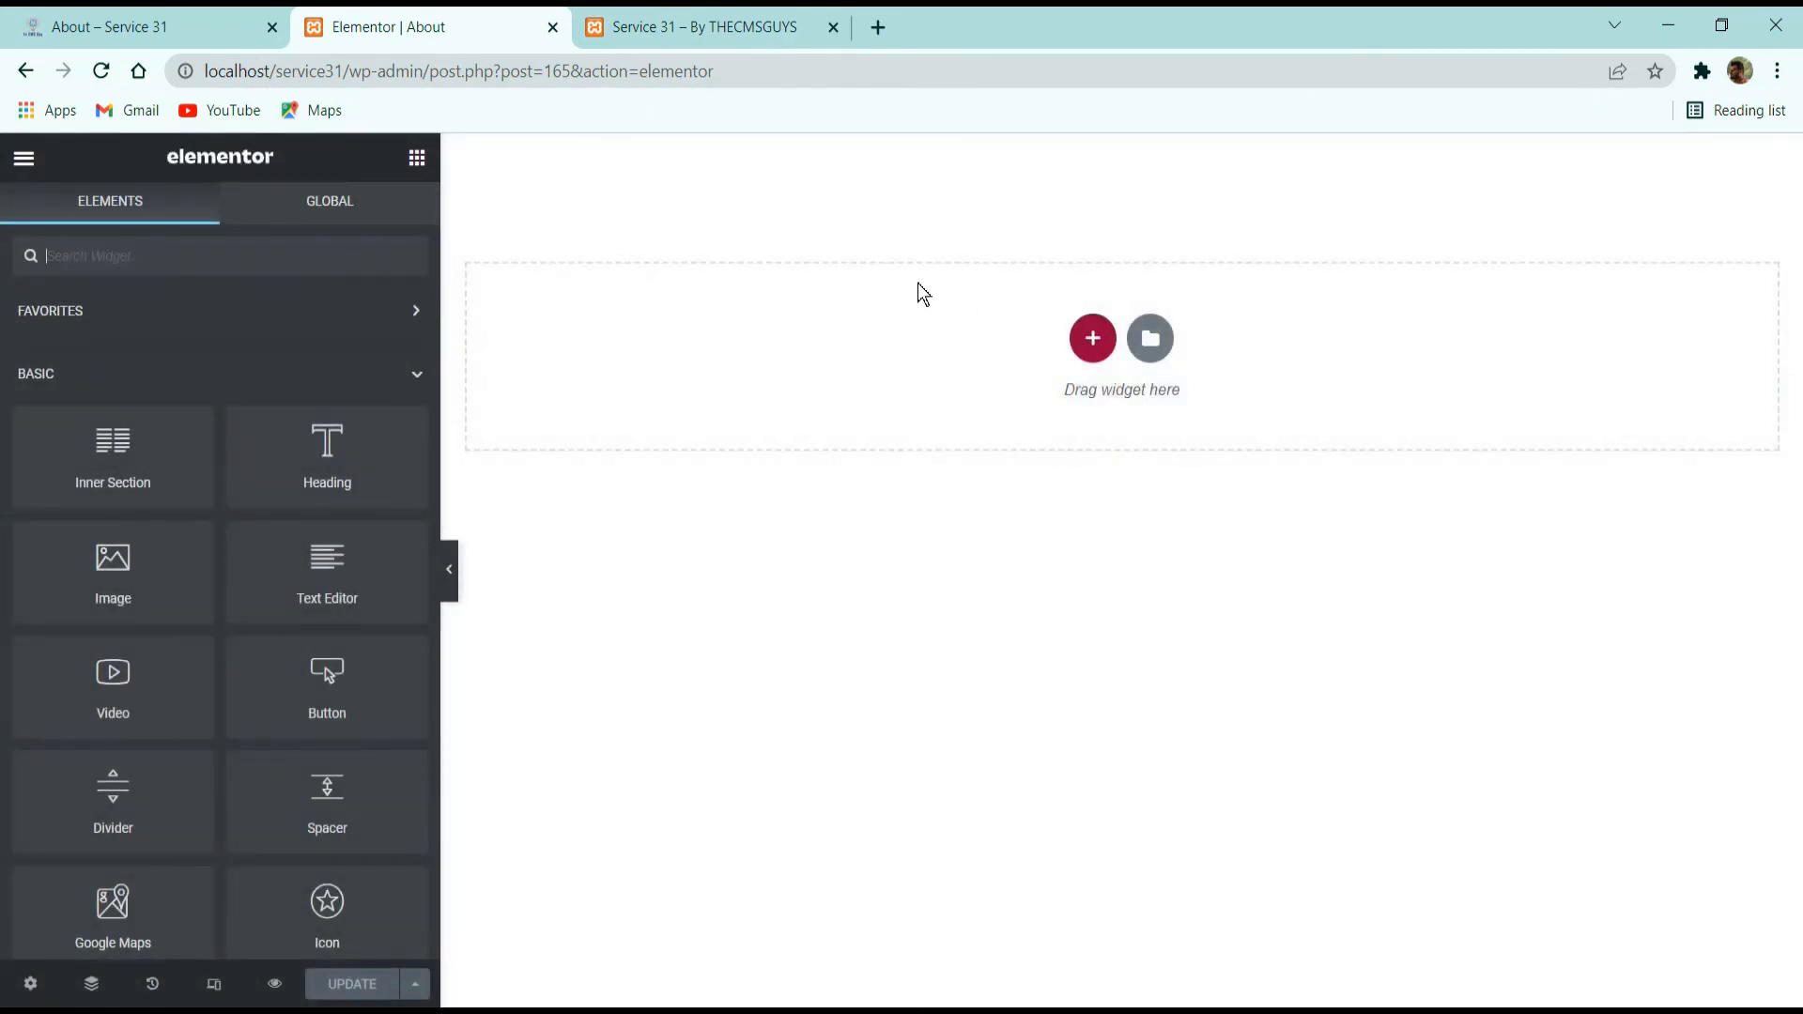
left_click(1151, 340)
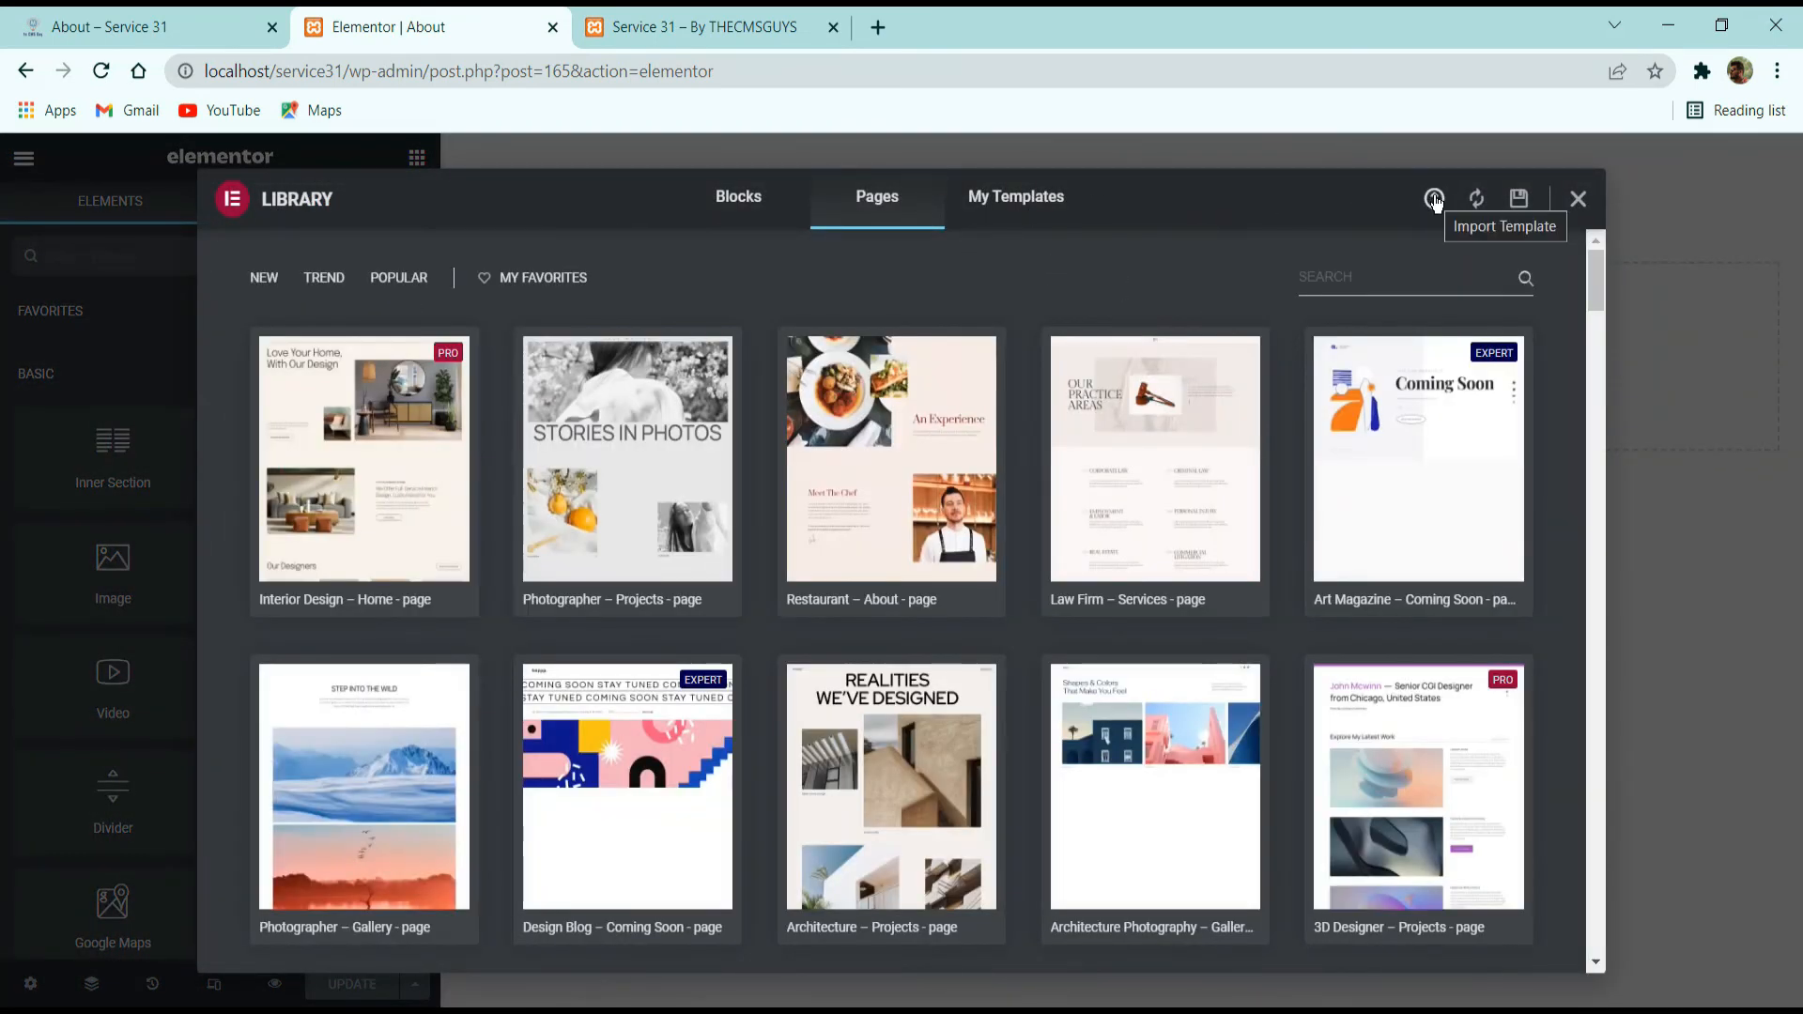
left_click(1433, 200)
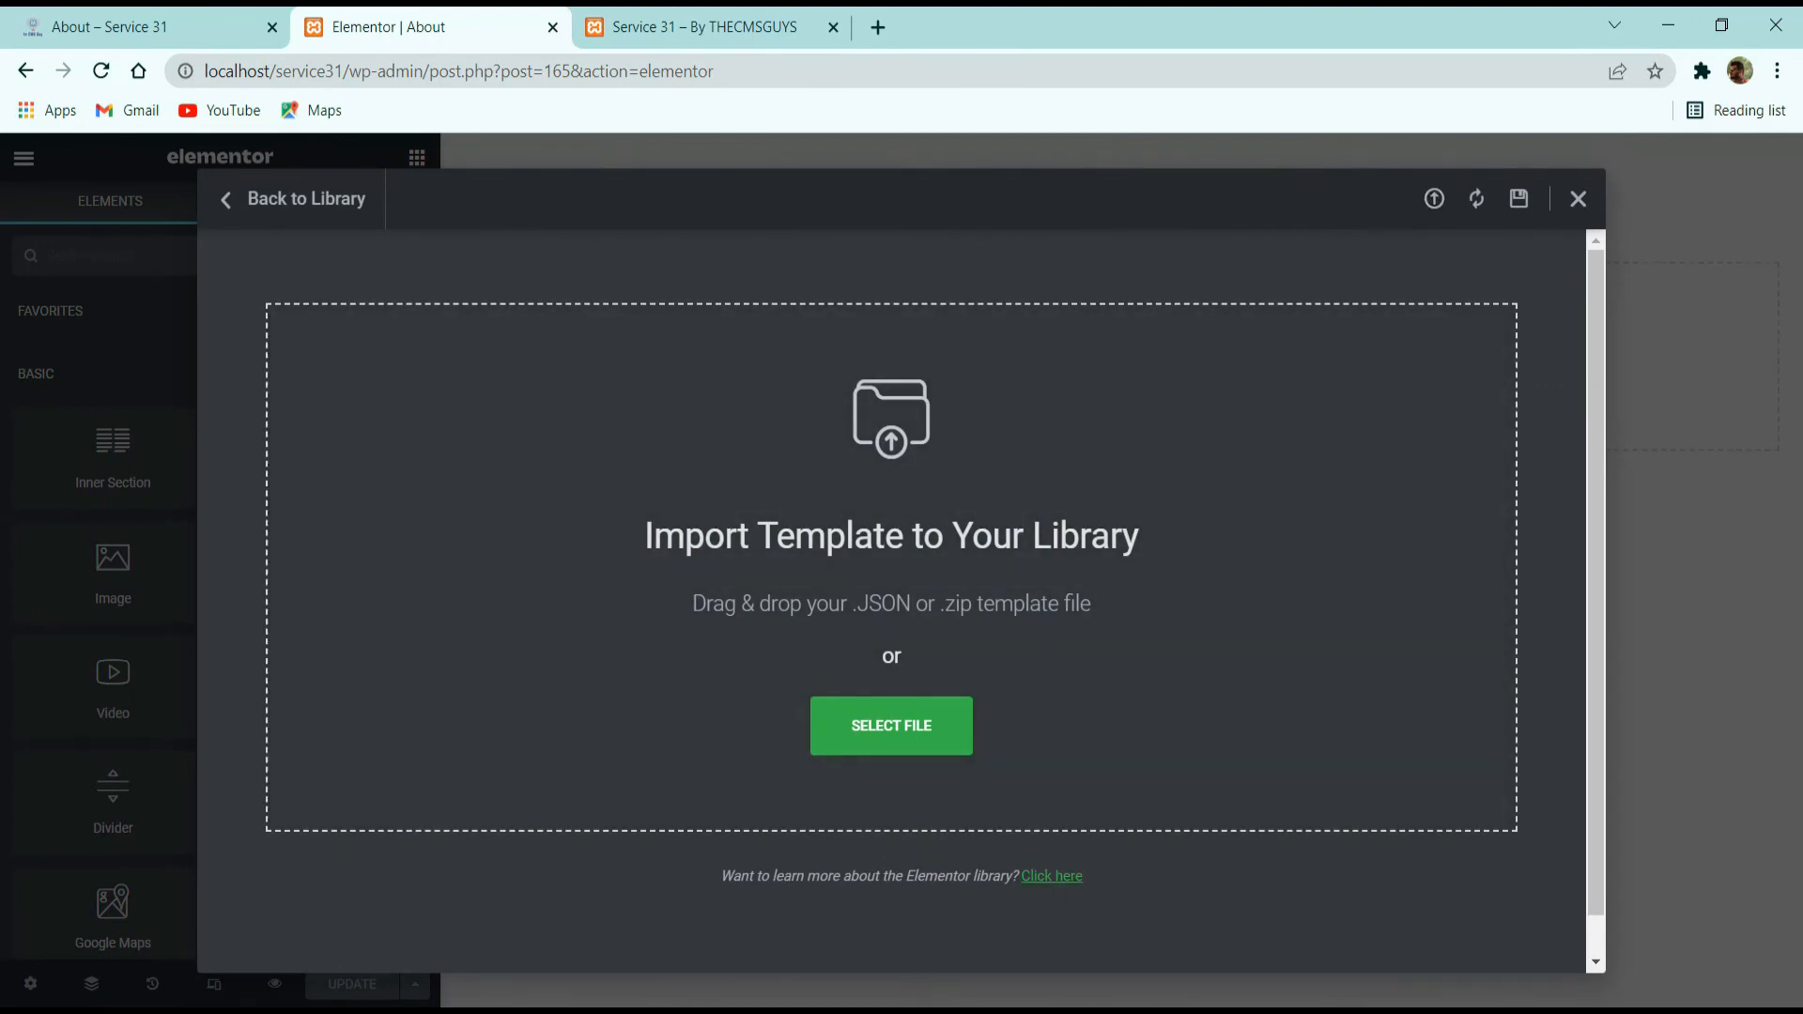
Import the JSON template files for About, Contact, Footer, Header and Our Team from the service 31 Templates folder into the library.
left_click(827, 1009)
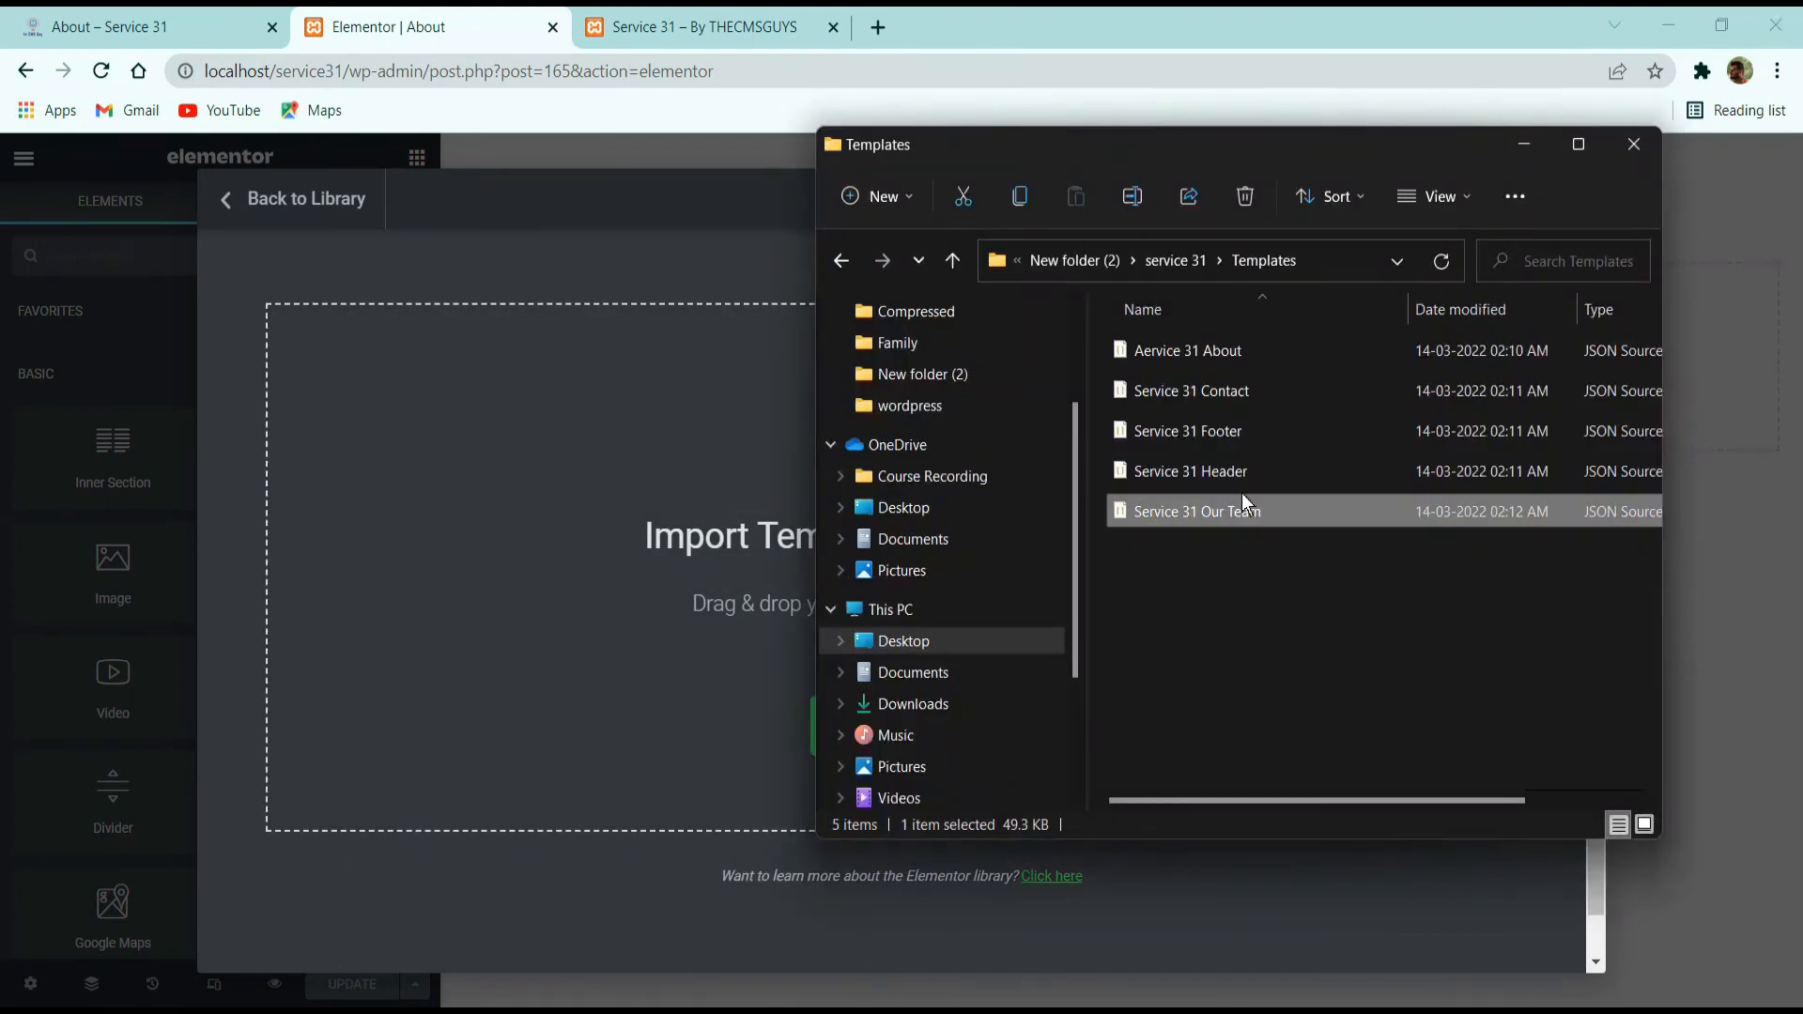
left_click(1159, 252)
double_click(1157, 365)
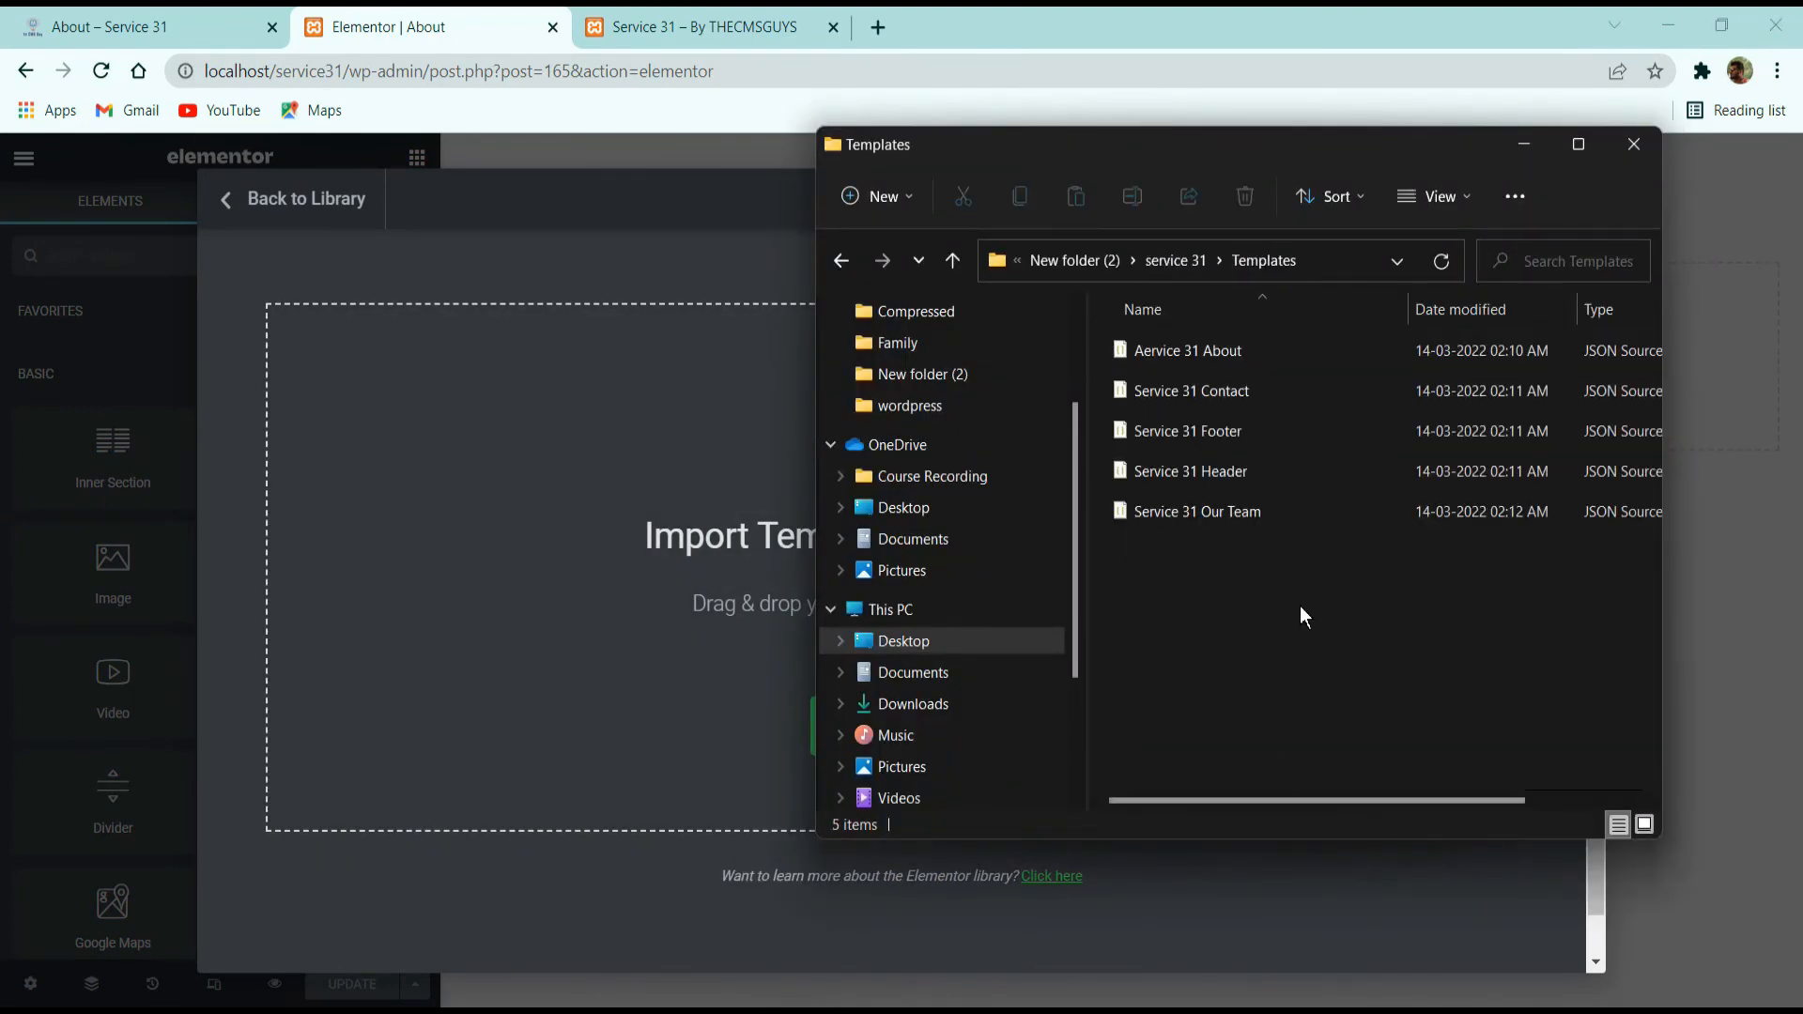
left_click_drag(1300, 680, 1281, 348)
left_click(1287, 563)
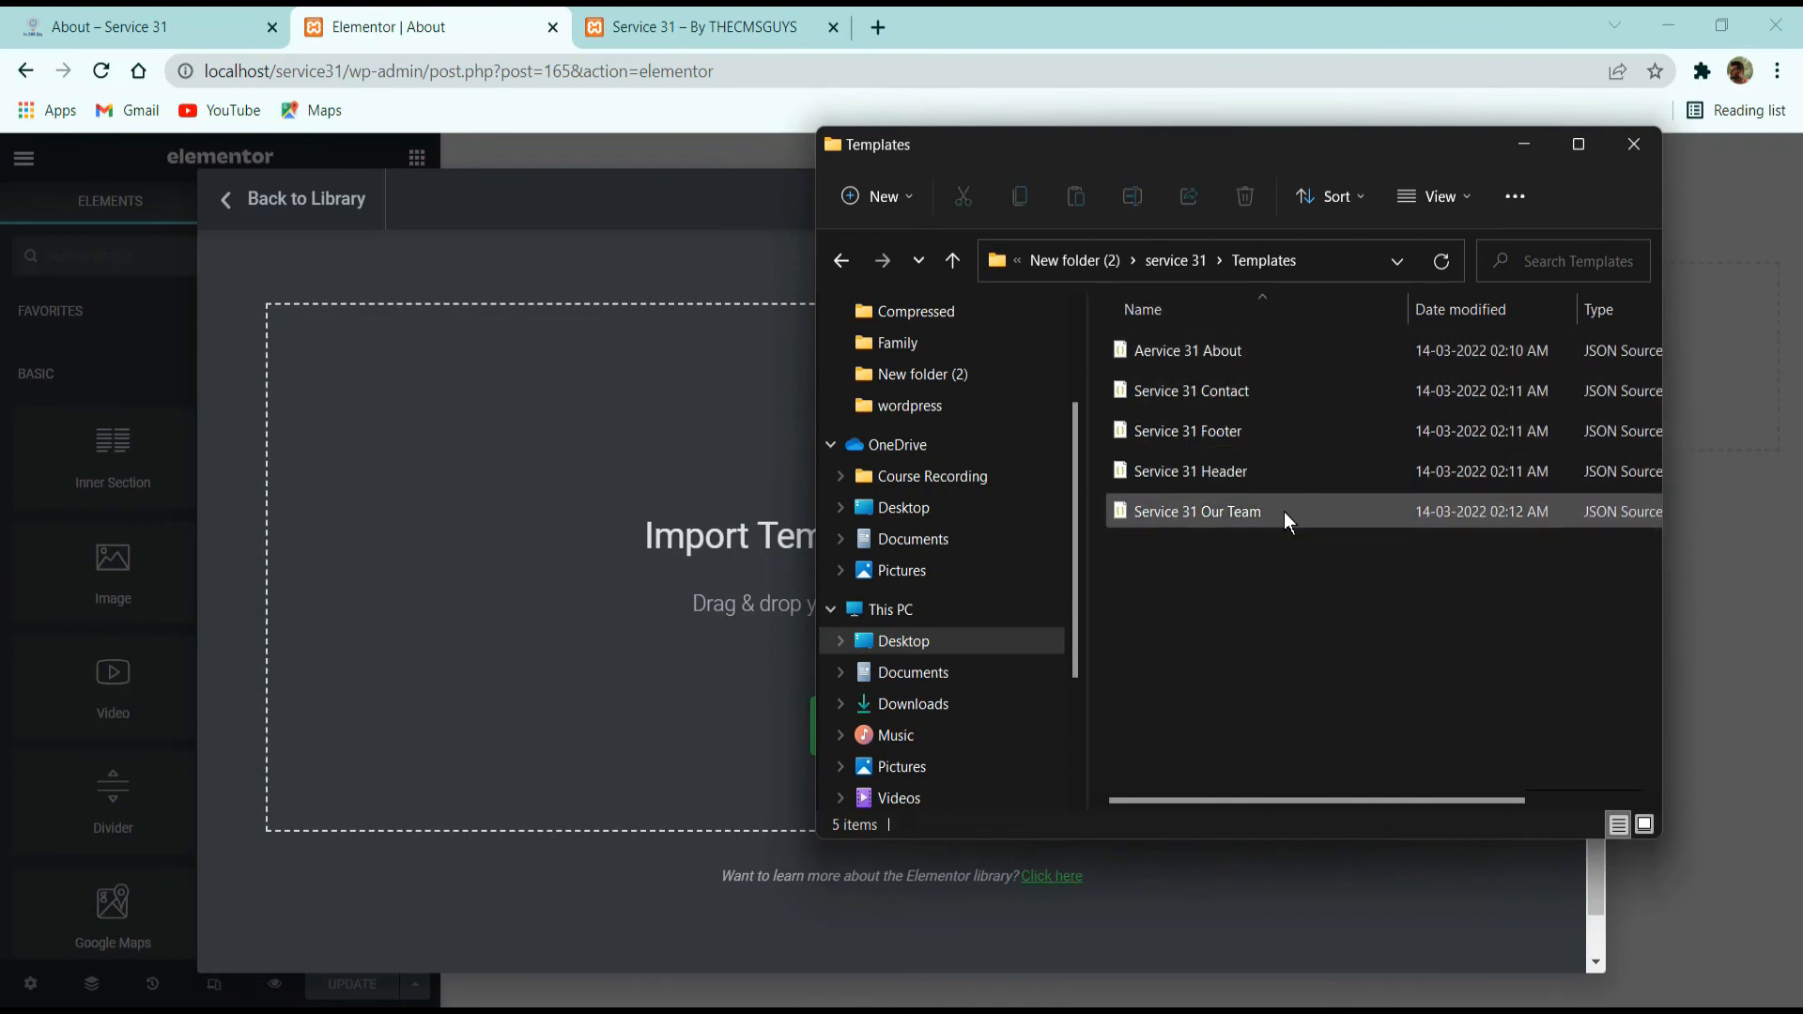
left_click_drag(1287, 624, 1253, 310)
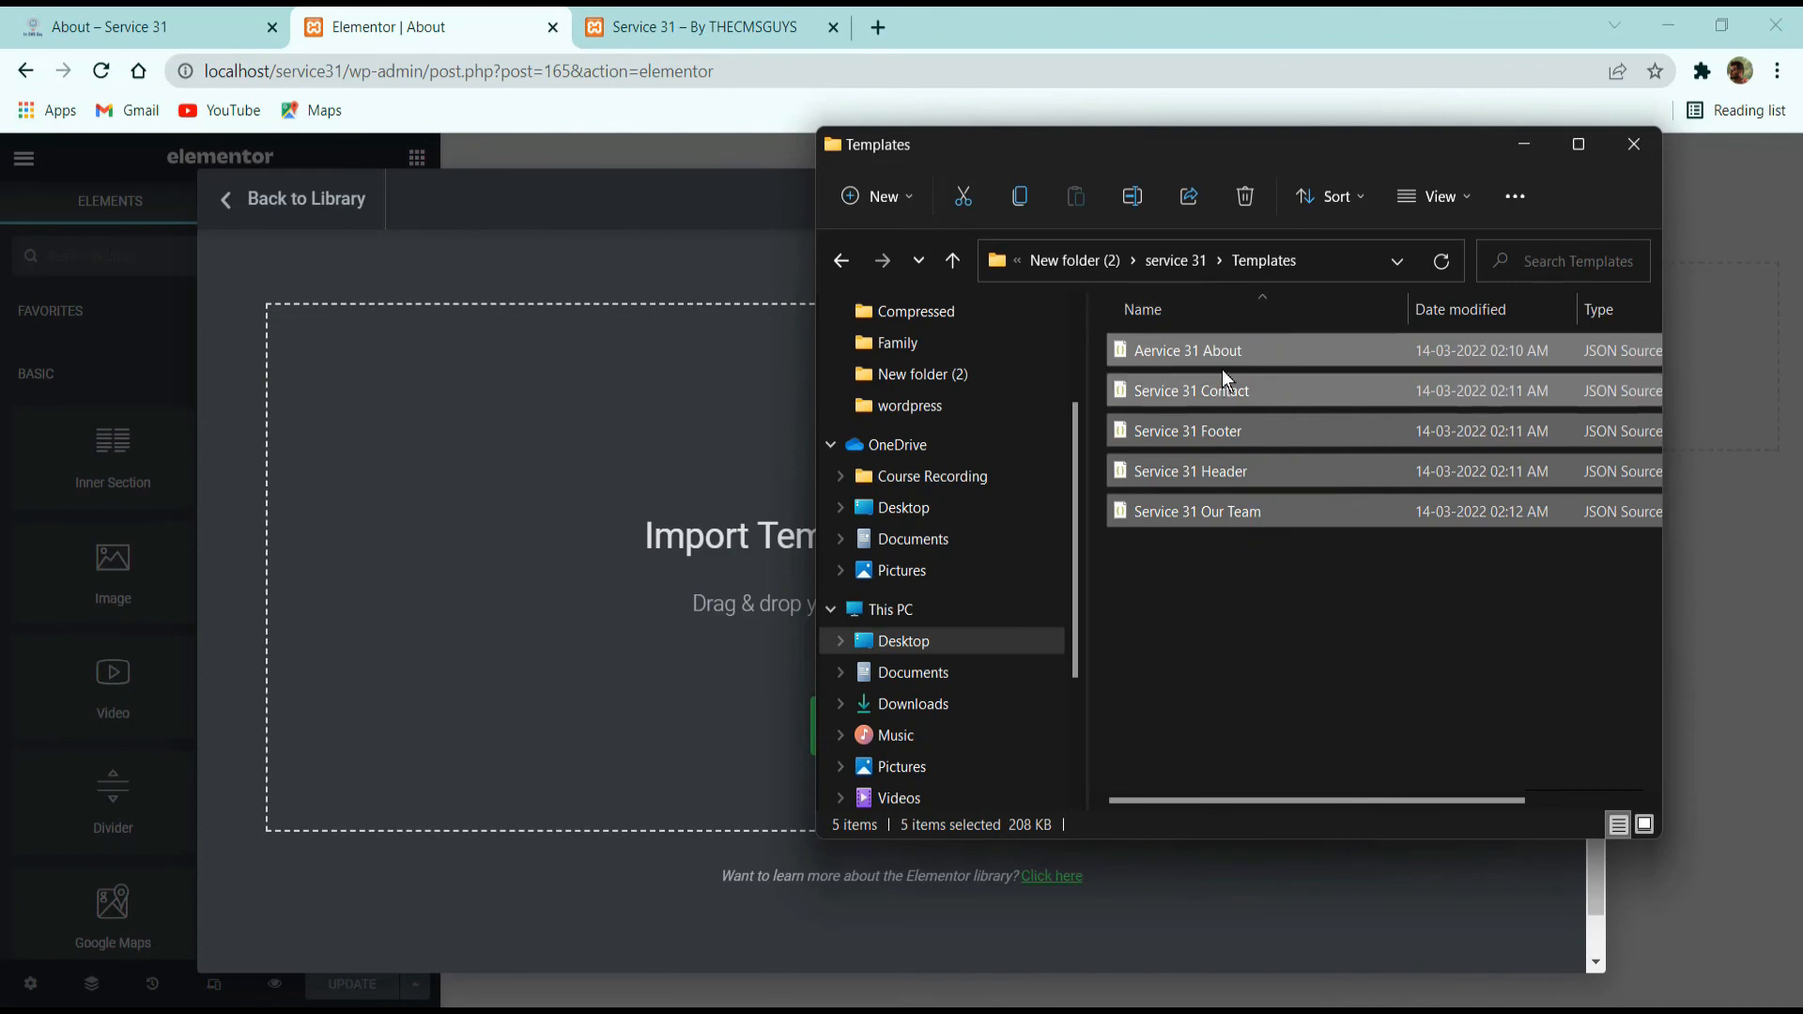
left_click_drag(1162, 383, 1267, 542)
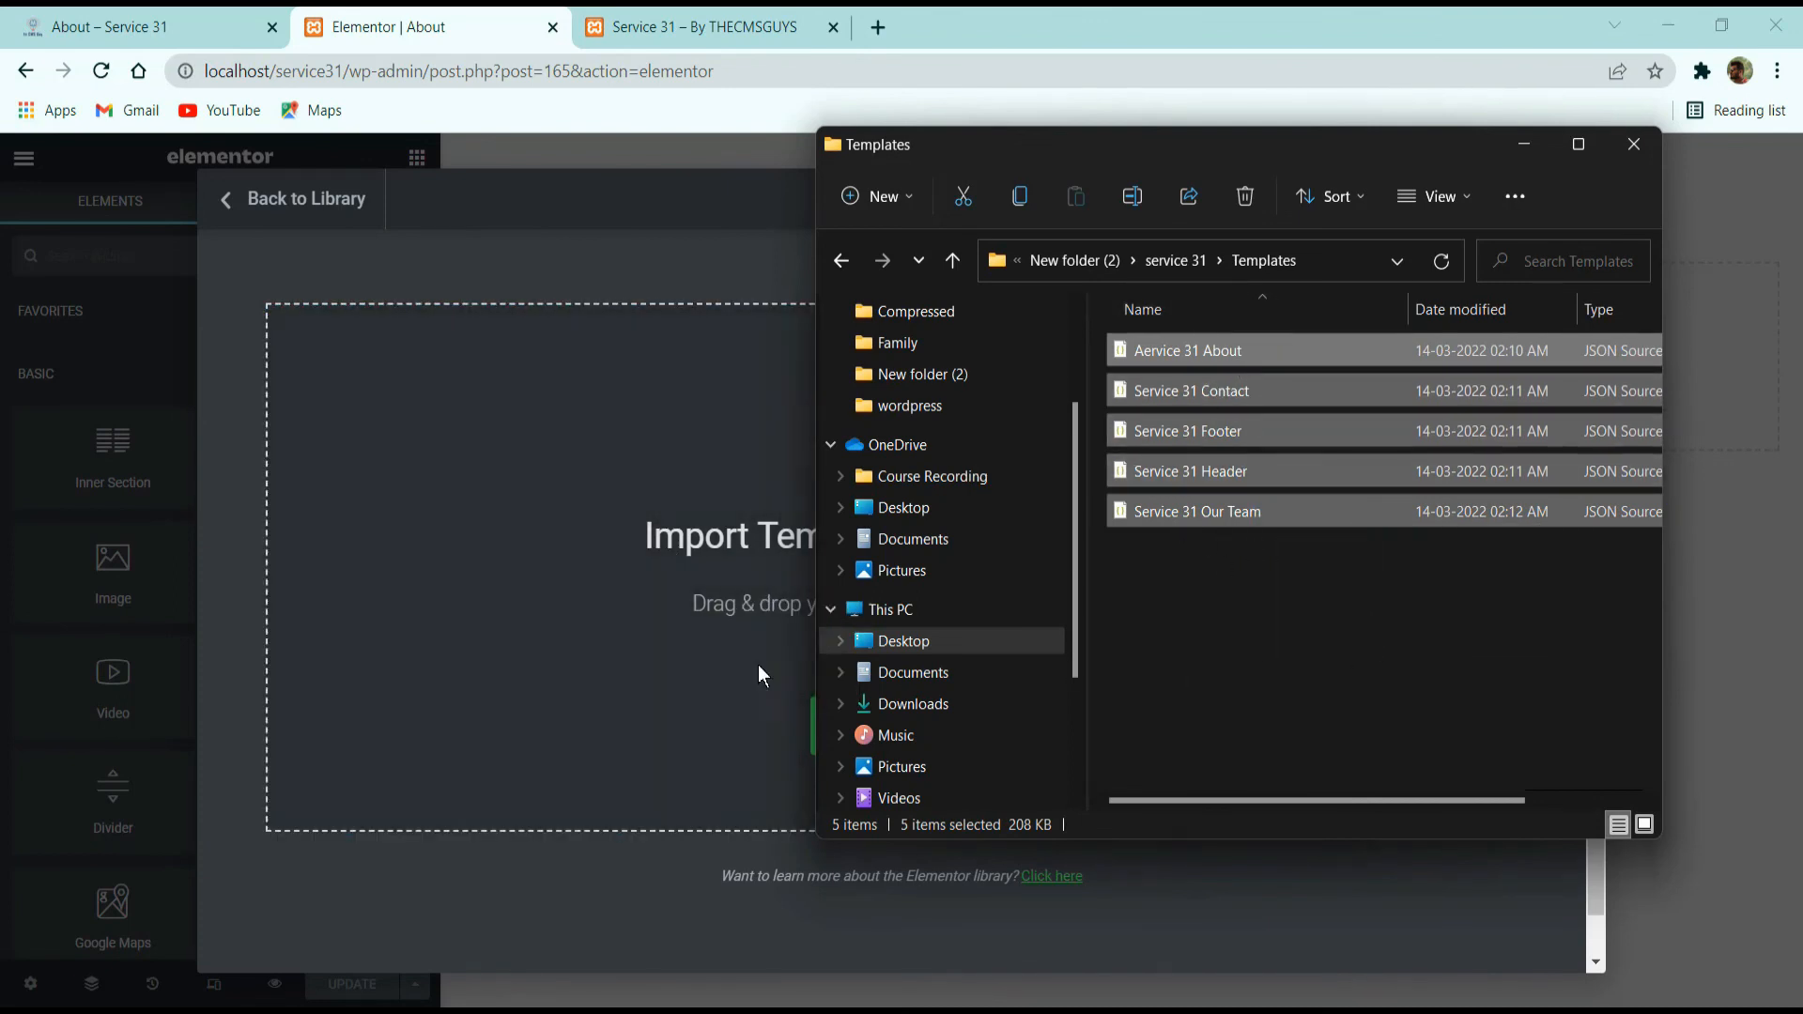
left_click(566, 216)
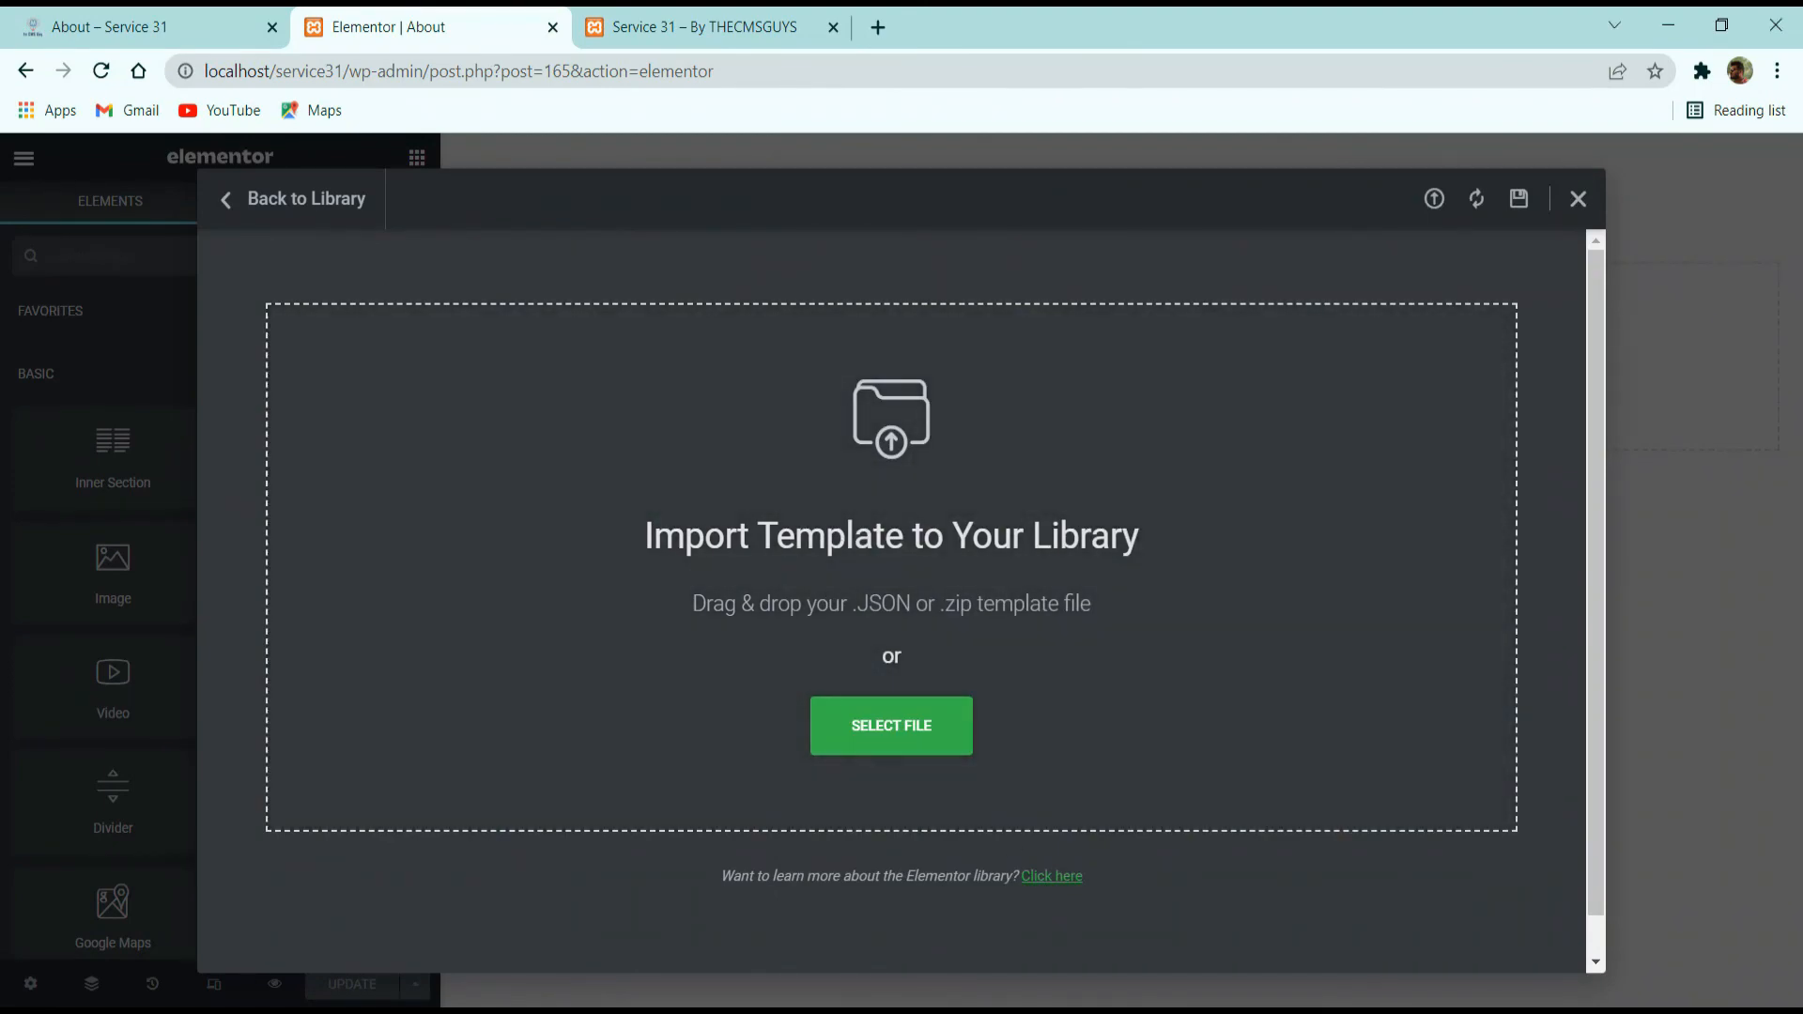
left_click(932, 1009)
left_click_drag(547, 643, 540, 638)
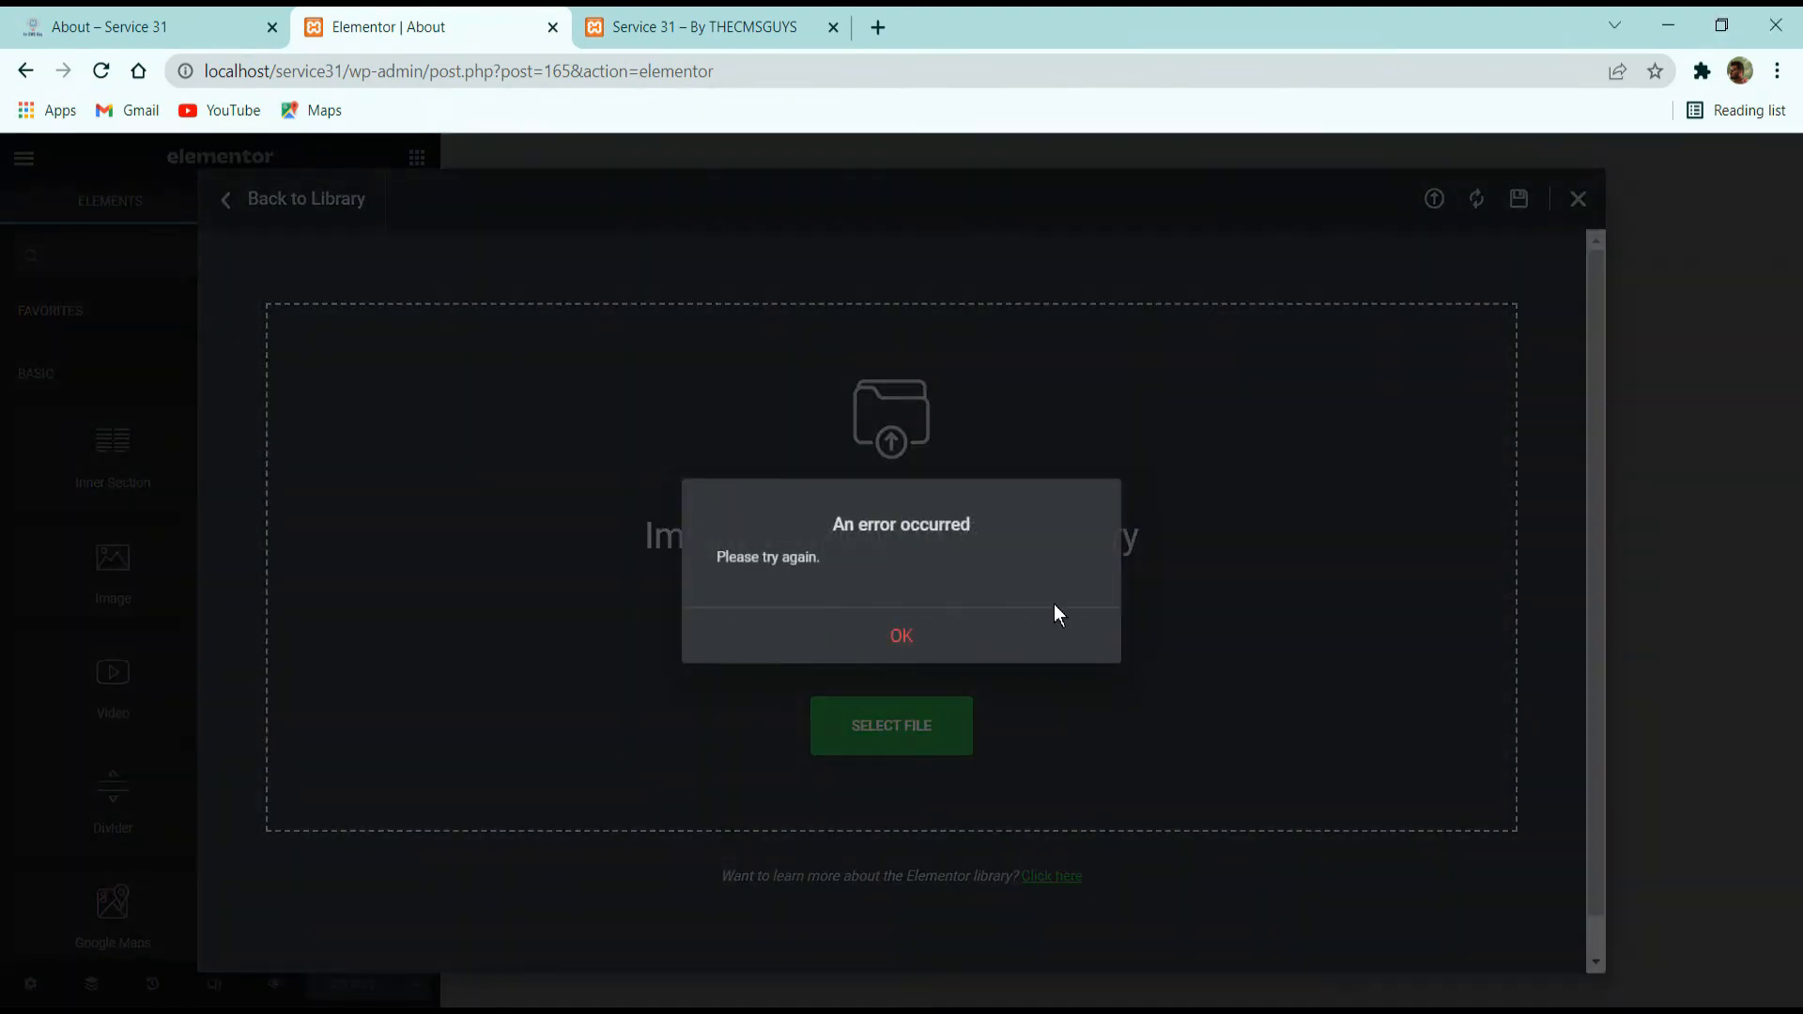
Insert the About Us template from the saved templates into the About page.
left_click(1056, 618)
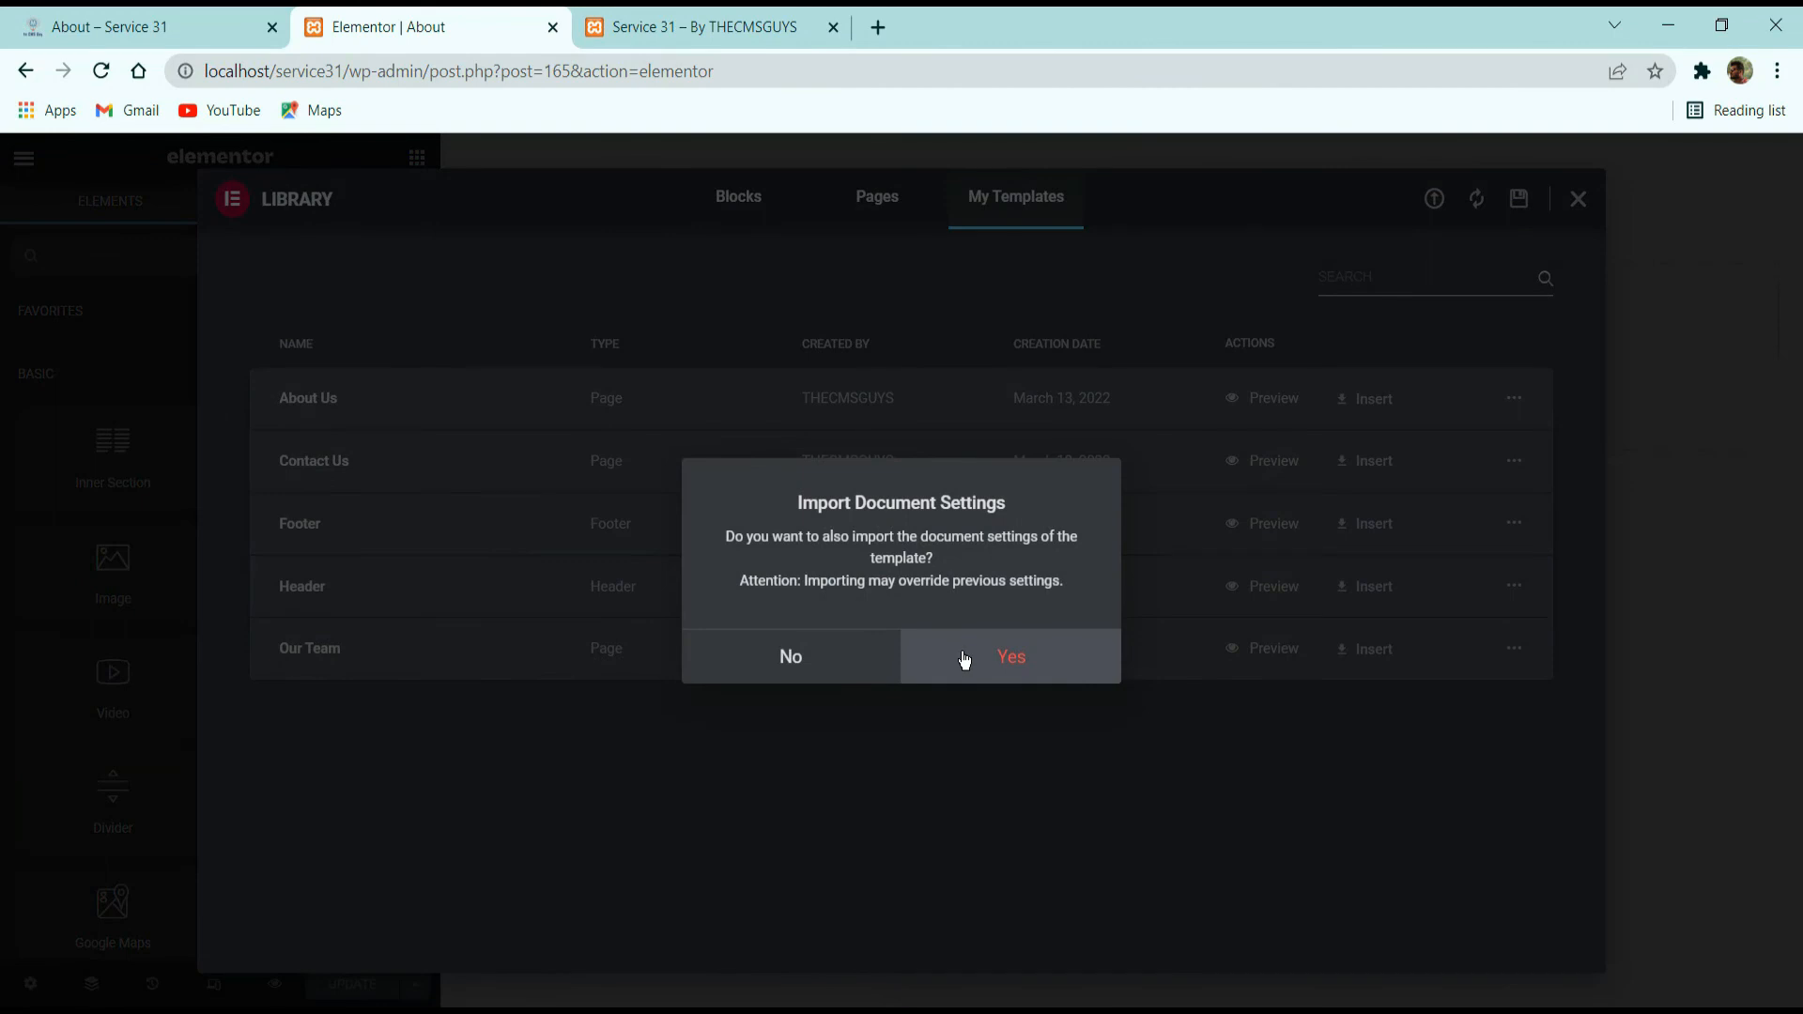
left_click(963, 656)
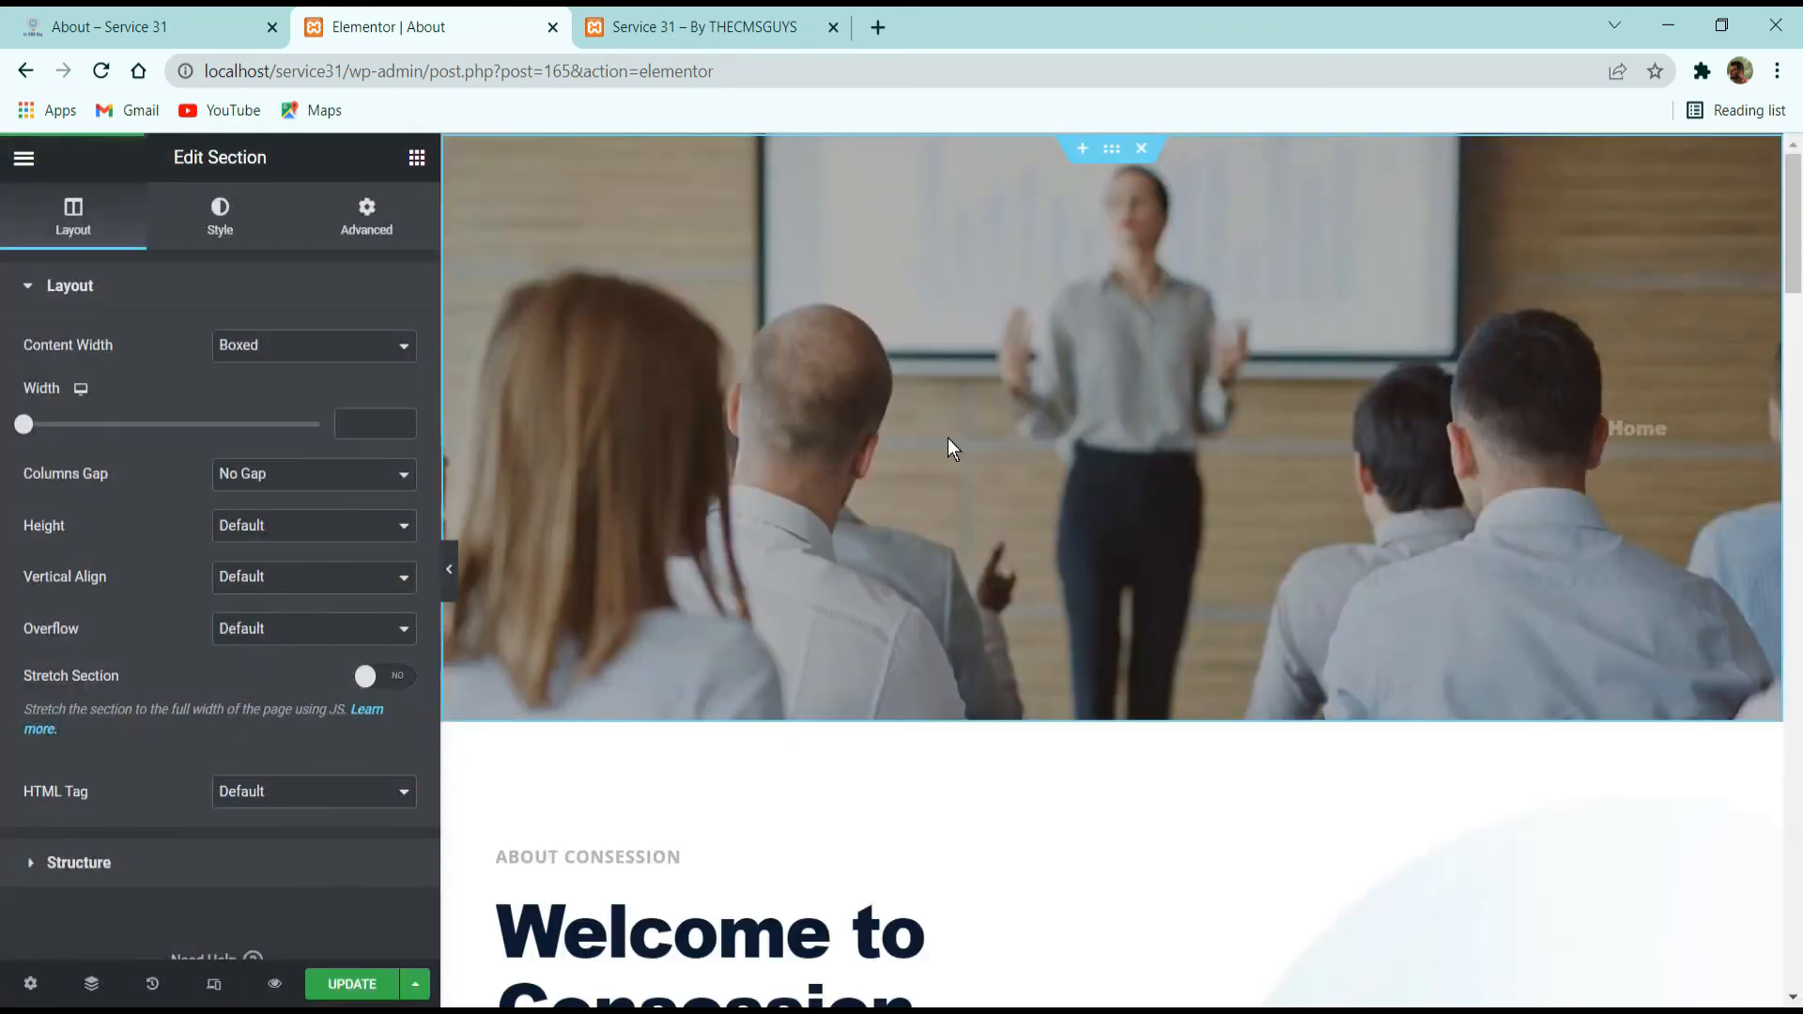
Check the inserted About page's breadcrumb list and sections in the editor against the live site's About page.
left_click(1569, 429)
scroll(1034, 464, "down", 3)
scroll(1034, 484, "up", 3)
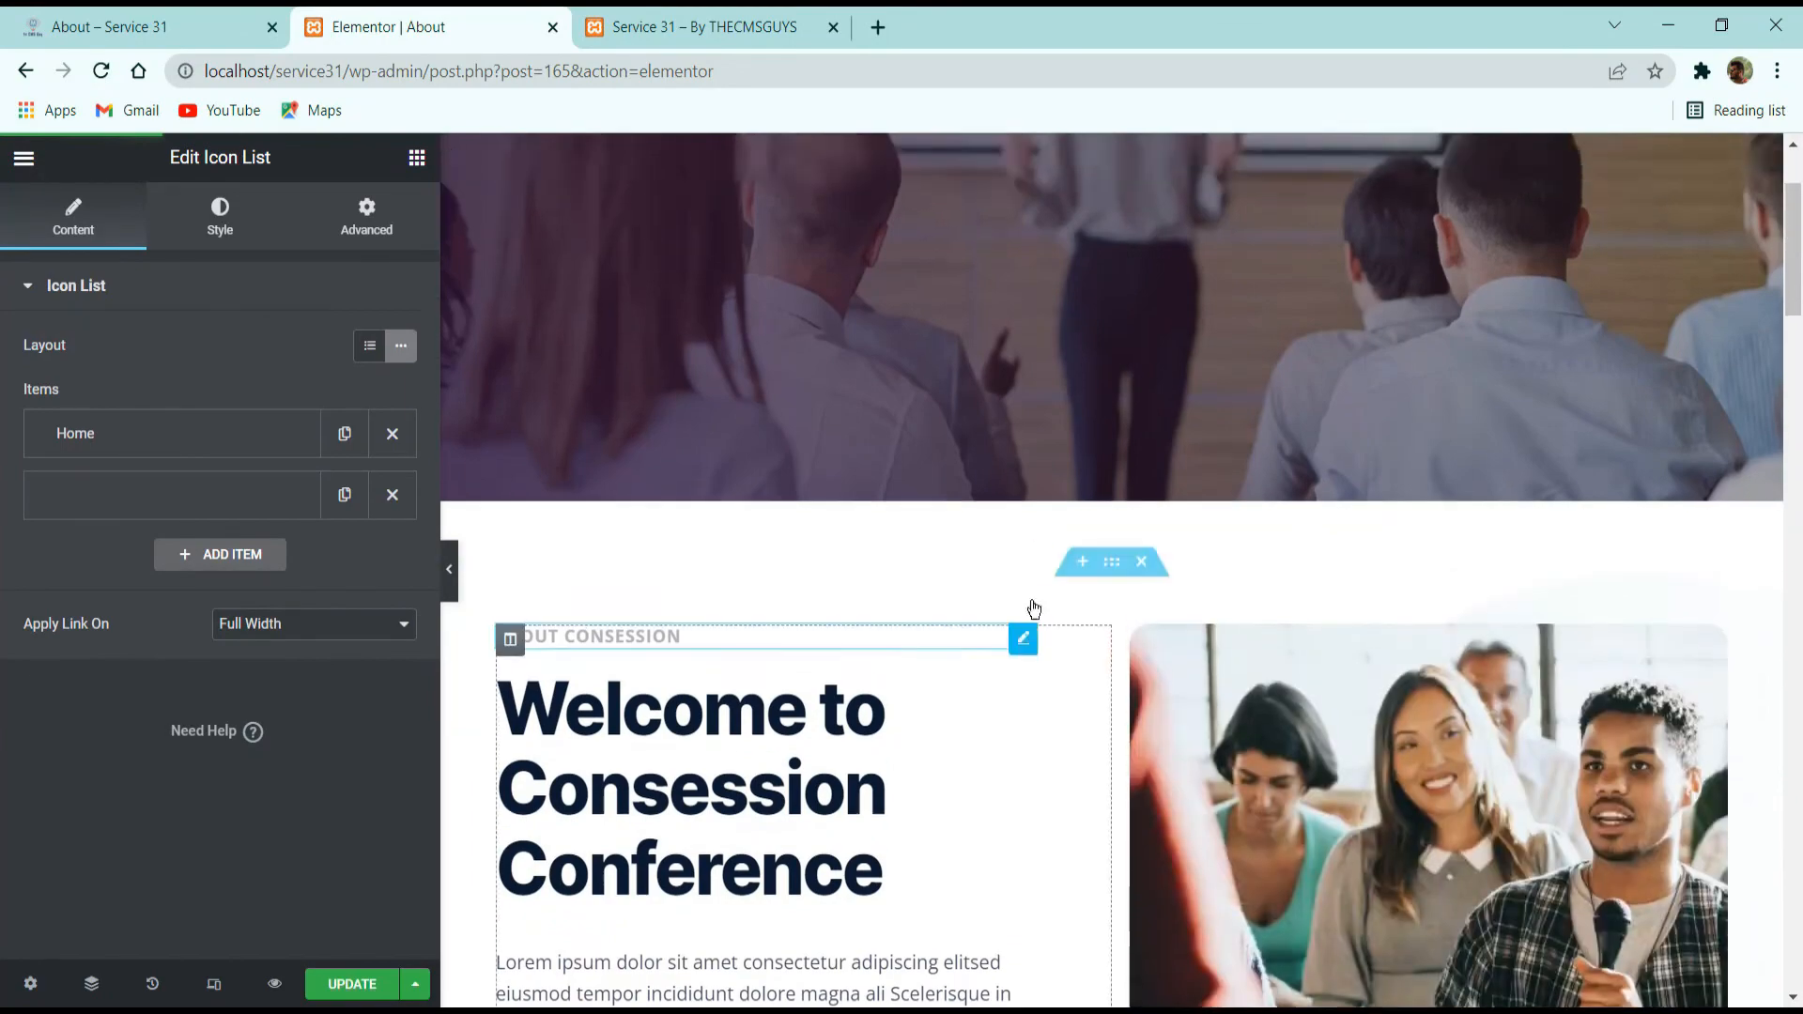
scroll(1068, 460, "down", 8)
scroll(1085, 493, "down", 10)
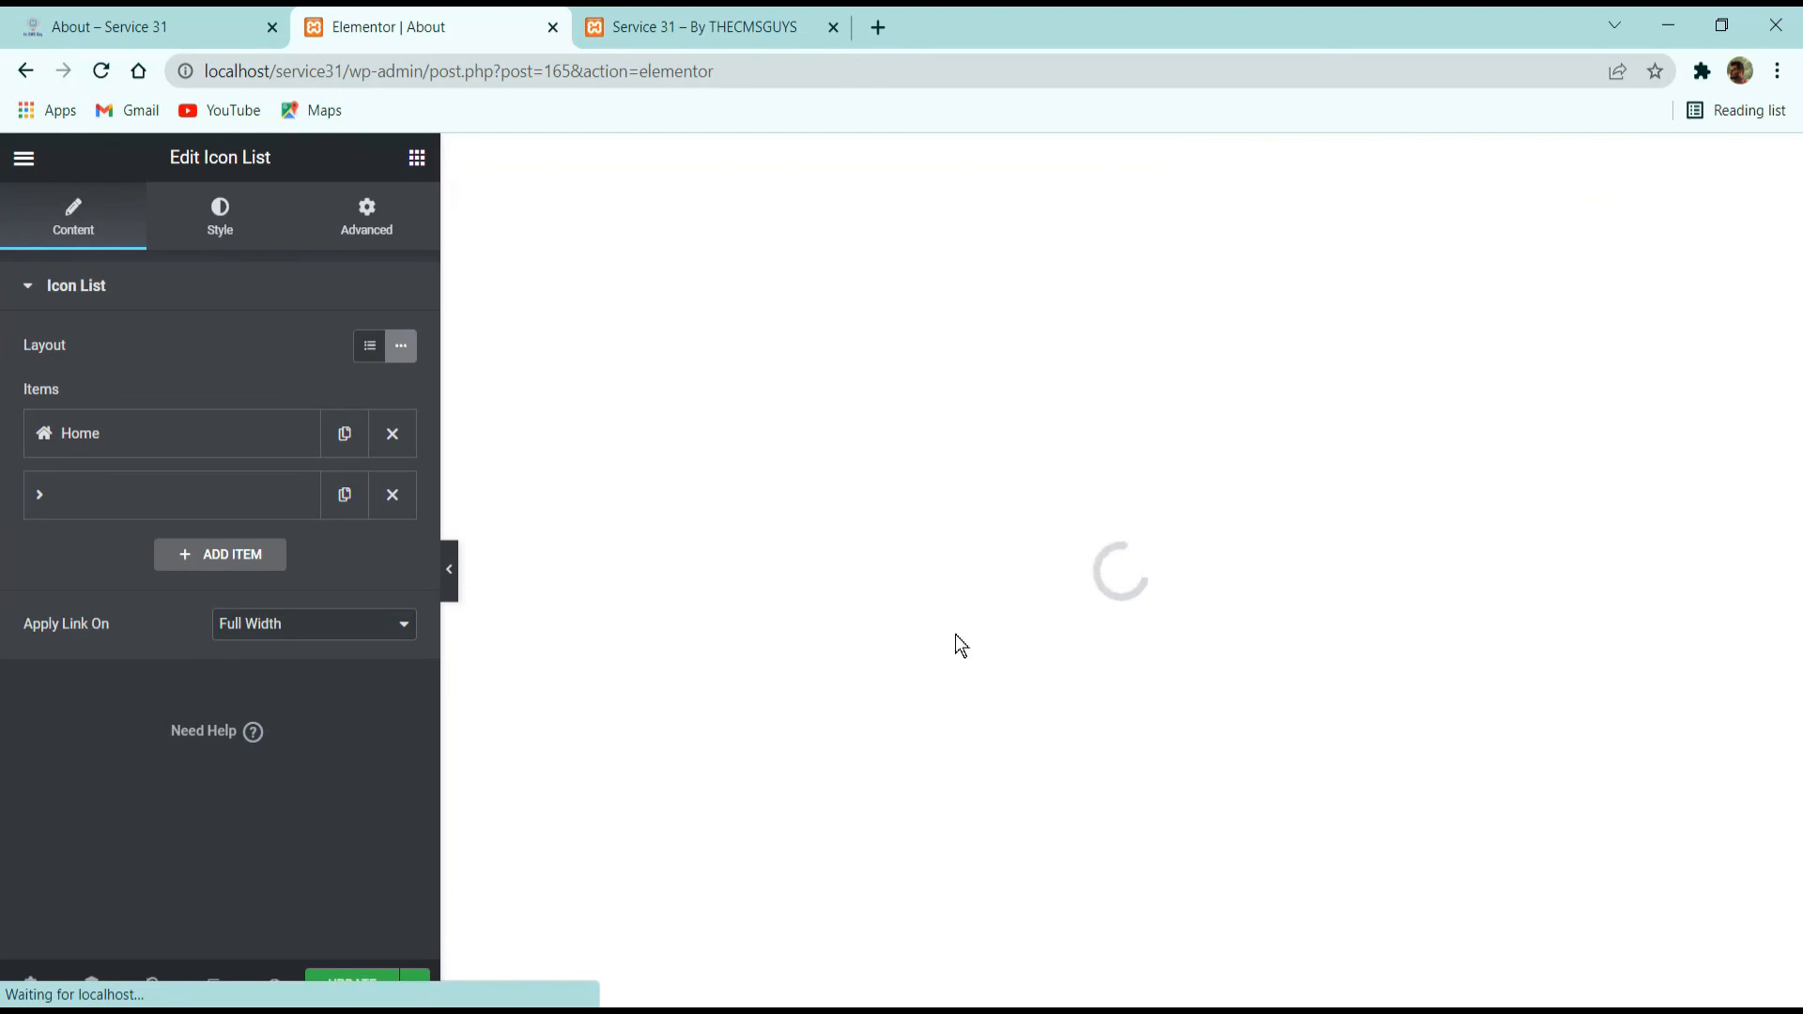
left_click(289, 23)
scroll(853, 465, "down", 12)
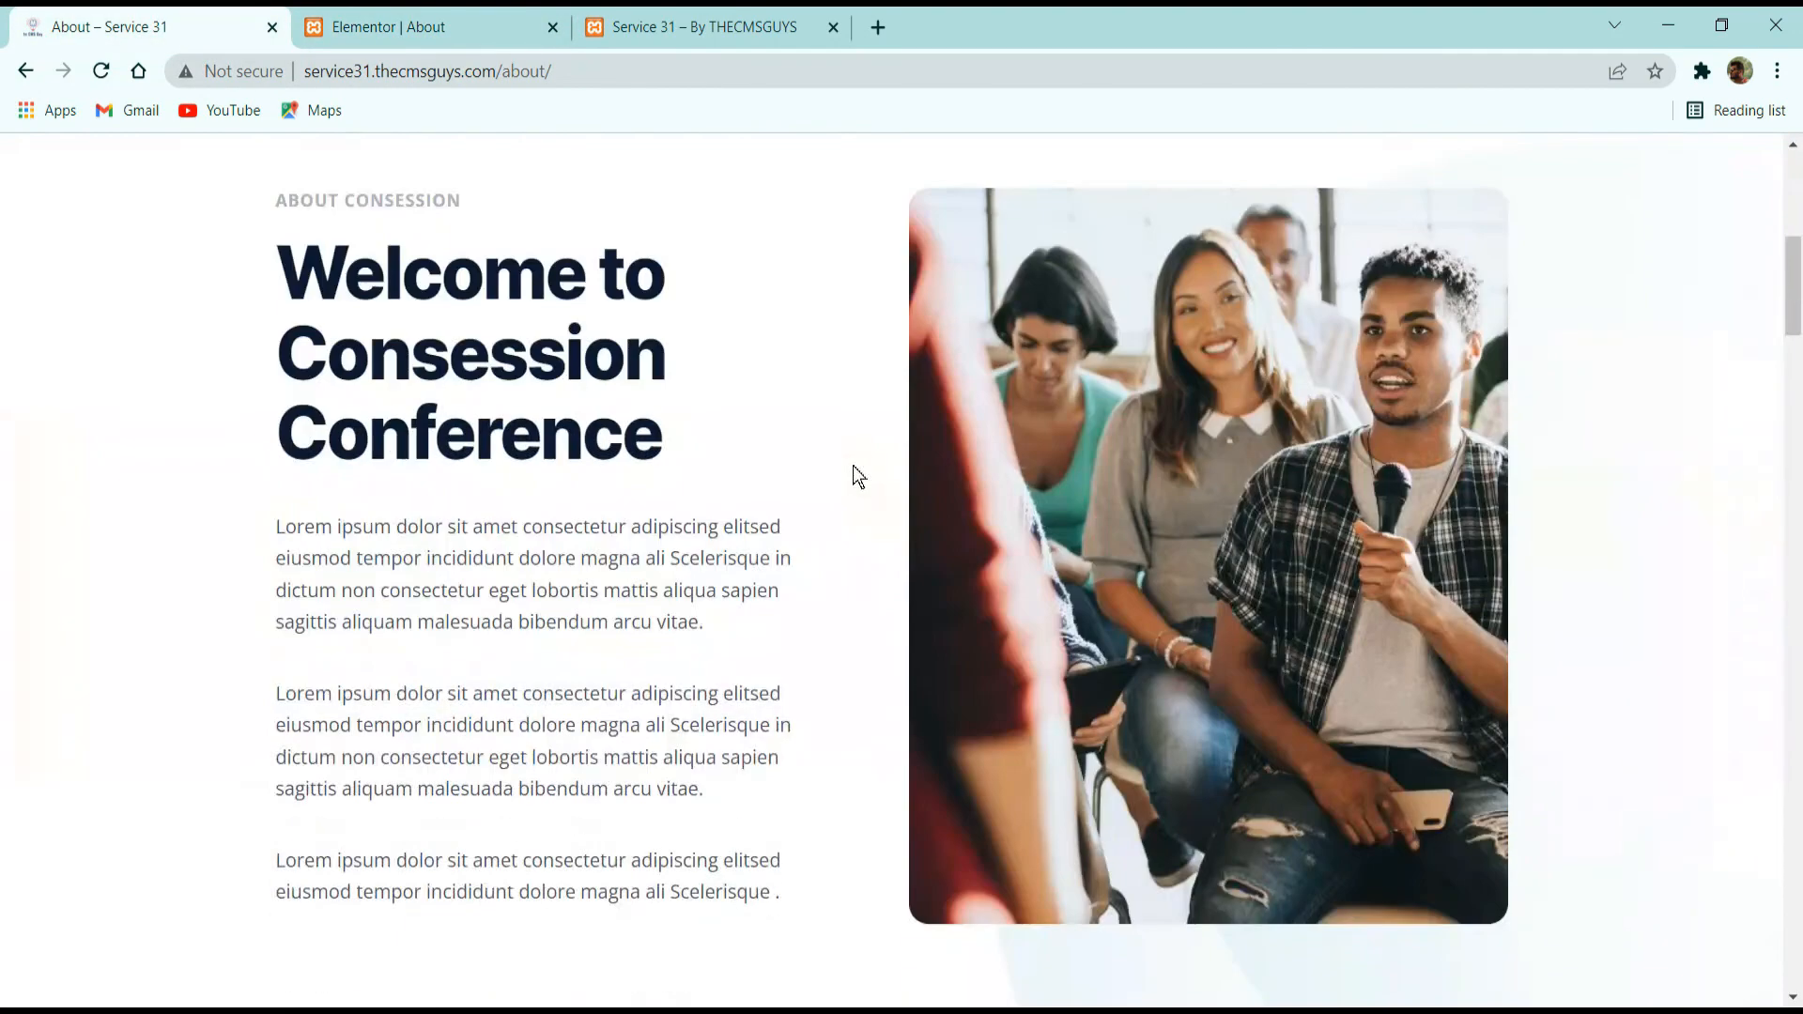
scroll(987, 442, "up", 13)
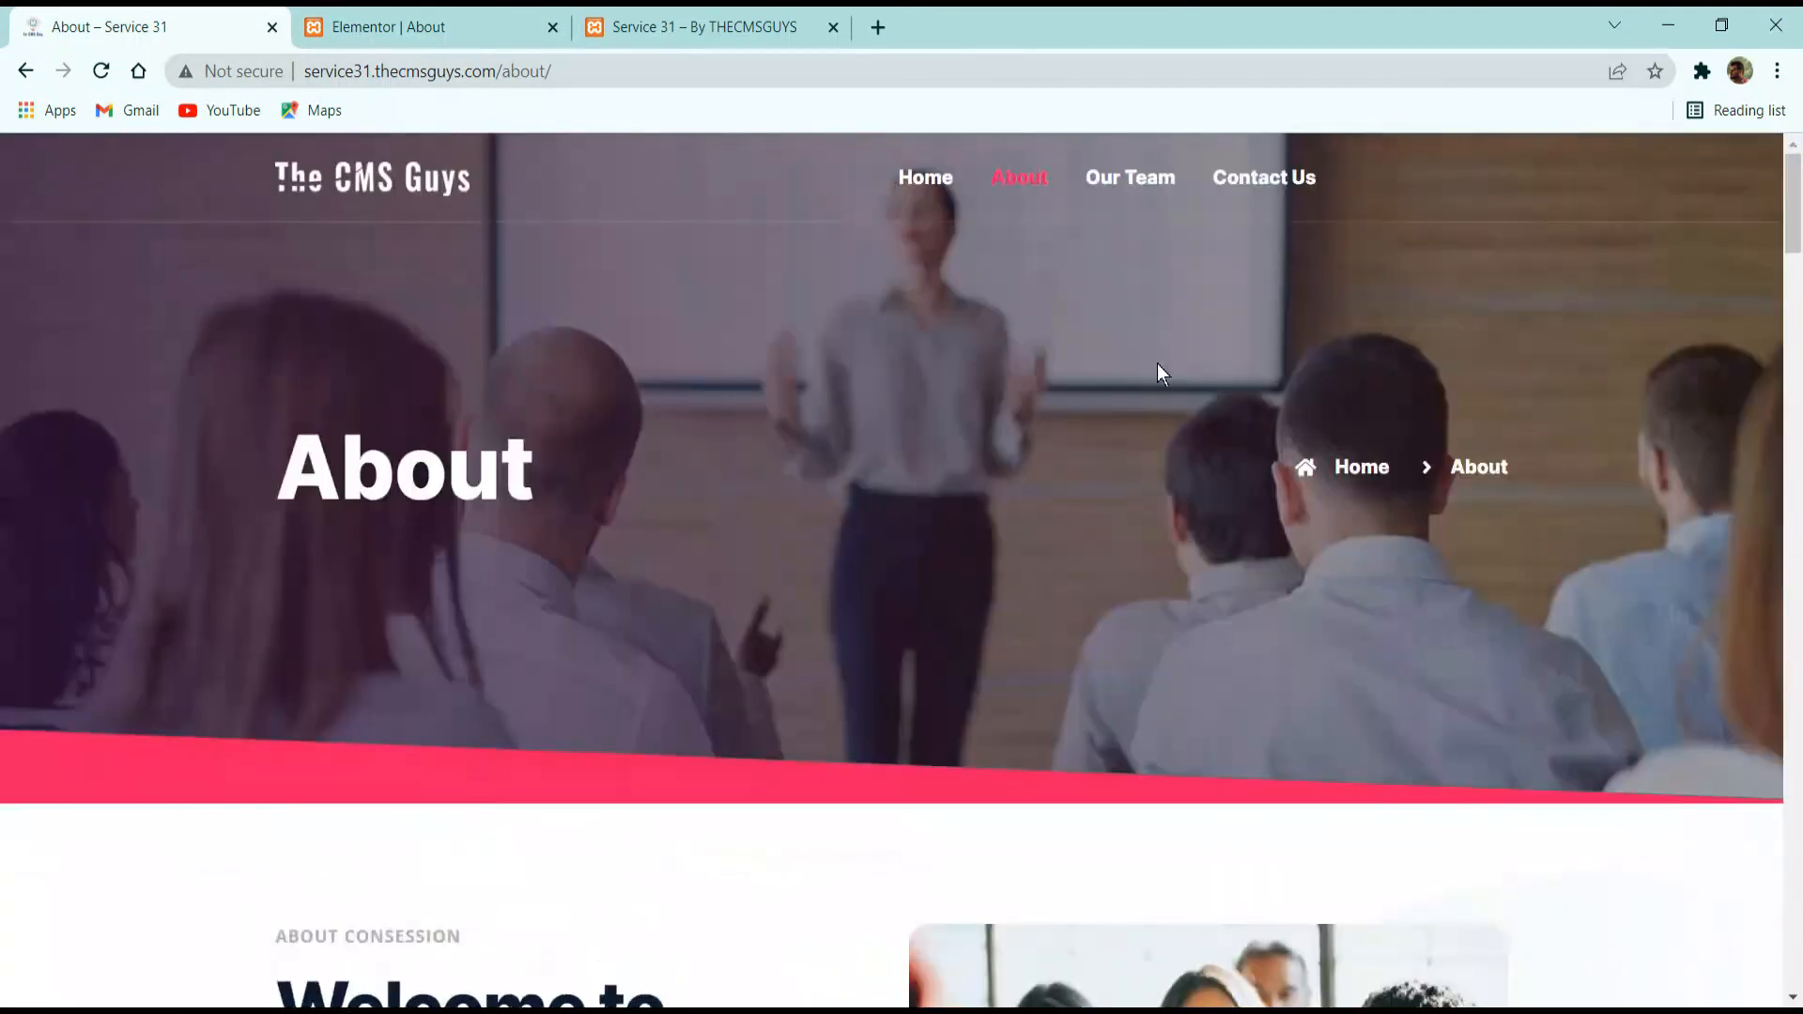
left_click(479, 30)
scroll(846, 564, "down", 10)
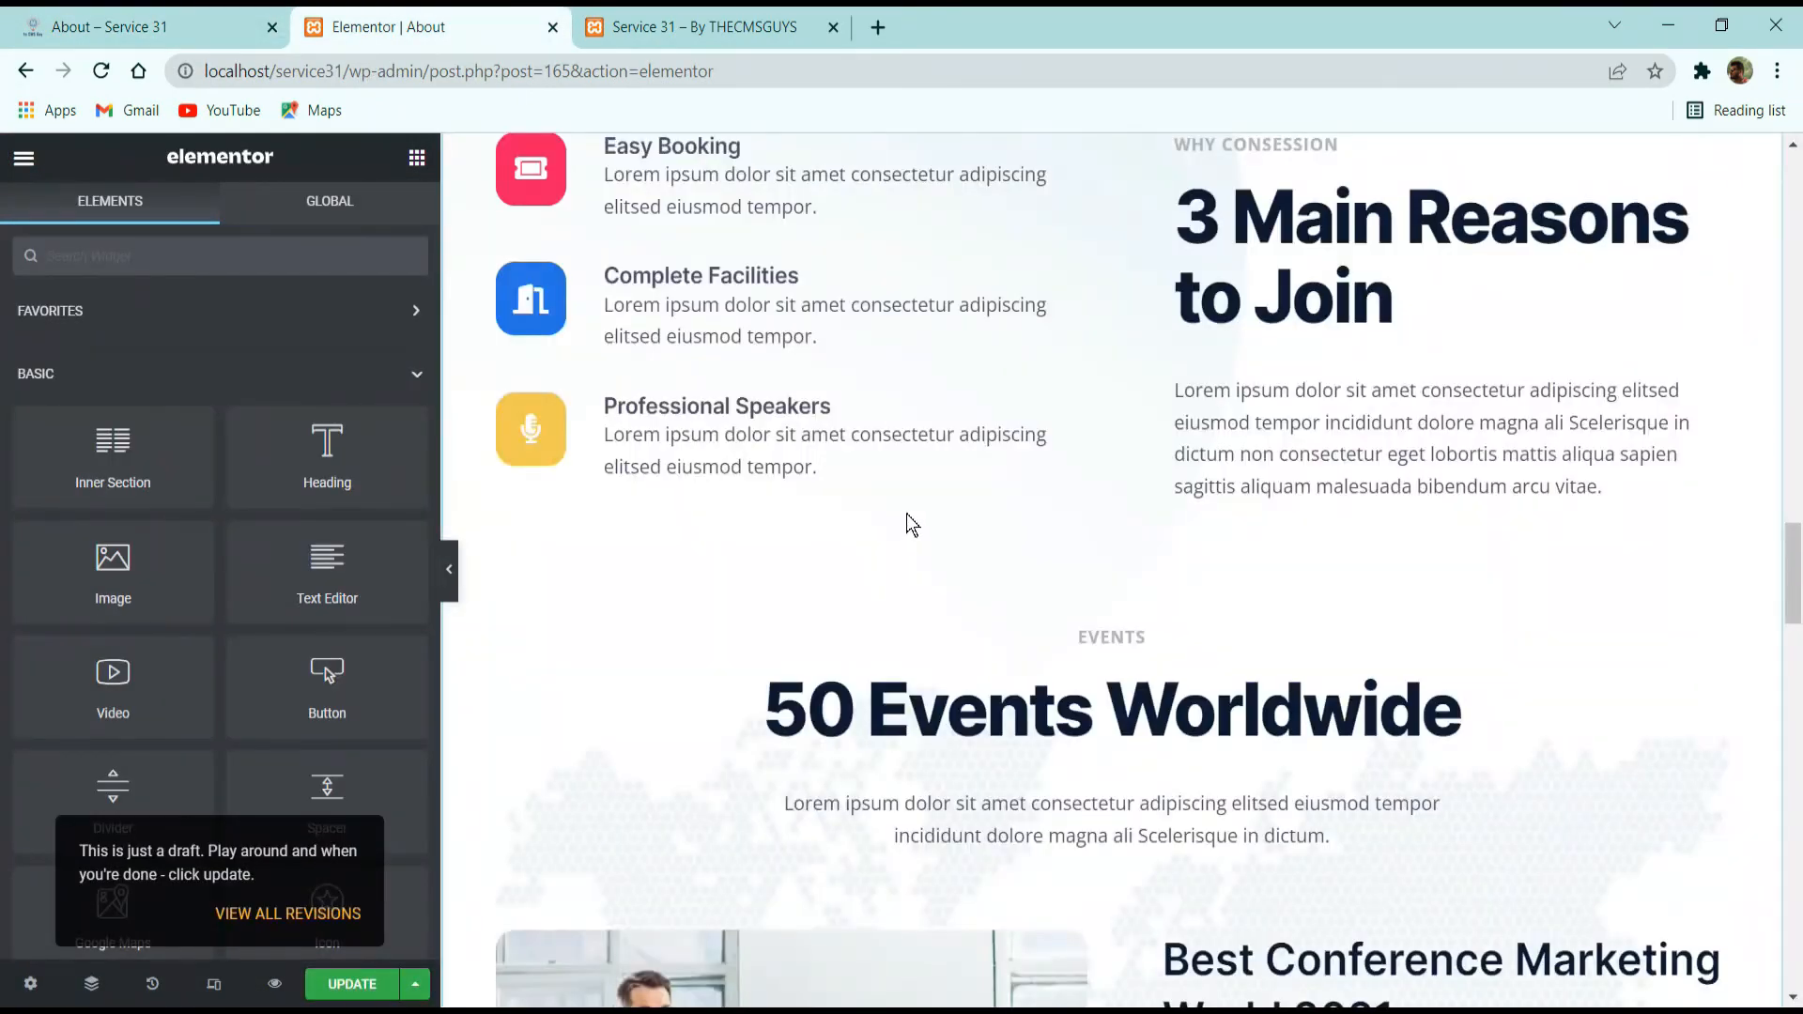
scroll(911, 545, "up", 8)
scroll(920, 574, "up", 4)
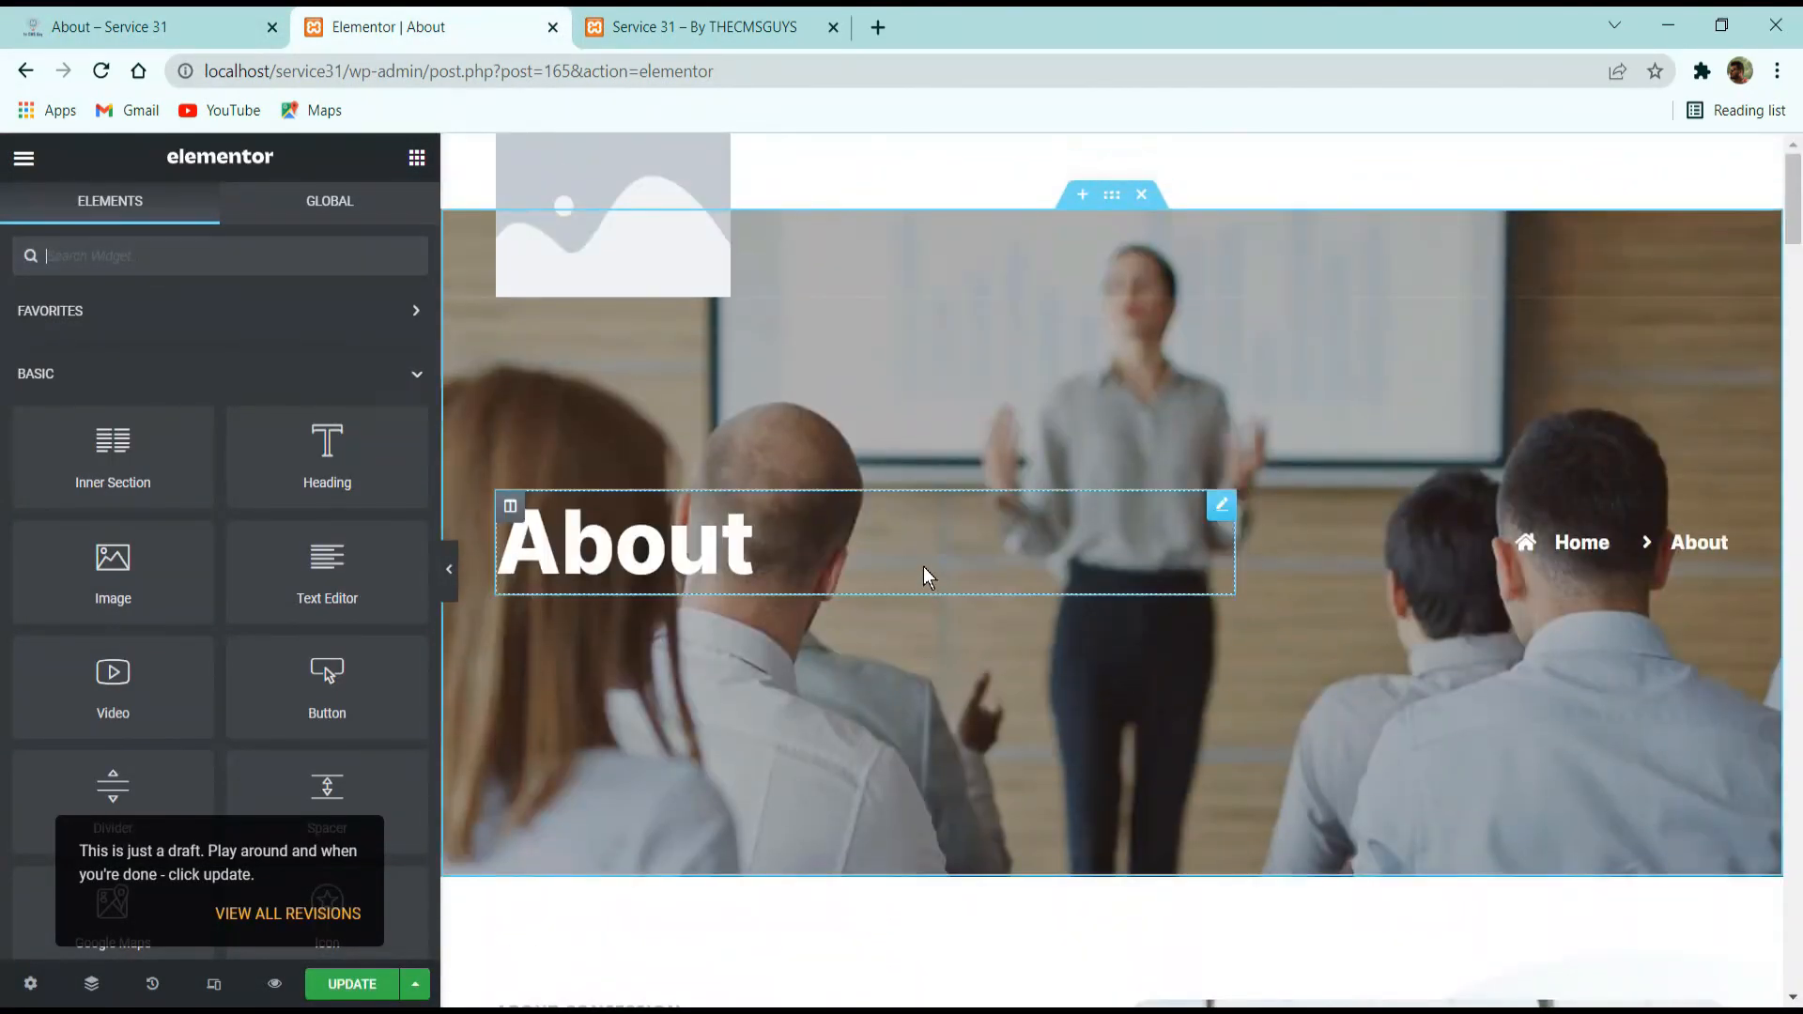
Review the inserted About page's sections in the editor, from the header banner to the Meet Our Speakers section.
scroll(922, 567, "down", 10)
scroll(916, 573, "down", 10)
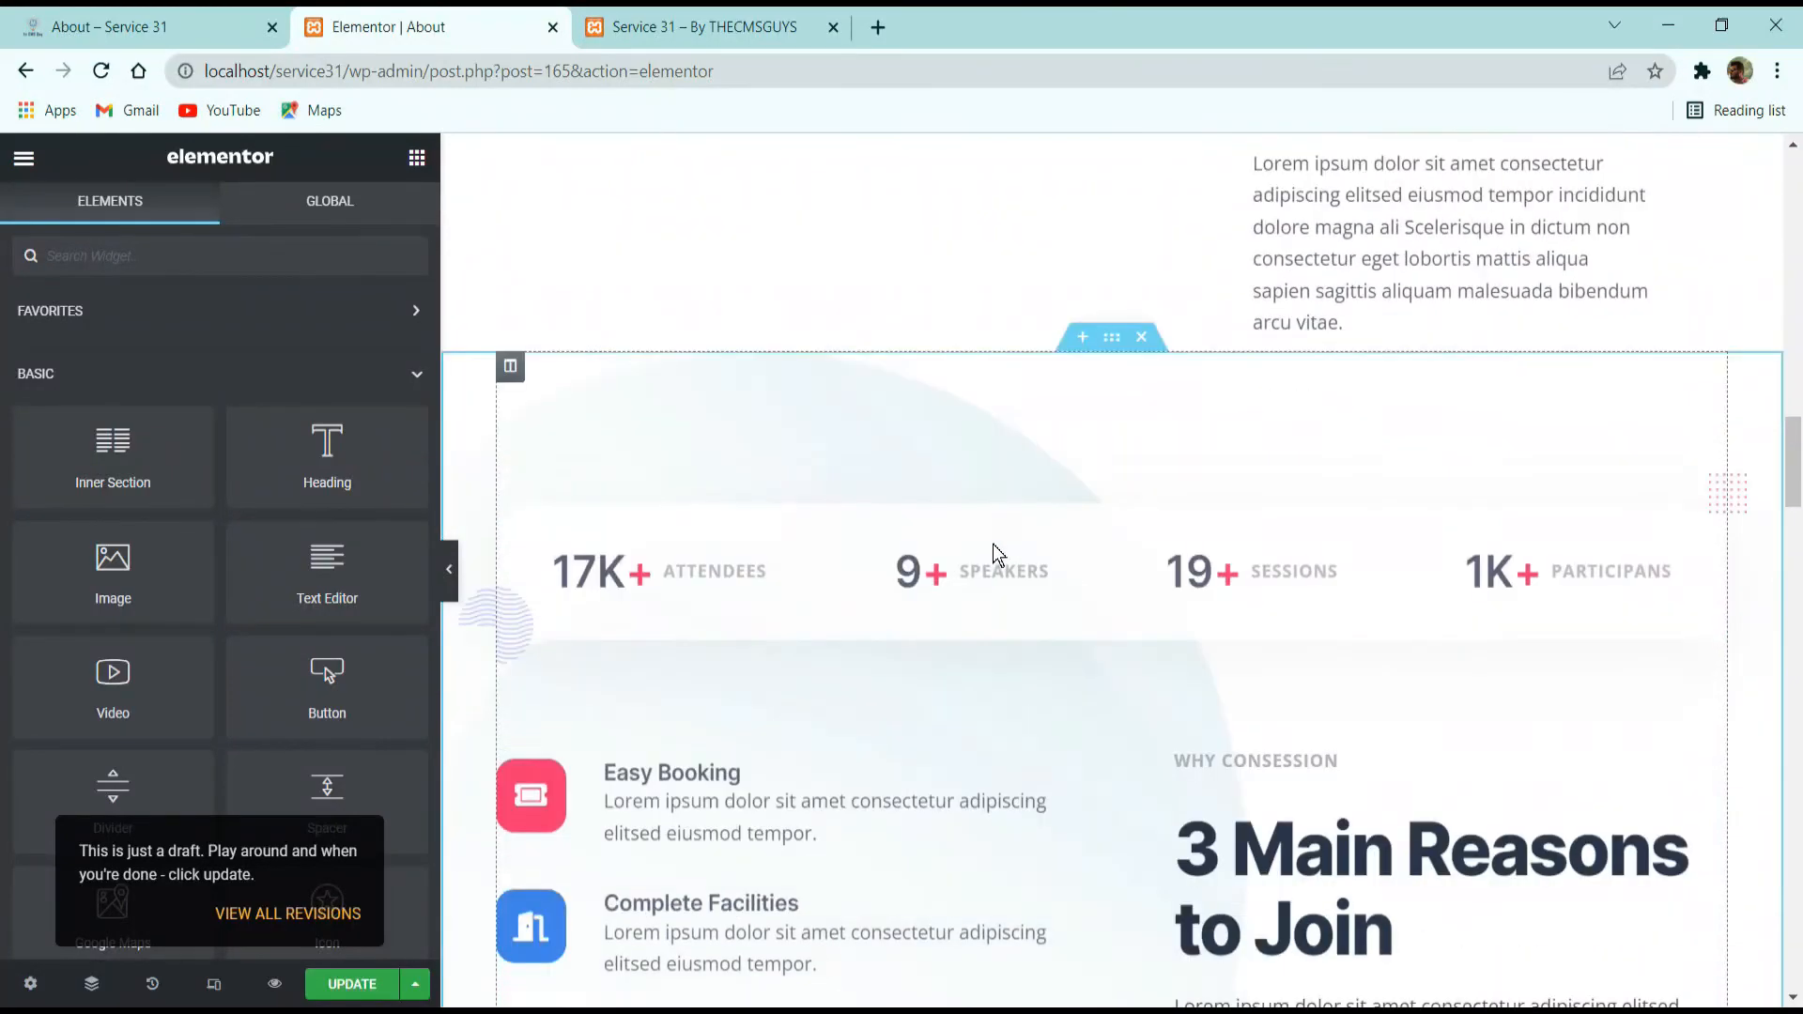
scroll(939, 573, "up", 4)
scroll(1108, 543, "up", 5)
scroll(1221, 564, "down", 12)
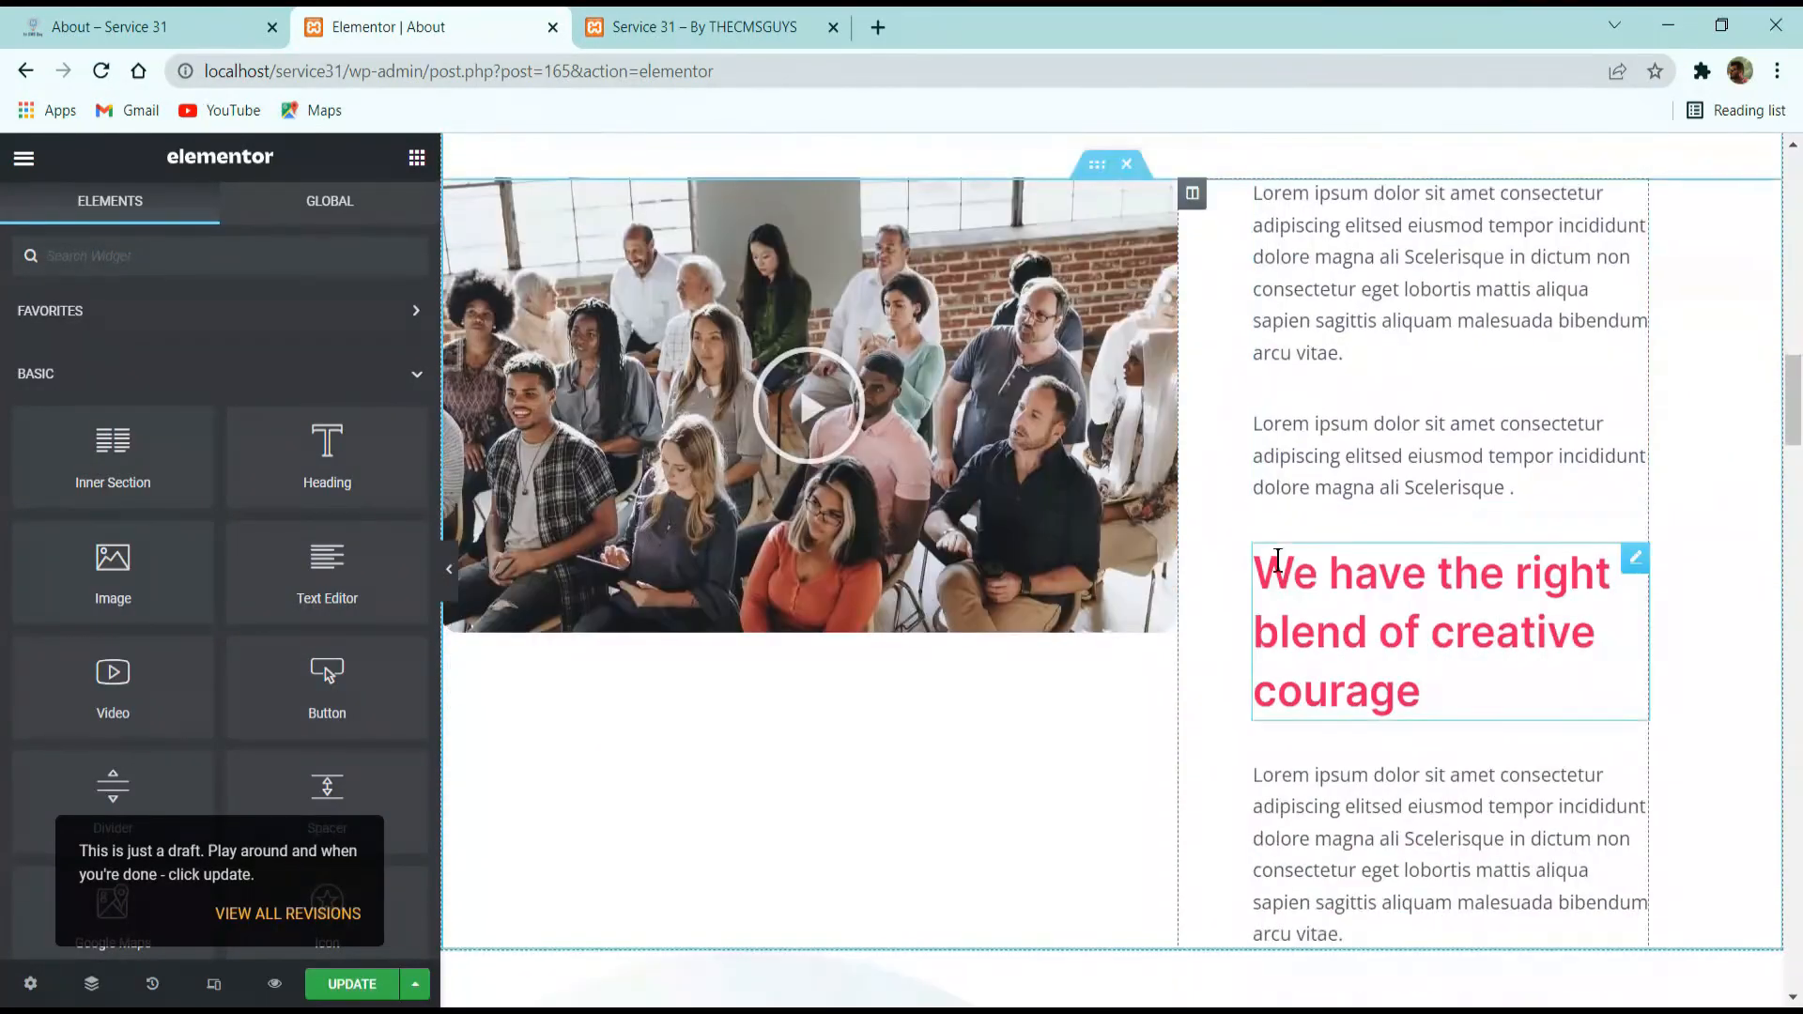
scroll(845, 526, "down", 5)
scroll(676, 451, "up", 5)
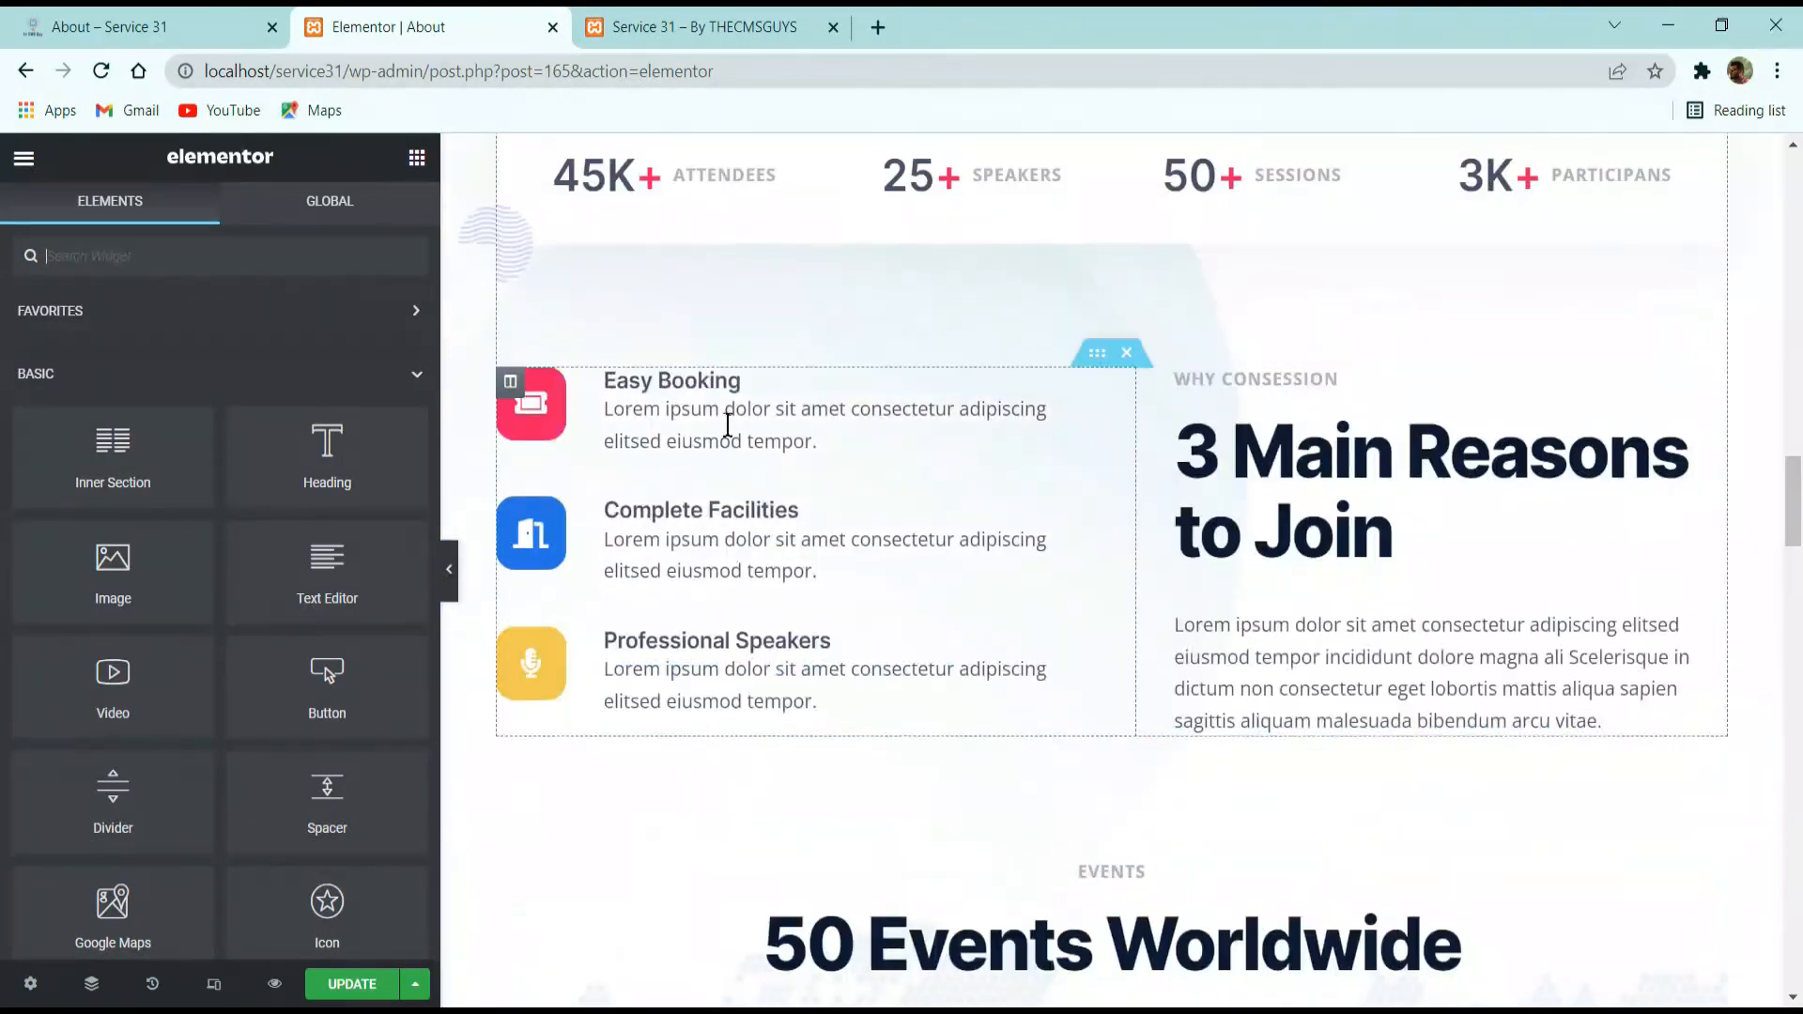
scroll(768, 435, "down", 10)
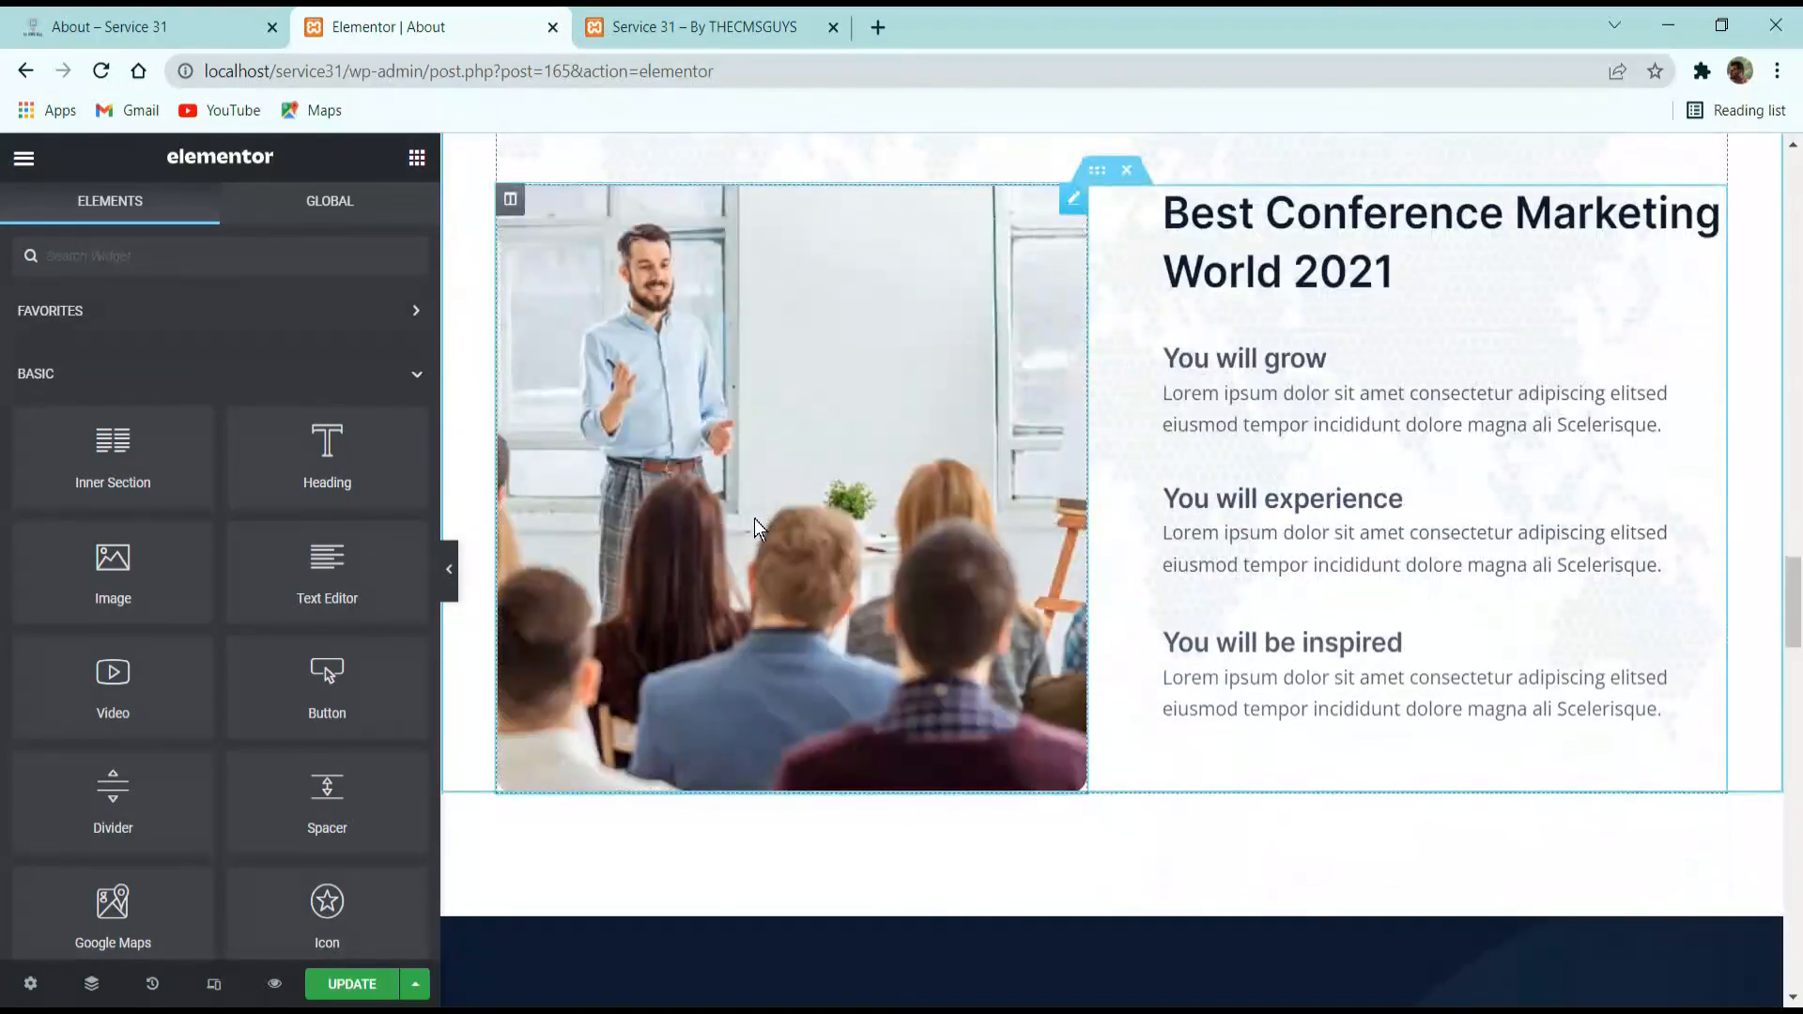
left_click(754, 518)
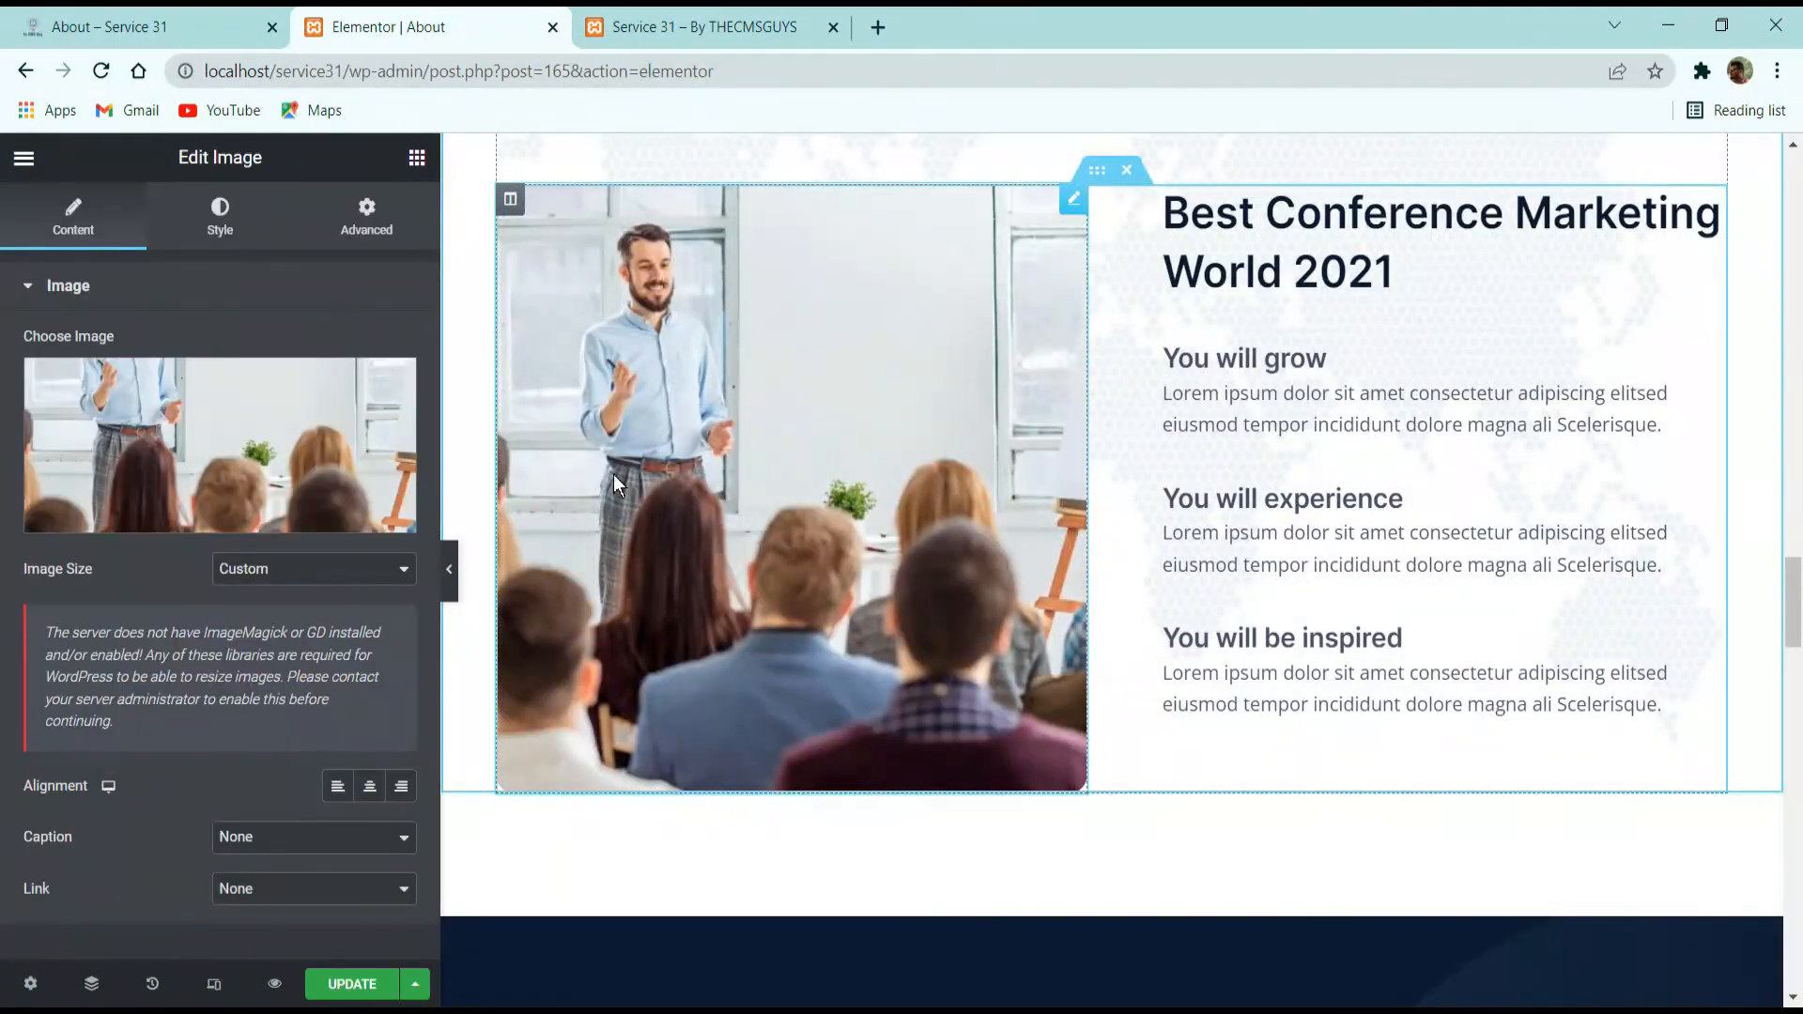
scroll(779, 482, "down", 10)
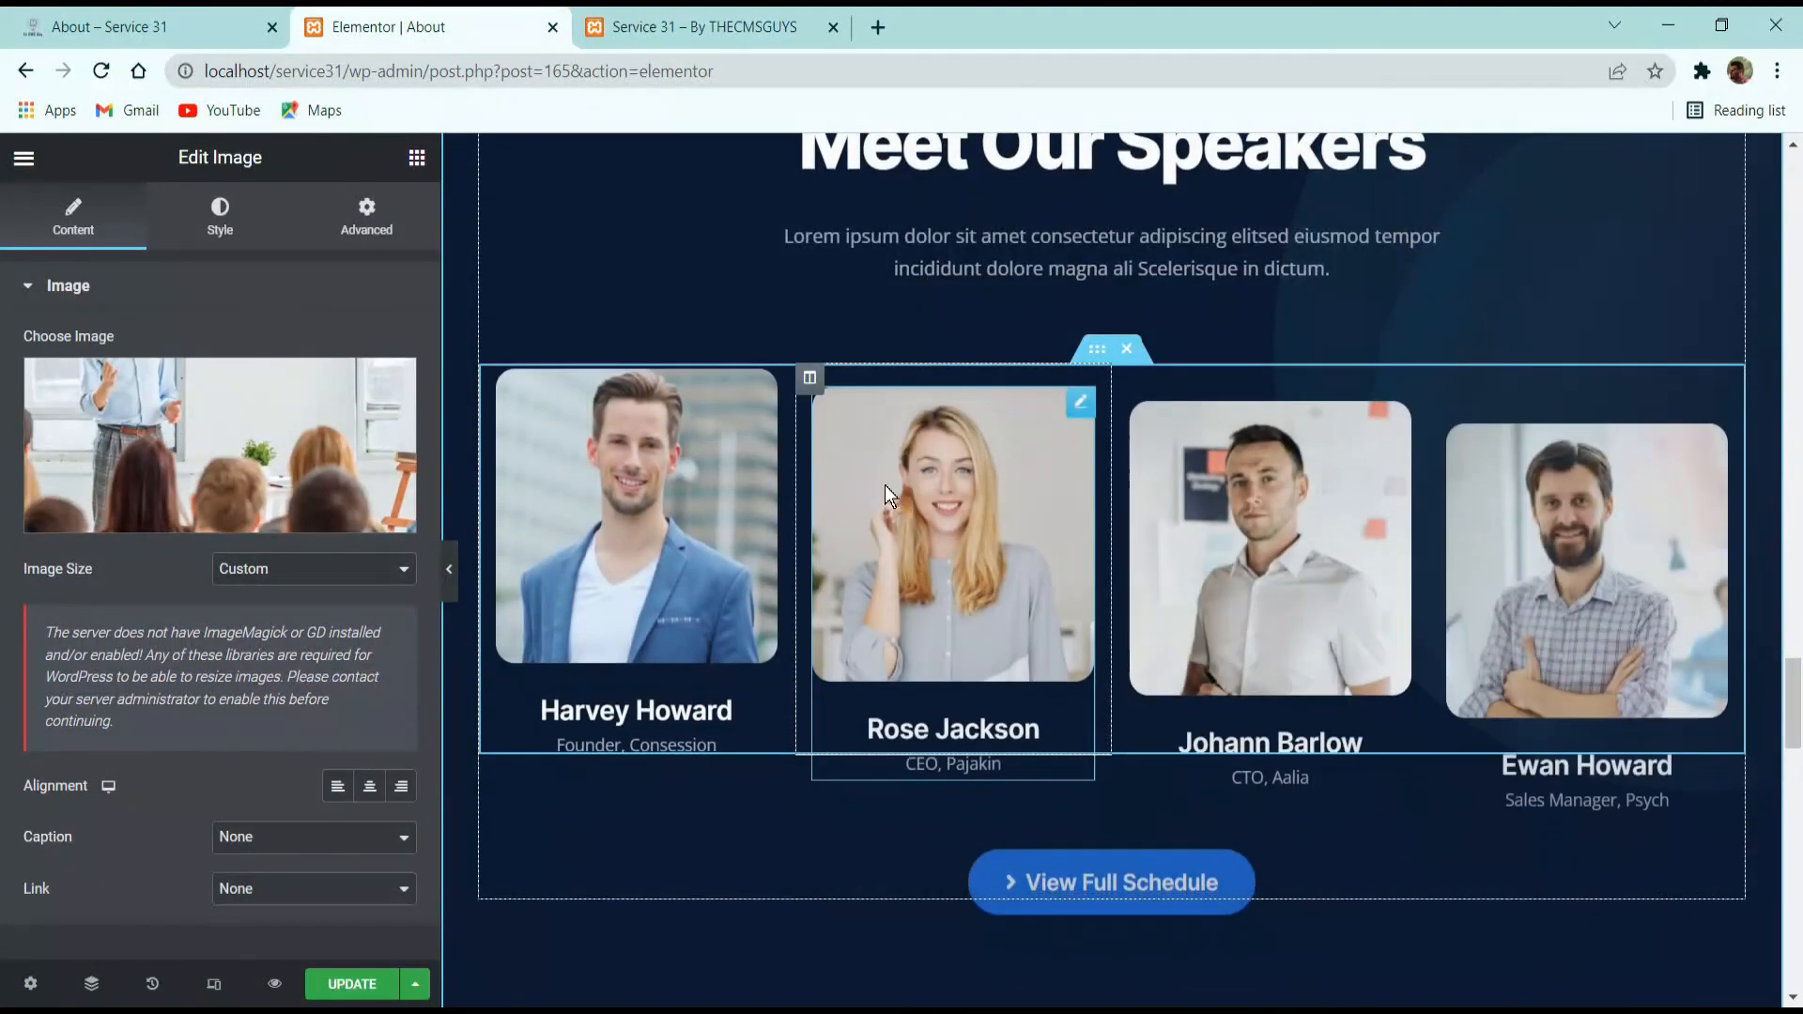
scroll(958, 534, "down", 4)
Examine the live site's About page for comparison, including its speakers, partners, reasons and events sections.
left_click(160, 22)
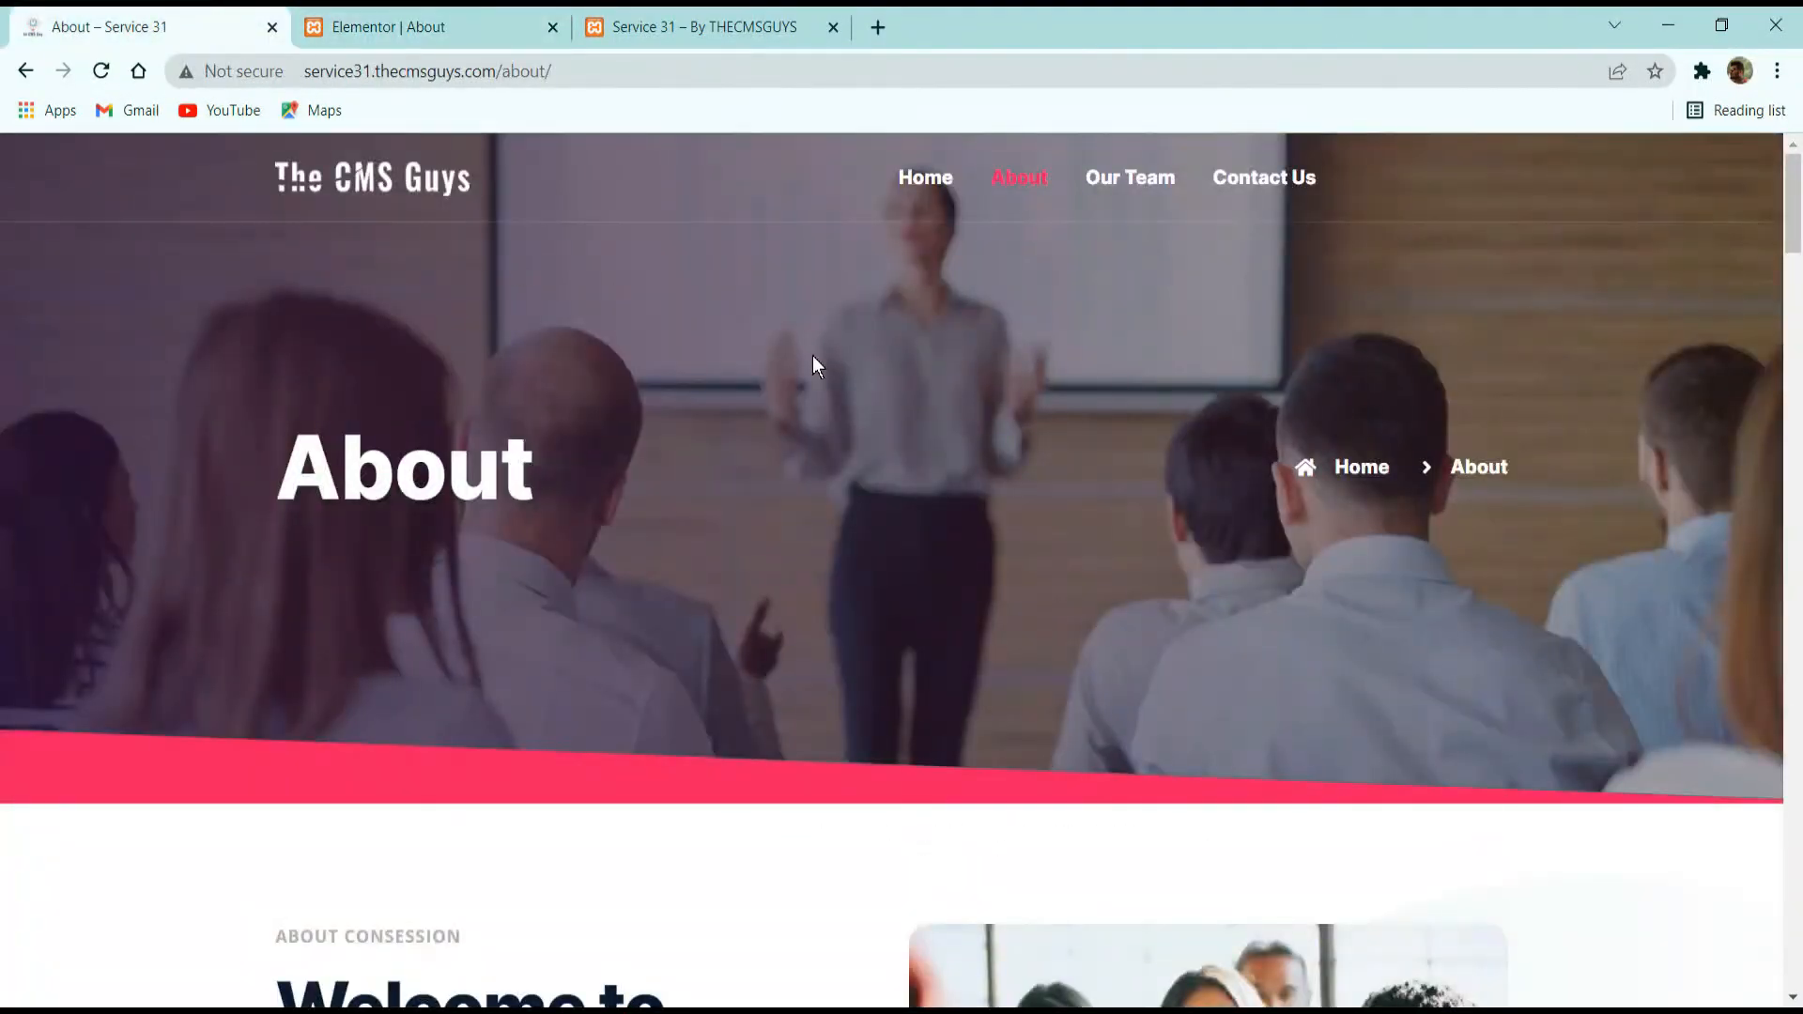
scroll(815, 423, "down", 15)
scroll(815, 482, "down", 5)
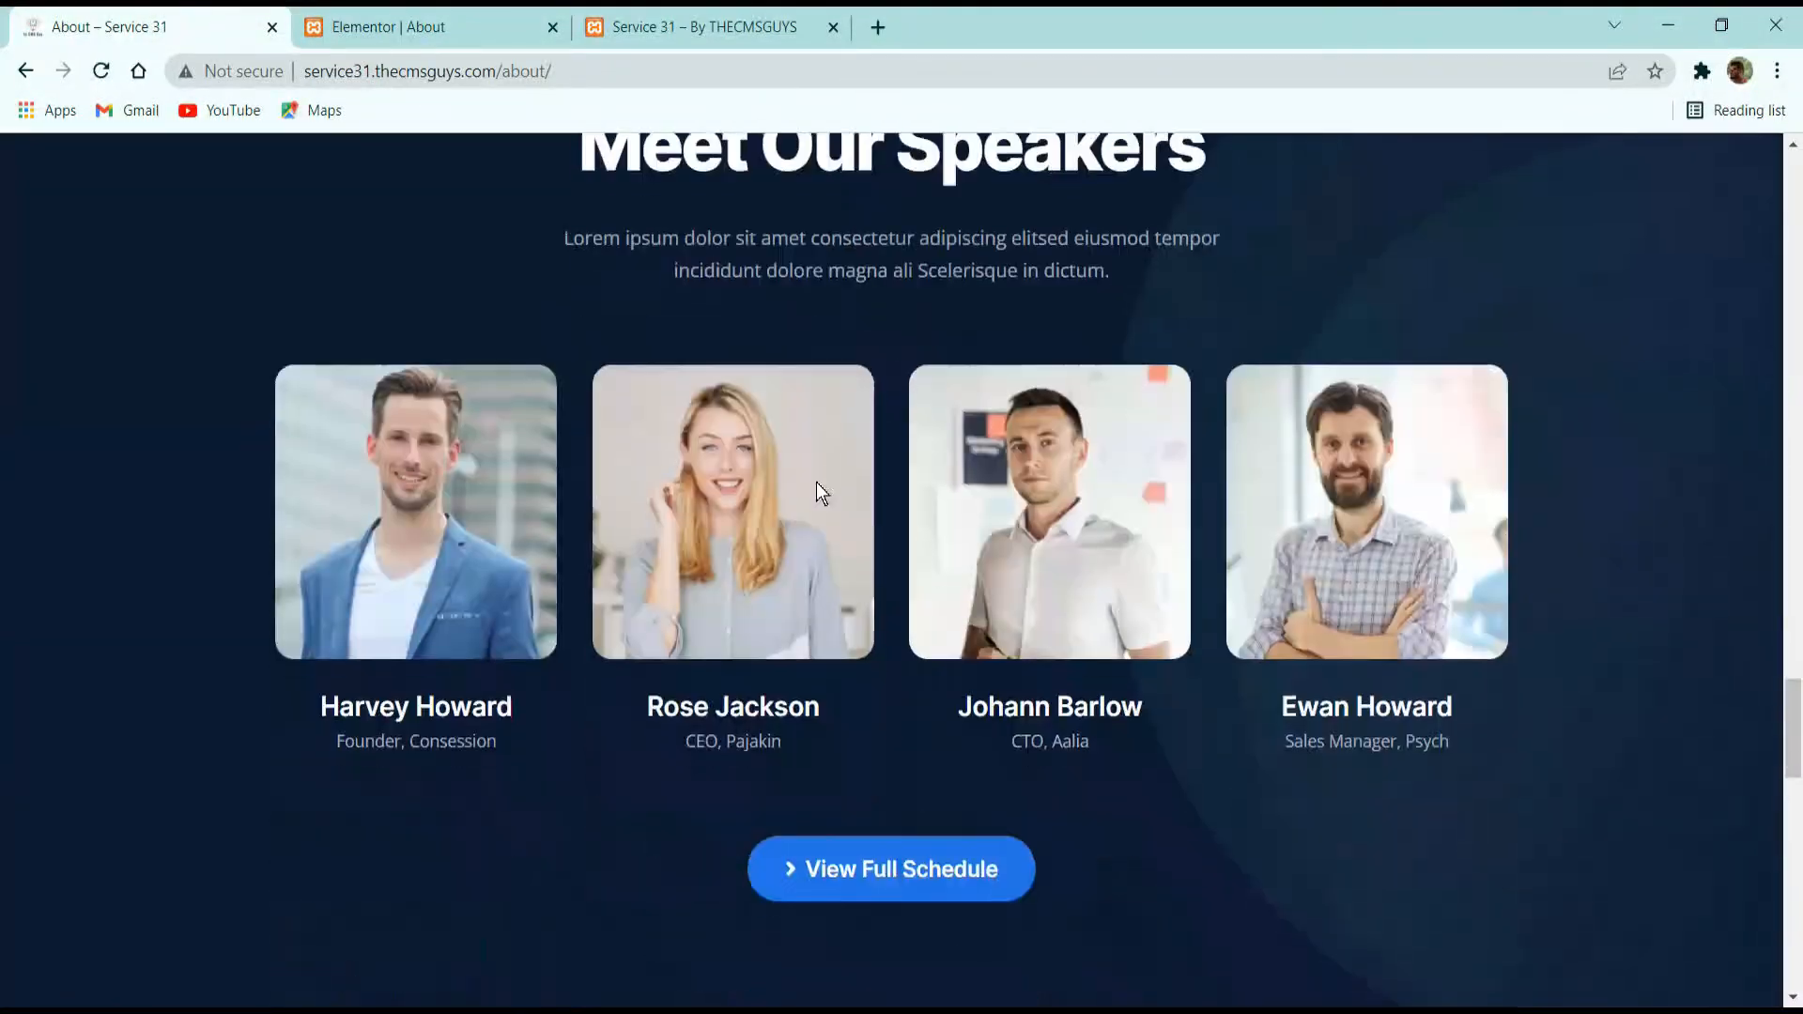
scroll(864, 573, "down", 7)
scroll(915, 670, "down", 10)
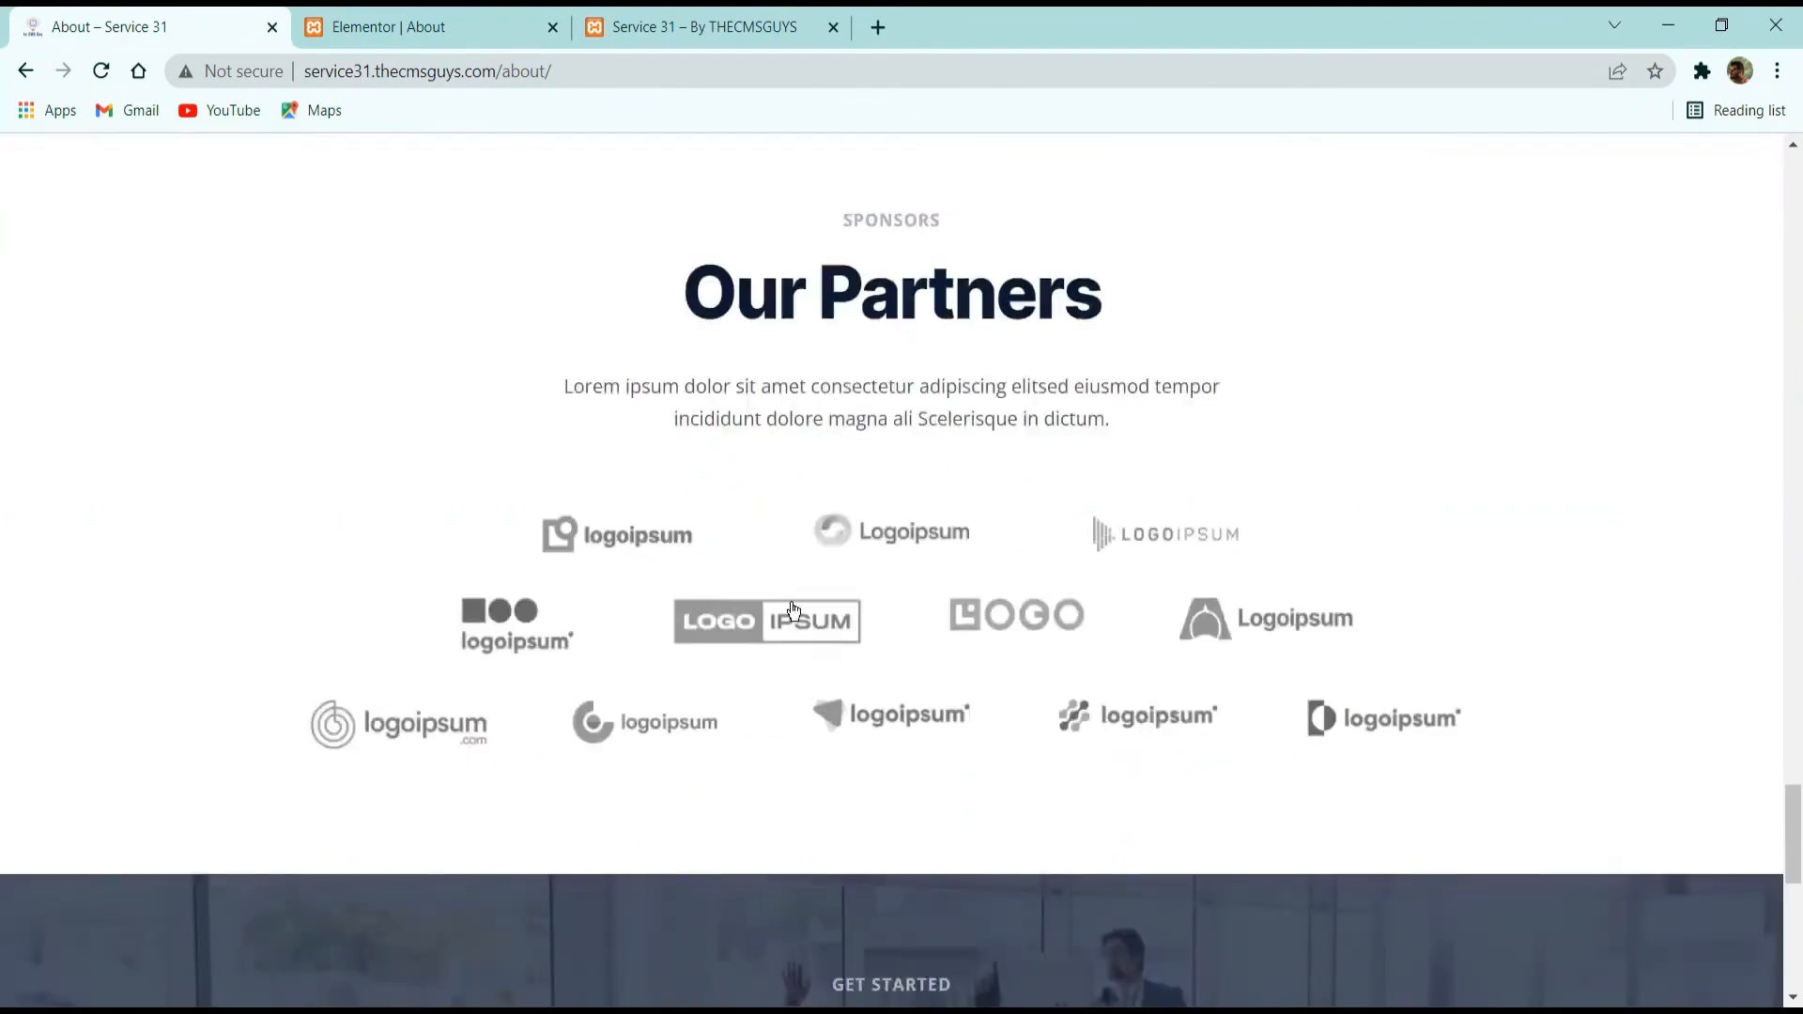
scroll(737, 404, "up", 10)
scroll(739, 416, "up", 20)
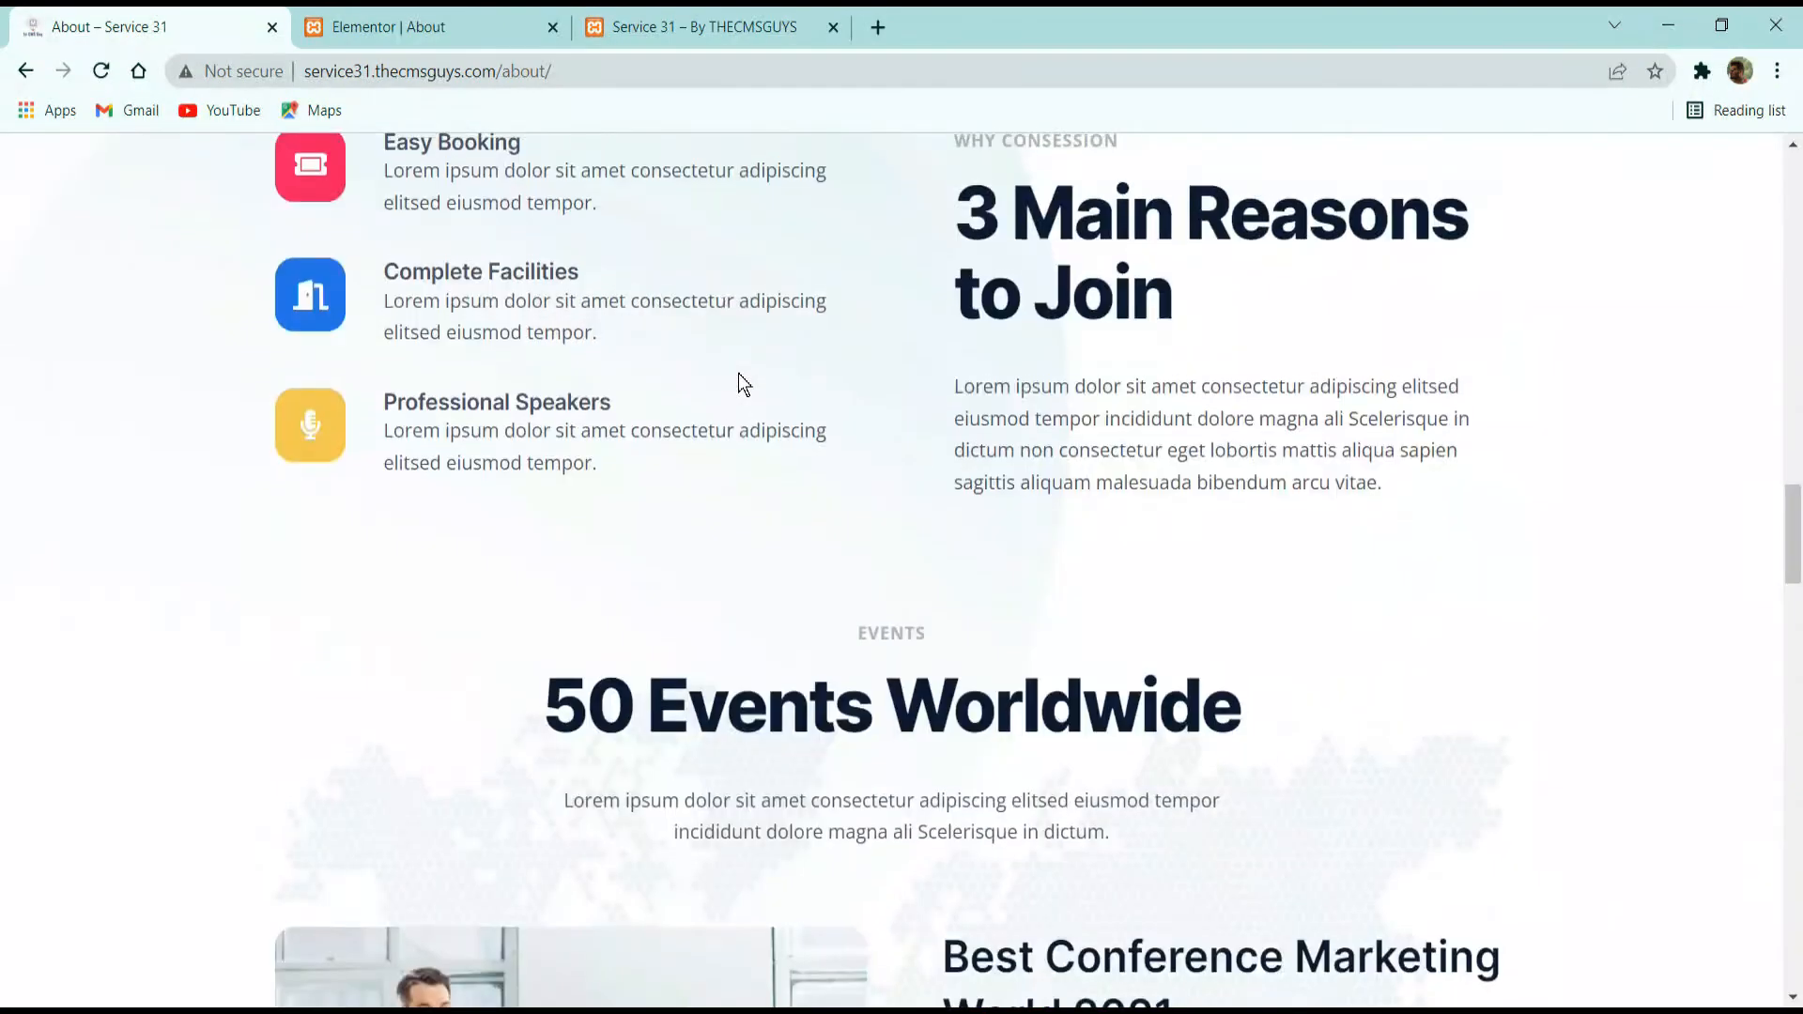
scroll(648, 423, "down", 3)
scroll(624, 431, "down", 5)
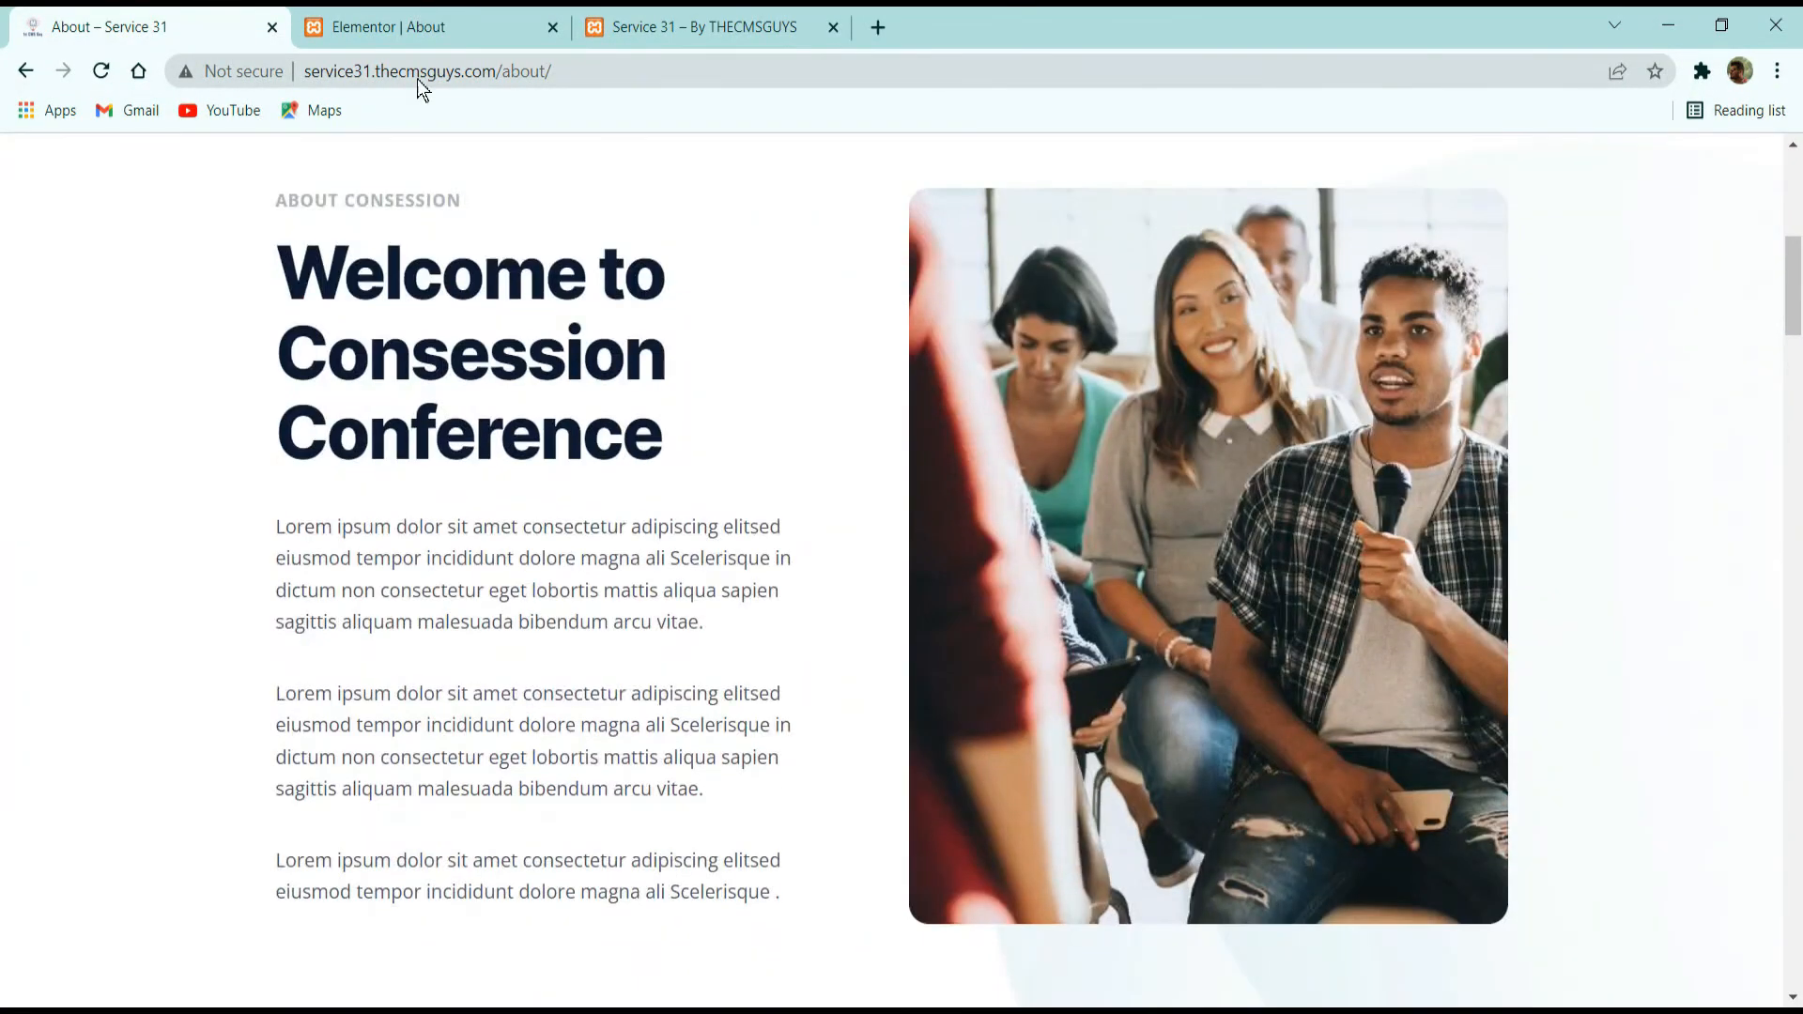
Return to the About page in Elementor and save its changes.
left_click(413, 26)
scroll(784, 560, "up", 10)
scroll(794, 541, "up", 10)
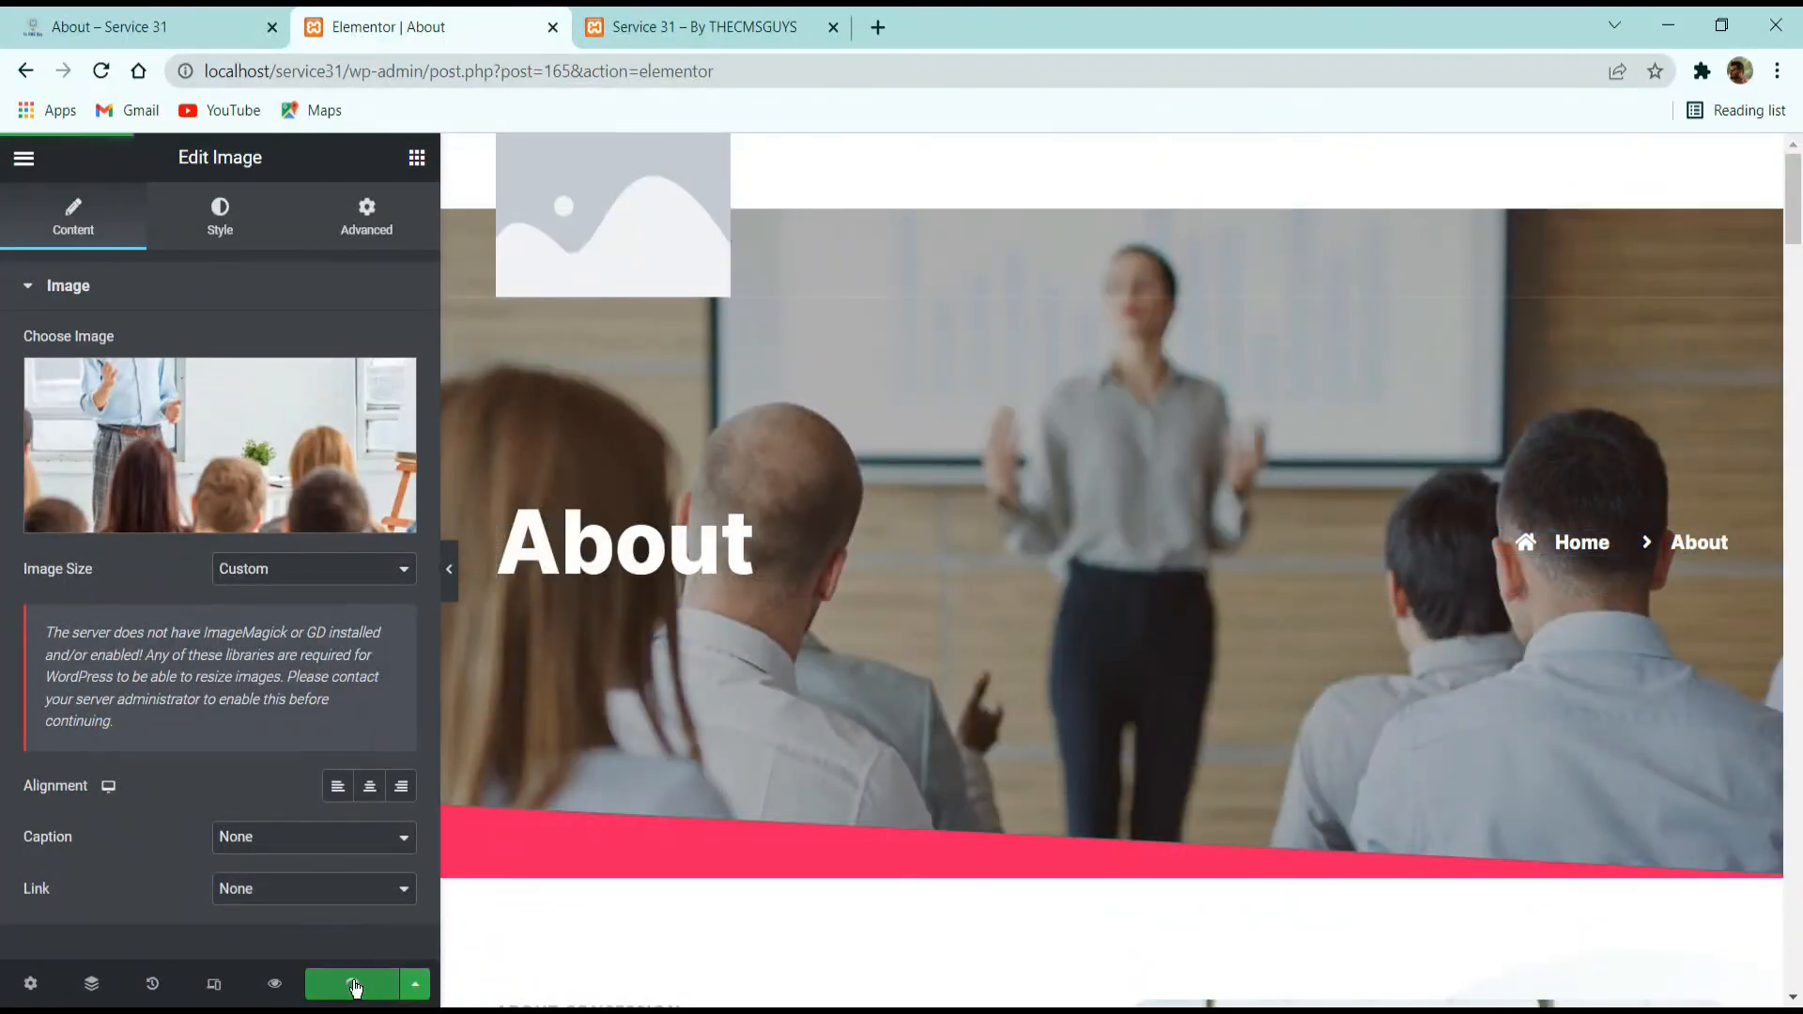
Open the live site's Our Team page for reference and exit Elementor to the WordPress list of pages.
left_click(150, 21)
scroll(1268, 367, "up", 8)
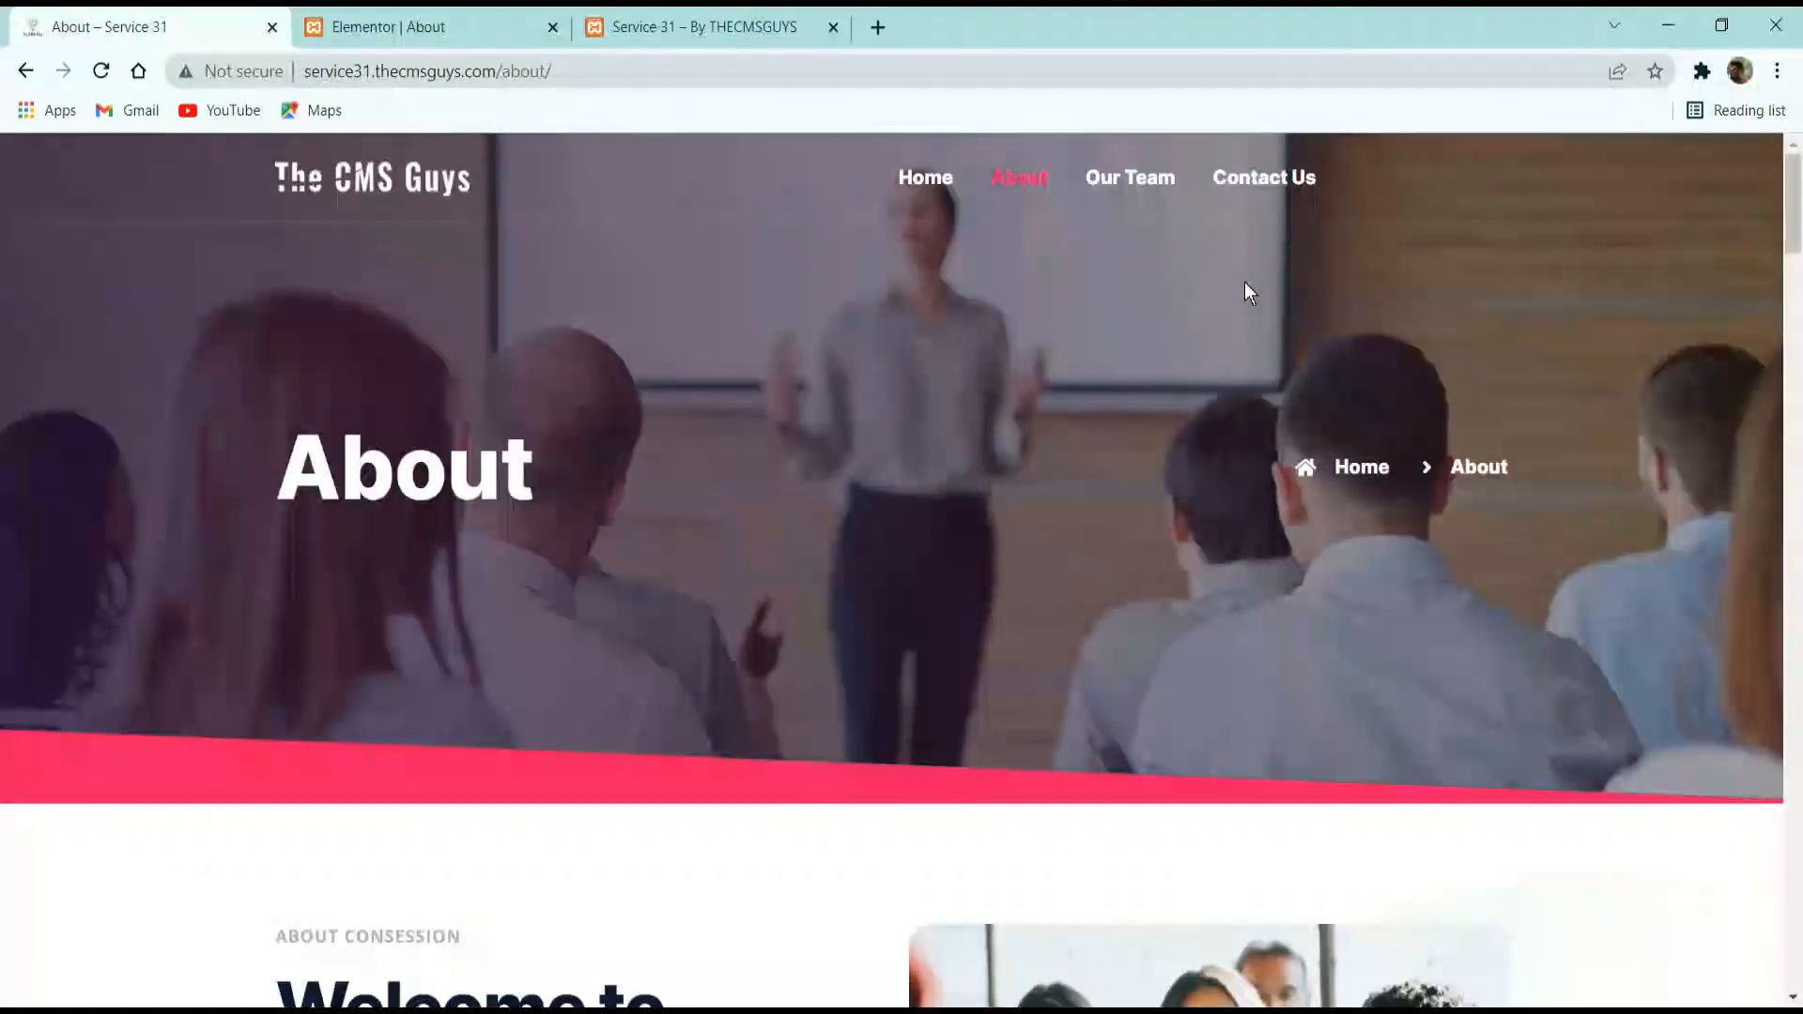
left_click(1153, 204)
left_click(406, 24)
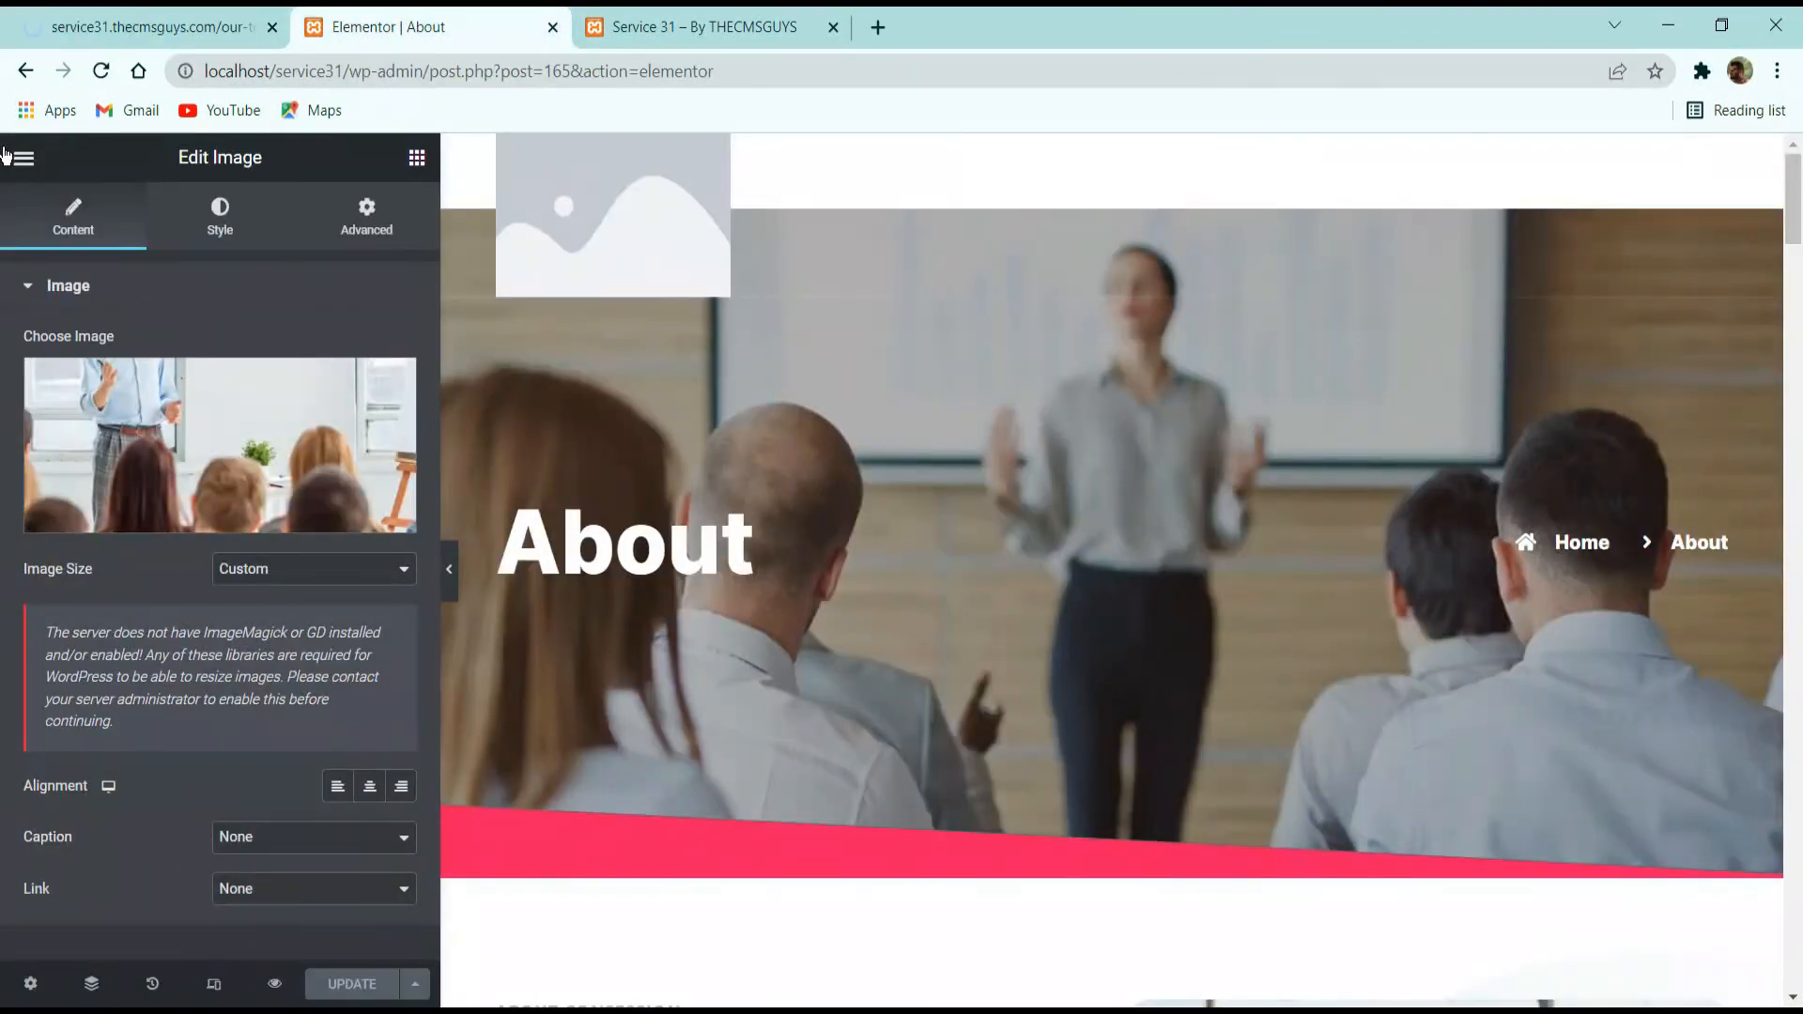
left_click(31, 162)
left_click(204, 581)
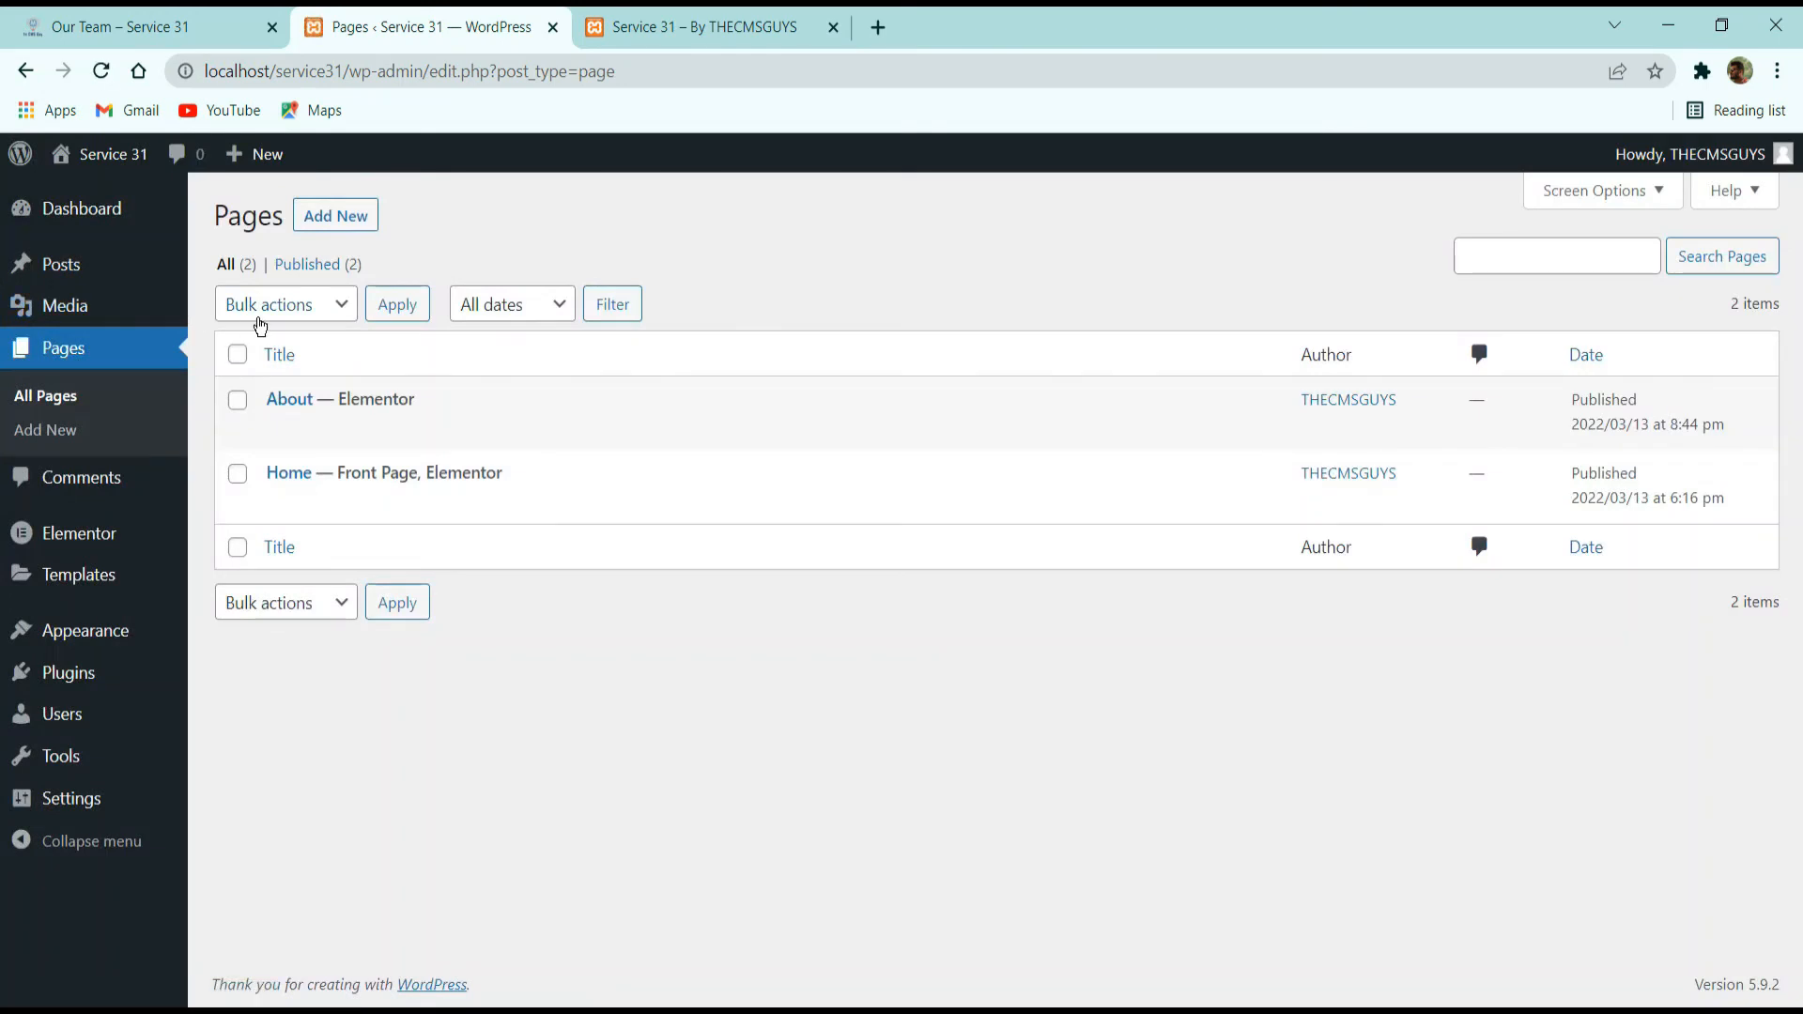
Create a new page titled Our Team with the Elementor Canvas template and publish it.
mouse_move(307, 185)
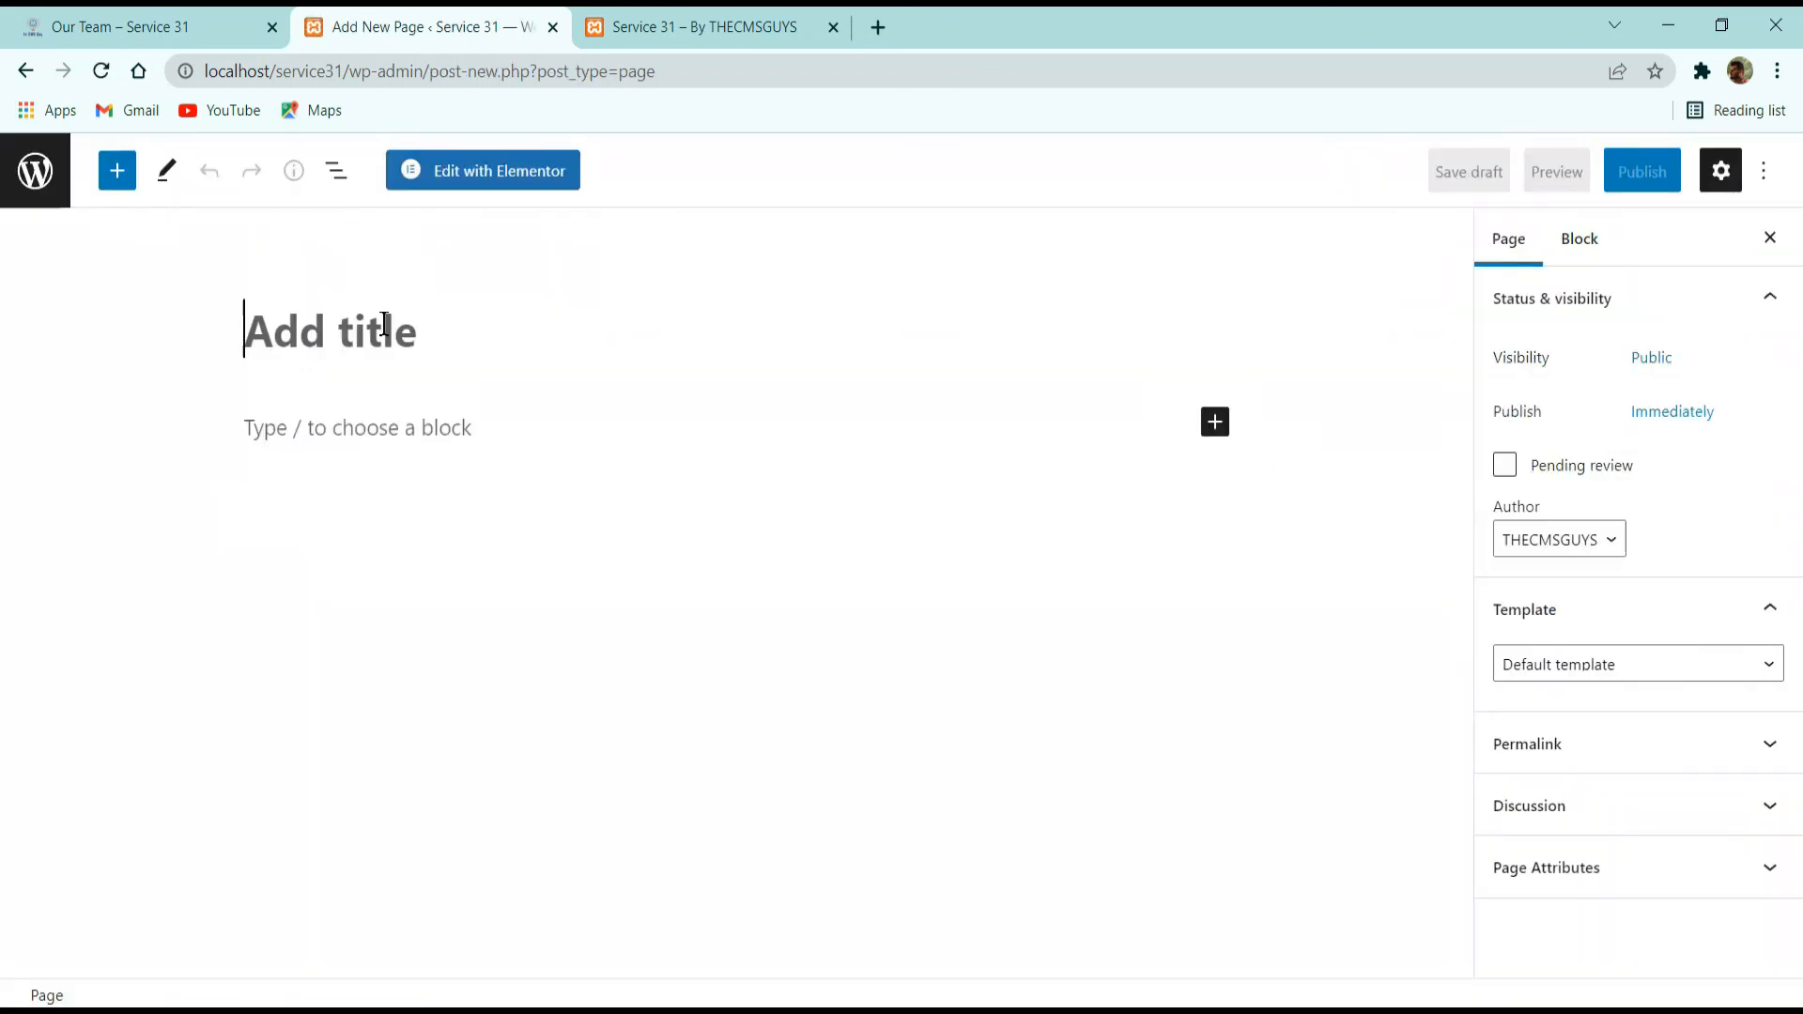
type("Our ")
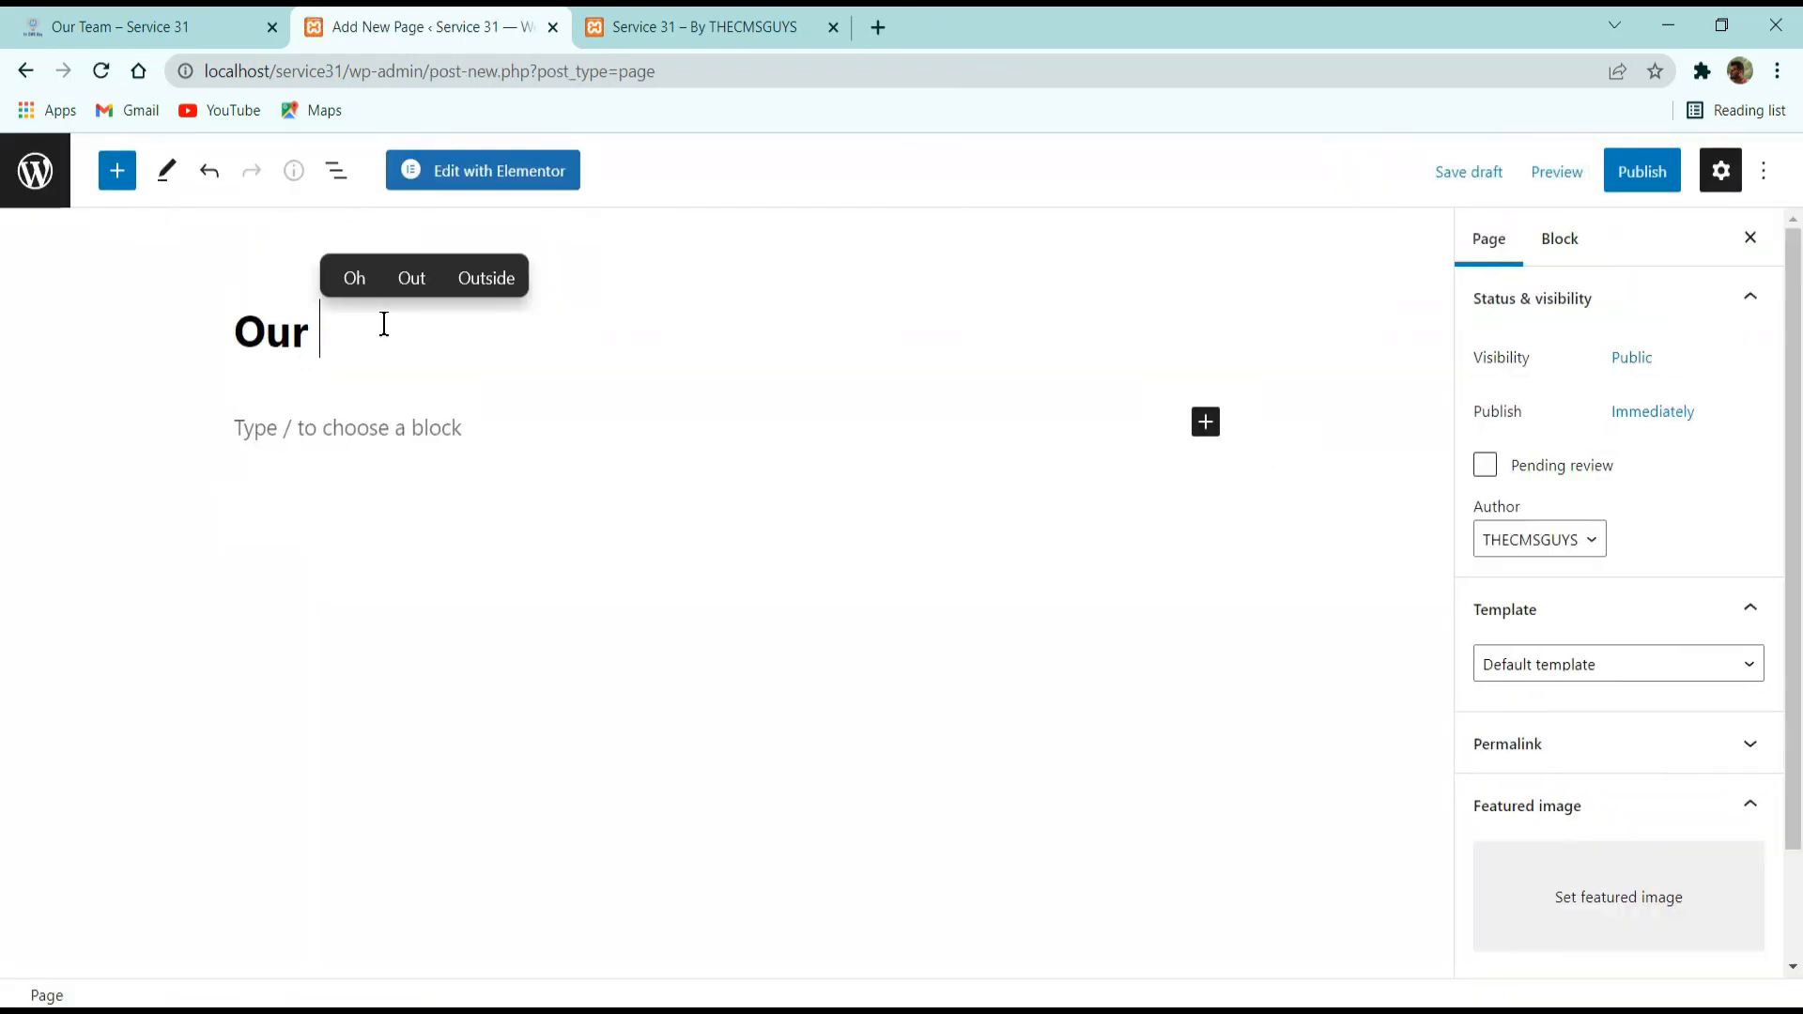
type("Team")
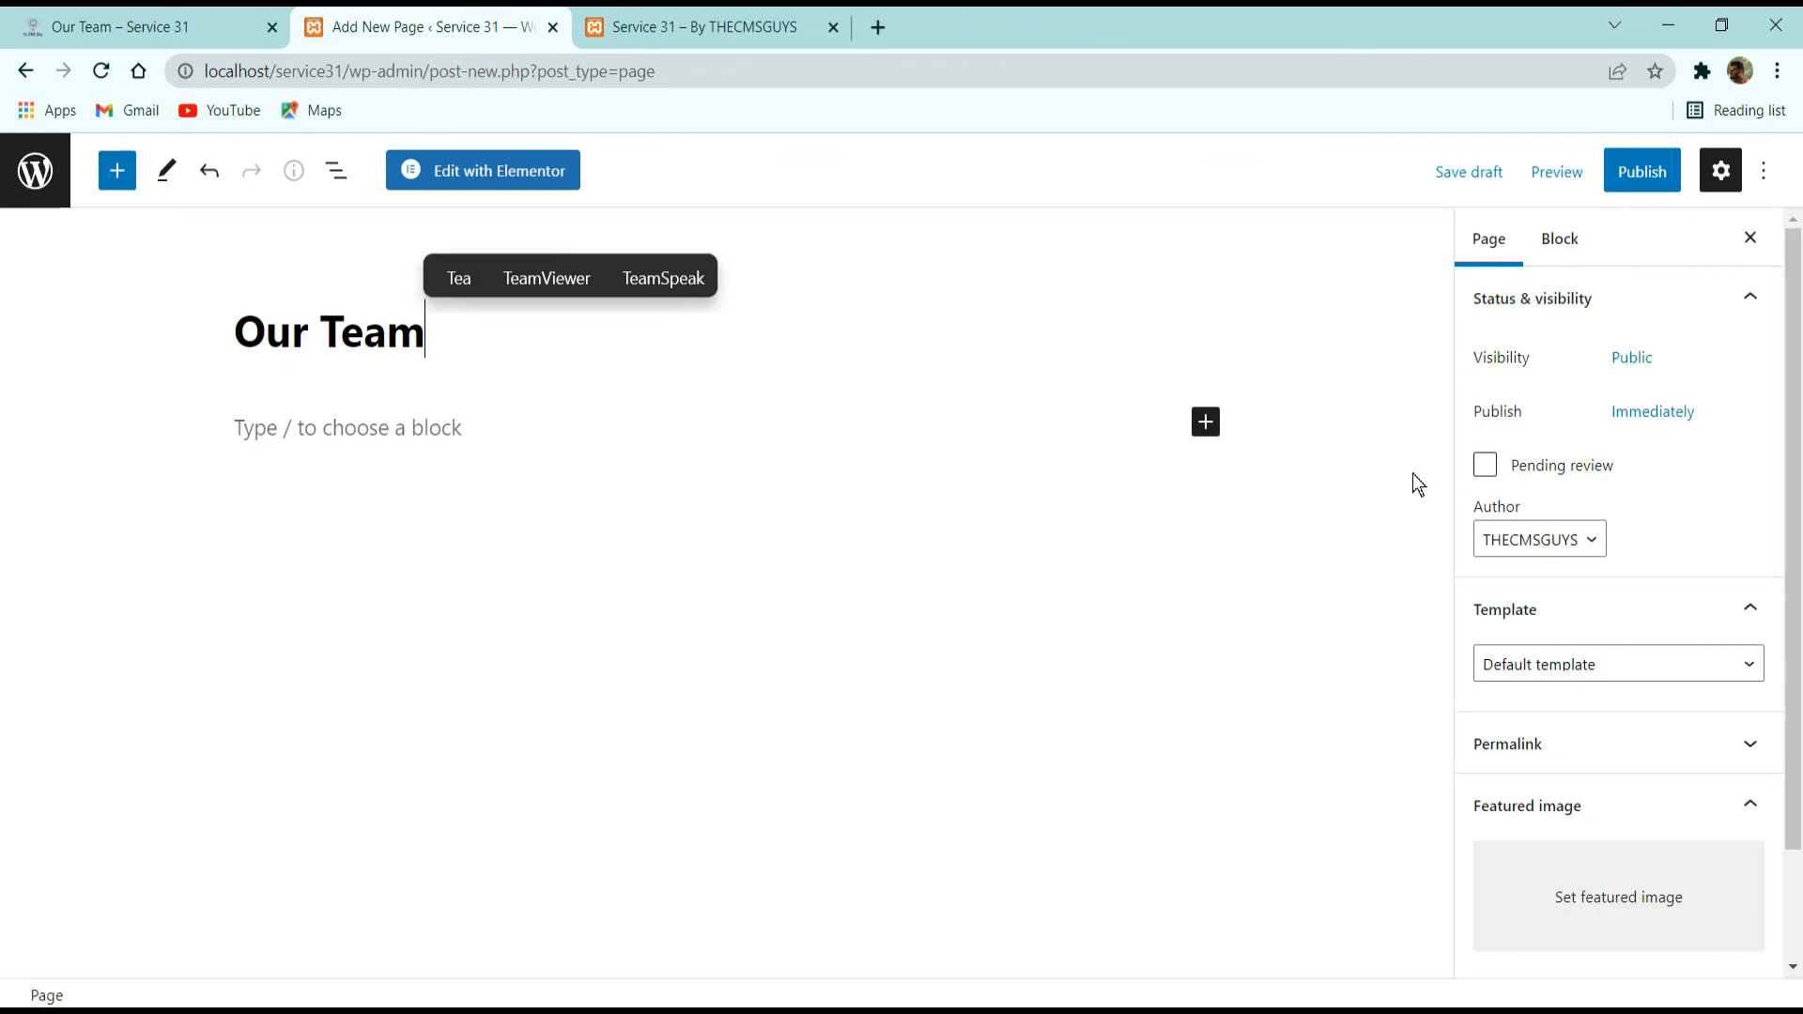
left_click(1569, 664)
left_click(1546, 714)
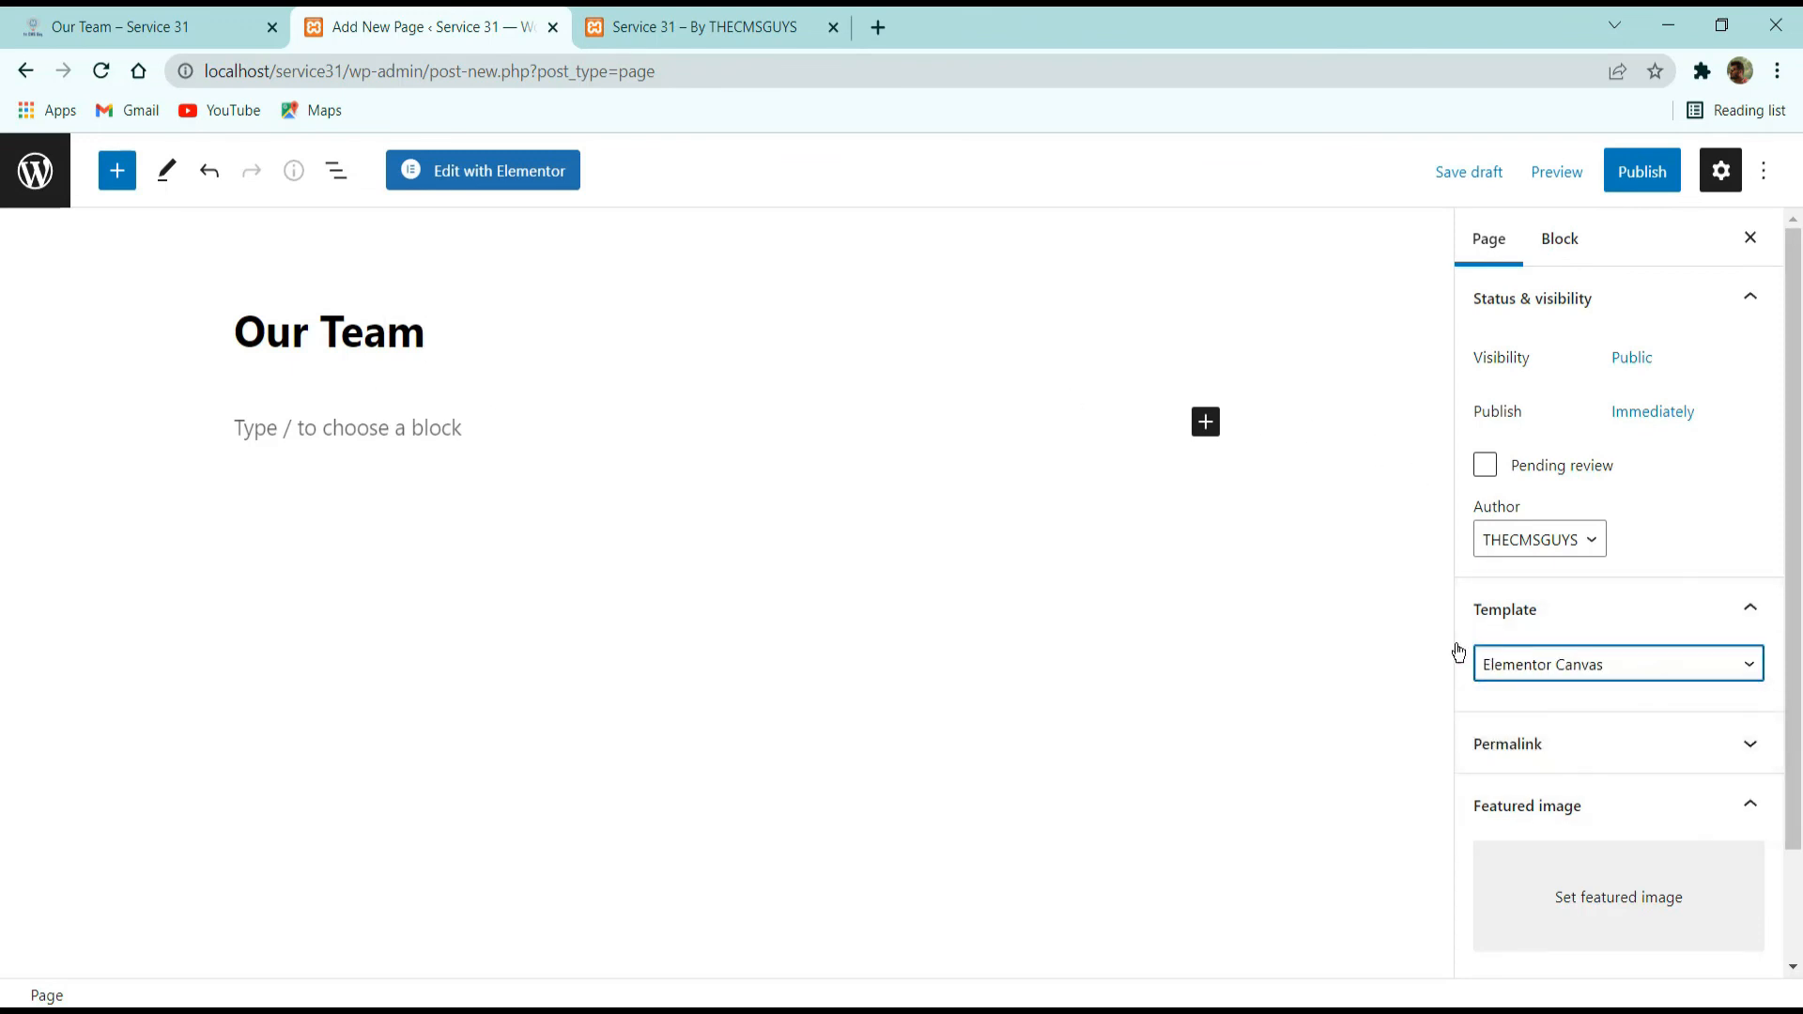
left_click(1639, 174)
left_click(1589, 150)
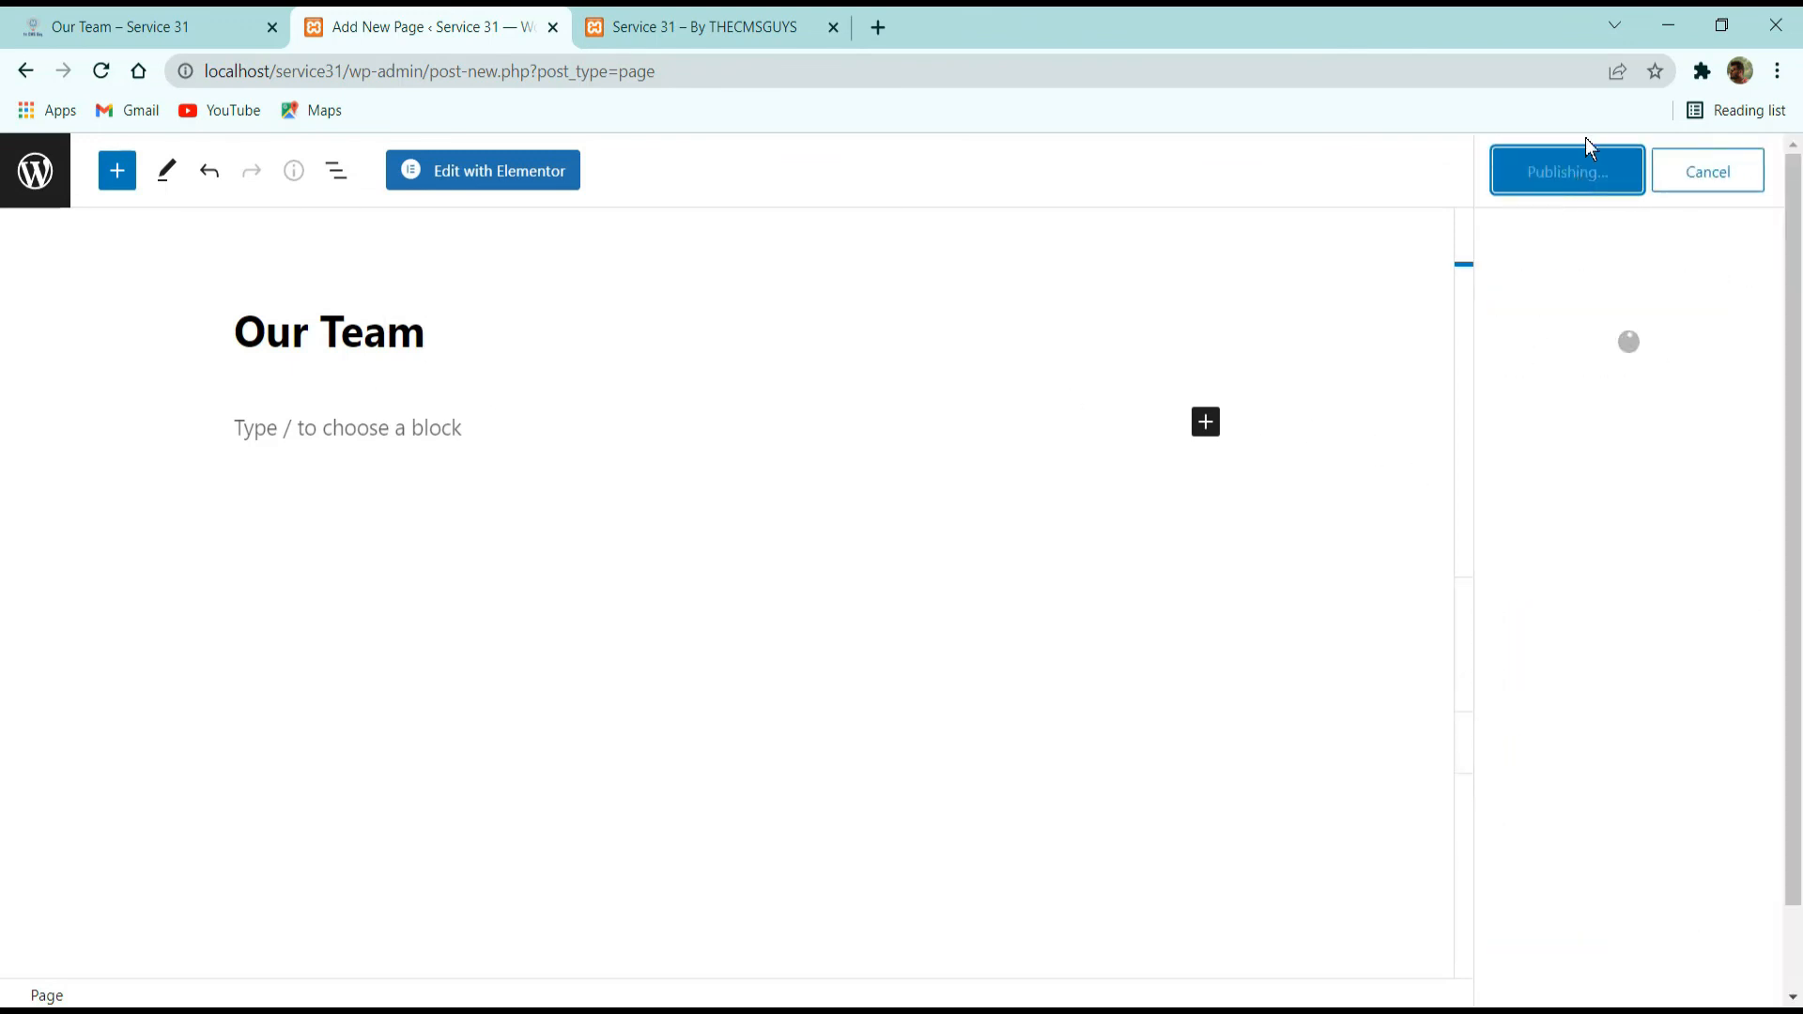
Open the Our Team page in Elementor and insert the saved Our Team template with its page settings.
left_click(474, 179)
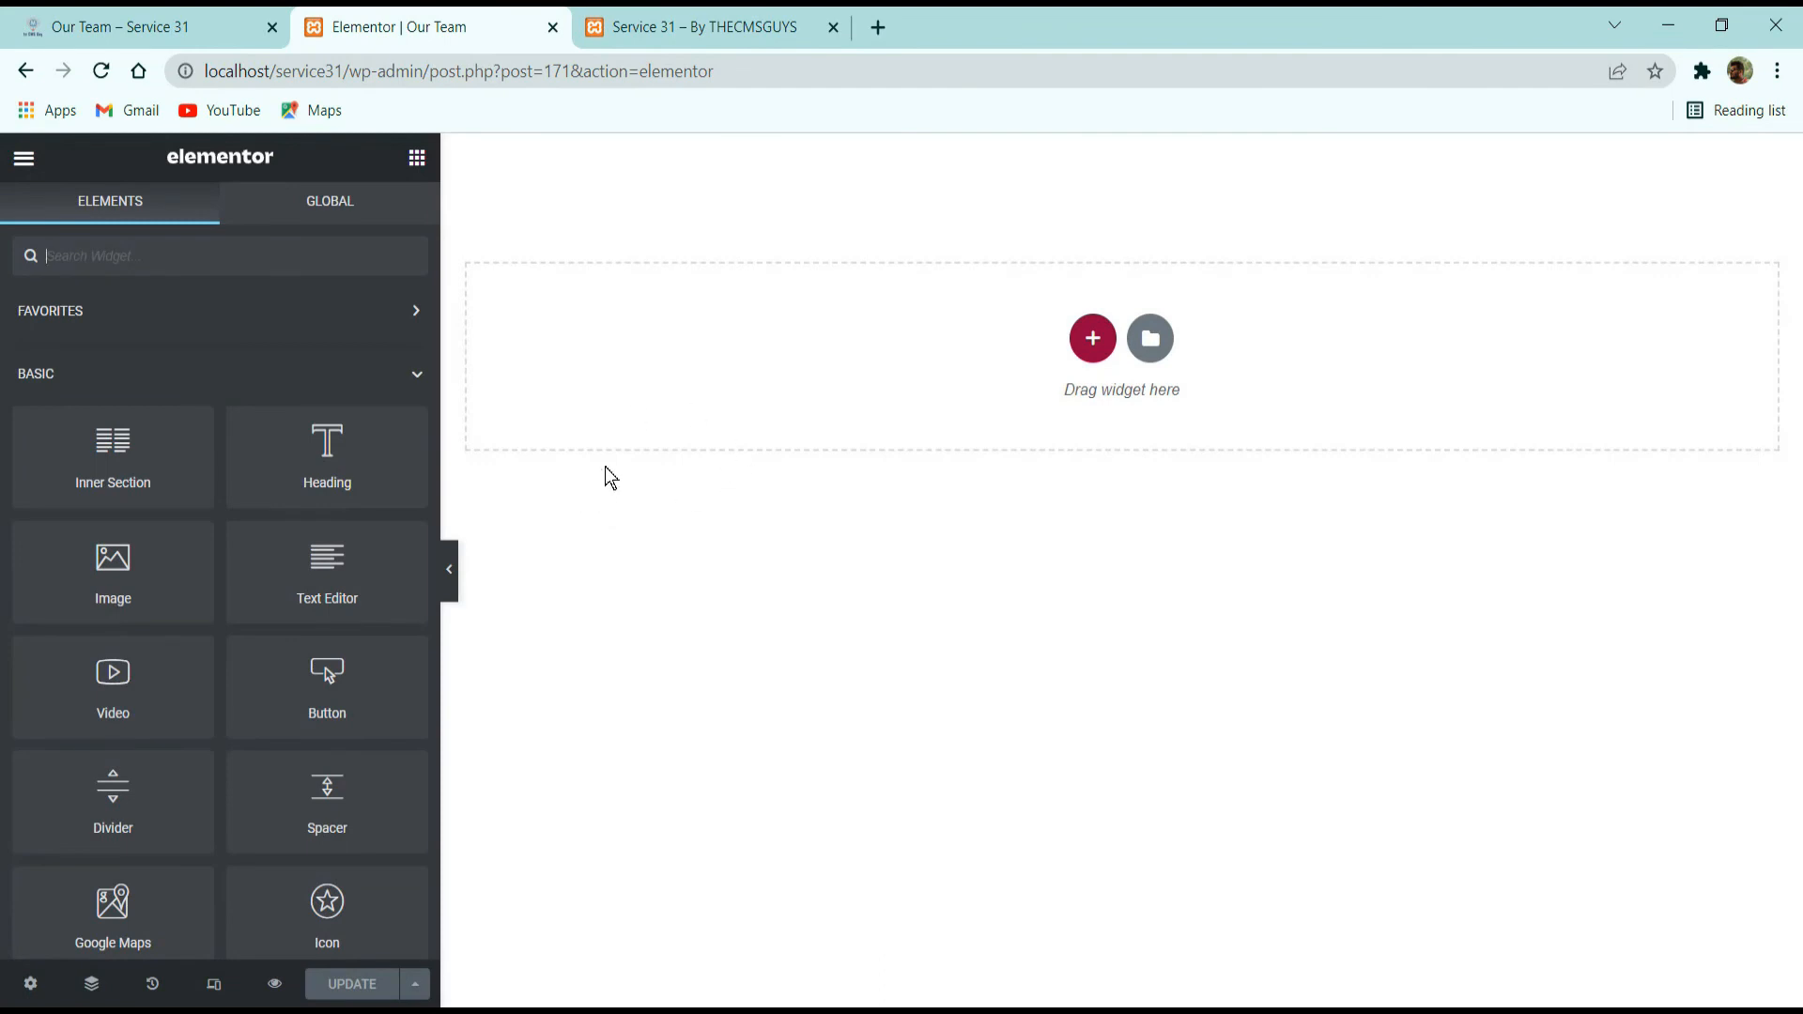
left_click(1155, 344)
left_click(1031, 198)
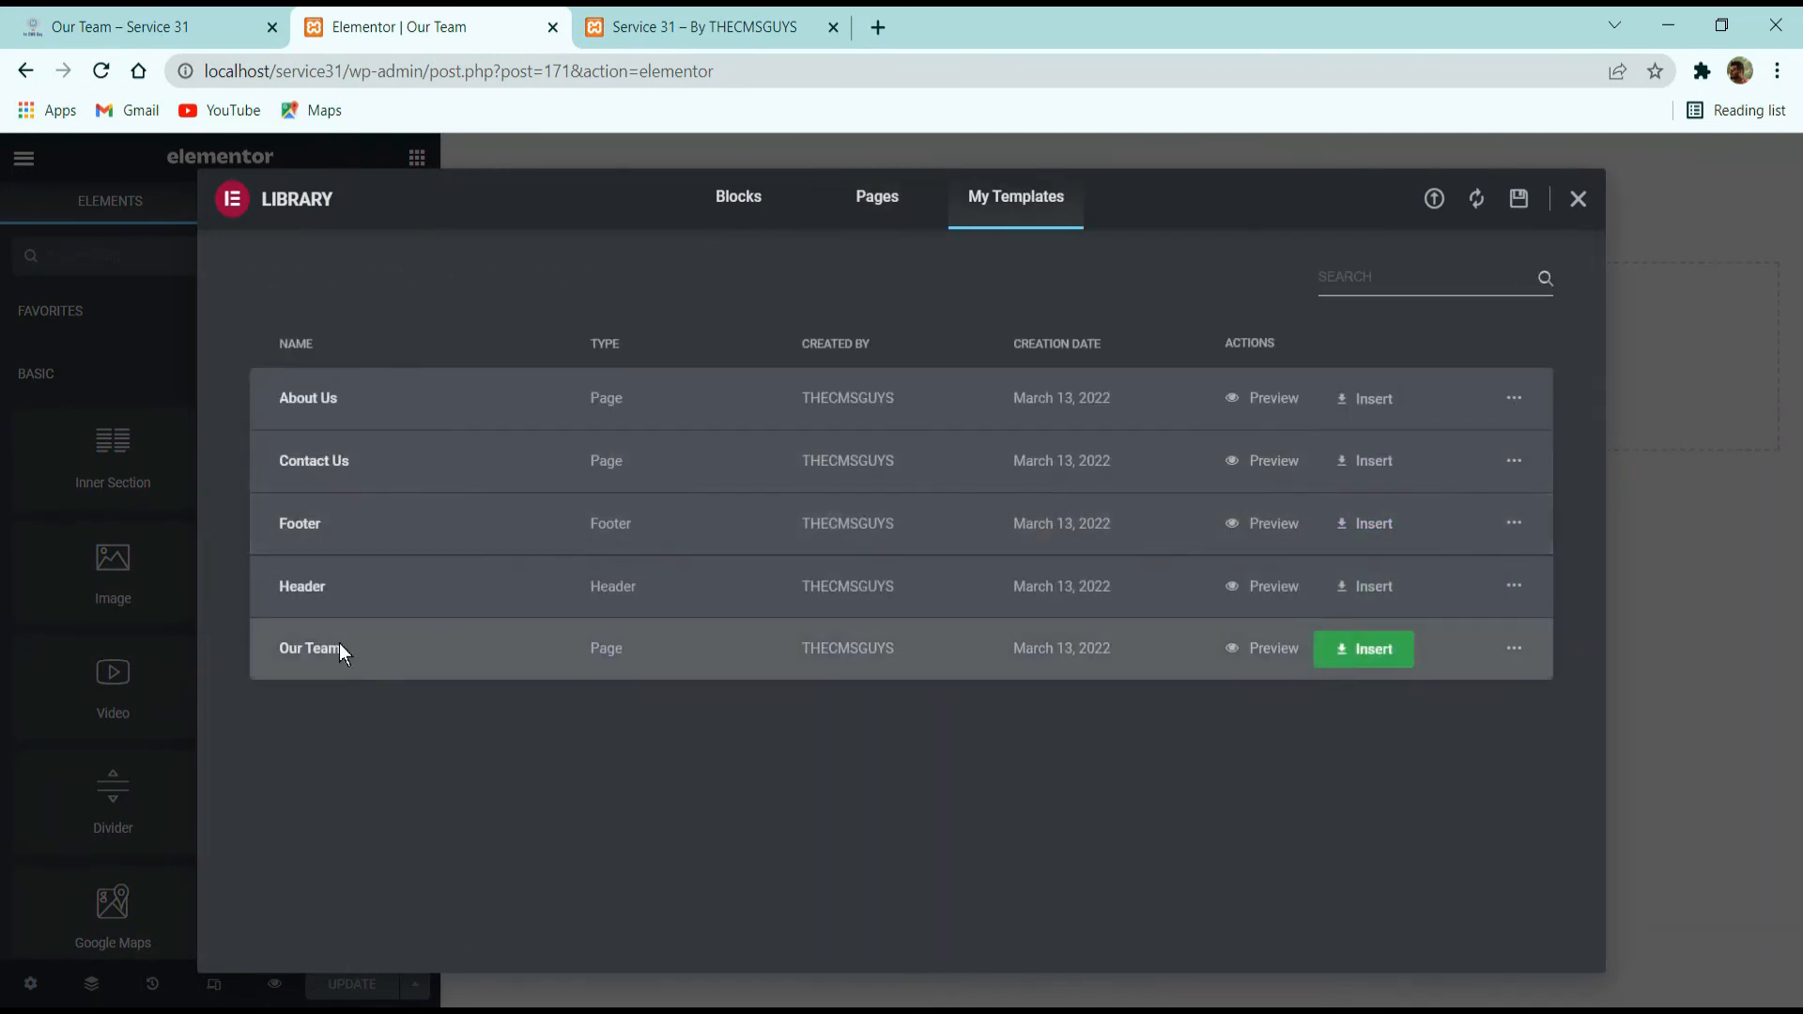
left_click(1331, 655)
left_click(1014, 650)
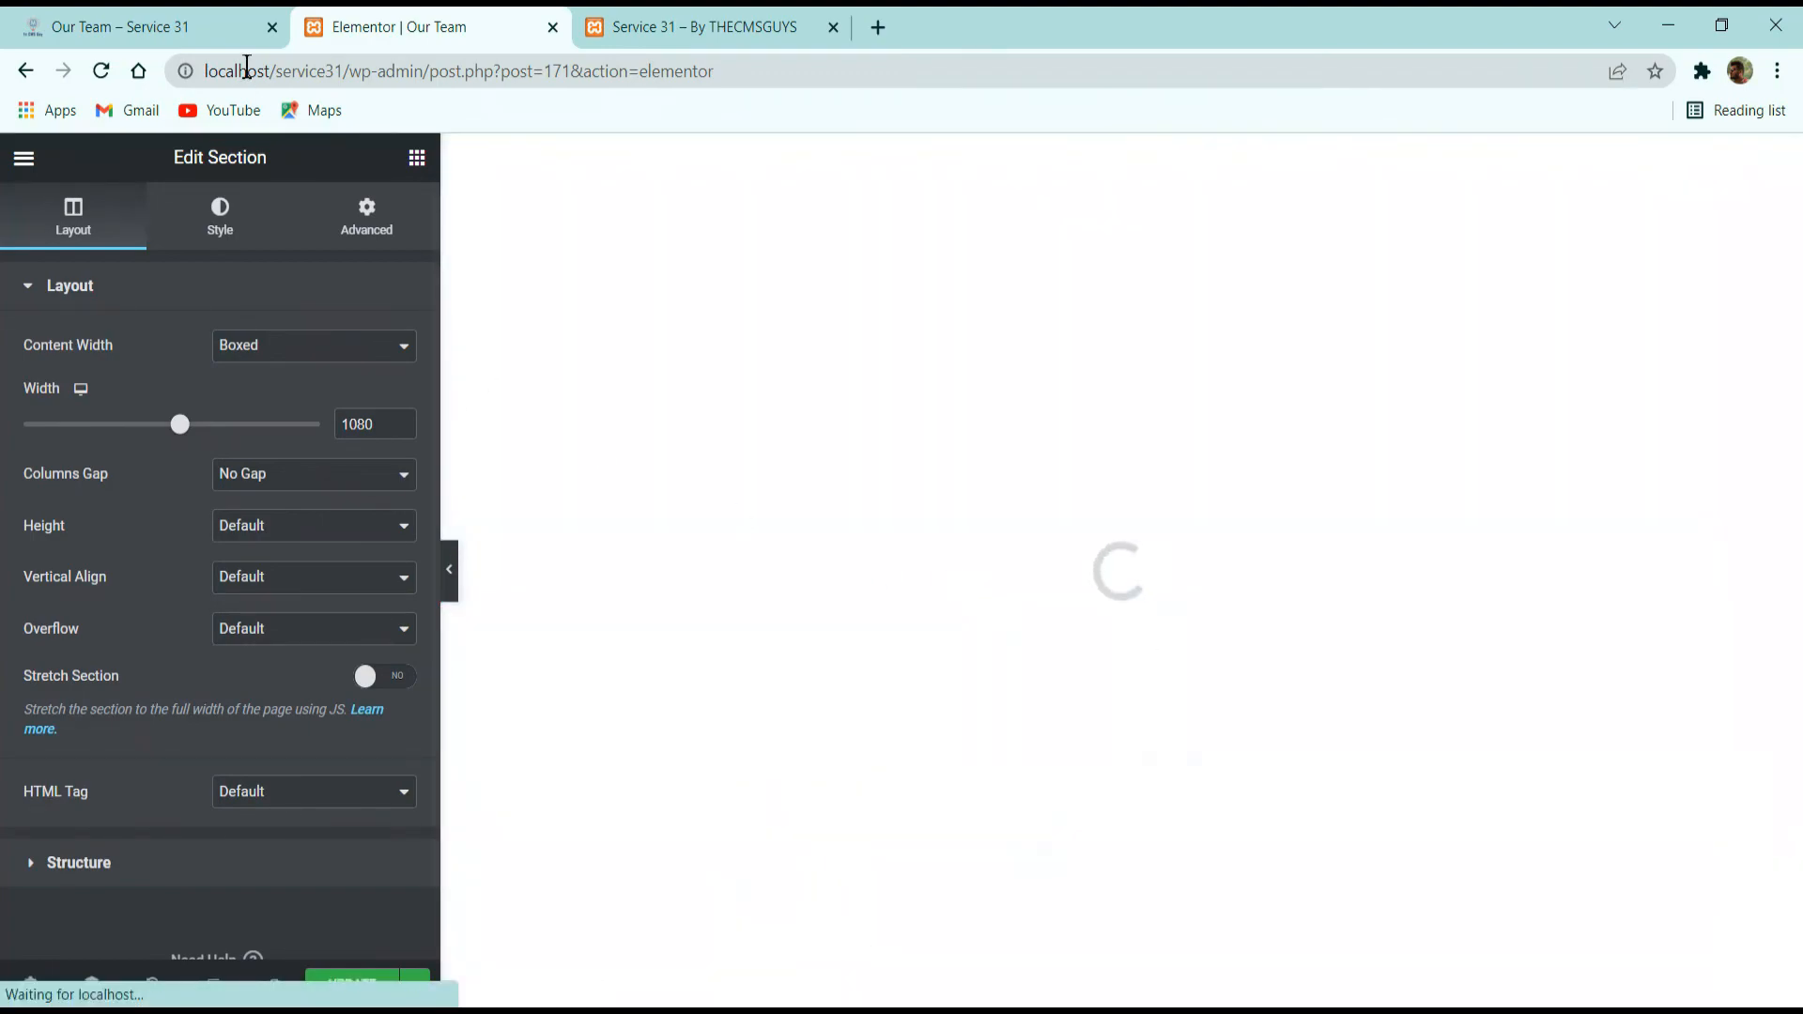
Examine the live site's Our Team page, including the founder profile, speakers and closing call-to-action sections.
left_click(235, 27)
scroll(891, 430, "down", 9)
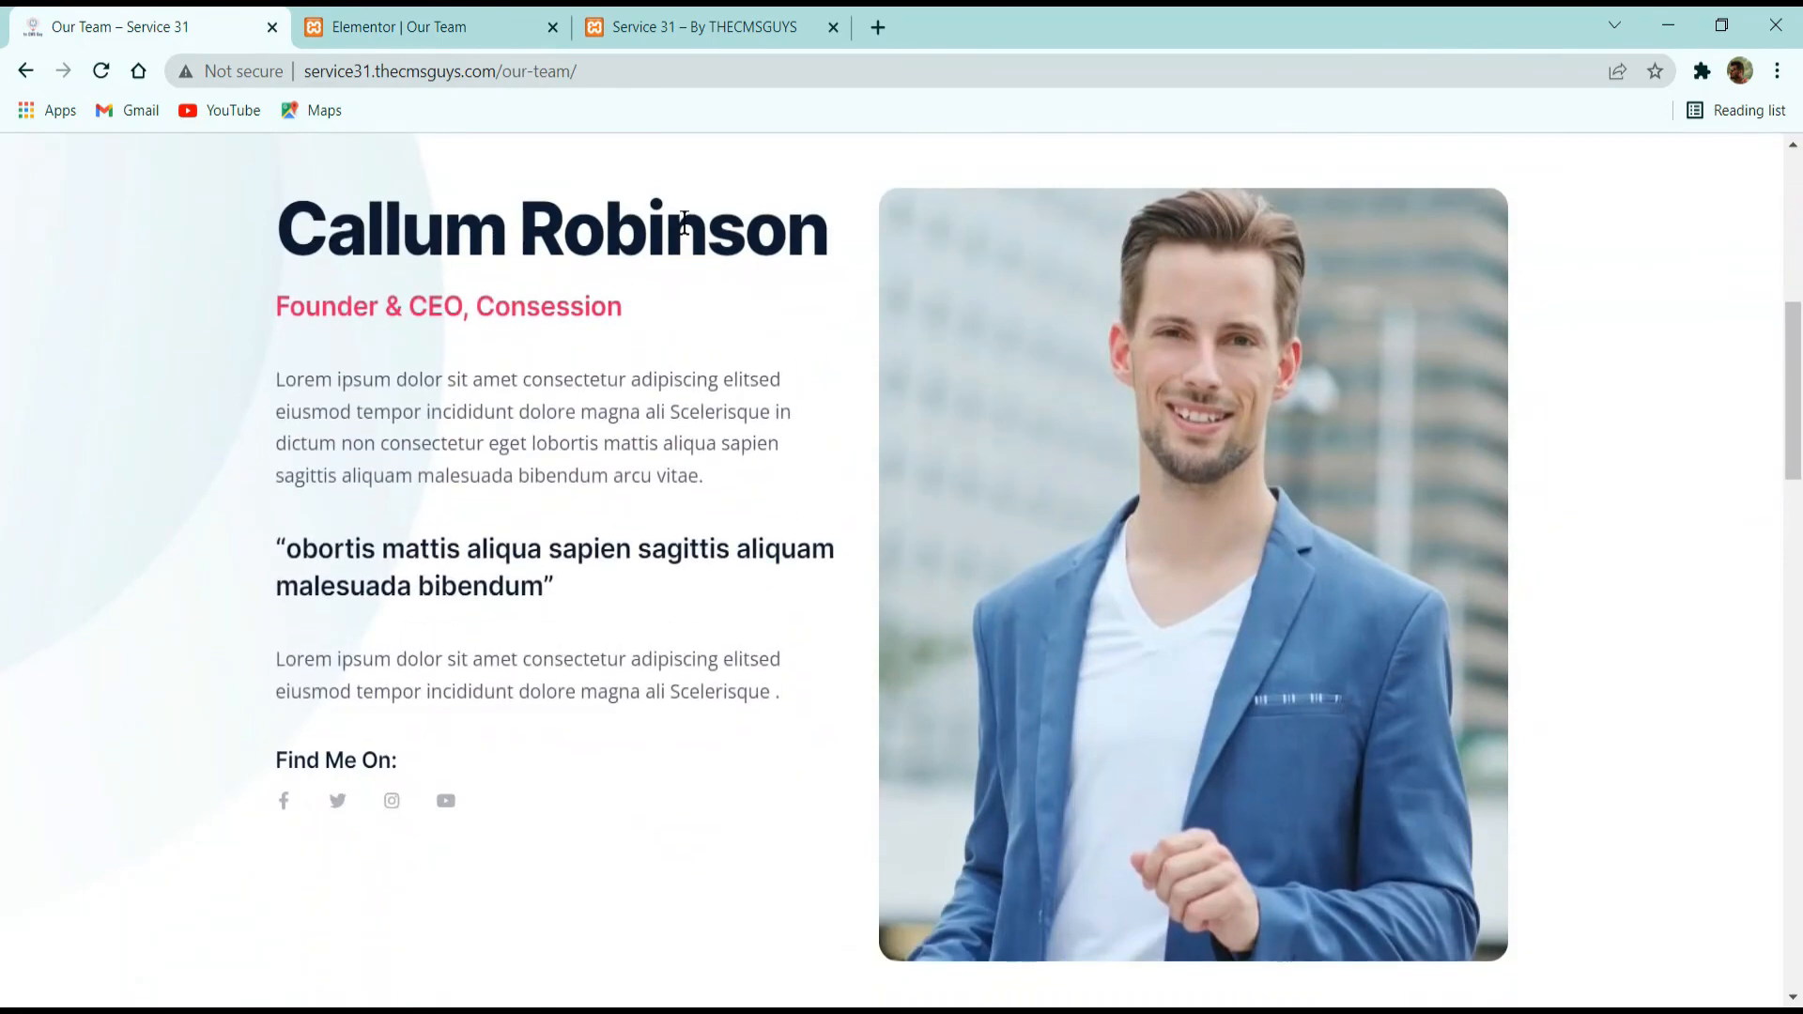
left_click_drag(667, 225, 327, 231)
left_click_drag(322, 307, 706, 302)
scroll(706, 302, "down", 8)
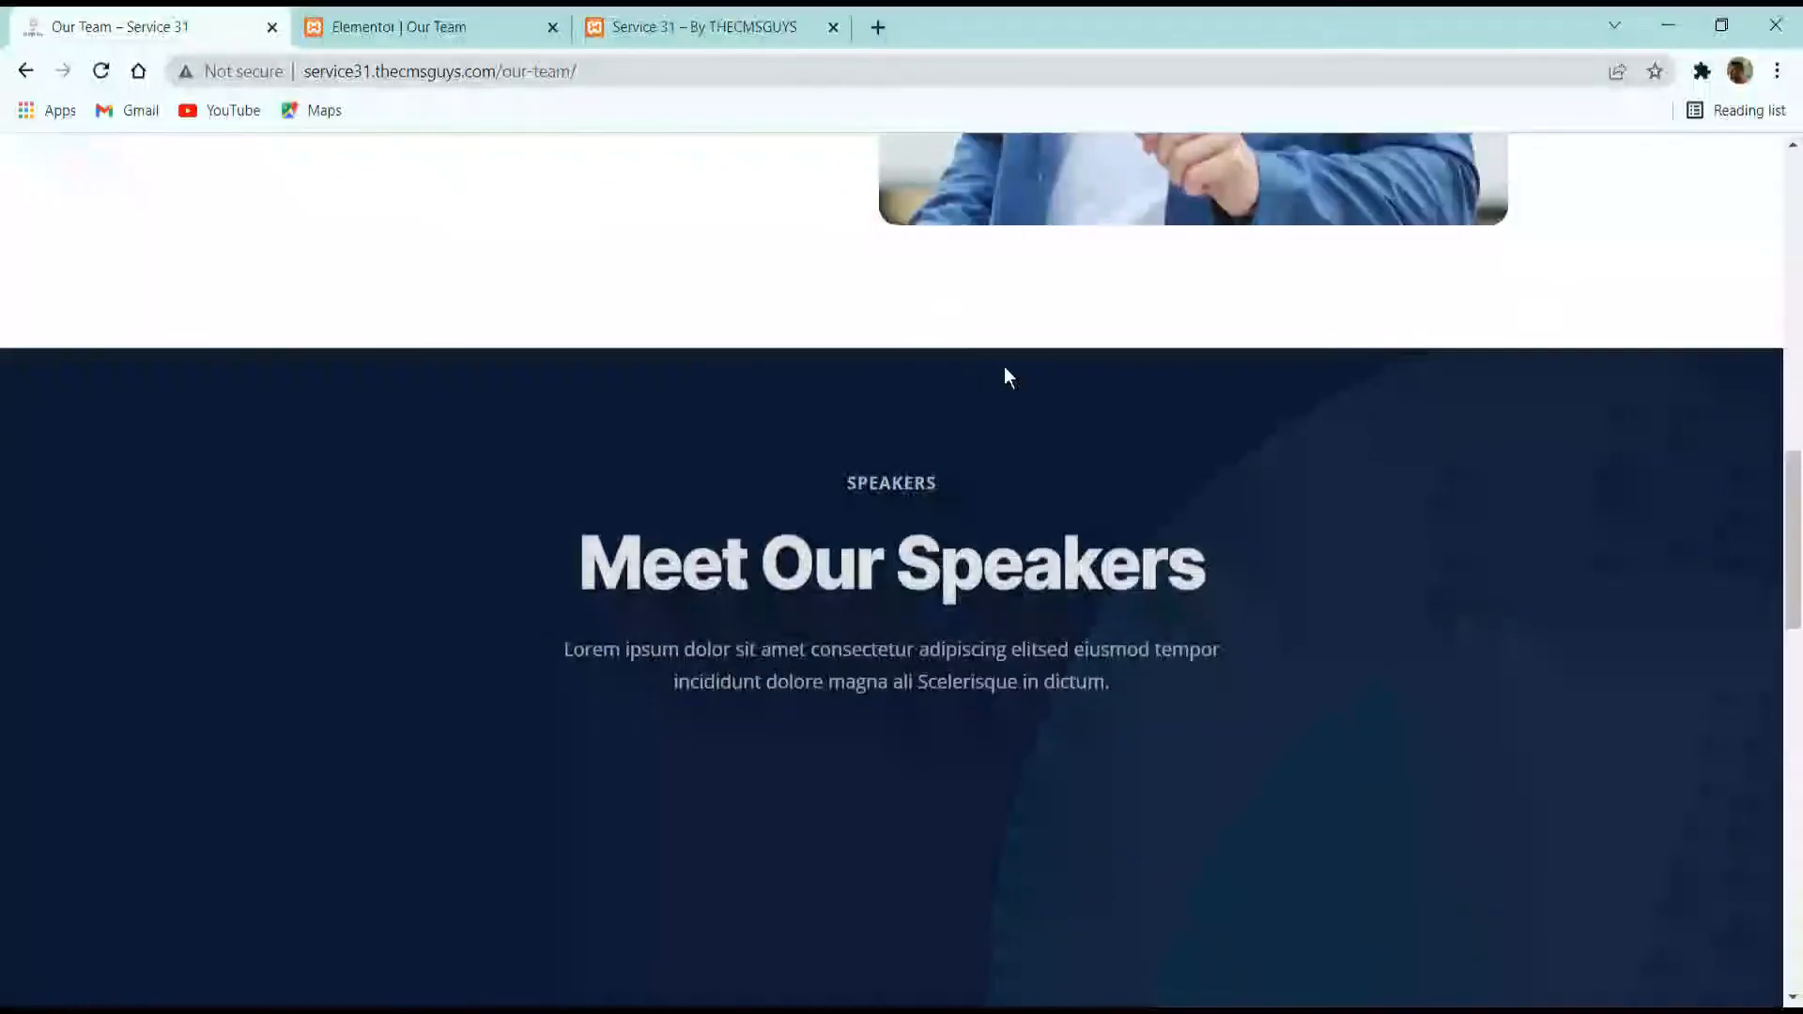
scroll(1005, 368, "down", 14)
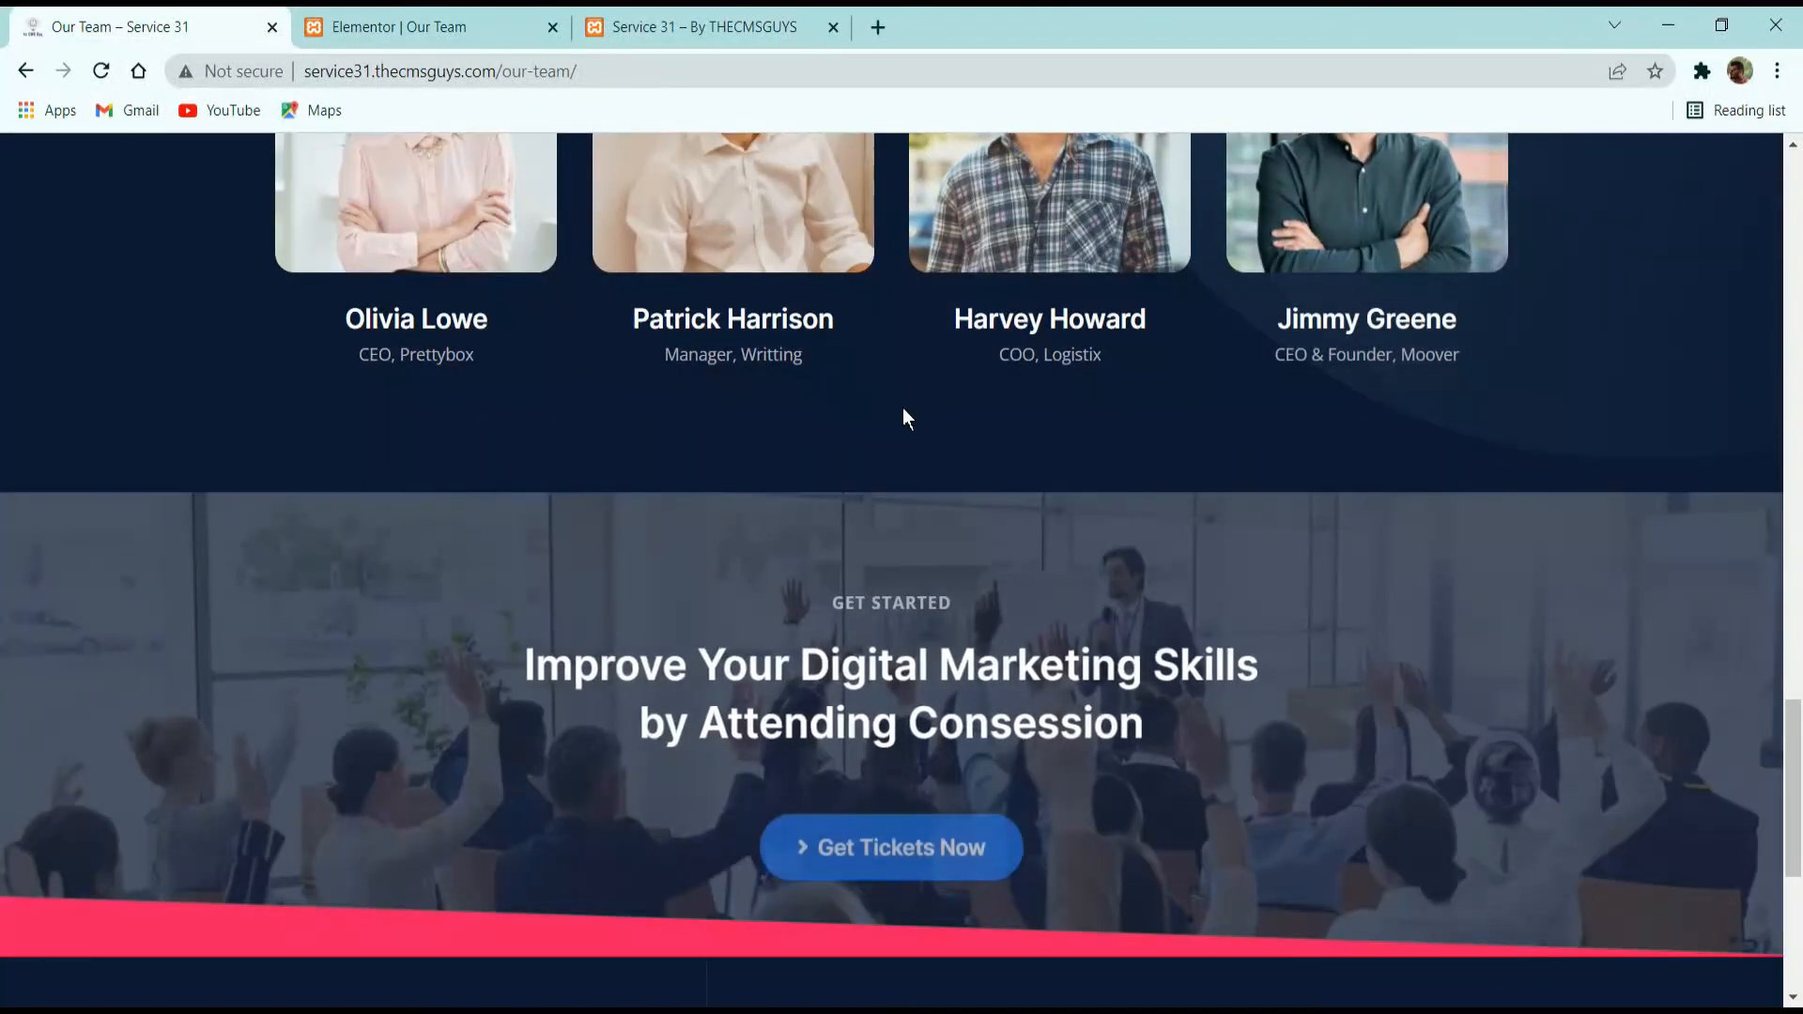
scroll(902, 415, "up", 8)
Check the inserted Our Team page's banner, founder profile and speakers in Elementor and save the page.
left_click(470, 30)
scroll(839, 488, "down", 1)
scroll(839, 493, "up", 1)
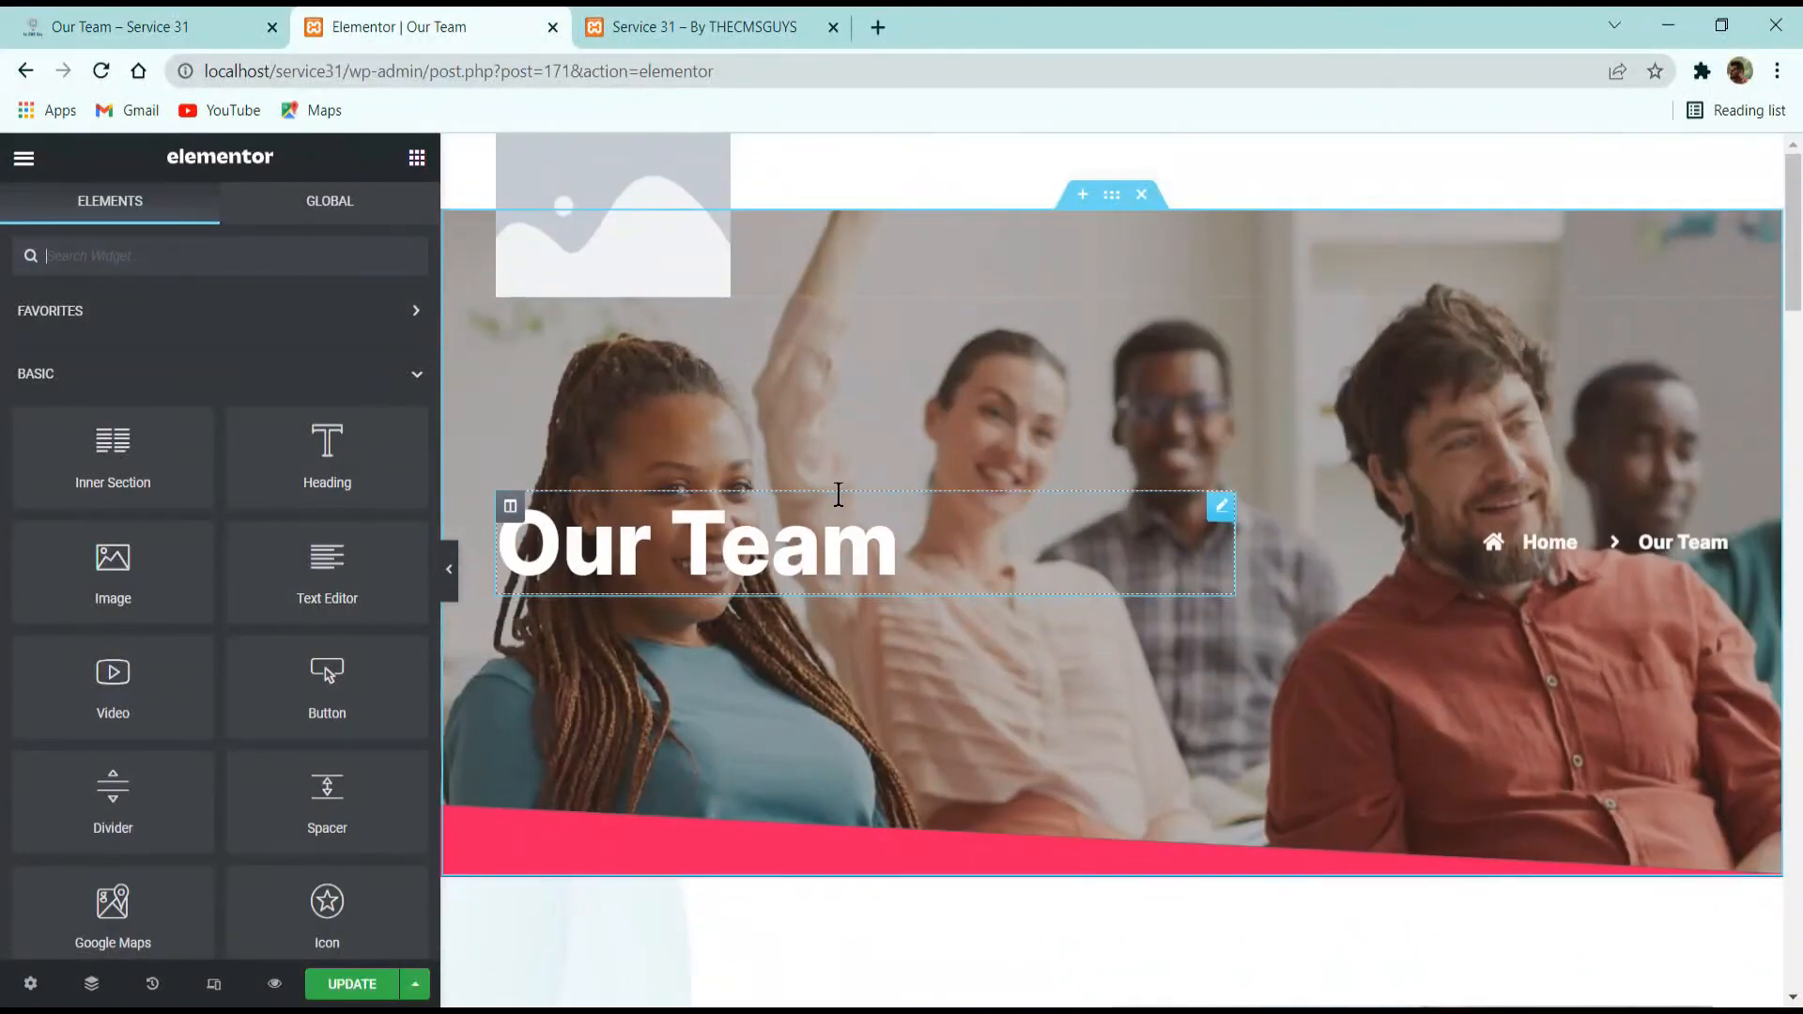
scroll(839, 495, "down", 20)
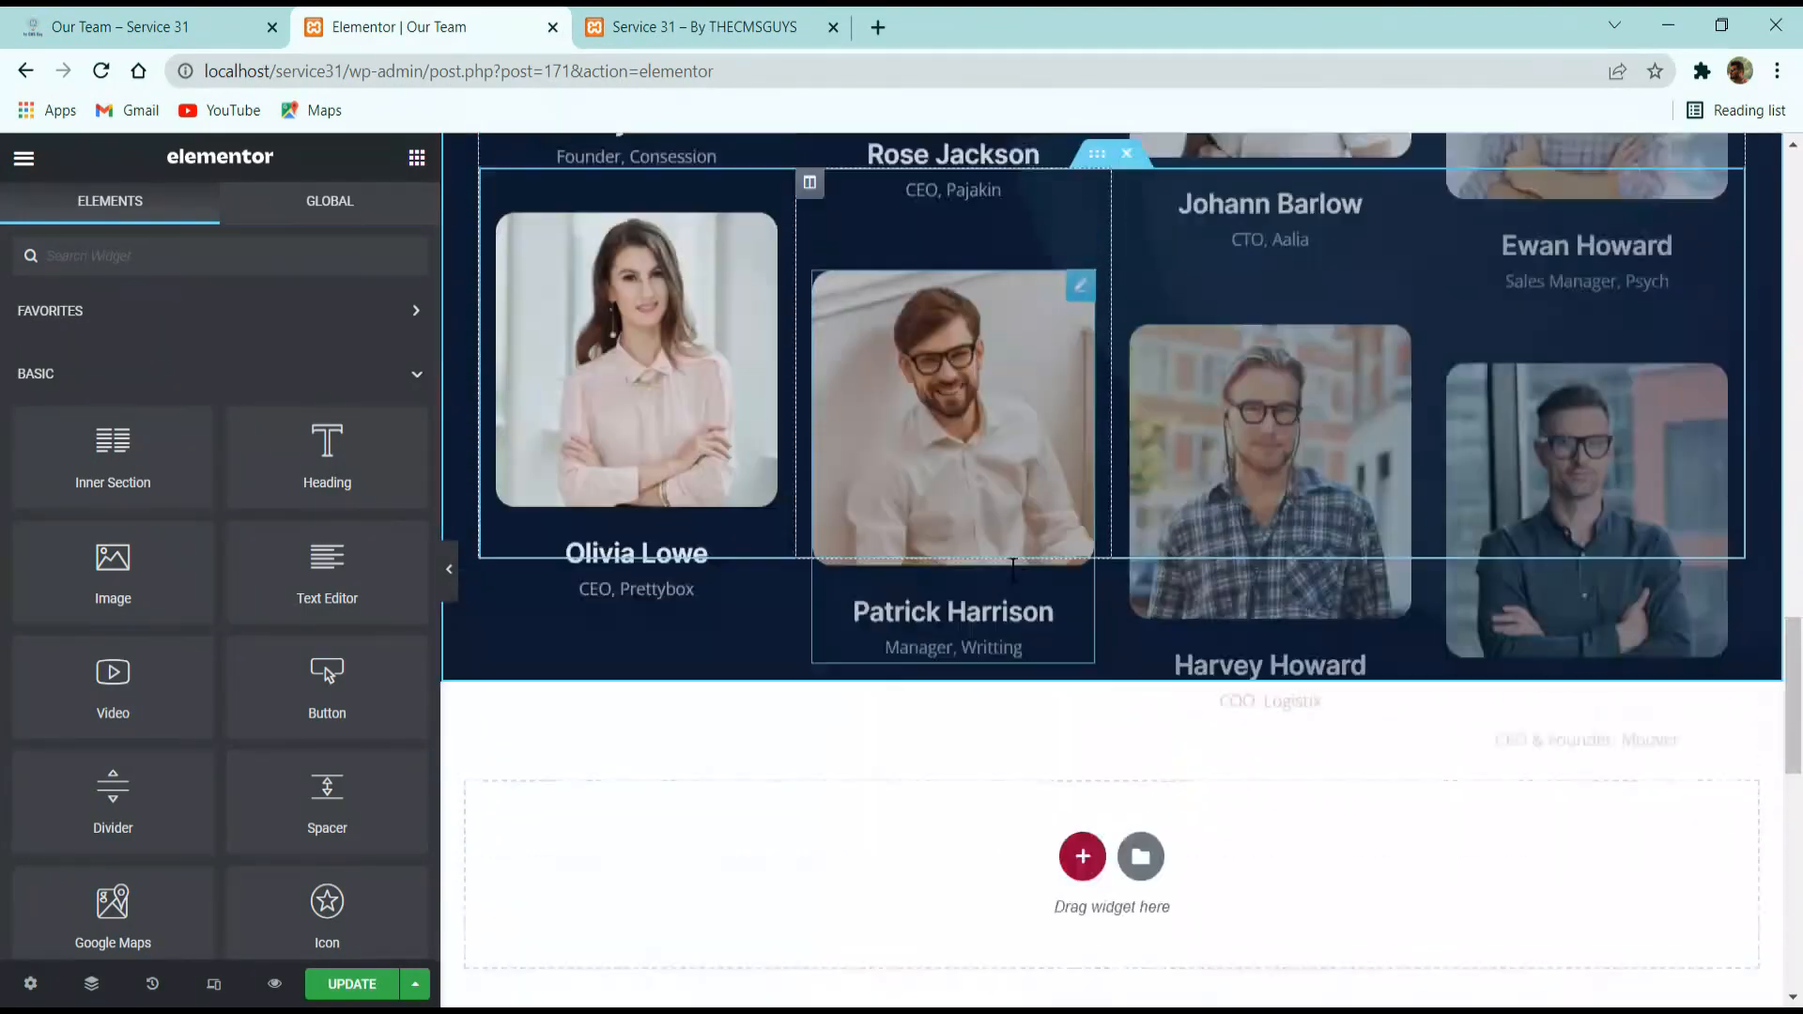
scroll(1013, 566, "up", 20)
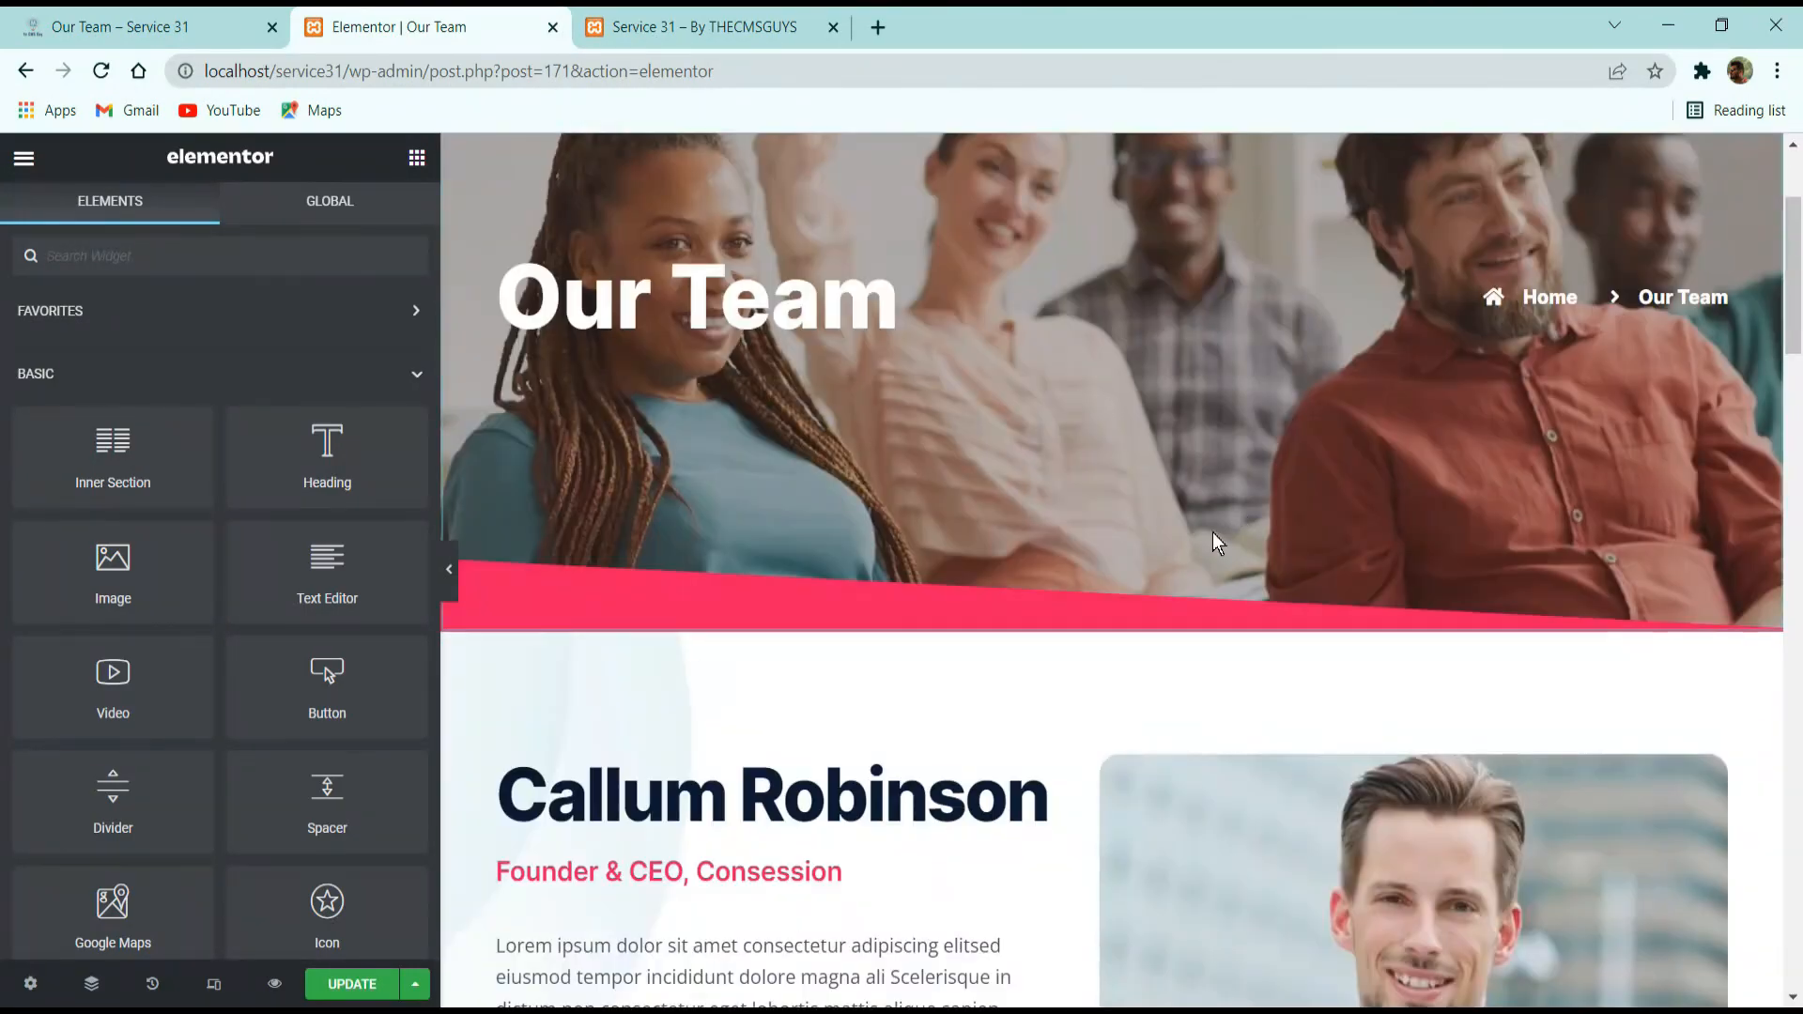
scroll(657, 798, "down", 6)
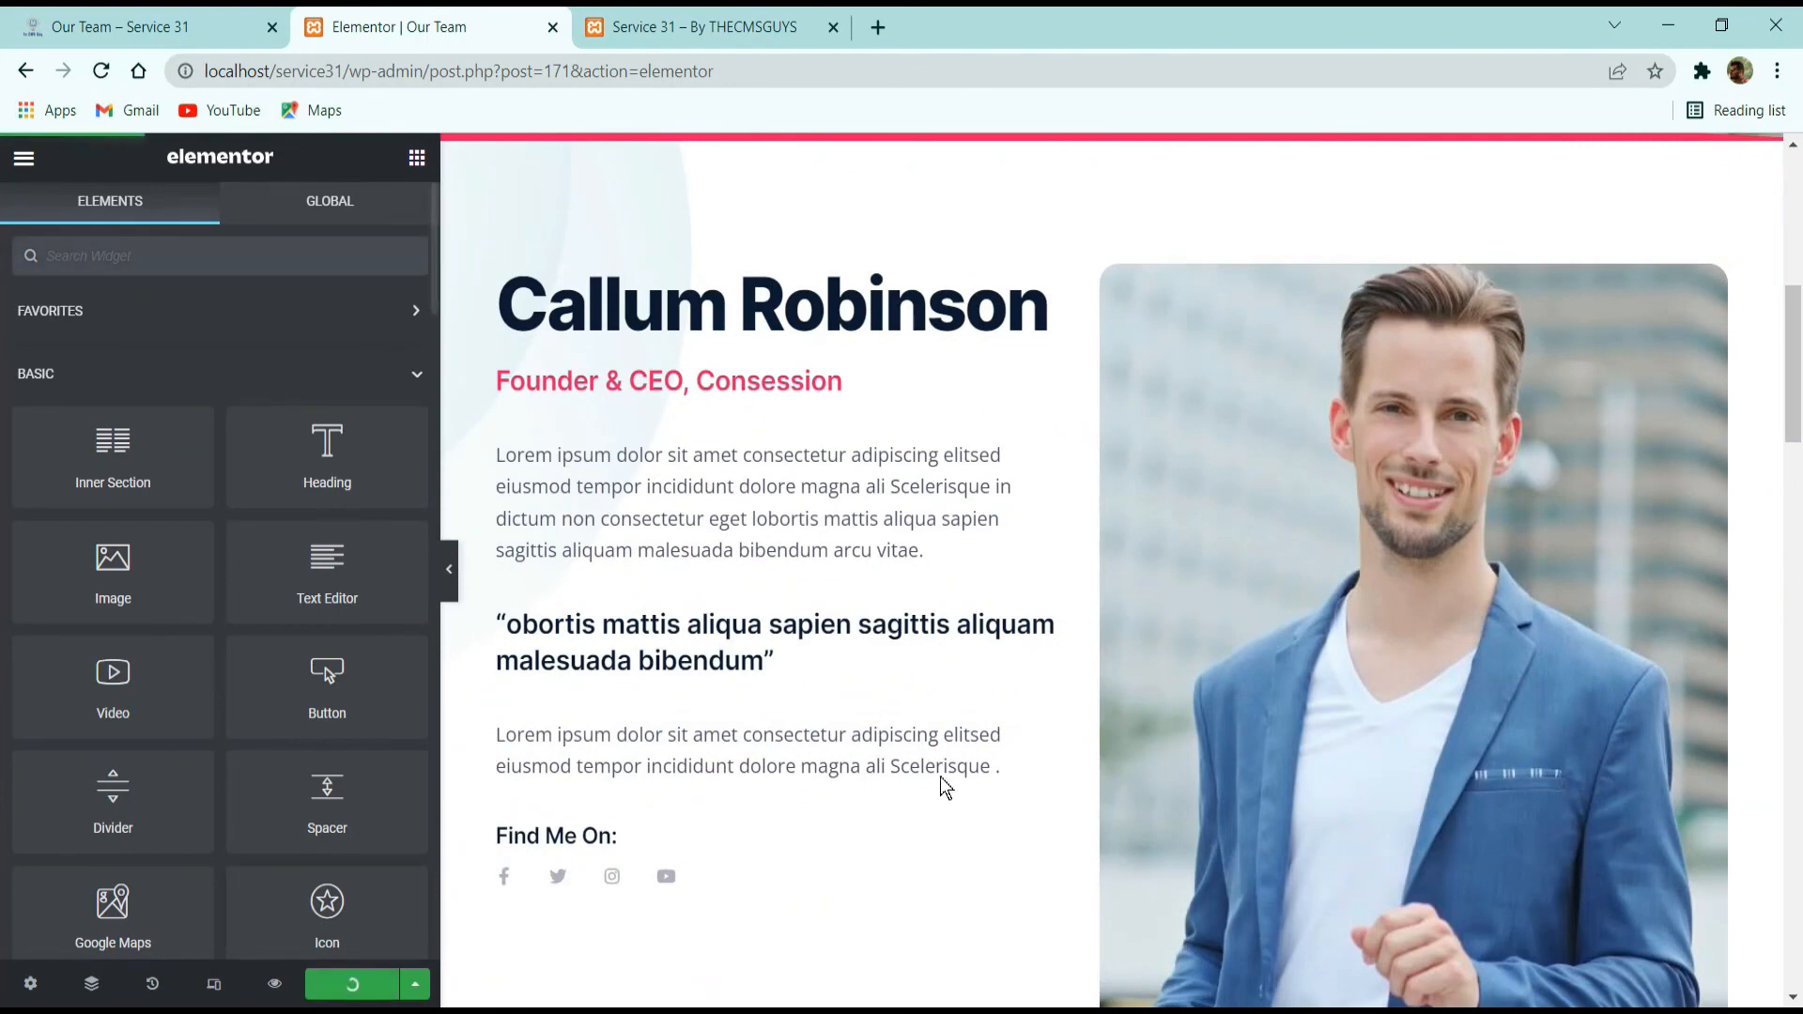
scroll(944, 787, "up", 5)
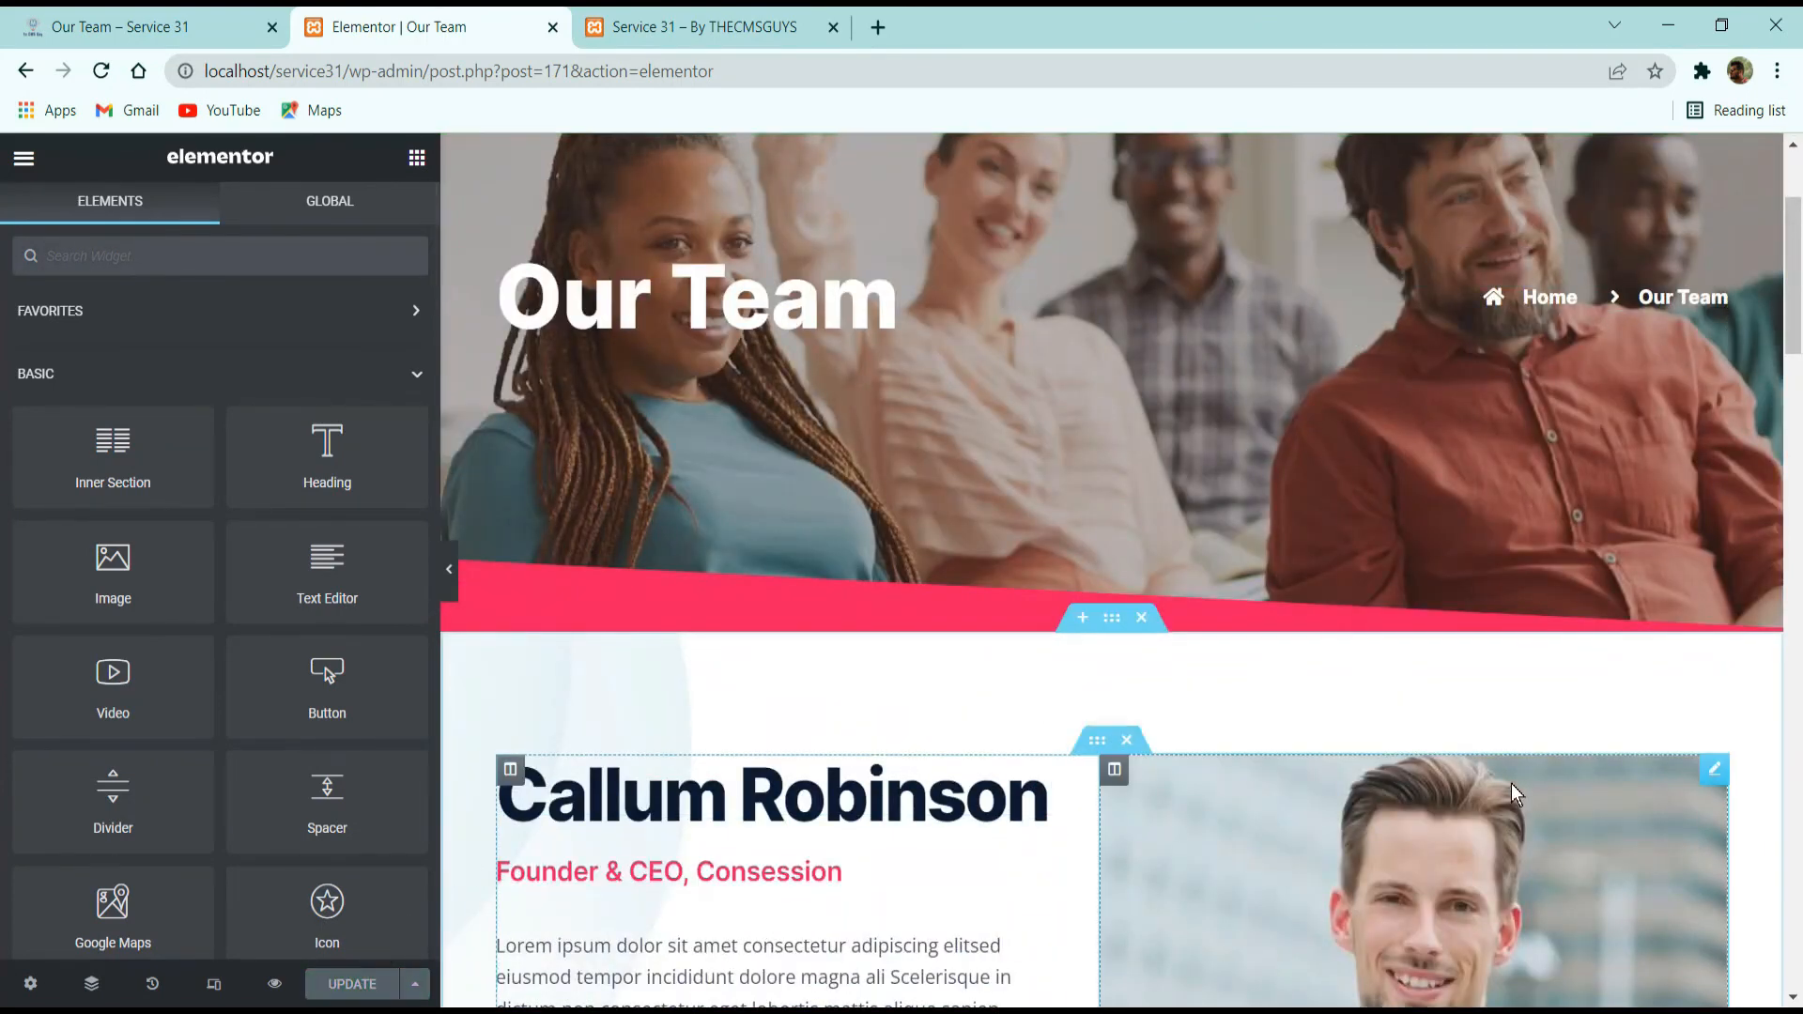
scroll(1513, 794, "down", 3)
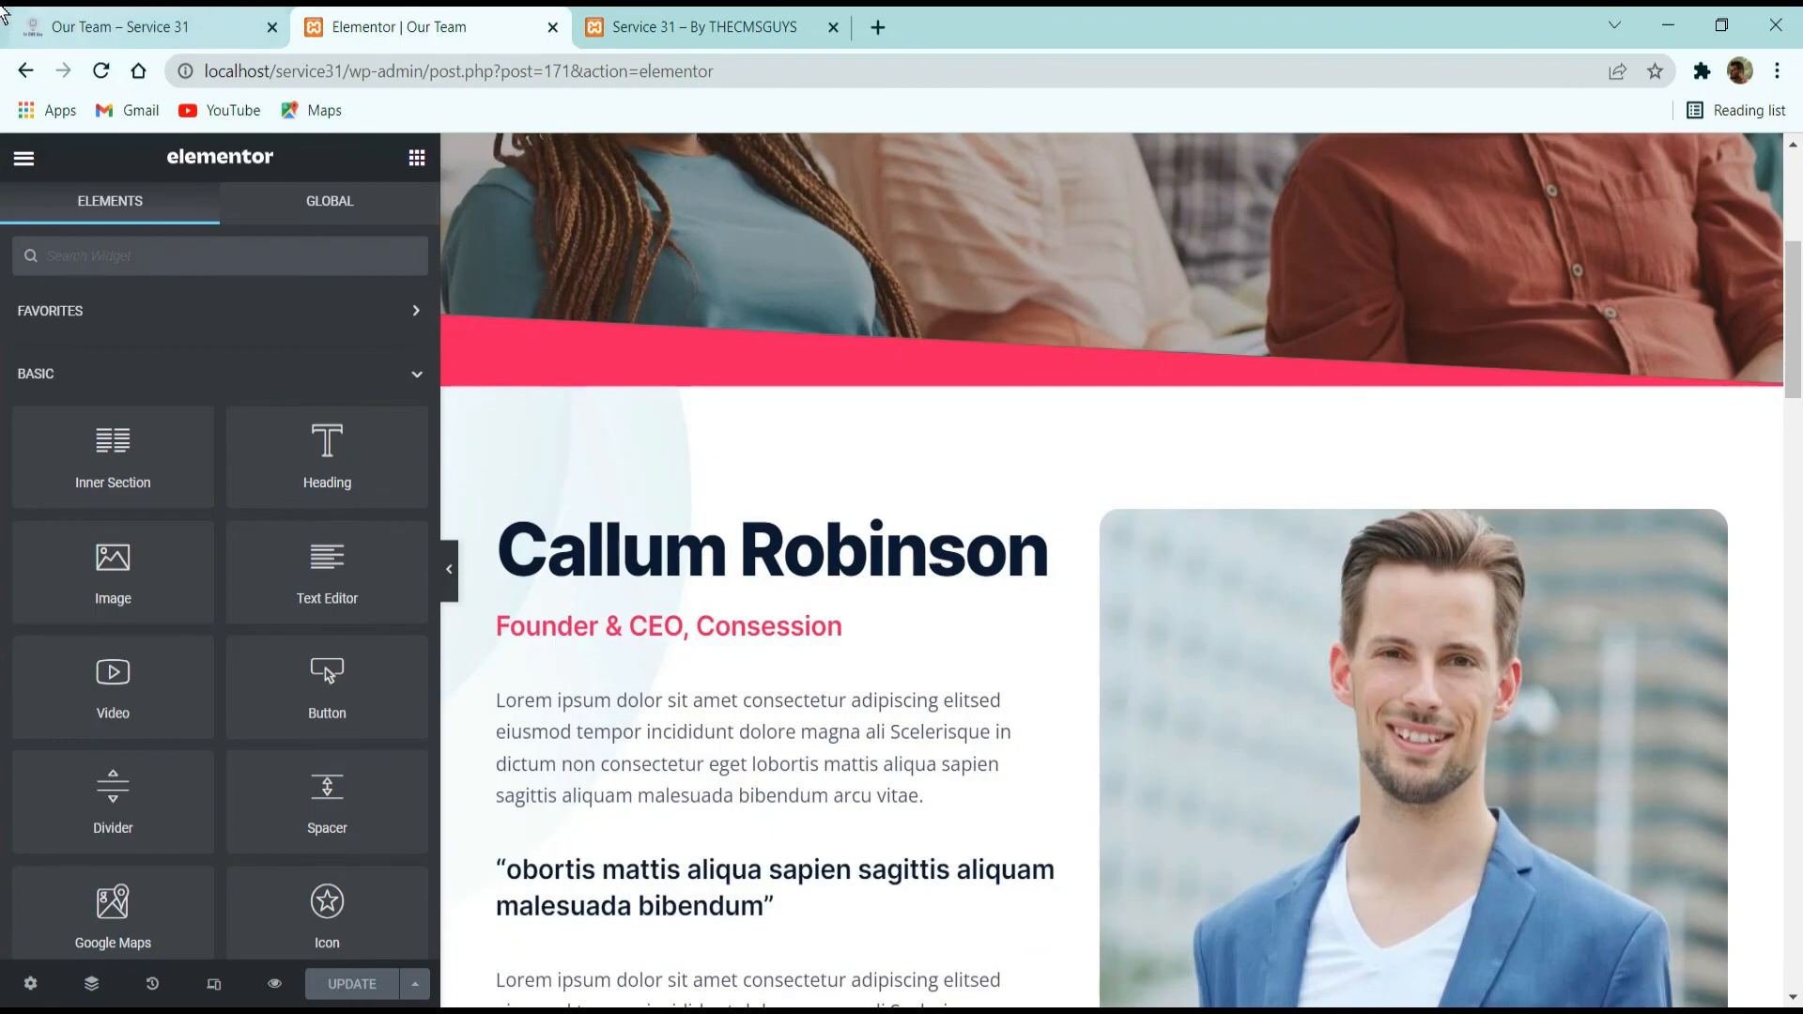
Open the live site's Contact Us page for reference and exit Elementor to the Our Team page's WordPress editor.
left_click(122, 26)
key("F5")
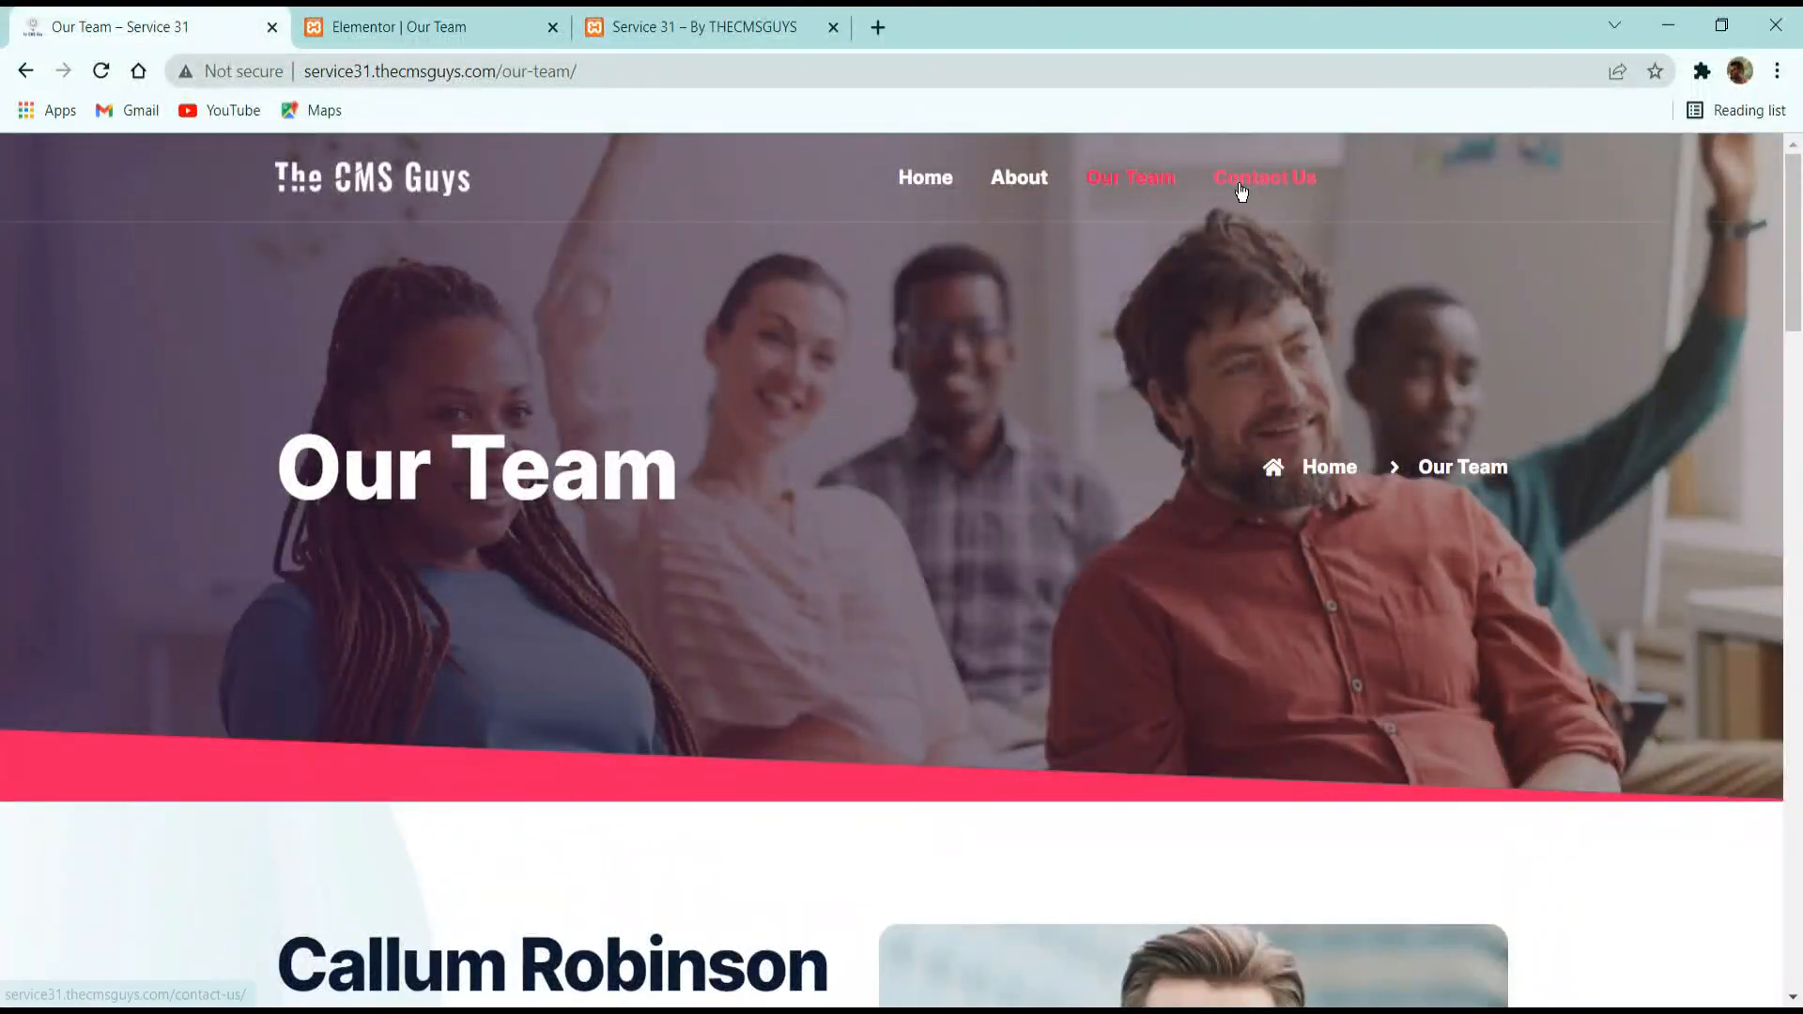
left_click(364, 15)
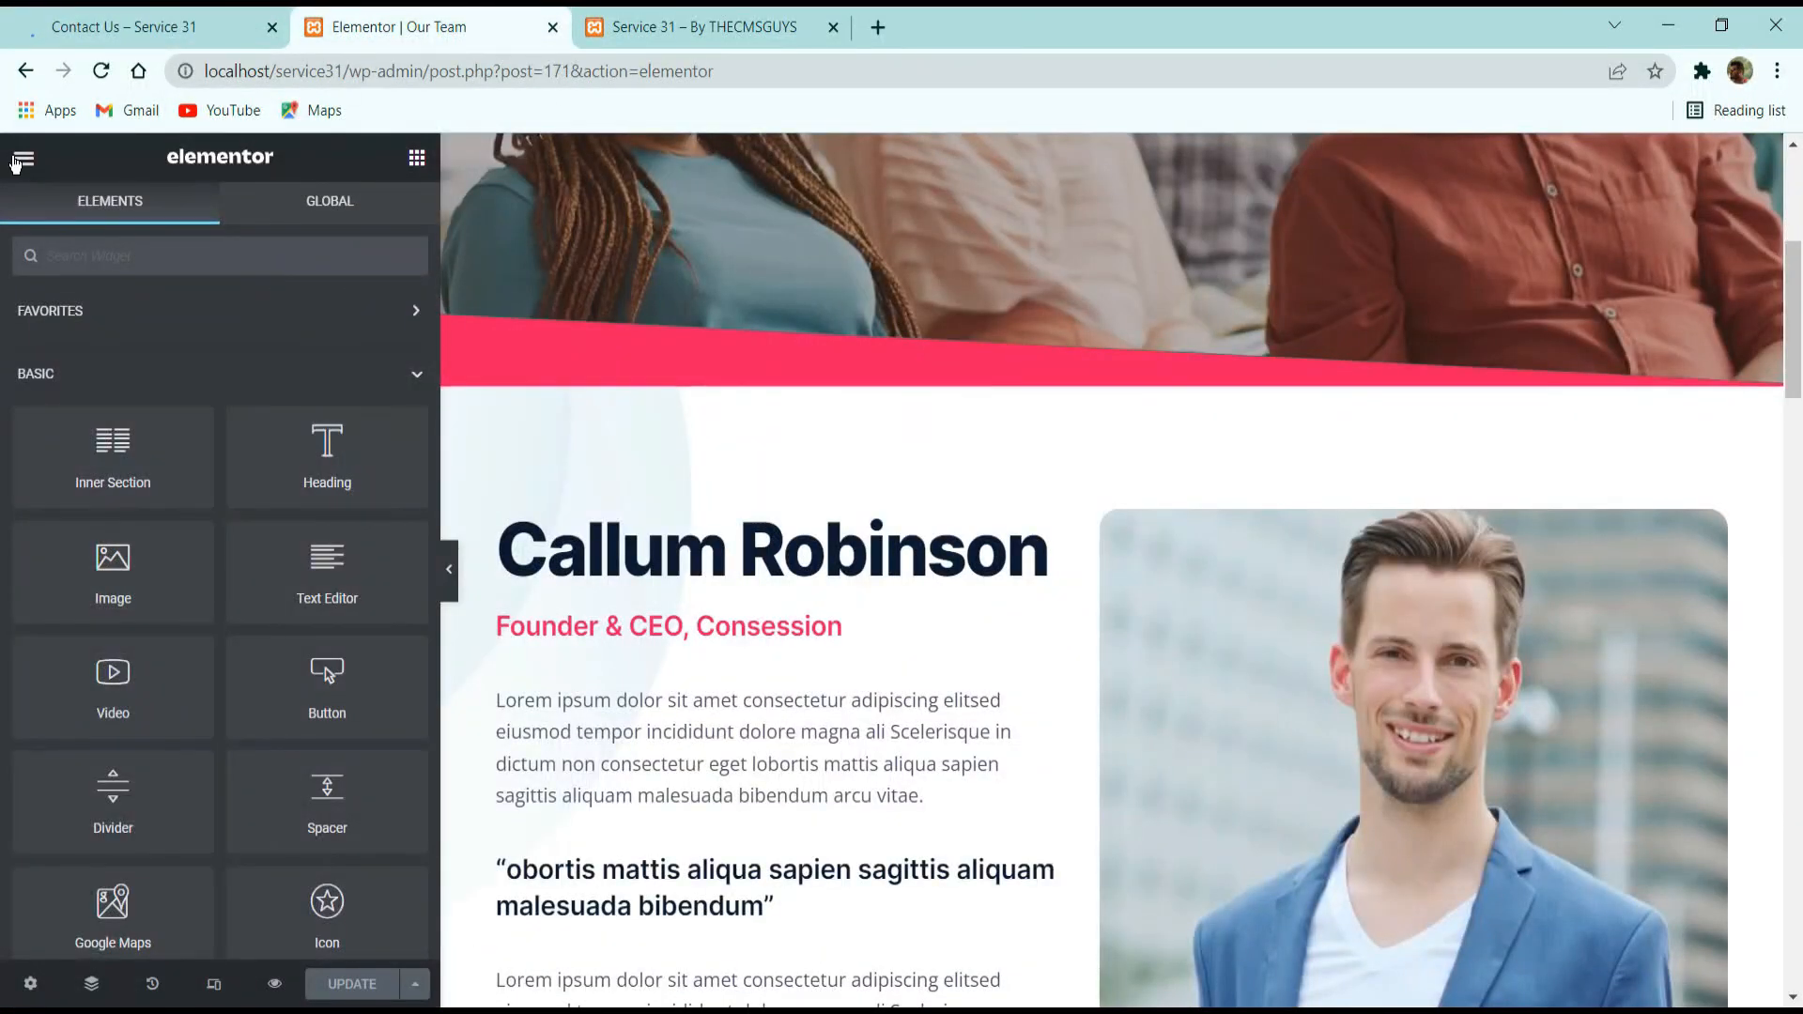
left_click(16, 163)
left_click(145, 578)
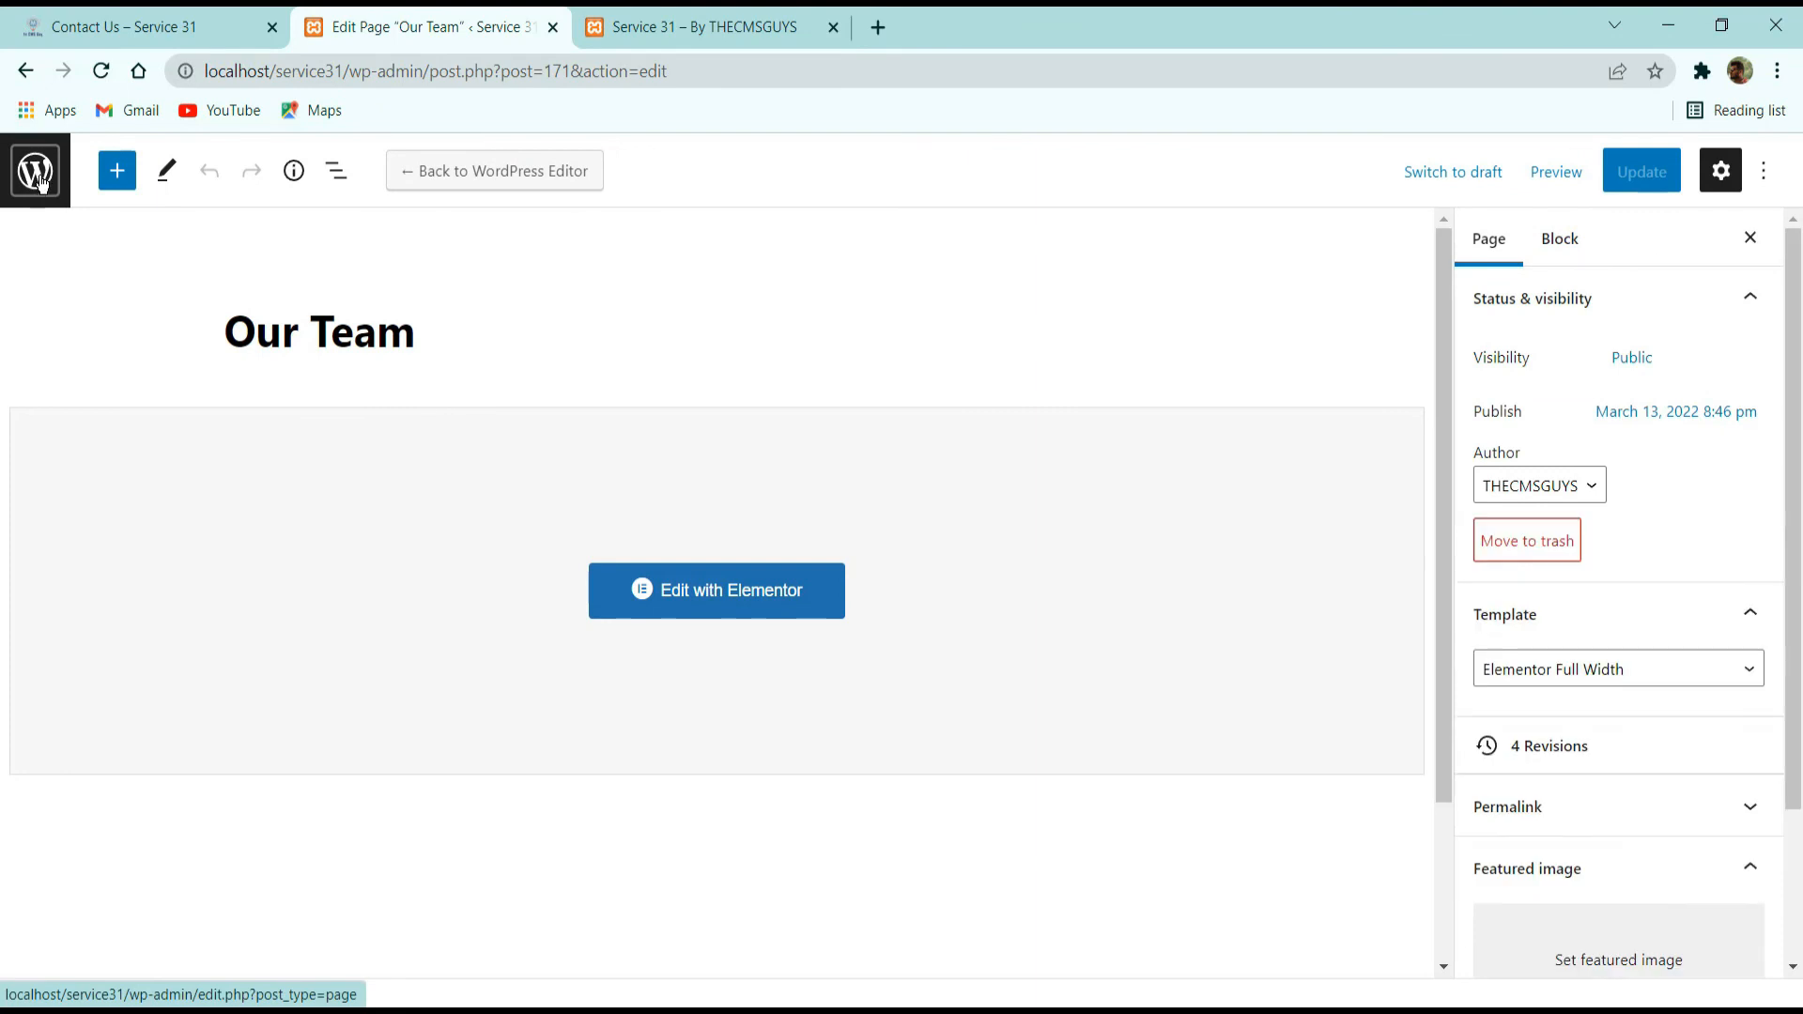
Create a new page titled "Contact Us" with the Elementor Canvas template and publish it.
left_click(38, 177)
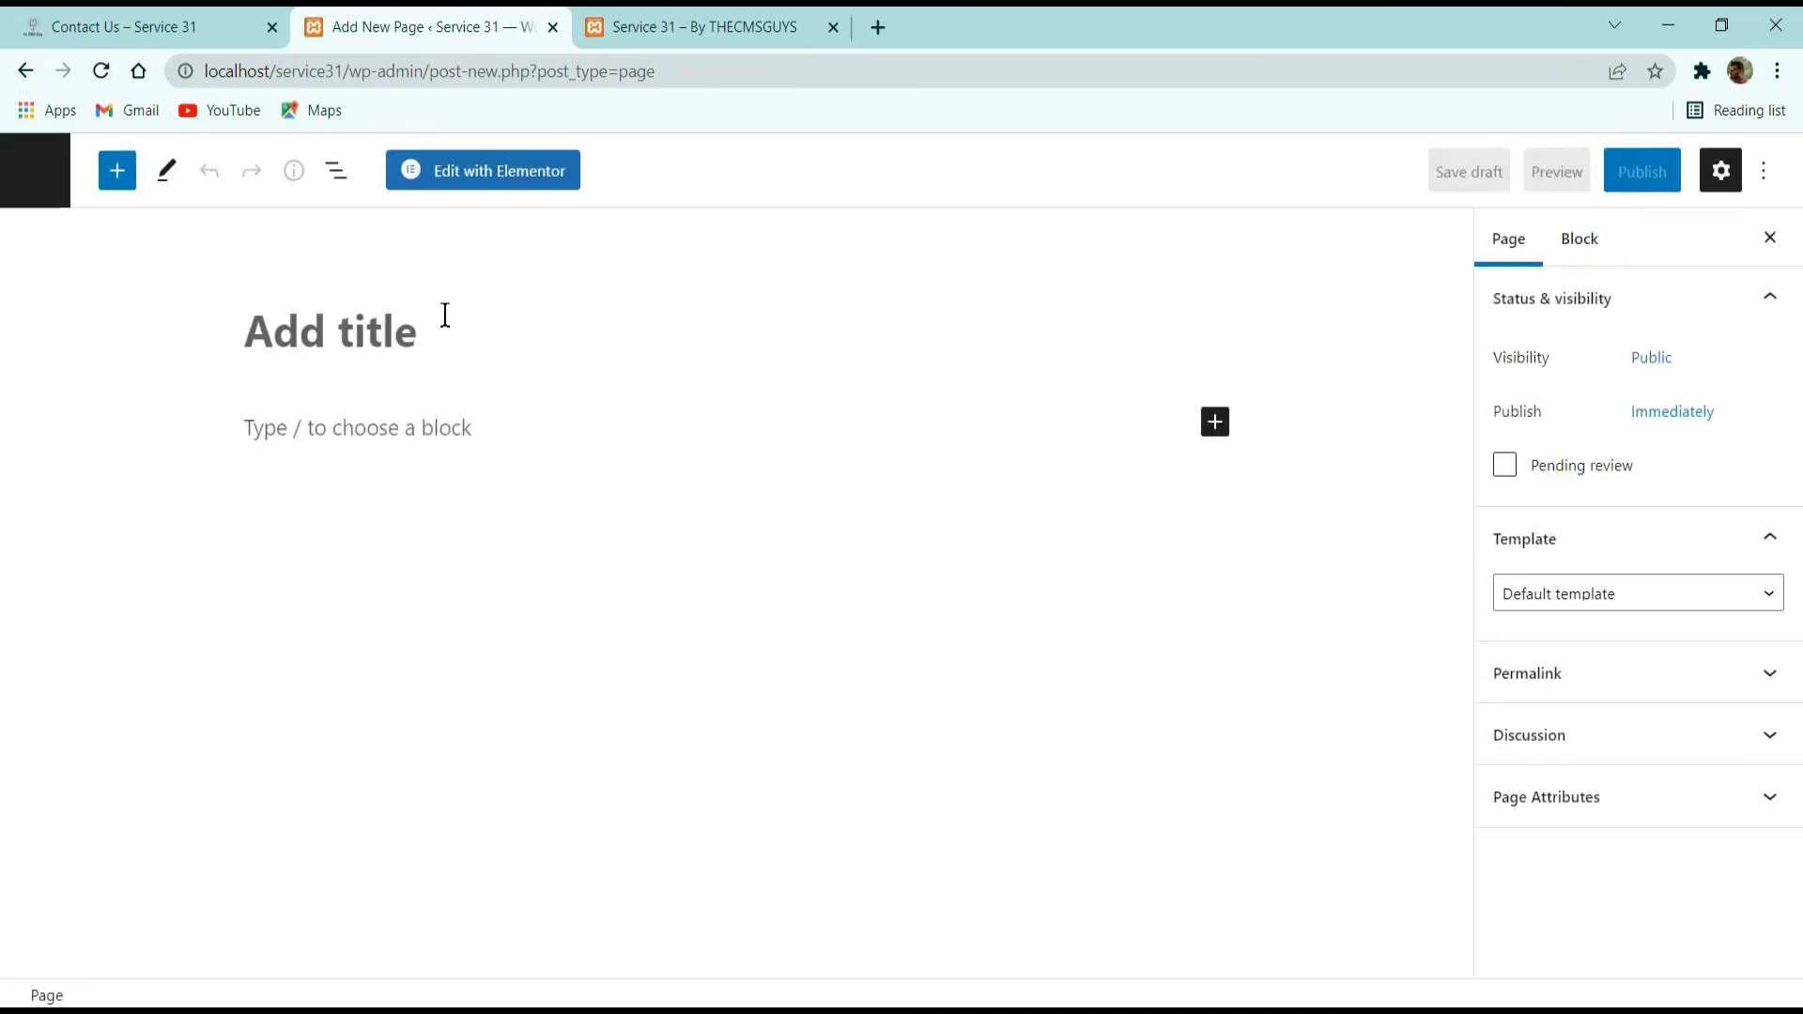
type("Cont")
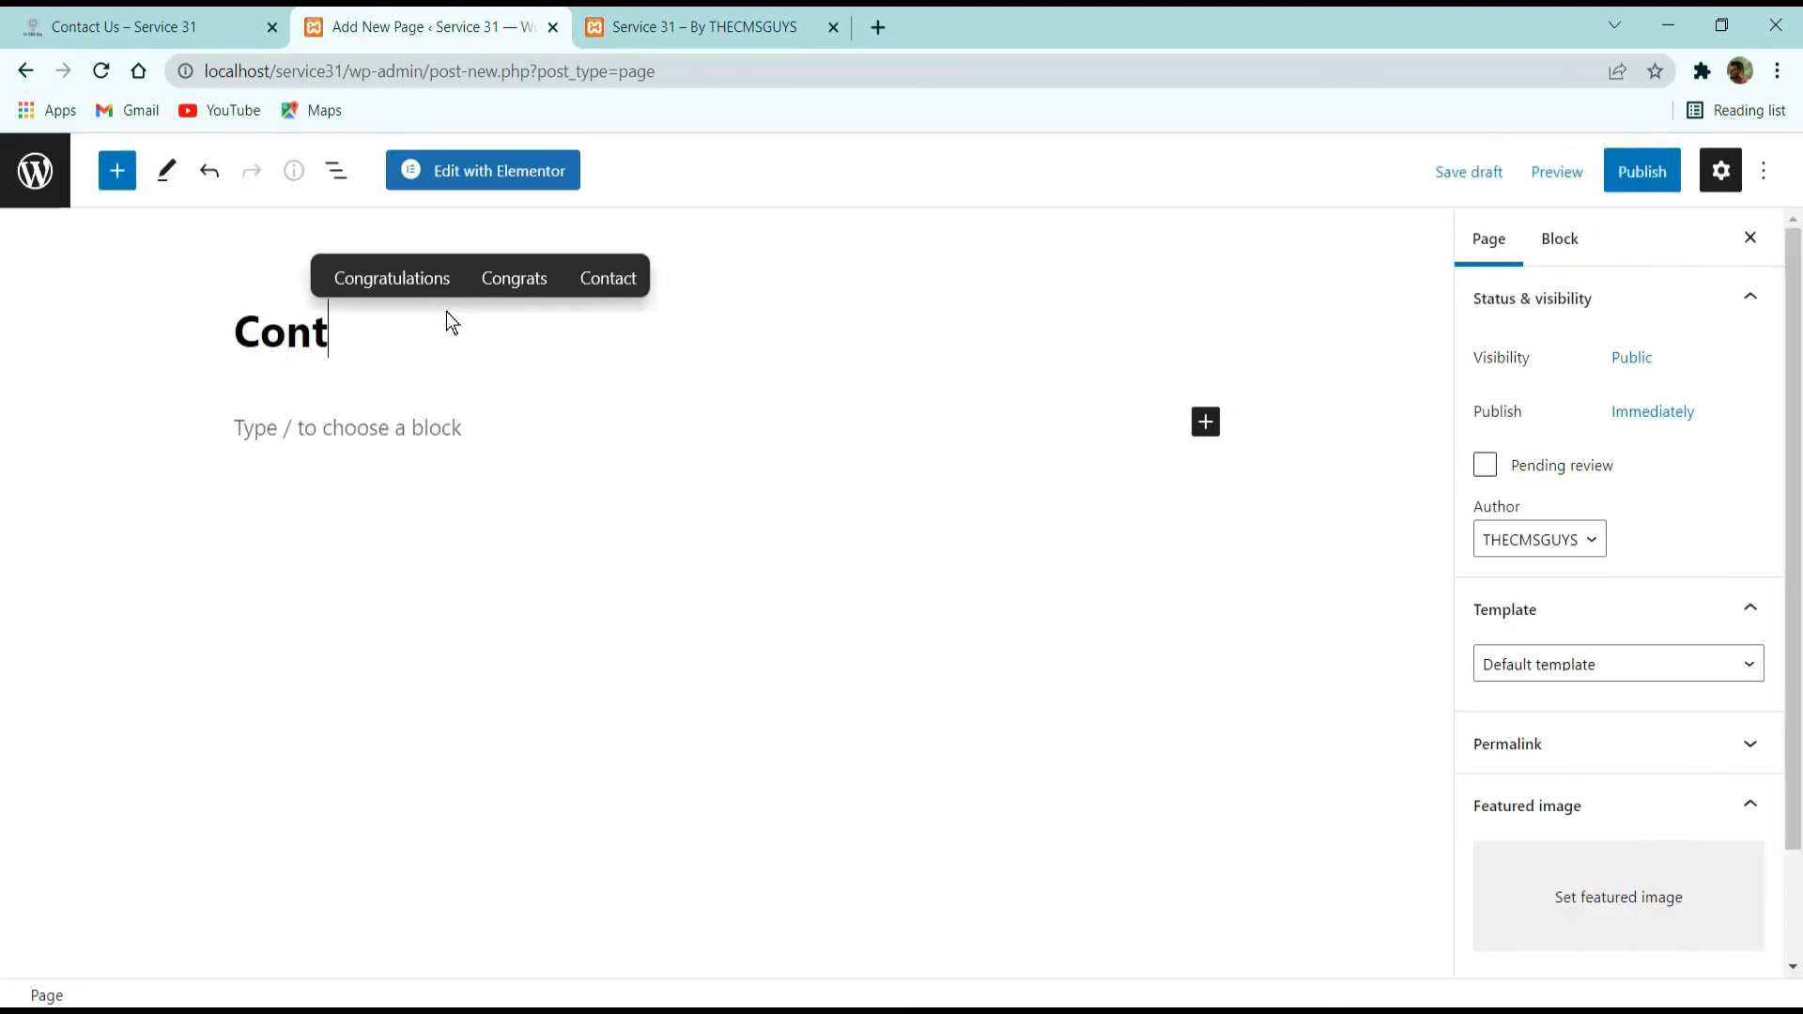
type("act Us")
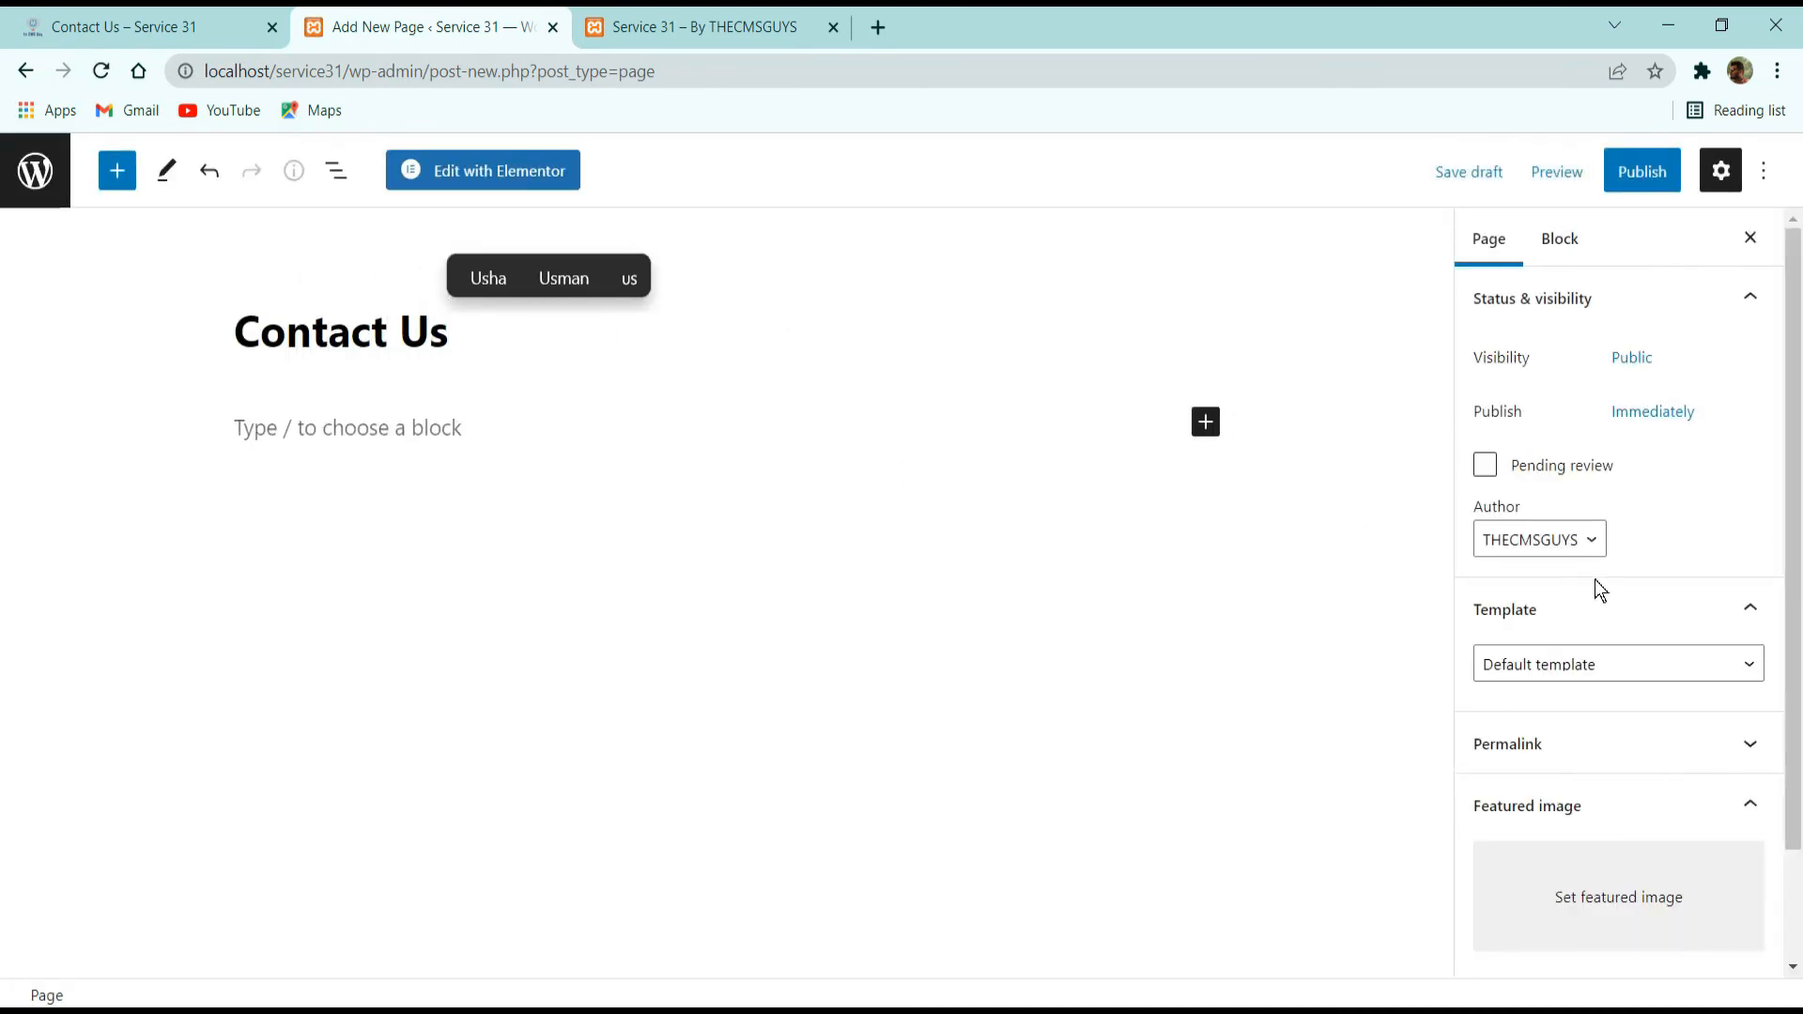
left_click(1598, 664)
left_click(1604, 713)
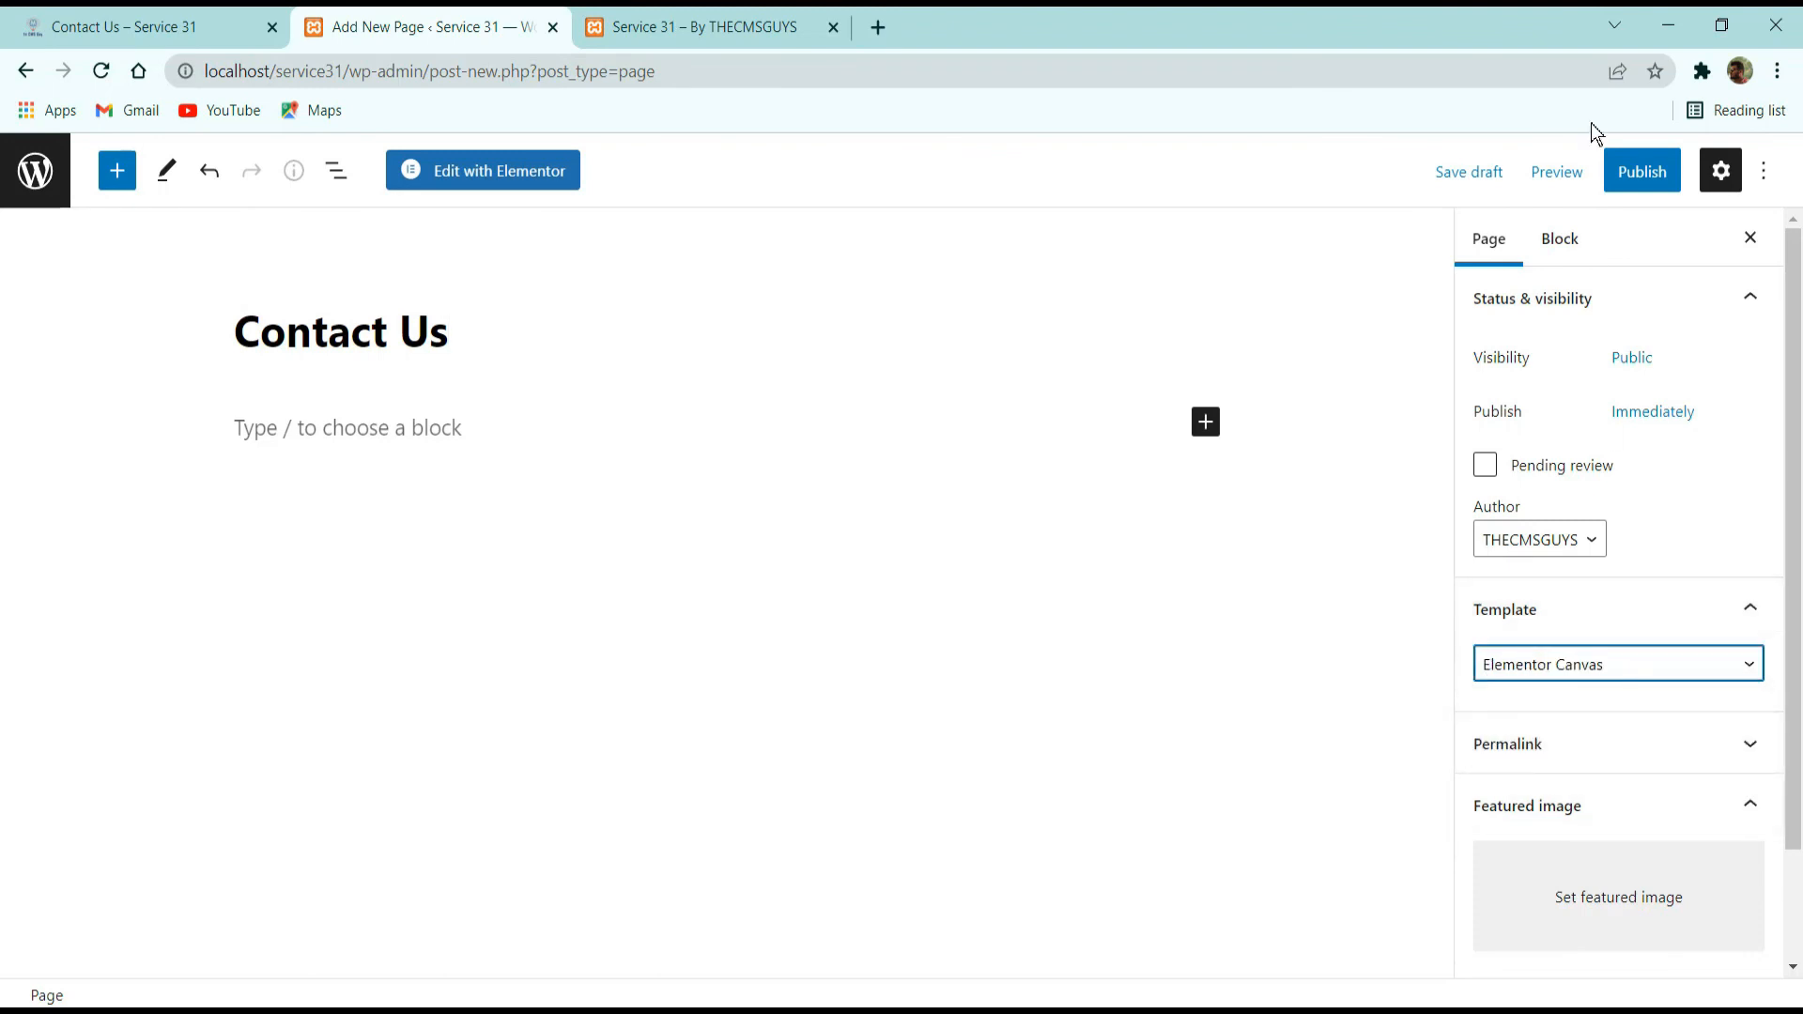
left_click(1628, 179)
left_click(1582, 170)
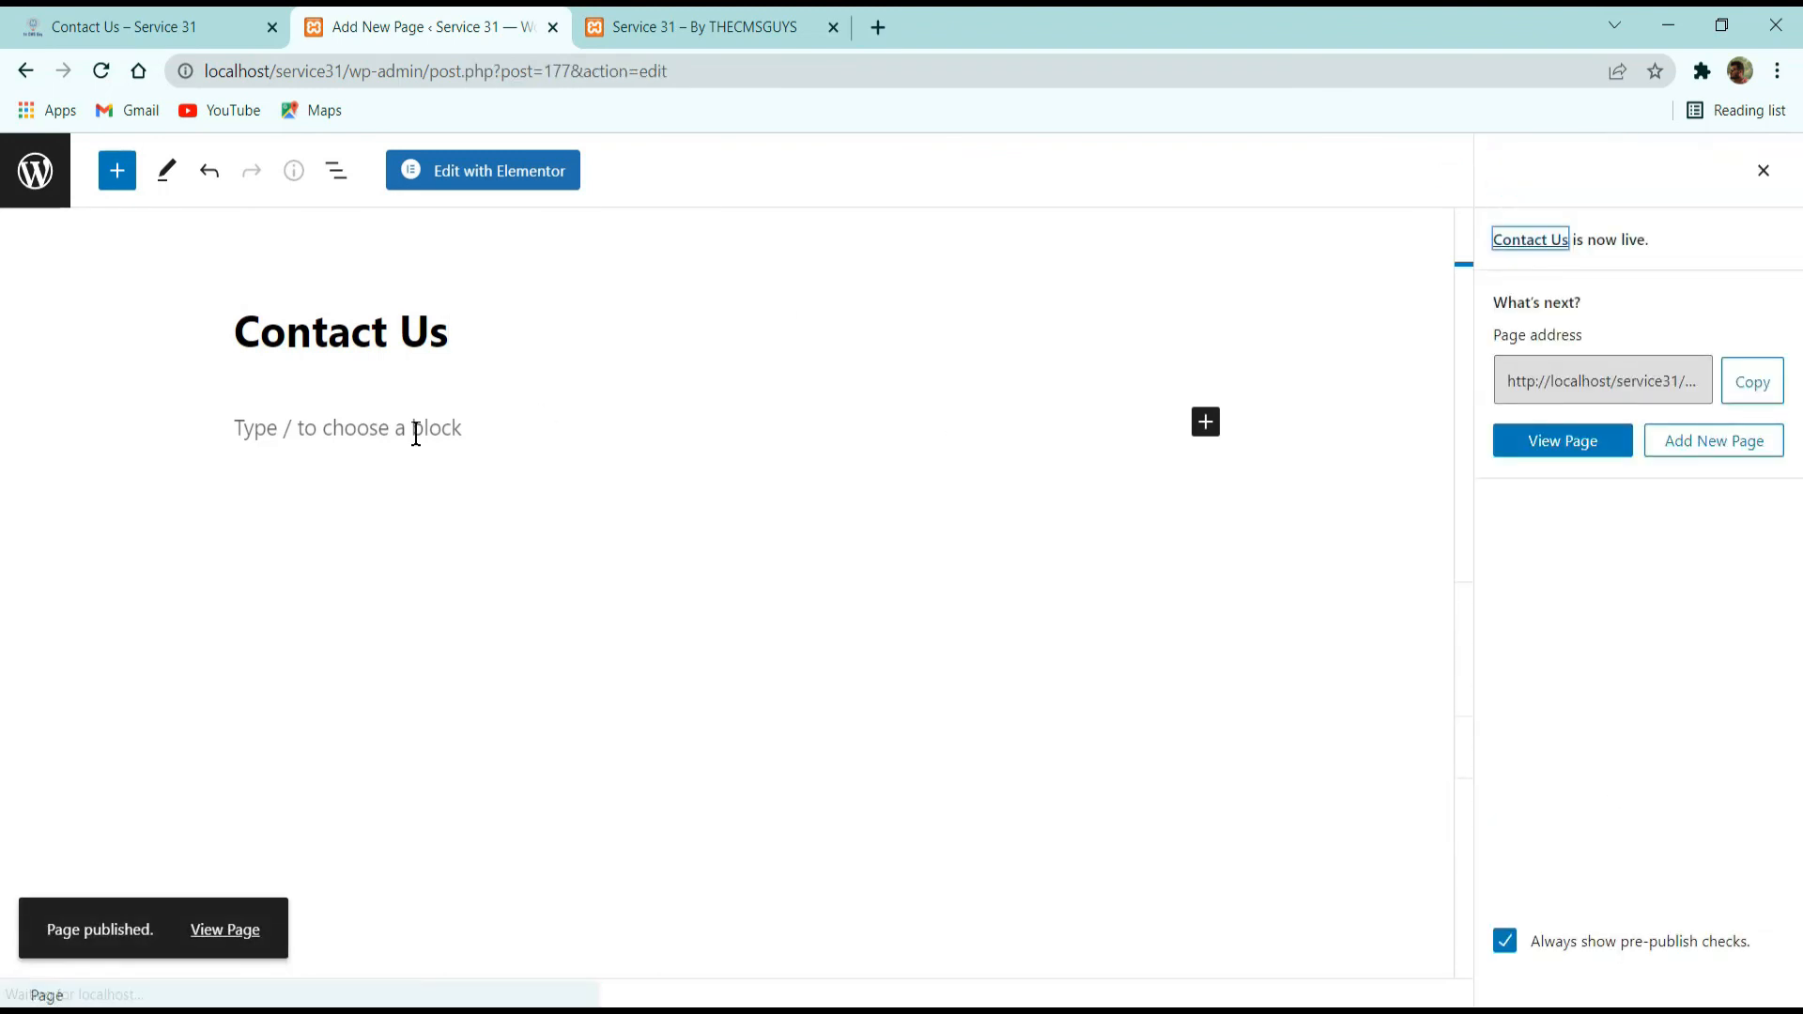
Open the Contact Us page in Elementor, insert the saved Contact Us template with its page settings, and look over the inserted sections.
left_click(486, 171)
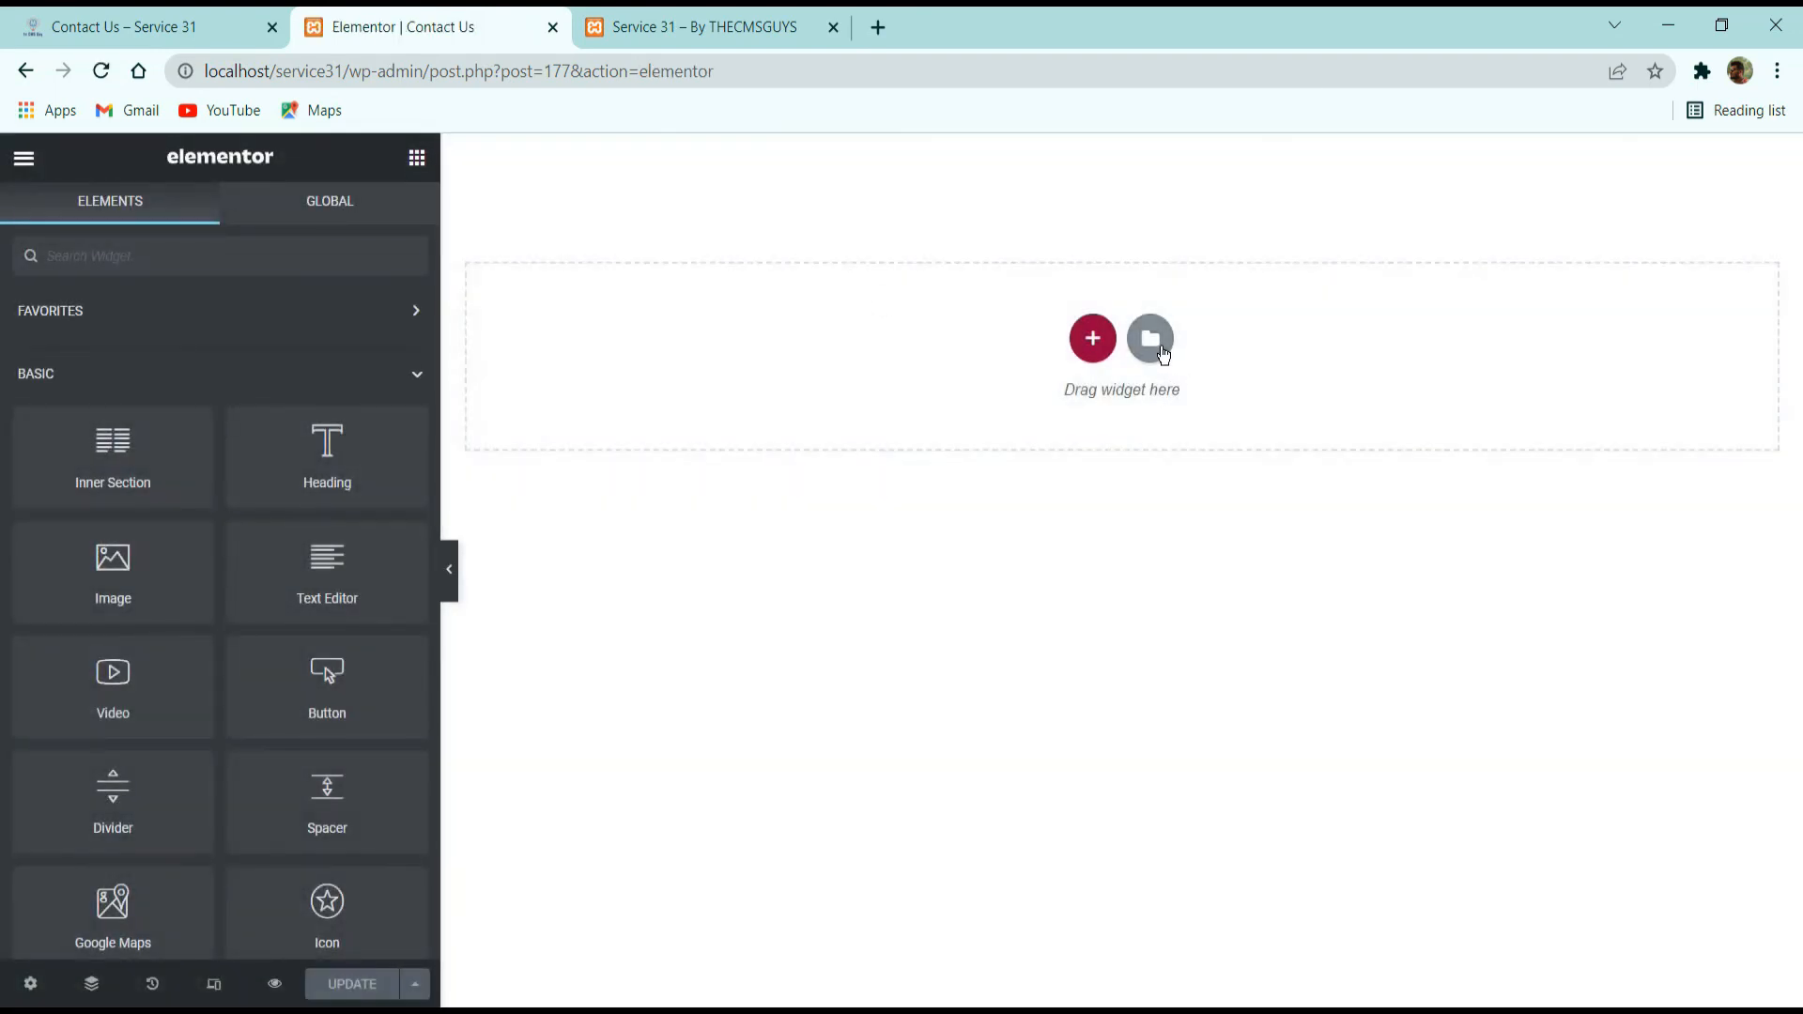
left_click(1164, 354)
left_click(1067, 198)
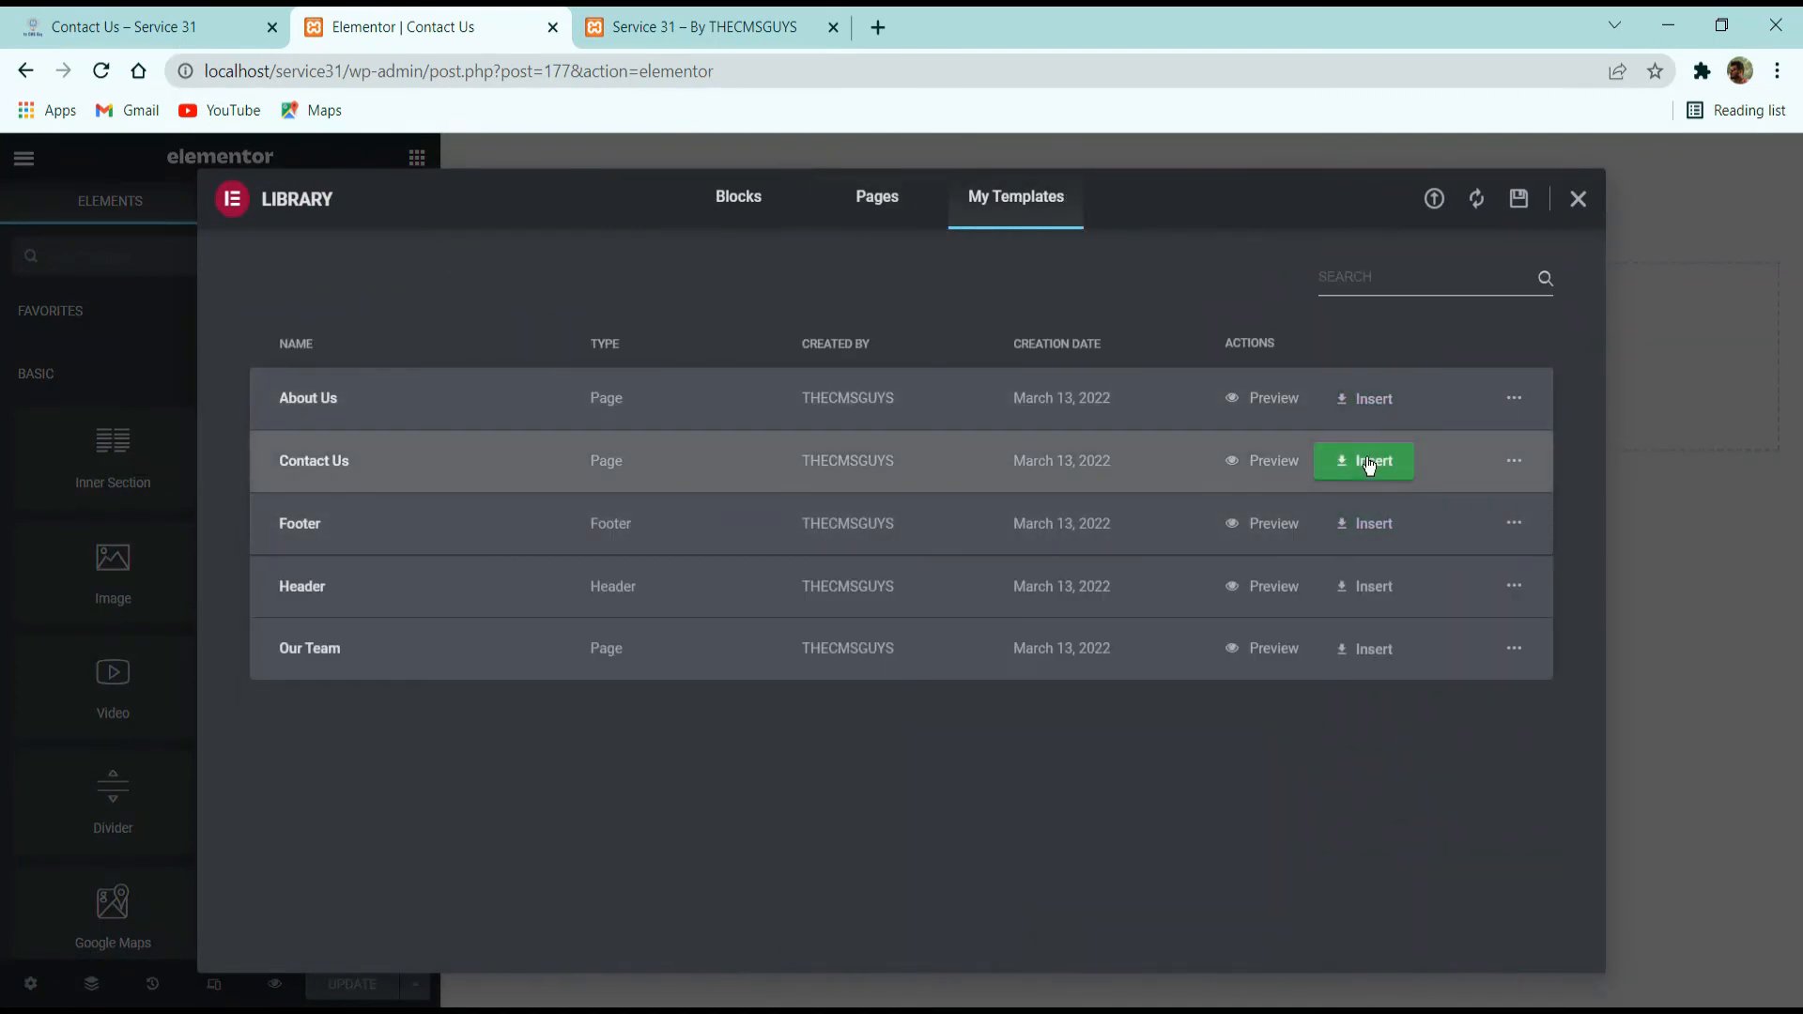
left_click(1370, 464)
left_click(1053, 648)
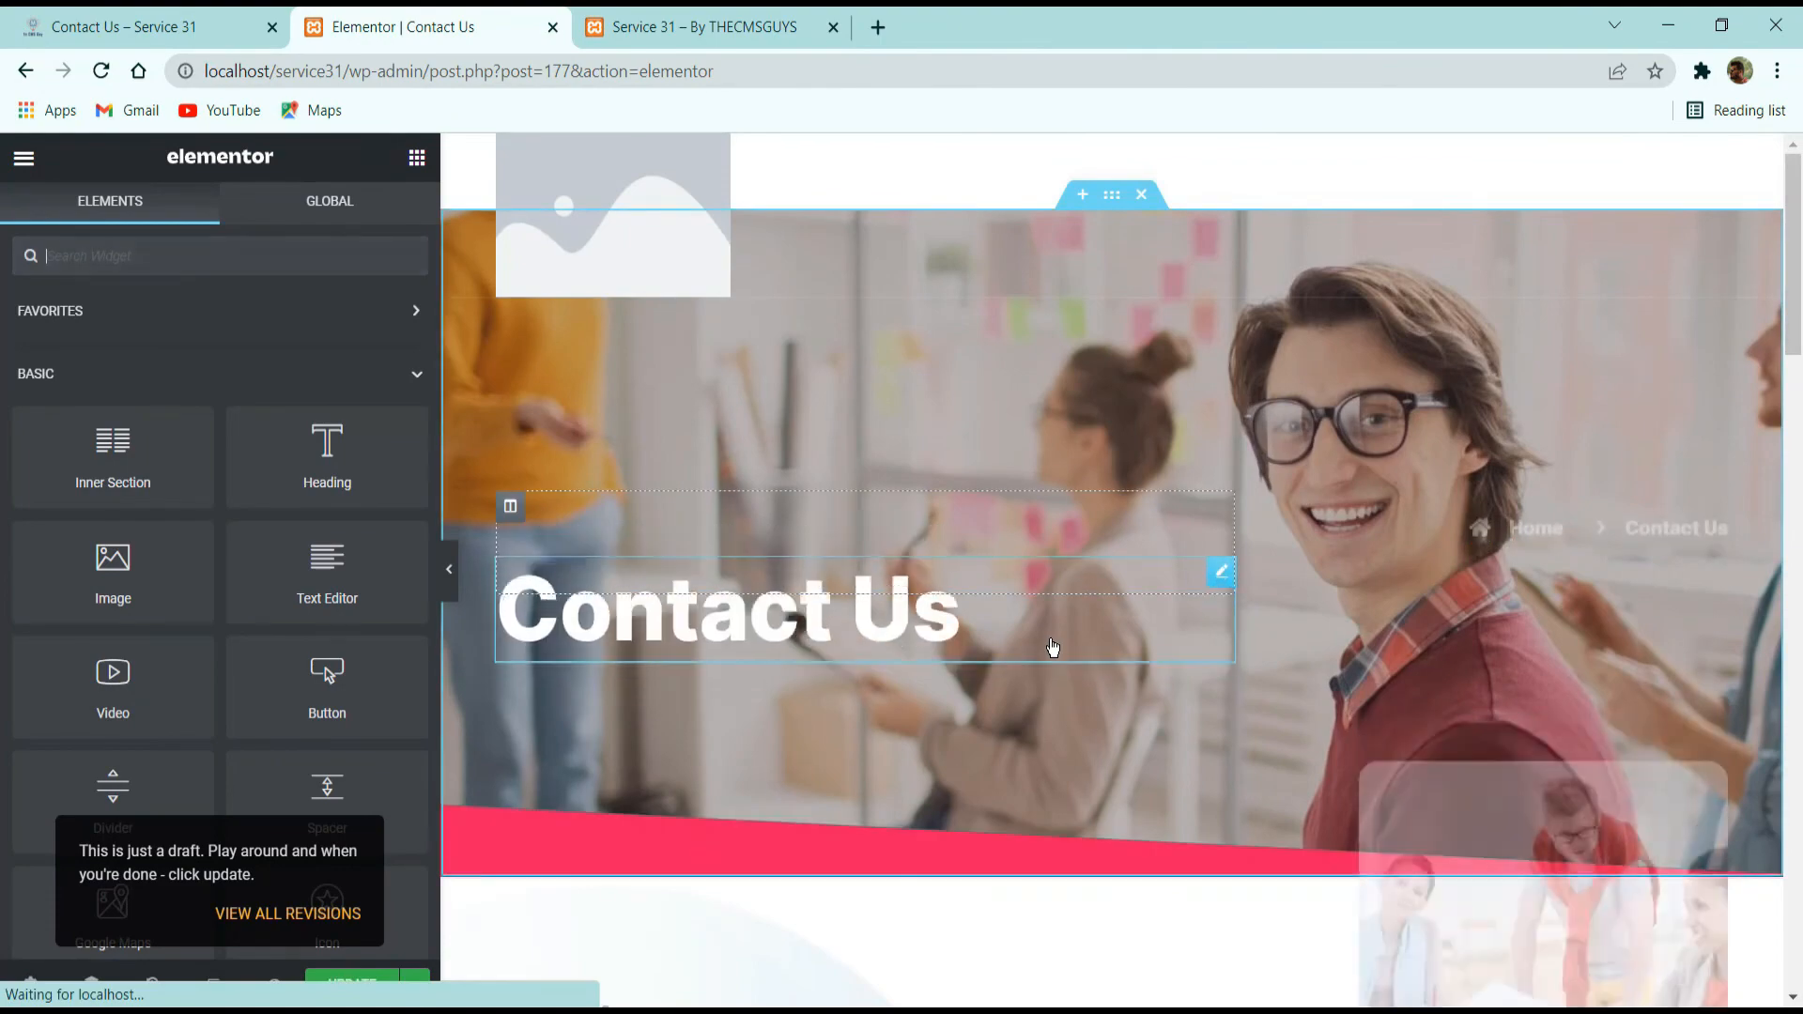
scroll(1033, 612, "down", 7)
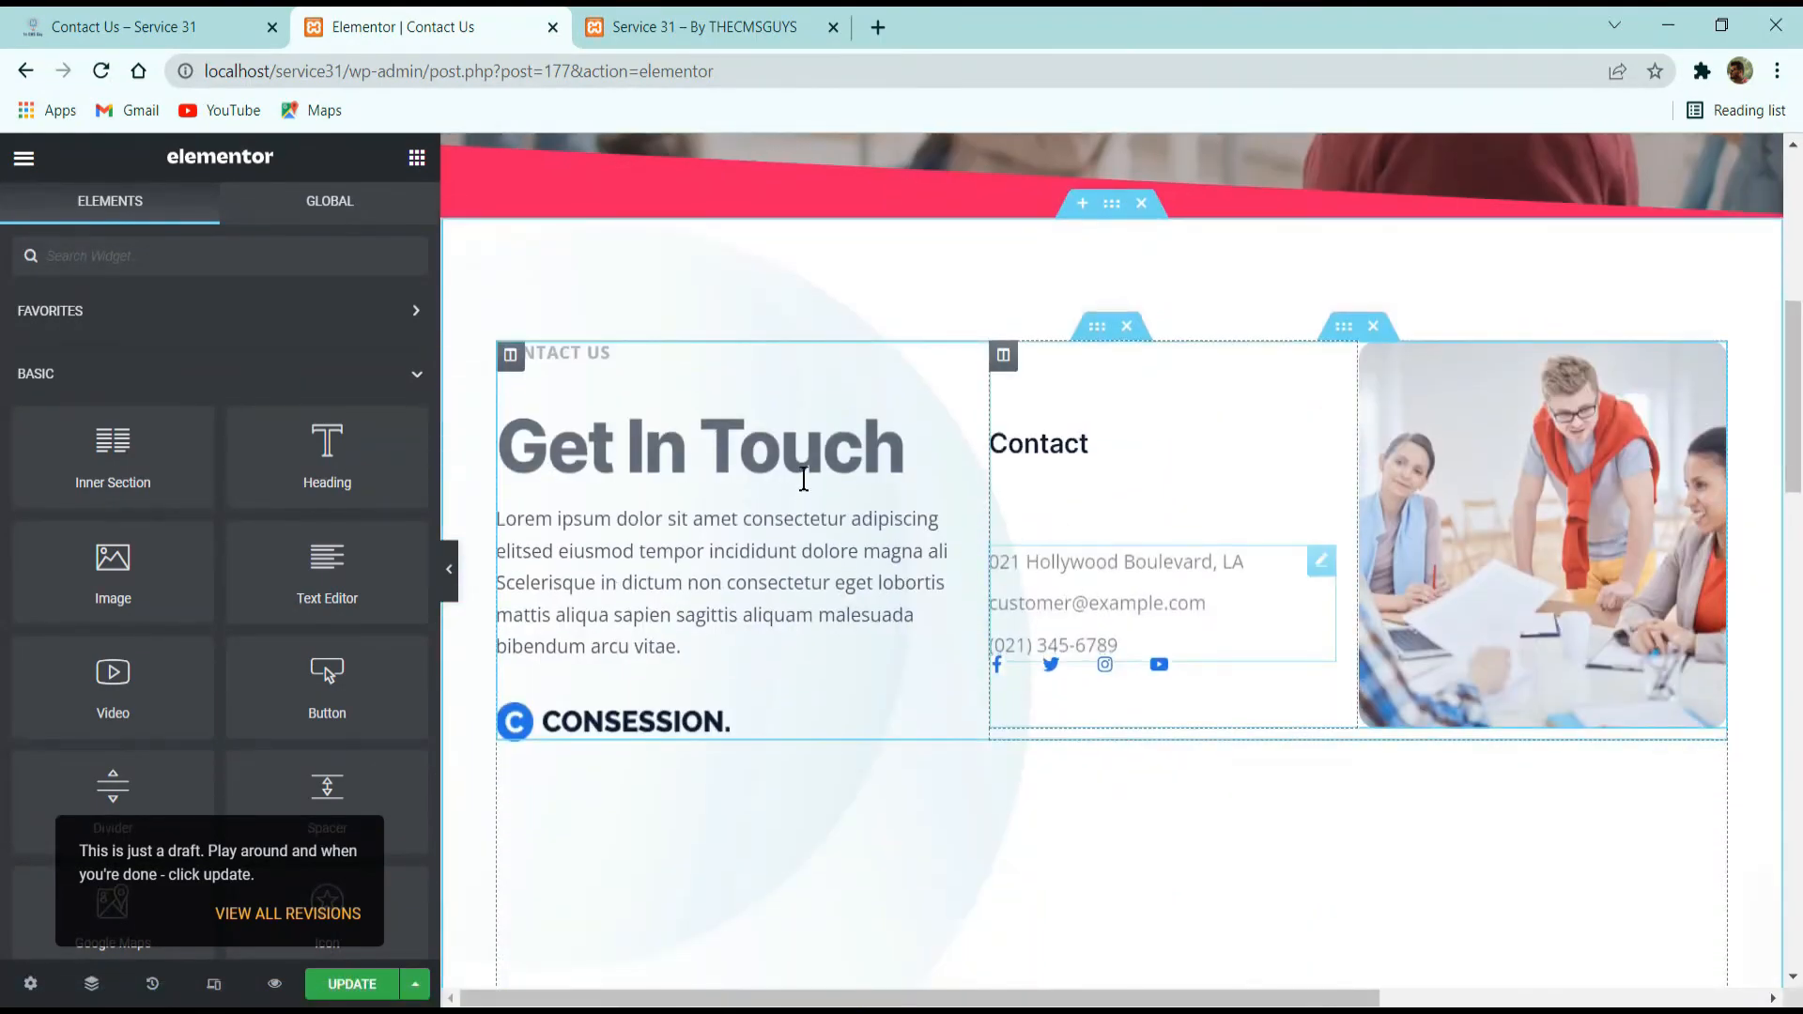
scroll(725, 521, "down", 16)
scroll(720, 432, "up", 3)
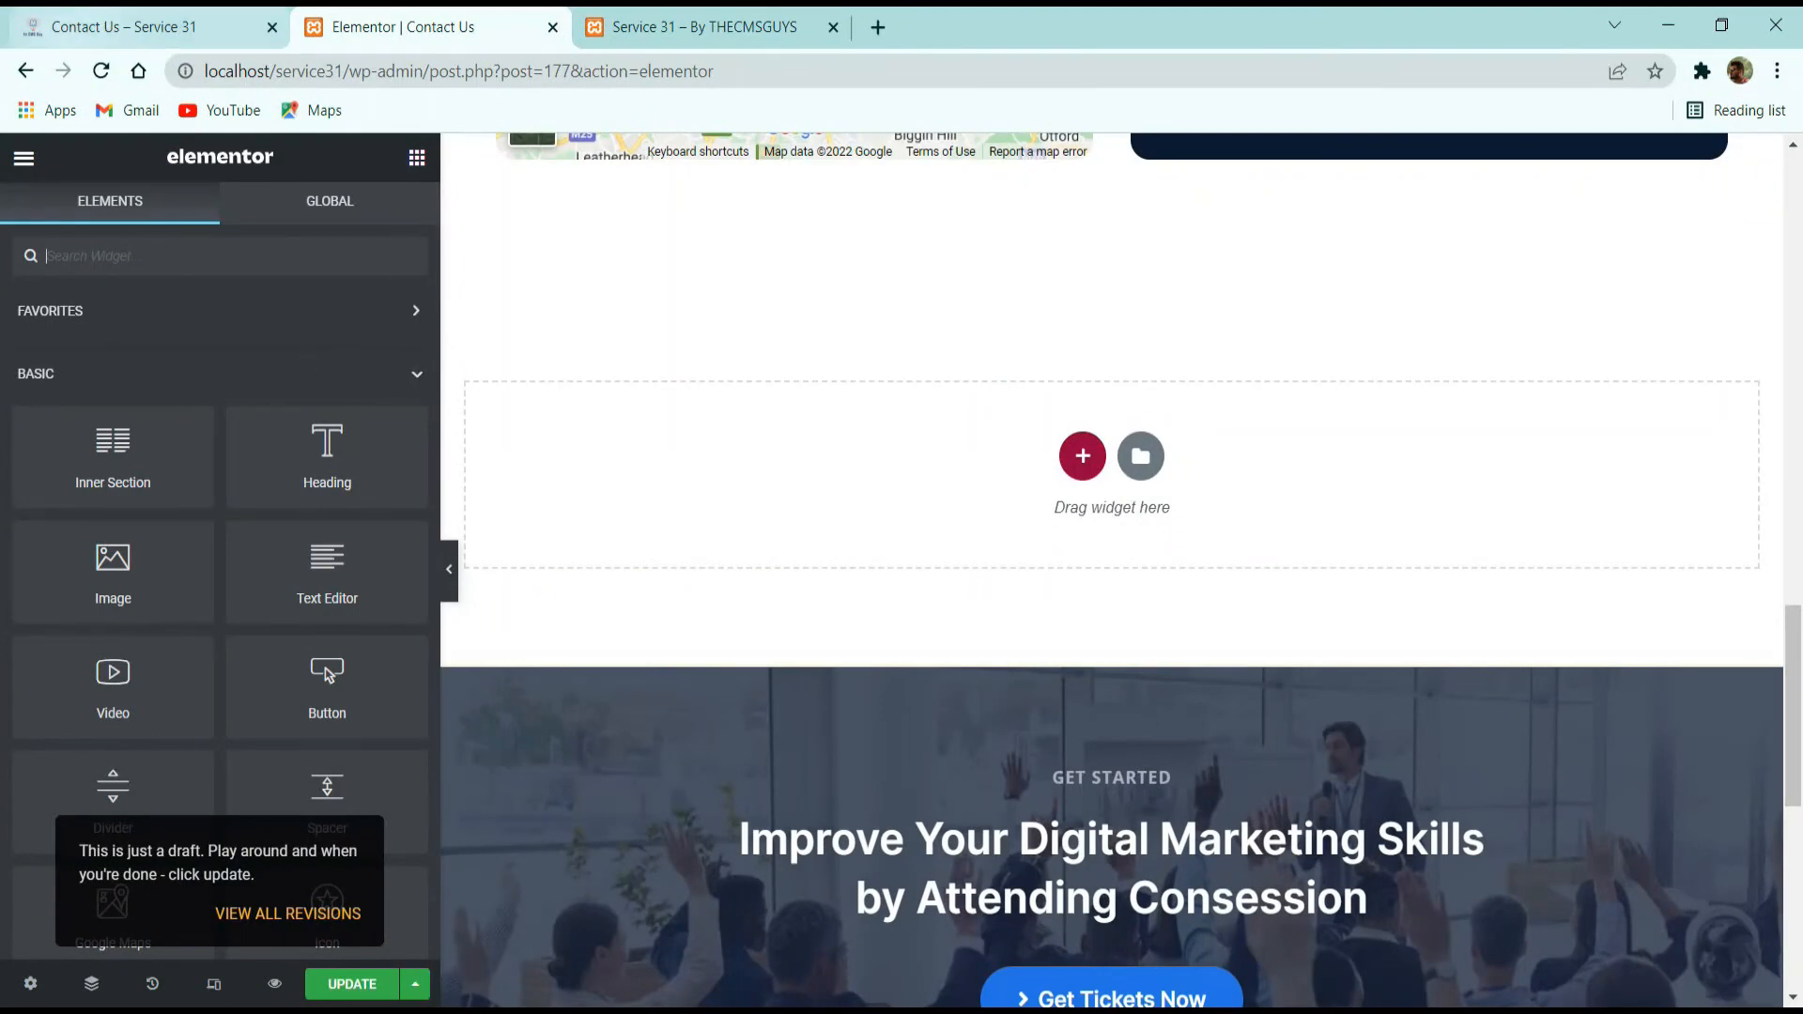
scroll(836, 464, "up", 8)
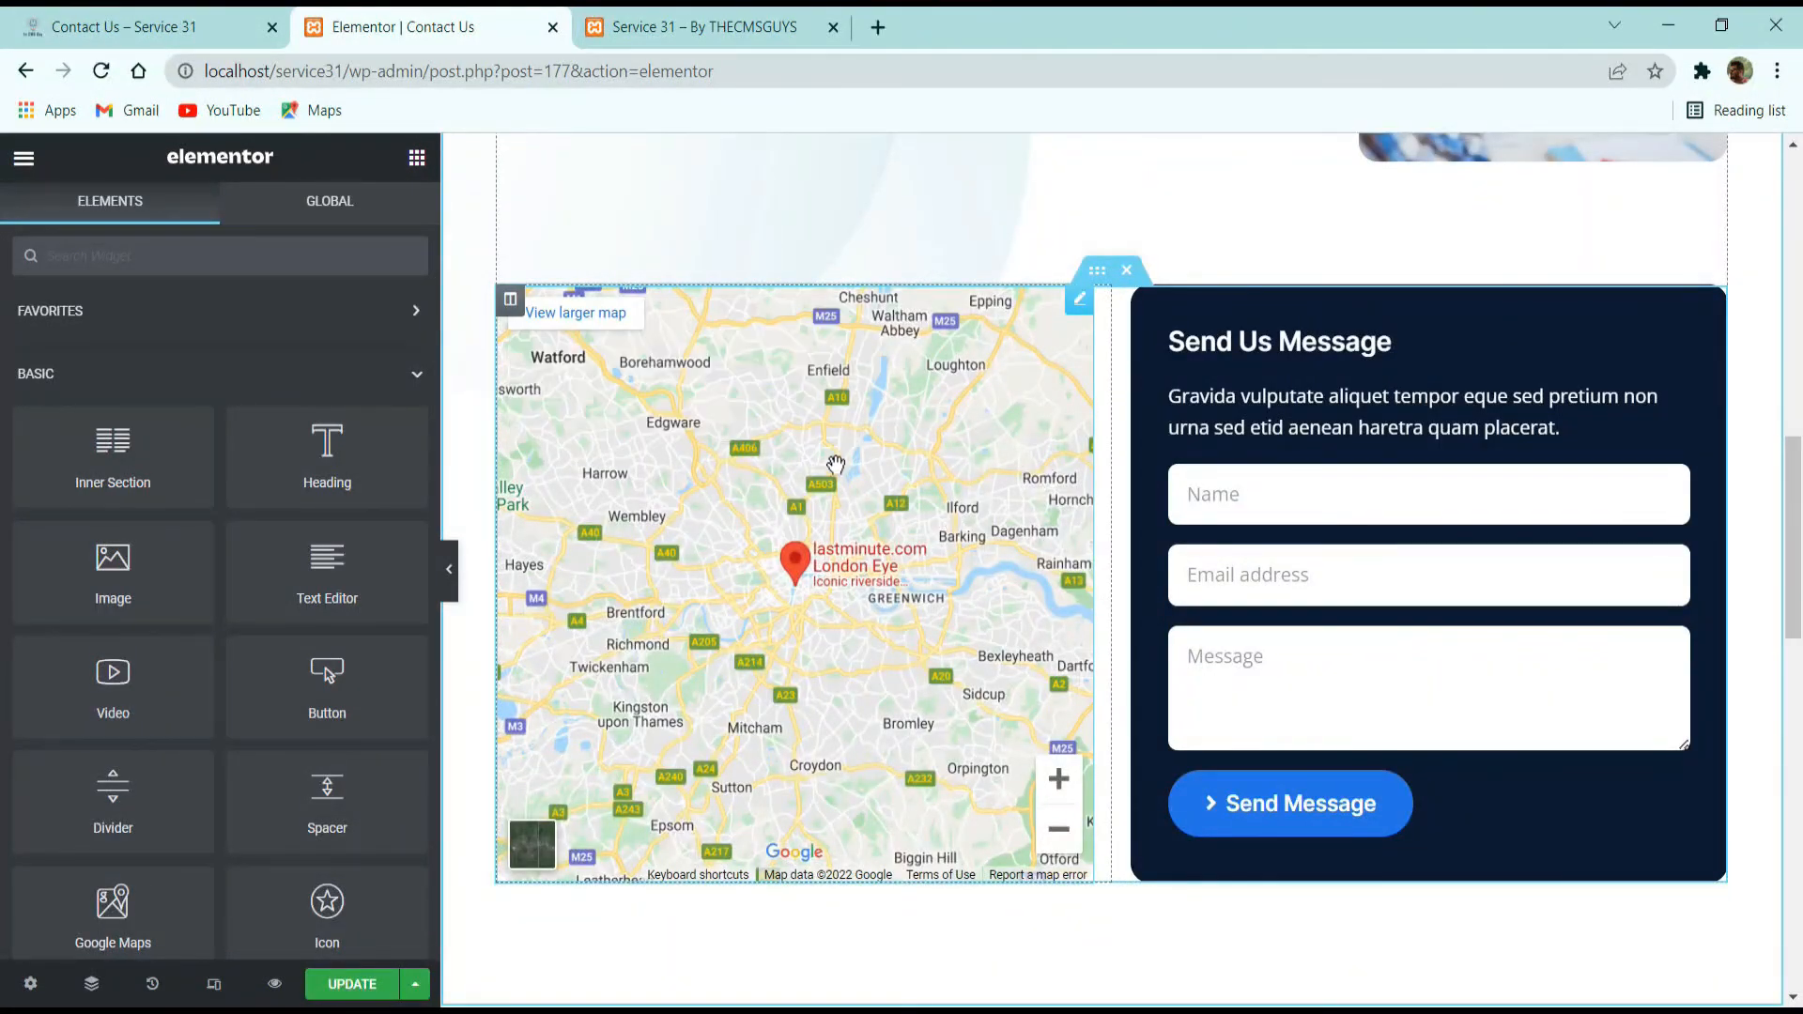
Examine the Send Us Message form's fields, its email notification settings and its style options.
left_click(1364, 599)
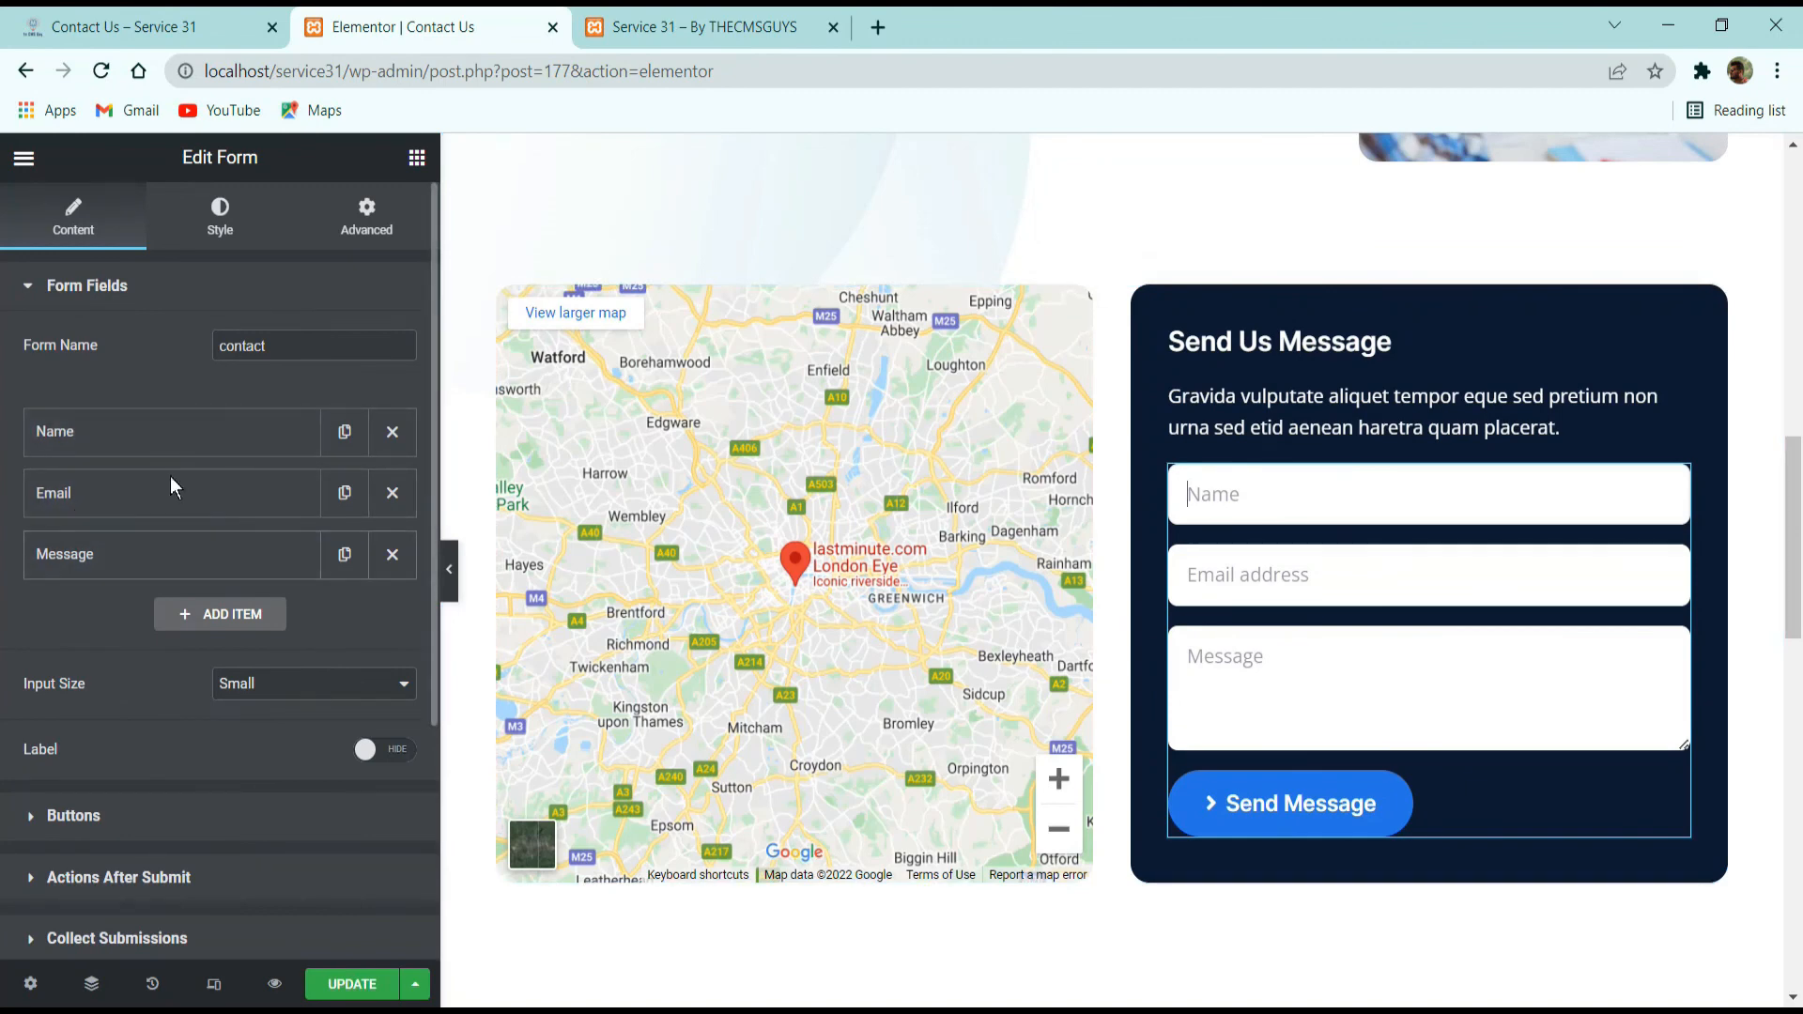
scroll(148, 639, "down", 3)
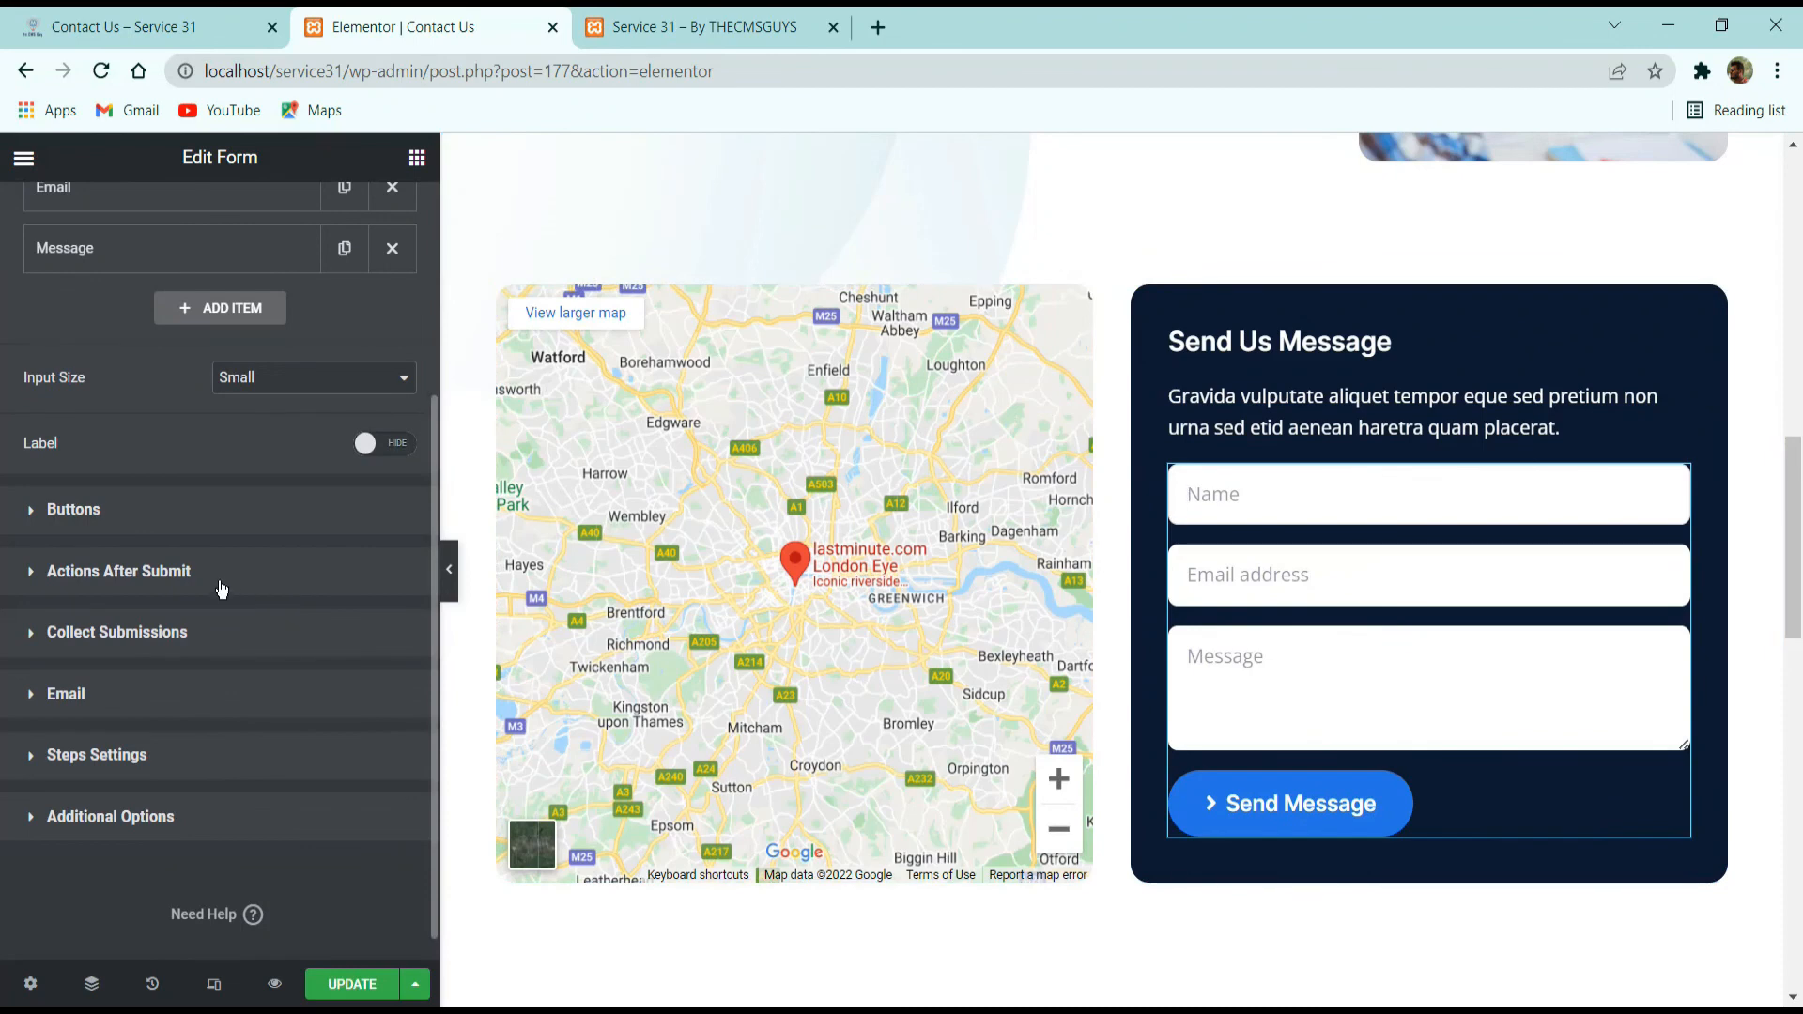
left_click(222, 589)
left_click(120, 657)
left_click(111, 654)
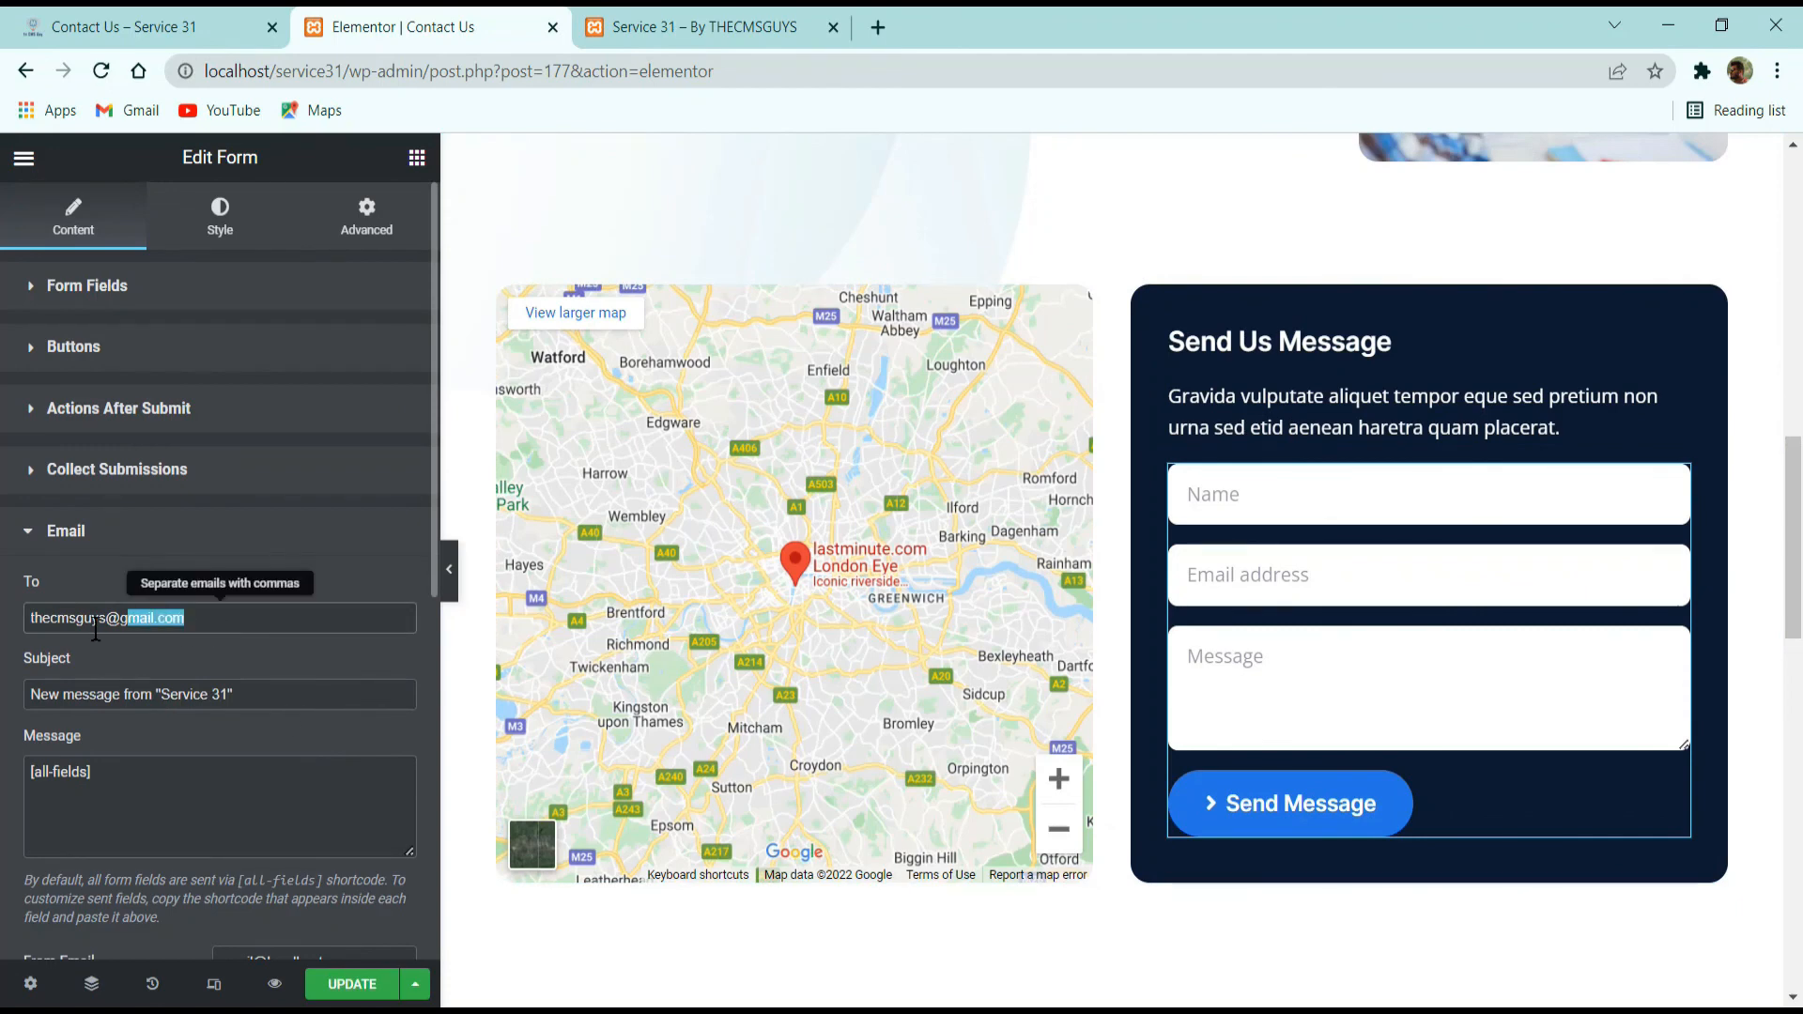
left_click_drag(95, 629, 5, 639)
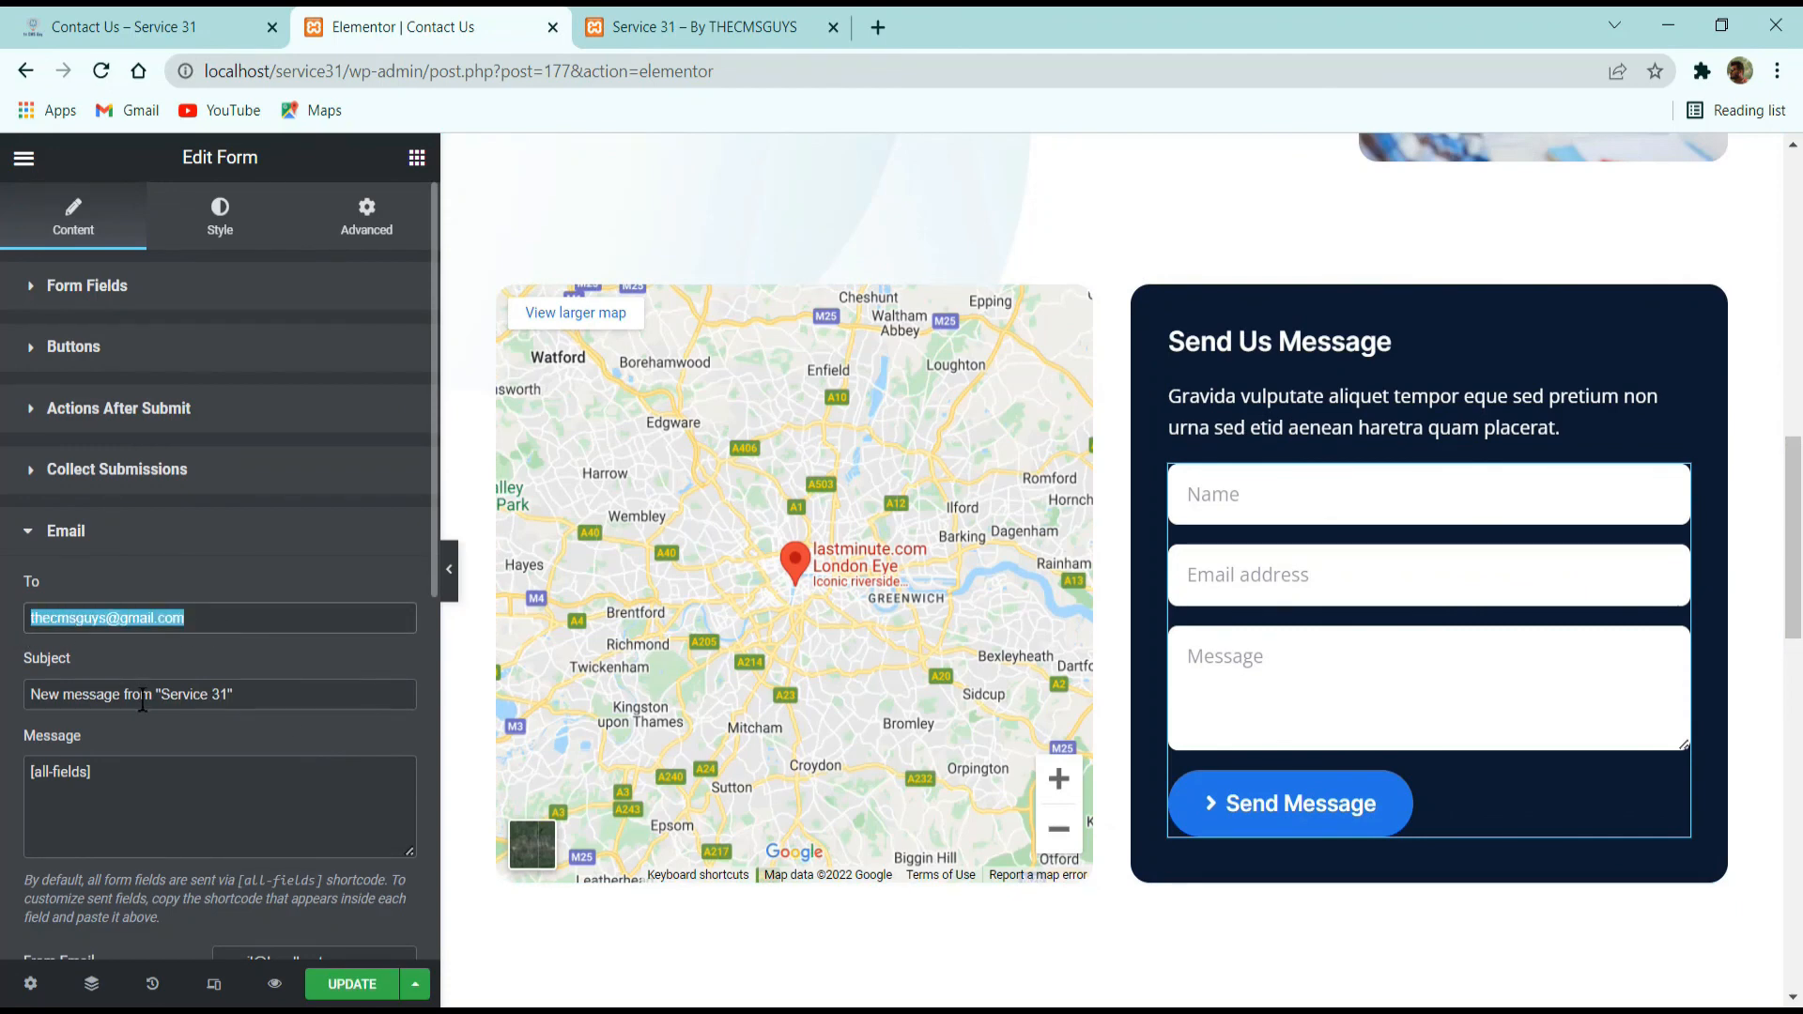
left_click(101, 781)
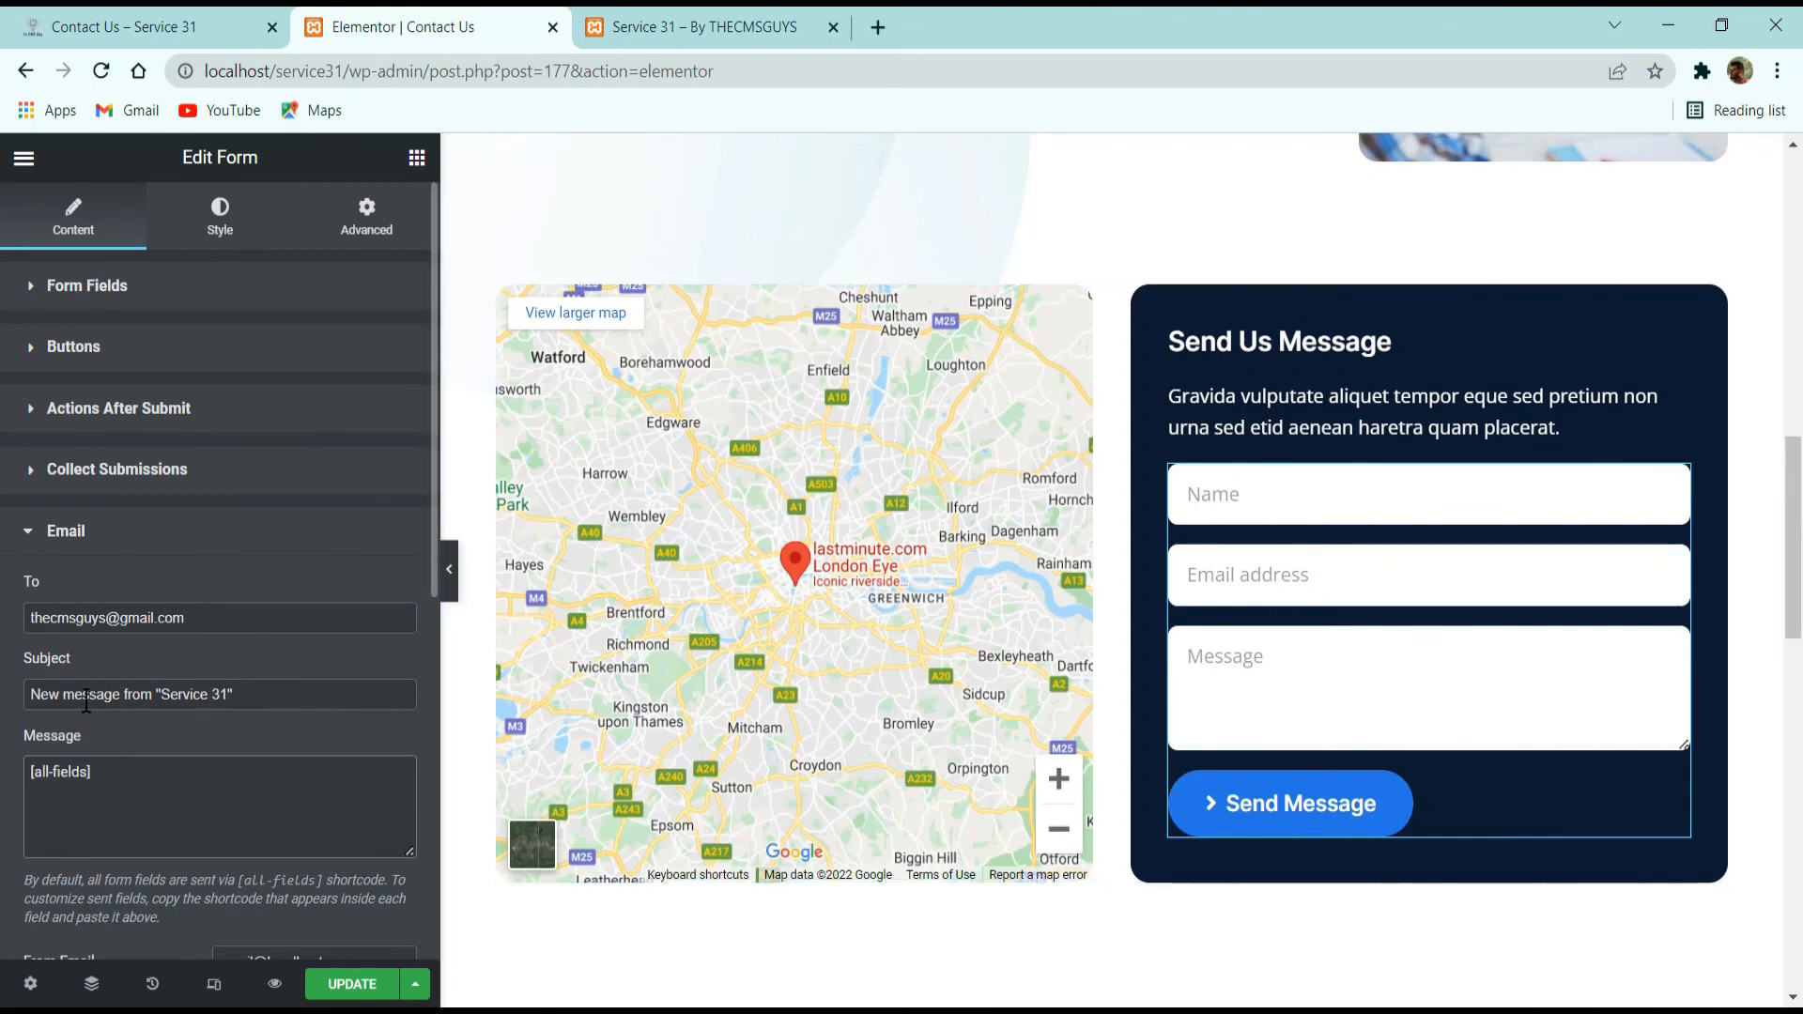
scroll(287, 705, "down", 3)
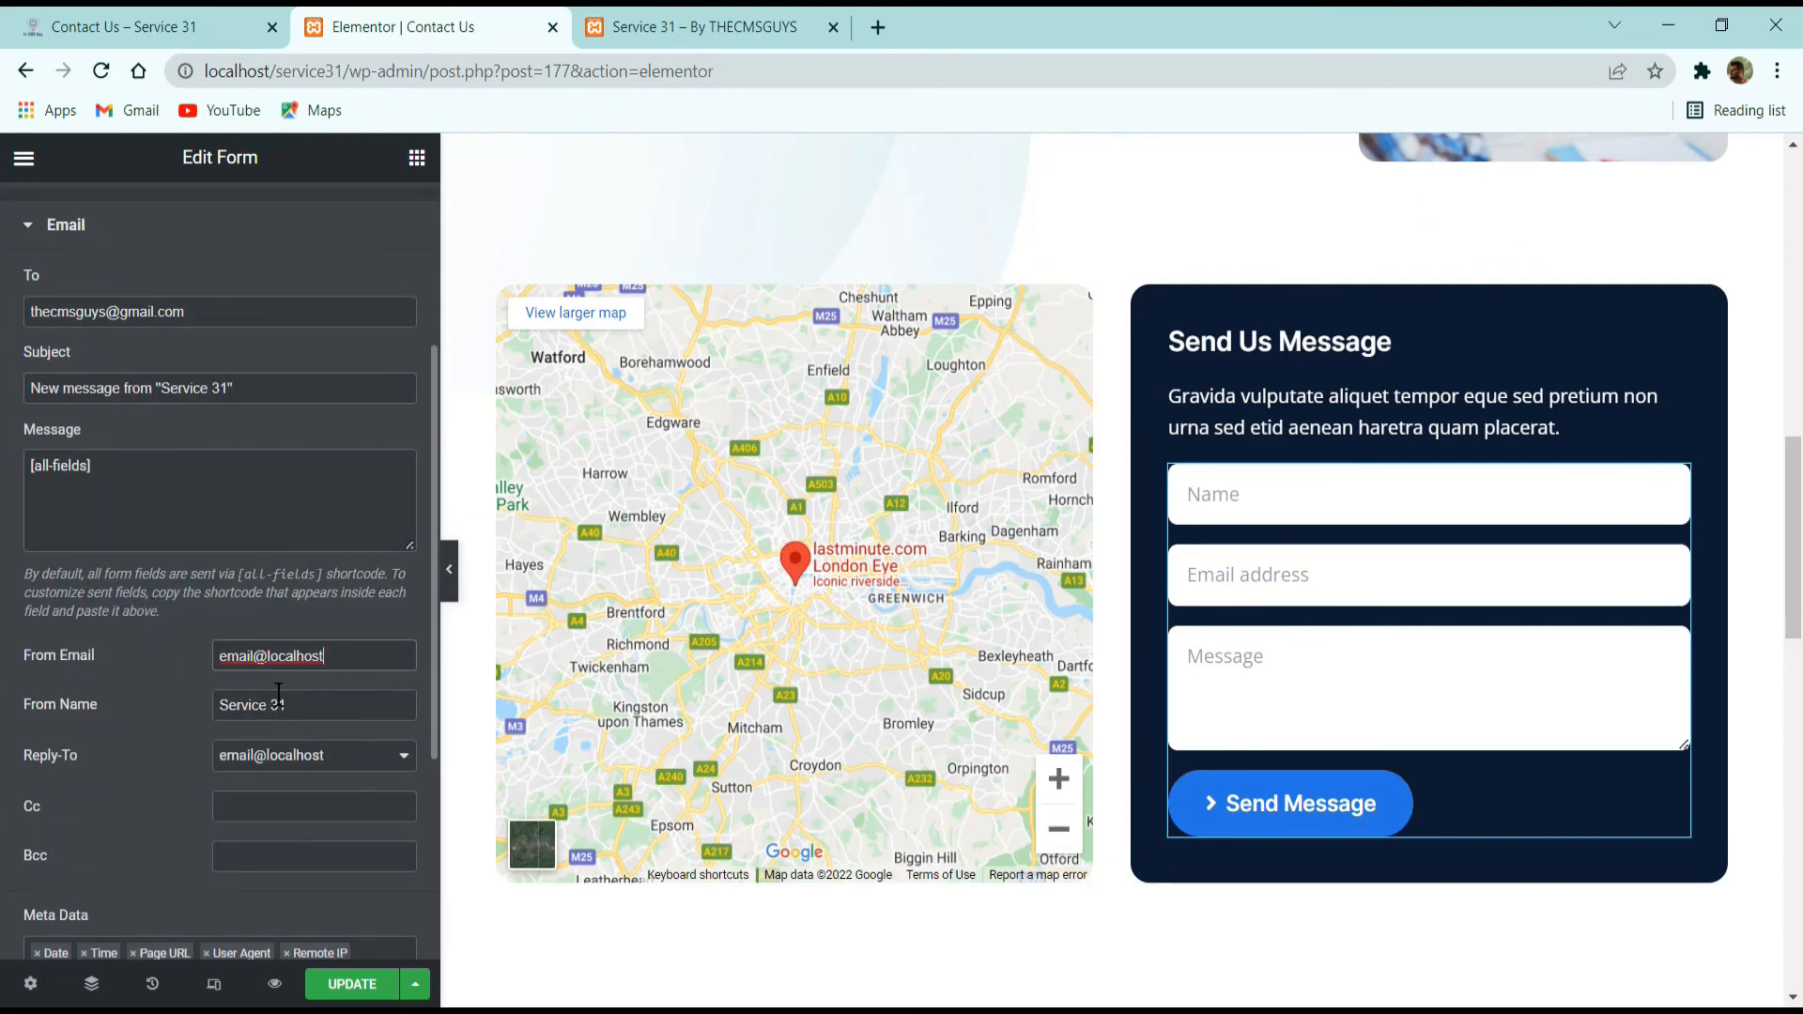
scroll(279, 693, "down", 4)
scroll(153, 717, "up", 7)
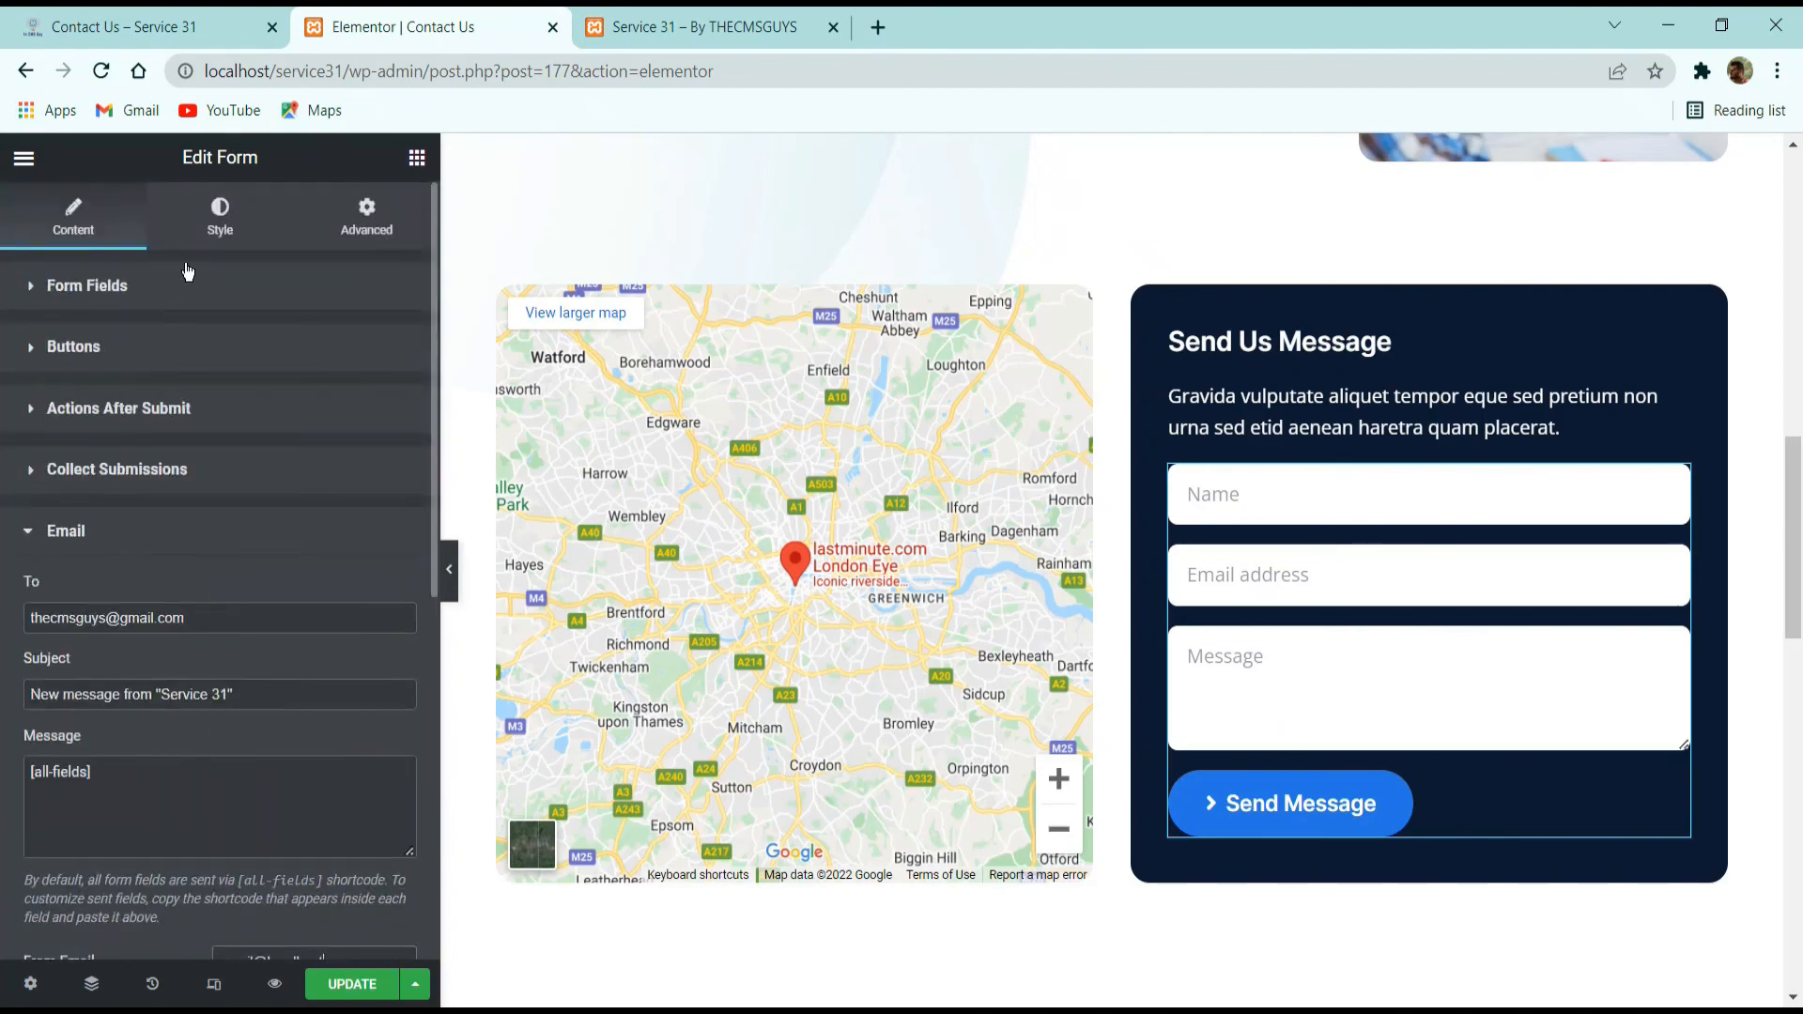
left_click(220, 216)
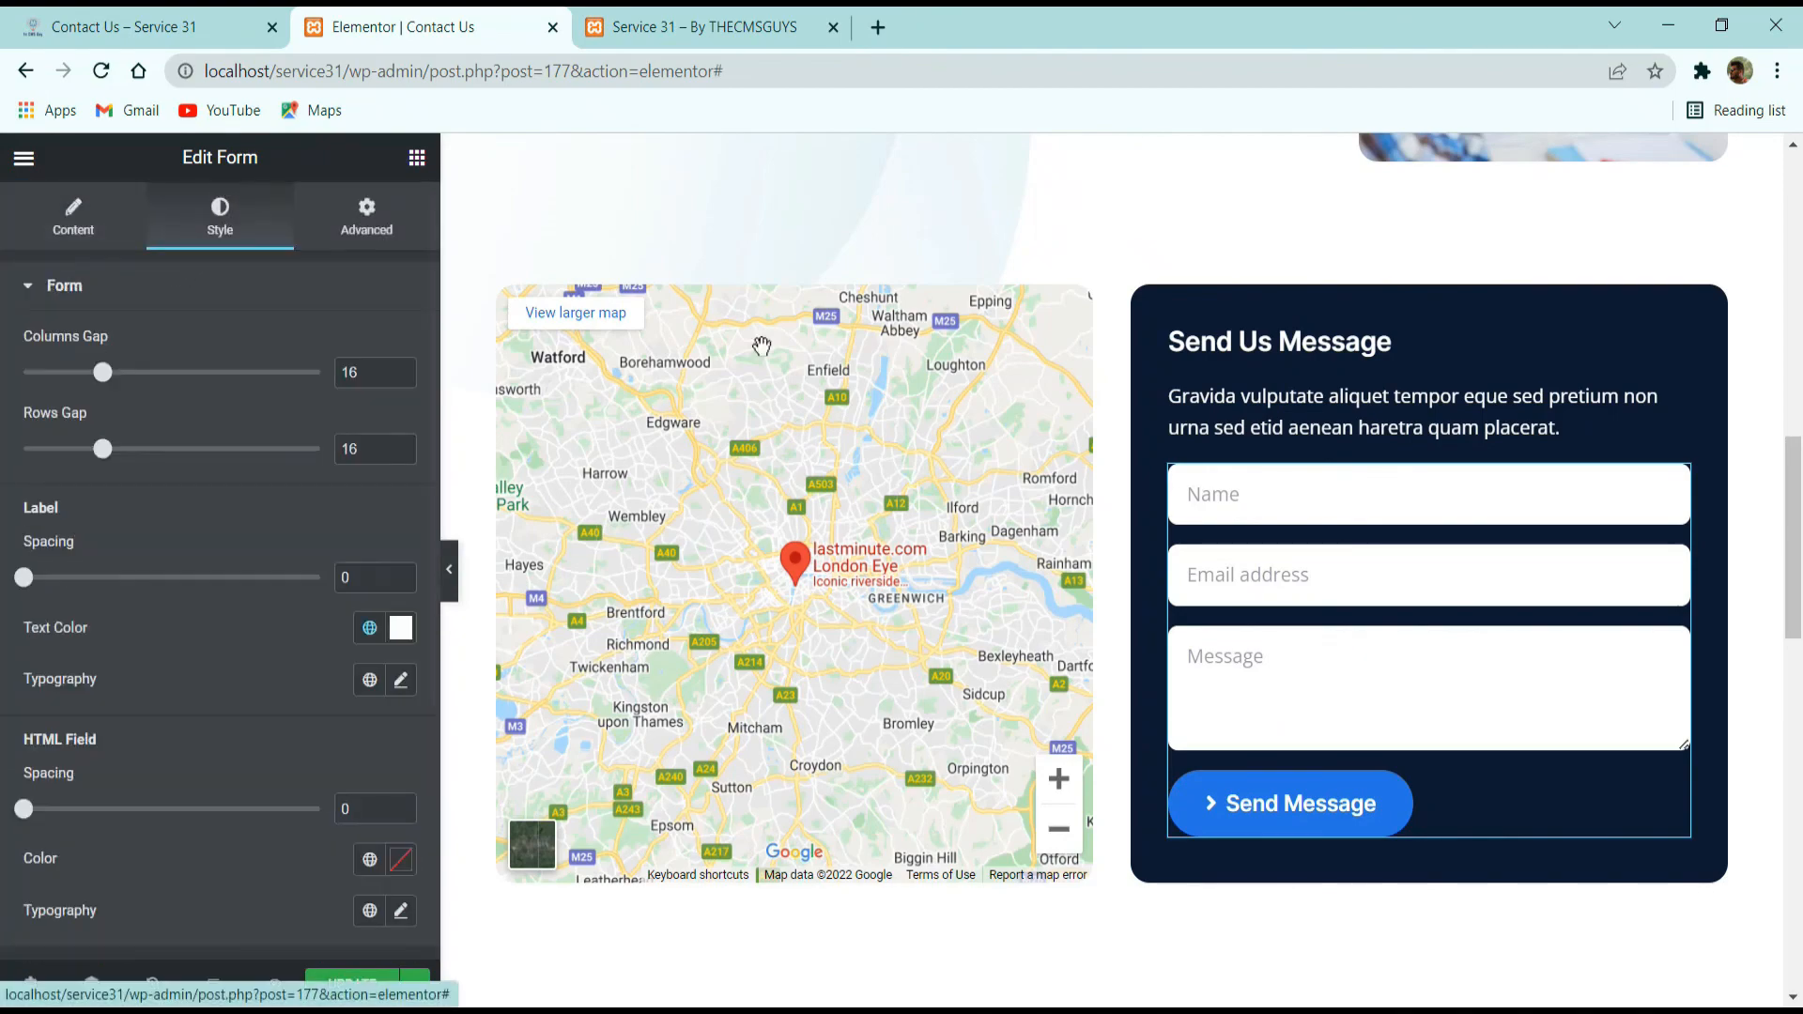
scroll(1292, 519, "down", 5)
scroll(1292, 520, "up", 5)
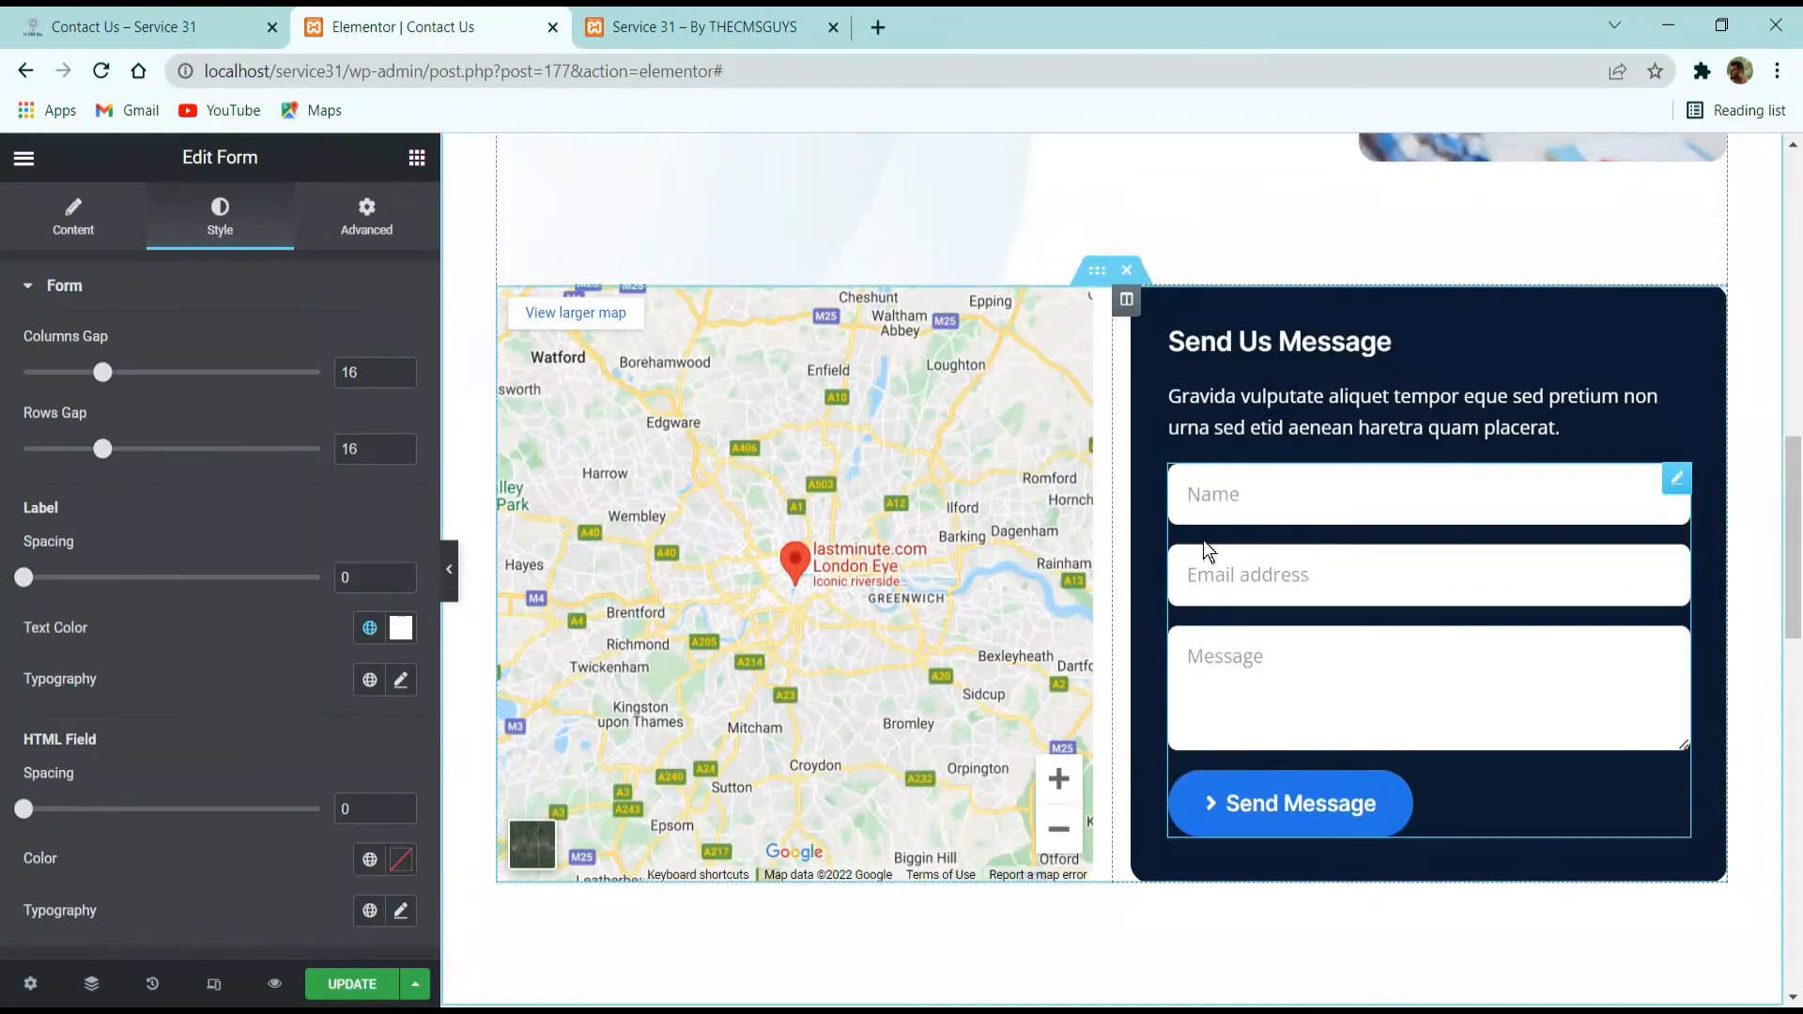
Duplicate the Message and Email fields of the Send Us Message form.
left_click(74, 216)
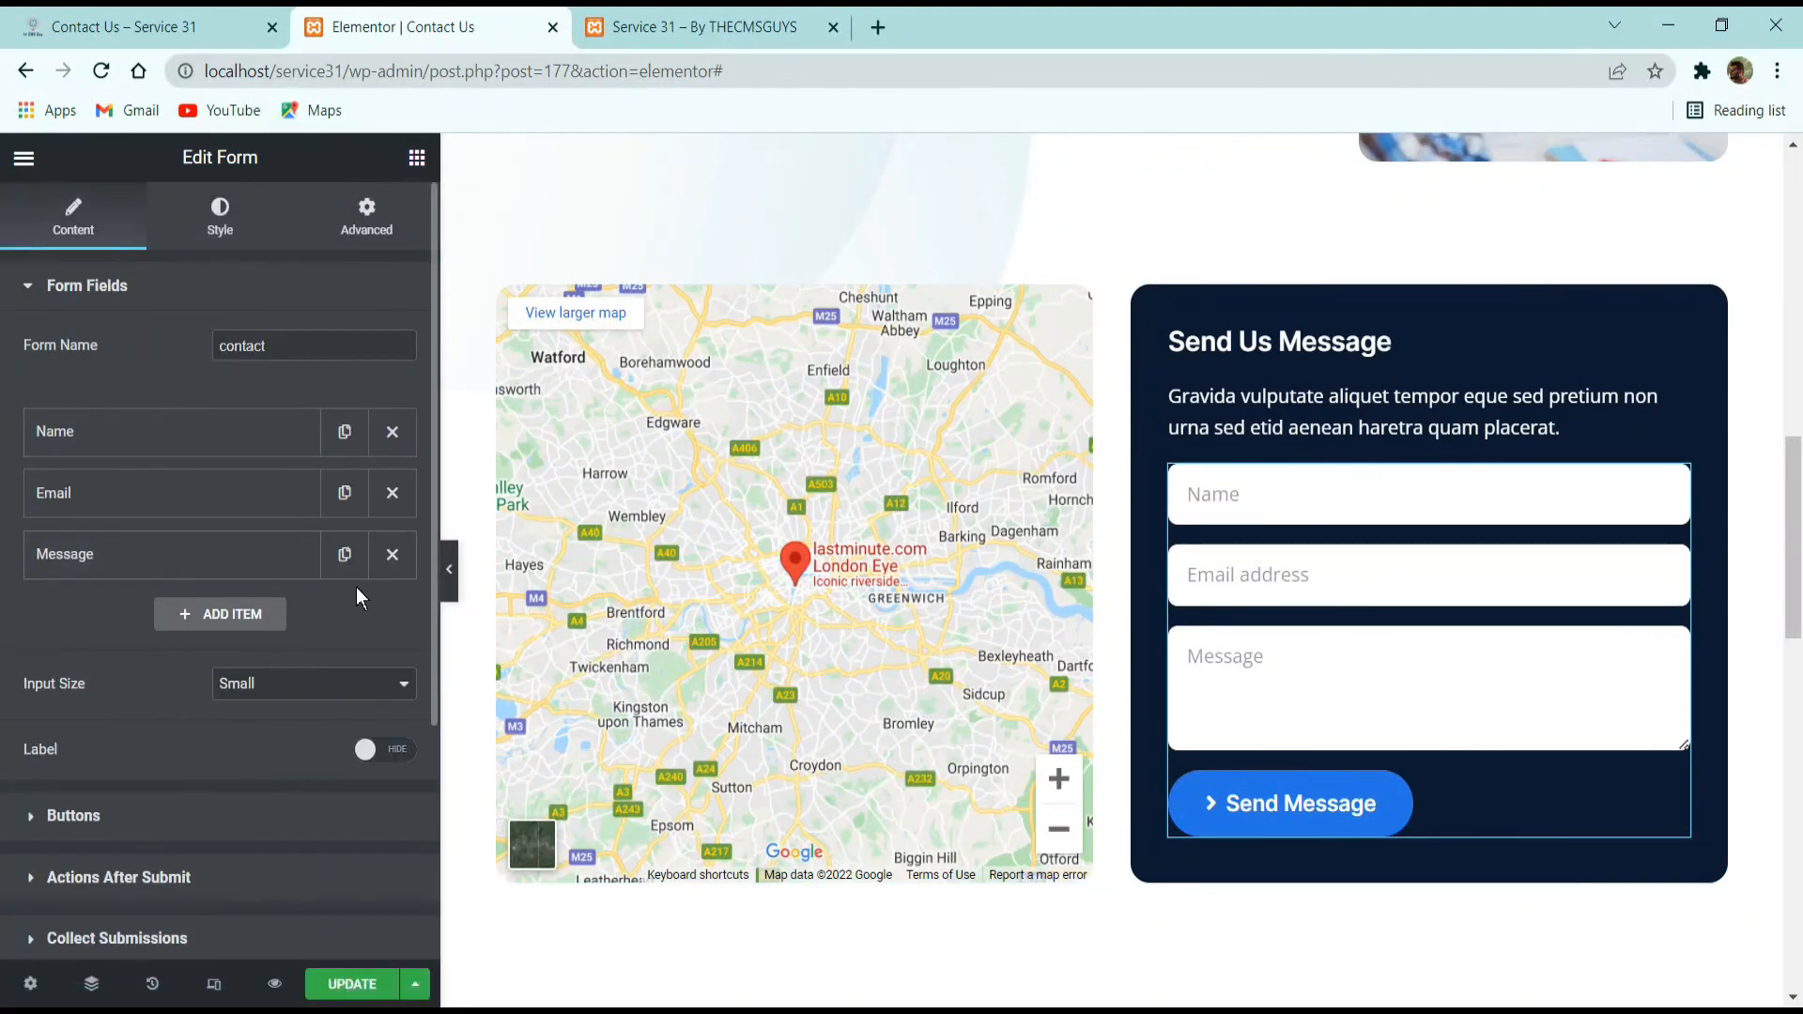
left_click(364, 558)
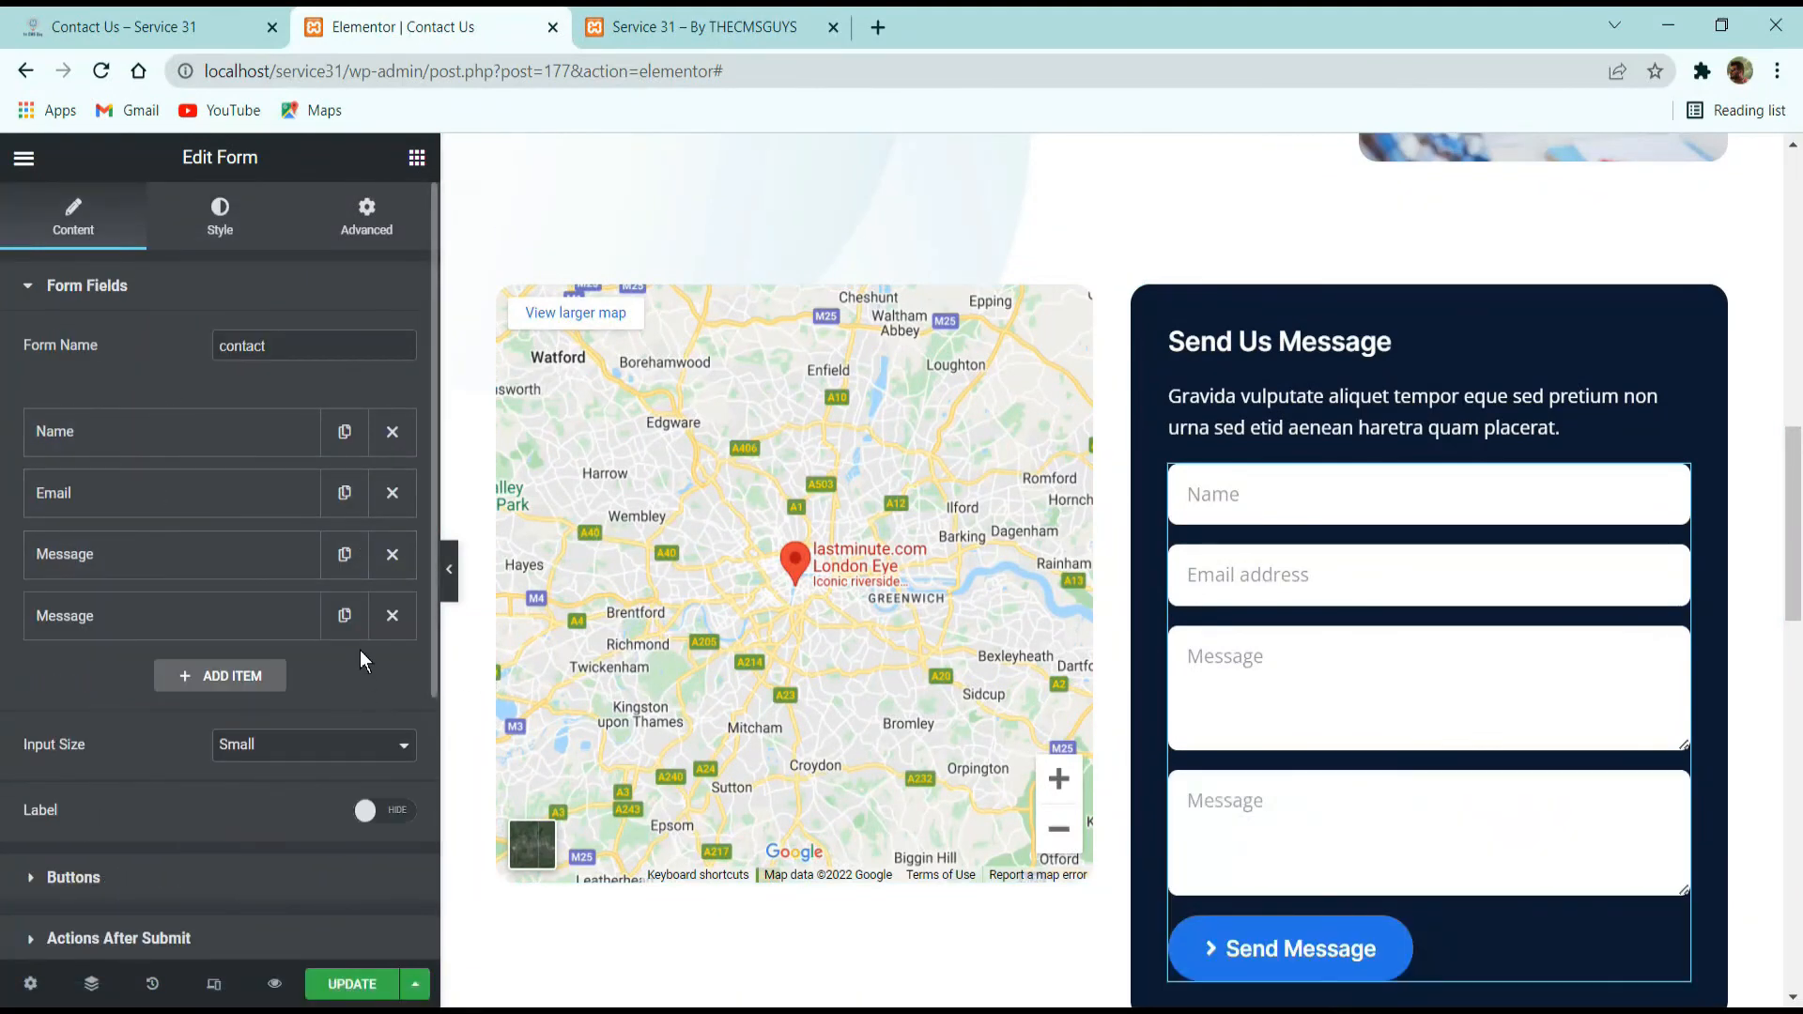
left_click(346, 495)
Look through the field types available for the duplicated Email field and delete both duplicated fields from the form.
left_click(194, 572)
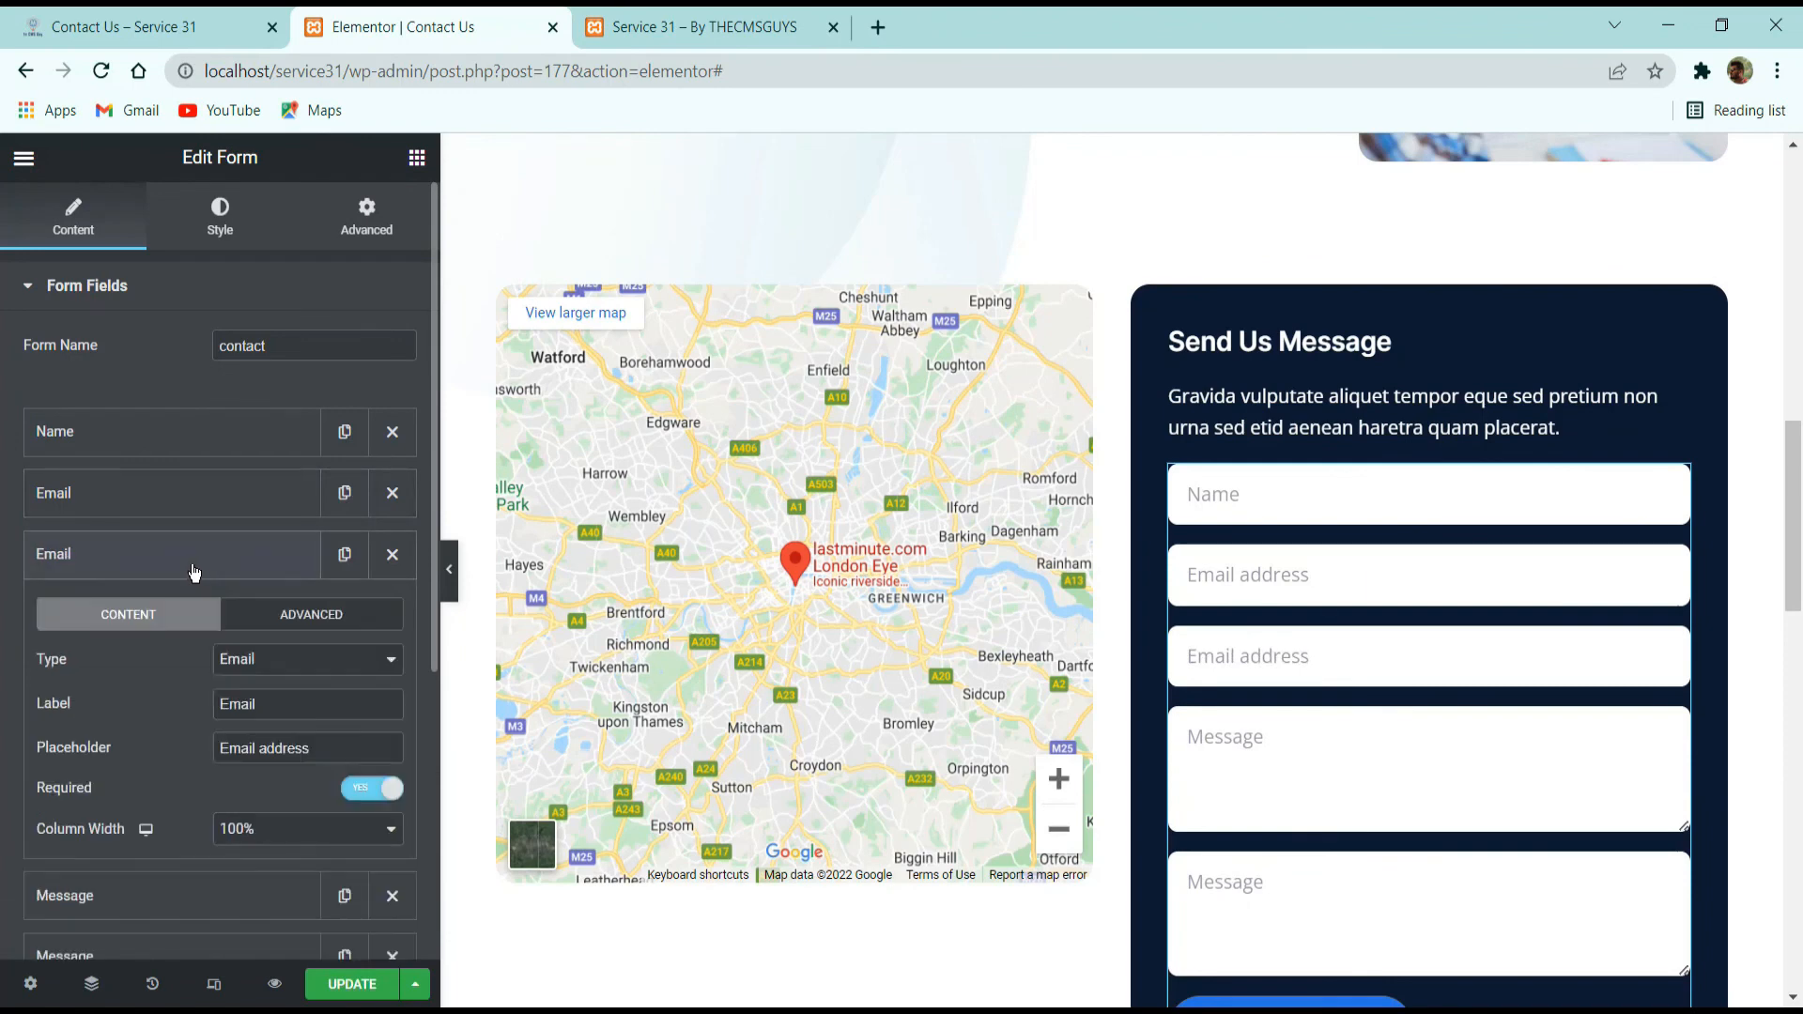
left_click(295, 667)
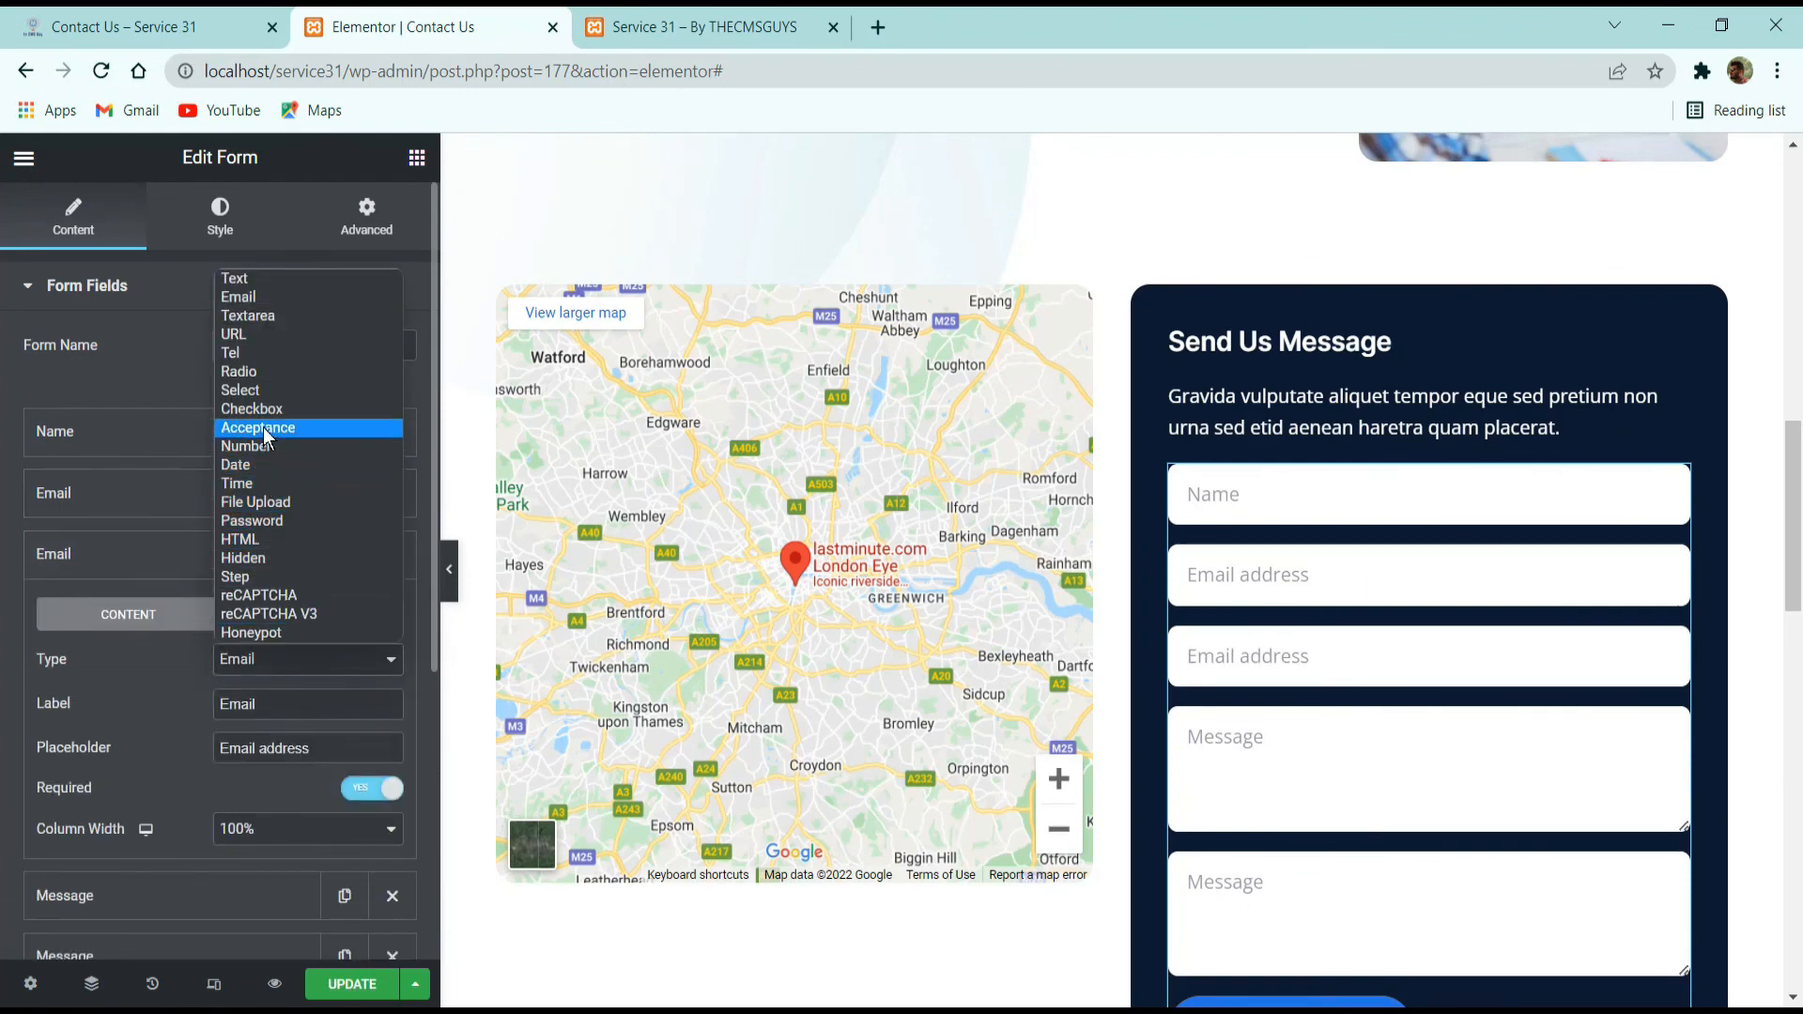
left_click(193, 543)
left_click(193, 552)
left_click(393, 554)
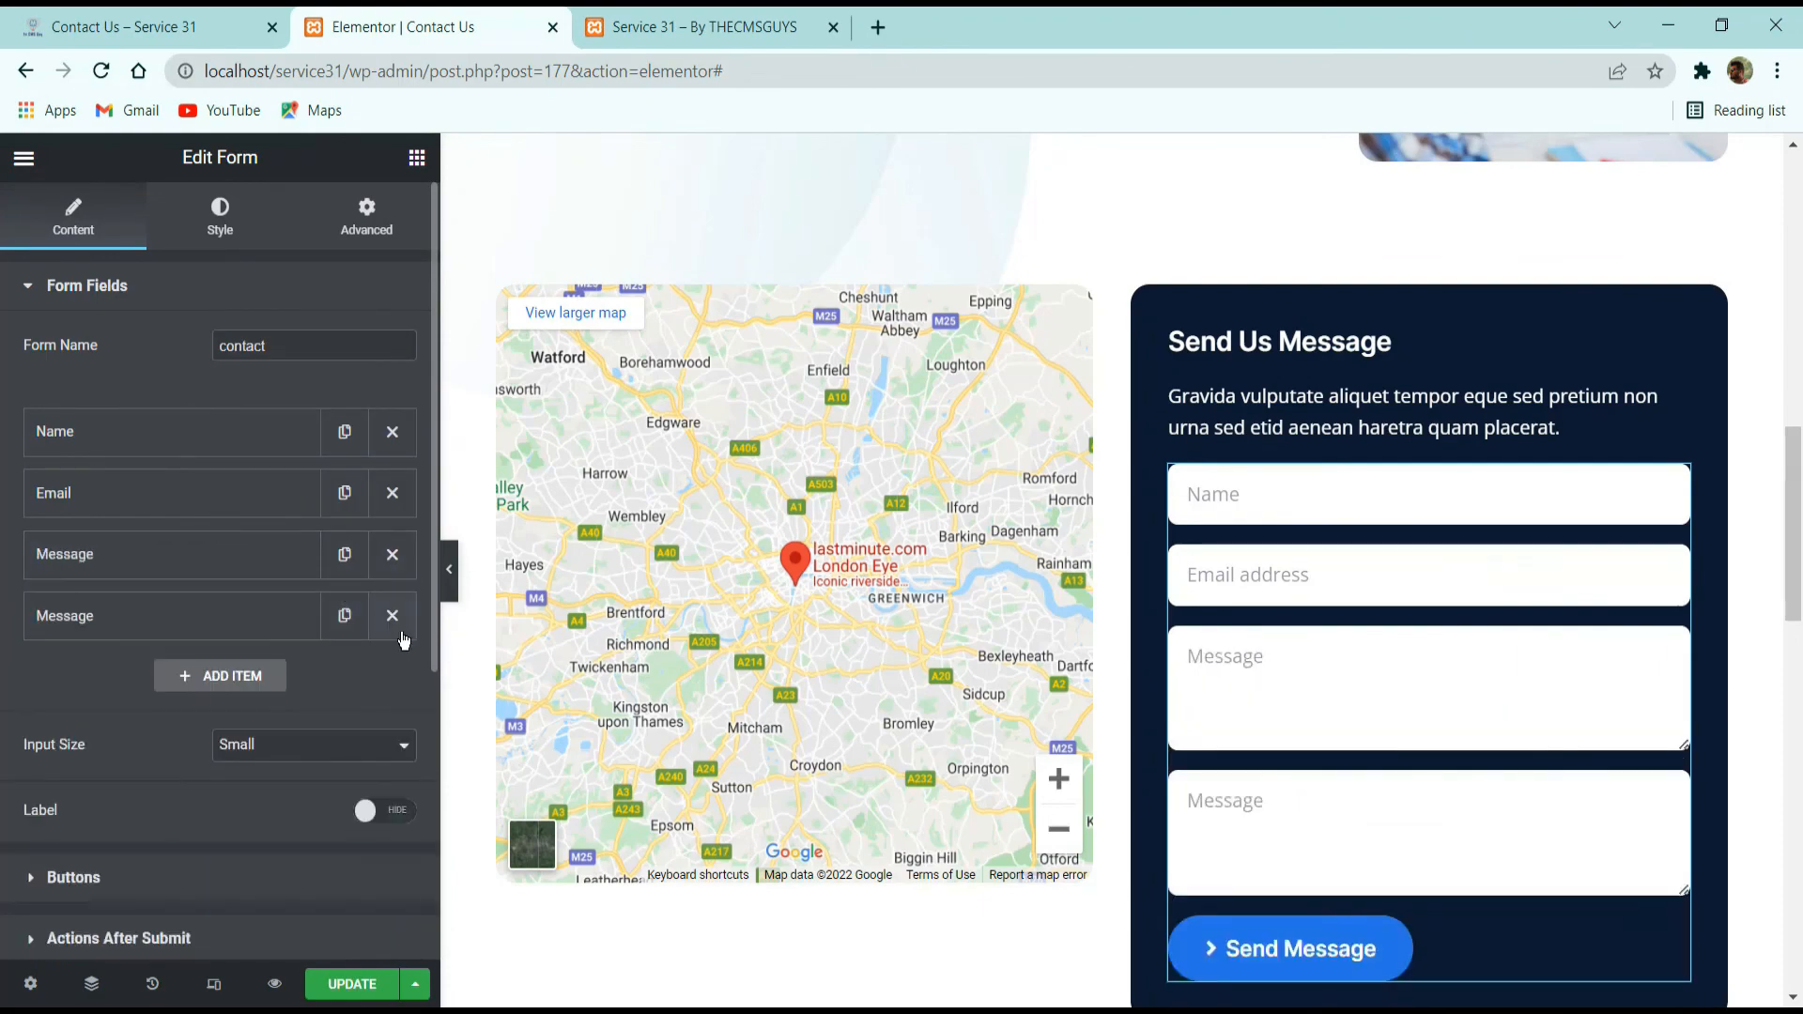
left_click(393, 616)
Save the Contact Us page, look over its sections, and exit Elementor to the WordPress dashboard.
scroll(540, 758, "down", 5)
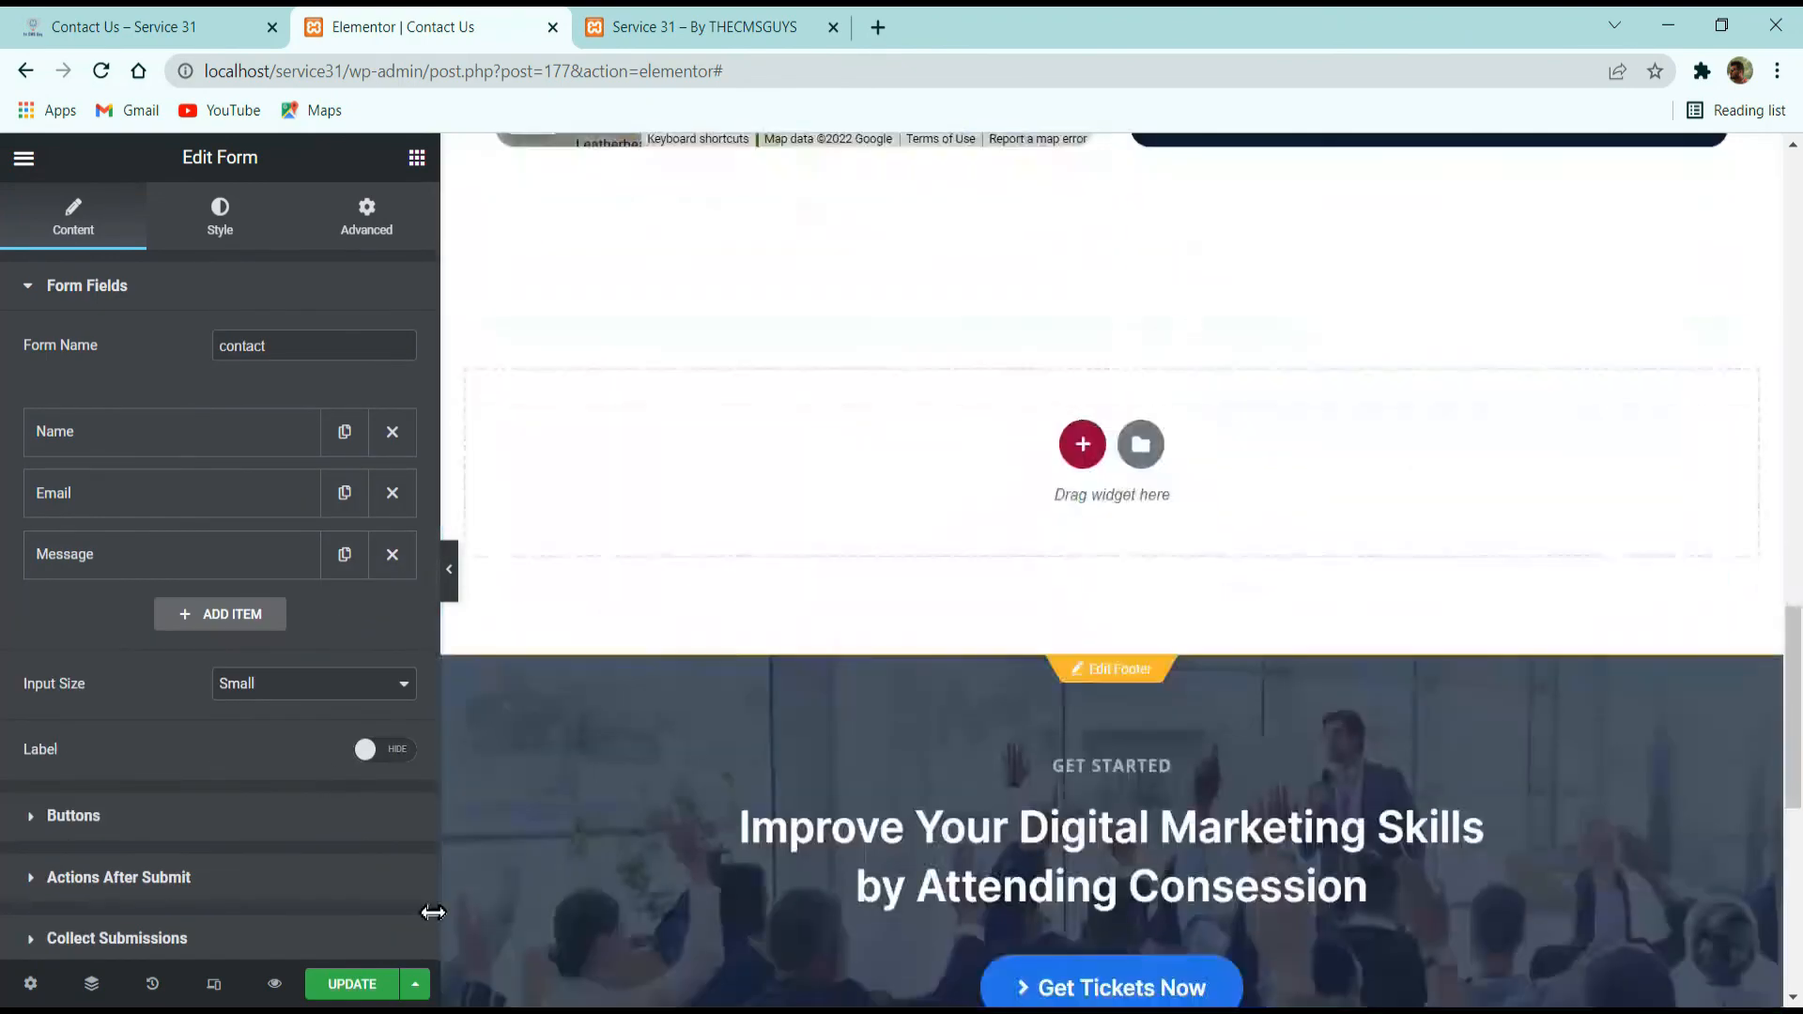
left_click(379, 986)
scroll(772, 722, "down", 5)
scroll(772, 722, "up", 4)
scroll(770, 712, "up", 10)
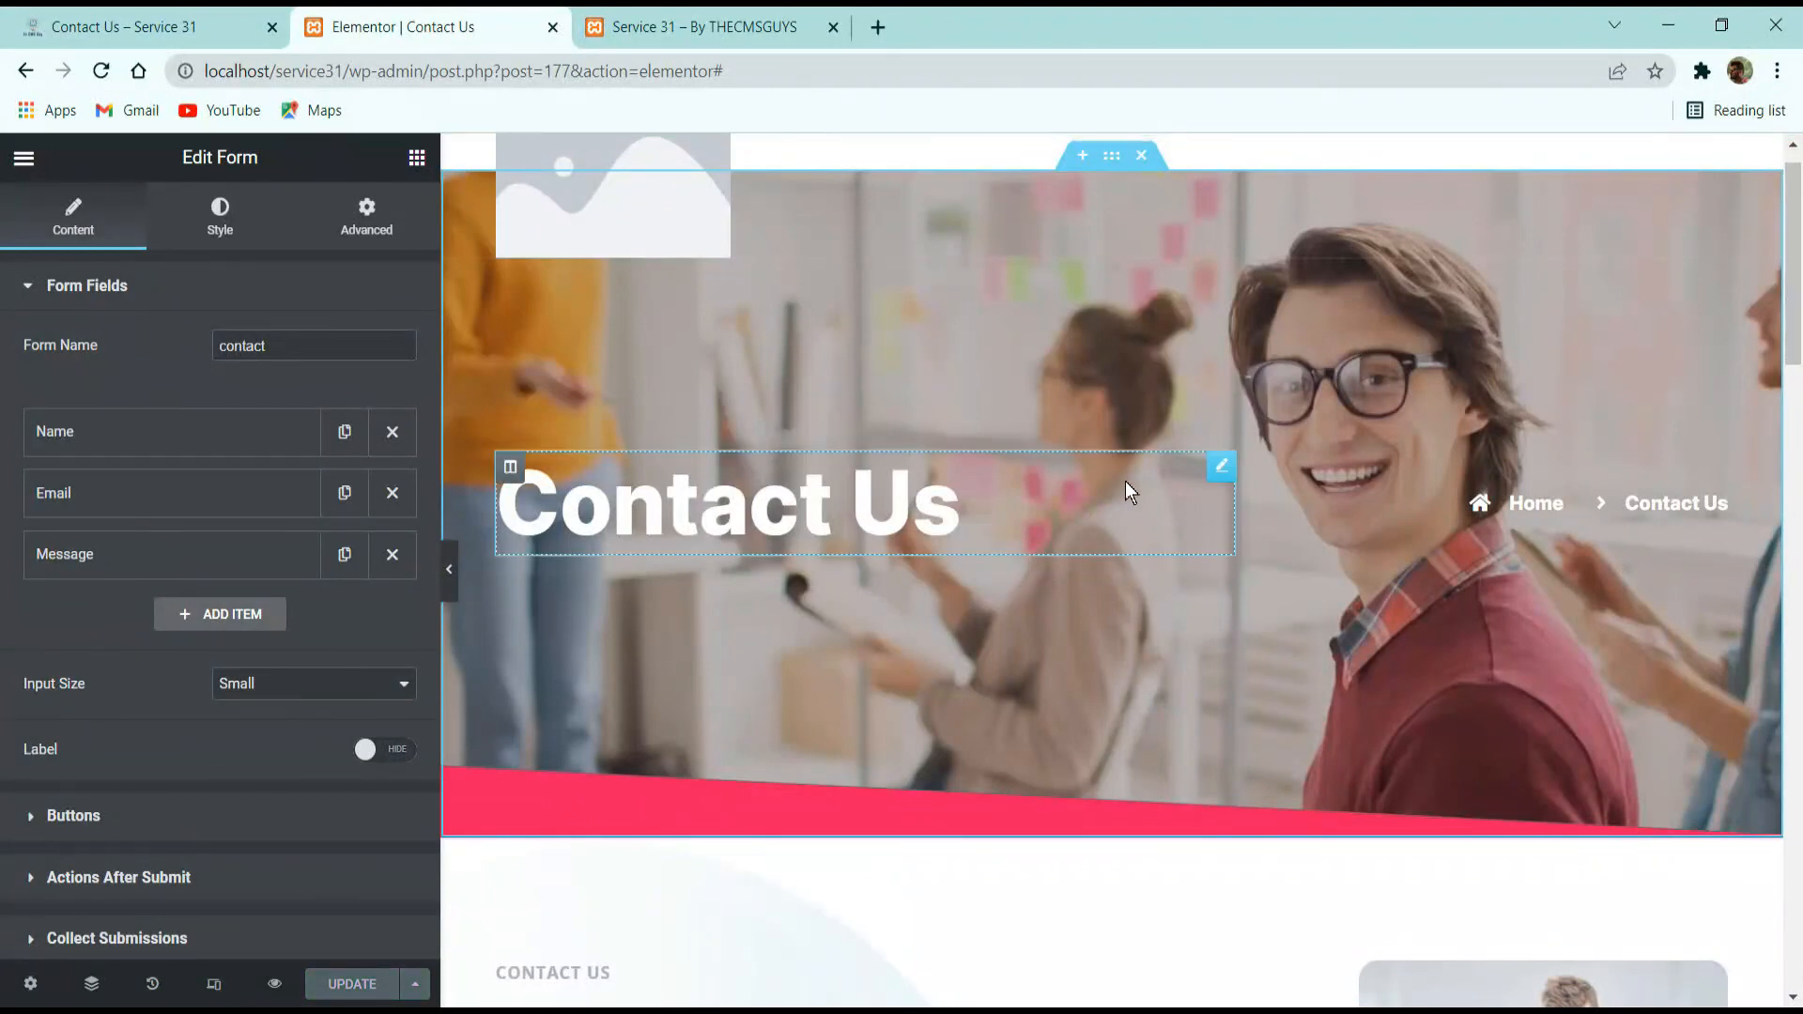
scroll(1027, 401, "up", 1)
left_click(24, 157)
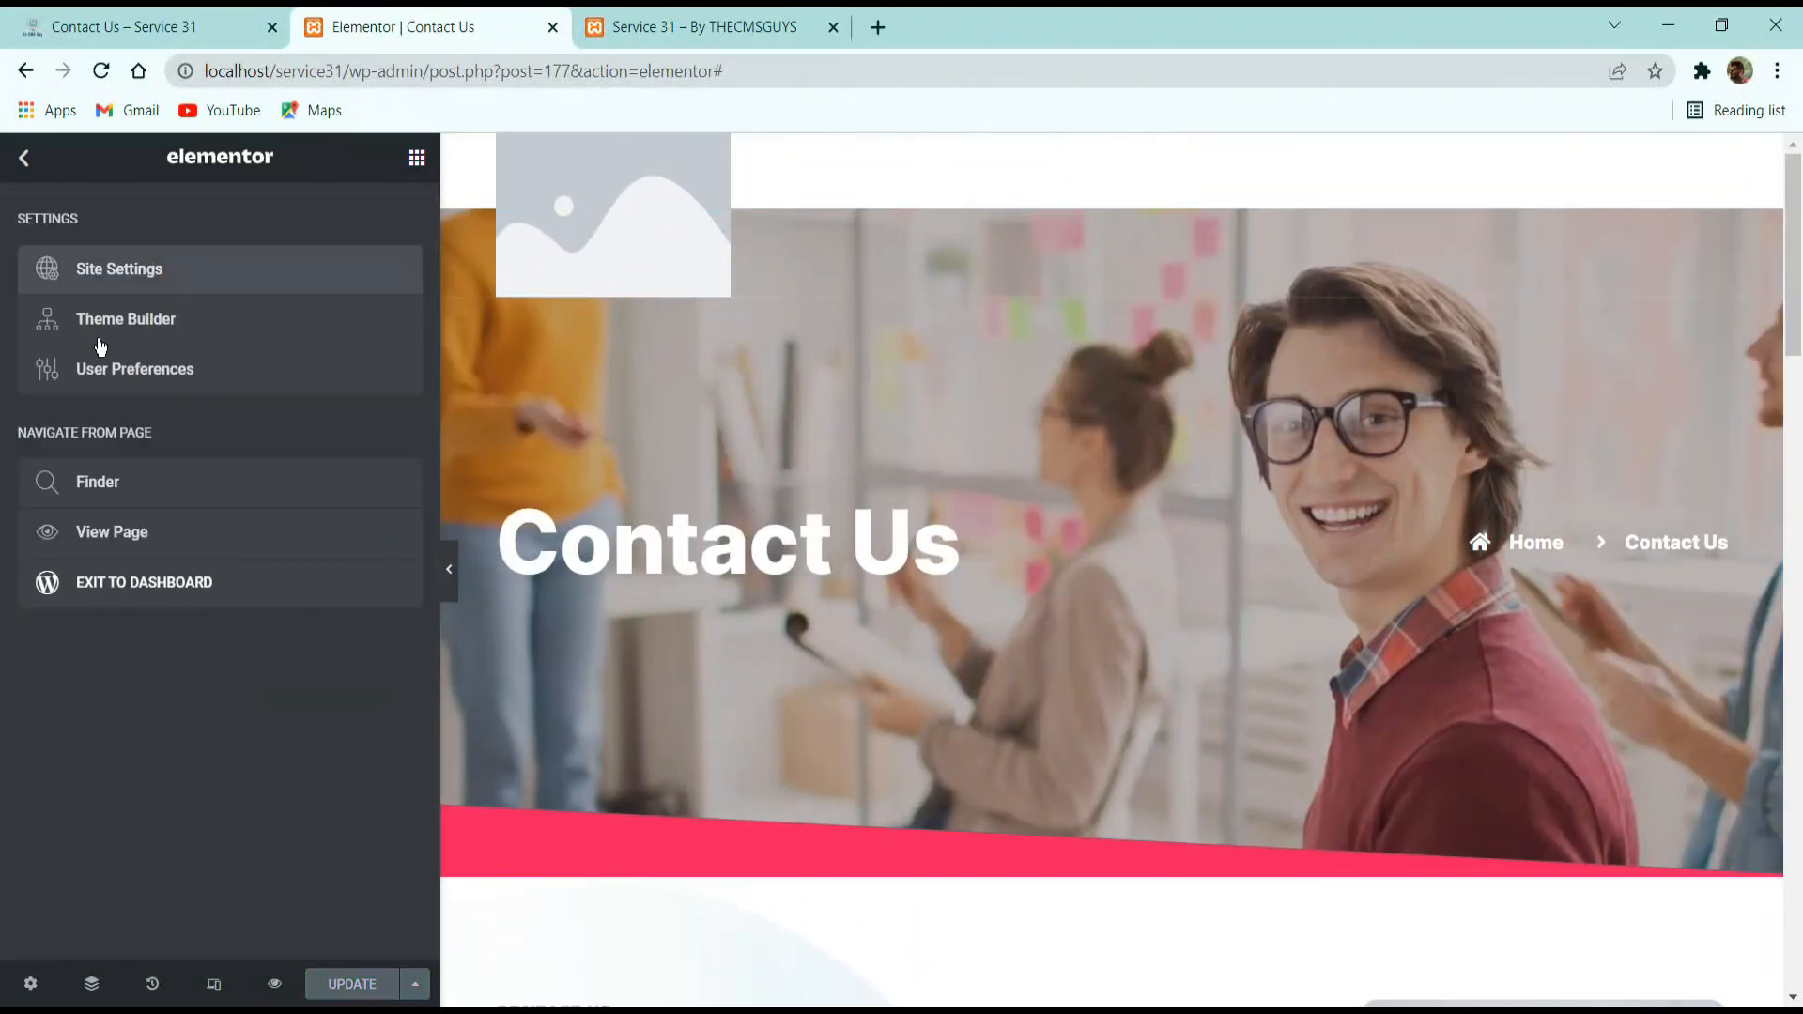
left_click(110, 582)
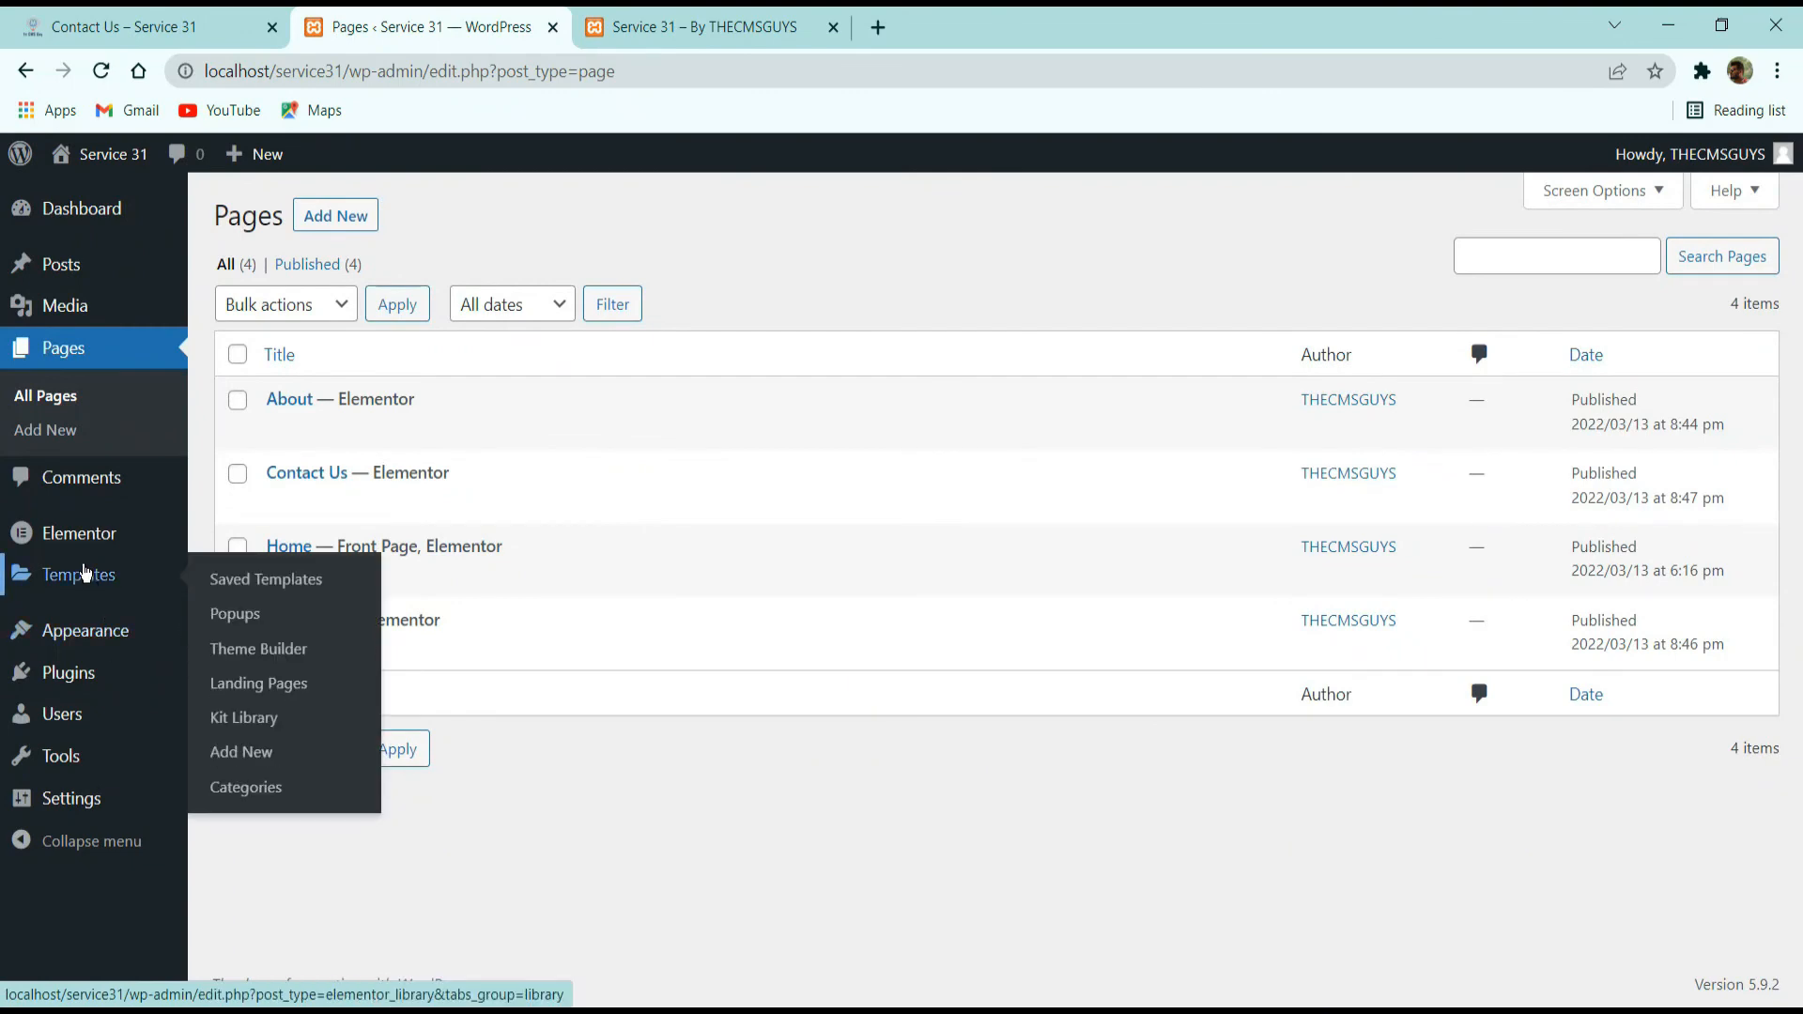
Browse the saved Elementor templates by type, including Section, Page, Header and Footer.
left_click(83, 573)
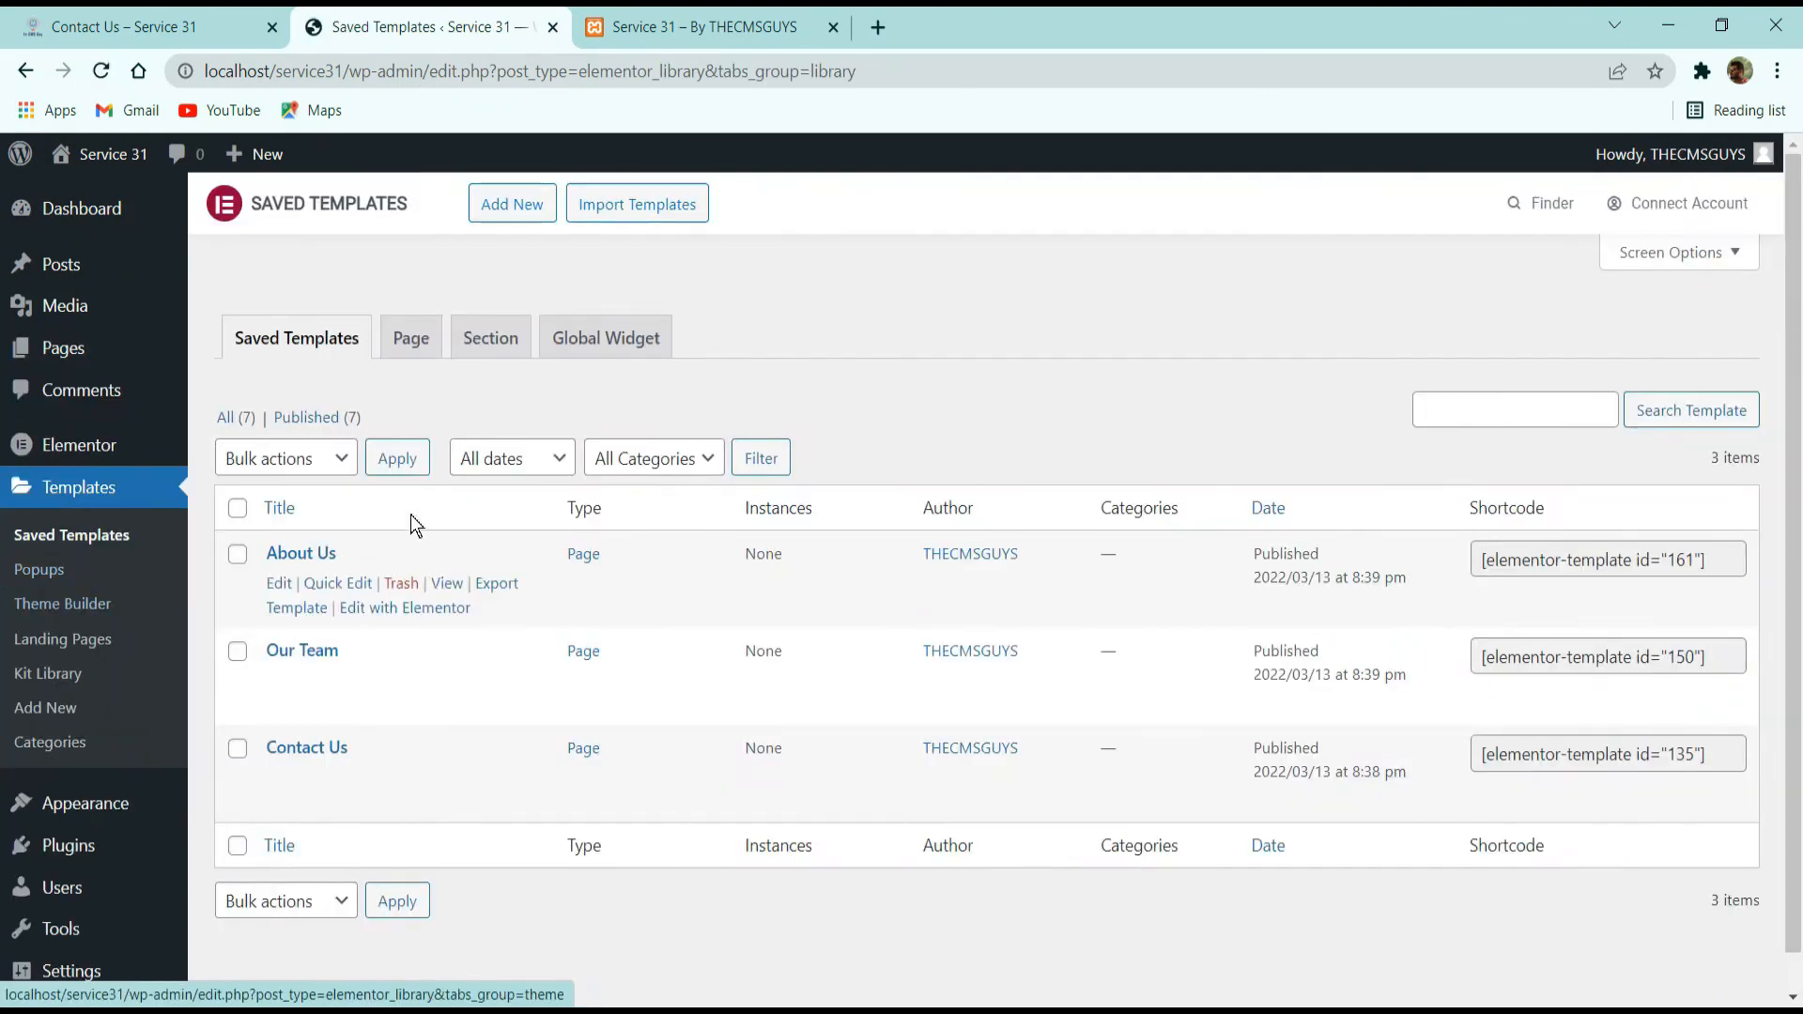
left_click(528, 350)
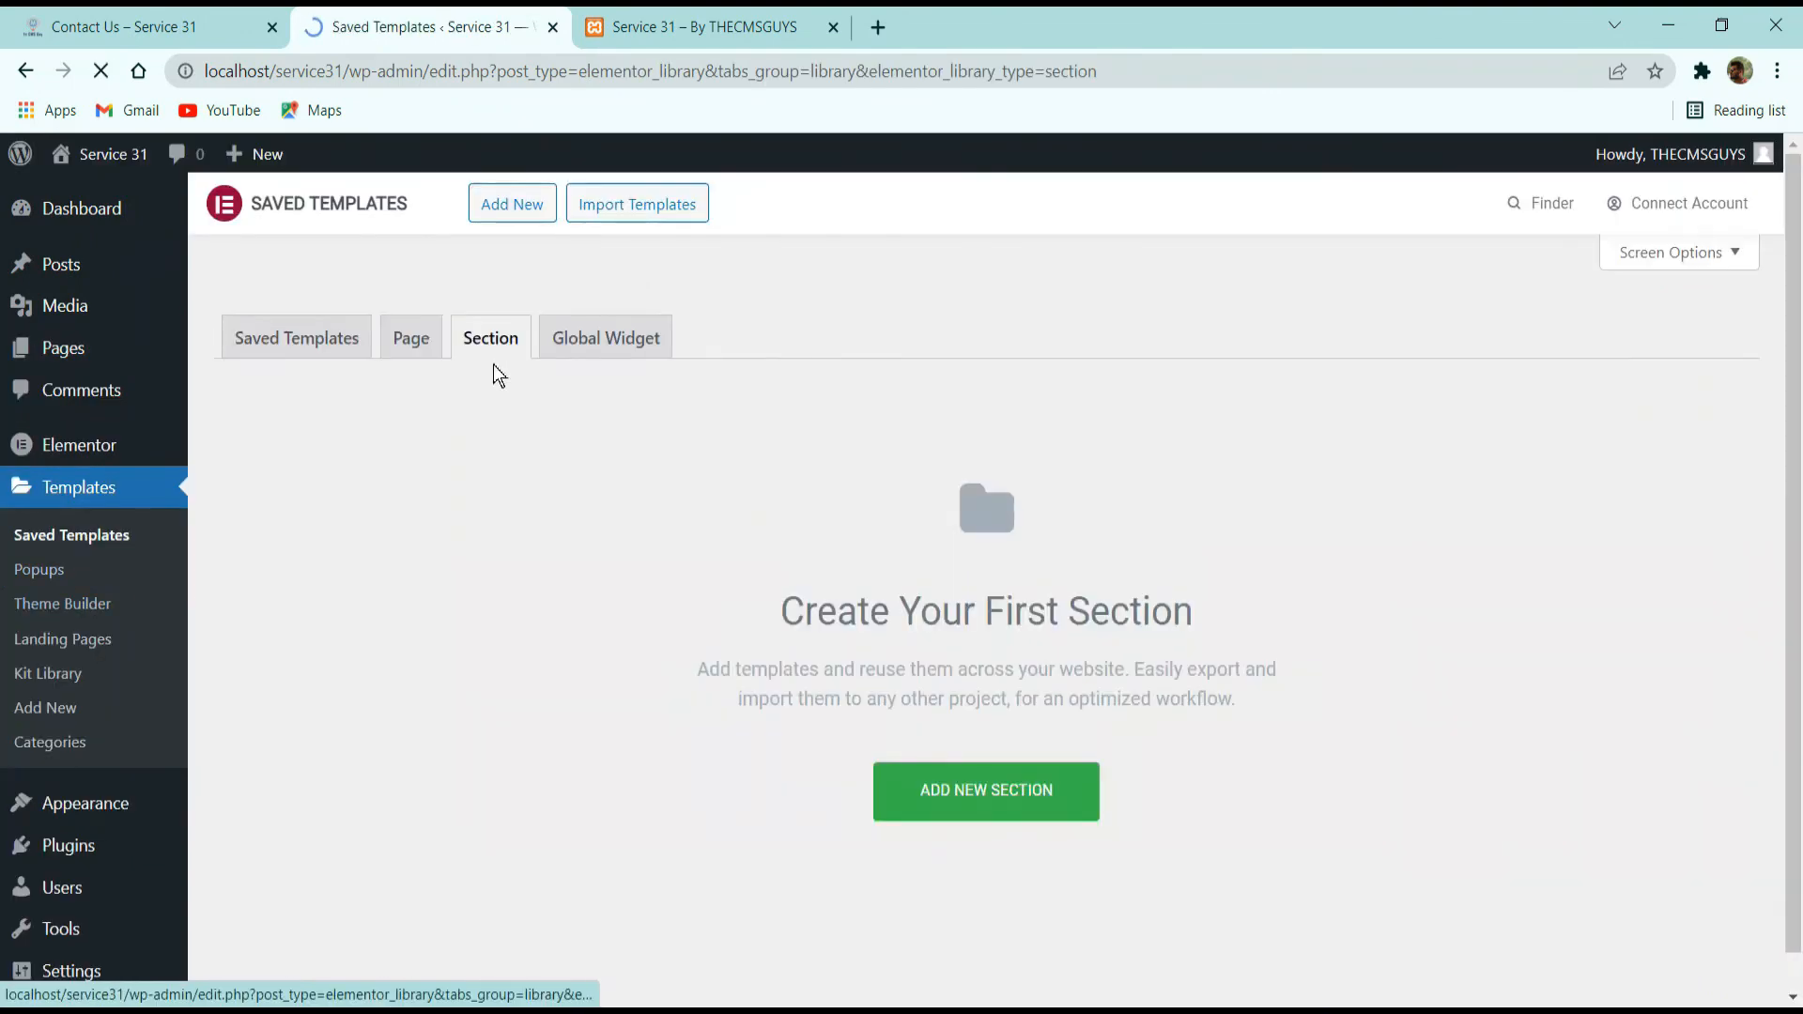
left_click(417, 347)
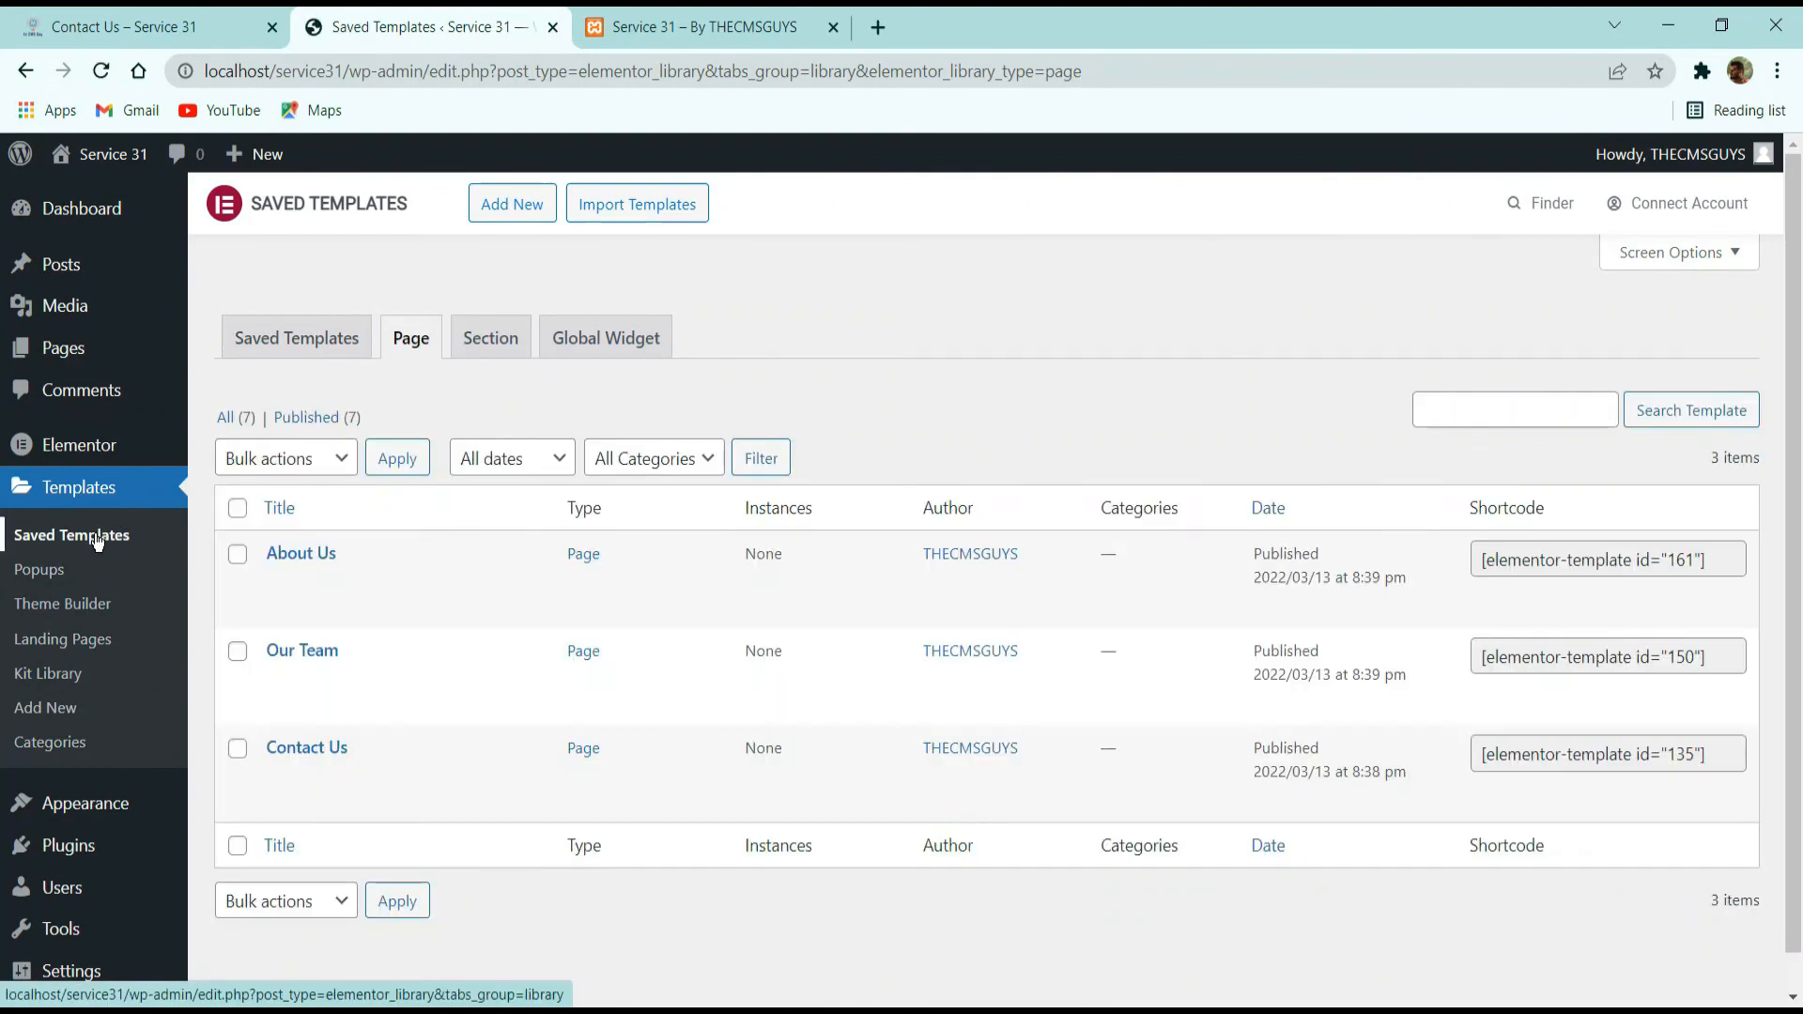
left_click(233, 418)
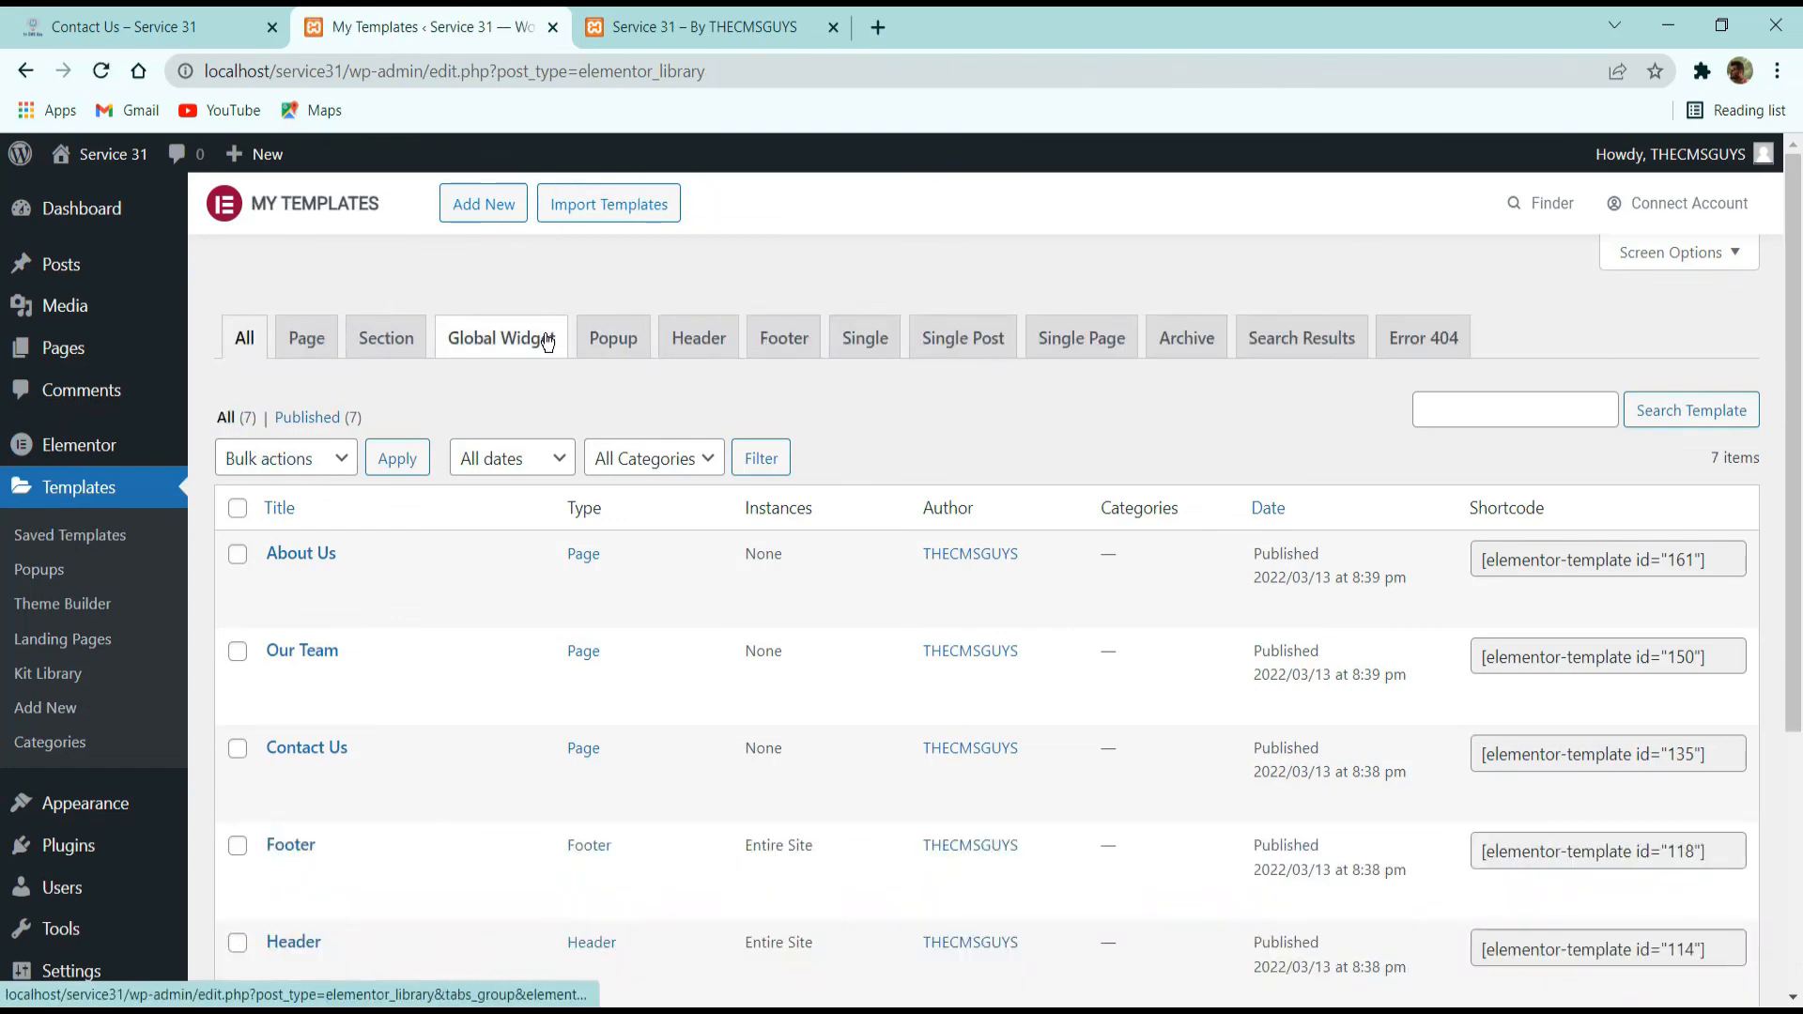
left_click(699, 340)
scroll(376, 637, "down", 1)
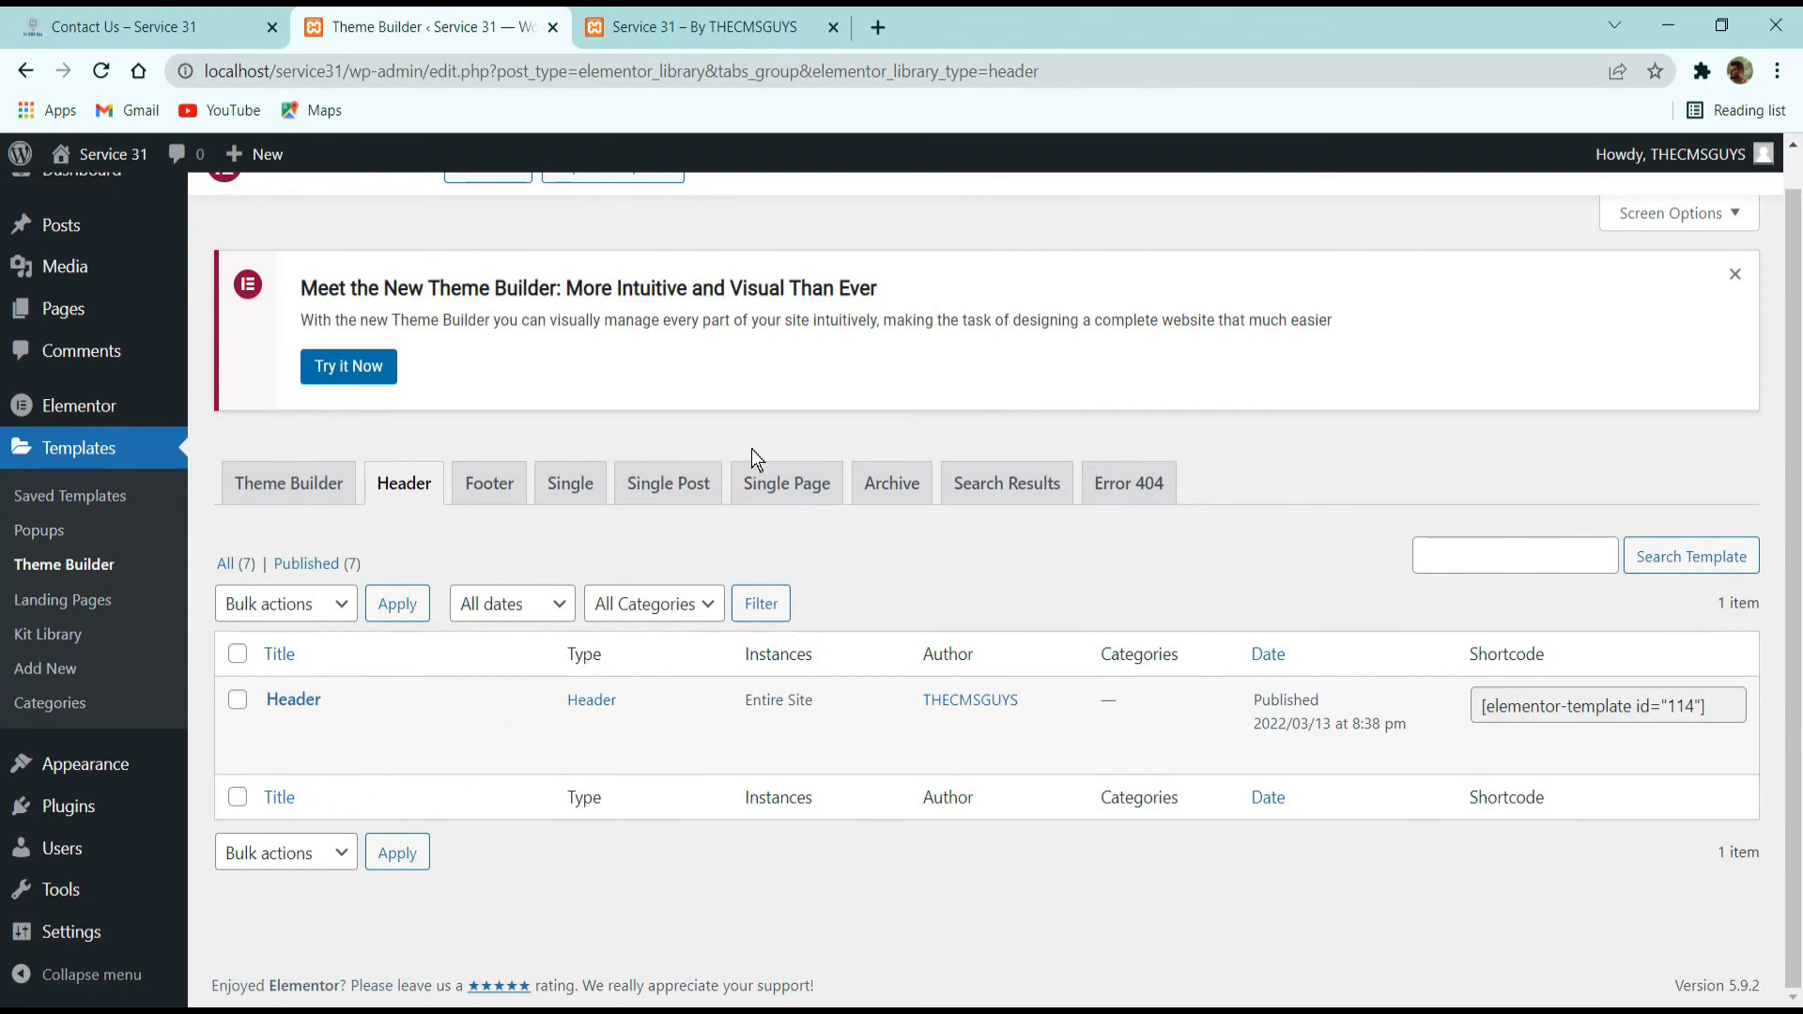
left_click(512, 484)
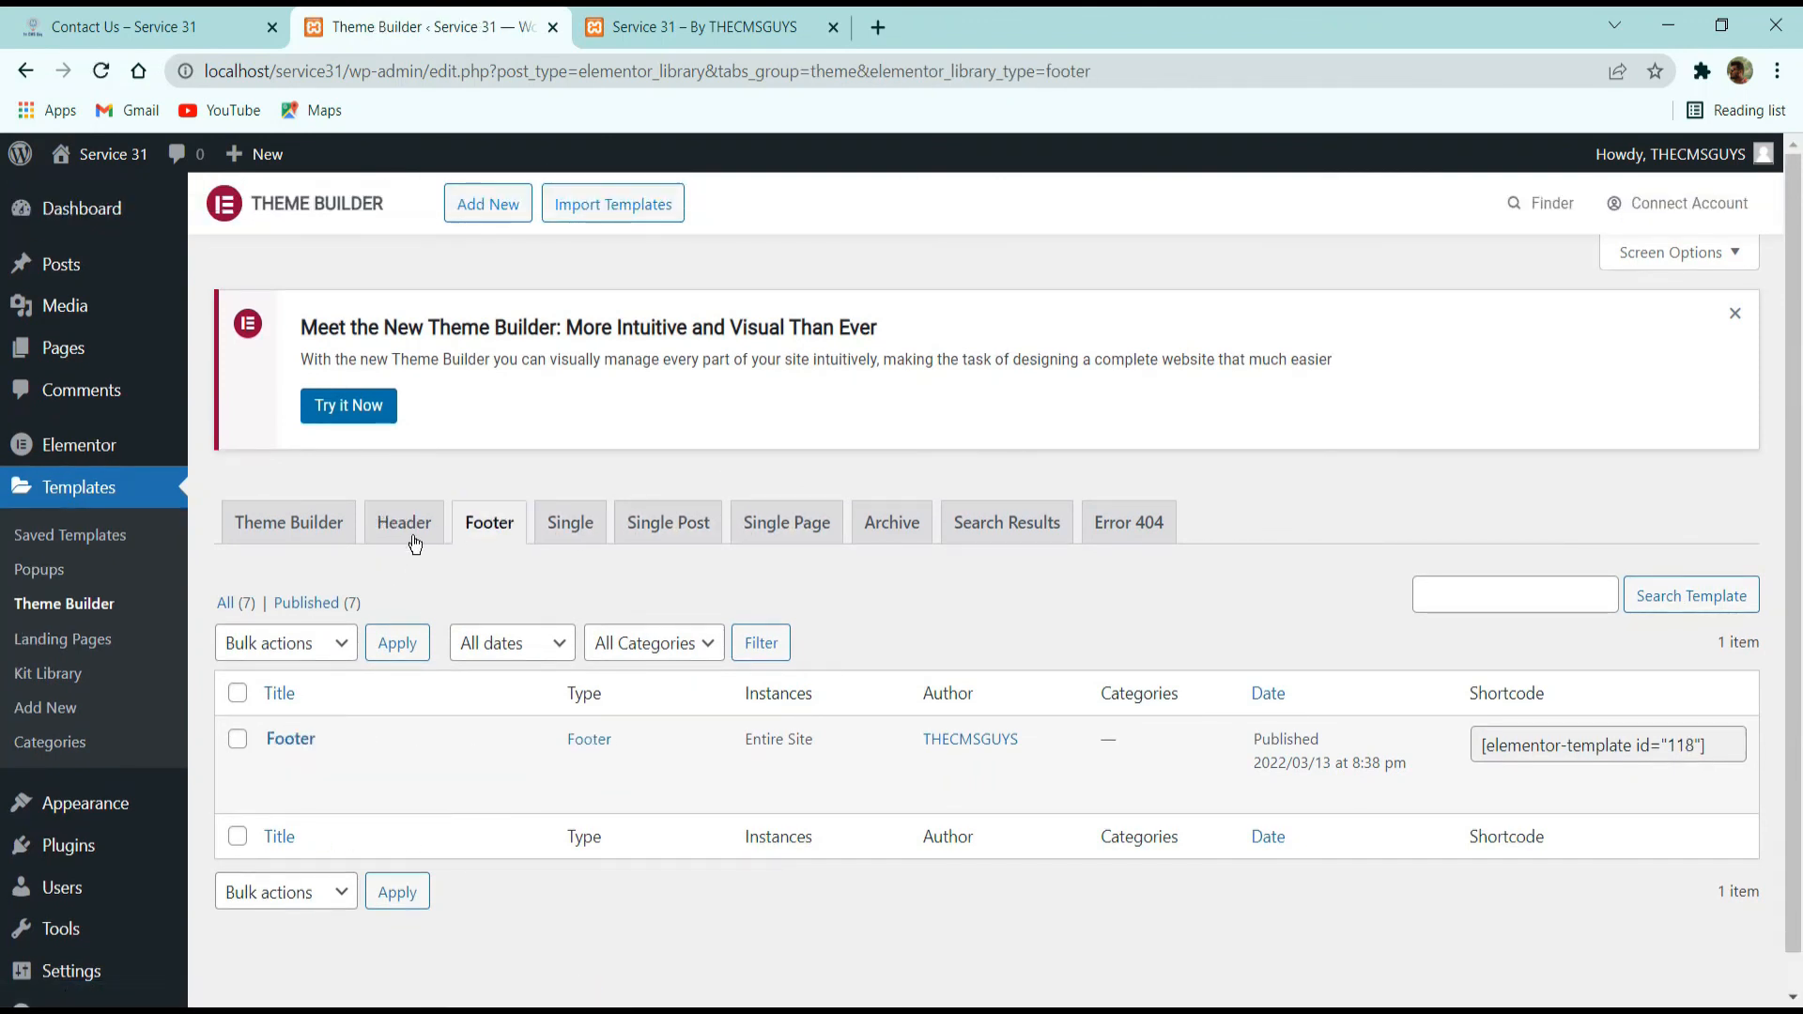
left_click(416, 543)
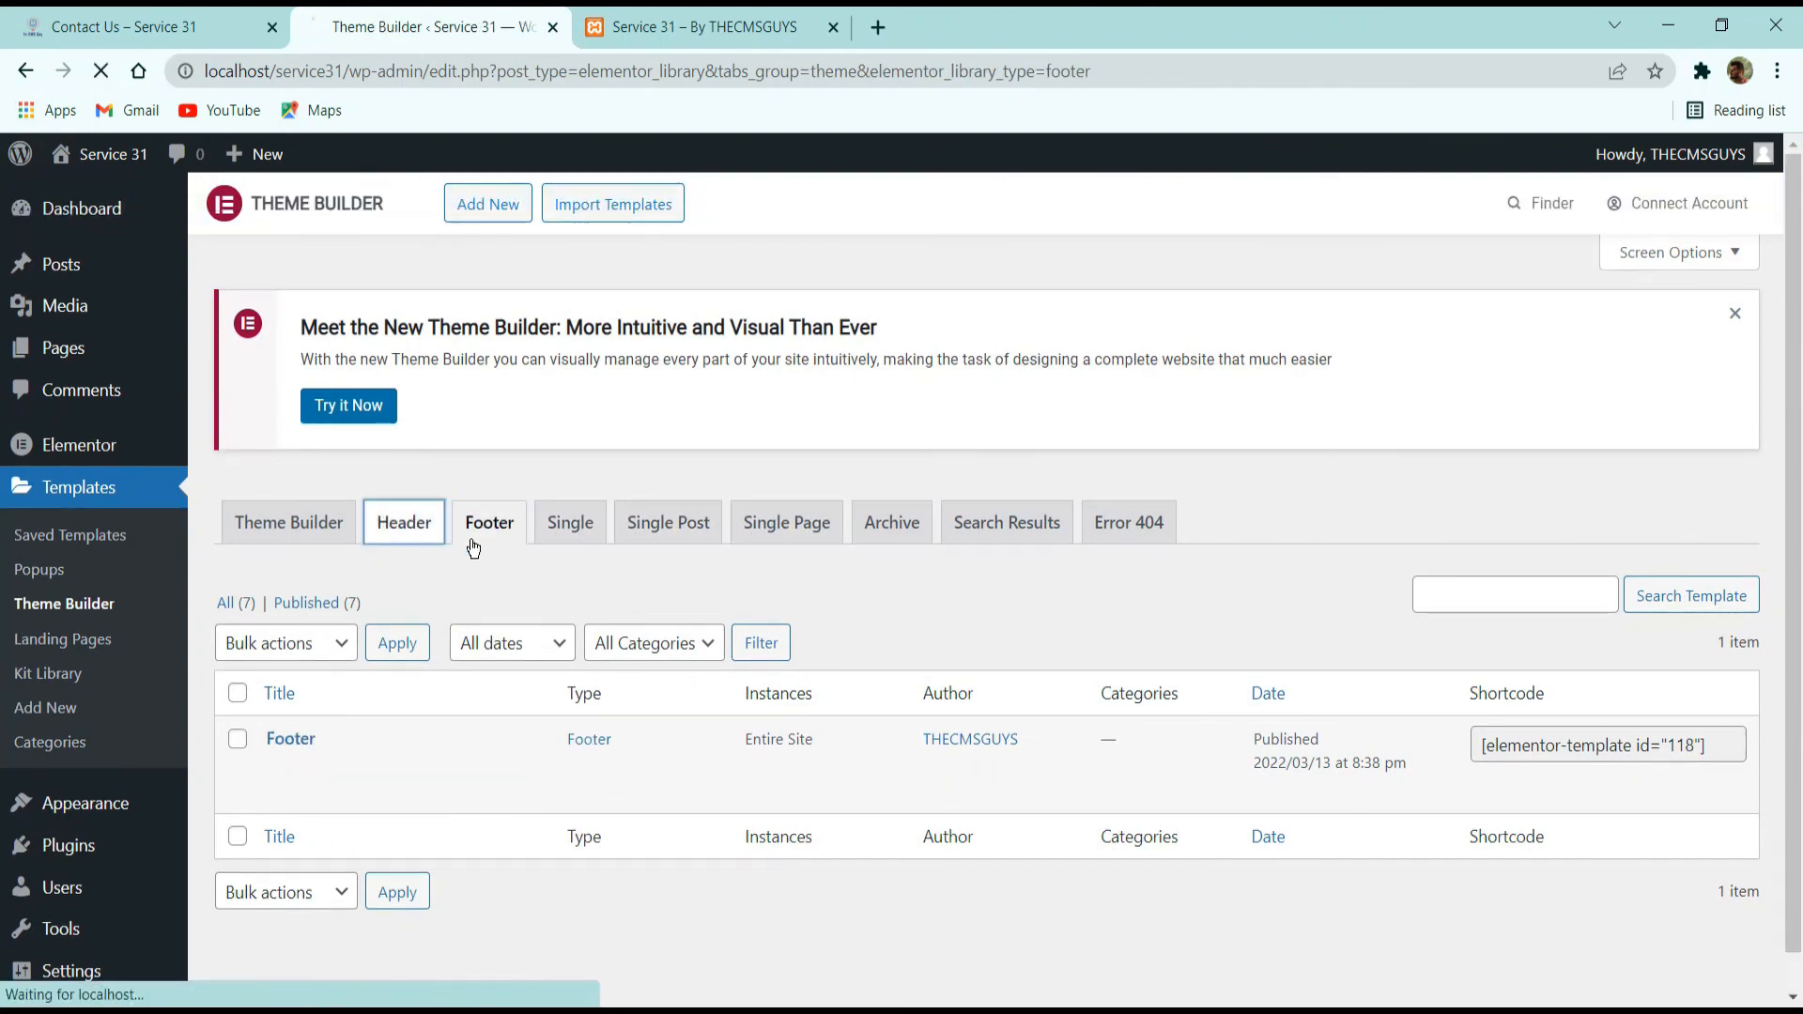
left_click(504, 208)
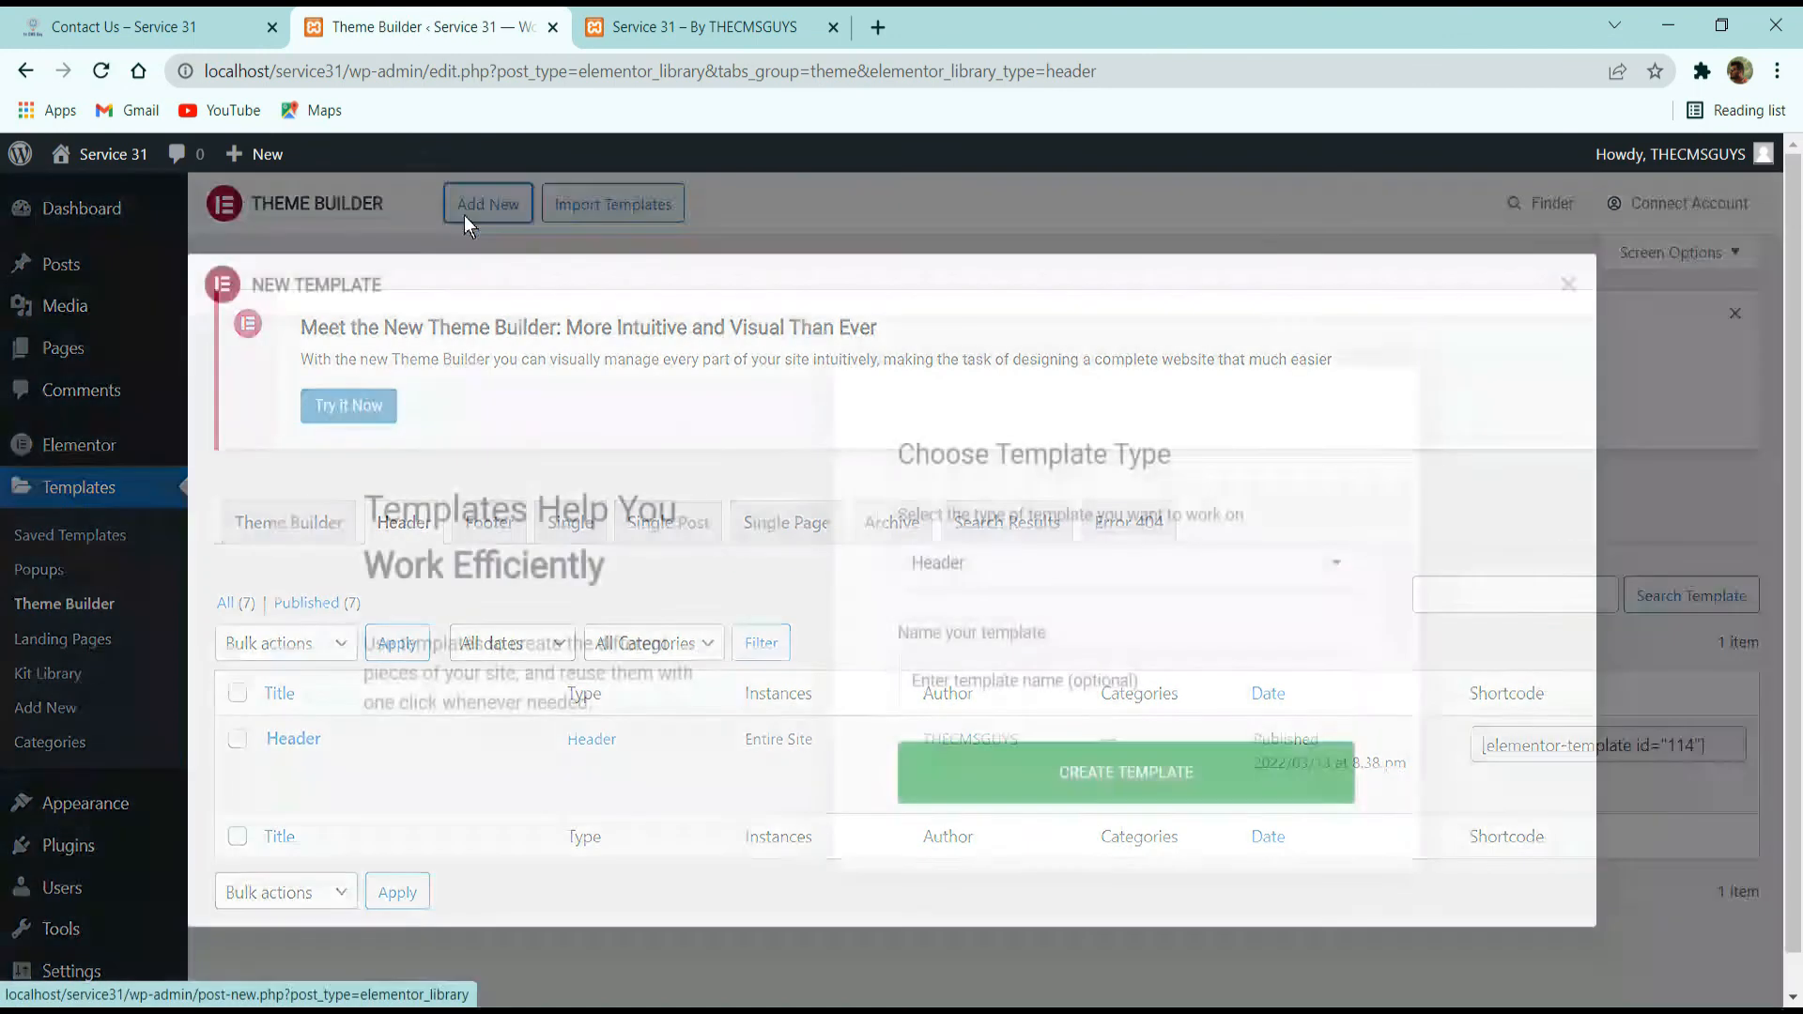
left_click(1059, 564)
left_click(1059, 564)
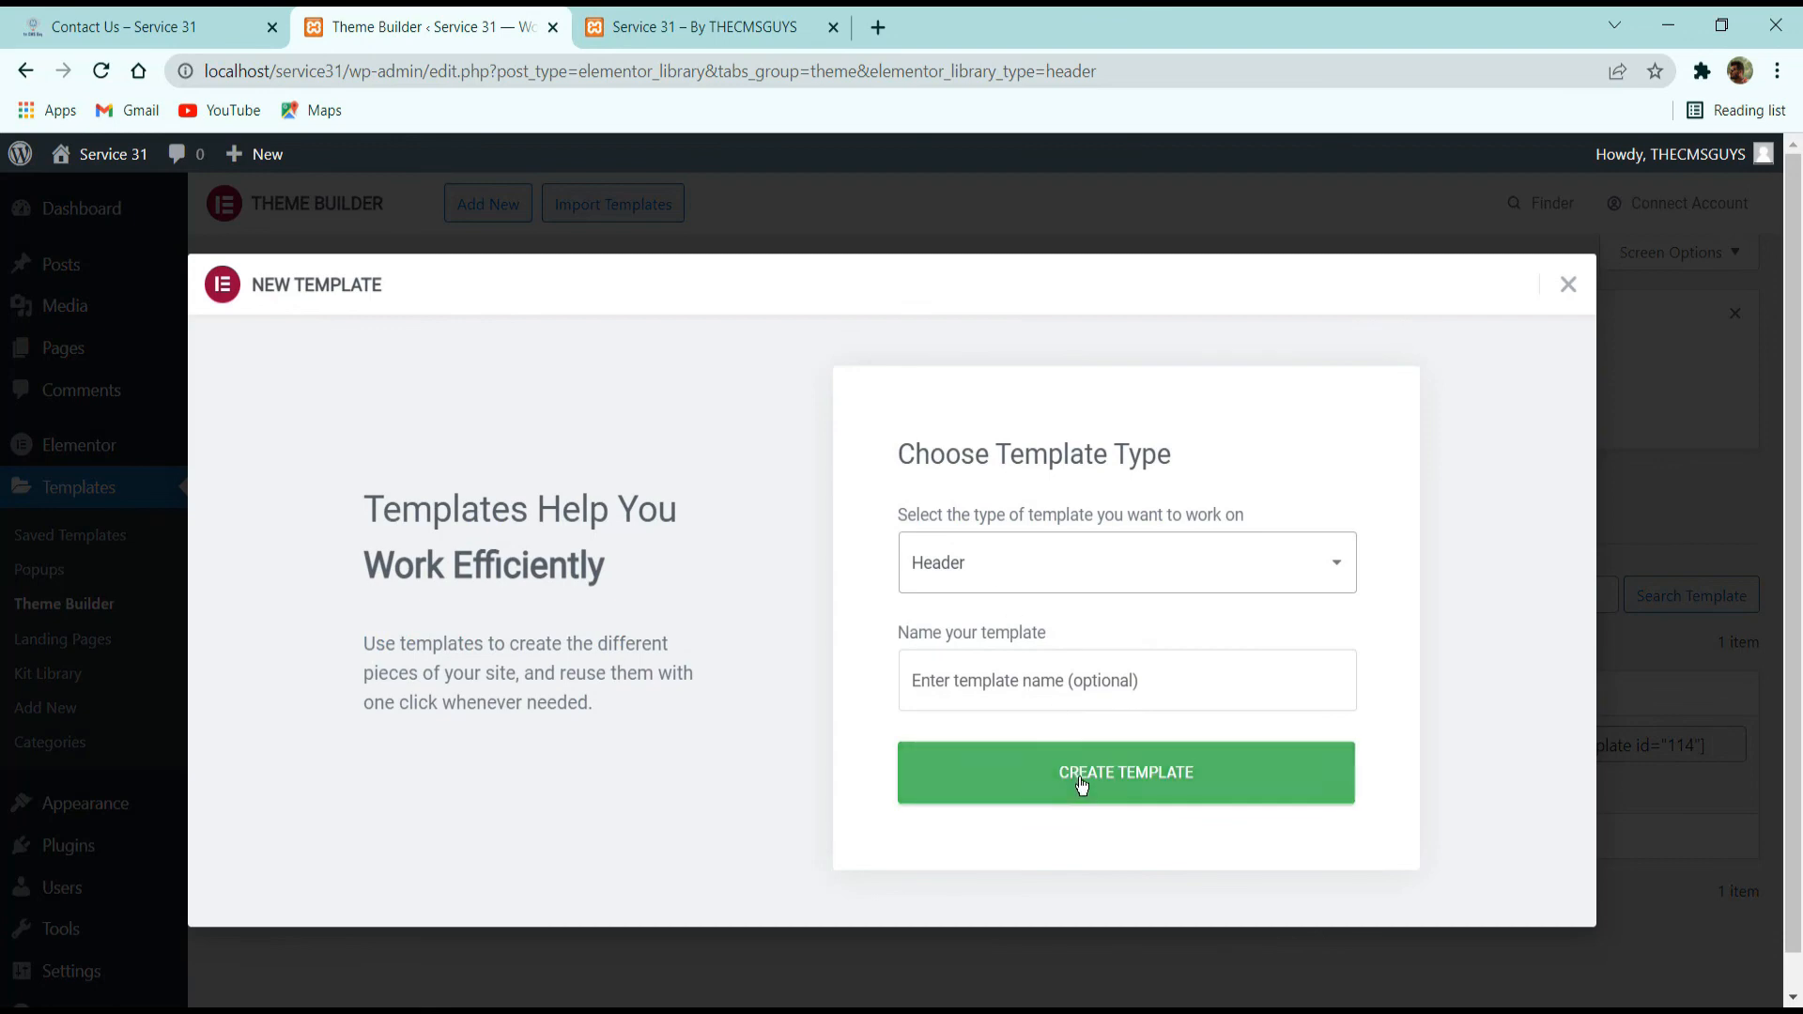
left_click(1065, 690)
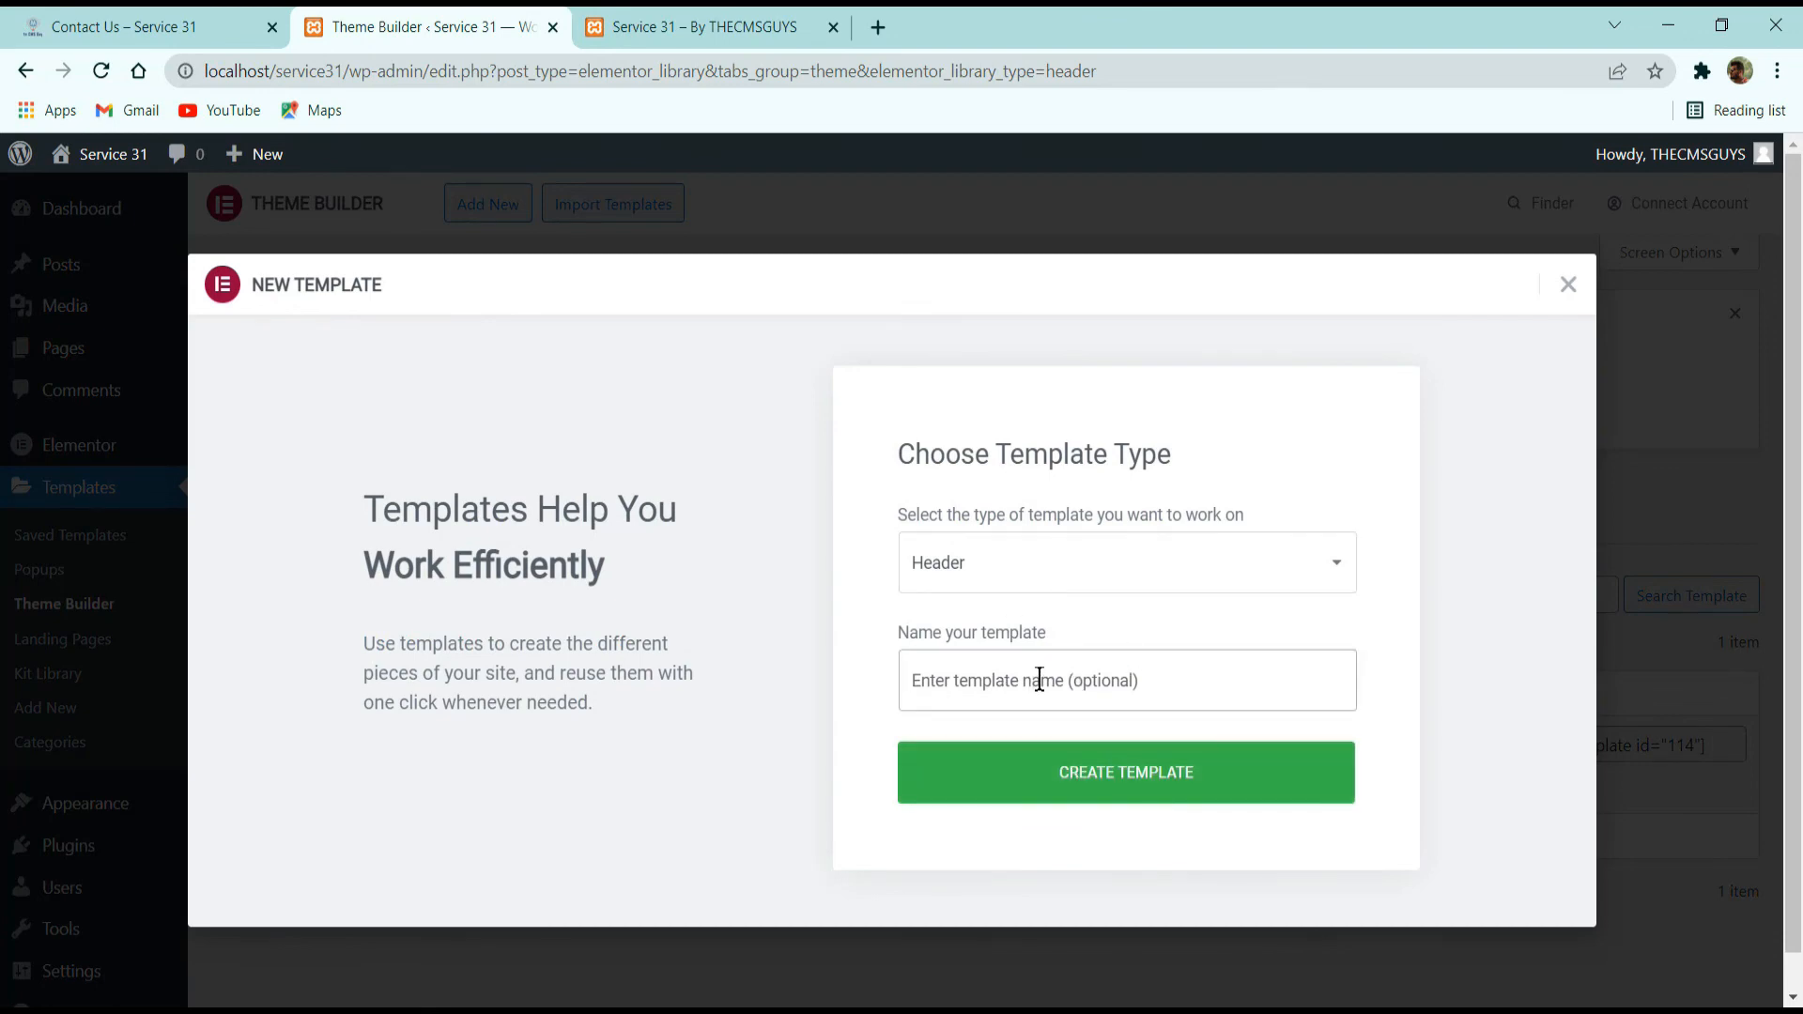
type("Hedersdioshdh")
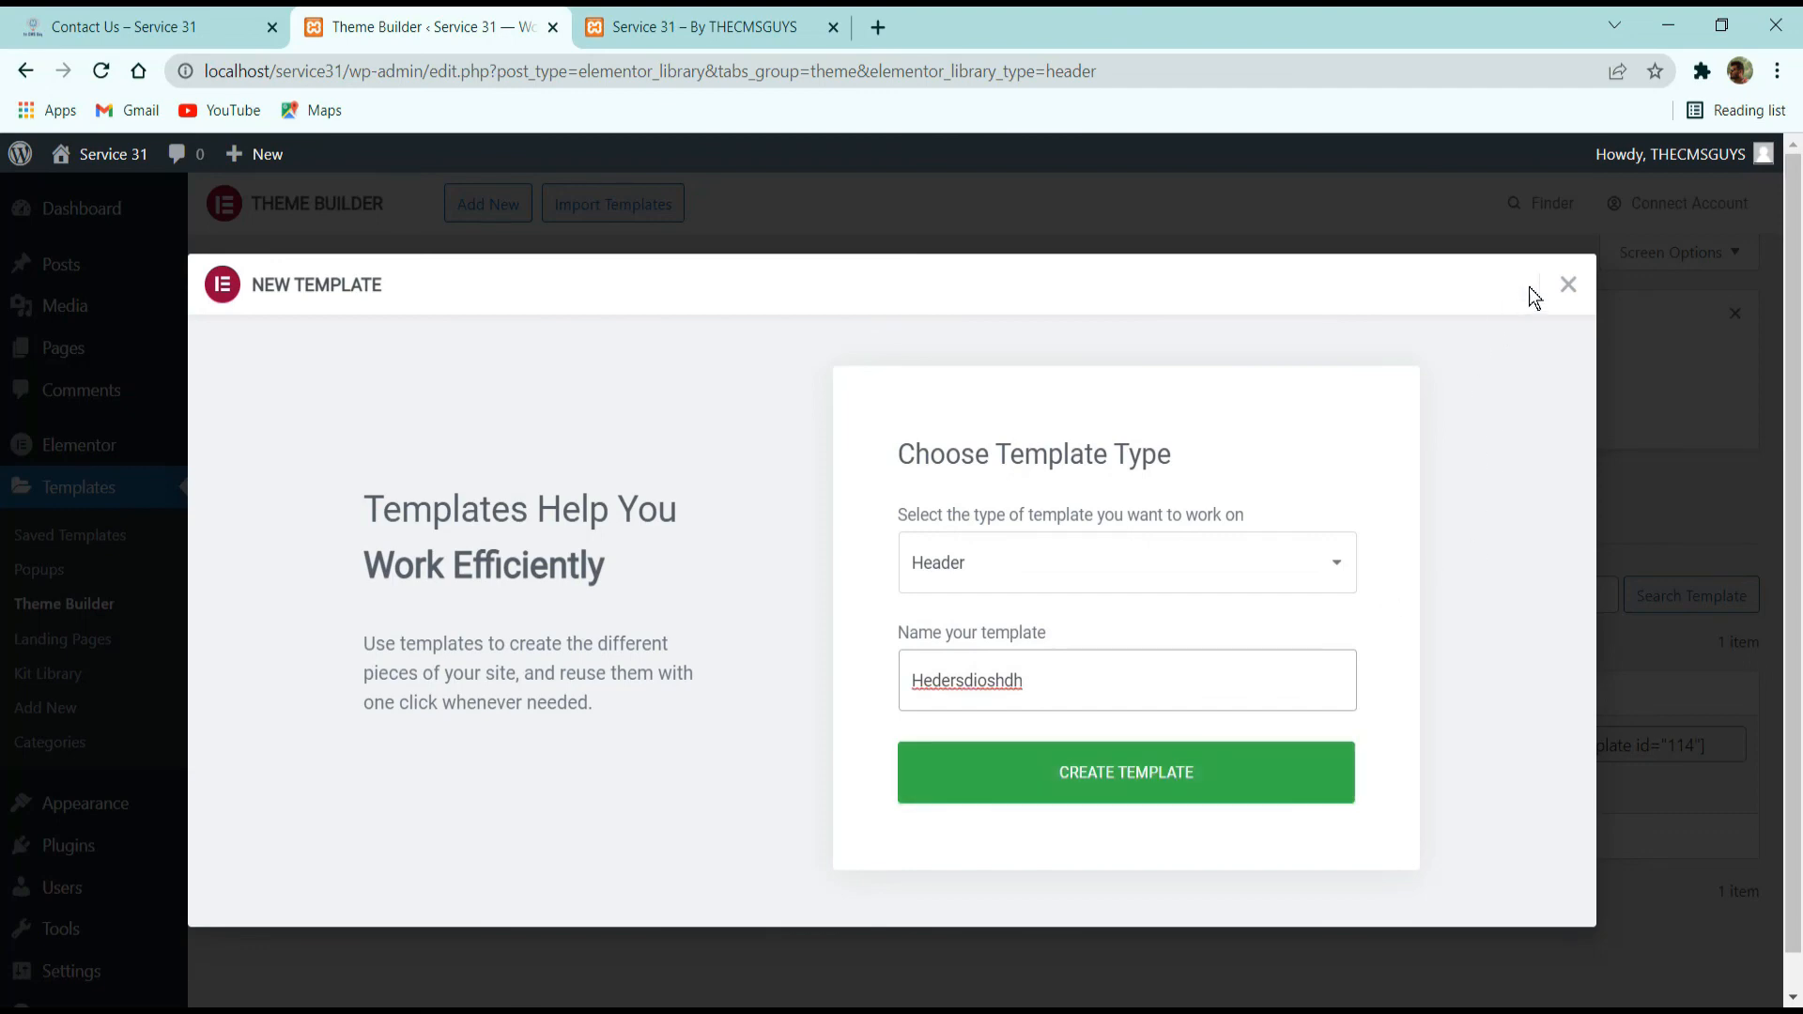
left_click(1569, 285)
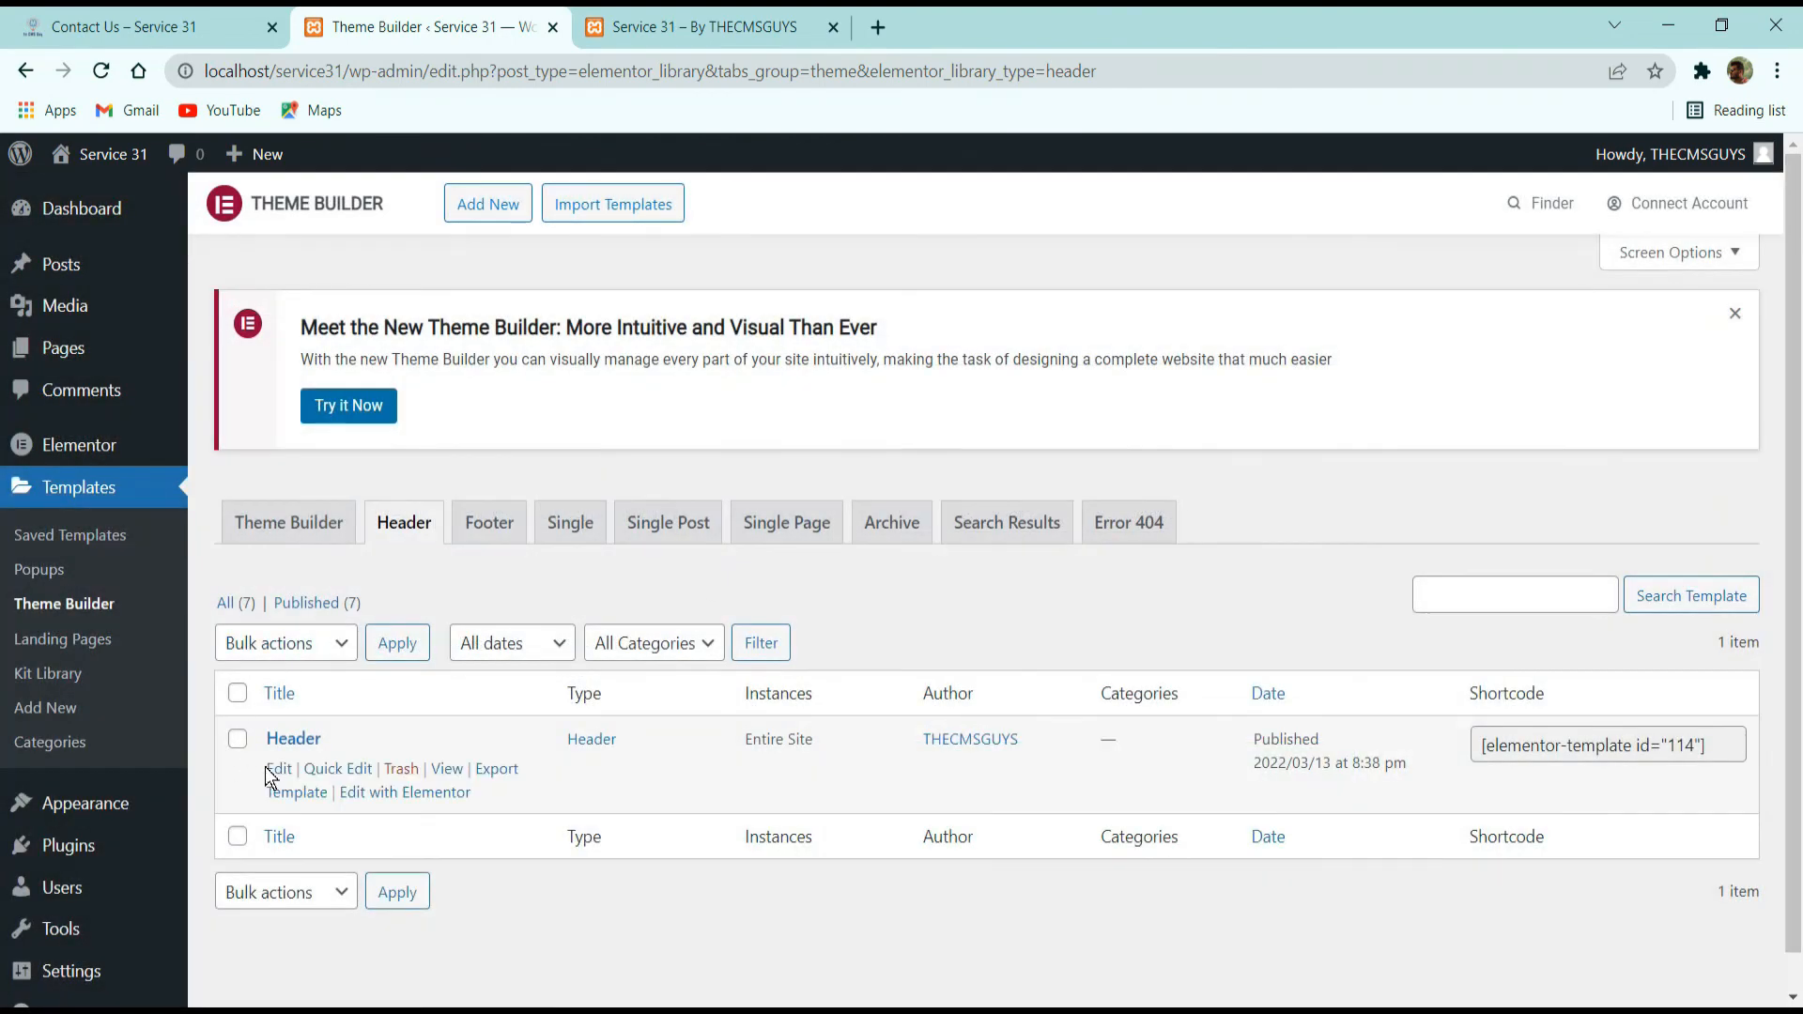
Open the saved Header template's edit page and look over its settings.
left_click(284, 742)
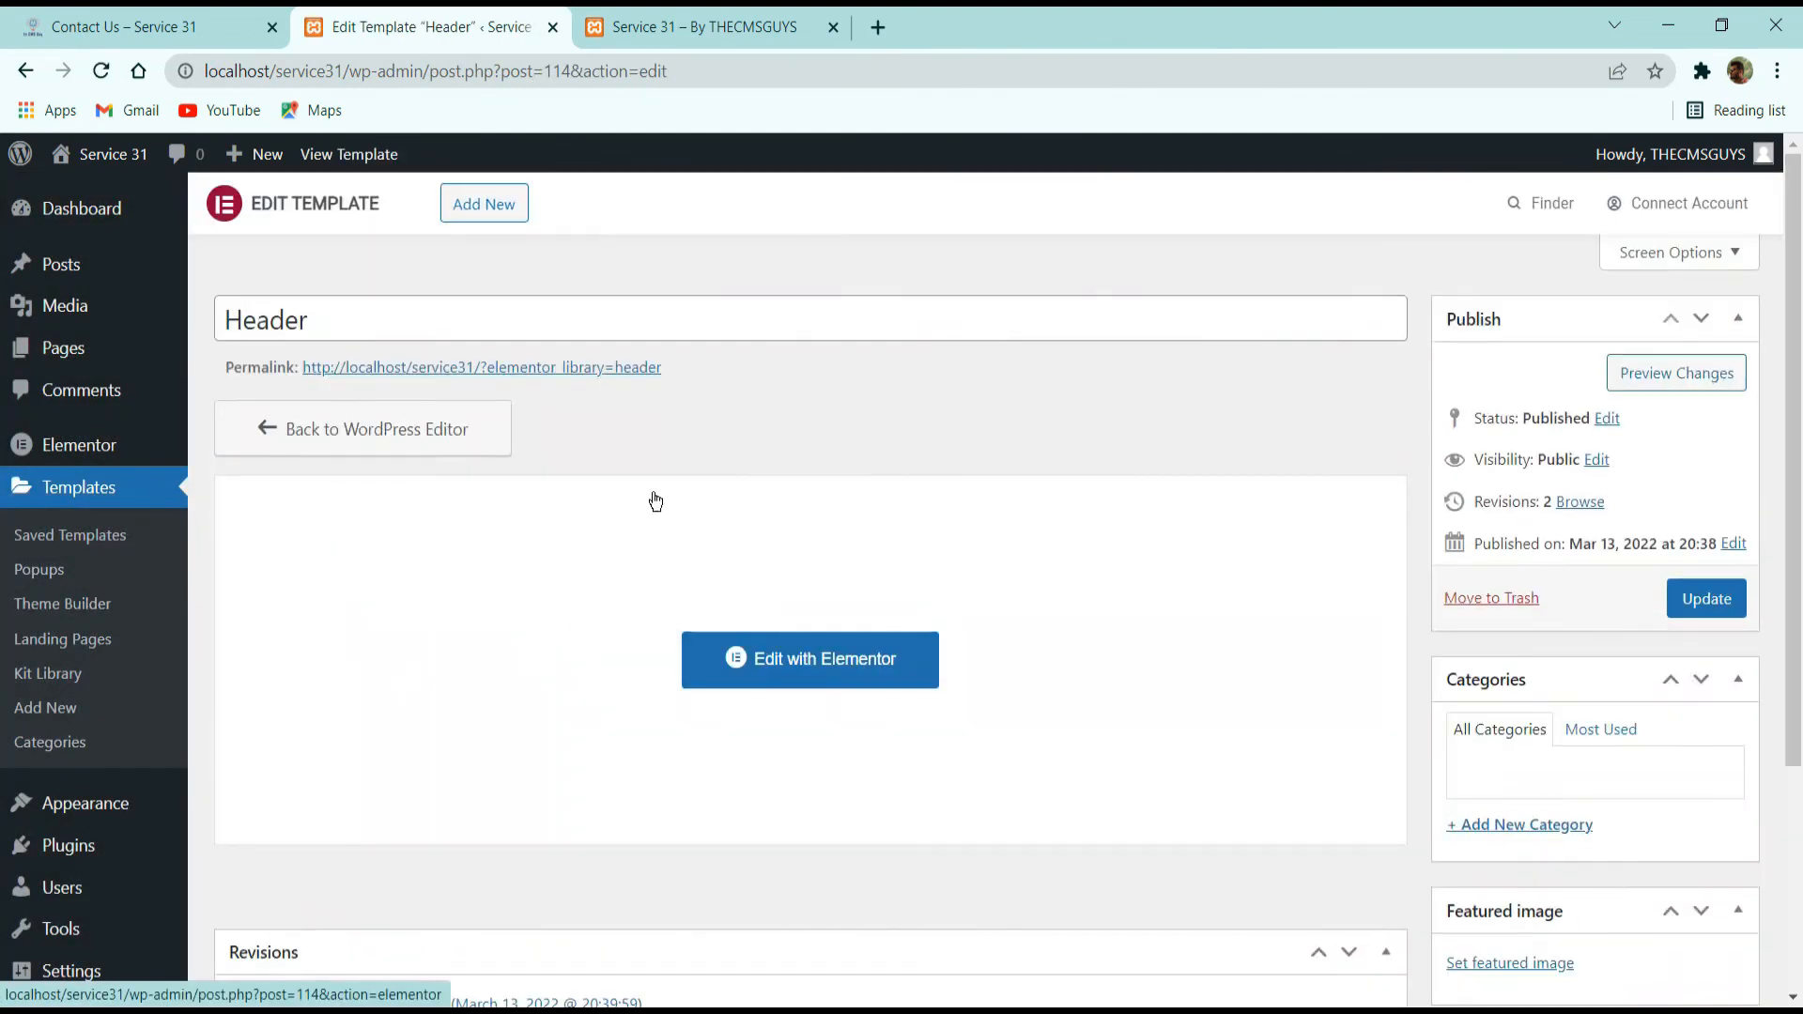
scroll(930, 696, "down", 3)
scroll(776, 427, "up", 3)
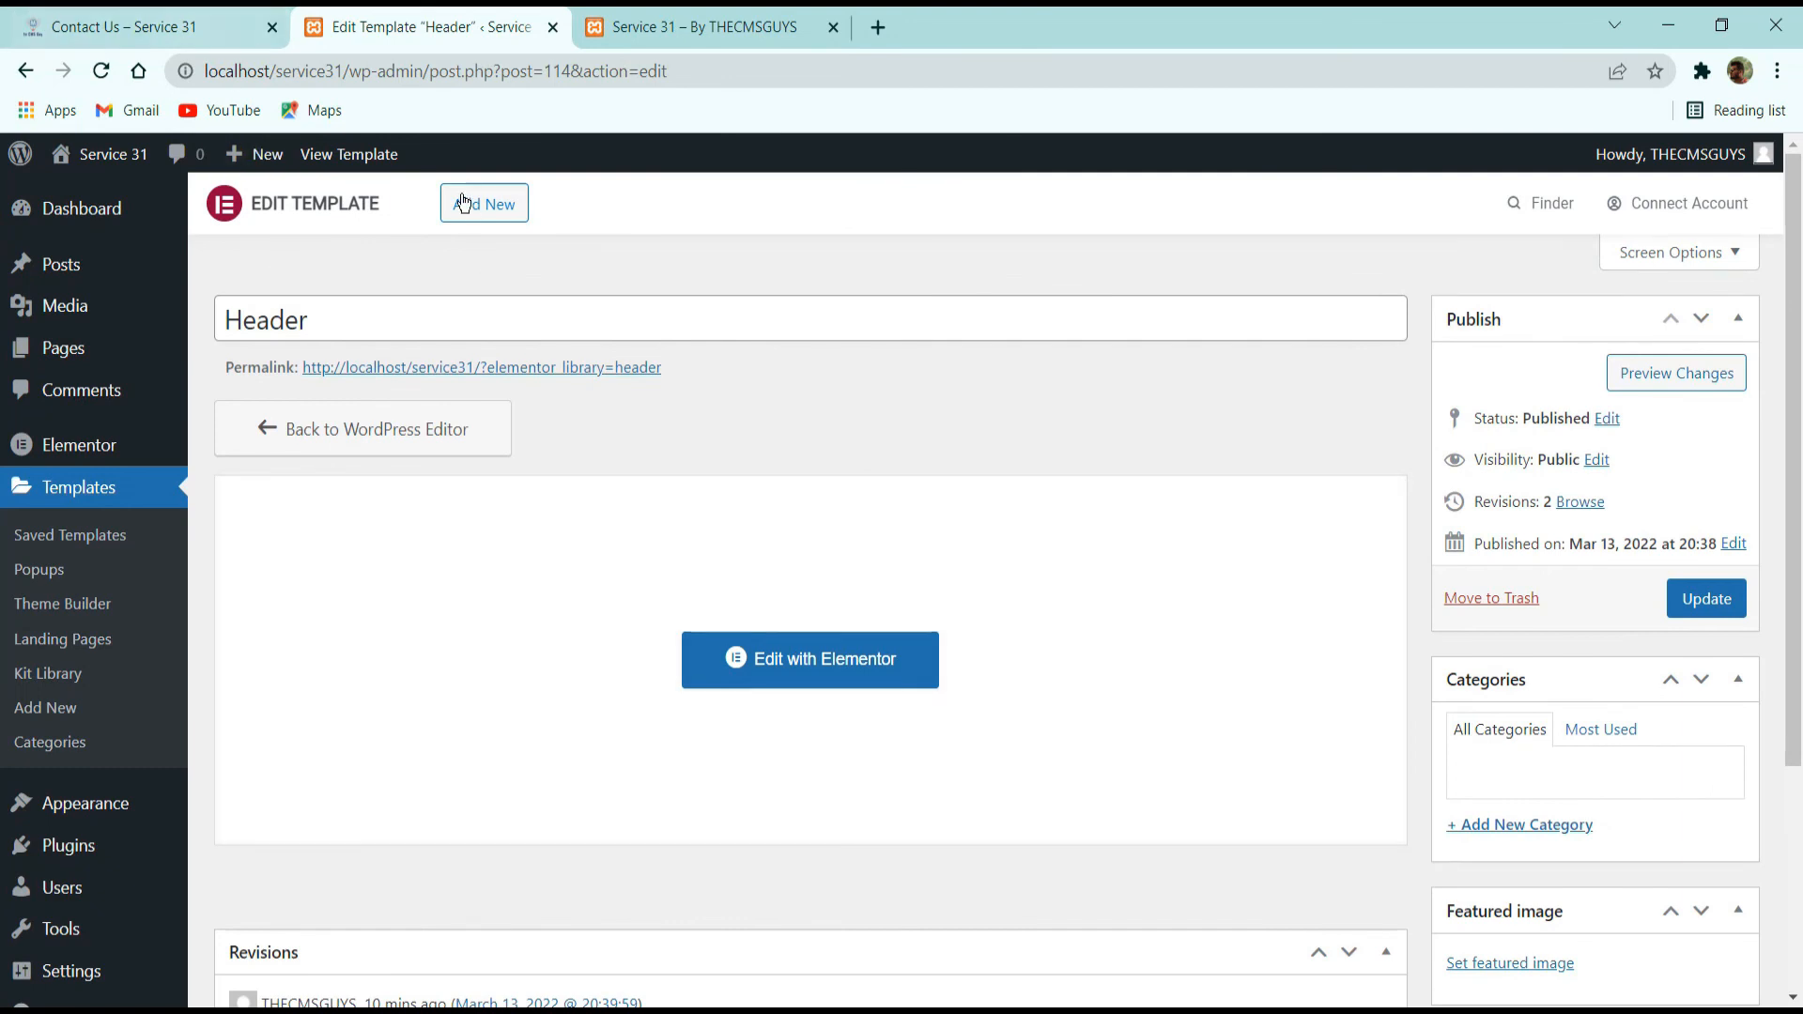
Visit the Service 31 site, start customizing it and open its Site Identity settings.
mouse_move(81, 159)
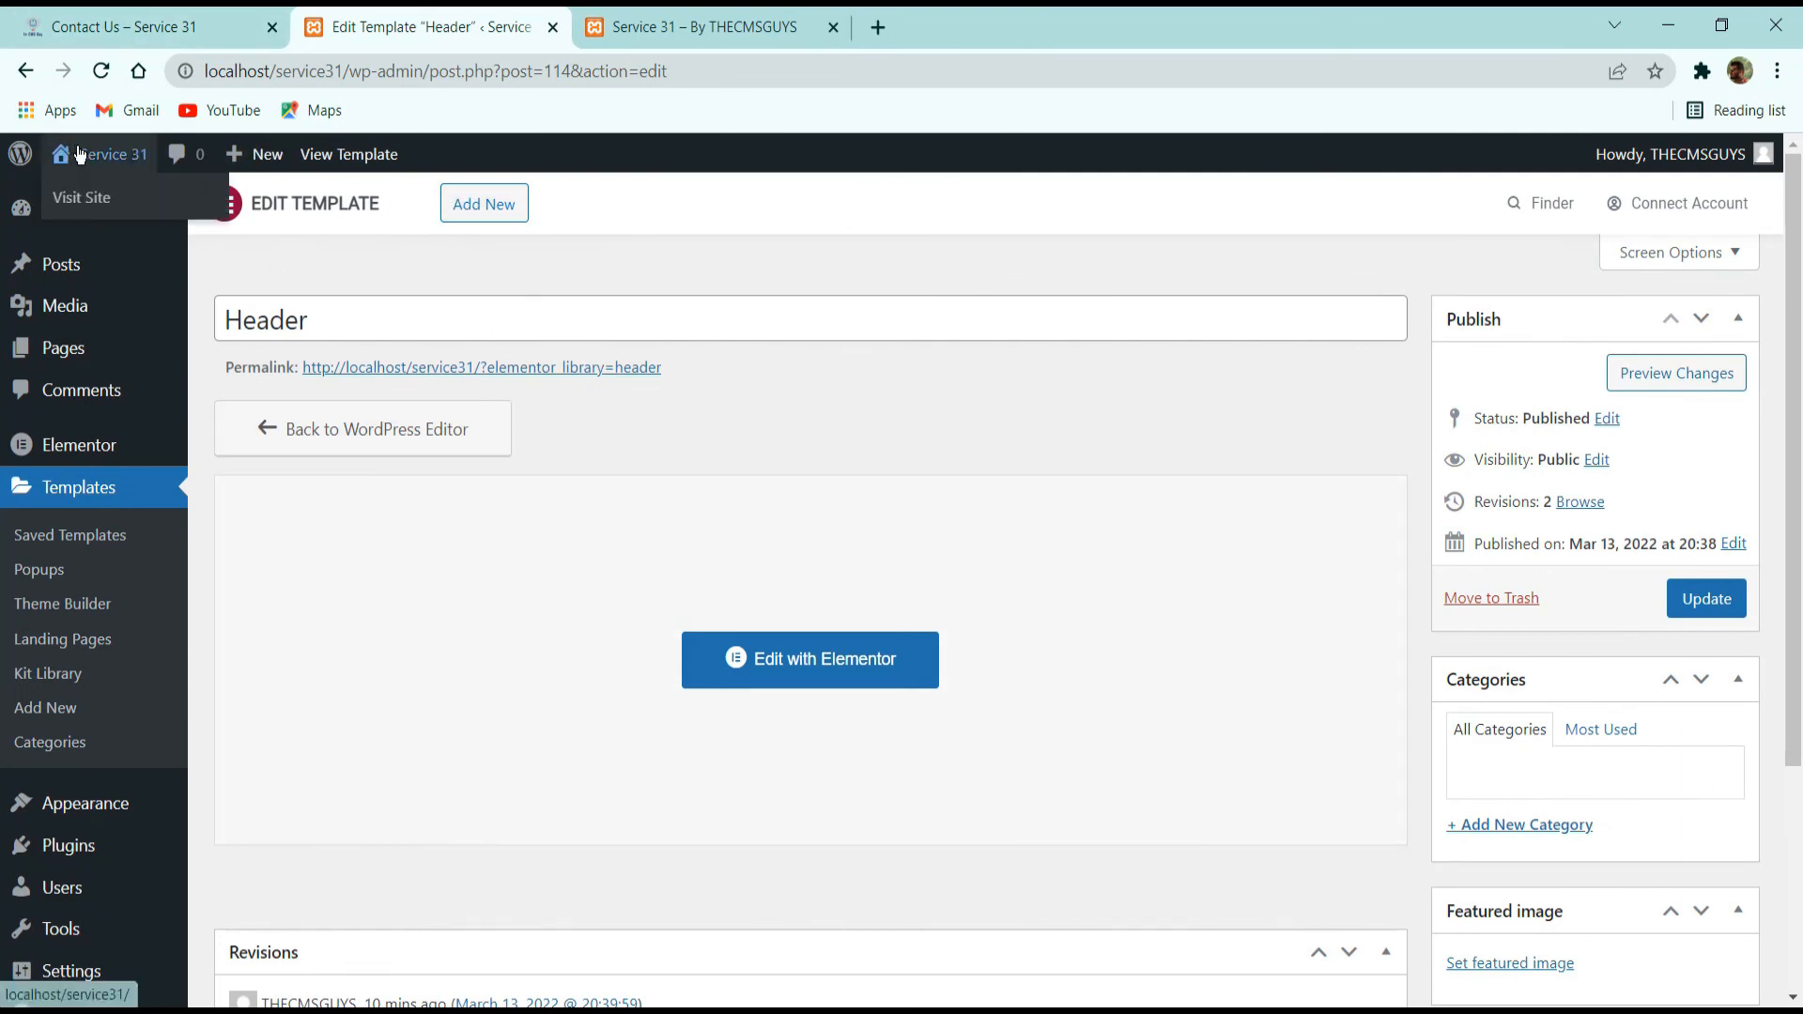
left_click(85, 198)
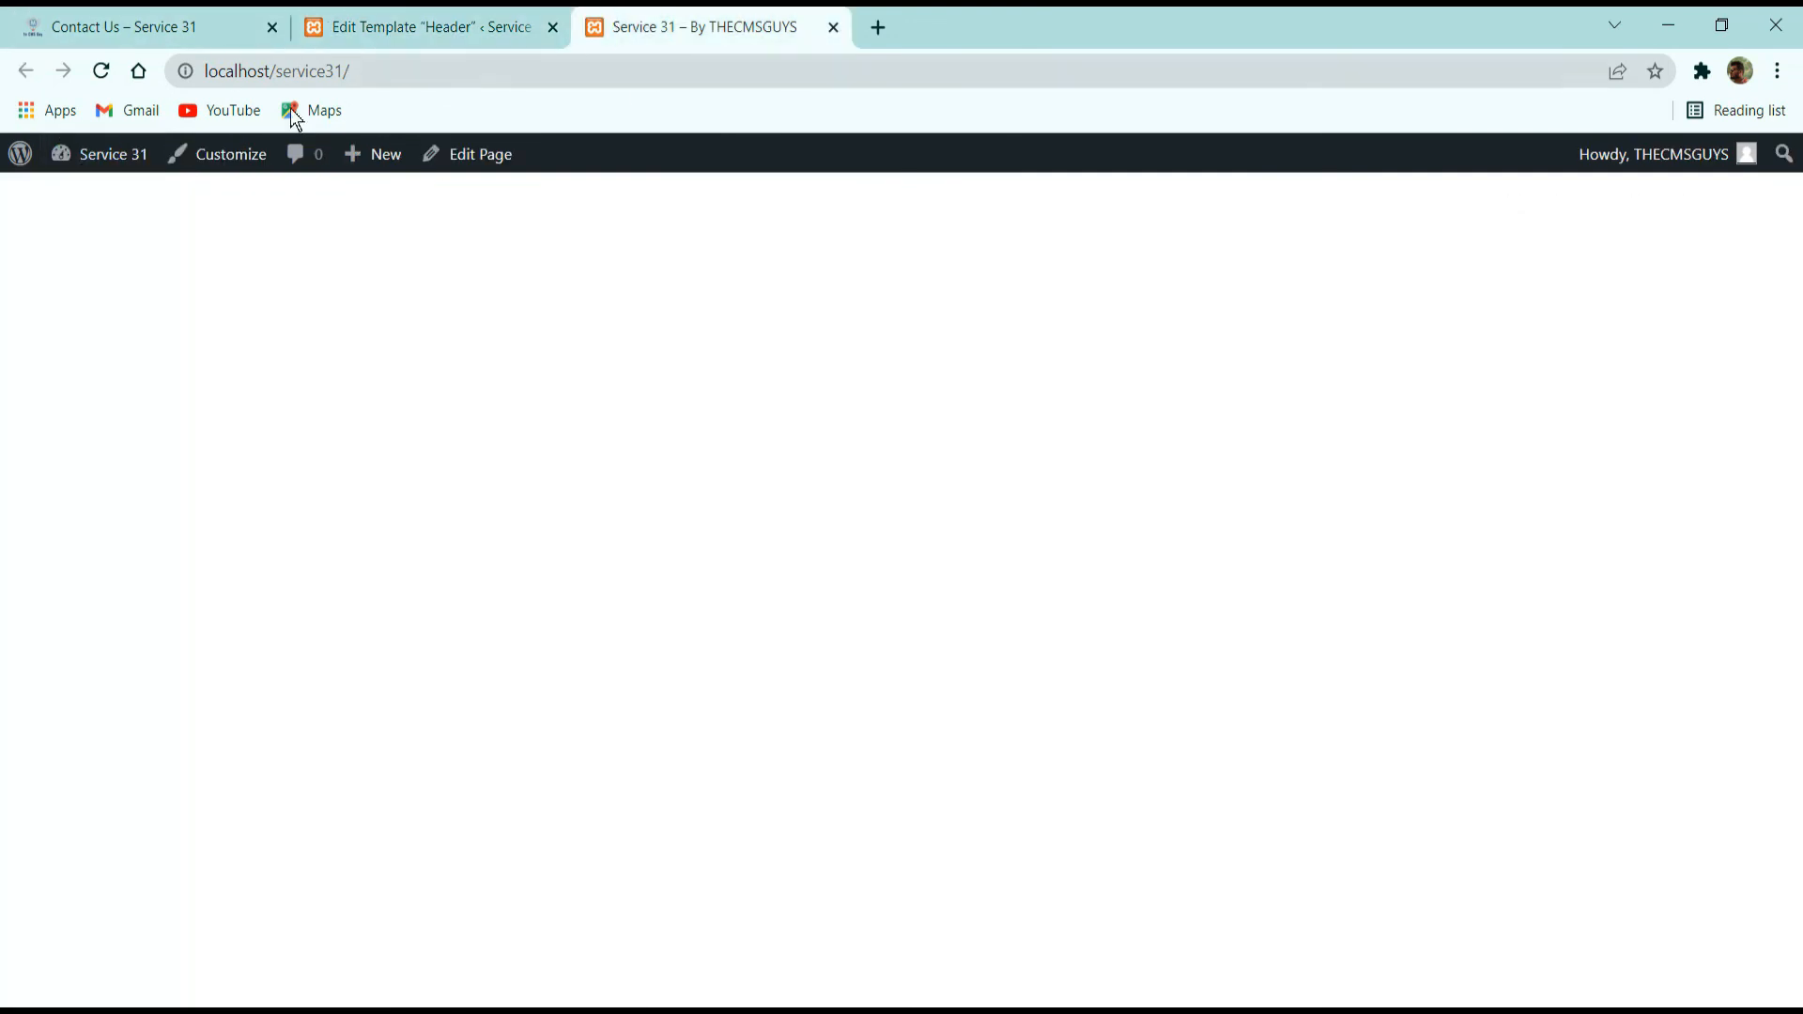
left_click(242, 166)
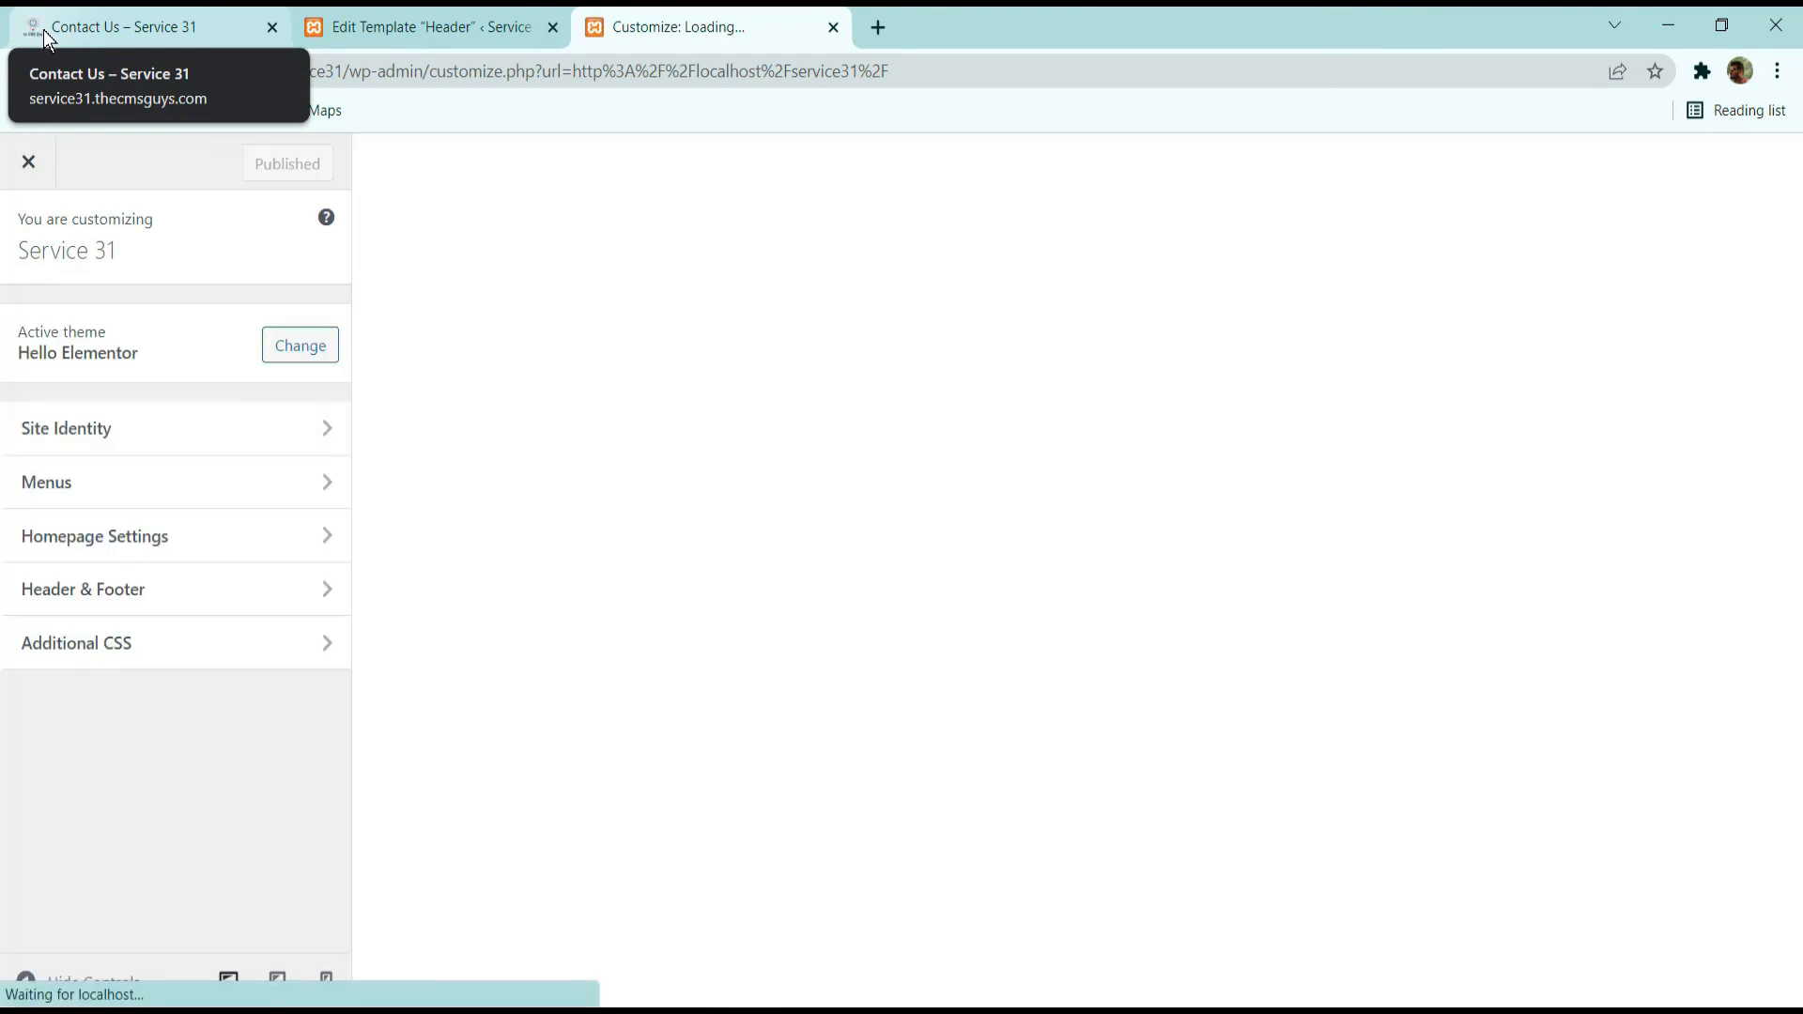
left_click(108, 454)
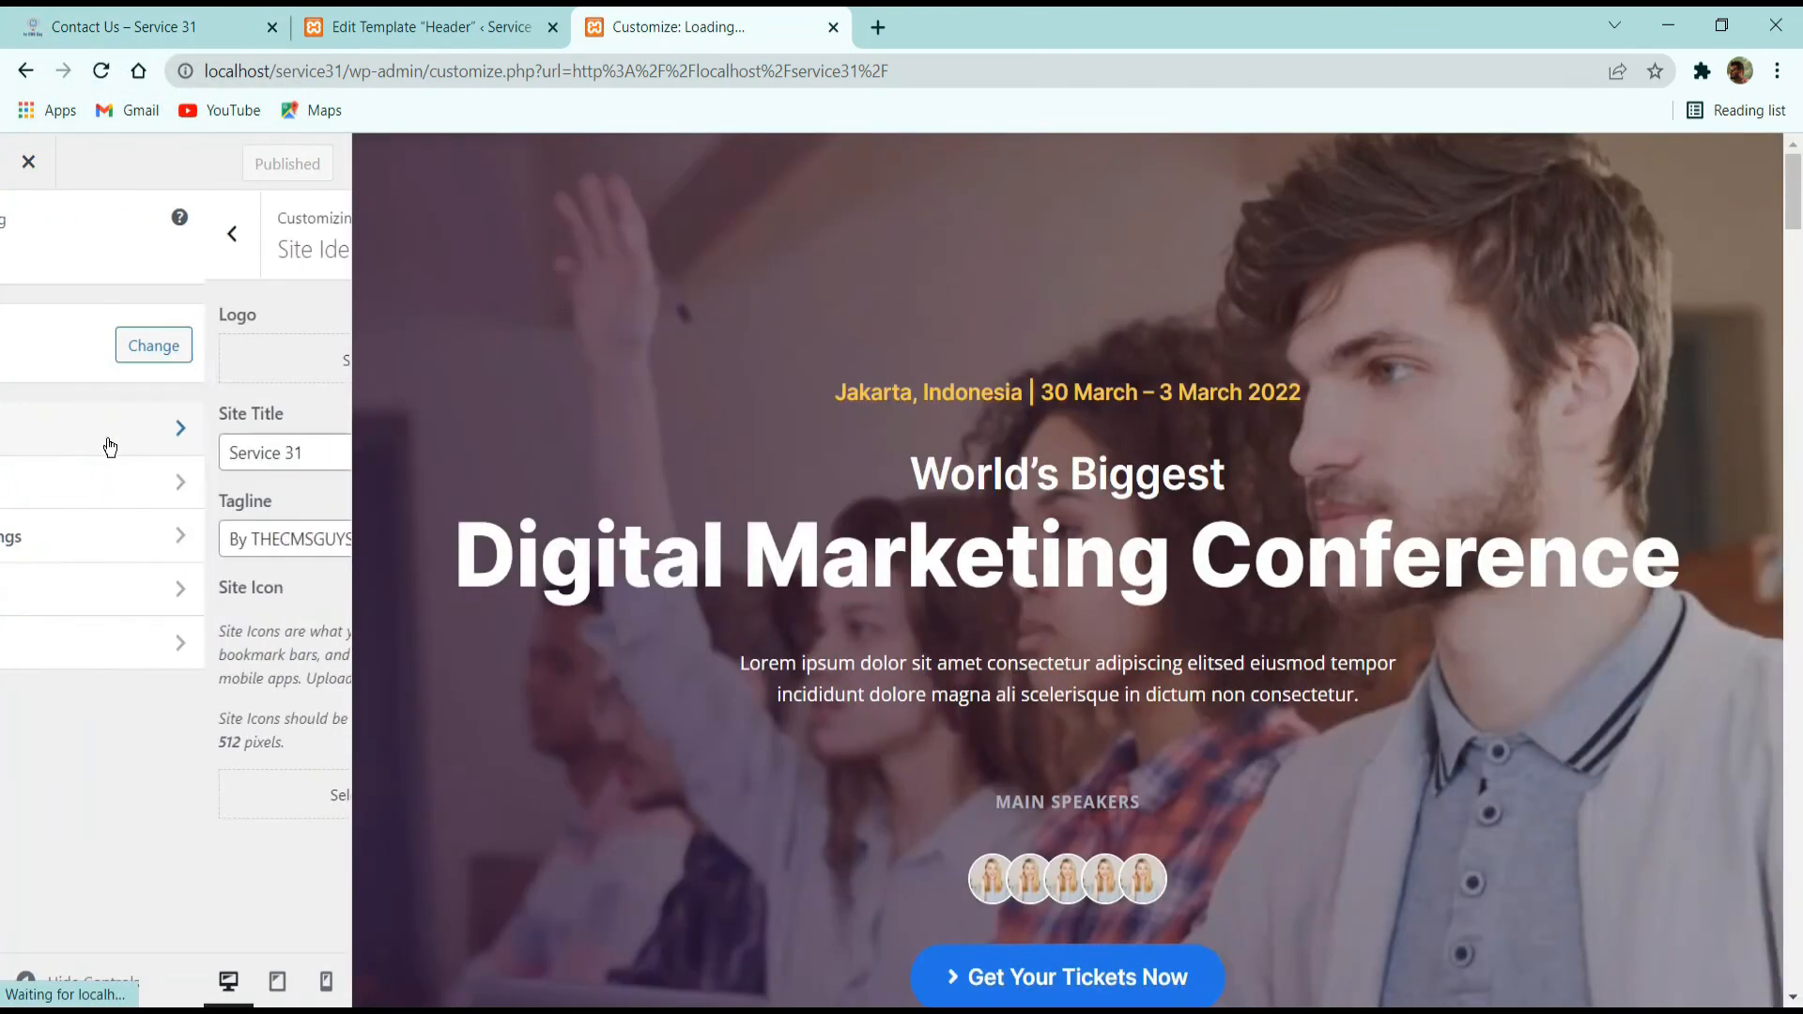
Start selecting a site logo, look through the media library and check the logo on the reference Contact Us page.
left_click(101, 350)
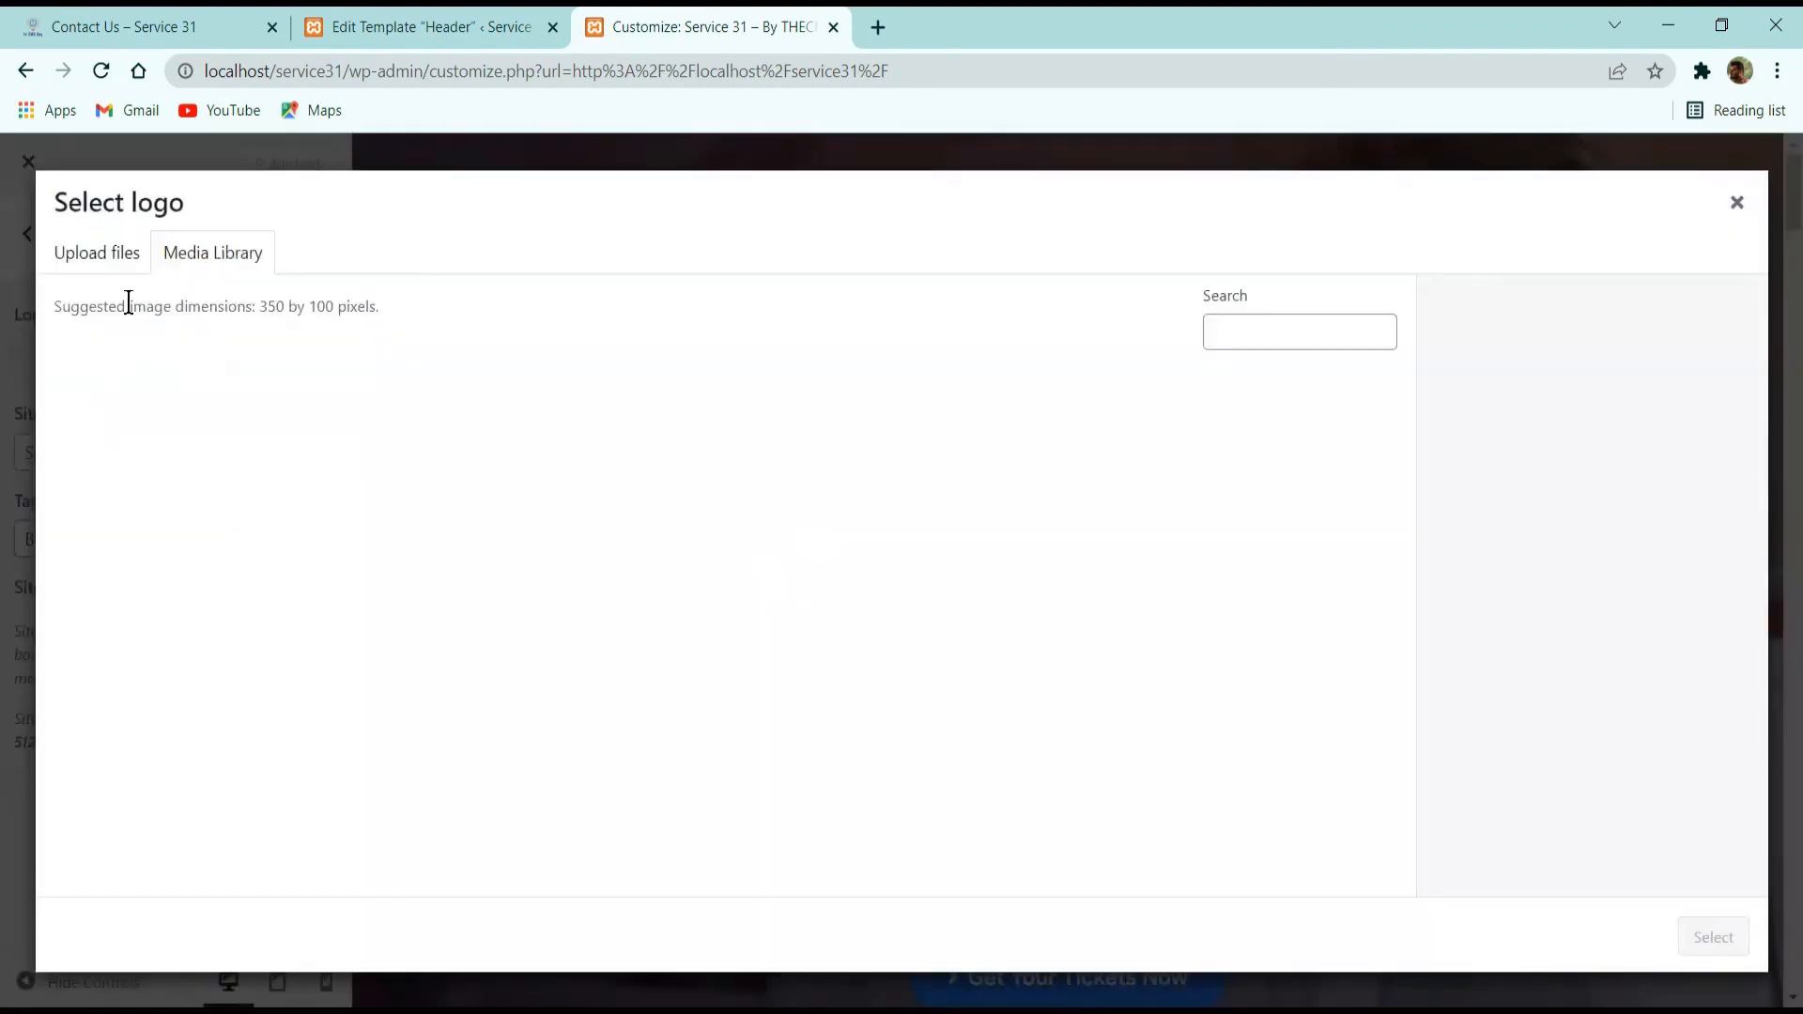
scroll(612, 604, "down", 10)
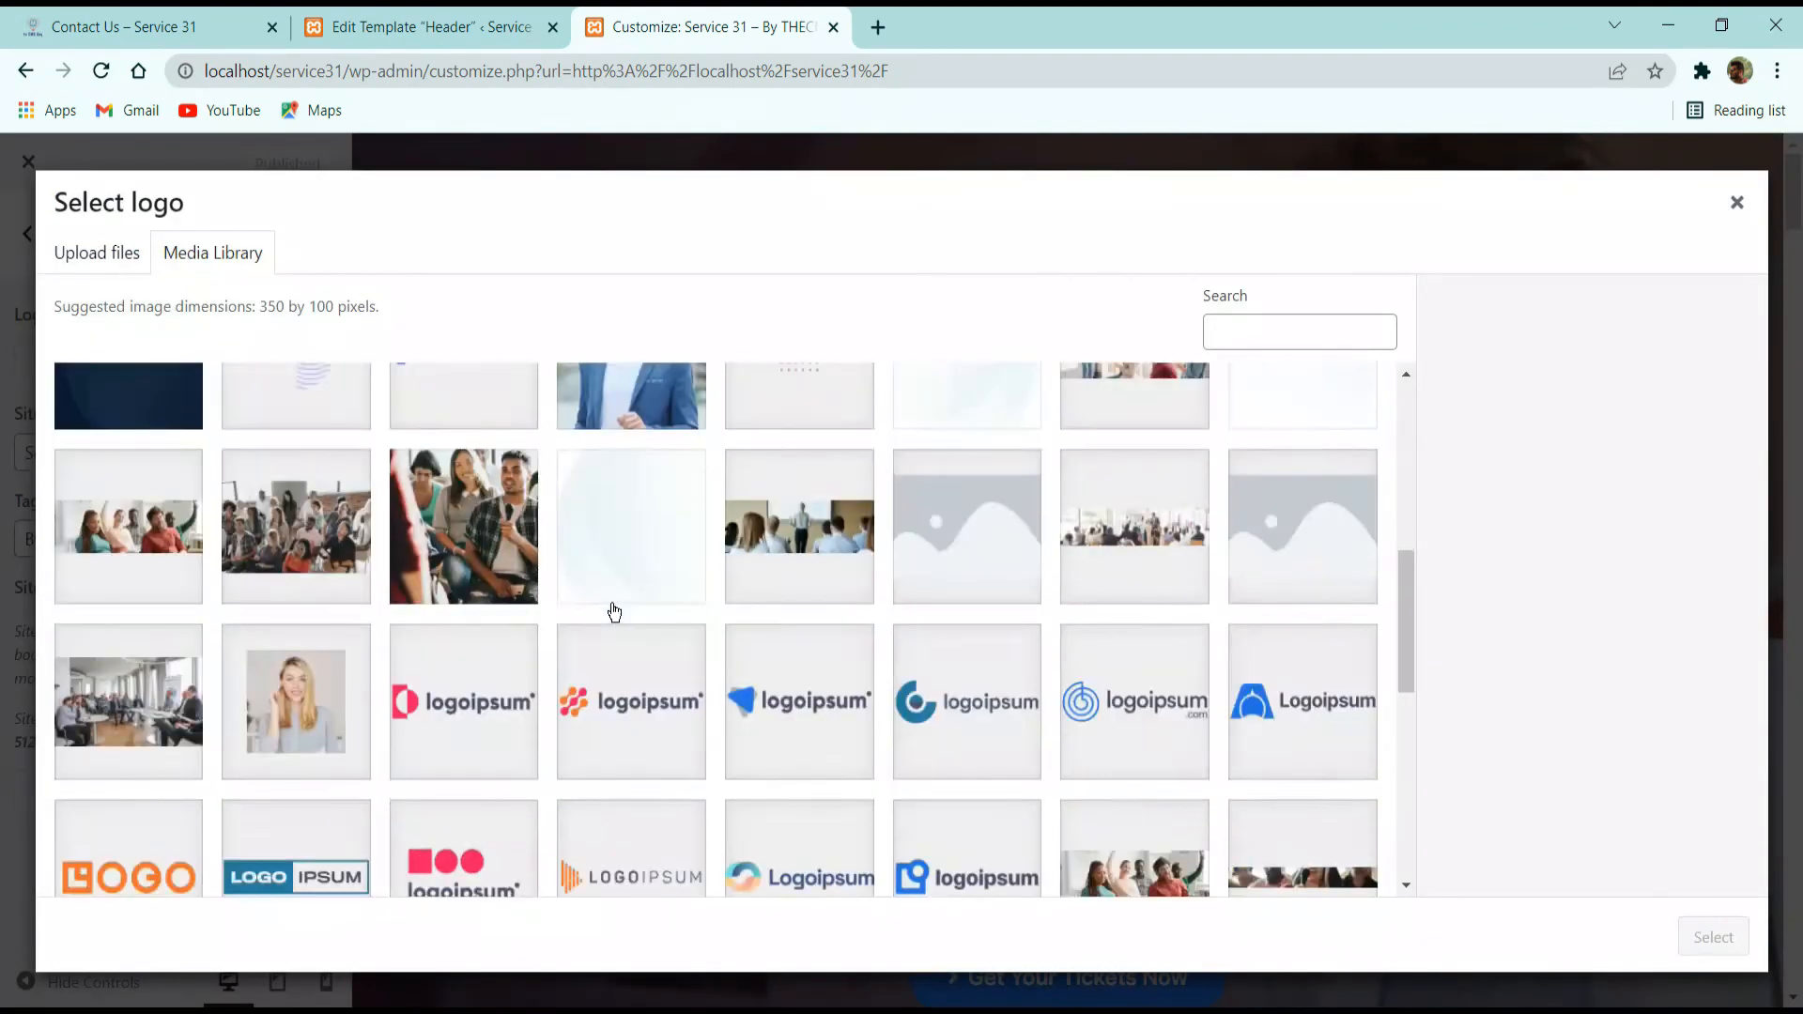
scroll(611, 604, "up", 10)
left_click(134, 20)
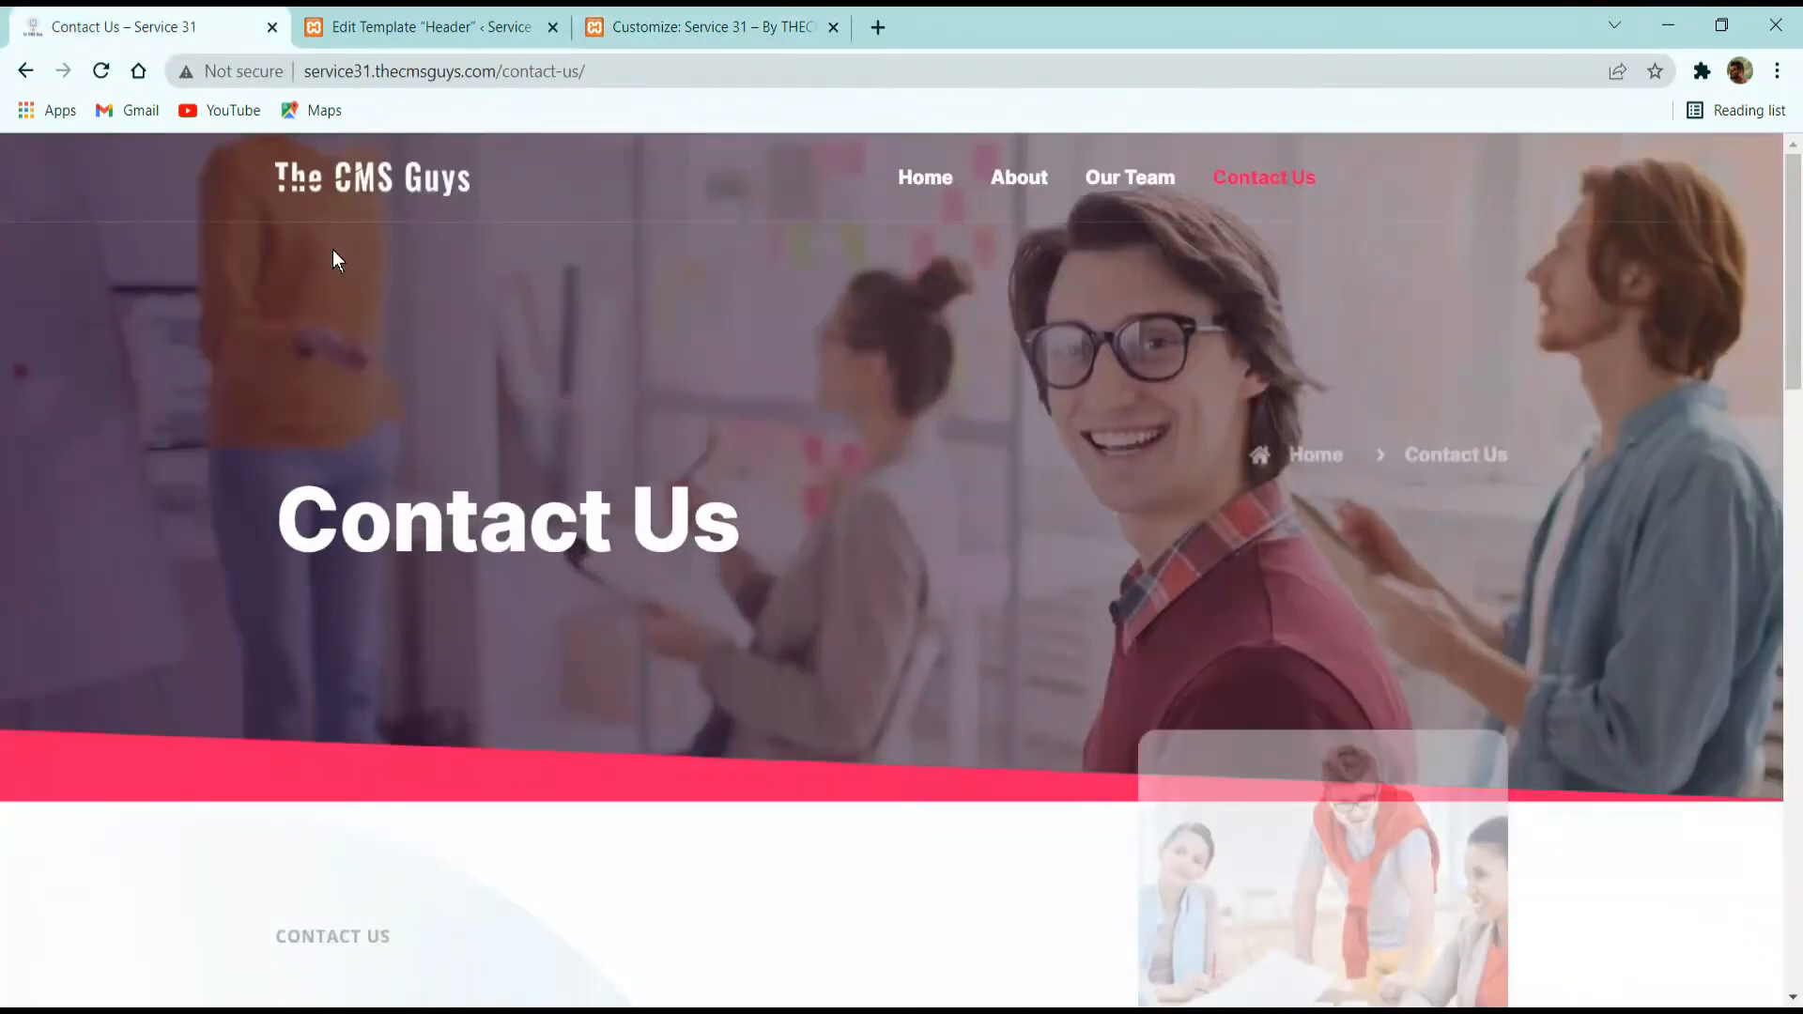
left_click(657, 20)
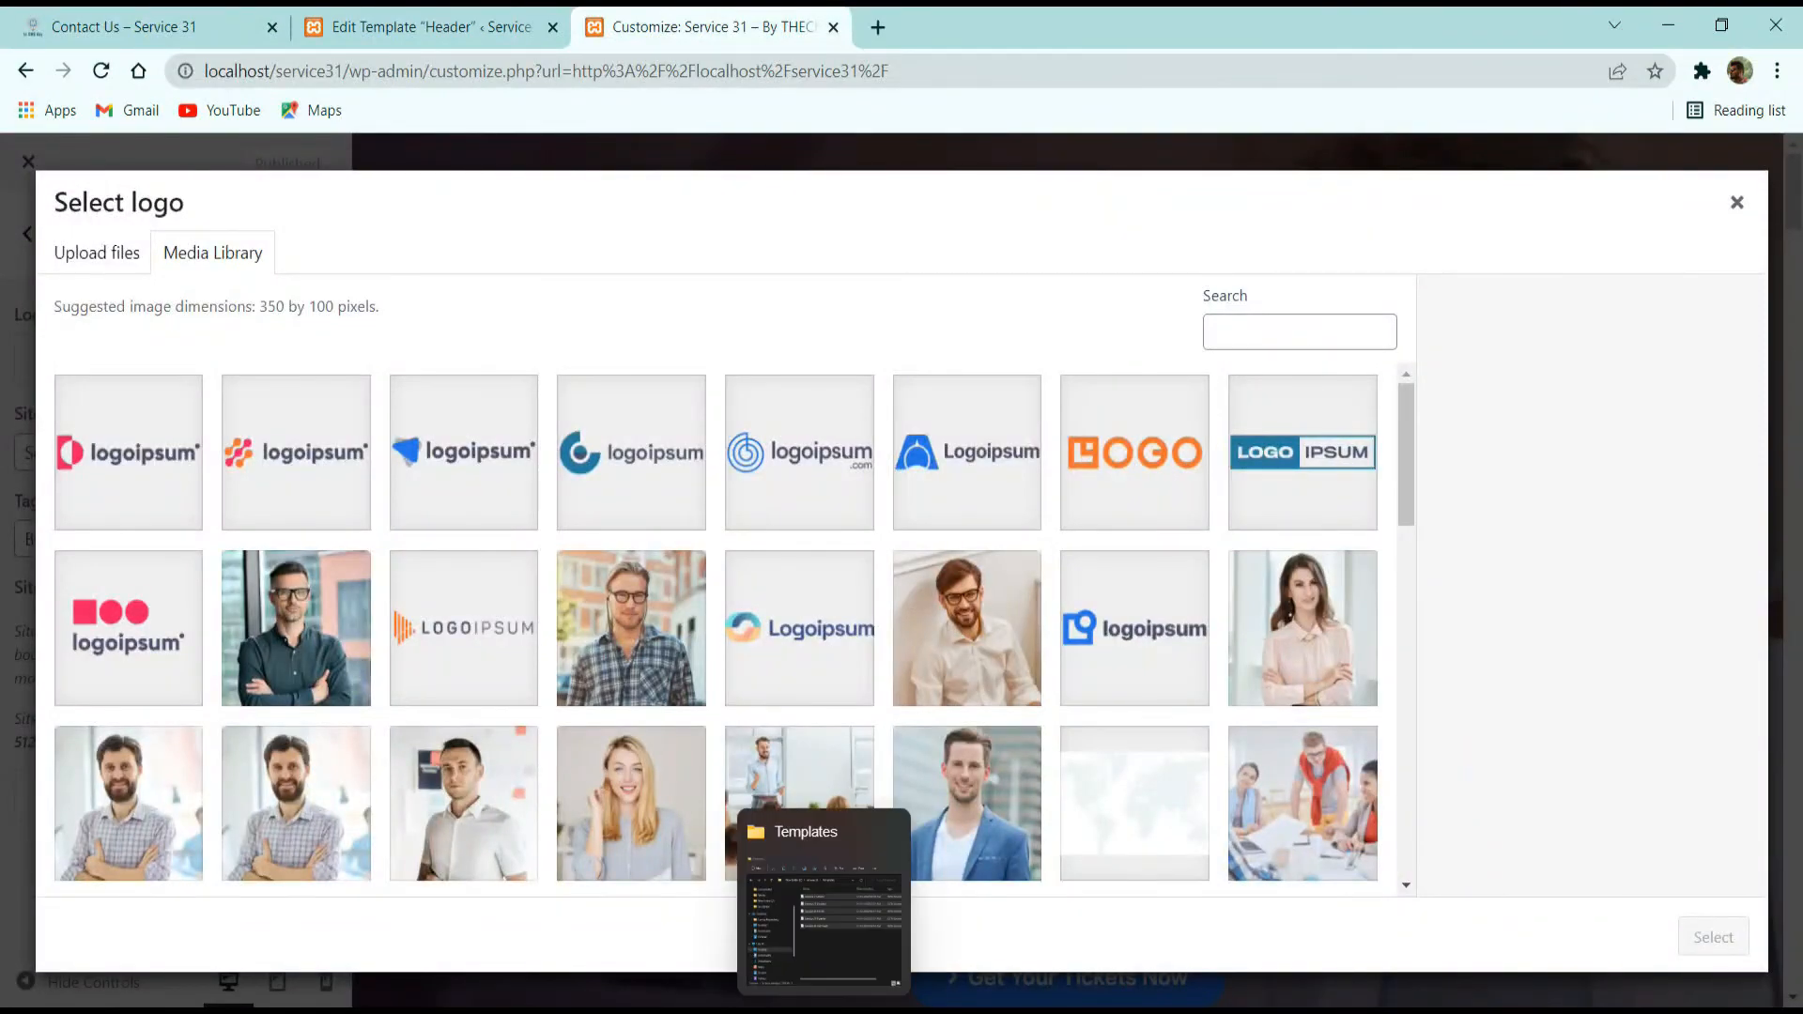
Upload logo-white from the service 31 folder and set it as the site logo without cropping.
left_click(824, 1008)
left_click(841, 263)
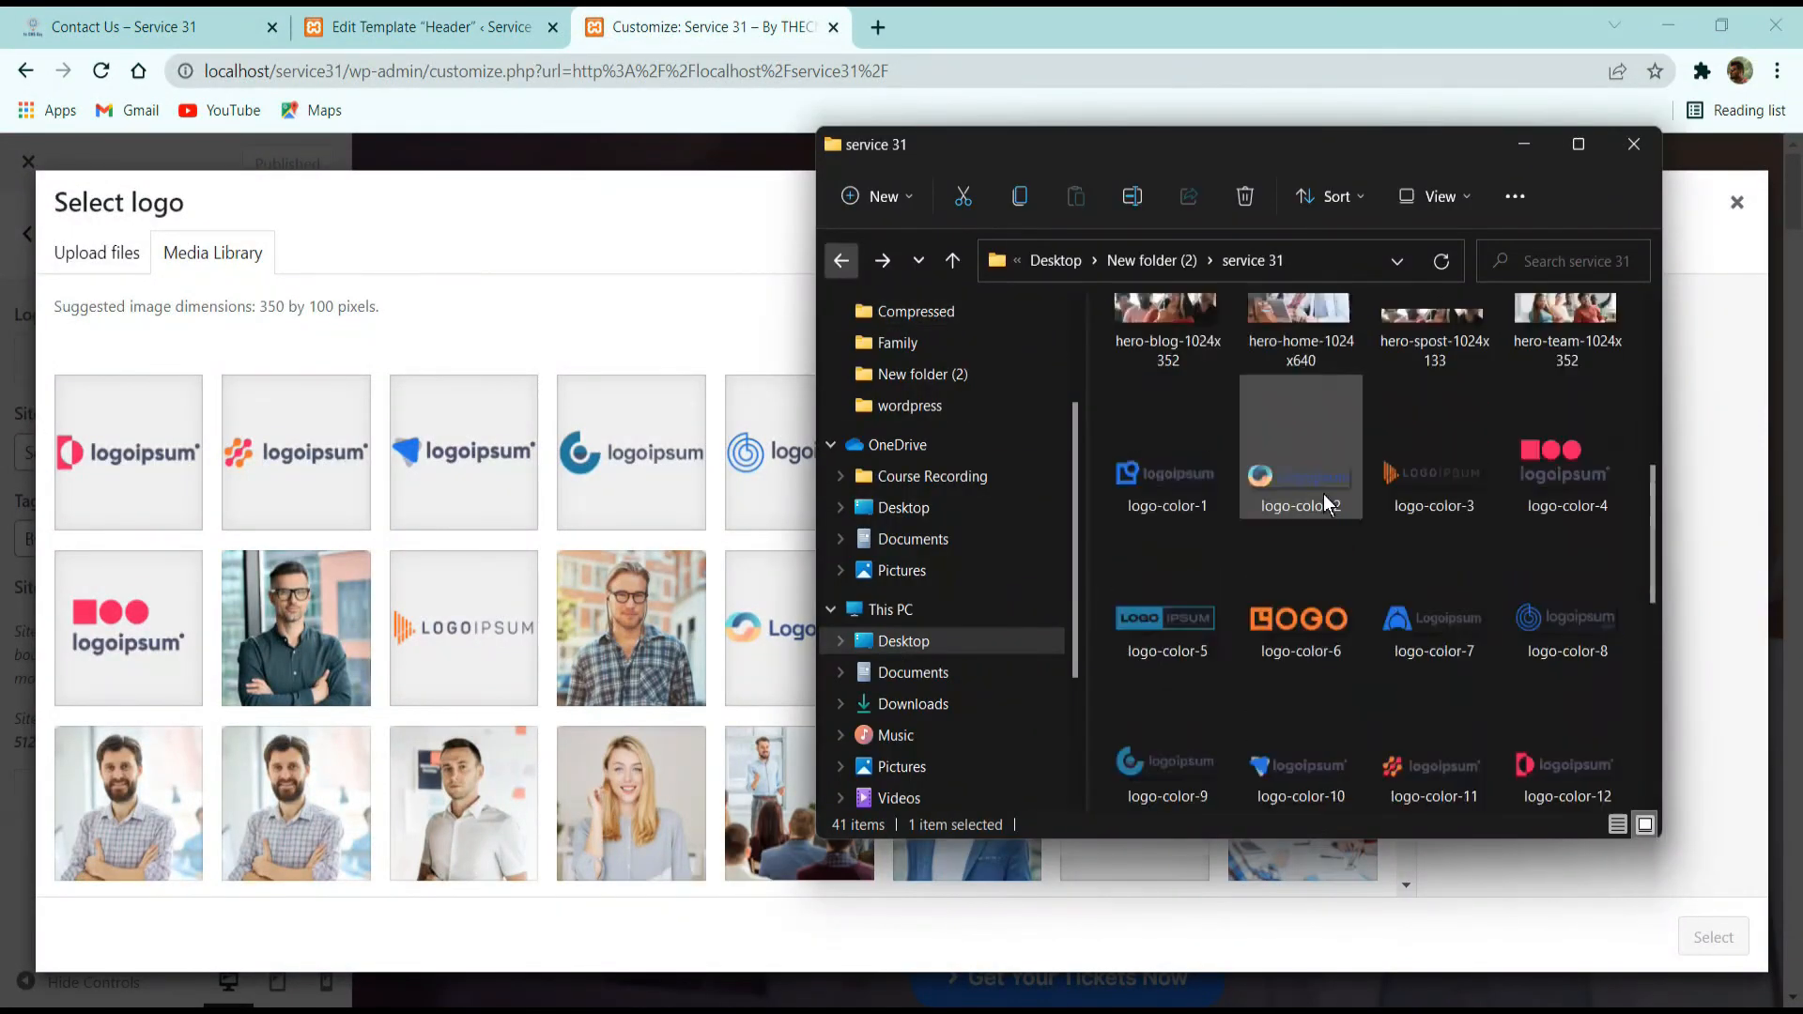
scroll(1323, 494, "down", 5)
scroll(1264, 719, "up", 5)
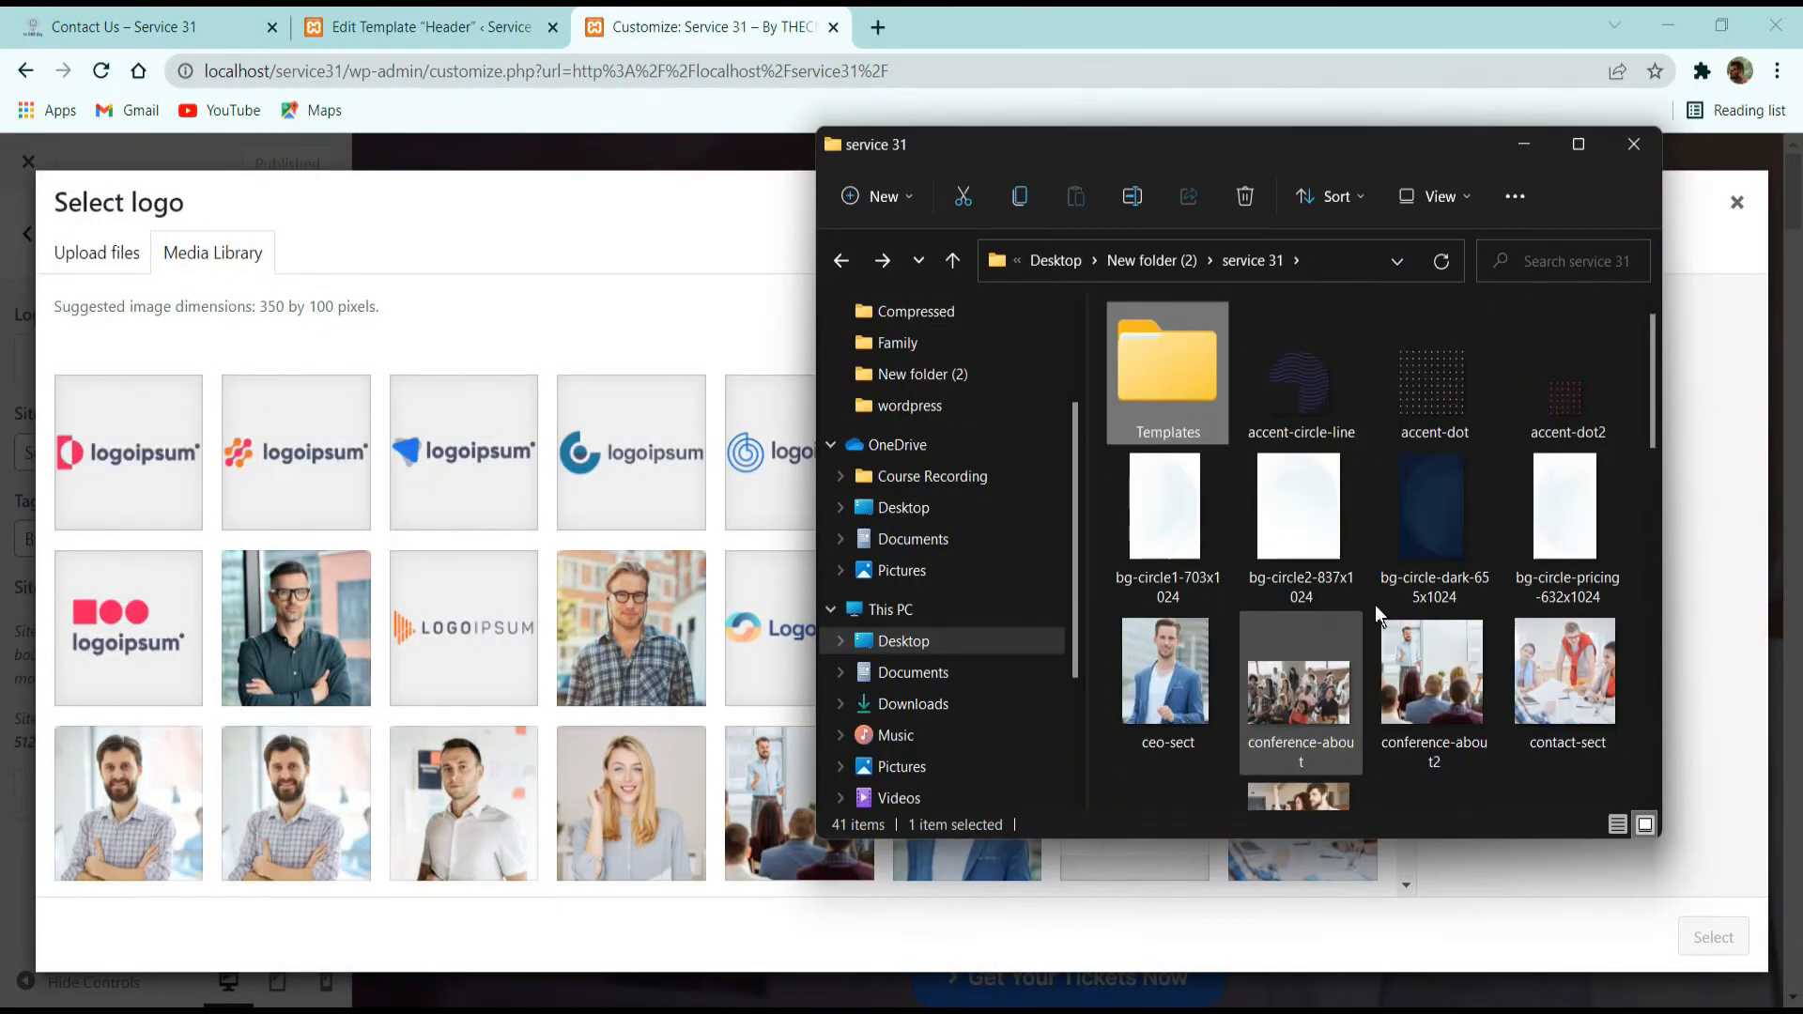
scroll(1422, 573, "down", 8)
scroll(1426, 567, "up", 4)
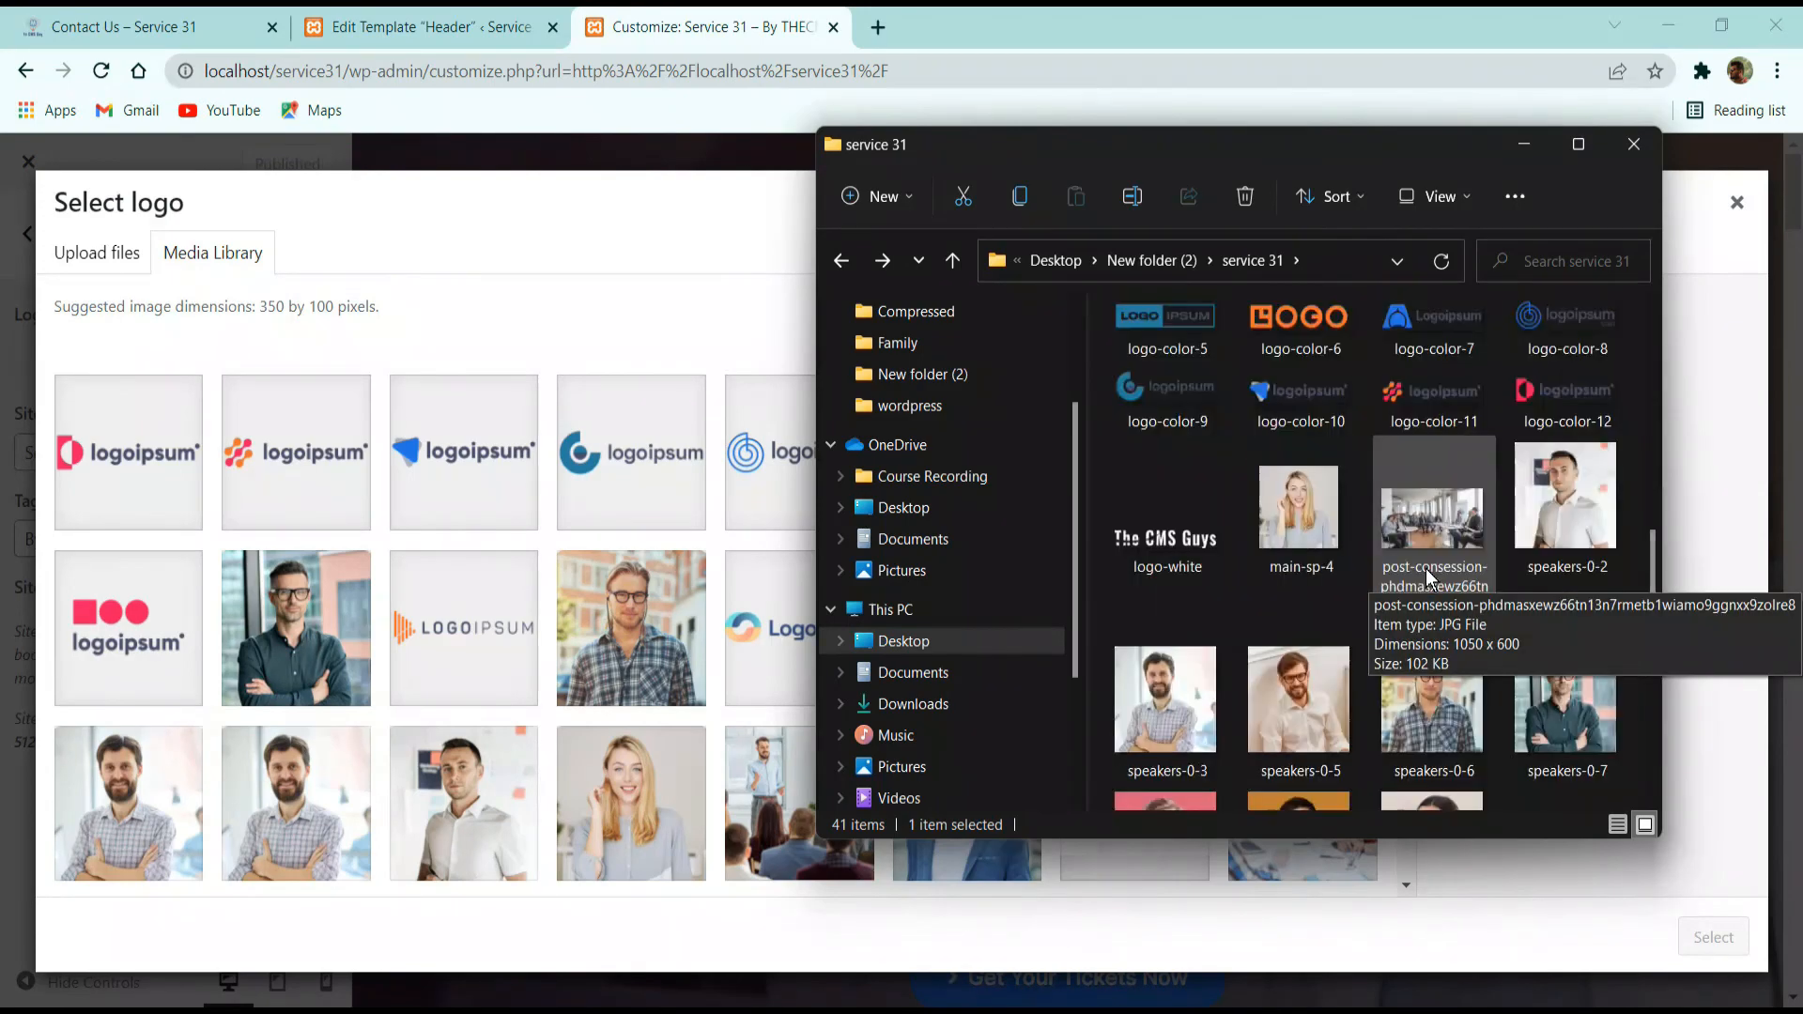
left_click_drag(1175, 536, 1461, 792)
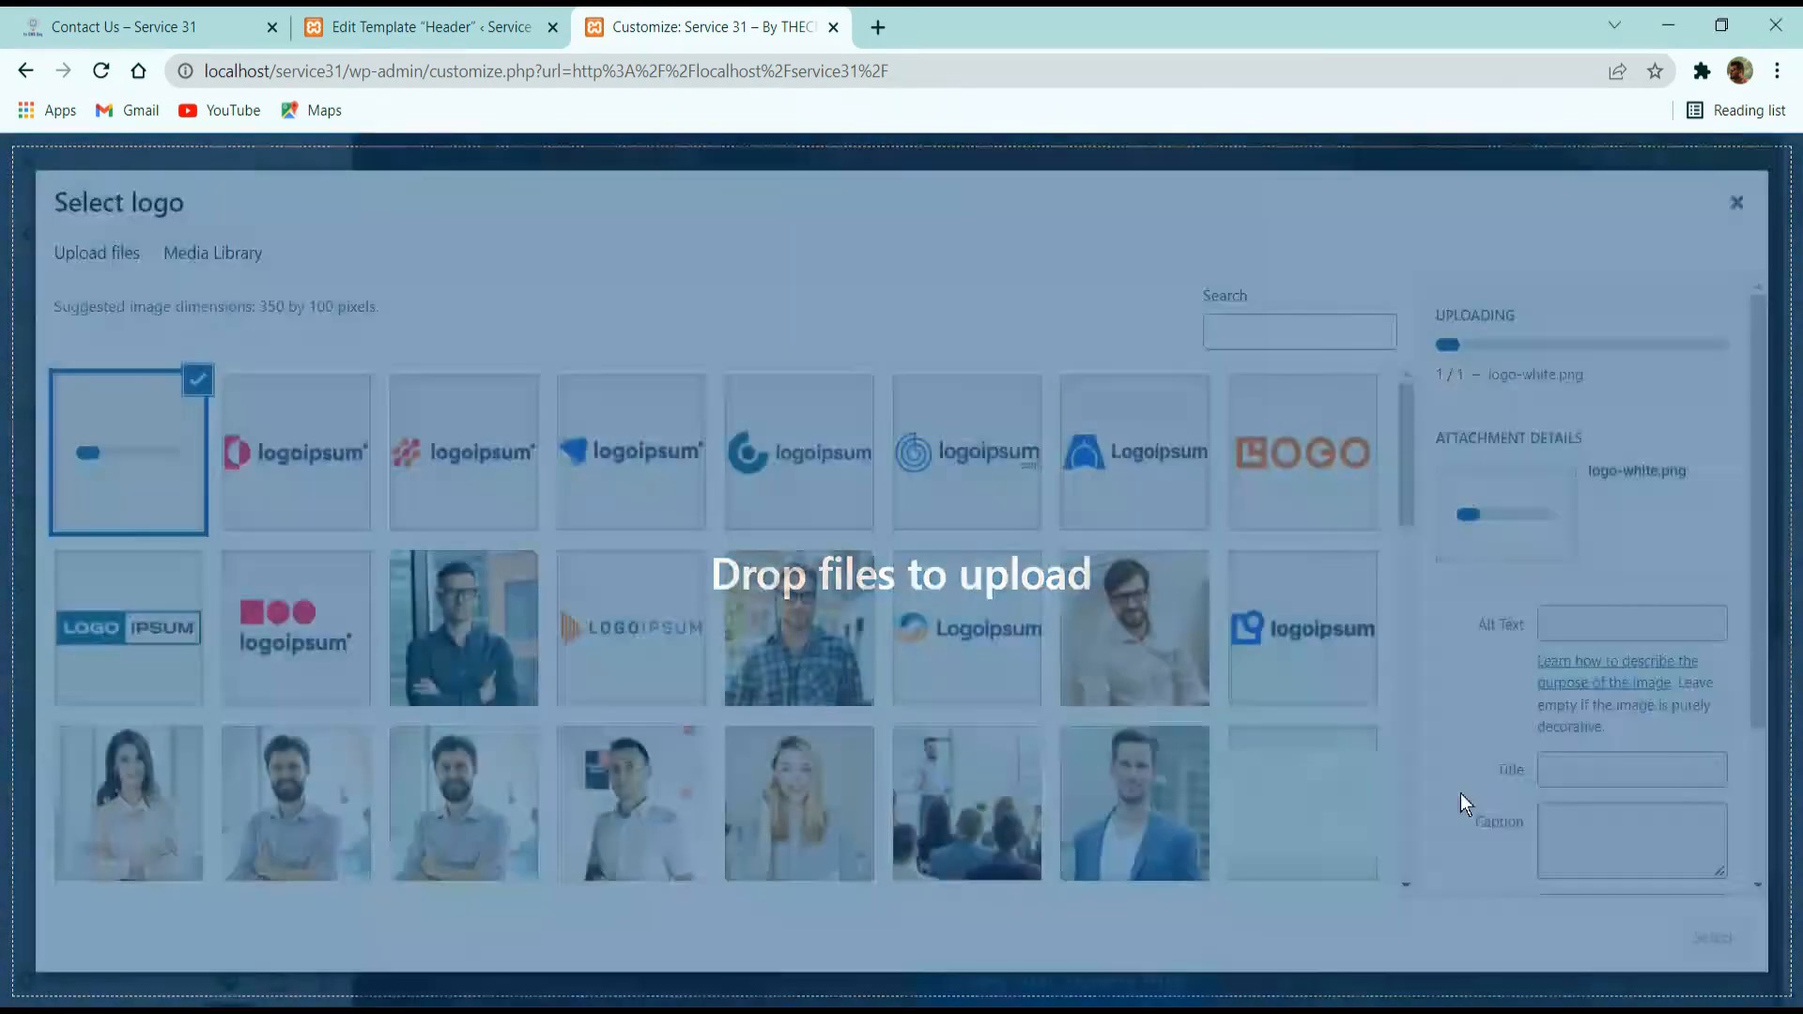
left_click(1706, 940)
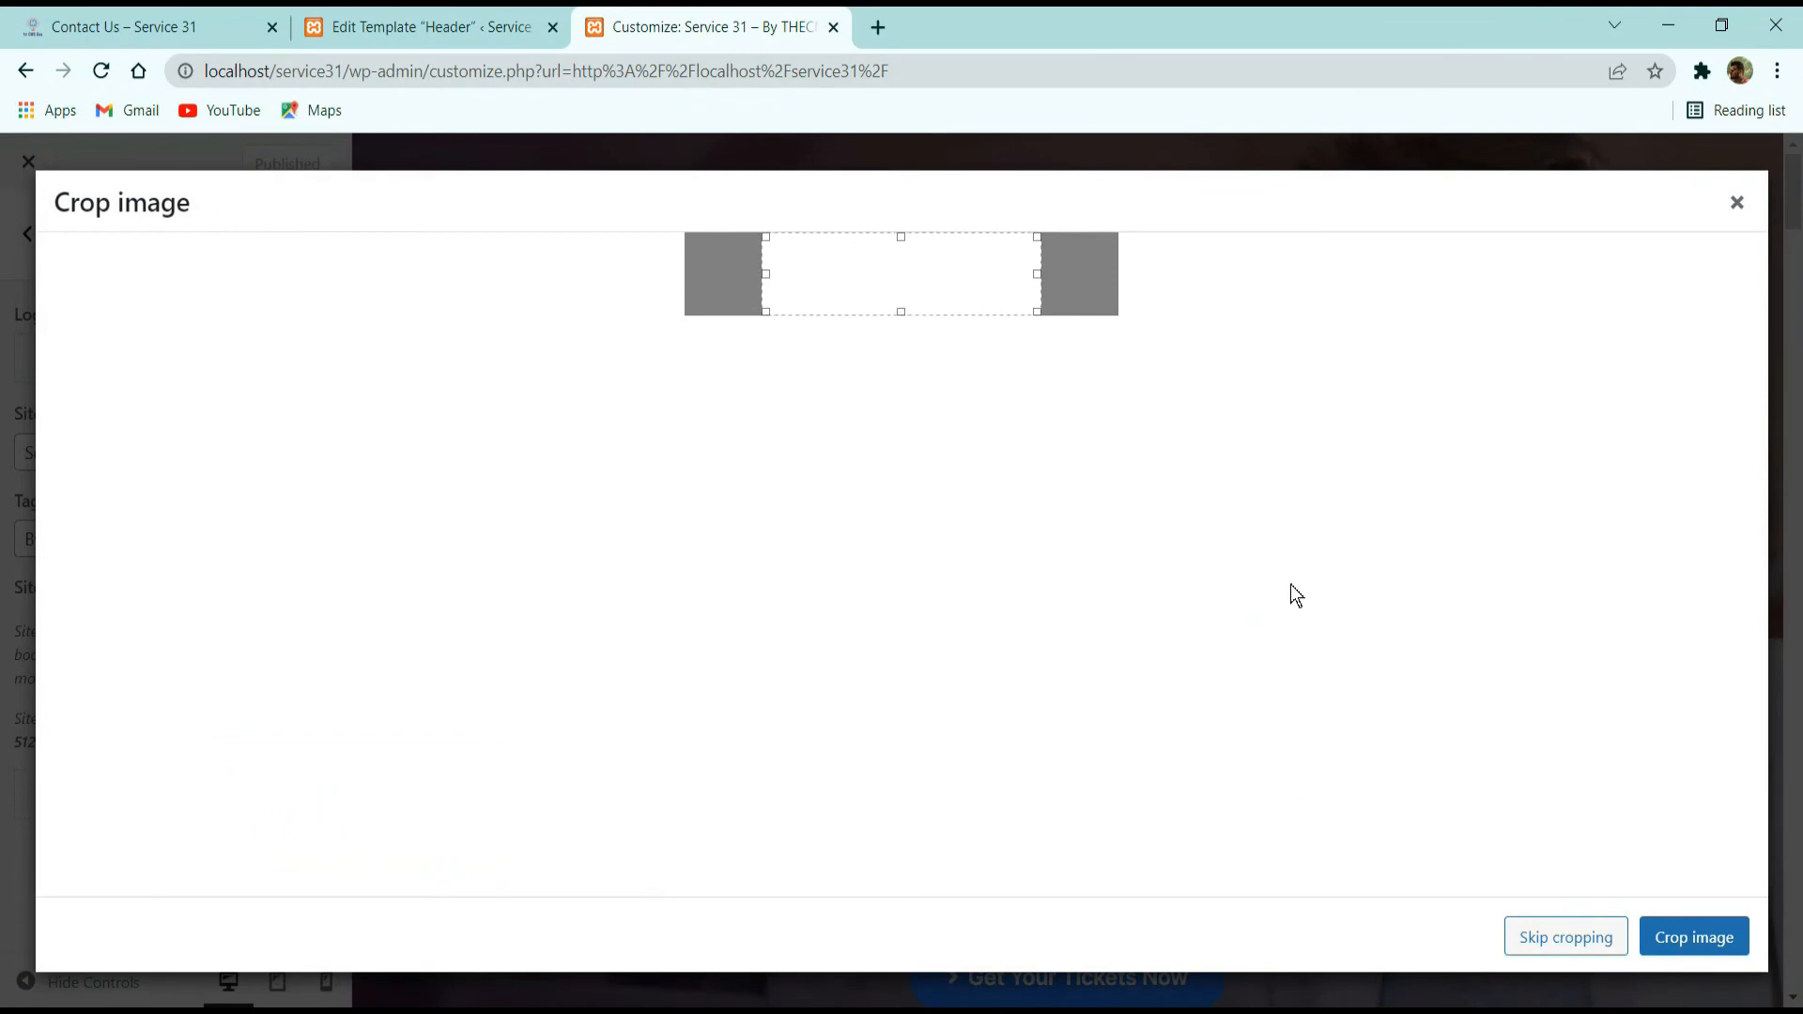
left_click(1537, 939)
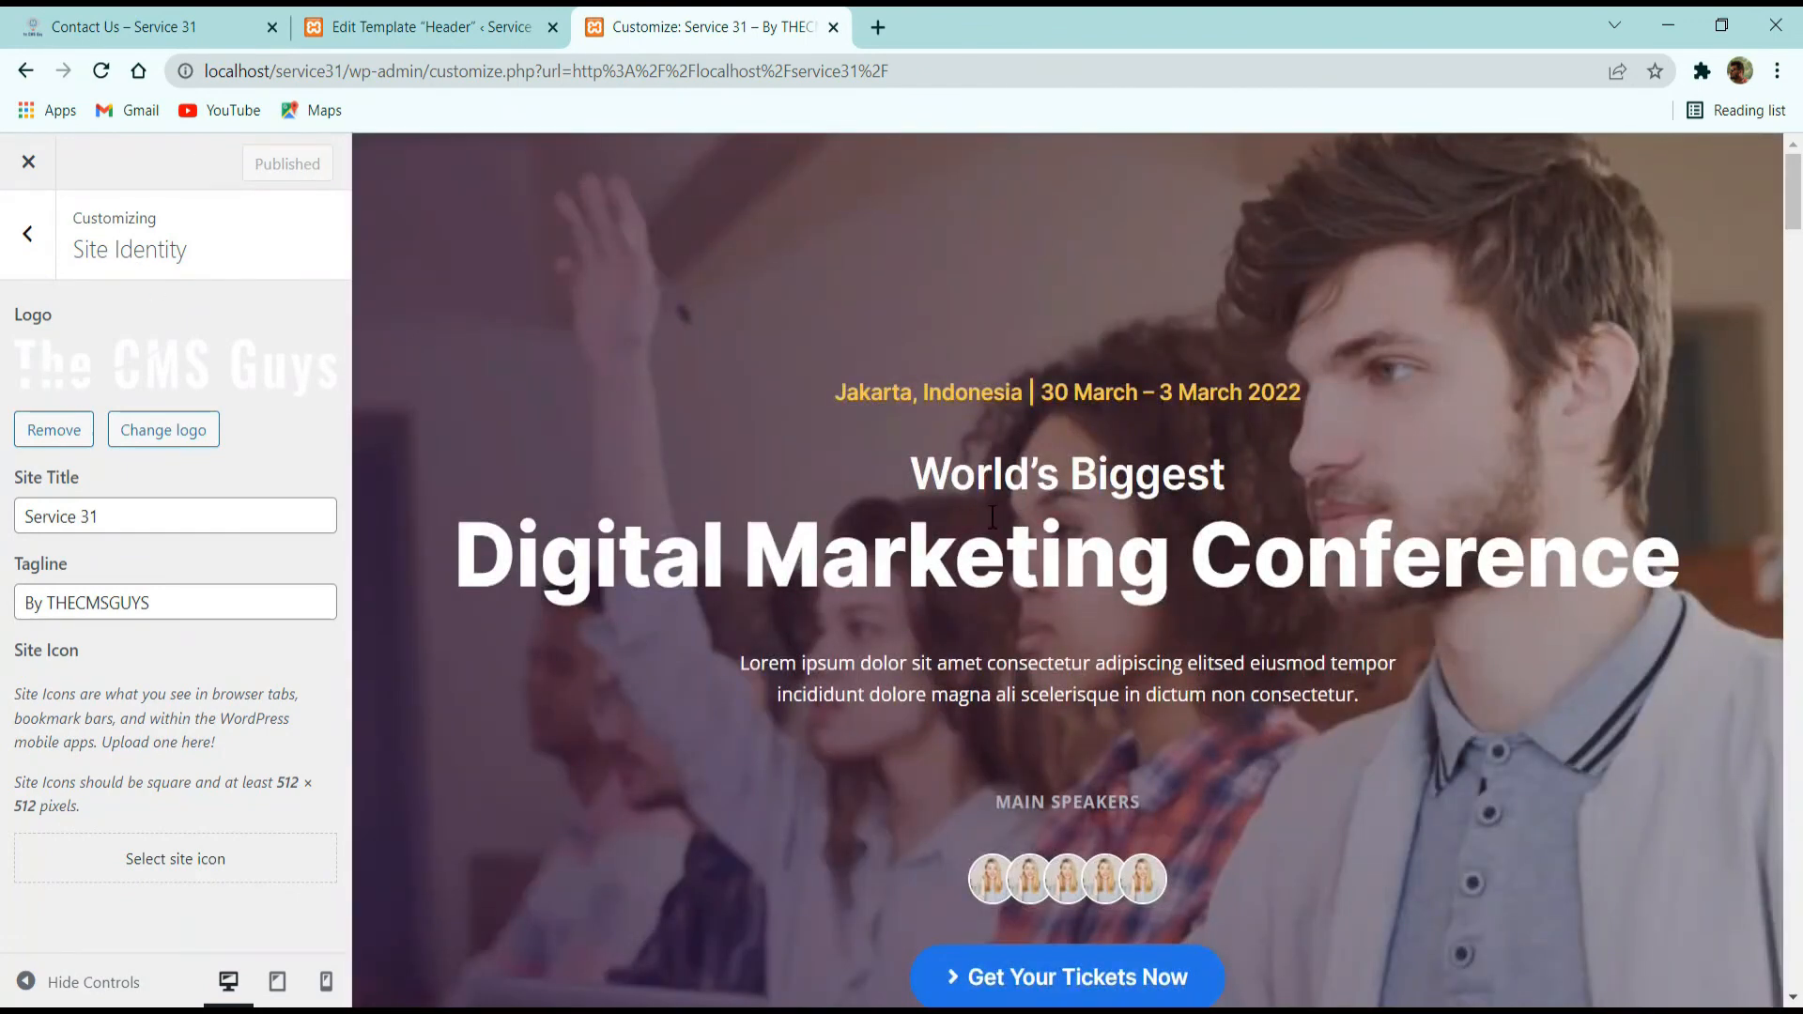
scroll(993, 517, "down", 6)
scroll(419, 609, "up", 6)
Open the Menus settings of the site and check the navigation items on the reference Contact Us page.
left_click(35, 240)
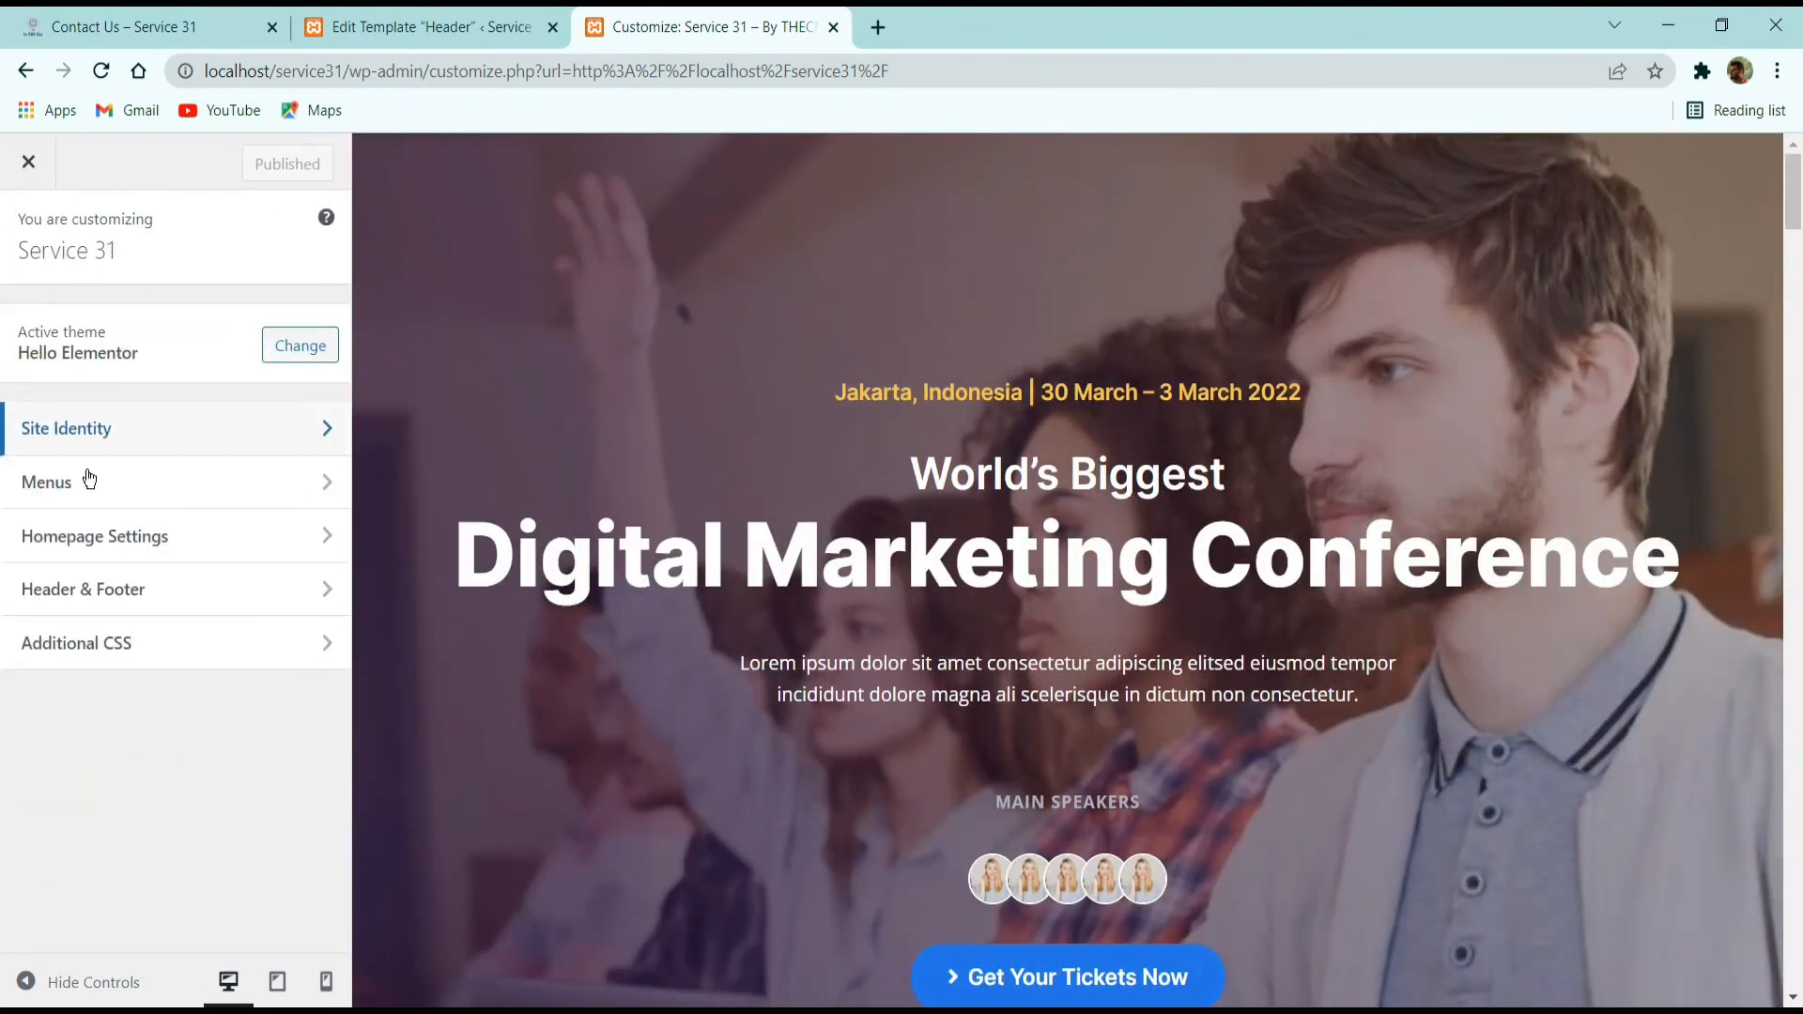
scroll(403, 573, "down", 5)
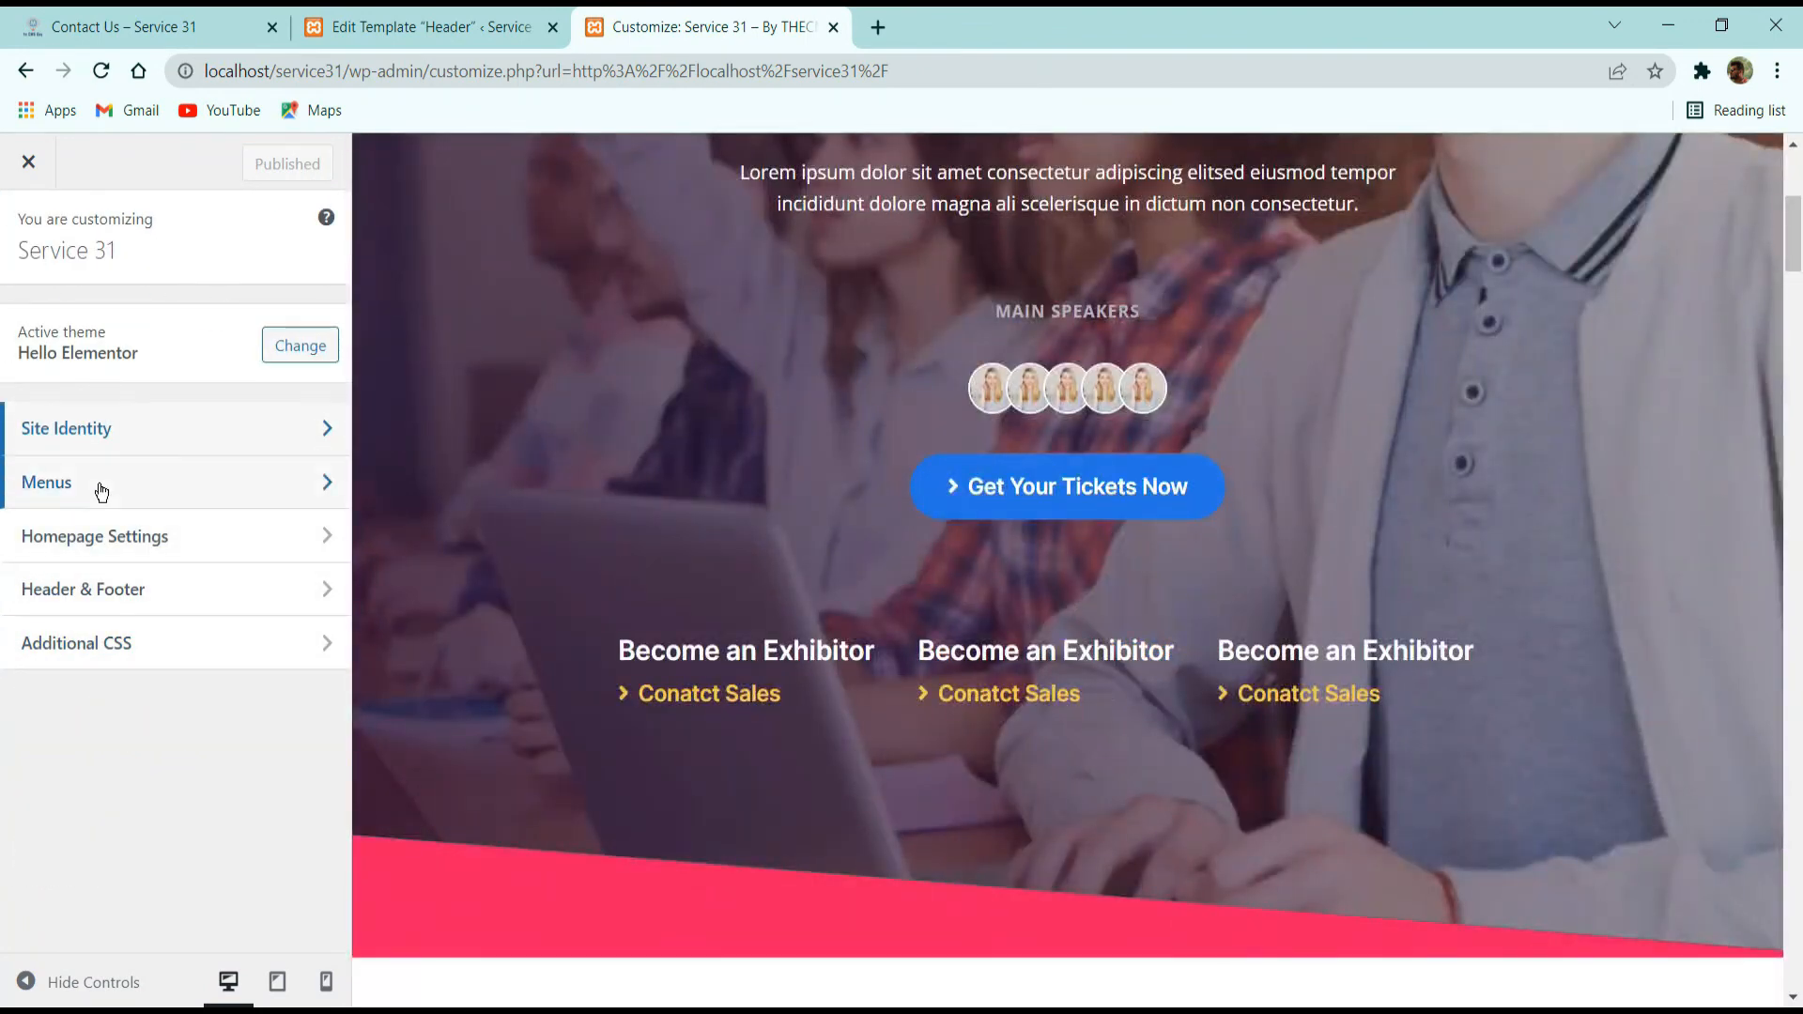
left_click(102, 490)
left_click(179, 25)
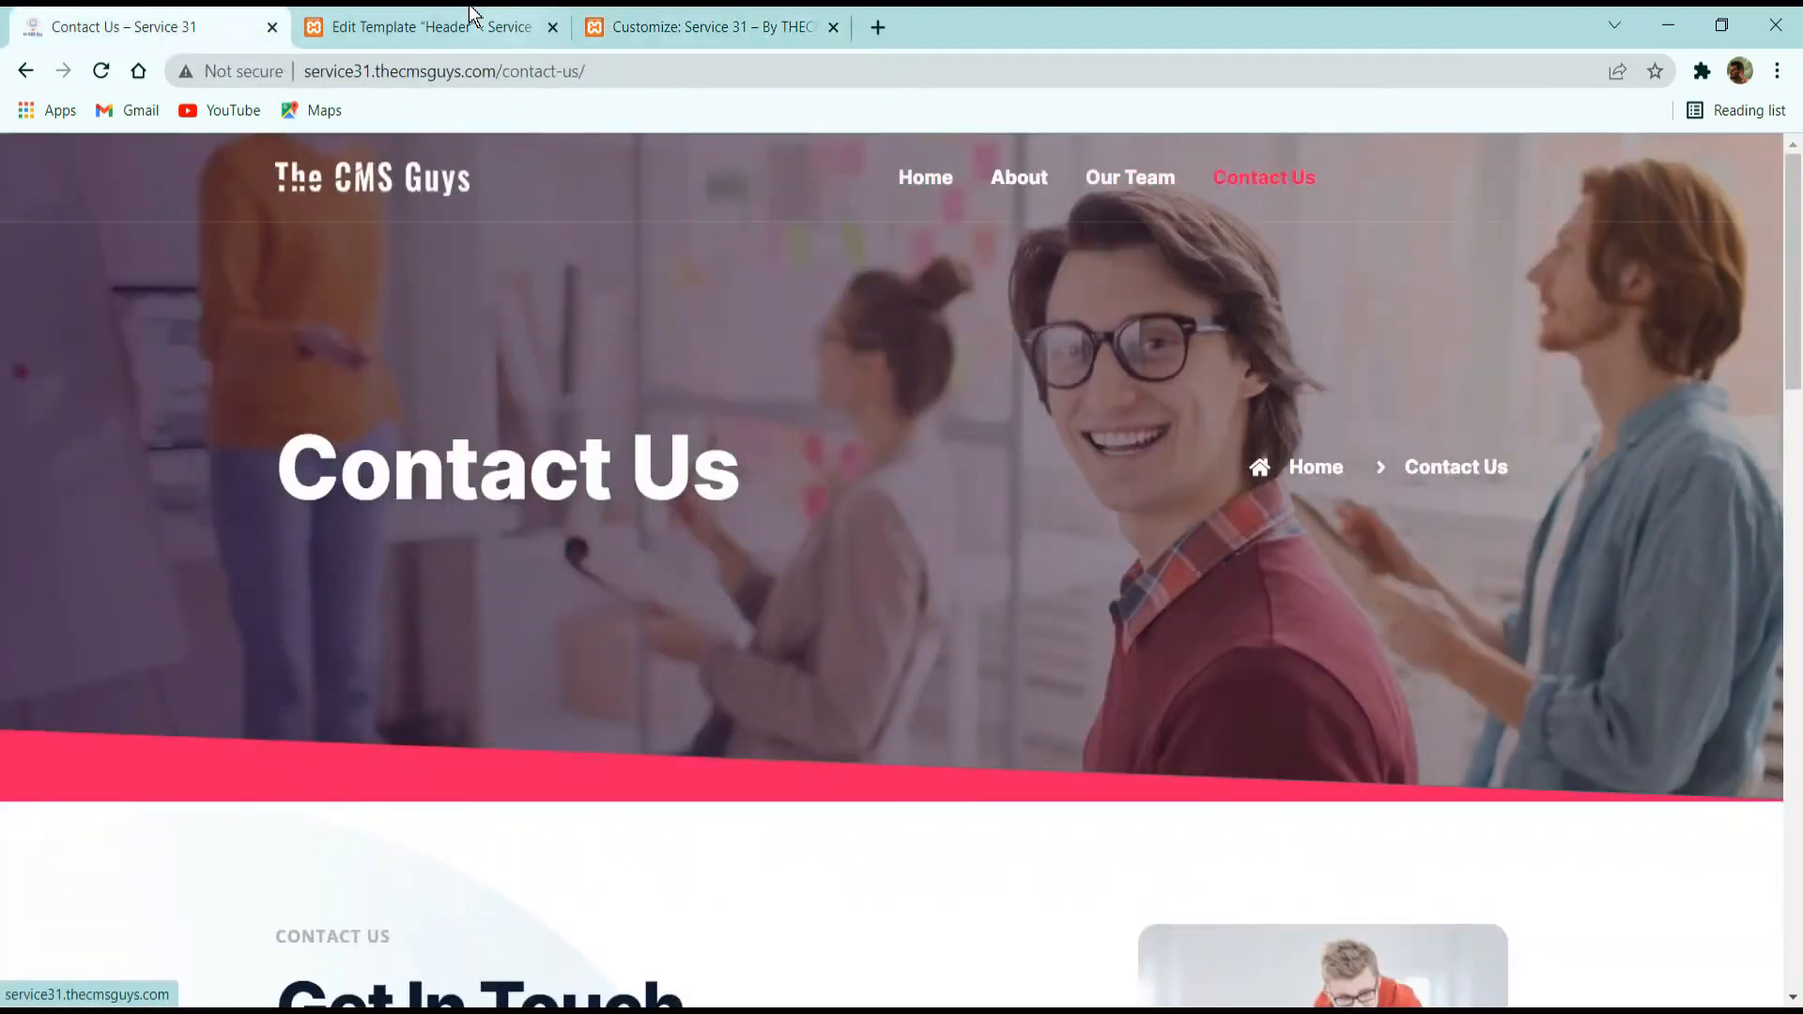
left_click(422, 27)
left_click(714, 26)
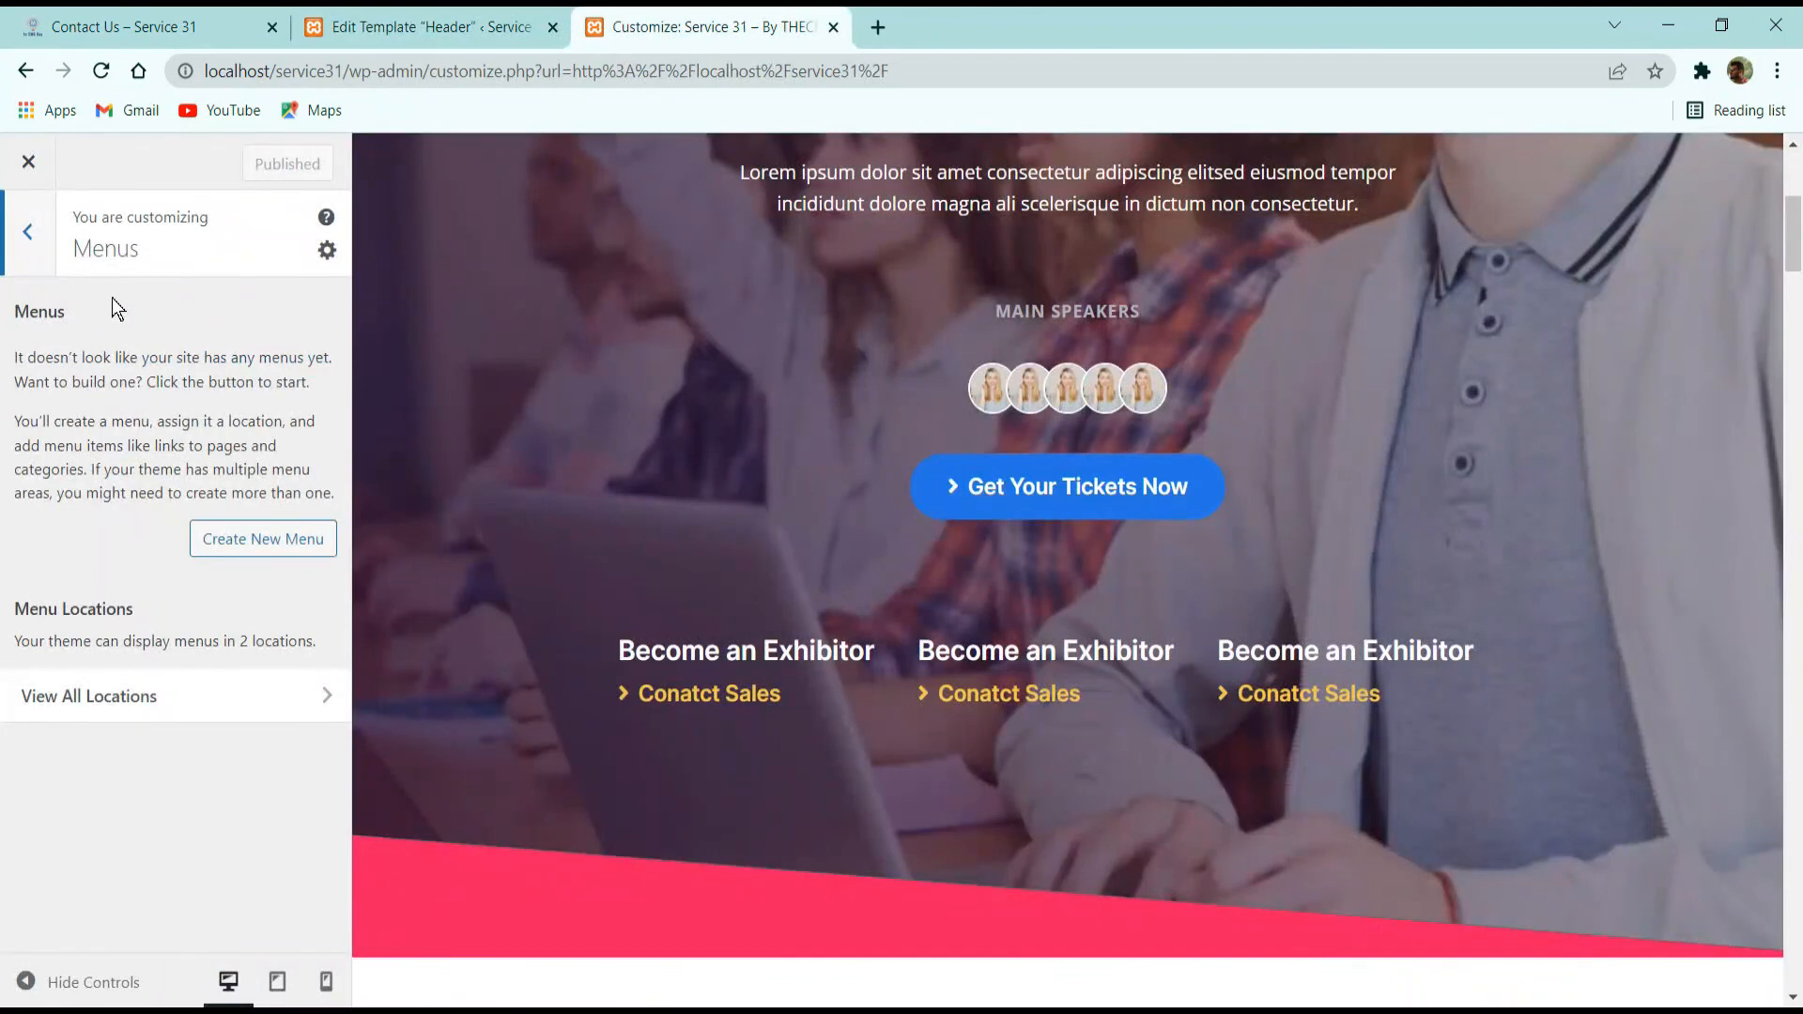
Create a new menu named Main Menu and assign it to the Header location.
left_click(237, 538)
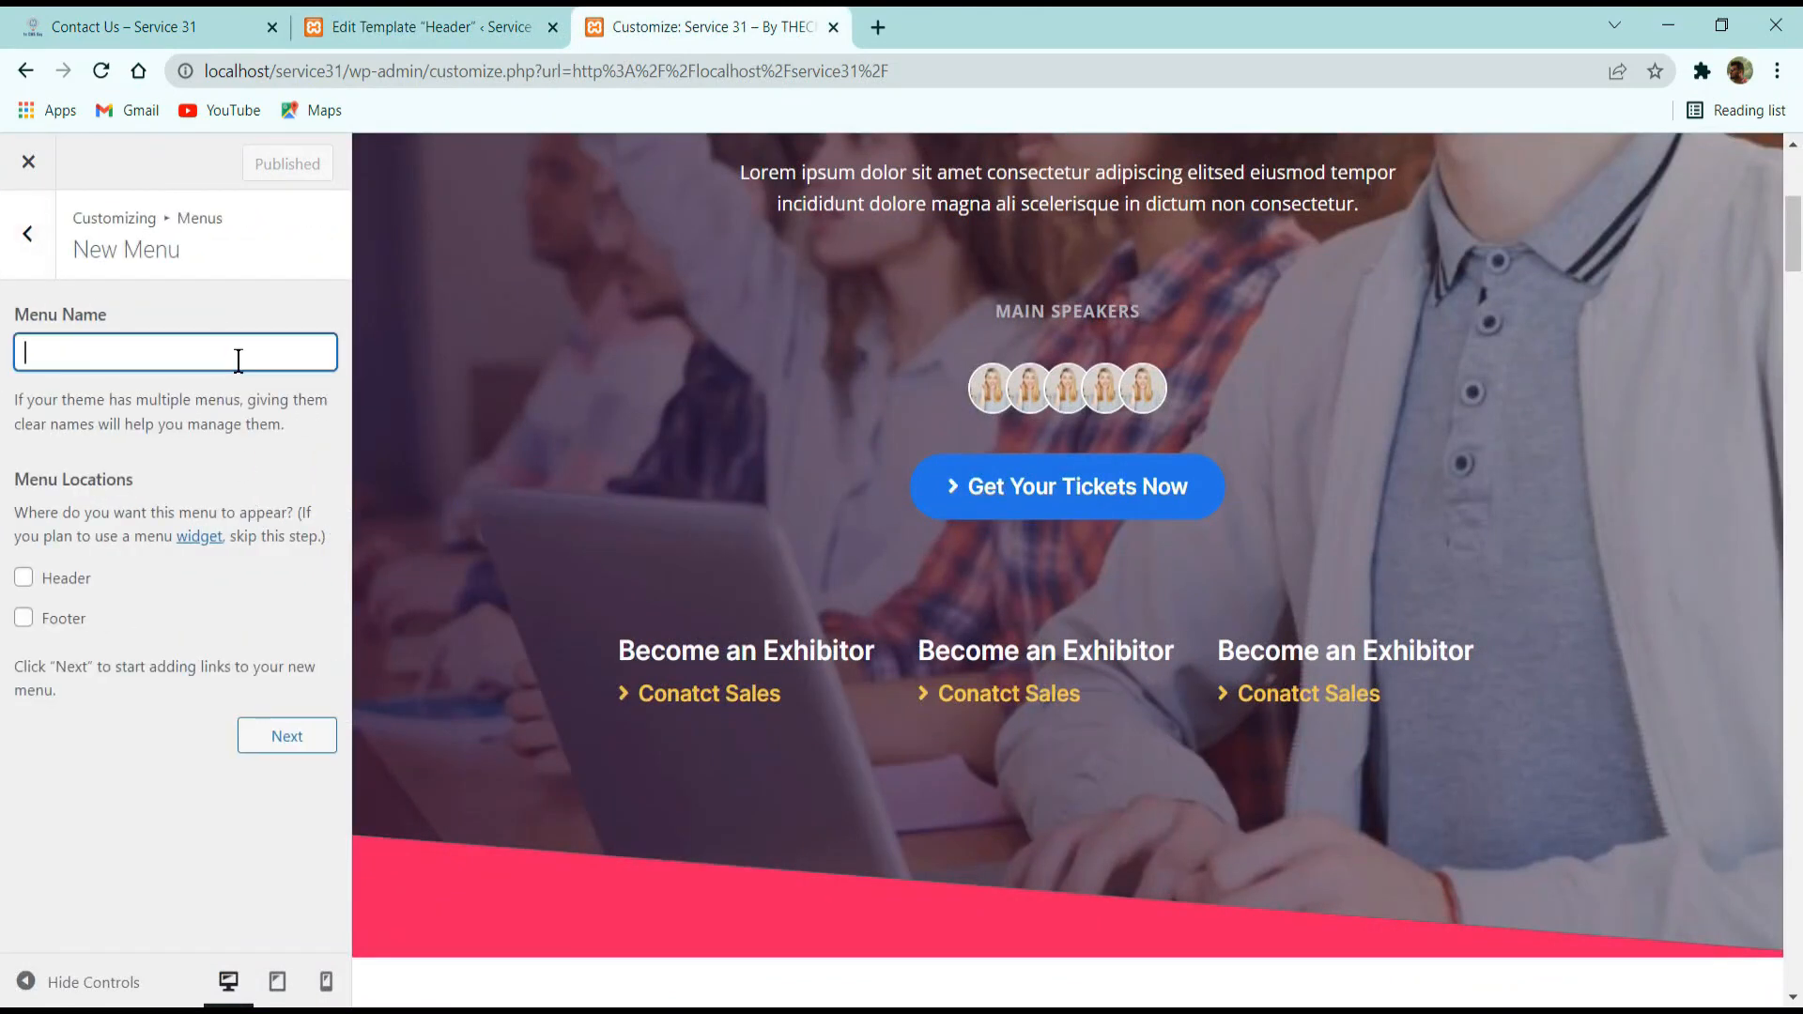
type("Main Menu")
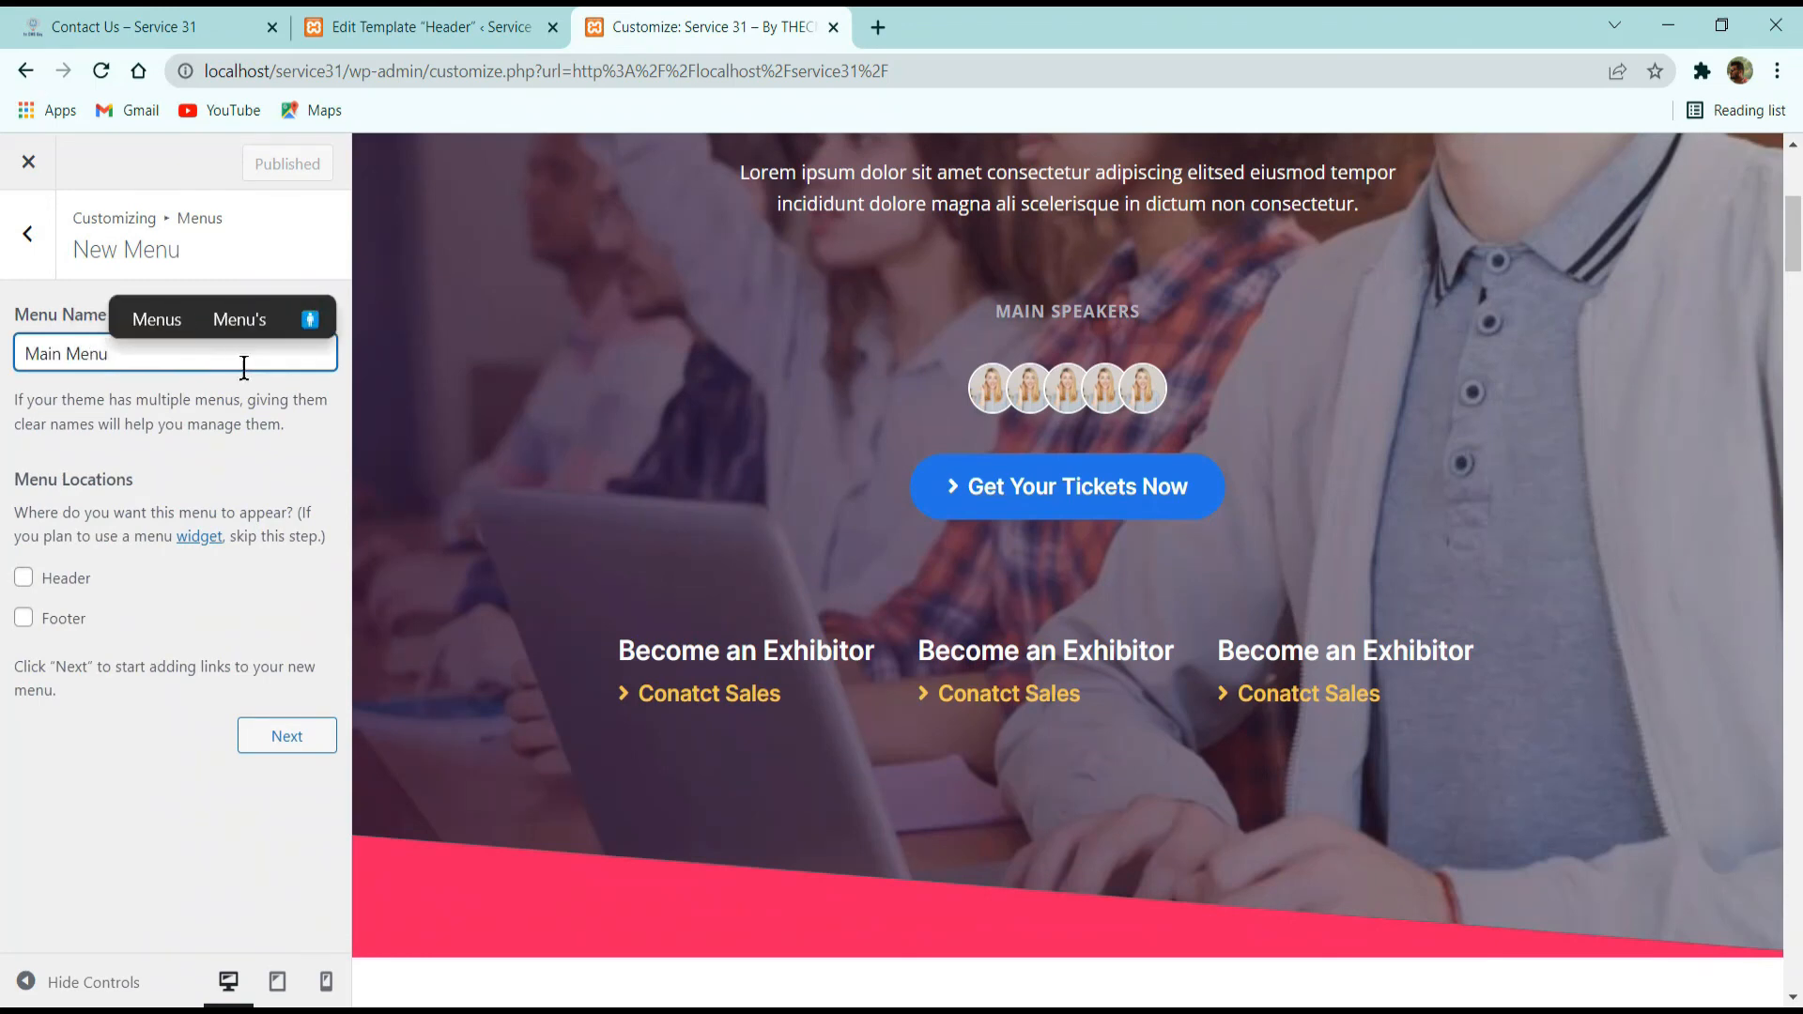
left_click(52, 578)
left_click(274, 735)
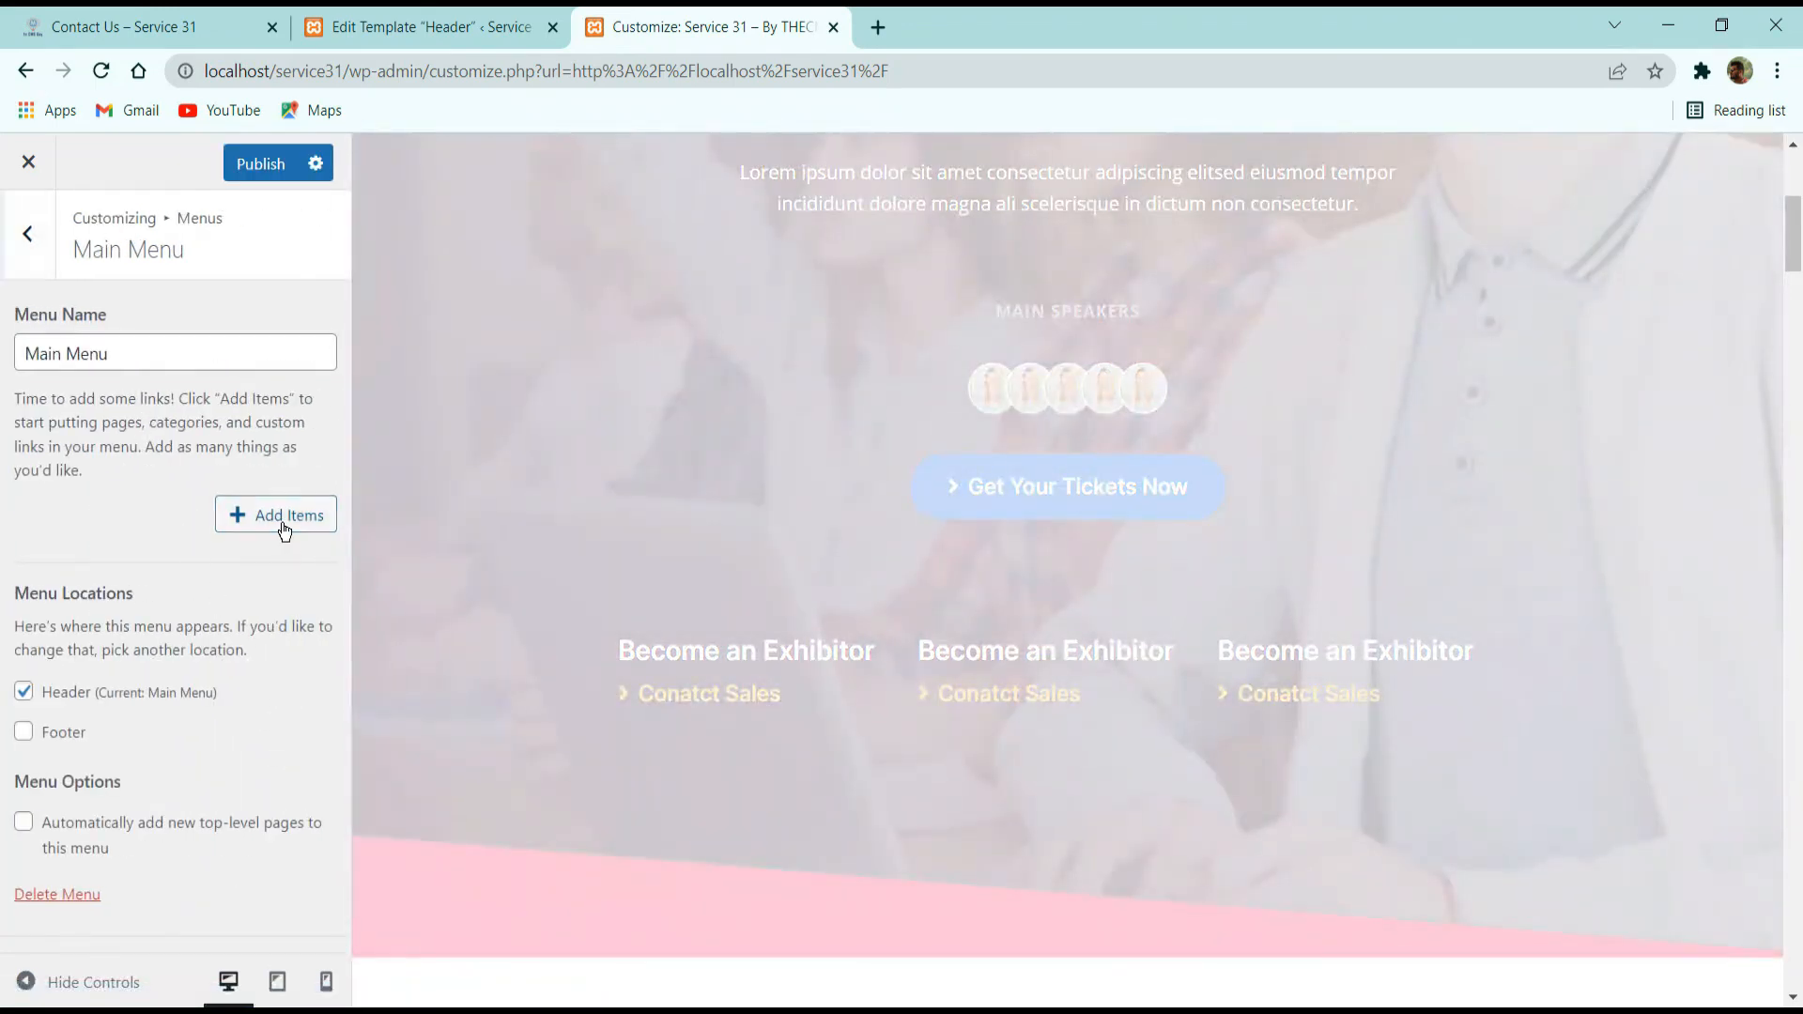
Add the Home, Contact Us, Our Team and About pages to Main Menu.
left_click(285, 528)
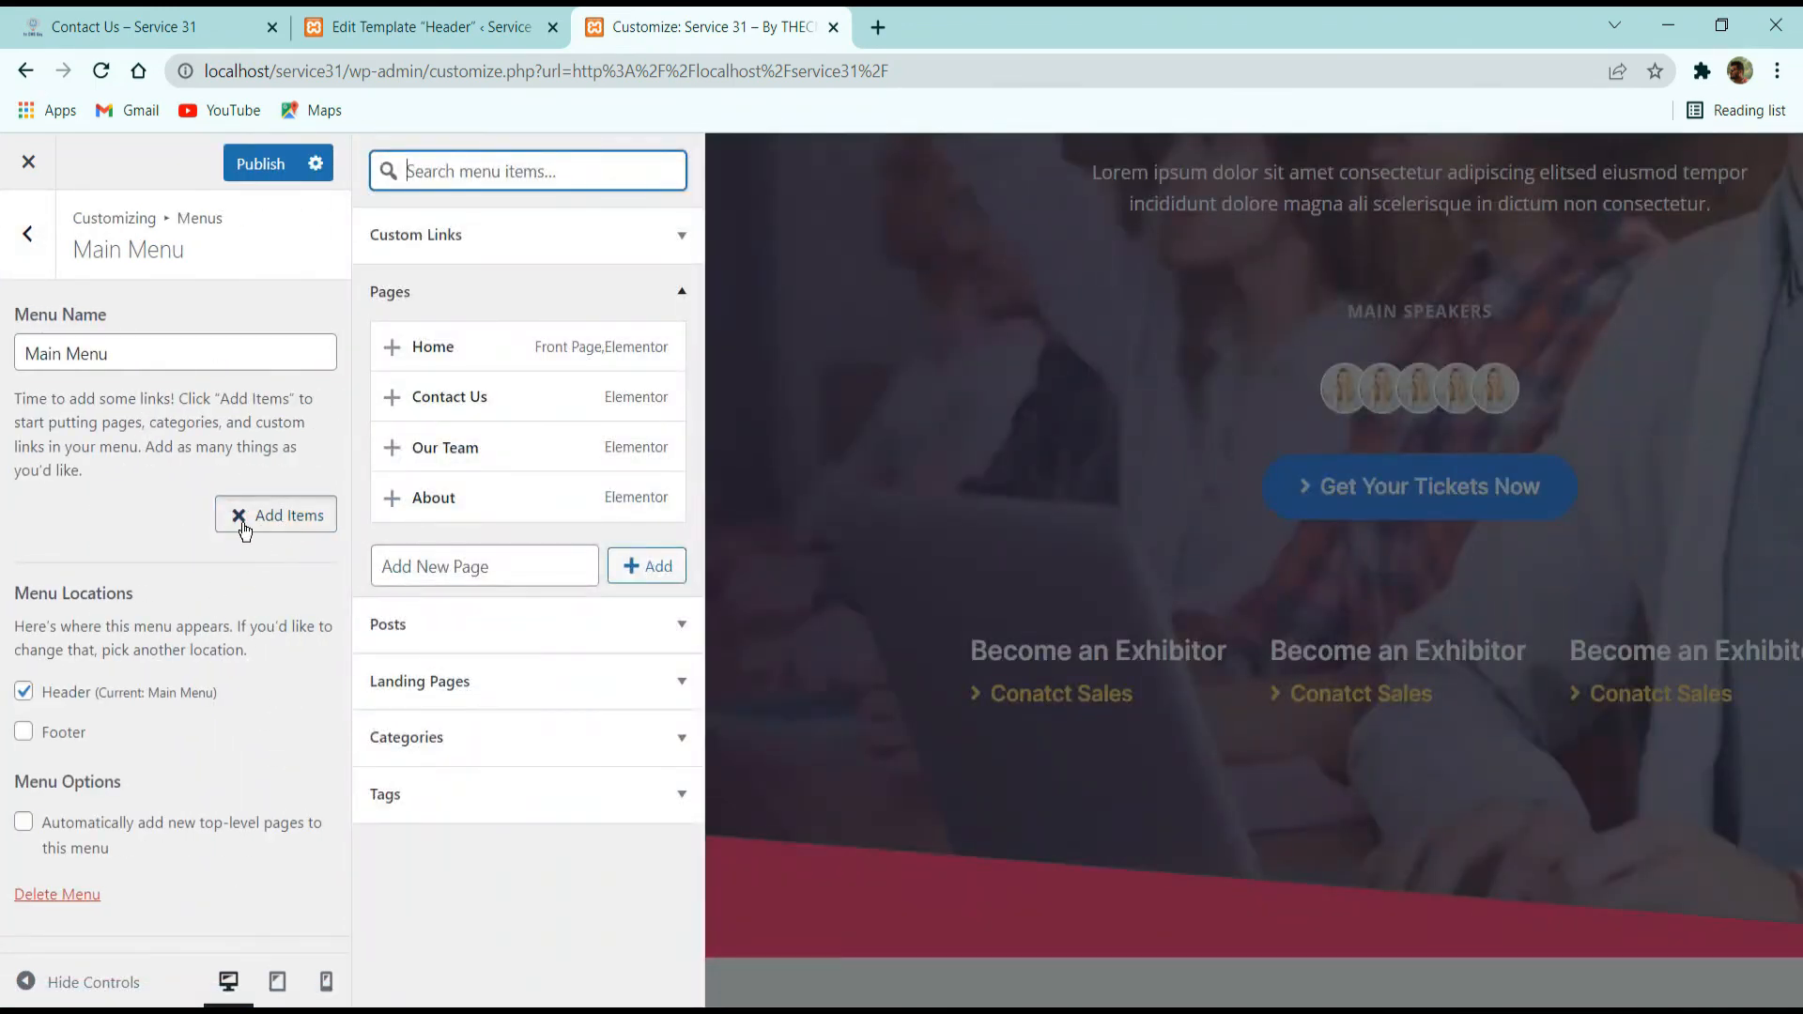
left_click(391, 357)
left_click(437, 399)
left_click(442, 449)
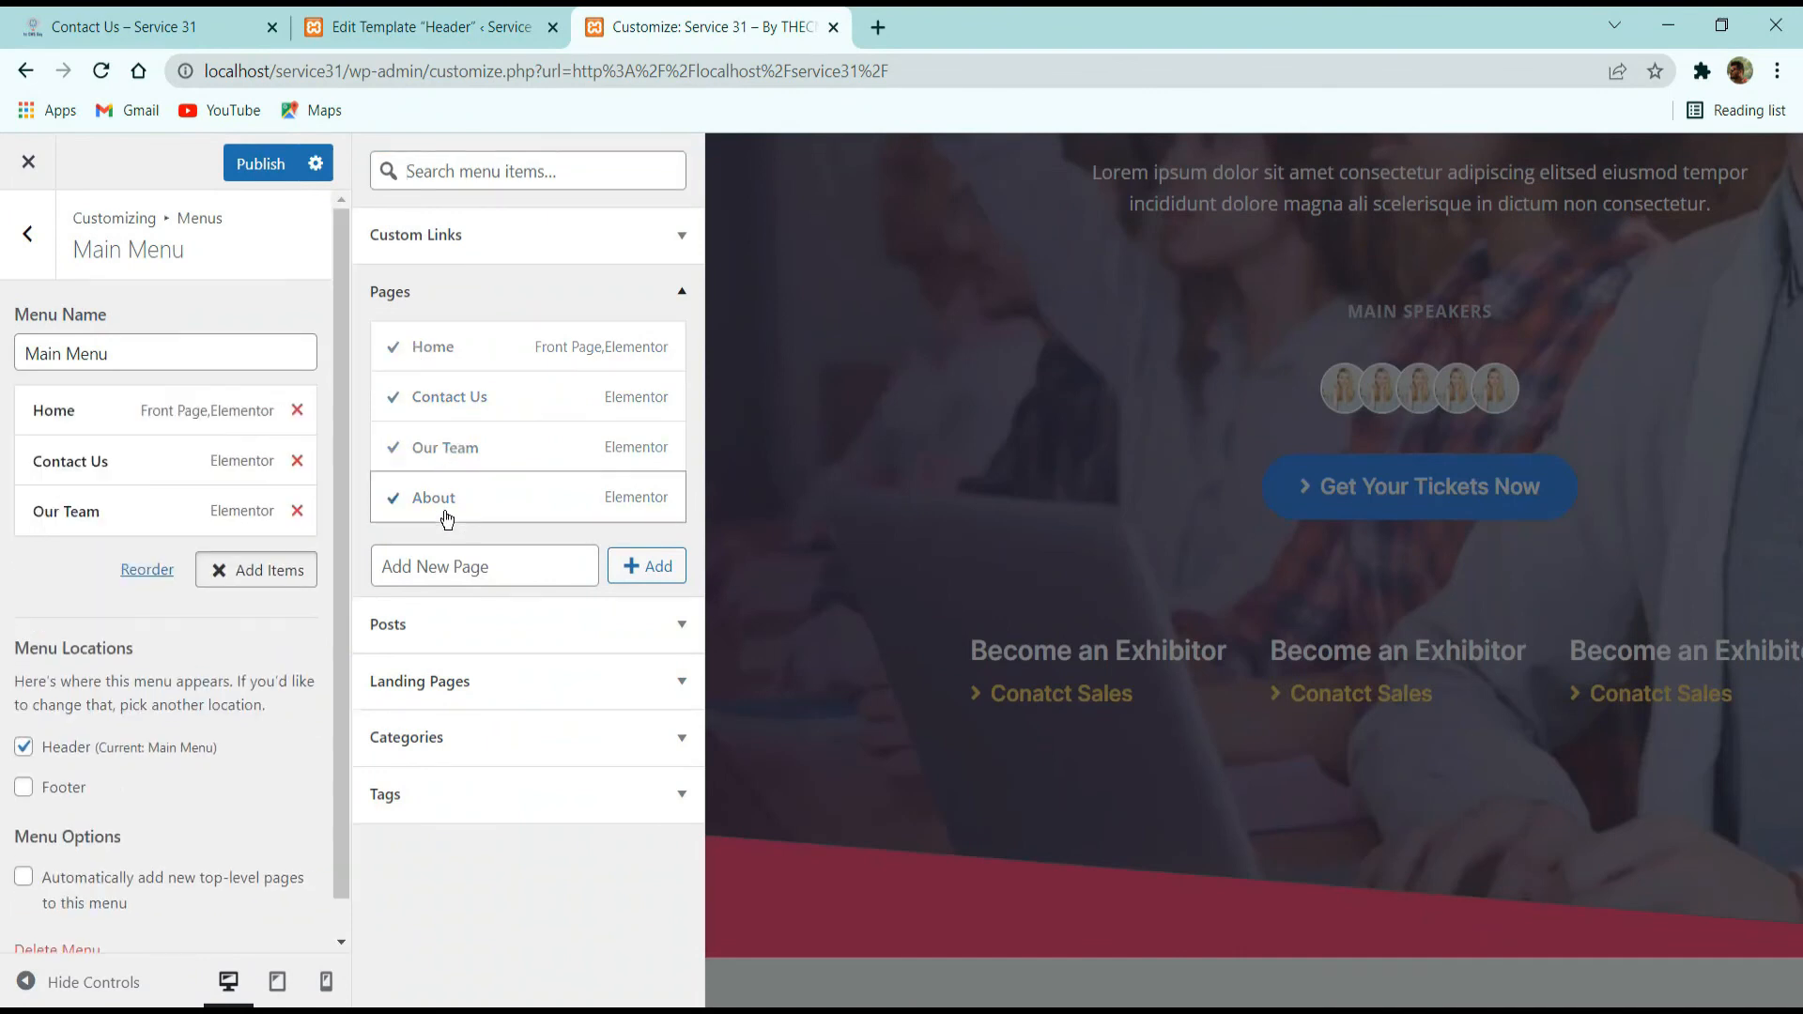
left_click(441, 500)
Reorder Main Menu to Home, About, Our Team, Contact Us and publish the changes.
left_click_drag(116, 474, 109, 576)
left_click_drag(109, 507, 79, 474)
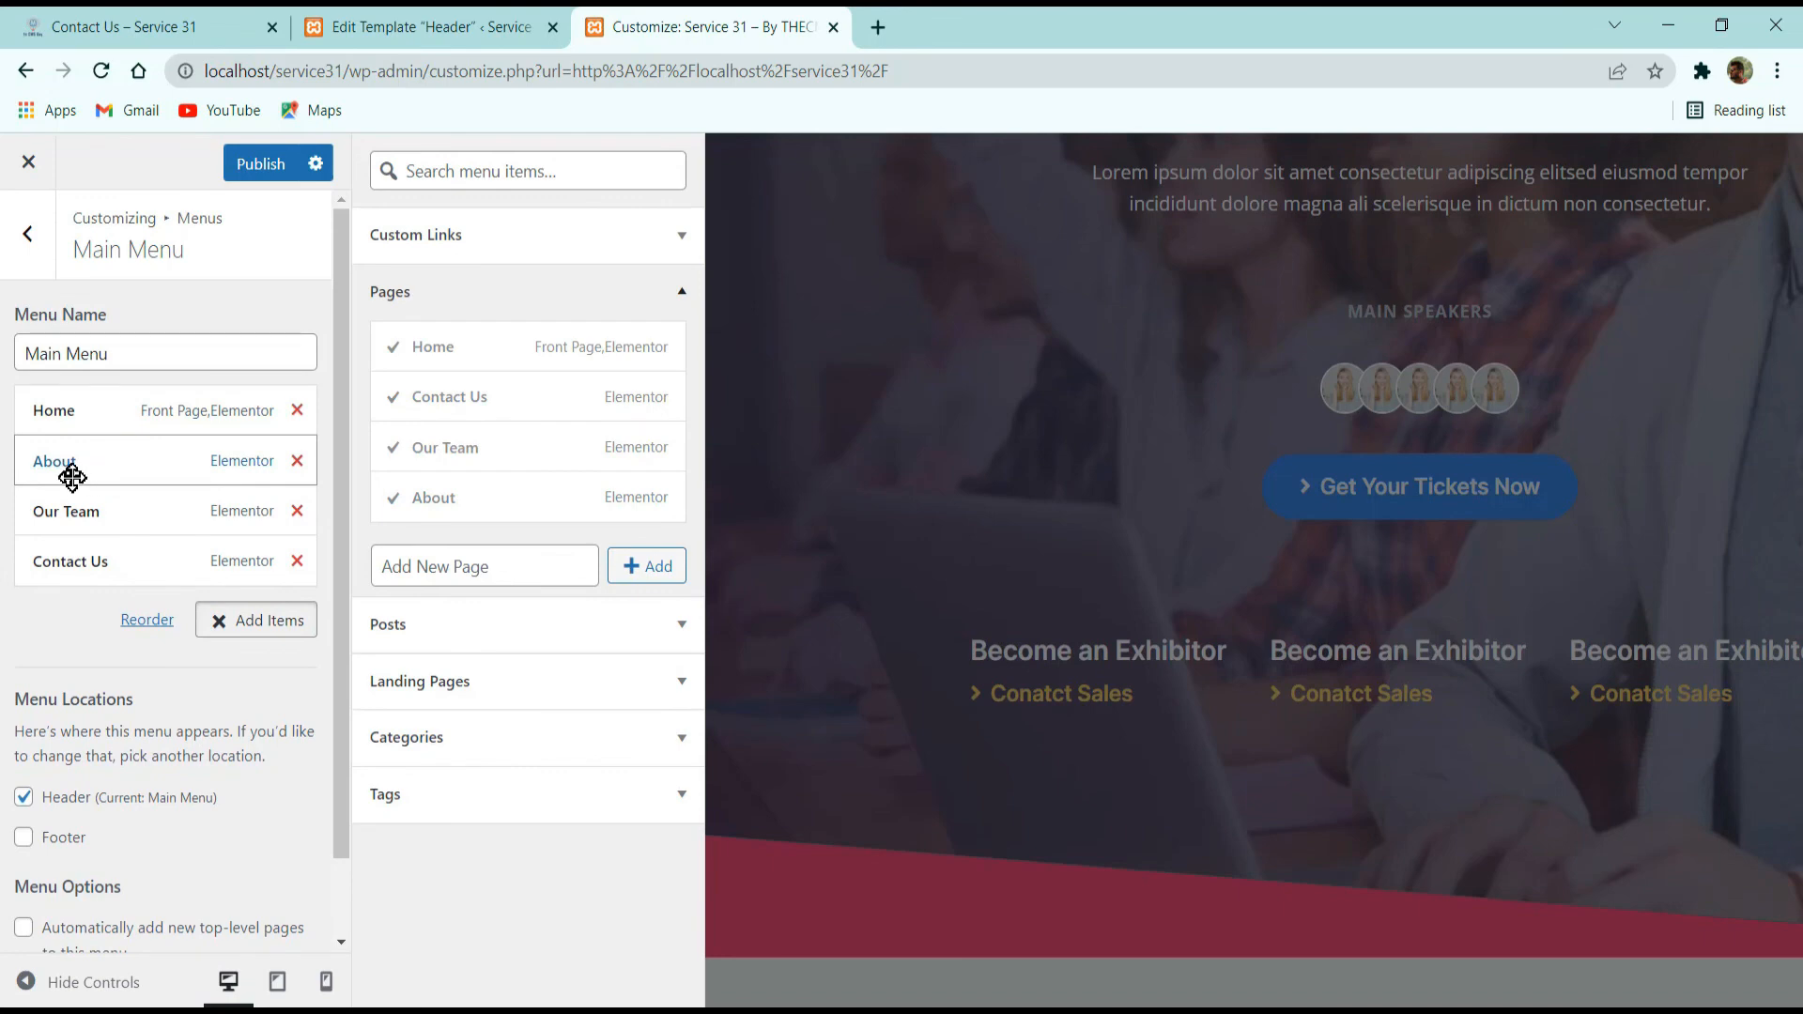
left_click(235, 163)
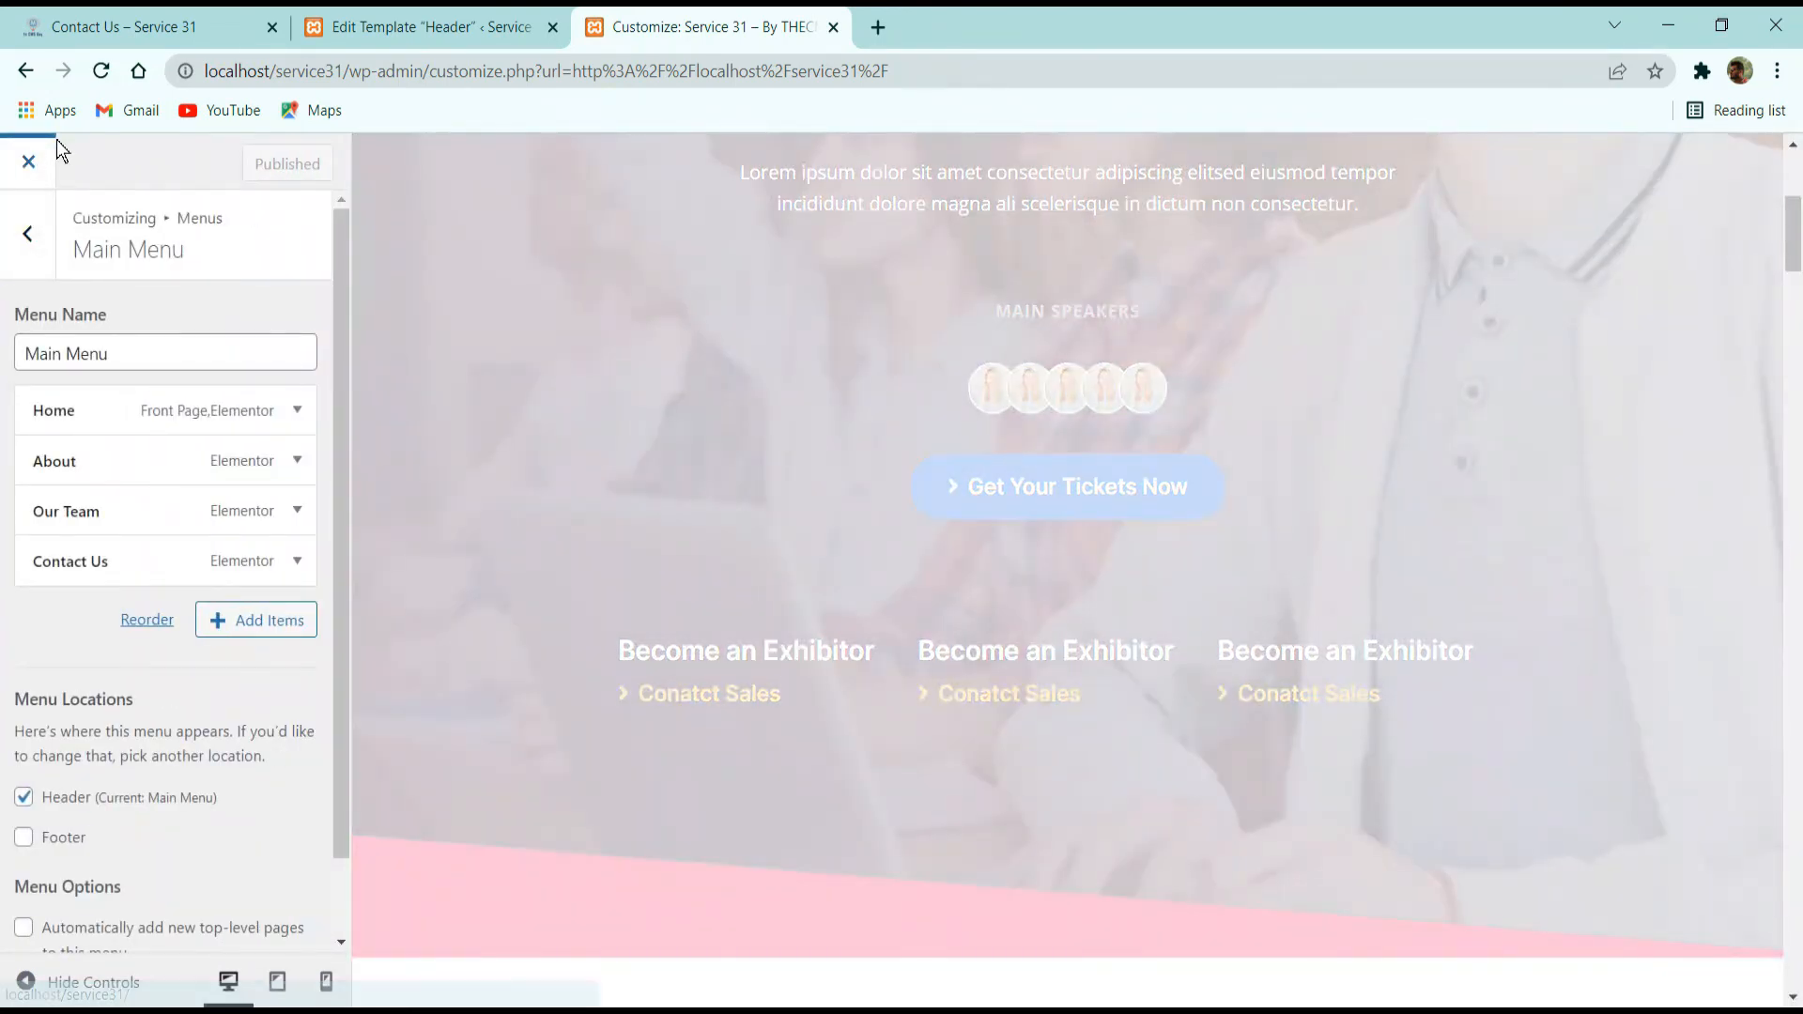
Close the site customizer and open the Home page for editing in WordPress.
left_click(57, 139)
mouse_move(71, 151)
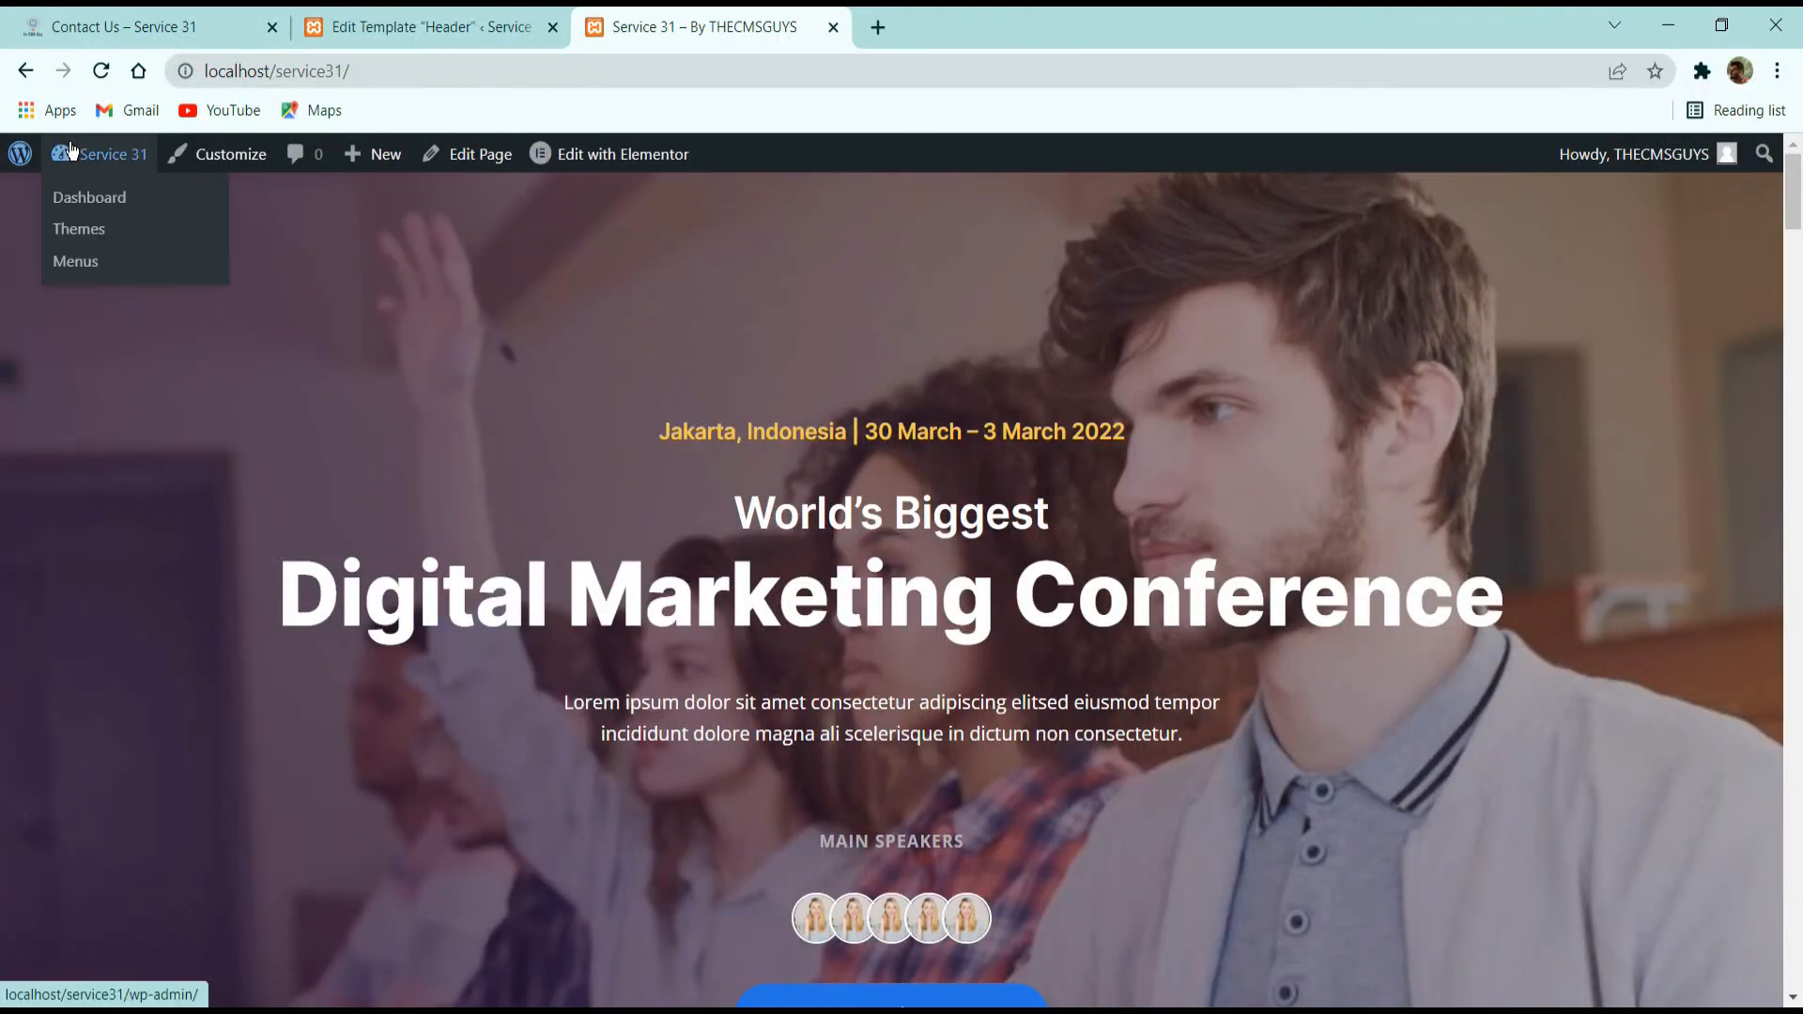
left_click(502, 186)
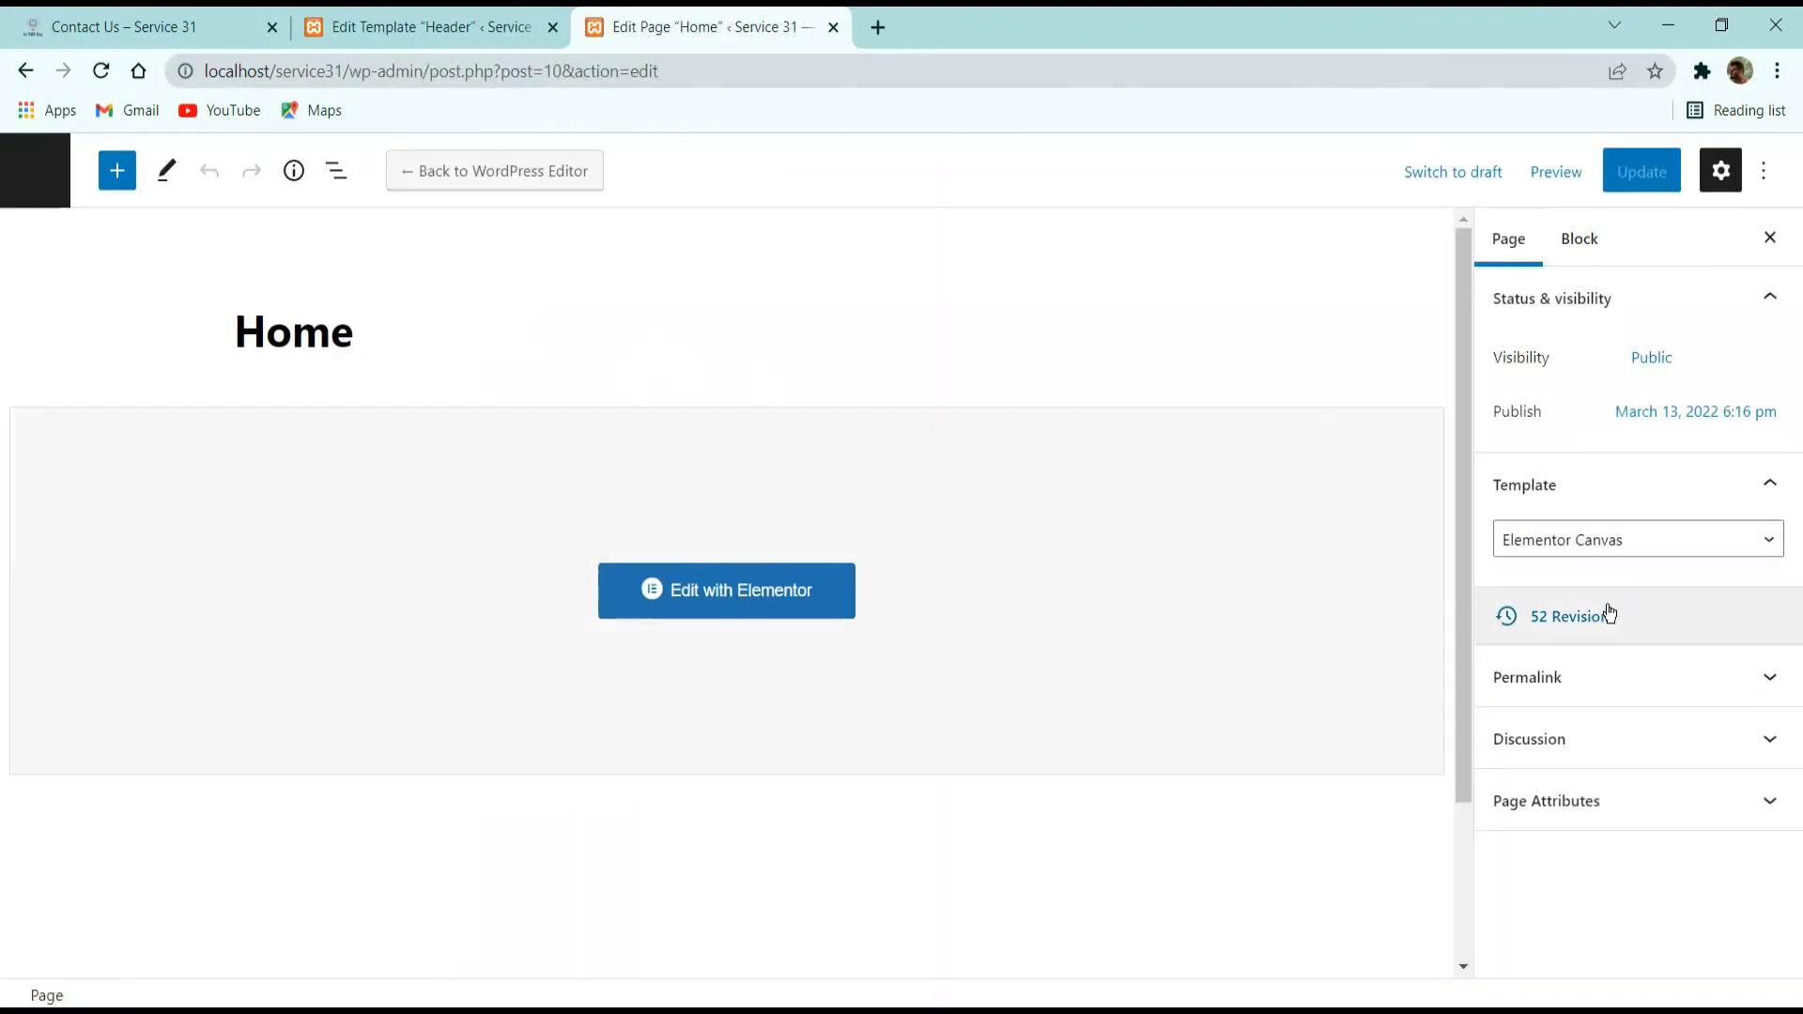
Set the Home page's template to Elementor Full Width and update the page.
left_click(1650, 535)
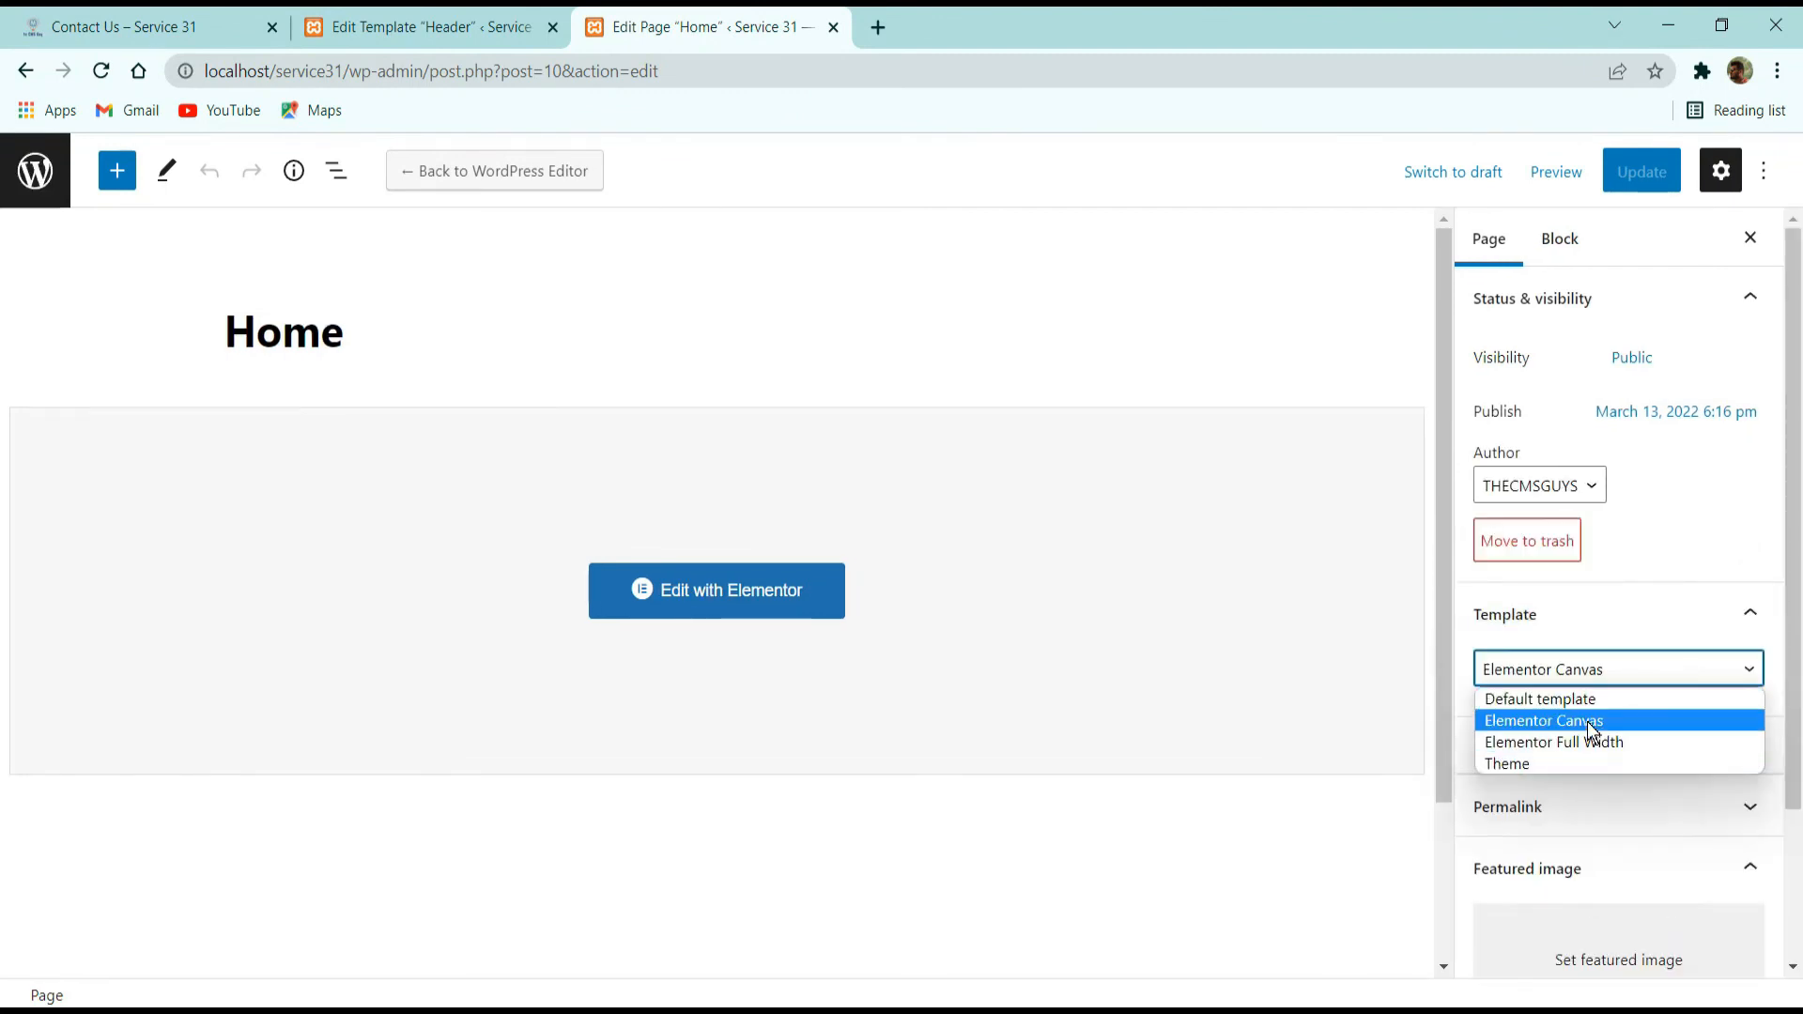
left_click(1596, 741)
left_click(1635, 175)
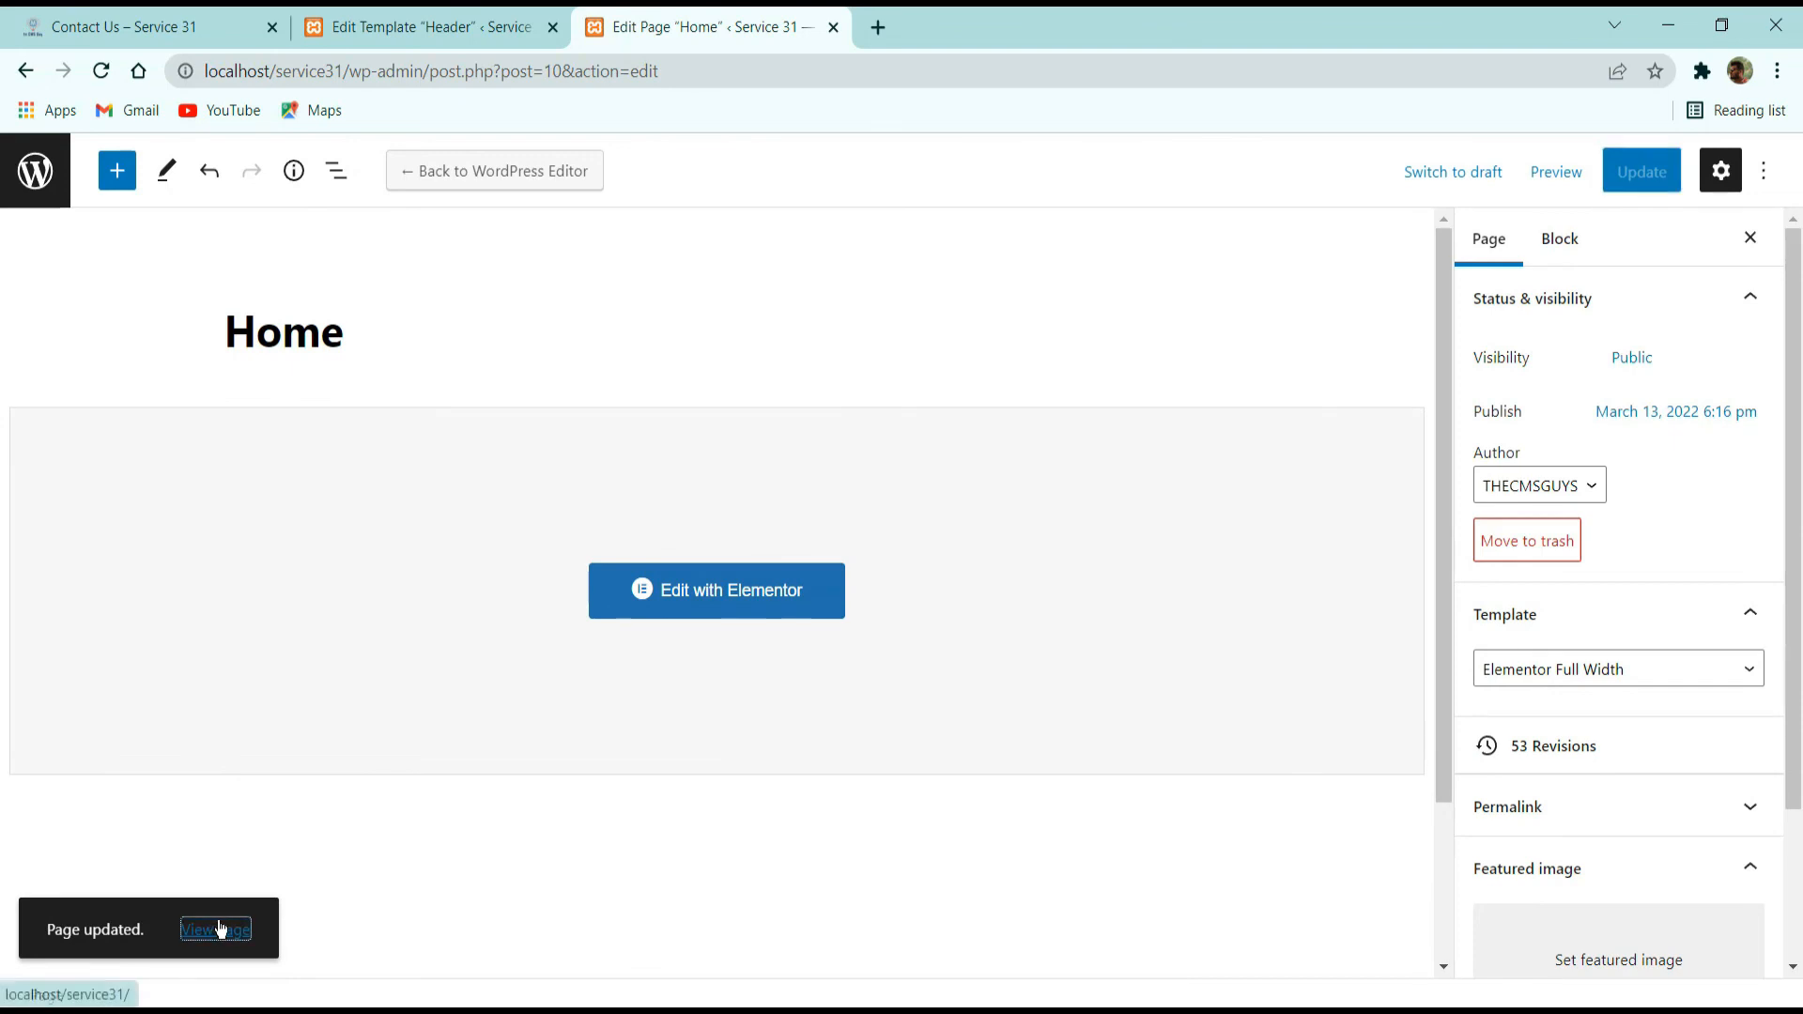
View the live Home page and go through the About, Our Team and Contact Us pages using the header menu.
middle_click(217, 930)
left_click(901, 28)
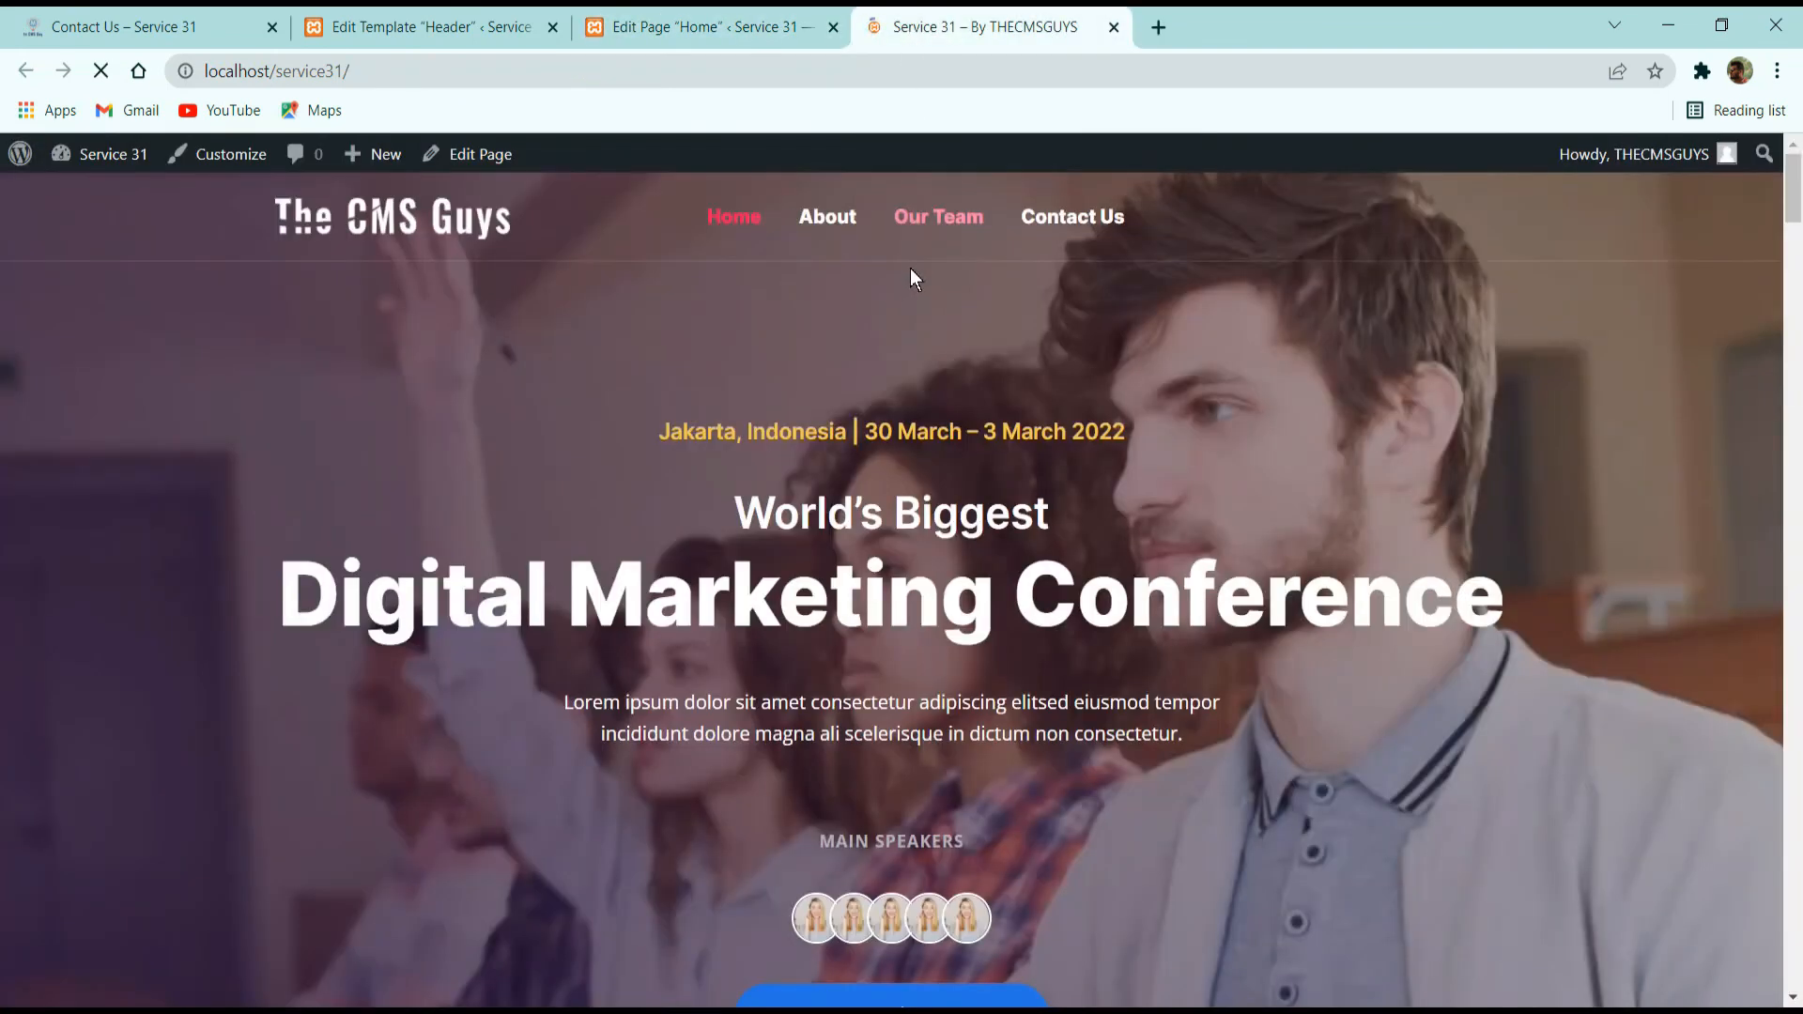
left_click(838, 220)
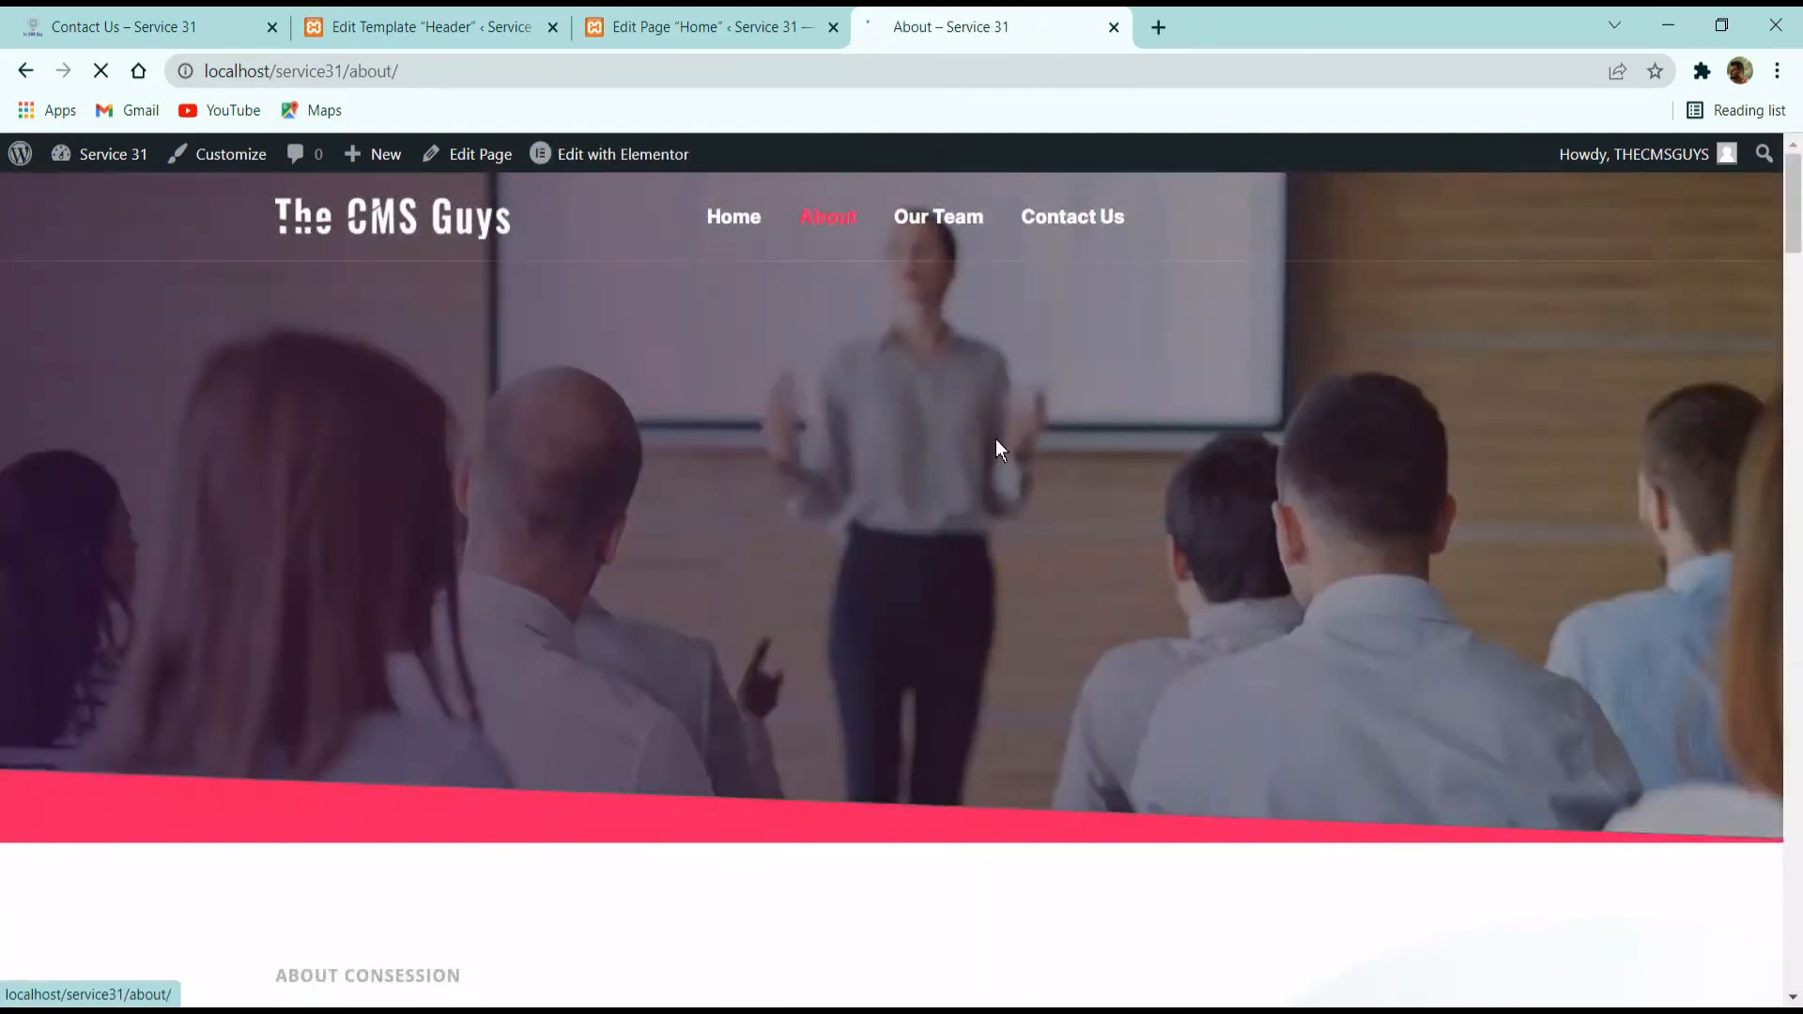
scroll(1013, 361, "down", 8)
scroll(1013, 360, "down", 5)
scroll(967, 342, "up", 15)
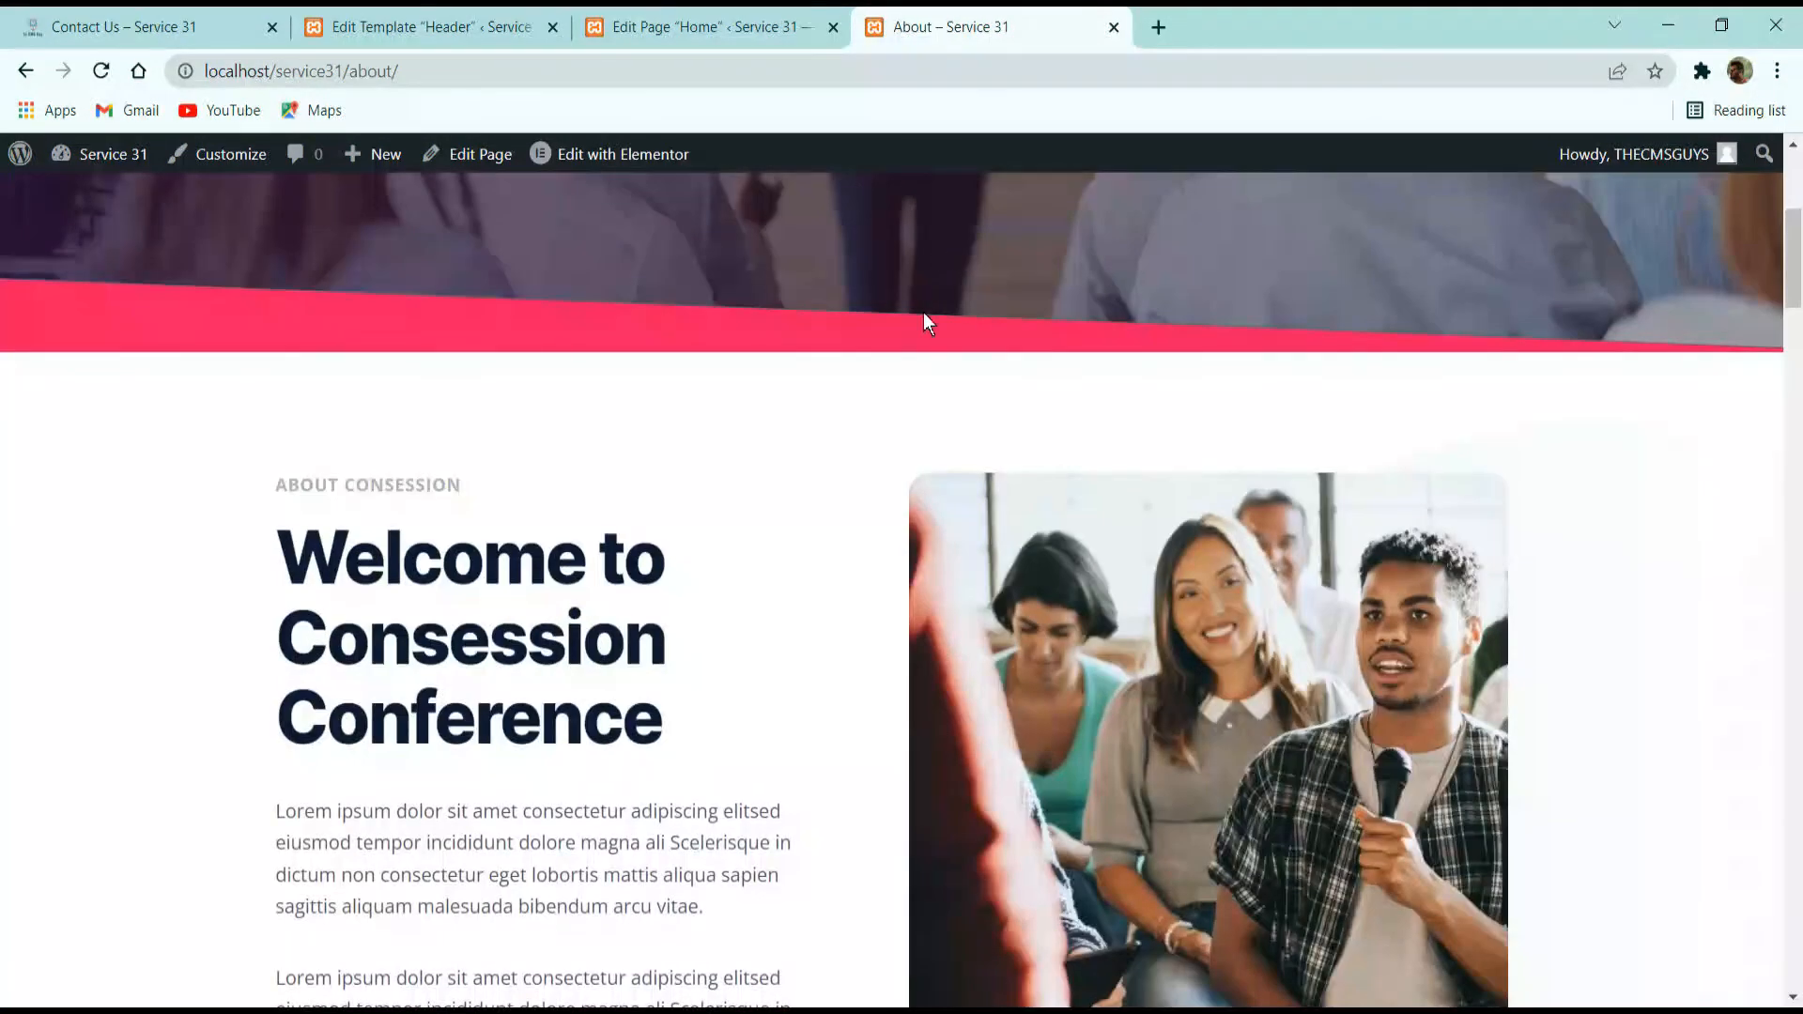
left_click(928, 228)
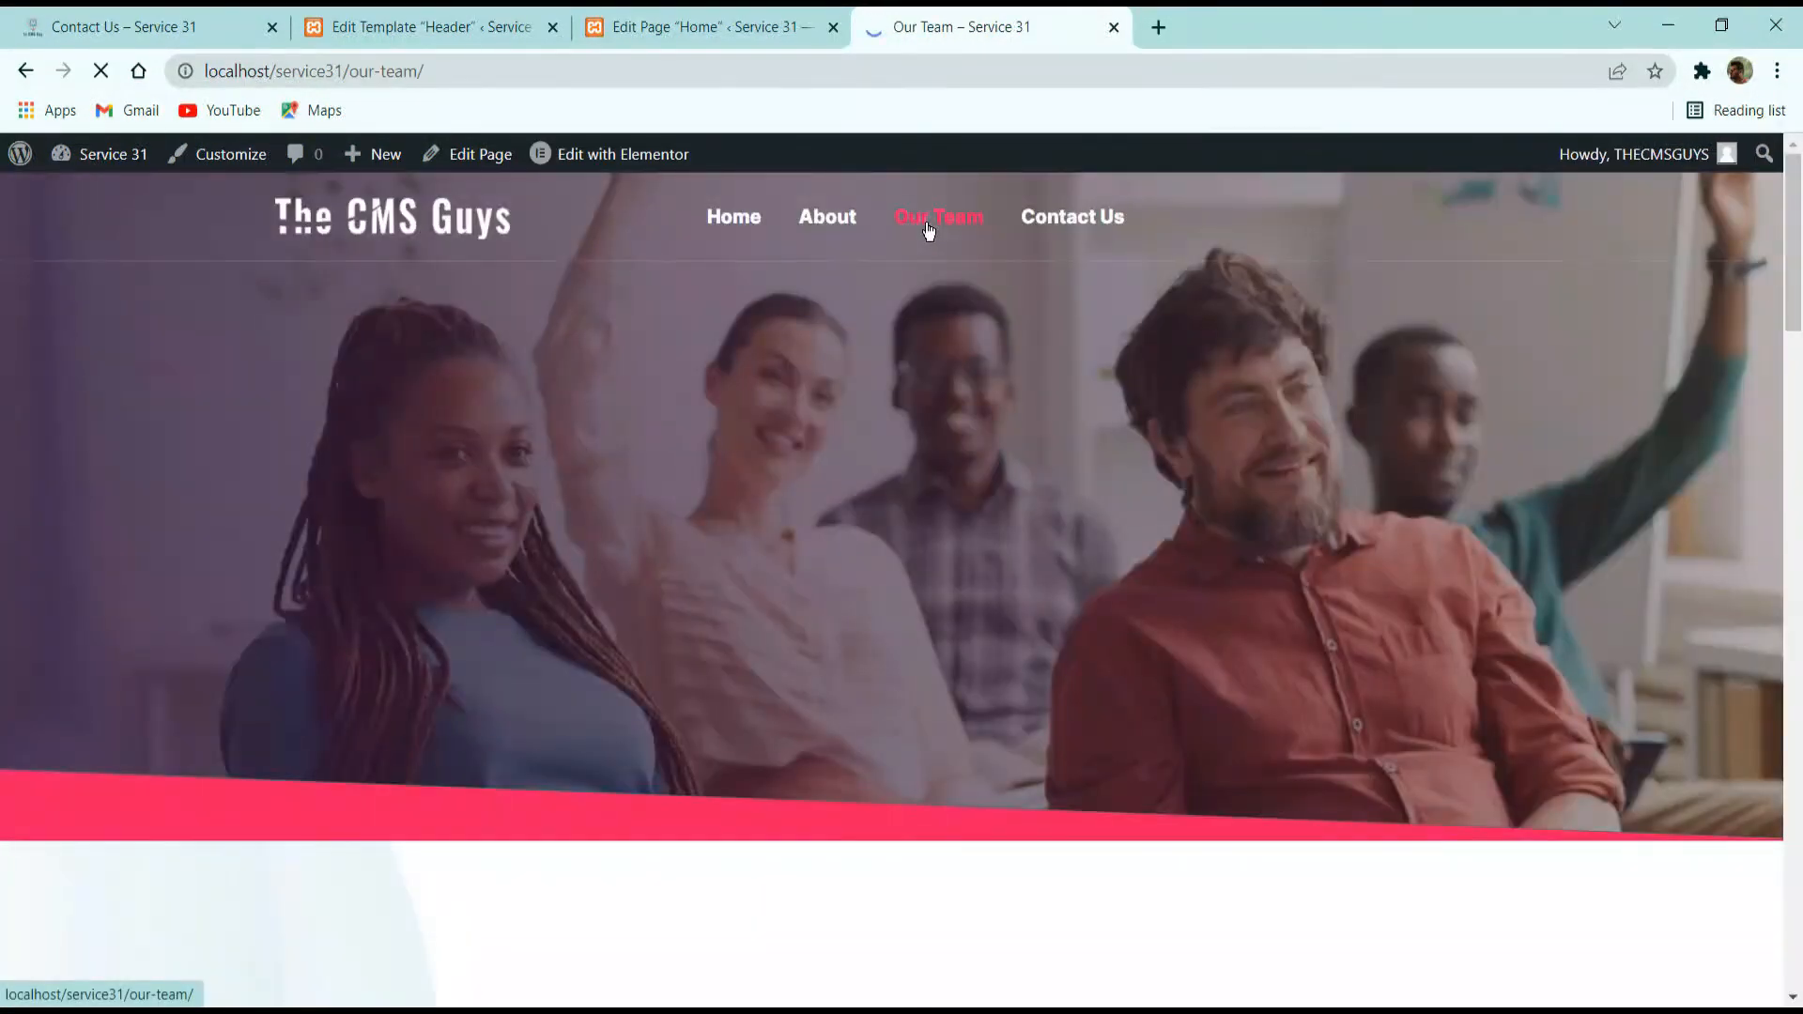
scroll(1084, 393, "down", 10)
scroll(1086, 409, "up", 12)
left_click(1063, 222)
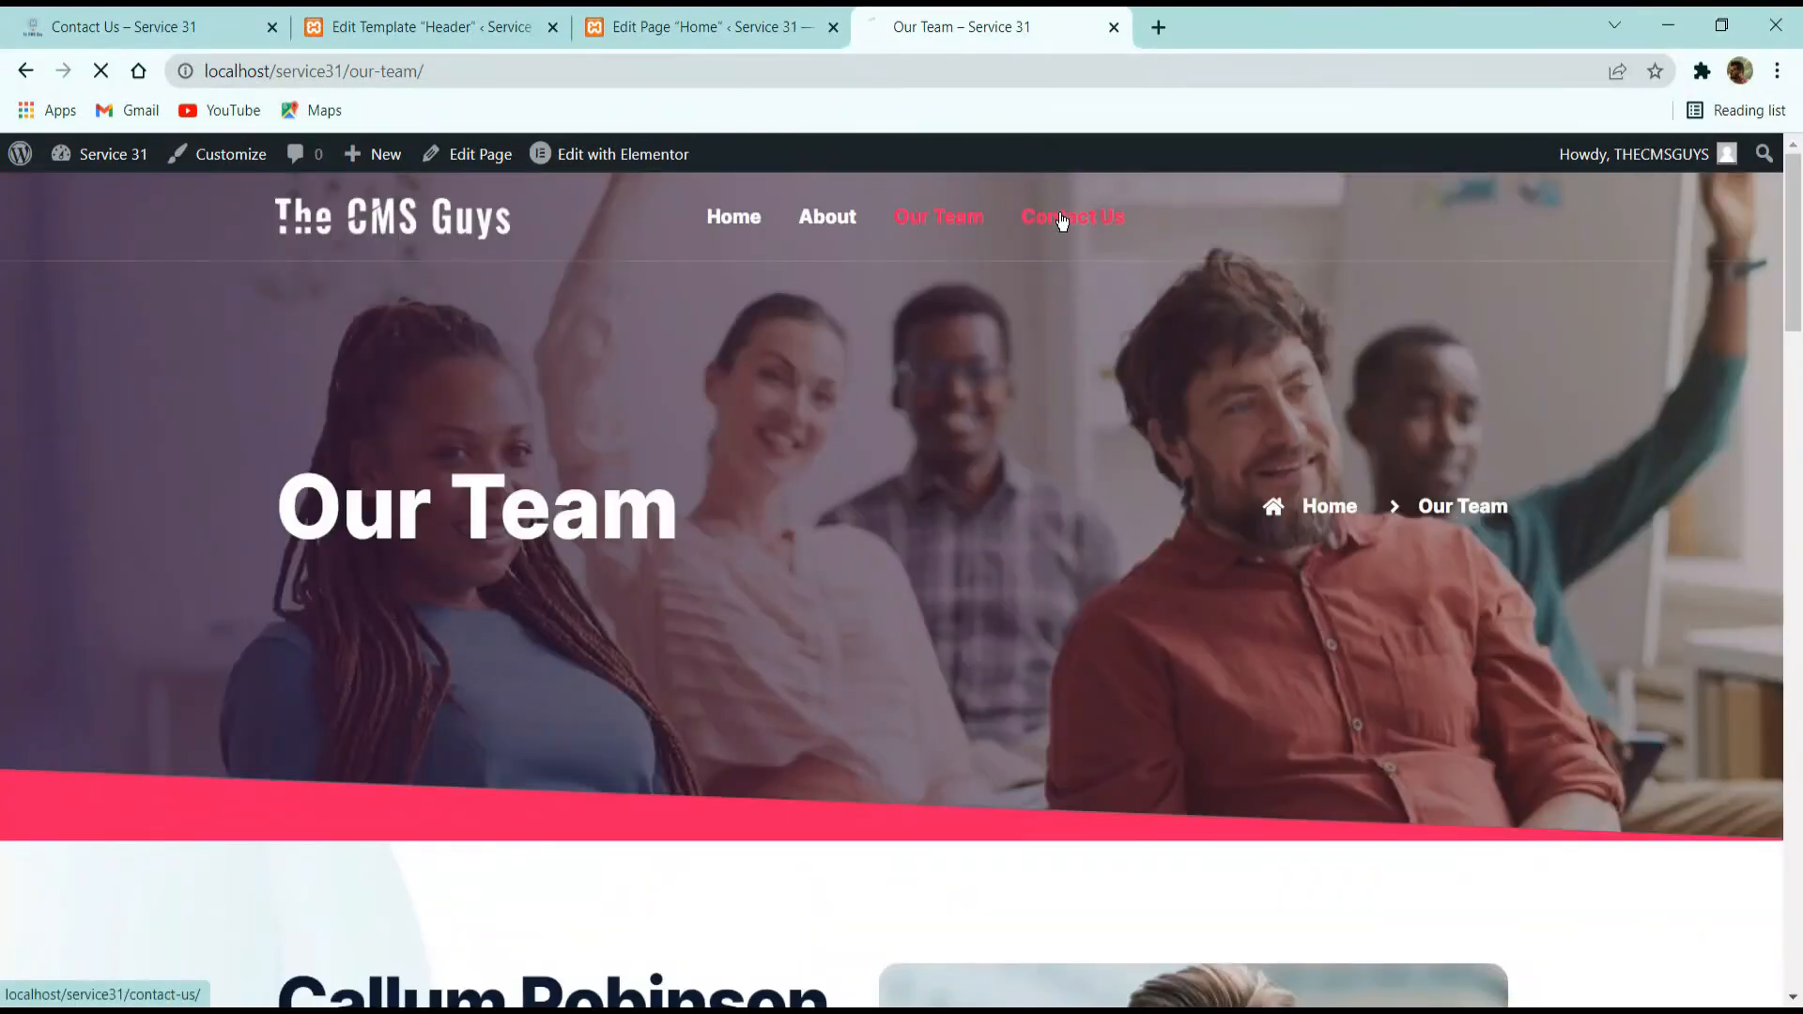
scroll(1042, 243, "down", 8)
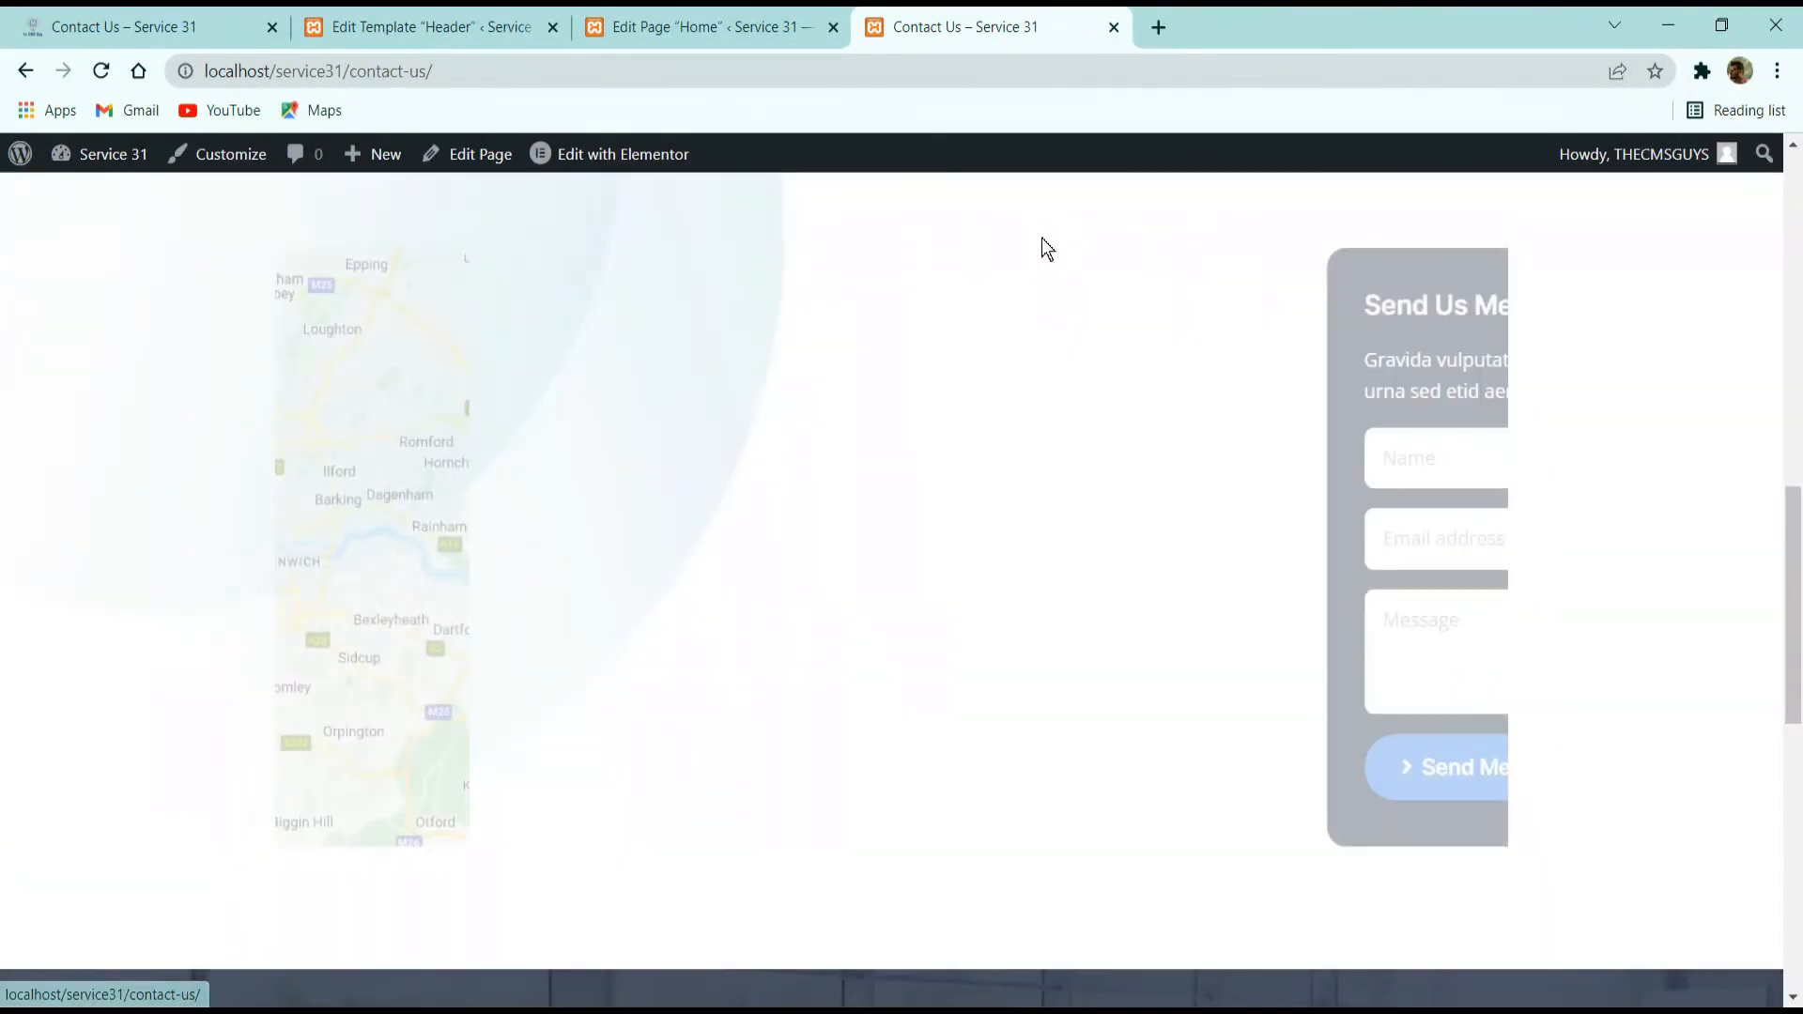
scroll(994, 319, "up", 8)
Return from the Header template to the saved templates list and filter it to Header templates.
left_click(470, 23)
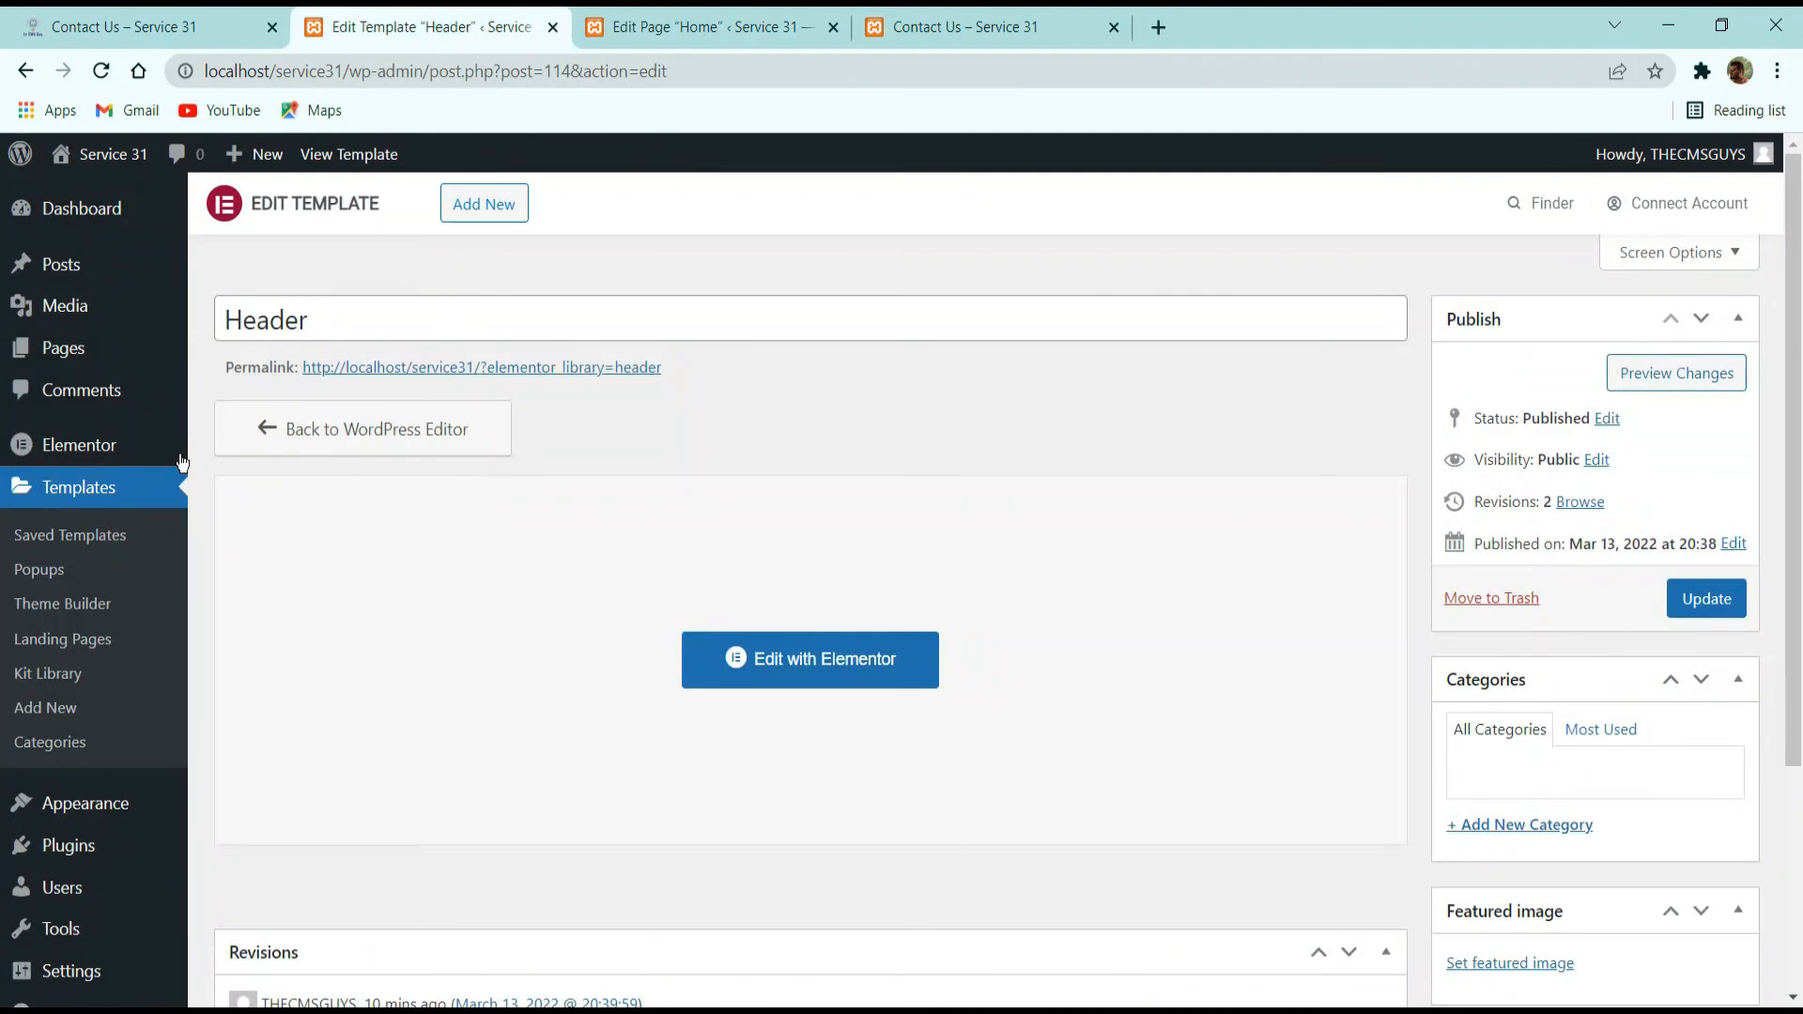
left_click(289, 434)
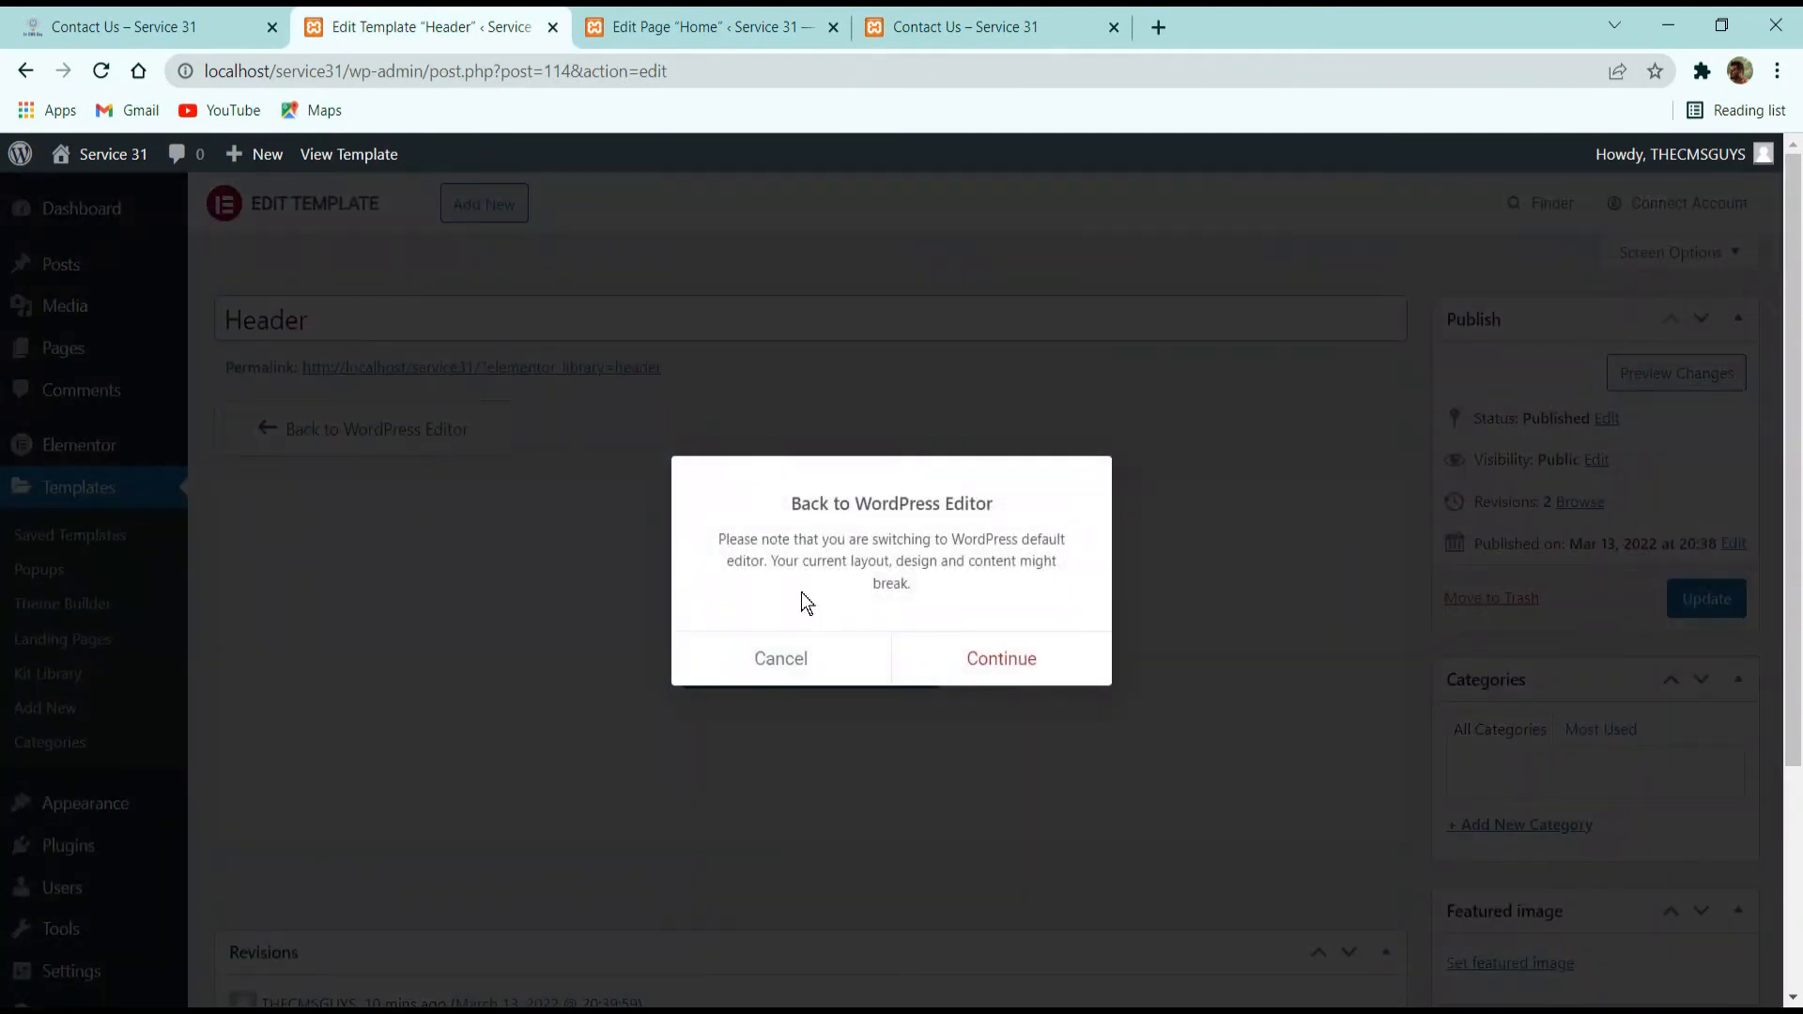
left_click(776, 657)
left_click(74, 536)
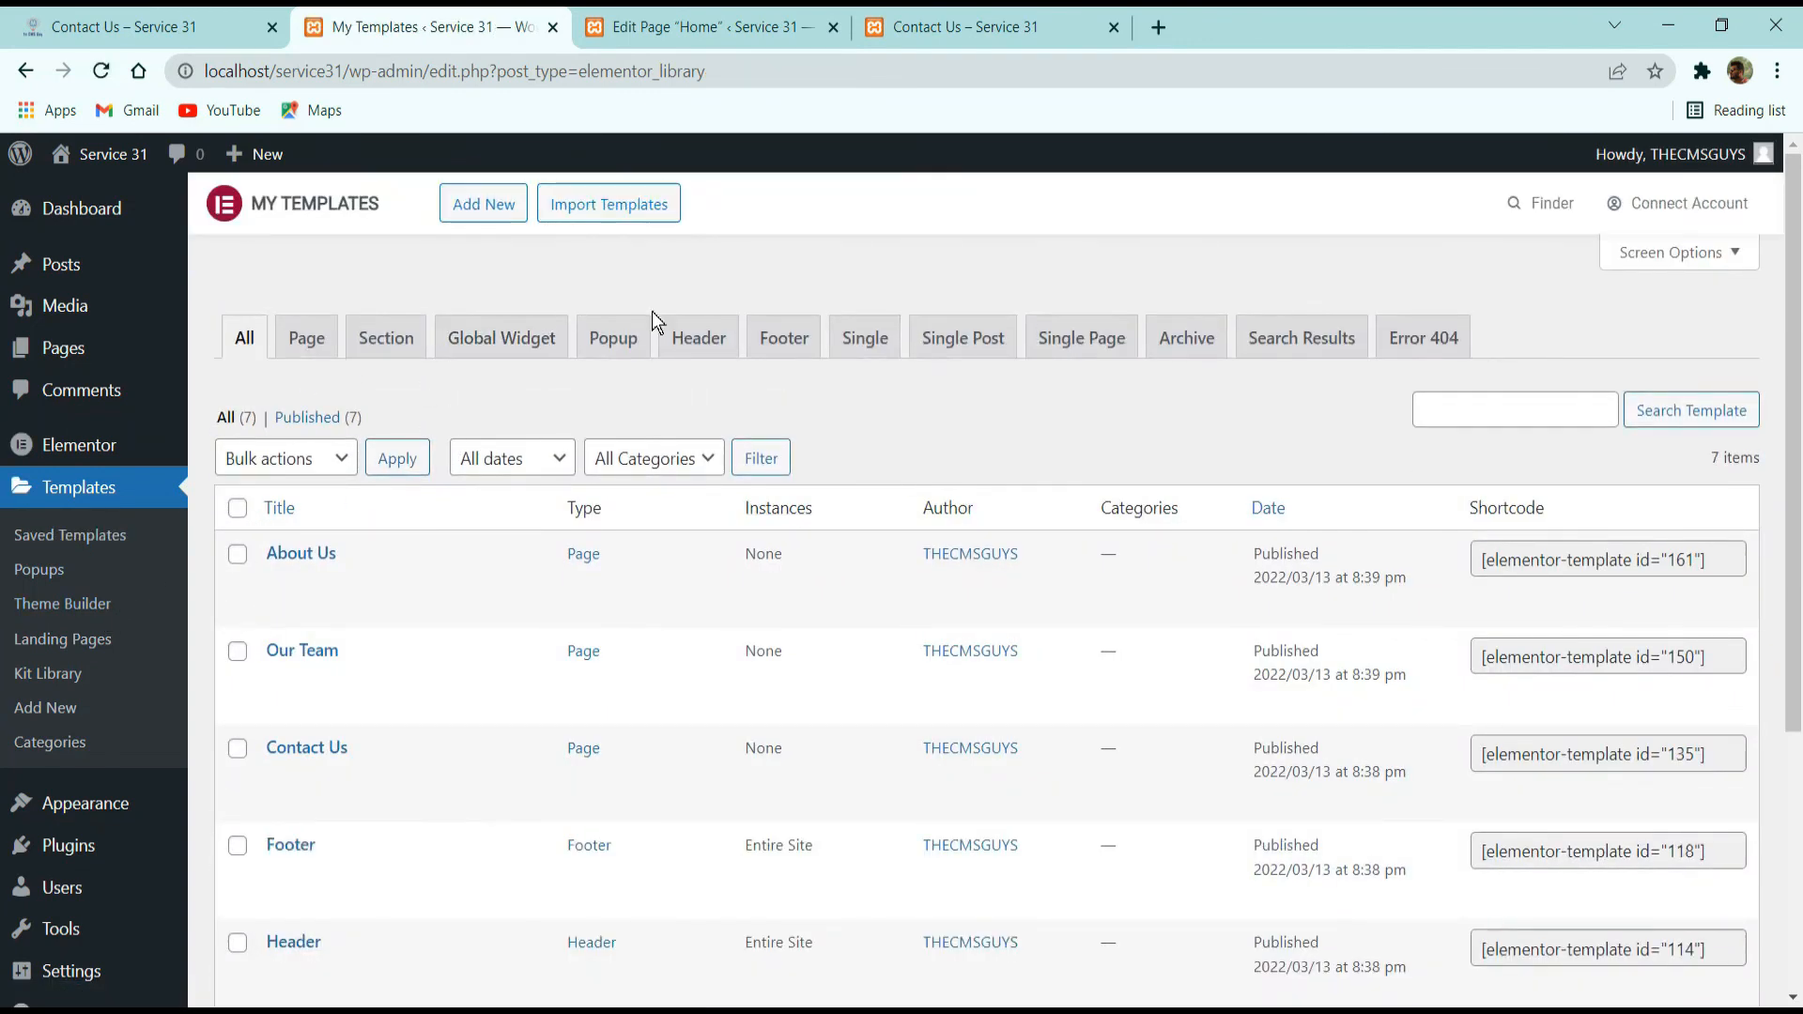
left_click(700, 342)
Check the footer on the live Contact Us page and return to the Theme Builder templates.
key("ctrl+Tab")
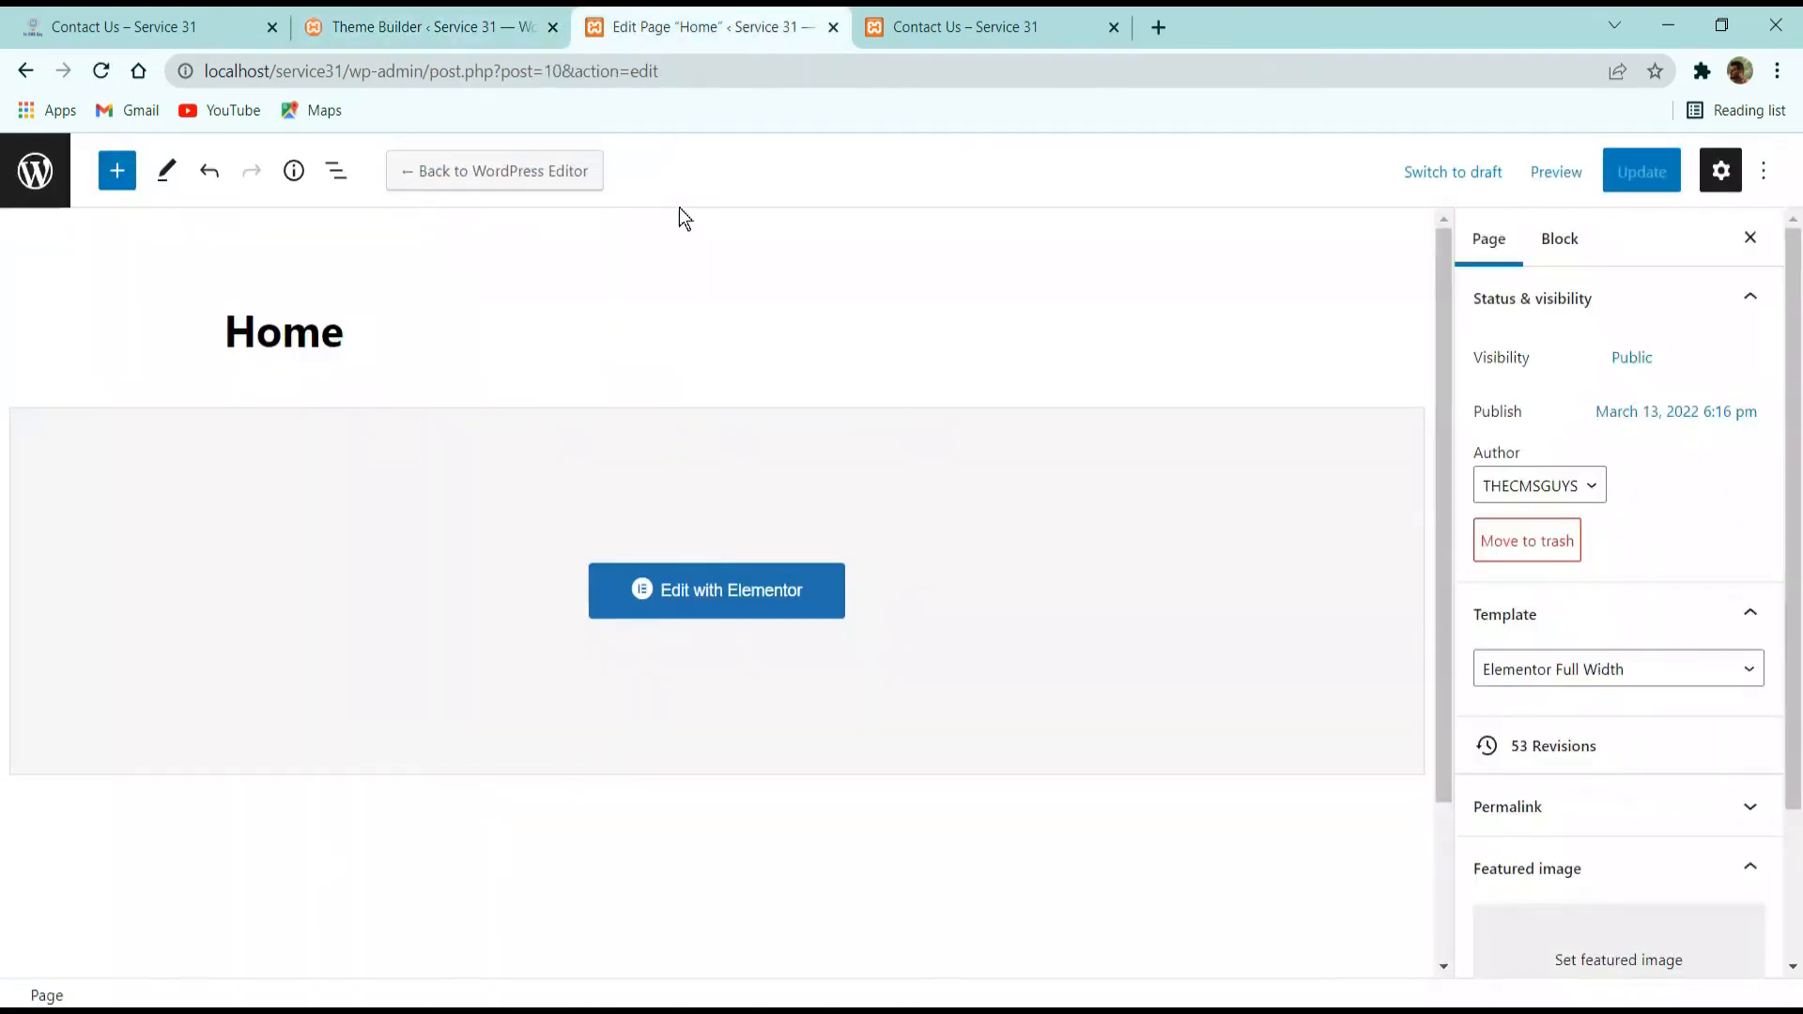
key("ctrl+Tab")
scroll(898, 324, "down", 15)
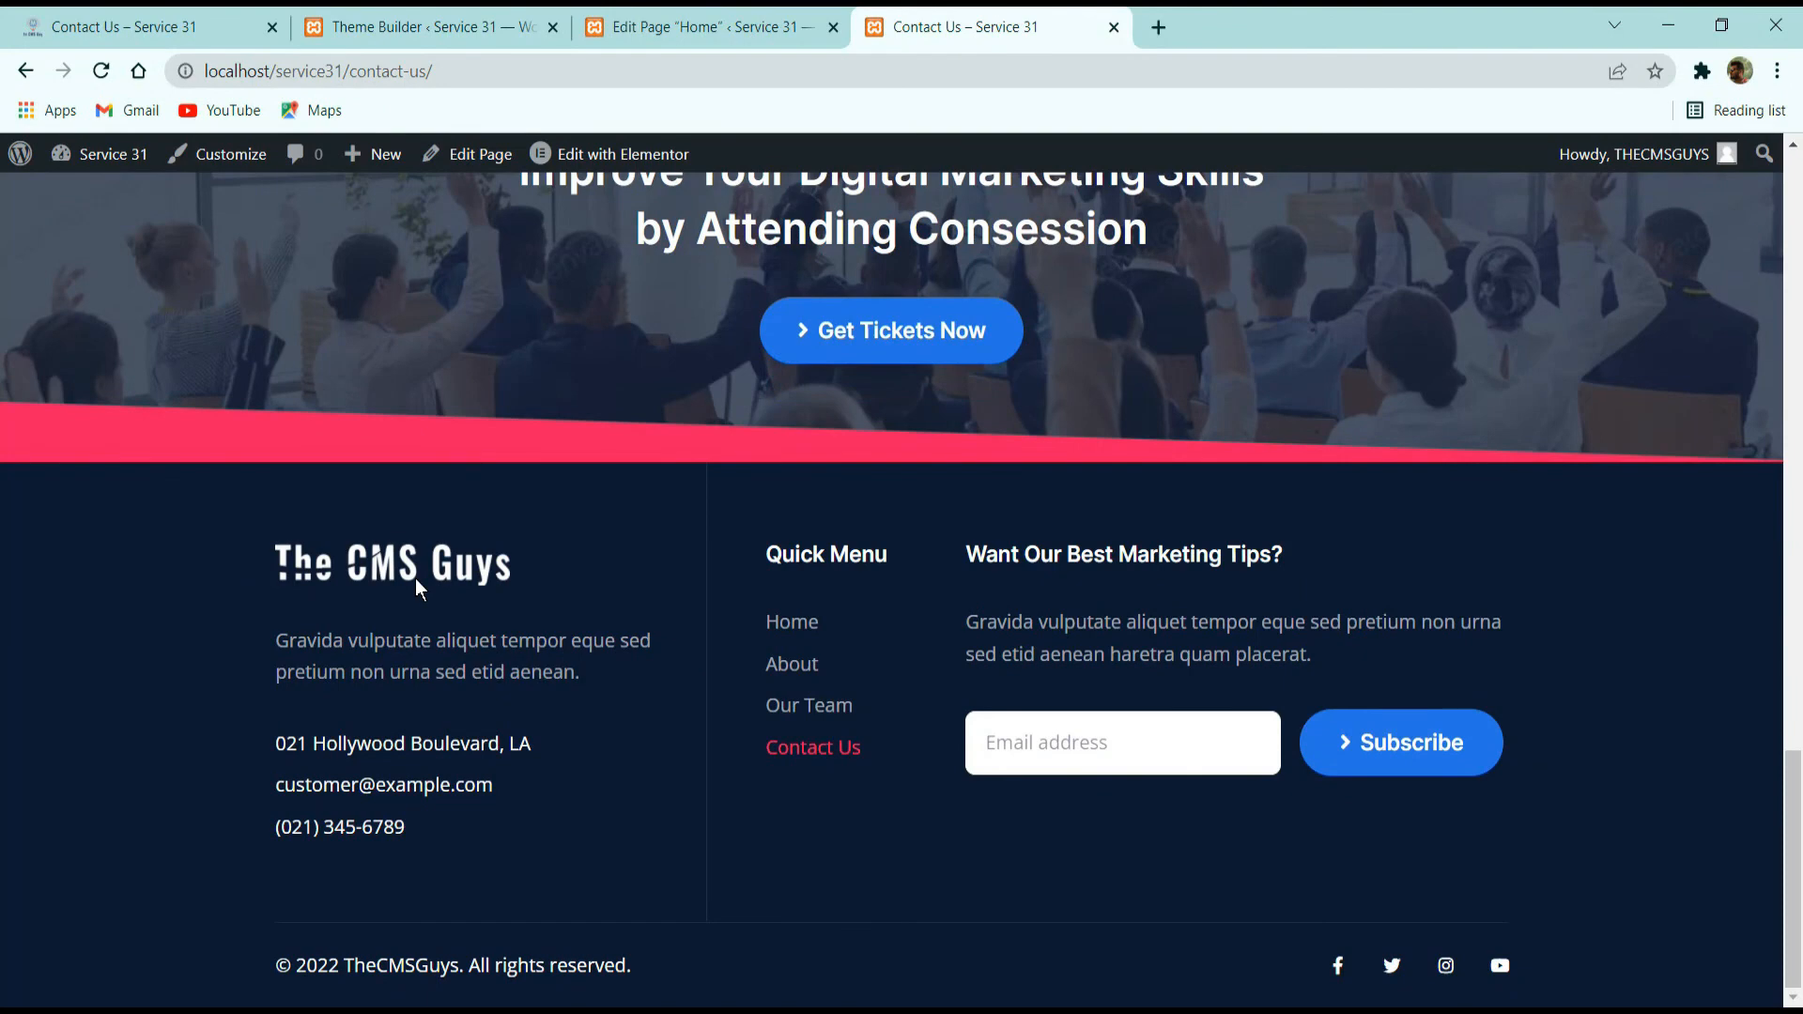
key("ctrl+shift+Tab")
key("ctrl+shift+Tab")
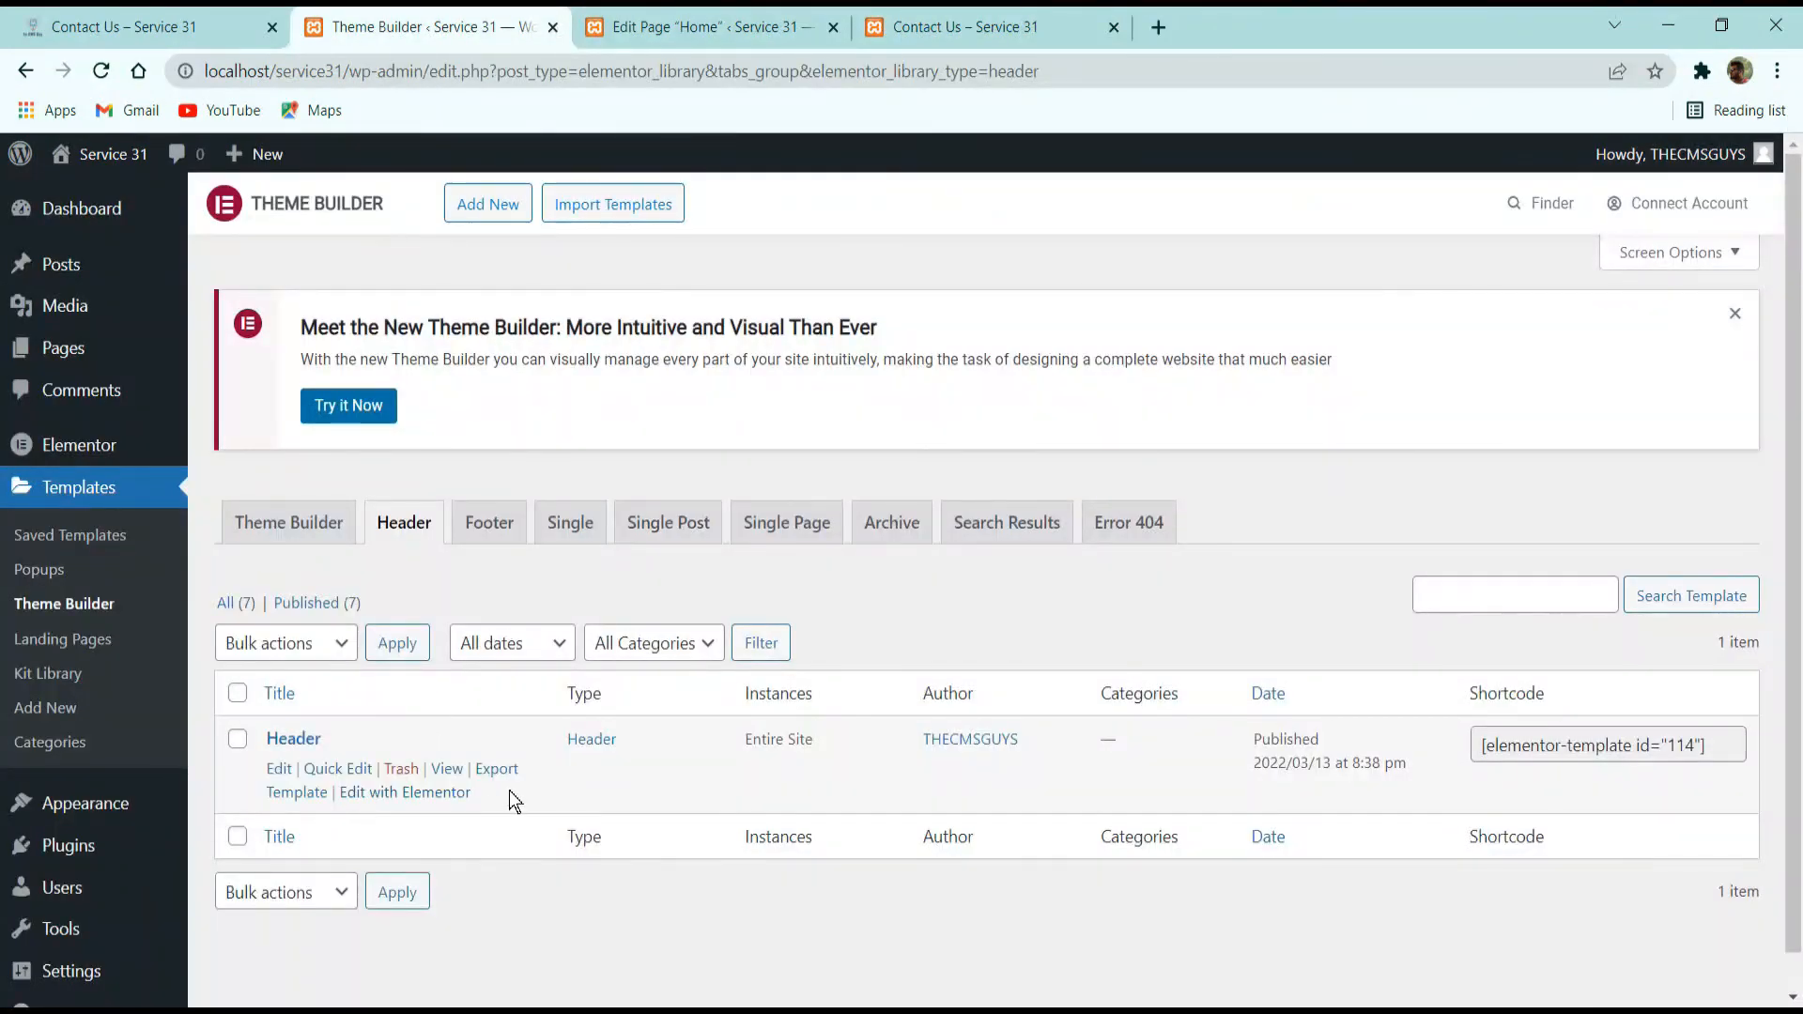
Open the Footer template in Elementor and inspect the link setting of its Get Tickets Now button.
left_click(493, 522)
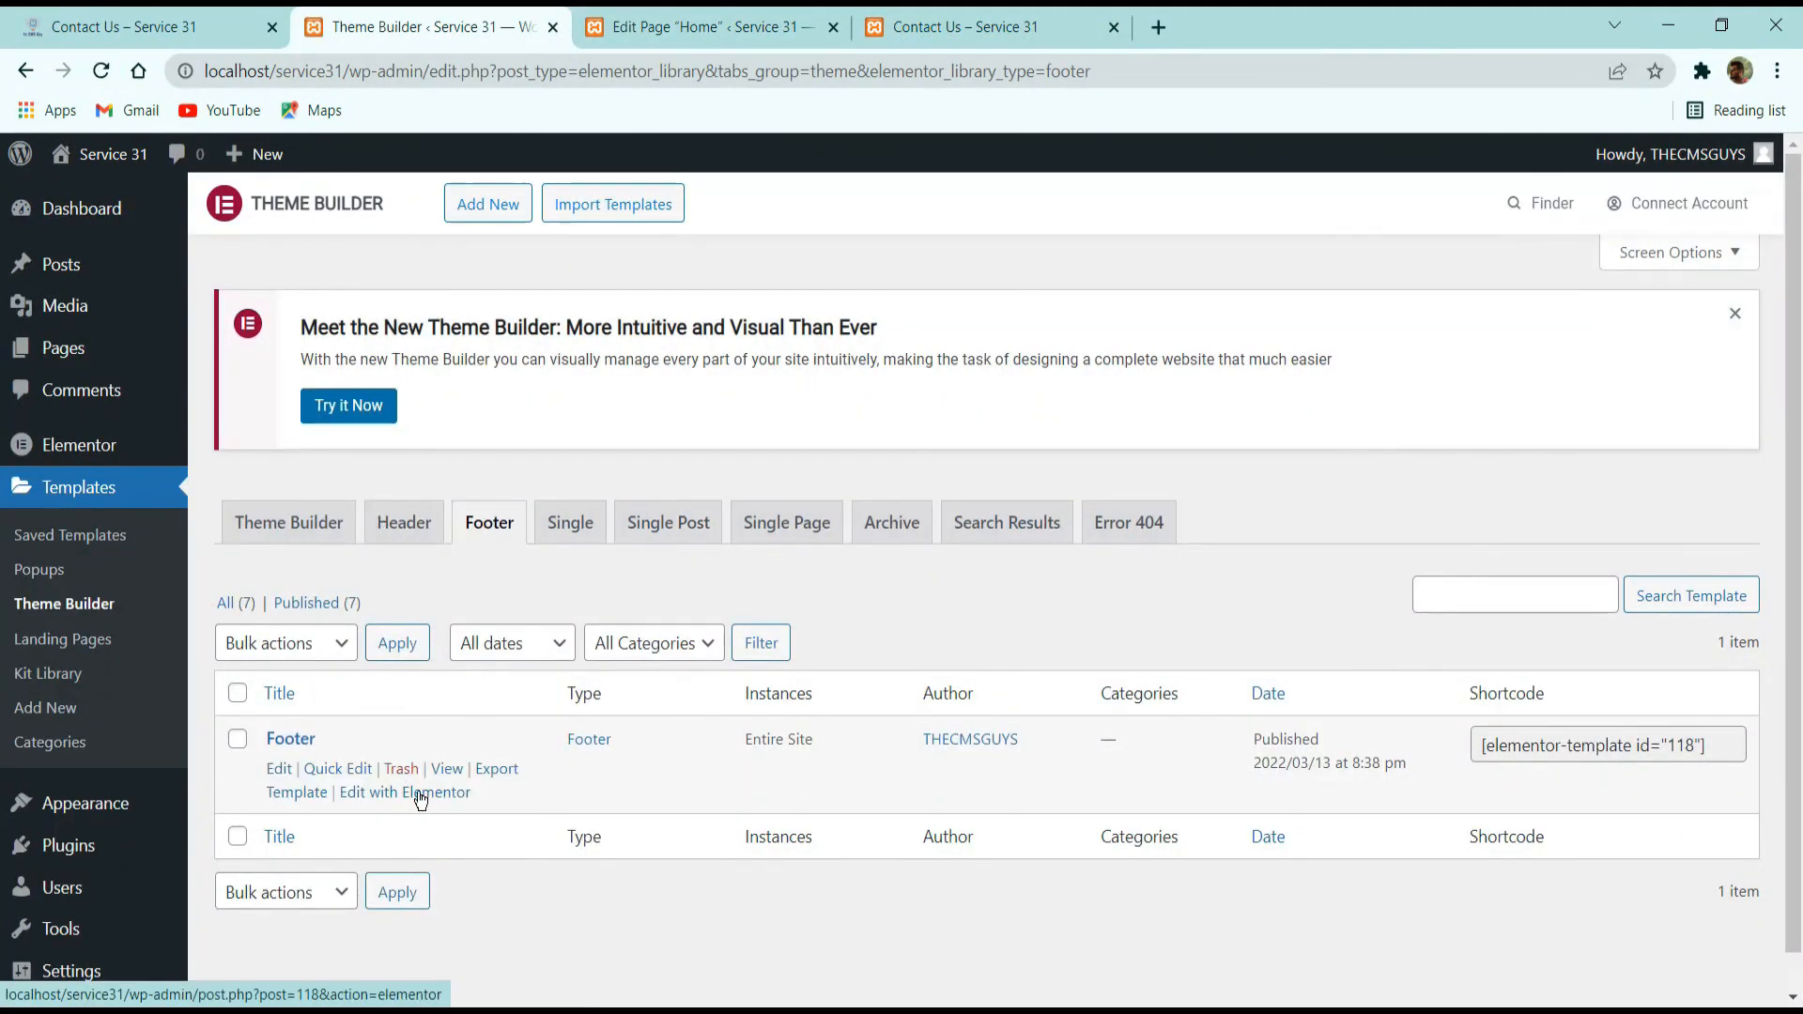
left_click(421, 795)
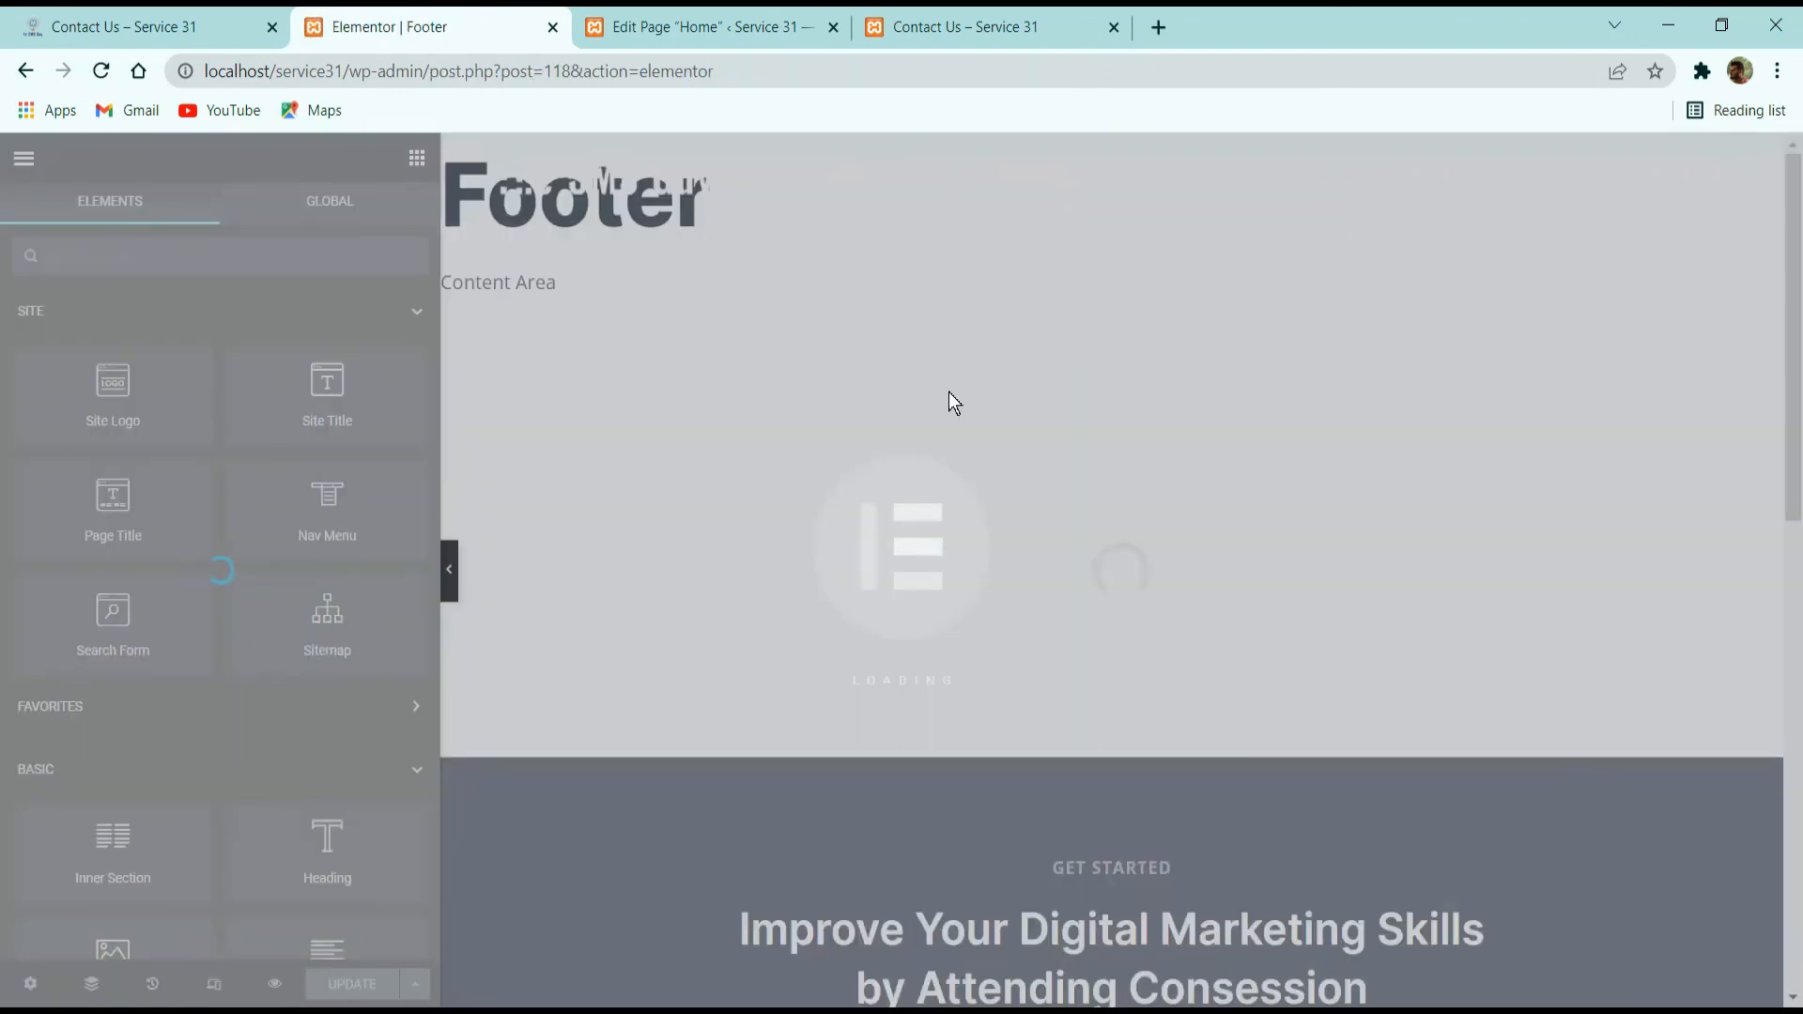
scroll(1044, 538, "down", 4)
scroll(1052, 582, "up", 4)
scroll(1078, 637, "down", 6)
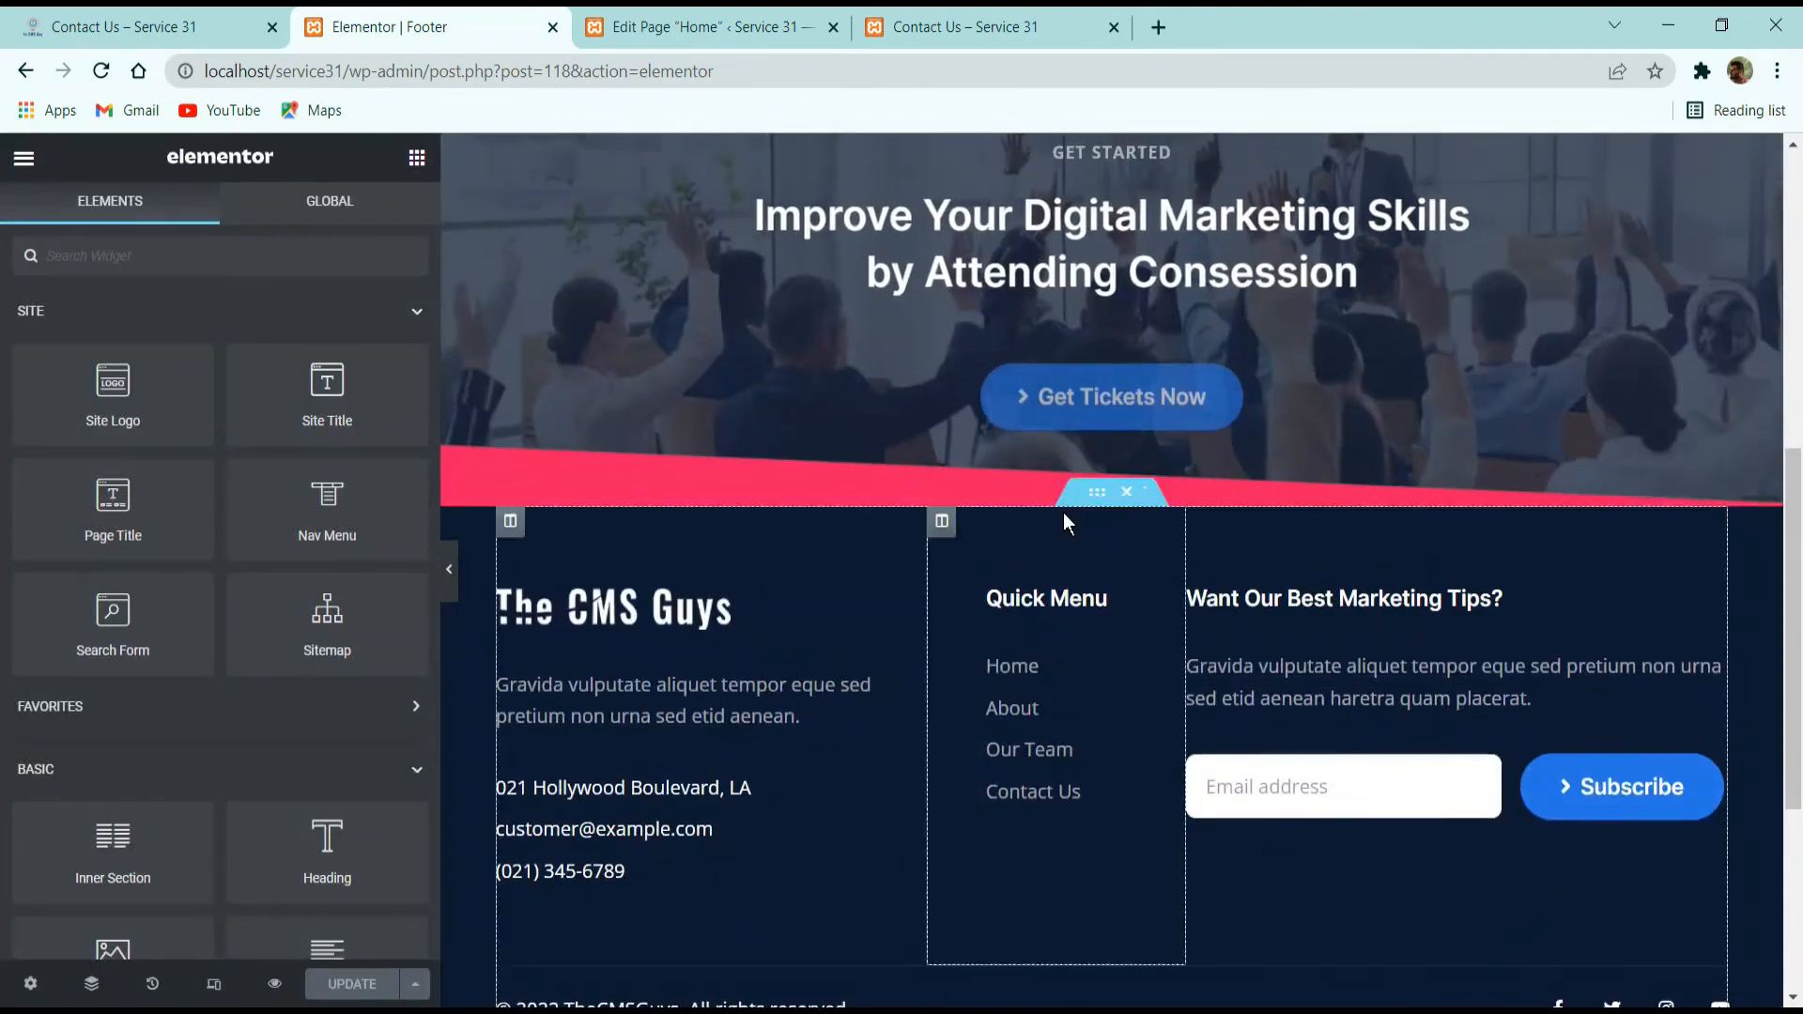
scroll(1080, 602, "up", 4)
left_click(1254, 819)
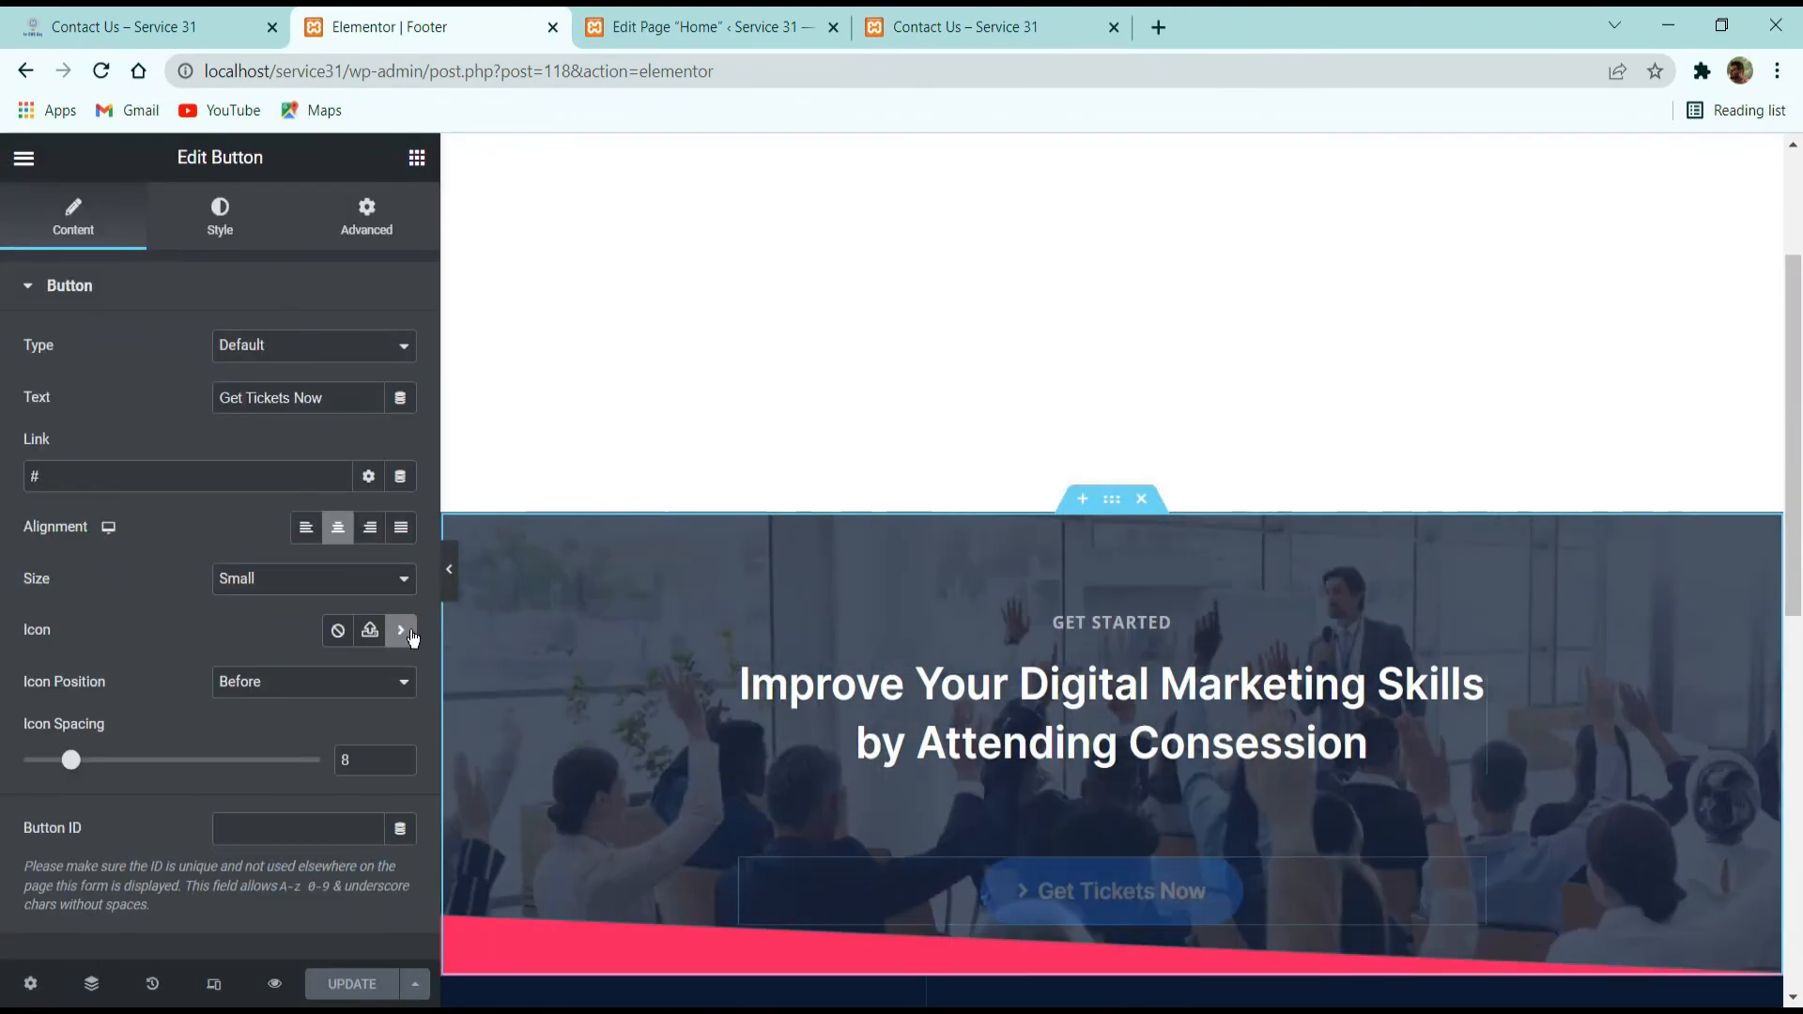
left_click_drag(154, 477, 4, 478)
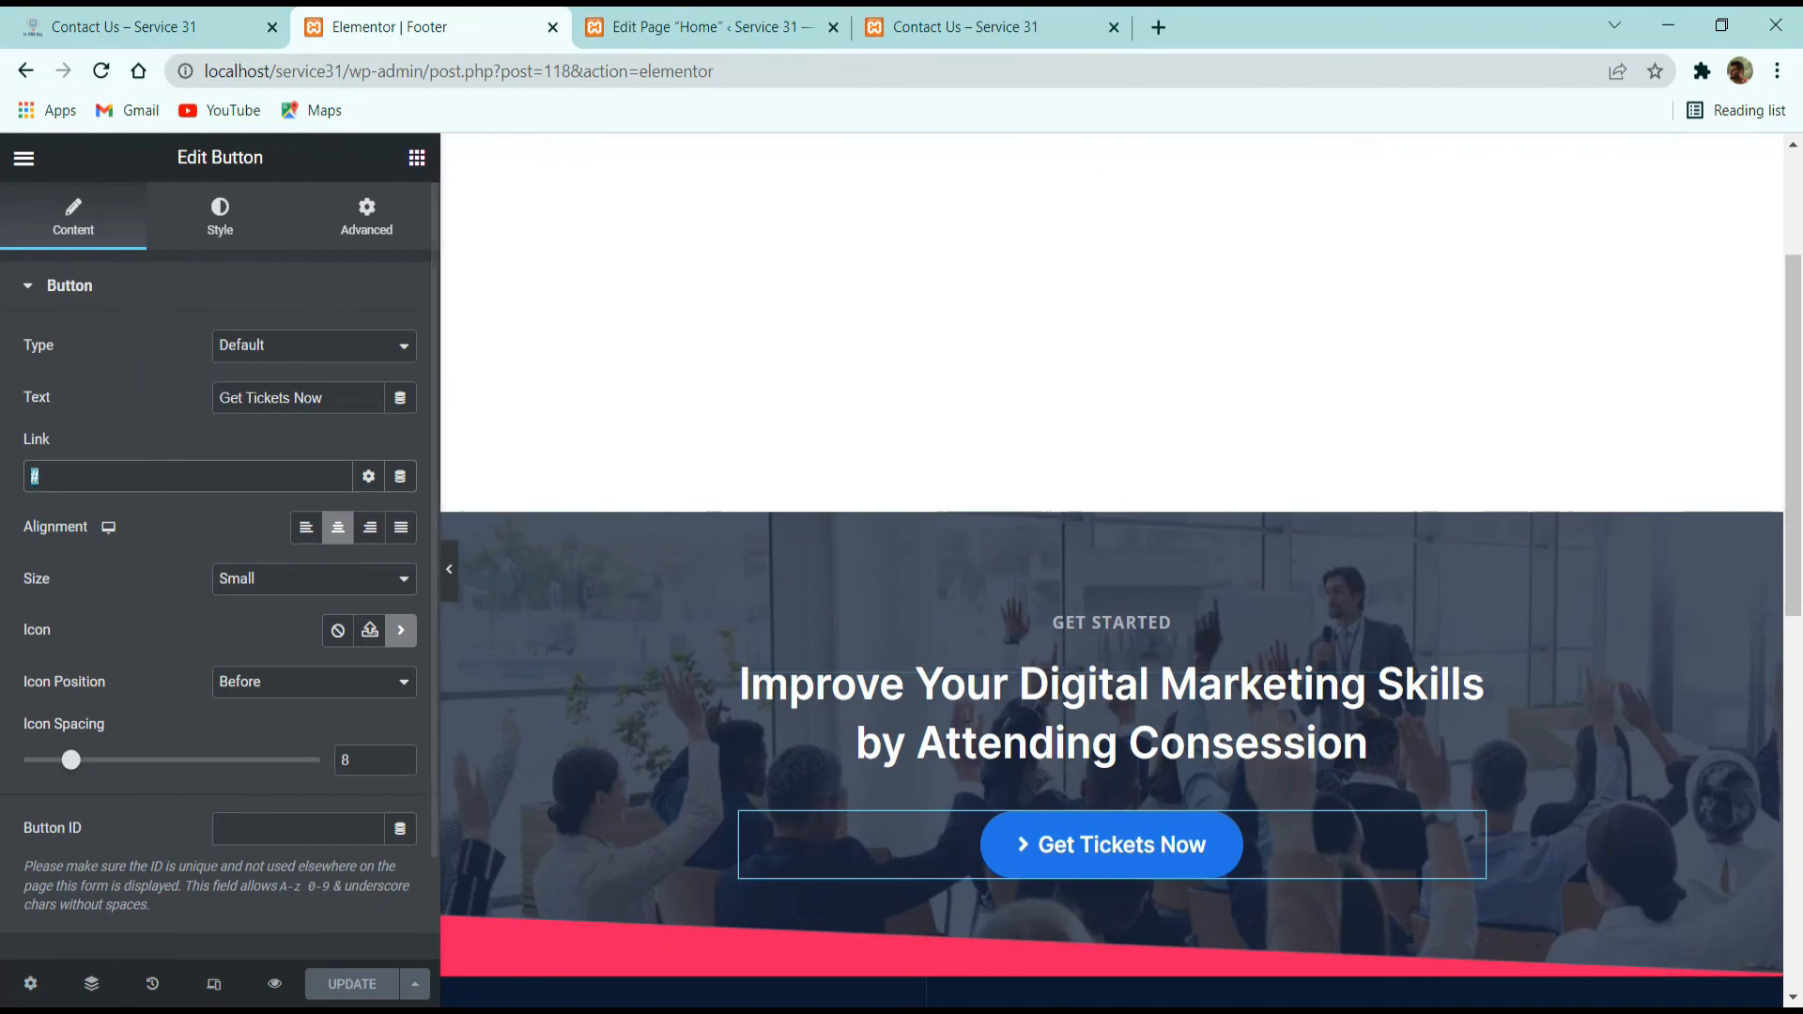
Inspect the footer's Site Logo settings and the menu assigned to its Quick Menu navigation.
scroll(657, 583, "down", 5)
left_click(696, 592)
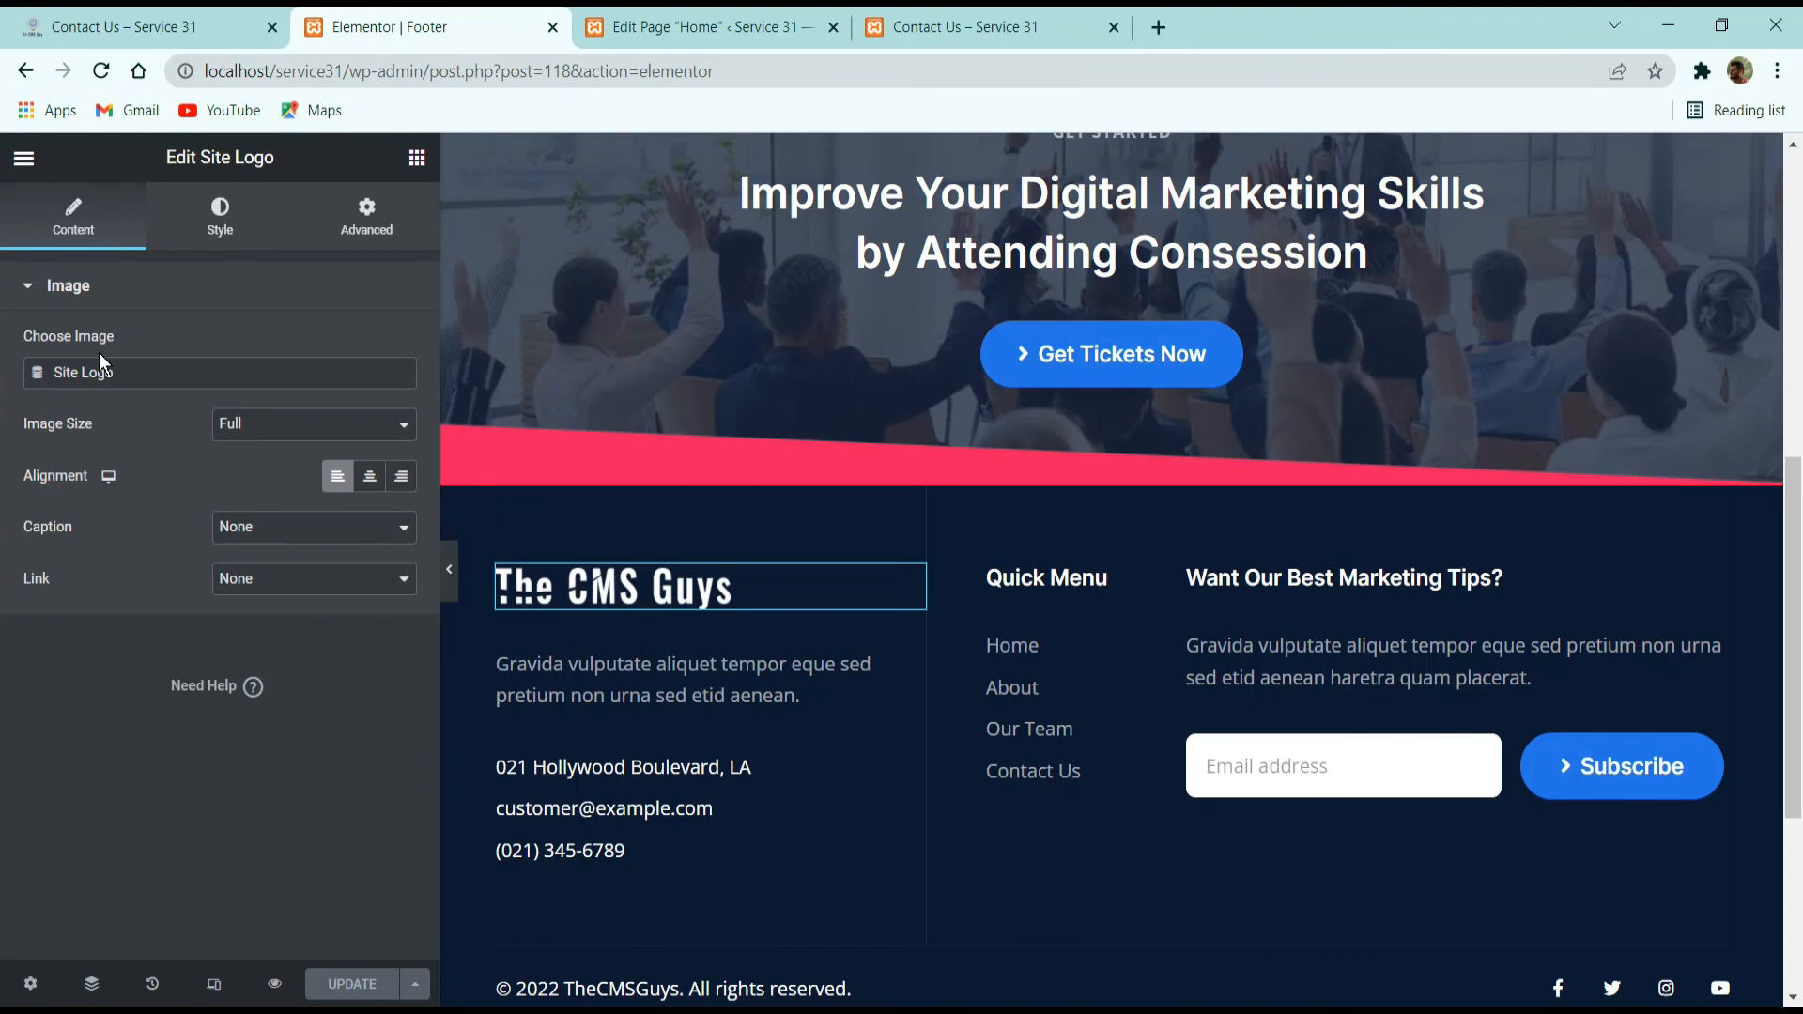
scroll(1016, 676, "down", 4)
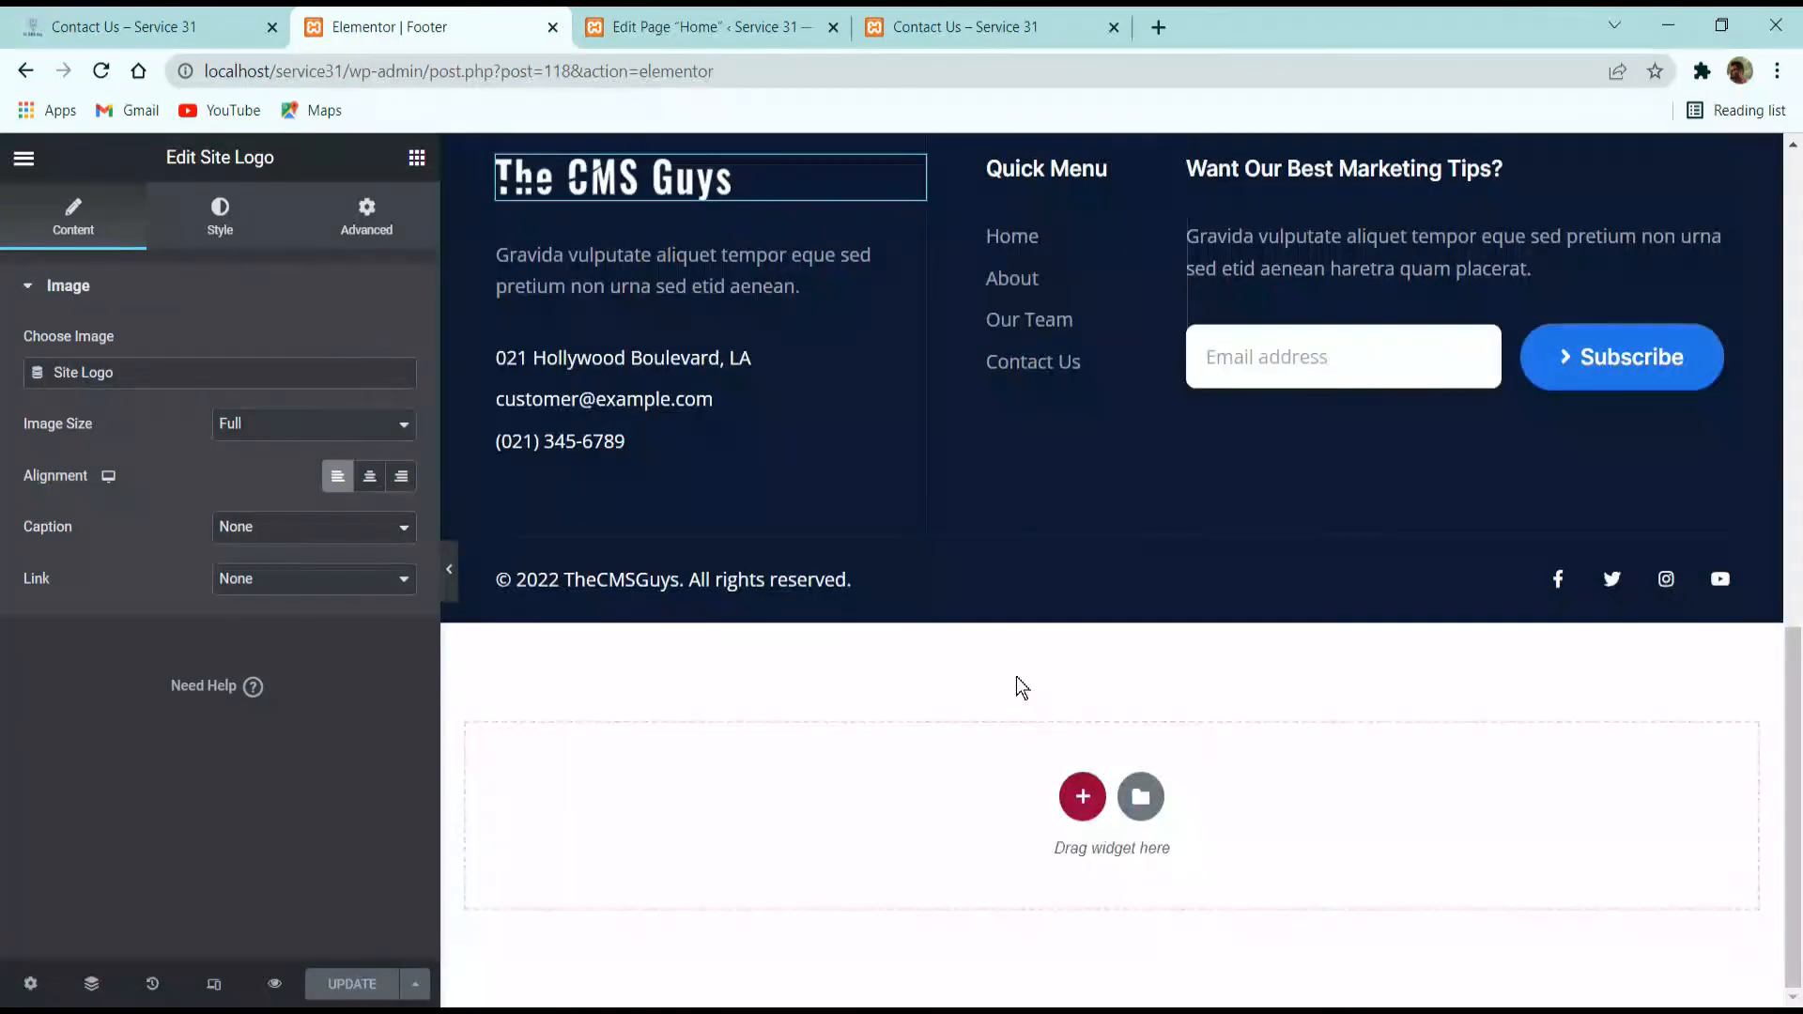
scroll(1016, 676, "up", 3)
left_click(1133, 559)
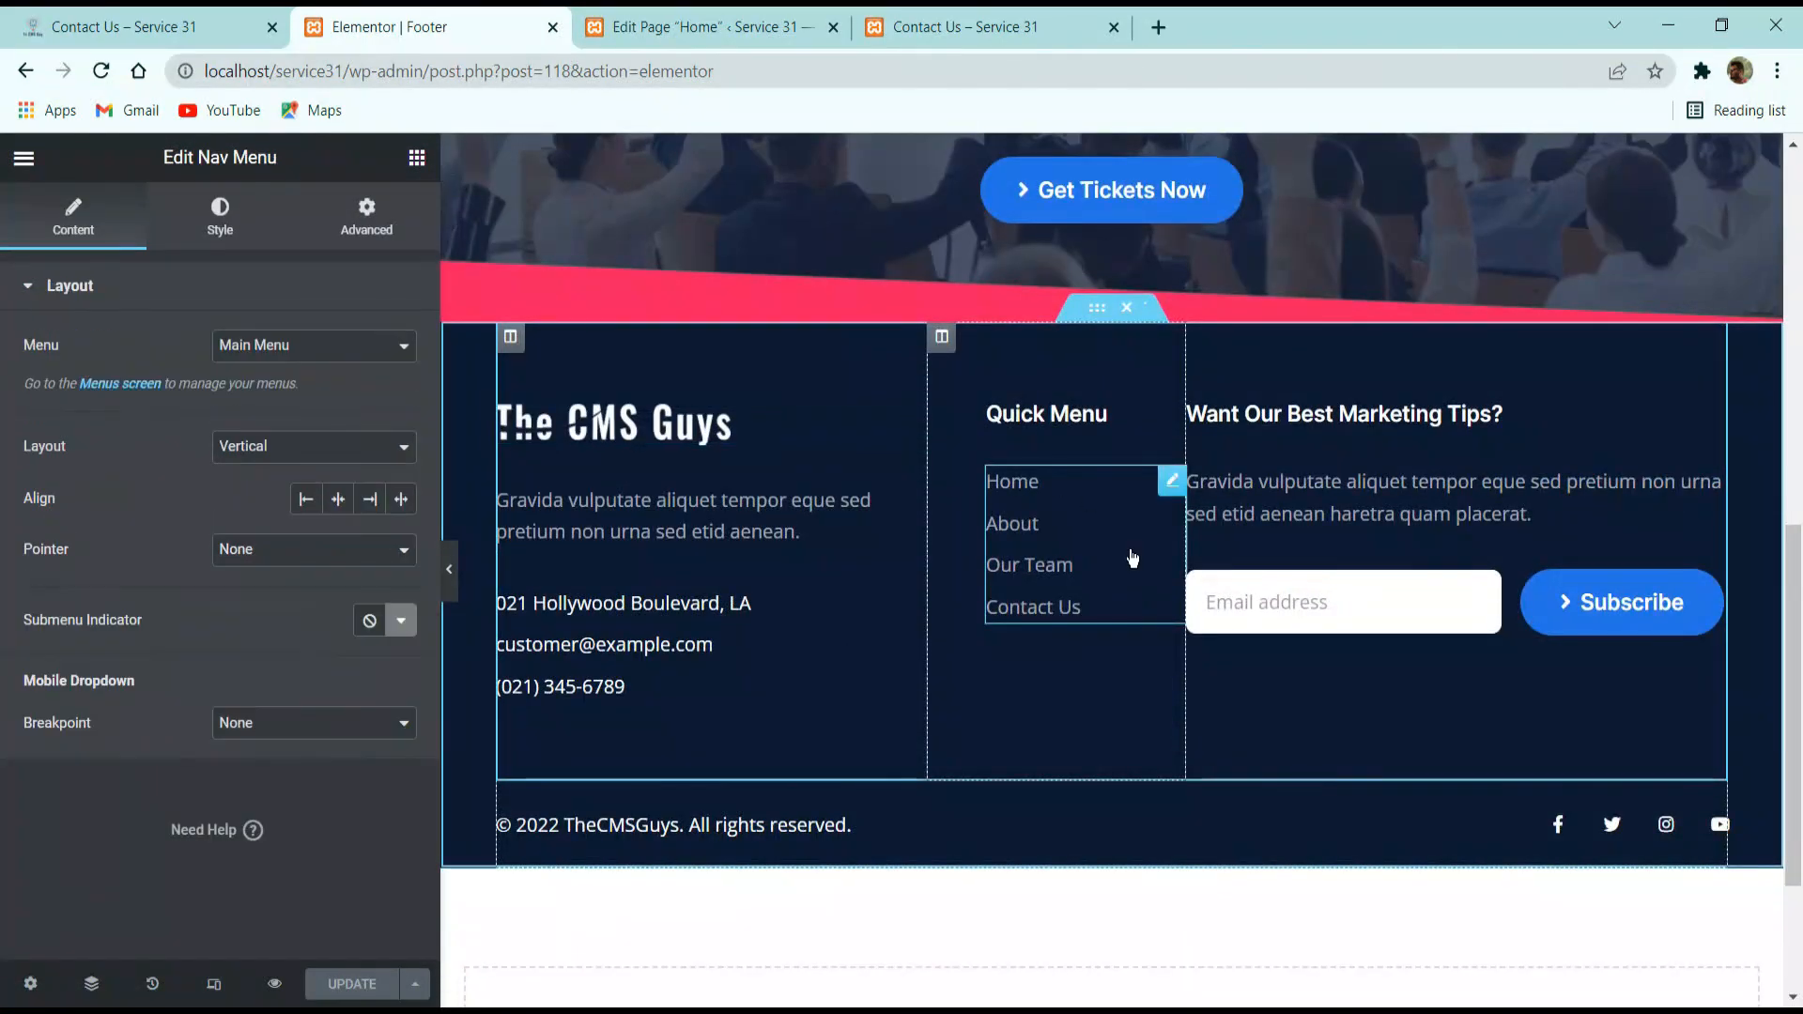
left_click(254, 350)
left_click(264, 339)
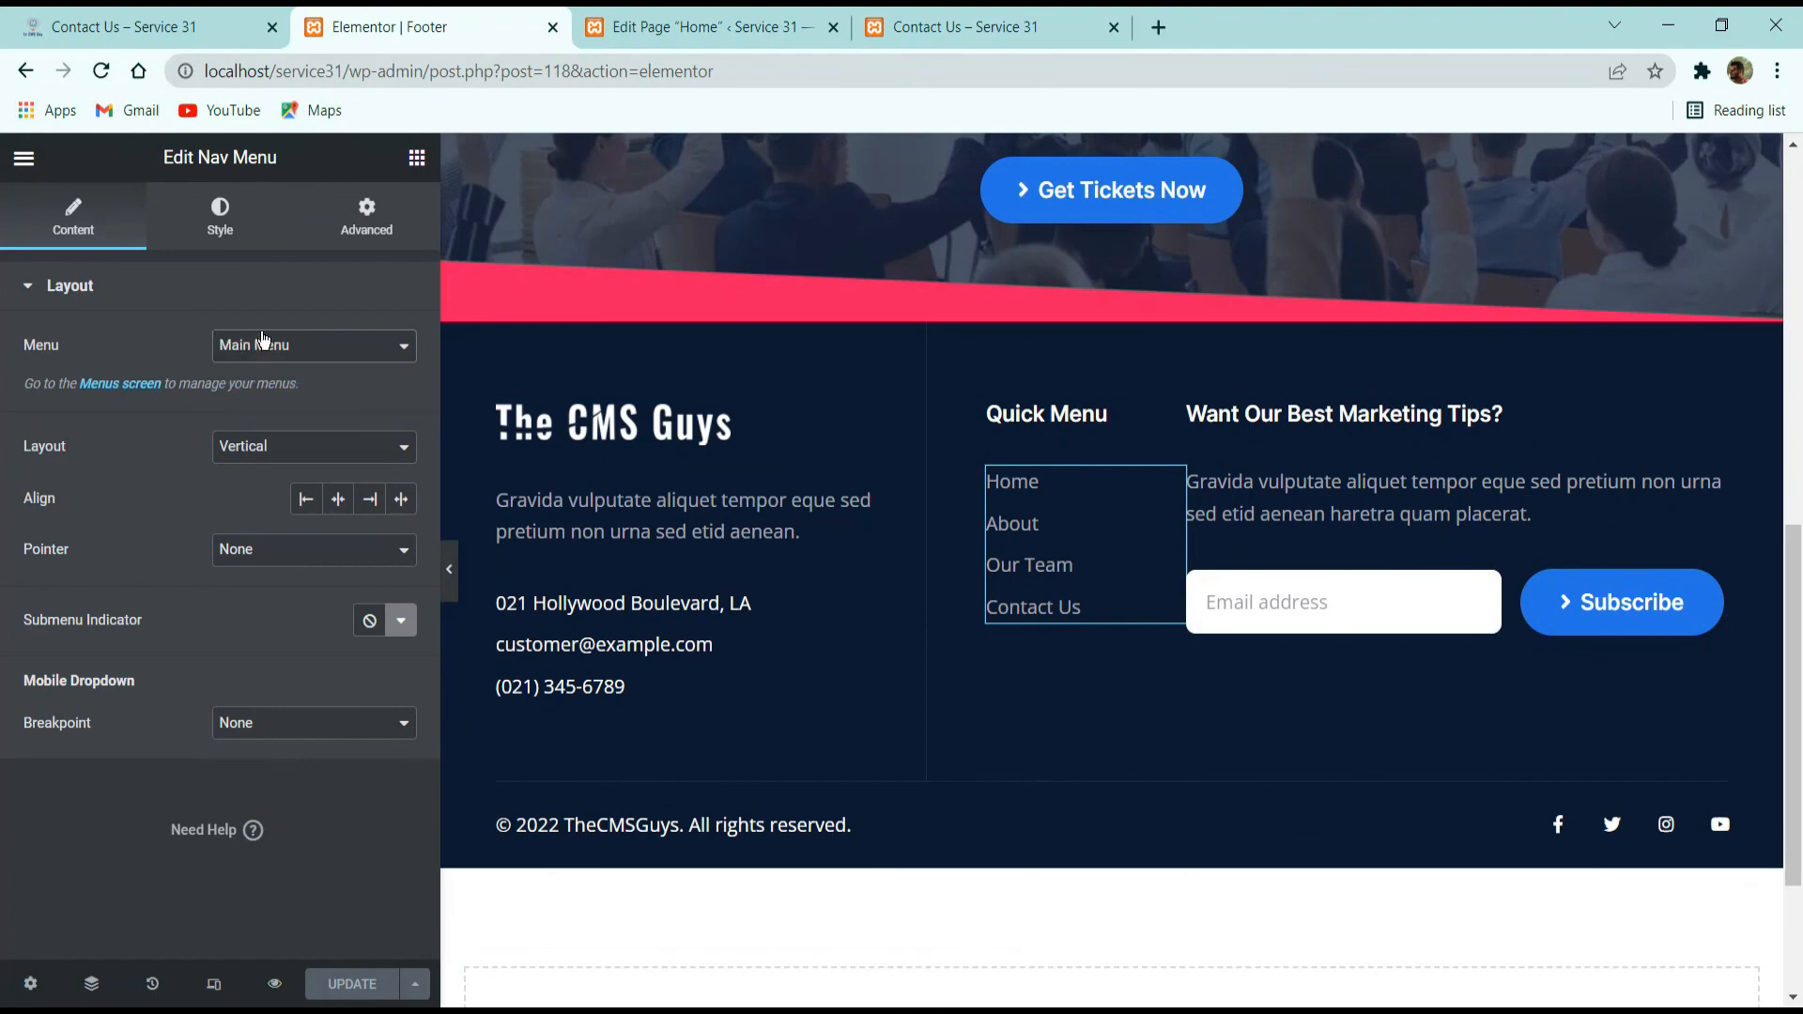
Exit the Footer's Elementor editor and close the Footer template and Home page editing tabs.
left_click(26, 159)
left_click(150, 582)
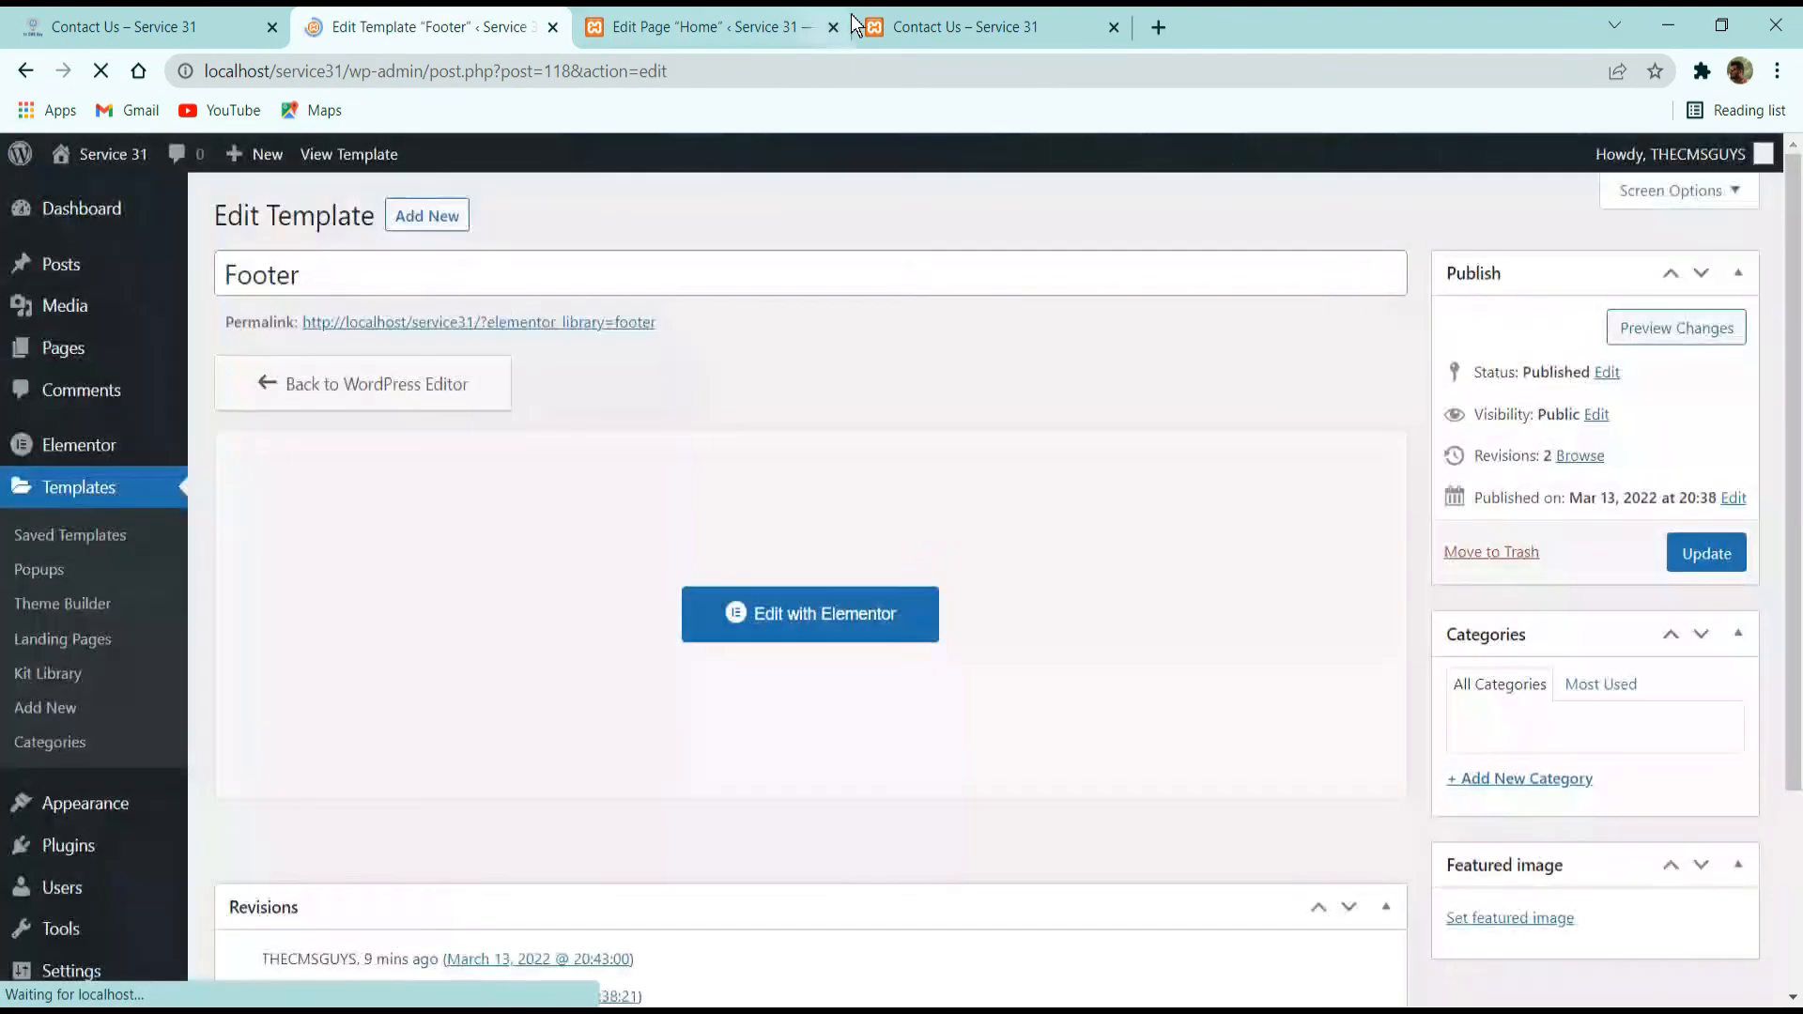
left_click(825, 28)
left_click(835, 27)
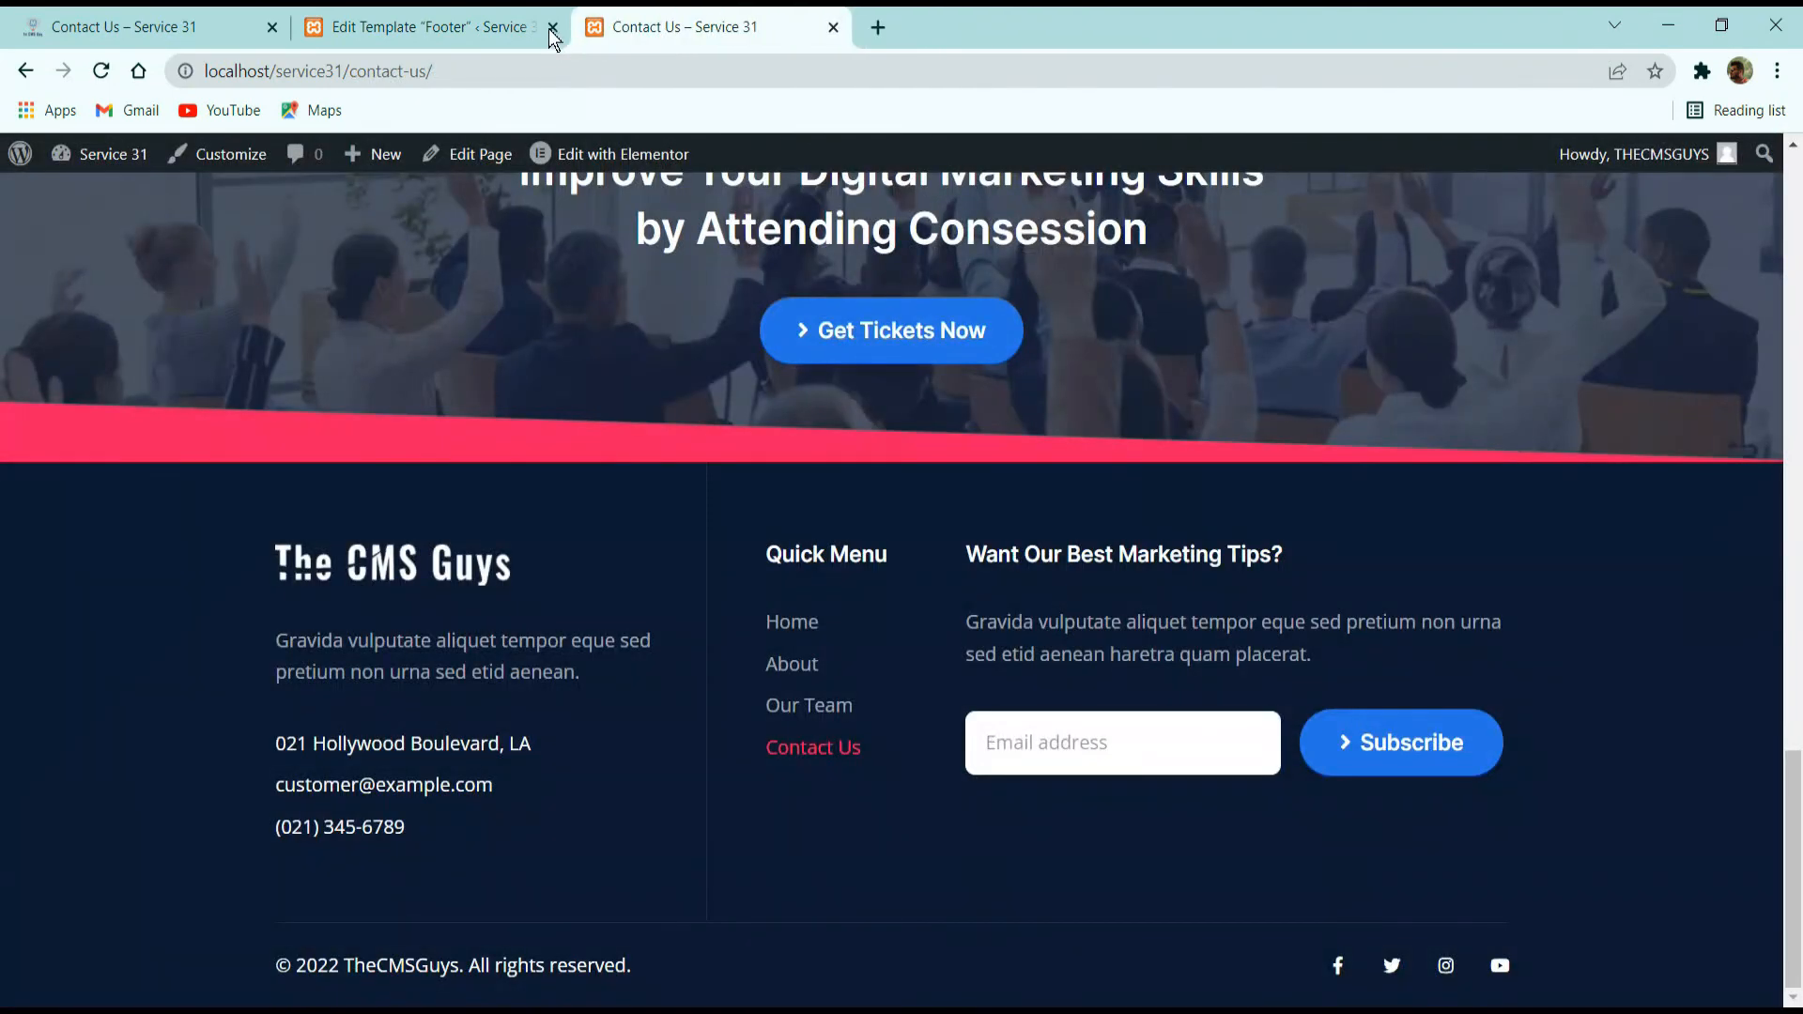
left_click(552, 28)
Go from the live Contact Us page to the Home page using the header menu.
scroll(667, 315, "up", 15)
left_click(728, 232)
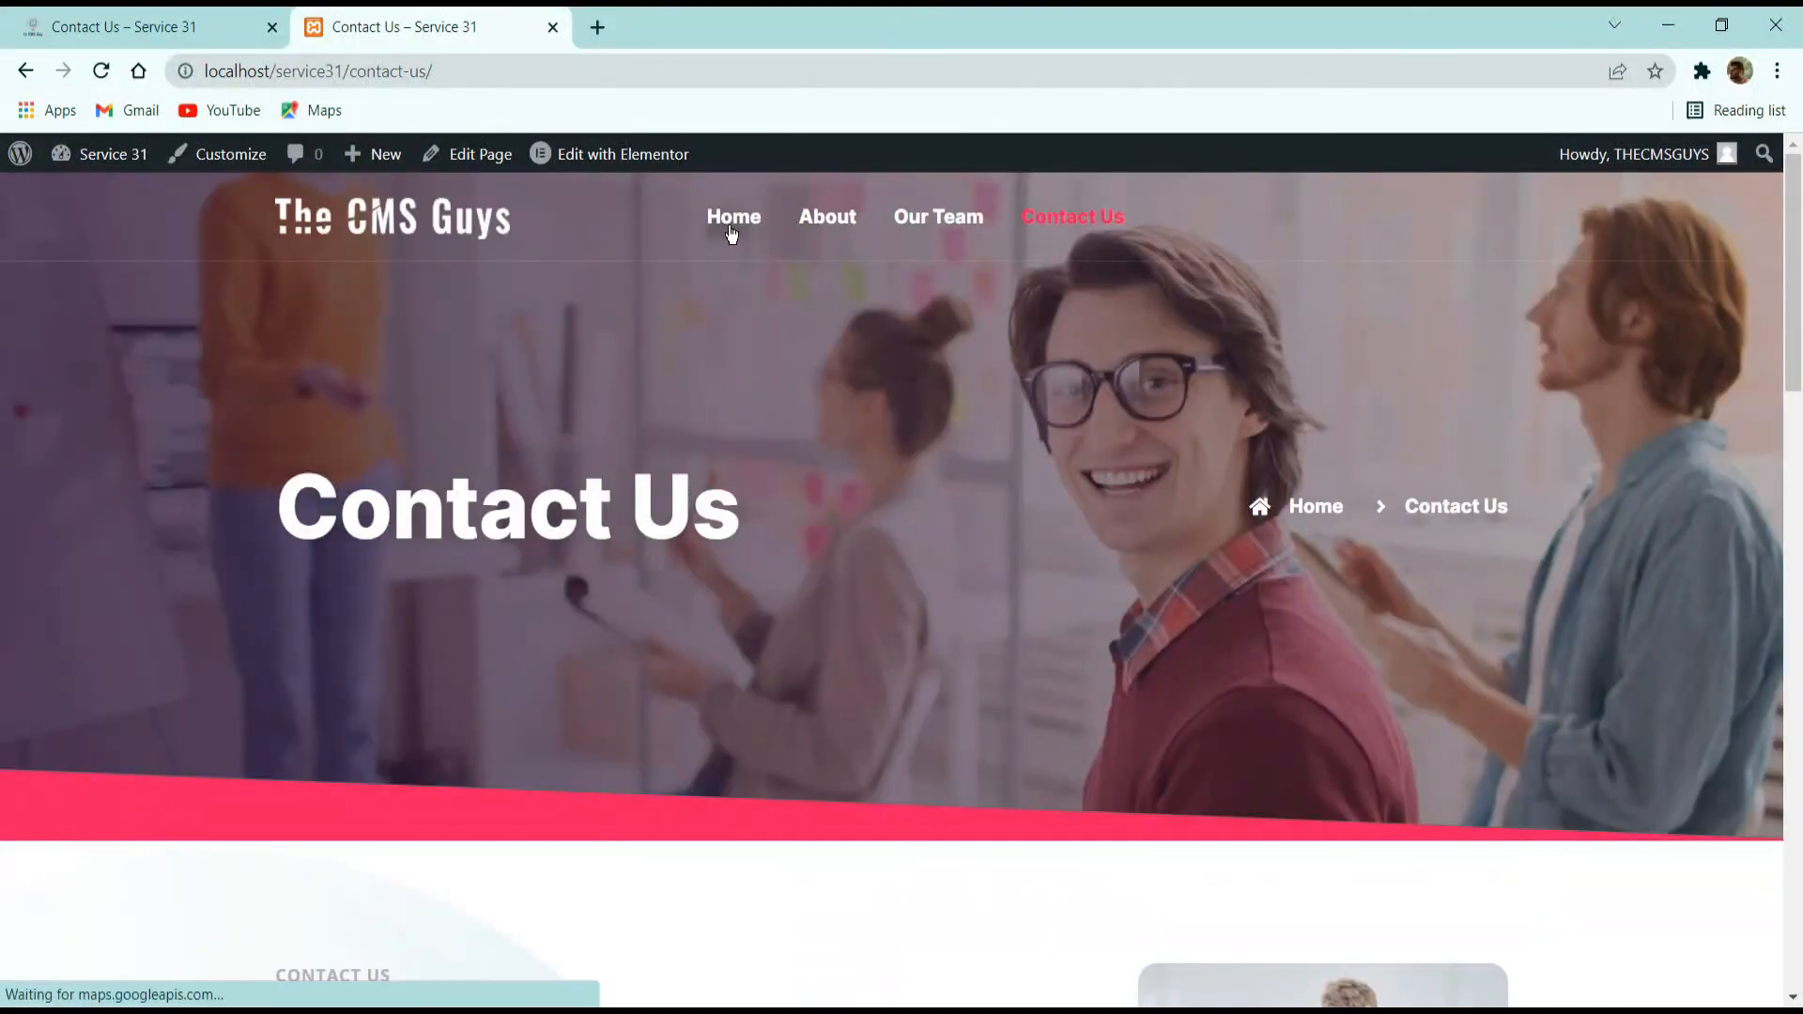